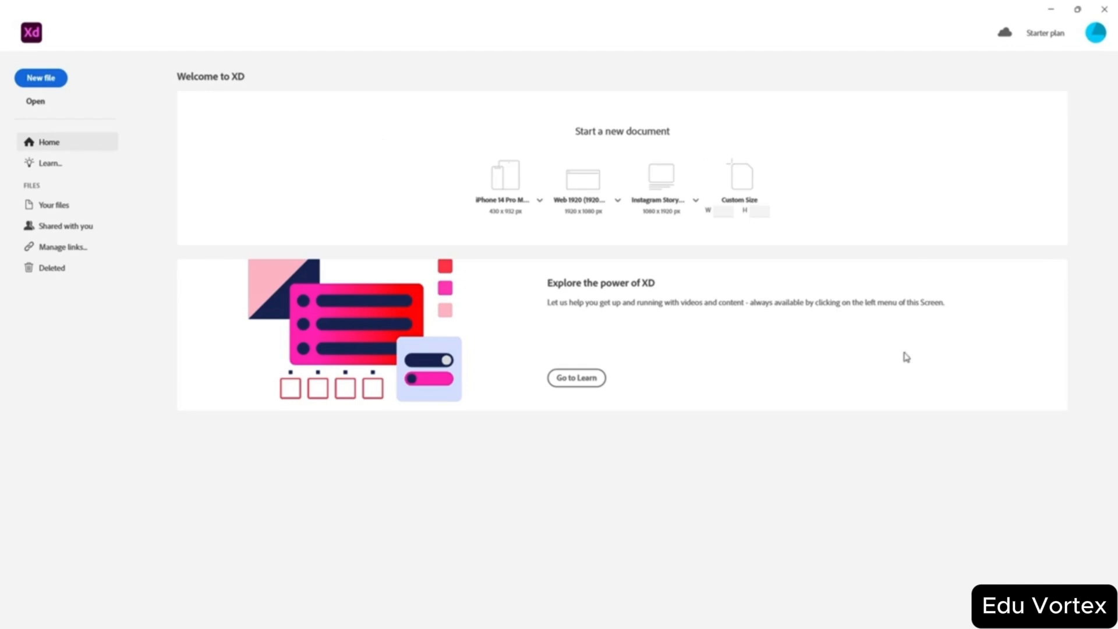
- Open XD's Learn resources, loading the helpx.adobe.com XD support page in Chrome
{"action": "left_click", "coordinate": [57, 171]}
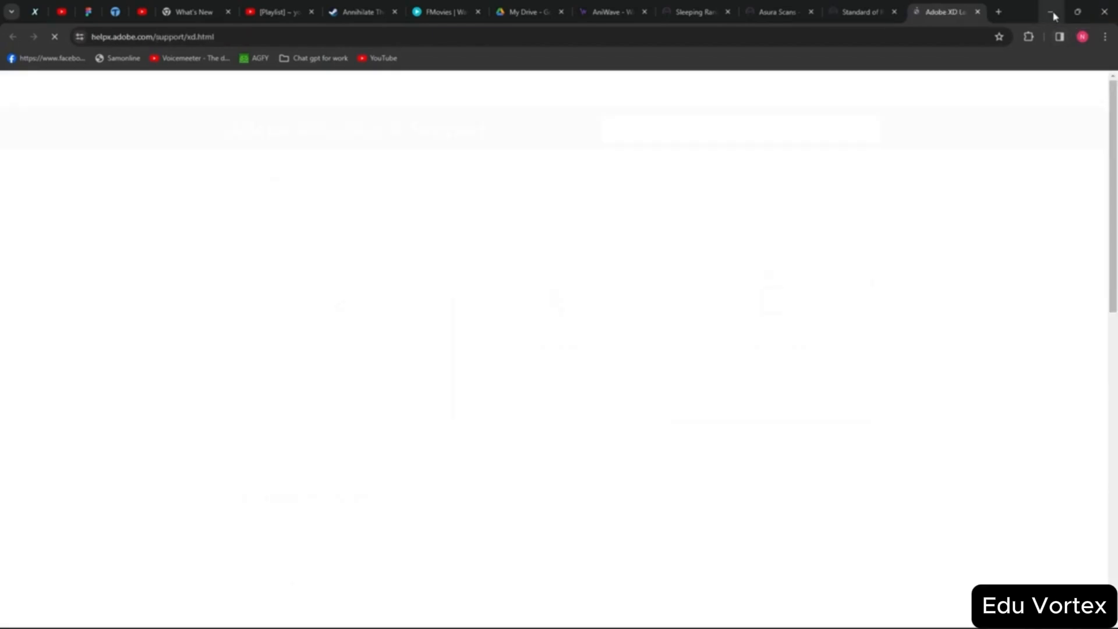
- Minimize Chrome to return to the Adobe XD Welcome screen with its presets
{"action": "left_click", "coordinate": [1053, 14]}
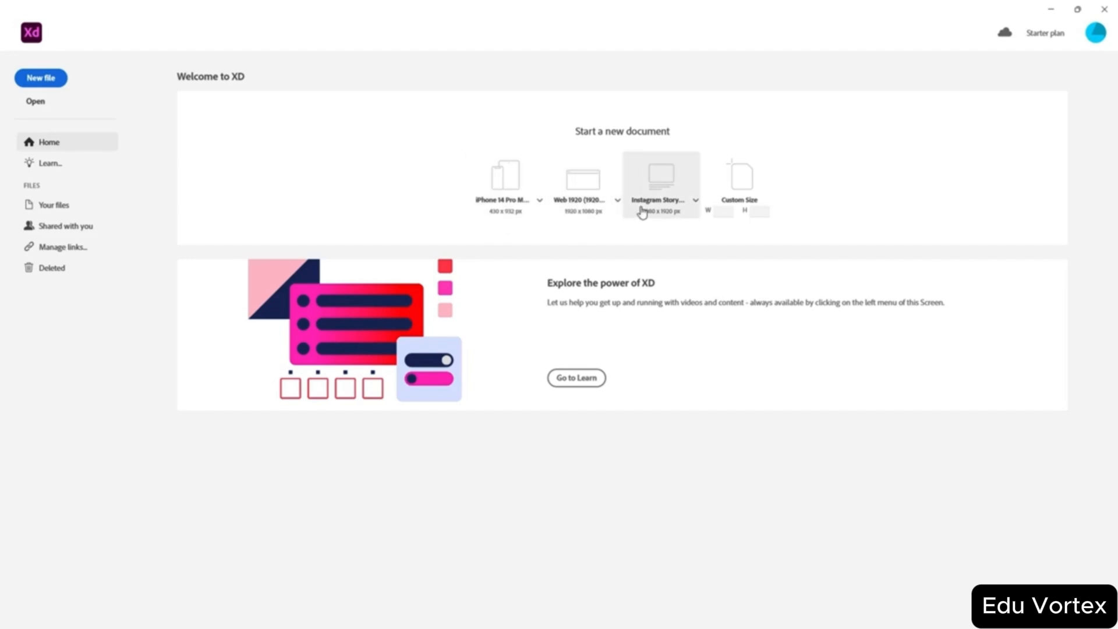
- Skip the custom size fields and create a Web 1920 document with one 1920 × 1080 artboard
{"action": "left_click", "coordinate": [722, 211]}
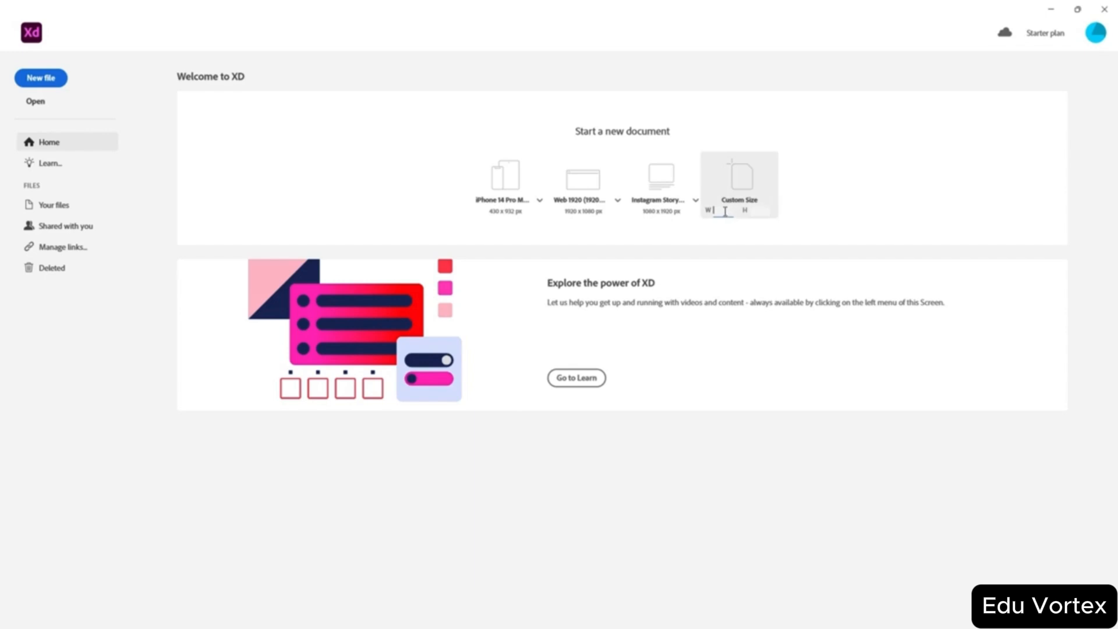
{"action": "left_click", "coordinate": [822, 237]}
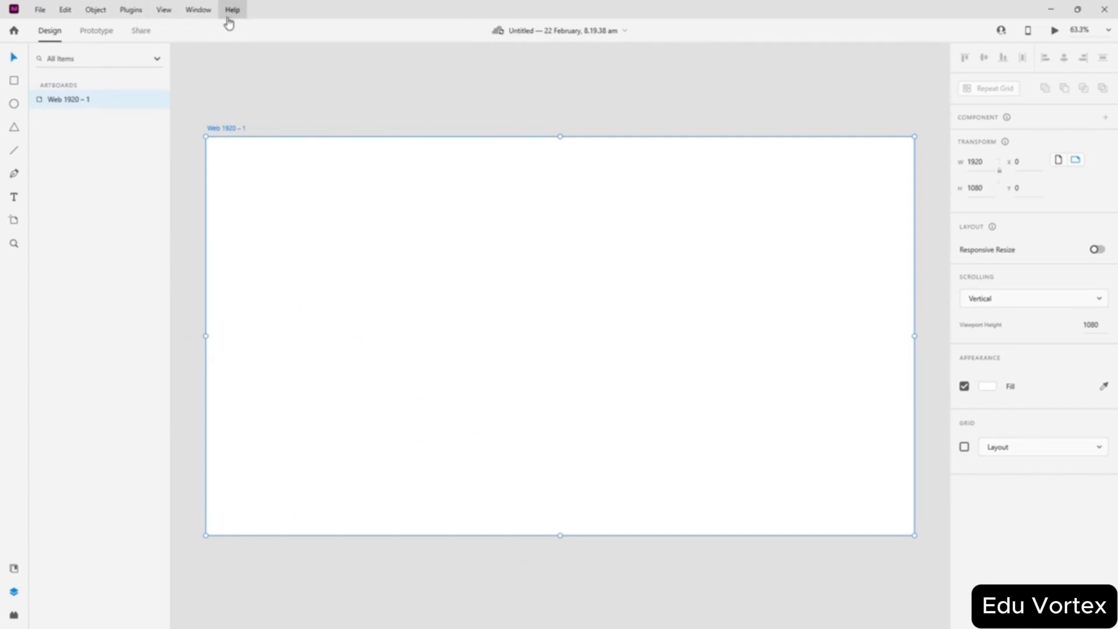
{"action": "left_click", "coordinate": [40, 9]}
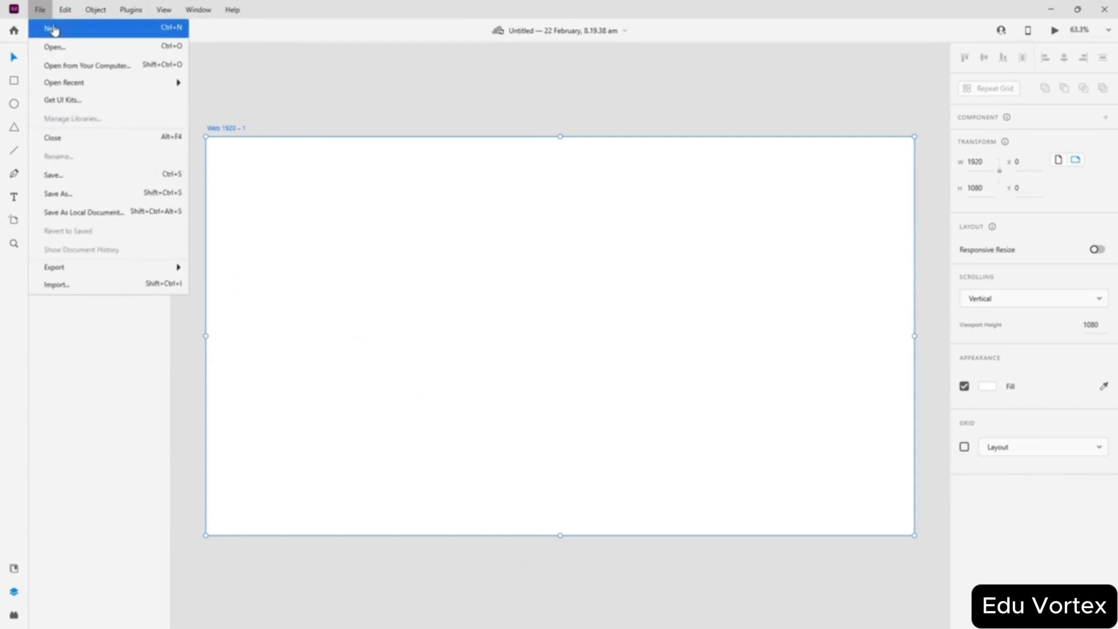
- Delete the Web 1920 – 1 artboard, then browse the File menu's Open Recent submenu
{"action": "left_click", "coordinate": [386, 109]}
{"action": "key", "text": "Delete"}
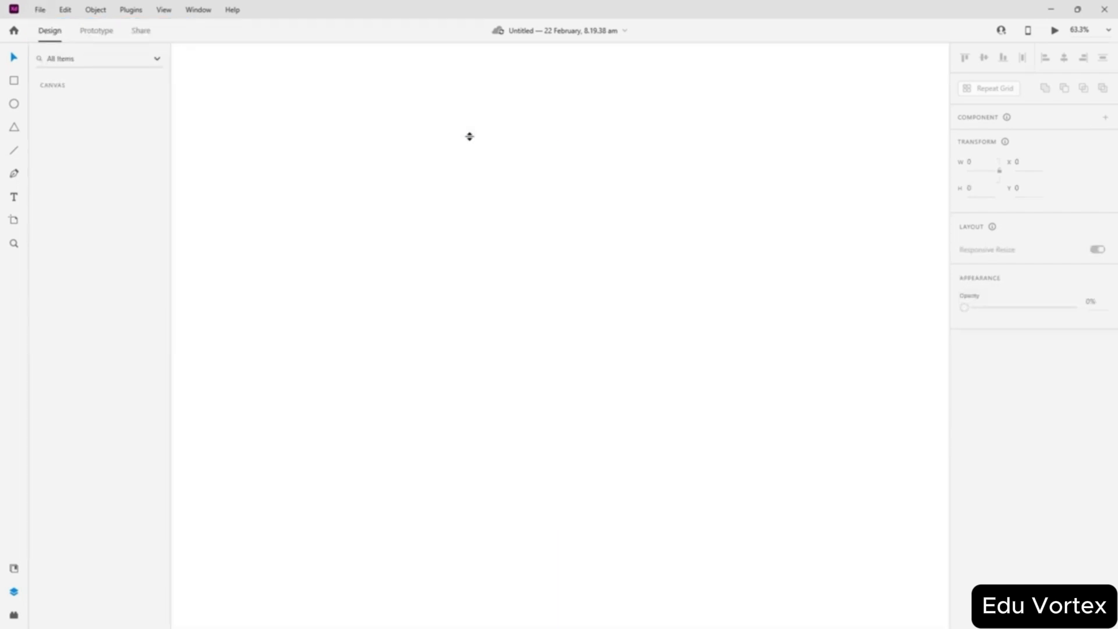
{"action": "left_click", "coordinate": [40, 10]}
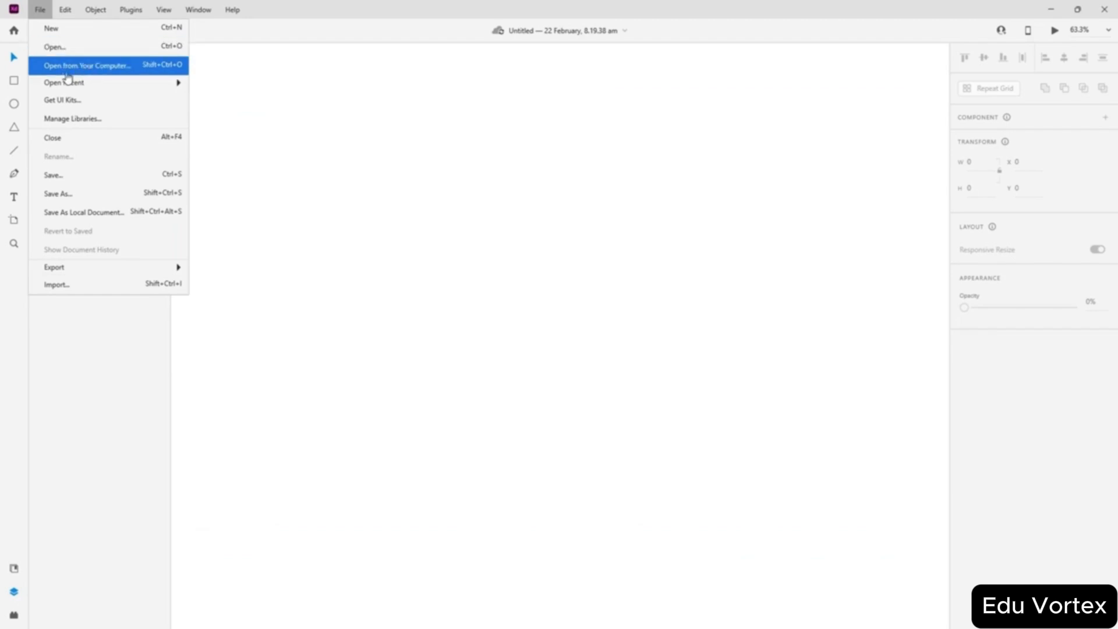
{"action": "mouse_move", "coordinate": [107, 82]}
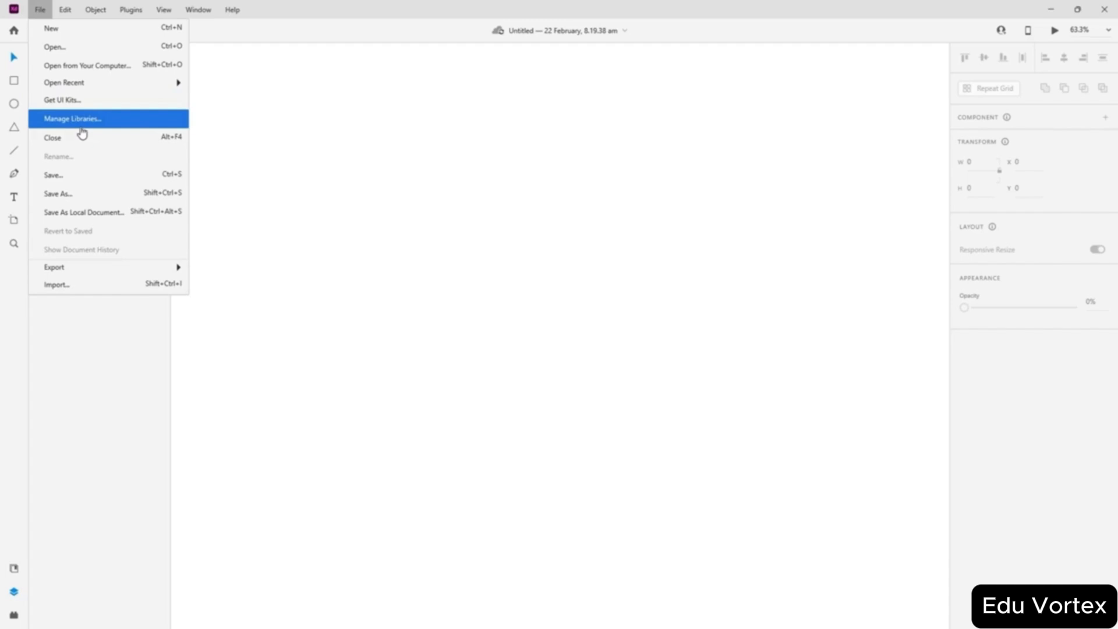
{"action": "left_click", "coordinate": [81, 127]}
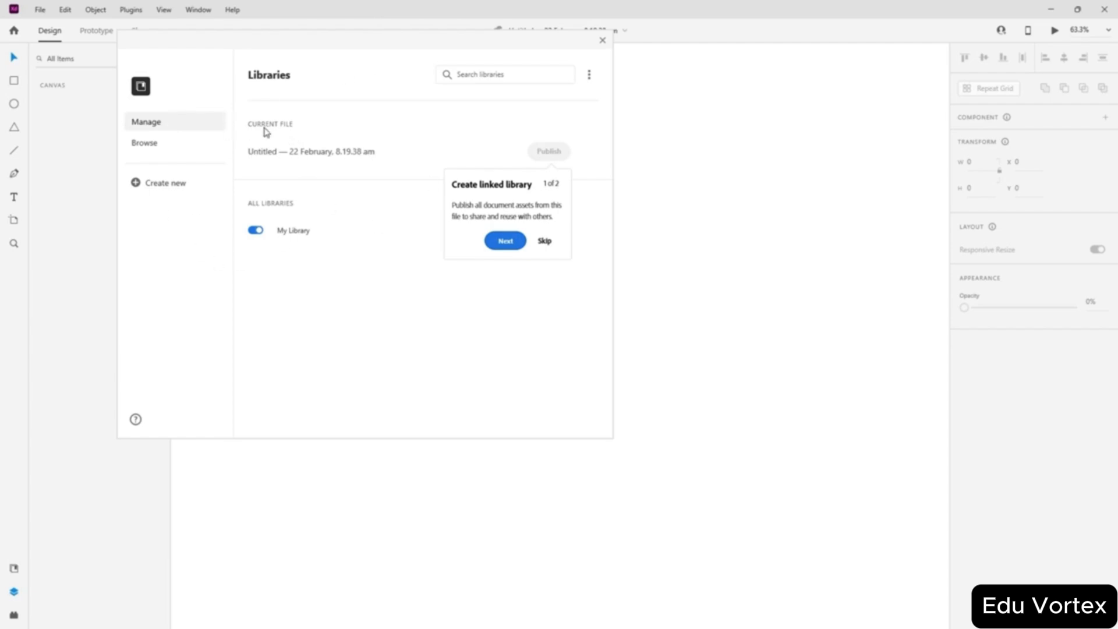
{"action": "left_click", "coordinate": [267, 158]}
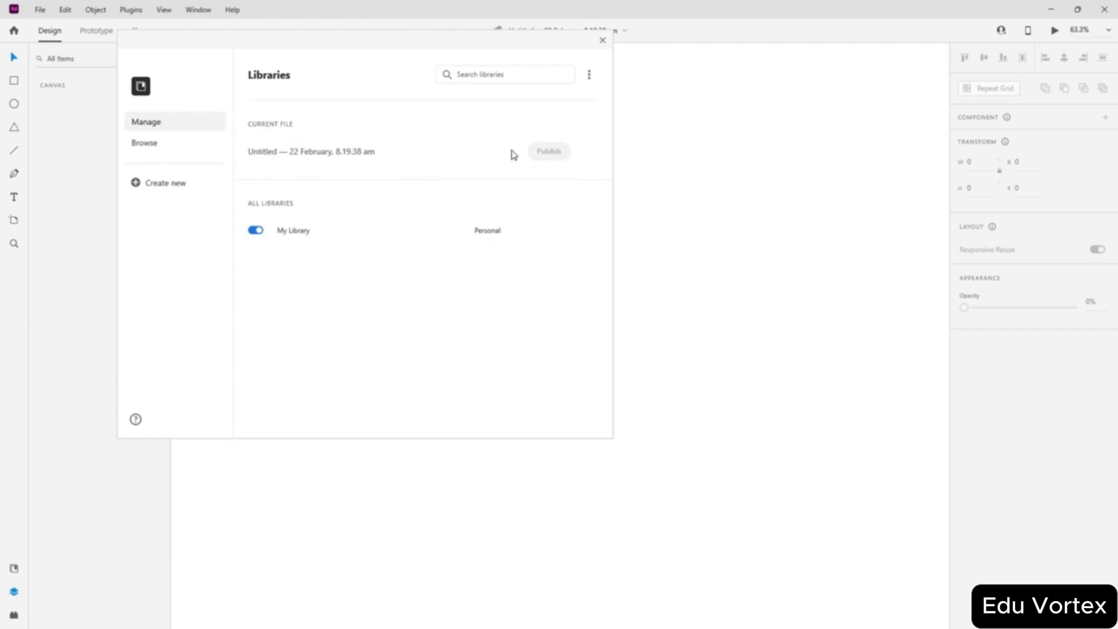
{"action": "left_click", "coordinate": [145, 146]}
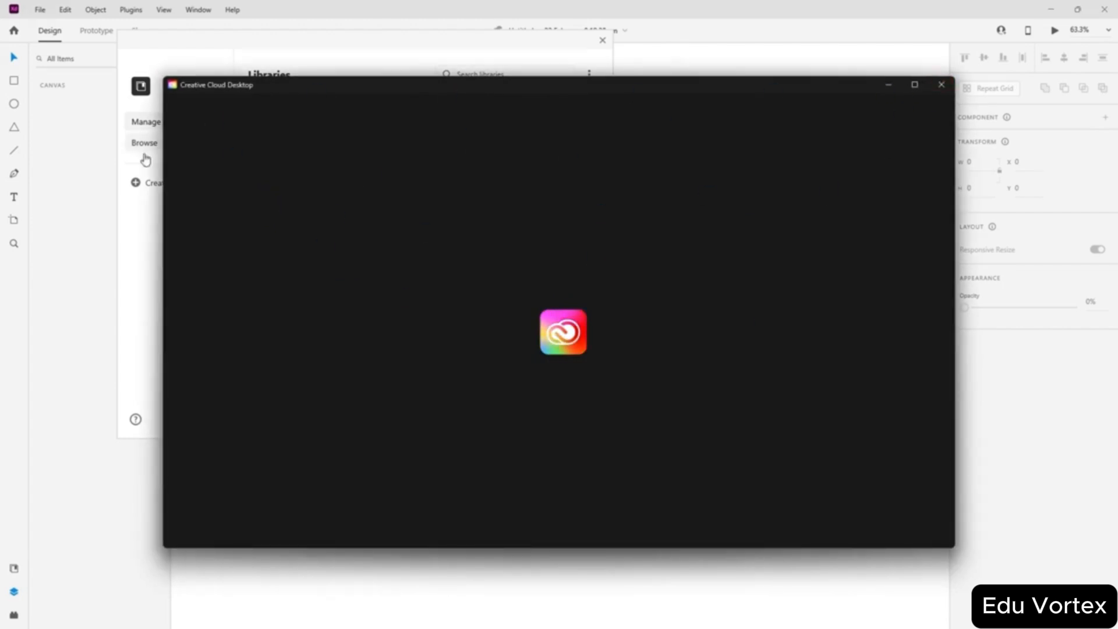
{"action": "left_click", "coordinate": [941, 84]}
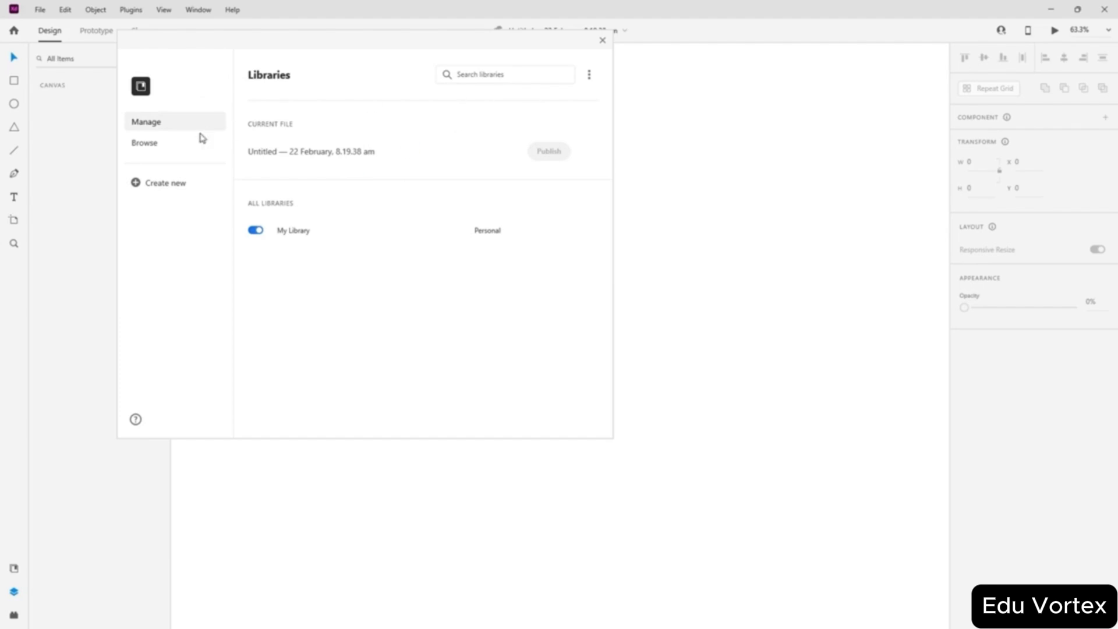
{"action": "left_click", "coordinate": [602, 42]}
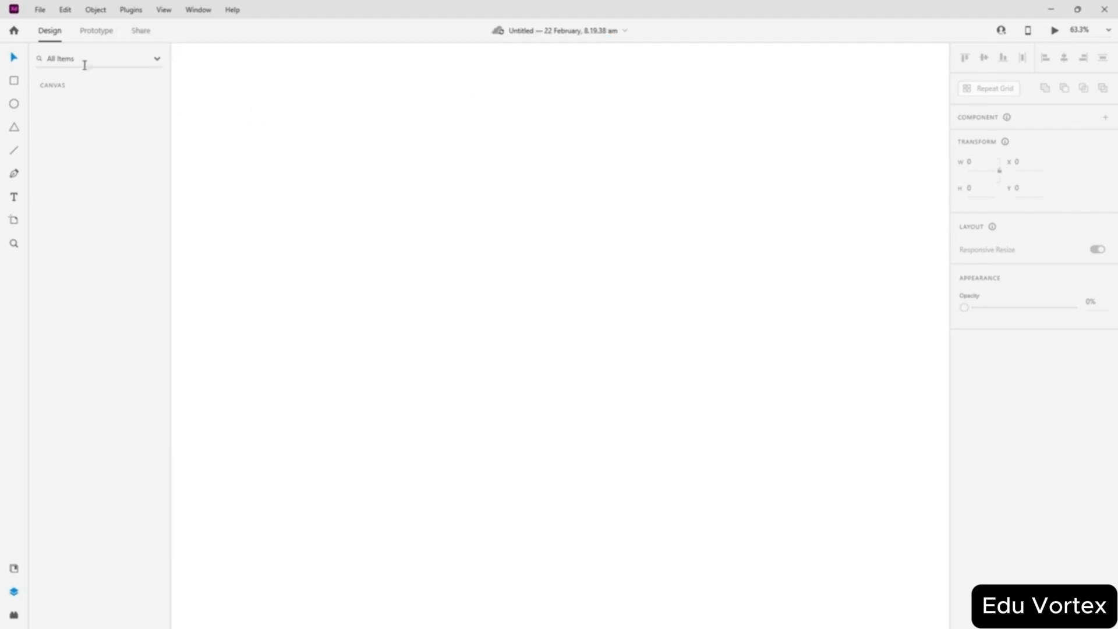
{"action": "left_click", "coordinate": [42, 11]}
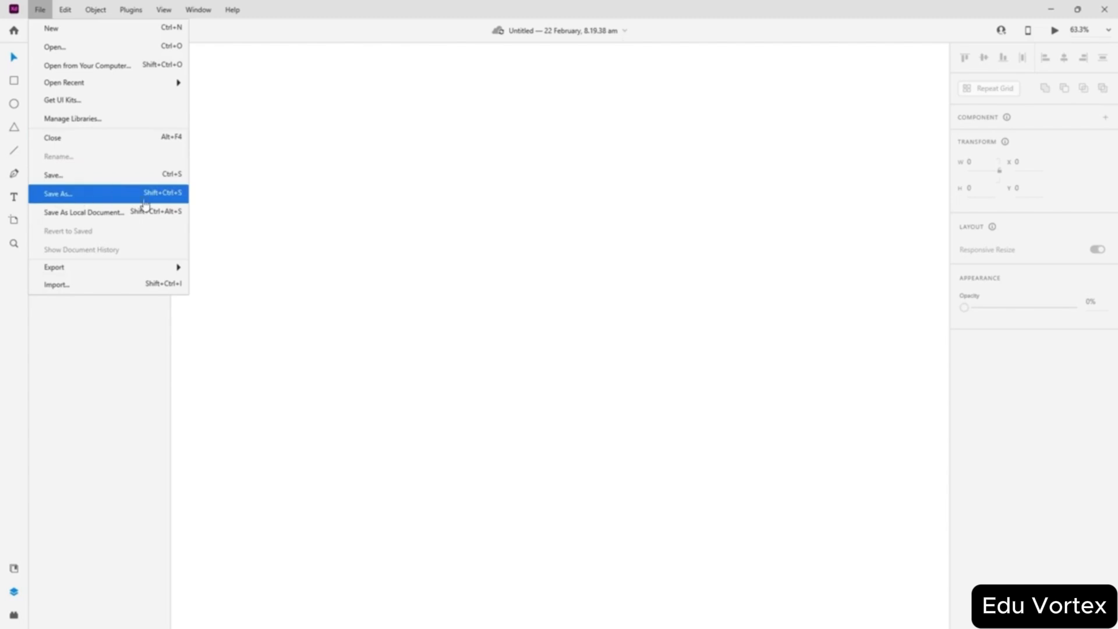
{"action": "left_click", "coordinate": [119, 194]}
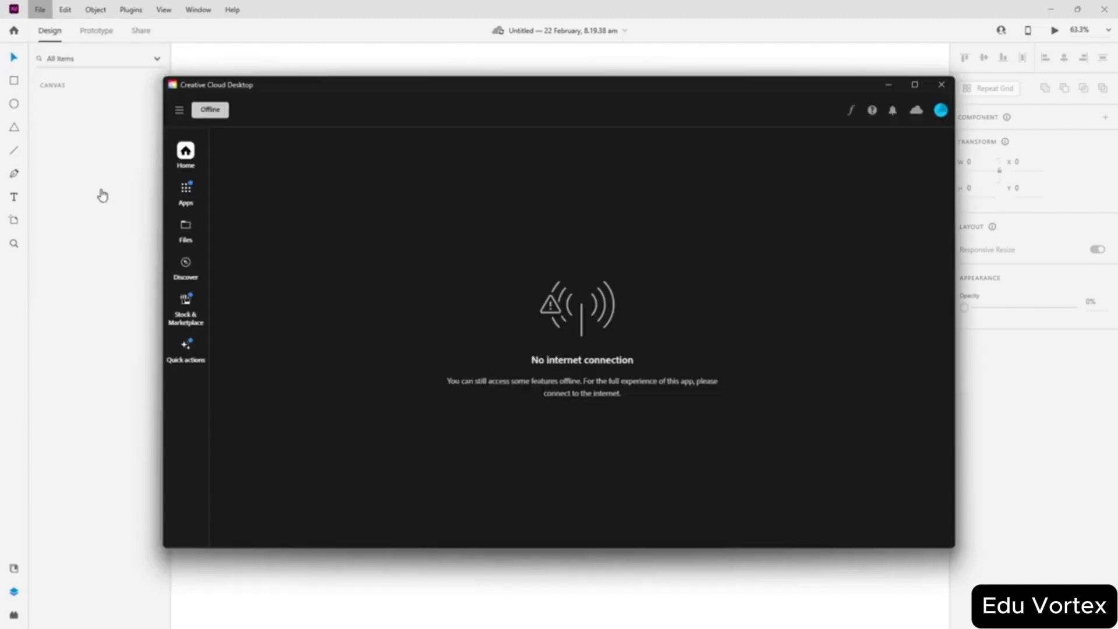
{"action": "left_click", "coordinate": [939, 85]}
{"action": "left_click", "coordinate": [40, 10]}
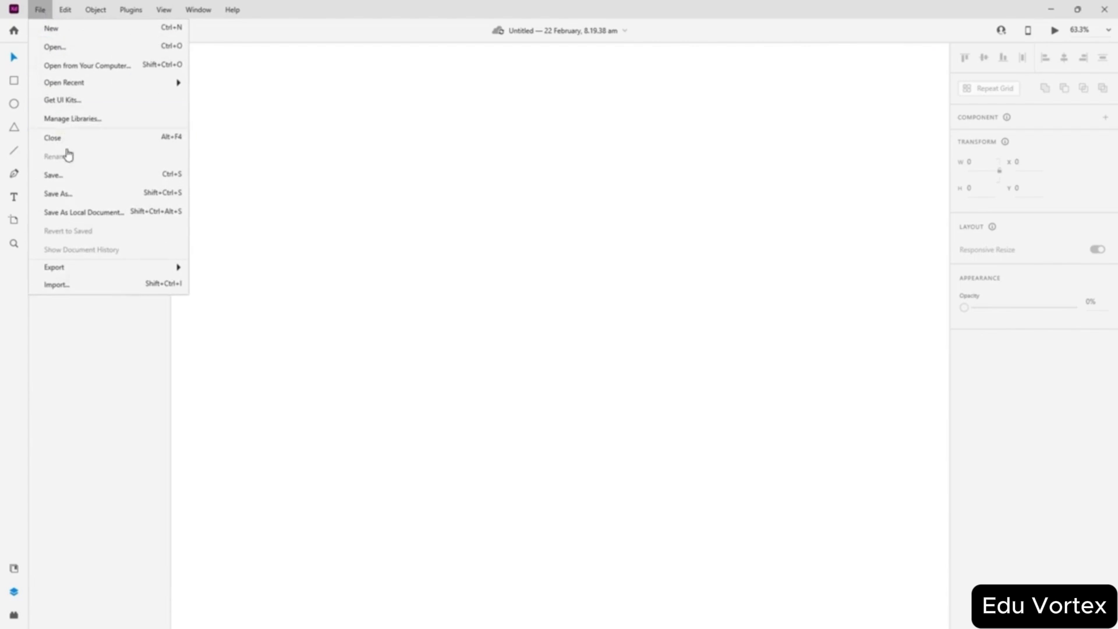
{"action": "mouse_move", "coordinate": [80, 272]}
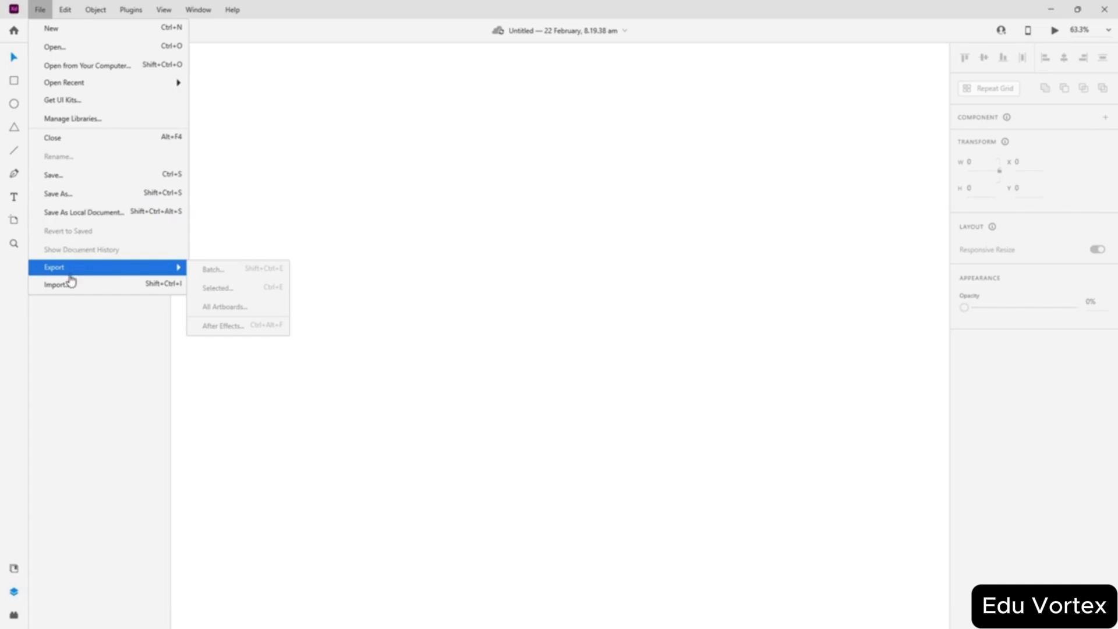
{"action": "left_click", "coordinate": [97, 297]}
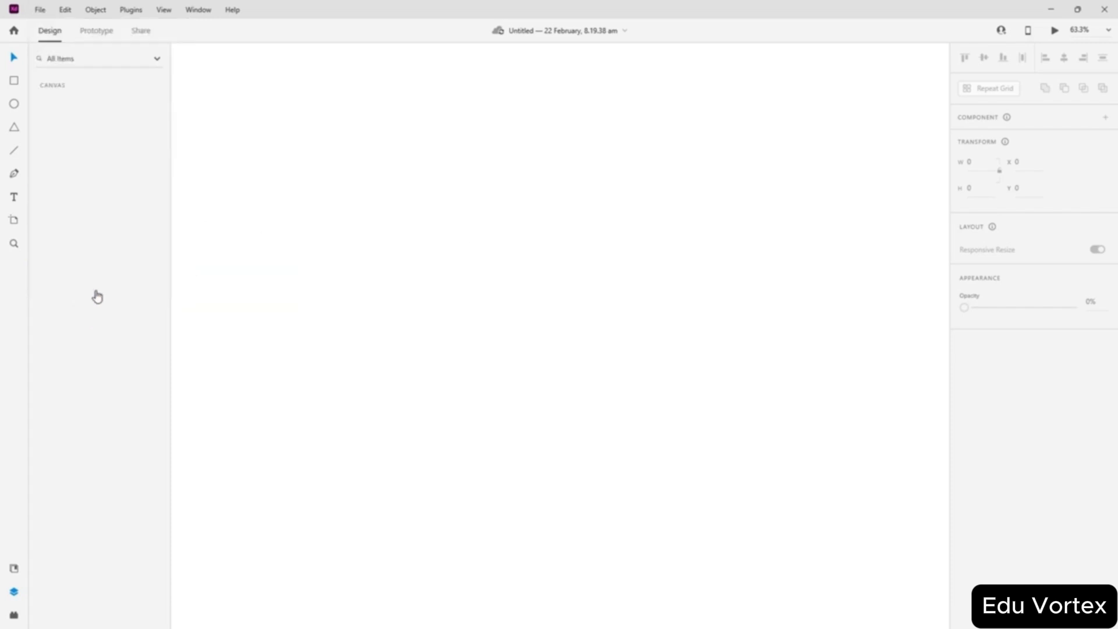
{"action": "left_click", "coordinate": [65, 10]}
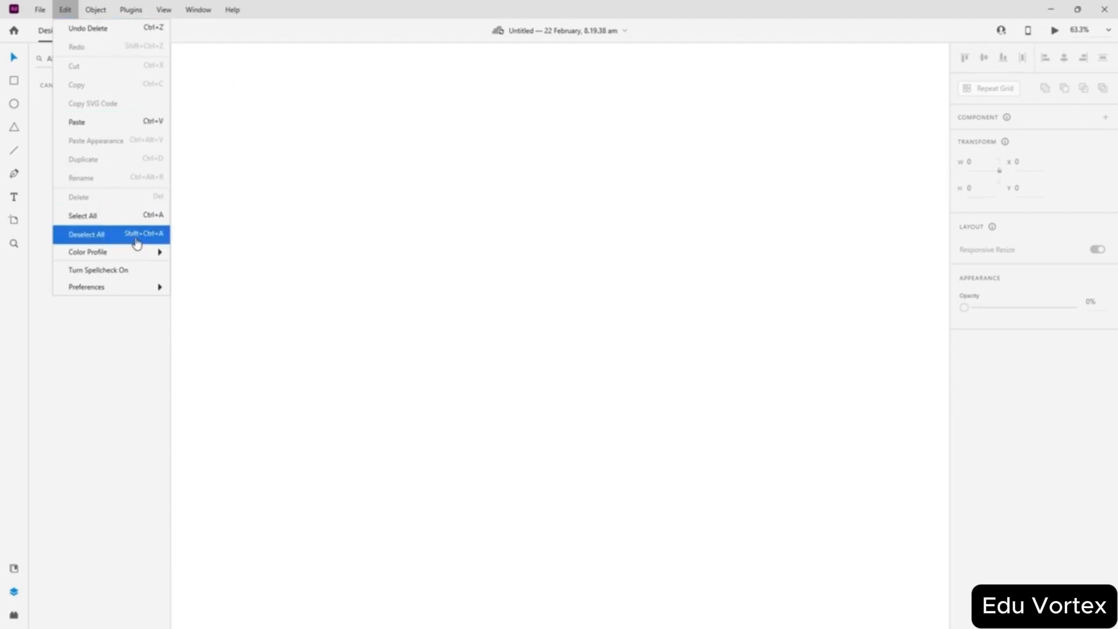
{"action": "mouse_move", "coordinate": [111, 260]}
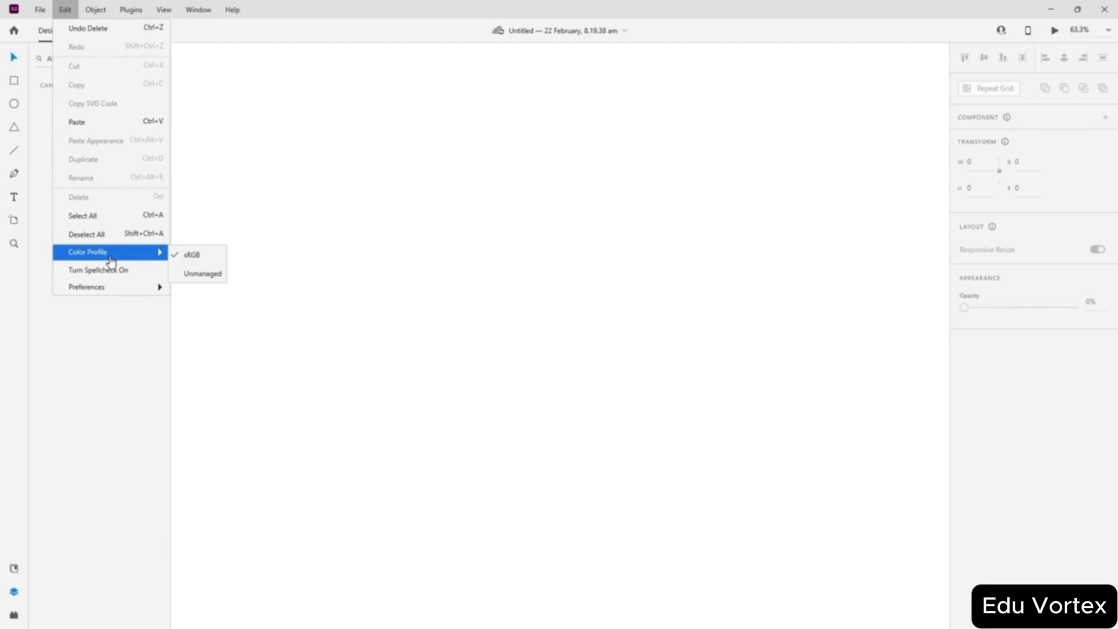
{"action": "mouse_move", "coordinate": [130, 288]}
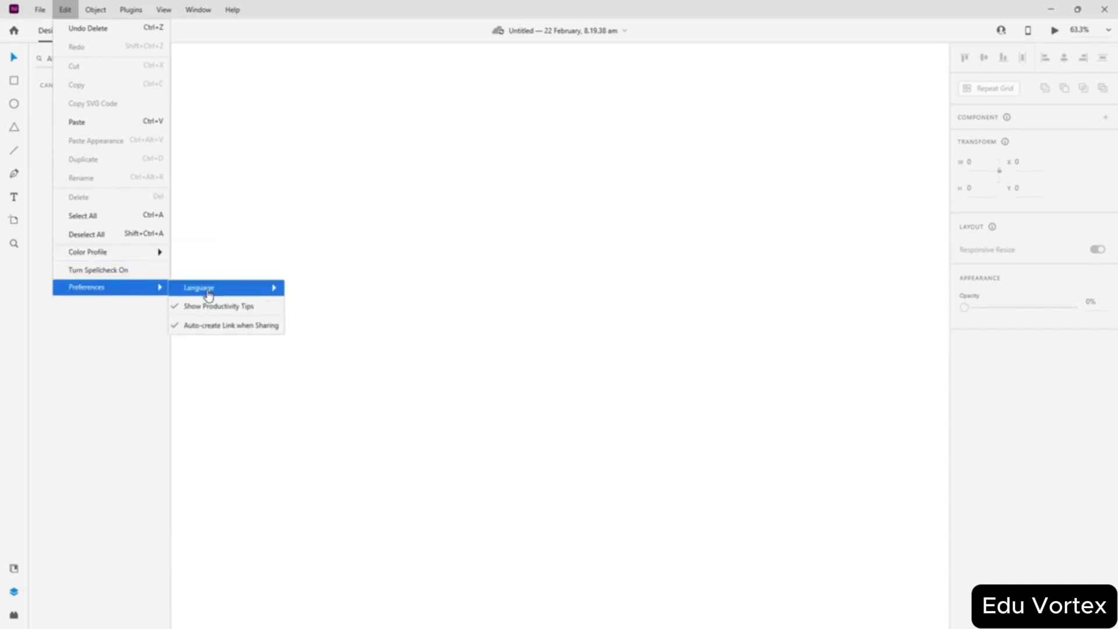
{"action": "mouse_move", "coordinate": [95, 13]}
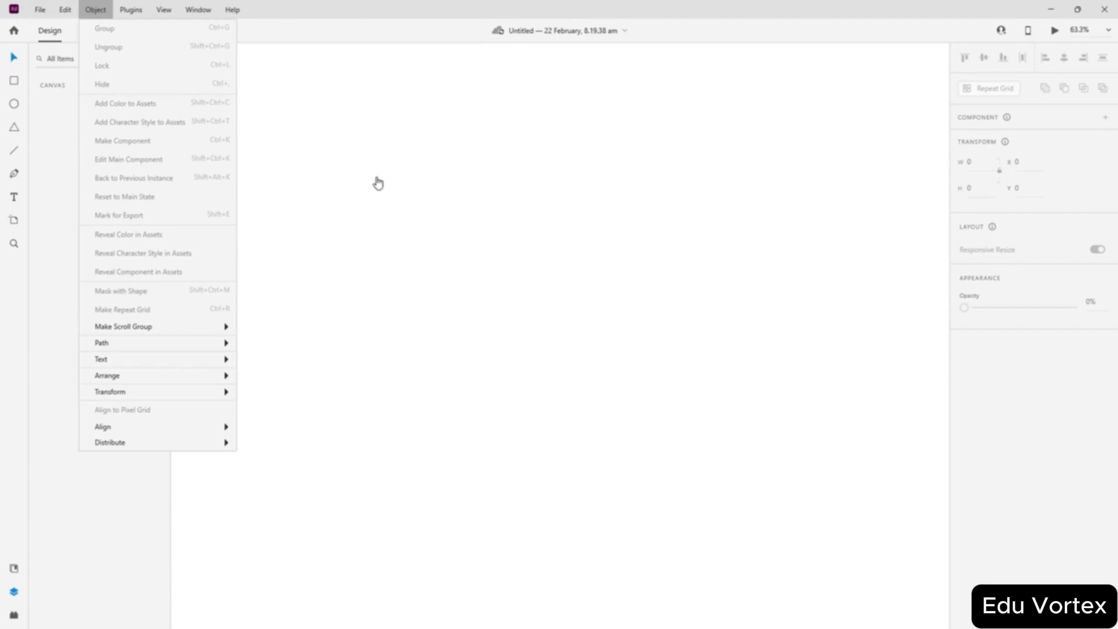
{"action": "mouse_move", "coordinate": [135, 13]}
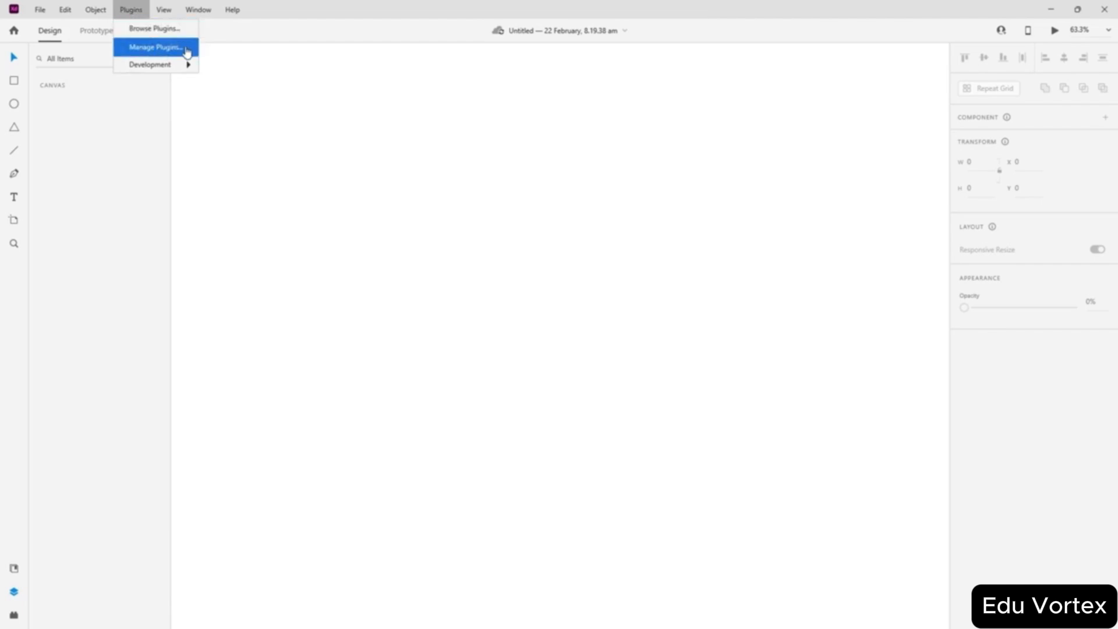
{"action": "mouse_move", "coordinate": [180, 71]}
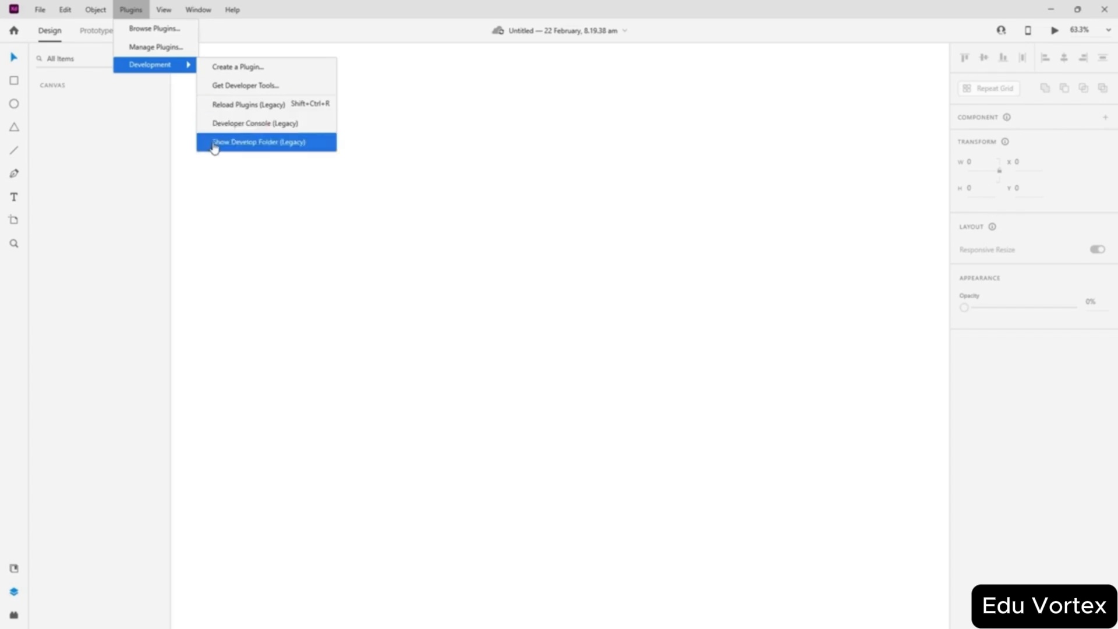
- From the View menu, zoom to 100%, toggle the Layers and Assets panels, and show Plugins
{"action": "left_click", "coordinate": [165, 13]}
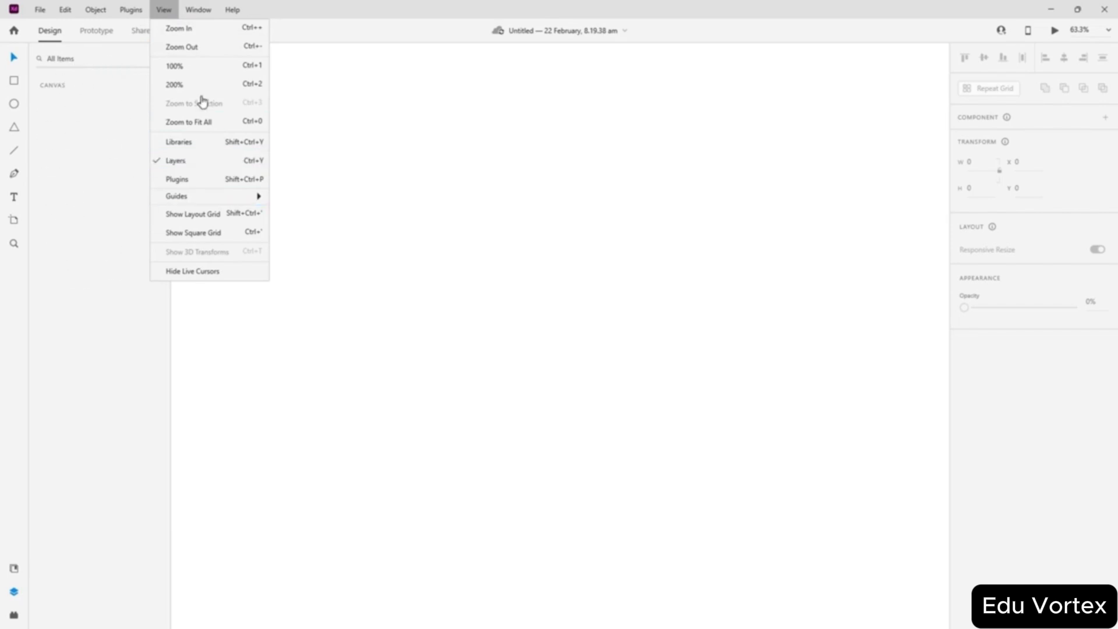
{"action": "left_click", "coordinate": [198, 68]}
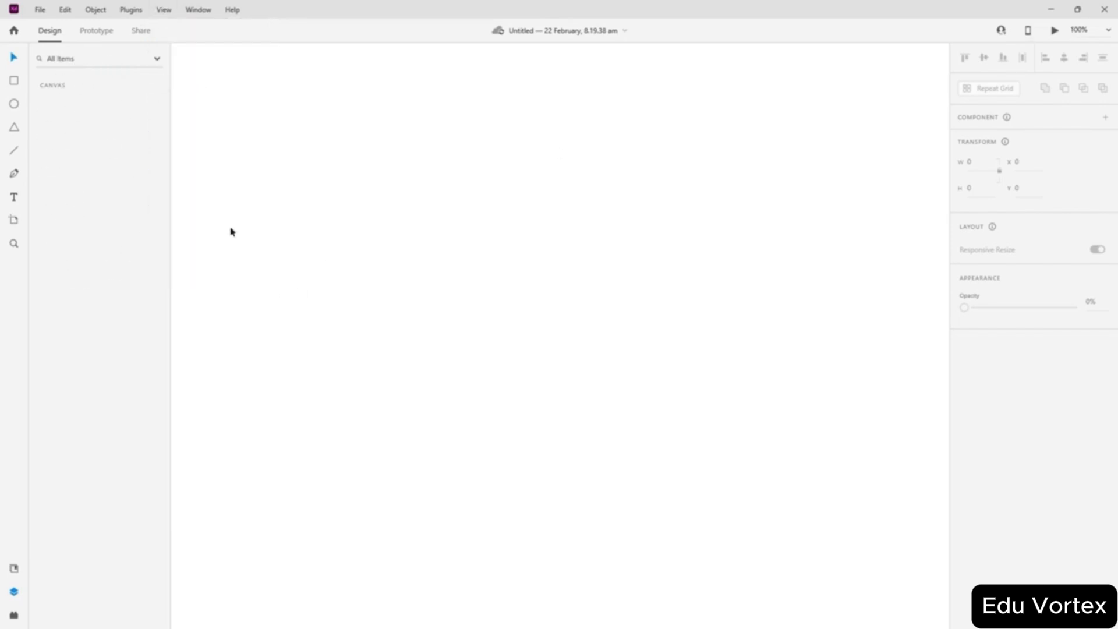
{"action": "left_click", "coordinate": [163, 11]}
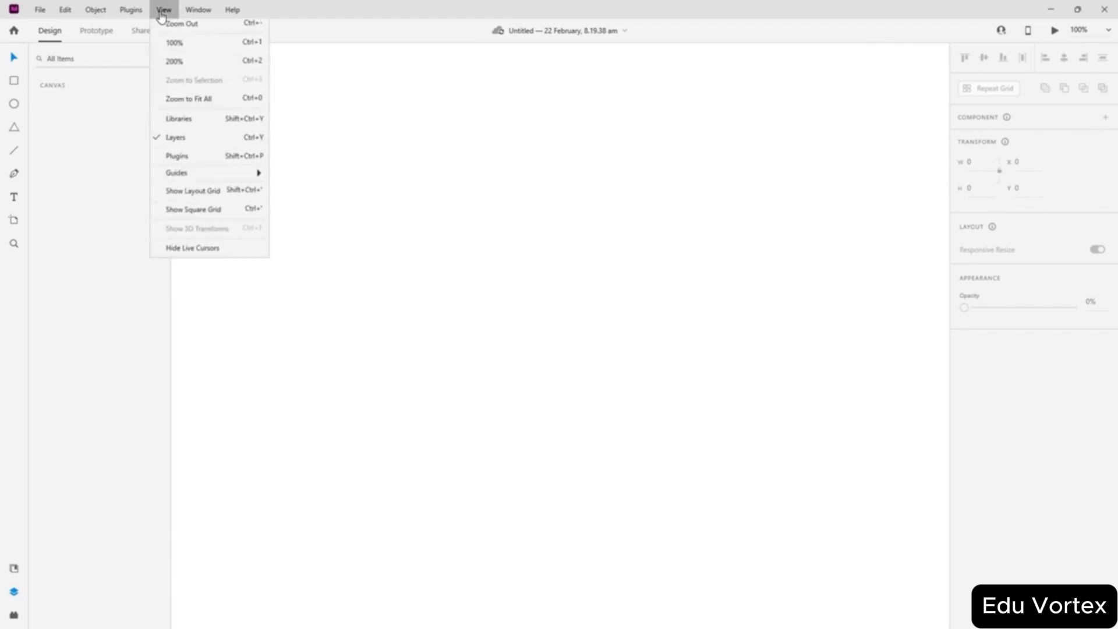
{"action": "left_click", "coordinate": [166, 177]}
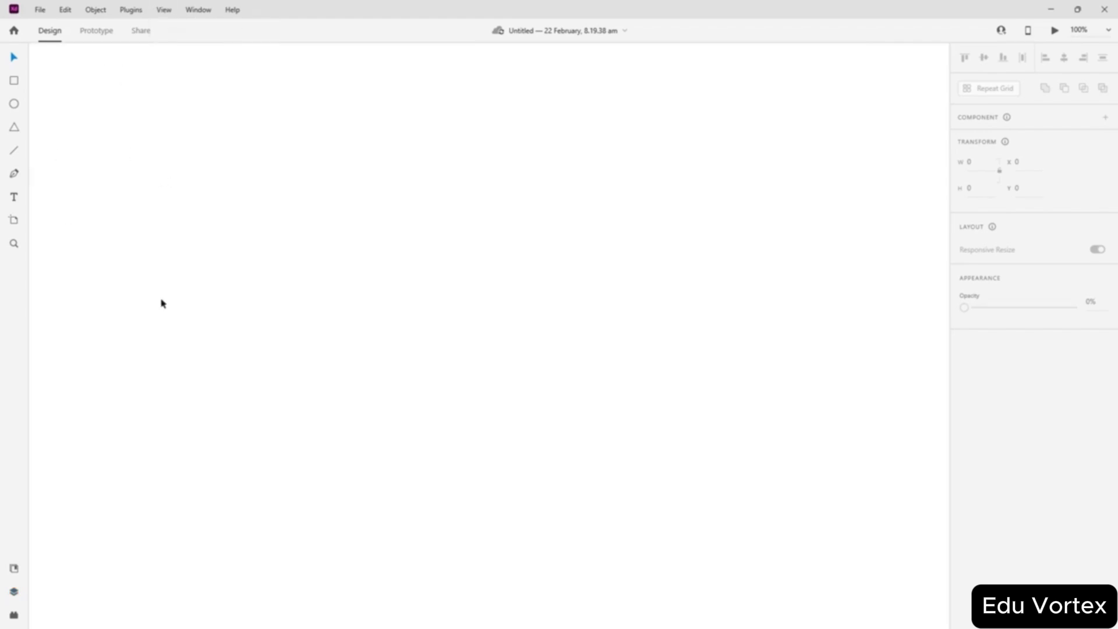
{"action": "left_click", "coordinate": [166, 11]}
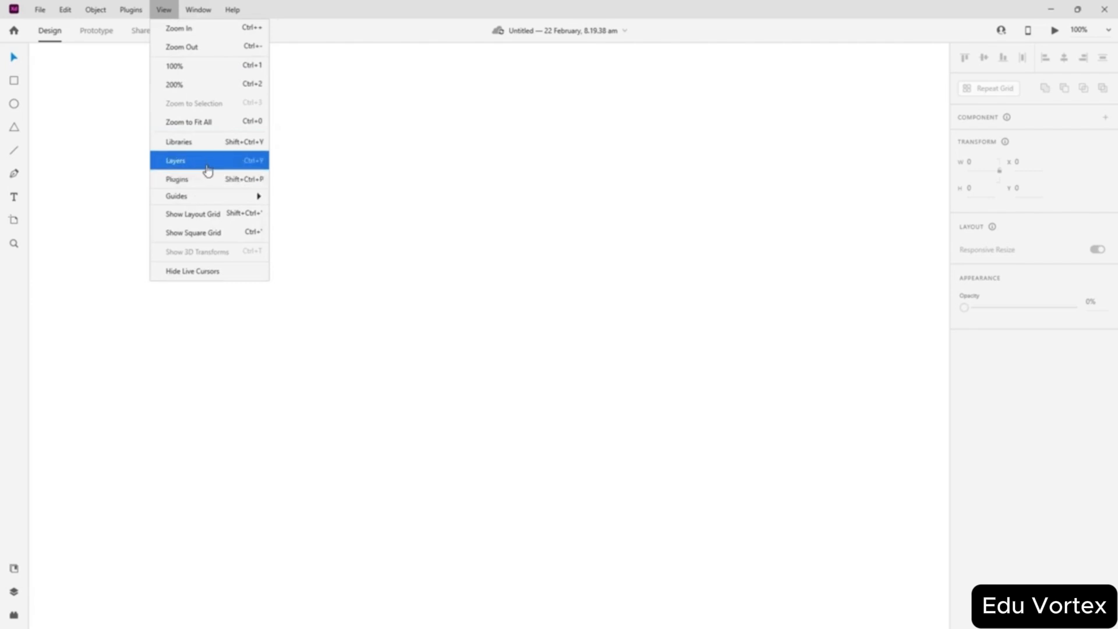
{"action": "left_click", "coordinate": [213, 145]}
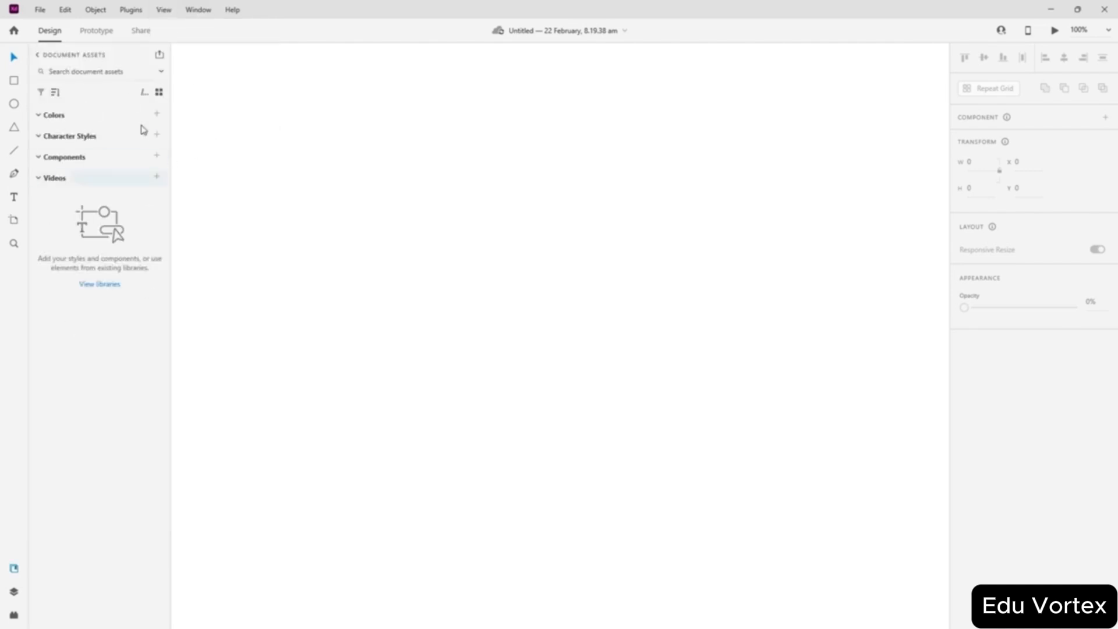
{"action": "left_click", "coordinate": [165, 16]}
{"action": "left_click", "coordinate": [185, 162]}
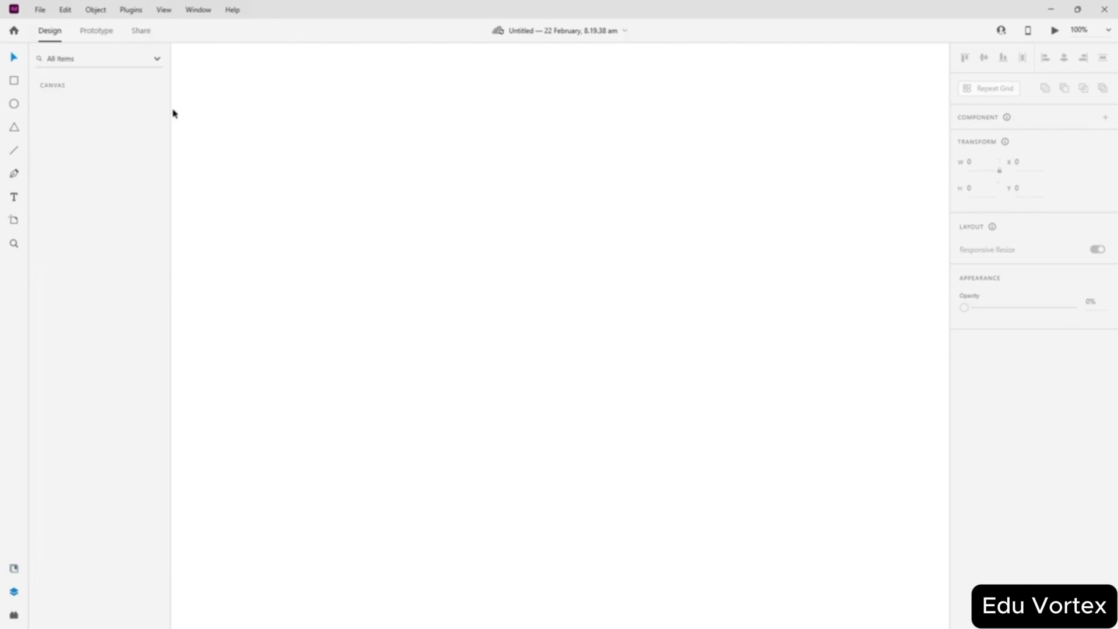
{"action": "left_click", "coordinate": [163, 17]}
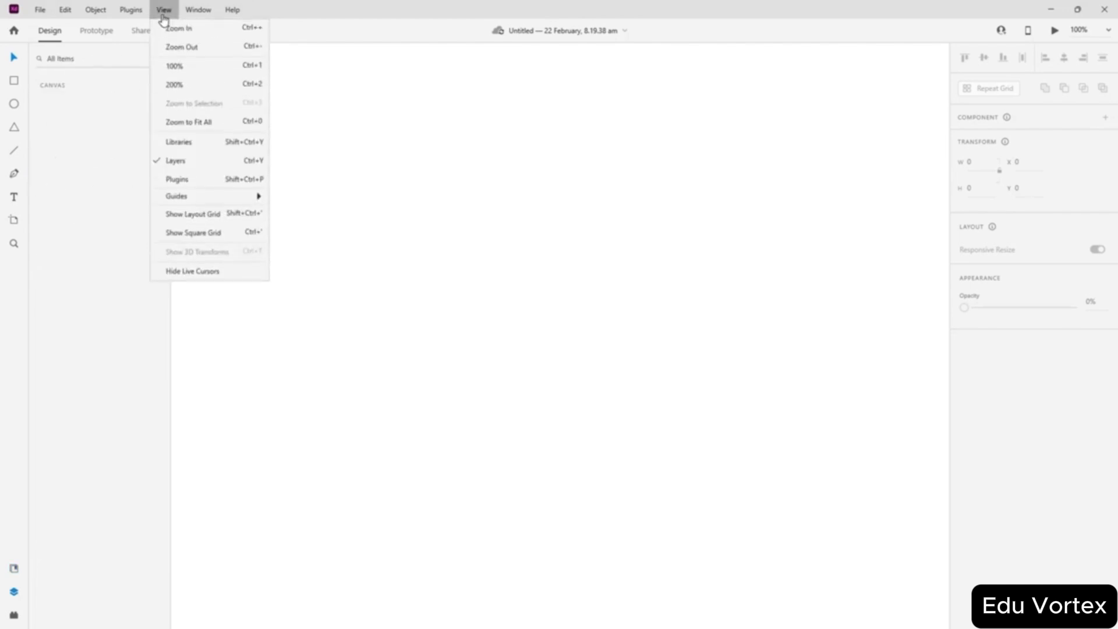
{"action": "left_click", "coordinate": [211, 185]}
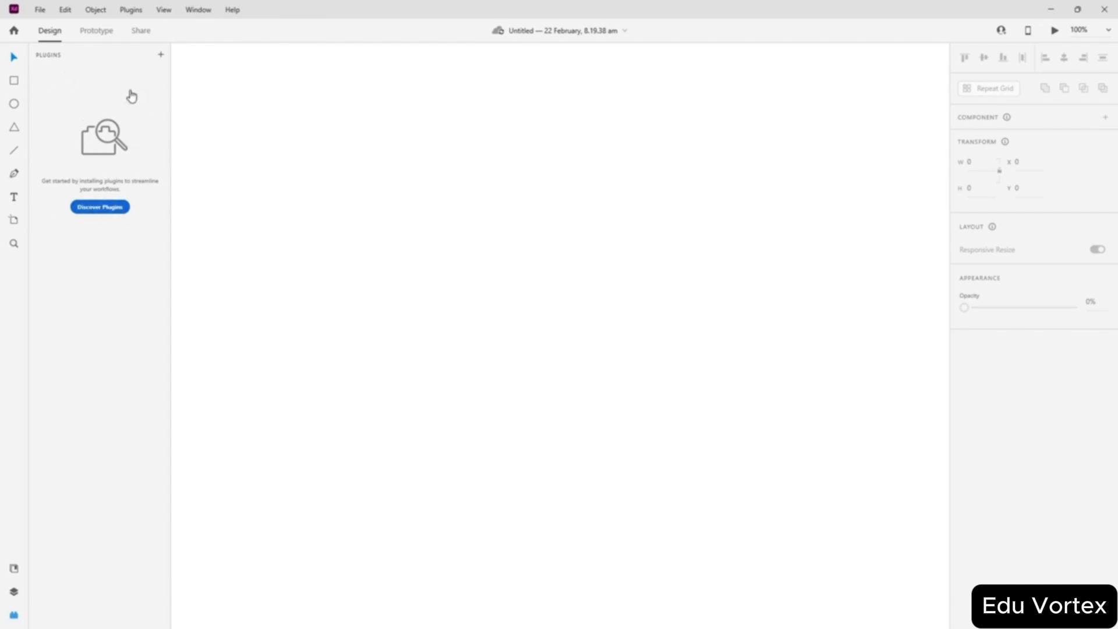
- Hide collaborators' live cursors, then show them again, via the View menu
{"action": "left_click", "coordinate": [166, 12]}
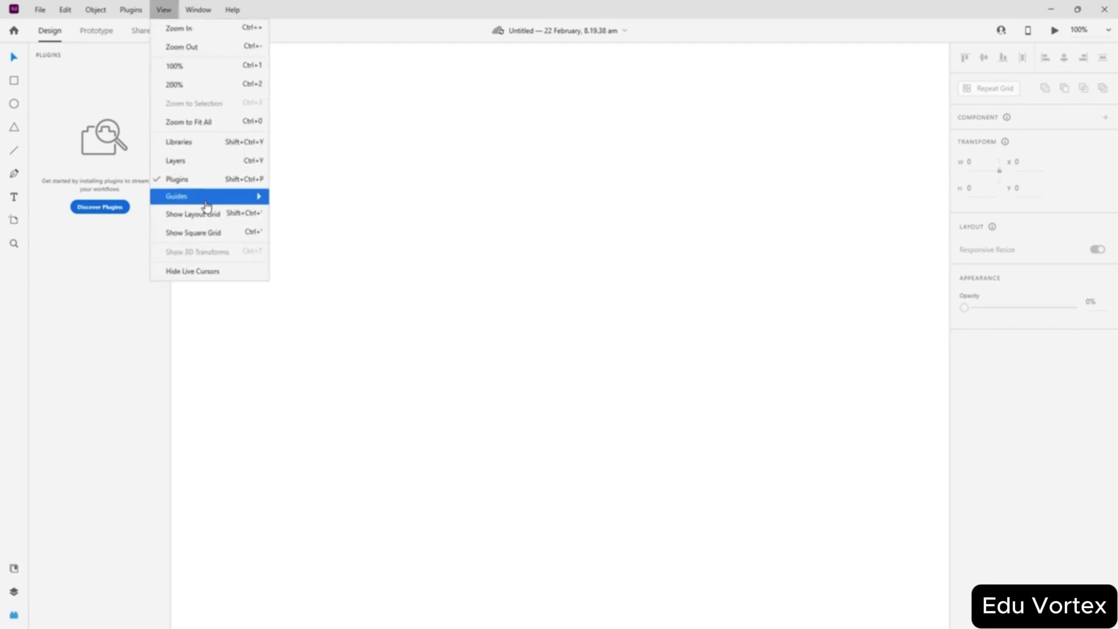
{"action": "mouse_move", "coordinate": [205, 201]}
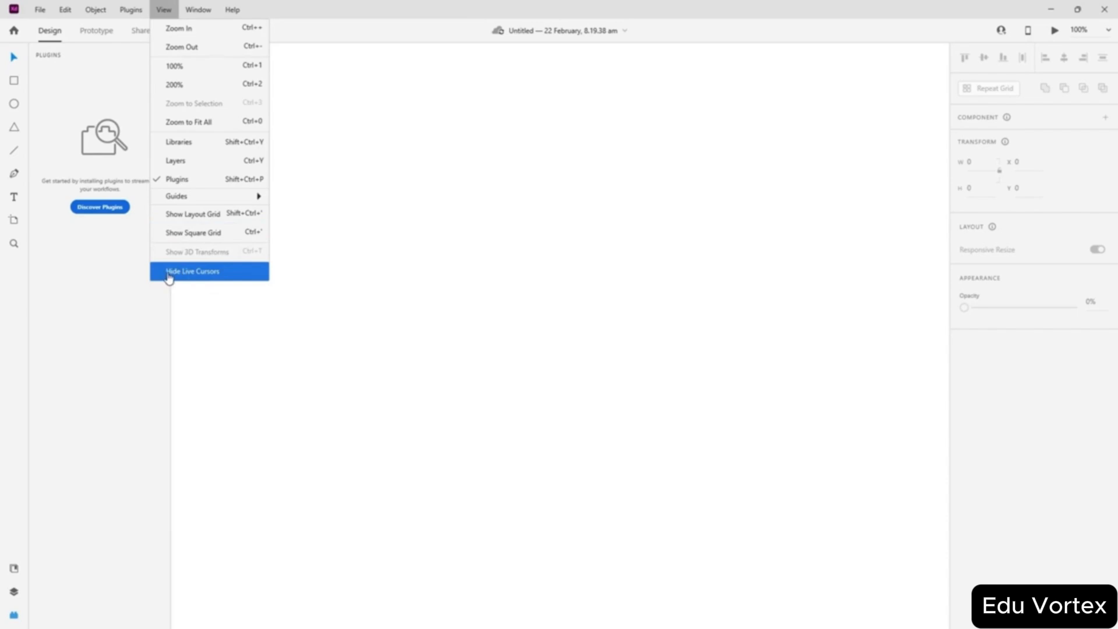
{"action": "left_click", "coordinate": [208, 282]}
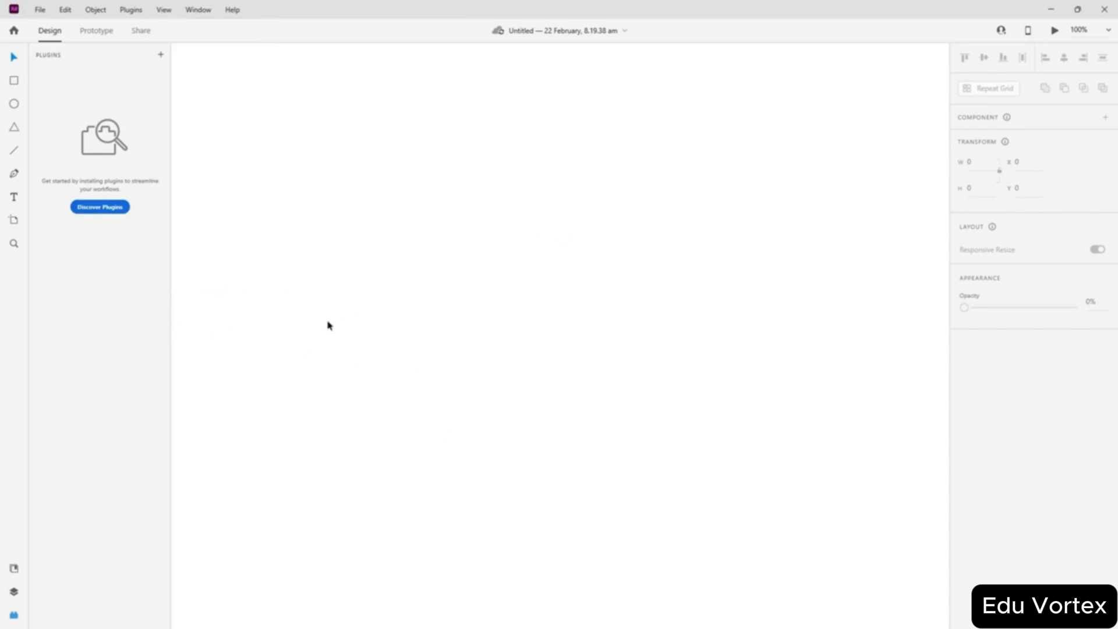
{"action": "left_click", "coordinate": [165, 11]}
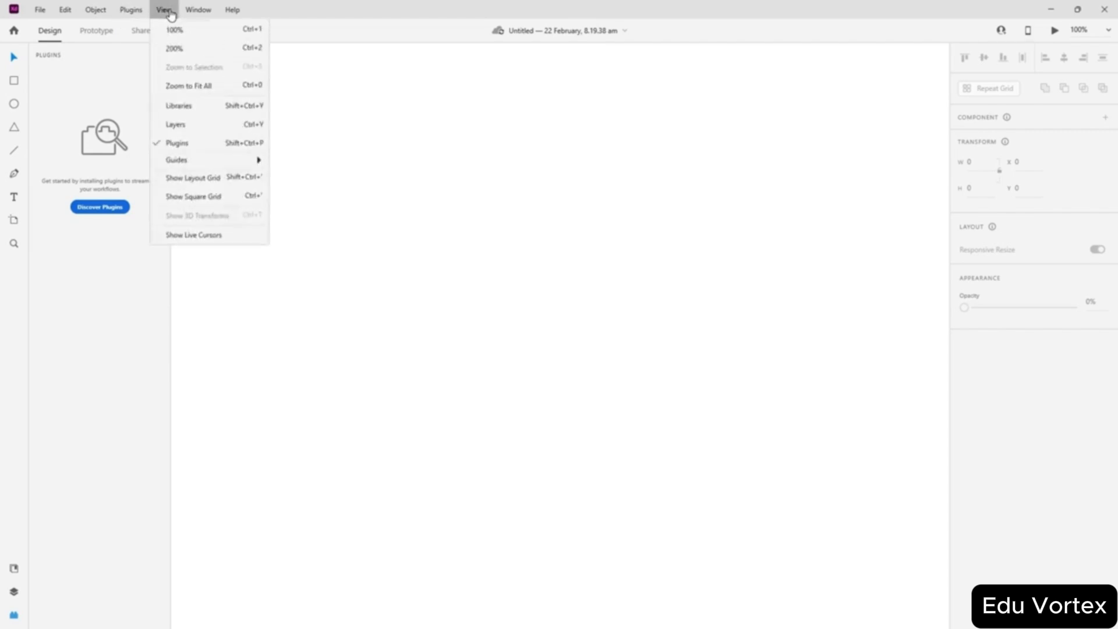
{"action": "left_click", "coordinate": [207, 271]}
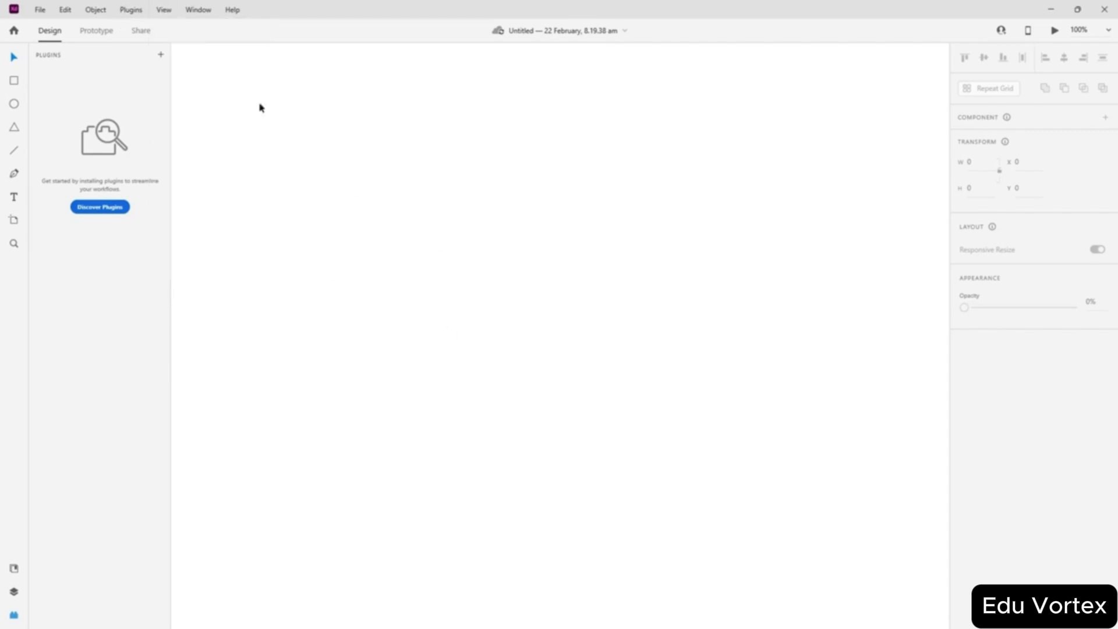
- Open and close the design preview from the Window menu, then bring up the Help menu
{"action": "left_click", "coordinate": [201, 14]}
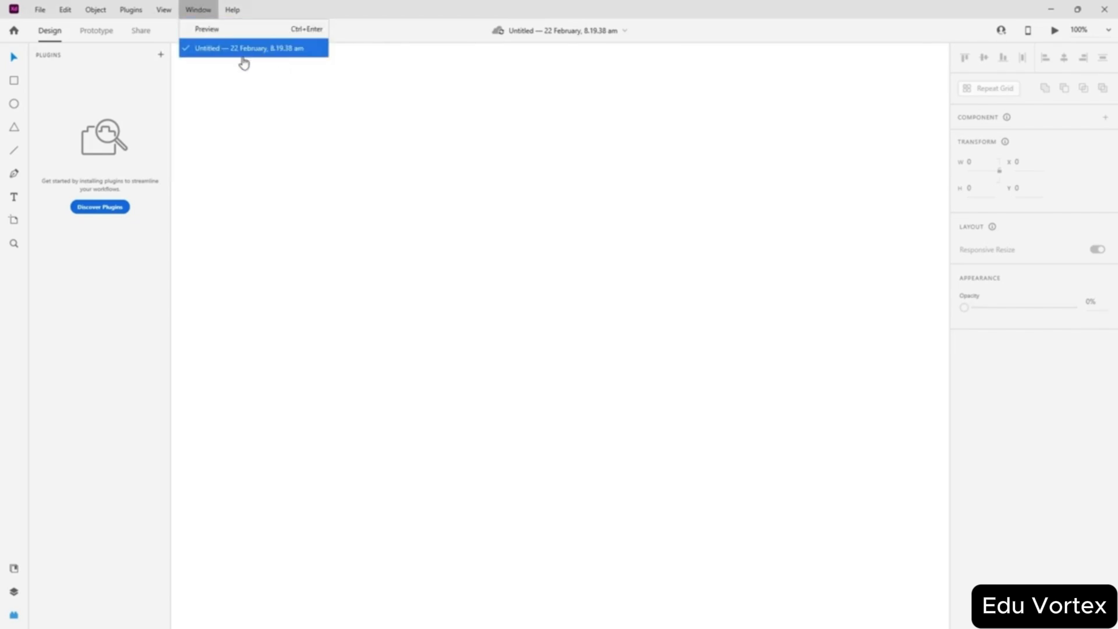
{"action": "left_click", "coordinate": [226, 32]}
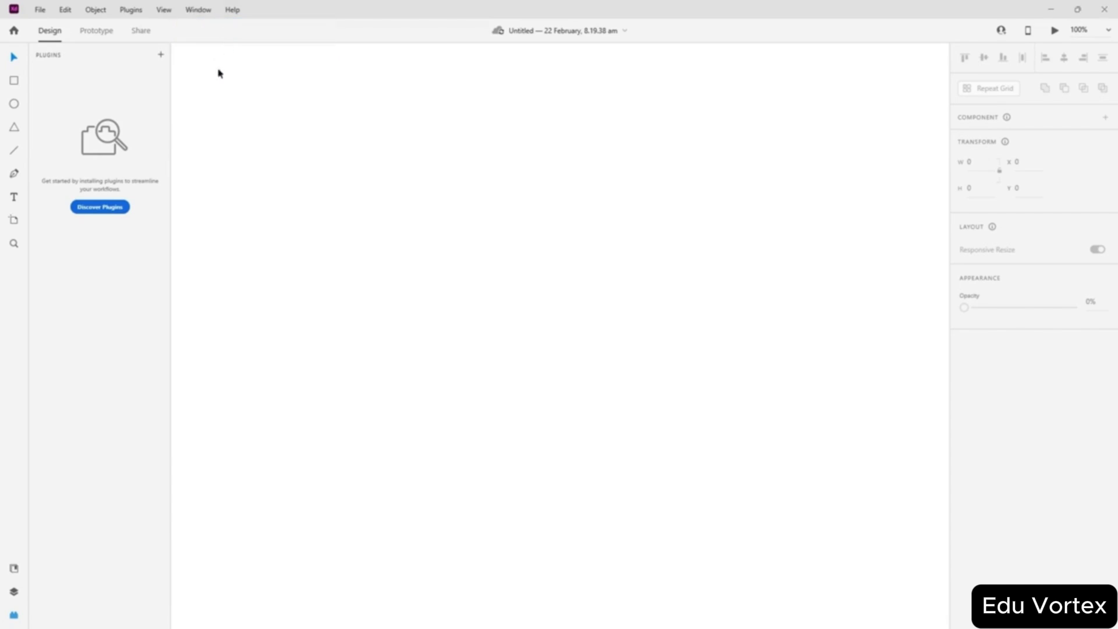
{"action": "left_click", "coordinate": [235, 67]}
{"action": "left_click", "coordinate": [230, 13]}
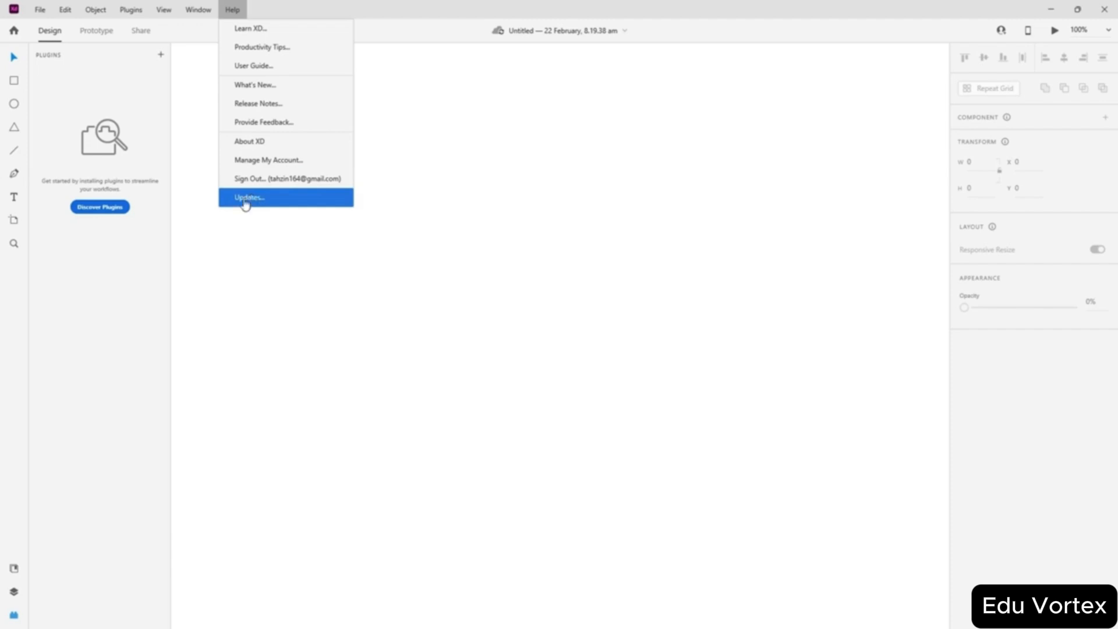
- Dismiss the Help menu without choosing anything and look through the Plugins menu
{"action": "left_click", "coordinate": [106, 282]}
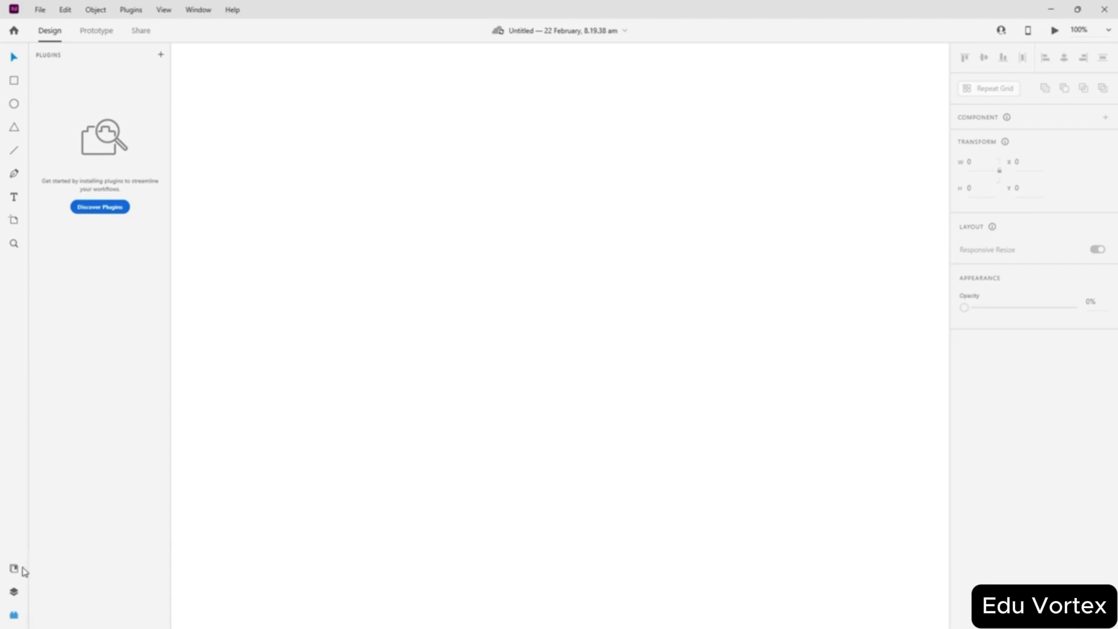
{"action": "left_click", "coordinate": [131, 10]}
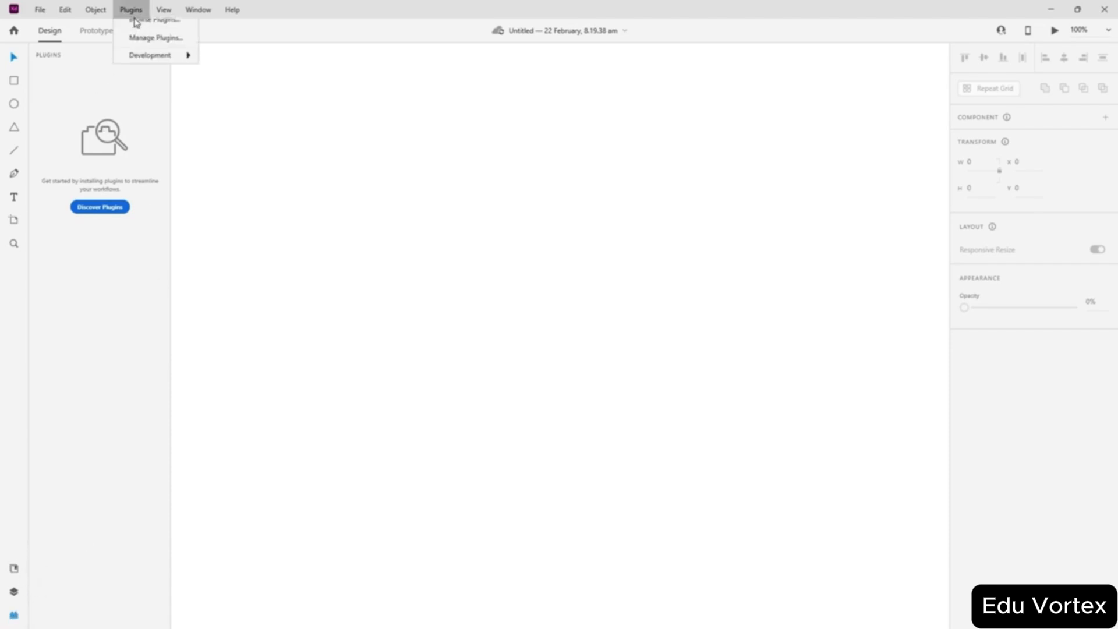
- View the Object menu's mostly unavailable commands, then close it without choosing one
{"action": "left_click", "coordinate": [95, 10]}
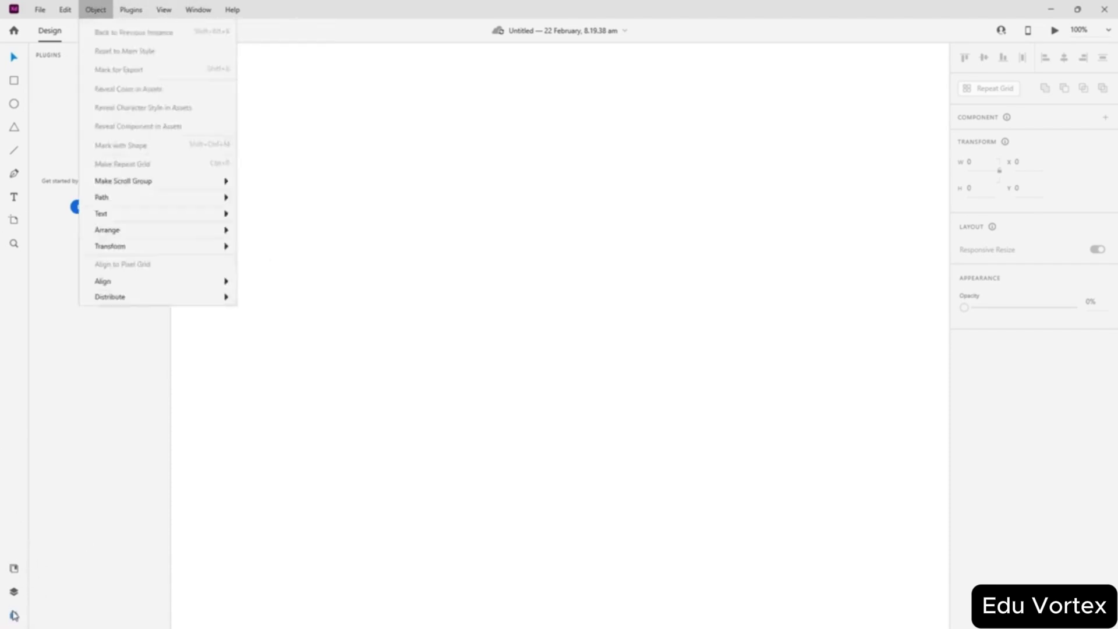
{"action": "left_click", "coordinate": [130, 503]}
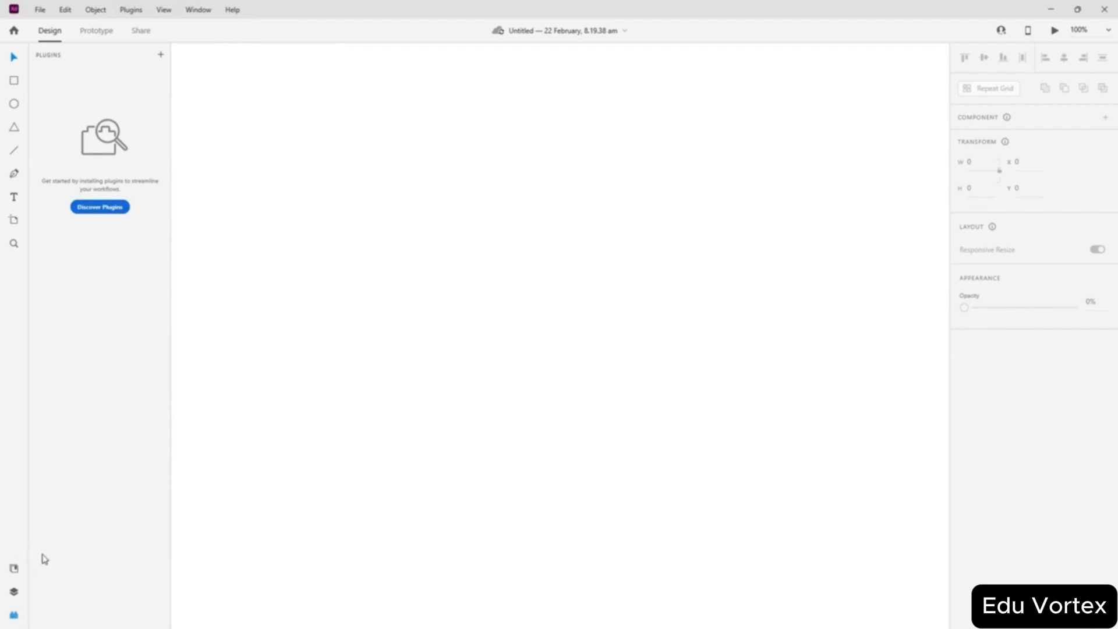
{"action": "left_click", "coordinate": [141, 31]}
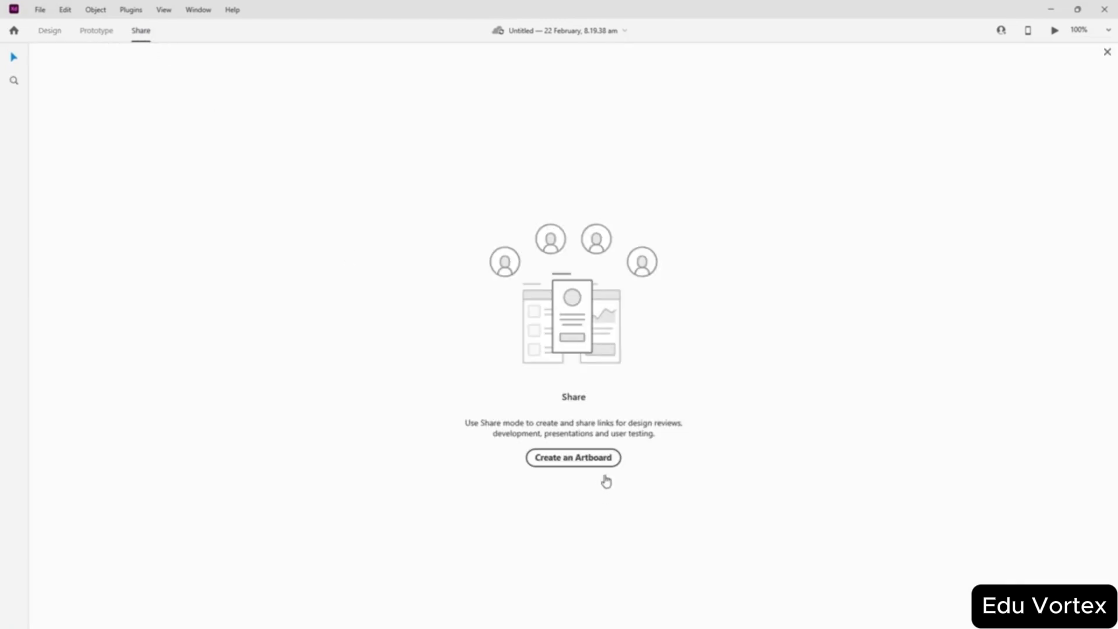
{"action": "left_click", "coordinate": [51, 35]}
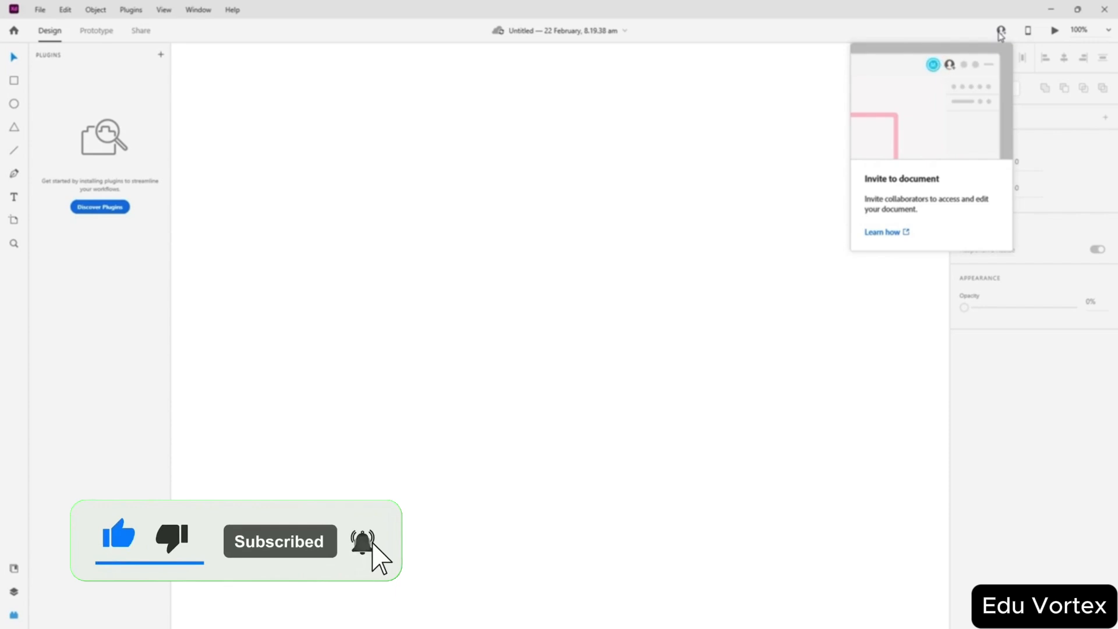
{"action": "mouse_move", "coordinate": [1032, 31]}
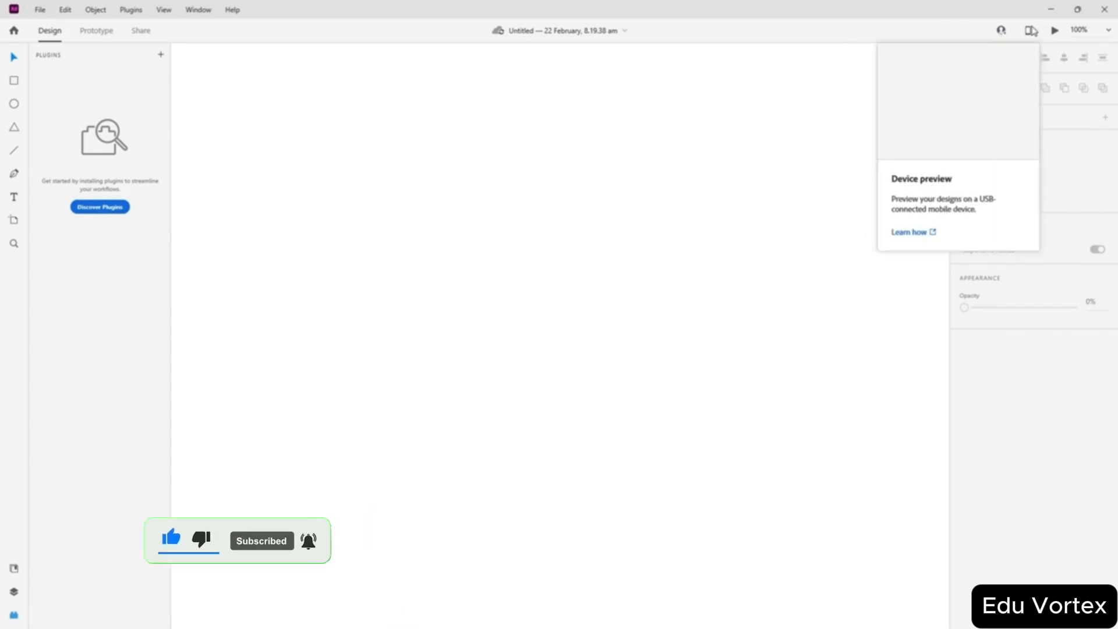
- Open the Preview on Device settings
{"action": "left_click", "coordinate": [1031, 30]}
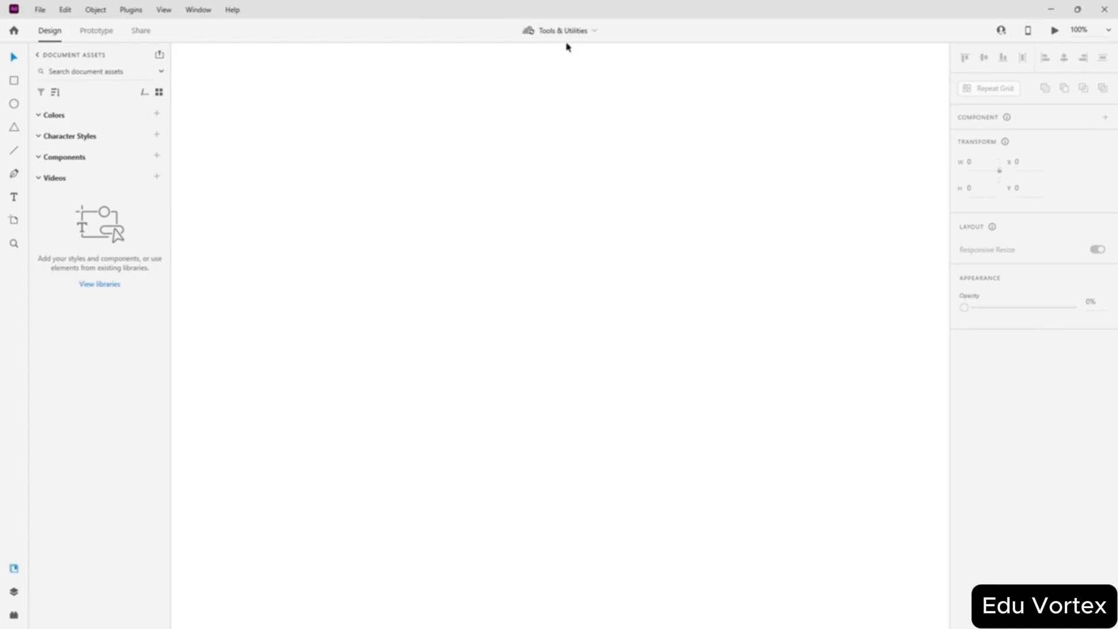
- In Home's Your files, rename 'Tools & Utilities' keeping the same name, then move the window down
{"action": "left_click", "coordinate": [14, 32]}
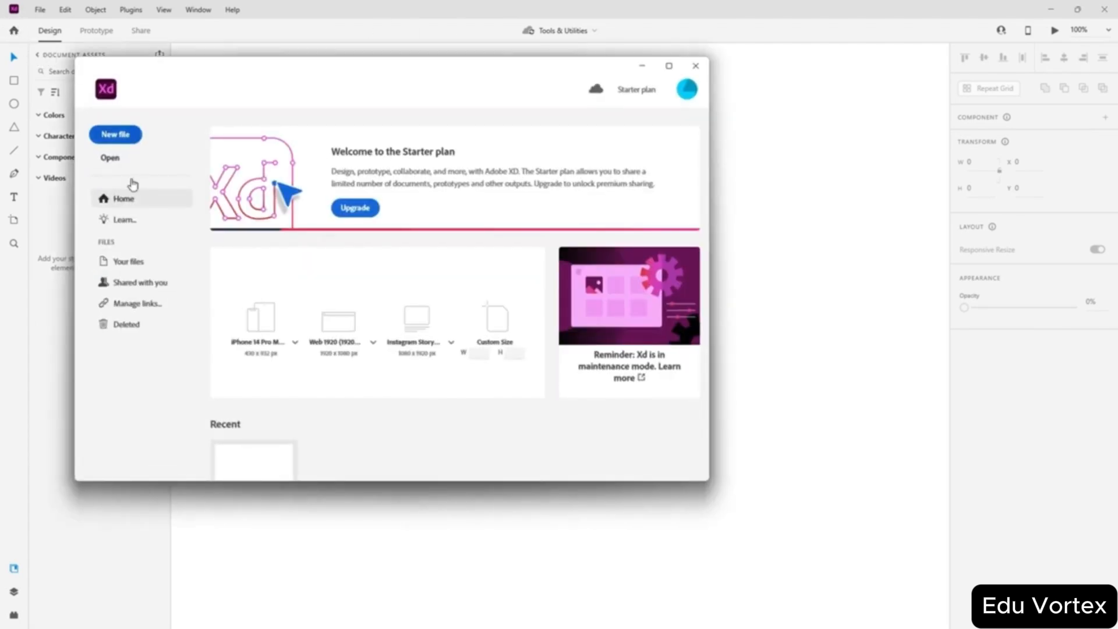
{"action": "left_click", "coordinate": [129, 261]}
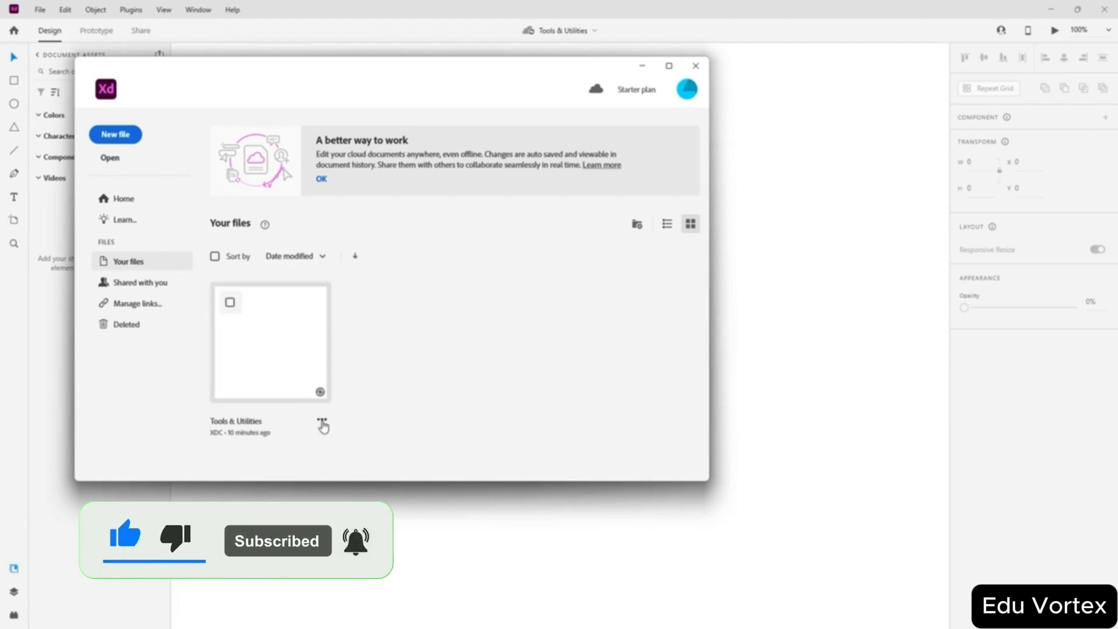
{"action": "left_click", "coordinate": [321, 422]}
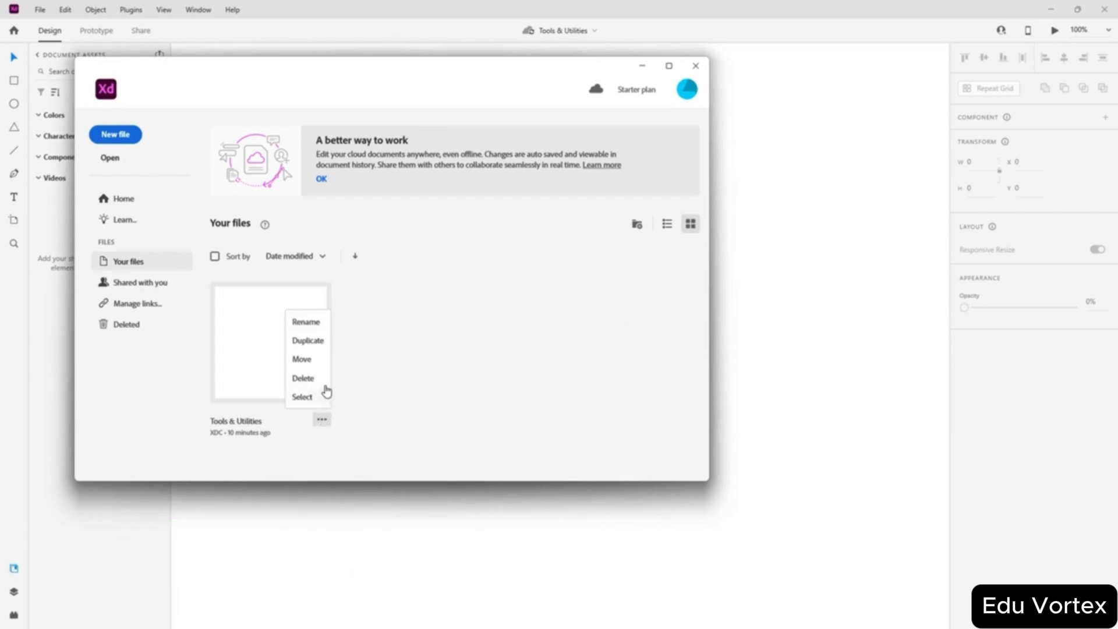
{"action": "left_click", "coordinate": [301, 322]}
{"action": "left_click", "coordinate": [287, 425]}
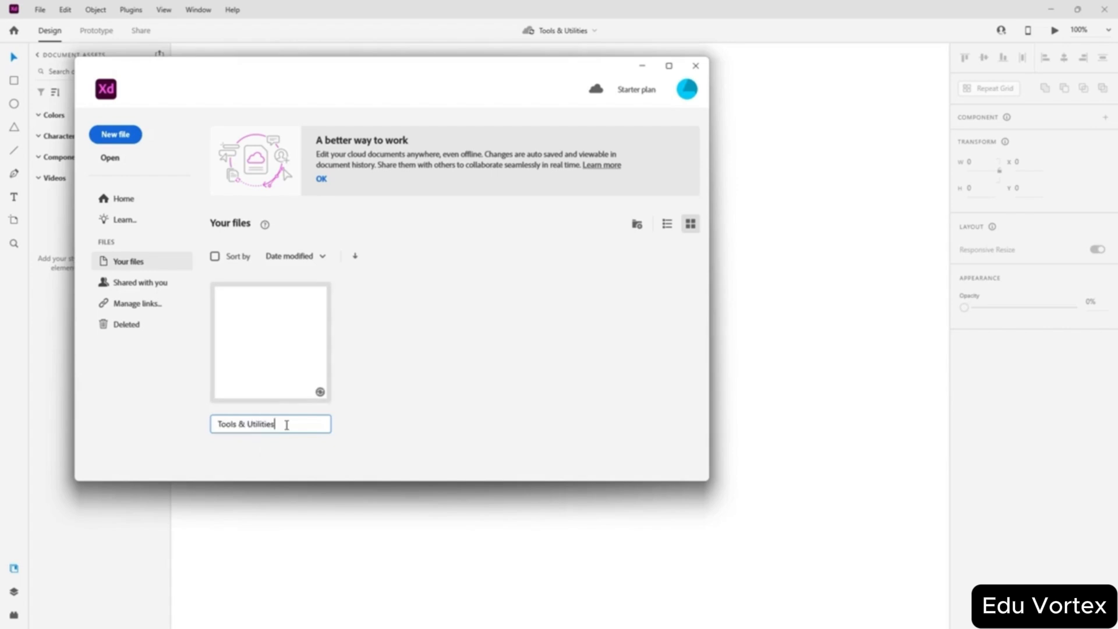
{"action": "left_click", "coordinate": [446, 372]}
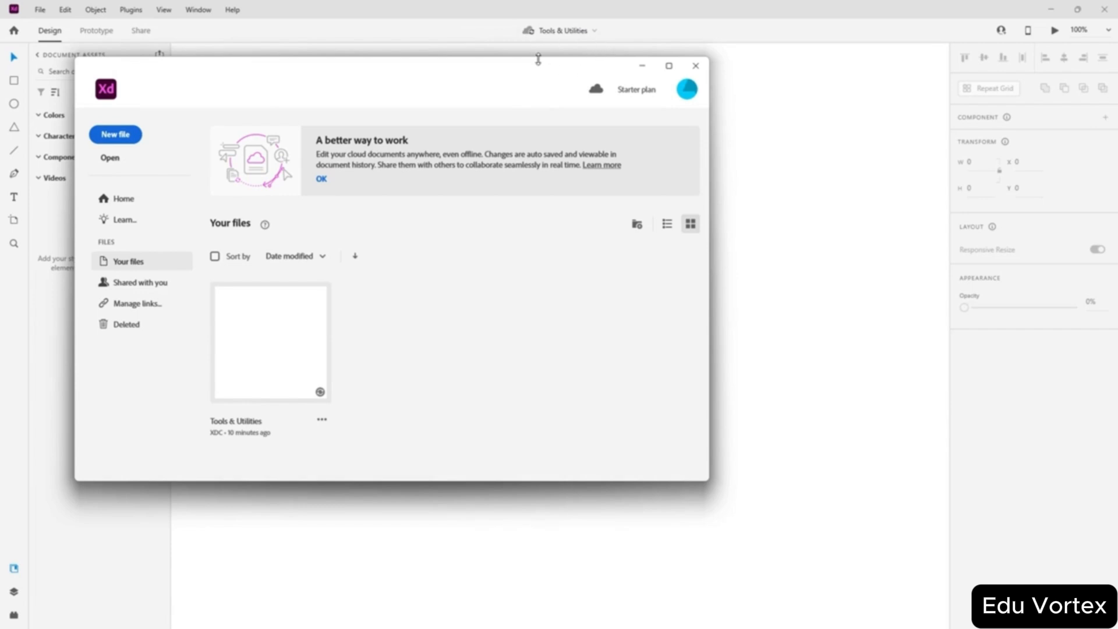
{"action": "left_click_drag", "start_coordinate": [509, 65], "coordinate": [527, 169]}
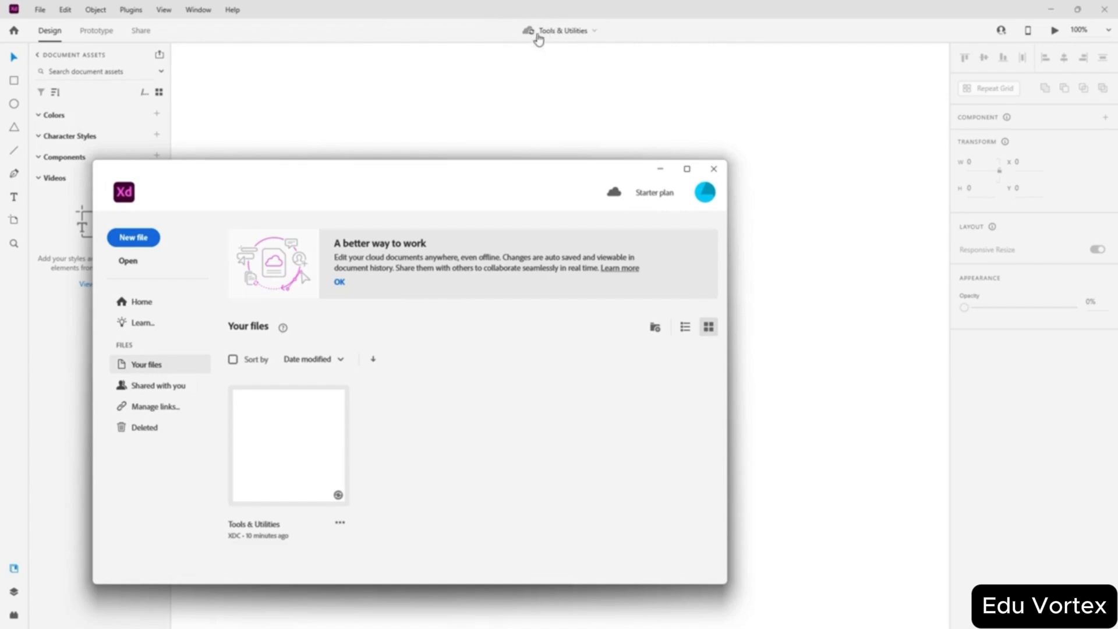
- Close the Home window and pick the Rectangle tool for drawing
{"action": "left_click", "coordinate": [712, 171]}
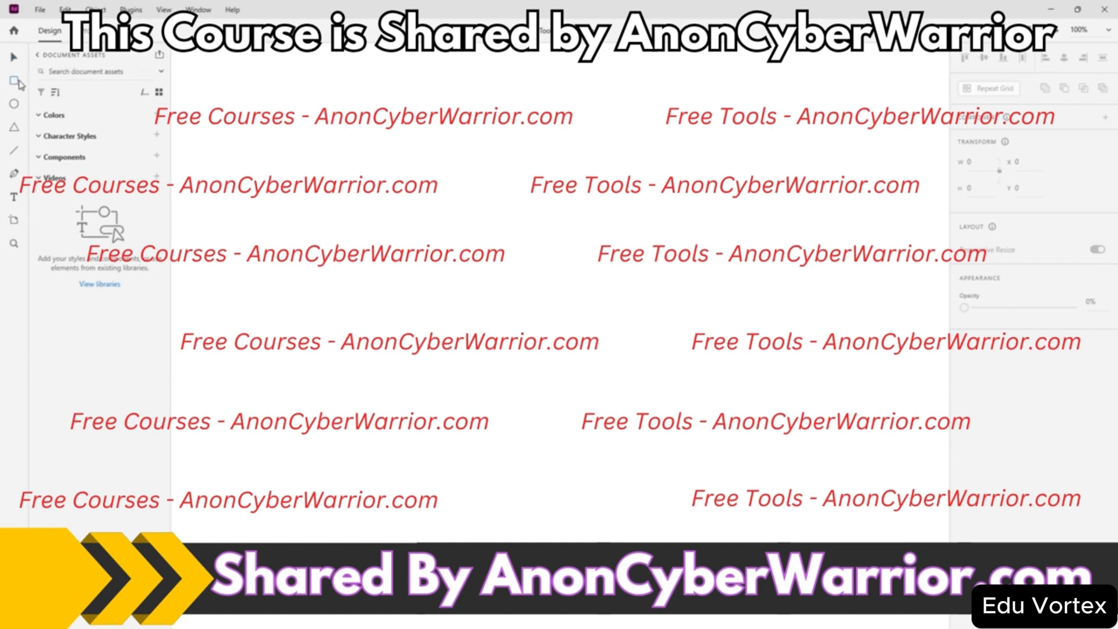
{"action": "left_click", "coordinate": [16, 80]}
- Draw a white rectangle, move it lower right, and try rounding its corners
{"action": "left_click_drag", "start_coordinate": [426, 221], "coordinate": [618, 382]}
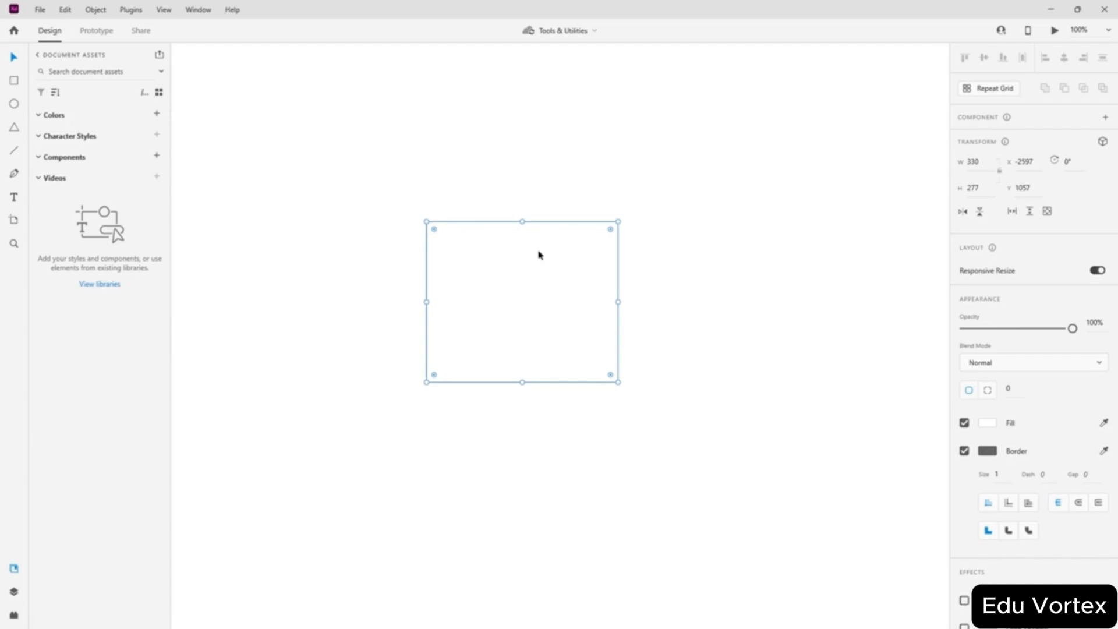
{"action": "left_click_drag", "start_coordinate": [538, 255], "coordinate": [484, 305]}
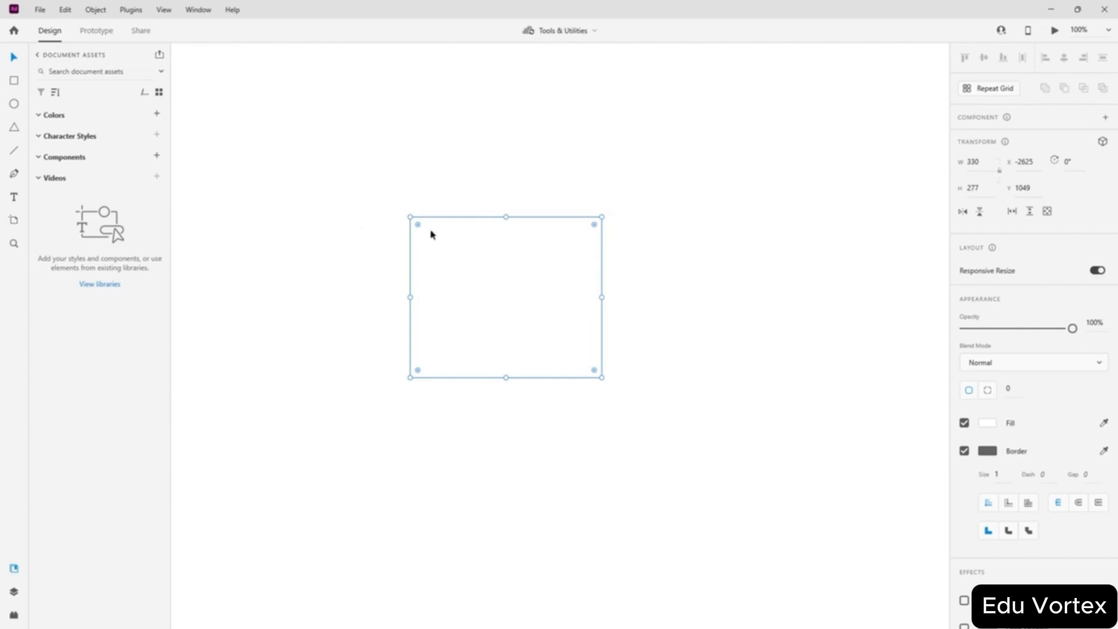
{"action": "left_click_drag", "start_coordinate": [418, 225], "coordinate": [570, 350]}
{"action": "left_click", "coordinate": [438, 258]}
- Round the corners, restore them to square, then move the rectangle up and right
{"action": "left_click_drag", "start_coordinate": [418, 229], "coordinate": [285, 101]}
{"action": "left_click_drag", "start_coordinate": [417, 233], "coordinate": [580, 377]}
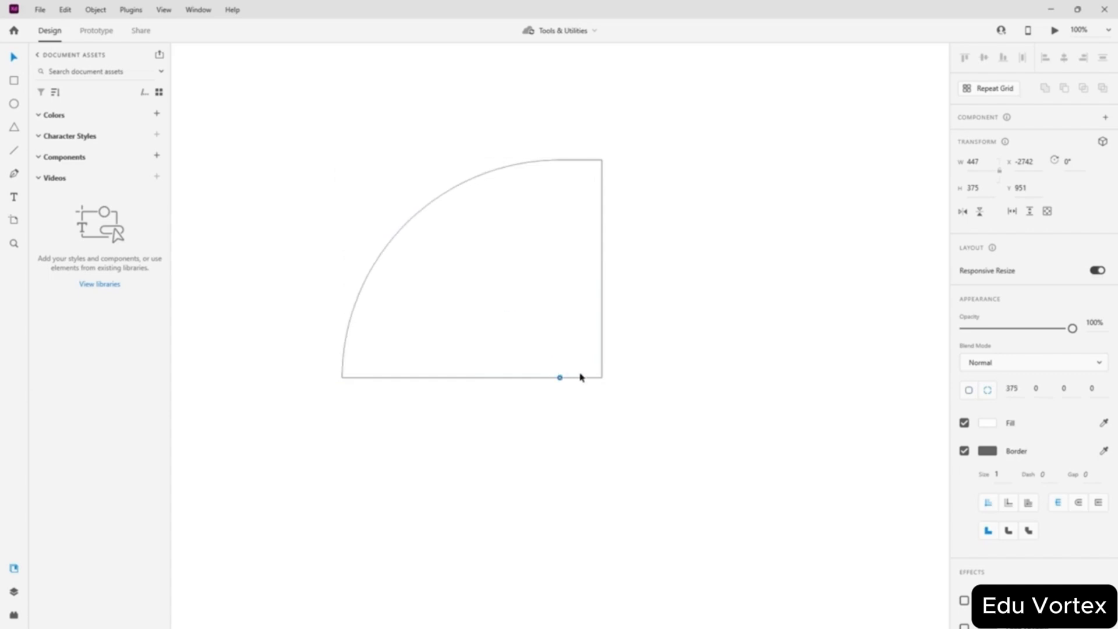
{"action": "left_click_drag", "start_coordinate": [542, 342], "coordinate": [256, 69]}
{"action": "left_click_drag", "start_coordinate": [471, 279], "coordinate": [506, 251]}
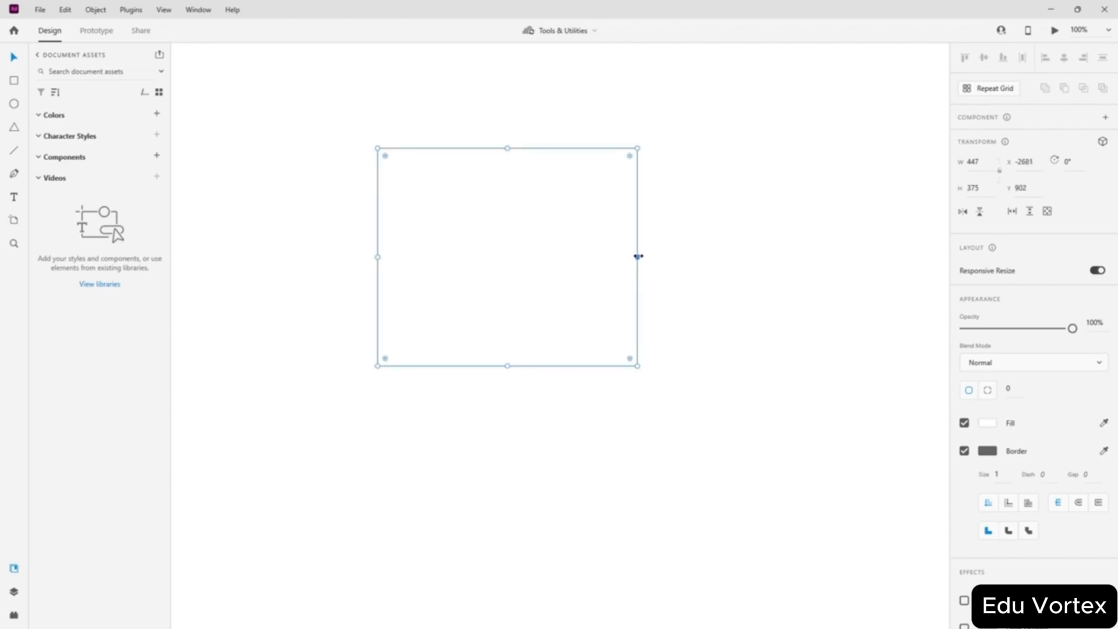
- Resize the rectangle to 477 × 619, test rotation back to 0°, and move it down-right
{"action": "left_click_drag", "start_coordinate": [638, 256], "coordinate": [367, 272]}
{"action": "left_click_drag", "start_coordinate": [507, 150], "coordinate": [507, 436]}
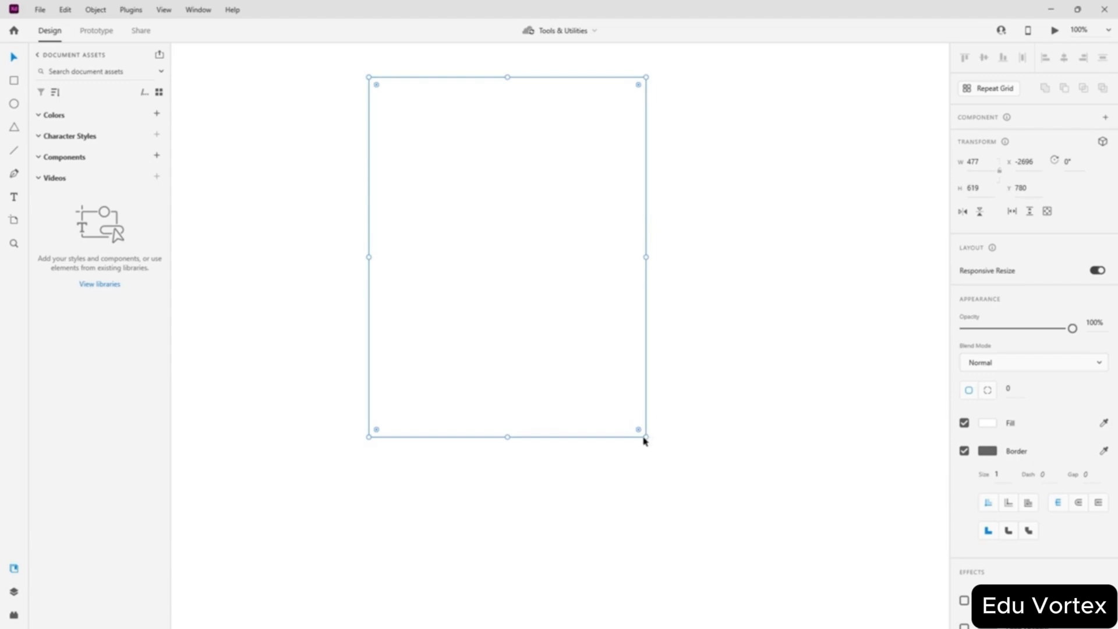
{"action": "mouse_move", "coordinate": [649, 441]}
{"action": "left_mouse_down"}
{"action": "mouse_move", "coordinate": [539, 469]}
{"action": "mouse_move", "coordinate": [679, 432]}
{"action": "mouse_move", "coordinate": [644, 452]}
{"action": "mouse_move", "coordinate": [391, 479]}
{"action": "mouse_move", "coordinate": [728, 437]}
{"action": "mouse_move", "coordinate": [631, 479]}
{"action": "mouse_move", "coordinate": [512, 482]}
{"action": "mouse_move", "coordinate": [713, 463]}
{"action": "mouse_move", "coordinate": [597, 477]}
{"action": "mouse_move", "coordinate": [460, 452]}
{"action": "mouse_move", "coordinate": [365, 369]}
{"action": "mouse_move", "coordinate": [484, 452]}
{"action": "mouse_move", "coordinate": [656, 436]}
{"action": "mouse_move", "coordinate": [704, 394]}
{"action": "mouse_move", "coordinate": [763, 300]}
{"action": "mouse_move", "coordinate": [644, 445]}
{"action": "mouse_move", "coordinate": [621, 452]}
{"action": "mouse_move", "coordinate": [644, 446]}
{"action": "left_mouse_up"}
{"action": "left_click_drag", "start_coordinate": [646, 439], "coordinate": [676, 449]}
{"action": "left_click_drag", "start_coordinate": [518, 232], "coordinate": [567, 320]}
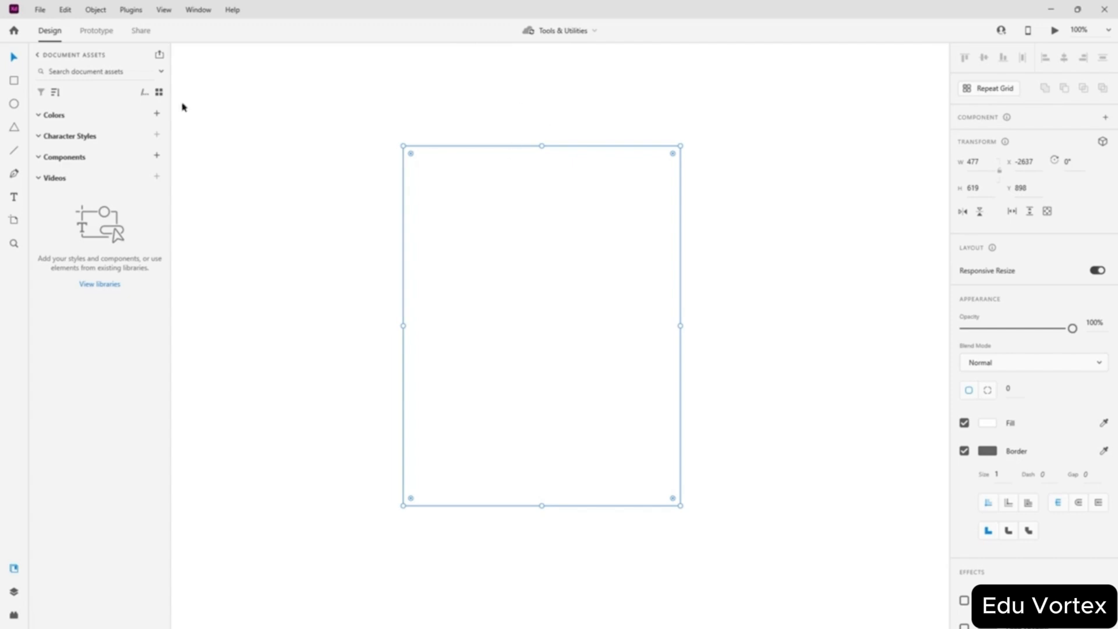
- Open and dismiss the rectangle's context menu, then nudge it to X -2619, Y 864
{"action": "right_click", "coordinate": [532, 223]}
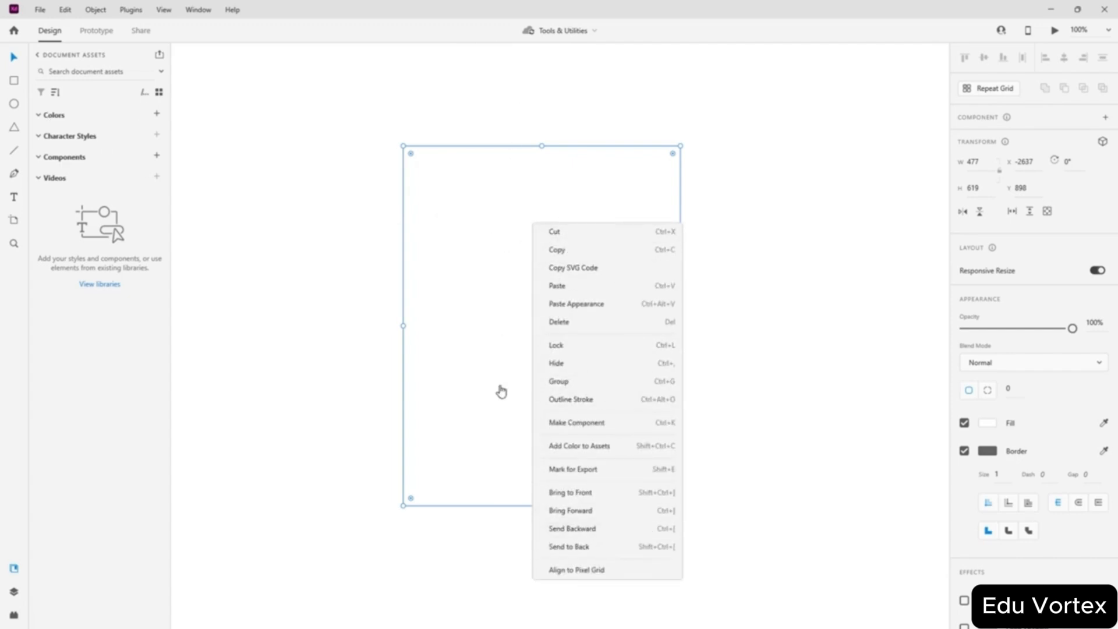
{"action": "left_click", "coordinate": [460, 196]}
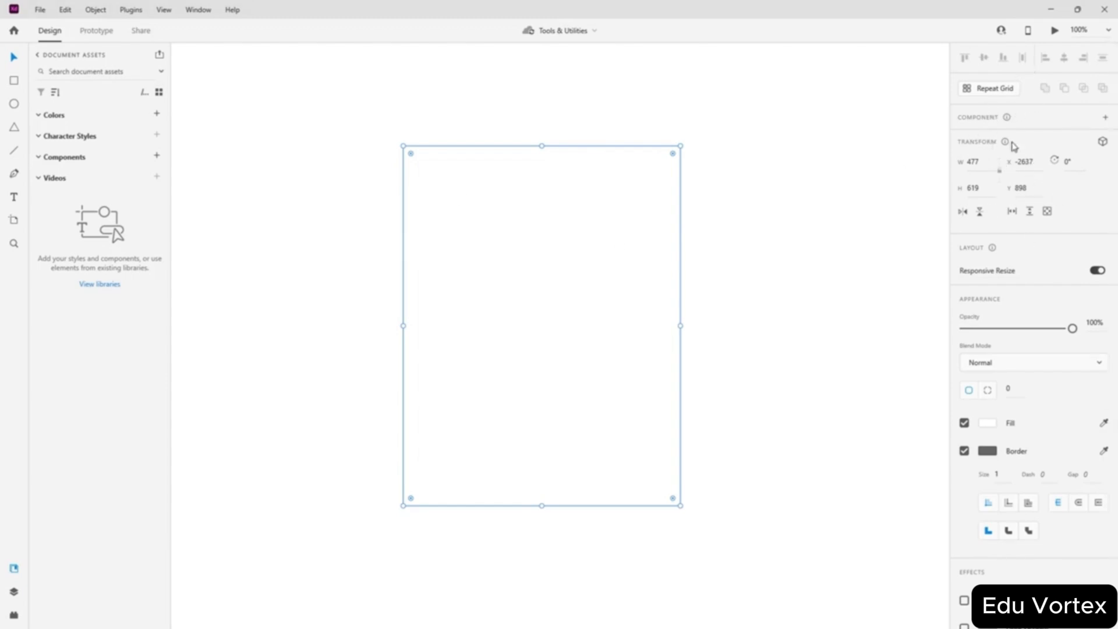
{"action": "left_click_drag", "start_coordinate": [567, 262], "coordinate": [577, 242]}
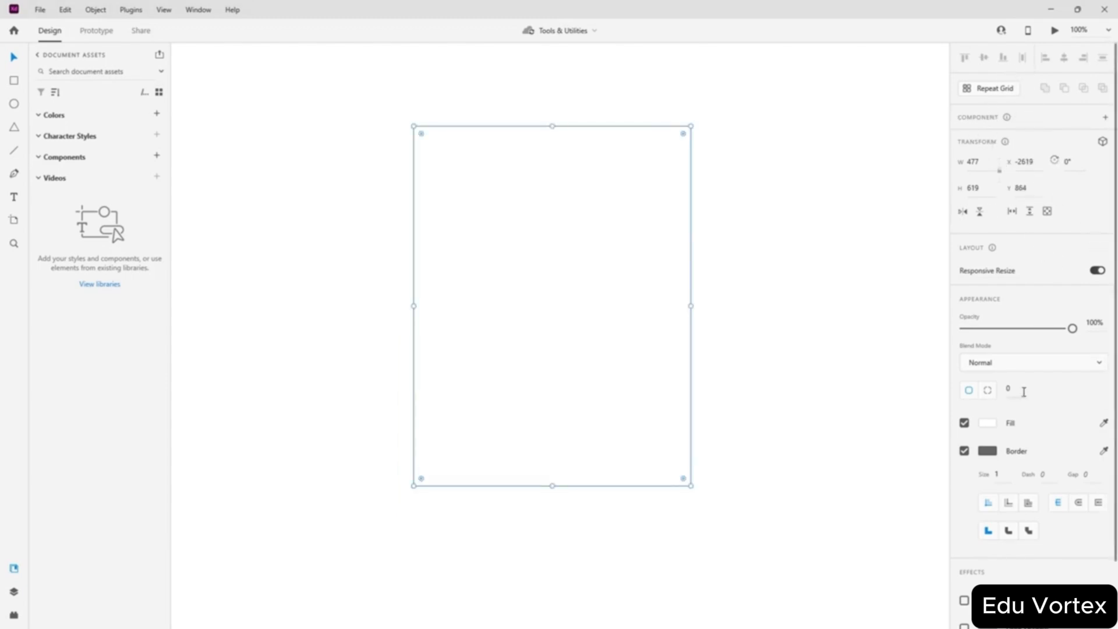
{"action": "scroll", "coordinate": [1016, 268], "scroll_direction": "down", "scroll_amount": 2}
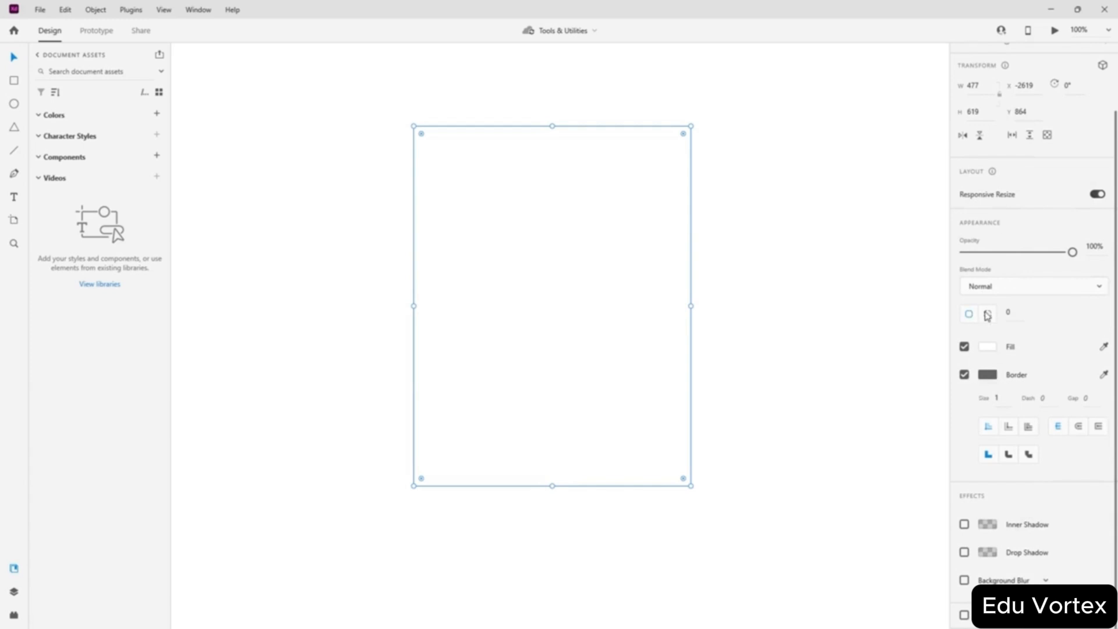
{"action": "scroll", "coordinate": [996, 381], "scroll_direction": "up", "scroll_amount": 2}
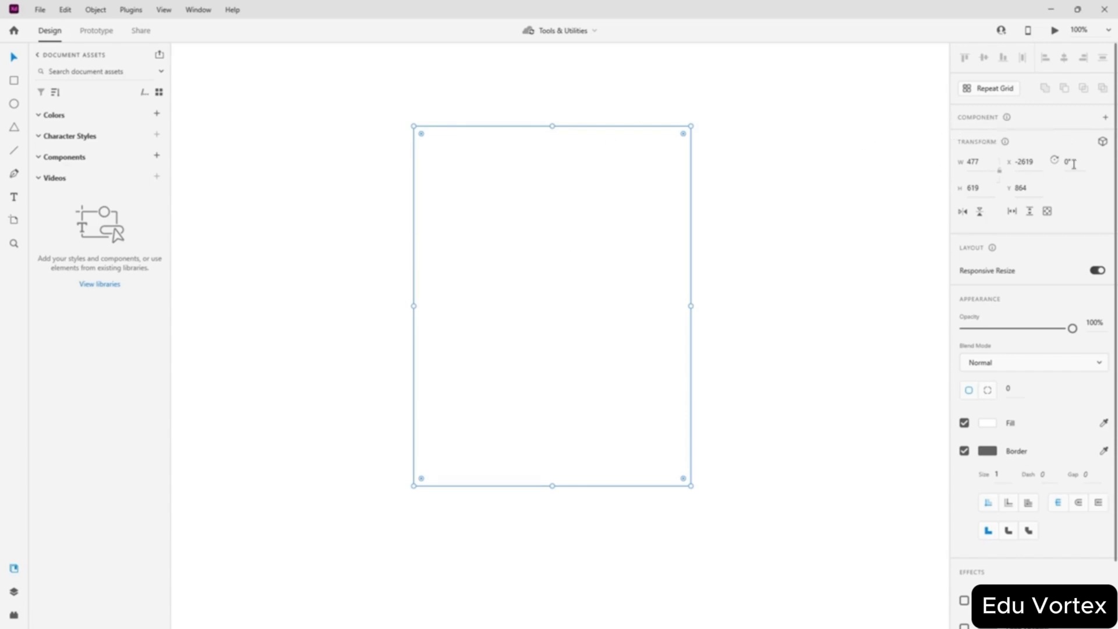
- Set the rectangle's width and height to 400 to make a square
{"action": "left_click", "coordinate": [980, 185]}
{"action": "left_click", "coordinate": [987, 162]}
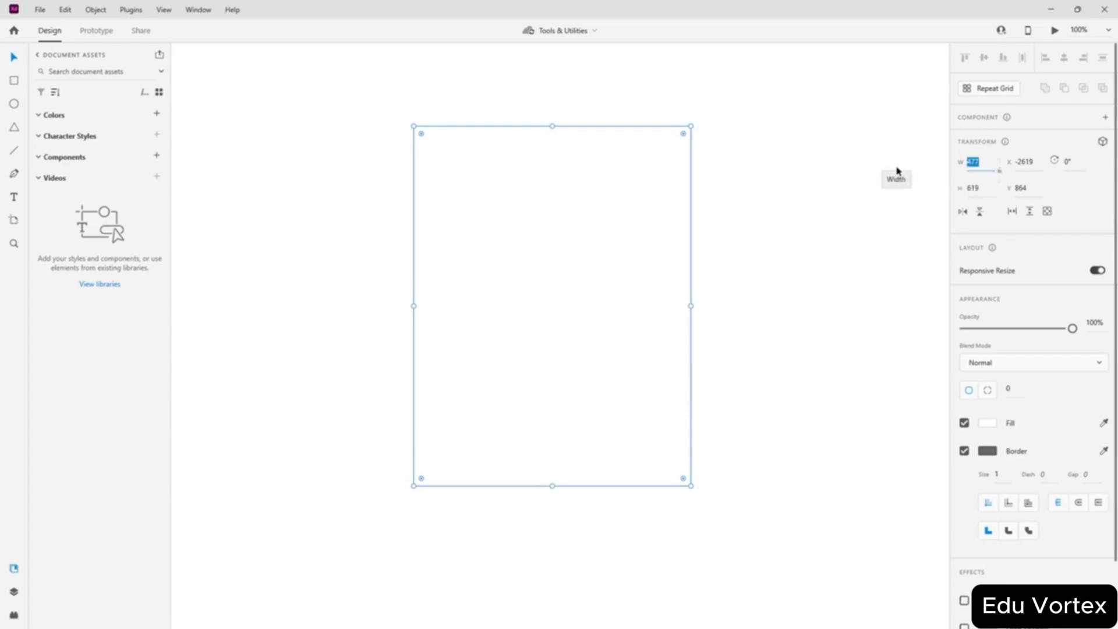
{"action": "type", "text": "400"}
{"action": "left_click", "coordinate": [986, 190]}
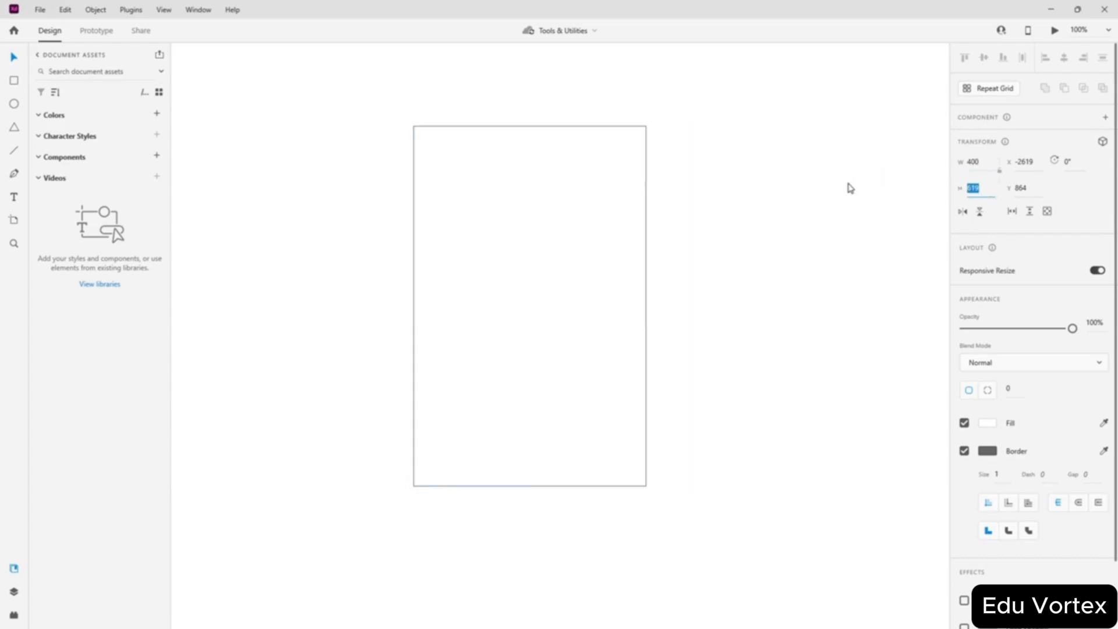
{"action": "type", "text": "400"}
{"action": "key", "text": "Return"}
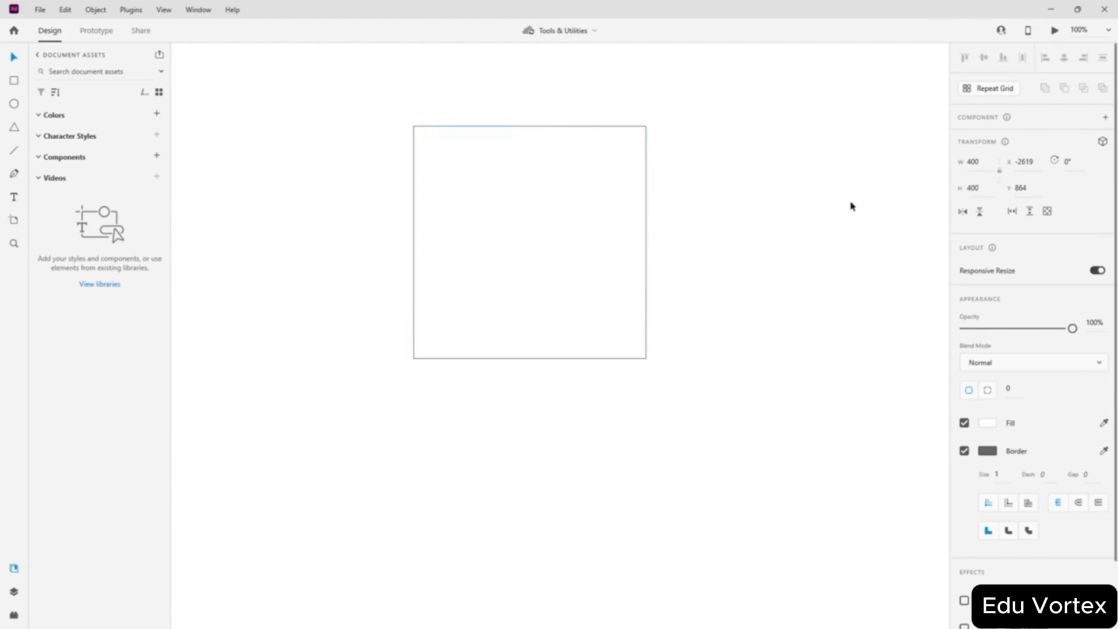
- Drag the 400 × 400 square around the canvas to reposition it
{"action": "left_click", "coordinate": [541, 230]}
{"action": "left_click_drag", "start_coordinate": [536, 226], "coordinate": [534, 312]}
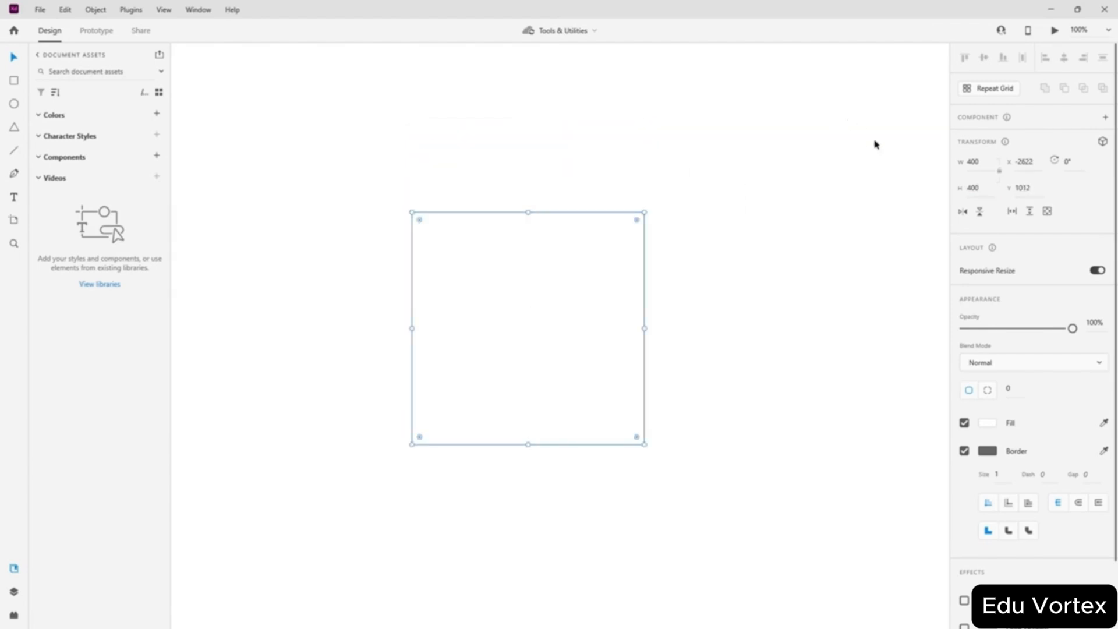
{"action": "mouse_move", "coordinate": [602, 291]}
{"action": "left_mouse_down"}
{"action": "mouse_move", "coordinate": [594, 314]}
{"action": "mouse_move", "coordinate": [726, 222]}
{"action": "mouse_move", "coordinate": [534, 289]}
{"action": "mouse_move", "coordinate": [598, 299]}
{"action": "left_mouse_up"}
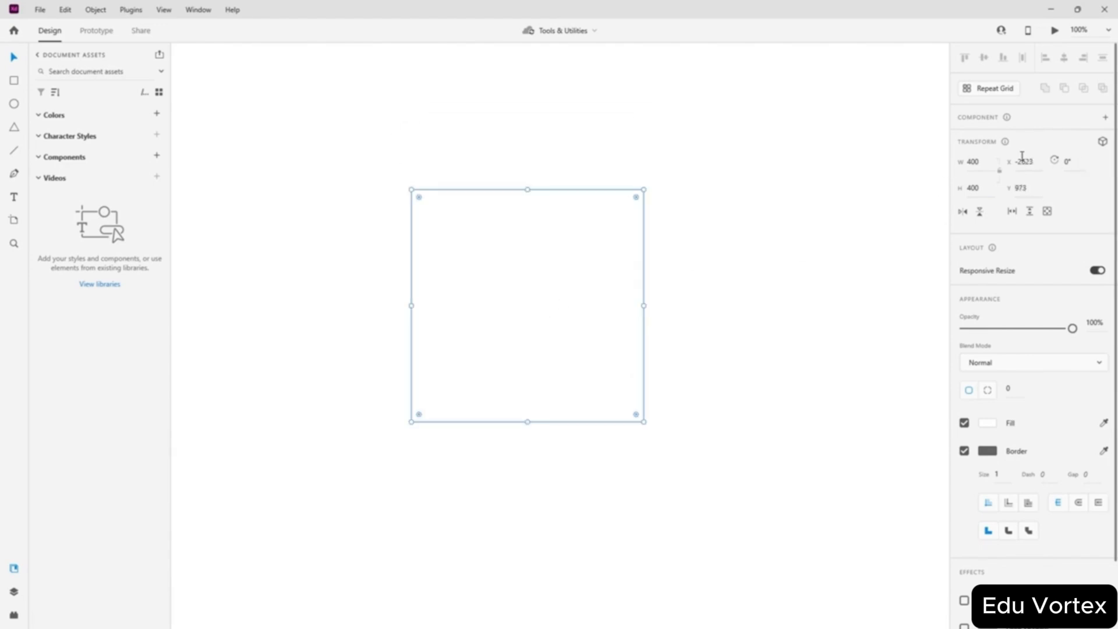
{"action": "left_click_drag", "start_coordinate": [511, 326], "coordinate": [527, 348]}
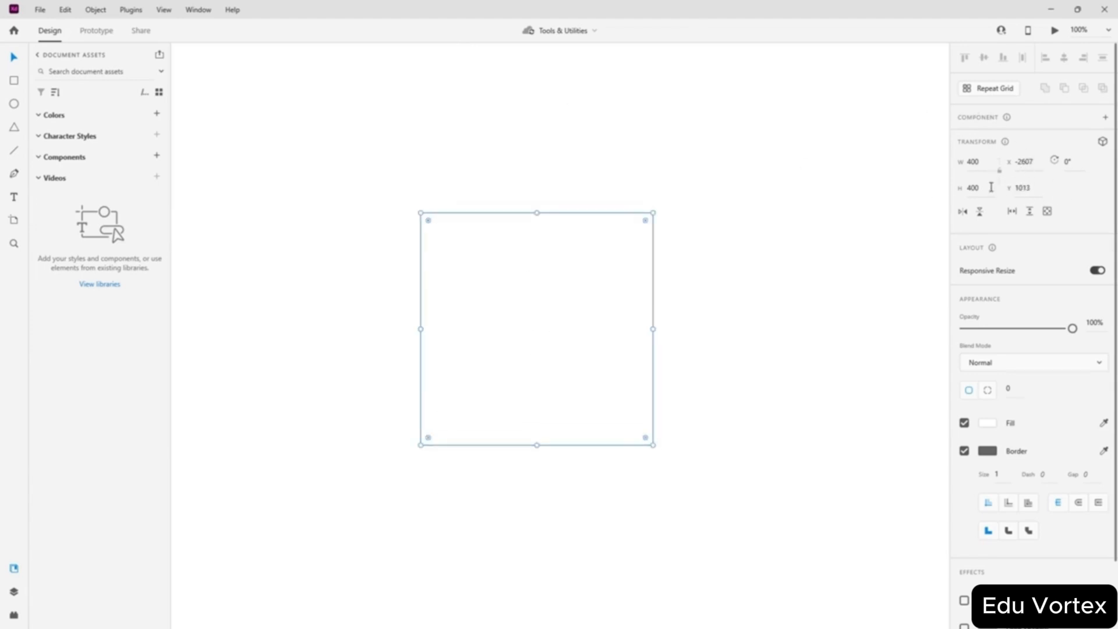
{"action": "left_click_drag", "start_coordinate": [521, 330], "coordinate": [453, 289]}
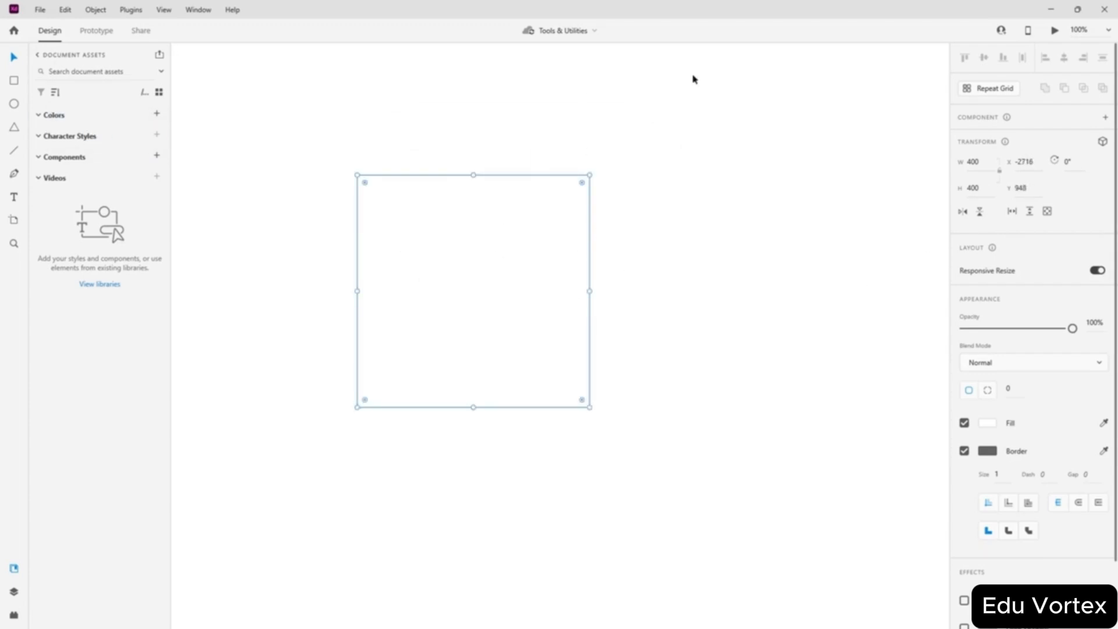
{"action": "left_click_drag", "start_coordinate": [485, 305], "coordinate": [584, 329]}
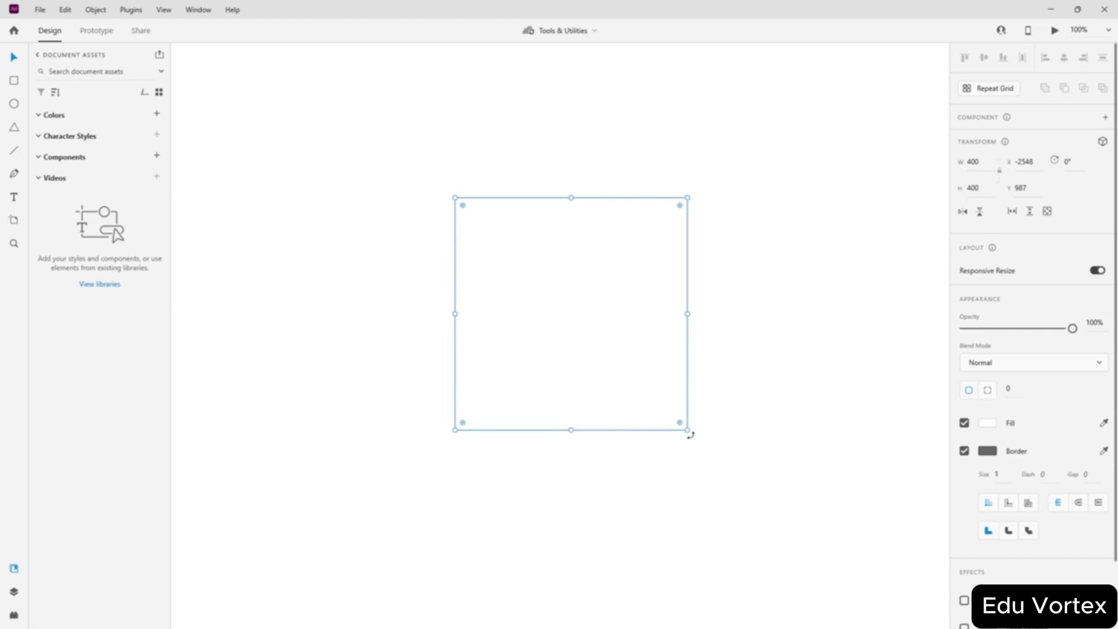
- Rotate the square by 14° and toggle Flip Horizontal and Flip Vertical
{"action": "left_click_drag", "start_coordinate": [689, 436], "coordinate": [654, 457]}
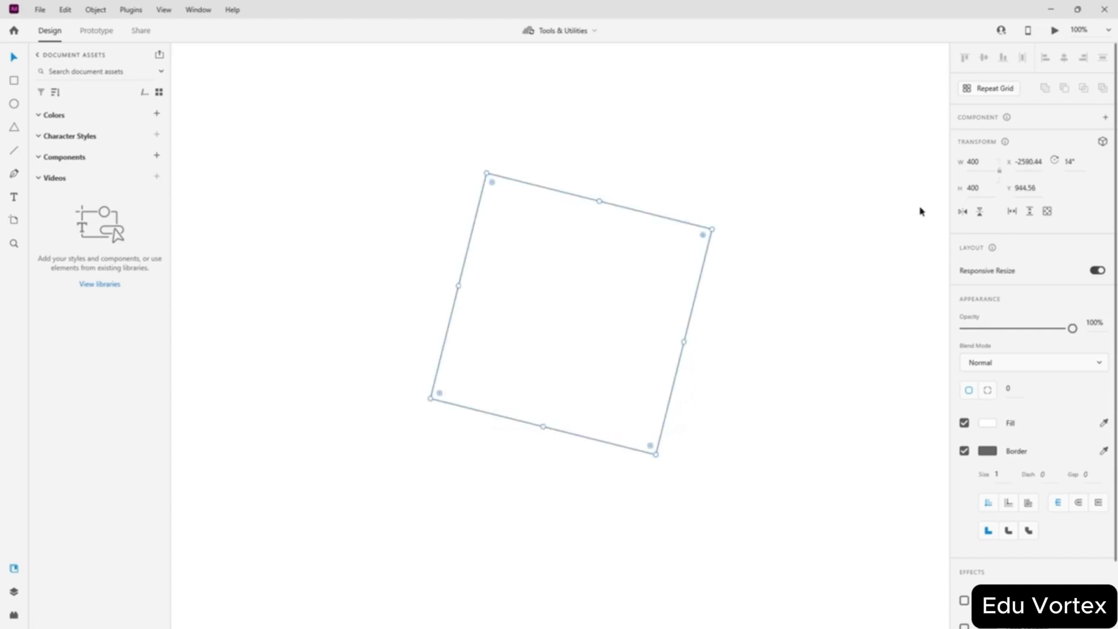
{"action": "left_click", "coordinate": [962, 212]}
{"action": "left_click", "coordinate": [962, 212]}
{"action": "left_click", "coordinate": [962, 212]}
{"action": "left_click", "coordinate": [962, 211]}
{"action": "left_click", "coordinate": [979, 213]}
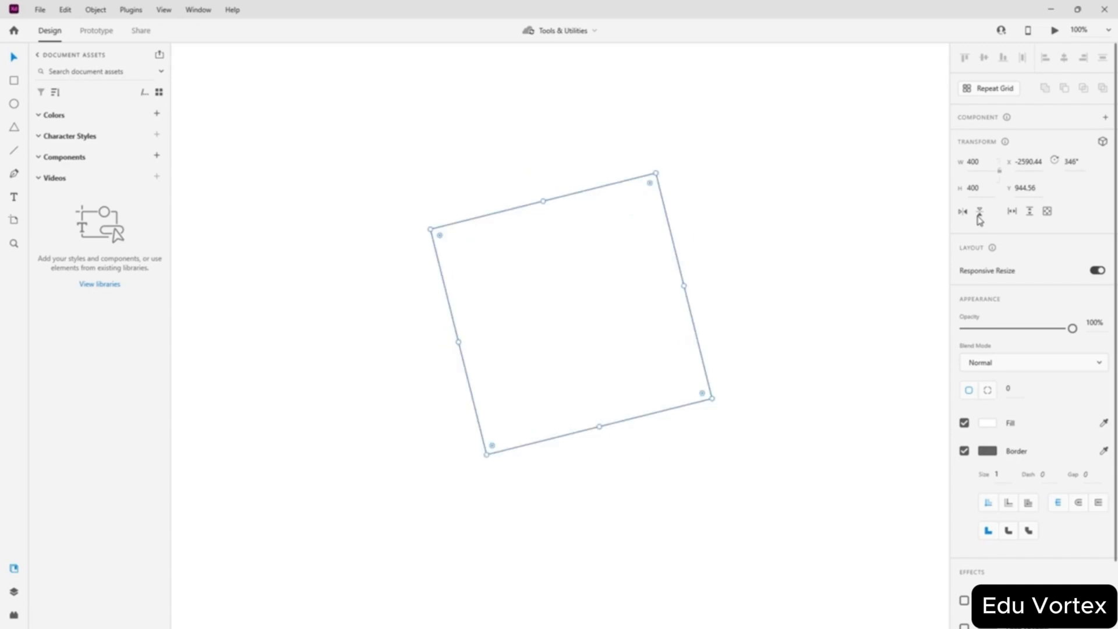
{"action": "left_click", "coordinate": [978, 213]}
{"action": "left_click", "coordinate": [979, 213]}
{"action": "left_click", "coordinate": [979, 213]}
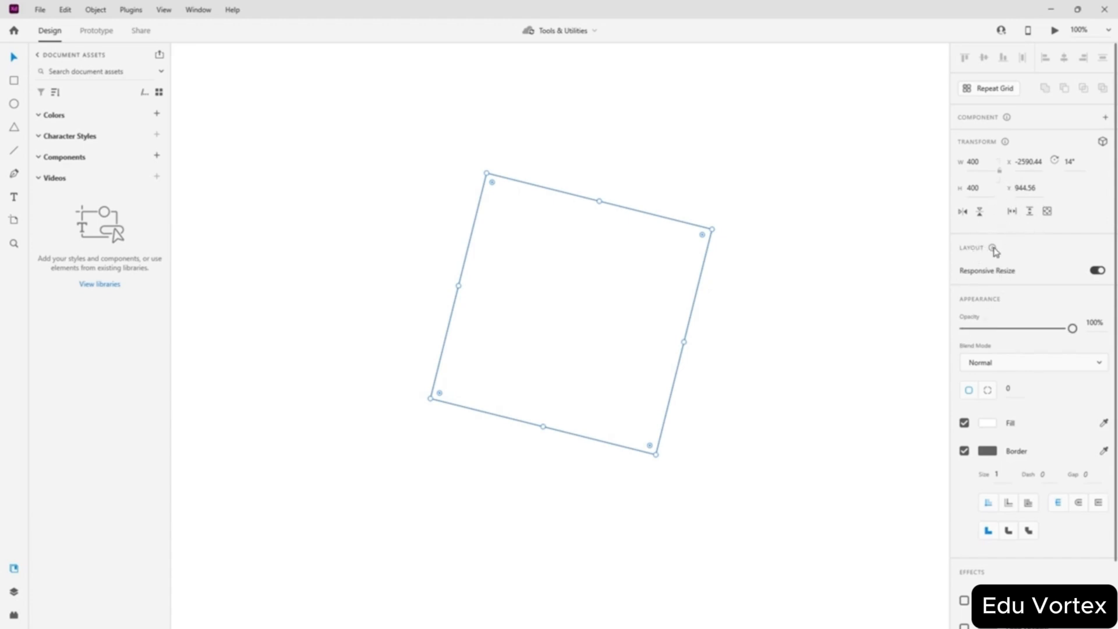
- Move the tilted square left to X -2701.44 and revert per-corner radius to single radius
{"action": "mouse_move", "coordinate": [993, 251]}
{"action": "left_click_drag", "start_coordinate": [557, 271], "coordinate": [494, 269]}
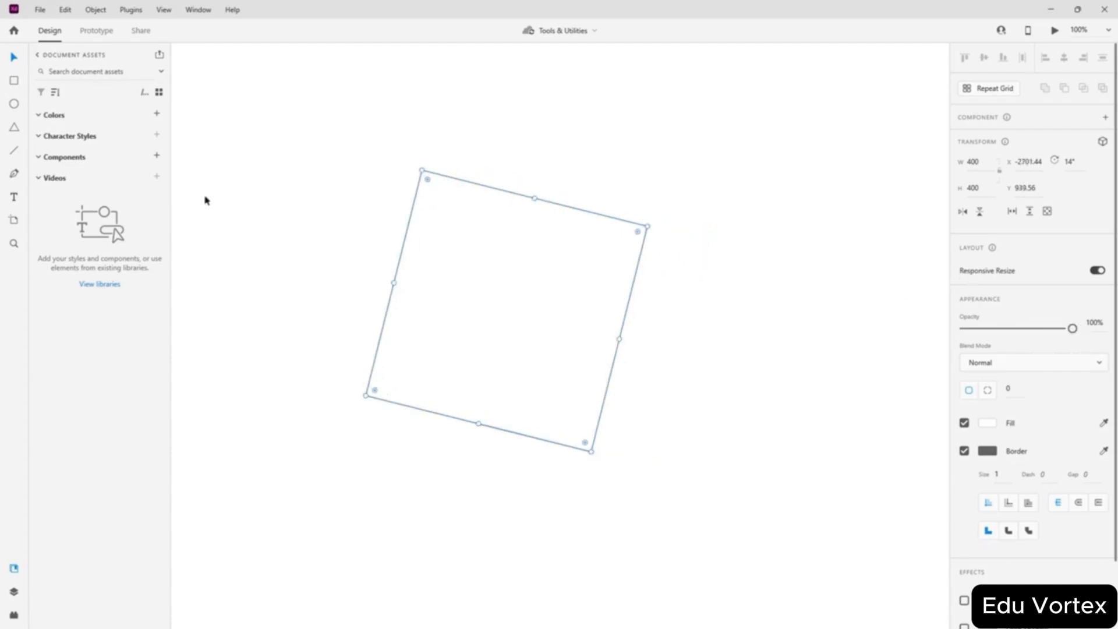
{"action": "left_click", "coordinate": [993, 396]}
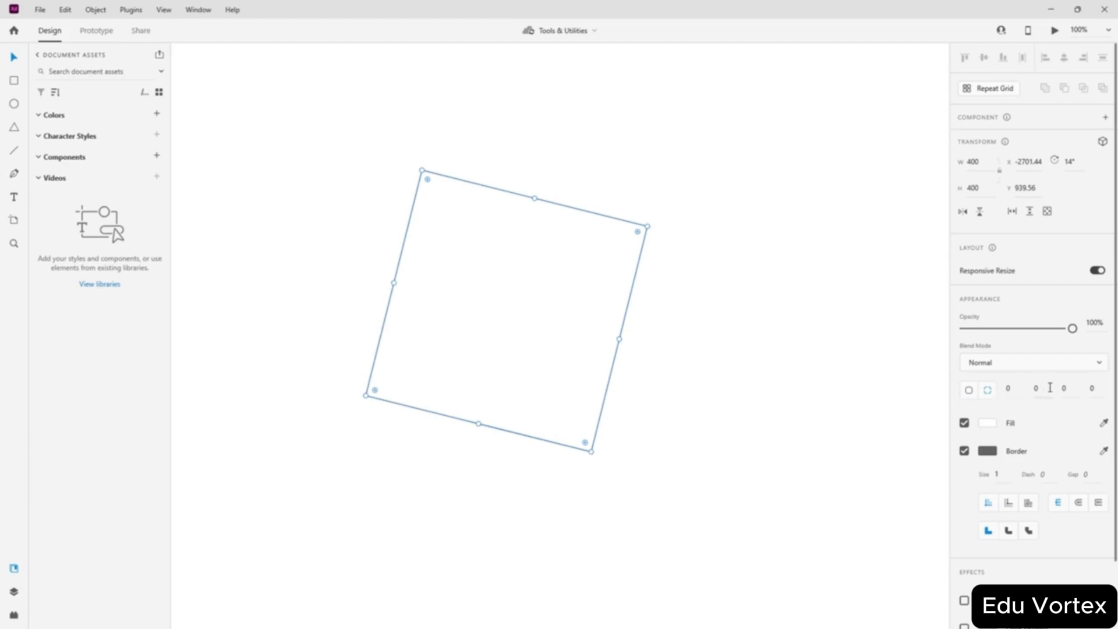
{"action": "left_click", "coordinate": [967, 391]}
- Fill the square with solid colour #FF0000 red
{"action": "left_click", "coordinate": [985, 427]}
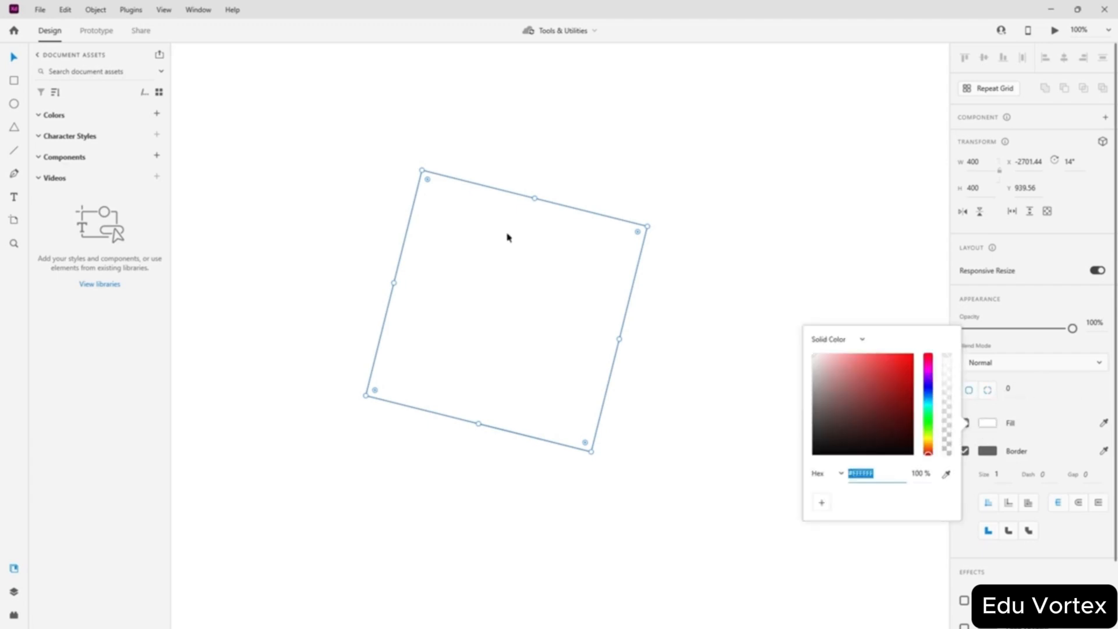
{"action": "left_click_drag", "start_coordinate": [870, 406], "coordinate": [858, 382]}
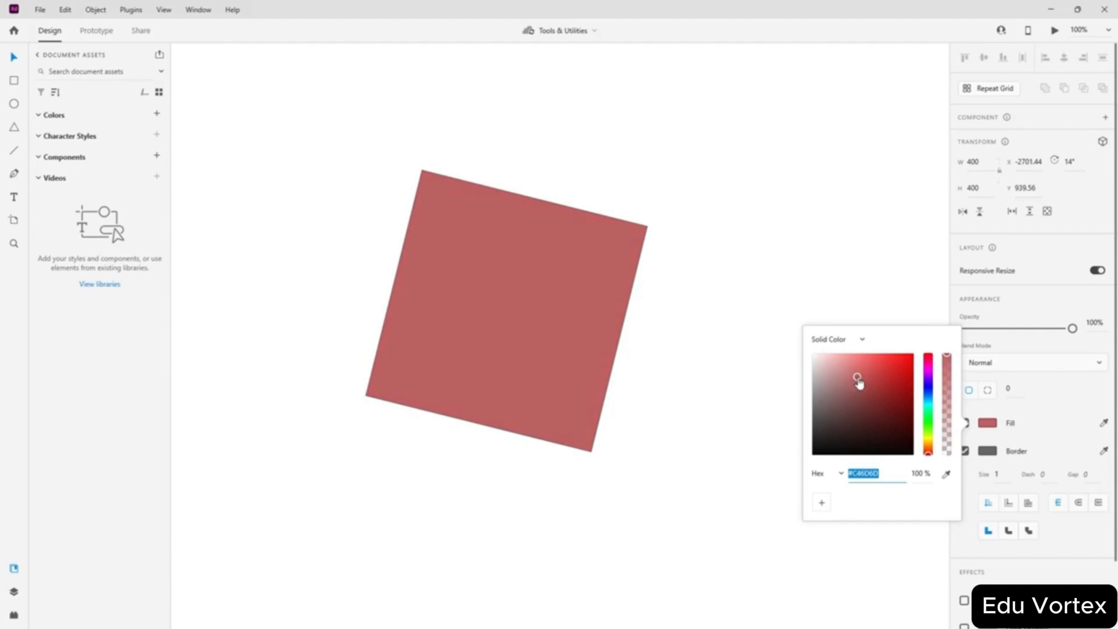
{"action": "left_click", "coordinate": [848, 341]}
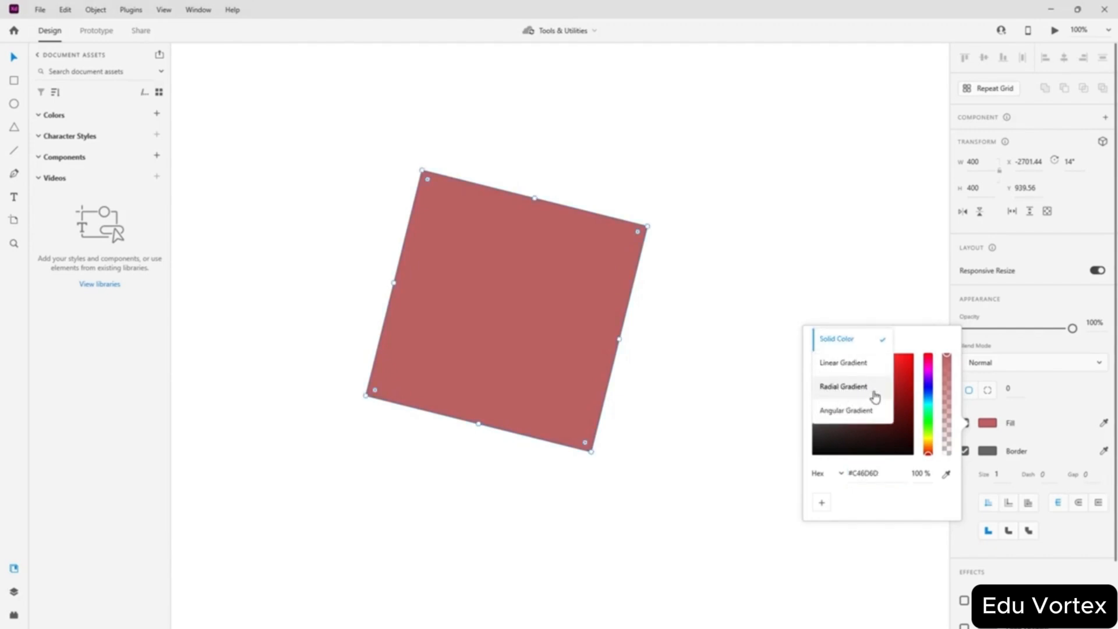
{"action": "left_click", "coordinate": [940, 341]}
{"action": "mouse_move", "coordinate": [865, 366]}
{"action": "left_mouse_down"}
{"action": "mouse_move", "coordinate": [919, 360]}
{"action": "mouse_move", "coordinate": [961, 321]}
{"action": "left_mouse_up"}
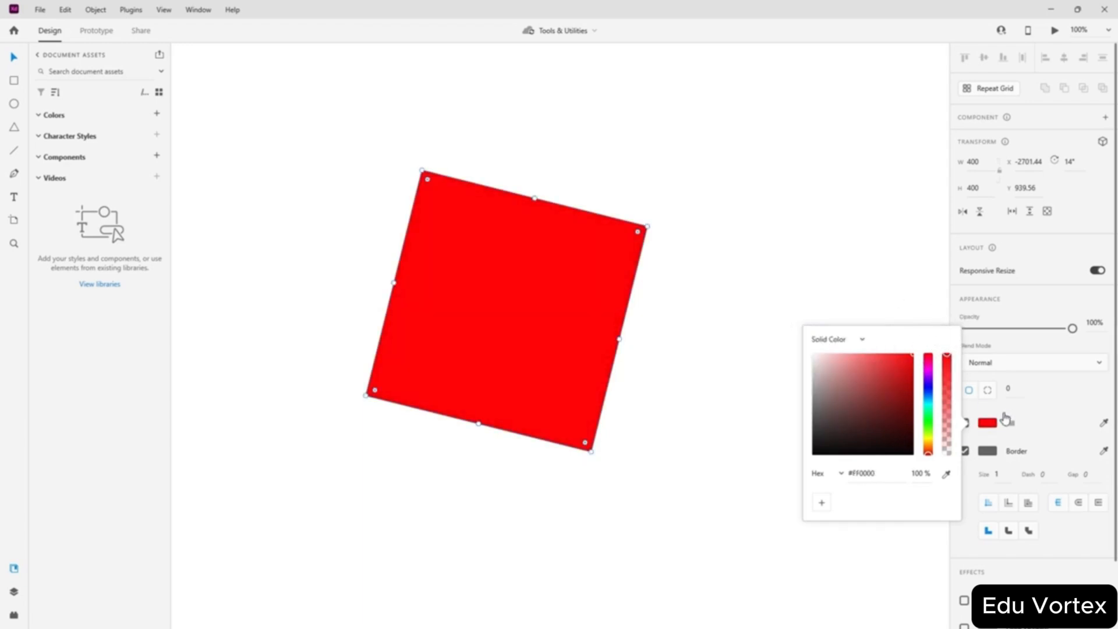
{"action": "left_click", "coordinate": [1053, 396]}
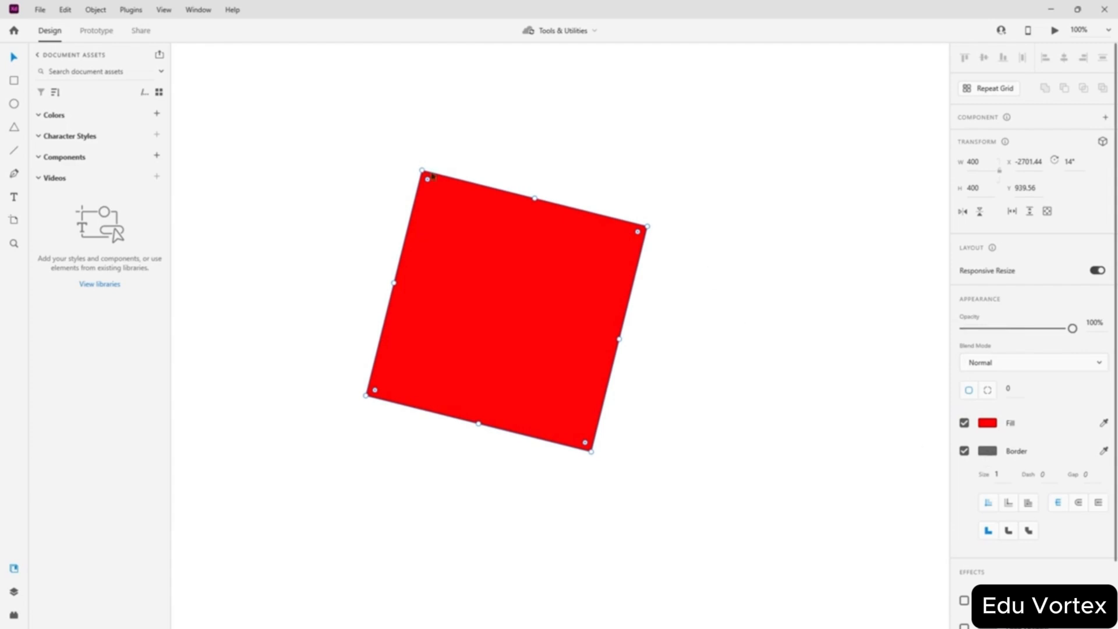
- Set the square's border colour to black and deselect it
{"action": "left_click", "coordinate": [987, 450]}
{"action": "left_click", "coordinate": [852, 431]}
{"action": "left_click", "coordinate": [906, 473]}
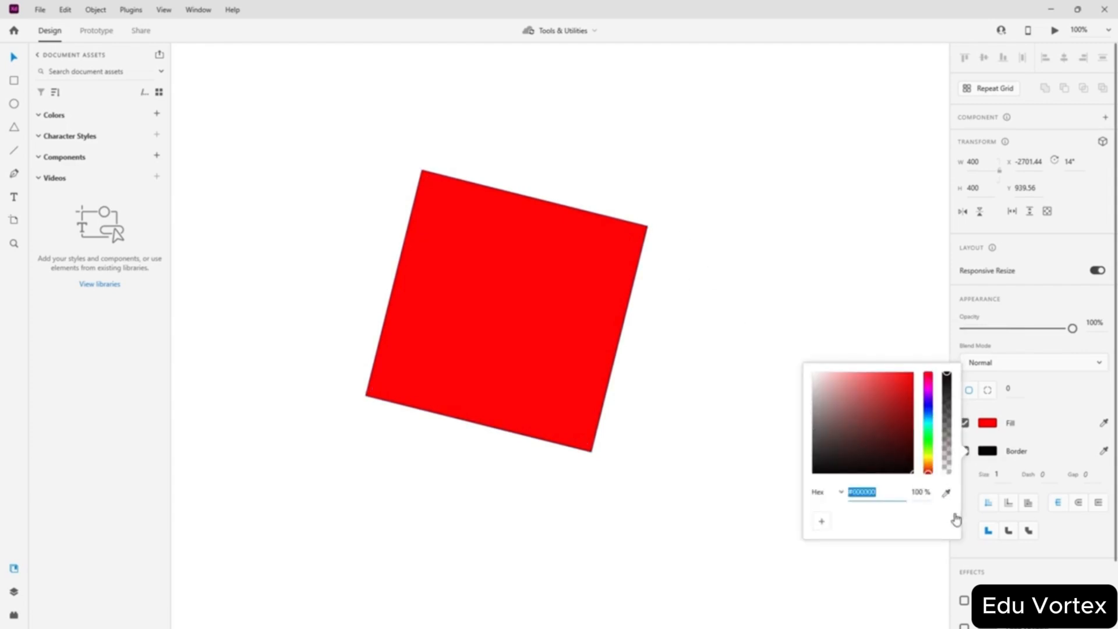
{"action": "left_click", "coordinate": [716, 365]}
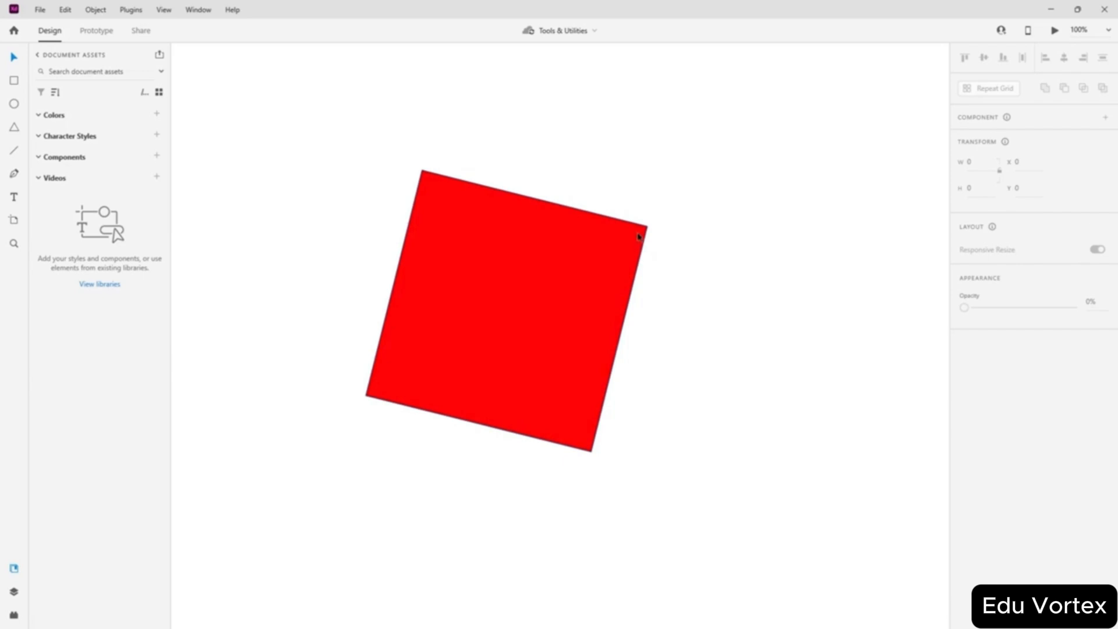
{"action": "scroll", "coordinate": [651, 228], "scroll_direction": "up", "scroll_amount": 10}
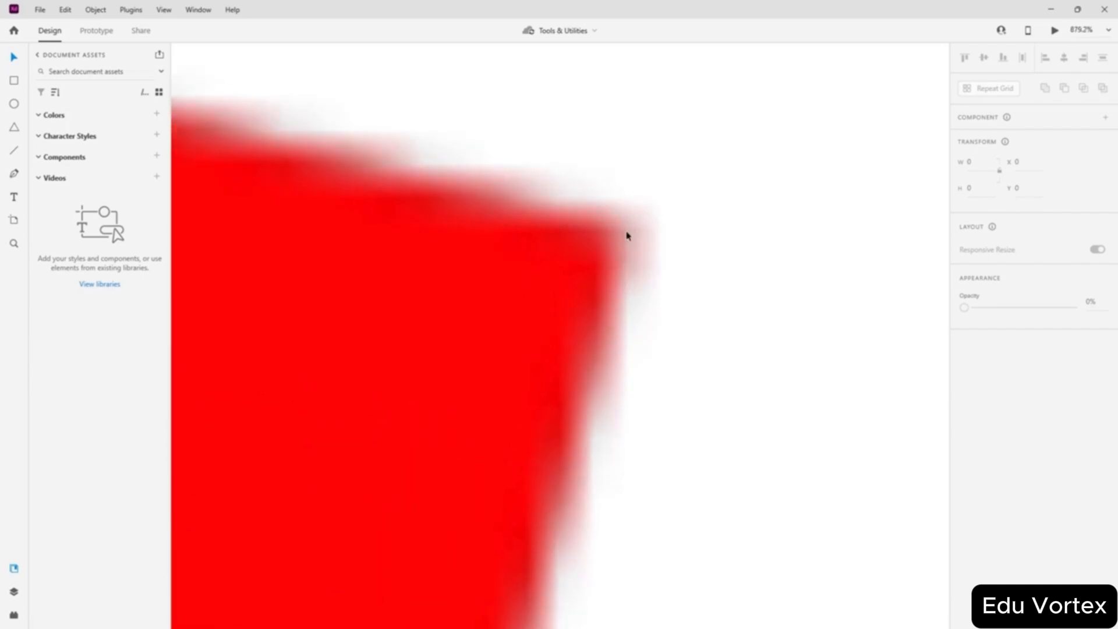
{"action": "scroll", "coordinate": [627, 236], "scroll_direction": "up", "scroll_amount": 3}
{"action": "scroll", "coordinate": [665, 259], "scroll_direction": "up", "scroll_amount": 10}
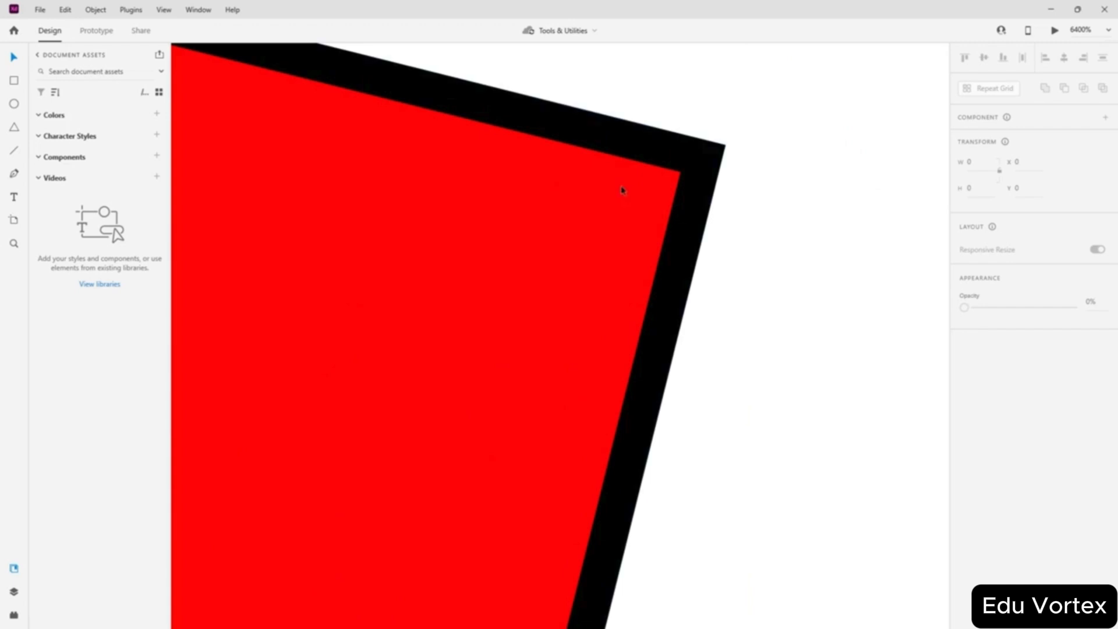
{"action": "scroll", "coordinate": [673, 257], "scroll_direction": "down", "scroll_amount": 5}
{"action": "scroll", "coordinate": [673, 255], "scroll_direction": "down", "scroll_amount": 10}
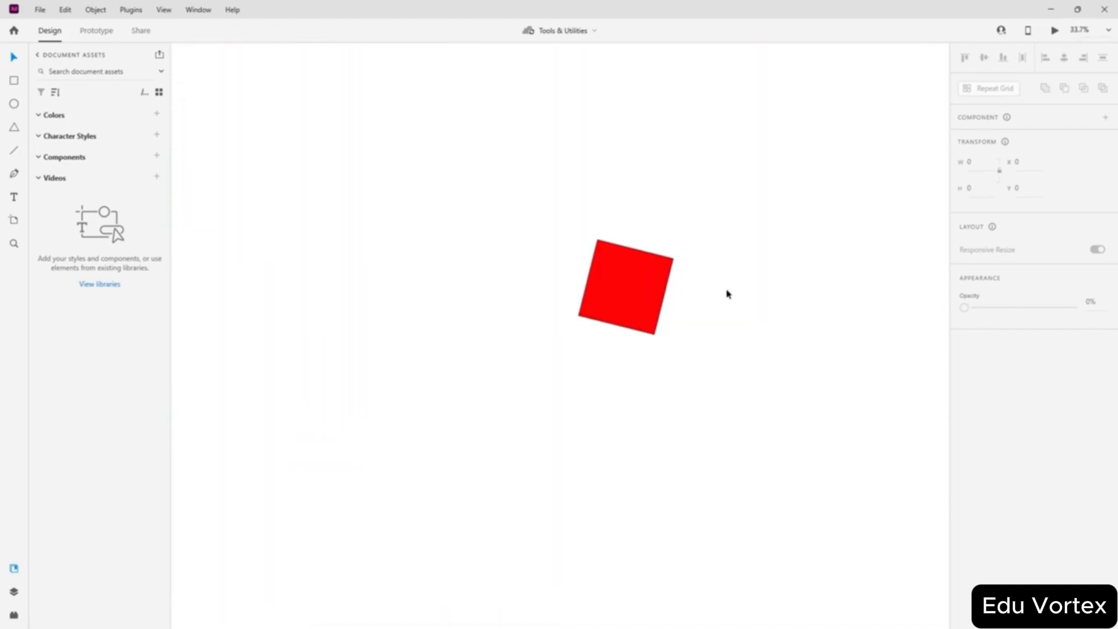
{"action": "key", "text": "ctrl+1"}
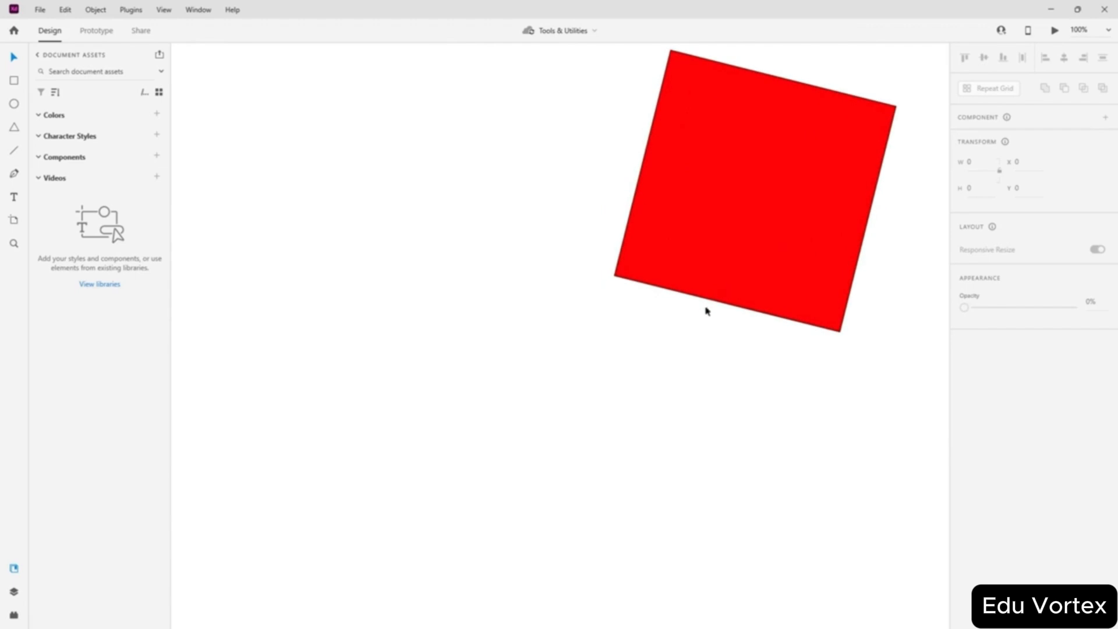
{"action": "left_click_drag", "start_coordinate": [538, 233], "coordinate": [420, 316]}
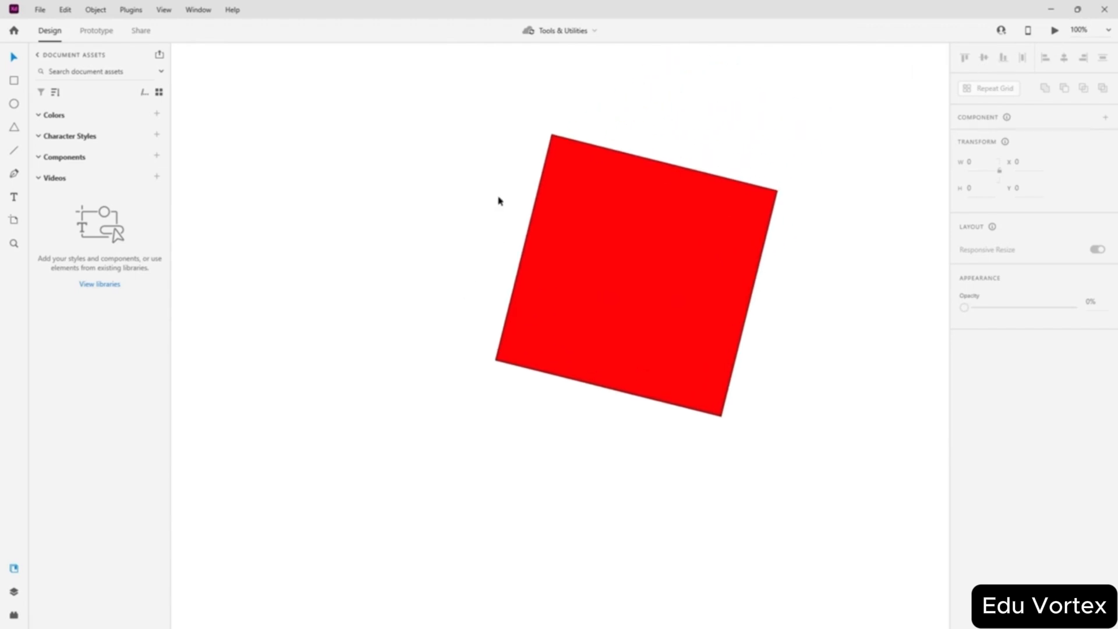
{"action": "left_click_drag", "start_coordinate": [659, 219], "coordinate": [425, 254]}
{"action": "left_click_drag", "start_coordinate": [734, 175], "coordinate": [947, 186]}
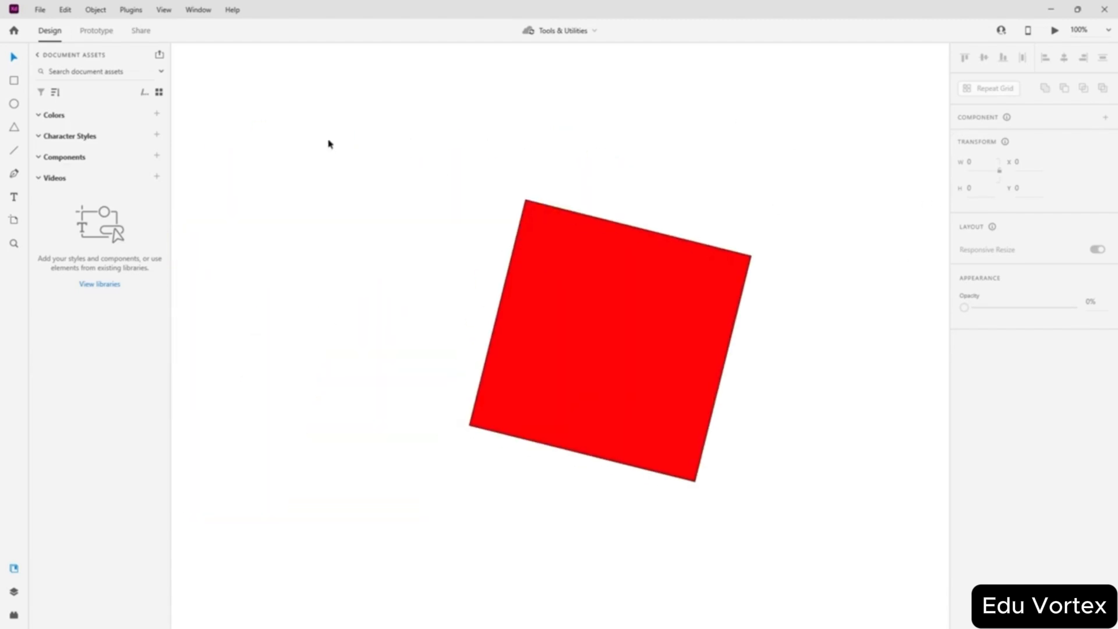
{"action": "left_click_drag", "start_coordinate": [332, 142], "coordinate": [287, 91]}
{"action": "left_click_drag", "start_coordinate": [755, 373], "coordinate": [747, 455]}
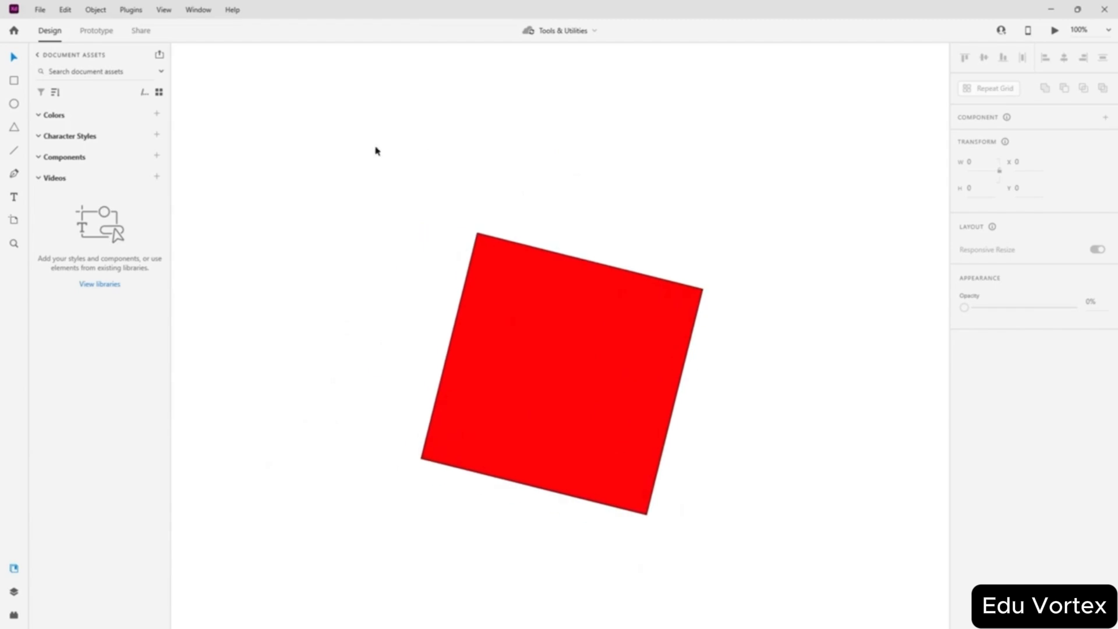
{"action": "left_click_drag", "start_coordinate": [738, 283], "coordinate": [711, 300]}
{"action": "left_click_drag", "start_coordinate": [714, 448], "coordinate": [658, 341]}
{"action": "left_click_drag", "start_coordinate": [757, 429], "coordinate": [447, 466]}
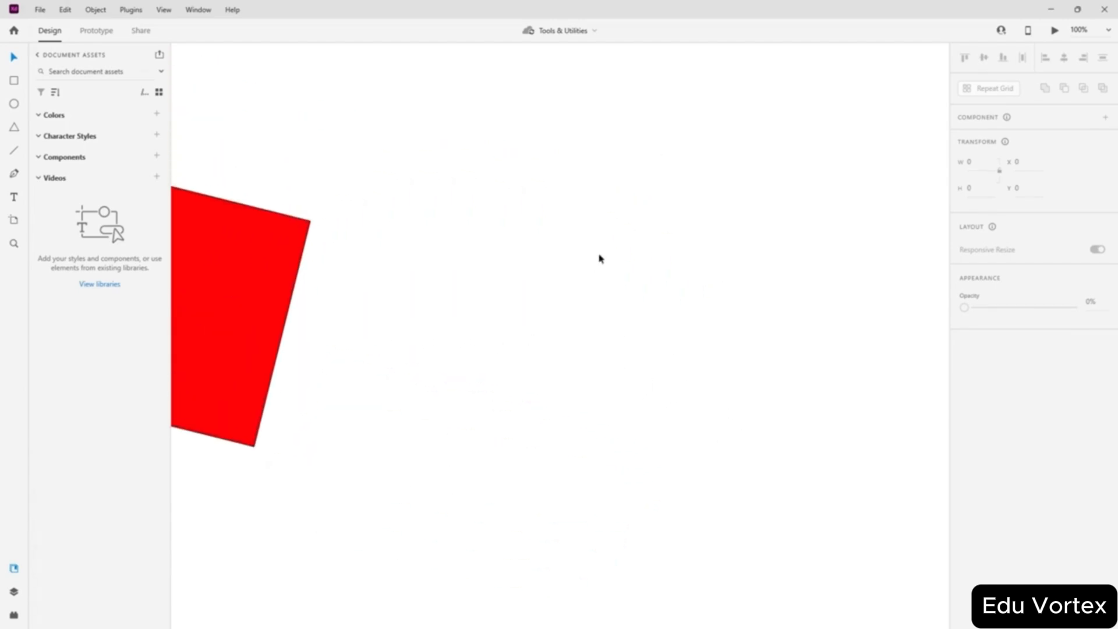
{"action": "left_click_drag", "start_coordinate": [601, 259], "coordinate": [471, 347]}
{"action": "left_click_drag", "start_coordinate": [291, 379], "coordinate": [659, 382]}
{"action": "left_click_drag", "start_coordinate": [352, 310], "coordinate": [500, 283]}
{"action": "left_click_drag", "start_coordinate": [353, 258], "coordinate": [558, 317]}
{"action": "left_click_drag", "start_coordinate": [730, 394], "coordinate": [514, 317]}
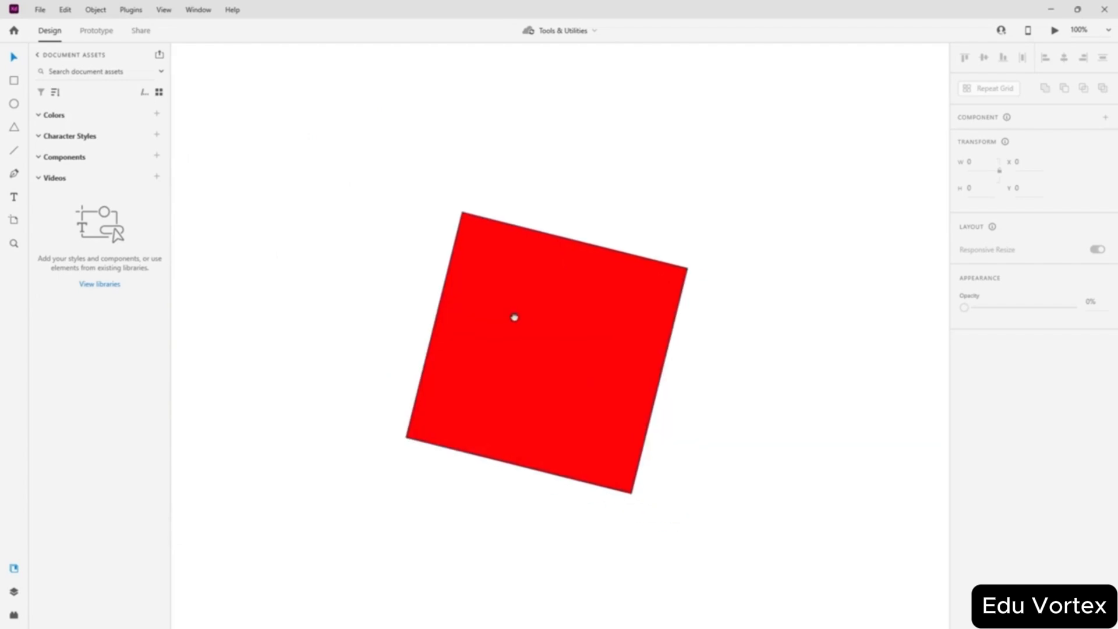
{"action": "left_click", "coordinate": [542, 298]}
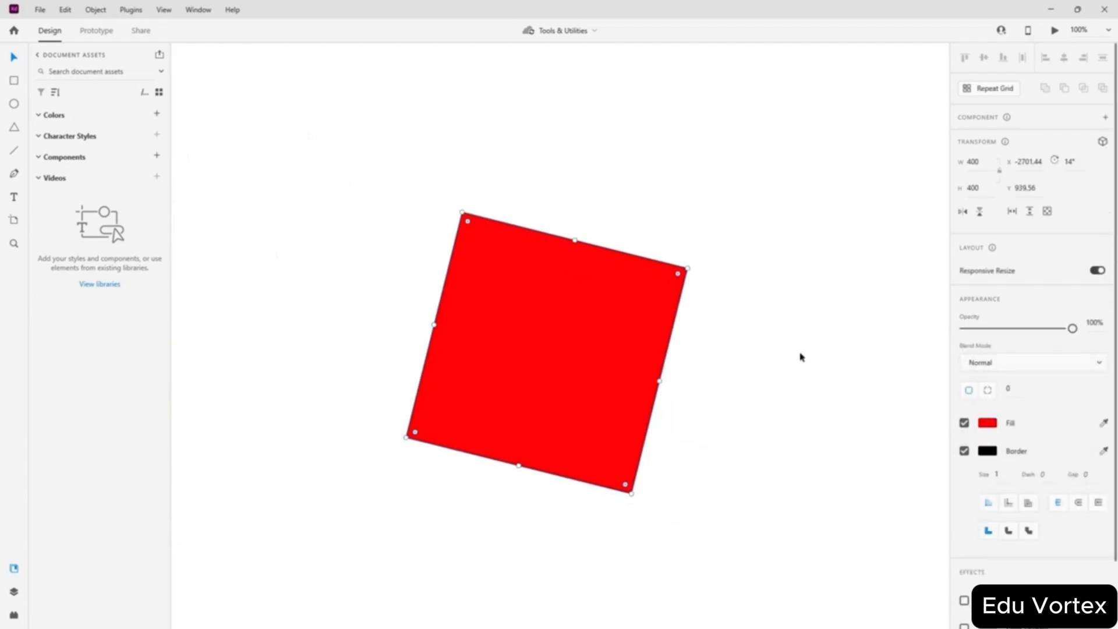
{"action": "left_click", "coordinate": [994, 452]}
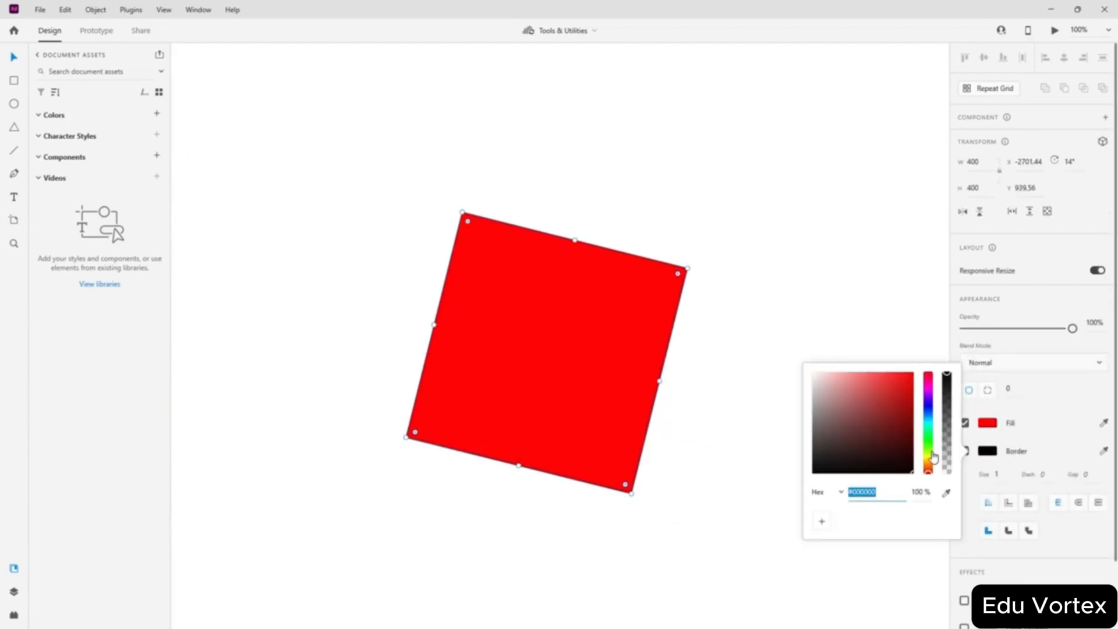
{"action": "left_click_drag", "start_coordinate": [953, 424], "coordinate": [949, 473]}
{"action": "left_click", "coordinate": [1063, 401]}
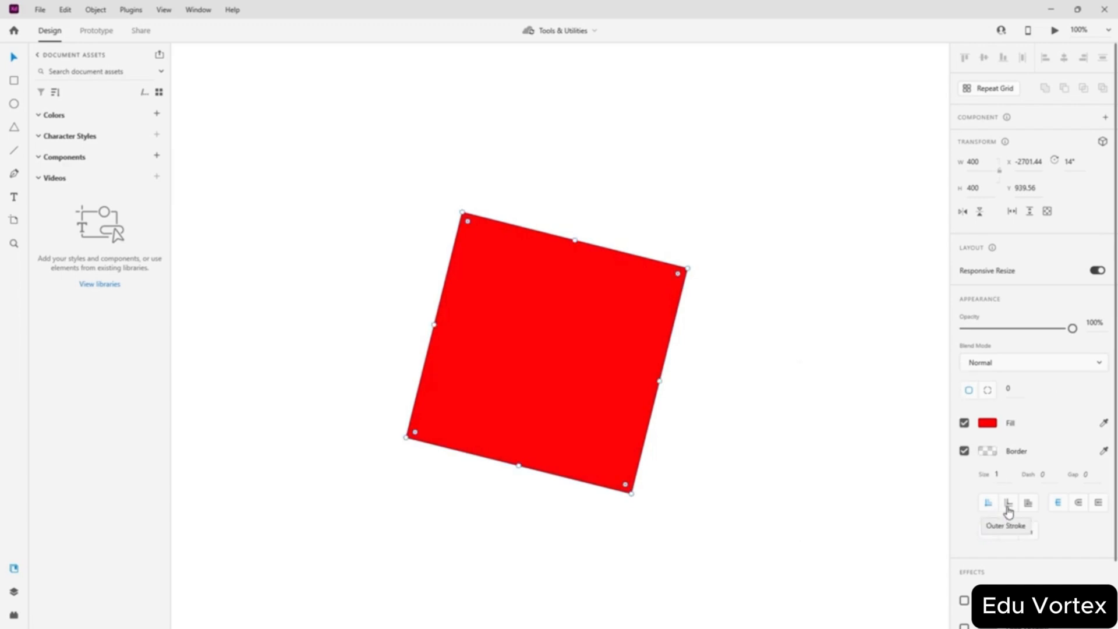
{"action": "left_click", "coordinate": [986, 451]}
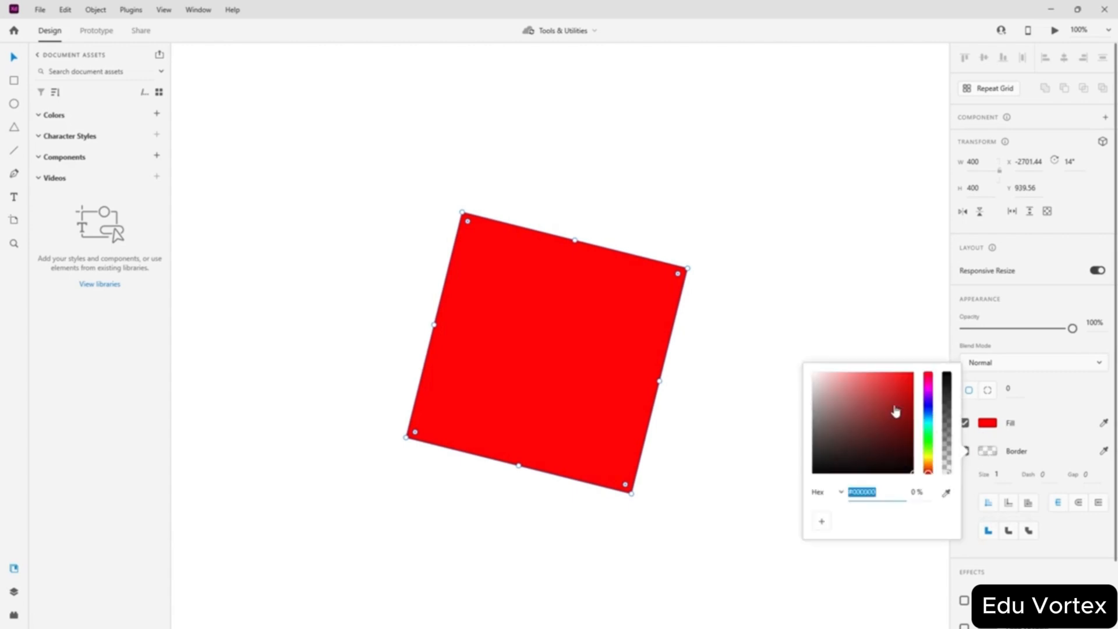
{"action": "left_click", "coordinate": [948, 379]}
{"action": "left_click", "coordinate": [1080, 416]}
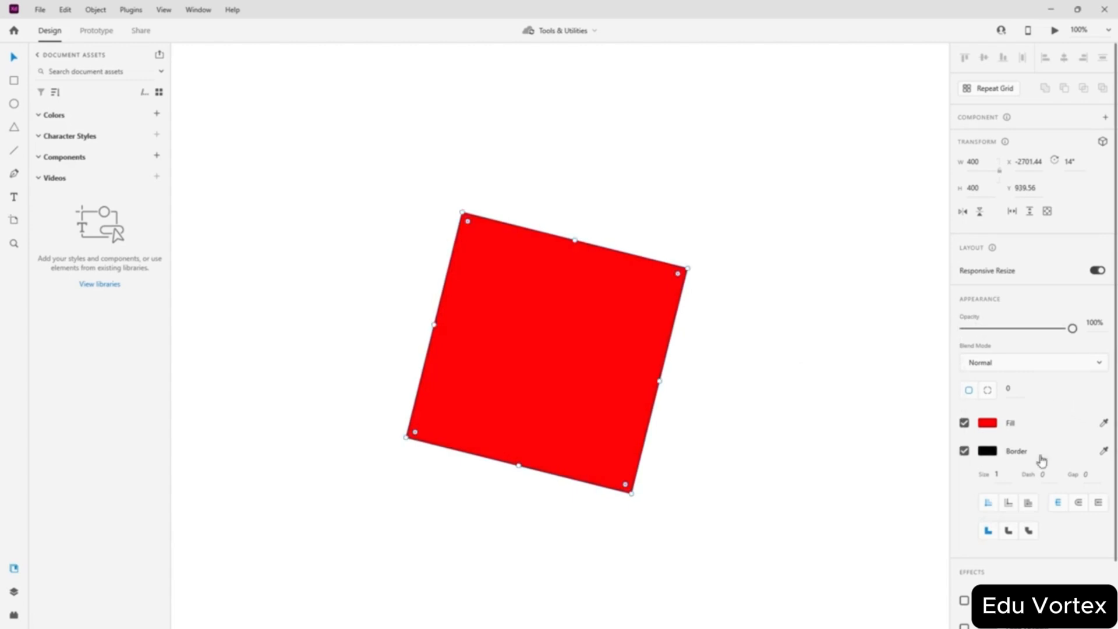
{"action": "left_click_drag", "start_coordinate": [1010, 476], "coordinate": [943, 475]}
- Set the border size to 5, then 30, and switch it from Outer to Center stroke
{"action": "key", "text": "Return"}
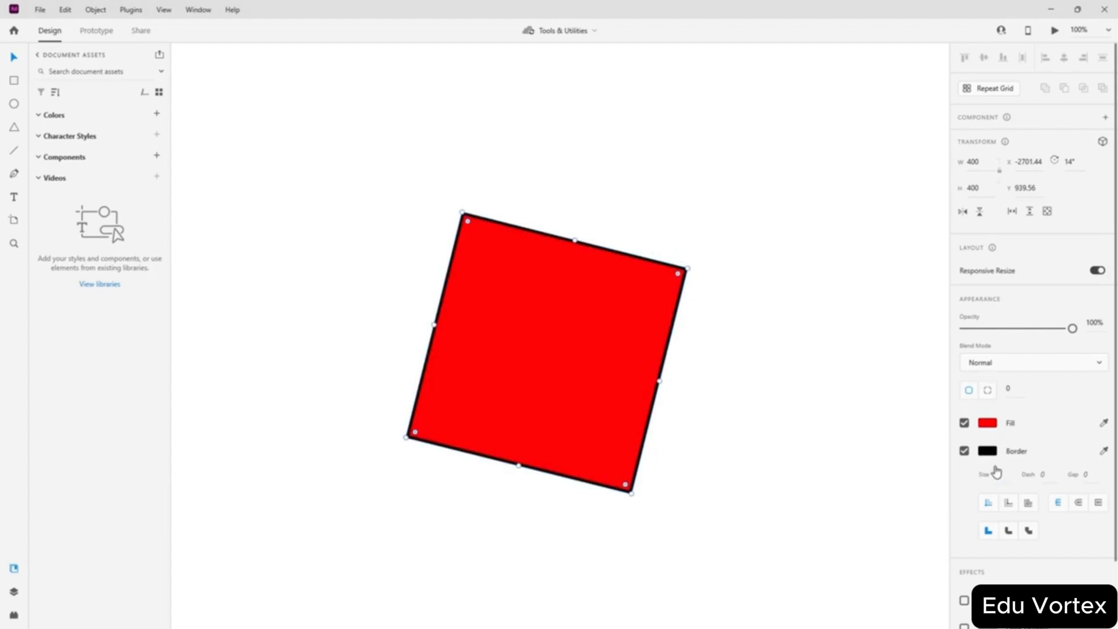
{"action": "left_click_drag", "start_coordinate": [998, 474], "coordinate": [952, 479]}
{"action": "key", "text": "Return"}
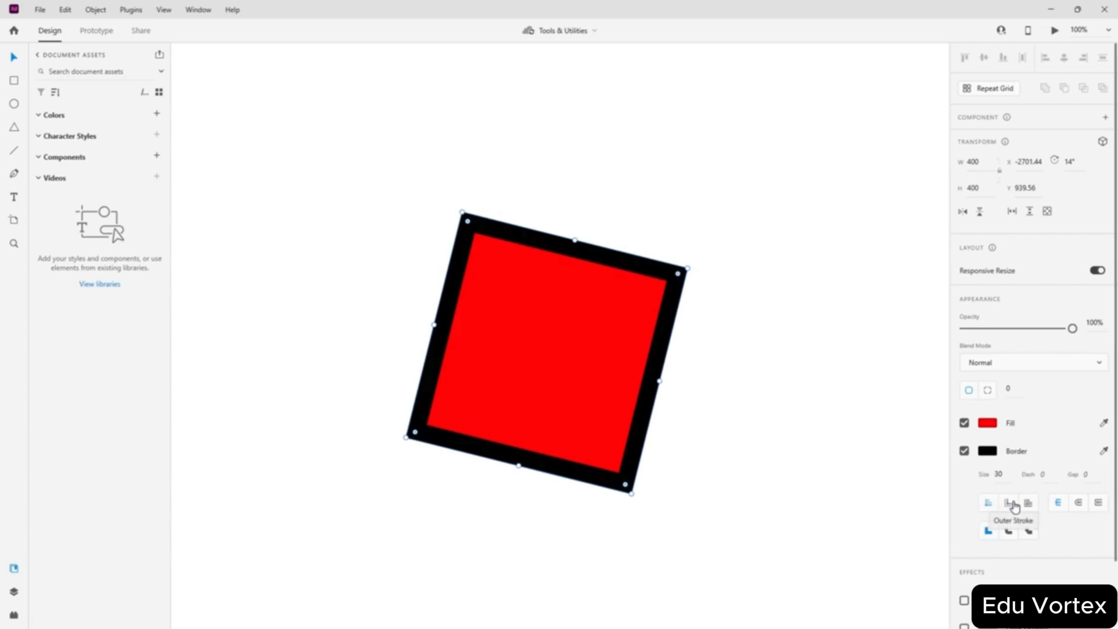
{"action": "left_click", "coordinate": [1014, 505]}
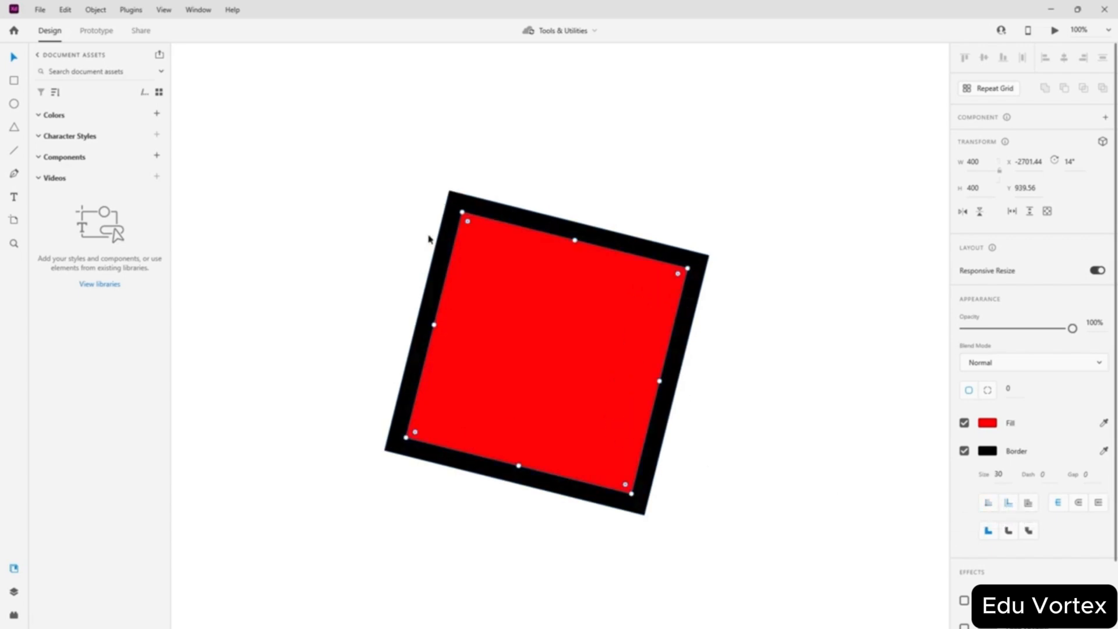
{"action": "left_click", "coordinate": [1026, 501]}
- Cycle the border end caps through round, projecting and butt
{"action": "left_click", "coordinate": [537, 337]}
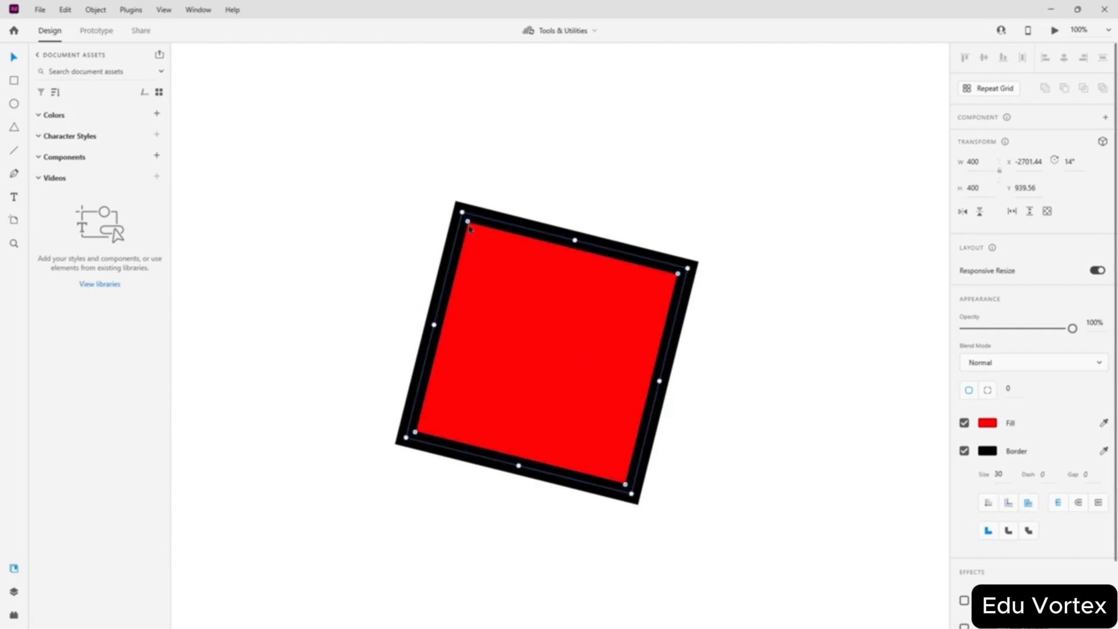
{"action": "left_click", "coordinate": [1078, 506]}
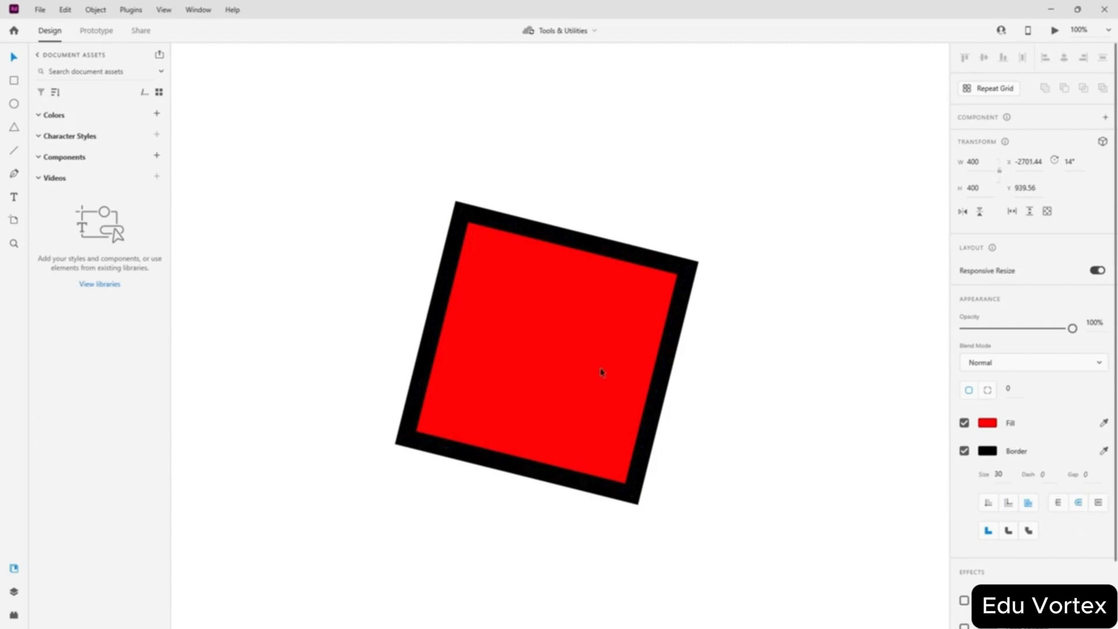
{"action": "left_click_drag", "start_coordinate": [518, 379], "coordinate": [514, 376]}
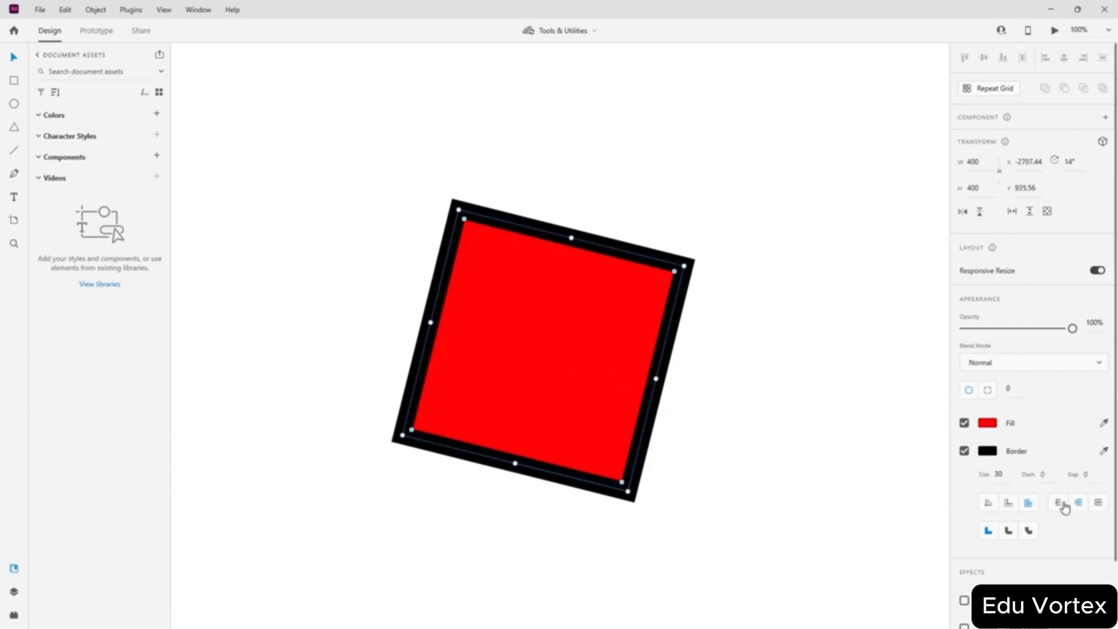
{"action": "left_click", "coordinate": [1100, 505]}
{"action": "left_click", "coordinate": [1058, 504]}
{"action": "left_click", "coordinate": [515, 331]}
- Set the border to Round Join, then Bevel Join, and check the result
{"action": "left_click", "coordinate": [1008, 531]}
{"action": "left_click", "coordinate": [1029, 531]}
{"action": "left_click", "coordinate": [749, 394]}
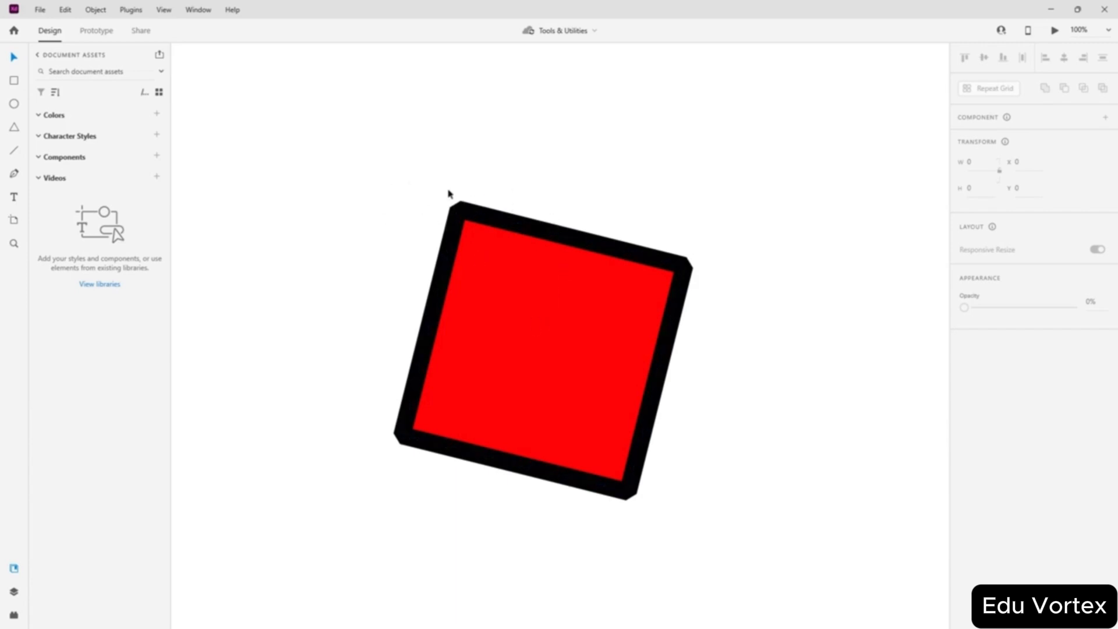
{"action": "left_click", "coordinate": [451, 209]}
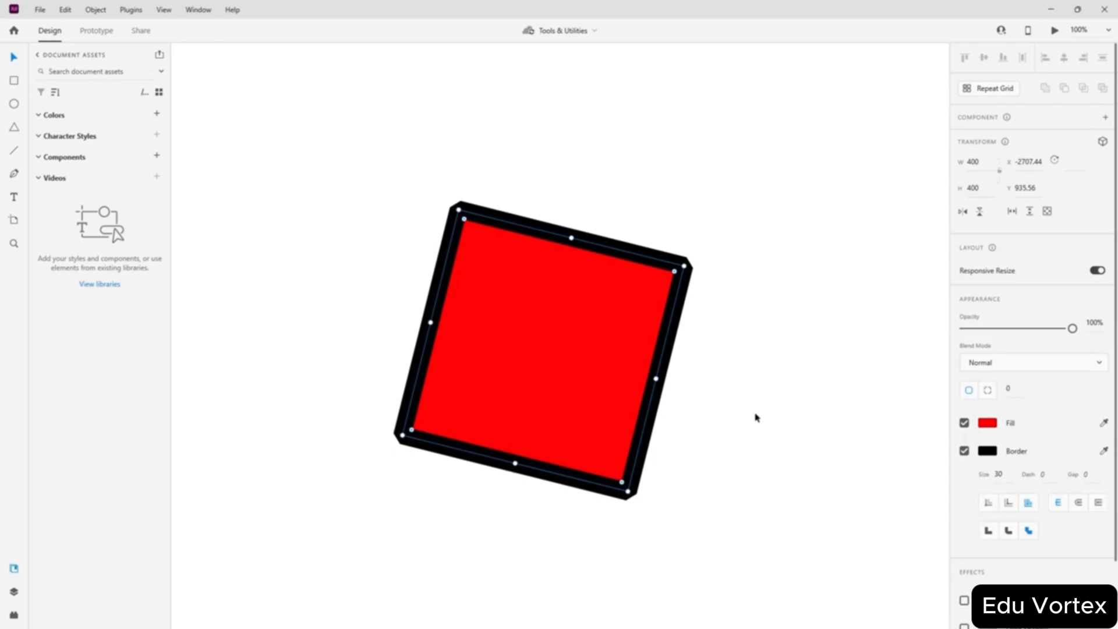
- Switch the border to Miter Join and peek at the Inner Shadow colour settings
{"action": "left_click", "coordinate": [987, 531]}
{"action": "scroll", "coordinate": [970, 430], "scroll_direction": "down", "scroll_amount": 2}
{"action": "left_click", "coordinate": [1014, 524]}
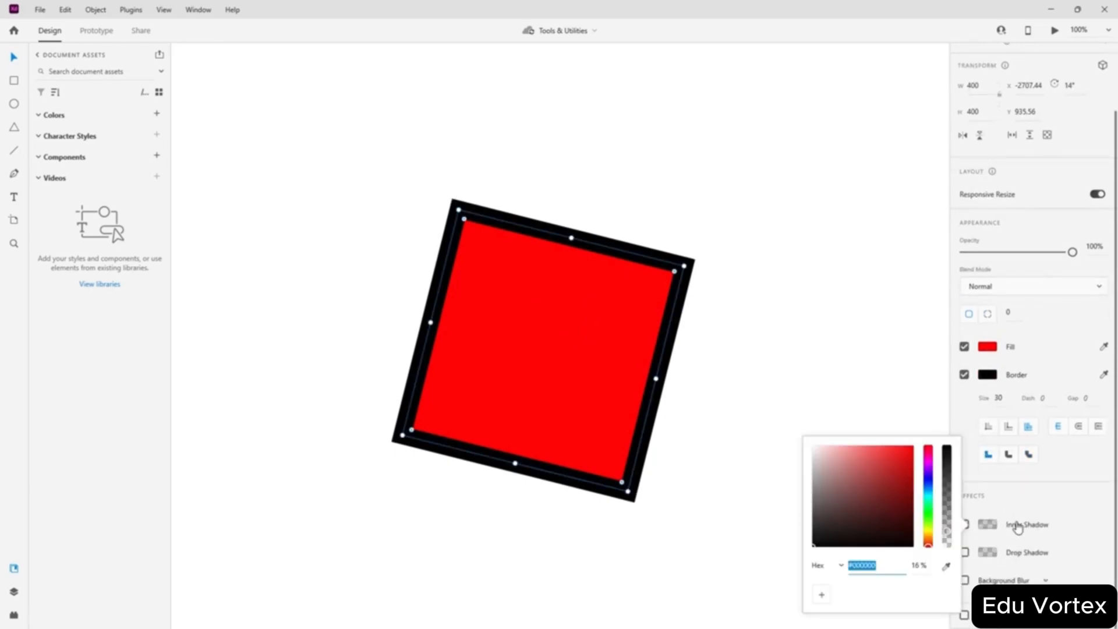
{"action": "left_click", "coordinate": [1051, 508]}
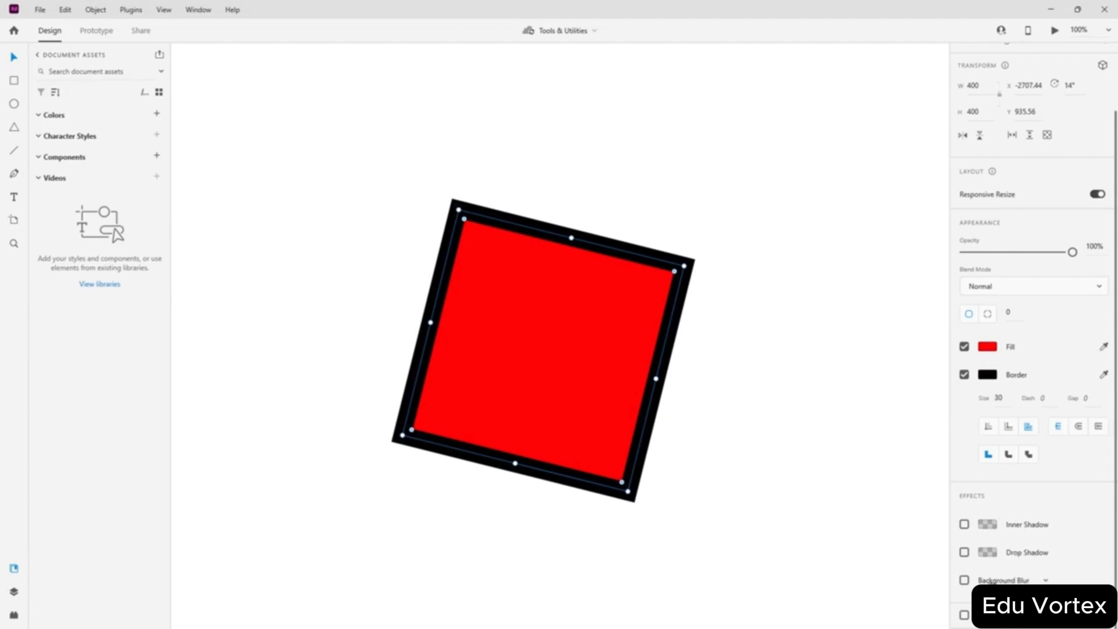
- Turn Background Blur on and off again, then enable the last Effects checkbox
{"action": "left_click", "coordinate": [965, 580]}
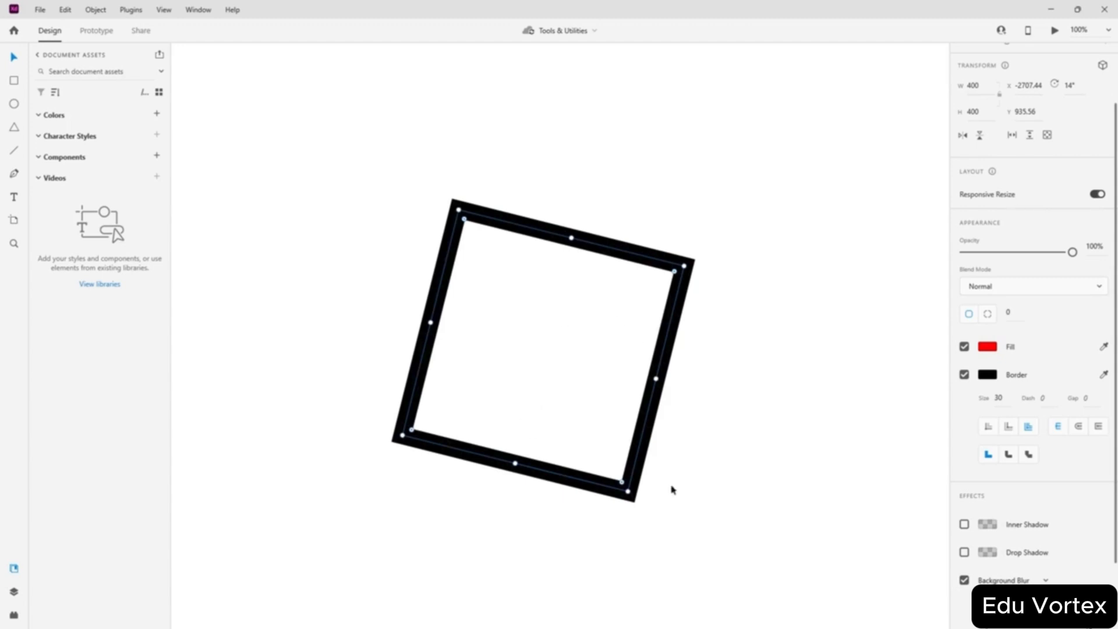
{"action": "scroll", "coordinate": [1016, 581], "scroll_direction": "down", "scroll_amount": 3}
{"action": "mouse_move", "coordinate": [1040, 530]}
{"action": "left_mouse_down"}
{"action": "mouse_move", "coordinate": [971, 531]}
{"action": "mouse_move", "coordinate": [1046, 527]}
{"action": "mouse_move", "coordinate": [1035, 525]}
{"action": "left_mouse_up"}
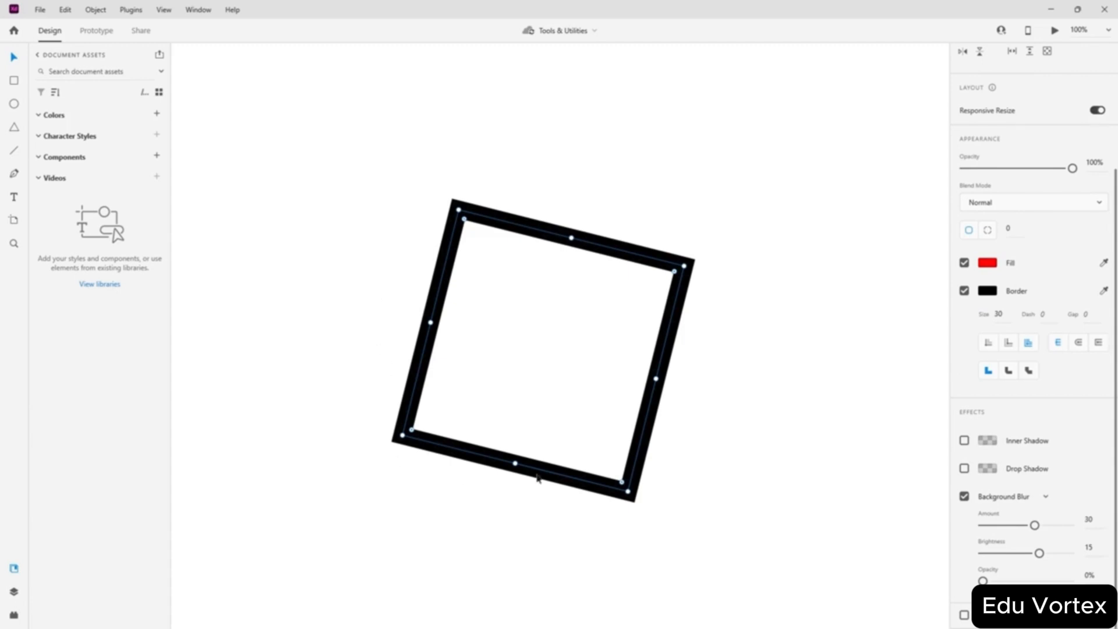
{"action": "left_click", "coordinate": [965, 496]}
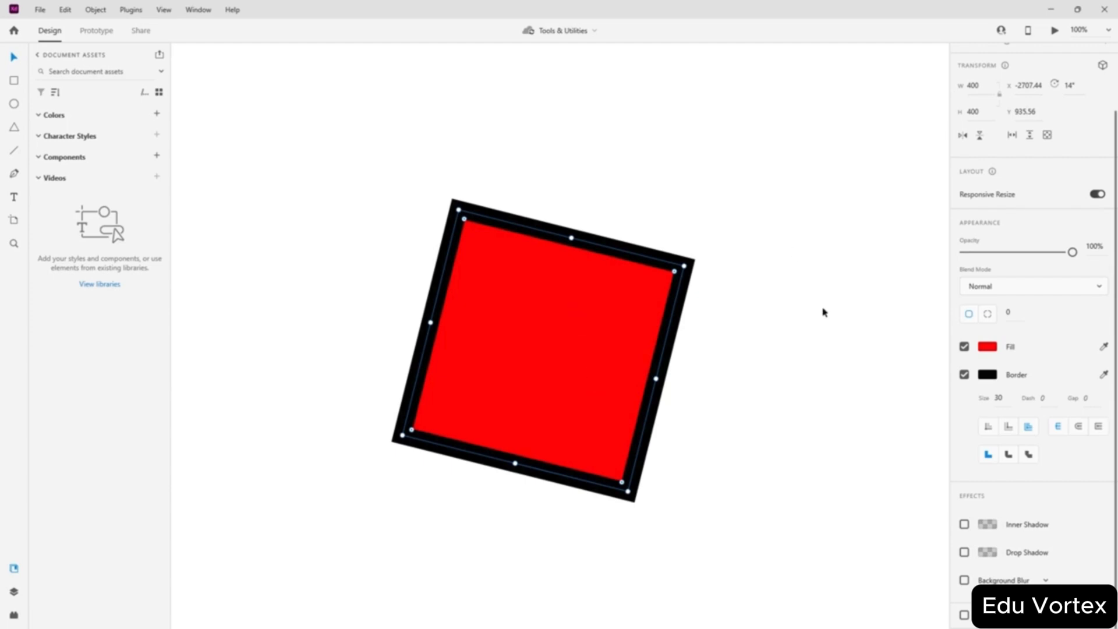
{"action": "left_click", "coordinate": [964, 615]}
- Move the square up and right, then browse File > Export without choosing anything
{"action": "left_click_drag", "start_coordinate": [581, 341], "coordinate": [601, 298]}
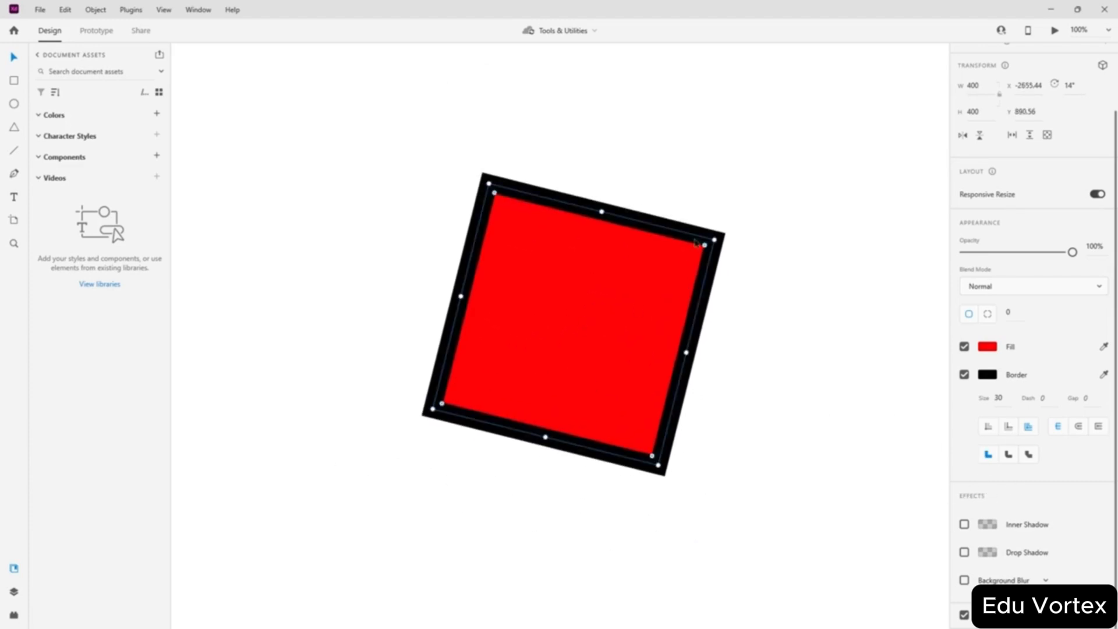
{"action": "left_click", "coordinate": [40, 9]}
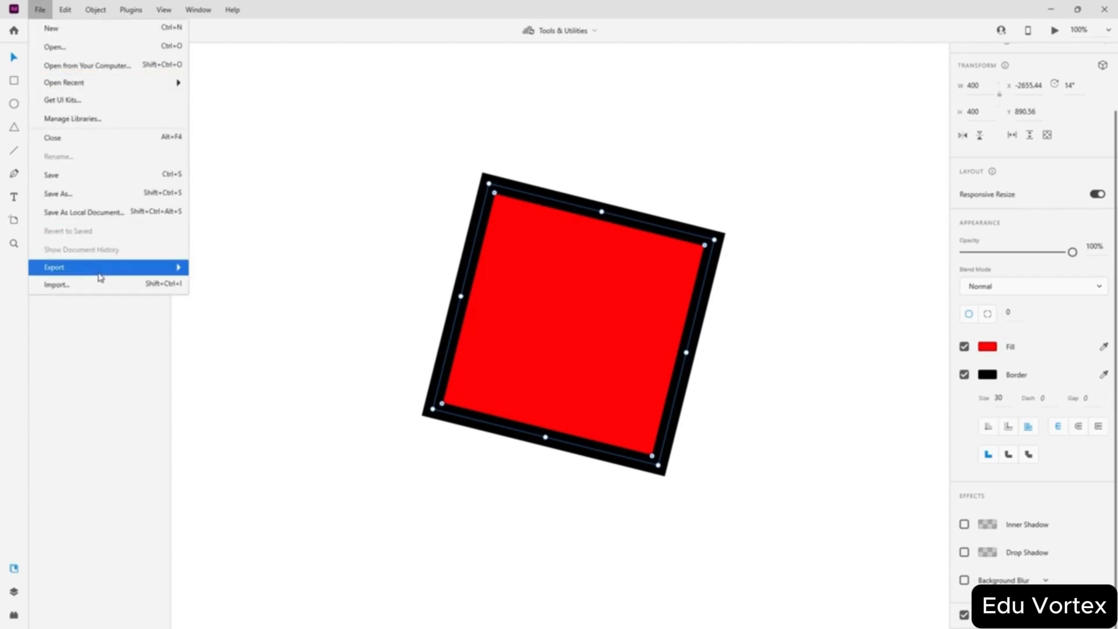
{"action": "mouse_move", "coordinate": [98, 272]}
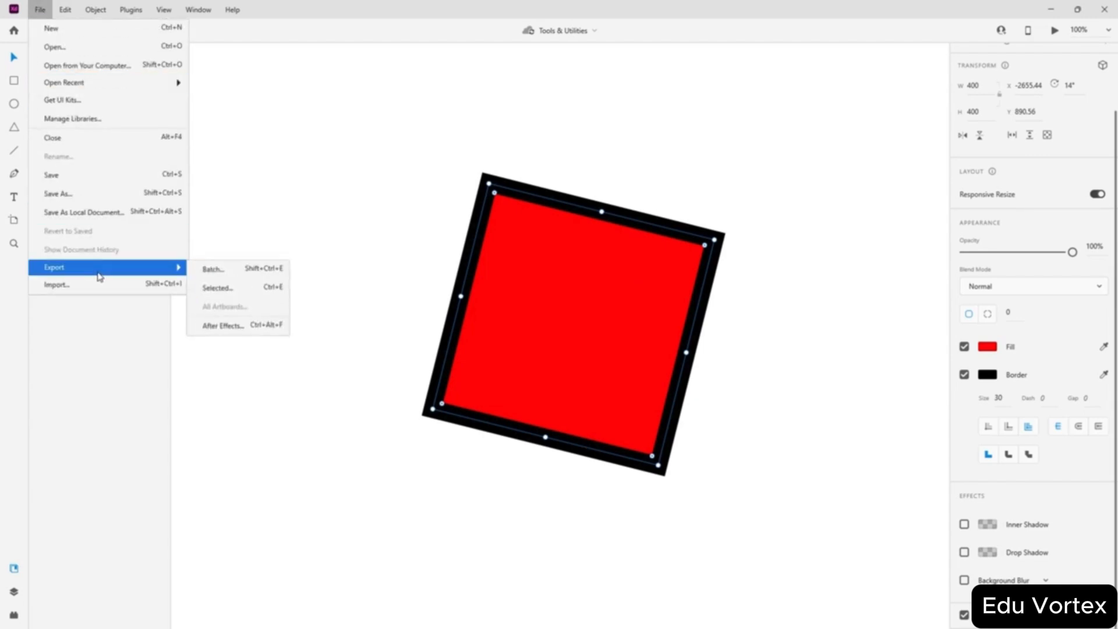
{"action": "left_click", "coordinate": [243, 290]}
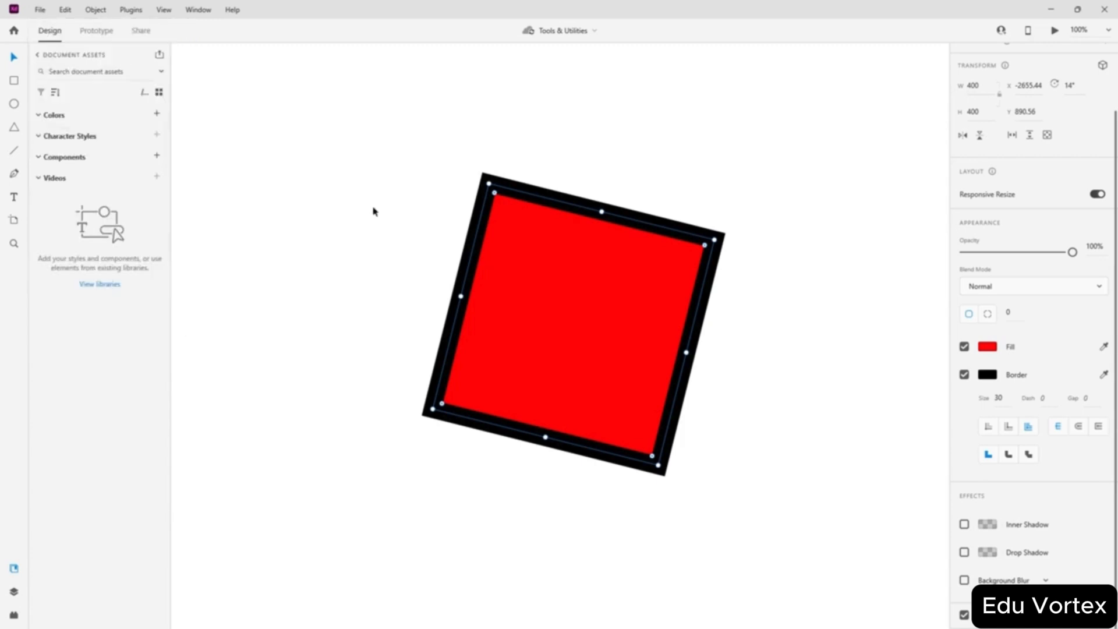
- Start File > Export > Batch, keep PNG format, and cancel the export
{"action": "left_click", "coordinate": [41, 8]}
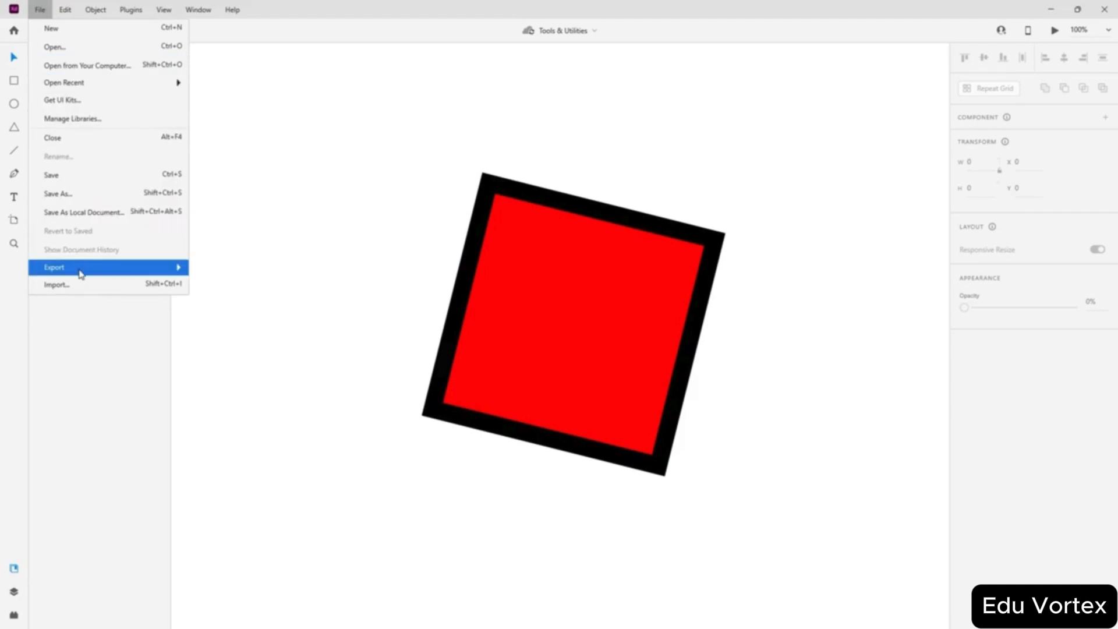
{"action": "mouse_move", "coordinate": [79, 268]}
{"action": "left_click", "coordinate": [223, 271]}
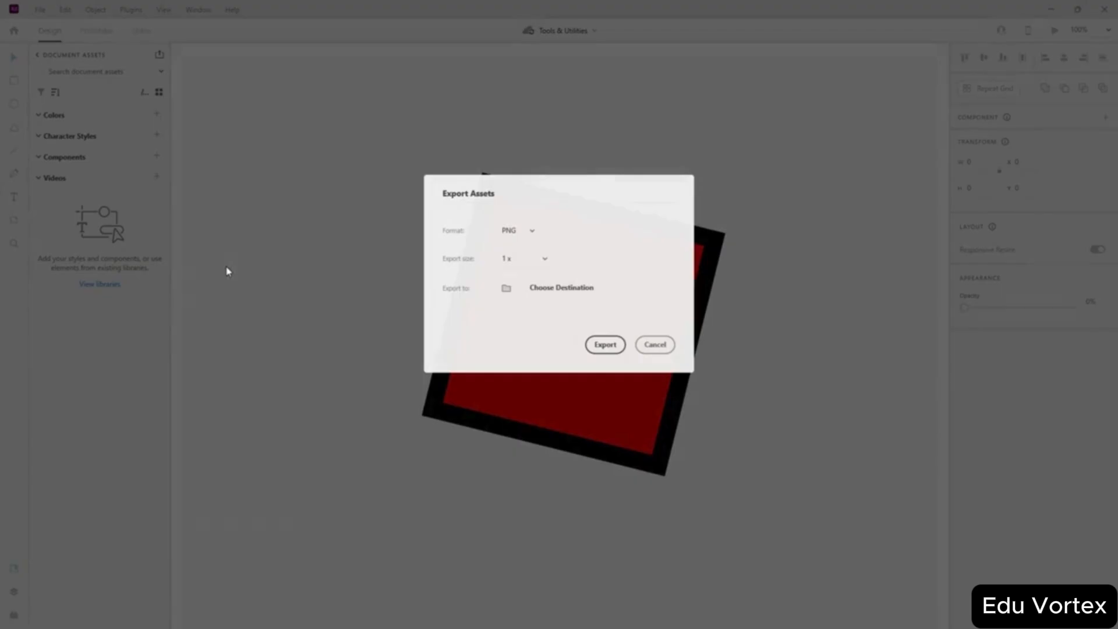
{"action": "left_click", "coordinate": [533, 233]}
{"action": "left_click", "coordinate": [534, 236]}
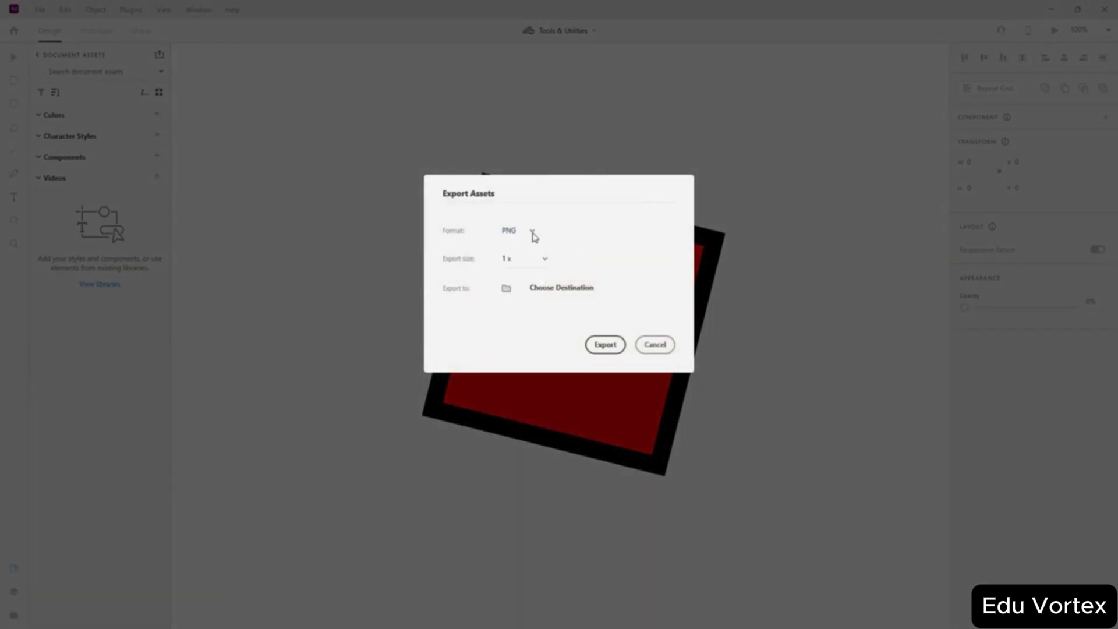
{"action": "left_click", "coordinate": [657, 344]}
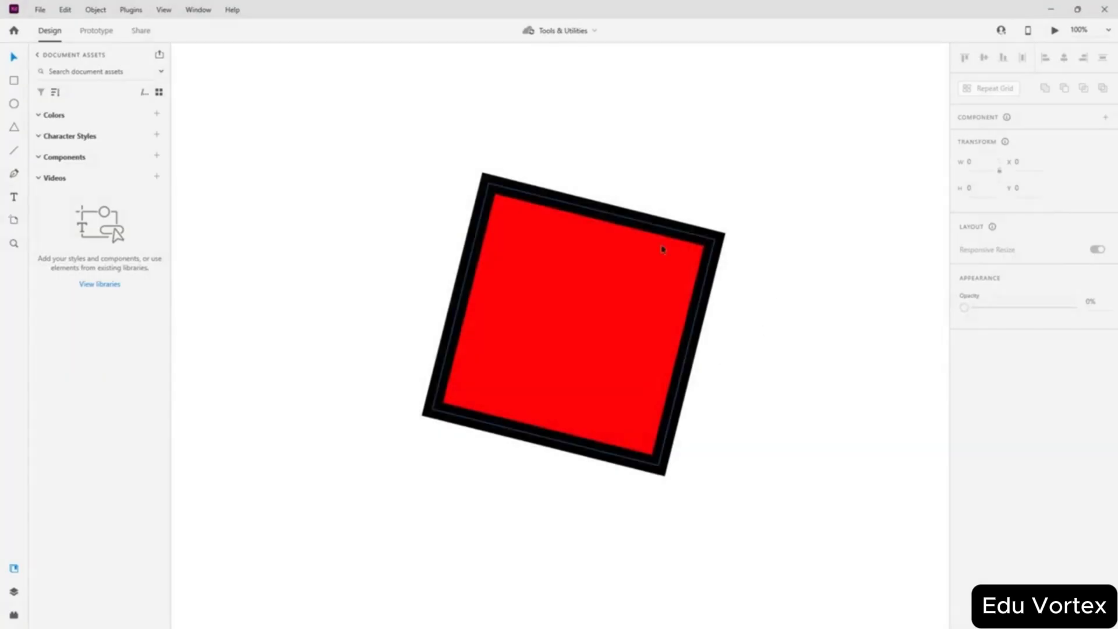
{"action": "left_click", "coordinate": [470, 318]}
{"action": "scroll", "coordinate": [978, 509], "scroll_direction": "down", "scroll_amount": 2}
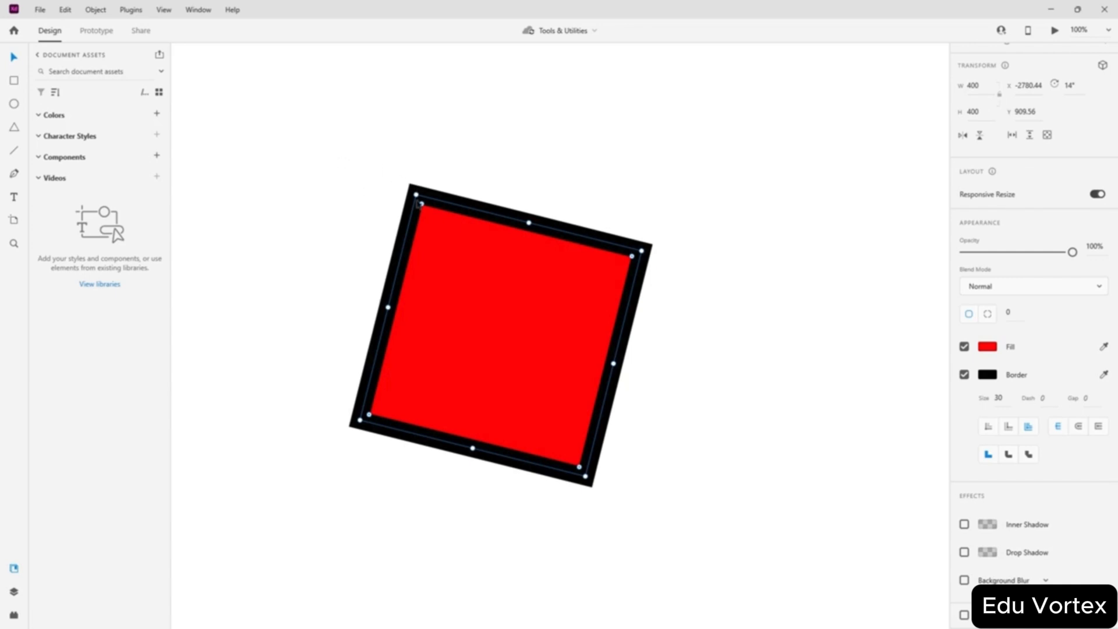
{"action": "left_click", "coordinate": [964, 375]}
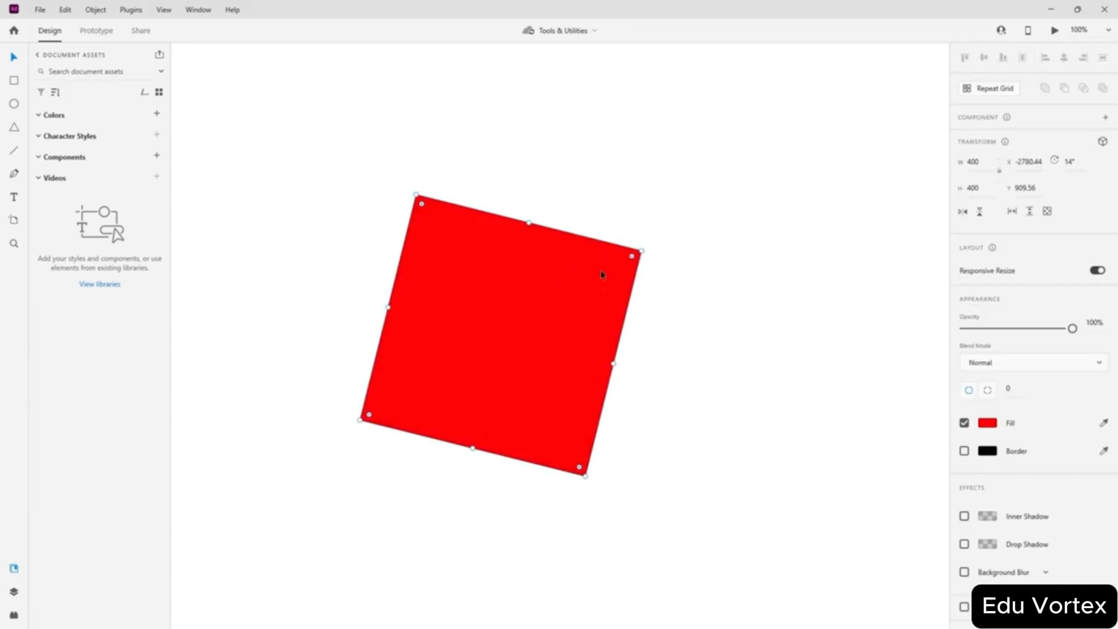
{"action": "left_click_drag", "start_coordinate": [643, 247], "coordinate": [623, 220]}
{"action": "left_click", "coordinate": [1070, 161]}
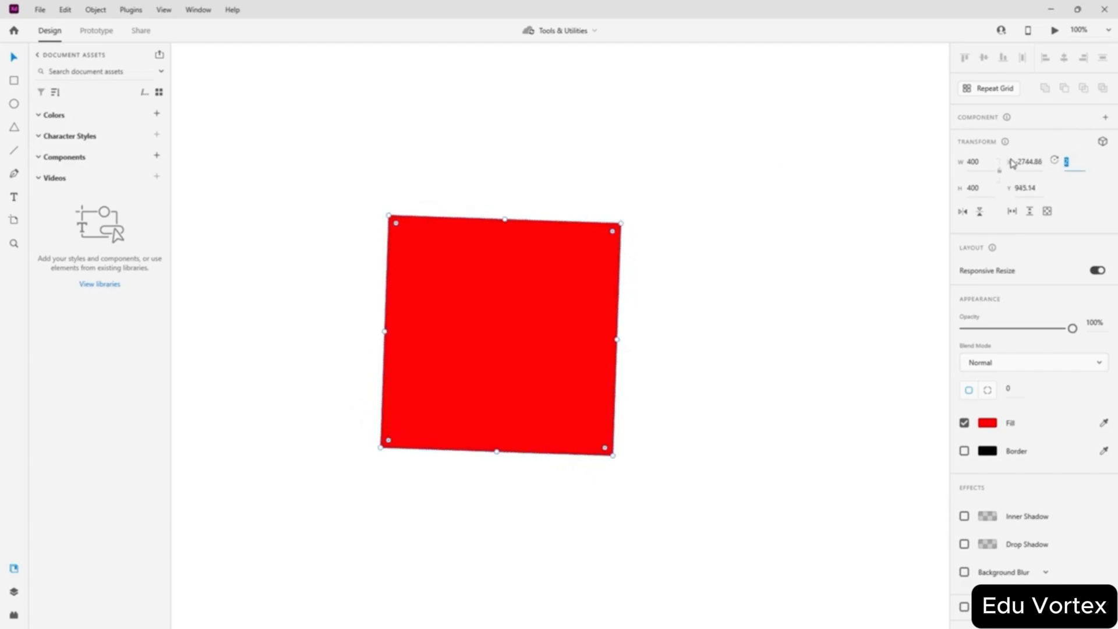
{"action": "type", "text": "0"}
{"action": "key", "text": "Return"}
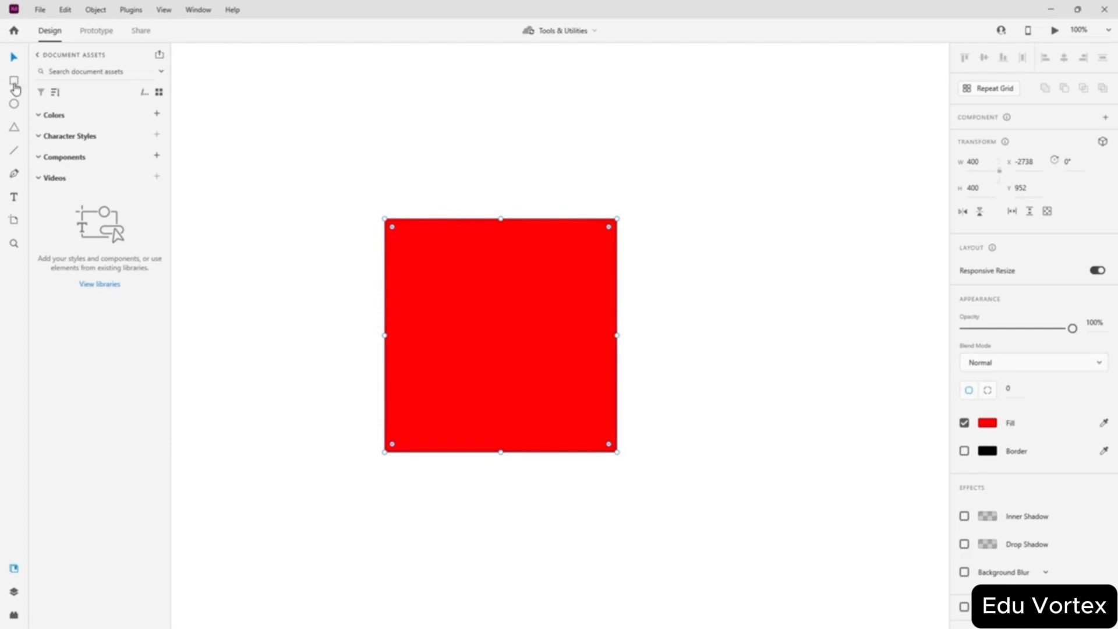
- Draw three white ellipses, a small circle and a large circle over the red square, then a triangle above
{"action": "left_click", "coordinate": [15, 104]}
{"action": "left_click_drag", "start_coordinate": [760, 247], "coordinate": [577, 360]}
{"action": "left_click_drag", "start_coordinate": [384, 177], "coordinate": [512, 289]}
{"action": "left_click_drag", "start_coordinate": [675, 168], "coordinate": [524, 239]}
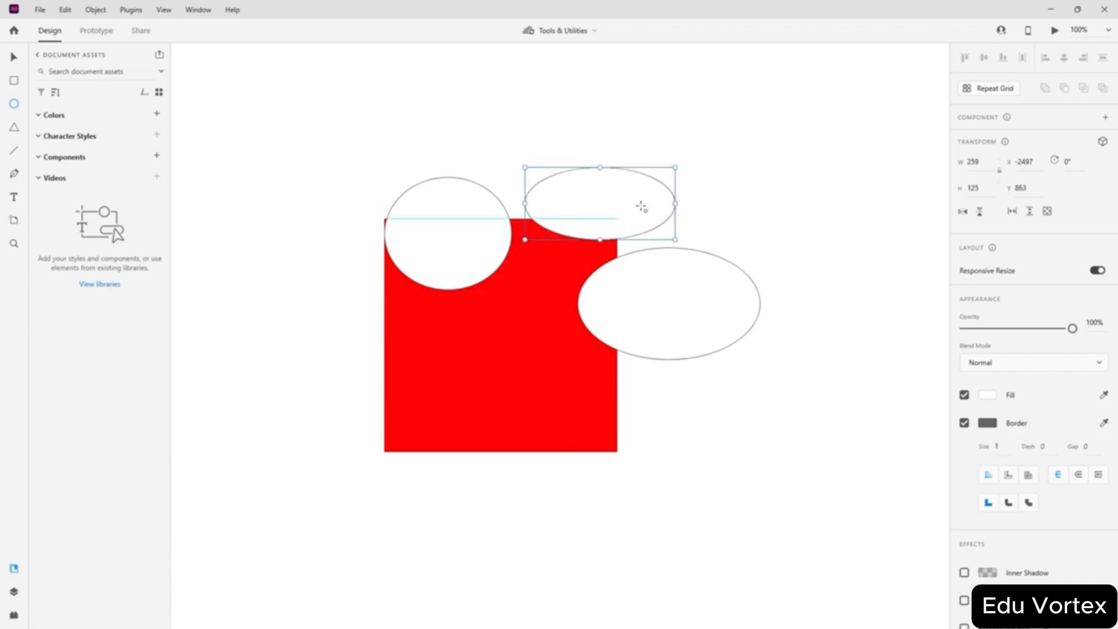
{"action": "left_click_drag", "start_coordinate": [349, 290], "coordinate": [401, 340]}
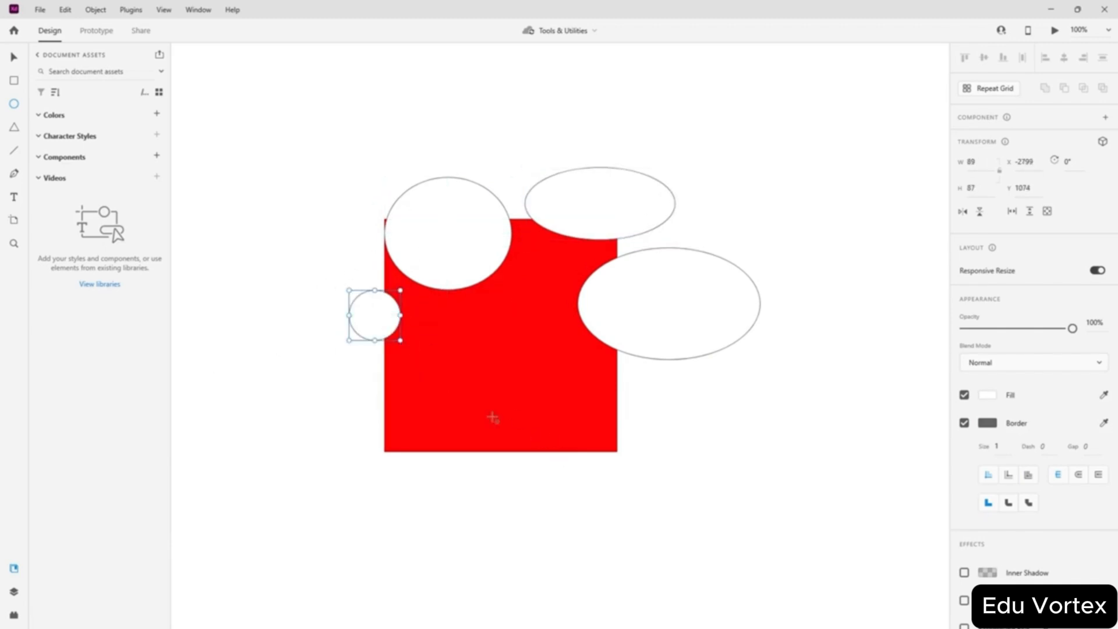
{"action": "left_click_drag", "start_coordinate": [277, 176], "coordinate": [524, 438]}
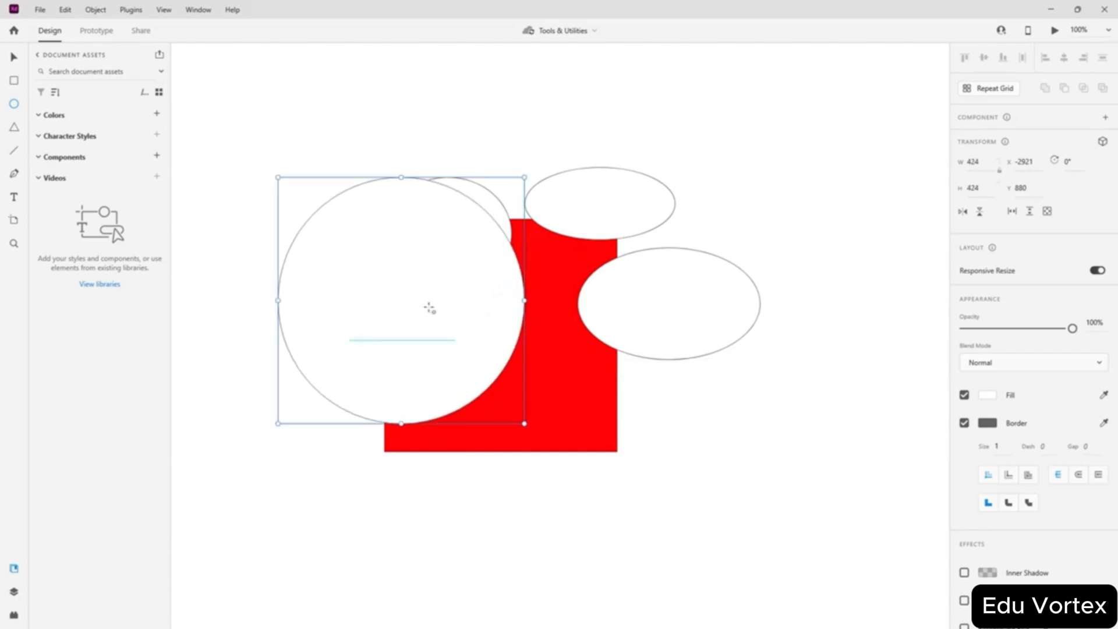
{"action": "left_click", "coordinate": [13, 130]}
{"action": "left_click_drag", "start_coordinate": [746, 130], "coordinate": [360, 335]}
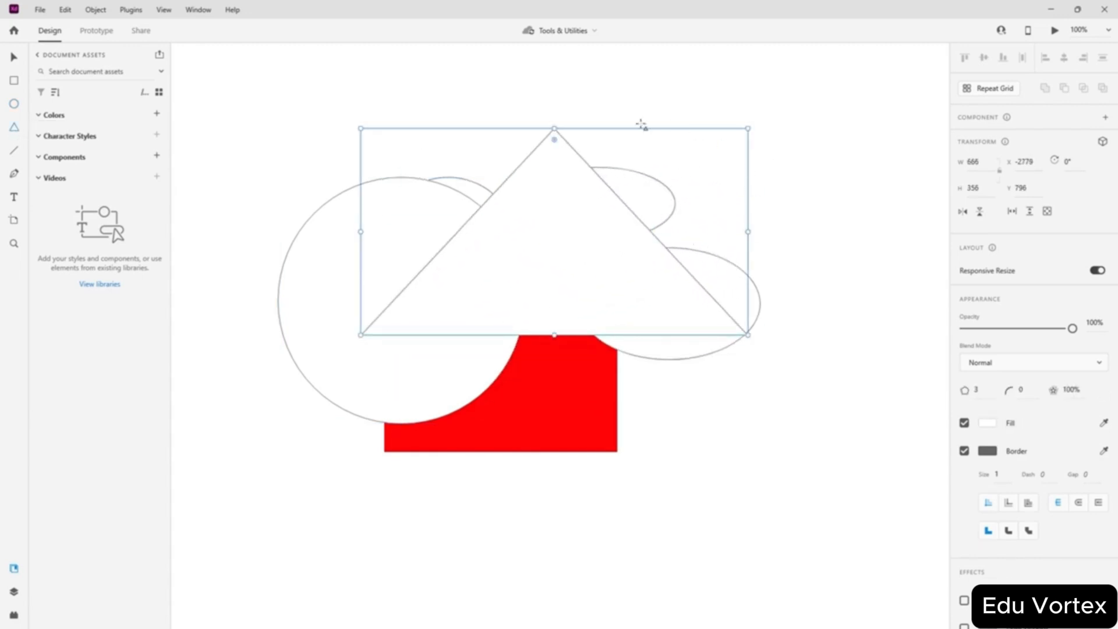
- Move the triangle down to the right and the large circle left and down
{"action": "left_click", "coordinate": [16, 56]}
{"action": "left_click_drag", "start_coordinate": [513, 233], "coordinate": [749, 356]}
{"action": "left_click_drag", "start_coordinate": [394, 307], "coordinate": [310, 354]}
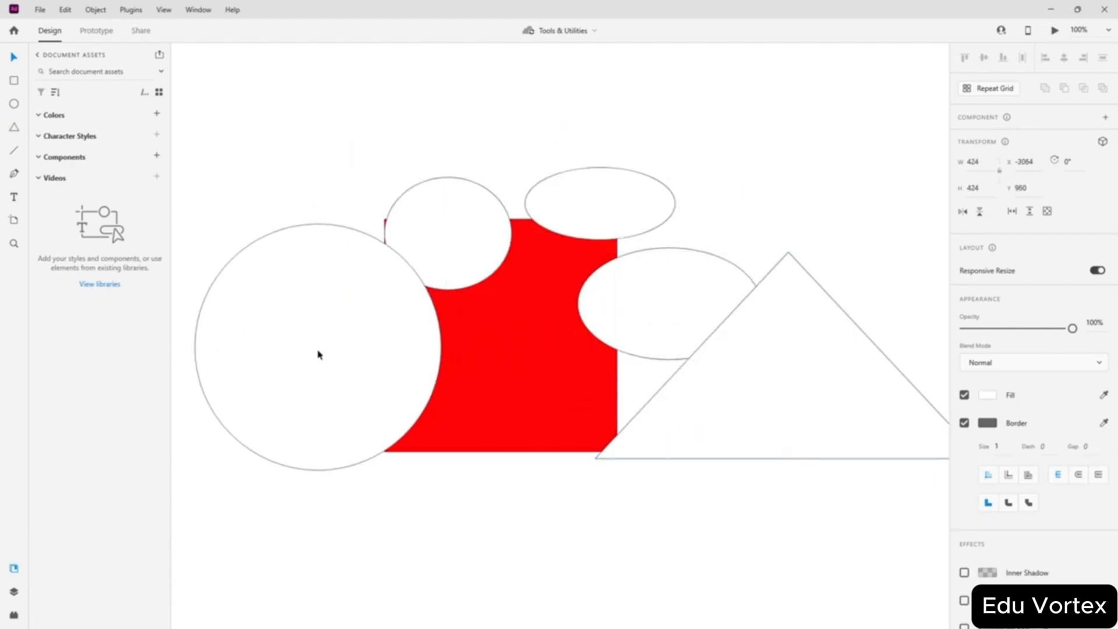
- Delete the red square, the ellipses and the small circle, leaving the large circle and triangle
{"action": "left_click", "coordinate": [539, 371]}
{"action": "left_click_drag", "start_coordinate": [708, 142], "coordinate": [470, 234]}
{"action": "key", "text": "Delete"}
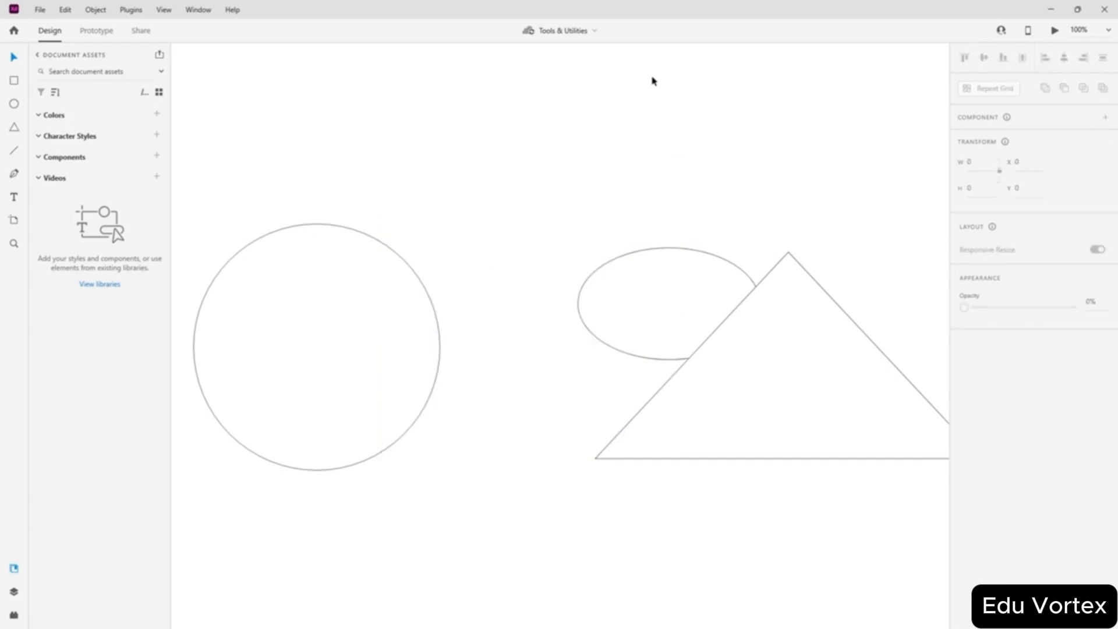
{"action": "left_click", "coordinate": [677, 269]}
{"action": "key", "text": "Delete"}
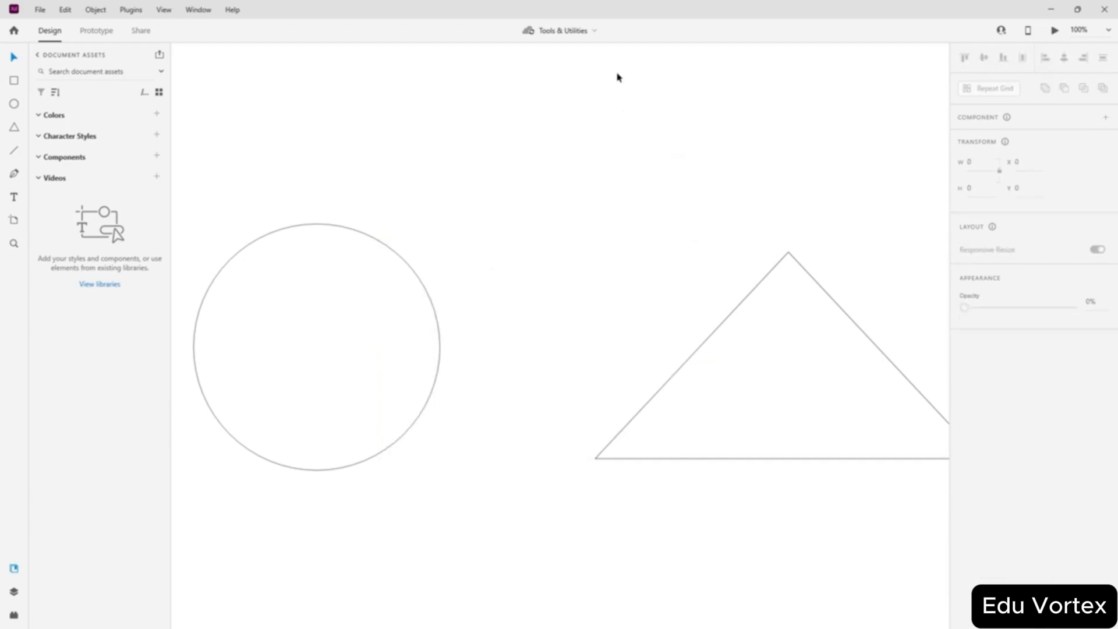
{"action": "left_click", "coordinate": [723, 358]}
- Undo the deletions to restore the red square group, then move it to the upper right
{"action": "left_click_drag", "start_coordinate": [803, 393], "coordinate": [688, 219]}
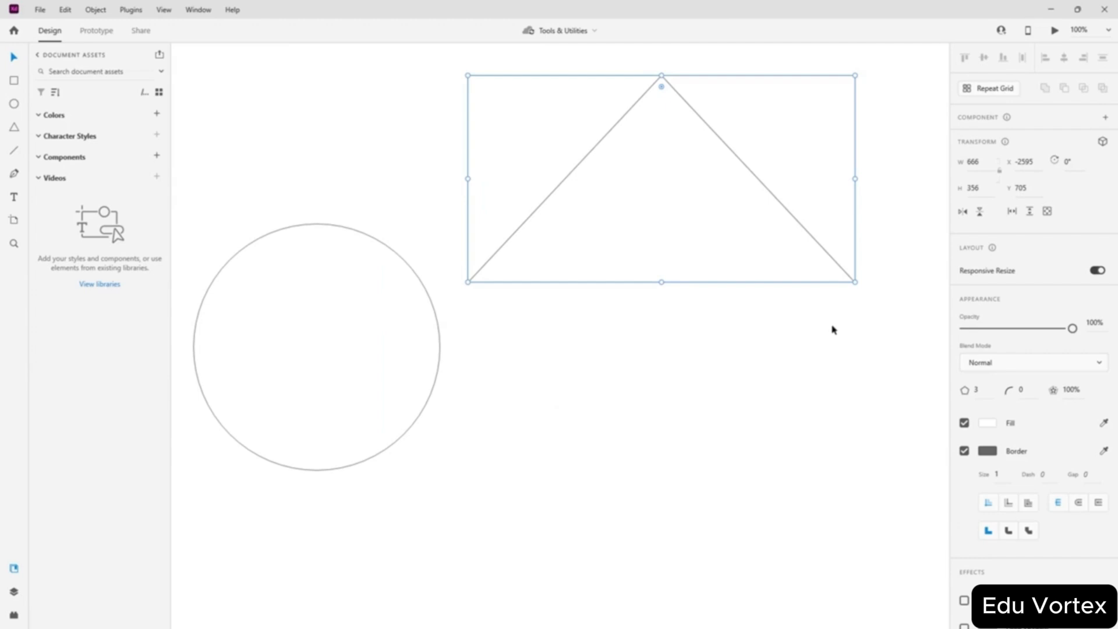
{"action": "key", "text": "ctrl+z"}
{"action": "key", "text": "ctrl+z"}
{"action": "key", "text": "ctrl+z"}
{"action": "key", "text": "ctrl+z"}
{"action": "key", "text": "ctrl+z"}
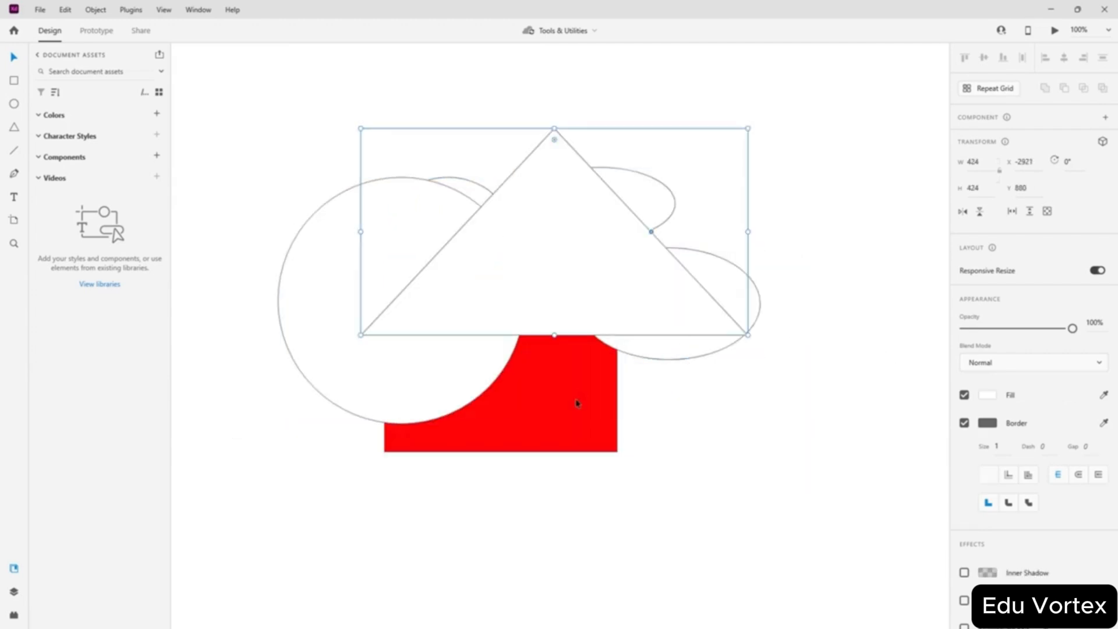
{"action": "left_click", "coordinate": [648, 512]}
{"action": "left_click_drag", "start_coordinate": [548, 259], "coordinate": [663, 512]}
{"action": "left_click_drag", "start_coordinate": [326, 348], "coordinate": [112, 448]}
{"action": "left_click_drag", "start_coordinate": [669, 107], "coordinate": [369, 337]}
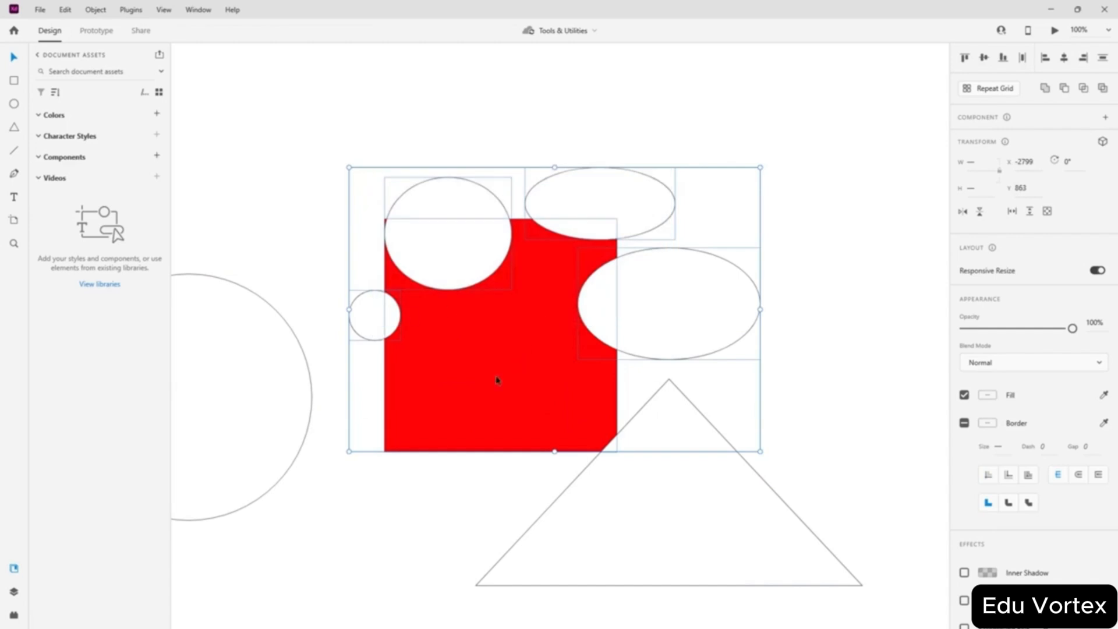
{"action": "left_click_drag", "start_coordinate": [496, 380], "coordinate": [898, 111]}
- Stretch the large circle into a 424 × 462 ellipse and move the triangle below it
{"action": "left_click_drag", "start_coordinate": [688, 520], "coordinate": [767, 392]}
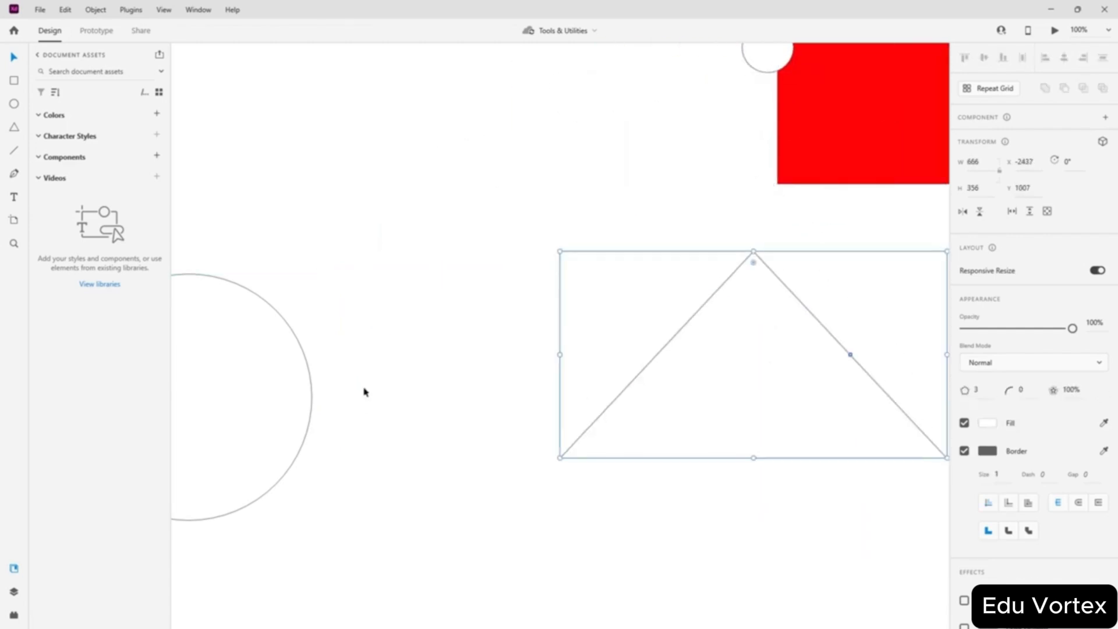
{"action": "left_click_drag", "start_coordinate": [177, 402], "coordinate": [412, 276]}
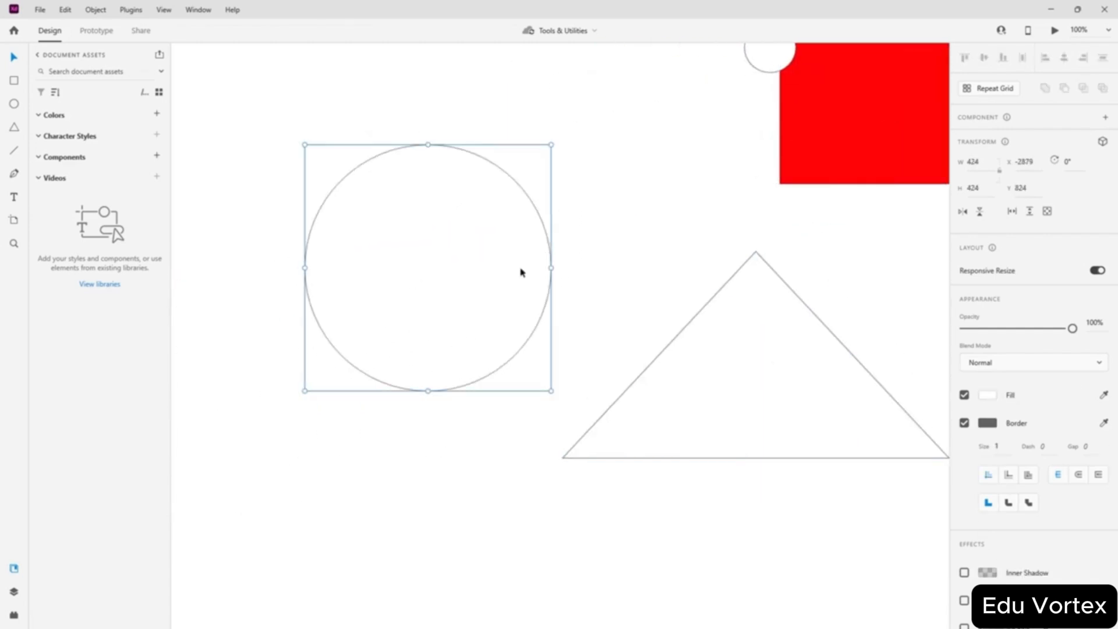
{"action": "left_click_drag", "start_coordinate": [429, 145], "coordinate": [418, 123]}
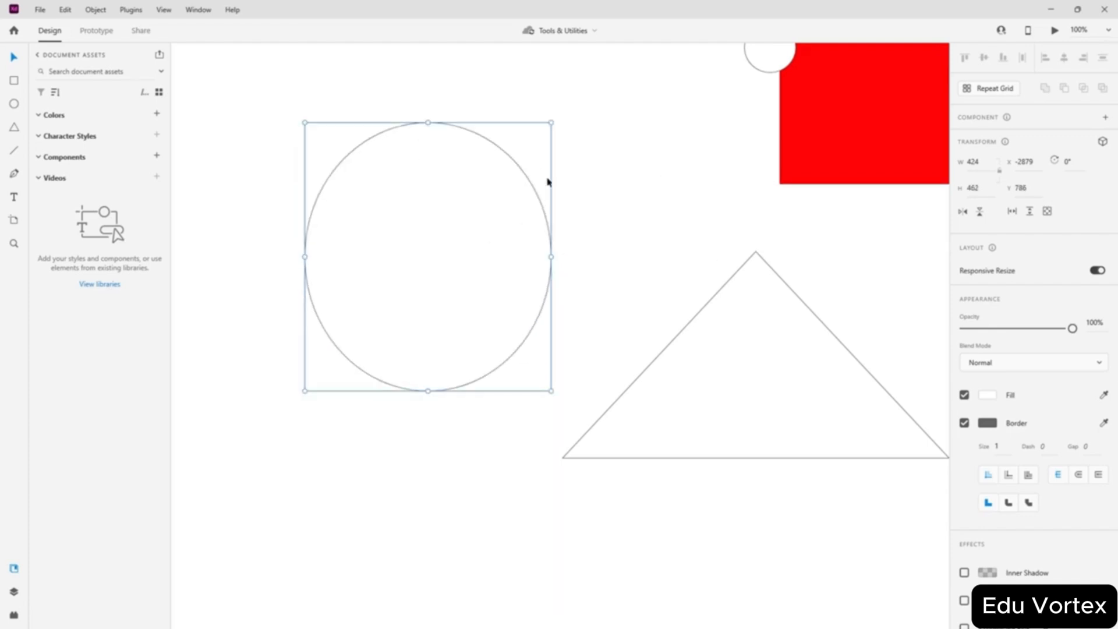
{"action": "right_click", "coordinate": [440, 227]}
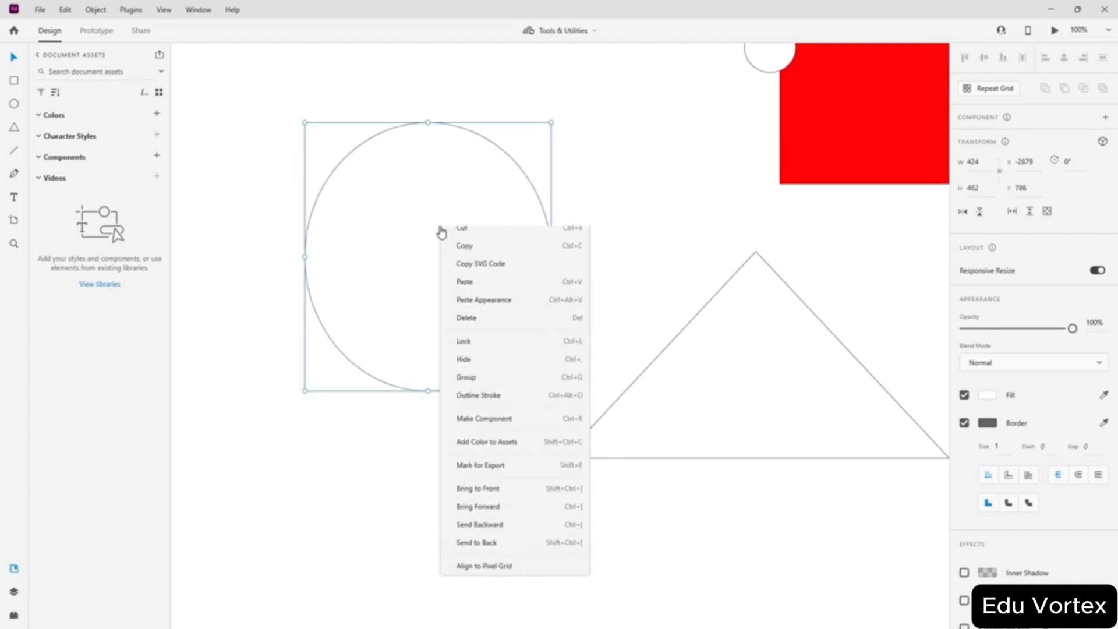
{"action": "left_click", "coordinate": [387, 210]}
{"action": "left_click_drag", "start_coordinate": [727, 368], "coordinate": [621, 436]}
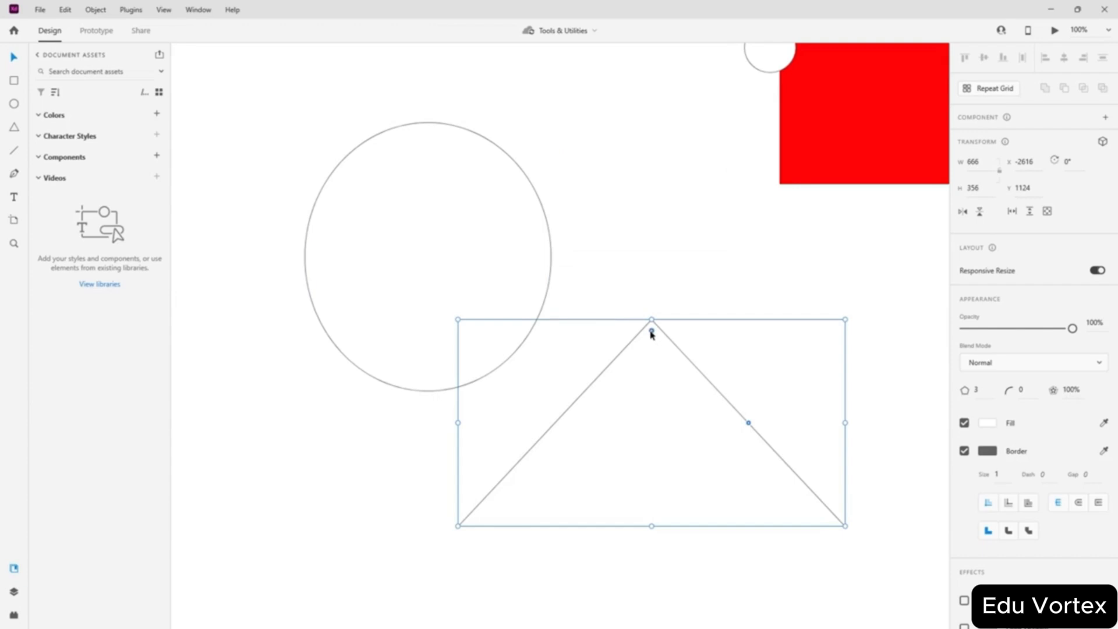
{"action": "left_click_drag", "start_coordinate": [651, 330], "coordinate": [644, 252]}
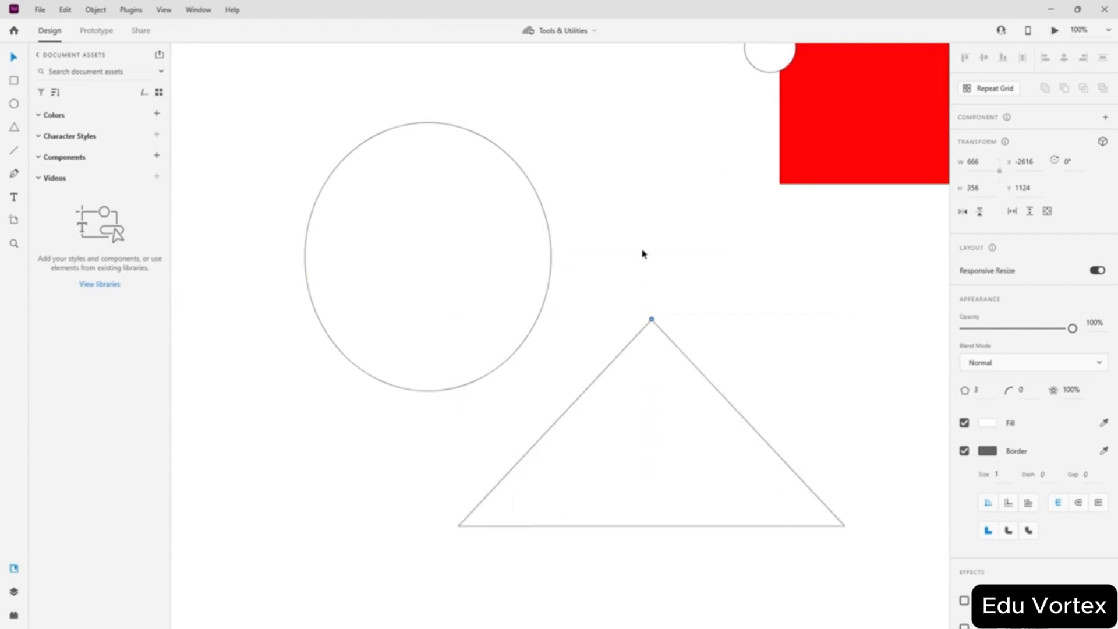
- Pinch the triangle into a thin three-pointed star at 11% ratio with corner radius 10
{"action": "double_click", "coordinate": [749, 424]}
{"action": "left_click_drag", "start_coordinate": [749, 422], "coordinate": [713, 476]}
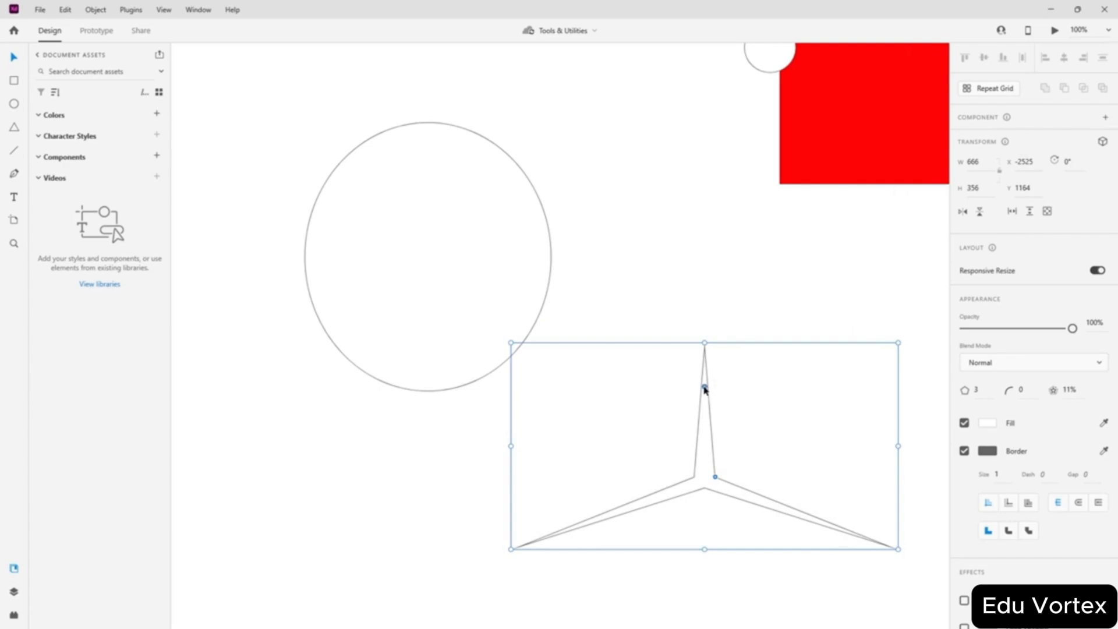
{"action": "left_click_drag", "start_coordinate": [705, 387], "coordinate": [692, 233]}
- Move the thin star up so it lies across the red square
{"action": "left_click", "coordinate": [408, 297]}
{"action": "left_click", "coordinate": [693, 452]}
{"action": "left_click_drag", "start_coordinate": [704, 458], "coordinate": [890, 96]}
{"action": "left_click", "coordinate": [726, 367]}
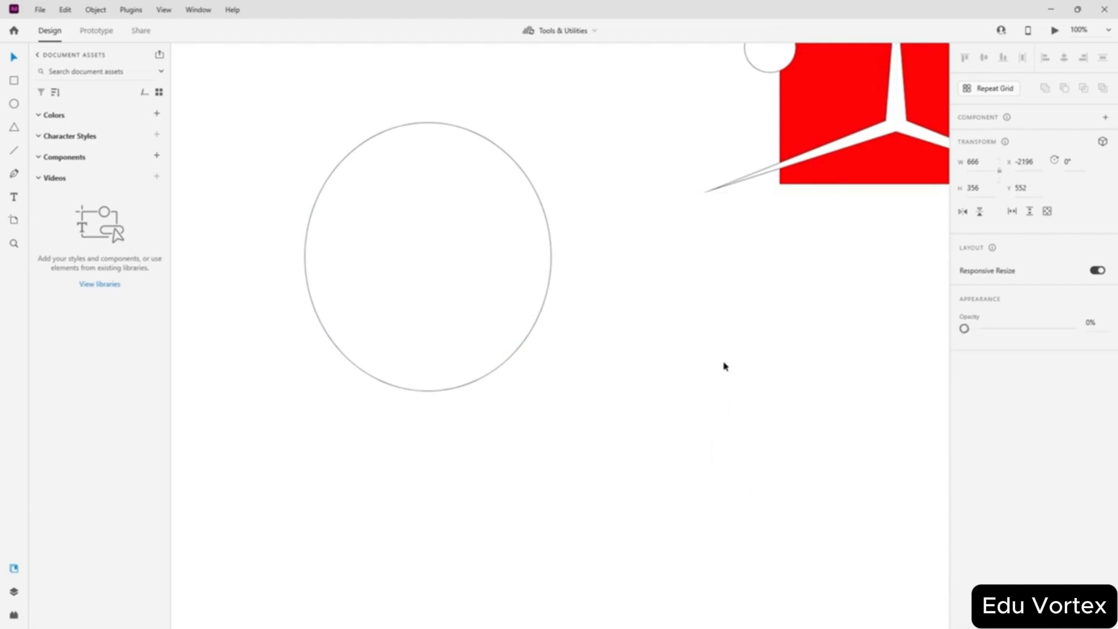
{"action": "left_click", "coordinate": [463, 287]}
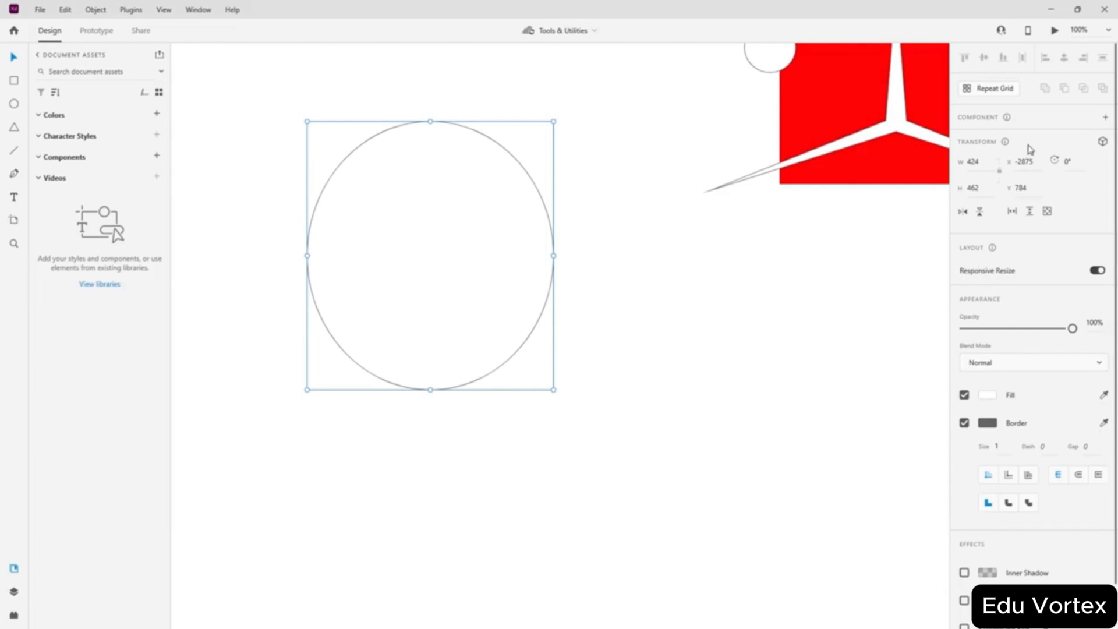
- Turn the circle into a repeat grid, then ungroup it back into a plain ellipse
{"action": "left_click", "coordinate": [989, 93]}
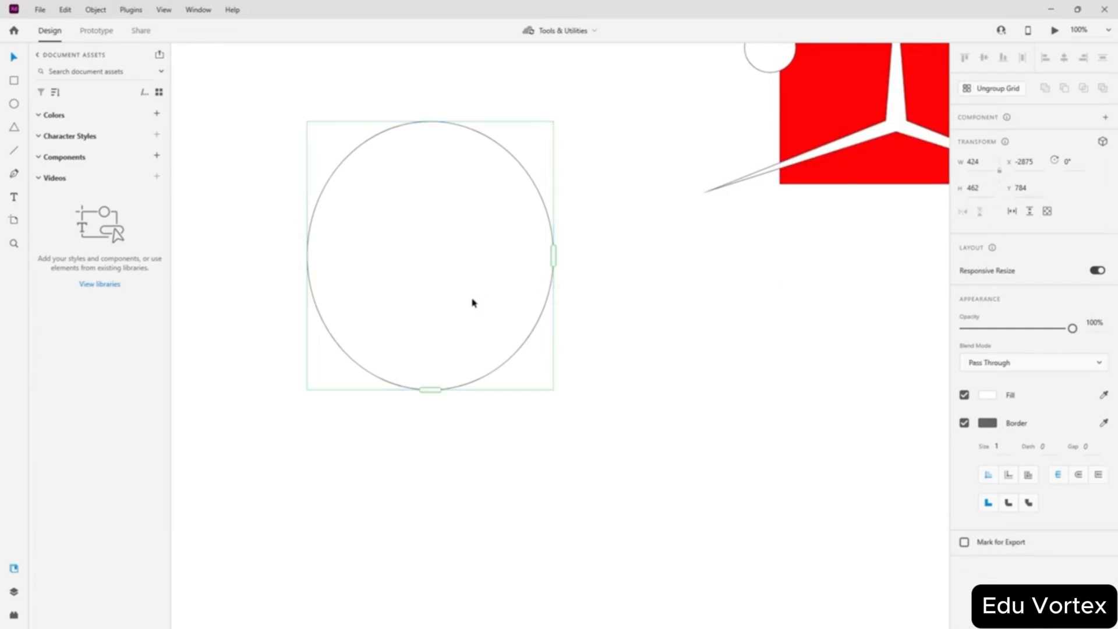
{"action": "left_click_drag", "start_coordinate": [473, 302], "coordinate": [484, 342]}
{"action": "left_click", "coordinate": [983, 93]}
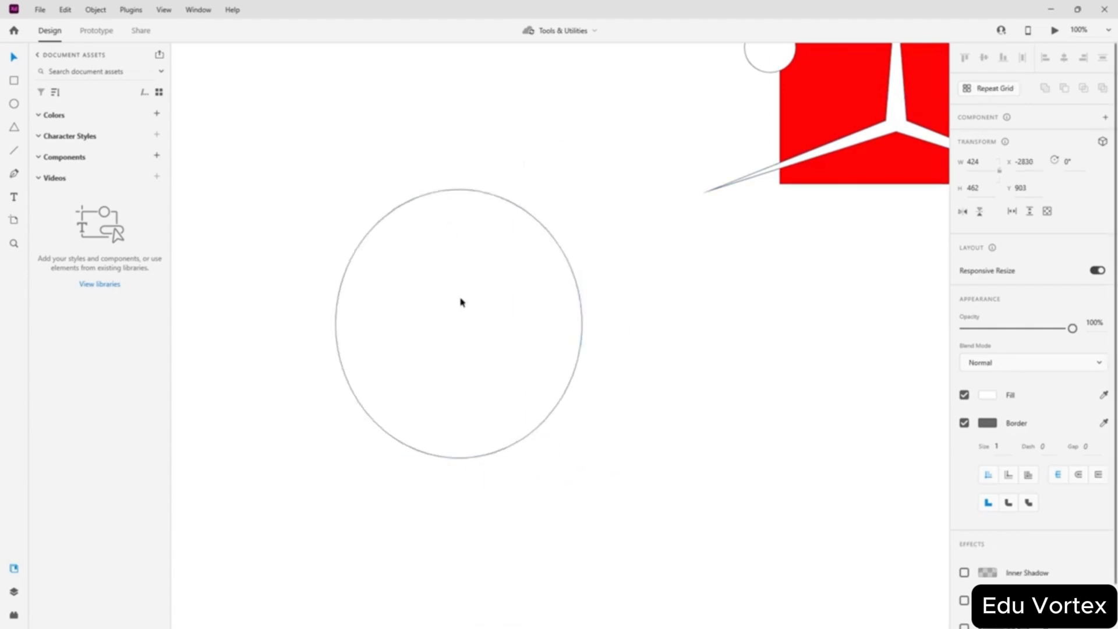
{"action": "mouse_move", "coordinate": [462, 302]}
{"action": "left_mouse_down"}
{"action": "mouse_move", "coordinate": [507, 347]}
{"action": "mouse_move", "coordinate": [521, 296]}
{"action": "mouse_move", "coordinate": [454, 297]}
{"action": "left_mouse_up"}
- Move the 424 × 462 ellipse up beside the star, keeping Normal blend mode
{"action": "left_click", "coordinate": [726, 293]}
{"action": "left_click", "coordinate": [440, 327]}
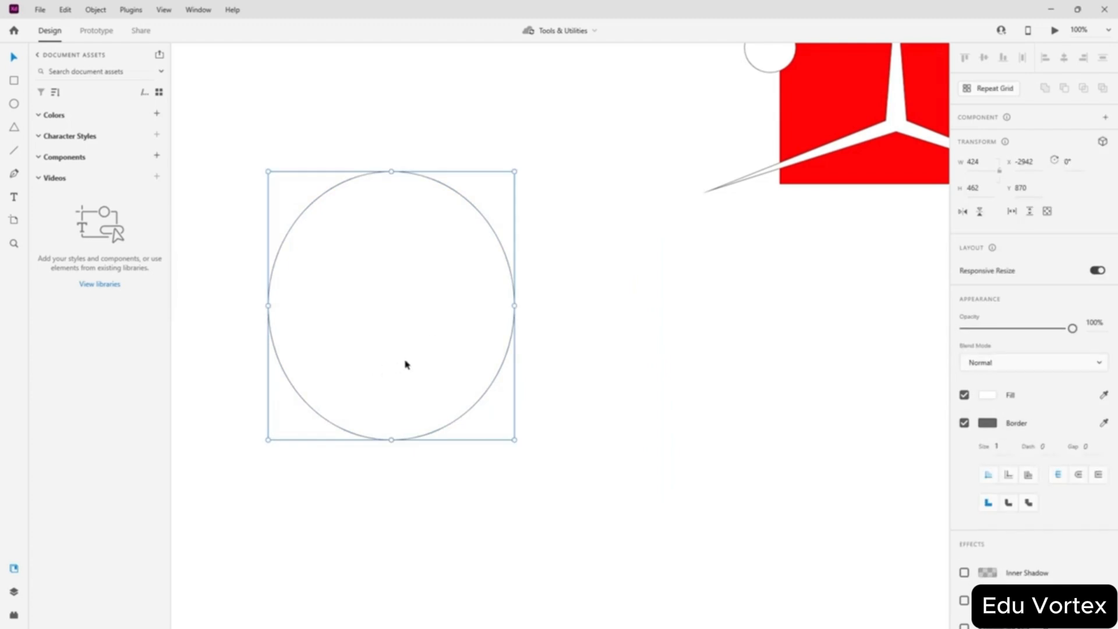
{"action": "left_click_drag", "start_coordinate": [407, 362], "coordinate": [602, 321]}
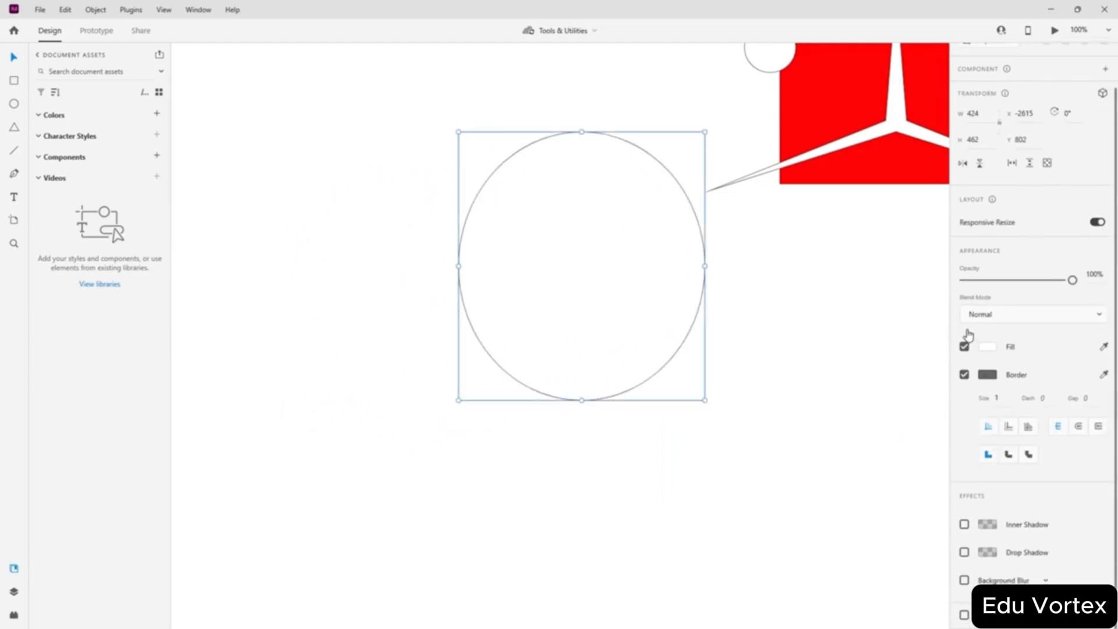
{"action": "left_click", "coordinate": [988, 323]}
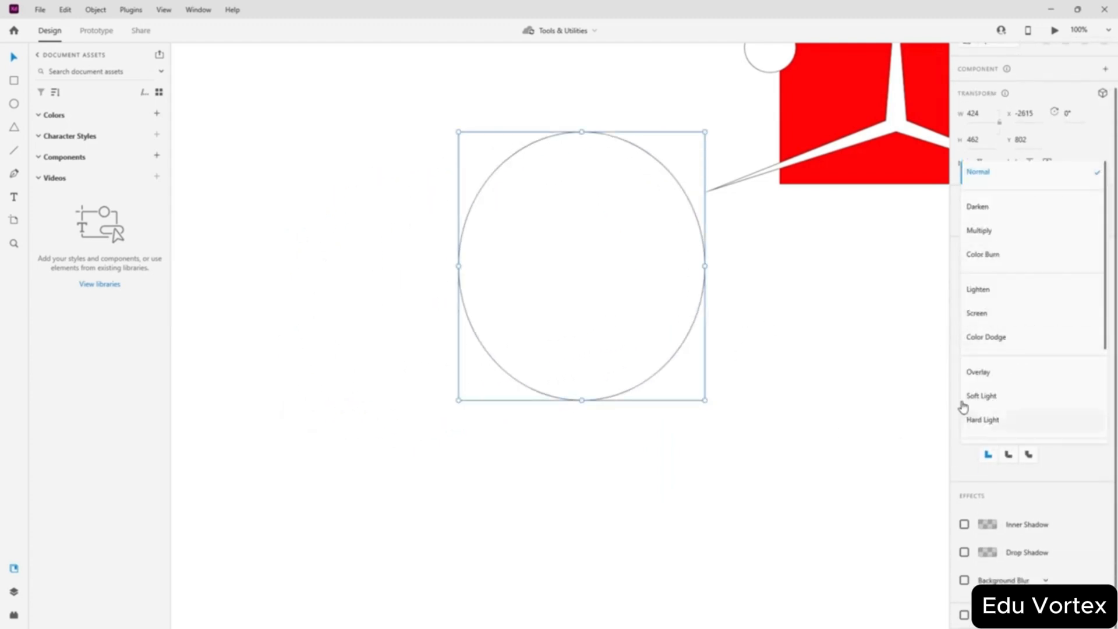
{"action": "left_click", "coordinate": [953, 479]}
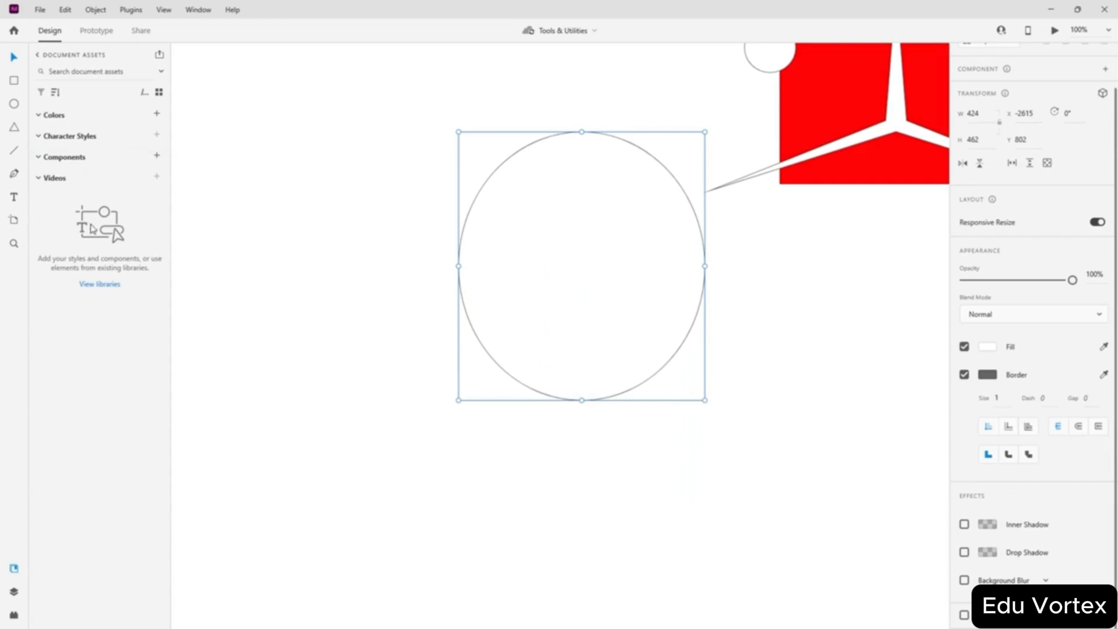
{"action": "right_click", "coordinate": [539, 227]}
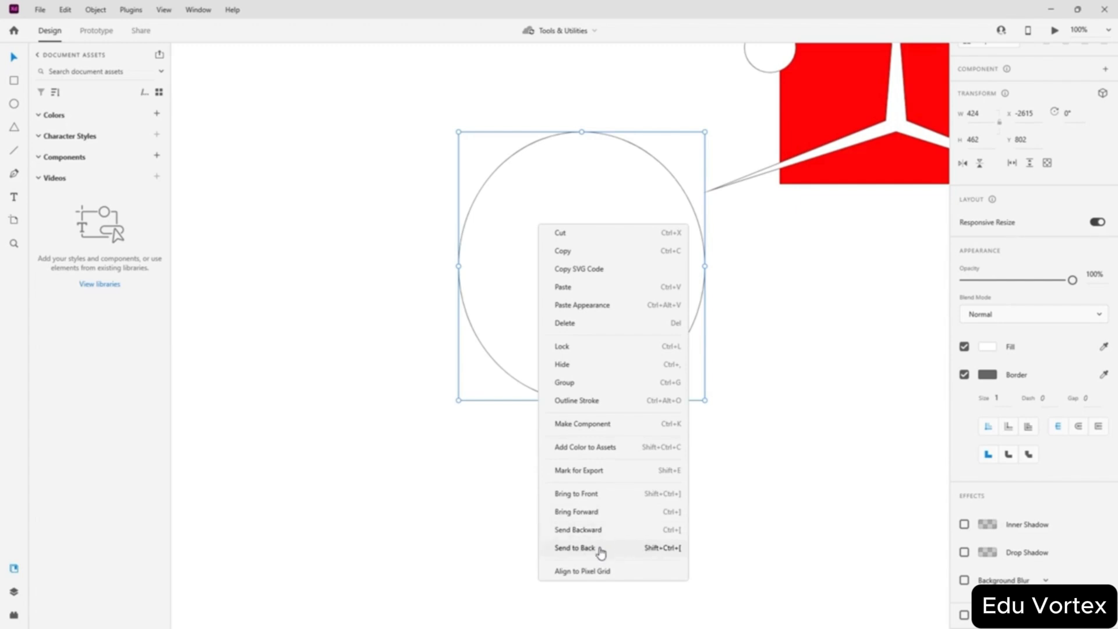
- Shift the ellipse left and down, then draw a 629 × 499 diagonal line past its lower left
{"action": "left_click", "coordinate": [447, 281]}
{"action": "left_click_drag", "start_coordinate": [551, 282], "coordinate": [497, 320]}
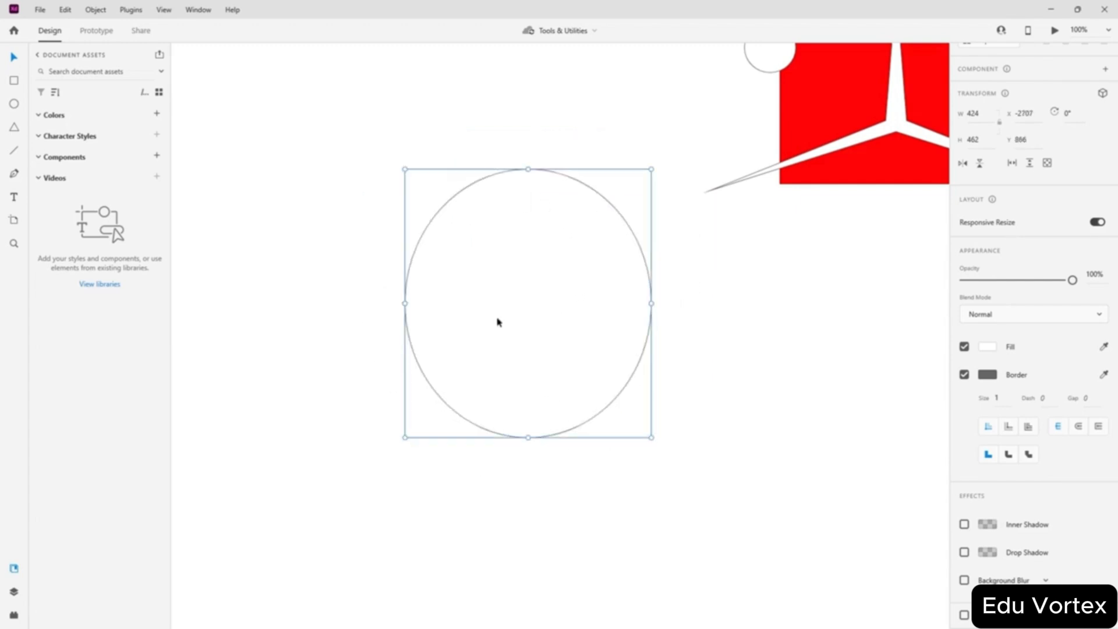
{"action": "left_click", "coordinate": [18, 154]}
{"action": "mouse_move", "coordinate": [253, 260]}
{"action": "left_mouse_down"}
{"action": "mouse_move", "coordinate": [392, 375]}
{"action": "mouse_move", "coordinate": [628, 529]}
{"action": "mouse_move", "coordinate": [619, 549]}
{"action": "left_mouse_up"}
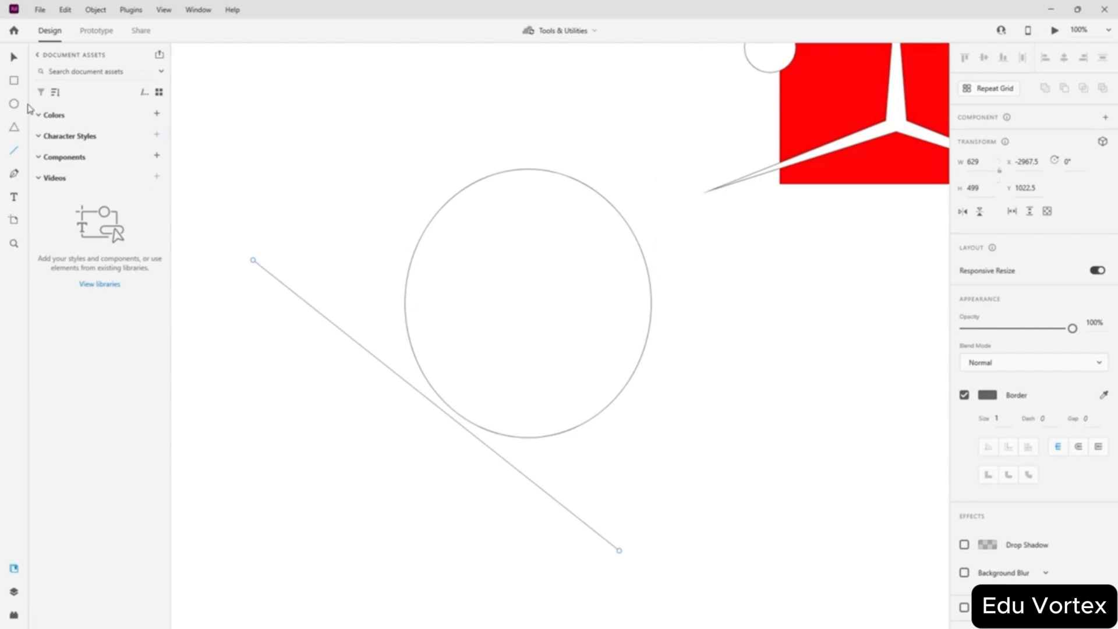
{"action": "left_click_drag", "start_coordinate": [301, 244], "coordinate": [253, 341]}
{"action": "right_click", "coordinate": [302, 302]}
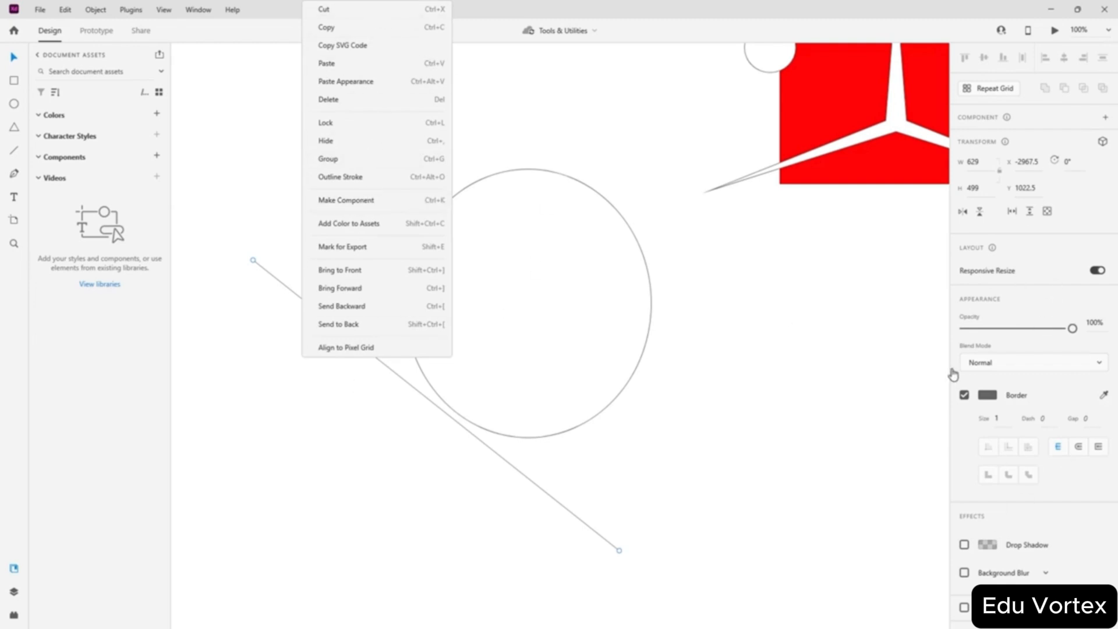
{"action": "left_click", "coordinate": [680, 361]}
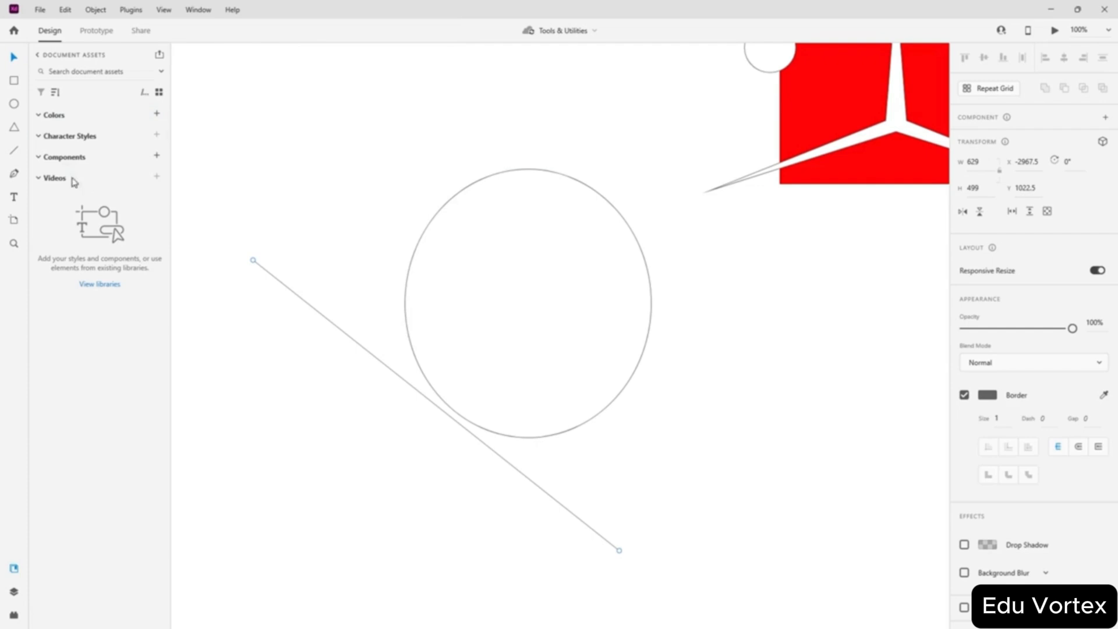
- Draw a closed curved pen path around the ellipse and the diagonal line
{"action": "left_click", "coordinate": [14, 173]}
{"action": "left_click", "coordinate": [327, 189]}
{"action": "left_click_drag", "start_coordinate": [518, 87], "coordinate": [518, 120]}
{"action": "left_click", "coordinate": [732, 261]}
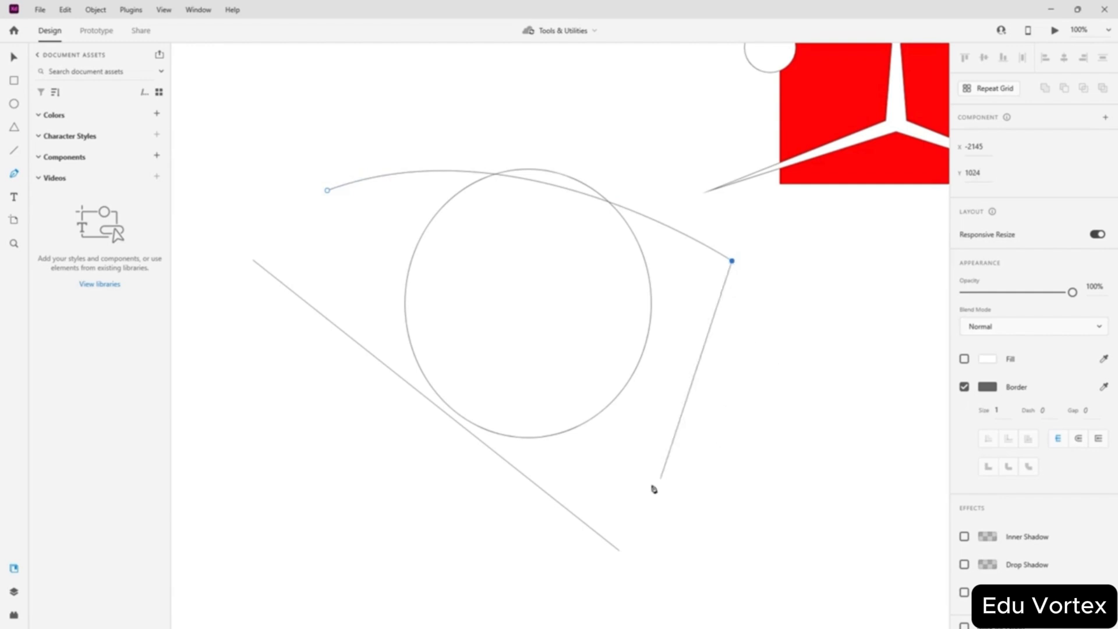
{"action": "left_click_drag", "start_coordinate": [716, 499], "coordinate": [465, 550]}
{"action": "left_click_drag", "start_coordinate": [265, 465], "coordinate": [182, 358]}
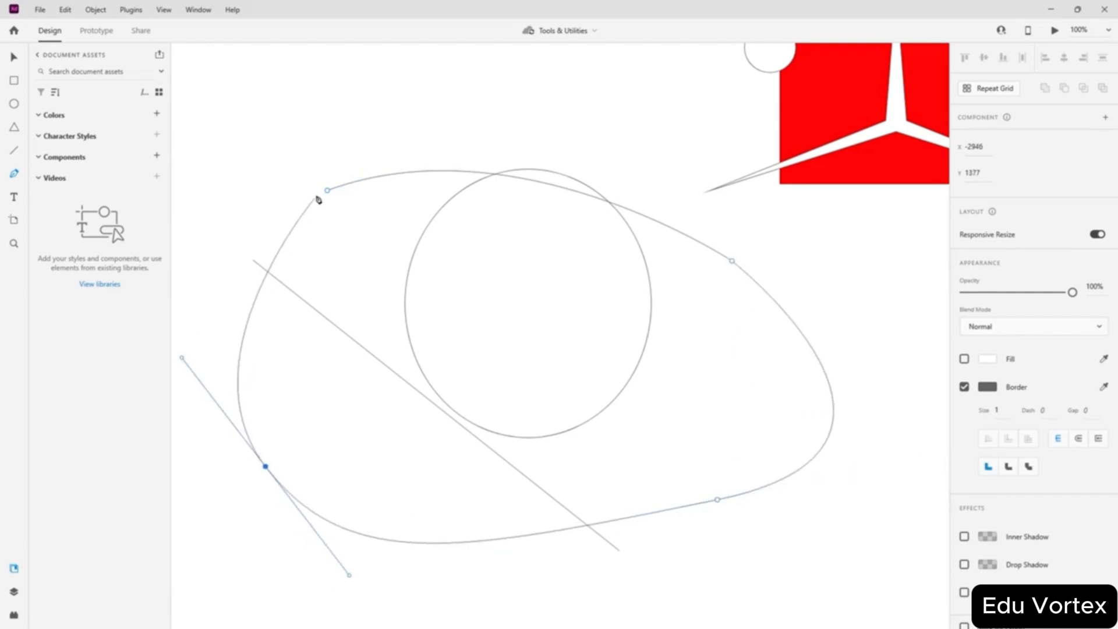
{"action": "left_click_drag", "start_coordinate": [328, 190], "coordinate": [518, 120]}
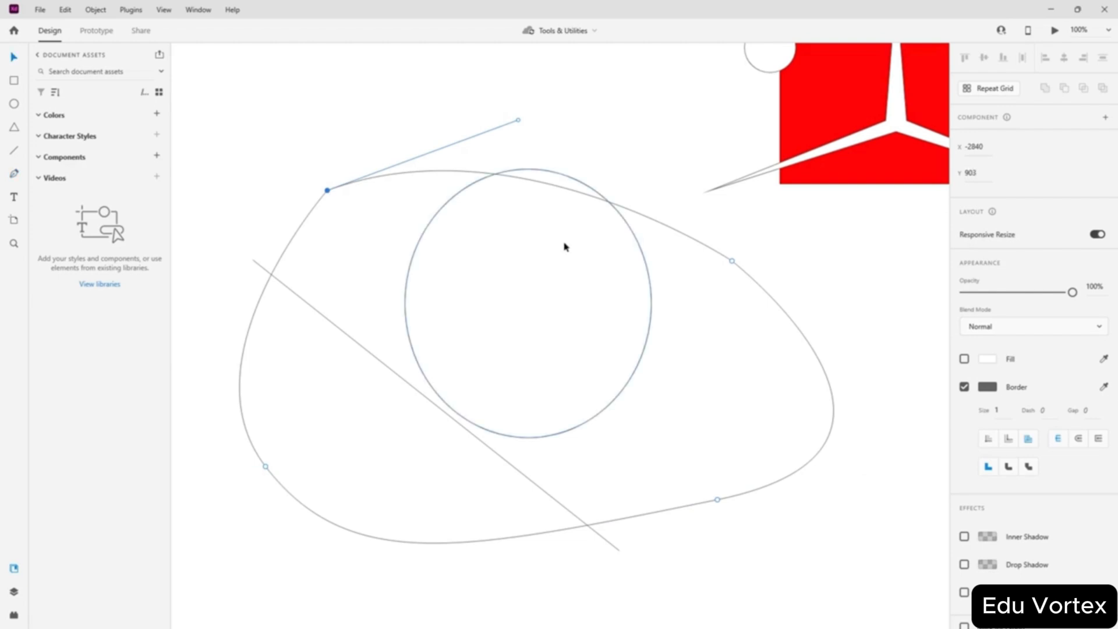
{"action": "left_click_drag", "start_coordinate": [534, 333], "coordinate": [474, 376]}
- Reshape the blob with added anchors, raising bumps along its top and pushing its left side in
{"action": "left_click", "coordinate": [13, 59]}
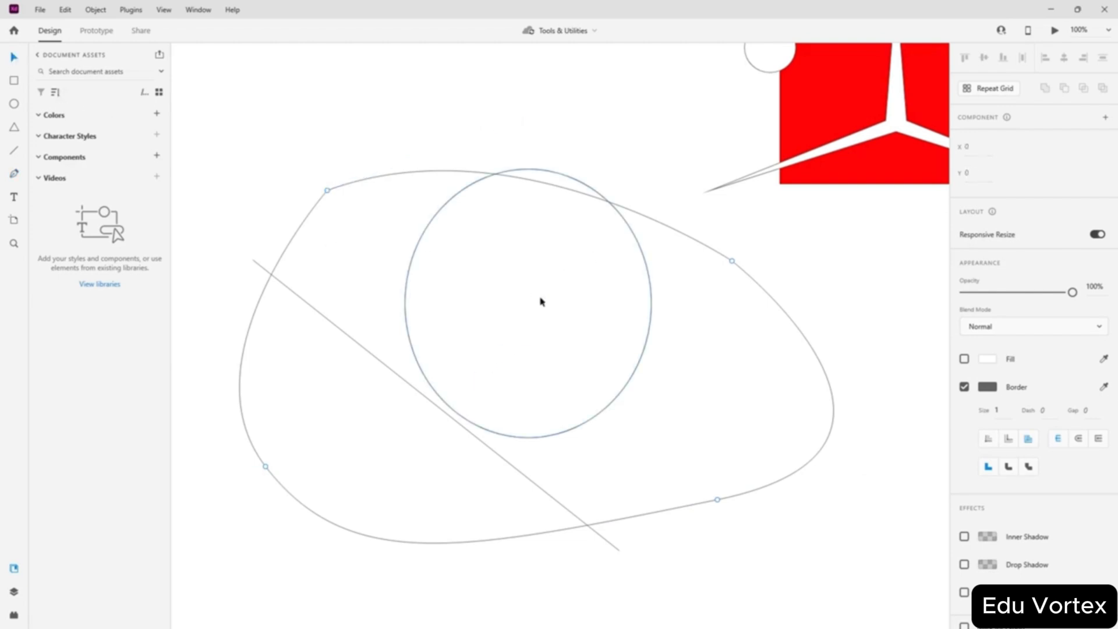
{"action": "left_click_drag", "start_coordinate": [540, 298], "coordinate": [495, 353]}
{"action": "left_click_drag", "start_coordinate": [358, 162], "coordinate": [234, 196]}
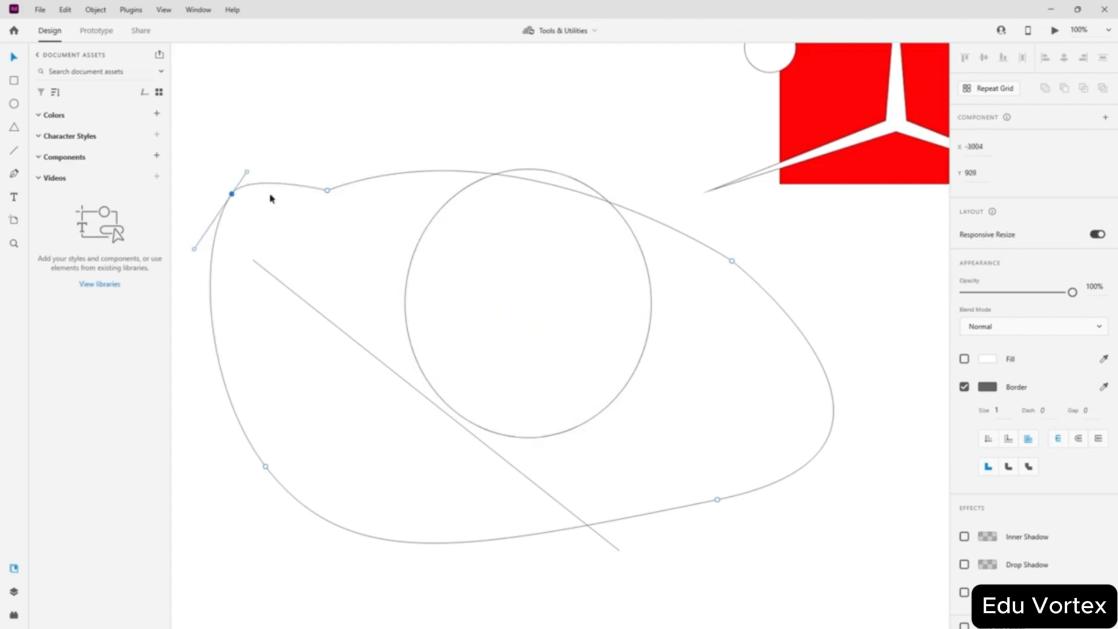
{"action": "left_click_drag", "start_coordinate": [386, 181], "coordinate": [437, 94]}
{"action": "left_click", "coordinate": [367, 179]}
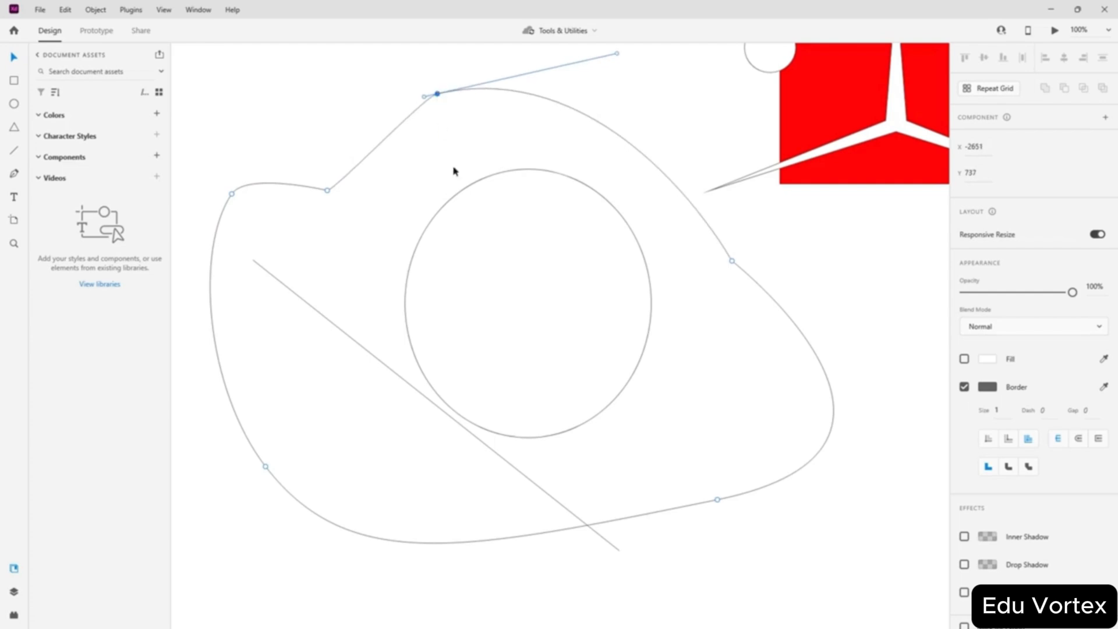
{"action": "left_click_drag", "start_coordinate": [619, 132], "coordinate": [650, 93]}
{"action": "left_click", "coordinate": [371, 152]}
{"action": "left_click_drag", "start_coordinate": [371, 153], "coordinate": [320, 109]}
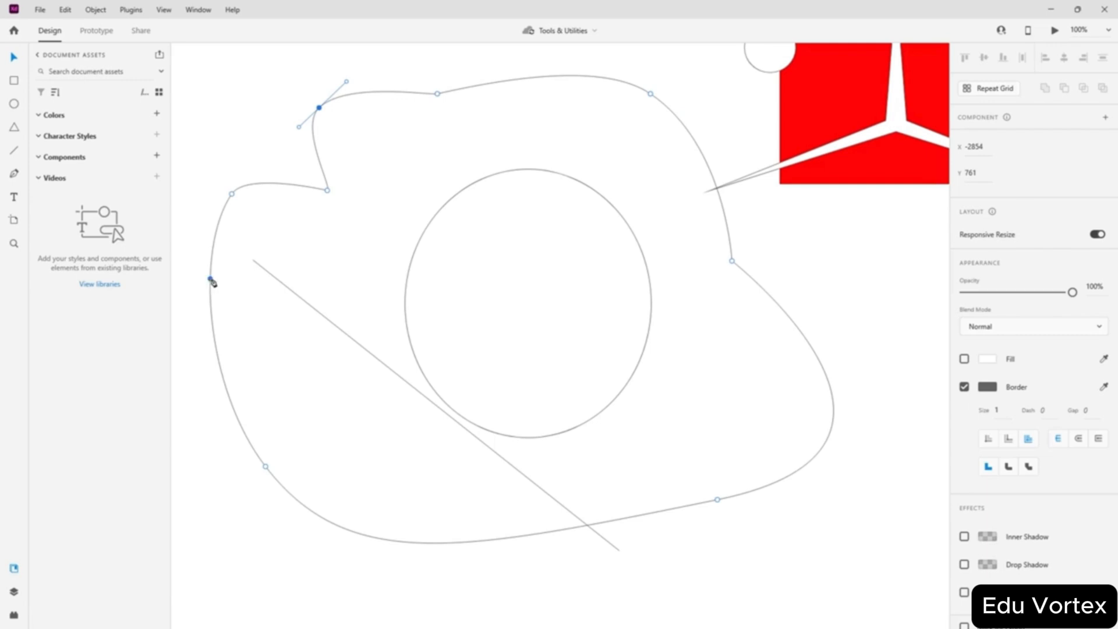
{"action": "left_click_drag", "start_coordinate": [211, 280], "coordinate": [332, 284]}
{"action": "left_click", "coordinate": [333, 523]}
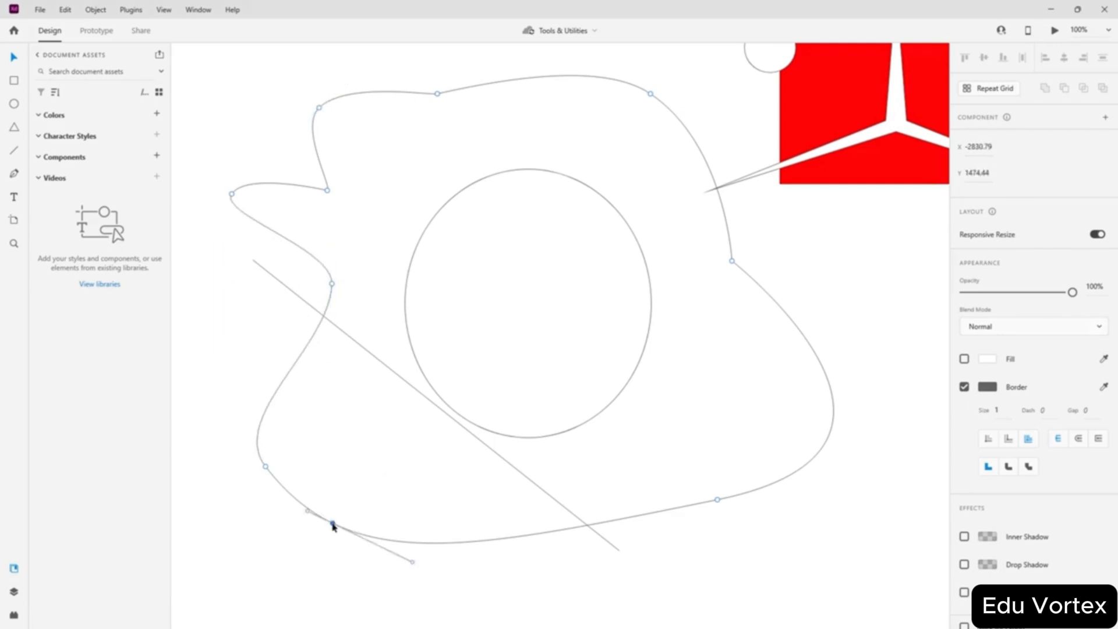
{"action": "left_click_drag", "start_coordinate": [332, 525], "coordinate": [353, 466]}
{"action": "key", "text": "Escape"}
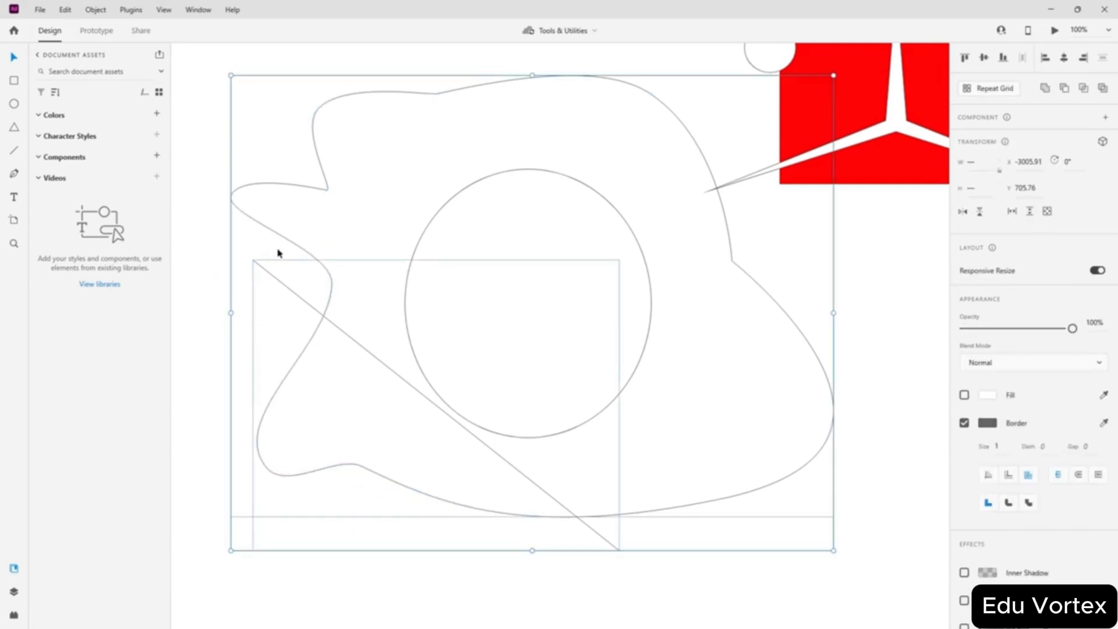
- Undo the accidental move and delete the diagonal line
{"action": "left_click_drag", "start_coordinate": [274, 280], "coordinate": [294, 289]}
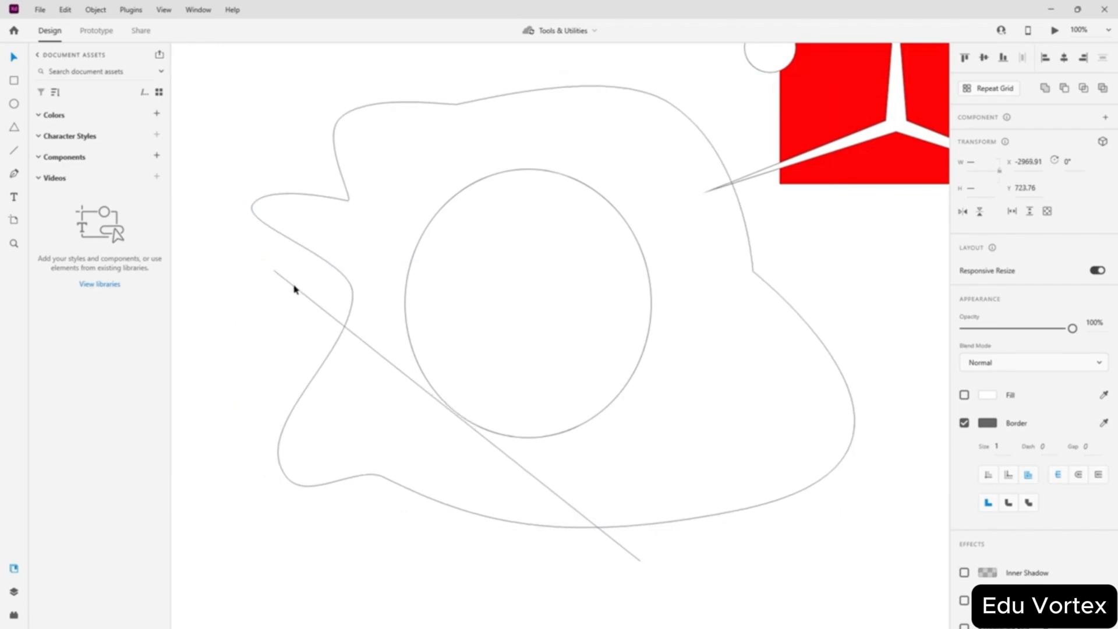
{"action": "left_click", "coordinate": [265, 309]}
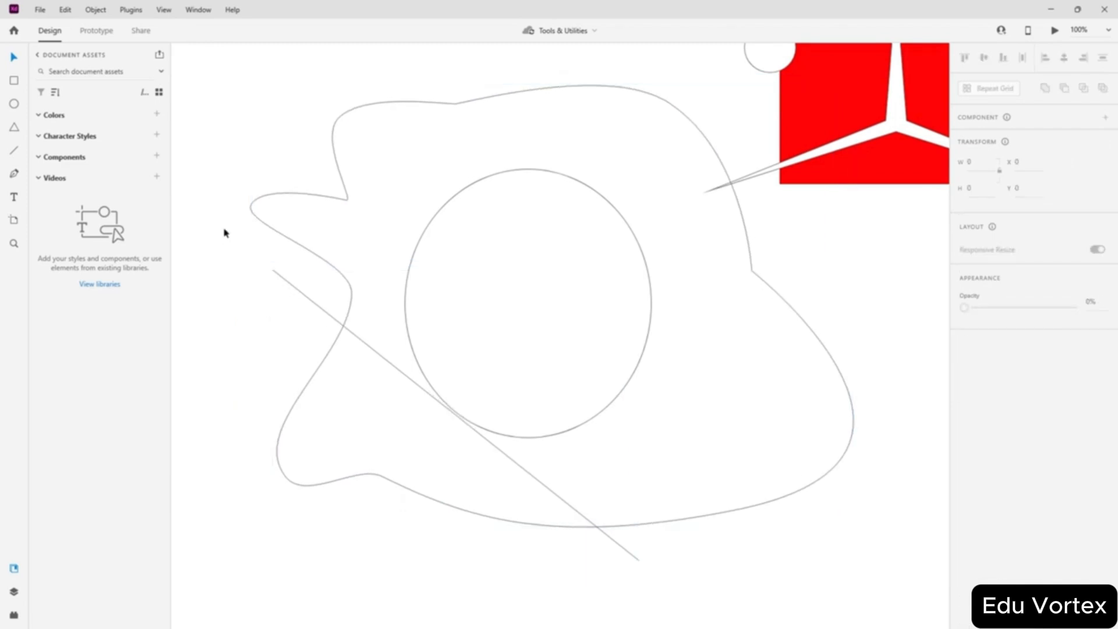
{"action": "key", "text": "ctrl+z"}
{"action": "left_click", "coordinate": [201, 259]}
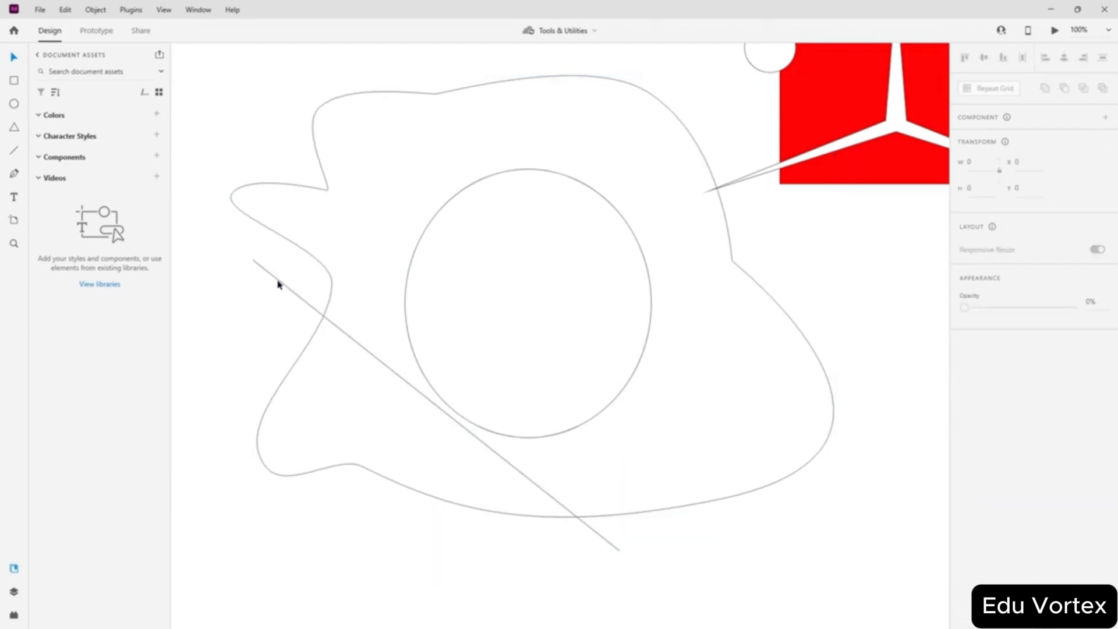
{"action": "left_click", "coordinate": [278, 282]}
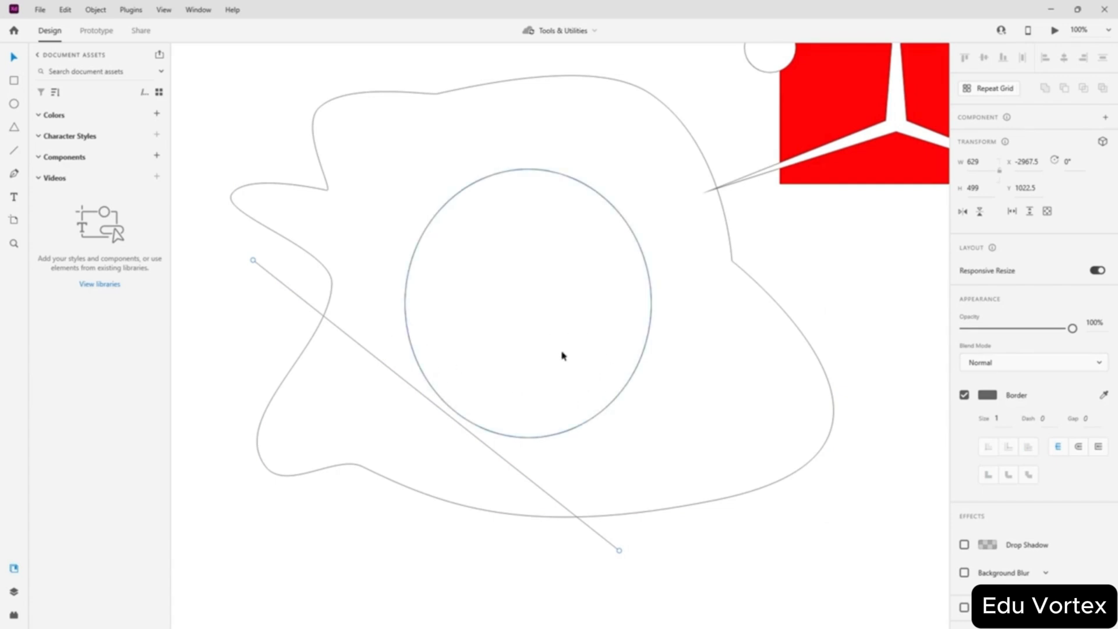
{"action": "key", "text": "Delete"}
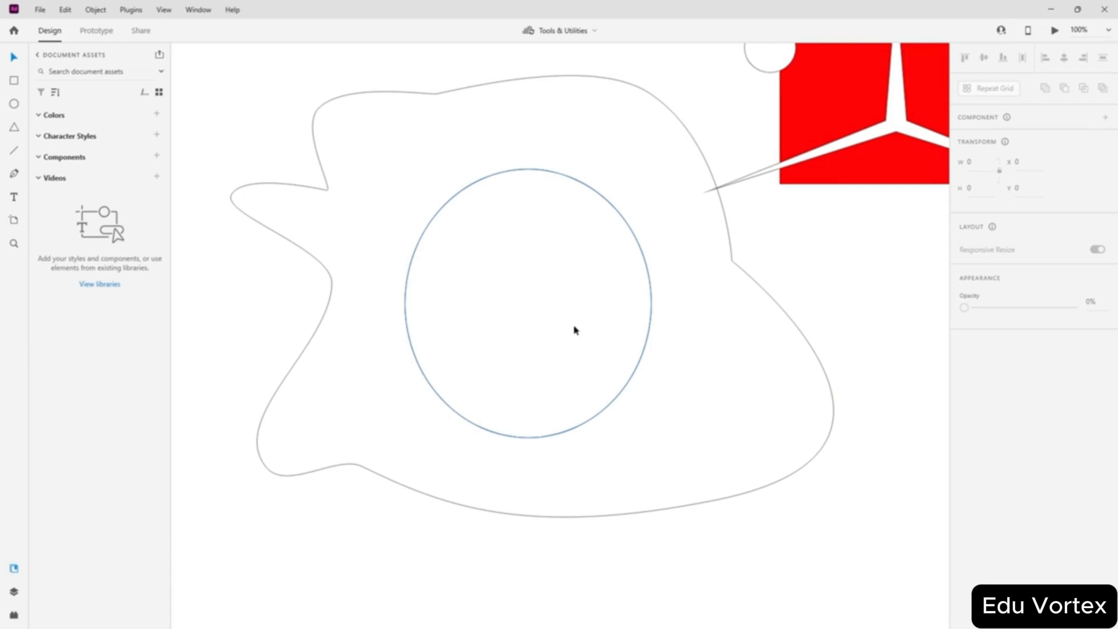
- Nudge the blob outline slightly lower around the circle
{"action": "left_click", "coordinate": [575, 330]}
{"action": "left_click", "coordinate": [321, 324]}
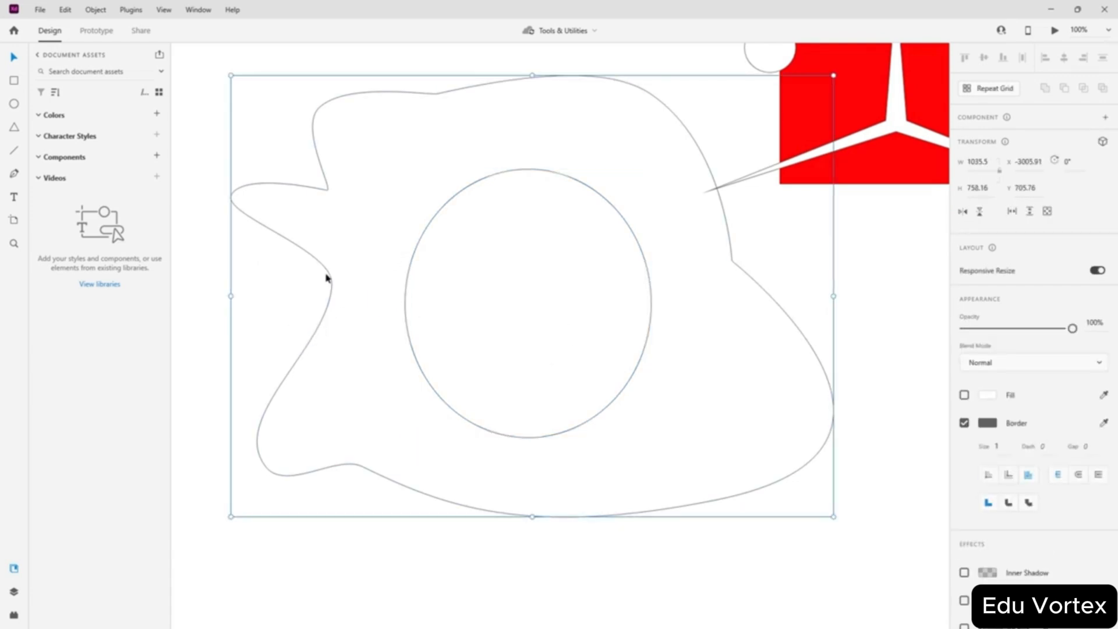
{"action": "mouse_move", "coordinate": [326, 279]}
{"action": "left_mouse_down"}
{"action": "mouse_move", "coordinate": [313, 309]}
{"action": "mouse_move", "coordinate": [357, 267]}
{"action": "mouse_move", "coordinate": [512, 348]}
{"action": "mouse_move", "coordinate": [317, 296]}
{"action": "mouse_move", "coordinate": [311, 283]}
{"action": "left_mouse_up"}
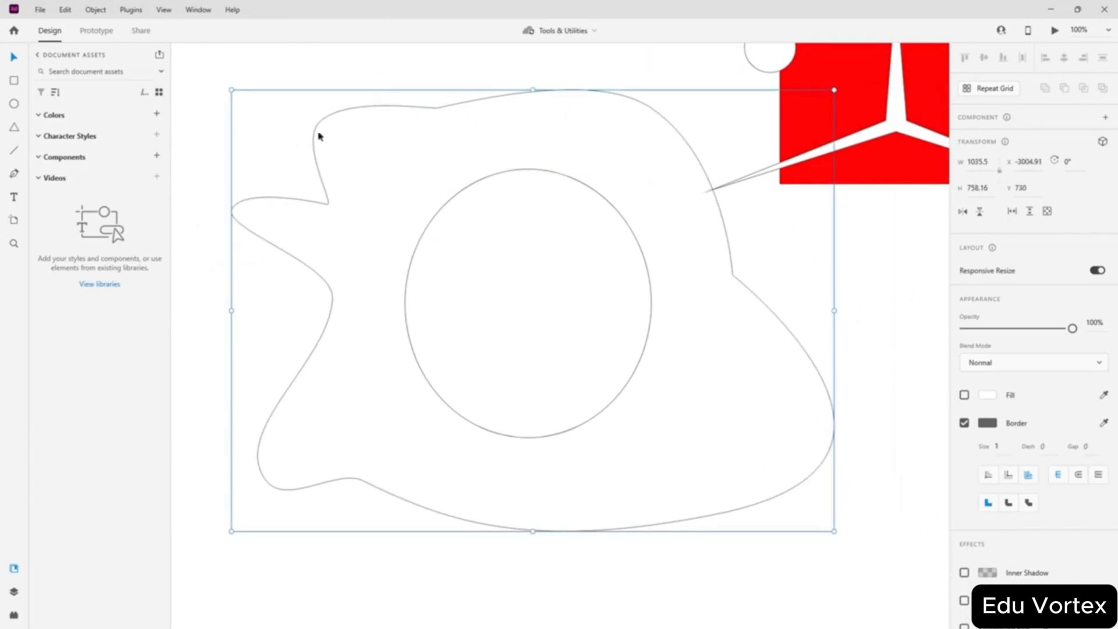
{"action": "left_click", "coordinate": [14, 173]}
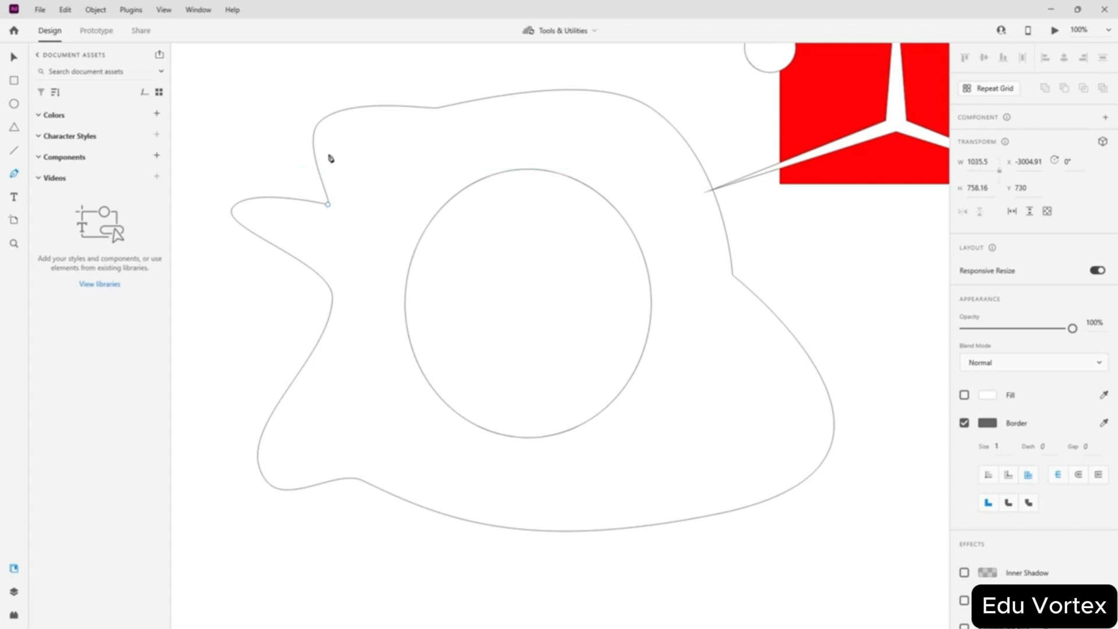
{"action": "left_click", "coordinate": [15, 198]}
- Start a text box on the canvas and abandon it empty
{"action": "left_click", "coordinate": [321, 189]}
{"action": "left_click", "coordinate": [12, 58]}
{"action": "left_click", "coordinate": [211, 145]}
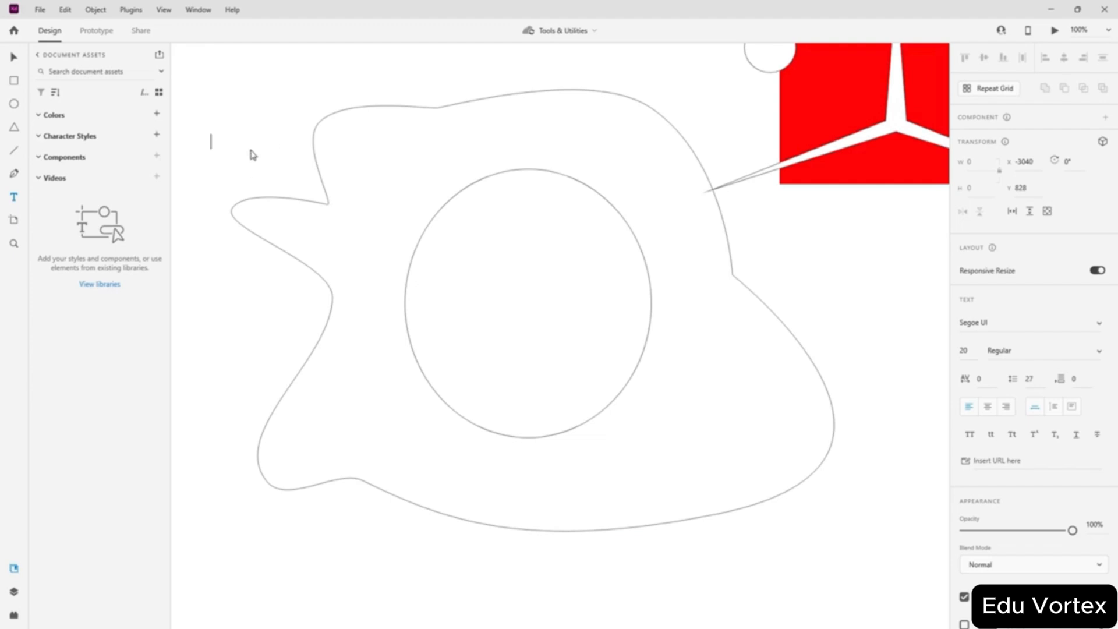
- Draw a 1149 × 835 artboard, Artboard – 1, around the blob, circle and red square
{"action": "left_click", "coordinate": [15, 220]}
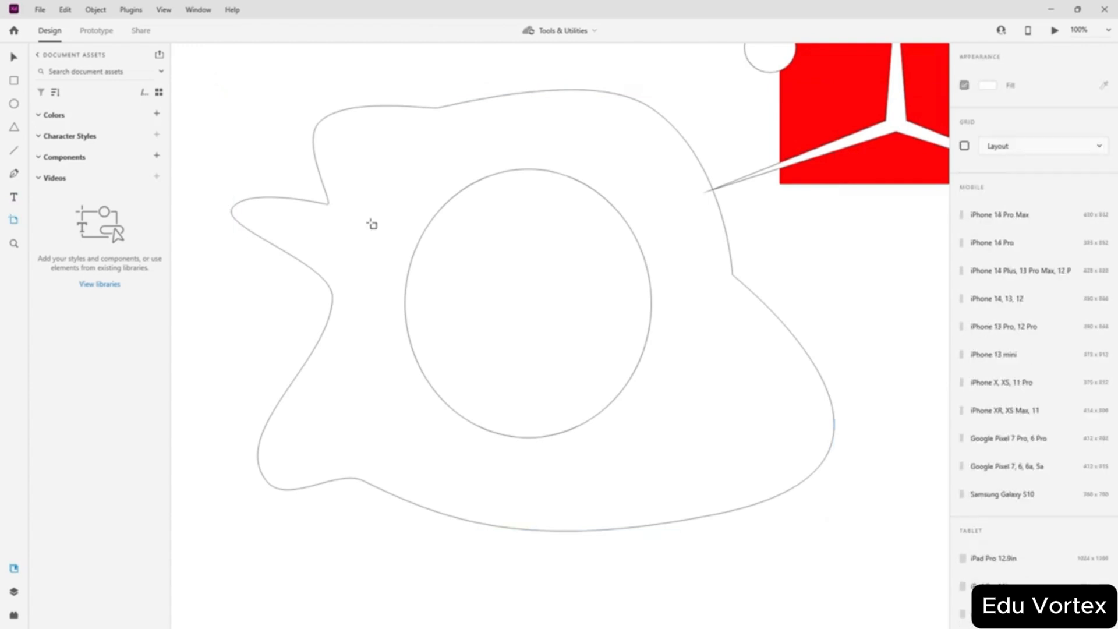
{"action": "left_click_drag", "start_coordinate": [212, 75], "coordinate": [882, 563]}
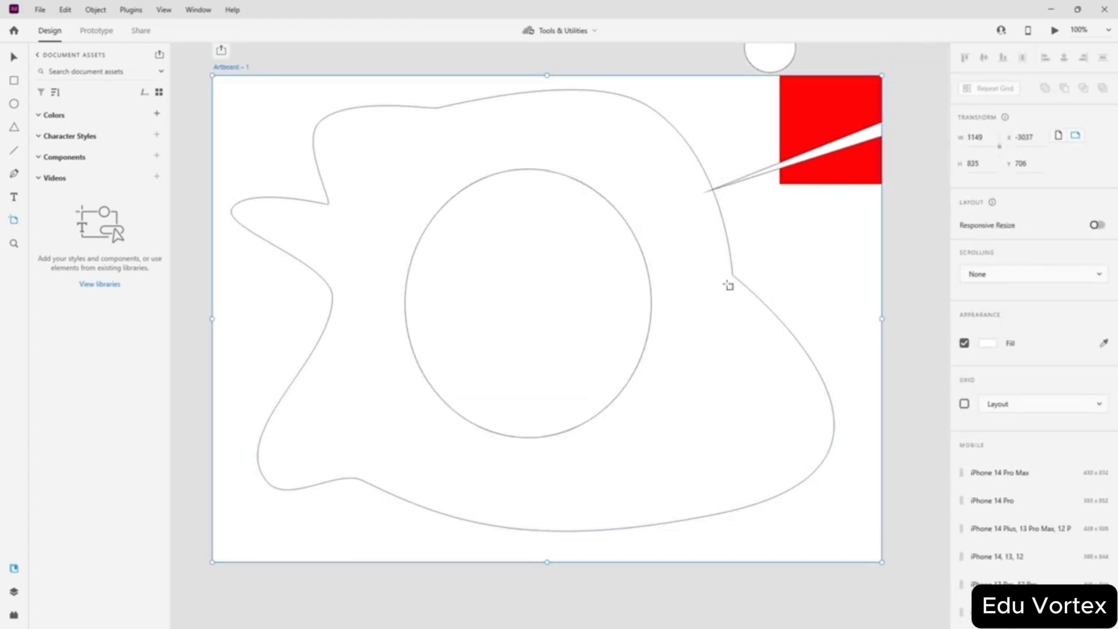
{"action": "left_click", "coordinate": [14, 57]}
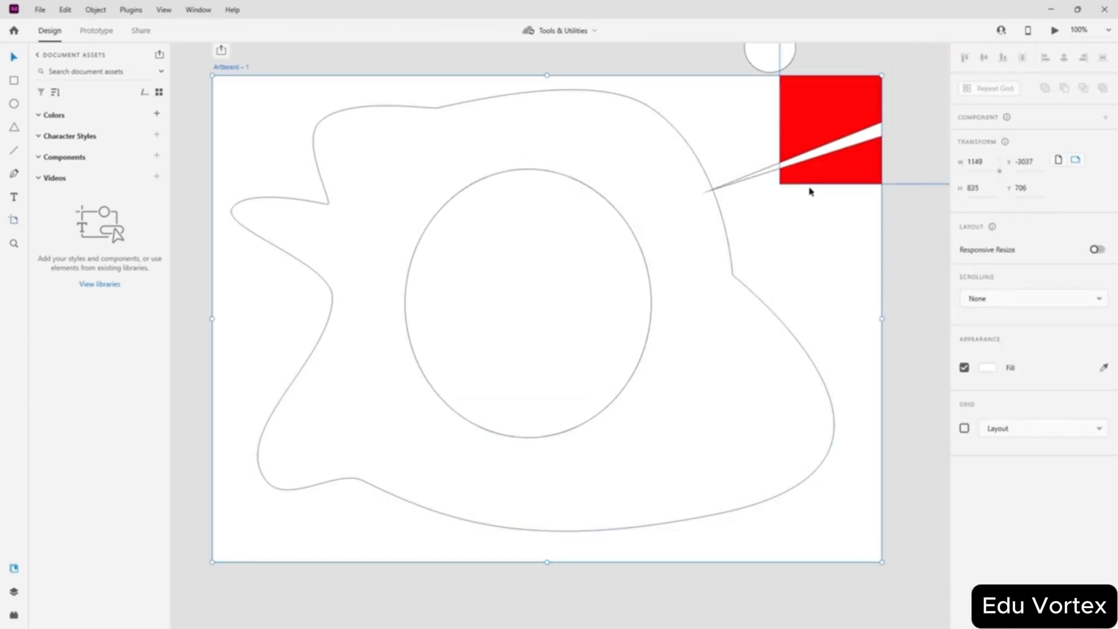
{"action": "scroll", "coordinate": [809, 191], "scroll_direction": "up", "scroll_amount": 4}
- Move the large ellipse above the artboard, the small circle up-left, and nudge the red square
{"action": "left_click_drag", "start_coordinate": [849, 225], "coordinate": [837, 146]}
{"action": "left_click_drag", "start_coordinate": [784, 283], "coordinate": [701, 193]}
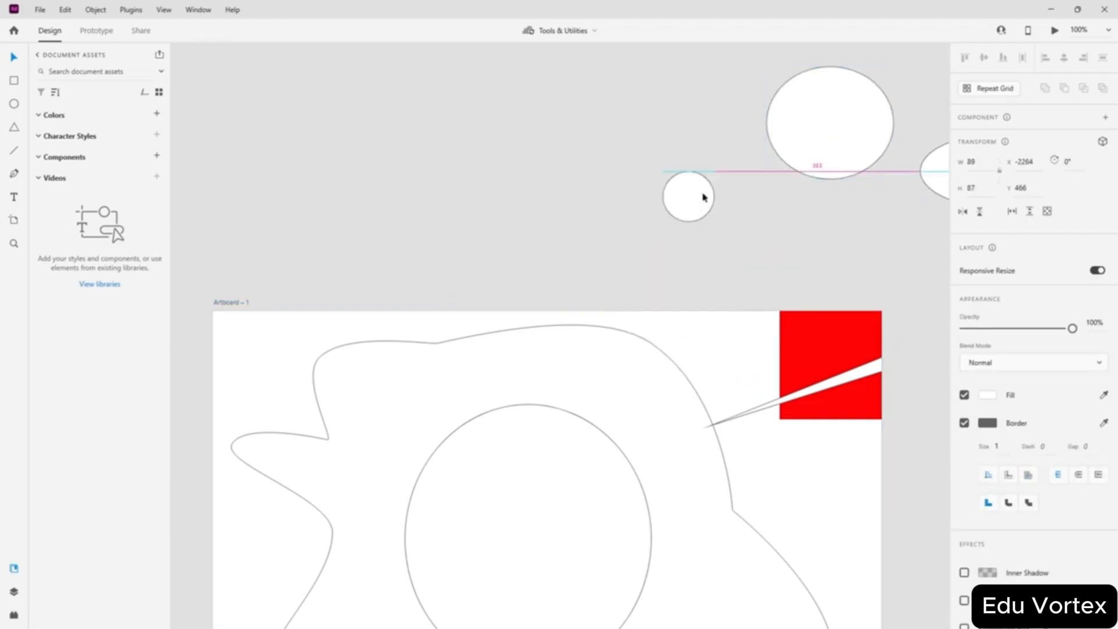
{"action": "mouse_move", "coordinate": [836, 337]}
{"action": "left_mouse_down"}
{"action": "mouse_move", "coordinate": [776, 342]}
{"action": "mouse_move", "coordinate": [830, 358]}
{"action": "left_mouse_up"}
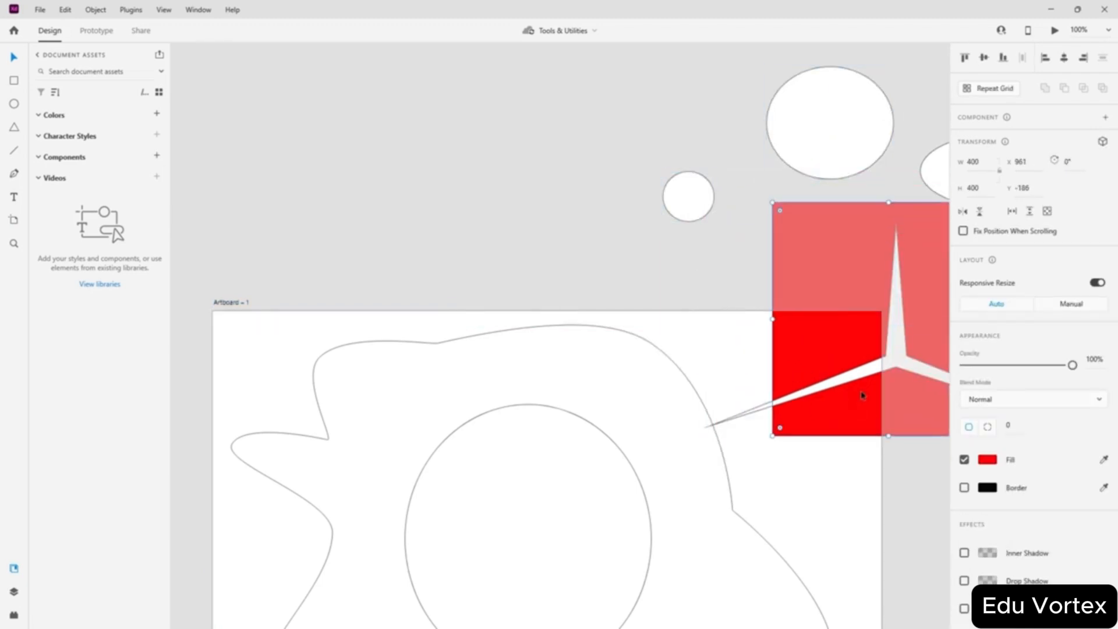
- Shift the white star up-right to X 982, Y -241 so only a sliver crosses the red square
{"action": "left_click", "coordinate": [868, 373]}
{"action": "left_click", "coordinate": [674, 334]}
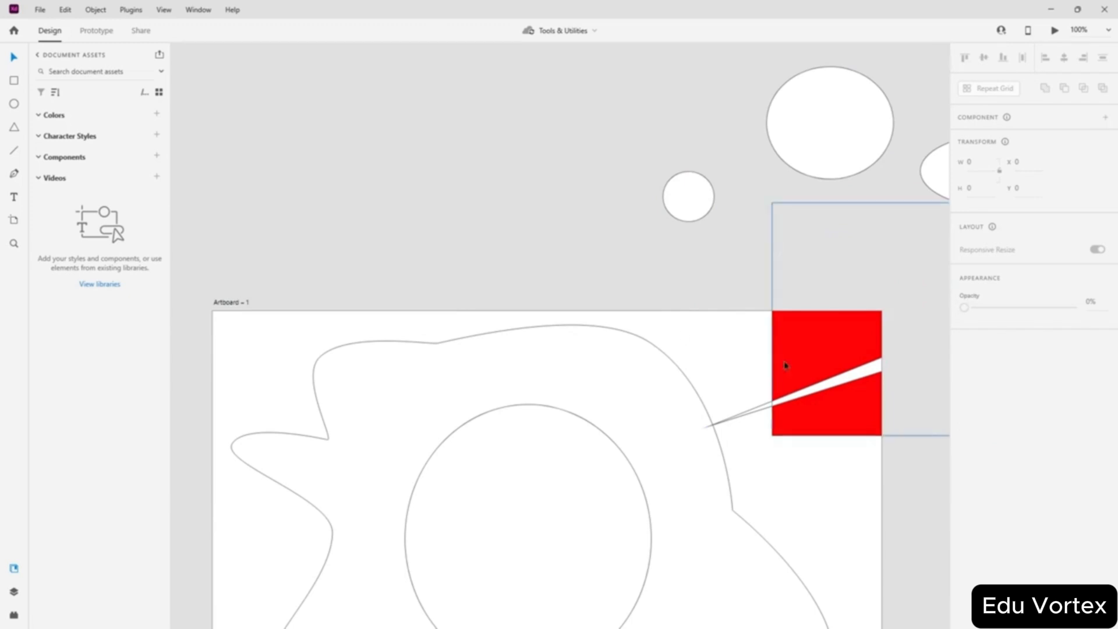
{"action": "scroll", "coordinate": [743, 326], "scroll_direction": "down", "scroll_amount": 4}
{"action": "scroll", "coordinate": [745, 329], "scroll_direction": "up", "scroll_amount": 3}
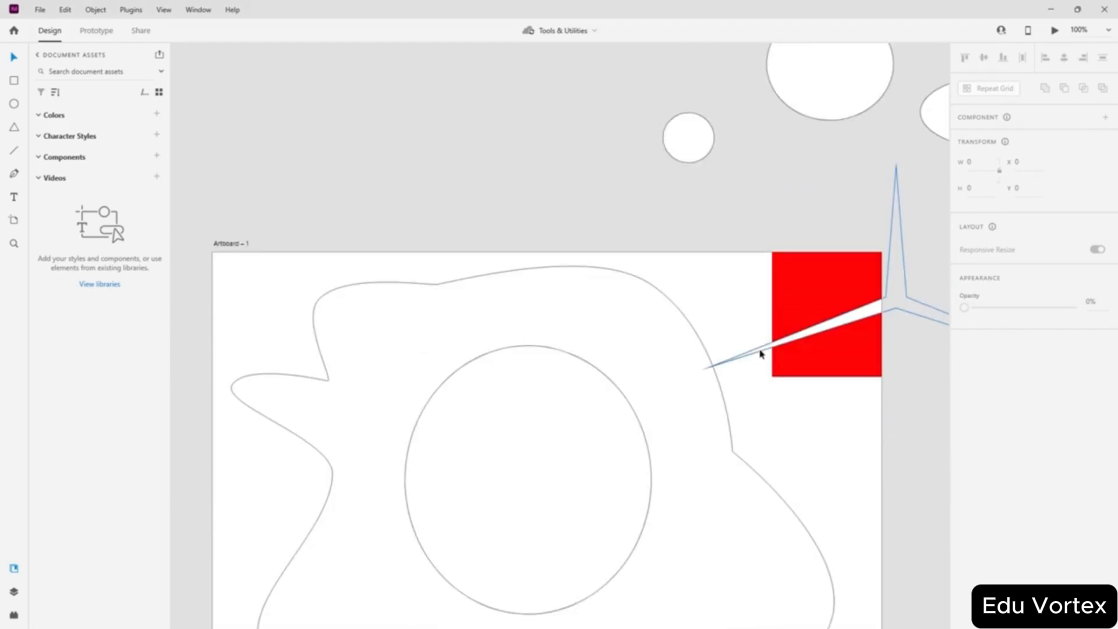
{"action": "left_click_drag", "start_coordinate": [847, 326], "coordinate": [930, 275]}
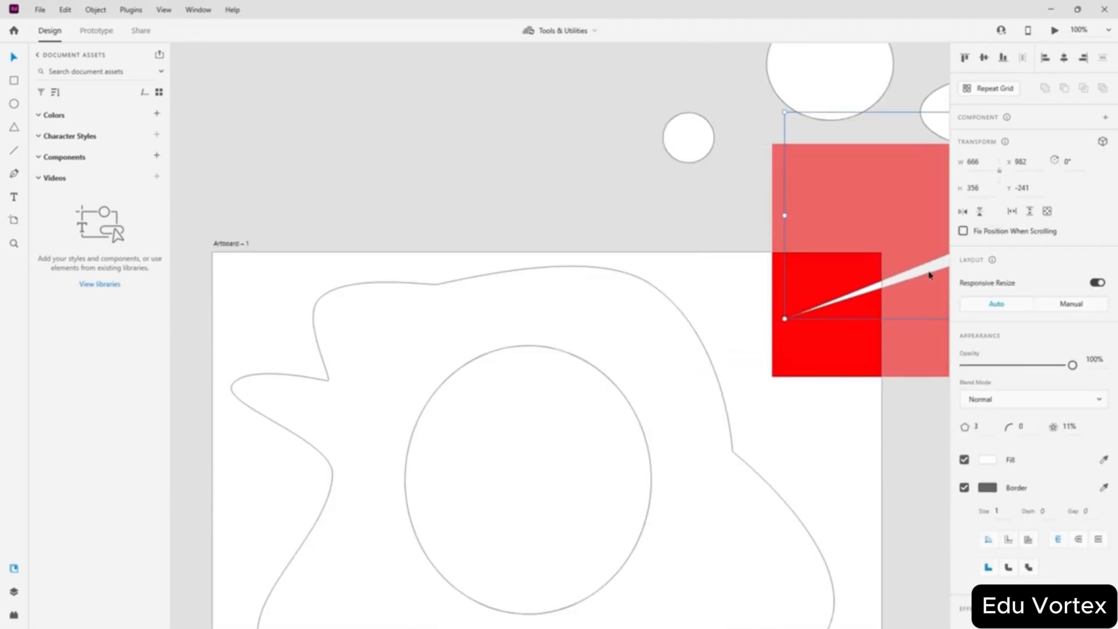
{"action": "left_click", "coordinate": [726, 293]}
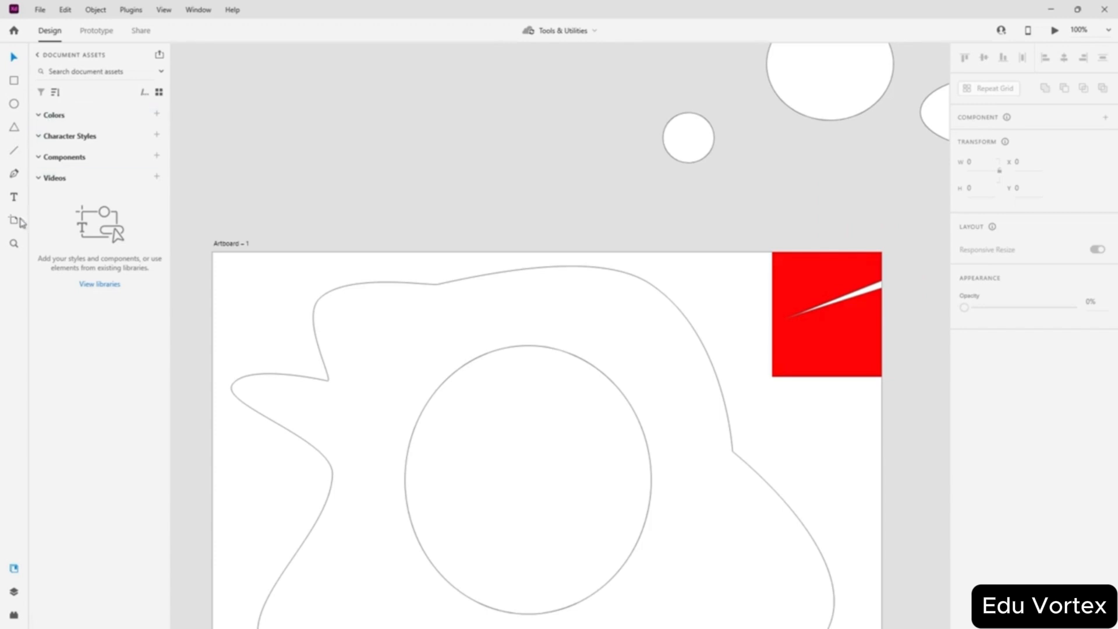
- Zoom in on the circle's edge on Artboard – 1 with the Zoom tool, reaching 50%
{"action": "left_click", "coordinate": [14, 245]}
{"action": "left_click", "coordinate": [436, 470]}
{"action": "left_click", "coordinate": [390, 459]}
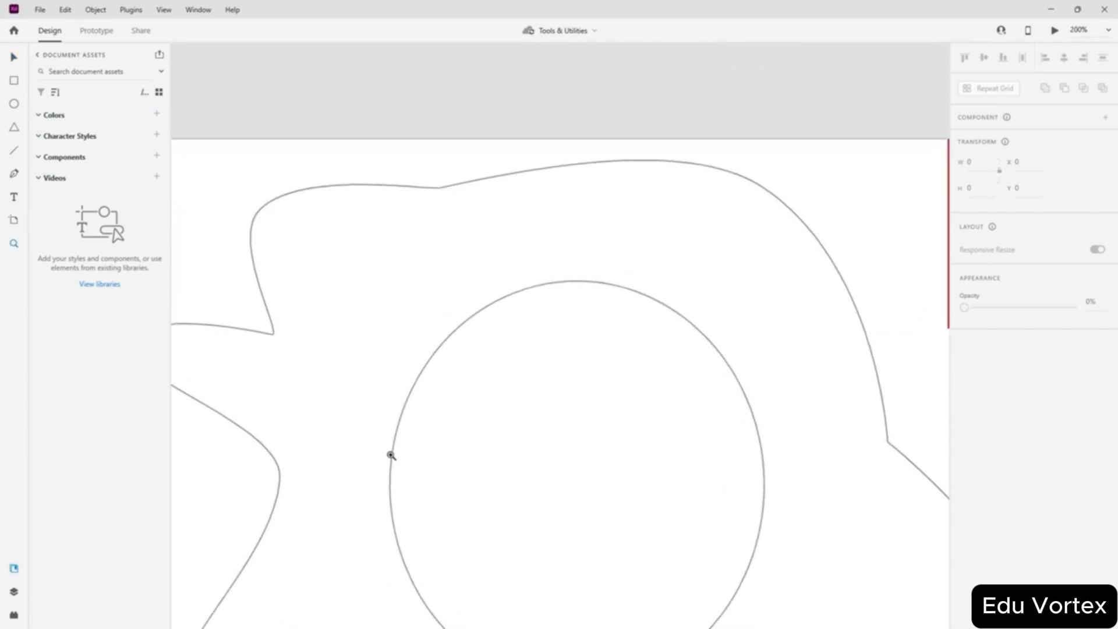
{"action": "left_click", "coordinate": [390, 459]}
{"action": "left_click", "coordinate": [391, 459]}
{"action": "left_click", "coordinate": [391, 459]}
{"action": "left_click", "coordinate": [391, 459]}
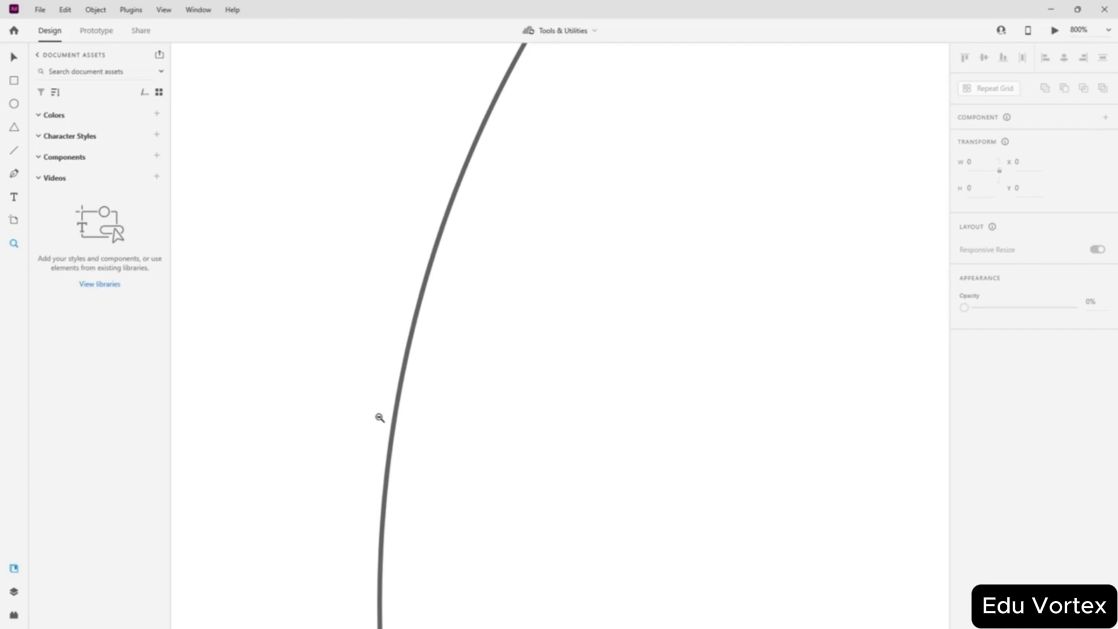
- Scroll the zoomed view over the red square, ellipse and blob outline
{"action": "scroll", "coordinate": [380, 418], "scroll_direction": "down", "scroll_amount": 7}
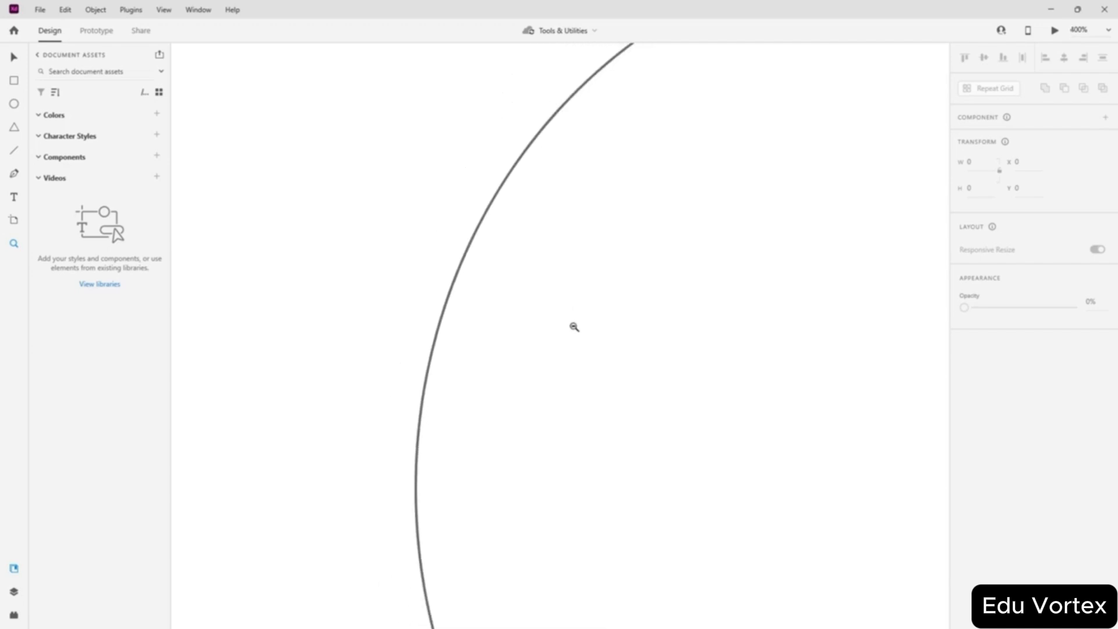
{"action": "scroll", "coordinate": [716, 407], "scroll_direction": "down", "scroll_amount": 5}
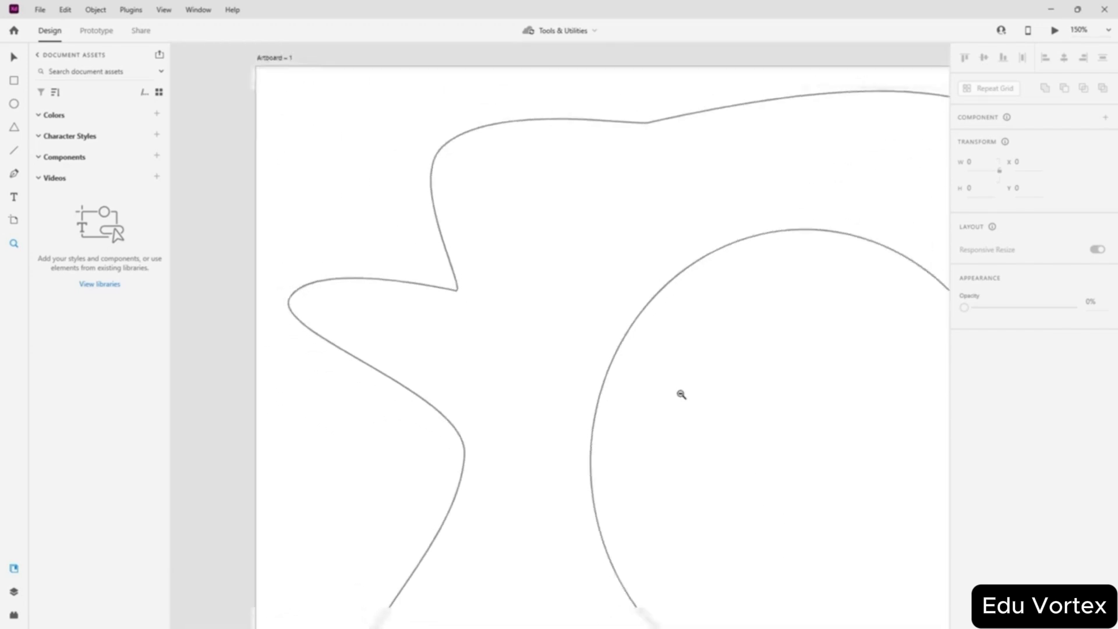
{"action": "scroll", "coordinate": [682, 394], "scroll_direction": "down", "scroll_amount": 6}
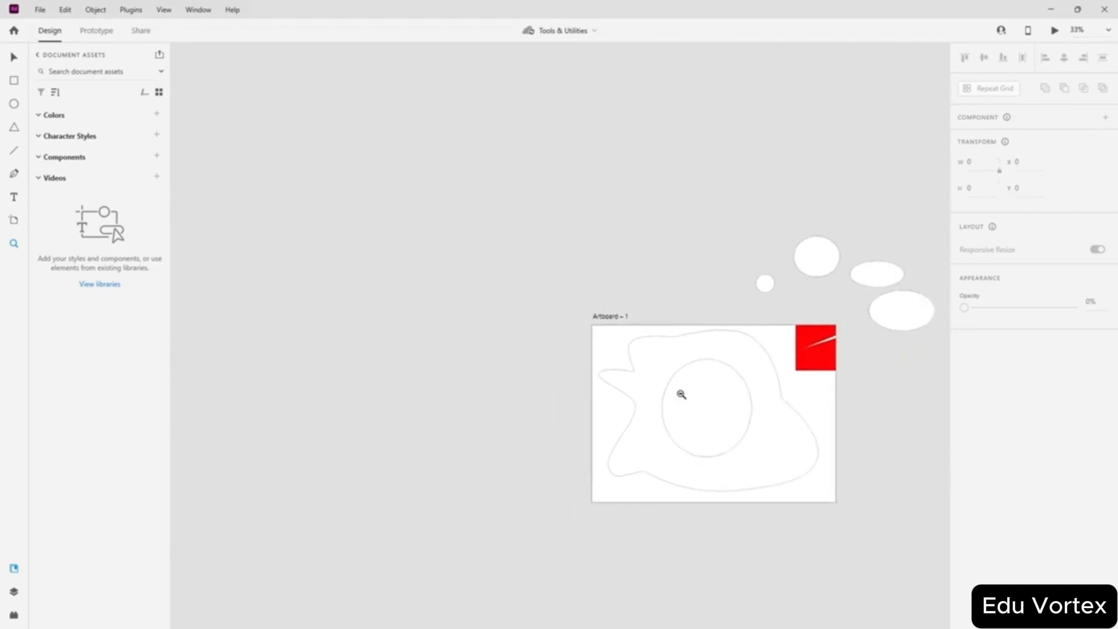
{"action": "scroll", "coordinate": [681, 395], "scroll_direction": "down", "scroll_amount": 4}
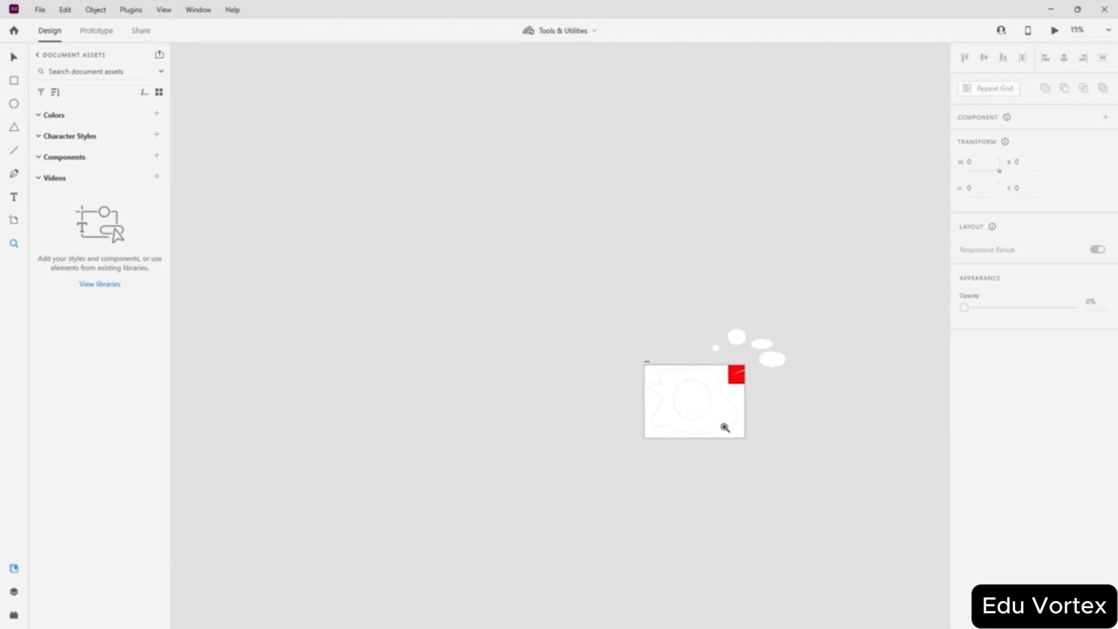
{"action": "scroll", "coordinate": [711, 419], "scroll_direction": "up", "scroll_amount": 4}
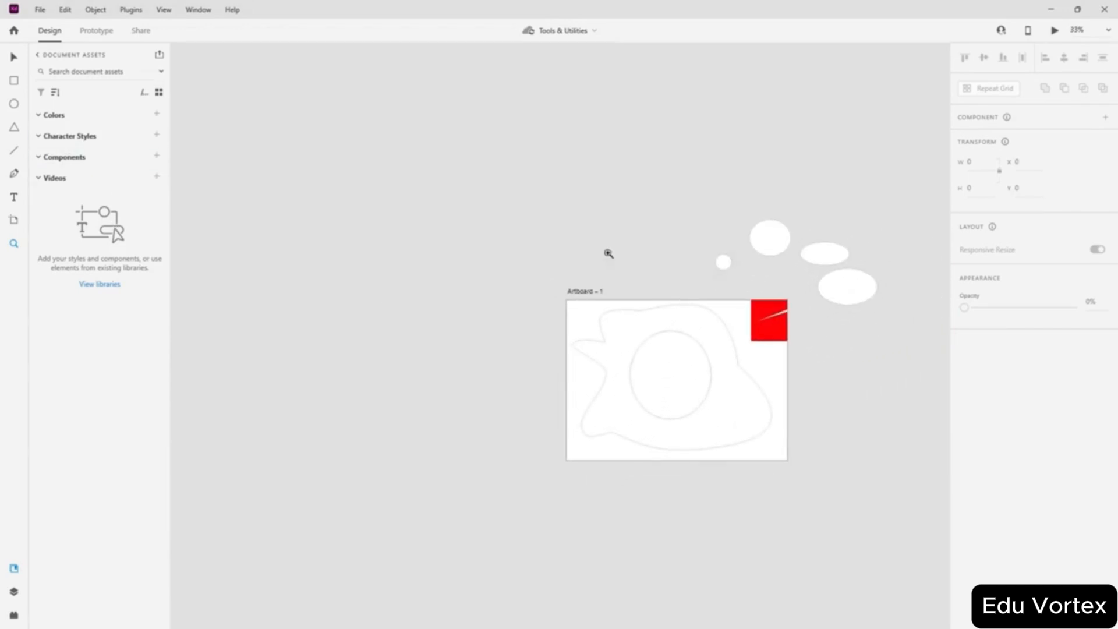
{"action": "scroll", "coordinate": [640, 369], "scroll_direction": "up", "scroll_amount": 2}
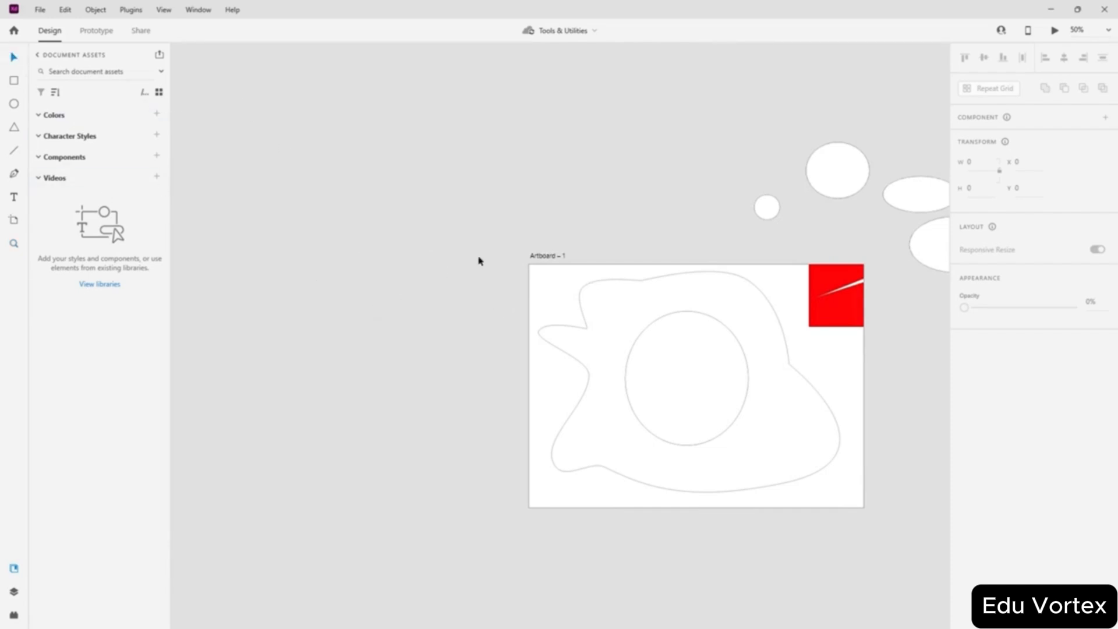
- Delete Artboard – 1 with its contents, then the four loose ellipses beside it
{"action": "left_click", "coordinate": [550, 257]}
{"action": "left_click", "coordinate": [551, 257]}
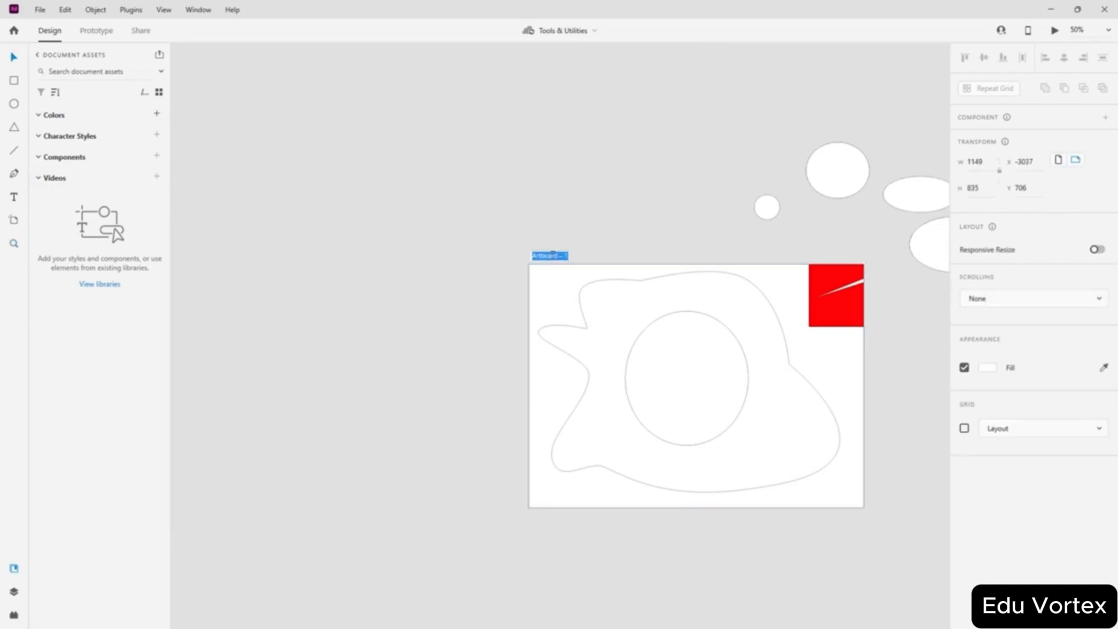
{"action": "left_click", "coordinate": [570, 210]}
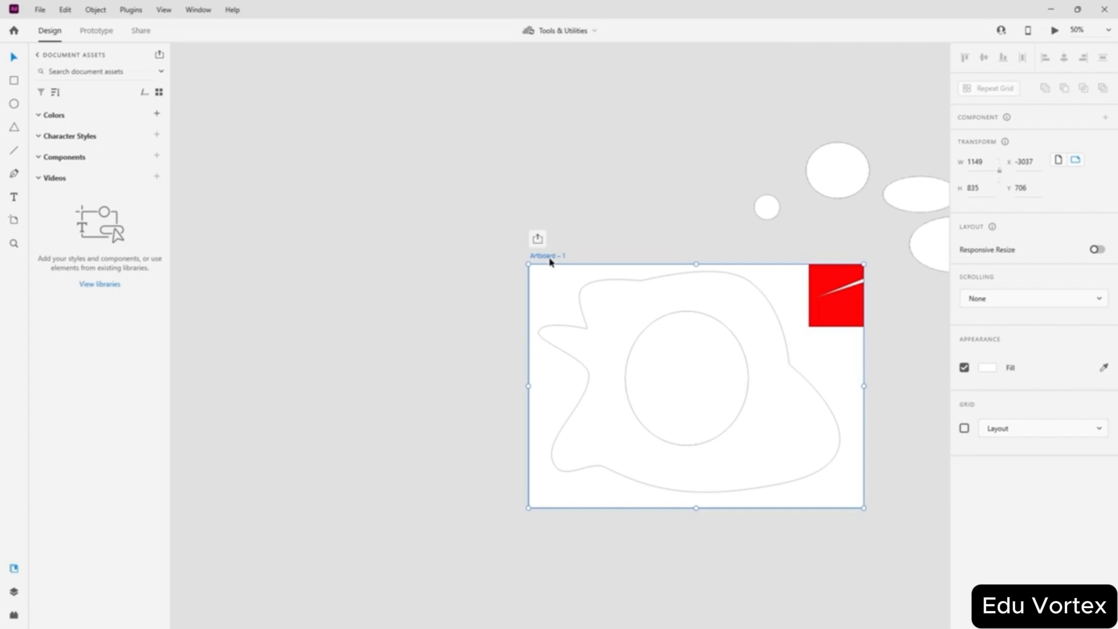
{"action": "key", "text": "Delete"}
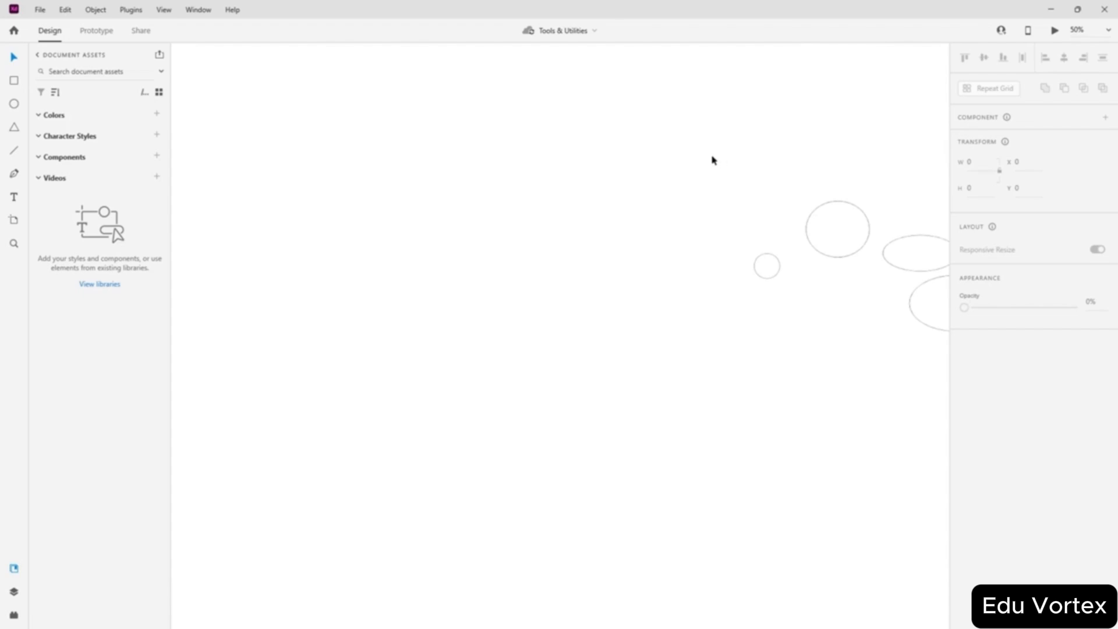
{"action": "left_click_drag", "start_coordinate": [611, 167], "coordinate": [826, 355]}
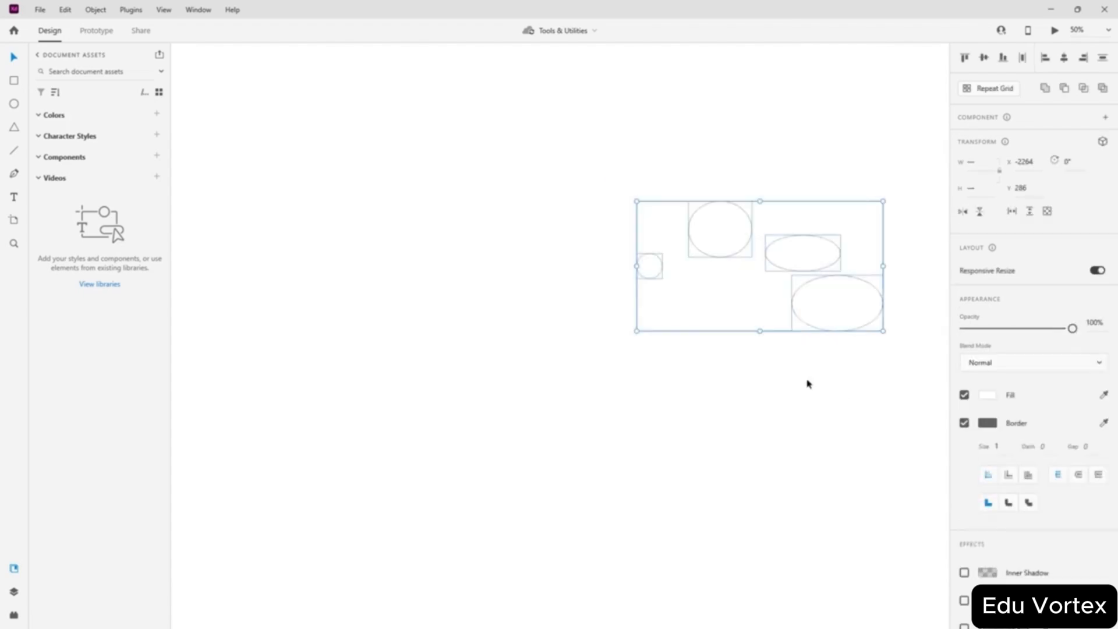
{"action": "key", "text": "Delete"}
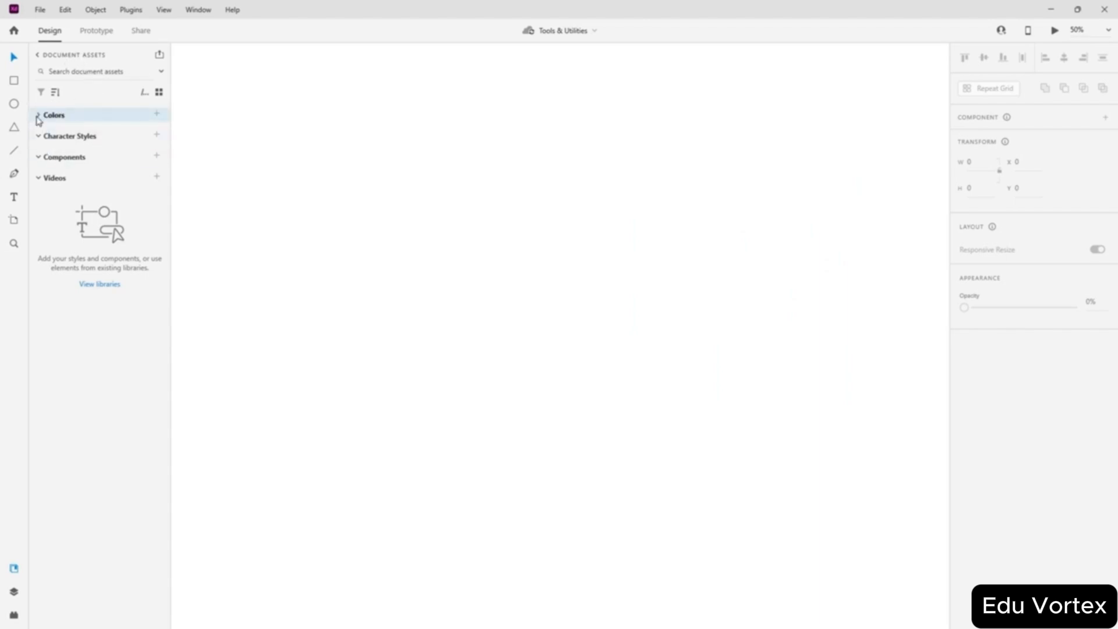
{"action": "left_click", "coordinate": [41, 138]}
{"action": "left_click_drag", "start_coordinate": [210, 158], "coordinate": [263, 161]}
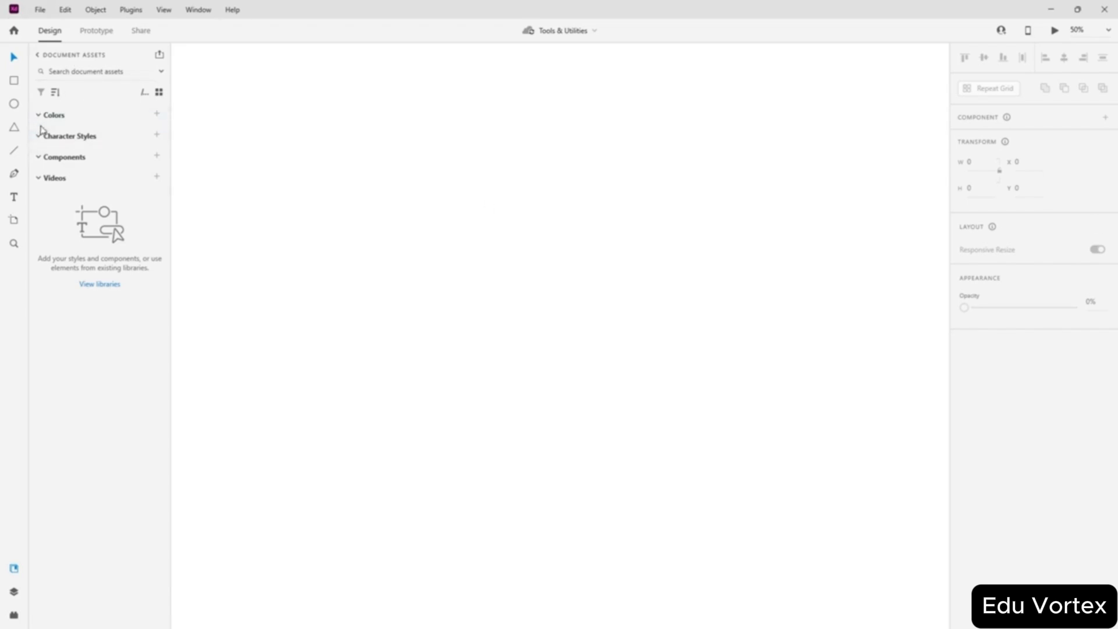
{"action": "left_click", "coordinate": [39, 161]}
- Draw a rectangle on the empty canvas and move it down and right
{"action": "left_click", "coordinate": [64, 10]}
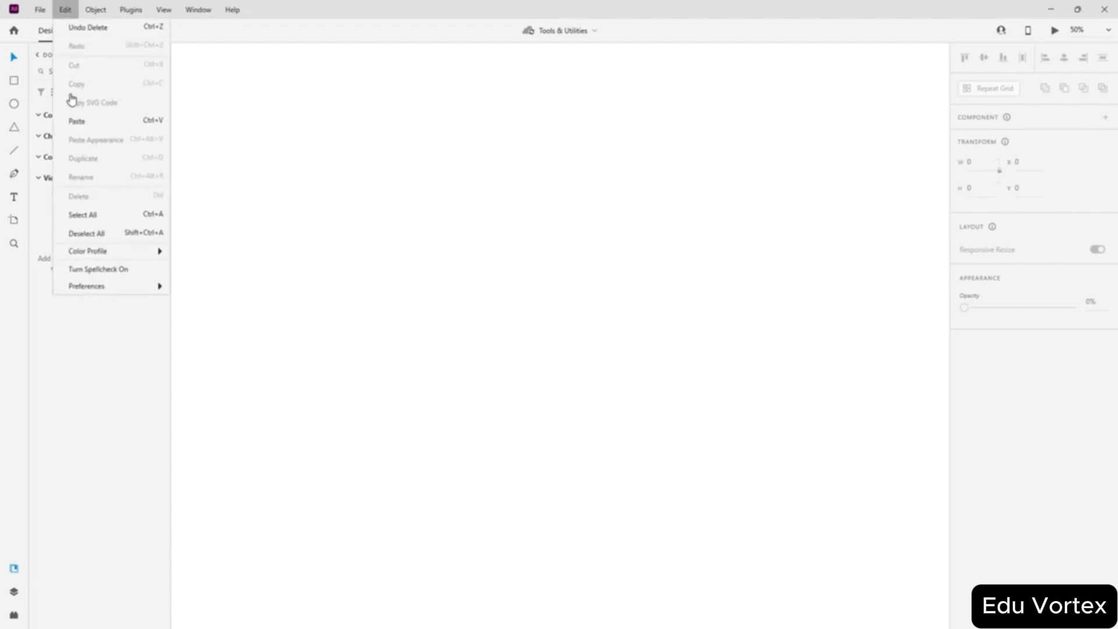
{"action": "left_click", "coordinate": [56, 370]}
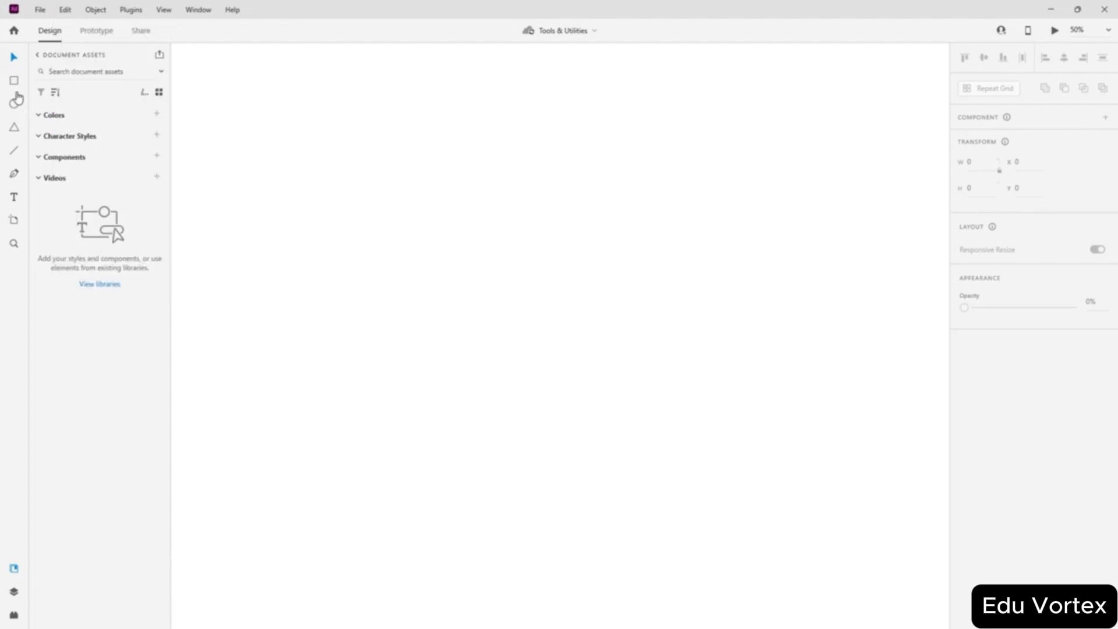
{"action": "left_click", "coordinate": [14, 81]}
{"action": "left_click_drag", "start_coordinate": [341, 200], "coordinate": [544, 382]}
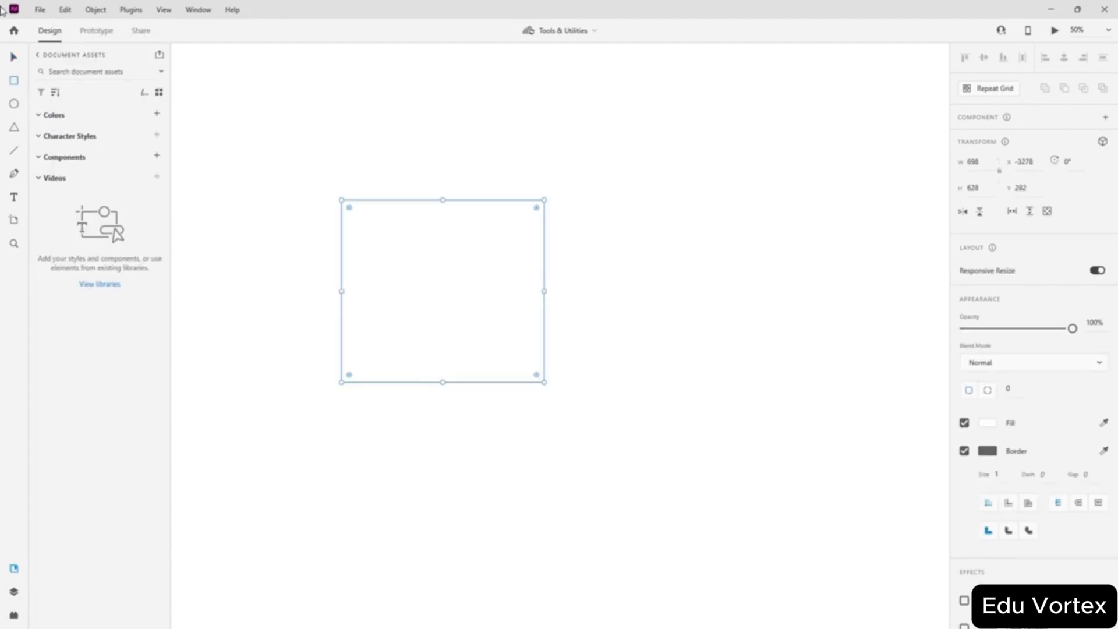
{"action": "left_click", "coordinate": [17, 56]}
{"action": "left_click_drag", "start_coordinate": [413, 291], "coordinate": [510, 394]}
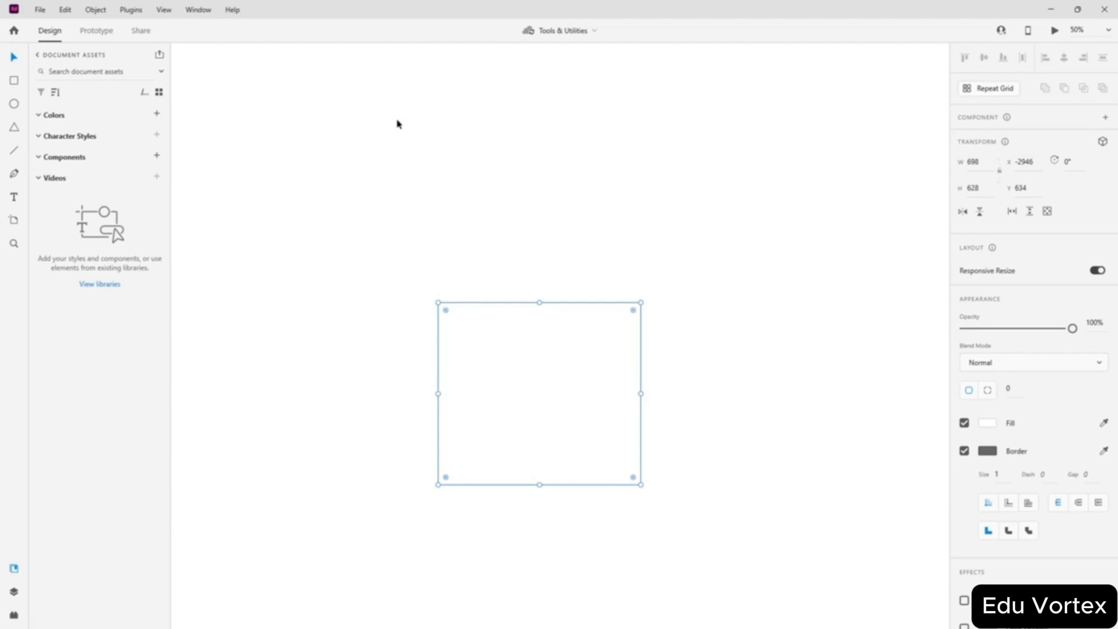
- Duplicate the rectangle via Edit > Duplicate, delete the left copy, and reposition the remaining one
{"action": "left_click", "coordinate": [40, 10]}
{"action": "left_click", "coordinate": [40, 10]}
{"action": "left_click", "coordinate": [65, 10]}
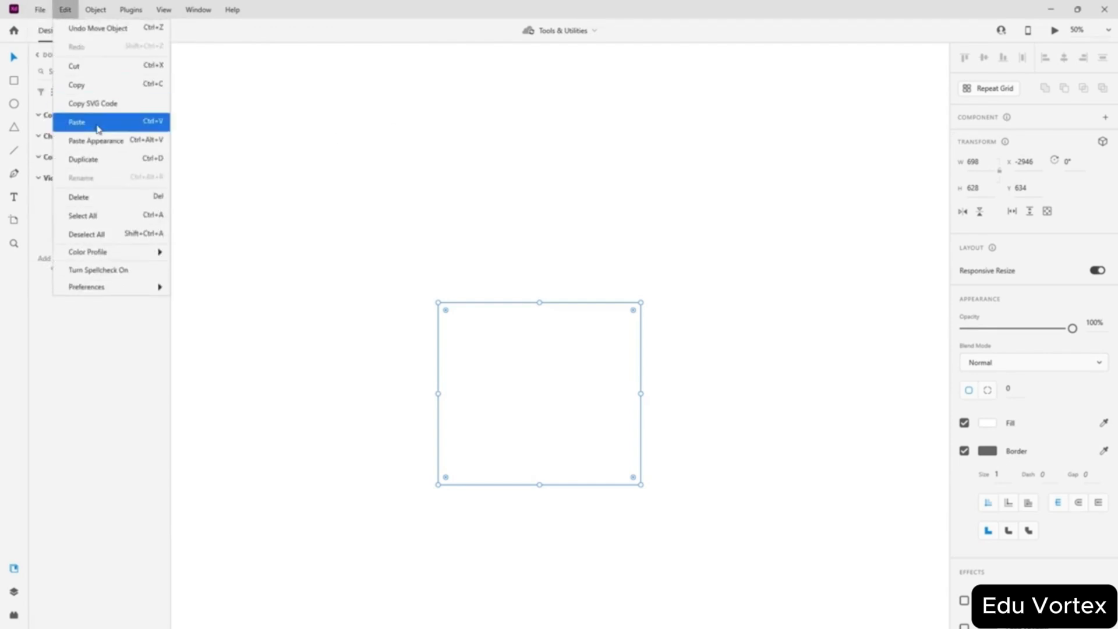
{"action": "left_click", "coordinate": [108, 165]}
{"action": "left_click_drag", "start_coordinate": [545, 372], "coordinate": [674, 238]}
{"action": "left_click_drag", "start_coordinate": [509, 413], "coordinate": [343, 371]}
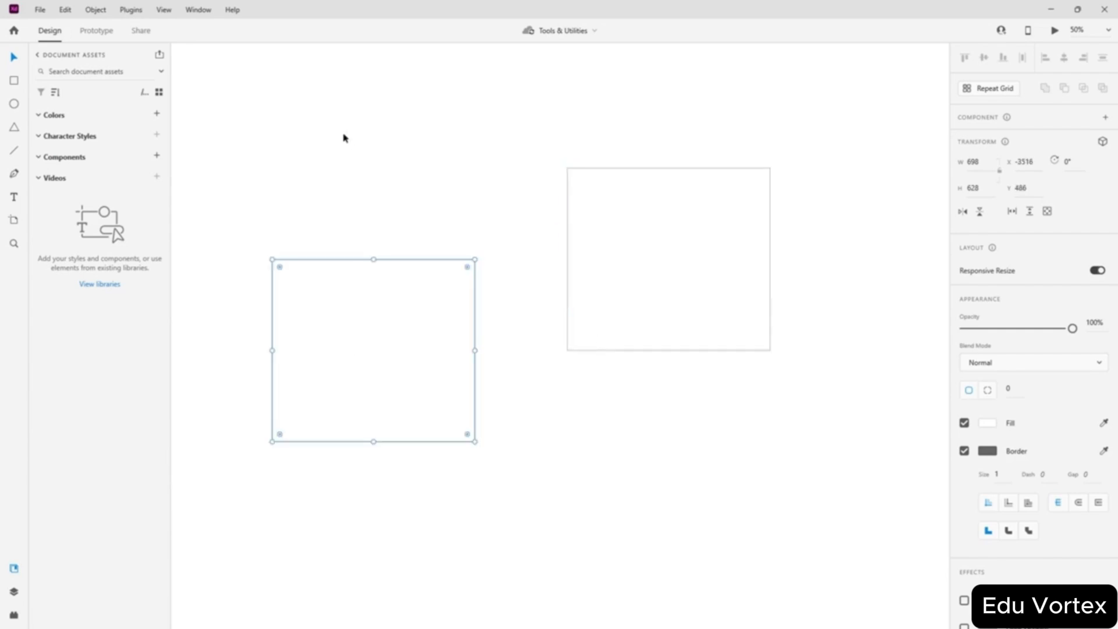
{"action": "key", "text": "Delete"}
{"action": "left_click_drag", "start_coordinate": [614, 274], "coordinate": [438, 330]}
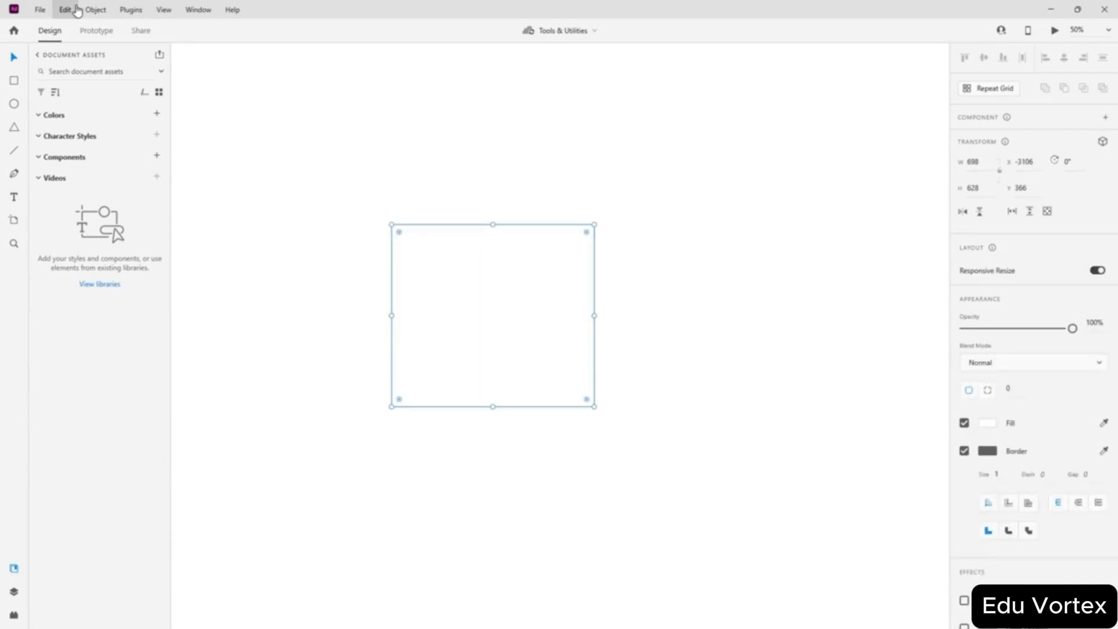
- Lock the rectangle with Object > Lock
{"action": "left_click", "coordinate": [95, 10]}
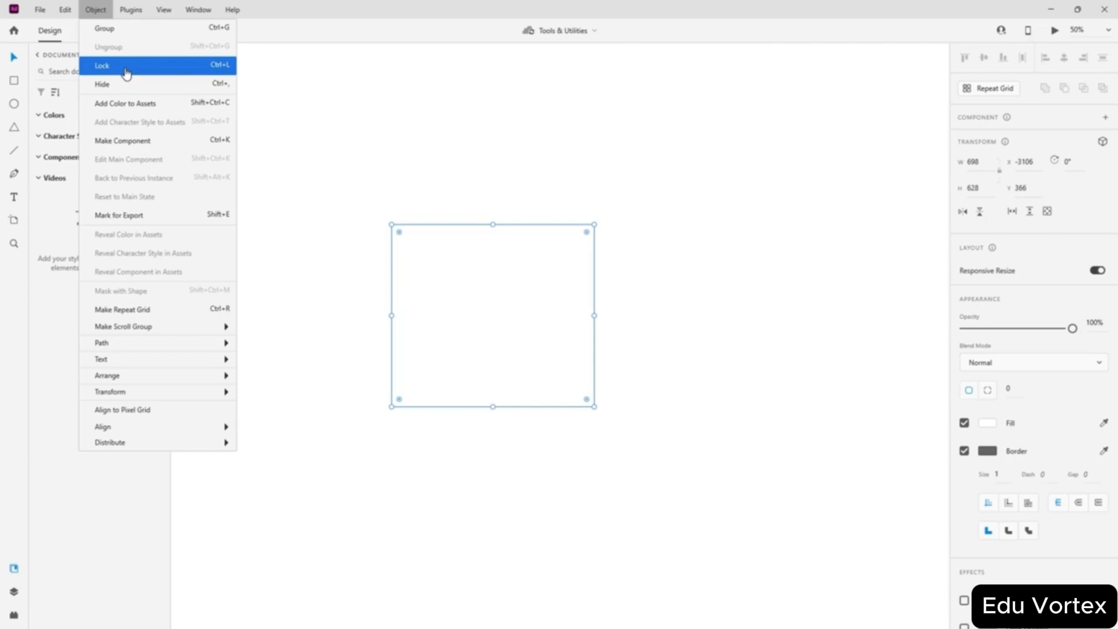
{"action": "left_click", "coordinate": [126, 73]}
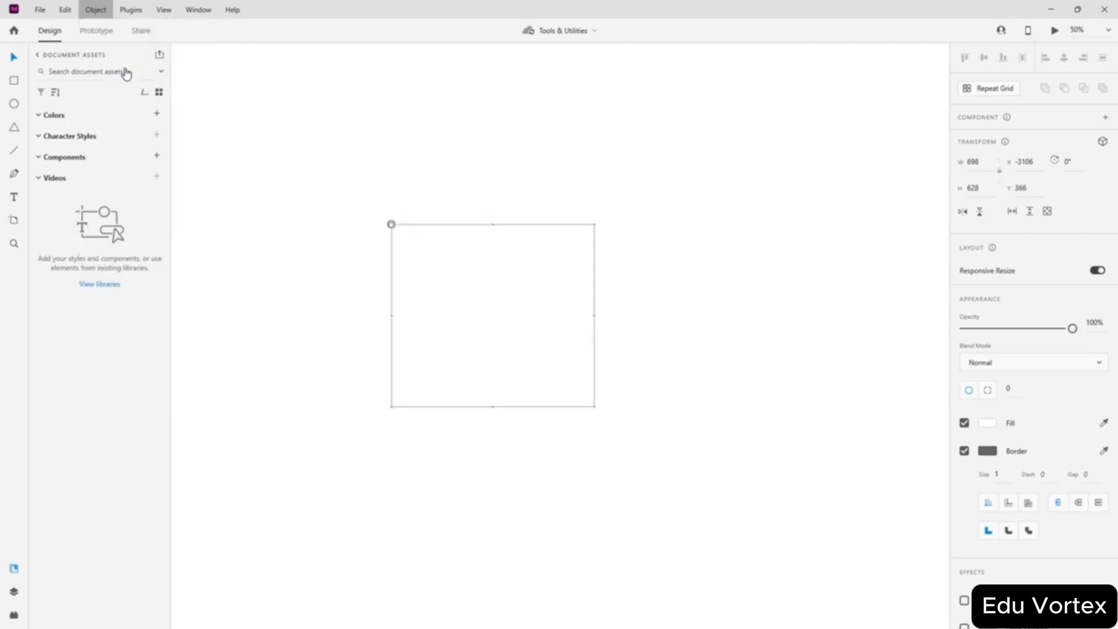
{"action": "left_click_drag", "start_coordinate": [445, 283], "coordinate": [471, 375]}
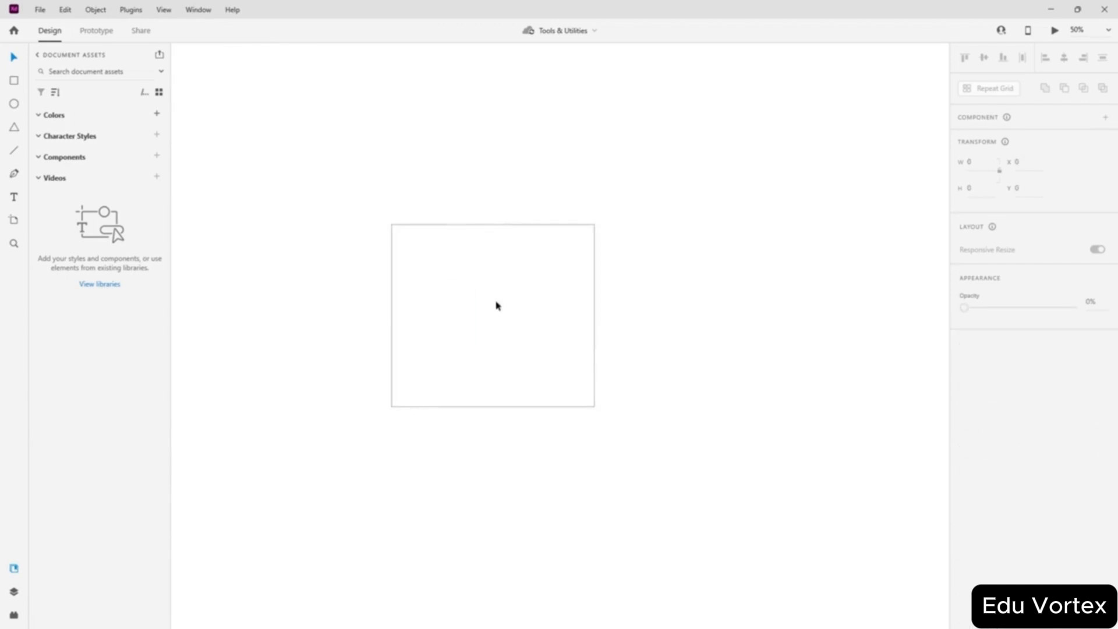
- Marquee-select the locked rectangle from various directions to confirm it can't be selected
{"action": "left_click_drag", "start_coordinate": [684, 169], "coordinate": [324, 464]}
{"action": "left_click_drag", "start_coordinate": [284, 175], "coordinate": [600, 487]}
{"action": "left_click", "coordinate": [210, 137]}
{"action": "left_click_drag", "start_coordinate": [496, 249], "coordinate": [262, 412]}
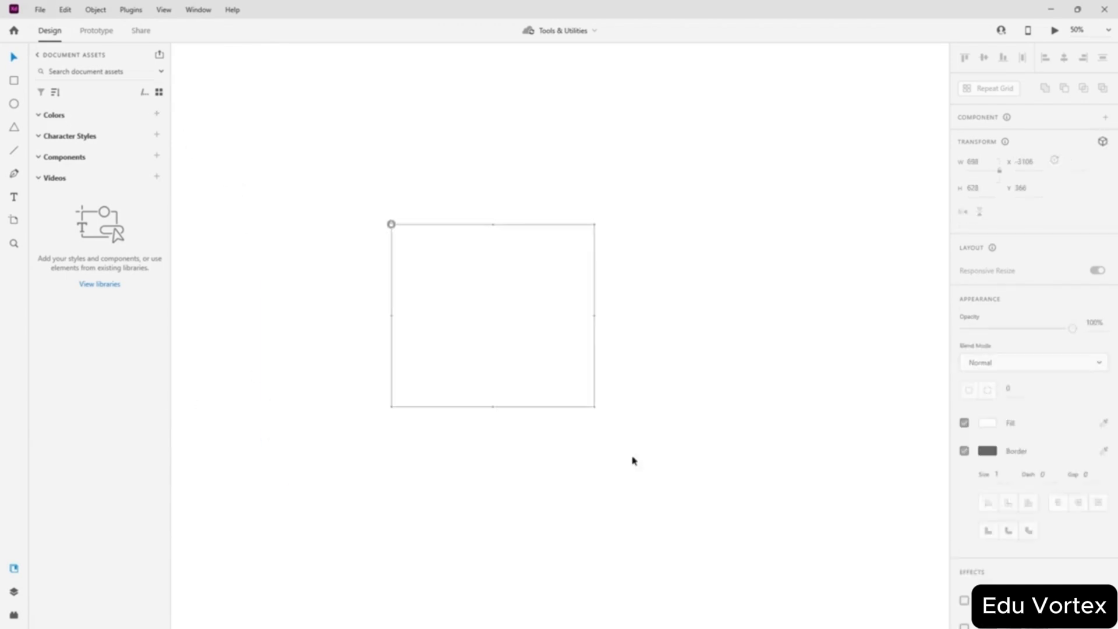
{"action": "left_click", "coordinate": [669, 255]}
{"action": "left_click_drag", "start_coordinate": [317, 171], "coordinate": [558, 397]}
{"action": "left_click", "coordinate": [637, 227]}
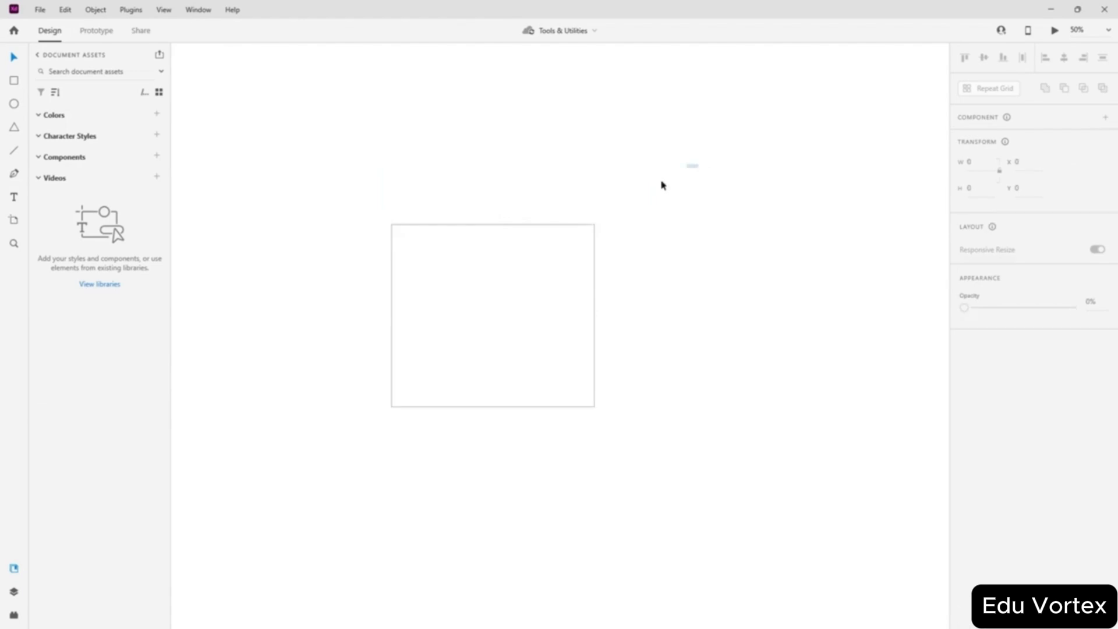
{"action": "left_click_drag", "start_coordinate": [697, 166], "coordinate": [227, 525]}
{"action": "left_click_drag", "start_coordinate": [321, 139], "coordinate": [524, 325]}
{"action": "left_click", "coordinate": [703, 304]}
{"action": "left_click_drag", "start_coordinate": [275, 156], "coordinate": [657, 492]}
{"action": "left_click", "coordinate": [644, 217]}
{"action": "left_click_drag", "start_coordinate": [744, 150], "coordinate": [258, 474]}
{"action": "left_click", "coordinate": [305, 266]}
{"action": "left_click_drag", "start_coordinate": [298, 177], "coordinate": [689, 349]}
{"action": "left_click", "coordinate": [636, 162]}
{"action": "left_click_drag", "start_coordinate": [353, 202], "coordinate": [647, 459]}
{"action": "left_click_drag", "start_coordinate": [662, 176], "coordinate": [305, 452]}
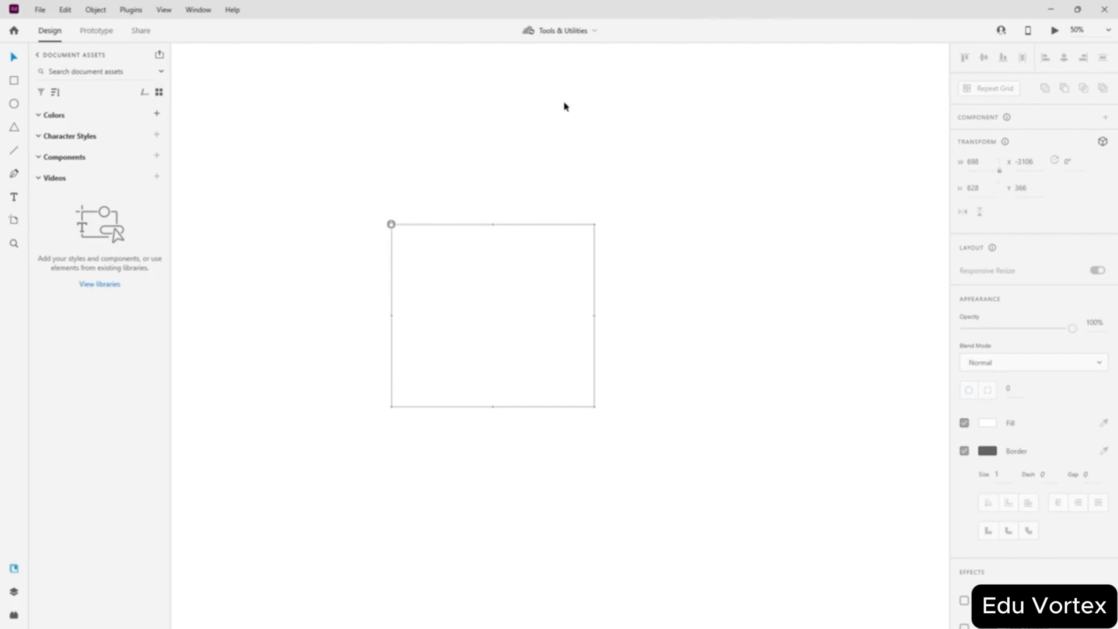
- Unlock the rectangle with Object > Unlock
{"action": "left_click", "coordinate": [93, 11]}
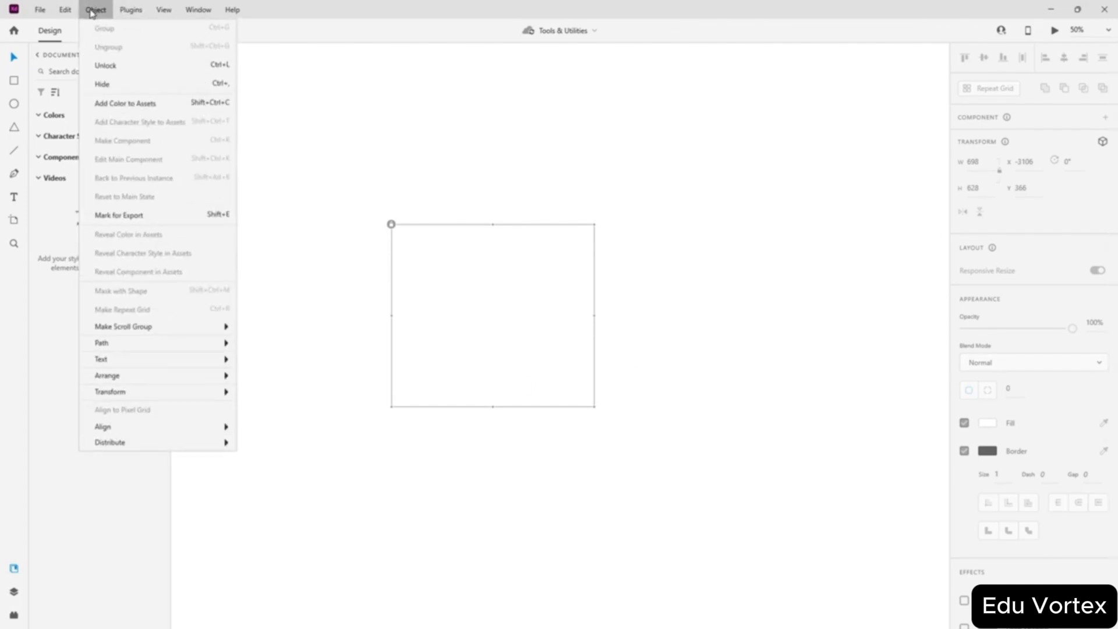
{"action": "left_click", "coordinate": [117, 76]}
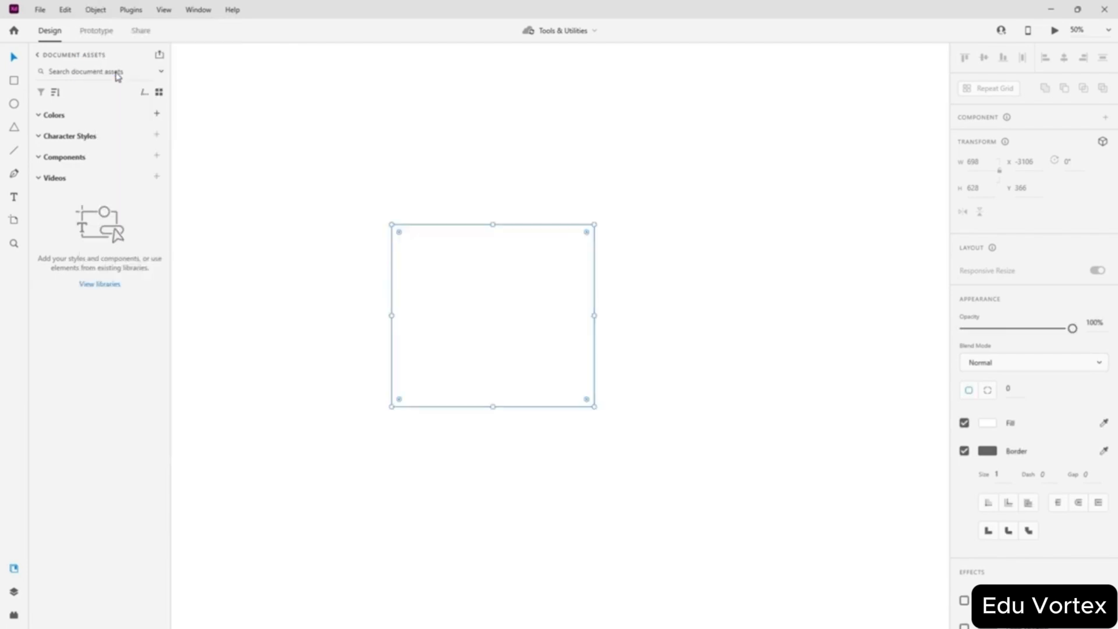
{"action": "left_click", "coordinate": [297, 181]}
- Repeatedly marquee-select and deselect the rectangle to confirm it selects normally again
{"action": "left_click_drag", "start_coordinate": [322, 172], "coordinate": [685, 492]}
{"action": "left_click", "coordinate": [705, 271]}
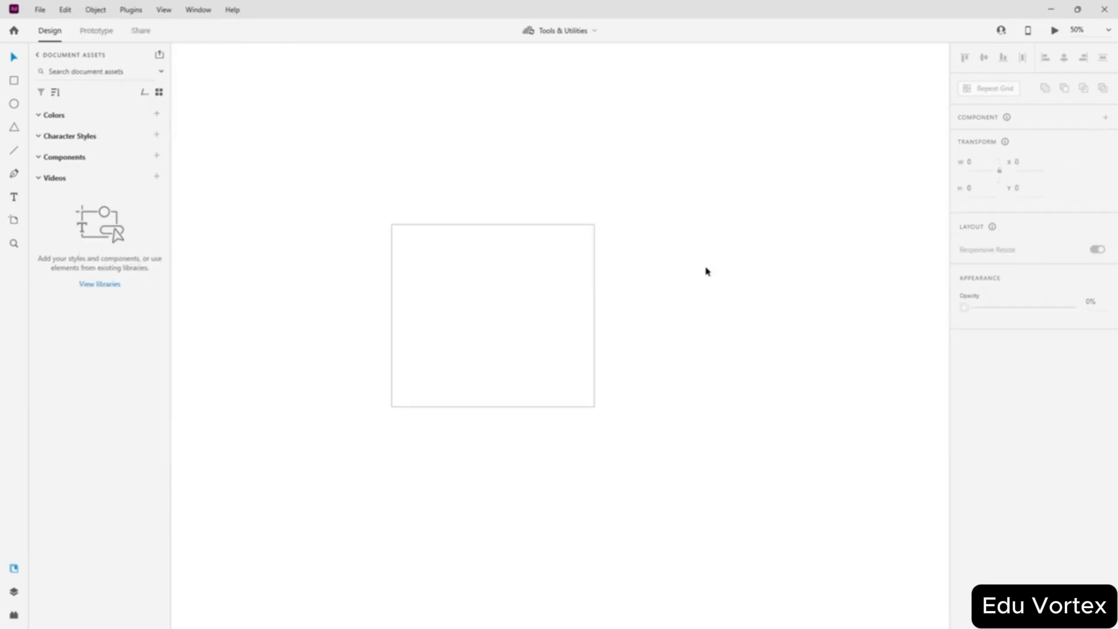
{"action": "left_click_drag", "start_coordinate": [722, 117], "coordinate": [267, 477]}
{"action": "left_click", "coordinate": [298, 198]}
{"action": "left_click_drag", "start_coordinate": [351, 147], "coordinate": [710, 510]}
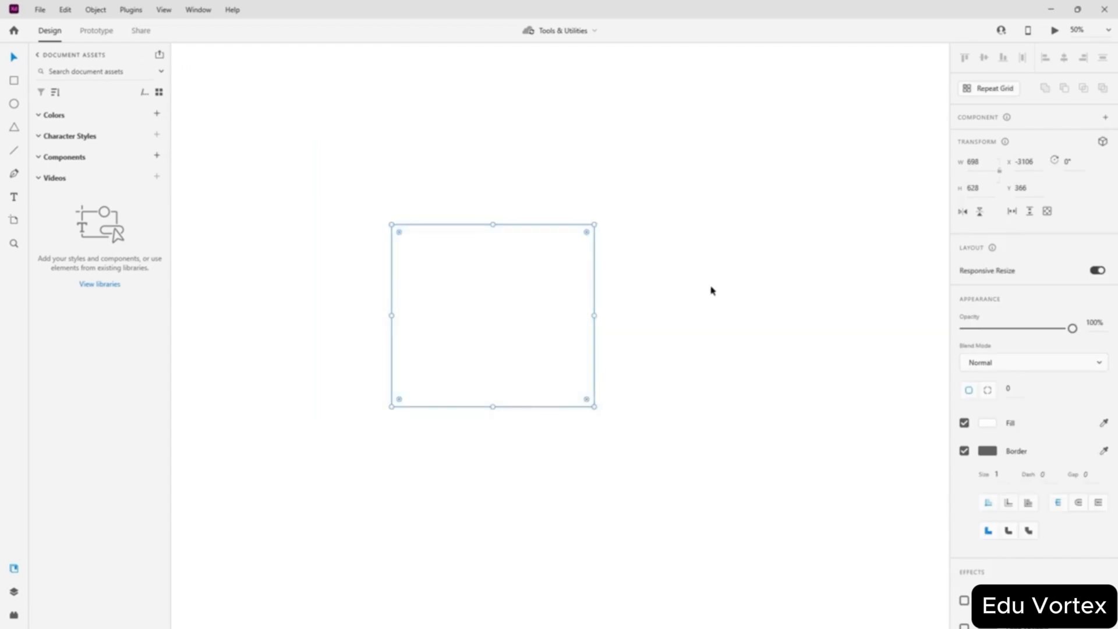
{"action": "left_click", "coordinate": [711, 290]}
{"action": "left_click_drag", "start_coordinate": [740, 181], "coordinate": [337, 500]}
{"action": "left_click_drag", "start_coordinate": [716, 170], "coordinate": [250, 512]}
{"action": "left_click", "coordinate": [344, 308]}
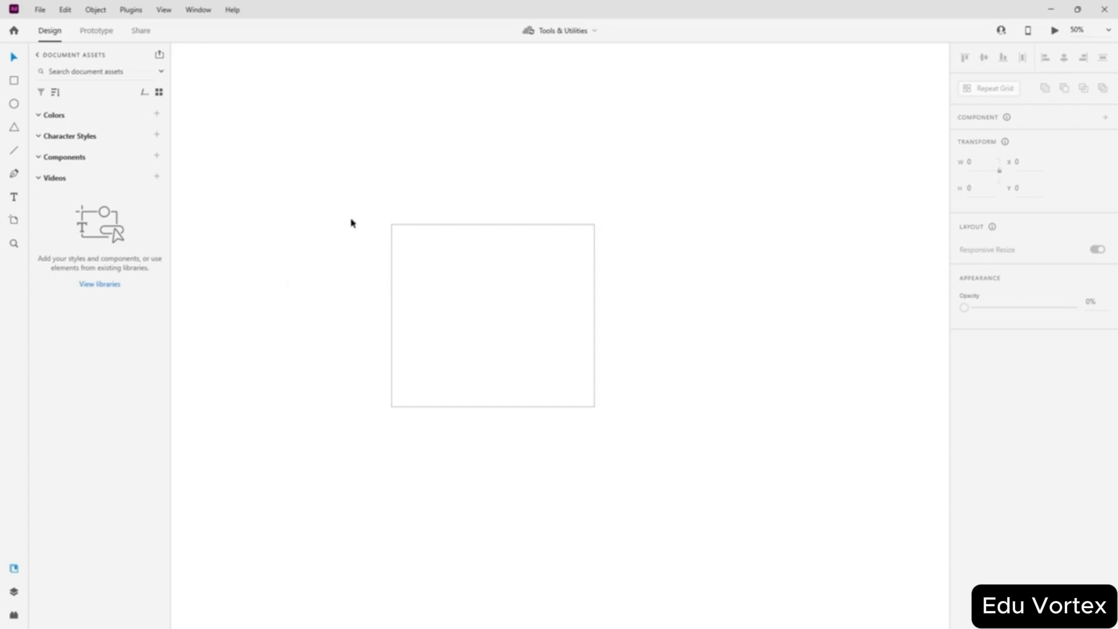
{"action": "left_click", "coordinate": [504, 309]}
{"action": "left_click", "coordinate": [719, 320]}
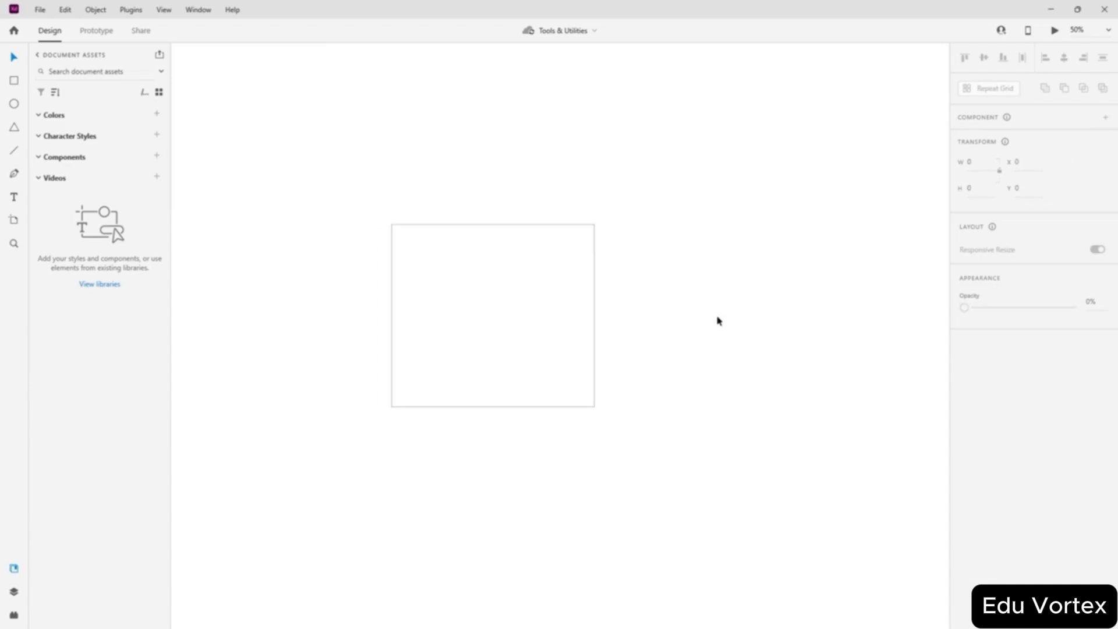
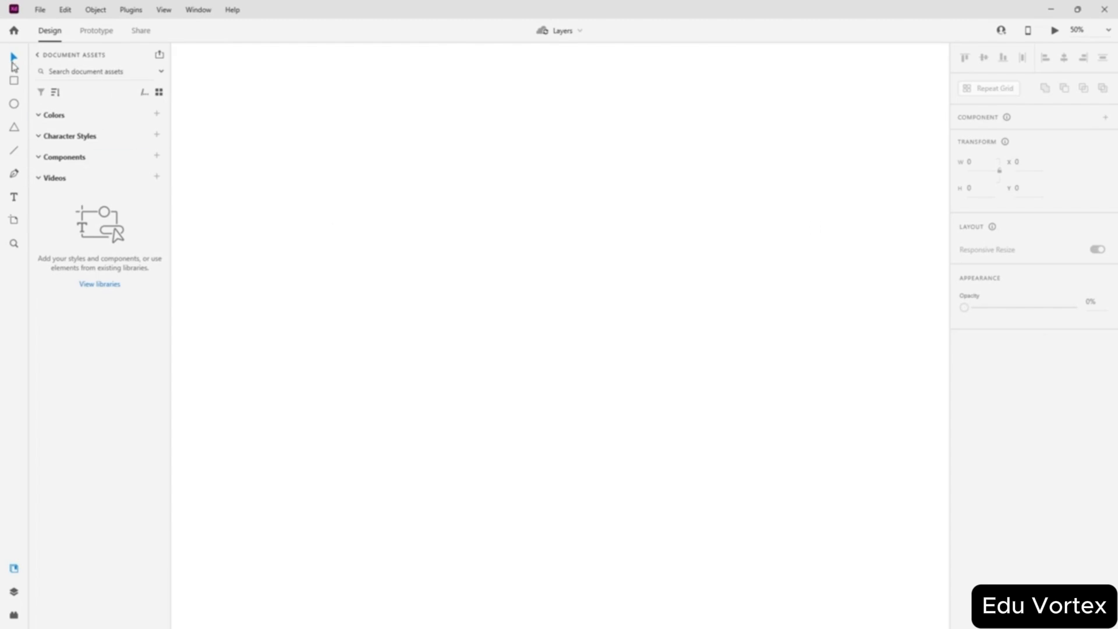
- Create a Web 1920 artboard, change its height to 1086 (1920 × 1086), and select it
{"action": "left_click", "coordinate": [14, 219]}
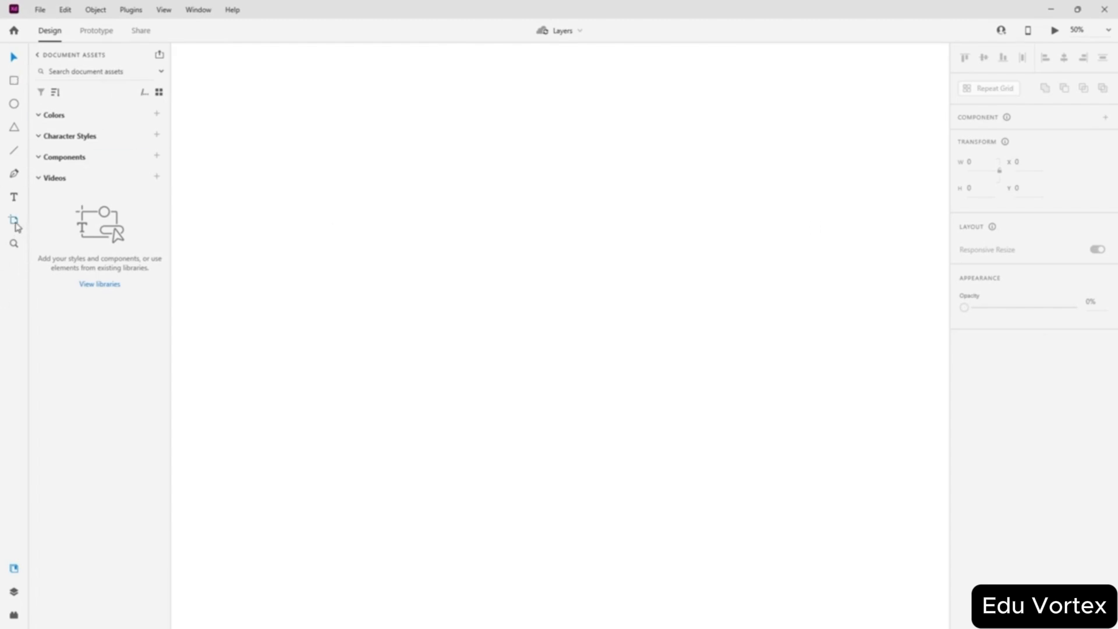
{"action": "left_click", "coordinate": [397, 230]}
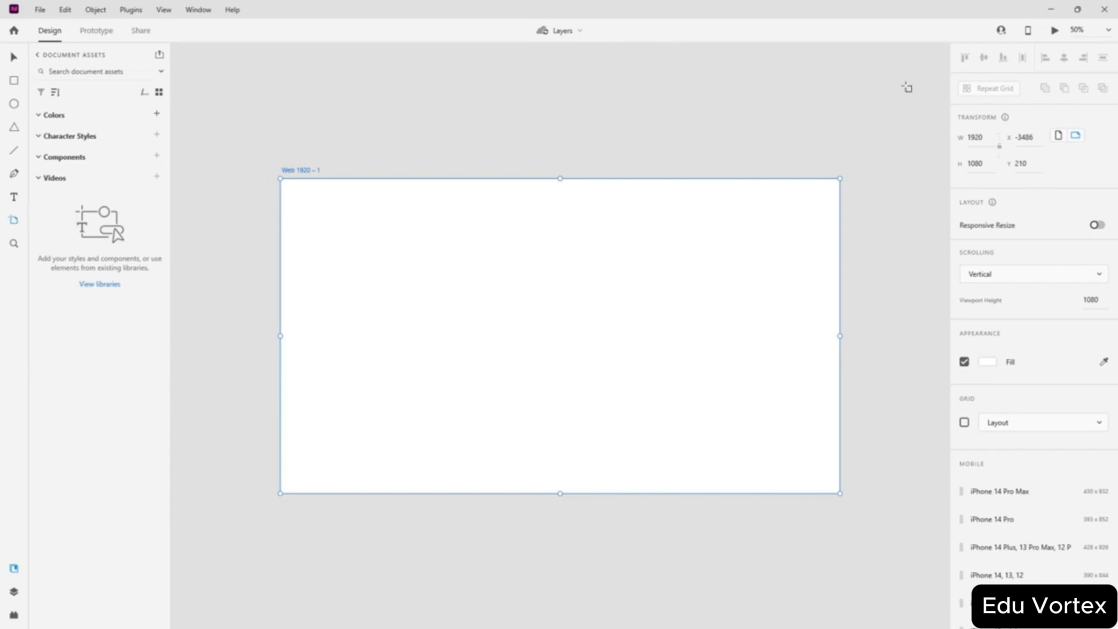
{"action": "left_click_drag", "start_coordinate": [983, 140], "coordinate": [957, 156]}
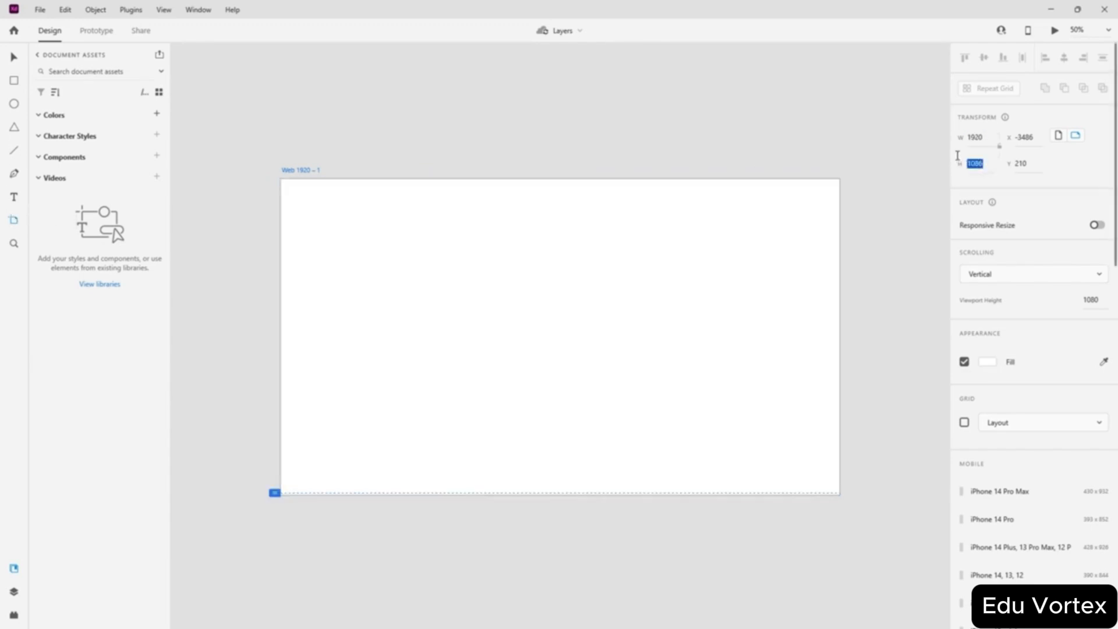
{"action": "left_click", "coordinate": [14, 56]}
{"action": "left_click", "coordinate": [419, 115]}
{"action": "left_click", "coordinate": [498, 348]}
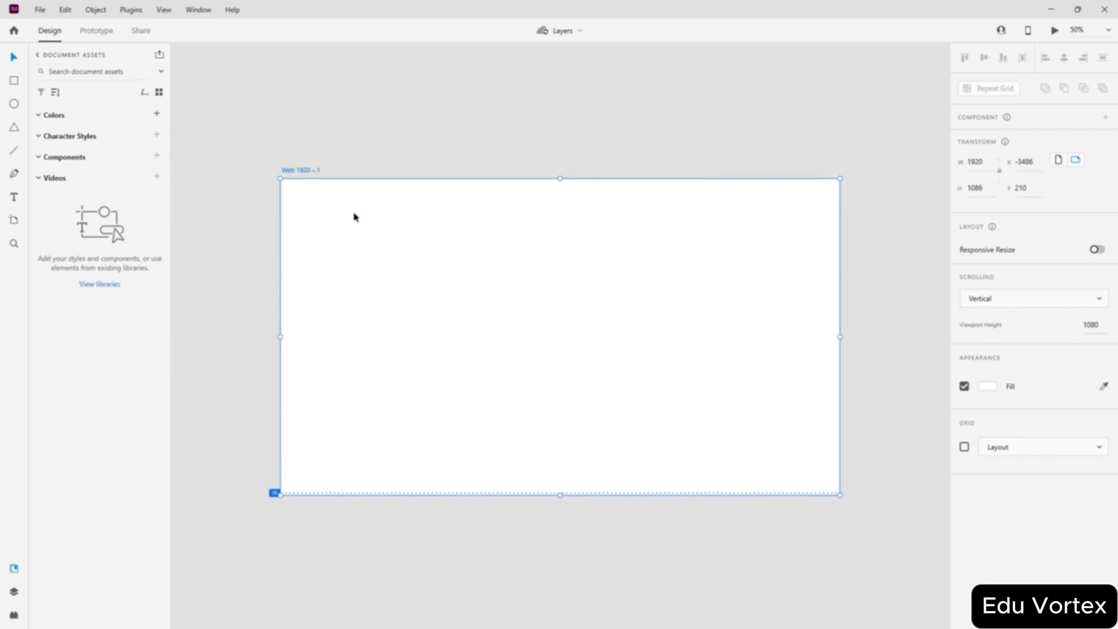
- Switch the Web 1920 – 1 artboard to portrait orientation, 1080 × 1920
{"action": "left_click", "coordinate": [1058, 159]}
{"action": "scroll", "coordinate": [591, 275], "scroll_direction": "down", "scroll_amount": 4}
{"action": "scroll", "coordinate": [591, 275], "scroll_direction": "up", "scroll_amount": 1}
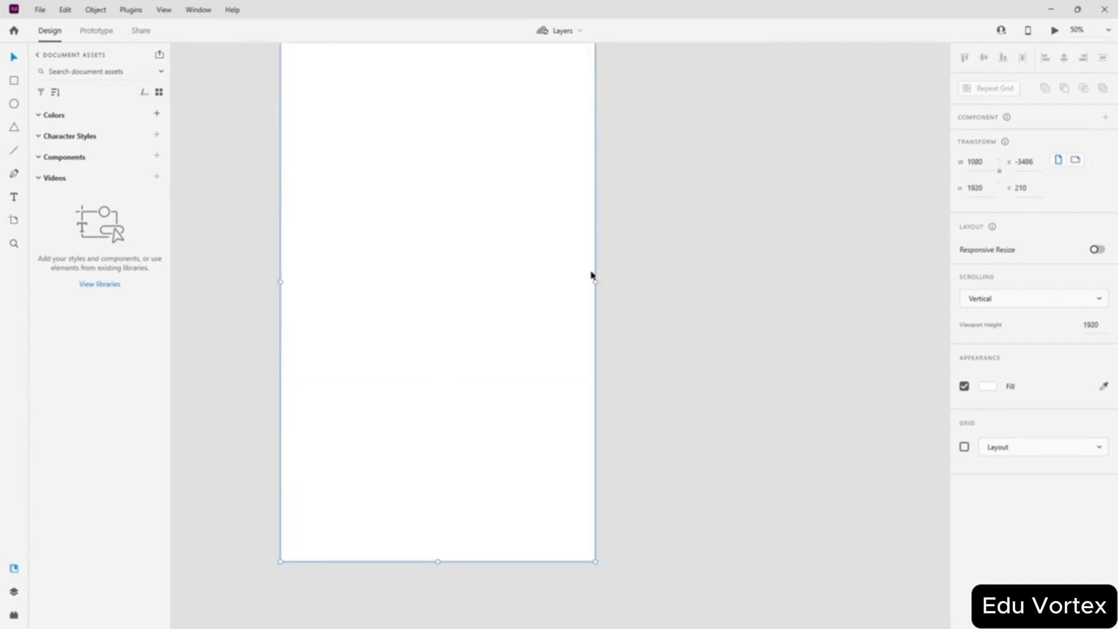
{"action": "scroll", "coordinate": [546, 348], "scroll_direction": "up", "scroll_amount": 1}
{"action": "scroll", "coordinate": [366, 100], "scroll_direction": "up", "scroll_amount": 1}
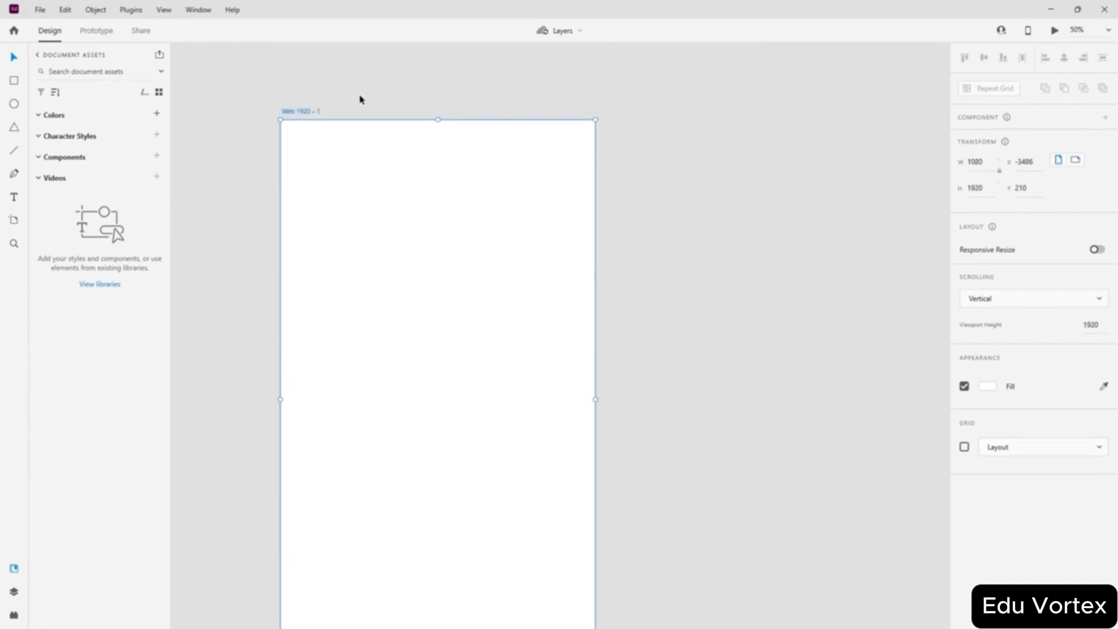
{"action": "scroll", "coordinate": [359, 97], "scroll_direction": "down", "scroll_amount": 1}
{"action": "scroll", "coordinate": [469, 172], "scroll_direction": "down", "scroll_amount": 1}
{"action": "scroll", "coordinate": [508, 155], "scroll_direction": "up", "scroll_amount": 1}
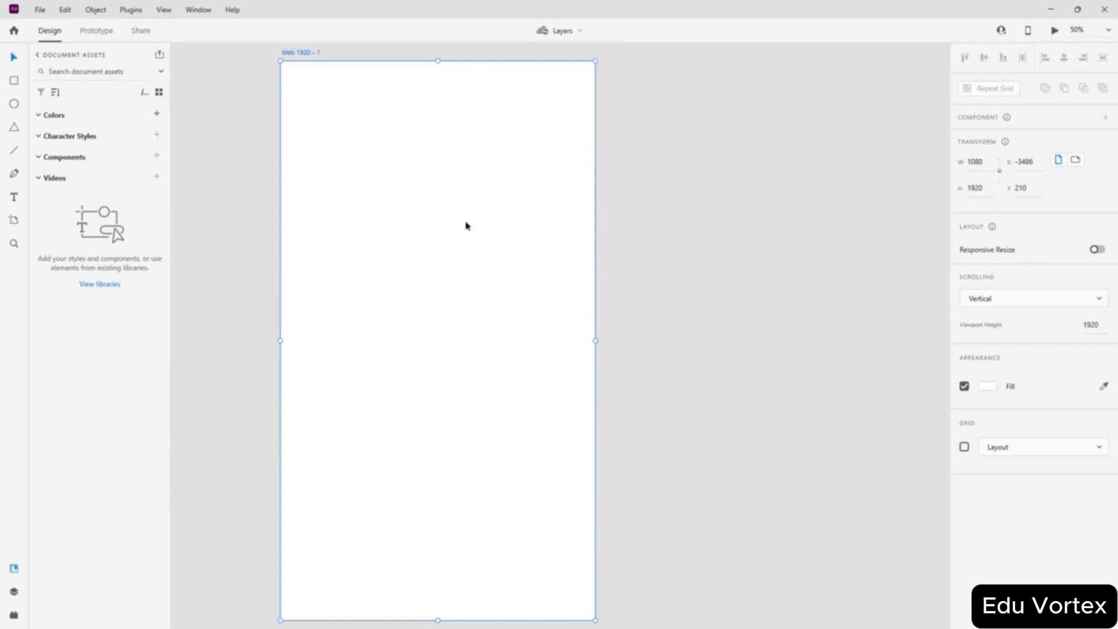
- Zoom the canvas to 100% and pan so the artboard's top edge is centred
{"action": "left_click", "coordinate": [1109, 31]}
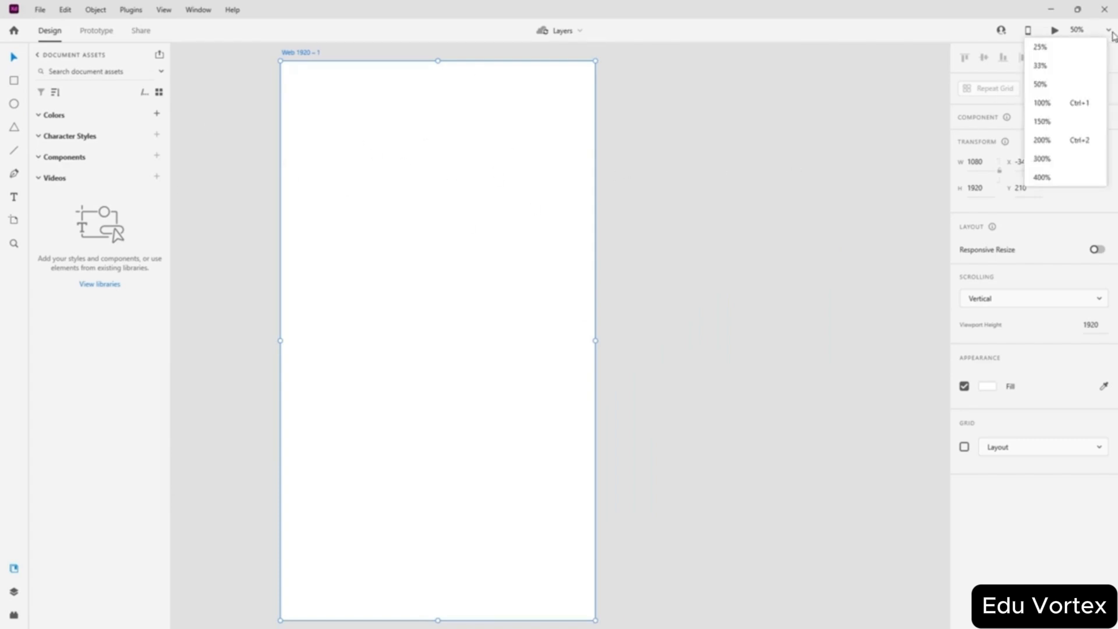
{"action": "left_click", "coordinate": [1048, 105]}
{"action": "left_click_drag", "start_coordinate": [379, 185], "coordinate": [601, 504]}
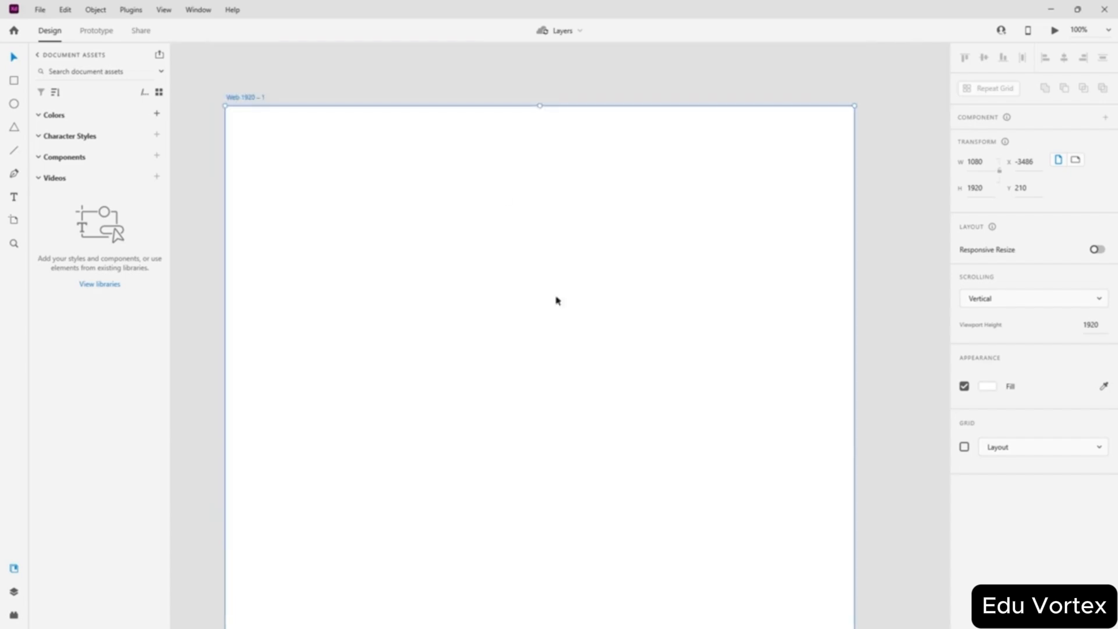
{"action": "left_click_drag", "start_coordinate": [514, 272], "coordinate": [540, 256]}
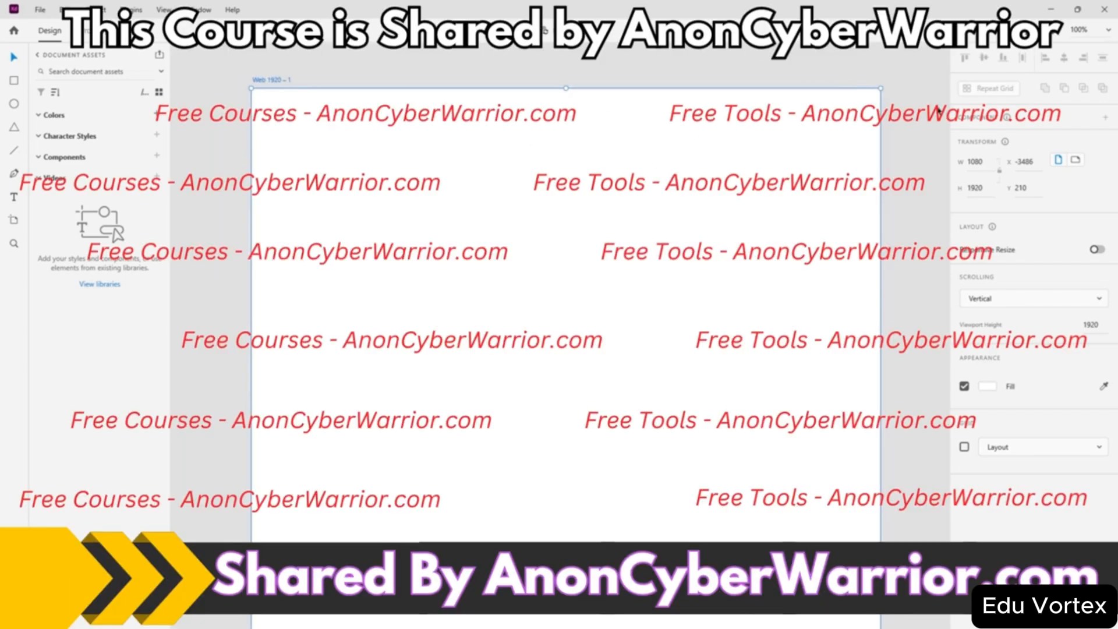
- Show the Layers panel from the View menu and rename the artboard 'Background'
{"action": "left_click", "coordinate": [164, 10]}
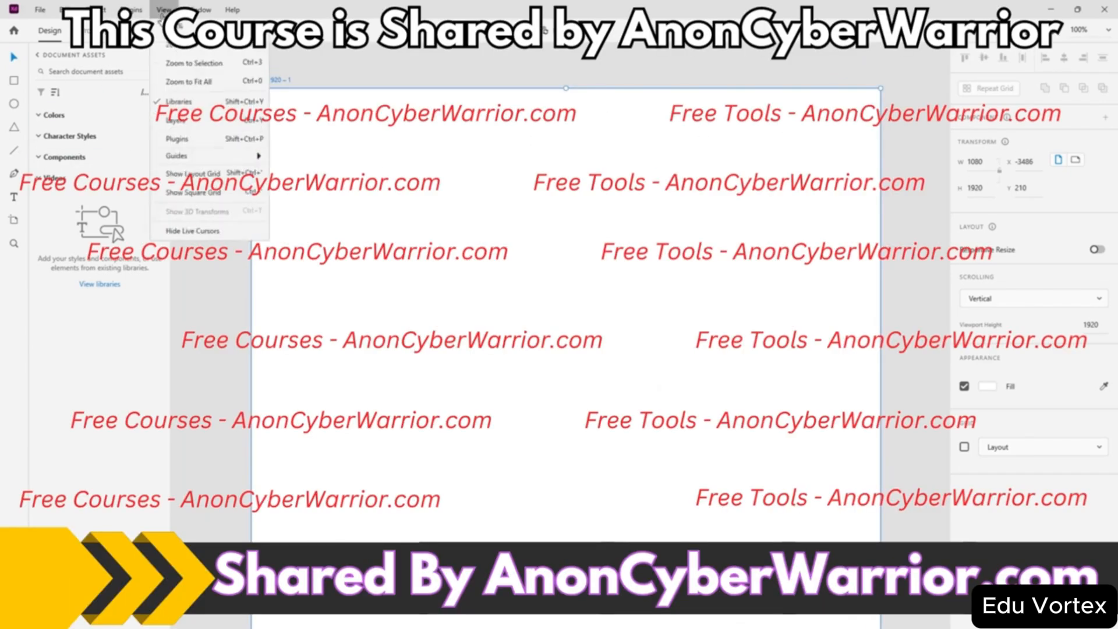
{"action": "left_click", "coordinate": [169, 164]}
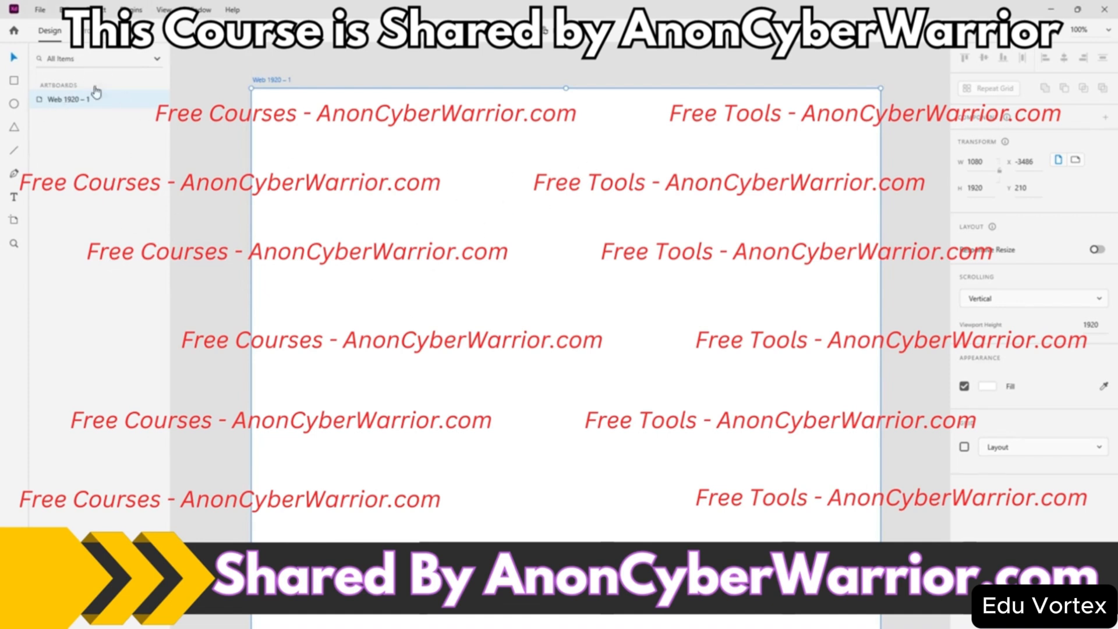
{"action": "double_click", "coordinate": [273, 80]}
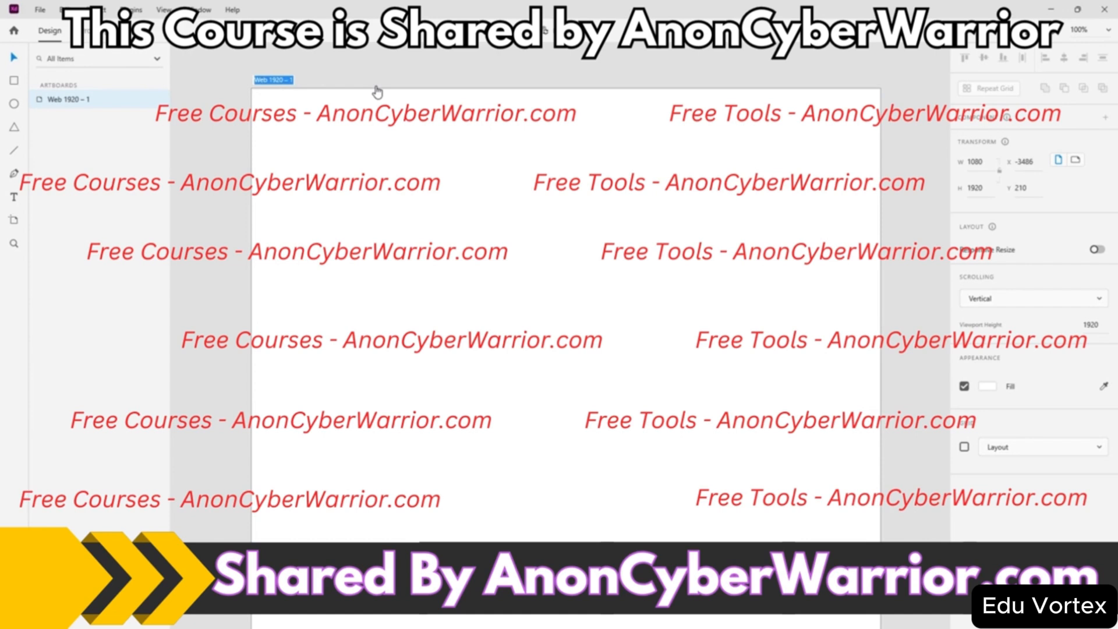
{"action": "key", "text": "BackSpace"}
{"action": "type", "text": "Background"}
{"action": "key", "text": "Return"}
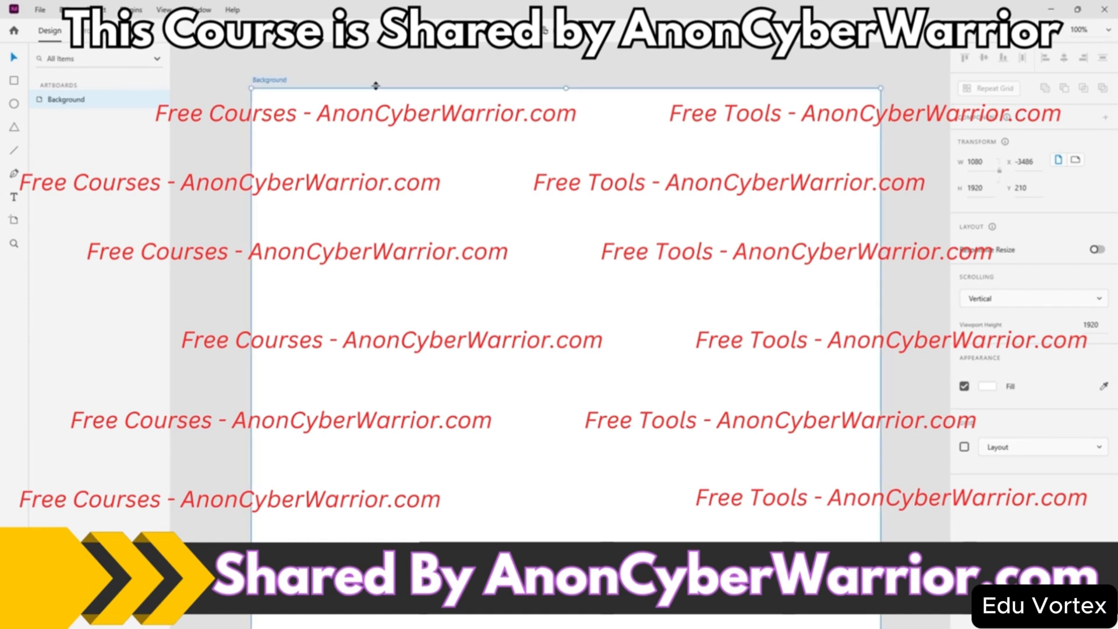
{"action": "left_click", "coordinate": [261, 79]}
- Zoom out and Alt-drag the Background artboard right to create the copy Background – 1
{"action": "scroll", "coordinate": [553, 247], "scroll_direction": "down", "scroll_amount": 10}
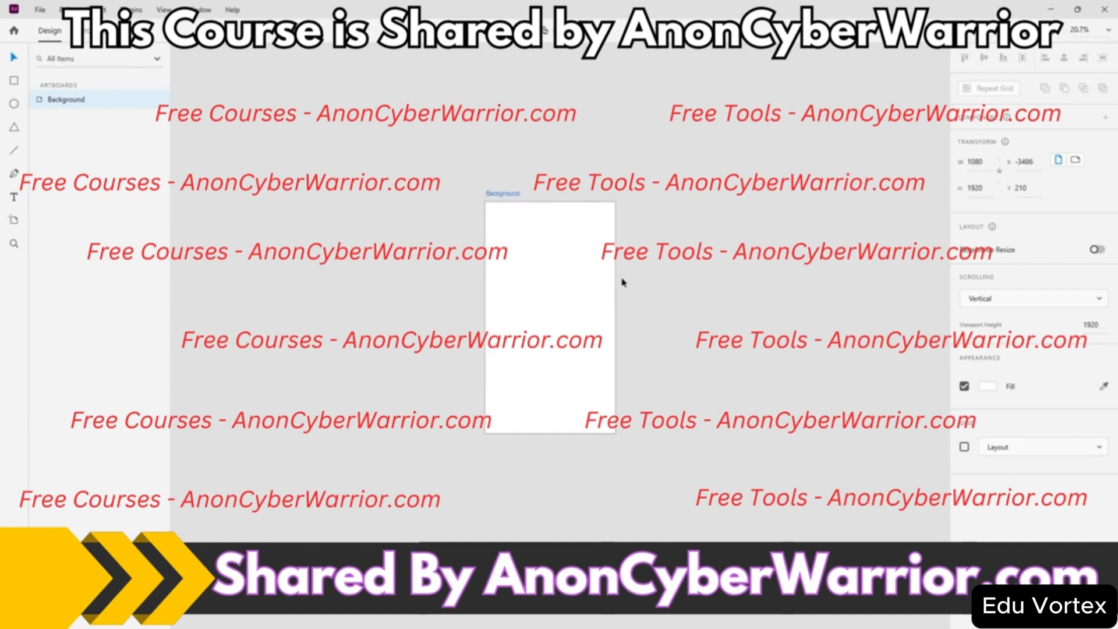
{"action": "left_click", "coordinate": [434, 333]}
{"action": "left_click", "coordinate": [530, 330]}
{"action": "left_click_drag", "start_coordinate": [535, 315], "coordinate": [690, 315], "text": "alt"}
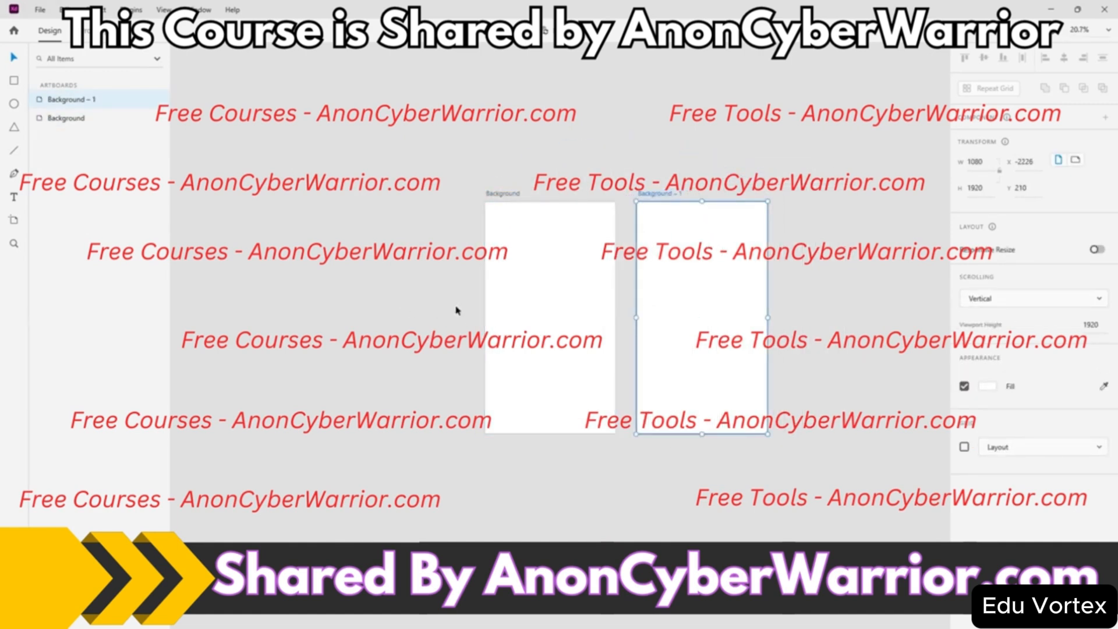
{"action": "left_click", "coordinate": [820, 290]}
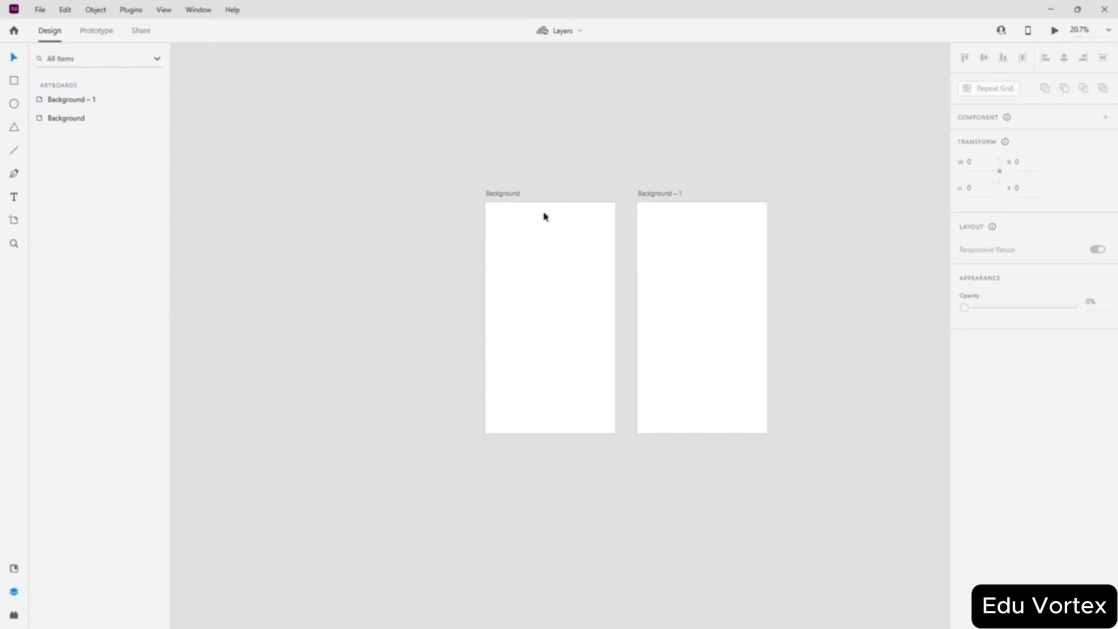
{"action": "left_click", "coordinate": [661, 194]}
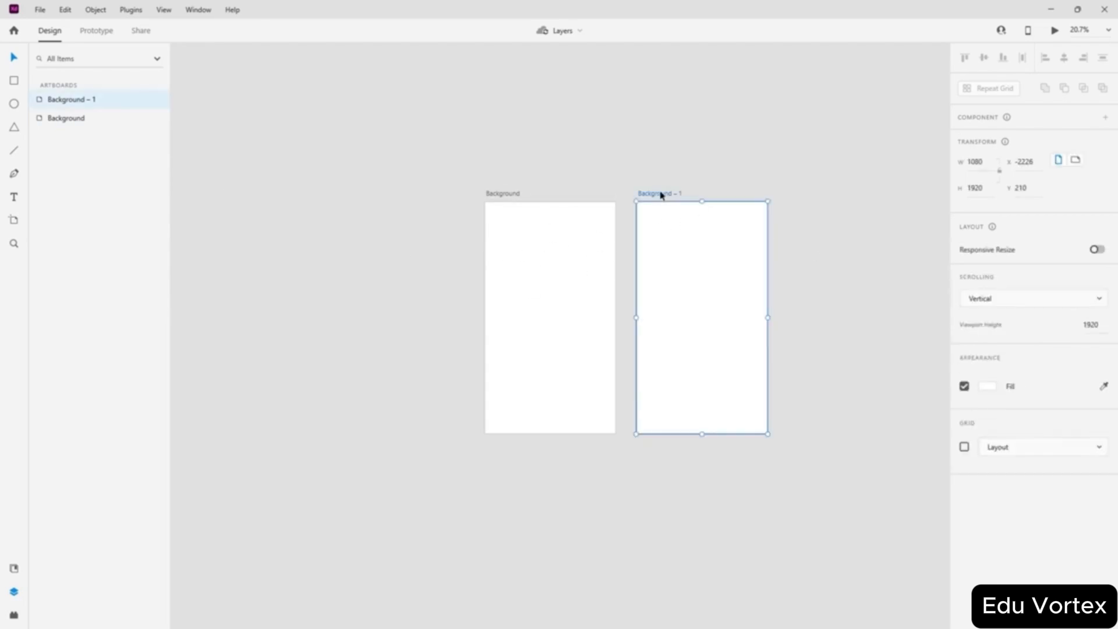
{"action": "left_click", "coordinate": [513, 199]}
{"action": "left_click", "coordinate": [674, 198]}
{"action": "left_click", "coordinate": [515, 208]}
{"action": "left_click", "coordinate": [674, 195]}
- Rename the left Background artboard to 'Login Page Background'
{"action": "double_click", "coordinate": [92, 101]}
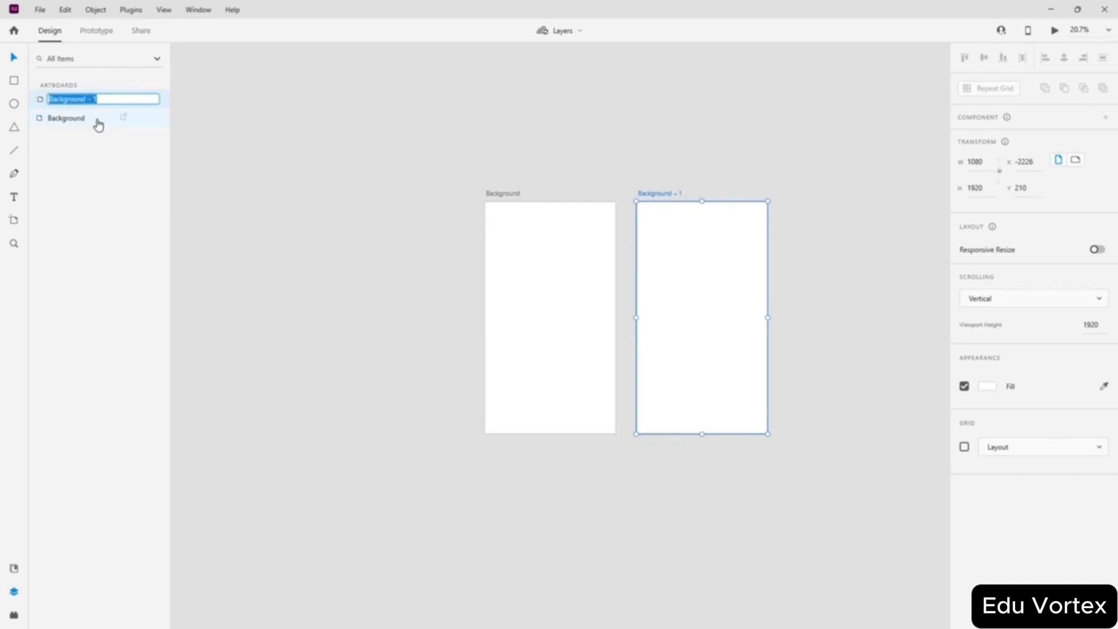
{"action": "left_click", "coordinate": [102, 99]}
{"action": "left_click", "coordinate": [626, 160]}
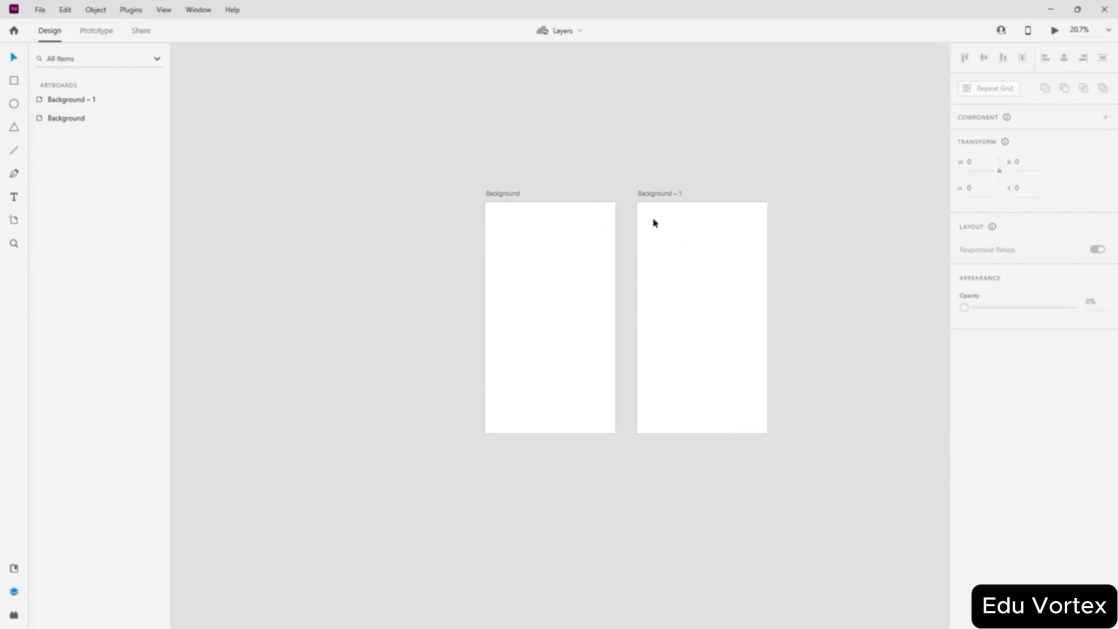
{"action": "double_click", "coordinate": [75, 100]}
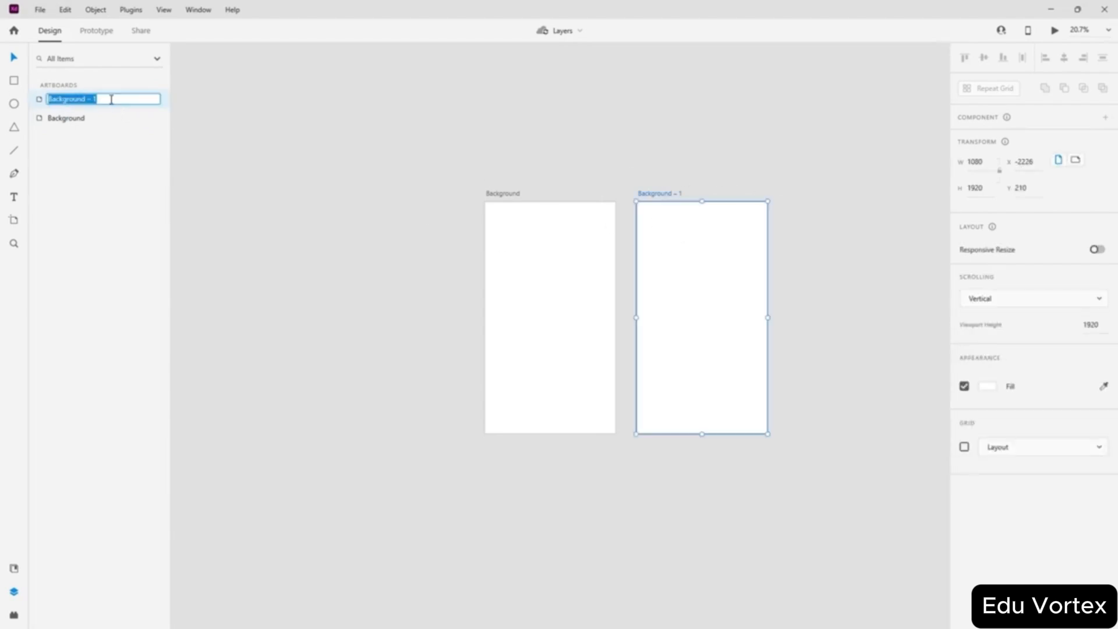
{"action": "key", "text": "Return"}
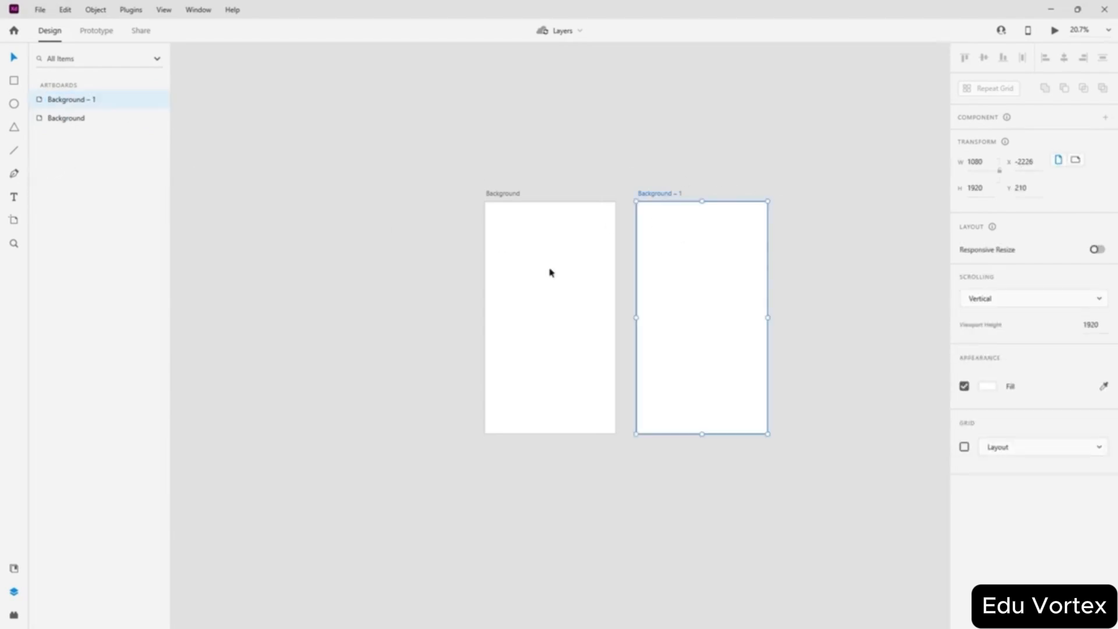
{"action": "left_click", "coordinate": [550, 270]}
{"action": "double_click", "coordinate": [88, 124]}
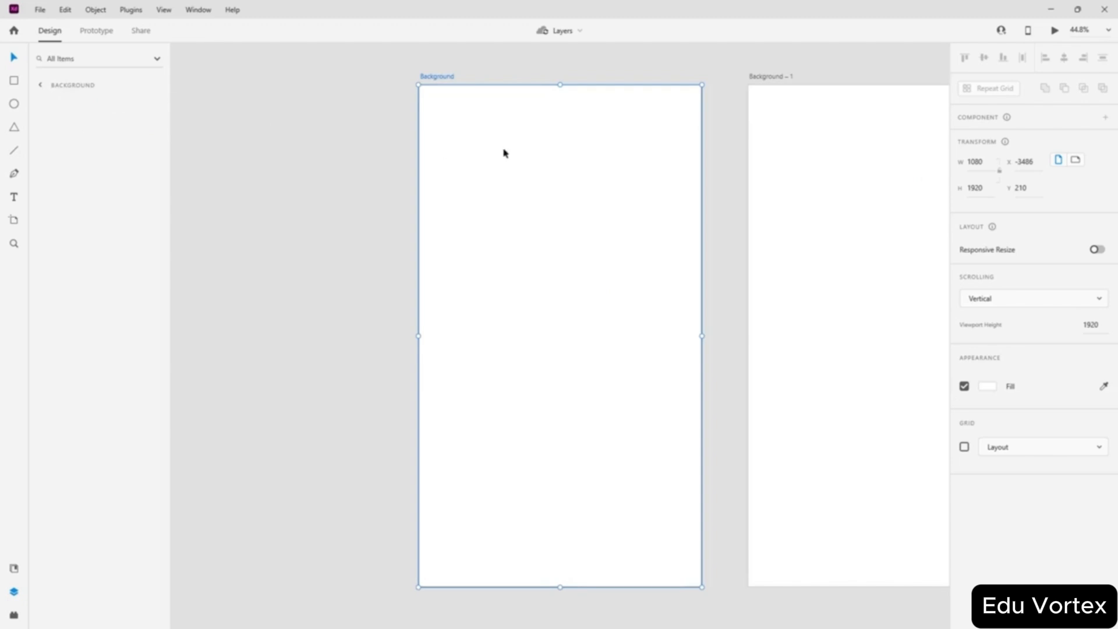
{"action": "double_click", "coordinate": [452, 77]}
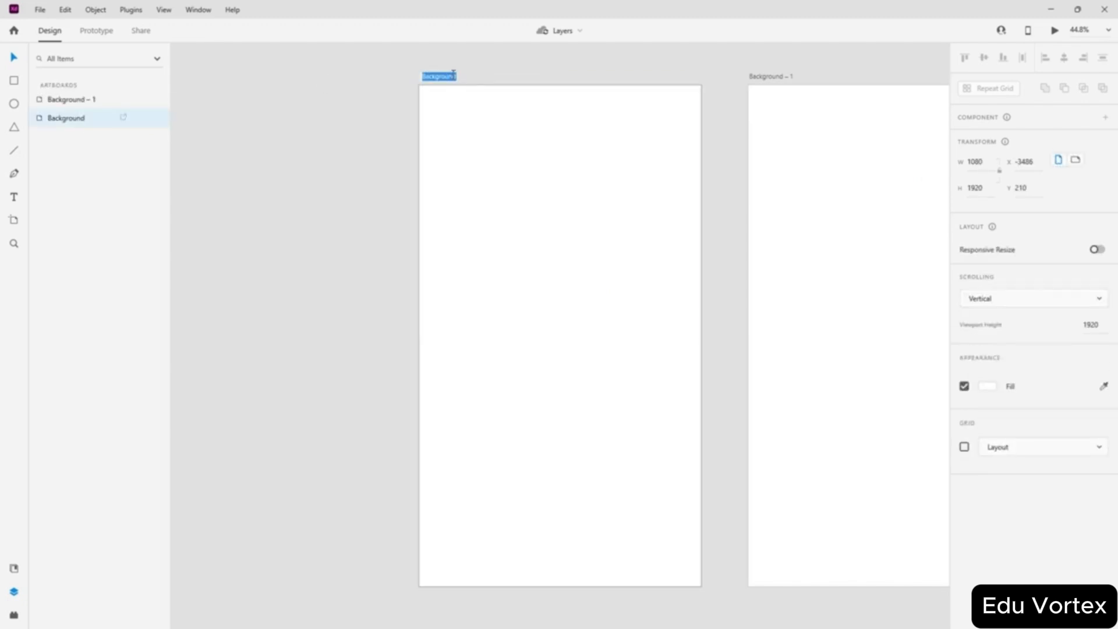
{"action": "type", "text": "4"}
{"action": "type", "text": "ogin Page Background"}
{"action": "key", "text": "Return"}
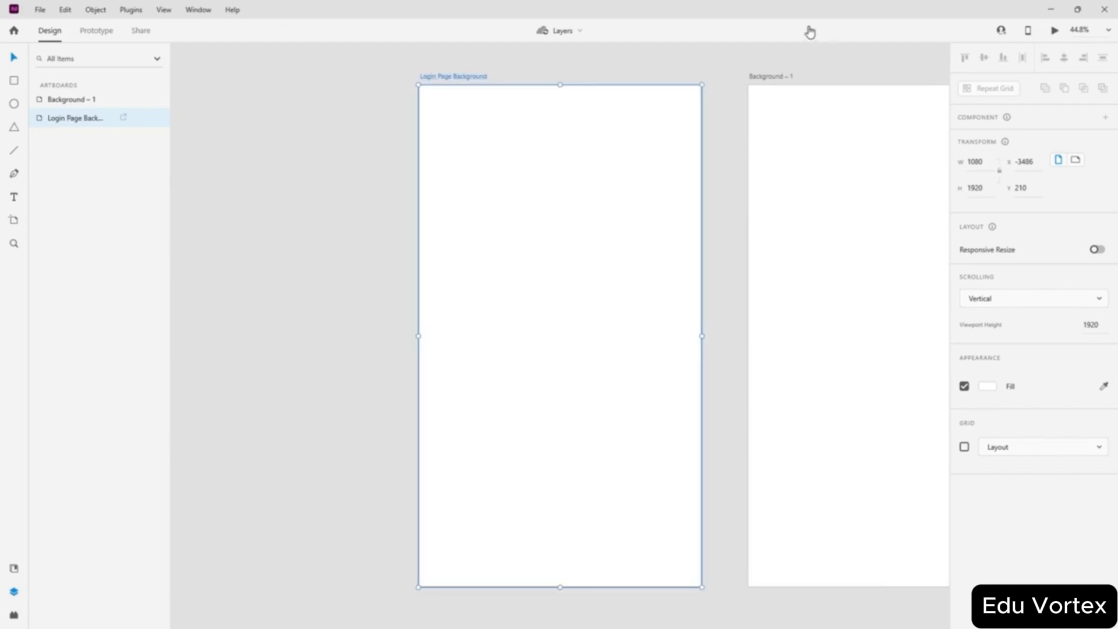
- Rename the right artboard to 'Main page Background' and select both artboards
{"action": "double_click", "coordinate": [771, 77]}
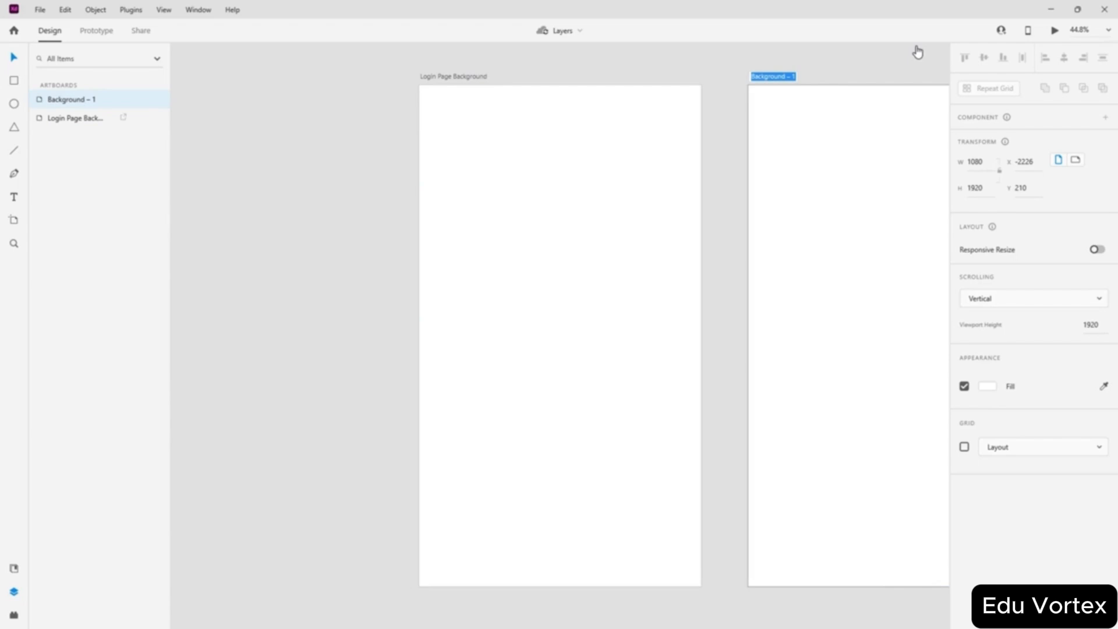
{"action": "type", "text": "Main page Background"}
{"action": "key", "text": "Return"}
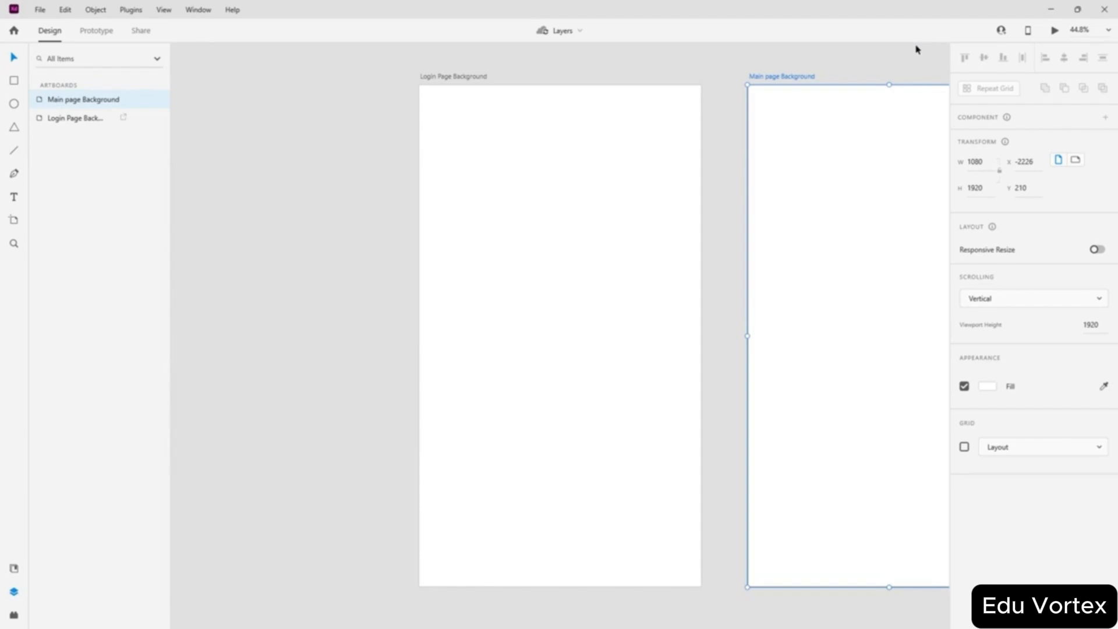
{"action": "left_click", "coordinate": [295, 243]}
{"action": "left_click", "coordinate": [78, 101]}
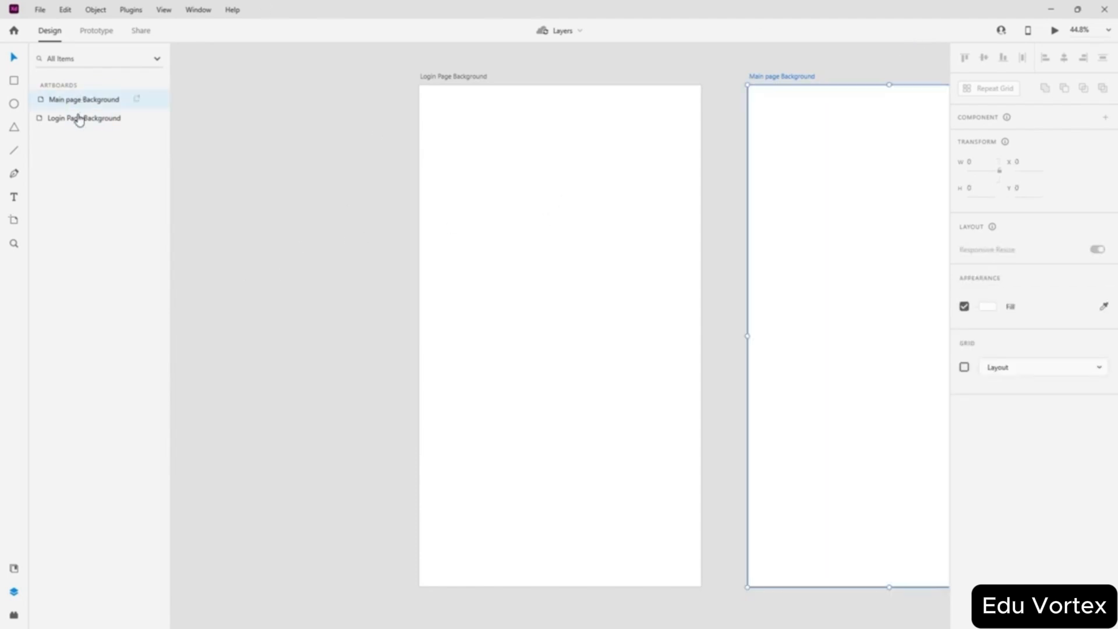
{"action": "left_click", "coordinate": [78, 121], "text": "shift"}
{"action": "right_click", "coordinate": [538, 228]}
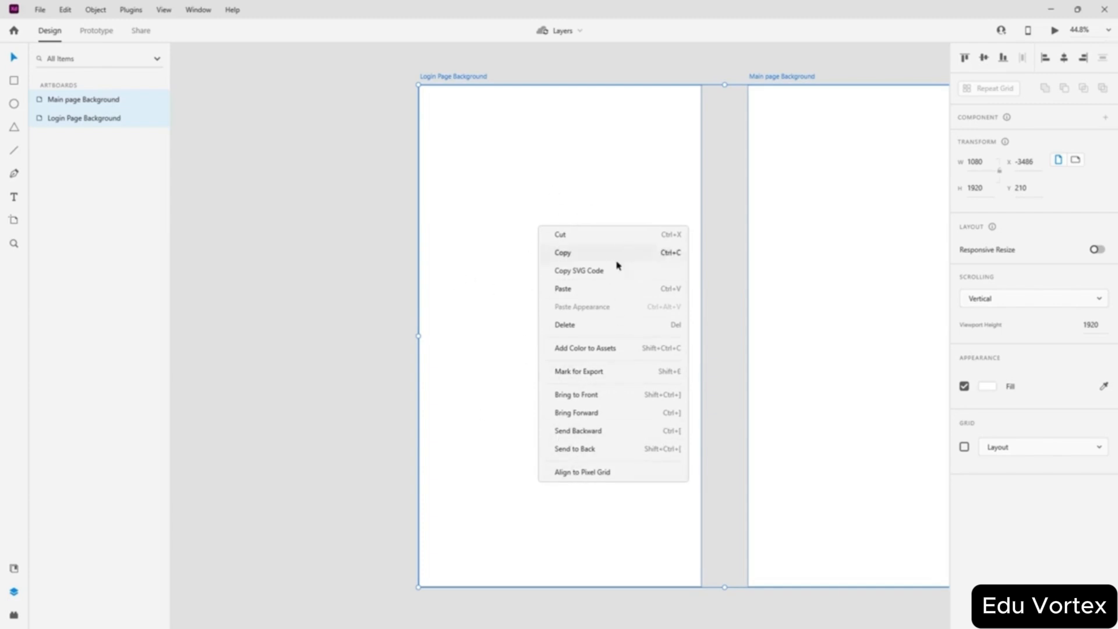
{"action": "key", "text": "Escape"}
{"action": "right_click", "coordinate": [99, 105]}
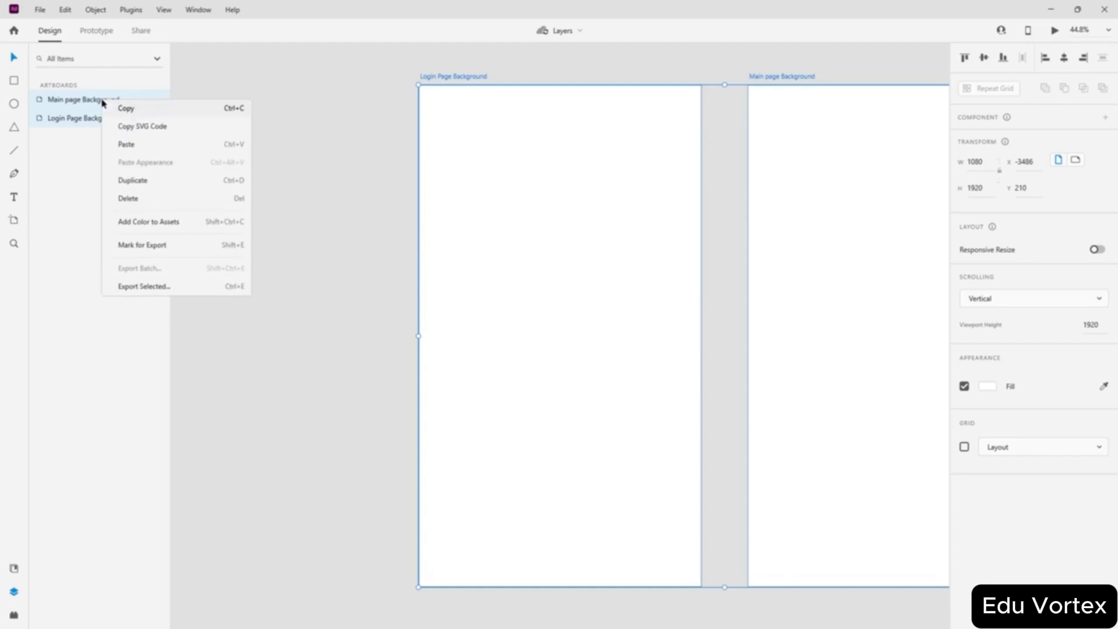
{"action": "left_click", "coordinate": [98, 150]}
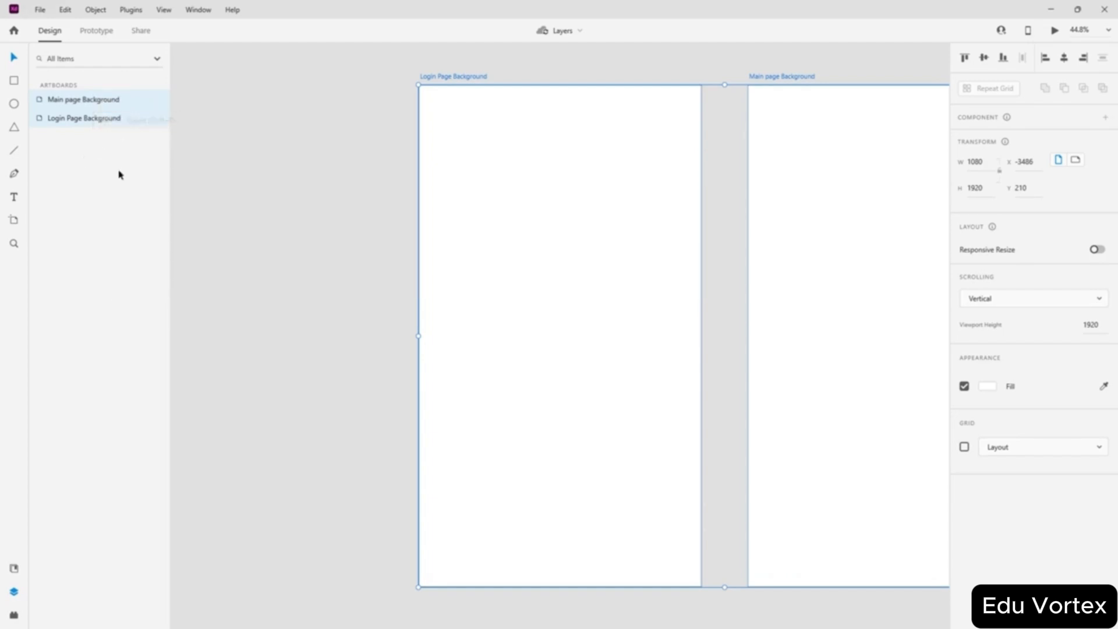
{"action": "left_click", "coordinate": [329, 194]}
{"action": "left_click", "coordinate": [518, 186]}
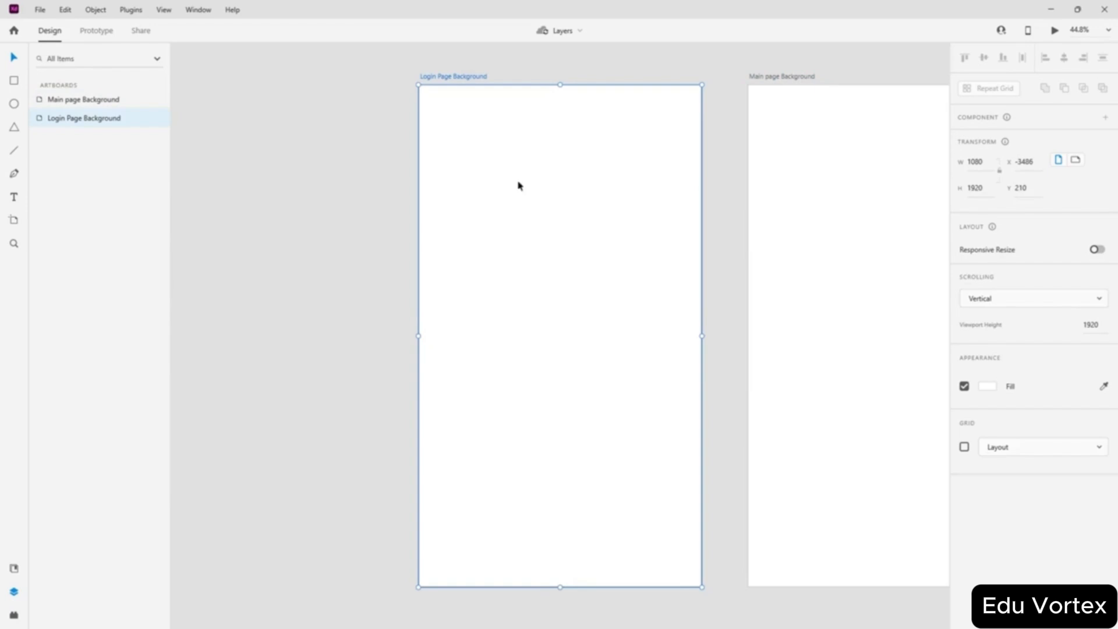
{"action": "right_click", "coordinate": [483, 180]}
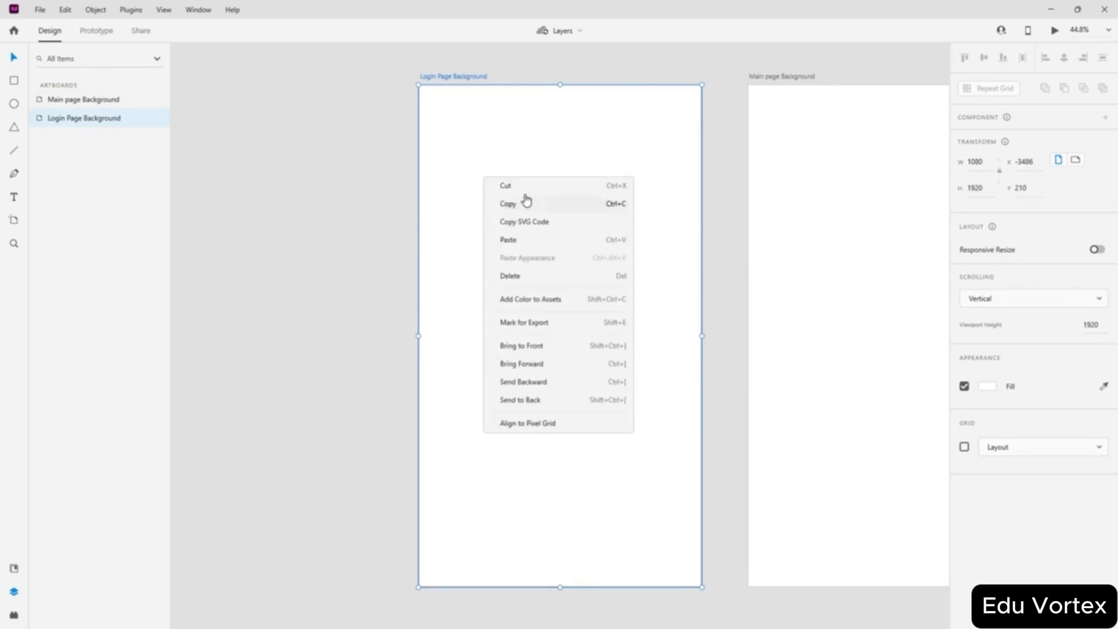
{"action": "left_click", "coordinate": [329, 198]}
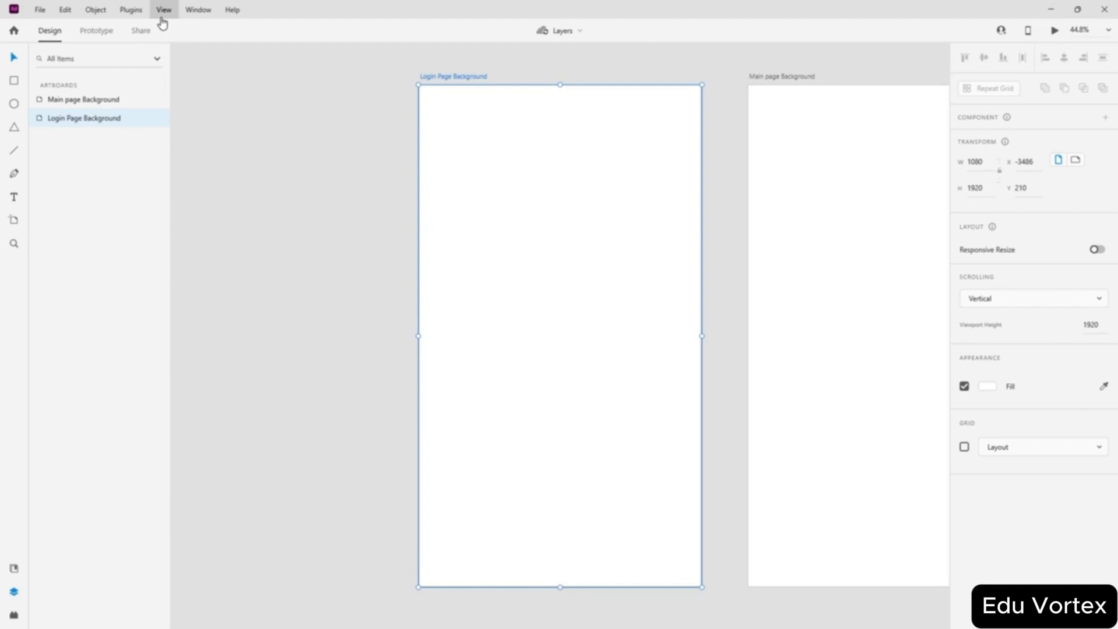
- Draw a rectangle and place it on the Login Page Background artboard
{"action": "left_click", "coordinate": [340, 205]}
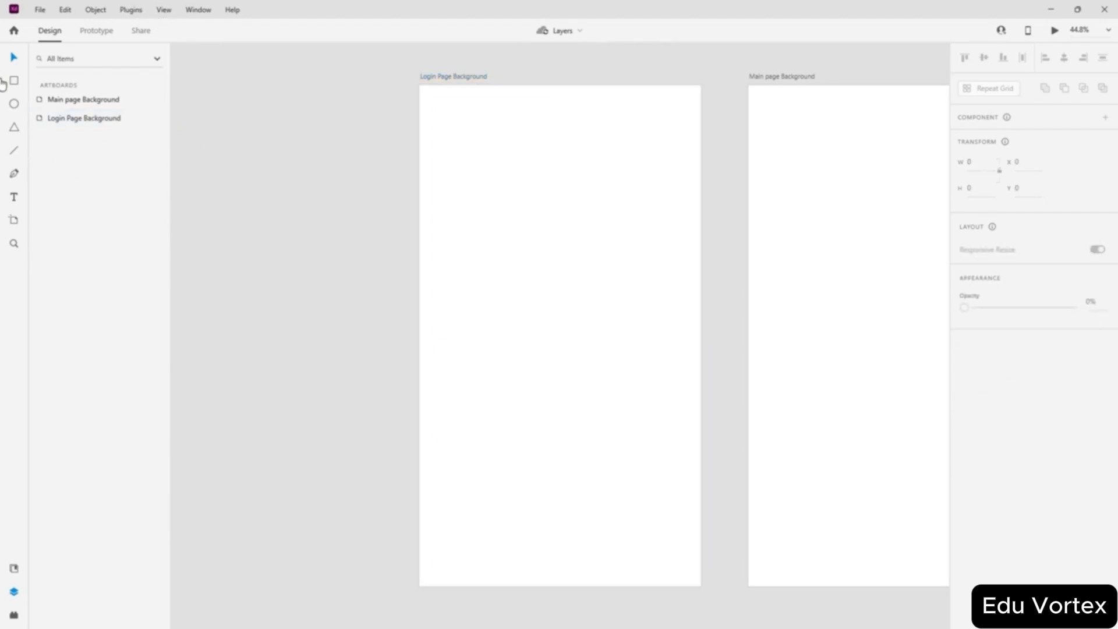
{"action": "left_click_drag", "start_coordinate": [288, 204], "coordinate": [439, 355]}
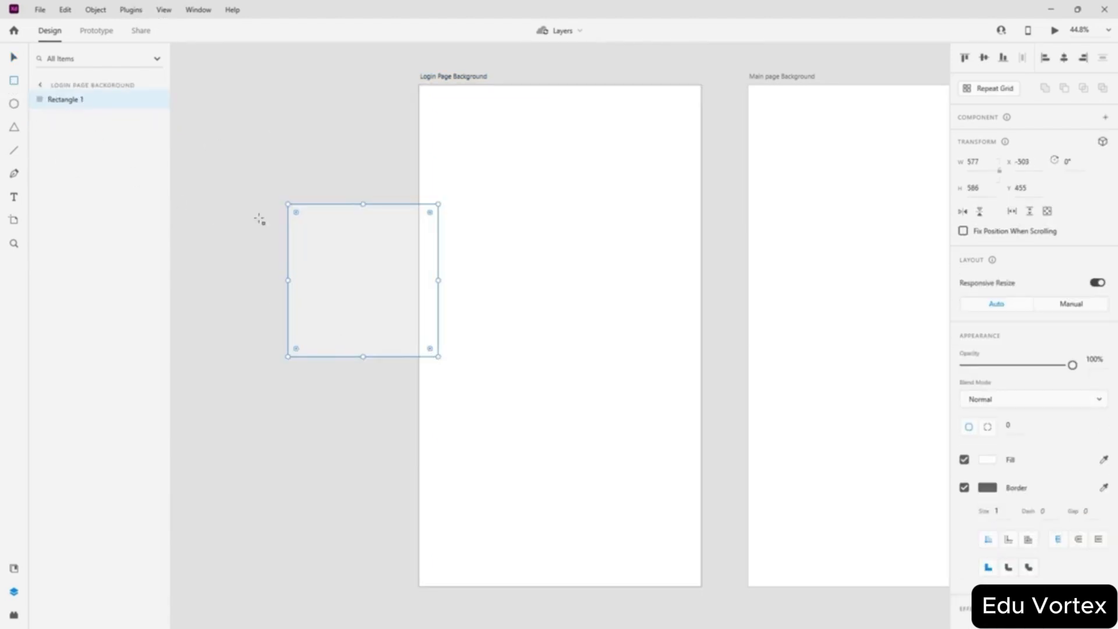
{"action": "left_click_drag", "start_coordinate": [330, 283], "coordinate": [278, 269]}
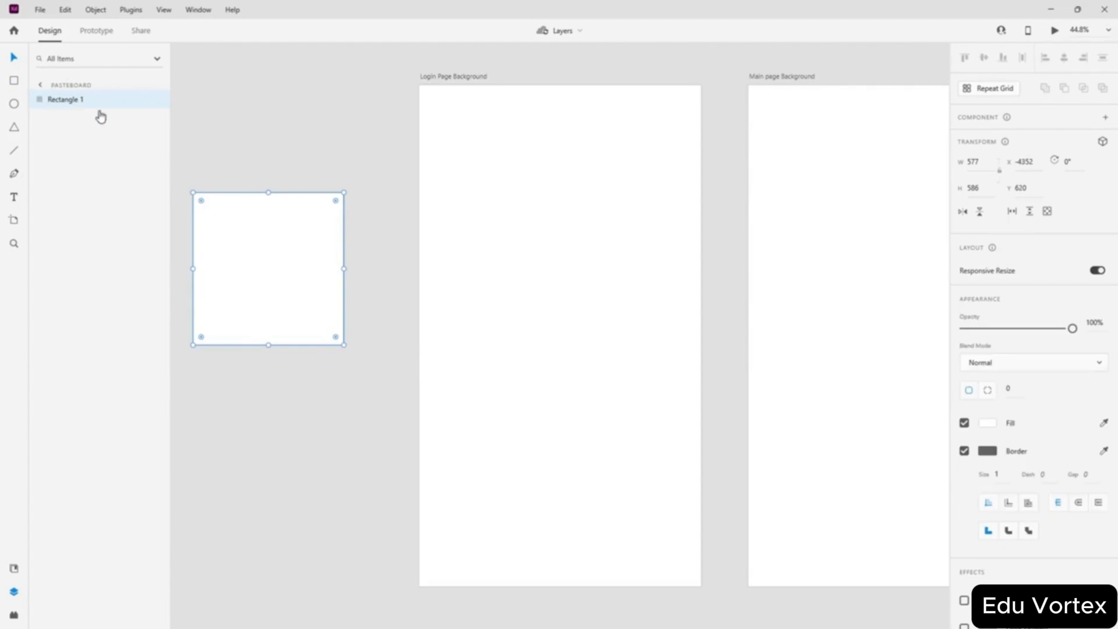
{"action": "left_click", "coordinate": [41, 85]}
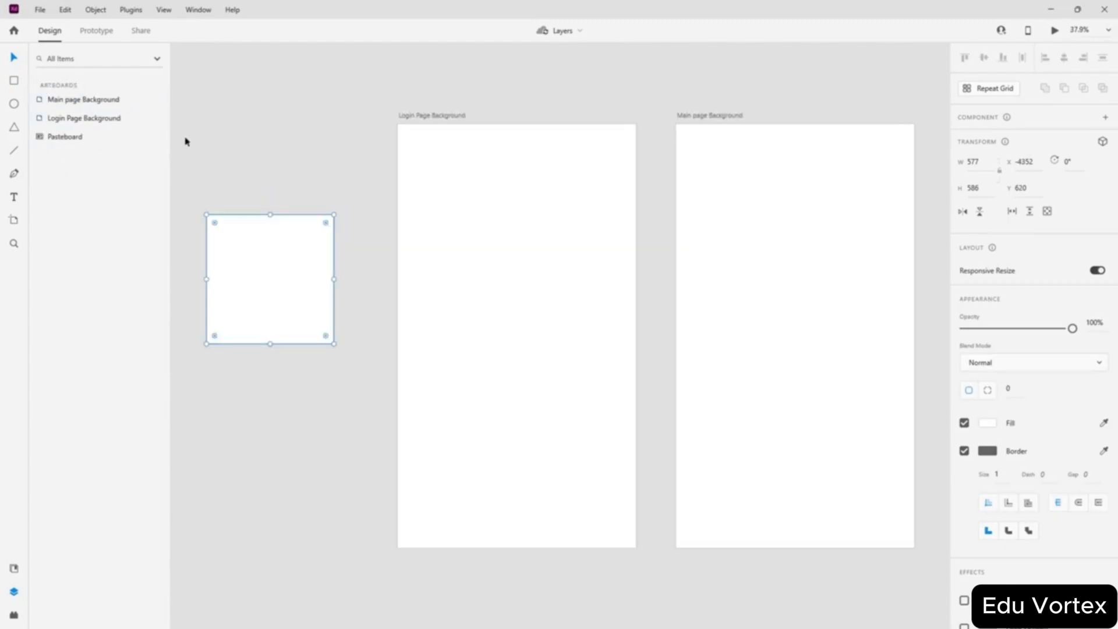
{"action": "left_click", "coordinate": [336, 192]}
{"action": "left_click", "coordinate": [47, 100]}
{"action": "left_click", "coordinate": [64, 118]}
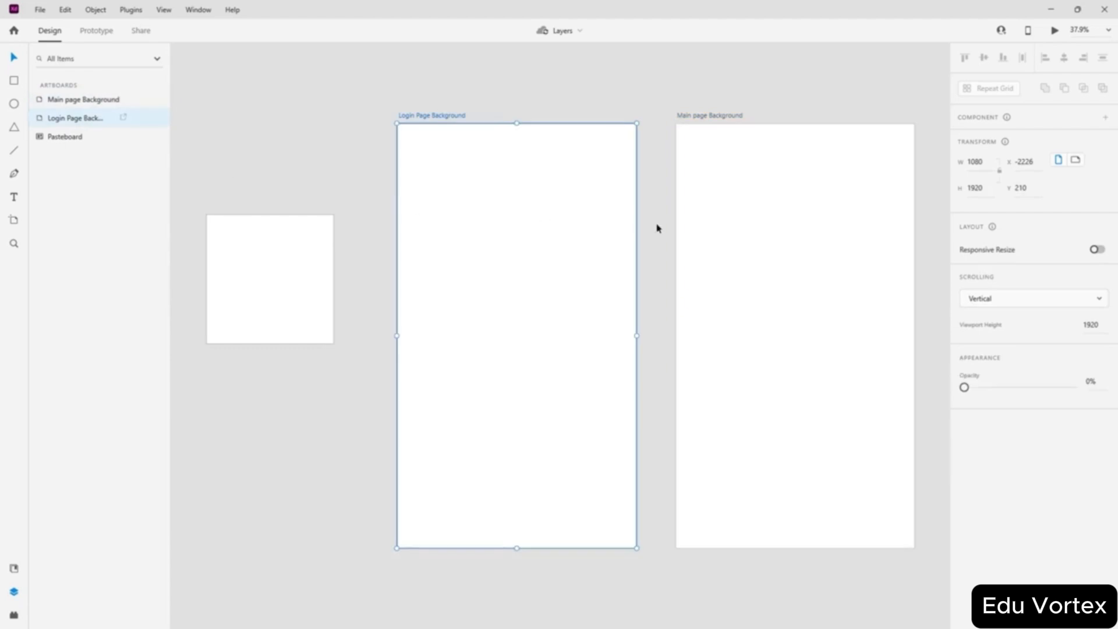
{"action": "left_click", "coordinate": [274, 177]}
{"action": "left_click", "coordinate": [329, 272]}
{"action": "left_click_drag", "start_coordinate": [329, 273], "coordinate": [439, 273]}
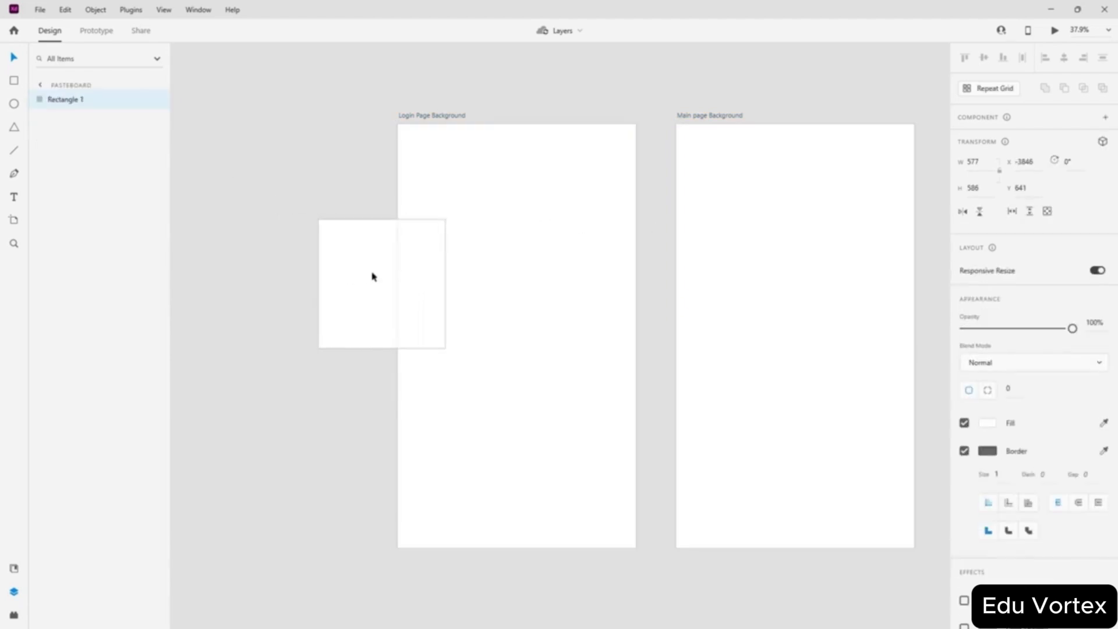
- Delete the Main page Background artboard
{"action": "left_click", "coordinate": [309, 152]}
{"action": "left_click", "coordinate": [38, 89]}
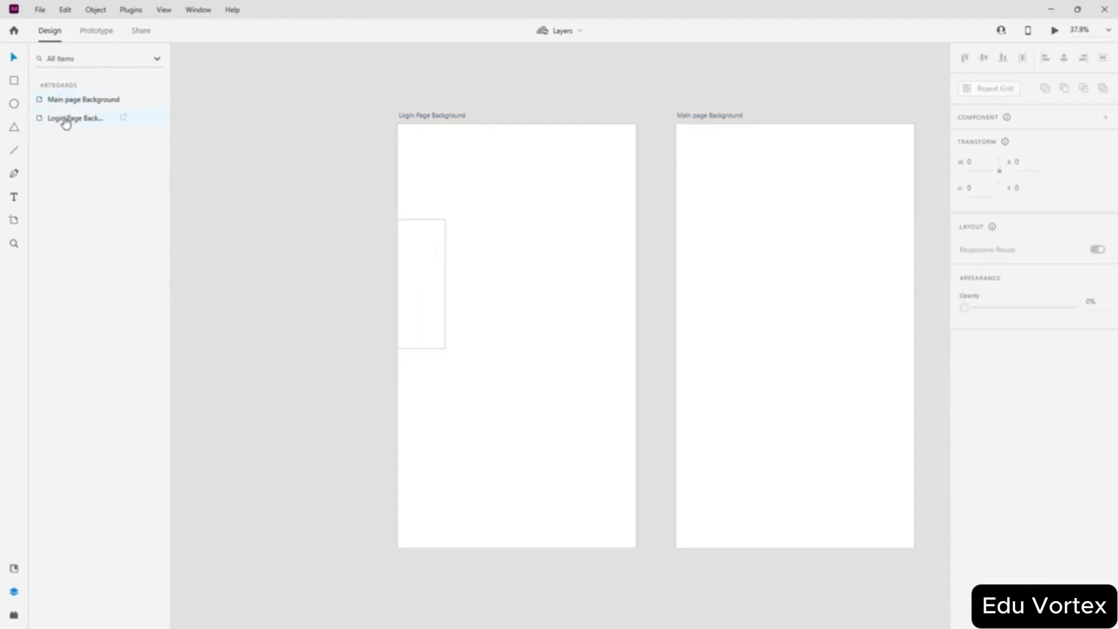
{"action": "left_click", "coordinate": [82, 99]}
{"action": "left_click", "coordinate": [66, 118]}
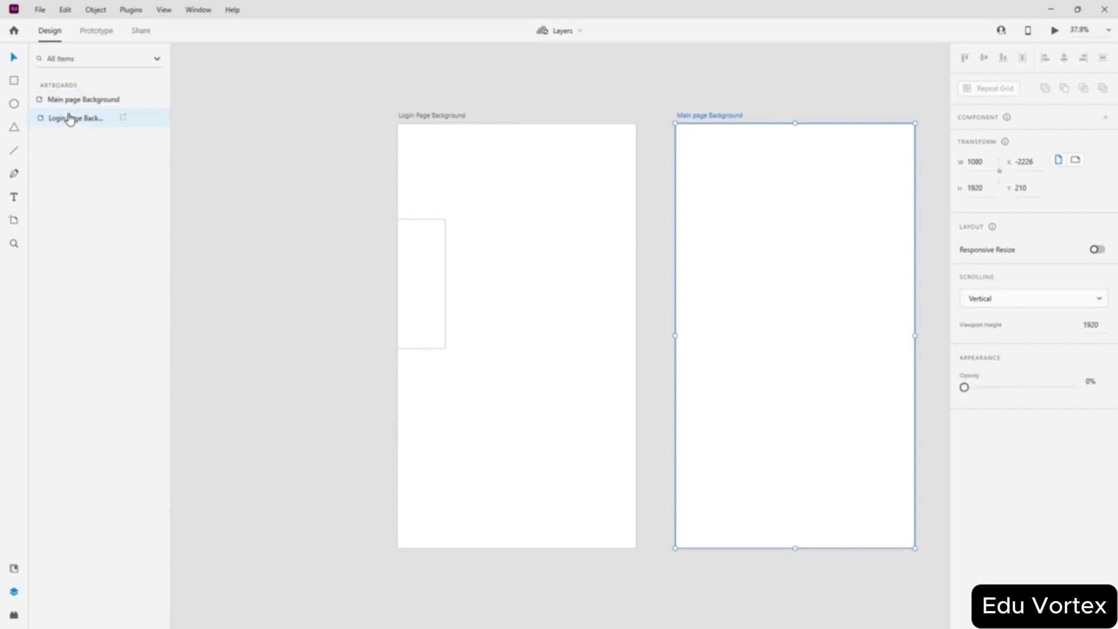
{"action": "left_click", "coordinate": [795, 200]}
{"action": "key", "text": "Delete"}
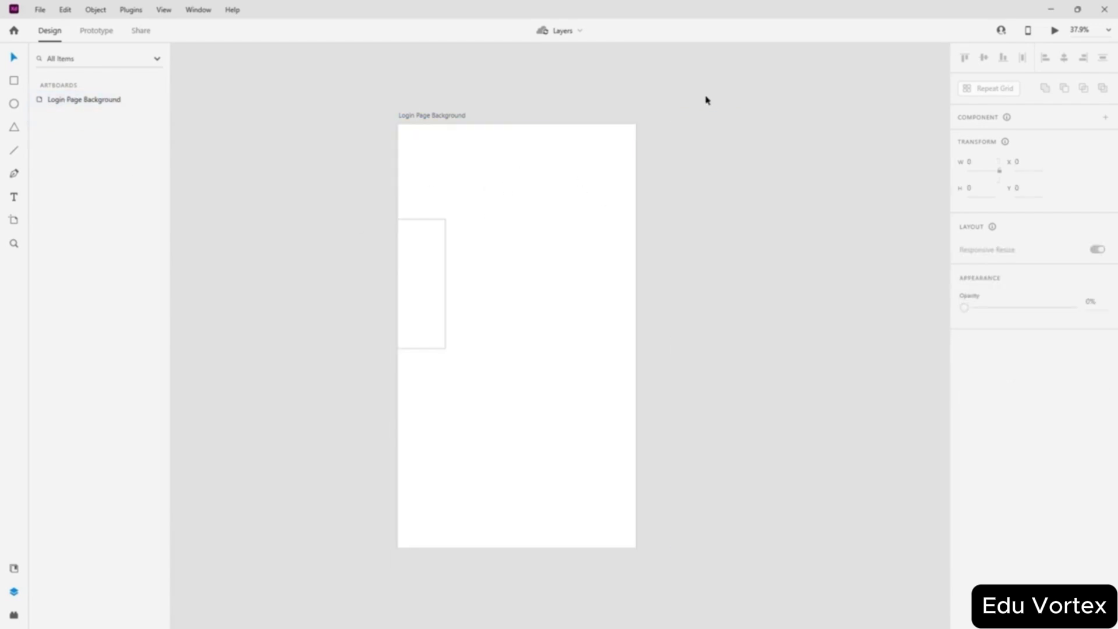
- Move the rectangle into the upper middle of the Login Page Background artboard
{"action": "left_click", "coordinate": [93, 100]}
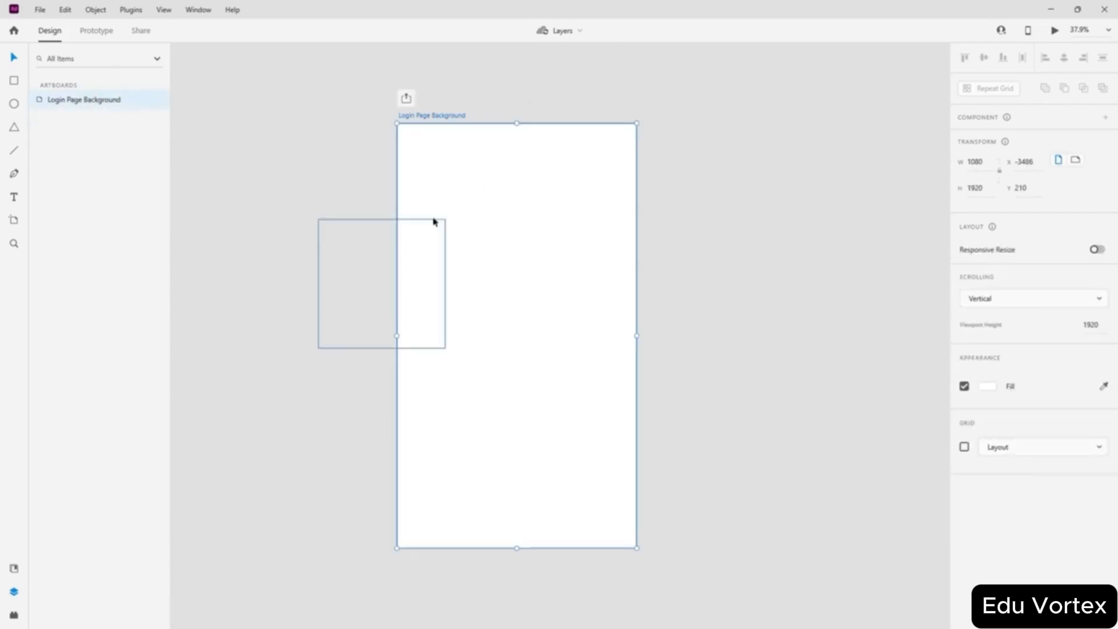
{"action": "left_click", "coordinate": [495, 203]}
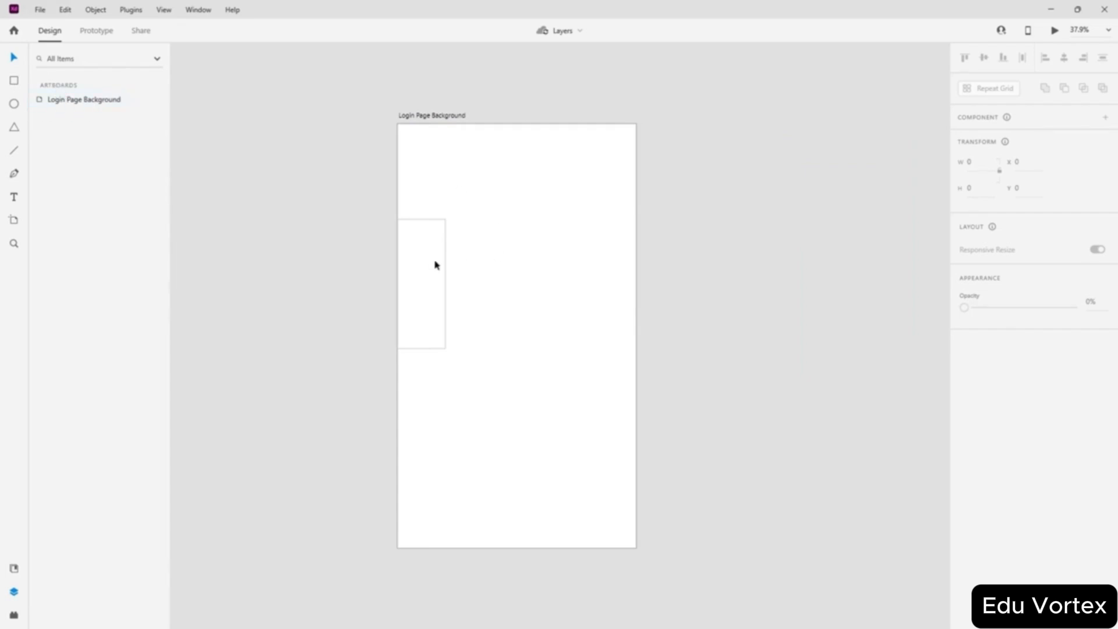
{"action": "left_click", "coordinate": [418, 266]}
{"action": "left_click_drag", "start_coordinate": [363, 303], "coordinate": [495, 298]}
{"action": "left_click", "coordinate": [40, 86]}
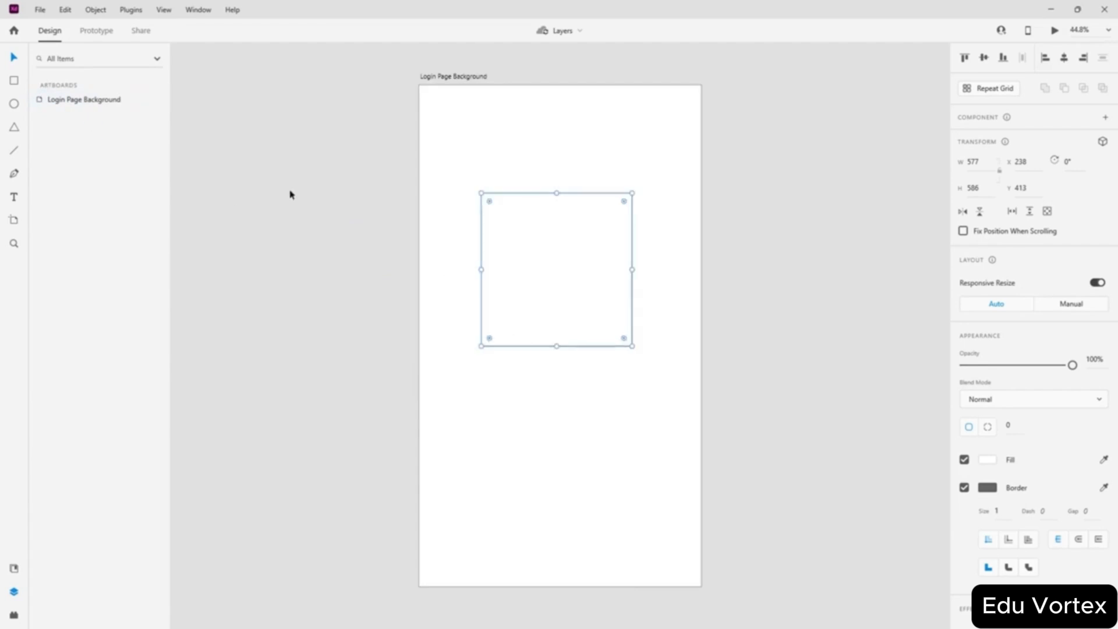
{"action": "left_click", "coordinate": [290, 193]}
{"action": "double_click", "coordinate": [92, 103]}
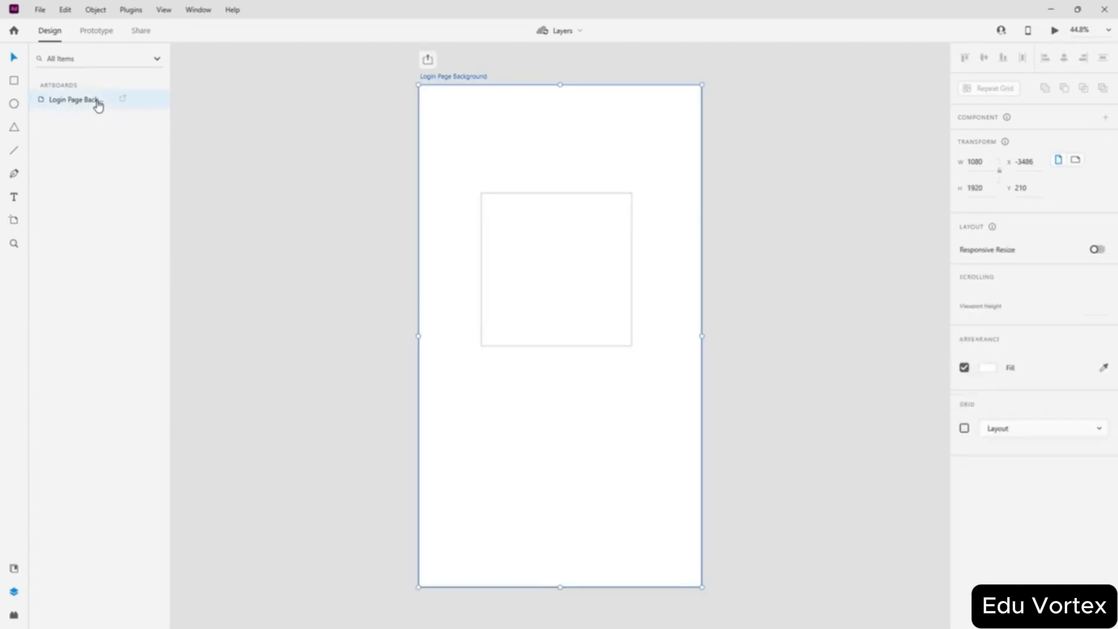
{"action": "left_click", "coordinate": [120, 169]}
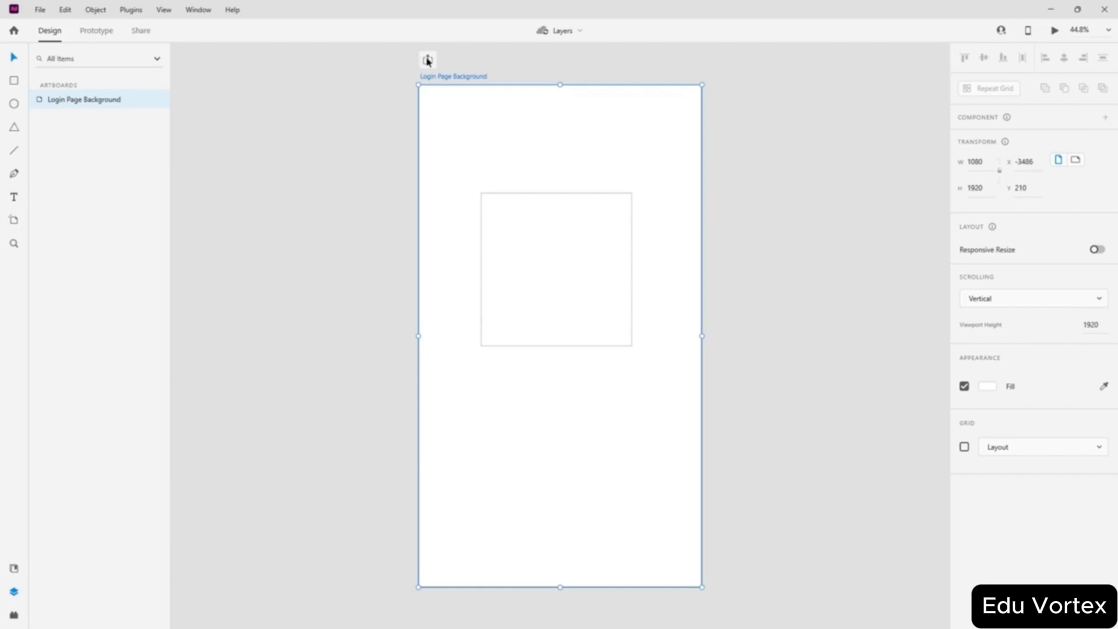
{"action": "left_click", "coordinate": [383, 131]}
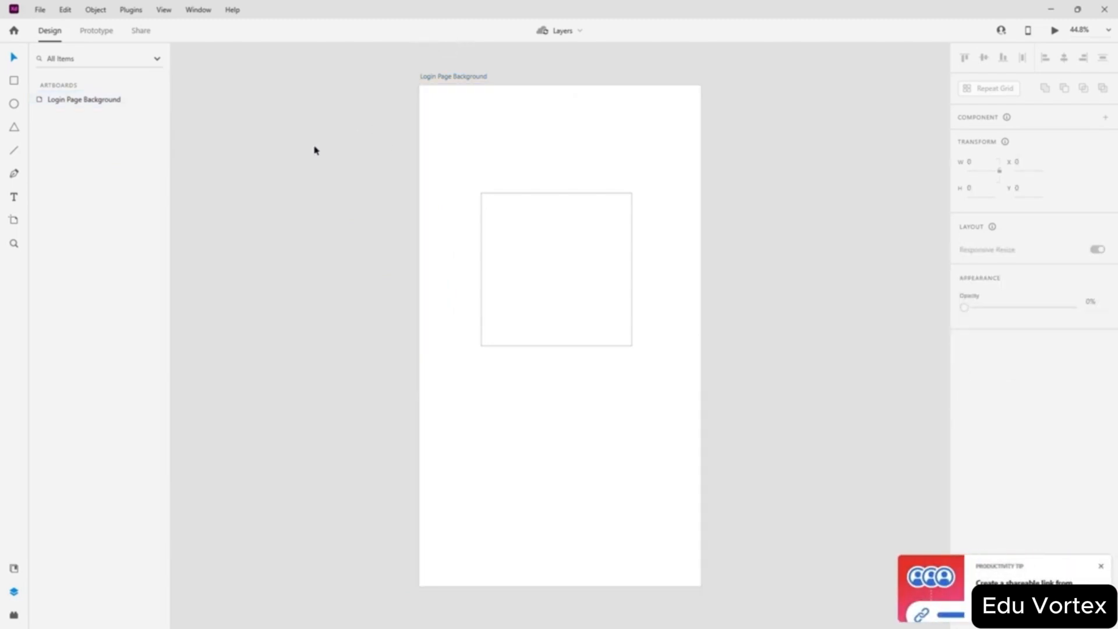
{"action": "left_click", "coordinate": [569, 242]}
{"action": "left_click", "coordinate": [278, 201]}
{"action": "left_click", "coordinate": [14, 103]}
- Draw an ellipse over the rectangle's lower-right corner and fill it red #FF0000
{"action": "left_click_drag", "start_coordinate": [645, 301], "coordinate": [522, 407]}
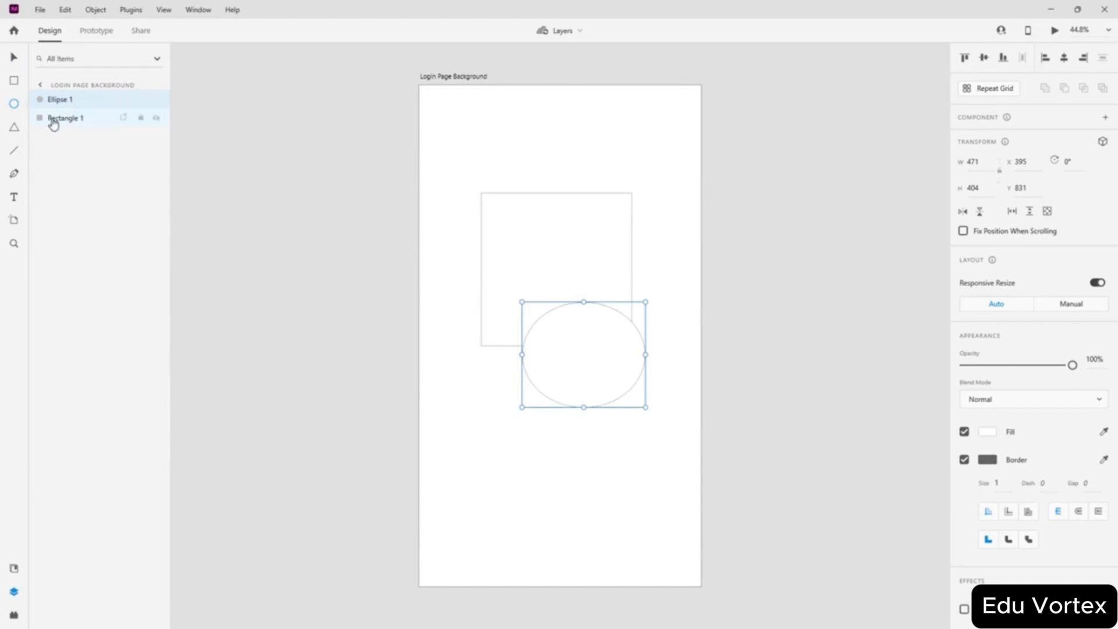
{"action": "left_click", "coordinate": [987, 432]}
{"action": "left_click_drag", "start_coordinate": [837, 392], "coordinate": [952, 351]}
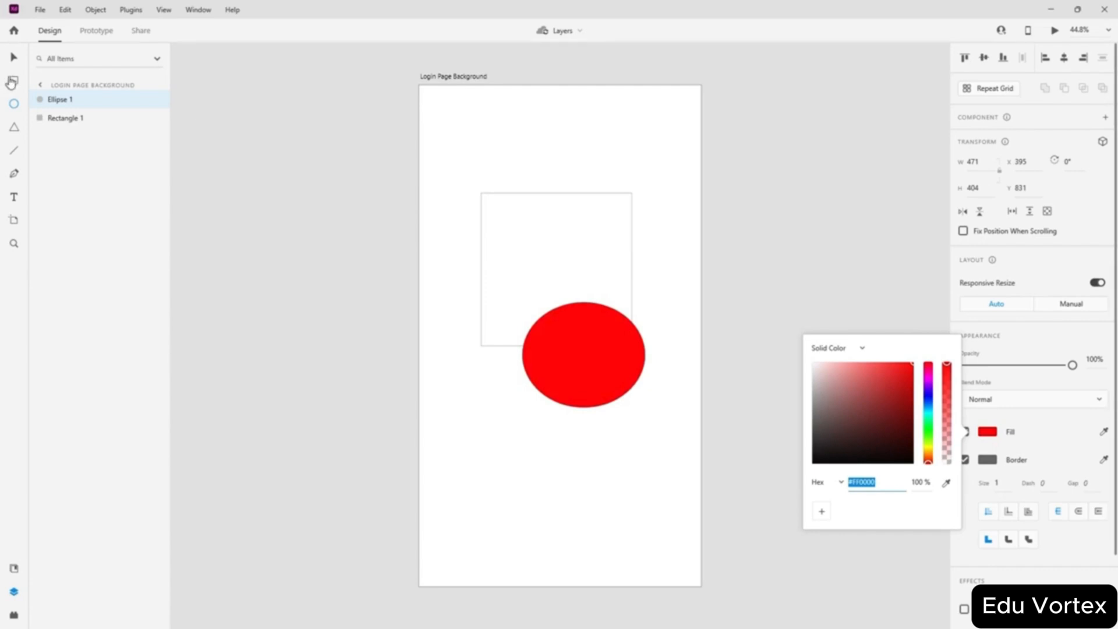
- Fill the rectangle cyan, #00E5FF
{"action": "left_click", "coordinate": [14, 57]}
{"action": "left_click", "coordinate": [558, 257]}
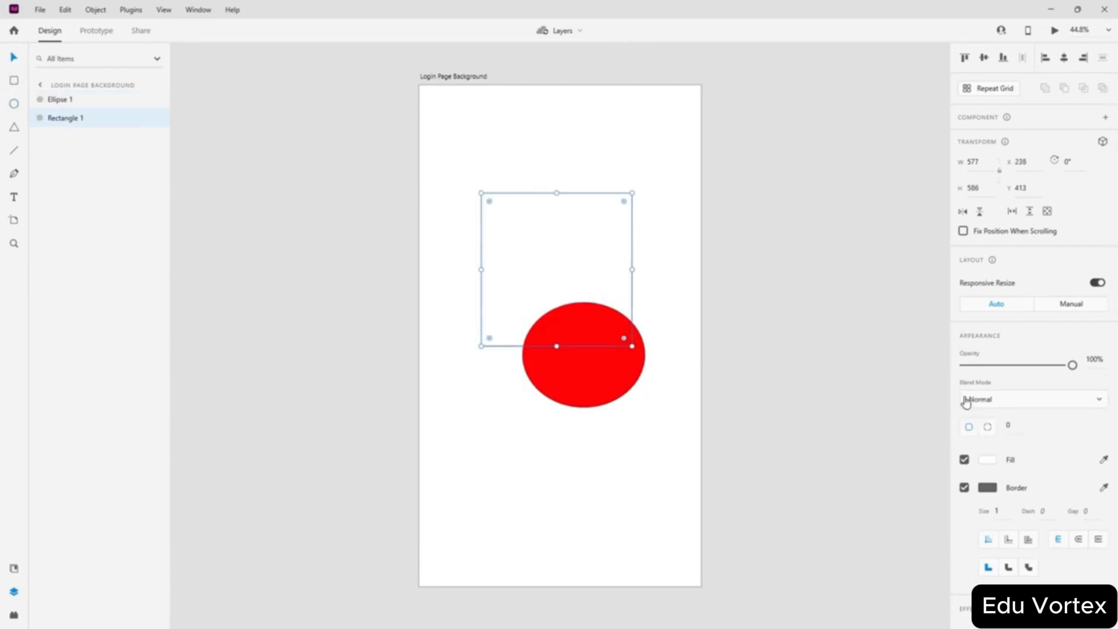
{"action": "left_click", "coordinate": [988, 460]}
{"action": "left_click", "coordinate": [928, 438]}
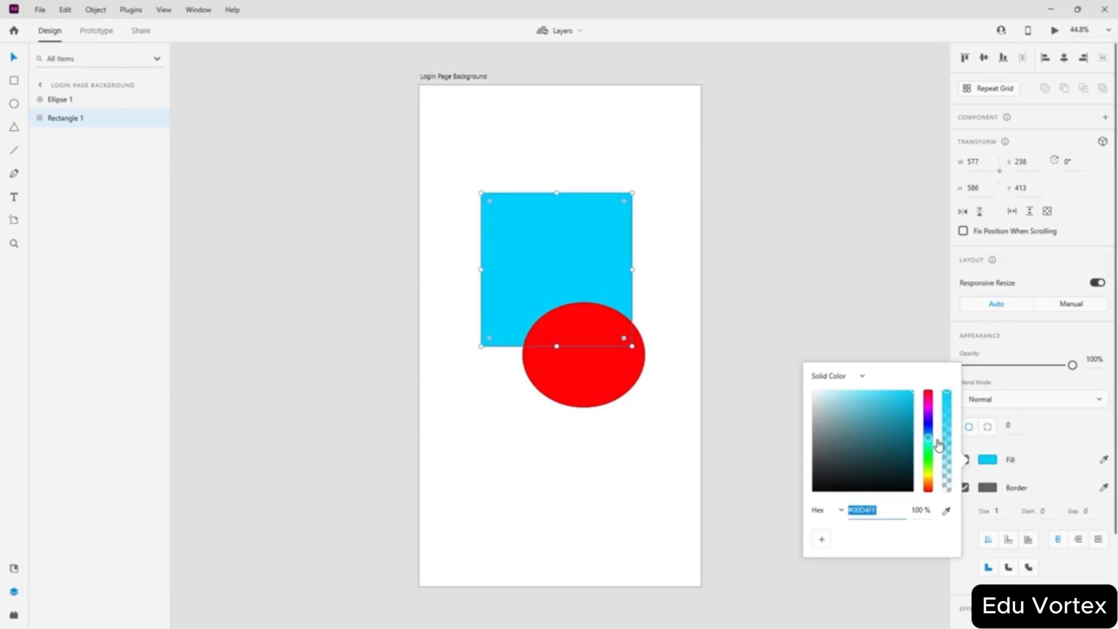
{"action": "left_click_drag", "start_coordinate": [932, 446], "coordinate": [958, 345]}
{"action": "left_click", "coordinate": [866, 271]}
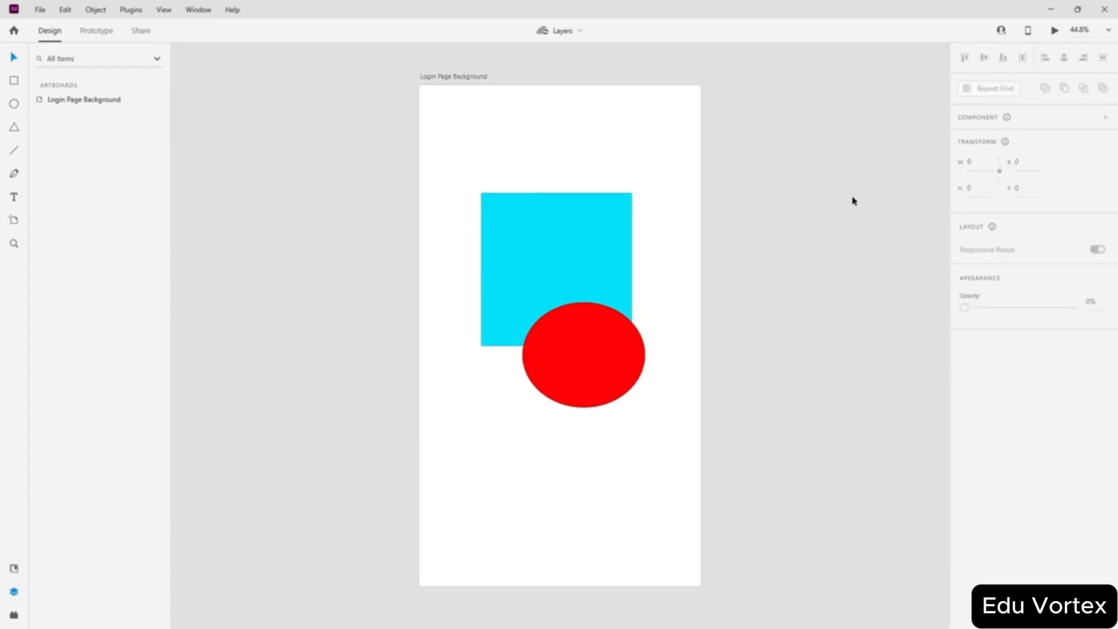
{"action": "left_click", "coordinate": [75, 101]}
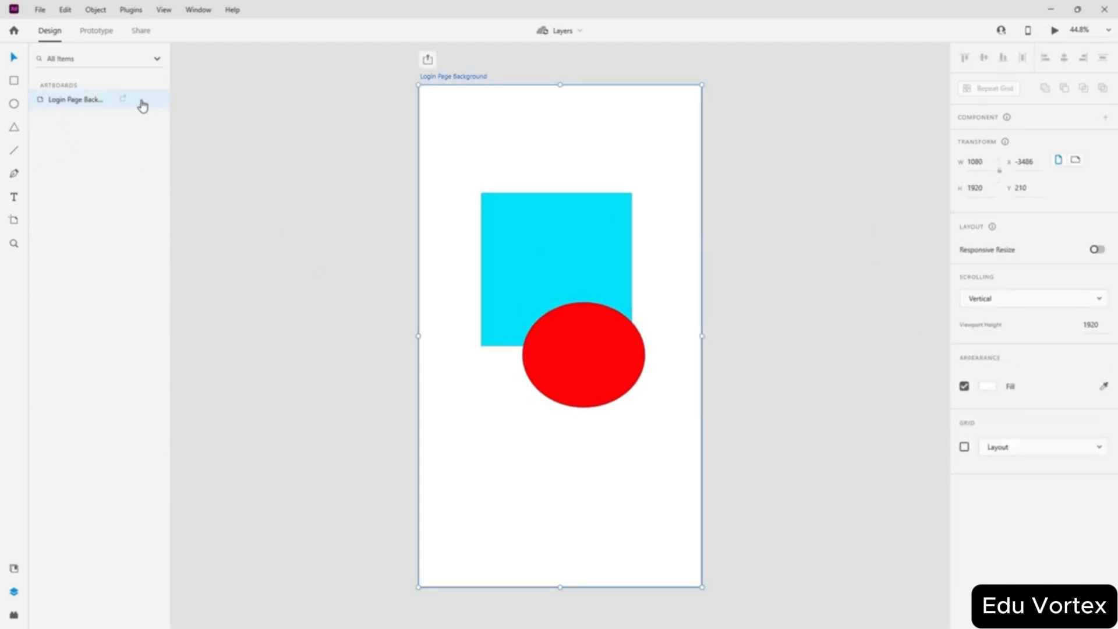
{"action": "left_click", "coordinate": [541, 263]}
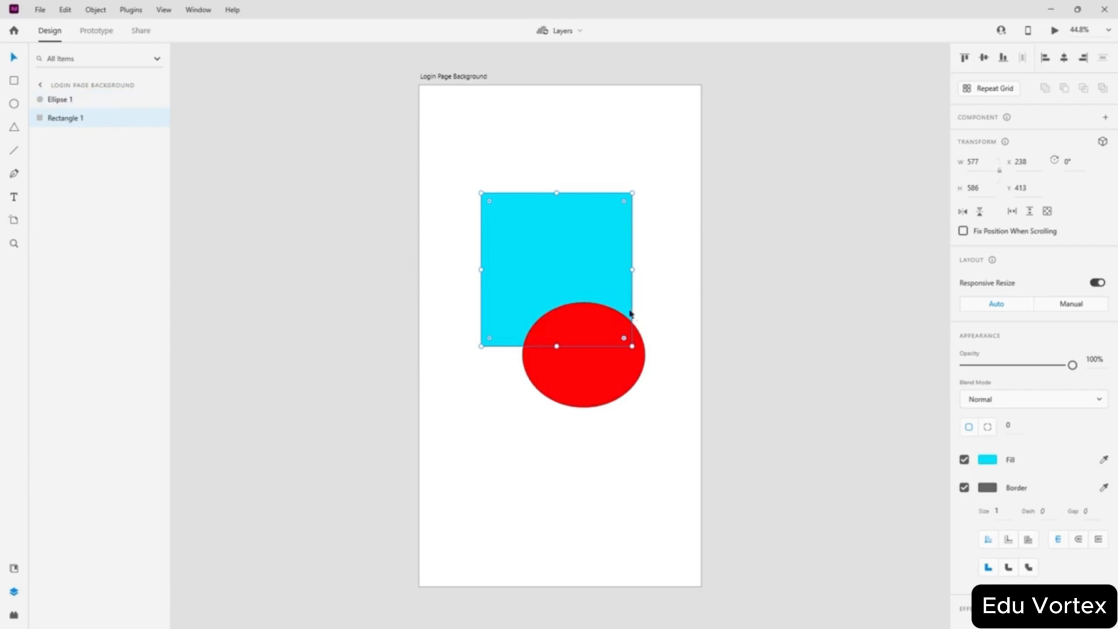
{"action": "left_click_drag", "start_coordinate": [65, 118], "coordinate": [86, 99]}
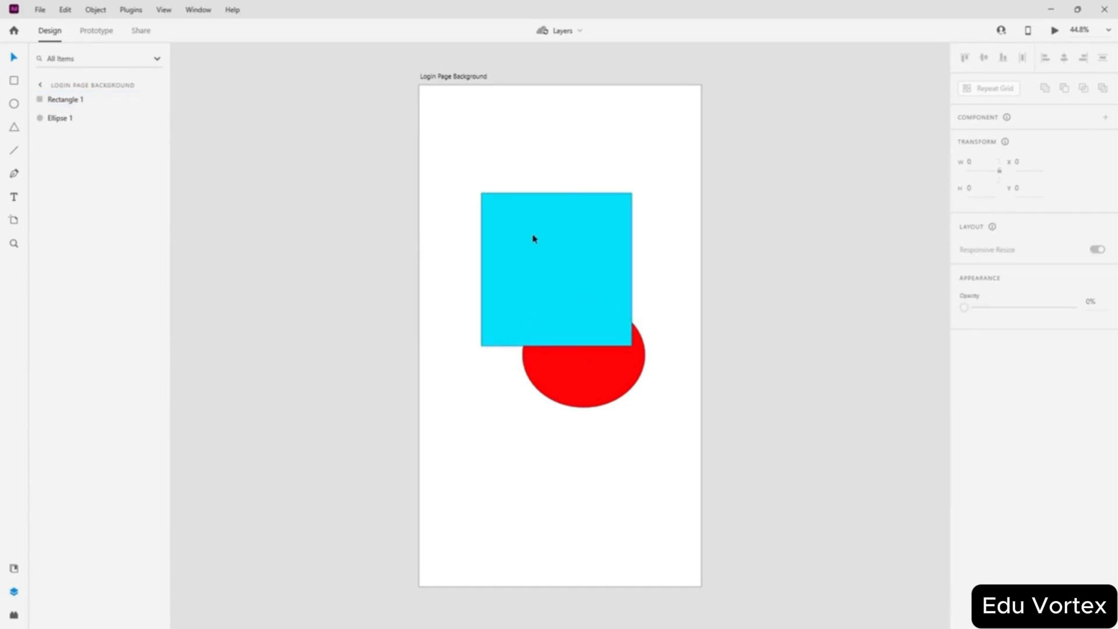
{"action": "left_click_drag", "start_coordinate": [534, 239], "coordinate": [537, 237]}
{"action": "left_click_drag", "start_coordinate": [595, 381], "coordinate": [570, 389]}
{"action": "left_click", "coordinate": [628, 450]}
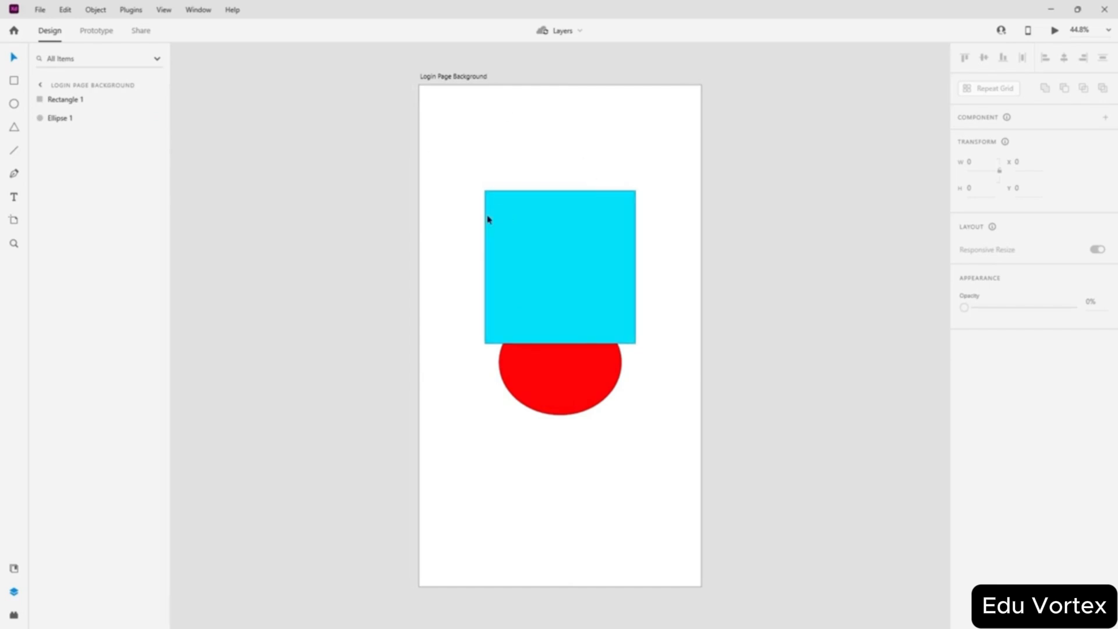
{"action": "left_click", "coordinate": [298, 209]}
{"action": "left_click", "coordinate": [429, 80]}
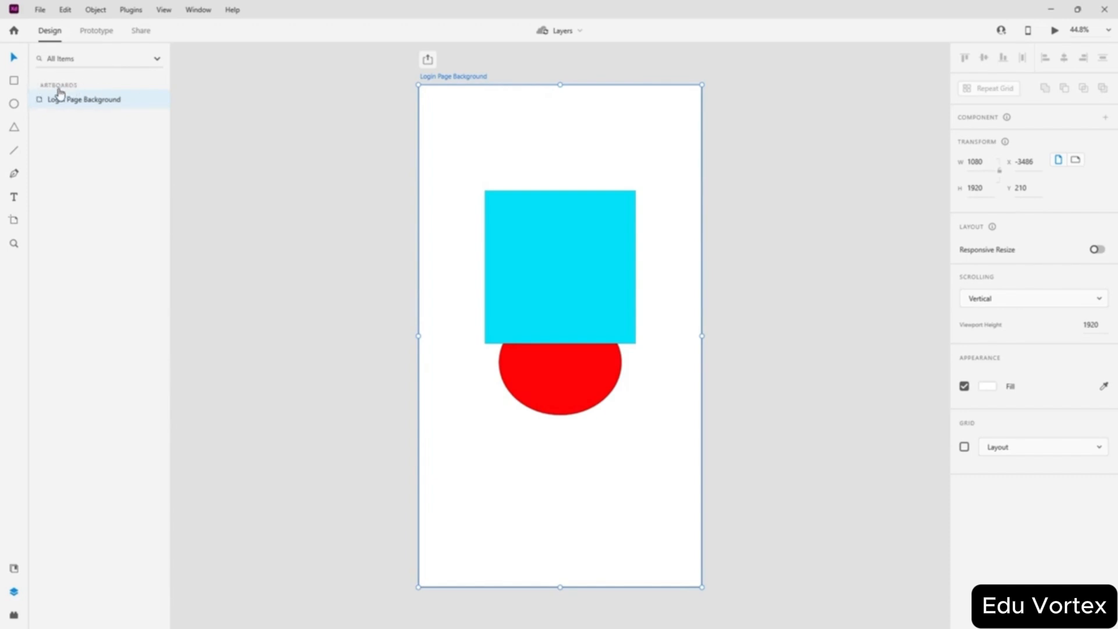
{"action": "left_click", "coordinate": [544, 251]}
{"action": "left_click", "coordinate": [560, 384]}
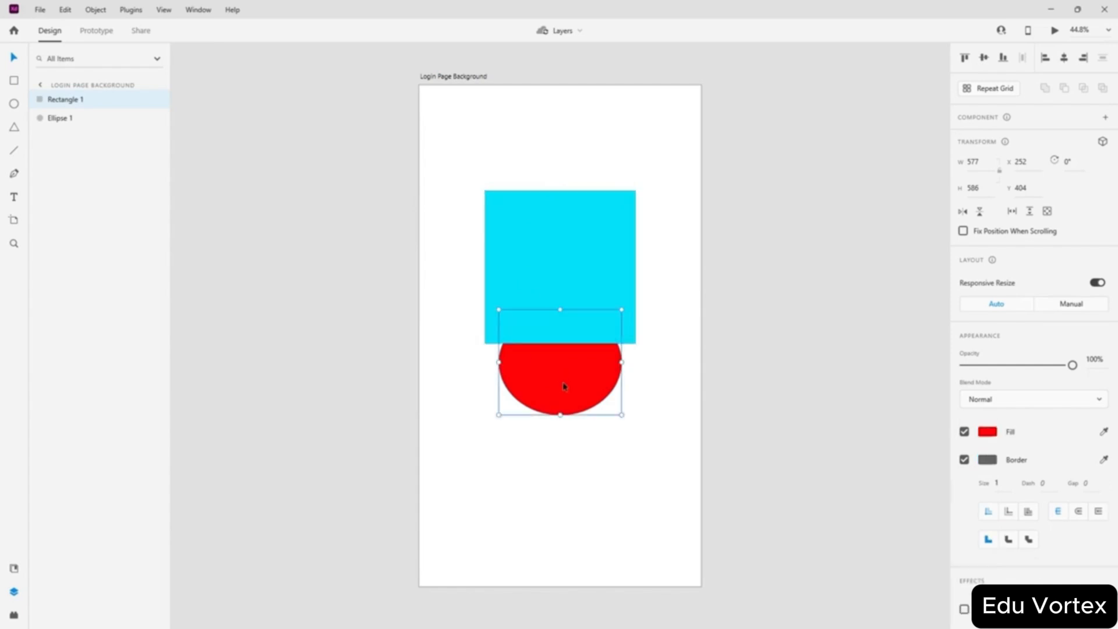
{"action": "left_click", "coordinate": [582, 469]}
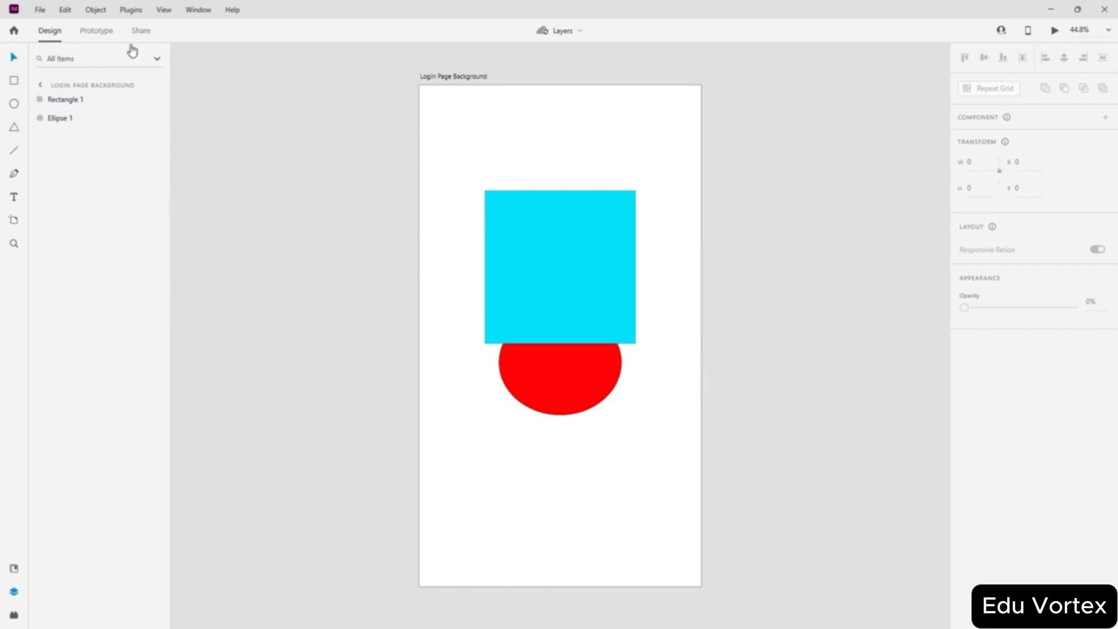
{"action": "left_click", "coordinate": [359, 368]}
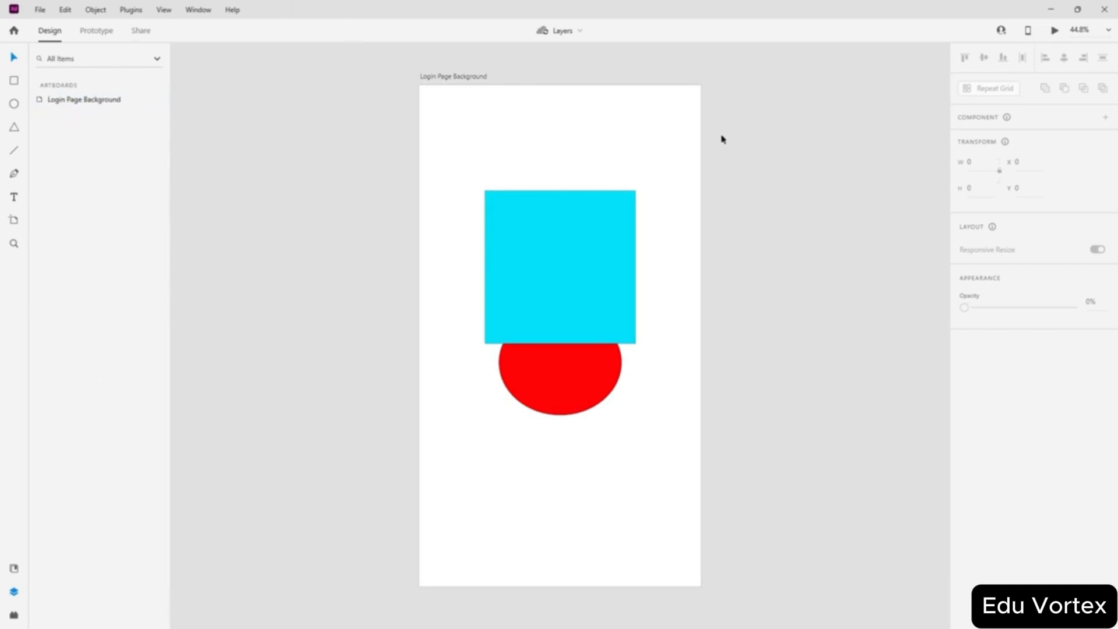
{"action": "left_click", "coordinate": [434, 78]}
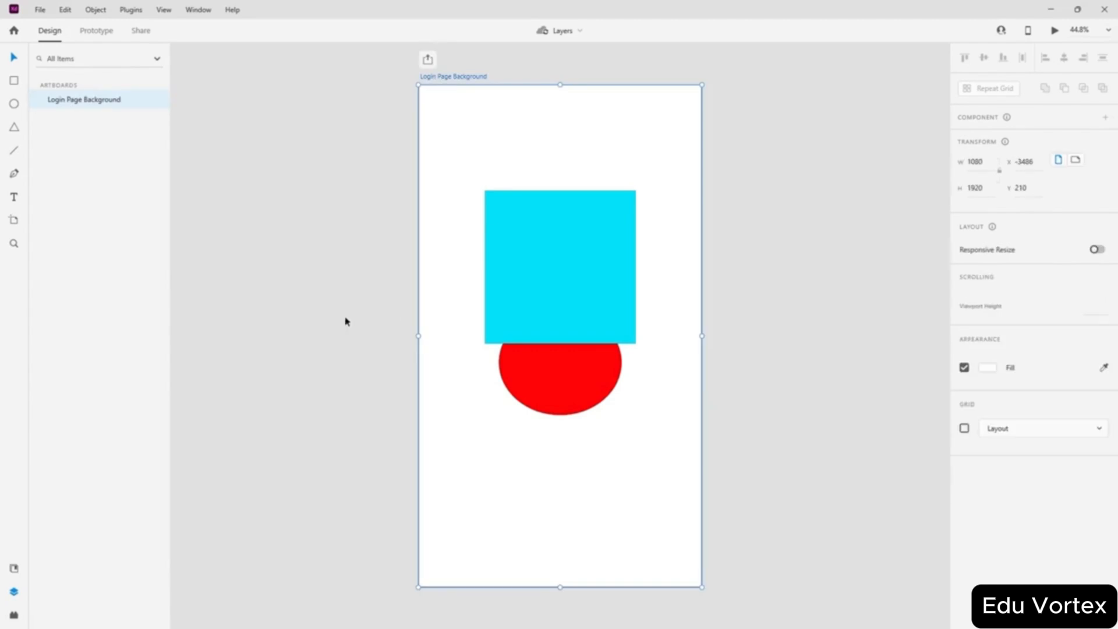
{"action": "left_click", "coordinate": [305, 152]}
{"action": "left_click", "coordinate": [464, 170]}
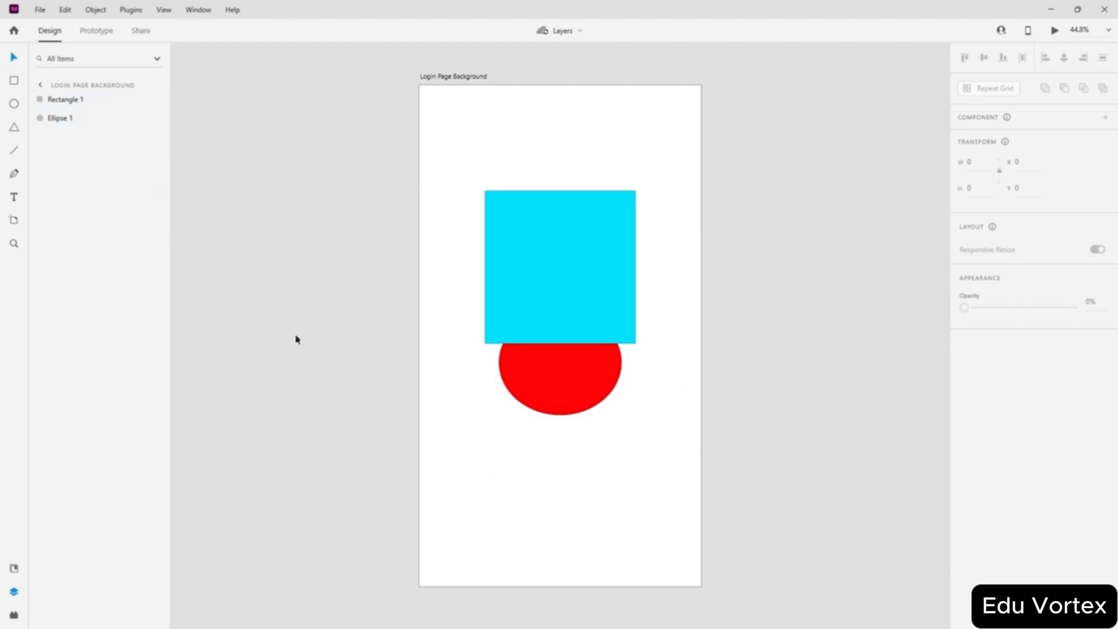
{"action": "left_click", "coordinate": [269, 179]}
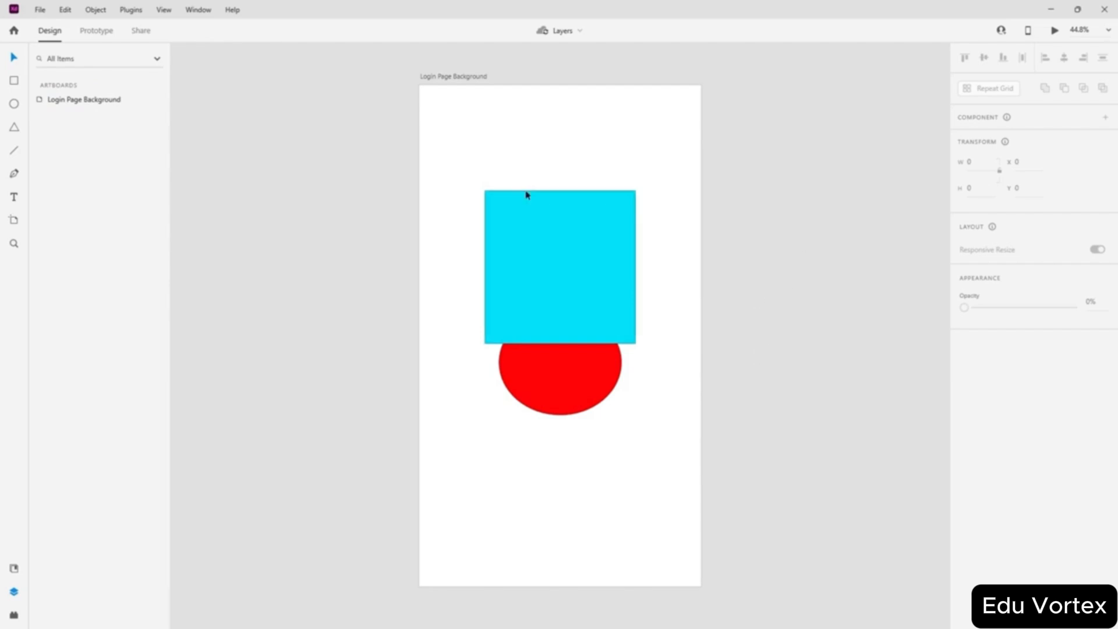
{"action": "left_click", "coordinate": [14, 219]}
{"action": "left_click_drag", "start_coordinate": [293, 202], "coordinate": [363, 307]}
{"action": "left_click", "coordinate": [14, 57]}
{"action": "left_click_drag", "start_coordinate": [337, 257], "coordinate": [495, 319]}
{"action": "left_click", "coordinate": [331, 288]}
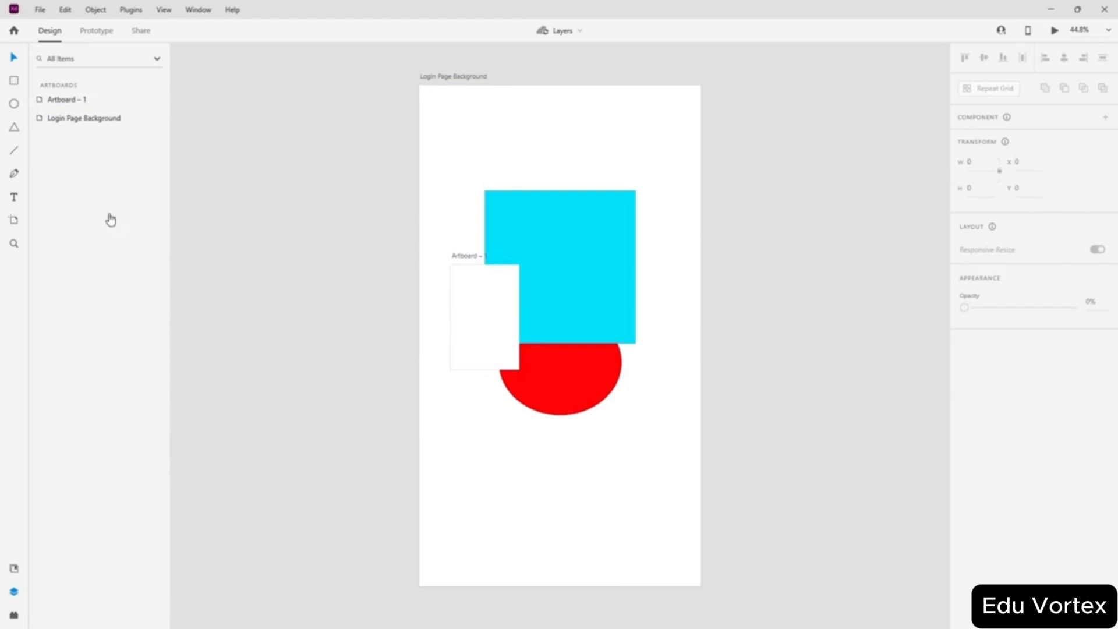
{"action": "left_click_drag", "start_coordinate": [78, 104], "coordinate": [82, 134]}
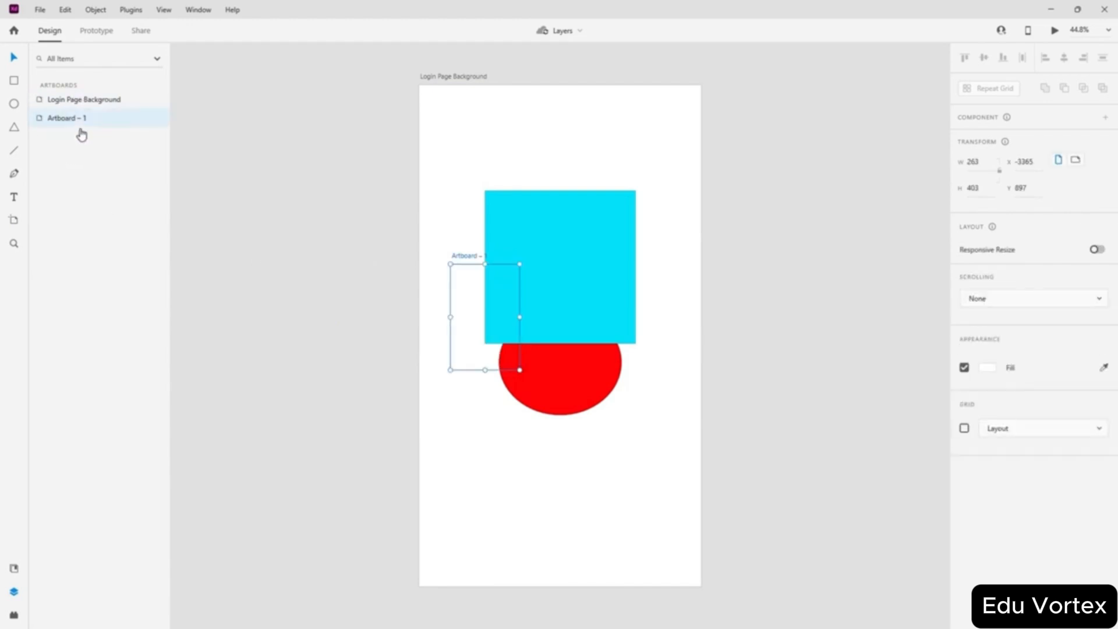
{"action": "left_click", "coordinate": [427, 344]}
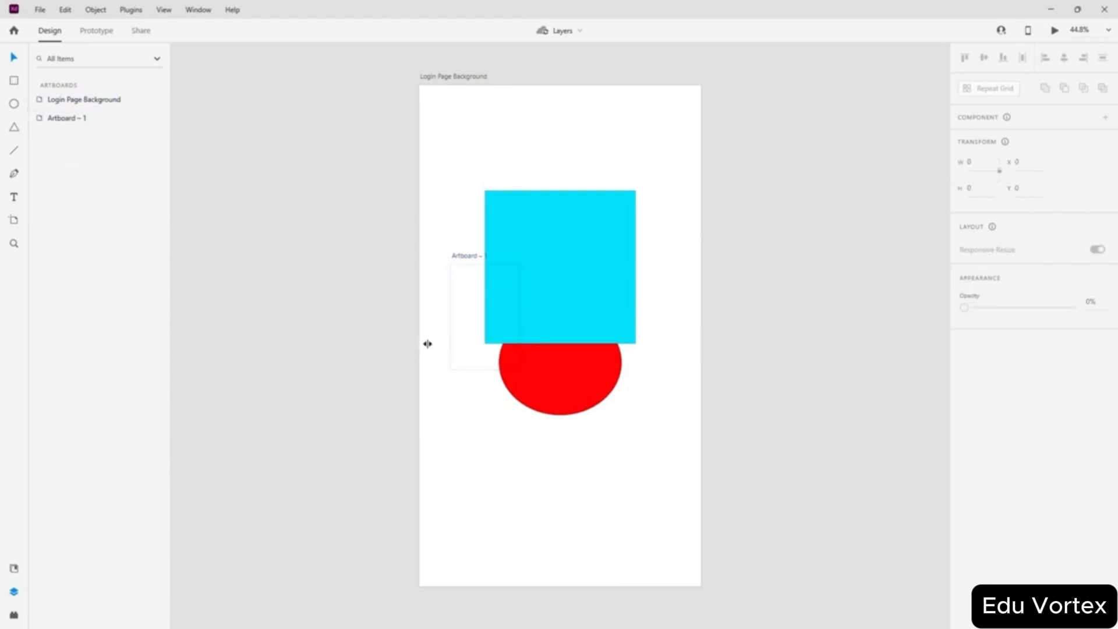
{"action": "left_click", "coordinate": [460, 259]}
{"action": "mouse_move", "coordinate": [460, 263]}
{"action": "left_mouse_down"}
{"action": "mouse_move", "coordinate": [337, 269]}
{"action": "mouse_move", "coordinate": [452, 260]}
{"action": "left_mouse_up"}
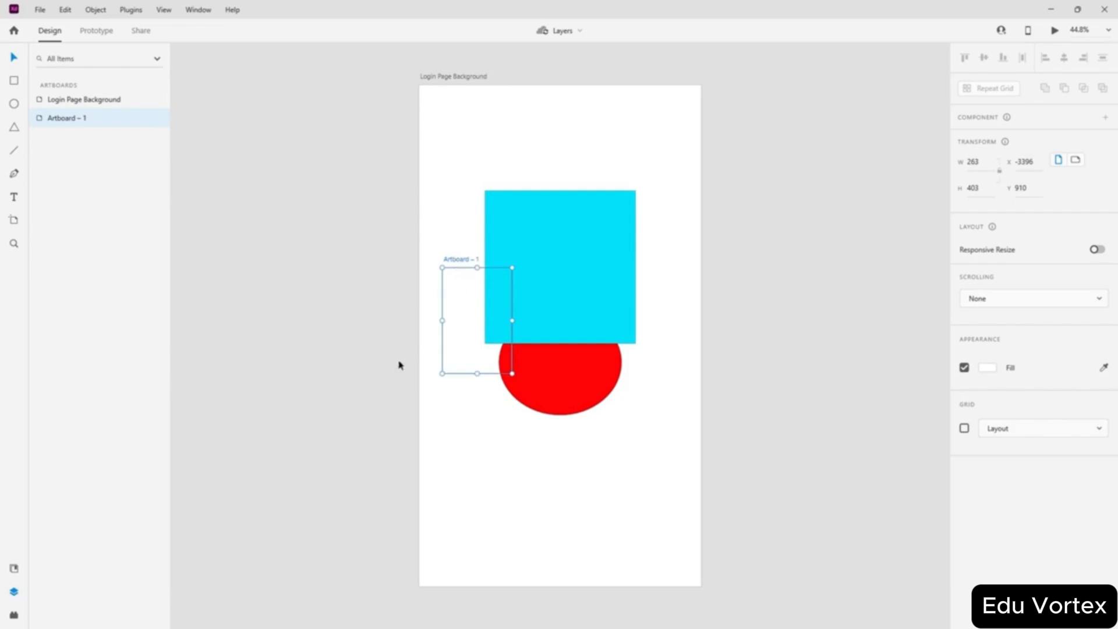
{"action": "left_click", "coordinate": [509, 283]}
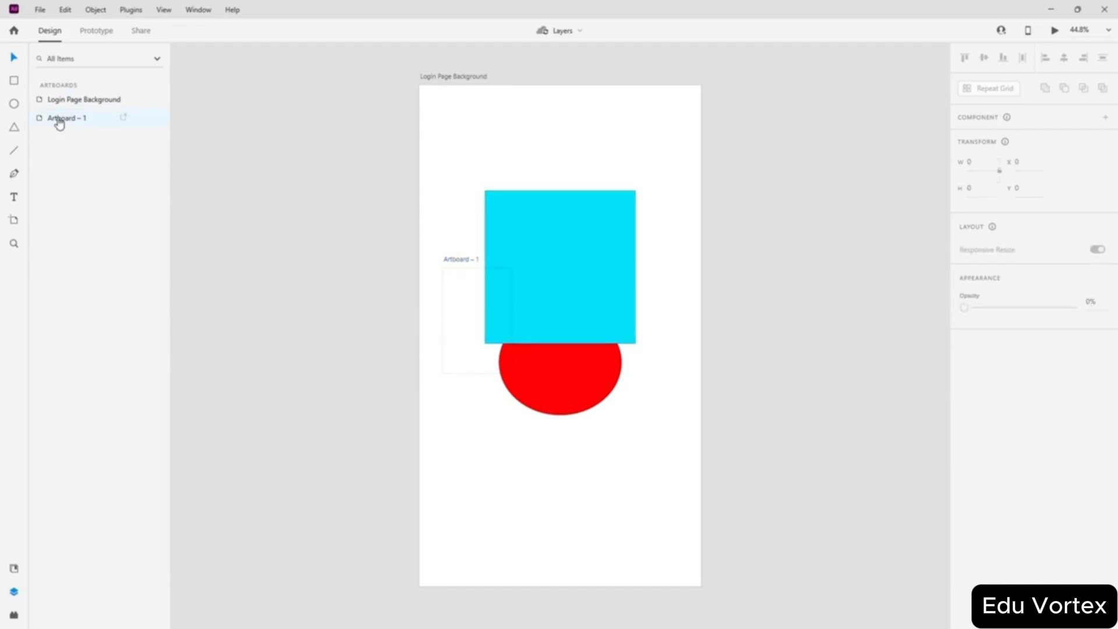
{"action": "left_click_drag", "start_coordinate": [459, 263], "coordinate": [277, 251]}
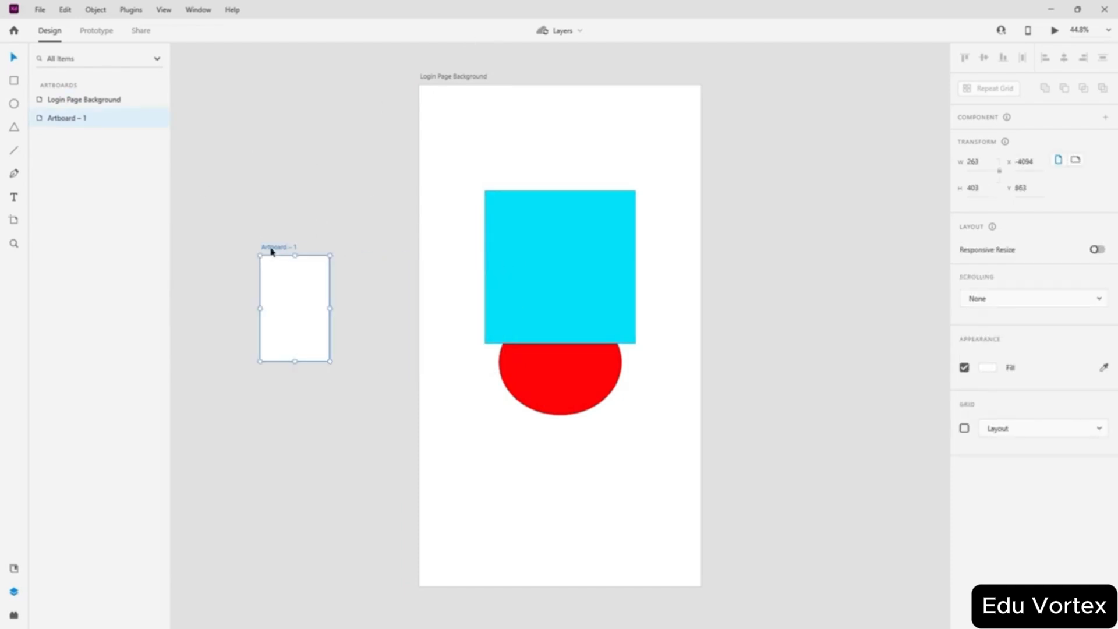
{"action": "left_click", "coordinate": [353, 167]}
{"action": "left_click_drag", "start_coordinate": [346, 213], "coordinate": [213, 375]}
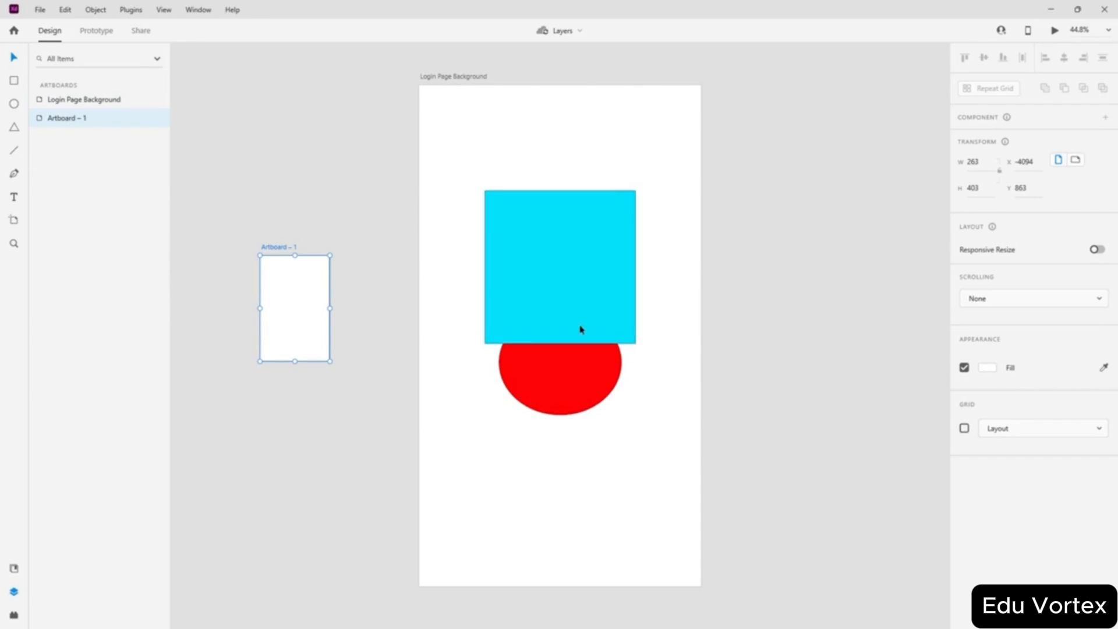
{"action": "key", "text": "Delete"}
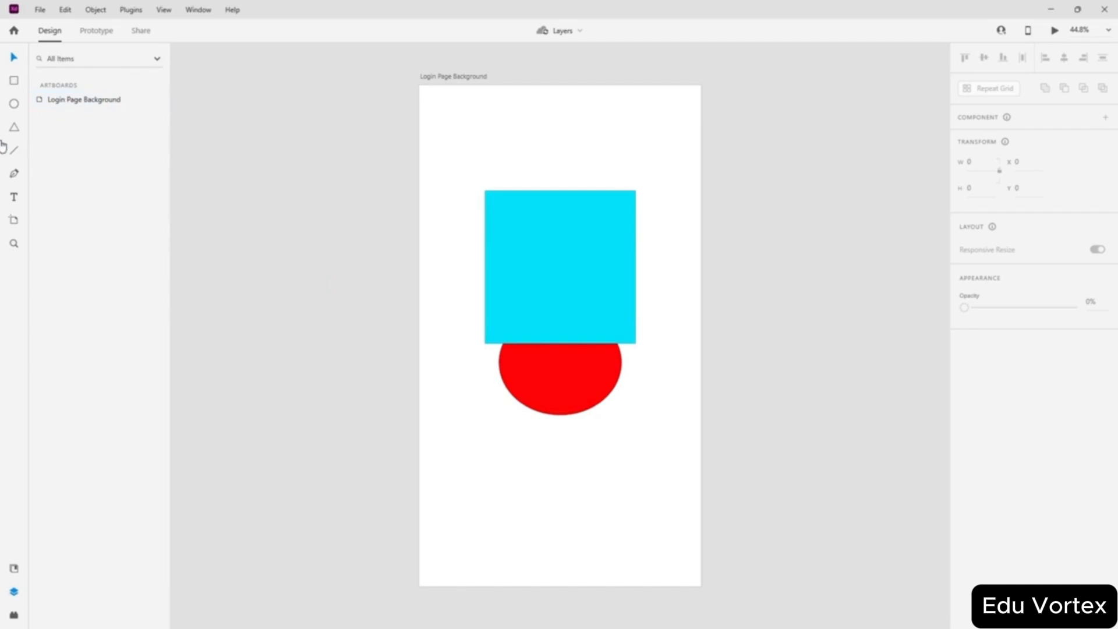
- Toggle the Layers panel between Login Page Background's layers and the artboard list
{"action": "left_click", "coordinate": [442, 272]}
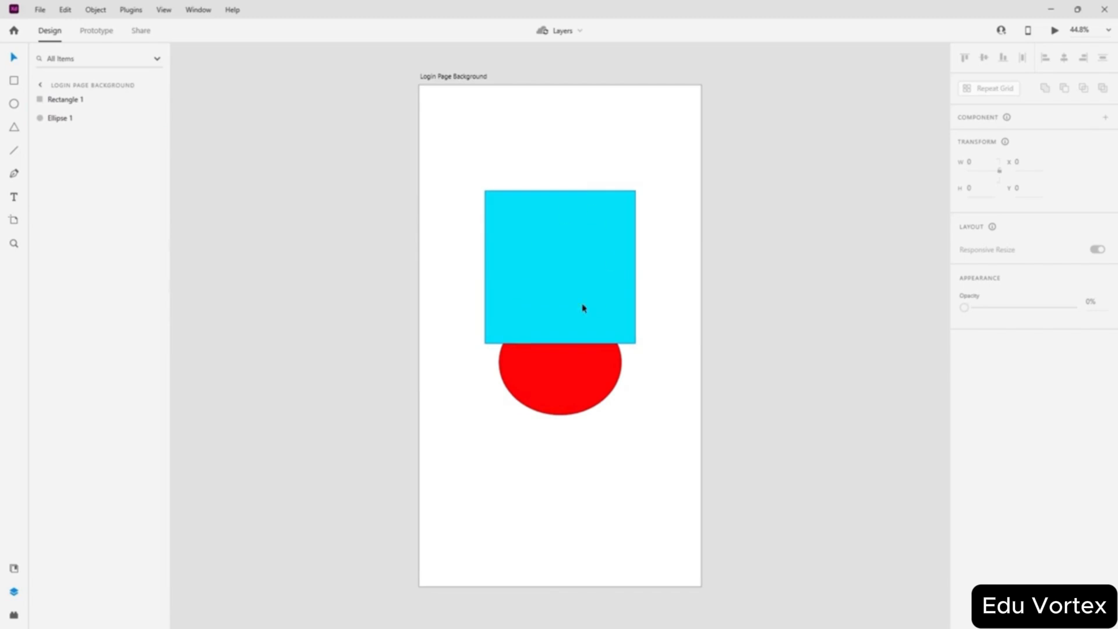
{"action": "left_click", "coordinate": [784, 238]}
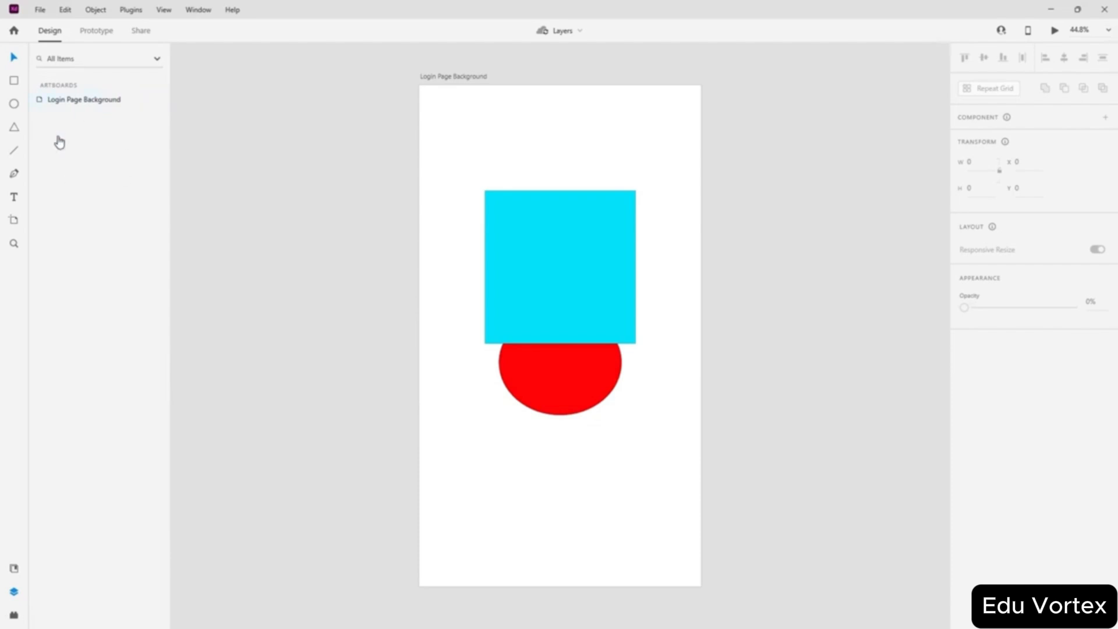
{"action": "left_click", "coordinate": [471, 160]}
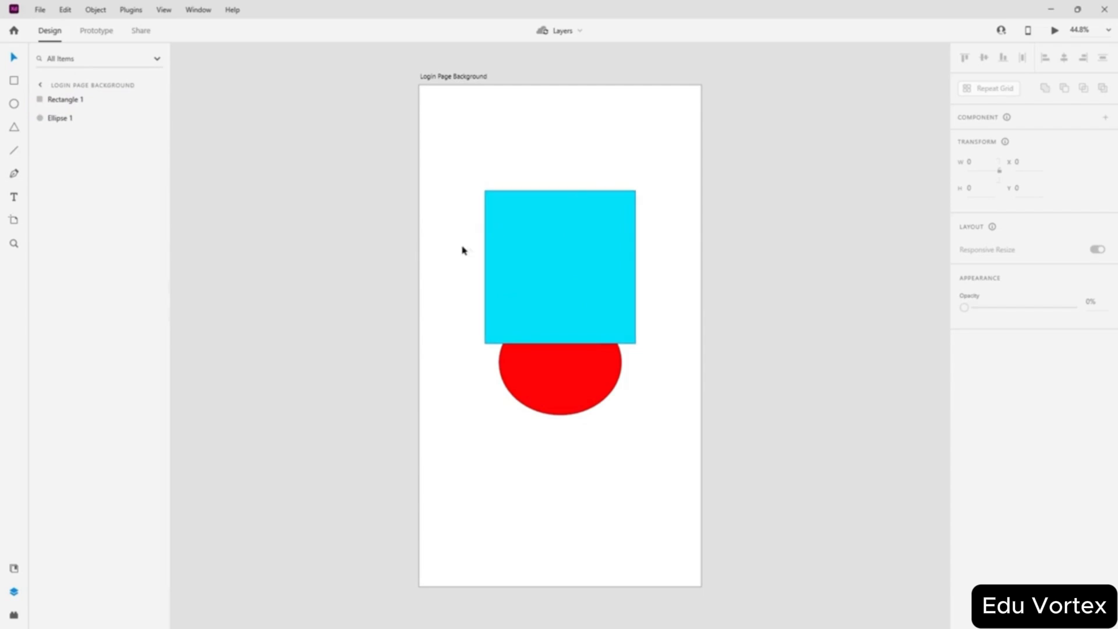
{"action": "left_click", "coordinate": [272, 210]}
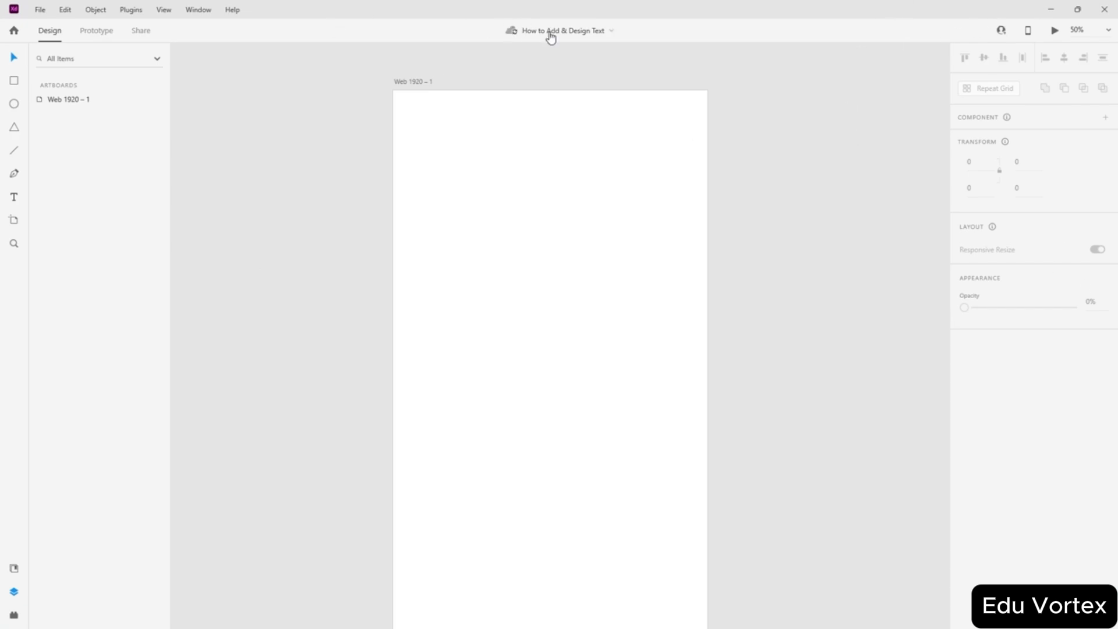
- Pan to the Web 1920 – 1 artboard and rename it 'Frame 1'
{"action": "left_click_drag", "start_coordinate": [781, 283], "coordinate": [757, 268]}
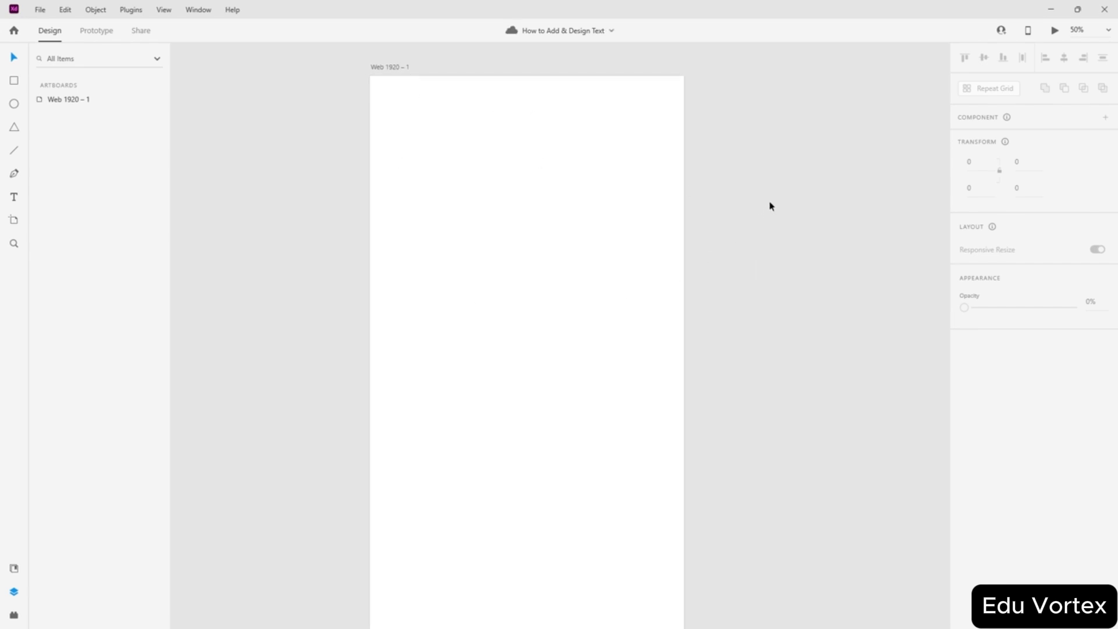
{"action": "left_click_drag", "start_coordinate": [770, 204], "coordinate": [774, 258]}
{"action": "left_click", "coordinate": [647, 248]}
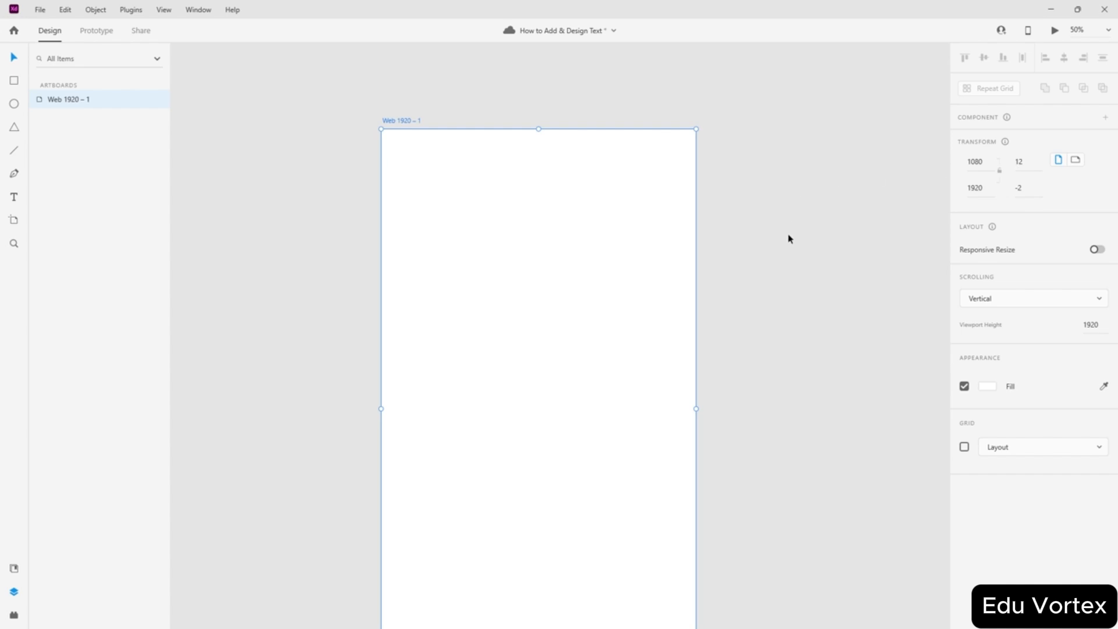
{"action": "left_click_drag", "start_coordinate": [788, 243], "coordinate": [751, 213]}
{"action": "left_click_drag", "start_coordinate": [772, 449], "coordinate": [811, 304]}
{"action": "left_click_drag", "start_coordinate": [812, 123], "coordinate": [796, 353]}
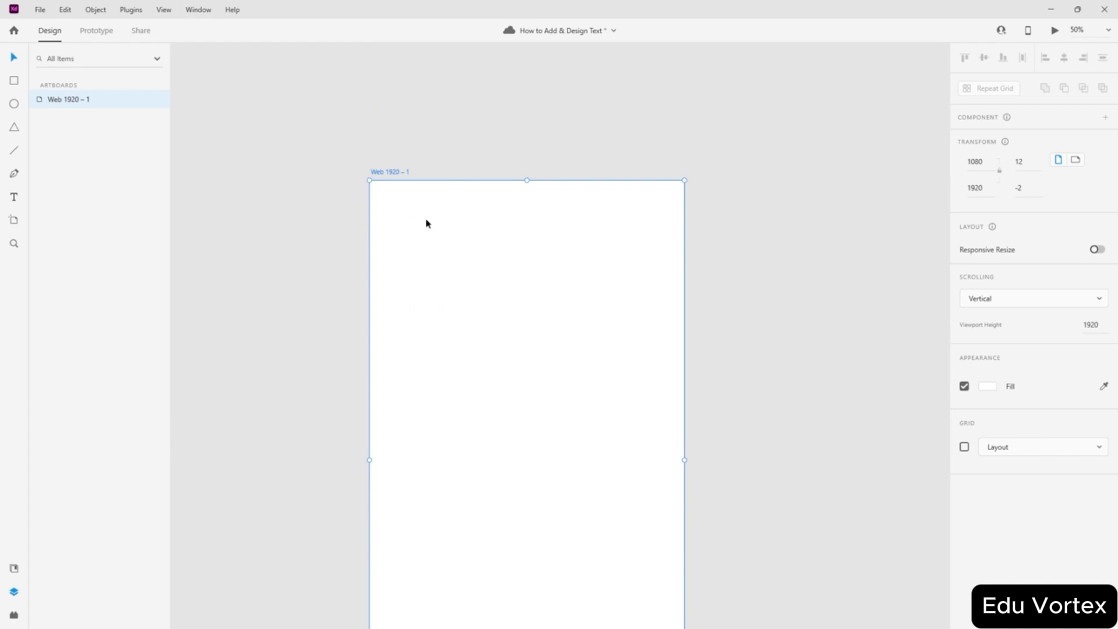
{"action": "left_click_drag", "start_coordinate": [767, 351], "coordinate": [800, 342]}
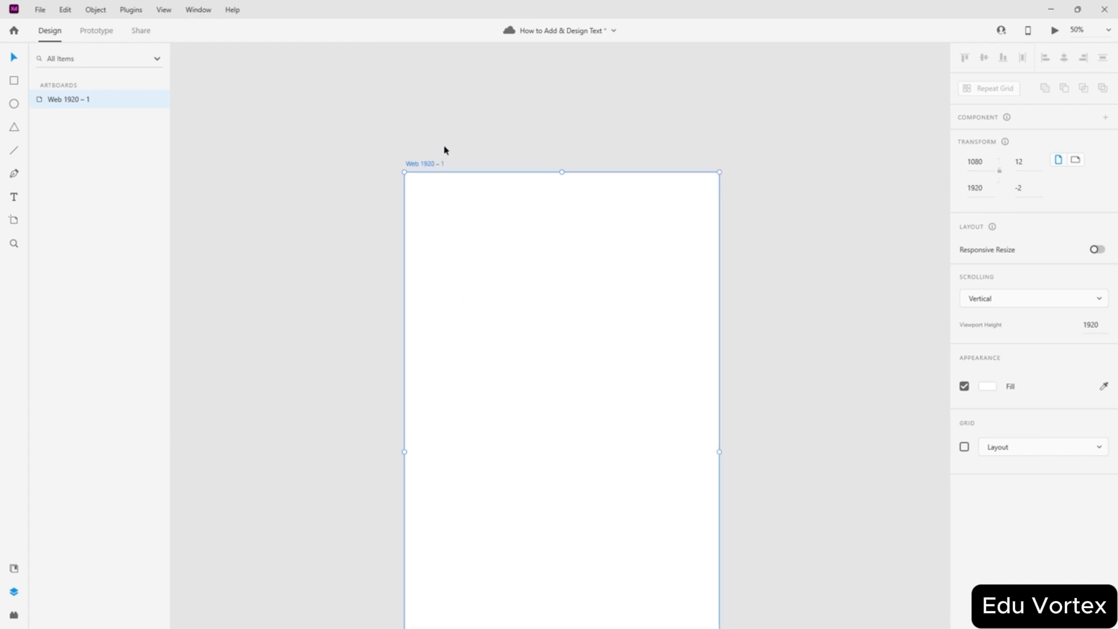
{"action": "double_click", "coordinate": [427, 167]}
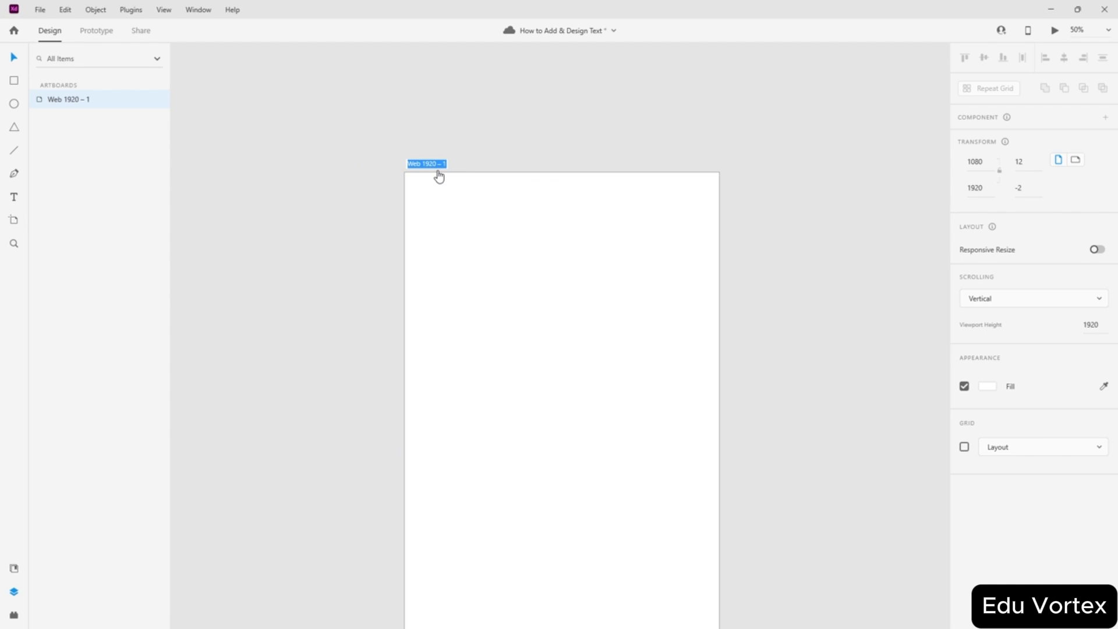
{"action": "type", "text": "Fiame 1"}
{"action": "key", "text": "Return"}
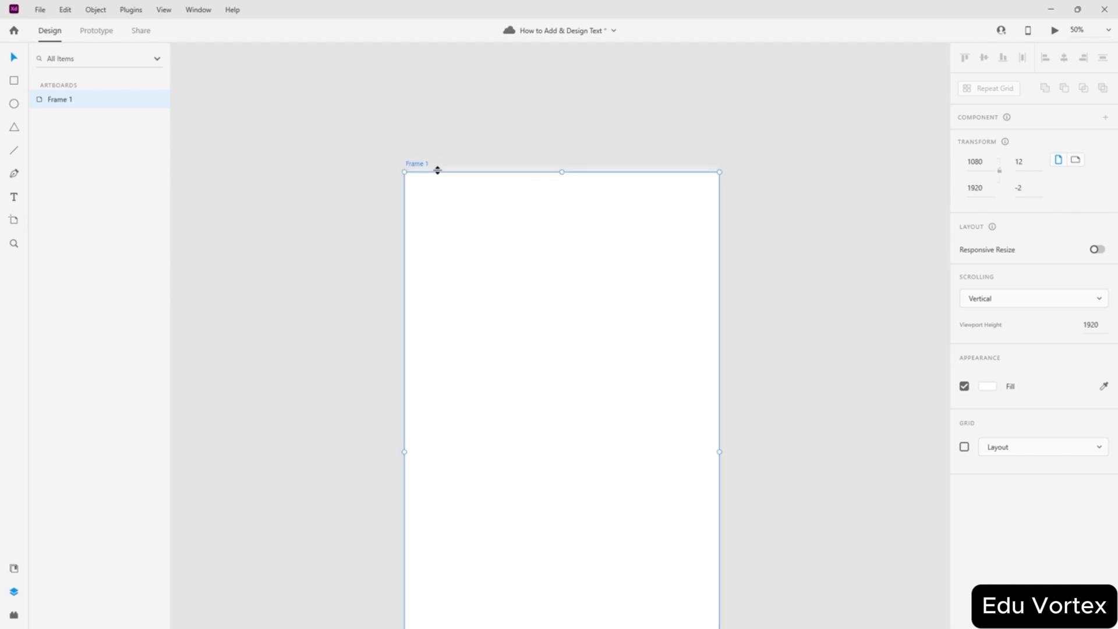
{"action": "left_click", "coordinate": [770, 313]}
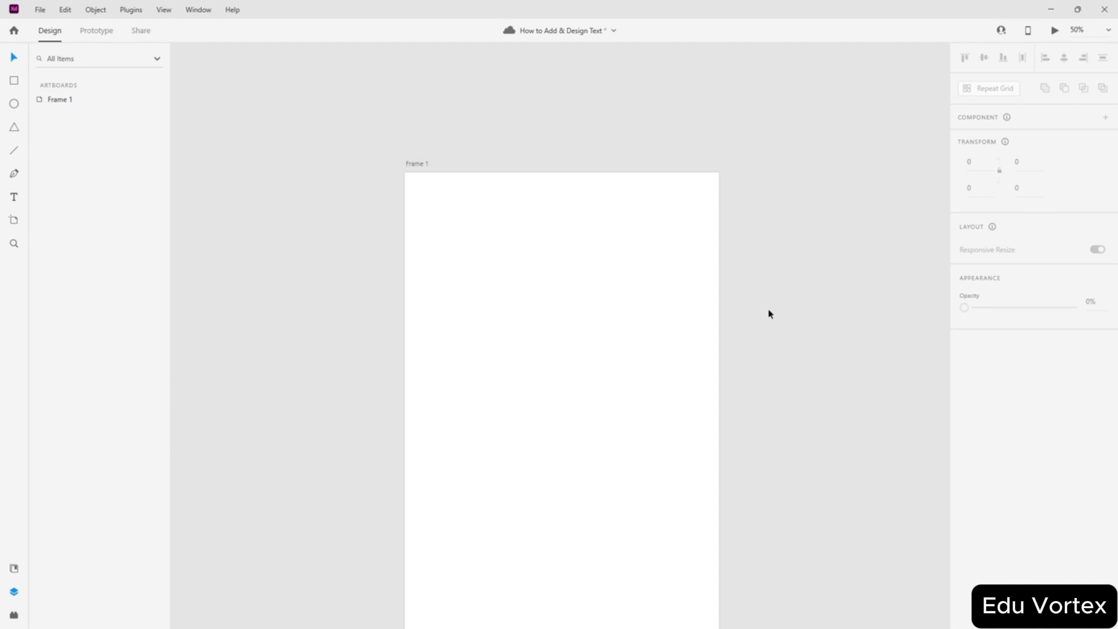
{"action": "left_click_drag", "start_coordinate": [775, 374], "coordinate": [767, 265]}
{"action": "left_click", "coordinate": [506, 249]}
{"action": "left_click", "coordinate": [834, 275]}
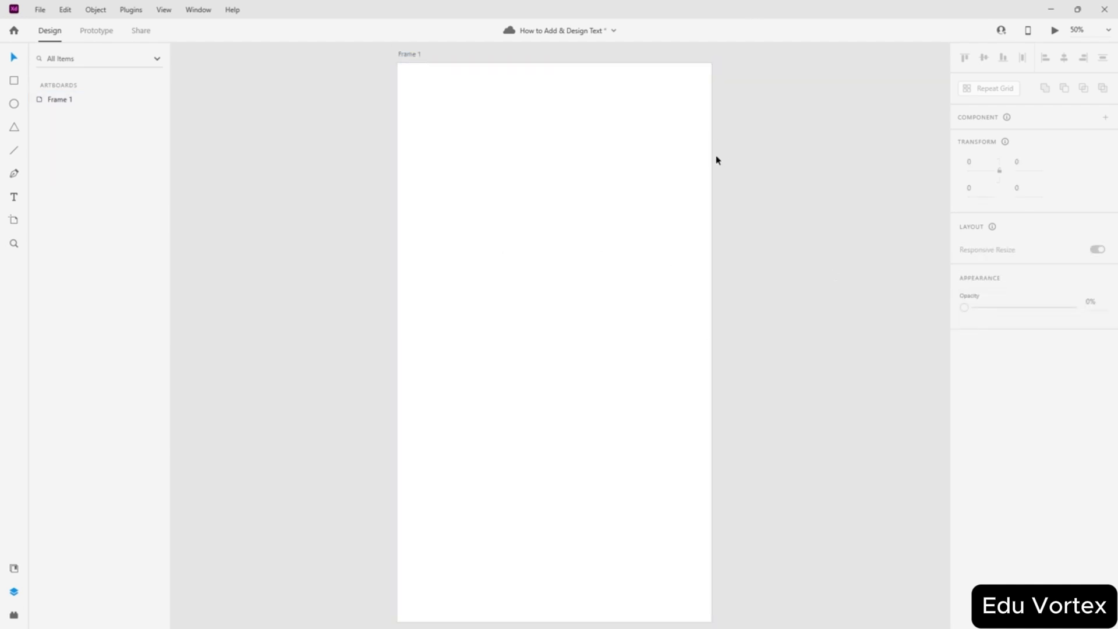
- Add an ADOBE XD text layer to Frame 1, enlarge it to size 147, and move it down
{"action": "left_click", "coordinate": [14, 197]}
{"action": "left_click", "coordinate": [492, 186]}
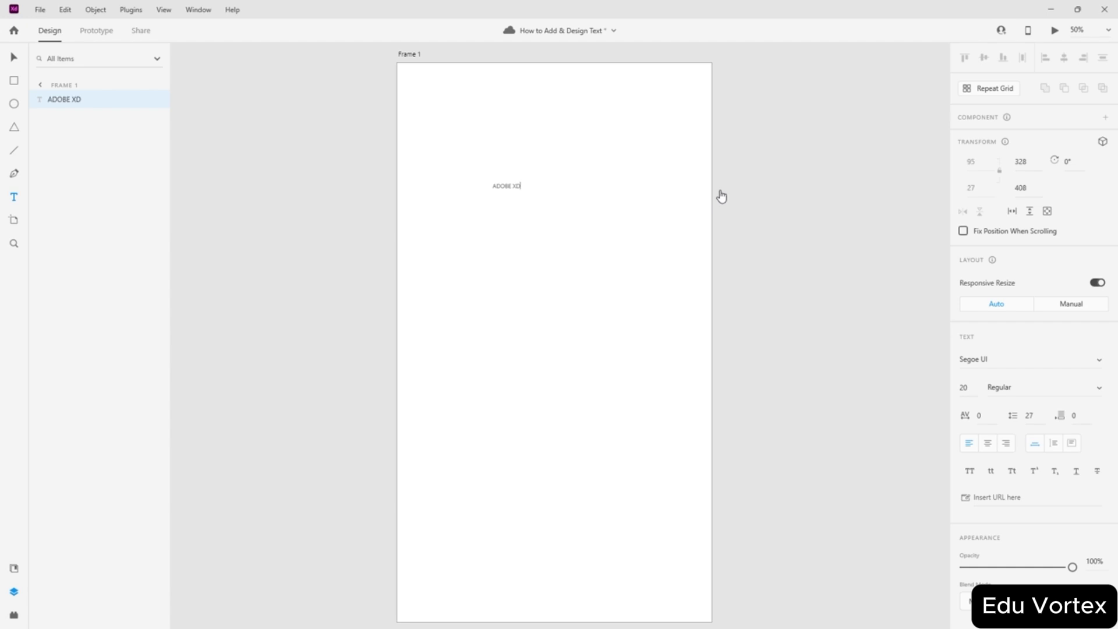
{"action": "key", "text": "Escape"}
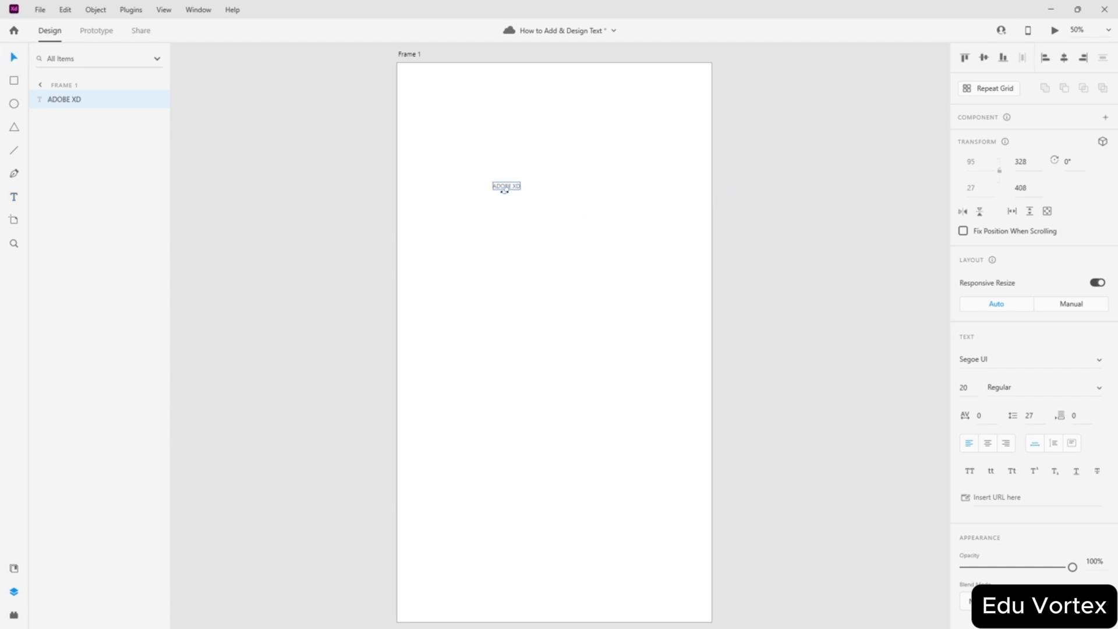
{"action": "left_click_drag", "start_coordinate": [507, 187], "coordinate": [518, 276]}
{"action": "left_click_drag", "start_coordinate": [586, 251], "coordinate": [584, 390]}
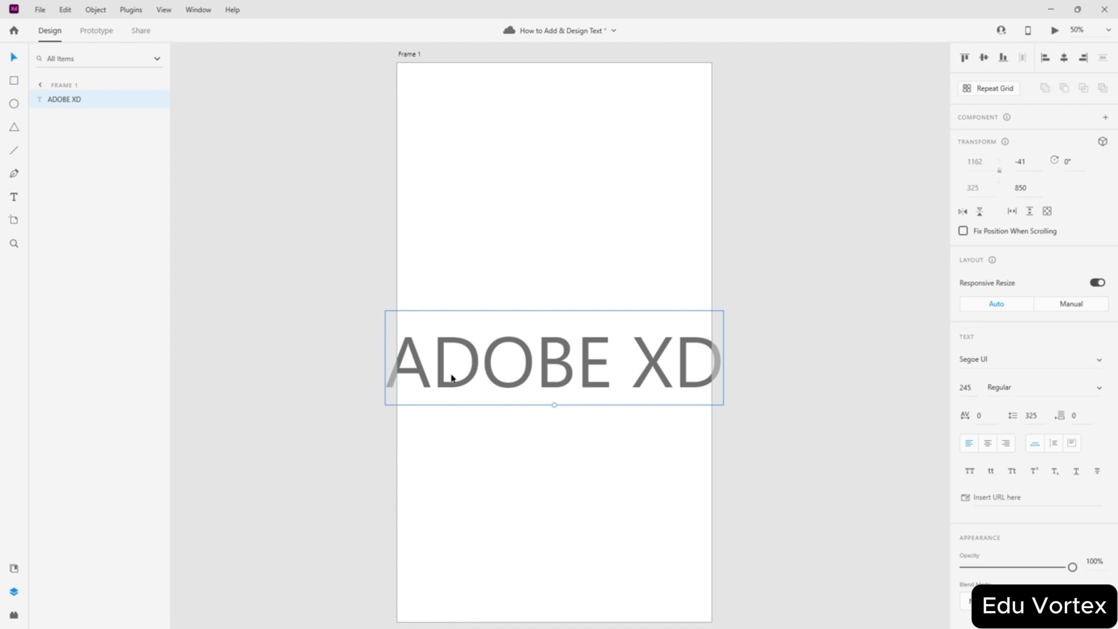
- Undo the stray move and rotation, centre the text, and scale it to size 209
{"action": "left_click", "coordinate": [394, 379]}
{"action": "mouse_move", "coordinate": [394, 385]}
{"action": "left_mouse_down"}
{"action": "mouse_move", "coordinate": [330, 385]}
{"action": "mouse_move", "coordinate": [394, 385]}
{"action": "left_mouse_up"}
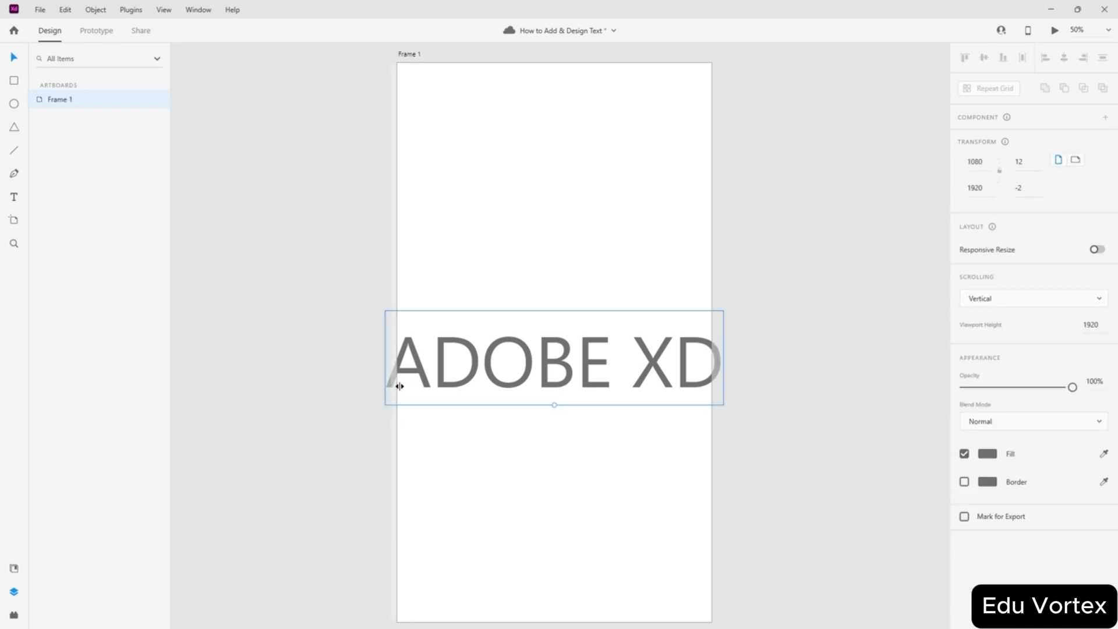
{"action": "left_click", "coordinate": [393, 385]}
{"action": "left_click", "coordinate": [393, 388]}
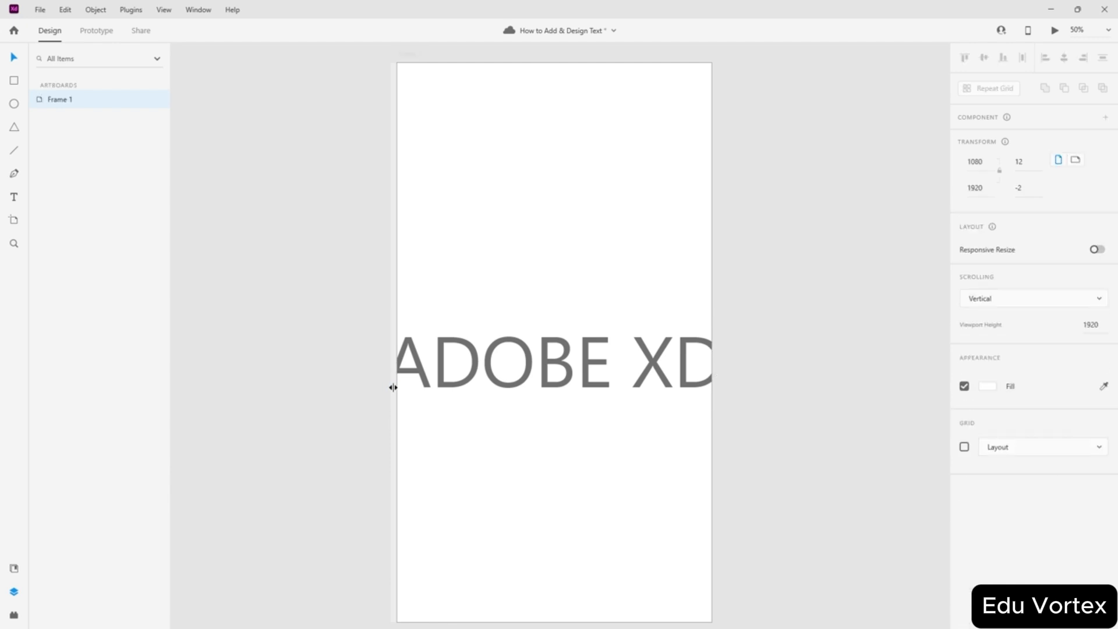
{"action": "left_click", "coordinate": [488, 378]}
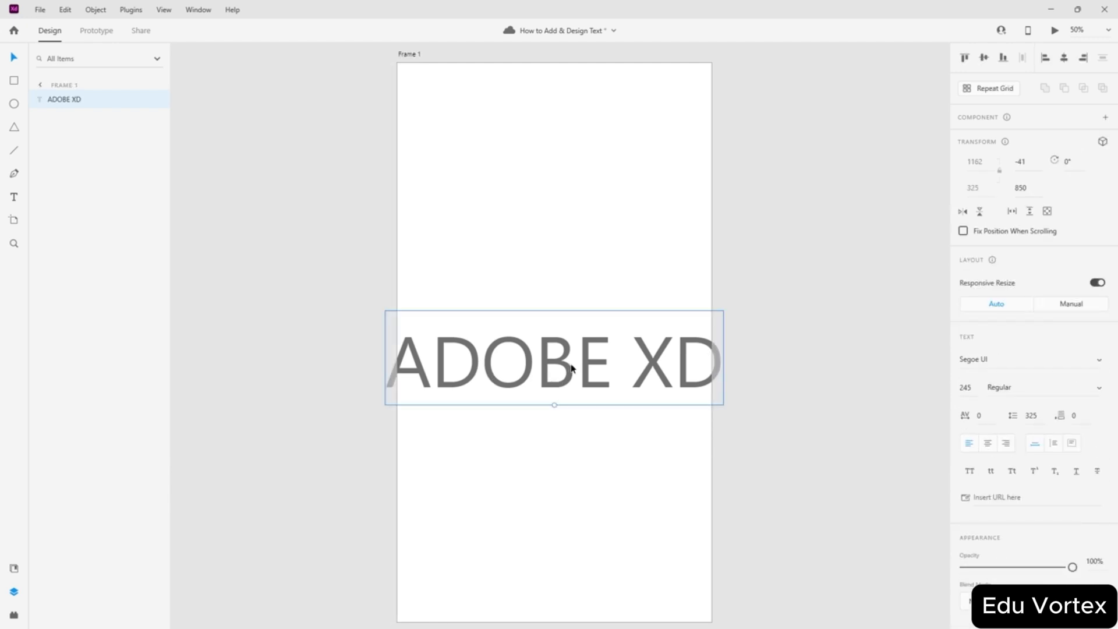
{"action": "key", "text": "ctrl+z"}
{"action": "left_click_drag", "start_coordinate": [515, 252], "coordinate": [449, 447]}
{"action": "key", "text": "ctrl+z"}
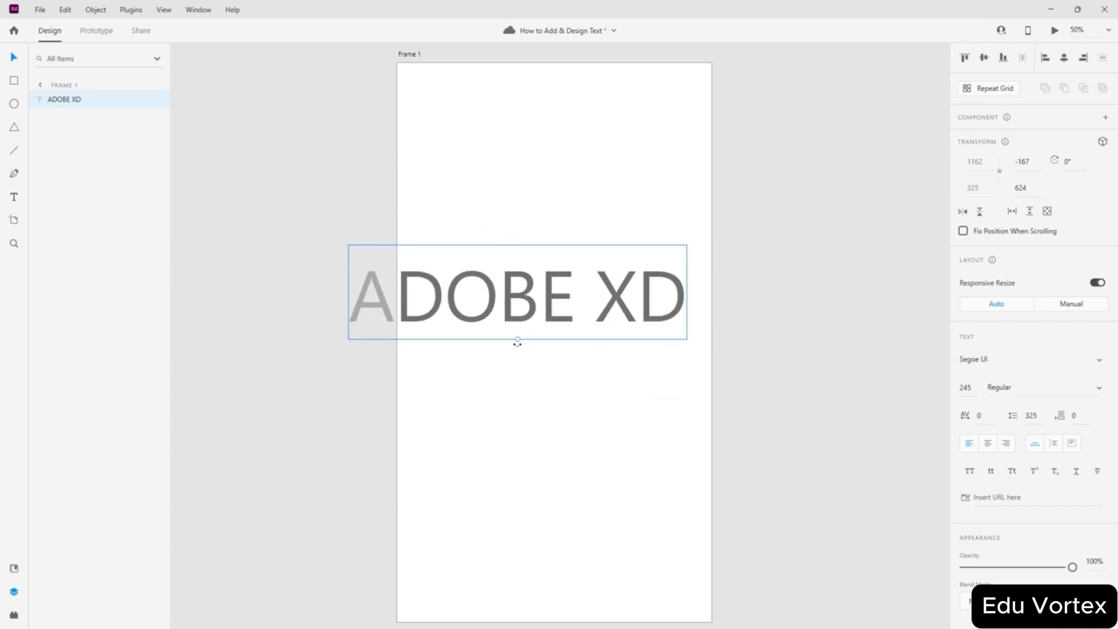
{"action": "mouse_move", "coordinate": [517, 343]}
{"action": "left_mouse_down"}
{"action": "mouse_move", "coordinate": [569, 342]}
{"action": "mouse_move", "coordinate": [498, 361]}
{"action": "mouse_move", "coordinate": [516, 358]}
{"action": "left_mouse_up"}
{"action": "left_click_drag", "start_coordinate": [526, 309], "coordinate": [566, 278]}
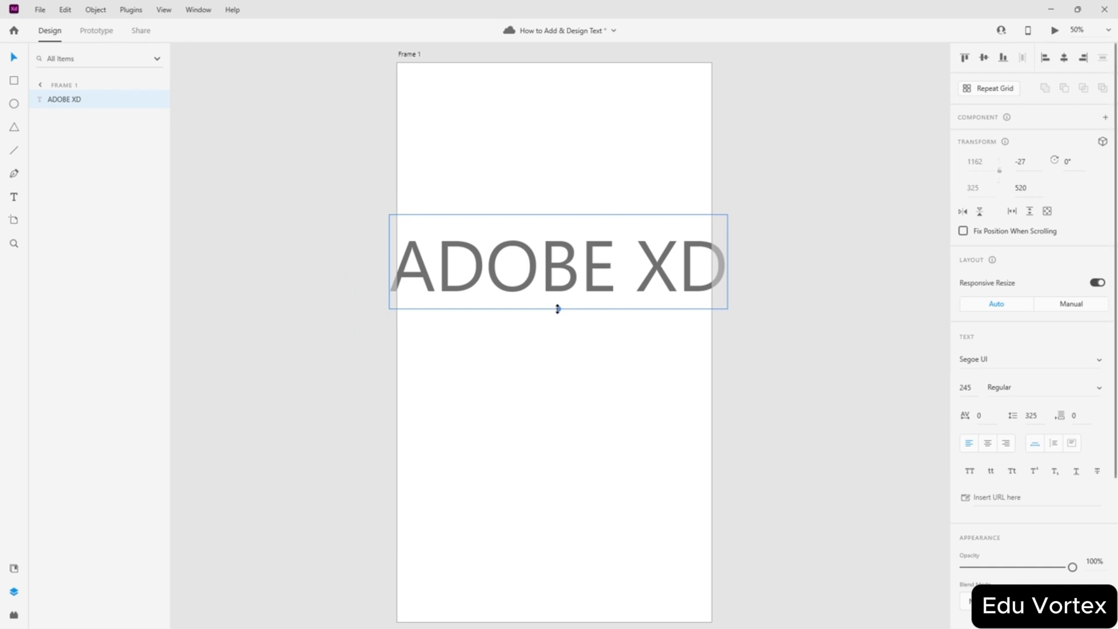
{"action": "left_click_drag", "start_coordinate": [557, 309], "coordinate": [558, 295]}
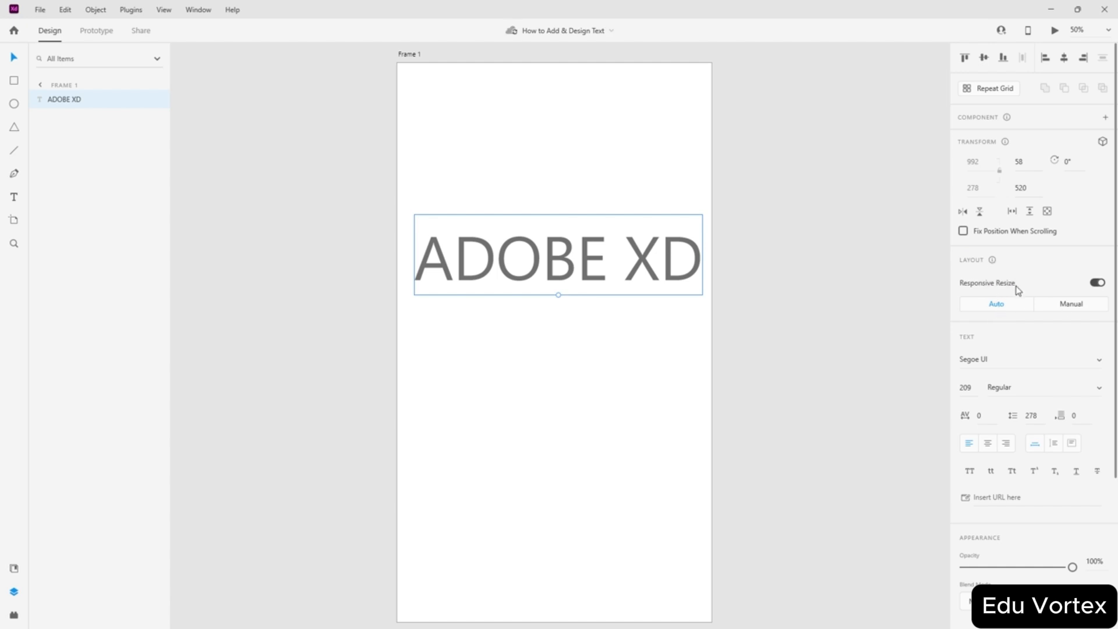
- Try Manual and fixed-height resizing, return the text to Auto, and nudge it upward
{"action": "left_click", "coordinate": [1074, 304]}
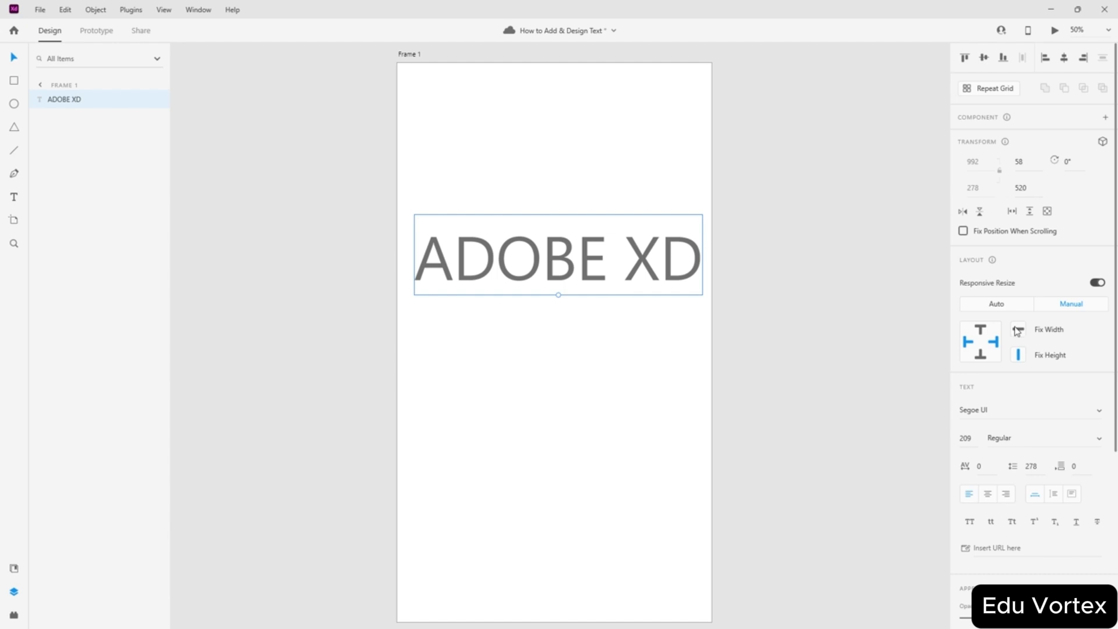
{"action": "left_click", "coordinate": [1018, 355]}
{"action": "left_click", "coordinate": [1017, 306]}
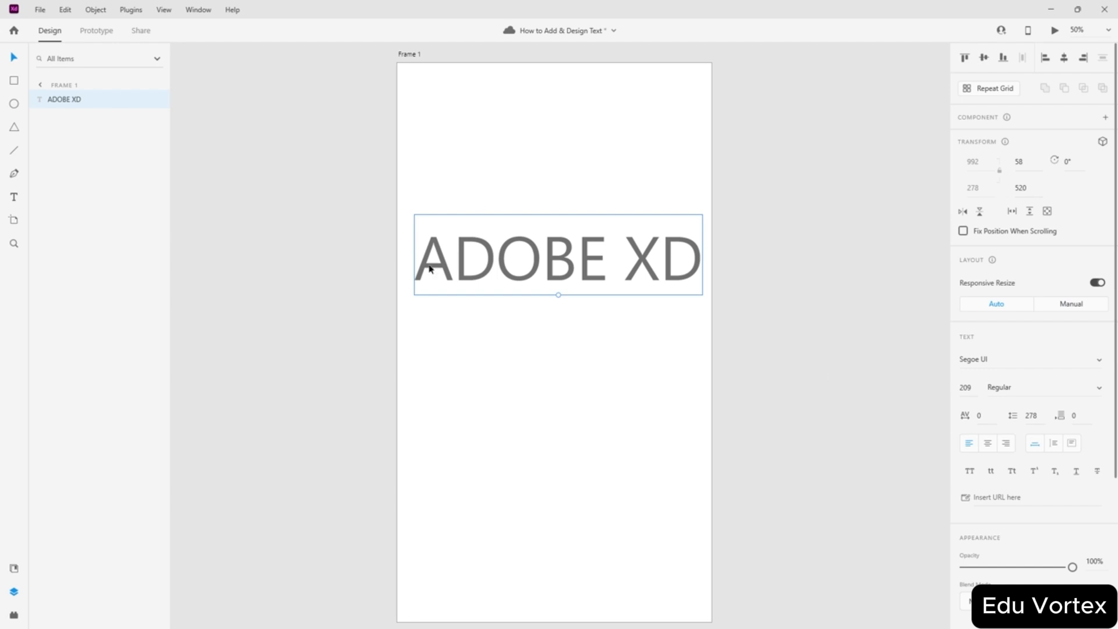
{"action": "left_click_drag", "start_coordinate": [559, 271], "coordinate": [555, 251]}
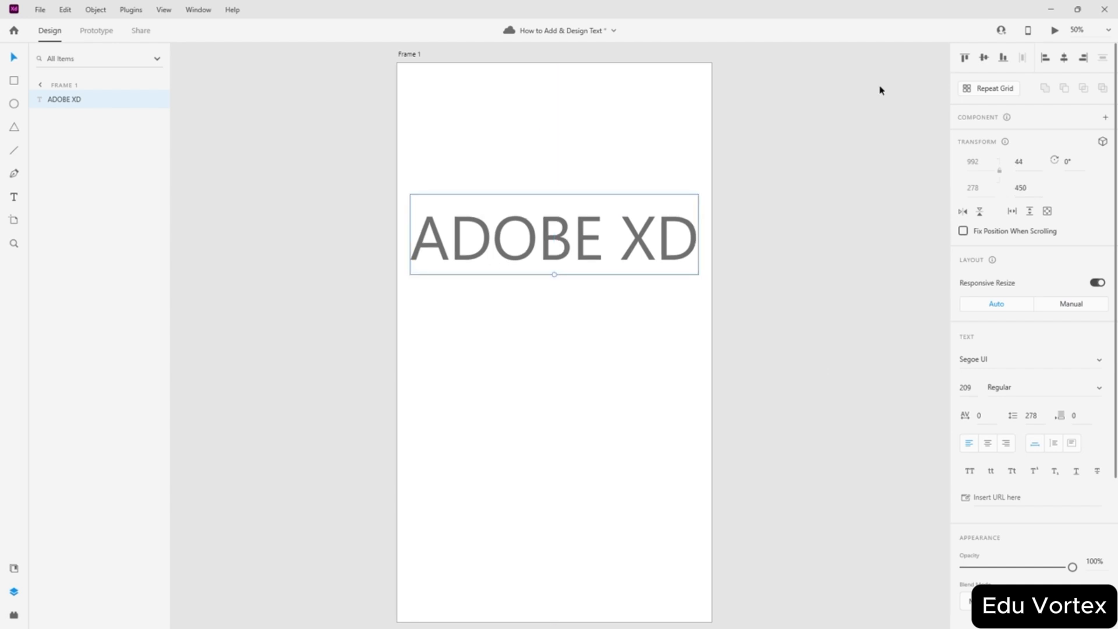
- Try each align button, ending with the text centred horizontally and vertically in Frame 1
{"action": "left_click", "coordinate": [965, 58]}
{"action": "left_click", "coordinate": [983, 59]}
{"action": "left_click", "coordinate": [1003, 58]}
{"action": "left_click", "coordinate": [1046, 59]}
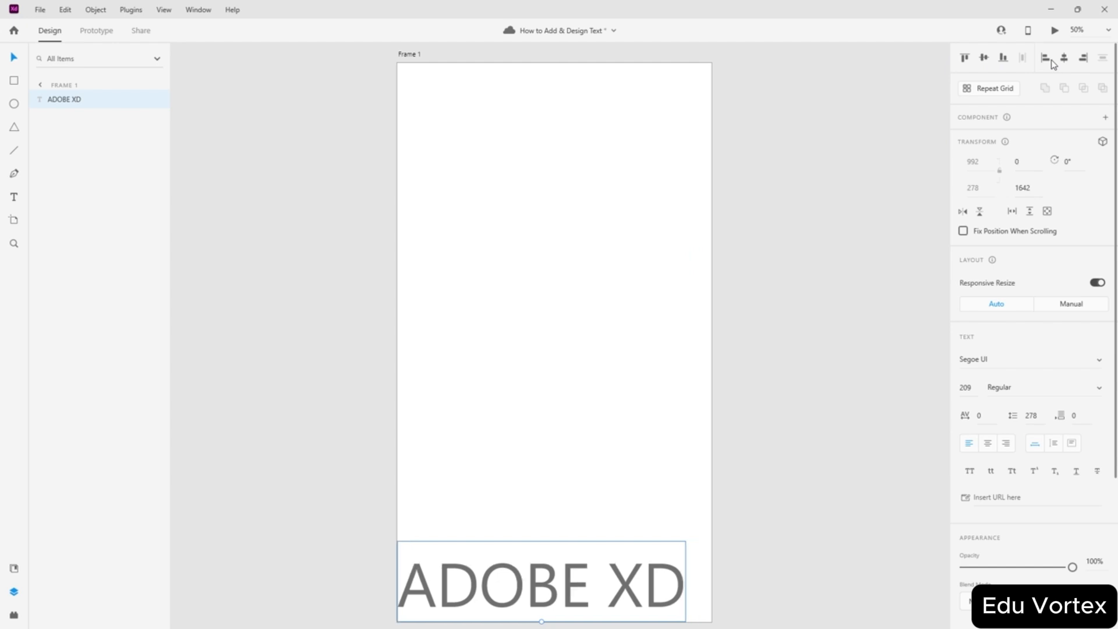
{"action": "left_click", "coordinate": [1064, 60]}
{"action": "left_click", "coordinate": [1083, 59]}
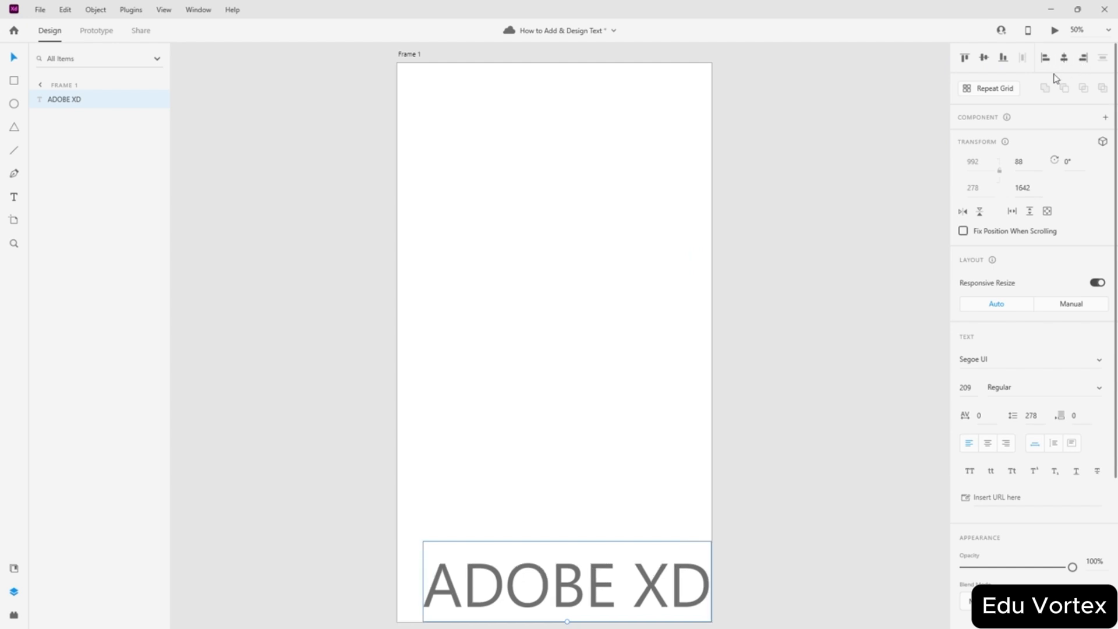
{"action": "left_click", "coordinate": [1064, 60]}
{"action": "left_click", "coordinate": [983, 59]}
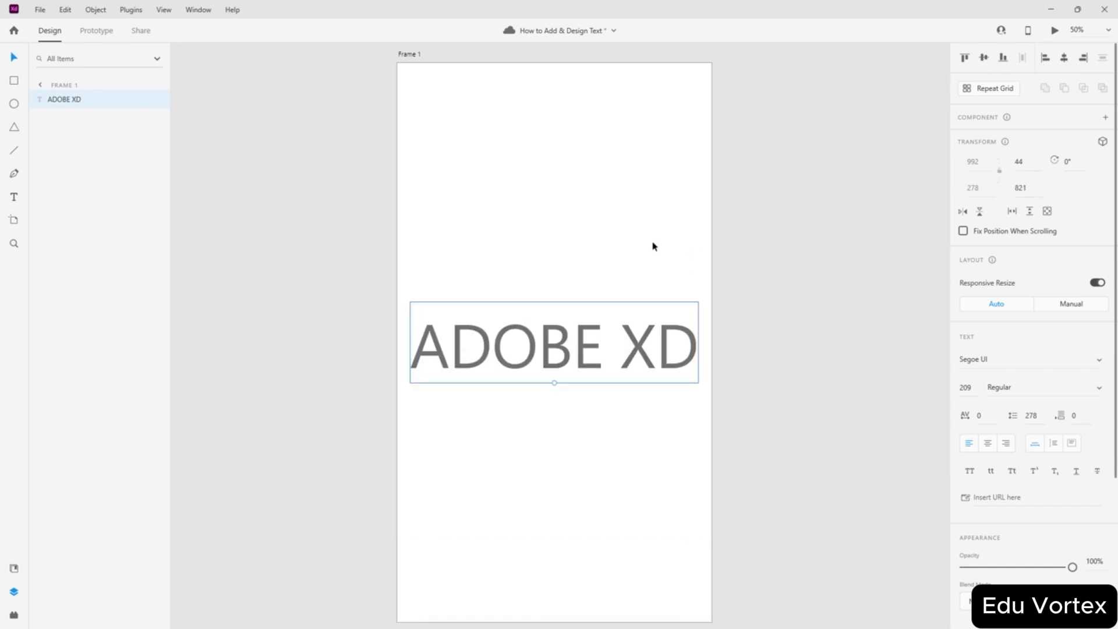
- Deselect, then reselect the ADOBE XD text and bring up the zoom level choices
{"action": "left_click", "coordinate": [783, 309]}
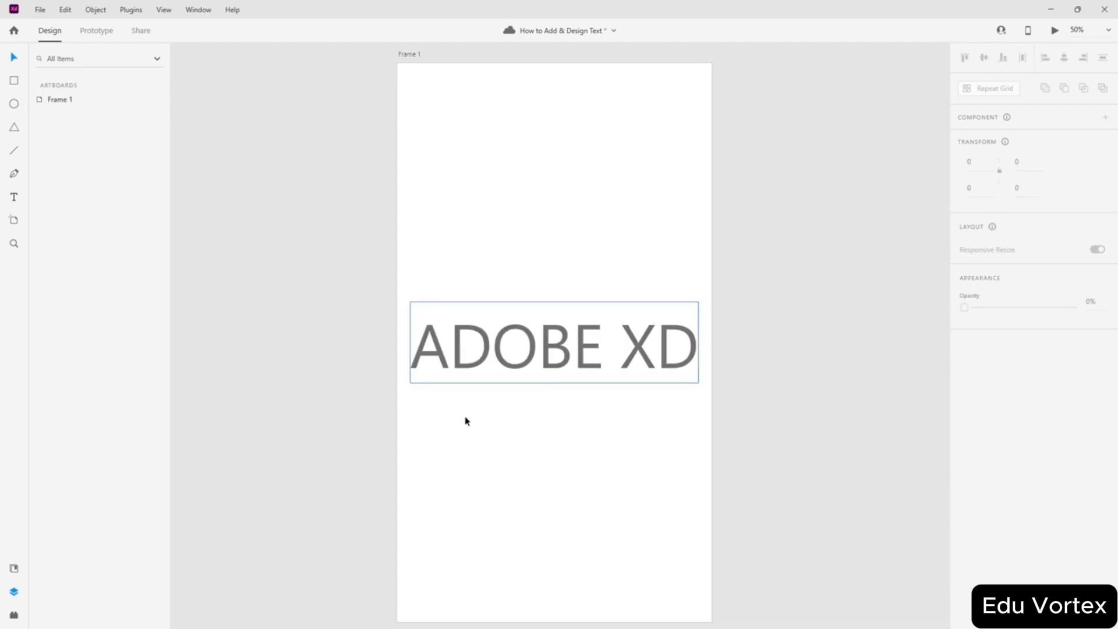
{"action": "left_click", "coordinate": [609, 316]}
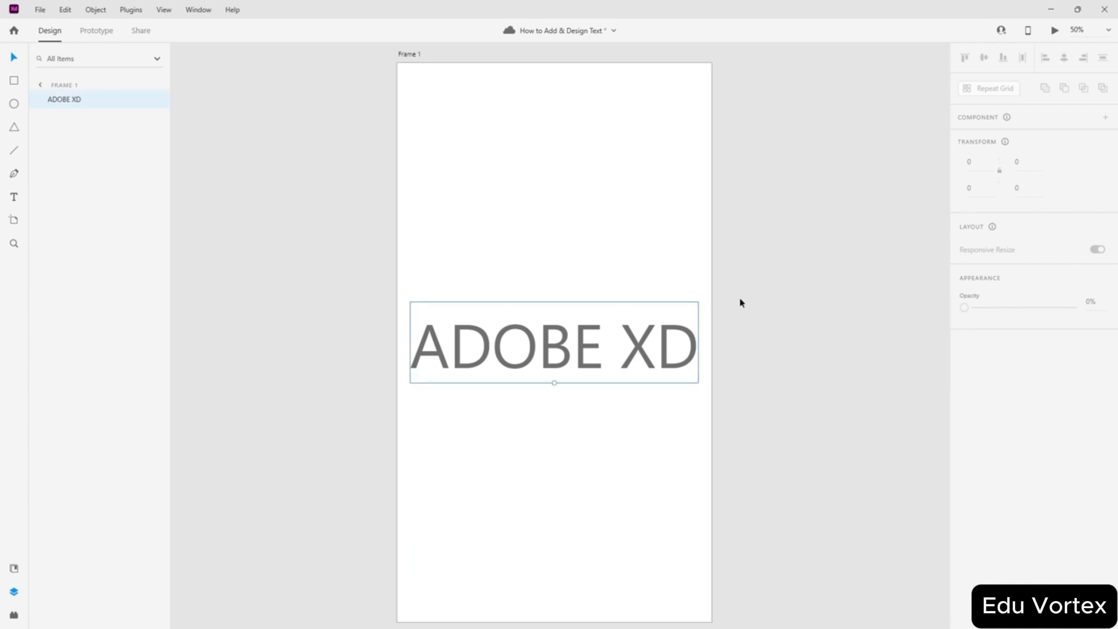
{"action": "scroll", "coordinate": [739, 302], "scroll_direction": "down", "scroll_amount": 2}
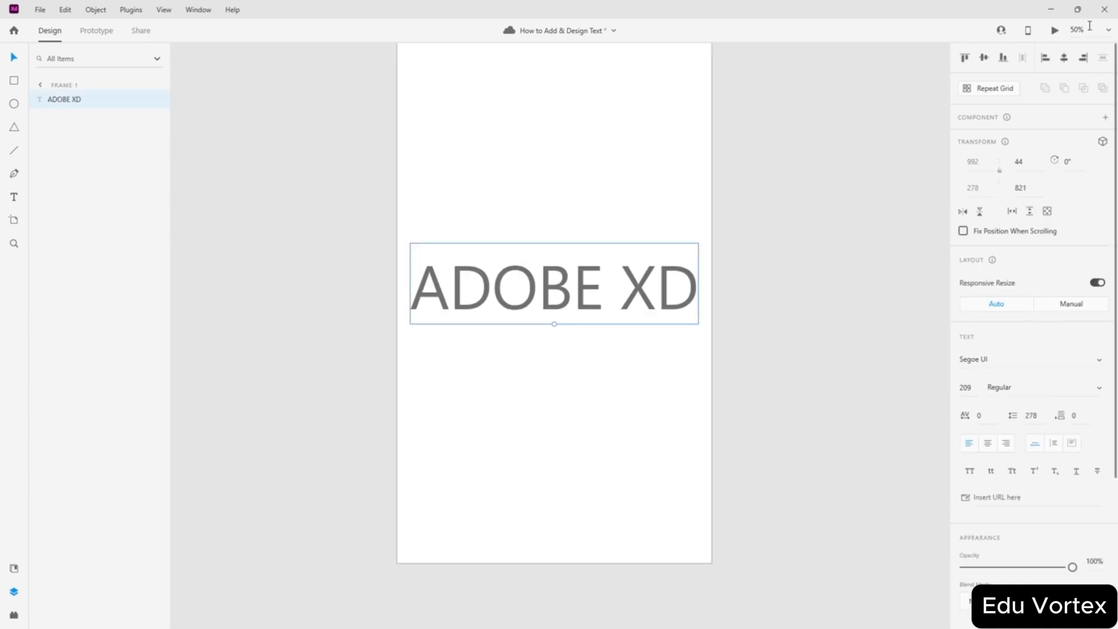
{"action": "left_click", "coordinate": [1107, 30]}
- Zoom to 100%, then try Malgun Gothic and SimSun on the ADOBE XD text
{"action": "left_click", "coordinate": [1032, 106]}
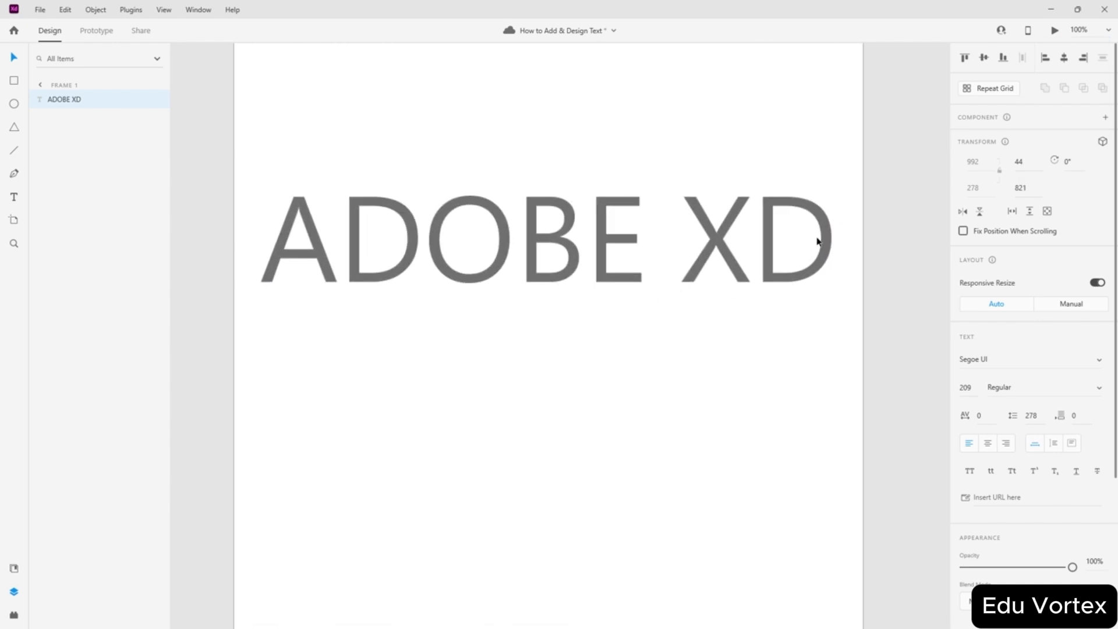
{"action": "left_click_drag", "start_coordinate": [559, 338], "coordinate": [585, 447]}
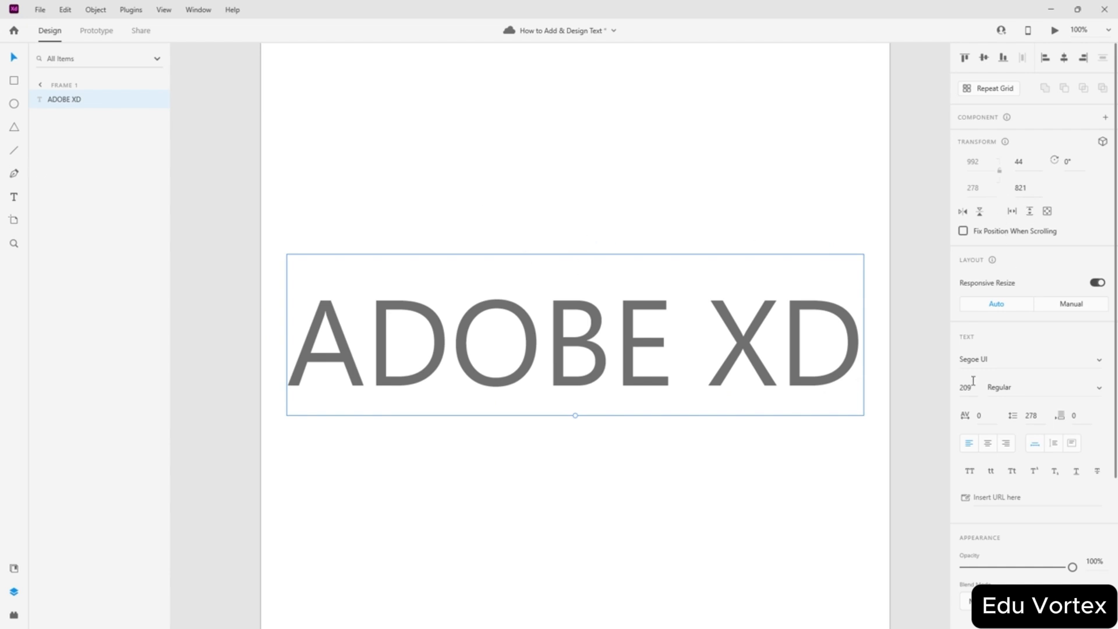
{"action": "left_click", "coordinate": [1101, 359]}
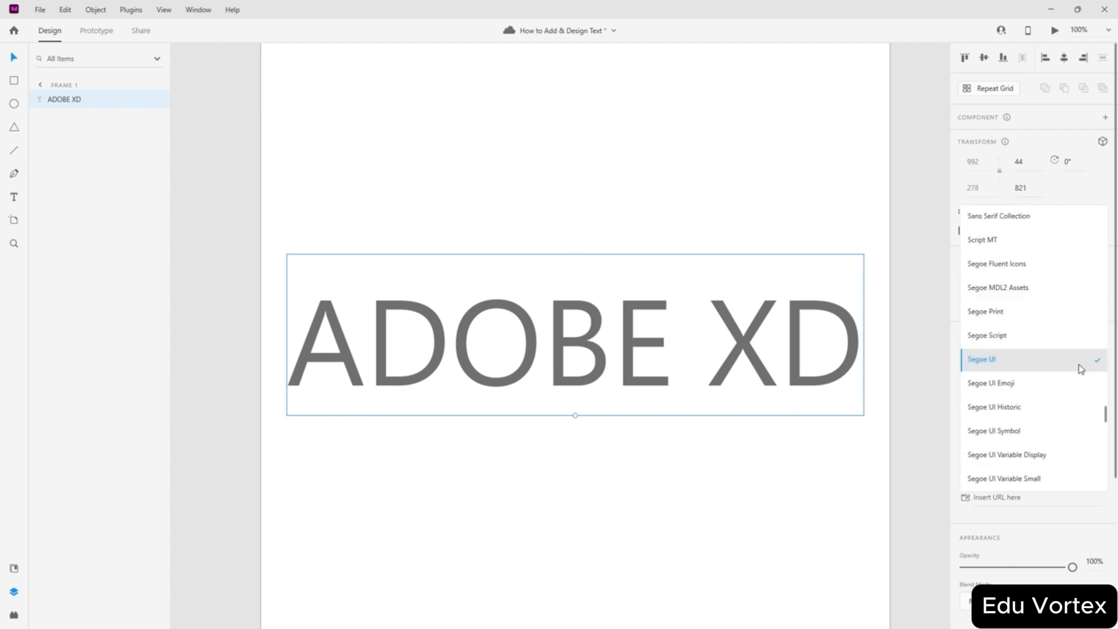
{"action": "scroll", "coordinate": [1013, 316], "scroll_direction": "down", "scroll_amount": 5}
{"action": "scroll", "coordinate": [1011, 326], "scroll_direction": "down", "scroll_amount": 10}
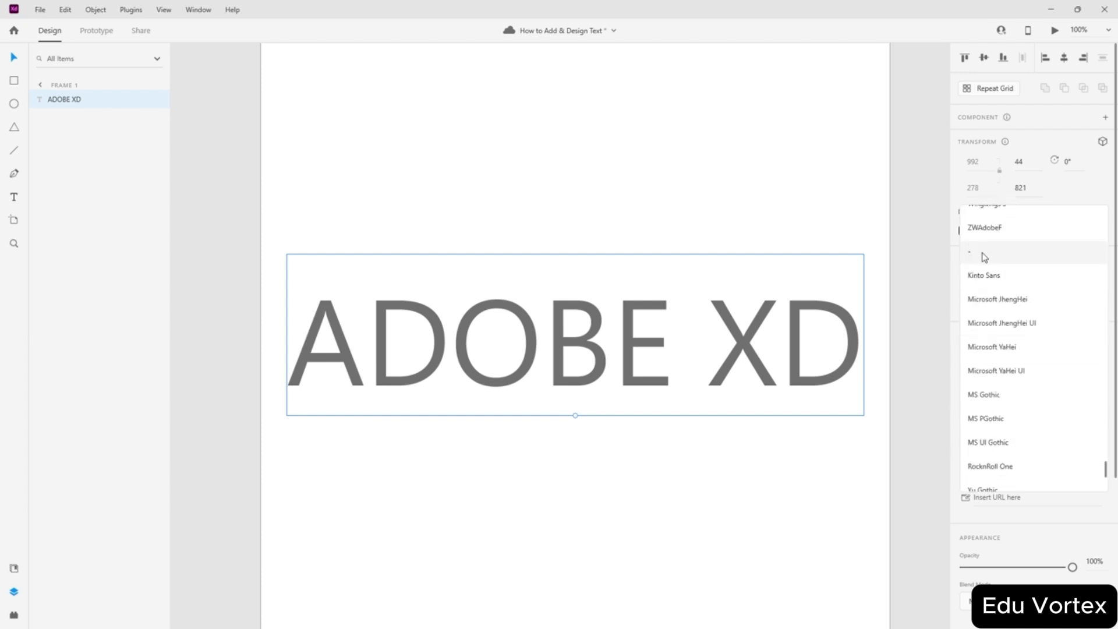
{"action": "scroll", "coordinate": [1025, 339], "scroll_direction": "down", "scroll_amount": 4}
{"action": "left_click", "coordinate": [988, 384]}
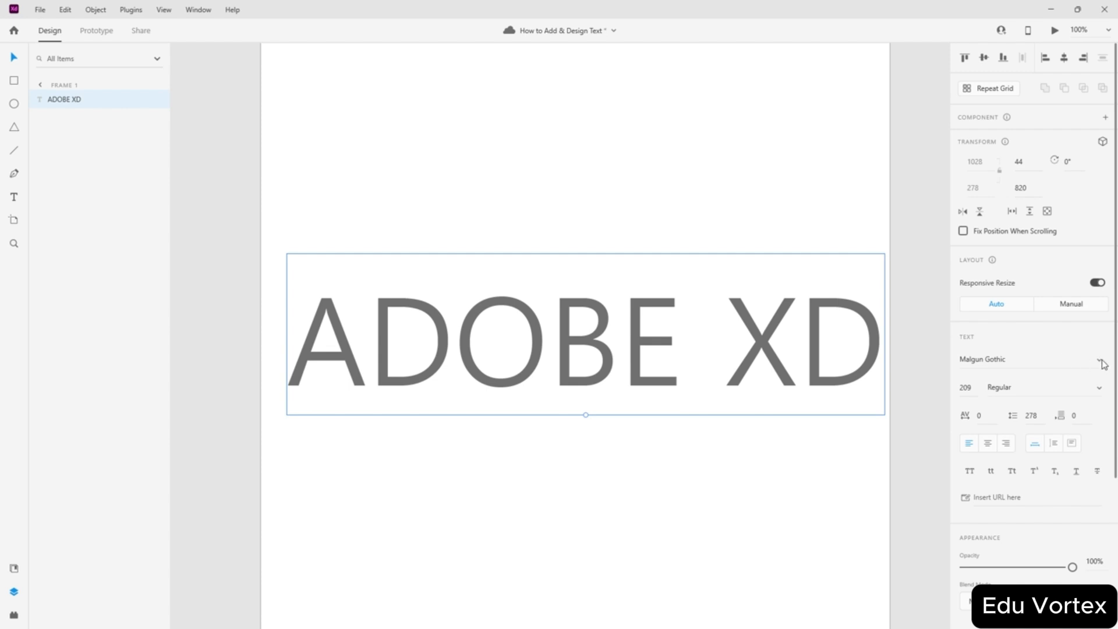
{"action": "left_click", "coordinate": [1101, 361]}
{"action": "scroll", "coordinate": [1015, 364], "scroll_direction": "up", "scroll_amount": 1}
{"action": "left_click", "coordinate": [1004, 344]}
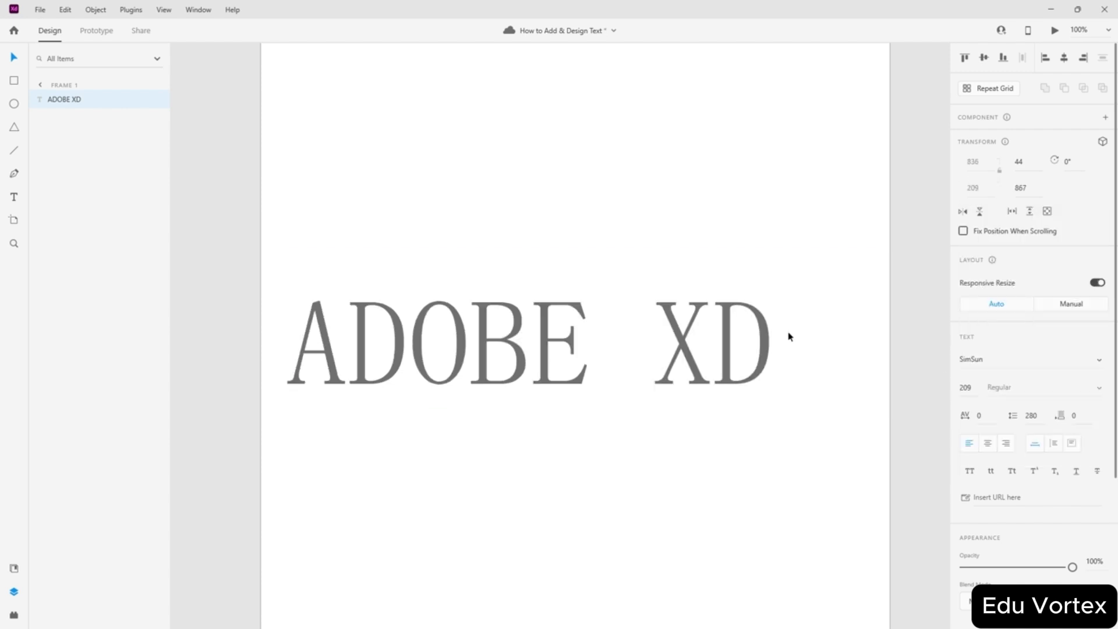
- Apply the Instagram font and move the text up and left on the artboard
{"action": "left_click", "coordinate": [1100, 360]}
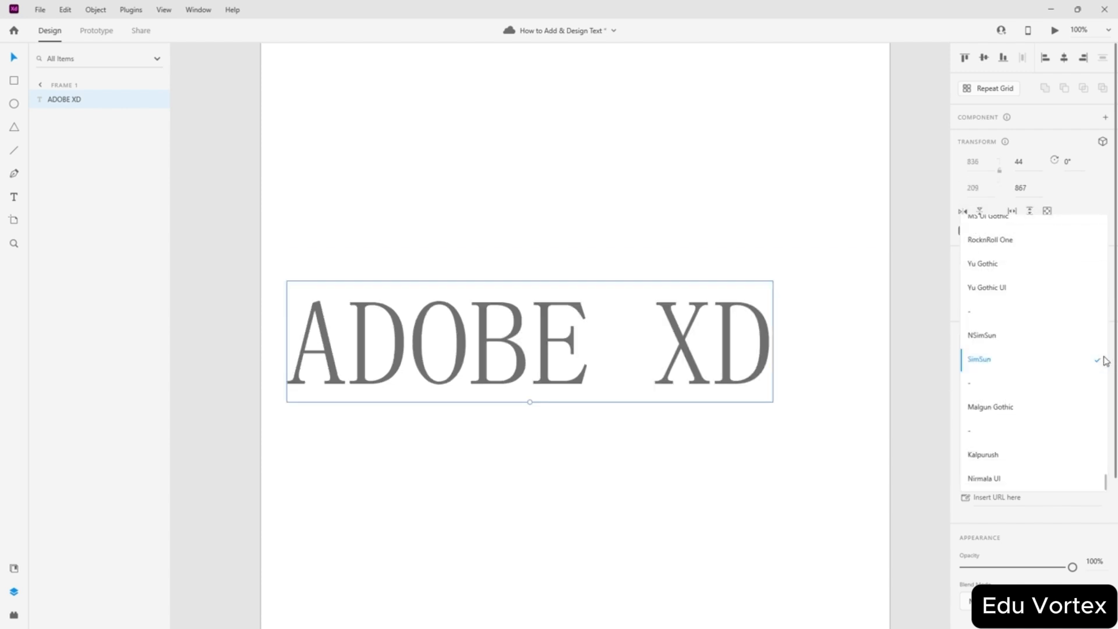
{"action": "scroll", "coordinate": [1033, 275], "scroll_direction": "down", "scroll_amount": 10}
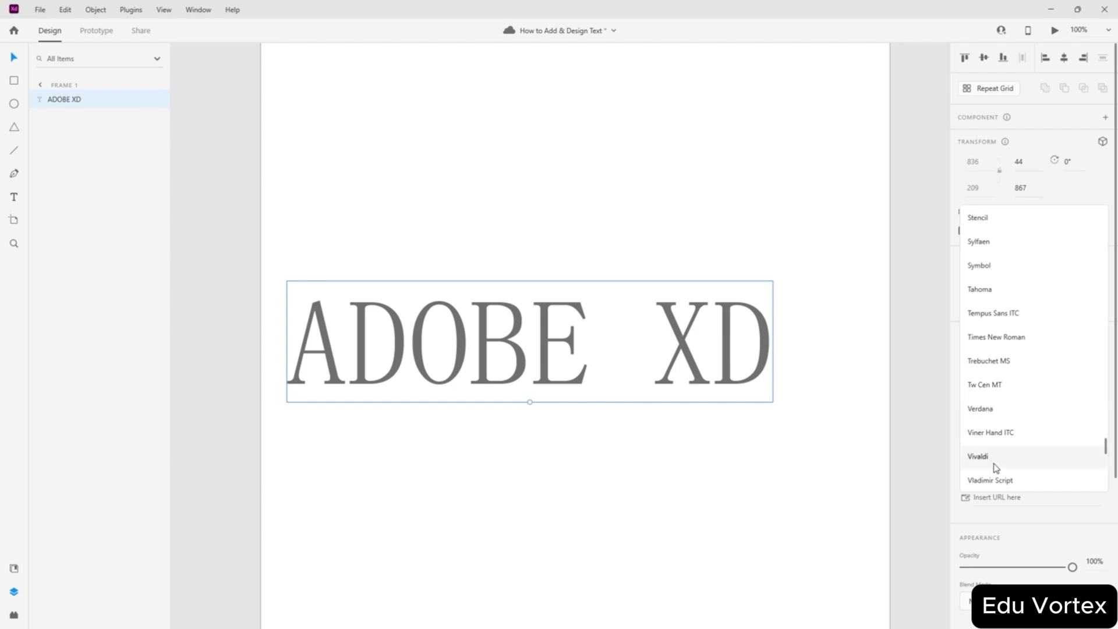
{"action": "scroll", "coordinate": [1019, 404], "scroll_direction": "up", "scroll_amount": 4}
{"action": "scroll", "coordinate": [1027, 408], "scroll_direction": "up", "scroll_amount": 8}
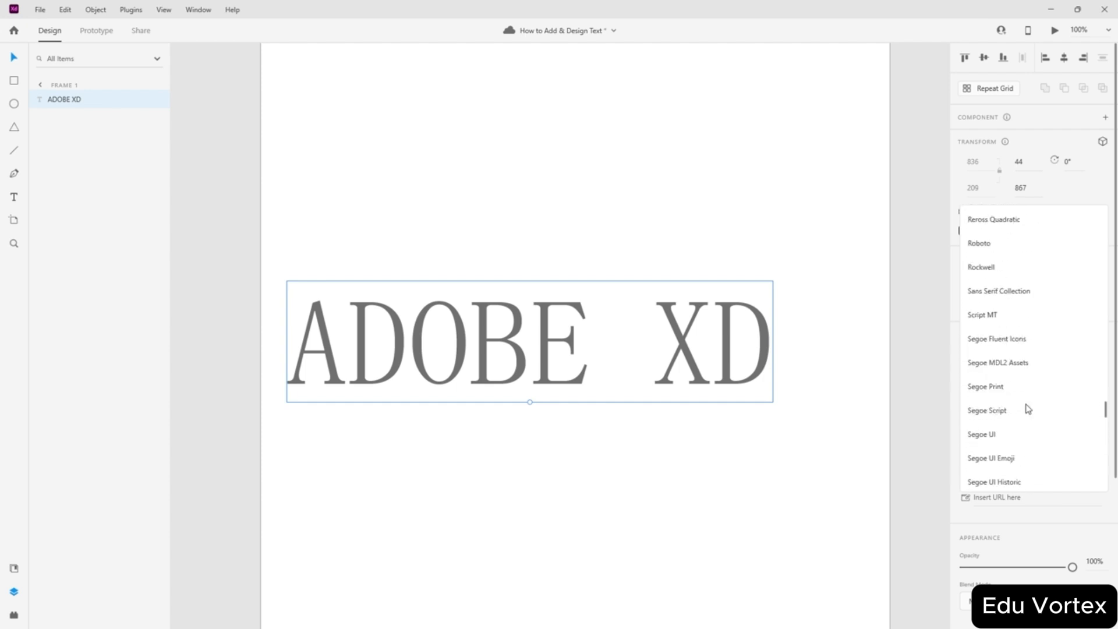
{"action": "scroll", "coordinate": [1027, 409], "scroll_direction": "up", "scroll_amount": 1}
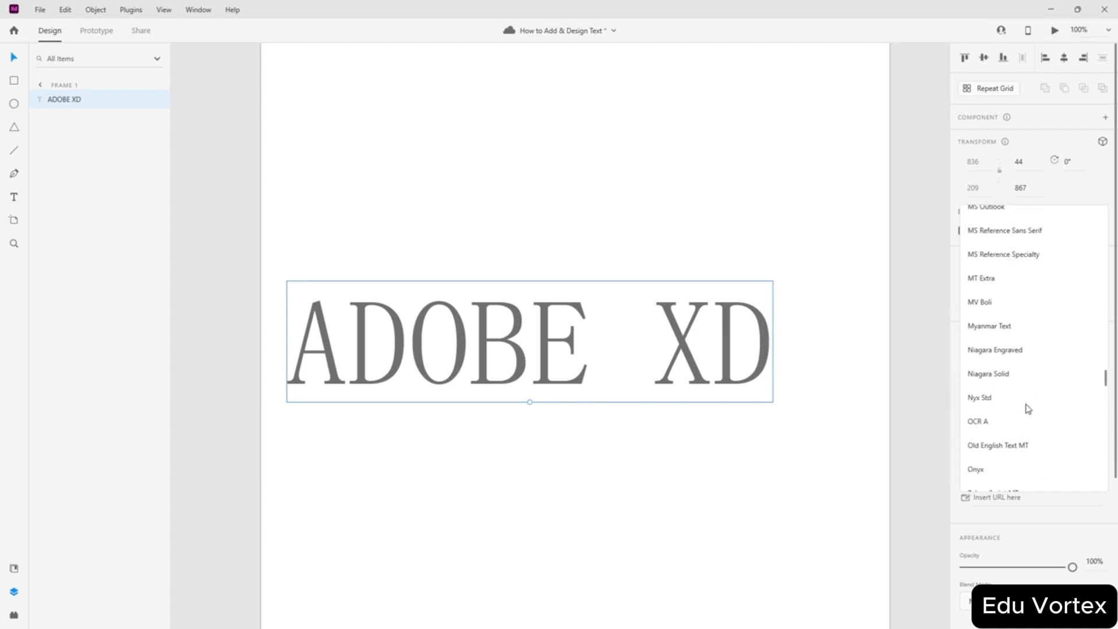
{"action": "scroll", "coordinate": [1027, 409], "scroll_direction": "up", "scroll_amount": 10}
{"action": "left_click", "coordinate": [980, 464]}
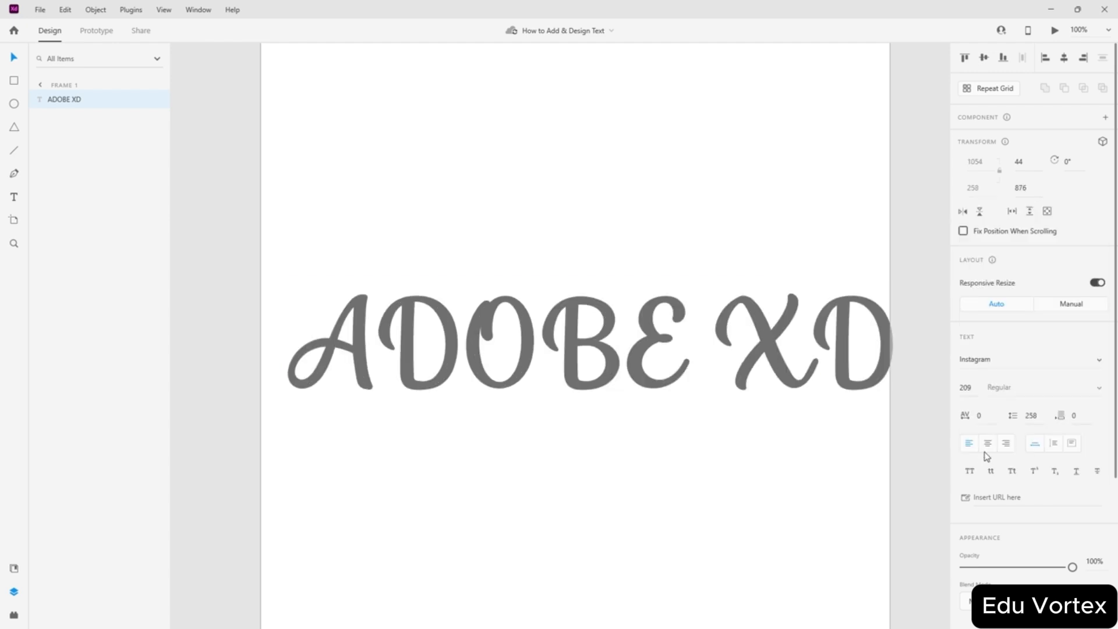
{"action": "left_click_drag", "start_coordinate": [494, 419], "coordinate": [472, 411]}
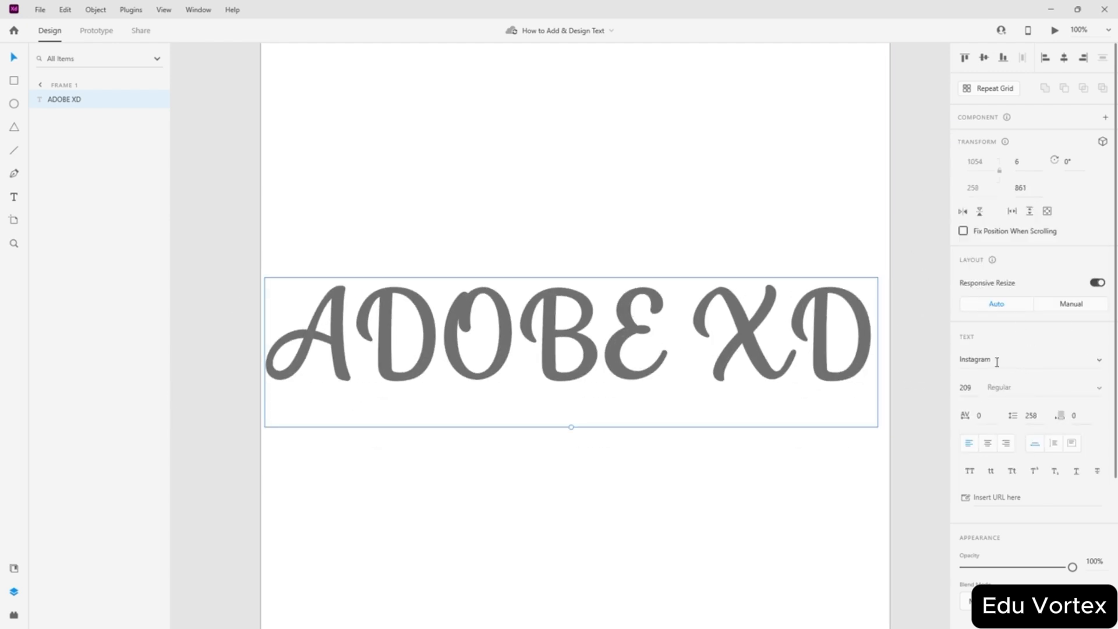
- Edit the ADOBE XD text and select all of its characters
{"action": "double_click", "coordinate": [616, 319]}
{"action": "left_click", "coordinate": [747, 329]}
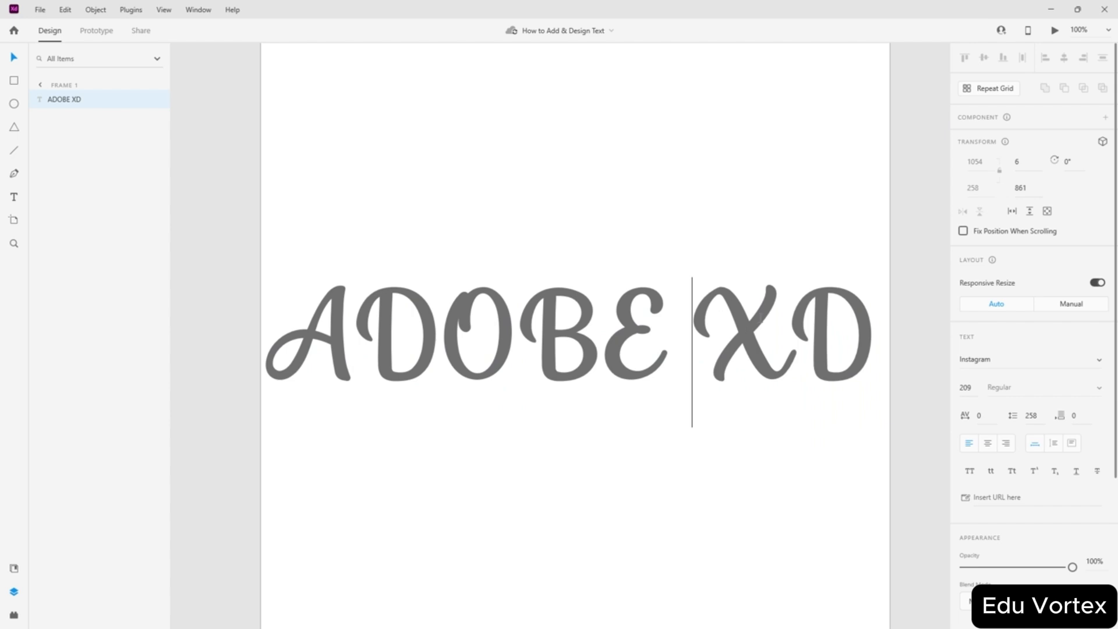
{"action": "key", "text": "Escape"}
{"action": "double_click", "coordinate": [510, 322]}
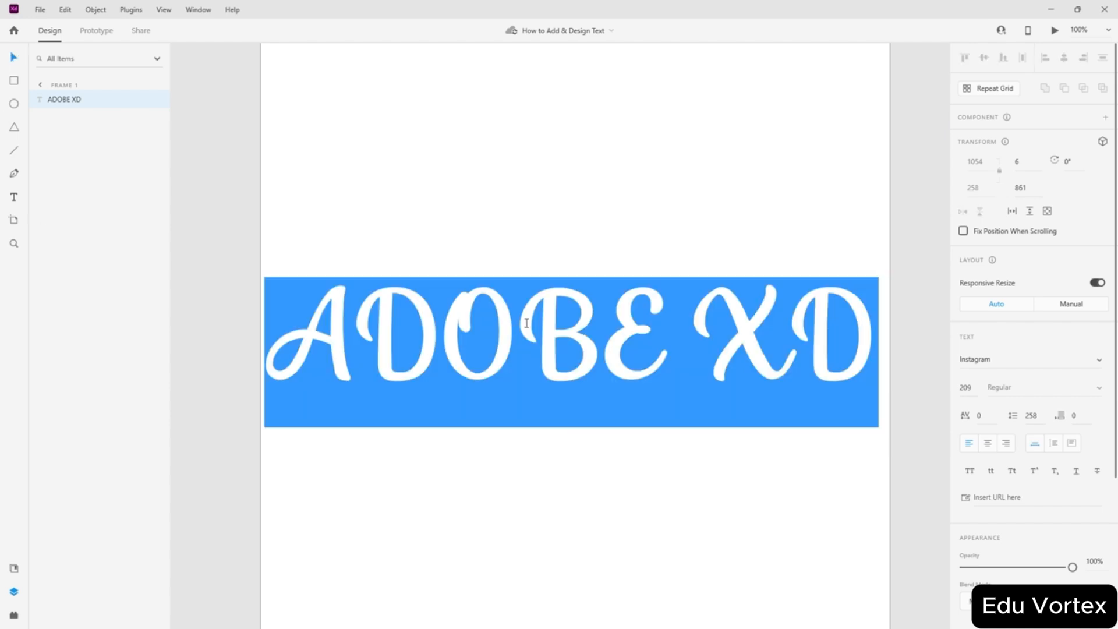
{"action": "left_click", "coordinate": [516, 332]}
{"action": "left_click", "coordinate": [693, 346]}
{"action": "key", "text": "shift+Left"}
{"action": "left_click_drag", "start_coordinate": [441, 338], "coordinate": [706, 351]}
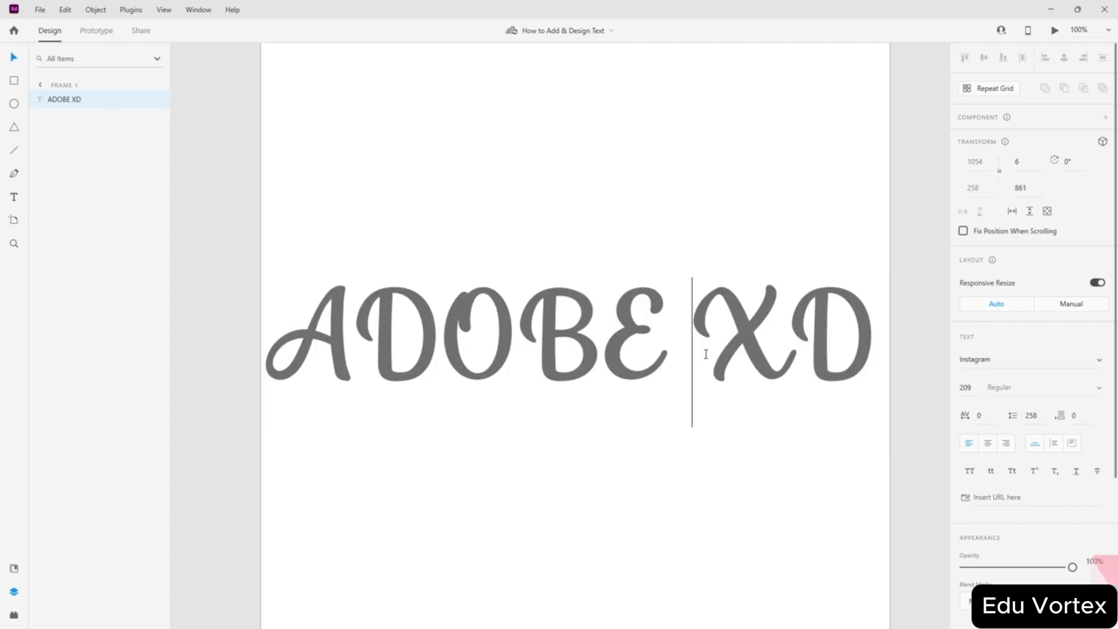
{"action": "left_click_drag", "start_coordinate": [856, 342], "coordinate": [727, 343]}
{"action": "left_click_drag", "start_coordinate": [324, 333], "coordinate": [291, 340]}
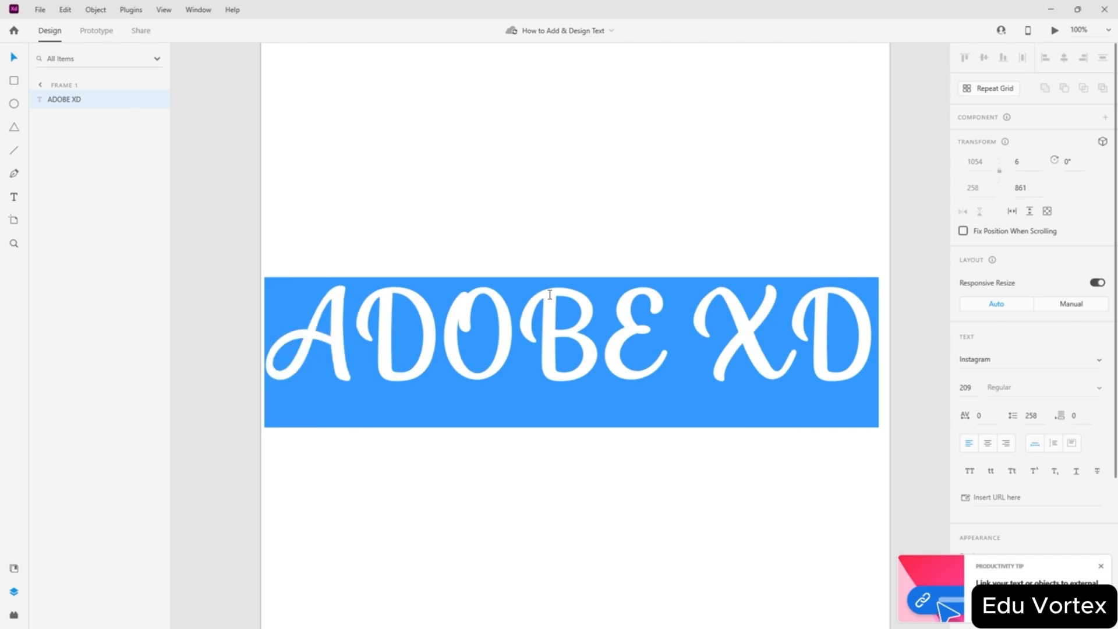
- Replace the text with 'Instagram' and centre it on the artboard
{"action": "type", "text": "I"}
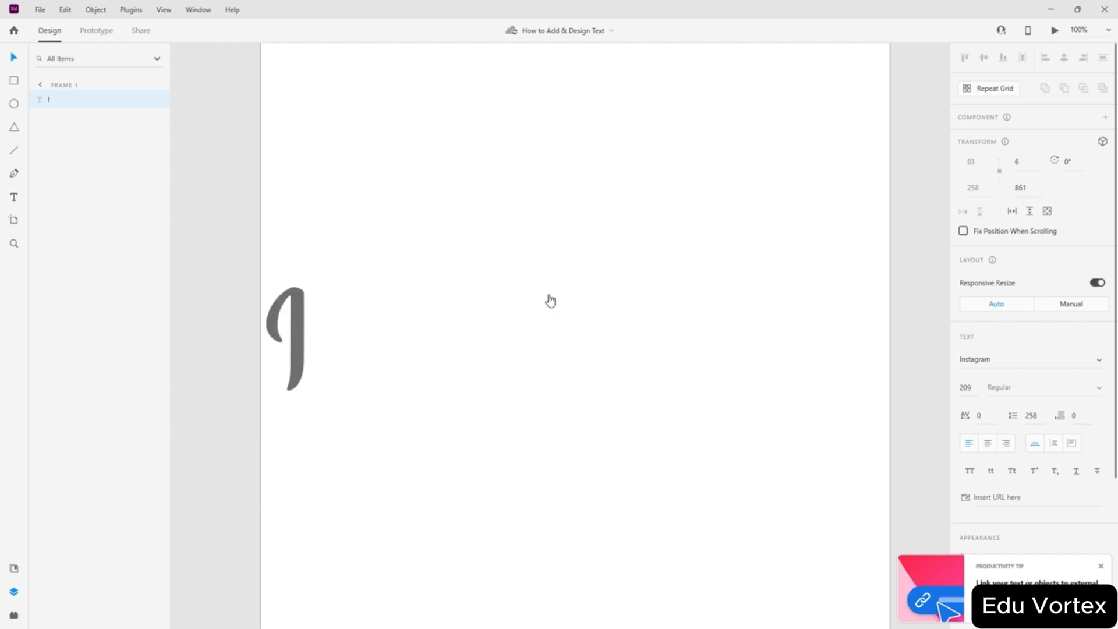
{"action": "type", "text": "nstagram"}
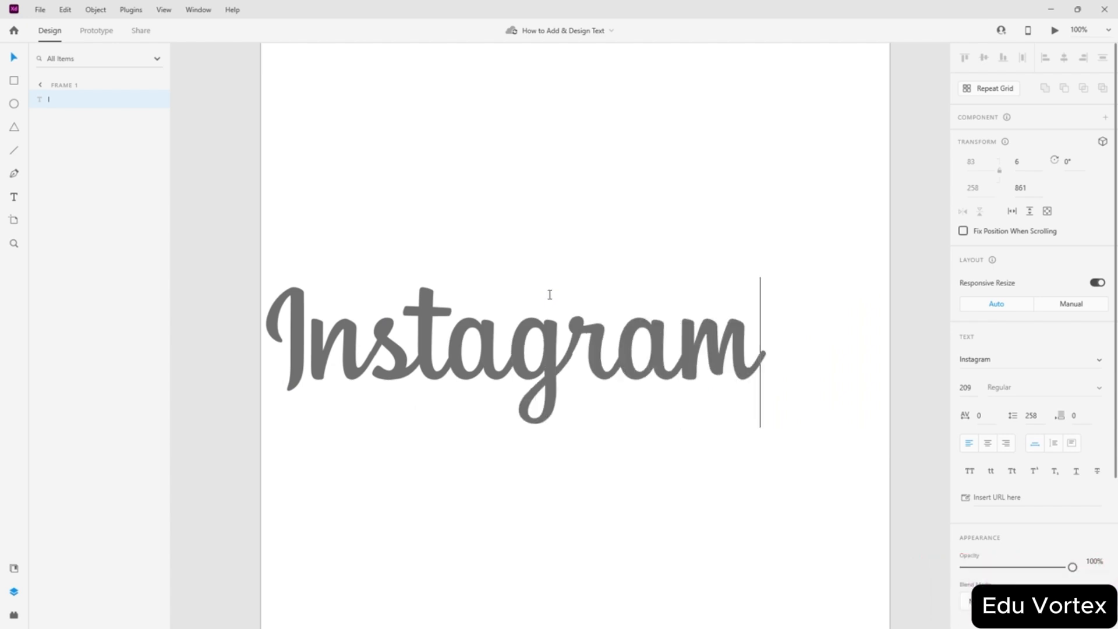
{"action": "left_click", "coordinate": [14, 58]}
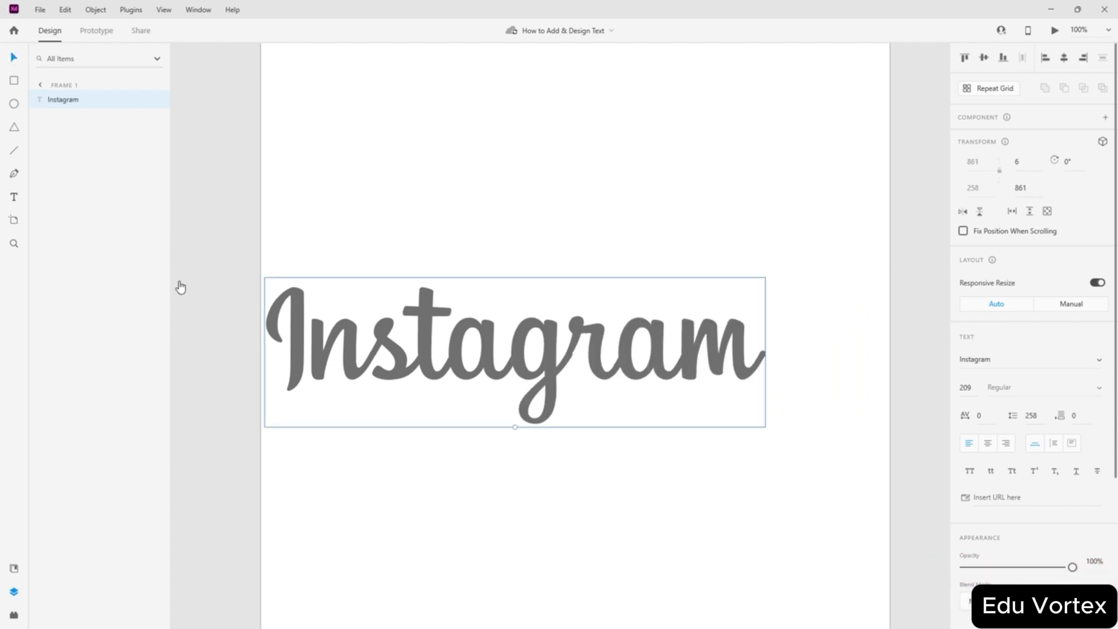
{"action": "left_click_drag", "start_coordinate": [454, 358], "coordinate": [495, 363]}
{"action": "left_click", "coordinate": [983, 58]}
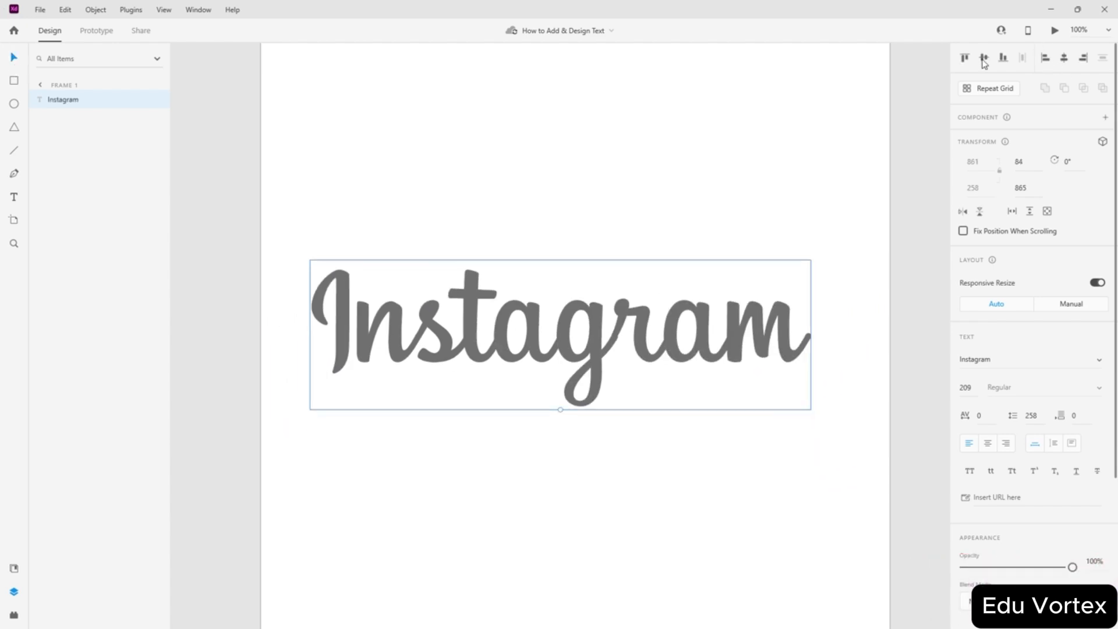
{"action": "left_click", "coordinate": [1065, 62]}
{"action": "left_click", "coordinate": [522, 131]}
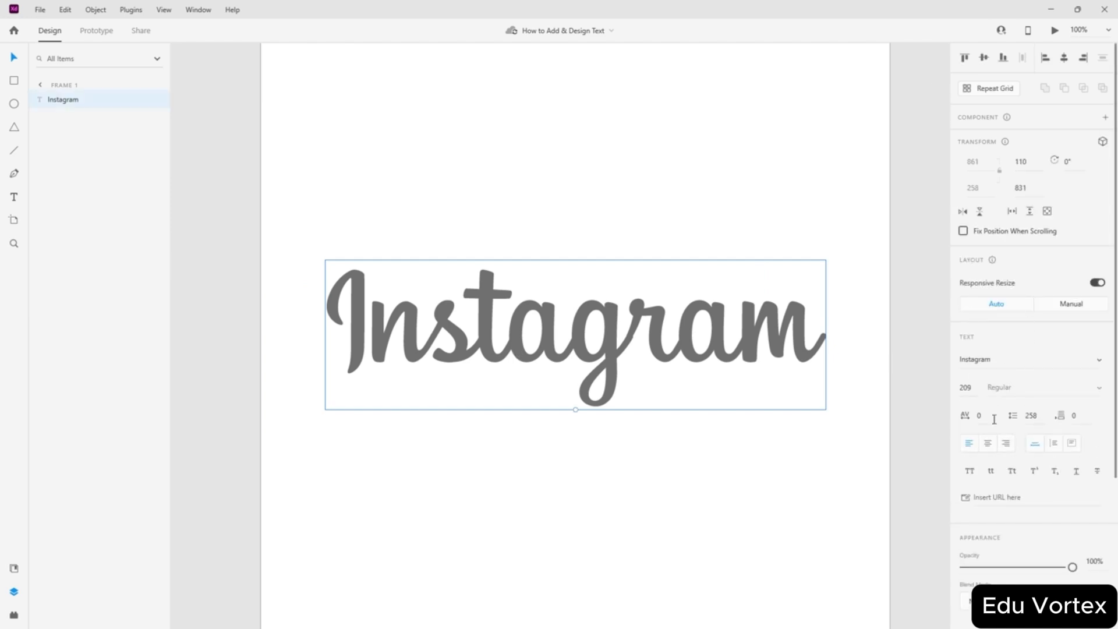
- Set the font size to 150 and recentre the text horizontally
{"action": "left_click", "coordinate": [1098, 364]}
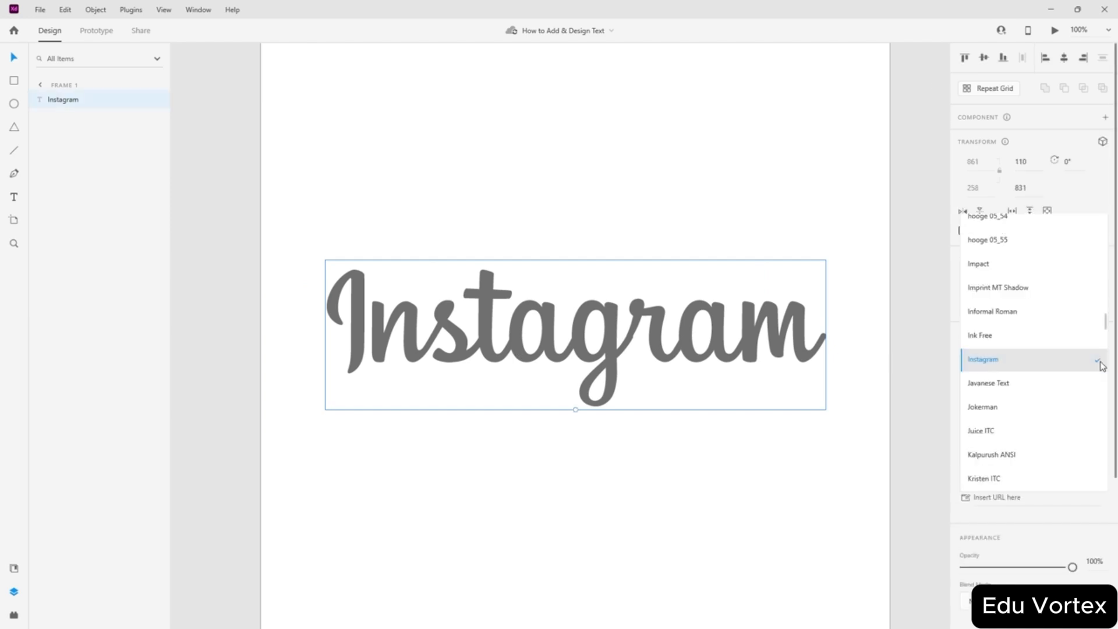
{"action": "left_click", "coordinate": [1100, 364]}
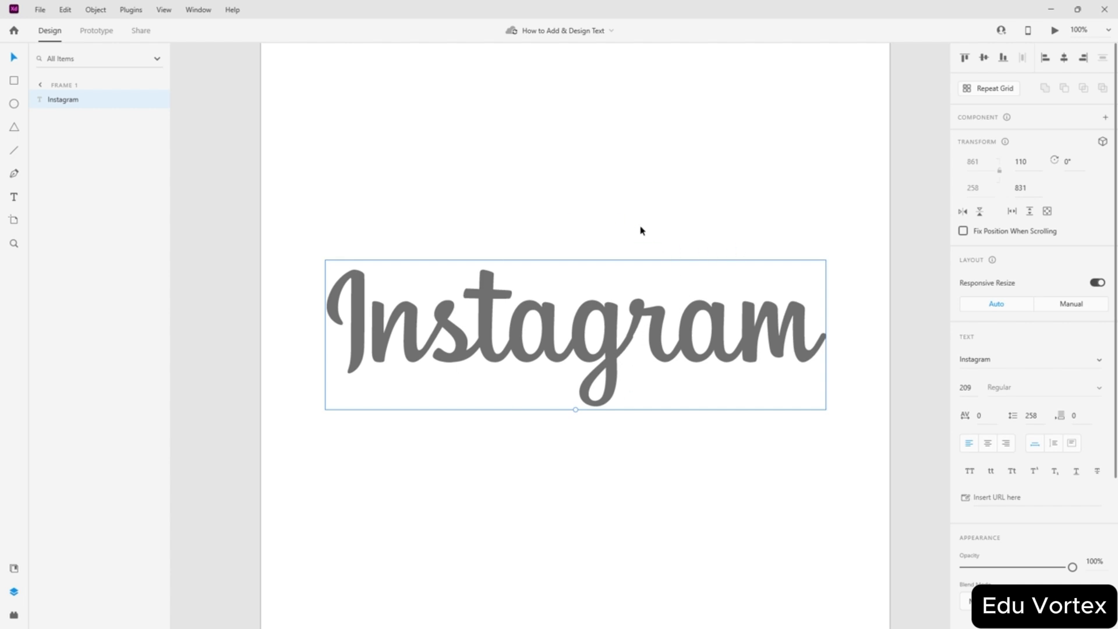
{"action": "left_click", "coordinate": [1099, 361]}
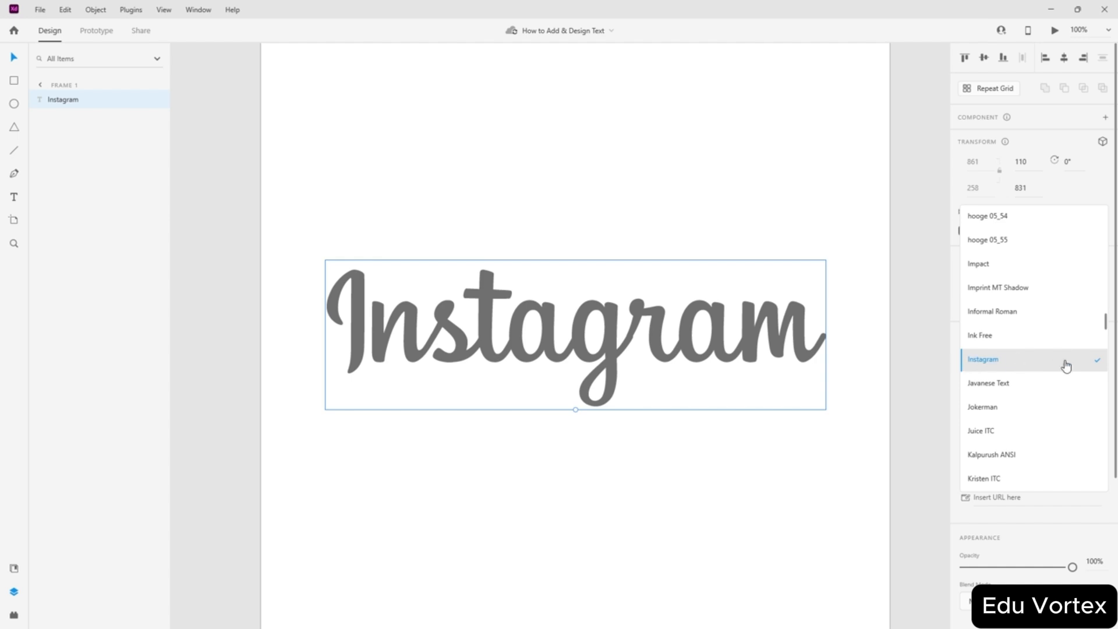
{"action": "key", "text": "Escape"}
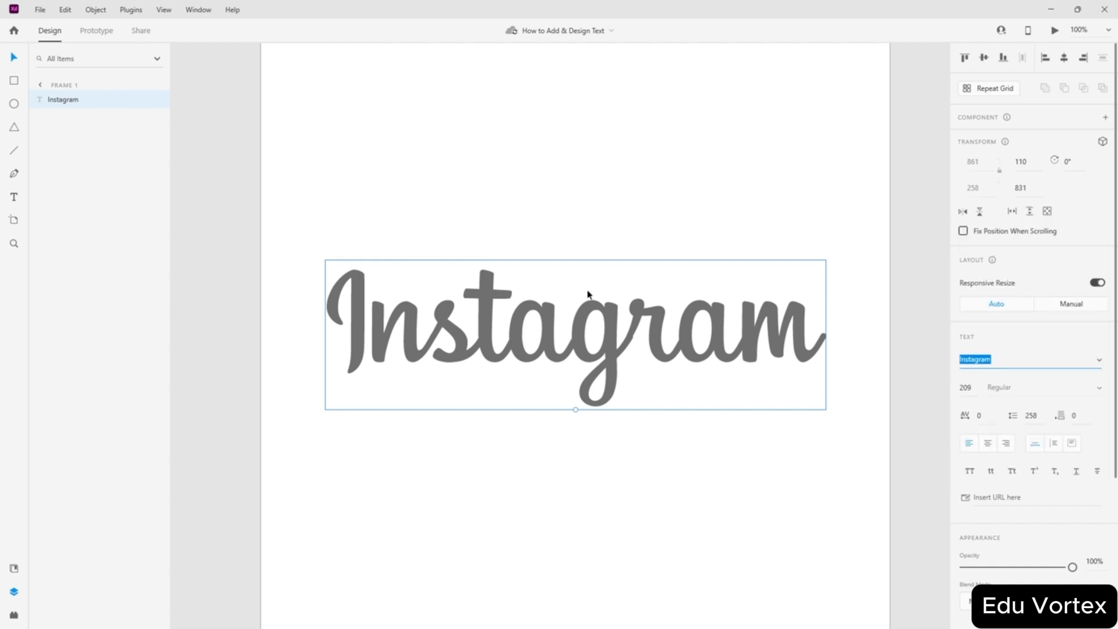
{"action": "left_click", "coordinate": [968, 389]}
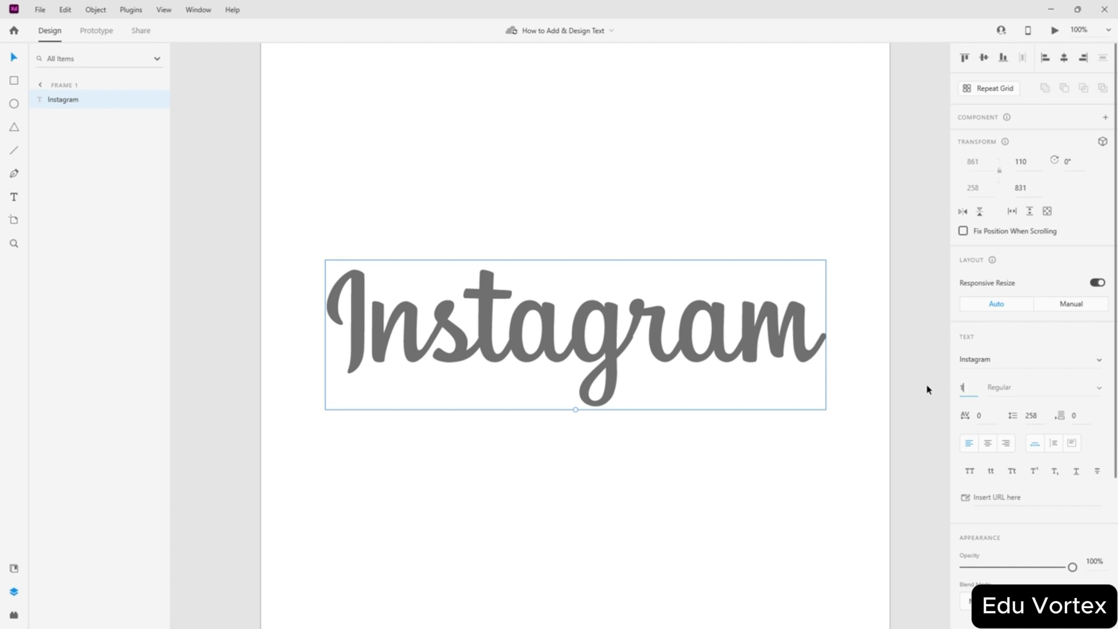
{"action": "key", "text": "Return"}
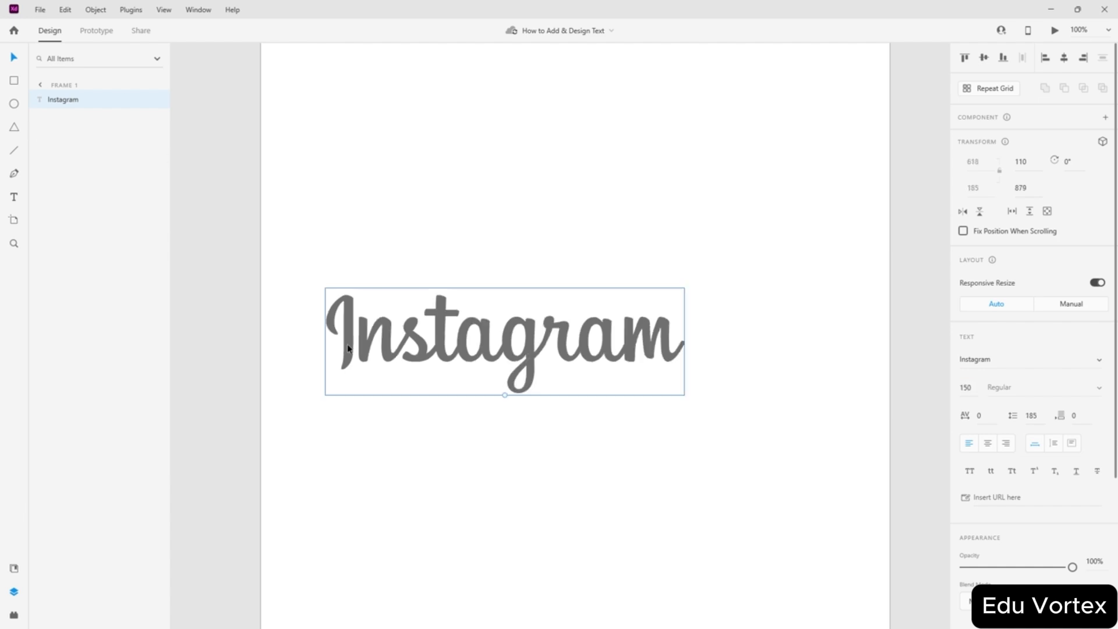
{"action": "left_click_drag", "start_coordinate": [445, 385], "coordinate": [566, 381]}
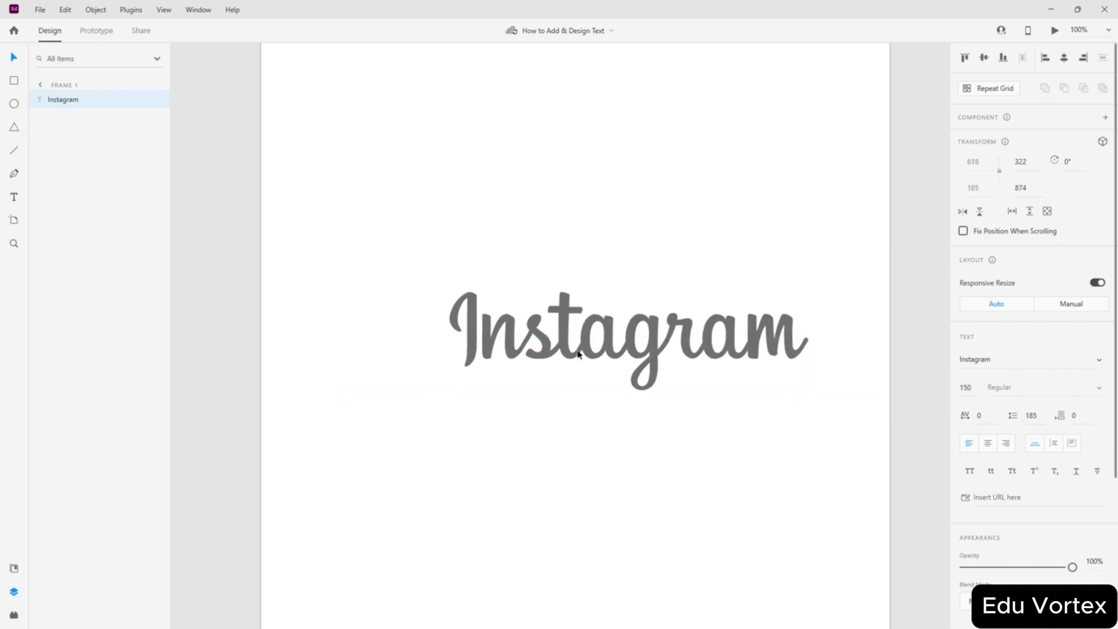
{"action": "left_click", "coordinate": [983, 58]}
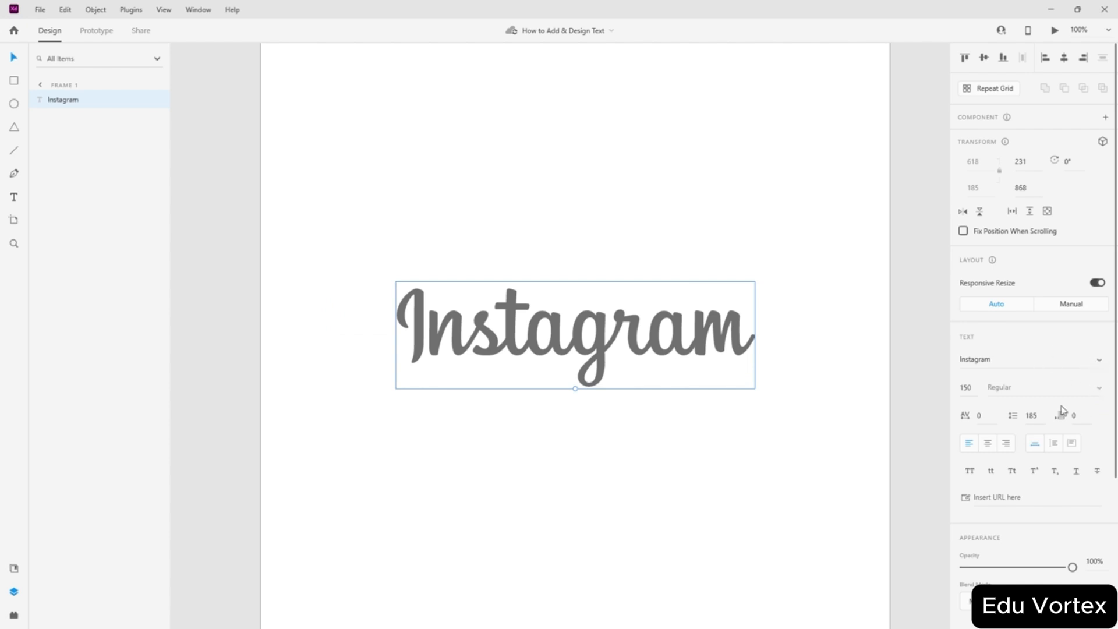
- Try the Goudy Stout, Gigi, Game Of Squids and Gabriola fonts on the text
{"action": "left_click", "coordinate": [1101, 361]}
{"action": "scroll", "coordinate": [1036, 385], "scroll_direction": "up", "scroll_amount": 3}
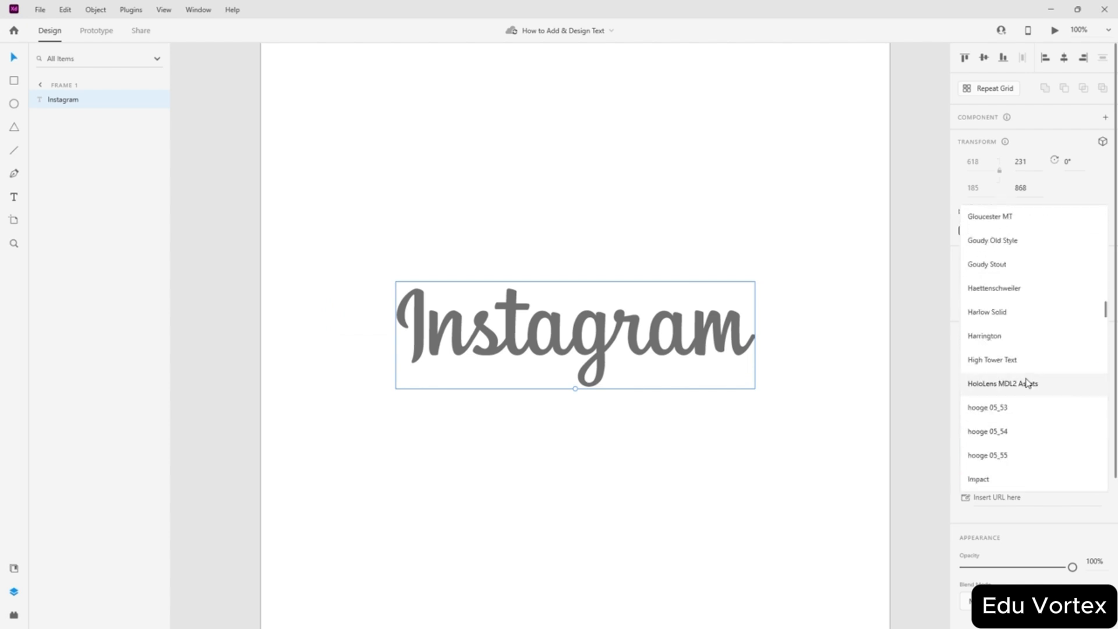
{"action": "left_click", "coordinate": [1001, 265]}
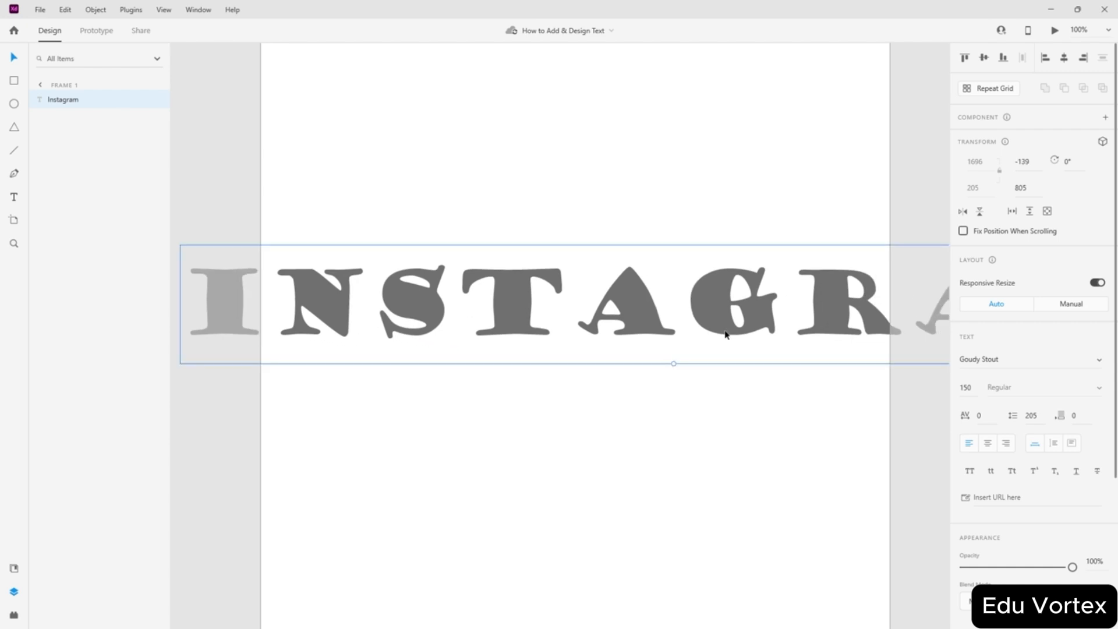
{"action": "left_click", "coordinate": [1100, 366]}
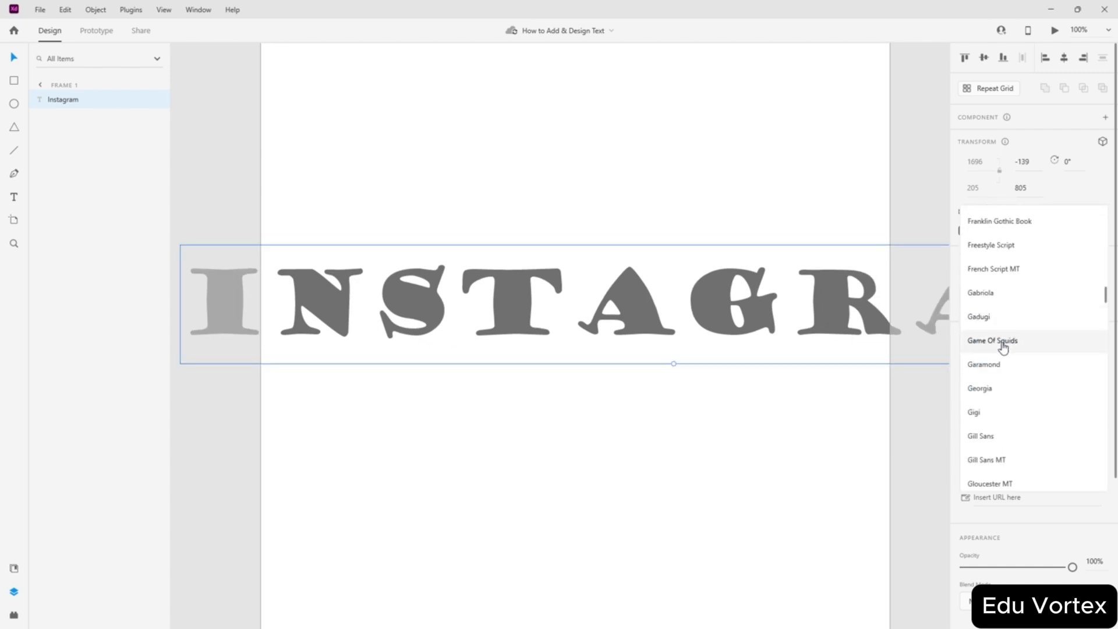
{"action": "left_click", "coordinate": [1001, 411]}
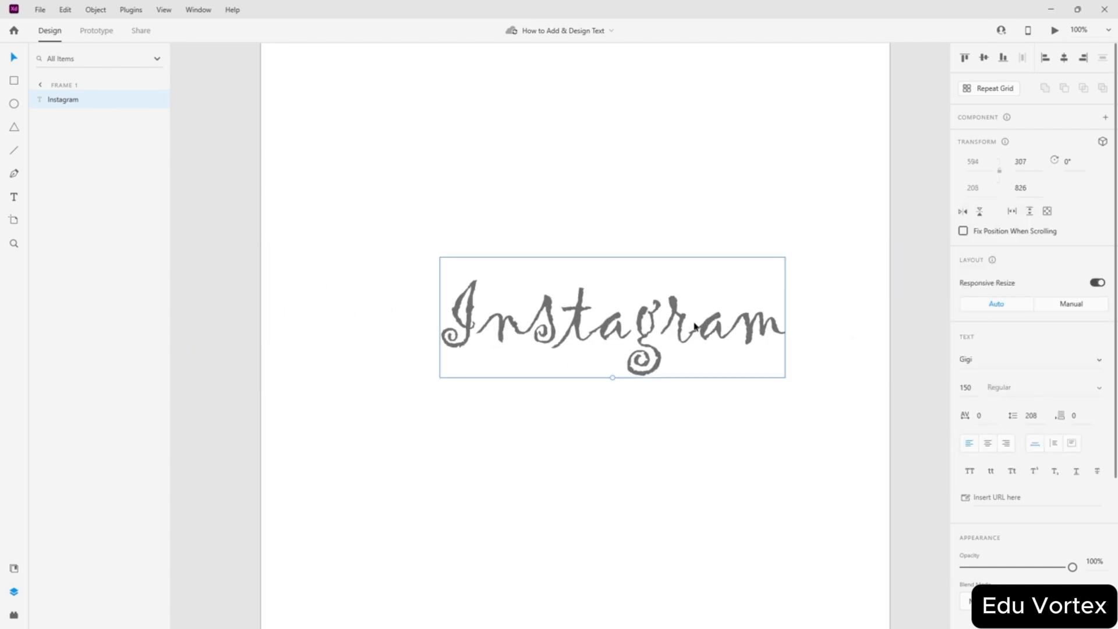
{"action": "left_click", "coordinate": [1098, 362]}
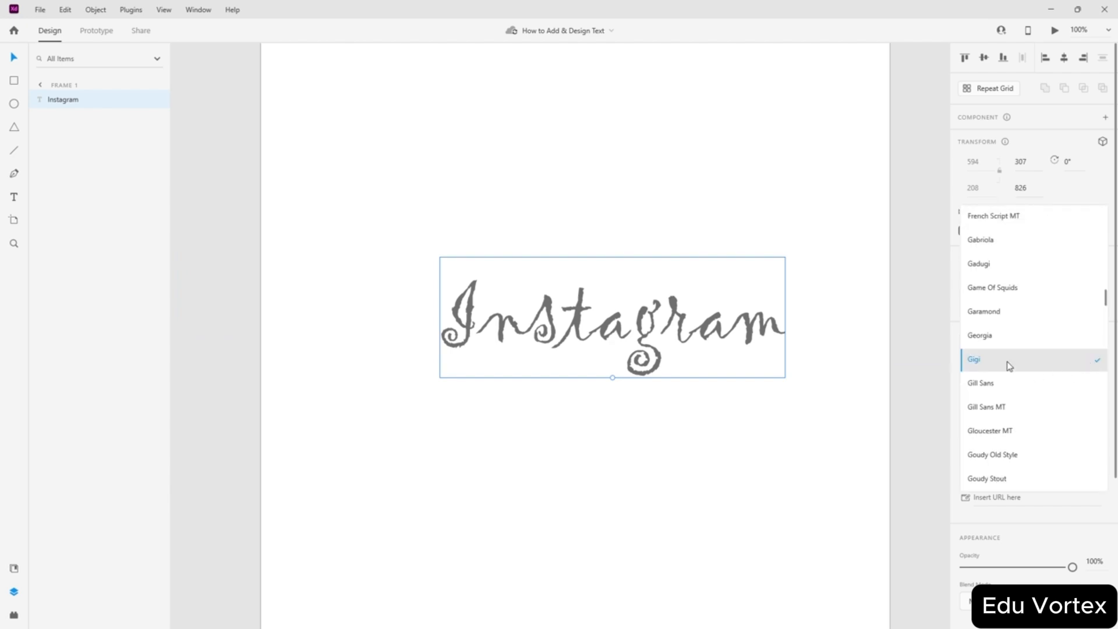
{"action": "scroll", "coordinate": [1004, 338], "scroll_direction": "up", "scroll_amount": 3}
{"action": "left_click", "coordinate": [1019, 420]}
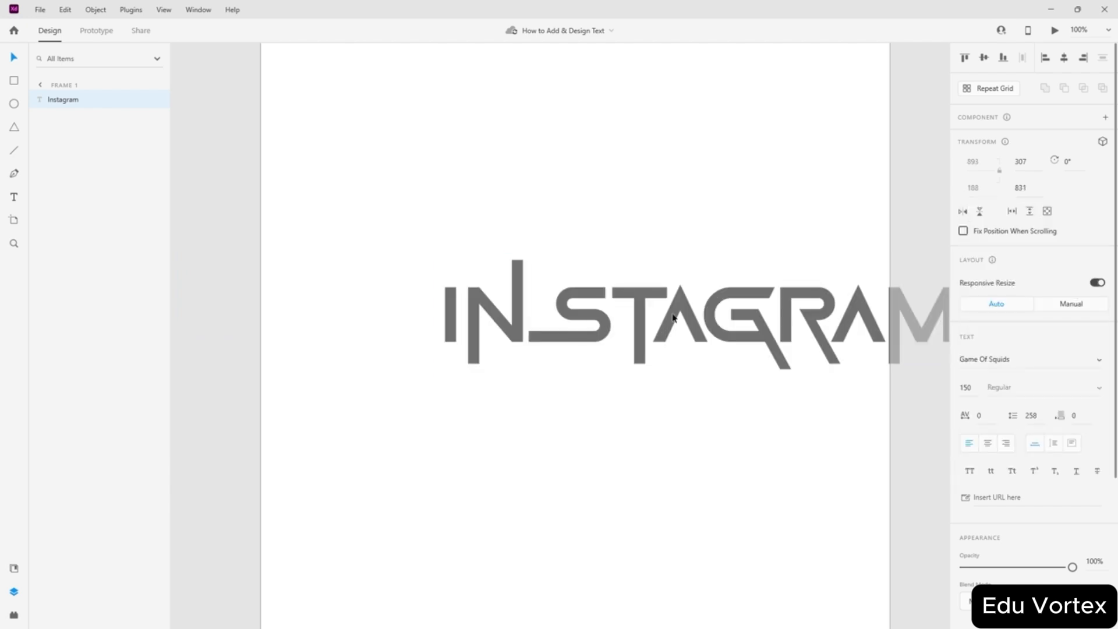
{"action": "left_click", "coordinate": [1099, 360]}
{"action": "left_click", "coordinate": [1020, 315]}
{"action": "left_click_drag", "start_coordinate": [540, 324], "coordinate": [728, 342]}
- Try the Freestyle Script, Cooper and Century fonts, shifting the text around the artboard
{"action": "left_click", "coordinate": [1099, 361]}
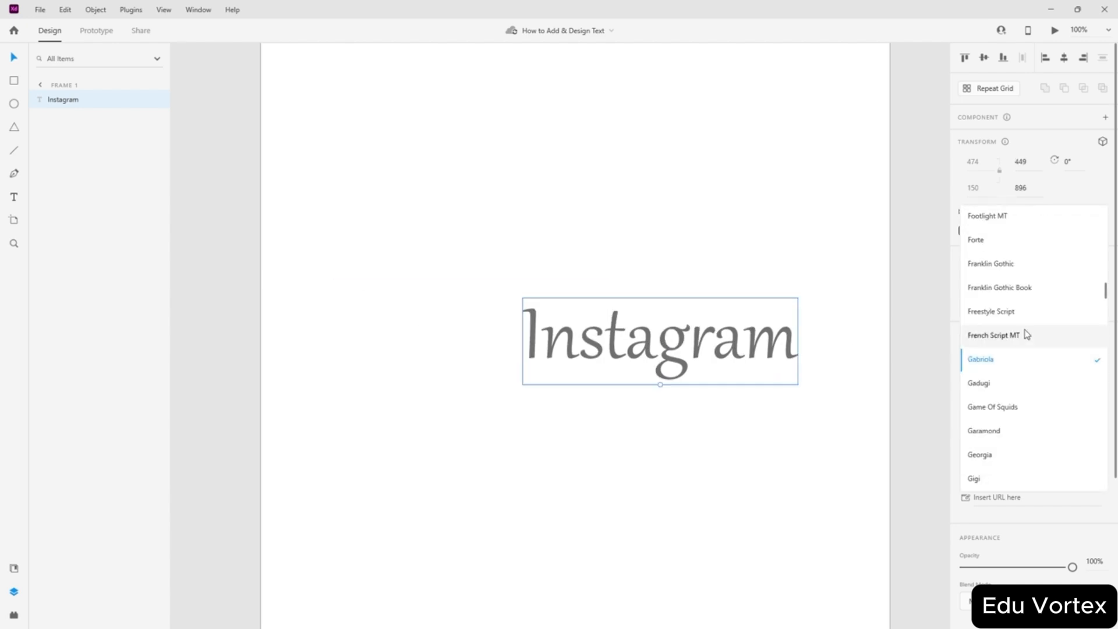
{"action": "left_click", "coordinate": [1021, 312]}
{"action": "left_click_drag", "start_coordinate": [717, 368], "coordinate": [638, 343]}
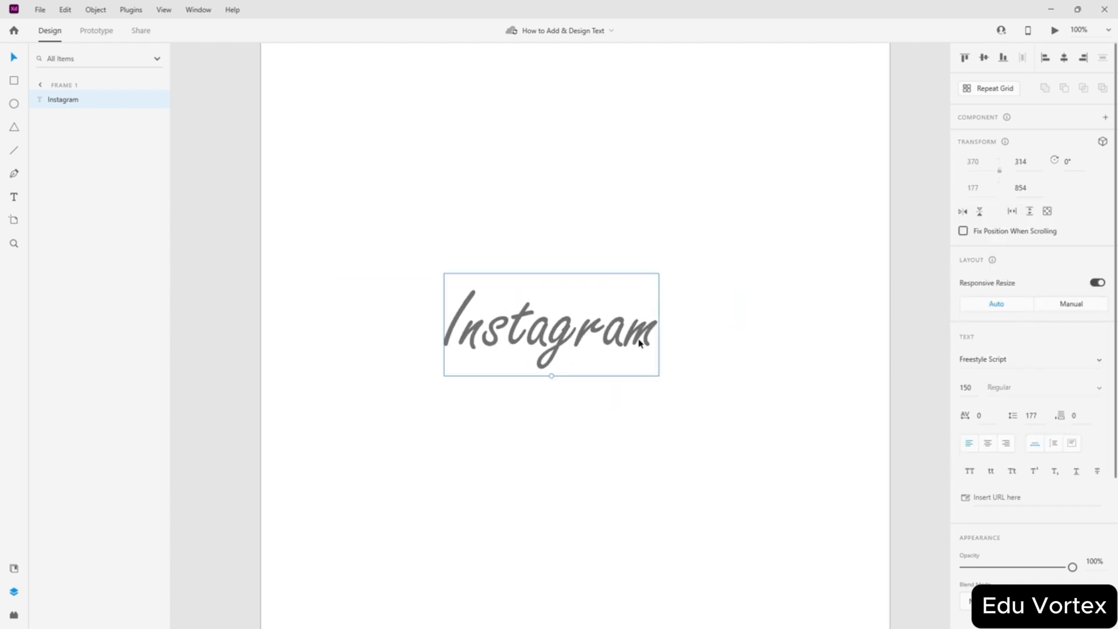
{"action": "left_click", "coordinate": [1100, 365]}
{"action": "scroll", "coordinate": [990, 343], "scroll_direction": "up", "scroll_amount": 5}
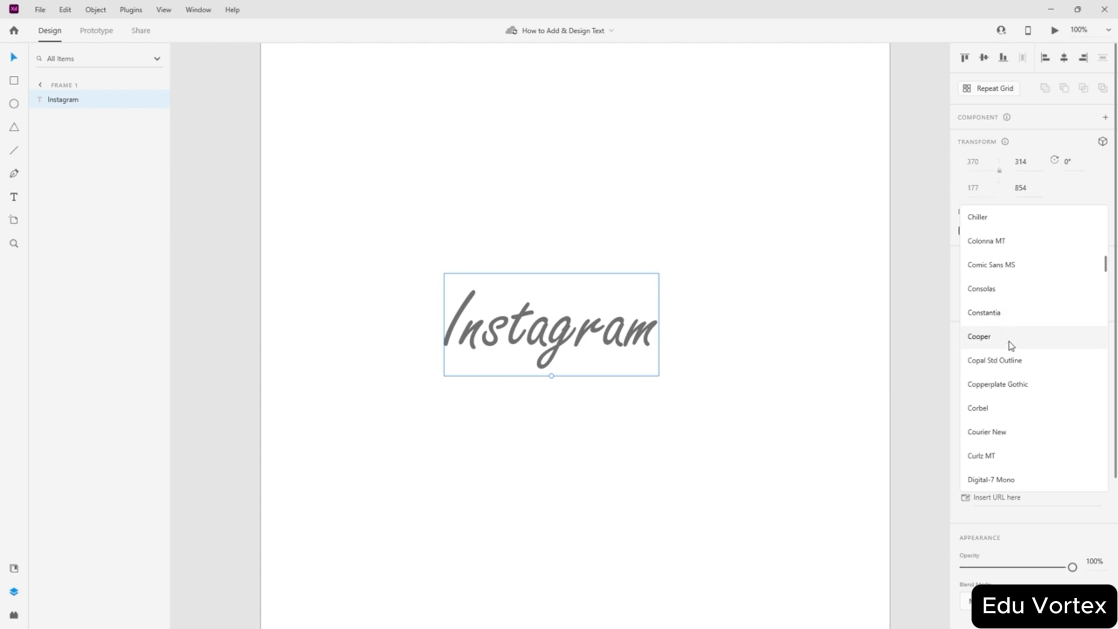
{"action": "left_click", "coordinate": [1011, 345]}
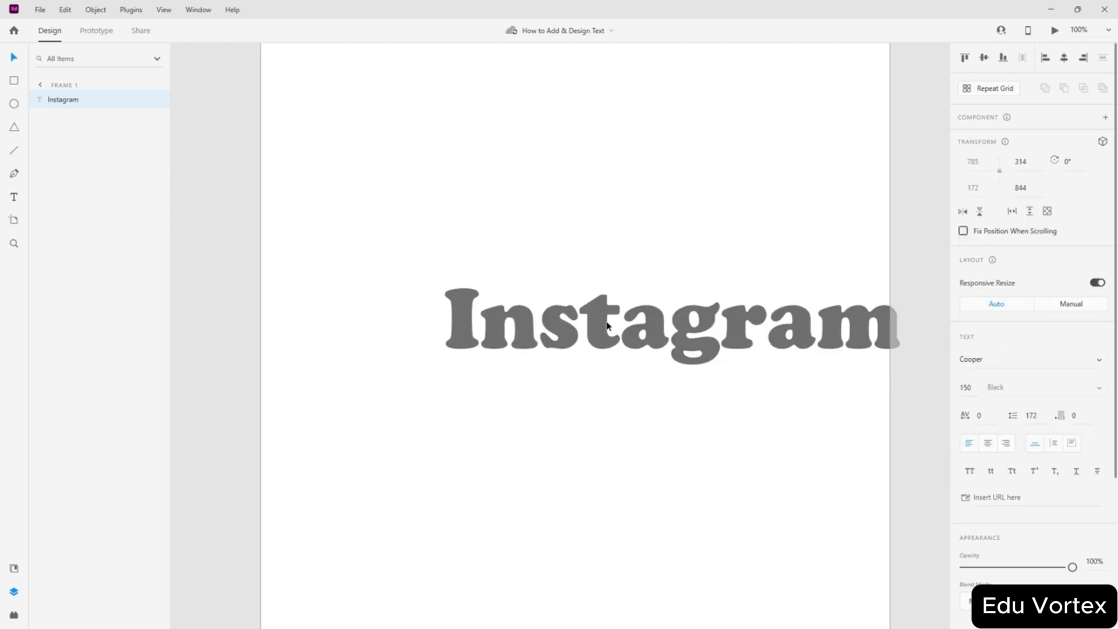
{"action": "left_click", "coordinate": [1099, 362]}
{"action": "scroll", "coordinate": [990, 339], "scroll_direction": "up", "scroll_amount": 1}
{"action": "left_click", "coordinate": [999, 434]}
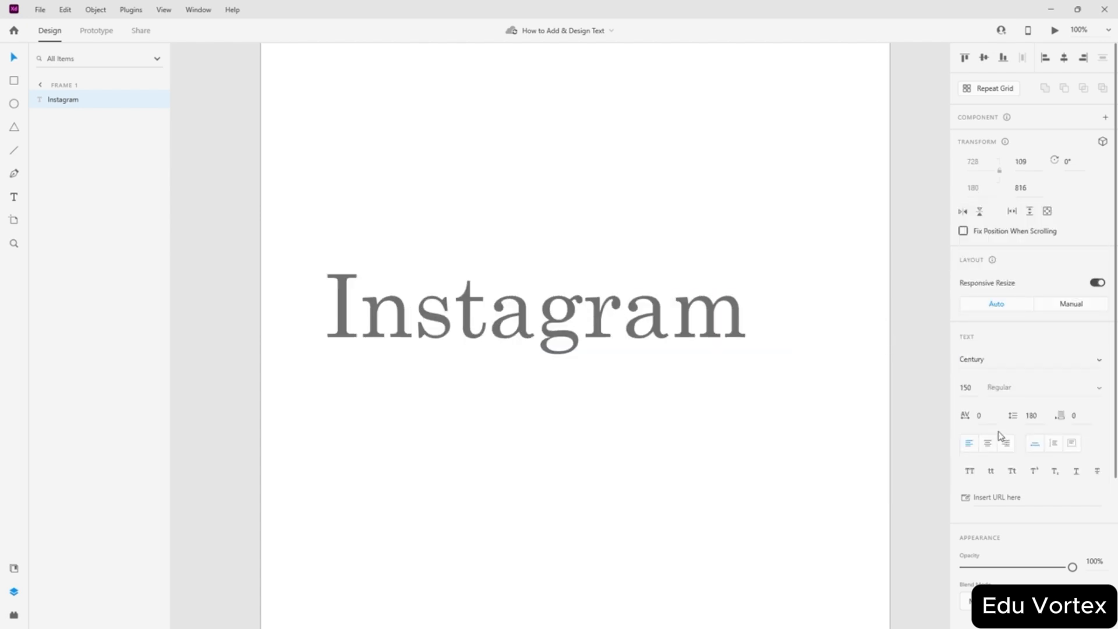
{"action": "left_click_drag", "start_coordinate": [704, 343], "coordinate": [807, 342]}
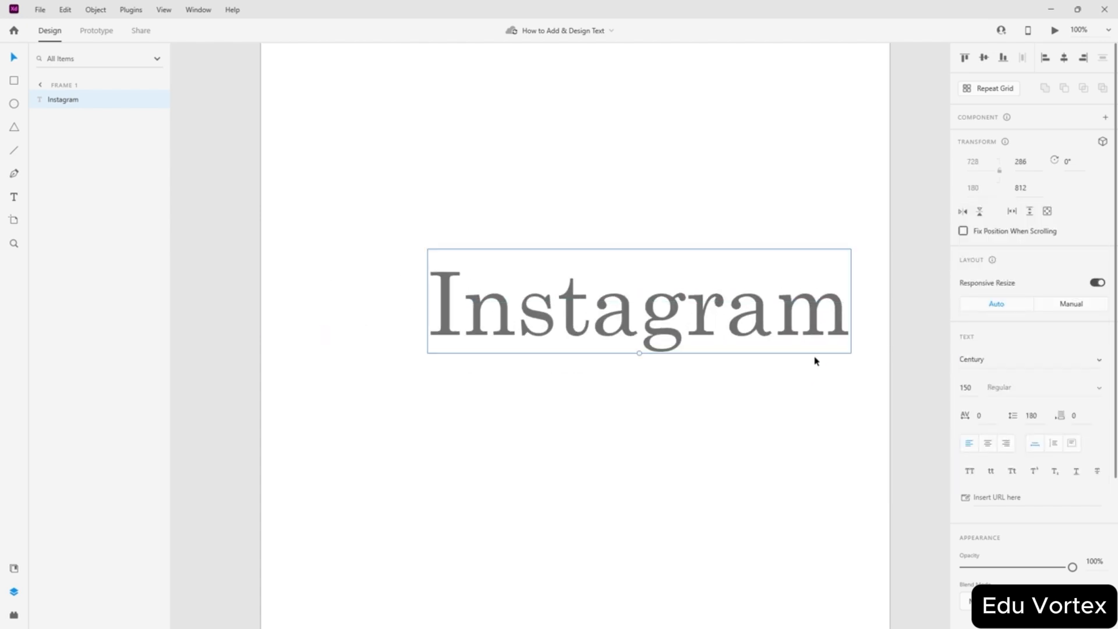
- Switch the font to Arial and centre the Instagram text on the artboard
{"action": "left_click", "coordinate": [1105, 361]}
{"action": "scroll", "coordinate": [1025, 268], "scroll_direction": "up", "scroll_amount": 2}
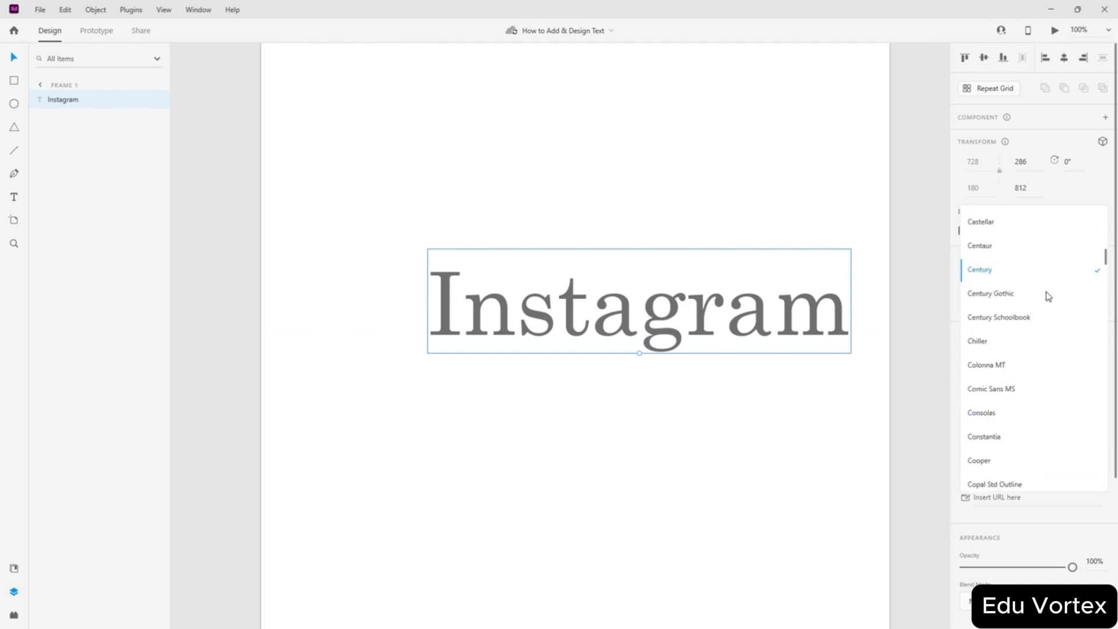
{"action": "key", "text": "a"}
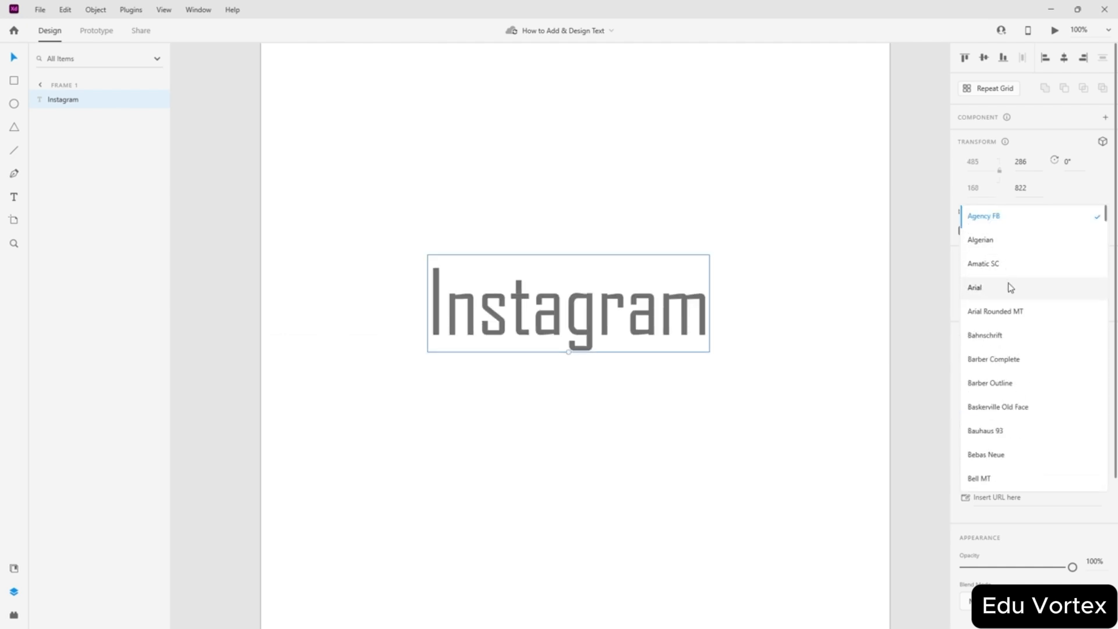
{"action": "left_click", "coordinate": [1010, 288]}
{"action": "left_click_drag", "start_coordinate": [636, 327], "coordinate": [585, 361]}
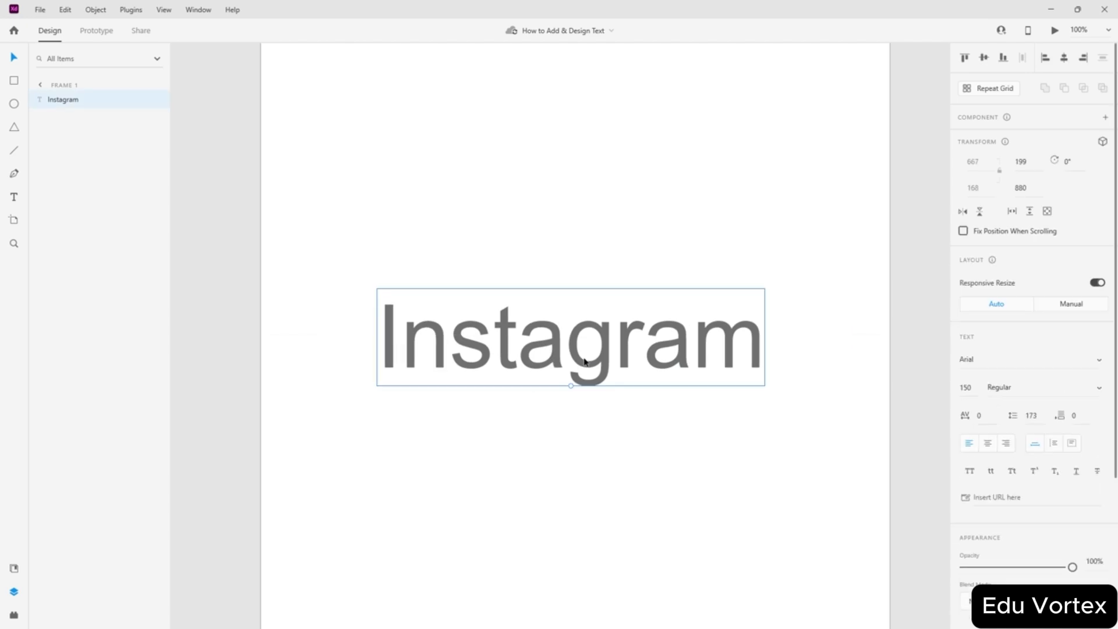
{"action": "left_click", "coordinate": [982, 58]}
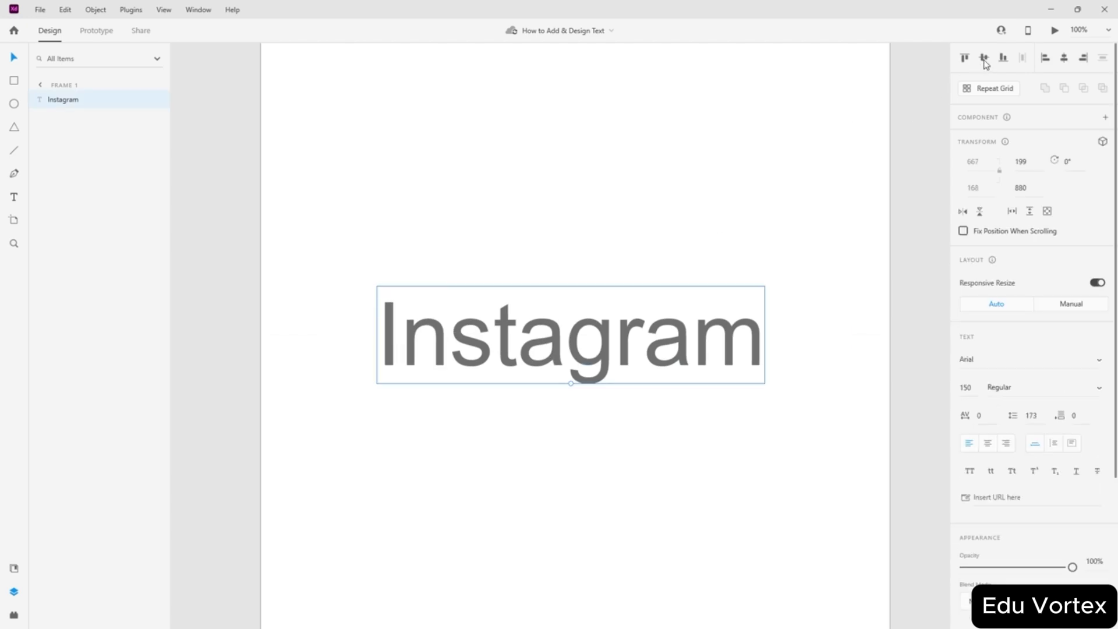
{"action": "left_click", "coordinate": [1065, 58]}
{"action": "left_click", "coordinate": [644, 120]}
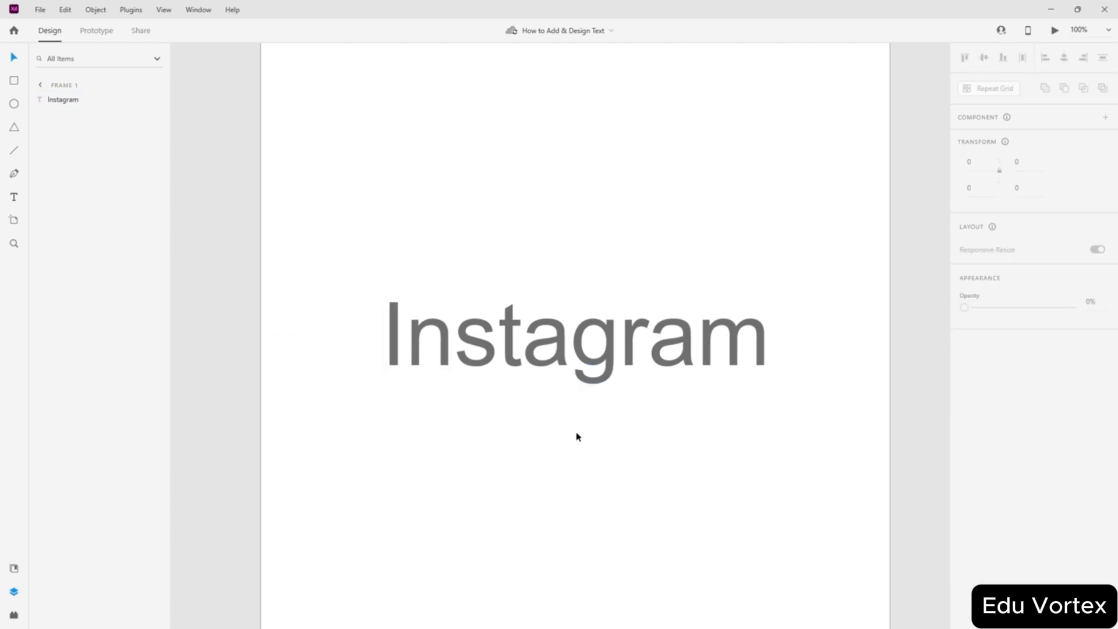
{"action": "left_click", "coordinate": [643, 355]}
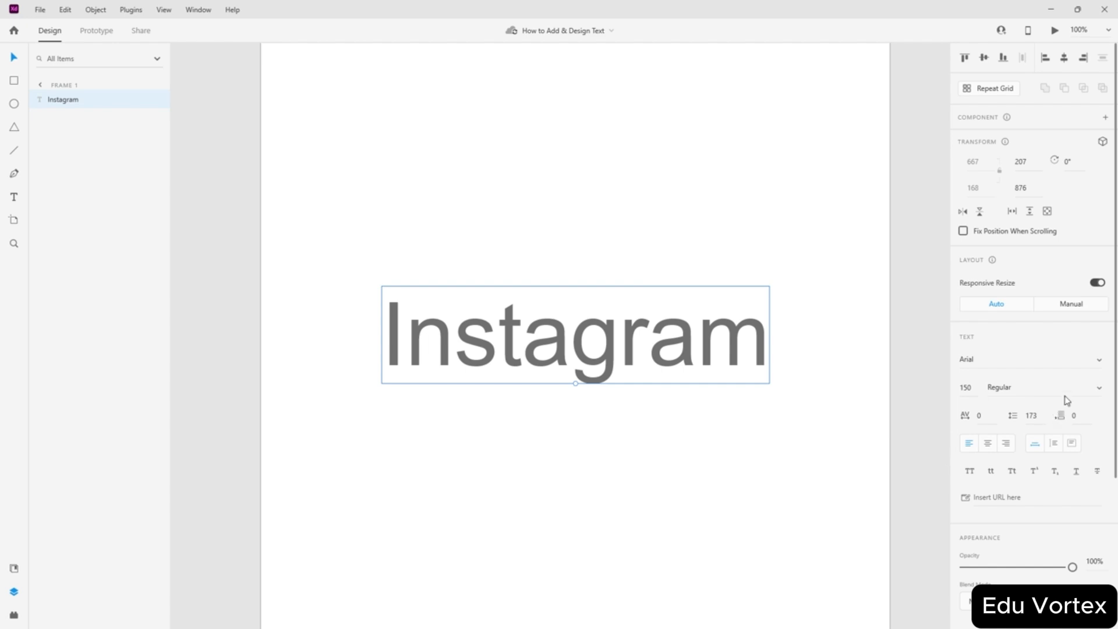
- Try the Arial Narrow, Italic and Narrow Italic font styles on the text
{"action": "left_click", "coordinate": [1100, 387]}
{"action": "left_click", "coordinate": [1060, 349]}
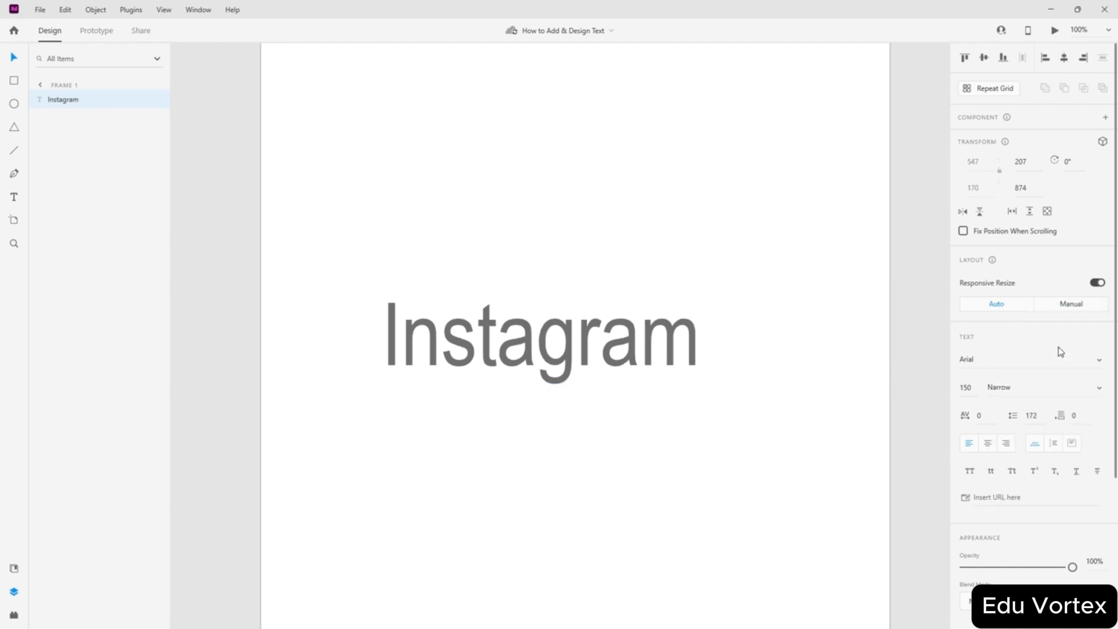
{"action": "left_click", "coordinate": [1100, 388]}
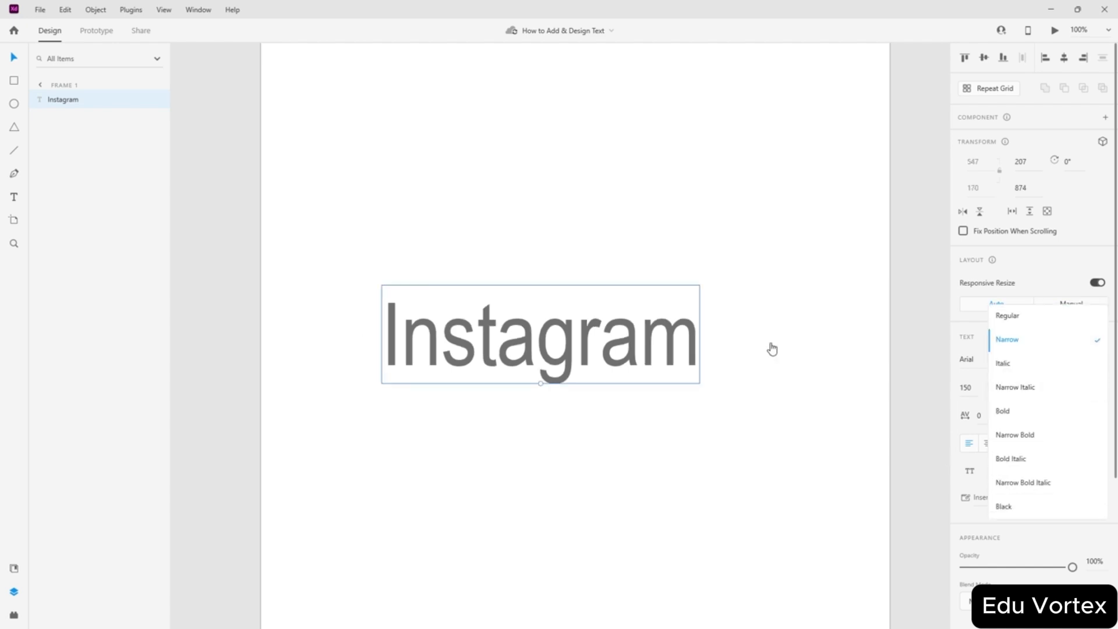
{"action": "left_click", "coordinate": [1013, 365]}
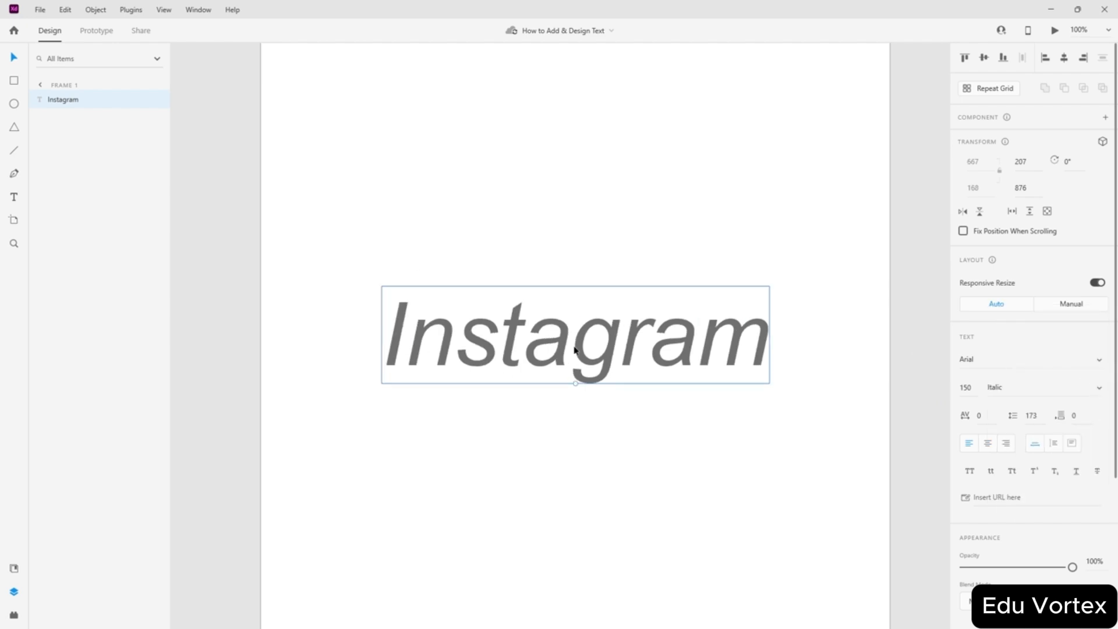
{"action": "left_click", "coordinate": [1100, 388]}
{"action": "left_click", "coordinate": [1053, 388]}
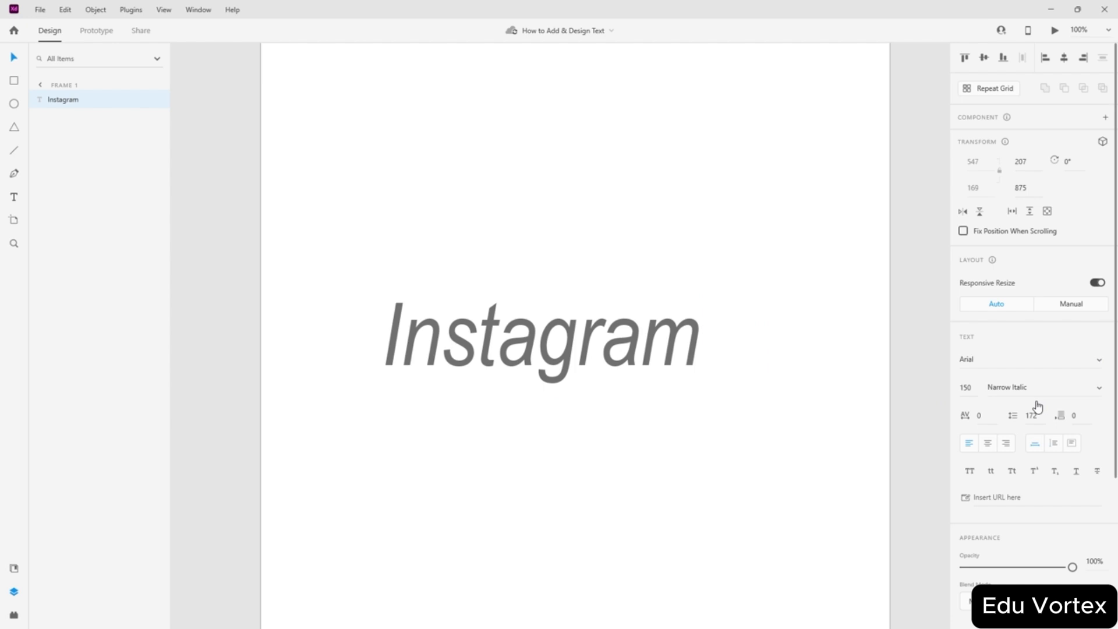
- Try Bold and Narrow Bold Italic, settle on Arial Black, and move the text toward centre
{"action": "left_click", "coordinate": [1098, 388]}
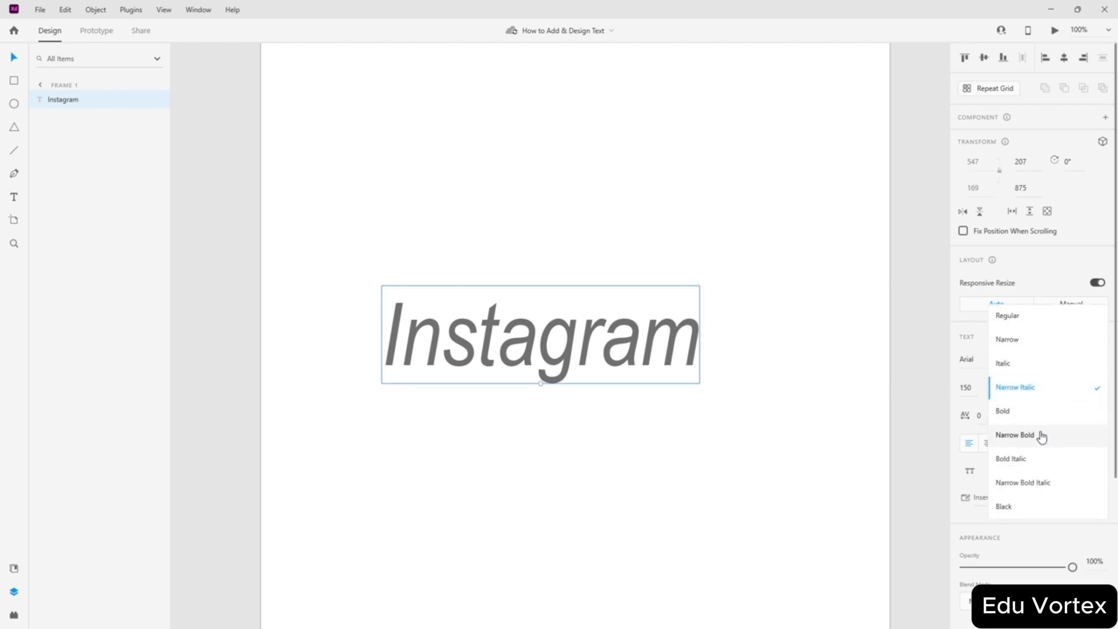
{"action": "left_click", "coordinate": [1025, 411]}
{"action": "left_click", "coordinate": [1098, 390]}
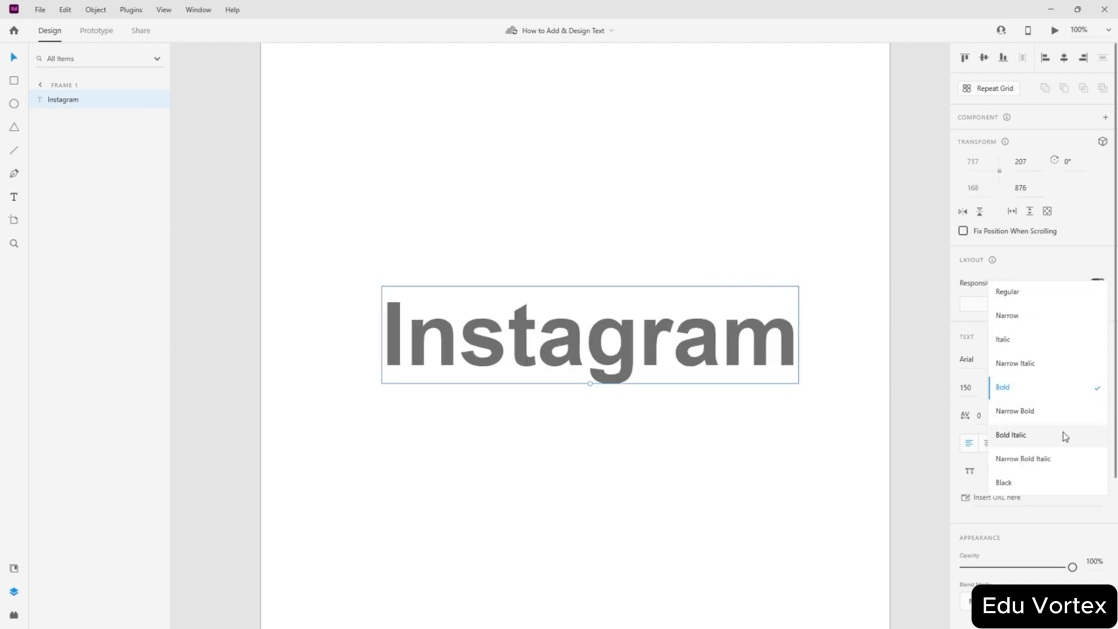
{"action": "left_click", "coordinate": [1067, 462]}
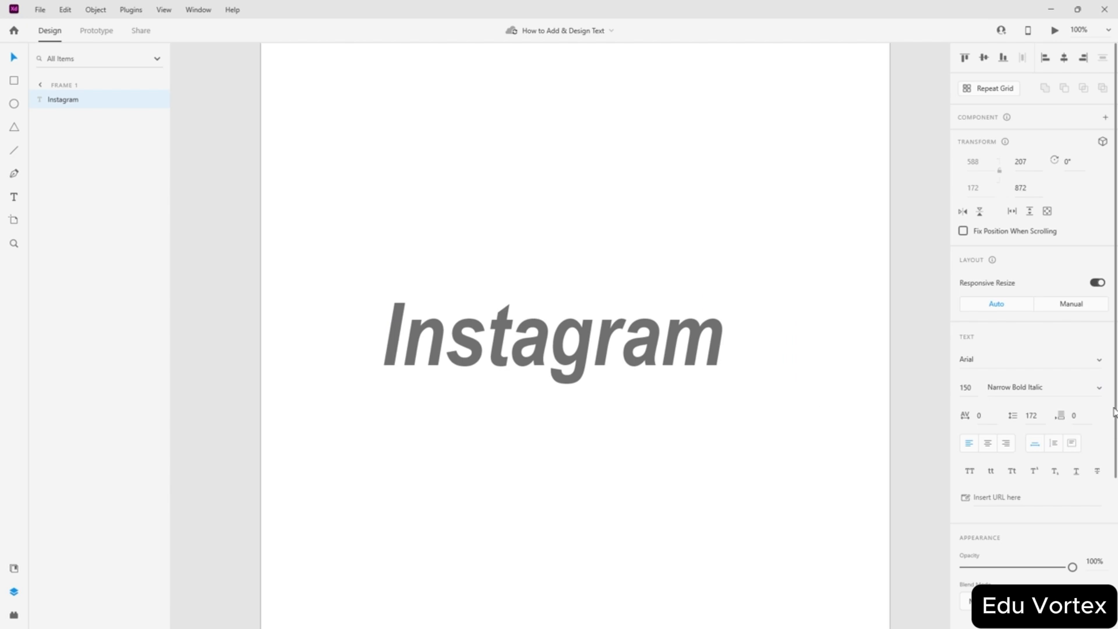
{"action": "left_click", "coordinate": [1100, 388]}
{"action": "left_click", "coordinate": [1040, 414]}
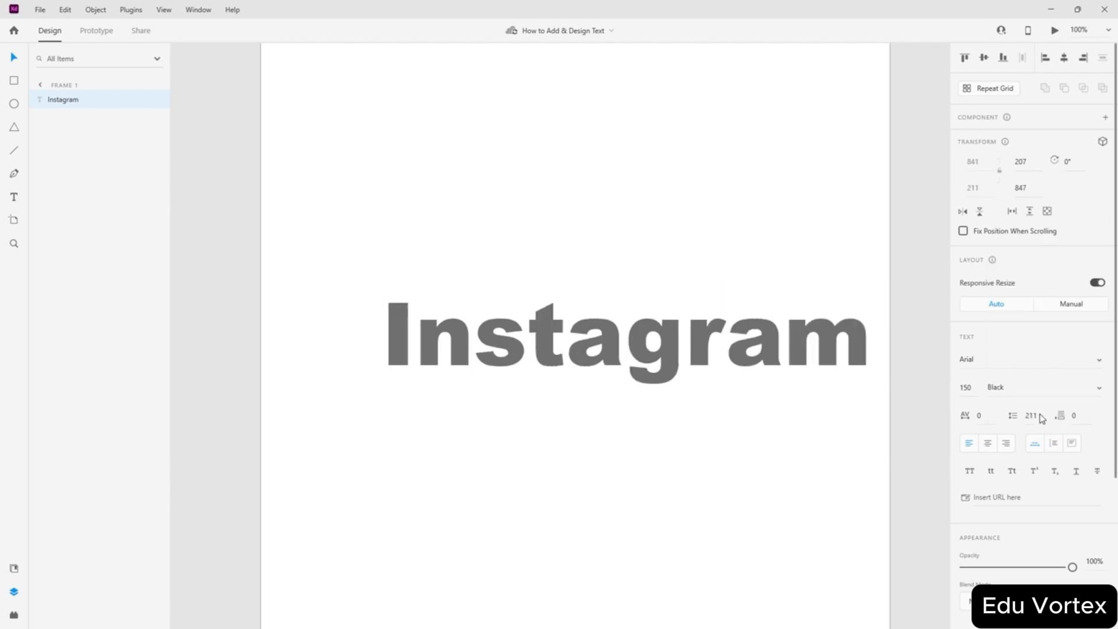
{"action": "left_click_drag", "start_coordinate": [705, 339], "coordinate": [651, 320]}
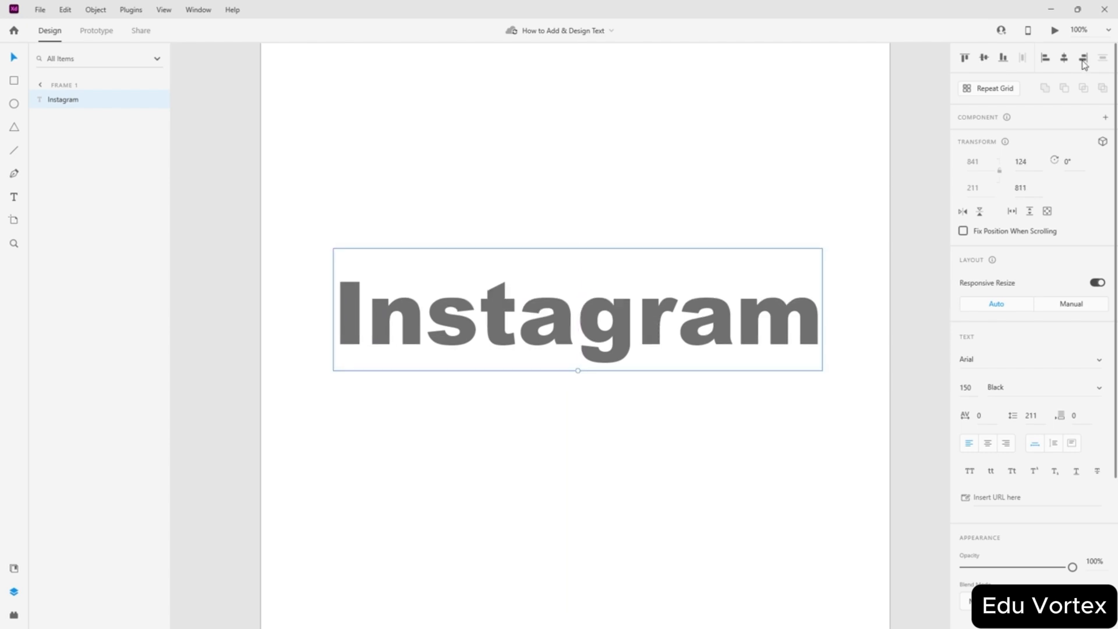
- Centre the text, switch it to uppercase, and recentre it horizontally
{"action": "left_click", "coordinate": [984, 60]}
{"action": "left_click", "coordinate": [1064, 59]}
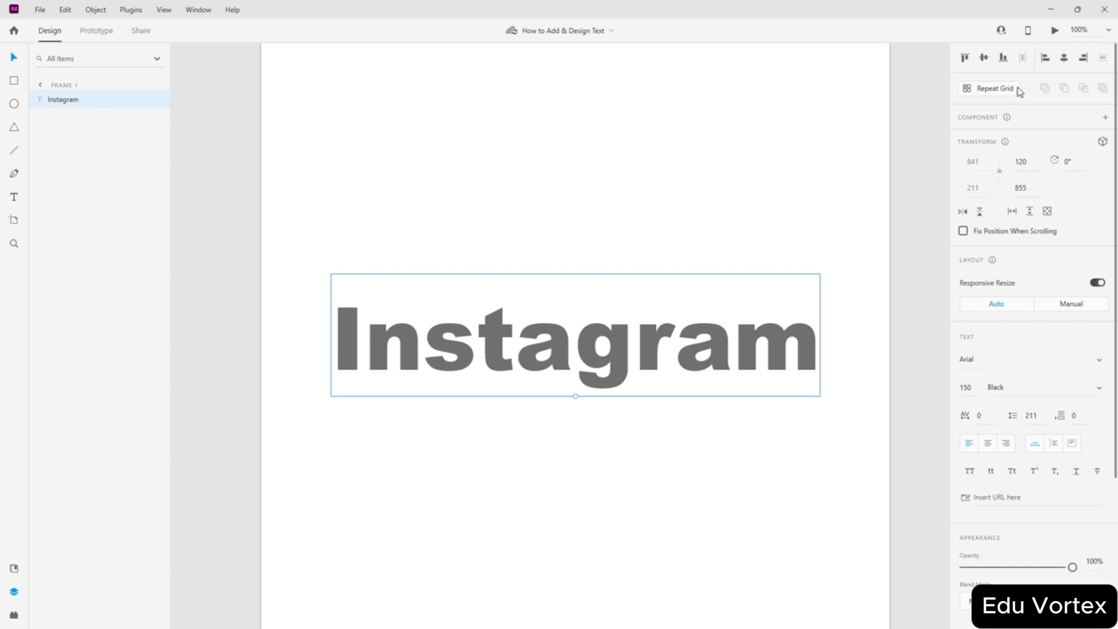
{"action": "scroll", "coordinate": [992, 329], "scroll_direction": "down", "scroll_amount": 4}
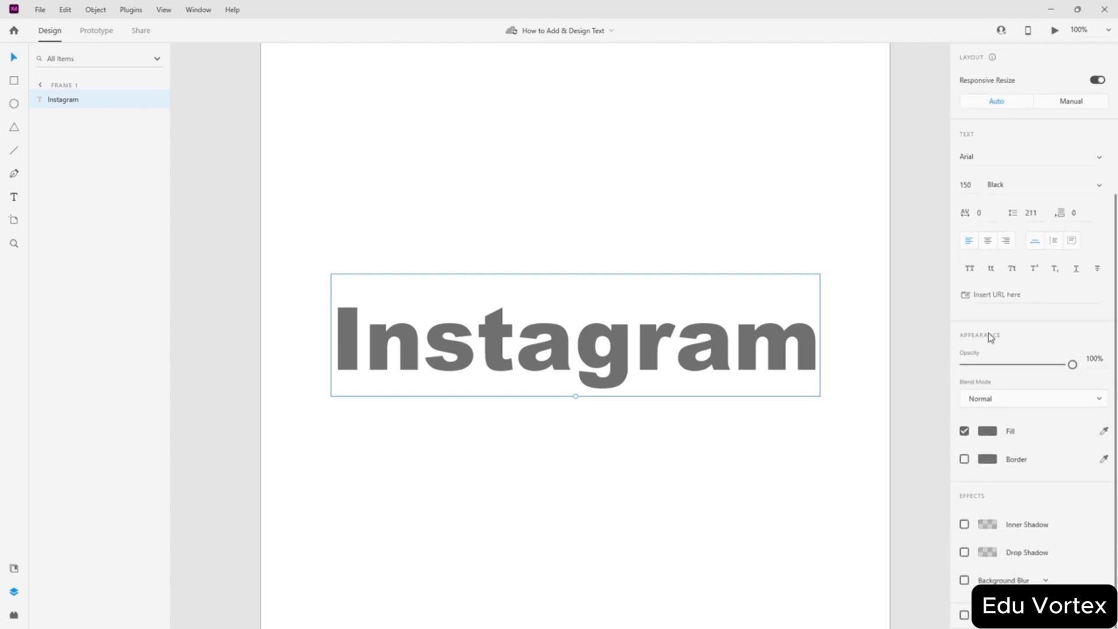
{"action": "left_click", "coordinate": [972, 270]}
{"action": "left_click", "coordinate": [807, 340]}
{"action": "left_click_drag", "start_coordinate": [721, 357], "coordinate": [693, 351]}
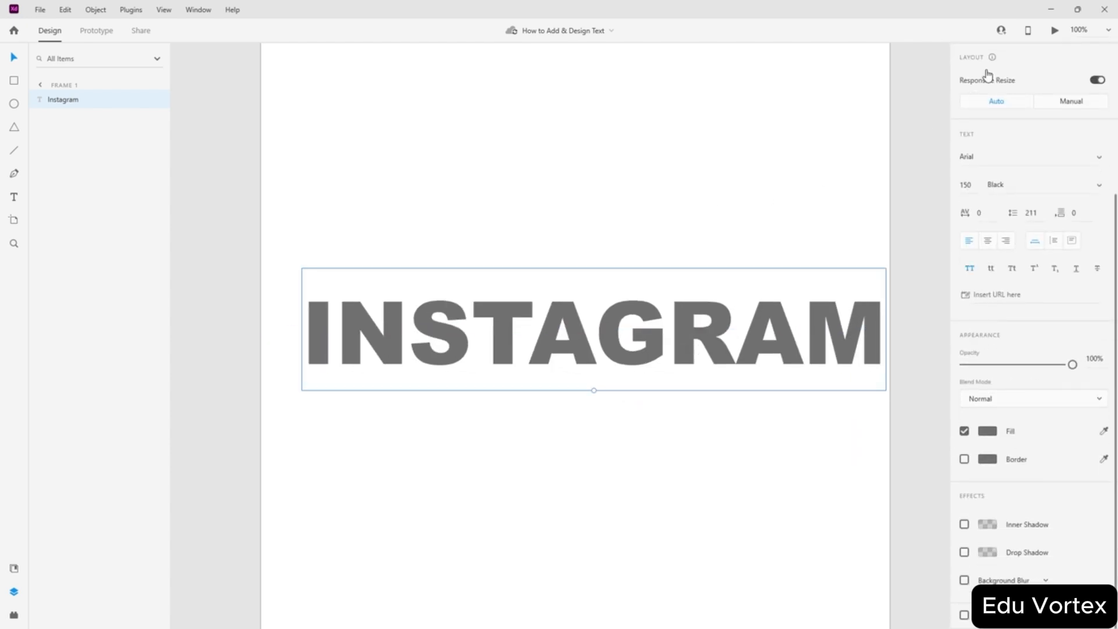
{"action": "scroll", "coordinate": [997, 212], "scroll_direction": "up", "scroll_amount": 4}
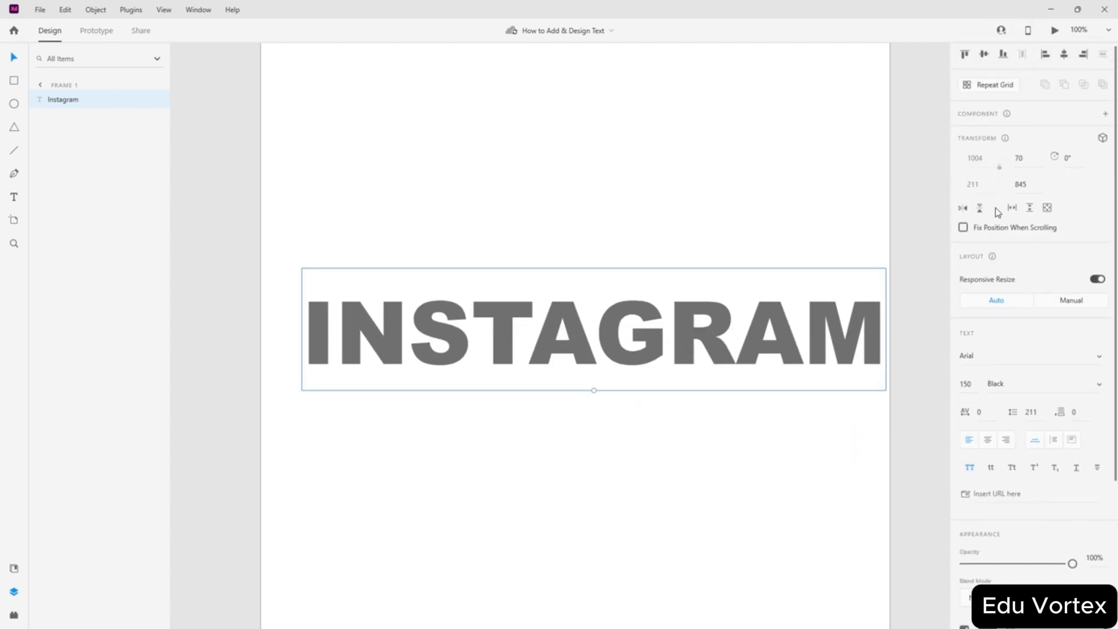
{"action": "left_click", "coordinate": [1065, 58]}
- Try lowercase, return to title case, and apply superscript to the text
{"action": "scroll", "coordinate": [1059, 387], "scroll_direction": "down", "scroll_amount": 4}
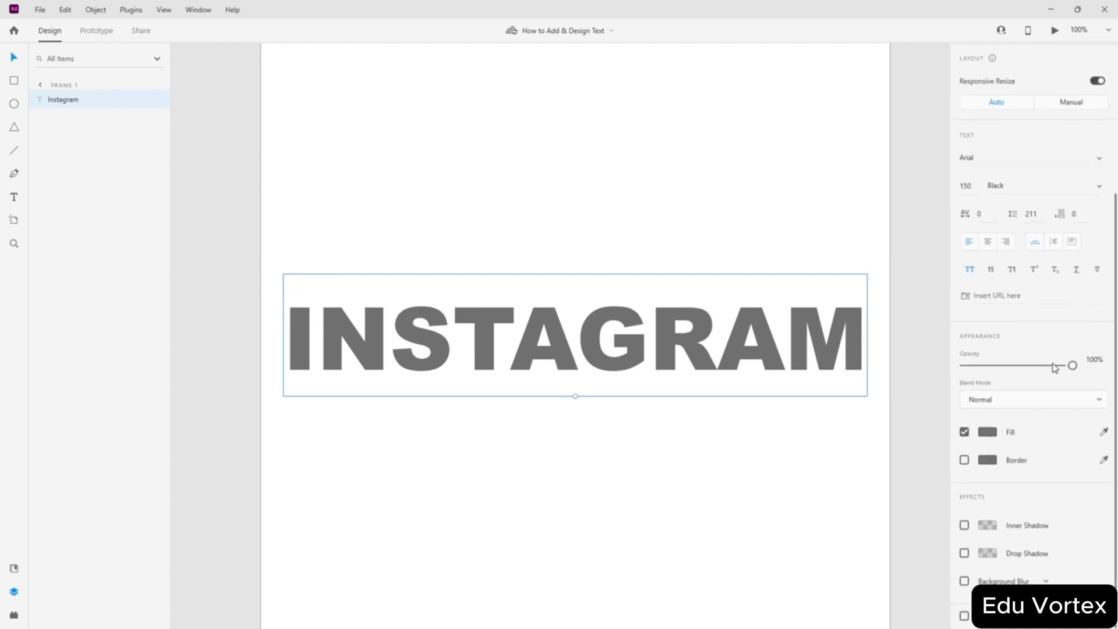
{"action": "left_click", "coordinate": [991, 271]}
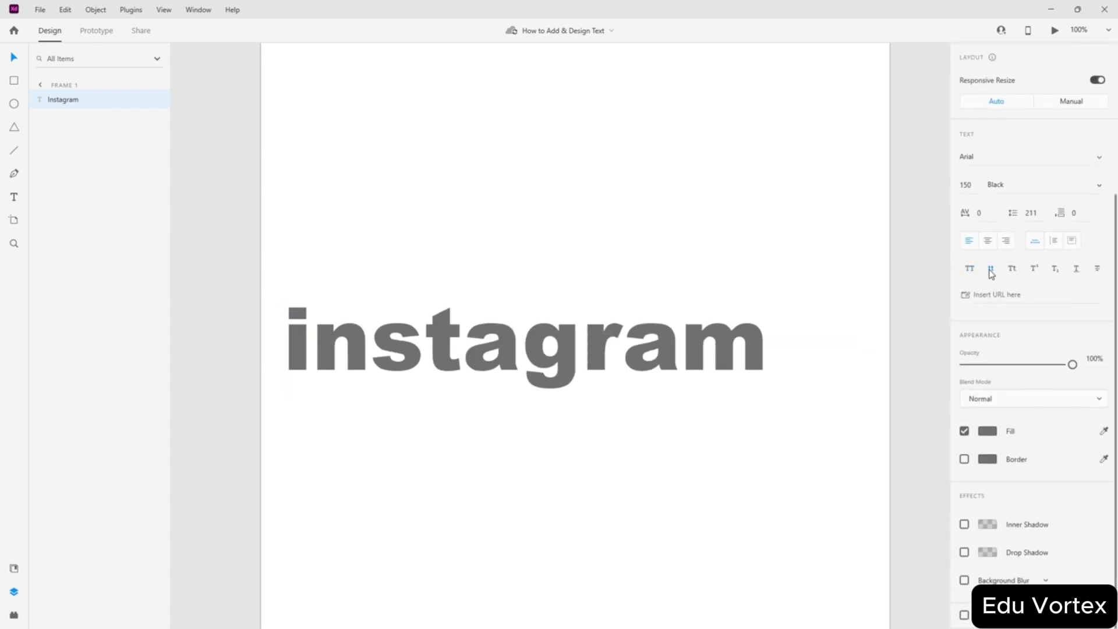
{"action": "left_click", "coordinate": [1013, 272]}
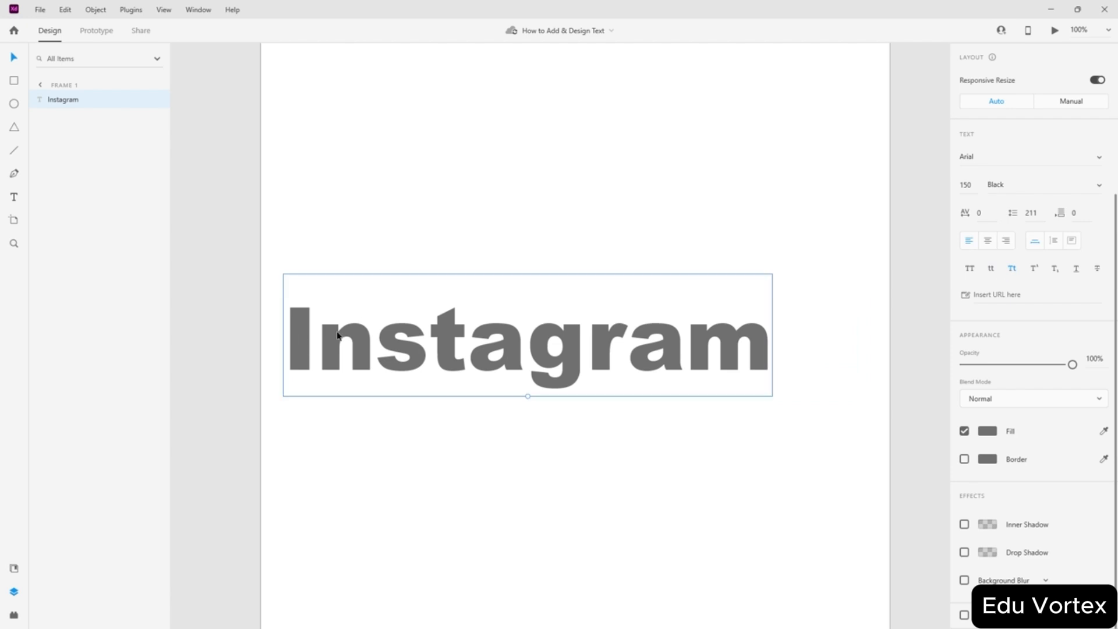
{"action": "left_click", "coordinate": [1034, 270]}
- Select 'nstagram' in the text and try superscript and subscript, then remove both
{"action": "double_click", "coordinate": [507, 360]}
{"action": "left_click", "coordinate": [340, 364]}
{"action": "left_click_drag", "start_coordinate": [317, 361], "coordinate": [760, 364]}
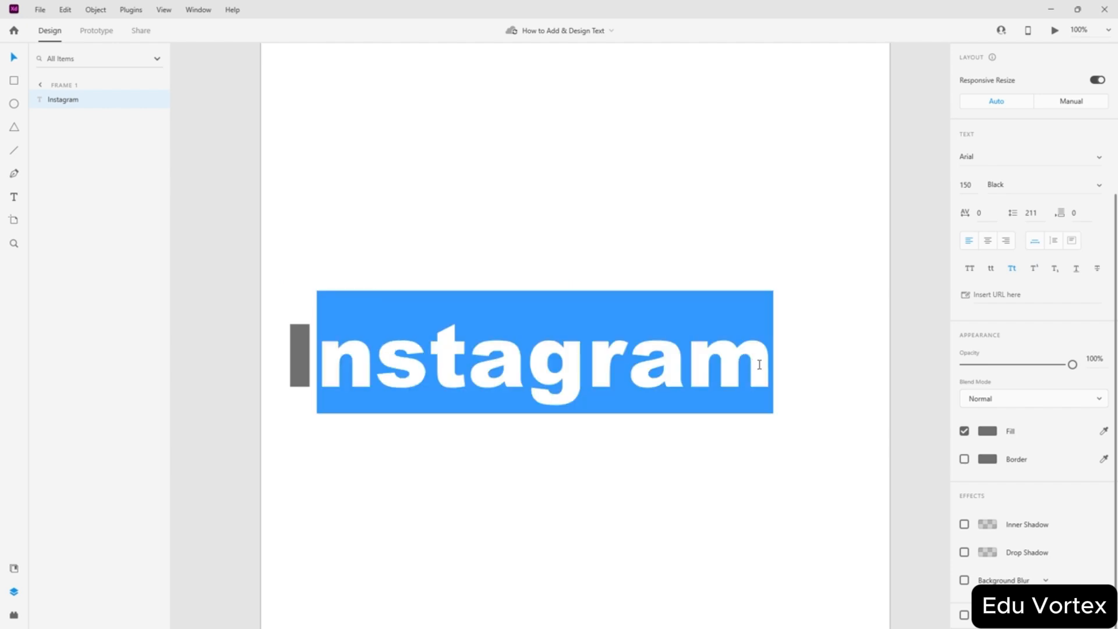
{"action": "left_click", "coordinate": [1035, 269]}
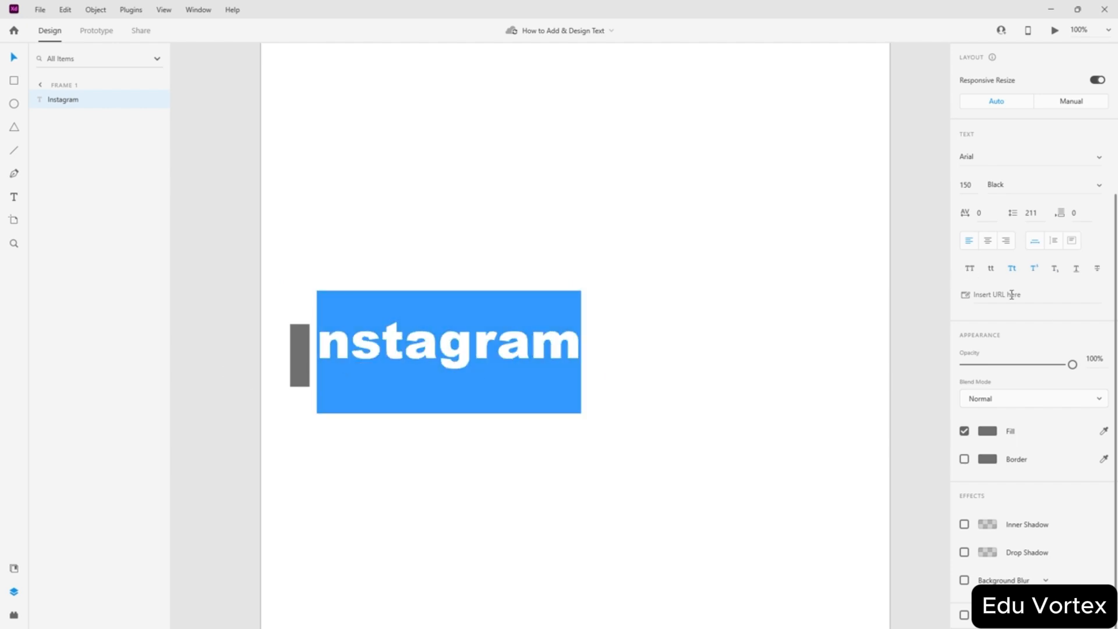
{"action": "left_click", "coordinate": [1033, 271]}
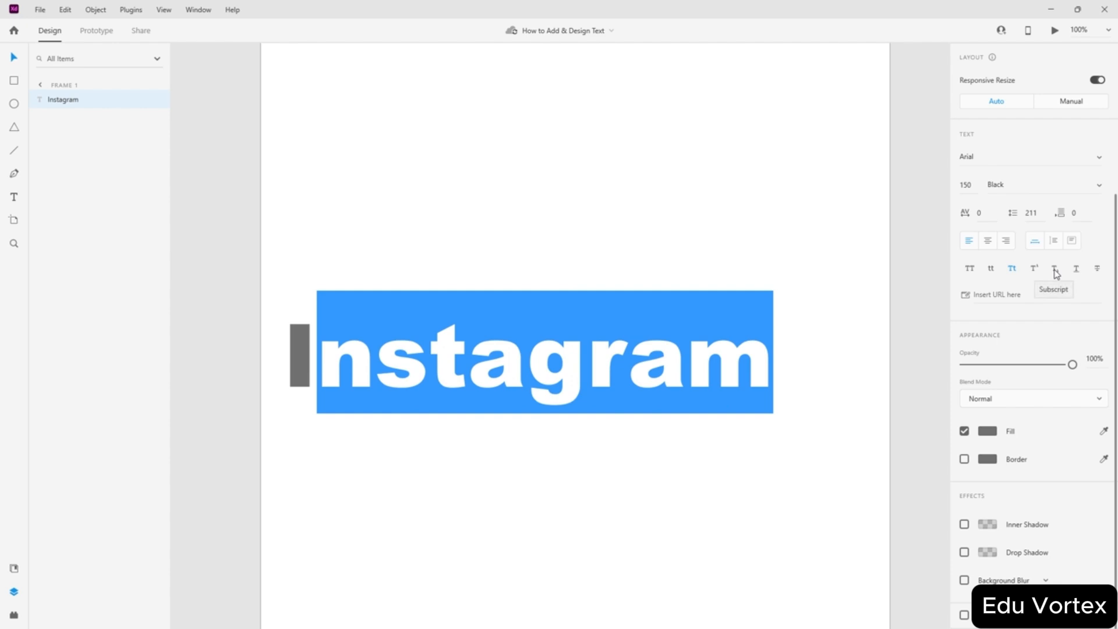
{"action": "left_click", "coordinate": [1056, 274]}
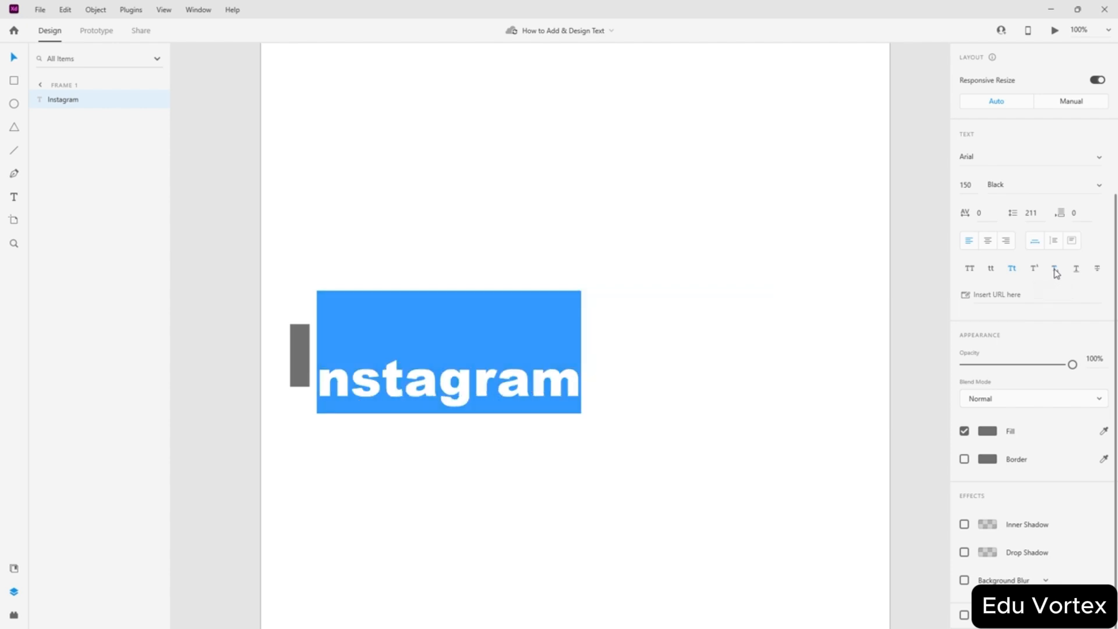
{"action": "left_click", "coordinate": [1056, 274]}
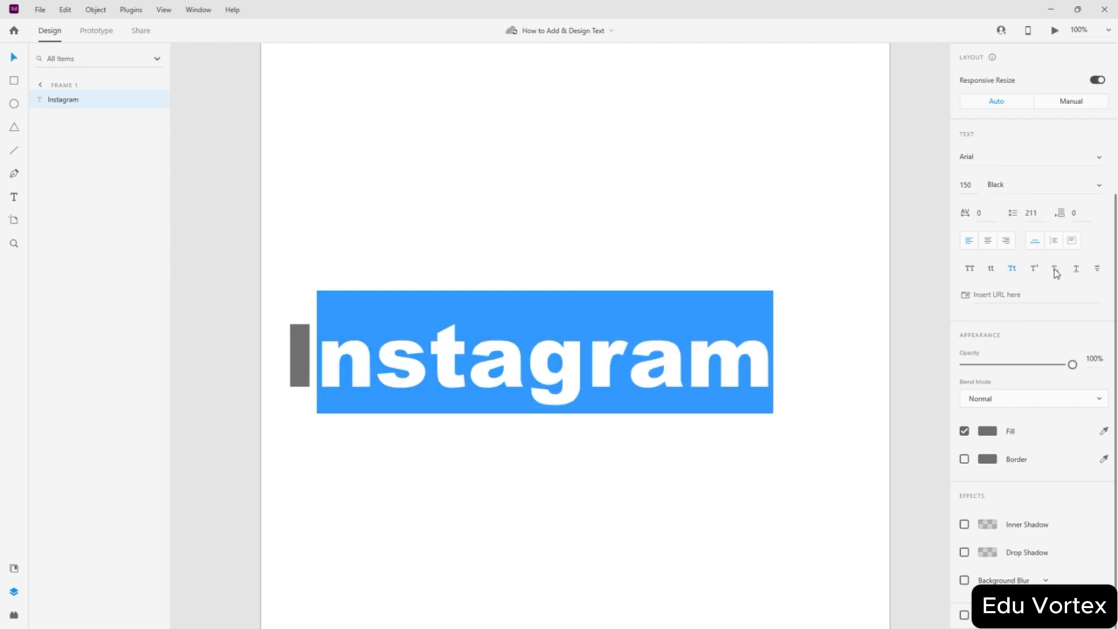
- Underline and strike through 'nstagram', then remove both effects
{"action": "left_click", "coordinate": [1076, 272]}
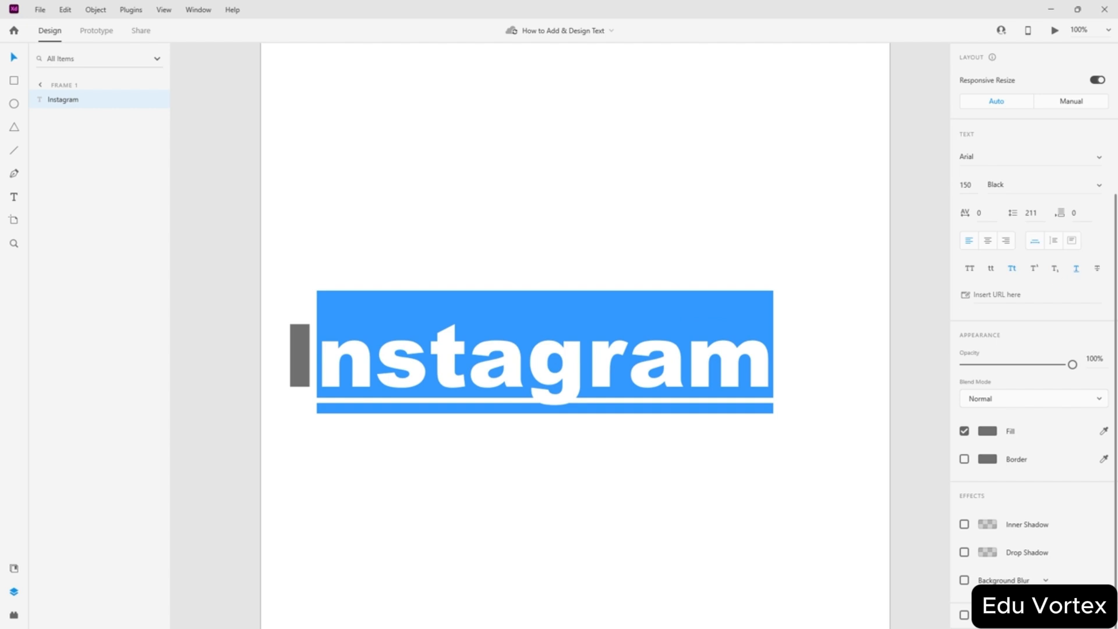
{"action": "left_click", "coordinate": [515, 392]}
{"action": "left_click", "coordinate": [789, 332]}
{"action": "key", "text": "shift+Left"}
{"action": "key", "text": "shift+Left"}
{"action": "key", "text": "shift+Left"}
{"action": "key", "text": "shift+Left"}
{"action": "key", "text": "shift+Left"}
{"action": "key", "text": "shift+Left"}
{"action": "key", "text": "shift+Left"}
{"action": "key", "text": "shift+Left"}
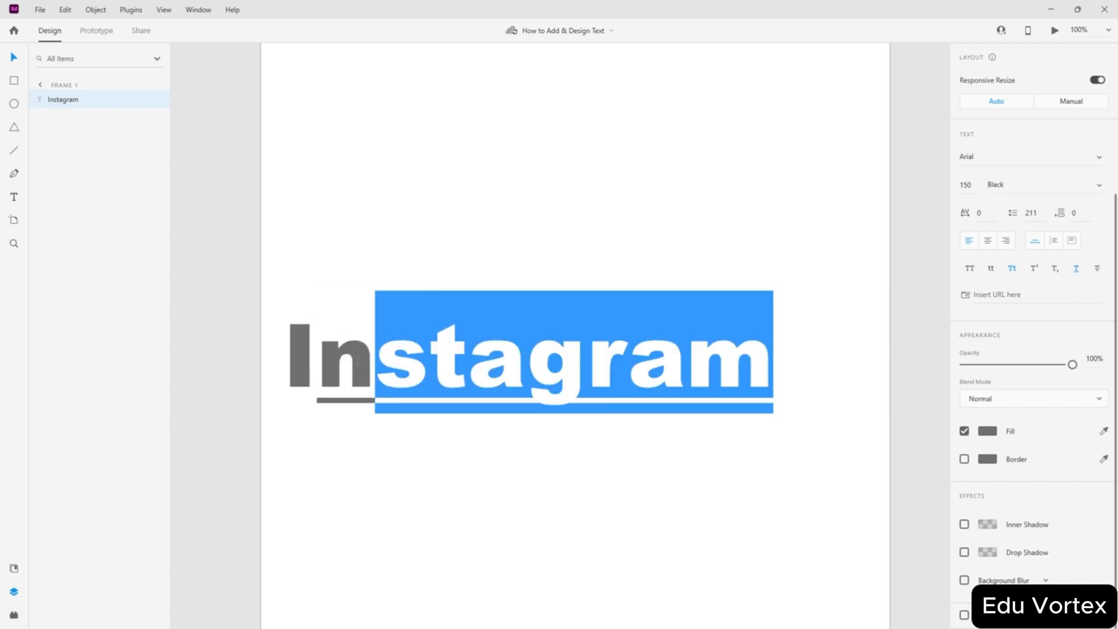
{"action": "left_click", "coordinate": [1077, 268]}
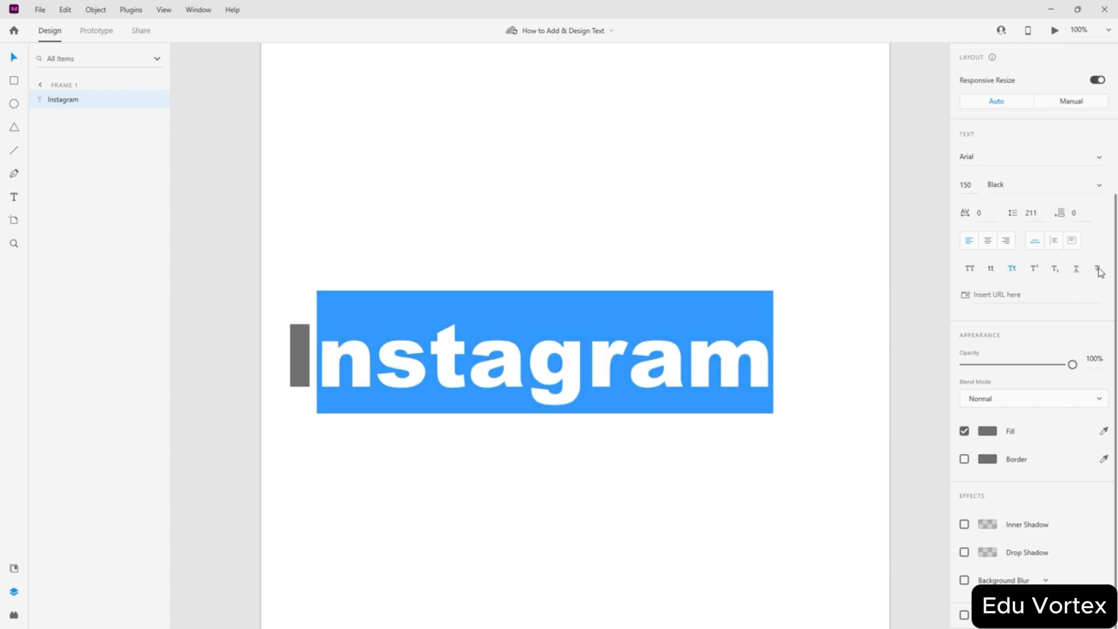
{"action": "left_click", "coordinate": [1099, 271]}
{"action": "left_click", "coordinate": [1098, 272]}
- Exit text editing, move the text toward the artboard centre, and leave Blend Mode at Normal
{"action": "left_click", "coordinate": [539, 373]}
{"action": "left_click", "coordinate": [732, 372]}
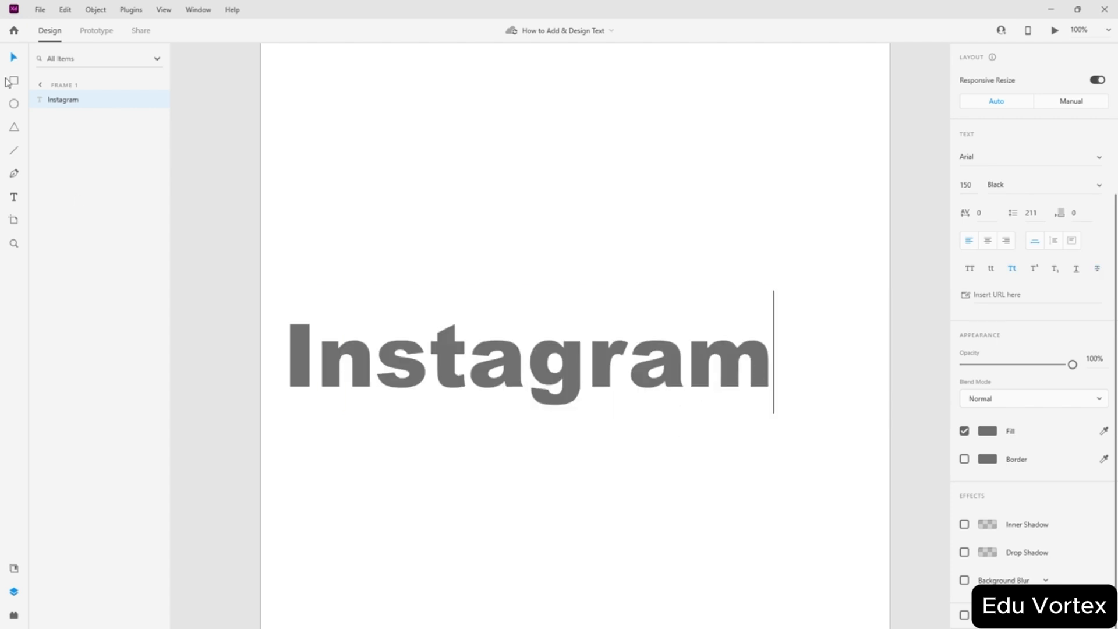
{"action": "left_click", "coordinate": [12, 58]}
{"action": "left_click_drag", "start_coordinate": [456, 347], "coordinate": [491, 330]}
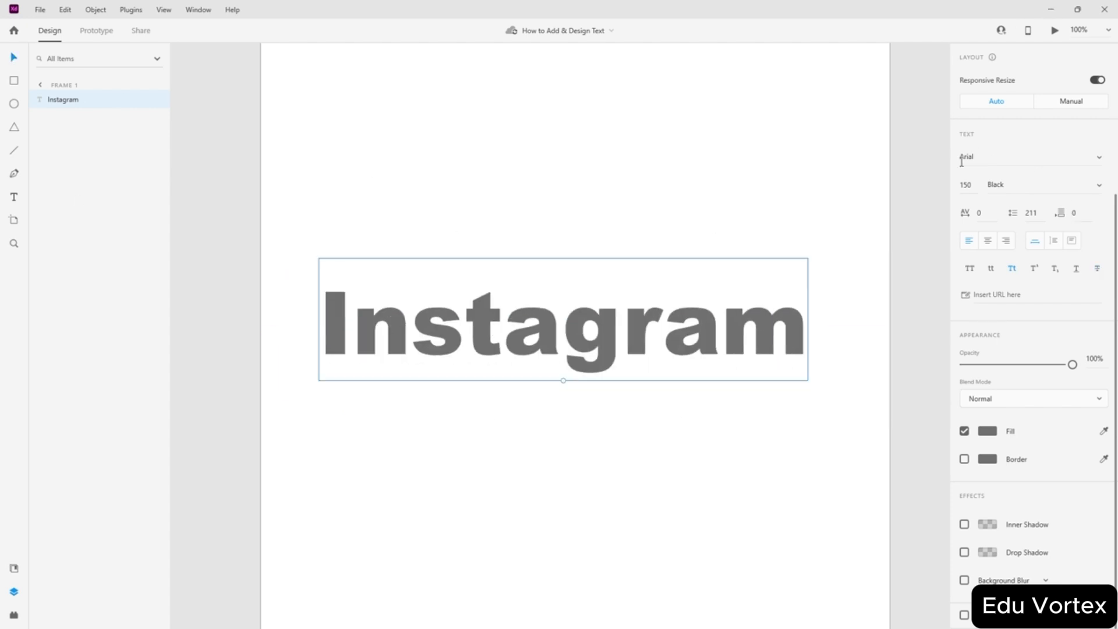
{"action": "left_click", "coordinate": [1018, 404]}
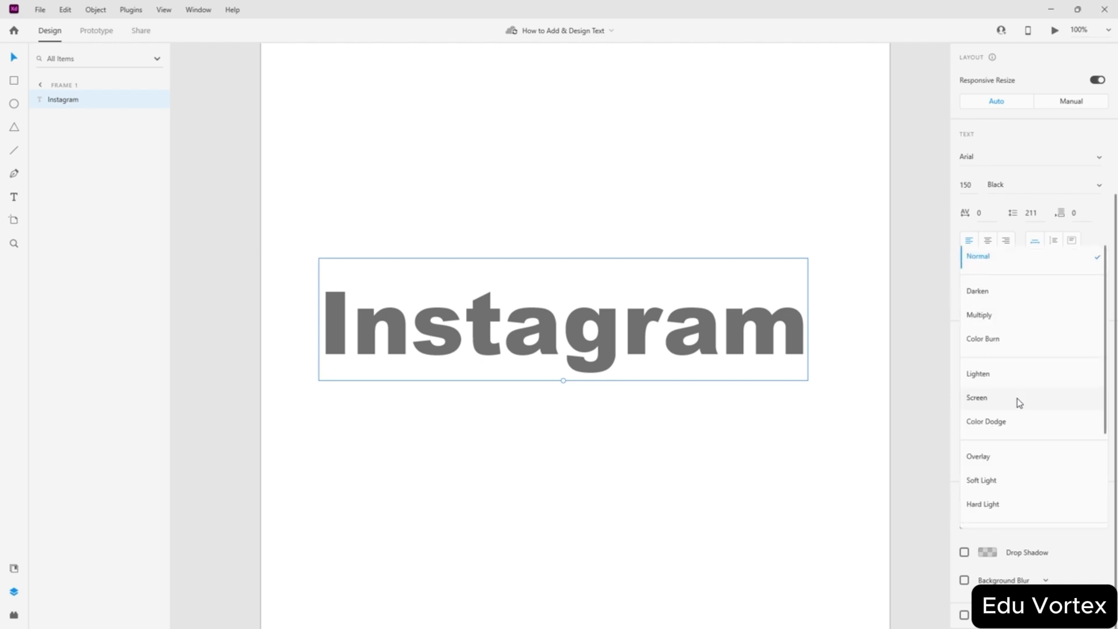
{"action": "left_click", "coordinate": [832, 379]}
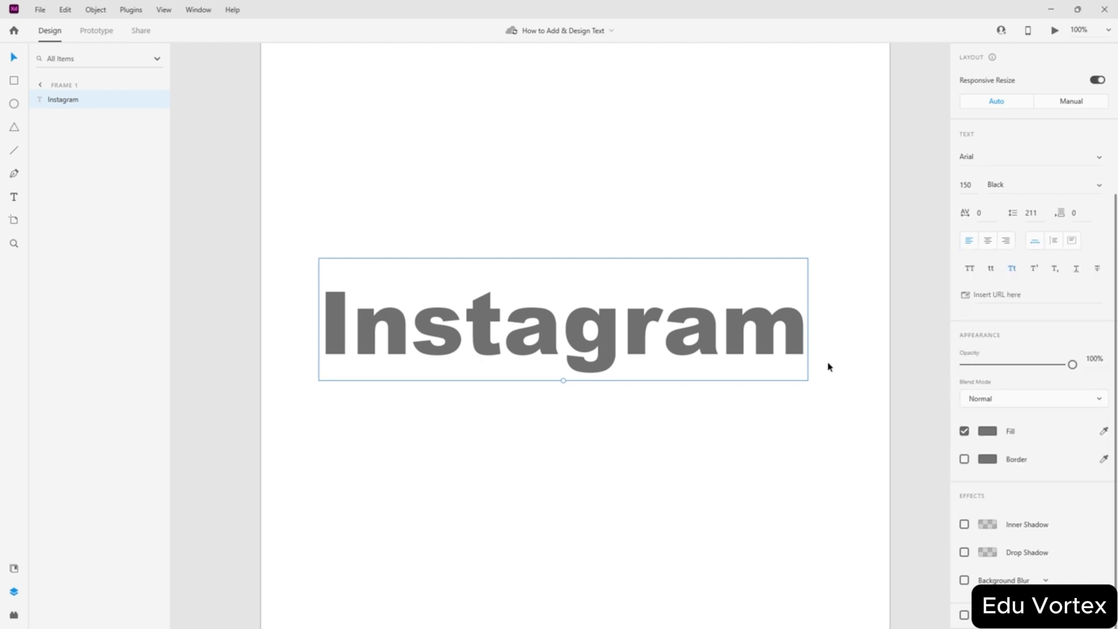
{"action": "left_click", "coordinate": [984, 432]}
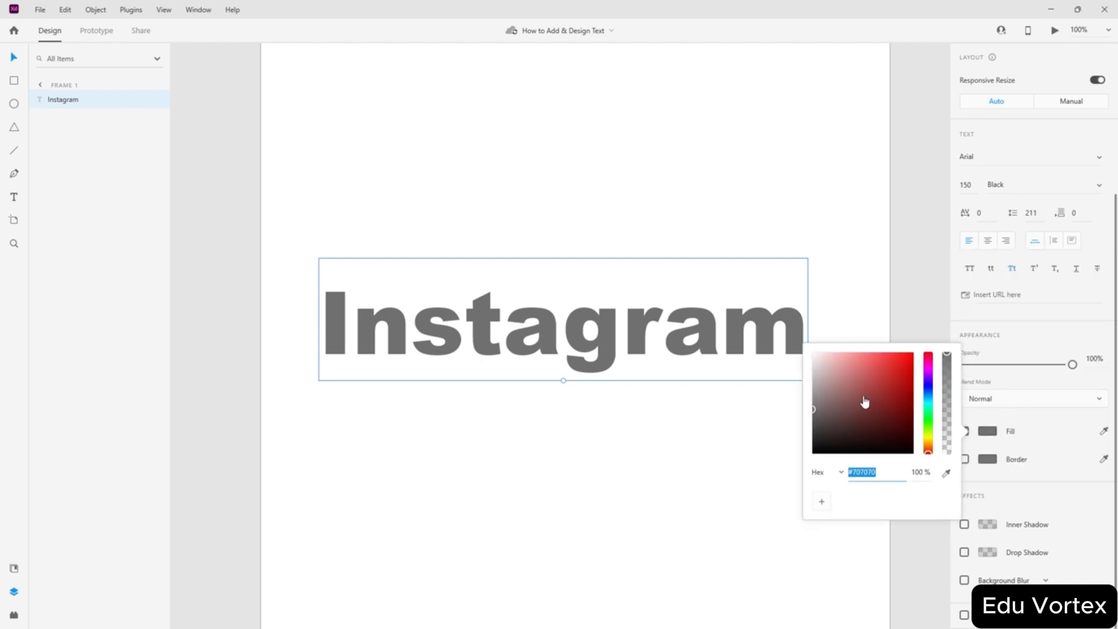
- Give the Instagram text a black #000000 fill and turn on its border
{"action": "left_click_drag", "start_coordinate": [856, 393], "coordinate": [1060, 488]}
{"action": "left_click", "coordinate": [1078, 499]}
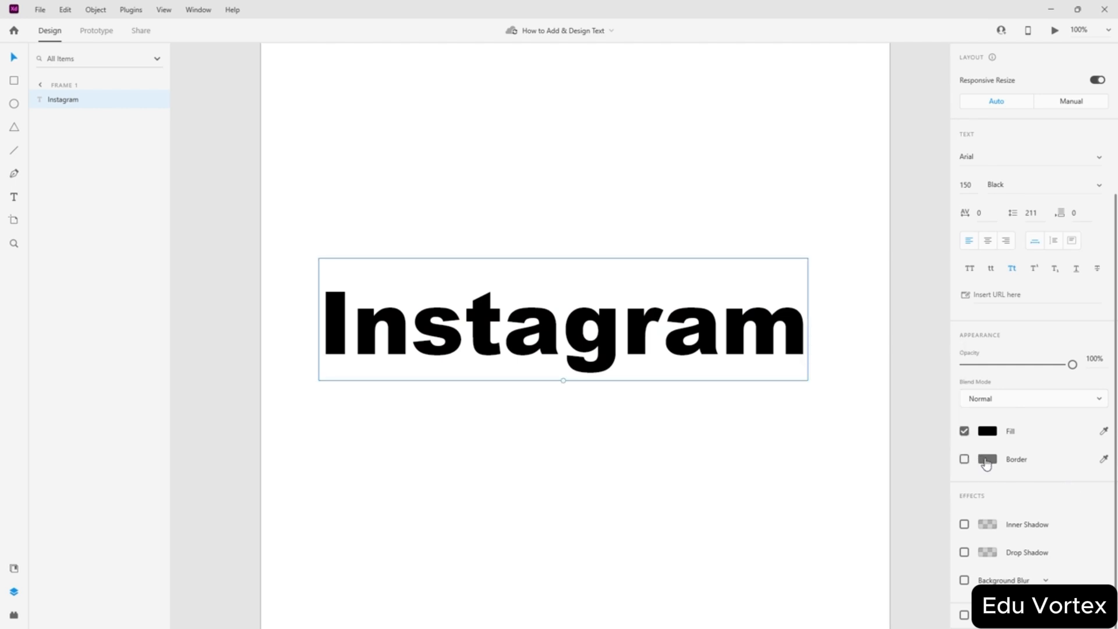
{"action": "left_click", "coordinate": [986, 460]}
{"action": "left_click", "coordinate": [928, 463]}
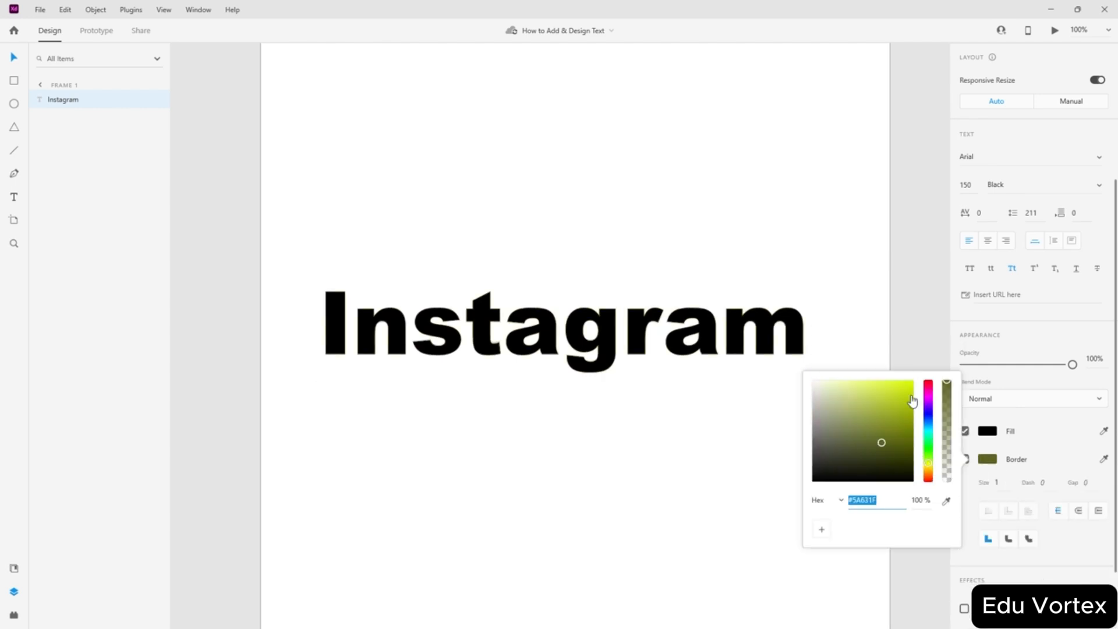
- Try a yellow border colour, cycling the colour format through RGB, HSB and back to hex
{"action": "left_click_drag", "start_coordinate": [912, 400], "coordinate": [914, 380]}
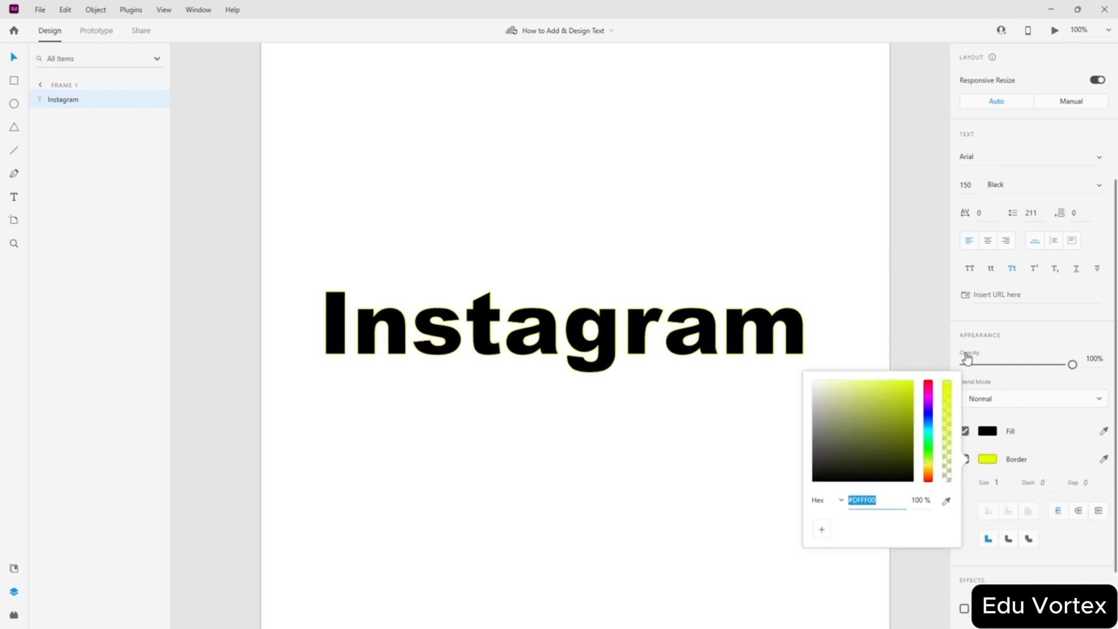
{"action": "left_click", "coordinate": [837, 501]}
{"action": "left_click", "coordinate": [834, 520]}
{"action": "left_click", "coordinate": [838, 501]}
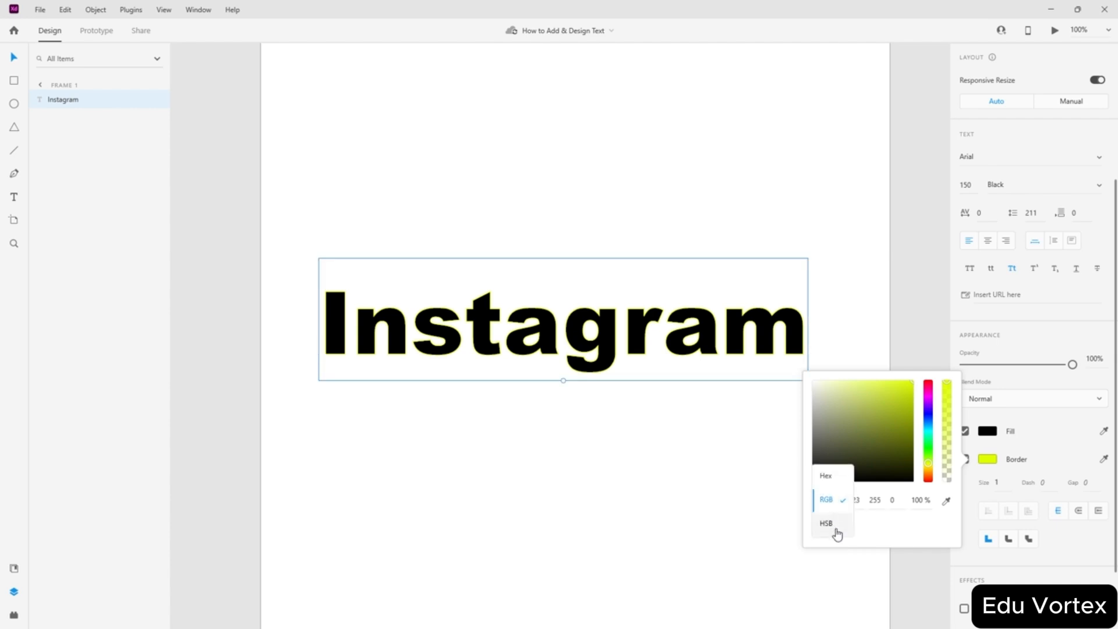
{"action": "left_click", "coordinate": [836, 525]}
{"action": "left_click", "coordinate": [837, 500]}
{"action": "left_click", "coordinate": [827, 452]}
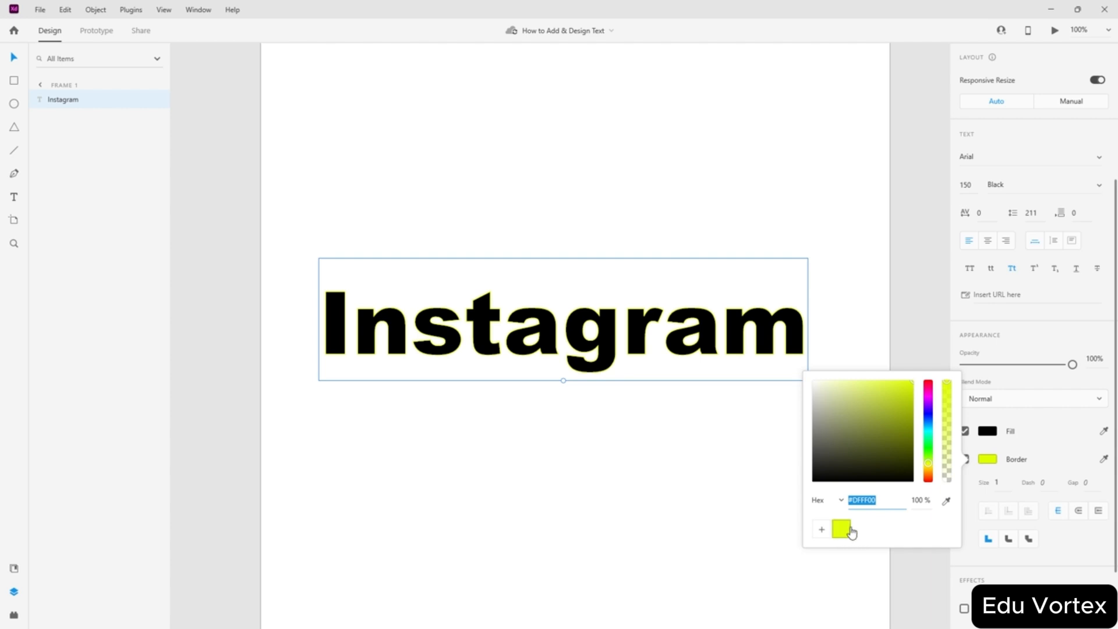
{"action": "left_click", "coordinate": [842, 531]}
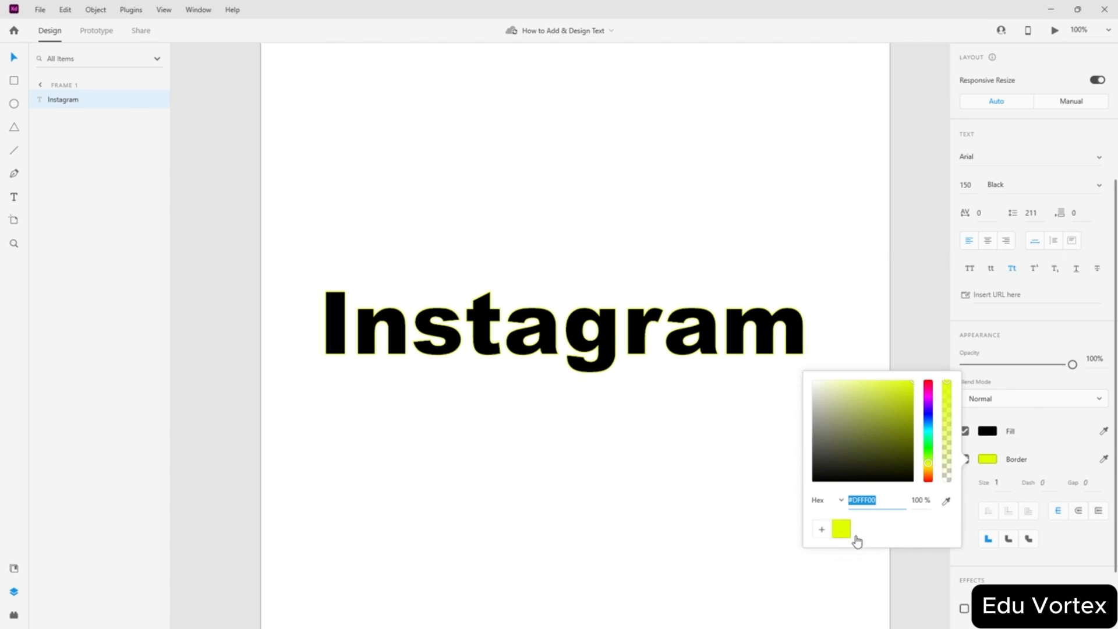
{"action": "left_click", "coordinate": [848, 533]}
{"action": "left_click", "coordinate": [848, 533]}
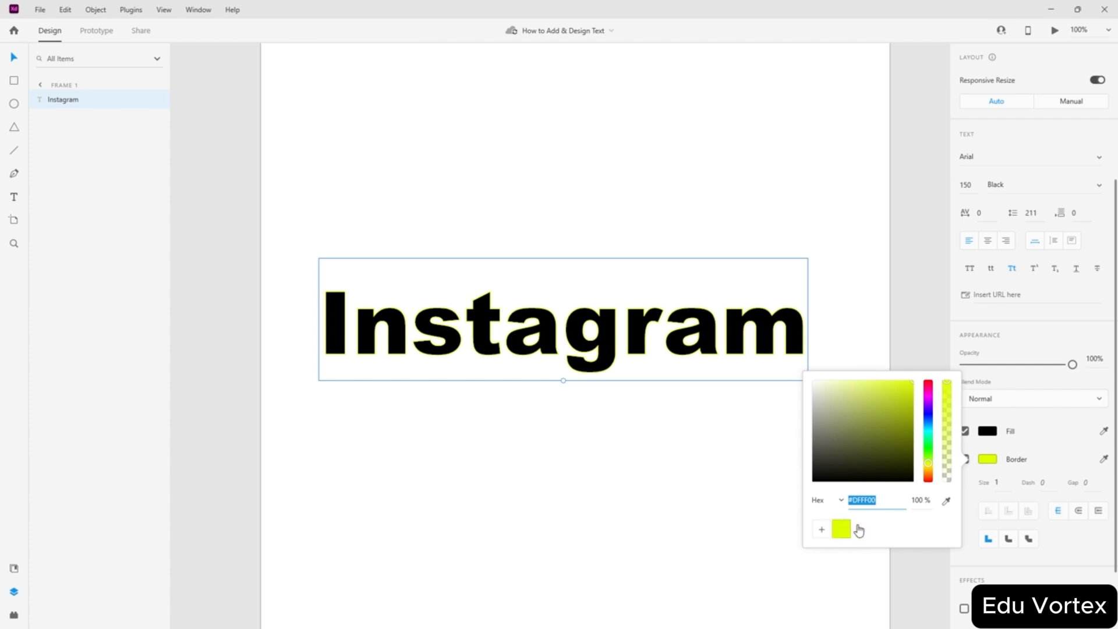
{"action": "left_click", "coordinate": [1063, 575]}
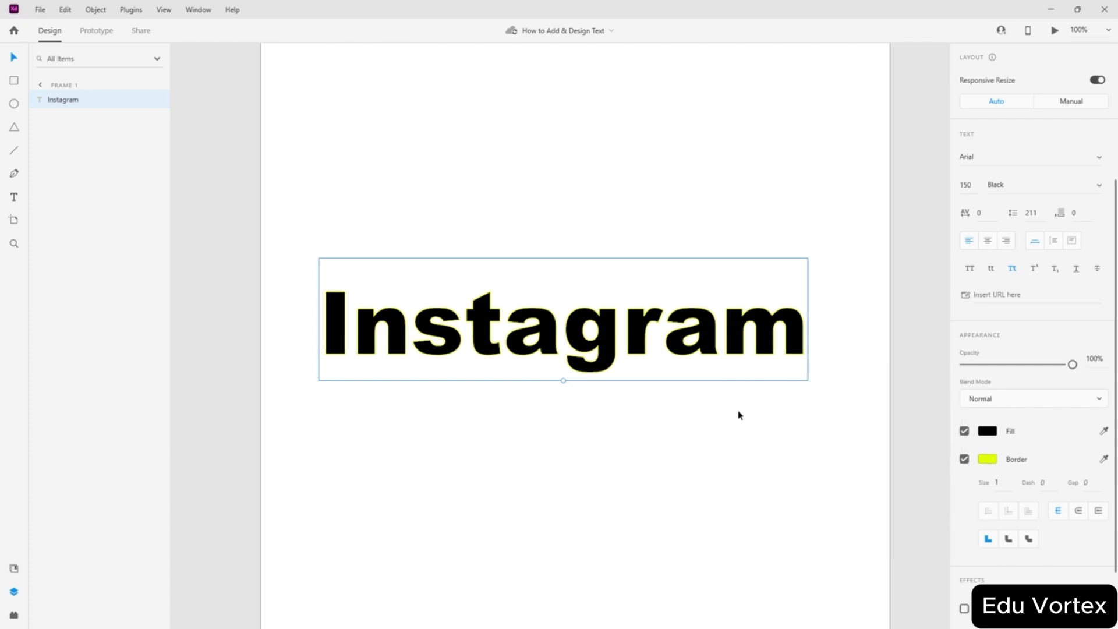
- Change the border colour from teal and cyan to pure red #FF0000
{"action": "left_click", "coordinate": [774, 333]}
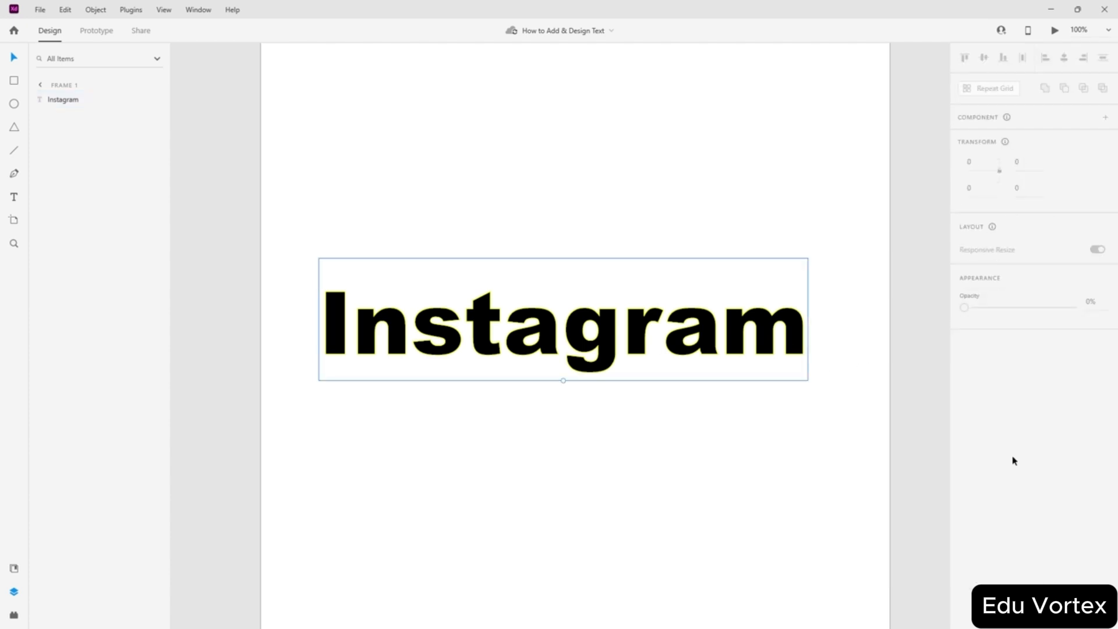
{"action": "scroll", "coordinate": [1073, 472], "scroll_direction": "down", "scroll_amount": 5}
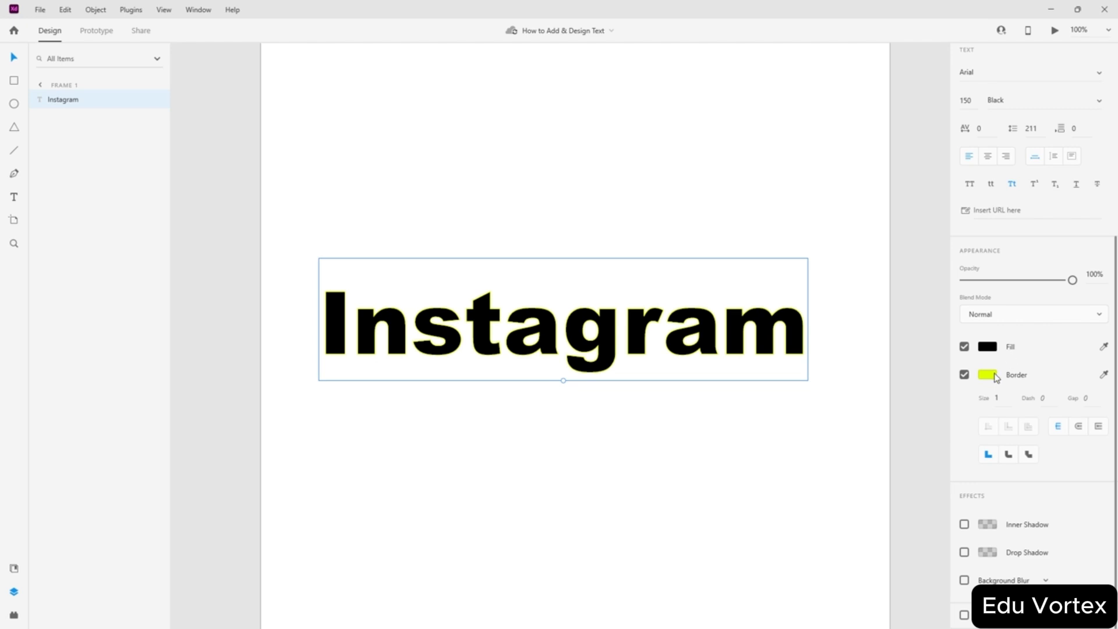
{"action": "left_click", "coordinate": [995, 376]}
{"action": "left_click", "coordinate": [929, 349]}
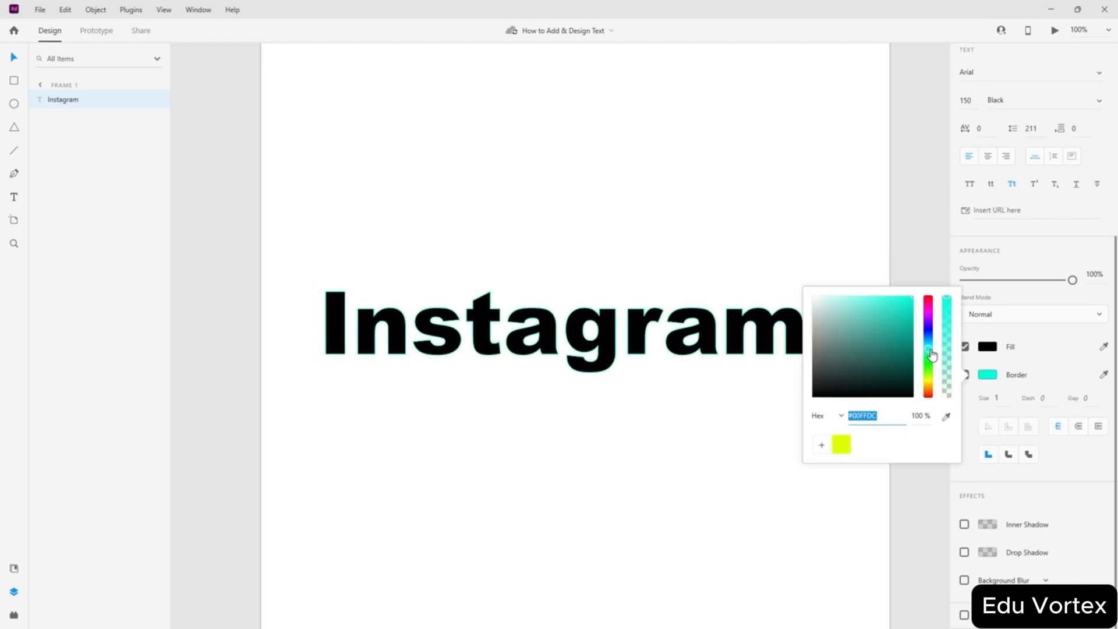
{"action": "left_click_drag", "start_coordinate": [937, 294], "coordinate": [950, 266]}
{"action": "left_click", "coordinate": [930, 297]}
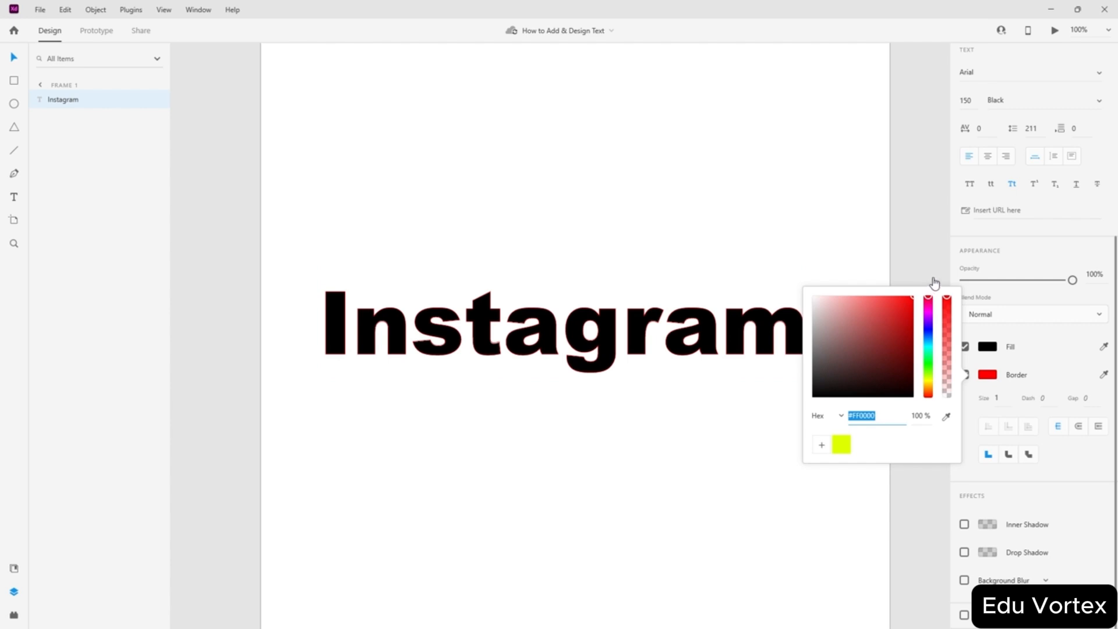
{"action": "left_click", "coordinate": [593, 447]}
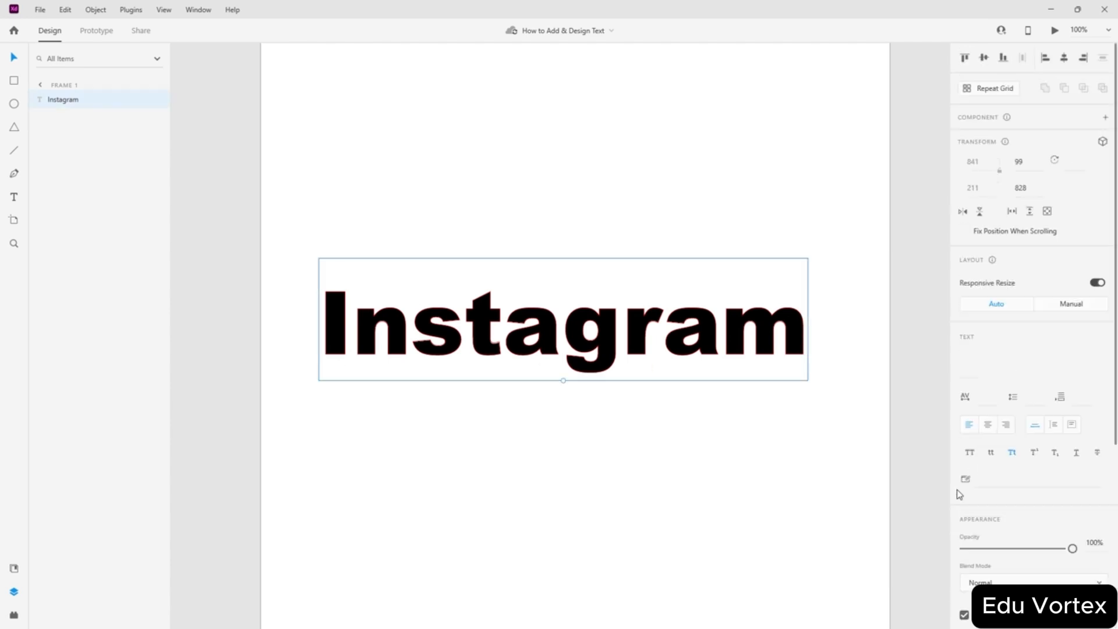
- Set the red border size to 3, previewing the thicker outline
{"action": "scroll", "coordinate": [1007, 442], "scroll_direction": "down", "scroll_amount": 5}
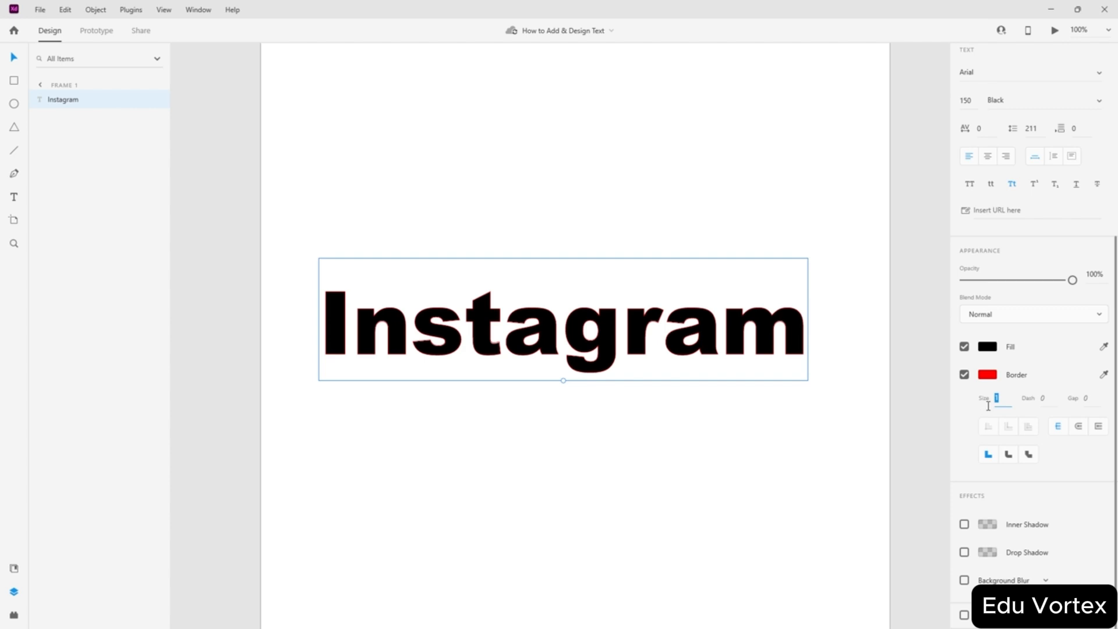
{"action": "type", "text": "0"}
{"action": "left_click", "coordinate": [670, 426]}
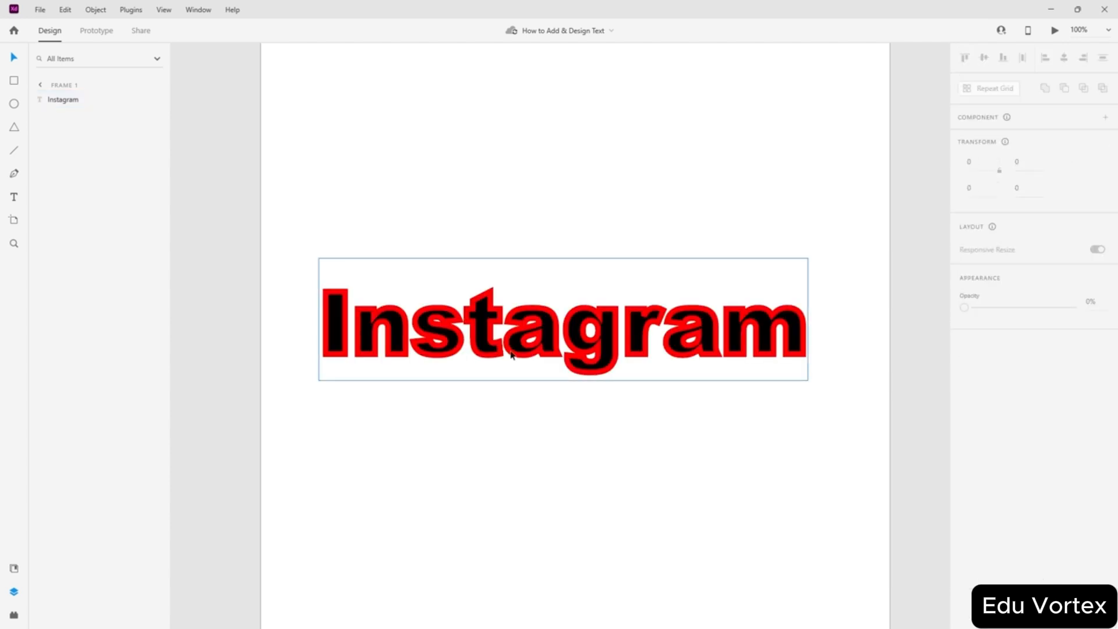
{"action": "left_click", "coordinate": [588, 341]}
{"action": "scroll", "coordinate": [990, 442], "scroll_direction": "down", "scroll_amount": 5}
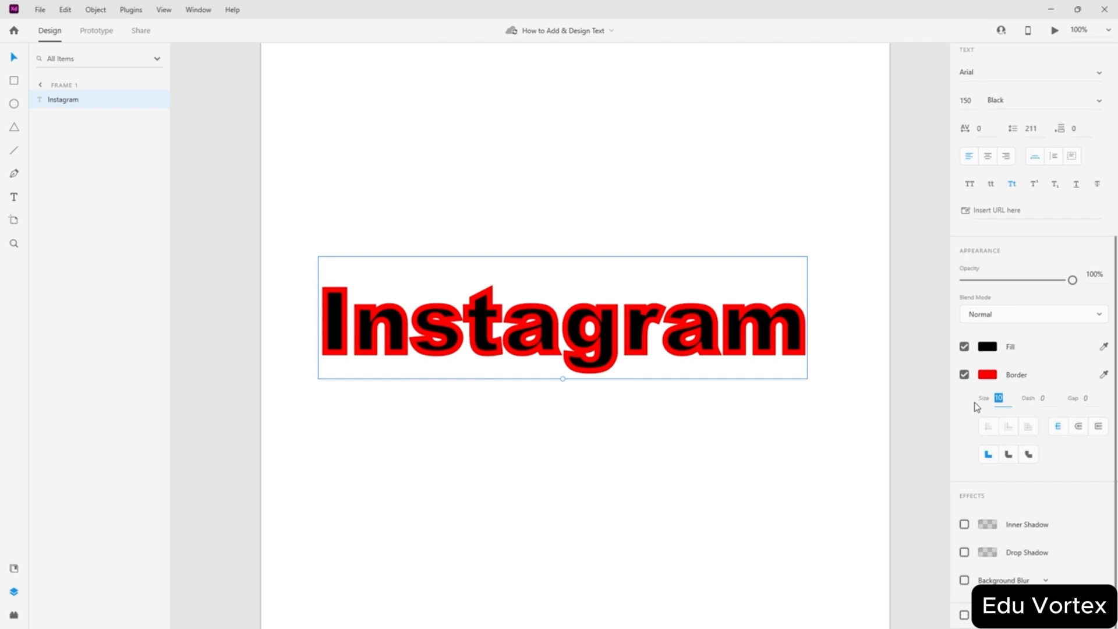
{"action": "type", "text": "3"}
{"action": "key", "text": "Return"}
{"action": "left_click", "coordinate": [701, 445]}
{"action": "left_click", "coordinate": [761, 344]}
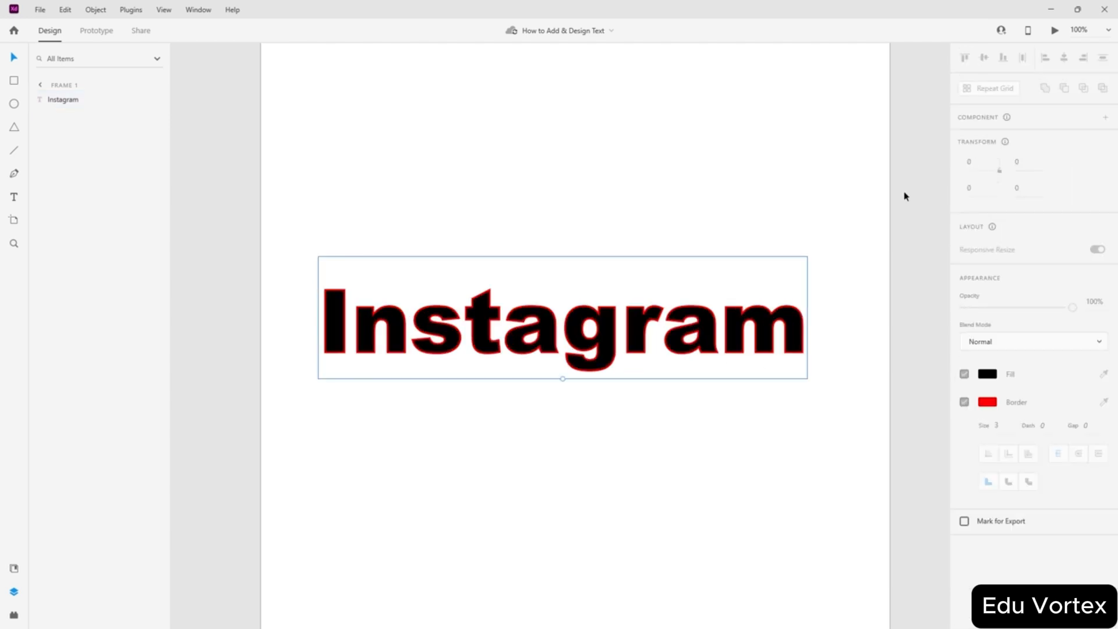
- Centre the Instagram text vertically and horizontally on the artboard
{"action": "left_click", "coordinate": [989, 59]}
{"action": "left_click", "coordinate": [1065, 61]}
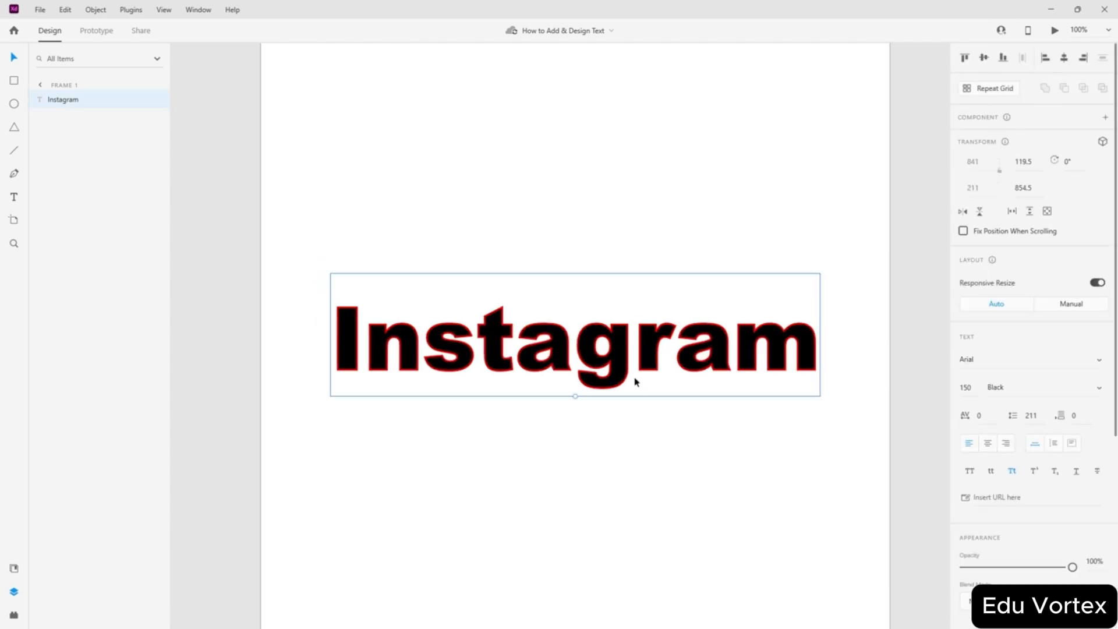
{"action": "scroll", "coordinate": [636, 382], "scroll_direction": "down", "scroll_amount": 4}
{"action": "scroll", "coordinate": [681, 262], "scroll_direction": "up", "scroll_amount": 3}
{"action": "scroll", "coordinate": [683, 293], "scroll_direction": "up", "scroll_amount": 1}
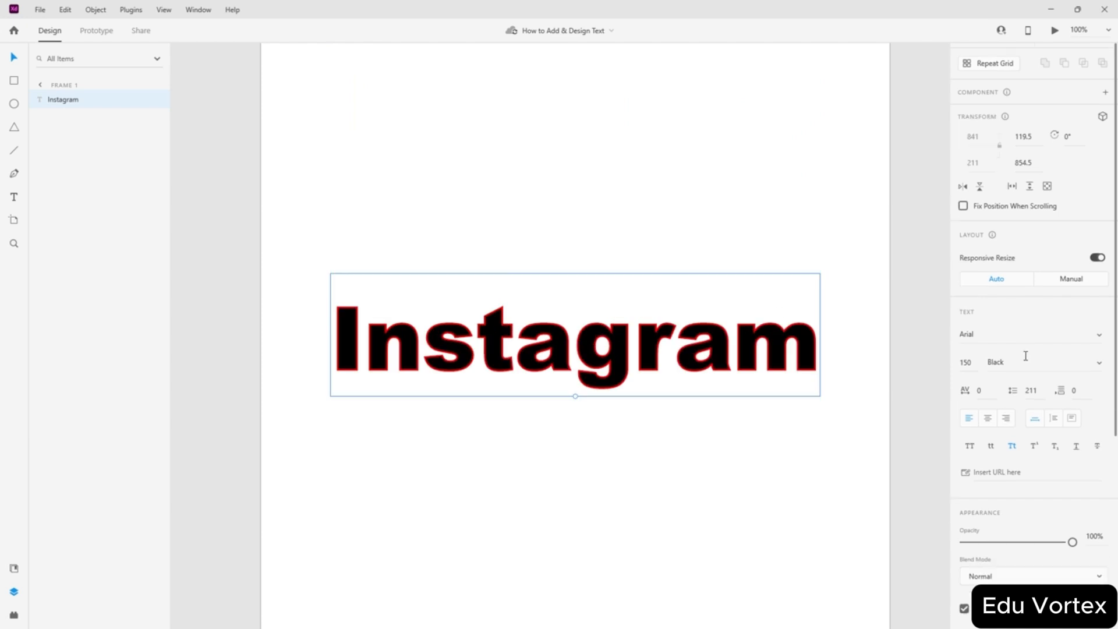
{"action": "scroll", "coordinate": [1032, 363], "scroll_direction": "down", "scroll_amount": 5}
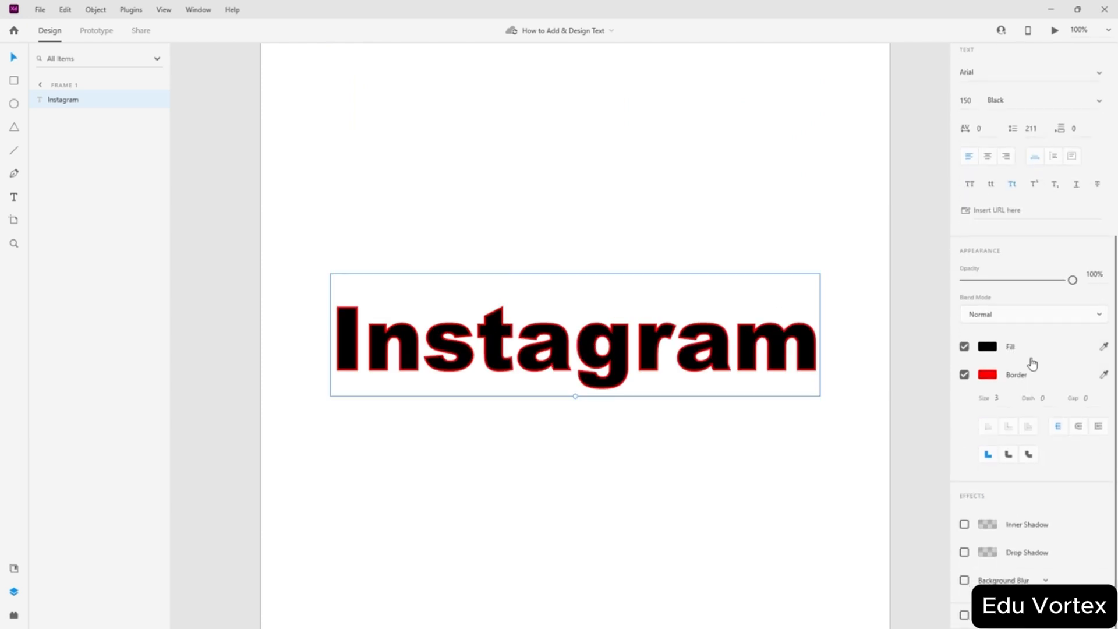
- Try the border's edge and cap options, ending with butt caps
{"action": "left_click", "coordinate": [1078, 428]}
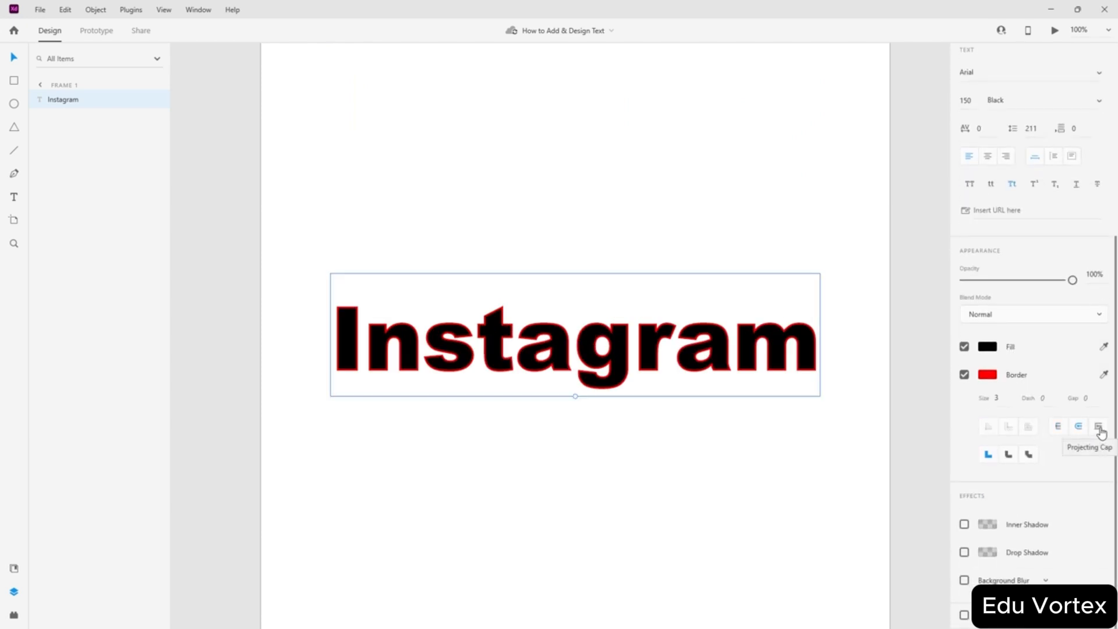
{"action": "left_click", "coordinate": [1099, 429]}
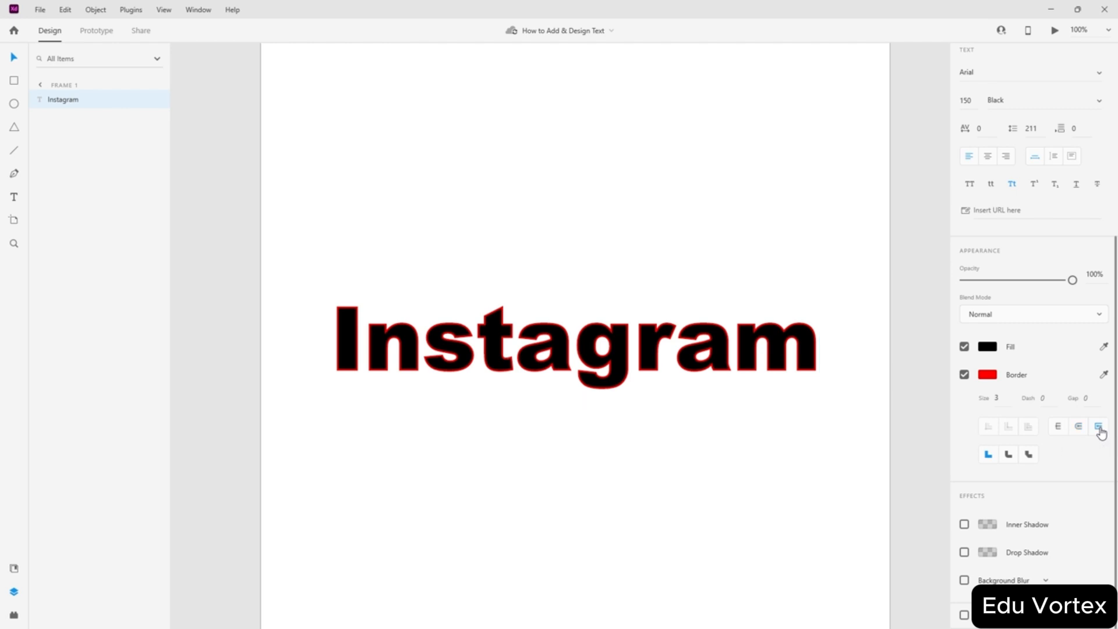
{"action": "left_click", "coordinate": [1058, 430]}
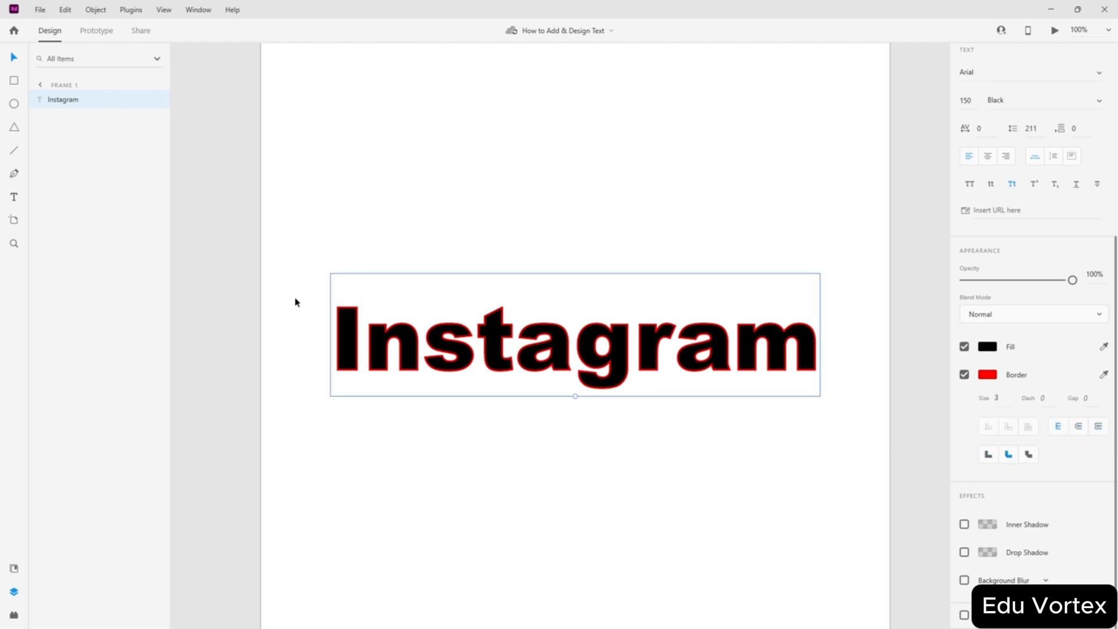
- Compare round and bevel corner joins, settling on square miter joins
{"action": "scroll", "coordinate": [295, 302], "scroll_direction": "up", "scroll_amount": 15}
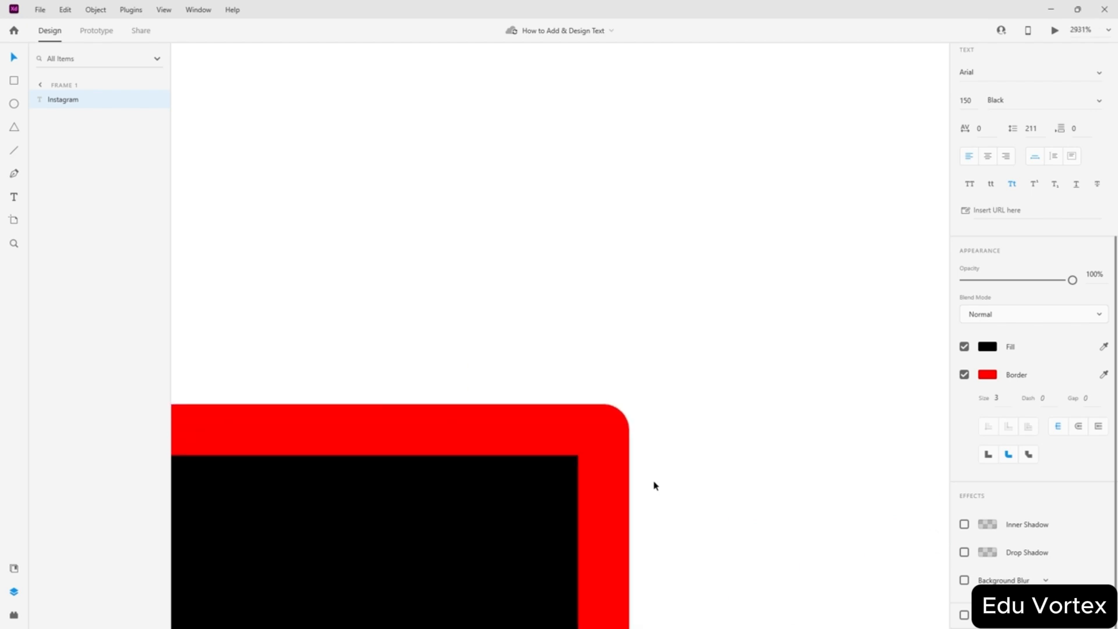
{"action": "left_click", "coordinate": [988, 455]}
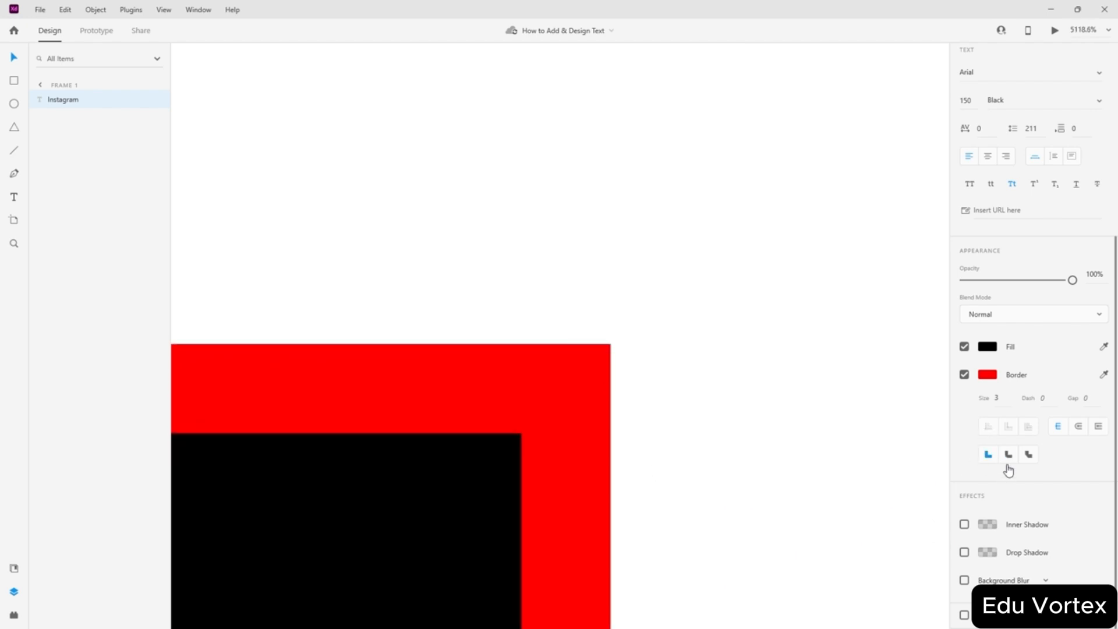
{"action": "left_click", "coordinate": [1008, 455]}
{"action": "left_click", "coordinate": [1028, 454]}
{"action": "left_click", "coordinate": [988, 454]}
{"action": "left_click", "coordinate": [1027, 456]}
{"action": "left_click", "coordinate": [1027, 455]}
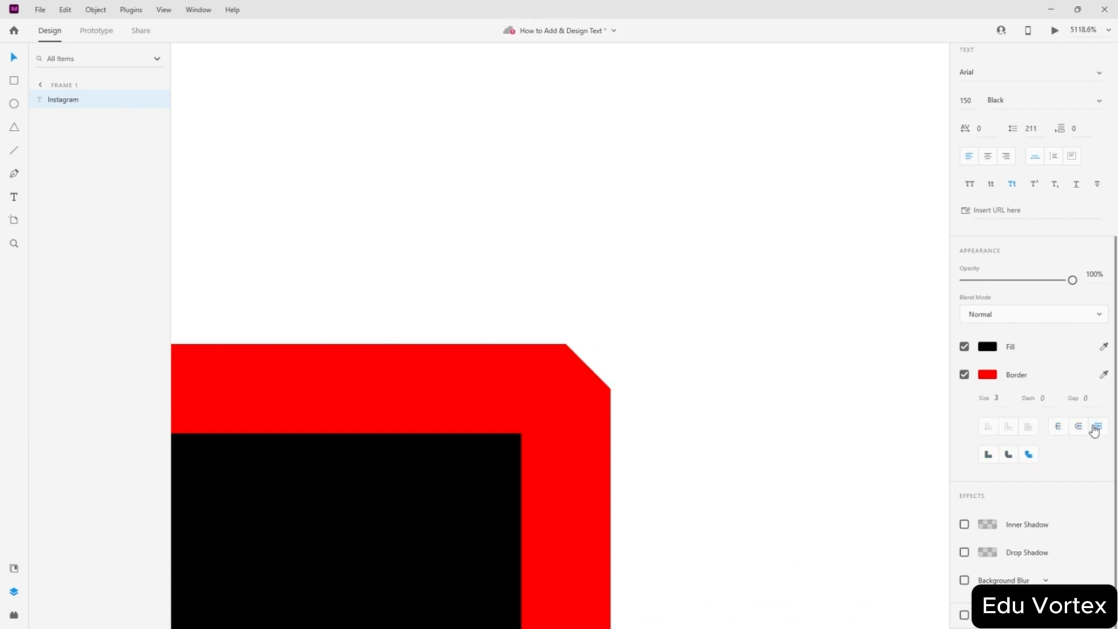
{"action": "left_click", "coordinate": [1001, 460]}
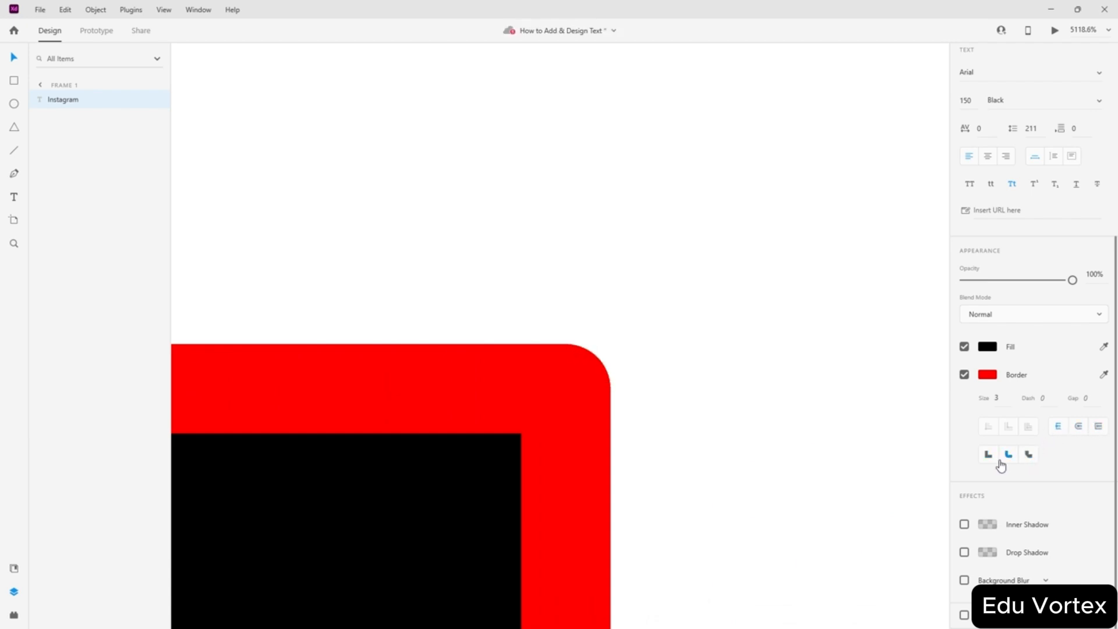
{"action": "left_click", "coordinate": [988, 454]}
{"action": "scroll", "coordinate": [743, 421], "scroll_direction": "down", "scroll_amount": 10}
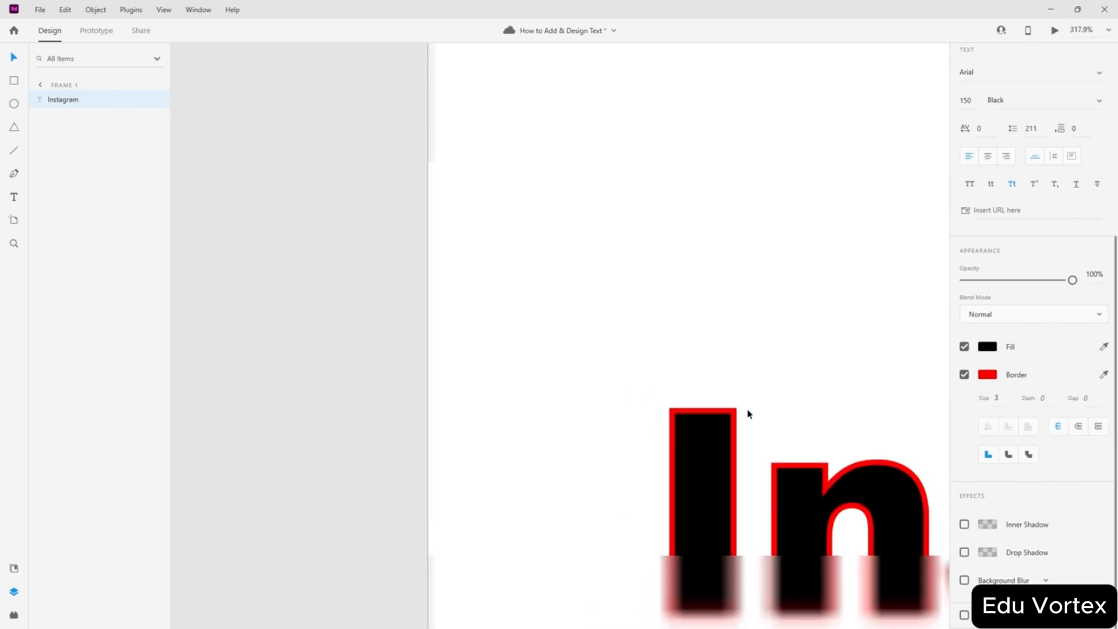
{"action": "scroll", "coordinate": [748, 413], "scroll_direction": "down", "scroll_amount": 5}
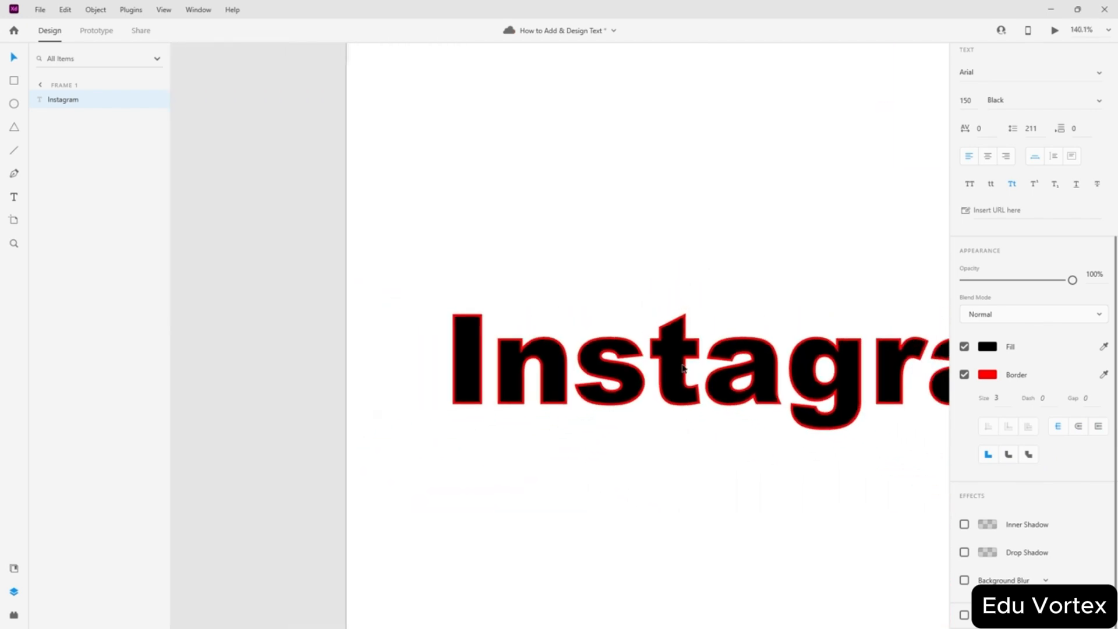
{"action": "scroll", "coordinate": [646, 393], "scroll_direction": "down", "scroll_amount": 1}
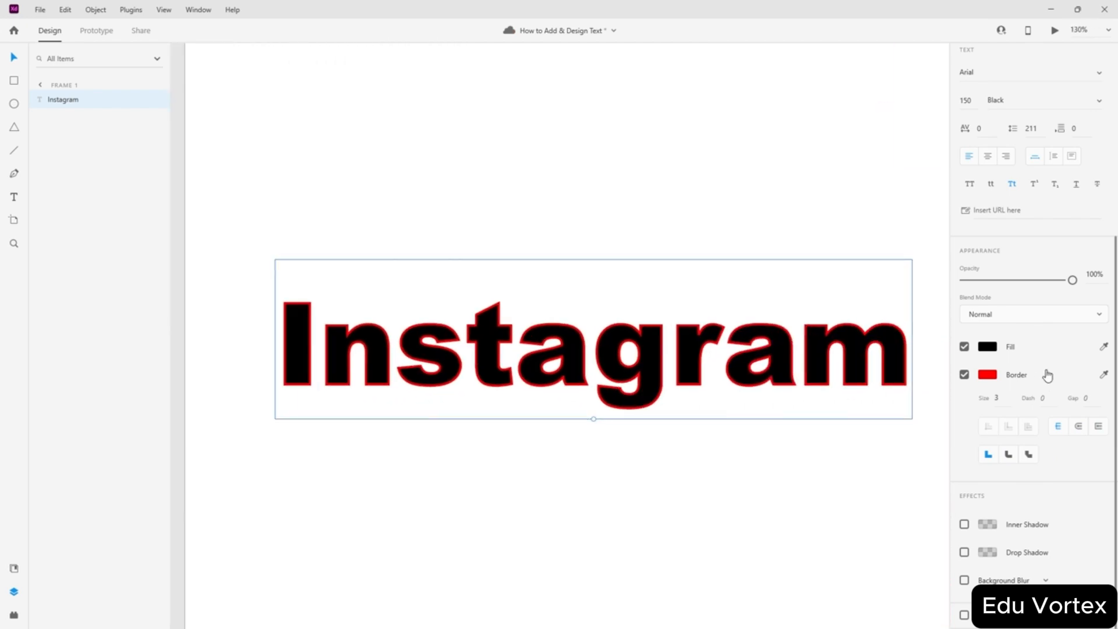
- Turn on an inner shadow and try pinkish and opaque white shadow colours
{"action": "left_click", "coordinate": [964, 524]}
{"action": "scroll", "coordinate": [973, 544], "scroll_direction": "down", "scroll_amount": 1}
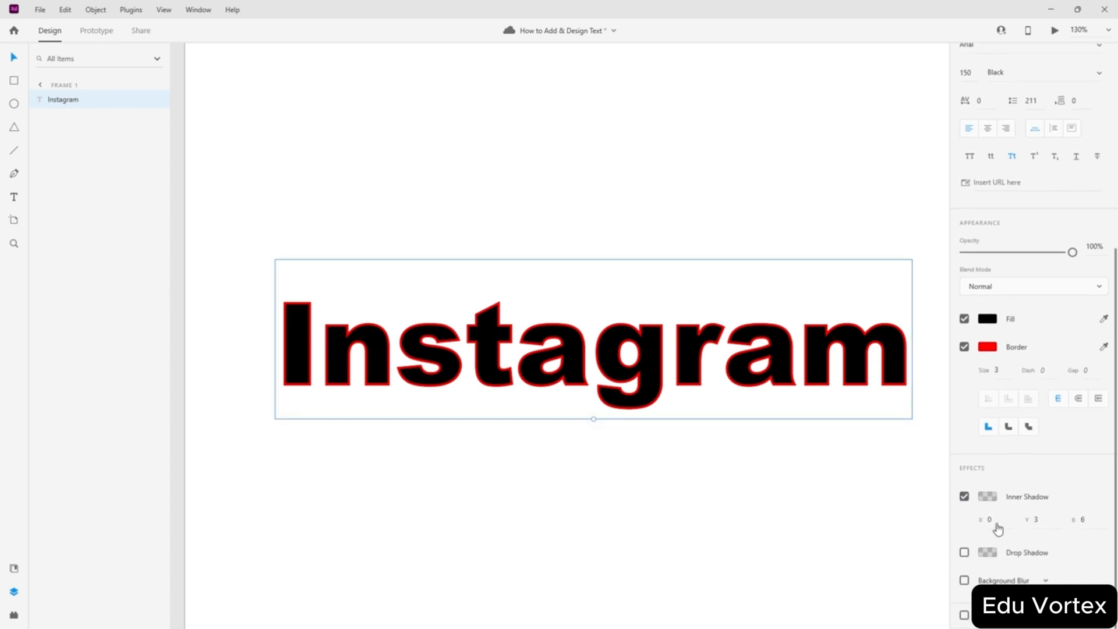
{"action": "left_click", "coordinate": [987, 499]}
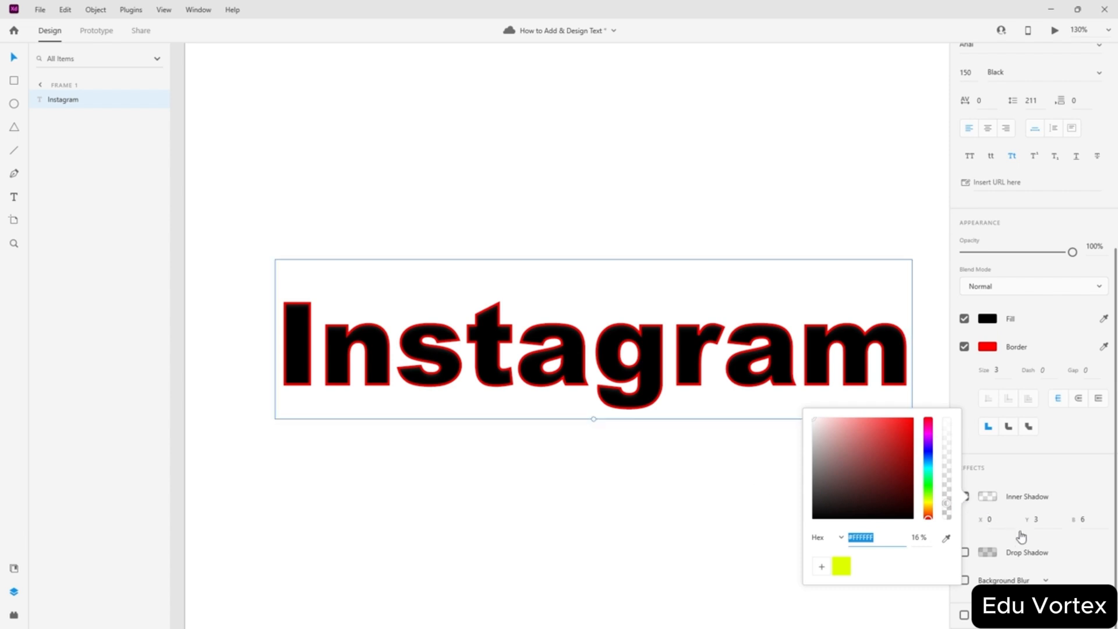
{"action": "left_click", "coordinate": [1002, 516]}
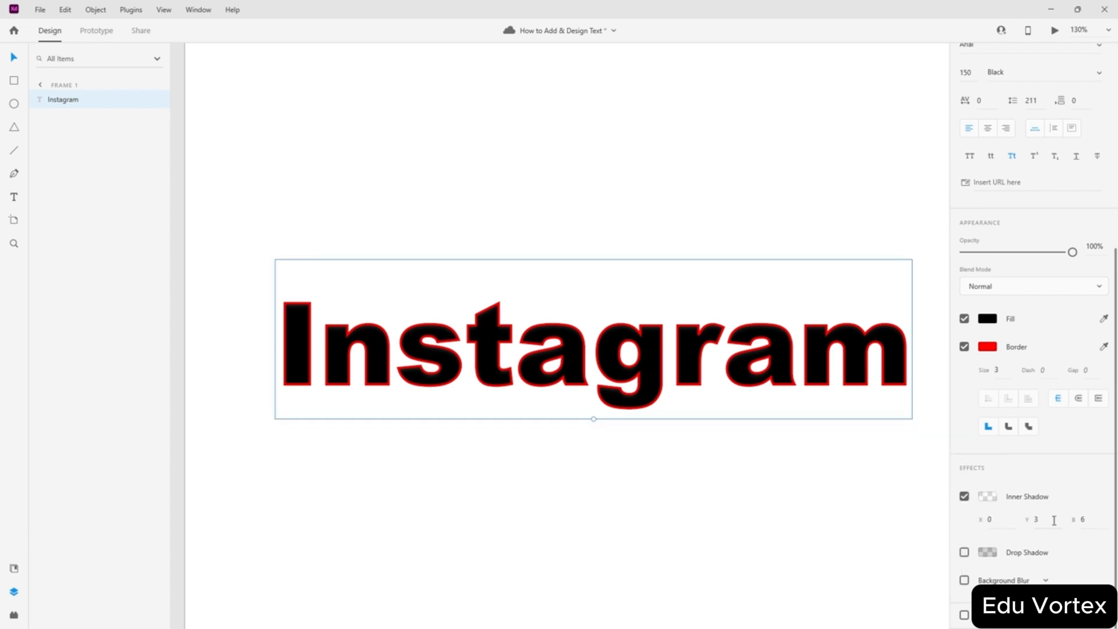
{"action": "left_click", "coordinate": [994, 498]}
{"action": "left_click_drag", "start_coordinate": [894, 471], "coordinate": [793, 419]}
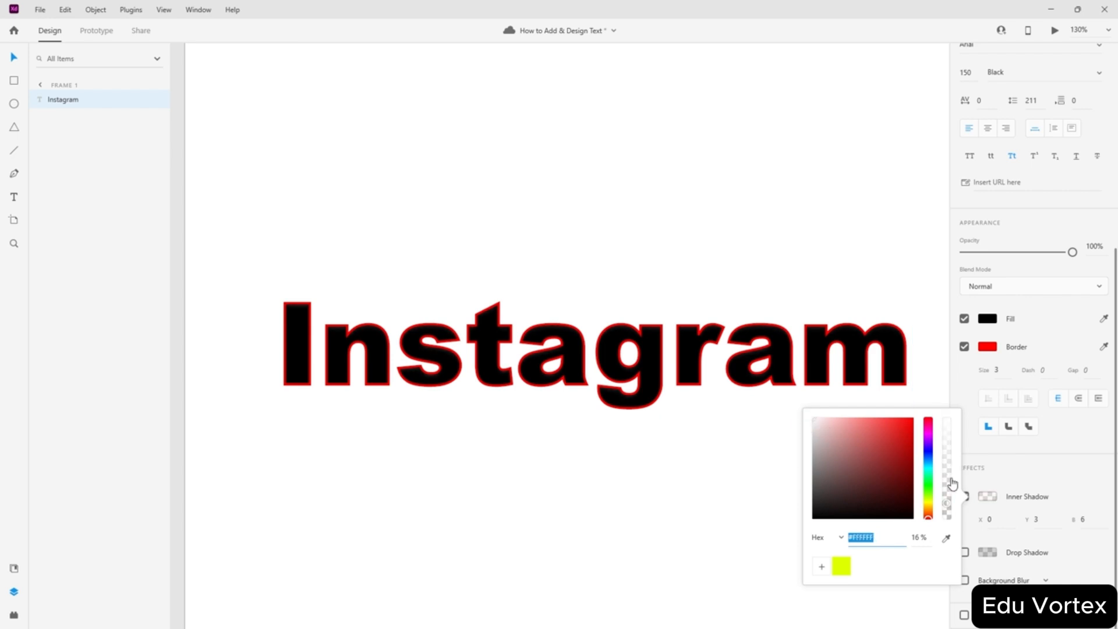
{"action": "left_click_drag", "start_coordinate": [949, 481], "coordinate": [955, 412]}
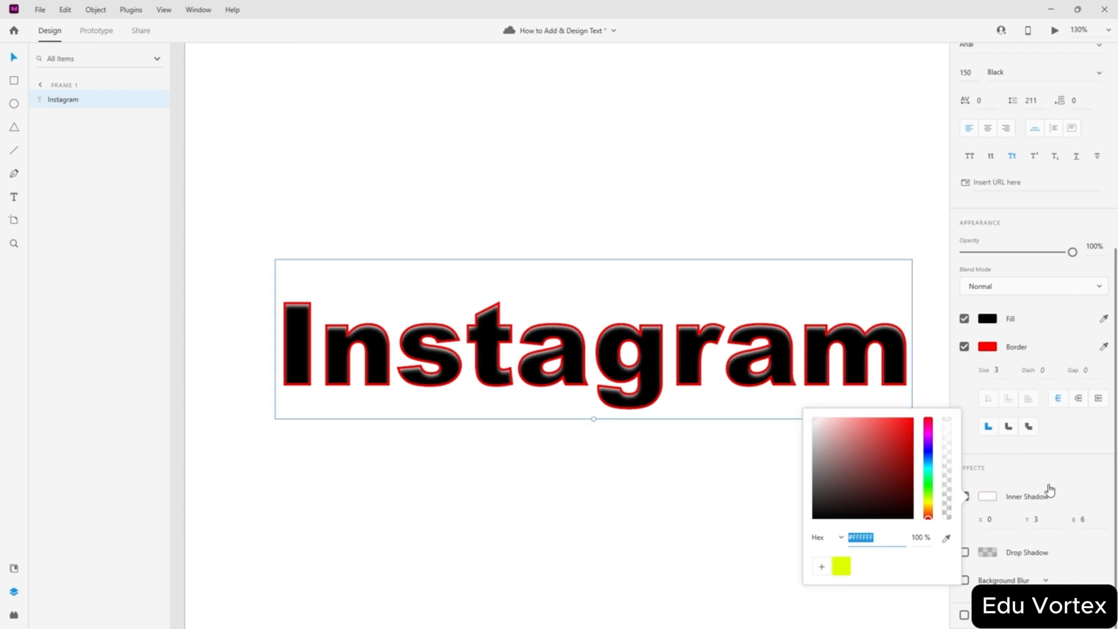
{"action": "left_click", "coordinate": [1081, 470]}
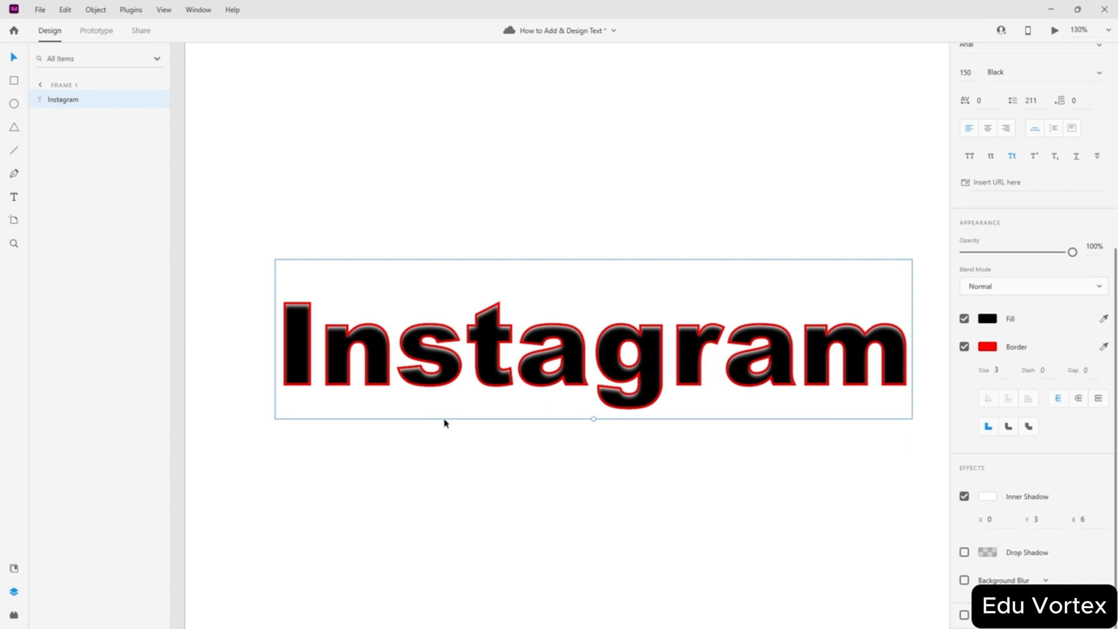
- Set the inner shadow offsets to X 3 and Y 3, after trying Y 10
{"action": "scroll", "coordinate": [337, 375], "scroll_direction": "up", "scroll_amount": 10}
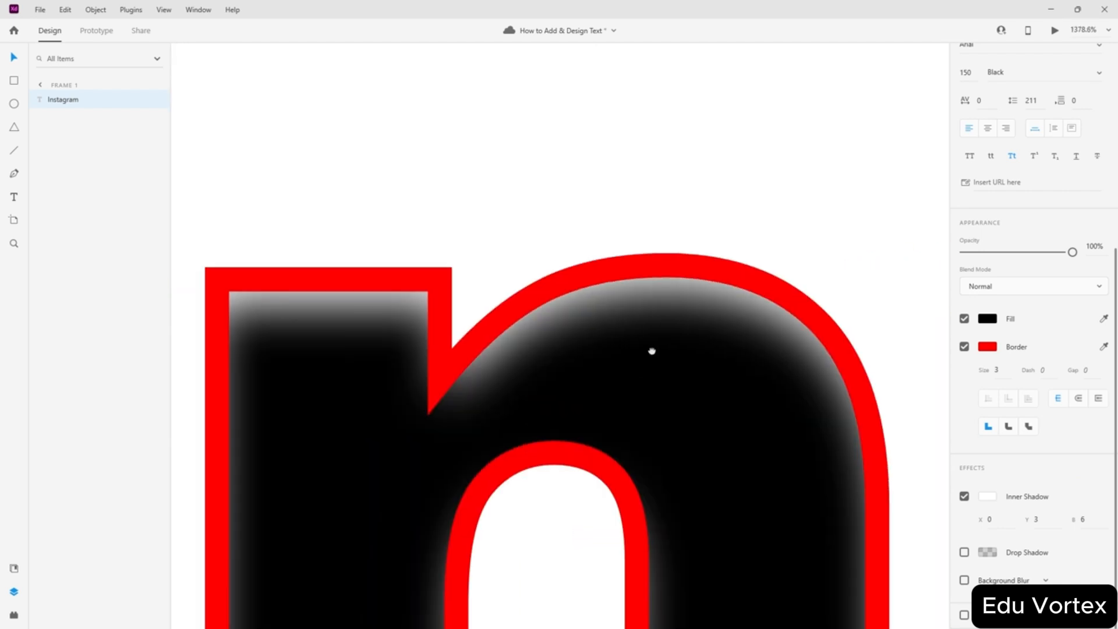
{"action": "left_click_drag", "start_coordinate": [652, 351], "coordinate": [739, 320]}
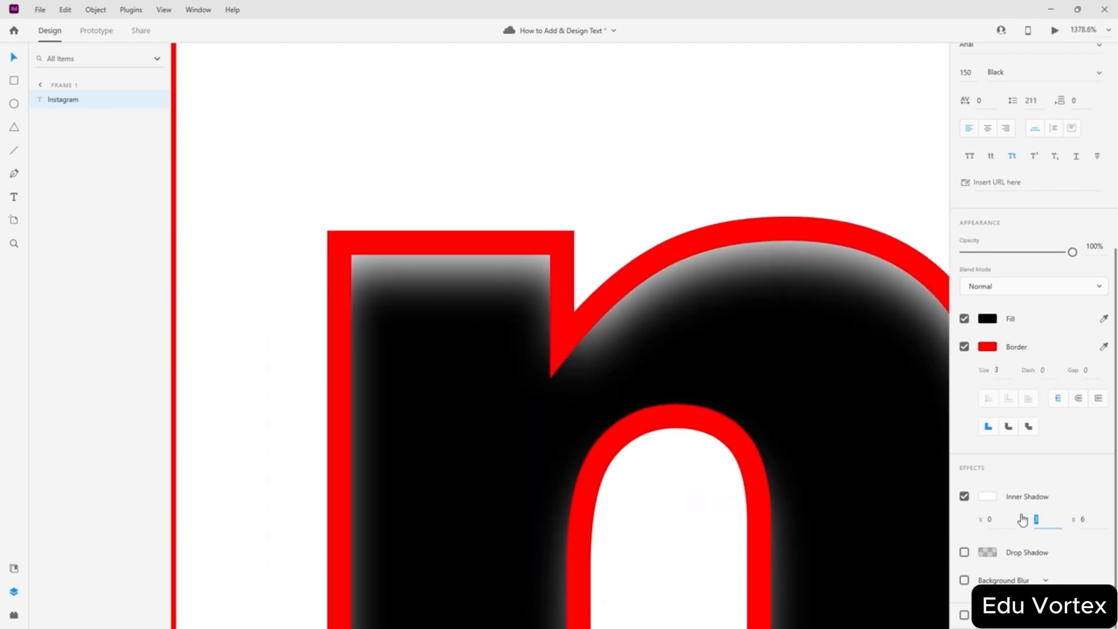
{"action": "type", "text": "10"}
{"action": "key", "text": "Return"}
{"action": "scroll", "coordinate": [644, 351], "scroll_direction": "down", "scroll_amount": 10}
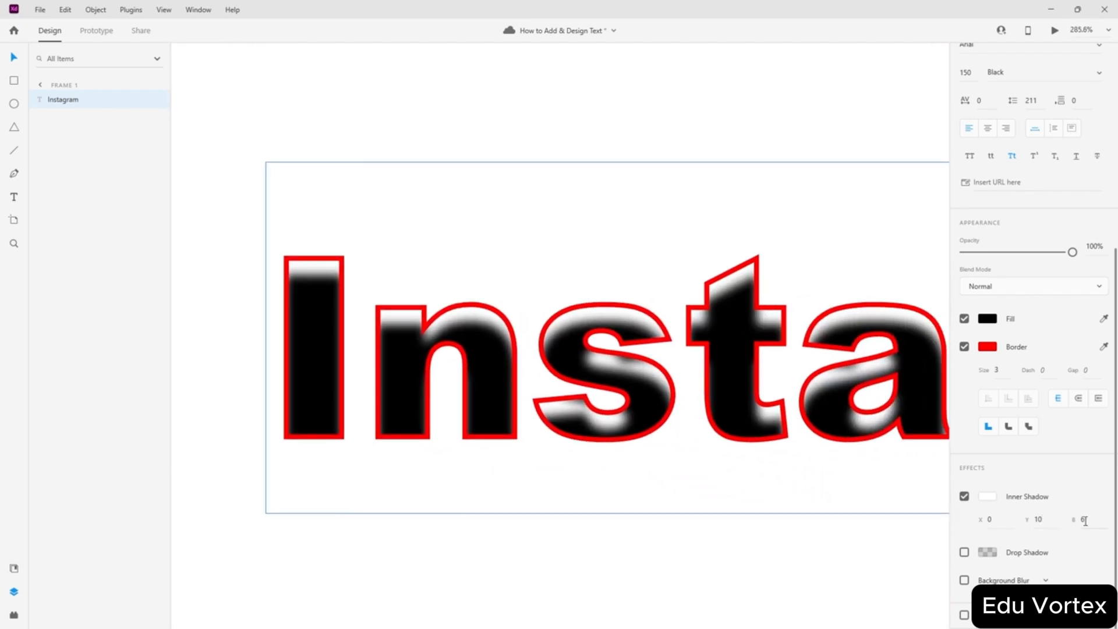
{"action": "left_click", "coordinate": [1040, 519]}
{"action": "key", "text": "Return"}
{"action": "left_click", "coordinate": [999, 518]}
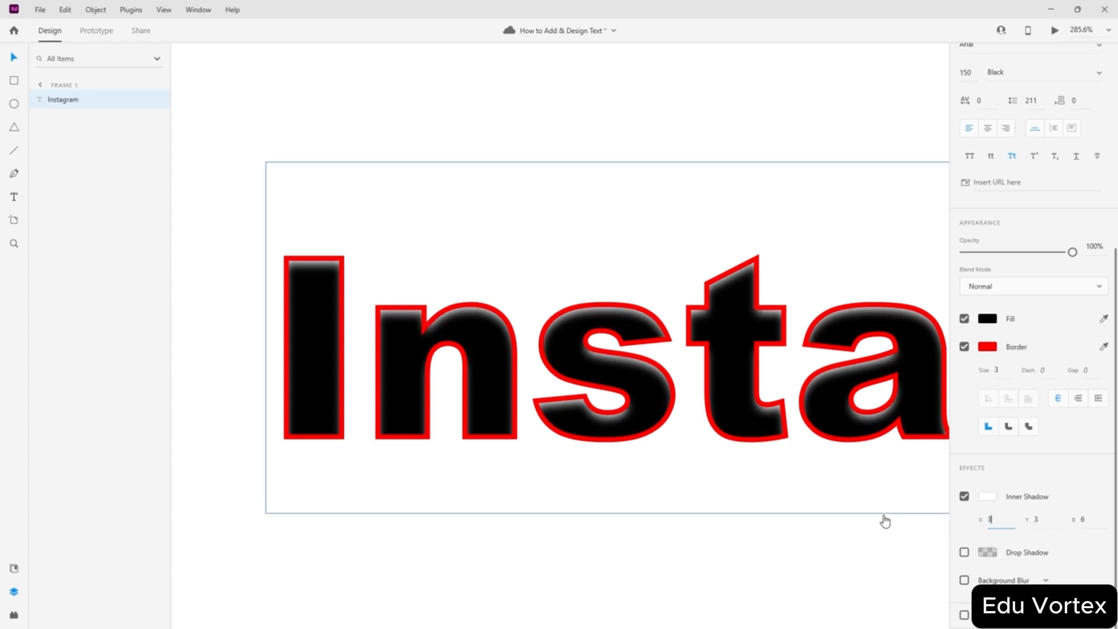
{"action": "key", "text": "Return"}
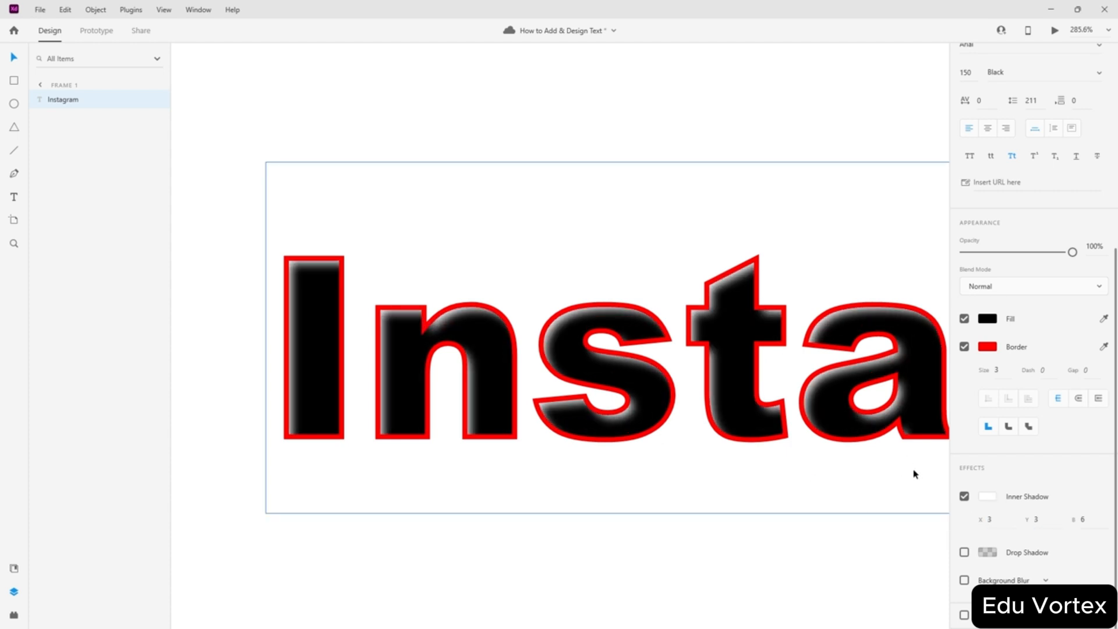
- Change the inner shadow colour to yellow #E6FF00
{"action": "left_click", "coordinate": [997, 502]}
{"action": "left_click", "coordinate": [928, 501]}
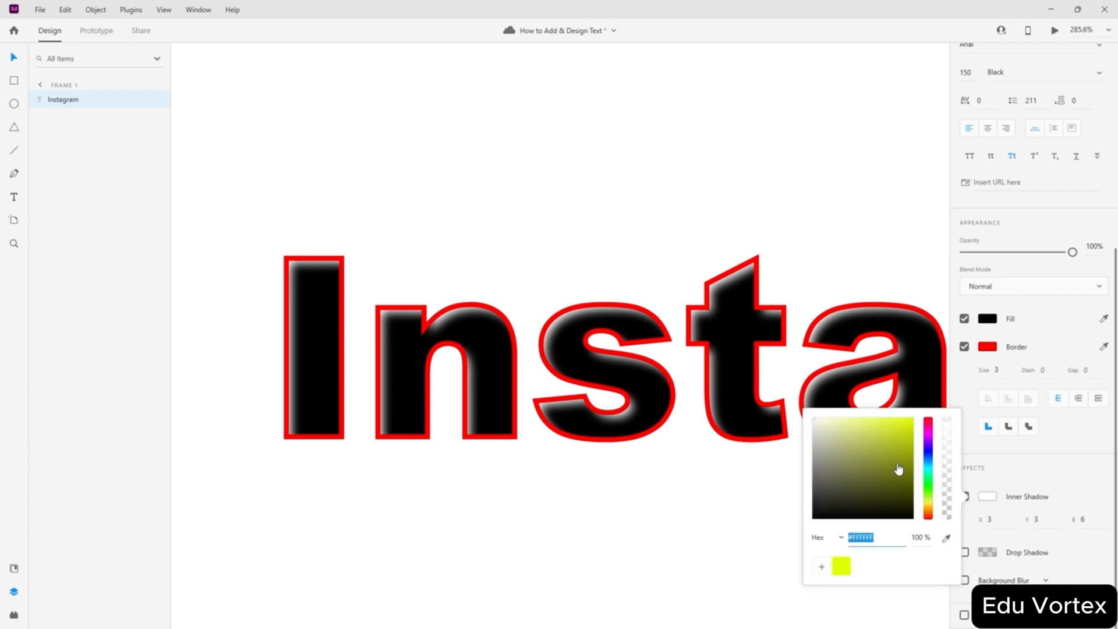
{"action": "left_click_drag", "start_coordinate": [898, 469], "coordinate": [936, 394]}
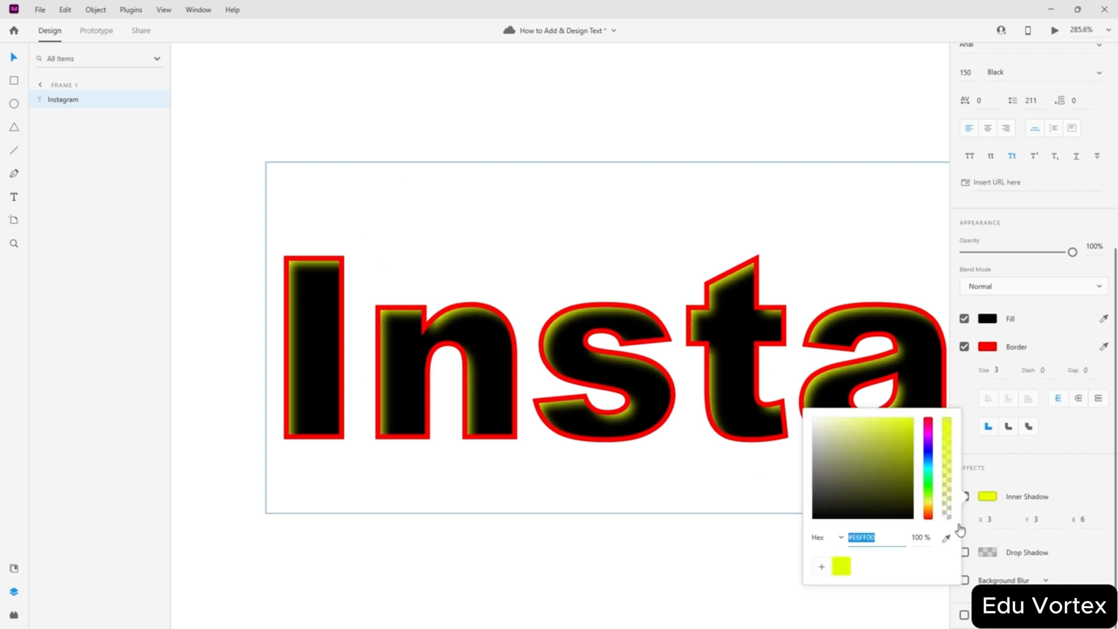
{"action": "left_click", "coordinate": [1087, 542]}
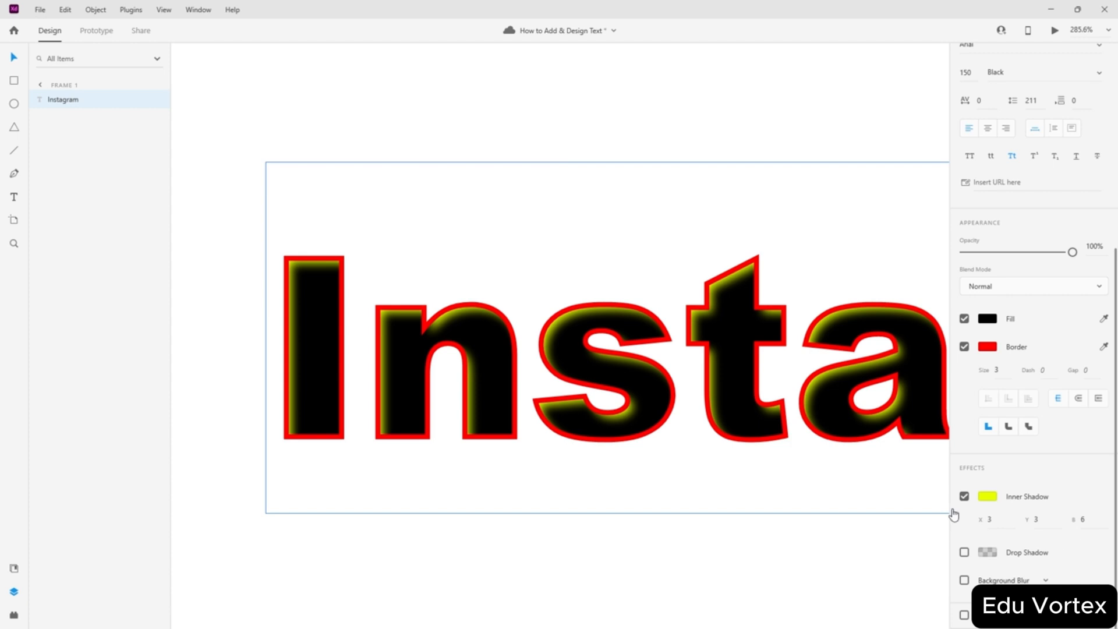
- Switch off the inner shadow and add a drop shadow with blur 1
{"action": "left_click", "coordinate": [964, 496]}
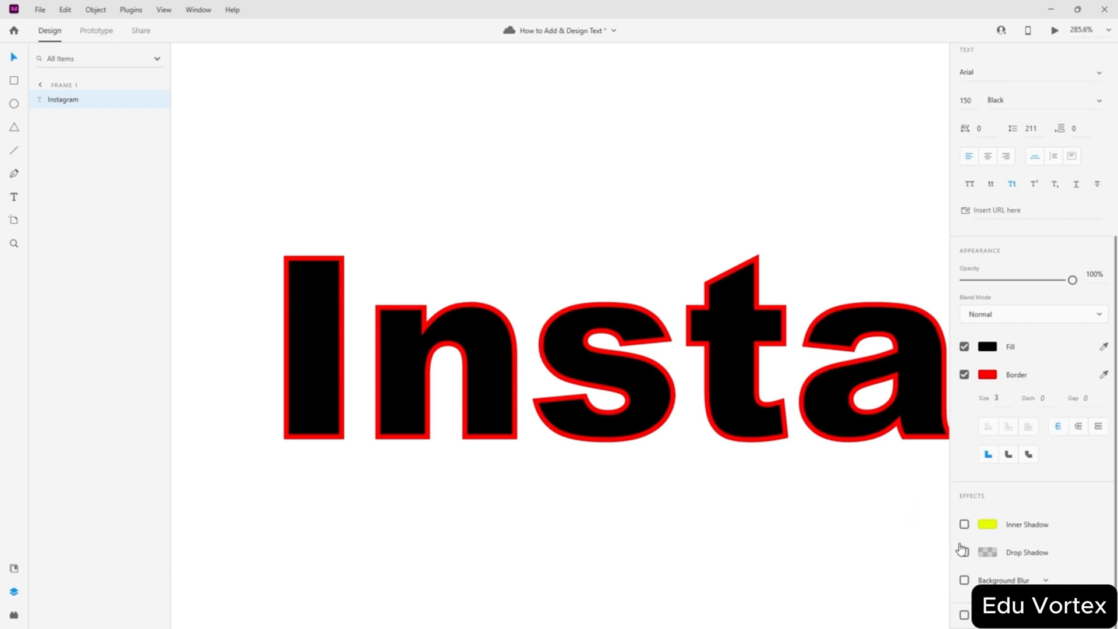
{"action": "left_click", "coordinate": [964, 552]}
{"action": "left_click_drag", "start_coordinate": [750, 500], "coordinate": [357, 423]}
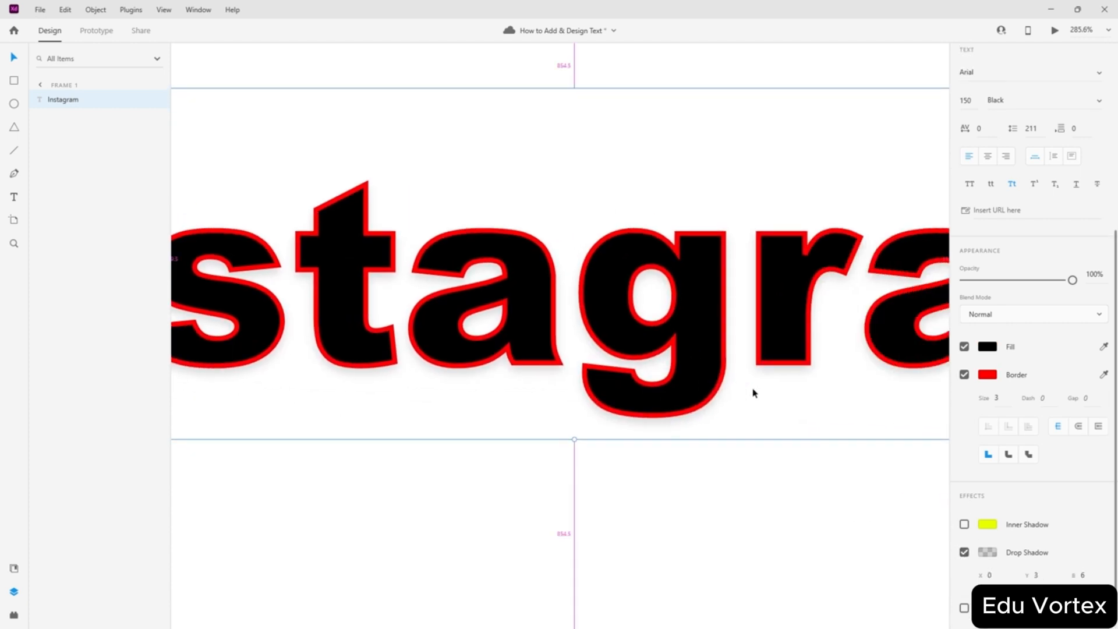
{"action": "scroll", "coordinate": [752, 389], "scroll_direction": "up", "scroll_amount": 4}
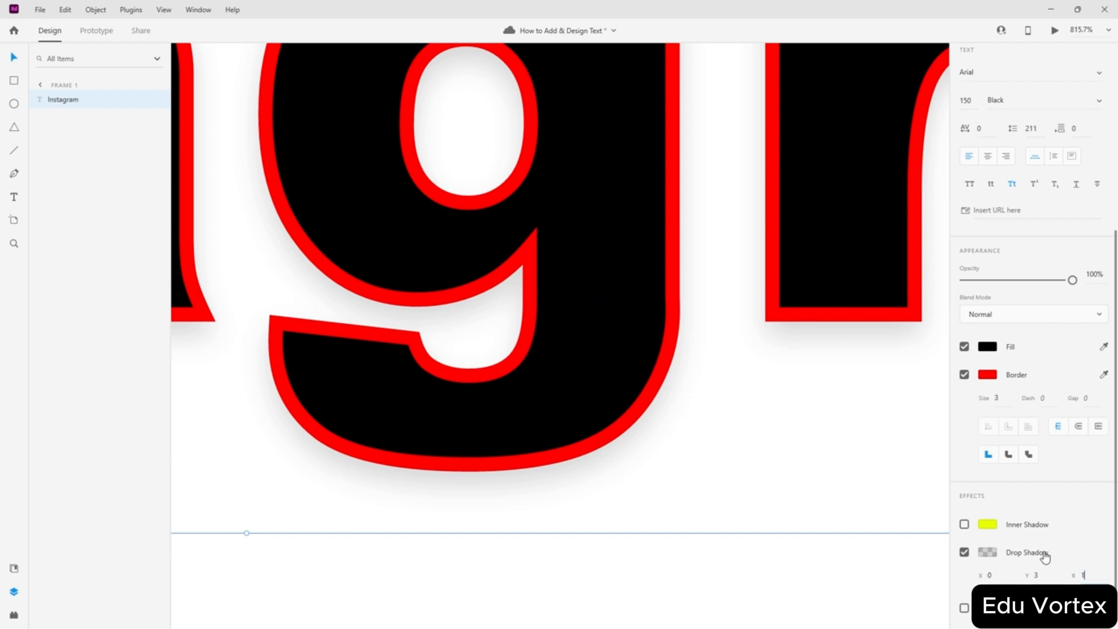
{"action": "type", "text": "1"}
{"action": "key", "text": "Return"}
- Make the drop shadow colour a darker, more opaque grey
{"action": "scroll", "coordinate": [603, 456], "scroll_direction": "up", "scroll_amount": 4}
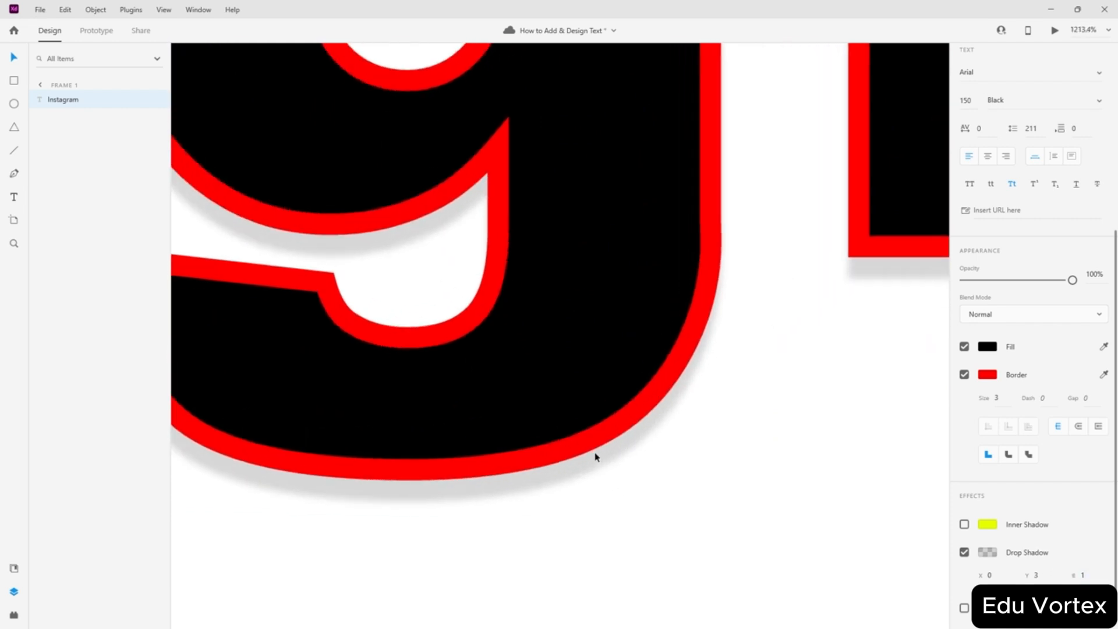
{"action": "left_click", "coordinate": [987, 552]}
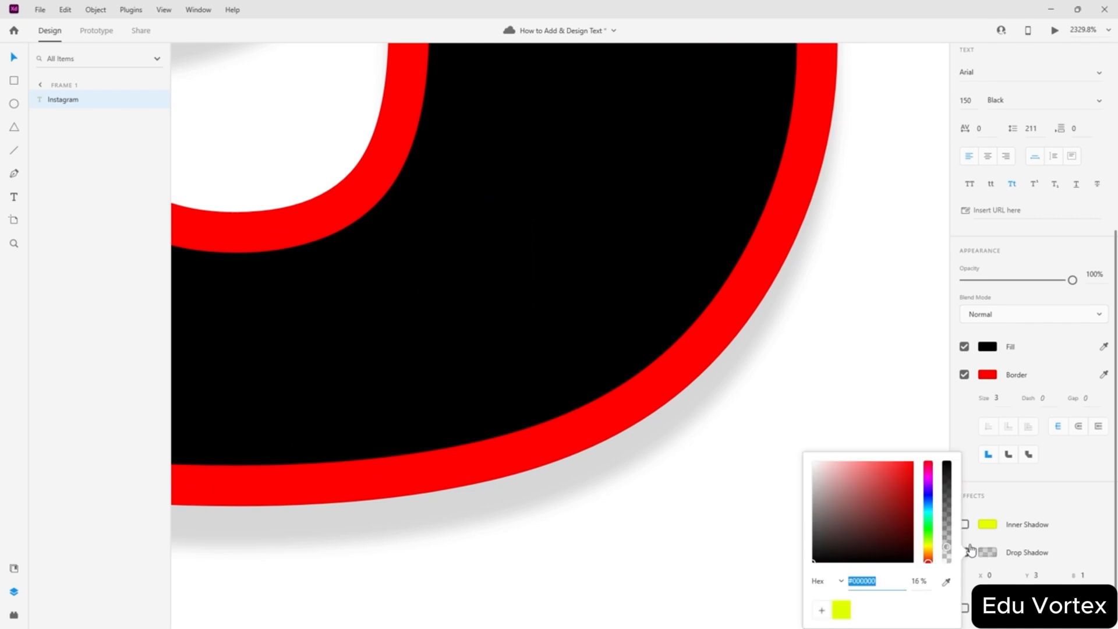
{"action": "left_click_drag", "start_coordinate": [948, 531], "coordinate": [948, 490]}
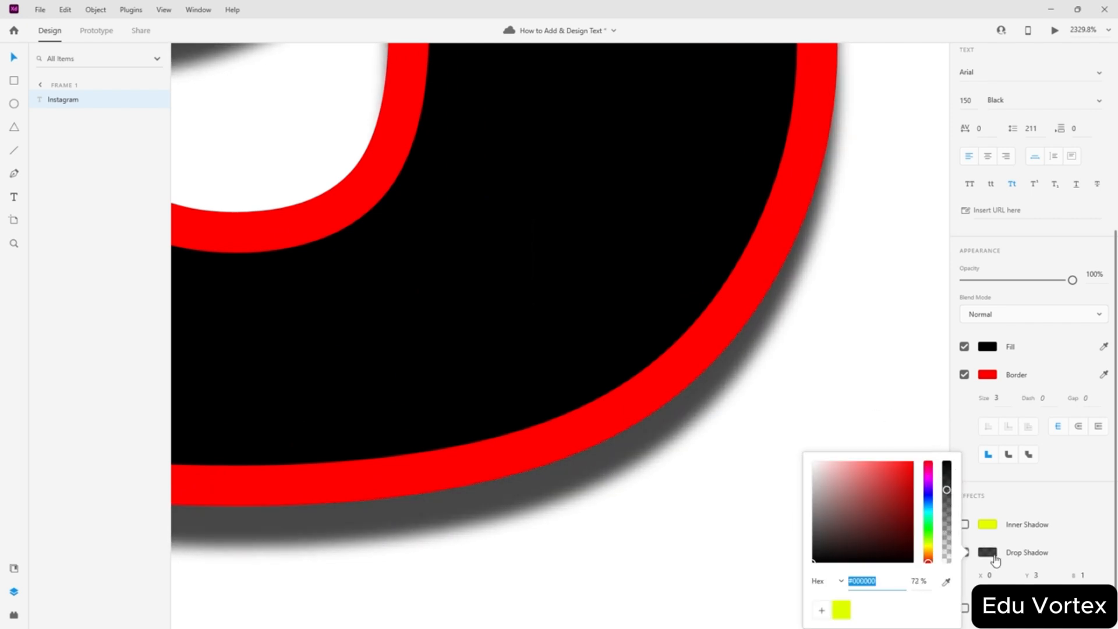
{"action": "left_click", "coordinate": [1093, 550]}
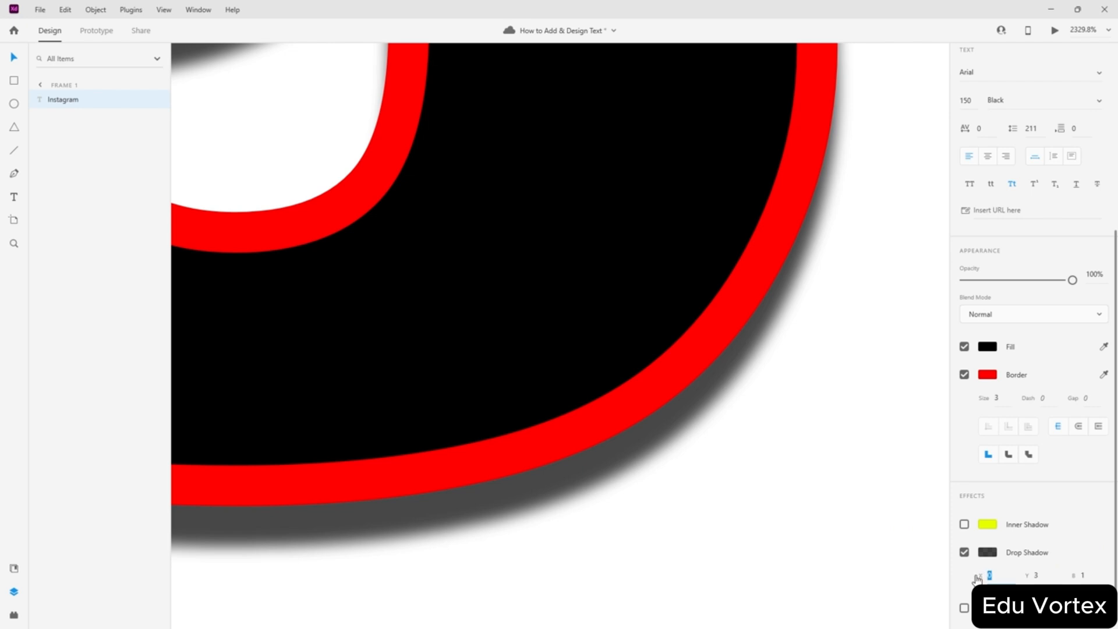
- Offset the drop shadow to X 10 and Y 10, then reselect the text
{"action": "left_click", "coordinate": [1041, 575]}
{"action": "key", "text": "Return"}
{"action": "scroll", "coordinate": [769, 465], "scroll_direction": "down", "scroll_amount": 8}
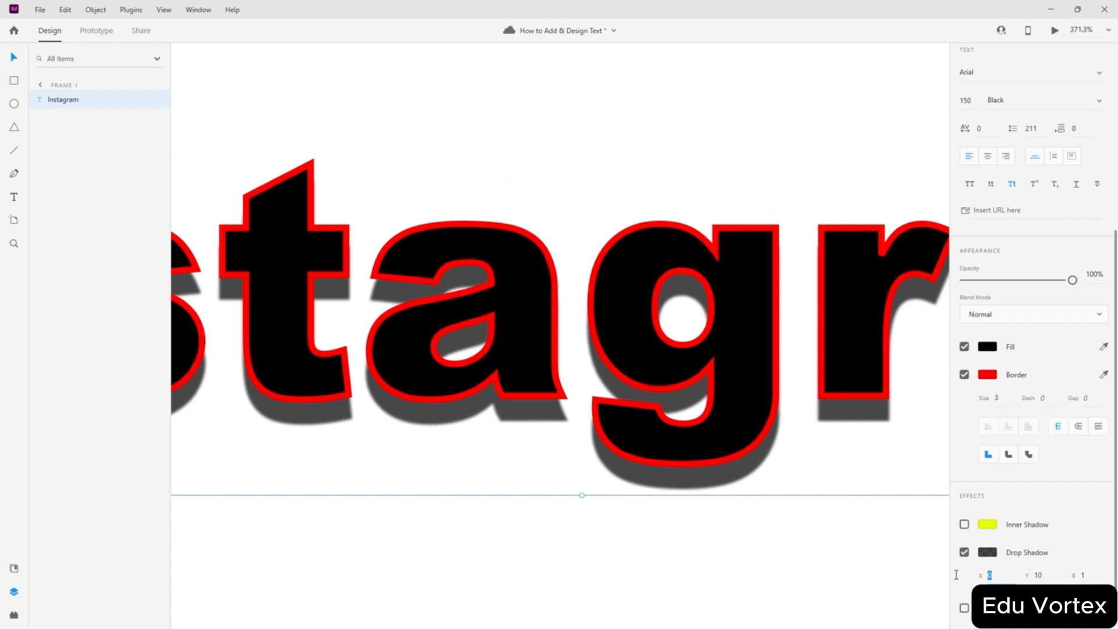
{"action": "type", "text": "1"}
{"action": "key", "text": "Return"}
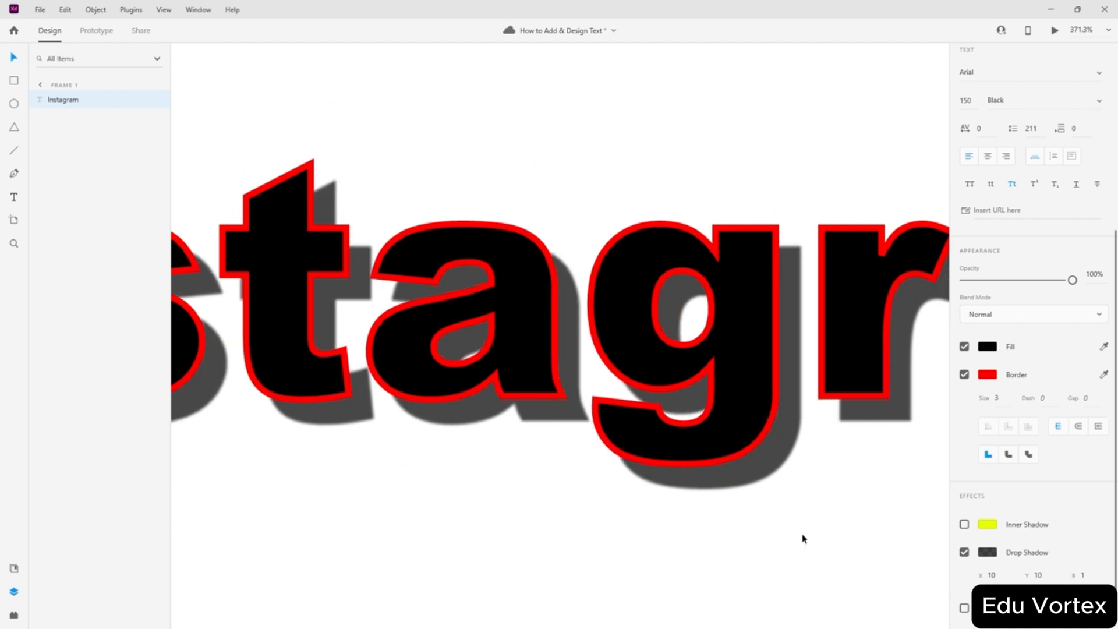
{"action": "left_click", "coordinate": [830, 603]}
{"action": "scroll", "coordinate": [781, 515], "scroll_direction": "down", "scroll_amount": 5}
{"action": "scroll", "coordinate": [903, 543], "scroll_direction": "up", "scroll_amount": 1}
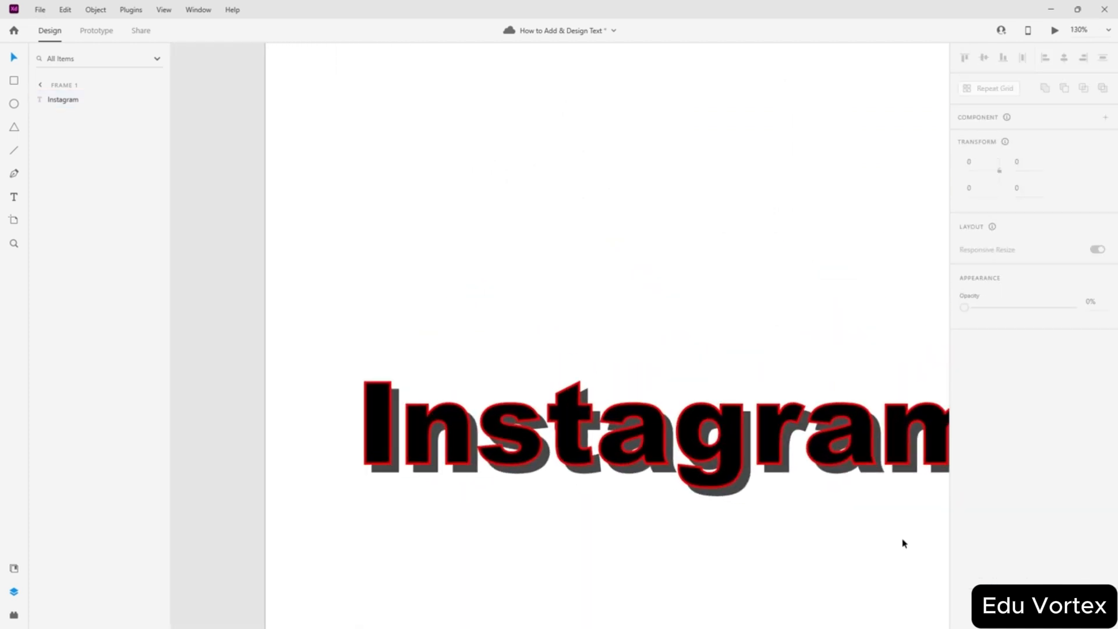
{"action": "left_click_drag", "start_coordinate": [903, 539], "coordinate": [798, 454]}
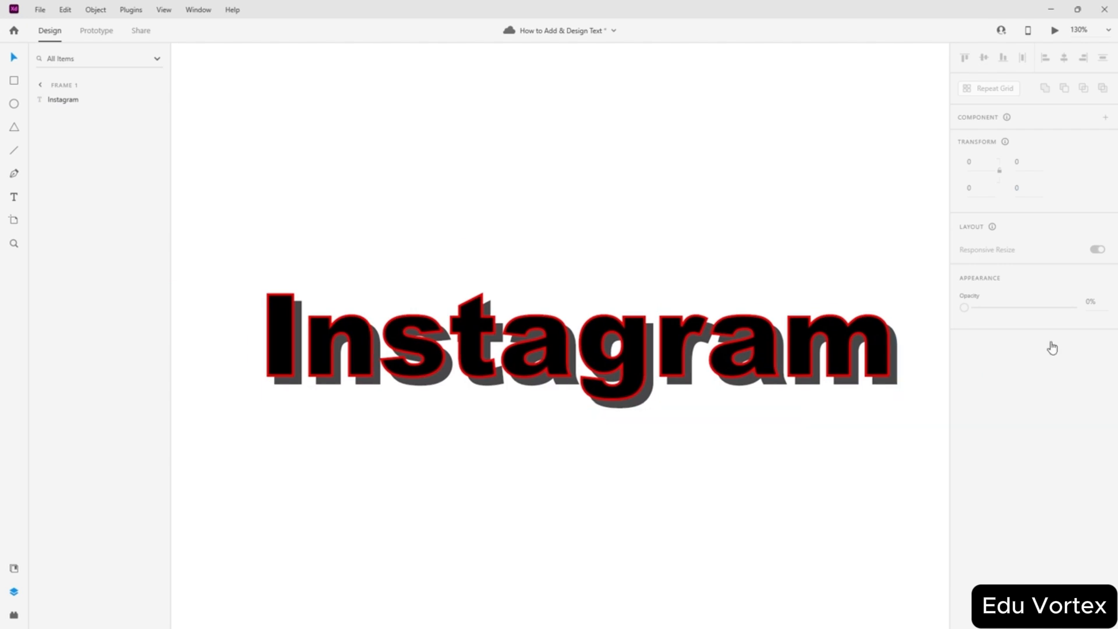
{"action": "key", "text": "ctrl+a"}
{"action": "scroll", "coordinate": [1031, 442], "scroll_direction": "down", "scroll_amount": 5}
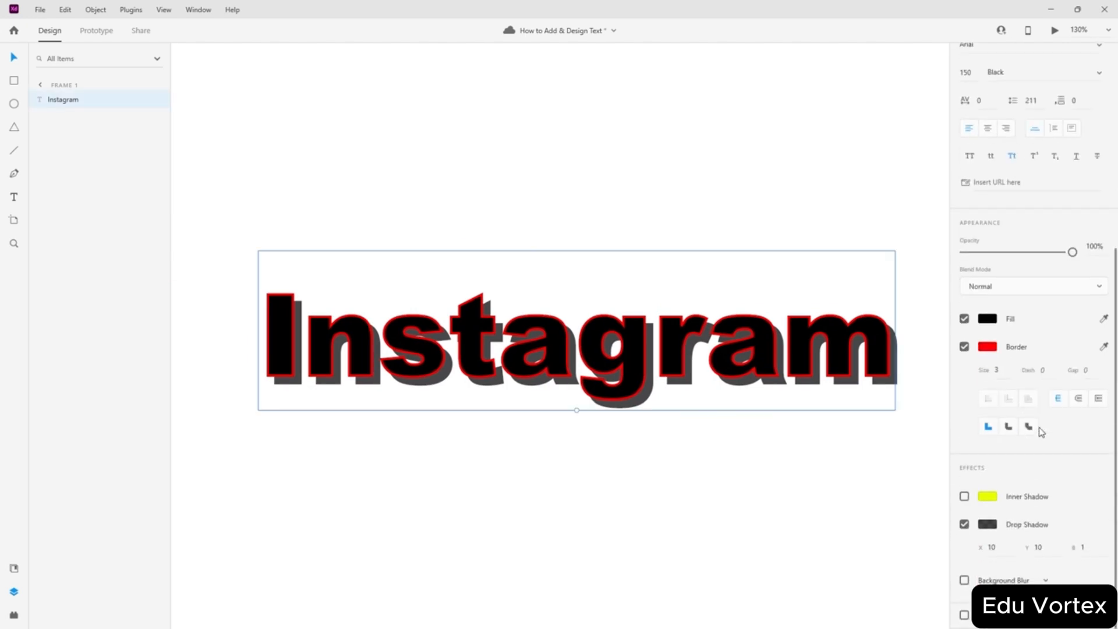
- Turn on background blur for the Instagram text
{"action": "left_click", "coordinate": [964, 580]}
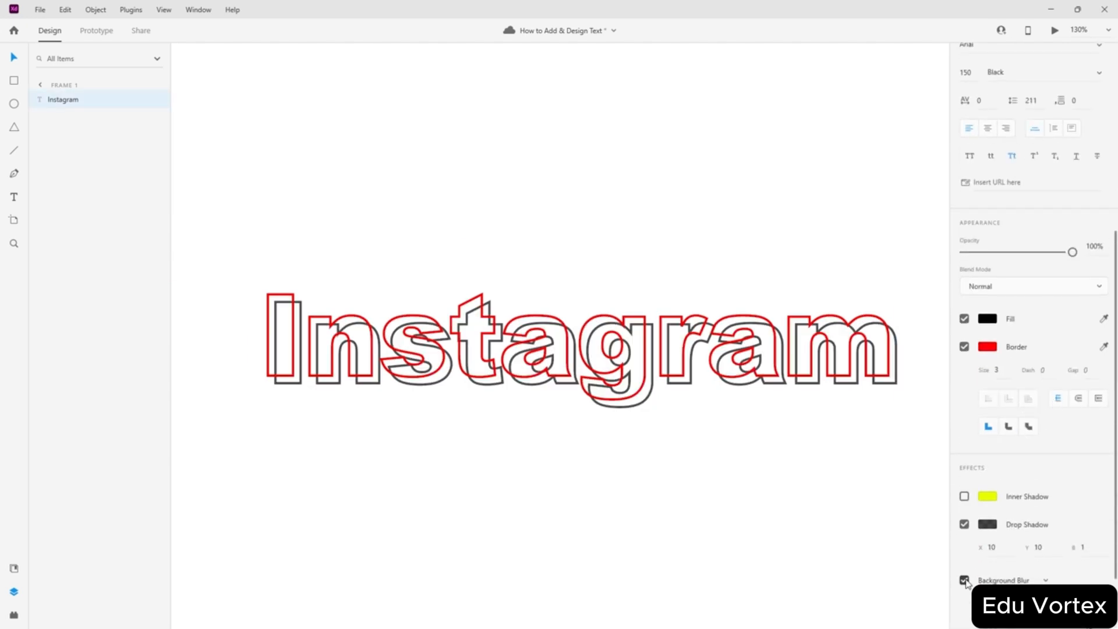
{"action": "left_click", "coordinate": [393, 471]}
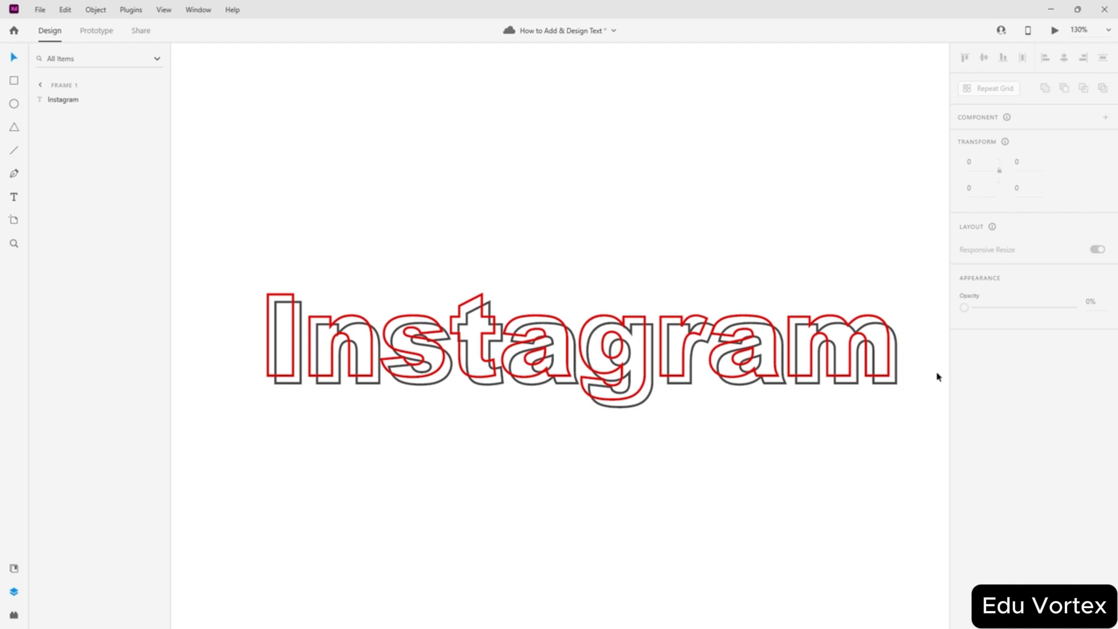
{"action": "scroll", "coordinate": [904, 361], "scroll_direction": "up", "scroll_amount": 10}
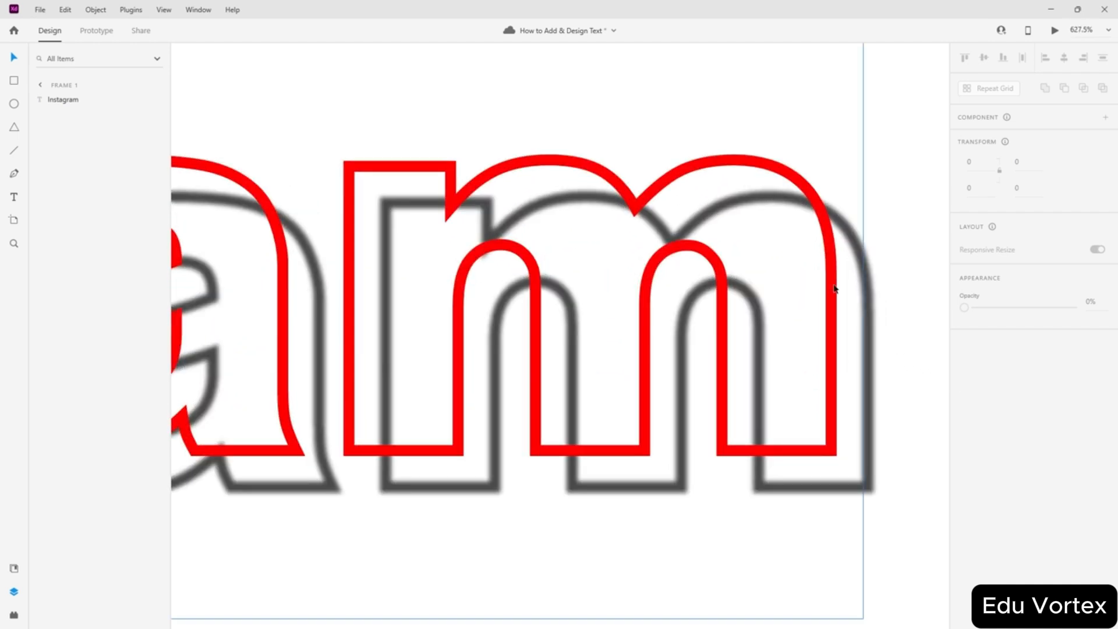
{"action": "scroll", "coordinate": [786, 461], "scroll_direction": "down", "scroll_amount": 10}
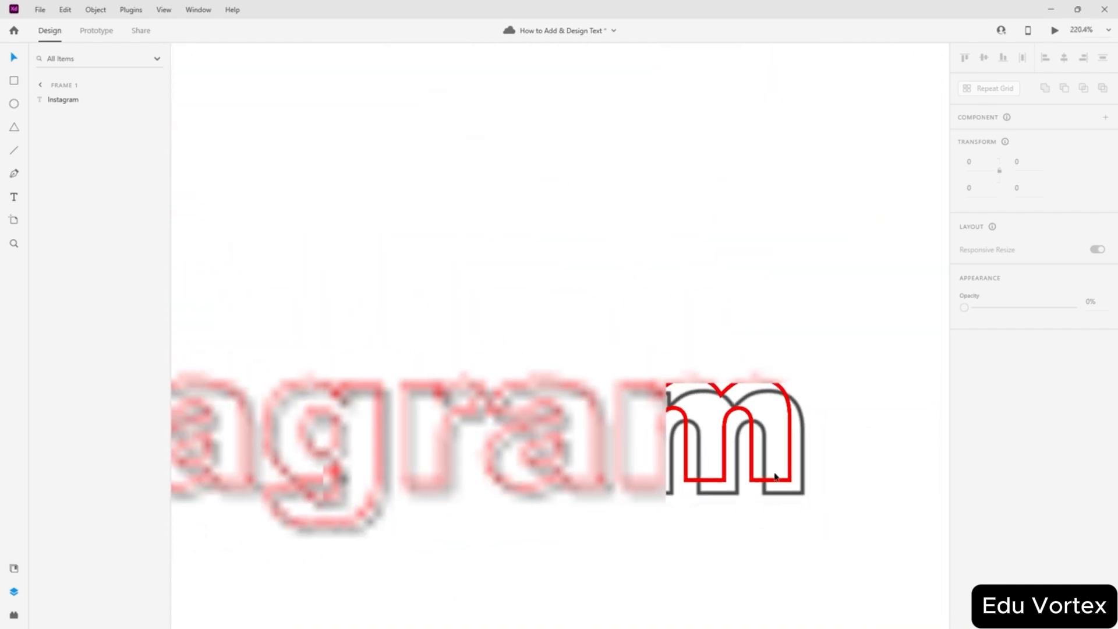
{"action": "scroll", "coordinate": [742, 499], "scroll_direction": "up", "scroll_amount": 3}
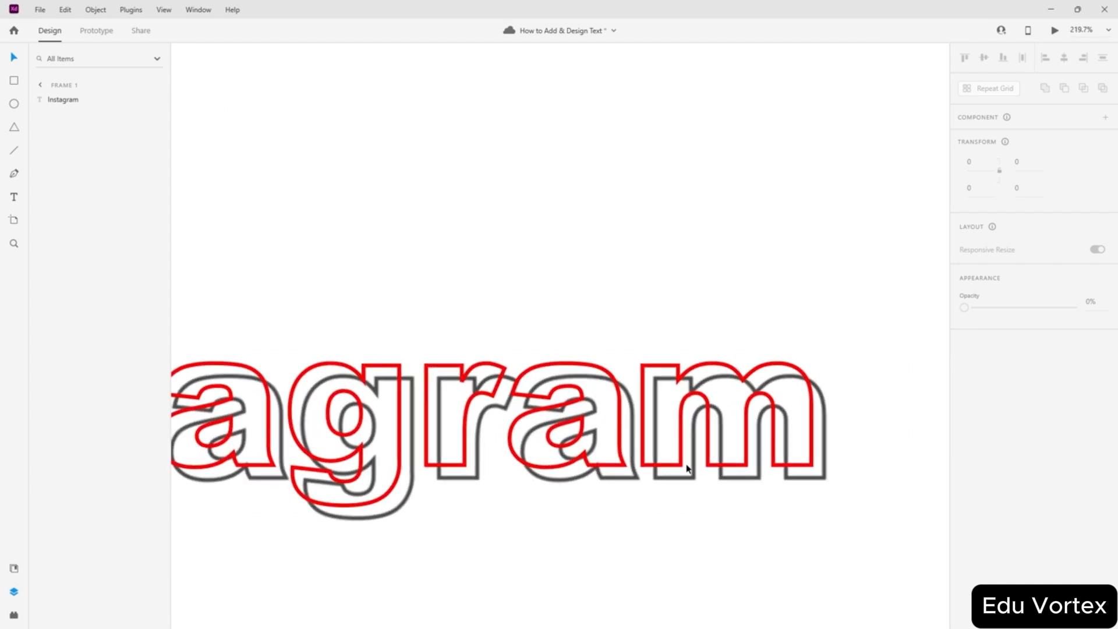
- Draw an ellipse and fill it green #00FF11
{"action": "left_click", "coordinate": [14, 103]}
{"action": "mouse_move", "coordinate": [861, 361]}
{"action": "left_mouse_down"}
{"action": "mouse_move", "coordinate": [781, 419]}
{"action": "mouse_move", "coordinate": [727, 481]}
{"action": "left_mouse_up"}
{"action": "left_click", "coordinate": [14, 56]}
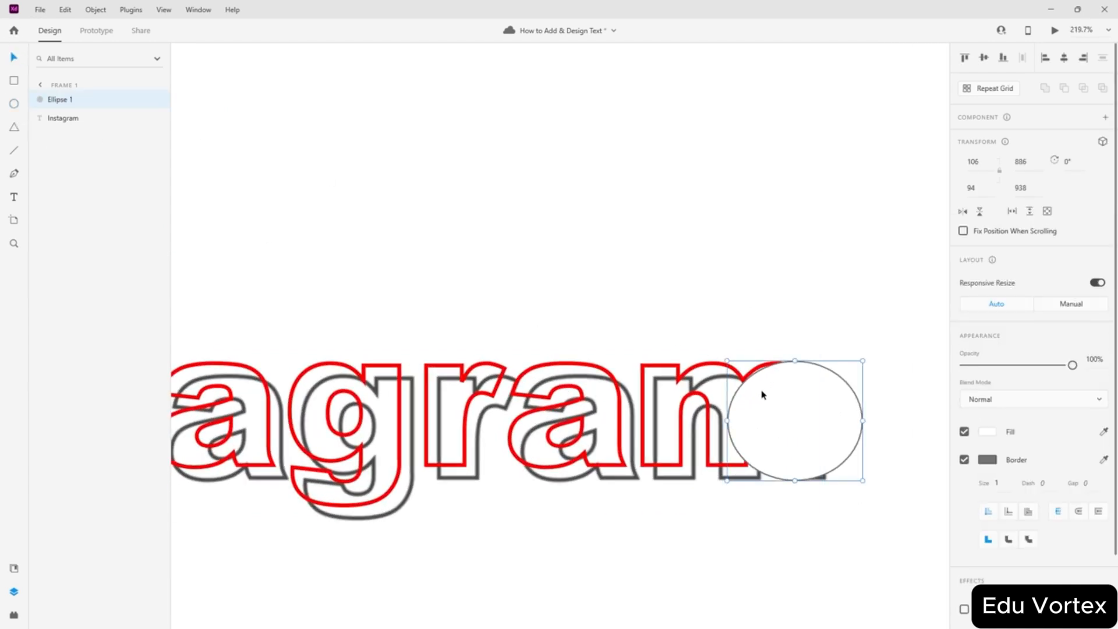
{"action": "left_click", "coordinate": [987, 432]}
{"action": "left_click", "coordinate": [929, 429]}
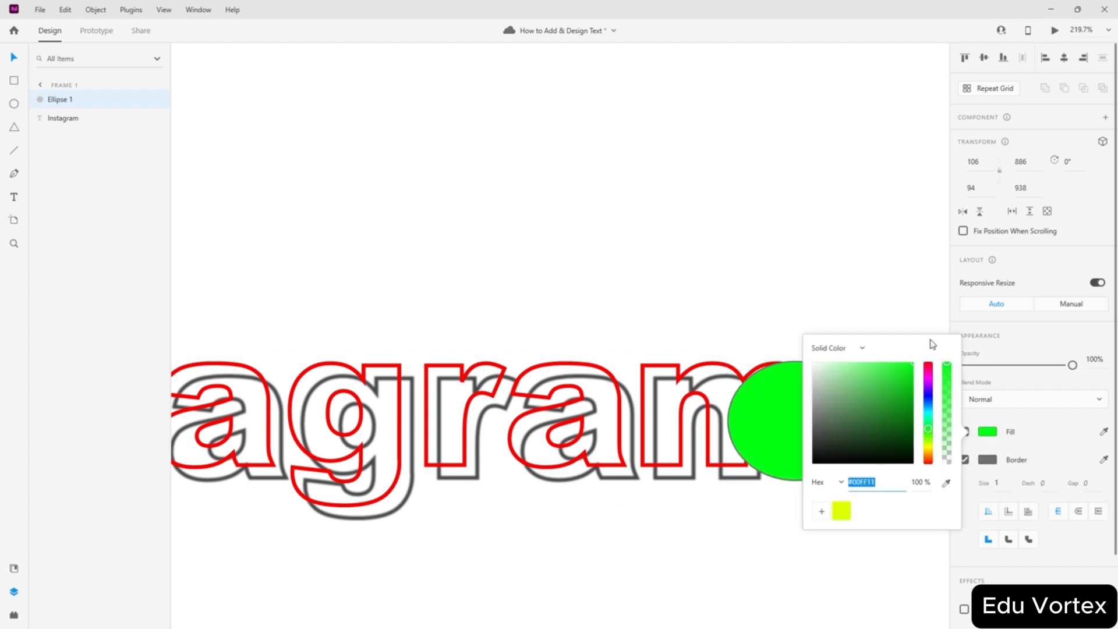
{"action": "left_click", "coordinate": [880, 263]}
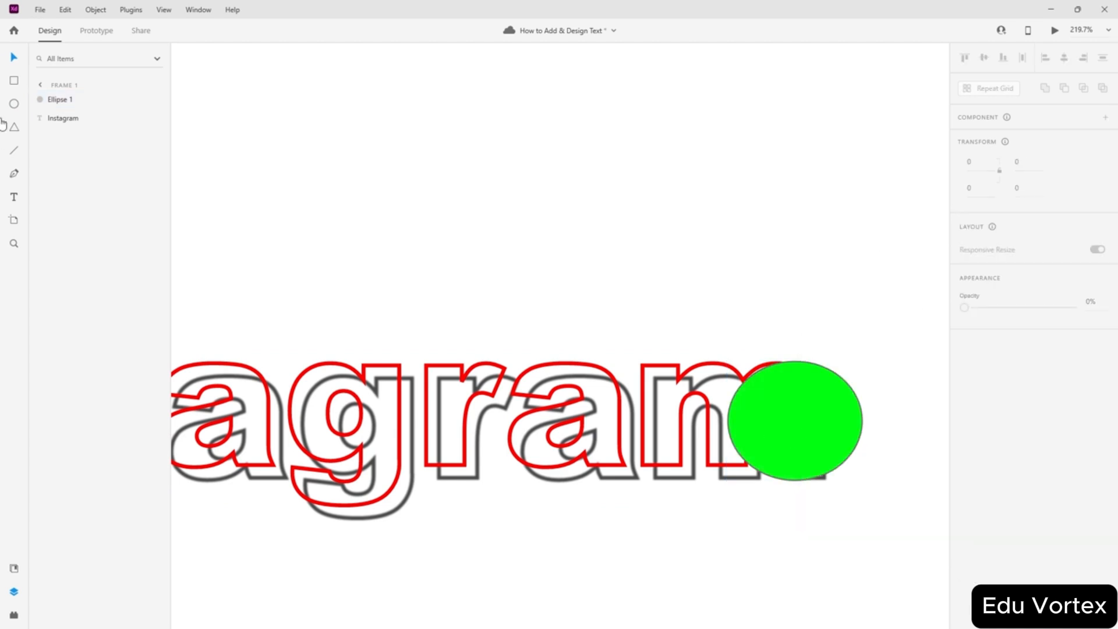
- Move Ellipse 1 below the Instagram text in the Layers list
{"action": "left_click", "coordinate": [164, 10]}
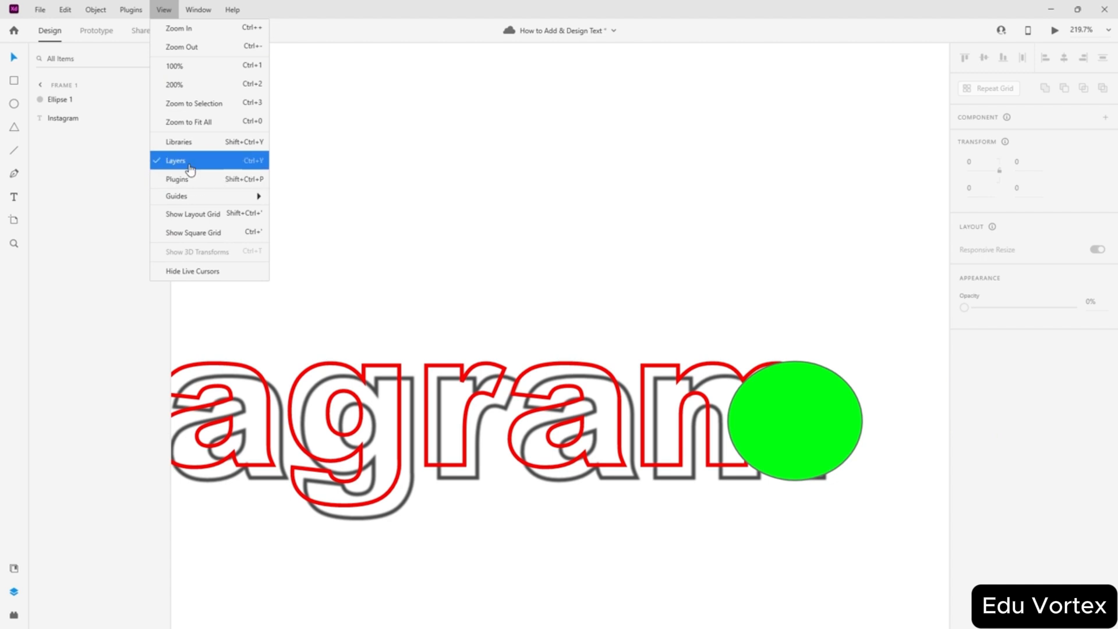
{"action": "left_click", "coordinate": [184, 161]}
{"action": "left_click", "coordinate": [164, 10]}
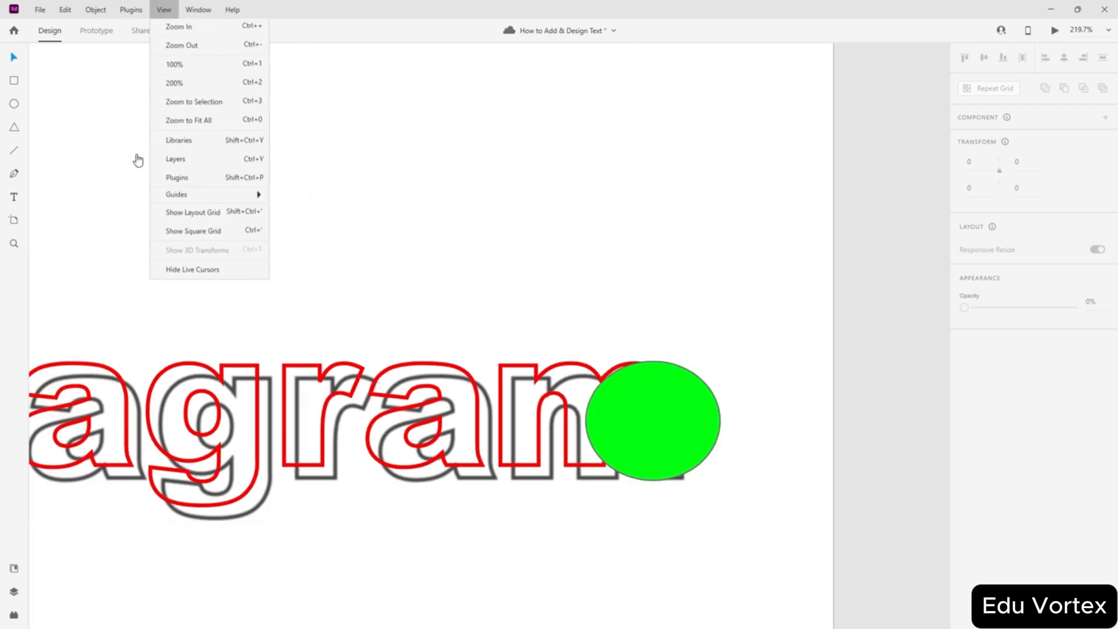
{"action": "left_click", "coordinate": [180, 159]}
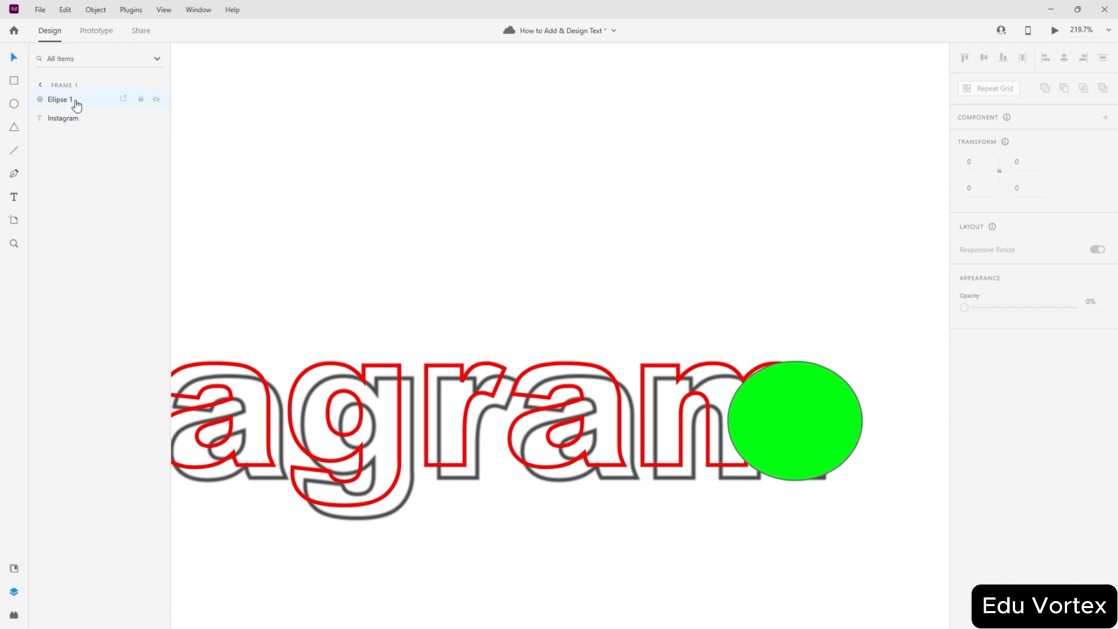
{"action": "left_click_drag", "start_coordinate": [76, 105], "coordinate": [80, 127]}
{"action": "left_click", "coordinate": [639, 222]}
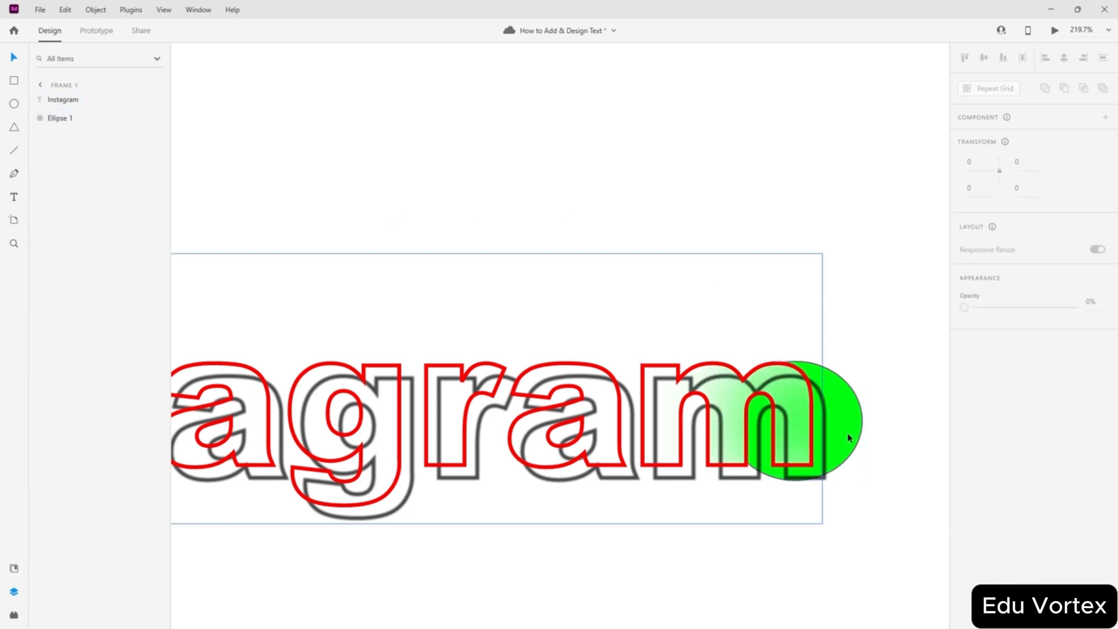
- Stretch the green ellipse into a flat 962 × 59 band under the word
{"action": "left_click_drag", "start_coordinate": [848, 430], "coordinate": [351, 403]}
{"action": "scroll", "coordinate": [428, 224], "scroll_direction": "down", "scroll_amount": 3}
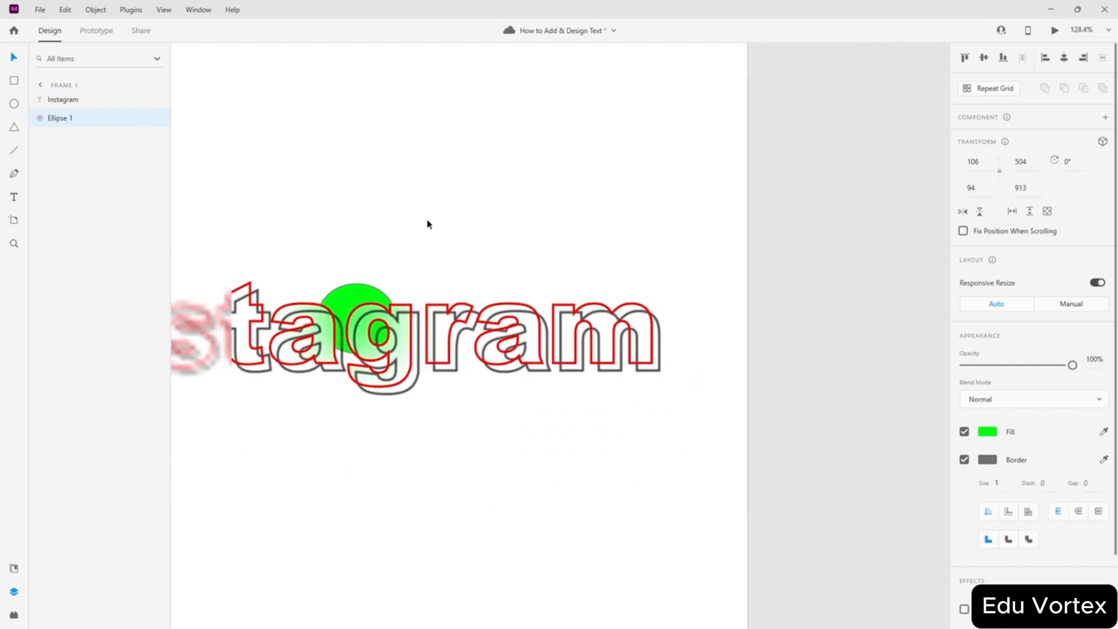
{"action": "scroll", "coordinate": [428, 224], "scroll_direction": "down", "scroll_amount": 3}
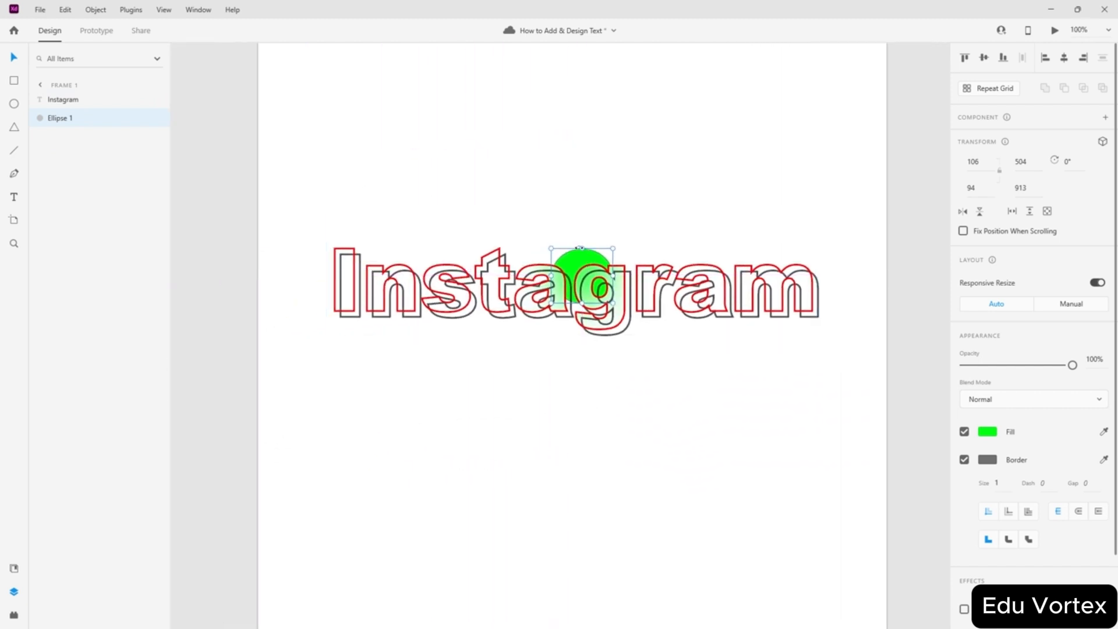
{"action": "left_click_drag", "start_coordinate": [580, 248], "coordinate": [850, 289]}
{"action": "key", "text": "ctrl+z"}
{"action": "left_click_drag", "start_coordinate": [560, 290], "coordinate": [288, 289]}
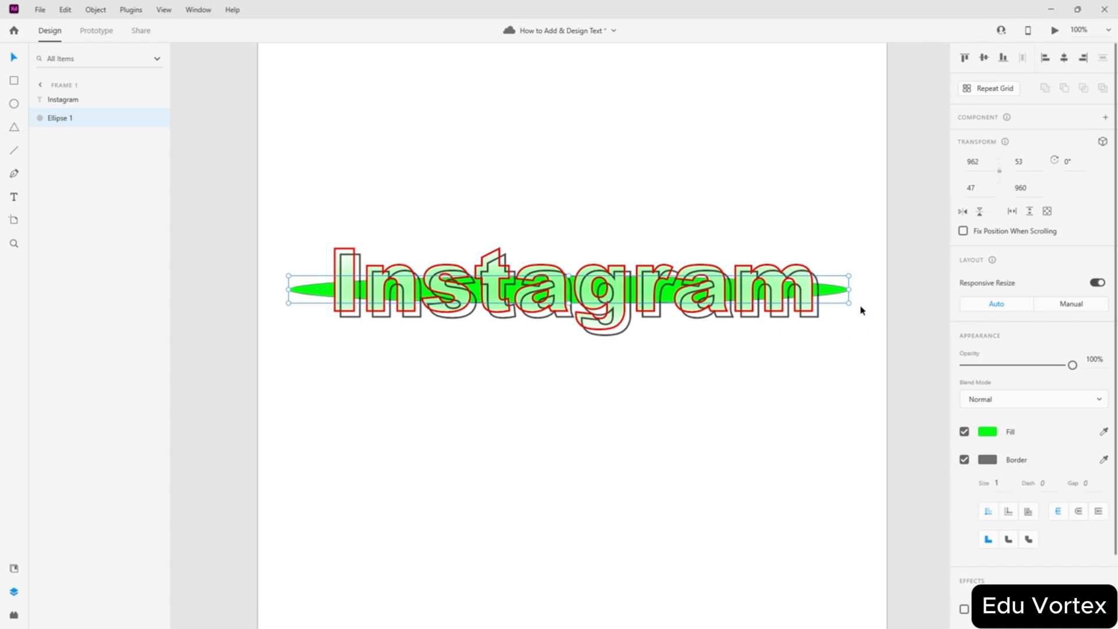
{"action": "left_click_drag", "start_coordinate": [829, 296], "coordinate": [832, 303]}
{"action": "left_click", "coordinate": [700, 185]}
{"action": "scroll", "coordinate": [394, 306], "scroll_direction": "up", "scroll_amount": 3}
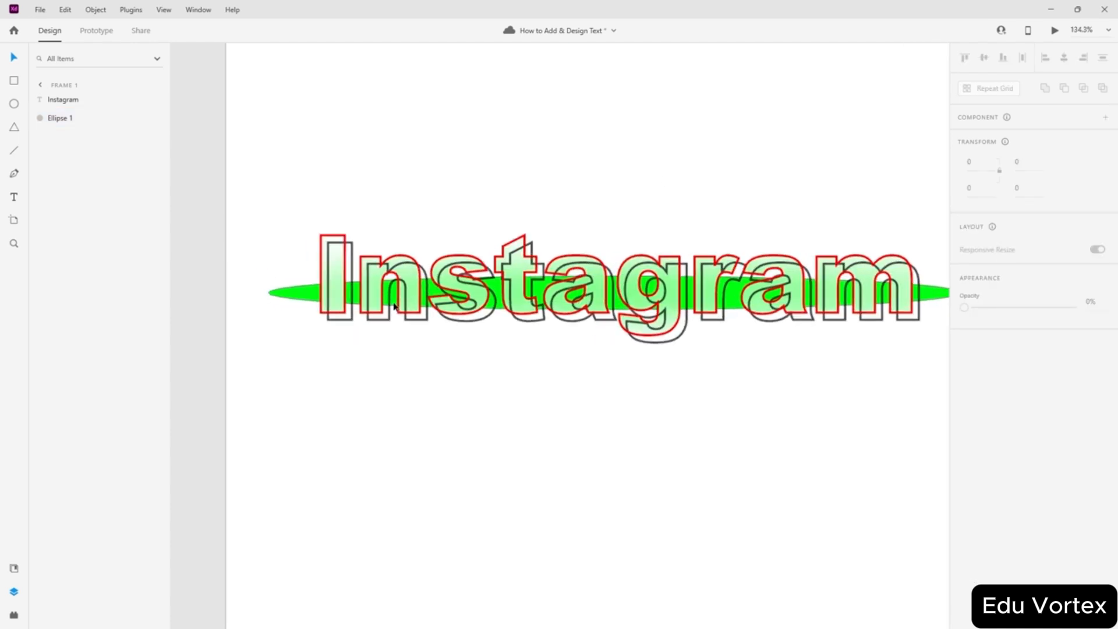
{"action": "scroll", "coordinate": [394, 306], "scroll_direction": "up", "scroll_amount": 5}
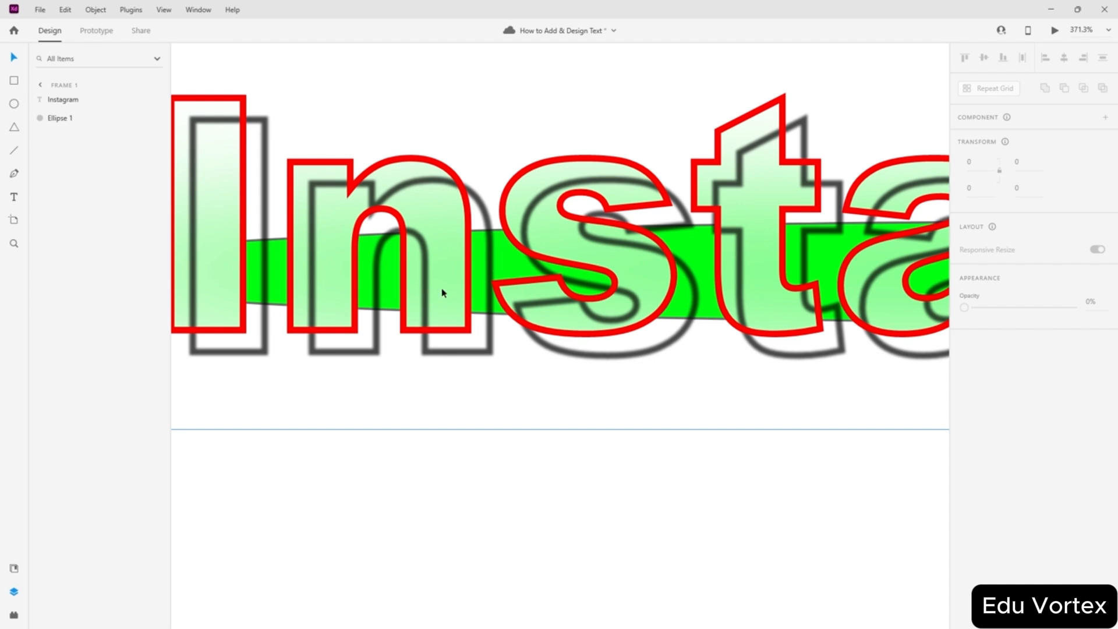
- Select the Instagram text and set its background blur amount to 1
{"action": "left_click", "coordinate": [56, 102]}
{"action": "scroll", "coordinate": [745, 407], "scroll_direction": "down", "scroll_amount": 2}
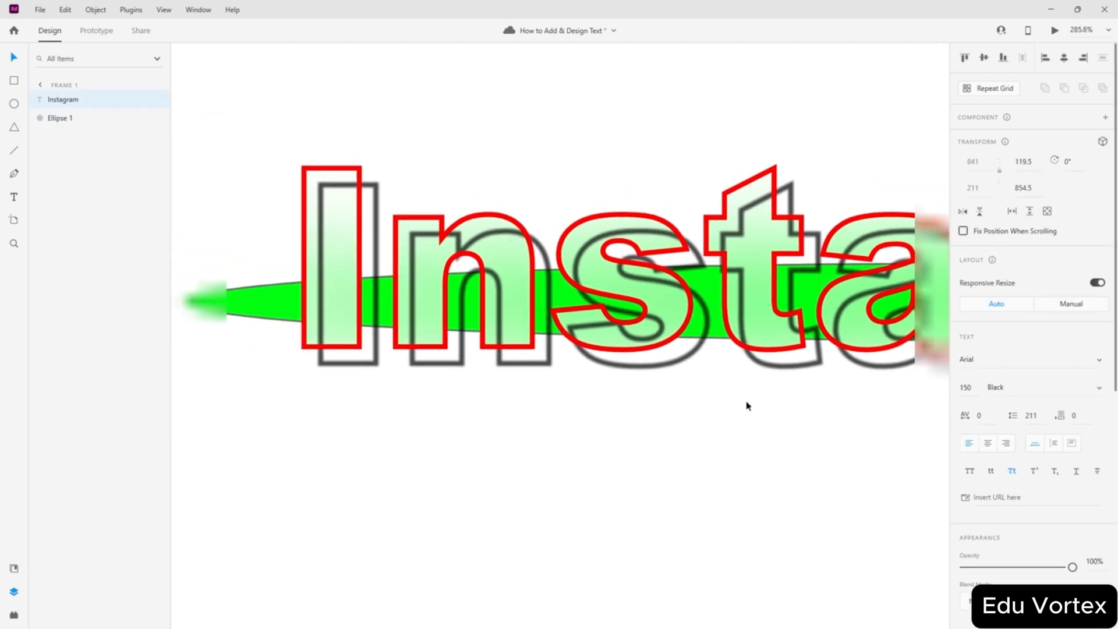
{"action": "scroll", "coordinate": [1047, 459], "scroll_direction": "down", "scroll_amount": 6}
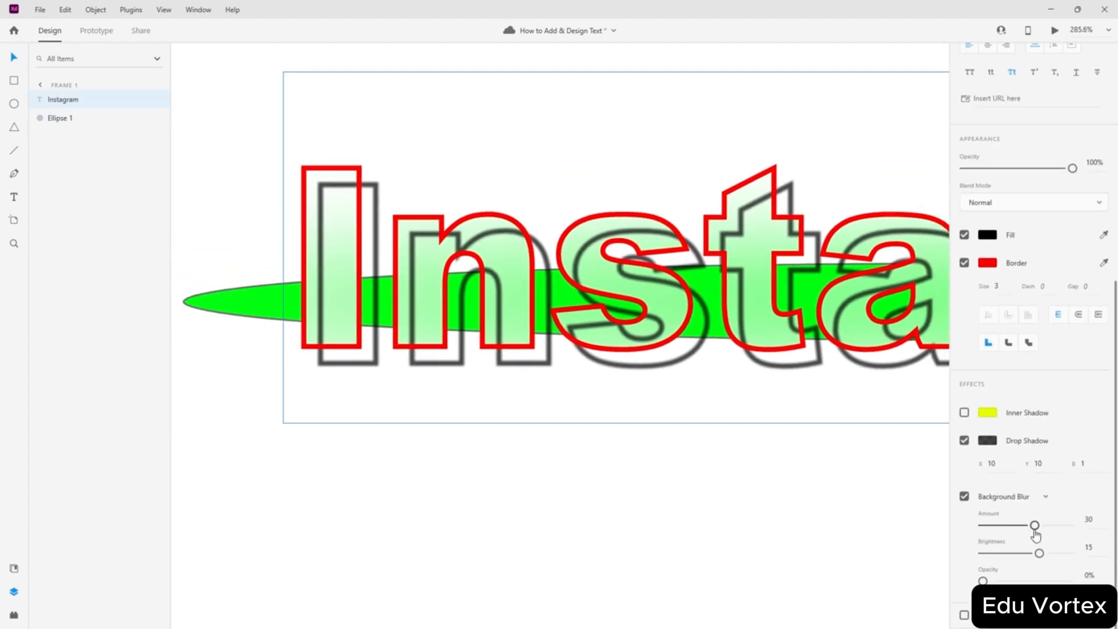
{"action": "left_click_drag", "start_coordinate": [1034, 528], "coordinate": [990, 528]}
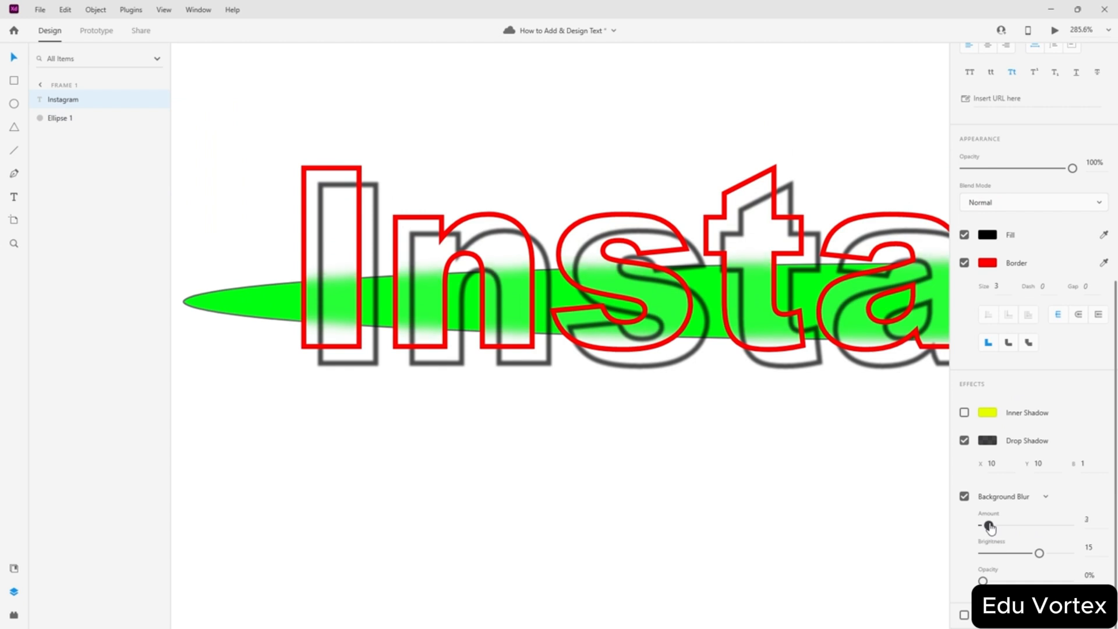
{"action": "scroll", "coordinate": [257, 274], "scroll_direction": "up", "scroll_amount": 10}
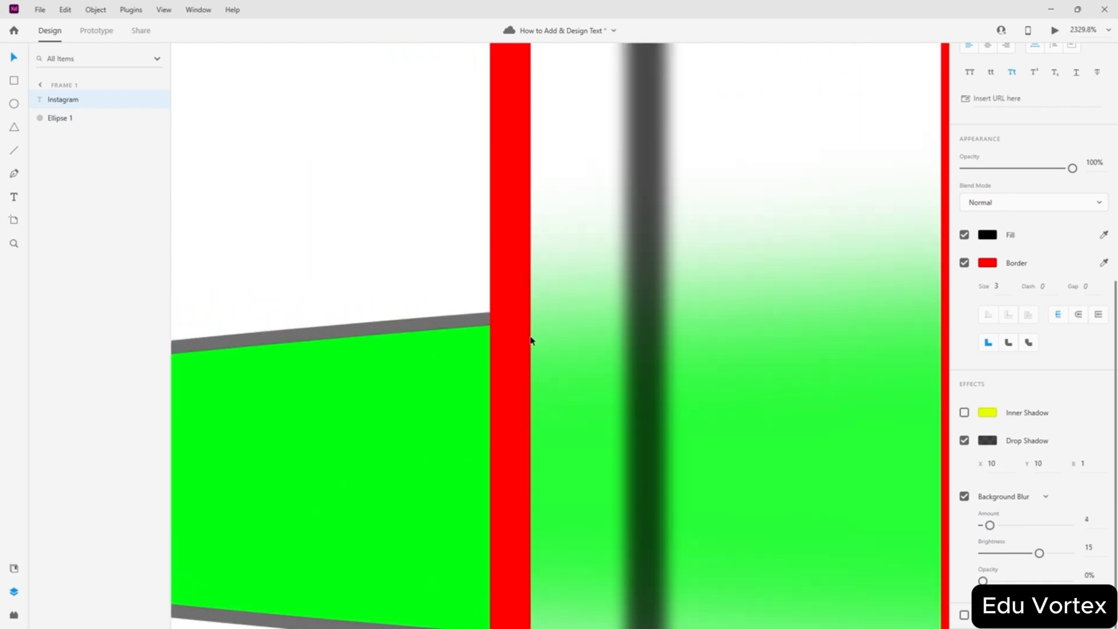
{"action": "left_click_drag", "start_coordinate": [989, 526], "coordinate": [983, 527]}
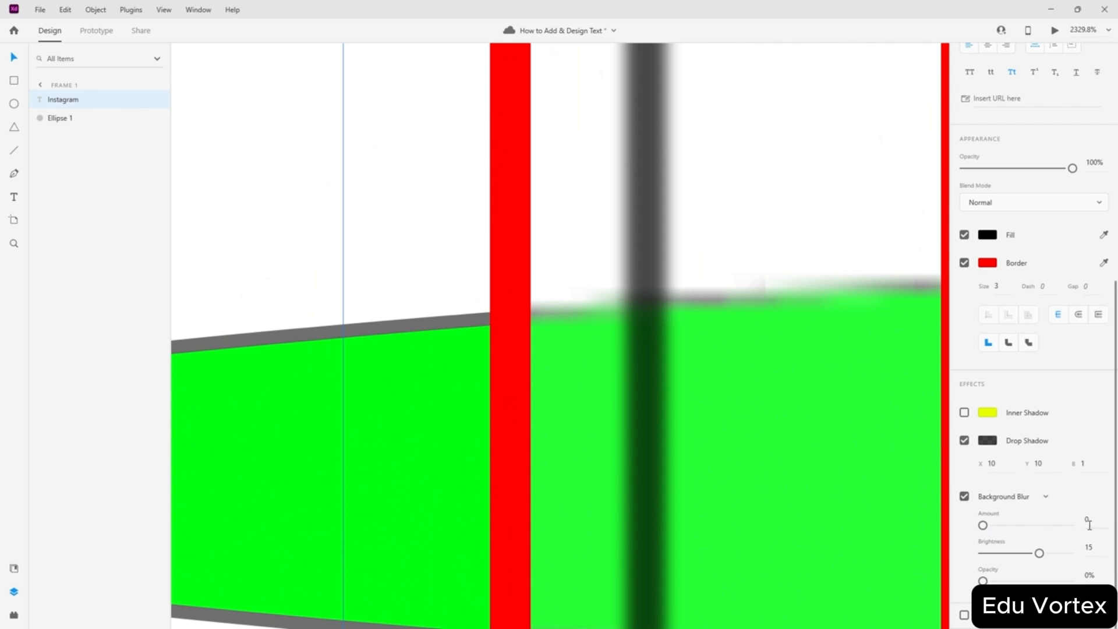
{"action": "left_click", "coordinate": [1095, 524]}
{"action": "key", "text": "Return"}
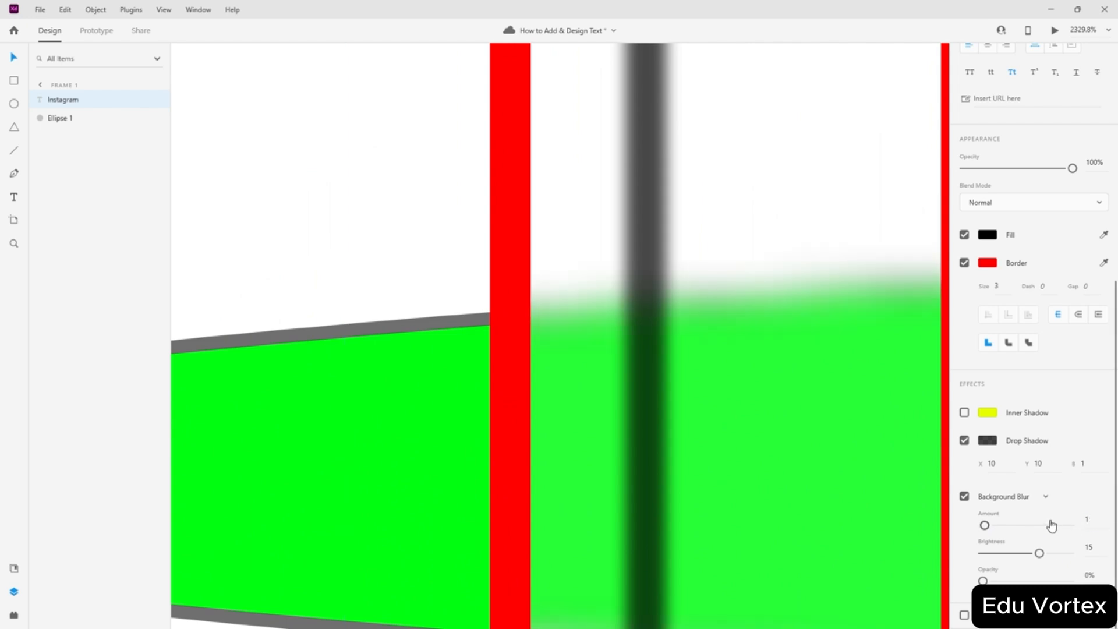
- Set the Instagram text's background blur brightness to 0
{"action": "left_click_drag", "start_coordinate": [1039, 557], "coordinate": [938, 558]}
{"action": "scroll", "coordinate": [557, 406], "scroll_direction": "down", "scroll_amount": 1}
{"action": "scroll", "coordinate": [556, 400], "scroll_direction": "down", "scroll_amount": 10}
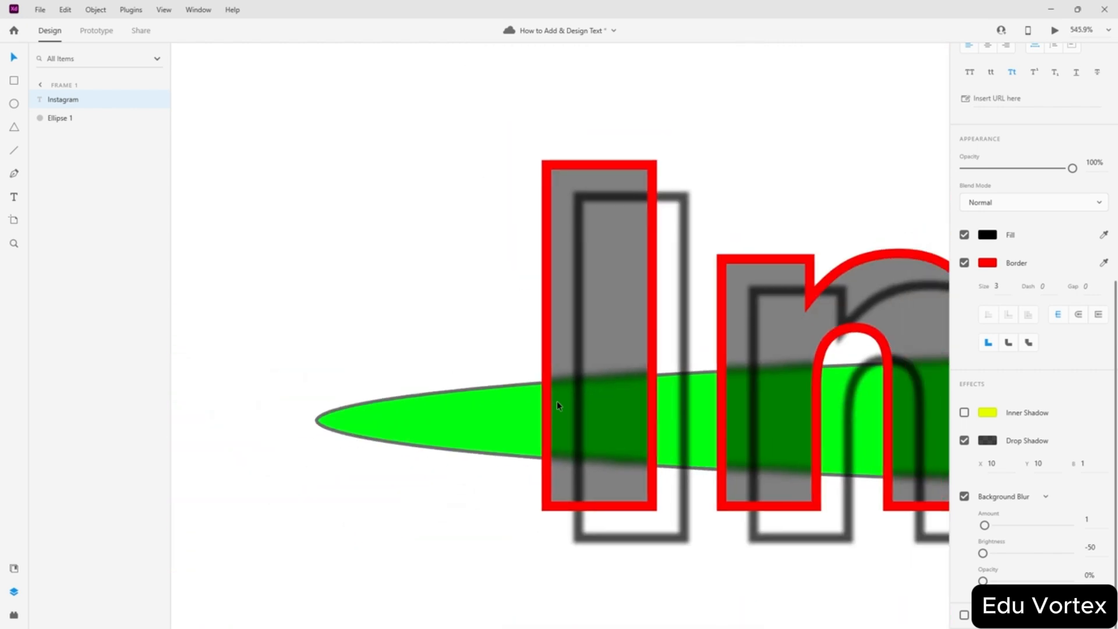
{"action": "scroll", "coordinate": [728, 463], "scroll_direction": "down", "scroll_amount": 4}
{"action": "scroll", "coordinate": [728, 463], "scroll_direction": "up", "scroll_amount": 3}
{"action": "scroll", "coordinate": [728, 463], "scroll_direction": "right", "scroll_amount": 6}
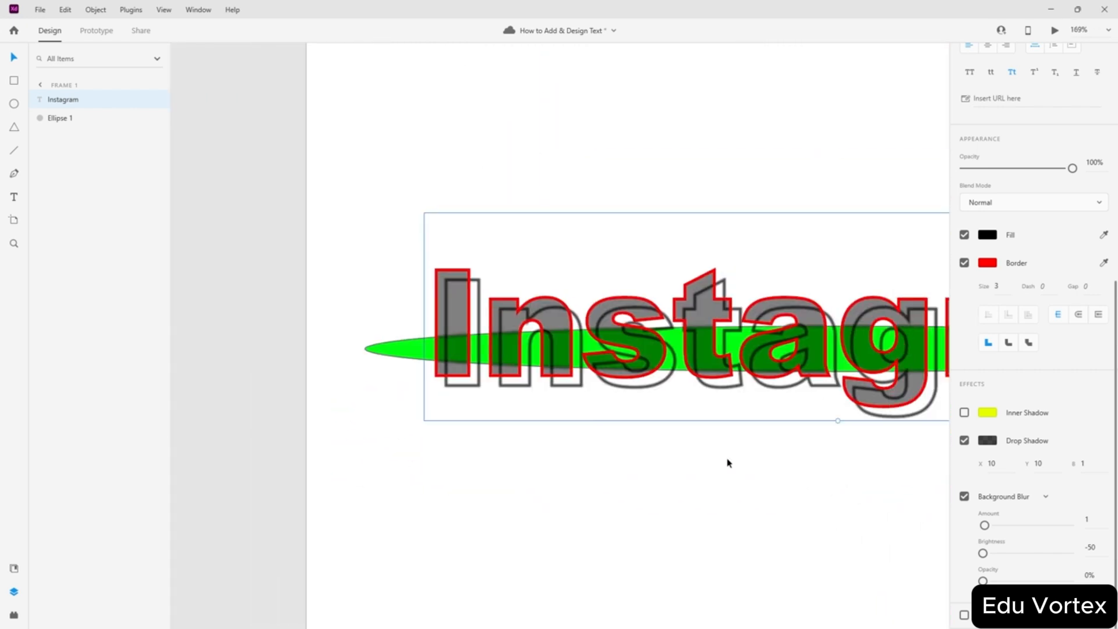
{"action": "key", "text": "ctrl+1"}
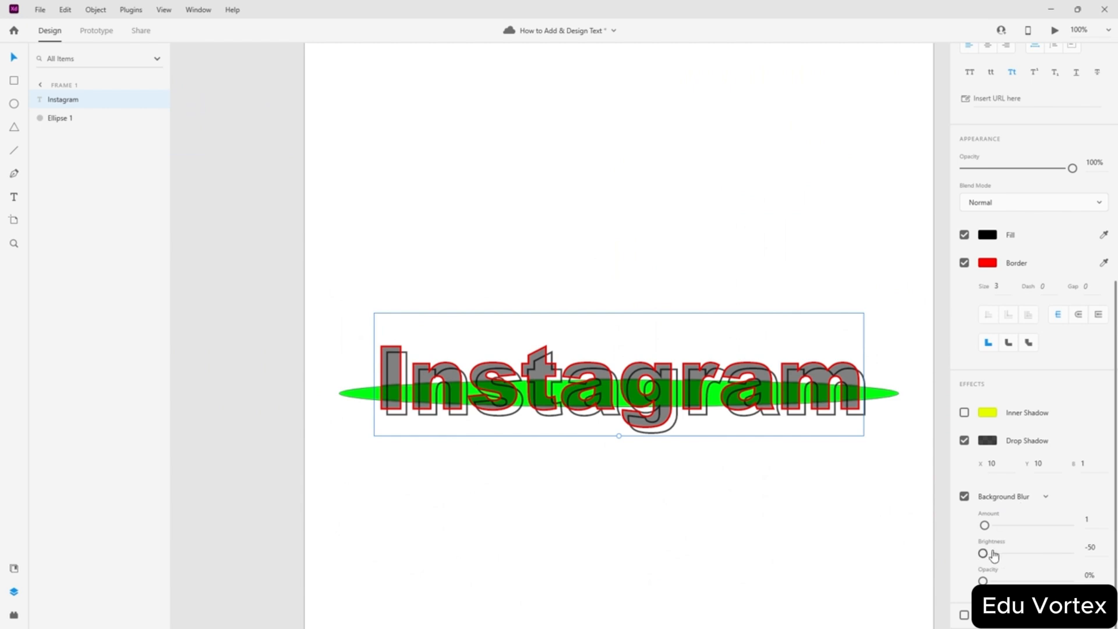
{"action": "left_click", "coordinate": [1095, 547]}
{"action": "key", "text": "Return"}
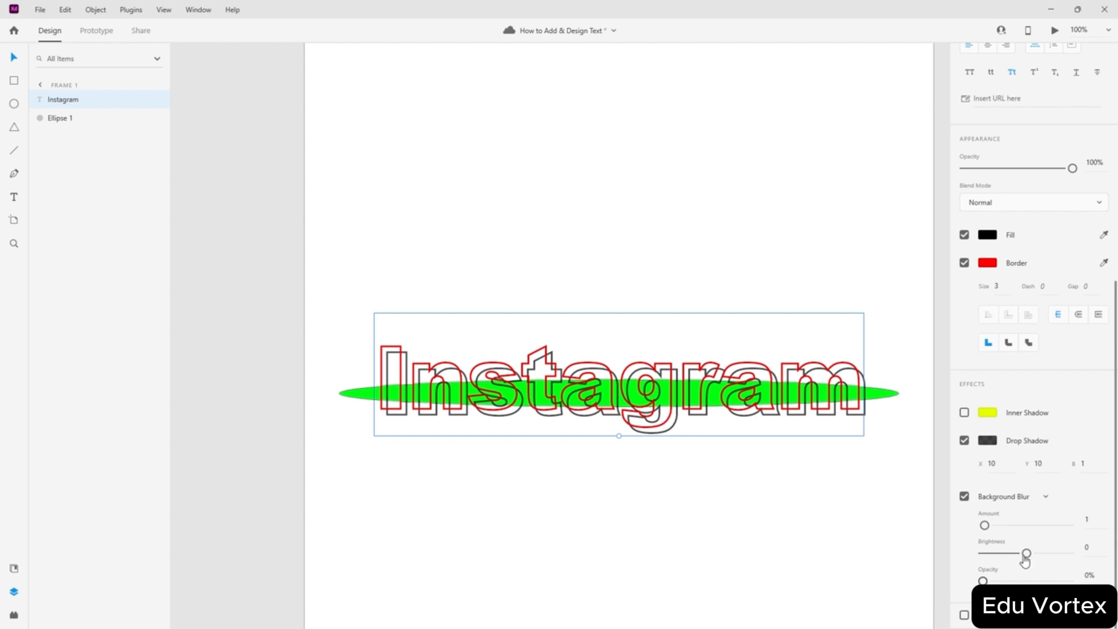
- Reselect the Instagram text and leave it without a link
{"action": "left_click", "coordinate": [459, 484]}
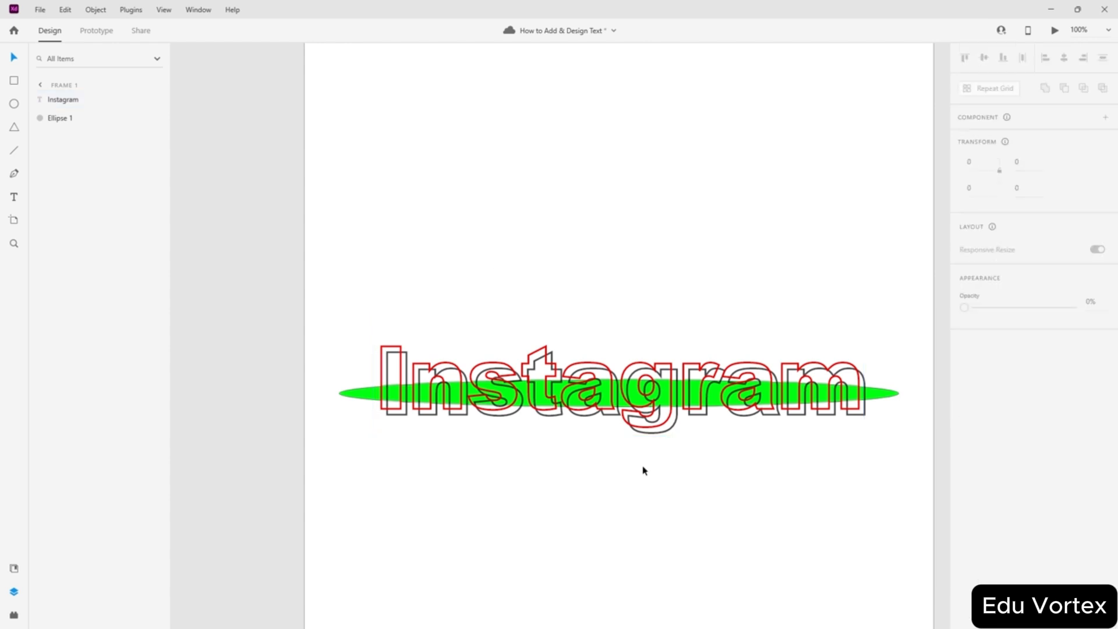
{"action": "left_click", "coordinate": [644, 402]}
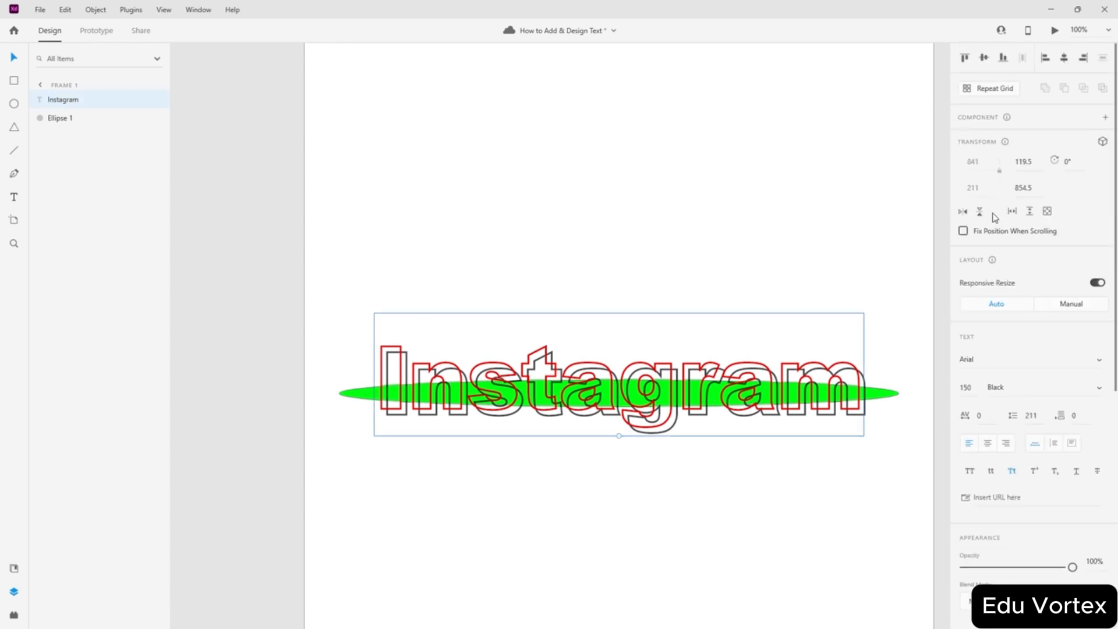
{"action": "scroll", "coordinate": [1002, 386], "scroll_direction": "down", "scroll_amount": 5}
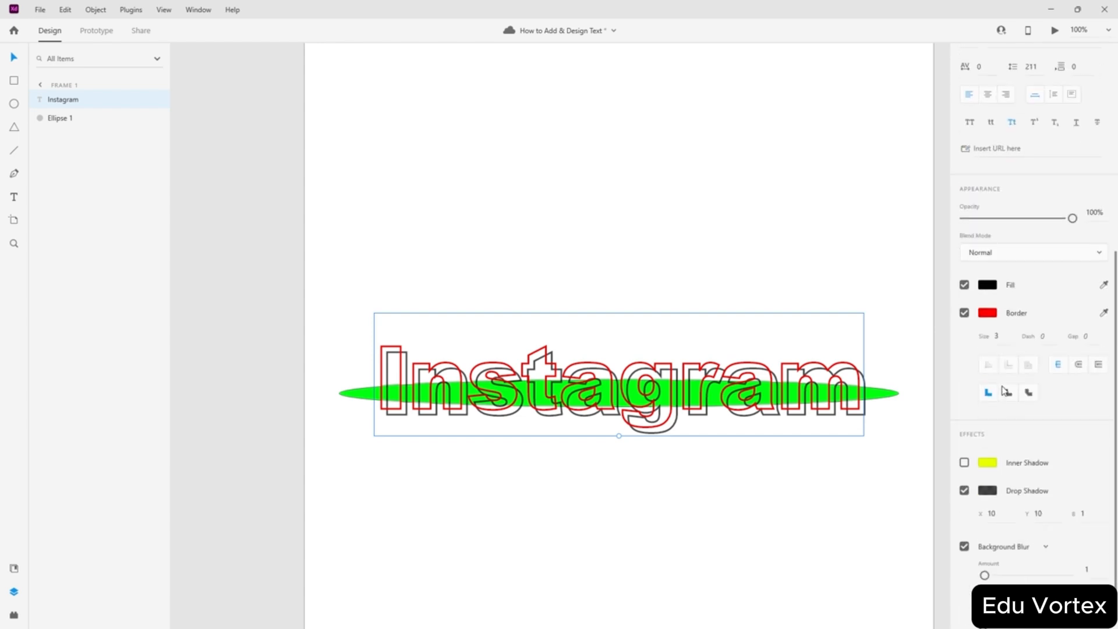
{"action": "scroll", "coordinate": [1000, 387], "scroll_direction": "up", "scroll_amount": 4}
{"action": "left_click", "coordinate": [986, 393]}
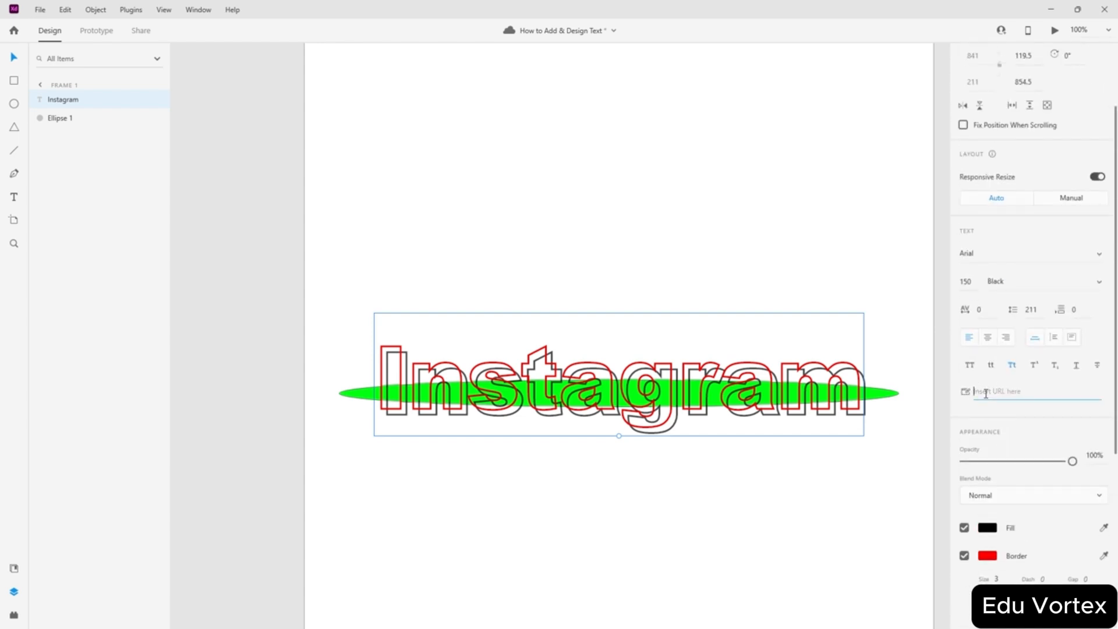
{"action": "left_click", "coordinate": [996, 421]}
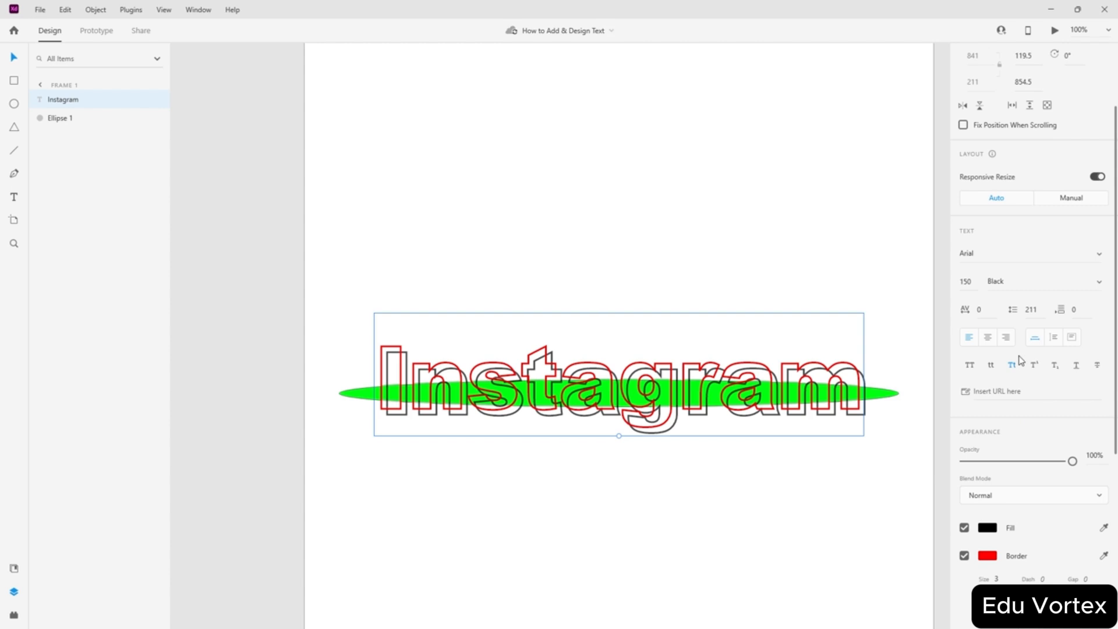
- Marquee-select both the outlined Instagram text and the green ellipse on the artboard
{"action": "scroll", "coordinate": [982, 332], "scroll_direction": "down", "scroll_amount": 5}
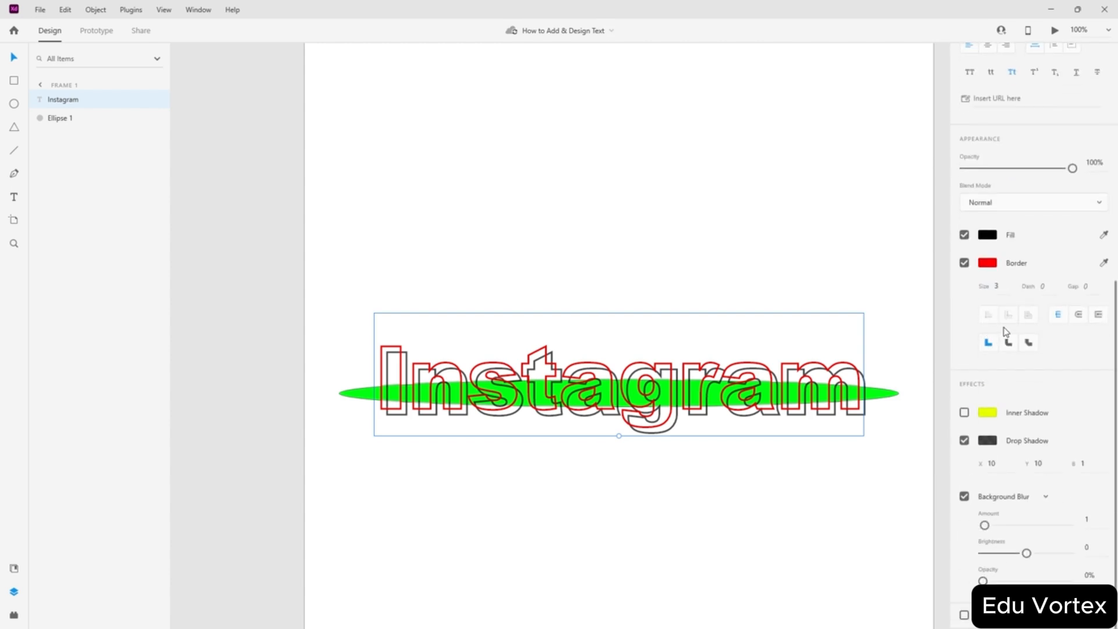
{"action": "scroll", "coordinate": [1116, 340], "scroll_direction": "up", "scroll_amount": 7}
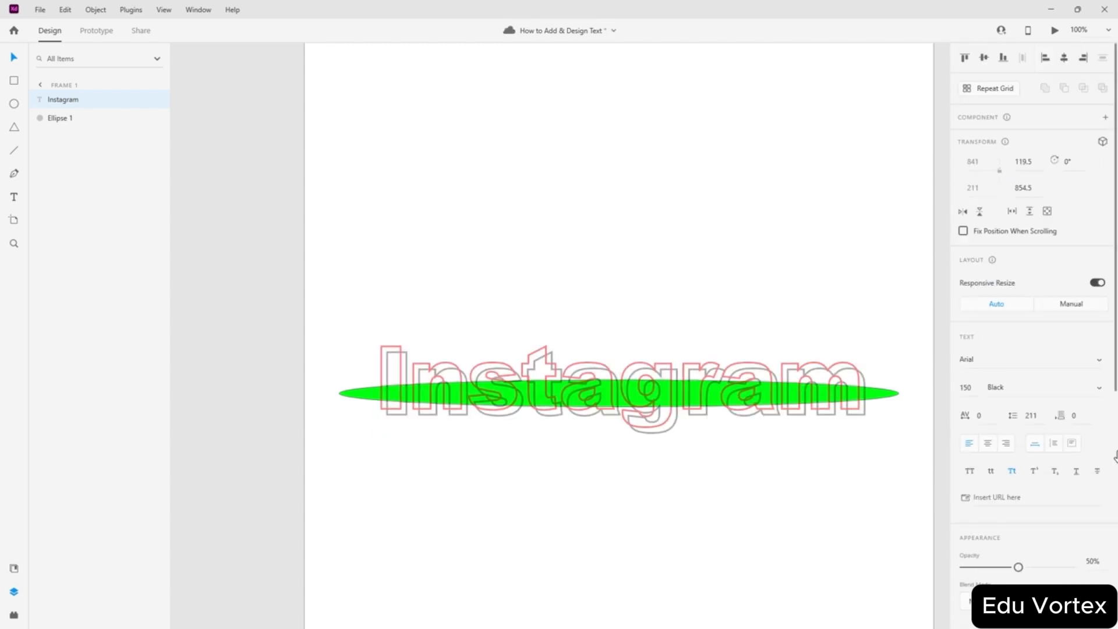
{"action": "scroll", "coordinate": [809, 299], "scroll_direction": "down", "scroll_amount": 3}
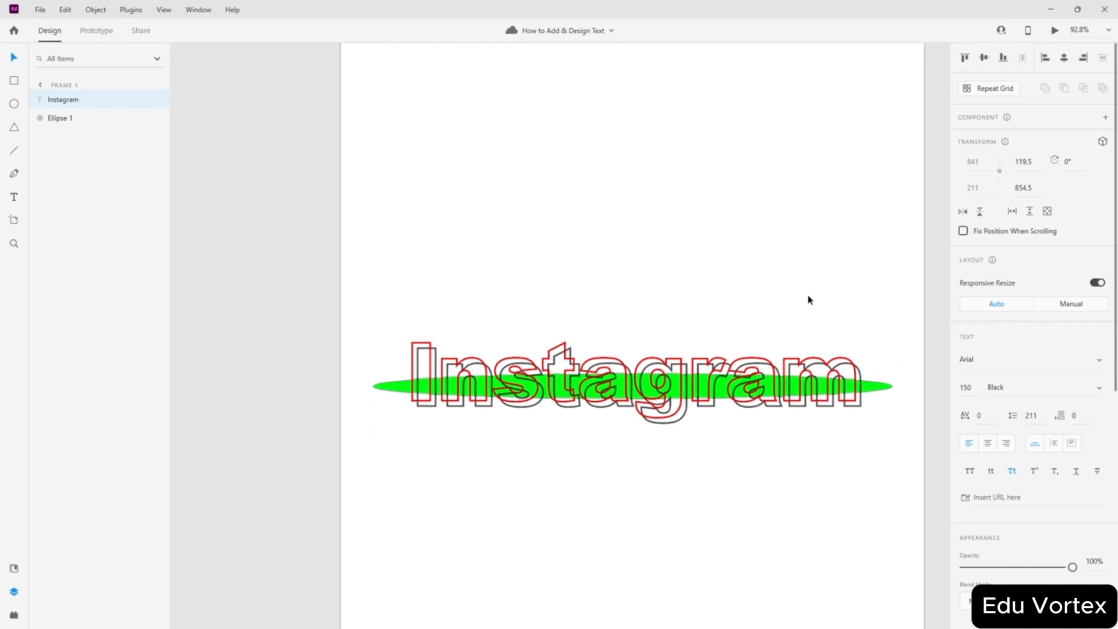
{"action": "scroll", "coordinate": [866, 349], "scroll_direction": "up", "scroll_amount": 3}
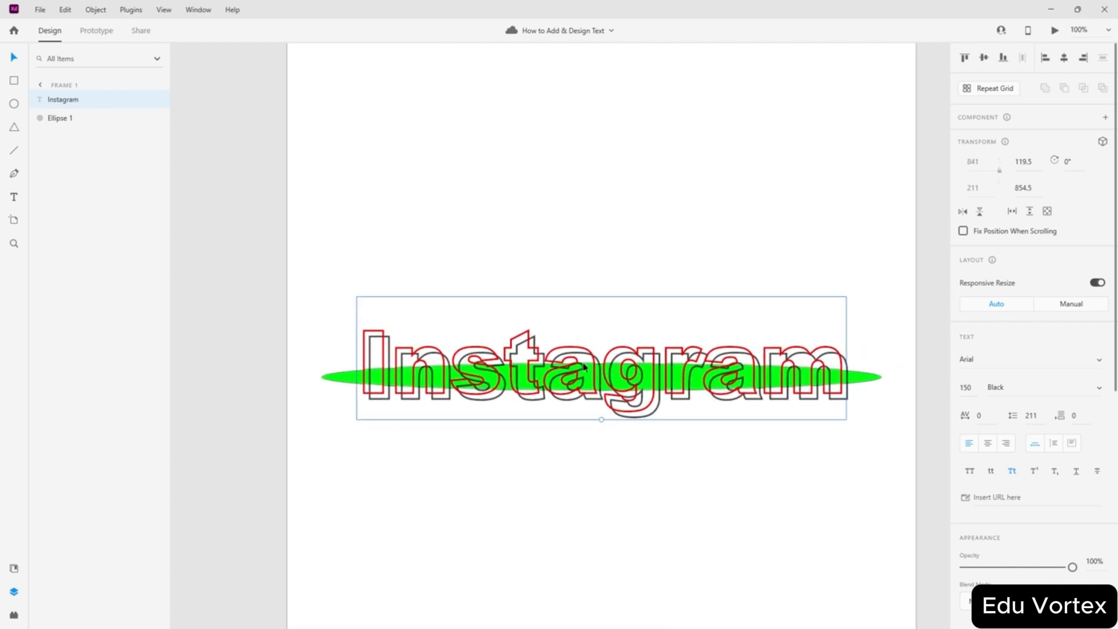
{"action": "left_click_drag", "start_coordinate": [778, 170], "coordinate": [330, 572]}
- Delete the selected objects and add a new text object reading 'ADOBE XD'
{"action": "key", "text": "Delete"}
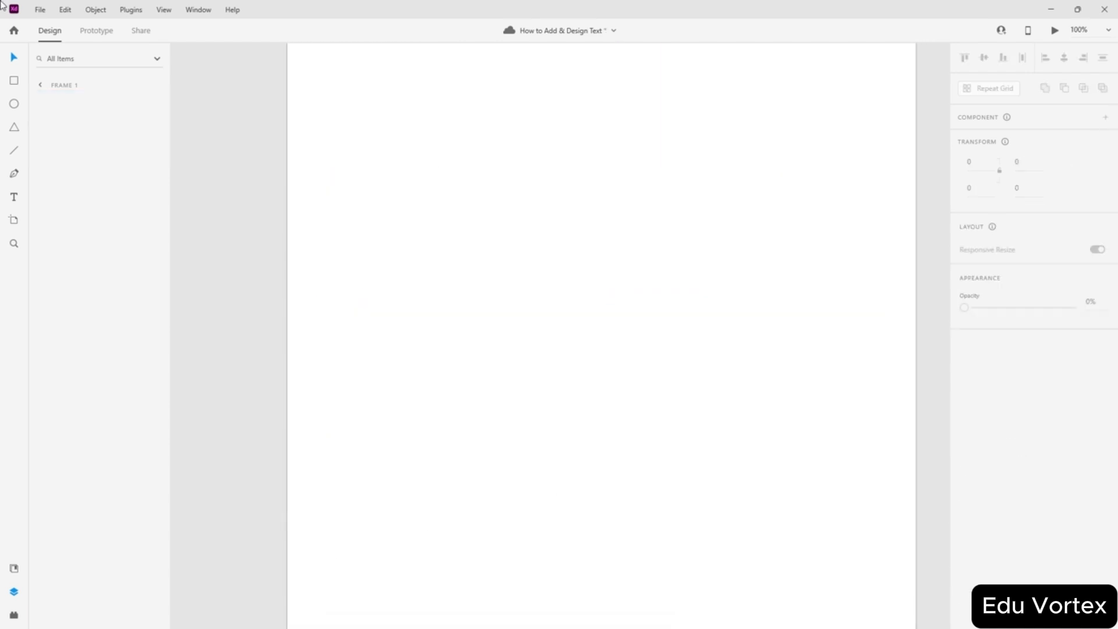
{"action": "left_click", "coordinate": [14, 197]}
{"action": "left_click", "coordinate": [466, 216]}
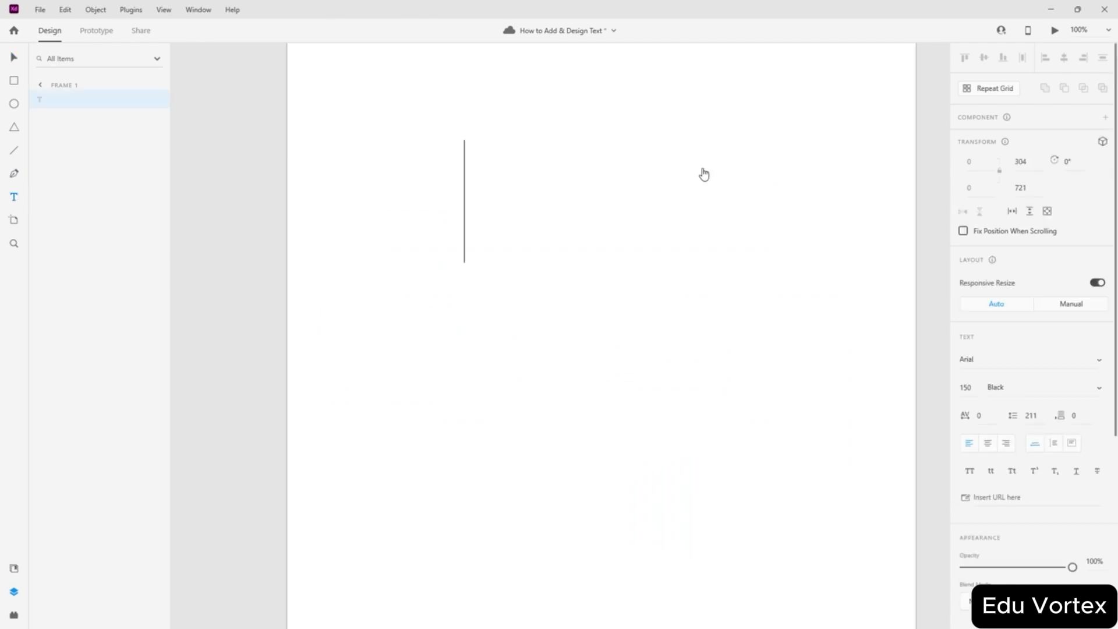
{"action": "type", "text": "ADO"}
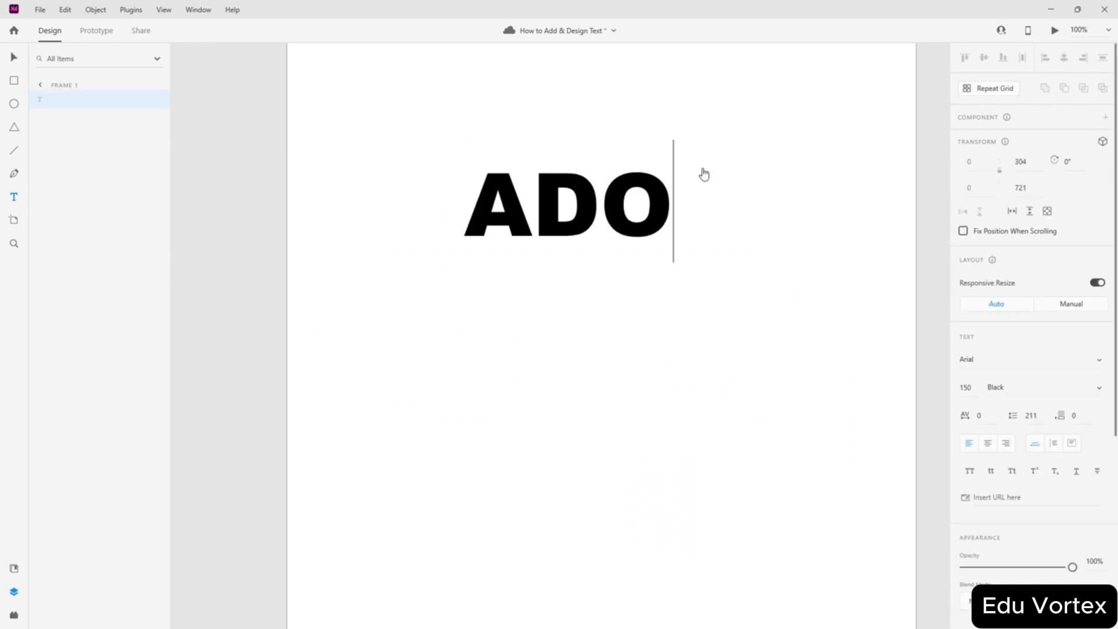
{"action": "type", "text": "BE XD"}
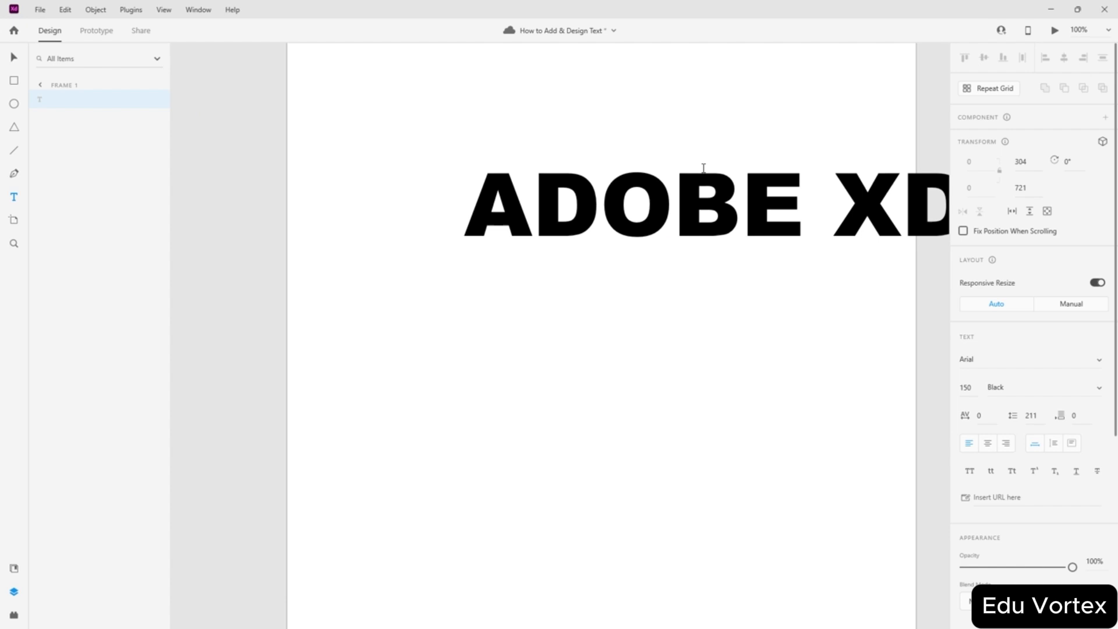
- Move the ADOBE XD text and centre it vertically and horizontally on the artboard
{"action": "left_click", "coordinate": [15, 58]}
{"action": "left_click_drag", "start_coordinate": [673, 211], "coordinate": [537, 336]}
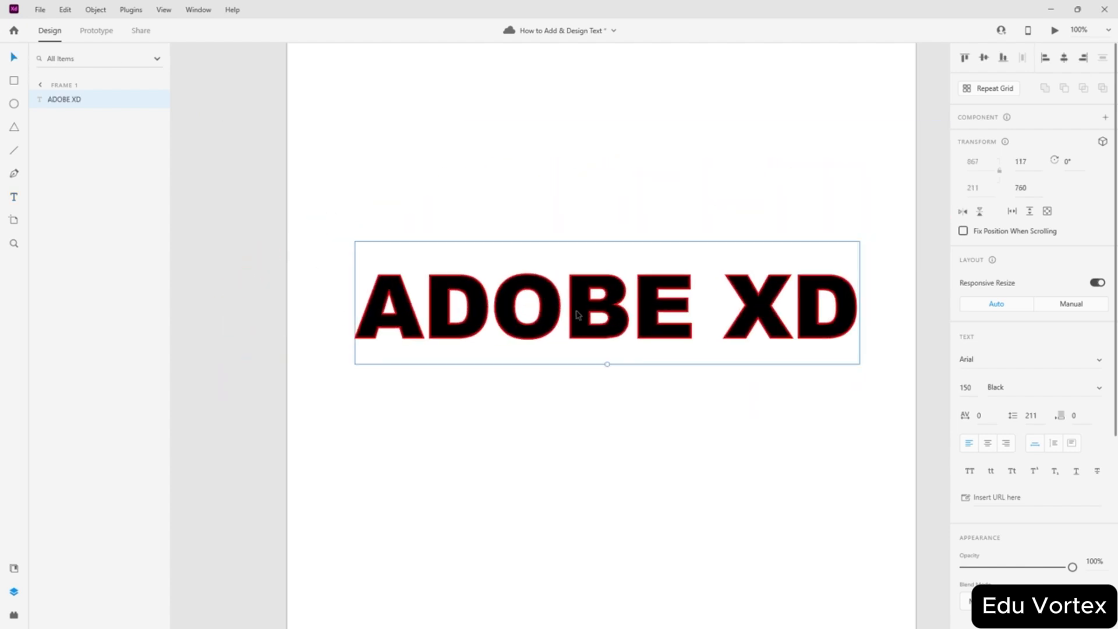
{"action": "left_click", "coordinate": [986, 59]}
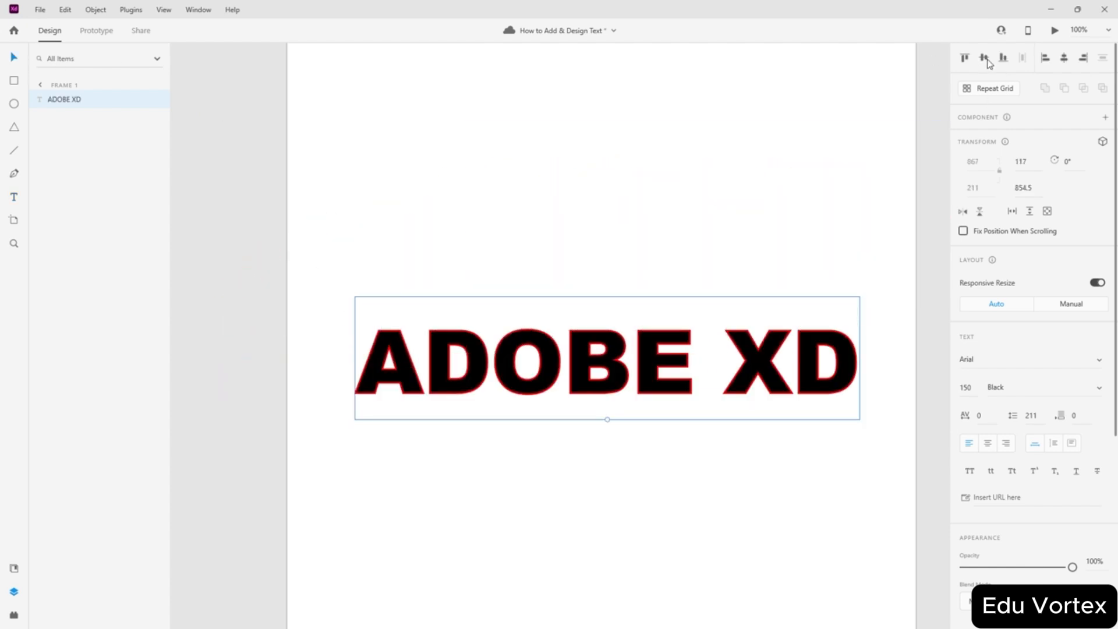
{"action": "left_click", "coordinate": [1066, 60]}
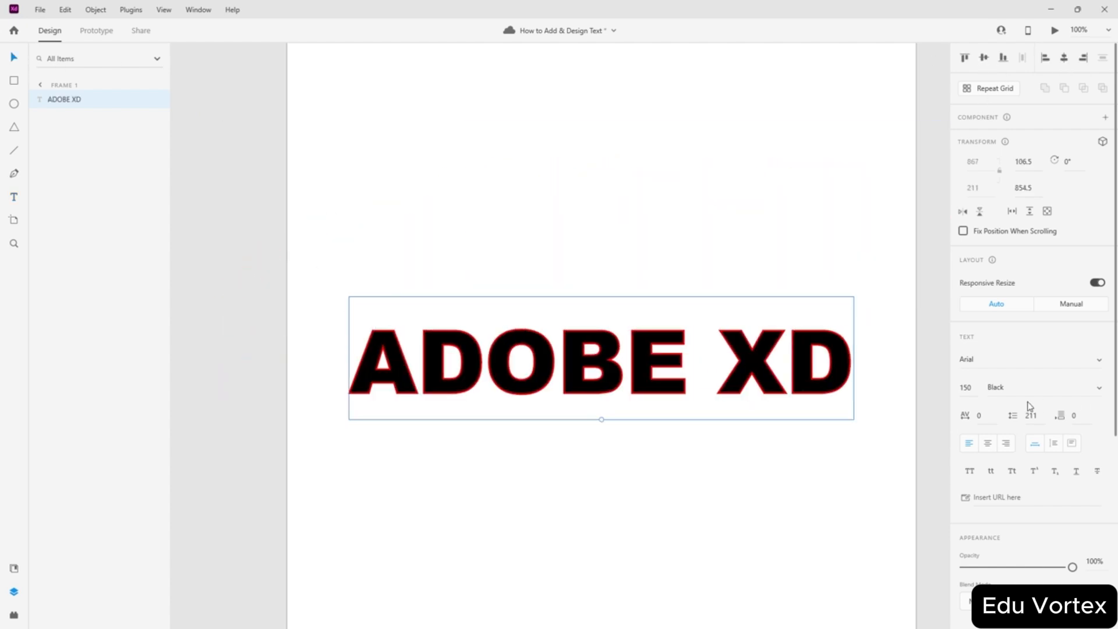
- Change the text weight to Regular and remove its red border
{"action": "left_click", "coordinate": [1099, 390]}
{"action": "left_click", "coordinate": [1016, 204]}
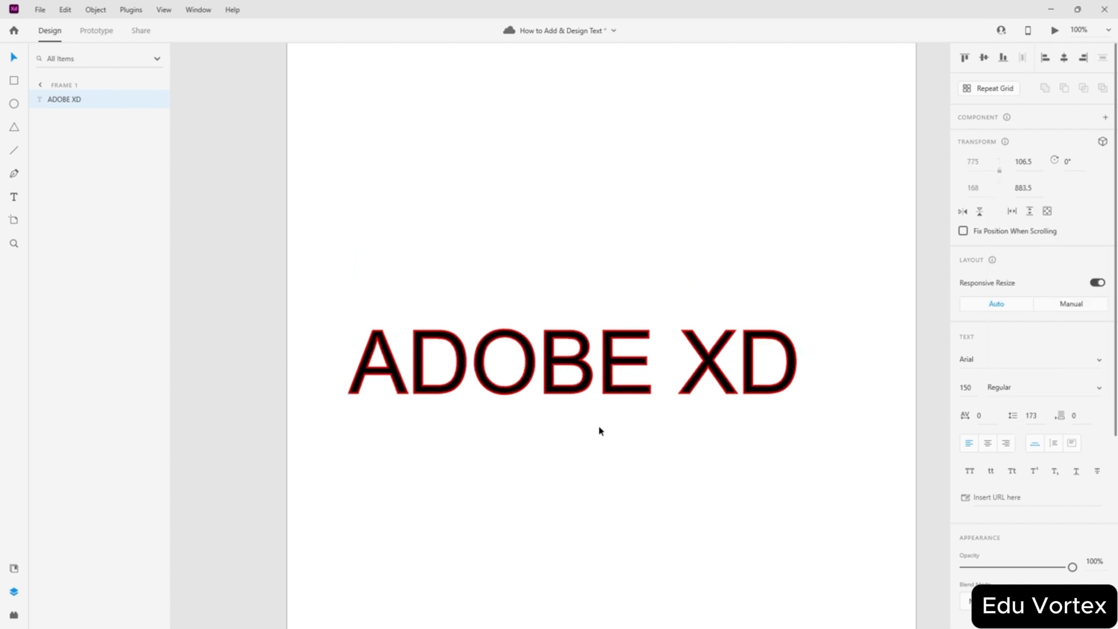
{"action": "scroll", "coordinate": [1003, 454], "scroll_direction": "down", "scroll_amount": 5}
{"action": "left_click", "coordinate": [964, 376]}
{"action": "scroll", "coordinate": [965, 375], "scroll_direction": "up", "scroll_amount": 2}
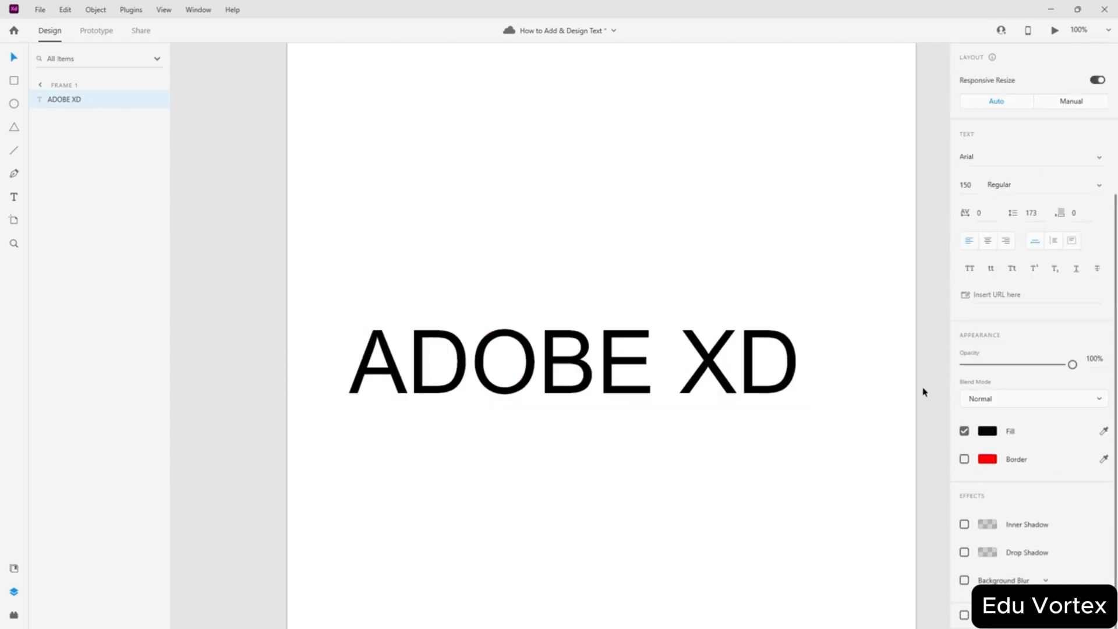
- Open and close the fill colour picker, then re-centre the ADOBE XD text on the artboard
{"action": "left_click", "coordinate": [986, 431]}
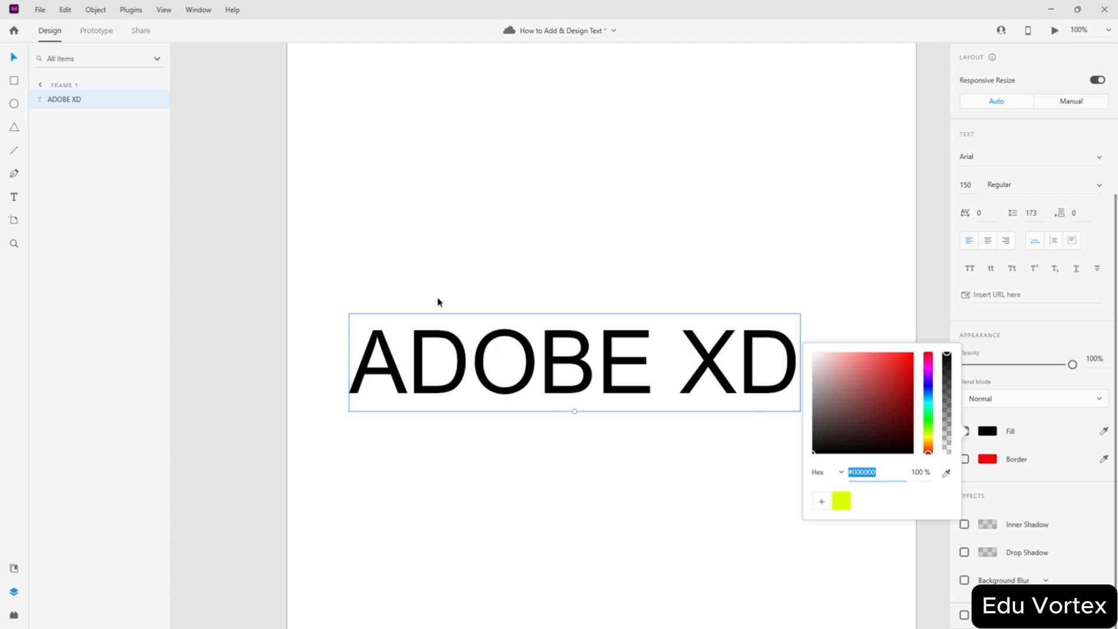
{"action": "left_click", "coordinate": [502, 470]}
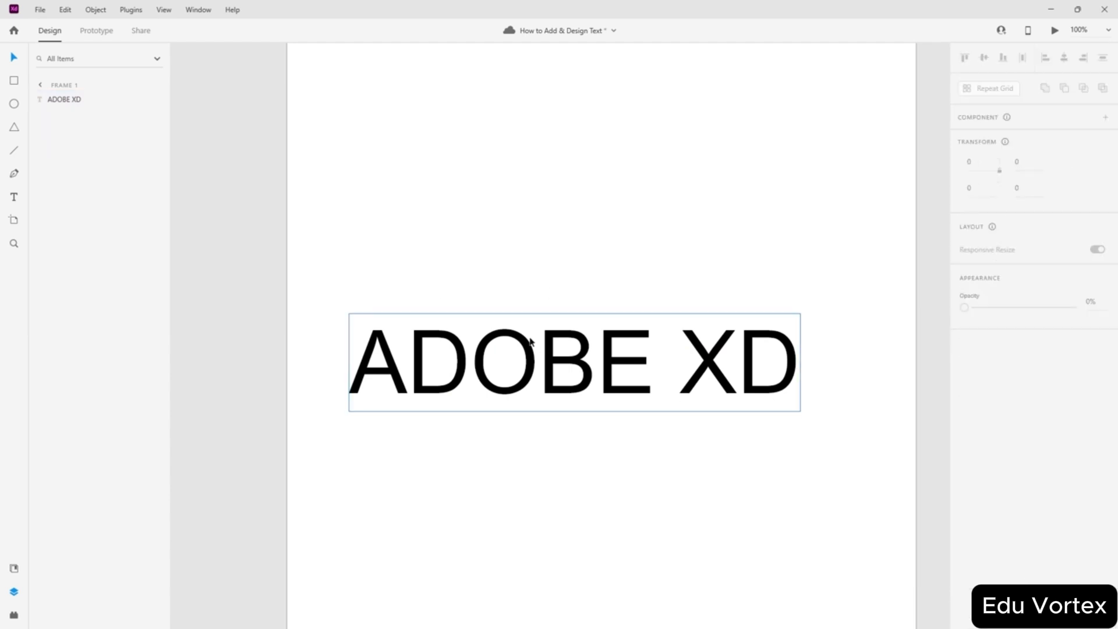
{"action": "left_click", "coordinate": [527, 339]}
{"action": "left_click", "coordinate": [986, 61]}
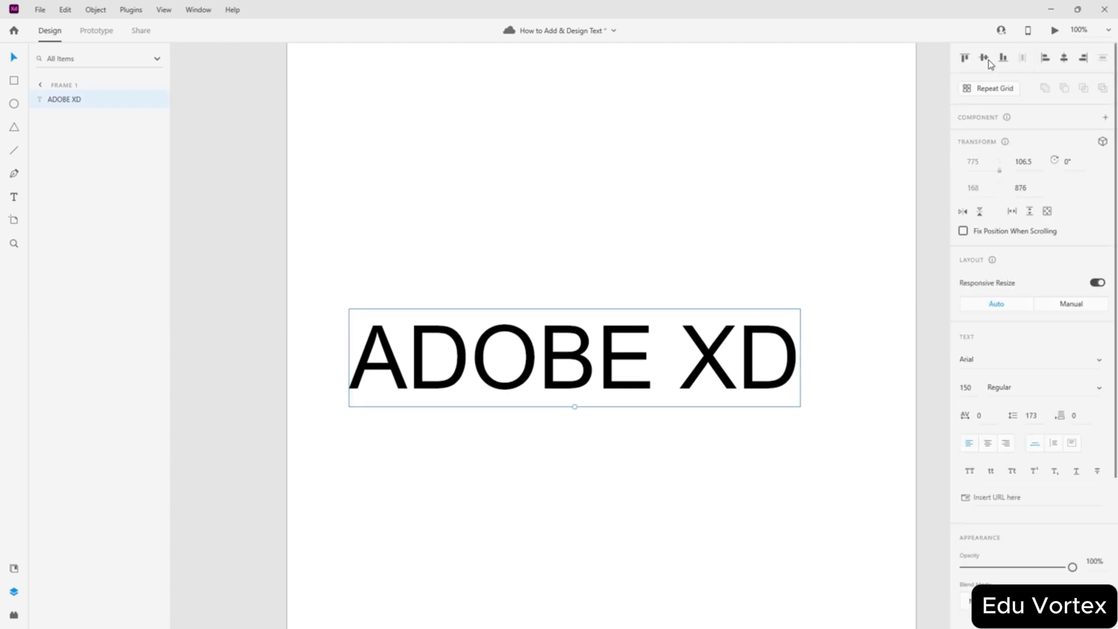
{"action": "left_click", "coordinate": [1062, 60]}
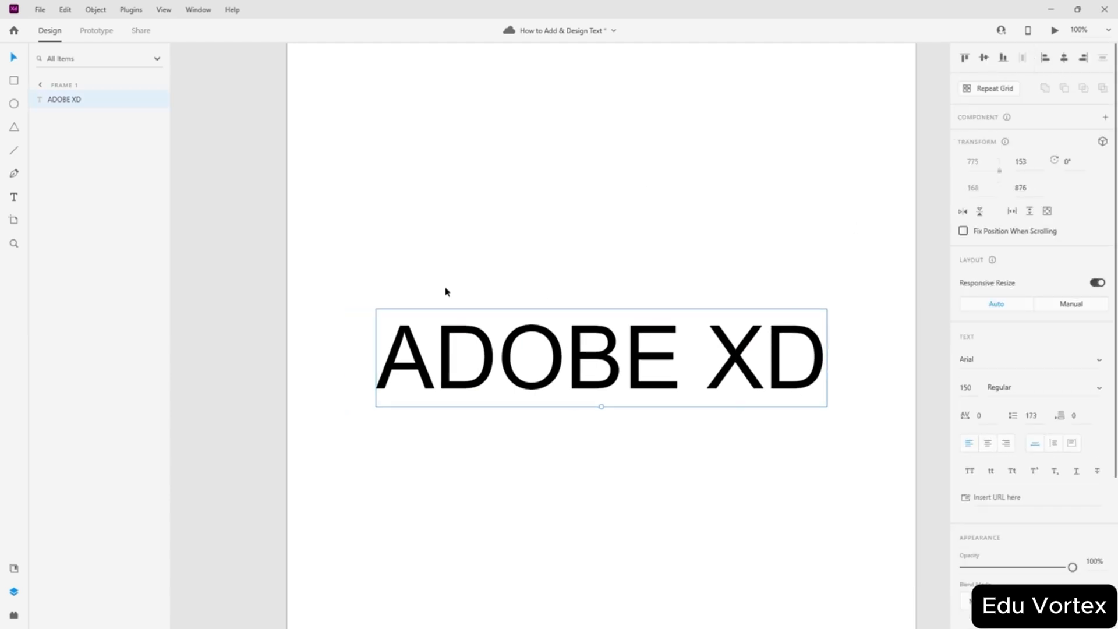
- Apply Repeat Grid to the text, then ungroup it back into plain text
{"action": "left_click", "coordinate": [989, 90]}
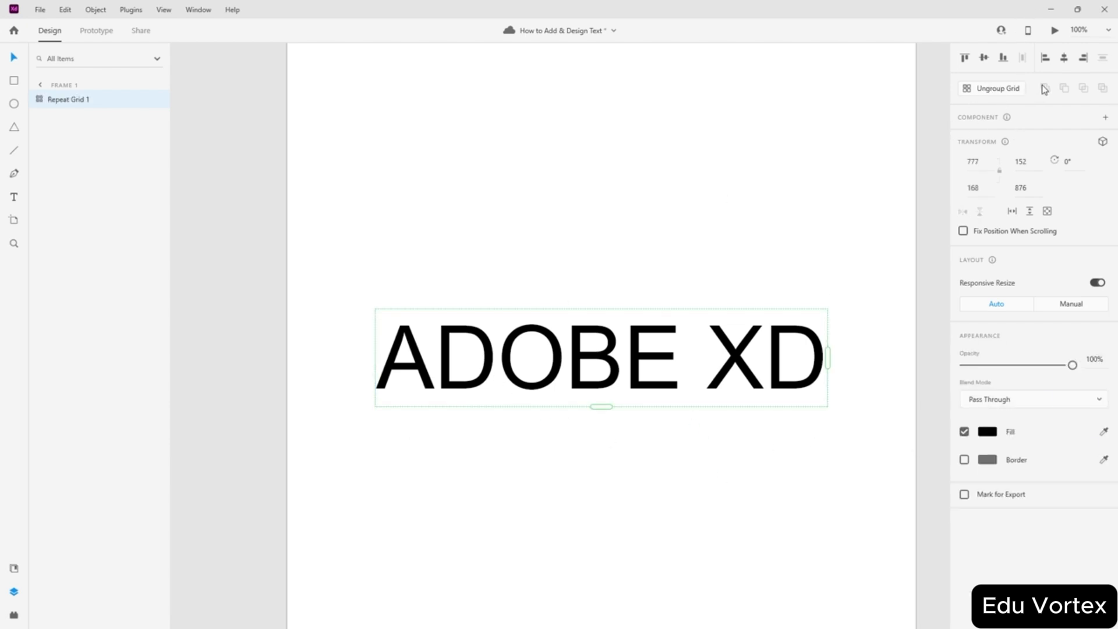
{"action": "left_click", "coordinate": [972, 93]}
{"action": "left_click", "coordinate": [643, 269]}
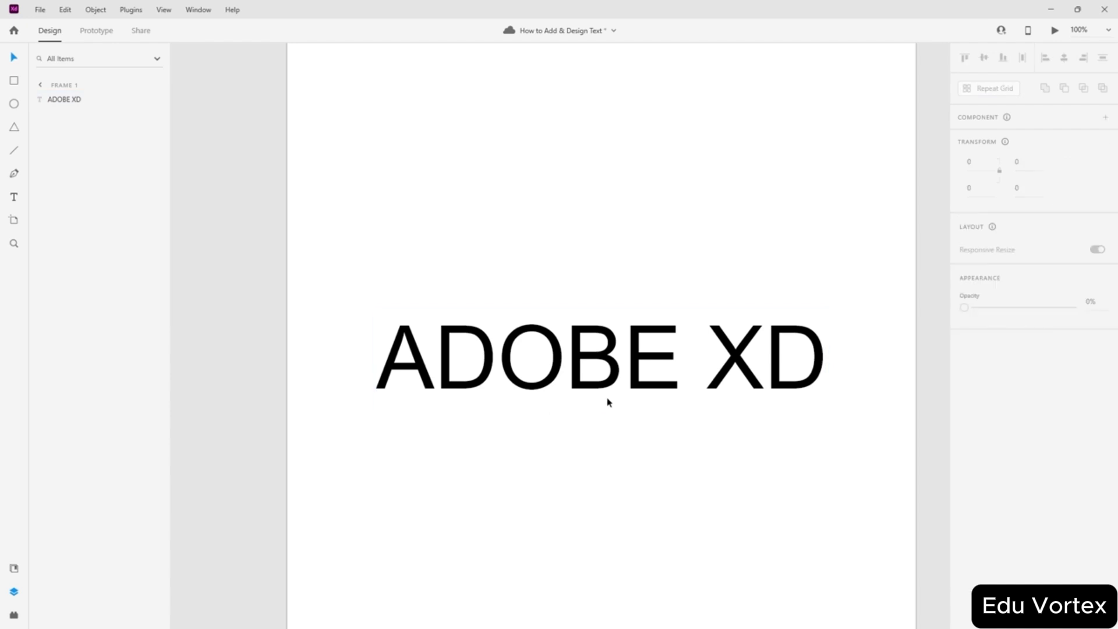
{"action": "left_click", "coordinate": [621, 349]}
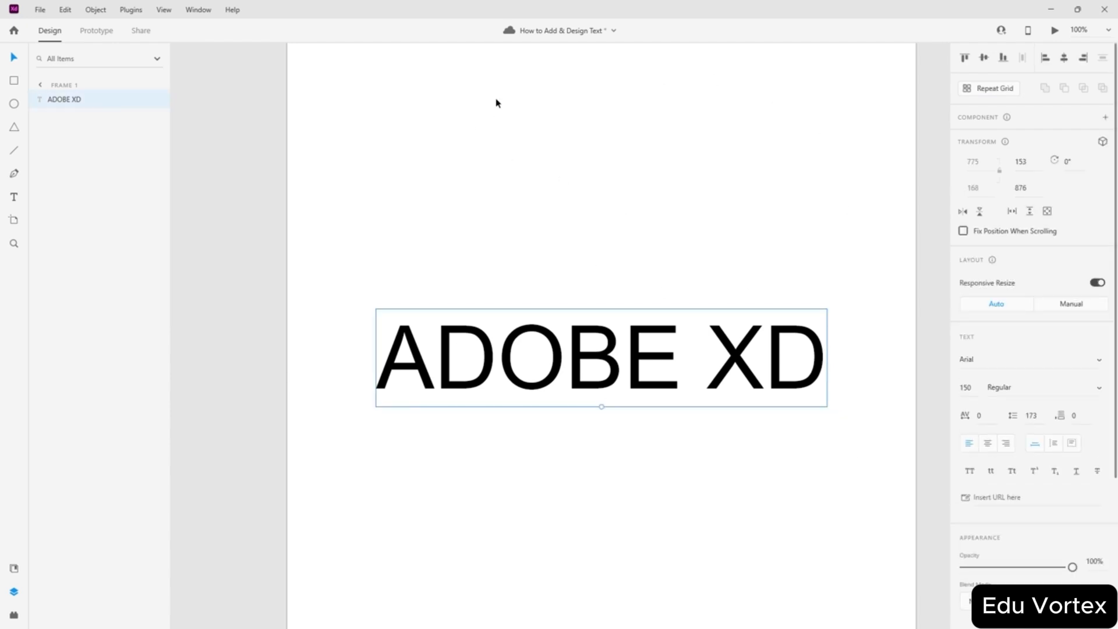
{"action": "scroll", "coordinate": [961, 460], "scroll_direction": "down", "scroll_amount": 3}
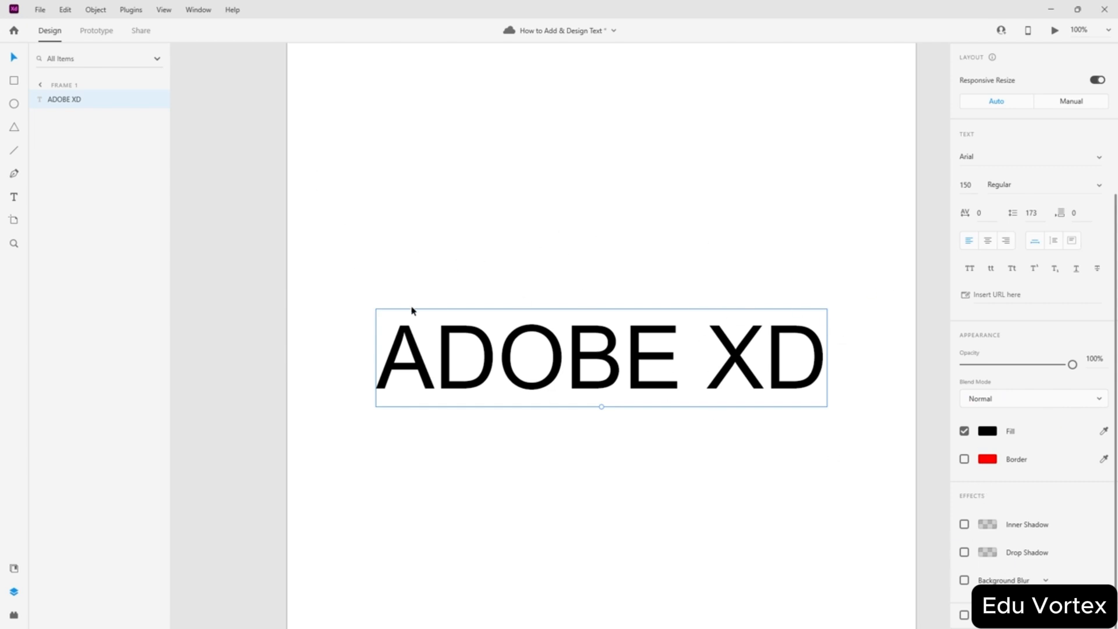
- Try converting the text to a component (undone), then add its colour and character style to assets
{"action": "right_click", "coordinate": [559, 357]}
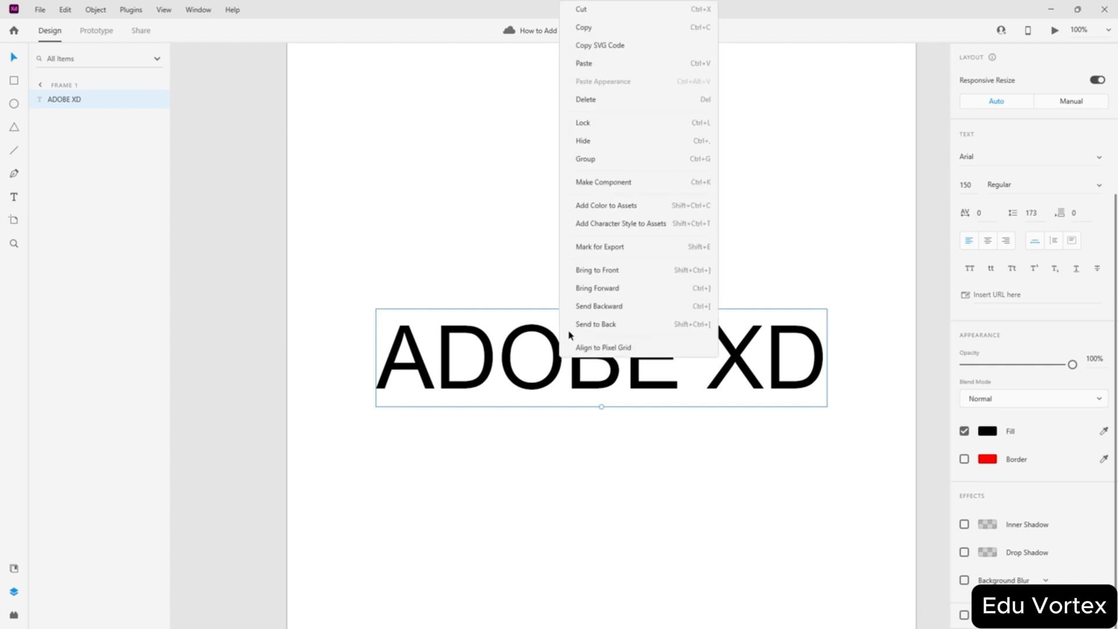
{"action": "left_click", "coordinate": [618, 183]}
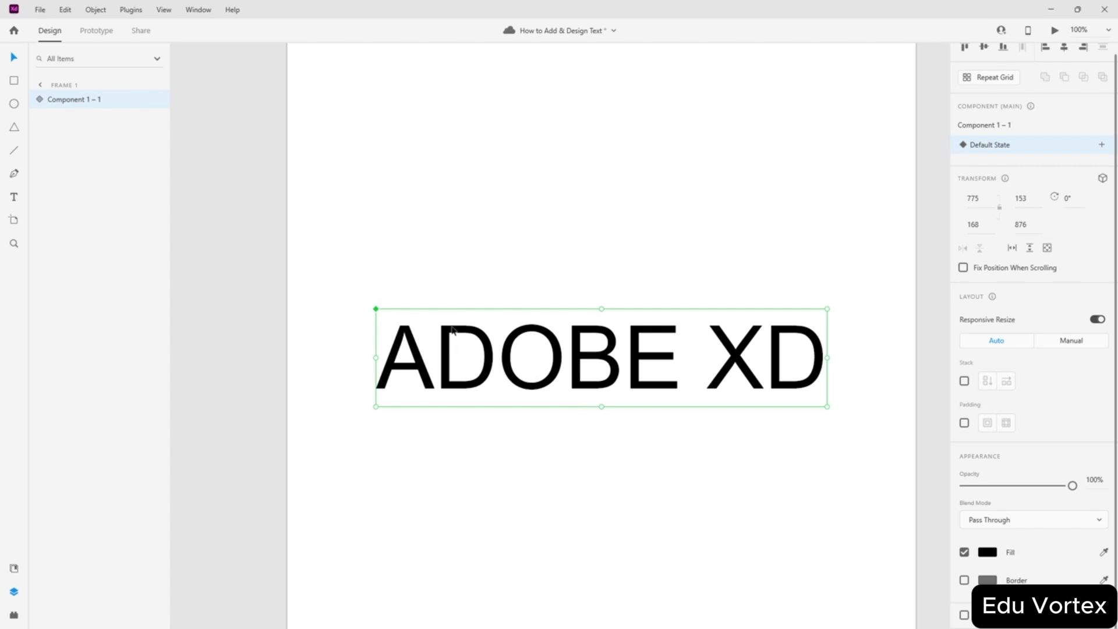
{"action": "key", "text": "ctrl+z"}
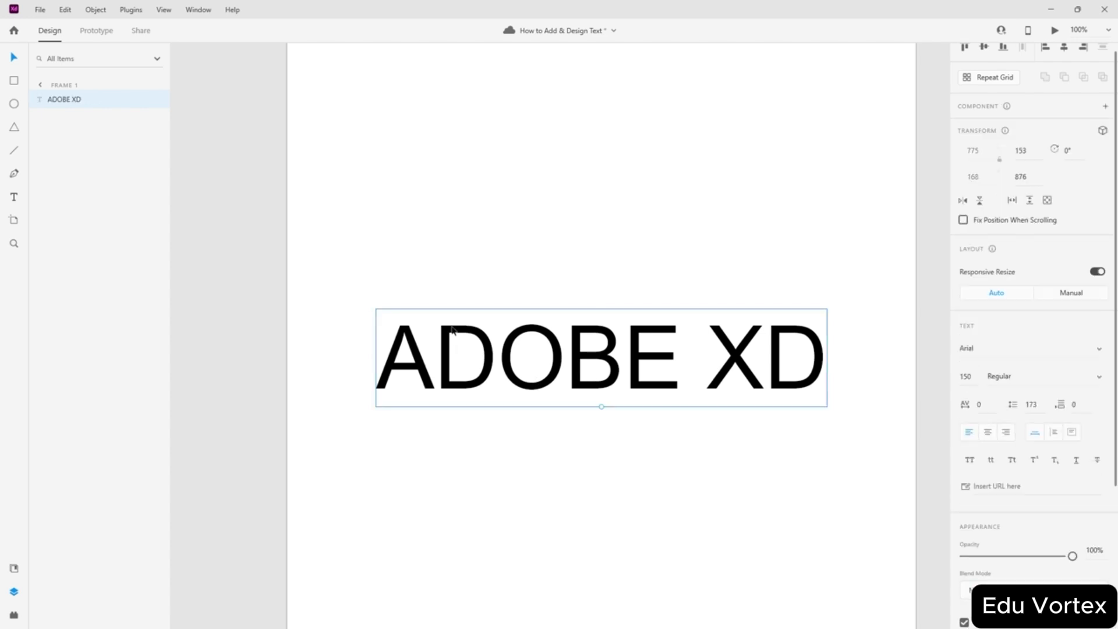
{"action": "right_click", "coordinate": [585, 354]}
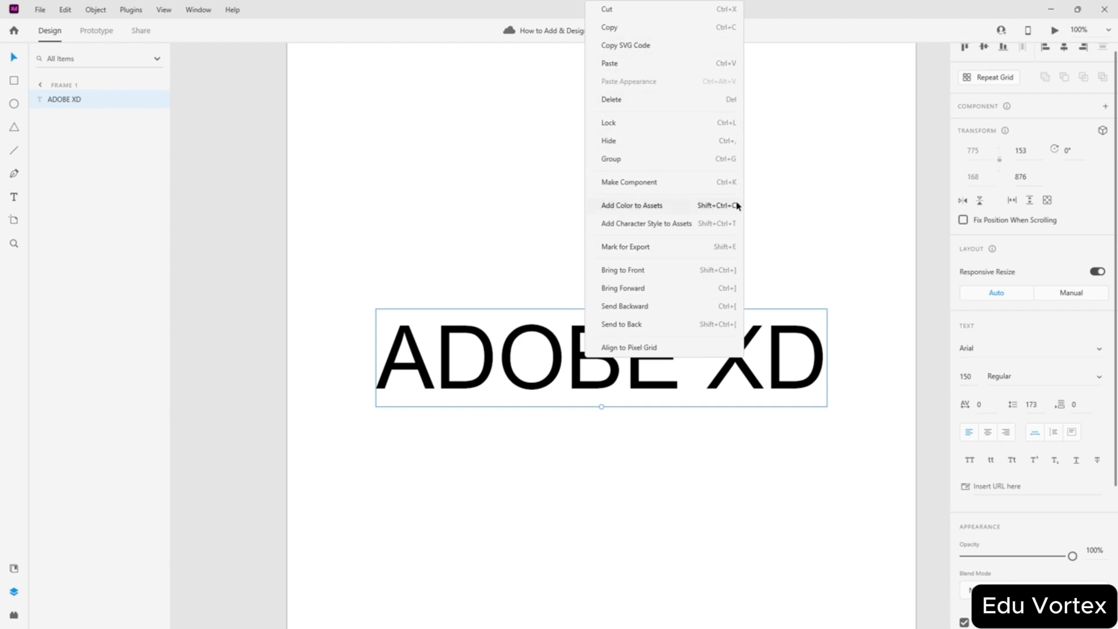
{"action": "left_click", "coordinate": [661, 210]}
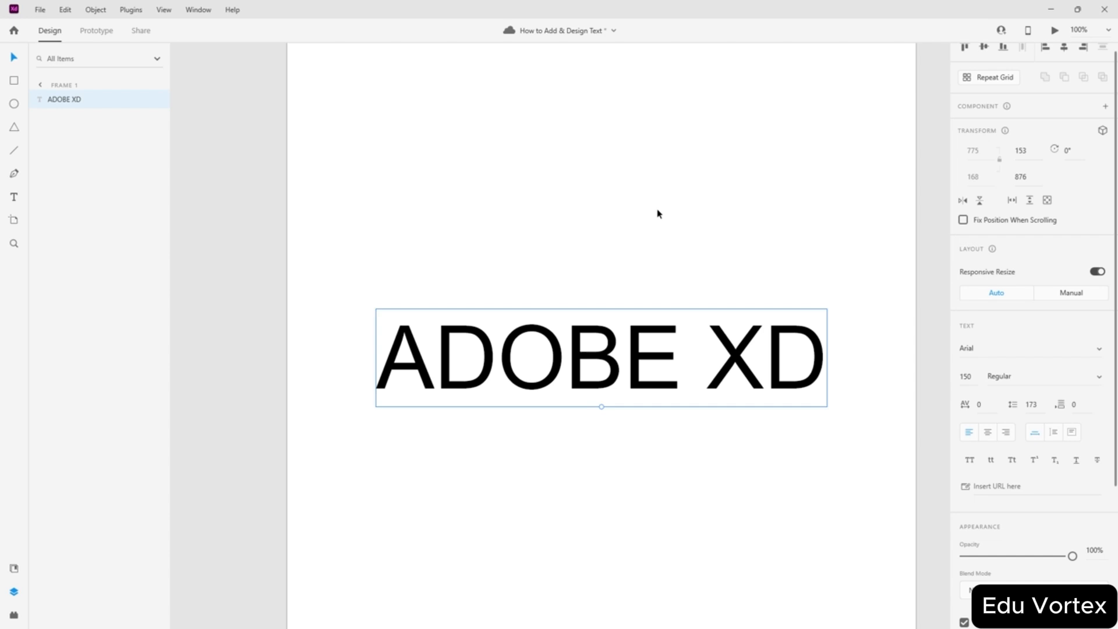
{"action": "right_click", "coordinate": [575, 368]}
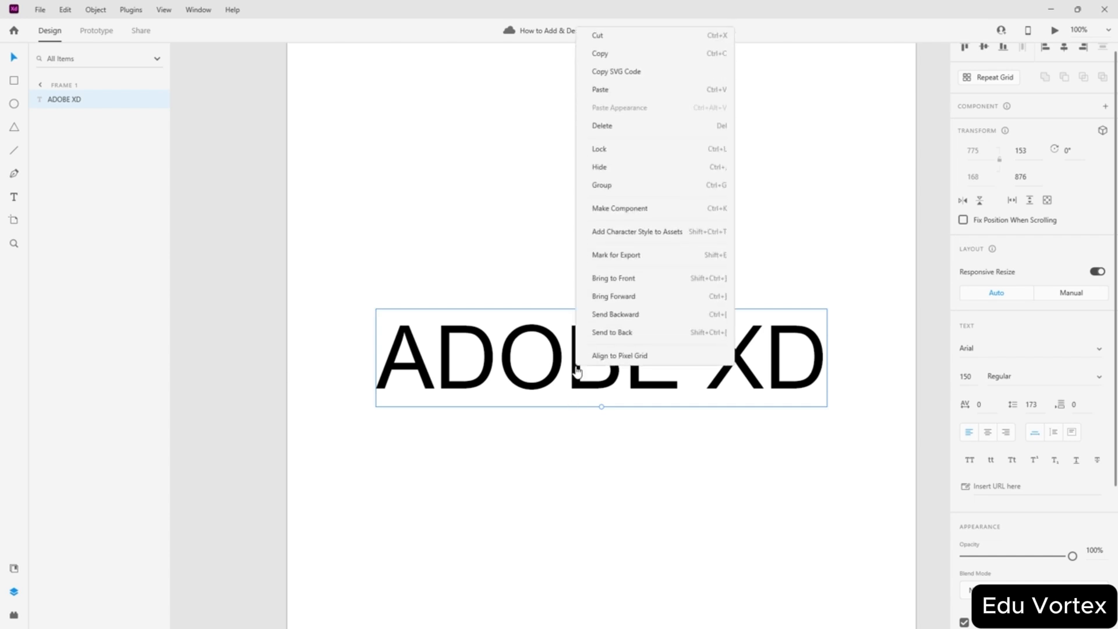
{"action": "left_click", "coordinate": [661, 233]}
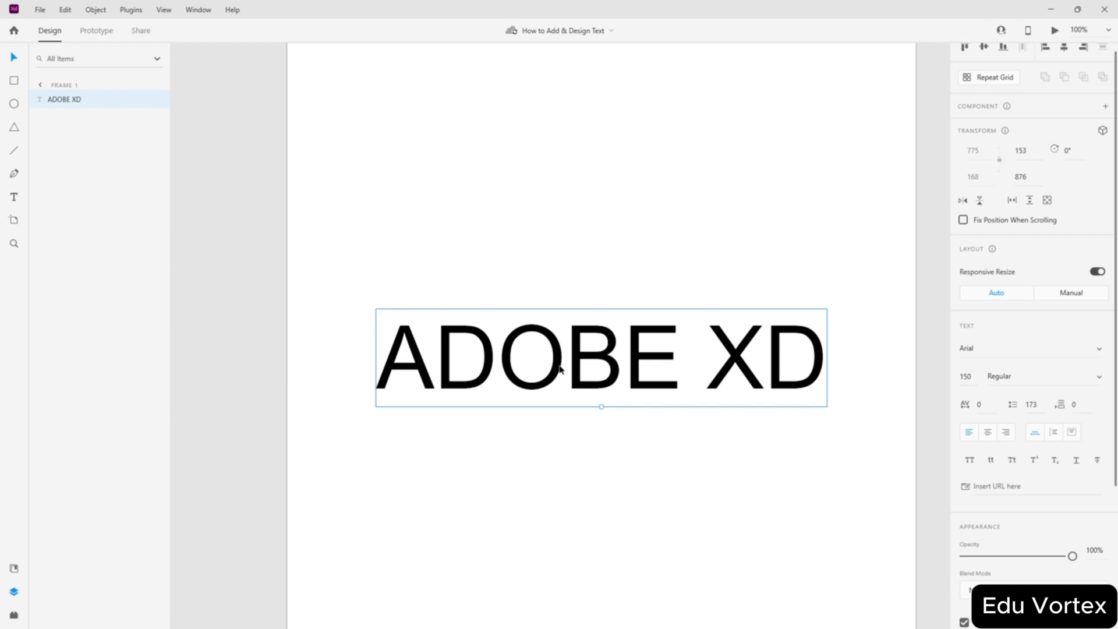
- Dismiss the text's context menu and review the Fill and Border settings
{"action": "right_click", "coordinate": [578, 361]}
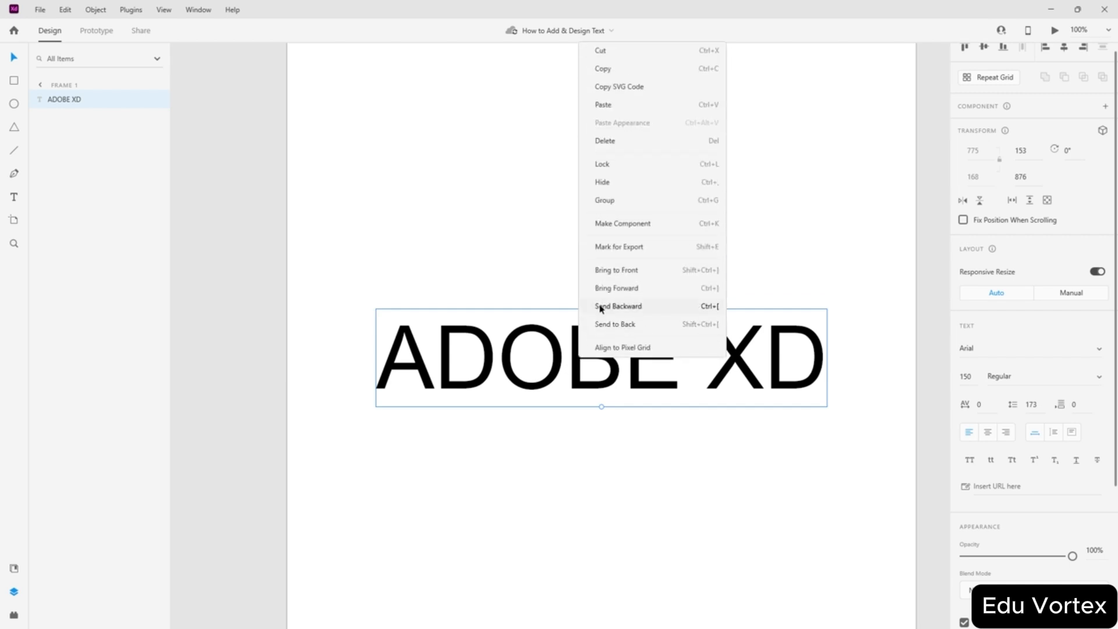
{"action": "left_click", "coordinate": [929, 504]}
{"action": "scroll", "coordinate": [1058, 449], "scroll_direction": "down", "scroll_amount": 3}
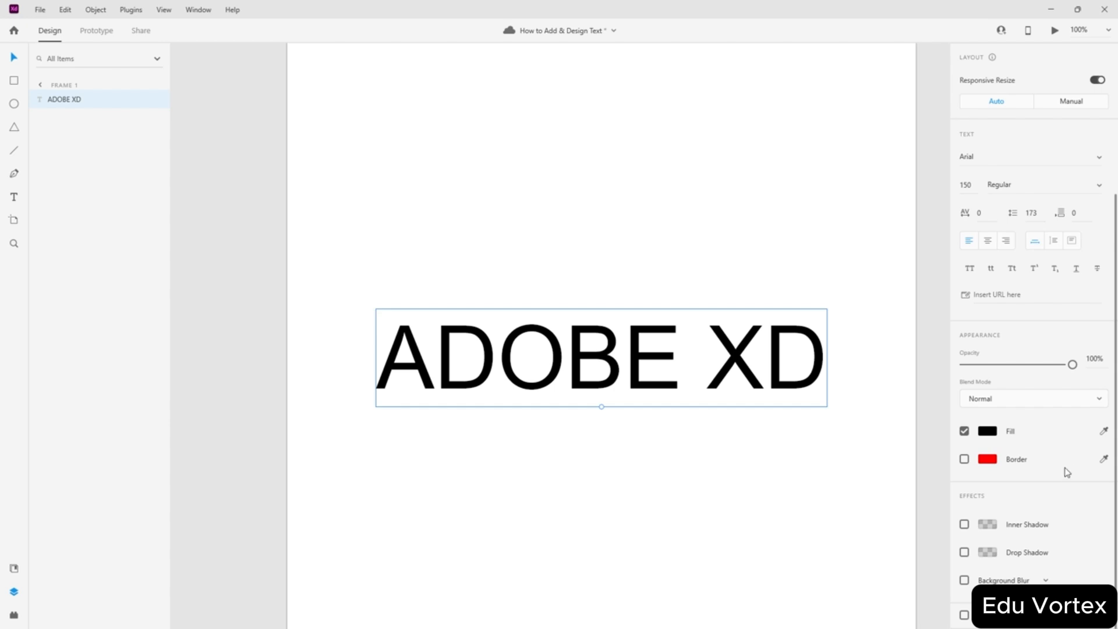
{"action": "scroll", "coordinate": [1048, 575], "scroll_direction": "up", "scroll_amount": 3}
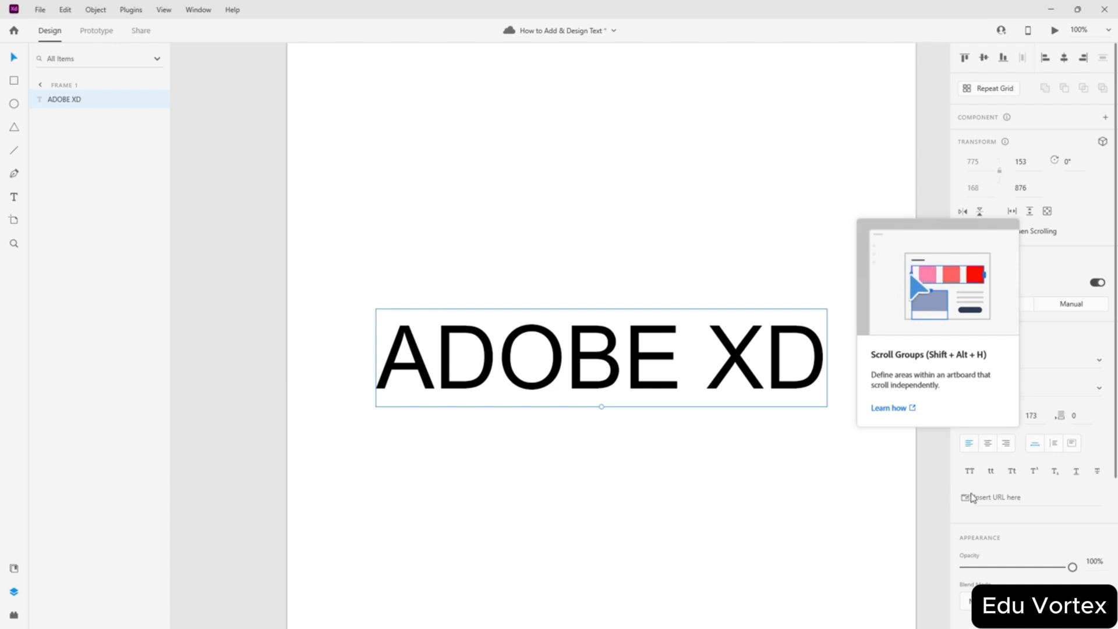
- Centre-align the text, toggle Auto Height back to Auto Width, and re-centre it
{"action": "left_click", "coordinate": [987, 447]}
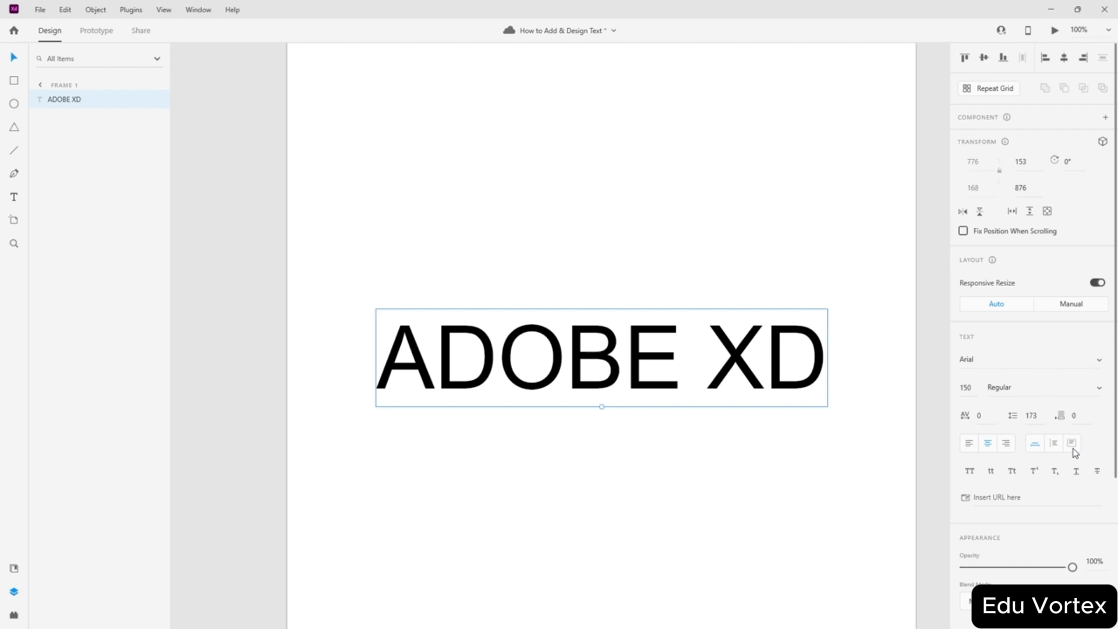
{"action": "left_click", "coordinate": [1054, 444]}
{"action": "left_click", "coordinate": [1039, 444]}
{"action": "left_click", "coordinate": [1065, 61]}
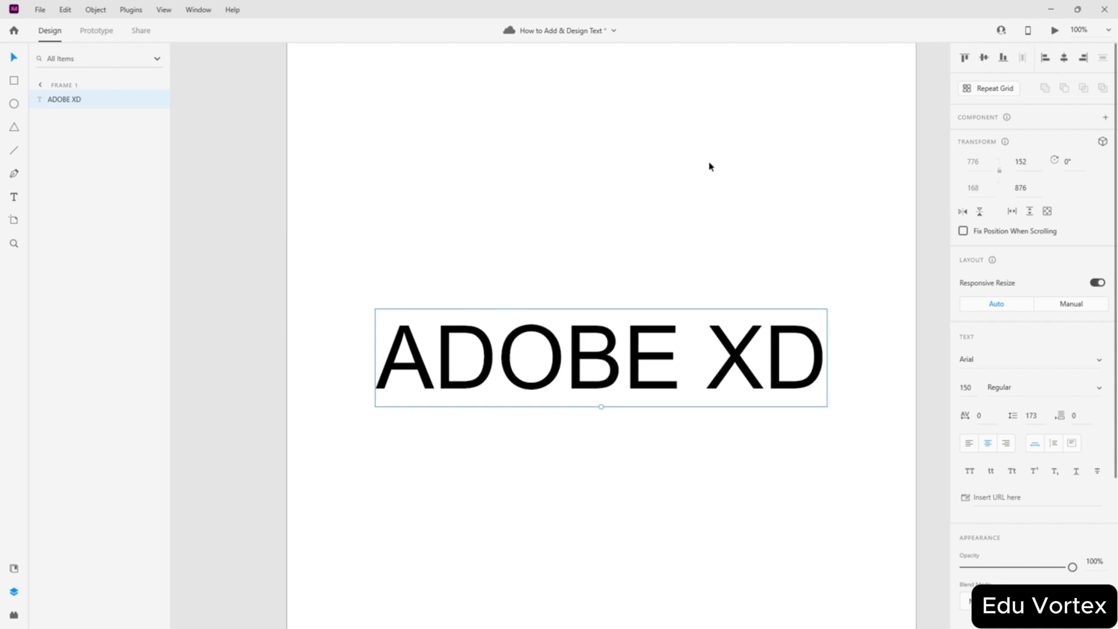
- Save the document with Ctrl+S after dismissing the text's context menu
{"action": "right_click", "coordinate": [578, 365]}
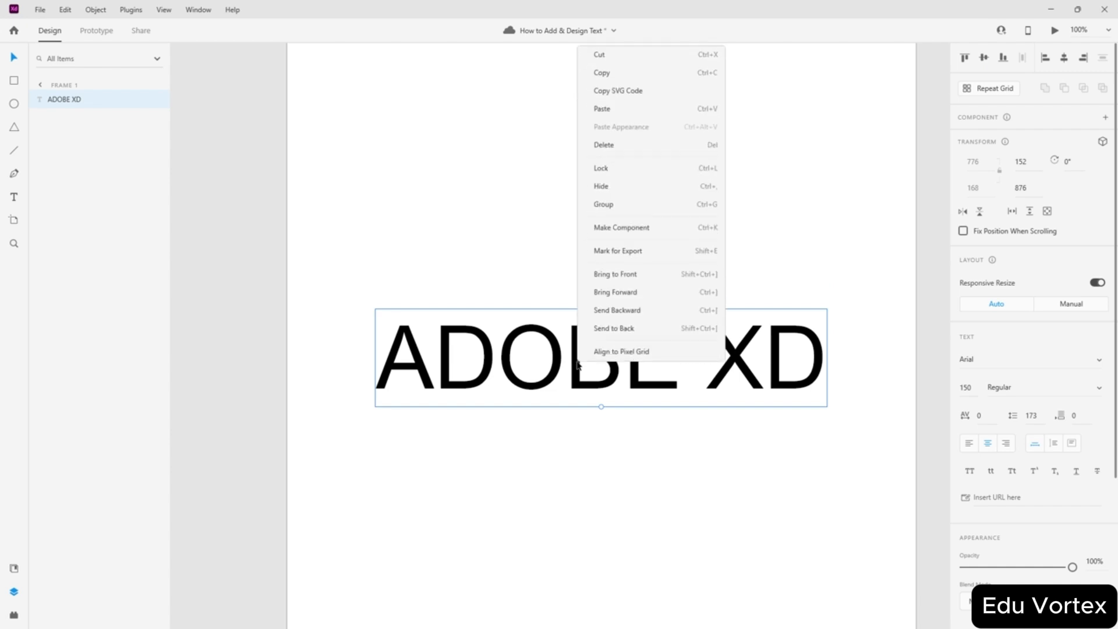
{"action": "left_click", "coordinate": [616, 352]}
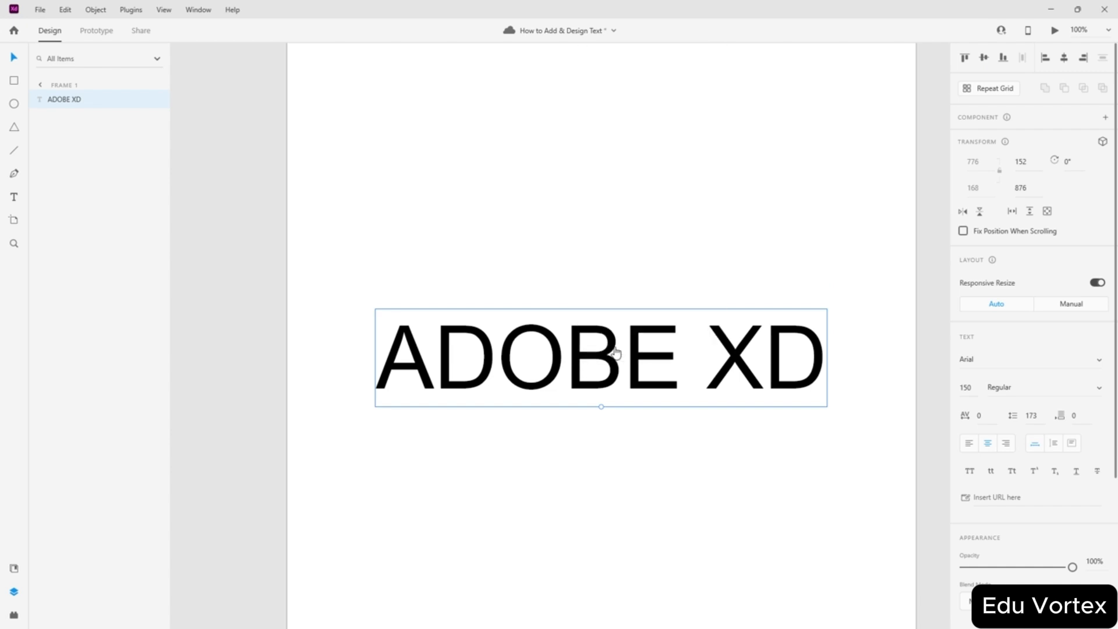
{"action": "right_click", "coordinate": [581, 363]}
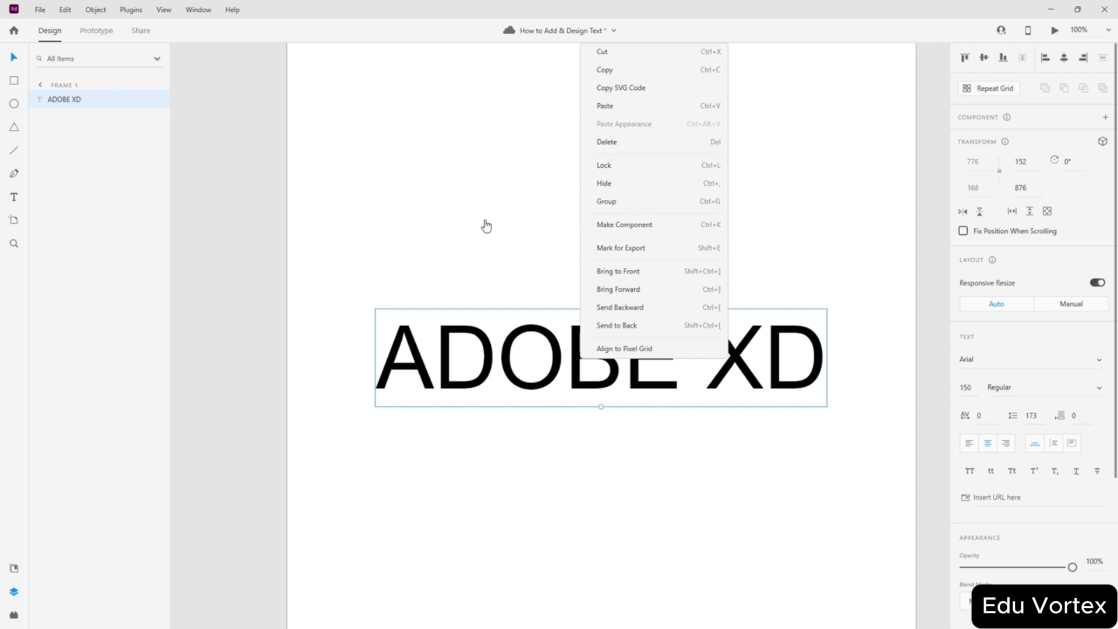
{"action": "left_click", "coordinate": [455, 213]}
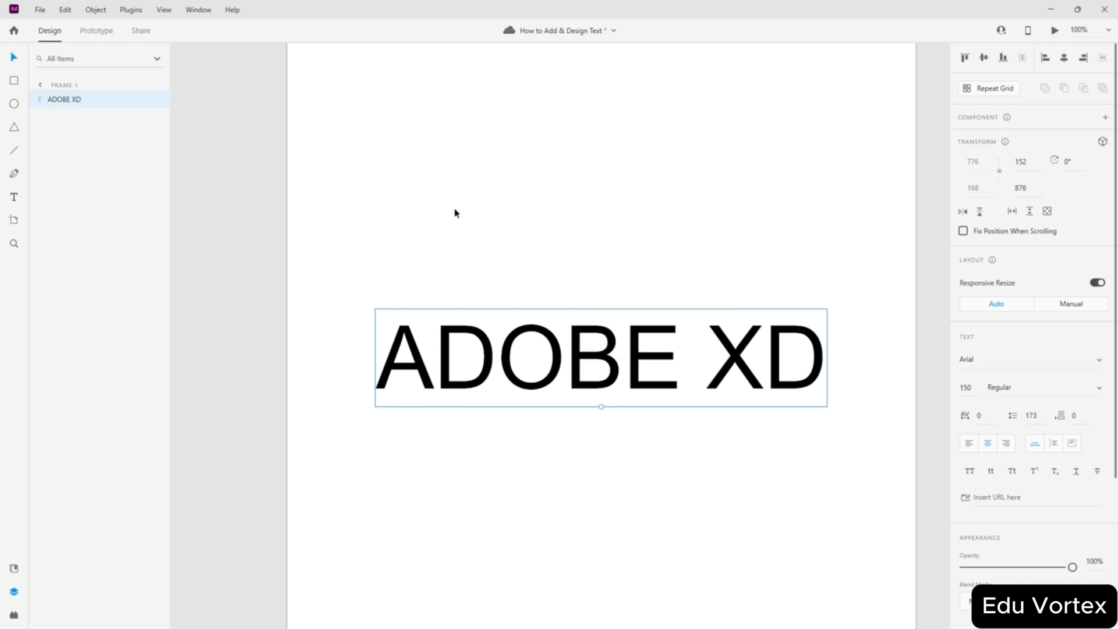
{"action": "key", "text": "ctrl+s"}
{"action": "right_click", "coordinate": [82, 99]}
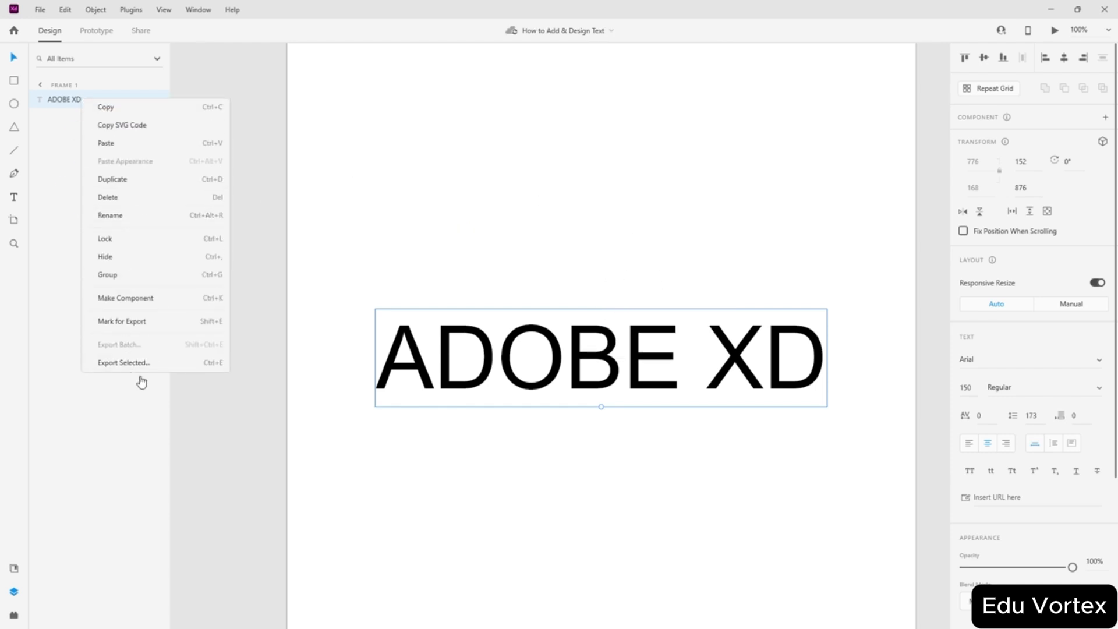
- Toggle the ADOBE XD layer's visibility and lock off and on, and mark it for export
{"action": "left_click", "coordinate": [54, 179]}
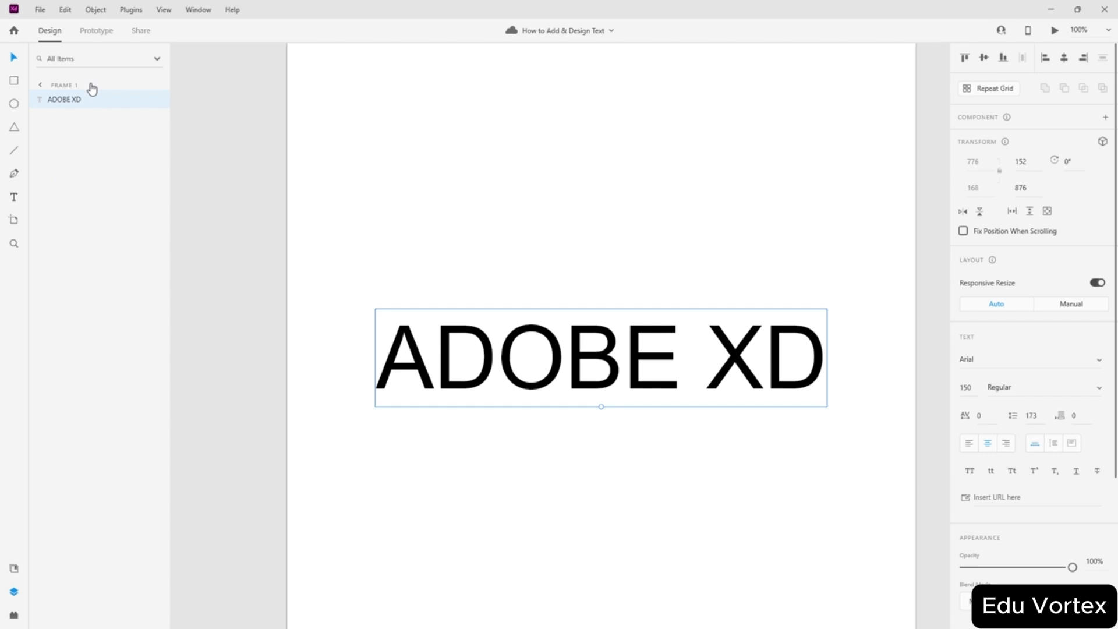
{"action": "left_click", "coordinate": [157, 99]}
{"action": "left_click", "coordinate": [156, 100]}
{"action": "left_click", "coordinate": [141, 101]}
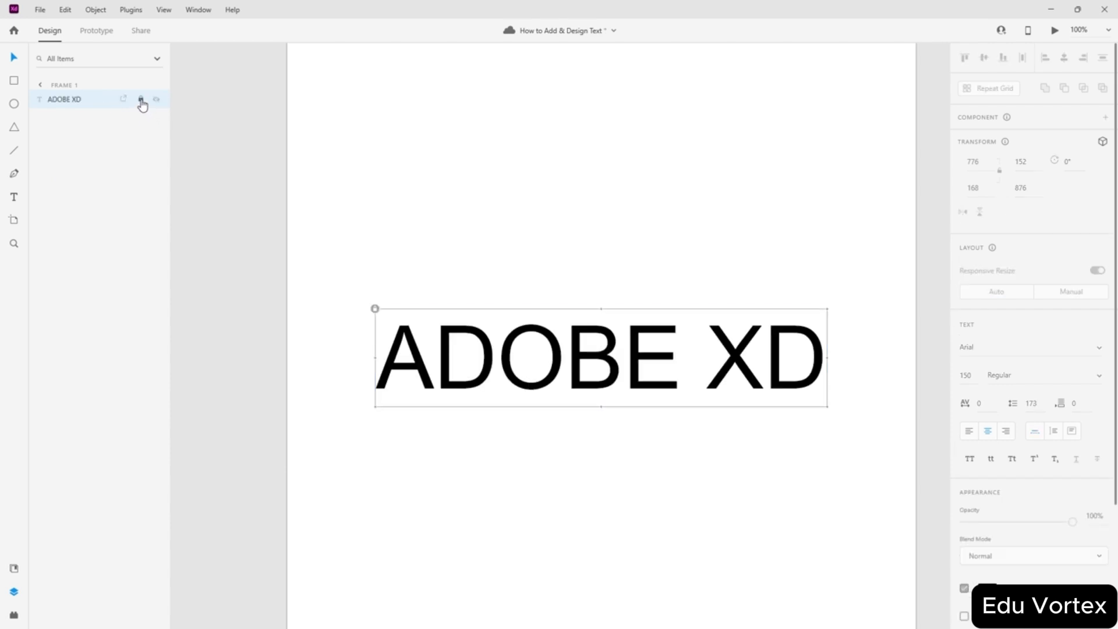
{"action": "left_click", "coordinate": [140, 101]}
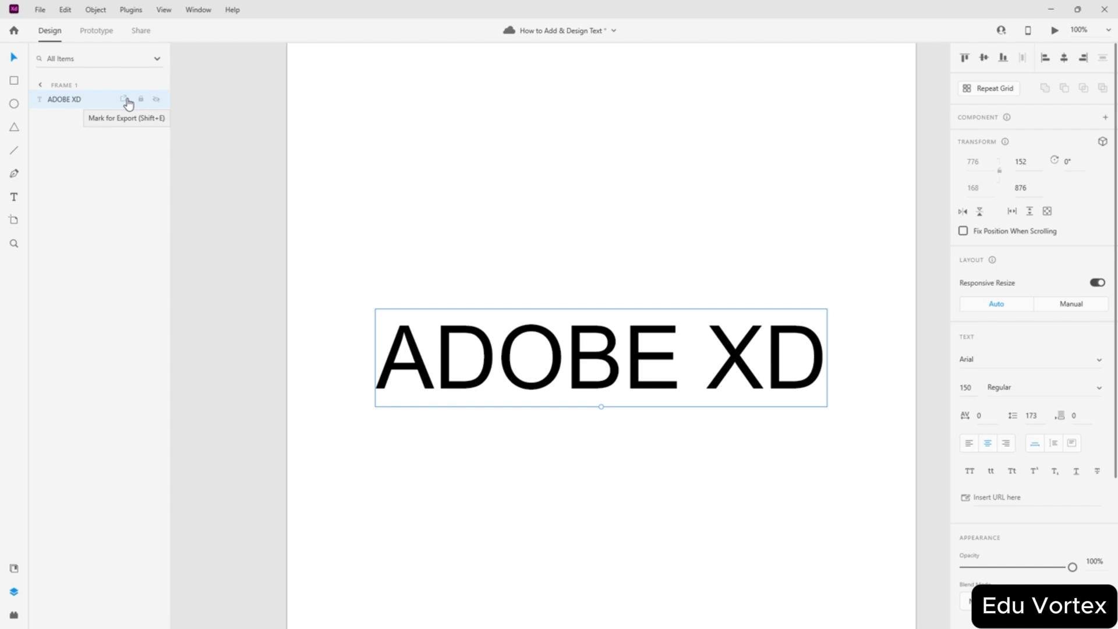
{"action": "left_click", "coordinate": [127, 101]}
- Centre the text vertically with Shift+M and drag a duplicate copy below
{"action": "key", "text": "Escape"}
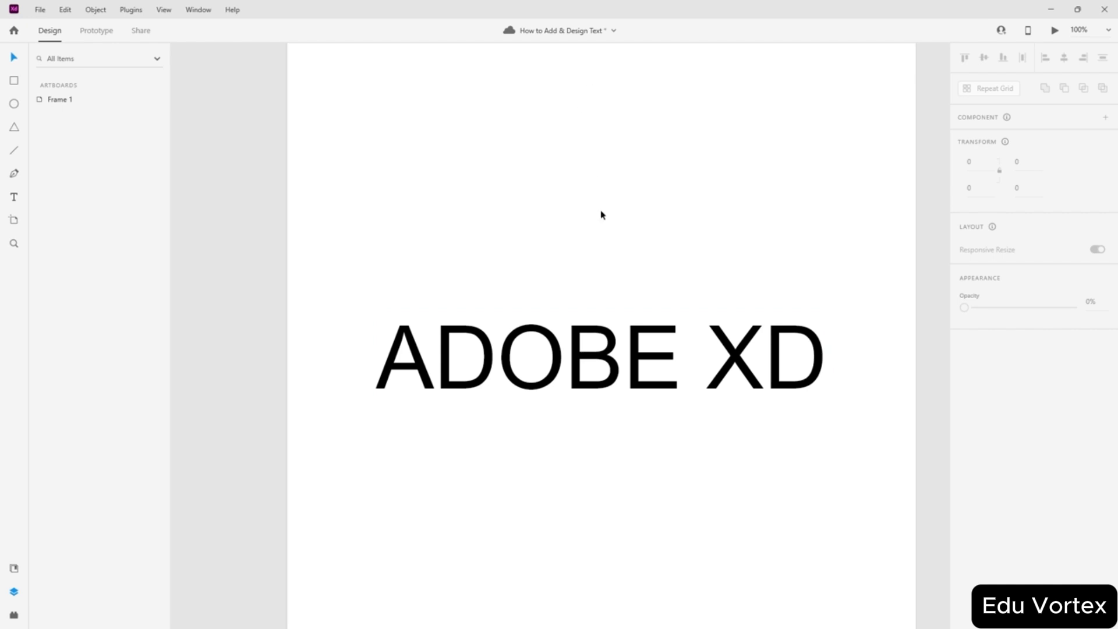
{"action": "left_click", "coordinate": [644, 322]}
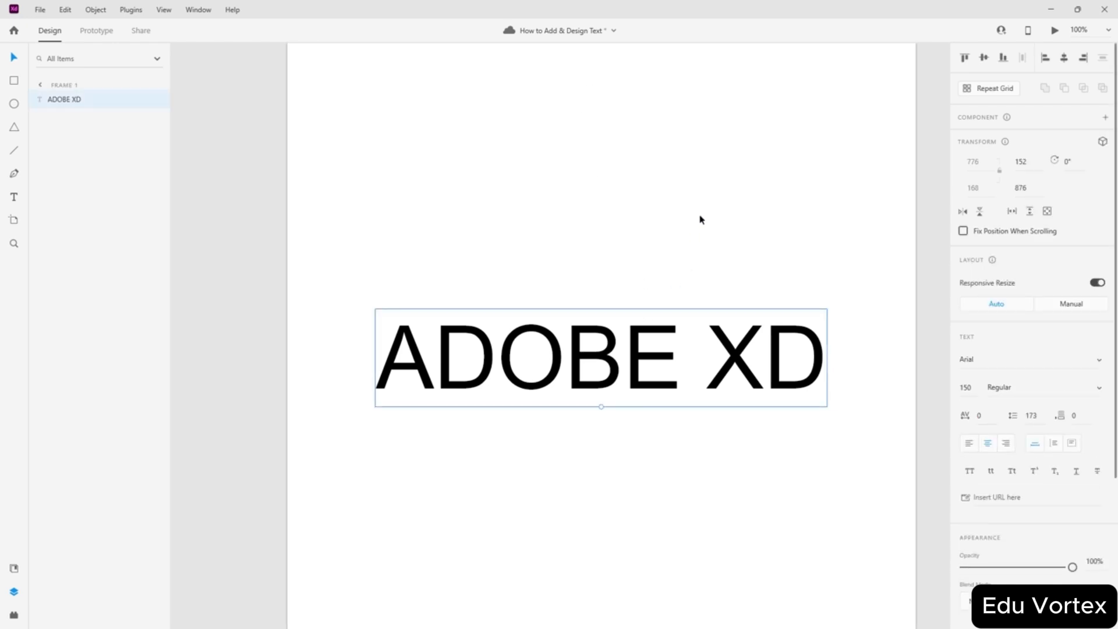
{"action": "key", "text": "shift+m"}
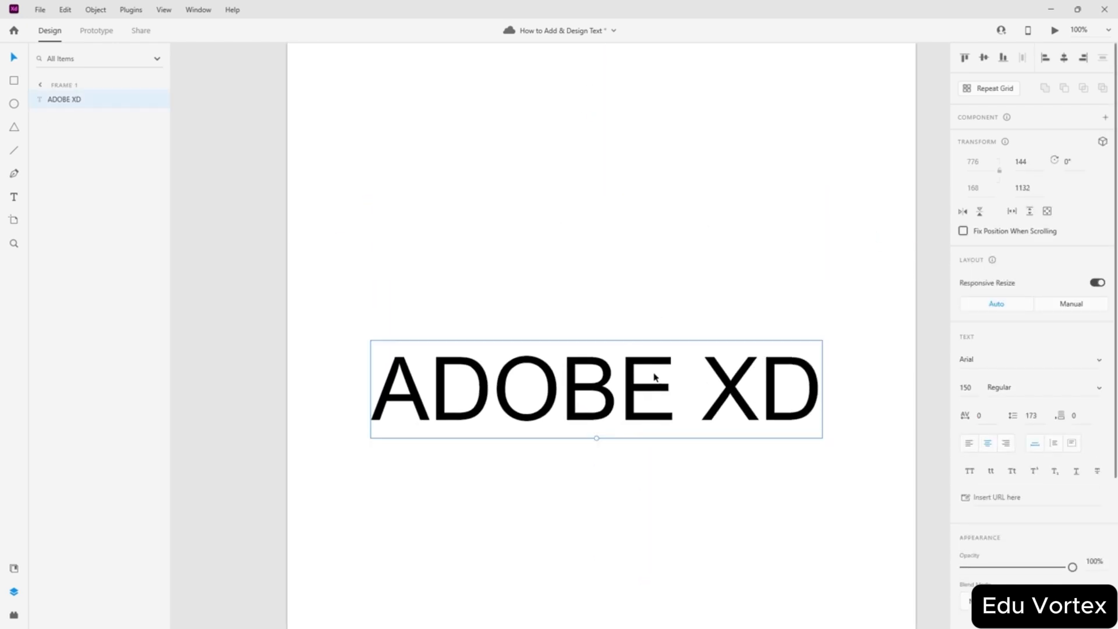
{"action": "key", "text": "shift+m"}
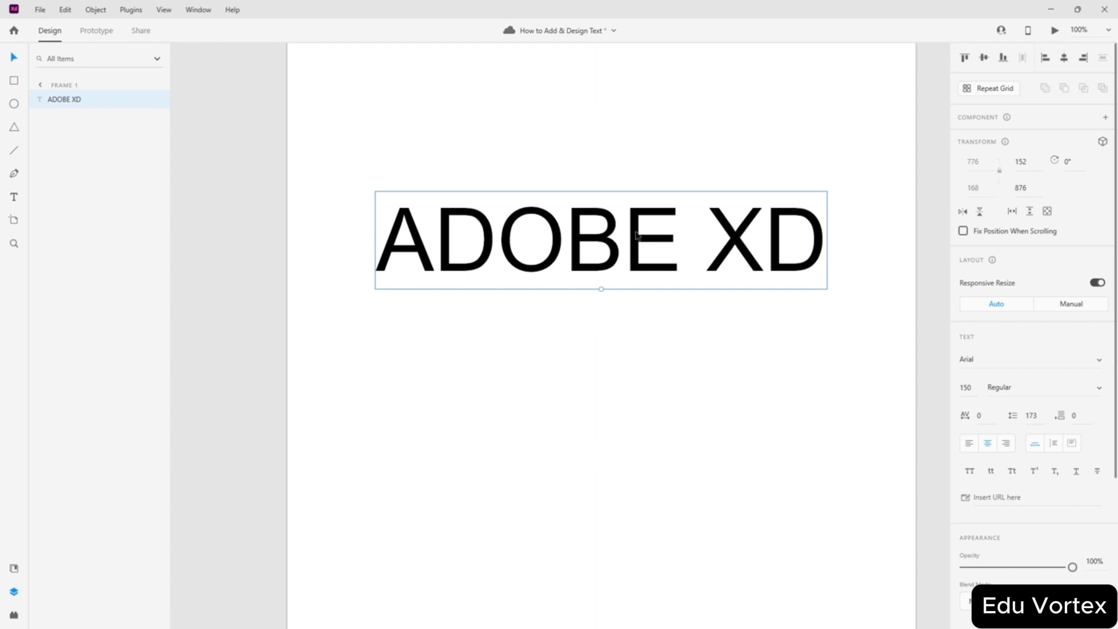
{"action": "left_click_drag", "start_coordinate": [636, 234], "coordinate": [628, 396]}
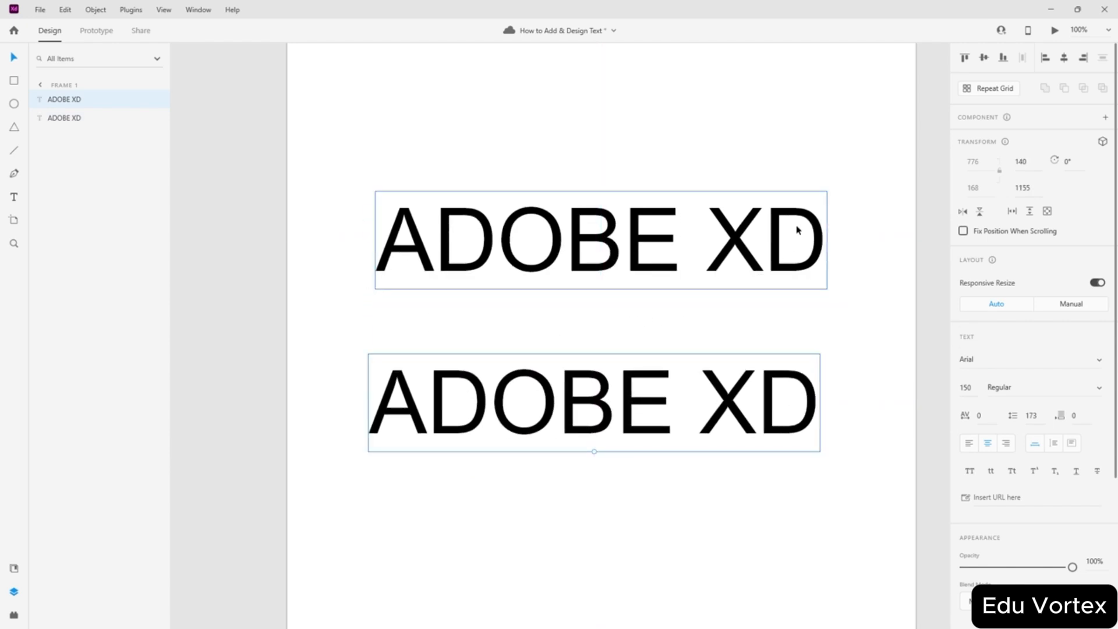
- Align the copy, move it just beneath the original, and flip it vertically as a reflection
{"action": "left_click", "coordinate": [985, 59]}
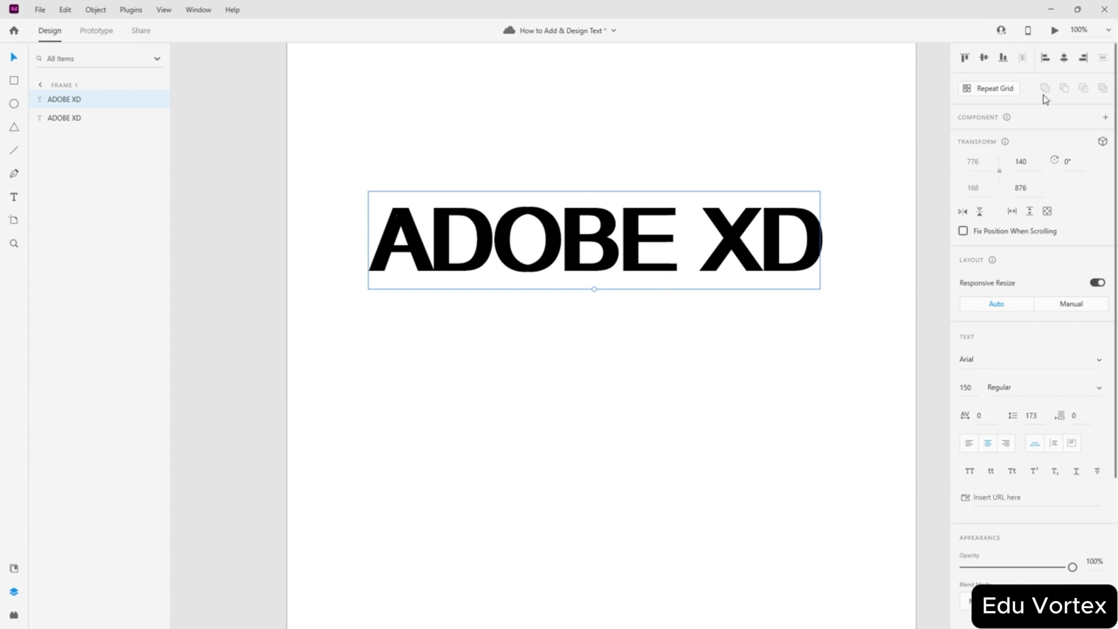
{"action": "left_click", "coordinate": [1066, 57]}
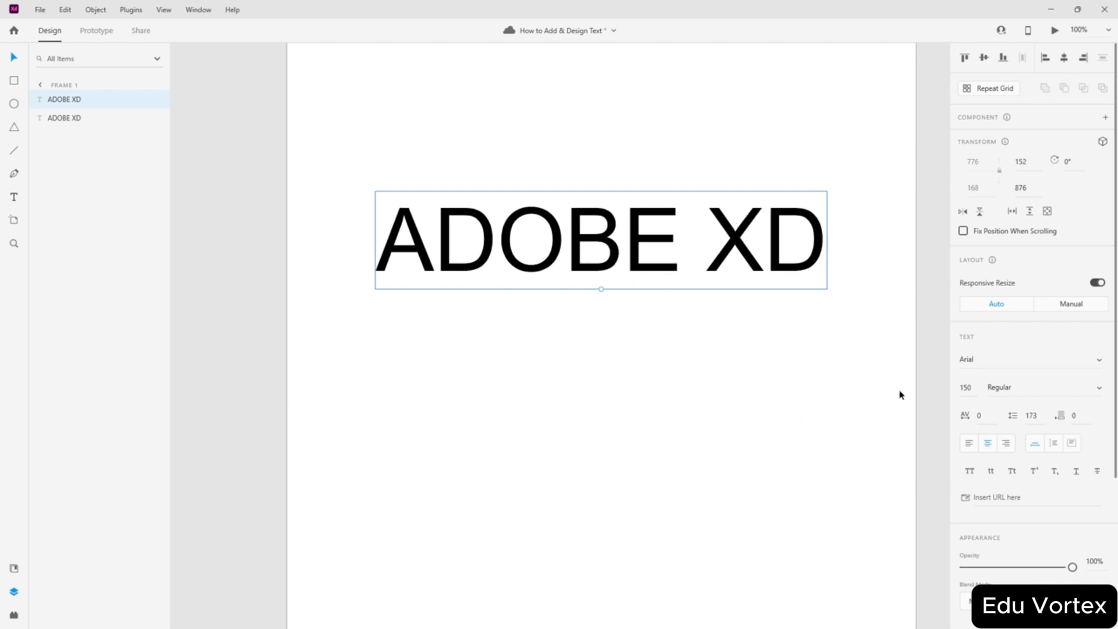
{"action": "left_click", "coordinate": [933, 378]}
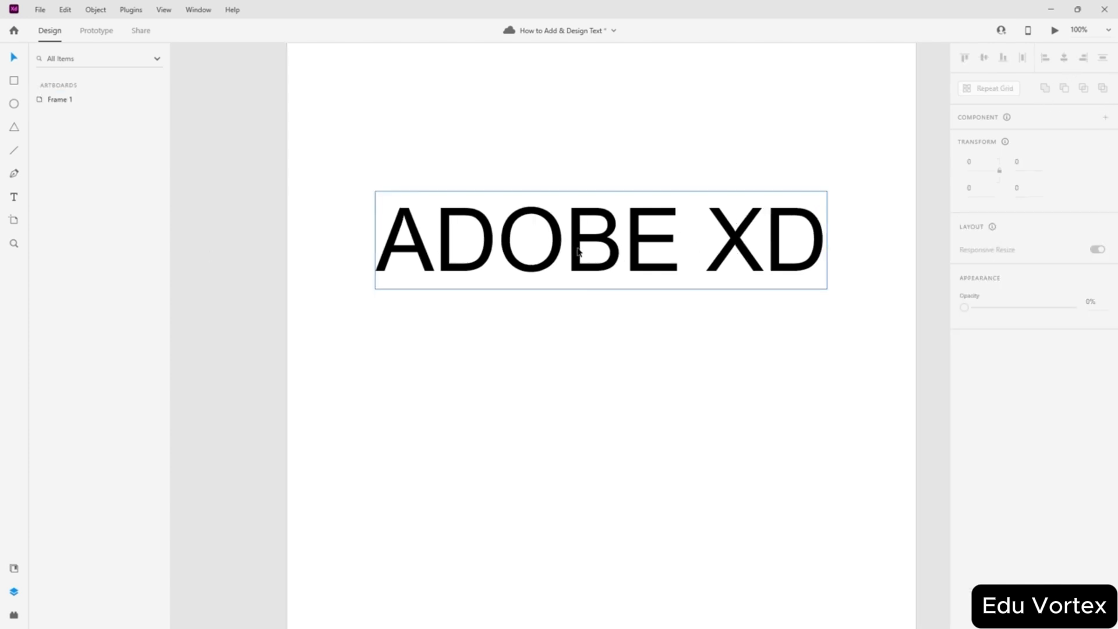
{"action": "left_click_drag", "start_coordinate": [579, 251], "coordinate": [573, 311]}
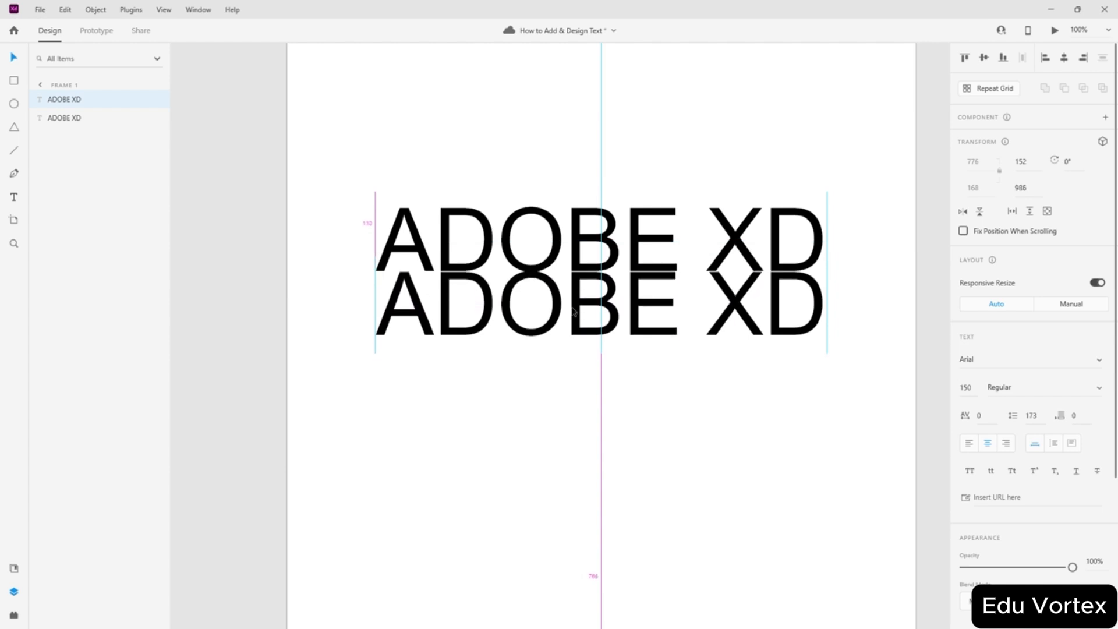
{"action": "scroll", "coordinate": [735, 278], "scroll_direction": "up", "scroll_amount": 5}
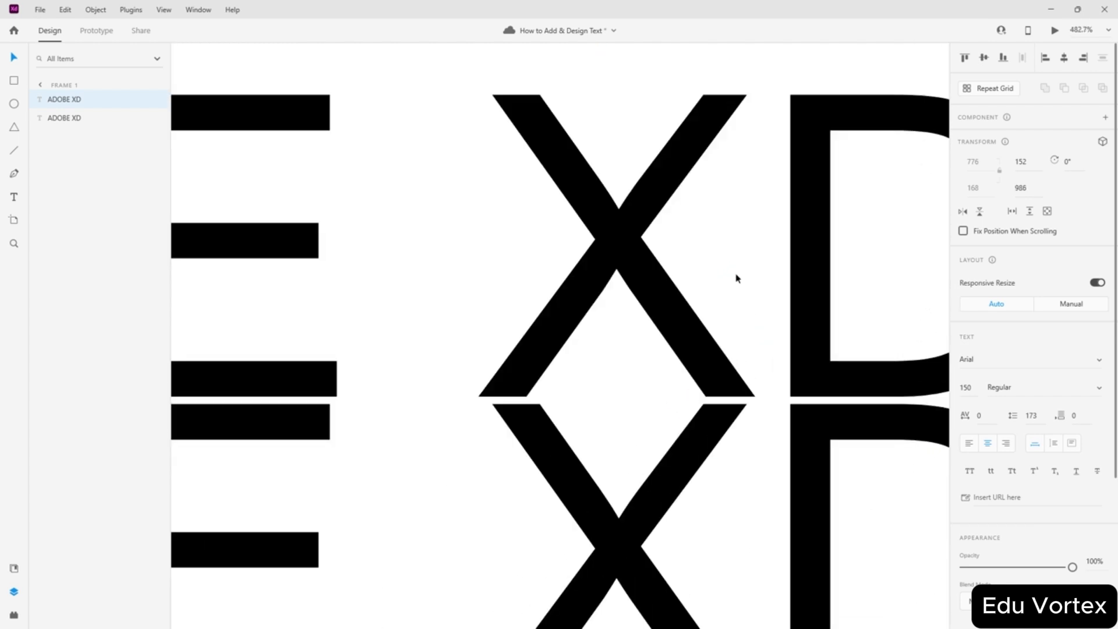
{"action": "scroll", "coordinate": [736, 279], "scroll_direction": "down", "scroll_amount": 5}
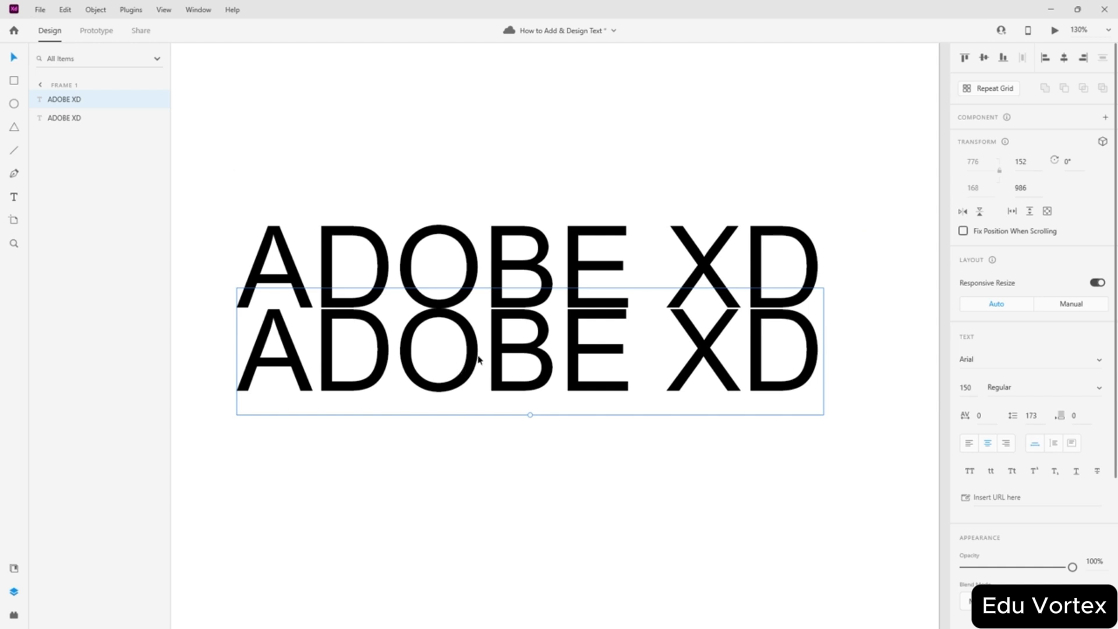
{"action": "left_click", "coordinate": [981, 211]}
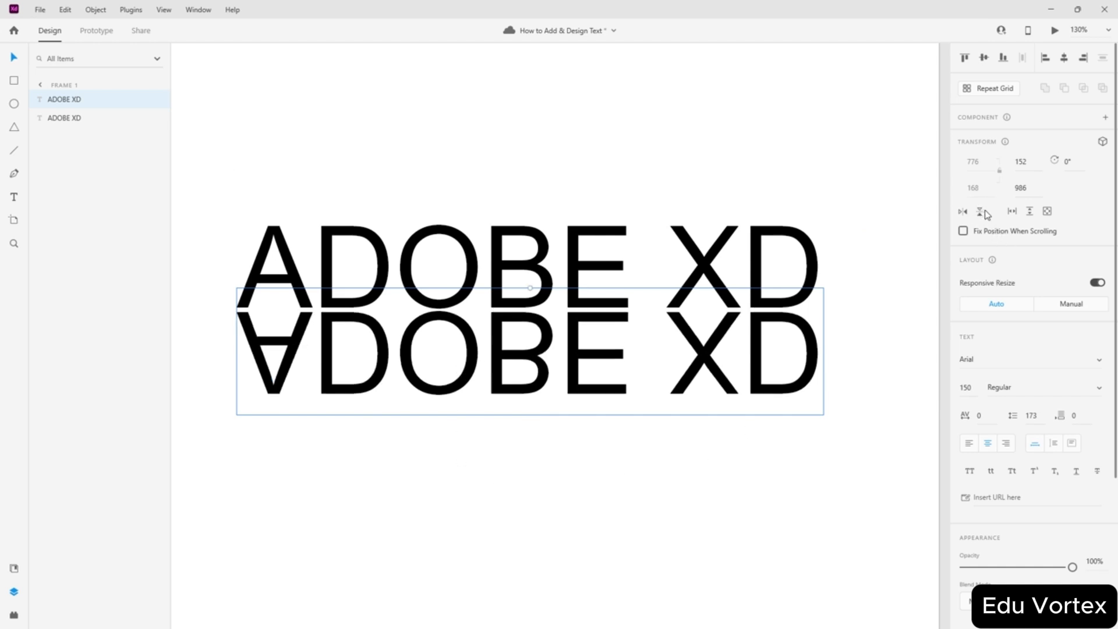
{"action": "left_click", "coordinate": [514, 446]}
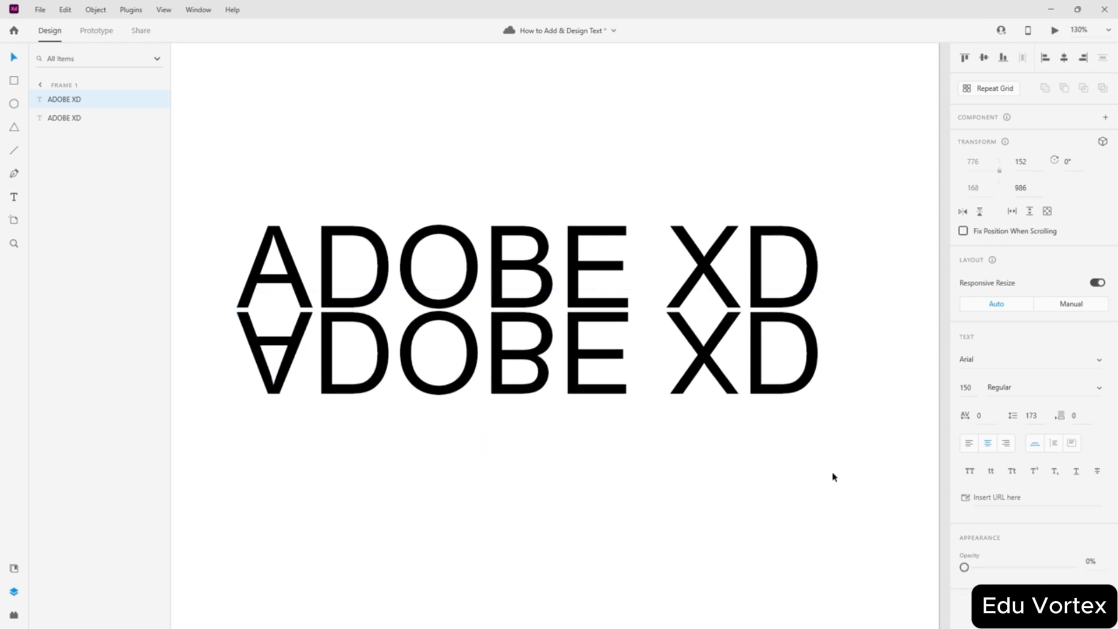
- Draw a 776 by 113 rectangle over the flipped ADOBE XD copy and adjust its edges
{"action": "left_click", "coordinate": [14, 82]}
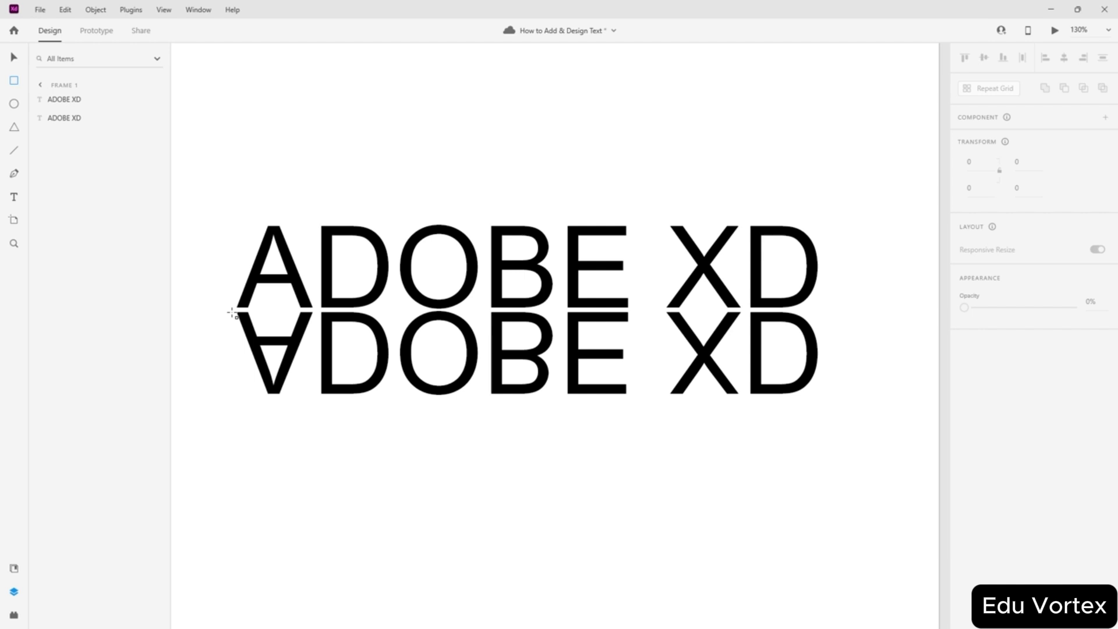
{"action": "left_click_drag", "start_coordinate": [232, 312], "coordinate": [823, 415]}
{"action": "left_click", "coordinate": [14, 56]}
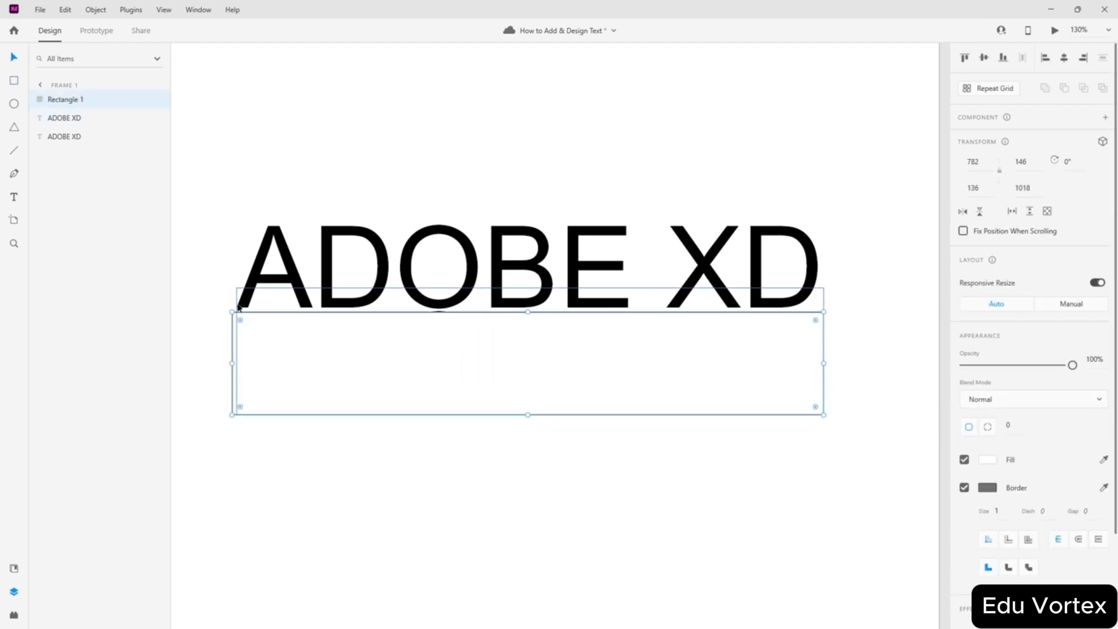
{"action": "left_click_drag", "start_coordinate": [230, 363], "coordinate": [237, 363]}
{"action": "mouse_move", "coordinate": [533, 416]}
{"action": "left_mouse_down"}
{"action": "mouse_move", "coordinate": [530, 379]}
{"action": "mouse_move", "coordinate": [530, 396]}
{"action": "left_mouse_up"}
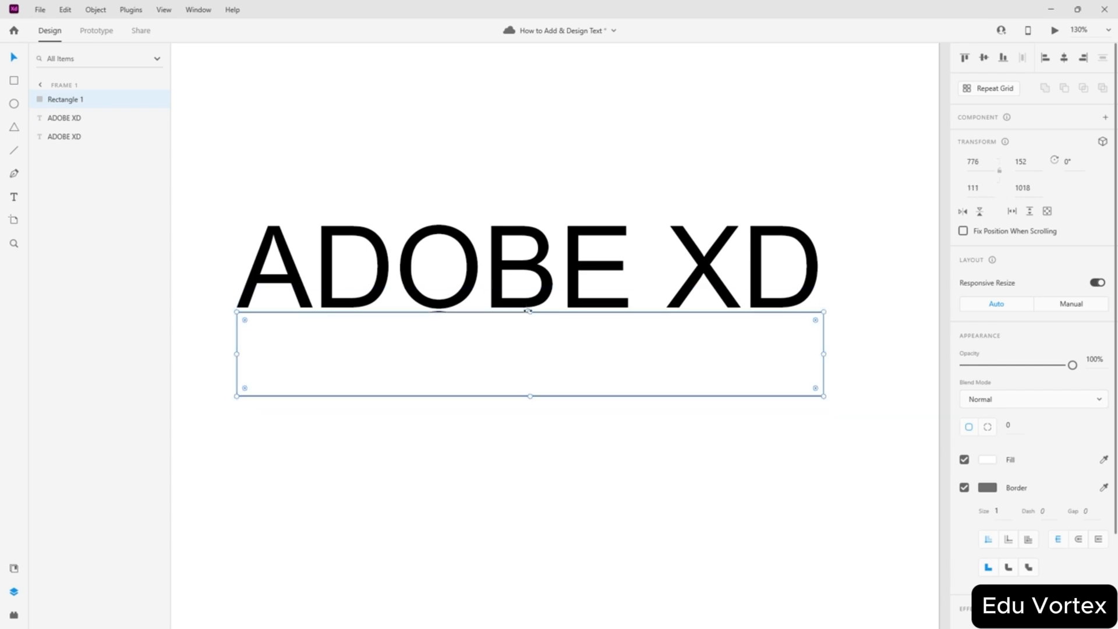
{"action": "left_click_drag", "start_coordinate": [530, 311], "coordinate": [531, 312]}
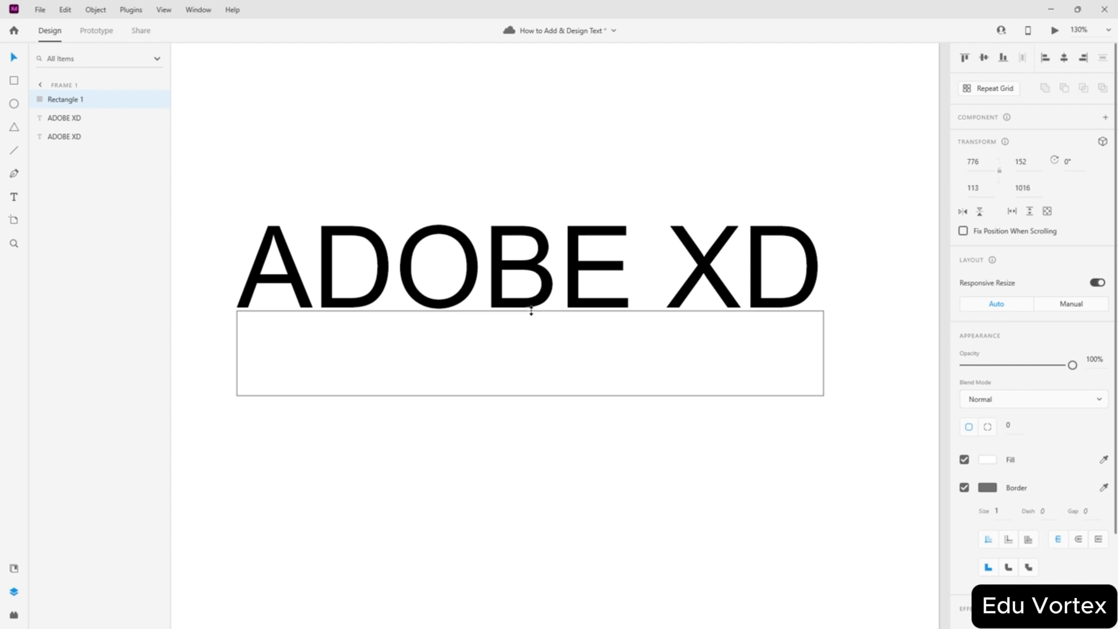
{"action": "left_click_drag", "start_coordinate": [562, 366], "coordinate": [563, 401]}
{"action": "scroll", "coordinate": [1018, 512], "scroll_direction": "down", "scroll_amount": 3}
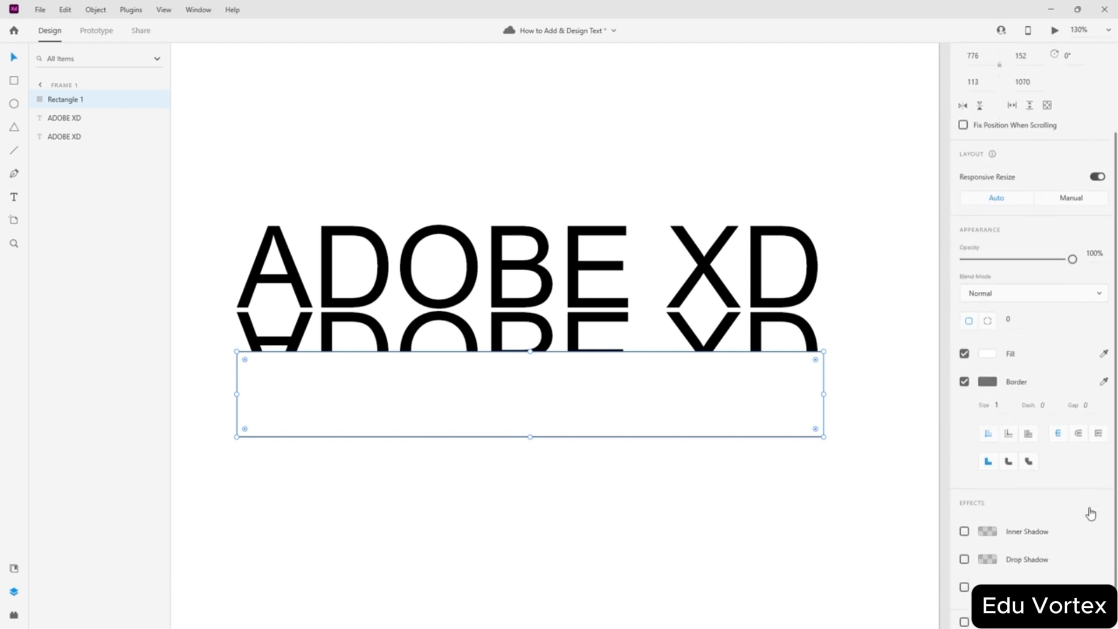
- Enable Background Blur on the rectangle and move it up over the reflection
{"action": "left_click", "coordinate": [964, 580]}
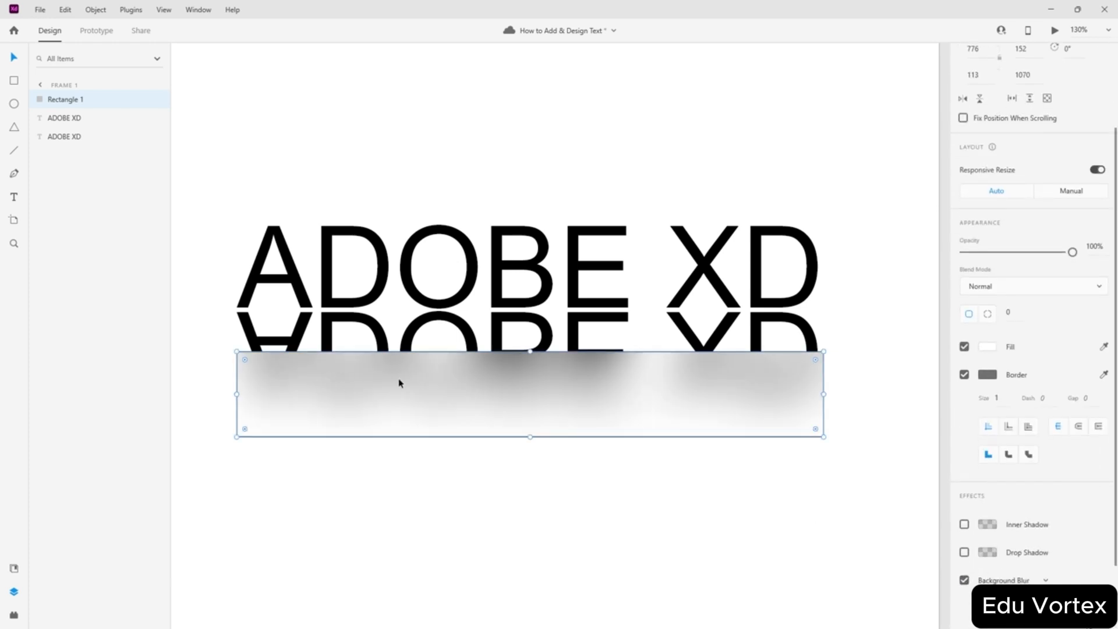
{"action": "left_click", "coordinate": [1035, 574]}
{"action": "scroll", "coordinate": [1035, 559], "scroll_direction": "down", "scroll_amount": 2}
{"action": "left_click_drag", "start_coordinate": [1030, 526], "coordinate": [996, 526]}
{"action": "left_click_drag", "start_coordinate": [559, 399], "coordinate": [532, 361]}
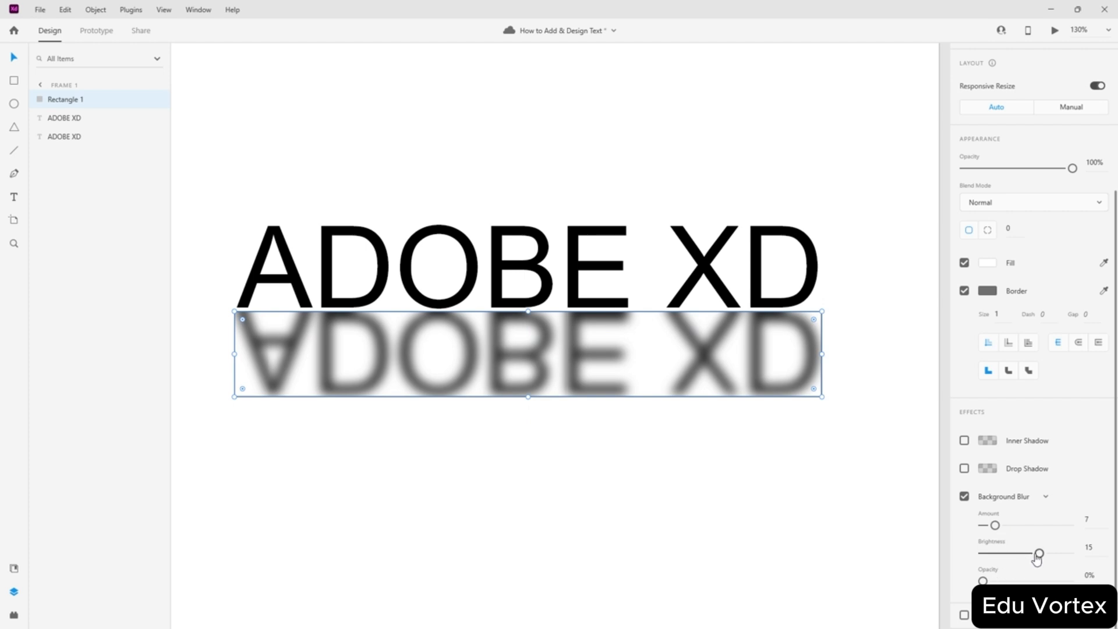
- Set the blur brightness back to 0 and the blur amount to 1
{"action": "left_click_drag", "start_coordinate": [1037, 556], "coordinate": [1010, 555]}
{"action": "left_click", "coordinate": [1103, 547]}
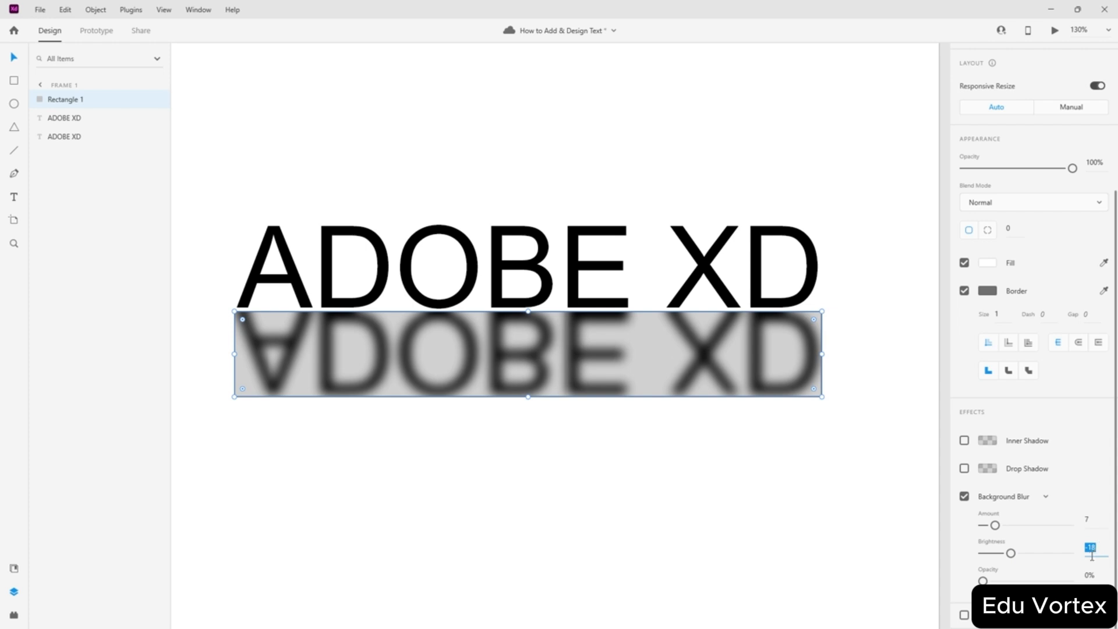
{"action": "type", "text": "0"}
{"action": "key", "text": "Return"}
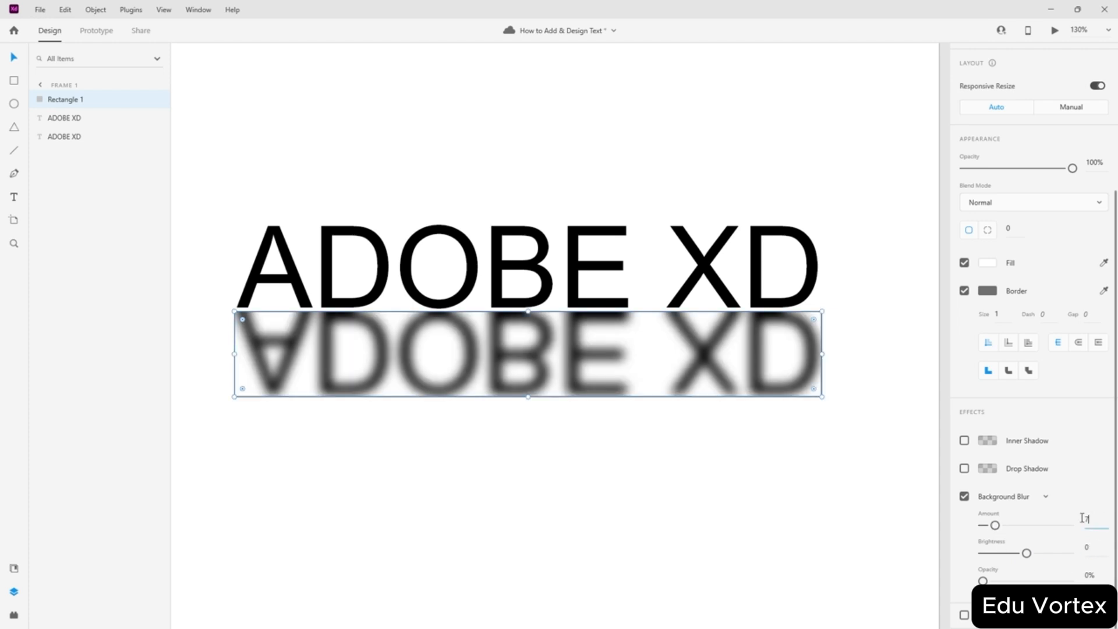
{"action": "left_click_drag", "start_coordinate": [1082, 518], "coordinate": [1016, 525]}
{"action": "type", "text": "1"}
{"action": "key", "text": "Return"}
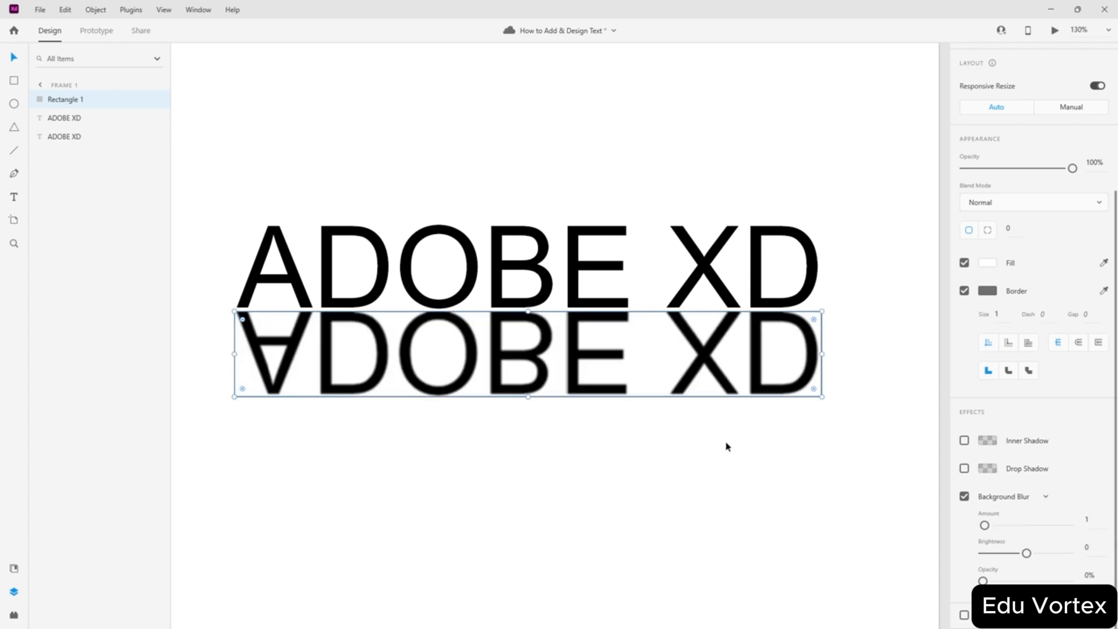
- Lower the rectangle's opacity to 20% and raise the blur amount to 10
{"action": "key", "text": "2"}
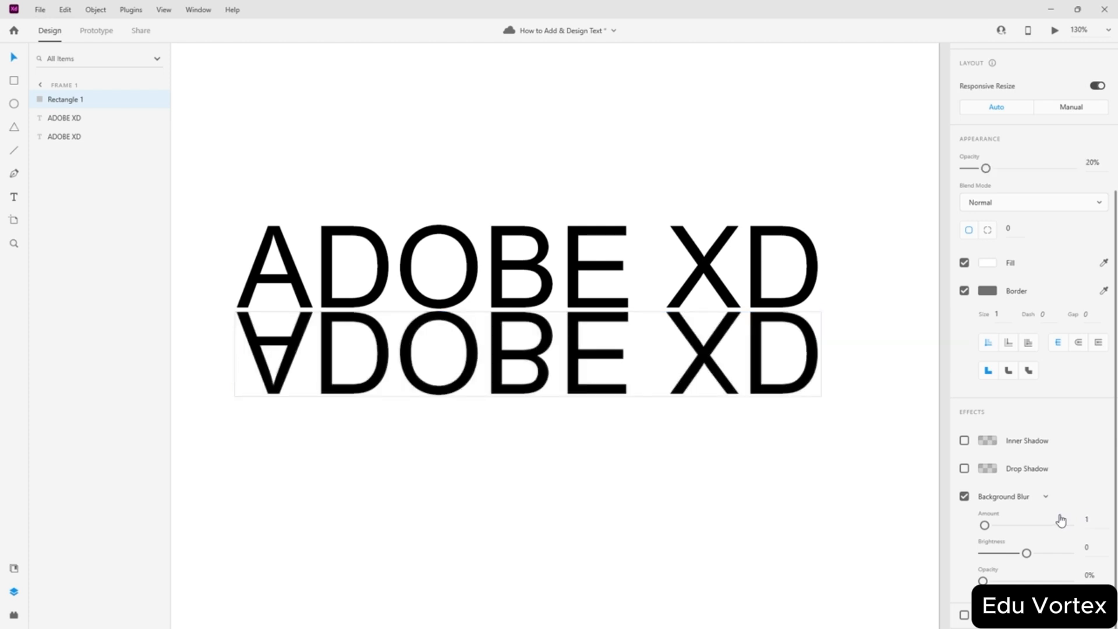
{"action": "left_click", "coordinate": [1088, 519]}
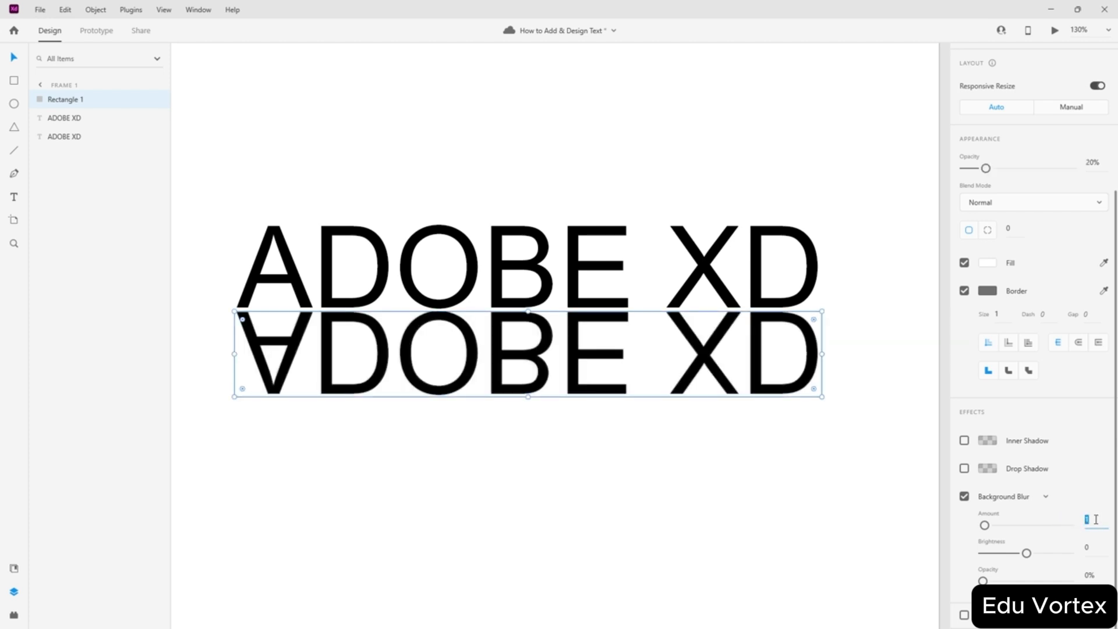
{"action": "type", "text": "2"}
{"action": "left_click_drag", "start_coordinate": [1069, 518], "coordinate": [1069, 521]}
{"action": "type", "text": "10"}
{"action": "key", "text": "Return"}
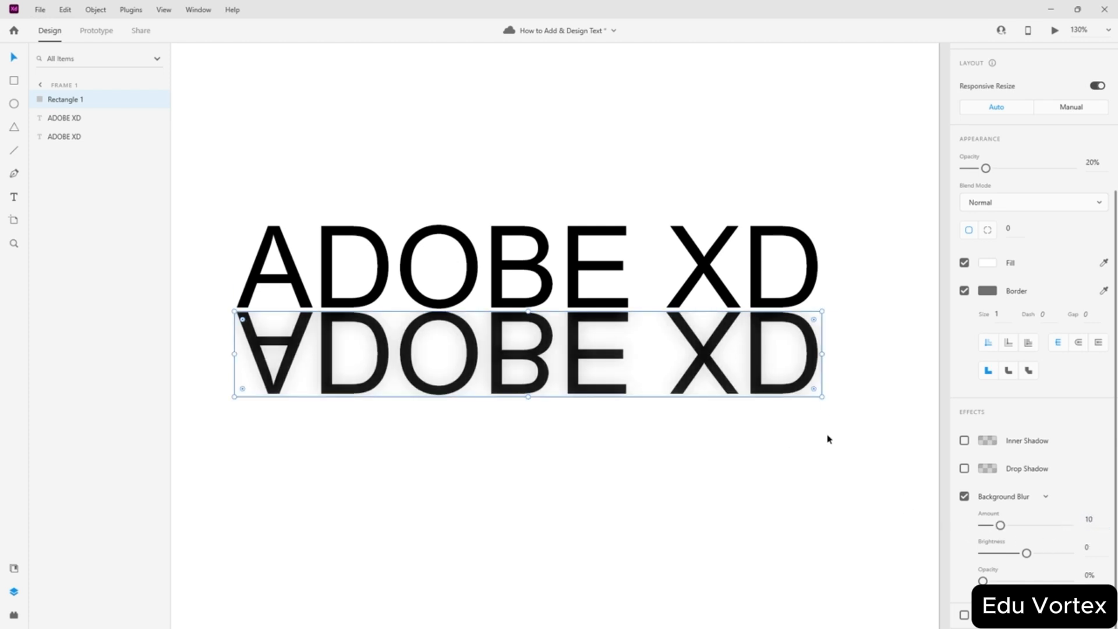
{"action": "key", "text": "alt"}
- Set the background blur brightness to 0 and its opacity to 100%, greying the reflection
{"action": "scroll", "coordinate": [866, 346], "scroll_direction": "up", "scroll_amount": 10}
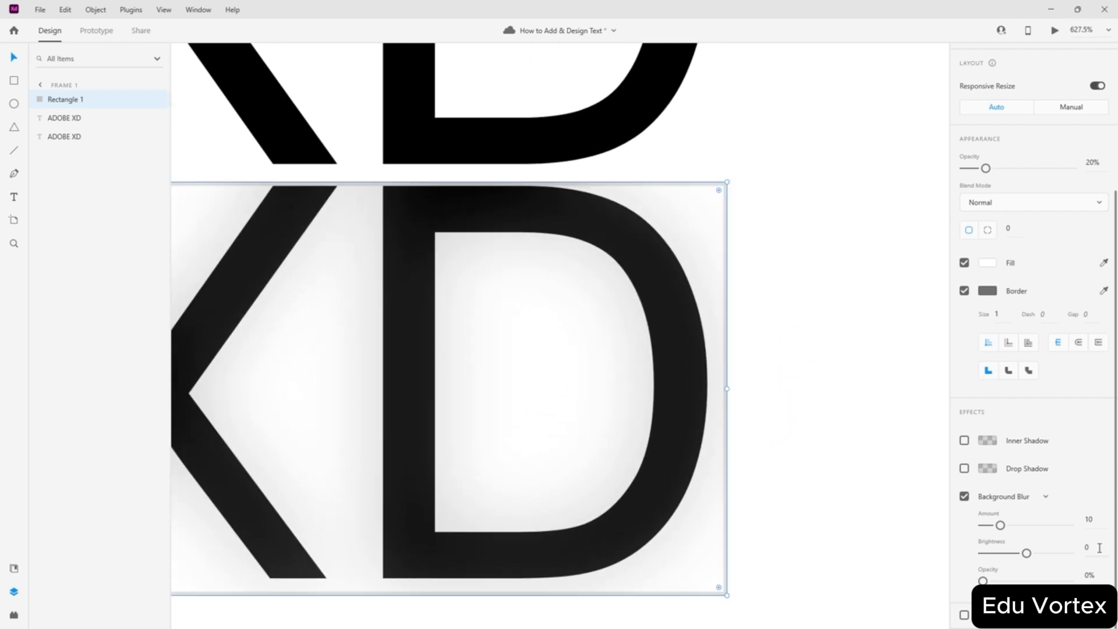
{"action": "left_click_drag", "start_coordinate": [1026, 553], "coordinate": [1069, 554]}
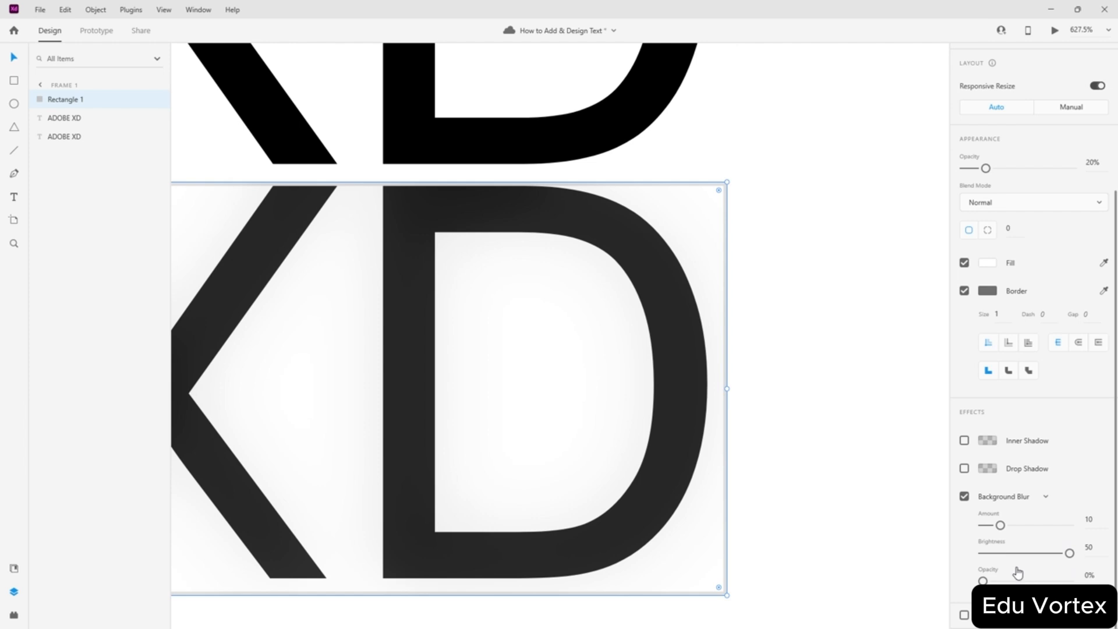
{"action": "left_click", "coordinate": [1080, 547]}
{"action": "type", "text": "0"}
{"action": "key", "text": "Return"}
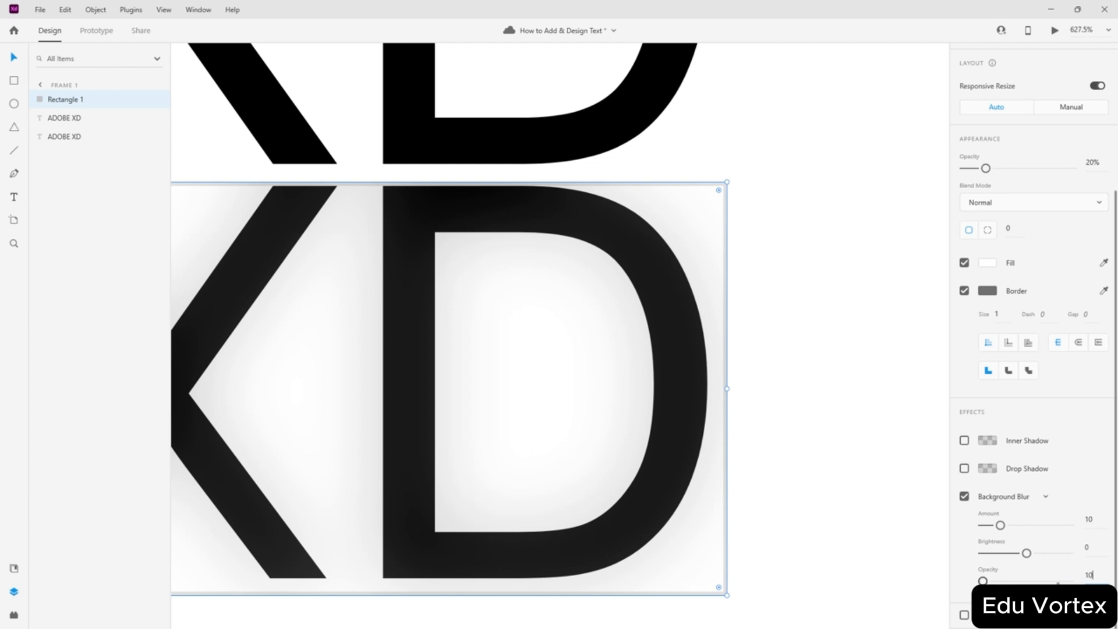
{"action": "type", "text": "0"}
{"action": "key", "text": "Return"}
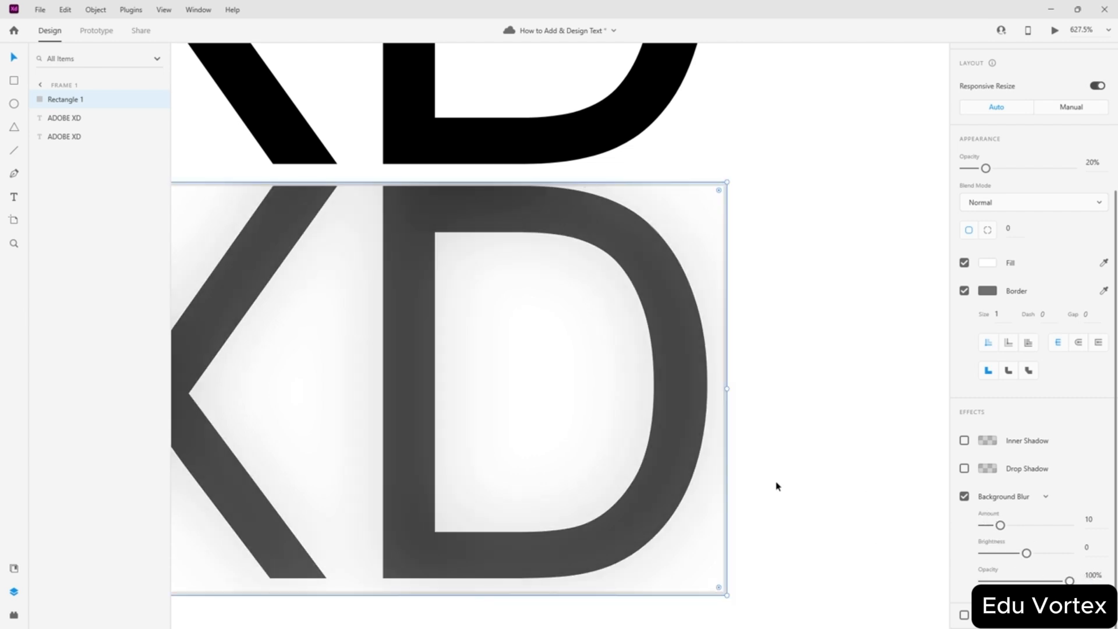
{"action": "key", "text": "alt"}
{"action": "scroll", "coordinate": [840, 328], "scroll_direction": "down", "scroll_amount": 6}
{"action": "scroll", "coordinate": [587, 375], "scroll_direction": "up", "scroll_amount": 2}
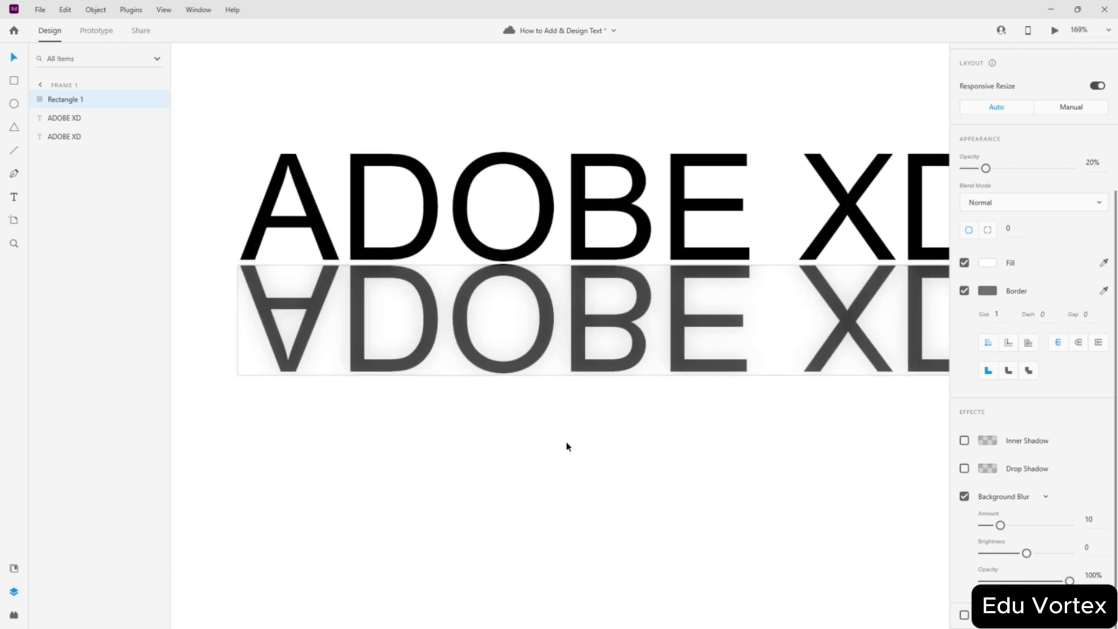
- Stretch the reflection's rectangle taller, aligning its top edge just under the ADOBE XD text
{"action": "left_click", "coordinate": [841, 378]}
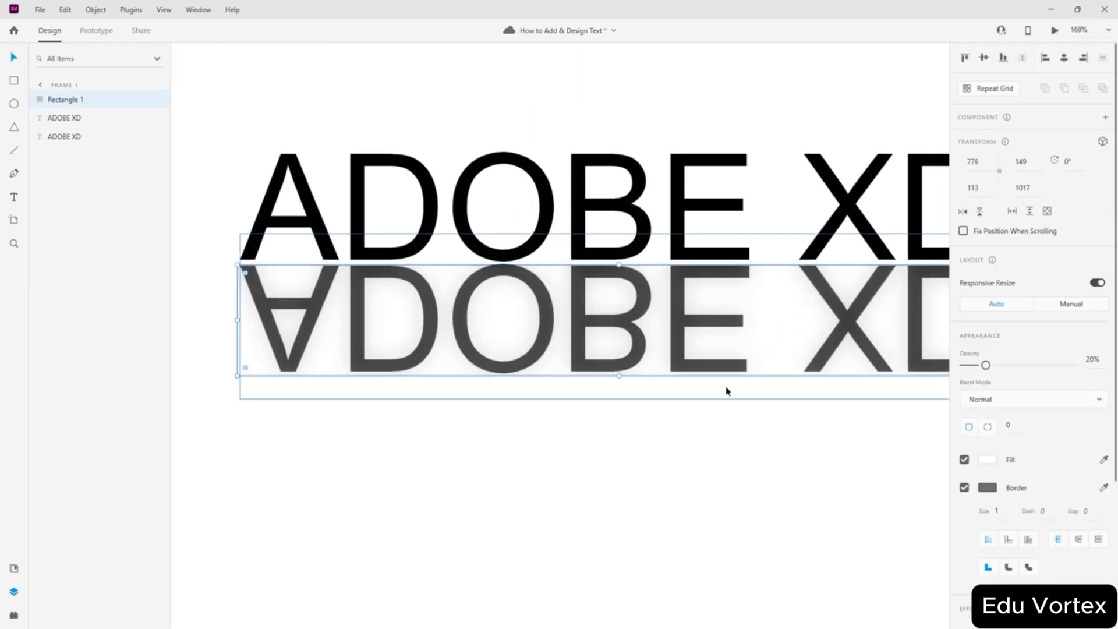
{"action": "left_click_drag", "start_coordinate": [618, 375], "coordinate": [619, 447]}
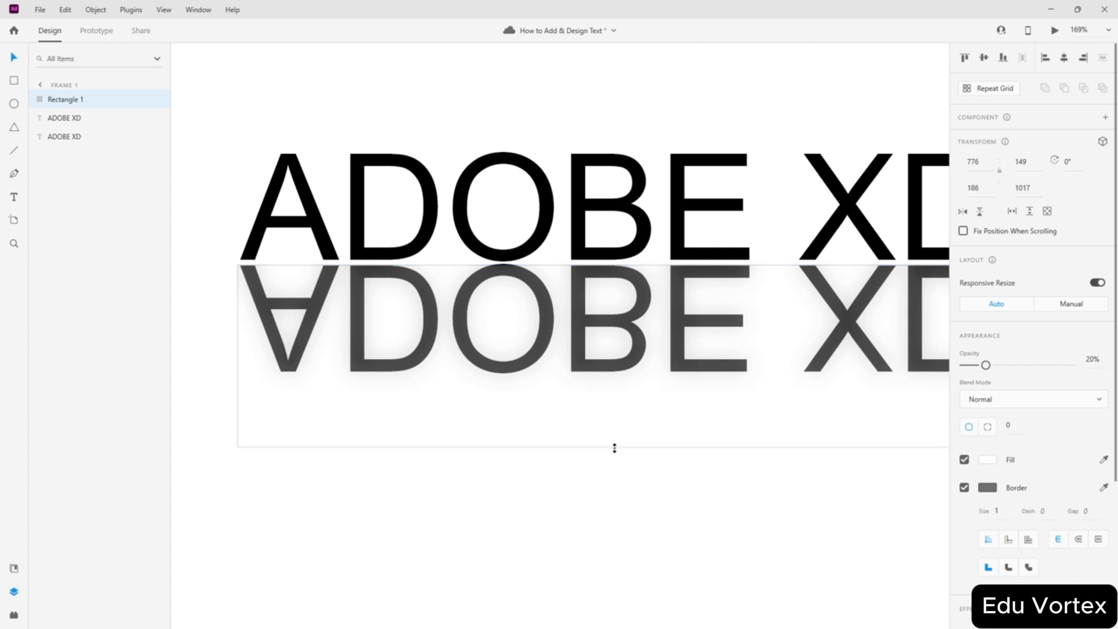
{"action": "mouse_move", "coordinate": [618, 265]}
{"action": "left_mouse_down"}
{"action": "mouse_move", "coordinate": [620, 143]}
{"action": "mouse_move", "coordinate": [619, 261]}
{"action": "left_mouse_up"}
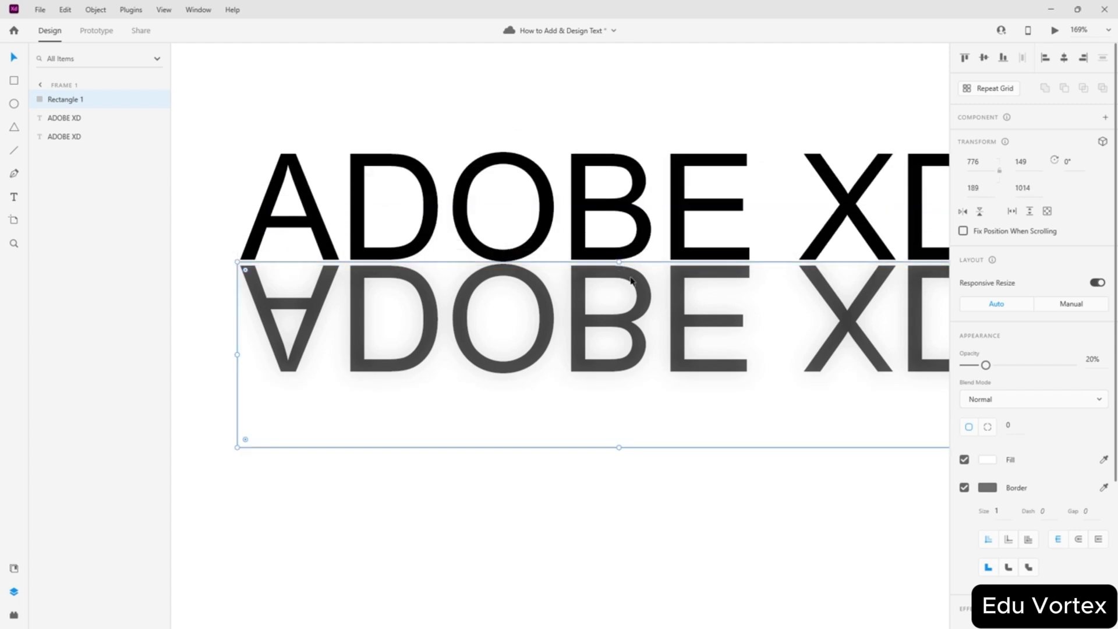
- Compare Background Blur off and on, and raise the blur amount to 50
{"action": "scroll", "coordinate": [984, 507], "scroll_direction": "down", "scroll_amount": 3}
{"action": "left_click", "coordinate": [964, 496]}
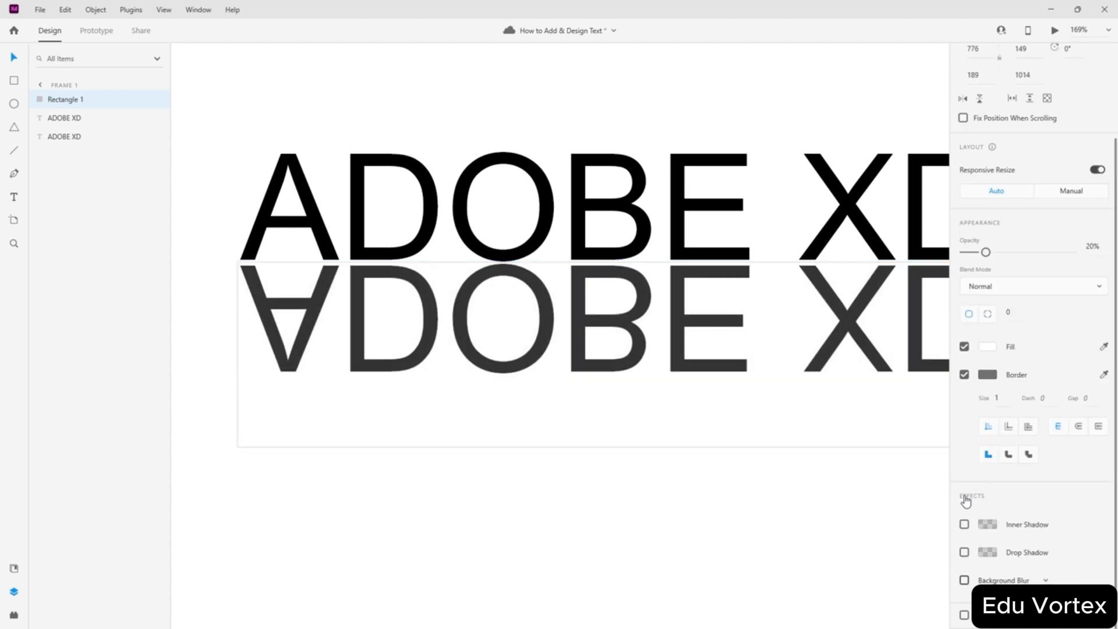
{"action": "left_click", "coordinate": [964, 580]}
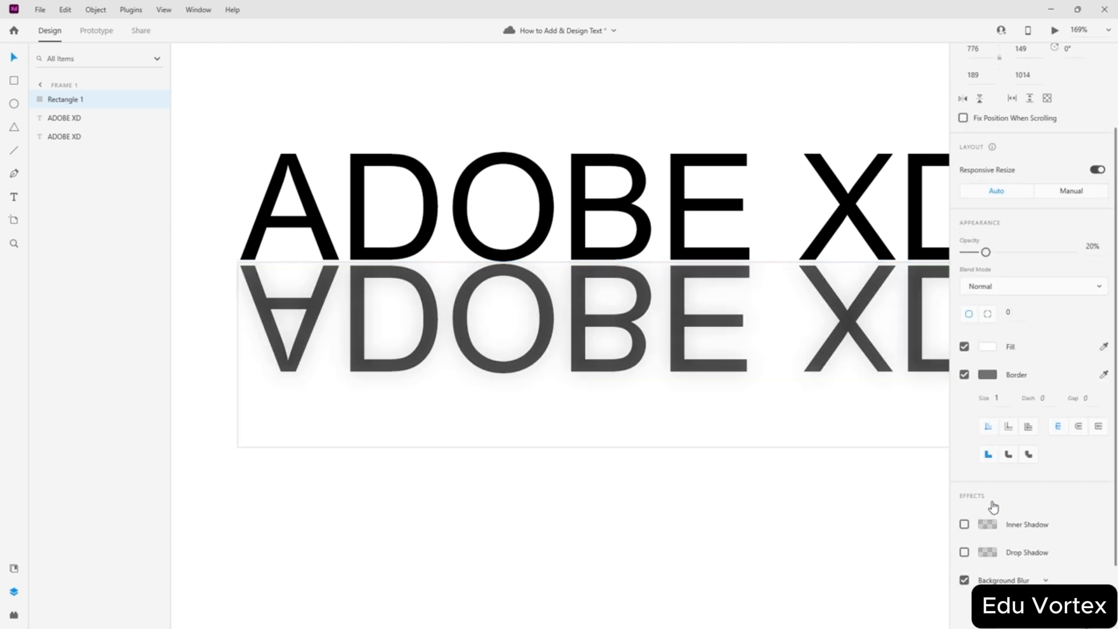
{"action": "left_click_drag", "start_coordinate": [999, 526], "coordinate": [1115, 533]}
{"action": "left_click", "coordinate": [964, 496]}
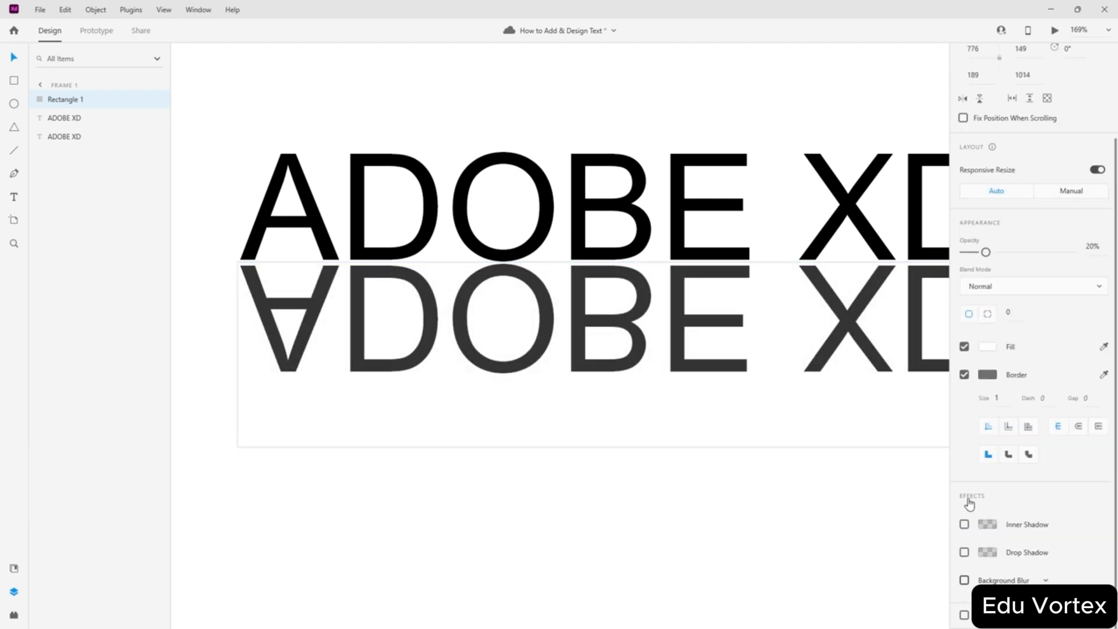
{"action": "left_click", "coordinate": [965, 580]}
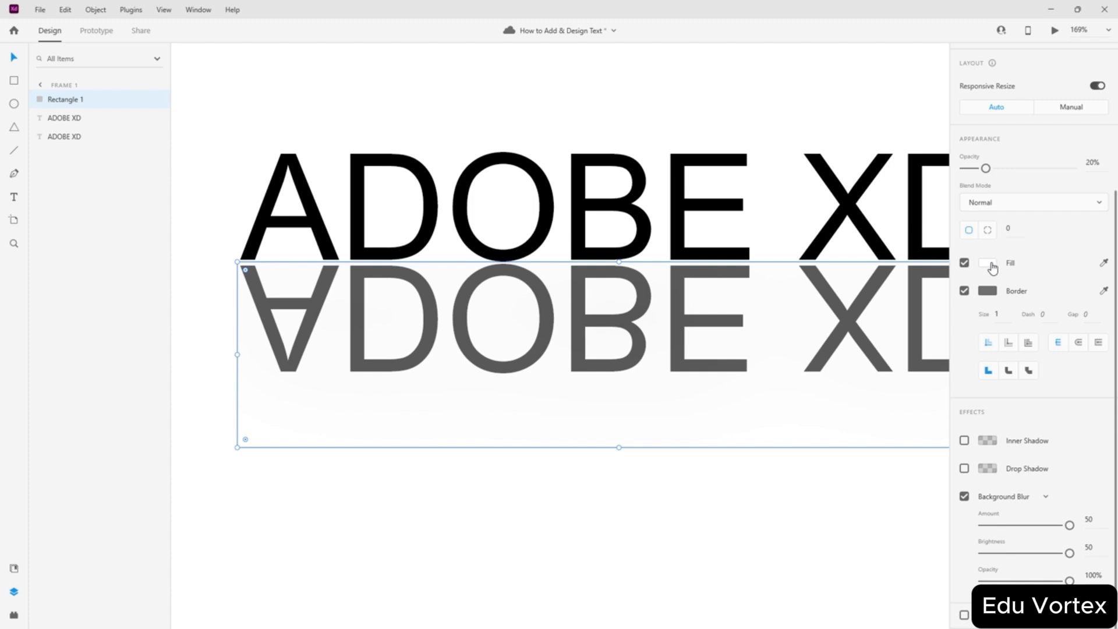
- Set the rectangle's opacity to 100% and remove its border and fill to reveal the reflection
{"action": "left_click_drag", "start_coordinate": [985, 168], "coordinate": [1099, 176]}
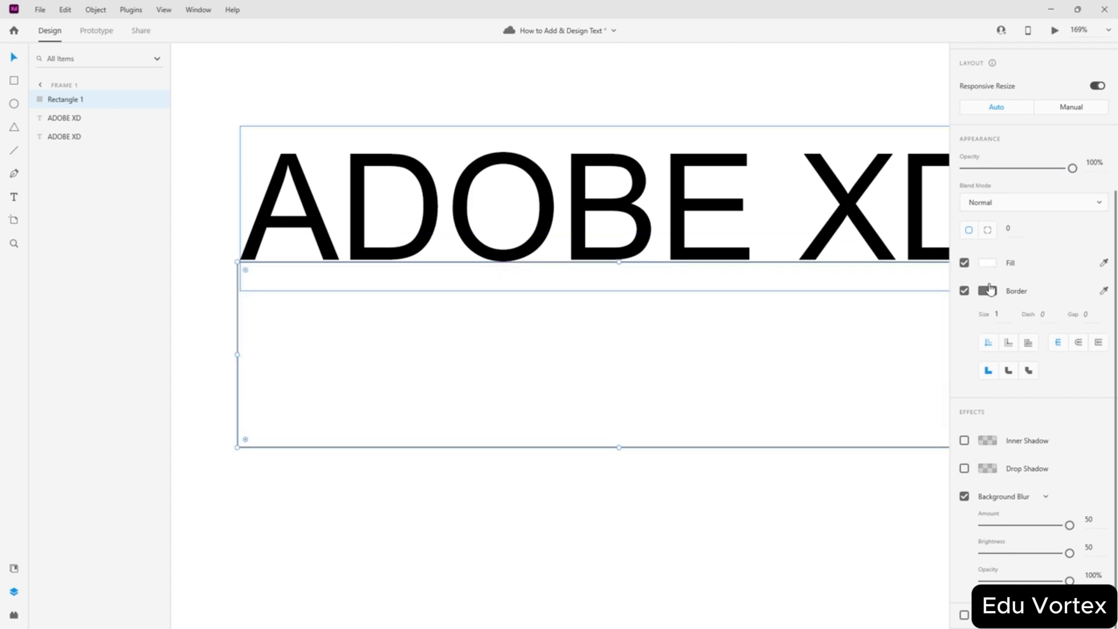
{"action": "left_click", "coordinate": [964, 262]}
{"action": "left_click", "coordinate": [964, 262]}
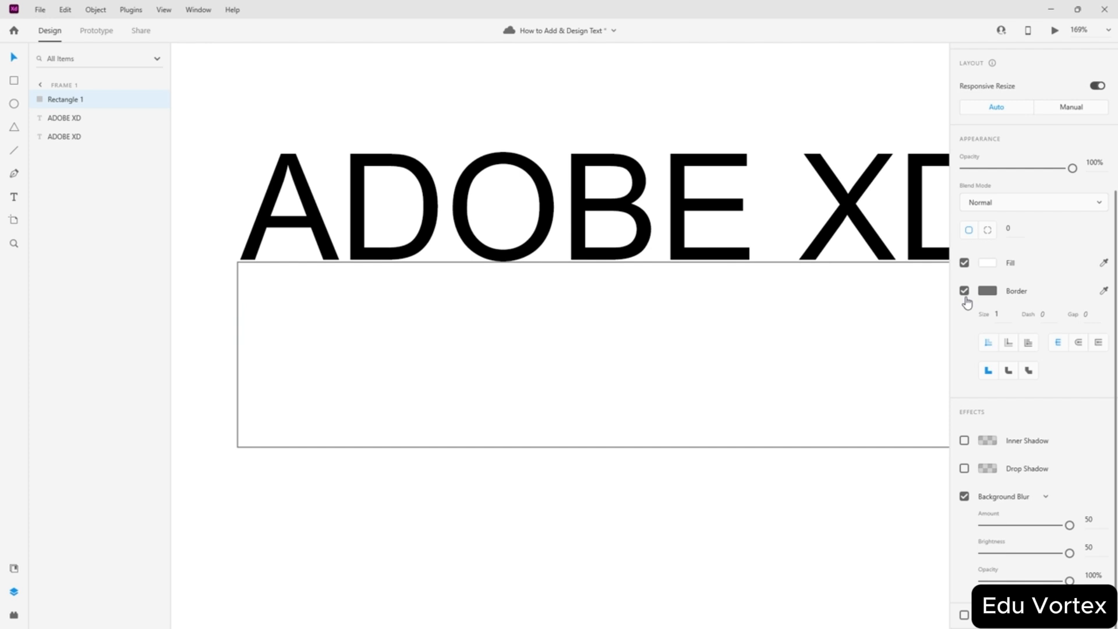
{"action": "left_click", "coordinate": [964, 291]}
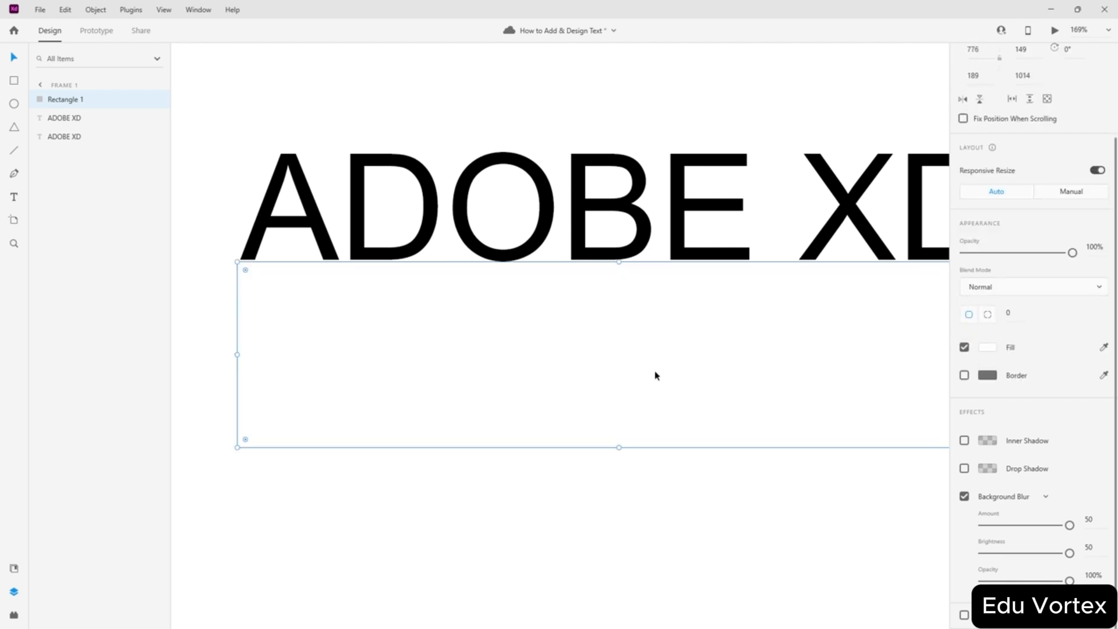
{"action": "left_click", "coordinate": [964, 347]}
{"action": "left_click_drag", "start_coordinate": [454, 395], "coordinate": [410, 406]}
- Replace the old rectangle with a new one drawn over the flipped text at 100% zoom
{"action": "key", "text": "ctrl+z"}
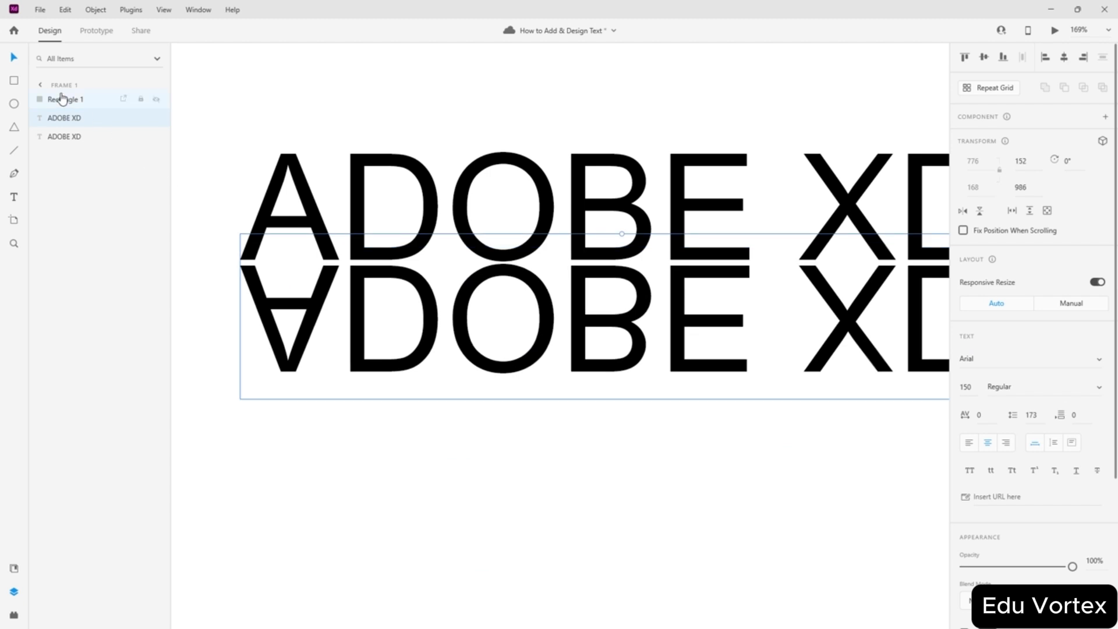
{"action": "left_click", "coordinate": [64, 98]}
{"action": "key", "text": "Delete"}
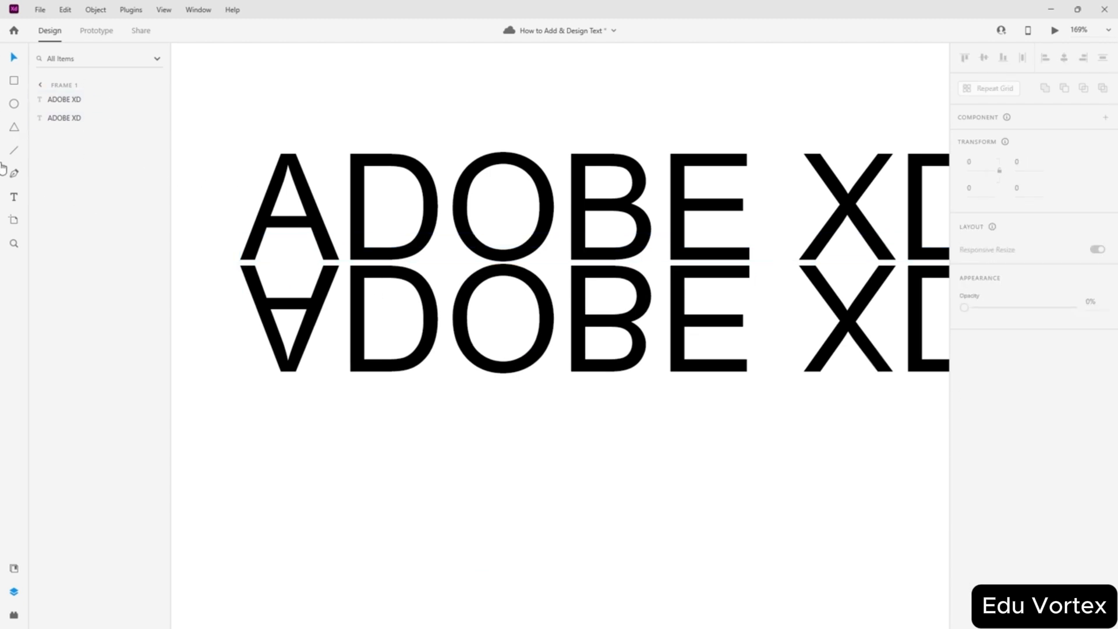
{"action": "left_click", "coordinate": [14, 80]}
{"action": "key", "text": "ctrl+1"}
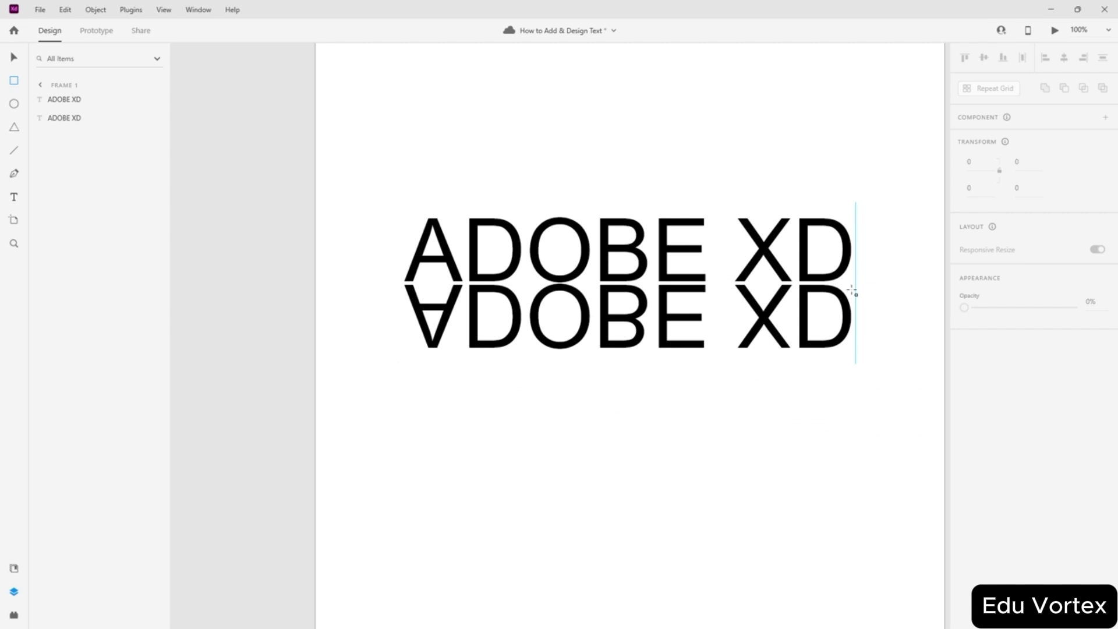
{"action": "mouse_move", "coordinate": [854, 285]}
{"action": "left_mouse_down"}
{"action": "mouse_move", "coordinate": [537, 369]}
{"action": "mouse_move", "coordinate": [394, 364]}
{"action": "left_mouse_up"}
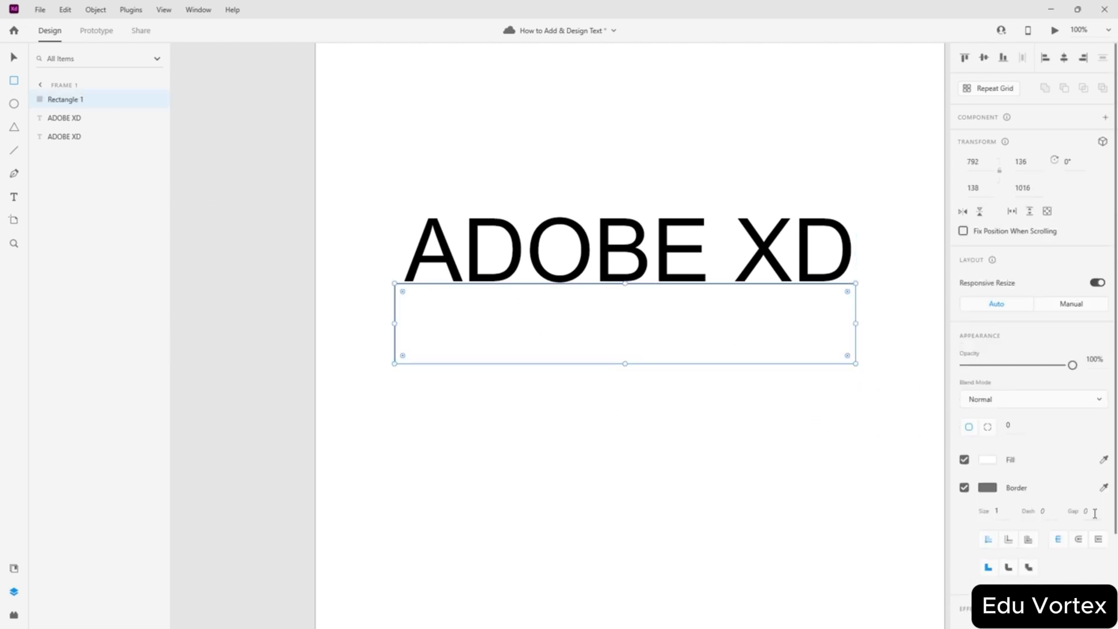
- Apply Background Blur to the new rectangle and lower its amount through 15 and 10 to 5
{"action": "scroll", "coordinate": [1095, 513], "scroll_direction": "down", "scroll_amount": 2}
{"action": "left_click", "coordinate": [963, 578]}
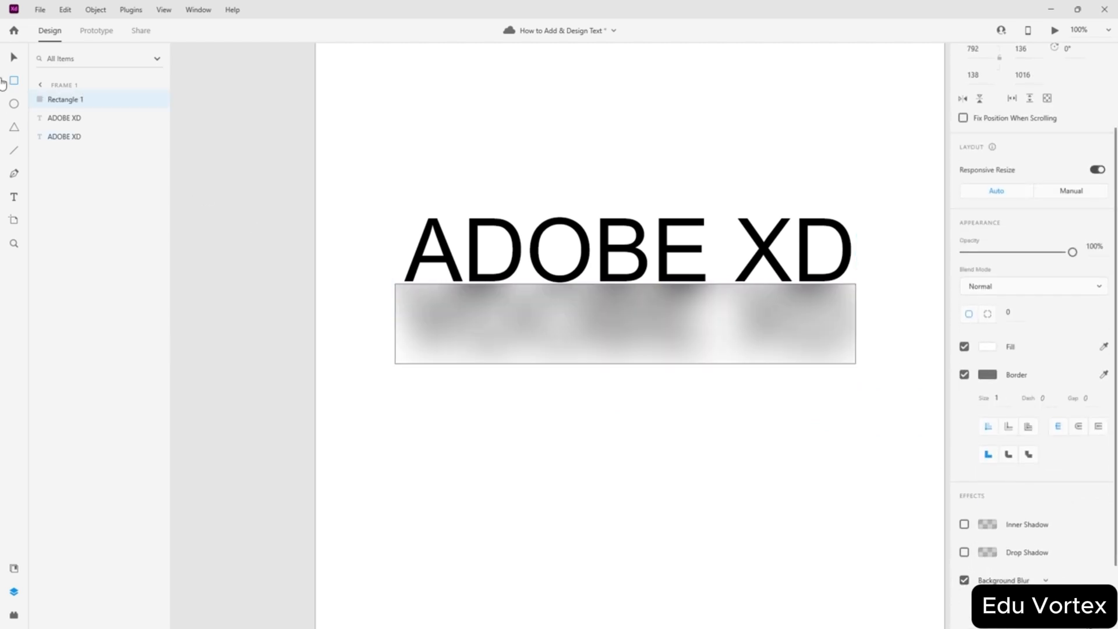
{"action": "left_click", "coordinate": [12, 61]}
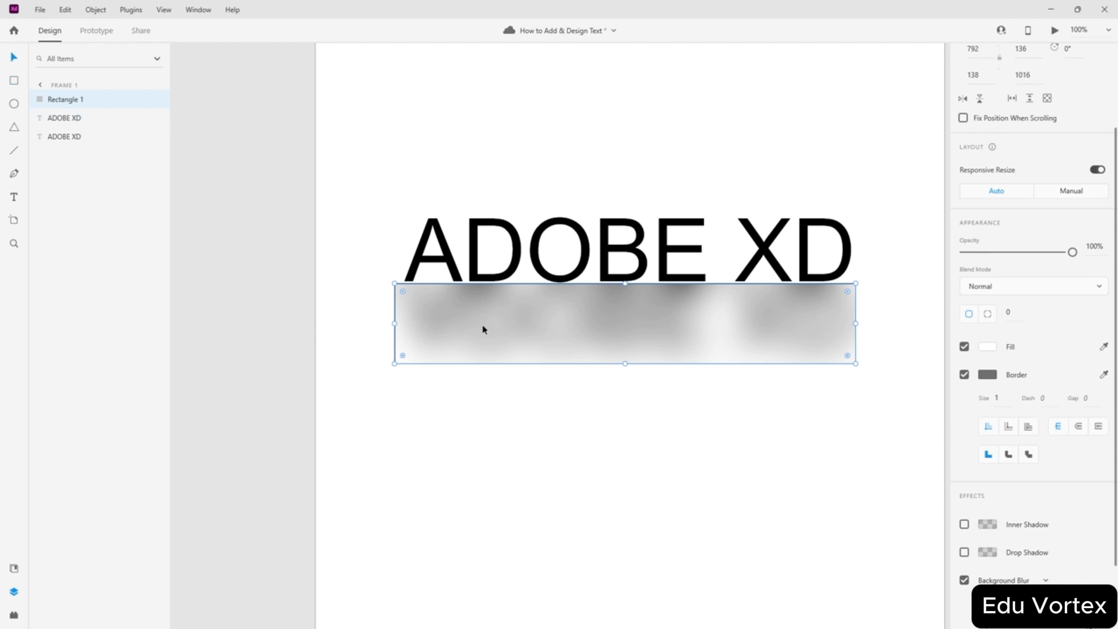
{"action": "left_click", "coordinate": [1086, 572]}
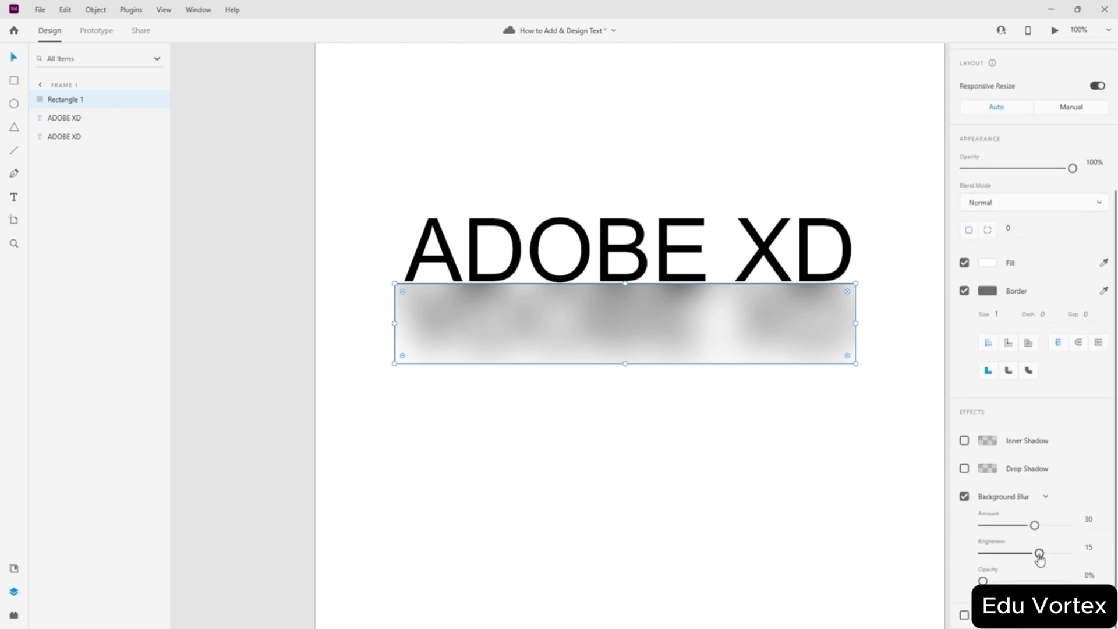
{"action": "left_click", "coordinate": [1089, 520]}
{"action": "key", "text": "Return"}
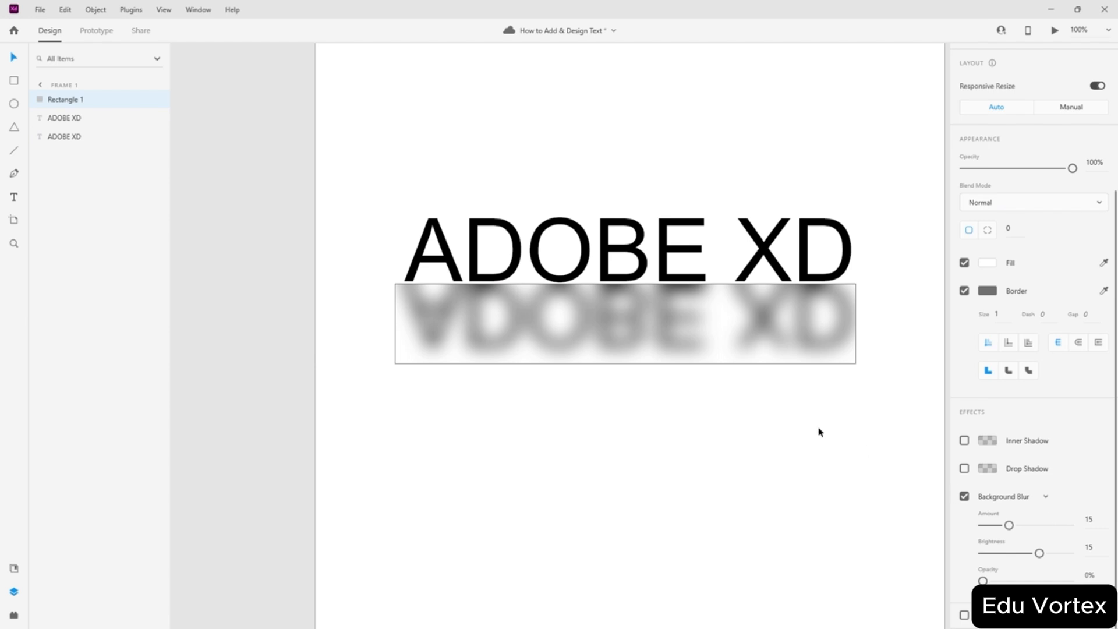
{"action": "left_click_drag", "start_coordinate": [1039, 515], "coordinate": [1023, 520]}
{"action": "type", "text": "10"}
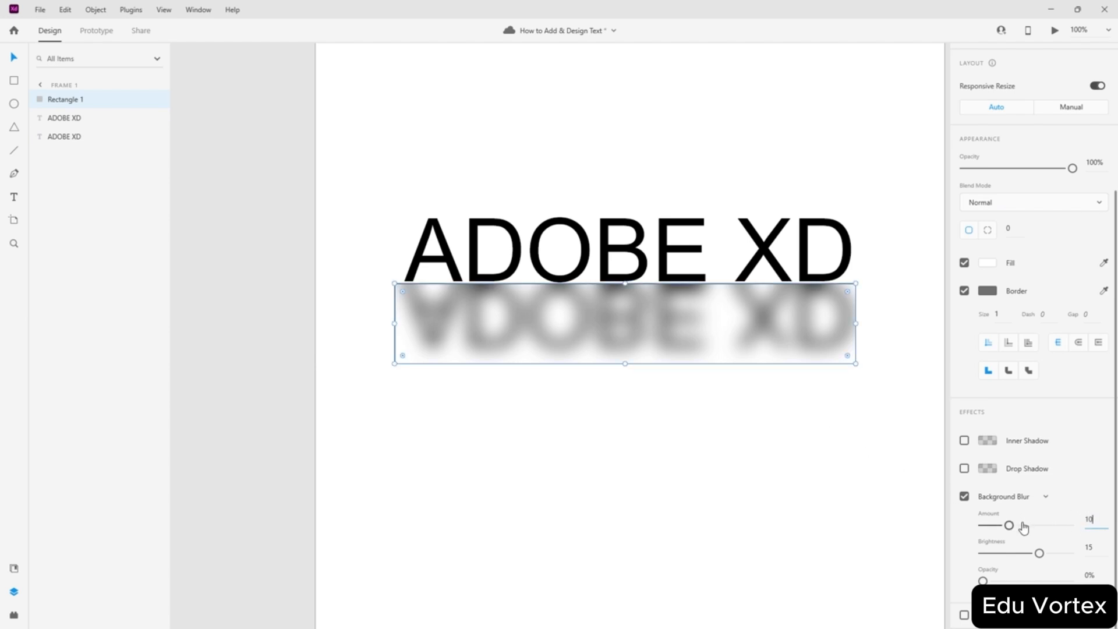
{"action": "key", "text": "Return"}
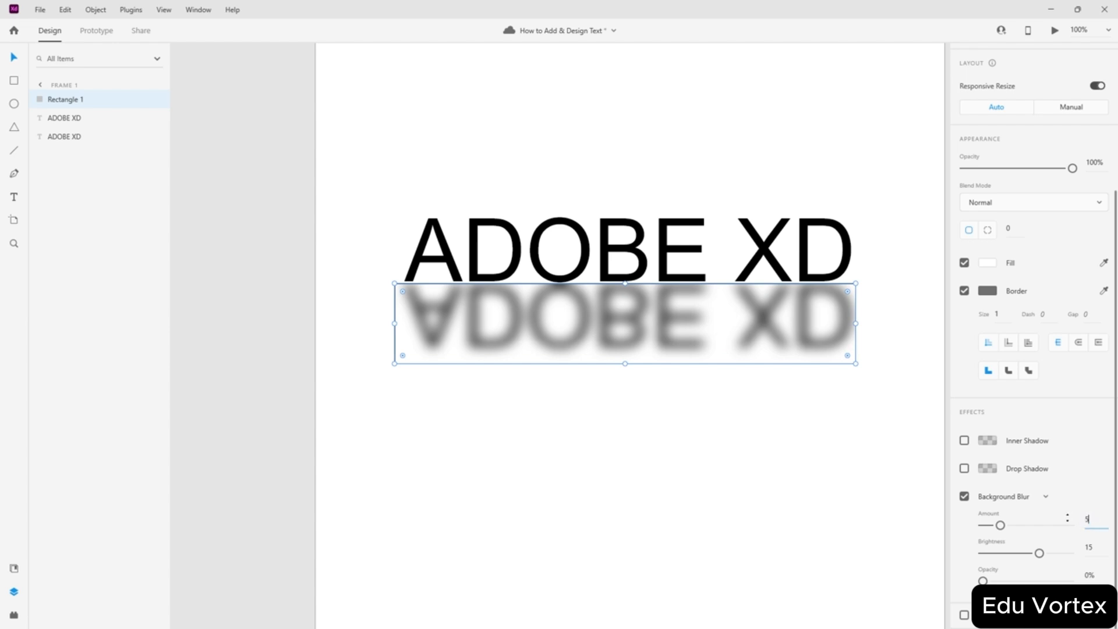
{"action": "key", "text": "Return"}
{"action": "left_click", "coordinate": [770, 463]}
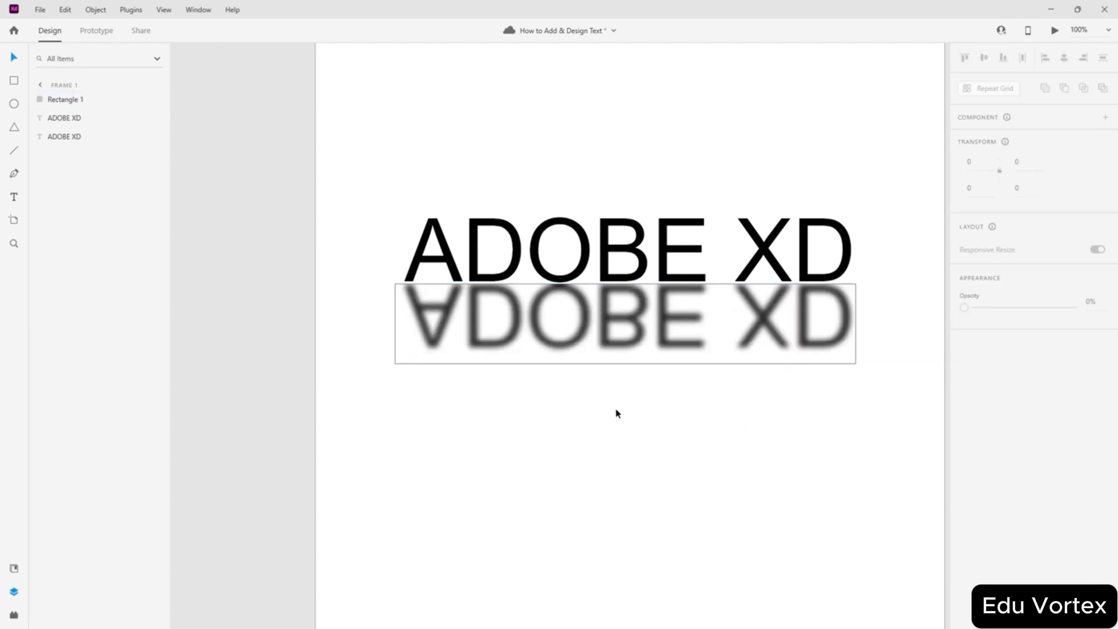
- Group Rectangle 1 with the mirrored ADOBE XD text and name the group 'Reflection'
{"action": "left_click", "coordinate": [65, 100]}
{"action": "left_click", "coordinate": [69, 119], "text": "shift"}
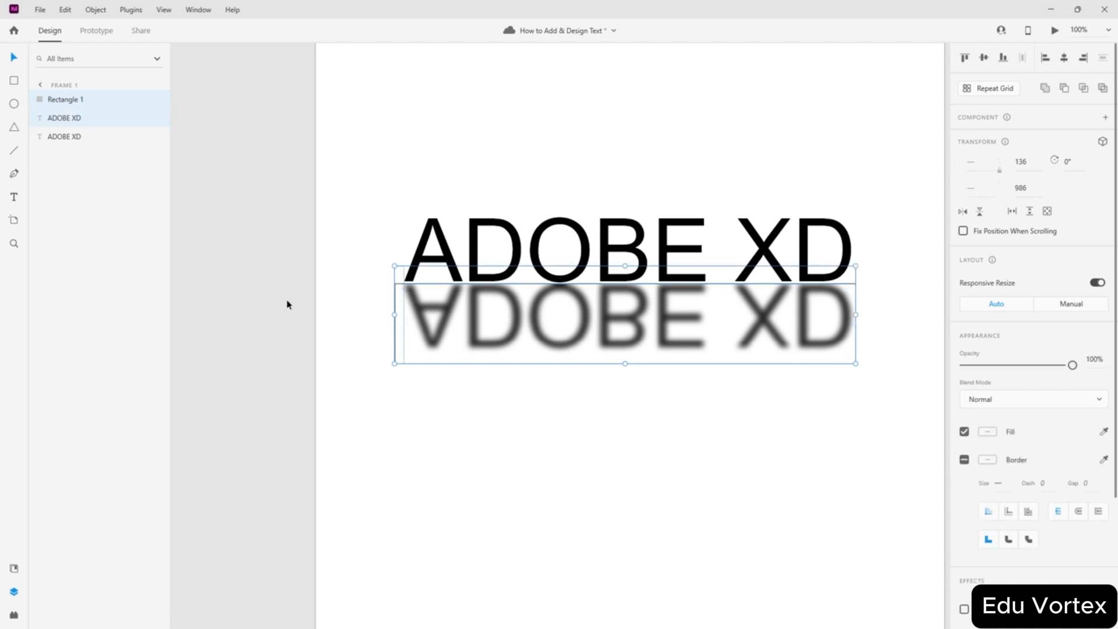
{"action": "key", "text": "ctrl+g"}
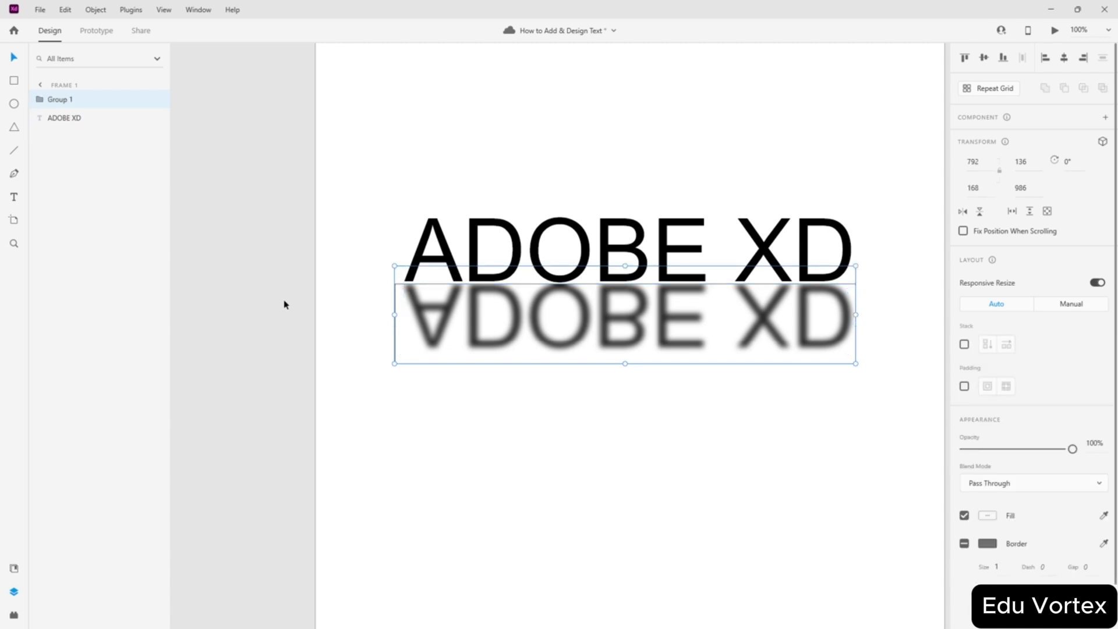
{"action": "double_click", "coordinate": [68, 102]}
{"action": "type", "text": "R"}
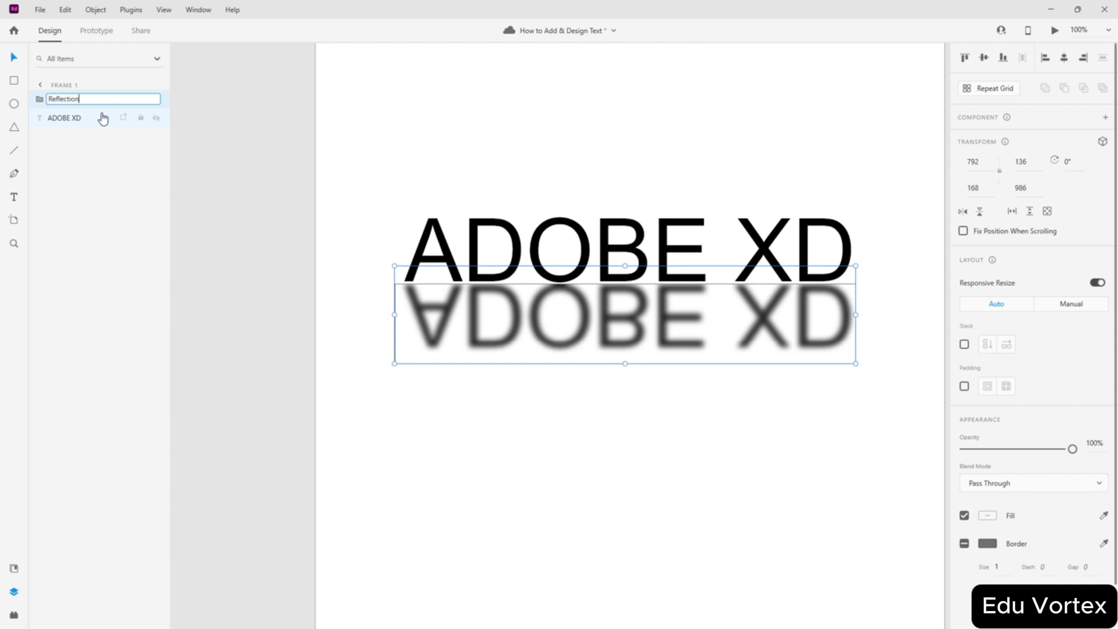
{"action": "type", "text": "eflection"}
{"action": "key", "text": "Return"}
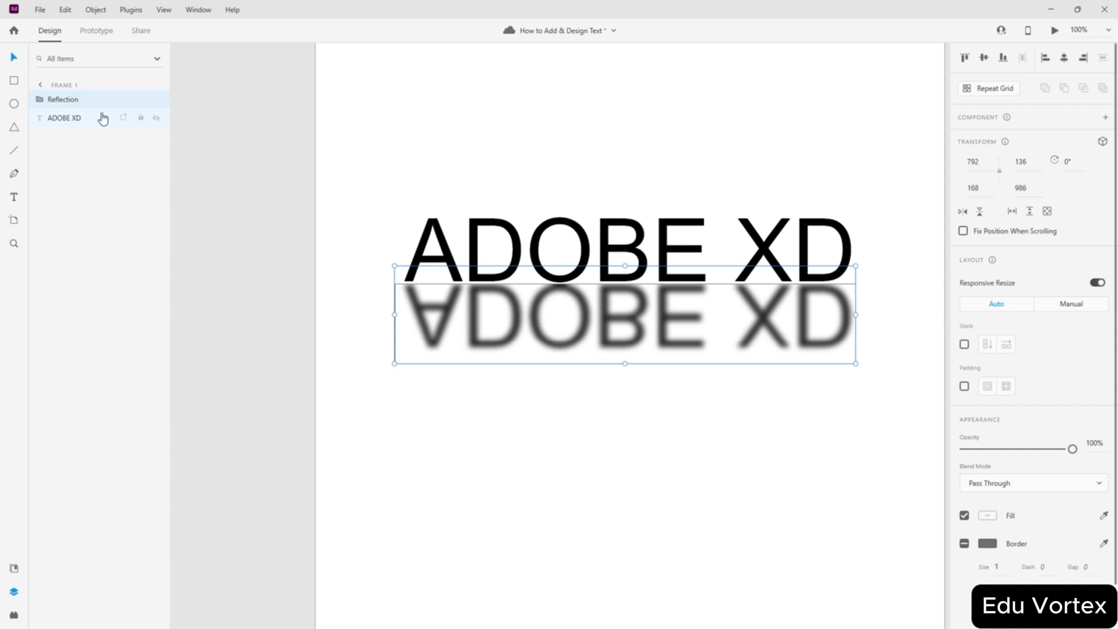
- Group Reflection with the upright ADOBE XD text into Group 1 and check its contents
{"action": "left_click", "coordinate": [72, 117], "text": "shift"}
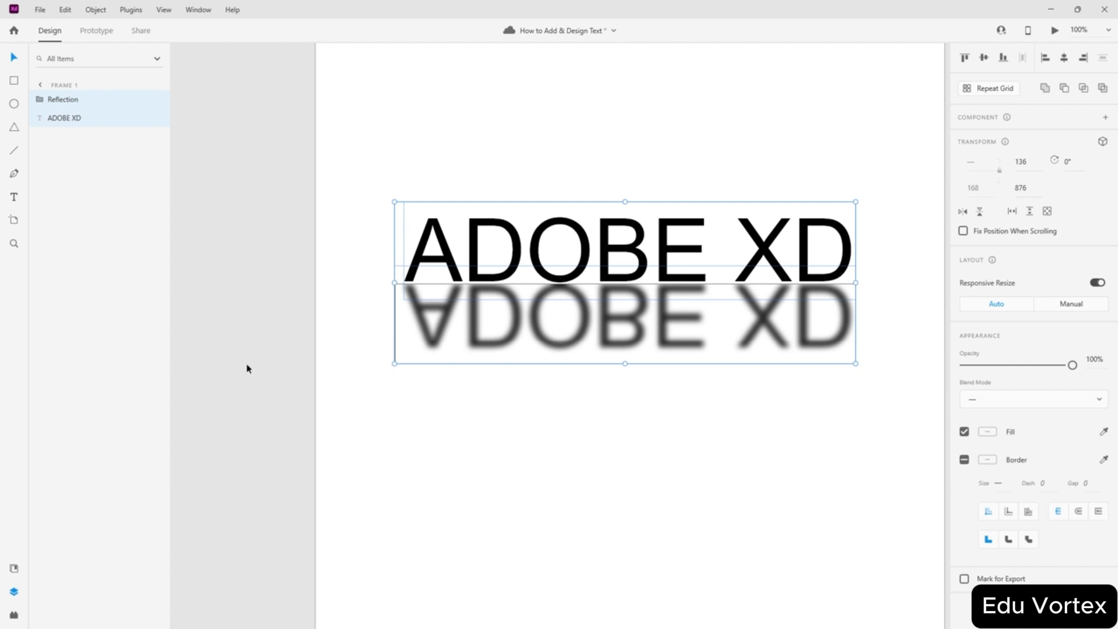
{"action": "key", "text": "ctrl+g"}
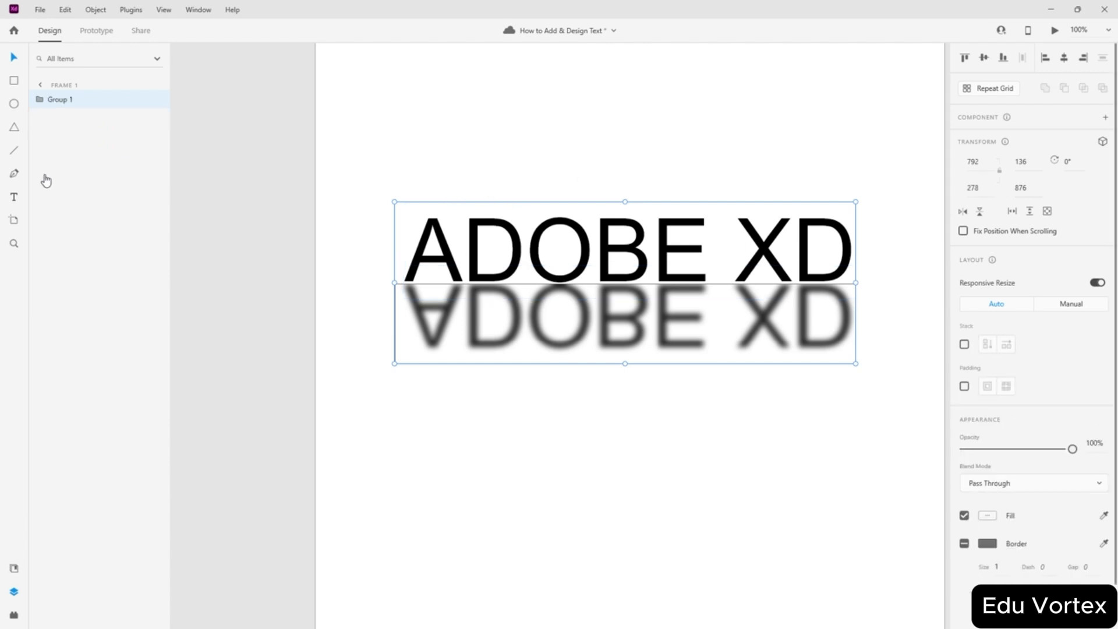
{"action": "double_click", "coordinate": [75, 99]}
{"action": "left_click", "coordinate": [42, 101]}
{"action": "left_click", "coordinate": [42, 102]}
{"action": "left_click", "coordinate": [41, 101]}
{"action": "left_click", "coordinate": [40, 103]}
{"action": "left_click", "coordinate": [39, 103]}
- Expand Group 1 and the Reflection group in Layers, then reselect the whole group
{"action": "left_click", "coordinate": [39, 104]}
{"action": "left_click", "coordinate": [50, 118]}
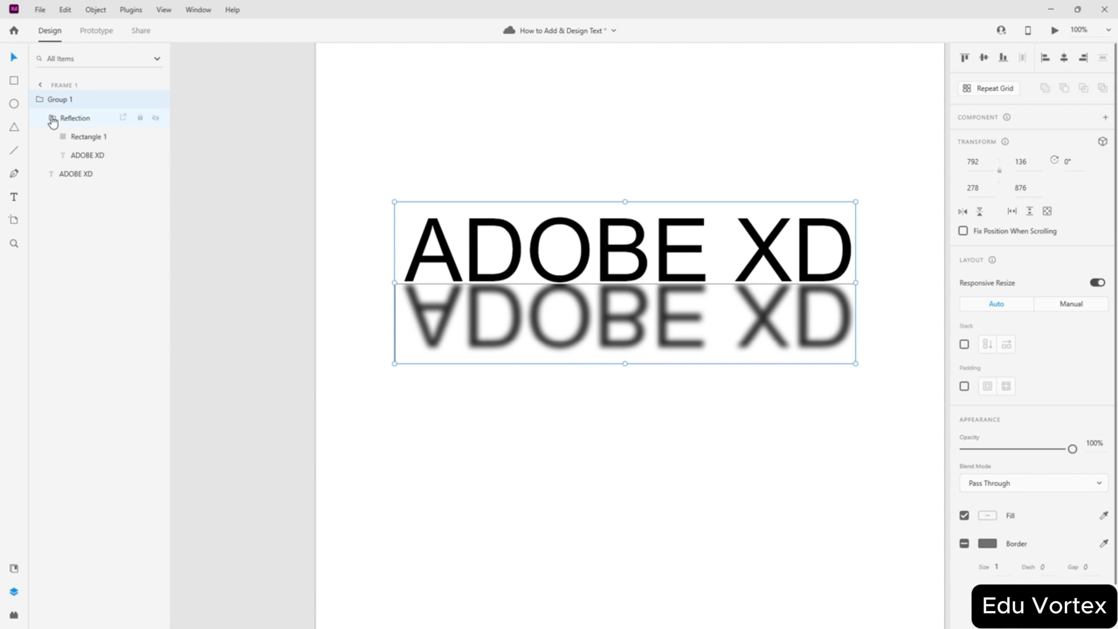
{"action": "left_click", "coordinate": [53, 118]}
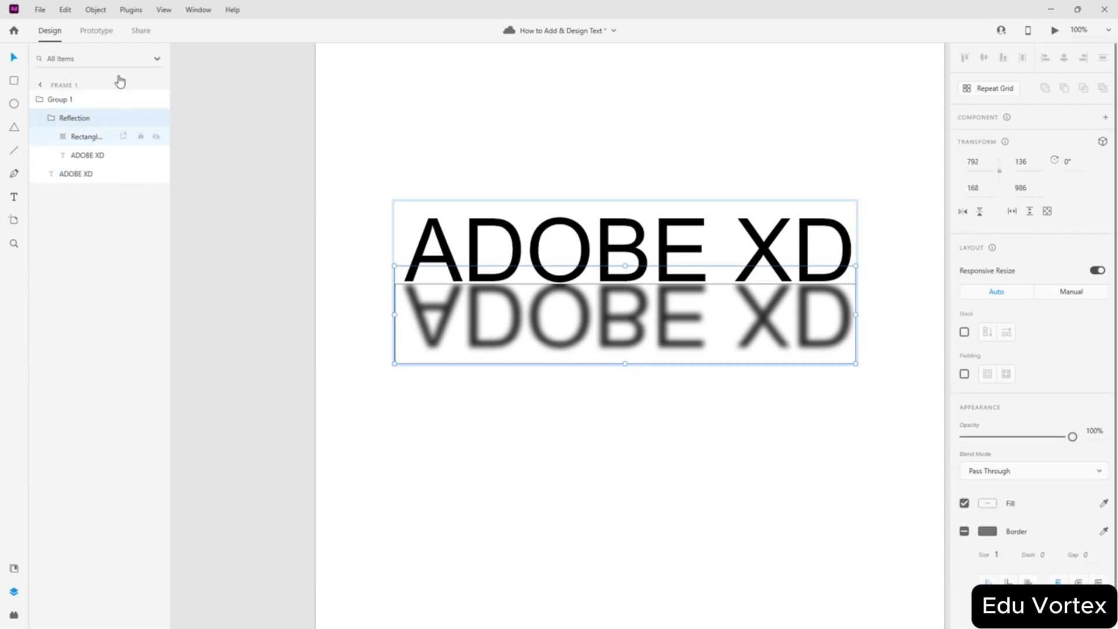
{"action": "left_click", "coordinate": [41, 105]}
{"action": "left_click", "coordinate": [41, 106]}
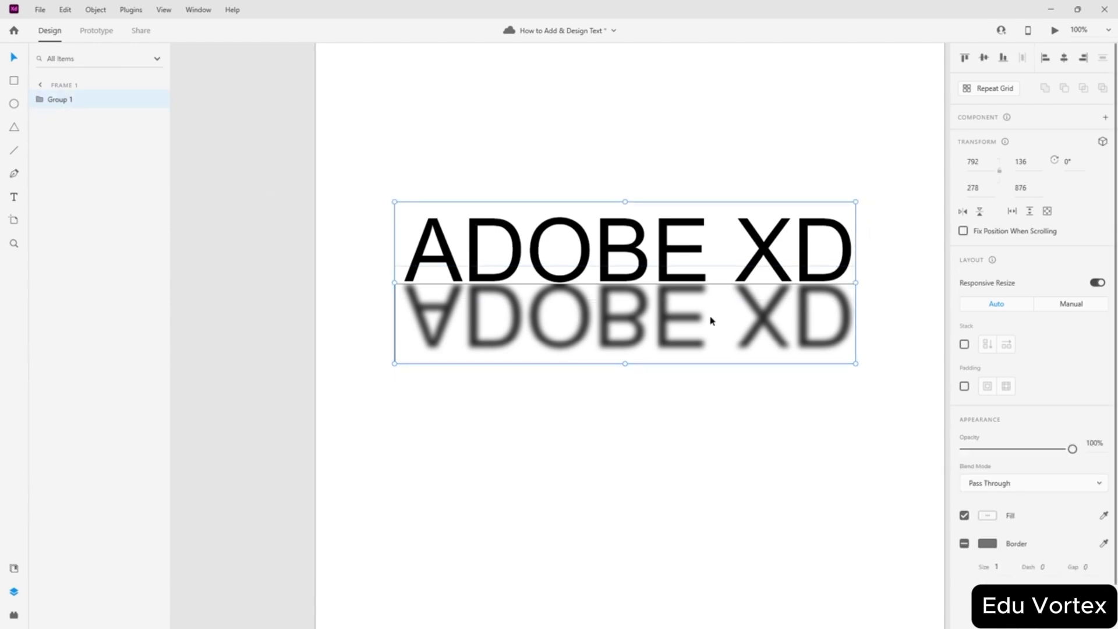
{"action": "scroll", "coordinate": [858, 332], "scroll_direction": "up", "scroll_amount": 2}
{"action": "left_click", "coordinate": [782, 455]}
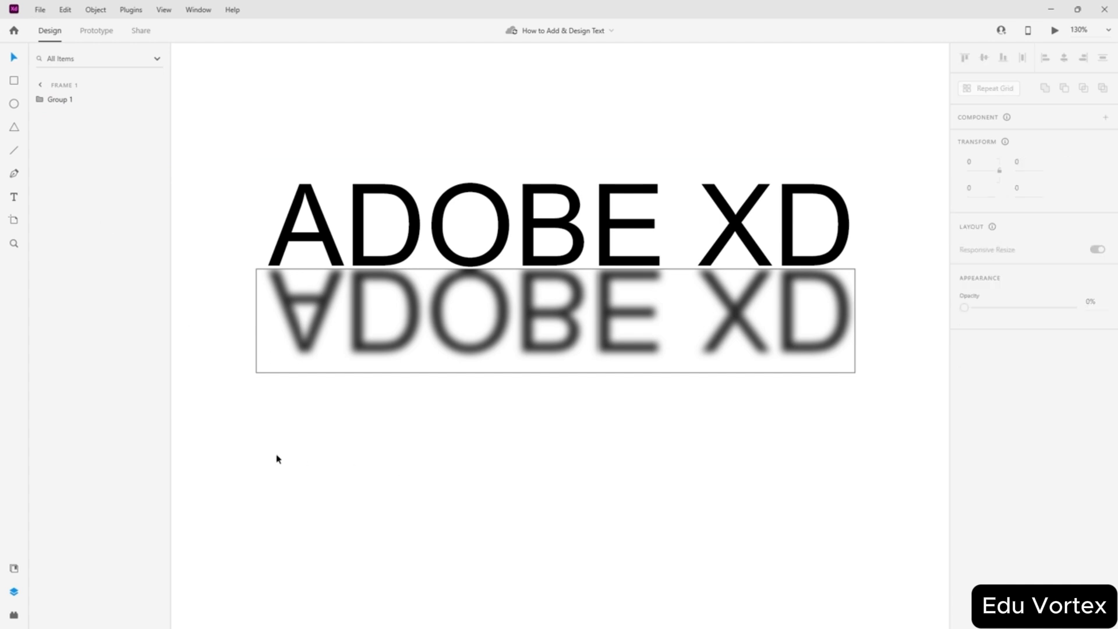
{"action": "left_click", "coordinate": [257, 316]}
- Turn off the border of Rectangle 1 inside Reflection, keeping its fill on
{"action": "left_click", "coordinate": [39, 100]}
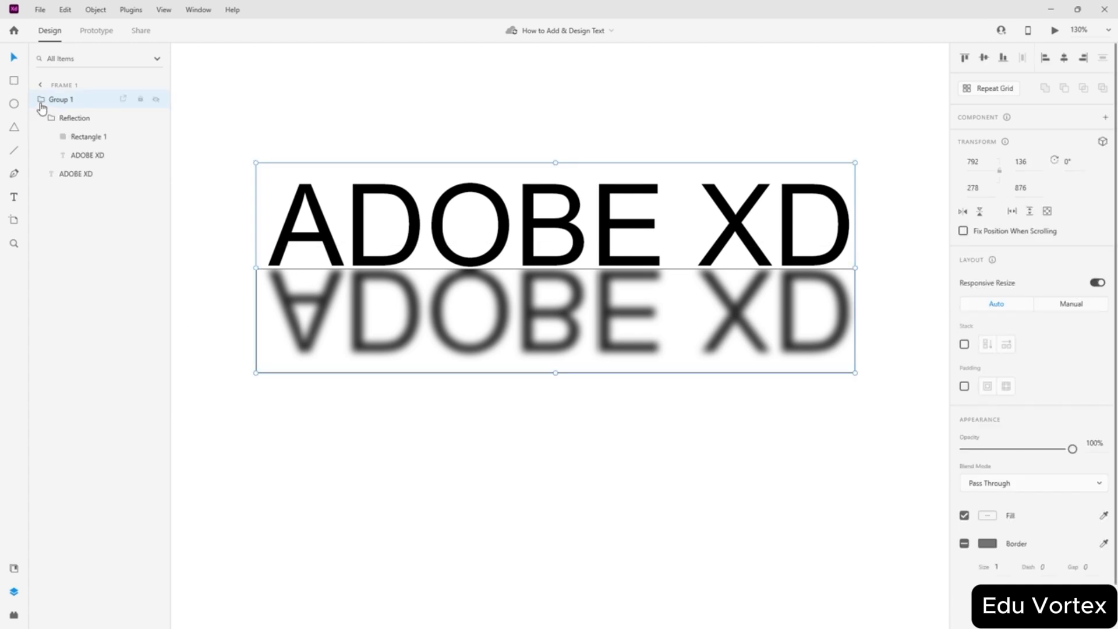
{"action": "left_click", "coordinate": [72, 140]}
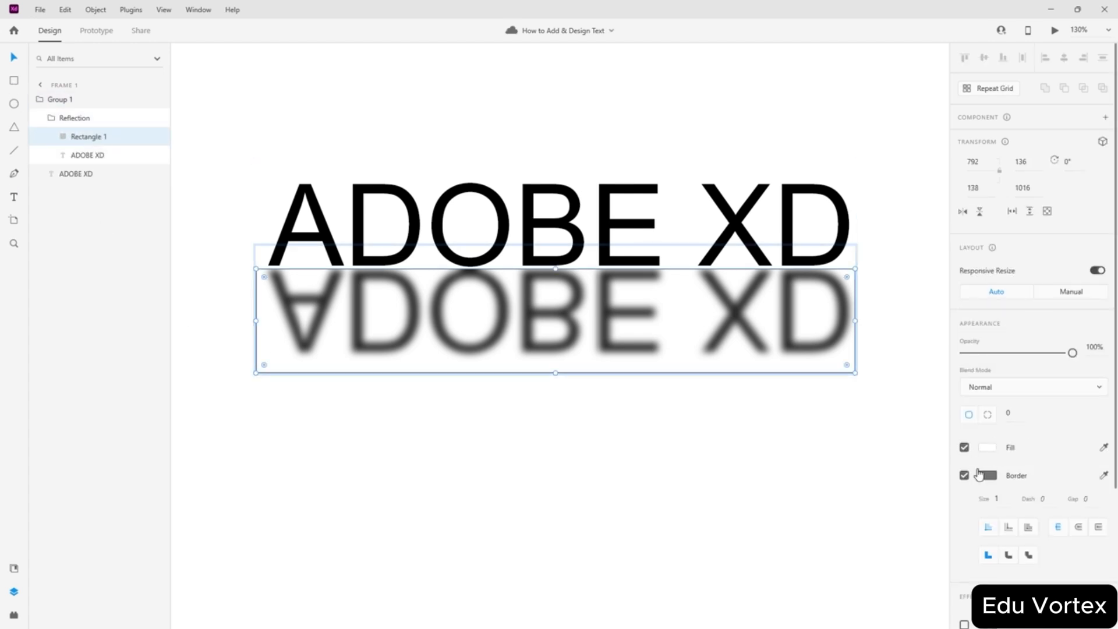
{"action": "left_click", "coordinate": [964, 475]}
{"action": "left_click", "coordinate": [965, 449]}
{"action": "left_click", "coordinate": [965, 450]}
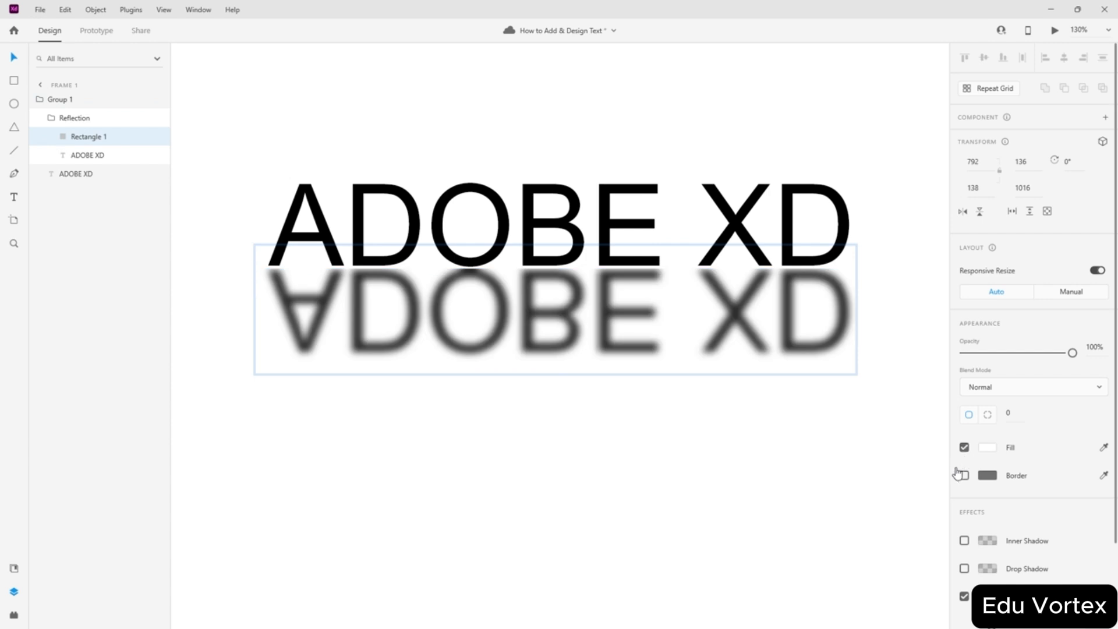
{"action": "scroll", "coordinate": [1008, 479], "scroll_direction": "down", "scroll_amount": 3}
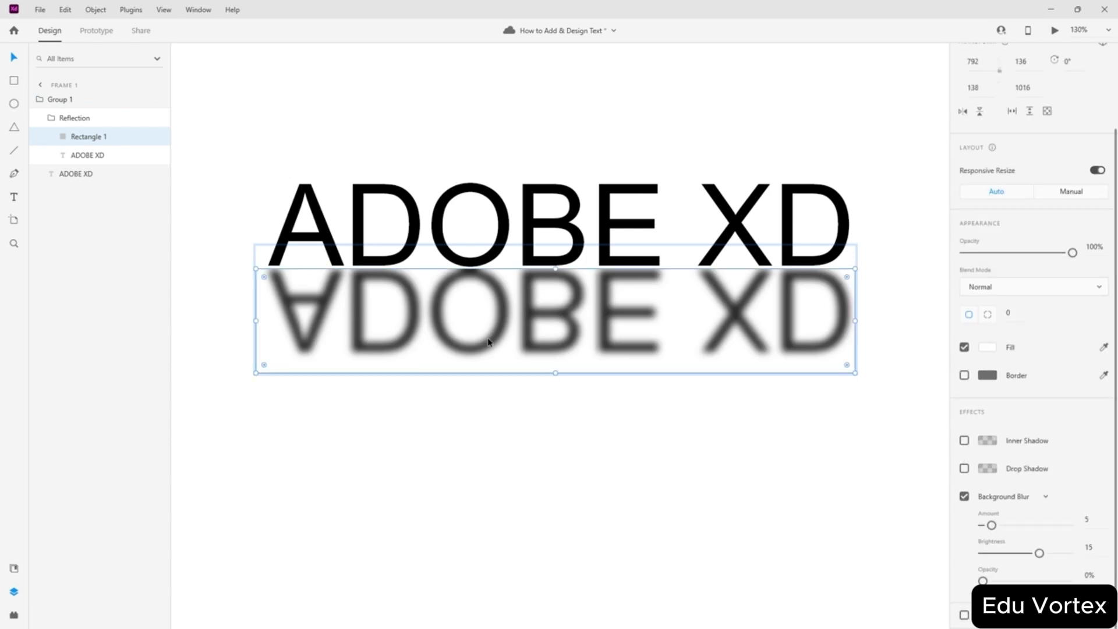
{"action": "left_click", "coordinate": [645, 485]}
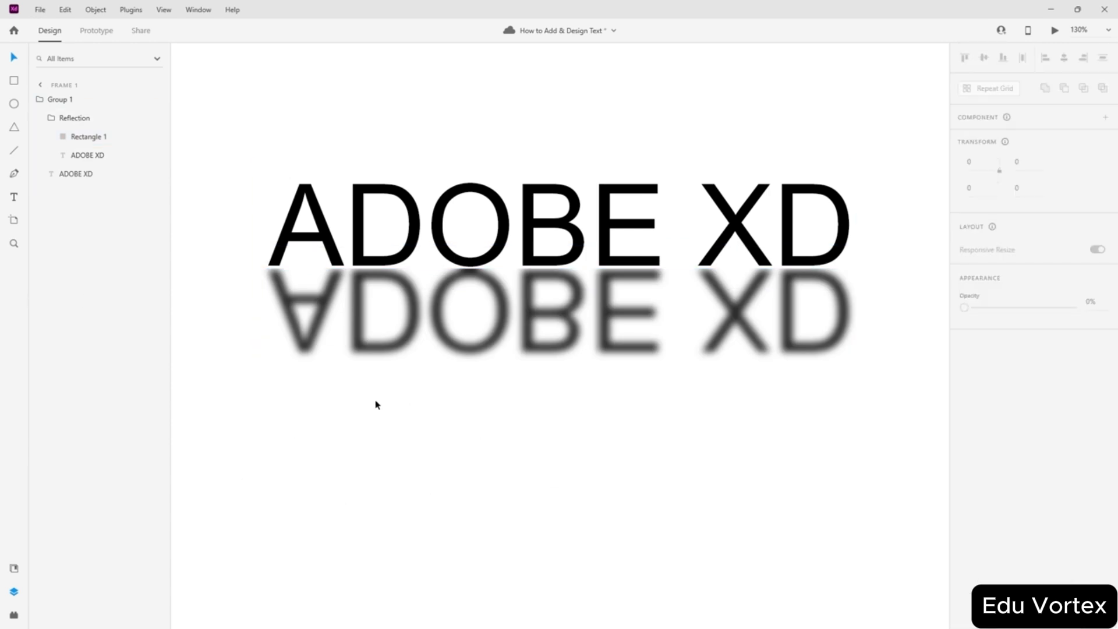
{"action": "scroll", "coordinate": [375, 405], "scroll_direction": "up", "scroll_amount": 1}
{"action": "scroll", "coordinate": [385, 402], "scroll_direction": "down", "scroll_amount": 3}
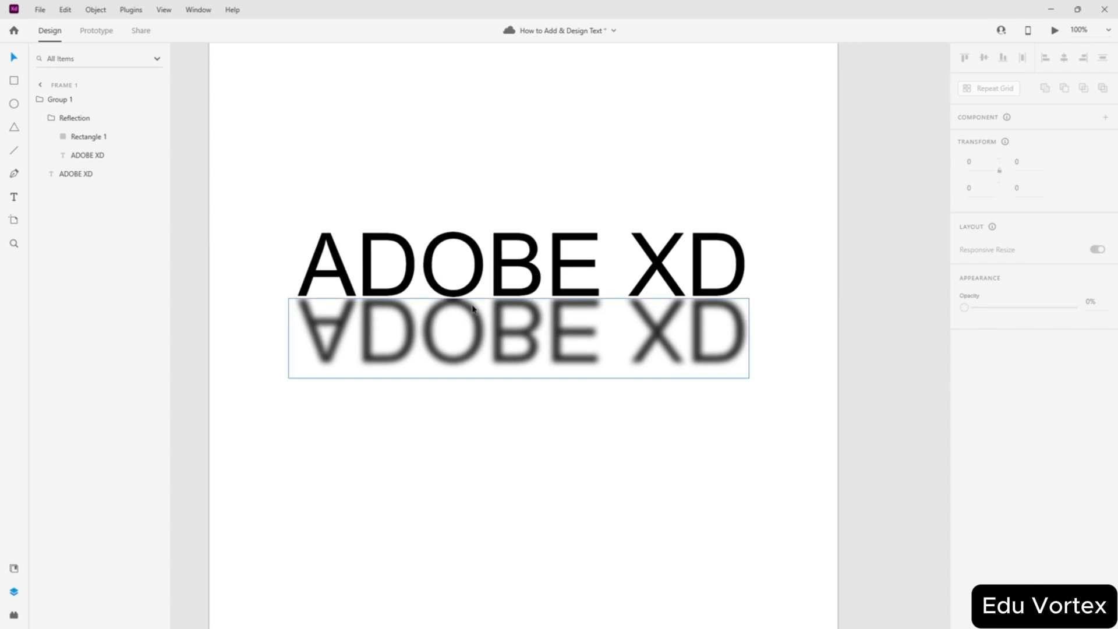
{"action": "scroll", "coordinate": [472, 308], "scroll_direction": "up", "scroll_amount": 1}
{"action": "left_click", "coordinate": [544, 369]}
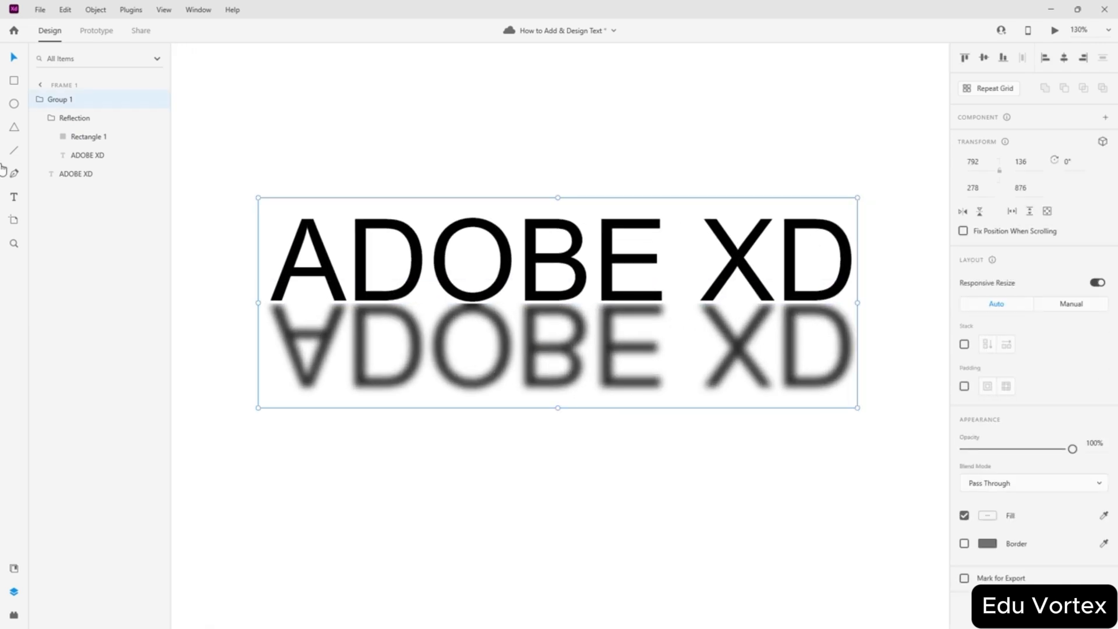
- Try stretching the mirrored ADOBE XD text taller, then undo it
{"action": "left_click", "coordinate": [87, 155]}
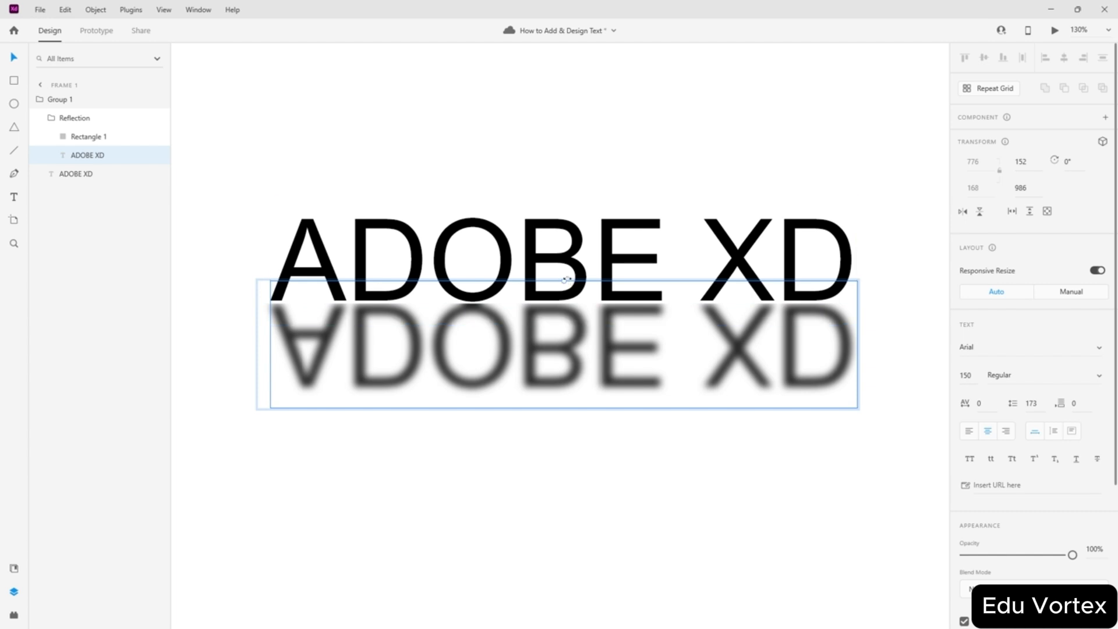
{"action": "left_click_drag", "start_coordinate": [564, 280], "coordinate": [567, 185]}
{"action": "key", "text": "ctrl+z"}
{"action": "left_click", "coordinate": [592, 512]}
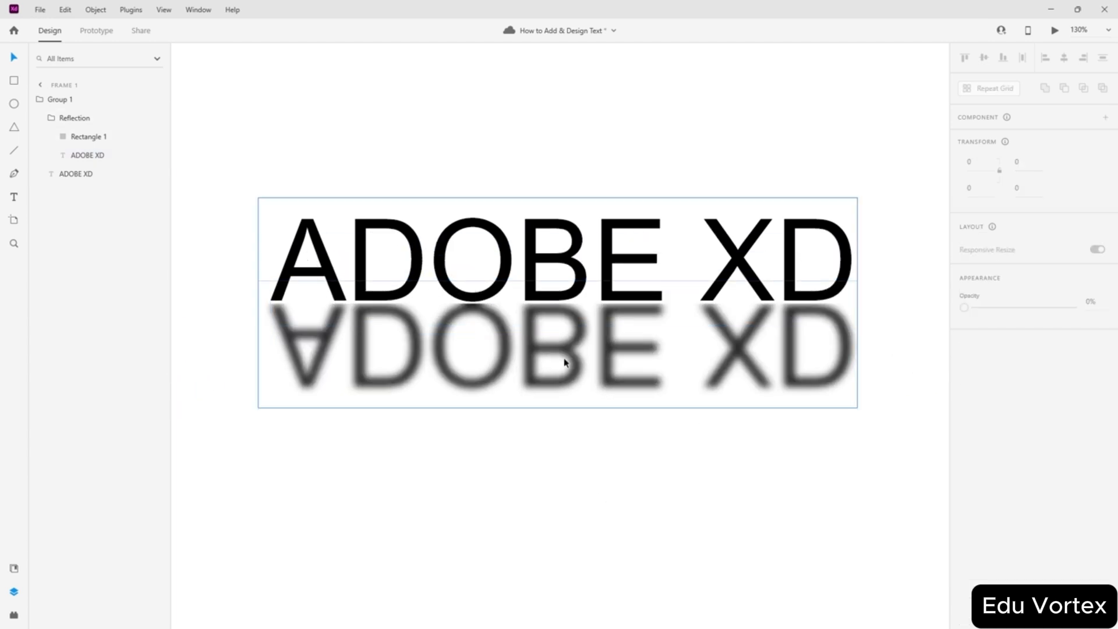
- Try resizing the Reflection group, undo it, and bring up the mirrored text layer's context menu
{"action": "left_click", "coordinate": [74, 118]}
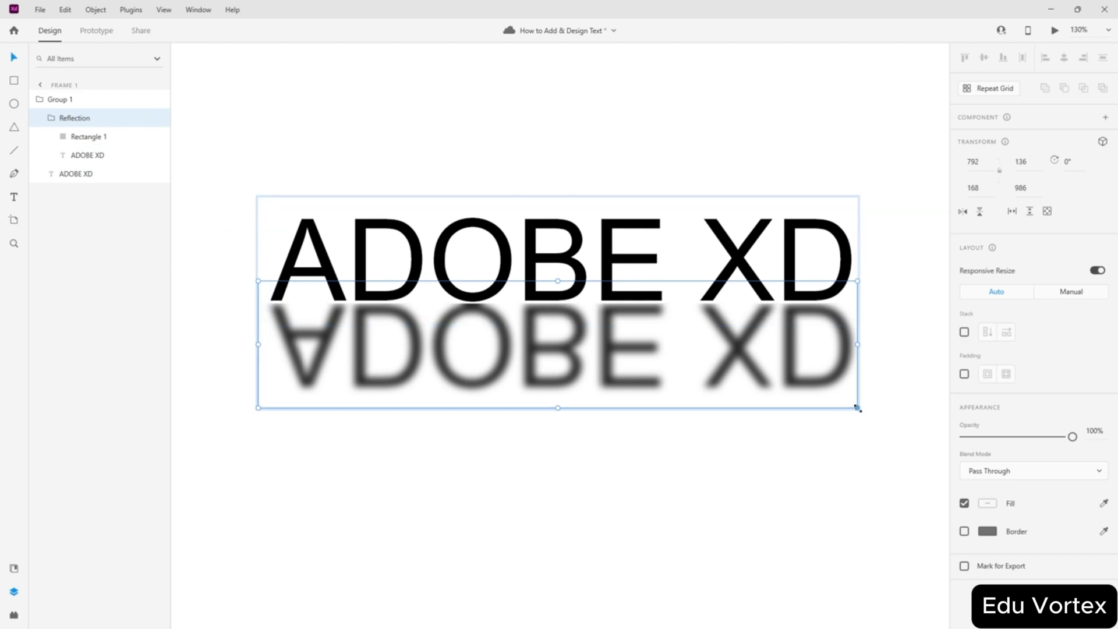
{"action": "left_click_drag", "start_coordinate": [857, 409], "coordinate": [857, 470]}
{"action": "key", "text": "ctrl+z"}
{"action": "left_click", "coordinate": [630, 526]}
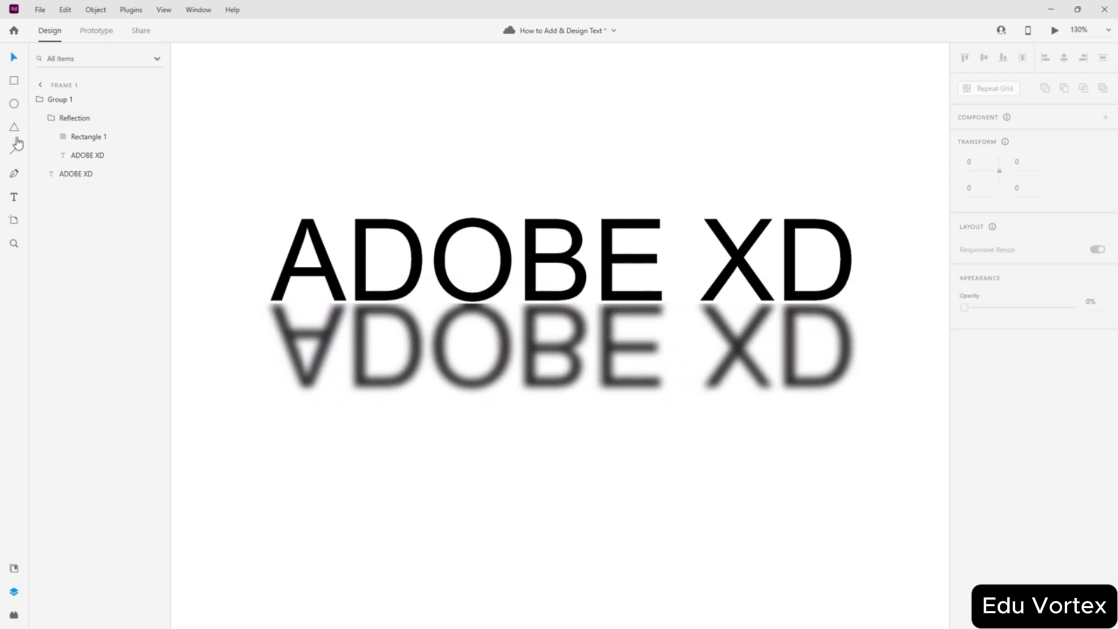
{"action": "left_click", "coordinate": [76, 156]}
{"action": "right_click", "coordinate": [75, 160]}
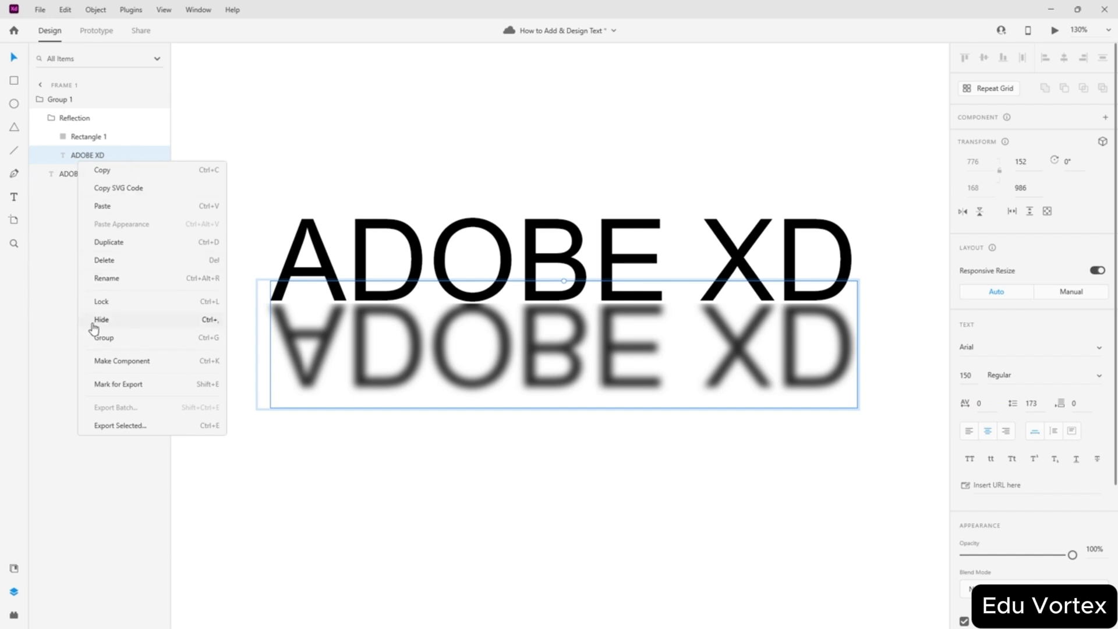
- Make the mirrored text a component, test and undo a resize, and toggle its fill off and on
{"action": "left_click", "coordinate": [102, 360]}
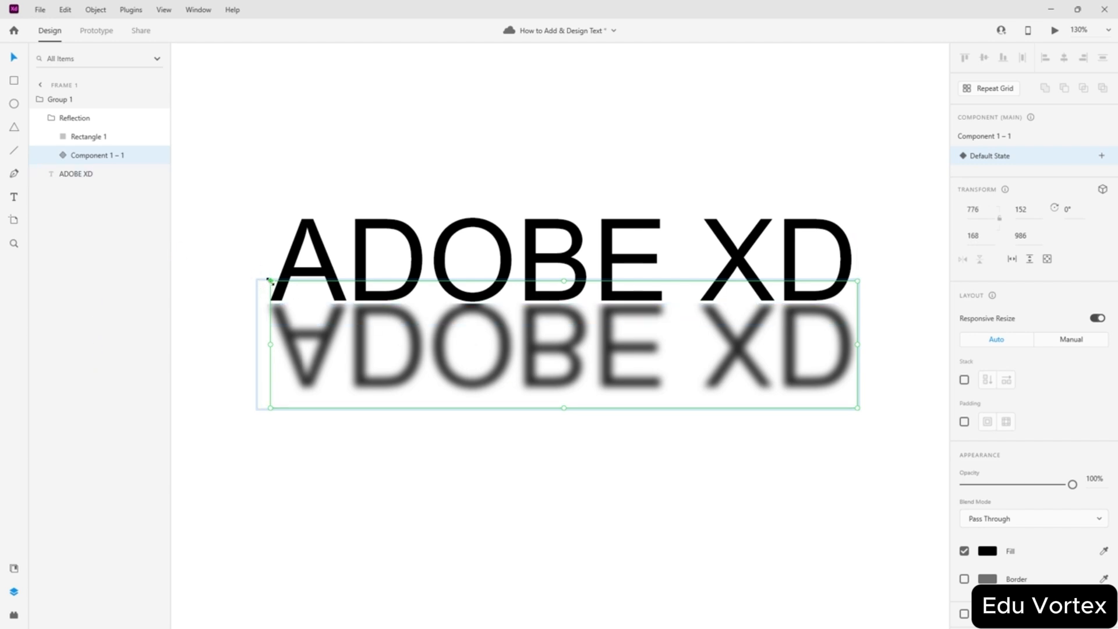
{"action": "left_click_drag", "start_coordinate": [270, 282], "coordinate": [269, 256]}
{"action": "key", "text": "ctrl+z"}
{"action": "left_click", "coordinate": [964, 551]}
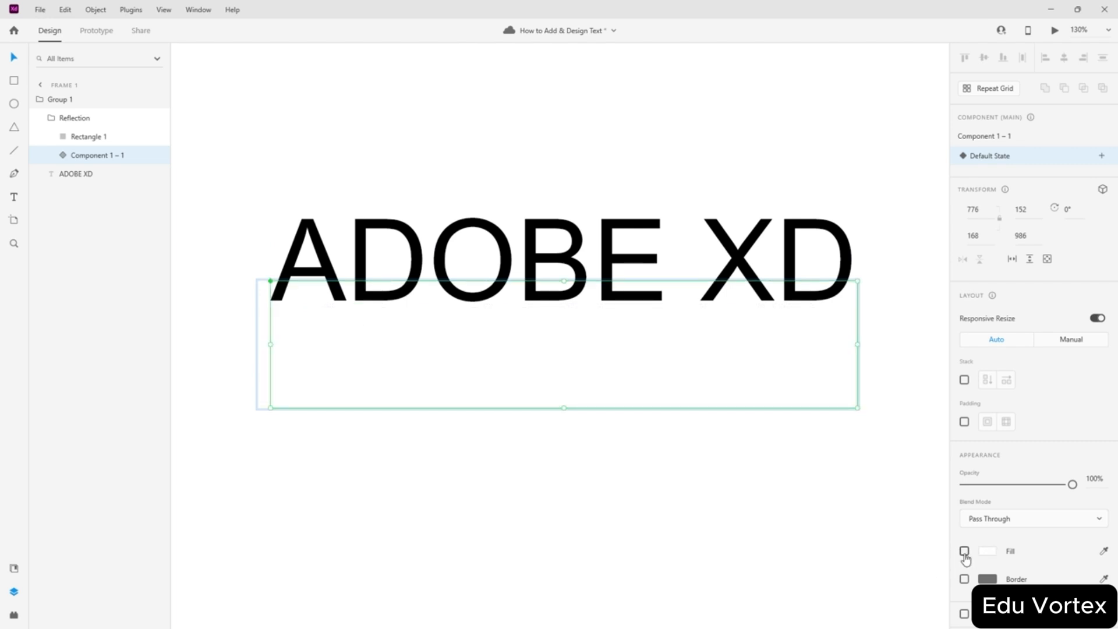
{"action": "left_click", "coordinate": [964, 552]}
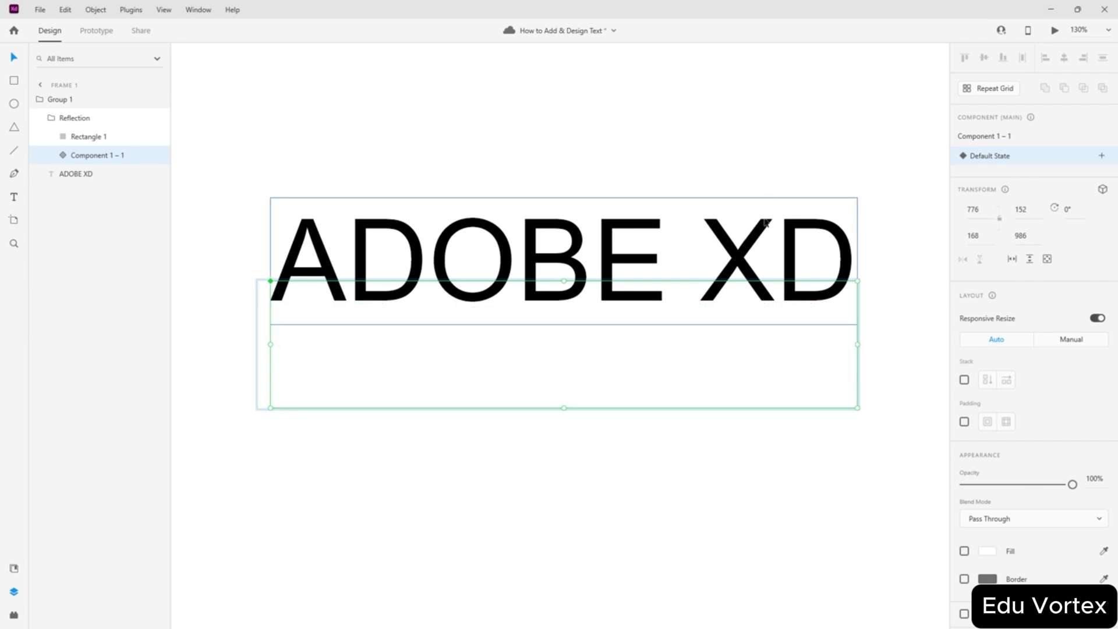
{"action": "key", "text": "ctrl+z"}
{"action": "key", "text": "ctrl+z"}
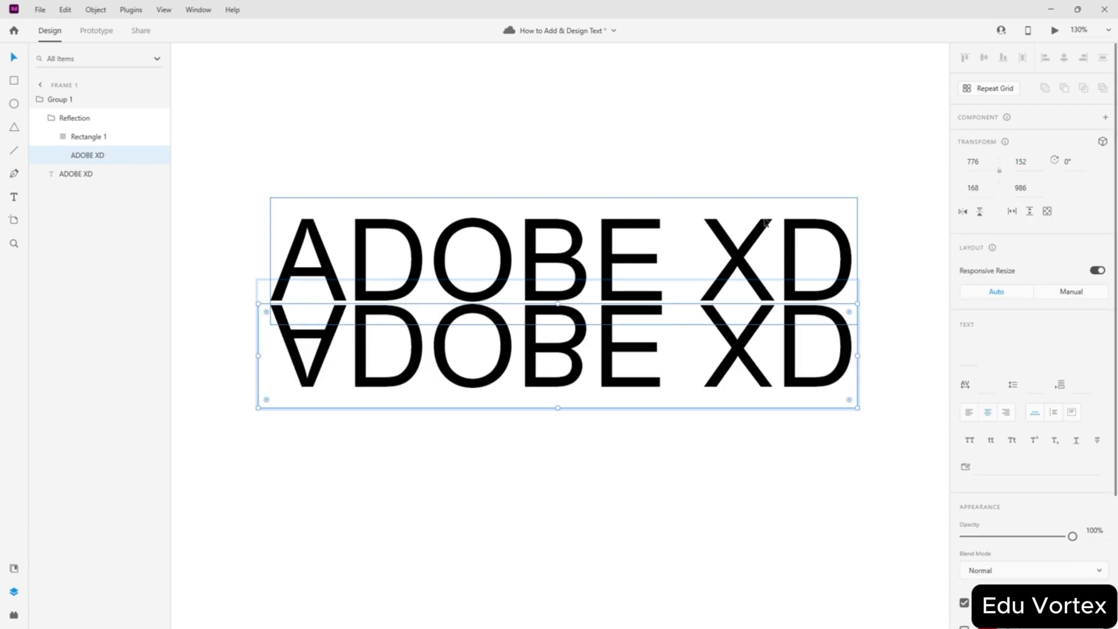
{"action": "left_click", "coordinate": [89, 155]}
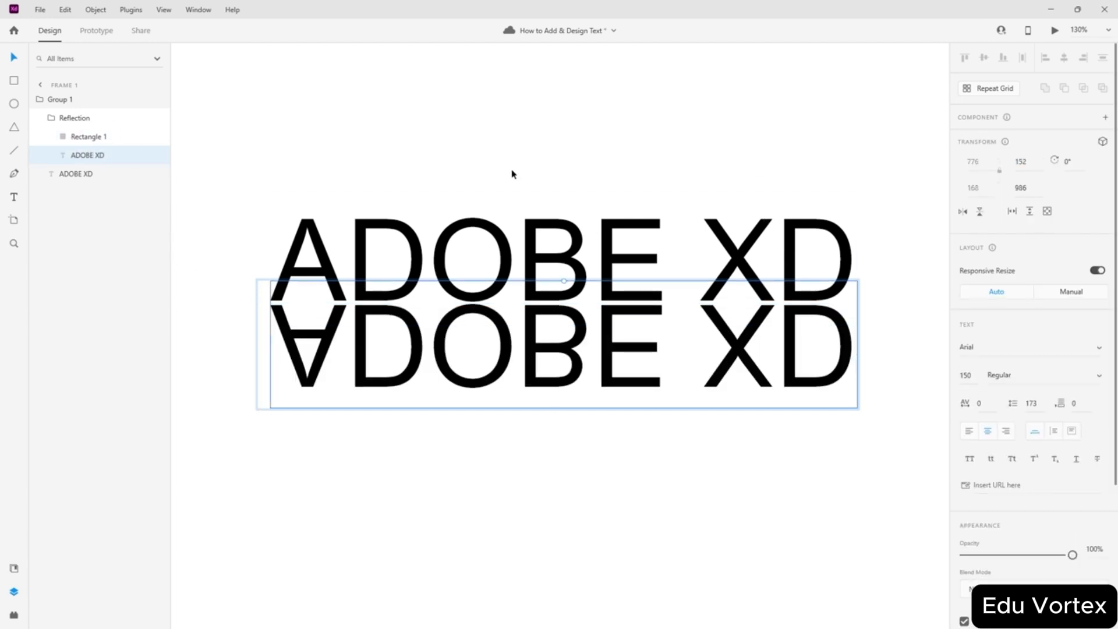
{"action": "left_click", "coordinate": [87, 137]}
{"action": "scroll", "coordinate": [990, 422], "scroll_direction": "down", "scroll_amount": 2}
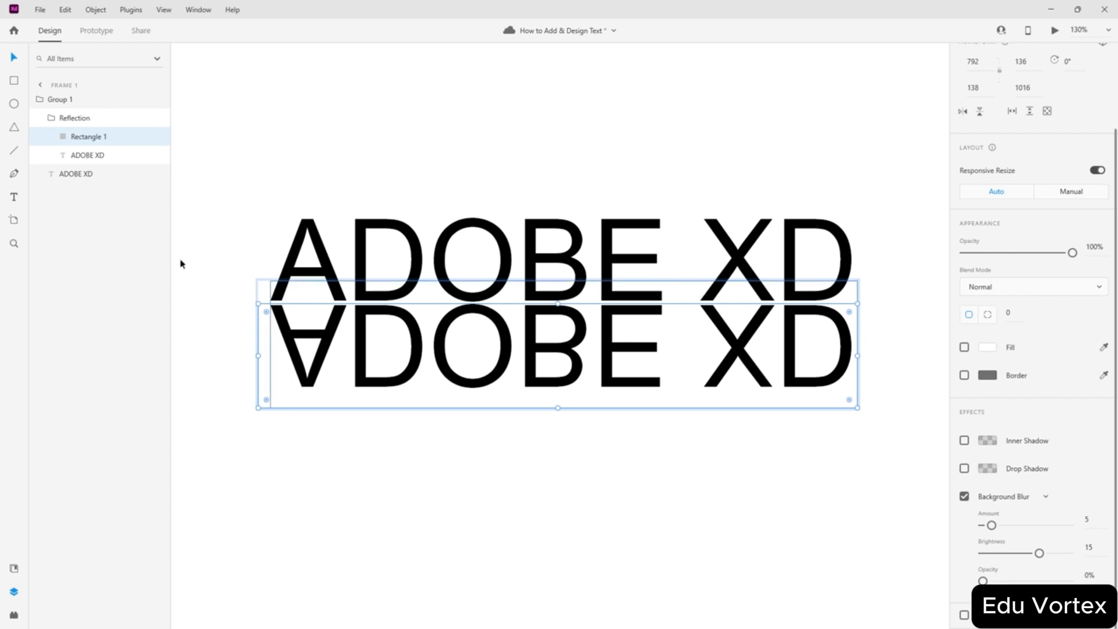
{"action": "left_click", "coordinate": [157, 139]}
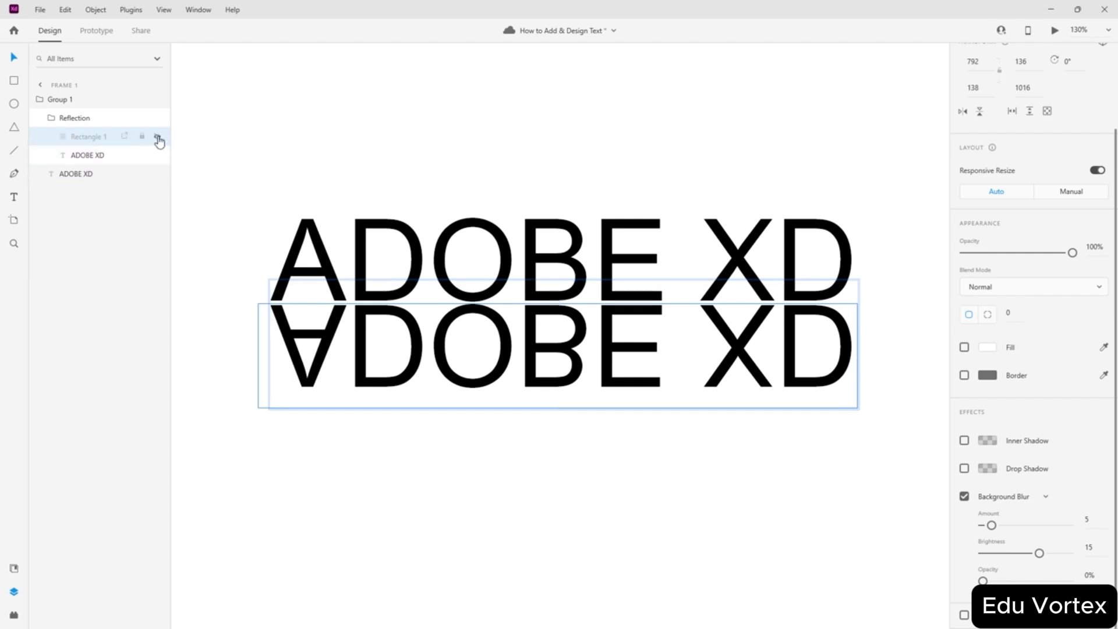
{"action": "left_click", "coordinate": [157, 139]}
{"action": "left_click", "coordinate": [289, 452]}
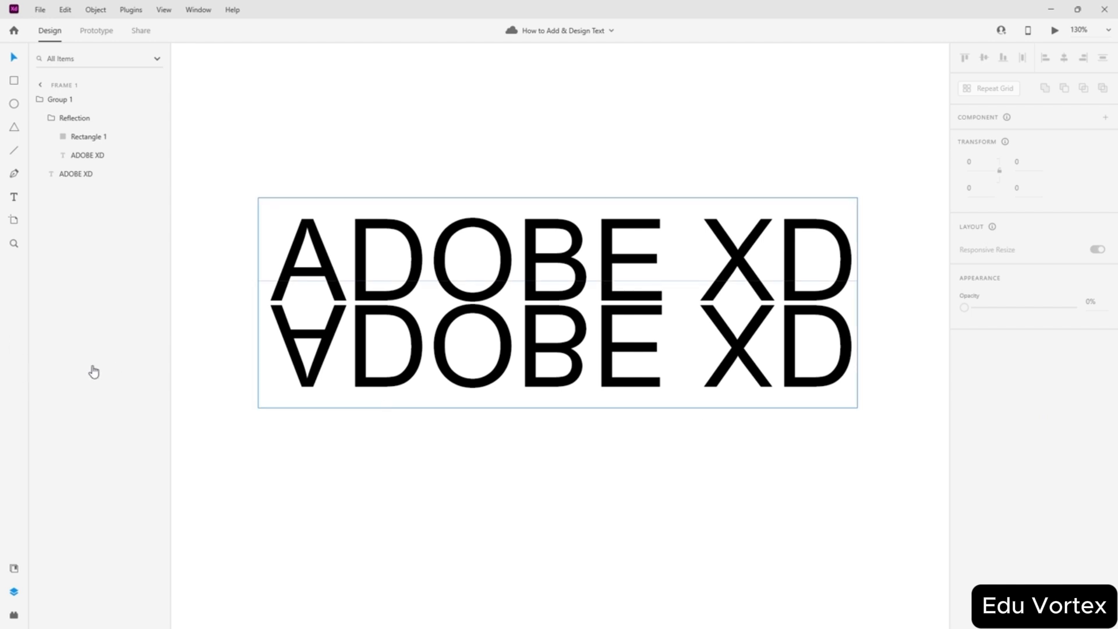
{"action": "left_click", "coordinate": [274, 342]}
{"action": "left_click", "coordinate": [80, 137]}
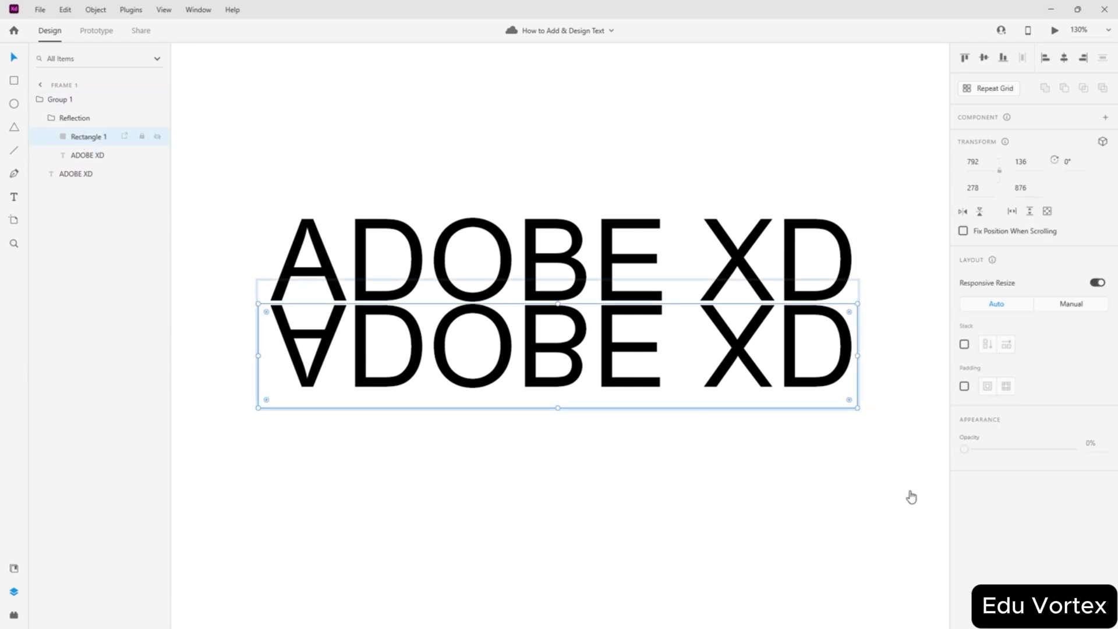
{"action": "left_click", "coordinate": [964, 597]}
{"action": "left_click", "coordinate": [965, 598]}
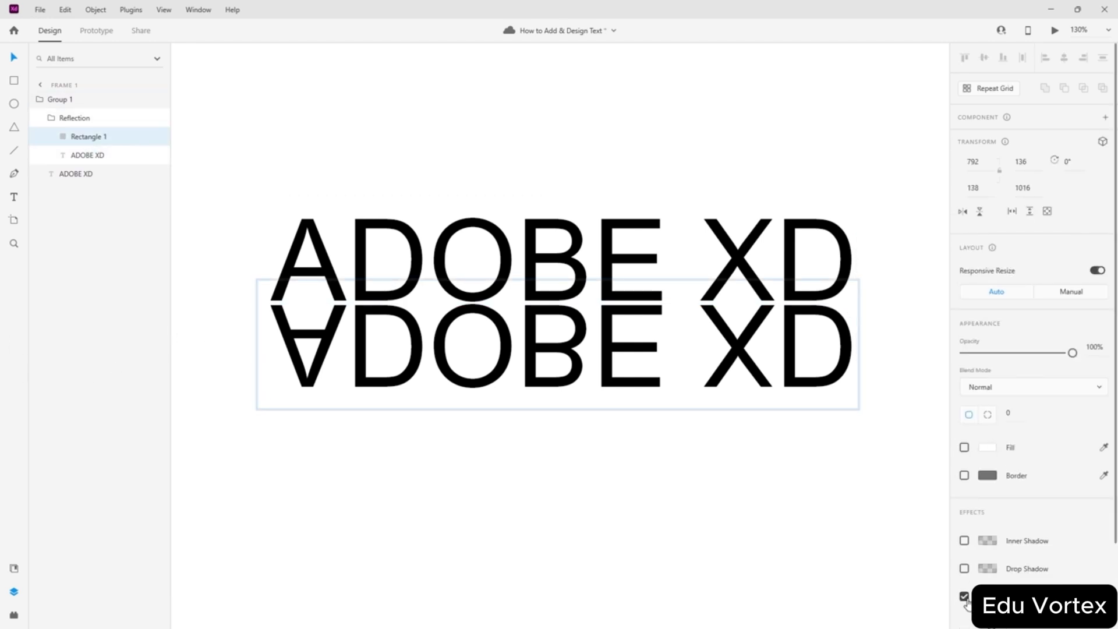
{"action": "scroll", "coordinate": [574, 352], "scroll_direction": "down", "scroll_amount": 2}
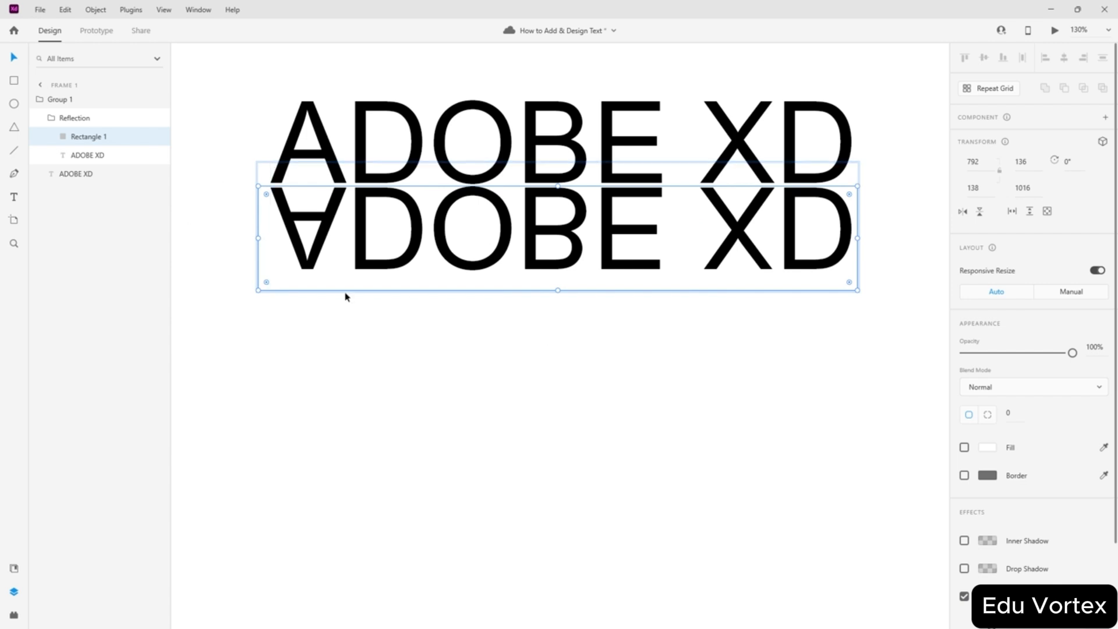
{"action": "scroll", "coordinate": [591, 251], "scroll_direction": "up", "scroll_amount": 2}
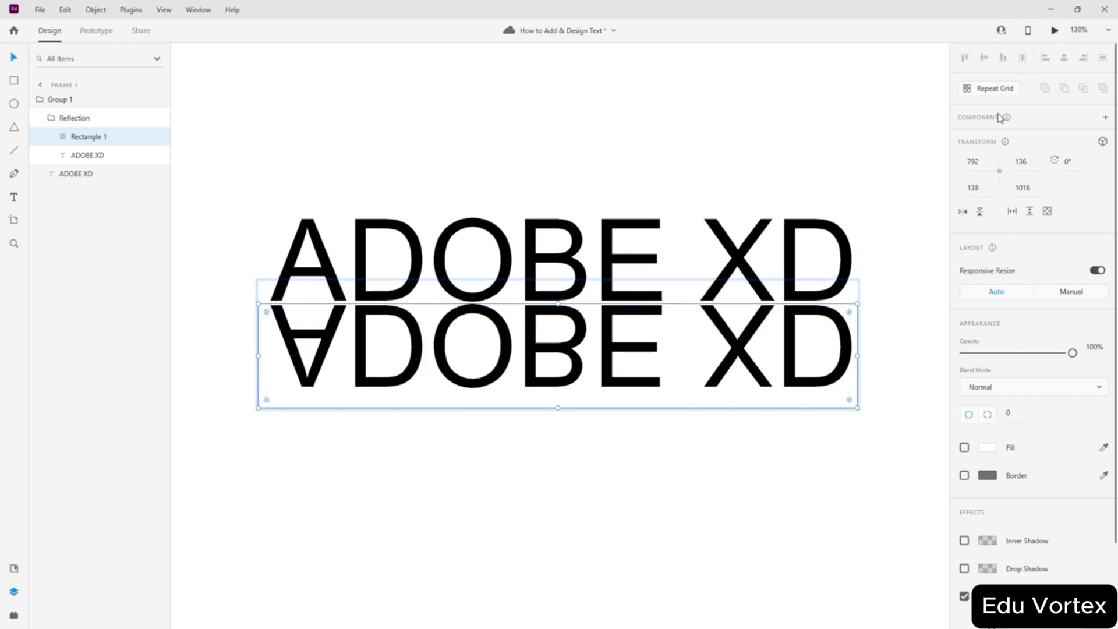
- Preview the design, then re-enable Rectangle 1's fill while leaving its border off
{"action": "key", "text": "ctrl+Return"}
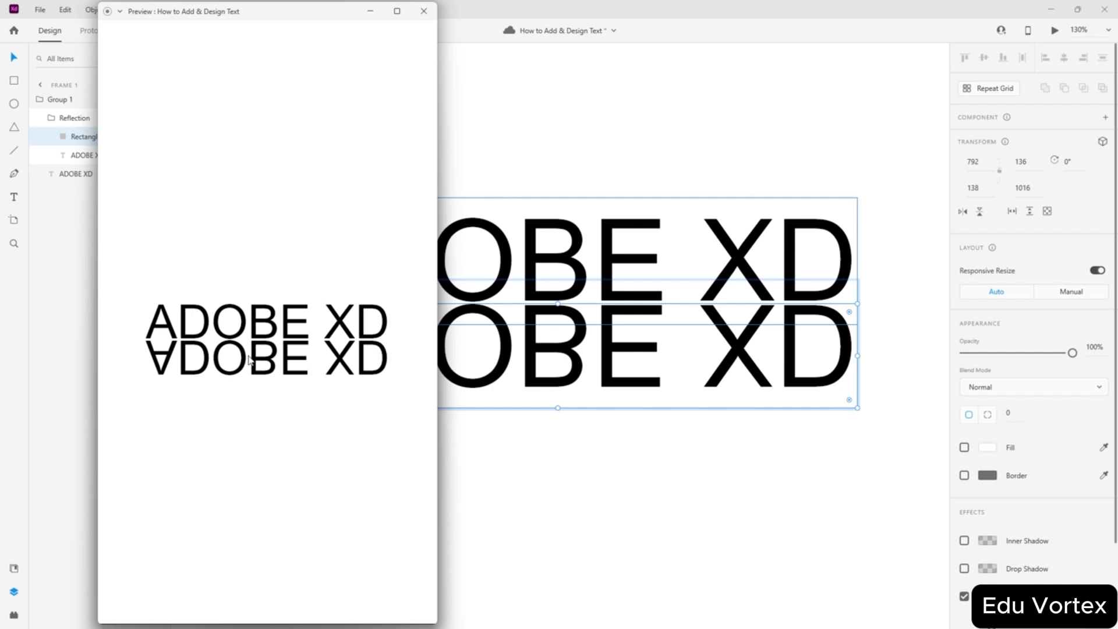
{"action": "left_click", "coordinate": [424, 11]}
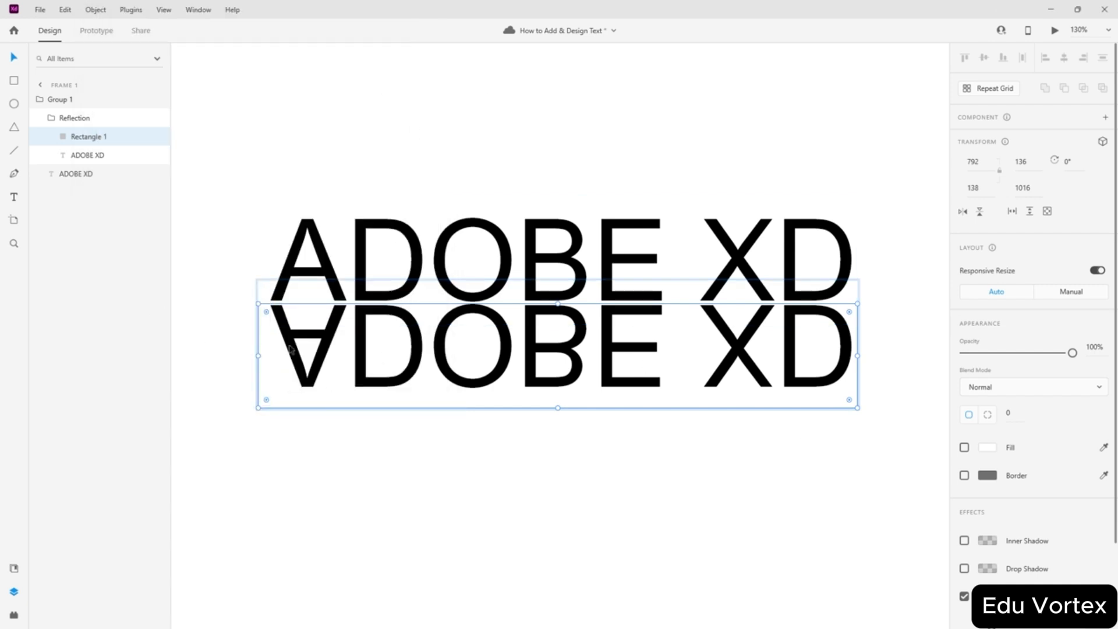
{"action": "left_click", "coordinate": [967, 452]}
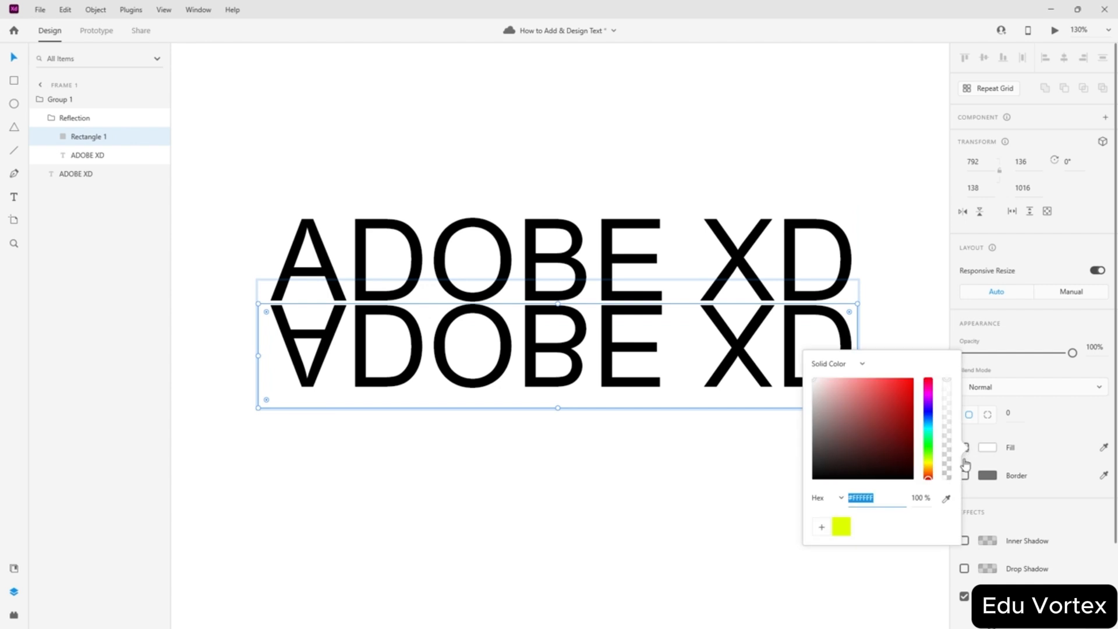
{"action": "left_click", "coordinate": [1048, 433]}
{"action": "left_click", "coordinate": [964, 448]}
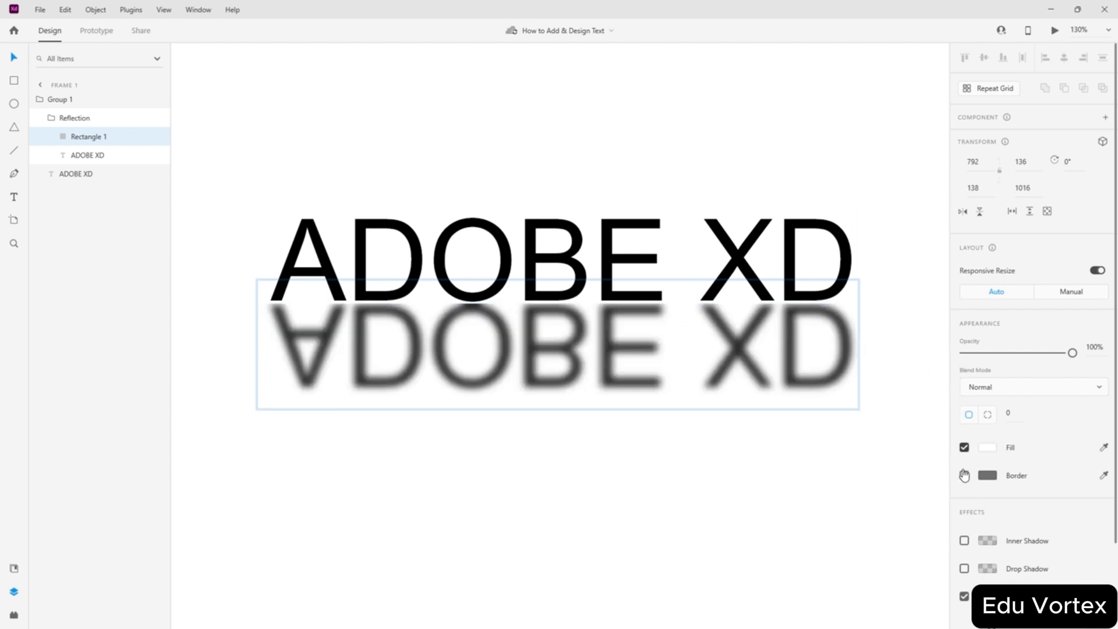
{"action": "left_click", "coordinate": [964, 475]}
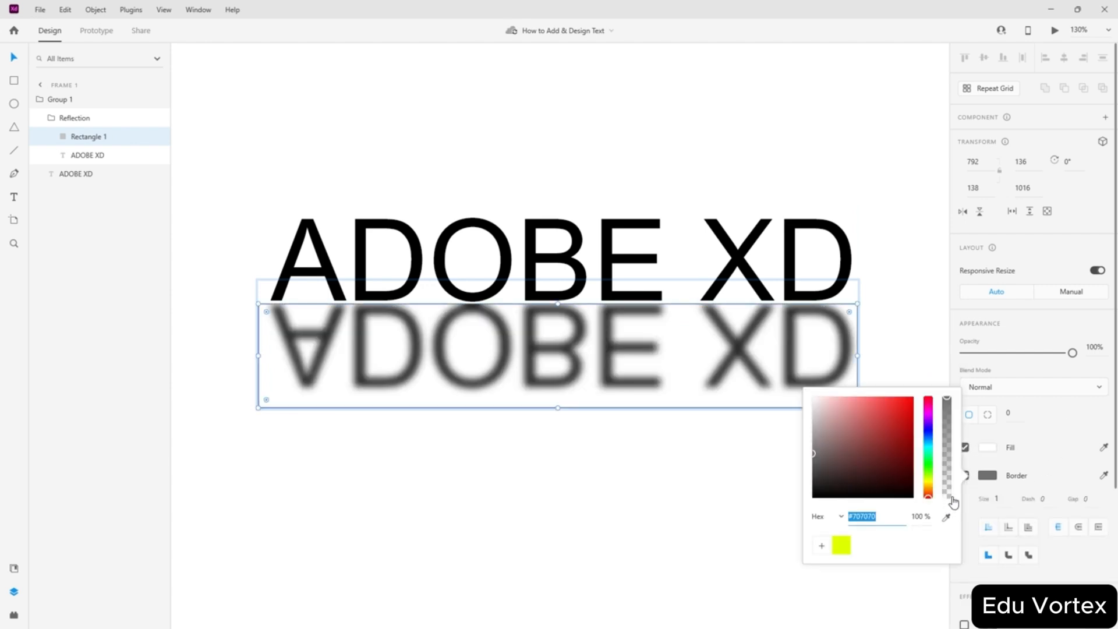
{"action": "left_click", "coordinate": [1069, 413]}
{"action": "left_click", "coordinate": [965, 475]}
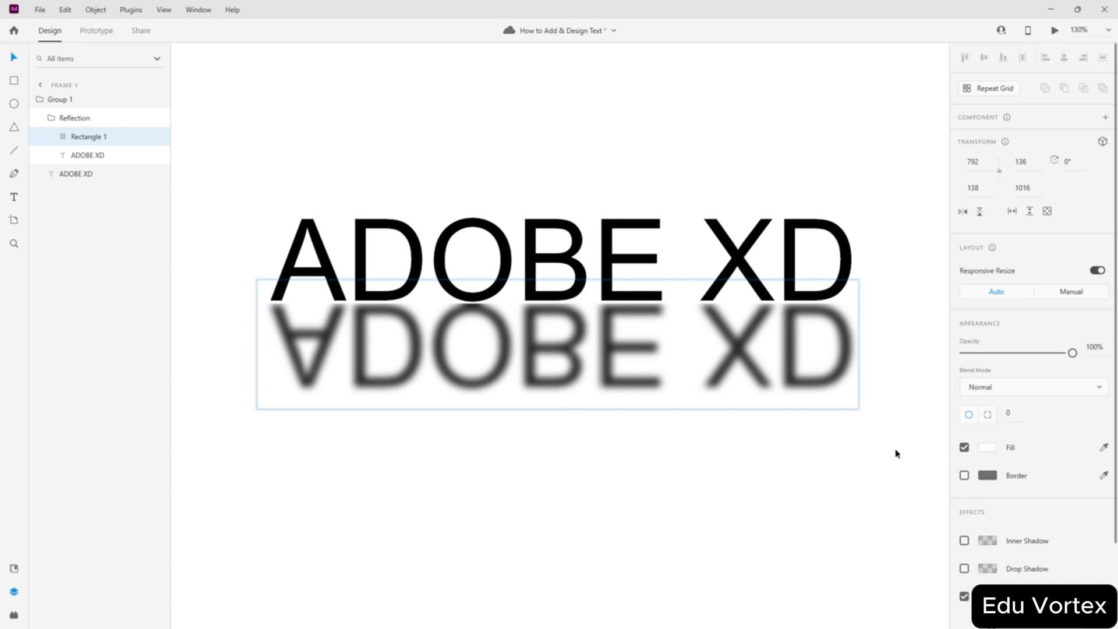
{"action": "left_click", "coordinate": [666, 447]}
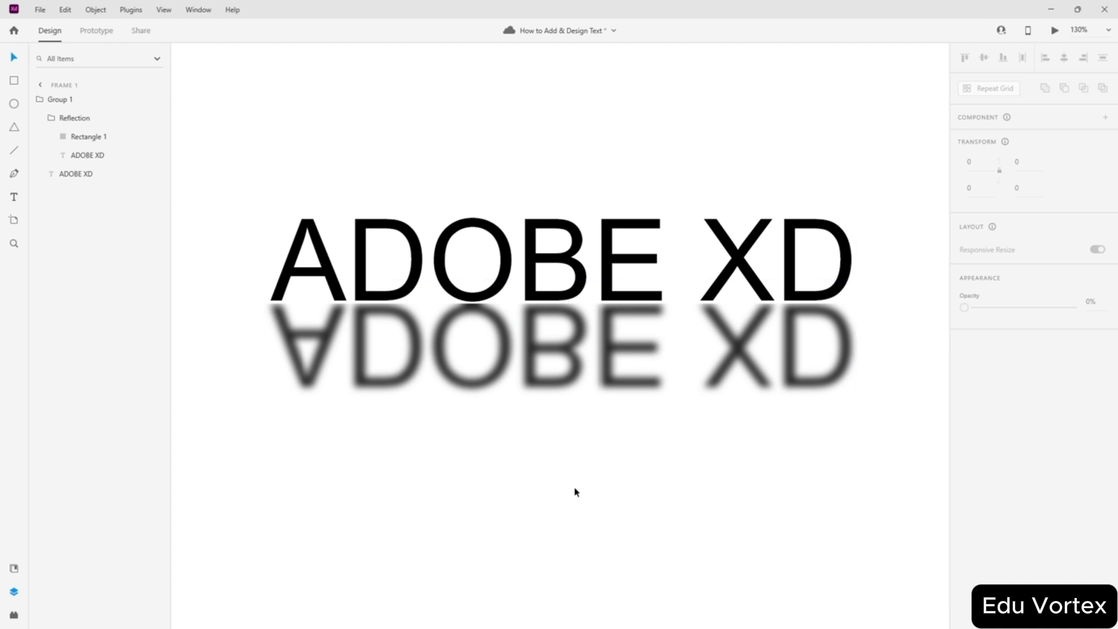
{"action": "left_click", "coordinate": [507, 373]}
{"action": "left_click", "coordinate": [93, 160]}
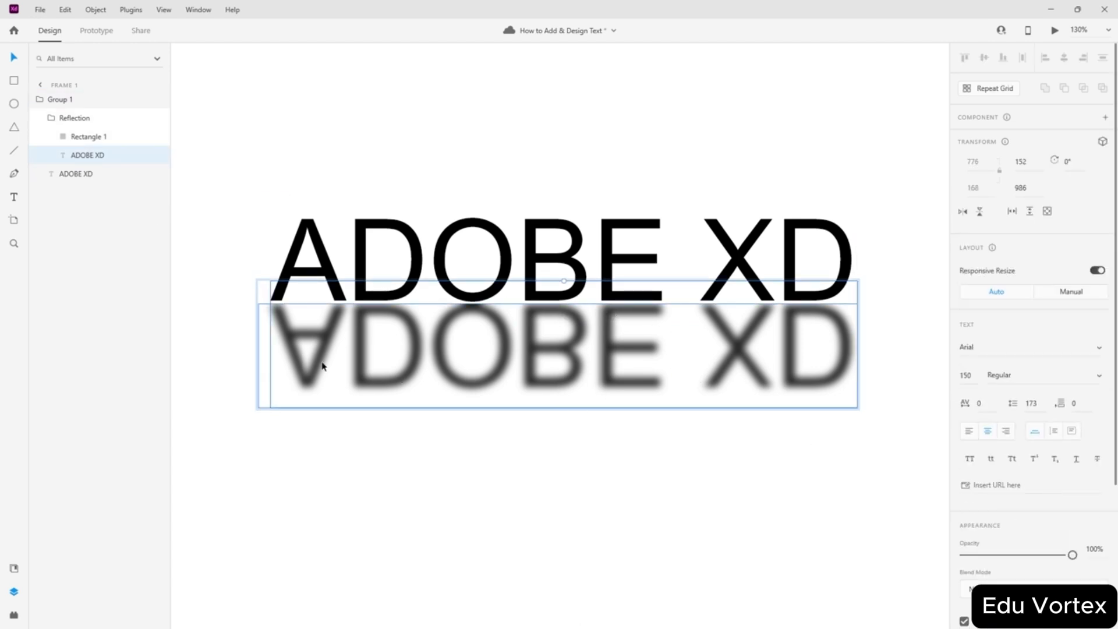
{"action": "scroll", "coordinate": [307, 377], "scroll_direction": "down", "scroll_amount": 2}
{"action": "scroll", "coordinate": [1030, 531], "scroll_direction": "down", "scroll_amount": 4}
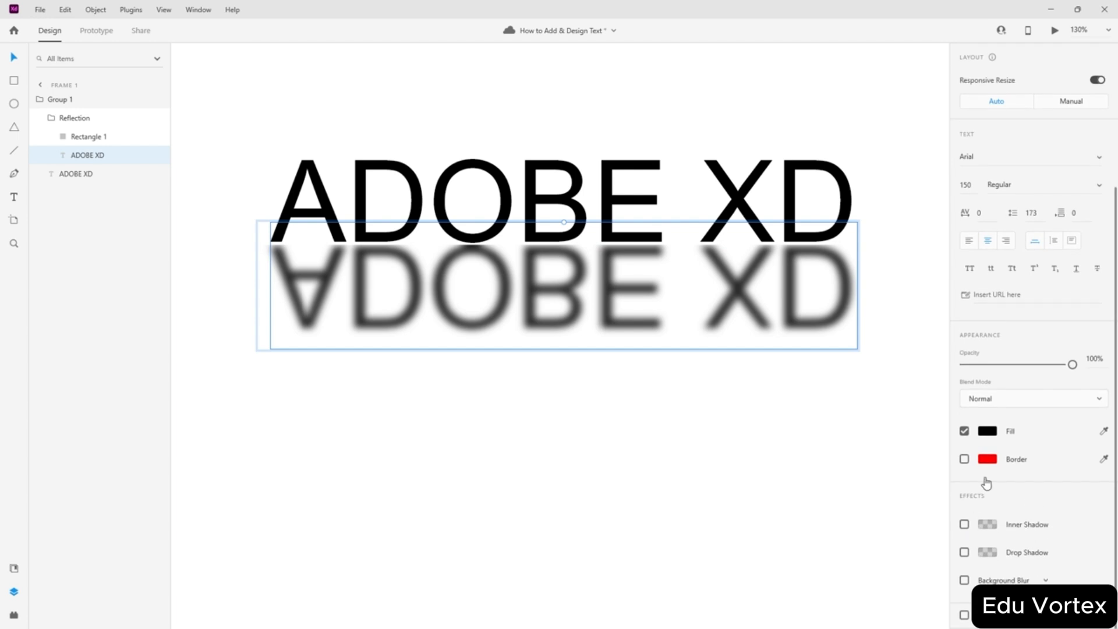
{"action": "scroll", "coordinate": [978, 466], "scroll_direction": "up", "scroll_amount": 3}
{"action": "scroll", "coordinate": [970, 441], "scroll_direction": "down", "scroll_amount": 3}
{"action": "left_click", "coordinate": [988, 431]}
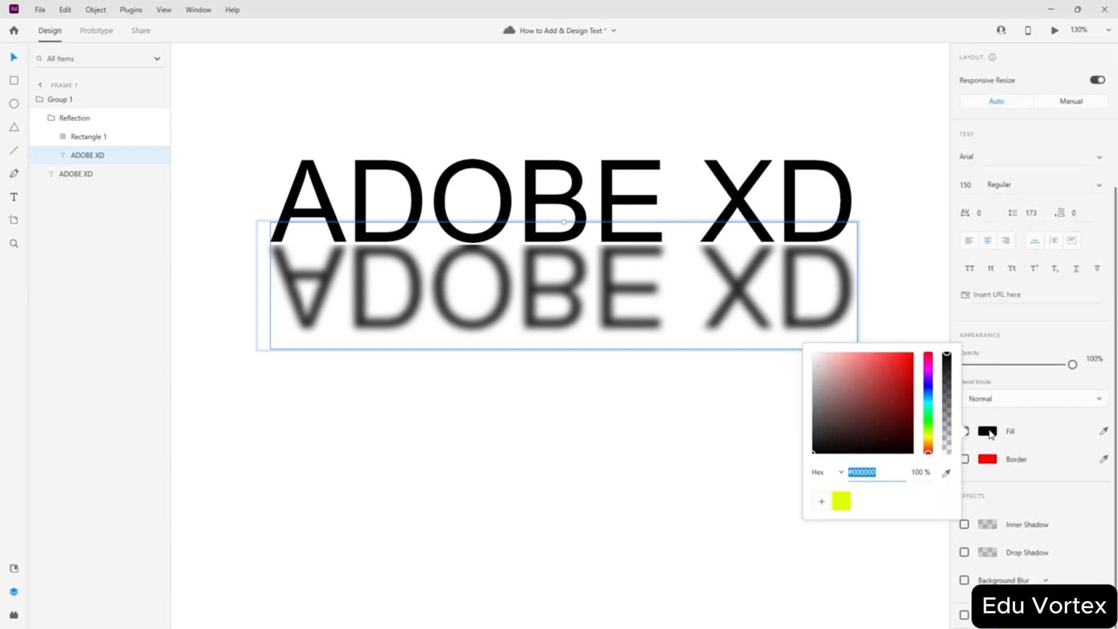
{"action": "left_click", "coordinate": [840, 473]}
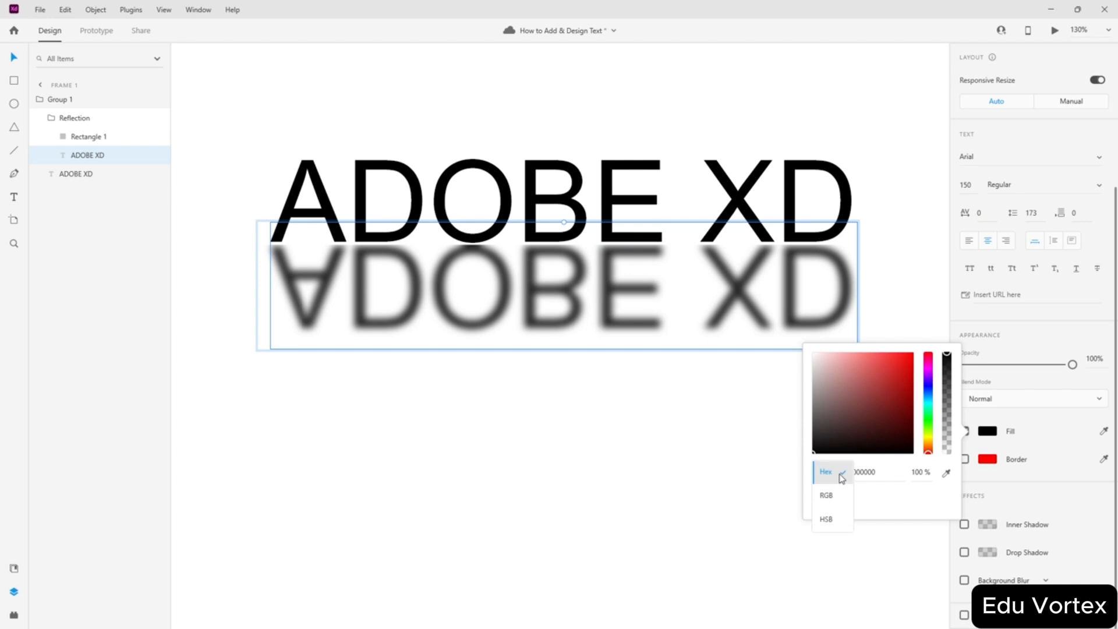
{"action": "left_click", "coordinate": [841, 473]}
{"action": "left_click", "coordinate": [1031, 504]}
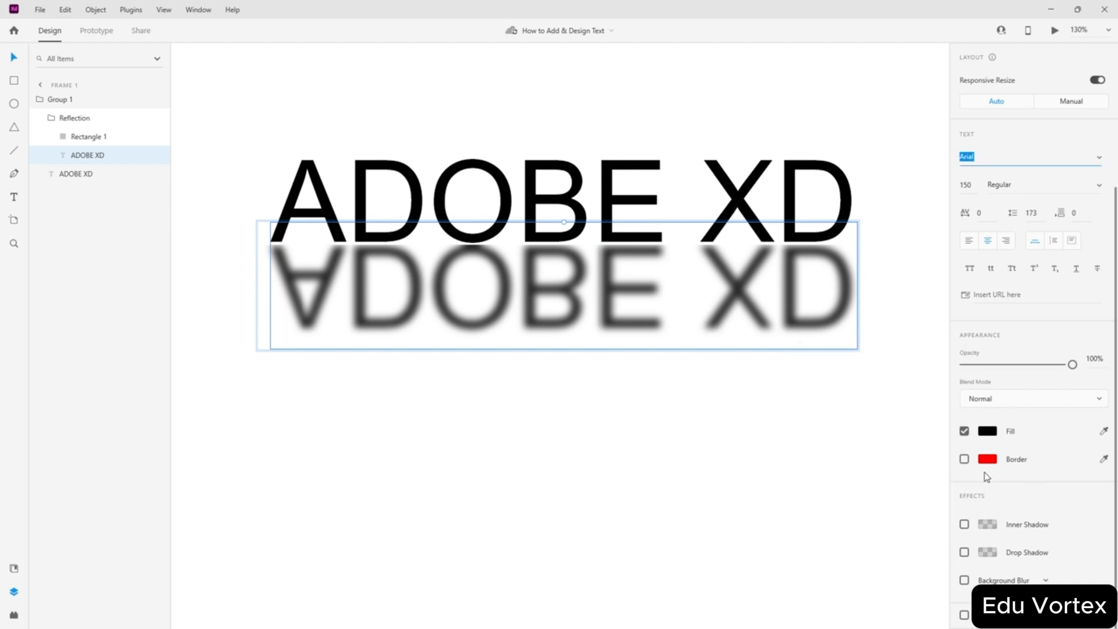
{"action": "left_click", "coordinate": [987, 432]}
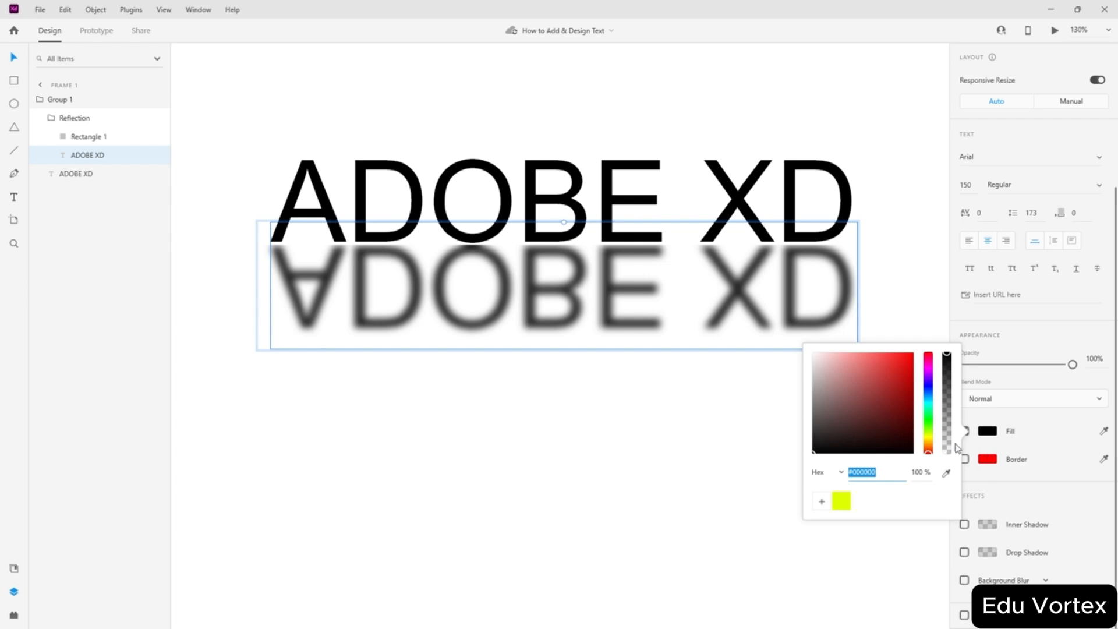
{"action": "left_click", "coordinate": [1006, 494]}
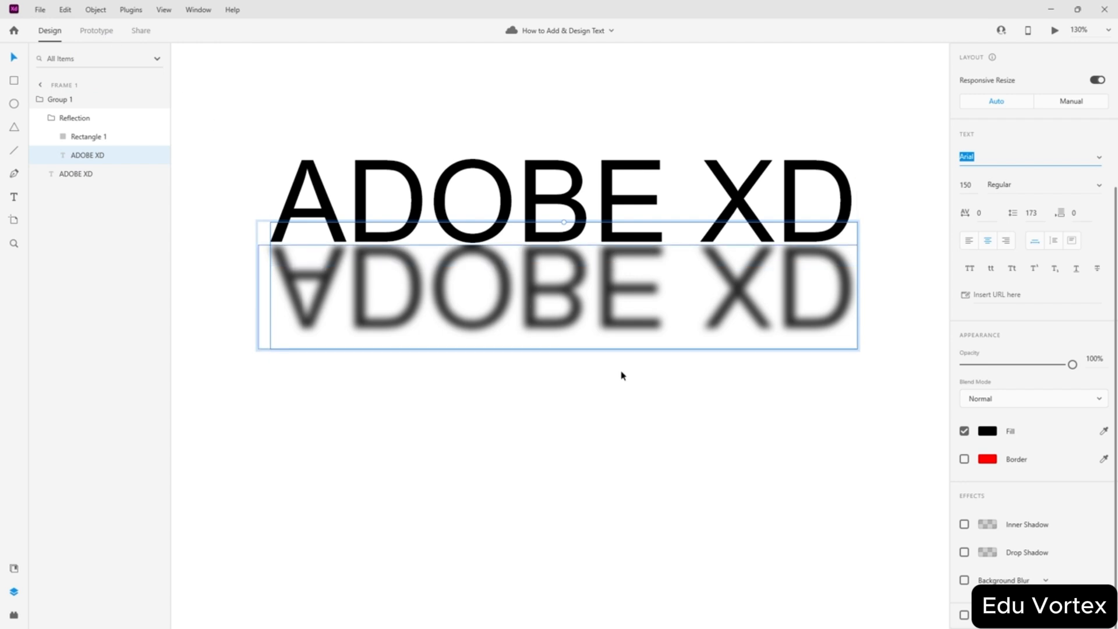
{"action": "left_click", "coordinate": [912, 374]}
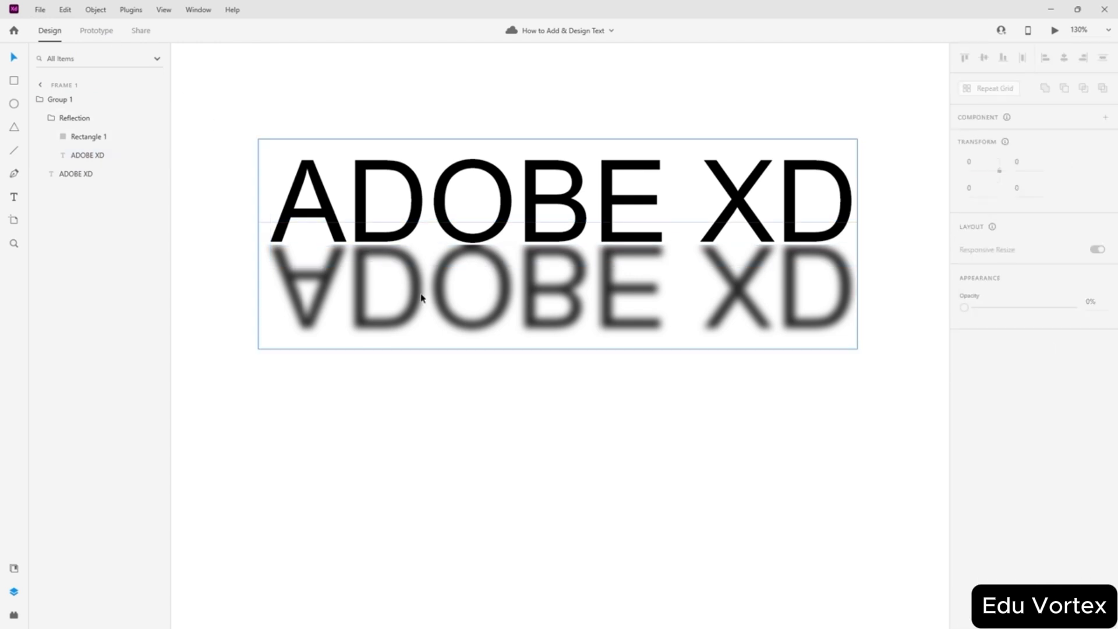
- Scroll over the empty Web 1920 – 1 artboard and switch from the Text tool back to Select
{"action": "scroll", "coordinate": [421, 298], "scroll_direction": "up", "scroll_amount": 2}
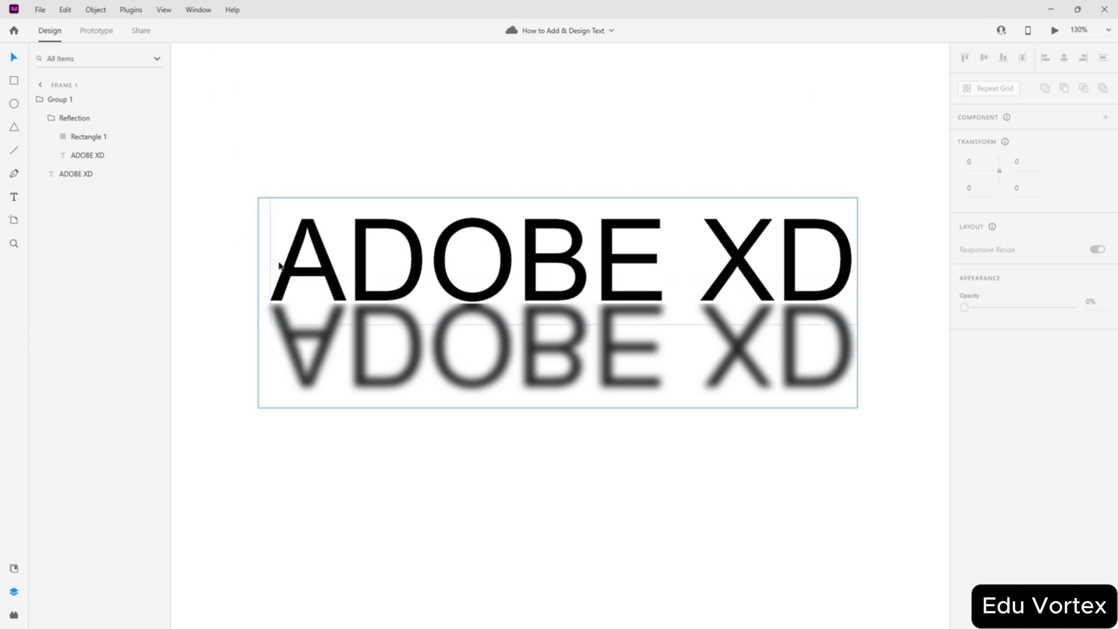
{"action": "scroll", "coordinate": [653, 305], "scroll_direction": "up", "scroll_amount": 2}
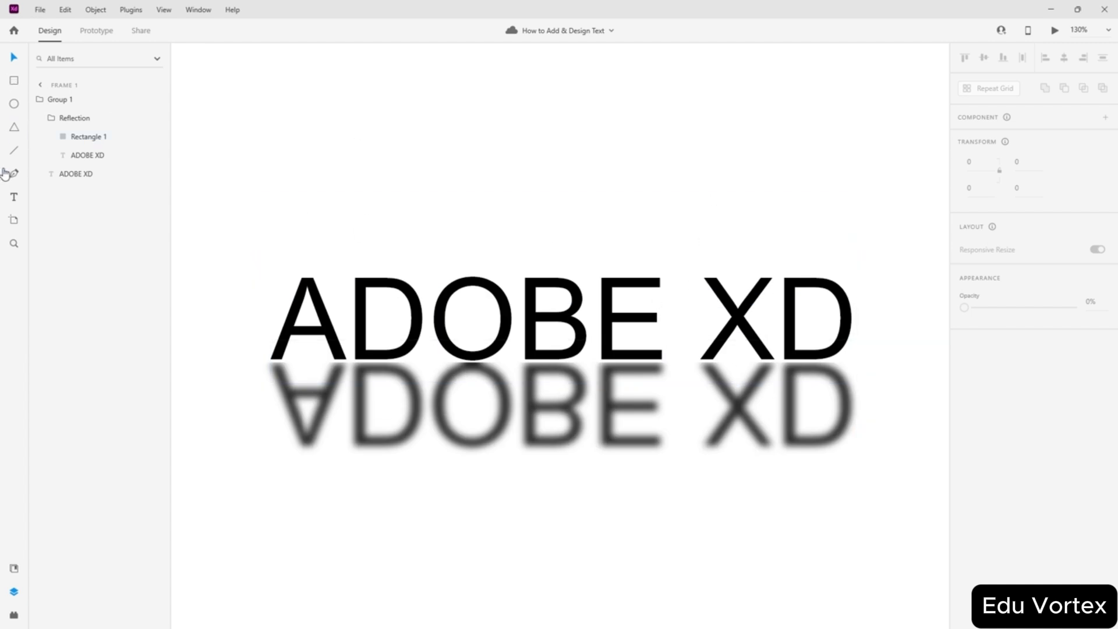
{"action": "left_click", "coordinate": [14, 198]}
{"action": "left_click", "coordinate": [11, 58]}
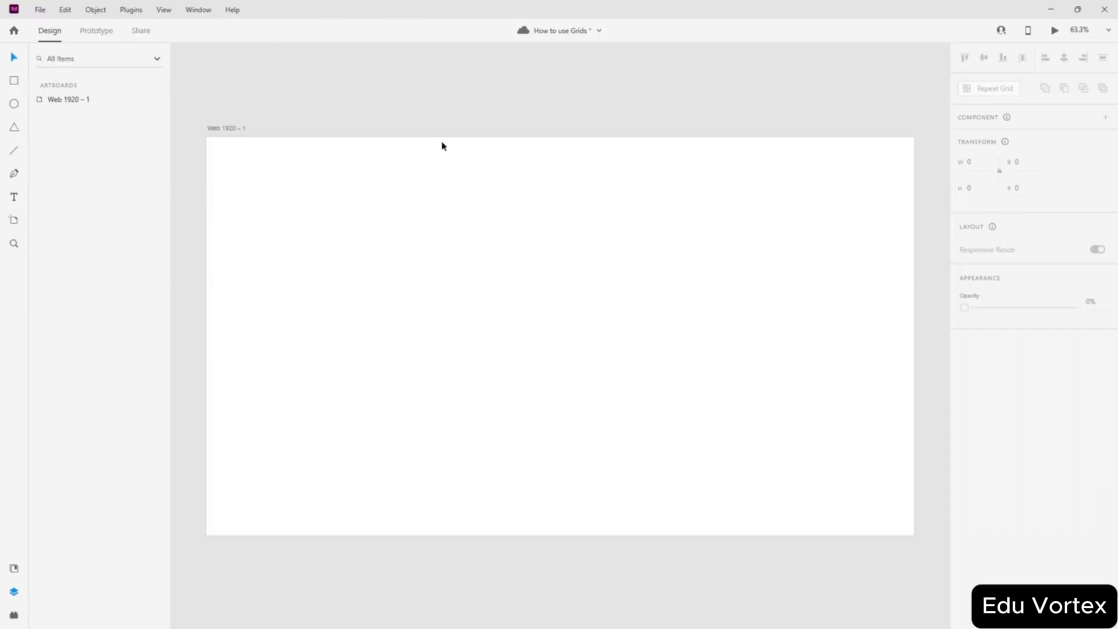
- Turn on View > Show Square Grid for the Web 1920 – 1 artboard and zoom in
{"action": "left_click", "coordinate": [559, 204]}
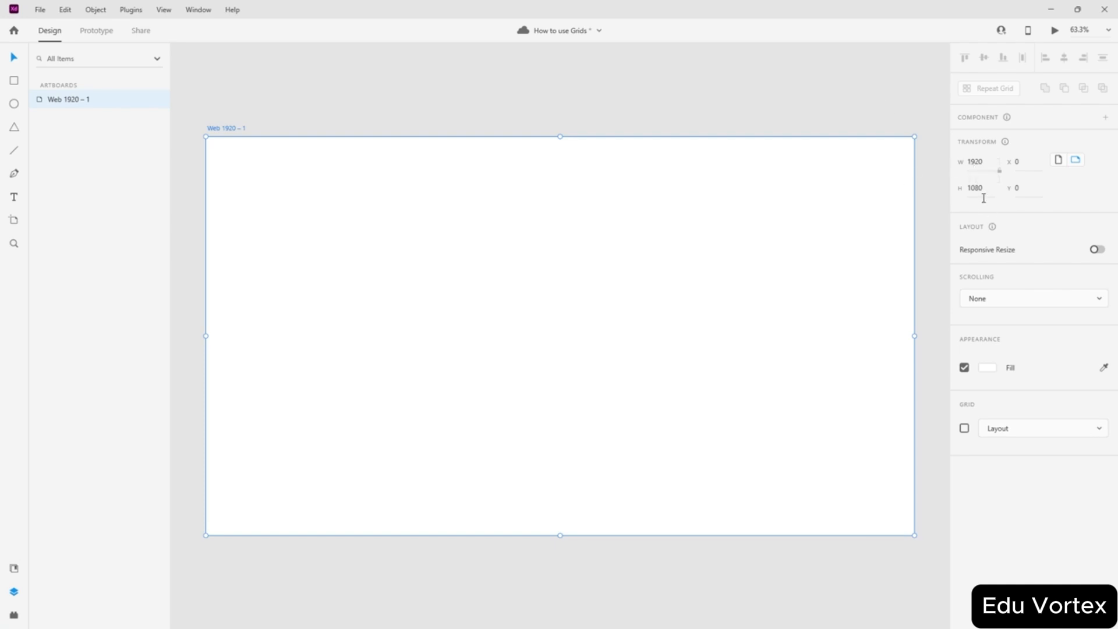
{"action": "left_click", "coordinate": [724, 100]}
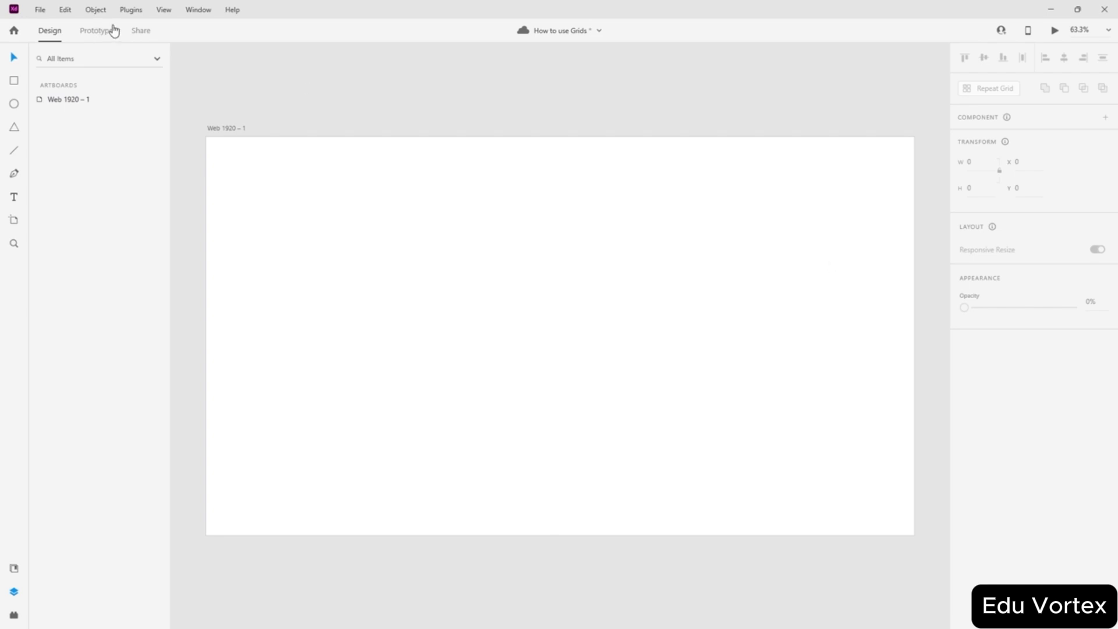
{"action": "left_click", "coordinate": [163, 10]}
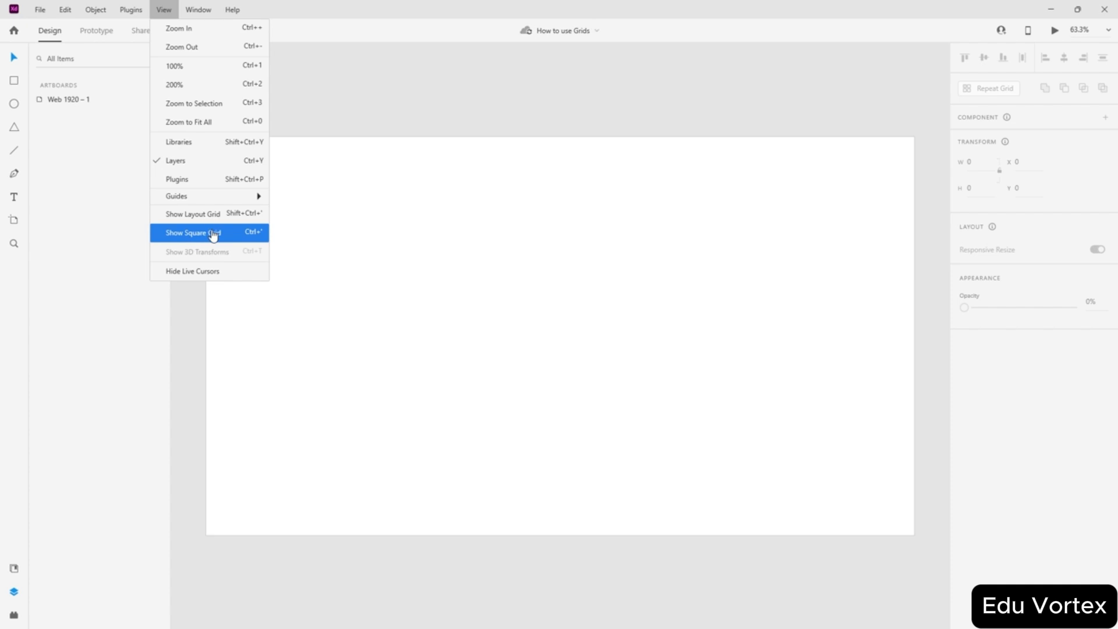
{"action": "left_click", "coordinate": [213, 234]}
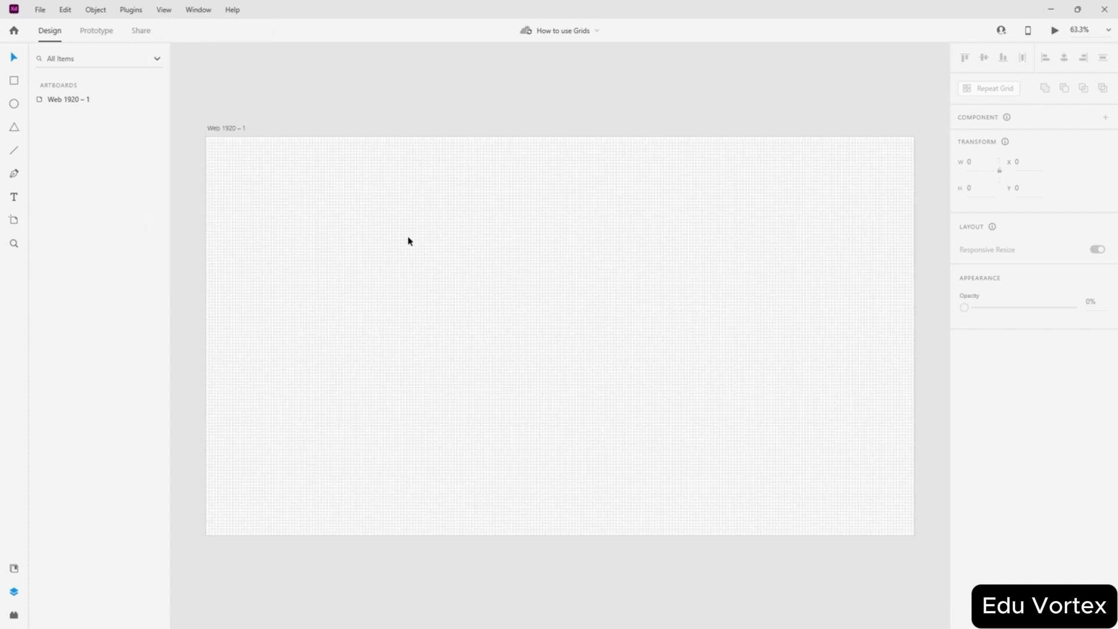
{"action": "scroll", "coordinate": [344, 215], "scroll_direction": "up", "scroll_amount": 5}
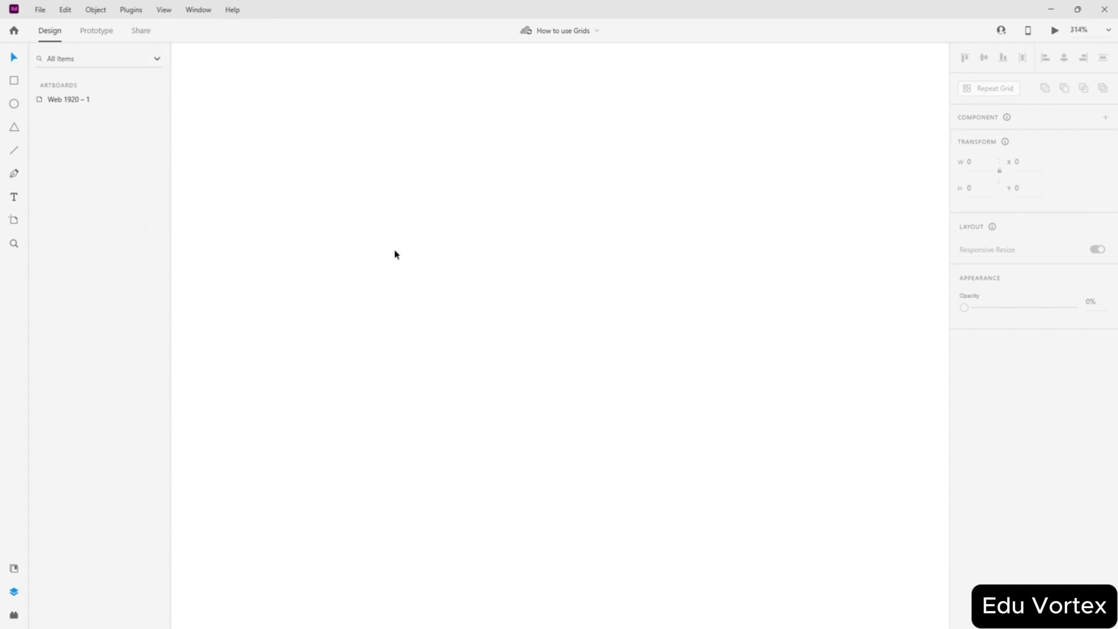
{"action": "scroll", "coordinate": [396, 255], "scroll_direction": "up", "scroll_amount": 2}
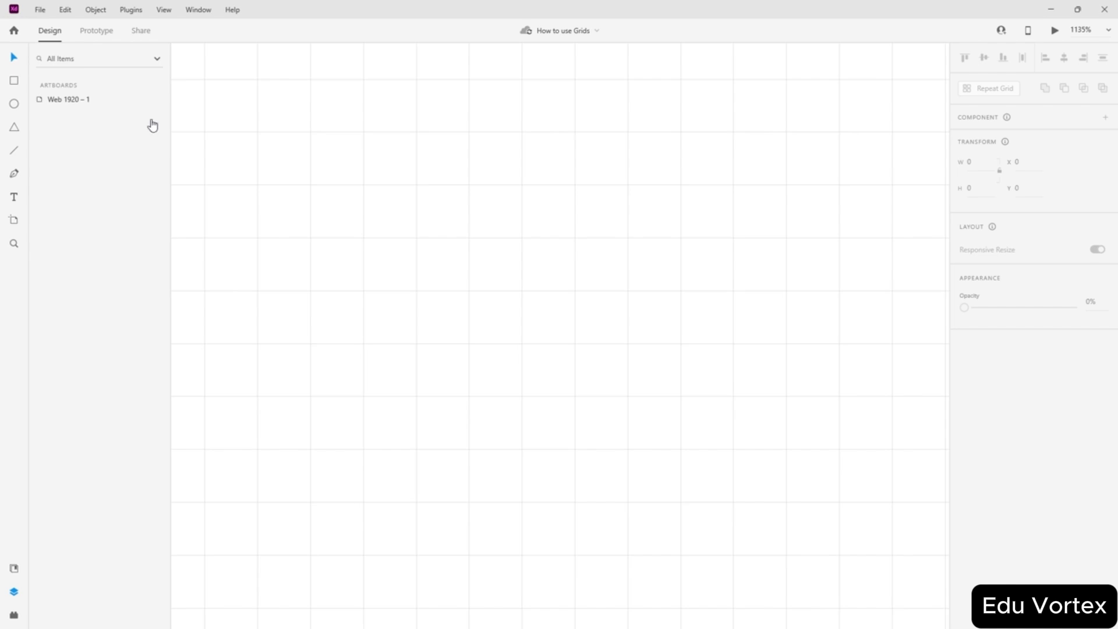
- Draw a large rectangle with no border and a red #FF0000 fill
{"action": "left_click", "coordinate": [14, 81]}
{"action": "mouse_move", "coordinate": [258, 186]}
{"action": "left_mouse_down"}
{"action": "mouse_move", "coordinate": [757, 527]}
{"action": "mouse_move", "coordinate": [785, 501]}
{"action": "left_mouse_up"}
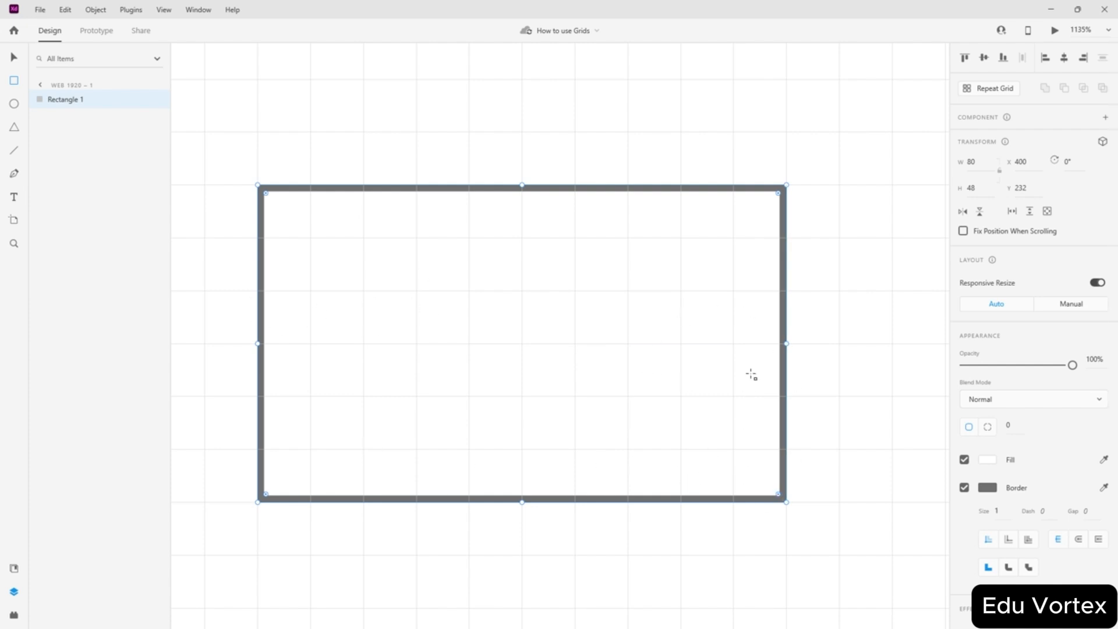
{"action": "left_click", "coordinate": [964, 487]}
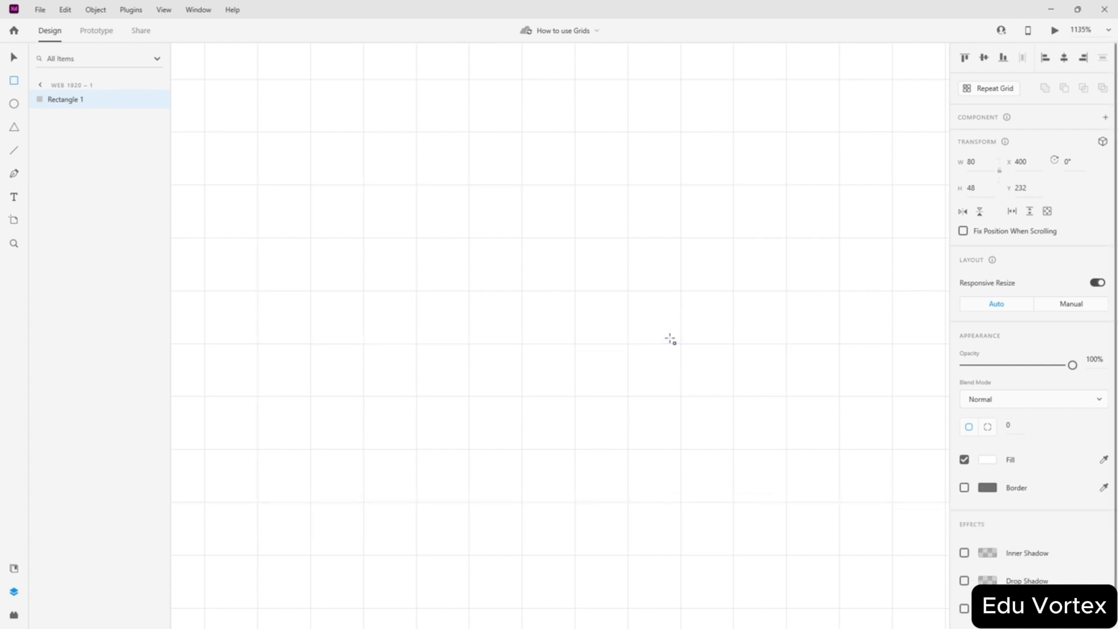
{"action": "left_click", "coordinate": [983, 465]}
{"action": "left_click_drag", "start_coordinate": [872, 421], "coordinate": [963, 366]}
{"action": "left_click", "coordinate": [726, 301]}
{"action": "scroll", "coordinate": [582, 291], "scroll_direction": "down", "scroll_amount": 5}
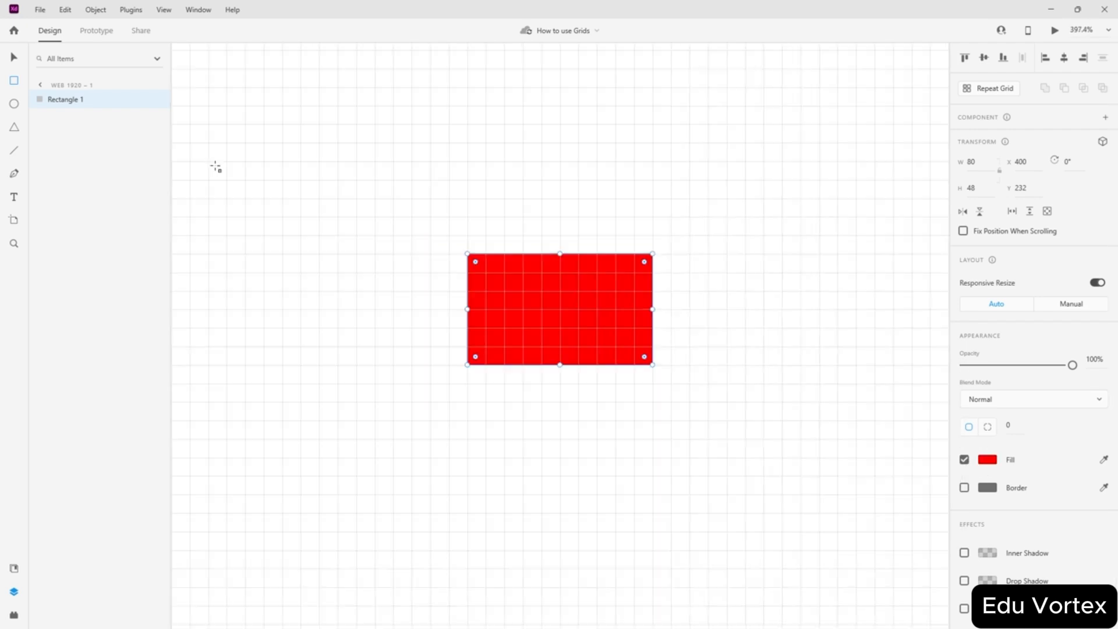
- Alt-drag copies of the red rectangle into a two-by-two block with narrow gaps
{"action": "left_click", "coordinate": [14, 60]}
{"action": "left_click_drag", "start_coordinate": [567, 307], "coordinate": [344, 201]}
{"action": "left_click_drag", "start_coordinate": [519, 302], "coordinate": [527, 196]}
{"action": "left_click", "coordinate": [731, 213]}
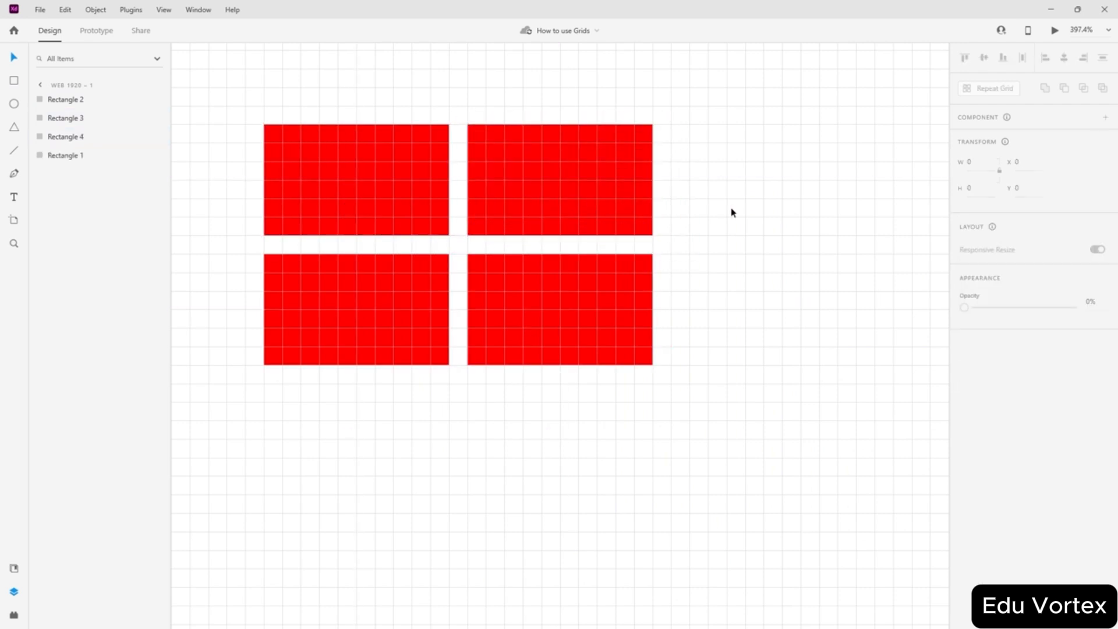
{"action": "scroll", "coordinate": [354, 214], "scroll_direction": "up", "scroll_amount": 5}
{"action": "scroll", "coordinate": [519, 246], "scroll_direction": "down", "scroll_amount": 7}
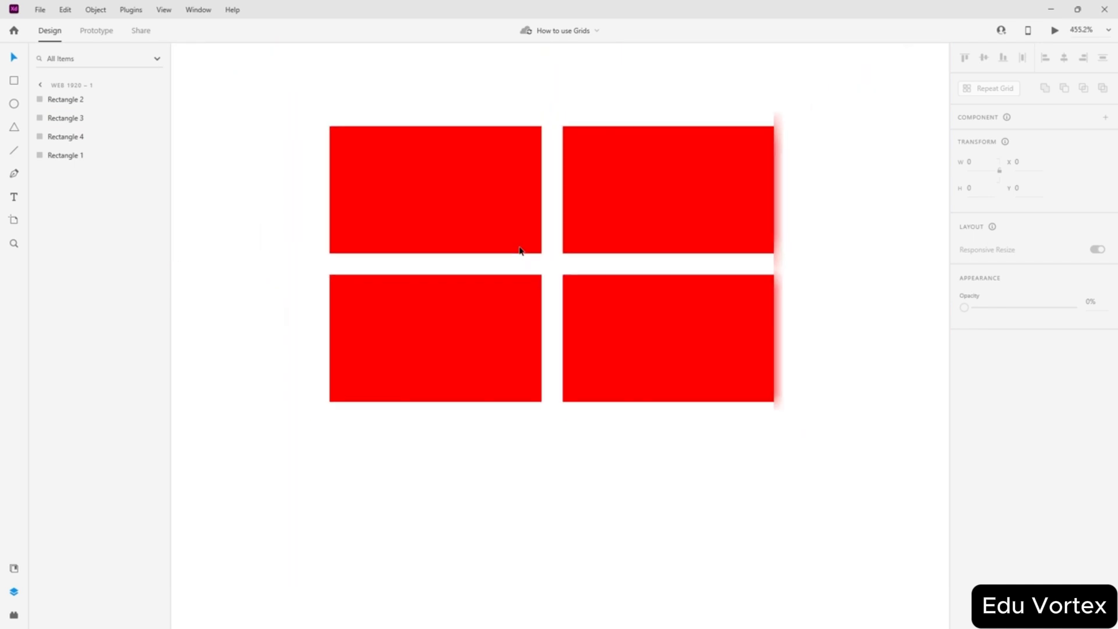
{"action": "scroll", "coordinate": [520, 251], "scroll_direction": "down", "scroll_amount": 1}
{"action": "key", "text": "ctrl+apostrophe"}
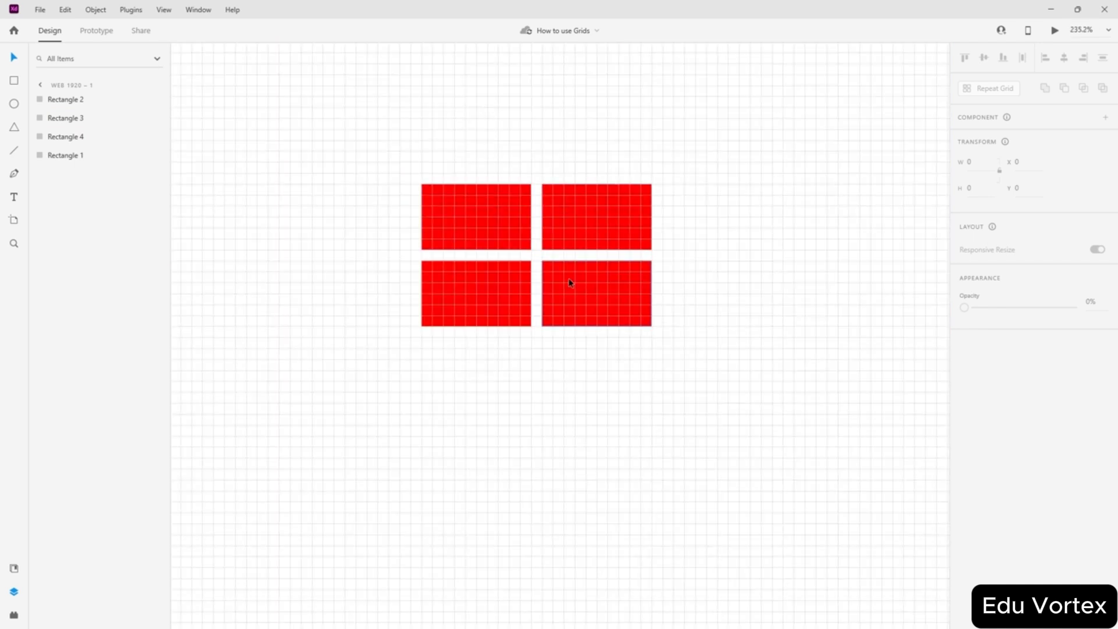
{"action": "scroll", "coordinate": [569, 281], "scroll_direction": "down", "scroll_amount": 7}
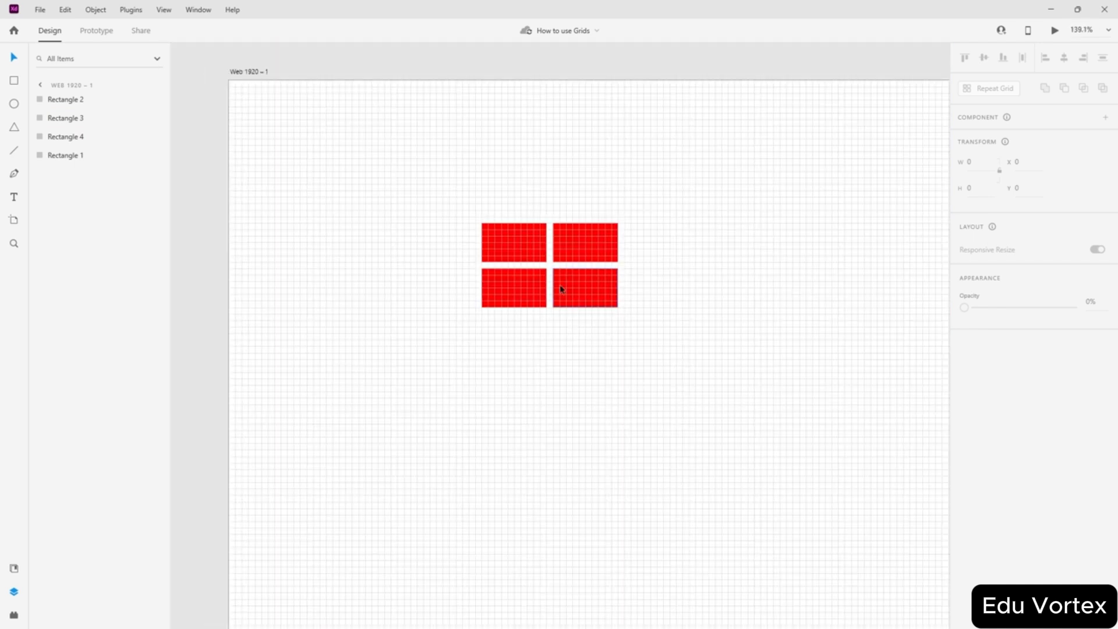
{"action": "scroll", "coordinate": [561, 288], "scroll_direction": "up", "scroll_amount": 5}
- Alt-drag copies of the four red rectangles into a three-column, four-row block of twelve
{"action": "left_click_drag", "start_coordinate": [706, 175], "coordinate": [481, 390]}
{"action": "key", "text": "alt"}
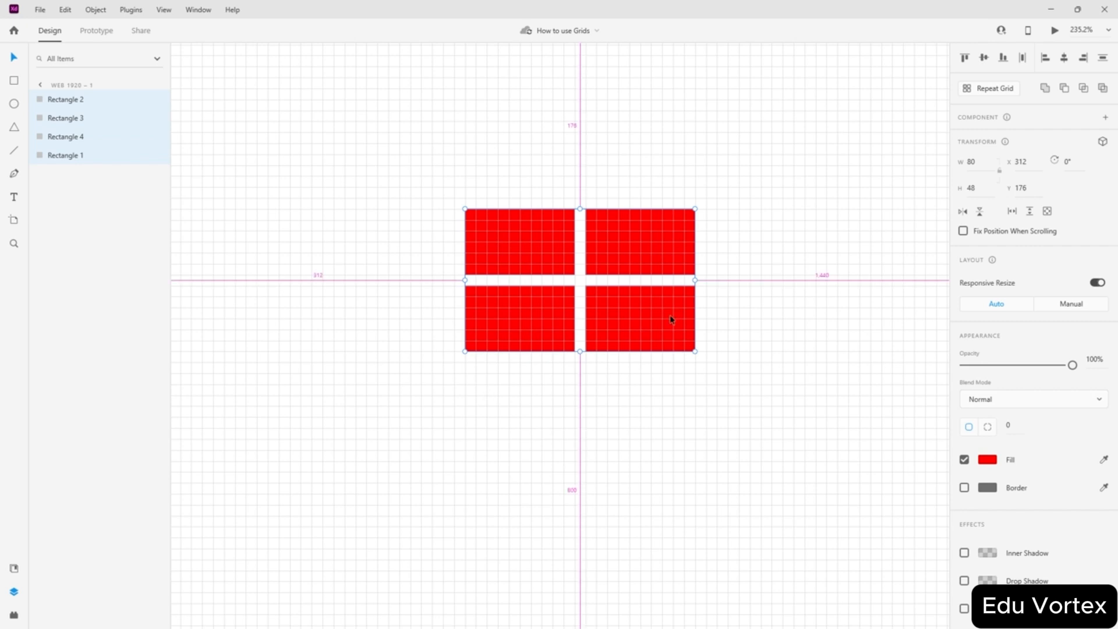
{"action": "left_click_drag", "start_coordinate": [671, 320], "coordinate": [667, 460]}
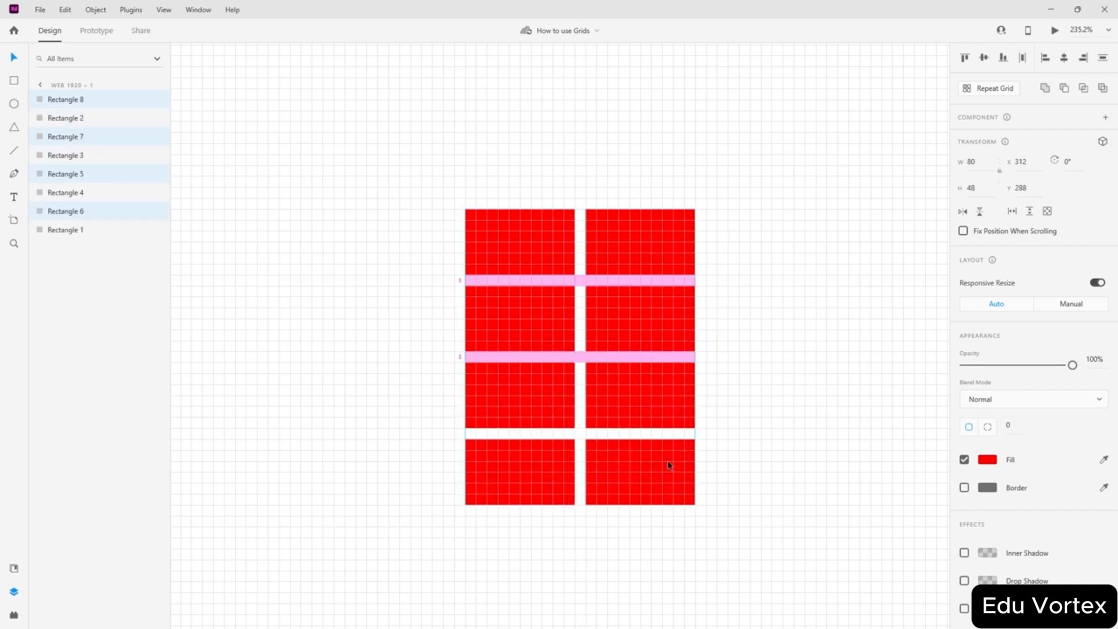
{"action": "left_click_drag", "start_coordinate": [738, 132], "coordinate": [584, 531]}
{"action": "key", "text": "alt"}
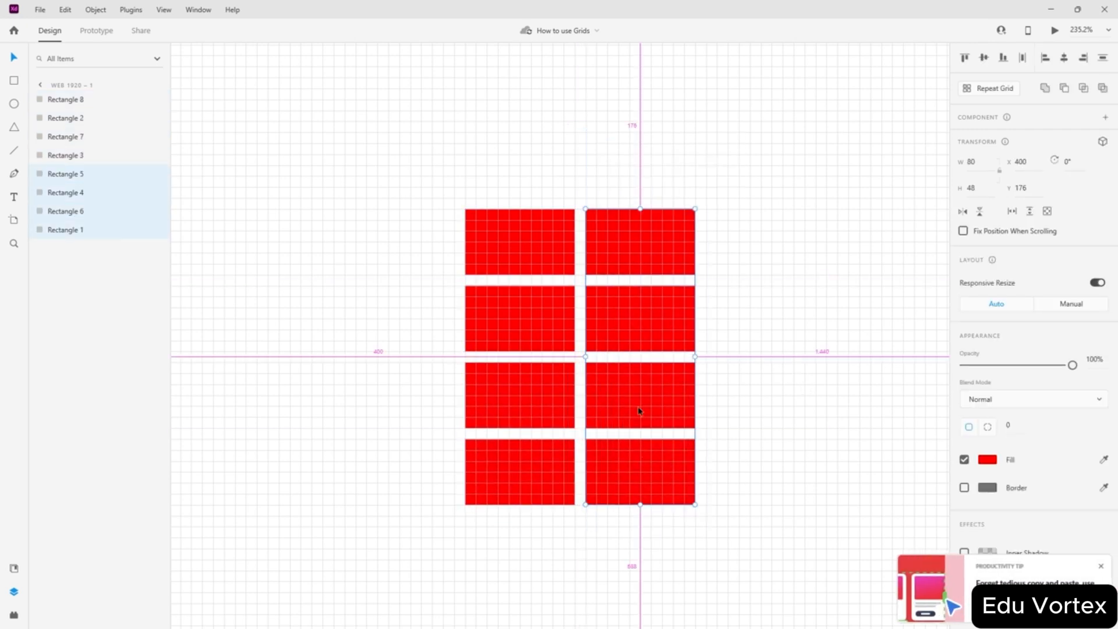
{"action": "left_click_drag", "start_coordinate": [638, 410], "coordinate": [396, 406]}
- Try vertical middle and horizontal centre alignment on all twelve rectangles, then undo both
{"action": "left_click_drag", "start_coordinate": [774, 149], "coordinate": [287, 544]}
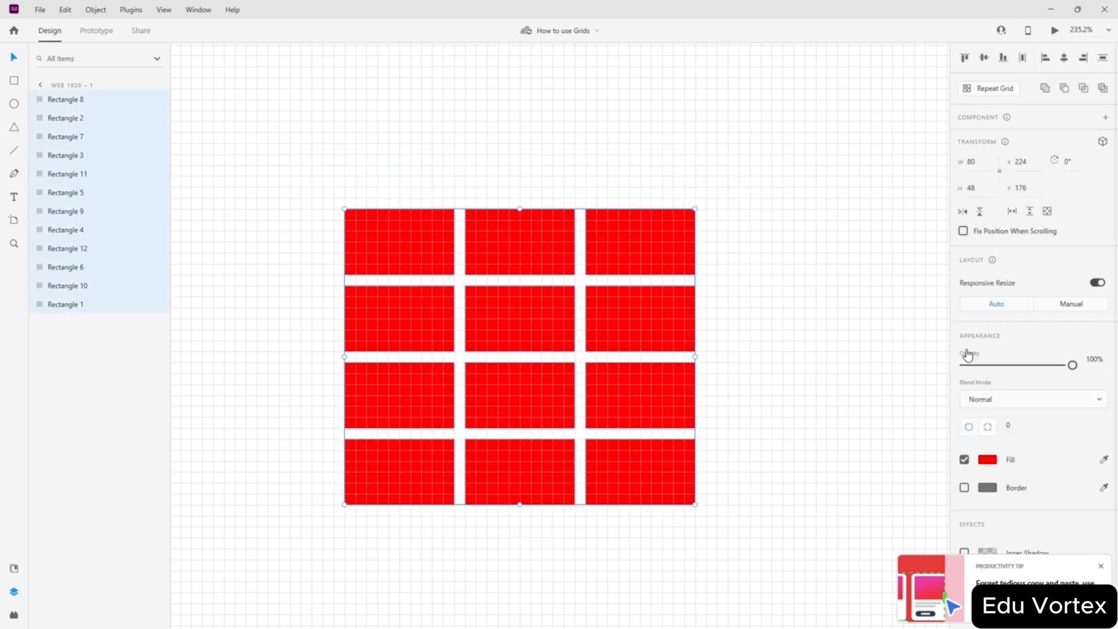
{"action": "left_click", "coordinate": [984, 58]}
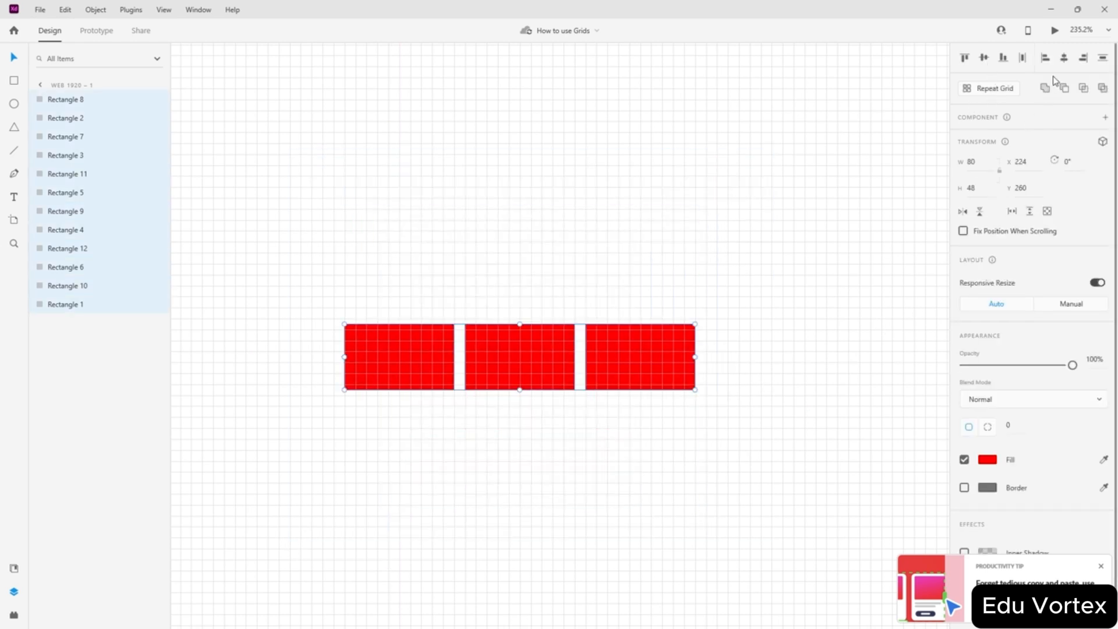
{"action": "left_click", "coordinate": [1063, 58]}
{"action": "key", "text": "ctrl+z"}
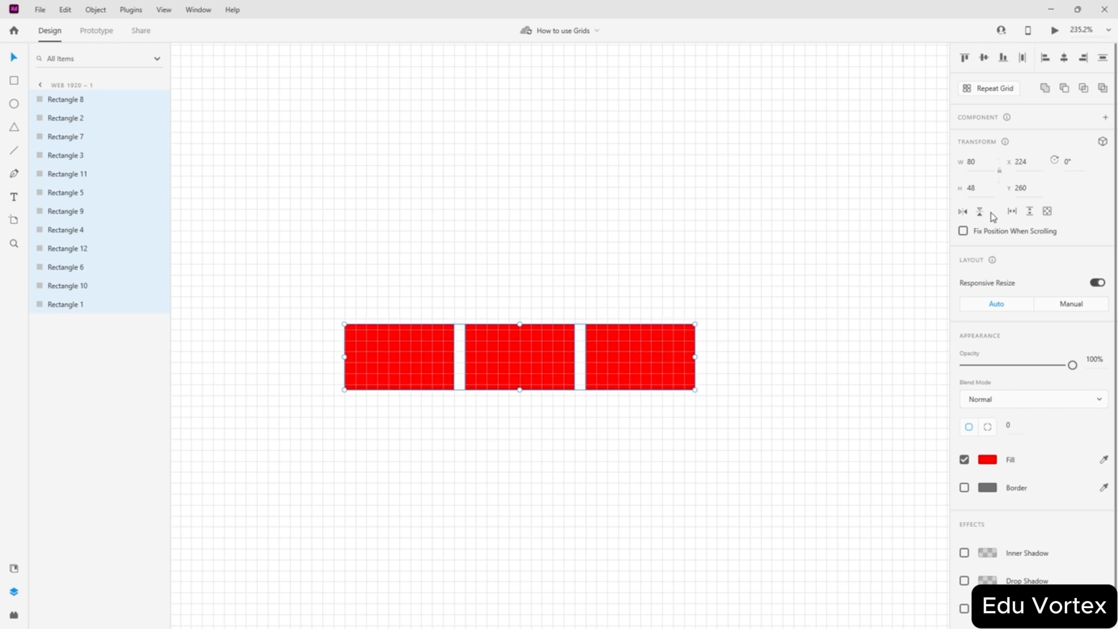
{"action": "key", "text": "ctrl+z"}
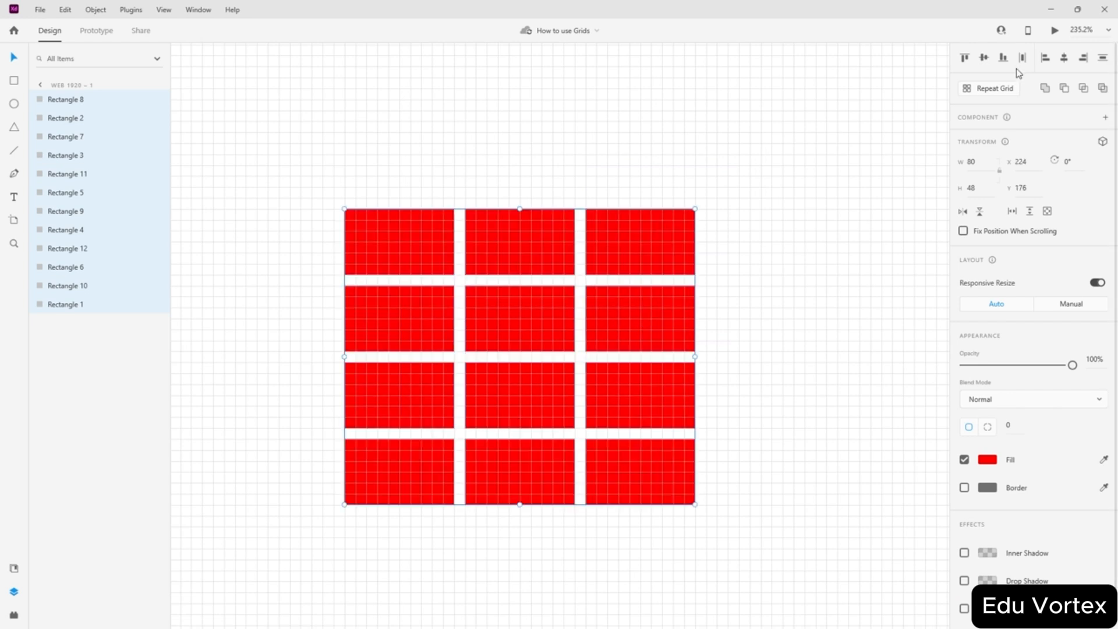
- Try Add and Subtract on the rectangles, including with Rectangle 1 excluded, undoing each
{"action": "left_click", "coordinate": [1045, 89]}
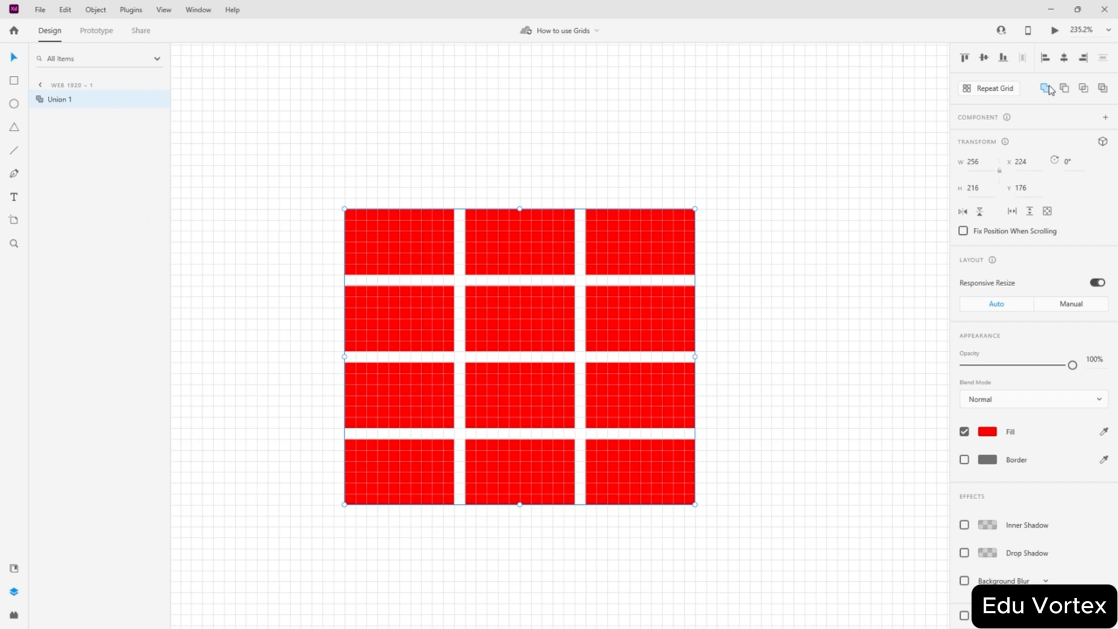
{"action": "key", "text": "ctrl+z"}
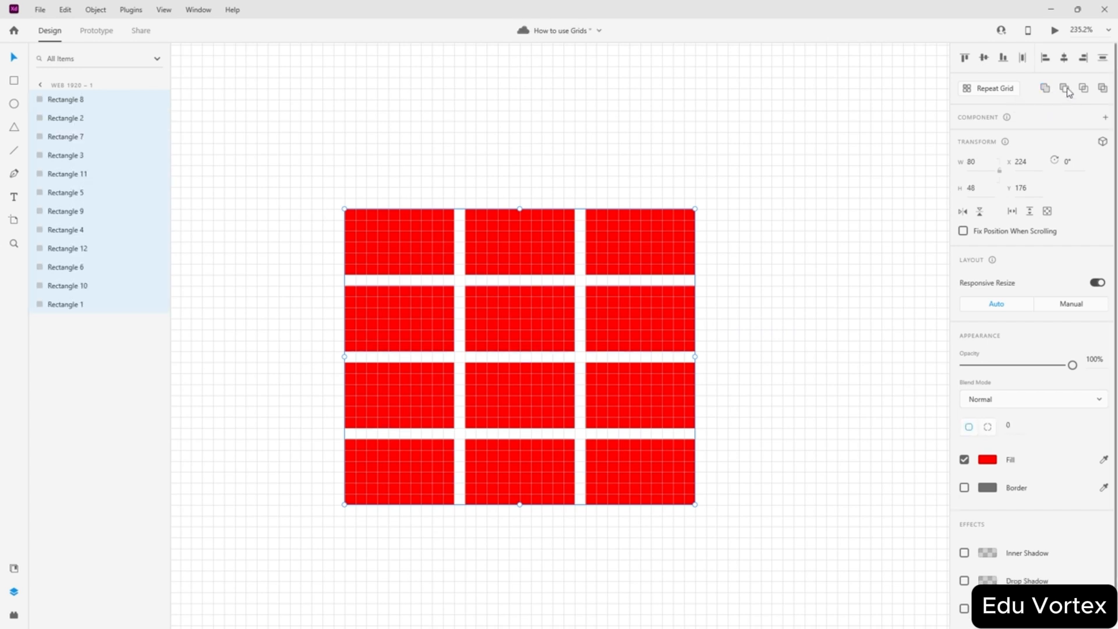
{"action": "left_click", "coordinate": [1065, 90]}
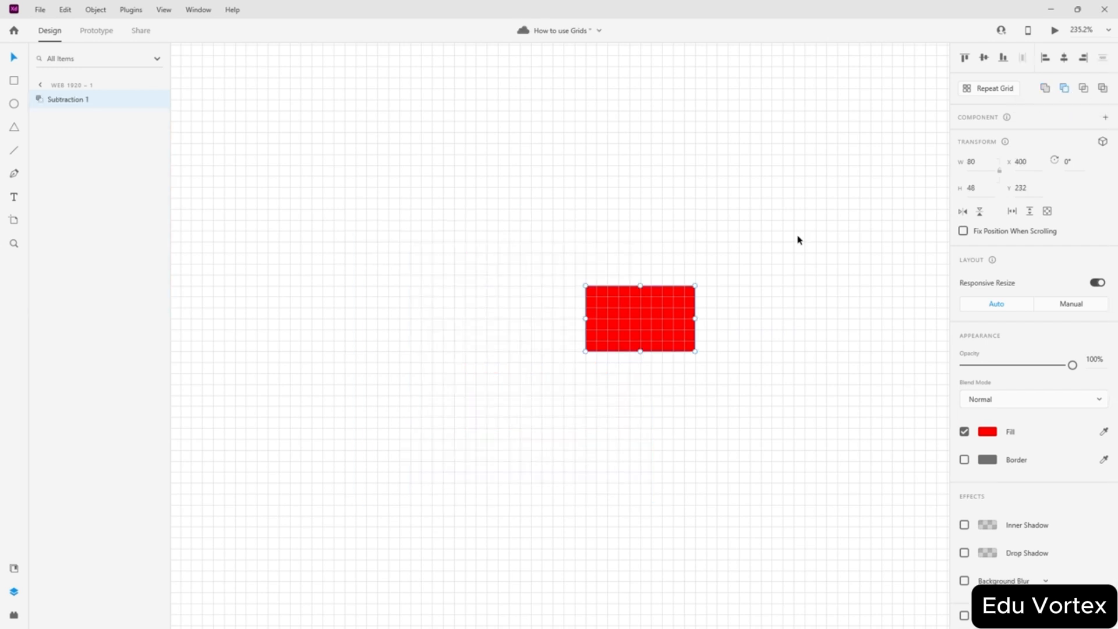
{"action": "key", "text": "ctrl+z"}
{"action": "left_click_drag", "start_coordinate": [769, 185], "coordinate": [256, 557]}
{"action": "left_click", "coordinate": [644, 320], "text": "shift"}
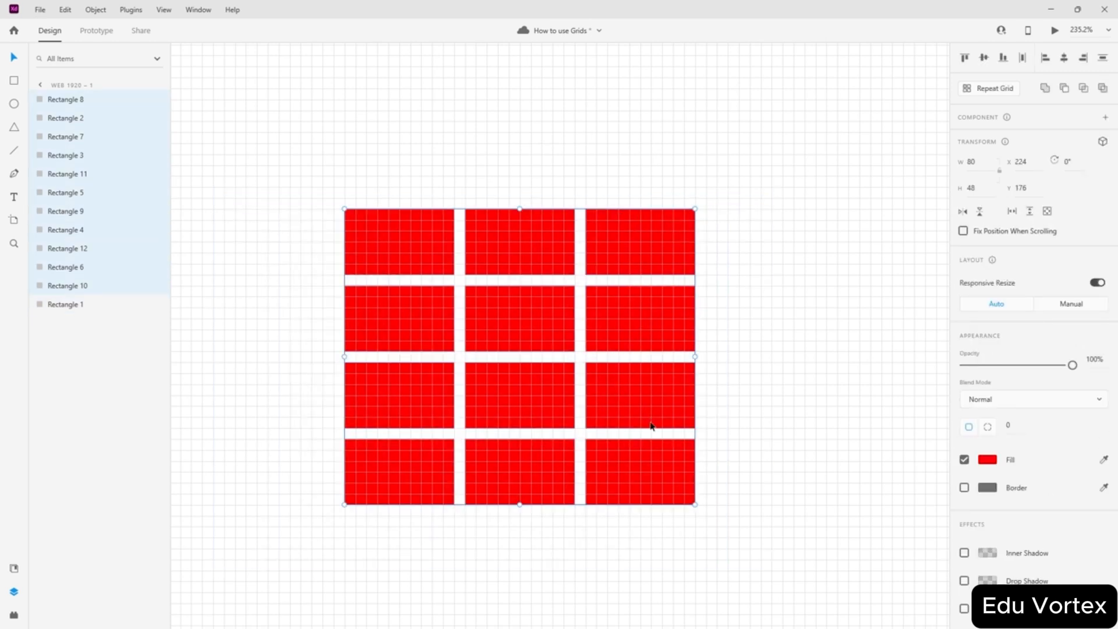
{"action": "left_click", "coordinate": [1065, 88]}
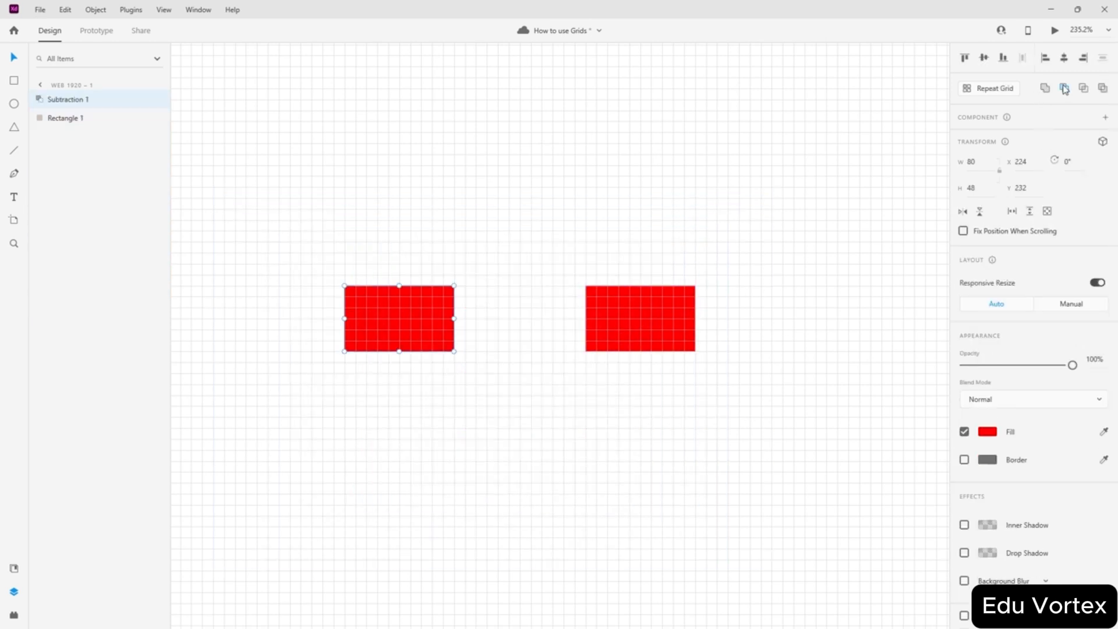
{"action": "key", "text": "ctrl+z"}
{"action": "left_click", "coordinate": [679, 172]}
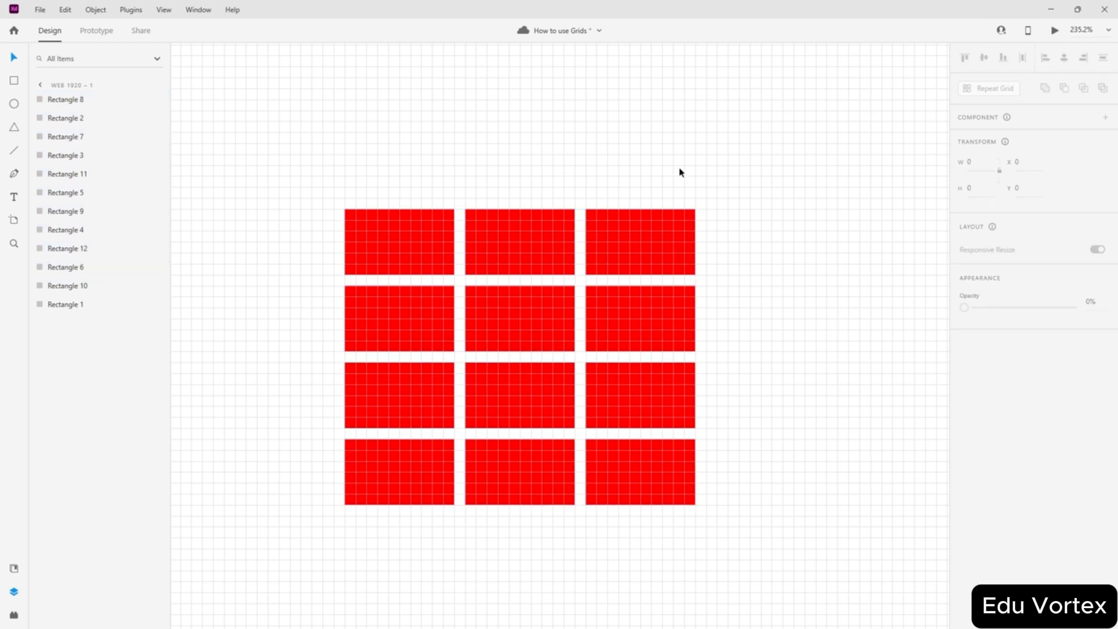
{"action": "left_click_drag", "start_coordinate": [744, 131], "coordinate": [195, 593]}
{"action": "left_click", "coordinate": [775, 320]}
{"action": "left_click_drag", "start_coordinate": [731, 103], "coordinate": [179, 539]}
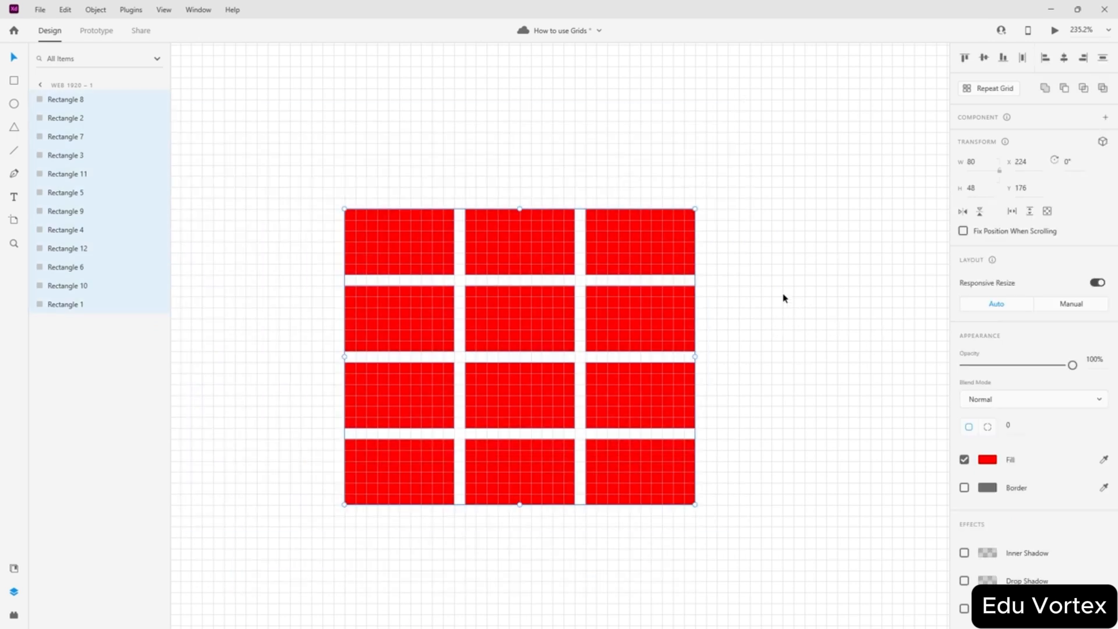
{"action": "left_click", "coordinate": [1064, 88]}
{"action": "key", "text": "ctrl+z"}
{"action": "left_click", "coordinate": [716, 328]}
{"action": "left_click", "coordinate": [674, 230]}
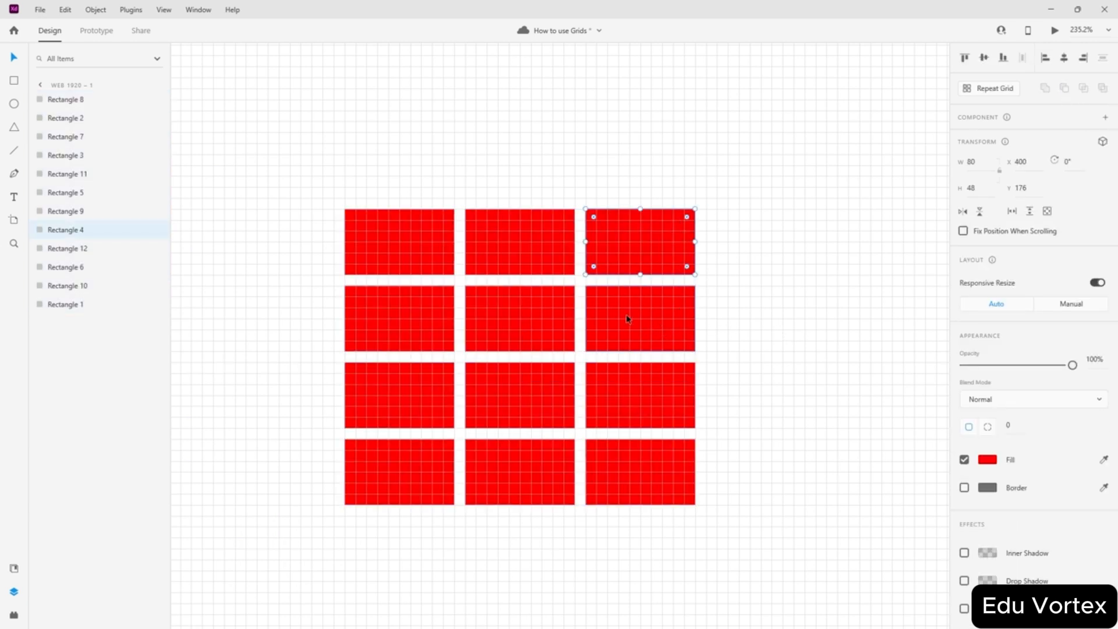
{"action": "left_click", "coordinate": [518, 262], "text": "shift"}
{"action": "left_click", "coordinate": [1063, 88]}
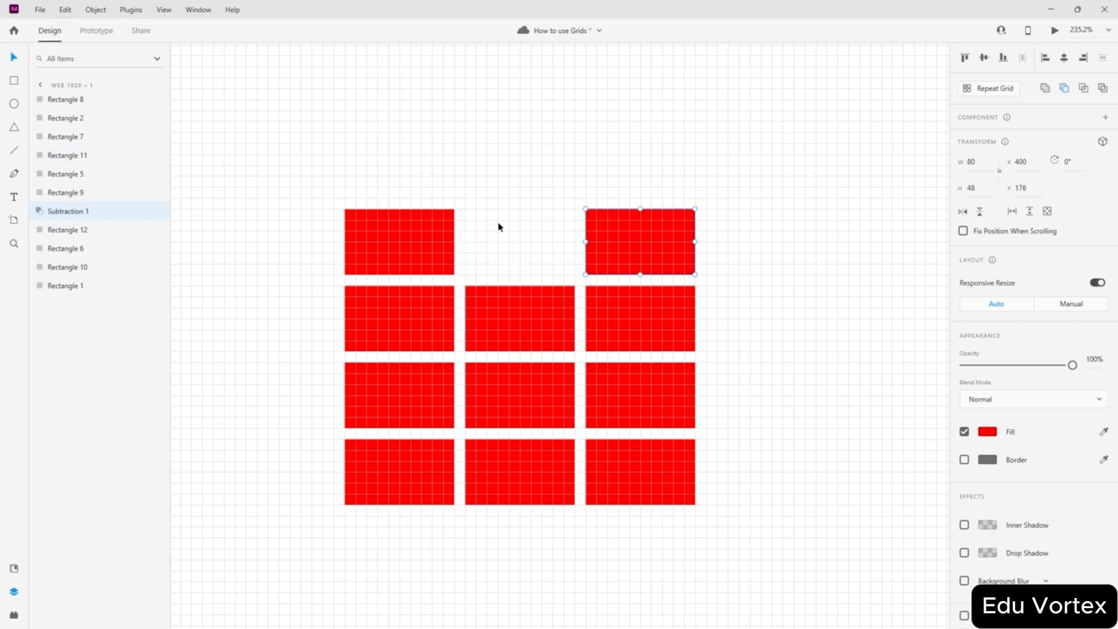
{"action": "key", "text": "ctrl+z"}
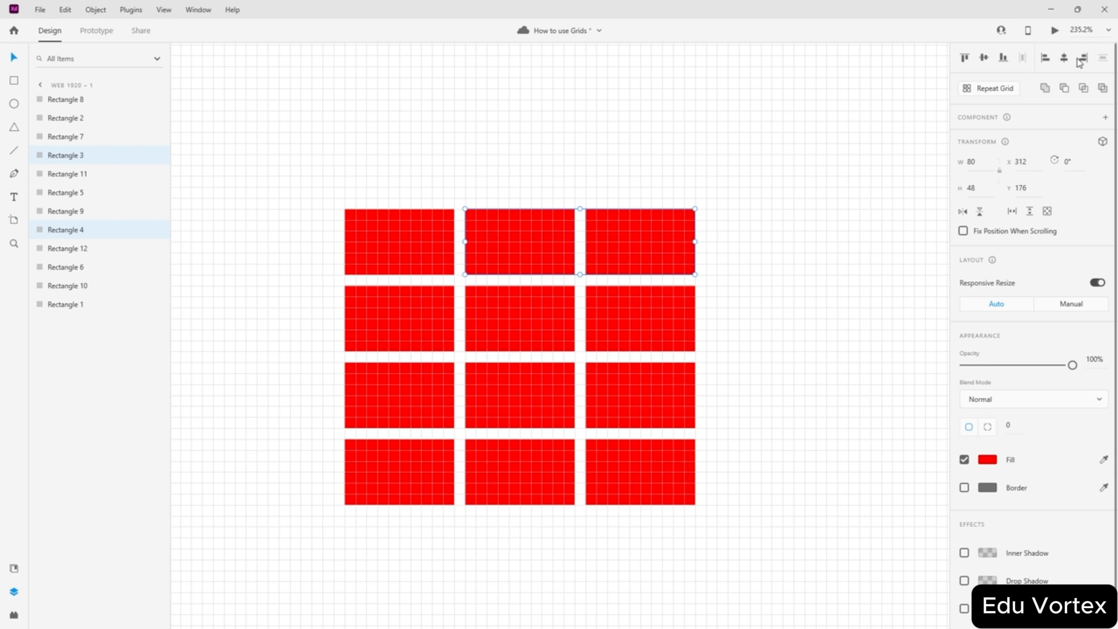
{"action": "left_click", "coordinate": [1083, 88]}
{"action": "key", "text": "ctrl+z"}
{"action": "left_click", "coordinate": [793, 297]}
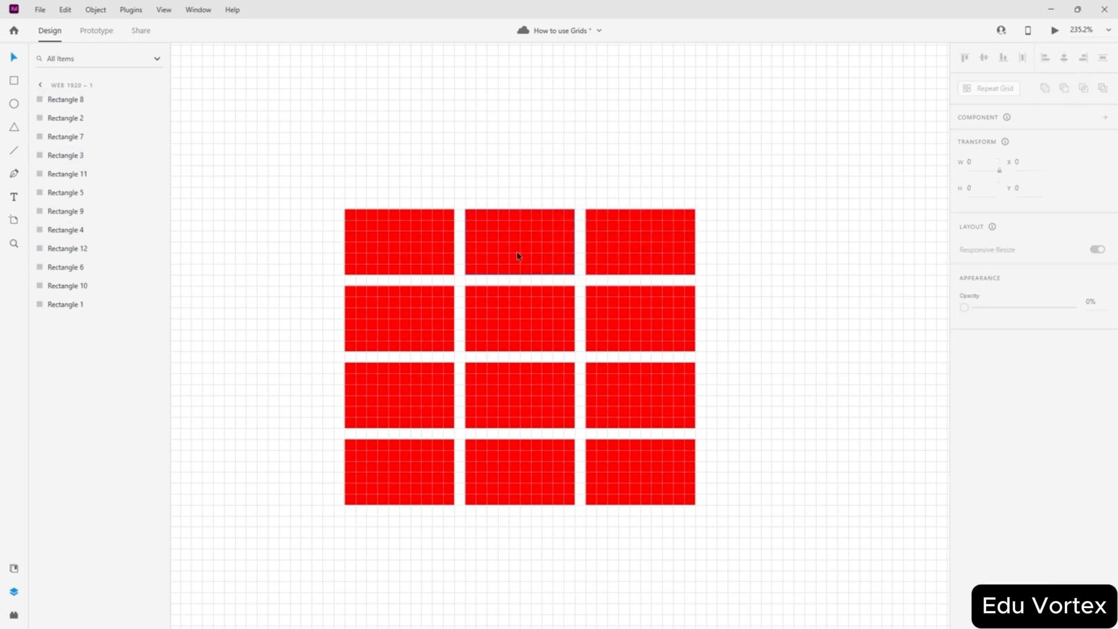
{"action": "left_click_drag", "start_coordinate": [517, 252], "coordinate": [572, 218]}
{"action": "left_click_drag", "start_coordinate": [524, 300], "coordinate": [590, 225]}
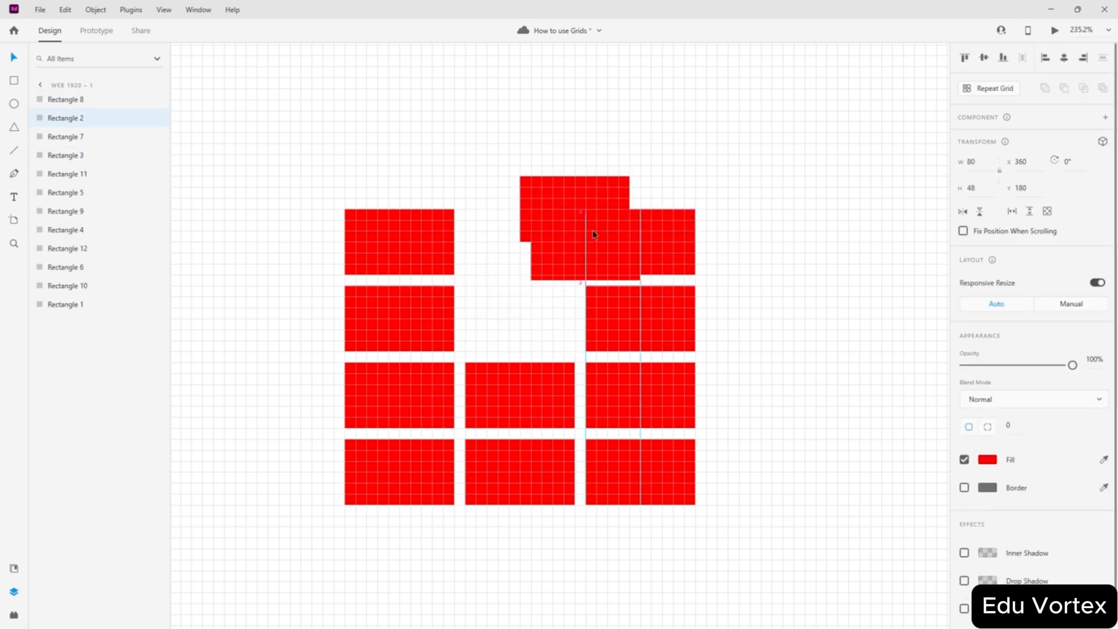
{"action": "left_click_drag", "start_coordinate": [662, 205], "coordinate": [493, 276]}
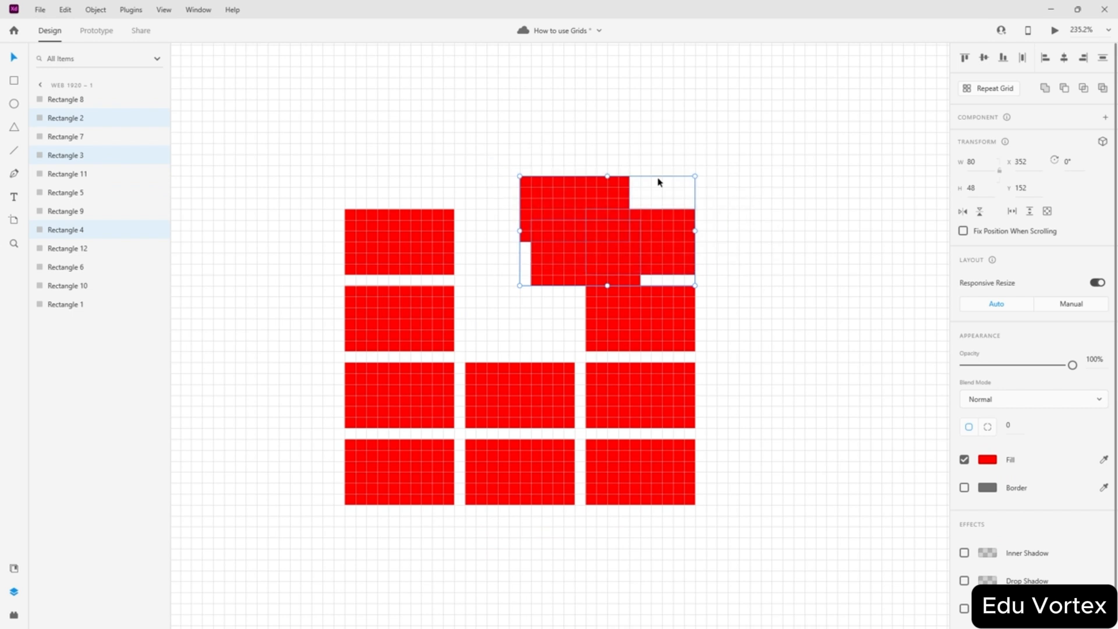
{"action": "left_click", "coordinate": [1082, 88]}
{"action": "left_click_drag", "start_coordinate": [531, 219], "coordinate": [639, 282]}
{"action": "key", "text": "ctrl+z"}
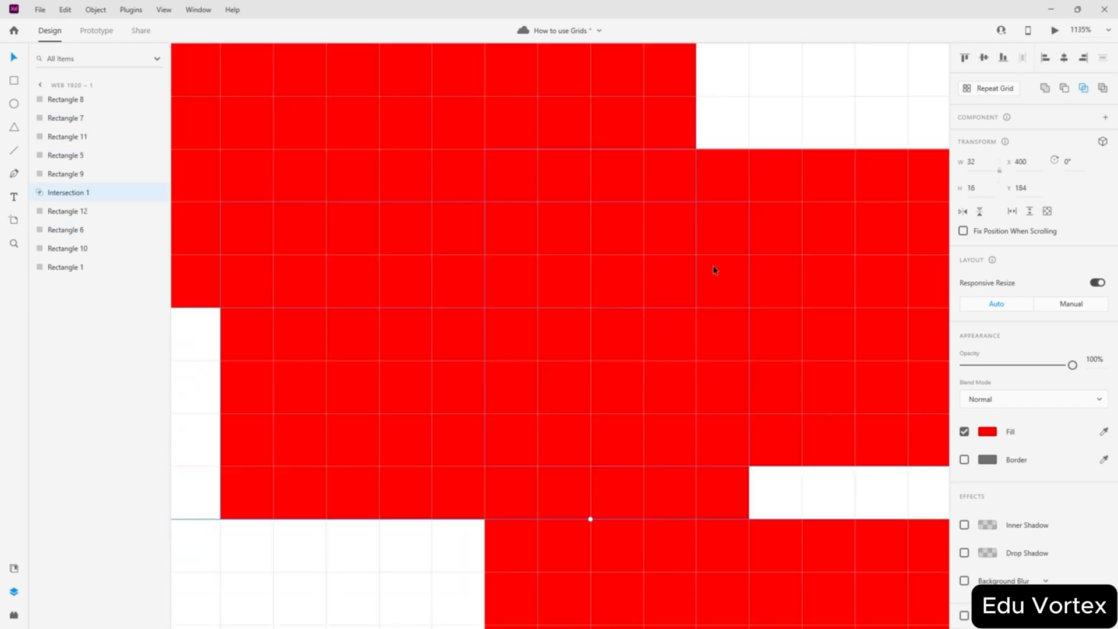
{"action": "scroll", "coordinate": [652, 185], "scroll_direction": "down", "scroll_amount": 2}
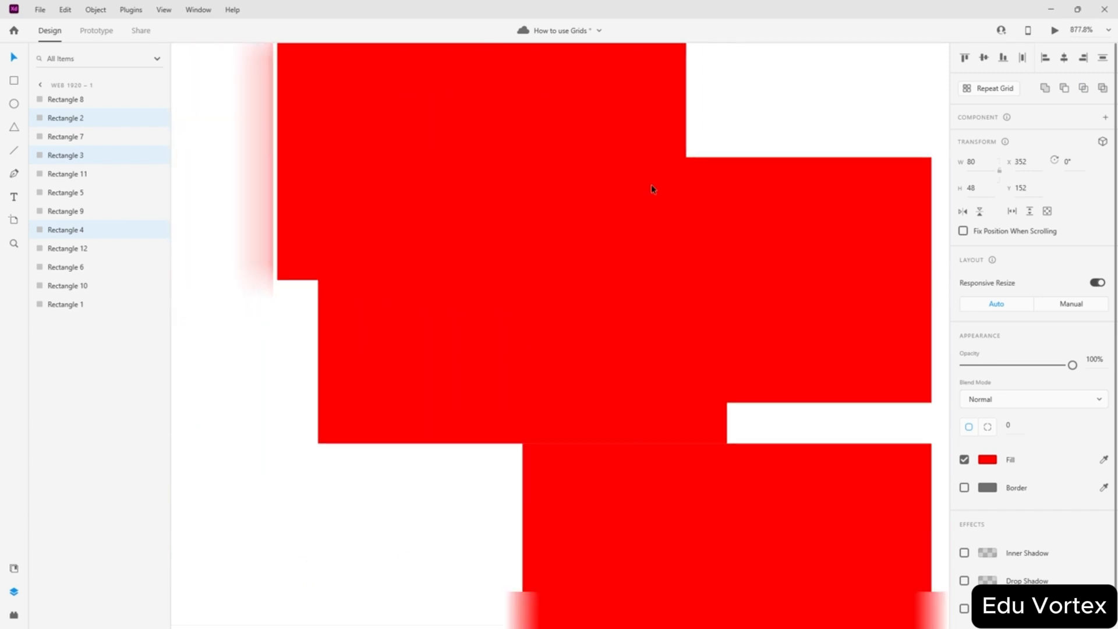
{"action": "left_click", "coordinate": [897, 253]}
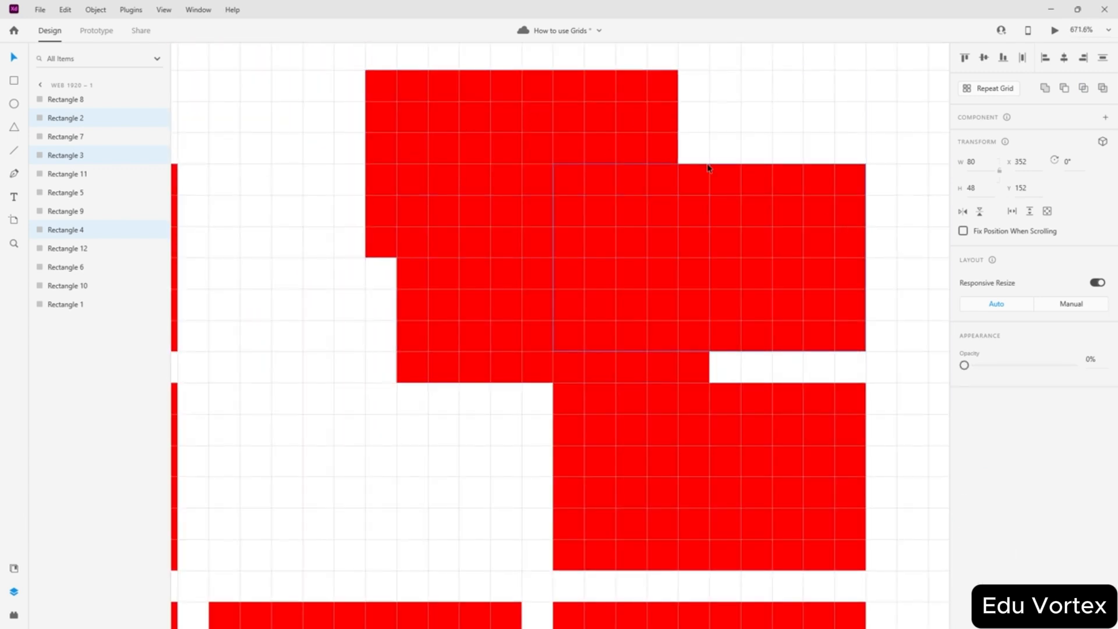
{"action": "left_click", "coordinate": [643, 143]}
{"action": "left_click", "coordinate": [990, 464]}
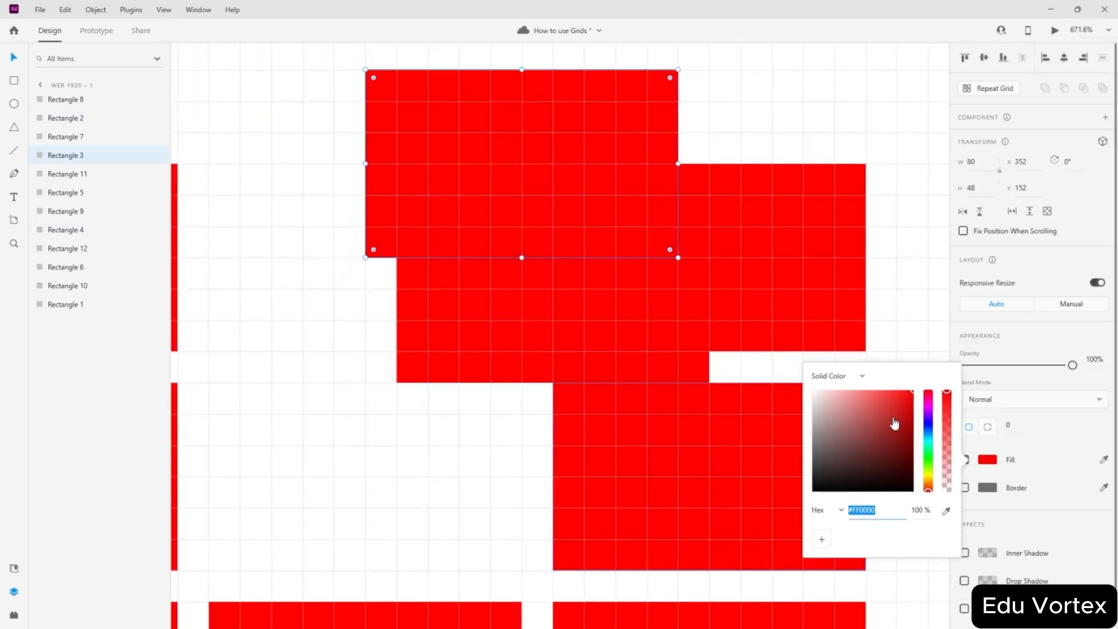
{"action": "left_click_drag", "start_coordinate": [894, 420], "coordinate": [920, 420]}
{"action": "left_click", "coordinate": [600, 361]}
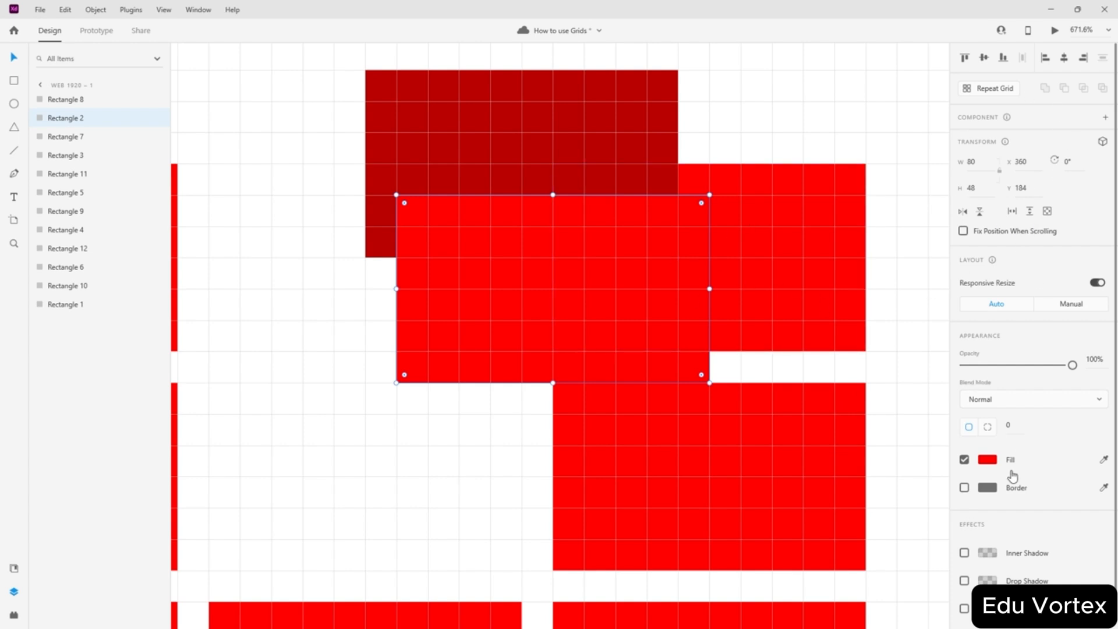
{"action": "left_click", "coordinate": [988, 459]}
{"action": "left_click", "coordinate": [853, 415]}
{"action": "left_click", "coordinate": [889, 220]}
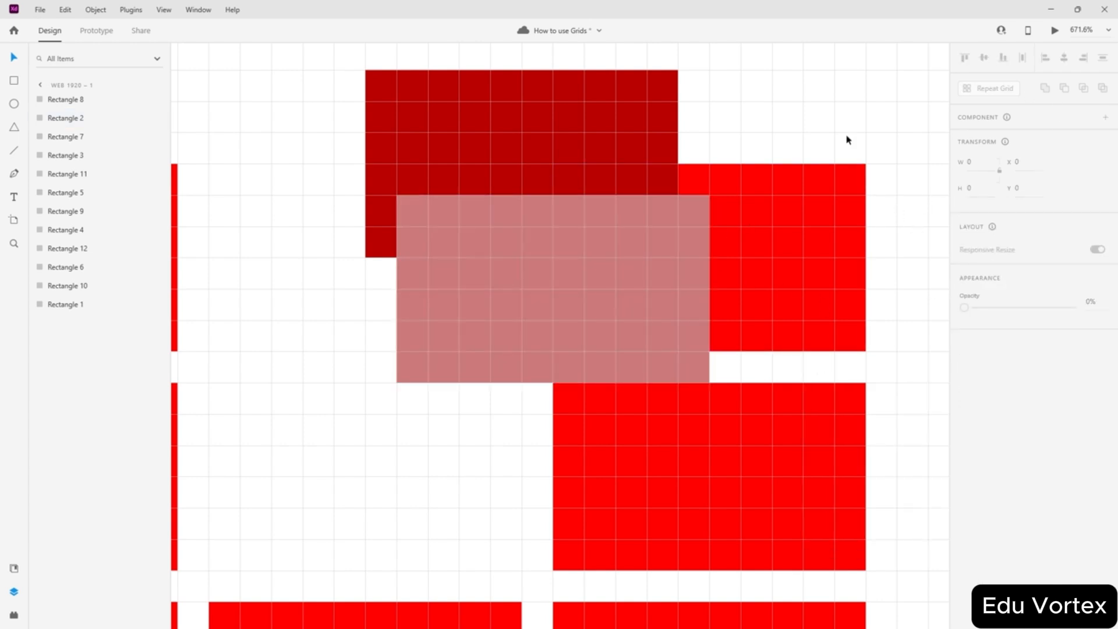
{"action": "left_click_drag", "start_coordinate": [863, 96], "coordinate": [483, 353]}
{"action": "left_click_drag", "start_coordinate": [1072, 365], "coordinate": [997, 365]}
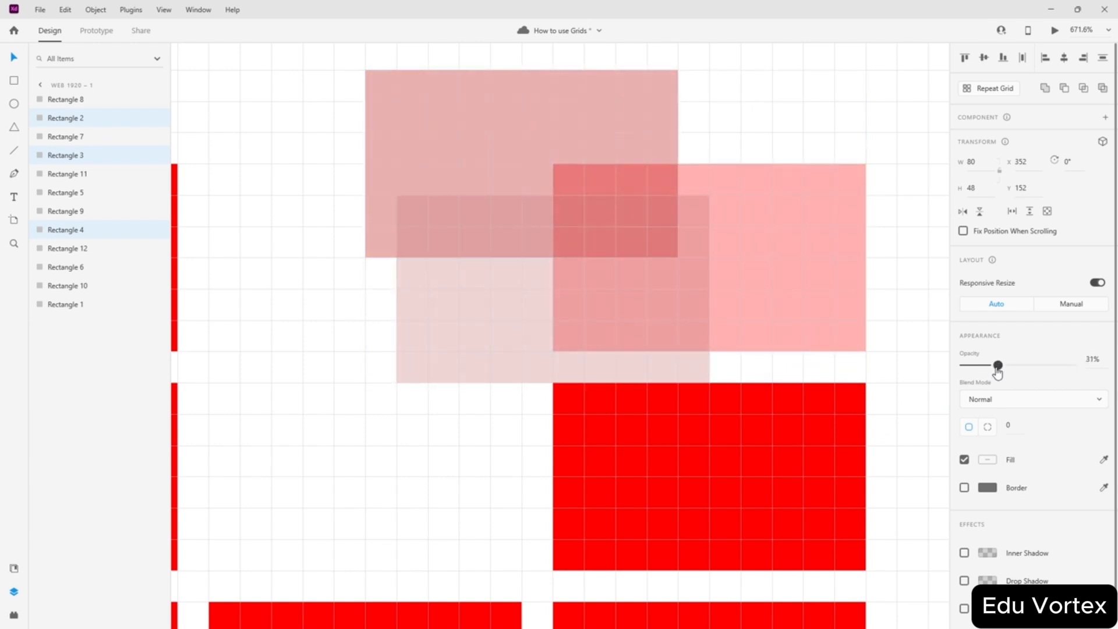
{"action": "left_click", "coordinate": [924, 264]}
{"action": "left_click_drag", "start_coordinate": [870, 93], "coordinate": [571, 250]}
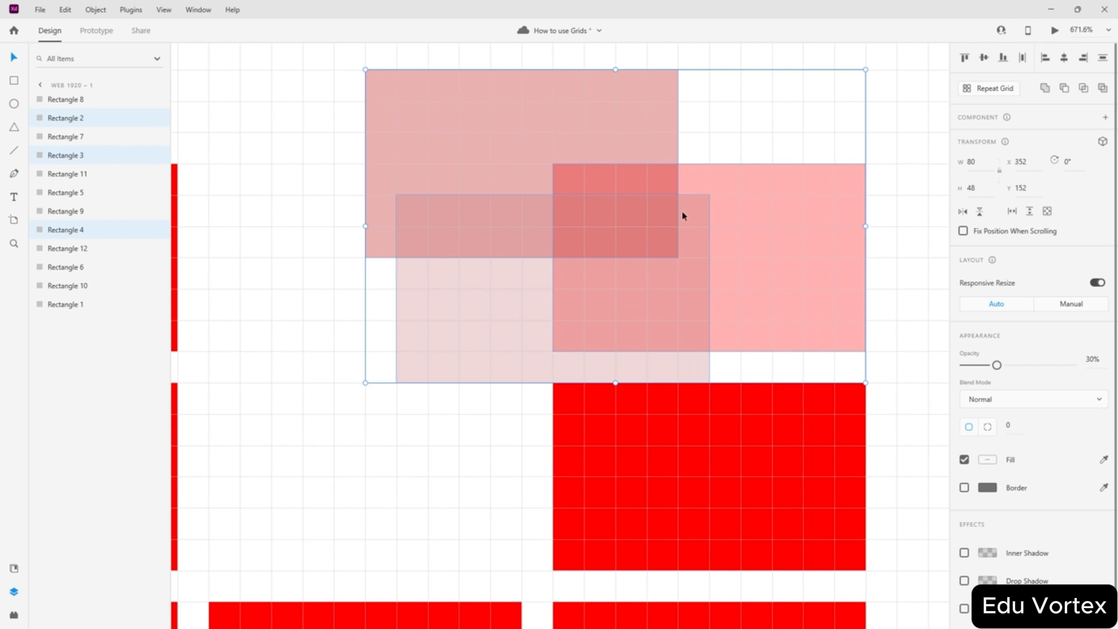
{"action": "scroll", "coordinate": [554, 231], "scroll_direction": "up", "scroll_amount": 4}
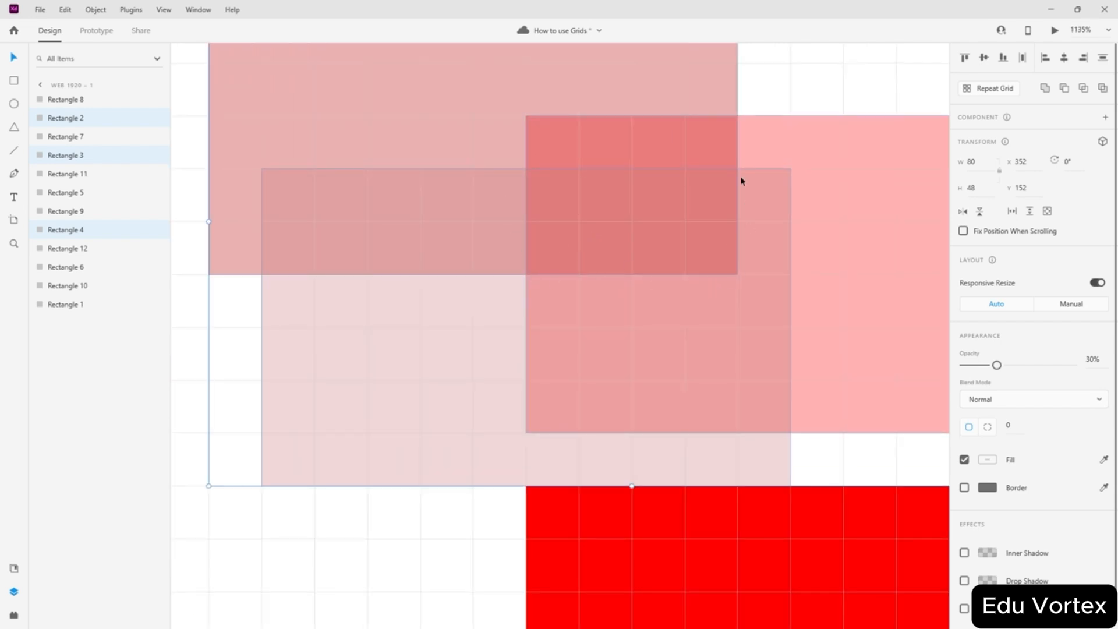
{"action": "left_click", "coordinate": [1082, 92]}
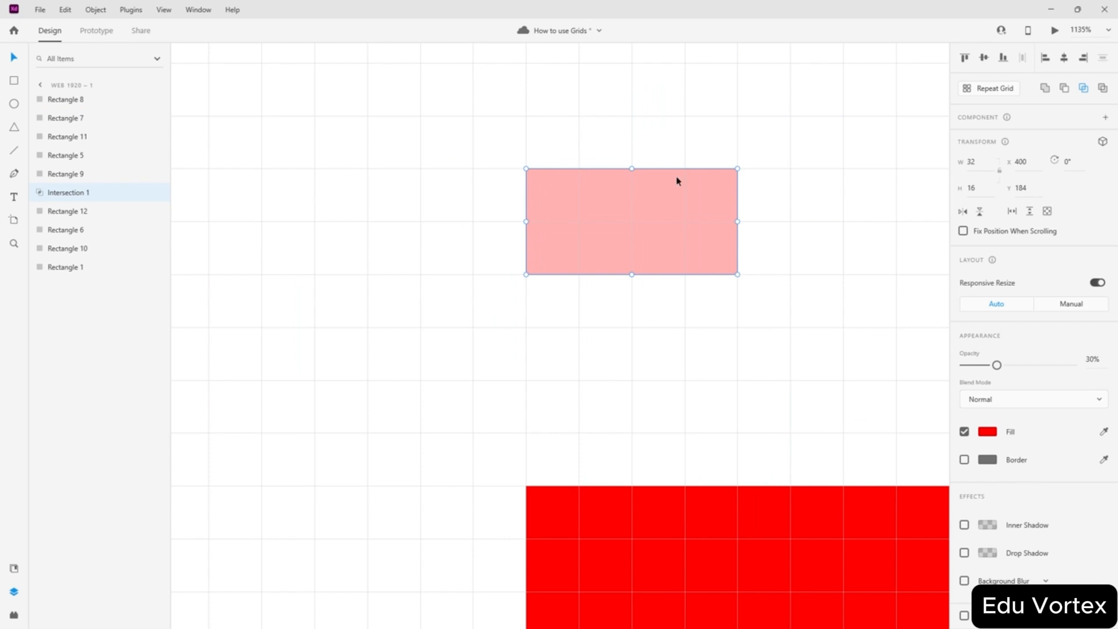
{"action": "key", "text": "ctrl+z"}
{"action": "key", "text": "ctrl+z"}
{"action": "key", "text": "ctrl+z"}
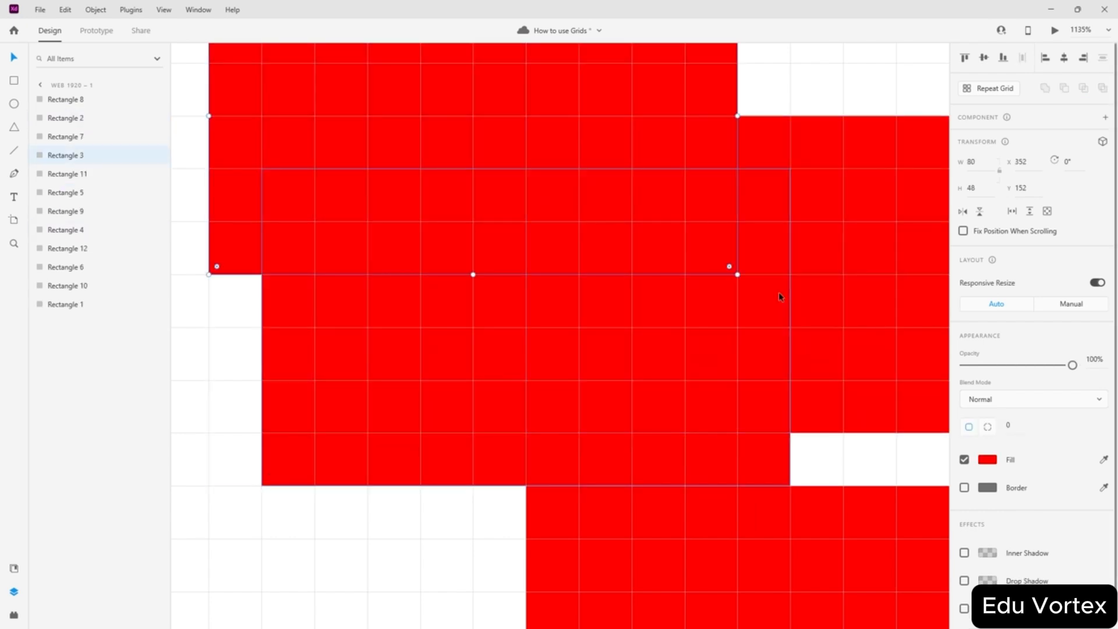
{"action": "scroll", "coordinate": [779, 292], "scroll_direction": "down", "scroll_amount": 6}
{"action": "key", "text": "ctrl+z"}
{"action": "key", "text": "z"}
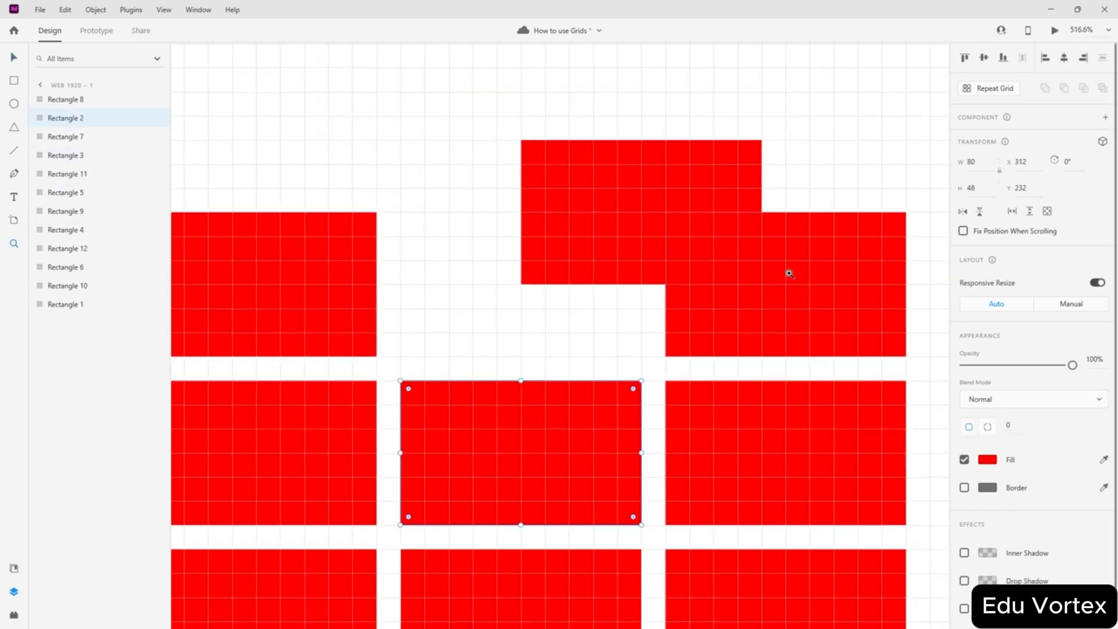
{"action": "left_click", "coordinate": [836, 132]}
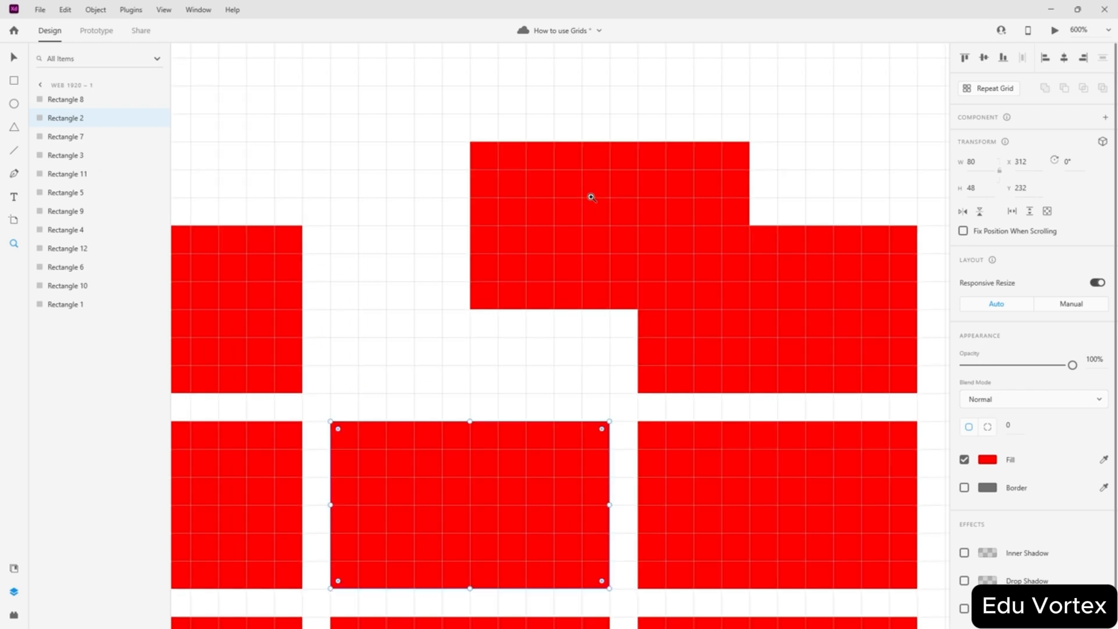
{"action": "key", "text": "Escape"}
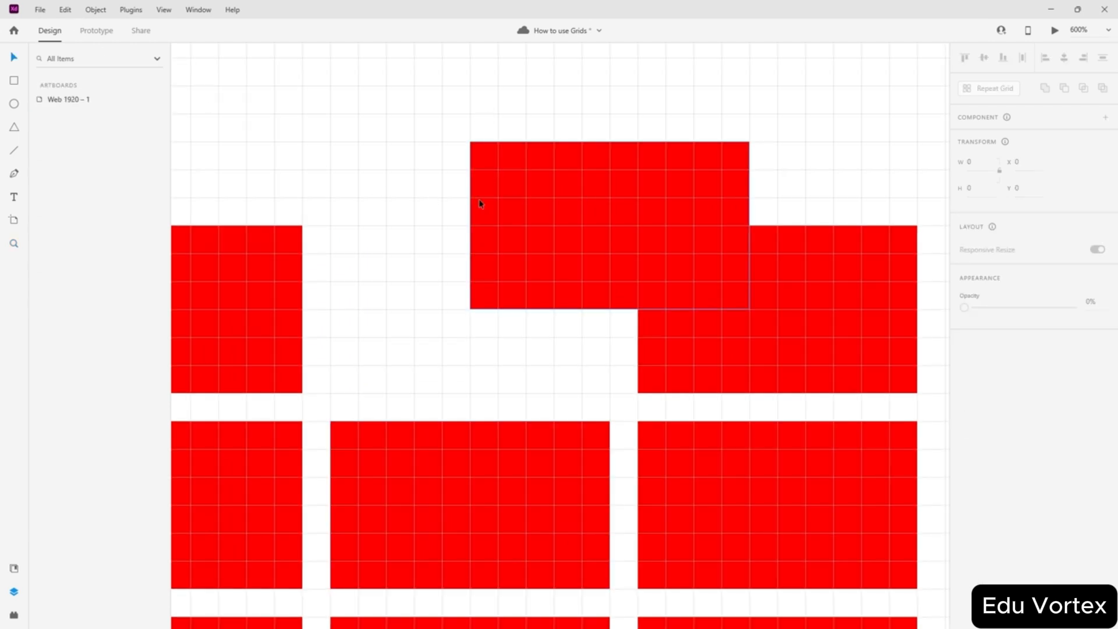
{"action": "left_click_drag", "start_coordinate": [478, 198], "coordinate": [416, 277]}
{"action": "left_click", "coordinate": [582, 126]}
{"action": "scroll", "coordinate": [651, 194], "scroll_direction": "down", "scroll_amount": 3}
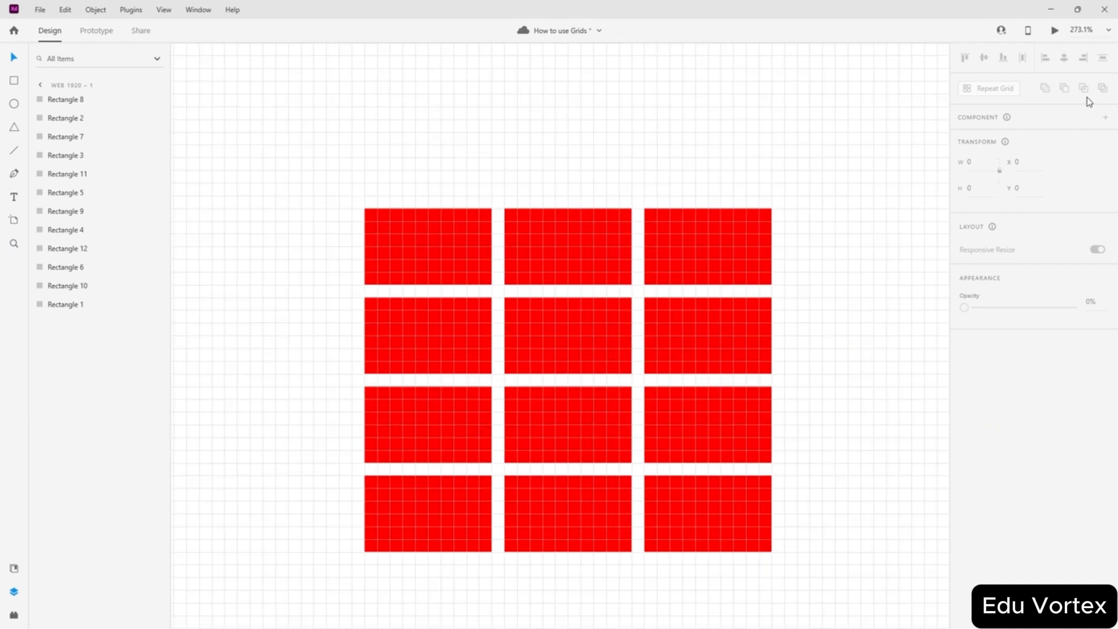
- Pull two middle-column rectangles up above the grid so they overlap
{"action": "left_click_drag", "start_coordinate": [850, 156], "coordinate": [312, 569]}
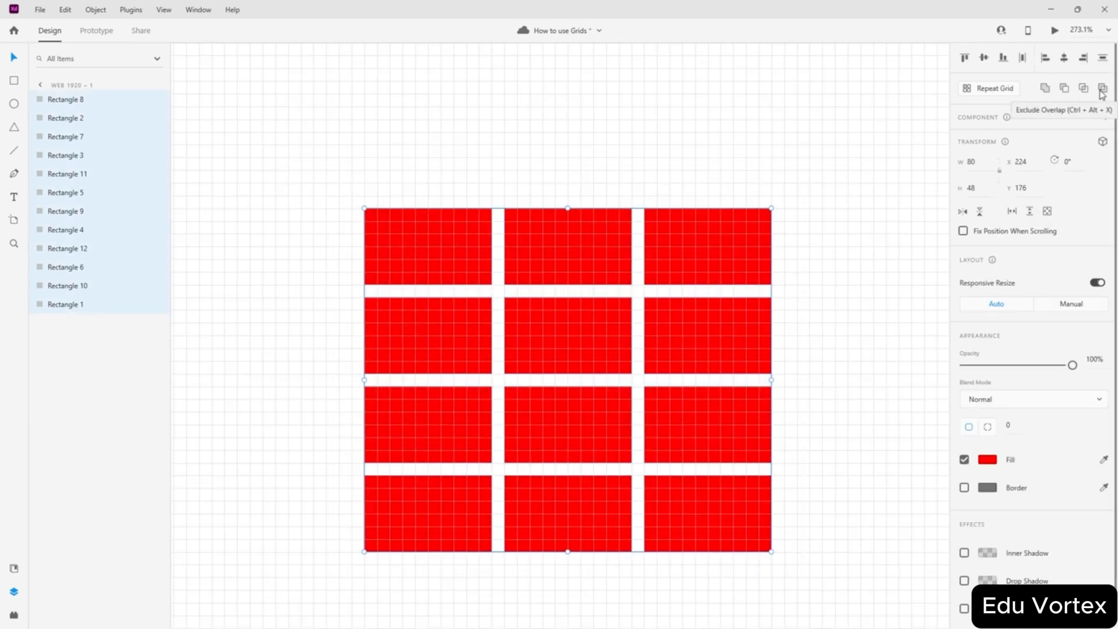
{"action": "left_click", "coordinate": [711, 192]}
{"action": "scroll", "coordinate": [683, 211], "scroll_direction": "up", "scroll_amount": 5}
{"action": "left_click", "coordinate": [514, 254]}
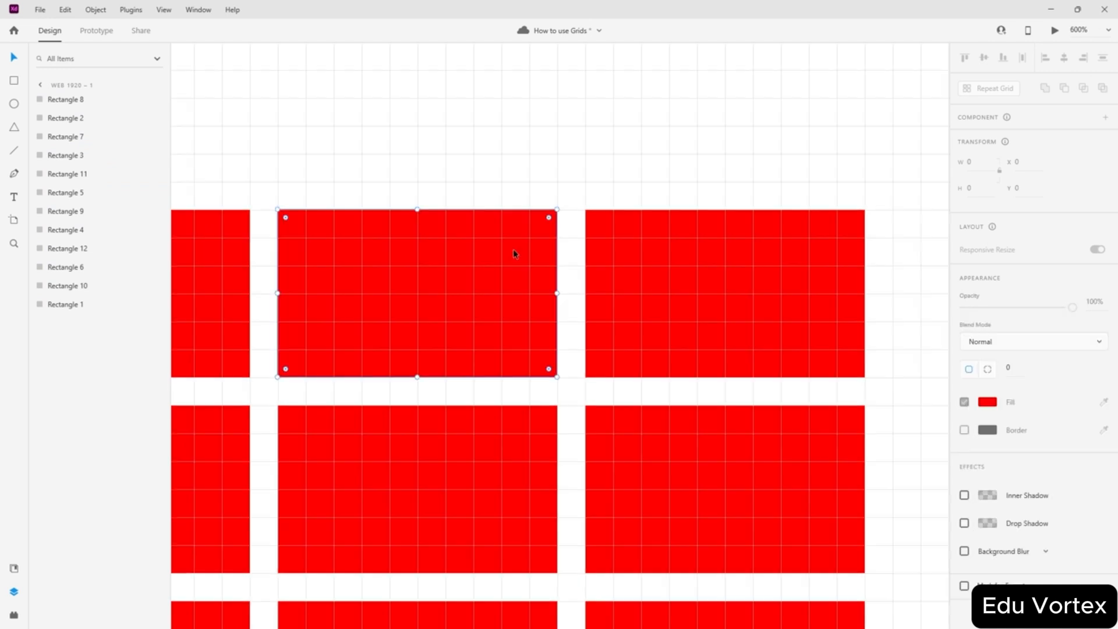
{"action": "left_click_drag", "start_coordinate": [514, 253], "coordinate": [665, 141]}
{"action": "left_click_drag", "start_coordinate": [438, 483], "coordinate": [309, 75]}
{"action": "left_click_drag", "start_coordinate": [569, 173], "coordinate": [427, 211]}
{"action": "left_click", "coordinate": [407, 79]}
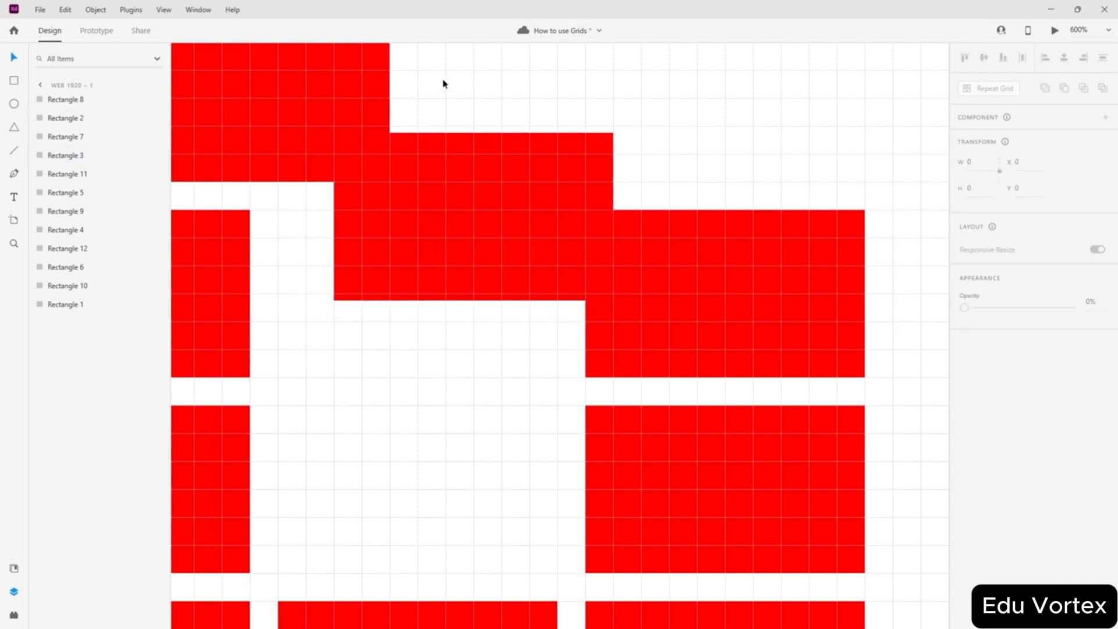
- Apply Exclude Overlap to the two rectangles and move the resulting Exclusion 1 shape
{"action": "left_click_drag", "start_coordinate": [444, 80], "coordinate": [277, 237]}
{"action": "left_click", "coordinate": [1102, 88]}
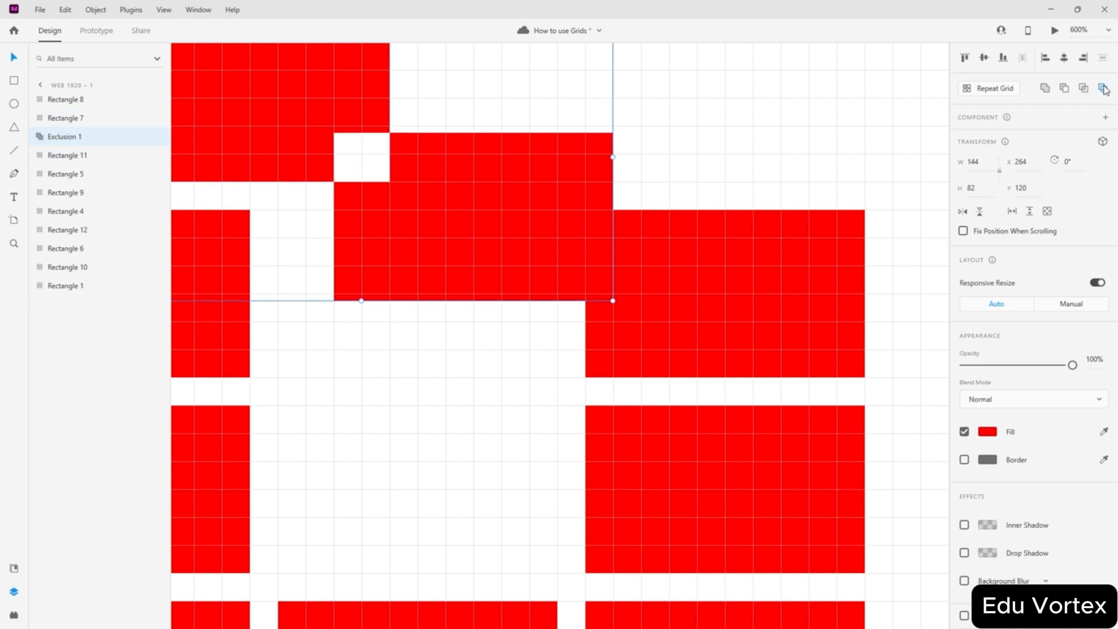
{"action": "scroll", "coordinate": [327, 140], "scroll_direction": "up", "scroll_amount": 5}
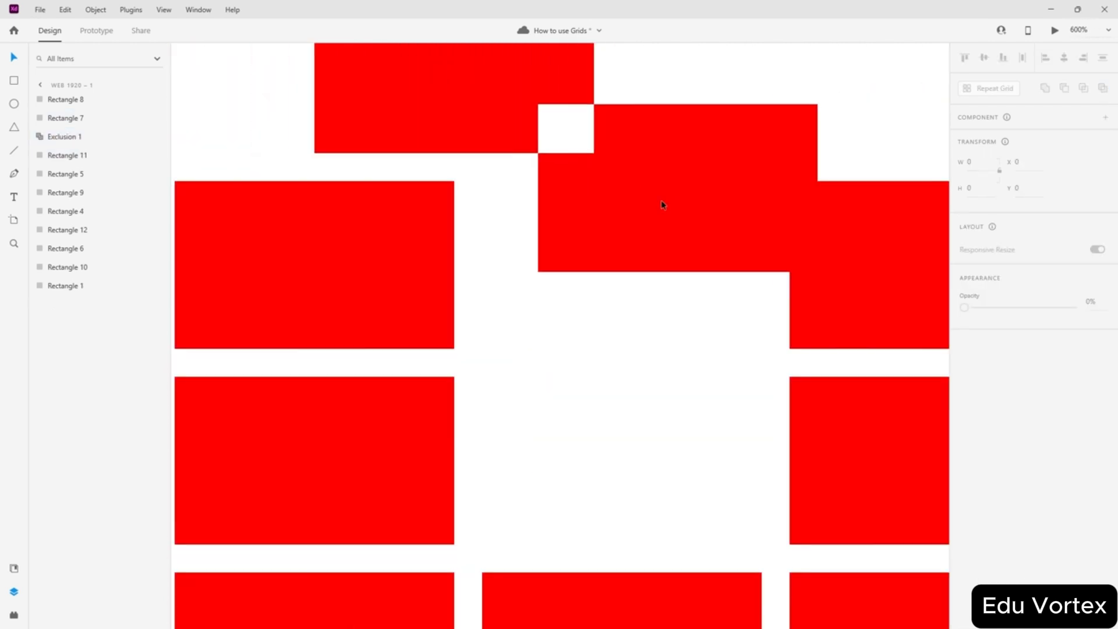
{"action": "left_click_drag", "start_coordinate": [661, 200], "coordinate": [619, 172]}
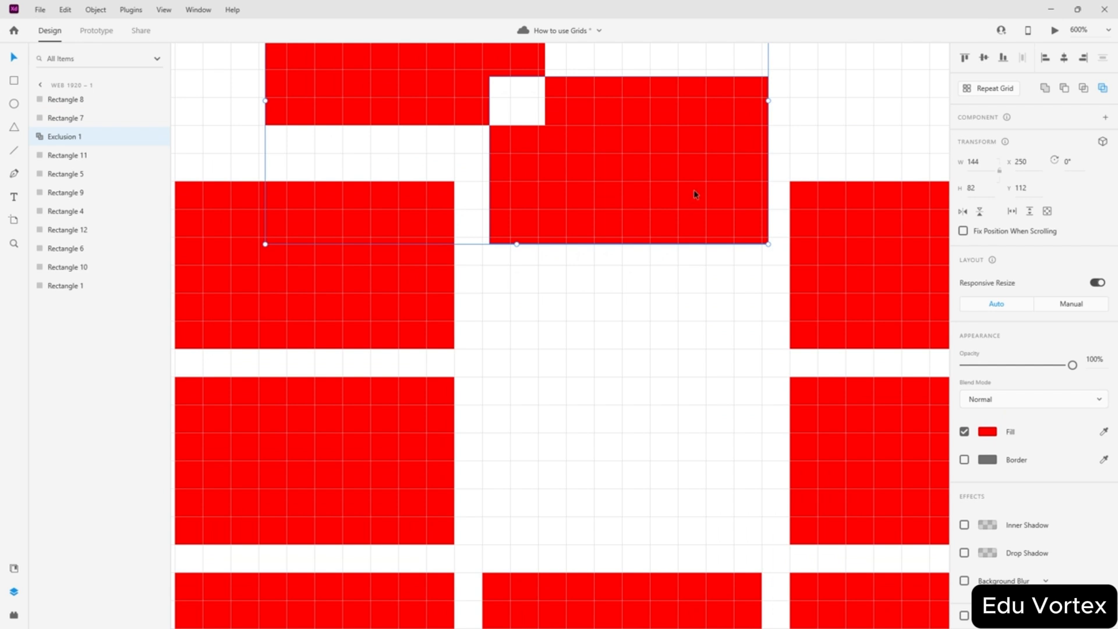
- Ungroup, then undo back until the exclusion is gone and two separate rectangles remain
{"action": "key", "text": "ctrl+shift+g"}
{"action": "left_click", "coordinate": [653, 330]}
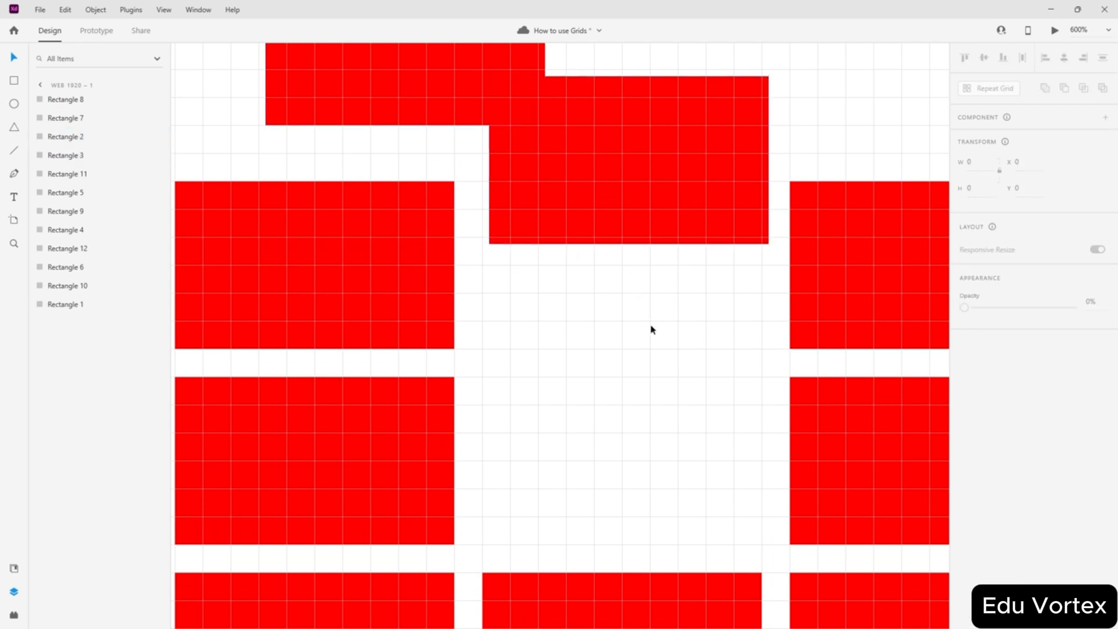
{"action": "key", "text": "ctrl+z"}
{"action": "key", "text": "ctrl+z"}
{"action": "key", "text": "ctrl+shift+z"}
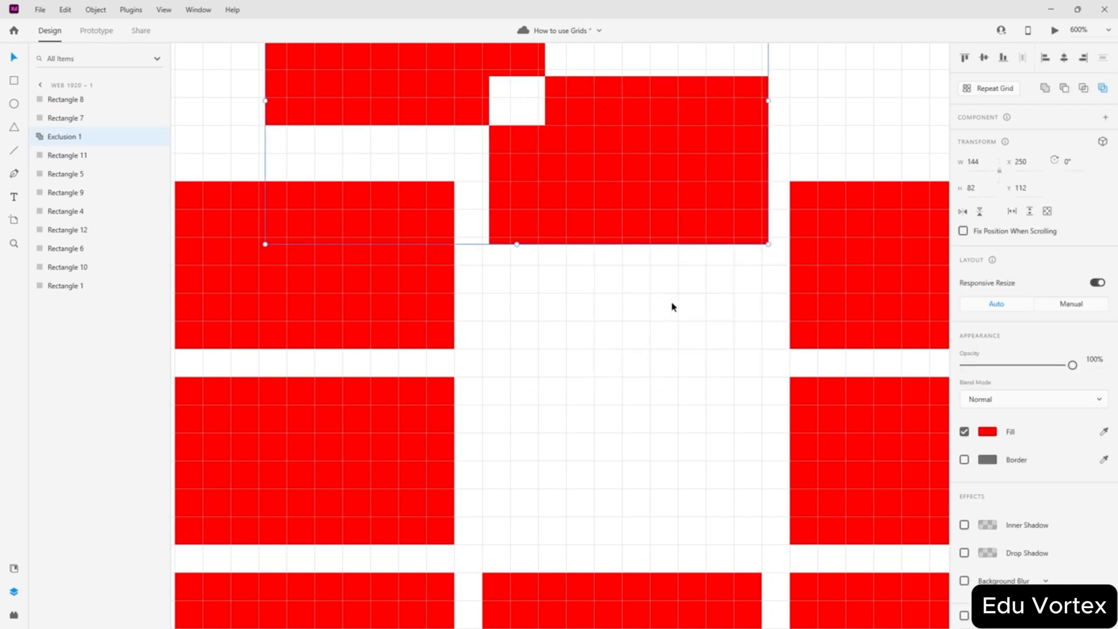
{"action": "key", "text": "ctrl+z"}
{"action": "key", "text": "ctrl+z"}
{"action": "key", "text": "ctrl+z"}
{"action": "key", "text": "ctrl+z"}
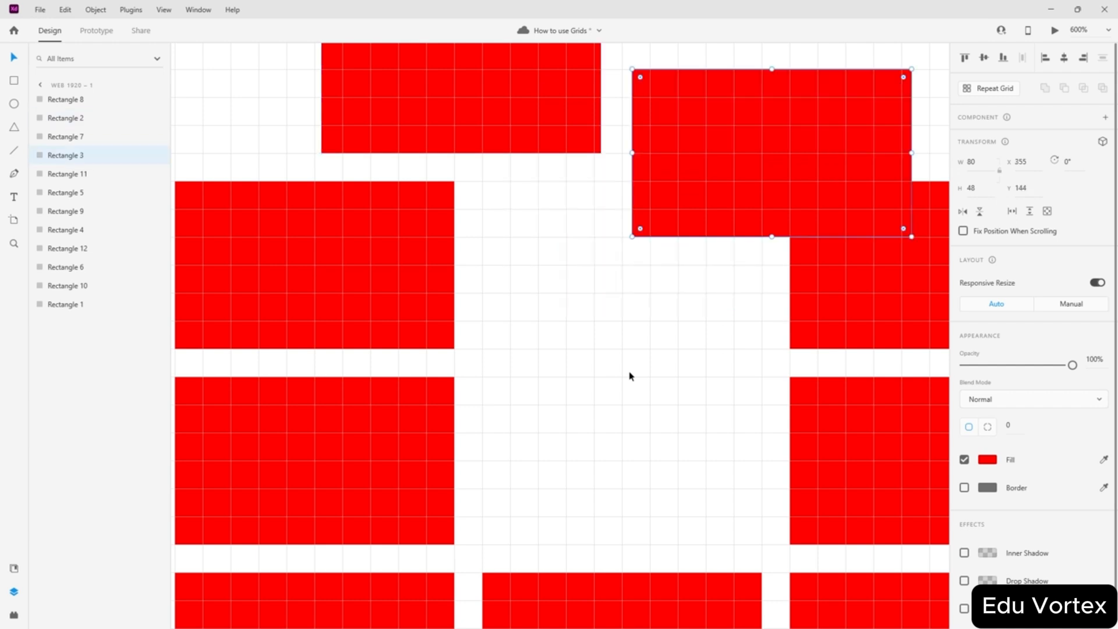
{"action": "key", "text": "ctrl+z"}
{"action": "key", "text": "ctrl+z"}
{"action": "left_click", "coordinate": [664, 153]}
- Delete all twelve red rectangles from the artboard
{"action": "scroll", "coordinate": [767, 203], "scroll_direction": "down", "scroll_amount": 4}
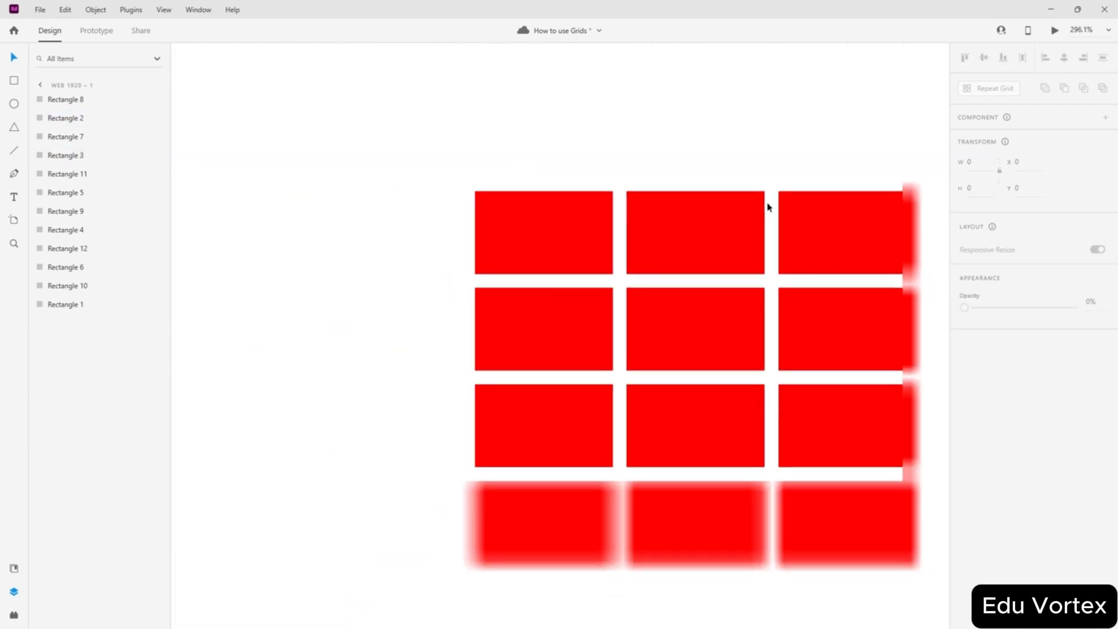
{"action": "scroll", "coordinate": [767, 204], "scroll_direction": "down", "scroll_amount": 1}
{"action": "scroll", "coordinate": [582, 250], "scroll_direction": "right", "scroll_amount": 2}
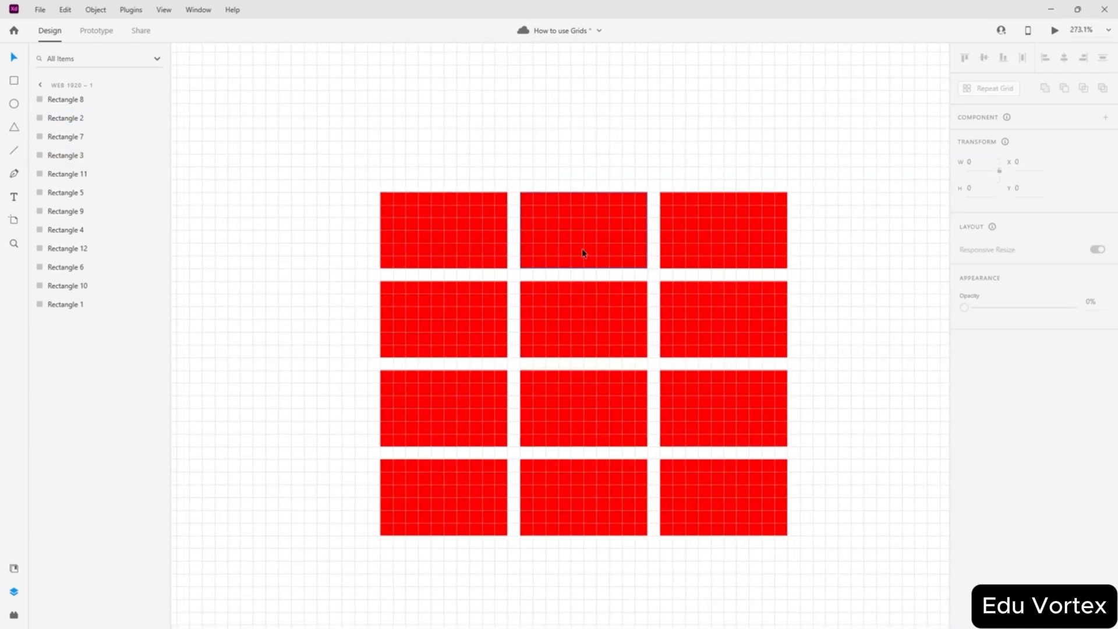
{"action": "scroll", "coordinate": [583, 253], "scroll_direction": "down", "scroll_amount": 2}
{"action": "scroll", "coordinate": [756, 292], "scroll_direction": "down", "scroll_amount": 5}
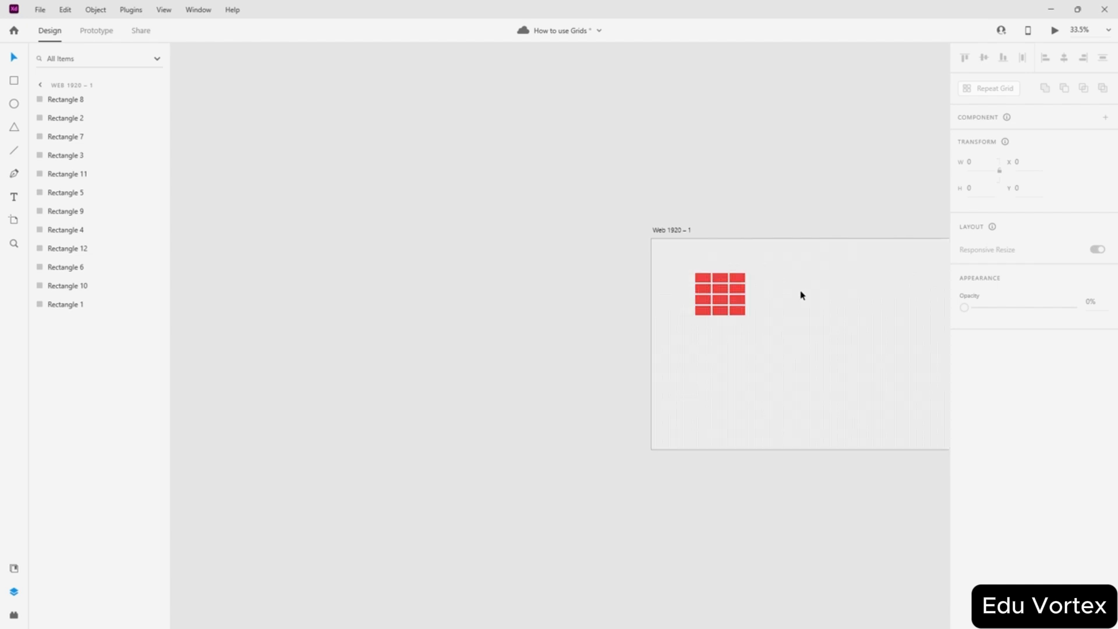
{"action": "scroll", "coordinate": [800, 295], "scroll_direction": "up", "scroll_amount": 2}
{"action": "scroll", "coordinate": [798, 296], "scroll_direction": "right", "scroll_amount": 5}
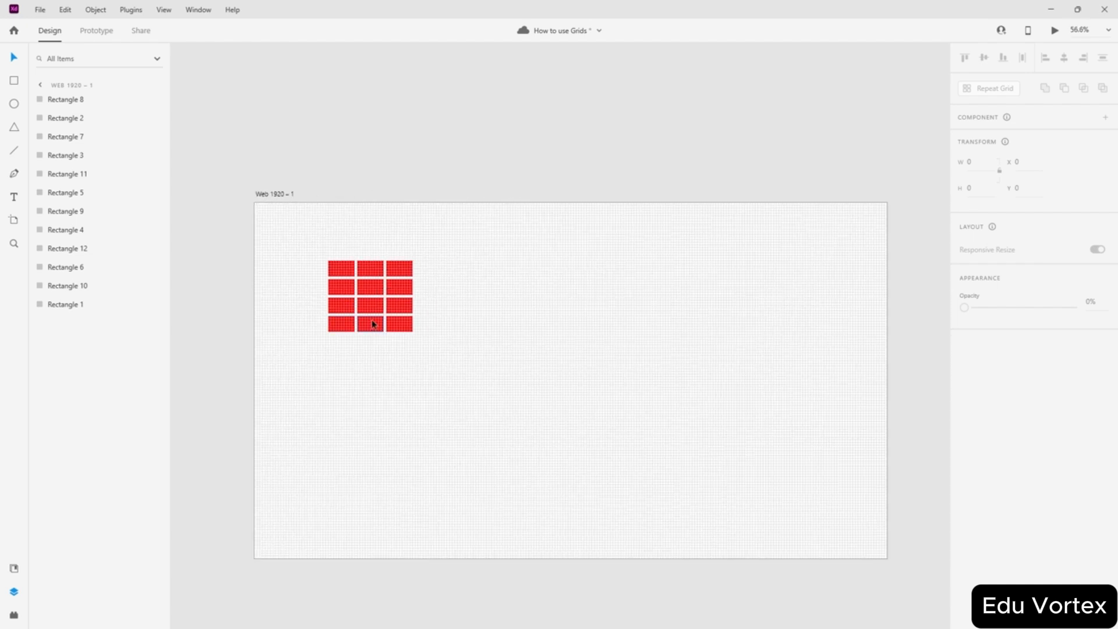
{"action": "left_click_drag", "start_coordinate": [442, 241], "coordinate": [311, 354]}
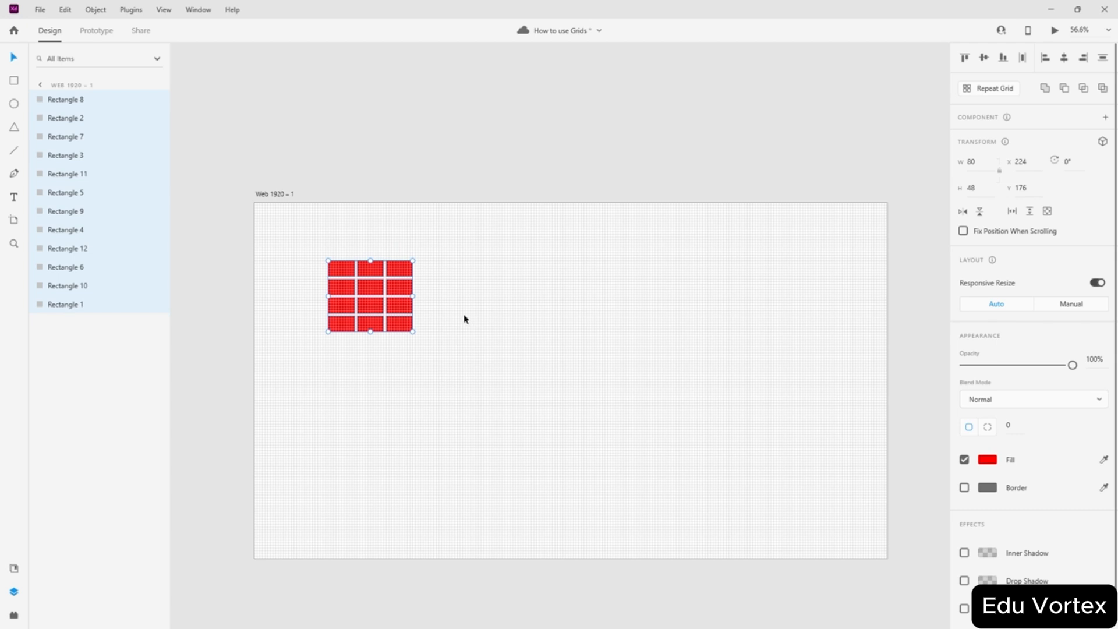
{"action": "key", "text": "Delete"}
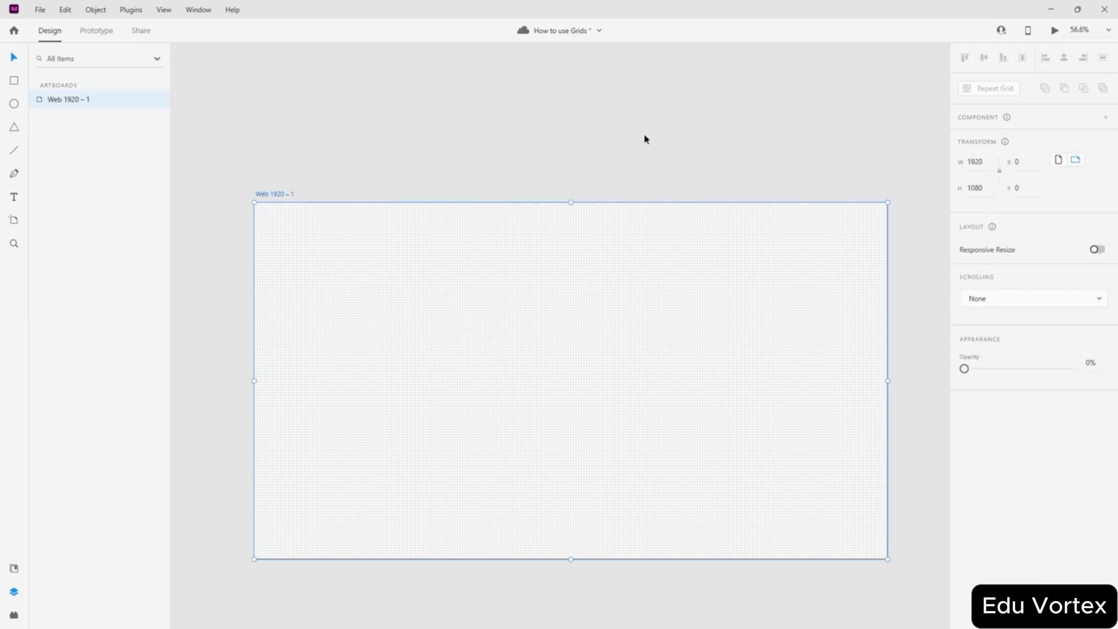
{"action": "left_click", "coordinate": [645, 138]}
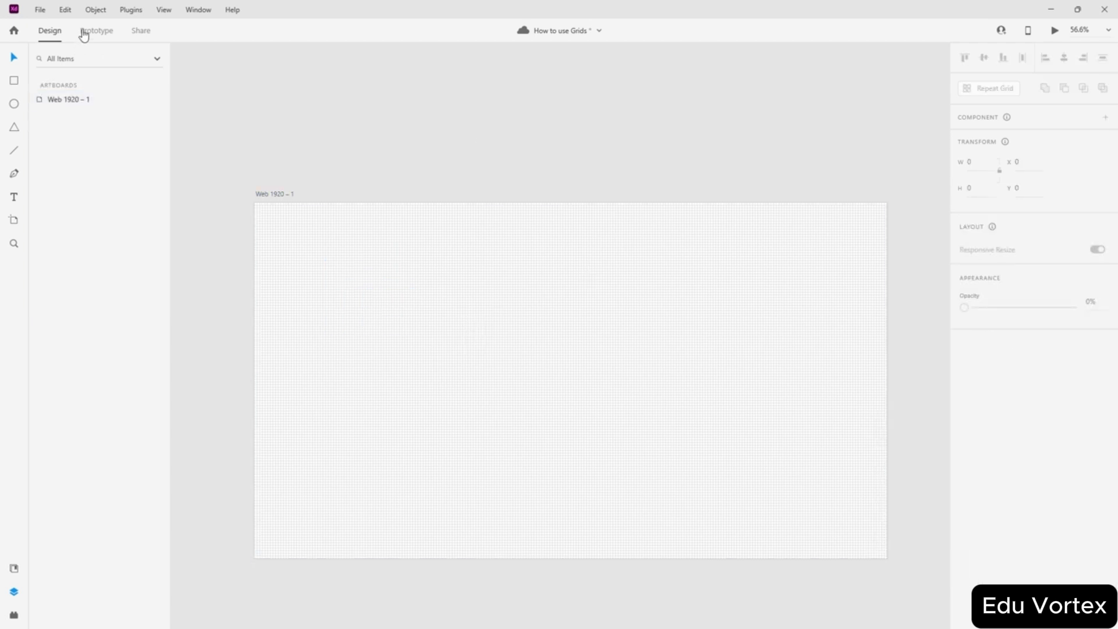
- Hide the square grid, show the layout grid, and select the artboard
{"action": "left_click", "coordinate": [164, 10]}
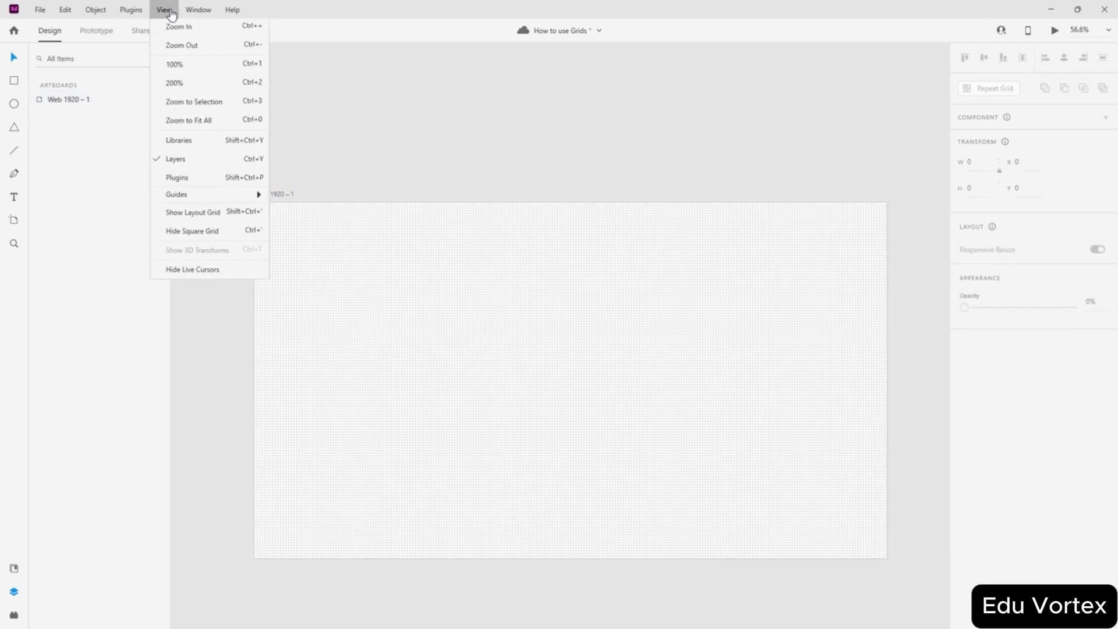
{"action": "left_click", "coordinate": [227, 236]}
{"action": "left_click", "coordinate": [164, 9]}
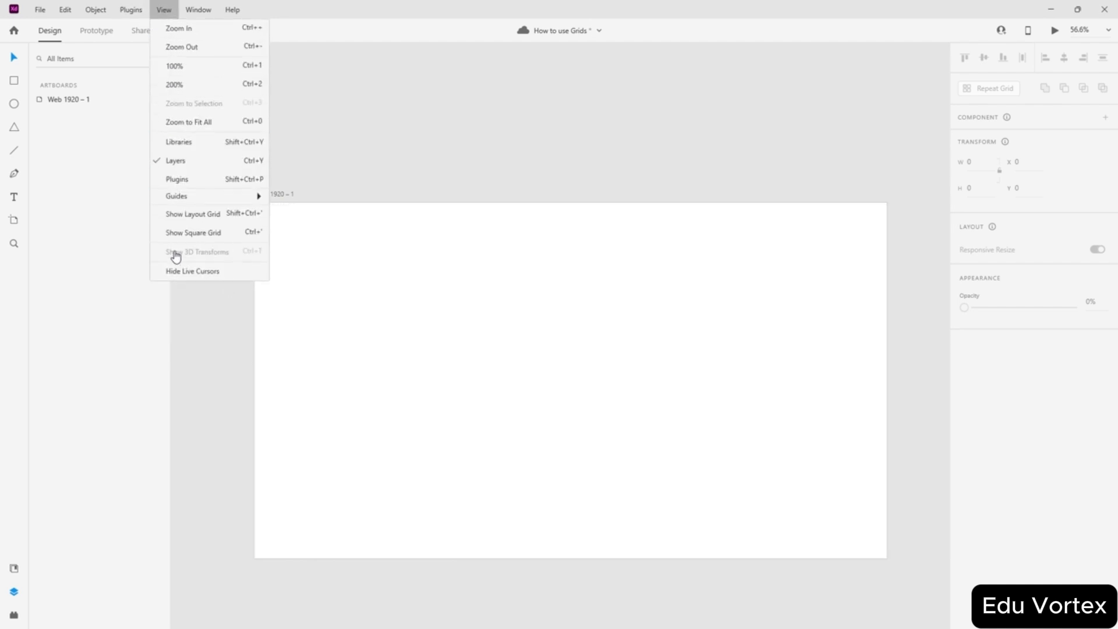
{"action": "left_click", "coordinate": [184, 217]}
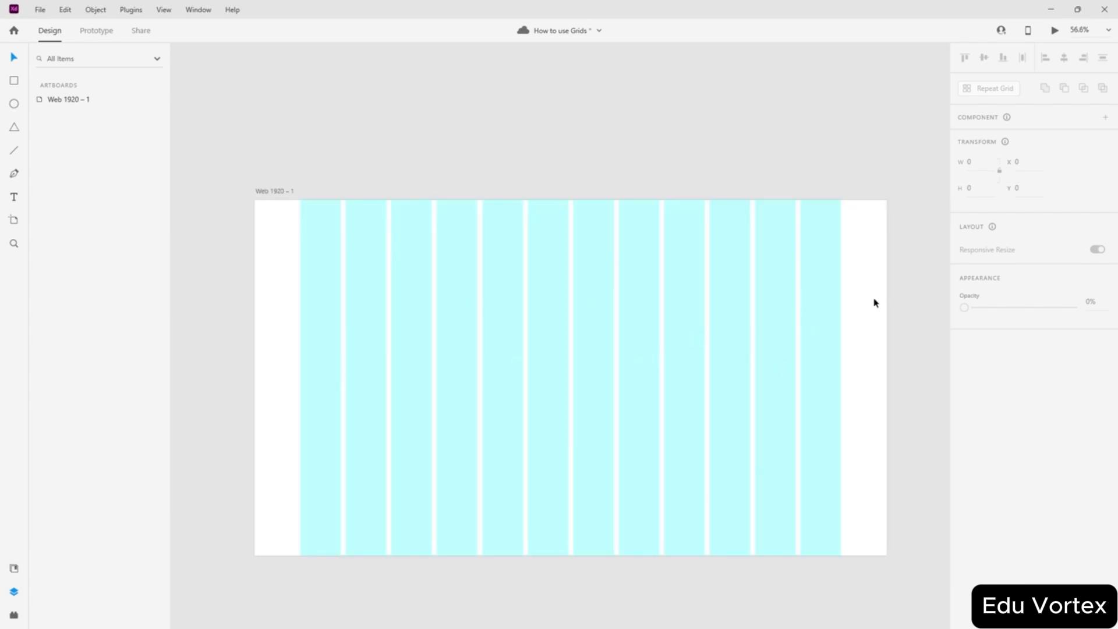
{"action": "left_click", "coordinate": [766, 285]}
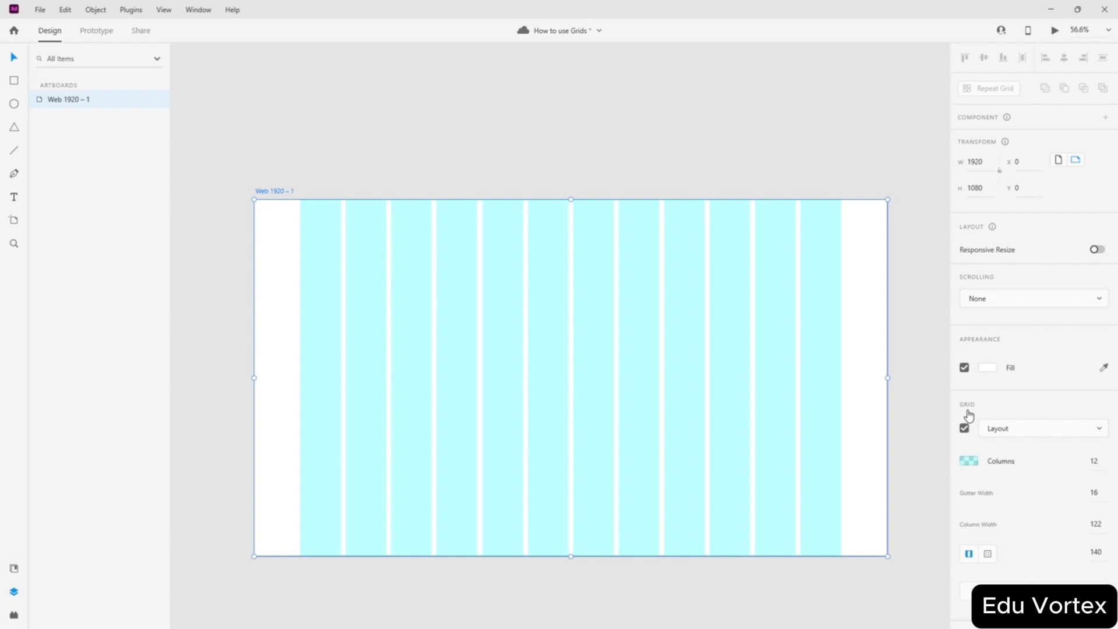
- Switch the grid type to Square and back to Layout, and try another column colour
{"action": "left_click", "coordinate": [996, 431]}
{"action": "left_click", "coordinate": [1020, 457]}
{"action": "left_click", "coordinate": [1014, 429]}
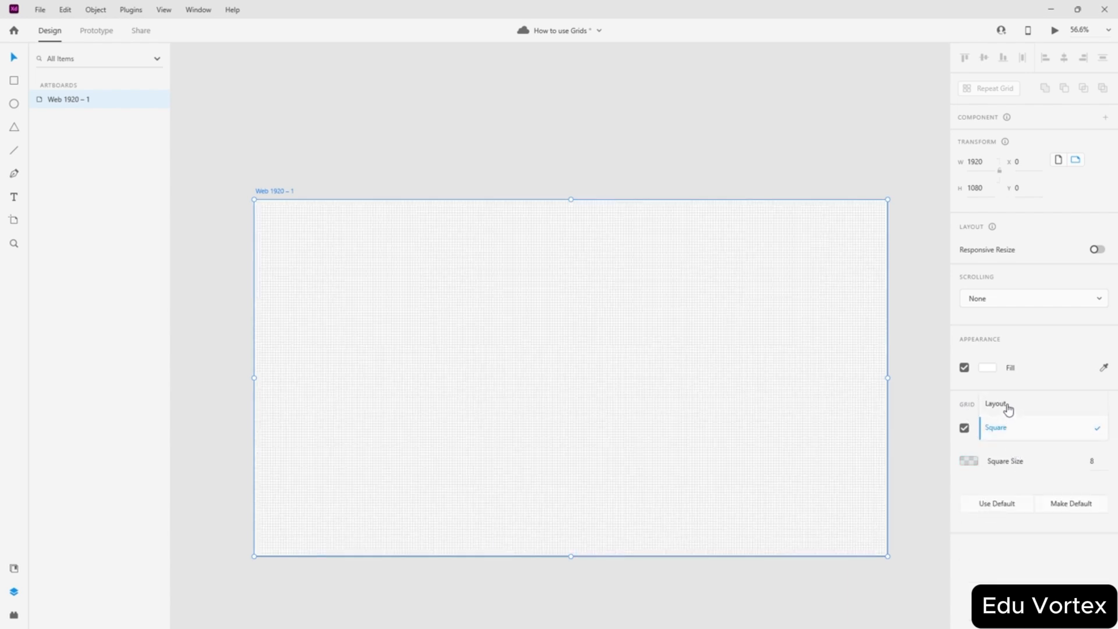
{"action": "left_click", "coordinate": [1008, 404]}
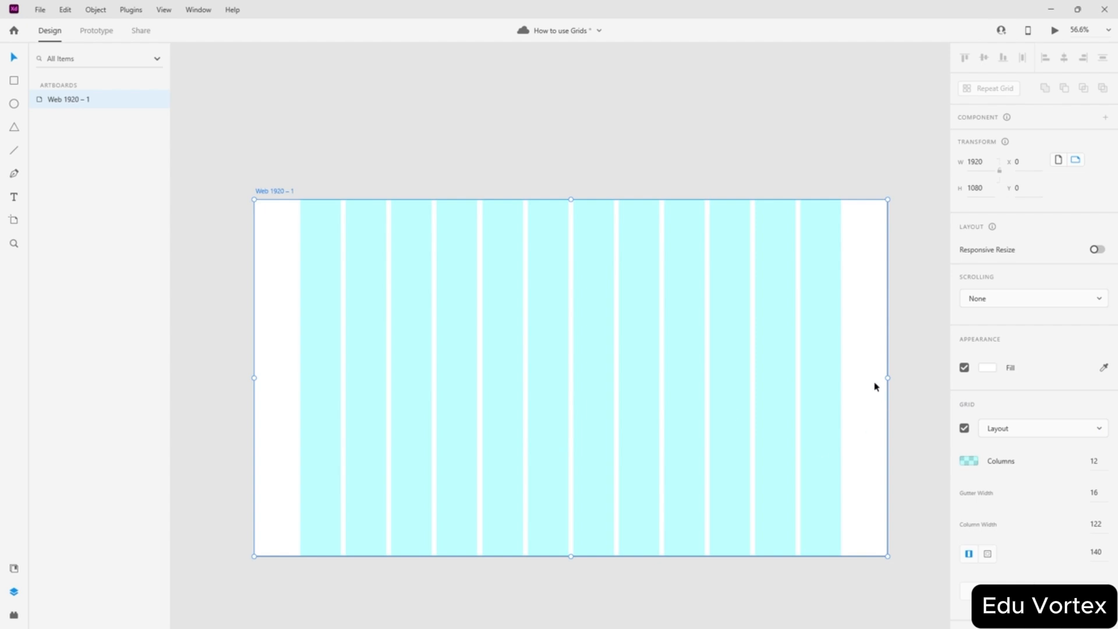
{"action": "scroll", "coordinate": [891, 395], "scroll_direction": "down", "scroll_amount": 2}
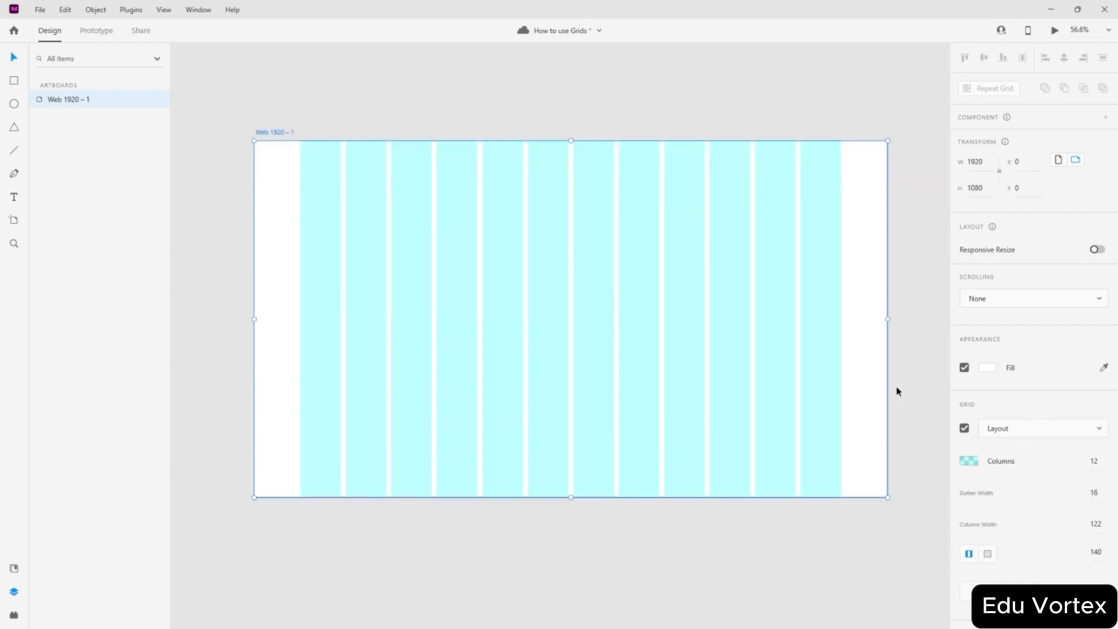
{"action": "left_click", "coordinate": [965, 465]}
{"action": "left_click_drag", "start_coordinate": [864, 451], "coordinate": [980, 366]}
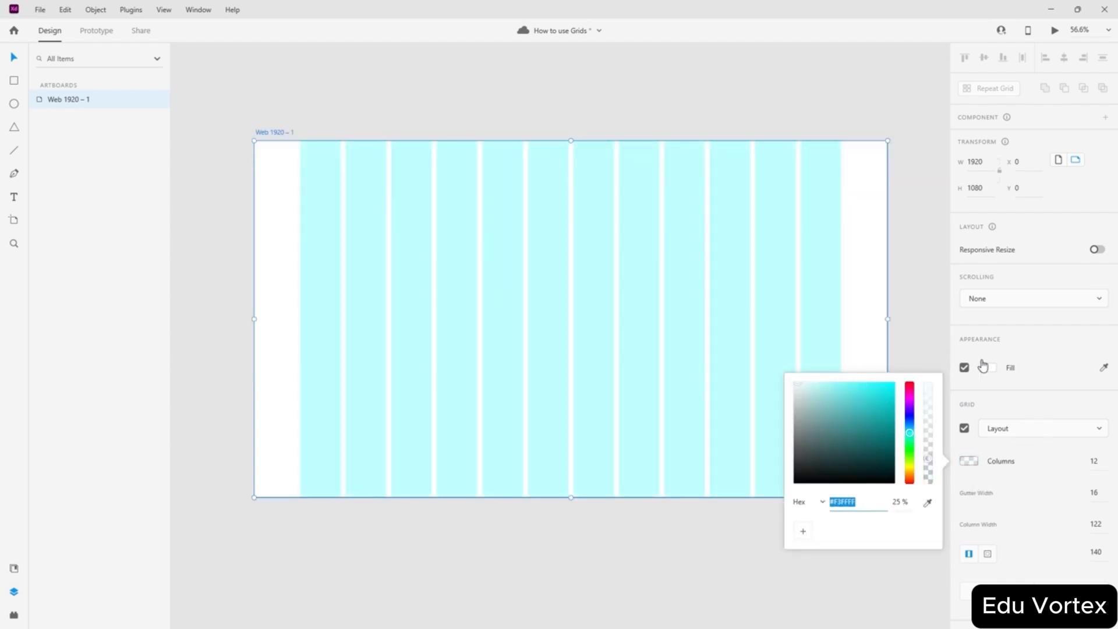
{"action": "left_click", "coordinate": [1099, 462]}
{"action": "left_click", "coordinate": [1083, 465]}
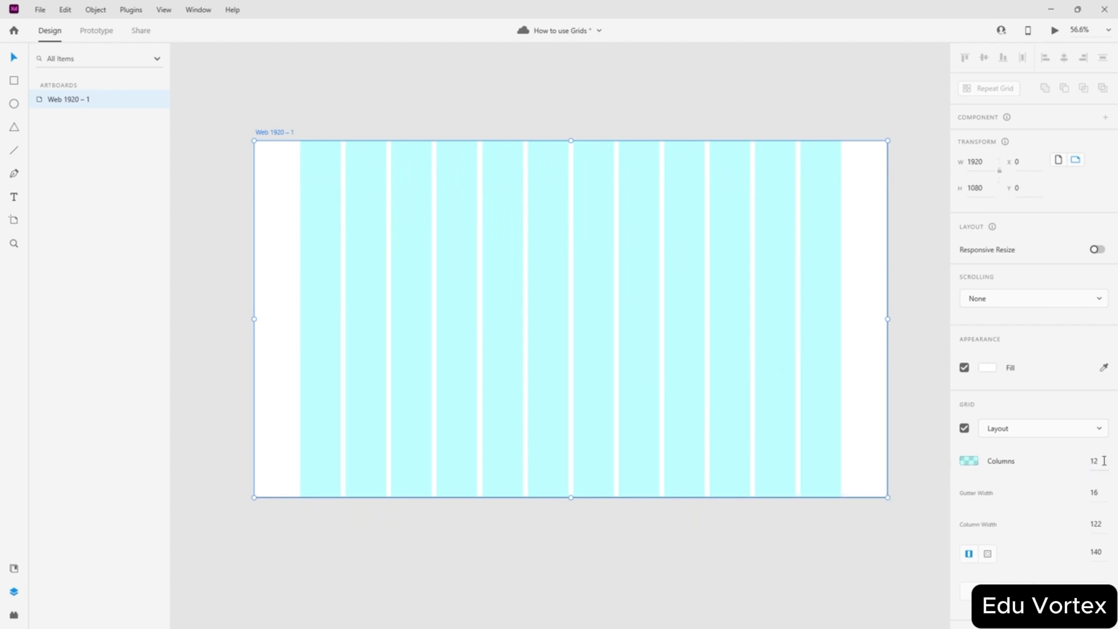
- Set the layout grid to 10 columns with a gutter width of 10
{"action": "left_click", "coordinate": [1096, 461]}
{"action": "type", "text": "10"}
{"action": "key", "text": "Return"}
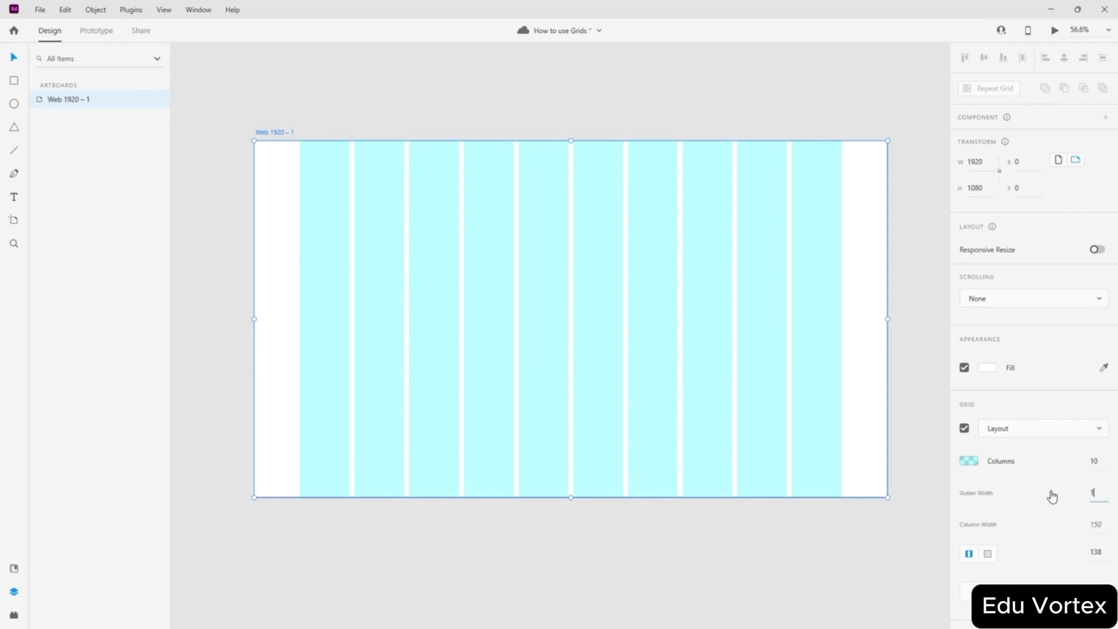
{"action": "type", "text": "10"}
{"action": "key", "text": "Return"}
- Try 20 columns, return to 10 columns, and set the gutter width to 20
{"action": "scroll", "coordinate": [883, 333], "scroll_direction": "up", "scroll_amount": 1}
{"action": "scroll", "coordinate": [884, 333], "scroll_direction": "up", "scroll_amount": 5}
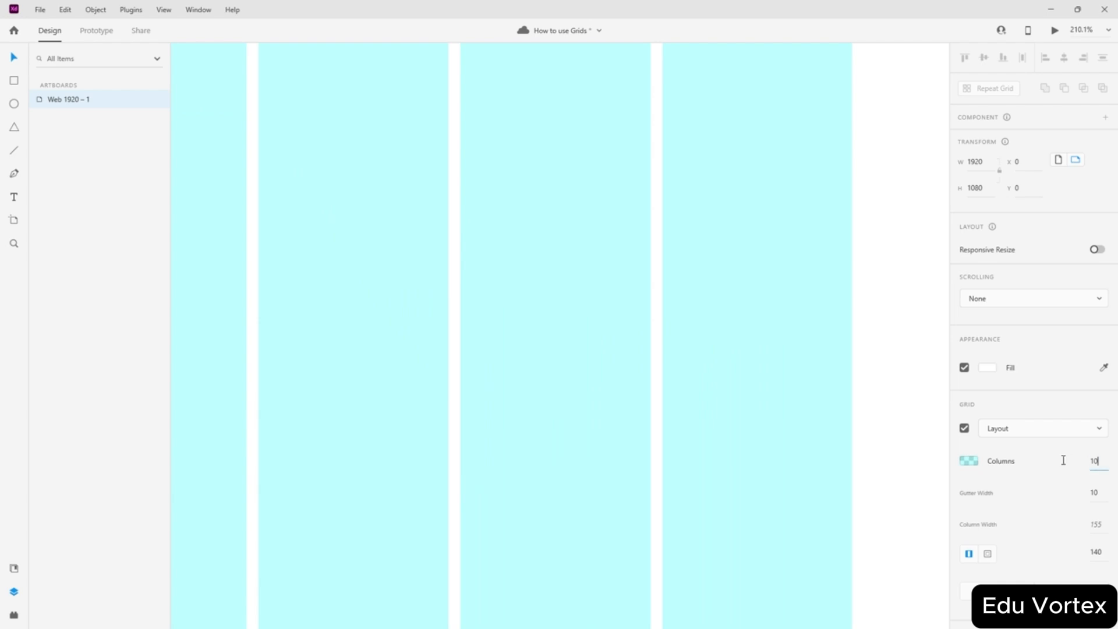
{"action": "key", "text": "BackSpace"}
{"action": "key", "text": "BackSpace"}
{"action": "type", "text": "20"}
{"action": "key", "text": "Return"}
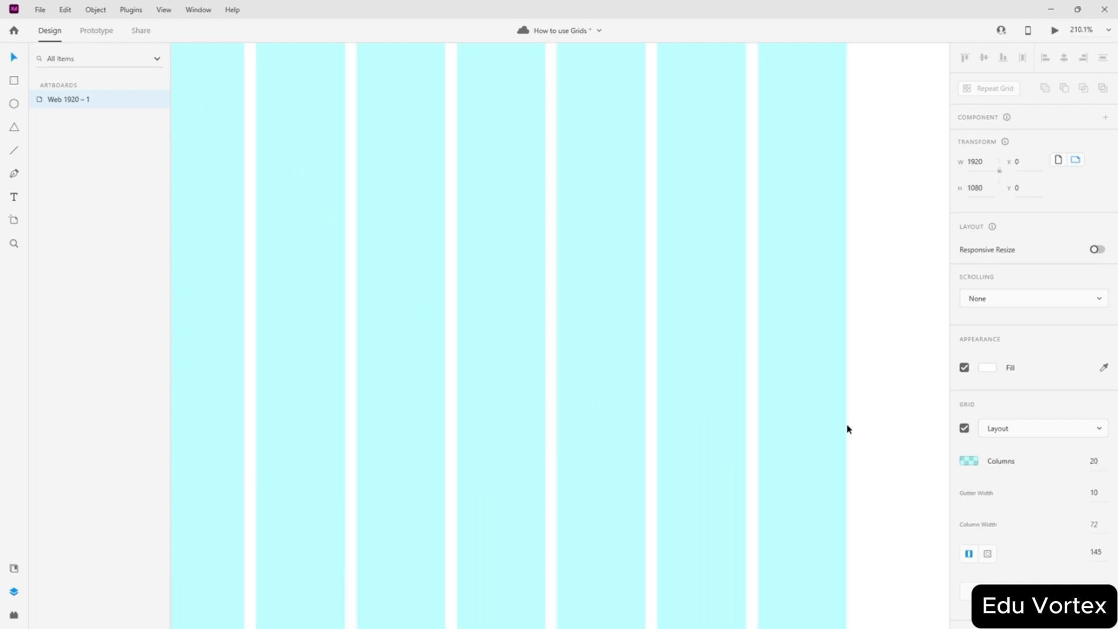
{"action": "scroll", "coordinate": [847, 429], "scroll_direction": "down", "scroll_amount": 4}
{"action": "left_click_drag", "start_coordinate": [1104, 463], "coordinate": [1044, 458]}
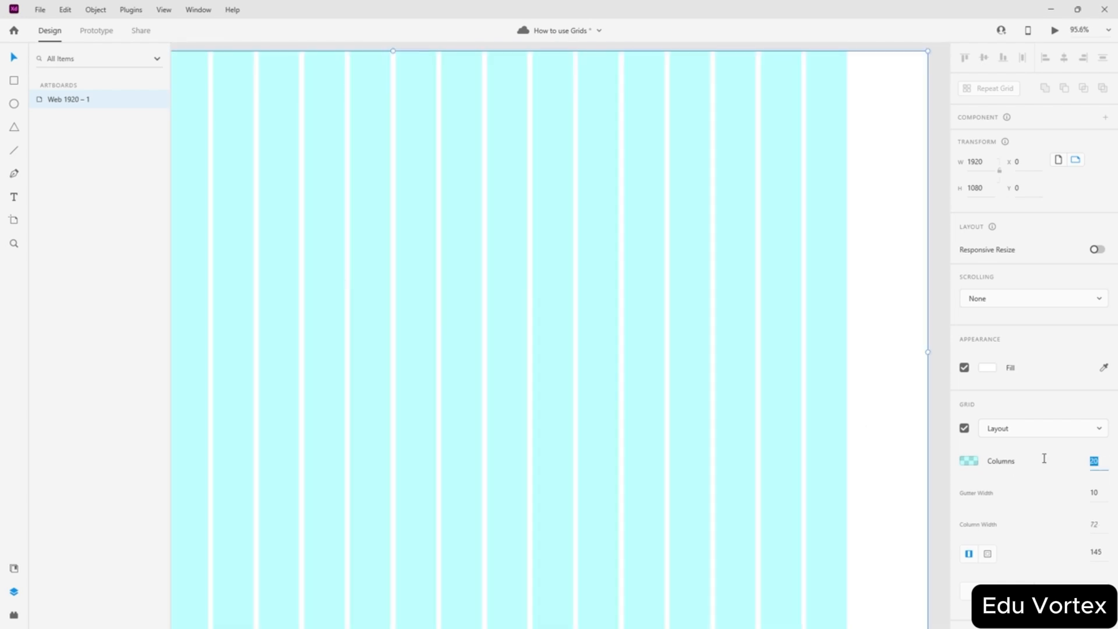
{"action": "type", "text": "10"}
{"action": "key", "text": "Return"}
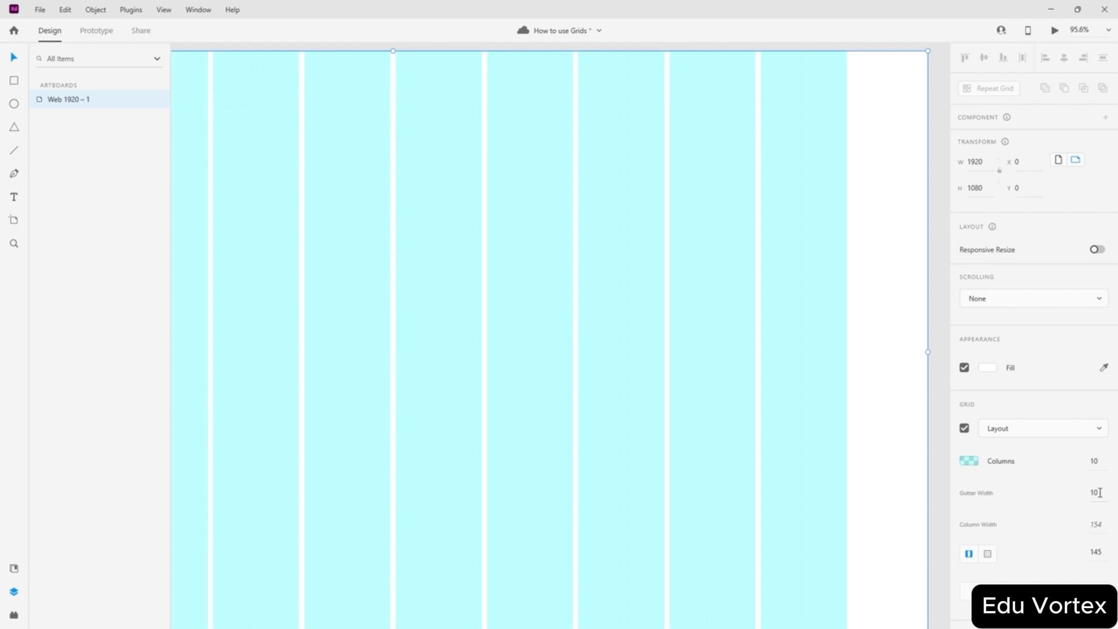
{"action": "type", "text": "20"}
{"action": "key", "text": "Return"}
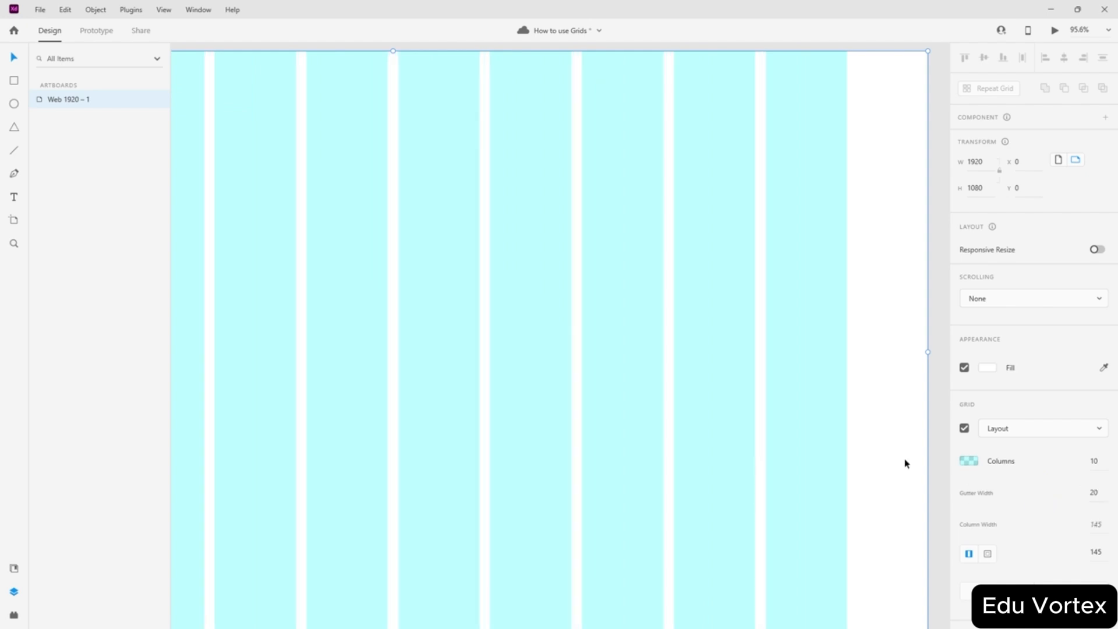
- Change the gutter width to 50
{"action": "scroll", "coordinate": [844, 411], "scroll_direction": "down", "scroll_amount": 6}
{"action": "scroll", "coordinate": [561, 404], "scroll_direction": "up", "scroll_amount": 6}
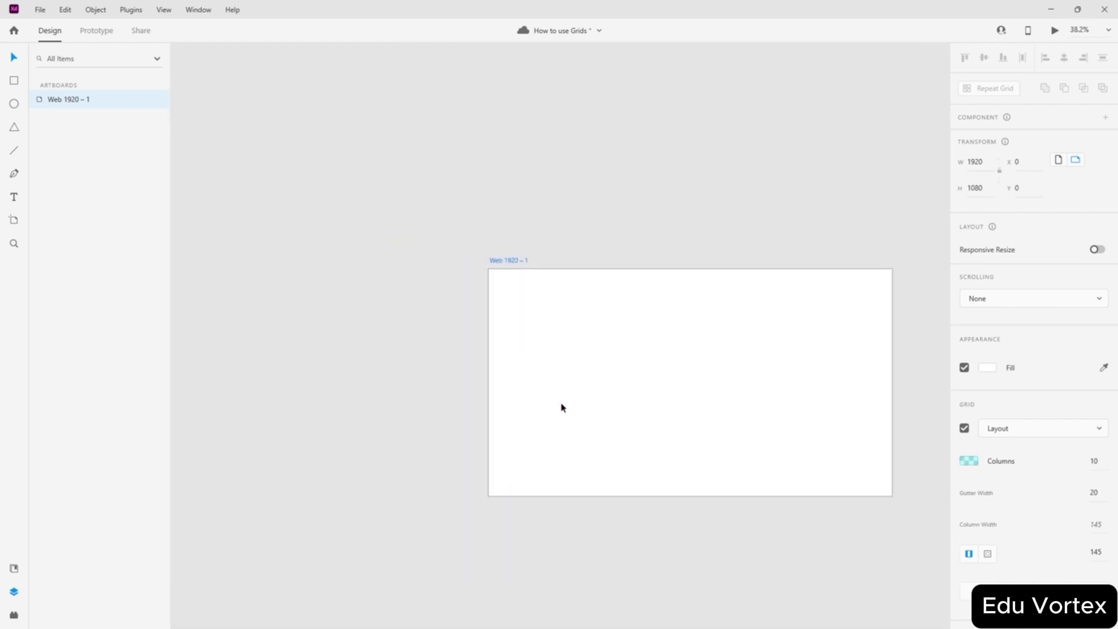
{"action": "scroll", "coordinate": [507, 404], "scroll_direction": "up", "scroll_amount": 6}
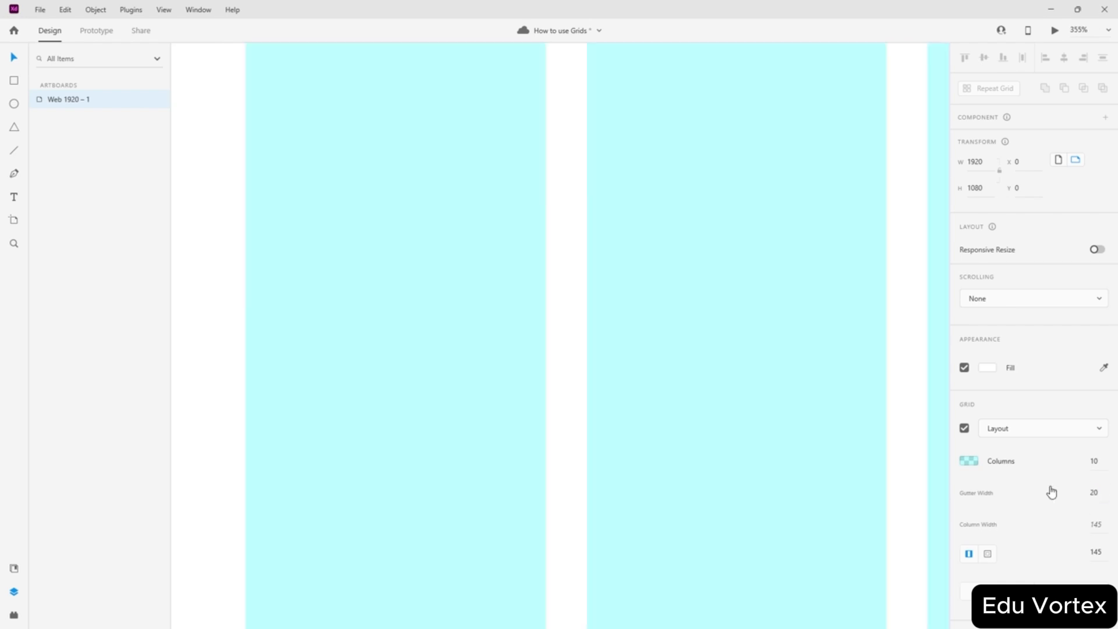
{"action": "left_click", "coordinate": [1106, 494]}
{"action": "type", "text": "50"}
{"action": "key", "text": "Return"}
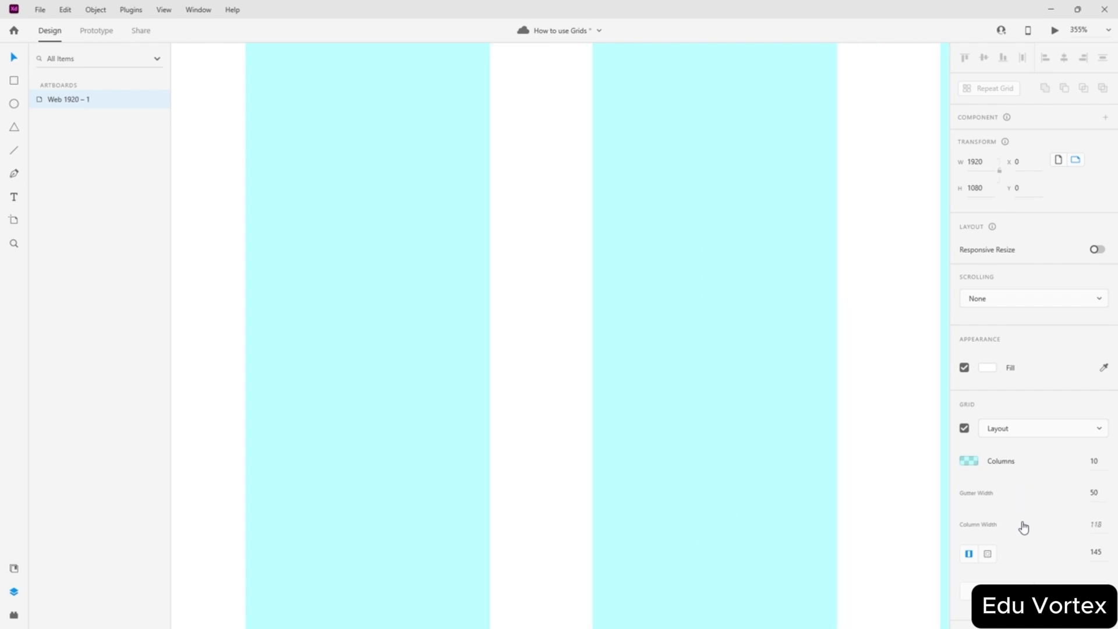
{"action": "scroll", "coordinate": [749, 446], "scroll_direction": "down", "scroll_amount": 5}
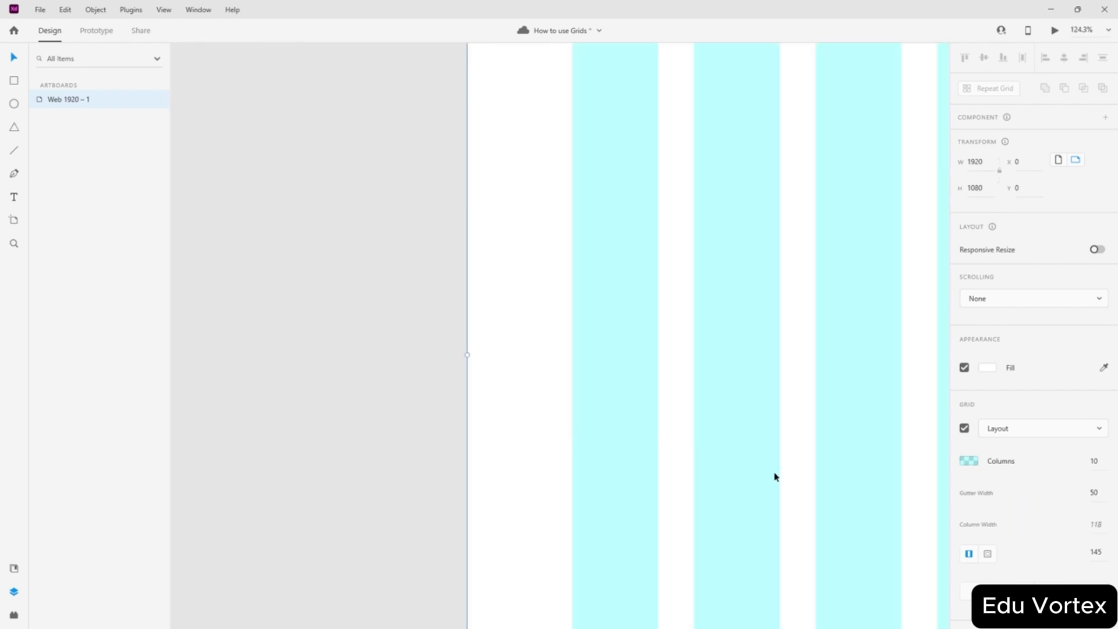
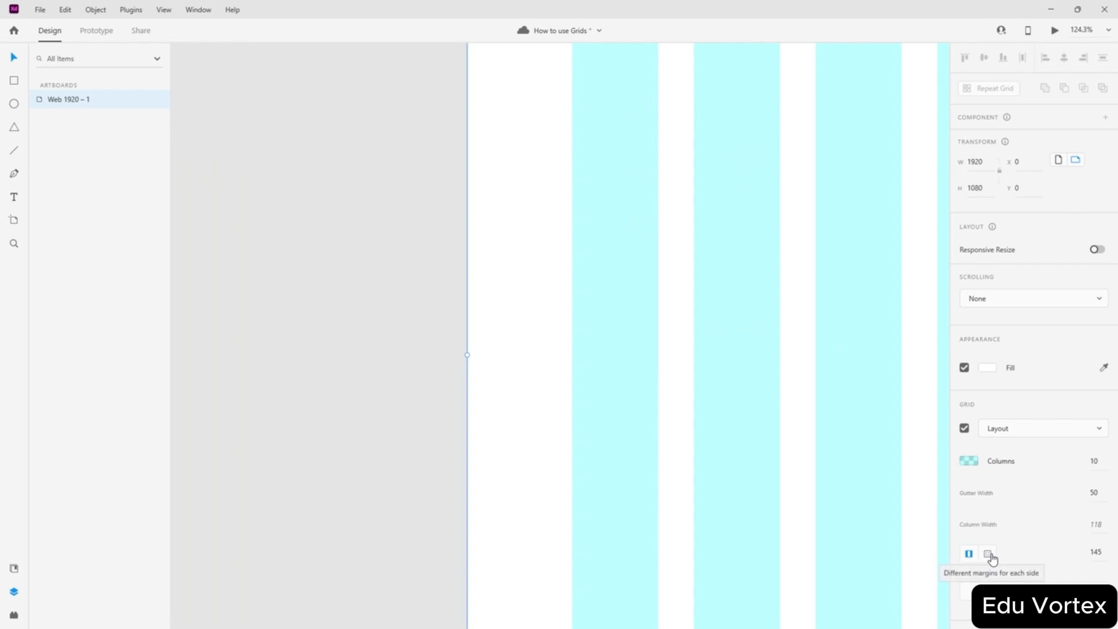
- Switch the layout grid to separate margins for each side on the Web 1920 – 1 artboard
{"action": "left_click", "coordinate": [990, 555]}
{"action": "scroll", "coordinate": [716, 458], "scroll_direction": "down", "scroll_amount": 5}
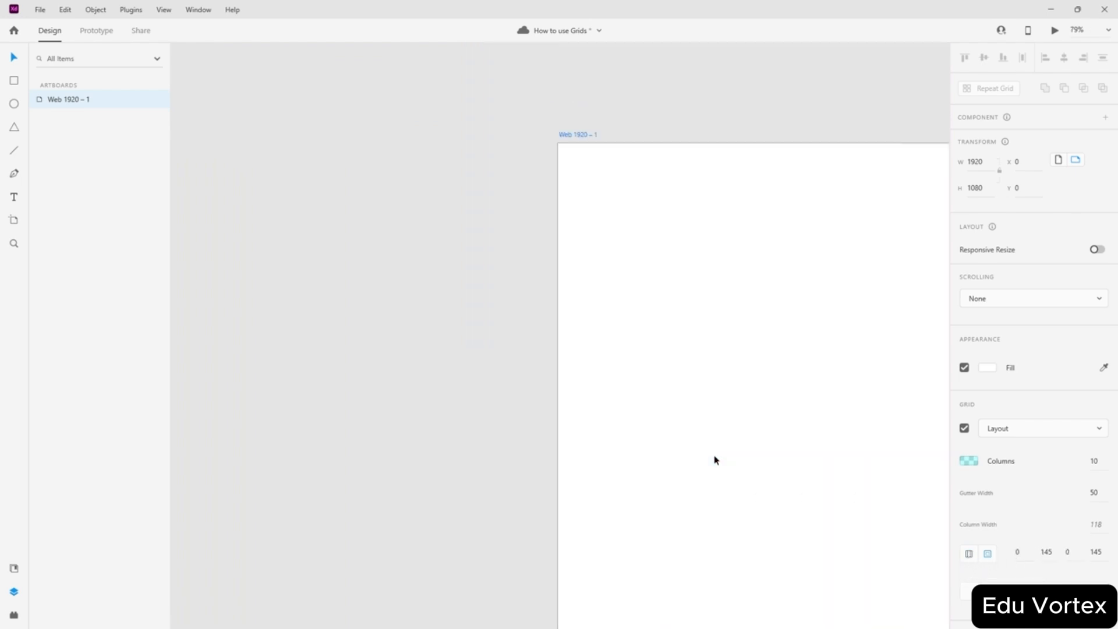
{"action": "scroll", "coordinate": [716, 458], "scroll_direction": "right", "scroll_amount": 5}
{"action": "scroll", "coordinate": [716, 459], "scroll_direction": "left", "scroll_amount": 3}
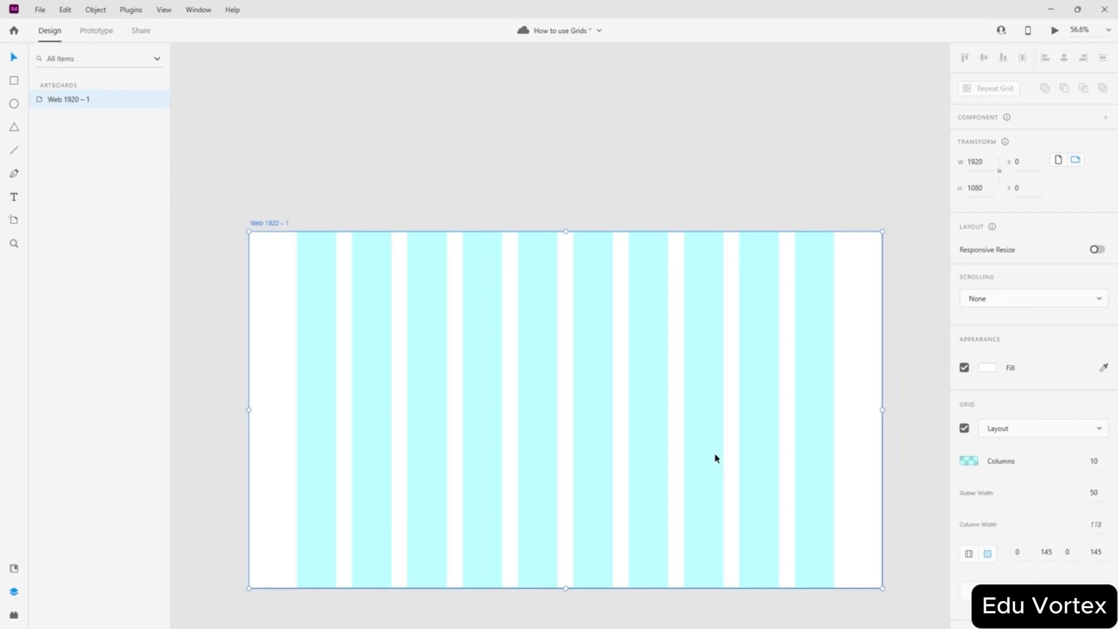
{"action": "left_click", "coordinate": [742, 119]}
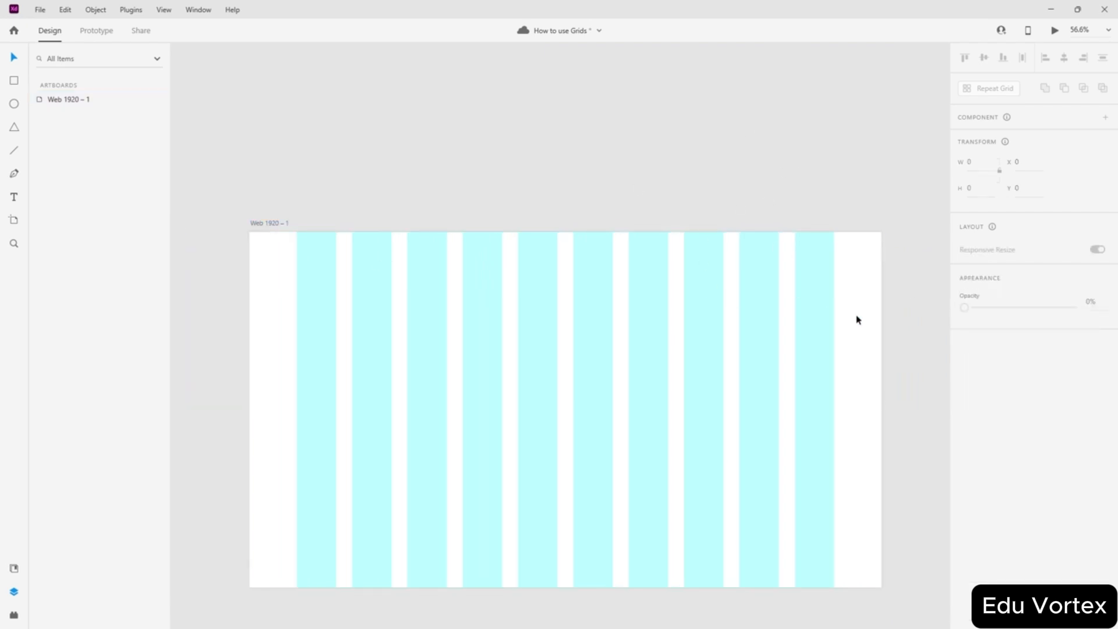
{"action": "left_click", "coordinate": [829, 319]}
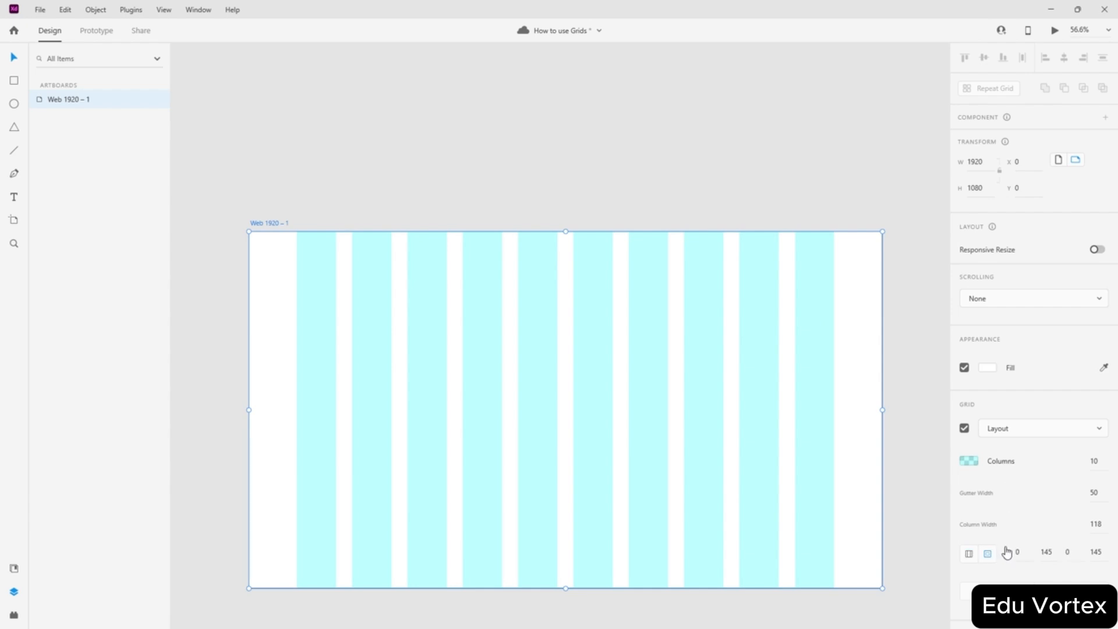
- Enter 10 for the top, right, bottom and left margins, giving 145-wide columns
{"action": "type", "text": "1"}
{"action": "left_click", "coordinate": [1050, 551]}
{"action": "type", "text": "0"}
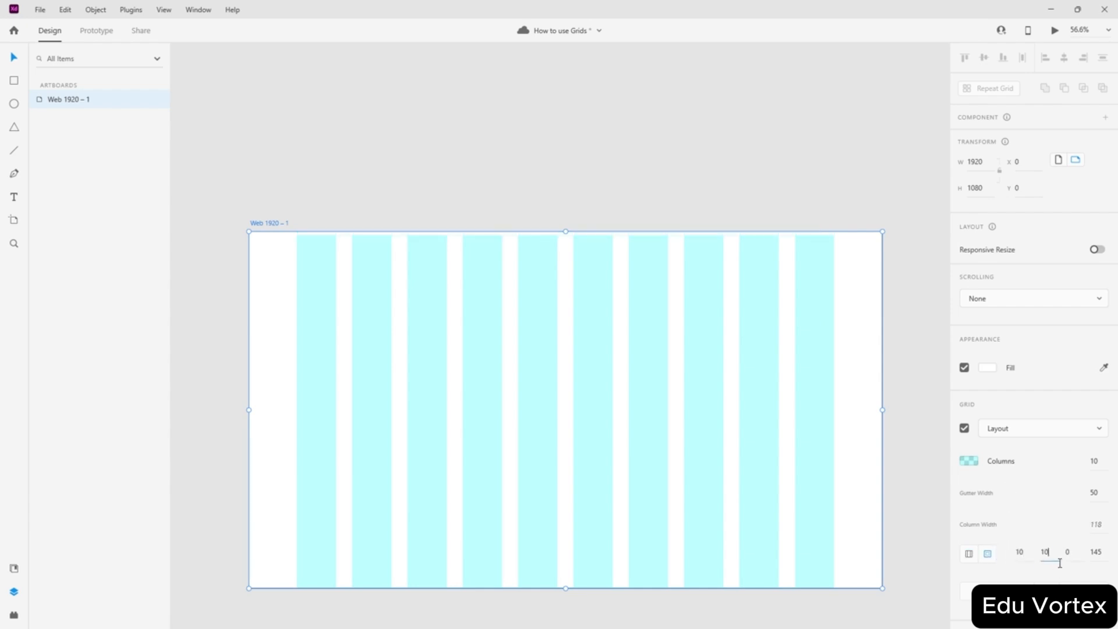
{"action": "left_click", "coordinate": [1075, 552]}
{"action": "type", "text": "10"}
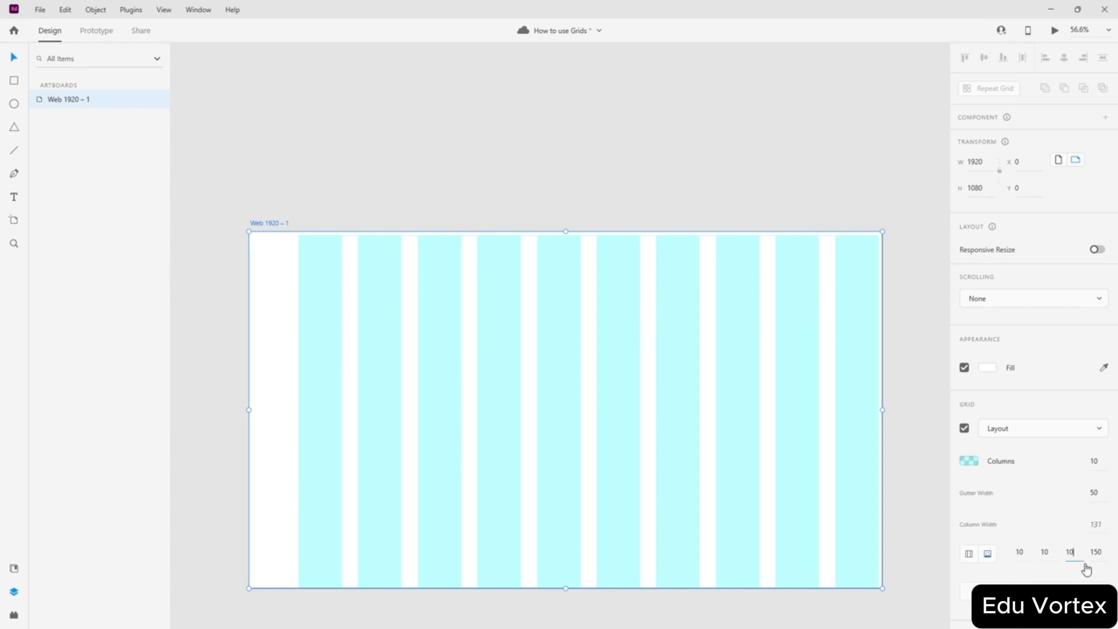
{"action": "left_click", "coordinate": [1103, 552]}
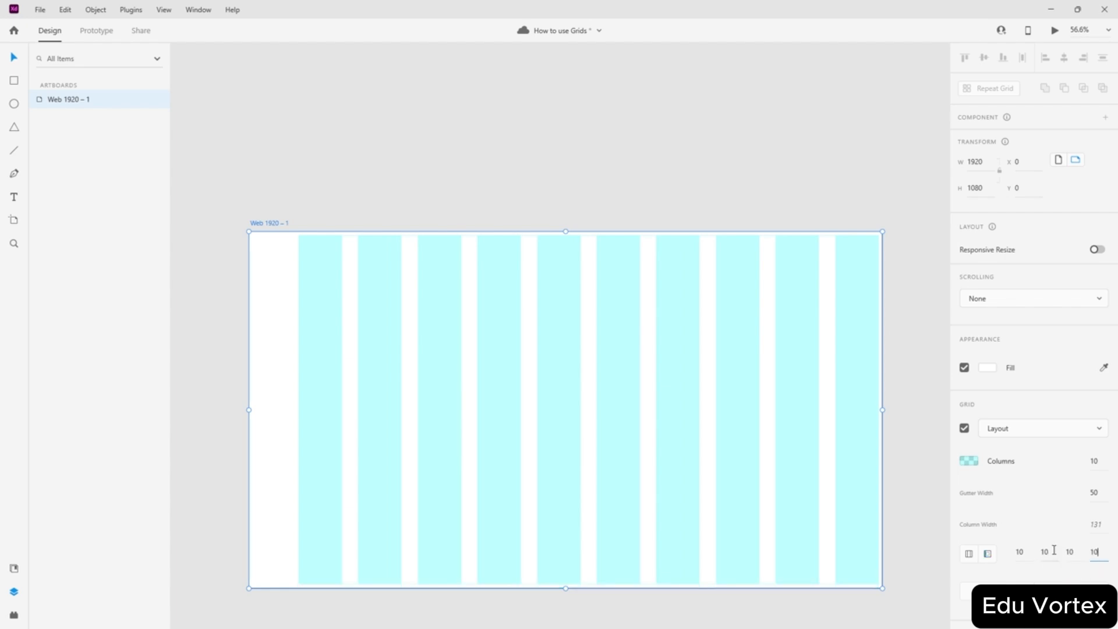
{"action": "key", "text": "Return"}
{"action": "left_click", "coordinate": [812, 209]}
{"action": "scroll", "coordinate": [877, 212], "scroll_direction": "up", "scroll_amount": 4}
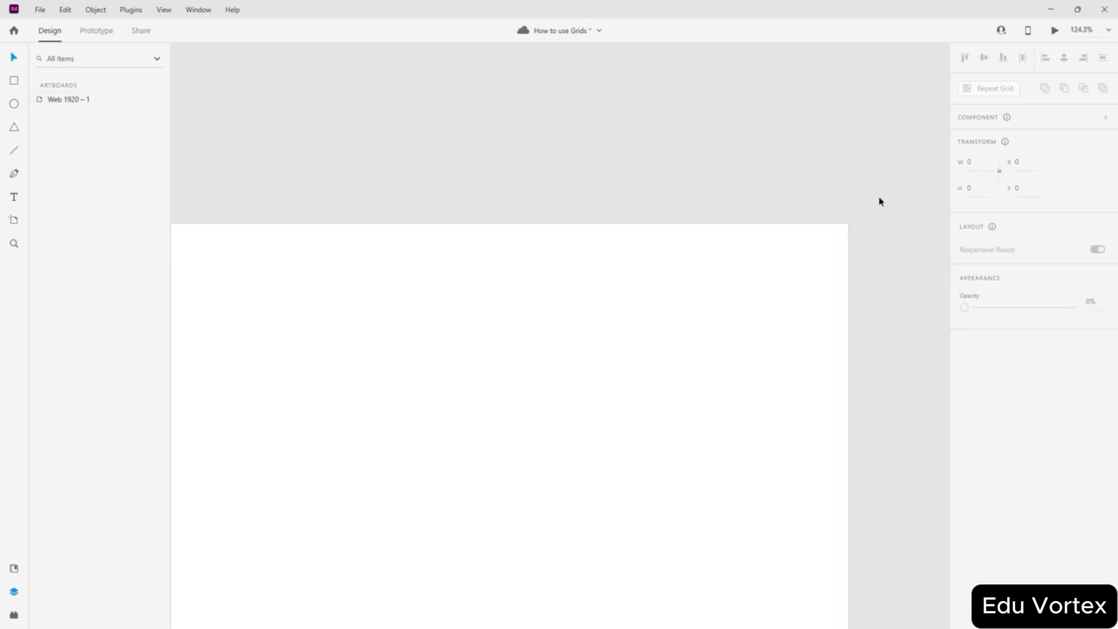
{"action": "scroll", "coordinate": [852, 198], "scroll_direction": "up", "scroll_amount": 5}
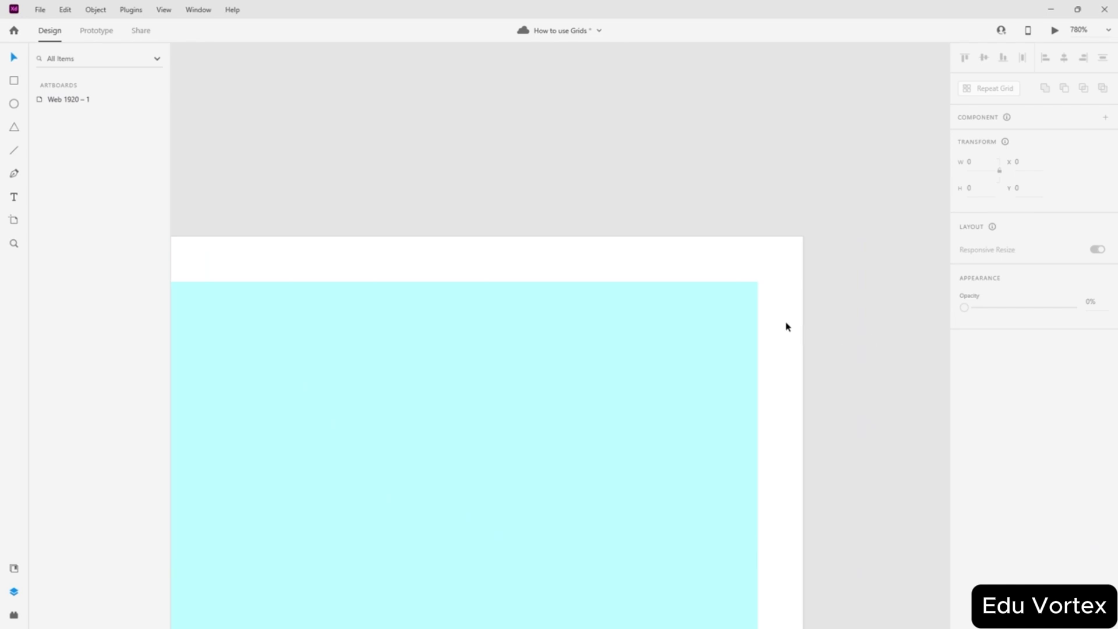
{"action": "left_click", "coordinate": [772, 290]}
{"action": "scroll", "coordinate": [770, 287], "scroll_direction": "up", "scroll_amount": 5}
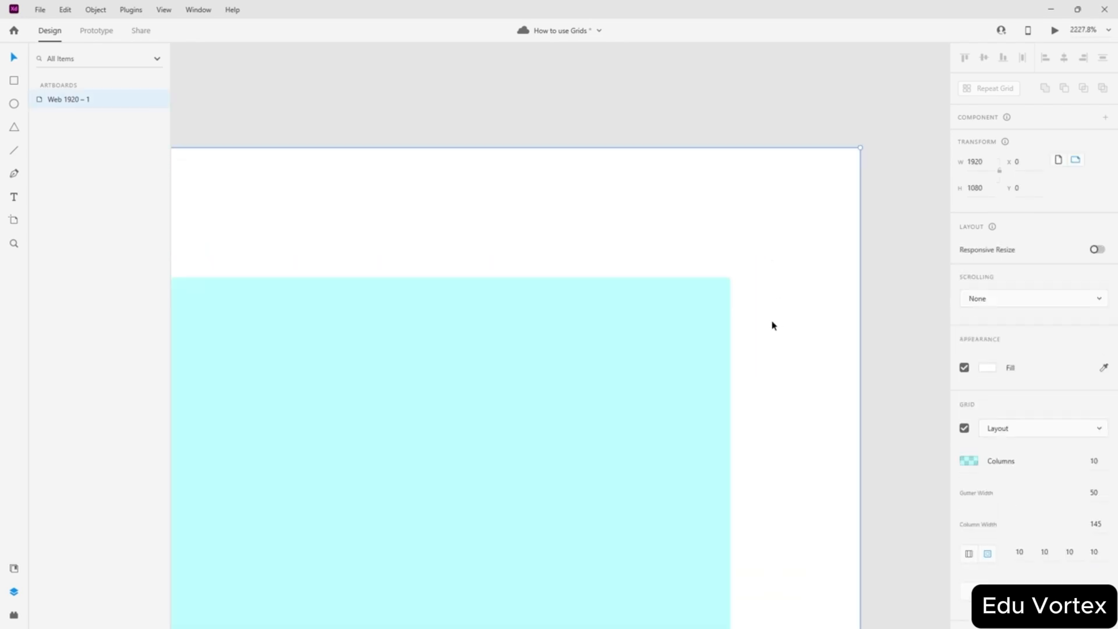
{"action": "scroll", "coordinate": [740, 296], "scroll_direction": "down", "scroll_amount": 20}
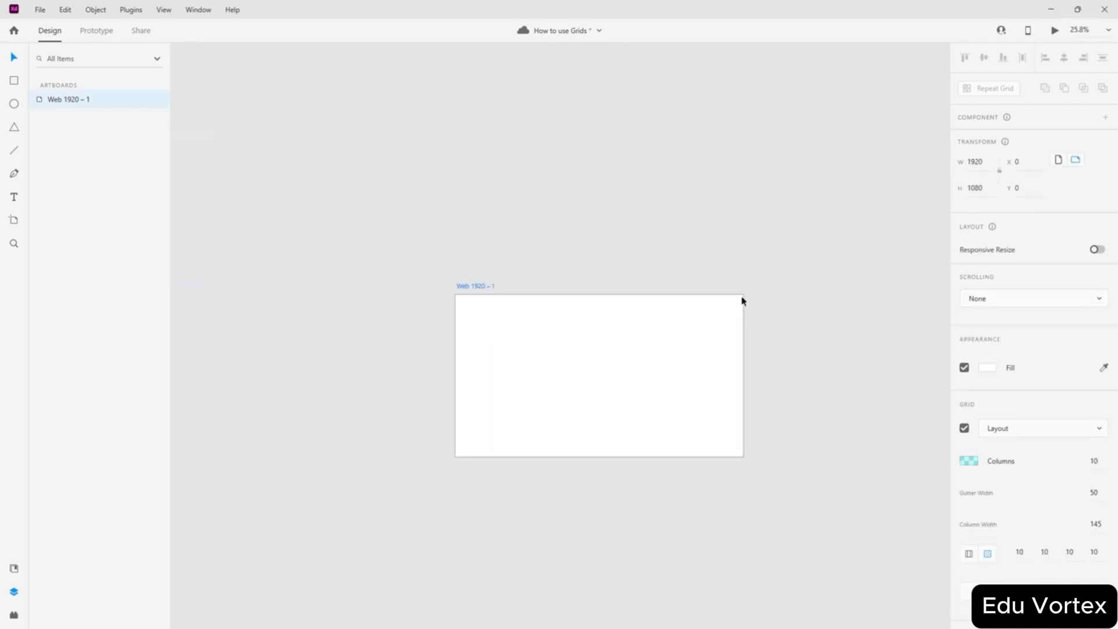
{"action": "scroll", "coordinate": [654, 392], "scroll_direction": "up", "scroll_amount": 3}
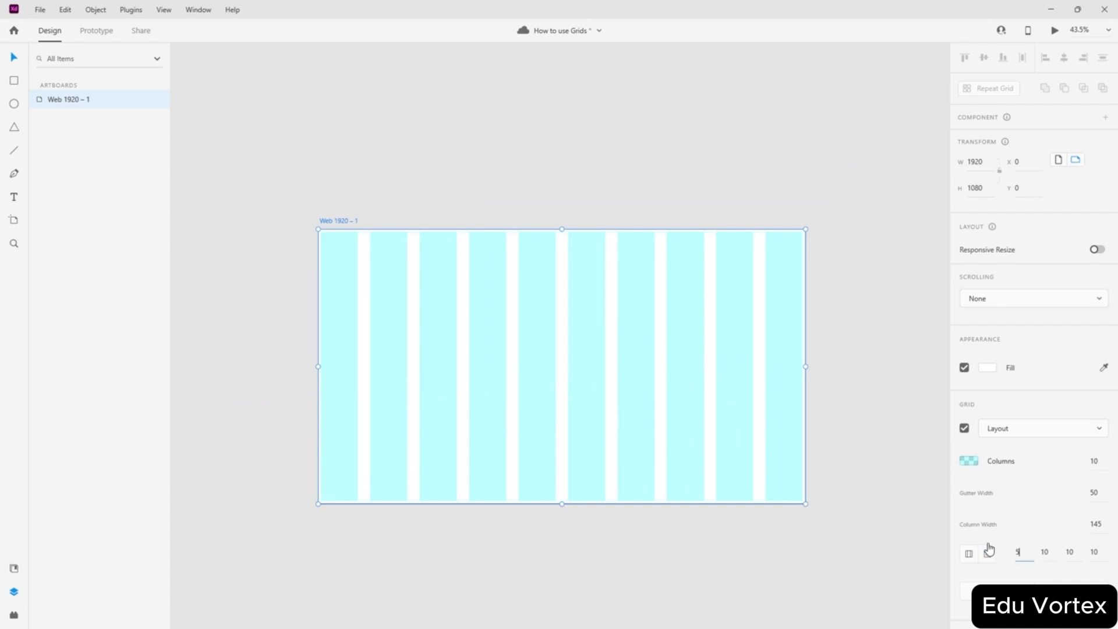
- Change all four grid margins to 50, narrowing the ten columns to 137 wide
{"action": "type", "text": "0"}
{"action": "key", "text": "Tab"}
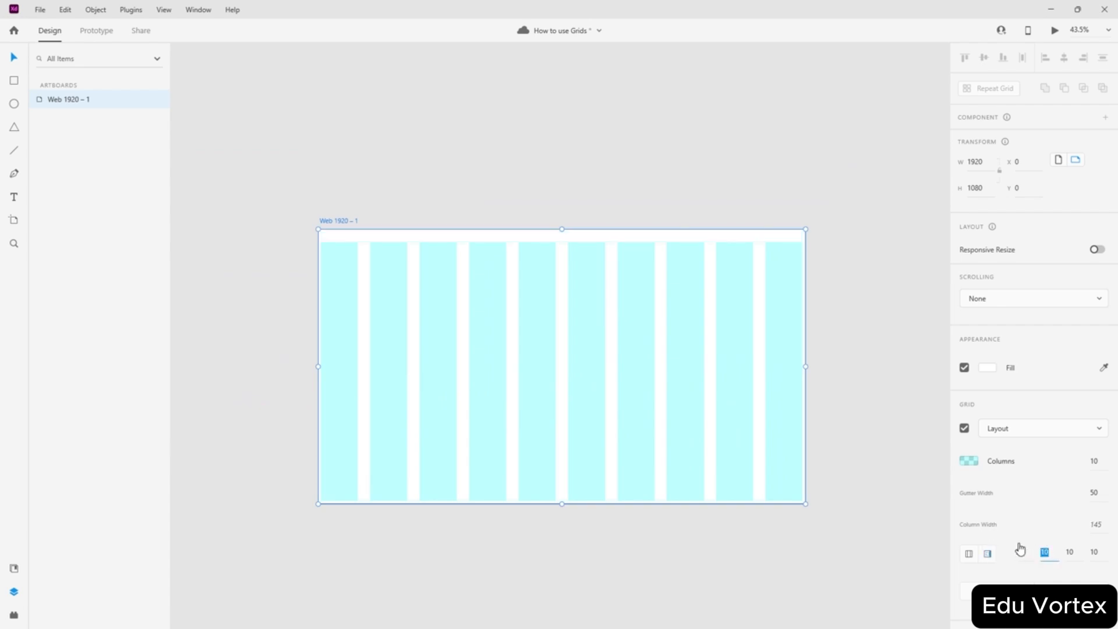
{"action": "type", "text": "50"}
{"action": "left_click", "coordinate": [1064, 552]}
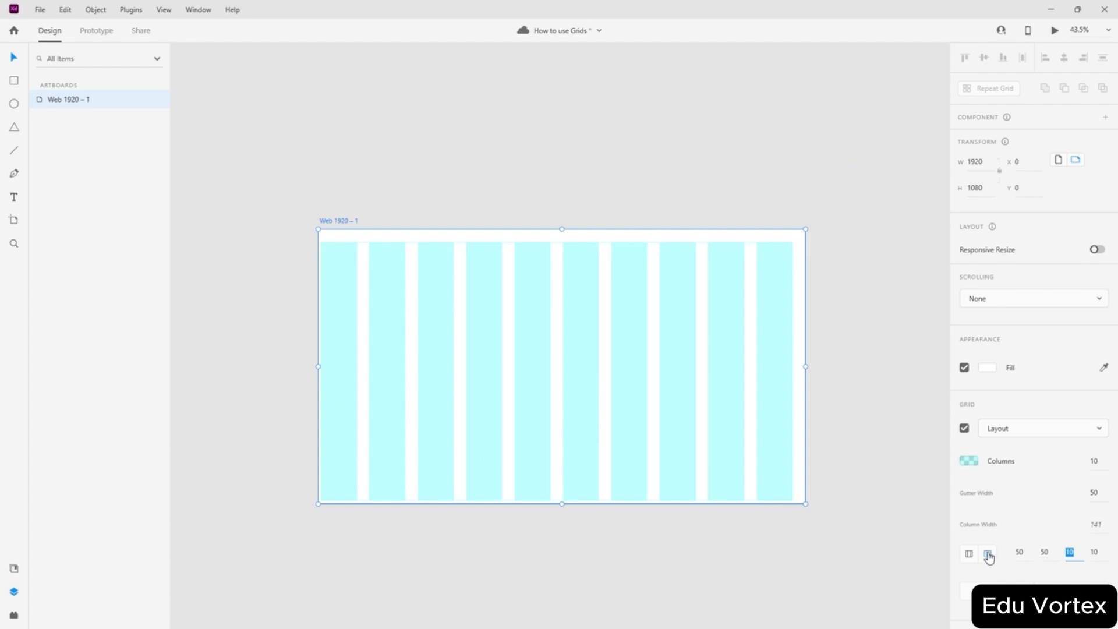
{"action": "type", "text": "50"}
{"action": "left_click", "coordinate": [1098, 555]}
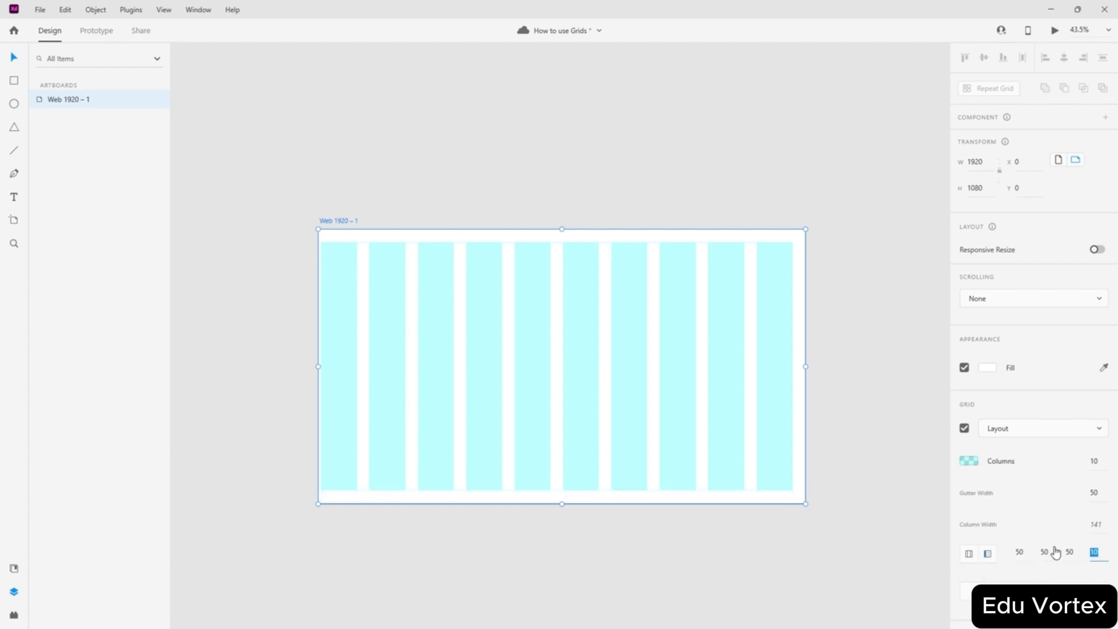
{"action": "type", "text": "50"}
{"action": "key", "text": "Return"}
{"action": "left_click", "coordinate": [561, 340]}
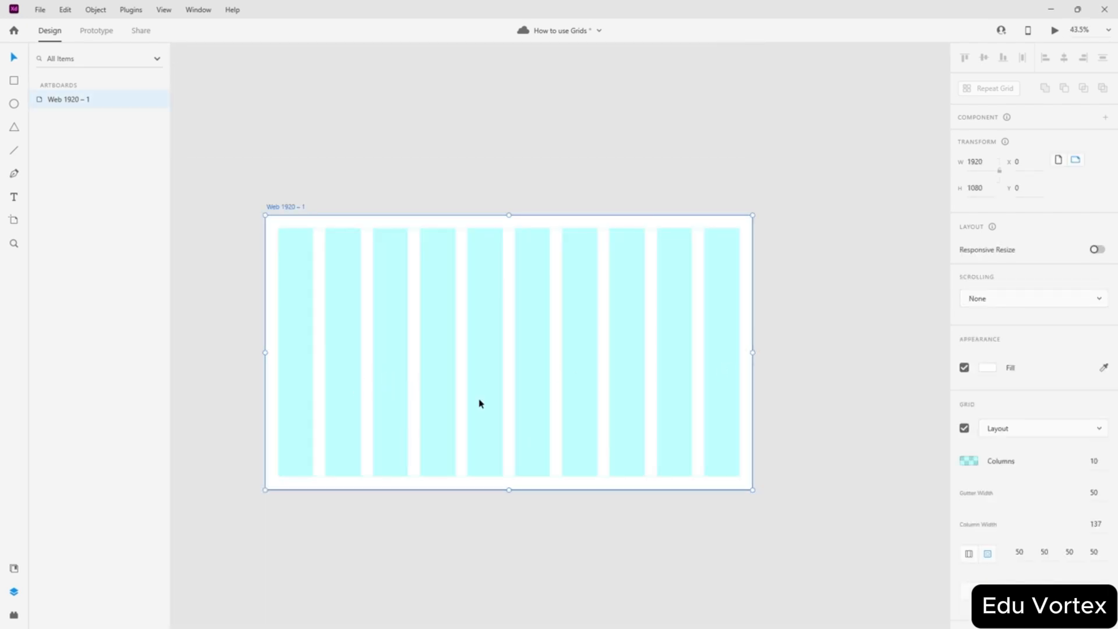
{"action": "scroll", "coordinate": [491, 407], "scroll_direction": "left", "scroll_amount": 1}
{"action": "scroll", "coordinate": [343, 239], "scroll_direction": "up", "scroll_amount": 5}
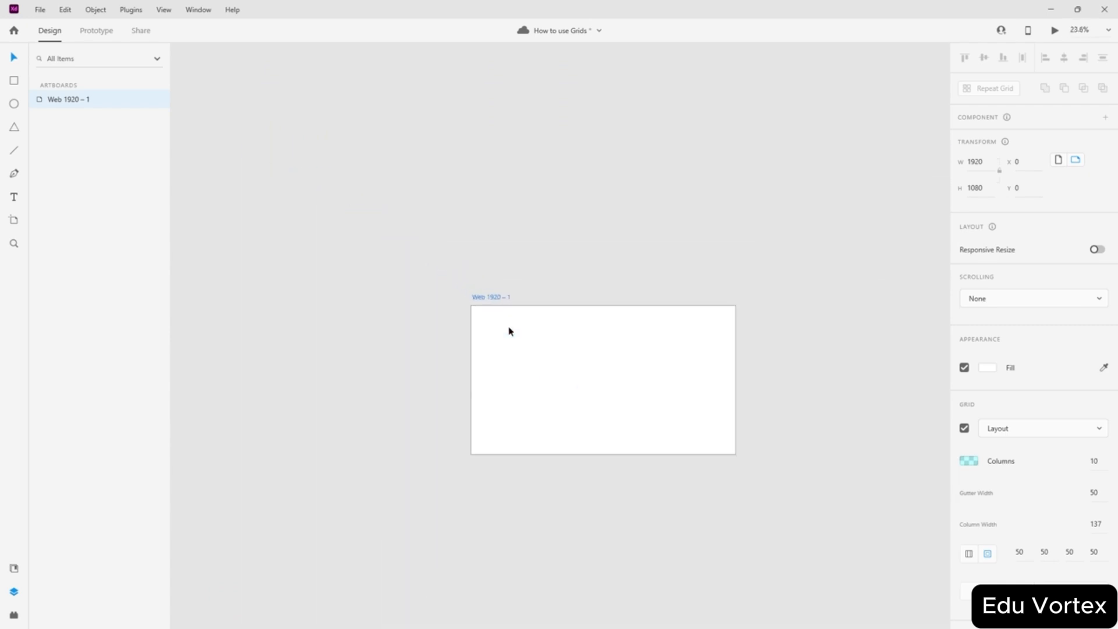
{"action": "scroll", "coordinate": [510, 329], "scroll_direction": "down", "scroll_amount": 2}
{"action": "scroll", "coordinate": [534, 334], "scroll_direction": "up", "scroll_amount": 3}
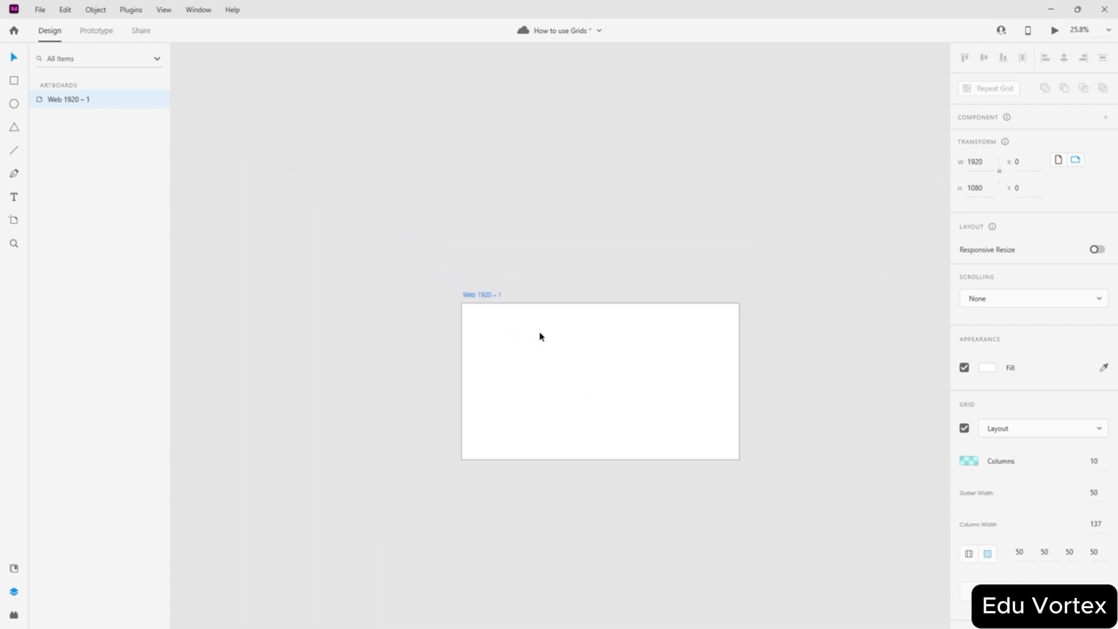
{"action": "left_click", "coordinate": [810, 368]}
{"action": "scroll", "coordinate": [690, 388], "scroll_direction": "up", "scroll_amount": 5}
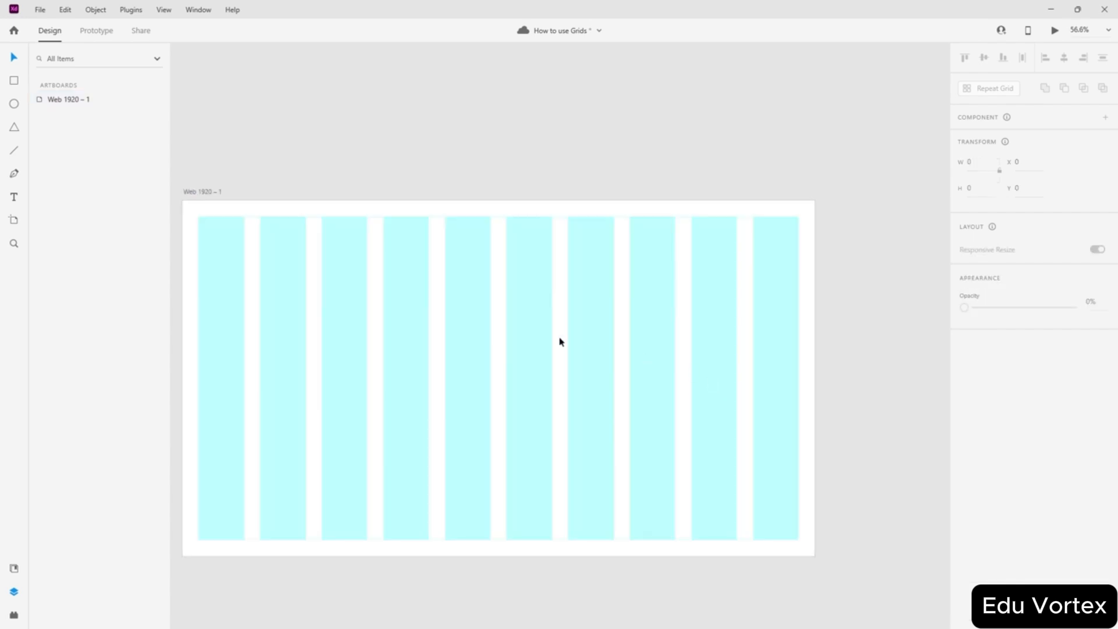
{"action": "left_click", "coordinate": [189, 14]}
{"action": "left_click", "coordinate": [808, 337]}
{"action": "left_click", "coordinate": [809, 389]}
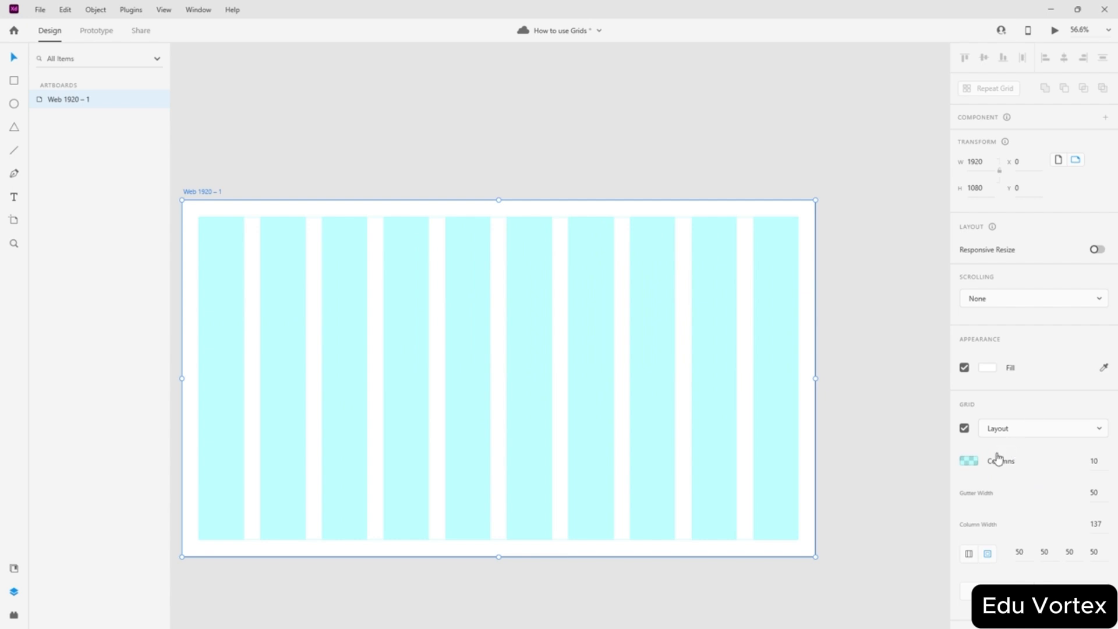
{"action": "left_click", "coordinate": [1007, 429]}
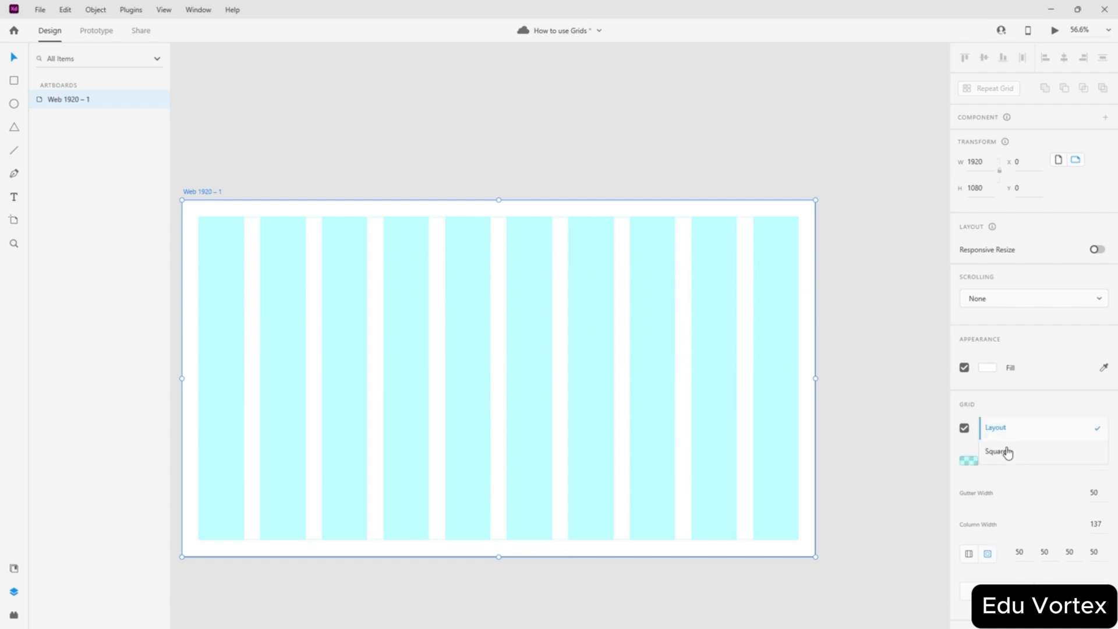
{"action": "left_click", "coordinate": [1006, 452]}
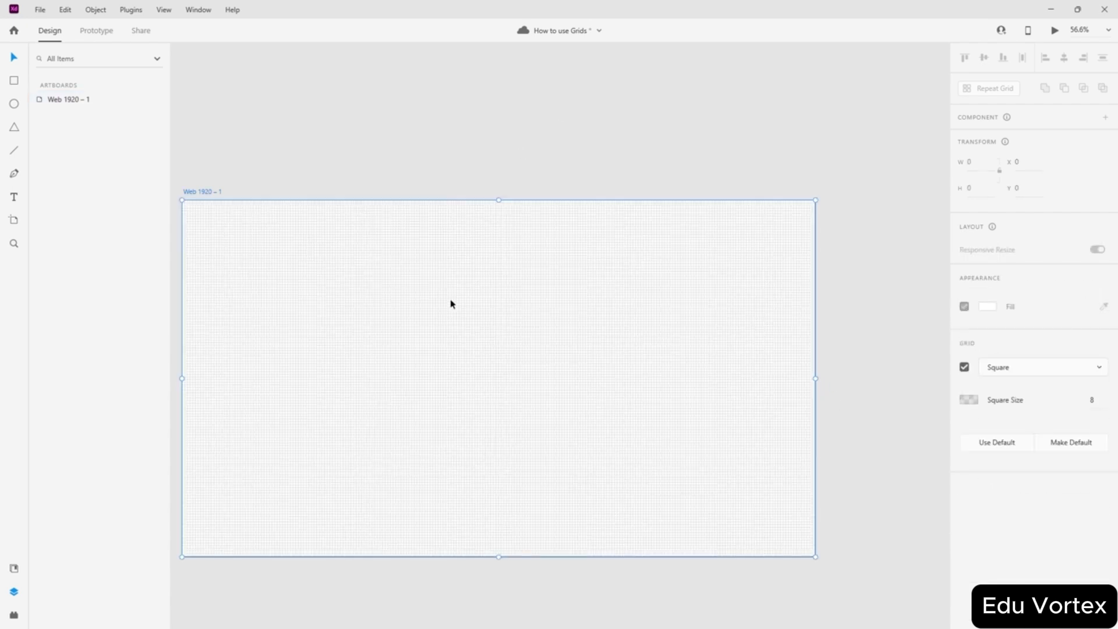
{"action": "left_click", "coordinate": [1013, 432]}
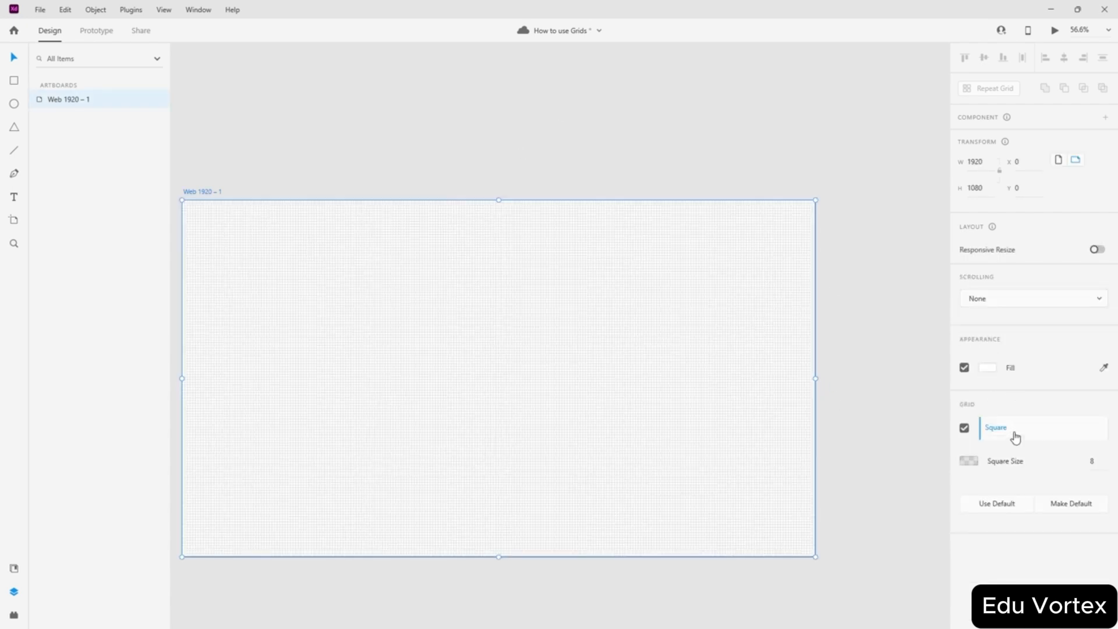
{"action": "left_click", "coordinate": [998, 406]}
{"action": "left_click", "coordinate": [683, 252]}
{"action": "scroll", "coordinate": [429, 378], "scroll_direction": "left", "scroll_amount": 1}
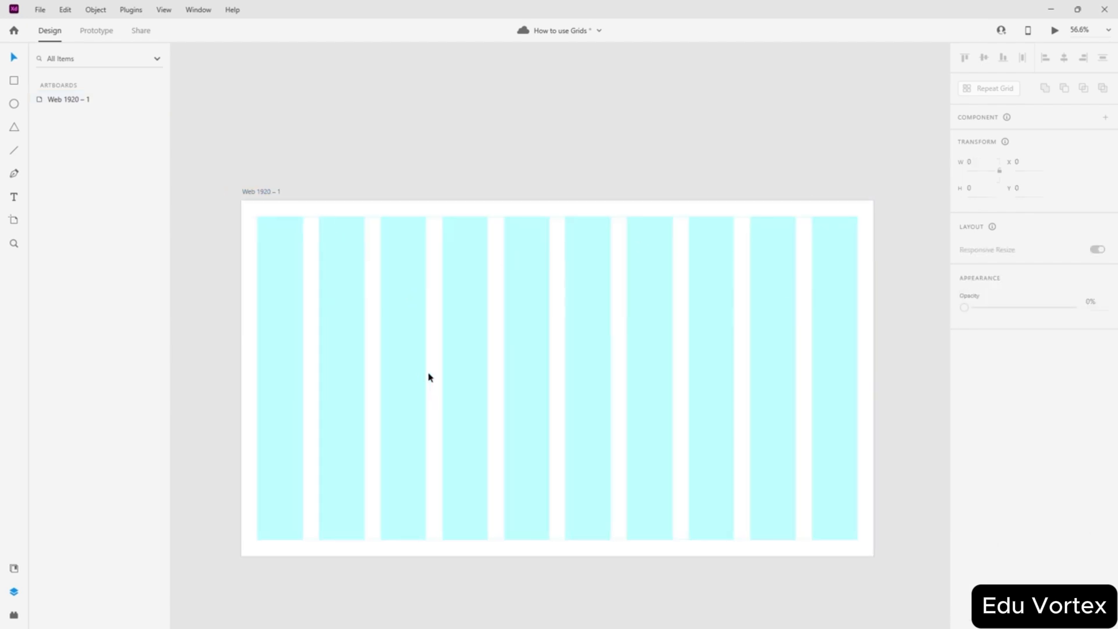
- Draw Rectangle 1 and stretch it to fill the area inside the artboard's margins
{"action": "left_click", "coordinate": [14, 80]}
{"action": "scroll", "coordinate": [255, 222], "scroll_direction": "up", "scroll_amount": 5}
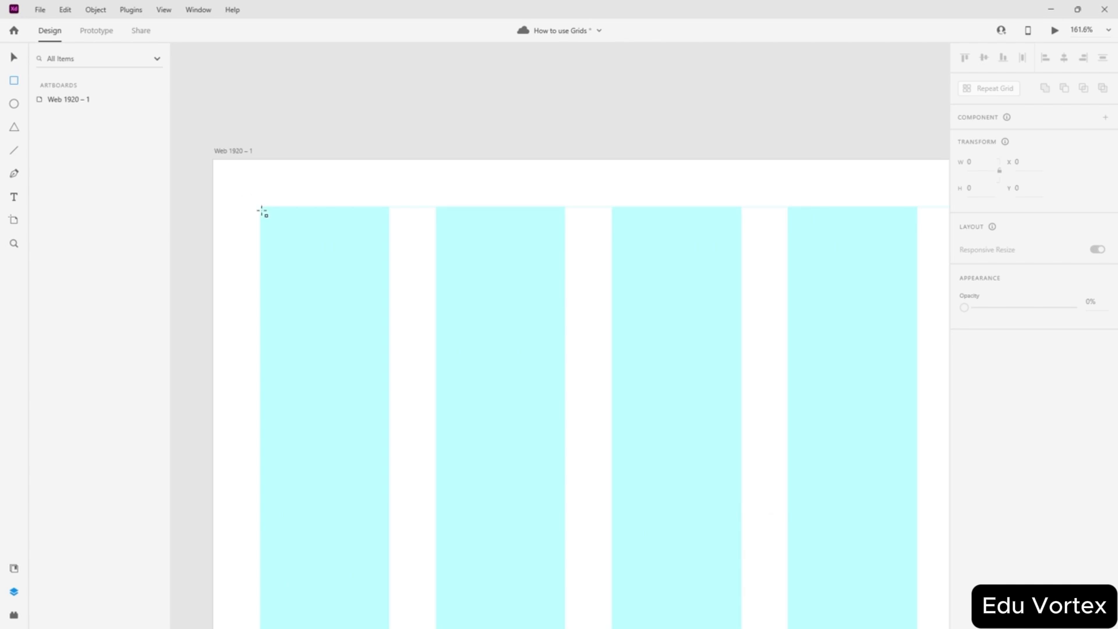
{"action": "left_click_drag", "start_coordinate": [261, 206], "coordinate": [846, 519]}
{"action": "scroll", "coordinate": [704, 372], "scroll_direction": "down", "scroll_amount": 5}
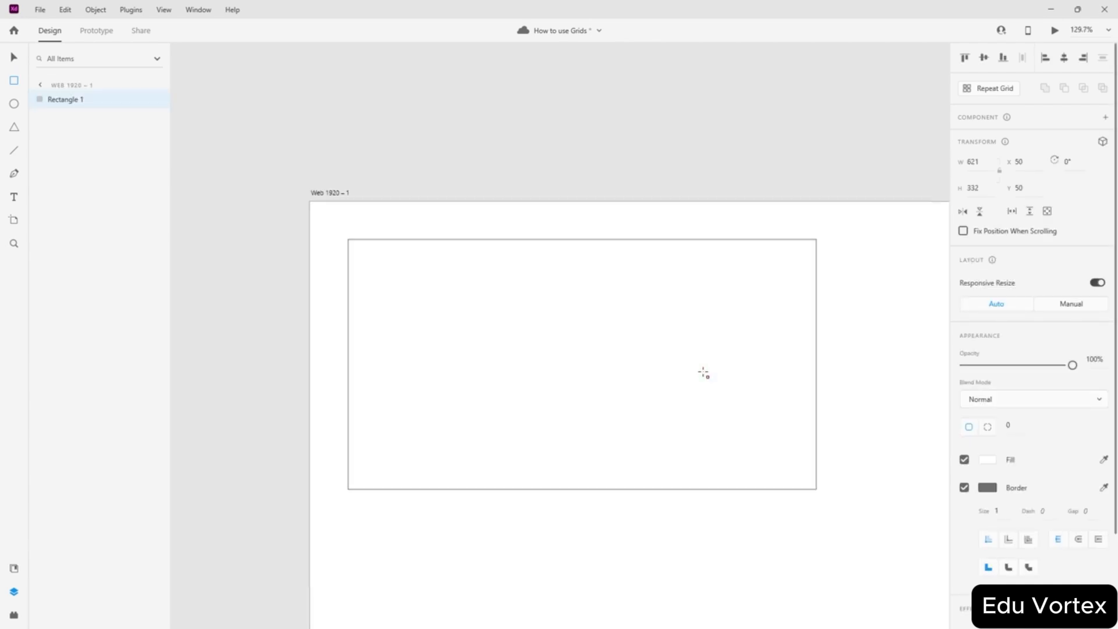
{"action": "scroll", "coordinate": [807, 424], "scroll_direction": "down", "scroll_amount": 3}
{"action": "scroll", "coordinate": [808, 424], "scroll_direction": "right", "scroll_amount": 3}
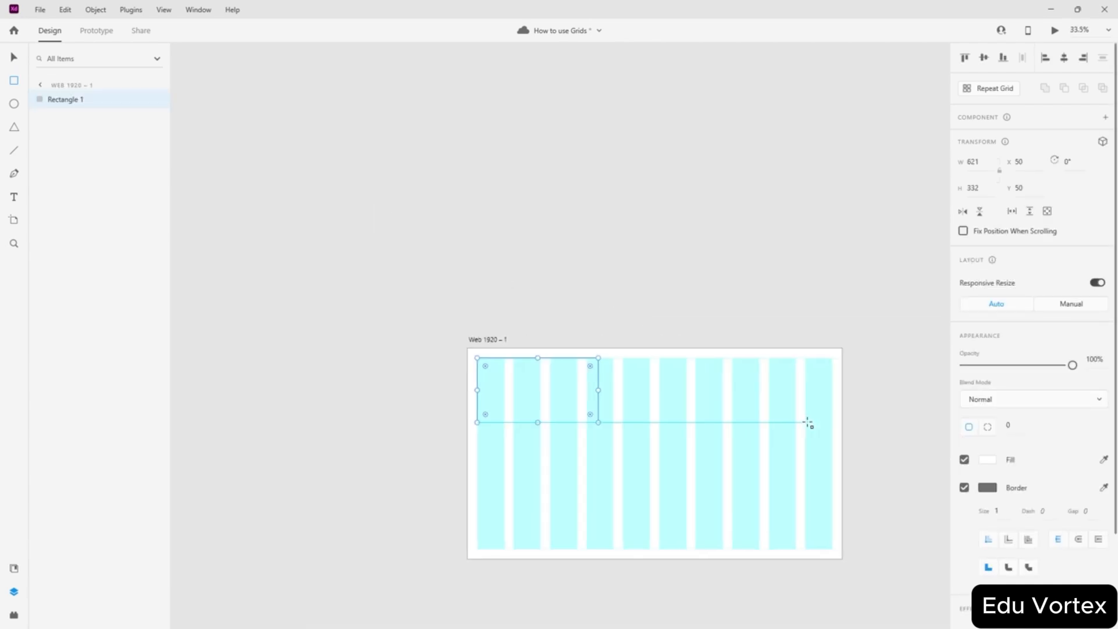
{"action": "left_click", "coordinate": [15, 60]}
{"action": "left_click_drag", "start_coordinate": [598, 422], "coordinate": [836, 548]}
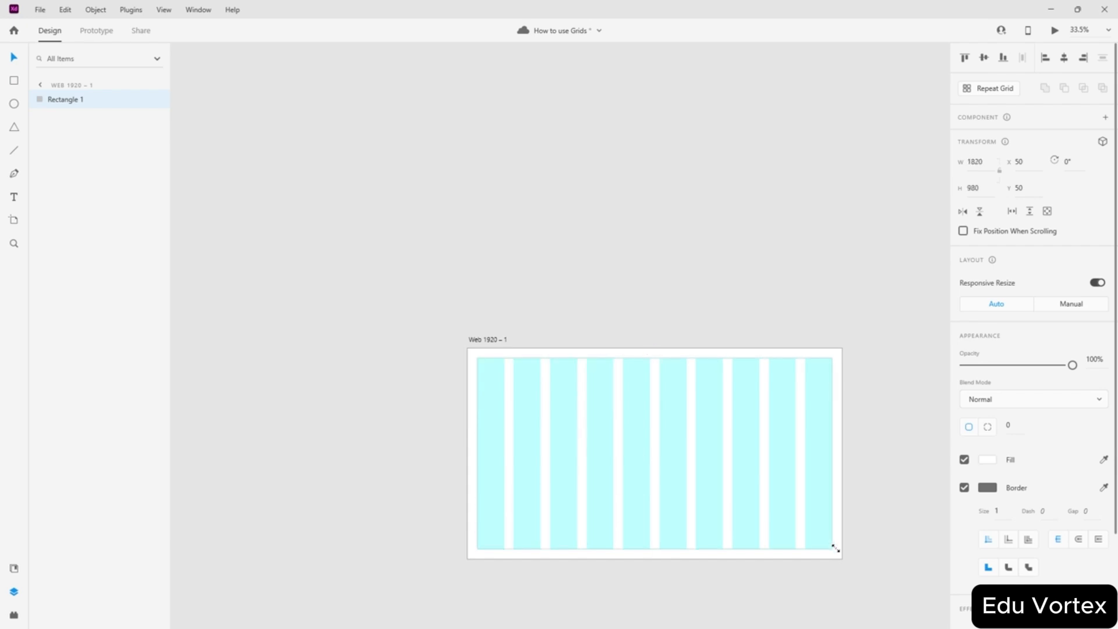
{"action": "scroll", "coordinate": [814, 537], "scroll_direction": "up", "scroll_amount": 10}
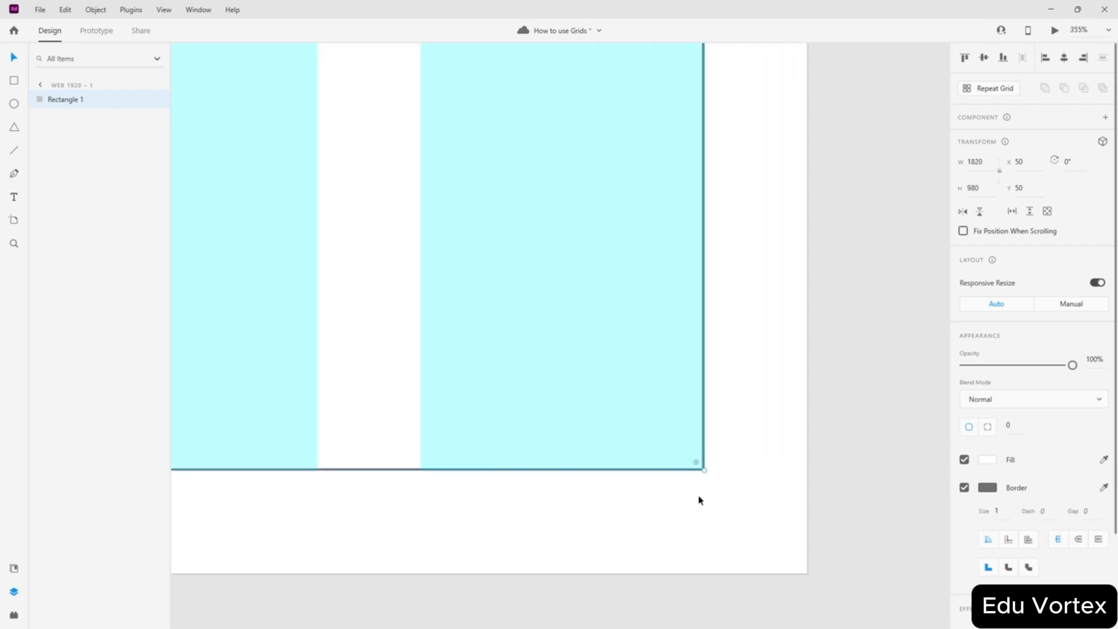
{"action": "scroll", "coordinate": [698, 499], "scroll_direction": "down", "scroll_amount": 4}
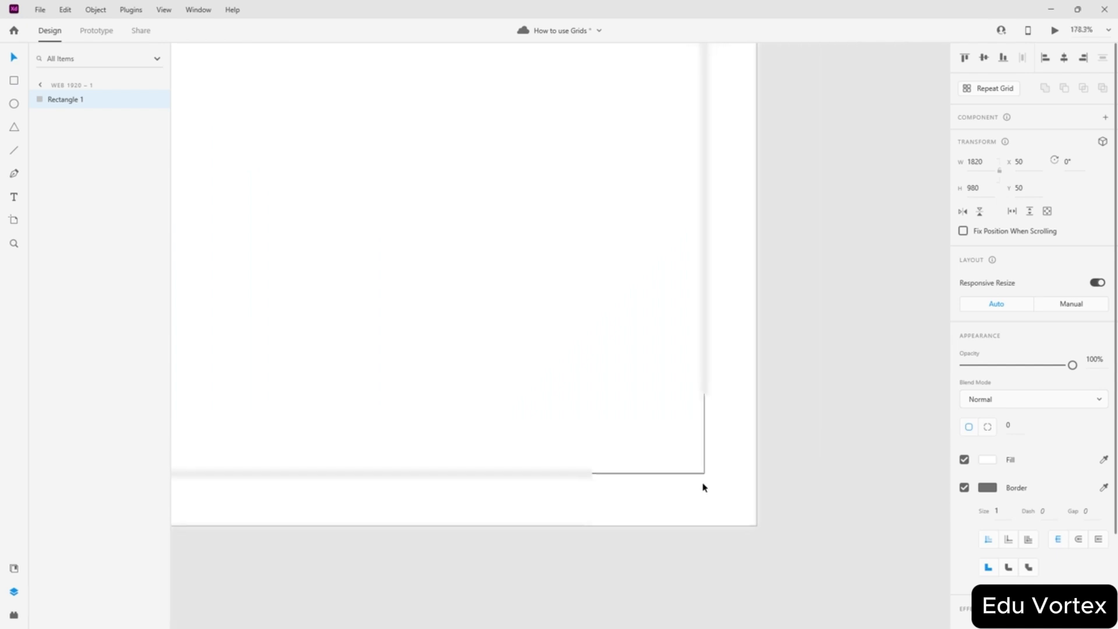
{"action": "scroll", "coordinate": [705, 487], "scroll_direction": "down", "scroll_amount": 6}
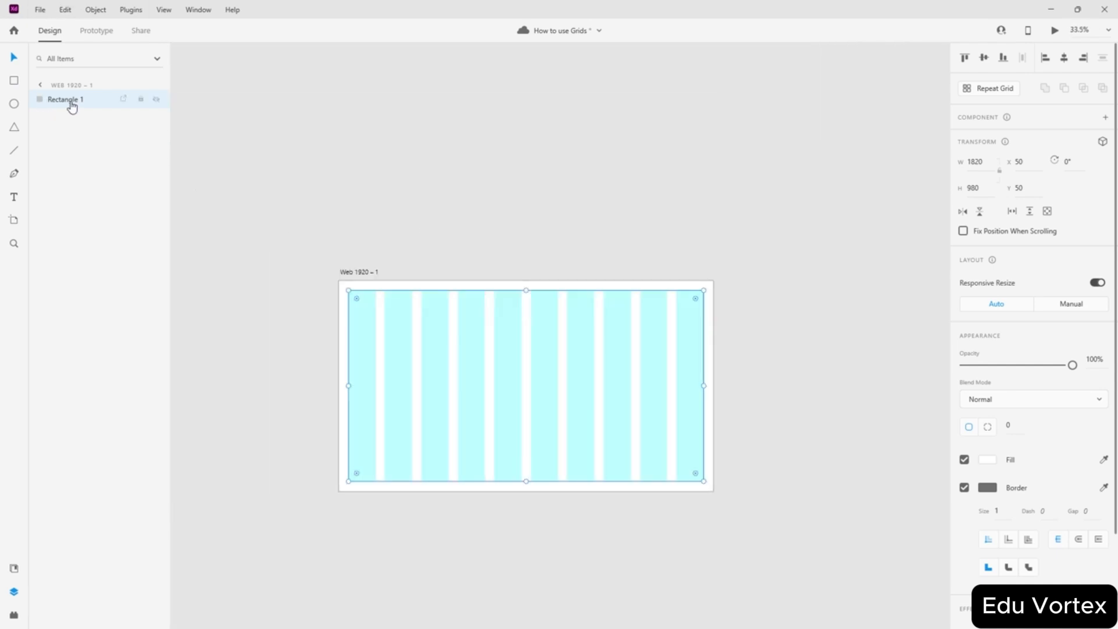
- Lock Rectangle 1 in the Layers panel and reselect the Web 1920 – 1 artboard
{"action": "left_click", "coordinate": [141, 100]}
{"action": "left_click", "coordinate": [236, 297]}
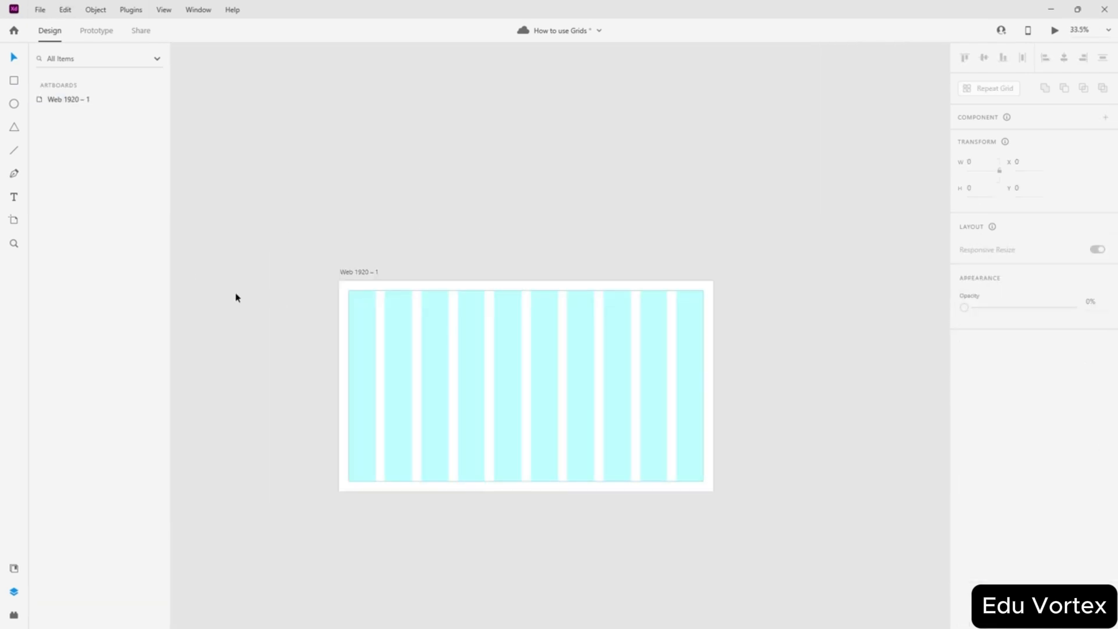
{"action": "left_click", "coordinate": [356, 327]}
{"action": "left_click", "coordinate": [725, 376]}
{"action": "left_click", "coordinate": [709, 388]}
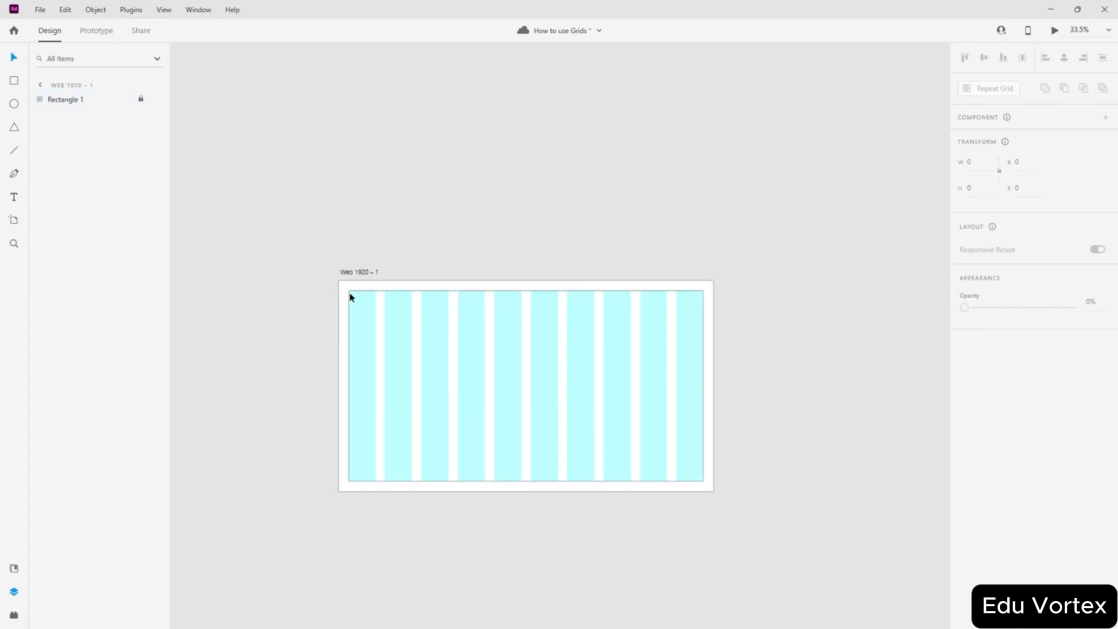
{"action": "scroll", "coordinate": [349, 294], "scroll_direction": "up", "scroll_amount": 3}
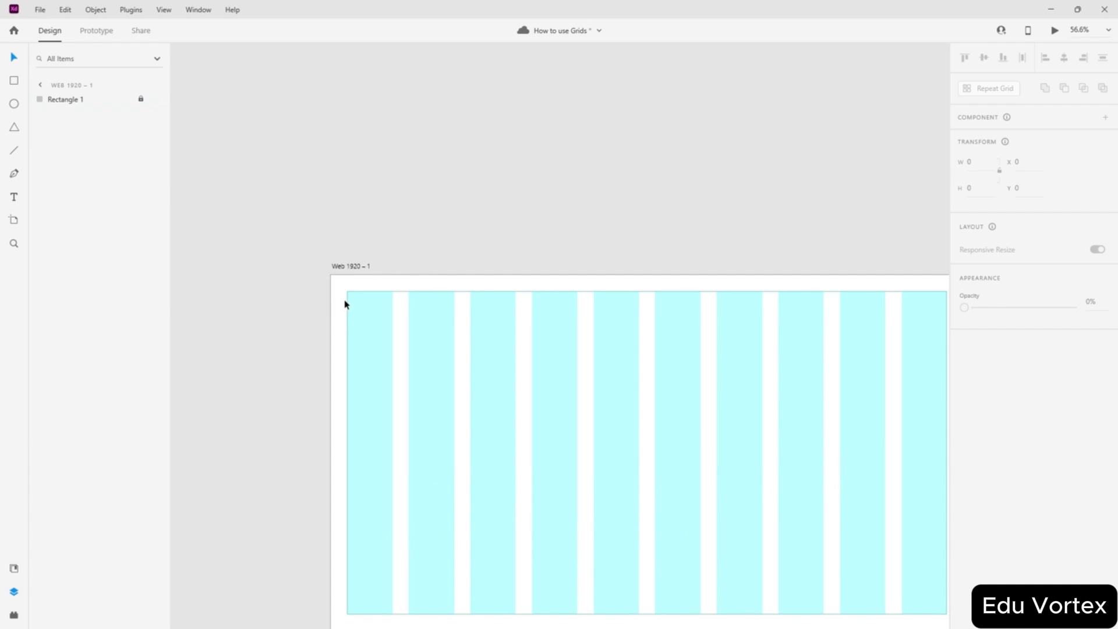
{"action": "scroll", "coordinate": [880, 379], "scroll_direction": "down", "scroll_amount": 3}
{"action": "left_click", "coordinate": [635, 319]}
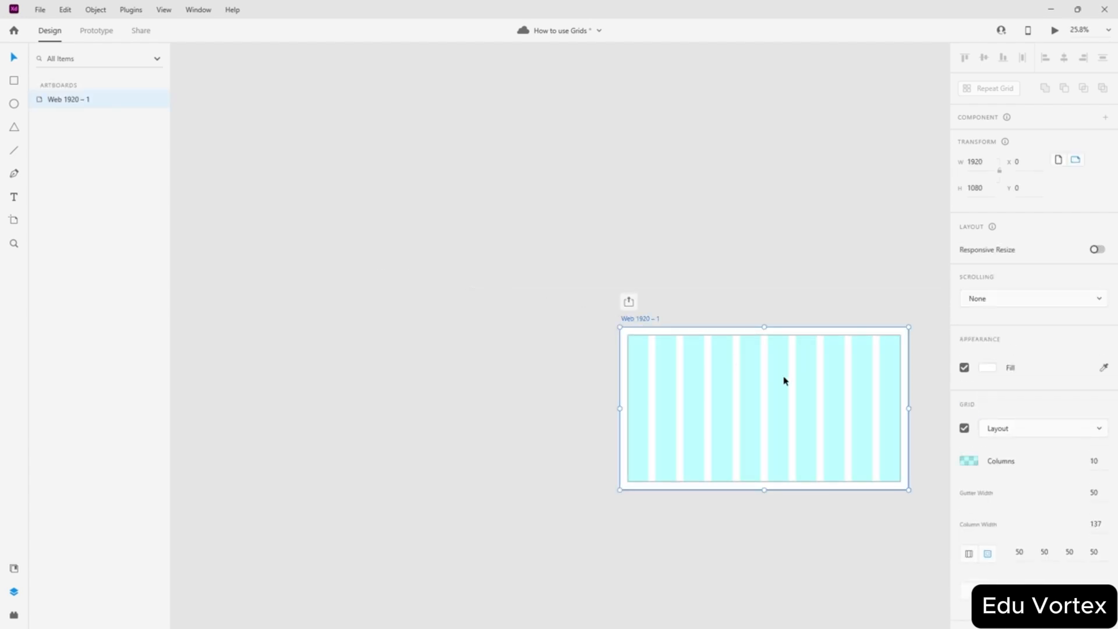
{"action": "scroll", "coordinate": [658, 347], "scroll_direction": "right", "scroll_amount": 2}
{"action": "scroll", "coordinate": [521, 334], "scroll_direction": "up", "scroll_amount": 3}
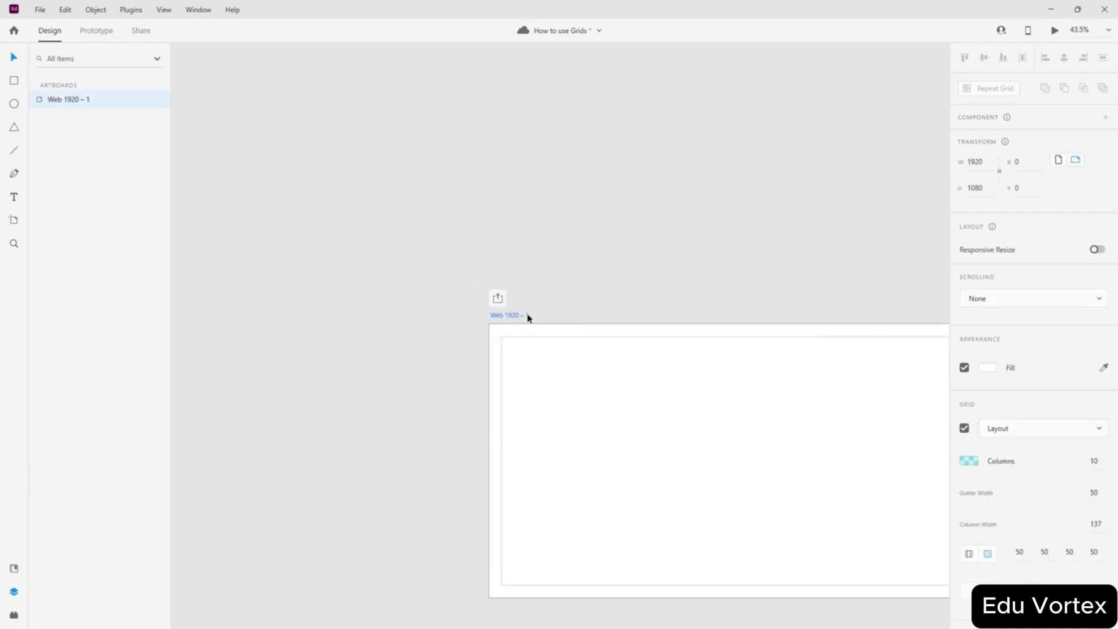
{"action": "scroll", "coordinate": [558, 360], "scroll_direction": "down", "scroll_amount": 3}
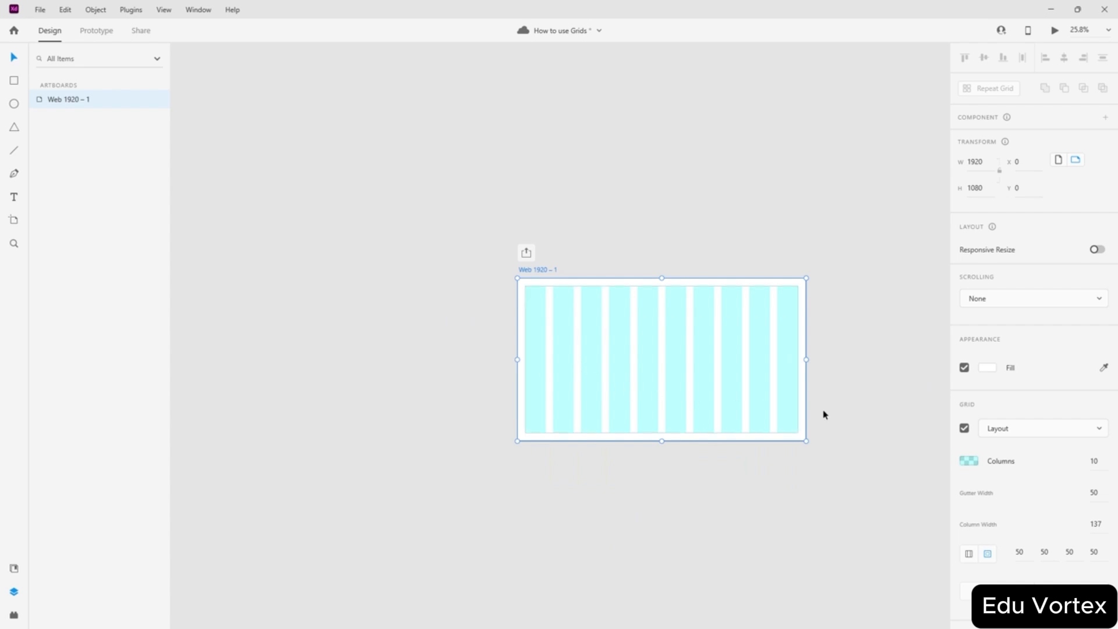
{"action": "scroll", "coordinate": [806, 417], "scroll_direction": "up", "scroll_amount": 3}
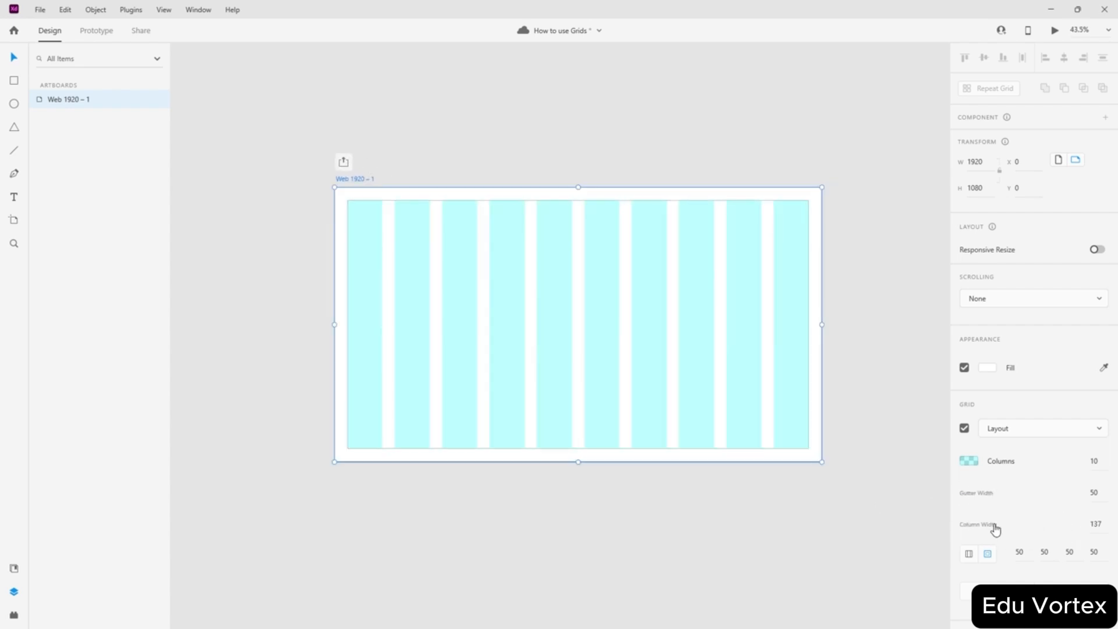
- Try a column width of 50, then undo it back to 137
{"action": "double_click", "coordinate": [1100, 525]}
{"action": "type", "text": "50"}
{"action": "key", "text": "Return"}
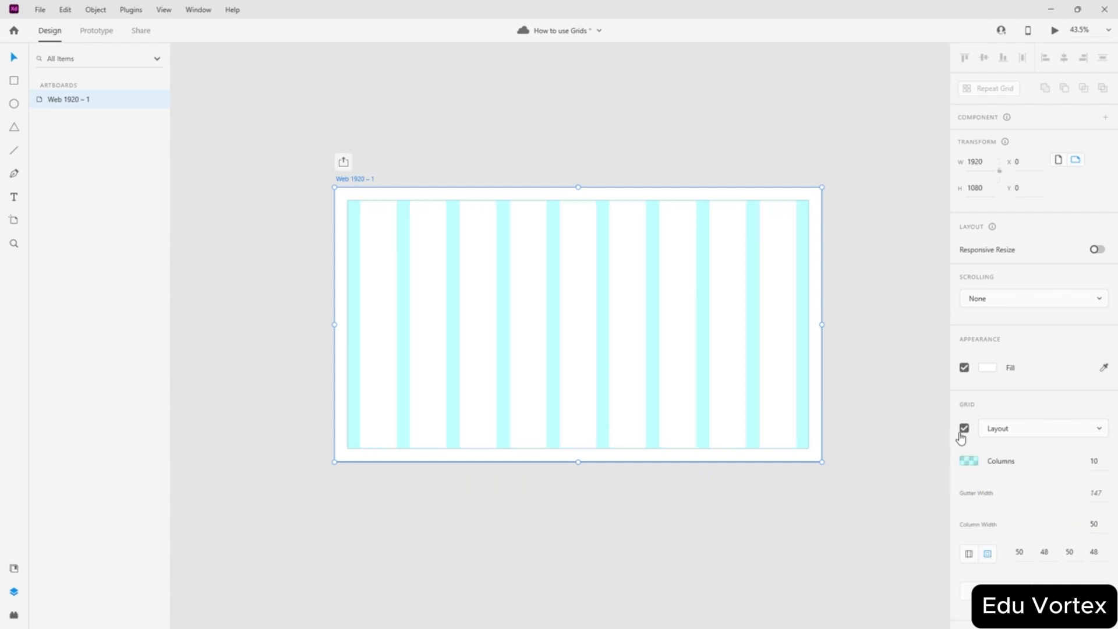
{"action": "left_click", "coordinate": [775, 357]}
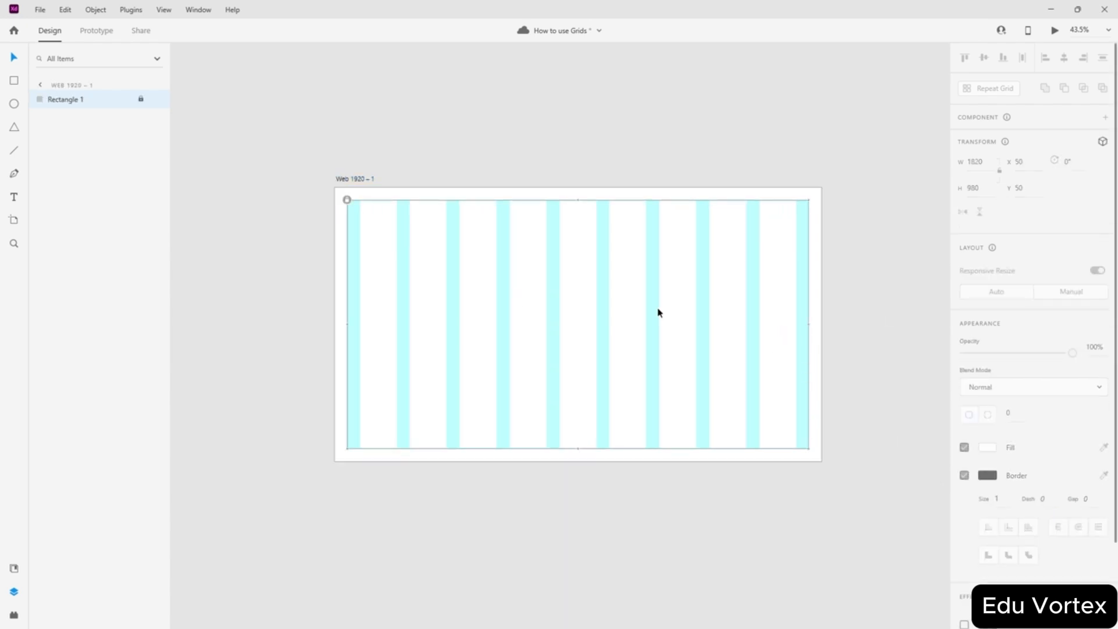
{"action": "left_click", "coordinate": [357, 178]}
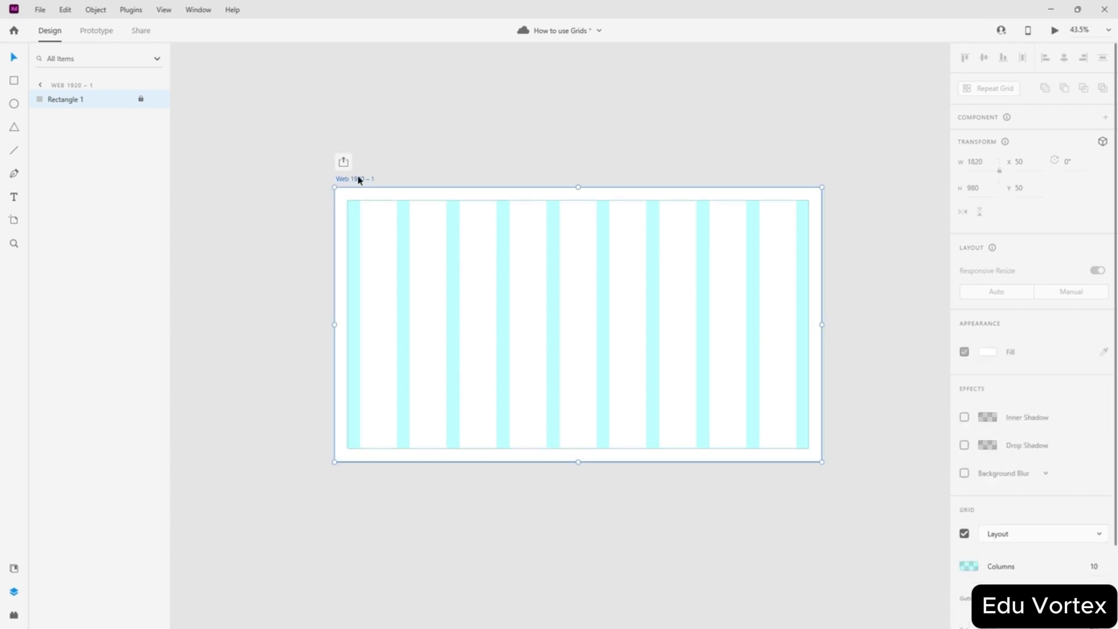
{"action": "key", "text": "ctrl+z"}
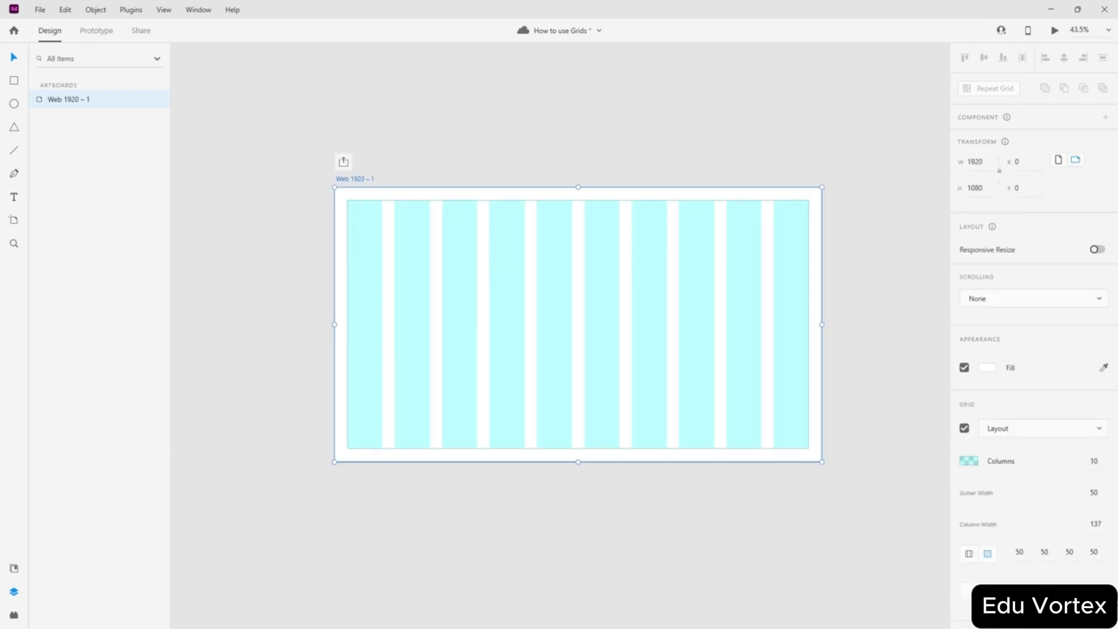
- Set the column width to 150, giving 36 gutters and 50/48/50/48 margins
{"action": "left_click", "coordinate": [1094, 492]}
{"action": "left_click", "coordinate": [1097, 524]}
{"action": "type", "text": "150"}
{"action": "key", "text": "Return"}
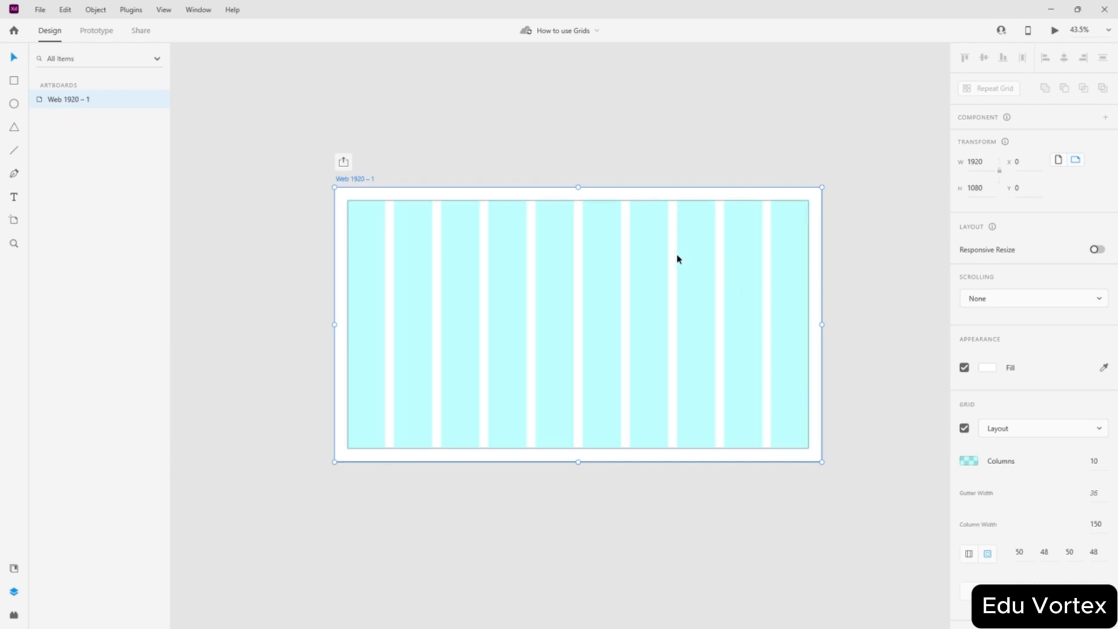
- Switch the artboard grid from Layout to Square
{"action": "left_click", "coordinate": [1063, 429]}
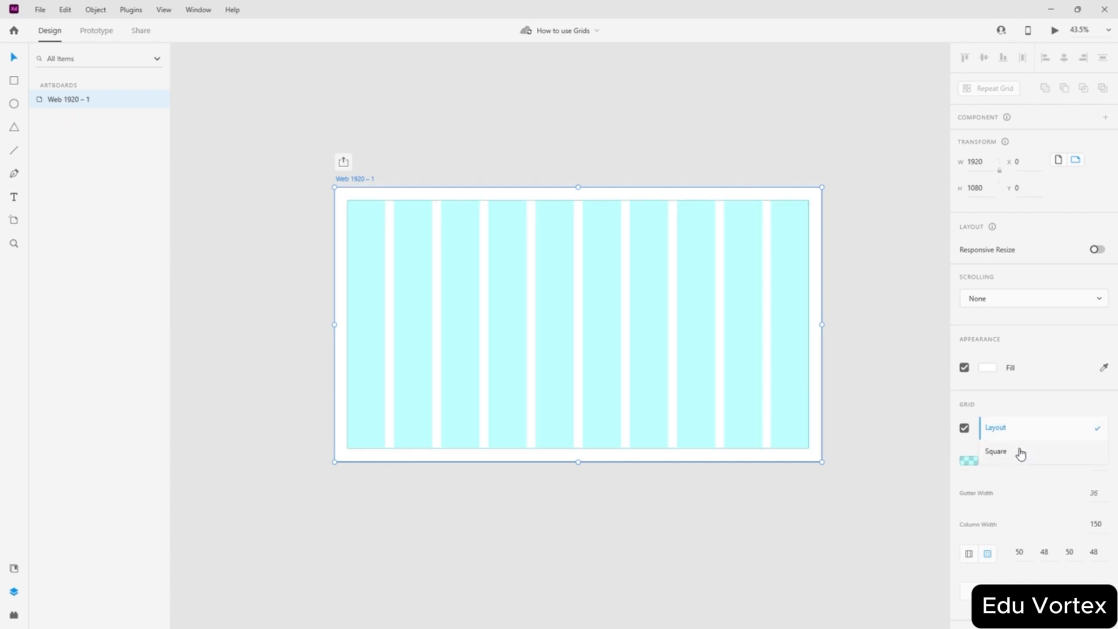
{"action": "left_click", "coordinate": [1018, 451]}
{"action": "left_click", "coordinate": [844, 337]}
{"action": "scroll", "coordinate": [818, 200], "scroll_direction": "up", "scroll_amount": 10}
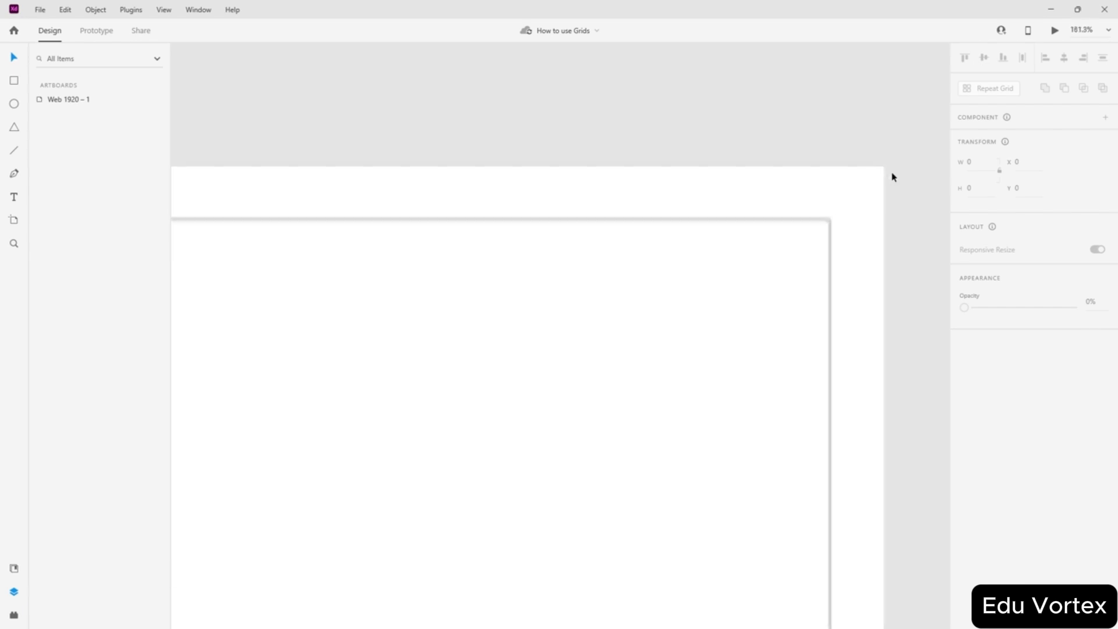
{"action": "scroll", "coordinate": [881, 192], "scroll_direction": "up", "scroll_amount": 1}
- Unlock Rectangle 1 so it can be resized
{"action": "left_click", "coordinate": [680, 353]}
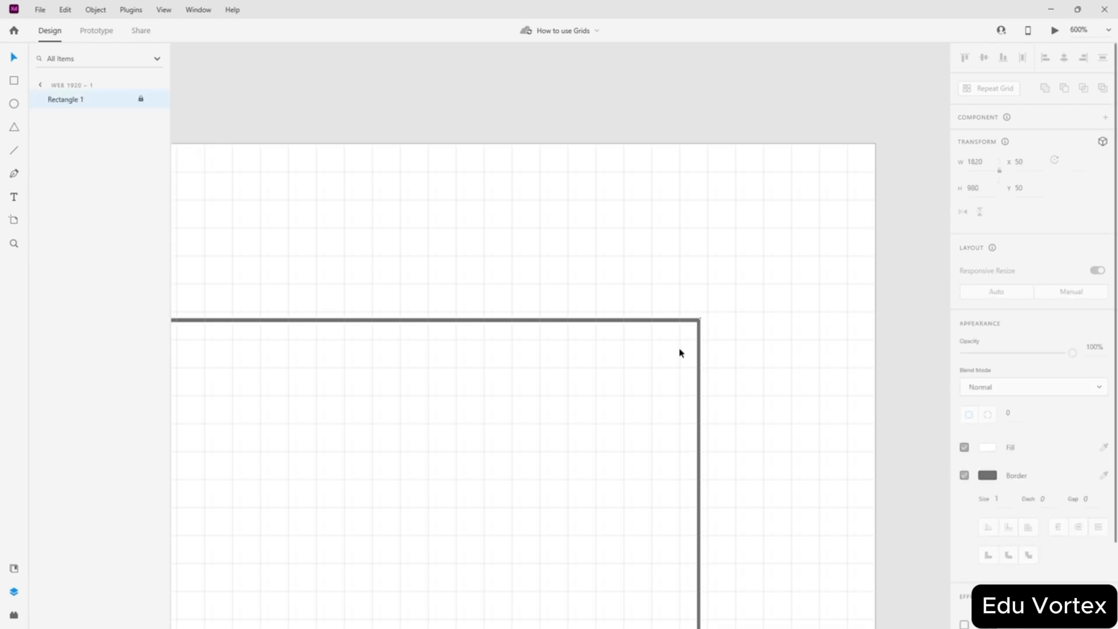
{"action": "left_click", "coordinate": [141, 99]}
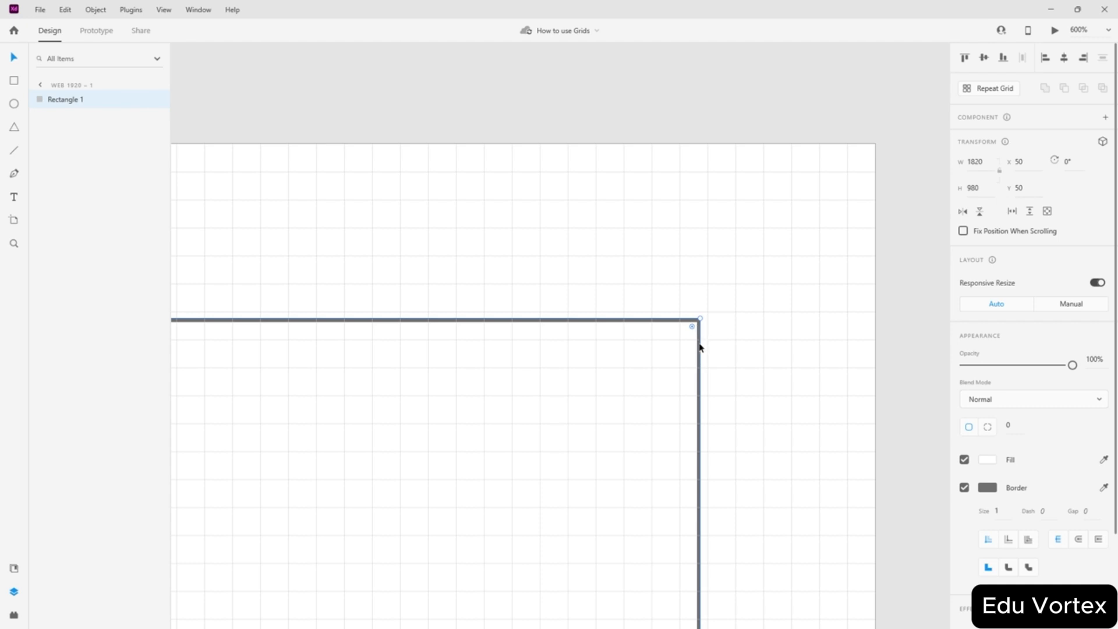
{"action": "left_click", "coordinate": [747, 346]}
{"action": "scroll", "coordinate": [734, 355], "scroll_direction": "down", "scroll_amount": 5}
{"action": "scroll", "coordinate": [731, 352], "scroll_direction": "down", "scroll_amount": 4}
{"action": "scroll", "coordinate": [446, 380], "scroll_direction": "left", "scroll_amount": 6}
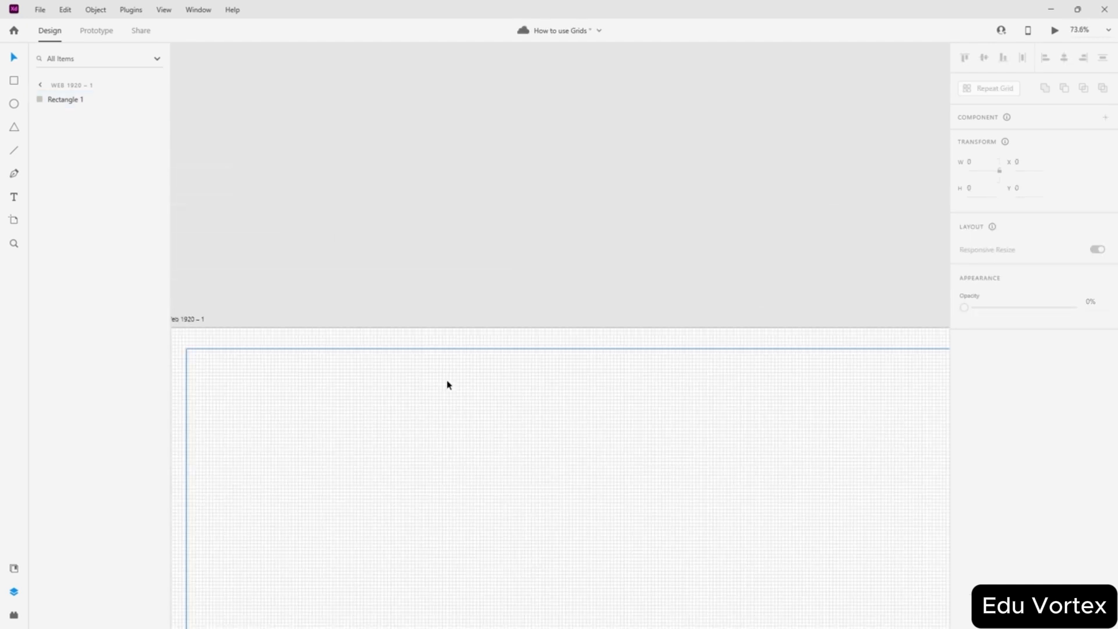
{"action": "scroll", "coordinate": [478, 361], "scroll_direction": "up", "scroll_amount": 5}
{"action": "scroll", "coordinate": [480, 319], "scroll_direction": "up", "scroll_amount": 5}
- Snap Rectangle 1's corners to grid lines, making it 1824 × 984 at X 48, Y 48
{"action": "left_click", "coordinate": [493, 368]}
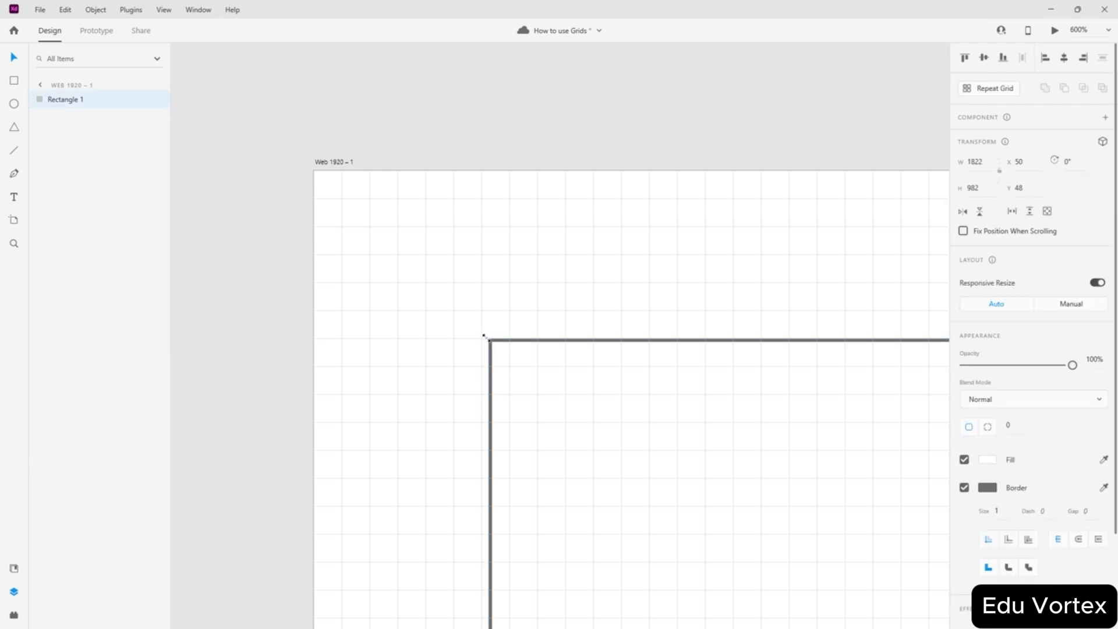
{"action": "left_click", "coordinate": [535, 315]}
{"action": "scroll", "coordinate": [553, 304], "scroll_direction": "down", "scroll_amount": 6}
{"action": "scroll", "coordinate": [568, 324], "scroll_direction": "down", "scroll_amount": 10}
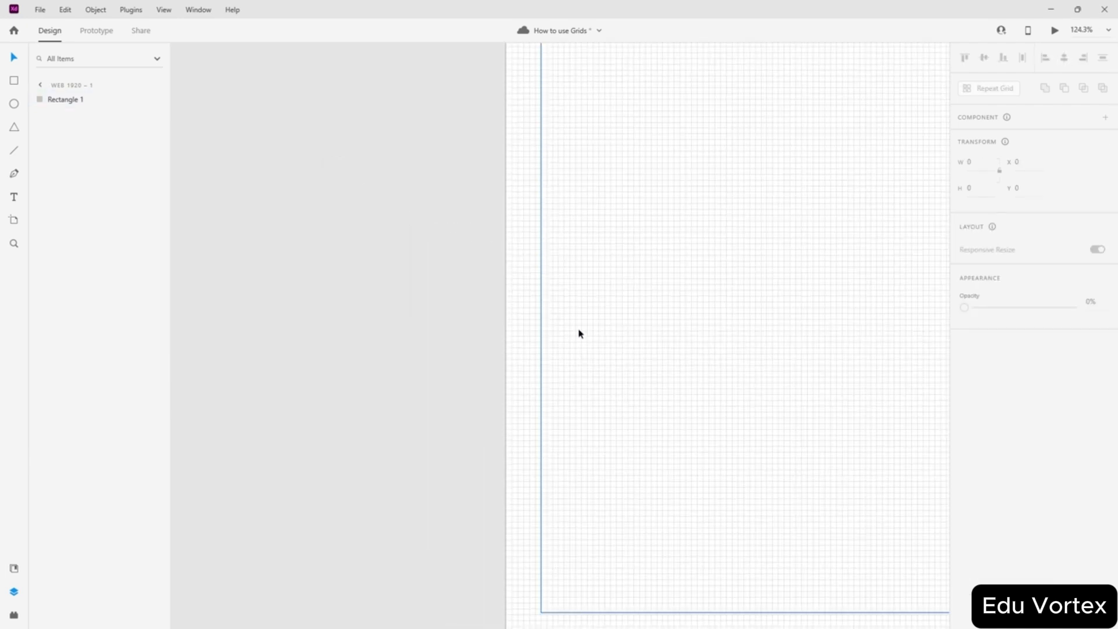
{"action": "scroll", "coordinate": [532, 185], "scroll_direction": "up", "scroll_amount": 8}
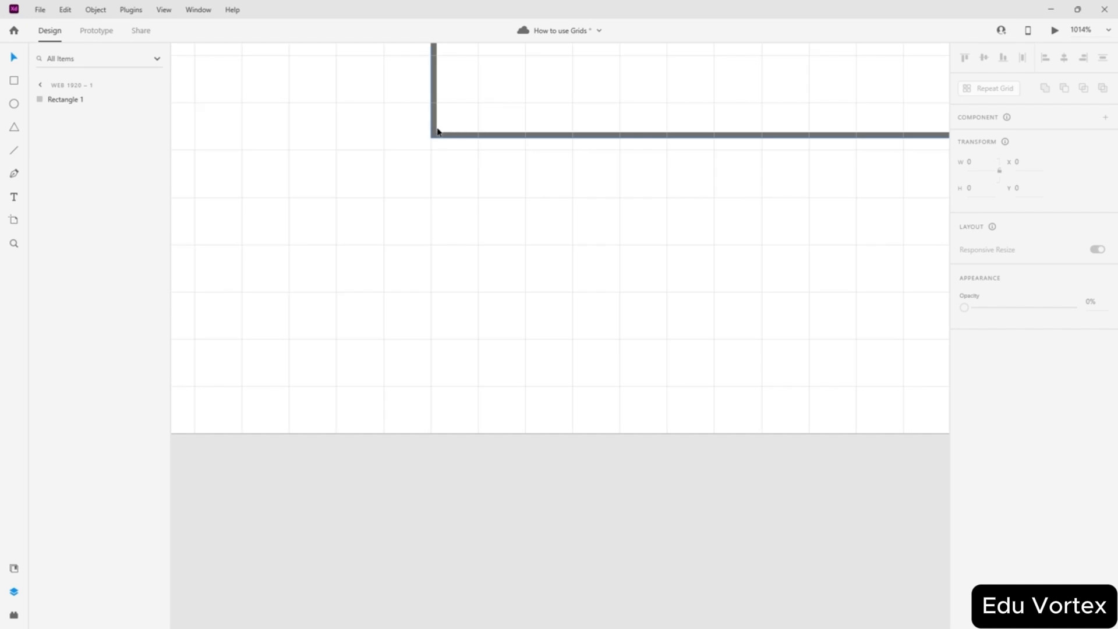
{"action": "left_click", "coordinate": [437, 137]}
{"action": "left_click_drag", "start_coordinate": [430, 139], "coordinate": [431, 152]}
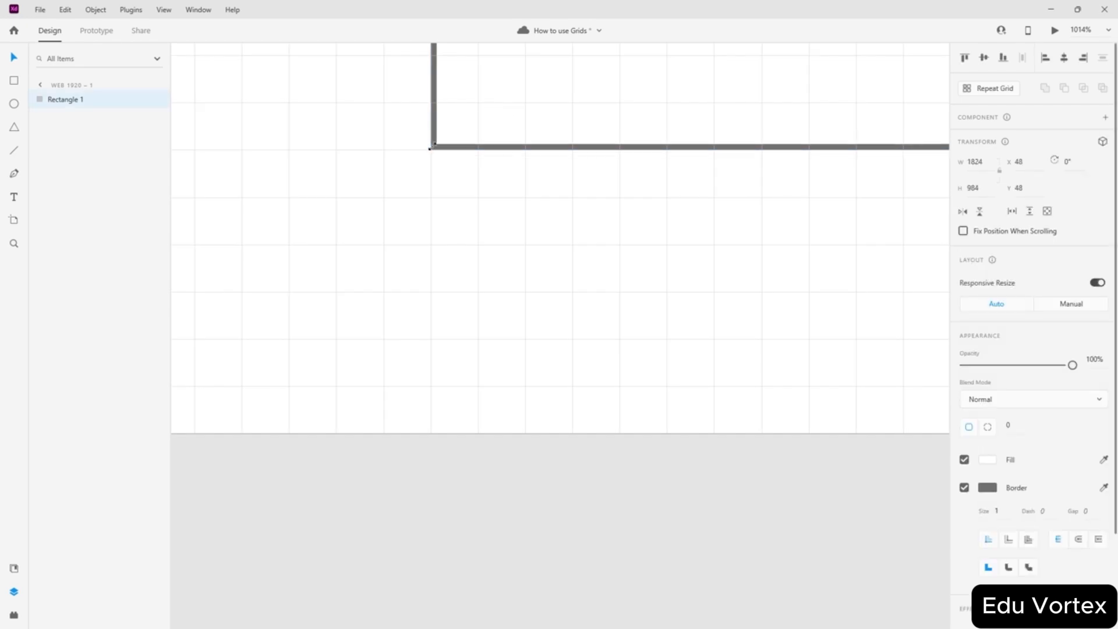
{"action": "scroll", "coordinate": [609, 153], "scroll_direction": "down", "scroll_amount": 3}
{"action": "scroll", "coordinate": [611, 155], "scroll_direction": "down", "scroll_amount": 3}
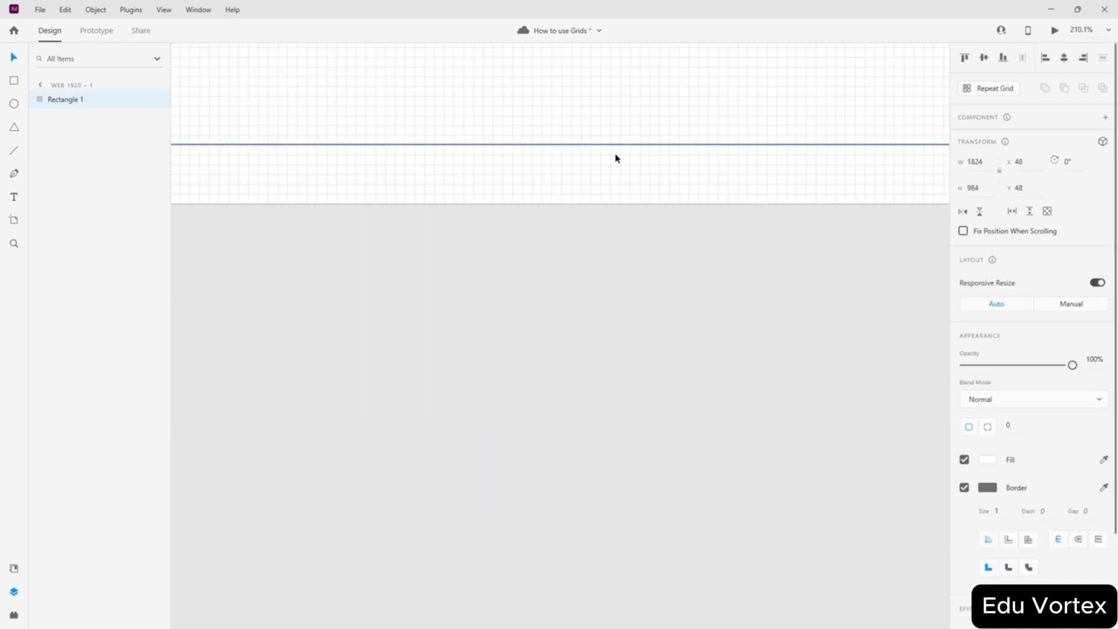
{"action": "scroll", "coordinate": [620, 168], "scroll_direction": "right", "scroll_amount": 5}
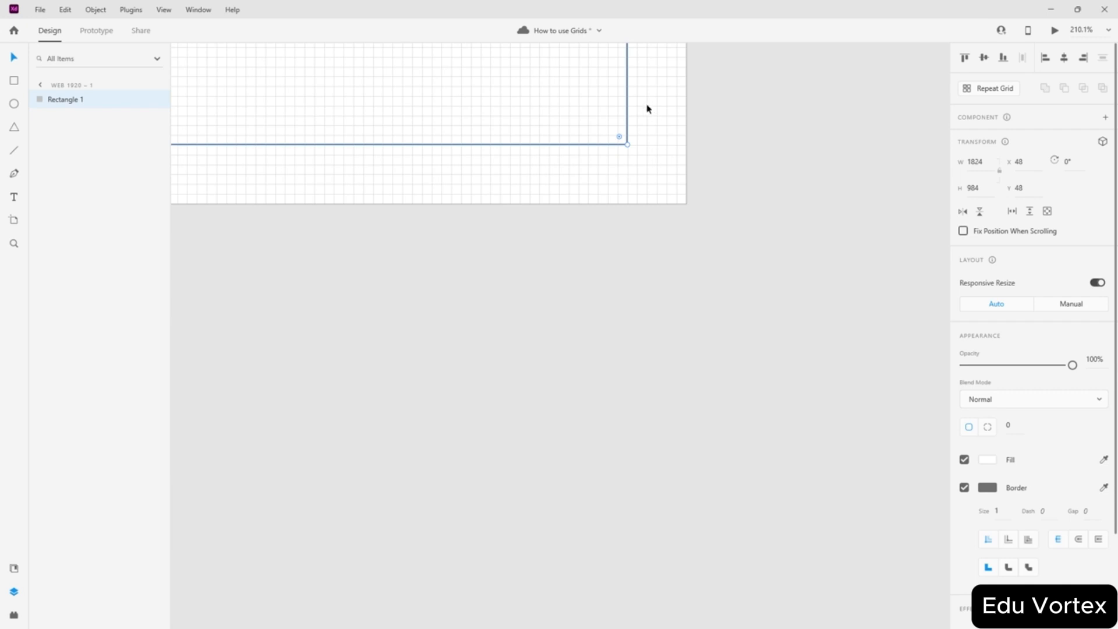
{"action": "scroll", "coordinate": [596, 125], "scroll_direction": "down", "scroll_amount": 8}
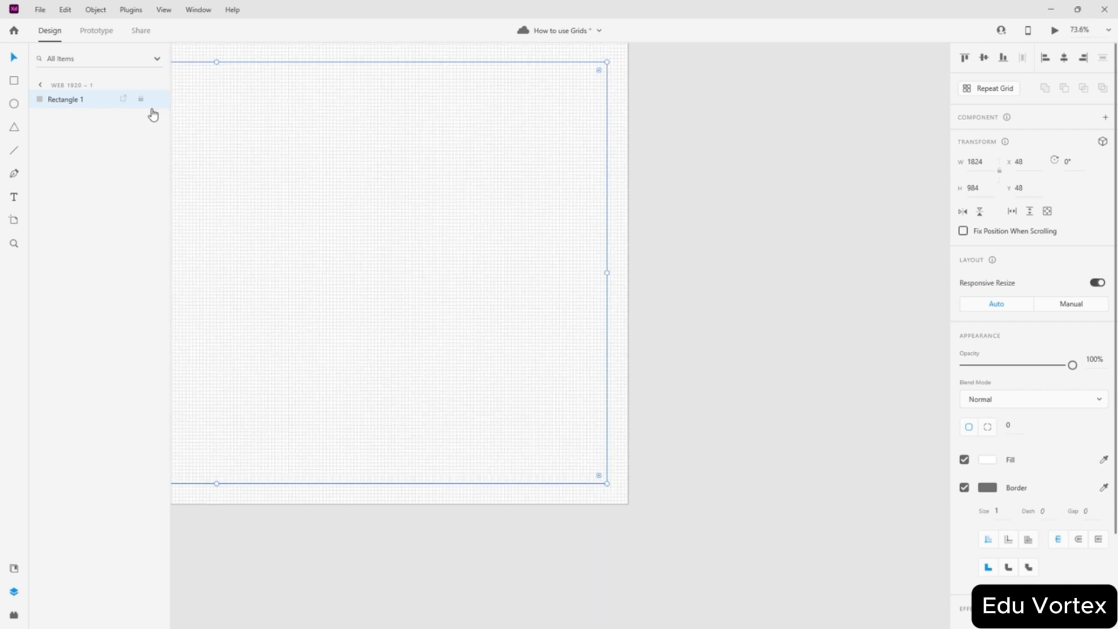
{"action": "left_click", "coordinate": [646, 213]}
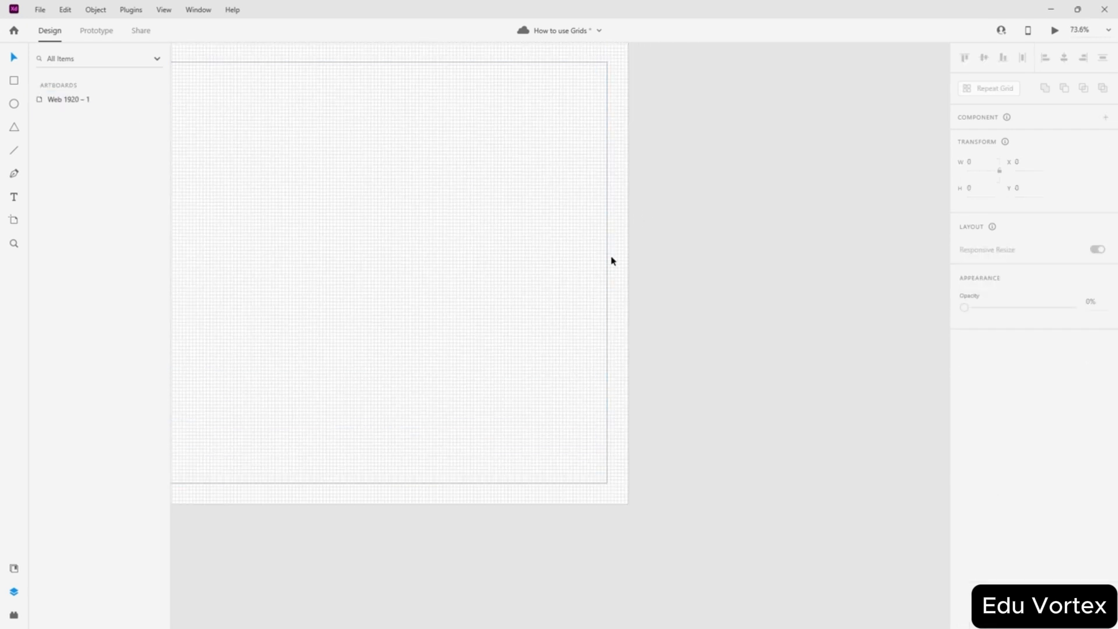
- Save the document with the locked 1824 × 984 rectangle at X 48, Y 48
{"action": "scroll", "coordinate": [611, 260], "scroll_direction": "down", "scroll_amount": 5}
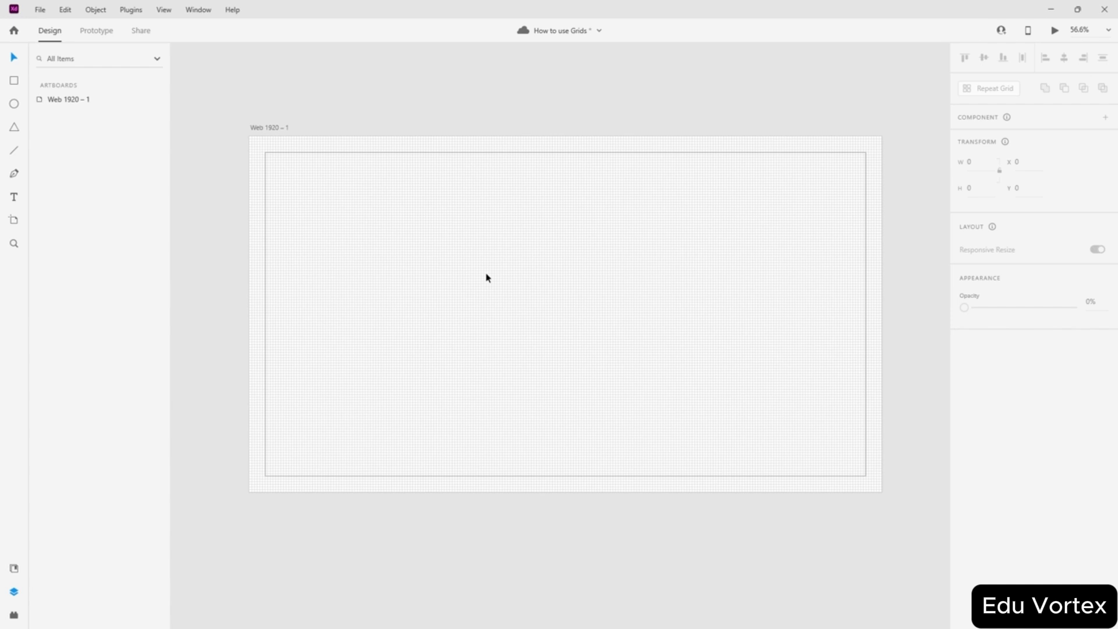
{"action": "key", "text": "ctrl+s"}
{"action": "scroll", "coordinate": [488, 278], "scroll_direction": "up", "scroll_amount": 2}
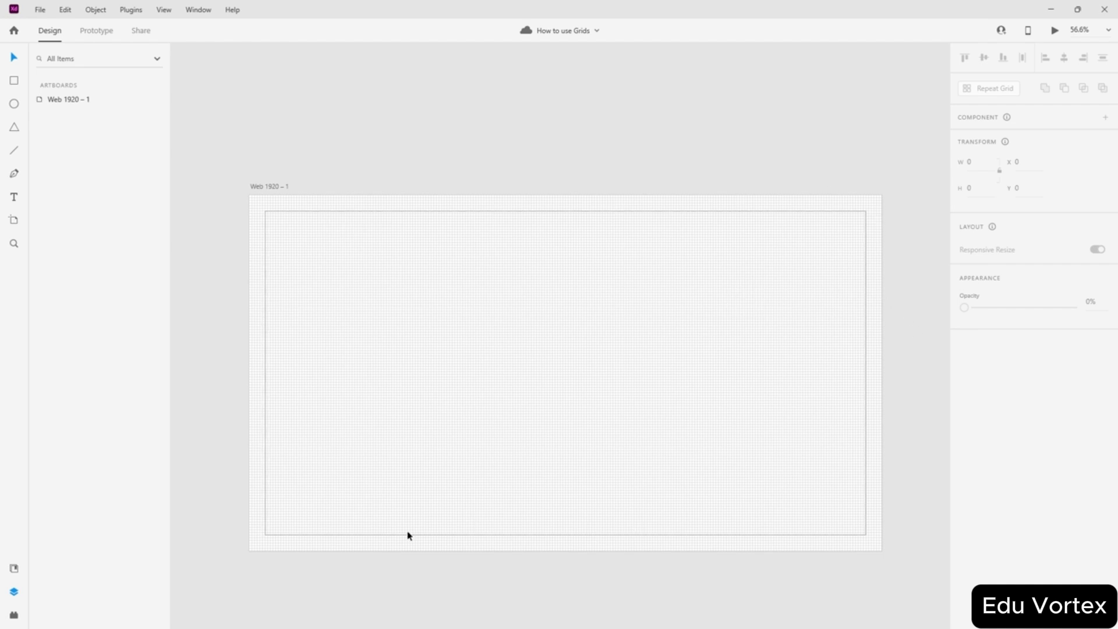
{"action": "scroll", "coordinate": [377, 532], "scroll_direction": "up", "scroll_amount": 1}
{"action": "left_click", "coordinate": [231, 319]}
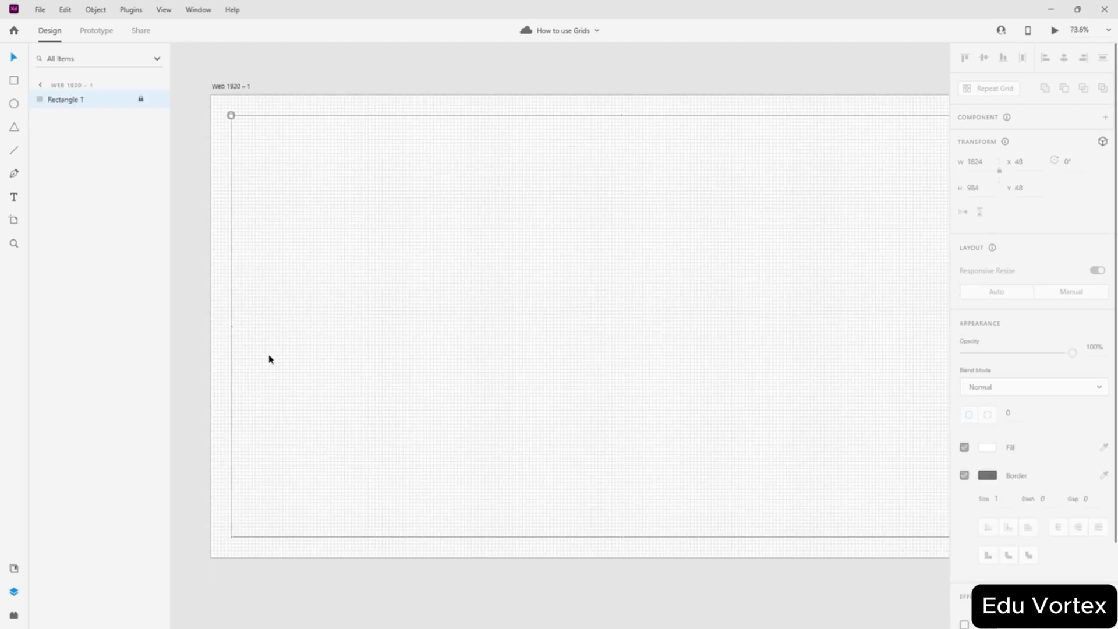
{"action": "scroll", "coordinate": [280, 108], "scroll_direction": "down", "scroll_amount": 1}
{"action": "scroll", "coordinate": [885, 153], "scroll_direction": "up", "scroll_amount": 3}
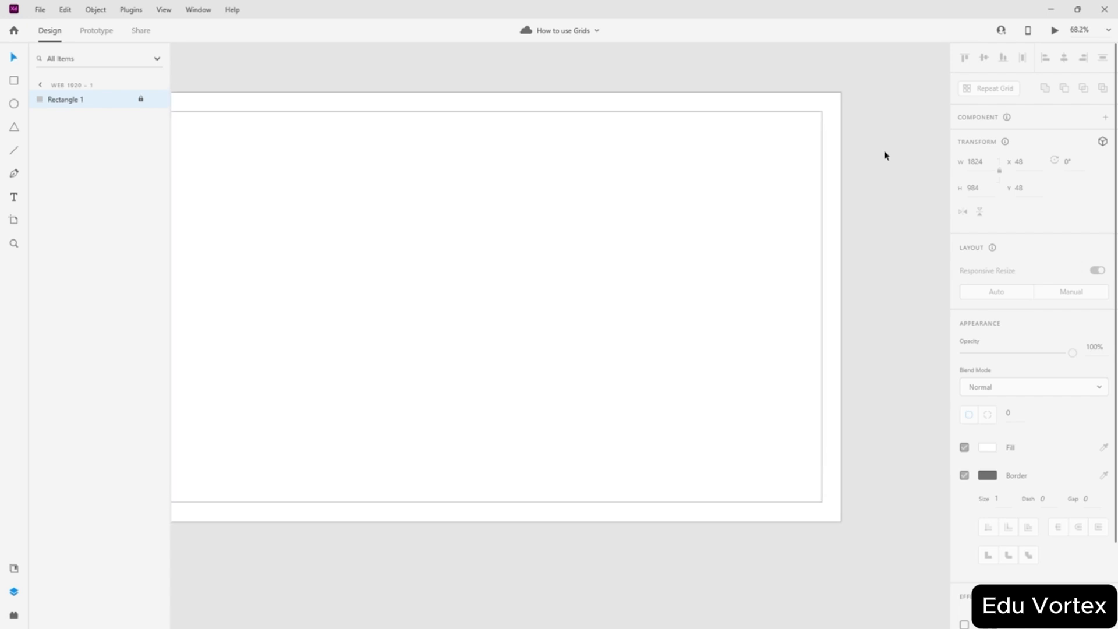
{"action": "scroll", "coordinate": [796, 95], "scroll_direction": "down", "scroll_amount": 3}
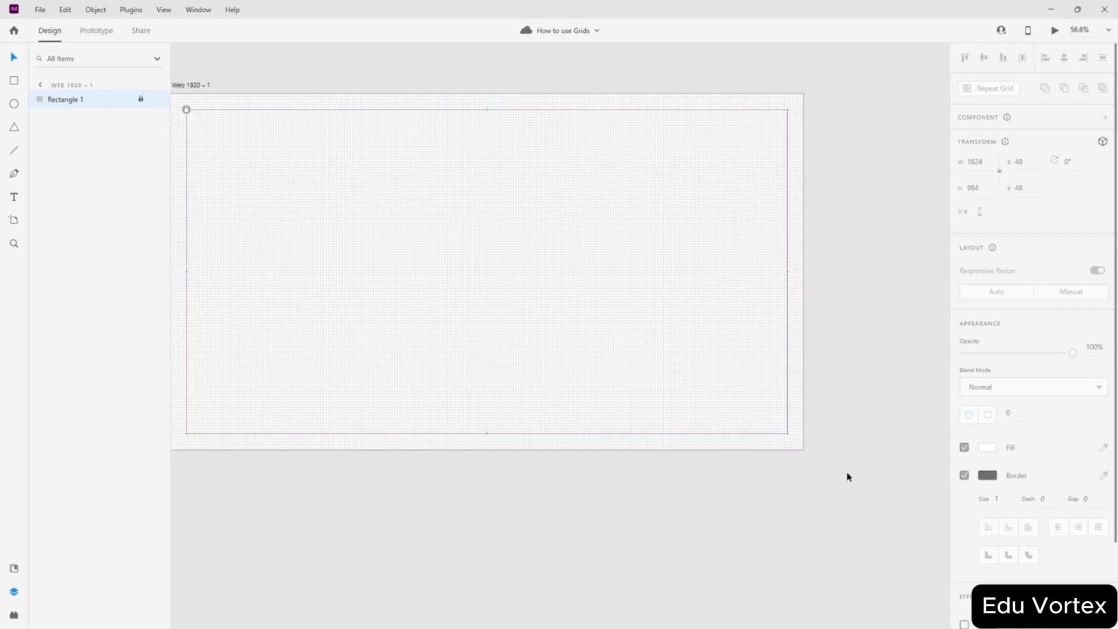
{"action": "scroll", "coordinate": [786, 431], "scroll_direction": "up", "scroll_amount": 1}
{"action": "scroll", "coordinate": [786, 431], "scroll_direction": "up", "scroll_amount": 5}
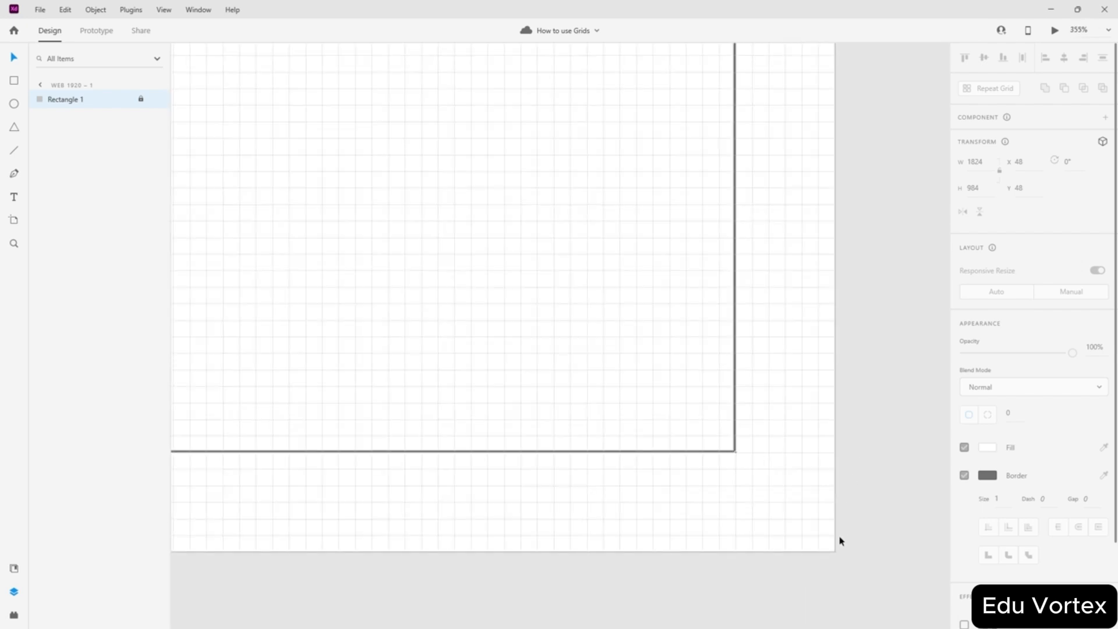
{"action": "scroll", "coordinate": [739, 521], "scroll_direction": "down", "scroll_amount": 7}
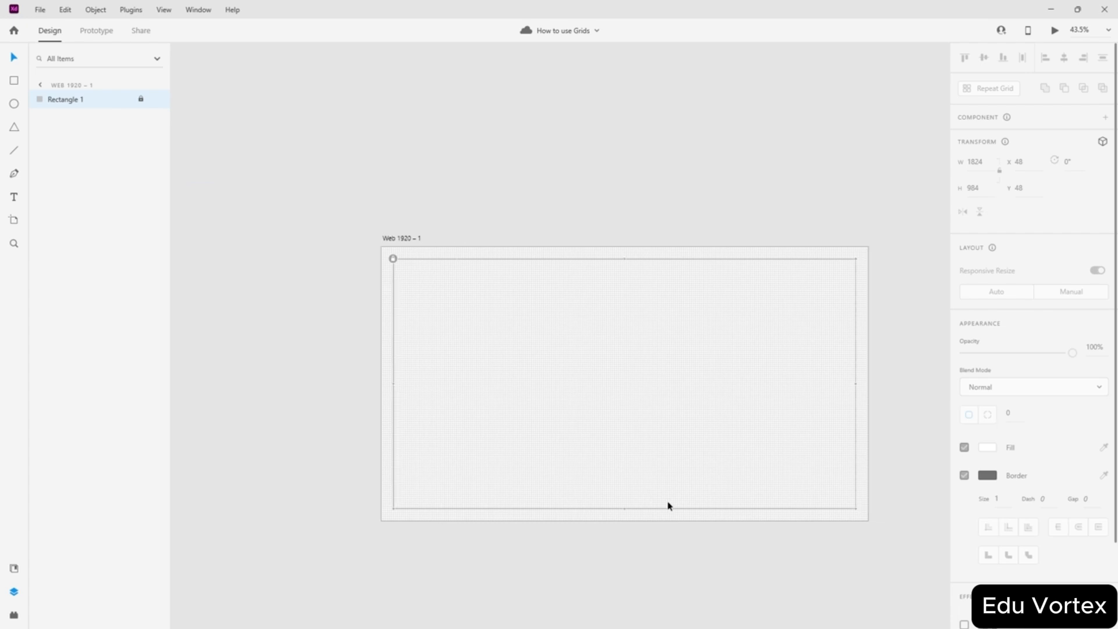
{"action": "scroll", "coordinate": [754, 509], "scroll_direction": "up", "scroll_amount": 1}
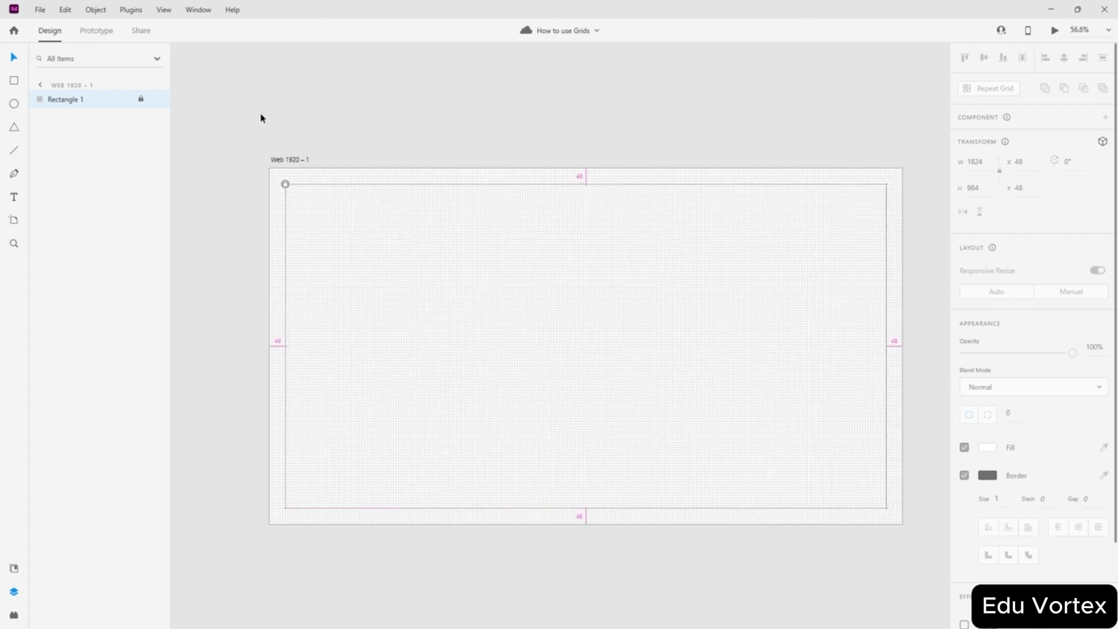
{"action": "scroll", "coordinate": [262, 121], "scroll_direction": "up", "scroll_amount": 4}
{"action": "scroll", "coordinate": [340, 301], "scroll_direction": "down", "scroll_amount": 4}
{"action": "scroll", "coordinate": [347, 305], "scroll_direction": "down", "scroll_amount": 1}
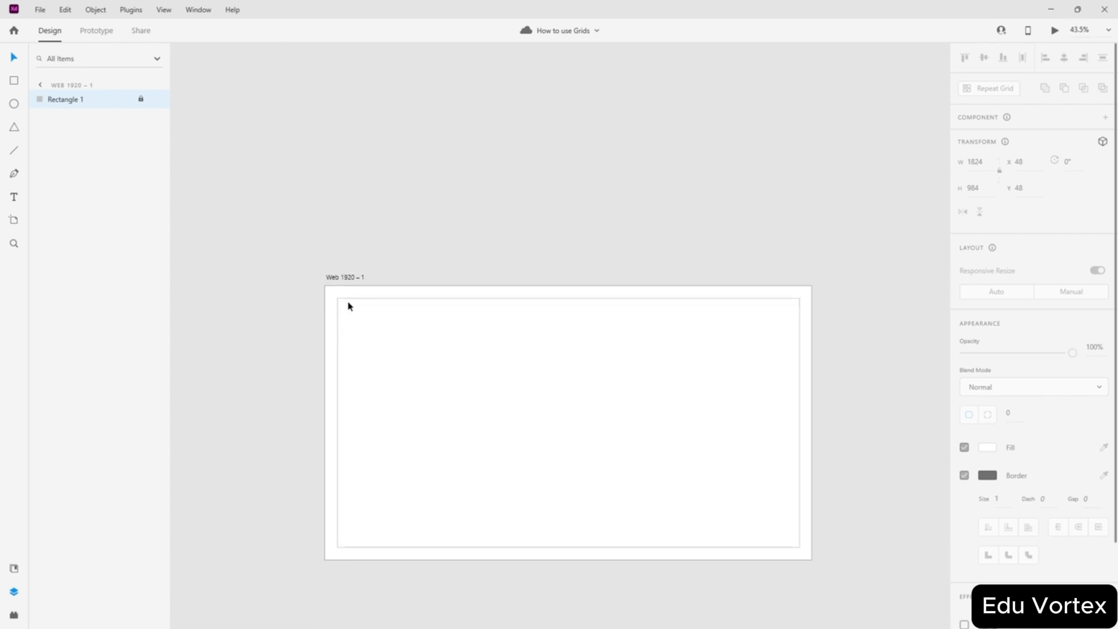
{"action": "scroll", "coordinate": [354, 306], "scroll_direction": "right", "scroll_amount": 1}
{"action": "scroll", "coordinate": [417, 509], "scroll_direction": "up", "scroll_amount": 1}
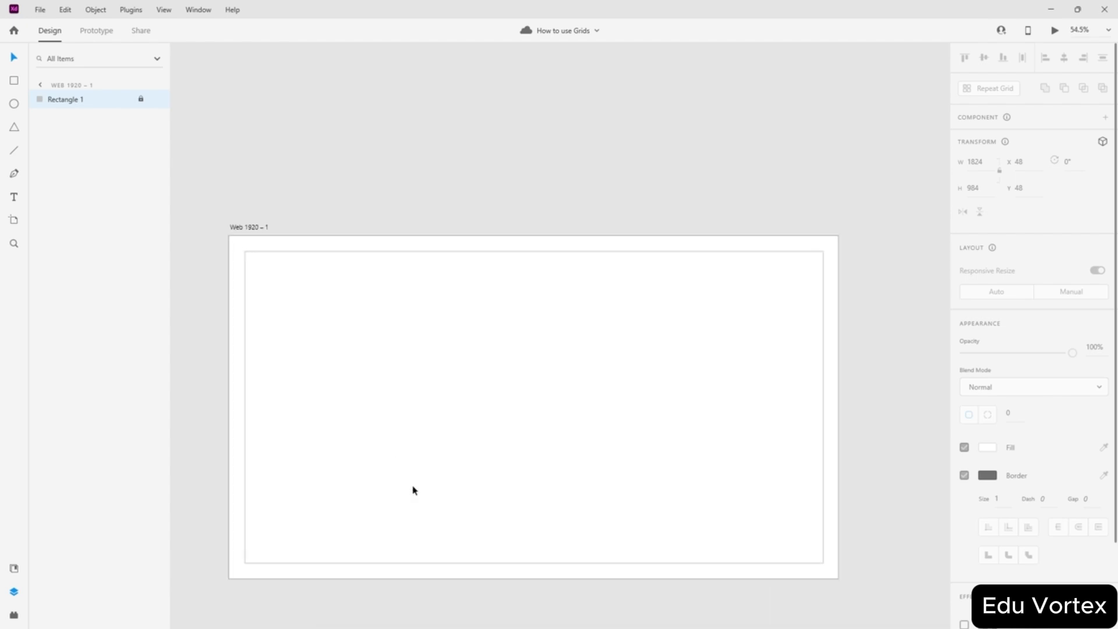
{"action": "scroll", "coordinate": [847, 504], "scroll_direction": "down", "scroll_amount": 1}
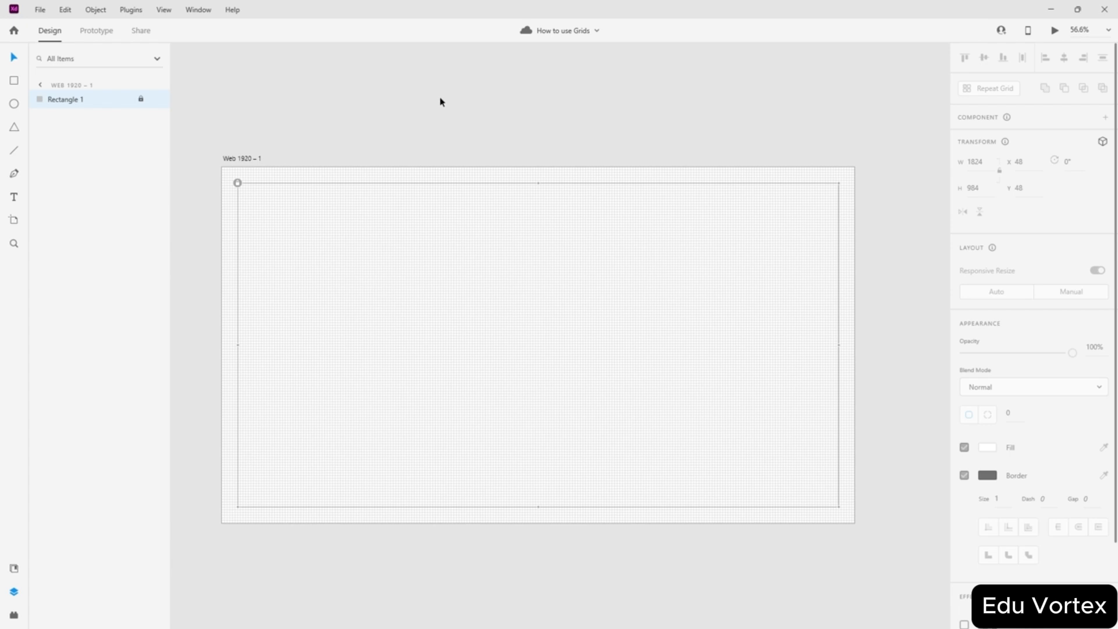
{"action": "scroll", "coordinate": [272, 151], "scroll_direction": "up", "scroll_amount": 6}
{"action": "scroll", "coordinate": [217, 240], "scroll_direction": "up", "scroll_amount": 2}
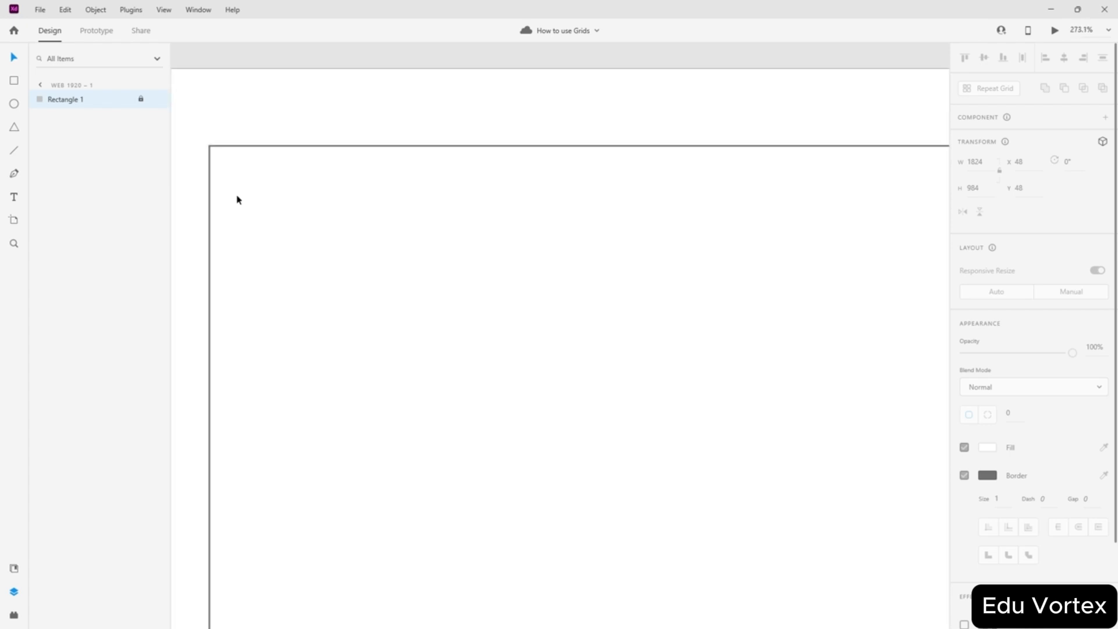
- Draw a 200 × 120 rectangle at the margin's top-left corner, 48, 48
{"action": "left_click", "coordinate": [14, 83]}
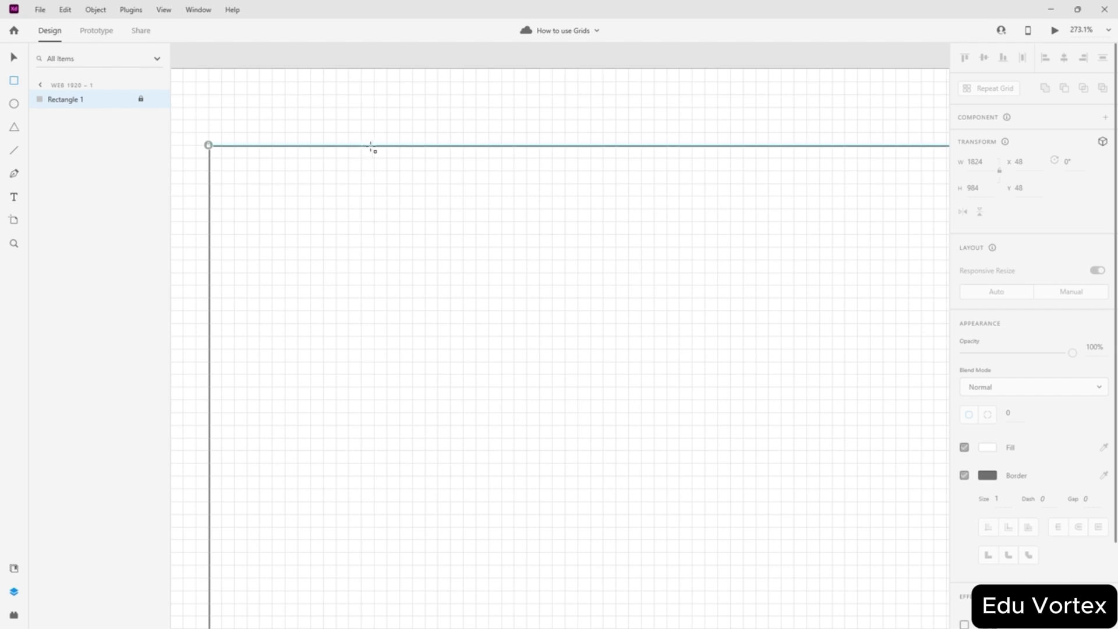
{"action": "mouse_move", "coordinate": [372, 146]}
{"action": "left_mouse_down"}
{"action": "mouse_move", "coordinate": [189, 289]}
{"action": "mouse_move", "coordinate": [215, 317]}
{"action": "mouse_move", "coordinate": [213, 335]}
{"action": "left_mouse_up"}
{"action": "left_click_drag", "start_coordinate": [372, 239], "coordinate": [526, 241]}
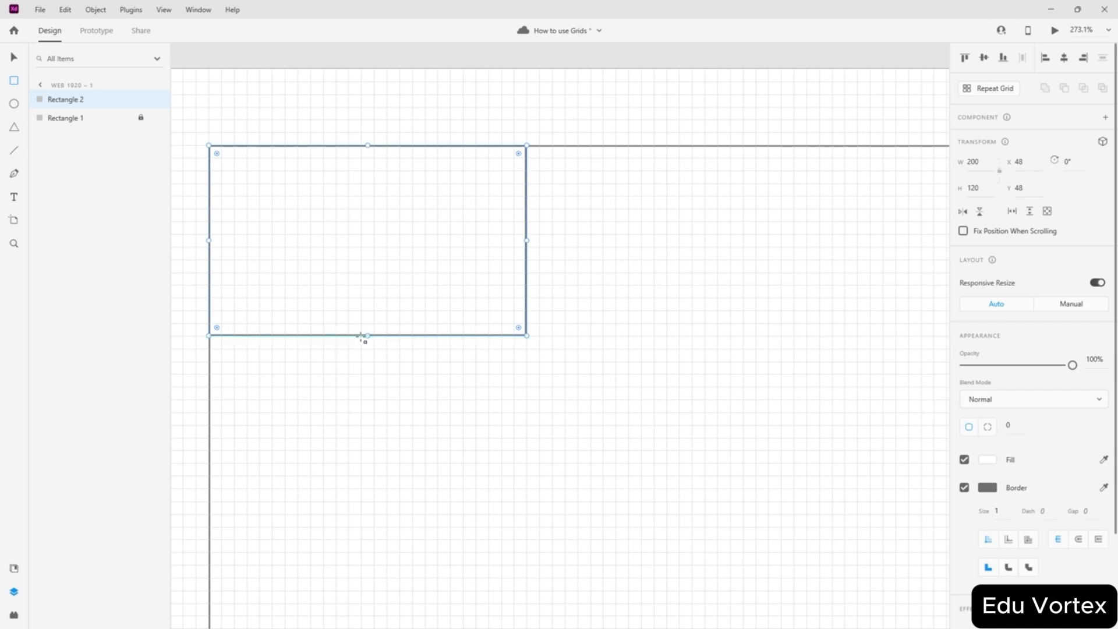
{"action": "left_click_drag", "start_coordinate": [367, 337], "coordinate": [365, 330]}
{"action": "key", "text": "ctrl+z"}
- Duplicate the small rectangle down and right to 272, 184
{"action": "left_click", "coordinate": [8, 64]}
{"action": "left_click_drag", "start_coordinate": [345, 248], "coordinate": [659, 434]}
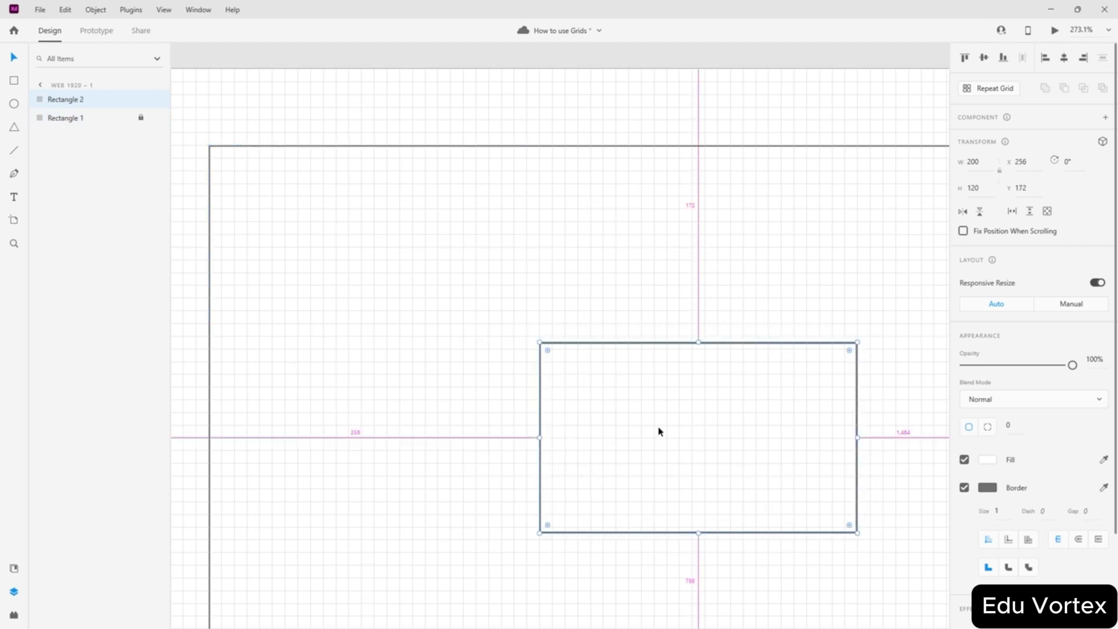
{"action": "scroll", "coordinate": [669, 431], "scroll_direction": "down", "scroll_amount": 5}
{"action": "key", "text": "ctrl+z"}
{"action": "left_click_drag", "start_coordinate": [615, 394], "coordinate": [686, 439]}
{"action": "left_click", "coordinate": [791, 454]}
- Move the copied rectangle into the margin area's top-right corner
{"action": "key", "text": "ctrl+apostrophe"}
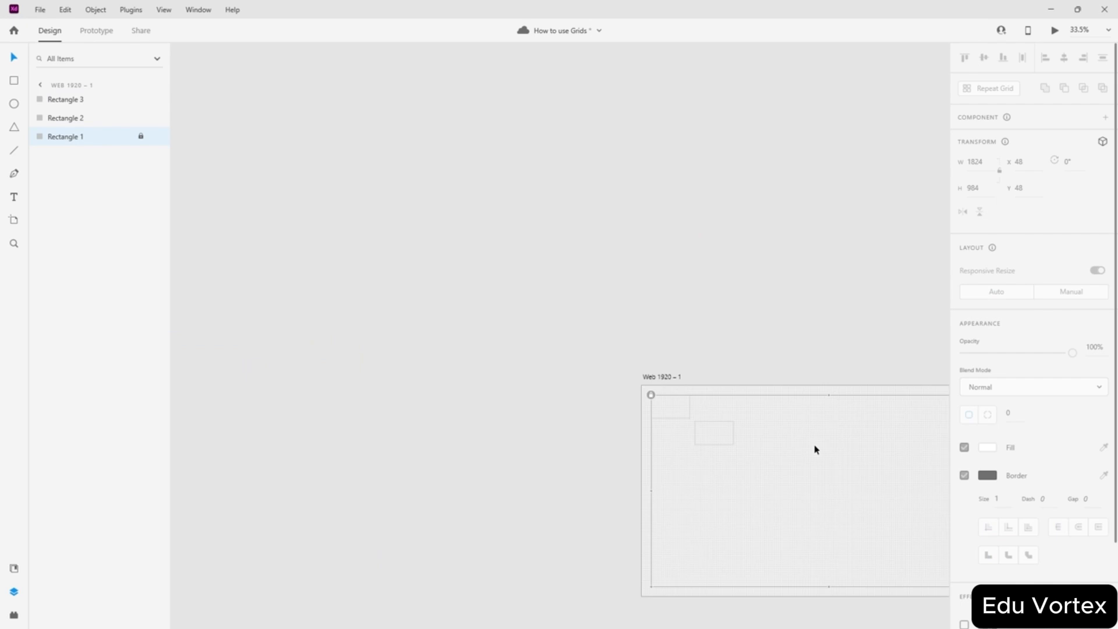
{"action": "scroll", "coordinate": [813, 446], "scroll_direction": "right", "scroll_amount": 4}
{"action": "left_click_drag", "start_coordinate": [477, 428], "coordinate": [752, 407]}
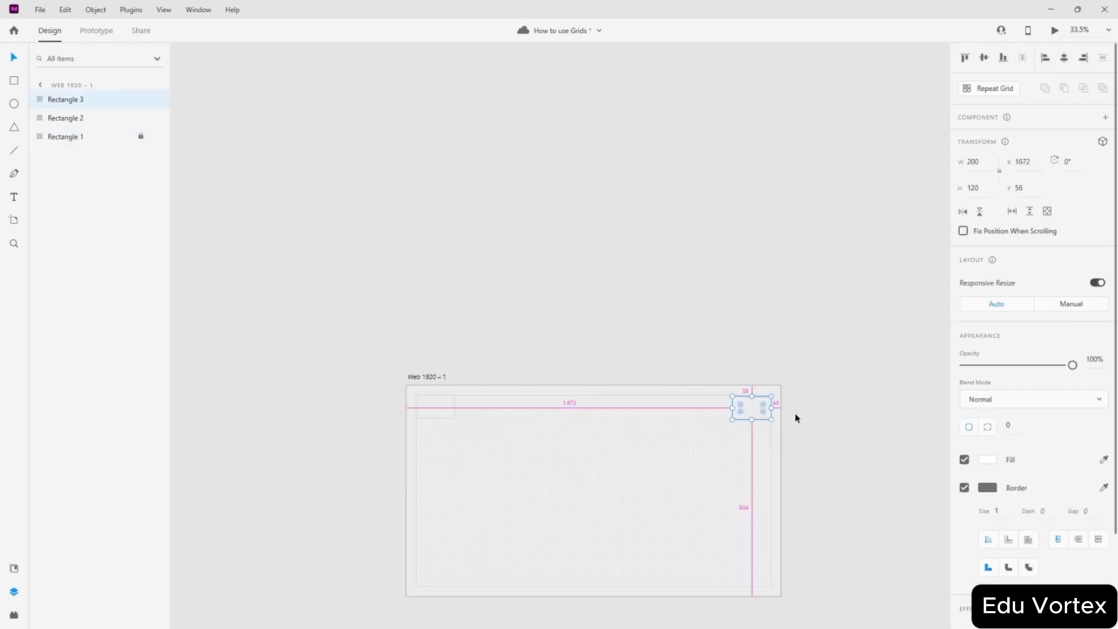
{"action": "scroll", "coordinate": [795, 417], "scroll_direction": "up", "scroll_amount": 8}
{"action": "left_click_drag", "start_coordinate": [636, 416], "coordinate": [629, 412]}
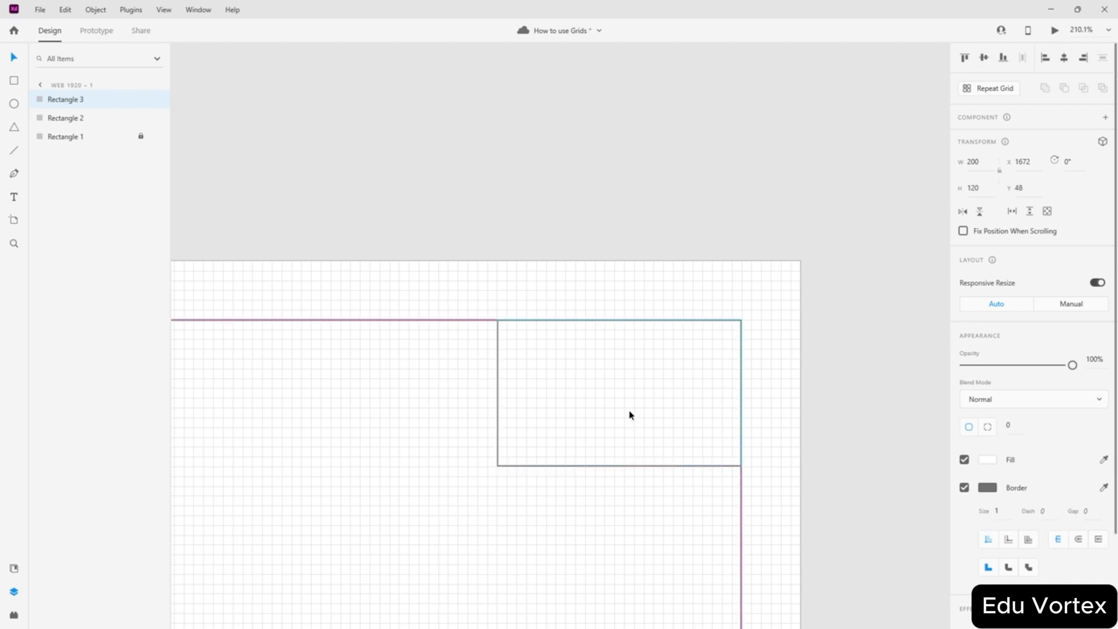
- Shorten the copy into a short strip by raising its bottom edge
{"action": "scroll", "coordinate": [702, 460], "scroll_direction": "up", "scroll_amount": 3}
{"action": "scroll", "coordinate": [644, 473], "scroll_direction": "up", "scroll_amount": 5}
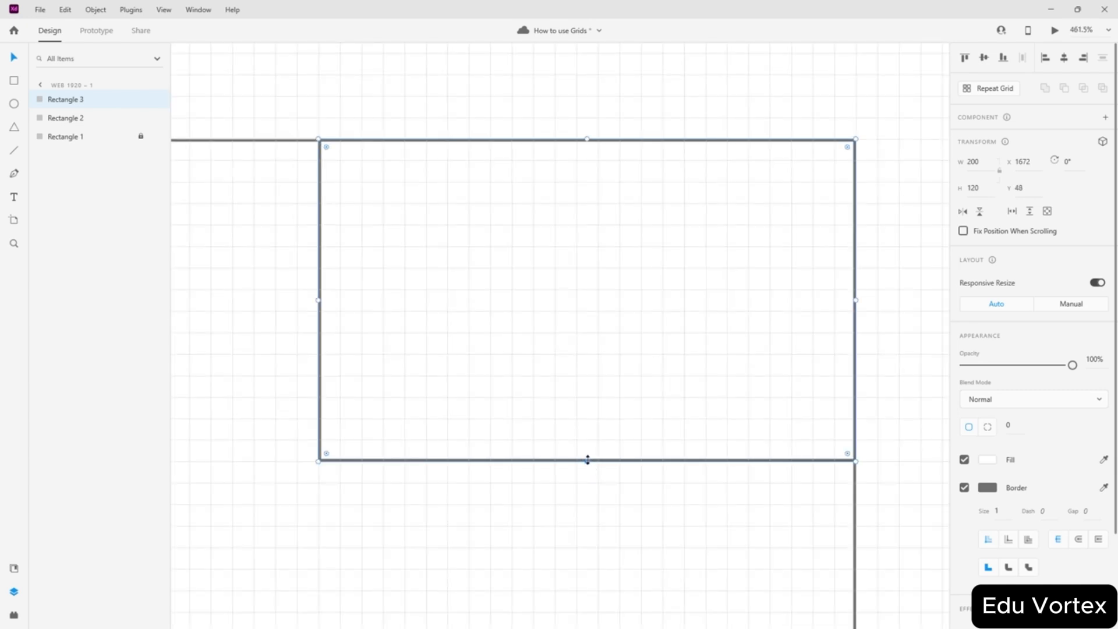
{"action": "left_click_drag", "start_coordinate": [589, 458], "coordinate": [587, 222]}
{"action": "left_click", "coordinate": [581, 294]}
{"action": "scroll", "coordinate": [582, 292], "scroll_direction": "down", "scroll_amount": 5}
{"action": "scroll", "coordinate": [518, 374], "scroll_direction": "down", "scroll_amount": 3}
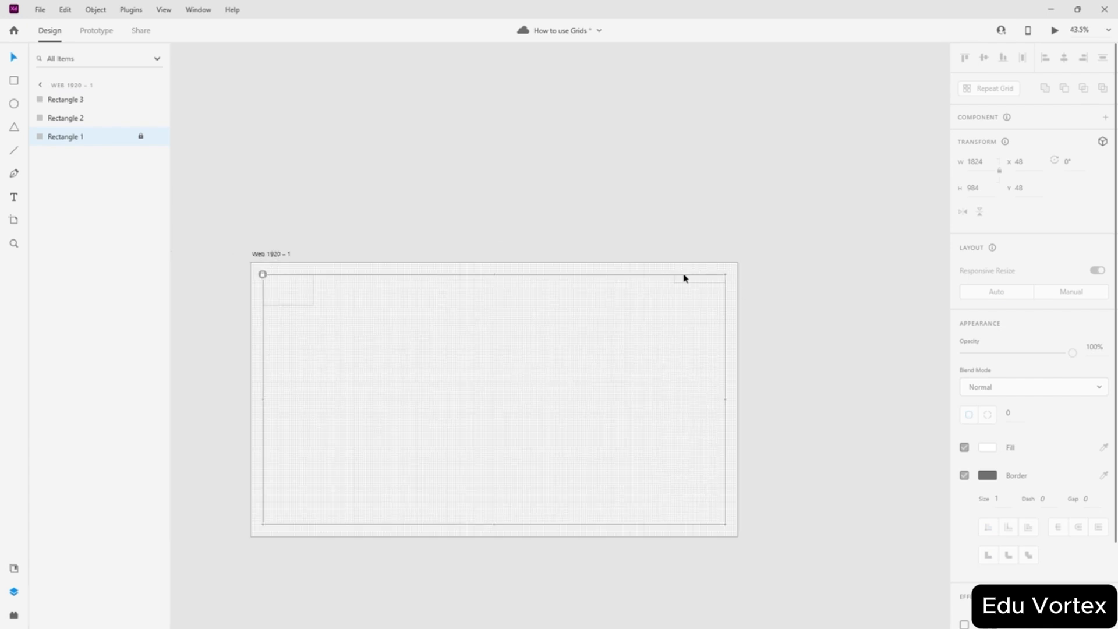
{"action": "scroll", "coordinate": [469, 352], "scroll_direction": "up", "scroll_amount": 1}
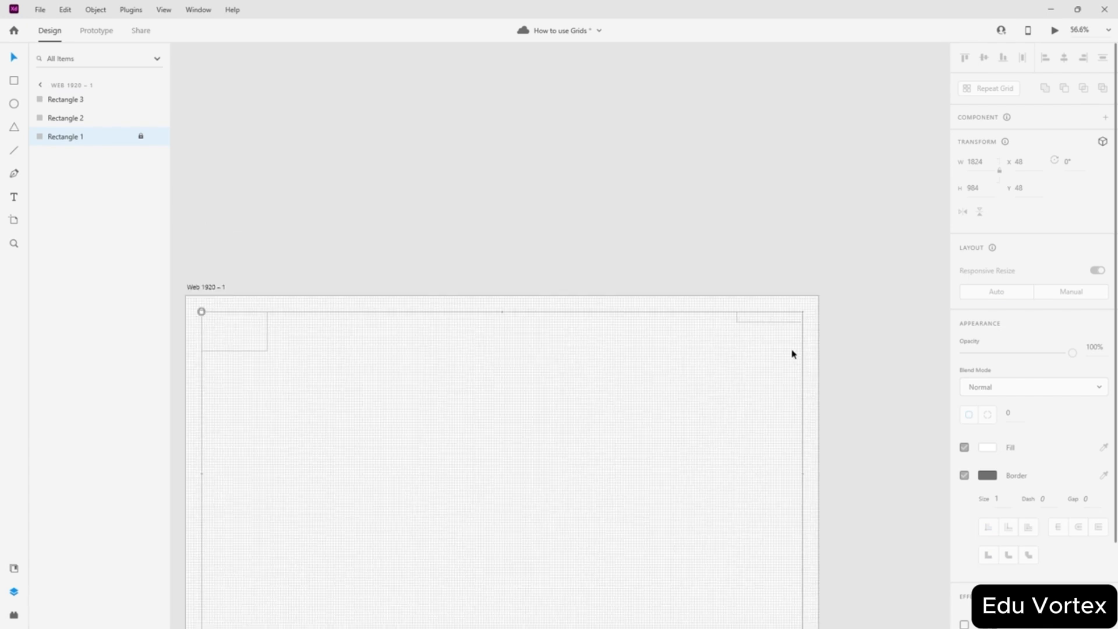
{"action": "left_click", "coordinate": [882, 363]}
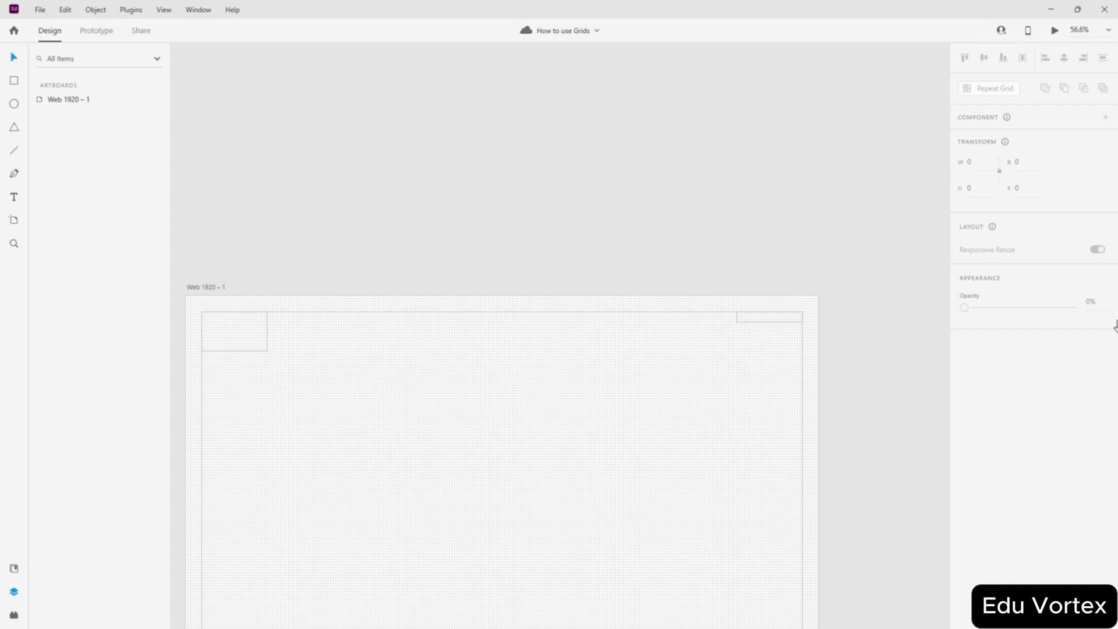
{"action": "scroll", "coordinate": [581, 192], "scroll_direction": "down", "scroll_amount": 3}
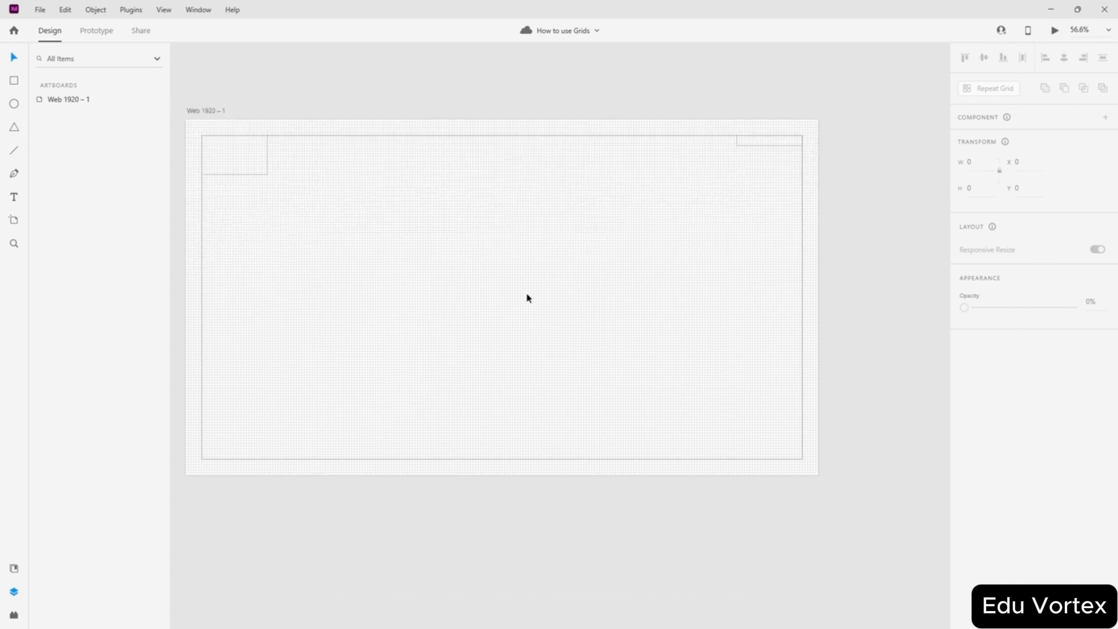
{"action": "scroll", "coordinate": [594, 340], "scroll_direction": "left", "scroll_amount": 2}
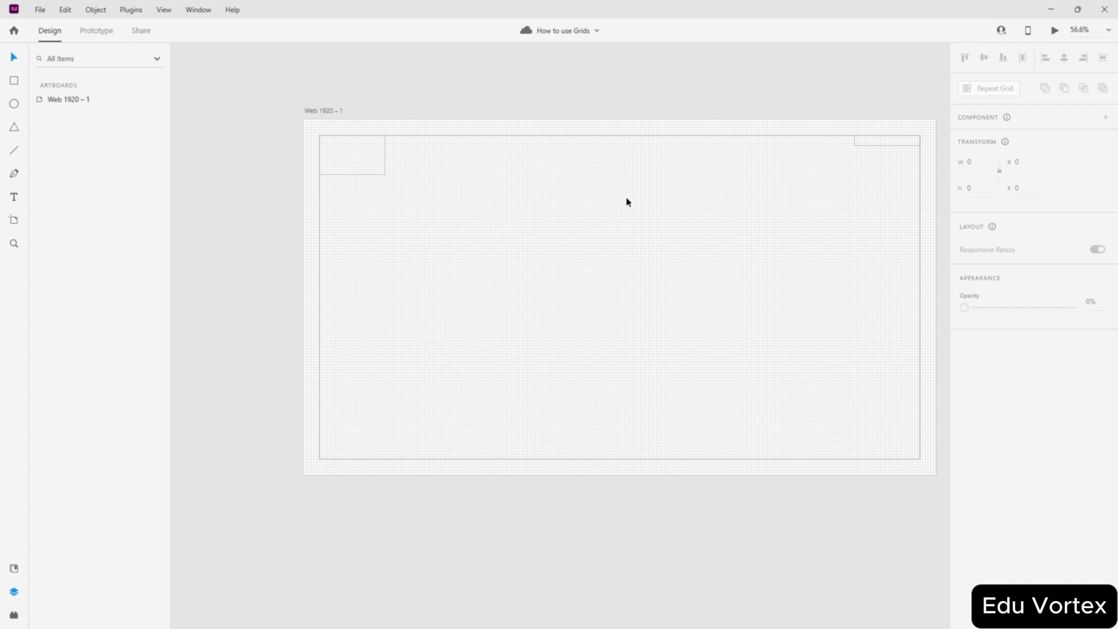
{"action": "scroll", "coordinate": [641, 178], "scroll_direction": "down", "scroll_amount": 2}
{"action": "scroll", "coordinate": [642, 178], "scroll_direction": "up", "scroll_amount": 2}
{"action": "scroll", "coordinate": [642, 178], "scroll_direction": "right", "scroll_amount": 1}
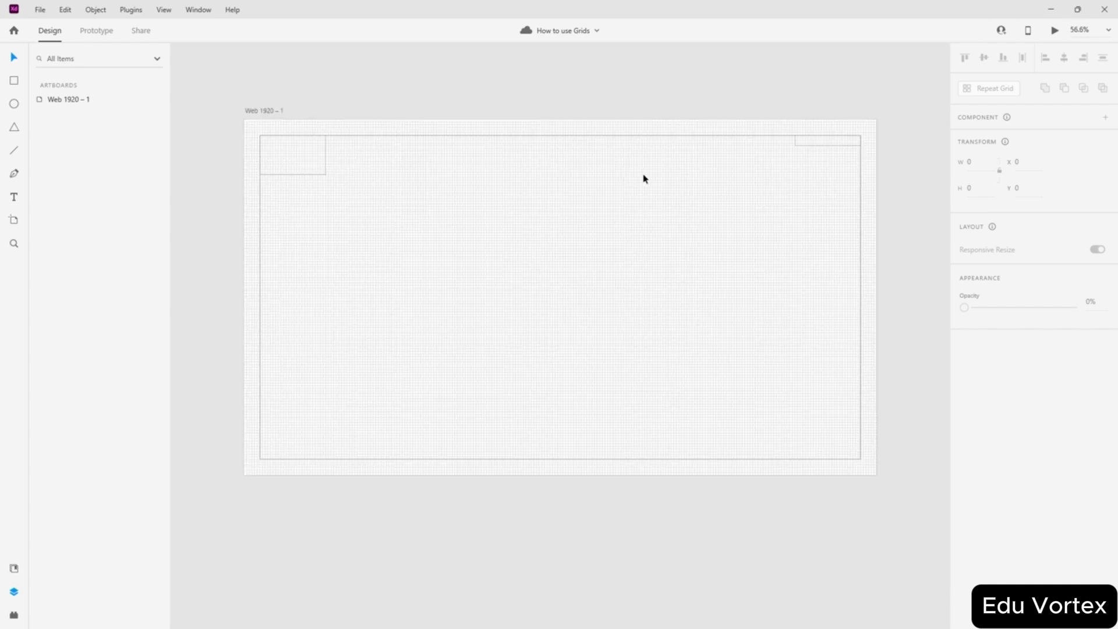
- Draw a circle and move it into the artboard's top-right area
{"action": "left_click", "coordinate": [21, 109]}
{"action": "left_click_drag", "start_coordinate": [493, 193], "coordinate": [620, 243]}
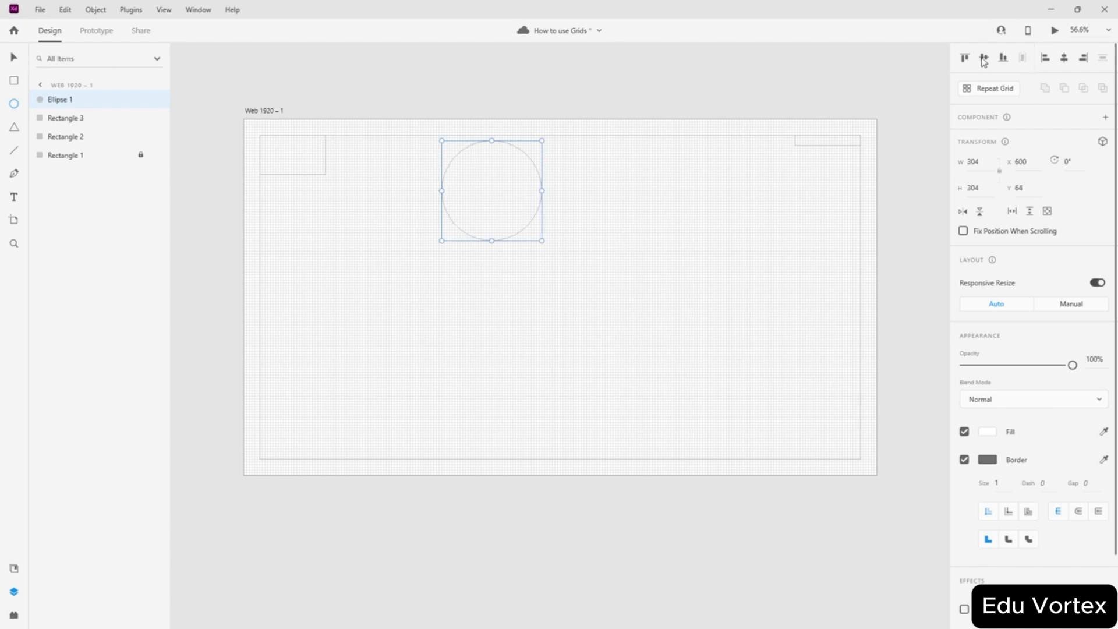
{"action": "key", "text": "Delete"}
{"action": "left_click", "coordinate": [8, 105]}
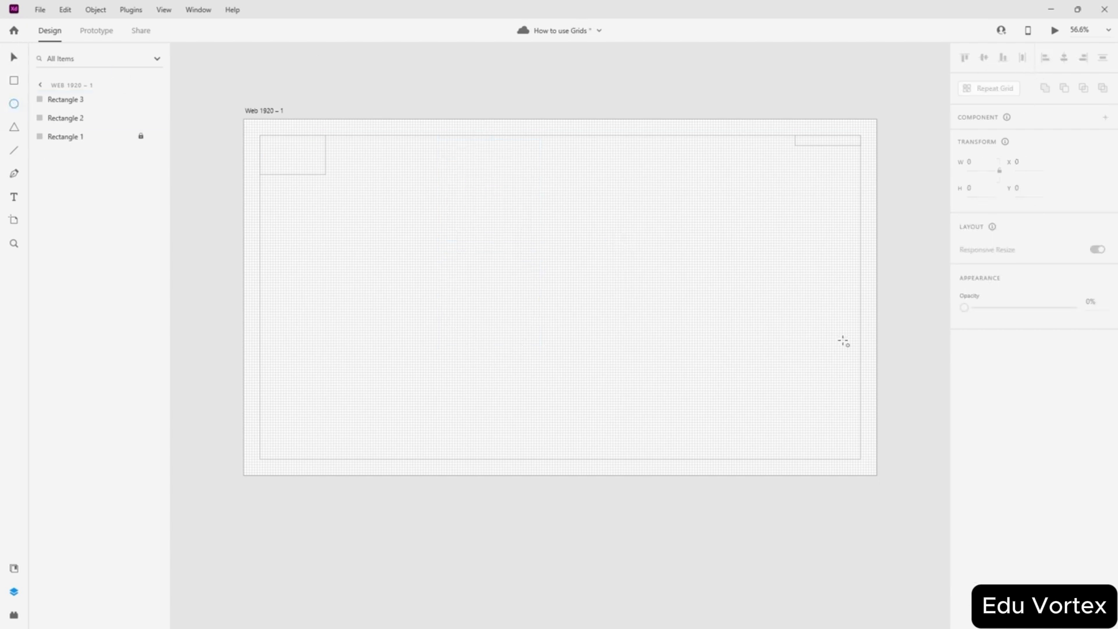
{"action": "left_click_drag", "start_coordinate": [552, 211], "coordinate": [594, 254]}
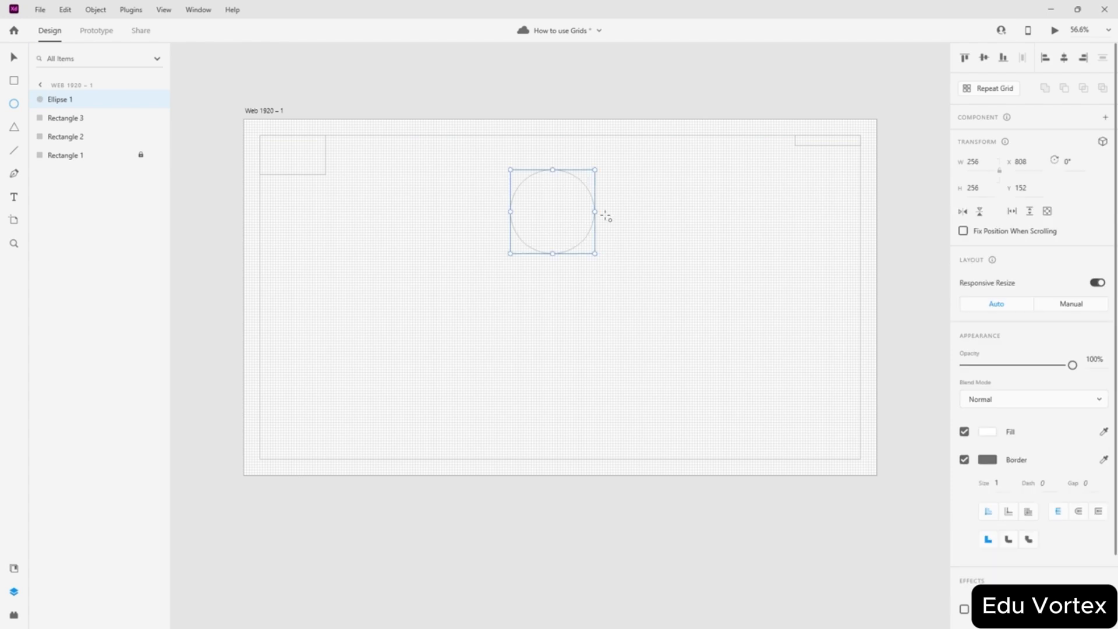
{"action": "left_click", "coordinate": [1067, 58]}
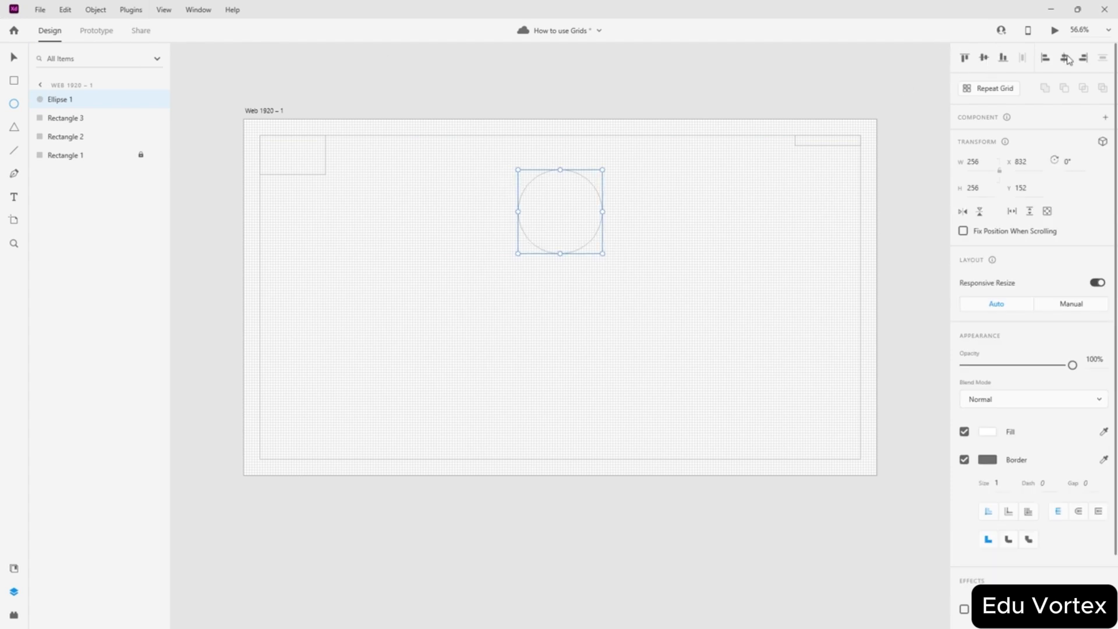
{"action": "left_click_drag", "start_coordinate": [565, 209], "coordinate": [803, 192]}
- Resize the circle to 168 × 168 and move it down to Y 96
{"action": "scroll", "coordinate": [903, 152], "scroll_direction": "up", "scroll_amount": 5}
{"action": "scroll", "coordinate": [821, 156], "scroll_direction": "up", "scroll_amount": 2}
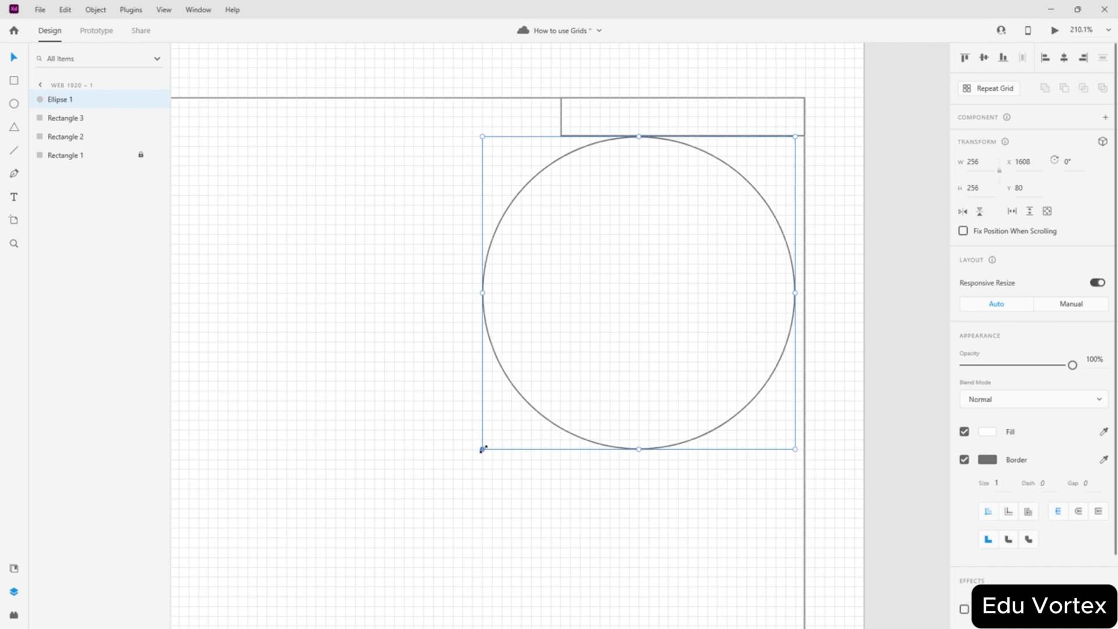
{"action": "left_click_drag", "start_coordinate": [482, 449], "coordinate": [571, 361]}
{"action": "left_click_drag", "start_coordinate": [670, 259], "coordinate": [673, 267]}
{"action": "scroll", "coordinate": [819, 187], "scroll_direction": "up", "scroll_amount": 3}
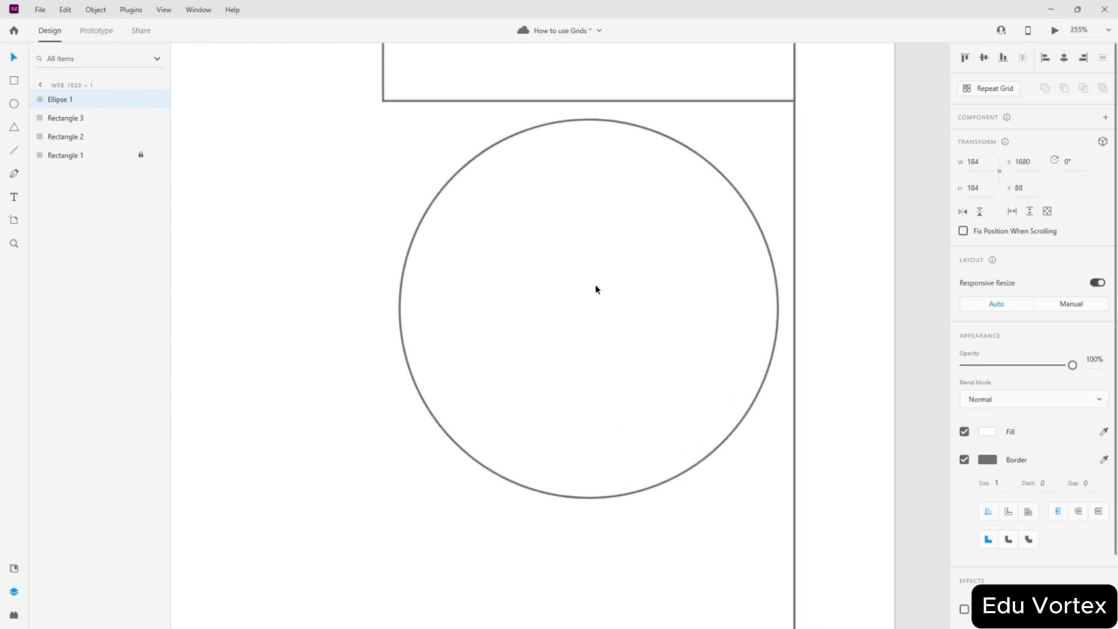
{"action": "mouse_move", "coordinate": [585, 294]}
{"action": "left_mouse_down"}
{"action": "mouse_move", "coordinate": [586, 307]}
{"action": "mouse_move", "coordinate": [568, 307]}
{"action": "left_mouse_up"}
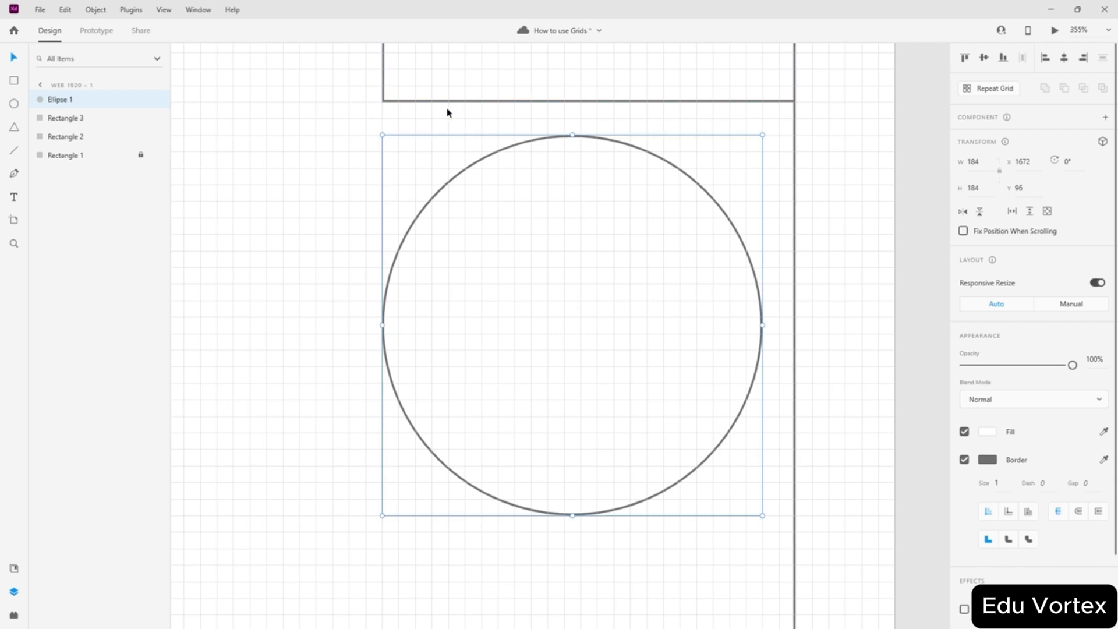
{"action": "left_click_drag", "start_coordinate": [383, 325], "coordinate": [414, 325]}
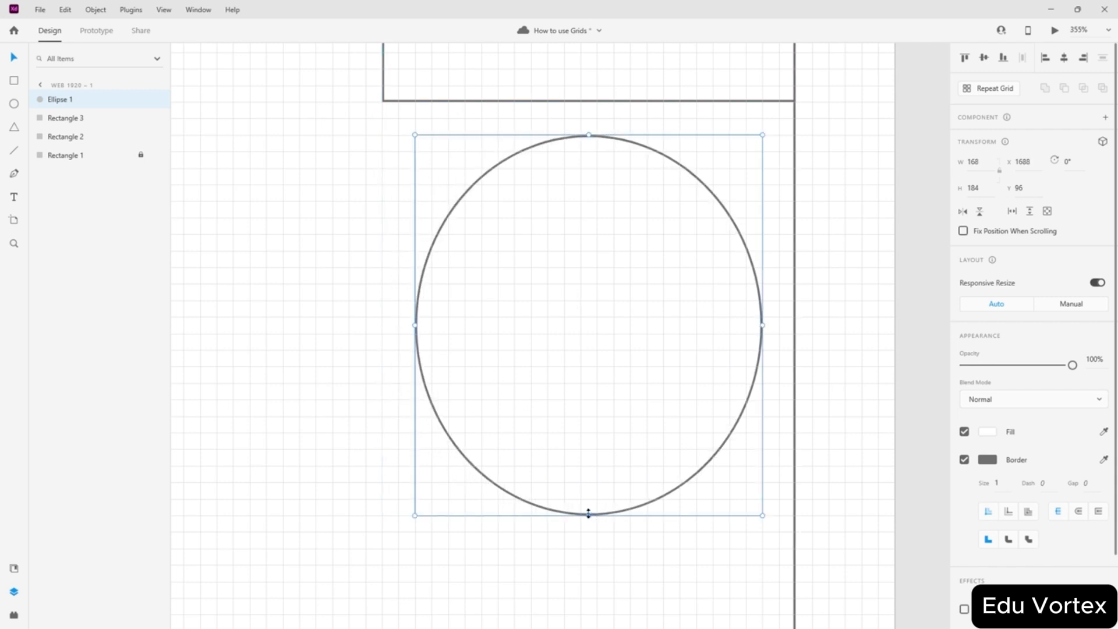
{"action": "left_click_drag", "start_coordinate": [588, 513], "coordinate": [589, 482]}
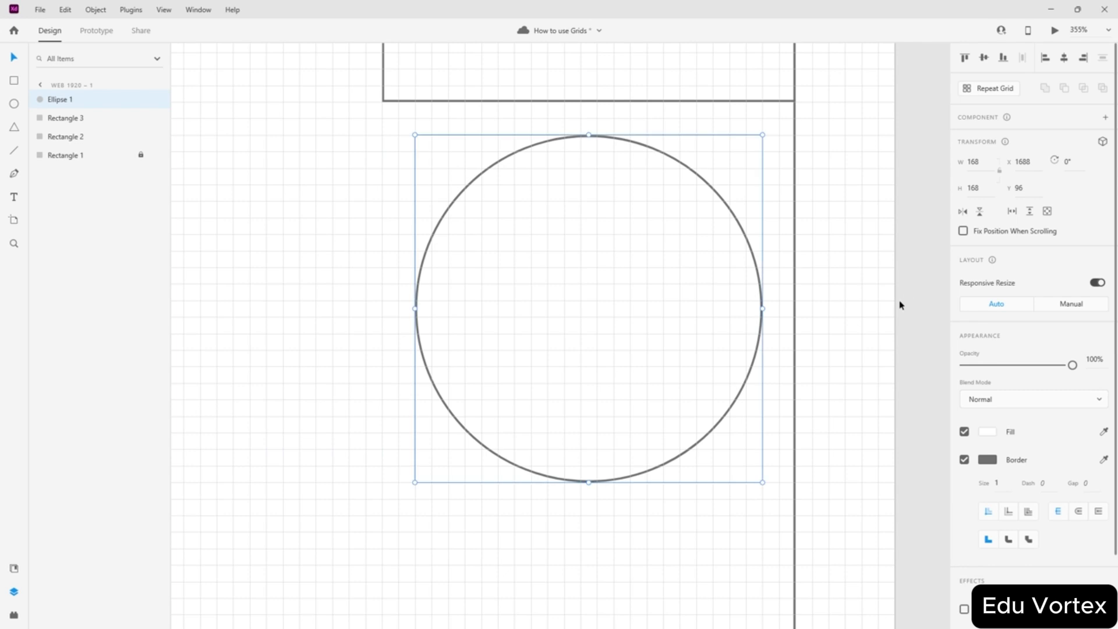
- Fit the artboard in view, show the square grid, and edit Rectangle 2's anchor points
{"action": "left_click", "coordinate": [902, 304]}
{"action": "scroll", "coordinate": [585, 293], "scroll_direction": "down", "scroll_amount": 10}
{"action": "key", "text": "ctrl+0"}
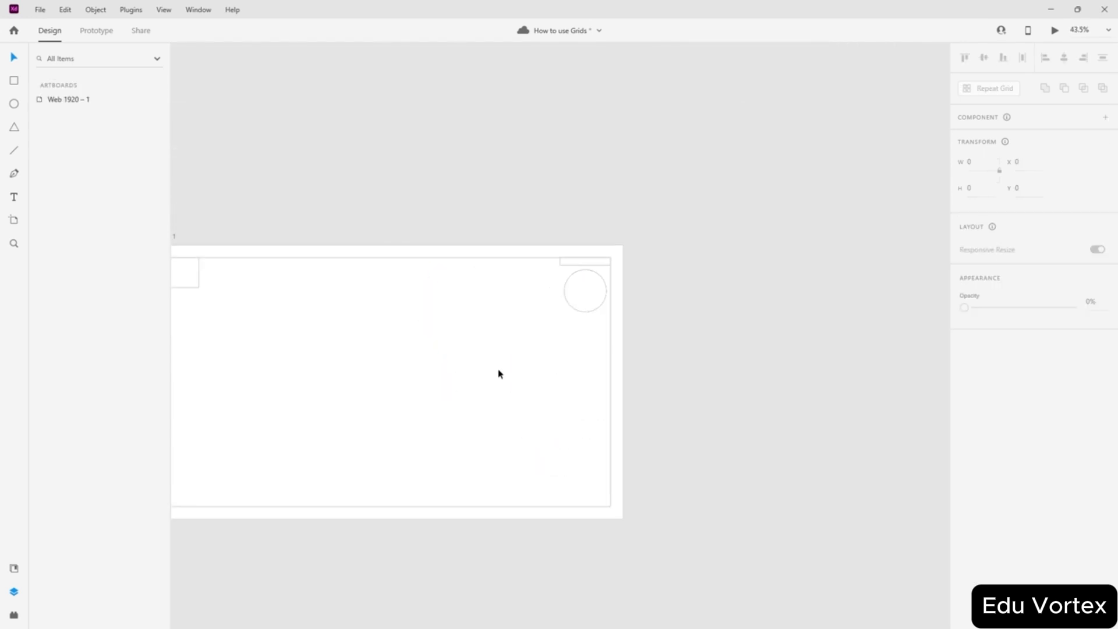
{"action": "left_click", "coordinate": [342, 282]}
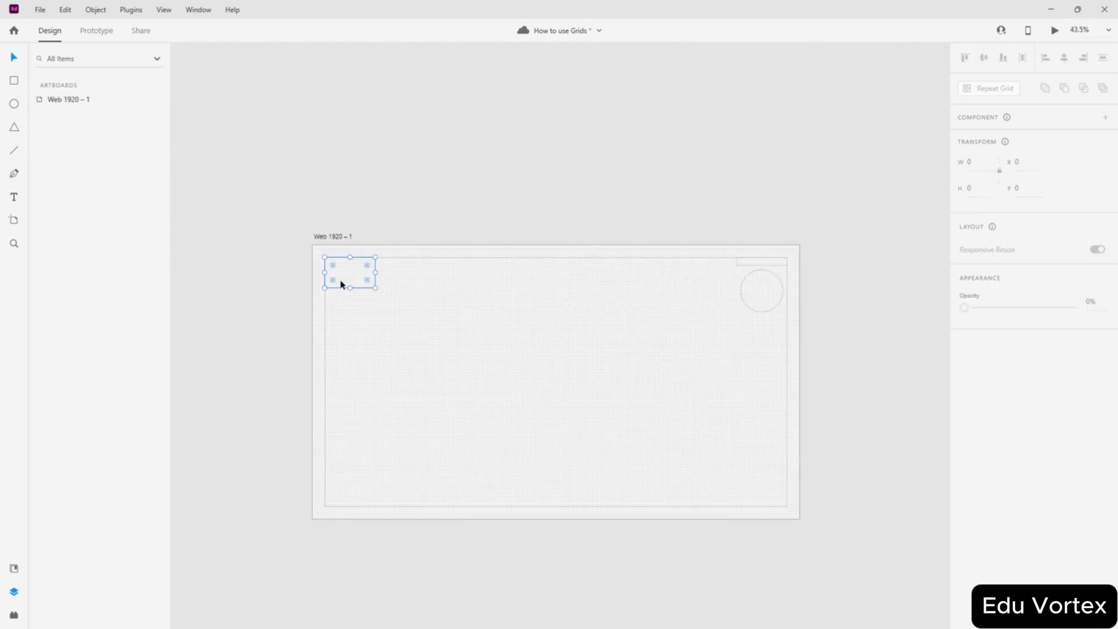
{"action": "scroll", "coordinate": [325, 291], "scroll_direction": "up", "scroll_amount": 10}
{"action": "key", "text": "ctrl+apostrophe"}
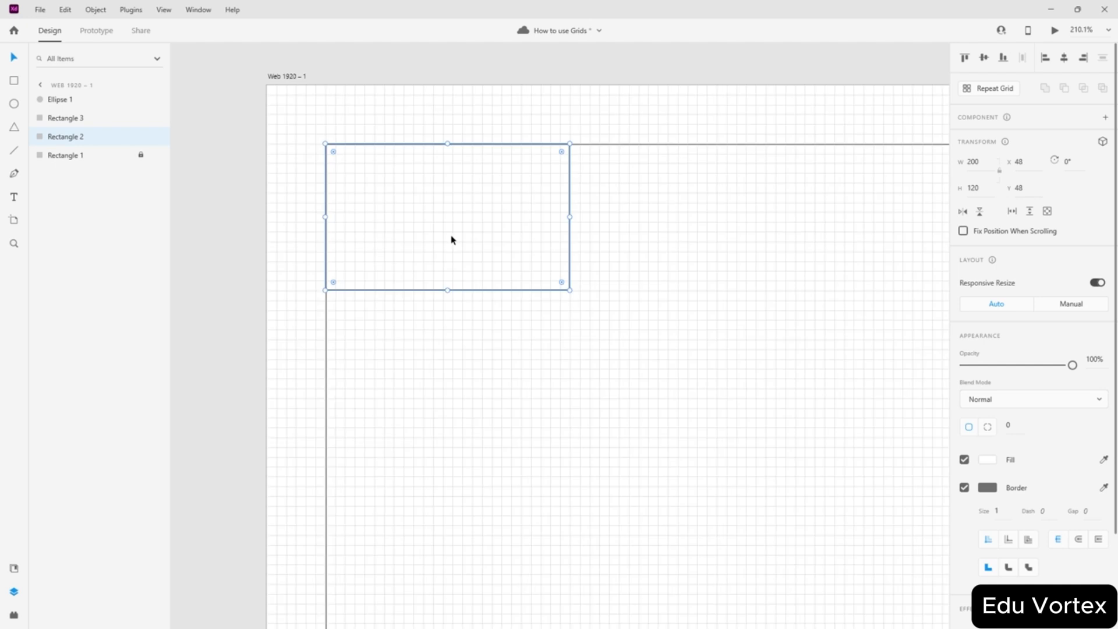
{"action": "double_click", "coordinate": [452, 241]}
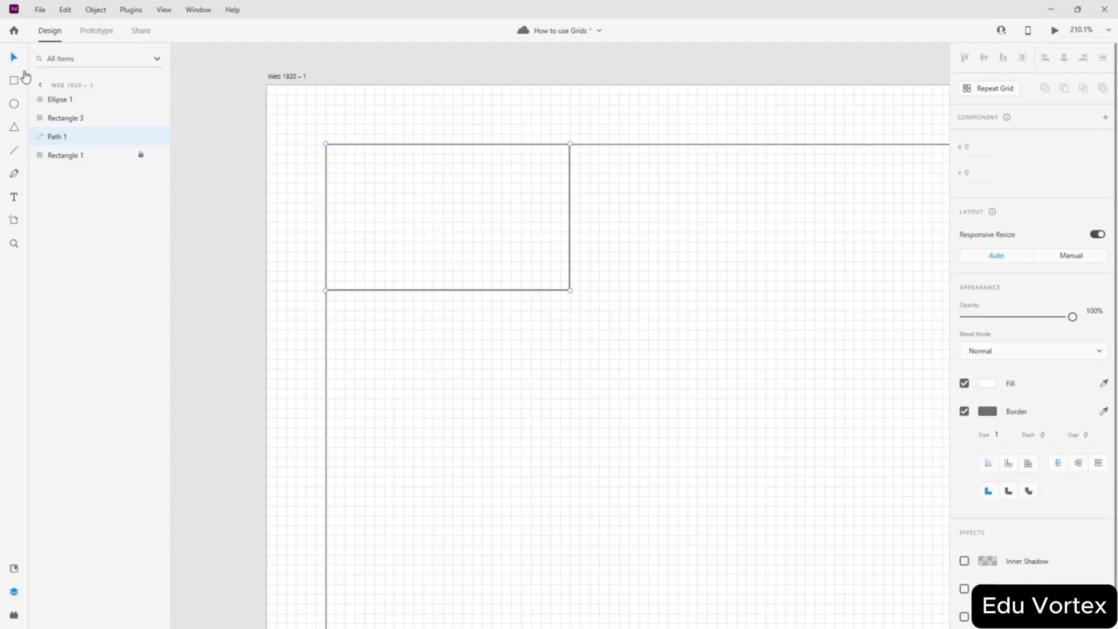
- Move the small rectangle to X 64, Y 64, then try adding an edge point and delete it
{"action": "key", "text": "ctrl+z"}
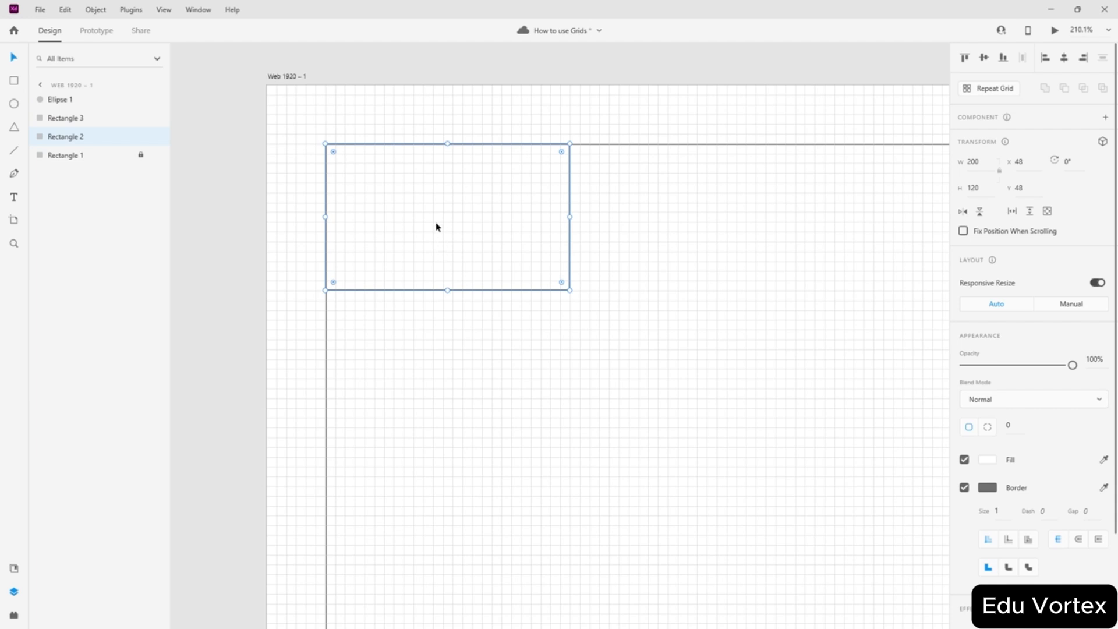
{"action": "left_click_drag", "start_coordinate": [438, 226], "coordinate": [456, 251]}
{"action": "double_click", "coordinate": [464, 241]}
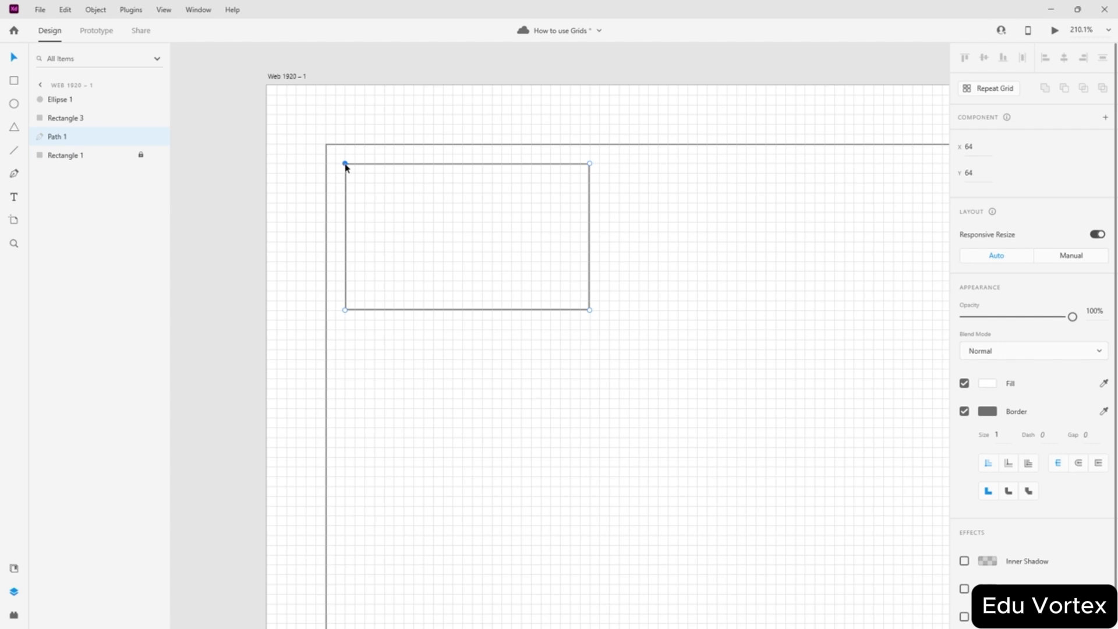
{"action": "mouse_move", "coordinate": [345, 164]}
{"action": "left_mouse_down"}
{"action": "mouse_move", "coordinate": [375, 184]}
{"action": "mouse_move", "coordinate": [348, 166]}
{"action": "left_mouse_up"}
{"action": "left_click_drag", "start_coordinate": [589, 191], "coordinate": [542, 213]}
{"action": "key", "text": "Delete"}
{"action": "key", "text": "Escape"}
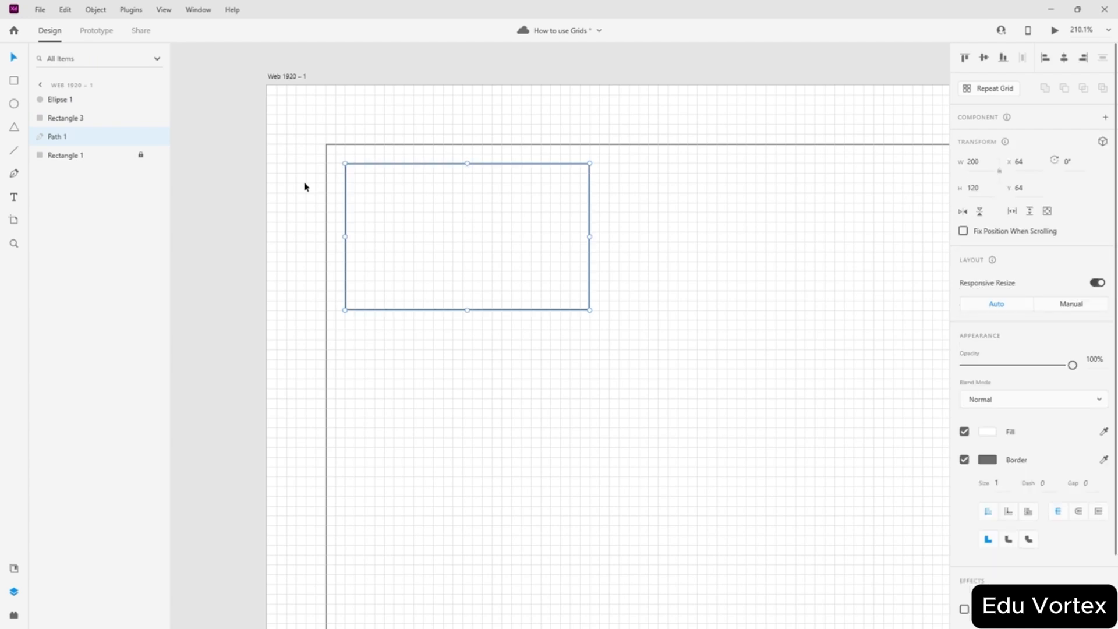
{"action": "left_click", "coordinate": [718, 268]}
- Zoom out and select the Web 1920 – 1 artboard to view its size-8 square grid
{"action": "scroll", "coordinate": [499, 232], "scroll_direction": "down", "scroll_amount": 5}
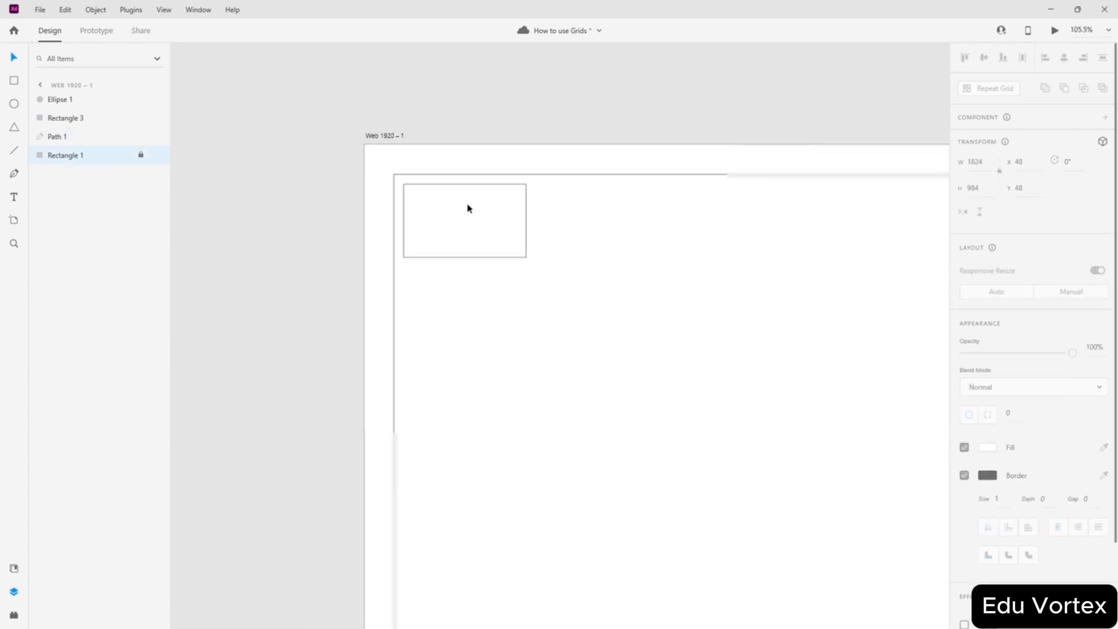
{"action": "scroll", "coordinate": [595, 231], "scroll_direction": "right", "scroll_amount": 3}
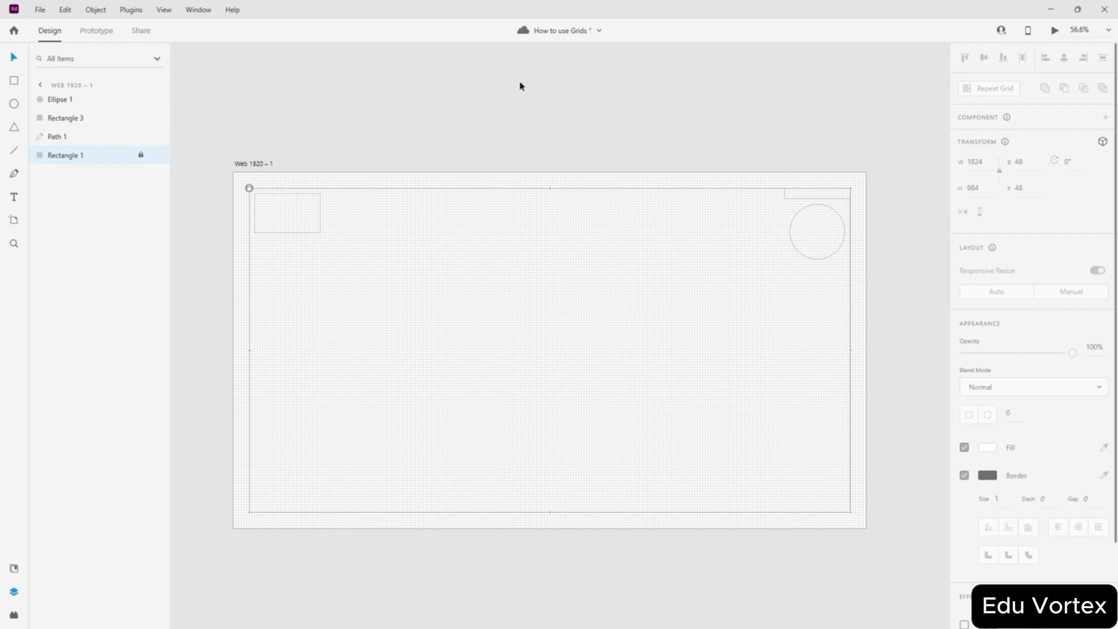
{"action": "left_click", "coordinate": [703, 129]}
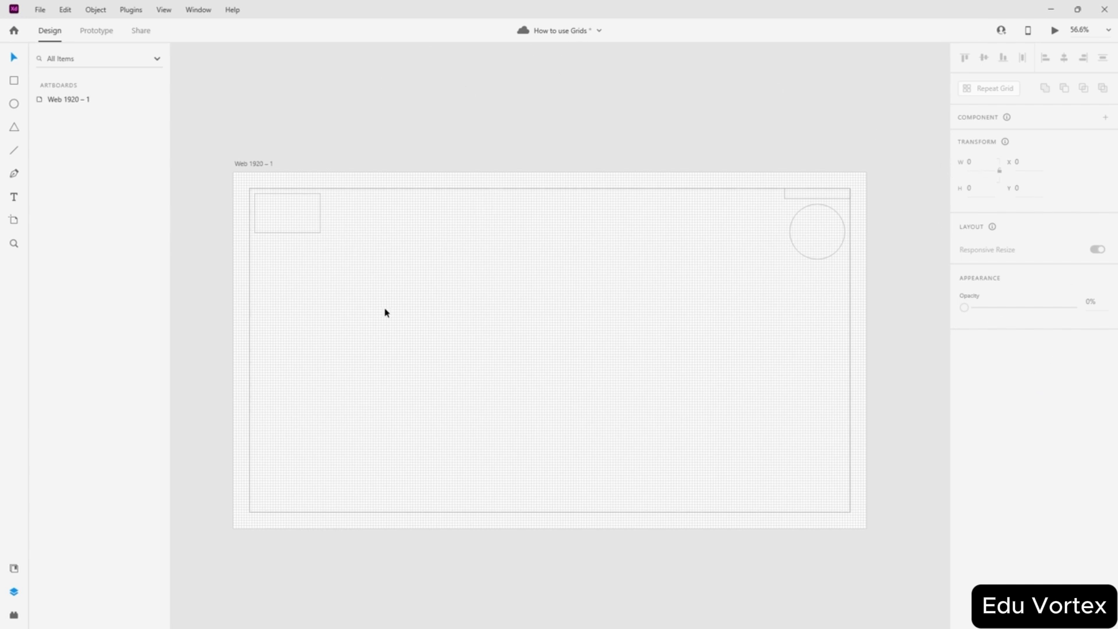
{"action": "left_click", "coordinate": [504, 232]}
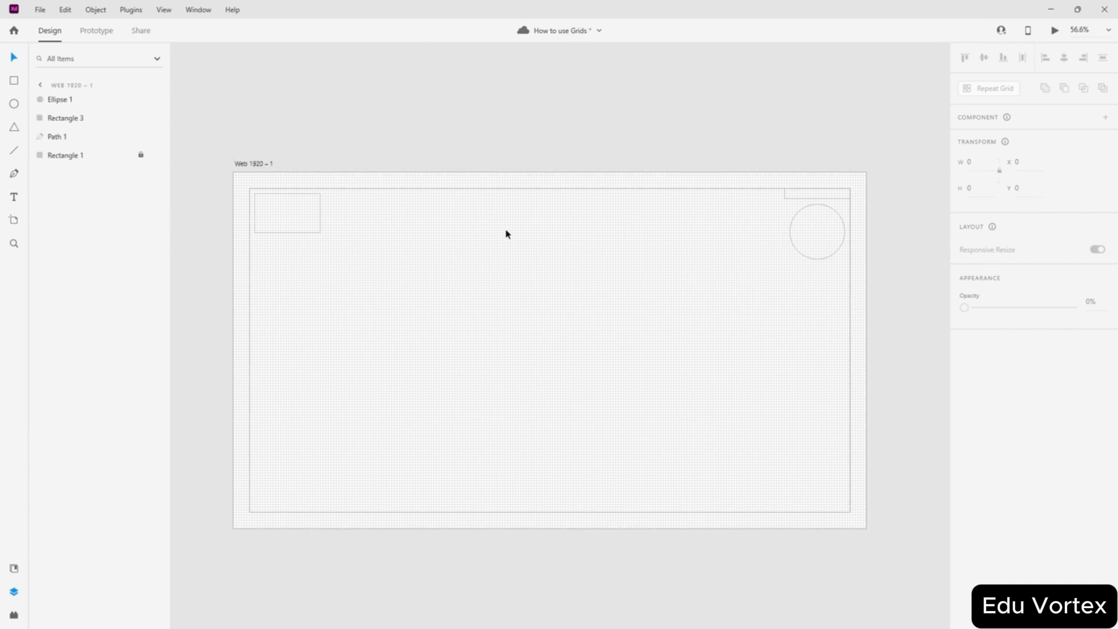
{"action": "left_click", "coordinate": [254, 163]}
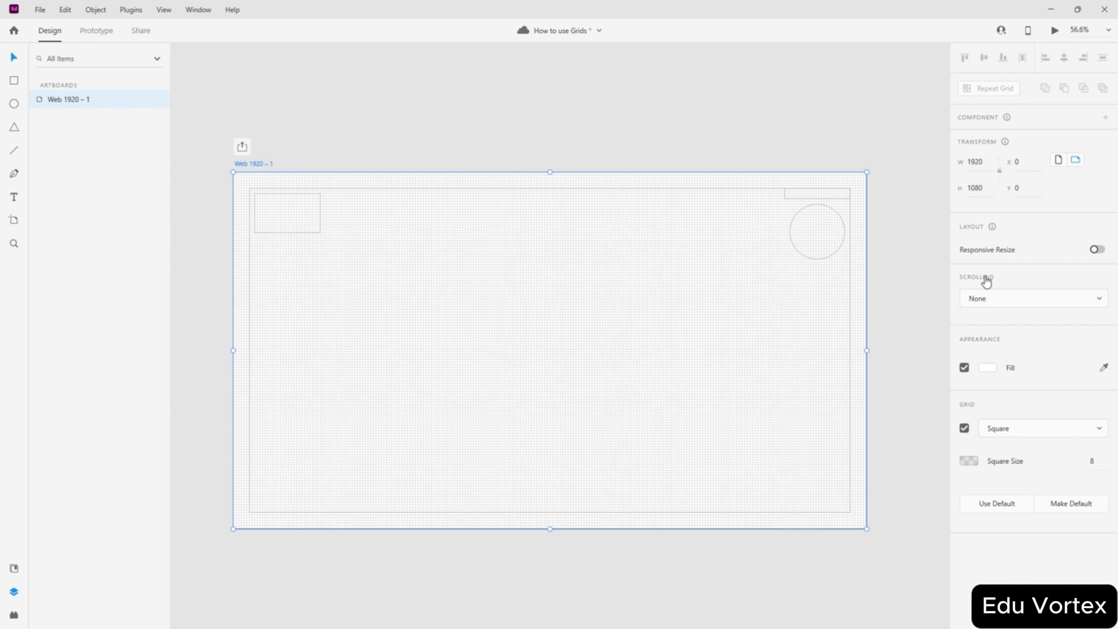
- Switch the artboard to a 10-column Layout grid, then unlock Rectangle 1 and trim its height to 982
{"action": "left_click", "coordinate": [997, 427]}
{"action": "left_click", "coordinate": [997, 403]}
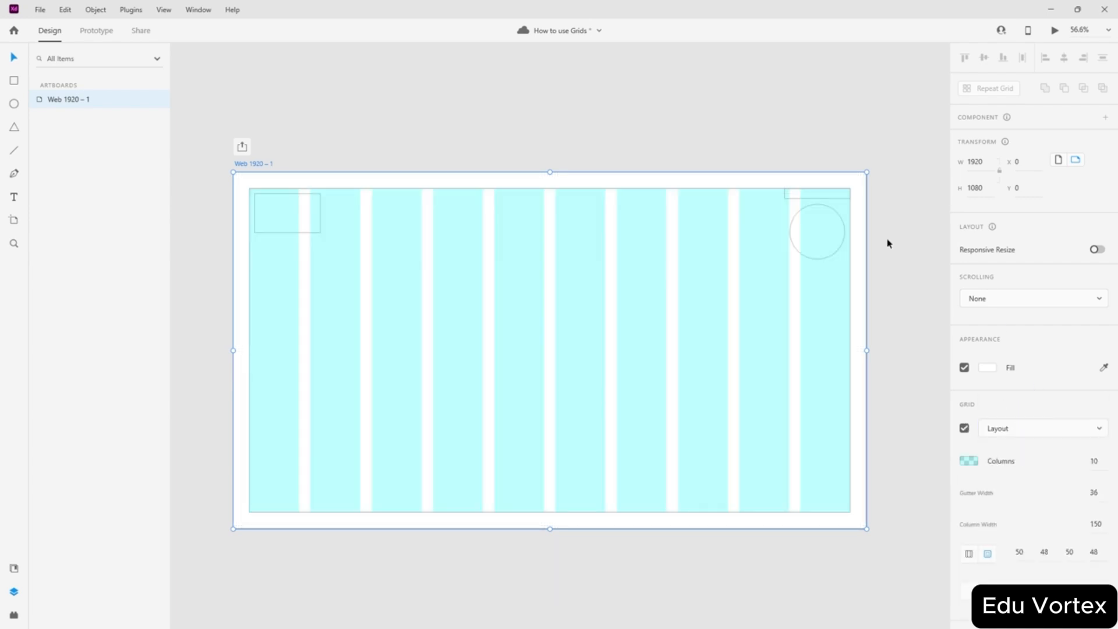
{"action": "scroll", "coordinate": [885, 513], "scroll_direction": "up", "scroll_amount": 10}
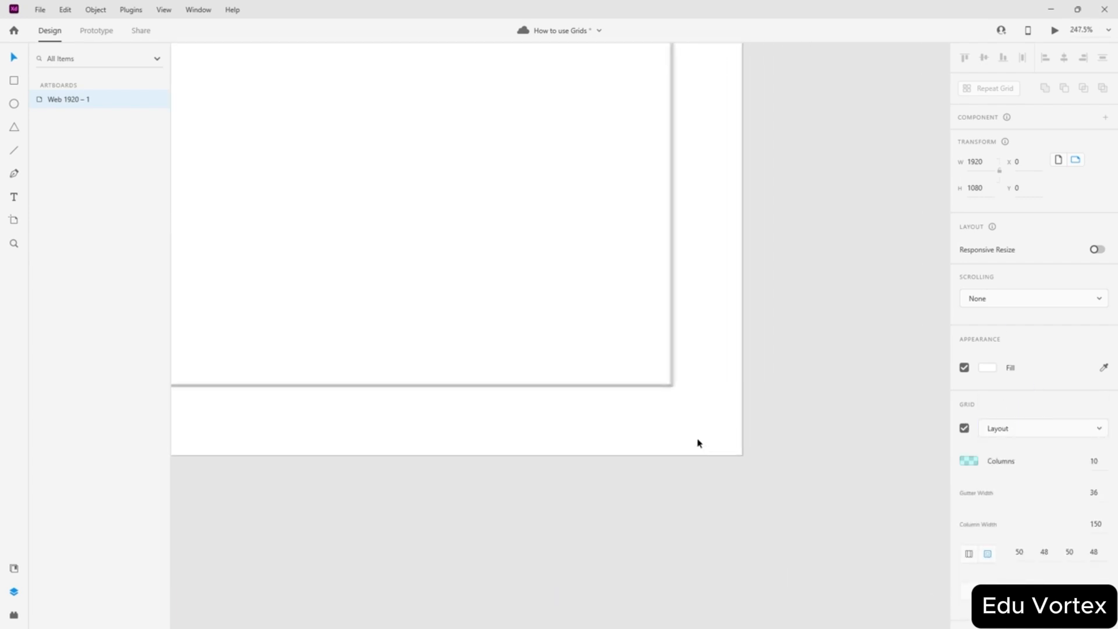
{"action": "scroll", "coordinate": [612, 267], "scroll_direction": "up", "scroll_amount": 5}
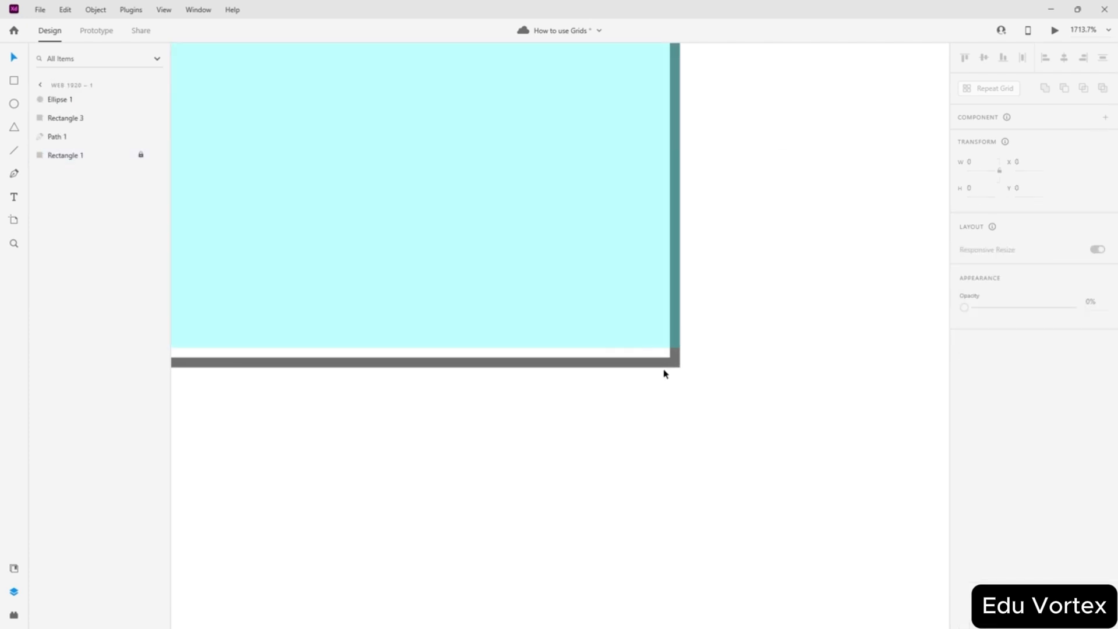
{"action": "left_click", "coordinate": [77, 118]}
{"action": "left_click", "coordinate": [72, 155]}
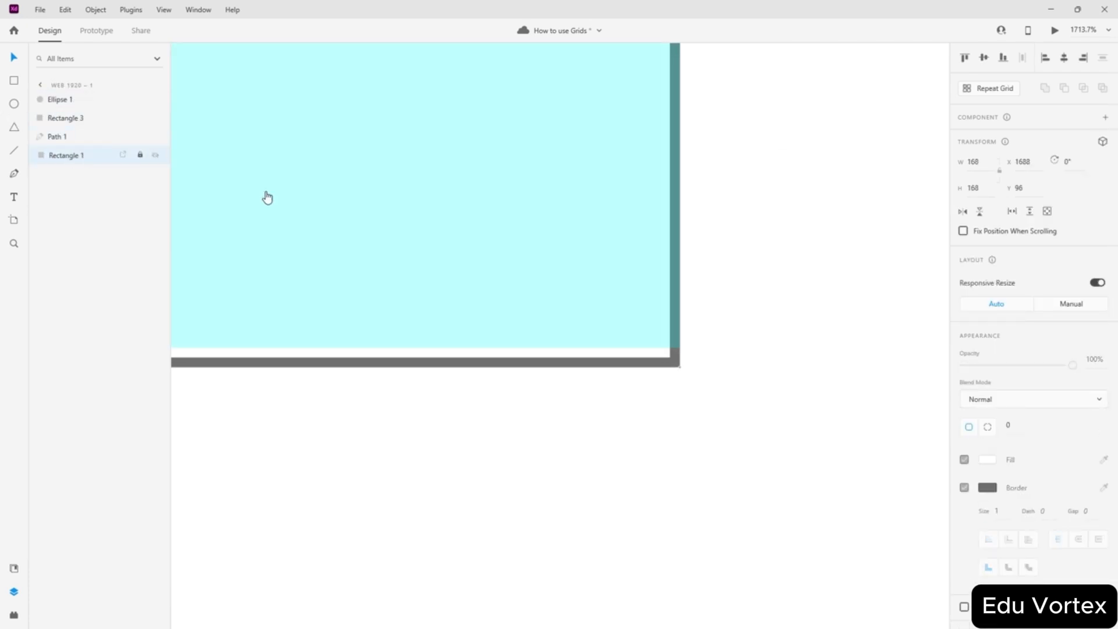
{"action": "left_click", "coordinate": [141, 155]}
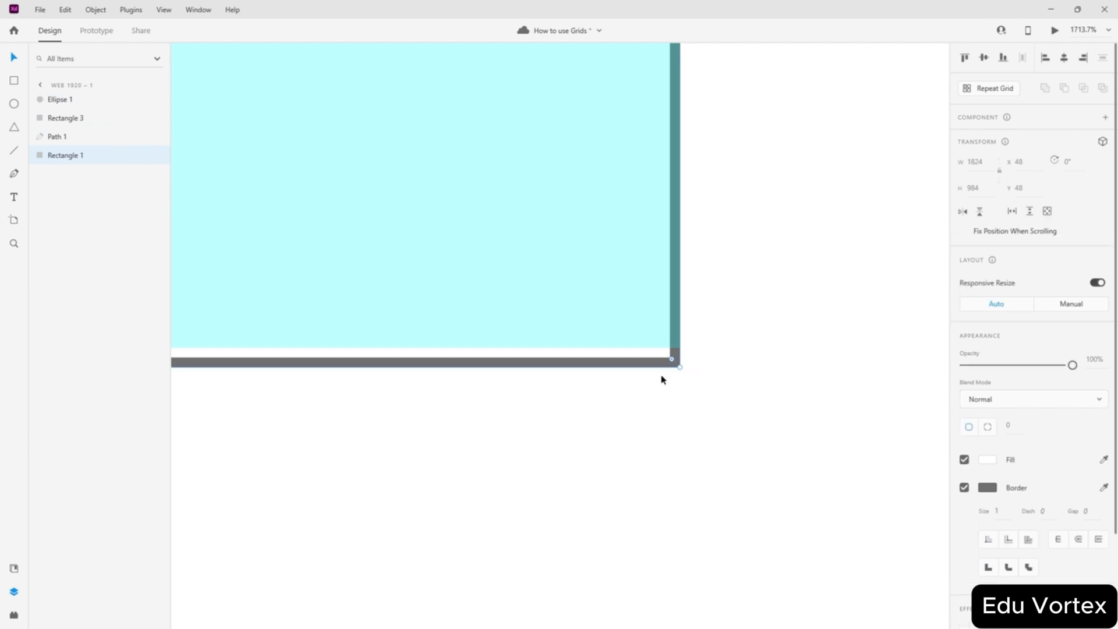
{"action": "left_click_drag", "start_coordinate": [677, 365], "coordinate": [682, 350]}
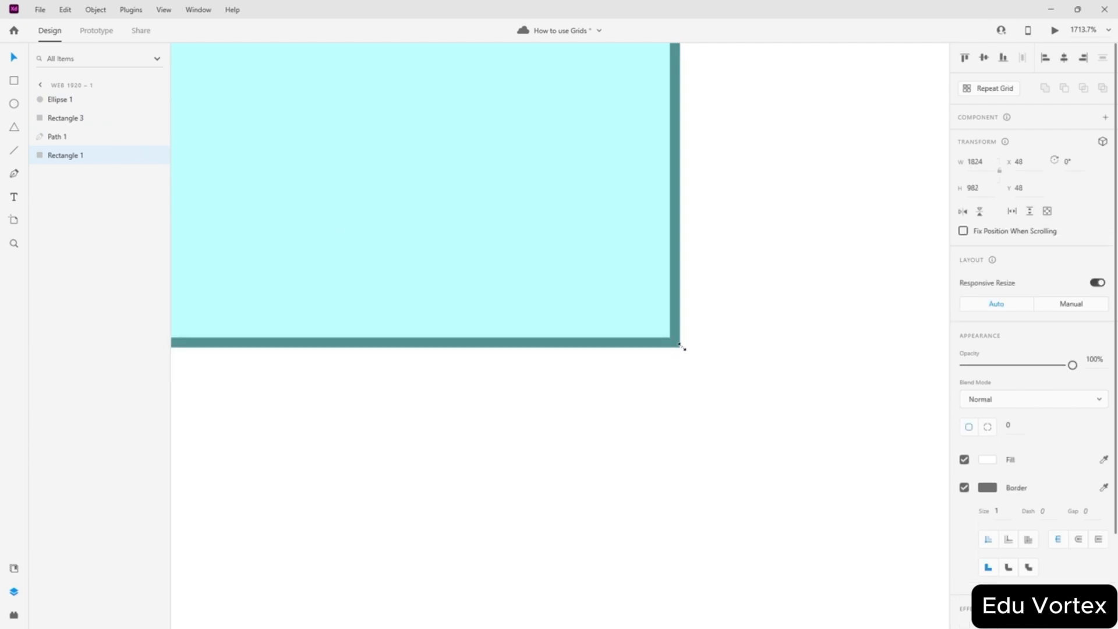
{"action": "left_click", "coordinate": [755, 346]}
{"action": "scroll", "coordinate": [701, 277], "scroll_direction": "down", "scroll_amount": 10}
- Zoom into Rectangle 3 and drag its top edge down
{"action": "scroll", "coordinate": [699, 233], "scroll_direction": "up", "scroll_amount": 5}
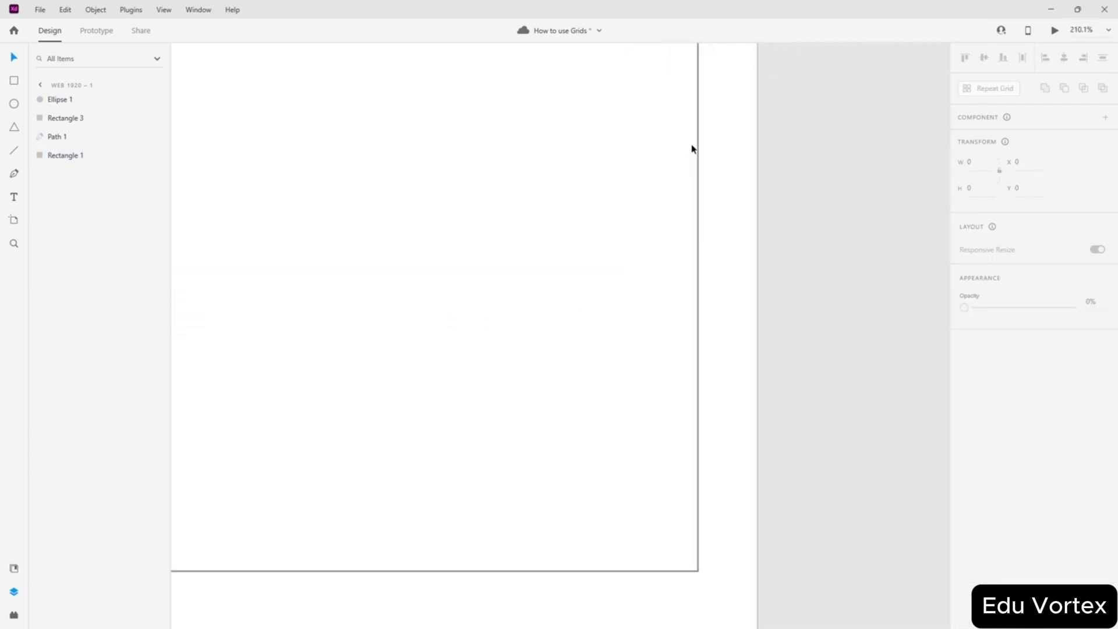
{"action": "scroll", "coordinate": [691, 149], "scroll_direction": "up", "scroll_amount": 10}
{"action": "scroll", "coordinate": [693, 325], "scroll_direction": "up", "scroll_amount": 10}
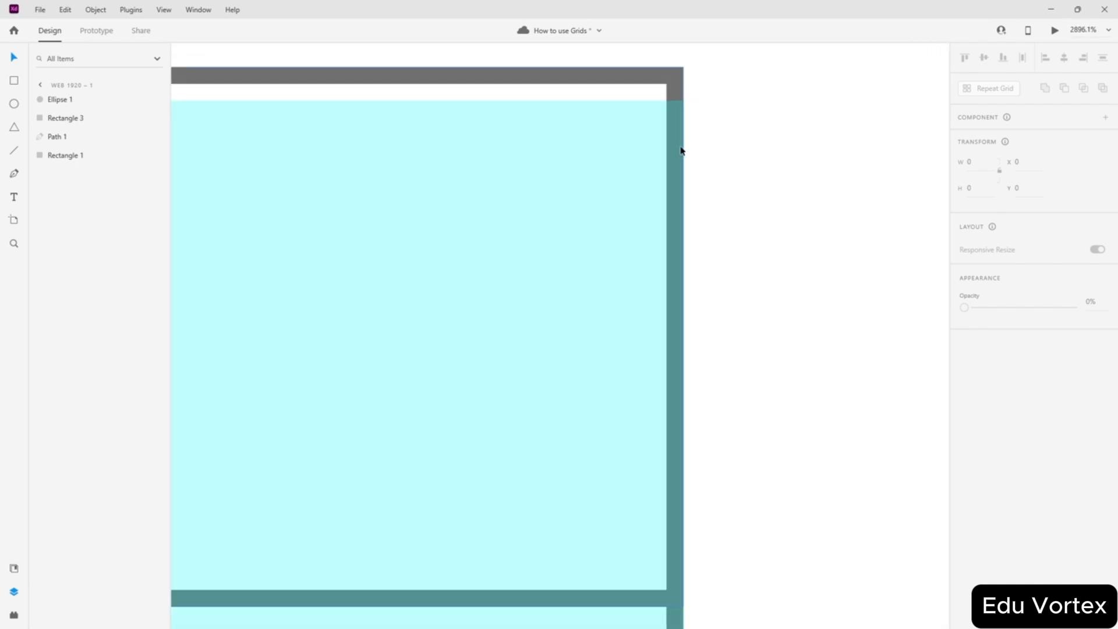
{"action": "left_click", "coordinate": [653, 81]}
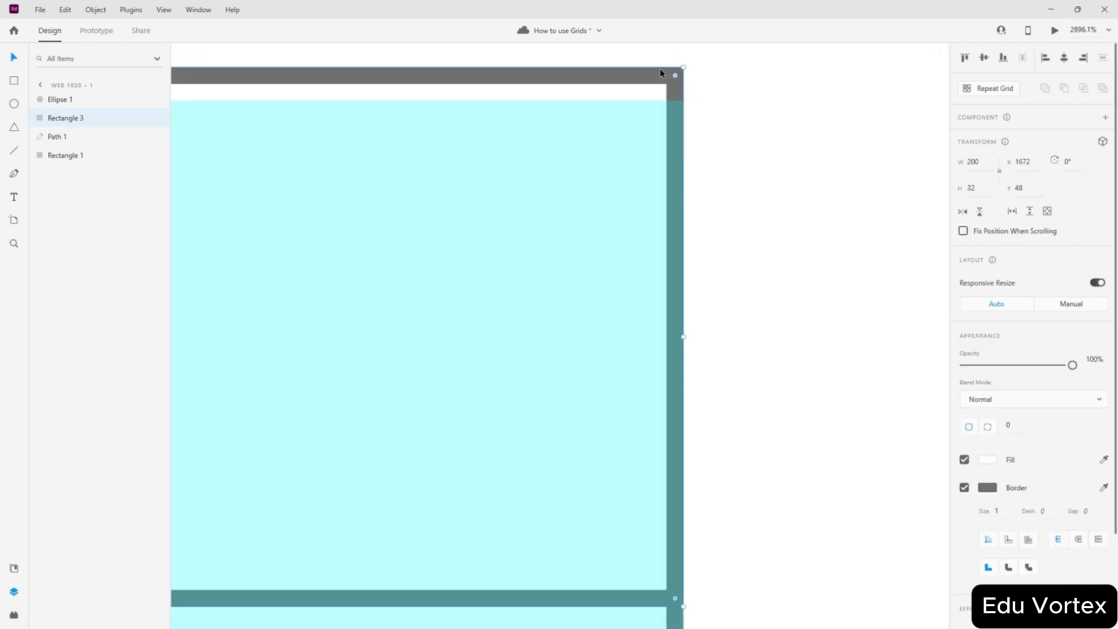
{"action": "left_click_drag", "start_coordinate": [681, 68], "coordinate": [681, 106]}
{"action": "left_click", "coordinate": [721, 139]}
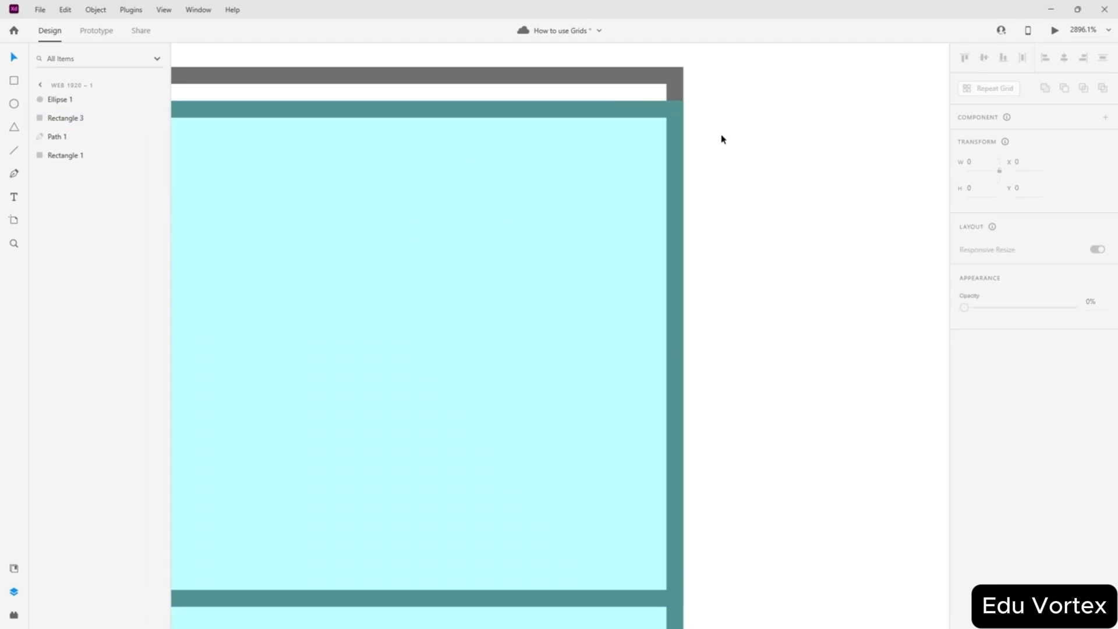
- Revert Rectangle 3 to 200 × 32 and shift it left to X 1668, Y 51
{"action": "scroll", "coordinate": [721, 139], "scroll_direction": "down", "scroll_amount": 5}
{"action": "left_click", "coordinate": [611, 202]}
{"action": "left_click", "coordinate": [767, 220]}
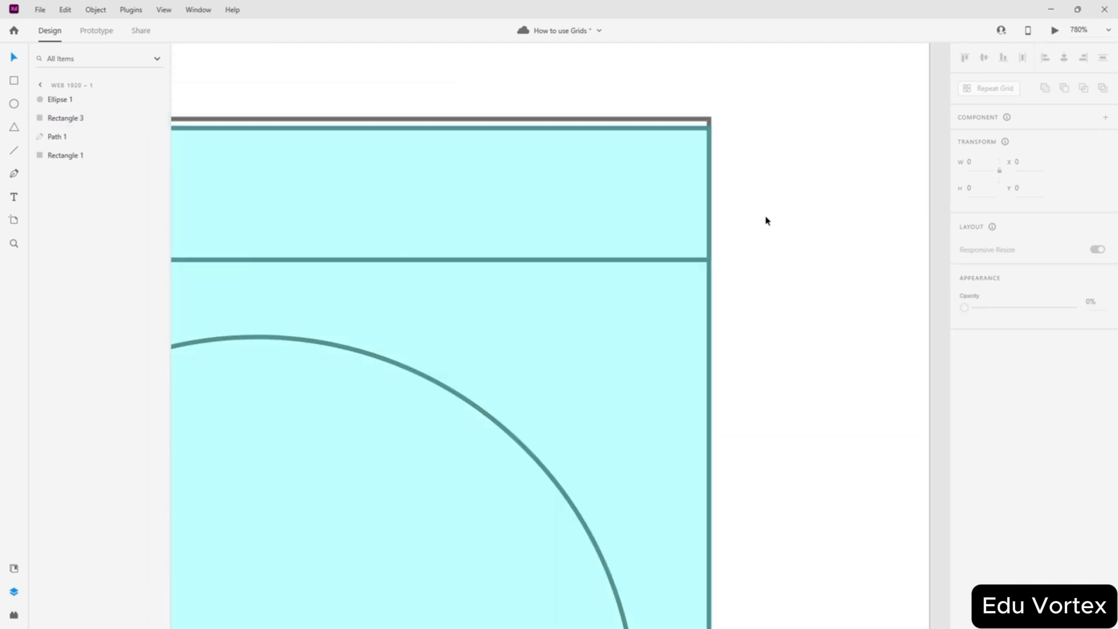
{"action": "left_click_drag", "start_coordinate": [596, 204], "coordinate": [568, 206]}
{"action": "key", "text": "ctrl+z"}
{"action": "key", "text": "ctrl+z"}
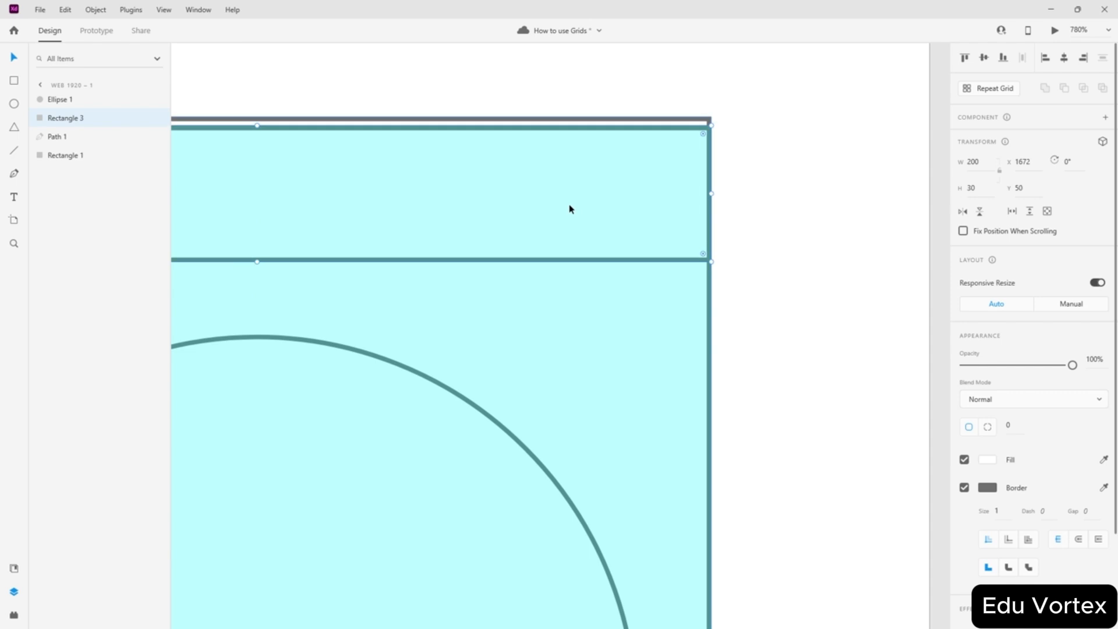
{"action": "mouse_move", "coordinate": [619, 161]}
{"action": "left_mouse_down"}
{"action": "mouse_move", "coordinate": [603, 158]}
{"action": "mouse_move", "coordinate": [603, 175]}
{"action": "left_mouse_up"}
{"action": "left_click", "coordinate": [786, 375]}
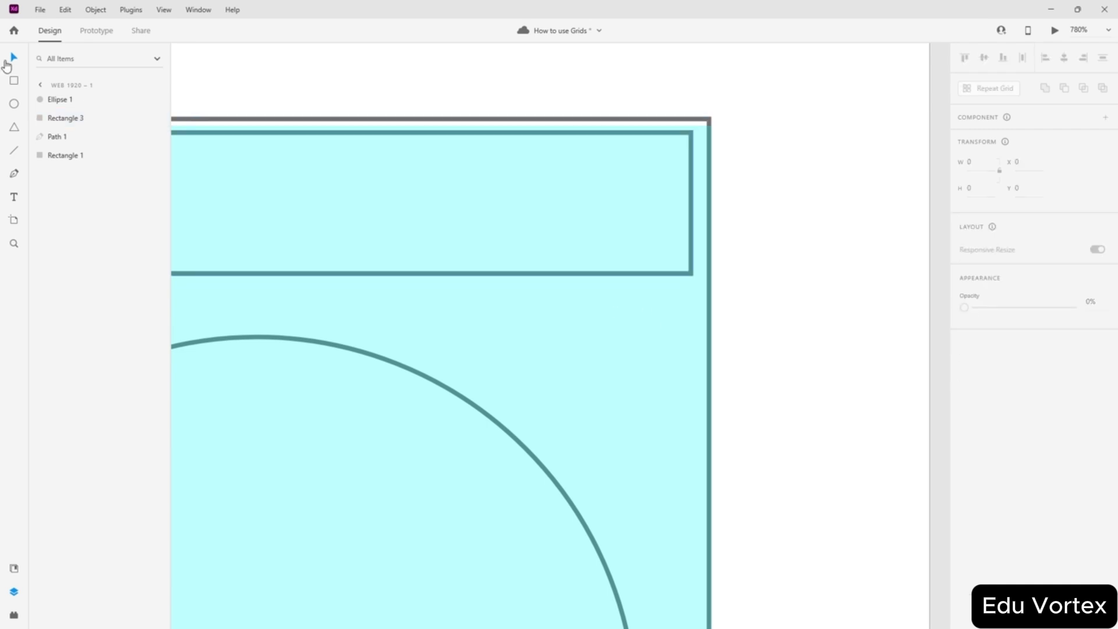
{"action": "left_click", "coordinate": [41, 86]}
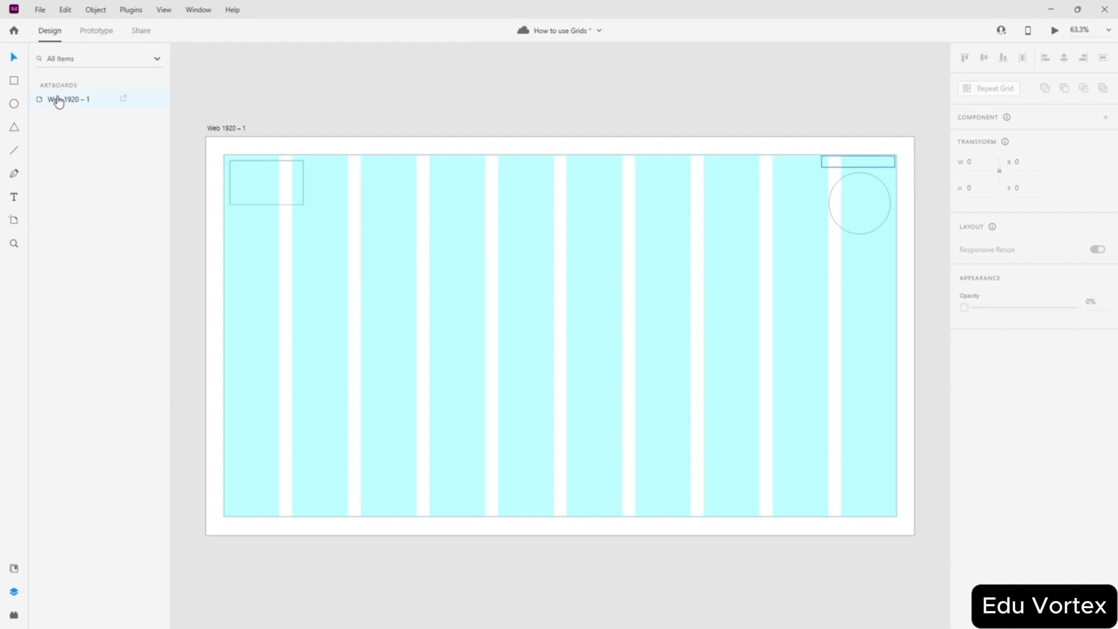
- Change the Web 1920 – 1 artboard grid from Layout to Square
{"action": "left_click", "coordinate": [58, 101]}
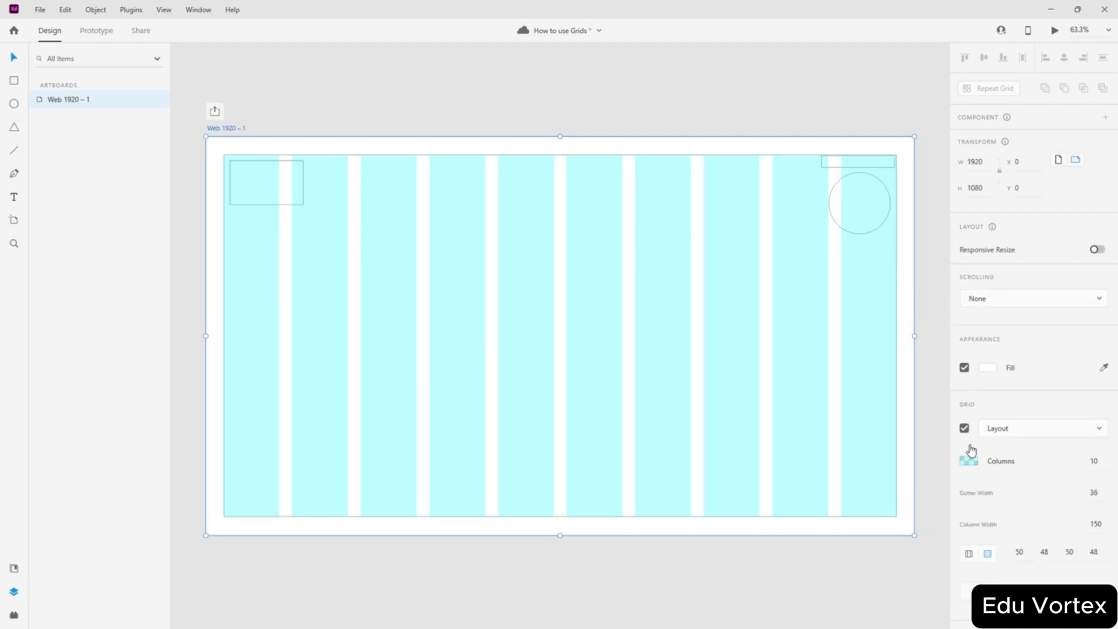
{"action": "left_click", "coordinate": [1065, 431]}
{"action": "left_click", "coordinate": [1026, 455]}
{"action": "left_click", "coordinate": [917, 160]}
- Snap Rectangle 3 to X 1664, Y 56 and the circle to X 1680, Y 100
{"action": "scroll", "coordinate": [914, 152], "scroll_direction": "up", "scroll_amount": 10}
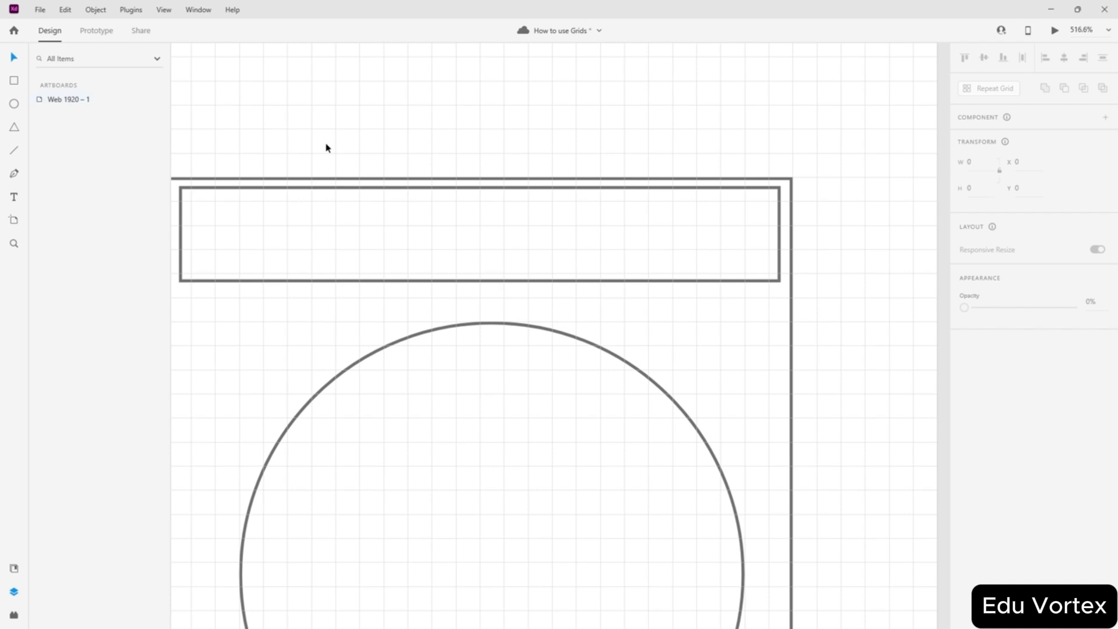
{"action": "left_click", "coordinate": [792, 288]}
{"action": "left_click", "coordinate": [698, 234]}
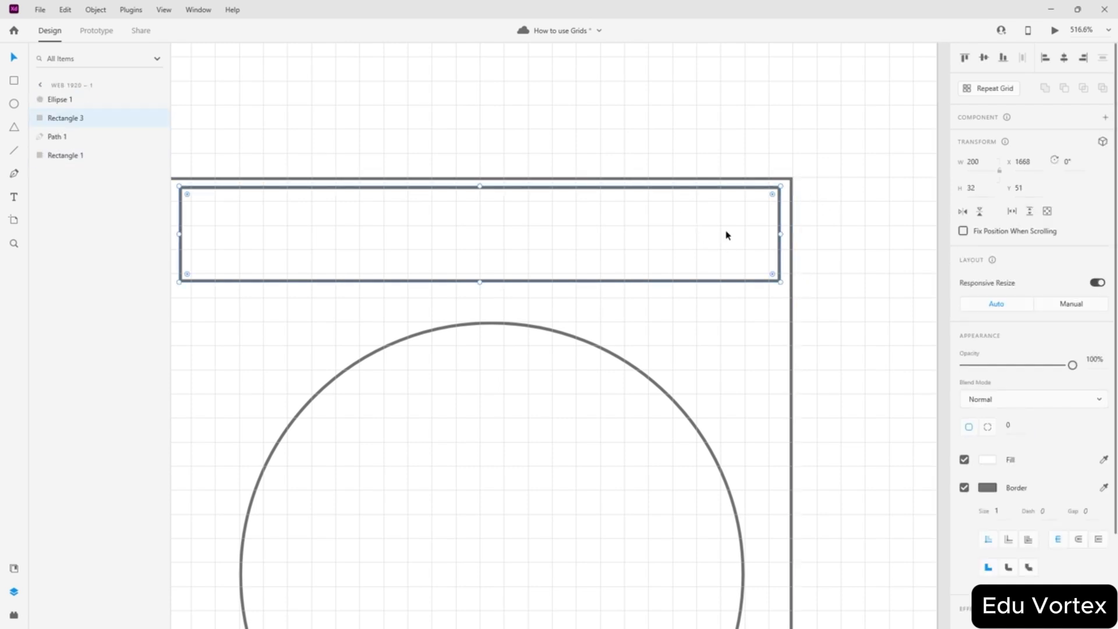
{"action": "left_click_drag", "start_coordinate": [705, 236], "coordinate": [694, 251]}
{"action": "scroll", "coordinate": [696, 197], "scroll_direction": "down", "scroll_amount": 5}
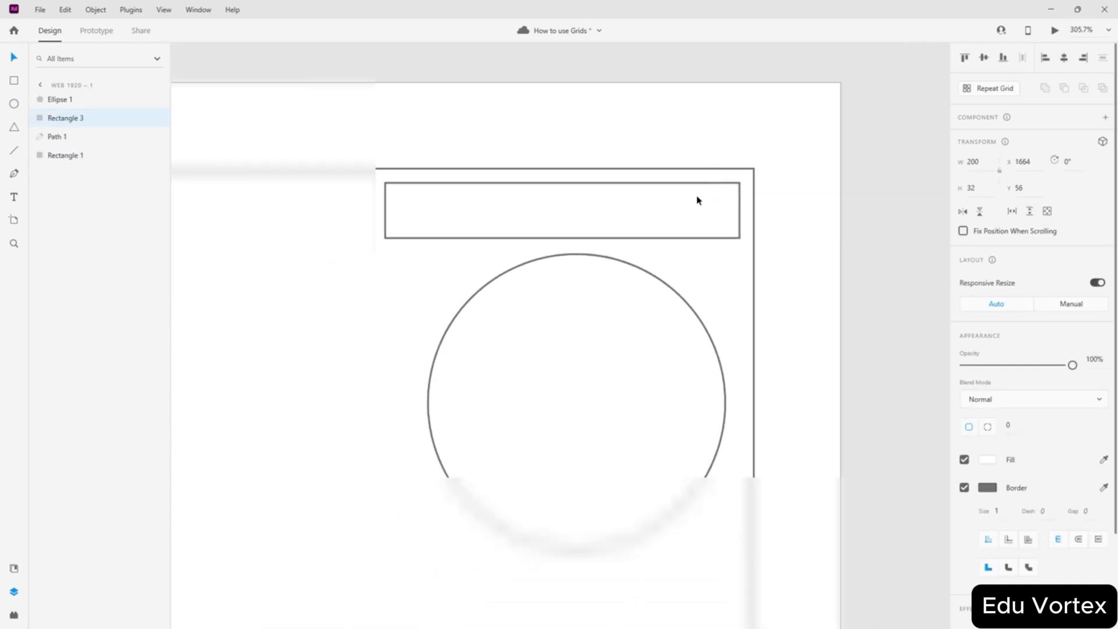
{"action": "left_click", "coordinate": [614, 344]}
{"action": "left_click_drag", "start_coordinate": [610, 344], "coordinate": [601, 356]}
{"action": "left_click", "coordinate": [826, 244]}
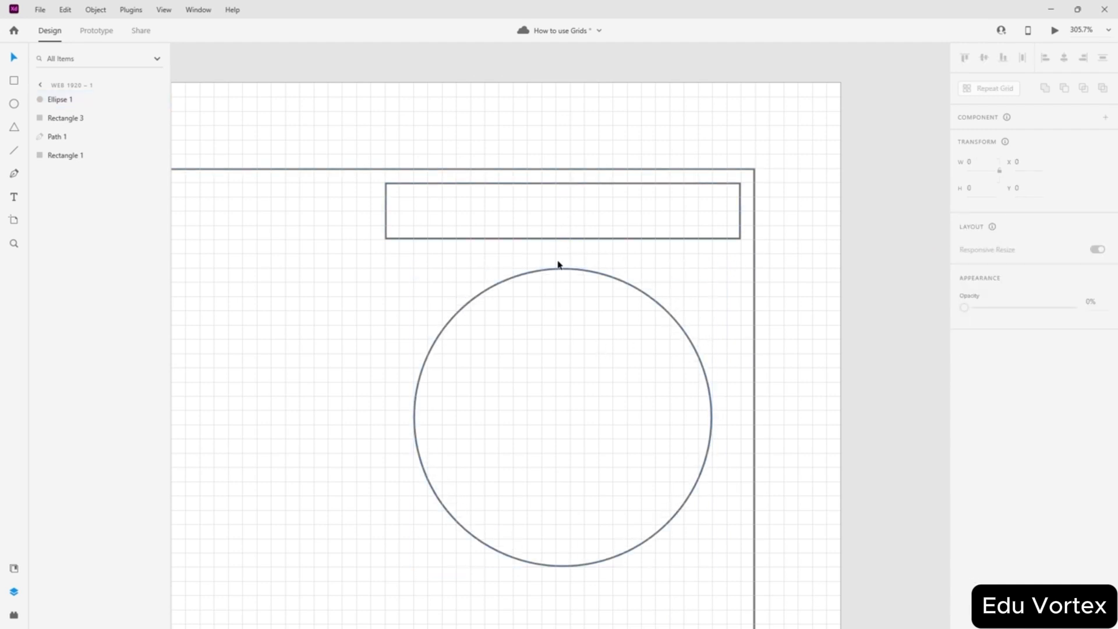
- Pan to the artboard's top-left corner and check Path 1's position
{"action": "scroll", "coordinate": [550, 260], "scroll_direction": "down", "scroll_amount": 10}
{"action": "scroll", "coordinate": [489, 267], "scroll_direction": "left", "scroll_amount": 4}
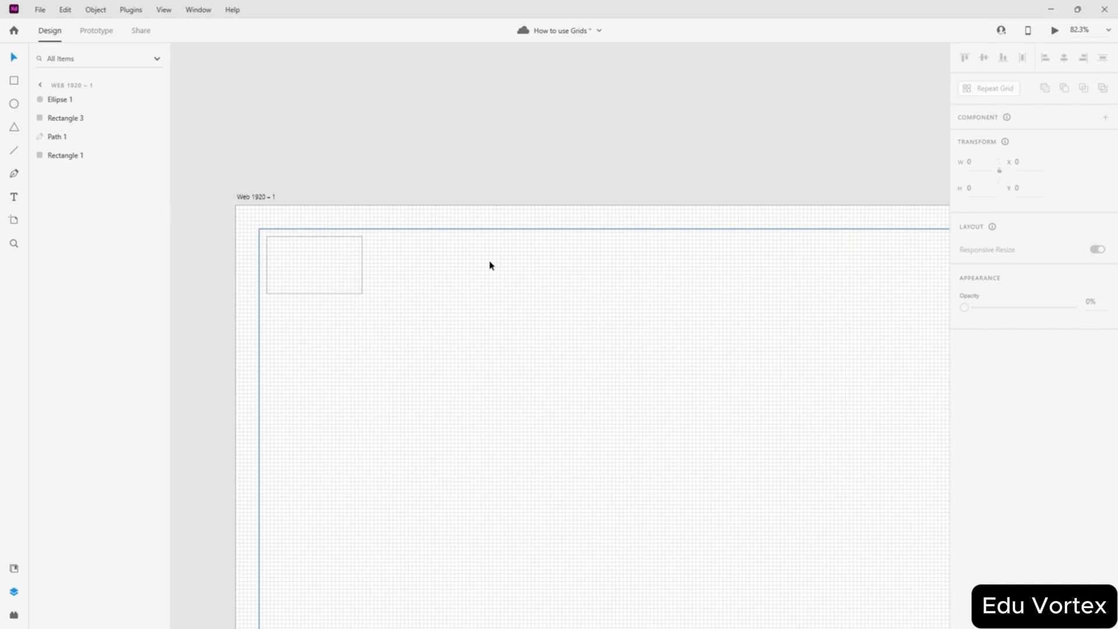
{"action": "scroll", "coordinate": [214, 226], "scroll_direction": "up", "scroll_amount": 12}
{"action": "left_click", "coordinate": [447, 330]}
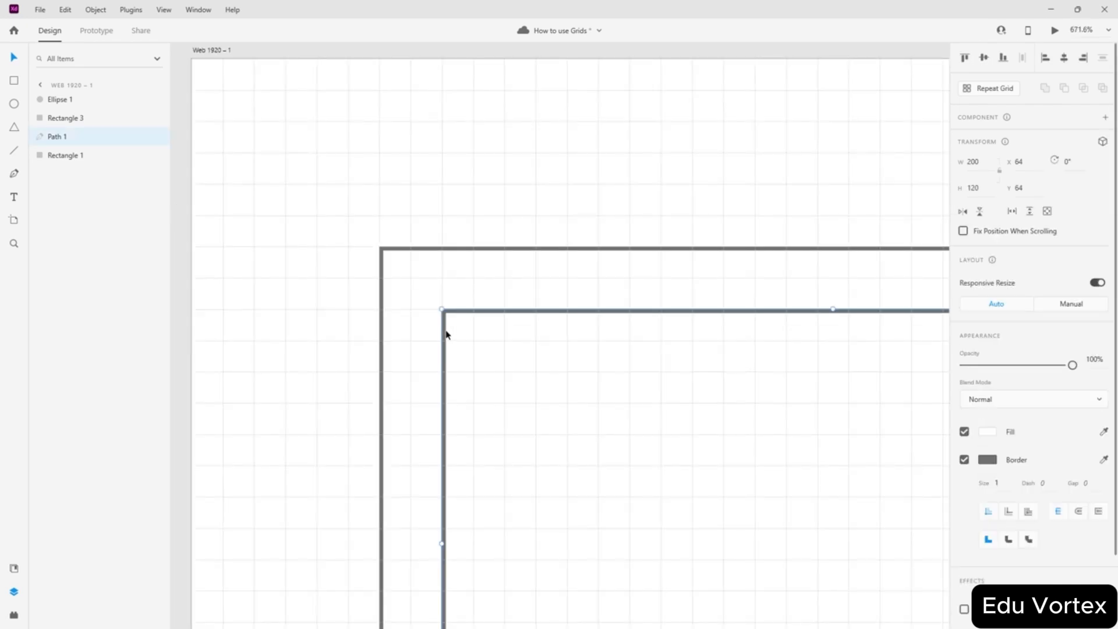
{"action": "left_click", "coordinate": [519, 173]}
{"action": "scroll", "coordinate": [520, 173], "scroll_direction": "down", "scroll_amount": 5}
{"action": "scroll", "coordinate": [520, 172], "scroll_direction": "down", "scroll_amount": 2}
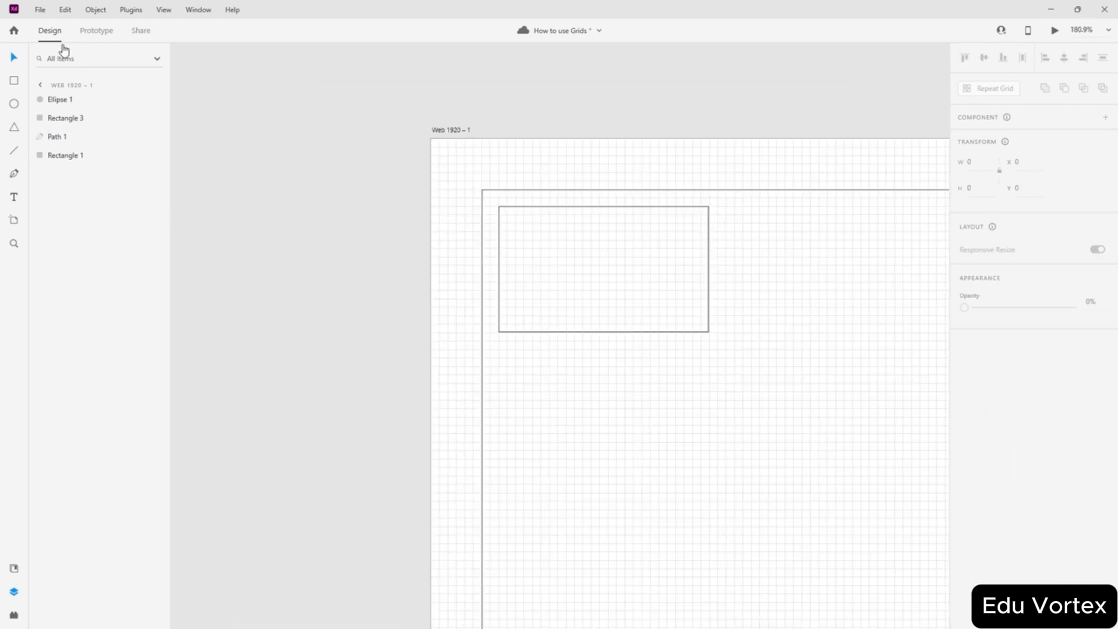
- Switch the artboard grid back to Layout columns
{"action": "left_click", "coordinate": [442, 130]}
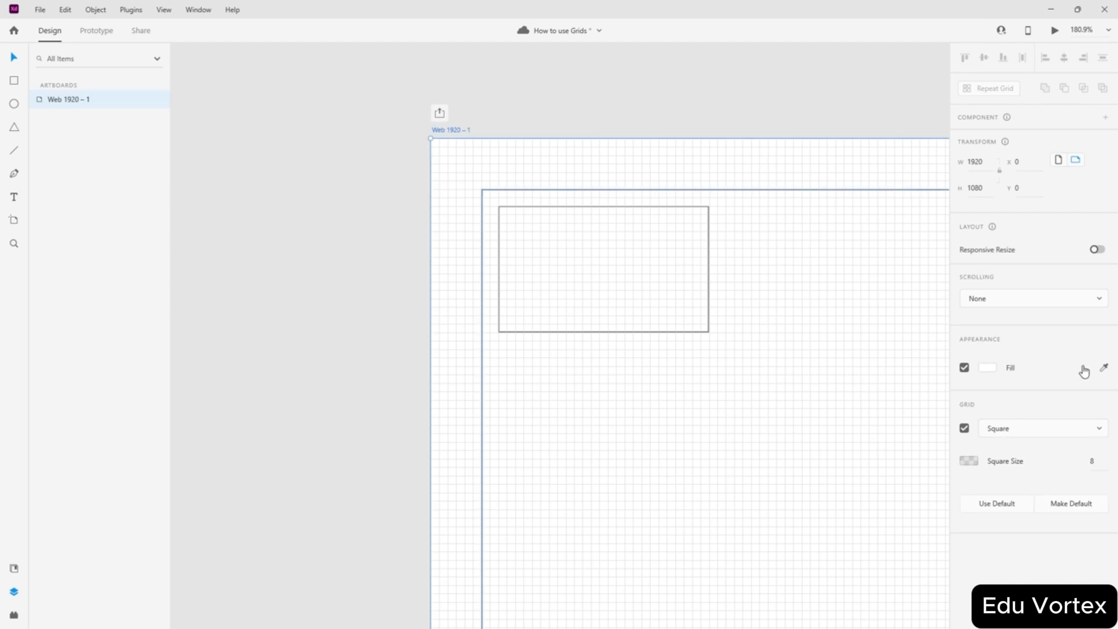
{"action": "left_click", "coordinate": [1099, 300]}
{"action": "left_click", "coordinate": [1097, 300]}
{"action": "left_click", "coordinate": [1034, 426]}
{"action": "left_click", "coordinate": [1012, 408]}
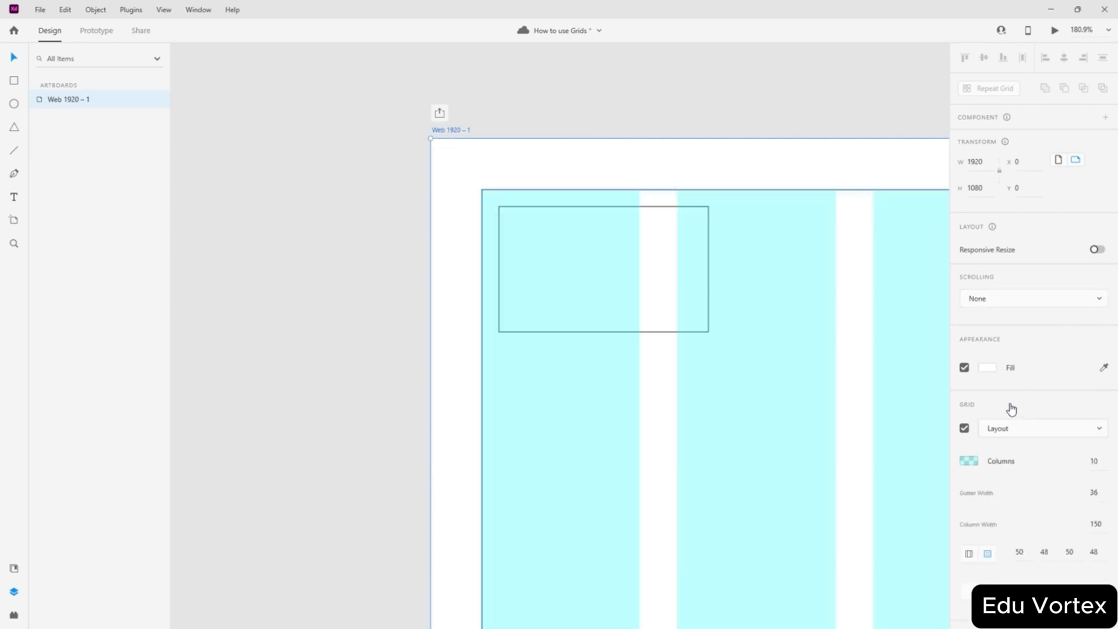
{"action": "left_click", "coordinate": [674, 166]}
- Lower the outer frame rectangle's top edge slightly and reselect the artboard's grid type
{"action": "scroll", "coordinate": [536, 172], "scroll_direction": "up", "scroll_amount": 8}
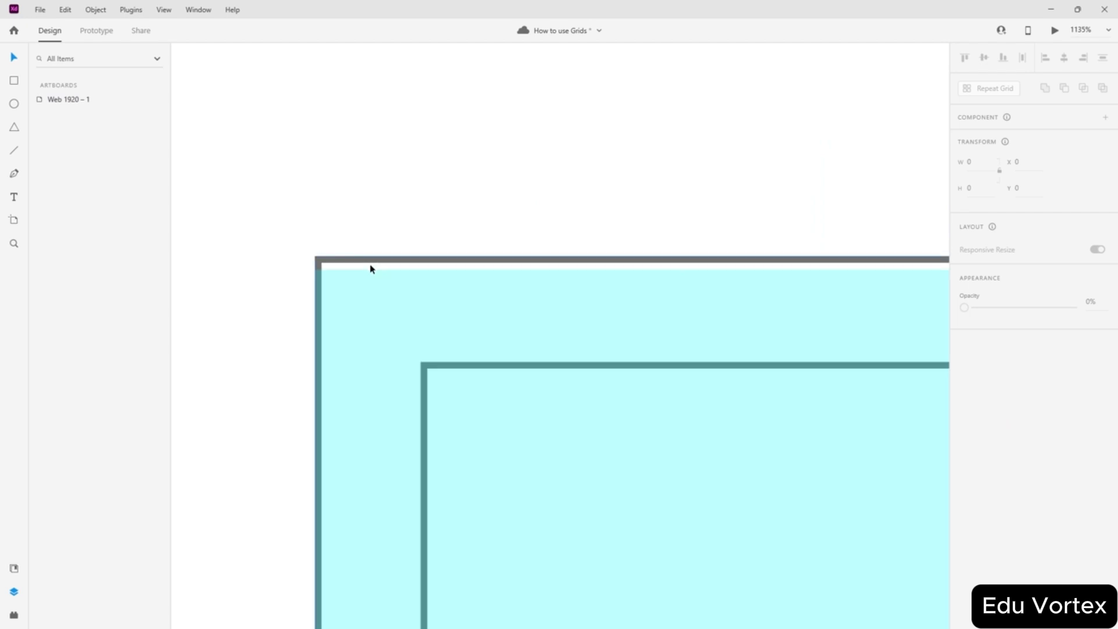
{"action": "left_click", "coordinate": [370, 266]}
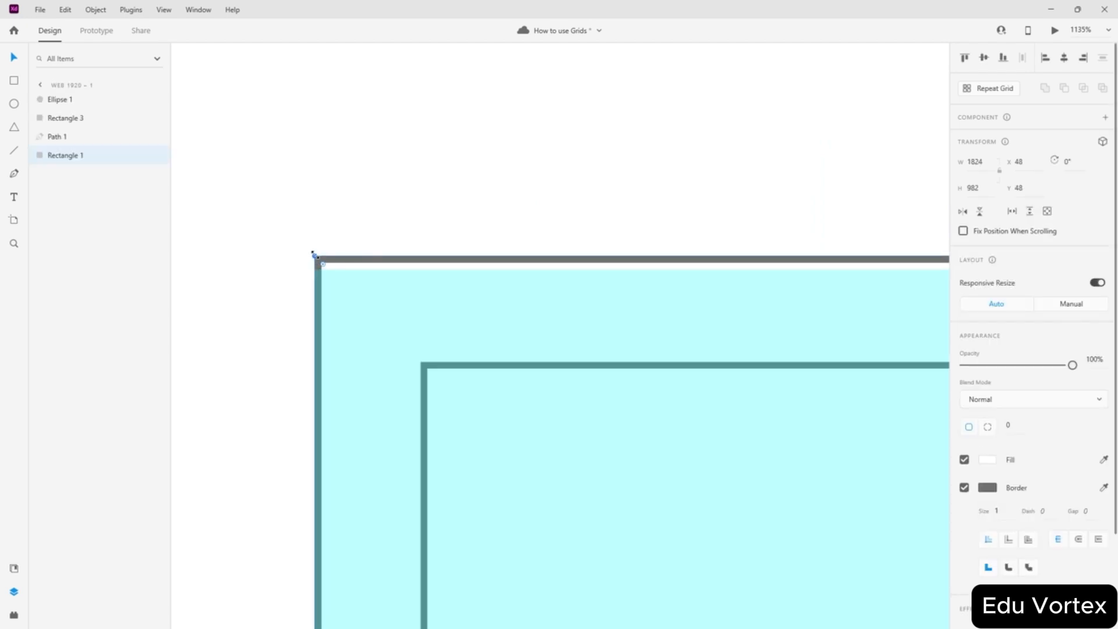
{"action": "left_click_drag", "start_coordinate": [313, 255], "coordinate": [316, 270]}
{"action": "left_click", "coordinate": [563, 199]}
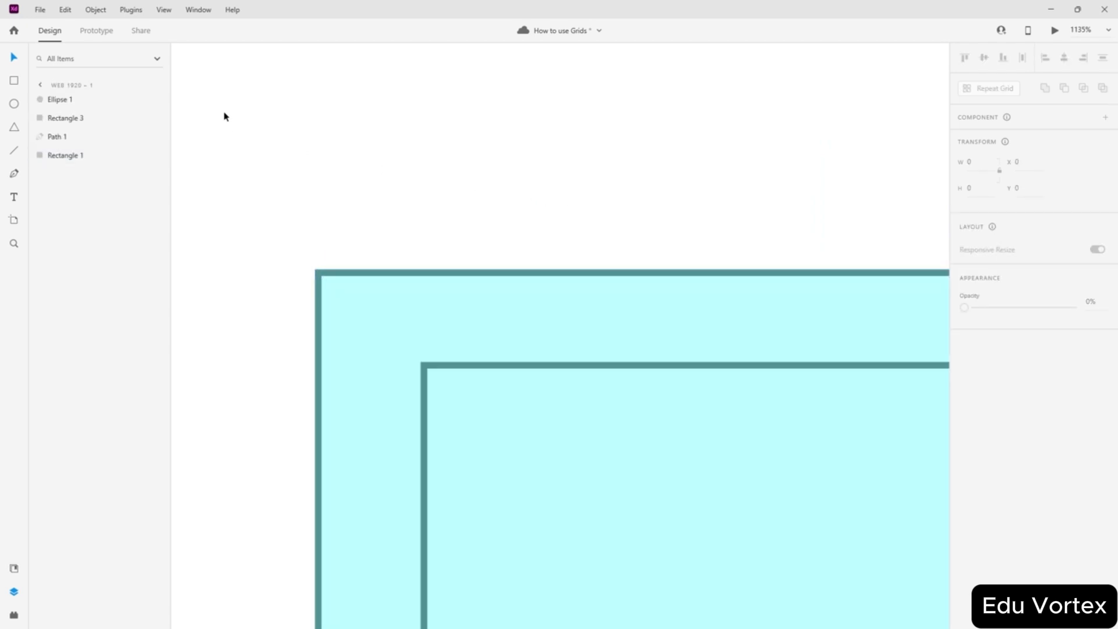
{"action": "left_click", "coordinate": [42, 86]}
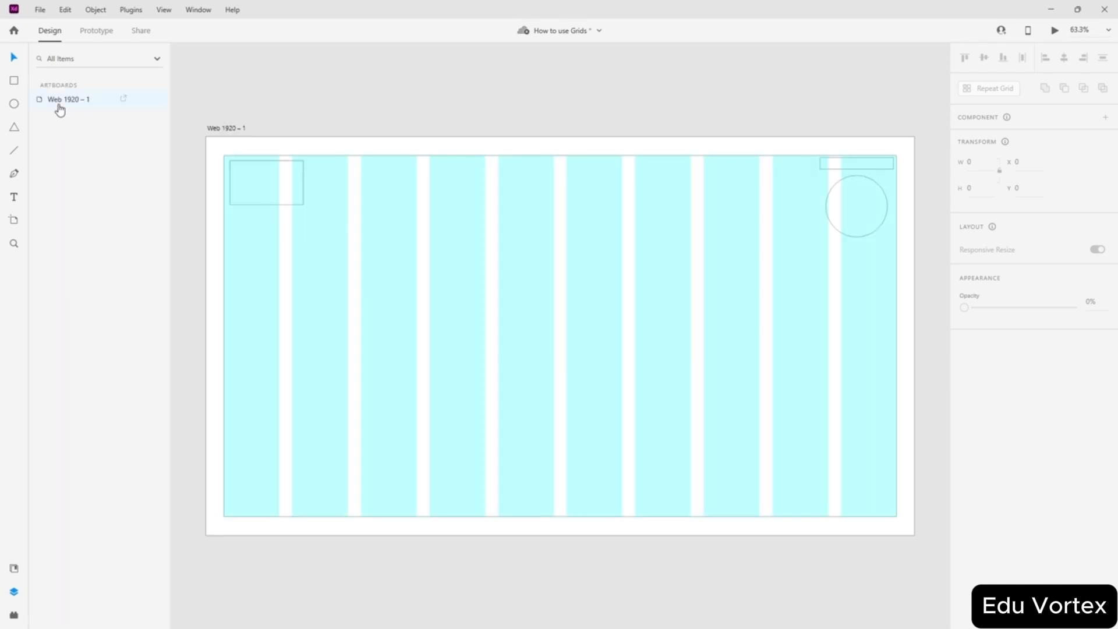
{"action": "left_click", "coordinate": [59, 106]}
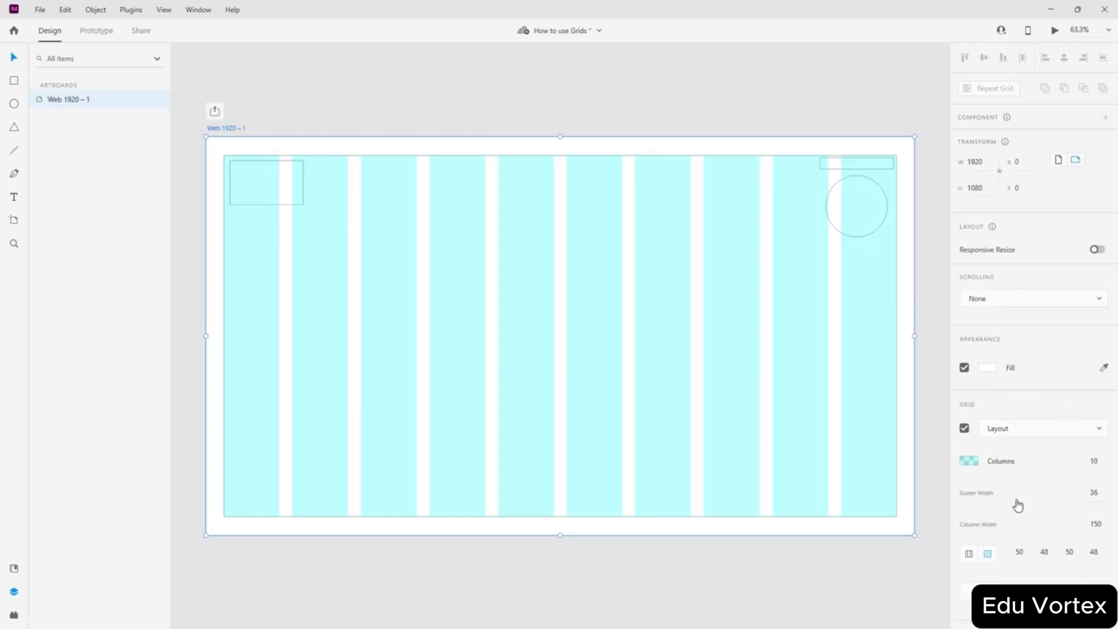
{"action": "left_click", "coordinate": [1057, 427]}
- Set the artboard grid to Square and inspect the outer frame rectangle
{"action": "left_click", "coordinate": [1012, 459]}
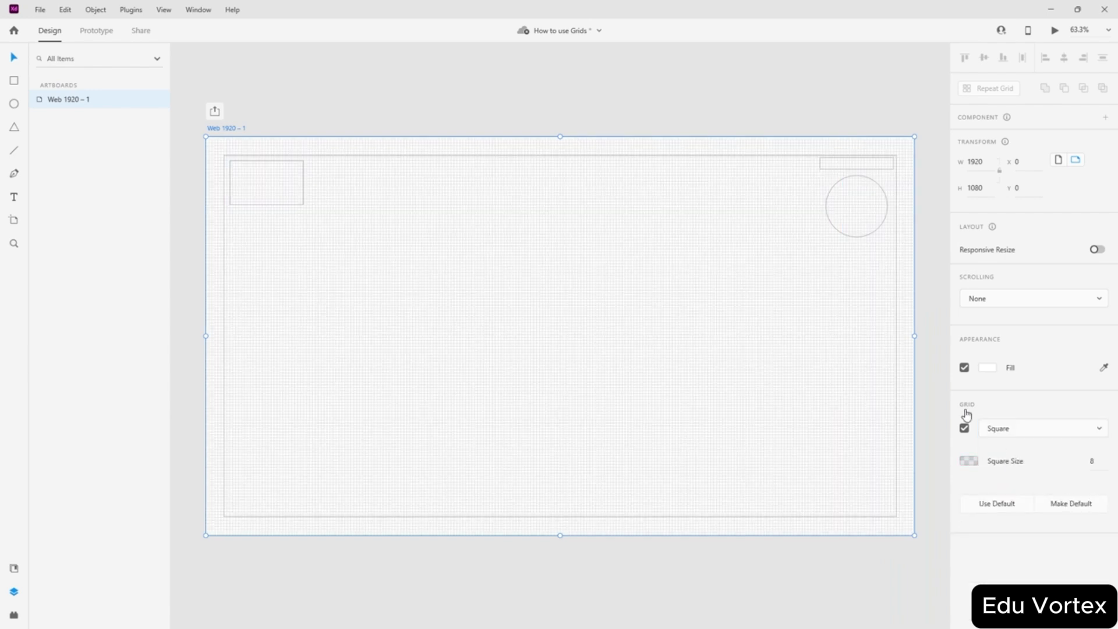
{"action": "scroll", "coordinate": [225, 167], "scroll_direction": "up", "scroll_amount": 10}
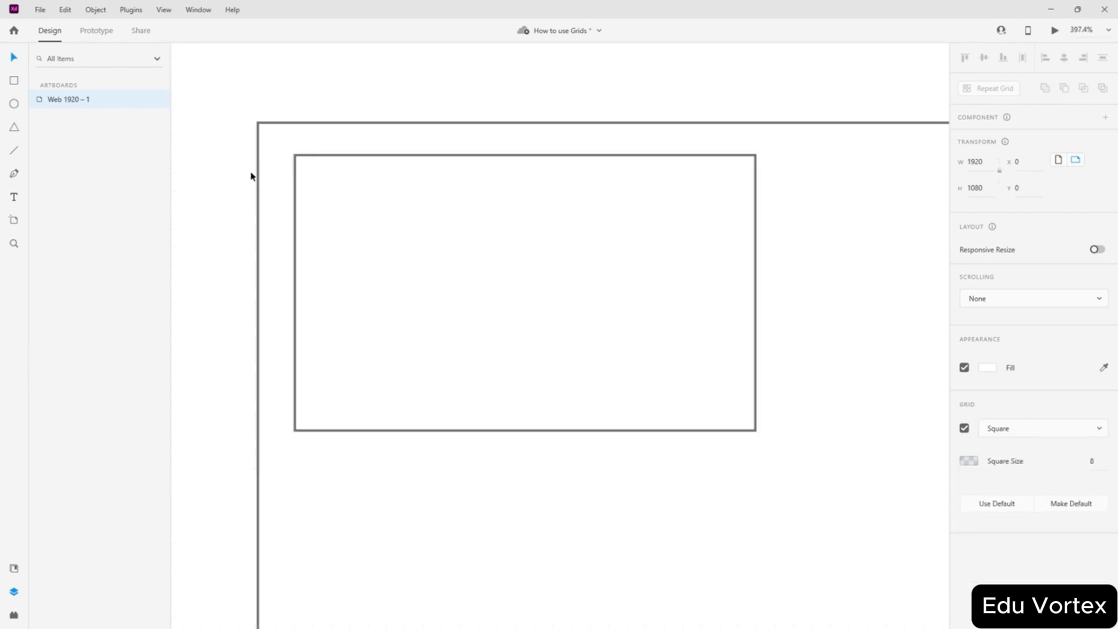
{"action": "left_click", "coordinate": [256, 175]}
{"action": "scroll", "coordinate": [254, 120], "scroll_direction": "up", "scroll_amount": 4}
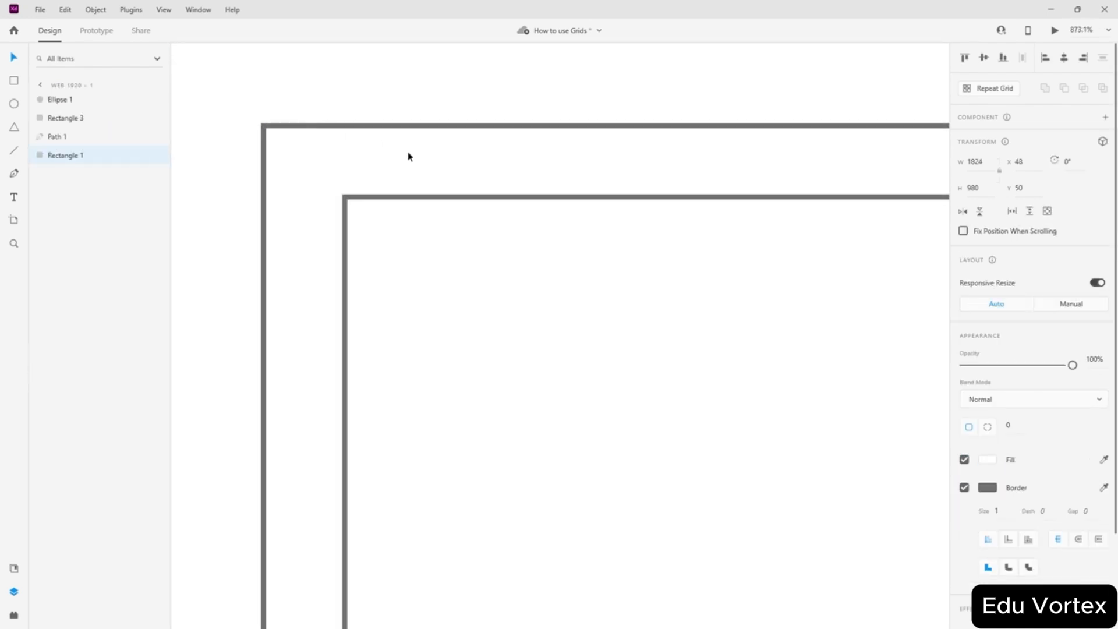
{"action": "scroll", "coordinate": [408, 156], "scroll_direction": "down", "scroll_amount": 4}
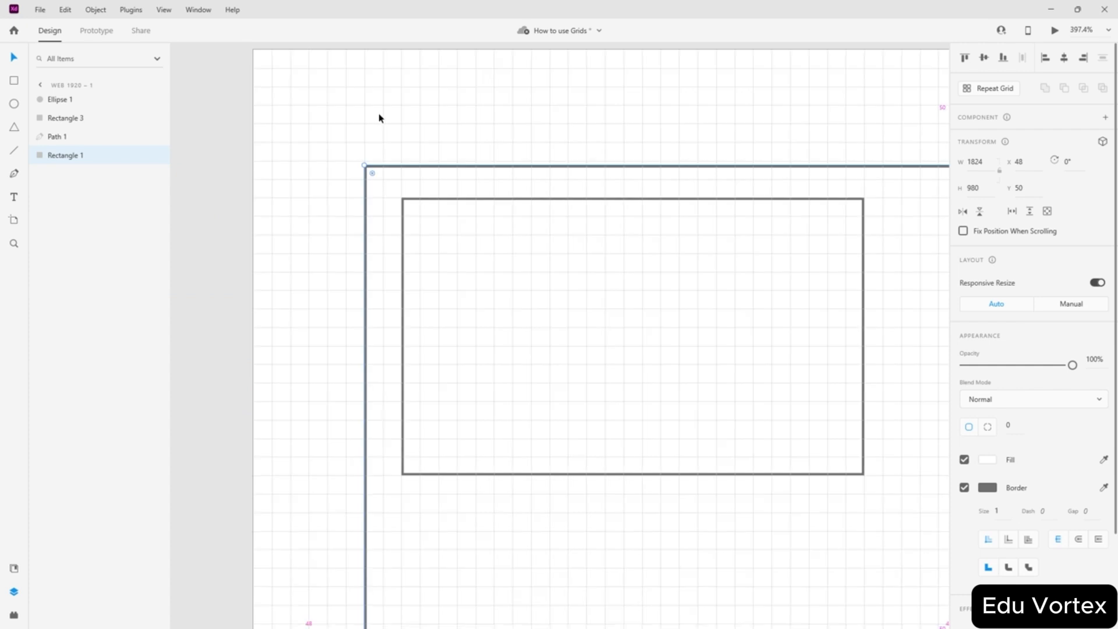
{"action": "scroll", "coordinate": [378, 118], "scroll_direction": "down", "scroll_amount": 10}
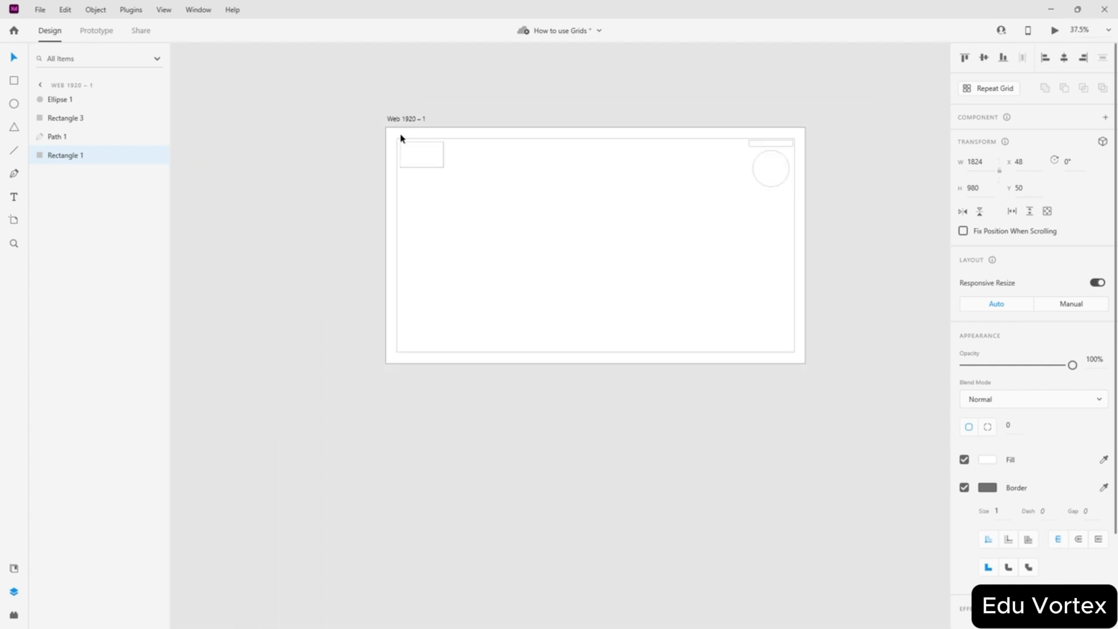
{"action": "left_click", "coordinate": [614, 113]}
{"action": "scroll", "coordinate": [550, 232], "scroll_direction": "up", "scroll_amount": 2}
{"action": "scroll", "coordinate": [552, 232], "scroll_direction": "down", "scroll_amount": 1}
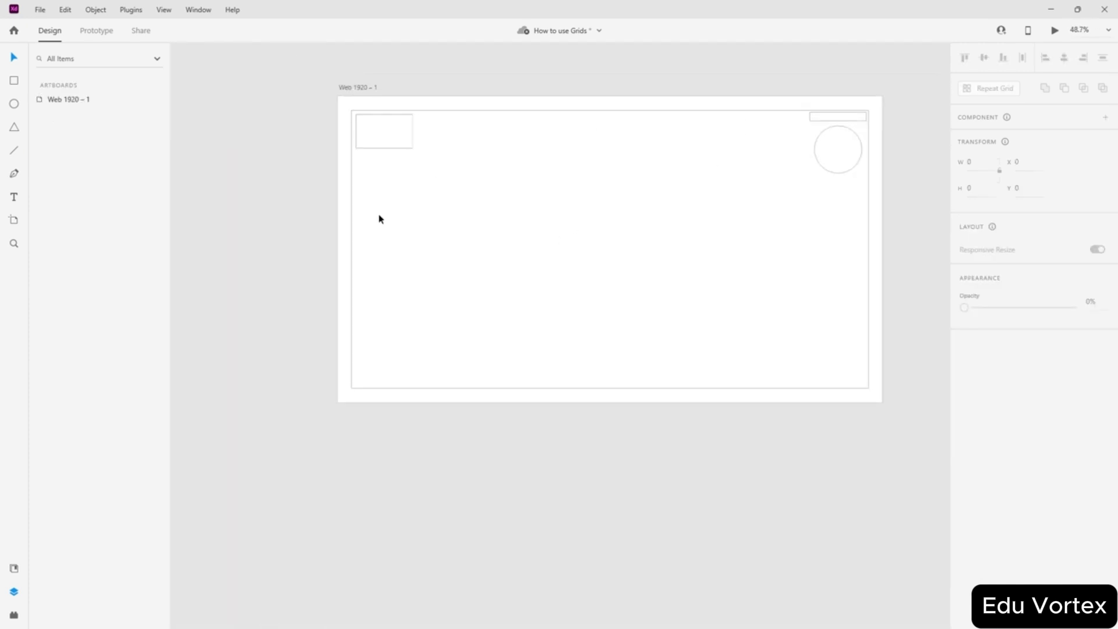
- Toggle the square grid with Ctrl+' and recheck the artboard's grid type setting
{"action": "key", "text": "ctrl+apostrophe"}
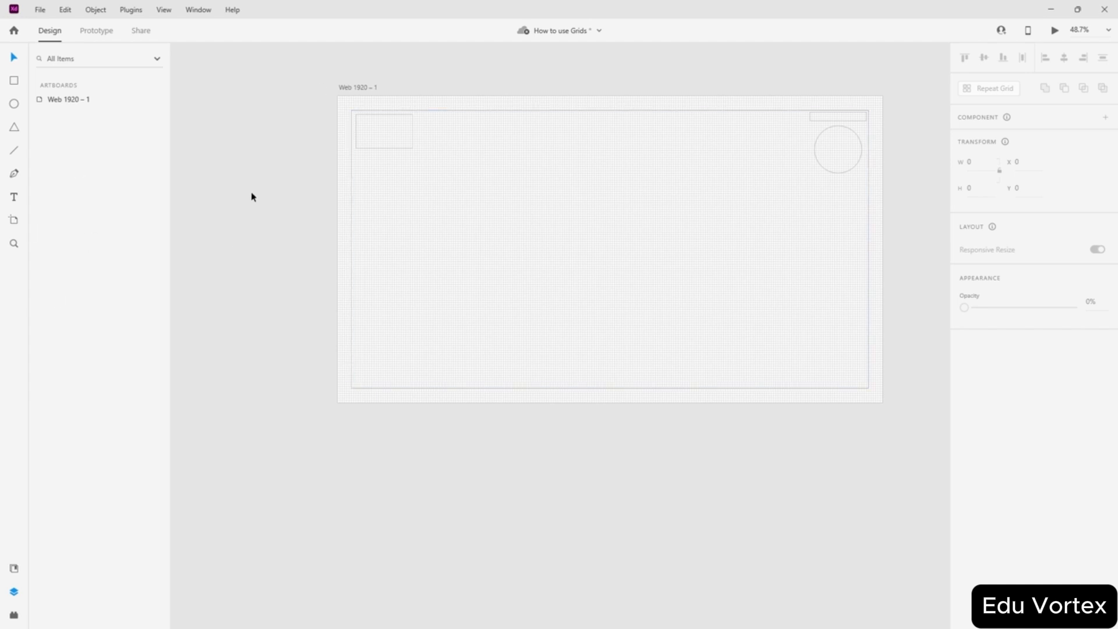
{"action": "scroll", "coordinate": [862, 221], "scroll_direction": "up", "scroll_amount": 1}
{"action": "scroll", "coordinate": [597, 210], "scroll_direction": "up", "scroll_amount": 1}
{"action": "scroll", "coordinate": [604, 215], "scroll_direction": "left", "scroll_amount": 1}
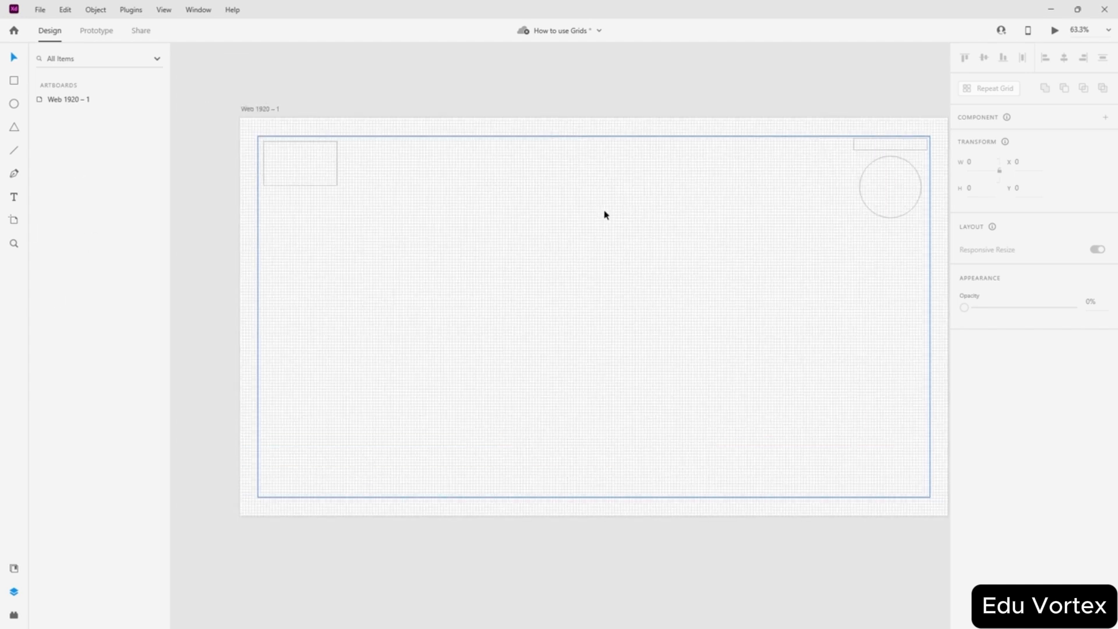
{"action": "scroll", "coordinate": [605, 214], "scroll_direction": "right", "scroll_amount": 1}
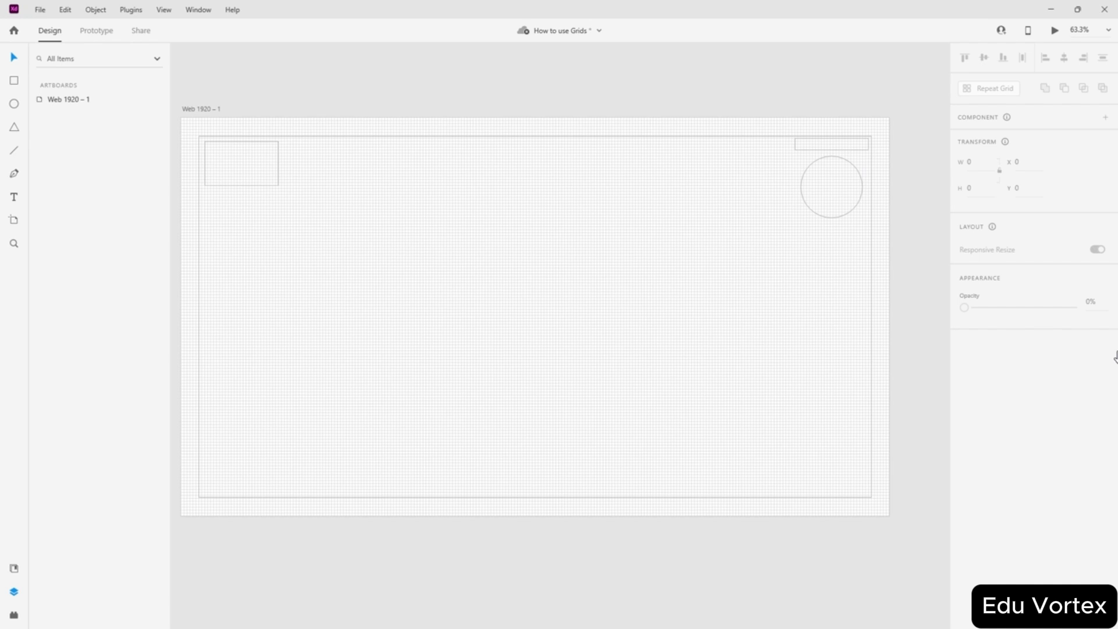
{"action": "left_click", "coordinate": [193, 109]}
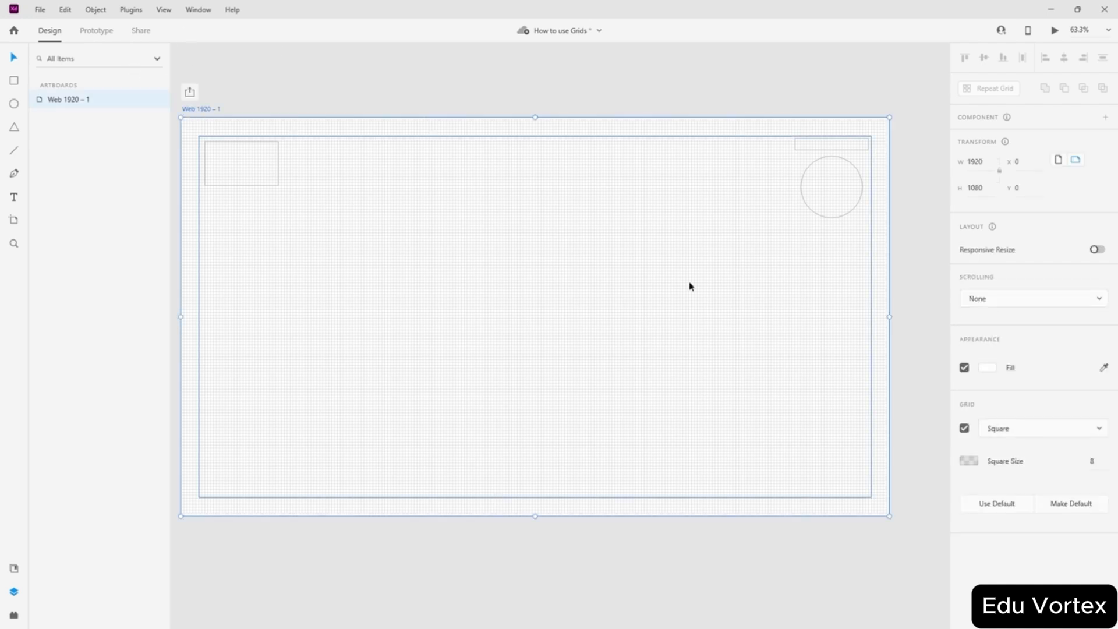
{"action": "left_click", "coordinate": [1026, 438]}
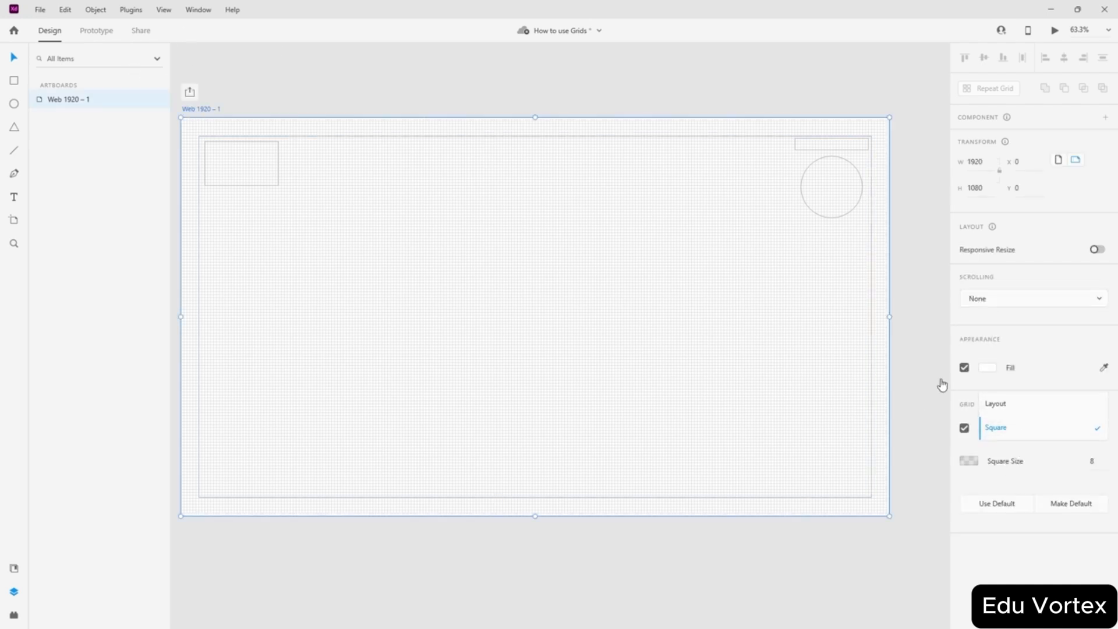
{"action": "left_click", "coordinate": [1047, 323]}
{"action": "left_click", "coordinate": [910, 254]}
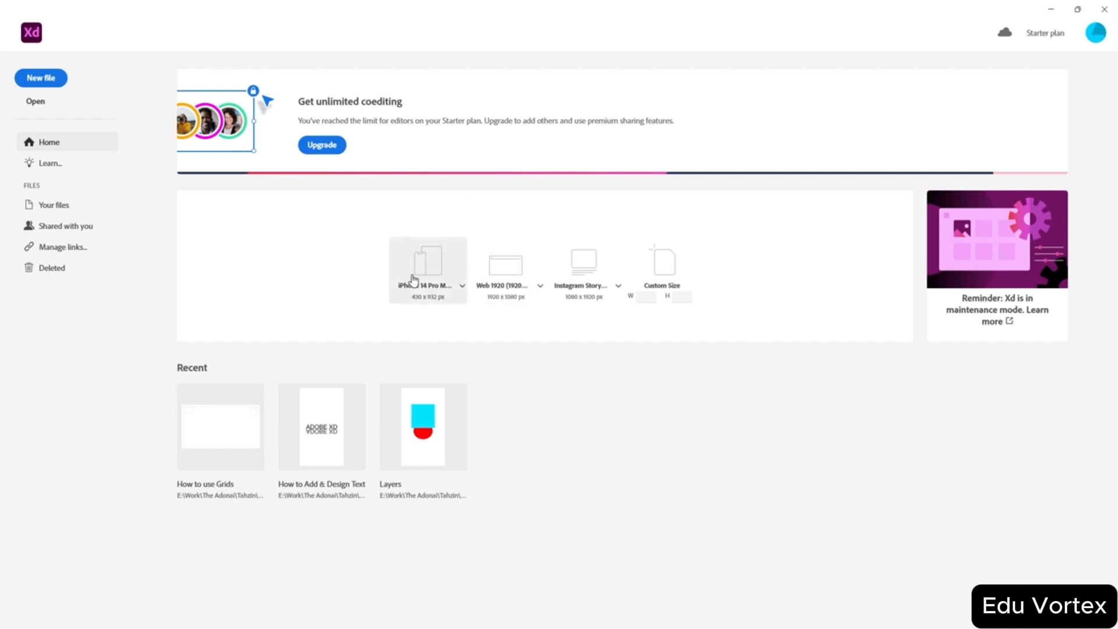
- Create a new document from the Web 1920 (1920 × 1080) preset
{"action": "left_click", "coordinate": [462, 287]}
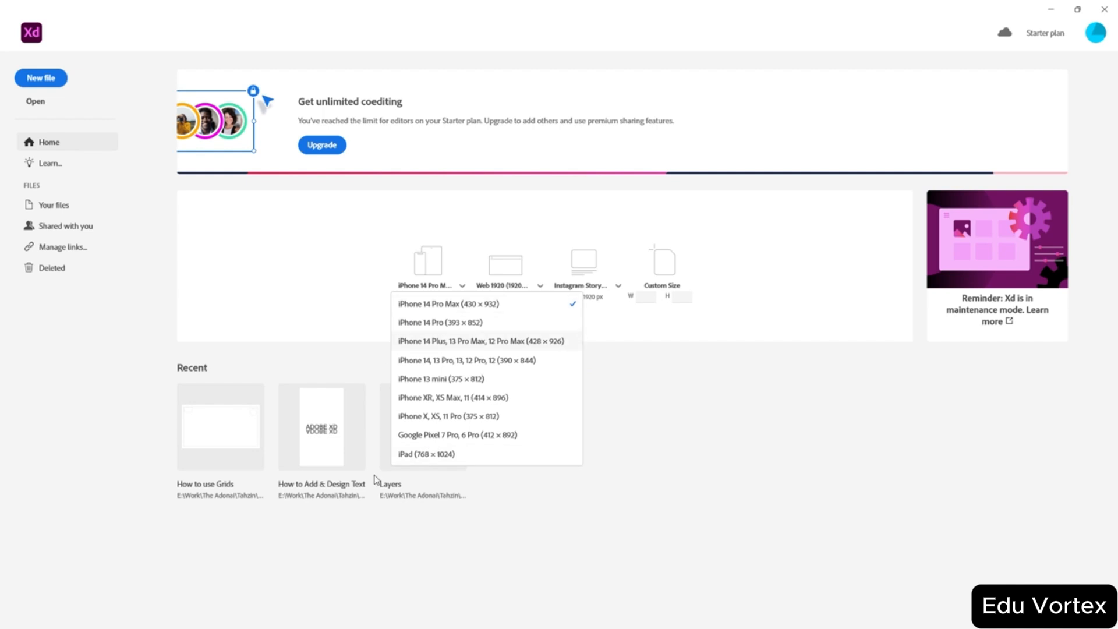
{"action": "left_click", "coordinate": [544, 297]}
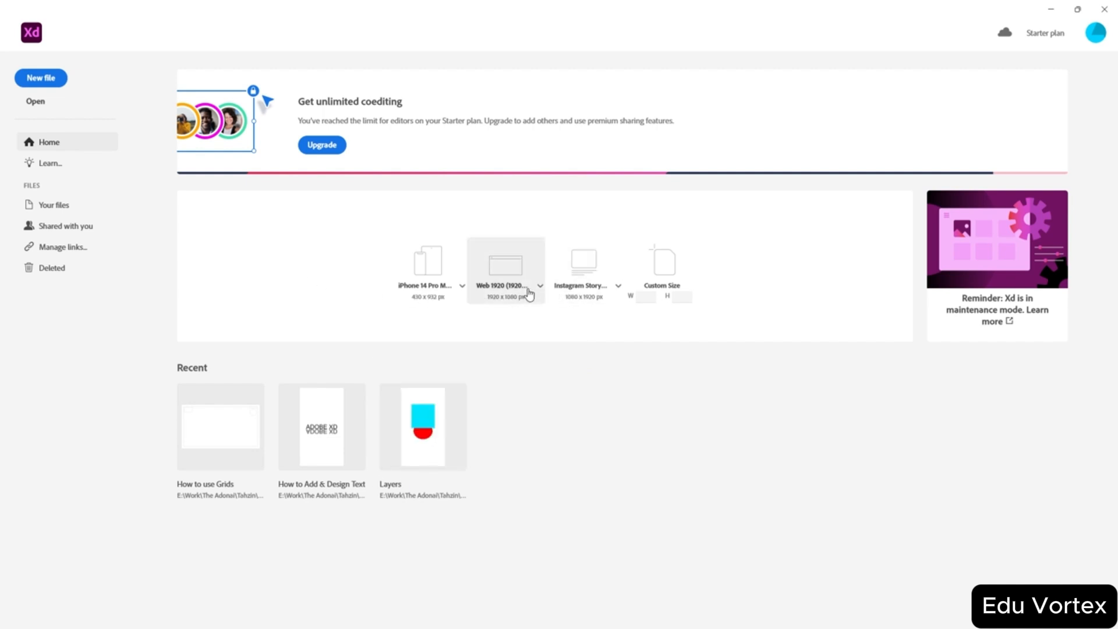
{"action": "left_click", "coordinate": [531, 294]}
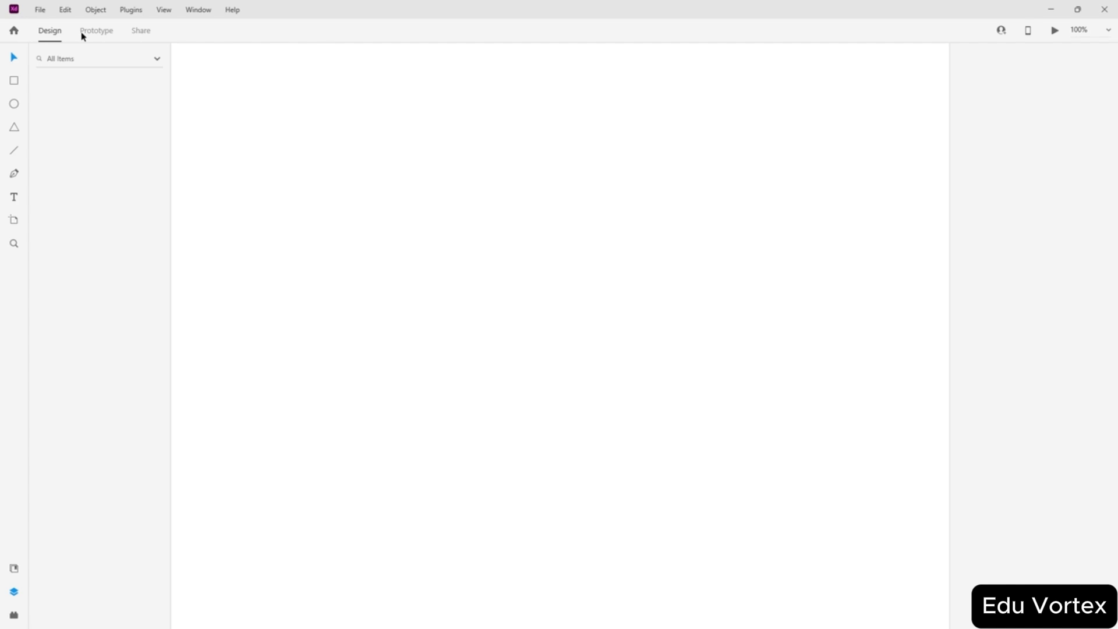
- On the Home screen, browse the iPhone, web and social media size presets
{"action": "left_click", "coordinate": [14, 32]}
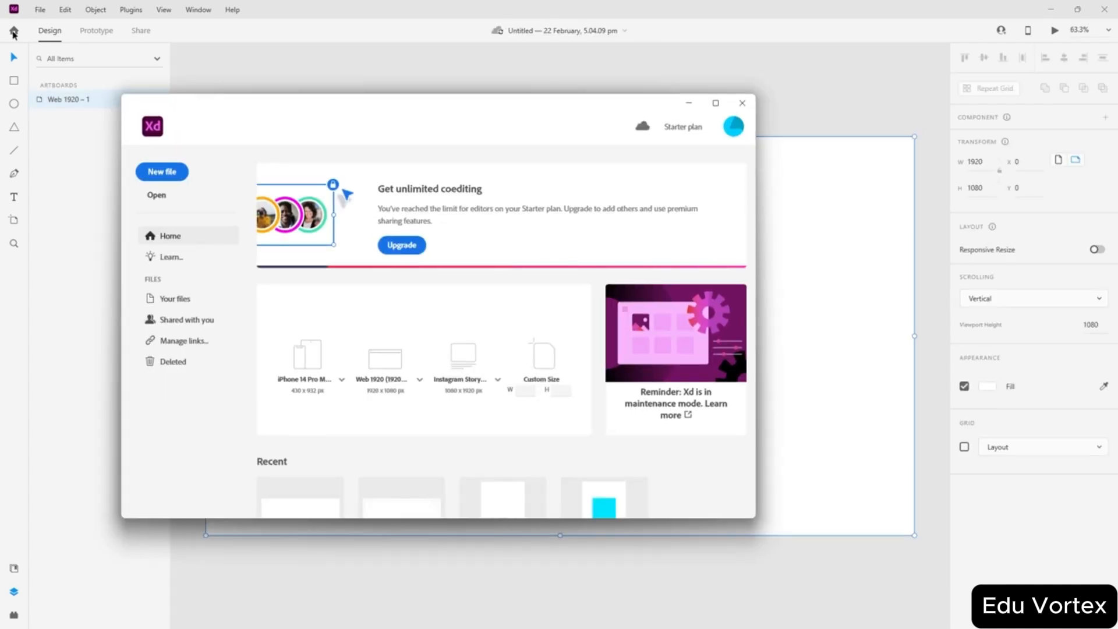
{"action": "left_click", "coordinate": [342, 381]}
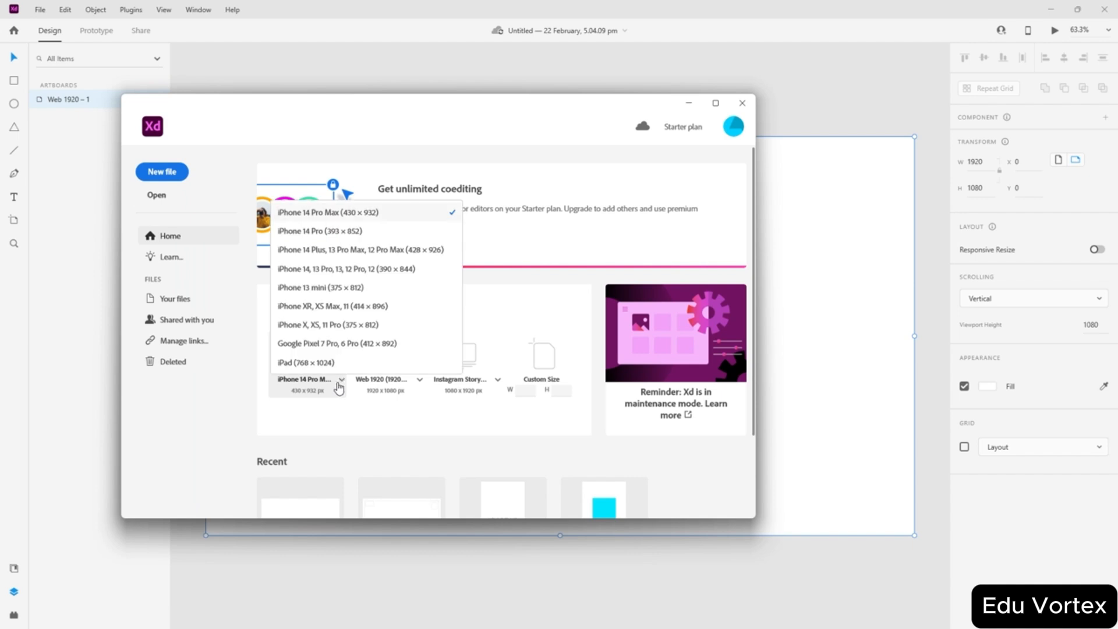
{"action": "left_click", "coordinate": [398, 446]}
{"action": "left_click", "coordinate": [421, 381]}
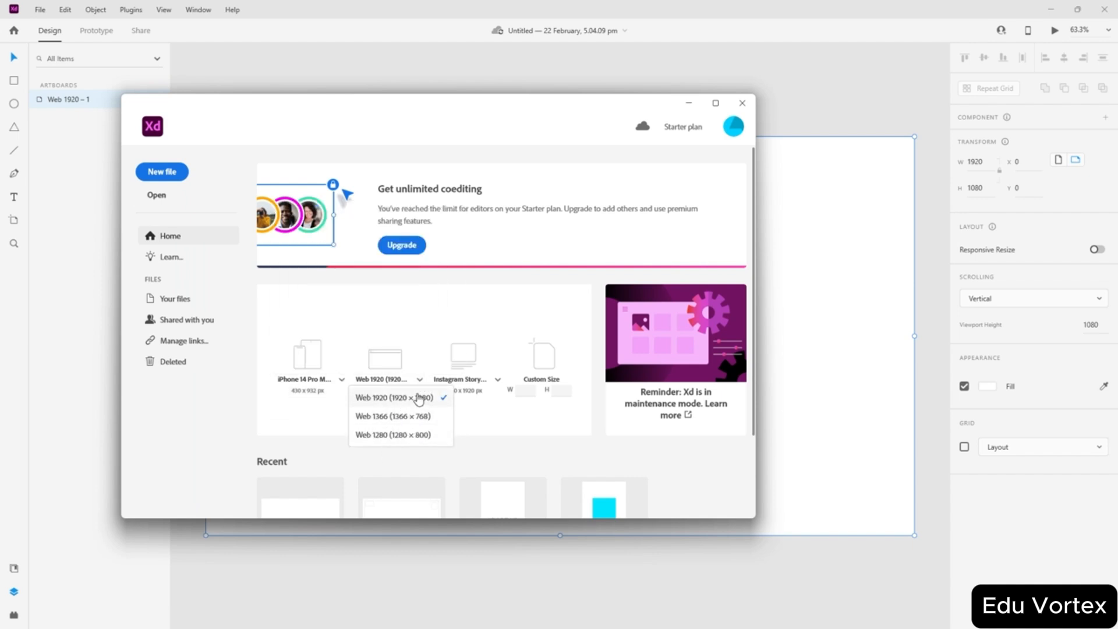
{"action": "left_click", "coordinate": [520, 434]}
{"action": "left_click", "coordinate": [498, 381]}
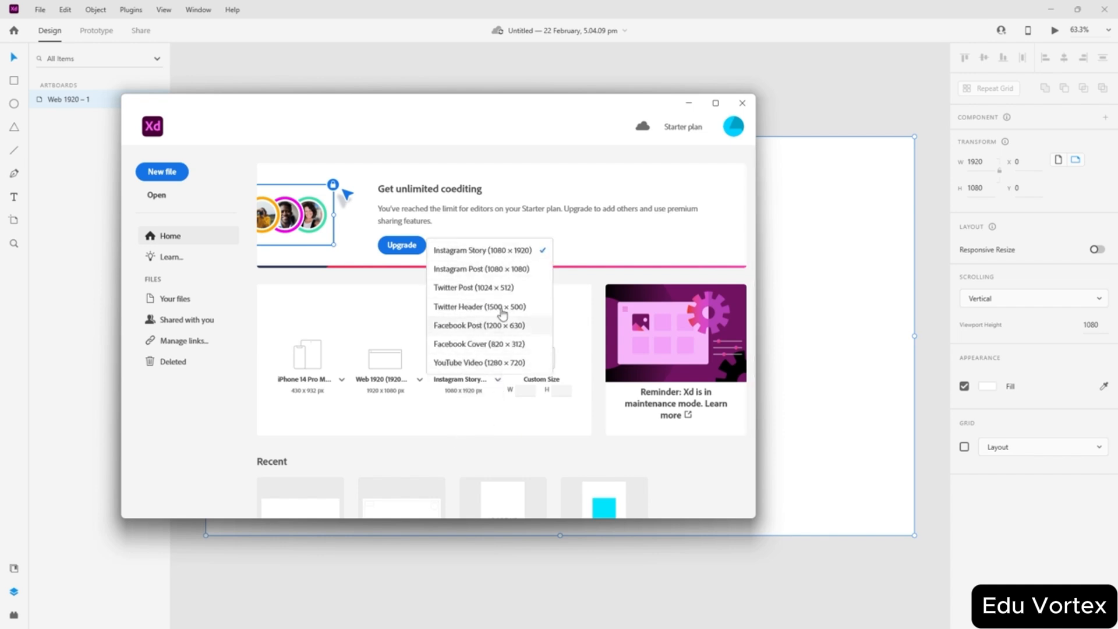
{"action": "left_click", "coordinate": [472, 408]}
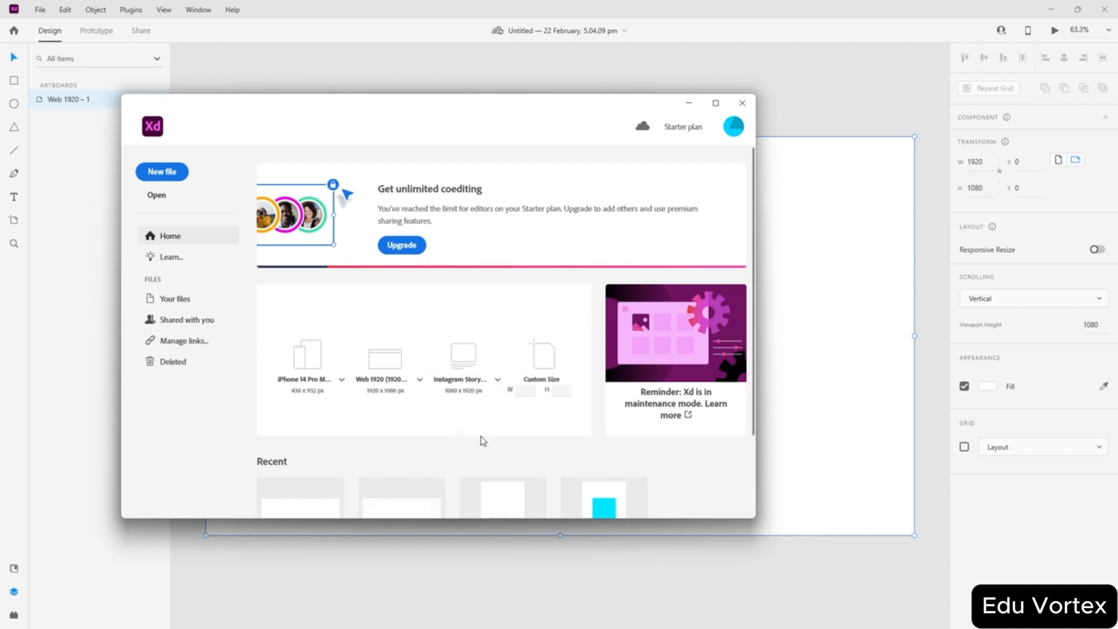
- Create a new iPhone 14 Pro Max (430 × 932) document and maximize its window
{"action": "left_click", "coordinate": [341, 379]}
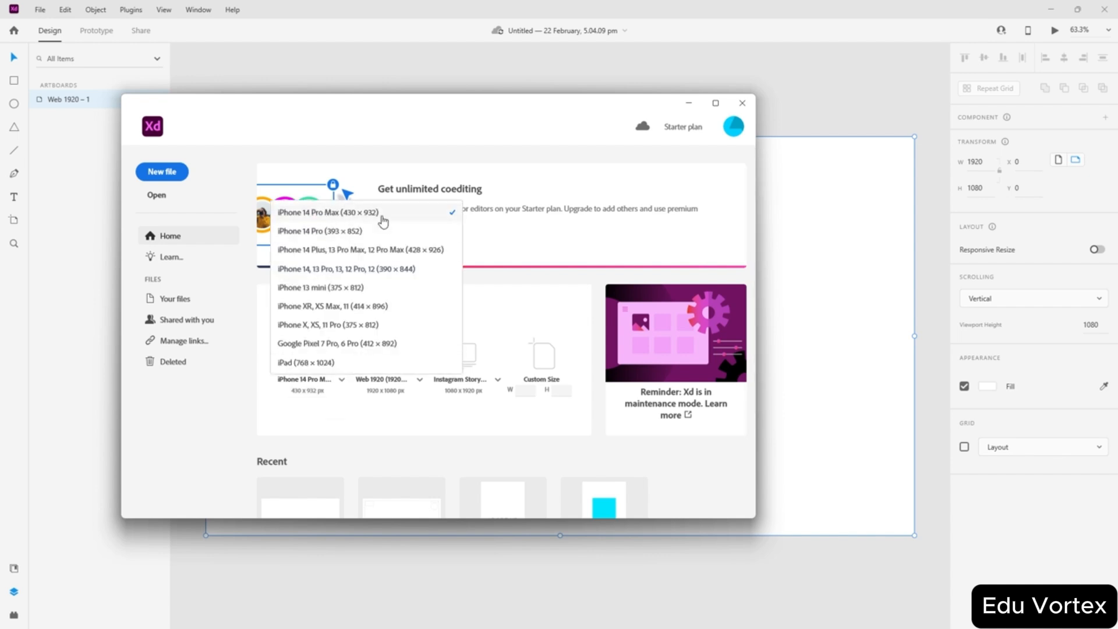
{"action": "left_click", "coordinate": [339, 416]}
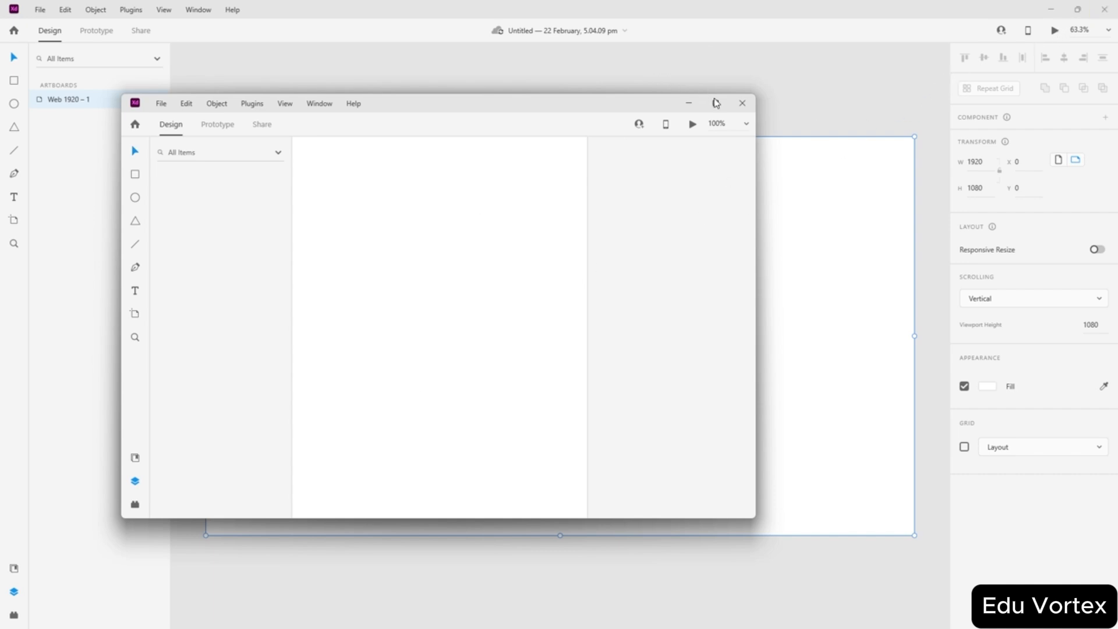
{"action": "left_click", "coordinate": [716, 103]}
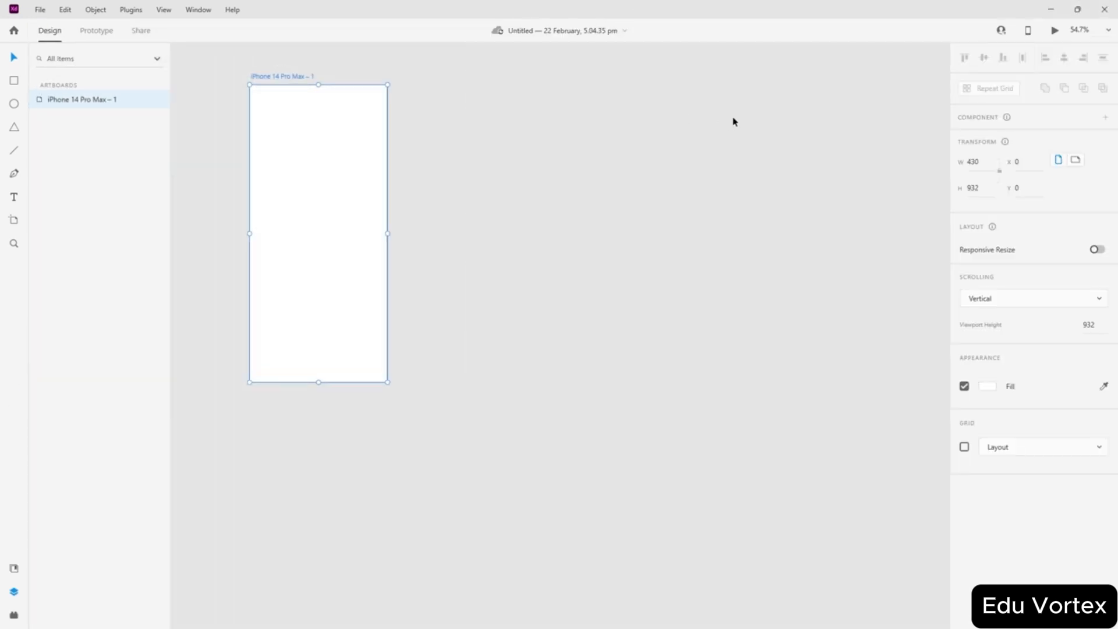
- Centre the iPhone artboard, paste the notifications screenshot, and place it left of the artboard with tops aligned
{"action": "left_click_drag", "start_coordinate": [341, 215], "coordinate": [565, 294]}
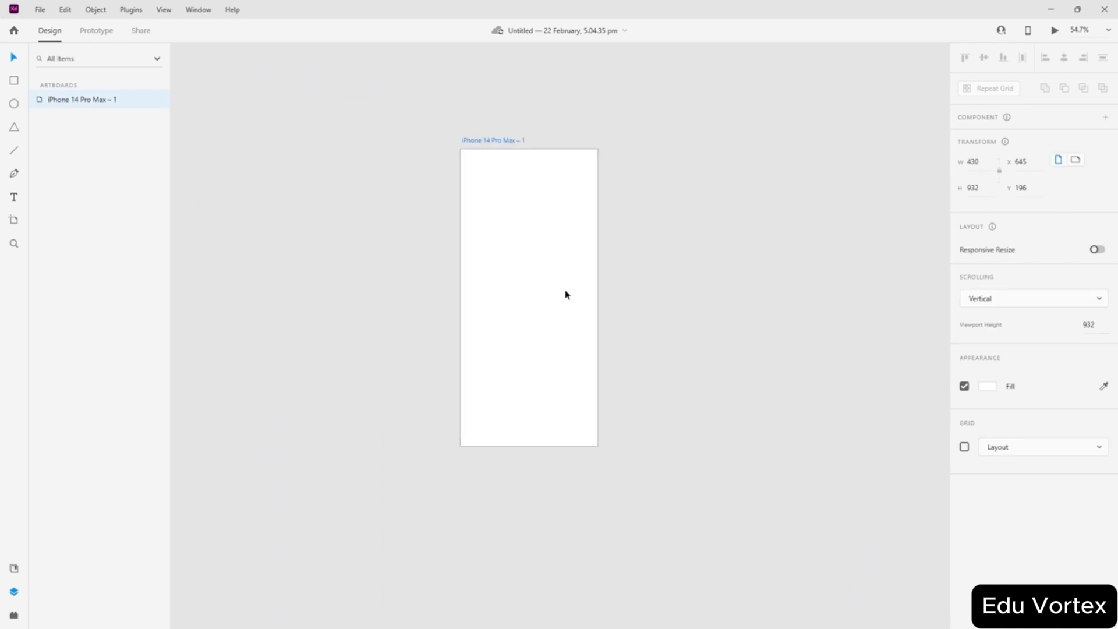
{"action": "left_click", "coordinate": [823, 312]}
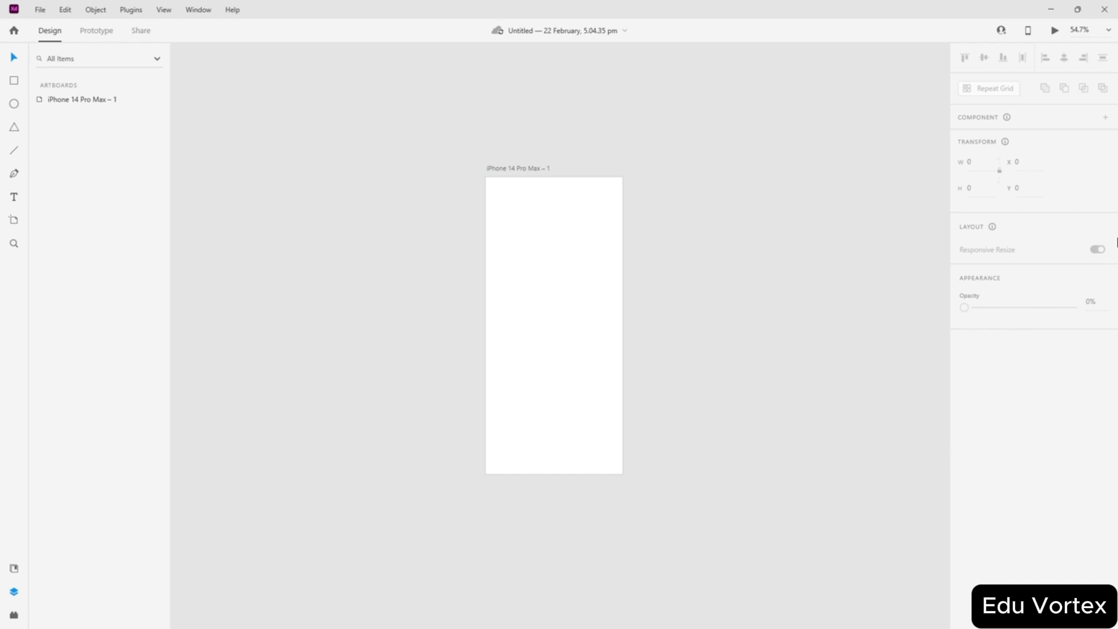
{"action": "key", "text": "ctrl+v"}
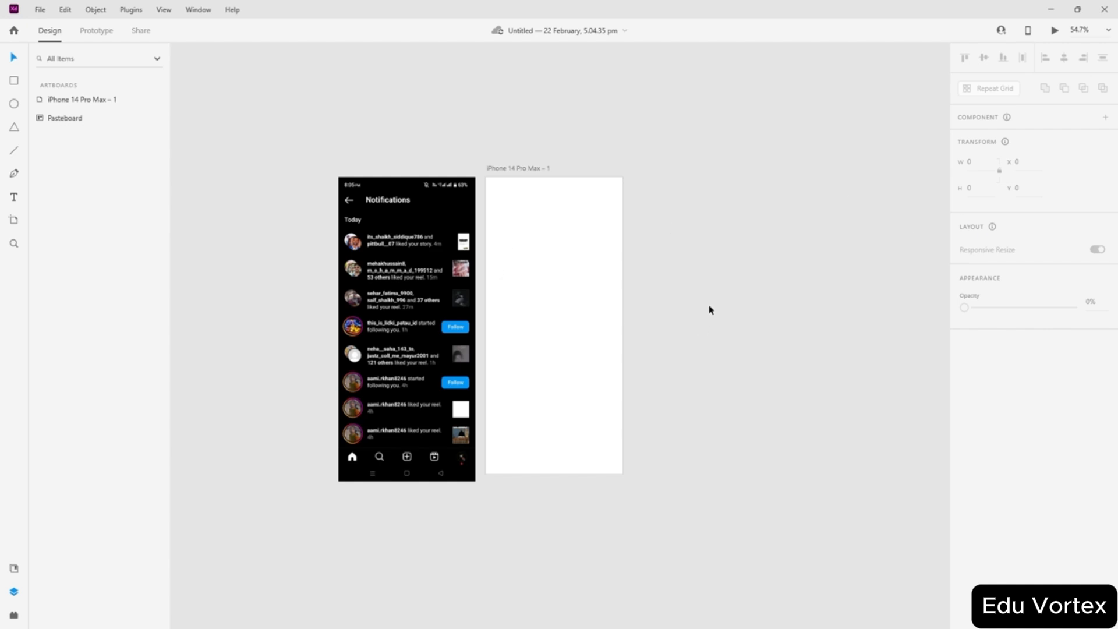
{"action": "left_click", "coordinate": [418, 294]}
{"action": "left_click", "coordinate": [681, 247]}
{"action": "mouse_move", "coordinate": [402, 277]}
{"action": "left_mouse_down"}
{"action": "mouse_move", "coordinate": [394, 264]}
{"action": "mouse_move", "coordinate": [400, 282]}
{"action": "left_mouse_up"}
{"action": "left_click", "coordinate": [762, 255]}
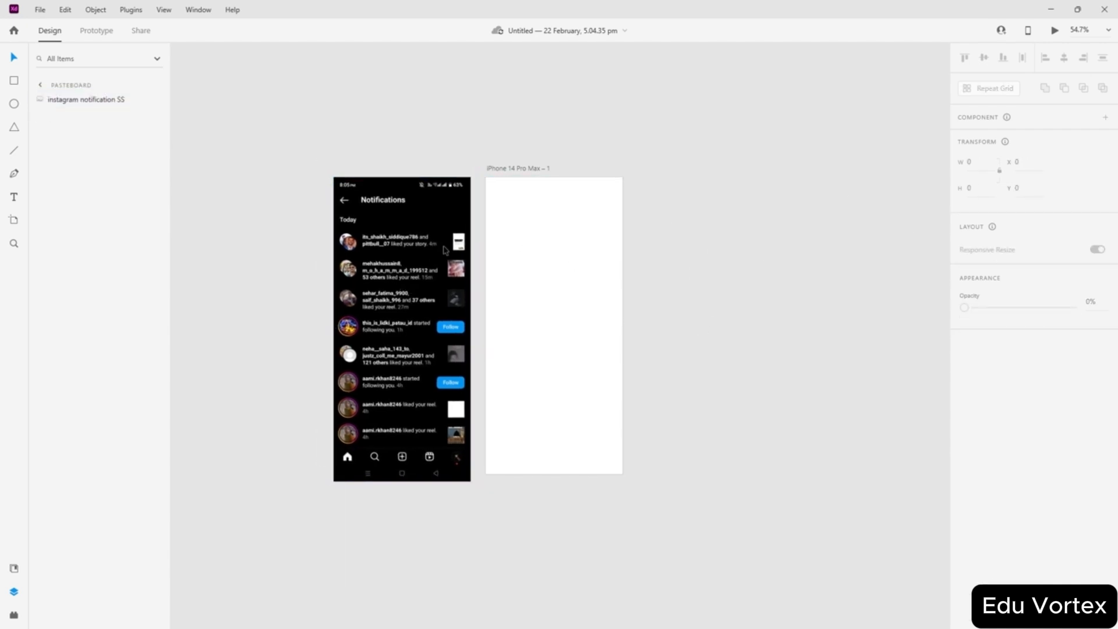
{"action": "left_click", "coordinate": [390, 270]}
{"action": "left_click", "coordinate": [245, 117]}
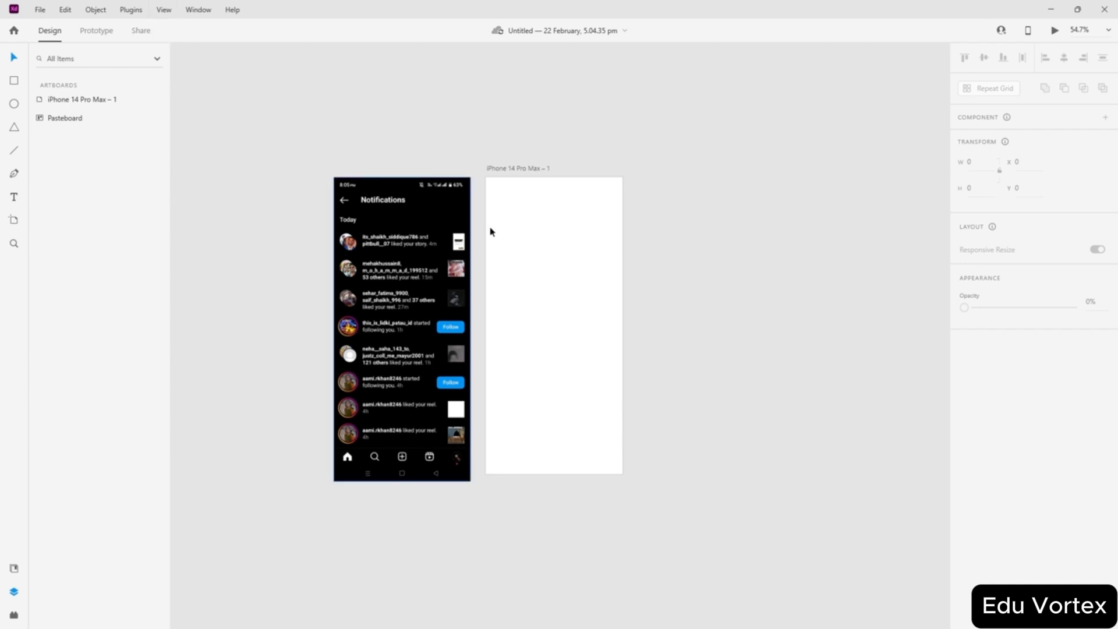
- Turn on the artboard grid, try Square, then keep a four-column Layout grid (82-wide columns, 10 gutters)
{"action": "left_click", "coordinate": [514, 260]}
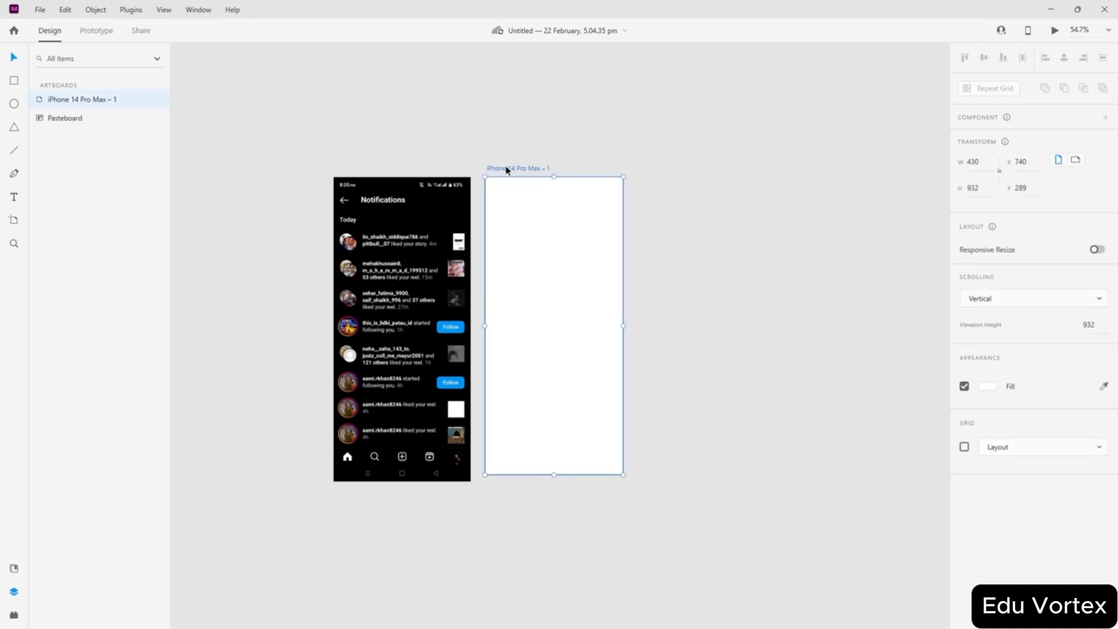
{"action": "left_click", "coordinate": [1020, 449]}
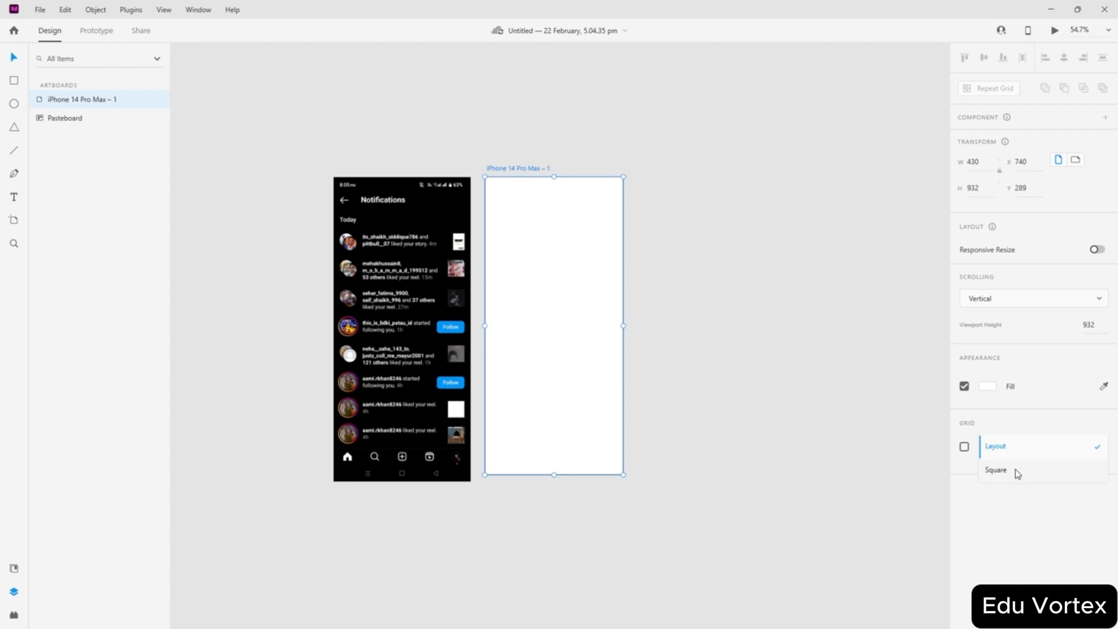
{"action": "left_click", "coordinate": [1016, 471]}
{"action": "left_click", "coordinate": [1045, 451]}
{"action": "left_click", "coordinate": [1009, 433]}
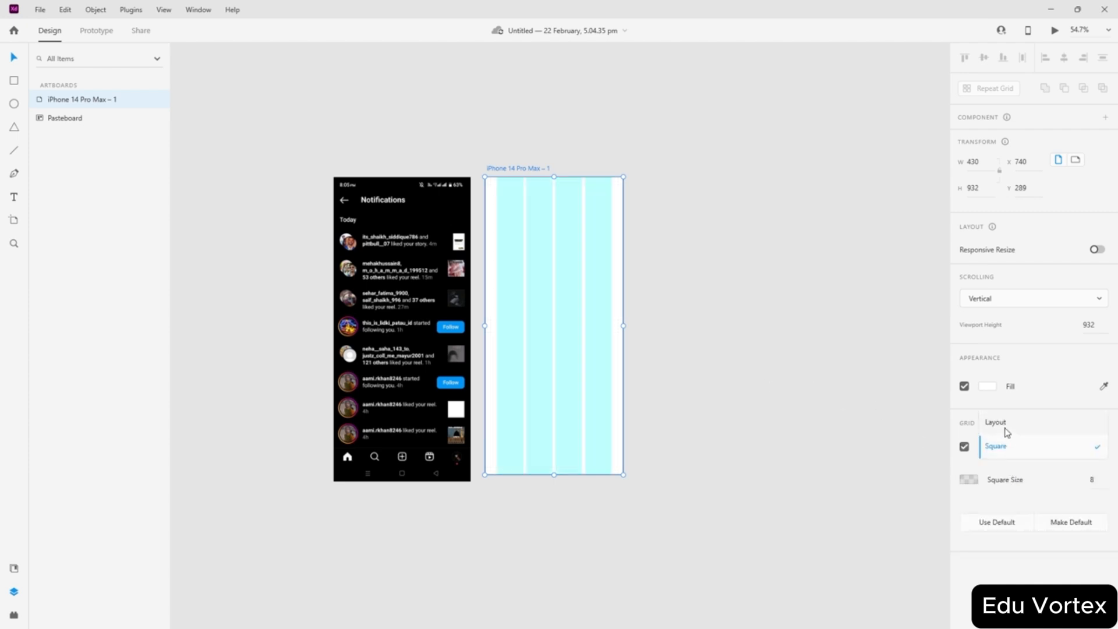
{"action": "left_click", "coordinate": [1011, 450]}
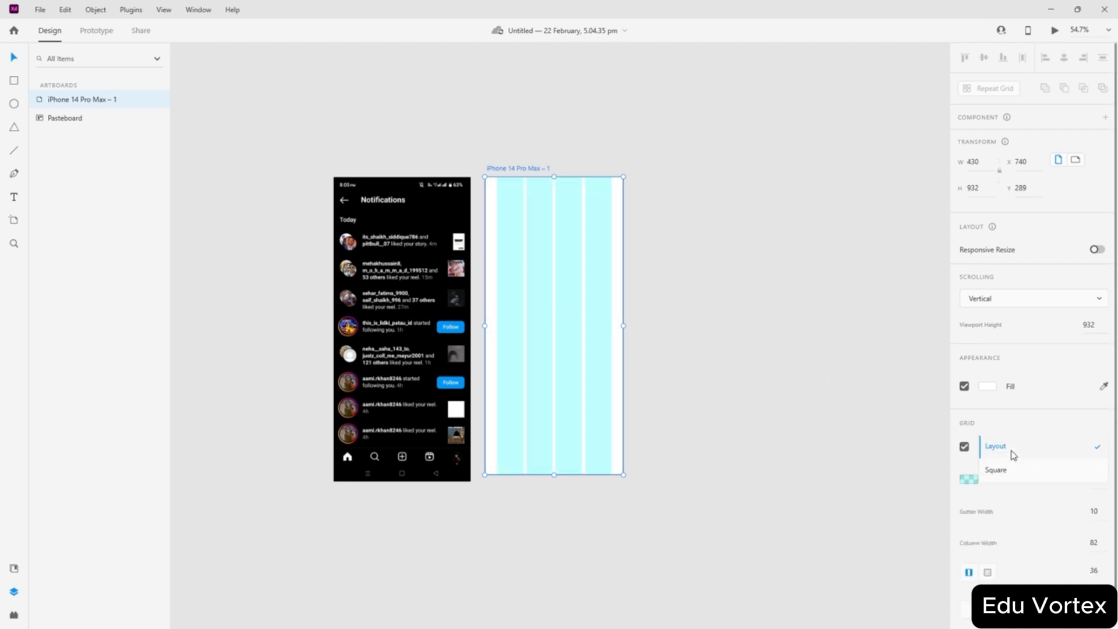
{"action": "left_click", "coordinate": [700, 359]}
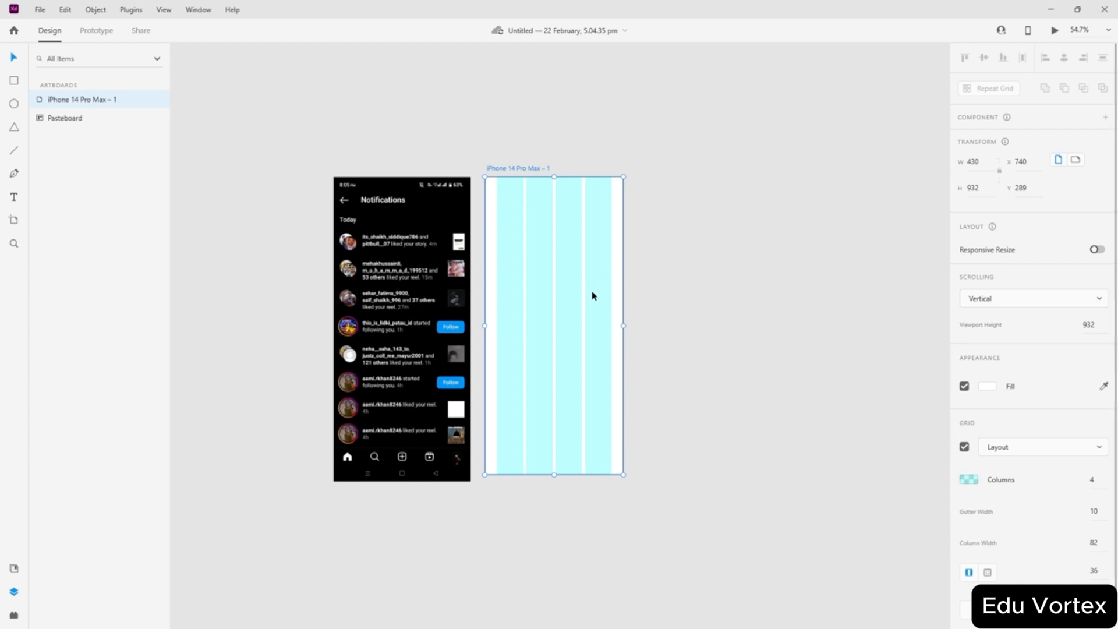
{"action": "scroll", "coordinate": [591, 295], "scroll_direction": "up", "scroll_amount": 2}
{"action": "scroll", "coordinate": [551, 307], "scroll_direction": "up", "scroll_amount": 1}
- Move the notifications screenshot onto the iPhone artboard
{"action": "left_click_drag", "start_coordinate": [345, 323], "coordinate": [557, 324]}
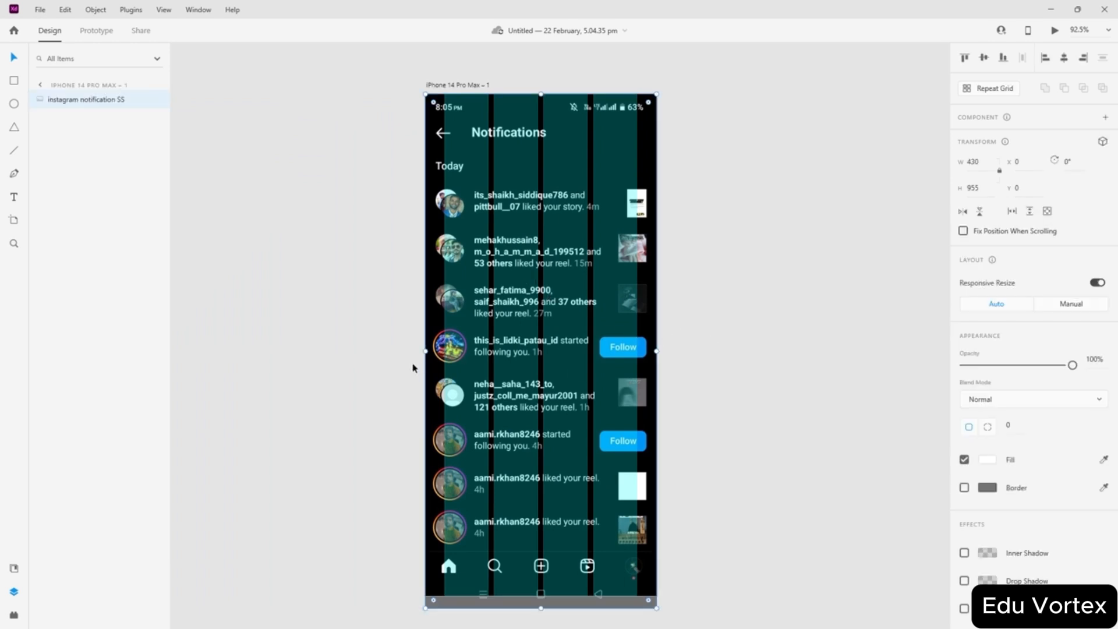
{"action": "scroll", "coordinate": [424, 392], "scroll_direction": "up", "scroll_amount": 1}
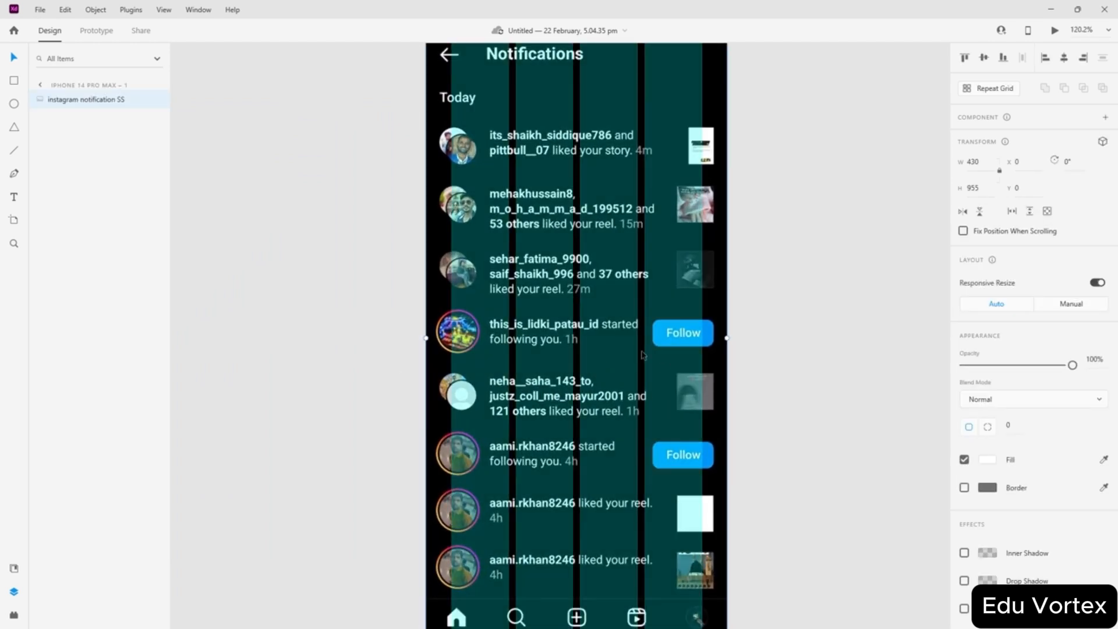
{"action": "scroll", "coordinate": [1028, 518], "scroll_direction": "down", "scroll_amount": 1}
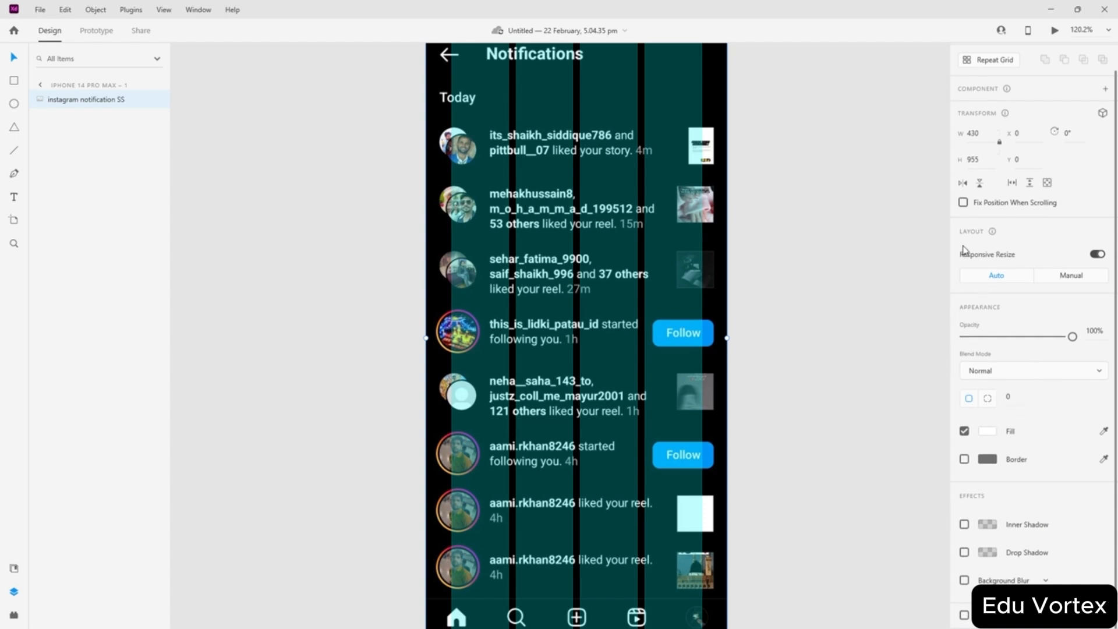
{"action": "scroll", "coordinate": [987, 271], "scroll_direction": "up", "scroll_amount": 1}
{"action": "scroll", "coordinate": [378, 167], "scroll_direction": "up", "scroll_amount": 3}
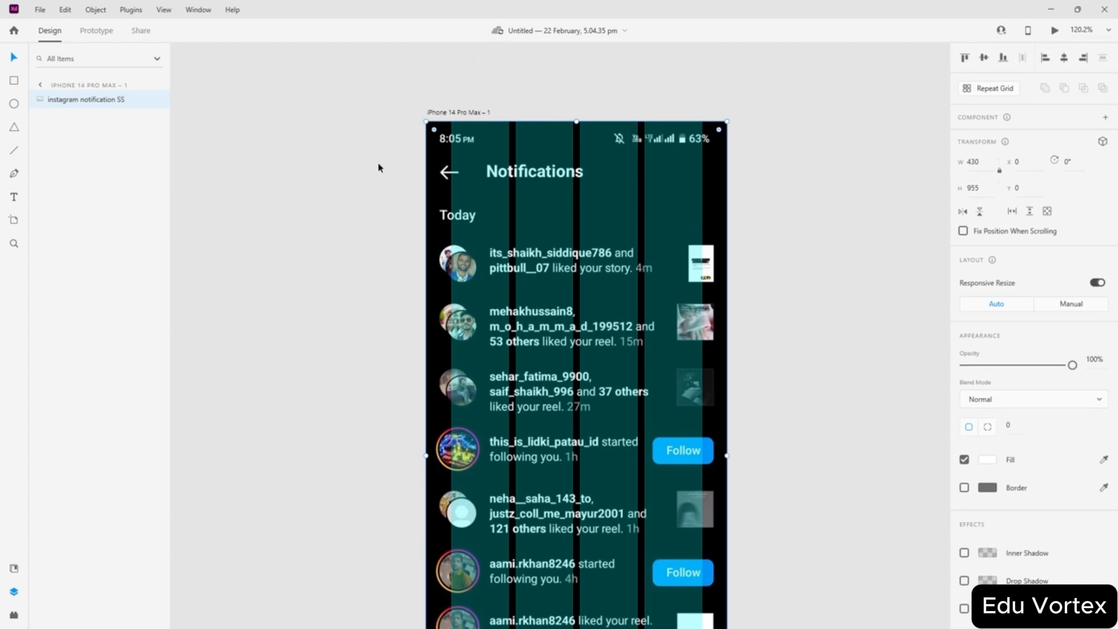
- Set the artboard's layout grid side margins to 10, widening the four columns to 95
{"action": "left_click", "coordinate": [445, 118]}
{"action": "scroll", "coordinate": [821, 245], "scroll_direction": "down", "scroll_amount": 3}
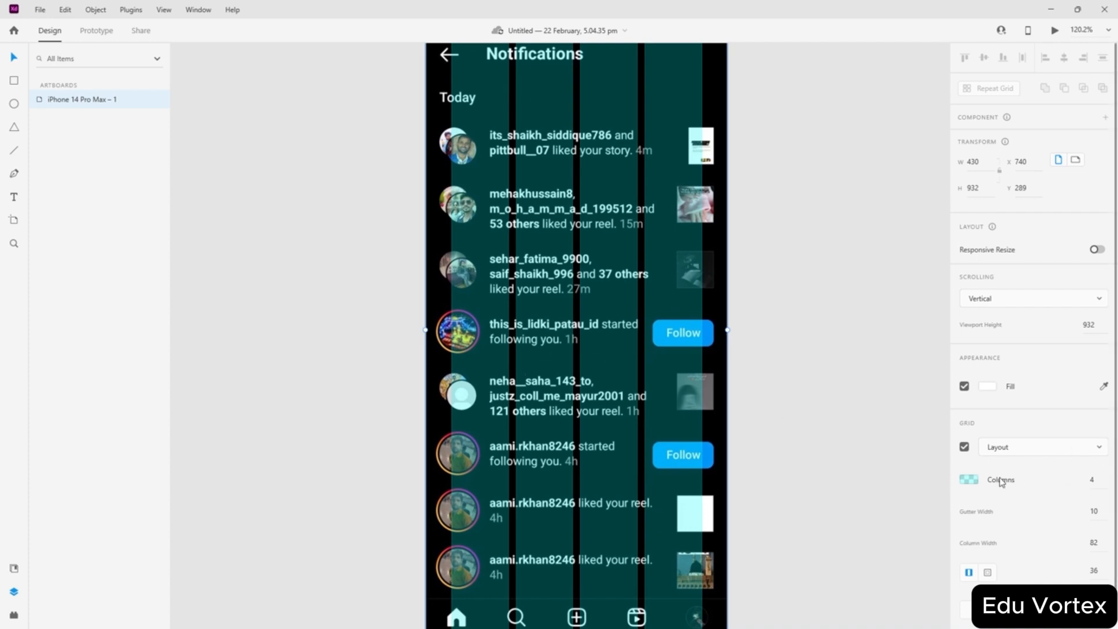
{"action": "scroll", "coordinate": [673, 363], "scroll_direction": "down", "scroll_amount": 2}
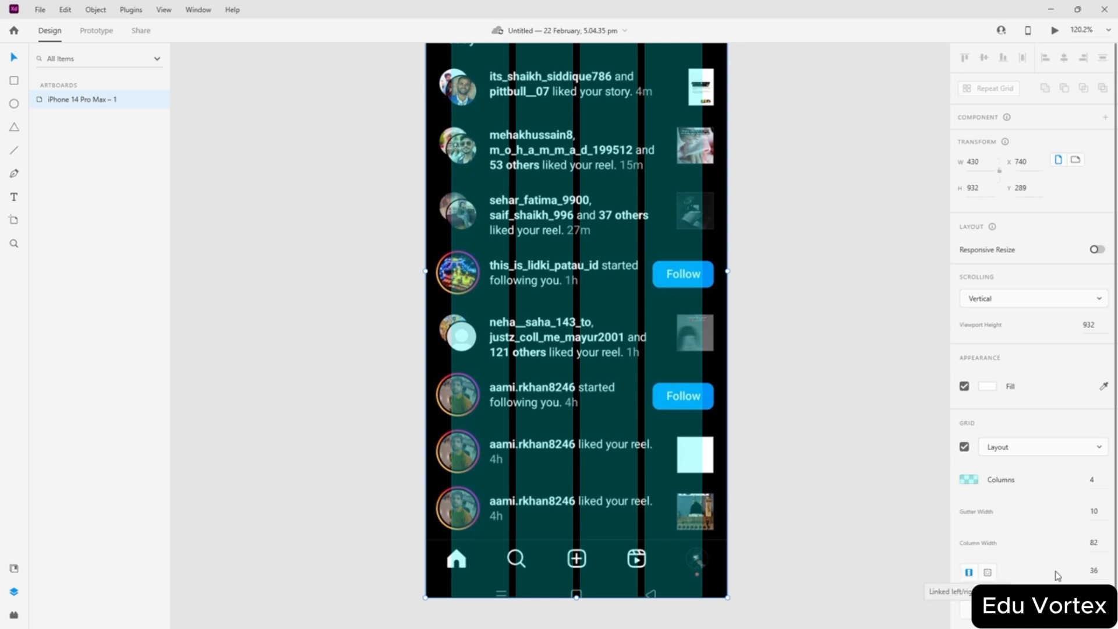
{"action": "left_click", "coordinate": [1096, 570]}
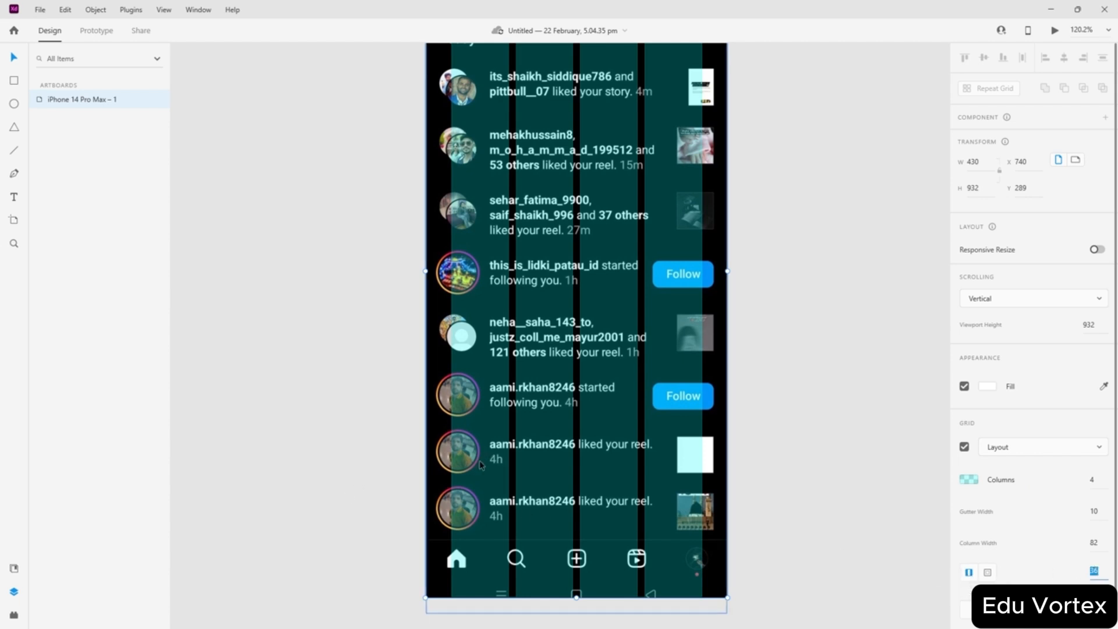
{"action": "type", "text": "10"}
{"action": "key", "text": "Return"}
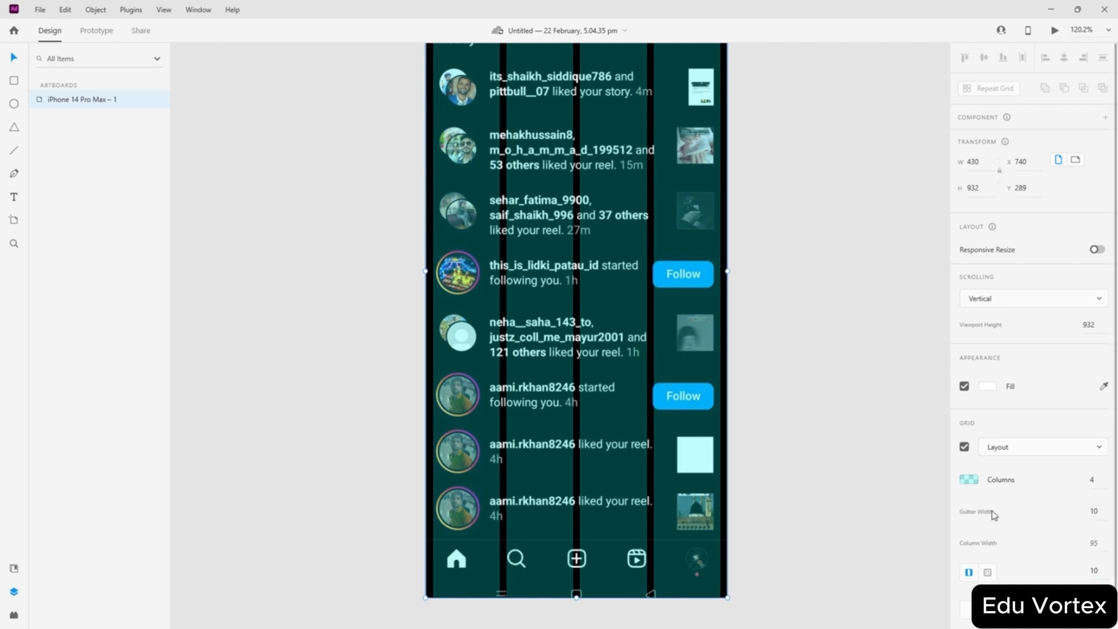
{"action": "scroll", "coordinate": [372, 359], "scroll_direction": "up", "scroll_amount": 2}
{"action": "scroll", "coordinate": [371, 359], "scroll_direction": "up", "scroll_amount": 2}
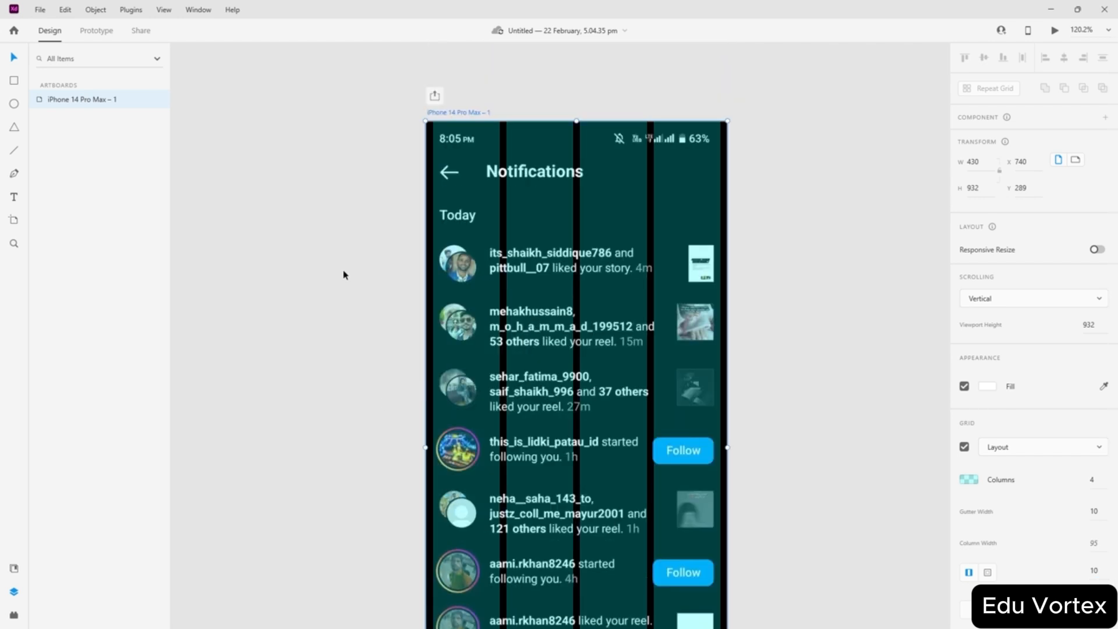
- Select the screenshot inside the artboard, then reselect the iPhone 14 Pro Max artboard
{"action": "left_click", "coordinate": [337, 297]}
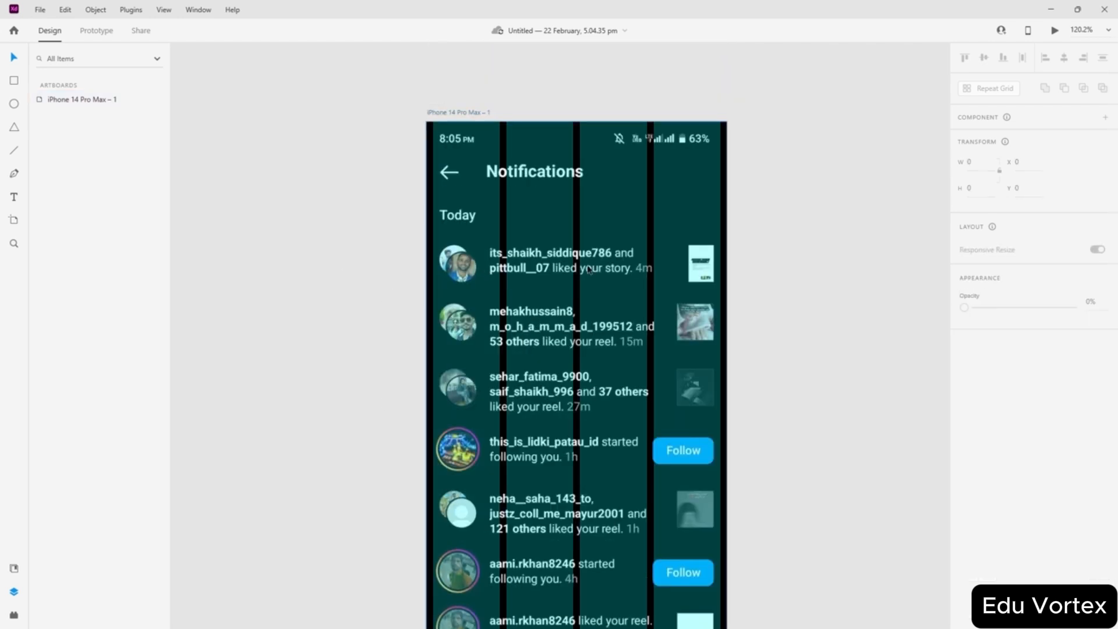
{"action": "left_click", "coordinate": [624, 260]}
{"action": "scroll", "coordinate": [1022, 461], "scroll_direction": "down", "scroll_amount": 1}
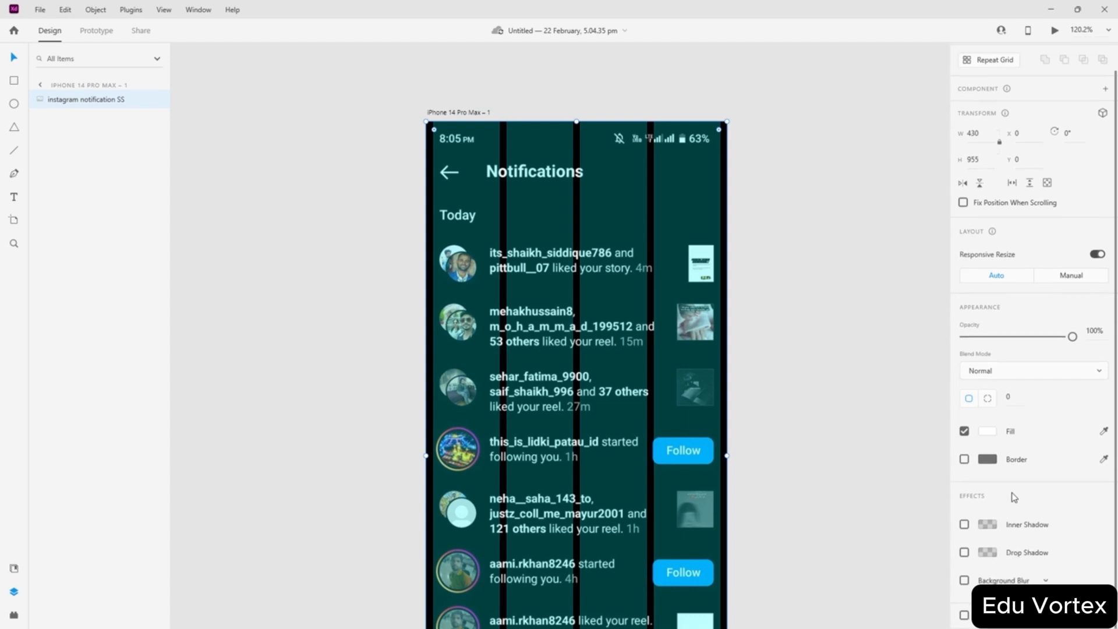
{"action": "left_click", "coordinate": [453, 113]}
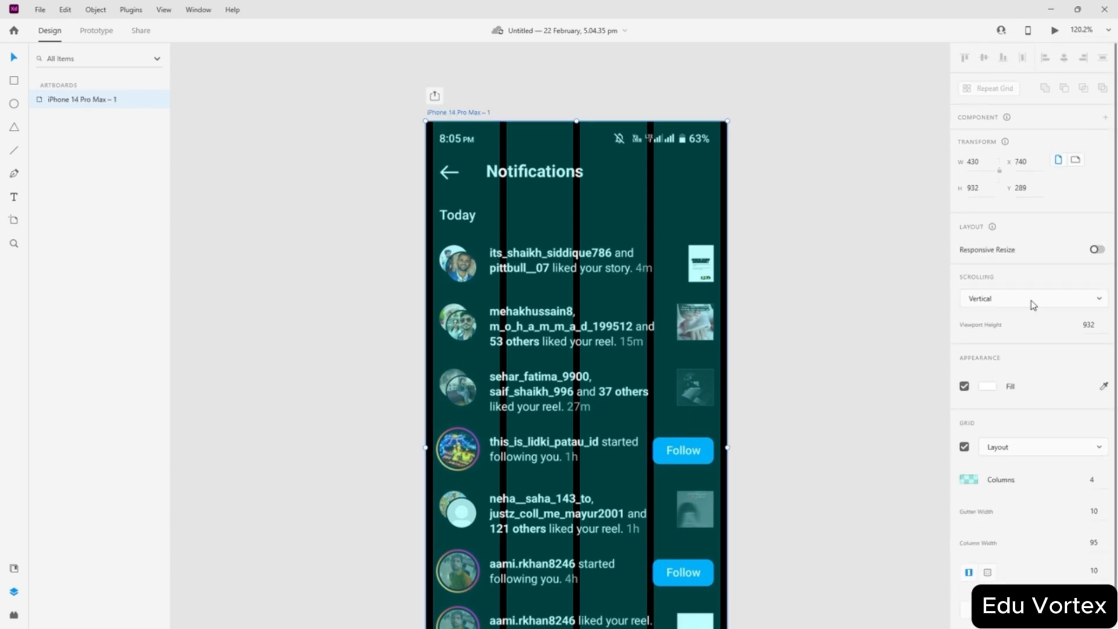
- Hide the artboard's layout grid and move the screenshot to X 0, Y -23, covering the bottom strip
{"action": "left_click", "coordinate": [964, 447]}
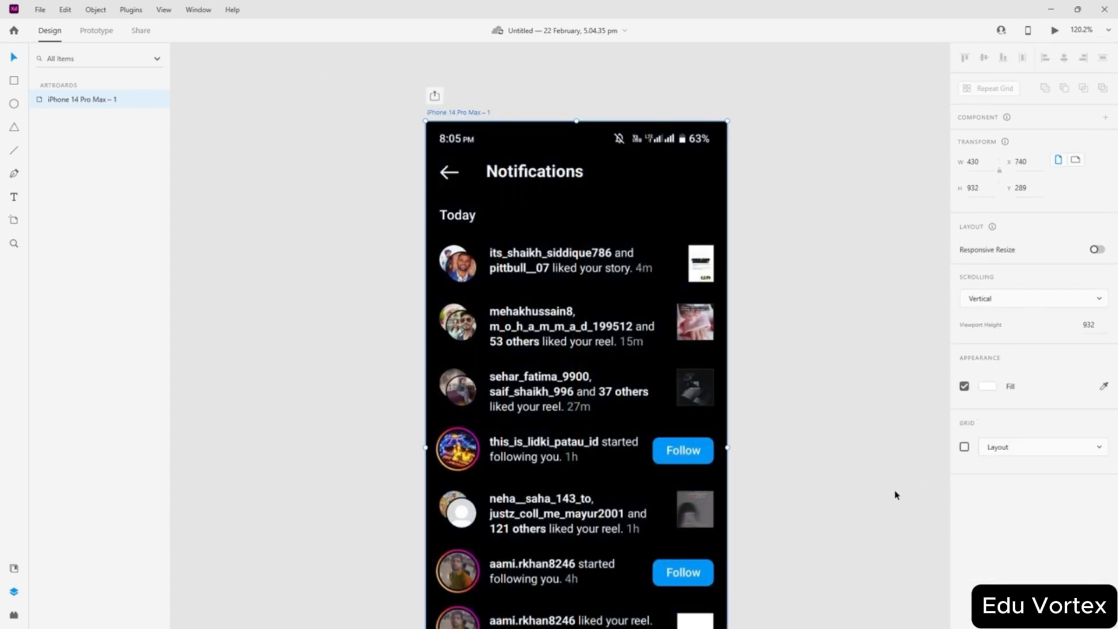
{"action": "left_click", "coordinate": [863, 440]}
{"action": "left_click", "coordinate": [603, 190]}
{"action": "scroll", "coordinate": [786, 237], "scroll_direction": "down", "scroll_amount": 3}
{"action": "scroll", "coordinate": [786, 237], "scroll_direction": "down", "scroll_amount": 3}
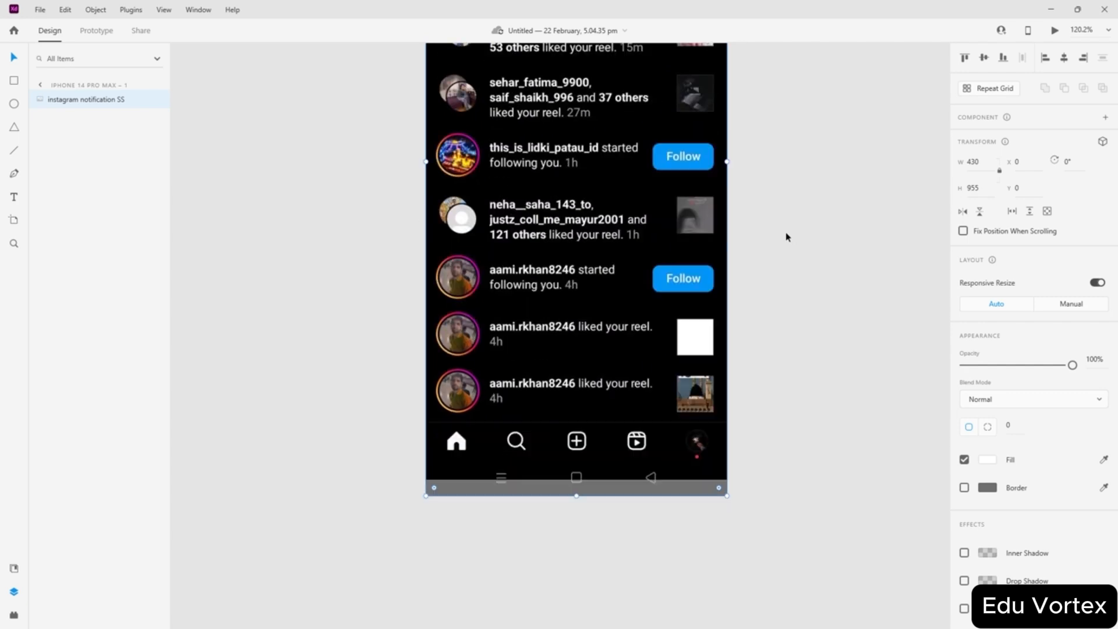
{"action": "scroll", "coordinate": [609, 488], "scroll_direction": "up", "scroll_amount": 6}
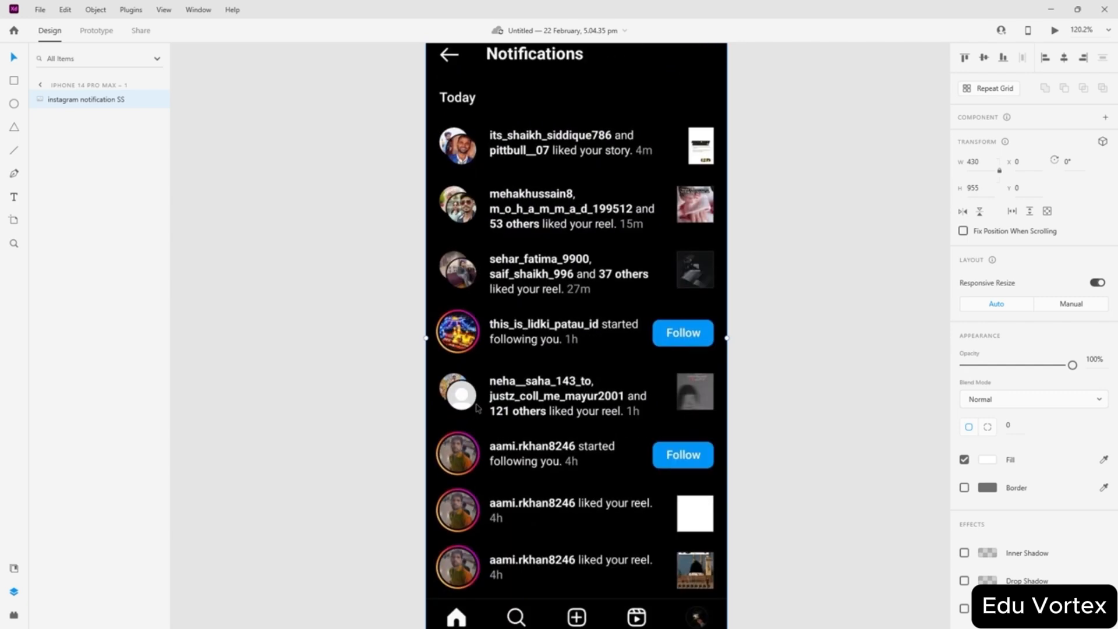
{"action": "left_click_drag", "start_coordinate": [511, 426], "coordinate": [511, 397]}
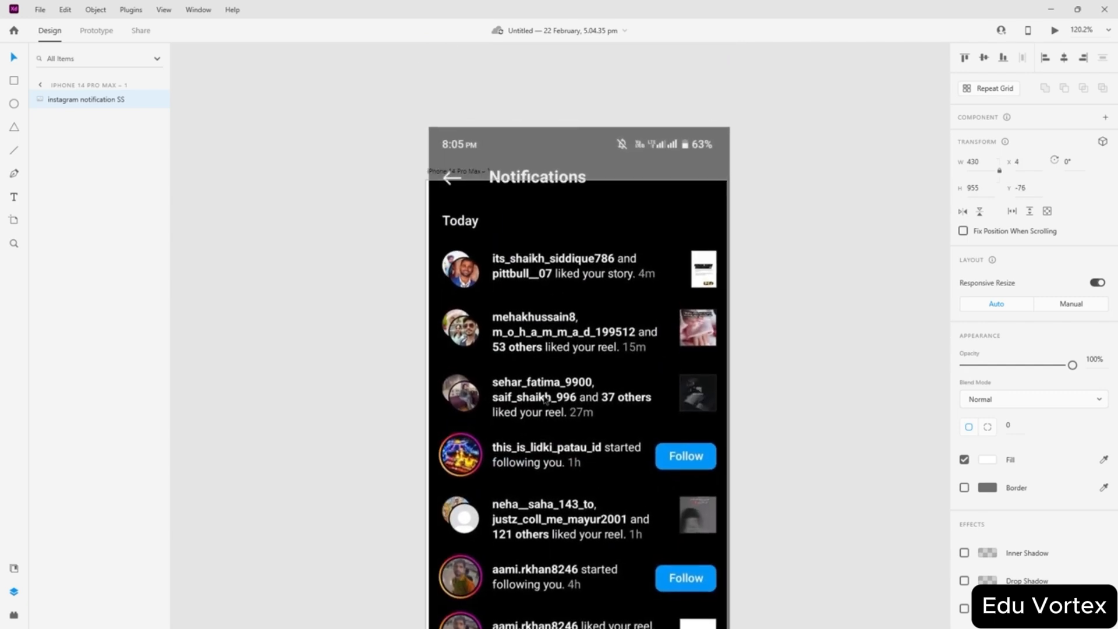
{"action": "scroll", "coordinate": [551, 322], "scroll_direction": "down", "scroll_amount": 6}
{"action": "left_click_drag", "start_coordinate": [551, 321], "coordinate": [551, 330]}
{"action": "left_click", "coordinate": [775, 340]}
{"action": "scroll", "coordinate": [624, 339], "scroll_direction": "up", "scroll_amount": 5}
- Reselect the screenshot and drag its opacity down to about 17%
{"action": "left_click", "coordinate": [624, 341]}
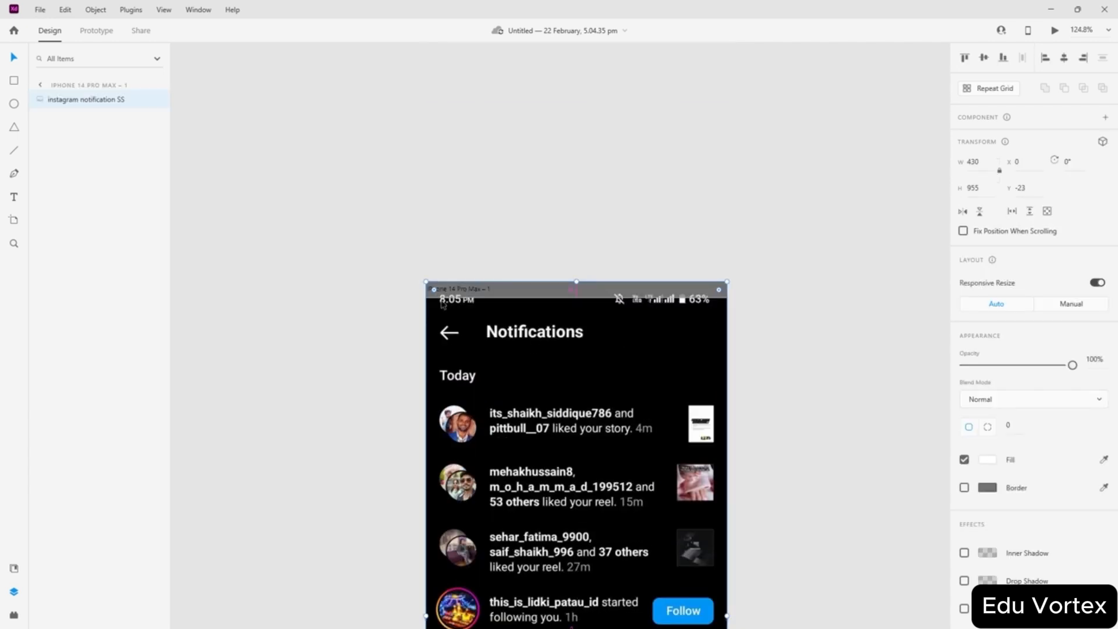
{"action": "scroll", "coordinate": [584, 305], "scroll_direction": "up", "scroll_amount": 3}
{"action": "scroll", "coordinate": [737, 304], "scroll_direction": "down", "scroll_amount": 3}
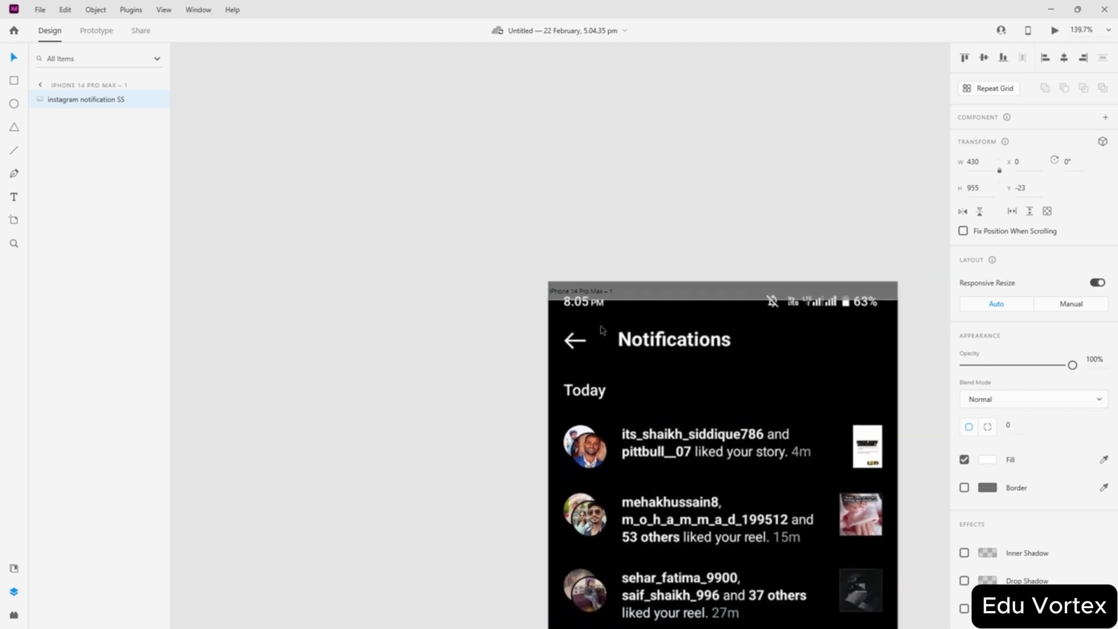
{"action": "scroll", "coordinate": [711, 202], "scroll_direction": "down", "scroll_amount": 2}
{"action": "scroll", "coordinate": [710, 202], "scroll_direction": "down", "scroll_amount": 2}
{"action": "scroll", "coordinate": [705, 233], "scroll_direction": "down", "scroll_amount": 2}
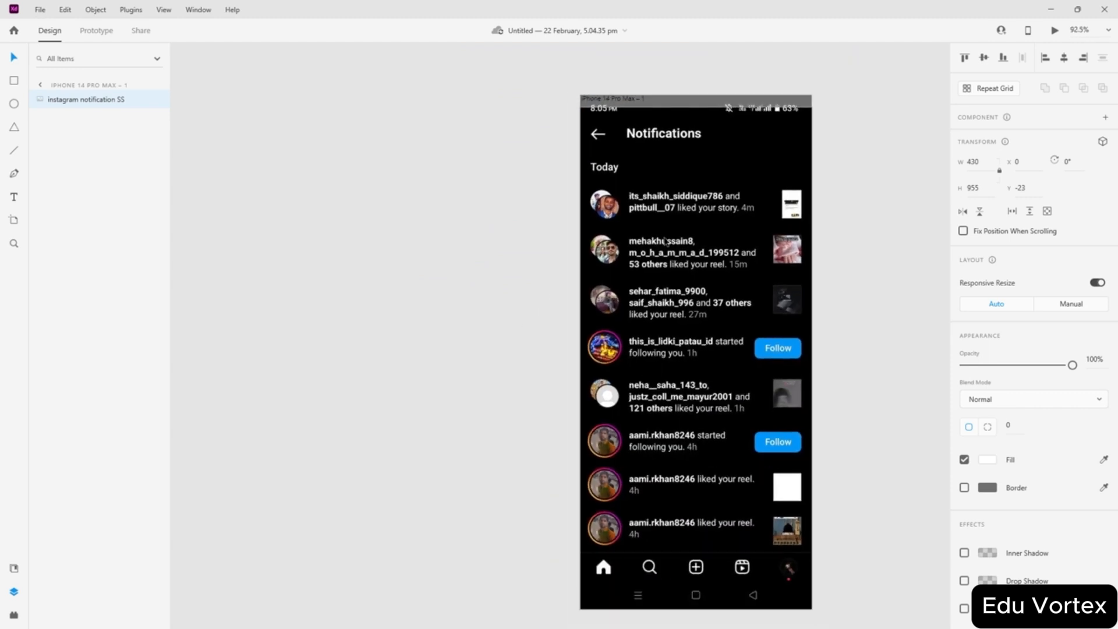
{"action": "scroll", "coordinate": [696, 256], "scroll_direction": "right", "scroll_amount": 2}
{"action": "scroll", "coordinate": [696, 256], "scroll_direction": "right", "scroll_amount": 2}
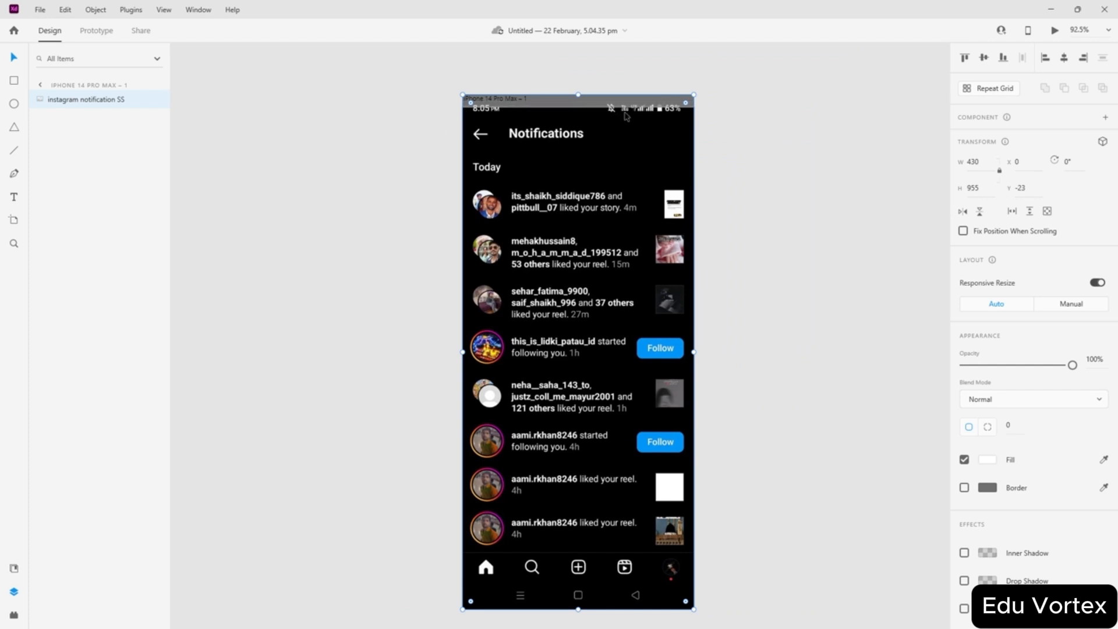
{"action": "left_click", "coordinate": [829, 201]}
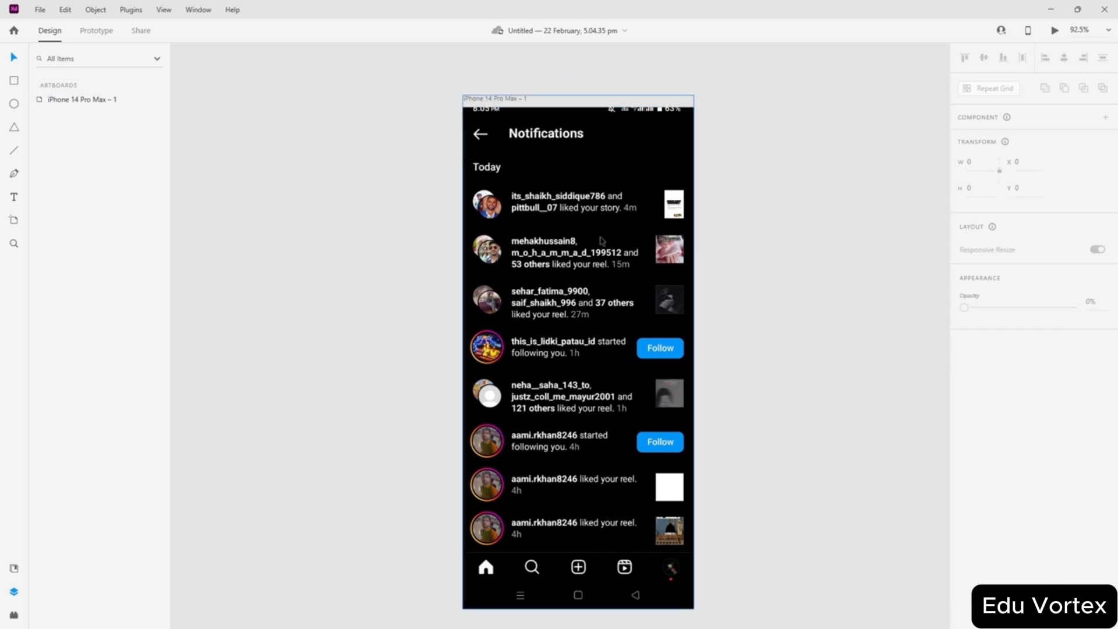
{"action": "left_click", "coordinate": [655, 274]}
{"action": "left_click", "coordinate": [779, 287]}
{"action": "left_click", "coordinate": [664, 288]}
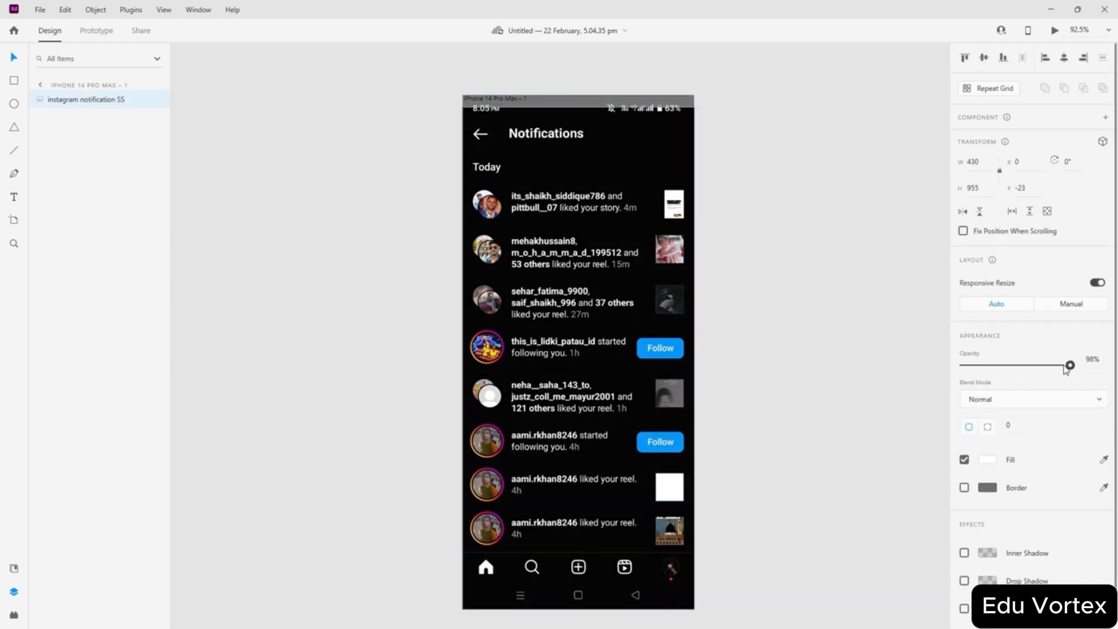
{"action": "left_click_drag", "start_coordinate": [1071, 365], "coordinate": [983, 365]}
{"action": "left_click", "coordinate": [1095, 358]}
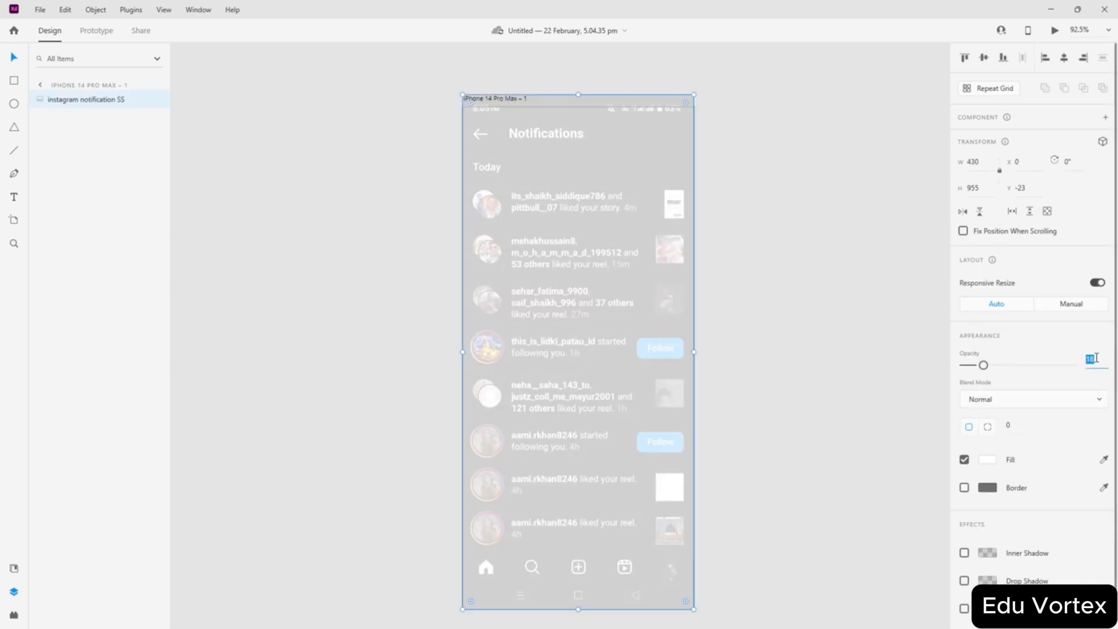
- Set the screenshot's opacity to exactly 15%
{"action": "type", "text": "15"}
{"action": "key", "text": "Return"}
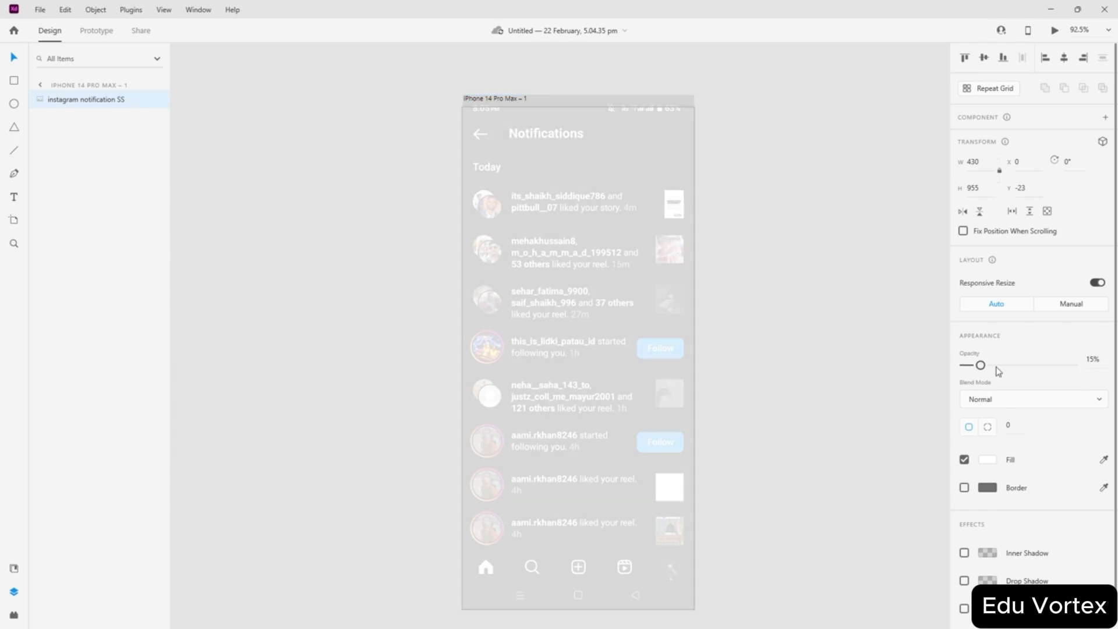
{"action": "left_click", "coordinate": [802, 365]}
{"action": "left_click", "coordinate": [642, 333]}
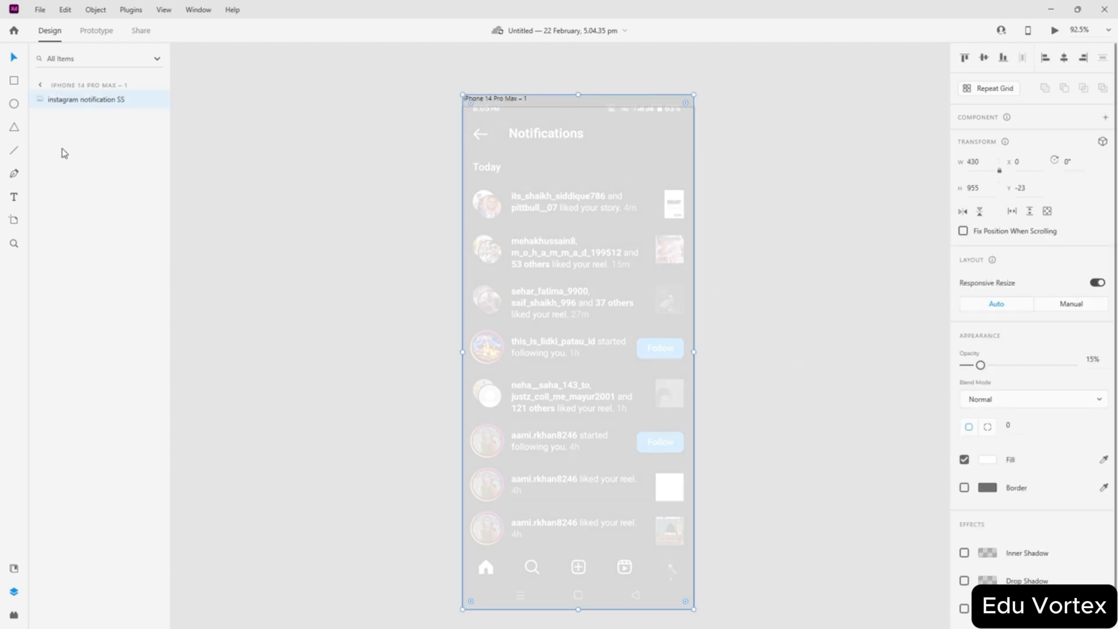
- Lock the faded screenshot layer and confirm it can no longer be moved
{"action": "left_click", "coordinate": [140, 100]}
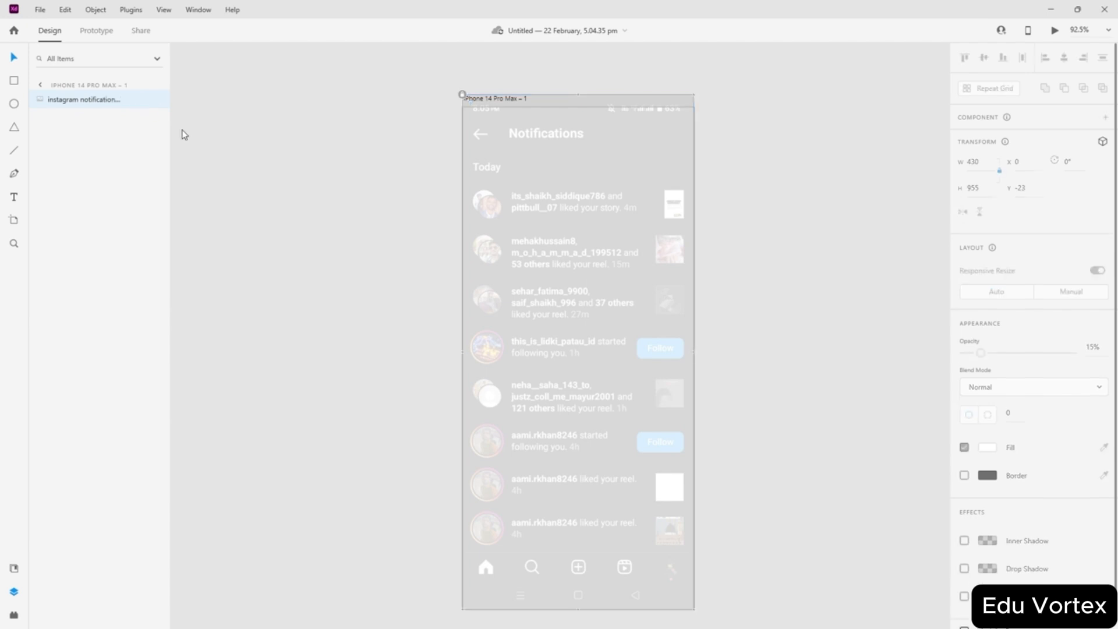
{"action": "left_click", "coordinate": [330, 237]}
{"action": "left_click", "coordinate": [77, 100]}
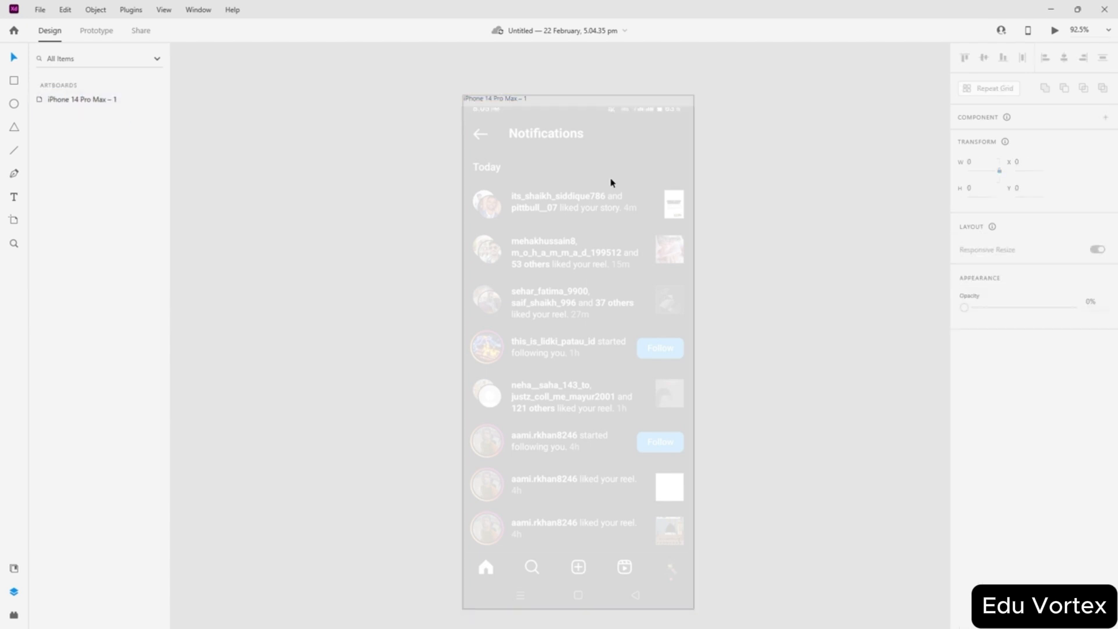
{"action": "left_click", "coordinate": [594, 291]}
{"action": "left_click", "coordinate": [813, 223]}
{"action": "left_click", "coordinate": [648, 197]}
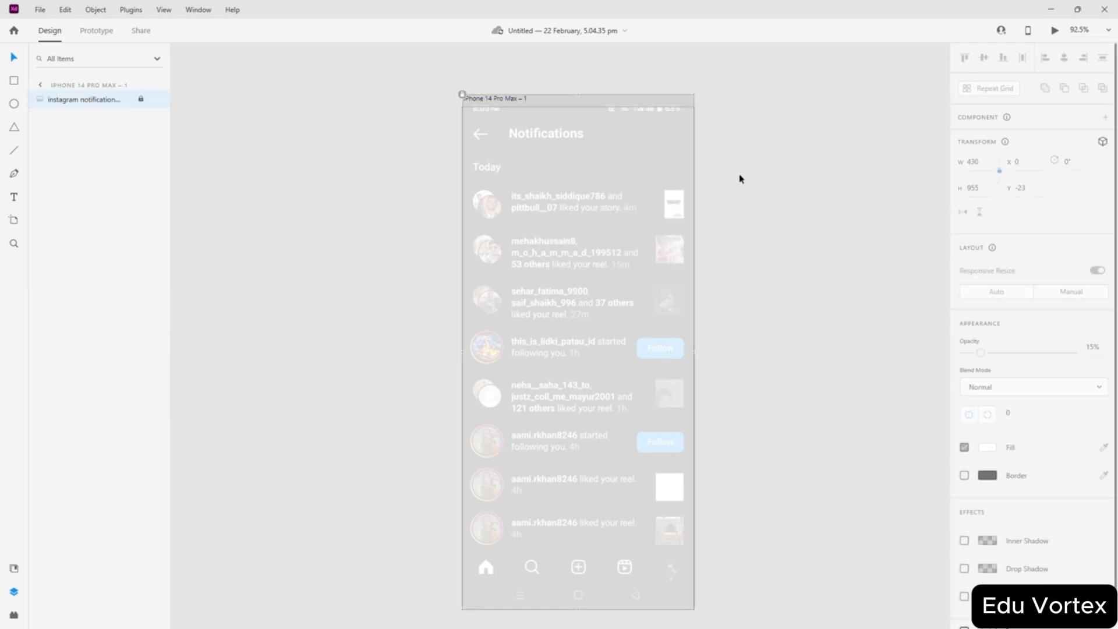
{"action": "left_click", "coordinate": [823, 318]}
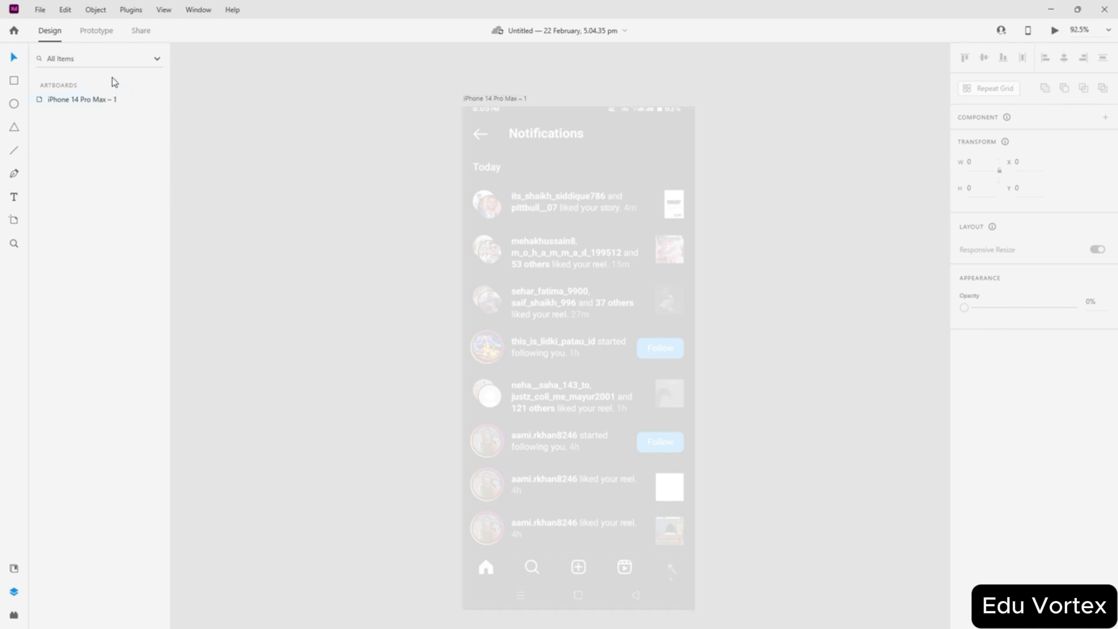
- Turn on the iPhone artboard's grid and switch its type to Square
{"action": "left_click", "coordinate": [489, 99]}
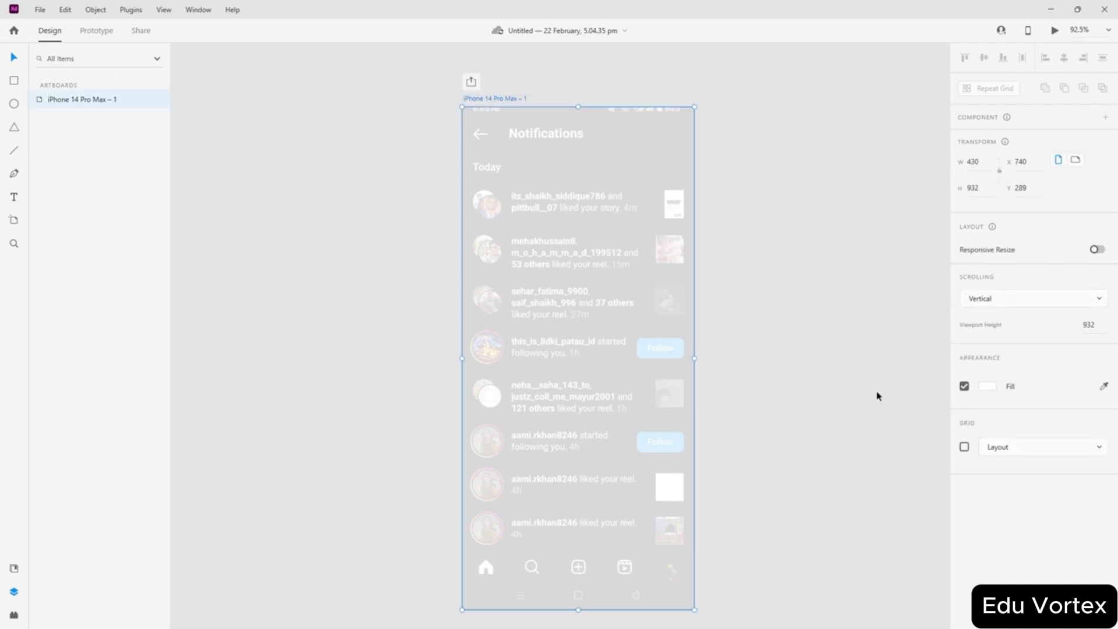
{"action": "left_click", "coordinate": [964, 447]}
{"action": "left_click", "coordinate": [1014, 447]}
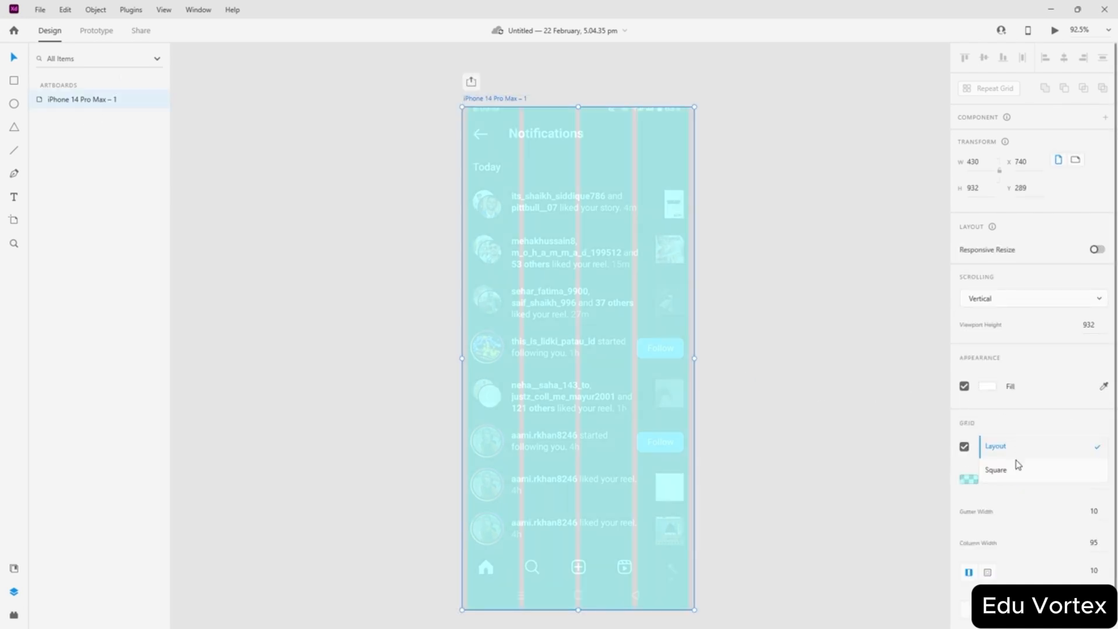
{"action": "left_click", "coordinate": [1013, 466]}
{"action": "left_click", "coordinate": [796, 352]}
{"action": "left_click", "coordinate": [540, 326]}
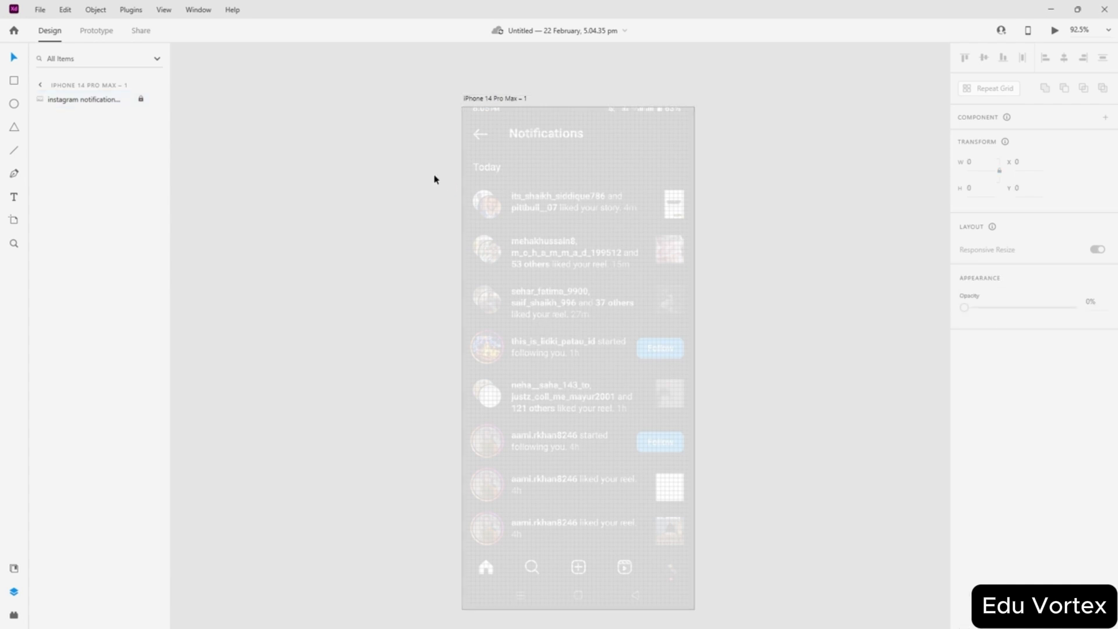
- Draw a rectangle over the back arrow and remove its fill so the arrow shows
{"action": "scroll", "coordinate": [476, 116], "scroll_direction": "up", "scroll_amount": 3}
{"action": "scroll", "coordinate": [662, 174], "scroll_direction": "up", "scroll_amount": 2}
{"action": "scroll", "coordinate": [662, 174], "scroll_direction": "down", "scroll_amount": 4}
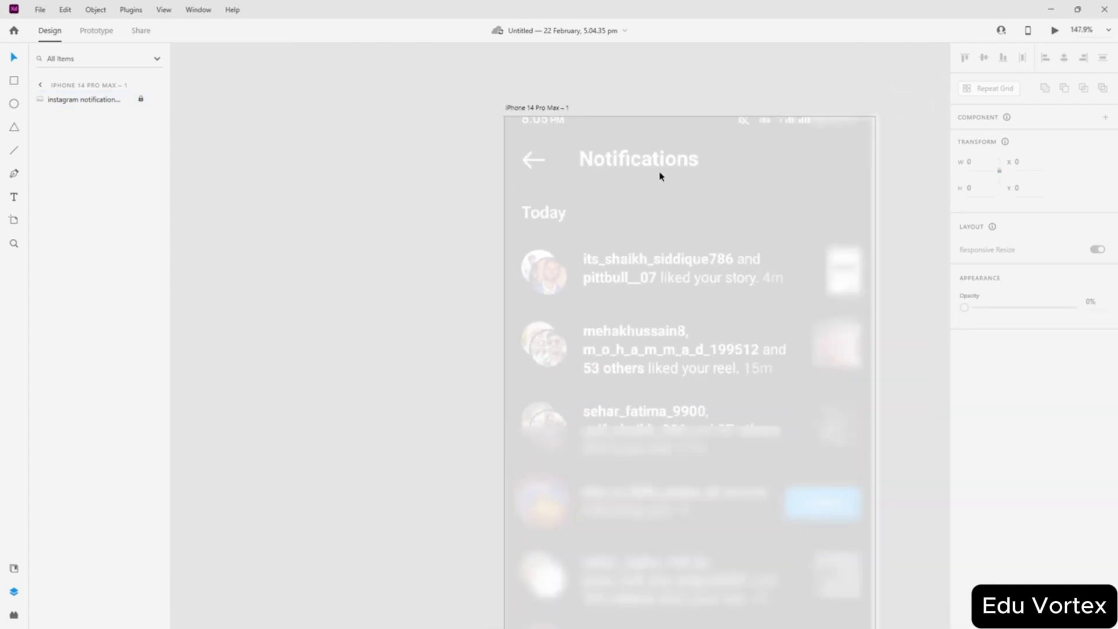
{"action": "scroll", "coordinate": [716, 218], "scroll_direction": "up", "scroll_amount": 2}
{"action": "scroll", "coordinate": [619, 233], "scroll_direction": "down", "scroll_amount": 4}
{"action": "scroll", "coordinate": [674, 259], "scroll_direction": "up", "scroll_amount": 4}
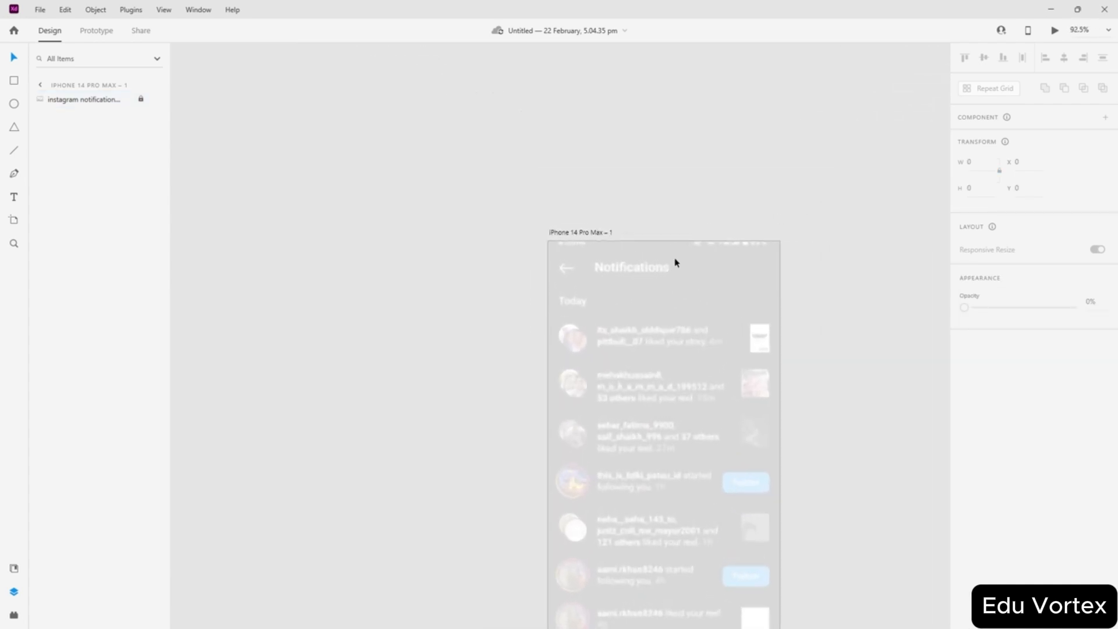
{"action": "scroll", "coordinate": [656, 279], "scroll_direction": "up", "scroll_amount": 3}
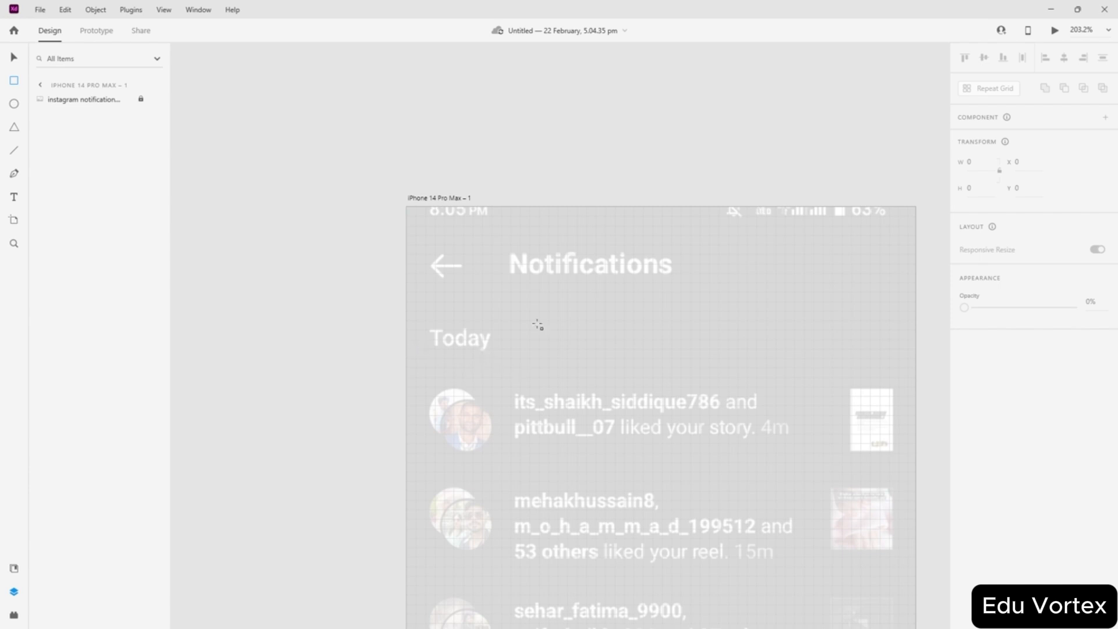
{"action": "scroll", "coordinate": [443, 249], "scroll_direction": "up", "scroll_amount": 5}
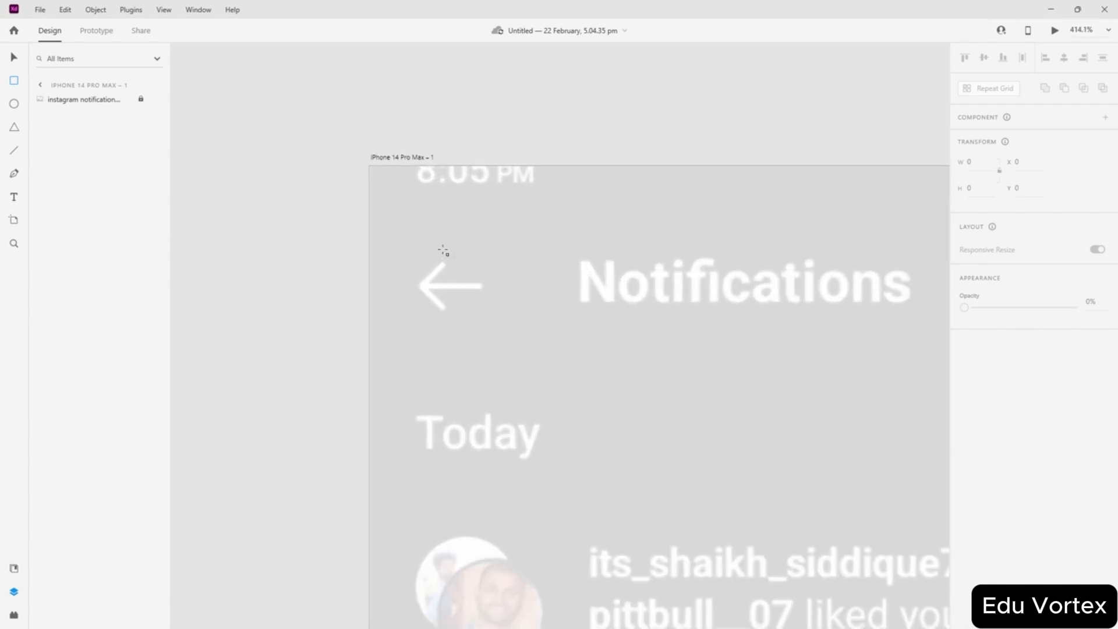
{"action": "left_click_drag", "start_coordinate": [408, 245], "coordinate": [488, 325]}
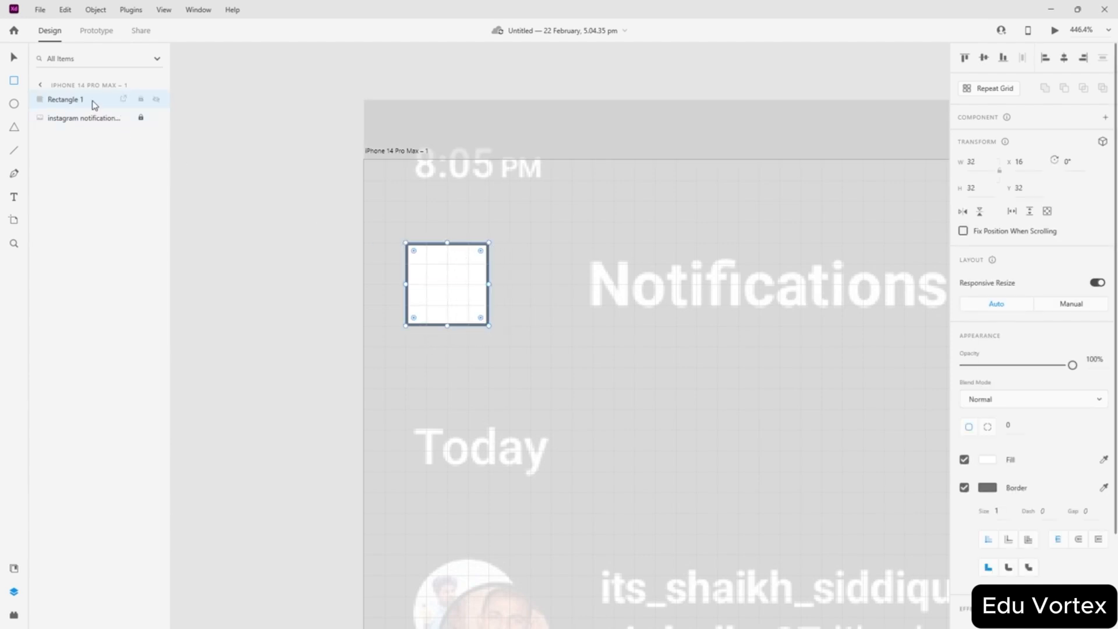
{"action": "left_click", "coordinate": [964, 460]}
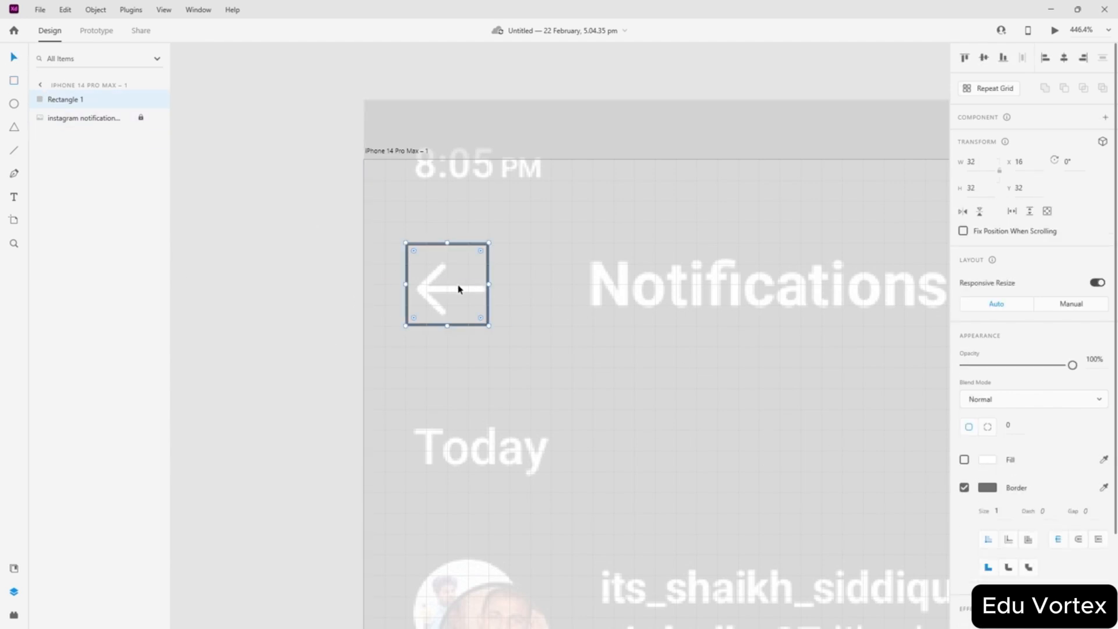
- Trim the arrow rectangle's top and bottom edges to 32 × 25 at X 16, Y 39
{"action": "scroll", "coordinate": [458, 289], "scroll_direction": "up", "scroll_amount": 5}
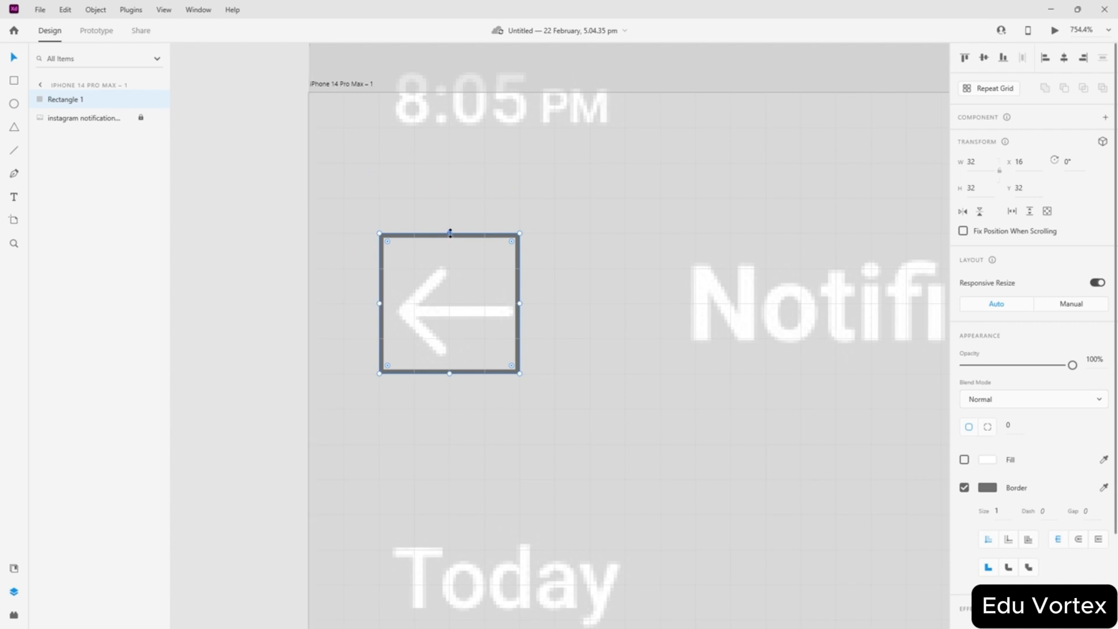
{"action": "mouse_move", "coordinate": [449, 233]}
{"action": "left_mouse_down"}
{"action": "mouse_move", "coordinate": [453, 263]}
{"action": "mouse_move", "coordinate": [461, 247]}
{"action": "left_mouse_up"}
{"action": "scroll", "coordinate": [442, 282], "scroll_direction": "up", "scroll_amount": 5}
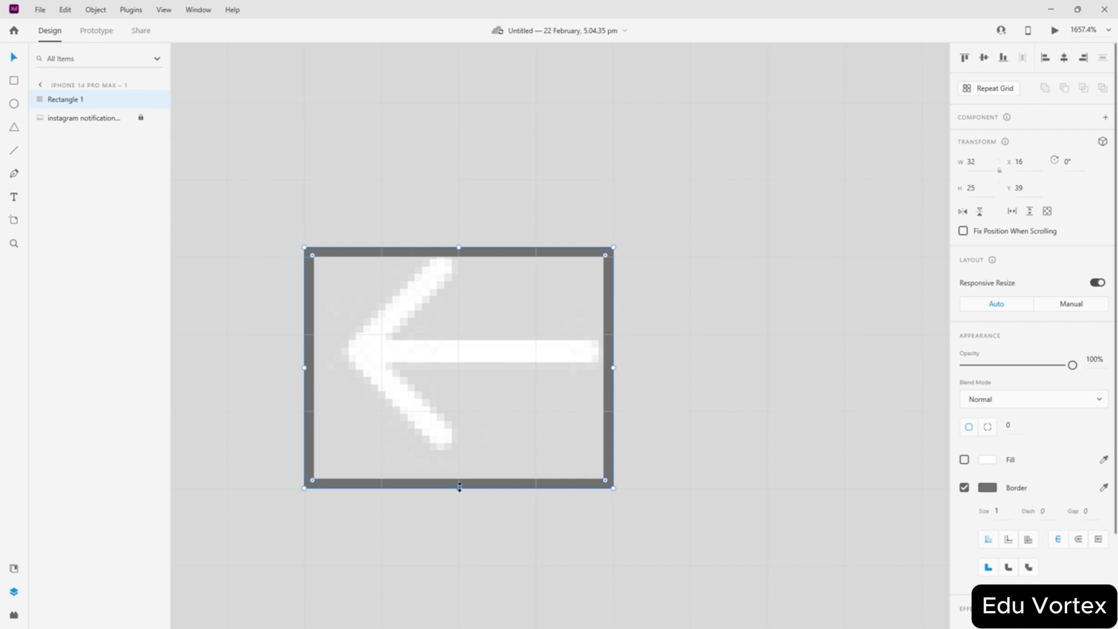
{"action": "mouse_move", "coordinate": [459, 487]}
{"action": "left_mouse_down"}
{"action": "mouse_move", "coordinate": [459, 500]}
{"action": "mouse_move", "coordinate": [459, 490]}
{"action": "left_mouse_up"}
{"action": "scroll", "coordinate": [541, 349], "scroll_direction": "down", "scroll_amount": 8}
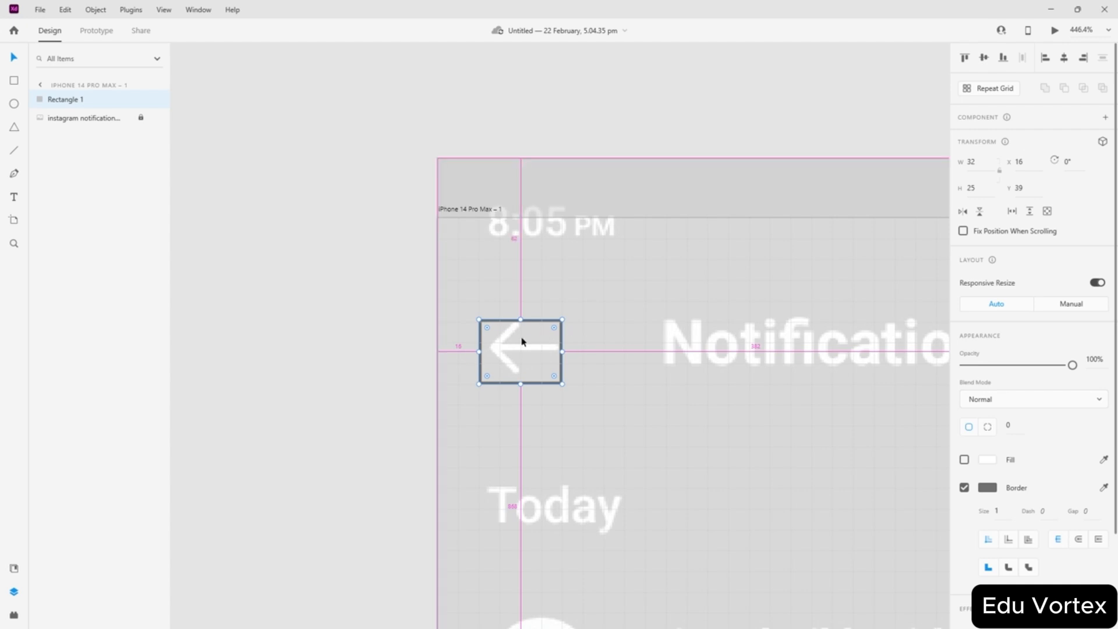
{"action": "scroll", "coordinate": [522, 342], "scroll_direction": "down", "scroll_amount": 3}
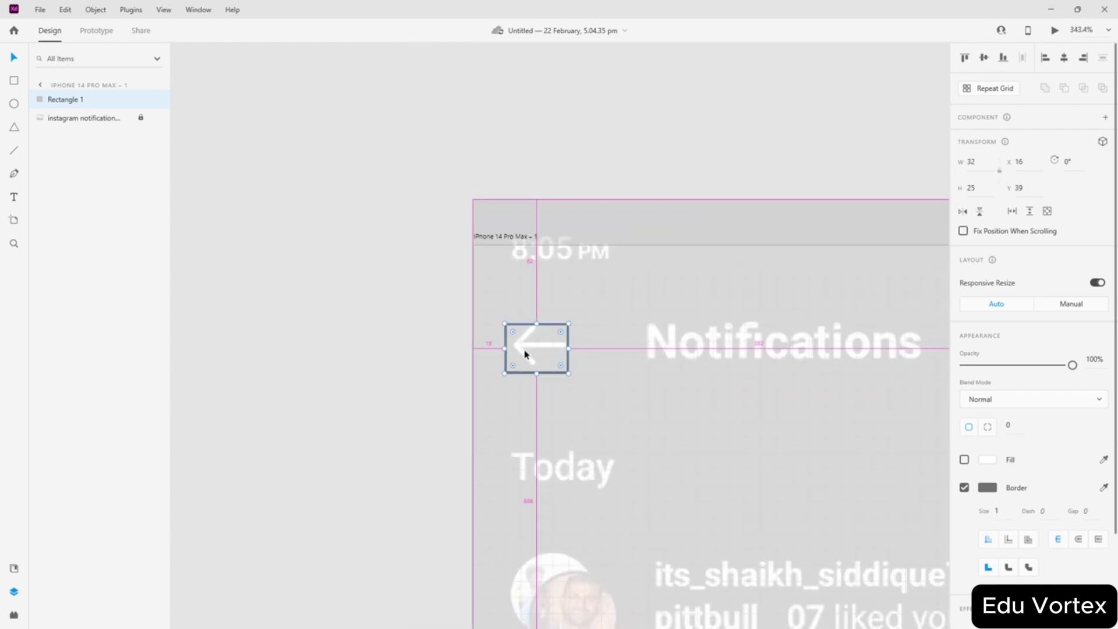
- Copy the arrow rectangle across to the Notifications heading at X 88, Y 39
{"action": "left_click", "coordinate": [605, 350]}
{"action": "left_click", "coordinate": [568, 348]}
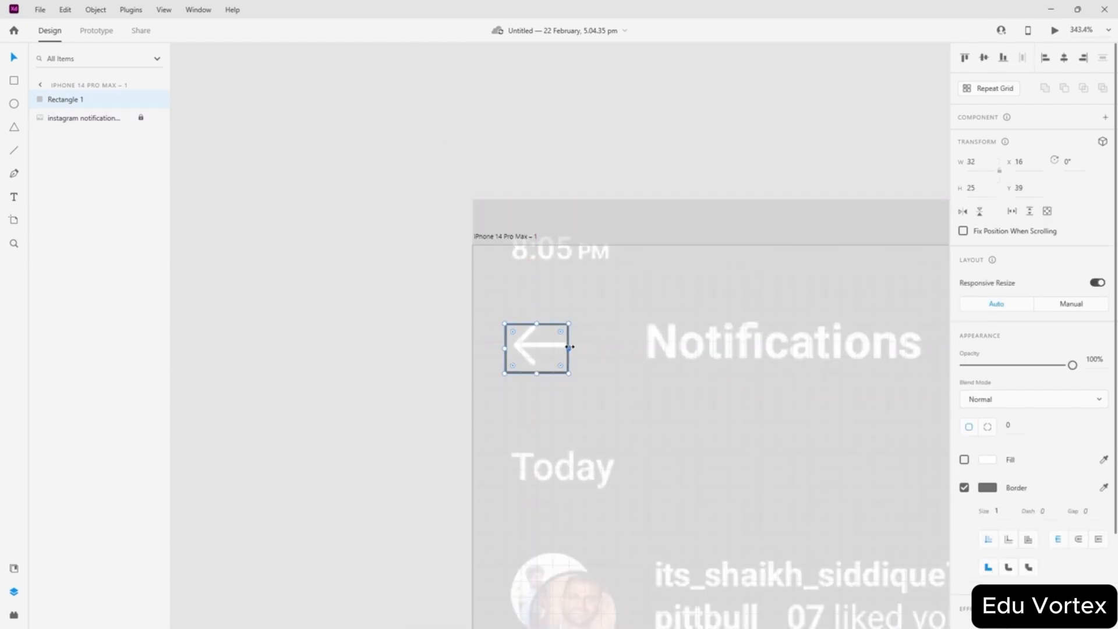
{"action": "left_click_drag", "start_coordinate": [569, 341], "coordinate": [709, 340]}
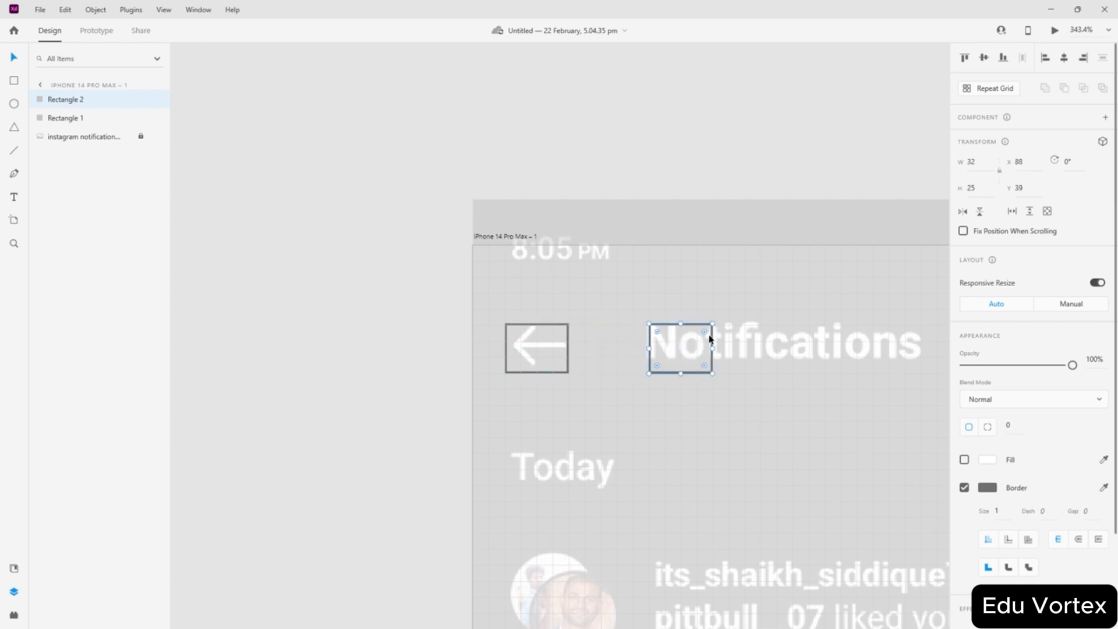
- Line up the copy with the Notifications heading and widen it to 137 × 25
{"action": "scroll", "coordinate": [715, 361], "scroll_direction": "up", "scroll_amount": 5}
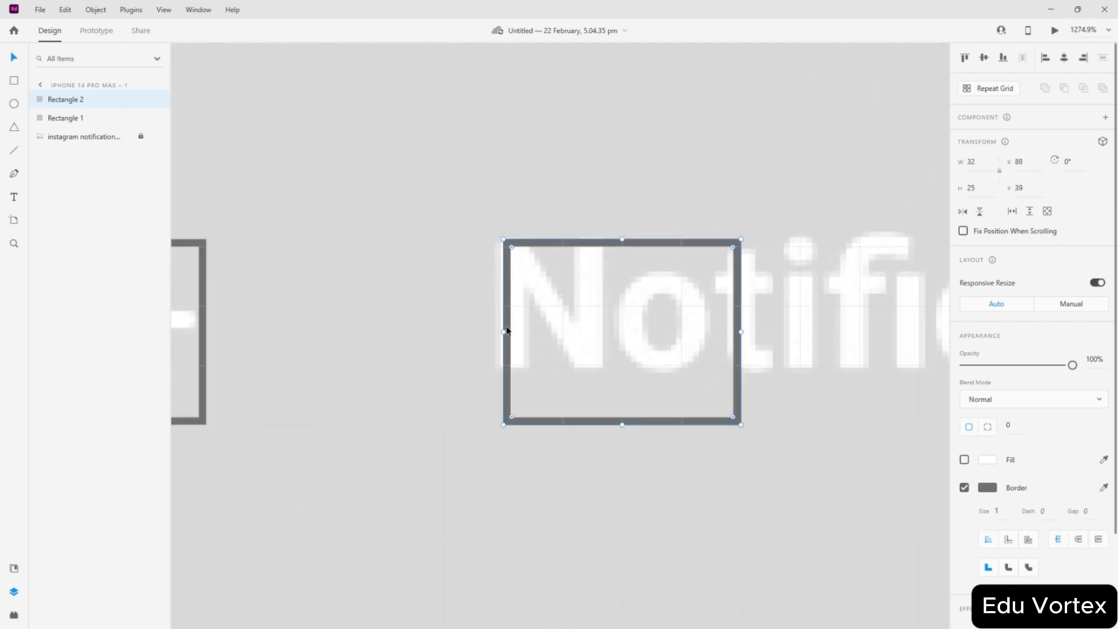
{"action": "left_click_drag", "start_coordinate": [504, 313], "coordinate": [495, 310]}
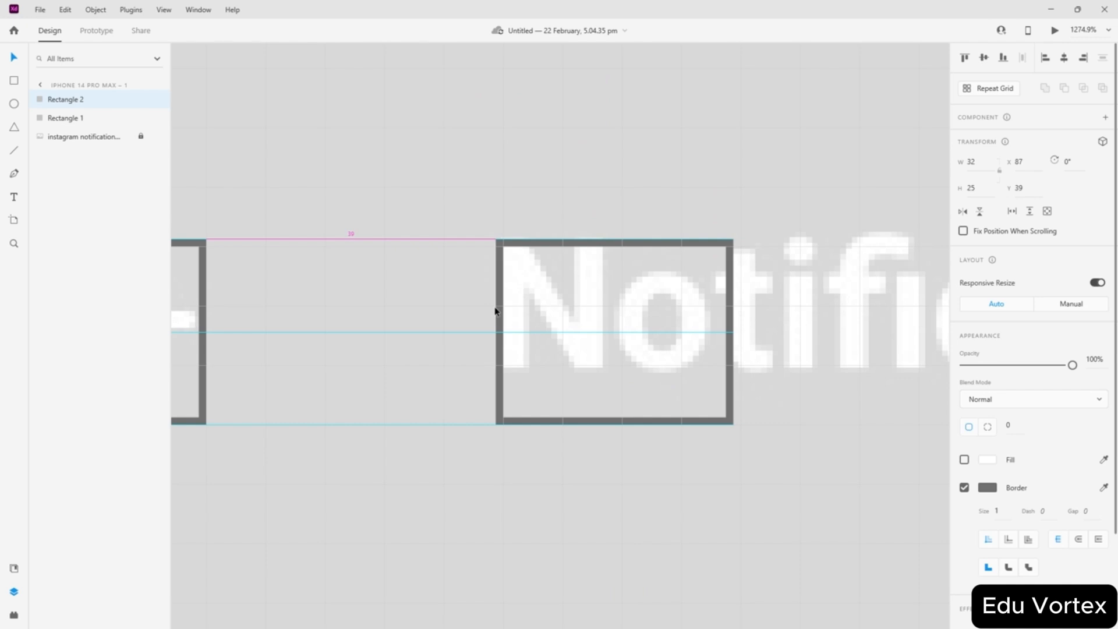
{"action": "scroll", "coordinate": [671, 340], "scroll_direction": "down", "scroll_amount": 3}
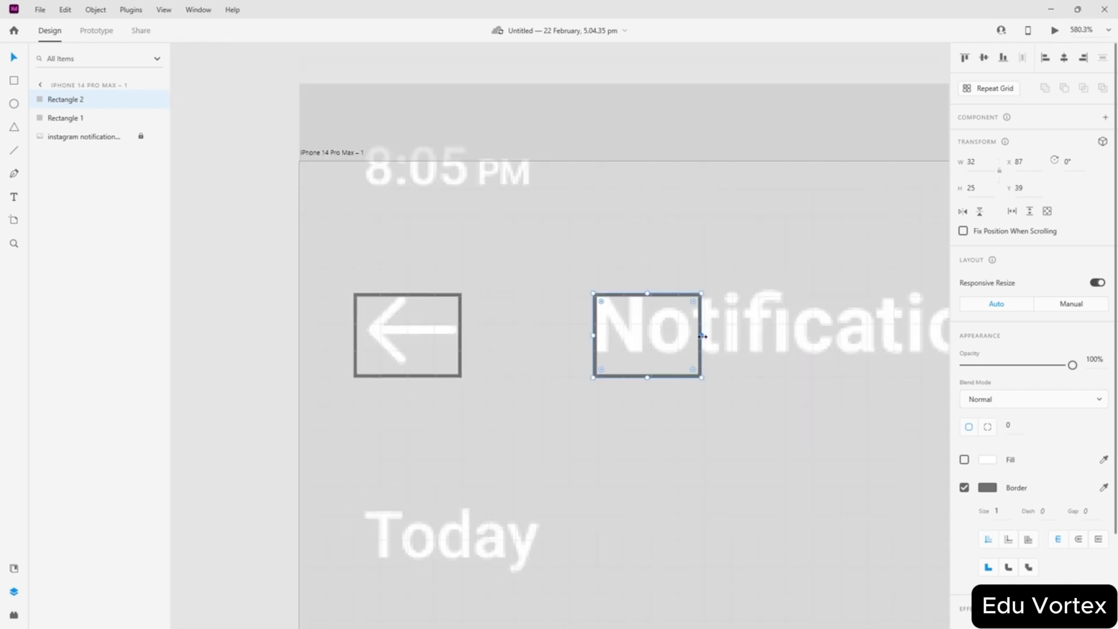
{"action": "scroll", "coordinate": [703, 336], "scroll_direction": "down", "scroll_amount": 3}
{"action": "left_click_drag", "start_coordinate": [702, 336], "coordinate": [861, 344]}
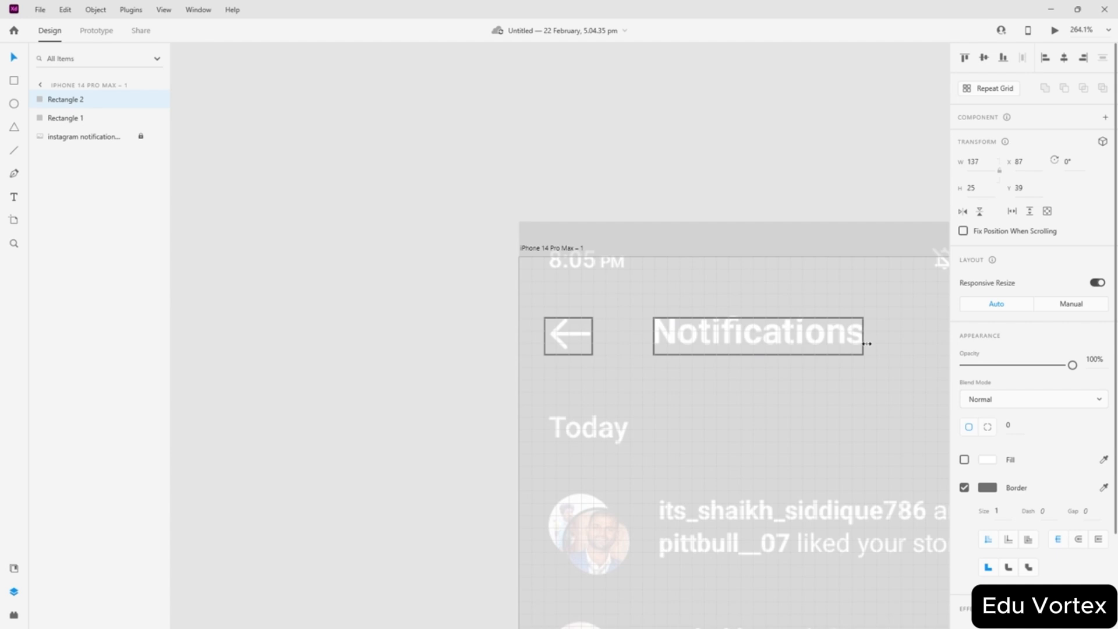
{"action": "left_click", "coordinate": [757, 309]}
{"action": "scroll", "coordinate": [755, 313], "scroll_direction": "right", "scroll_amount": 5}
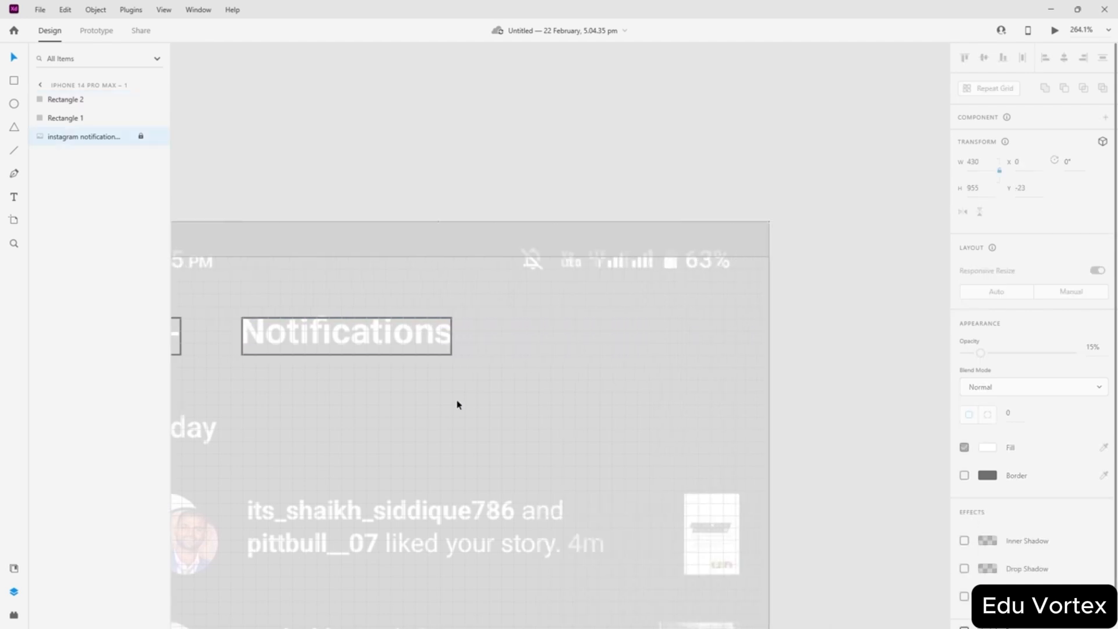
{"action": "scroll", "coordinate": [452, 407], "scroll_direction": "left", "scroll_amount": 2}
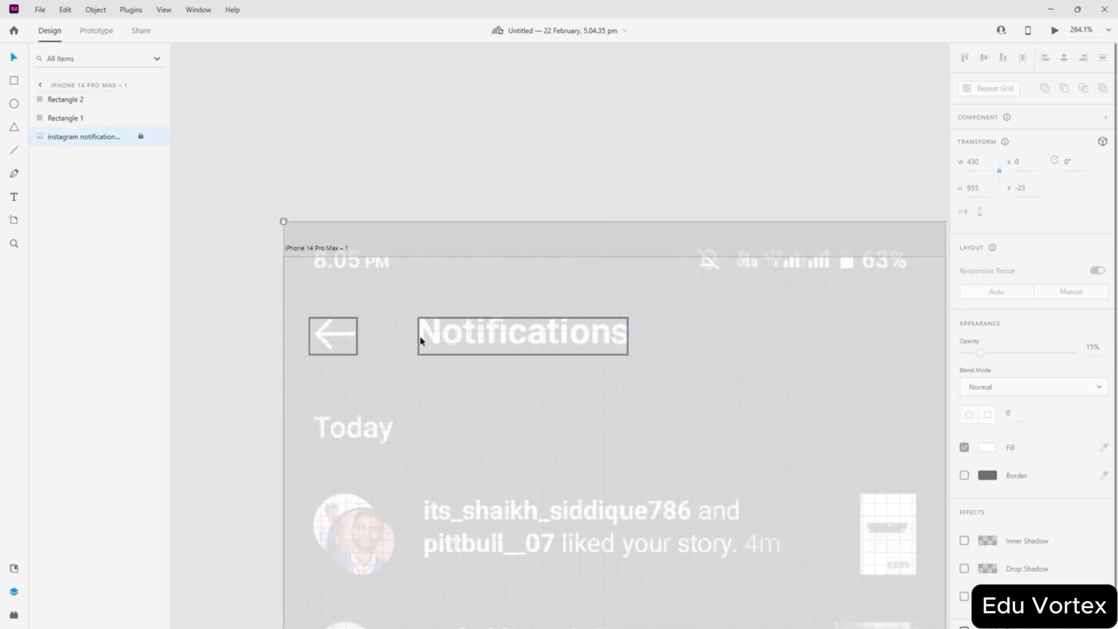
- Copy that outline down onto Today and size it to 56 × 25 at X 16, Y 96
{"action": "left_click", "coordinate": [419, 341]}
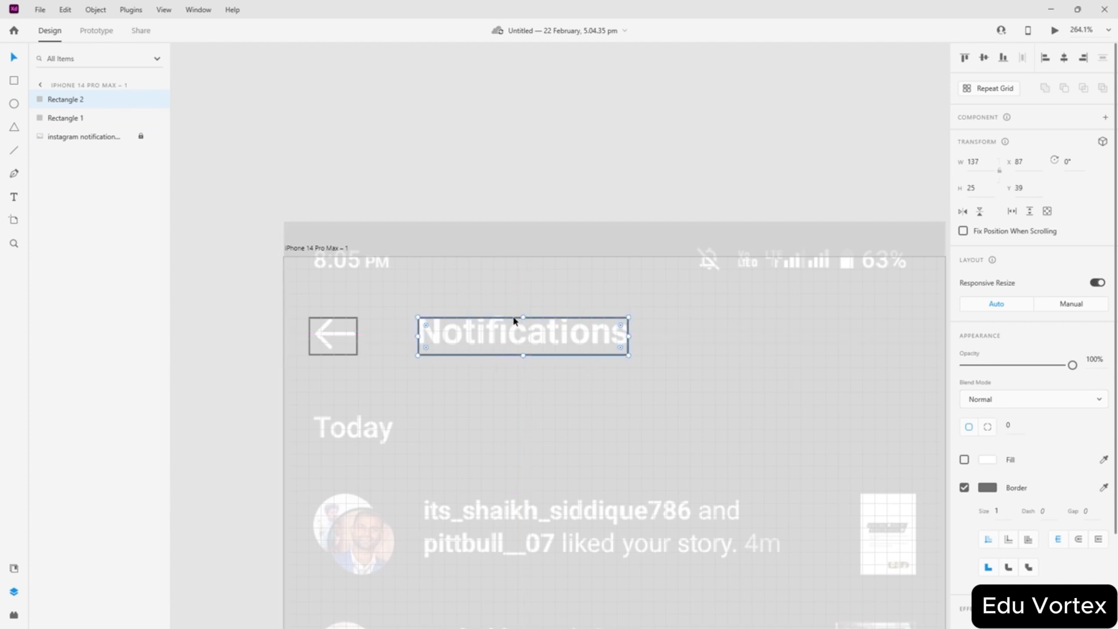
{"action": "left_click_drag", "start_coordinate": [515, 318], "coordinate": [405, 417]}
{"action": "scroll", "coordinate": [314, 464], "scroll_direction": "up", "scroll_amount": 5}
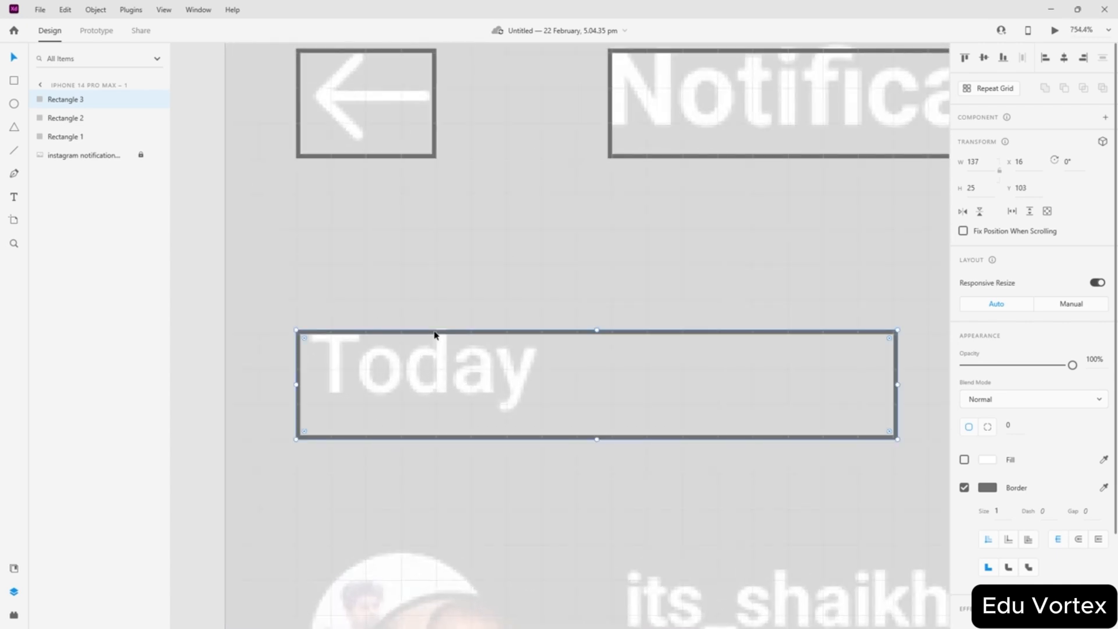
{"action": "double_click", "coordinate": [435, 333]}
{"action": "left_click", "coordinate": [416, 366]}
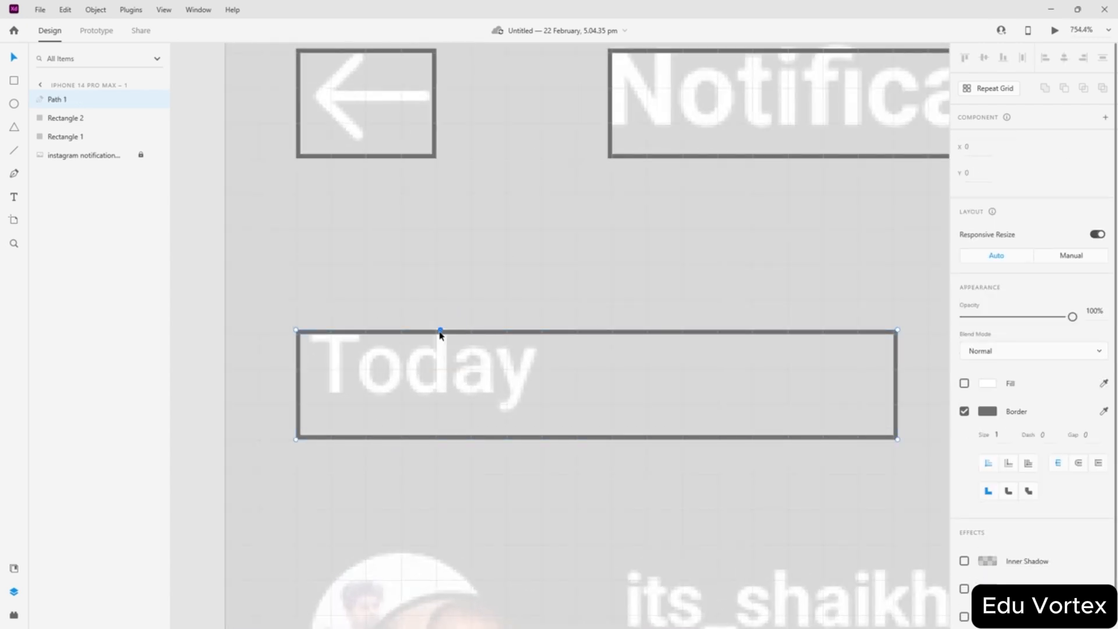
{"action": "key", "text": "Escape"}
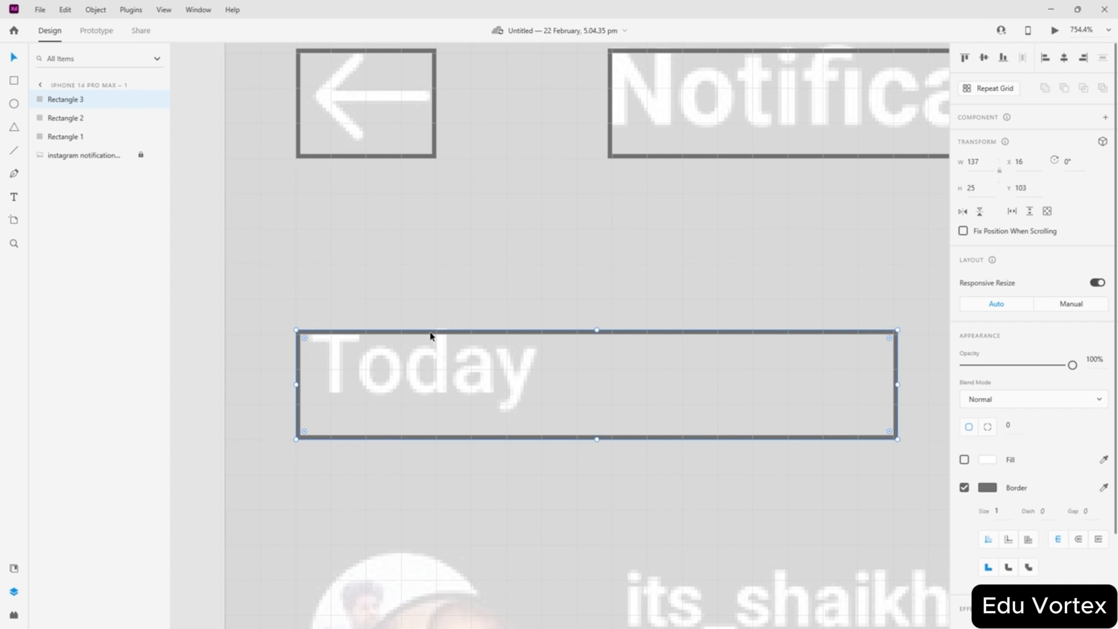
{"action": "left_click_drag", "start_coordinate": [431, 336], "coordinate": [429, 305]}
{"action": "left_click_drag", "start_coordinate": [897, 353], "coordinate": [542, 354]}
{"action": "scroll", "coordinate": [720, 371], "scroll_direction": "down", "scroll_amount": 5}
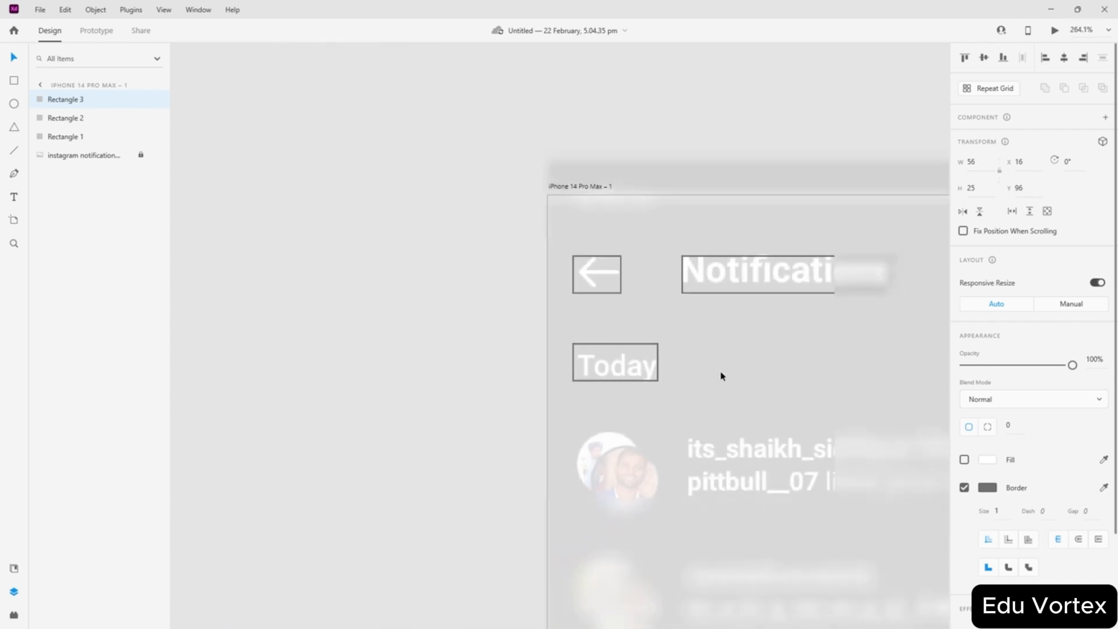
{"action": "scroll", "coordinate": [674, 548], "scroll_direction": "up", "scroll_amount": 5}
{"action": "scroll", "coordinate": [672, 542], "scroll_direction": "up", "scroll_amount": 4}
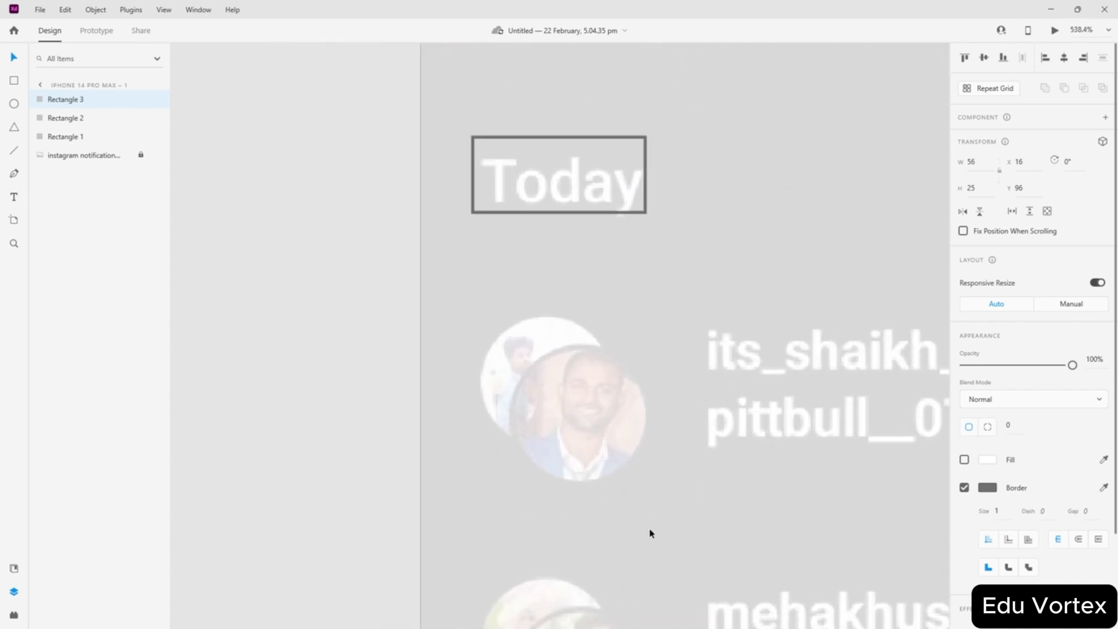
{"action": "scroll", "coordinate": [578, 366], "scroll_direction": "down", "scroll_amount": 5}
{"action": "scroll", "coordinate": [577, 366], "scroll_direction": "down", "scroll_amount": 6}
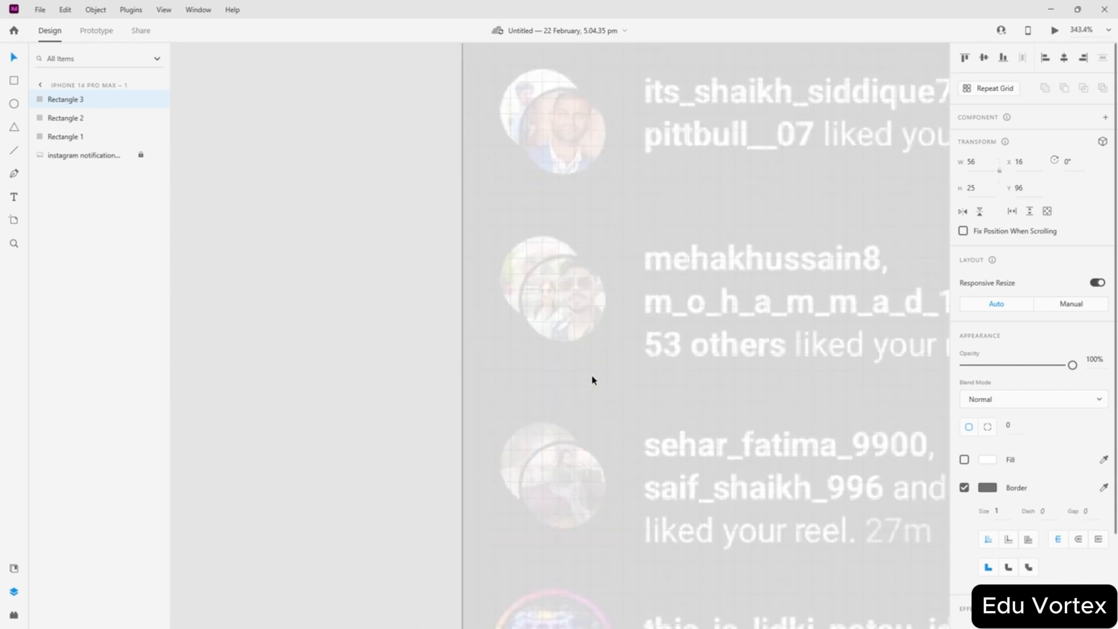
{"action": "scroll", "coordinate": [602, 360], "scroll_direction": "up", "scroll_amount": 3}
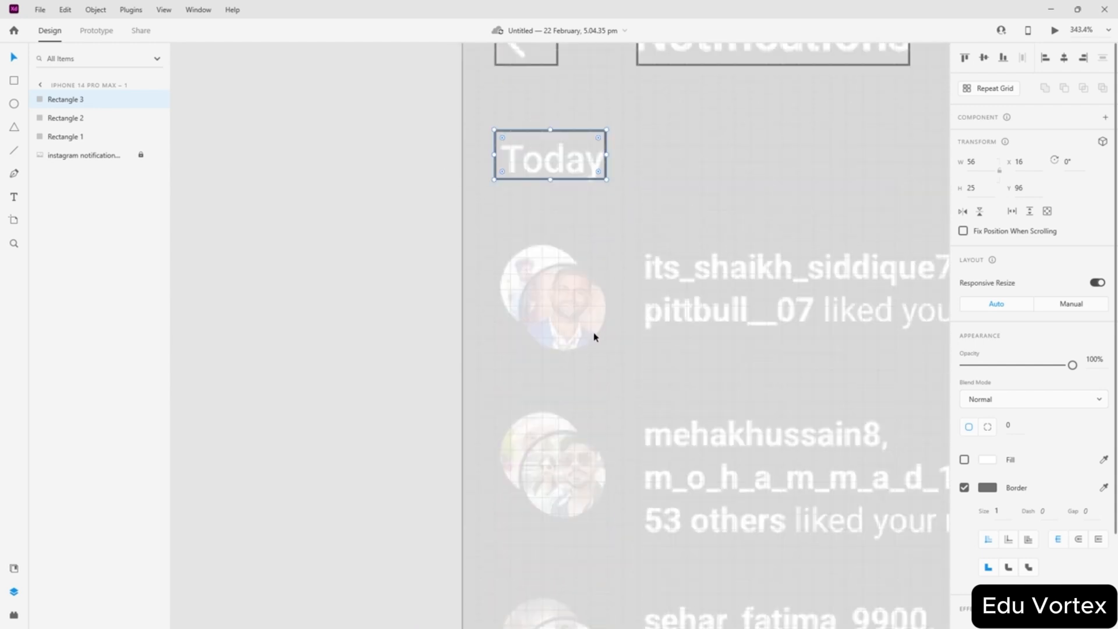
{"action": "scroll", "coordinate": [594, 332], "scroll_direction": "down", "scroll_amount": 3}
{"action": "scroll", "coordinate": [584, 322], "scroll_direction": "down", "scroll_amount": 2}
{"action": "scroll", "coordinate": [582, 350], "scroll_direction": "up", "scroll_amount": 3}
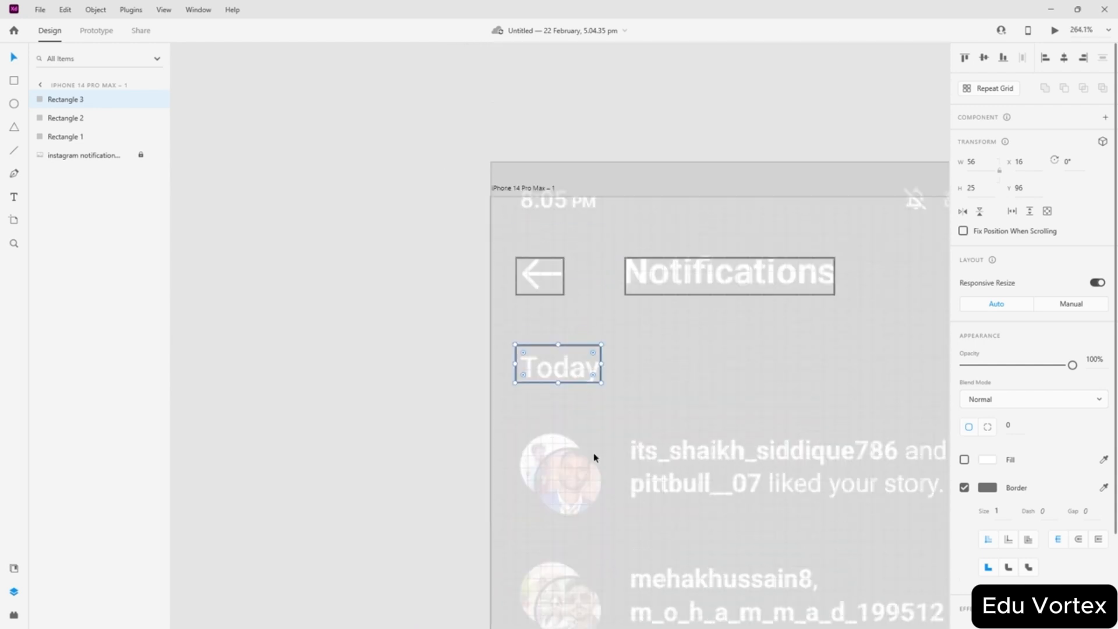
{"action": "scroll", "coordinate": [594, 456], "scroll_direction": "up", "scroll_amount": 6}
{"action": "scroll", "coordinate": [542, 417], "scroll_direction": "down", "scroll_amount": 5}
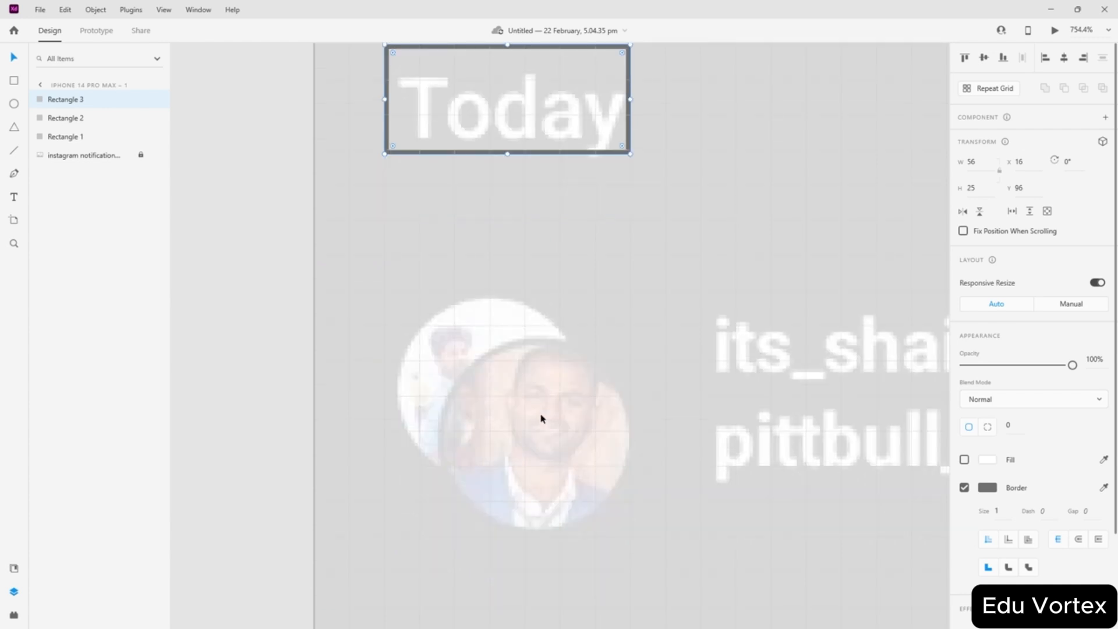
{"action": "scroll", "coordinate": [492, 432], "scroll_direction": "up", "scroll_amount": 3}
{"action": "scroll", "coordinate": [555, 370], "scroll_direction": "down", "scroll_amount": 3}
{"action": "scroll", "coordinate": [547, 374], "scroll_direction": "down", "scroll_amount": 1}
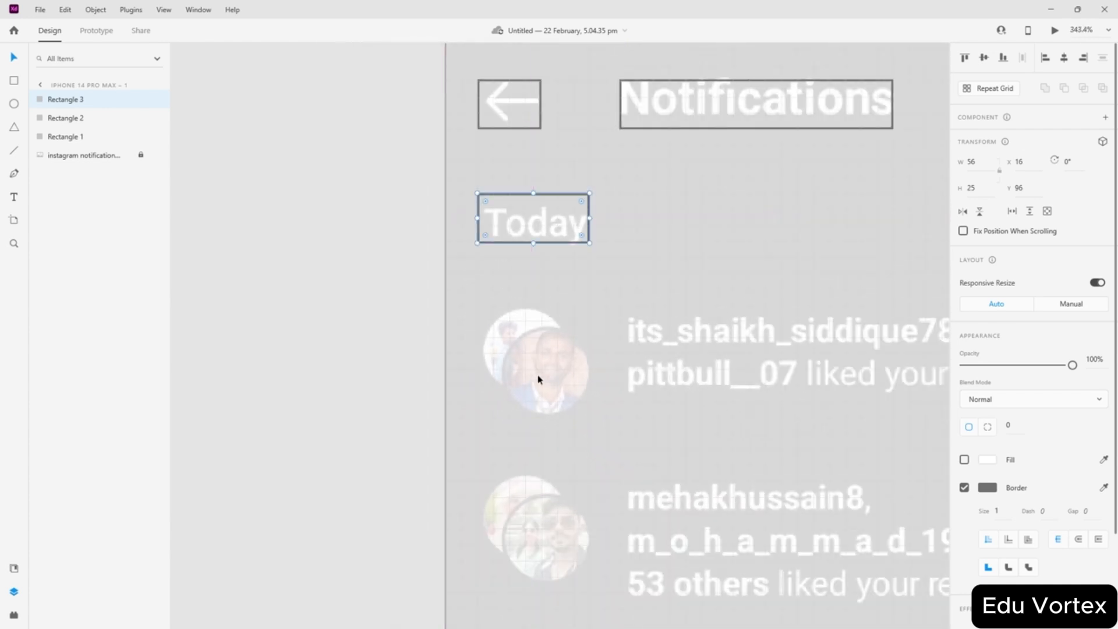
{"action": "scroll", "coordinate": [640, 328], "scroll_direction": "right", "scroll_amount": 5}
{"action": "scroll", "coordinate": [437, 322], "scroll_direction": "left", "scroll_amount": 4}
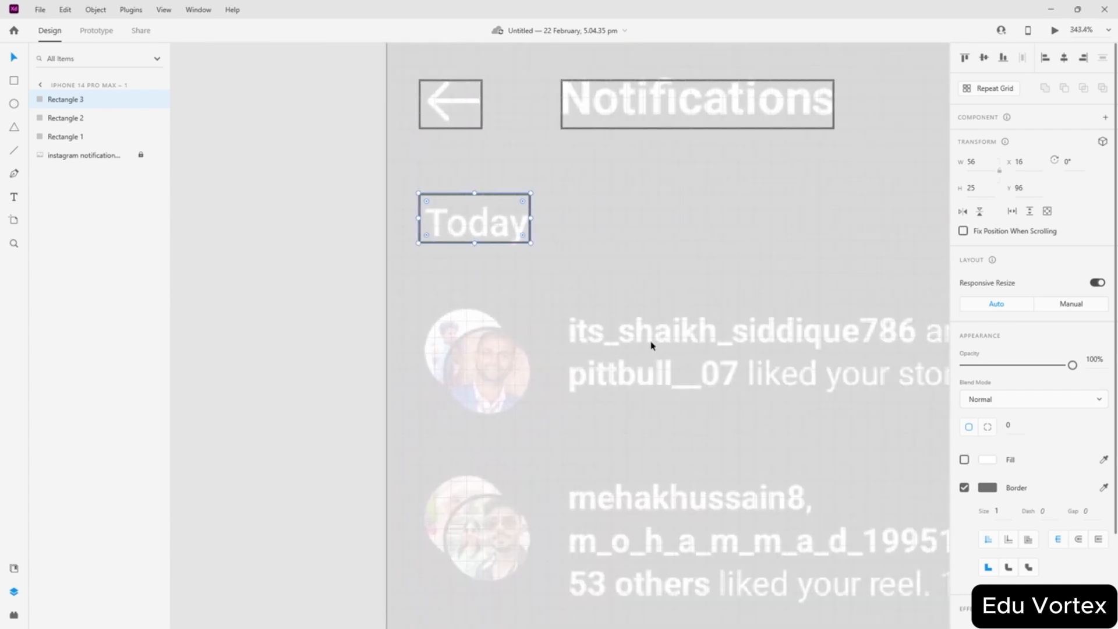
{"action": "scroll", "coordinate": [651, 345], "scroll_direction": "right", "scroll_amount": 7}
{"action": "scroll", "coordinate": [421, 357], "scroll_direction": "left", "scroll_amount": 4}
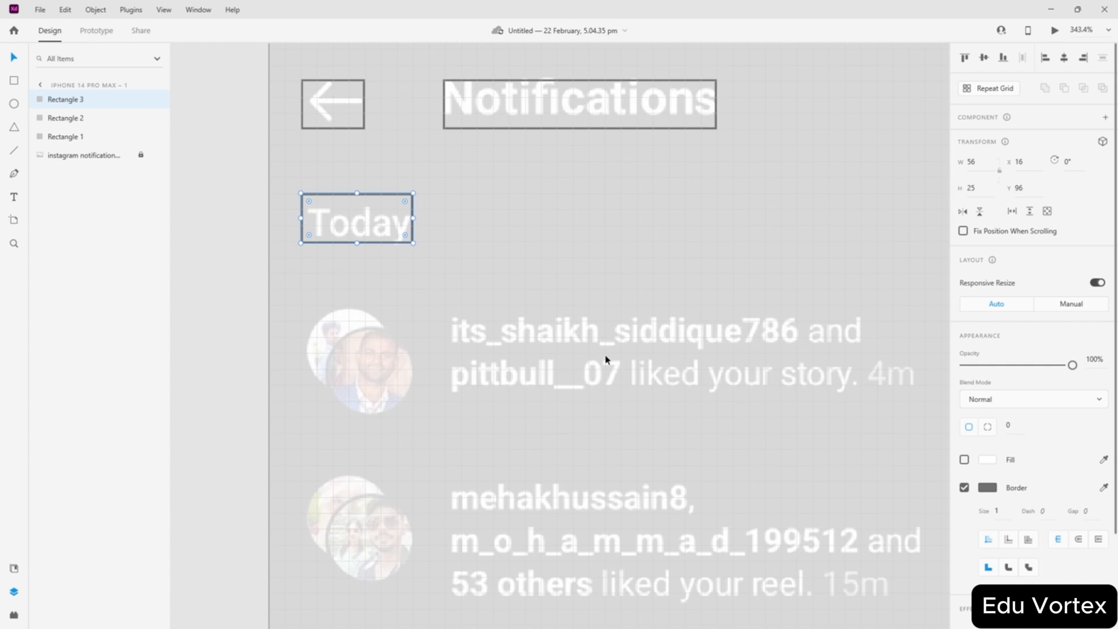
{"action": "scroll", "coordinate": [356, 355], "scroll_direction": "left", "scroll_amount": 1}
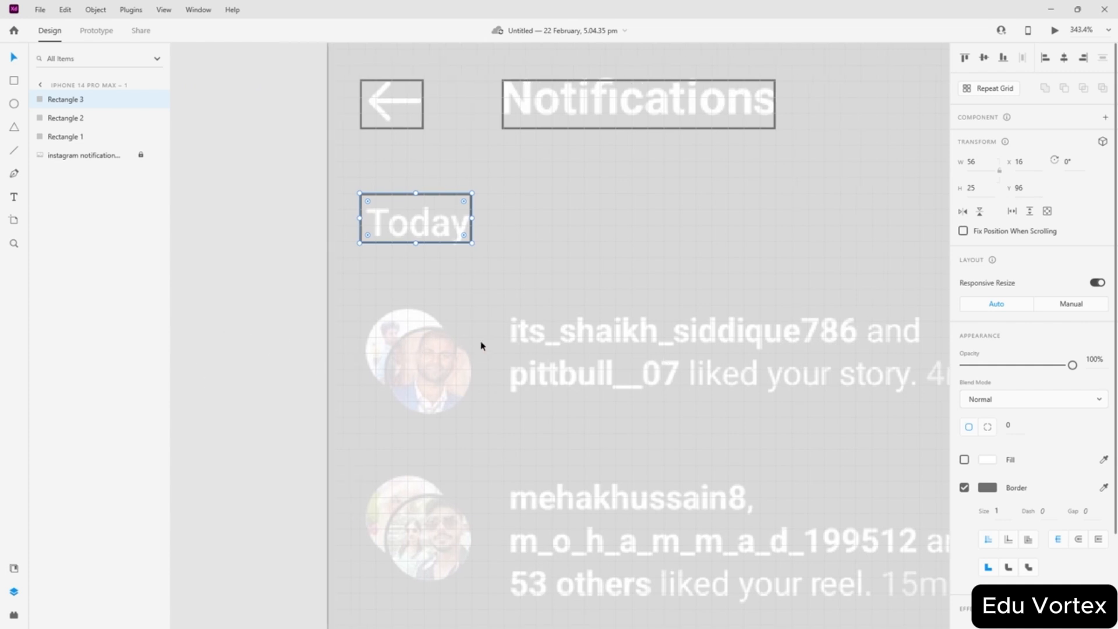
{"action": "scroll", "coordinate": [334, 358], "scroll_direction": "up", "scroll_amount": 4}
{"action": "scroll", "coordinate": [342, 370], "scroll_direction": "down", "scroll_amount": 4}
{"action": "scroll", "coordinate": [378, 374], "scroll_direction": "left", "scroll_amount": 4}
{"action": "left_click", "coordinate": [478, 379]}
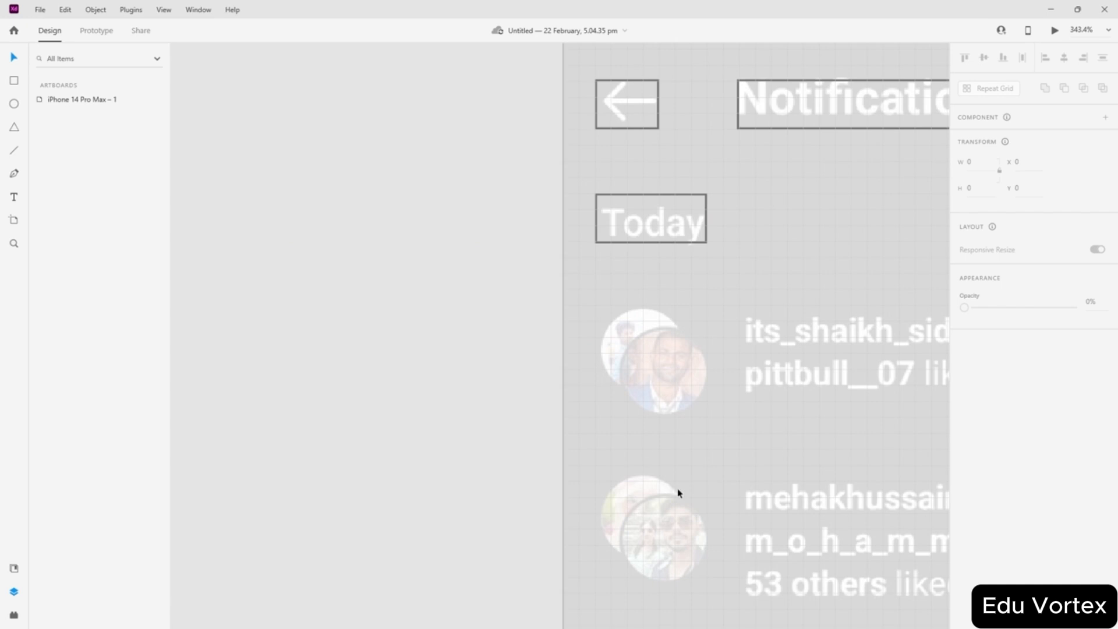
{"action": "scroll", "coordinate": [675, 478], "scroll_direction": "down", "scroll_amount": 8}
{"action": "scroll", "coordinate": [670, 443], "scroll_direction": "up", "scroll_amount": 6}
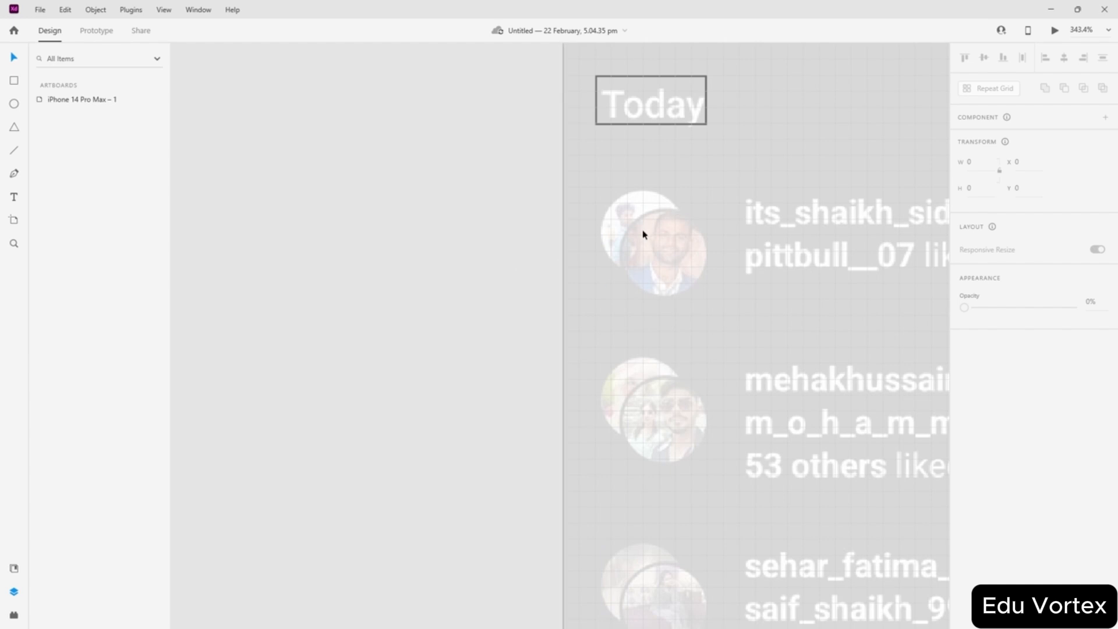
- Draw a white grey-bordered ellipse and size it over the first avatar
{"action": "scroll", "coordinate": [642, 237], "scroll_direction": "right", "scroll_amount": 2}
{"action": "scroll", "coordinate": [642, 243], "scroll_direction": "down", "scroll_amount": 7}
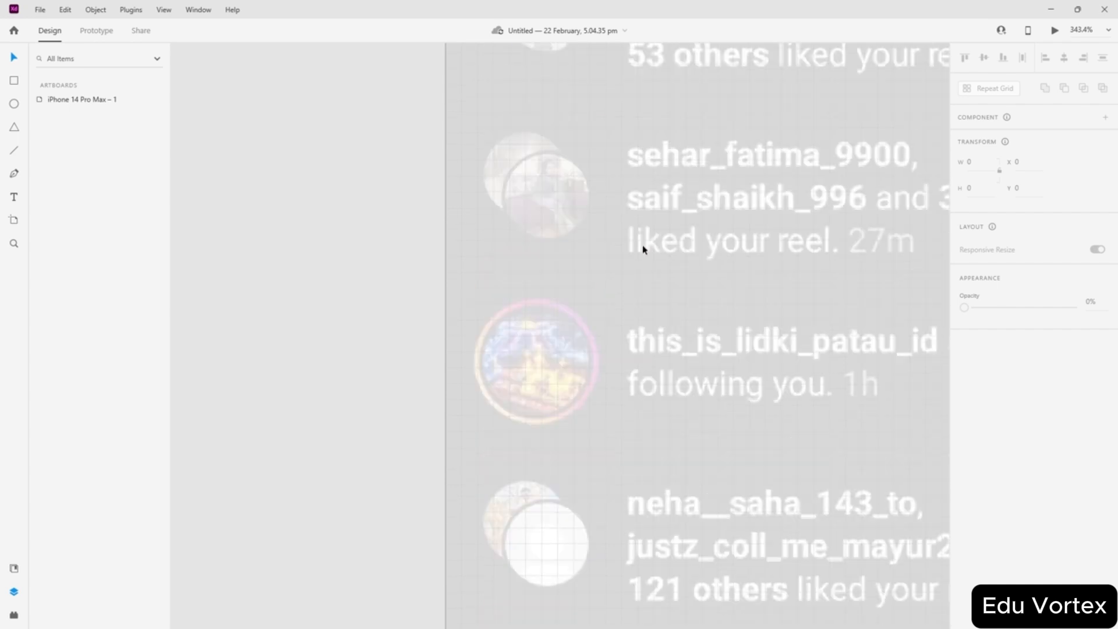
{"action": "scroll", "coordinate": [643, 250], "scroll_direction": "up", "scroll_amount": 7}
{"action": "scroll", "coordinate": [642, 249], "scroll_direction": "up", "scroll_amount": 2}
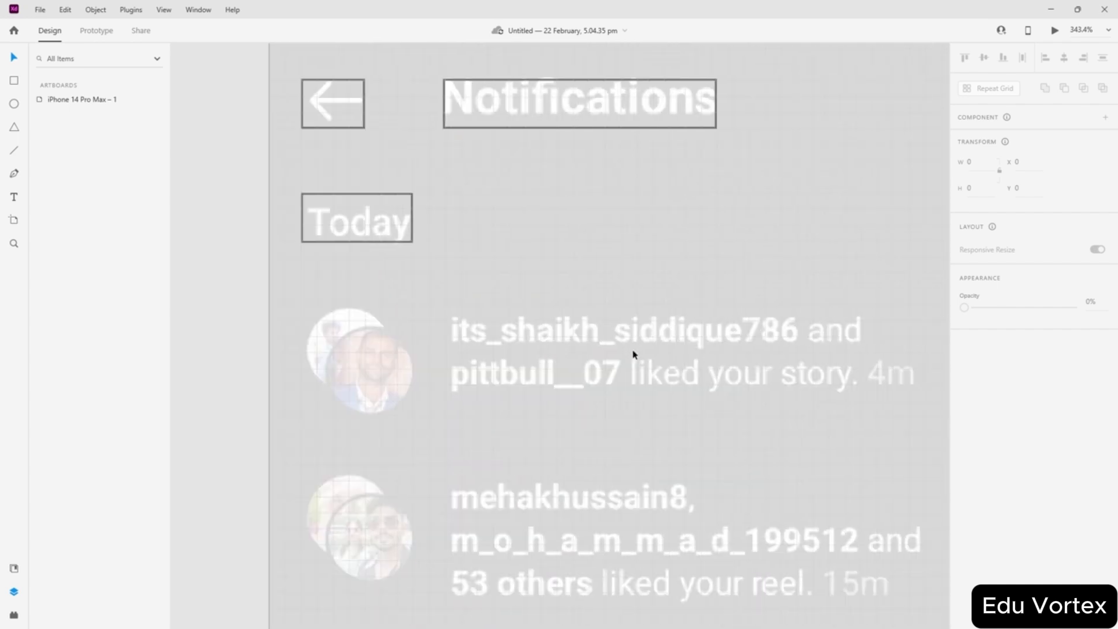
{"action": "scroll", "coordinate": [632, 354], "scroll_direction": "up", "scroll_amount": 1}
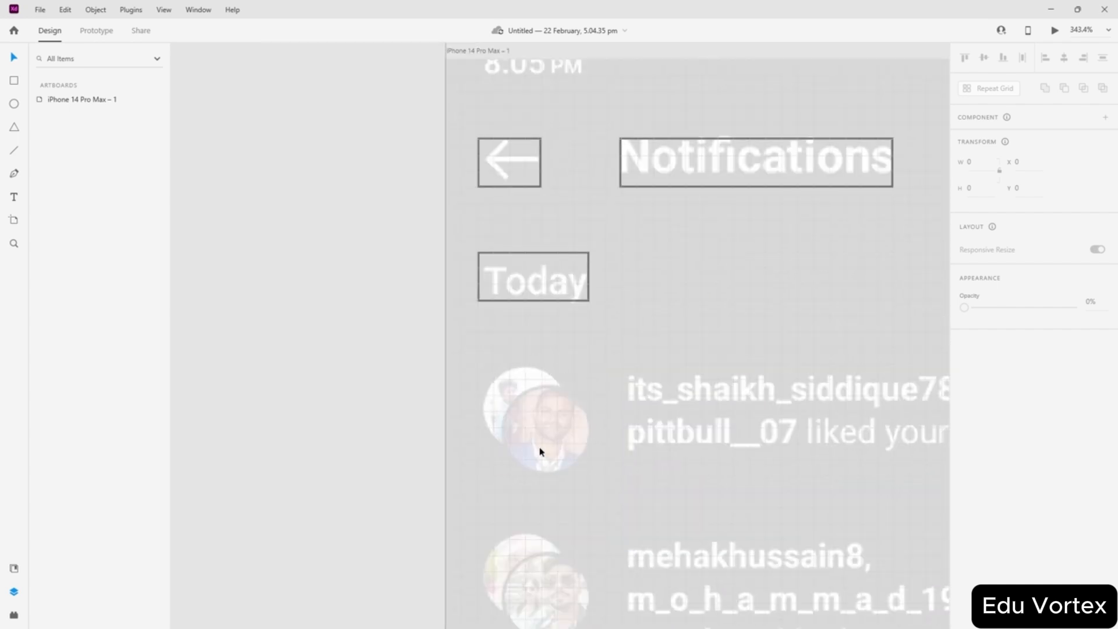
{"action": "scroll", "coordinate": [540, 451], "scroll_direction": "down", "scroll_amount": 2}
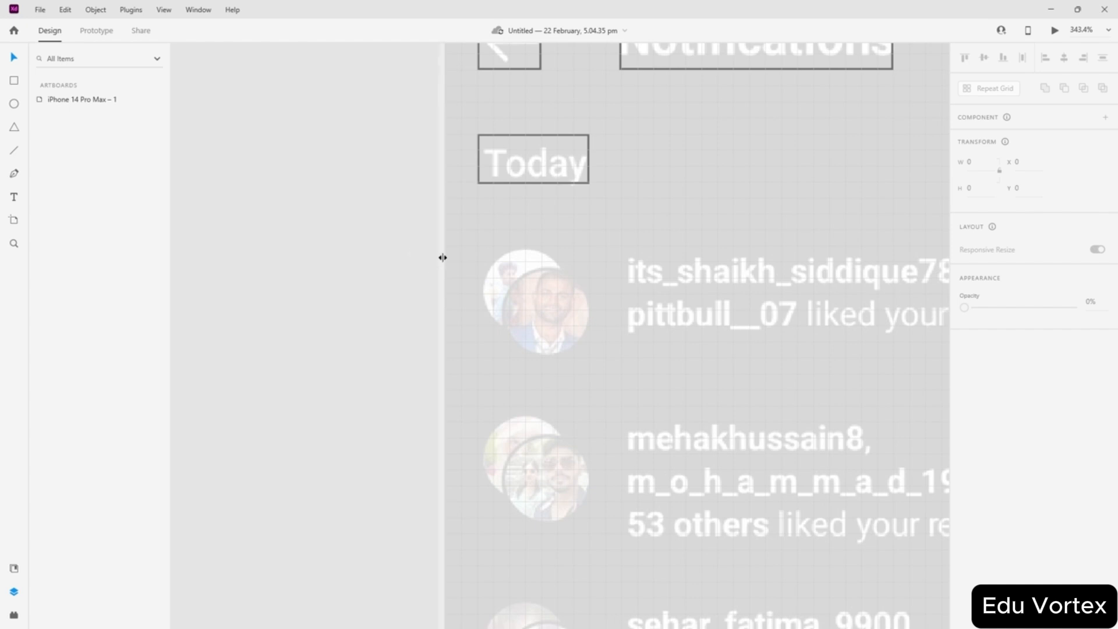
{"action": "scroll", "coordinate": [590, 270], "scroll_direction": "right", "scroll_amount": 3}
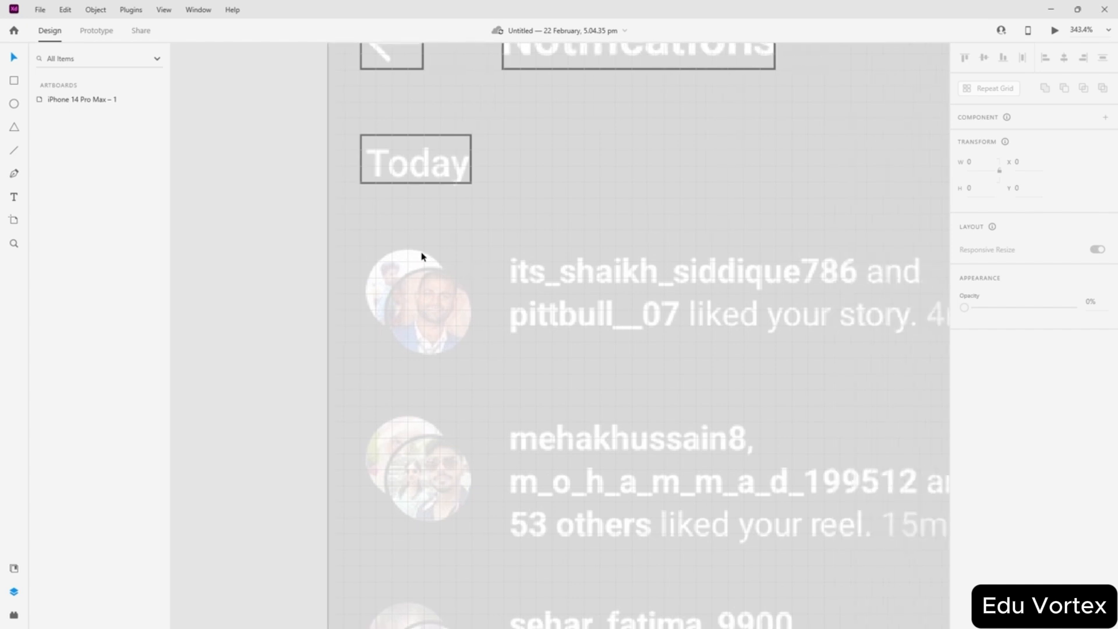
{"action": "scroll", "coordinate": [546, 298], "scroll_direction": "right", "scroll_amount": 4}
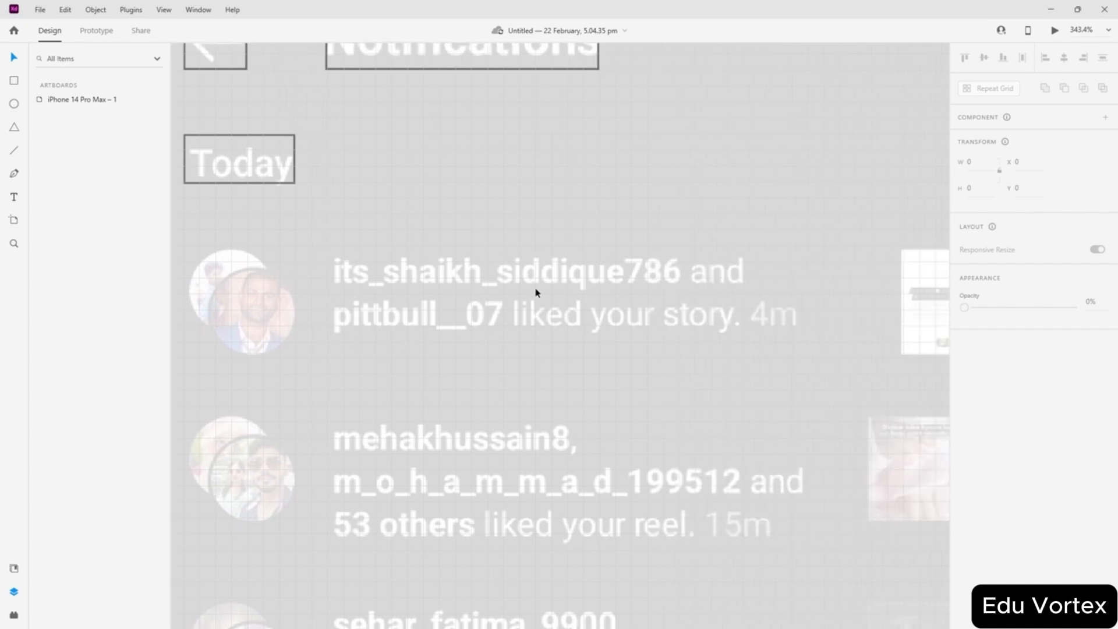
{"action": "scroll", "coordinate": [535, 292], "scroll_direction": "left", "scroll_amount": 6}
{"action": "scroll", "coordinate": [613, 316], "scroll_direction": "right", "scroll_amount": 3}
{"action": "scroll", "coordinate": [610, 310], "scroll_direction": "left", "scroll_amount": 6}
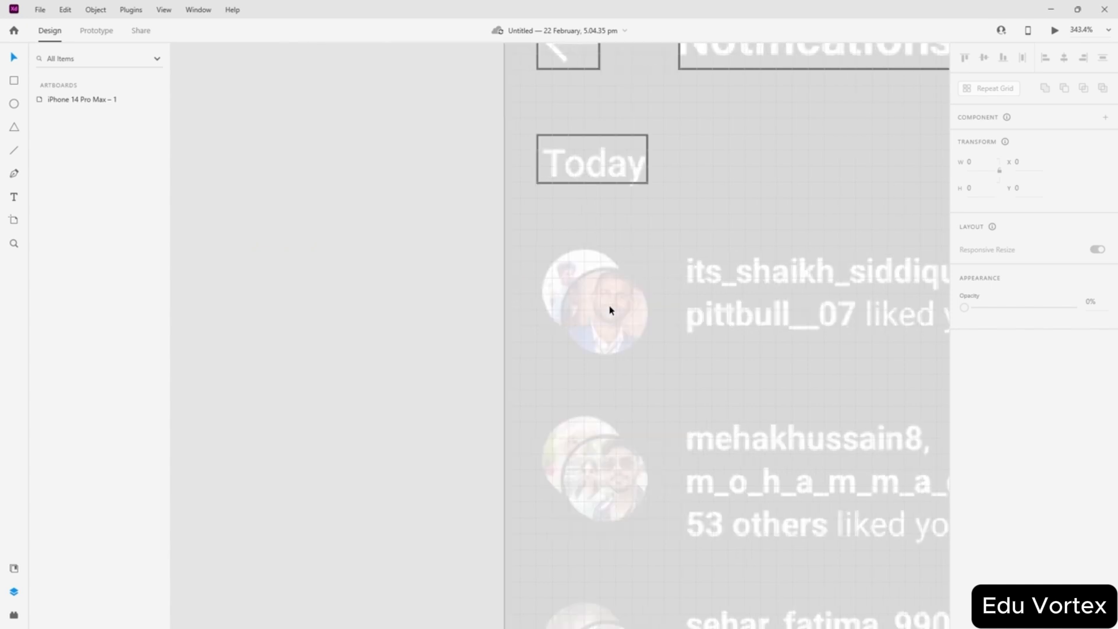
{"action": "scroll", "coordinate": [599, 312], "scroll_direction": "up", "scroll_amount": 5}
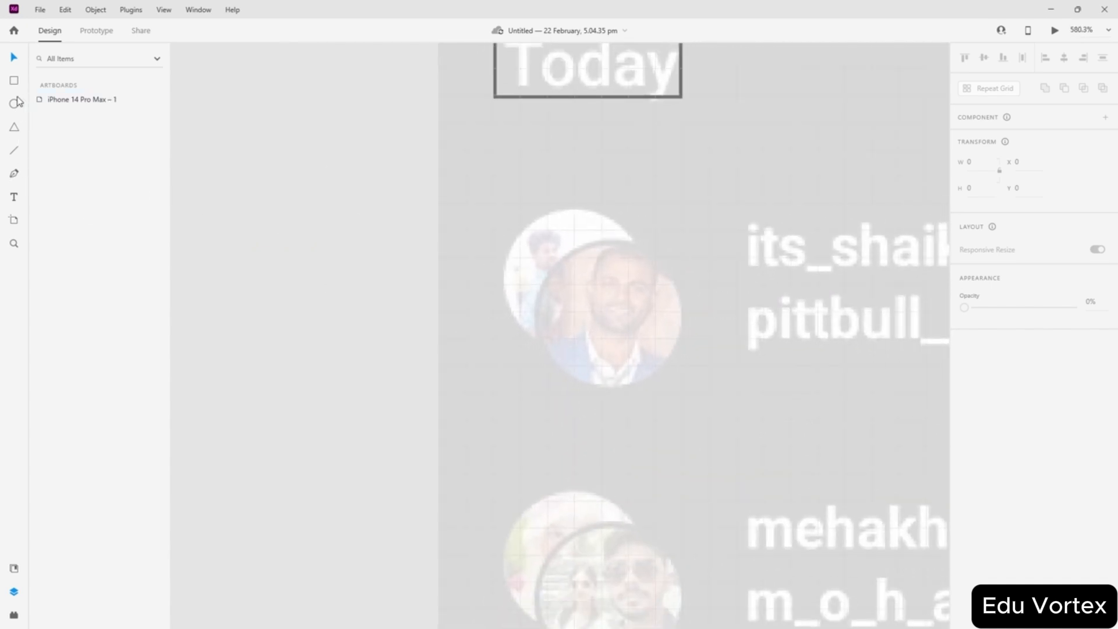
{"action": "left_click_drag", "start_coordinate": [266, 224], "coordinate": [324, 281]}
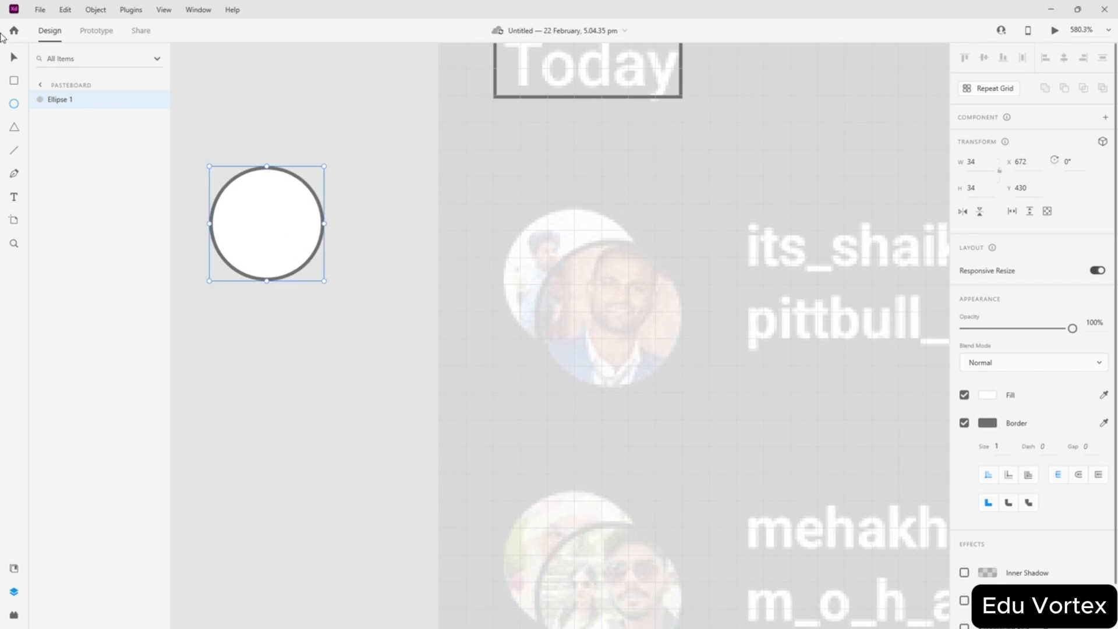
{"action": "left_click_drag", "start_coordinate": [259, 218], "coordinate": [613, 302]}
{"action": "scroll", "coordinate": [613, 300], "scroll_direction": "down", "scroll_amount": 5}
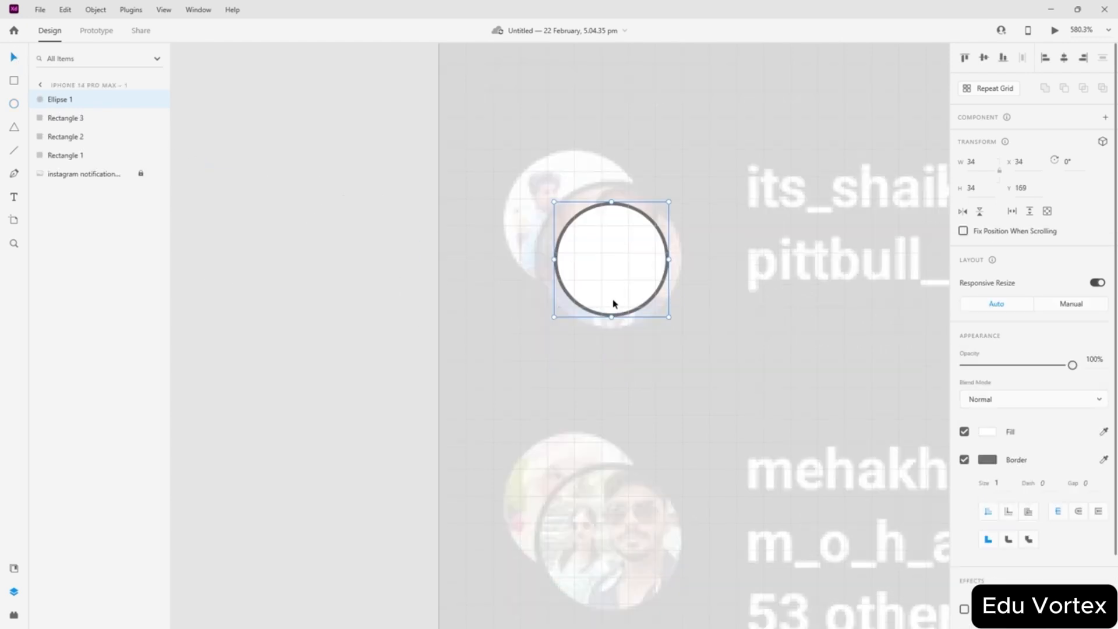
{"action": "left_click_drag", "start_coordinate": [603, 145], "coordinate": [607, 225]}
{"action": "scroll", "coordinate": [602, 221], "scroll_direction": "up", "scroll_amount": 3}
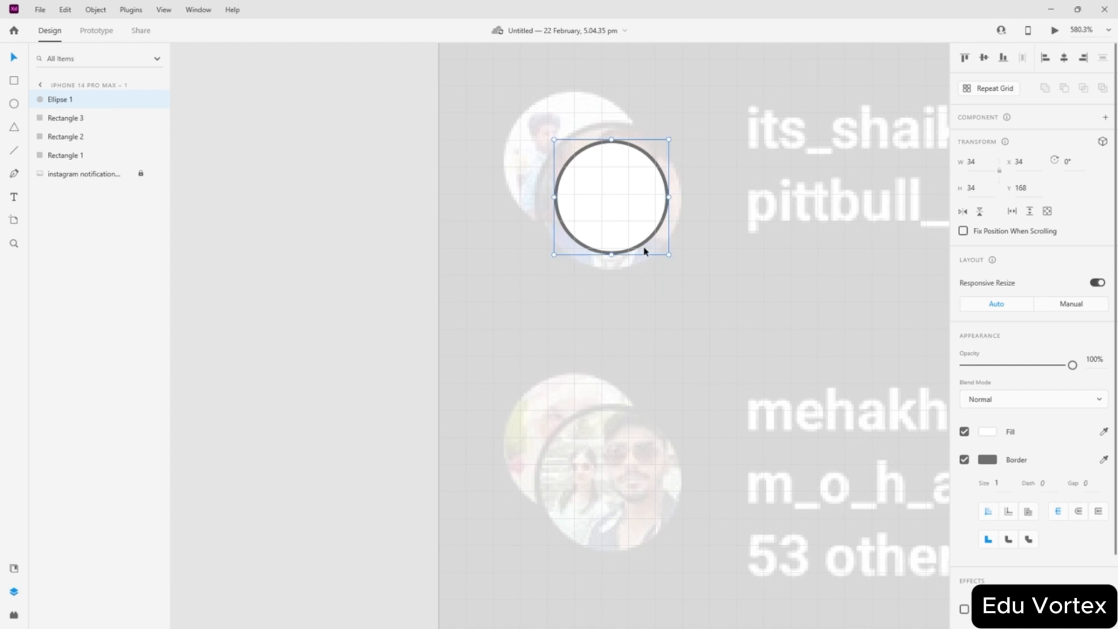
{"action": "left_click_drag", "start_coordinate": [666, 252], "coordinate": [694, 274]}
- Duplicate the circle offset up-left and bring the lower-right circle in front
{"action": "left_click_drag", "start_coordinate": [620, 199], "coordinate": [323, 220]}
{"action": "left_click", "coordinate": [676, 219], "text": "shift"}
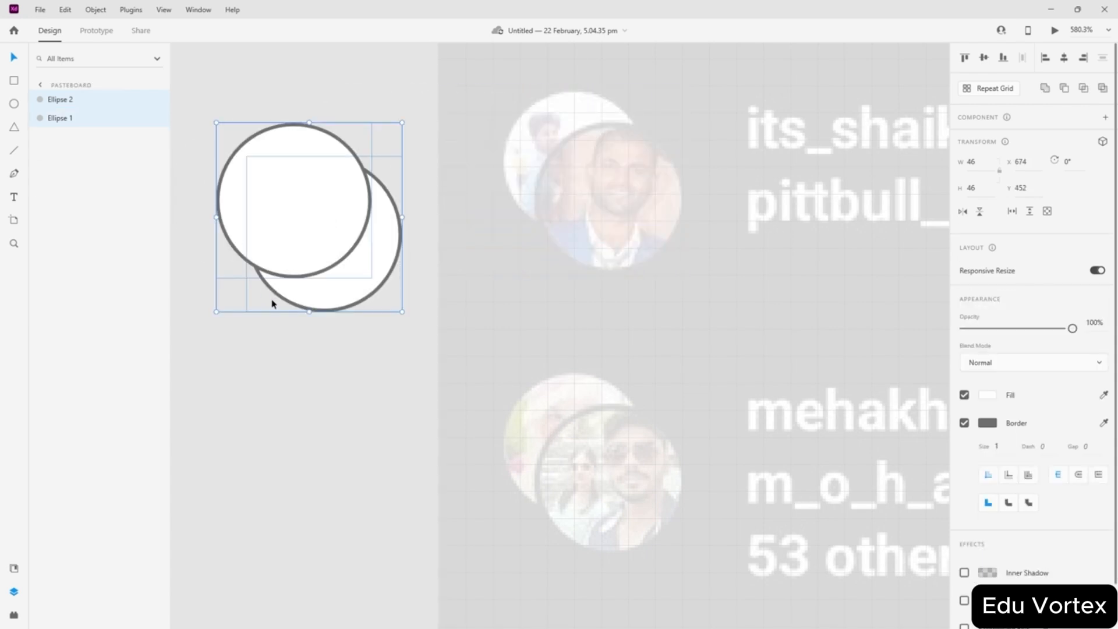
{"action": "left_click", "coordinate": [59, 120]}
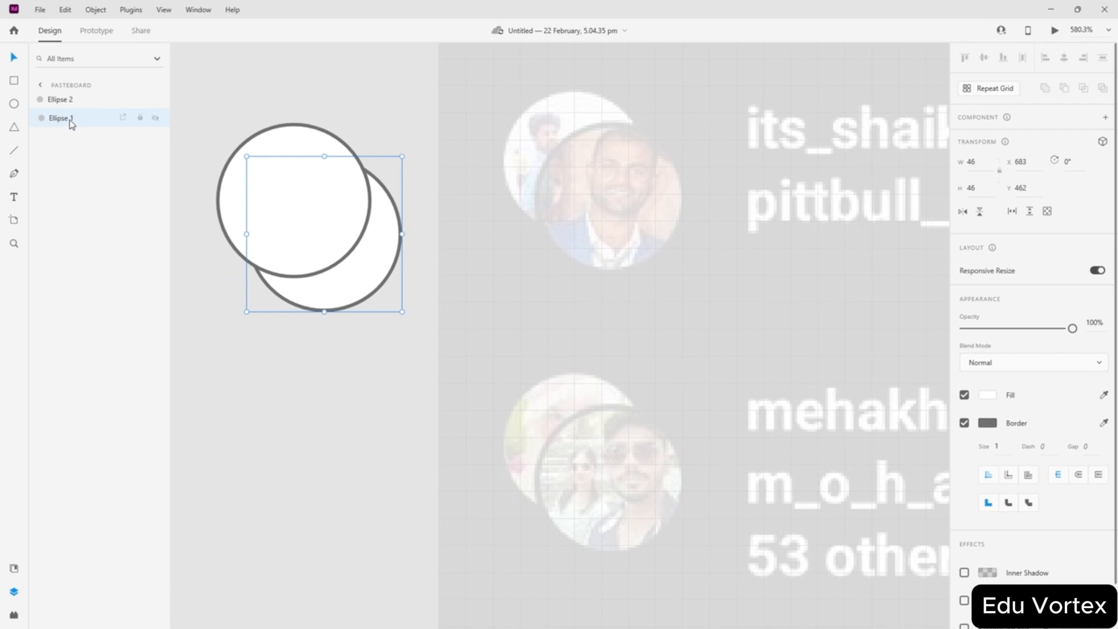
{"action": "left_click_drag", "start_coordinate": [69, 120], "coordinate": [69, 99]}
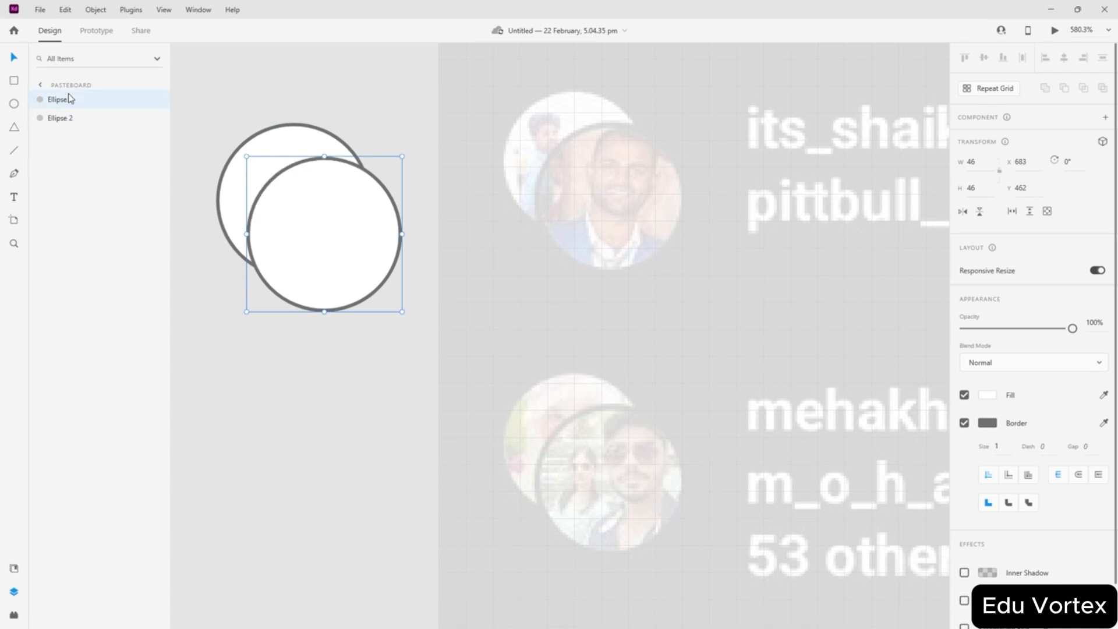
{"action": "left_click", "coordinate": [333, 354]}
{"action": "scroll", "coordinate": [217, 262], "scroll_direction": "up", "scroll_amount": 2}
{"action": "scroll", "coordinate": [227, 317], "scroll_direction": "up", "scroll_amount": 2}
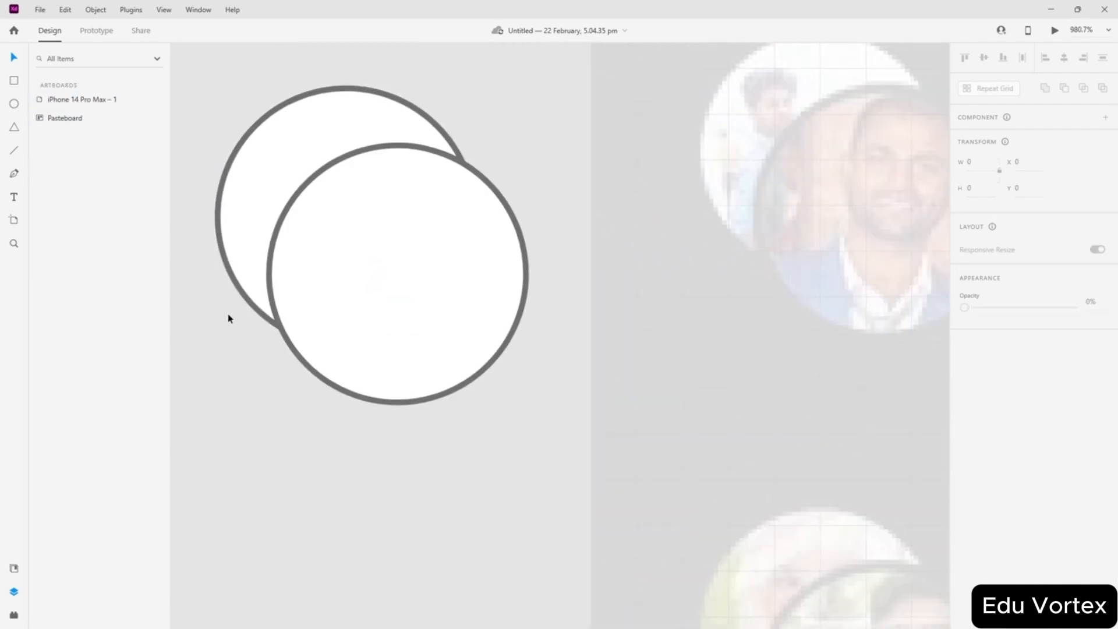
{"action": "scroll", "coordinate": [212, 324], "scroll_direction": "up", "scroll_amount": 1}
{"action": "scroll", "coordinate": [258, 377], "scroll_direction": "up", "scroll_amount": 3}
{"action": "scroll", "coordinate": [259, 376], "scroll_direction": "down", "scroll_amount": 4}
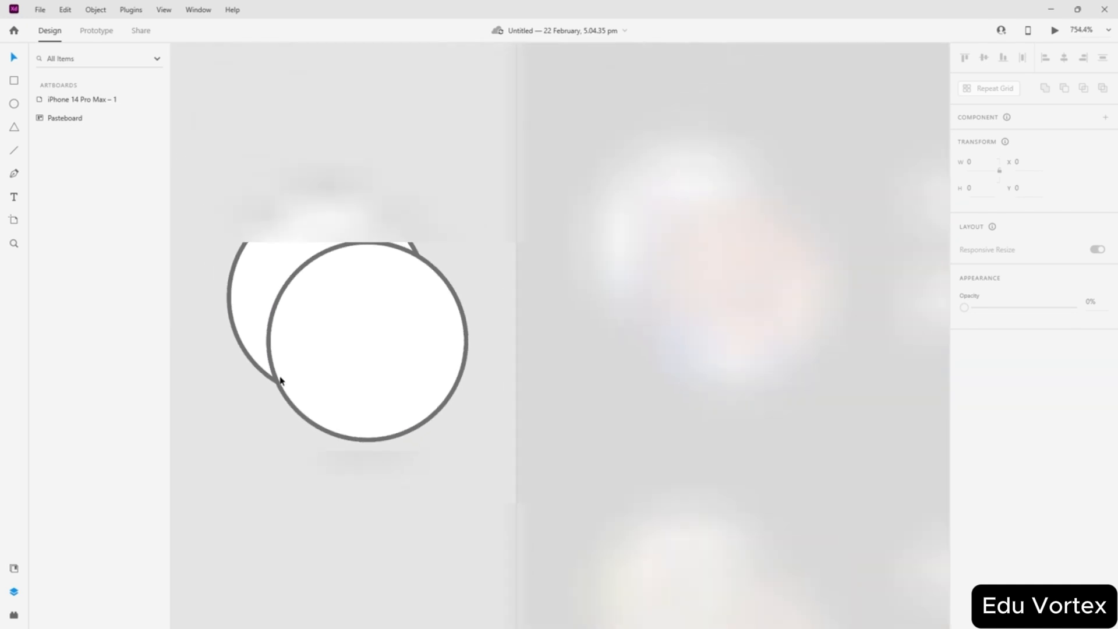
{"action": "scroll", "coordinate": [290, 382], "scroll_direction": "left", "scroll_amount": 5}
- Duplicate both circles down-left, enlarge the front copy to 48, and move Ellipse 4 to the top
{"action": "left_click", "coordinate": [624, 353]}
{"action": "left_click_drag", "start_coordinate": [748, 201], "coordinate": [499, 387]}
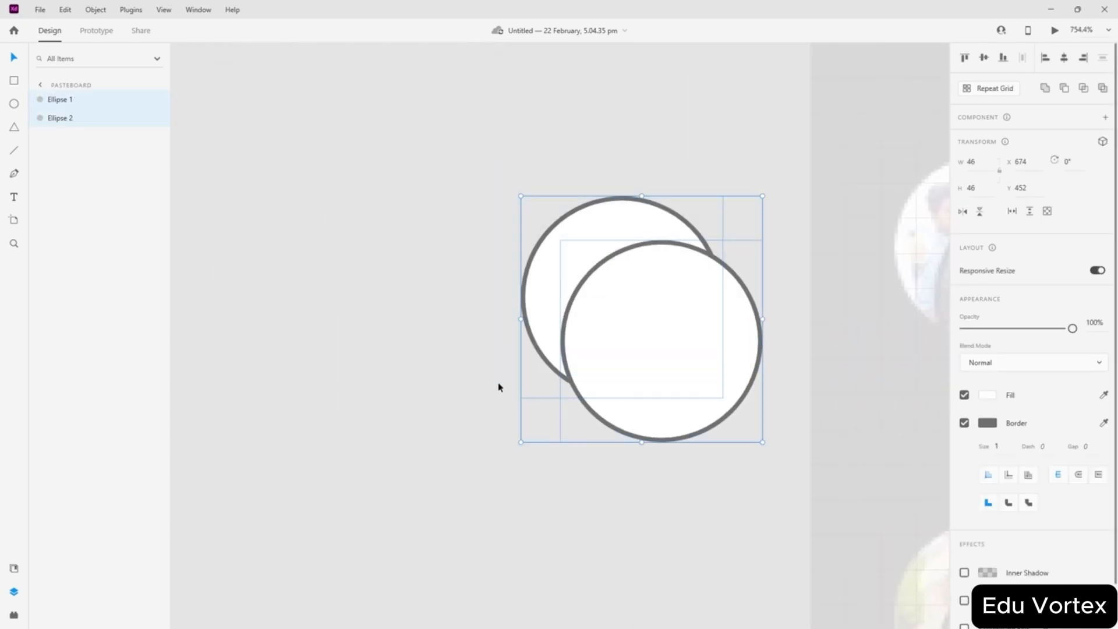
{"action": "left_click_drag", "start_coordinate": [635, 349], "coordinate": [392, 459], "text": "alt"}
{"action": "left_click", "coordinate": [463, 309]}
{"action": "left_click", "coordinate": [391, 459]}
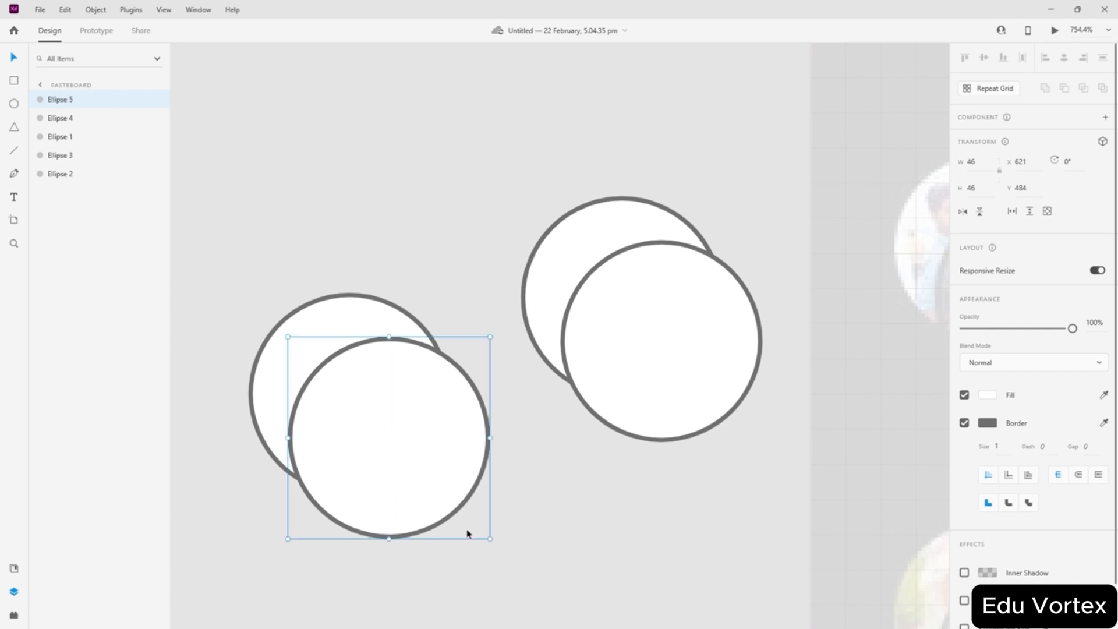
{"action": "left_click_drag", "start_coordinate": [490, 538], "coordinate": [495, 542], "text": "alt"}
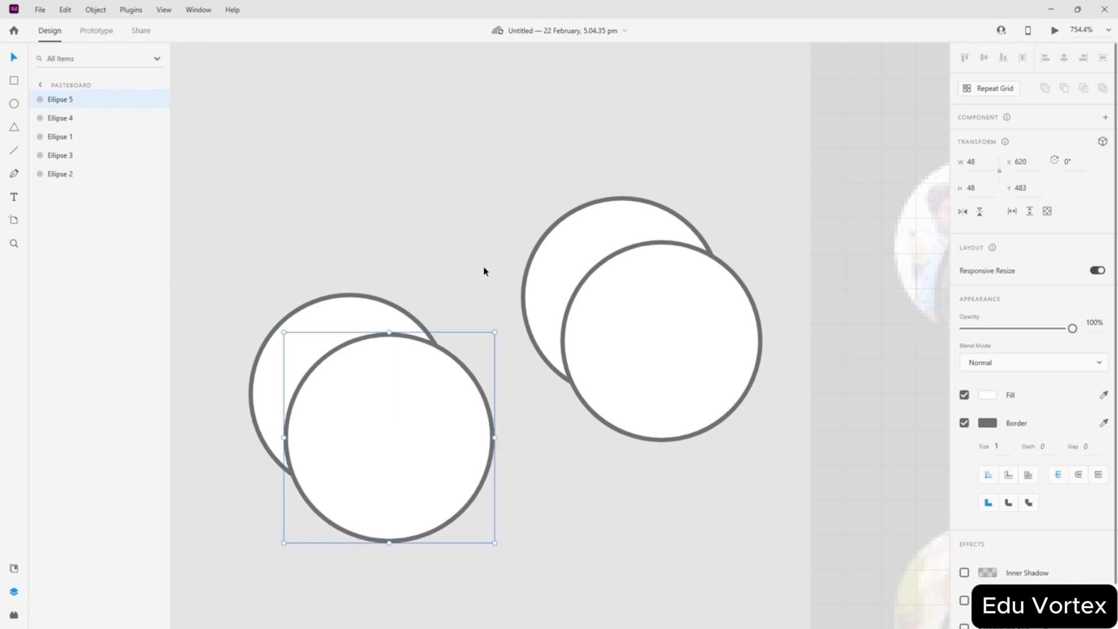
{"action": "left_click", "coordinate": [64, 119]}
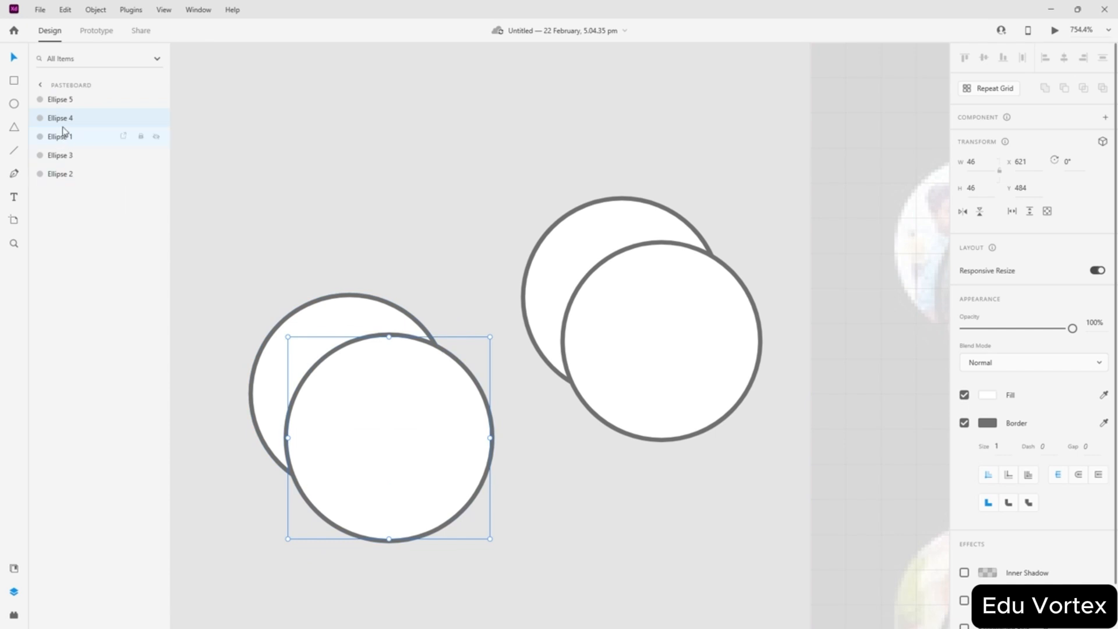
{"action": "mouse_move", "coordinate": [67, 97]}
{"action": "left_mouse_down"}
{"action": "mouse_move", "coordinate": [61, 72]}
{"action": "mouse_move", "coordinate": [72, 100]}
{"action": "left_mouse_up"}
- Remove the borders from the three left circles and Subtract them into a crescent
{"action": "left_click", "coordinate": [531, 265]}
{"action": "left_click", "coordinate": [385, 418]}
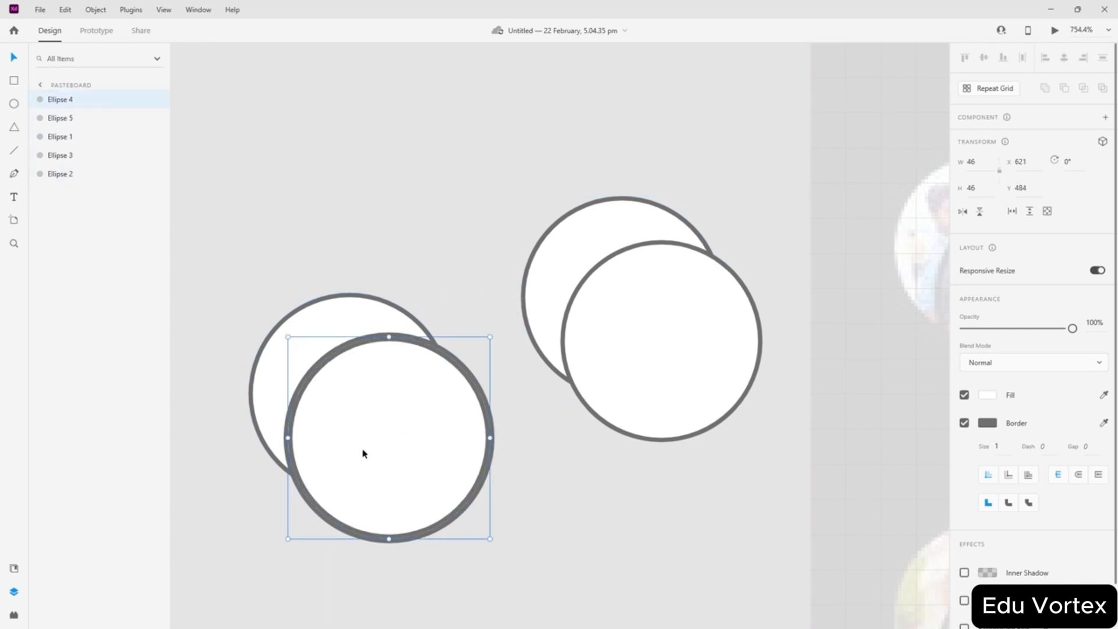
{"action": "left_click_drag", "start_coordinate": [443, 226], "coordinate": [309, 402]}
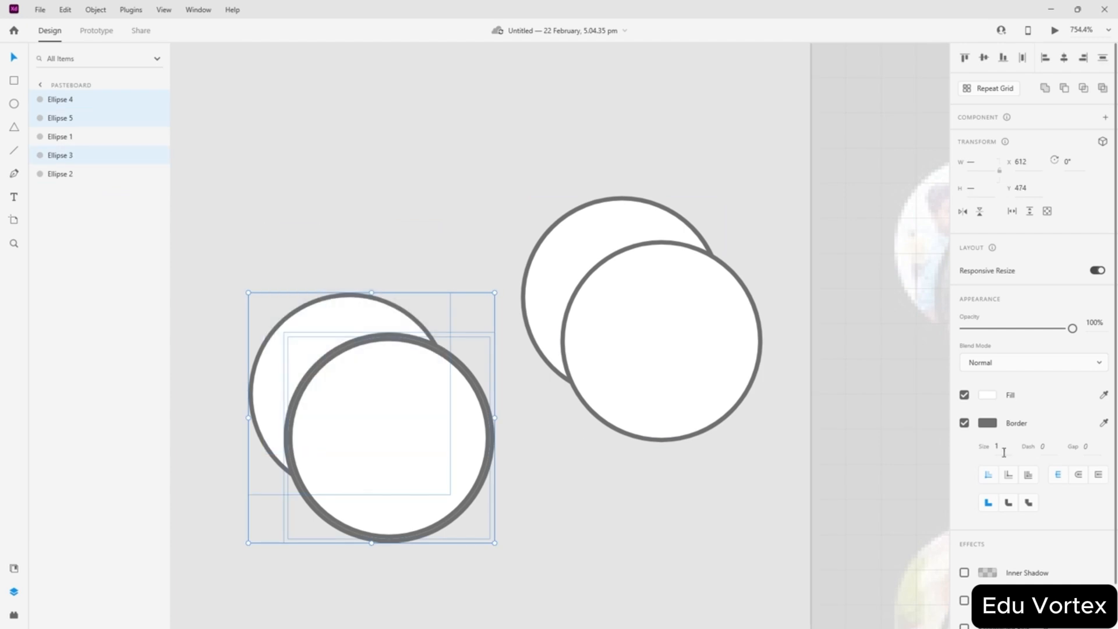
{"action": "left_click", "coordinate": [964, 424]}
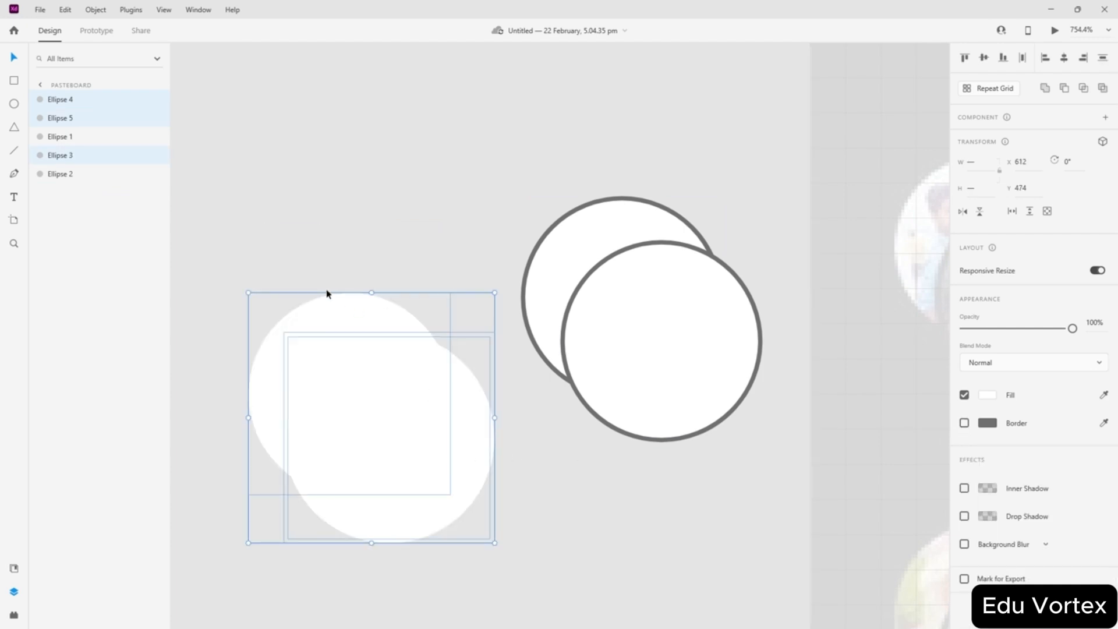
{"action": "left_click", "coordinate": [327, 294]}
{"action": "left_click_drag", "start_coordinate": [429, 269], "coordinate": [221, 456]}
{"action": "left_click", "coordinate": [1064, 89]}
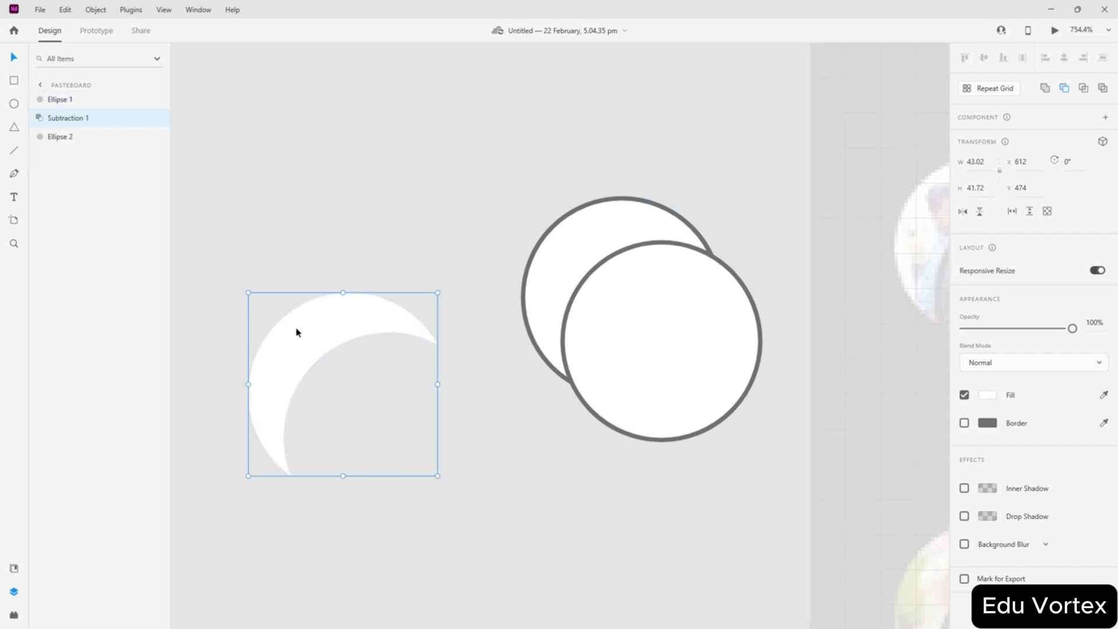
- Give the crescent a grey border, delete the back circle, and fit the crescent against the circle's upper-left edge
{"action": "left_click", "coordinate": [592, 206]}
{"action": "left_click", "coordinate": [323, 316]}
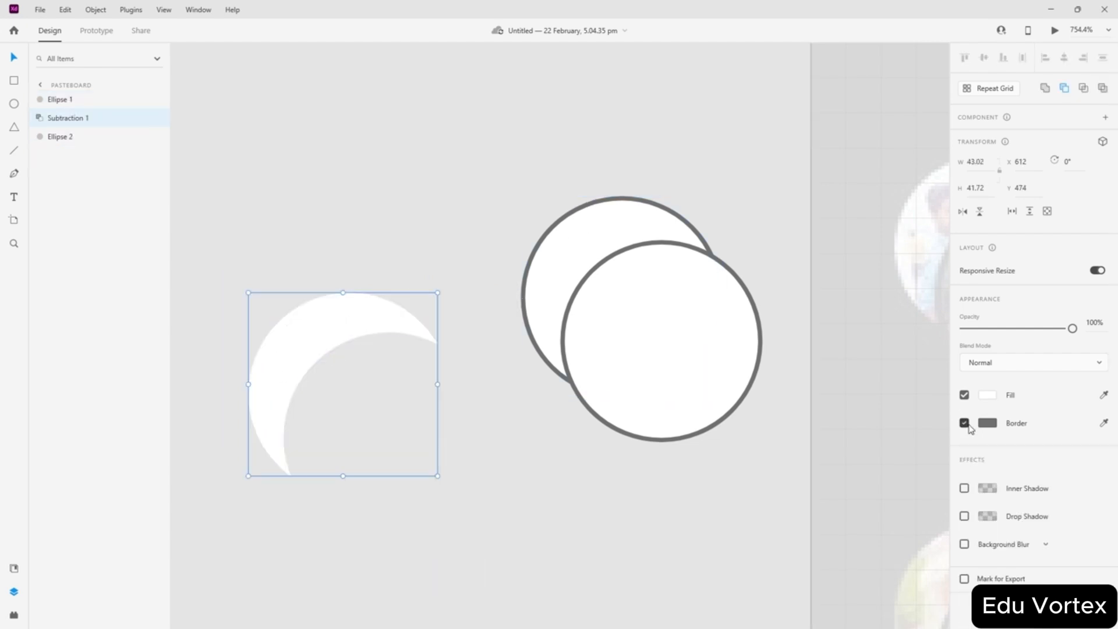
{"action": "left_click_drag", "start_coordinate": [285, 332], "coordinate": [324, 190]}
{"action": "left_click", "coordinate": [274, 457]}
{"action": "left_click_drag", "start_coordinate": [280, 356], "coordinate": [539, 565]}
{"action": "left_click", "coordinate": [359, 206]}
{"action": "left_click", "coordinate": [563, 255]}
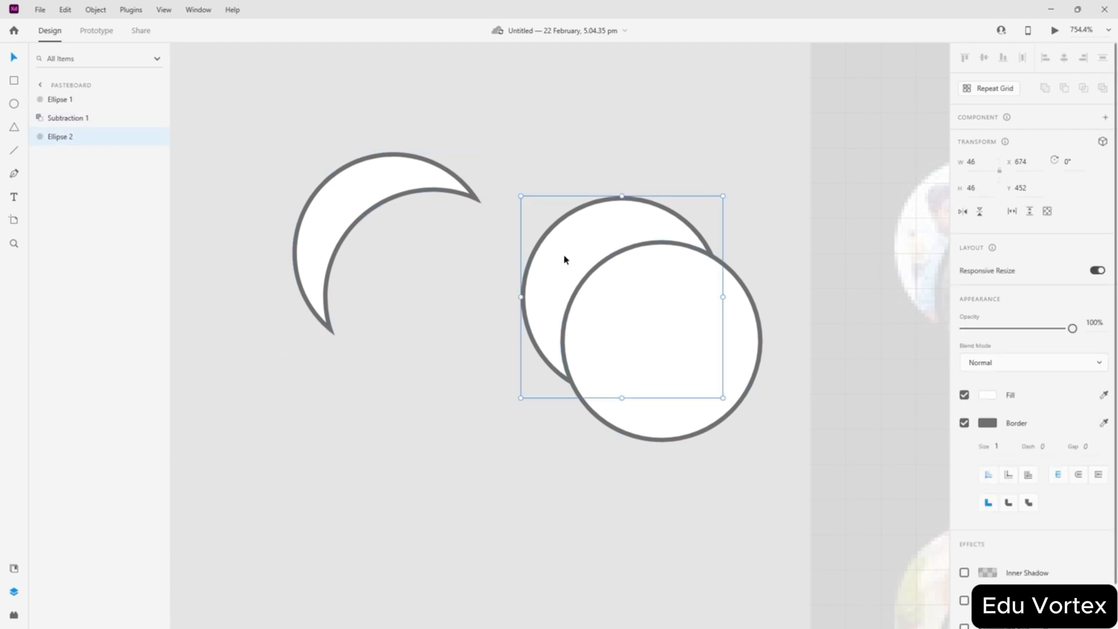
{"action": "key", "text": "Delete"}
{"action": "left_click_drag", "start_coordinate": [324, 231], "coordinate": [553, 276]}
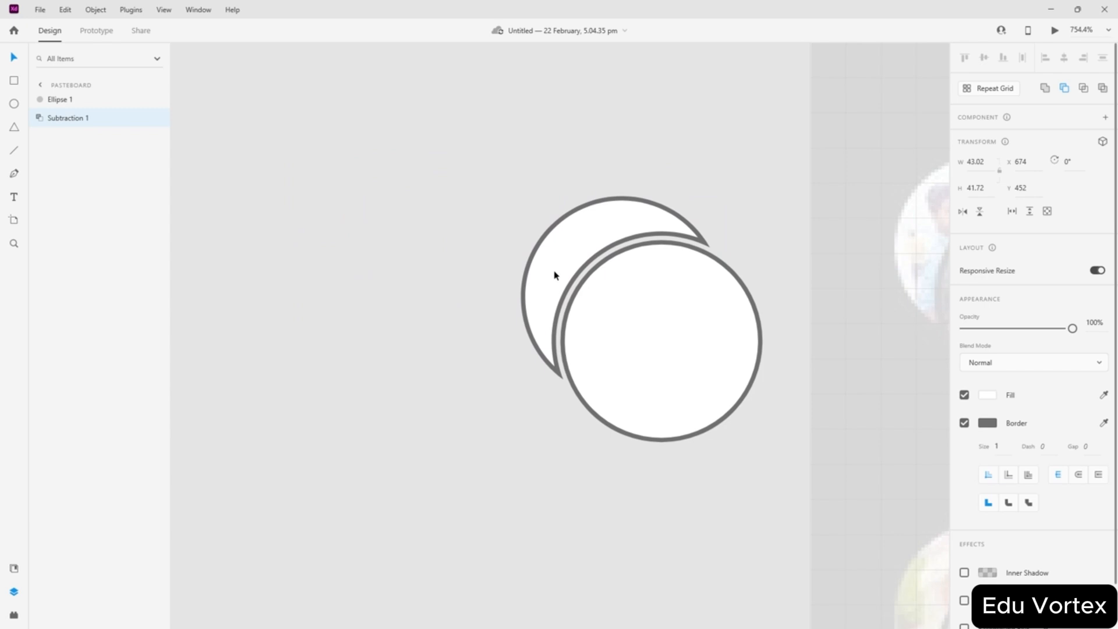
{"action": "left_click", "coordinate": [474, 375]}
- Remove both shapes' borders, group them, and move the group onto the first avatar
{"action": "scroll", "coordinate": [557, 283], "scroll_direction": "down", "scroll_amount": 4}
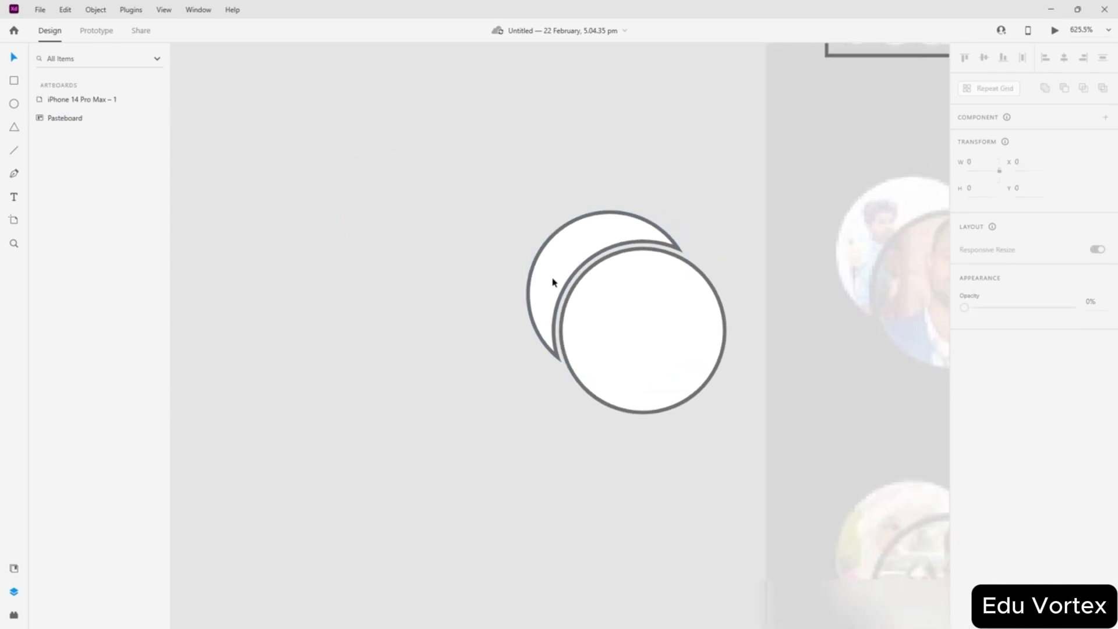
{"action": "scroll", "coordinate": [553, 283], "scroll_direction": "up", "scroll_amount": 2}
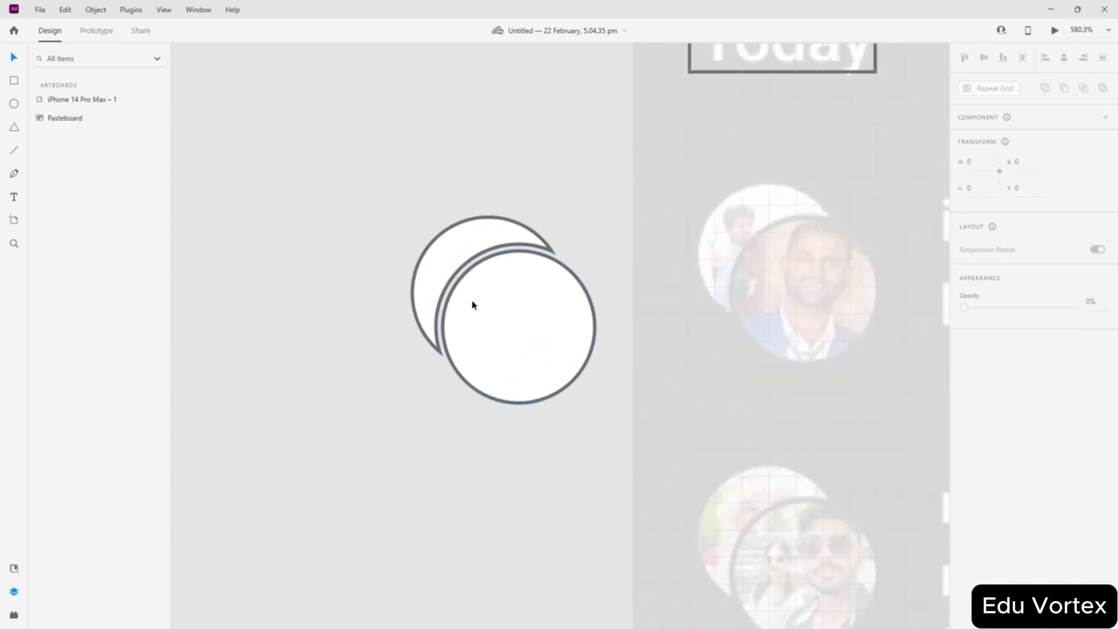
{"action": "scroll", "coordinate": [472, 301], "scroll_direction": "up", "scroll_amount": 2}
{"action": "left_click_drag", "start_coordinate": [579, 165], "coordinate": [476, 258]}
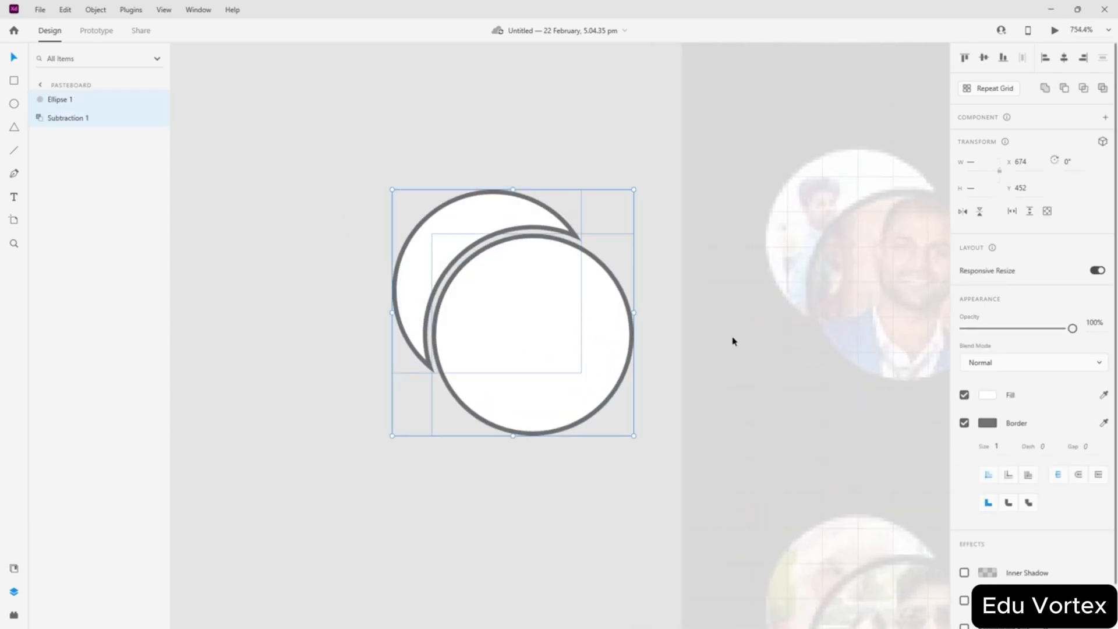
{"action": "left_click", "coordinate": [964, 423]}
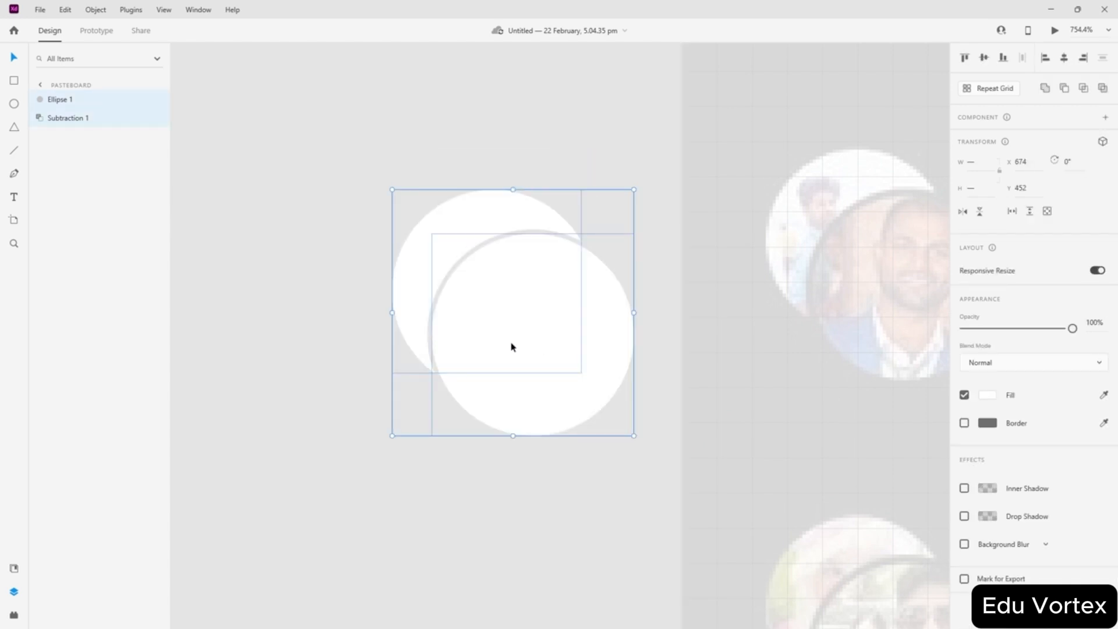
{"action": "key", "text": "ctrl+g"}
{"action": "left_click_drag", "start_coordinate": [509, 347], "coordinate": [884, 292]}
- Fill the avatar group with #FF0000
{"action": "scroll", "coordinate": [512, 287], "scroll_direction": "down", "scroll_amount": 4}
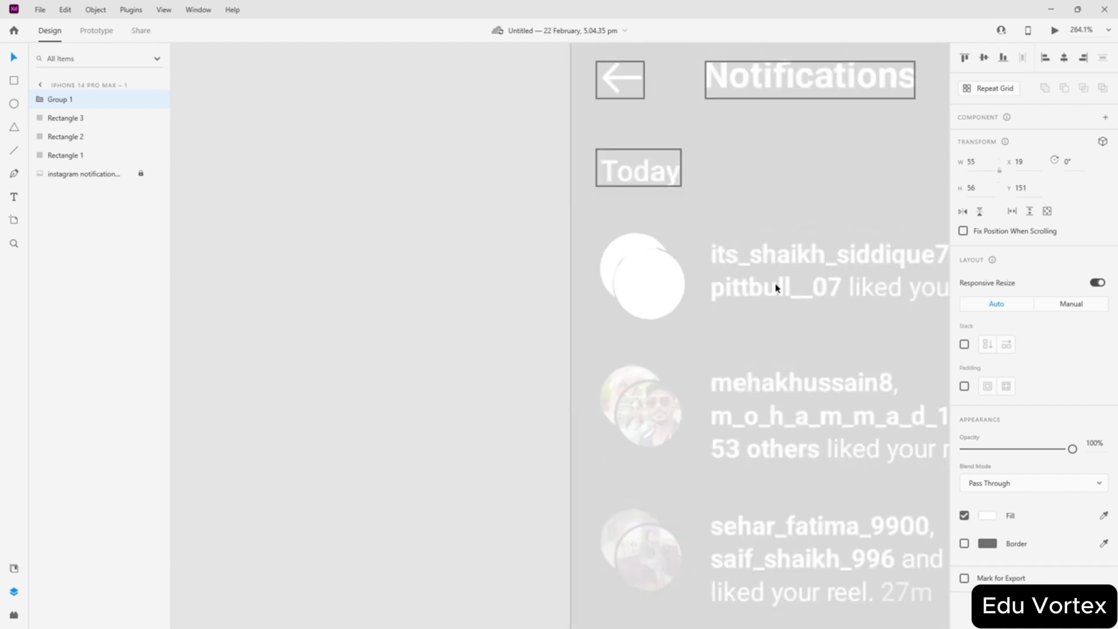
{"action": "scroll", "coordinate": [768, 287], "scroll_direction": "up", "scroll_amount": 2}
{"action": "scroll", "coordinate": [548, 218], "scroll_direction": "up", "scroll_amount": 2}
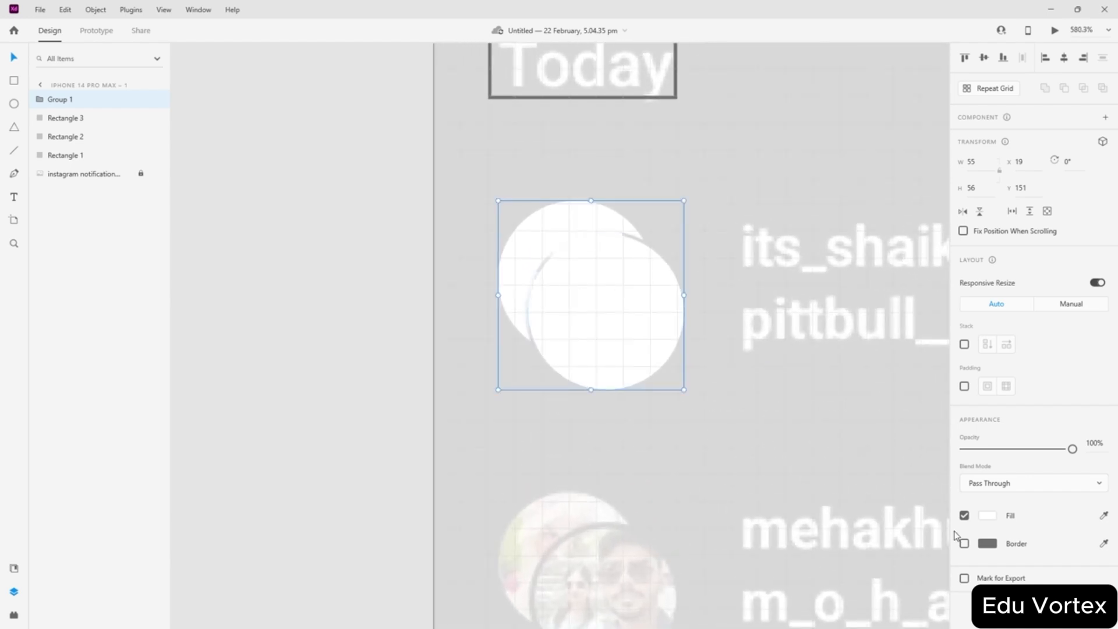
{"action": "left_click", "coordinate": [988, 515]}
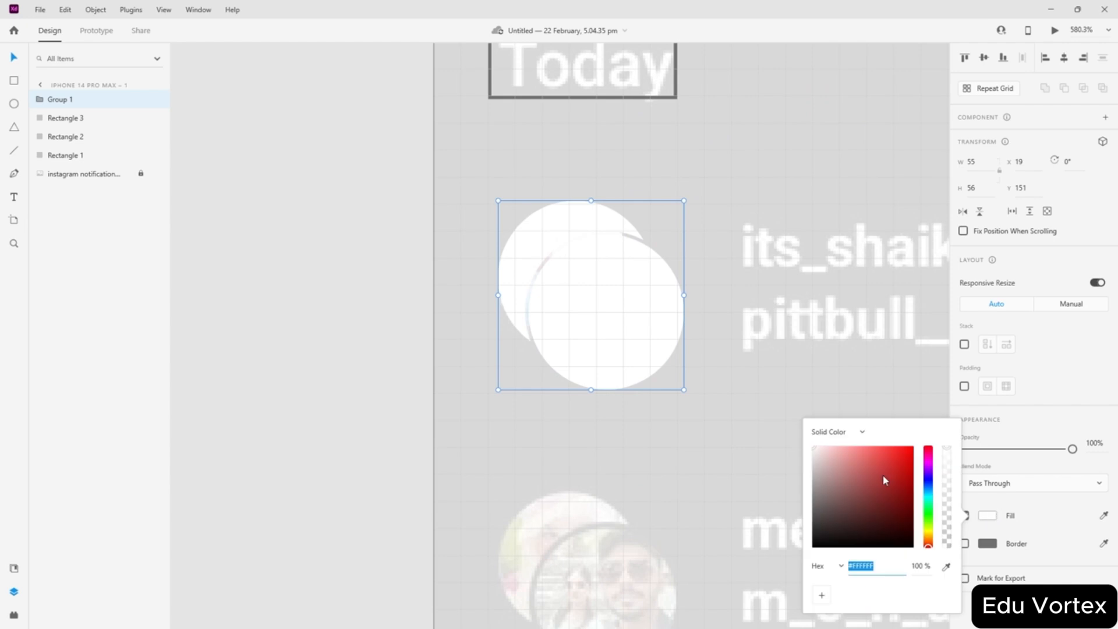
{"action": "type", "text": "FF0000"}
{"action": "key", "text": "Return"}
{"action": "left_click", "coordinate": [278, 262]}
- Duplicate the red circles group onto the second avatar
{"action": "scroll", "coordinate": [351, 265], "scroll_direction": "down", "scroll_amount": 3}
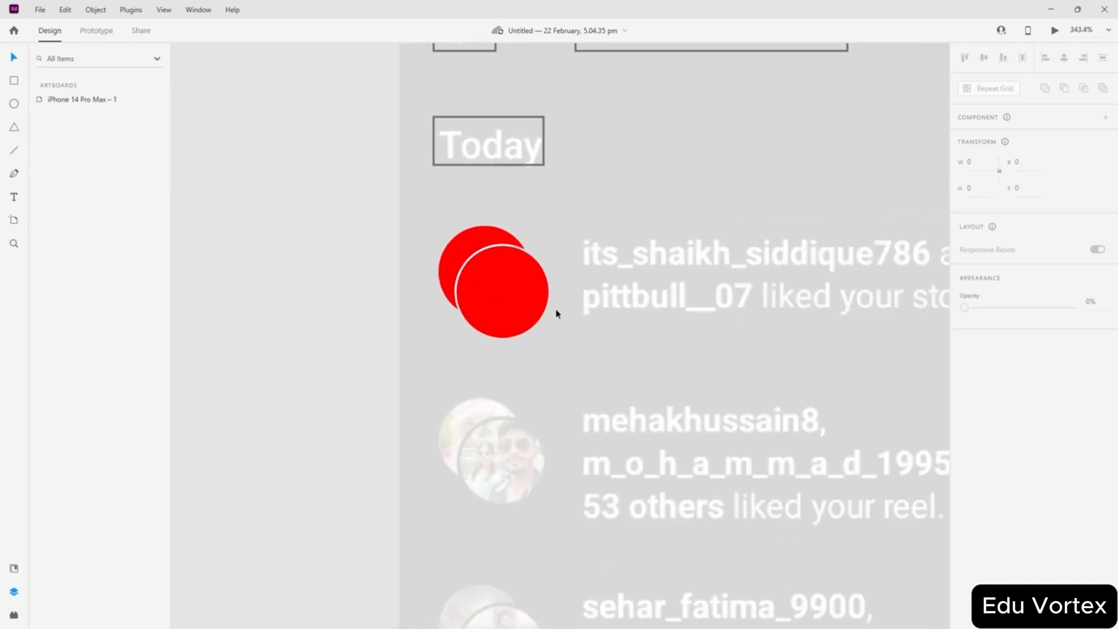
{"action": "left_click", "coordinate": [501, 295]}
{"action": "left_click_drag", "start_coordinate": [502, 288], "coordinate": [502, 453]}
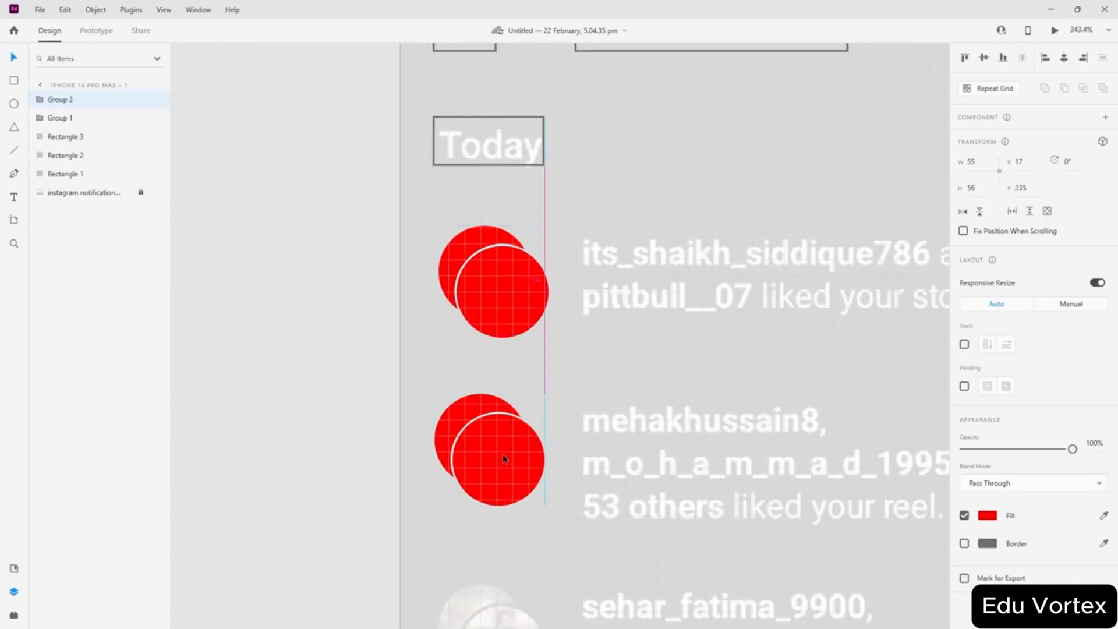
{"action": "left_click", "coordinate": [272, 362]}
{"action": "left_click", "coordinate": [488, 466]}
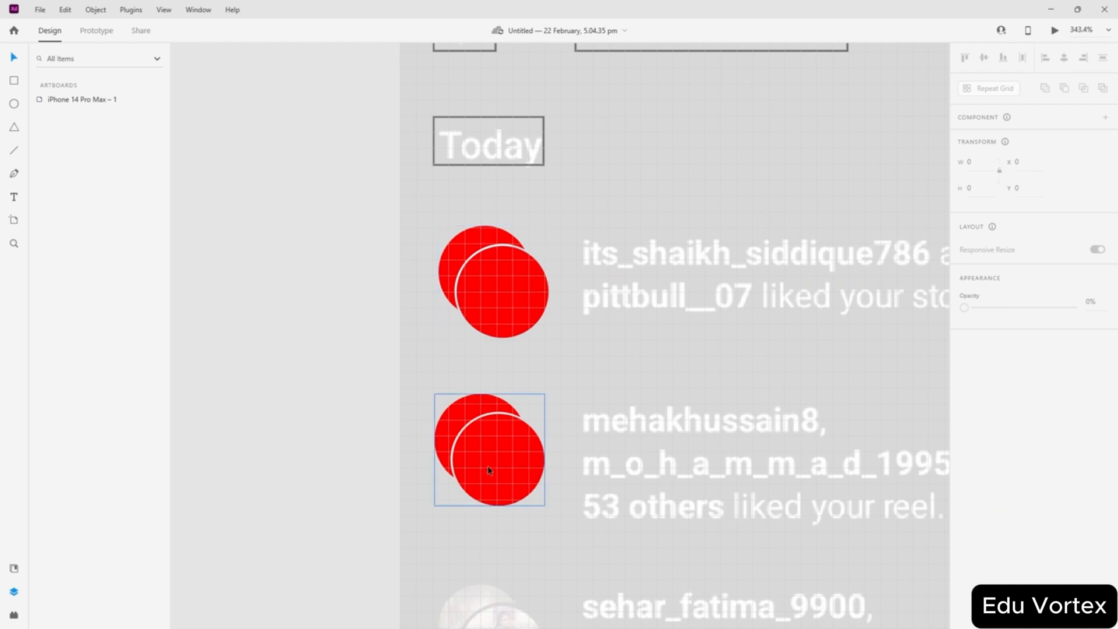
{"action": "scroll", "coordinate": [489, 460], "scroll_direction": "down", "scroll_amount": 4}
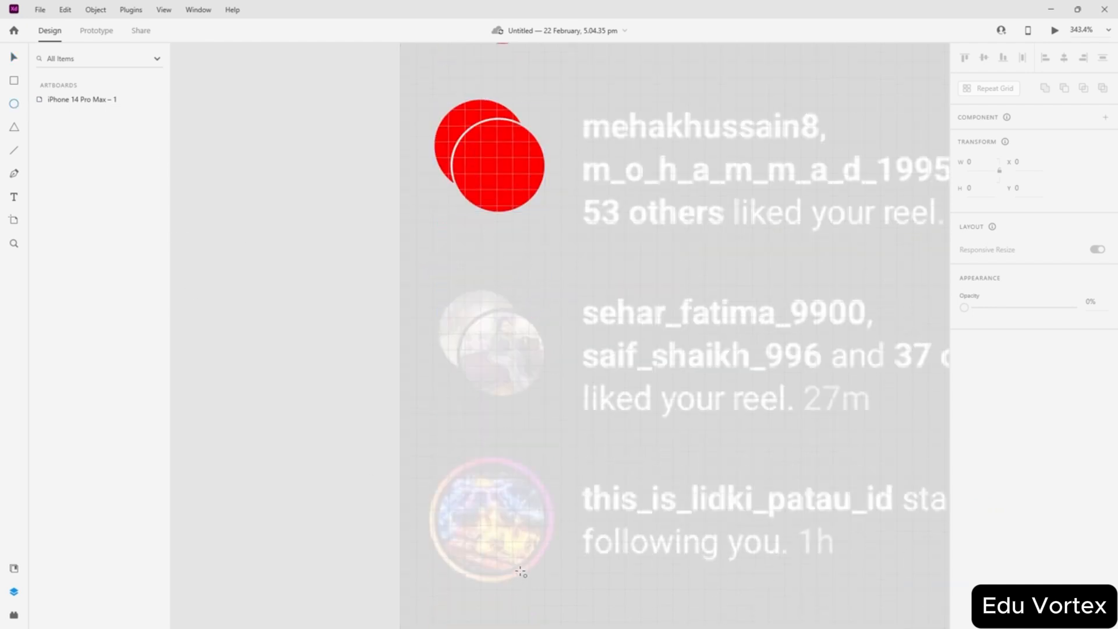
- Draw a circle over the third avatar
{"action": "left_click_drag", "start_coordinate": [491, 520], "coordinate": [548, 577]}
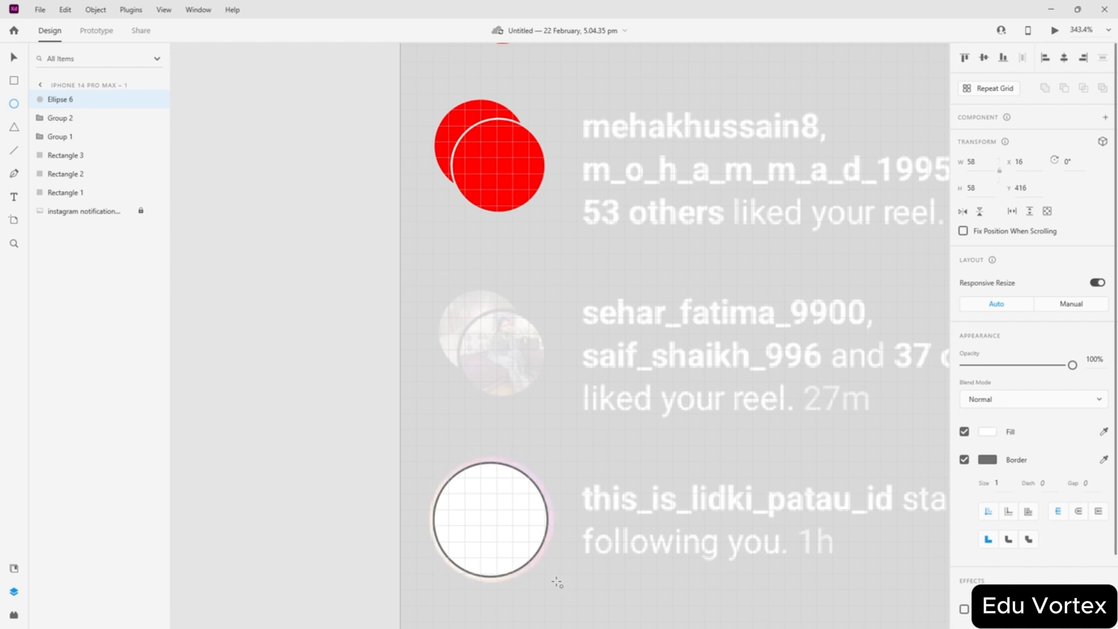
{"action": "left_click", "coordinate": [274, 315]}
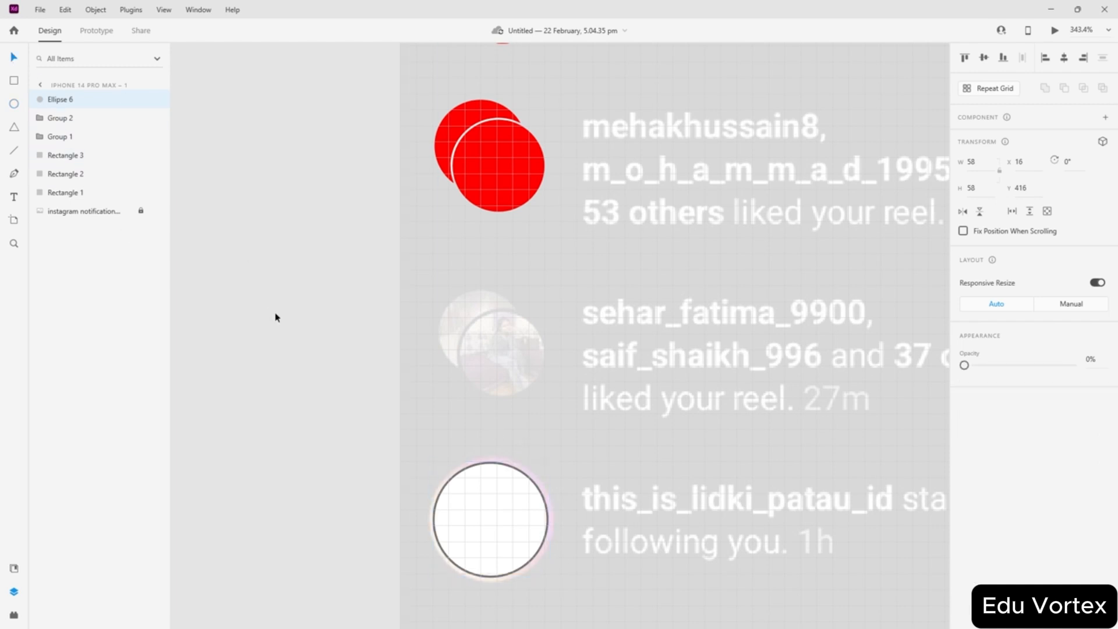
{"action": "scroll", "coordinate": [433, 540], "scroll_direction": "up", "scroll_amount": 1}
{"action": "scroll", "coordinate": [479, 529], "scroll_direction": "up", "scroll_amount": 2}
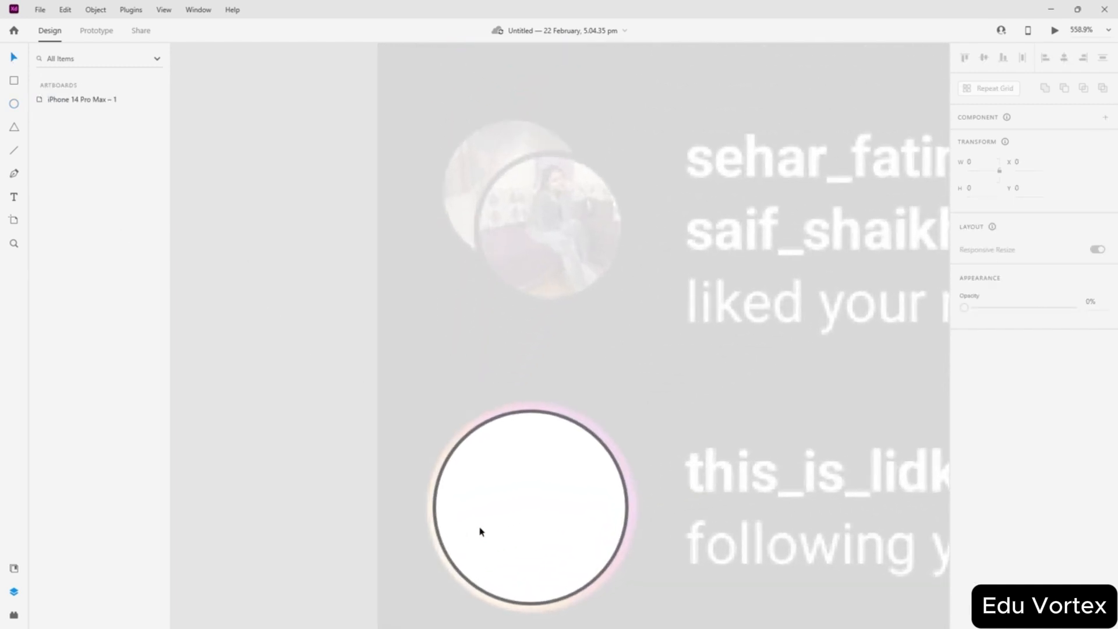
{"action": "scroll", "coordinate": [524, 546], "scroll_direction": "down", "scroll_amount": 1}
{"action": "scroll", "coordinate": [524, 548], "scroll_direction": "up", "scroll_amount": 1}
{"action": "scroll", "coordinate": [523, 541], "scroll_direction": "down", "scroll_amount": 1}
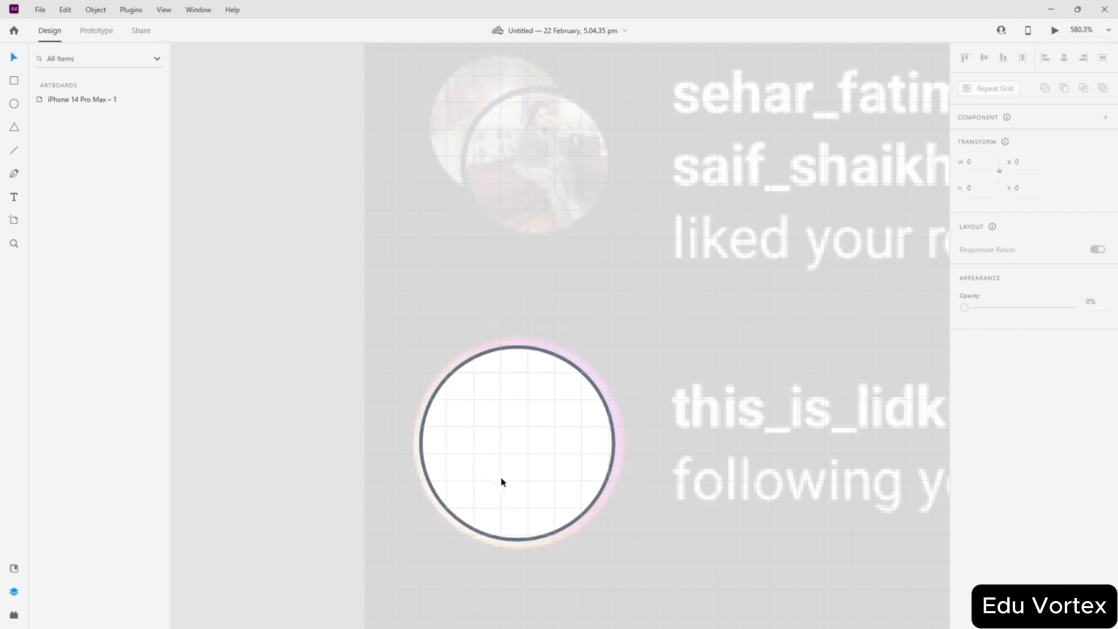
{"action": "scroll", "coordinate": [495, 372], "scroll_direction": "up", "scroll_amount": 2}
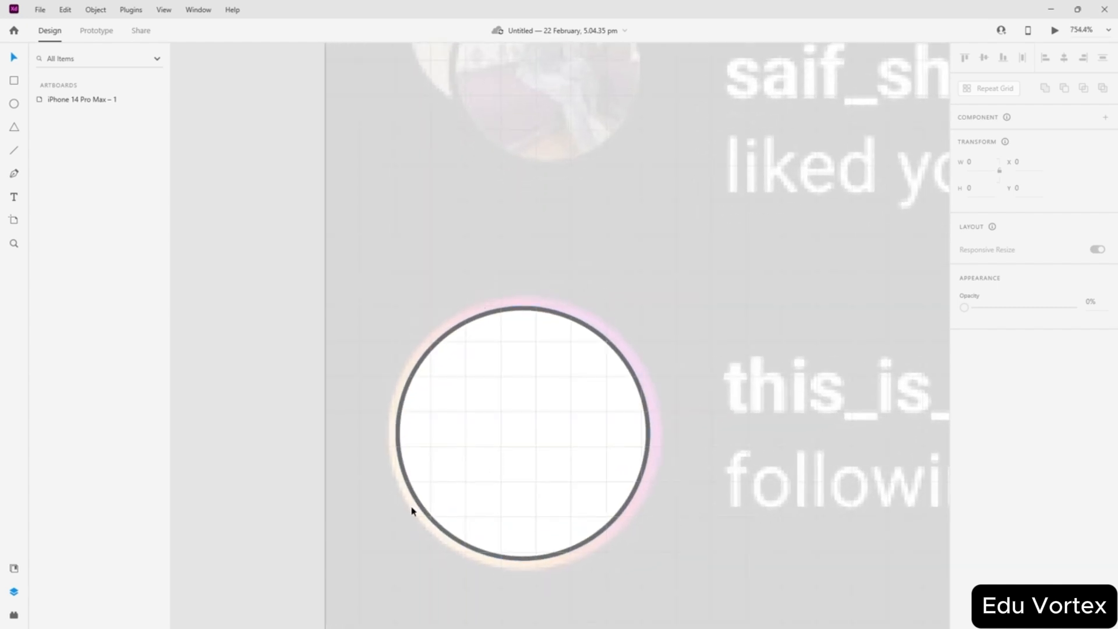
{"action": "scroll", "coordinate": [568, 470], "scroll_direction": "down", "scroll_amount": 2}
{"action": "left_click", "coordinate": [559, 449]}
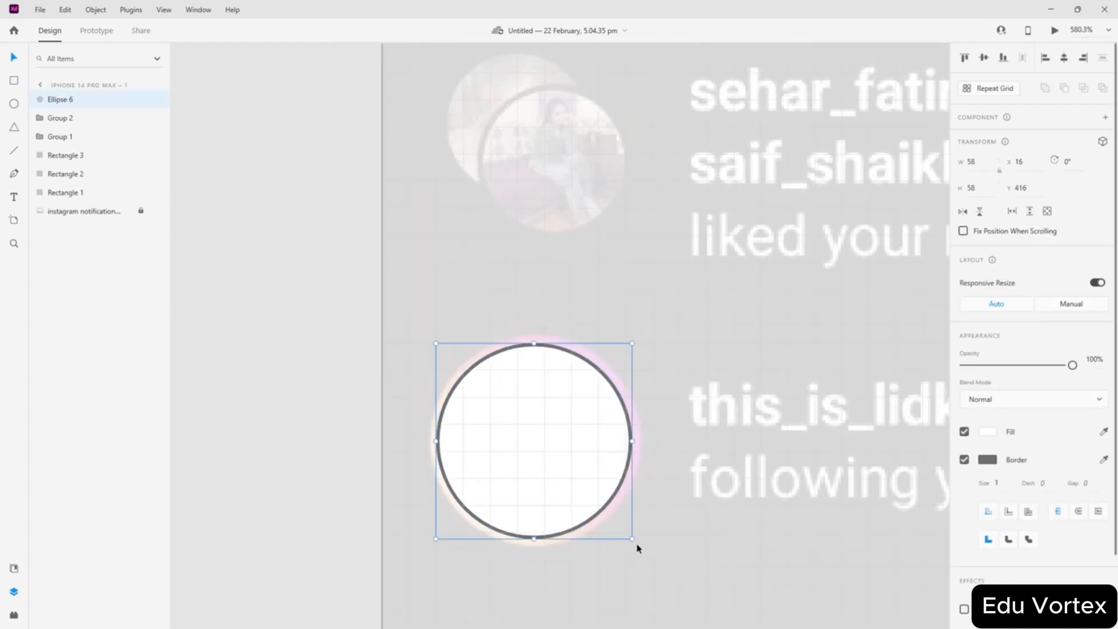
{"action": "scroll", "coordinate": [447, 322], "scroll_direction": "down", "scroll_amount": 2}
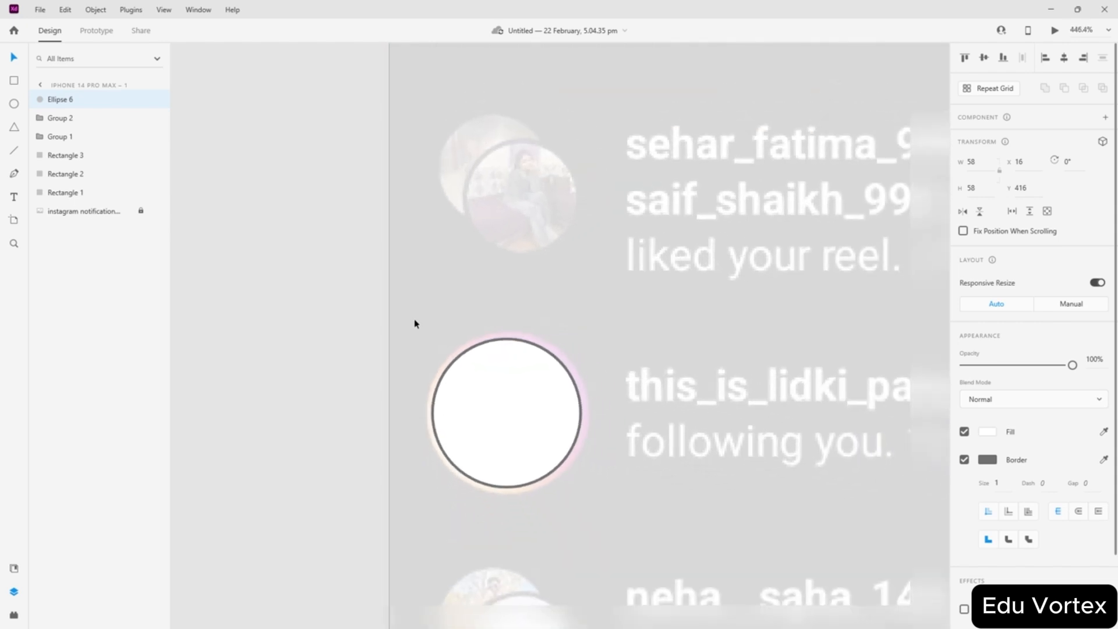
{"action": "left_click", "coordinate": [509, 387]}
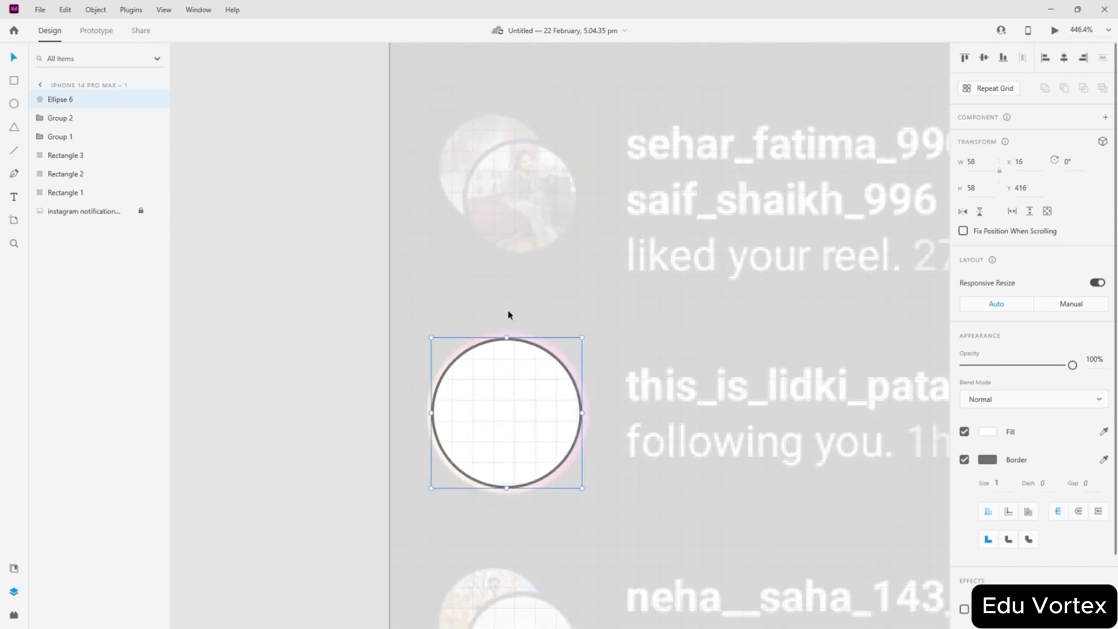
{"action": "left_click", "coordinate": [344, 408]}
{"action": "left_click", "coordinate": [492, 433]}
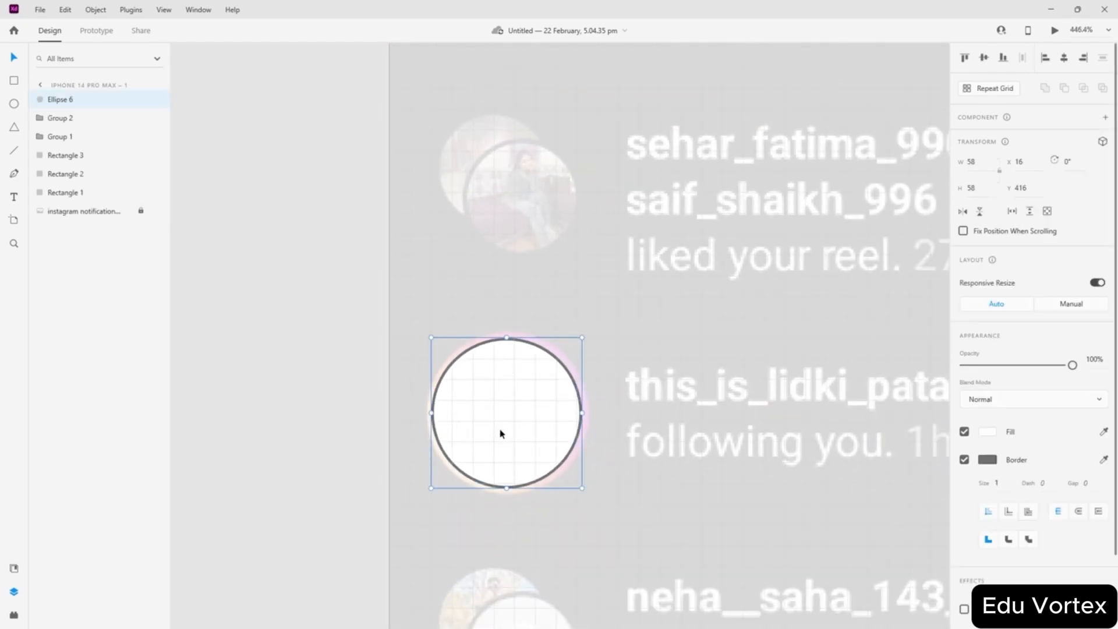
{"action": "scroll", "coordinate": [553, 449], "scroll_direction": "up", "scroll_amount": 4}
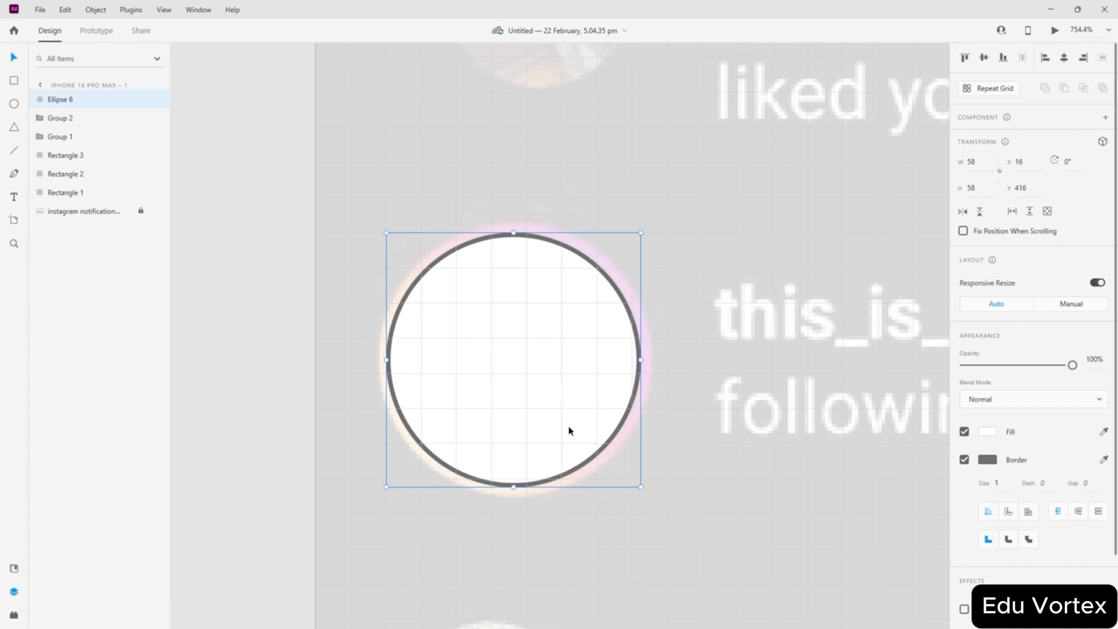
- Duplicate the circle in place, enlarge the copy to 62, and remove its fill
{"action": "mouse_move", "coordinate": [569, 429]}
{"action": "left_mouse_down"}
{"action": "mouse_move", "coordinate": [602, 405]}
{"action": "mouse_move", "coordinate": [563, 434]}
{"action": "left_mouse_up"}
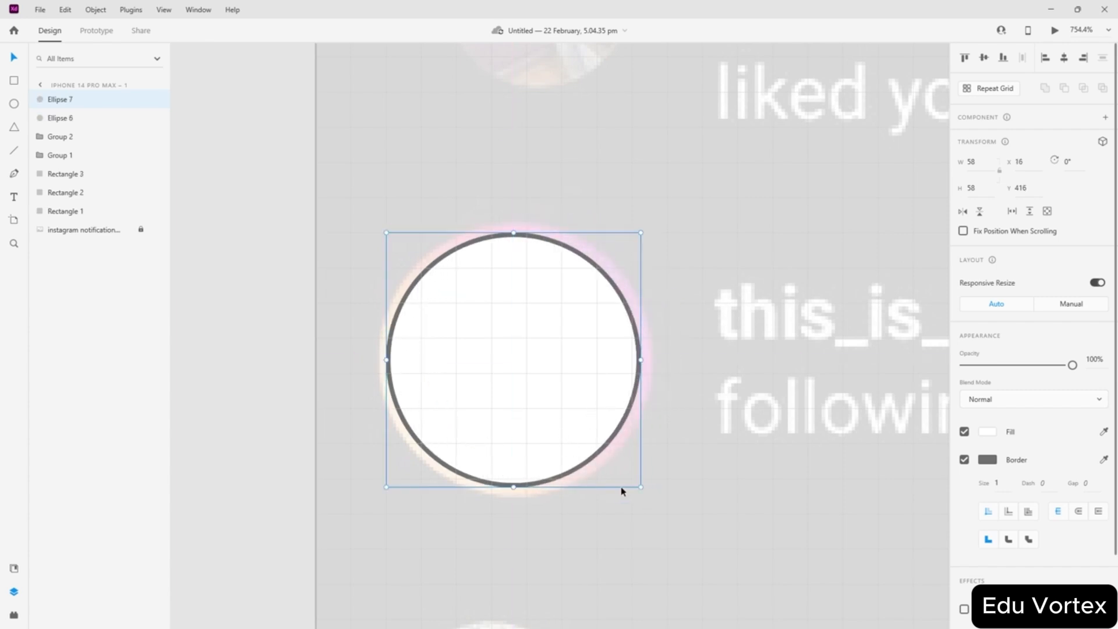
{"action": "left_click_drag", "start_coordinate": [640, 487], "coordinate": [660, 500]}
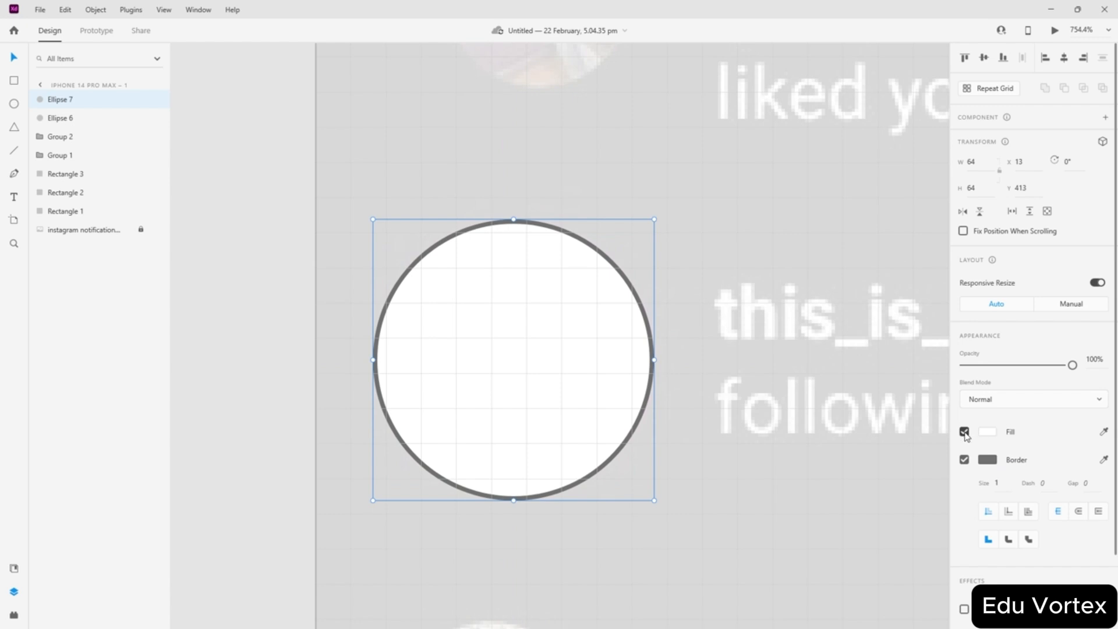
{"action": "left_click", "coordinate": [964, 432]}
{"action": "left_click", "coordinate": [504, 382]}
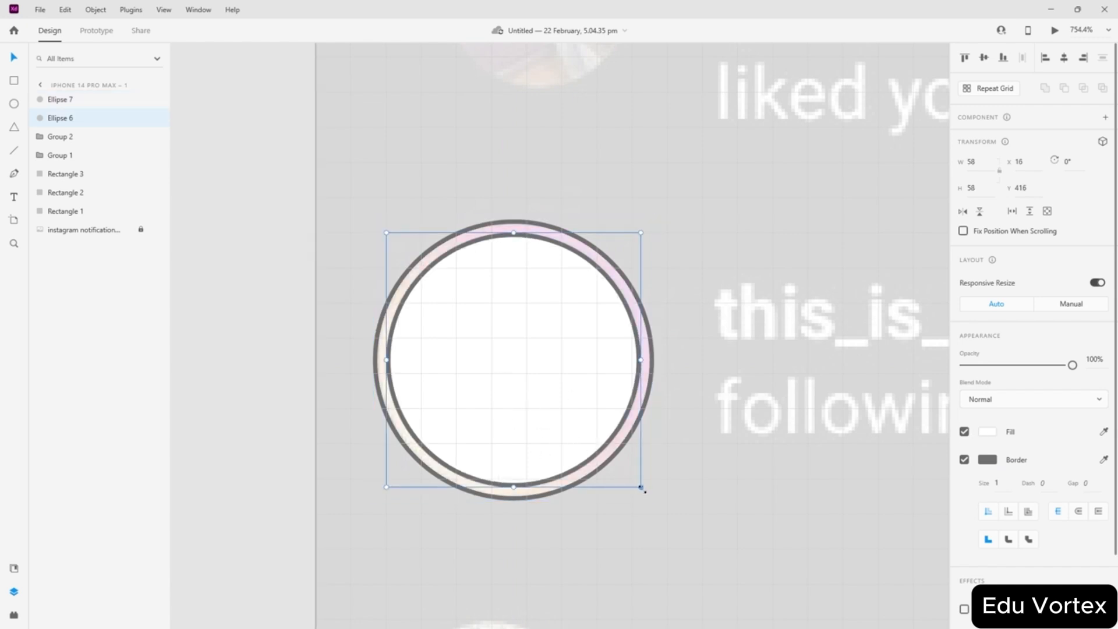
{"action": "left_click_drag", "start_coordinate": [643, 489], "coordinate": [650, 496]}
{"action": "key", "text": "ctrl+z"}
{"action": "left_click", "coordinate": [499, 504]}
{"action": "left_click", "coordinate": [508, 500]}
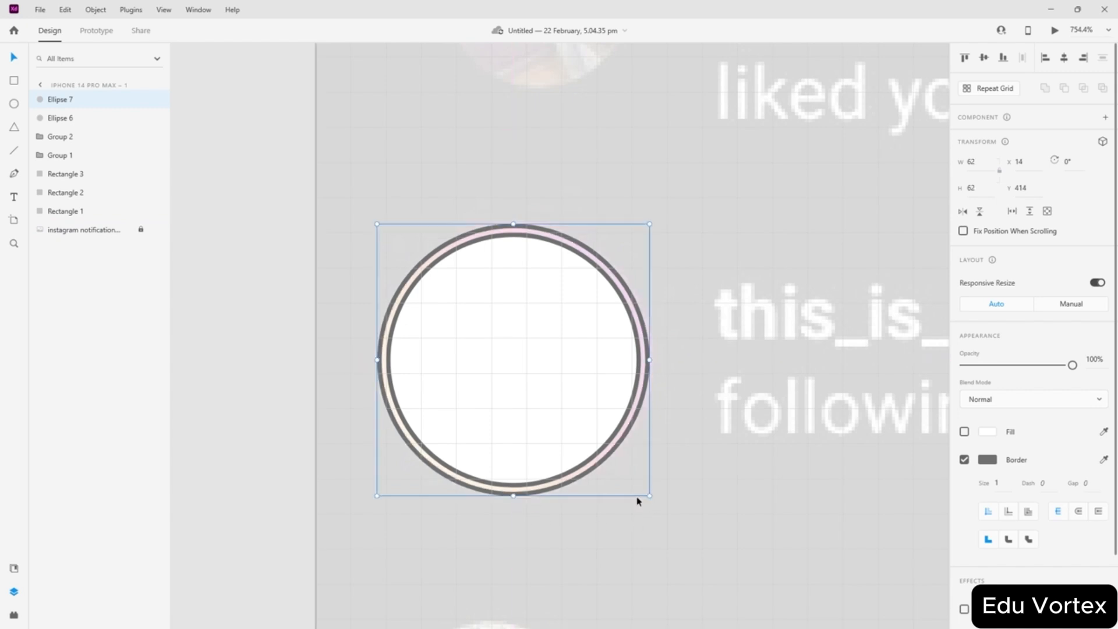
- Set both ring borders to #FF0000 and remove the inner circle's fill
{"action": "left_click", "coordinate": [986, 460]}
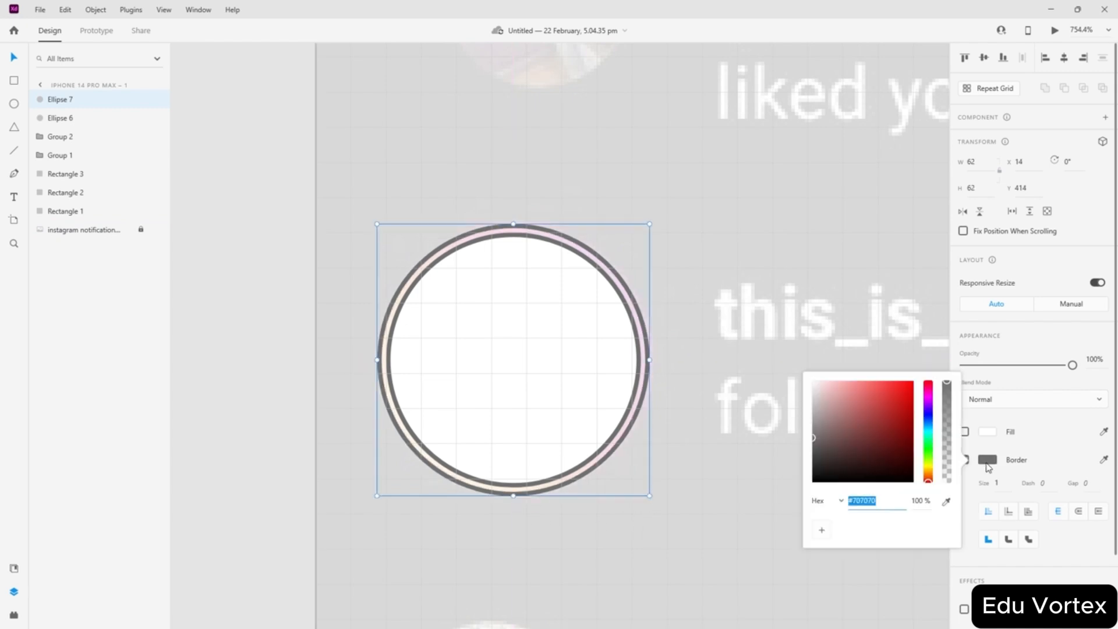
{"action": "left_click", "coordinate": [986, 459]}
{"action": "left_click", "coordinate": [988, 460]}
{"action": "left_click_drag", "start_coordinate": [897, 434], "coordinate": [928, 374]}
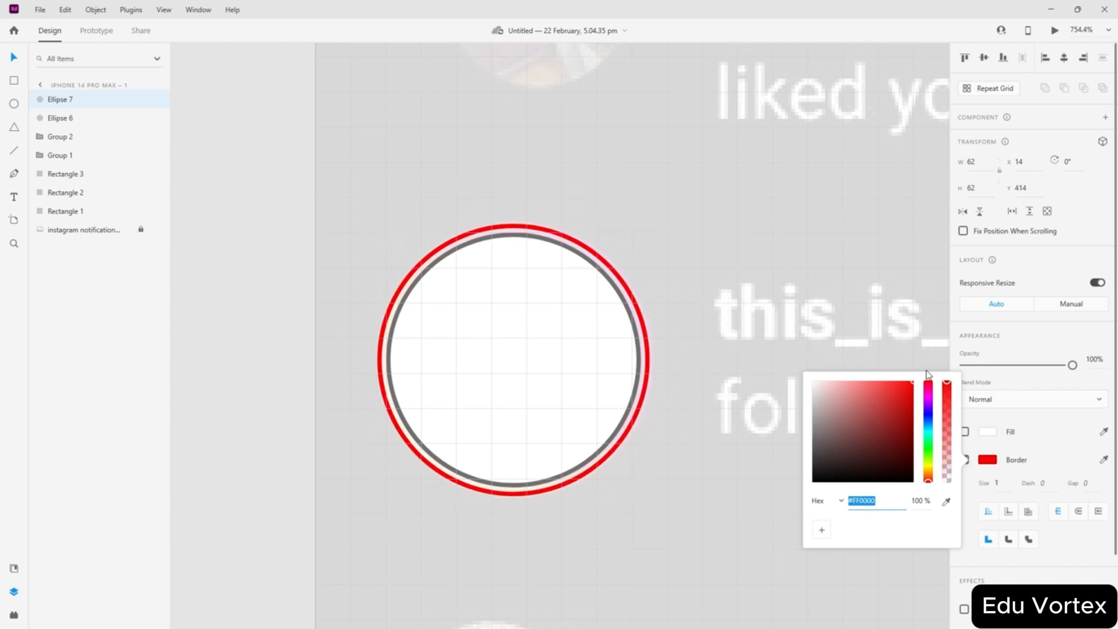
{"action": "left_click", "coordinate": [552, 399]}
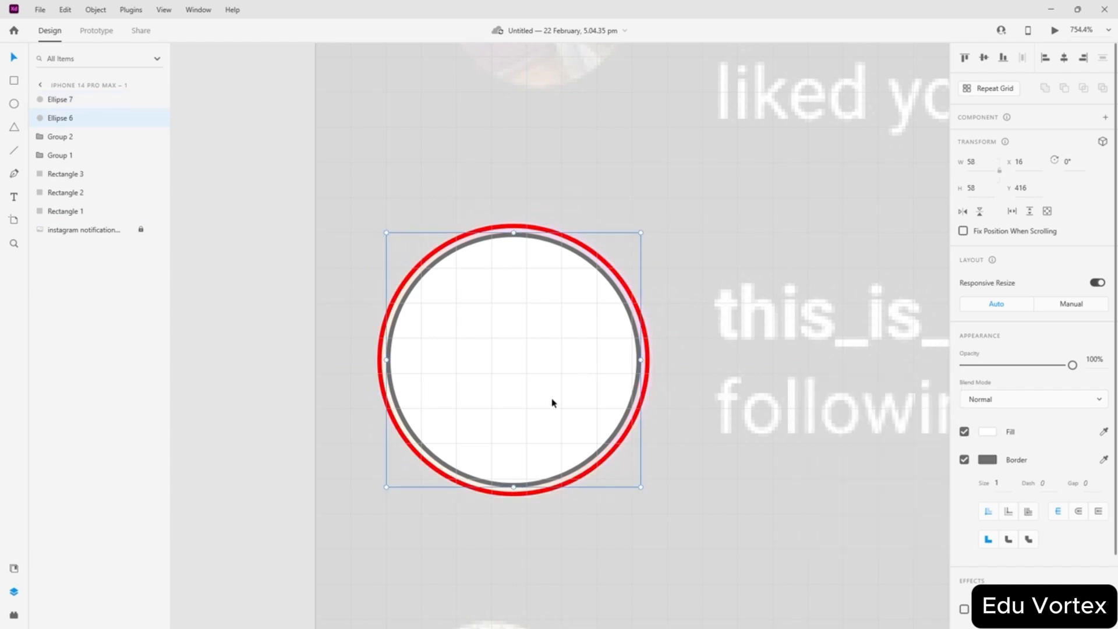
{"action": "left_click", "coordinate": [985, 461]}
{"action": "left_click_drag", "start_coordinate": [898, 444], "coordinate": [944, 336]}
{"action": "left_click", "coordinate": [579, 368]}
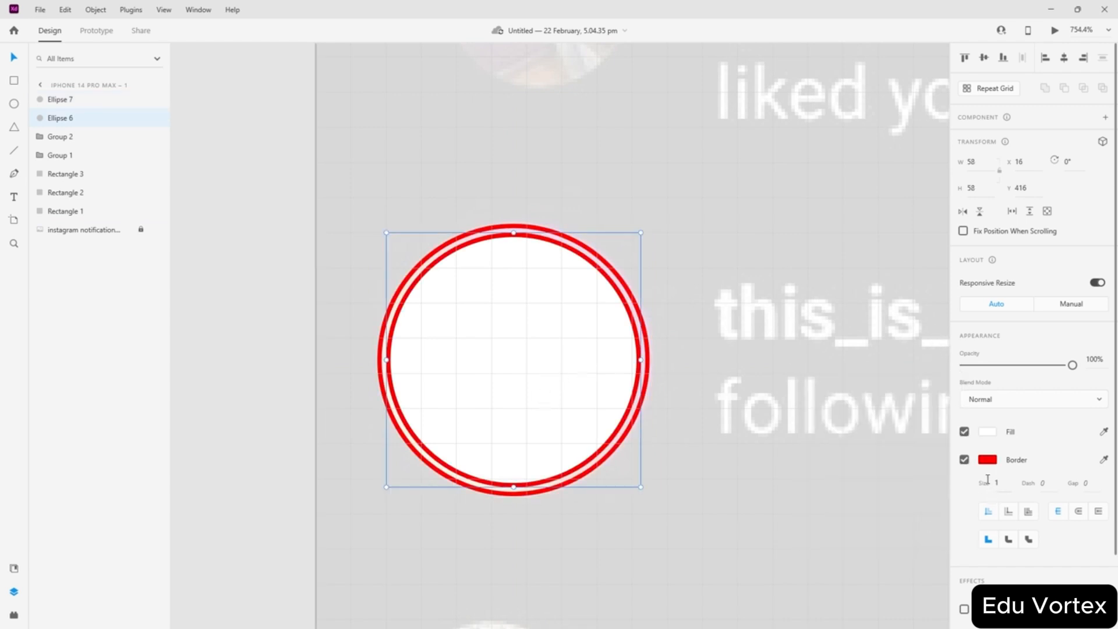
{"action": "left_click", "coordinate": [964, 431]}
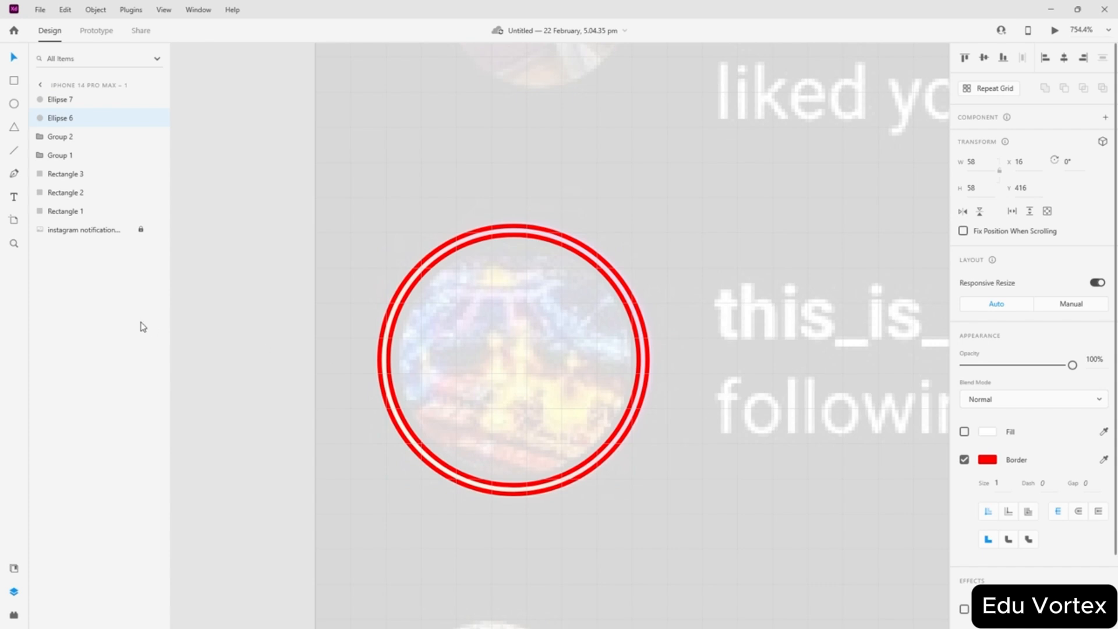
- Copy the red double-circle group onto the next like-notification avatar
{"action": "left_click", "coordinate": [474, 365]}
{"action": "scroll", "coordinate": [289, 315], "scroll_direction": "down", "scroll_amount": 4}
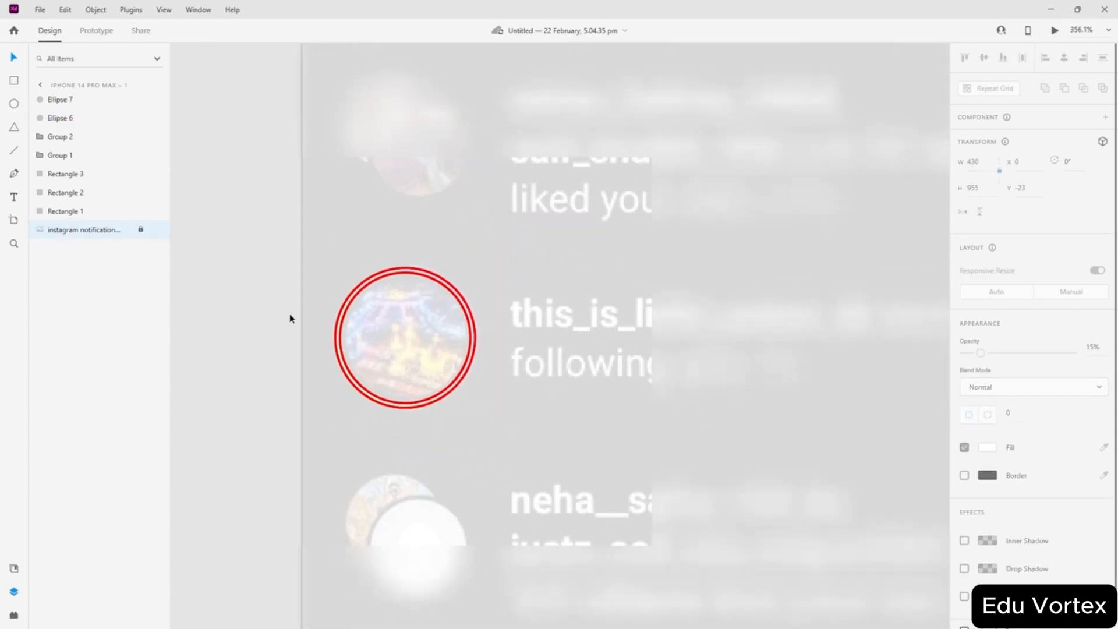
{"action": "scroll", "coordinate": [297, 366], "scroll_direction": "up", "scroll_amount": 2}
{"action": "scroll", "coordinate": [277, 454], "scroll_direction": "up", "scroll_amount": 1}
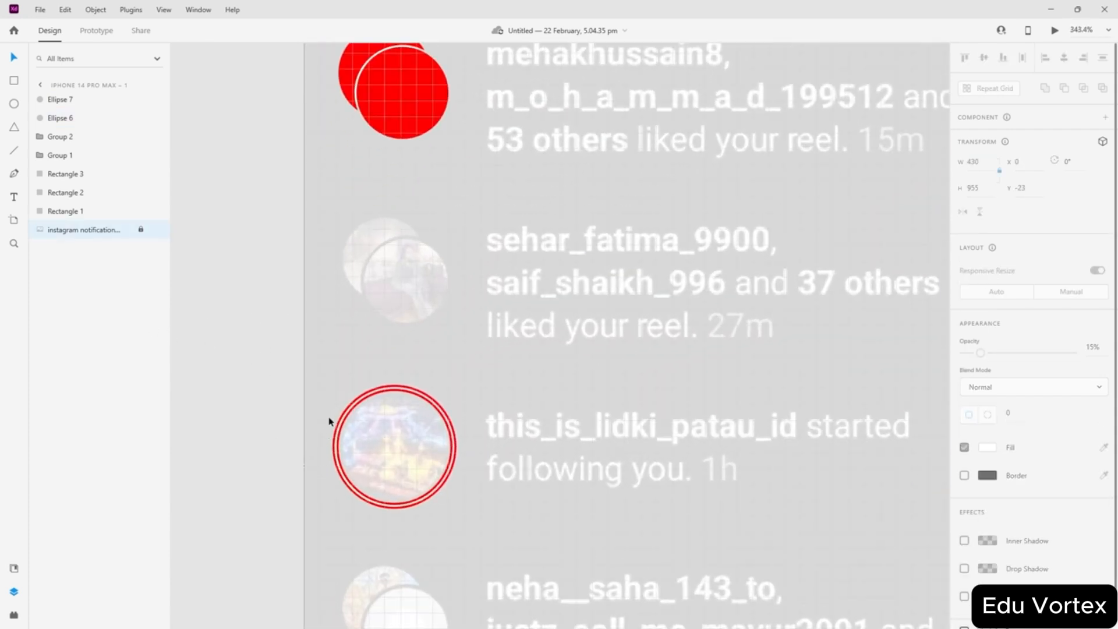
{"action": "left_click_drag", "start_coordinate": [329, 417], "coordinate": [357, 433]}
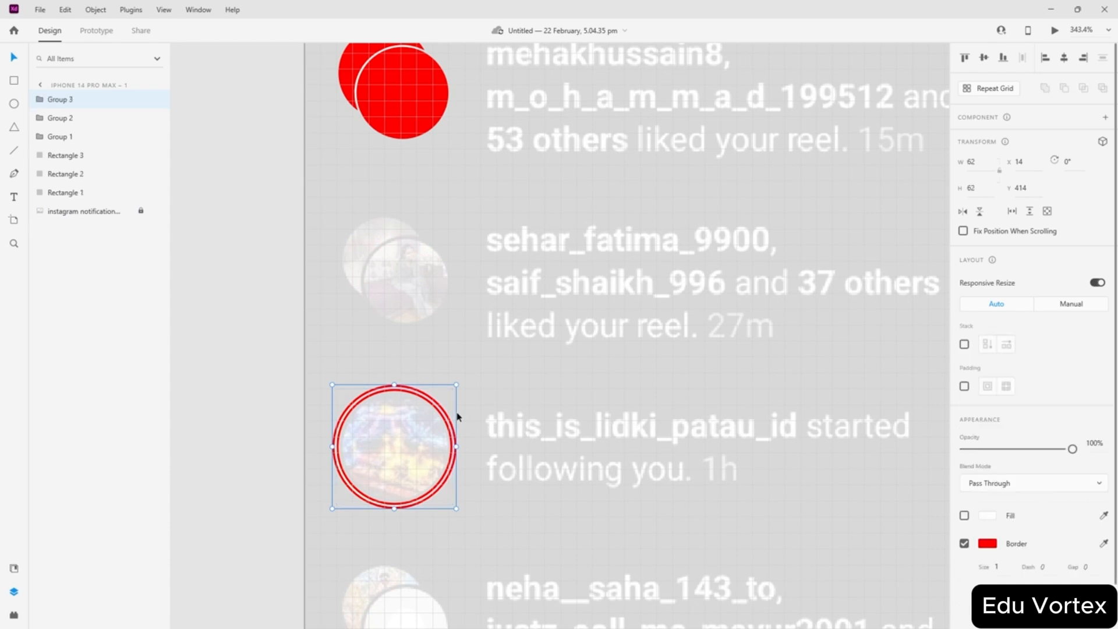
{"action": "left_click", "coordinate": [217, 384]}
{"action": "scroll", "coordinate": [366, 371], "scroll_direction": "up", "scroll_amount": 2}
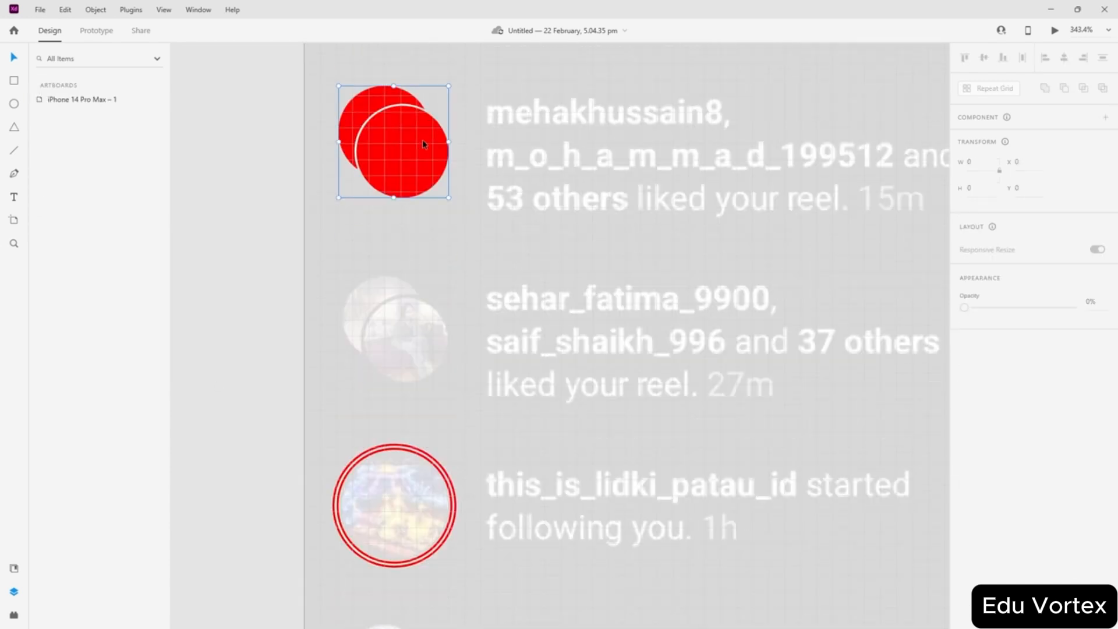
{"action": "left_click_drag", "start_coordinate": [421, 138], "coordinate": [412, 348]}
- Copy the red ring group from the lidki avatar onto the later started-following avatars
{"action": "scroll", "coordinate": [442, 350], "scroll_direction": "down", "scroll_amount": 4}
{"action": "left_click", "coordinate": [424, 292]}
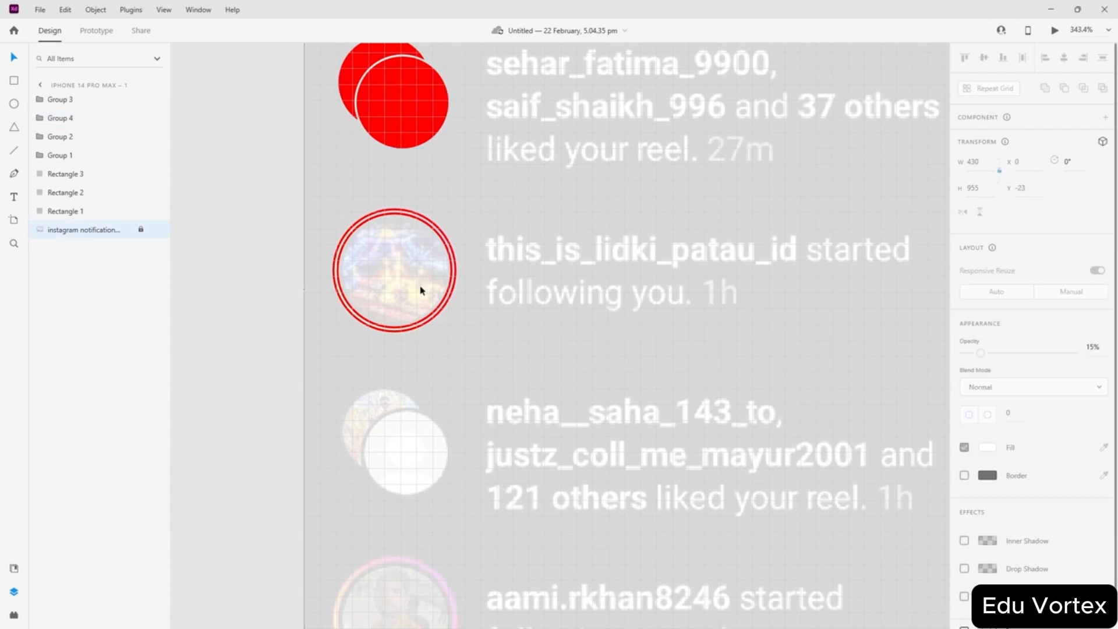
{"action": "left_click", "coordinate": [425, 329]}
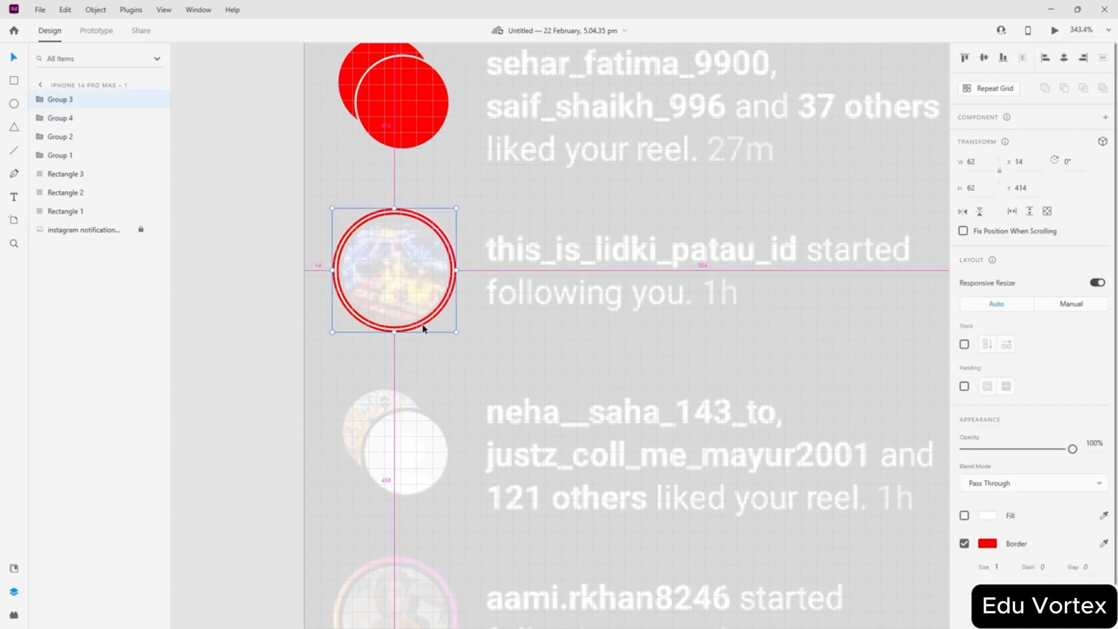
{"action": "left_click_drag", "start_coordinate": [423, 329], "coordinate": [425, 614]}
{"action": "scroll", "coordinate": [457, 457], "scroll_direction": "down", "scroll_amount": 5}
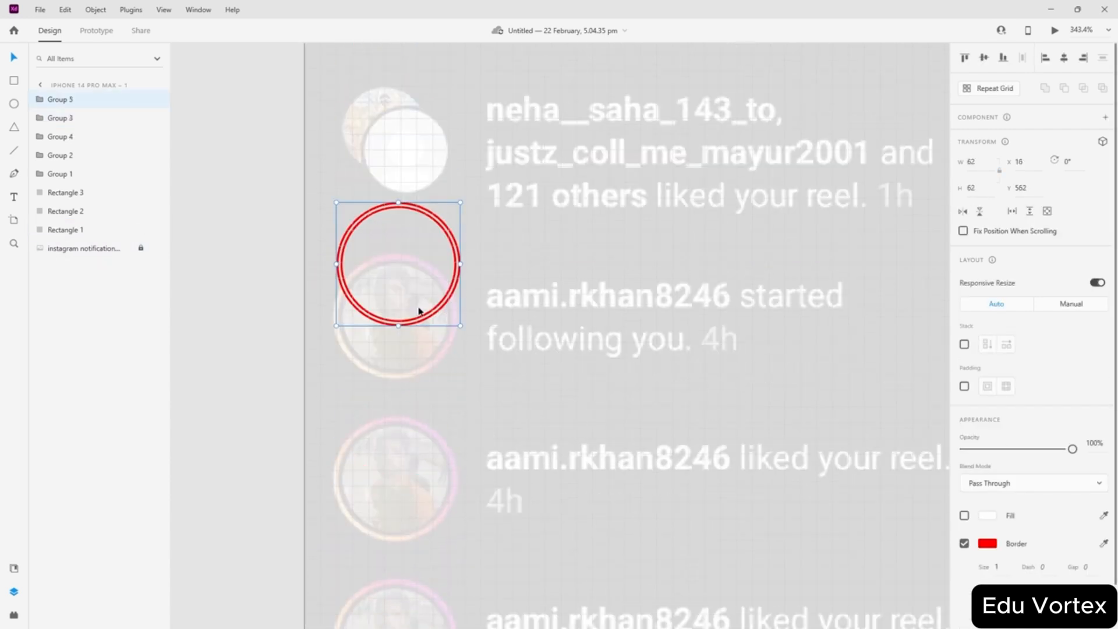
{"action": "scroll", "coordinate": [420, 315], "scroll_direction": "up", "scroll_amount": 3}
{"action": "left_click_drag", "start_coordinate": [441, 485], "coordinate": [436, 543]}
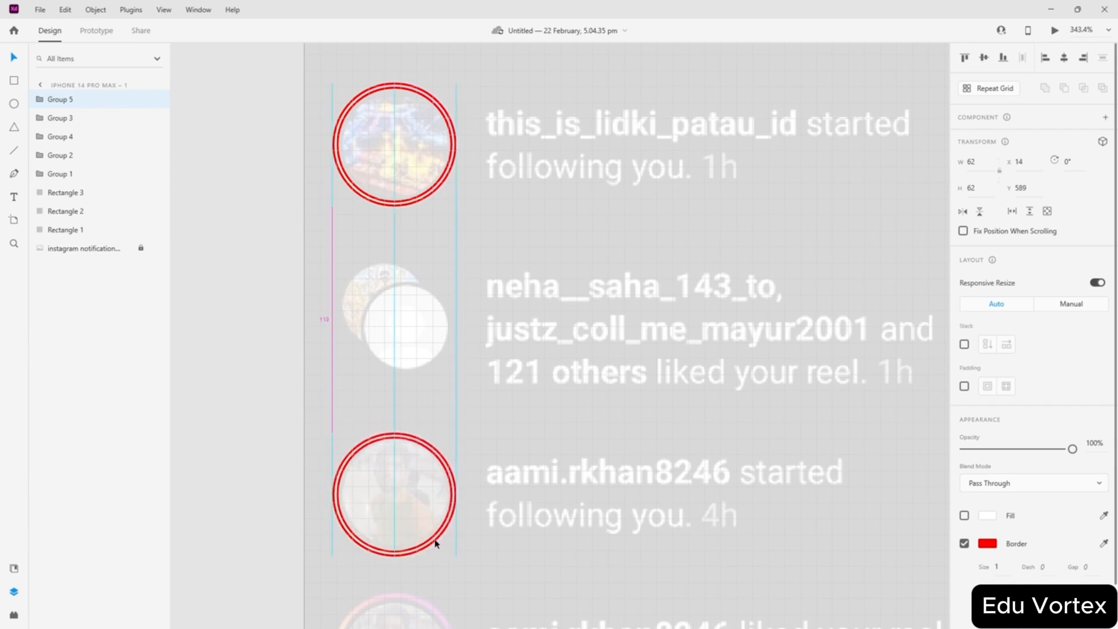
{"action": "scroll", "coordinate": [365, 357], "scroll_direction": "down", "scroll_amount": 5}
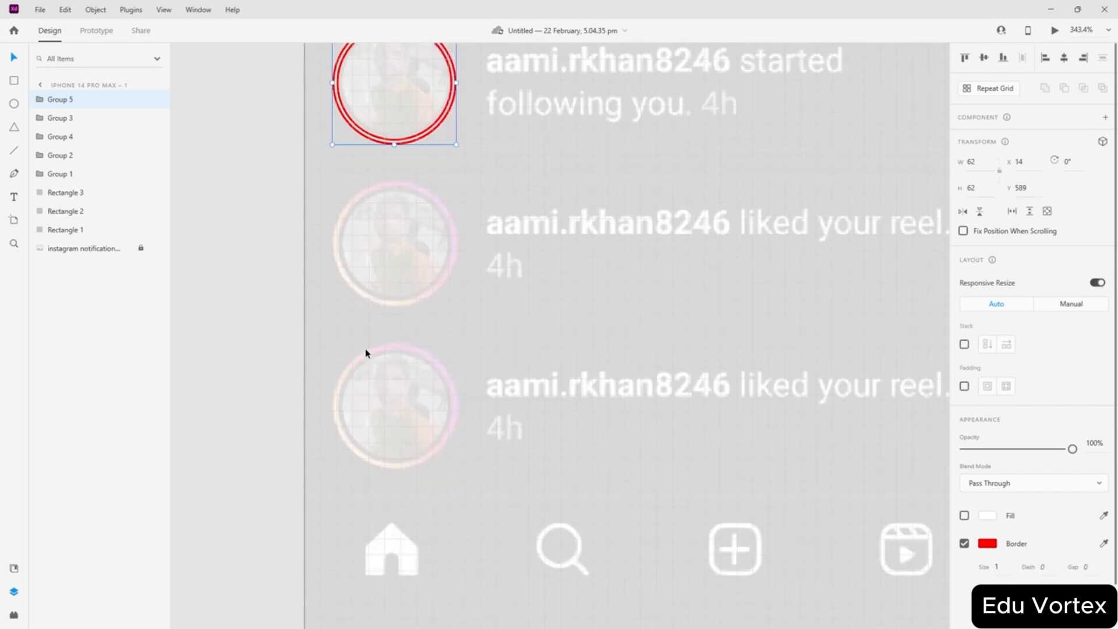
{"action": "scroll", "coordinate": [407, 250], "scroll_direction": "up", "scroll_amount": 2}
{"action": "left_click_drag", "start_coordinate": [418, 262], "coordinate": [415, 581]}
{"action": "left_click", "coordinate": [251, 366]}
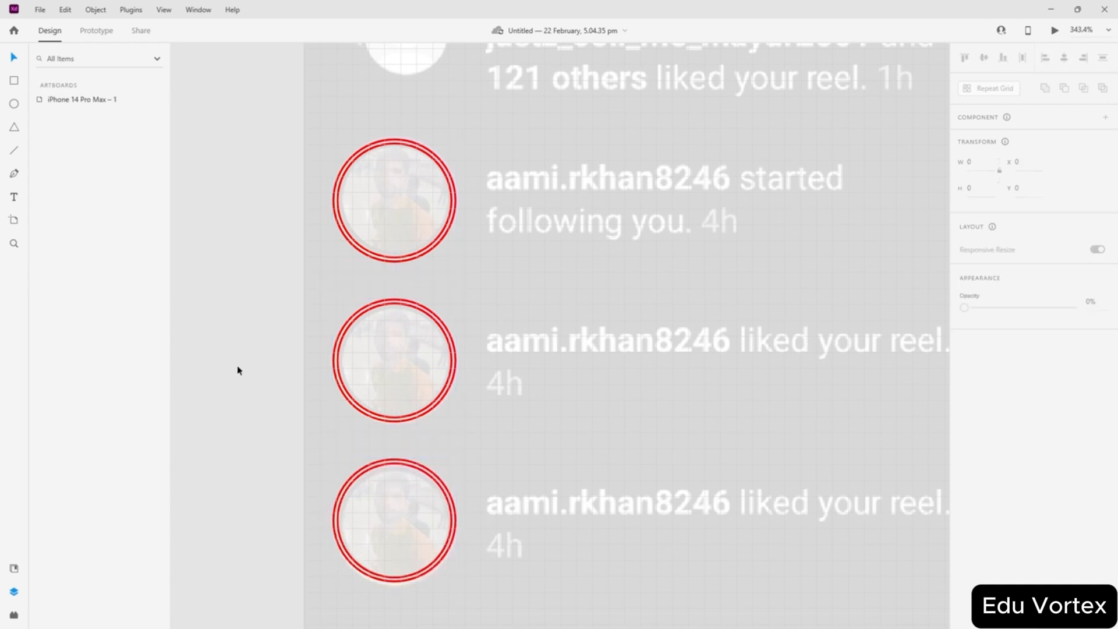
- Copy the red double-circle group onto the neha avatar
{"action": "scroll", "coordinate": [249, 370], "scroll_direction": "up", "scroll_amount": 6}
{"action": "left_click_drag", "start_coordinate": [412, 116], "coordinate": [411, 463]}
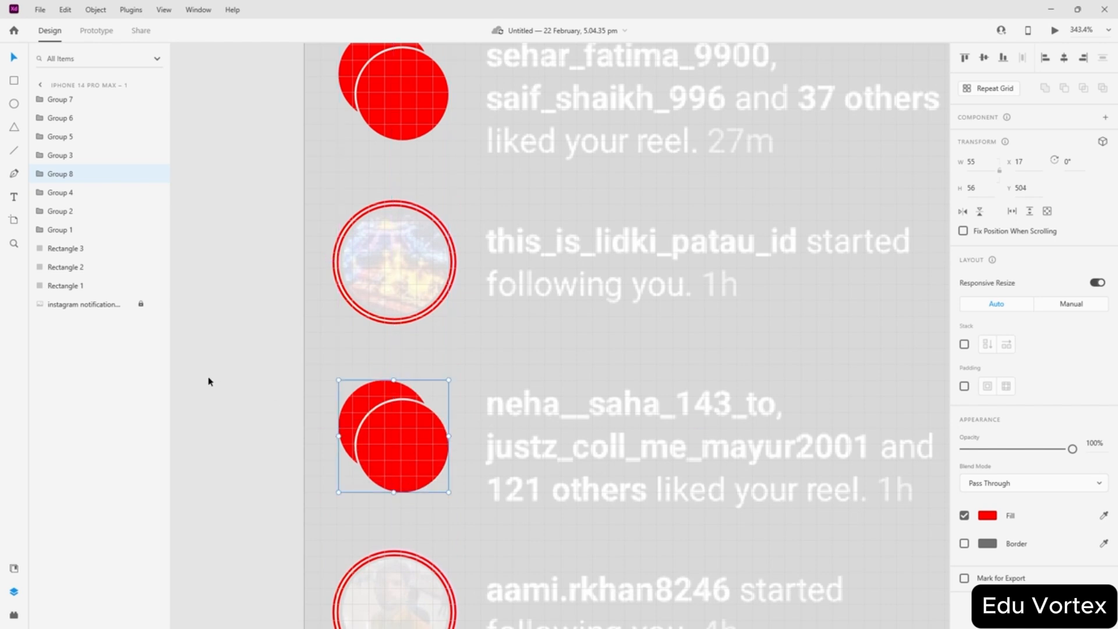
{"action": "left_click", "coordinate": [209, 378]}
{"action": "scroll", "coordinate": [247, 374], "scroll_direction": "down", "scroll_amount": 5}
{"action": "scroll", "coordinate": [247, 373], "scroll_direction": "down", "scroll_amount": 2}
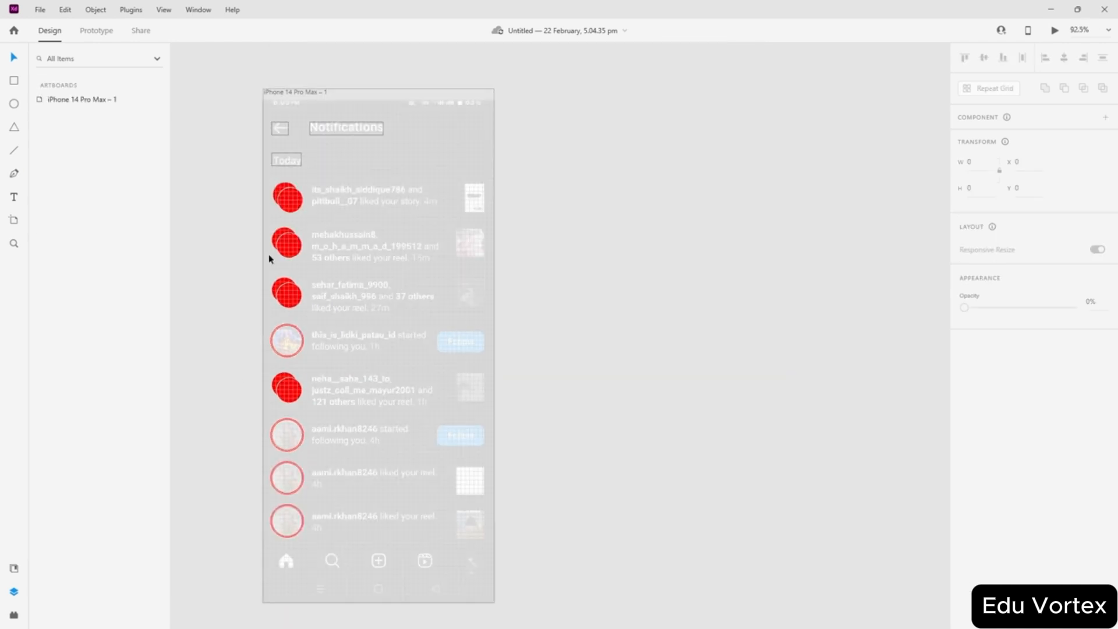
- Copy the Notifications outline onto the its_shaikh text and resize it to 264 × 48
{"action": "scroll", "coordinate": [177, 157], "scroll_direction": "up", "scroll_amount": 5}
{"action": "scroll", "coordinate": [419, 212], "scroll_direction": "up", "scroll_amount": 2}
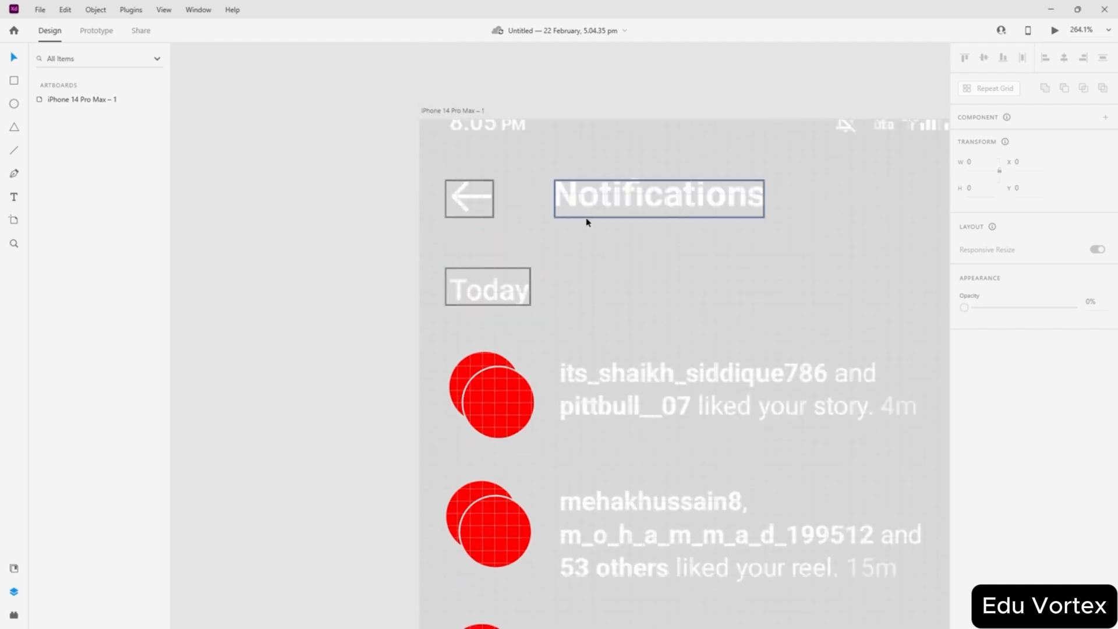
{"action": "left_click_drag", "start_coordinate": [602, 219], "coordinate": [657, 425]}
{"action": "left_click_drag", "start_coordinate": [766, 391], "coordinate": [899, 392]}
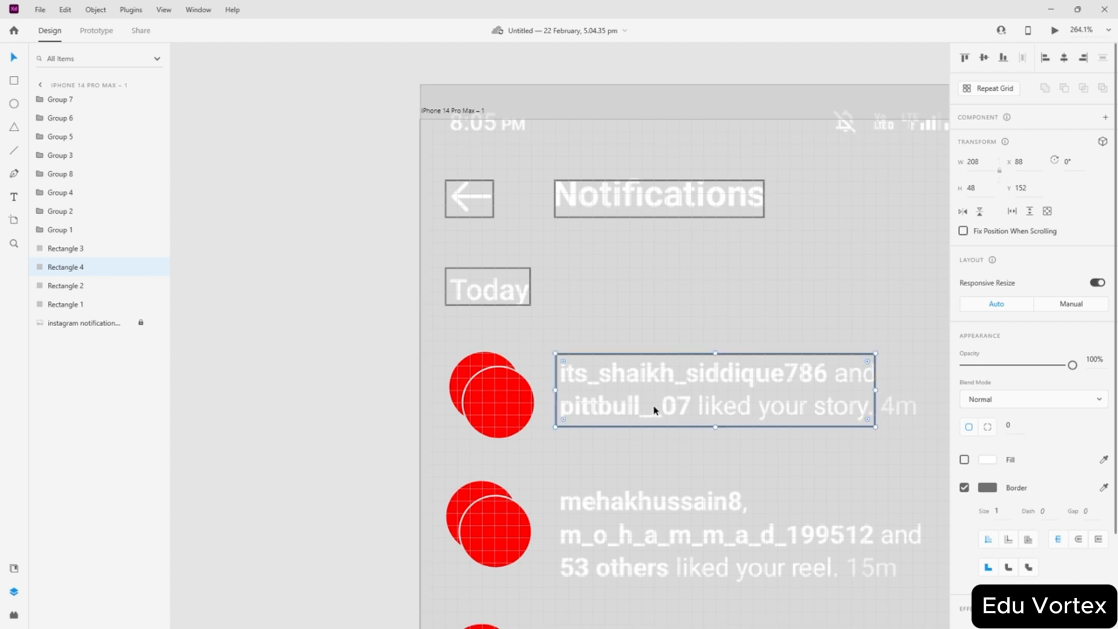
{"action": "scroll", "coordinate": [654, 409], "scroll_direction": "right", "scroll_amount": 5}
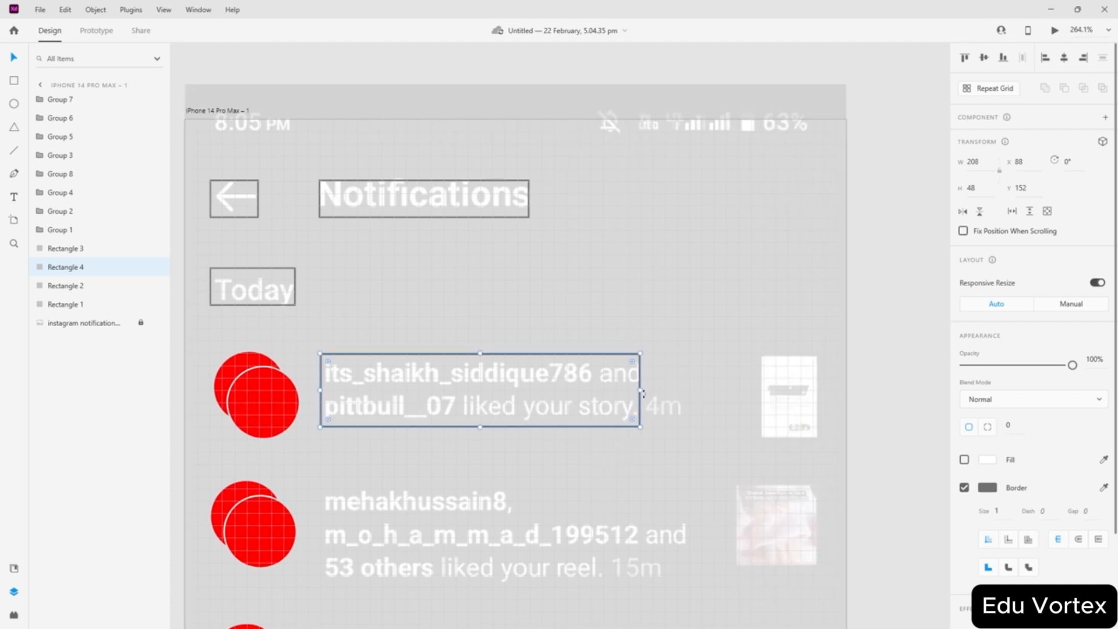
{"action": "left_click_drag", "start_coordinate": [641, 389], "coordinate": [726, 389]}
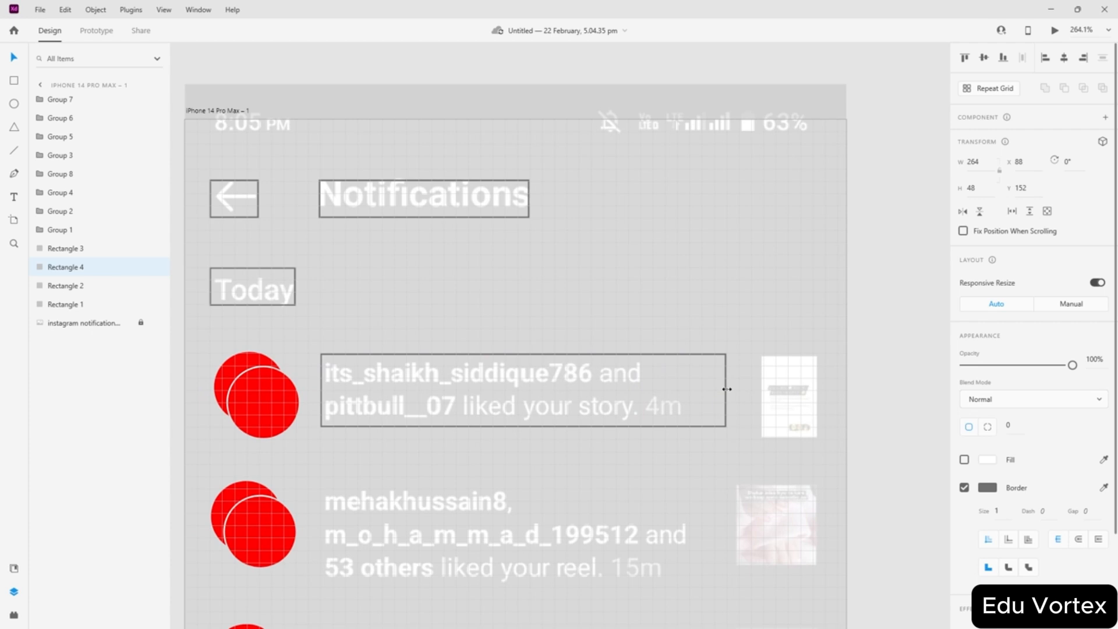
{"action": "scroll", "coordinate": [739, 474], "scroll_direction": "down", "scroll_amount": 2}
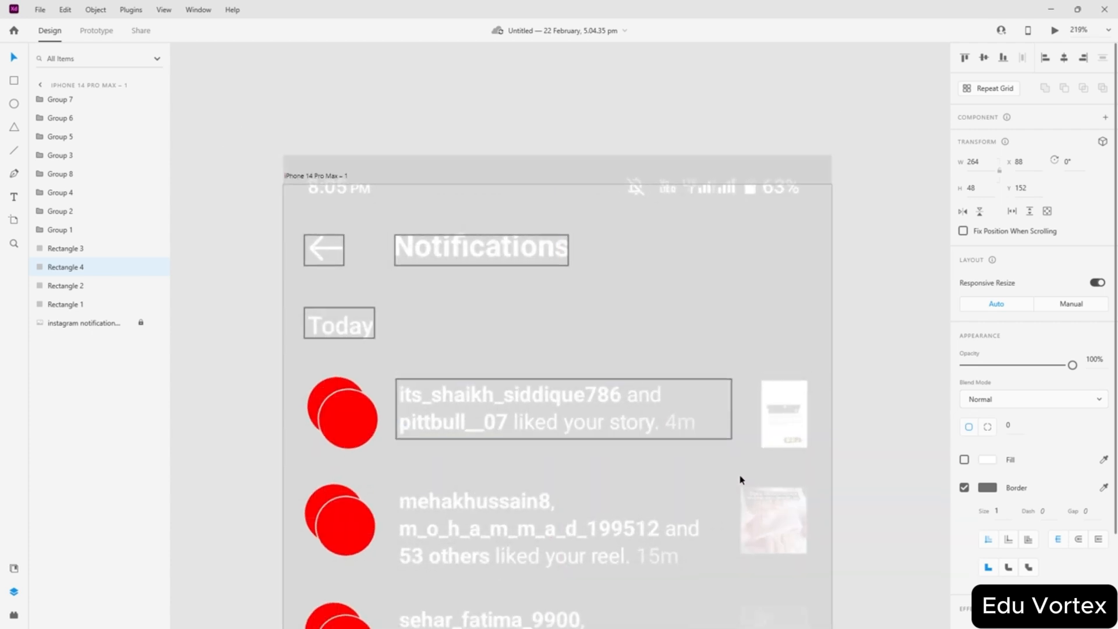
{"action": "scroll", "coordinate": [739, 479], "scroll_direction": "up", "scroll_amount": 2}
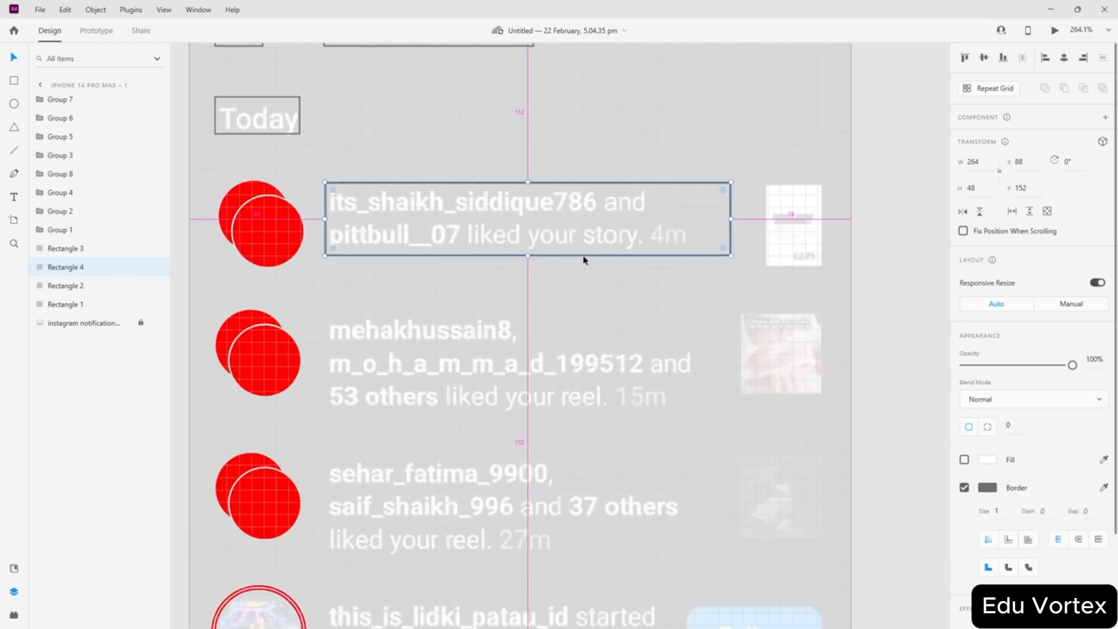
{"action": "left_click_drag", "start_coordinate": [584, 260], "coordinate": [579, 396]}
- Drag the first red circle pair (Group 1) down to Y 152, level with its text box
{"action": "scroll", "coordinate": [269, 340], "scroll_direction": "up", "scroll_amount": 4}
{"action": "scroll", "coordinate": [342, 293], "scroll_direction": "down", "scroll_amount": 1}
{"action": "scroll", "coordinate": [343, 290], "scroll_direction": "up", "scroll_amount": 4}
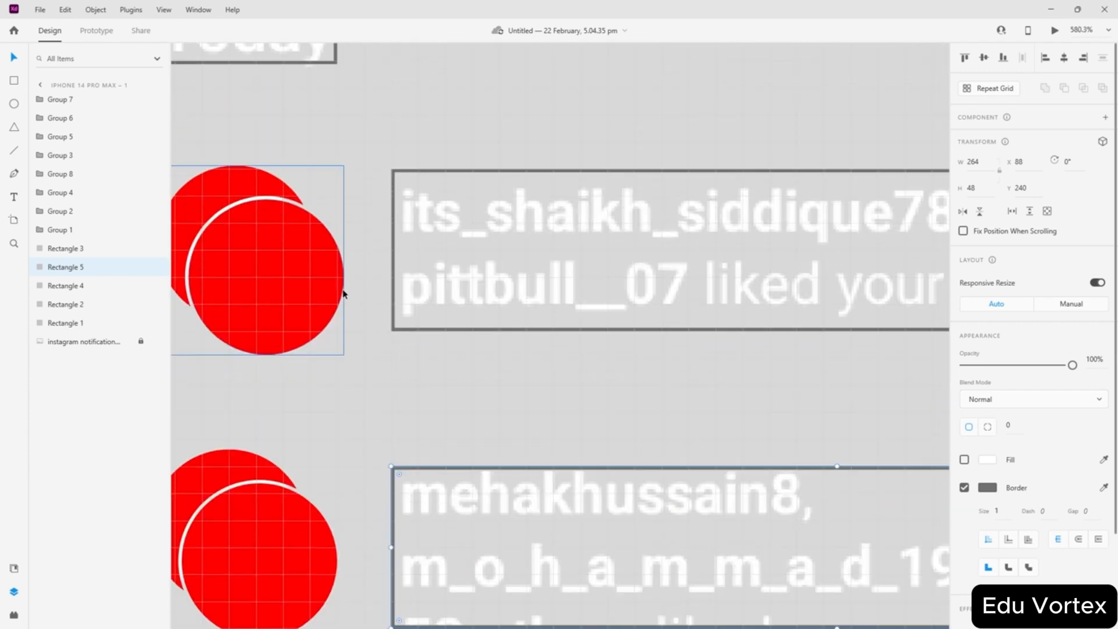
{"action": "left_click", "coordinate": [394, 233]}
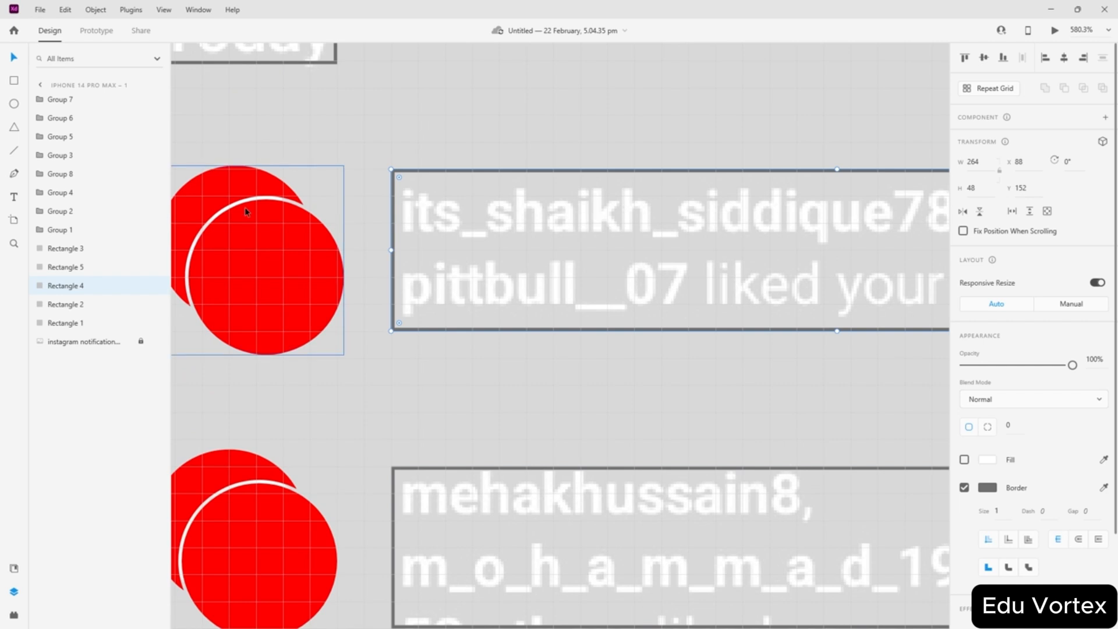
{"action": "left_click", "coordinate": [356, 175]}
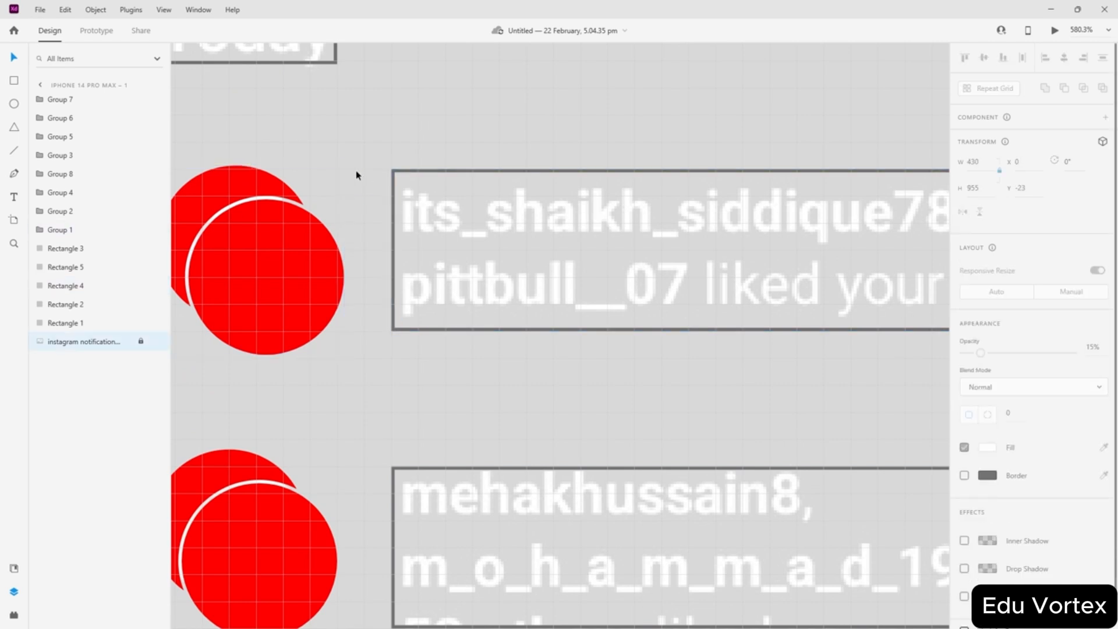
{"action": "scroll", "coordinate": [356, 175], "scroll_direction": "up", "scroll_amount": 3}
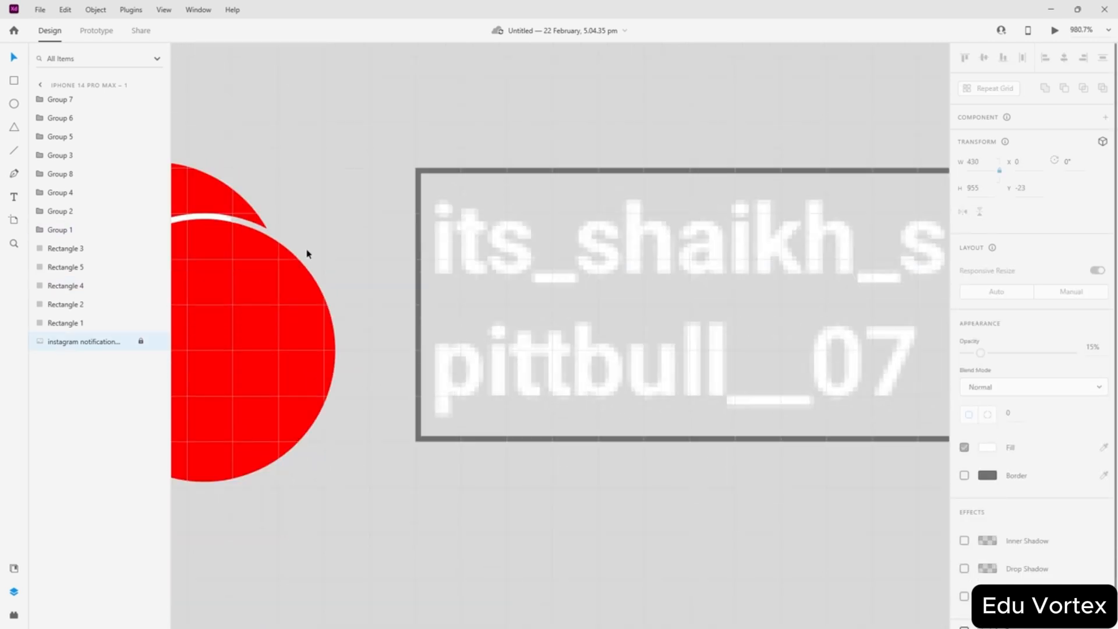
{"action": "scroll", "coordinate": [307, 252], "scroll_direction": "left", "scroll_amount": 4}
{"action": "left_click", "coordinate": [392, 220]}
{"action": "left_click_drag", "start_coordinate": [392, 220], "coordinate": [399, 225]}
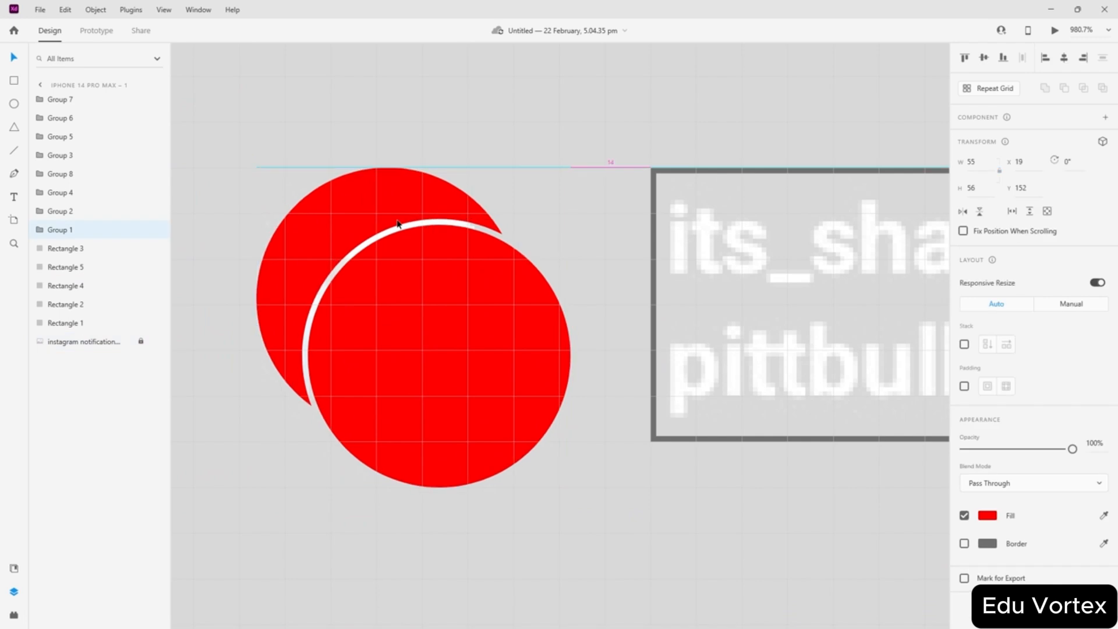
- Nudge the second red circle pair (Group 2) slightly lower
{"action": "scroll", "coordinate": [456, 387], "scroll_direction": "down", "scroll_amount": 5}
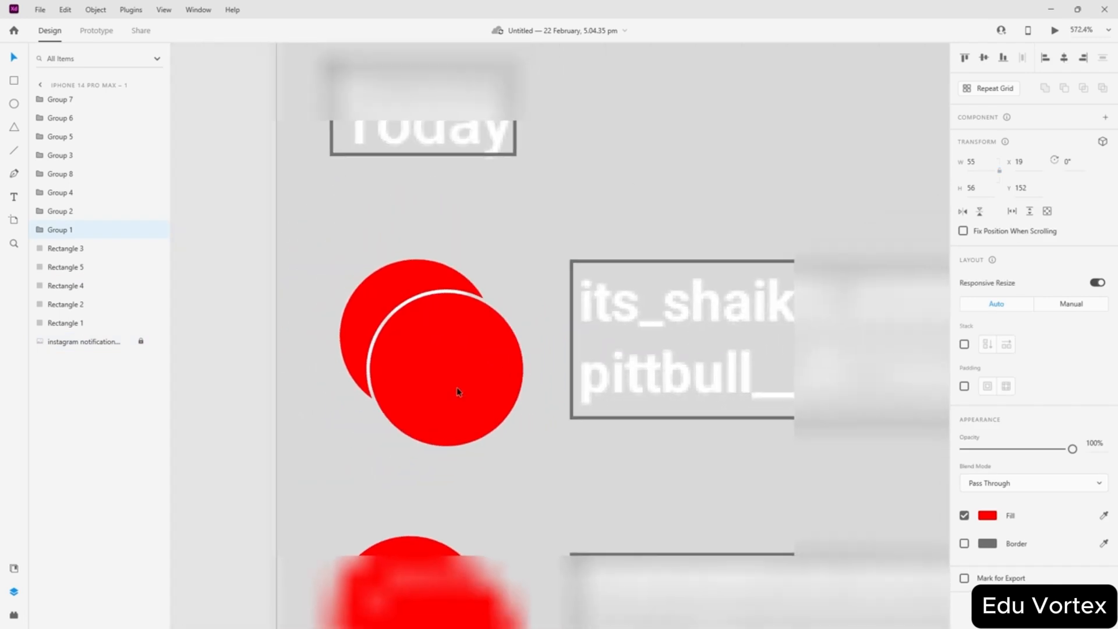
{"action": "scroll", "coordinate": [556, 562], "scroll_direction": "up", "scroll_amount": 4}
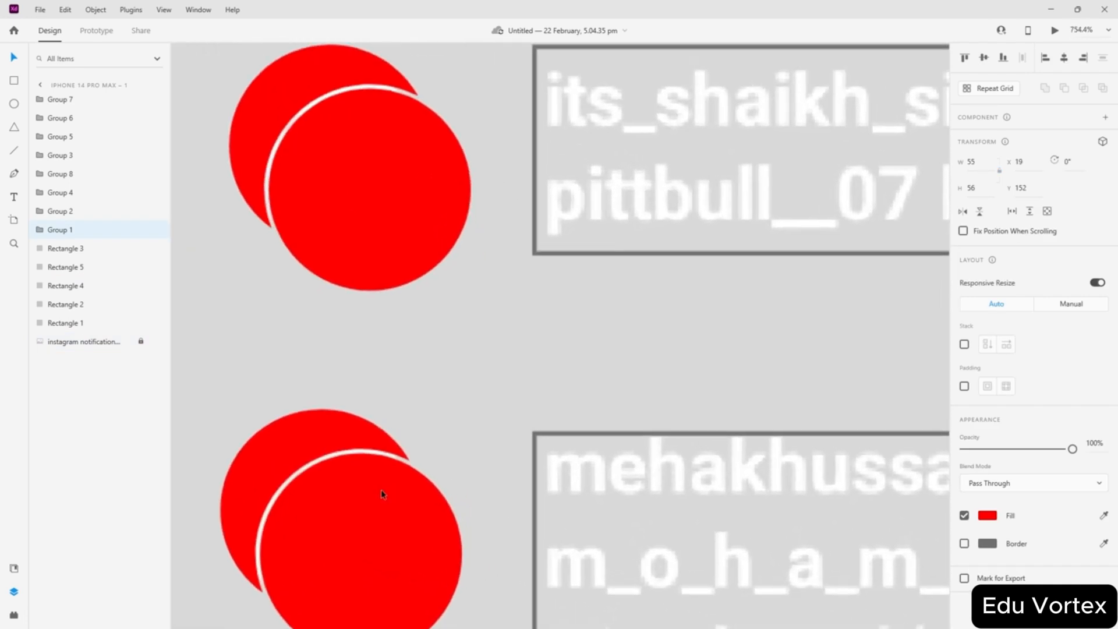
{"action": "left_click", "coordinate": [380, 490]}
{"action": "mouse_move", "coordinate": [379, 490]}
{"action": "left_mouse_down"}
{"action": "mouse_move", "coordinate": [380, 525]}
{"action": "mouse_move", "coordinate": [382, 501]}
{"action": "left_mouse_up"}
{"action": "left_click", "coordinate": [535, 472]}
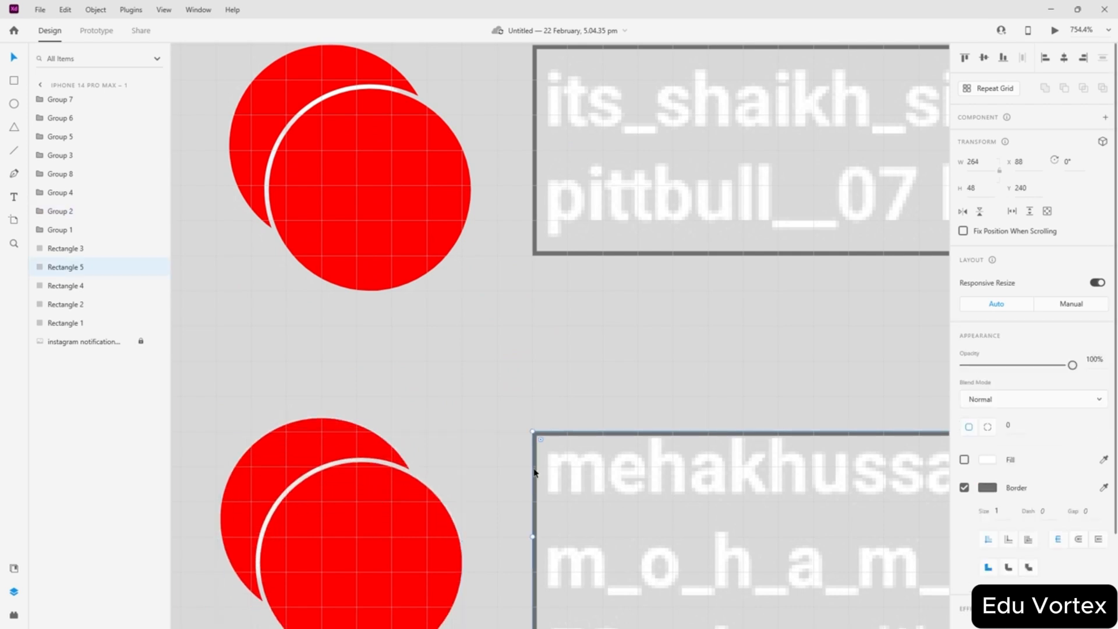
{"action": "double_click", "coordinate": [536, 471]}
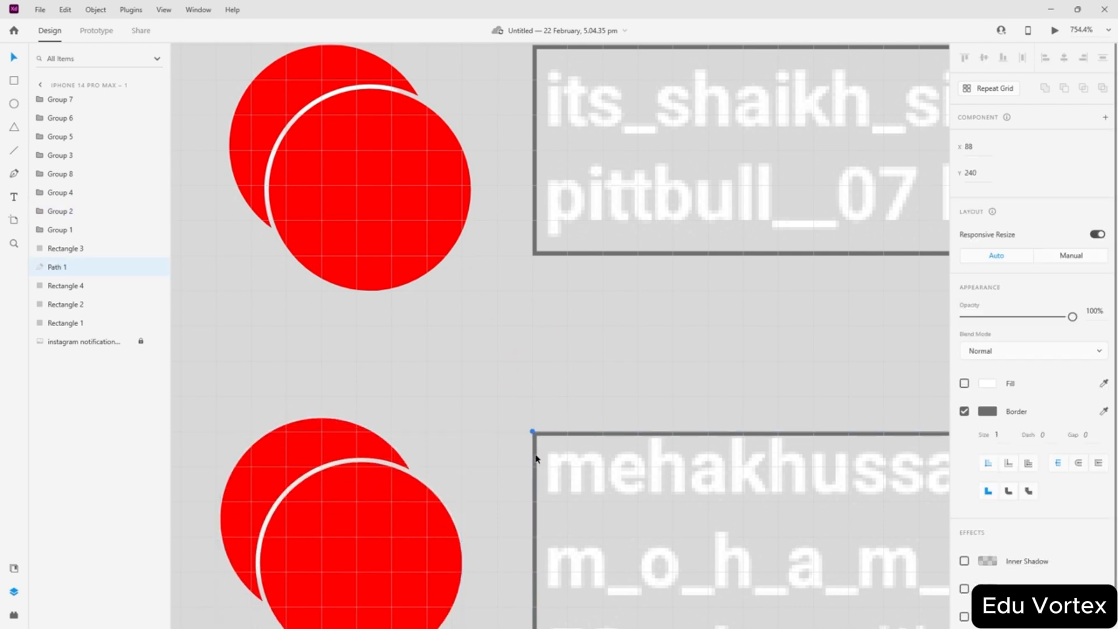
{"action": "left_click", "coordinate": [317, 475]}
{"action": "key", "text": "Escape"}
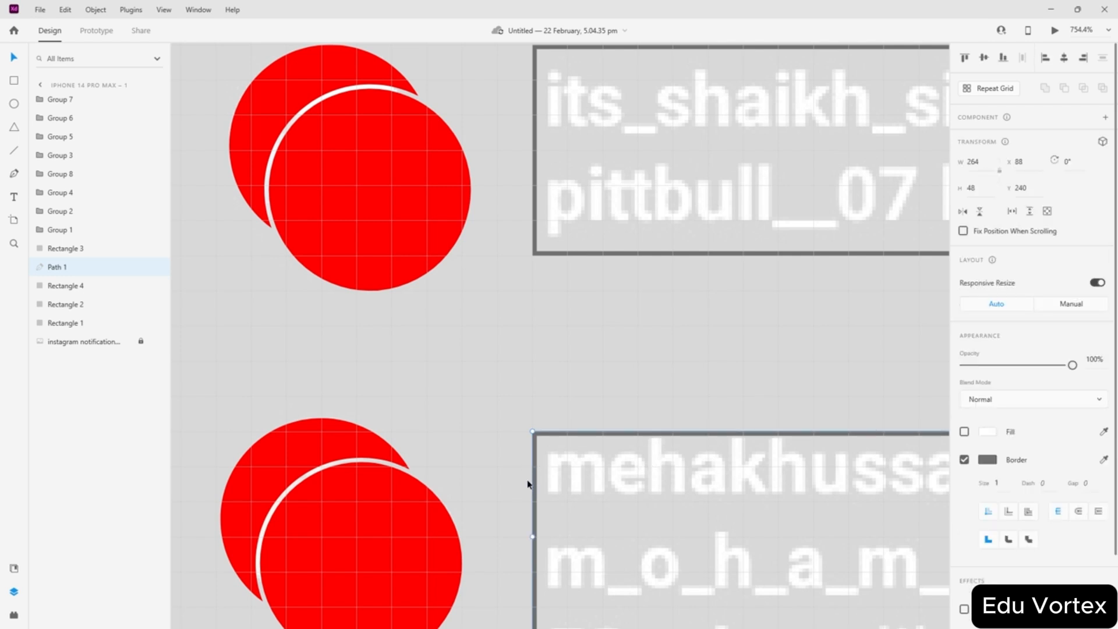
{"action": "key", "text": "Escape"}
{"action": "double_click", "coordinate": [534, 483]}
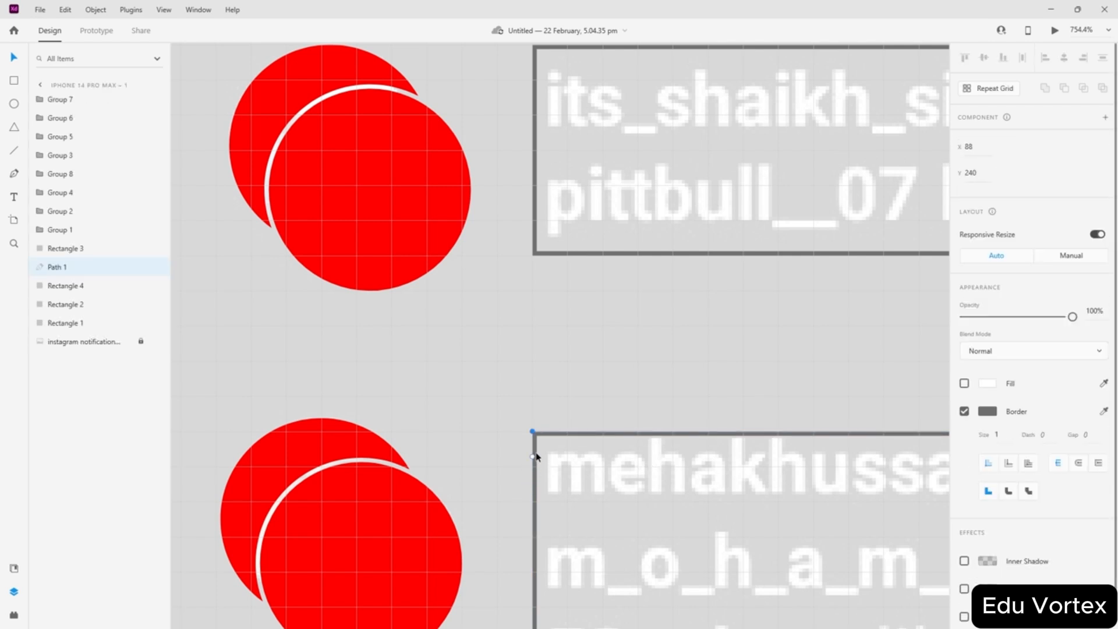
{"action": "left_click", "coordinate": [580, 438]}
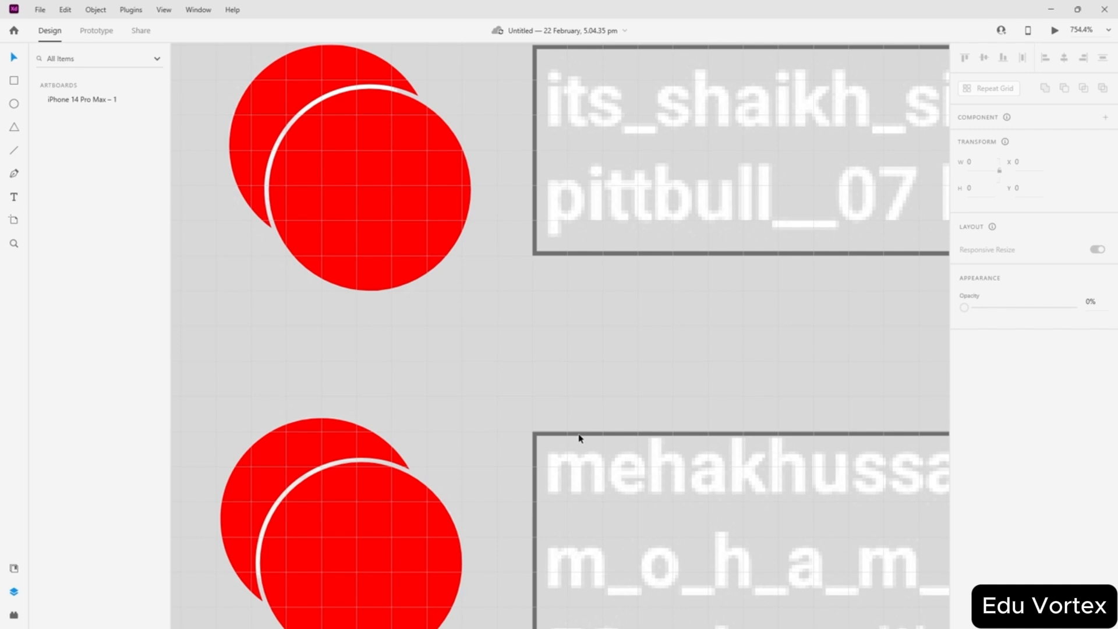
{"action": "left_click", "coordinate": [534, 462]}
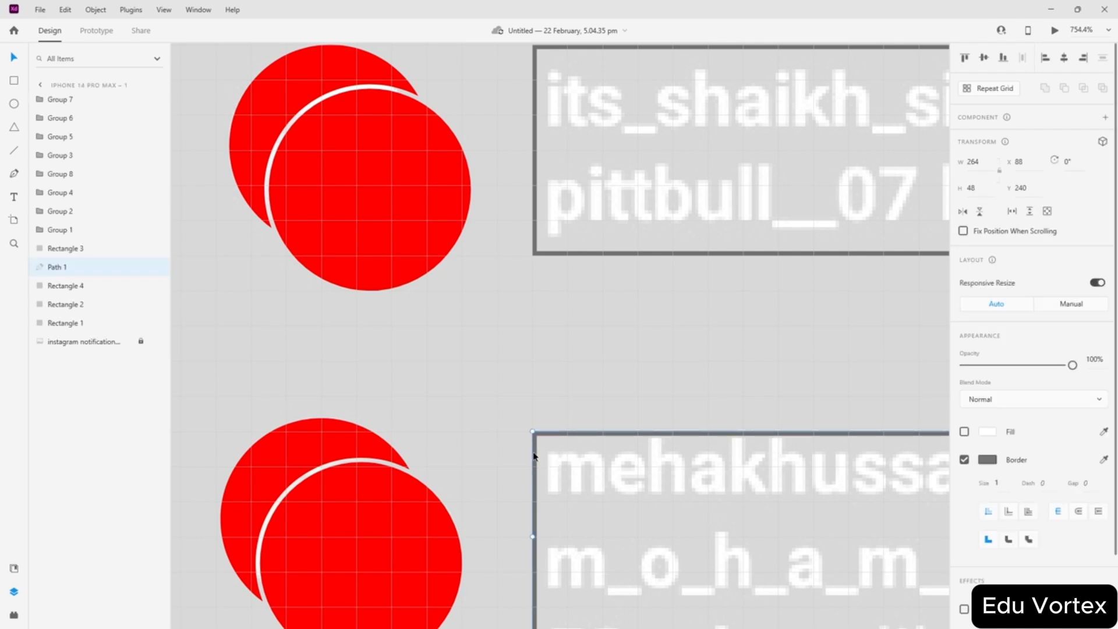
{"action": "left_click_drag", "start_coordinate": [534, 456], "coordinate": [535, 425]}
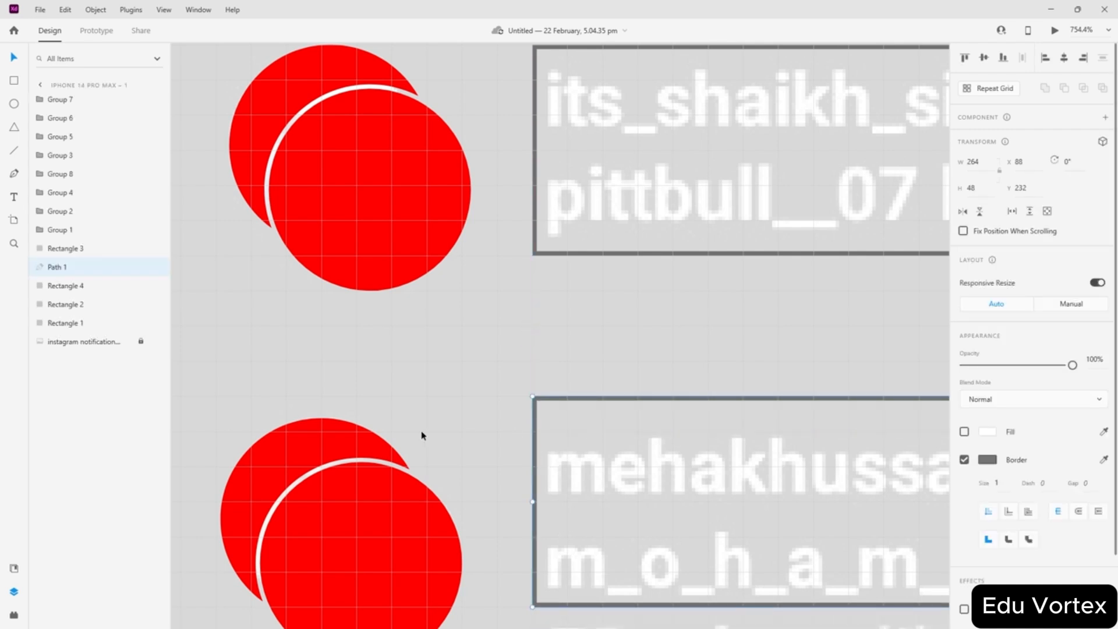
- Stretch the second notification outline box down so all three text lines fit
{"action": "scroll", "coordinate": [456, 424], "scroll_direction": "down", "scroll_amount": 5}
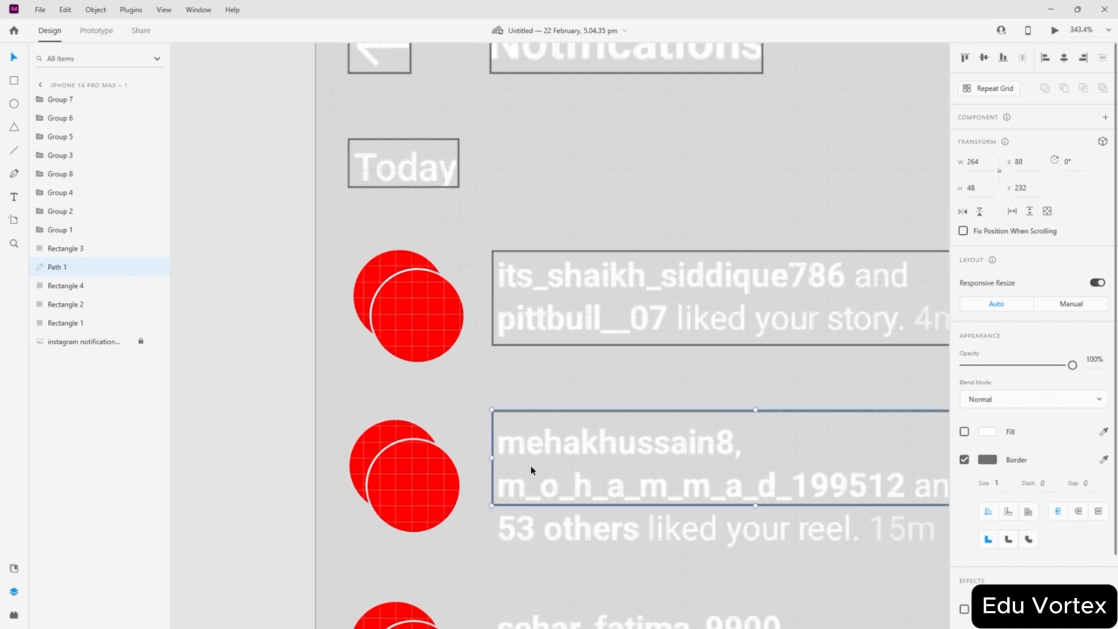
{"action": "scroll", "coordinate": [555, 467], "scroll_direction": "right", "scroll_amount": 3}
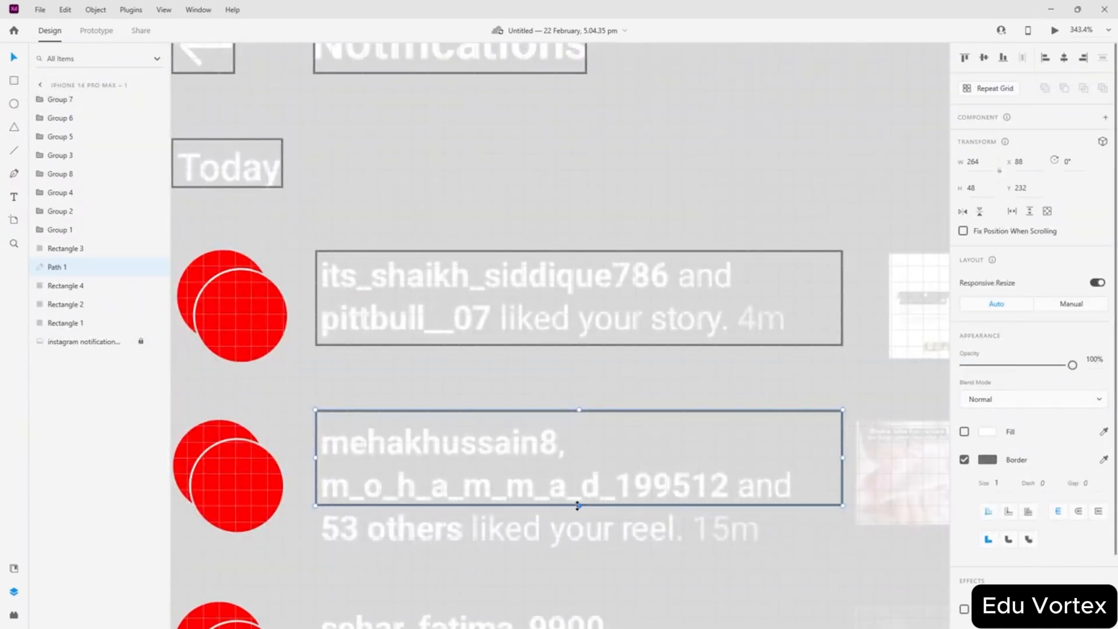
{"action": "left_click_drag", "start_coordinate": [578, 505], "coordinate": [579, 549]}
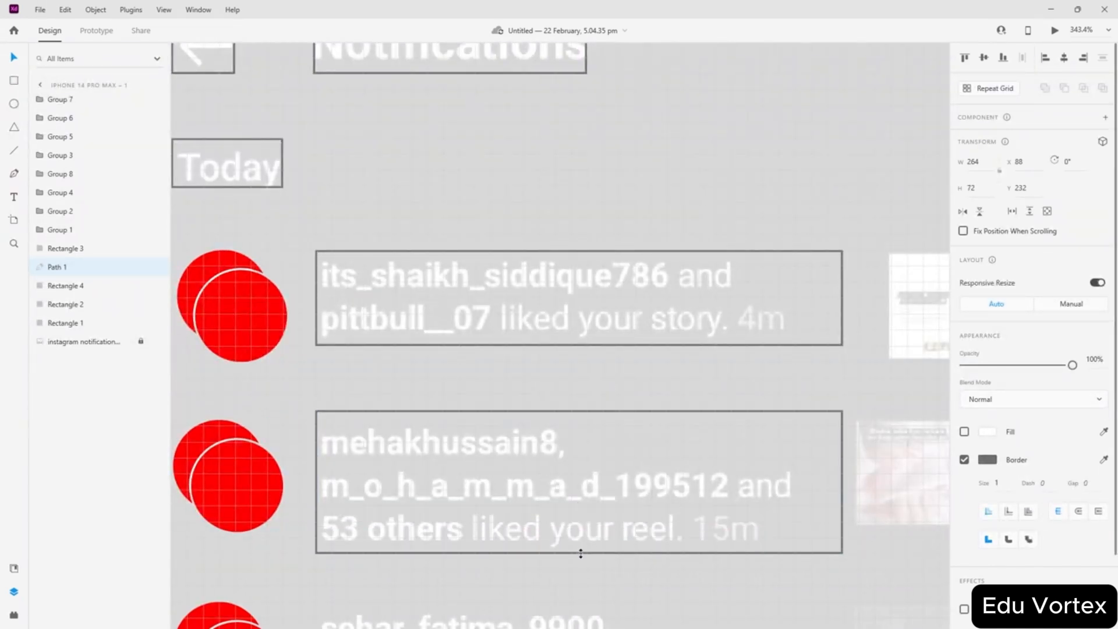
{"action": "left_click", "coordinate": [537, 387]}
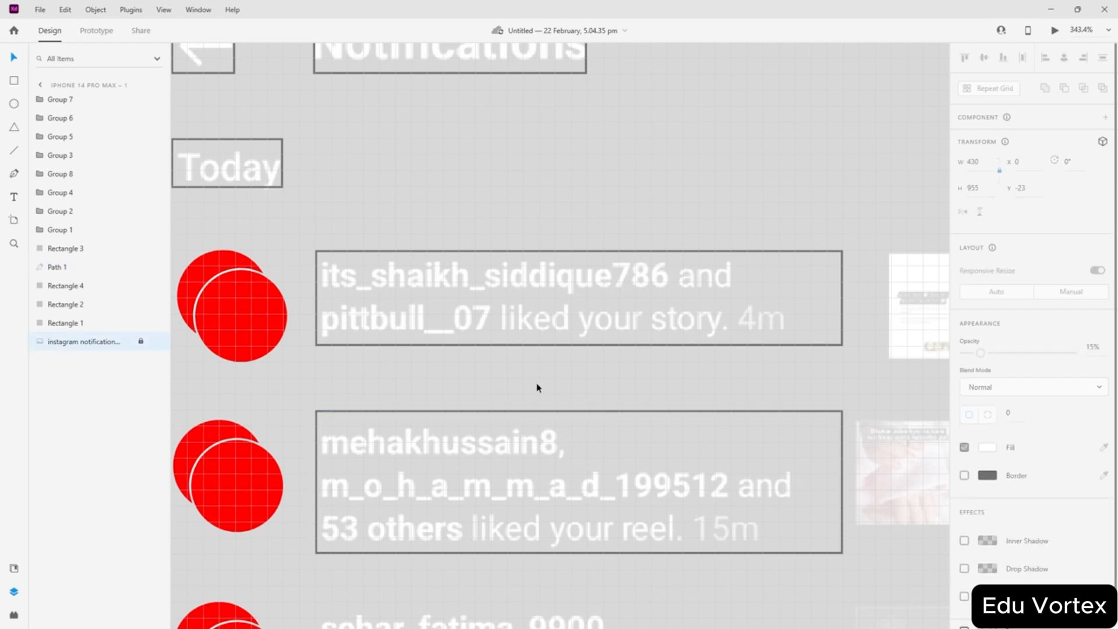
{"action": "scroll", "coordinate": [529, 400], "scroll_direction": "down", "scroll_amount": 3}
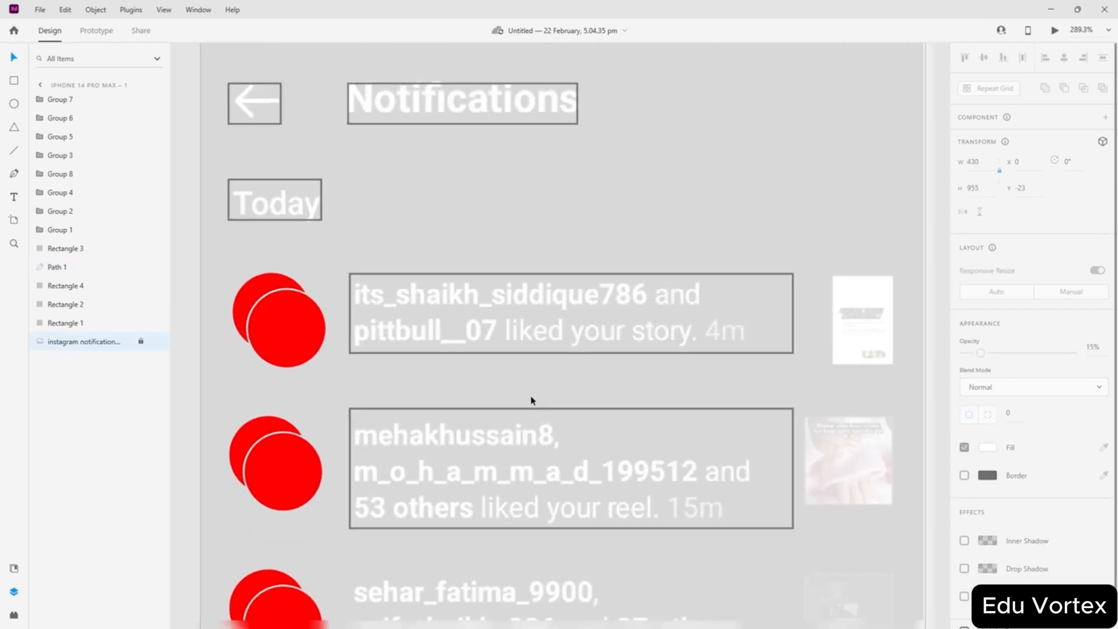
{"action": "scroll", "coordinate": [530, 400], "scroll_direction": "up", "scroll_amount": 3}
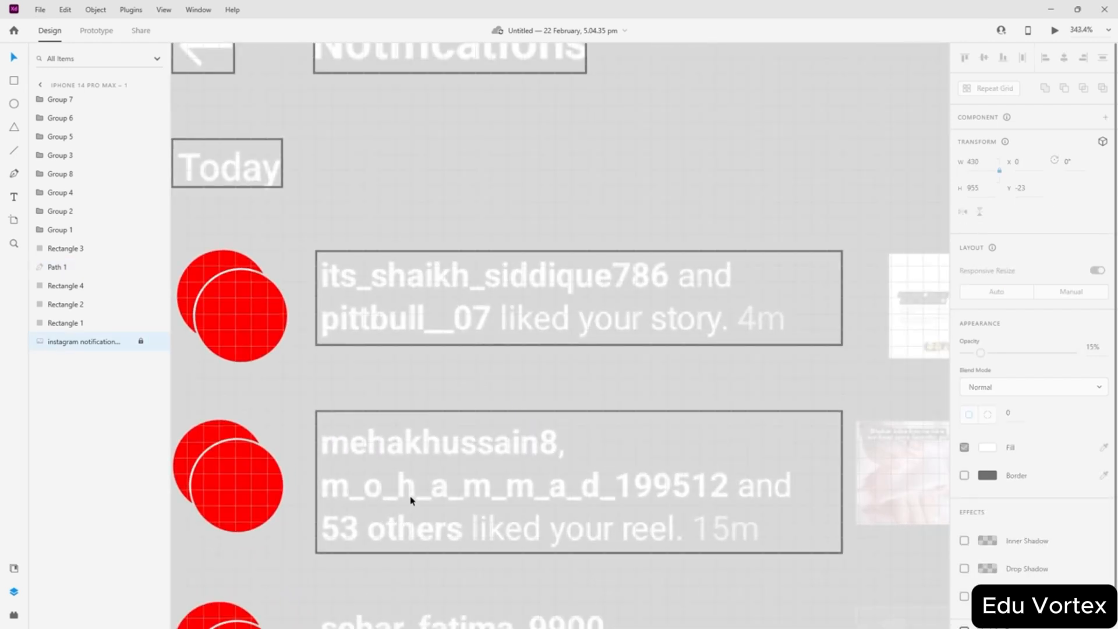
{"action": "scroll", "coordinate": [452, 399], "scroll_direction": "down", "scroll_amount": 2}
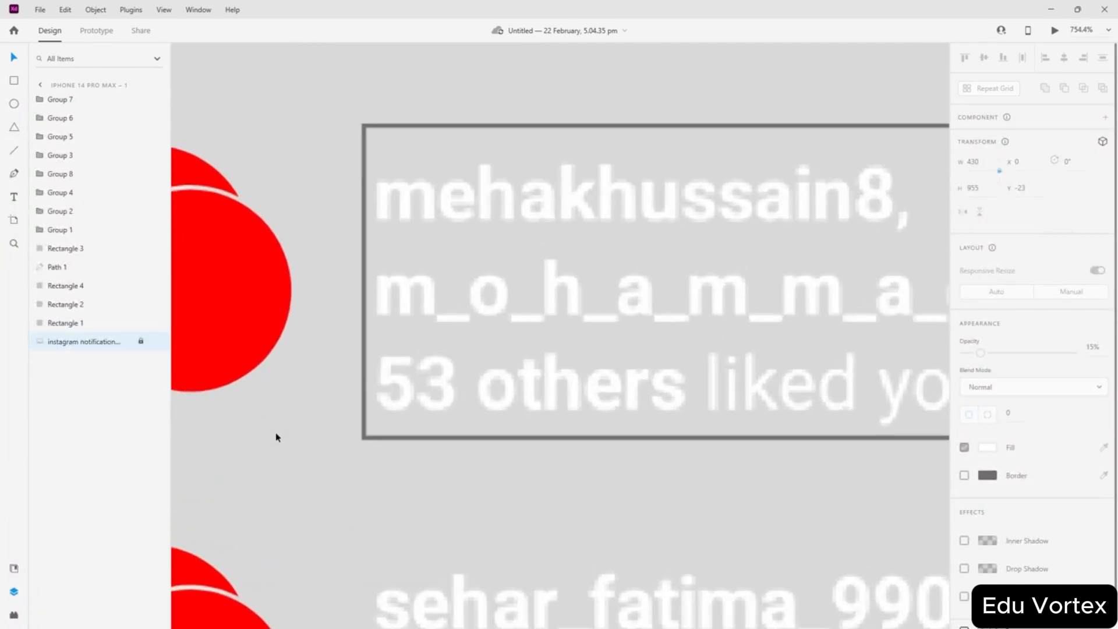
{"action": "scroll", "coordinate": [384, 419], "scroll_direction": "left", "scroll_amount": 2}
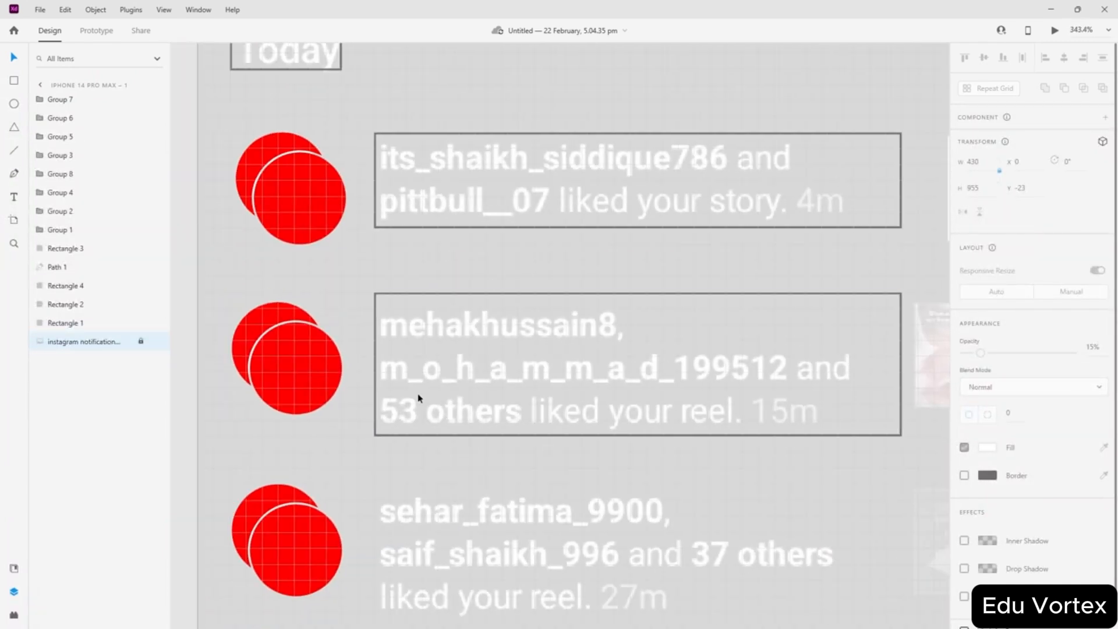
{"action": "scroll", "coordinate": [374, 282], "scroll_direction": "up", "scroll_amount": 3}
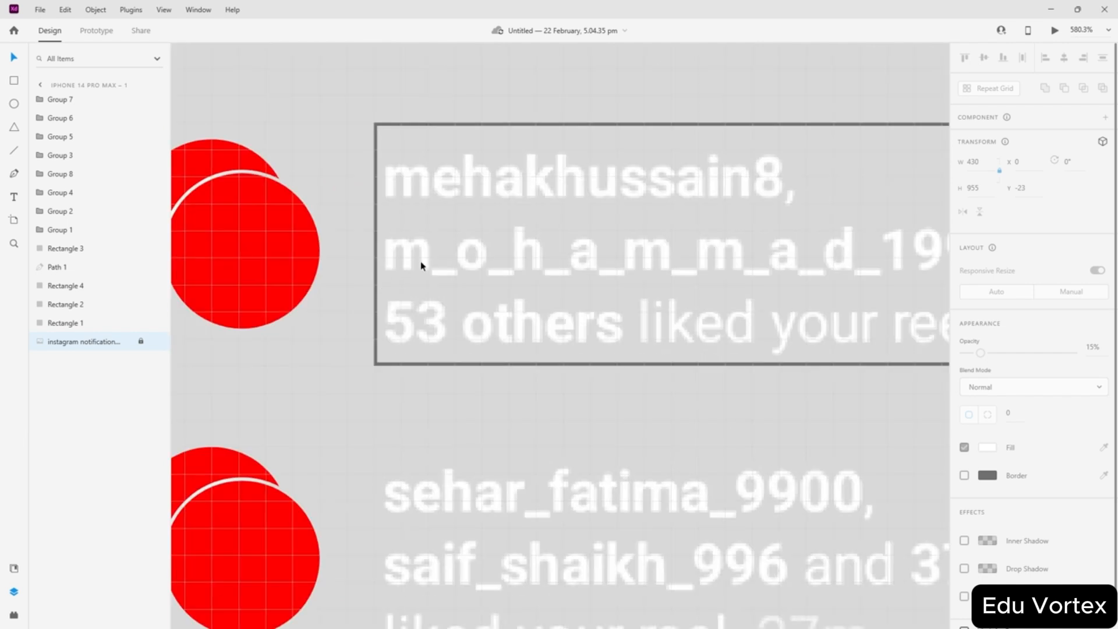
{"action": "scroll", "coordinate": [422, 265], "scroll_direction": "down", "scroll_amount": 3}
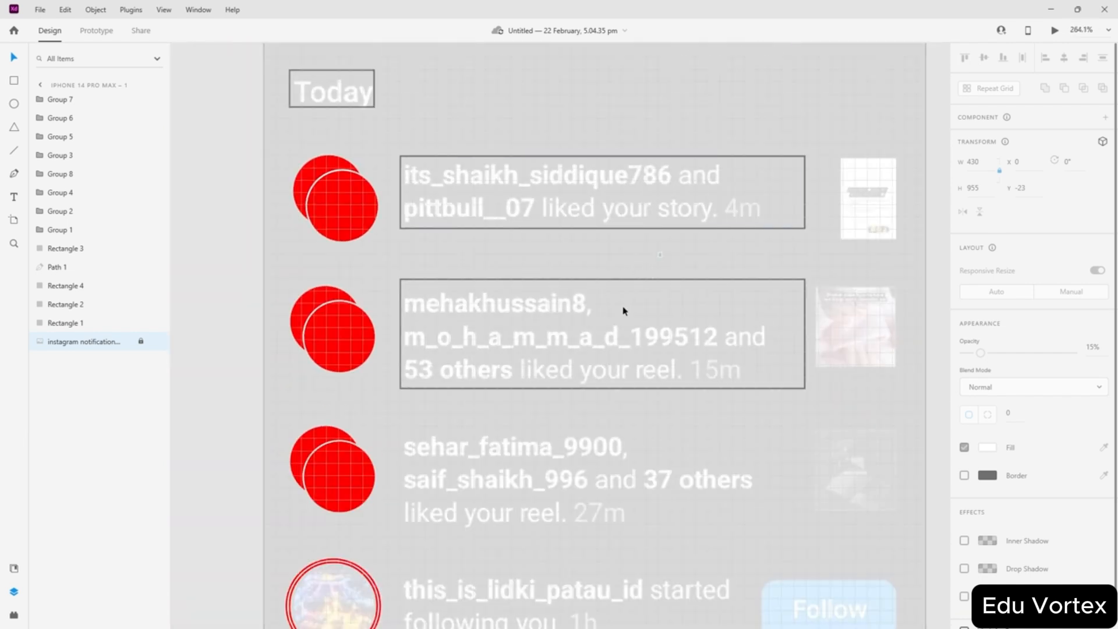
- Select the two notification outline boxes in turn to compare their sizes
{"action": "left_click_drag", "start_coordinate": [661, 255], "coordinate": [554, 394]}
{"action": "left_click_drag", "start_coordinate": [620, 139], "coordinate": [551, 260]}
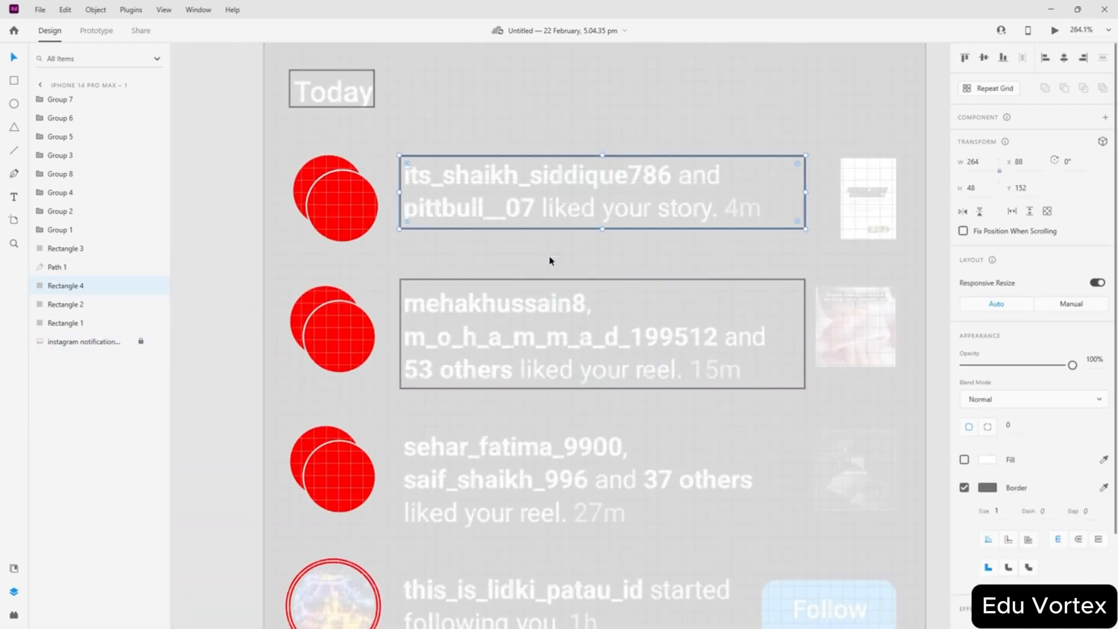
{"action": "left_click", "coordinate": [551, 260]}
{"action": "scroll", "coordinate": [470, 250], "scroll_direction": "left", "scroll_amount": 3}
{"action": "scroll", "coordinate": [662, 250], "scroll_direction": "up", "scroll_amount": 1}
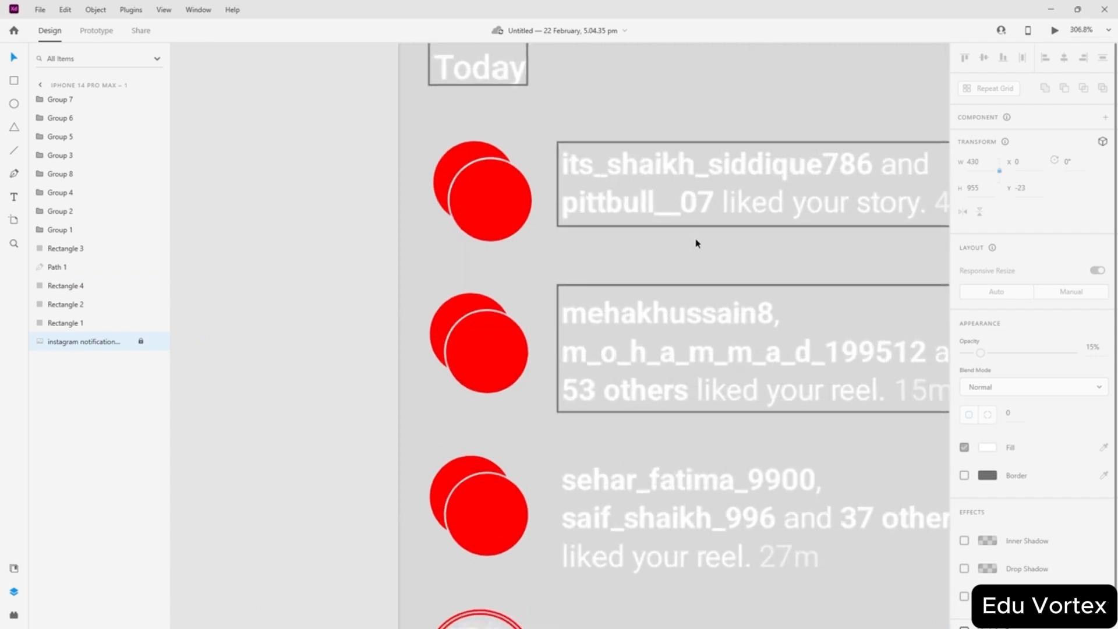
{"action": "scroll", "coordinate": [697, 243], "scroll_direction": "up", "scroll_amount": 1}
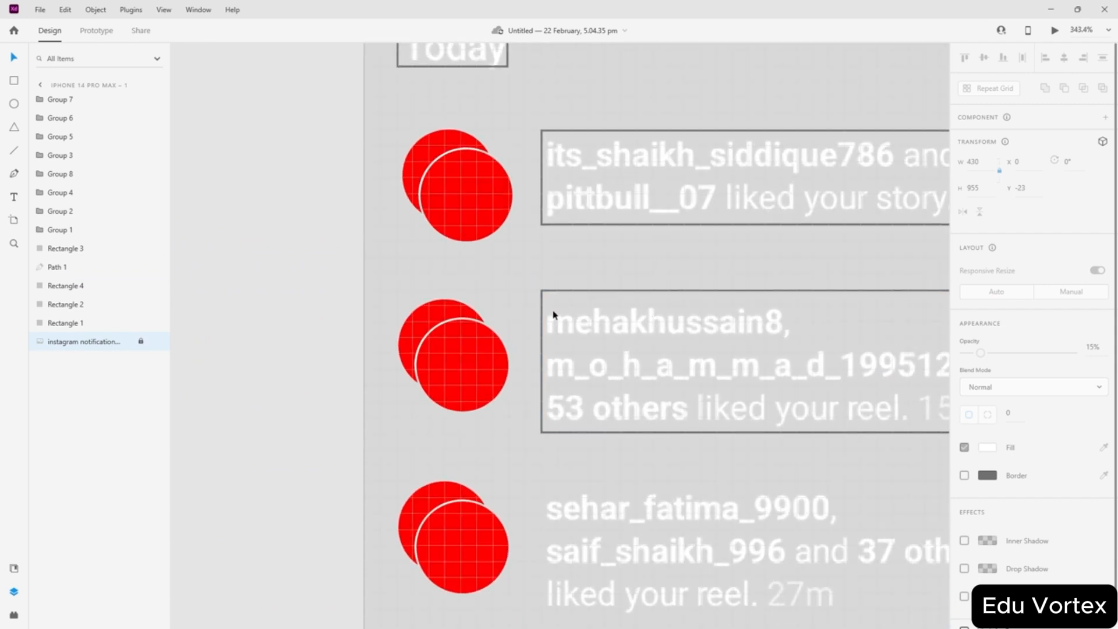
{"action": "scroll", "coordinate": [553, 315], "scroll_direction": "up", "scroll_amount": 5}
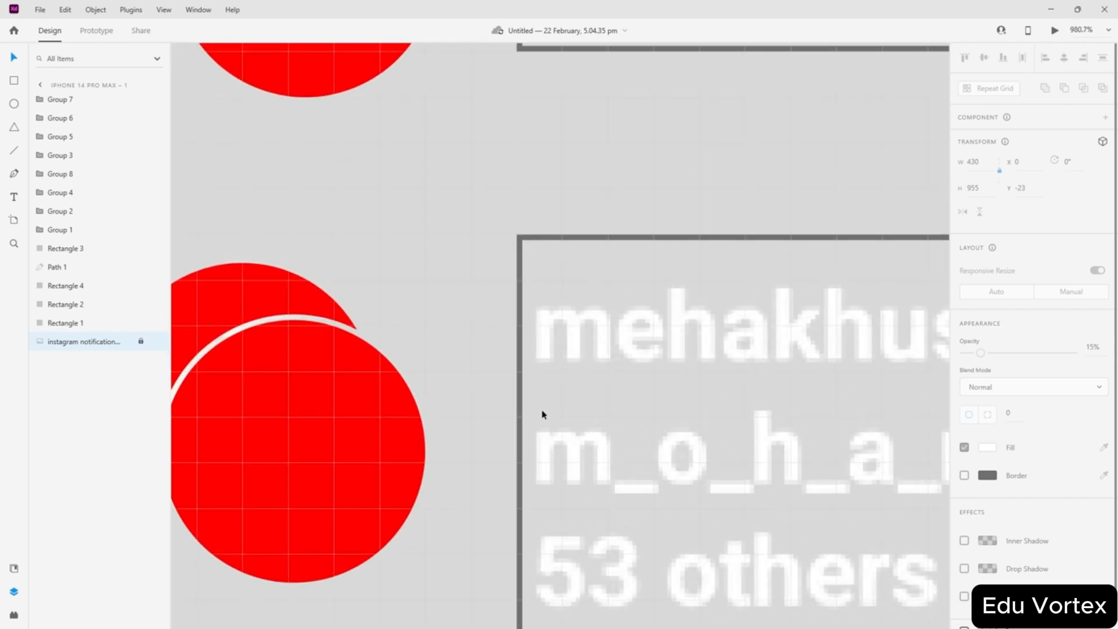
{"action": "scroll", "coordinate": [542, 410], "scroll_direction": "down", "scroll_amount": 1}
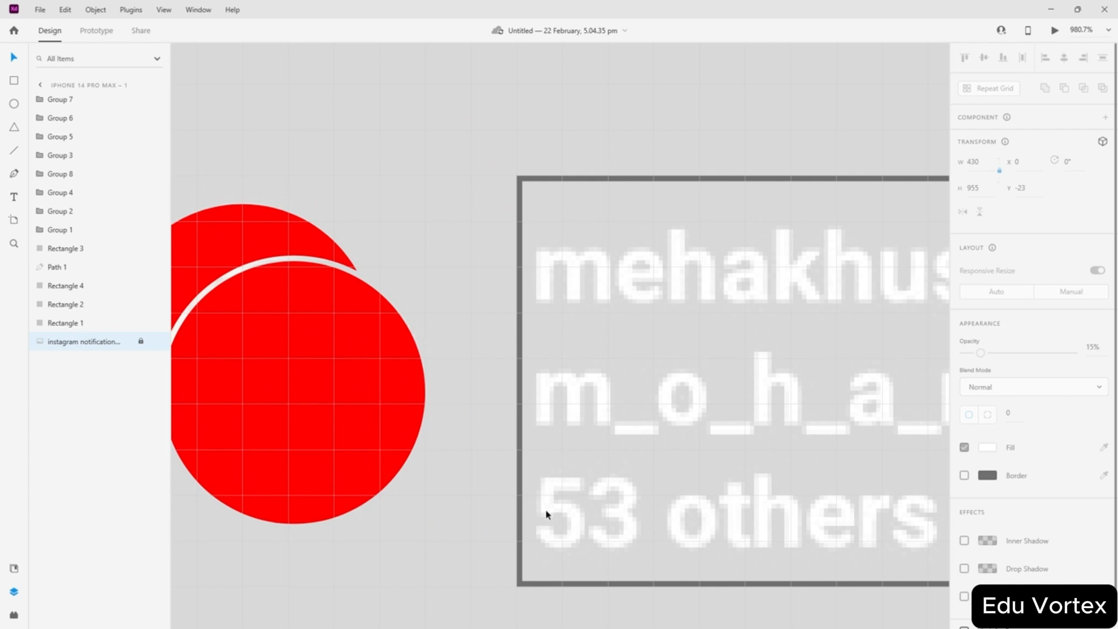
{"action": "scroll", "coordinate": [547, 523], "scroll_direction": "down", "scroll_amount": 5}
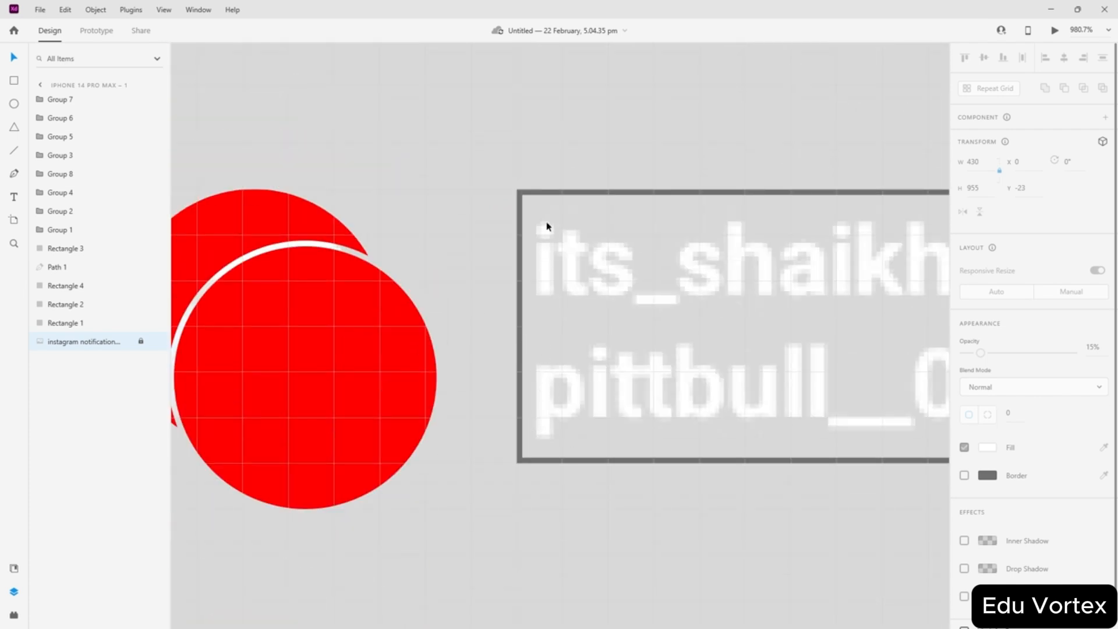
{"action": "scroll", "coordinate": [550, 279], "scroll_direction": "down", "scroll_amount": 3}
- Make the its_shaikh outline box taller, to height 72
{"action": "left_click", "coordinate": [689, 254]}
{"action": "scroll", "coordinate": [691, 289], "scroll_direction": "down", "scroll_amount": 1}
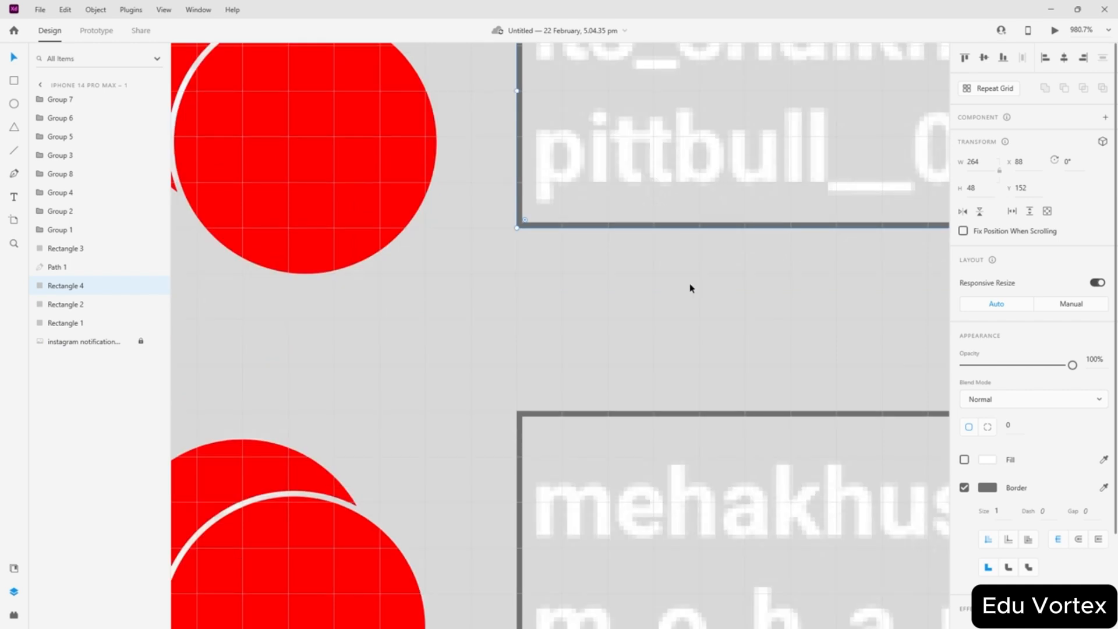
{"action": "scroll", "coordinate": [691, 289], "scroll_direction": "right", "scroll_amount": 5}
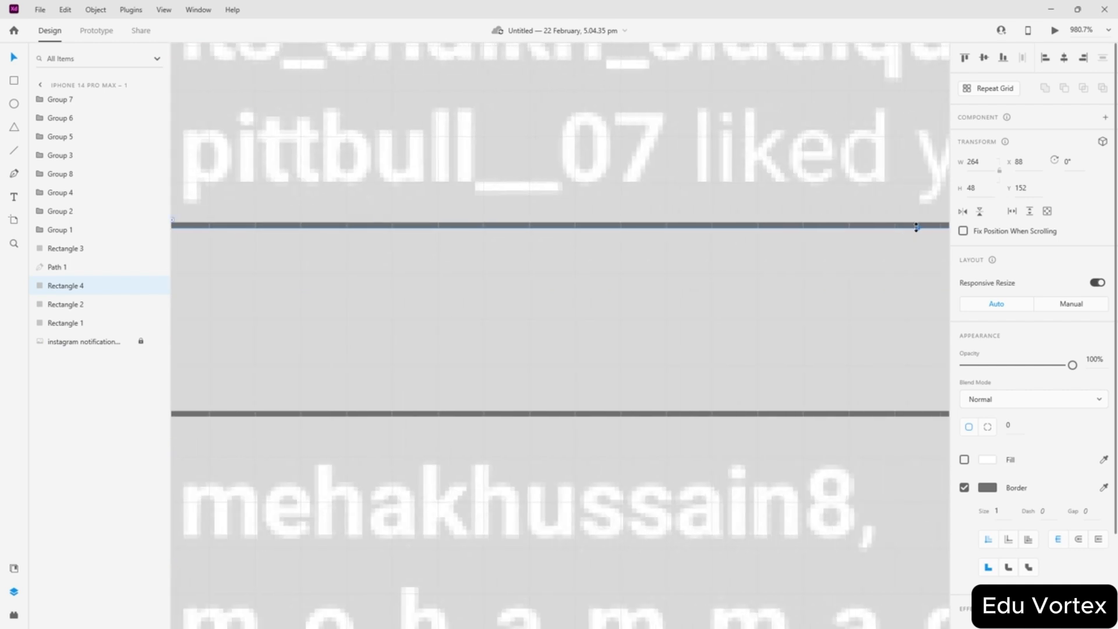
{"action": "left_click_drag", "start_coordinate": [917, 227], "coordinate": [876, 355]}
{"action": "left_click", "coordinate": [439, 319]}
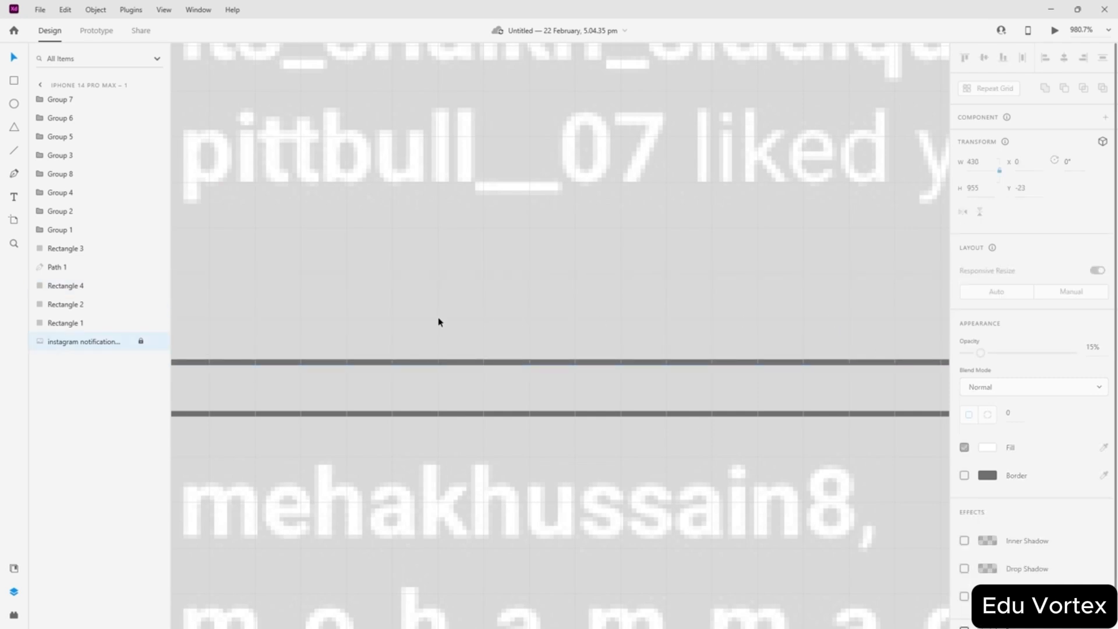
{"action": "scroll", "coordinate": [443, 319], "scroll_direction": "left", "scroll_amount": 5}
{"action": "scroll", "coordinate": [443, 319], "scroll_direction": "up", "scroll_amount": 2}
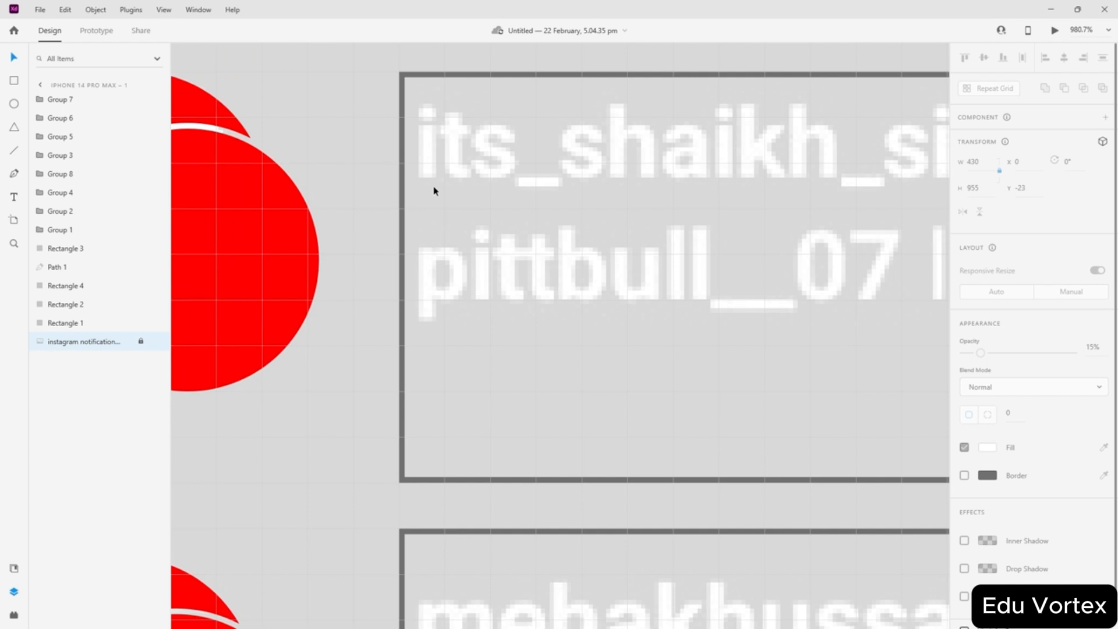
{"action": "scroll", "coordinate": [486, 208], "scroll_direction": "down", "scroll_amount": 4}
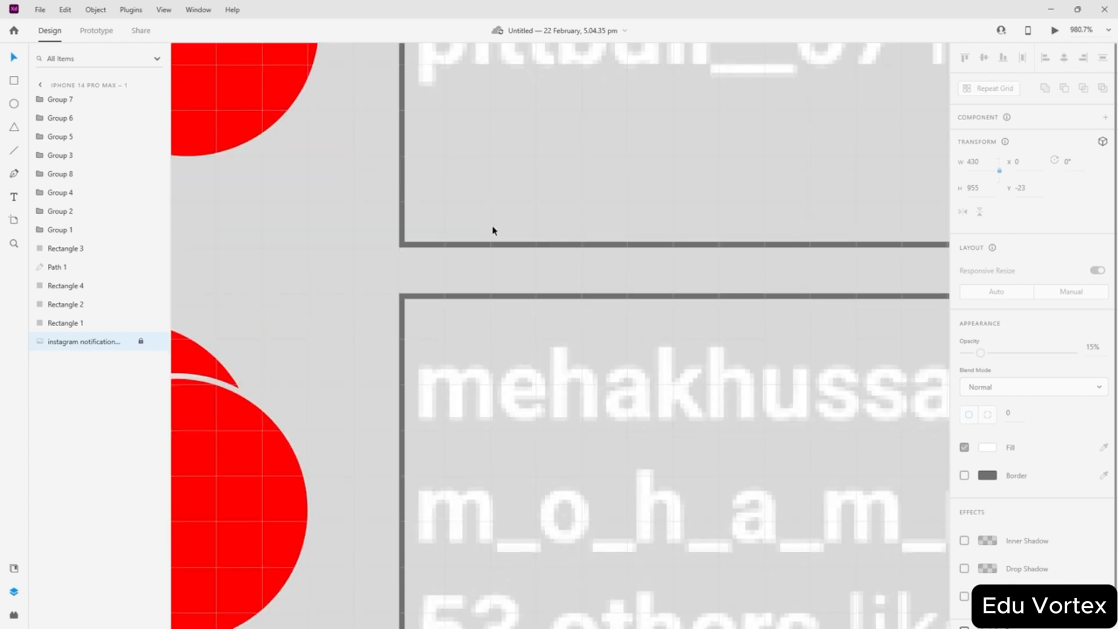
{"action": "scroll", "coordinate": [492, 230], "scroll_direction": "down", "scroll_amount": 10}
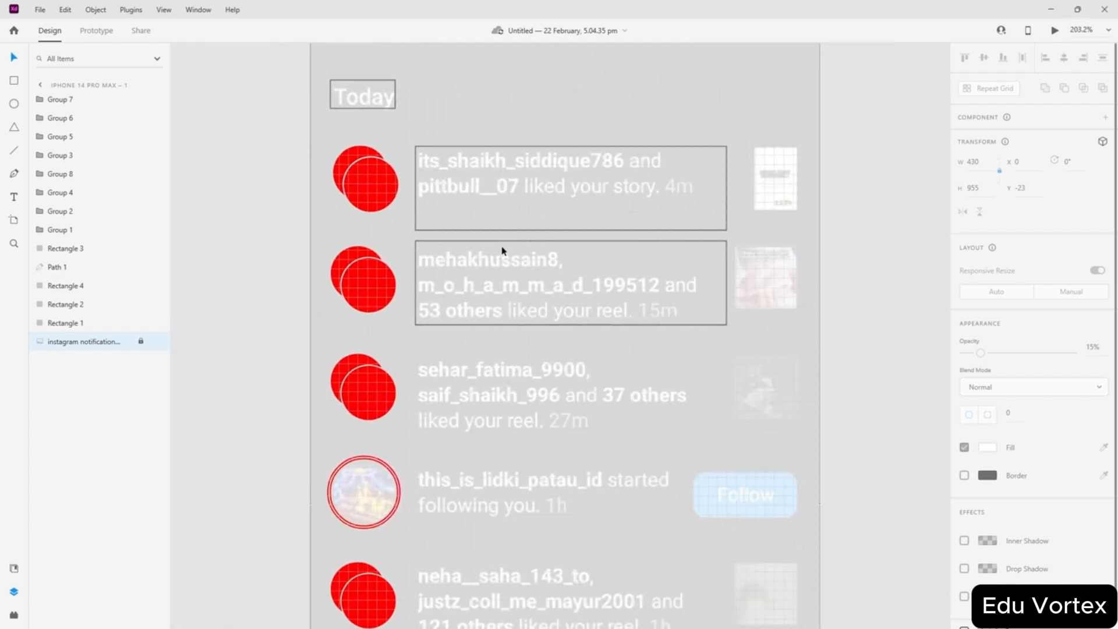
{"action": "scroll", "coordinate": [506, 320], "scroll_direction": "up", "scroll_amount": 2}
{"action": "scroll", "coordinate": [581, 372], "scroll_direction": "down", "scroll_amount": 3}
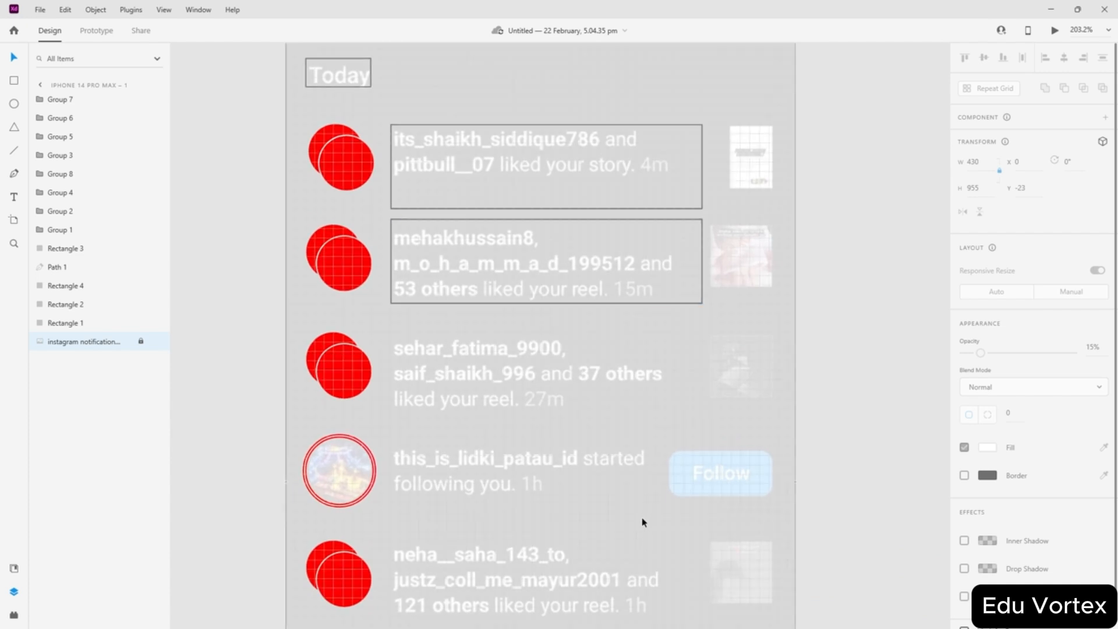
{"action": "scroll", "coordinate": [605, 431], "scroll_direction": "up", "scroll_amount": 1}
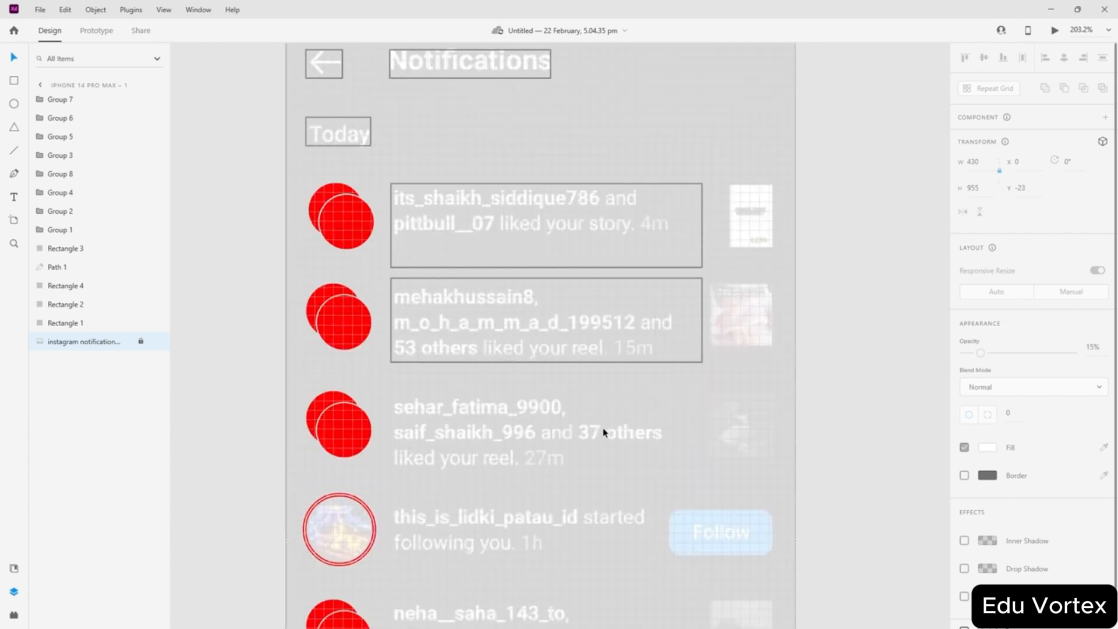
{"action": "scroll", "coordinate": [577, 422], "scroll_direction": "down", "scroll_amount": 2}
{"action": "scroll", "coordinate": [554, 419], "scroll_direction": "up", "scroll_amount": 1}
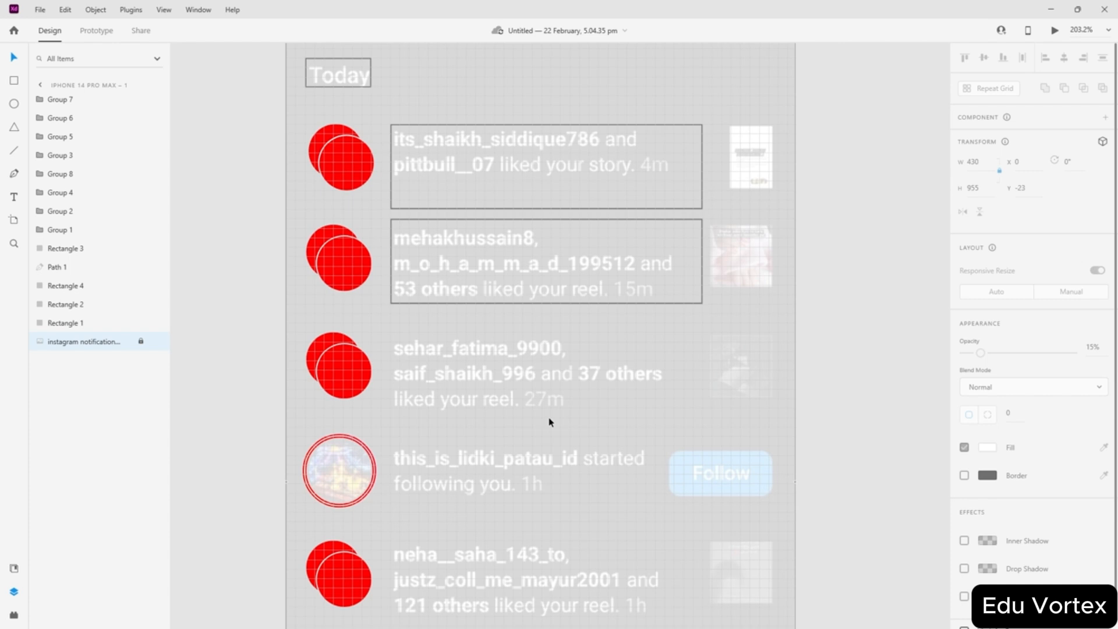
{"action": "scroll", "coordinate": [583, 327], "scroll_direction": "down", "scroll_amount": 2}
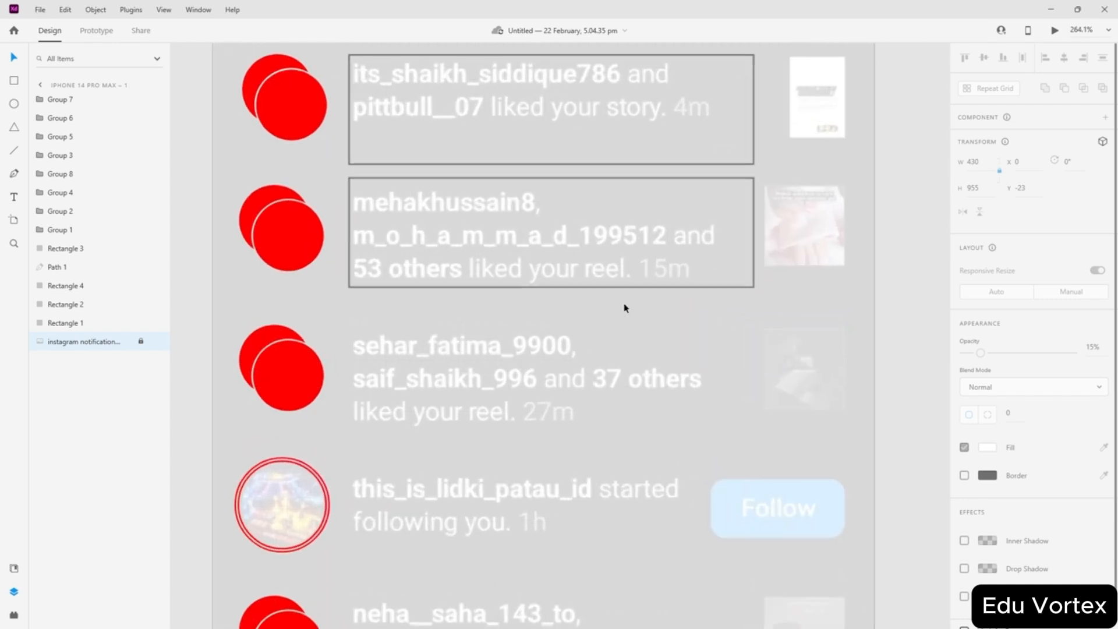
{"action": "scroll", "coordinate": [654, 249], "scroll_direction": "up", "scroll_amount": 5}
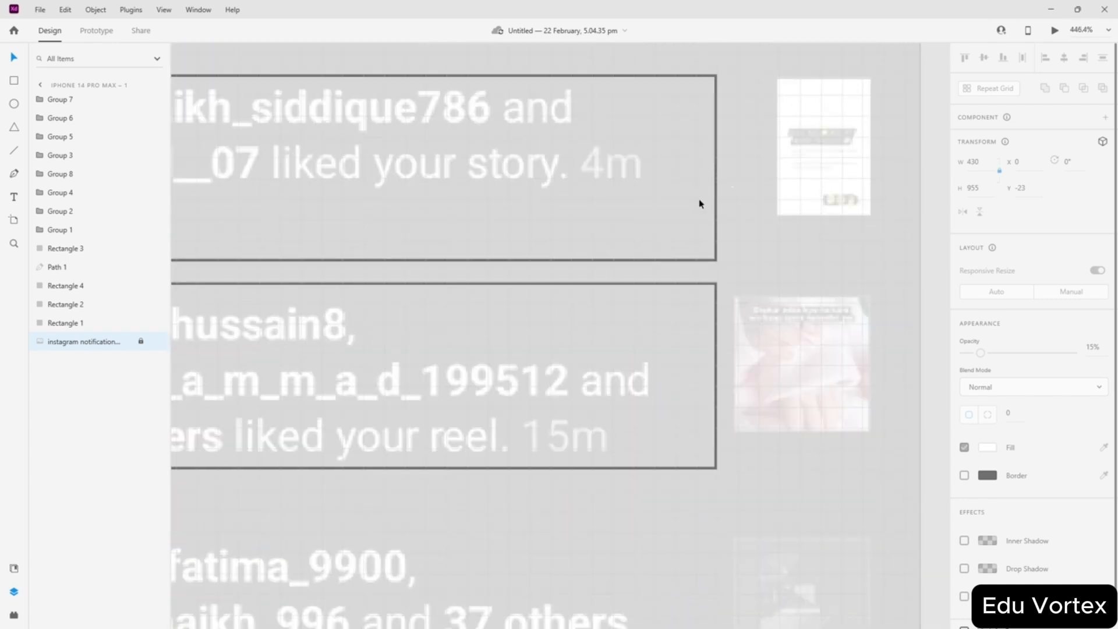
{"action": "left_click", "coordinate": [716, 175]}
{"action": "left_click_drag", "start_coordinate": [718, 168], "coordinate": [656, 168]}
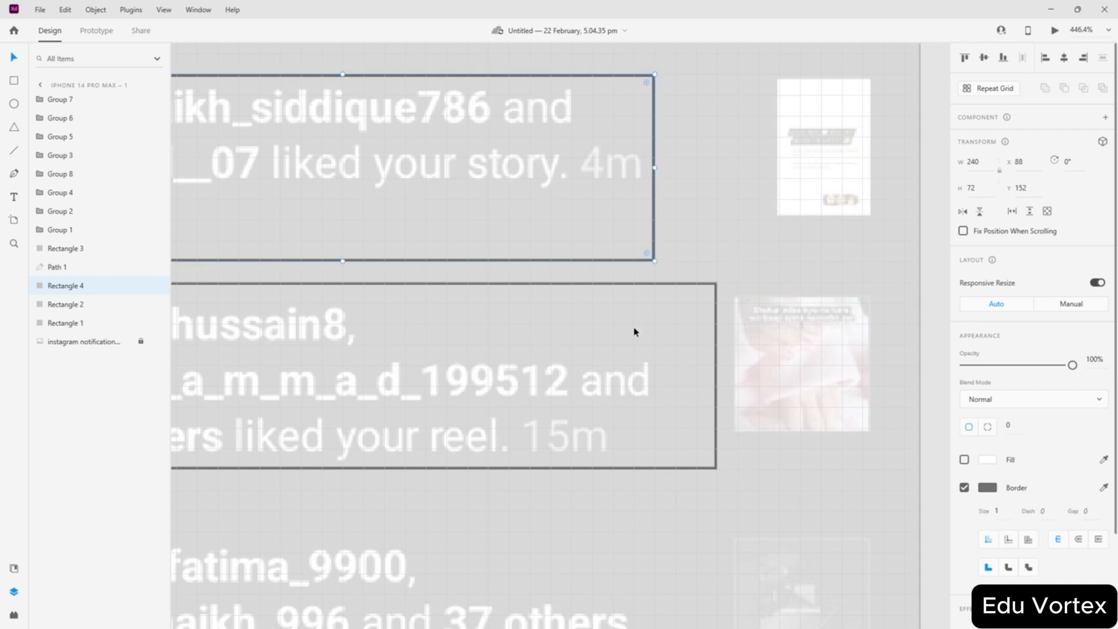
{"action": "left_click", "coordinate": [641, 192]}
{"action": "left_click", "coordinate": [716, 378]}
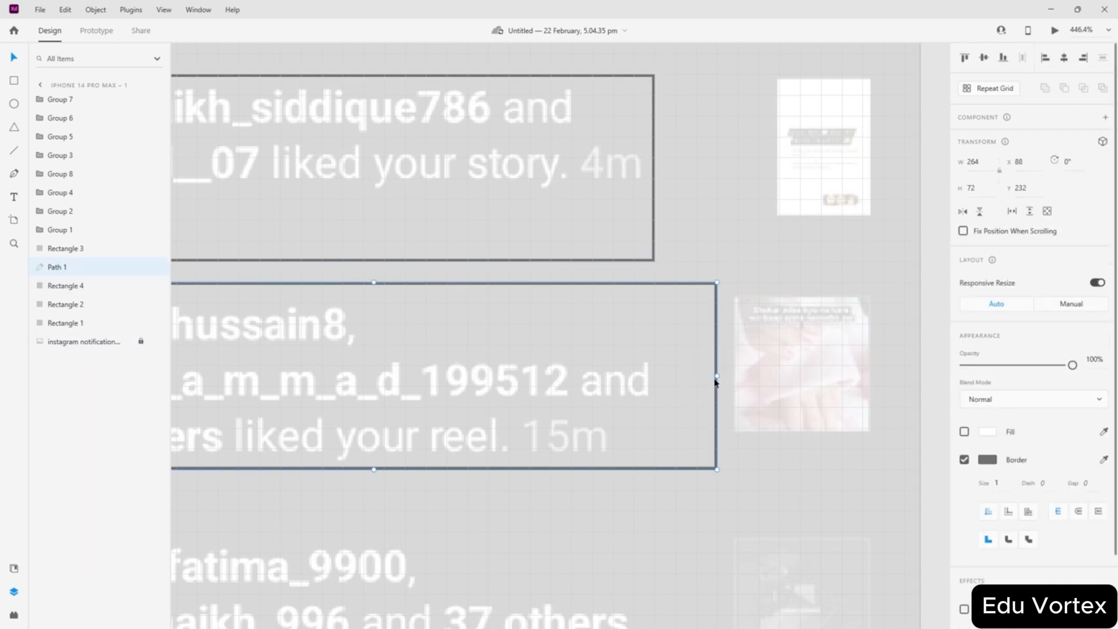
{"action": "left_click_drag", "start_coordinate": [716, 377], "coordinate": [654, 377]}
{"action": "left_click", "coordinate": [687, 371]}
{"action": "scroll", "coordinate": [514, 313], "scroll_direction": "down", "scroll_amount": 5}
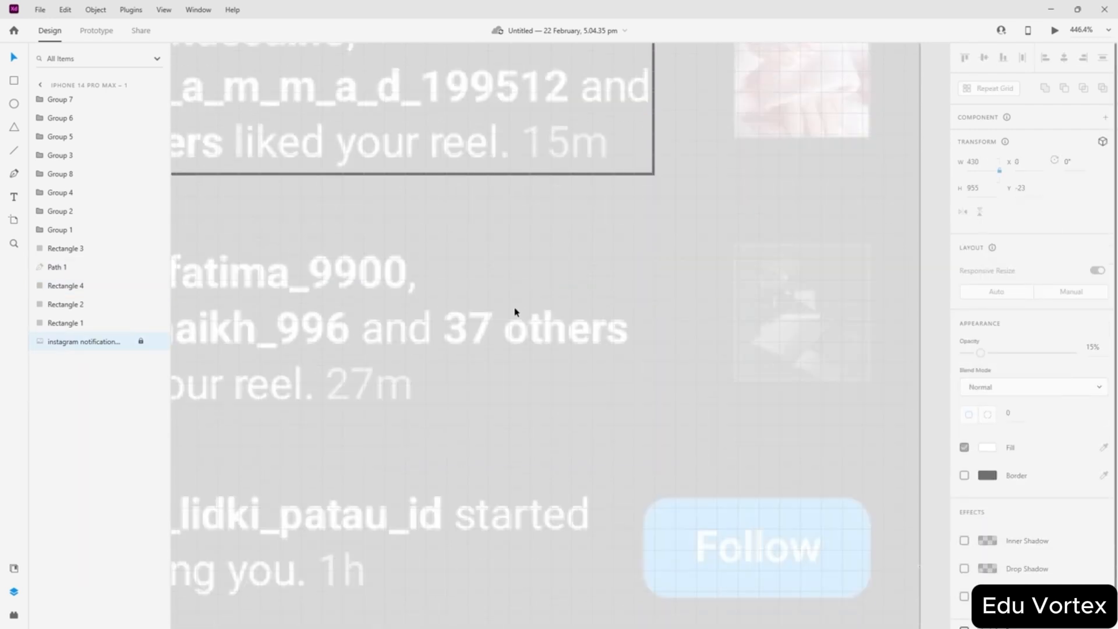
{"action": "scroll", "coordinate": [514, 314], "scroll_direction": "up", "scroll_amount": 3}
{"action": "scroll", "coordinate": [515, 315], "scroll_direction": "down", "scroll_amount": 4}
{"action": "left_click", "coordinate": [433, 244]}
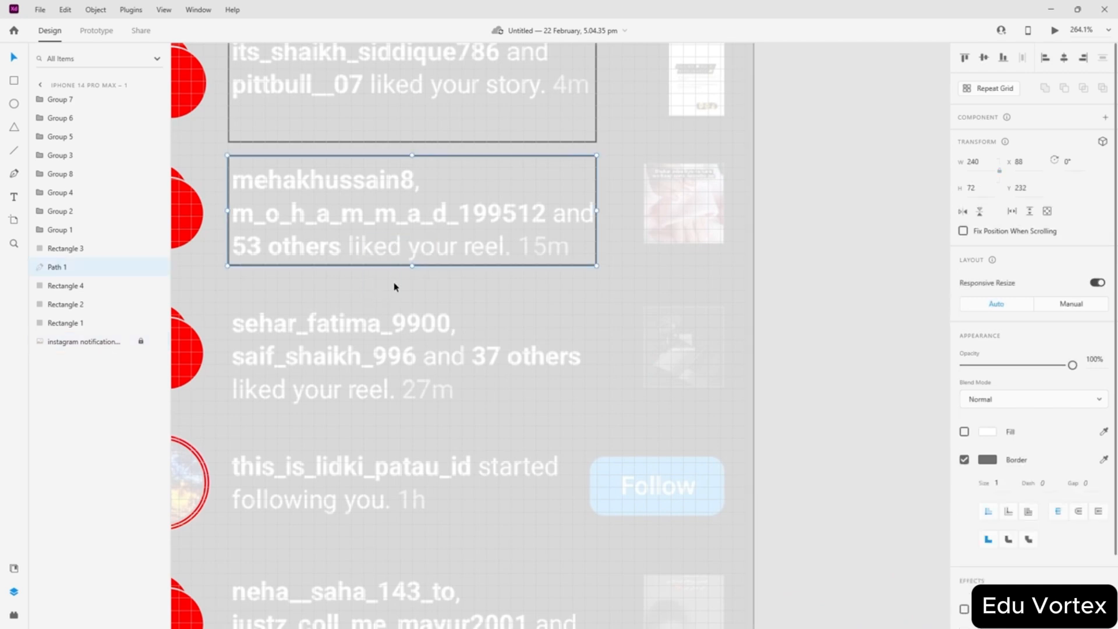
{"action": "left_click_drag", "start_coordinate": [440, 269], "coordinate": [439, 393]}
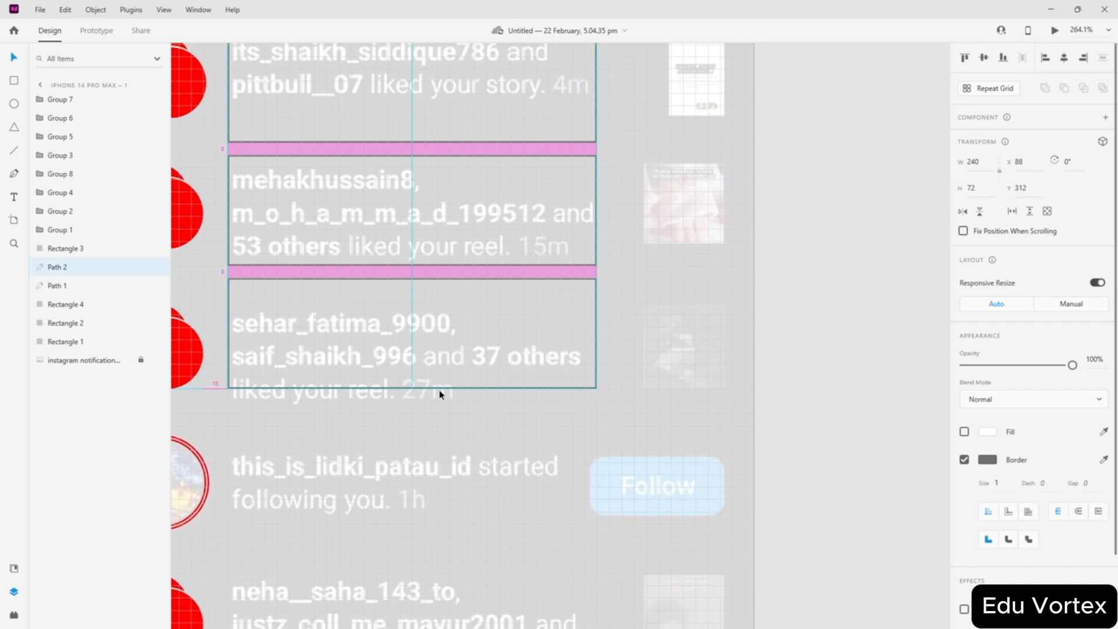
{"action": "left_click_drag", "start_coordinate": [440, 394], "coordinate": [440, 394]}
{"action": "left_click", "coordinate": [457, 249]}
{"action": "scroll", "coordinate": [457, 248], "scroll_direction": "up", "scroll_amount": 3}
{"action": "scroll", "coordinate": [448, 273], "scroll_direction": "left", "scroll_amount": 3}
{"action": "scroll", "coordinate": [443, 297], "scroll_direction": "down", "scroll_amount": 1}
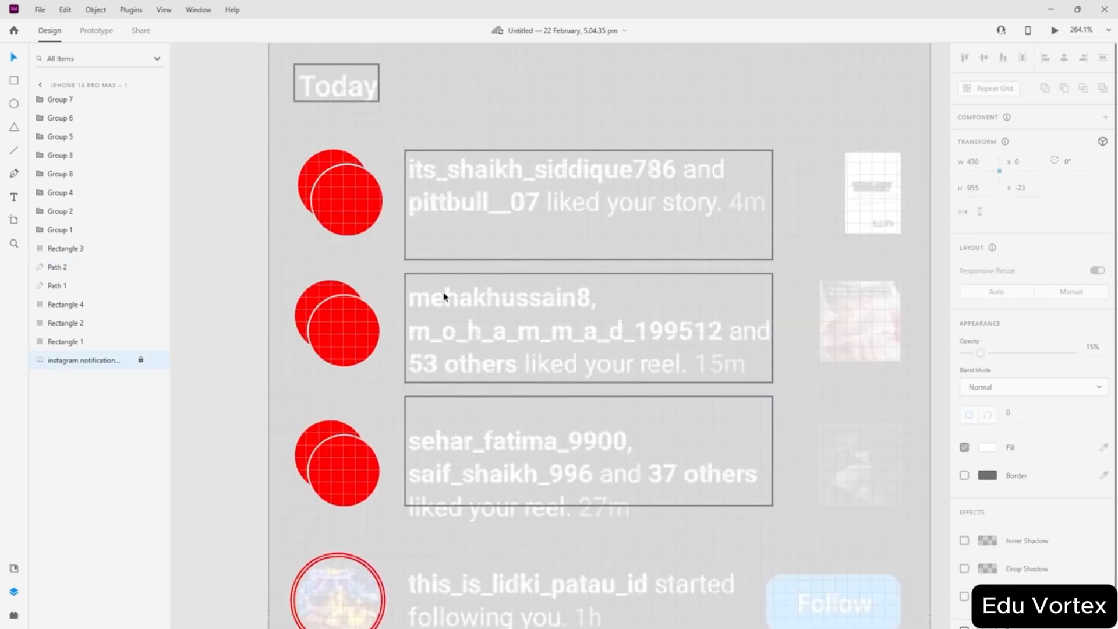
{"action": "scroll", "coordinate": [579, 205], "scroll_direction": "up", "scroll_amount": 5}
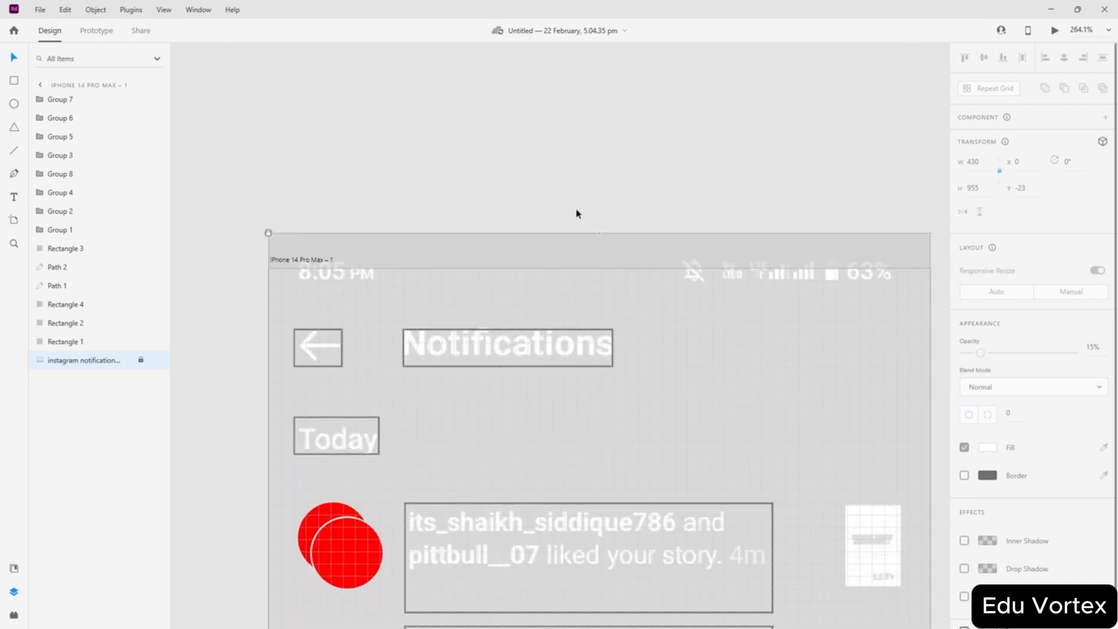
{"action": "scroll", "coordinate": [577, 213], "scroll_direction": "down", "scroll_amount": 8}
{"action": "scroll", "coordinate": [448, 352], "scroll_direction": "up", "scroll_amount": 1}
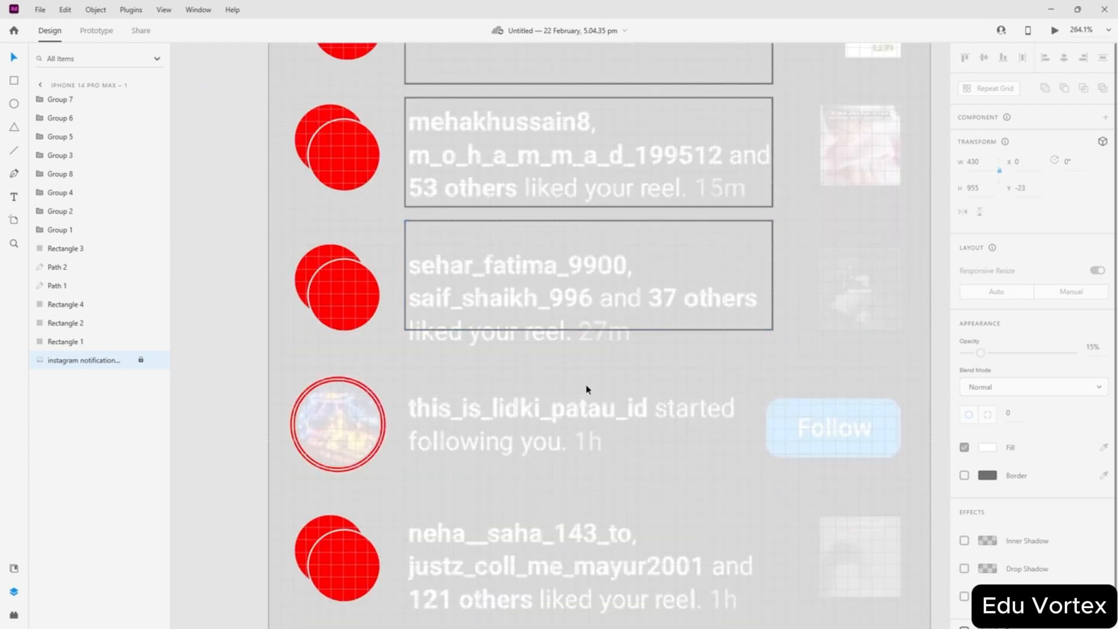
- Copy the outline box onto the this_is_lidki_patau_id row at Y 392 and save
{"action": "left_click", "coordinate": [605, 330]}
{"action": "left_click_drag", "start_coordinate": [627, 330], "coordinate": [628, 456]}
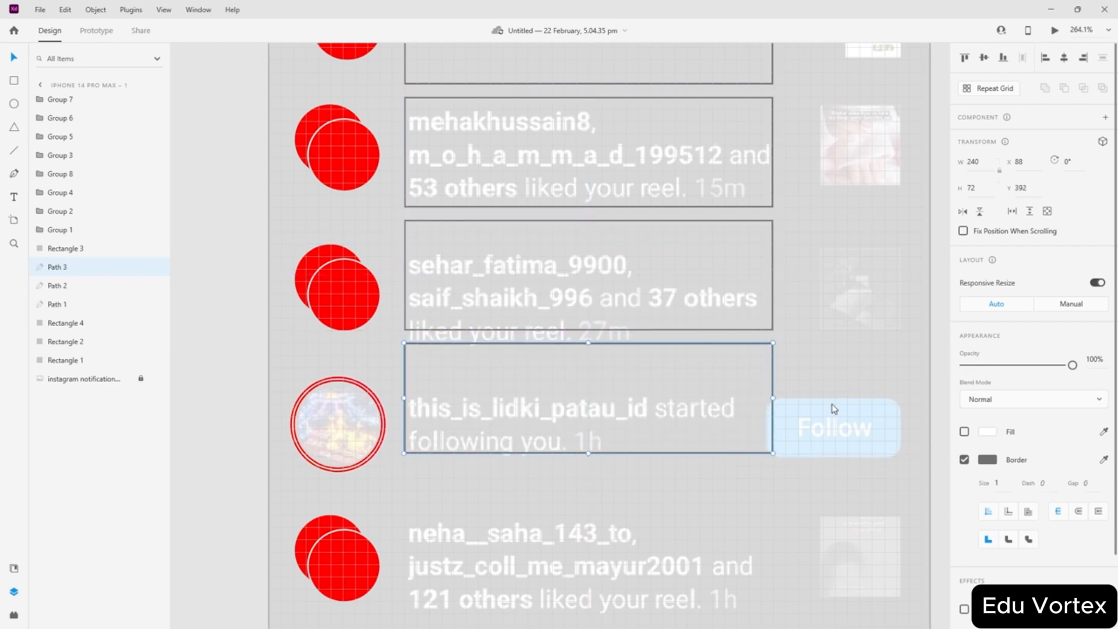
{"action": "key", "text": "ctrl+s"}
{"action": "left_click", "coordinate": [757, 454]}
{"action": "key", "text": "ctrl+d"}
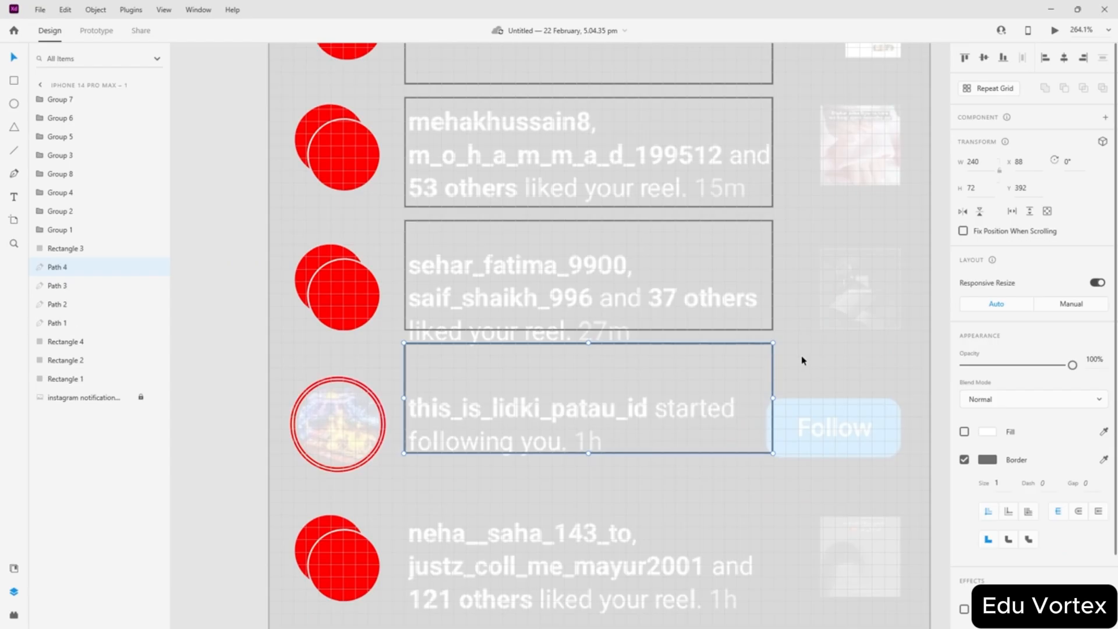
{"action": "left_click", "coordinate": [805, 360]}
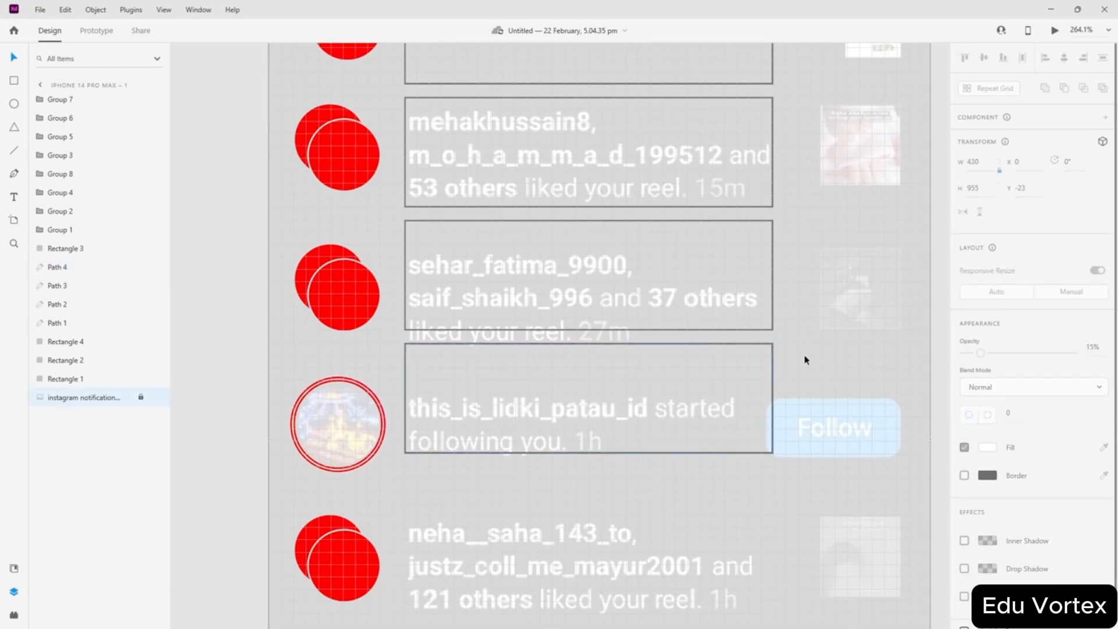
{"action": "left_click", "coordinate": [231, 420]}
{"action": "scroll", "coordinate": [280, 401], "scroll_direction": "down", "scroll_amount": 2}
{"action": "left_click", "coordinate": [577, 315]}
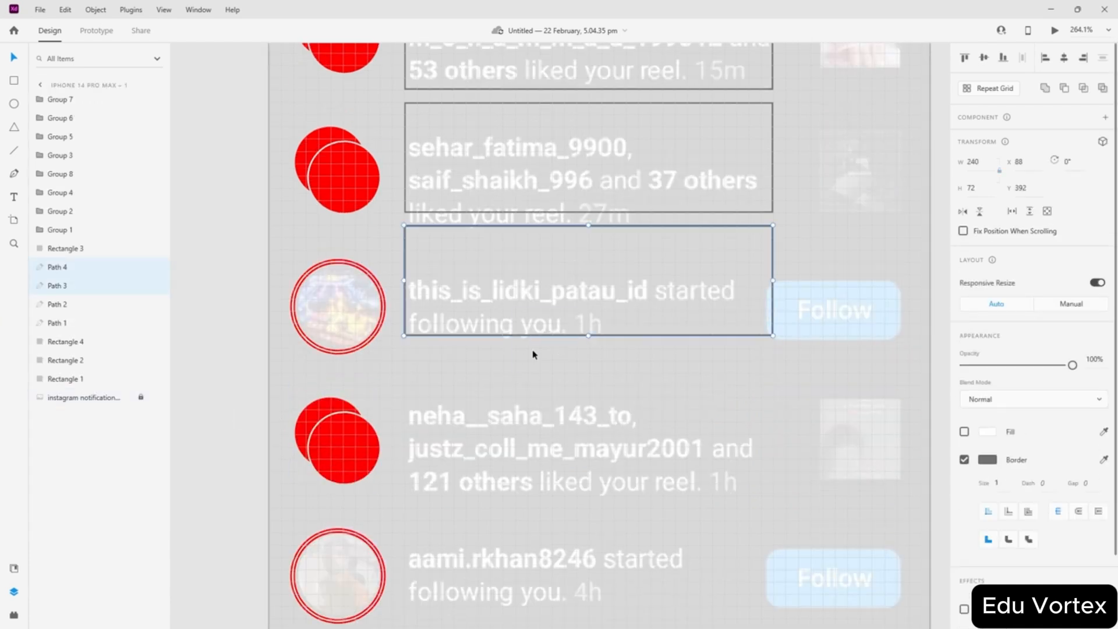
{"action": "left_click_drag", "start_coordinate": [627, 334], "coordinate": [628, 458]}
{"action": "key", "text": "ctrl+z"}
{"action": "left_click_drag", "start_coordinate": [674, 308], "coordinate": [630, 373]}
{"action": "left_click_drag", "start_coordinate": [645, 336], "coordinate": [641, 459]}
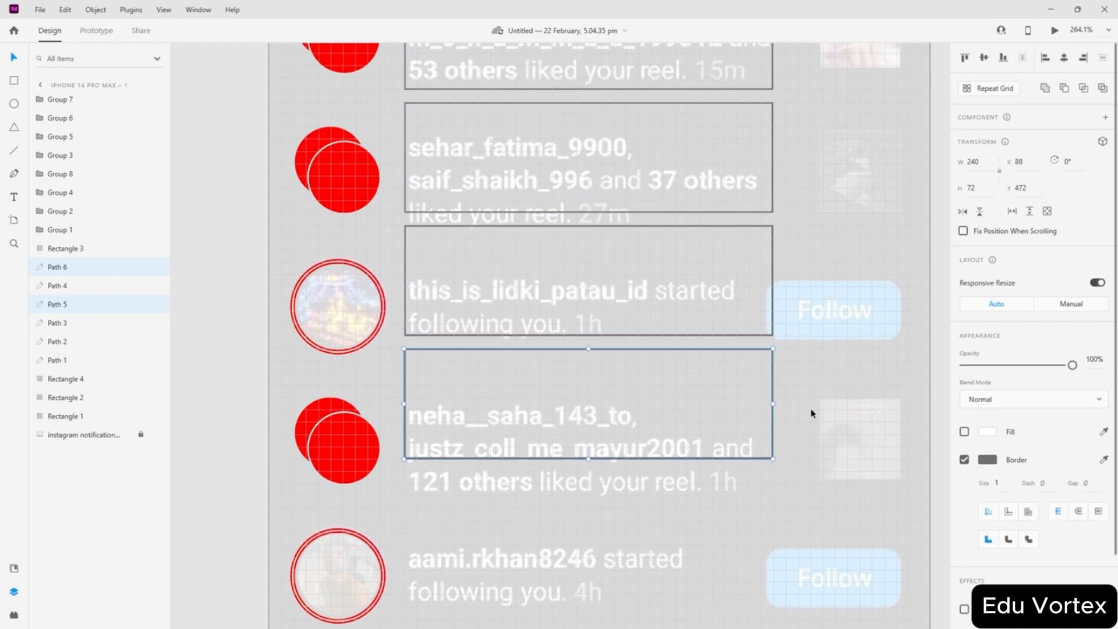
{"action": "left_click", "coordinate": [776, 402]}
{"action": "scroll", "coordinate": [612, 367], "scroll_direction": "down", "scroll_amount": 3}
{"action": "left_click", "coordinate": [660, 253]}
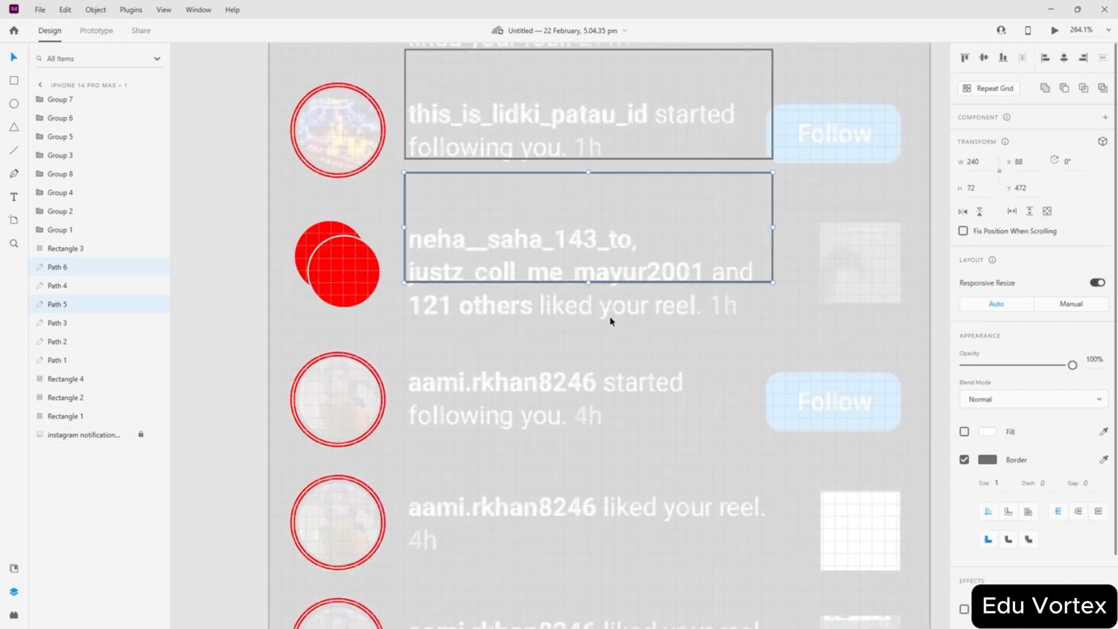
{"action": "scroll", "coordinate": [330, 237], "scroll_direction": "up", "scroll_amount": 5}
{"action": "left_click", "coordinate": [249, 282]}
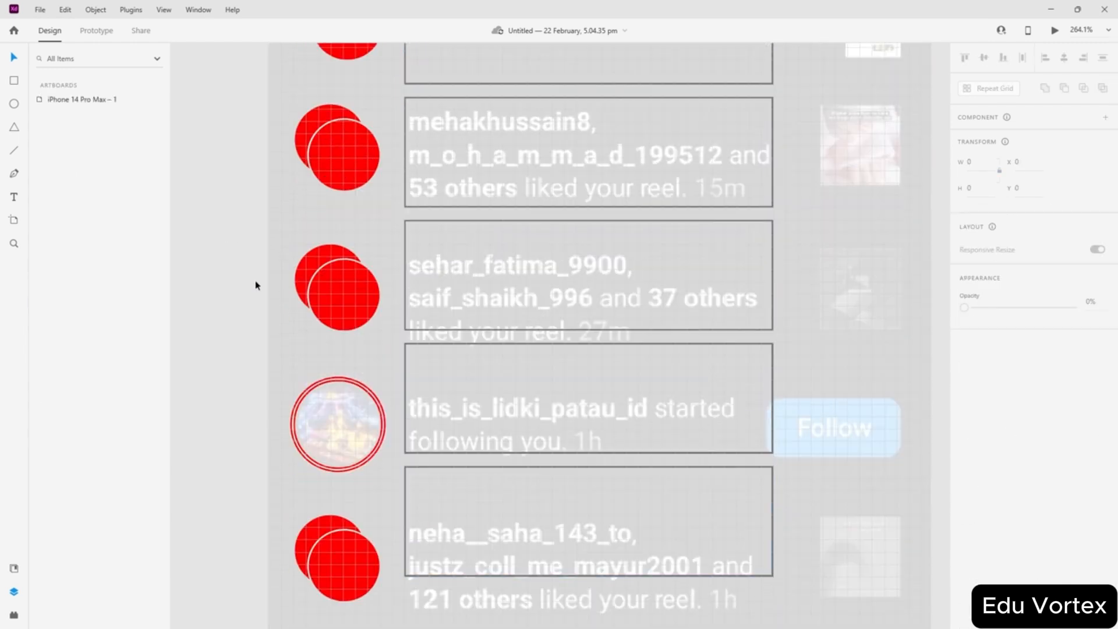
{"action": "scroll", "coordinate": [292, 267], "scroll_direction": "up", "scroll_amount": 2, "text": "ctrl"}
{"action": "scroll", "coordinate": [292, 267], "scroll_direction": "up", "scroll_amount": 2}
{"action": "scroll", "coordinate": [321, 246], "scroll_direction": "up", "scroll_amount": 1}
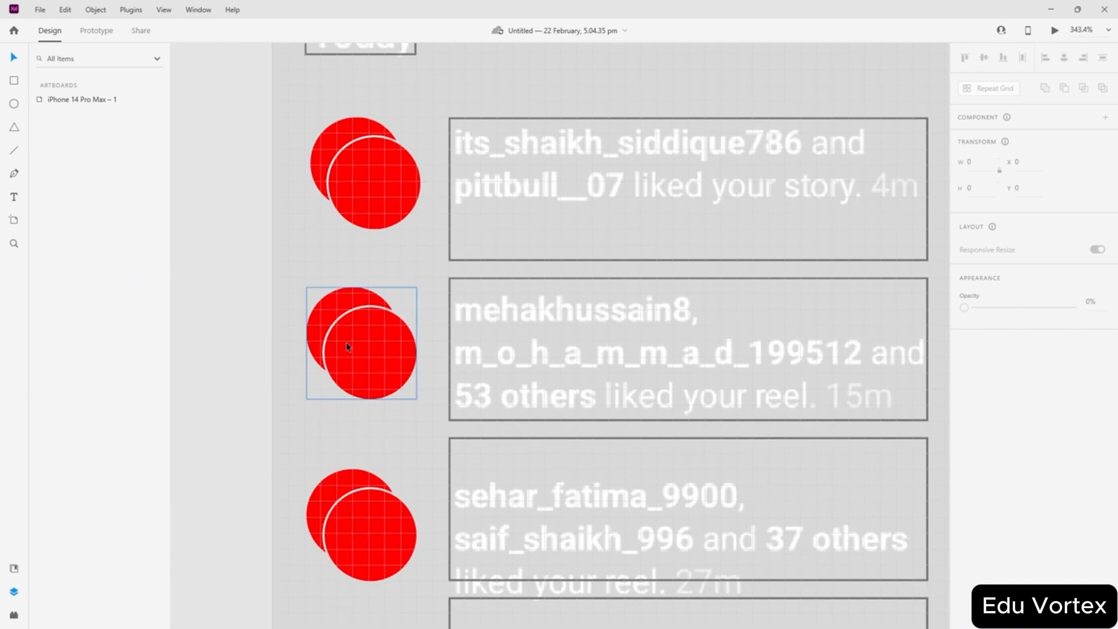
{"action": "left_click_drag", "start_coordinate": [350, 345], "coordinate": [353, 336]}
{"action": "left_click_drag", "start_coordinate": [387, 554], "coordinate": [390, 525]}
- Raise the whole this_is_lidki ring group level with its outline box
{"action": "scroll", "coordinate": [389, 525], "scroll_direction": "down", "scroll_amount": 4}
{"action": "left_click", "coordinate": [393, 418]}
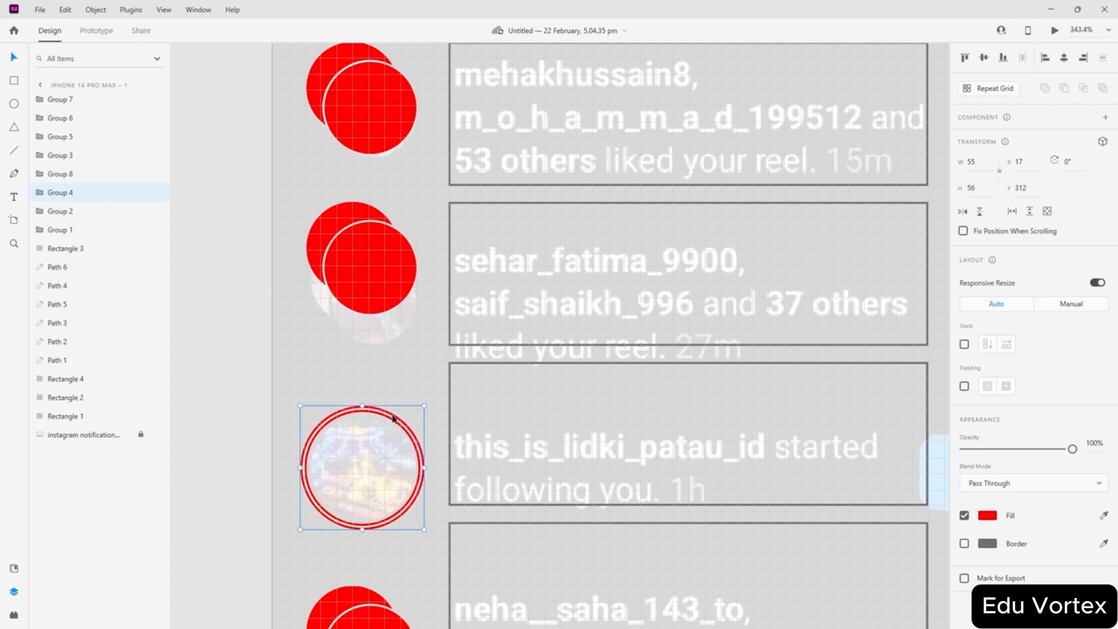
{"action": "double_click", "coordinate": [393, 418]}
{"action": "left_click_drag", "start_coordinate": [393, 418], "coordinate": [391, 374]}
{"action": "scroll", "coordinate": [349, 392], "scroll_direction": "up", "scroll_amount": 5}
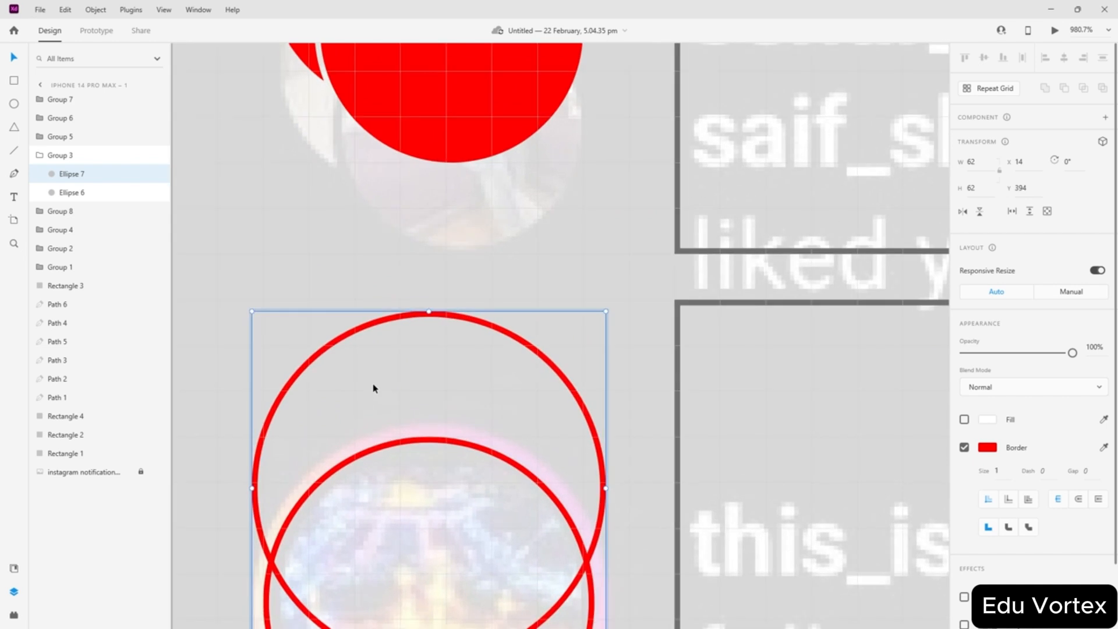
{"action": "key", "text": "shift+Down"}
{"action": "key", "text": "shift+Down"}
{"action": "scroll", "coordinate": [375, 389], "scroll_direction": "down", "scroll_amount": 5}
{"action": "left_click_drag", "start_coordinate": [301, 388], "coordinate": [329, 411]}
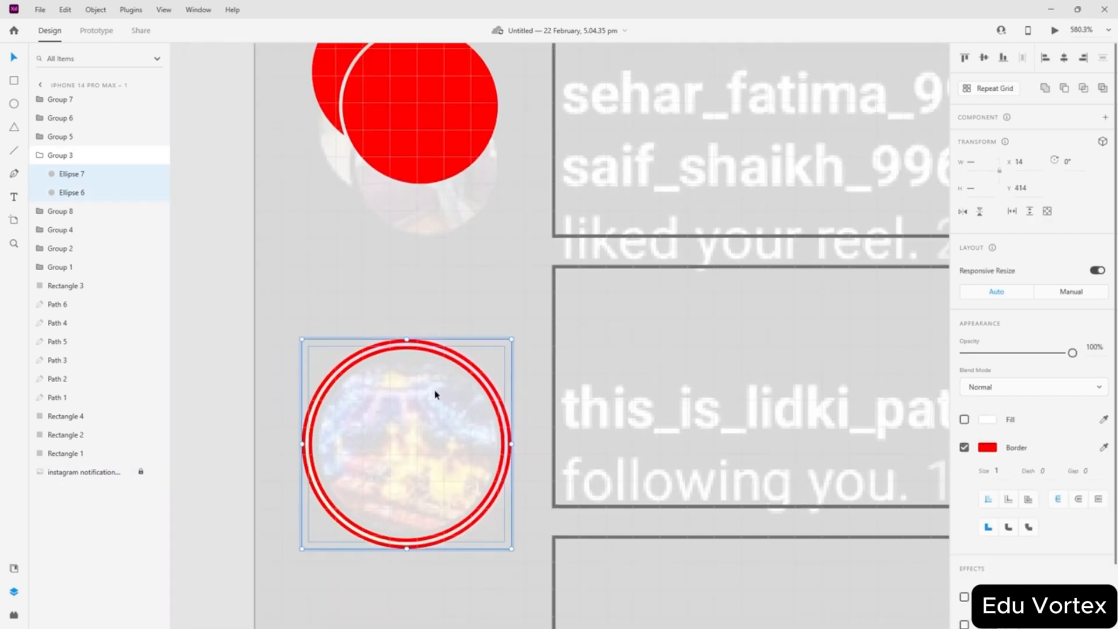
{"action": "left_click", "coordinate": [55, 155]}
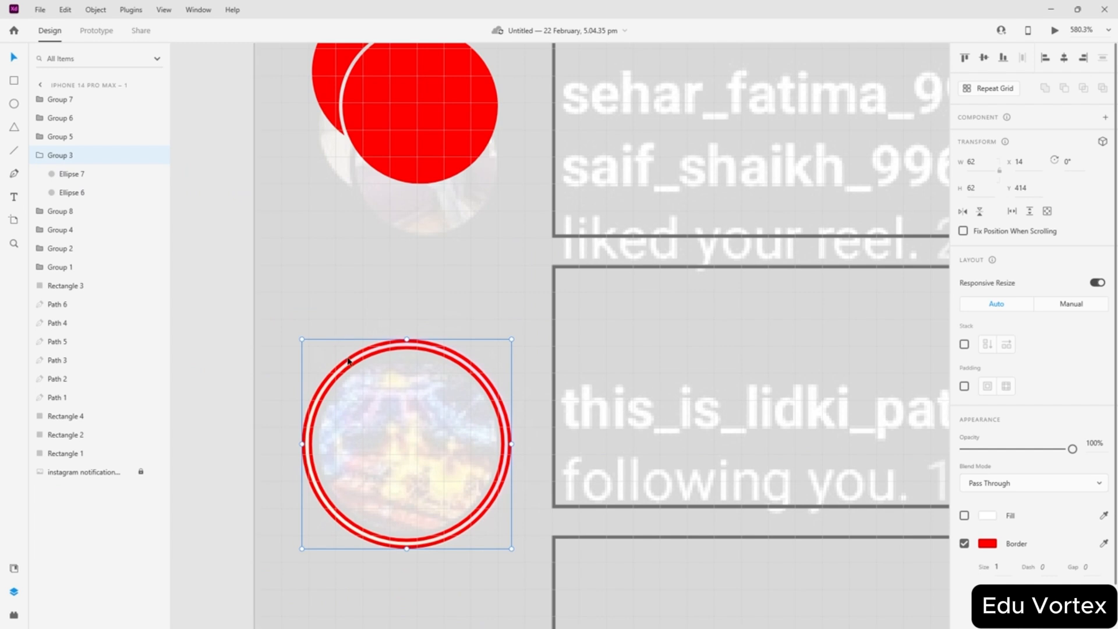
{"action": "left_click_drag", "start_coordinate": [348, 361], "coordinate": [348, 289]}
- Raise the neha red circle pair to X 17, Y 472, level with its outline box
{"action": "scroll", "coordinate": [589, 330], "scroll_direction": "down", "scroll_amount": 3}
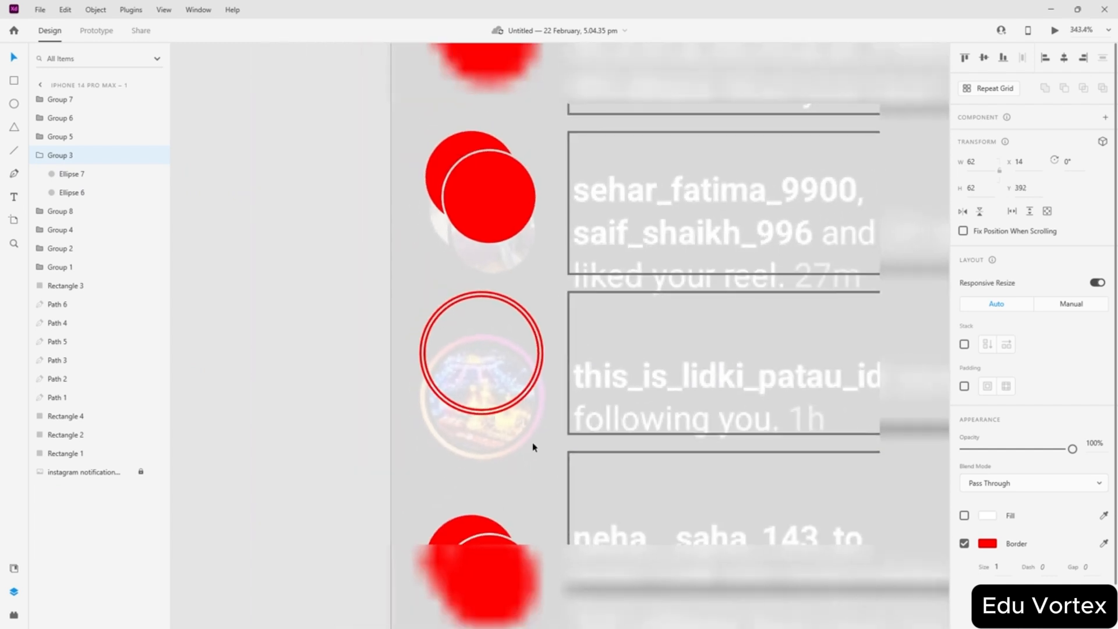
{"action": "scroll", "coordinate": [526, 495], "scroll_direction": "up", "scroll_amount": 1}
{"action": "scroll", "coordinate": [519, 434], "scroll_direction": "down", "scroll_amount": 3}
{"action": "left_click_drag", "start_coordinate": [496, 473], "coordinate": [498, 410]}
{"action": "scroll", "coordinate": [499, 412], "scroll_direction": "down", "scroll_amount": 3}
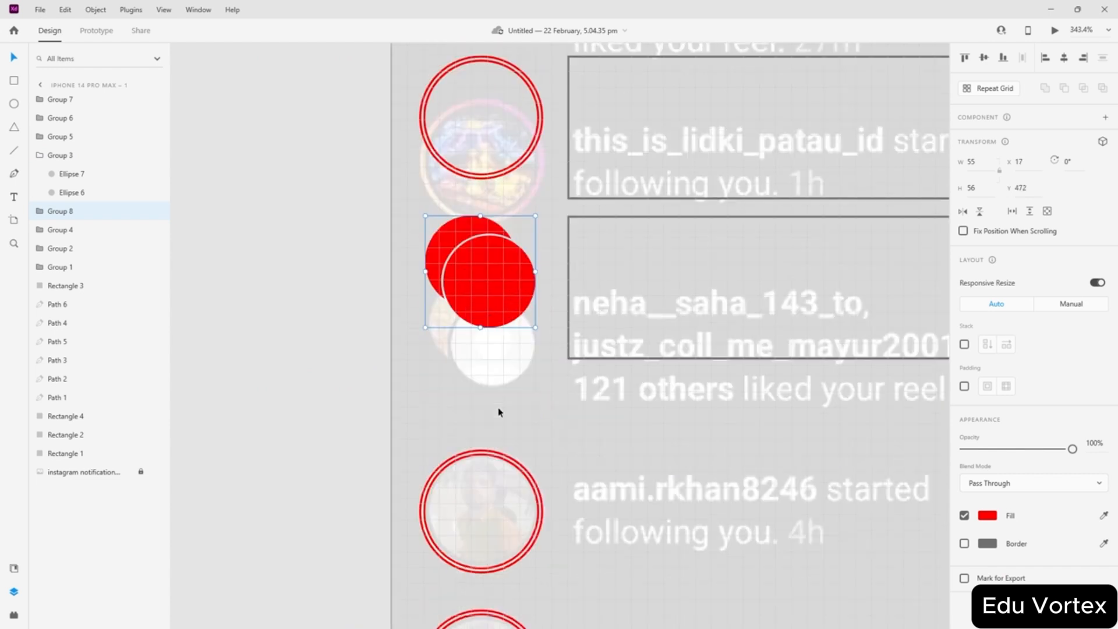
{"action": "left_click", "coordinate": [596, 406]}
{"action": "scroll", "coordinate": [587, 401], "scroll_direction": "up", "scroll_amount": 2}
{"action": "scroll", "coordinate": [587, 401], "scroll_direction": "down", "scroll_amount": 4}
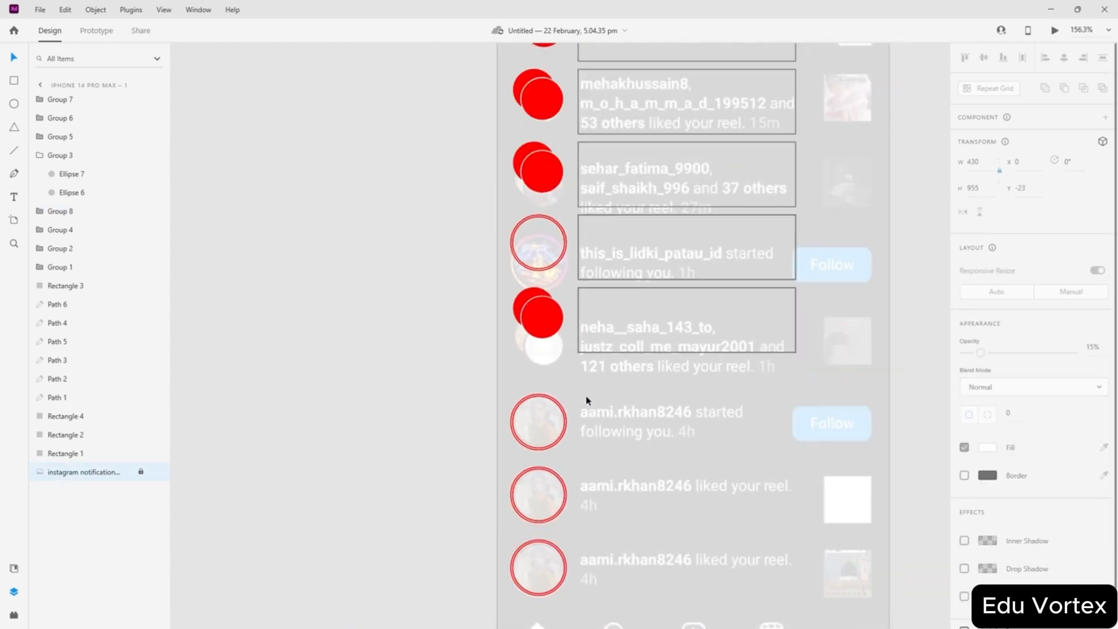
{"action": "scroll", "coordinate": [656, 249], "scroll_direction": "down", "scroll_amount": 1}
{"action": "scroll", "coordinate": [683, 266], "scroll_direction": "up", "scroll_amount": 4}
{"action": "scroll", "coordinate": [946, 249], "scroll_direction": "up", "scroll_amount": 3}
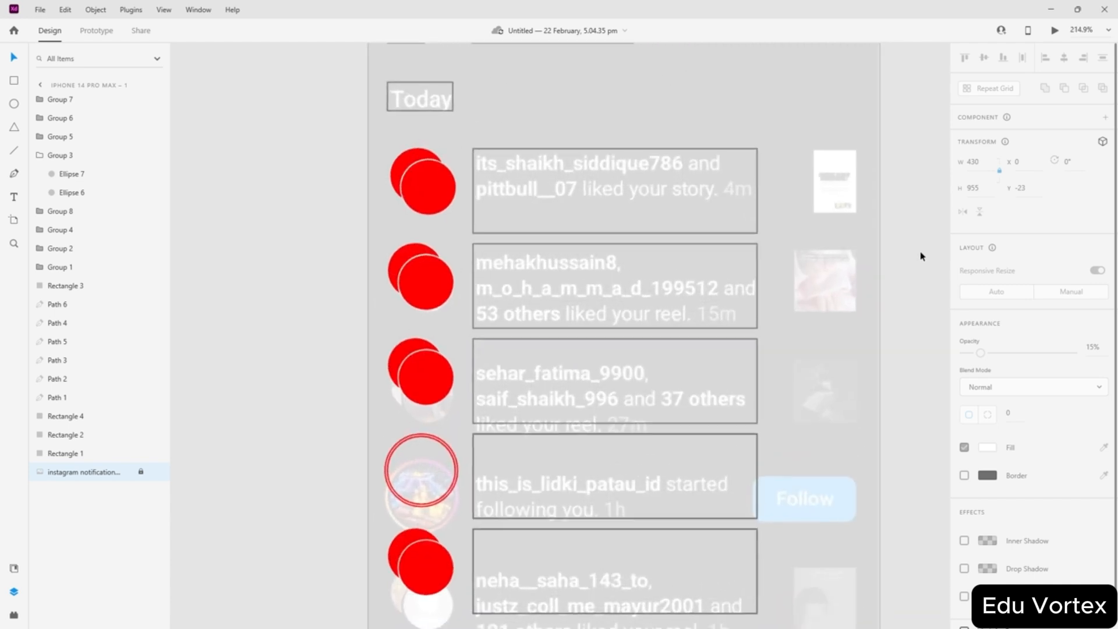
{"action": "scroll", "coordinate": [662, 324], "scroll_direction": "down", "scroll_amount": 10}
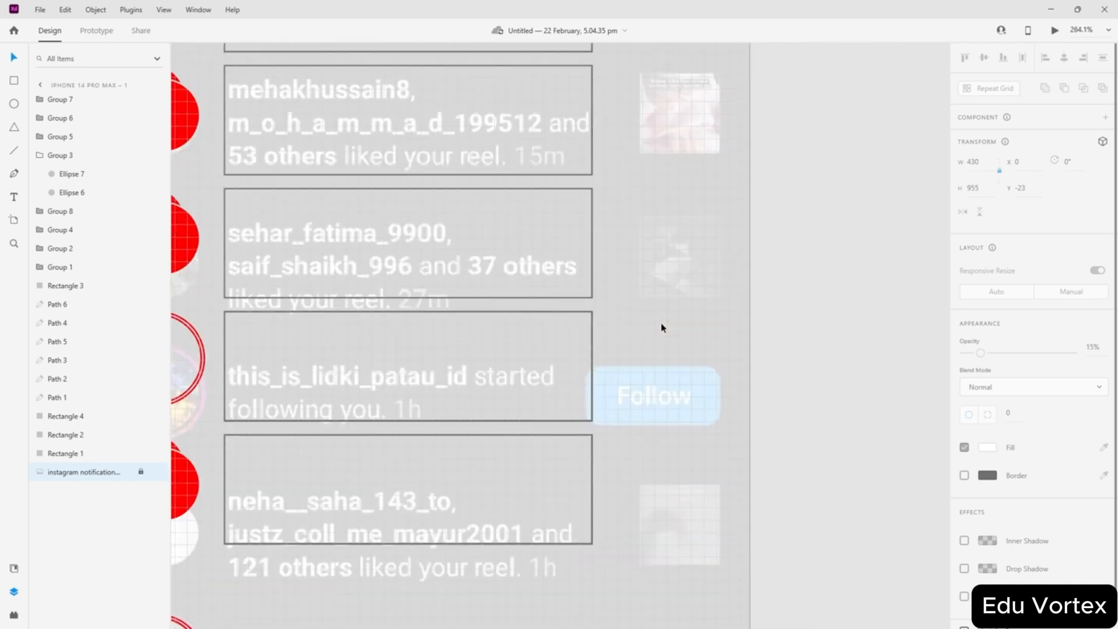
{"action": "scroll", "coordinate": [664, 303], "scroll_direction": "up", "scroll_amount": 3}
{"action": "scroll", "coordinate": [669, 326], "scroll_direction": "up", "scroll_amount": 4}
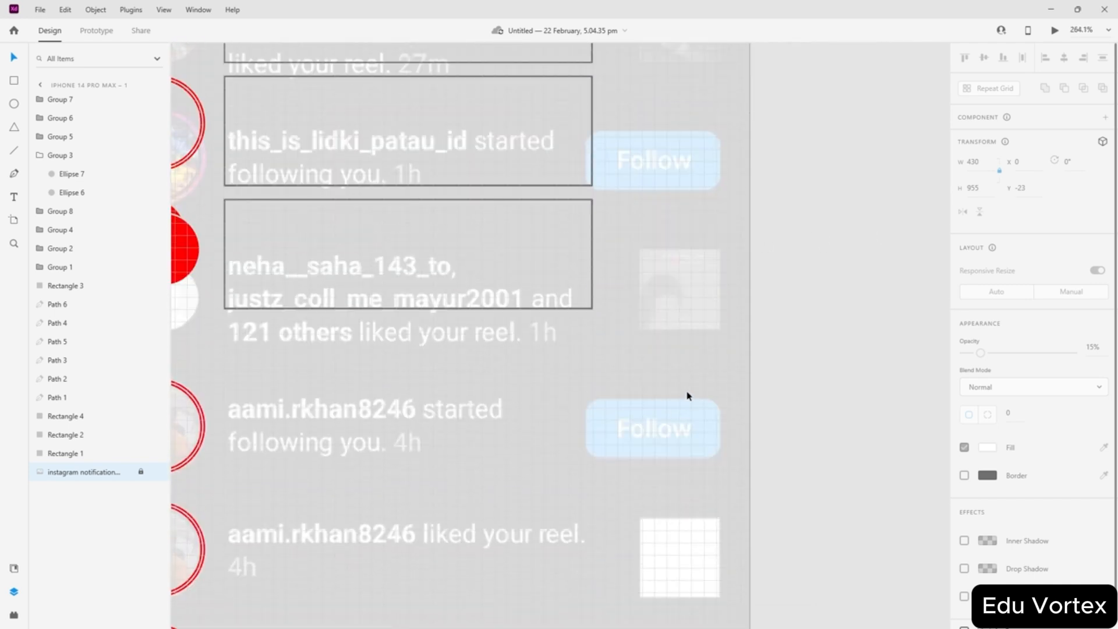
{"action": "scroll", "coordinate": [642, 350], "scroll_direction": "down", "scroll_amount": 4}
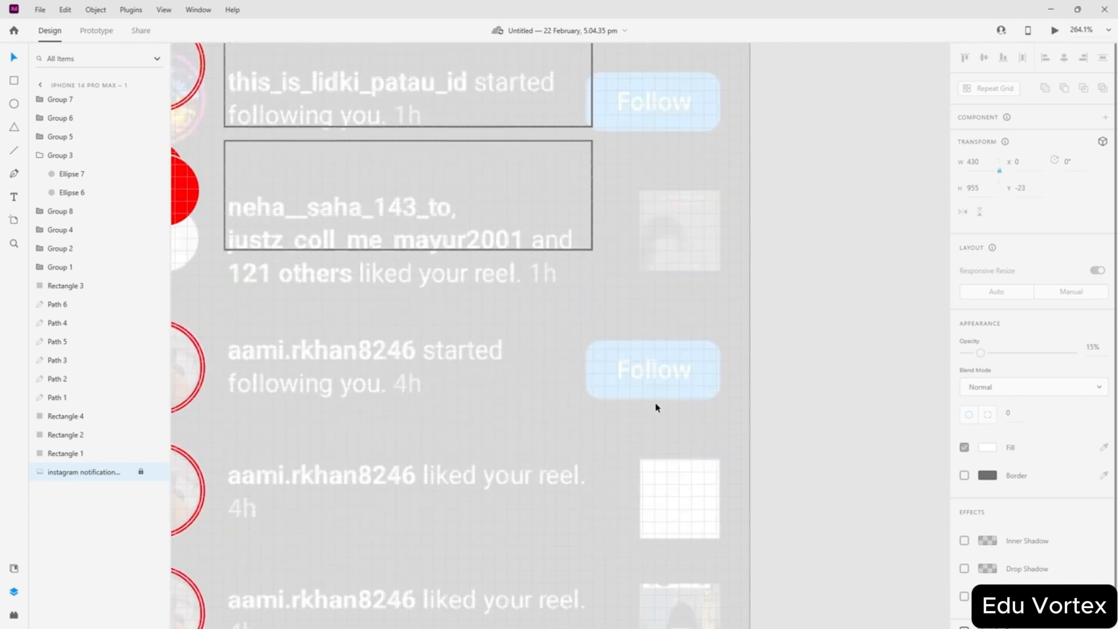
{"action": "scroll", "coordinate": [681, 434], "scroll_direction": "up", "scroll_amount": 11}
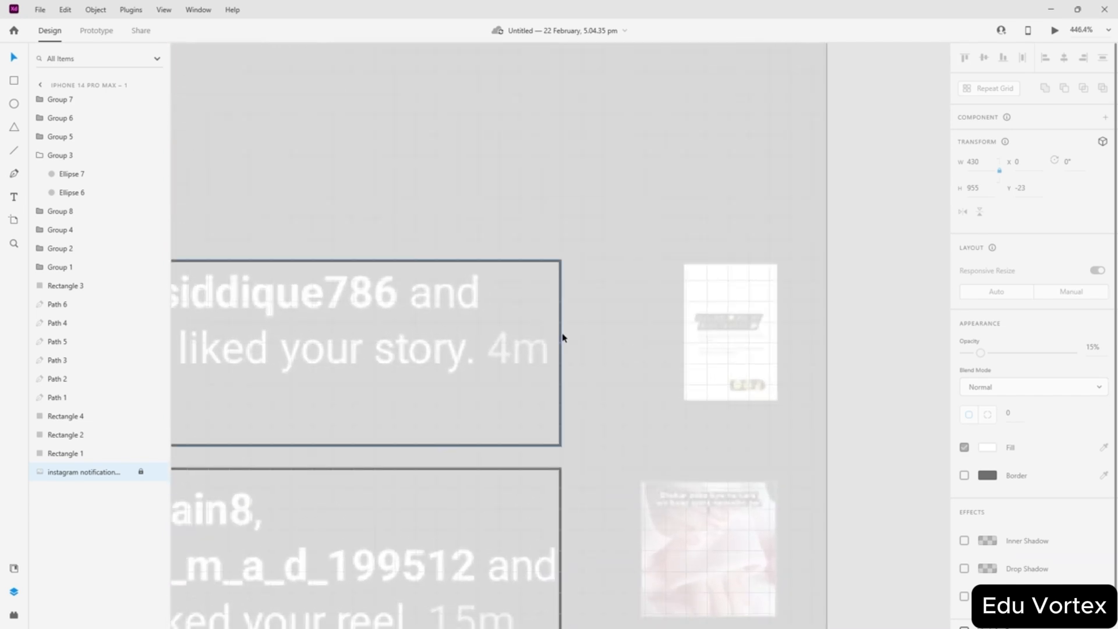
- Duplicate the its_shaikh text box into an 80×72 box over the first post thumbnail
{"action": "left_click", "coordinate": [560, 333]}
{"action": "left_click_drag", "start_coordinate": [560, 334], "coordinate": [792, 338]}
{"action": "key", "text": "ctrl+z"}
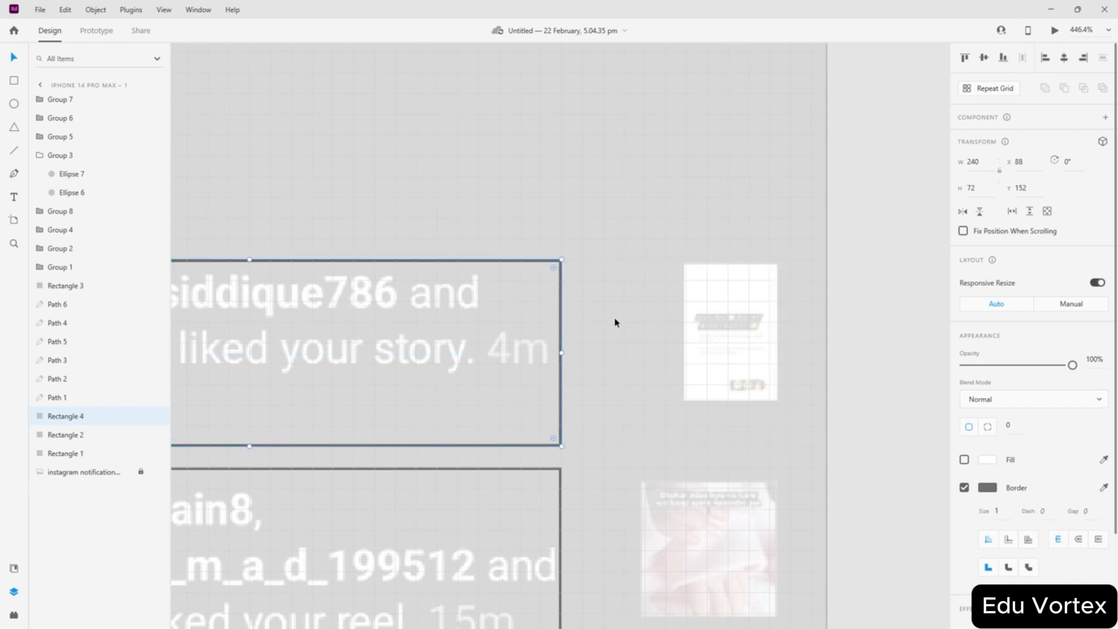
{"action": "left_click_drag", "start_coordinate": [561, 330], "coordinate": [786, 333]}
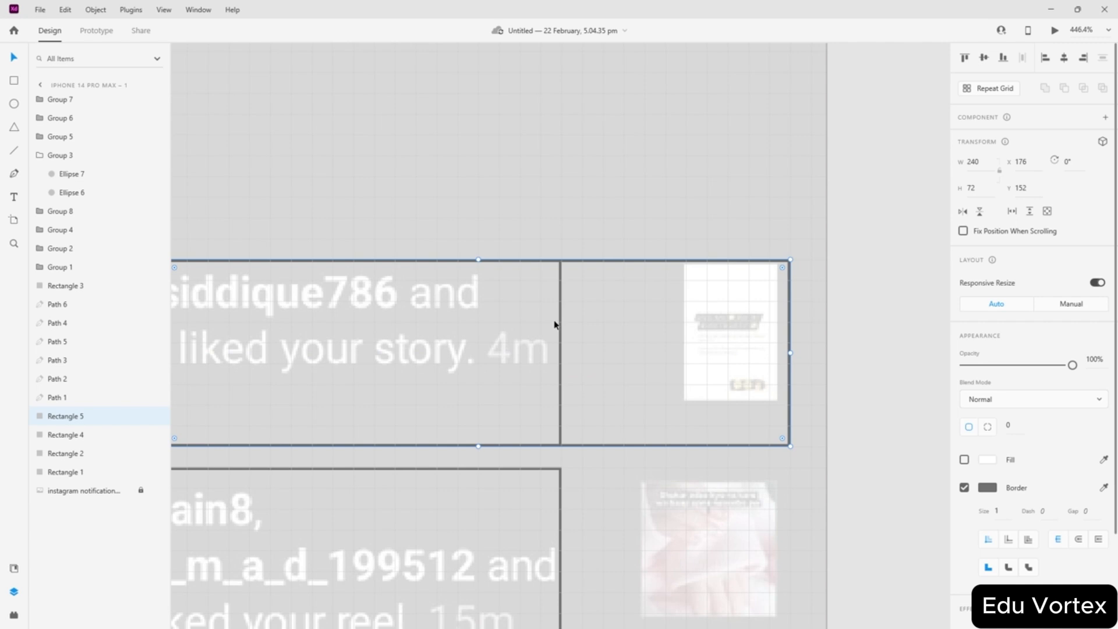
{"action": "scroll", "coordinate": [554, 324], "scroll_direction": "left", "scroll_amount": 3}
{"action": "left_click_drag", "start_coordinate": [342, 350], "coordinate": [778, 352]}
{"action": "scroll", "coordinate": [755, 347], "scroll_direction": "down", "scroll_amount": 5}
{"action": "scroll", "coordinate": [739, 339], "scroll_direction": "up", "scroll_amount": 4}
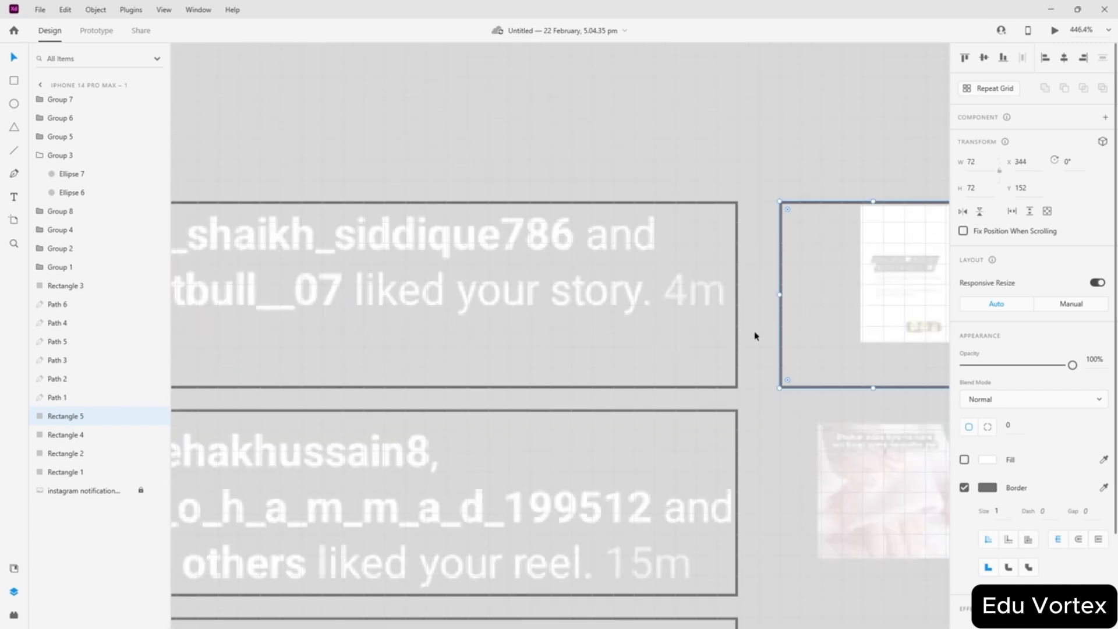
{"action": "scroll", "coordinate": [753, 331], "scroll_direction": "down", "scroll_amount": 3, "text": "ctrl"}
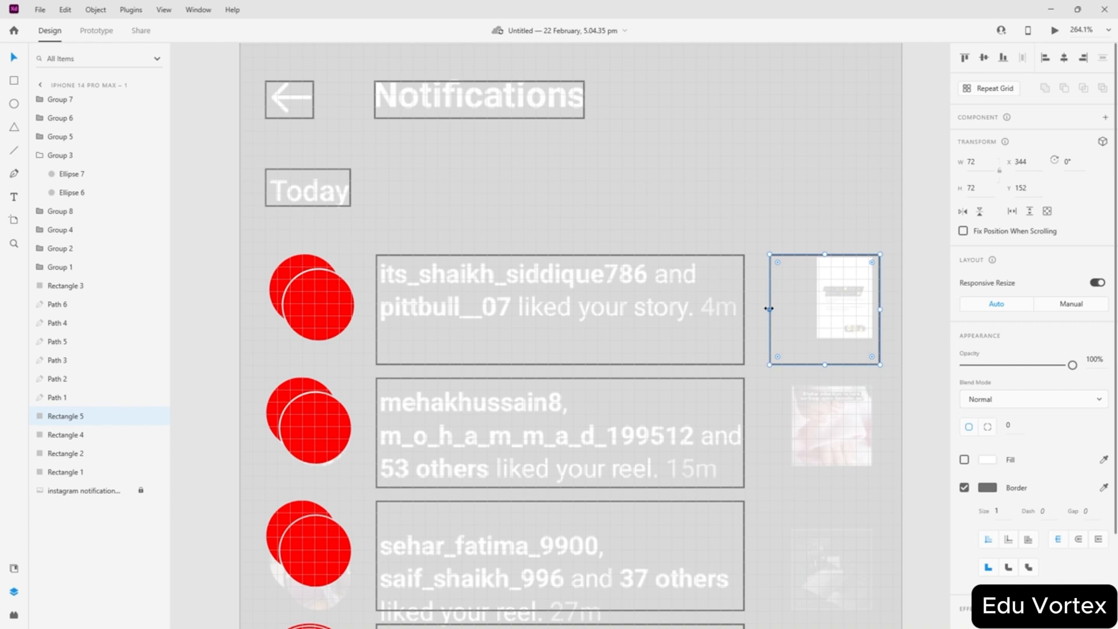
{"action": "left_click_drag", "start_coordinate": [770, 309], "coordinate": [757, 309]}
{"action": "scroll", "coordinate": [838, 324], "scroll_direction": "down", "scroll_amount": 2}
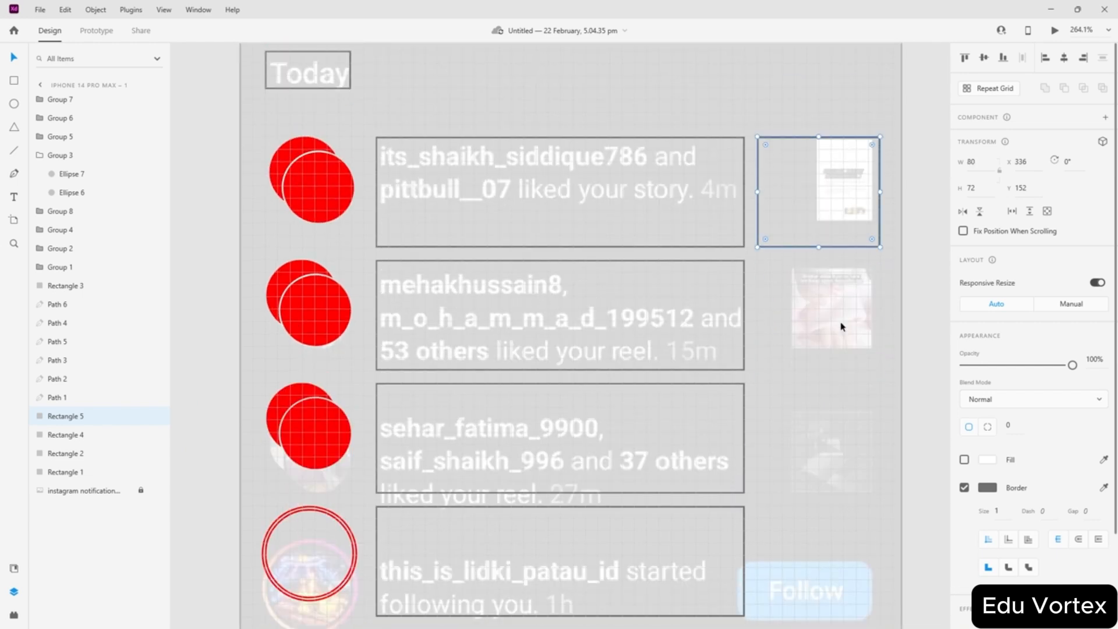
- Deselect and scroll across the artboard to review all traced notification rows
{"action": "left_click", "coordinate": [838, 323]}
{"action": "scroll", "coordinate": [815, 286], "scroll_direction": "down", "scroll_amount": 3}
{"action": "scroll", "coordinate": [793, 245], "scroll_direction": "down", "scroll_amount": 3, "text": "ctrl"}
{"action": "scroll", "coordinate": [791, 236], "scroll_direction": "down", "scroll_amount": 3}
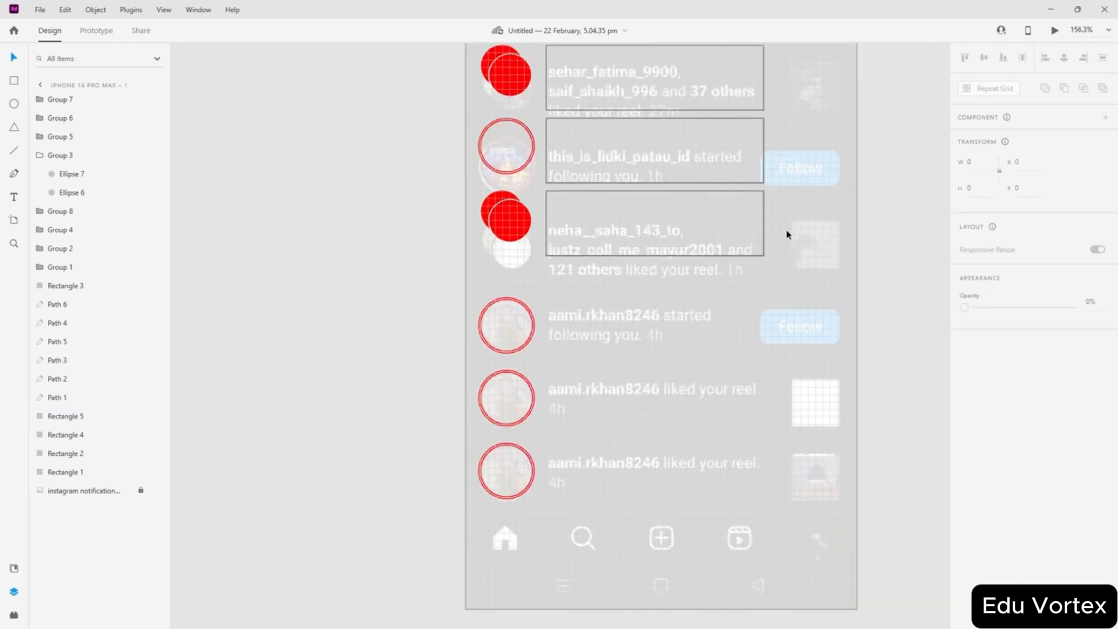
{"action": "scroll", "coordinate": [806, 265], "scroll_direction": "up", "scroll_amount": 6}
{"action": "left_click", "coordinate": [894, 382]}
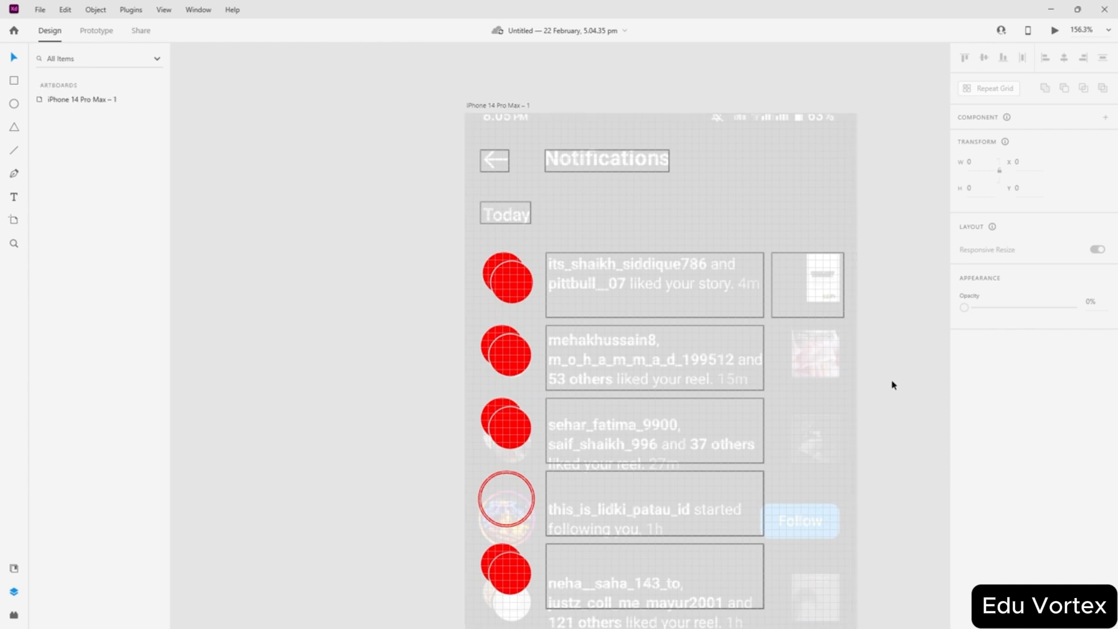
{"action": "scroll", "coordinate": [879, 376], "scroll_direction": "down", "scroll_amount": 2}
{"action": "scroll", "coordinate": [880, 375], "scroll_direction": "right", "scroll_amount": 2}
{"action": "scroll", "coordinate": [613, 378], "scroll_direction": "down", "scroll_amount": 4}
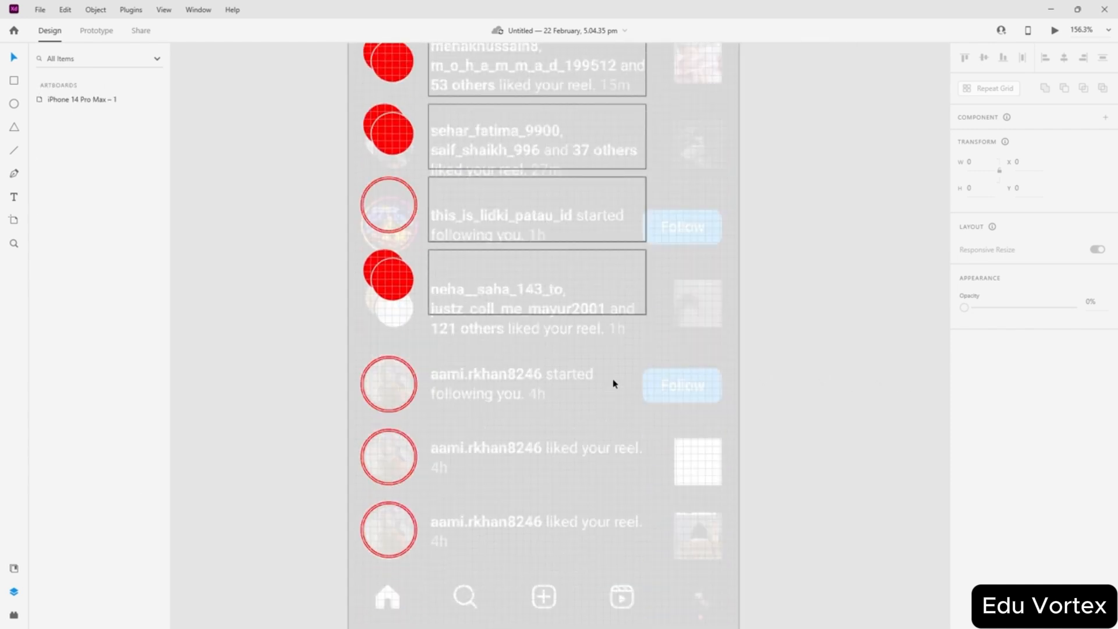
{"action": "scroll", "coordinate": [818, 355], "scroll_direction": "up", "scroll_amount": 3}
{"action": "scroll", "coordinate": [815, 354], "scroll_direction": "up", "scroll_amount": 5}
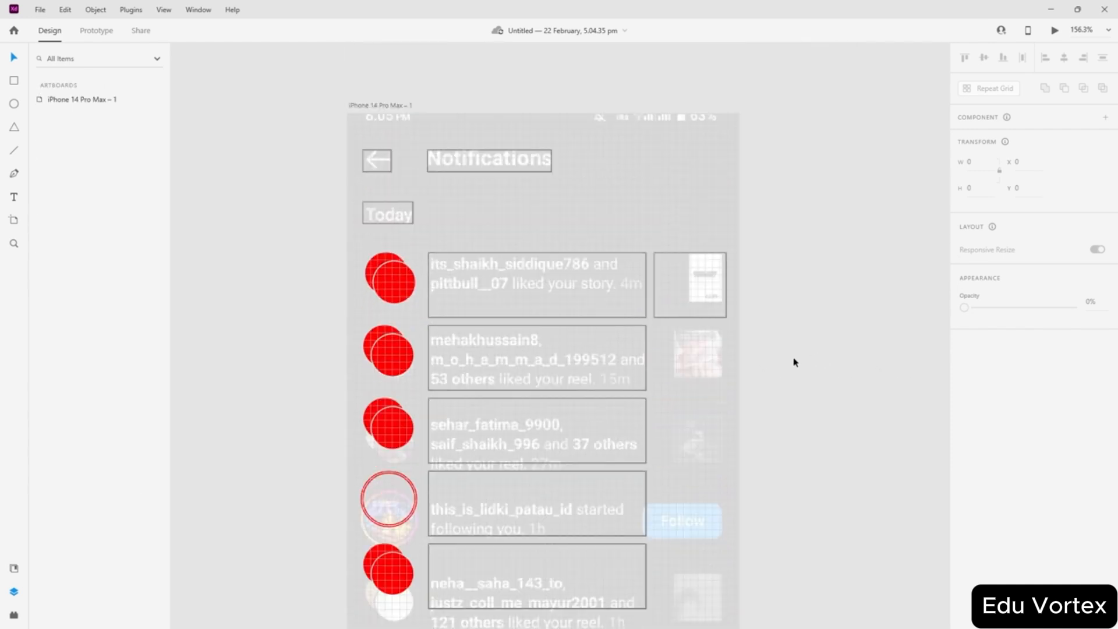
{"action": "scroll", "coordinate": [794, 362], "scroll_direction": "down", "scroll_amount": 5}
{"action": "scroll", "coordinate": [910, 398], "scroll_direction": "up", "scroll_amount": 4}
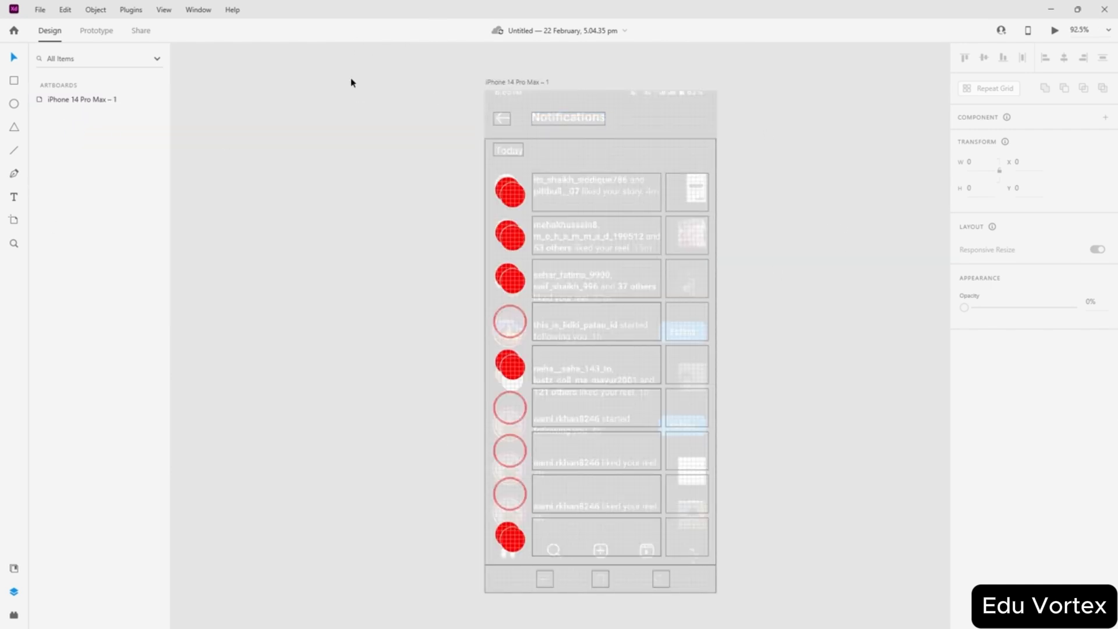
- Hide the locked reference screenshot layer on the iPhone 14 Pro Max artboard
{"action": "left_click", "coordinate": [489, 83]}
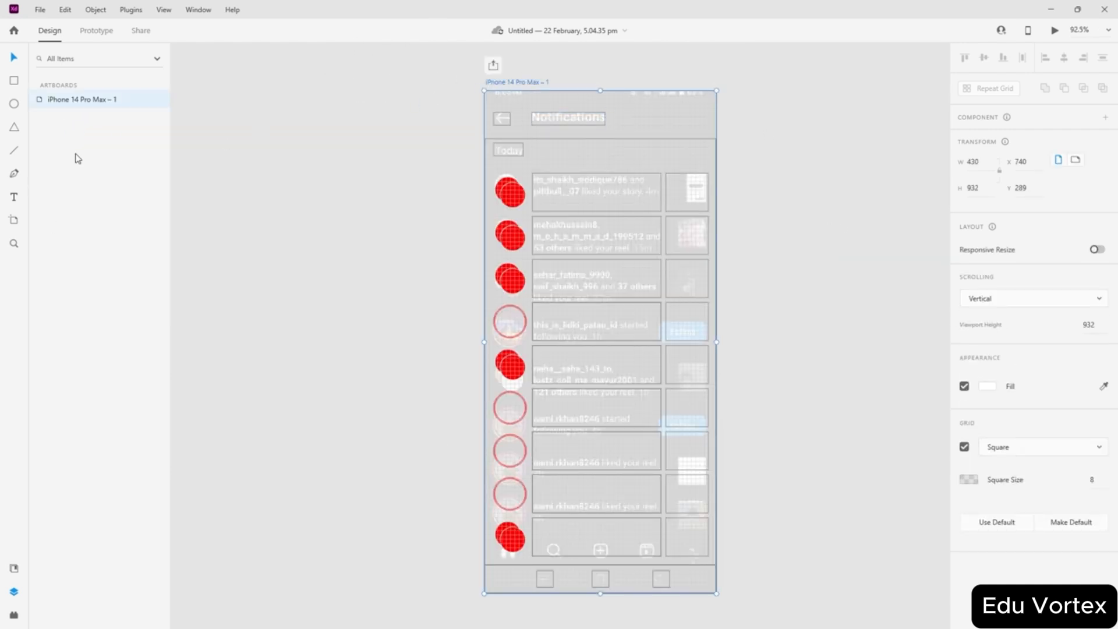
{"action": "left_click", "coordinate": [497, 109]}
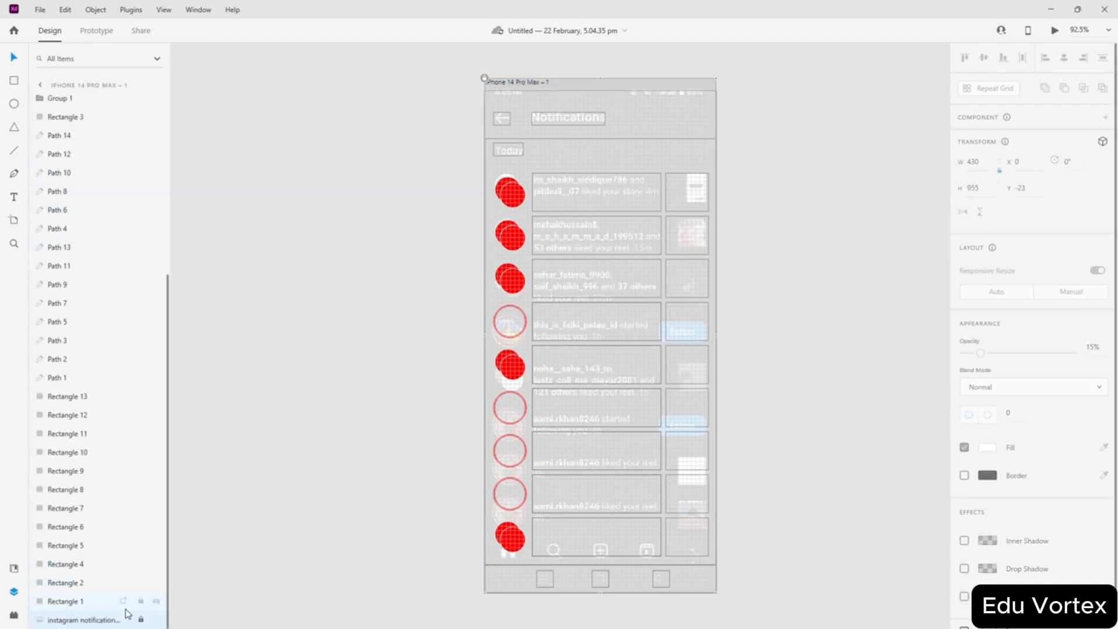
{"action": "left_click", "coordinate": [156, 622]}
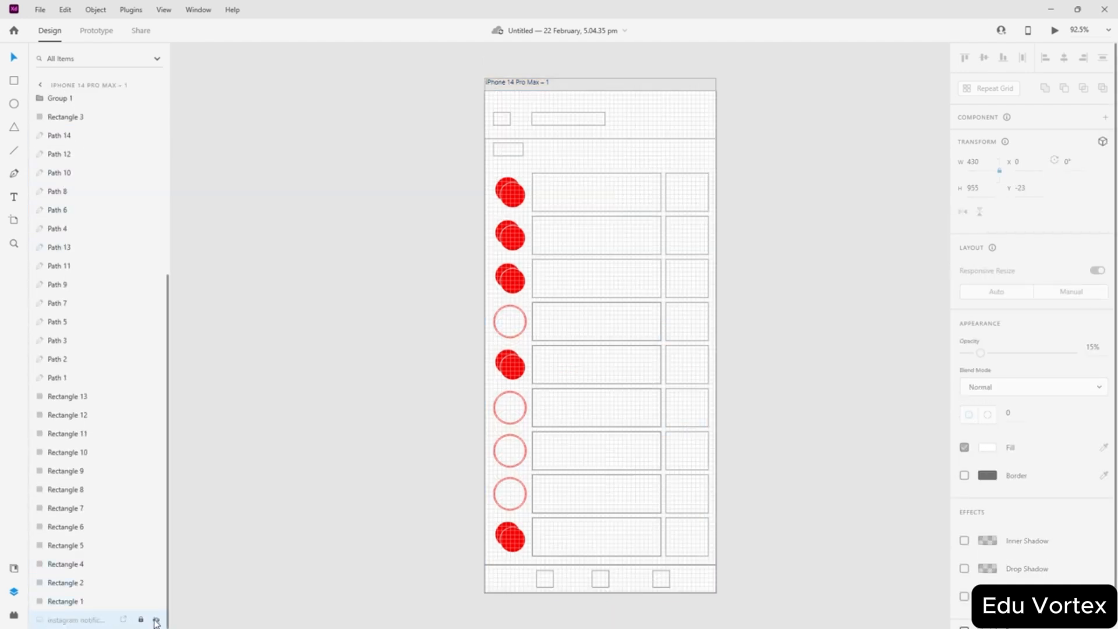
{"action": "left_click", "coordinate": [382, 424]}
- Turn off the iPhone 14 Pro Max artboard's square grid
{"action": "scroll", "coordinate": [722, 323], "scroll_direction": "up", "scroll_amount": 1}
{"action": "scroll", "coordinate": [719, 323], "scroll_direction": "up", "scroll_amount": 4}
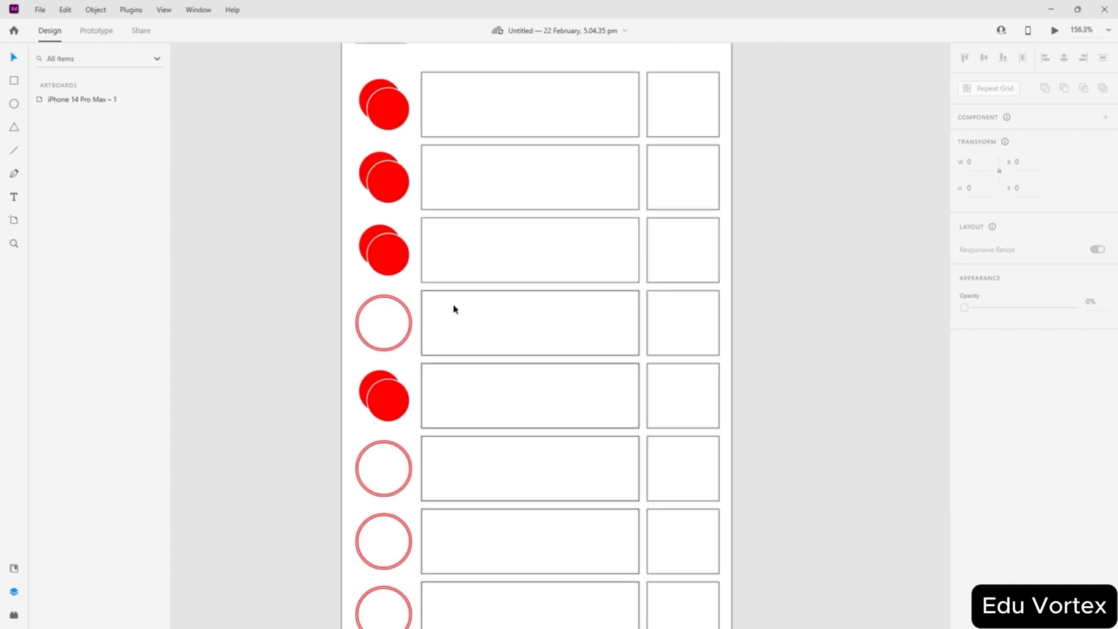
{"action": "scroll", "coordinate": [669, 88], "scroll_direction": "up", "scroll_amount": 2}
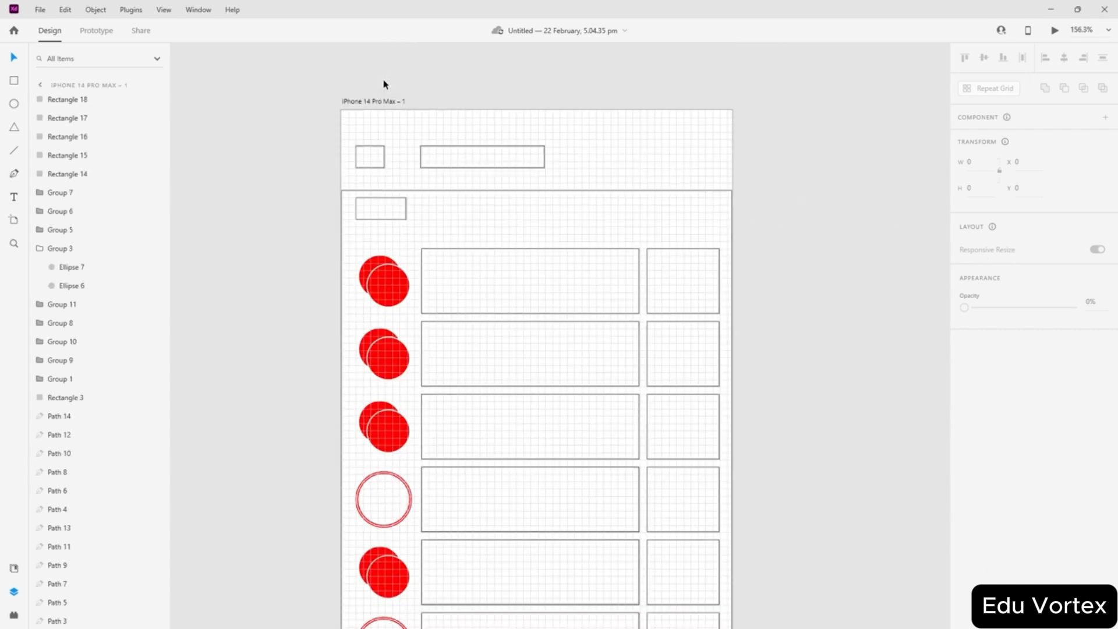
{"action": "left_click", "coordinate": [374, 102]}
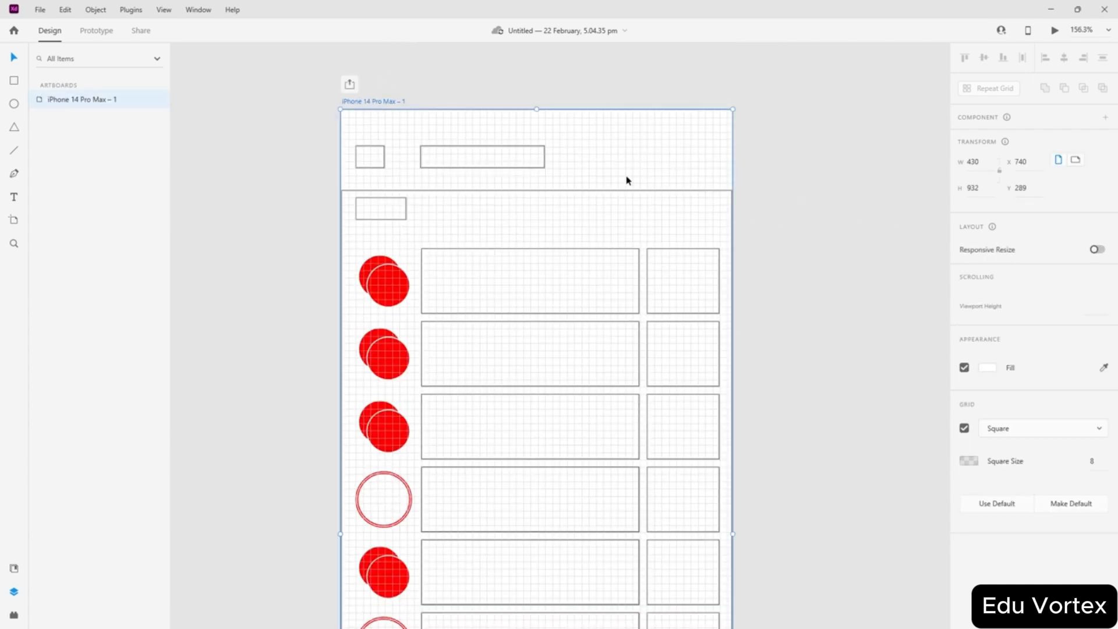
{"action": "left_click", "coordinate": [964, 447]}
{"action": "scroll", "coordinate": [729, 344], "scroll_direction": "down", "scroll_amount": 10}
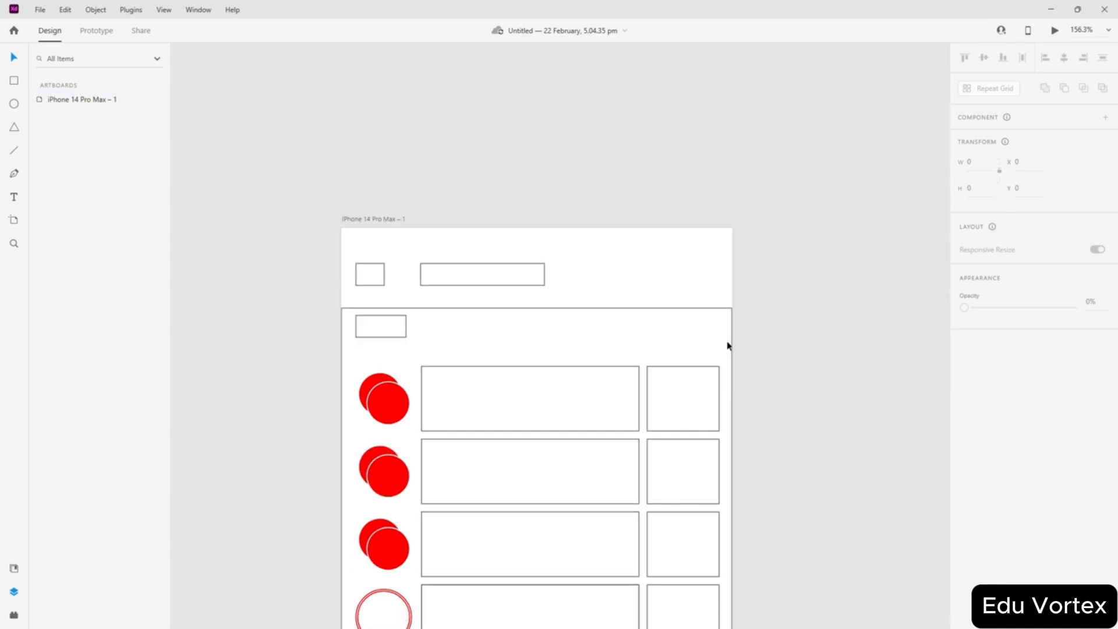
{"action": "scroll", "coordinate": [741, 329], "scroll_direction": "down", "scroll_amount": 3}
{"action": "scroll", "coordinate": [743, 332], "scroll_direction": "up", "scroll_amount": 3}
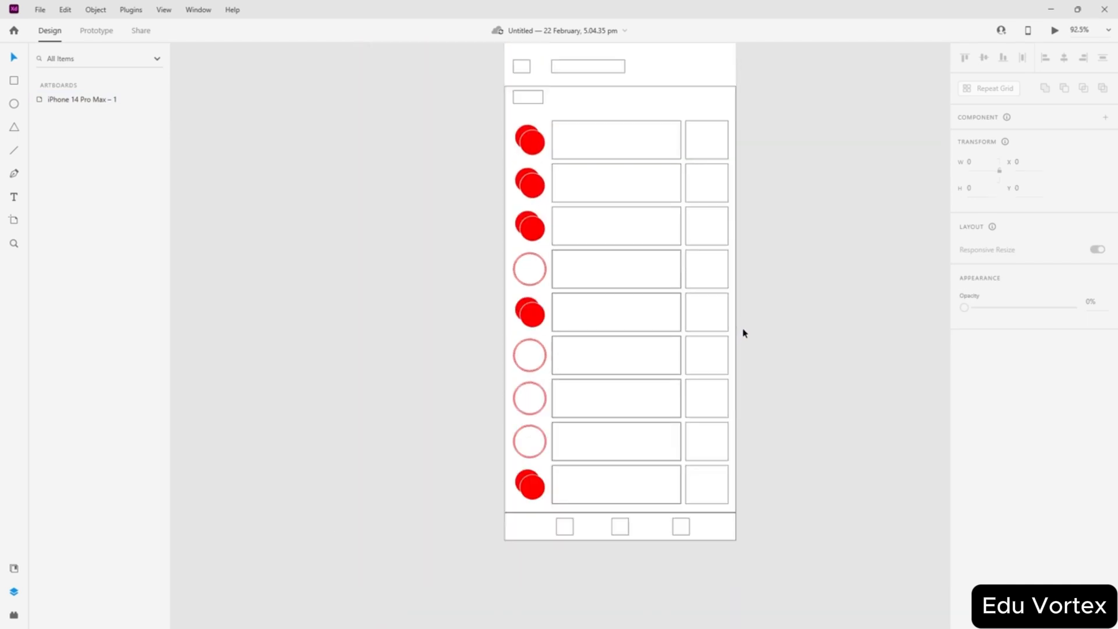
- Give the marquee-selected avatar circles a black border and remove their red fill
{"action": "left_click_drag", "start_coordinate": [542, 114], "coordinate": [527, 501]}
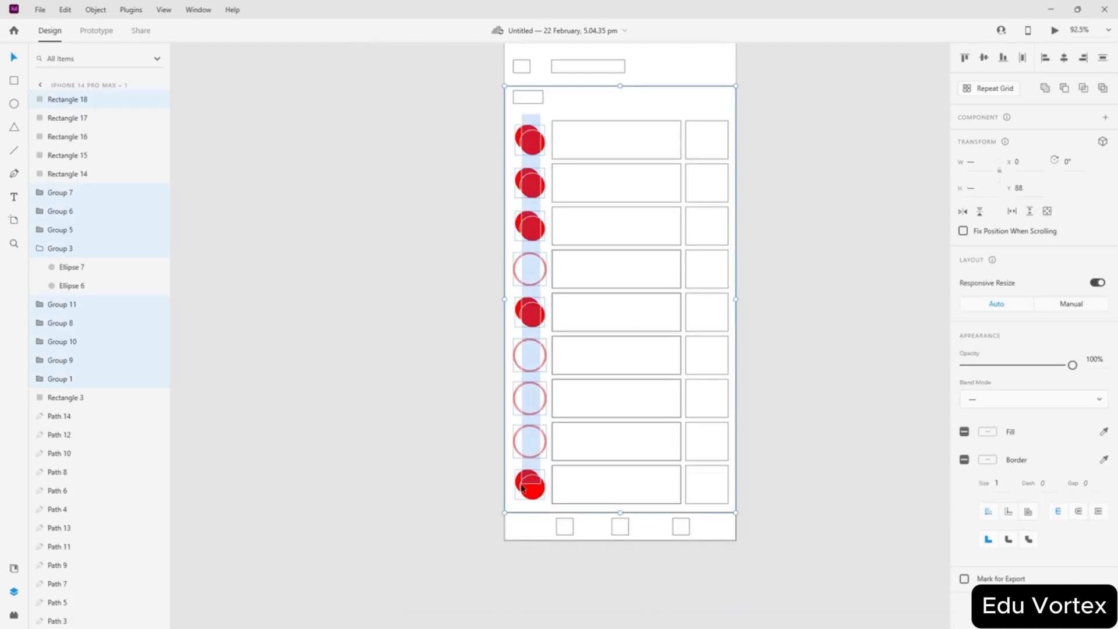
{"action": "left_click", "coordinate": [983, 435]}
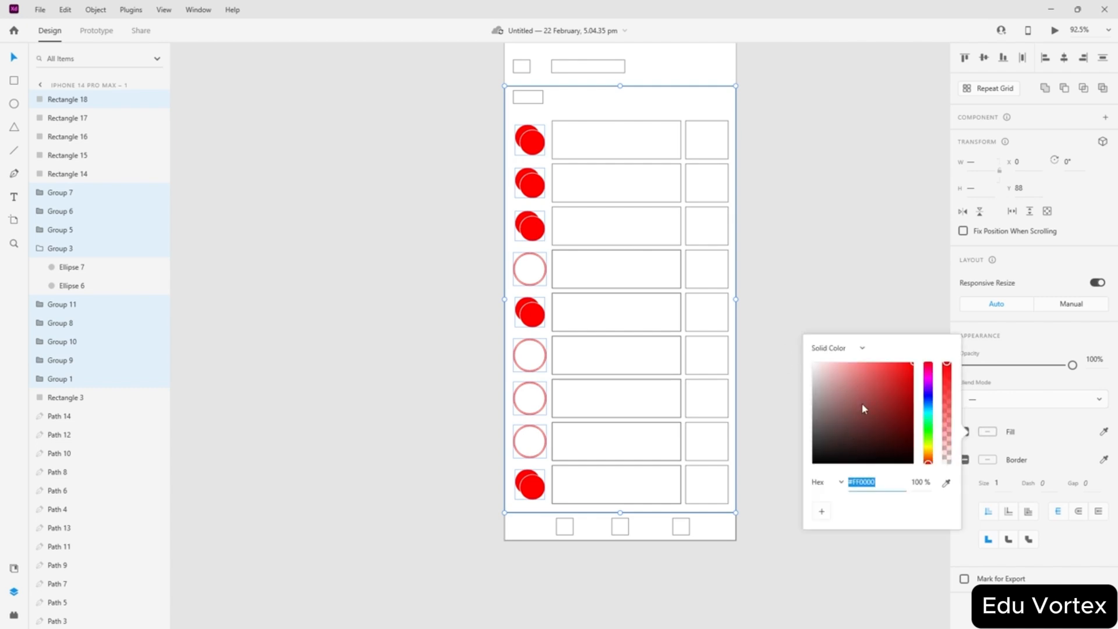
{"action": "left_click", "coordinate": [984, 461]}
{"action": "left_click", "coordinate": [985, 460]}
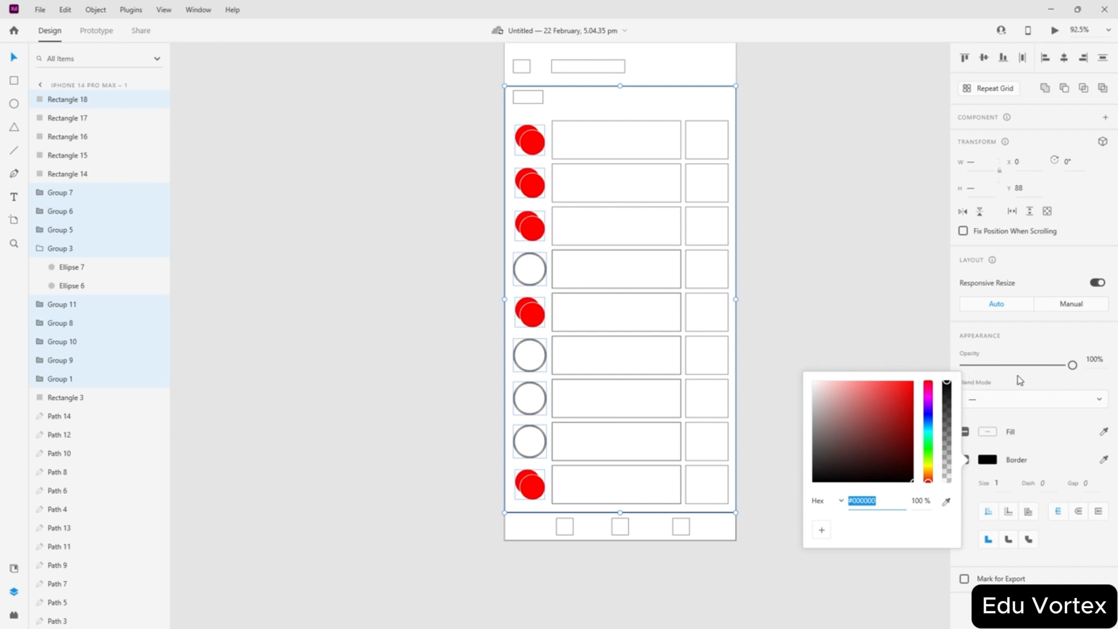
{"action": "left_click", "coordinate": [1053, 442]}
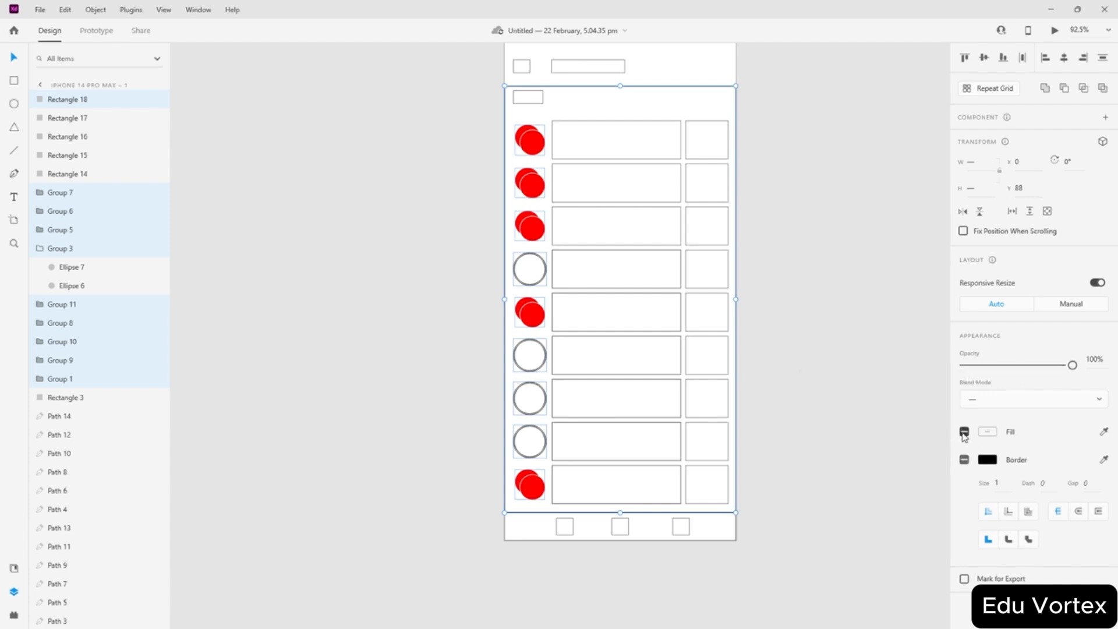
{"action": "left_click", "coordinate": [964, 432]}
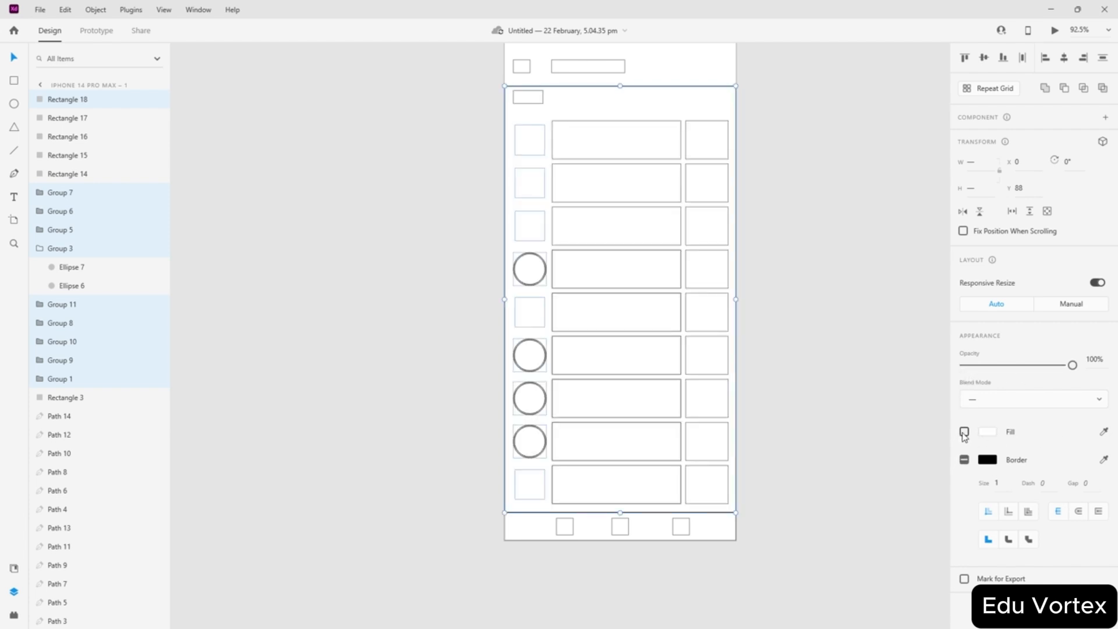
{"action": "left_click", "coordinate": [536, 326]}
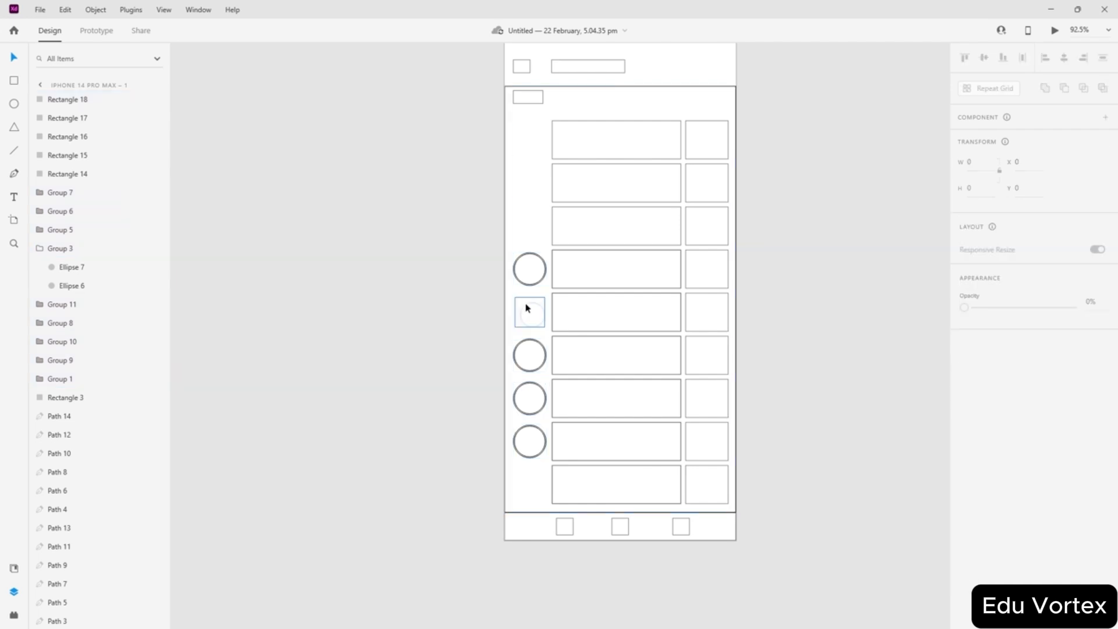
- Enable borders on the fifth-row and last-row avatar groups
{"action": "left_click", "coordinate": [526, 309]}
{"action": "left_click", "coordinate": [964, 543]}
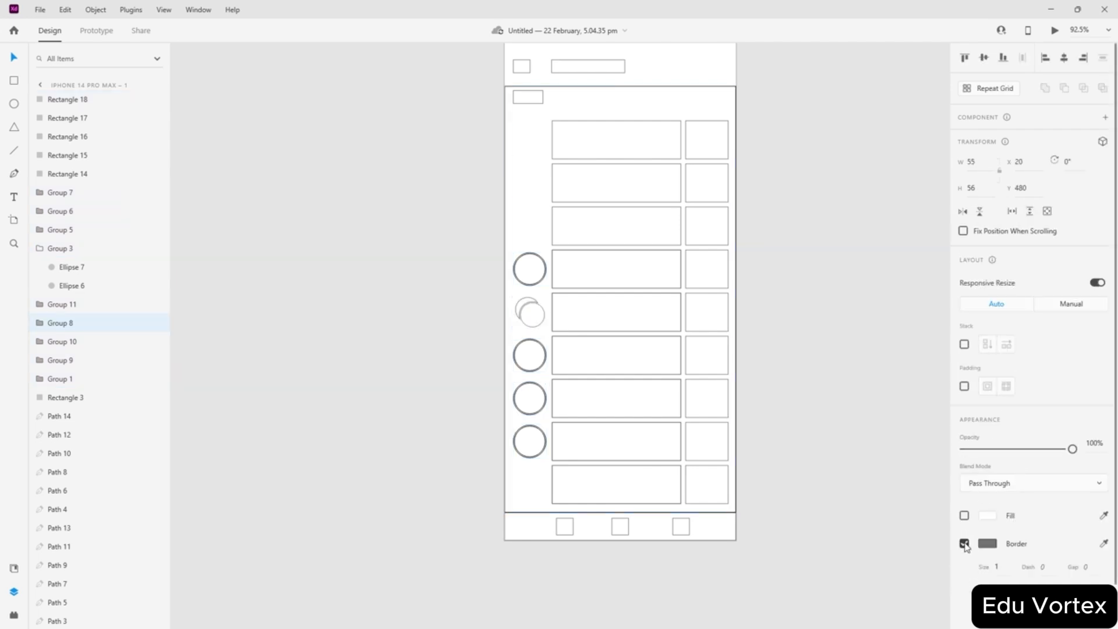
{"action": "left_click", "coordinate": [528, 482]}
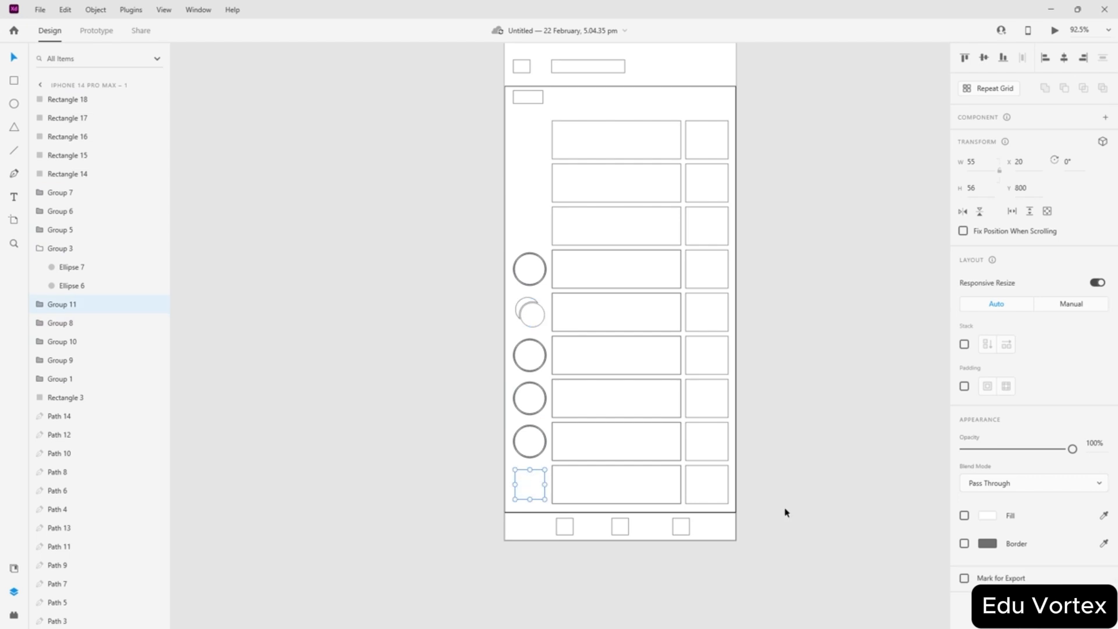
{"action": "left_click", "coordinate": [964, 543]}
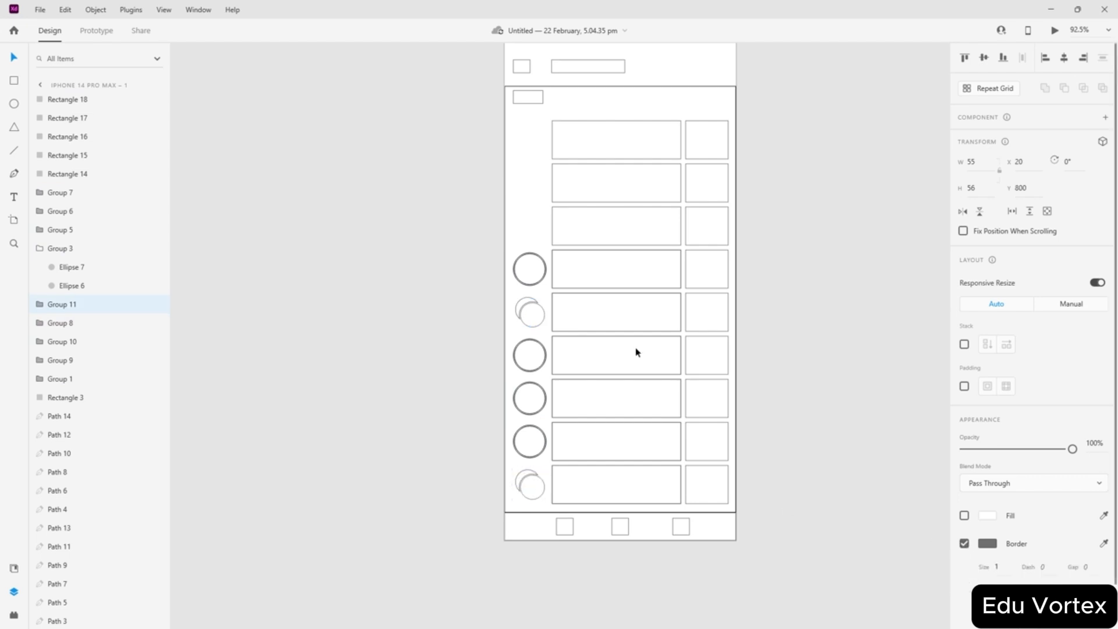
{"action": "left_click", "coordinate": [527, 219]}
- Outline the remaining empty avatar placeholders in the top rows
{"action": "left_click_drag", "start_coordinate": [505, 209], "coordinate": [521, 219]}
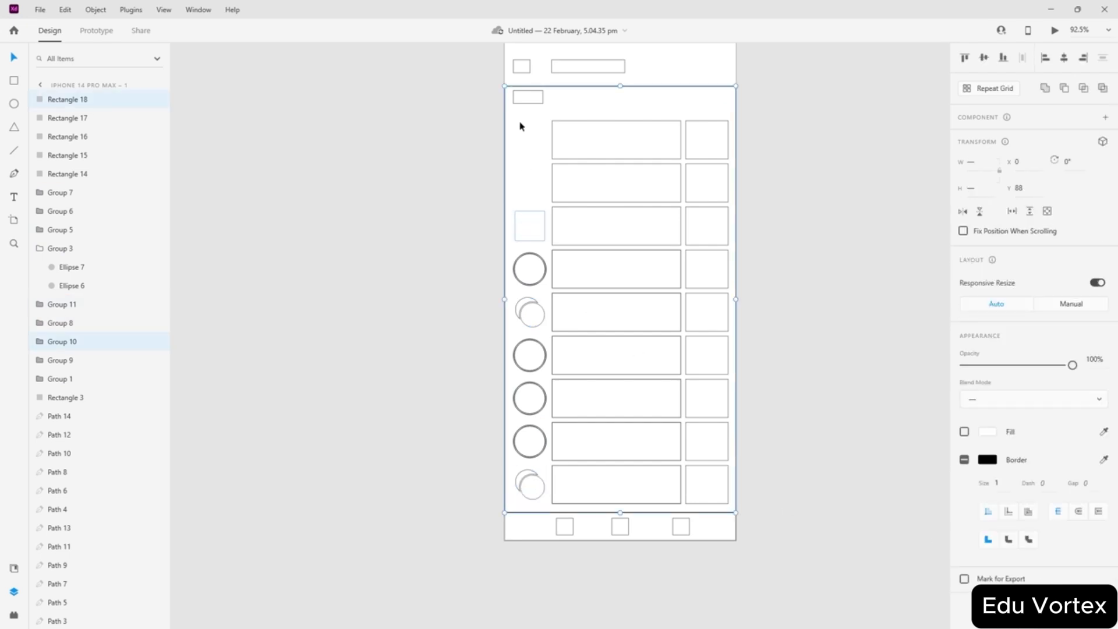
{"action": "left_click_drag", "start_coordinate": [520, 126], "coordinate": [536, 220]}
{"action": "left_click", "coordinate": [964, 460]}
{"action": "left_click", "coordinate": [964, 460]}
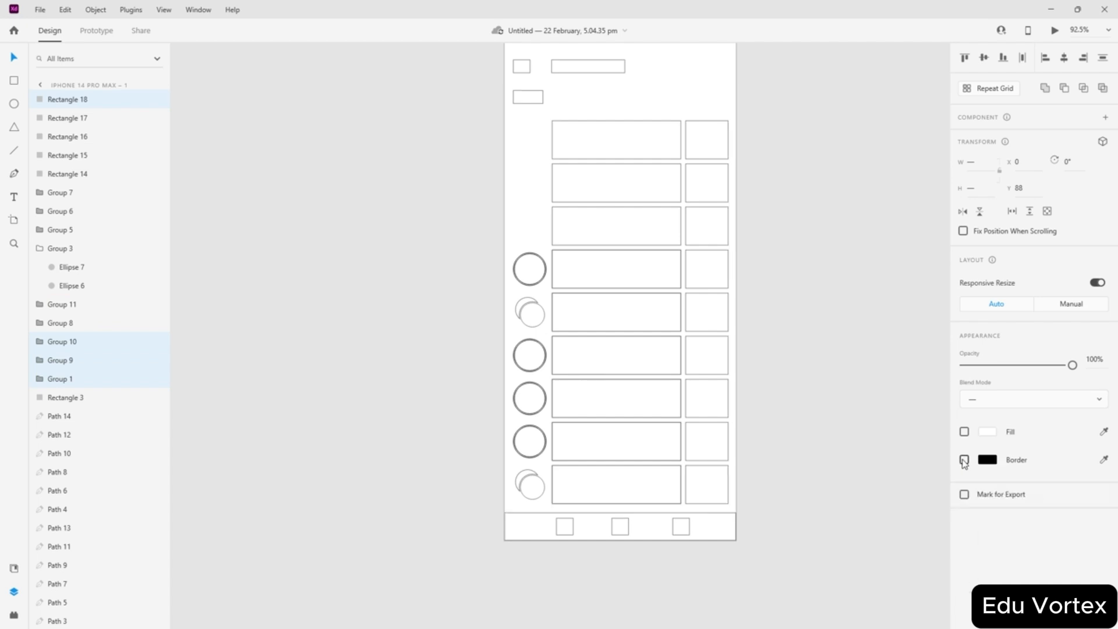
{"action": "left_click", "coordinate": [964, 460]}
{"action": "left_click", "coordinate": [824, 361]}
{"action": "scroll", "coordinate": [814, 353], "scroll_direction": "up", "scroll_amount": 2}
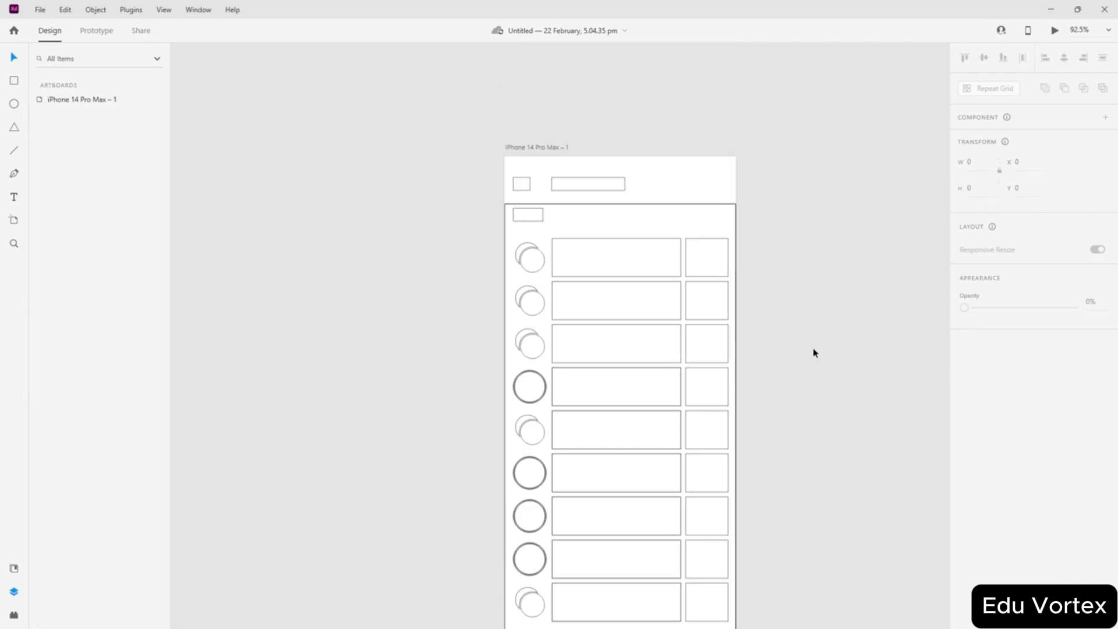
{"action": "scroll", "coordinate": [813, 333], "scroll_direction": "down", "scroll_amount": 1}
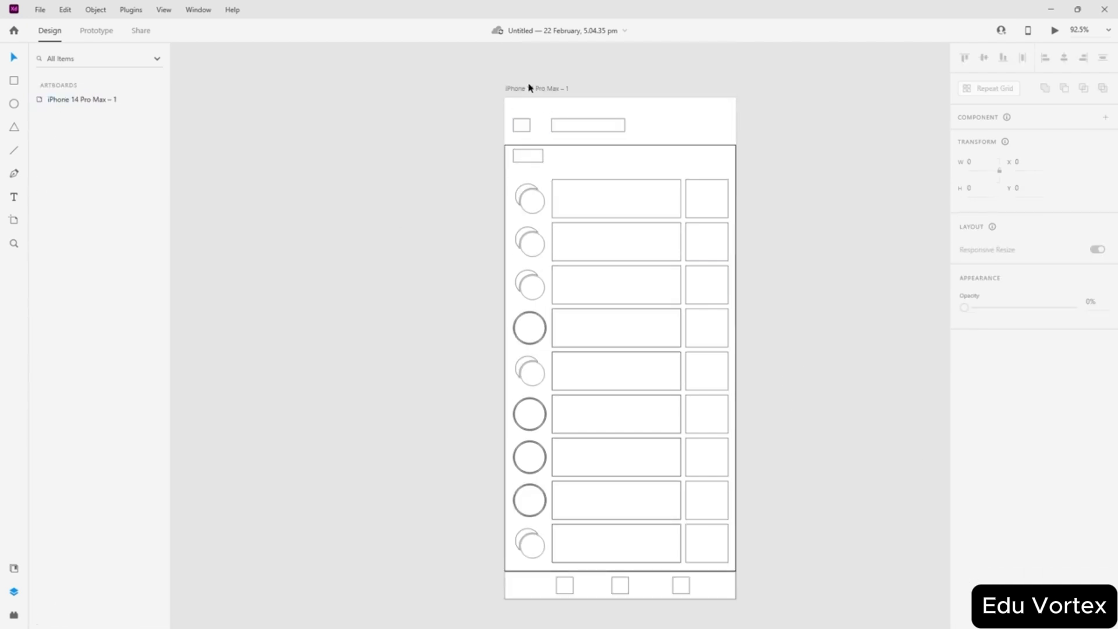
{"action": "left_click", "coordinate": [511, 90]}
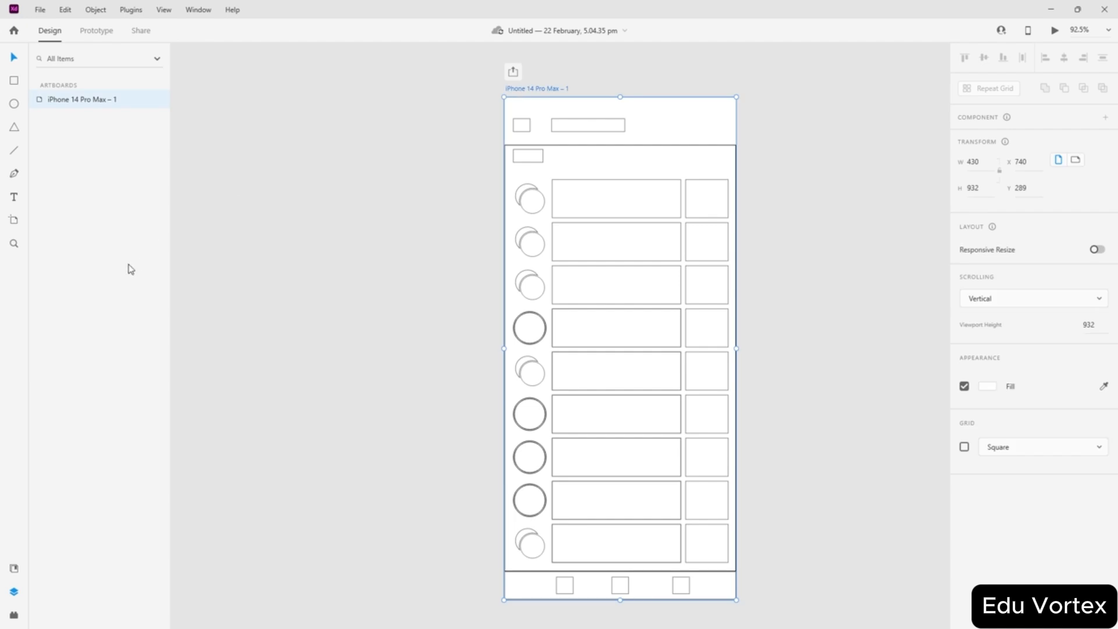
- Unhide the Instagram notification reference layer inside the artboard
{"action": "left_click", "coordinate": [548, 114]}
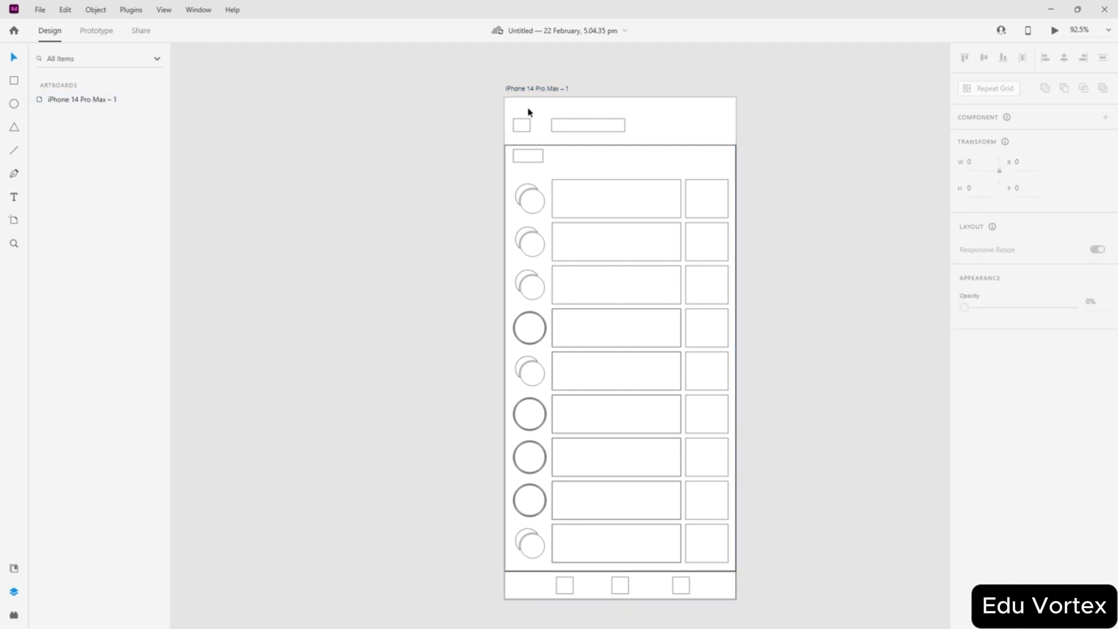
{"action": "left_click", "coordinate": [525, 90]}
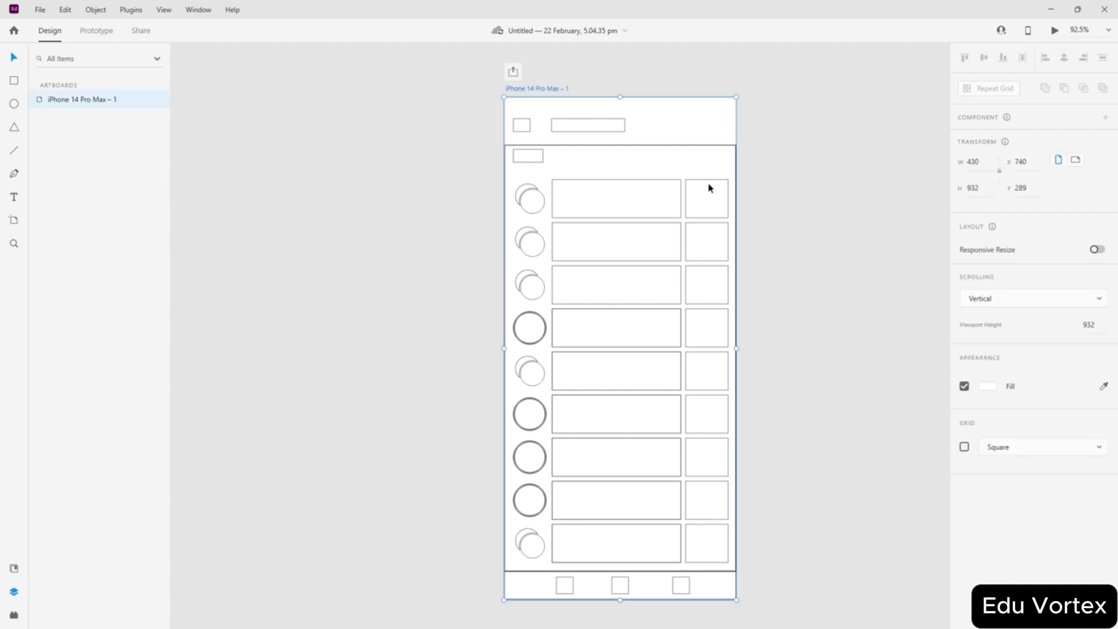
{"action": "double_click", "coordinate": [56, 100]}
{"action": "scroll", "coordinate": [119, 219], "scroll_direction": "down", "scroll_amount": 1}
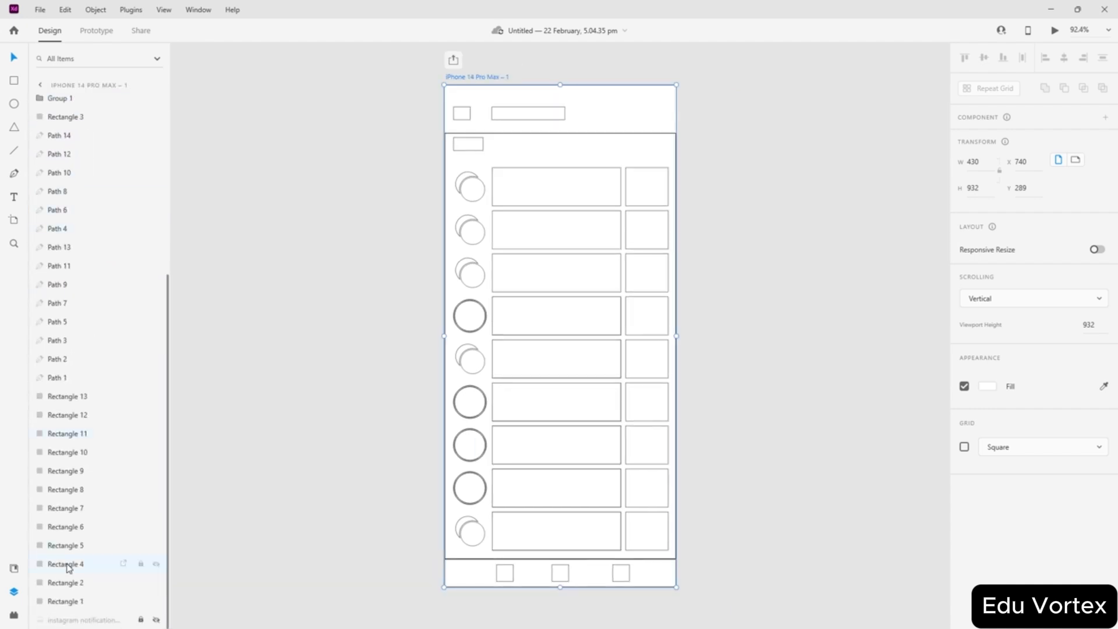
{"action": "left_click", "coordinate": [156, 619]}
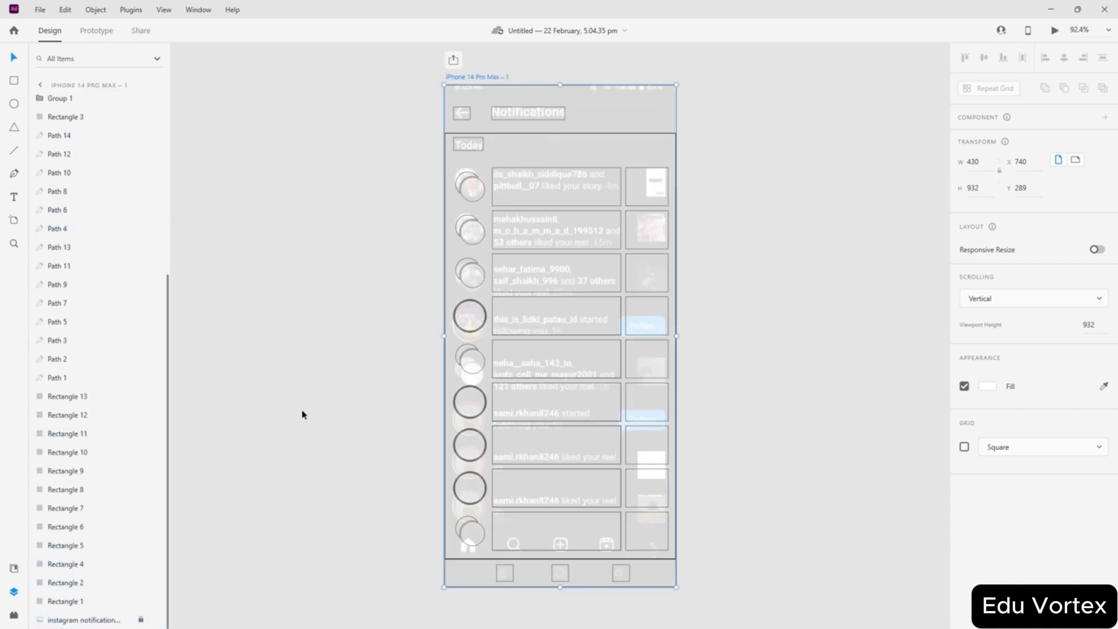
{"action": "scroll", "coordinate": [324, 329], "scroll_direction": "up", "scroll_amount": 2}
{"action": "left_click", "coordinate": [727, 347]}
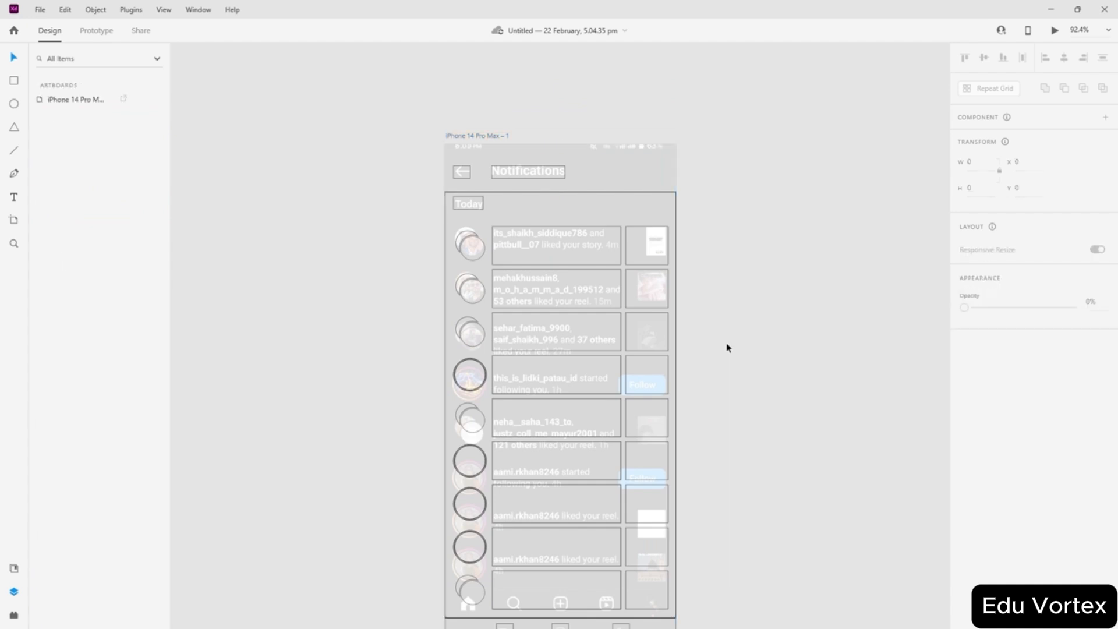
- Scroll around the artboard to compare the wireframe against the screenshot
{"action": "scroll", "coordinate": [673, 333], "scroll_direction": "up", "scroll_amount": 5}
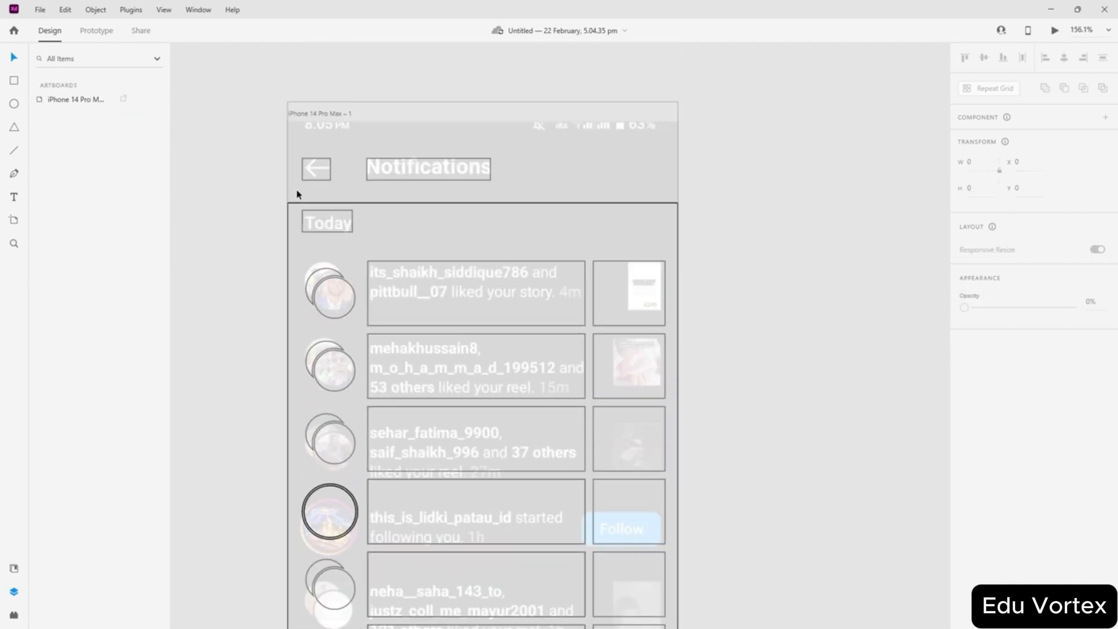
{"action": "scroll", "coordinate": [389, 238], "scroll_direction": "left", "scroll_amount": 4}
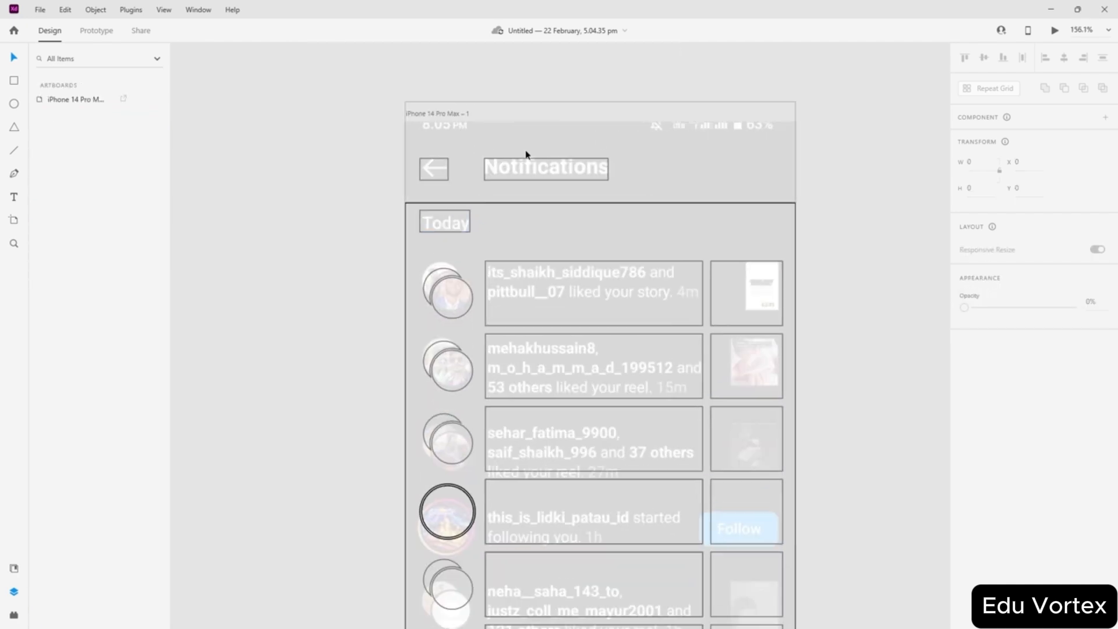
{"action": "scroll", "coordinate": [661, 256], "scroll_direction": "down", "scroll_amount": 9}
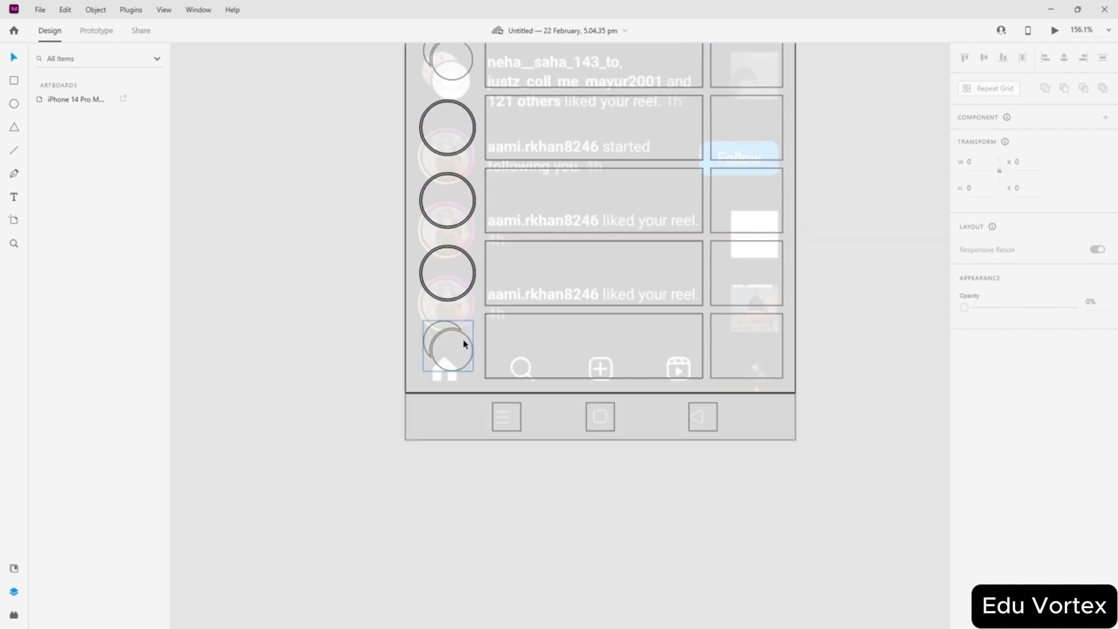
{"action": "scroll", "coordinate": [680, 361], "scroll_direction": "up", "scroll_amount": 8}
{"action": "scroll", "coordinate": [536, 289], "scroll_direction": "up", "scroll_amount": 3}
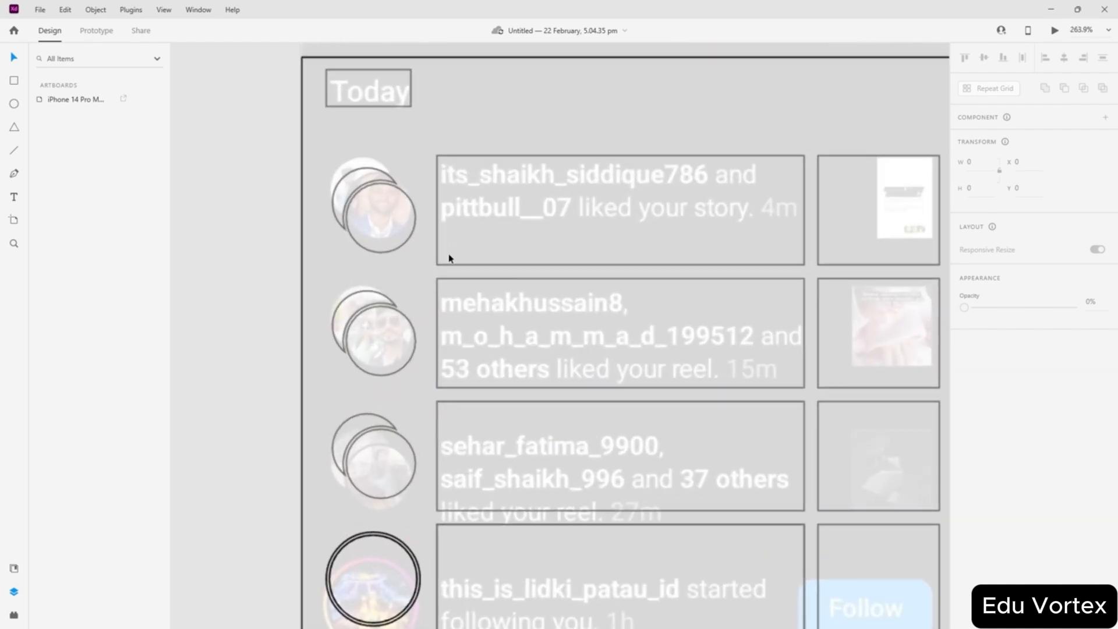
{"action": "scroll", "coordinate": [449, 255], "scroll_direction": "up", "scroll_amount": 4}
{"action": "scroll", "coordinate": [637, 275], "scroll_direction": "down", "scroll_amount": 5}
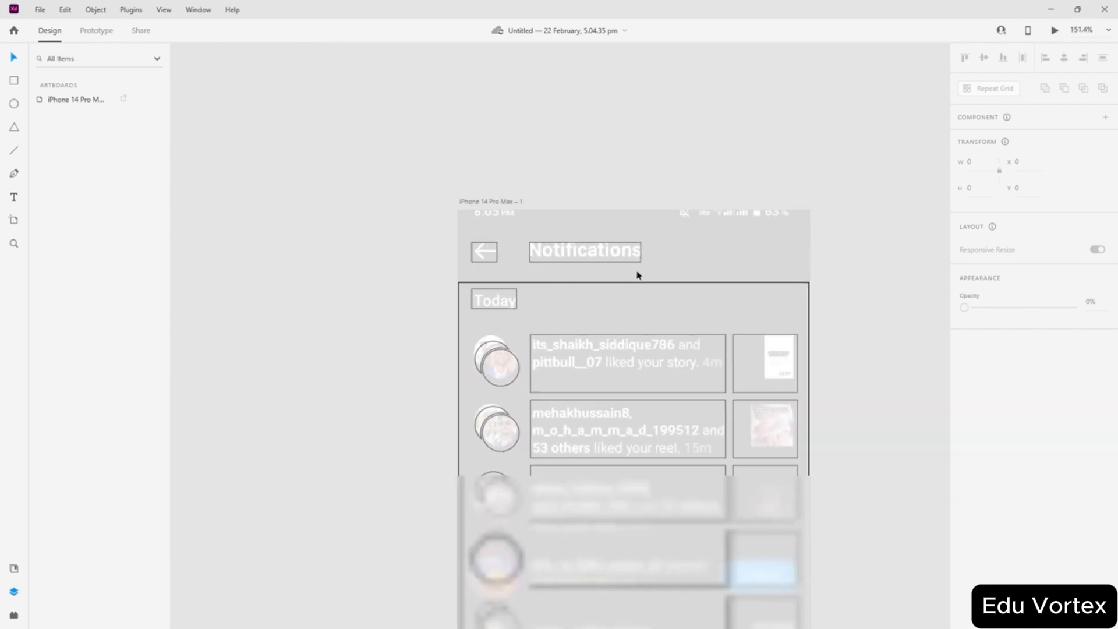
{"action": "scroll", "coordinate": [688, 274], "scroll_direction": "down", "scroll_amount": 3}
{"action": "scroll", "coordinate": [526, 332], "scroll_direction": "up", "scroll_amount": 3}
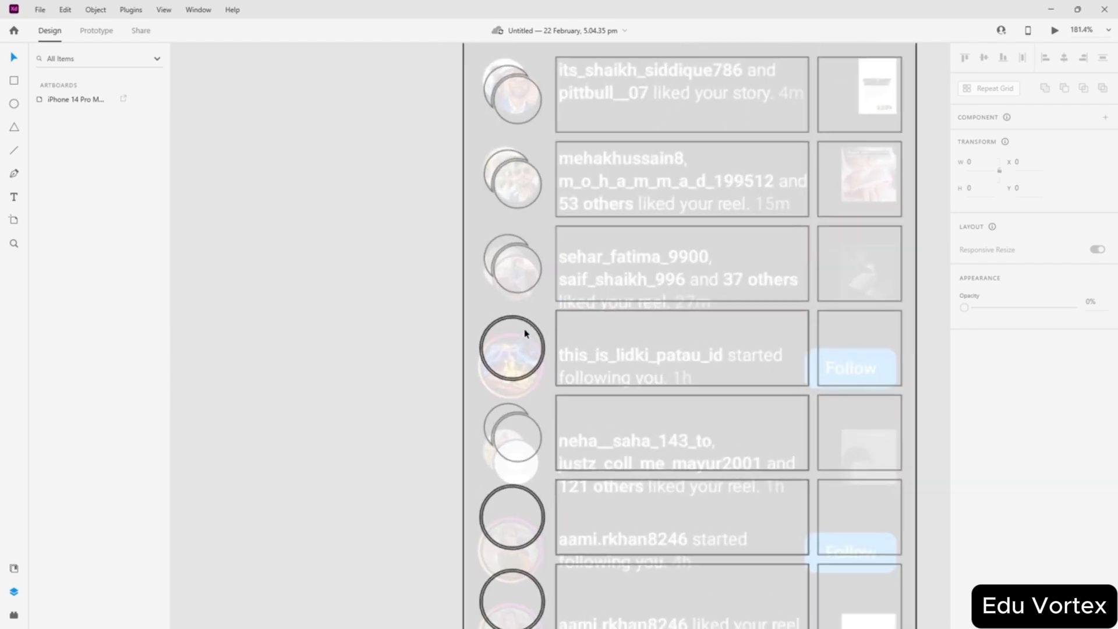
{"action": "scroll", "coordinate": [495, 326], "scroll_direction": "down", "scroll_amount": 4}
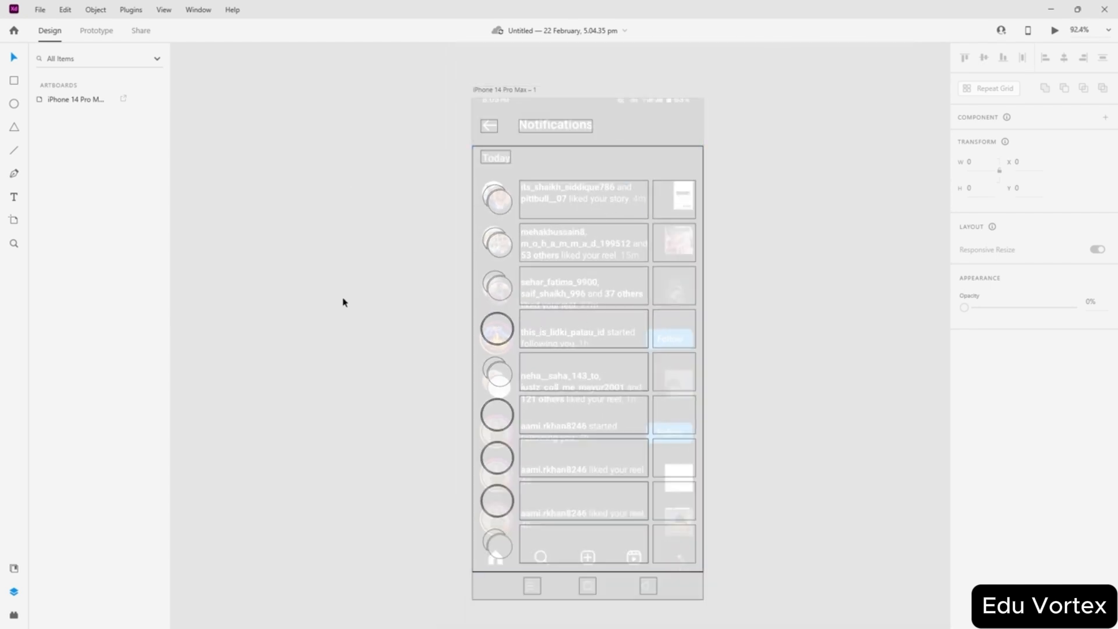
- Set every layer inside the artboard to 15% opacity
{"action": "double_click", "coordinate": [58, 100]}
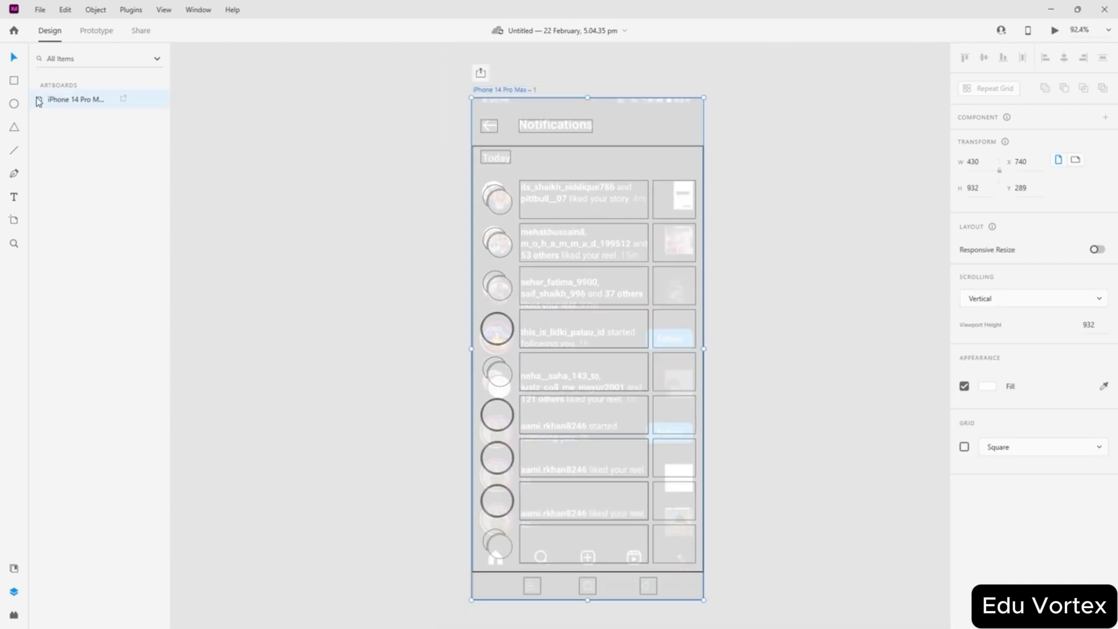
{"action": "key", "text": "ctrl+a"}
{"action": "scroll", "coordinate": [139, 186], "scroll_direction": "down", "scroll_amount": 5}
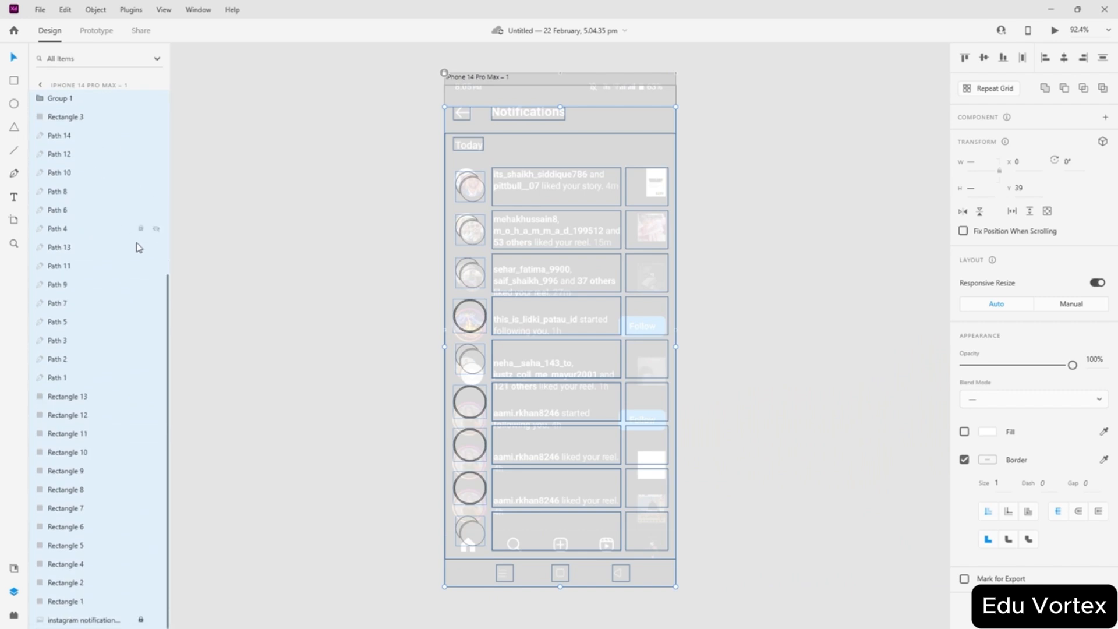
{"action": "left_click_drag", "start_coordinate": [1070, 369], "coordinate": [982, 366]}
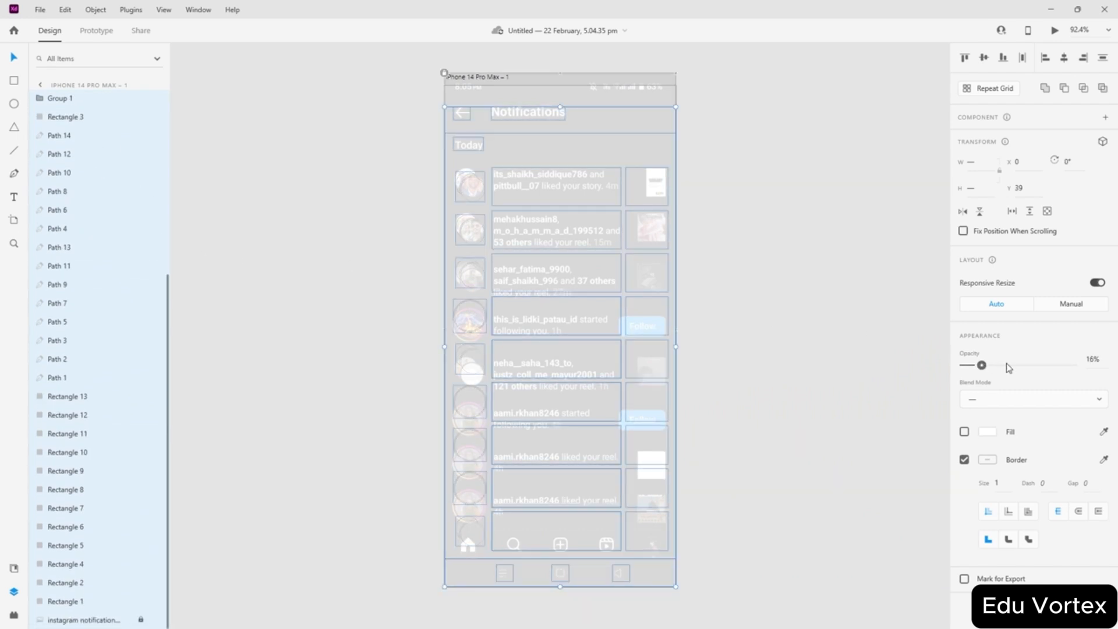
{"action": "left_click", "coordinate": [1092, 358]}
{"action": "type", "text": "15"}
{"action": "key", "text": "Return"}
{"action": "left_click", "coordinate": [303, 309]}
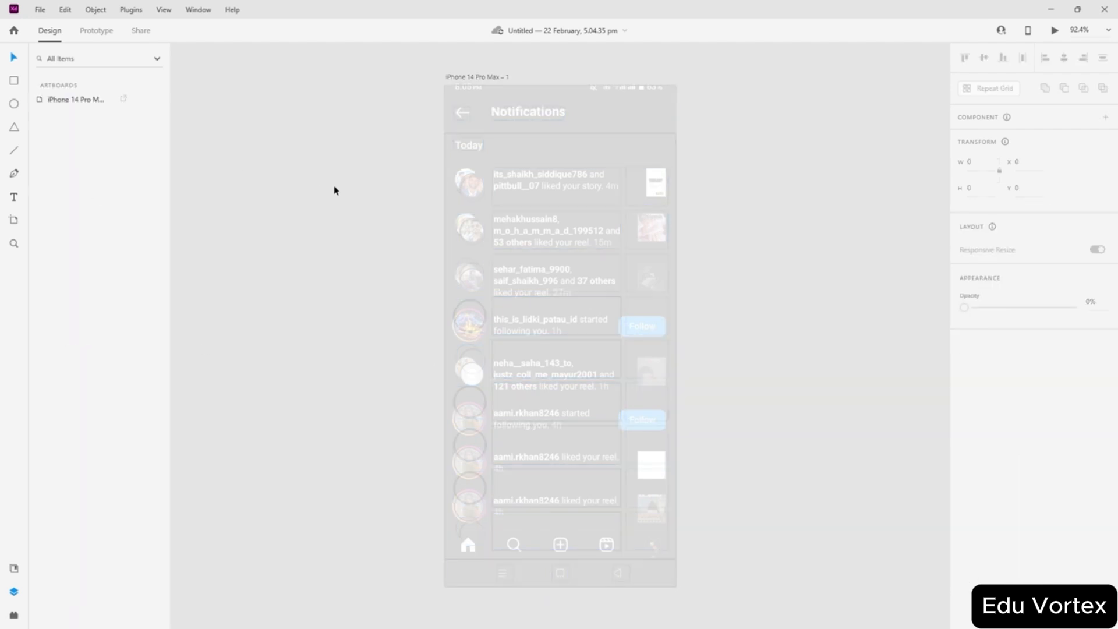
- Hide the Instagram reference screenshot layer again
{"action": "double_click", "coordinate": [65, 103]}
{"action": "double_click", "coordinate": [43, 101]}
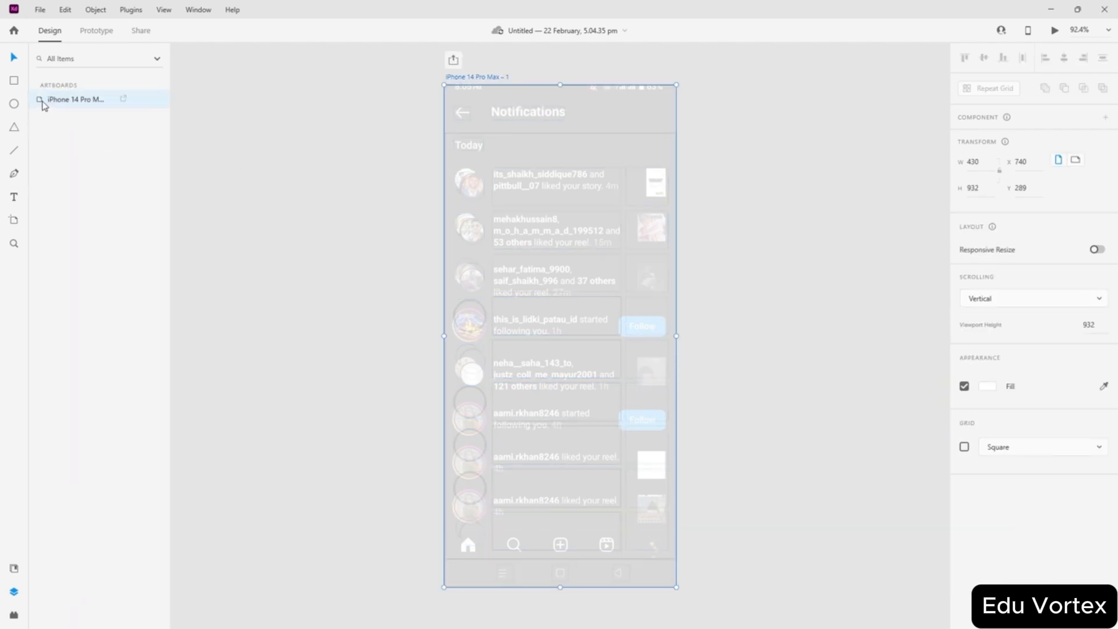
{"action": "scroll", "coordinate": [122, 252], "scroll_direction": "down", "scroll_amount": 5}
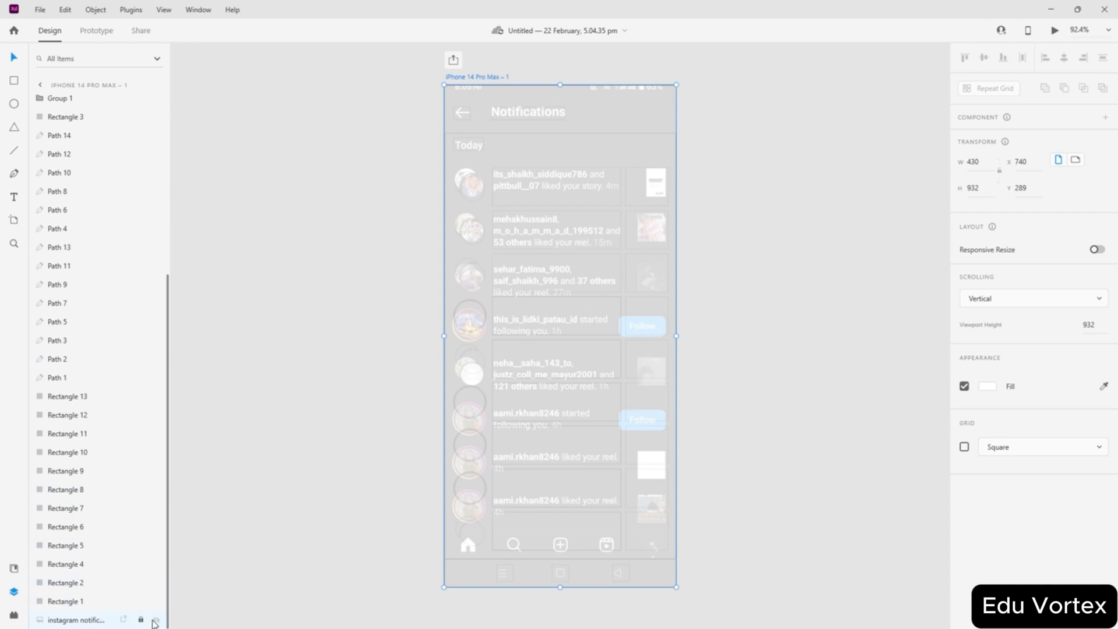
{"action": "left_click", "coordinate": [156, 621]}
{"action": "left_click", "coordinate": [367, 394]}
- Try selecting layers: Rectangles 18 and 3, Ellipses 6 and 7, Group 3, a text box
{"action": "scroll", "coordinate": [517, 392], "scroll_direction": "up", "scroll_amount": 5}
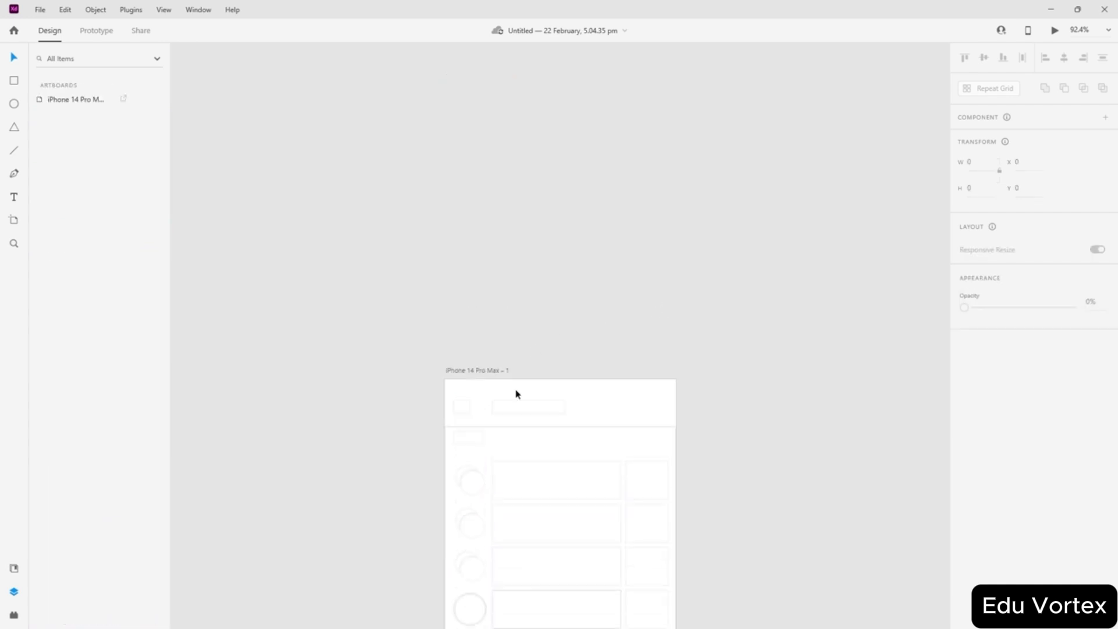
{"action": "scroll", "coordinate": [492, 453], "scroll_direction": "up", "scroll_amount": 3}
{"action": "scroll", "coordinate": [492, 453], "scroll_direction": "up", "scroll_amount": 6}
{"action": "left_click_drag", "start_coordinate": [515, 371], "coordinate": [391, 437]}
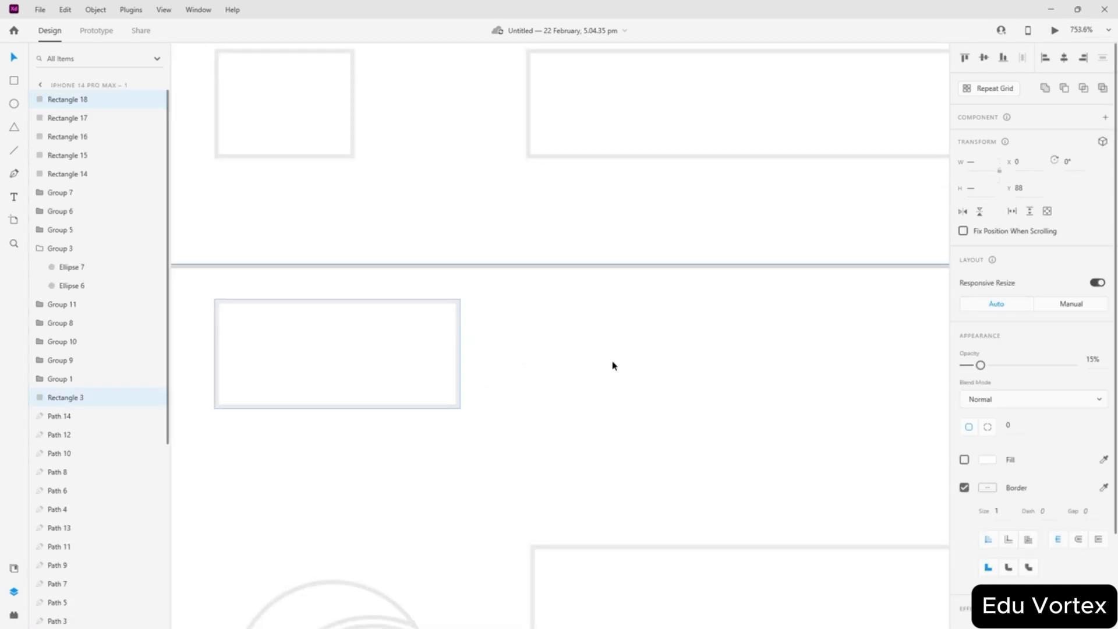
{"action": "left_click", "coordinate": [612, 363]}
{"action": "scroll", "coordinate": [451, 373], "scroll_direction": "up", "scroll_amount": 3}
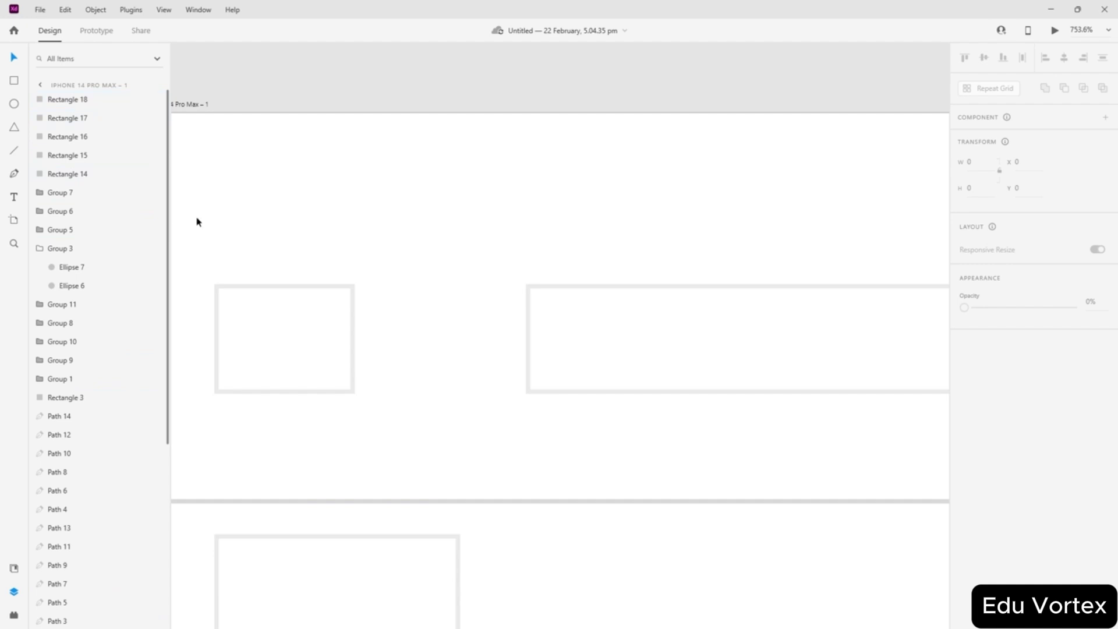
{"action": "key", "text": "ctrl+a"}
{"action": "scroll", "coordinate": [115, 282], "scroll_direction": "down", "scroll_amount": 5}
{"action": "scroll", "coordinate": [120, 285], "scroll_direction": "up", "scroll_amount": 5}
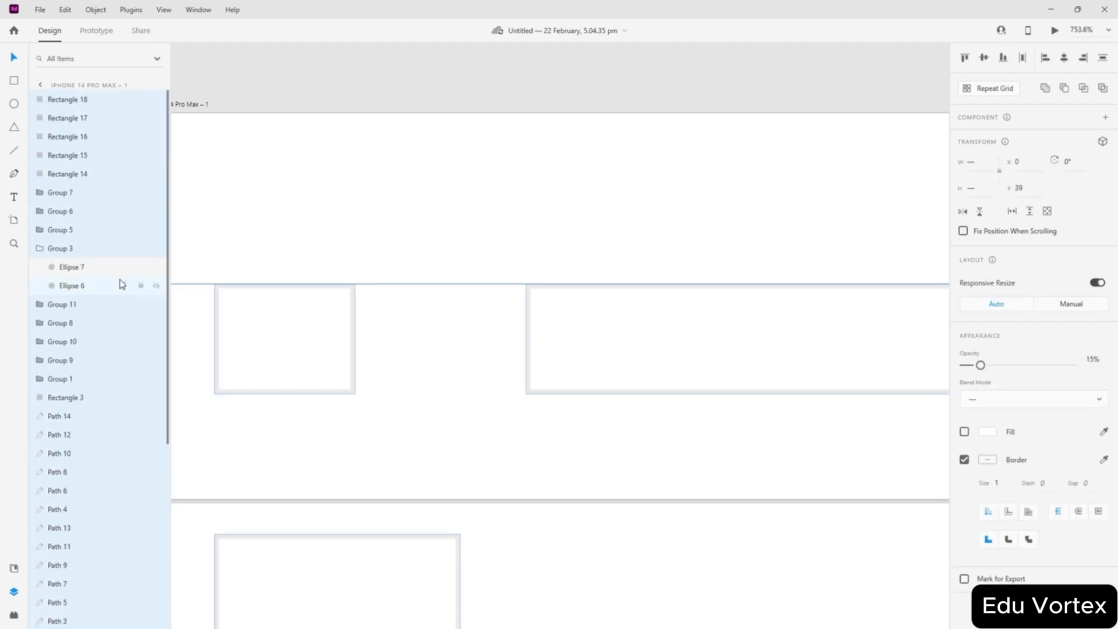
{"action": "left_click", "coordinate": [61, 267]}
{"action": "scroll", "coordinate": [350, 298], "scroll_direction": "down", "scroll_amount": 5}
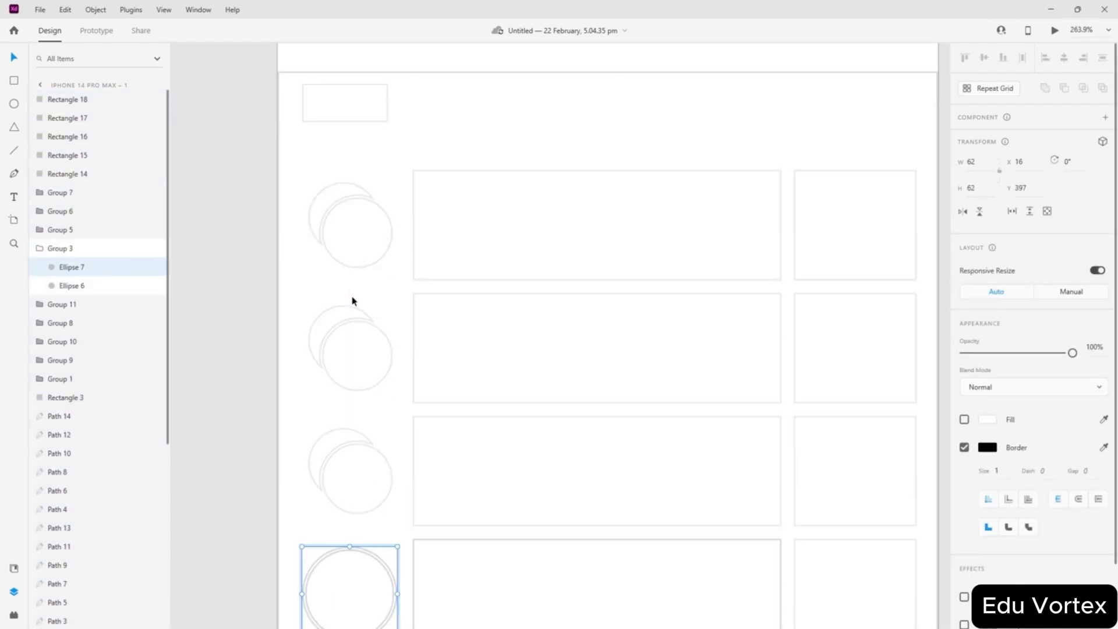
{"action": "scroll", "coordinate": [351, 300], "scroll_direction": "down", "scroll_amount": 3}
{"action": "left_click", "coordinate": [70, 285]}
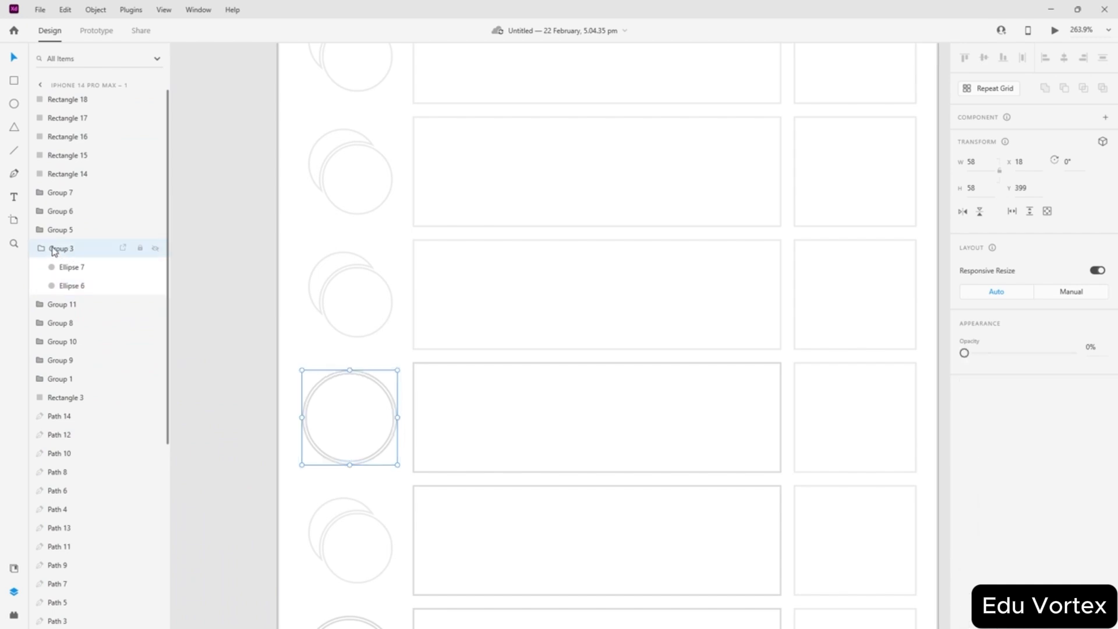
{"action": "left_click", "coordinate": [53, 251]}
{"action": "key", "text": "ctrl+a"}
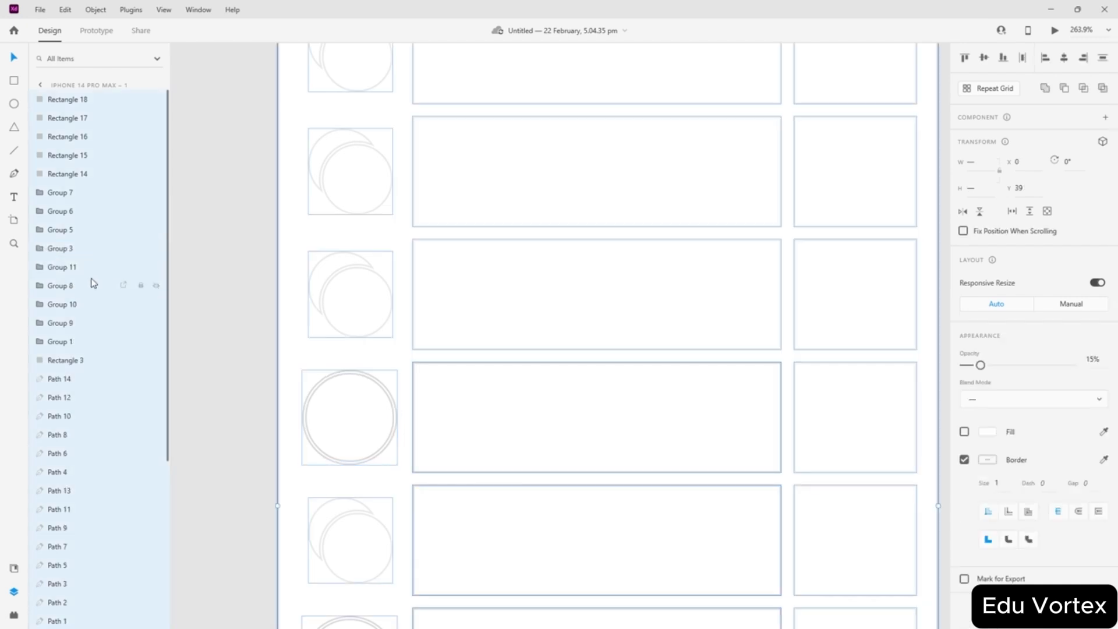
{"action": "scroll", "coordinate": [99, 284], "scroll_direction": "down", "scroll_amount": 5}
{"action": "left_click", "coordinate": [64, 375]}
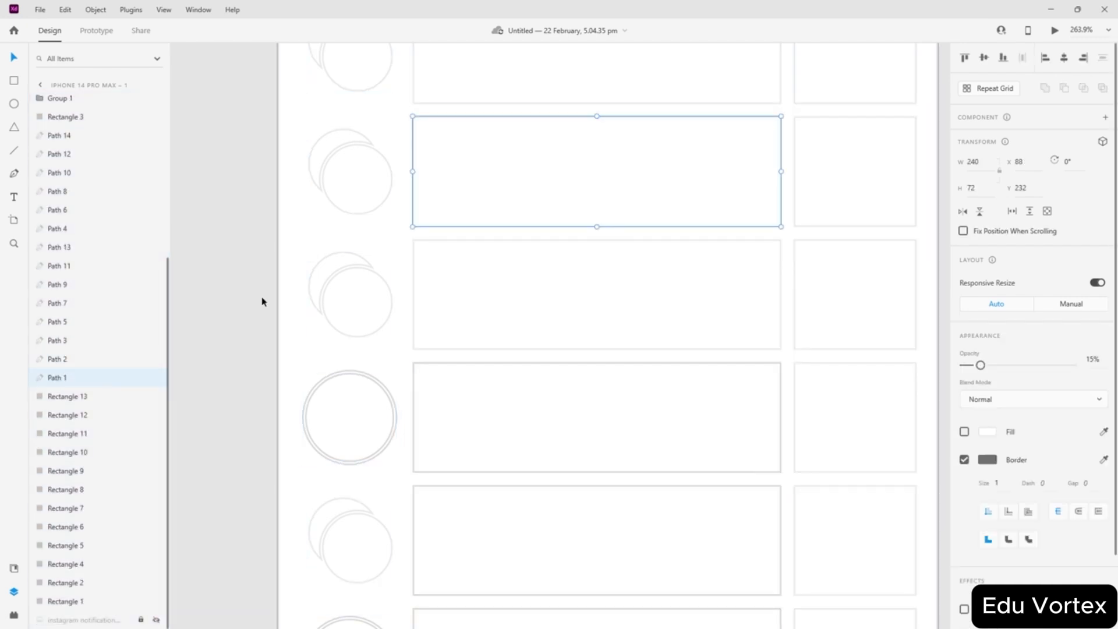
{"action": "scroll", "coordinate": [262, 302], "scroll_direction": "up", "scroll_amount": 2}
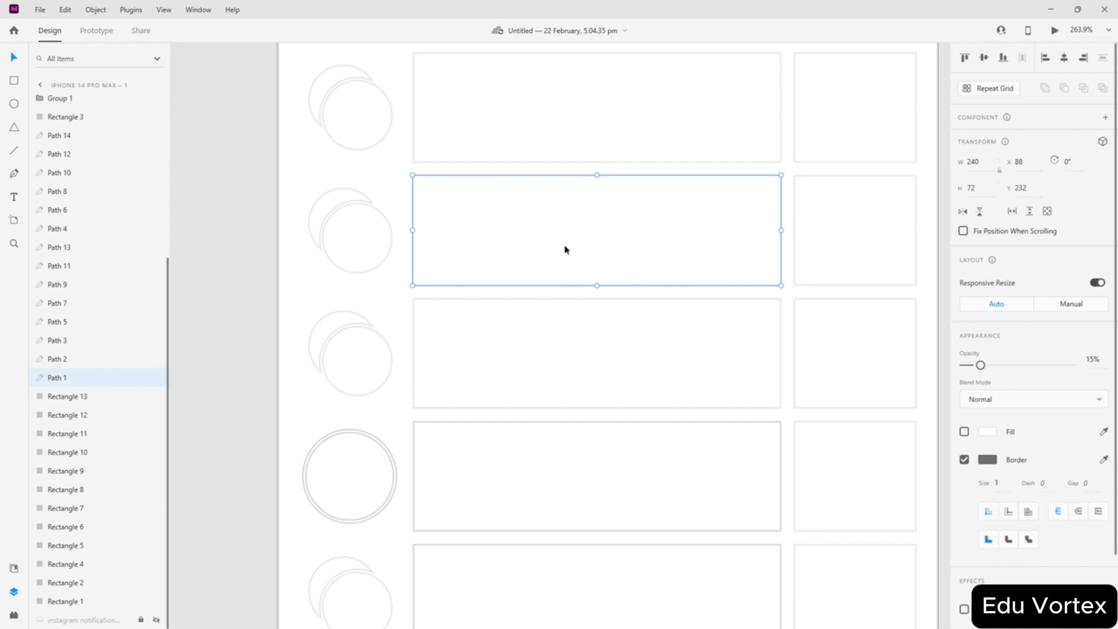
- Delete the Path 14 to Path 1 boxes, then undo to restore them
{"action": "left_click", "coordinate": [58, 135], "text": "shift"}
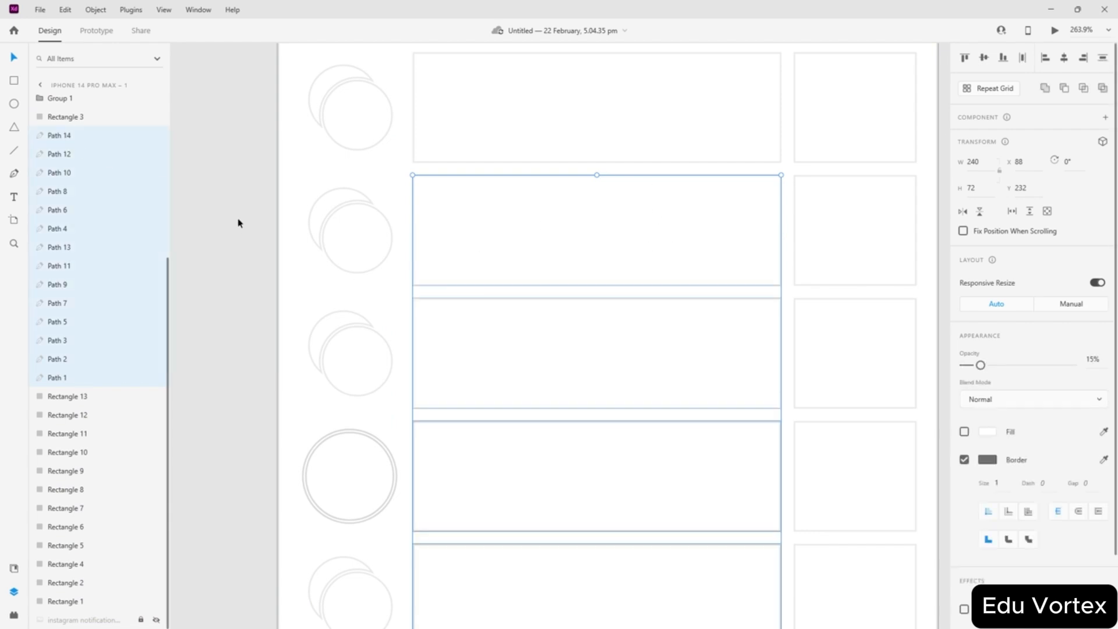
{"action": "key", "text": "Delete"}
{"action": "key", "text": "ctrl+z"}
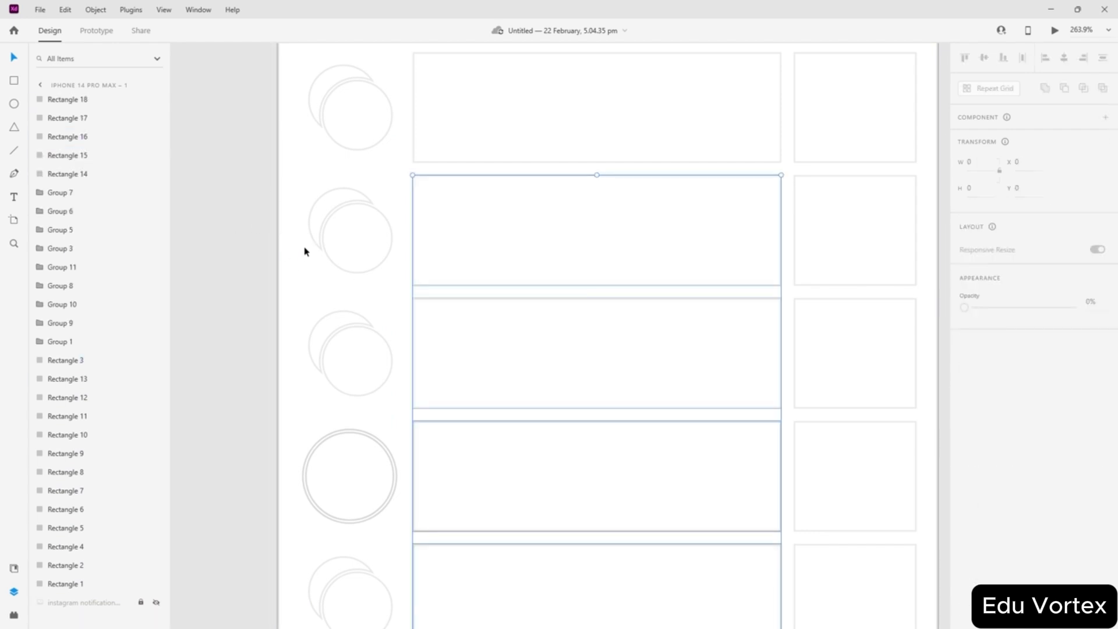
{"action": "left_click", "coordinate": [207, 293]}
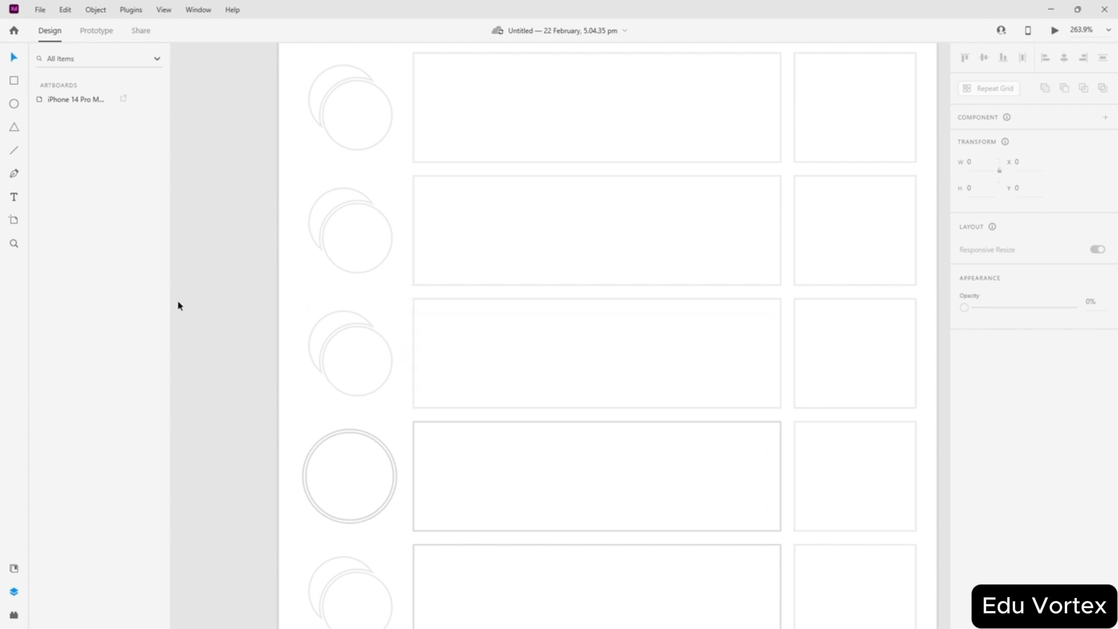
- Select all artboard objects and group them into Group 12 with Ctrl+G
{"action": "scroll", "coordinate": [197, 304], "scroll_direction": "down", "scroll_amount": 3}
{"action": "left_click_drag", "start_coordinate": [382, 324], "coordinate": [355, 340]}
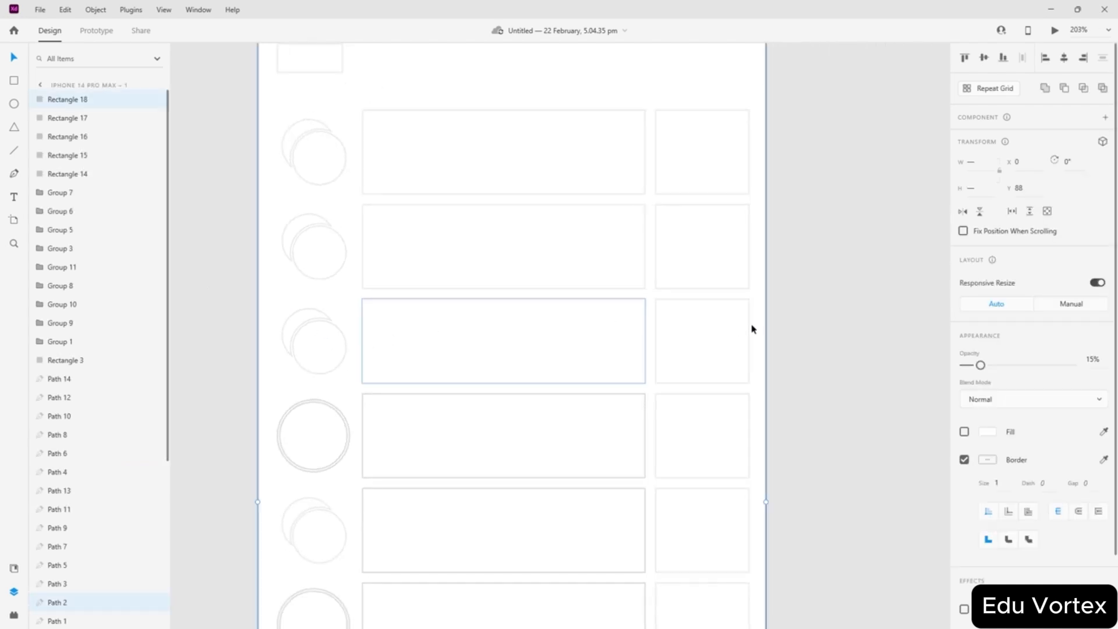
{"action": "left_click", "coordinate": [799, 329]}
{"action": "key", "text": "ctrl+a"}
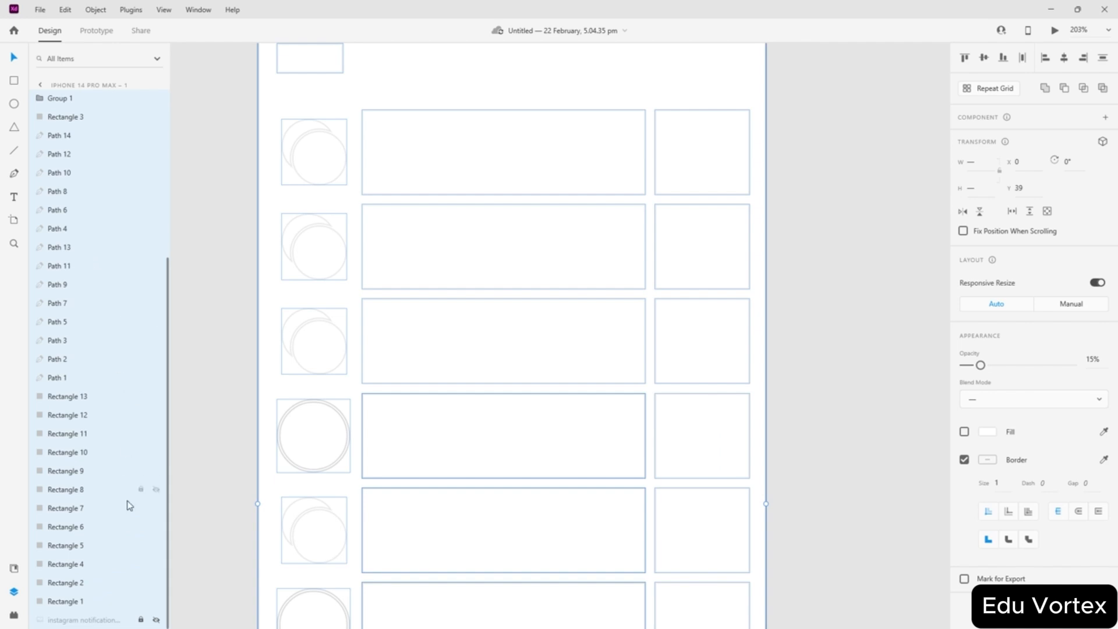
{"action": "scroll", "coordinate": [130, 459], "scroll_direction": "up", "scroll_amount": 5}
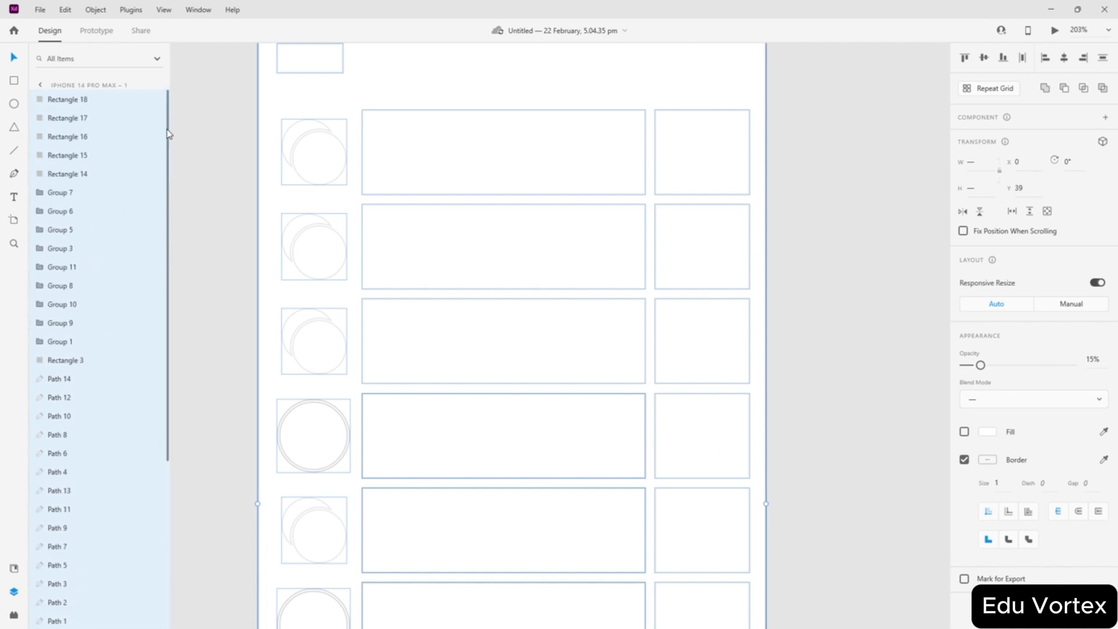
{"action": "scroll", "coordinate": [105, 212], "scroll_direction": "down", "scroll_amount": 5}
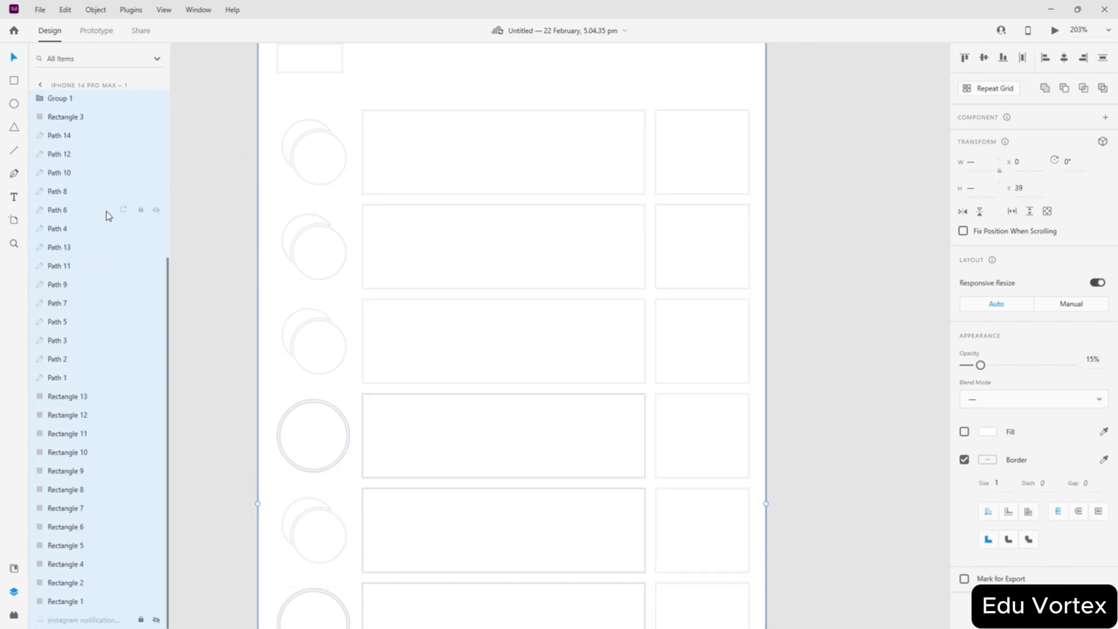
{"action": "key", "text": "ctrl+g"}
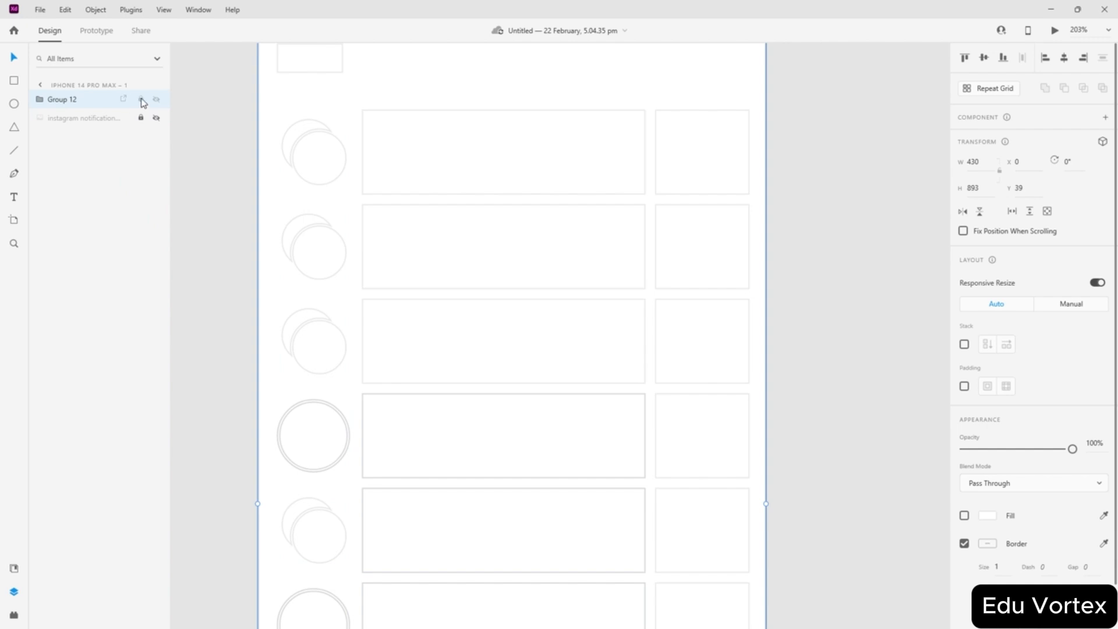
- Lock Group 12 and check that clicking it no longer selects it
{"action": "left_click", "coordinate": [141, 100]}
{"action": "left_click", "coordinate": [196, 168]}
{"action": "scroll", "coordinate": [220, 192], "scroll_direction": "up", "scroll_amount": 4}
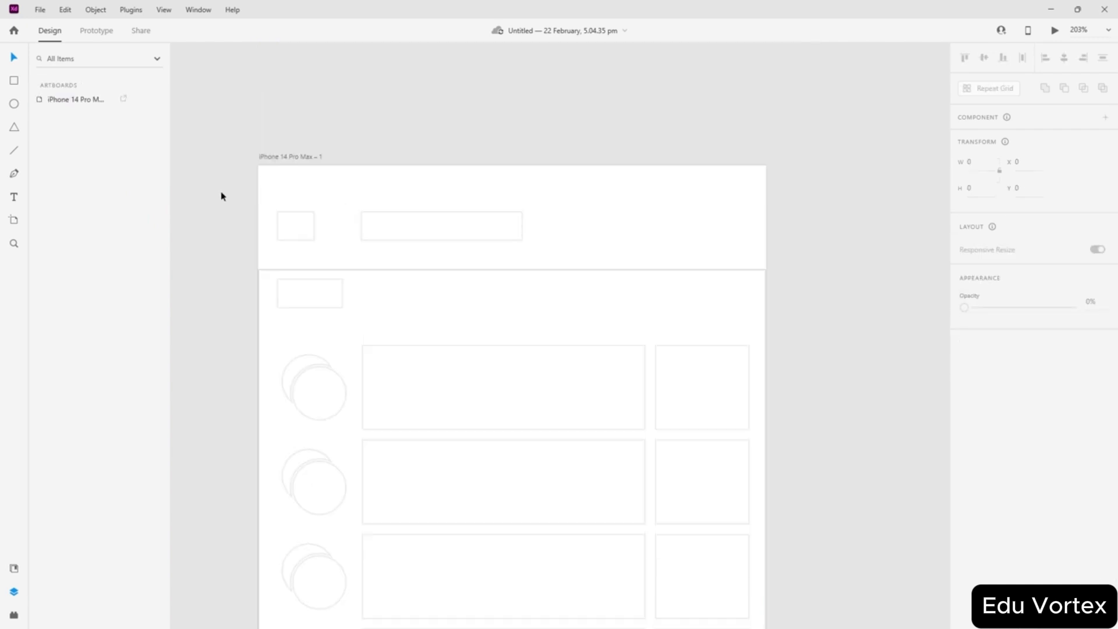
{"action": "left_click", "coordinate": [355, 296]}
{"action": "left_click", "coordinate": [780, 301]}
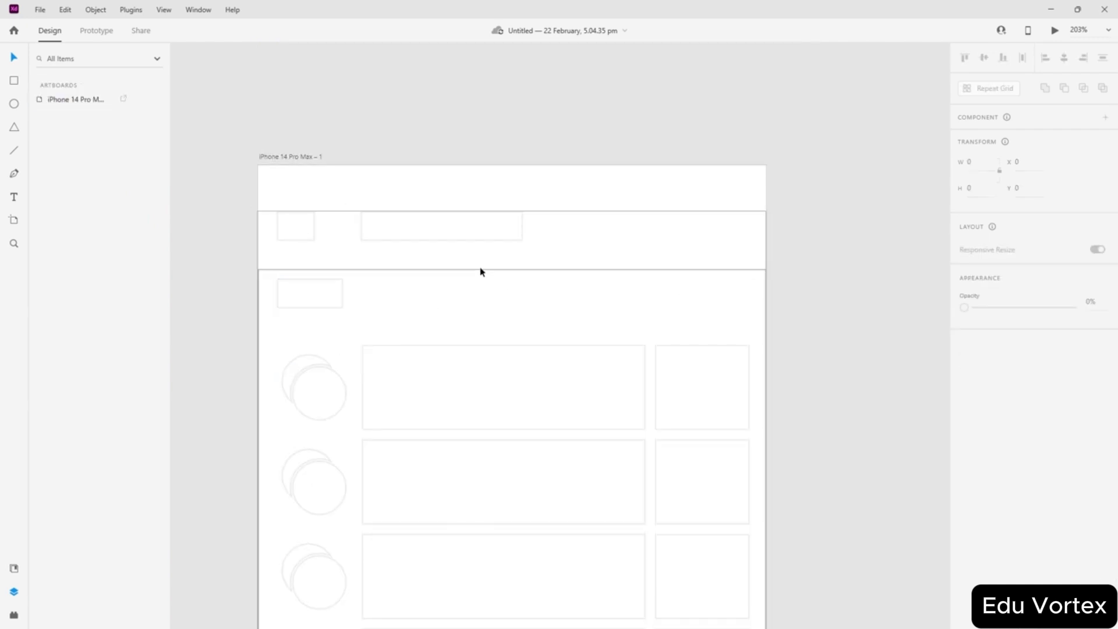
- Confirm the locked header shapes can't be picked by marquee or click
{"action": "scroll", "coordinate": [314, 347], "scroll_direction": "down", "scroll_amount": 5}
{"action": "scroll", "coordinate": [273, 311], "scroll_direction": "up", "scroll_amount": 3}
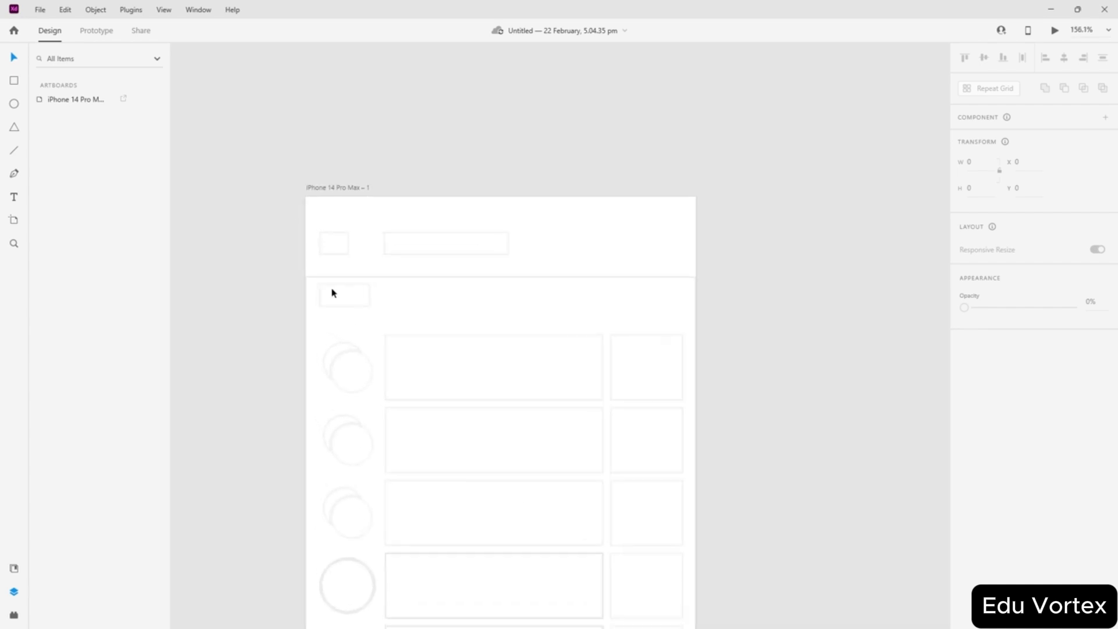
{"action": "scroll", "coordinate": [339, 349], "scroll_direction": "up", "scroll_amount": 3}
{"action": "scroll", "coordinate": [303, 457], "scroll_direction": "up", "scroll_amount": 6}
{"action": "scroll", "coordinate": [338, 452], "scroll_direction": "up", "scroll_amount": 1}
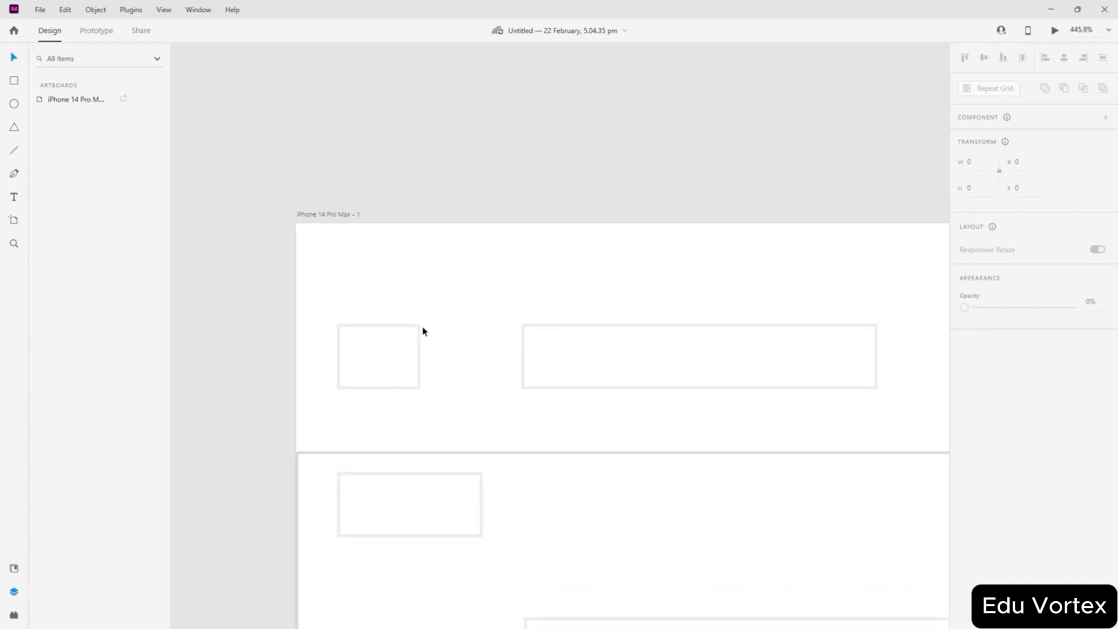
{"action": "left_click_drag", "start_coordinate": [448, 308], "coordinate": [323, 406]}
{"action": "left_click", "coordinate": [355, 398]}
{"action": "left_click", "coordinate": [337, 375]}
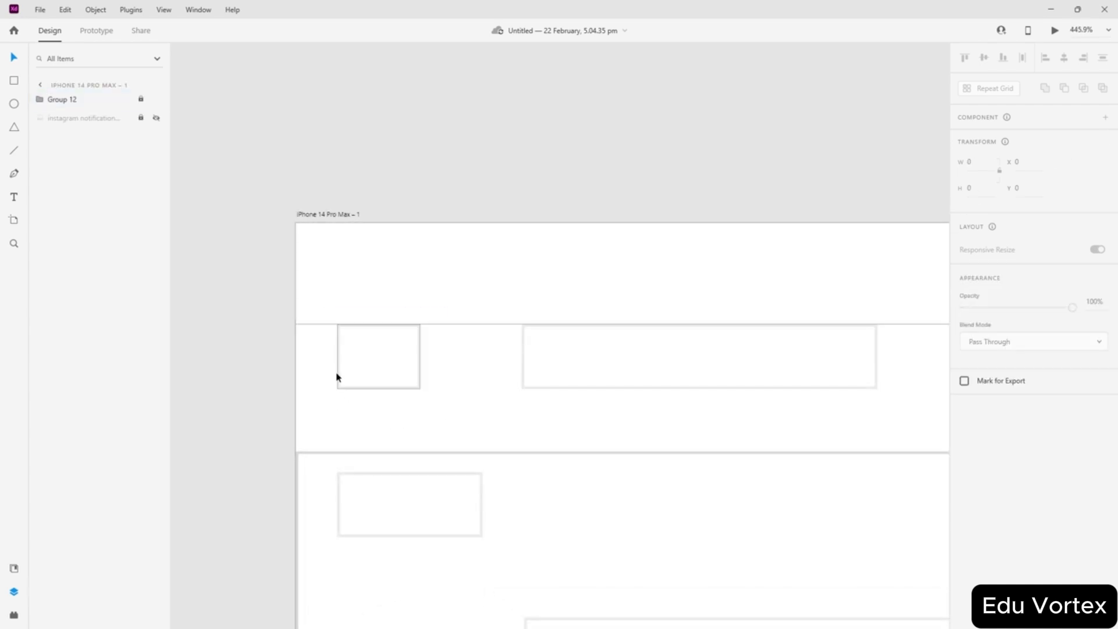
{"action": "left_click", "coordinate": [397, 405]}
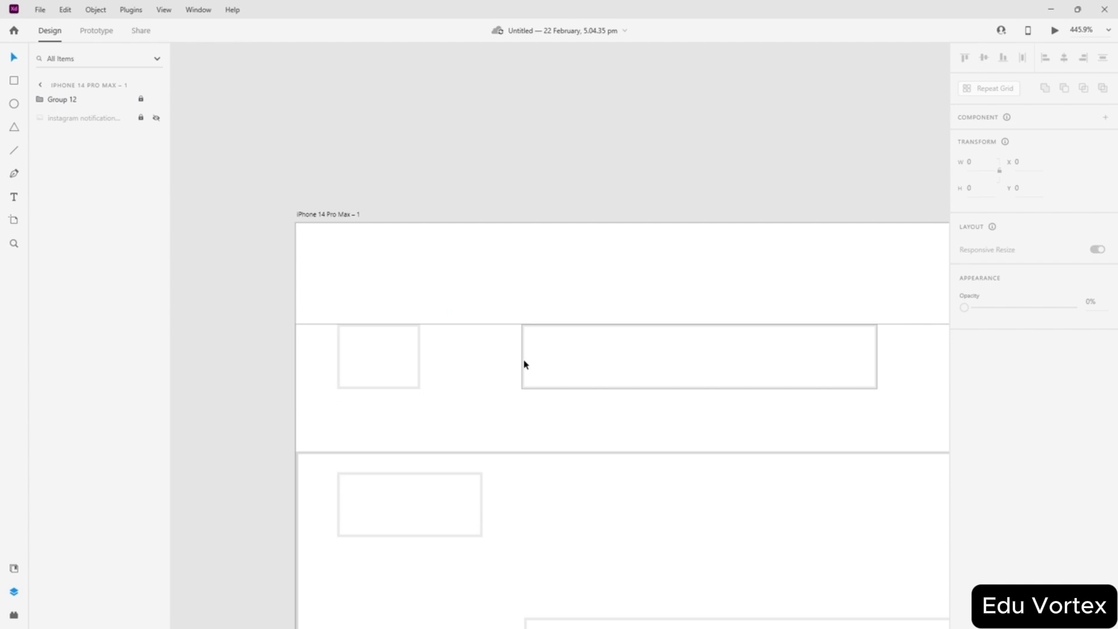
{"action": "scroll", "coordinate": [715, 351], "scroll_direction": "down", "scroll_amount": 5}
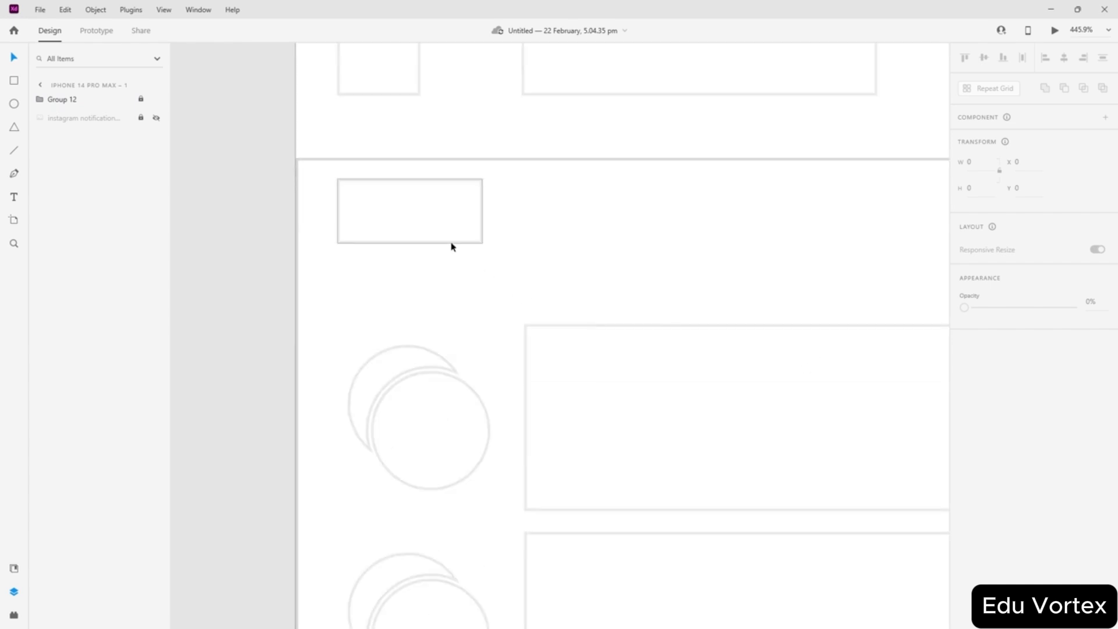
{"action": "scroll", "coordinate": [362, 177], "scroll_direction": "down", "scroll_amount": 5}
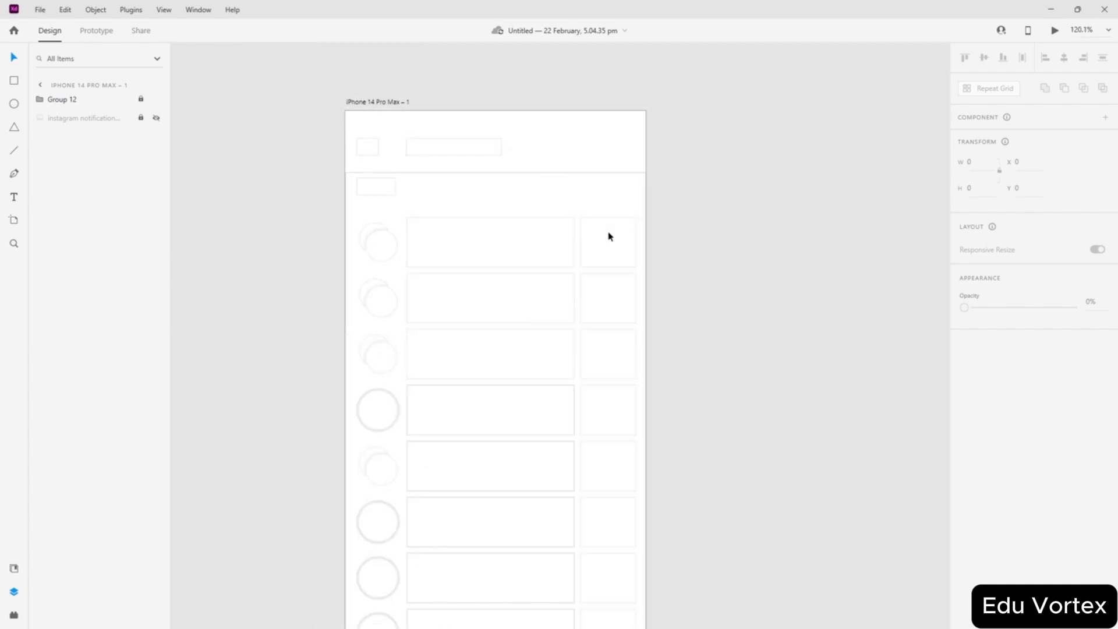
{"action": "scroll", "coordinate": [687, 198], "scroll_direction": "down", "scroll_amount": 3}
- Select Group 12, then reopen the iPhone 14 Pro Max – 1 artboard and expand Group 12
{"action": "scroll", "coordinate": [611, 157], "scroll_direction": "up", "scroll_amount": 2}
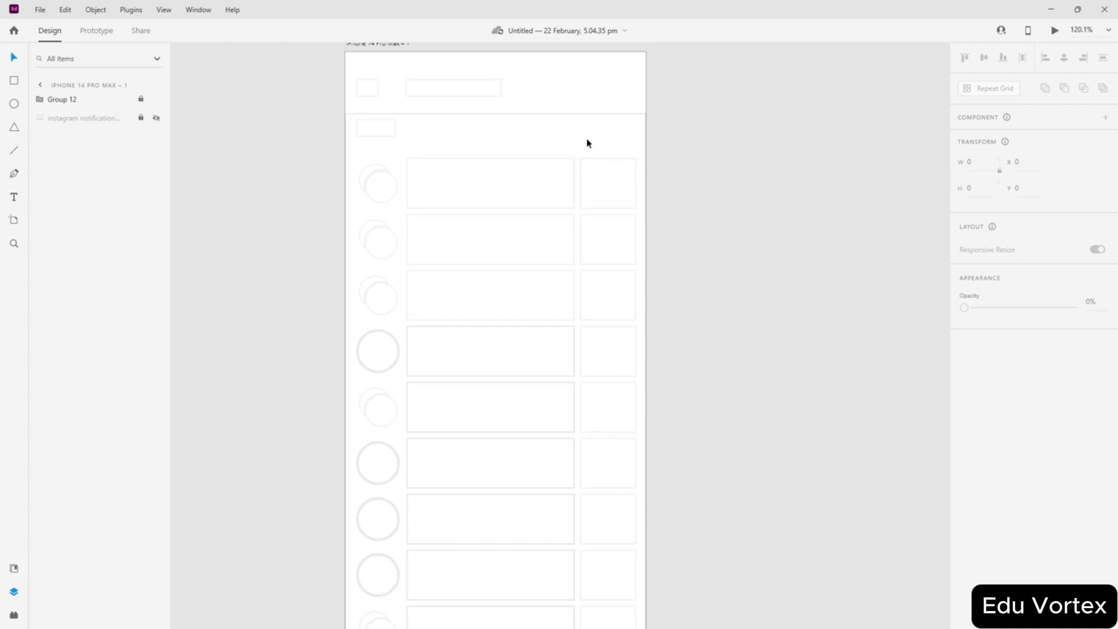
{"action": "left_click", "coordinate": [589, 120]}
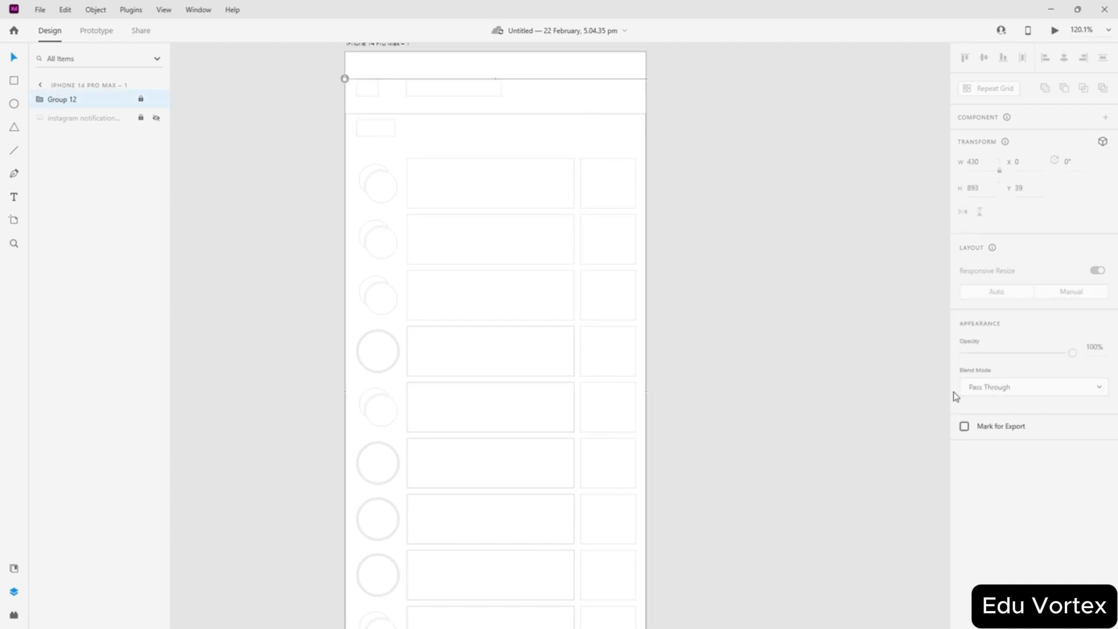
{"action": "left_click", "coordinate": [40, 87]}
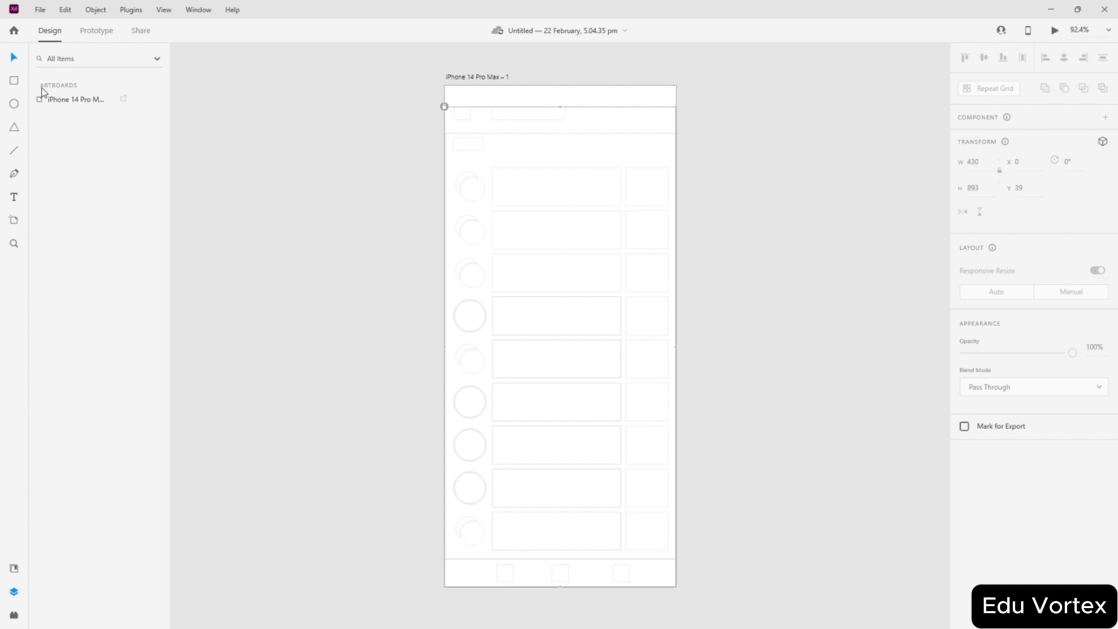
{"action": "left_click", "coordinate": [41, 99]}
{"action": "left_click", "coordinate": [40, 99]}
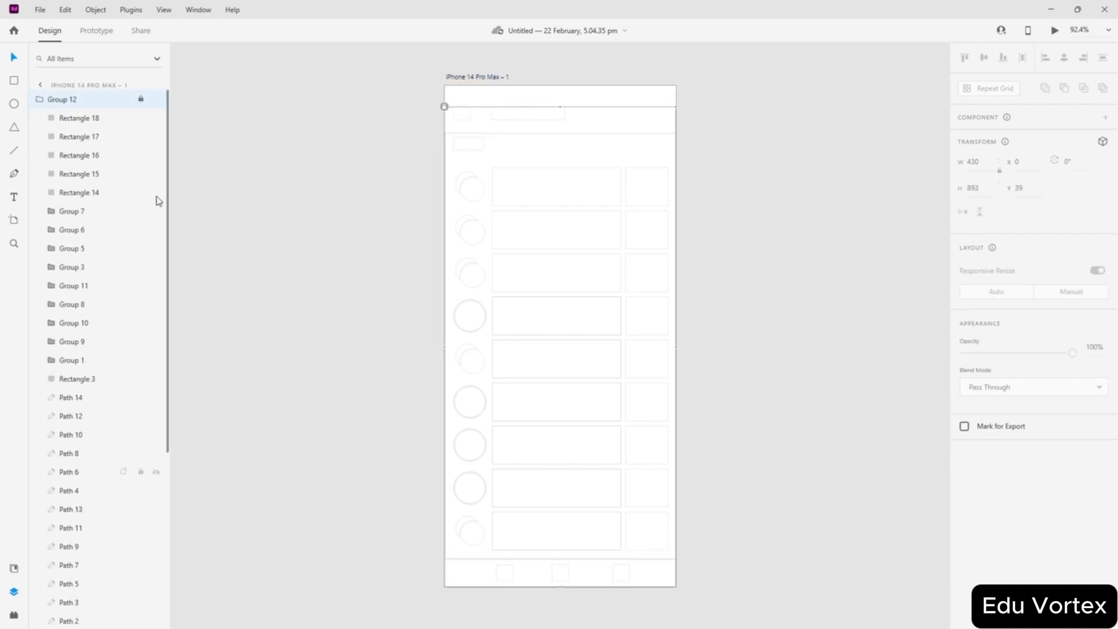
{"action": "scroll", "coordinate": [138, 208], "scroll_direction": "down", "scroll_amount": 5}
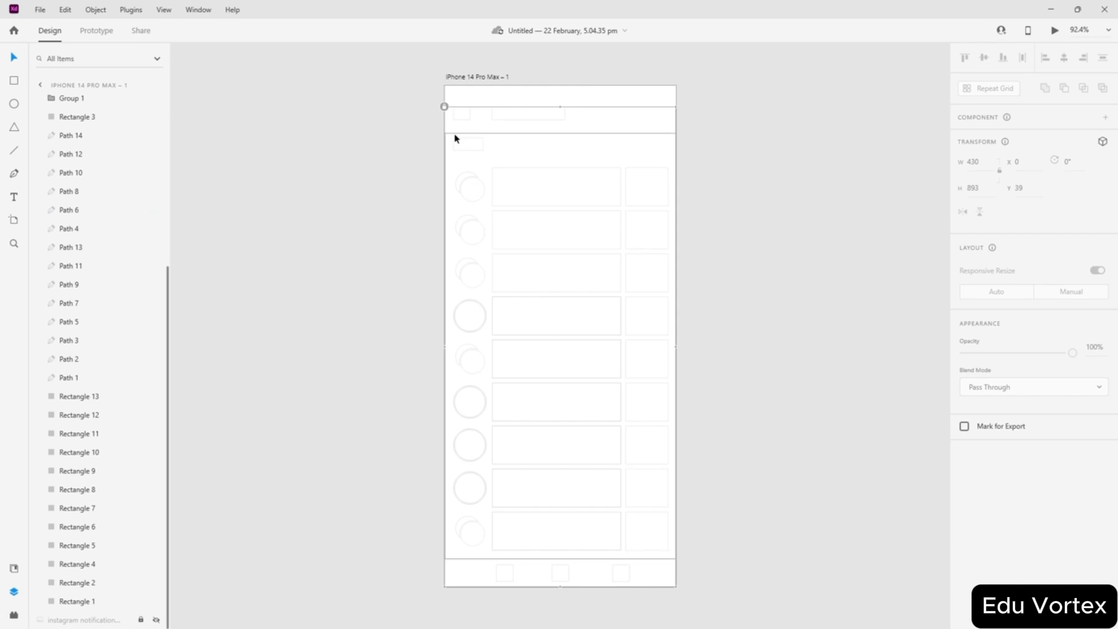
- Match Rectangles 13 down to 1 with their shapes on the artboard
{"action": "left_click", "coordinate": [103, 396]}
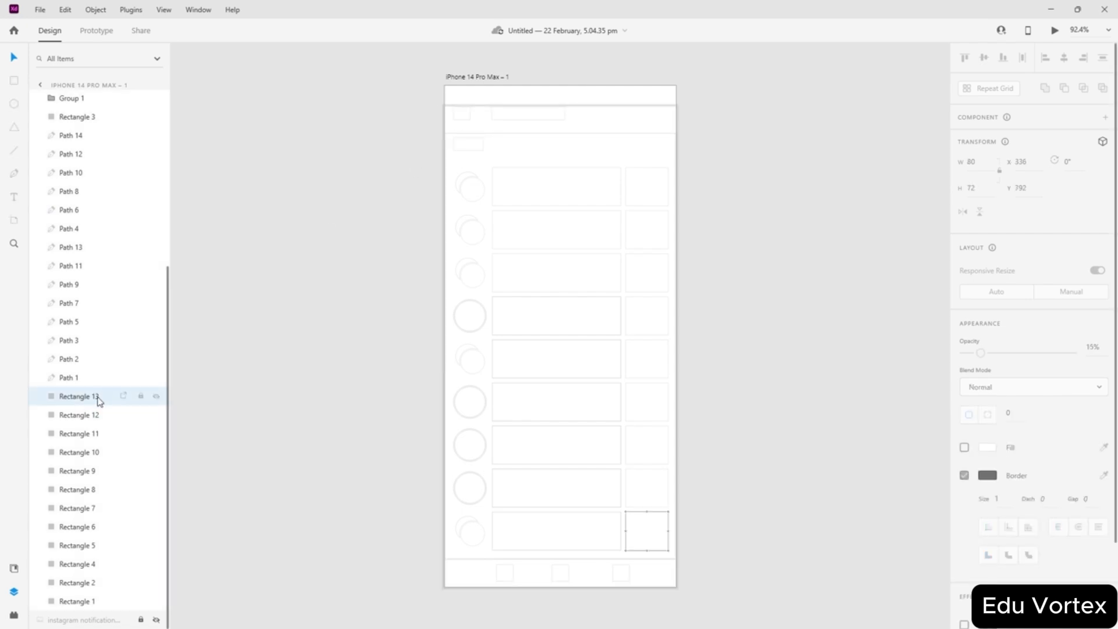
{"action": "left_click", "coordinate": [91, 415]}
{"action": "left_click", "coordinate": [87, 433]}
{"action": "left_click", "coordinate": [84, 452]}
{"action": "left_click", "coordinate": [82, 471]}
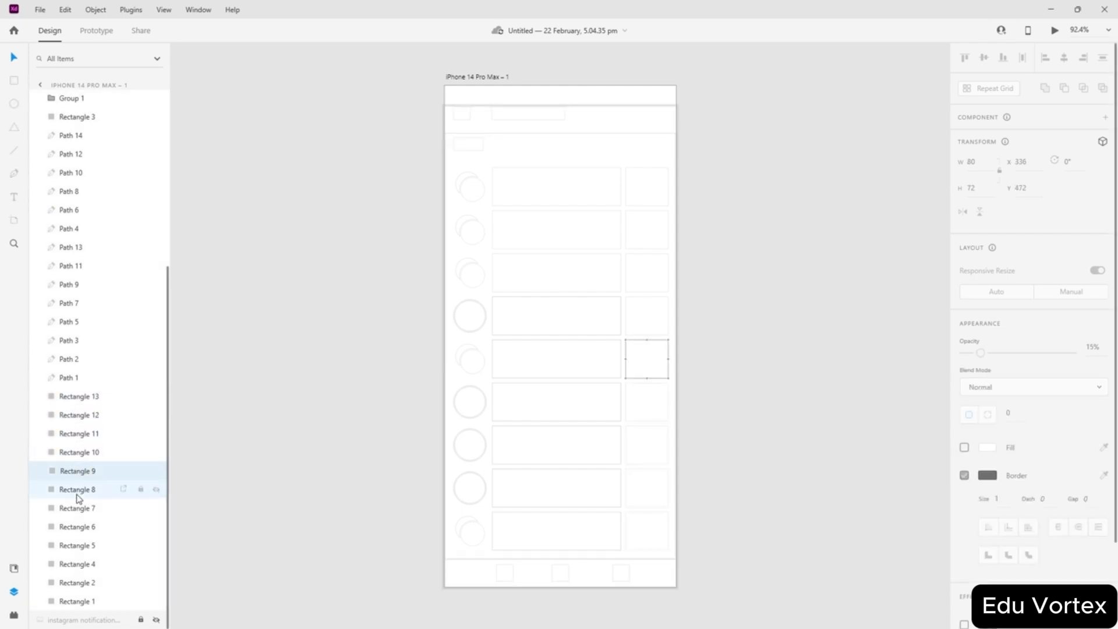
{"action": "left_click", "coordinate": [80, 491]}
{"action": "left_click", "coordinate": [80, 509]}
{"action": "left_click", "coordinate": [81, 526]}
{"action": "left_click", "coordinate": [81, 546]}
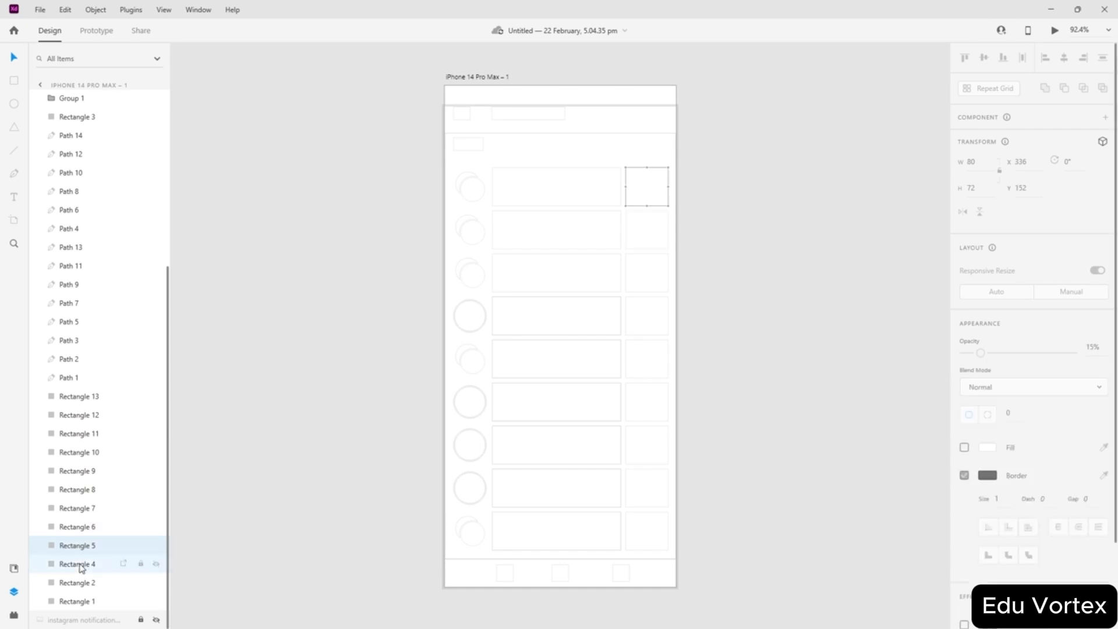
{"action": "left_click", "coordinate": [82, 566]}
{"action": "left_click", "coordinate": [80, 582]}
{"action": "left_click", "coordinate": [81, 601]}
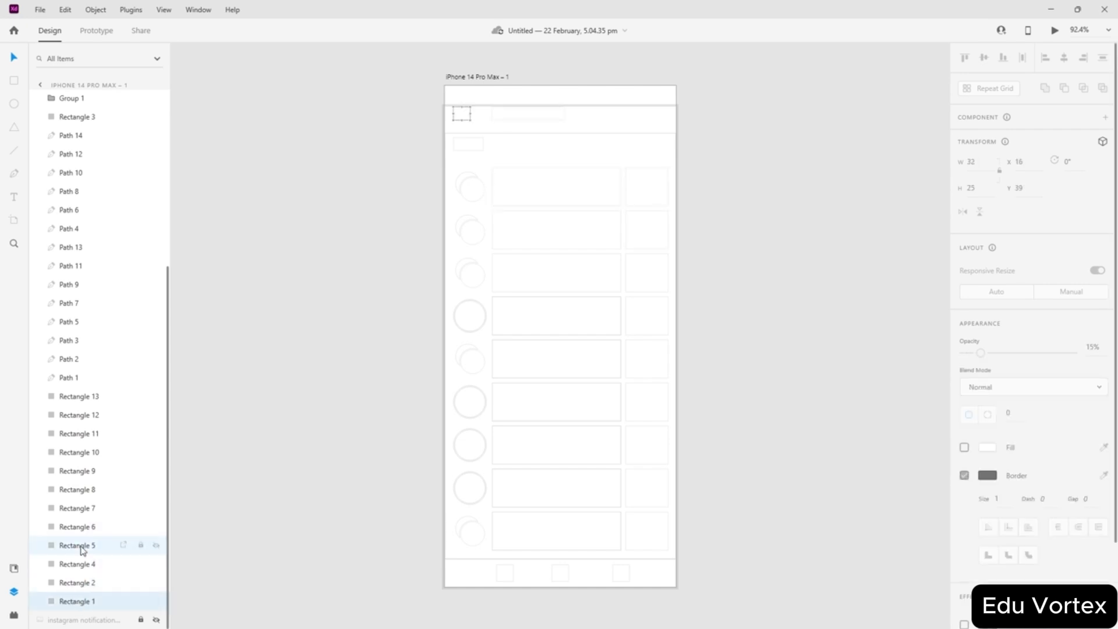
- Match Rectangle 3, Group 1 and Paths 14, 10, 8 and 6 to their rows
{"action": "scroll", "coordinate": [82, 550], "scroll_direction": "up", "scroll_amount": 5}
{"action": "left_click", "coordinate": [73, 379]}
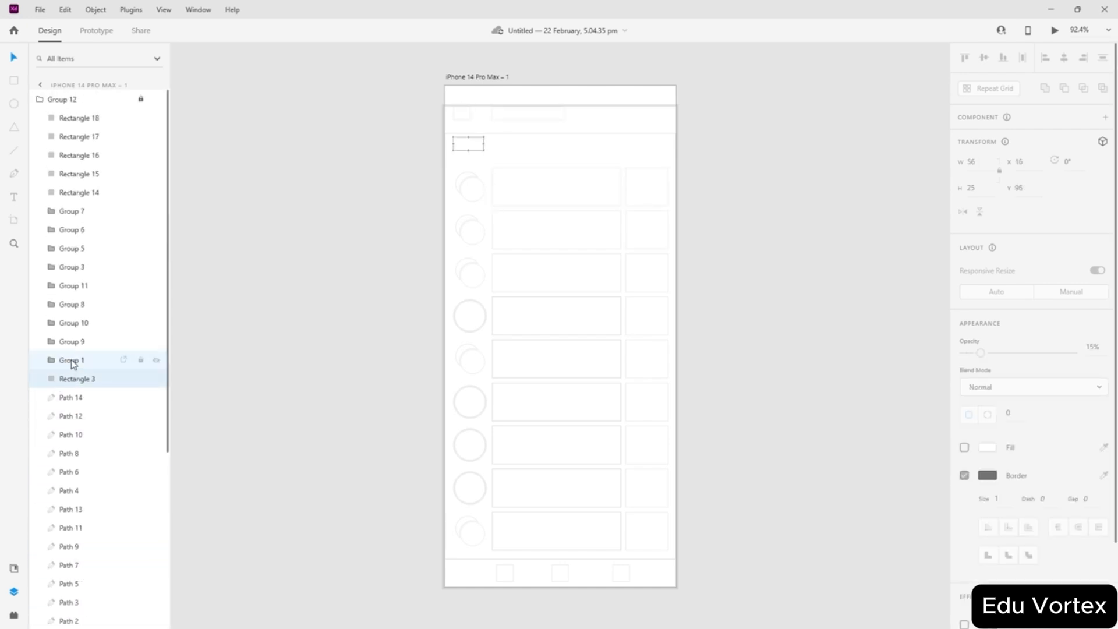
{"action": "left_click", "coordinate": [73, 361]}
{"action": "left_click", "coordinate": [72, 397]}
{"action": "left_click", "coordinate": [77, 436]}
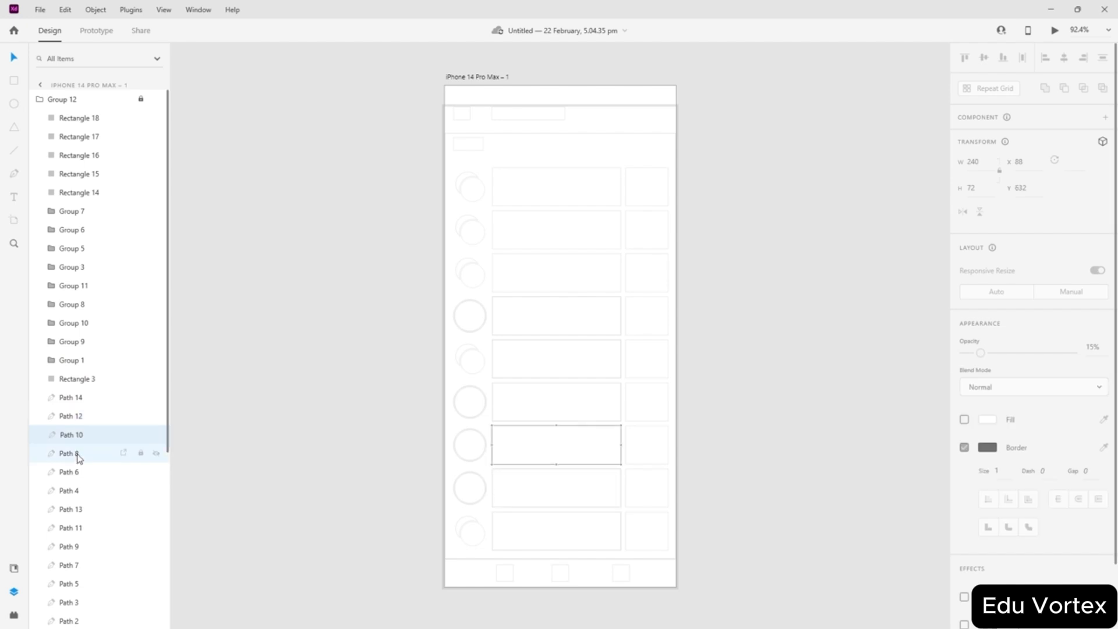
{"action": "left_click", "coordinate": [76, 454]}
{"action": "left_click", "coordinate": [76, 471]}
- Match Paths 4, 13, 11, 7, 2 and 1 to their notification rows
{"action": "scroll", "coordinate": [77, 464], "scroll_direction": "down", "scroll_amount": 5}
{"action": "left_click", "coordinate": [70, 229]}
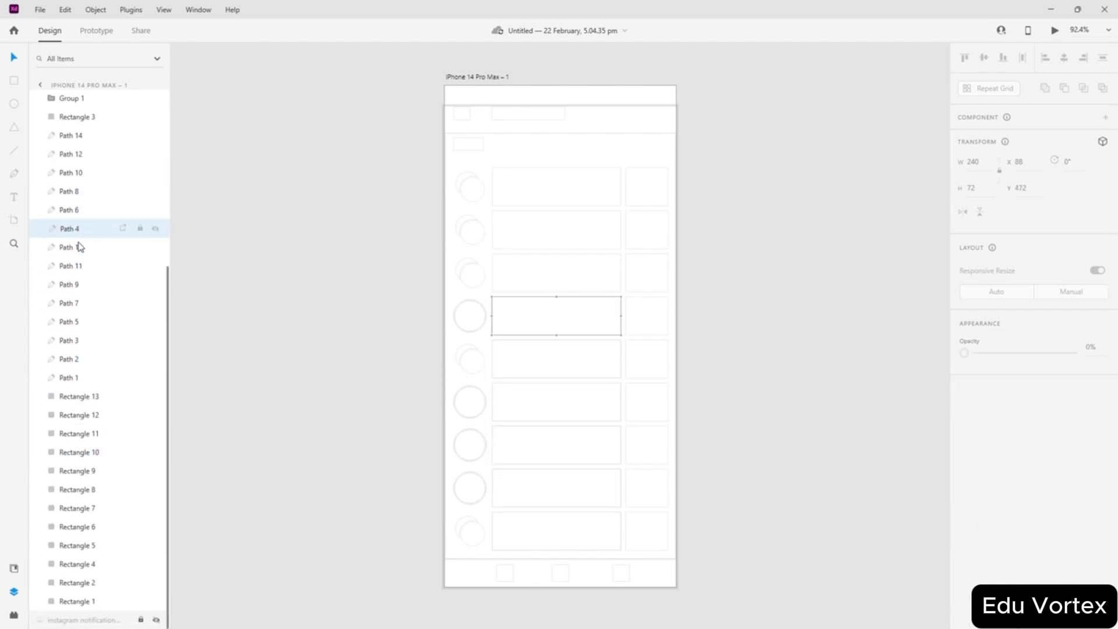
{"action": "left_click", "coordinate": [80, 247]}
{"action": "left_click", "coordinate": [80, 266]}
{"action": "left_click", "coordinate": [79, 303]}
{"action": "left_click", "coordinate": [75, 359]}
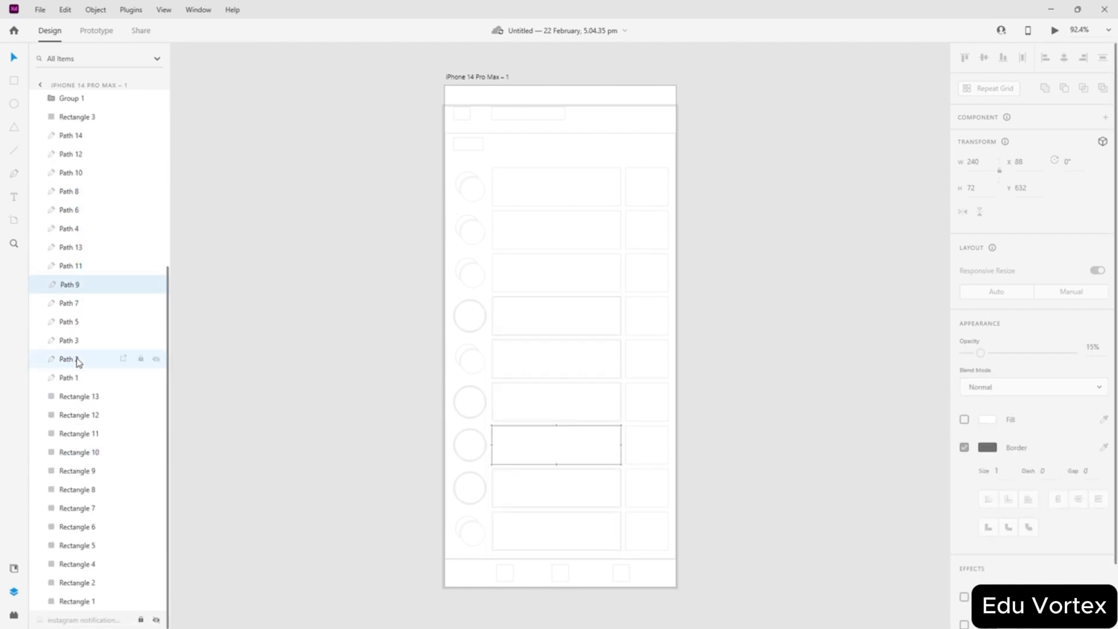
{"action": "left_click", "coordinate": [73, 377]}
{"action": "scroll", "coordinate": [100, 348], "scroll_direction": "up", "scroll_amount": 5}
- Rename the large background rectangle, Rectangle 18, to 'Scolling Plane'
{"action": "left_click", "coordinate": [83, 124]}
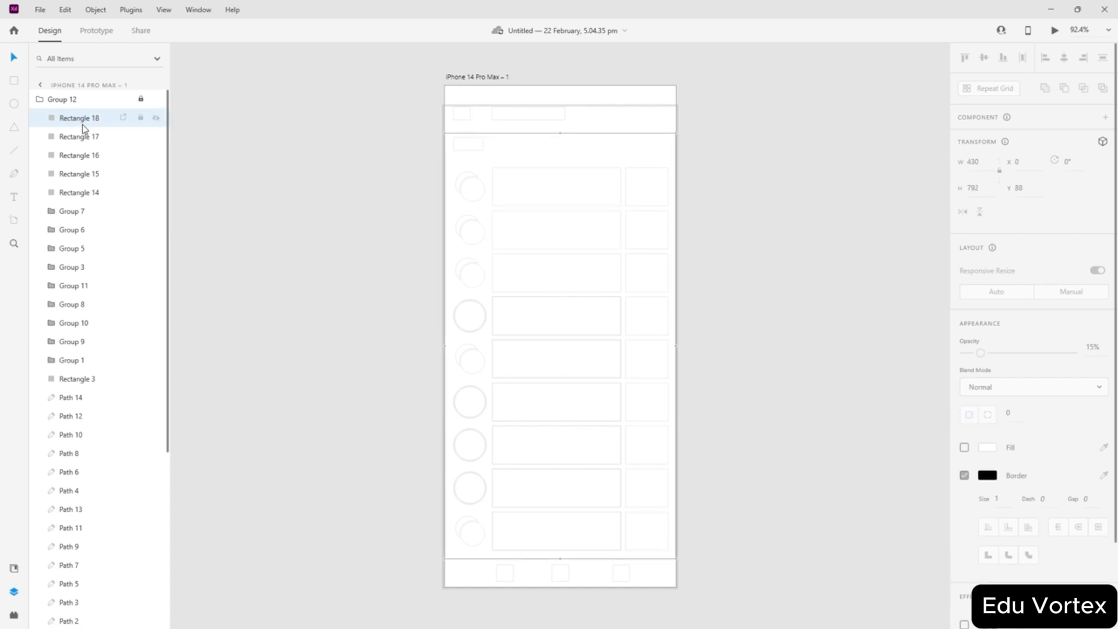
{"action": "double_click", "coordinate": [79, 119]}
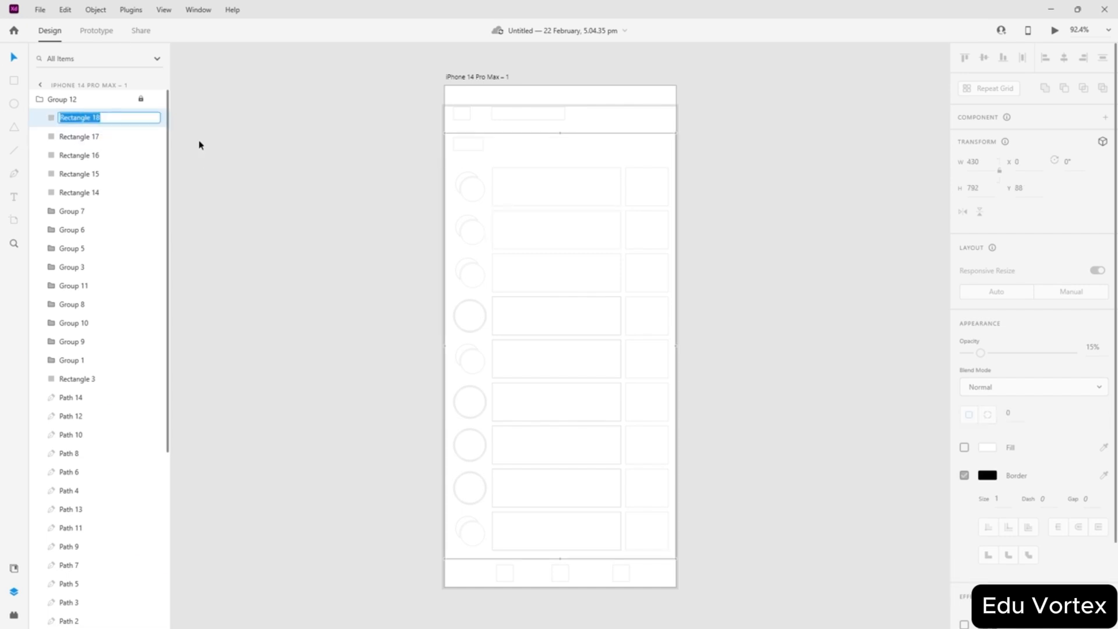
{"action": "type", "text": "Scolling Plane"}
{"action": "key", "text": "Return"}
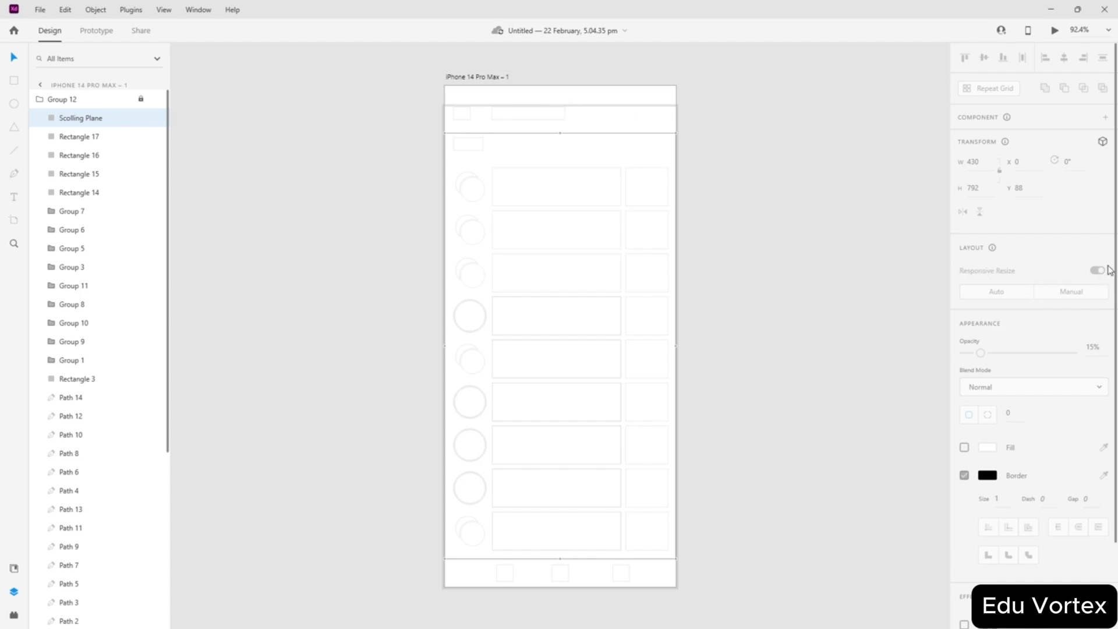
- Toggle Group 12's lock, and set Scolling Plane to Manual responsive layout, keeping it visible
{"action": "left_click", "coordinate": [140, 99]}
{"action": "left_click", "coordinate": [140, 99]}
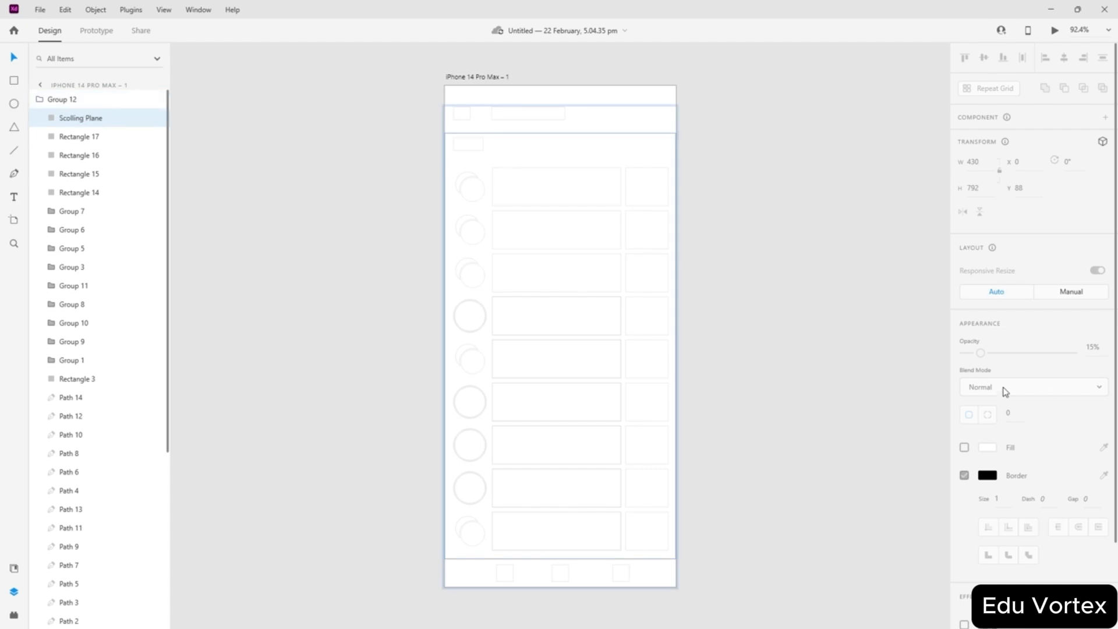
{"action": "left_click", "coordinate": [1070, 292]}
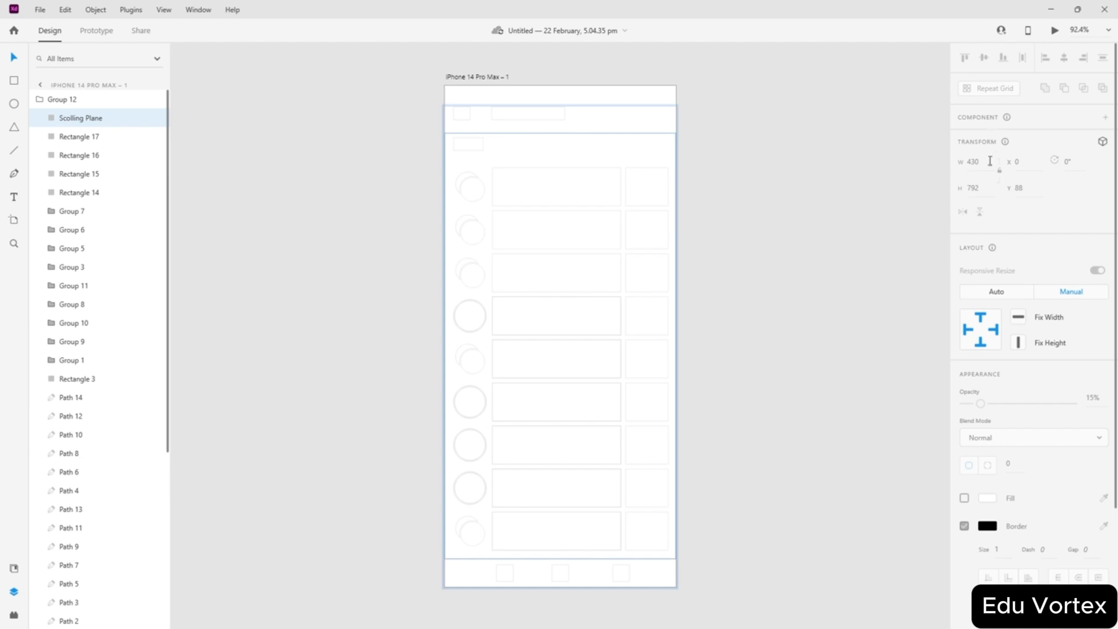
{"action": "left_click", "coordinate": [156, 119]}
{"action": "left_click", "coordinate": [155, 118]}
- Raise the Scolling Plane layer's opacity to 100%
{"action": "left_click", "coordinate": [322, 170]}
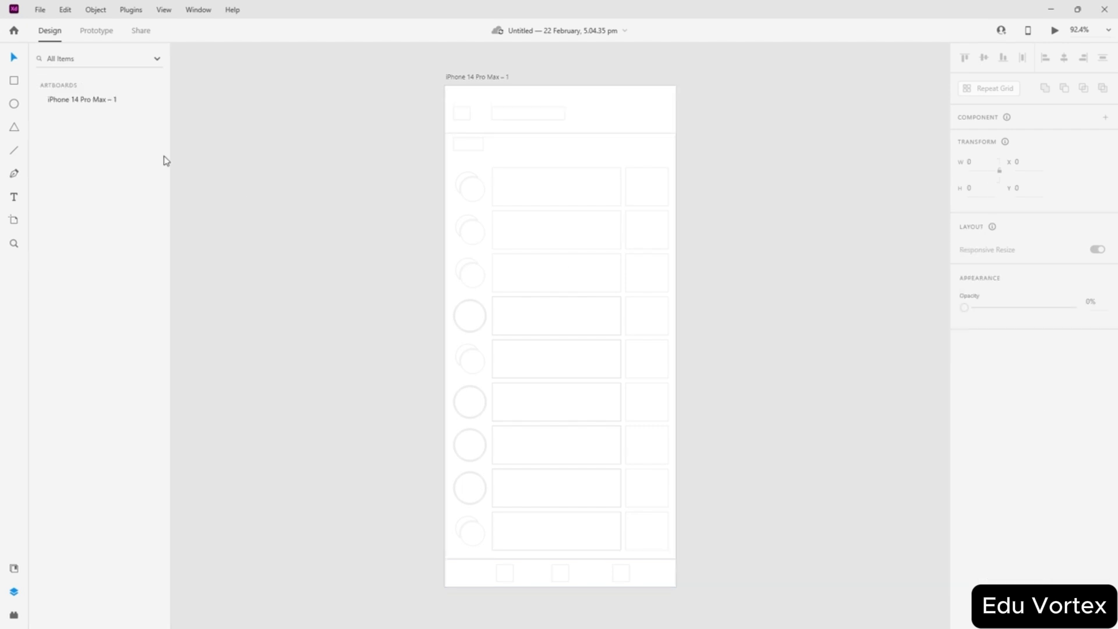
{"action": "left_click", "coordinate": [40, 100]}
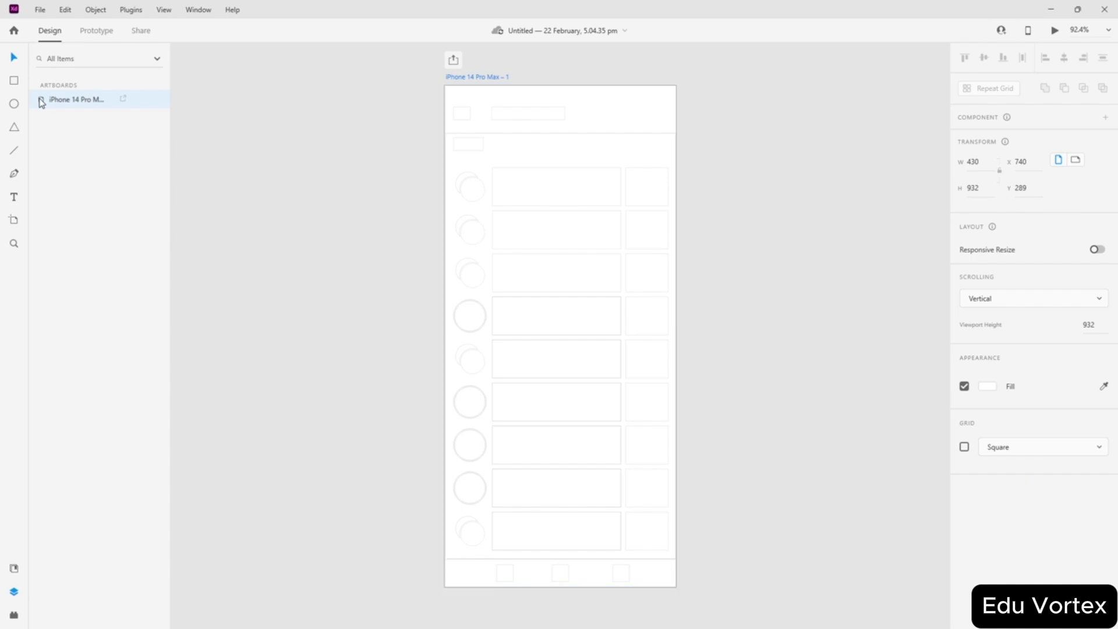
{"action": "left_click", "coordinate": [40, 101]}
{"action": "left_click", "coordinate": [63, 122]}
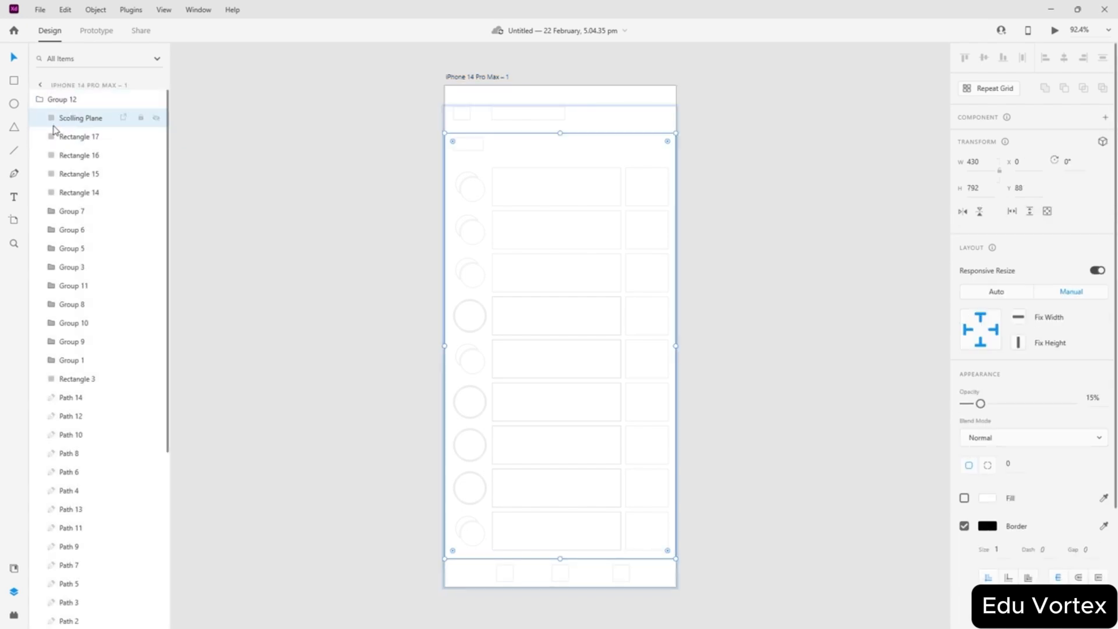
{"action": "scroll", "coordinate": [521, 140], "scroll_direction": "up", "scroll_amount": 3}
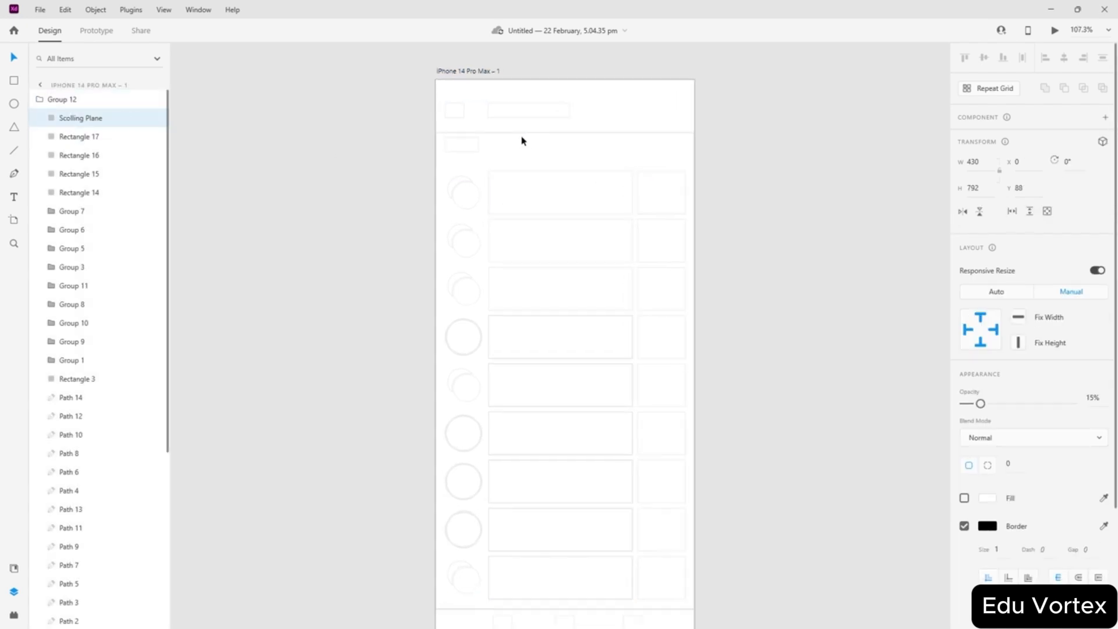
{"action": "left_click_drag", "start_coordinate": [980, 404], "coordinate": [1077, 404]}
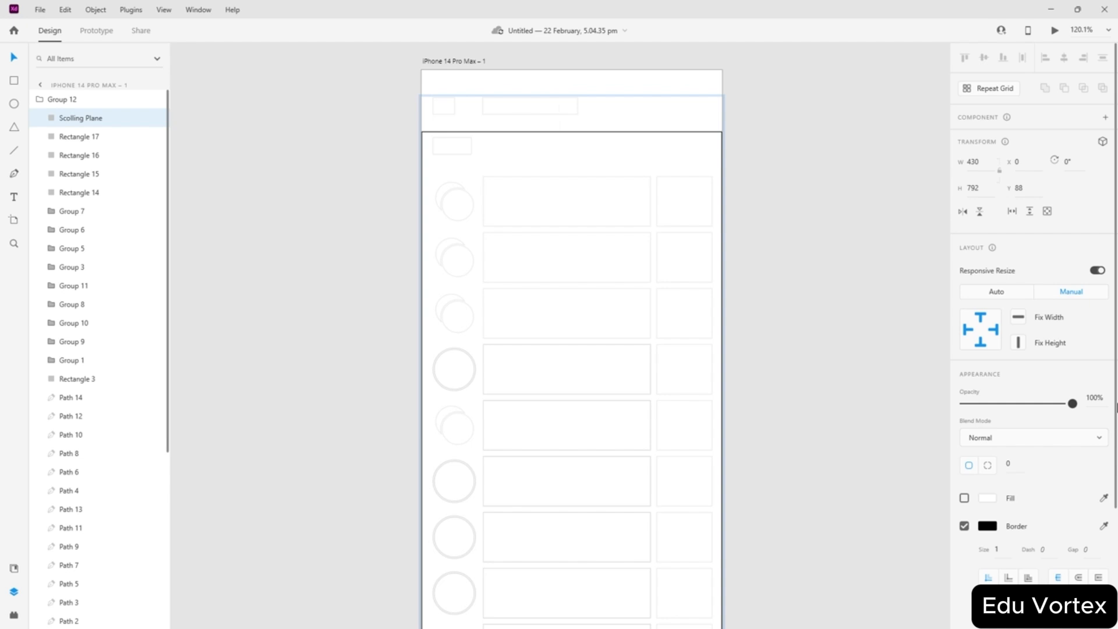
{"action": "left_click", "coordinate": [798, 277]}
- Keep Group 12 on automatic layout, trying Stack, then turn off Stack and Padding
{"action": "scroll", "coordinate": [525, 150], "scroll_direction": "up", "scroll_amount": 3}
{"action": "scroll", "coordinate": [749, 324], "scroll_direction": "down", "scroll_amount": 3}
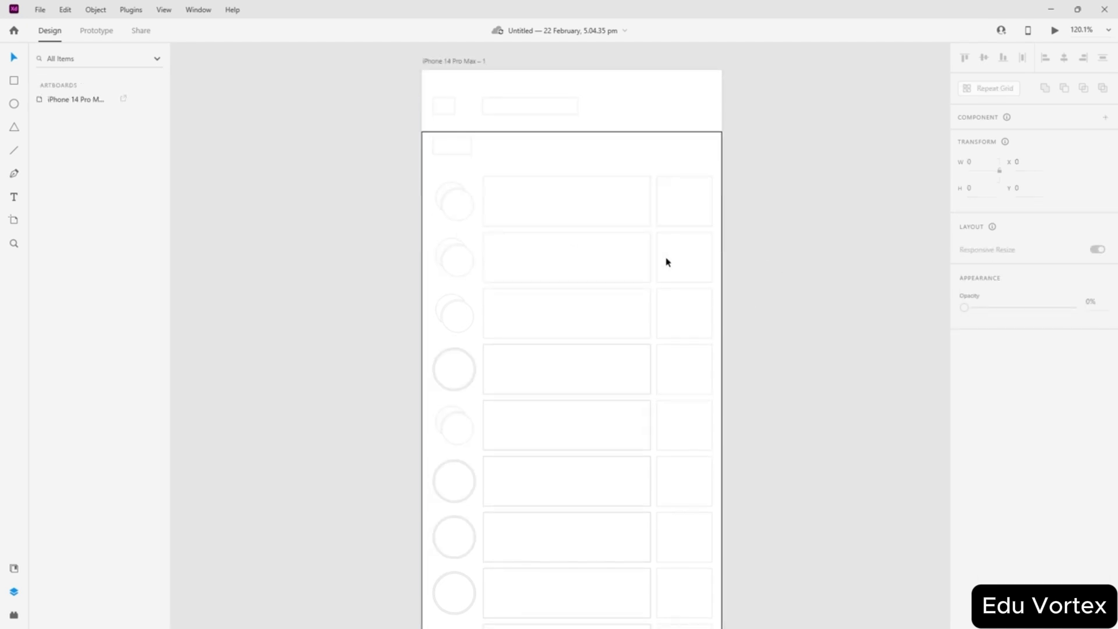
{"action": "left_click", "coordinate": [443, 135]}
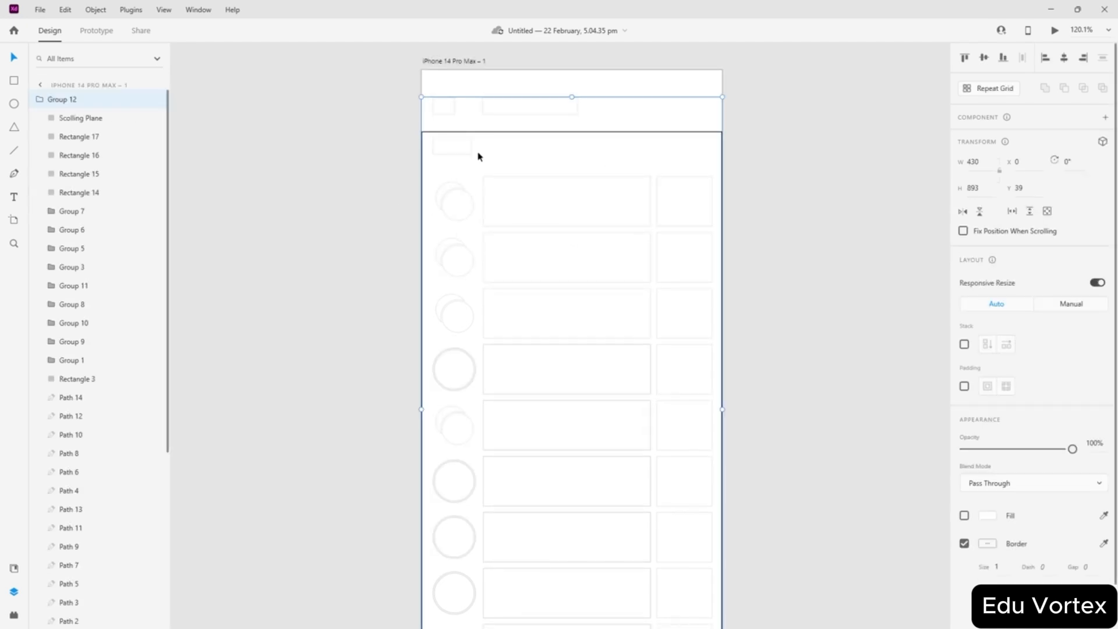
{"action": "left_click", "coordinate": [1052, 304]}
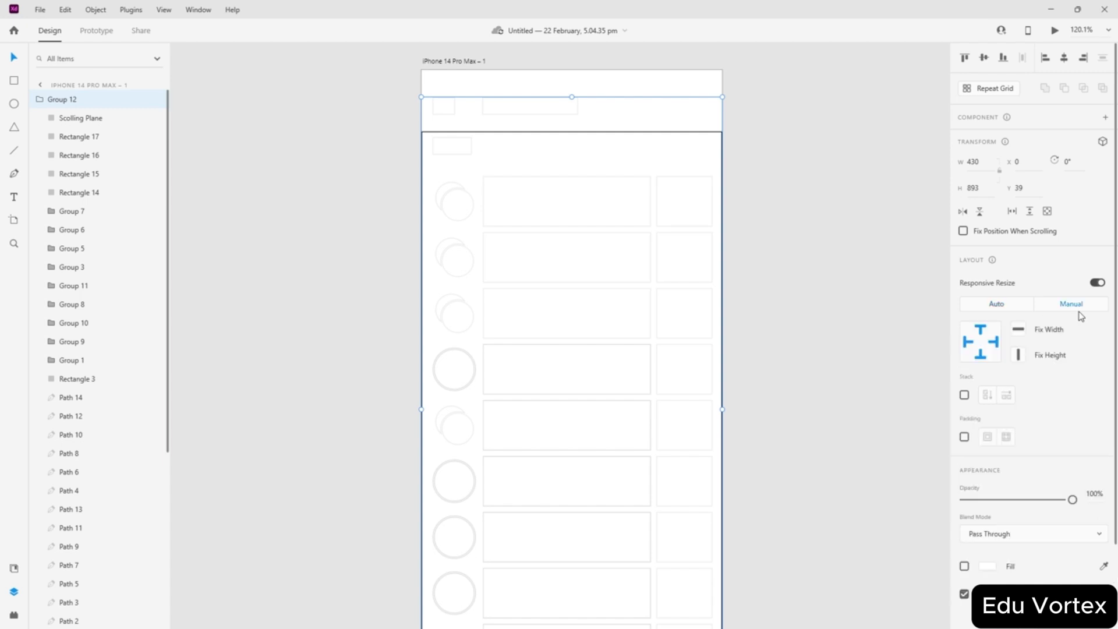
{"action": "left_click", "coordinate": [988, 303]}
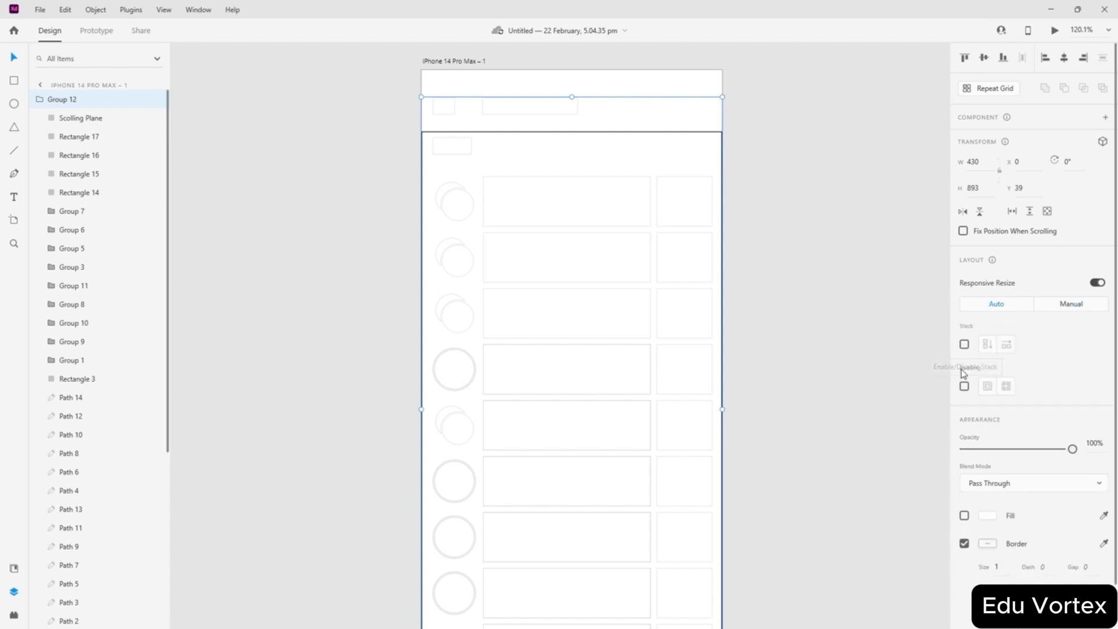
{"action": "left_click", "coordinate": [964, 344]}
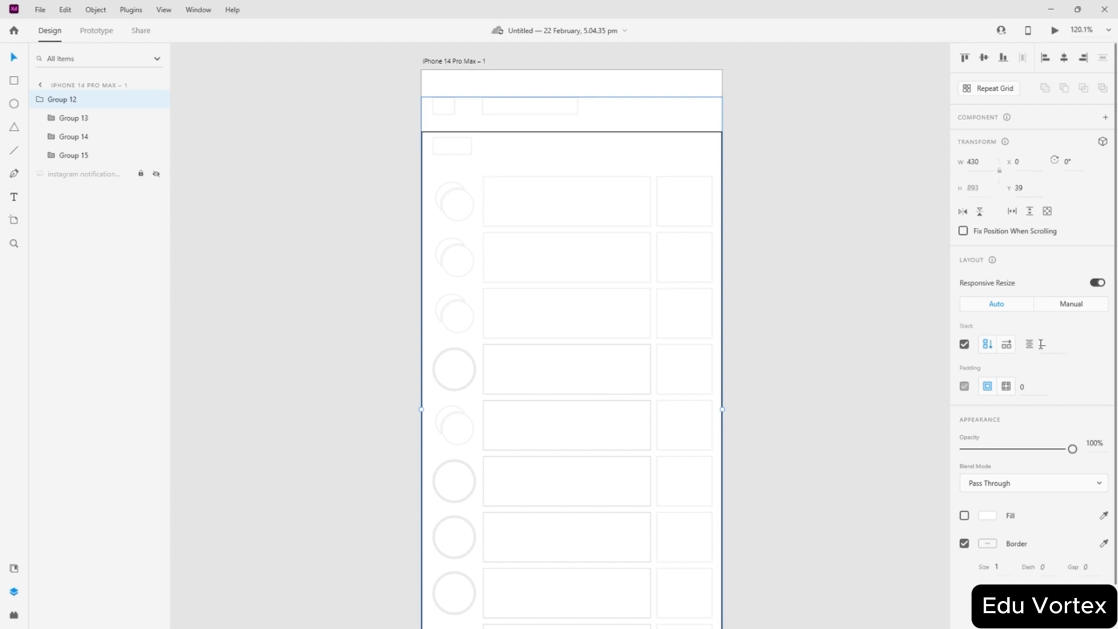
{"action": "left_click", "coordinate": [1042, 344]}
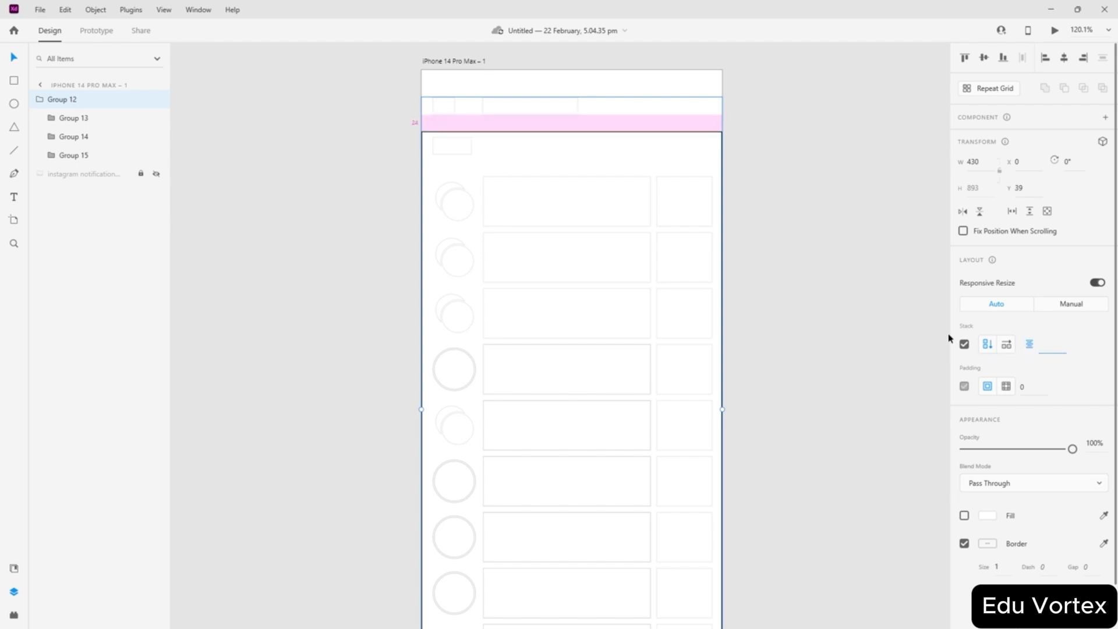
{"action": "left_click", "coordinate": [964, 345]}
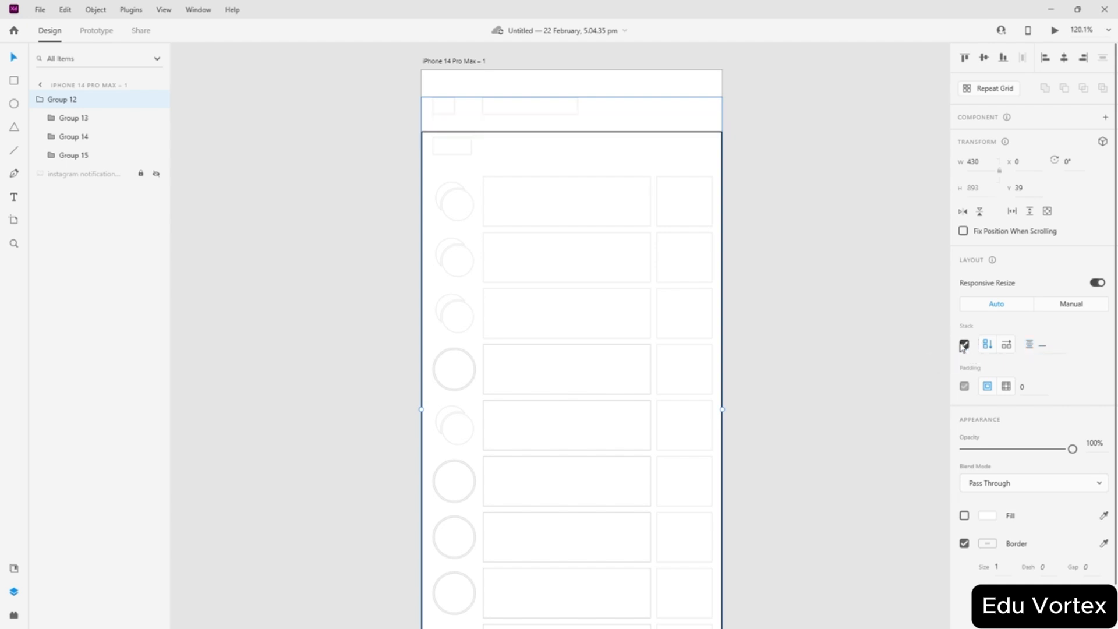
{"action": "left_click", "coordinate": [964, 386]}
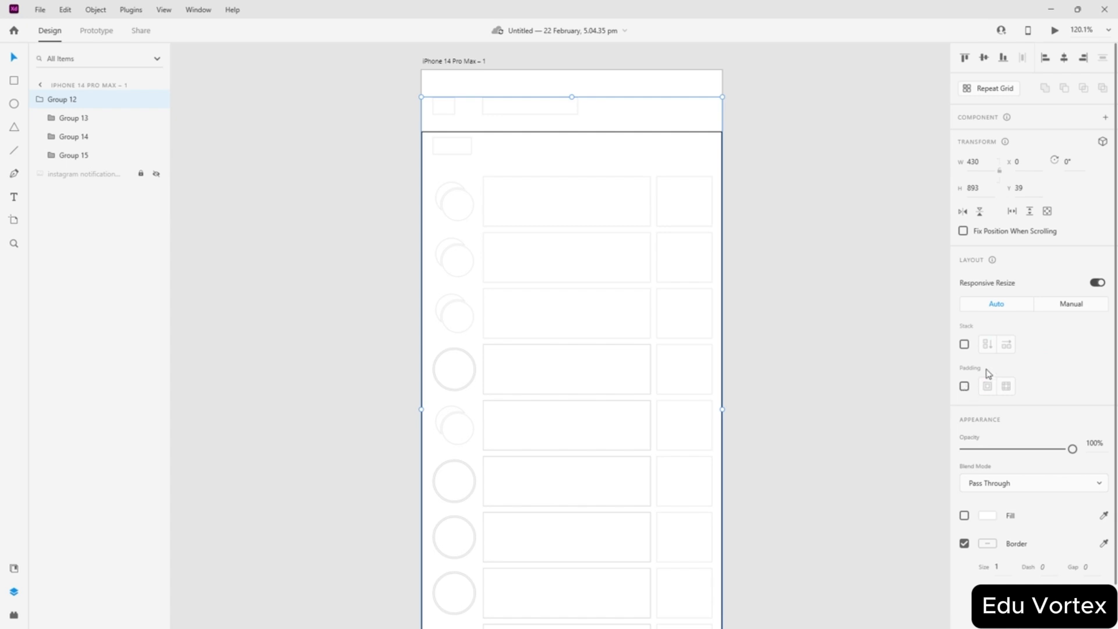
- Expand Group 13 and Group 14 in Layers to review their contents, including Scolling Plane
{"action": "scroll", "coordinate": [754, 255], "scroll_direction": "down", "scroll_amount": 3}
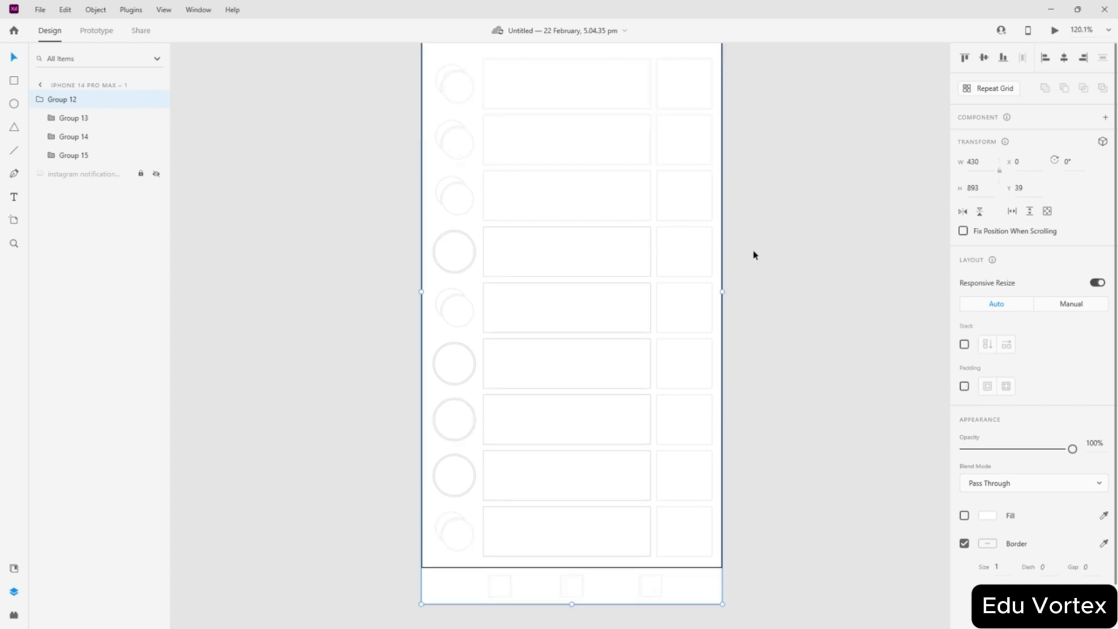
{"action": "scroll", "coordinate": [514, 266], "scroll_direction": "up", "scroll_amount": 5}
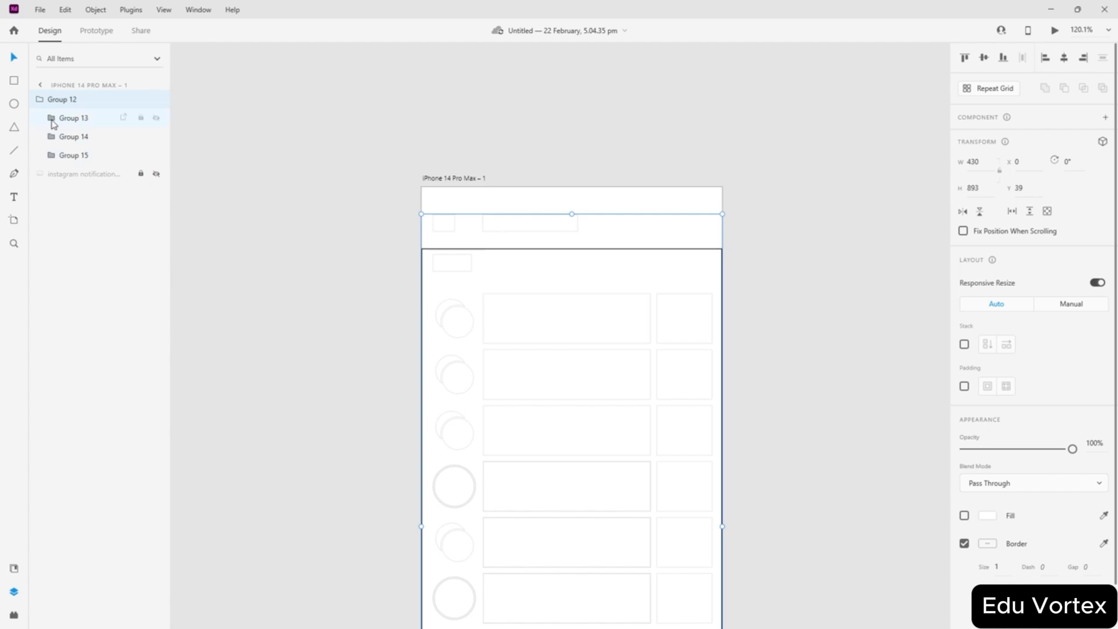
{"action": "left_click", "coordinate": [40, 103]}
{"action": "left_click", "coordinate": [41, 104]}
{"action": "left_click", "coordinate": [50, 119]}
{"action": "left_click", "coordinate": [75, 137]}
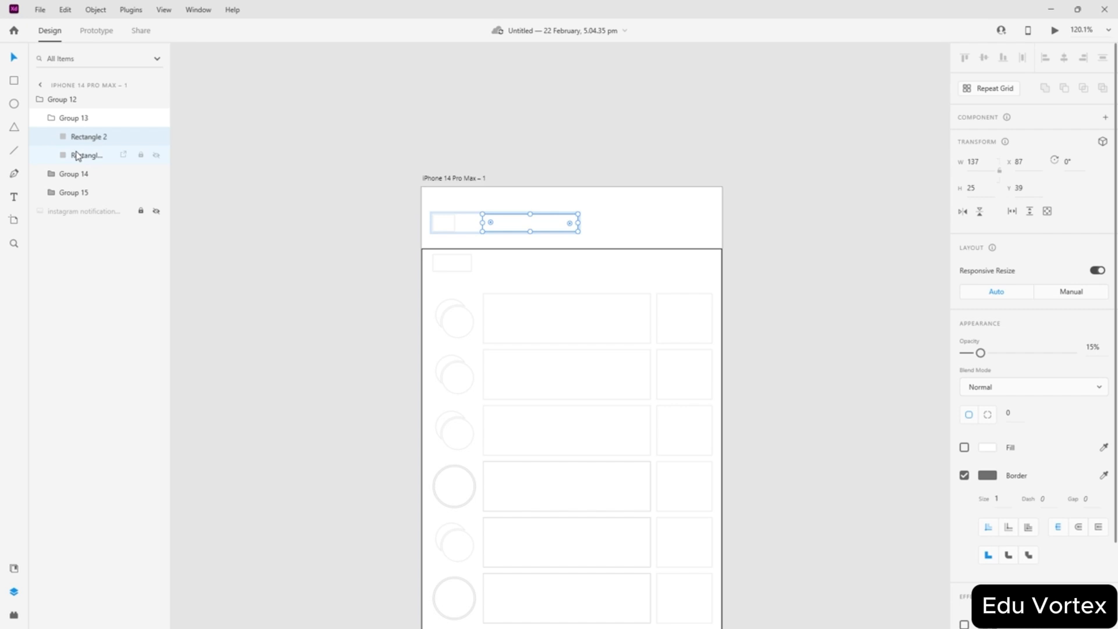
{"action": "left_click", "coordinate": [50, 120]}
{"action": "left_click", "coordinate": [52, 138]}
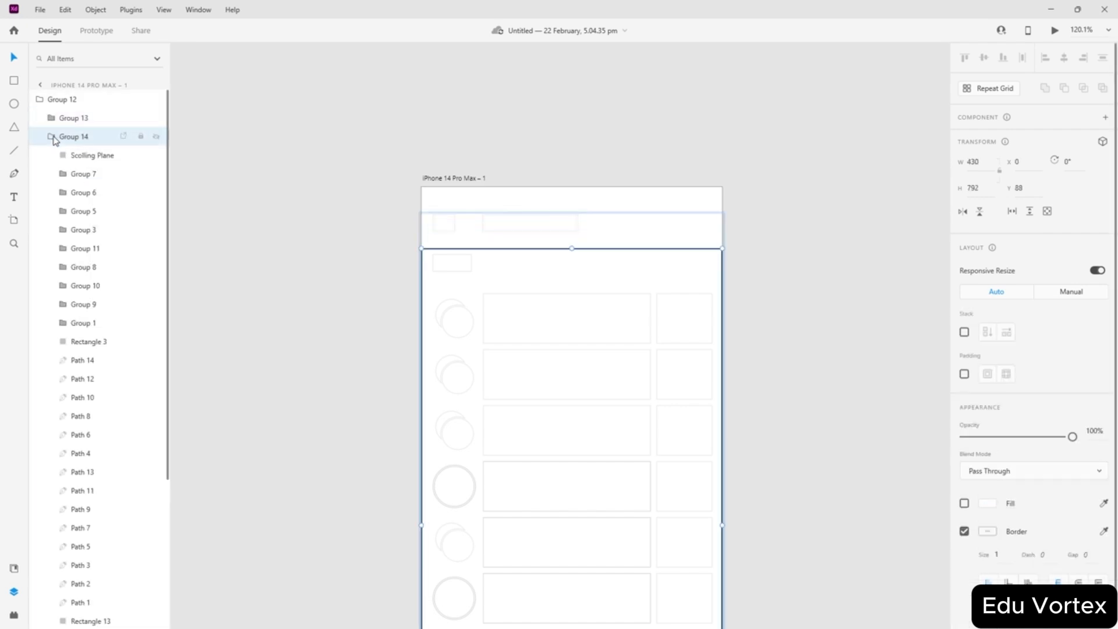
{"action": "left_click", "coordinate": [82, 155]}
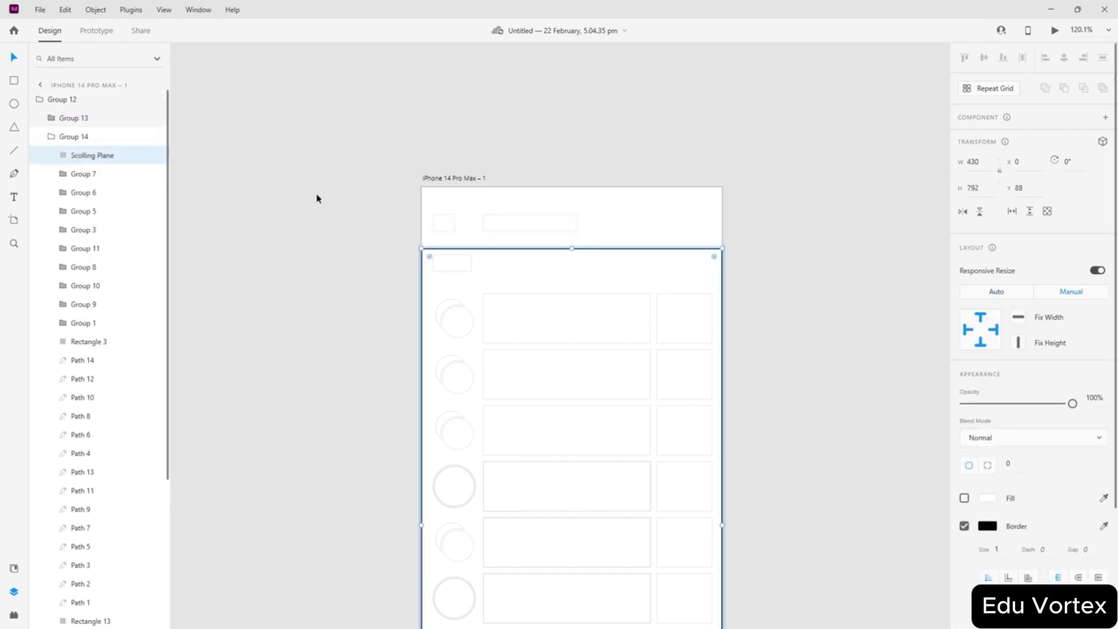
- Draw a test rectangle, move it out of Group 14, and reselect Scolling Plane
{"action": "scroll", "coordinate": [314, 209], "scroll_direction": "down", "scroll_amount": 2}
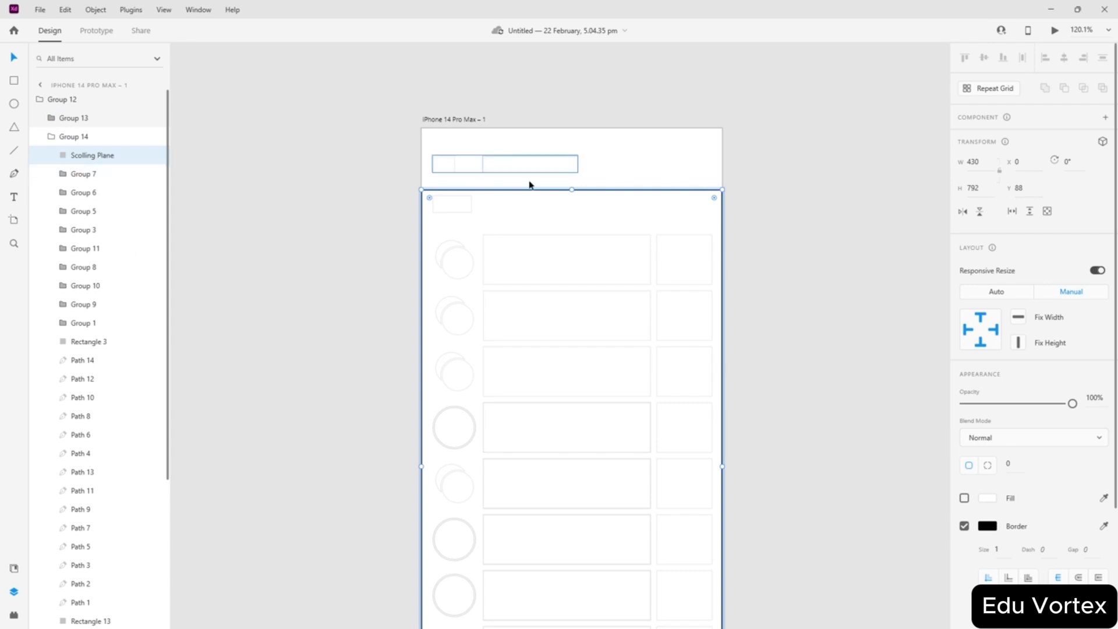
{"action": "left_click", "coordinate": [14, 80]}
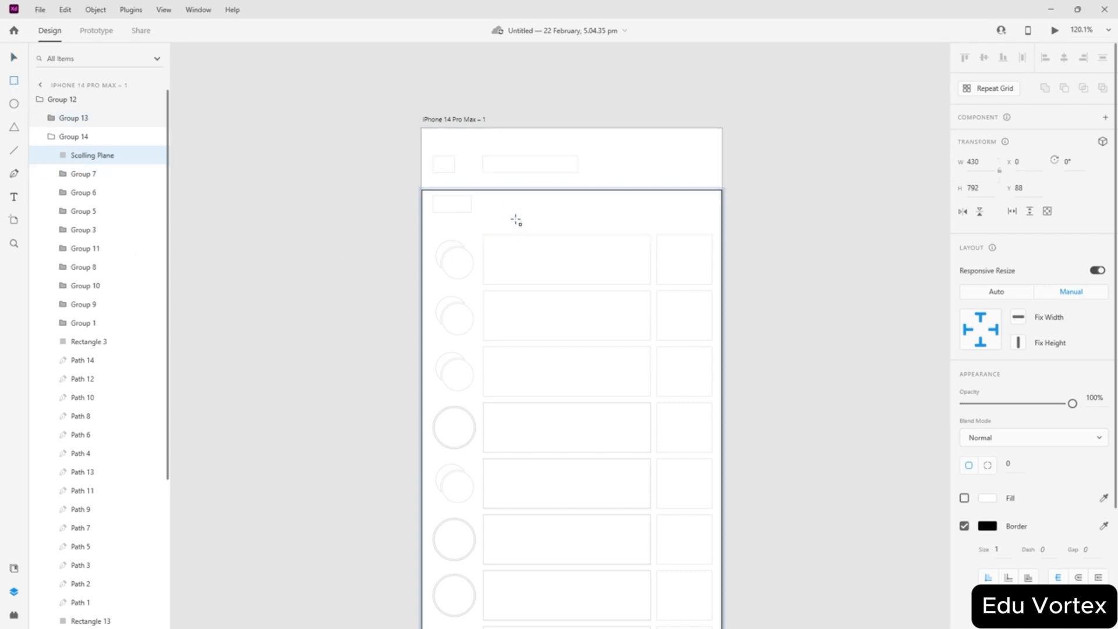
{"action": "left_click_drag", "start_coordinate": [515, 219], "coordinate": [609, 285]}
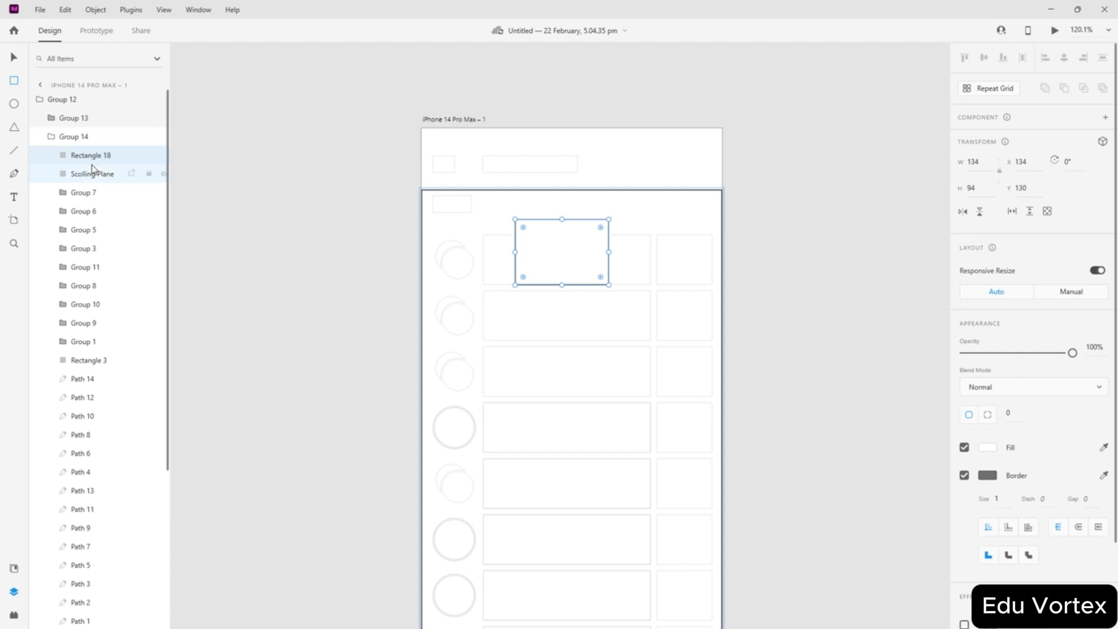
{"action": "left_click_drag", "start_coordinate": [86, 159], "coordinate": [87, 185]}
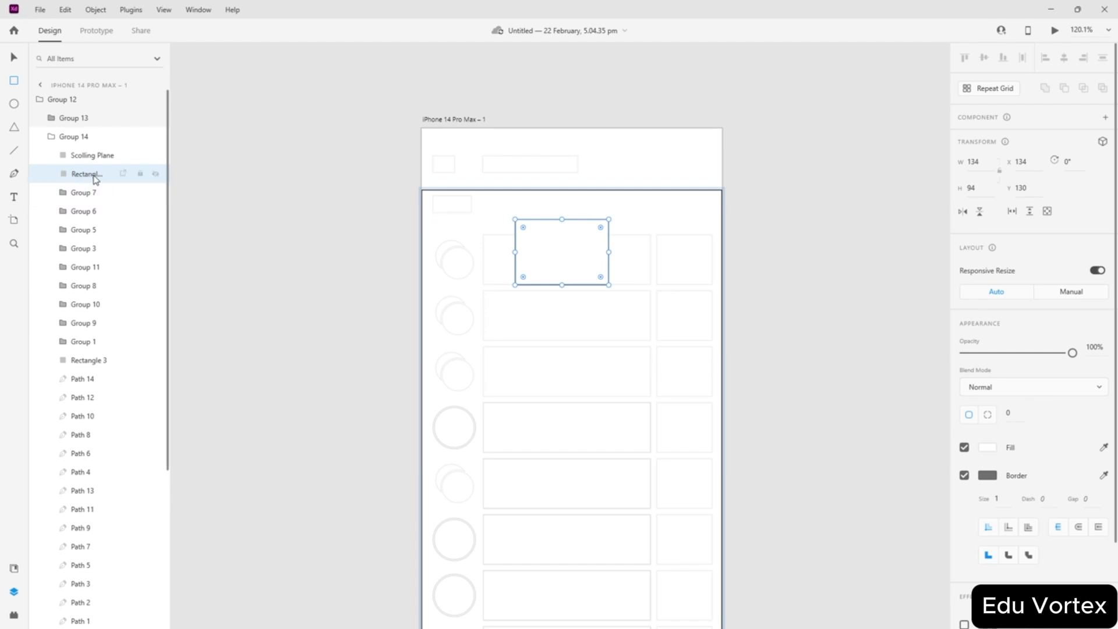
{"action": "left_click_drag", "start_coordinate": [96, 178], "coordinate": [494, 187]}
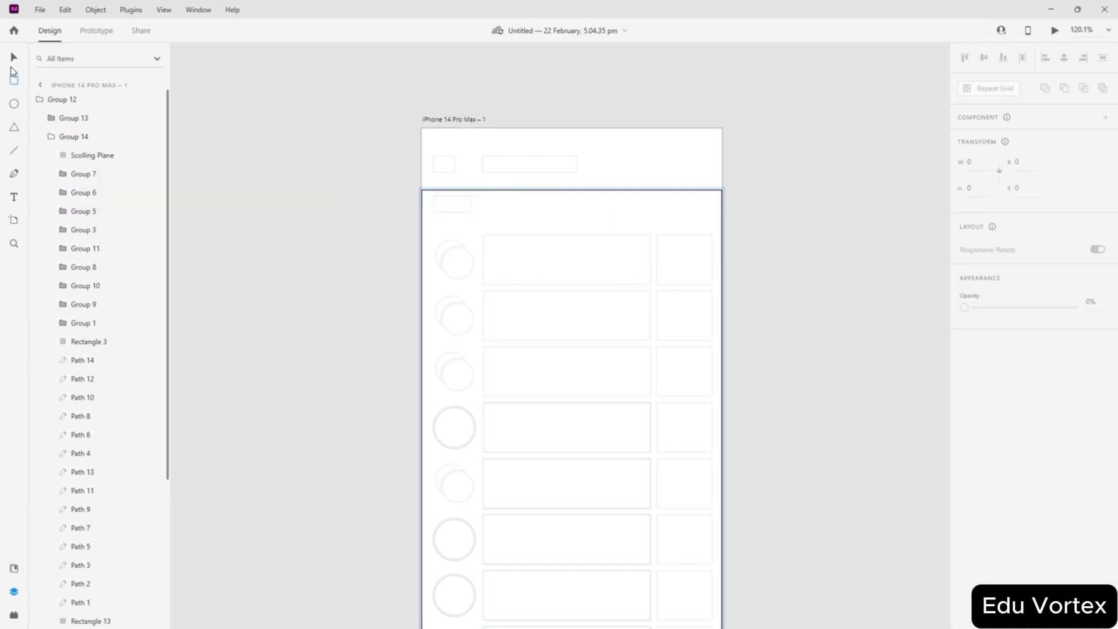
{"action": "left_click", "coordinate": [492, 190]}
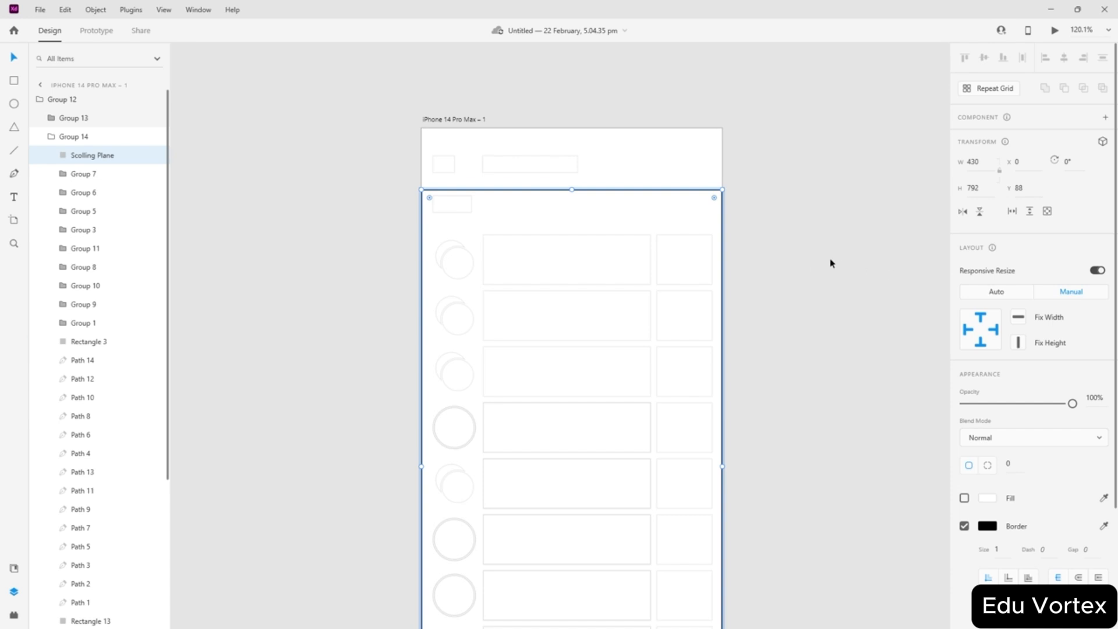
- Check the Blend Mode options for the Scolling Plane rectangle without changing them
{"action": "left_click", "coordinate": [1001, 437]}
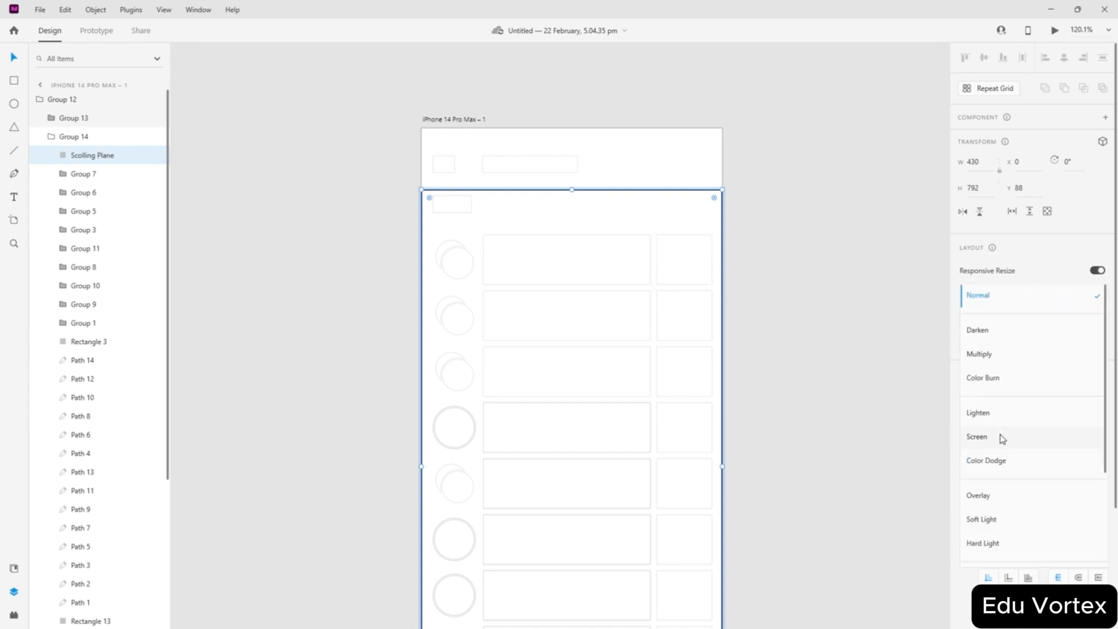
{"action": "left_click", "coordinate": [868, 359]}
{"action": "scroll", "coordinate": [926, 396], "scroll_direction": "down", "scroll_amount": 2}
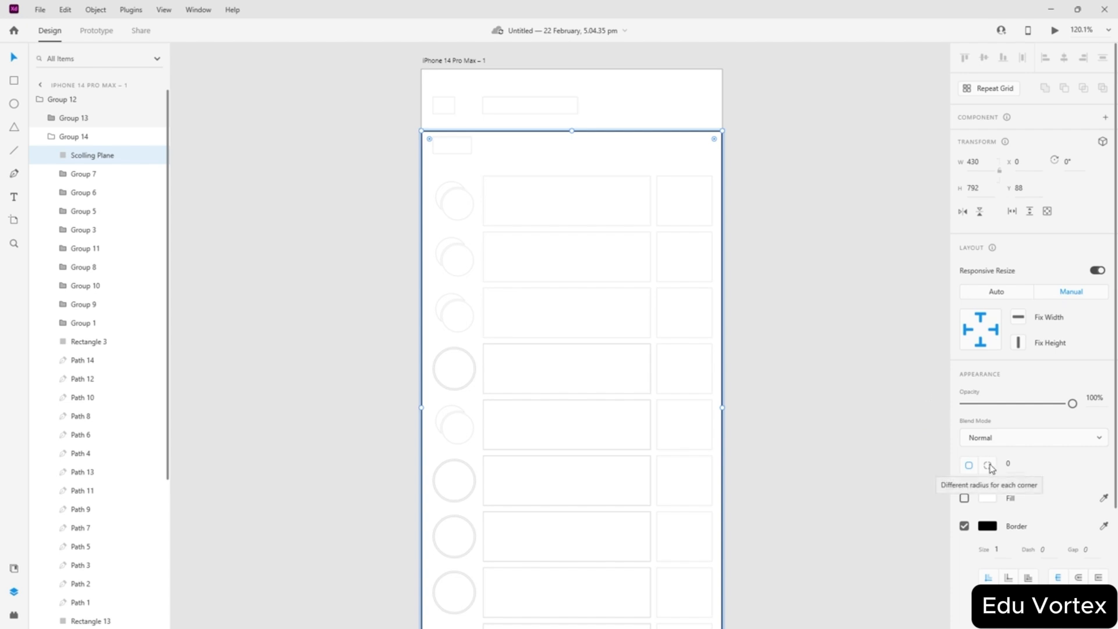
- Enable per-corner radius on the rectangle, then switch to the Artboard tool
{"action": "left_click", "coordinate": [989, 466]}
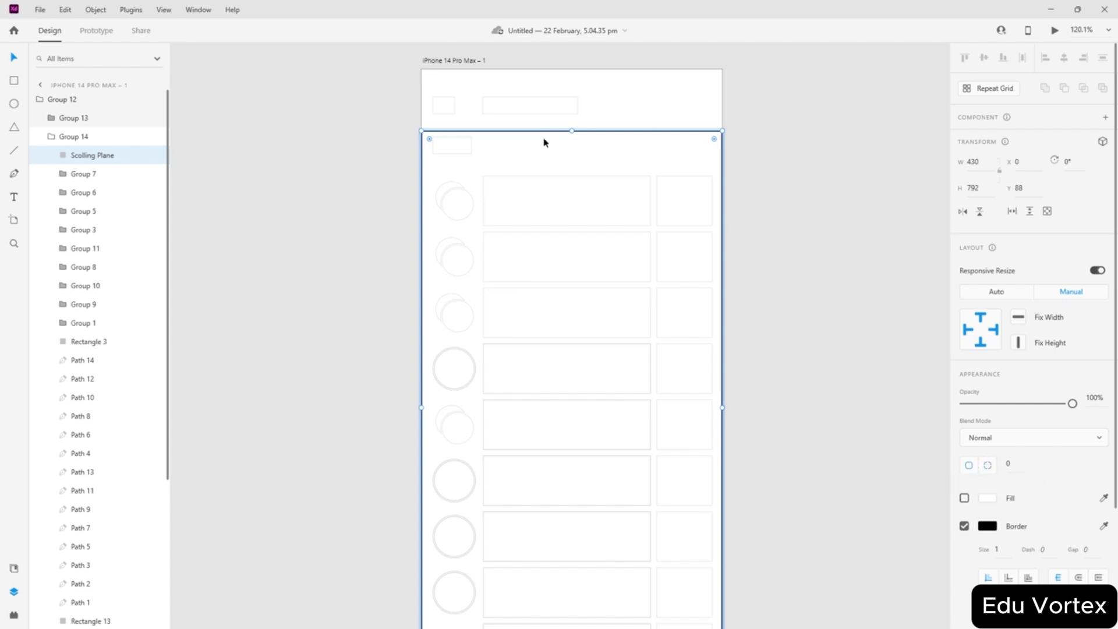
{"action": "scroll", "coordinate": [574, 255], "scroll_direction": "down", "scroll_amount": 2}
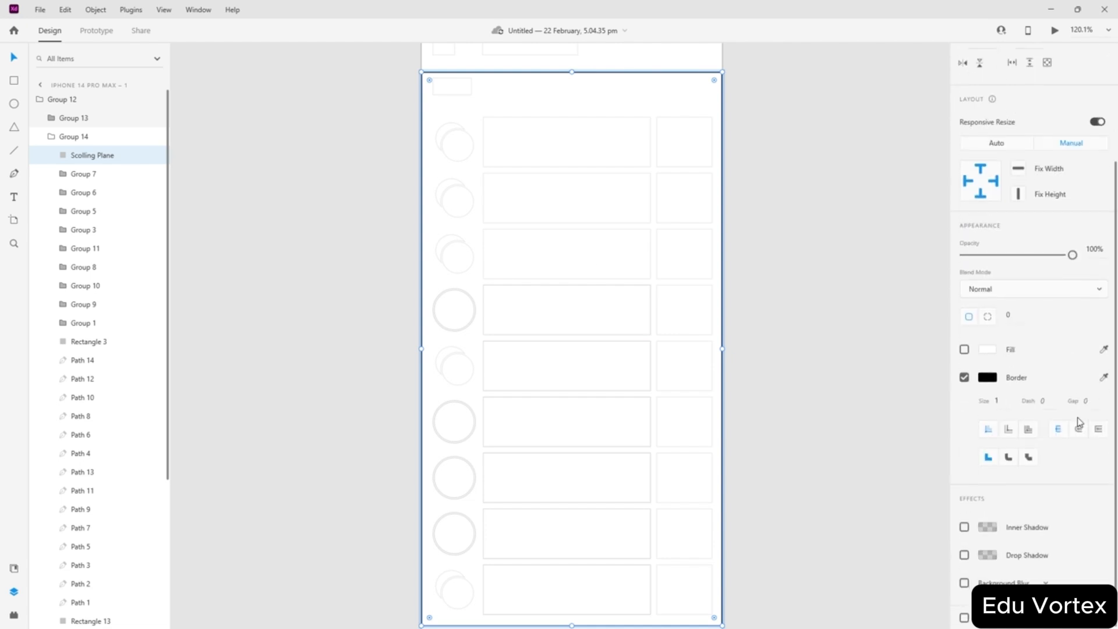
{"action": "scroll", "coordinate": [1078, 424], "scroll_direction": "down", "scroll_amount": 3}
{"action": "scroll", "coordinate": [525, 331], "scroll_direction": "up", "scroll_amount": 5}
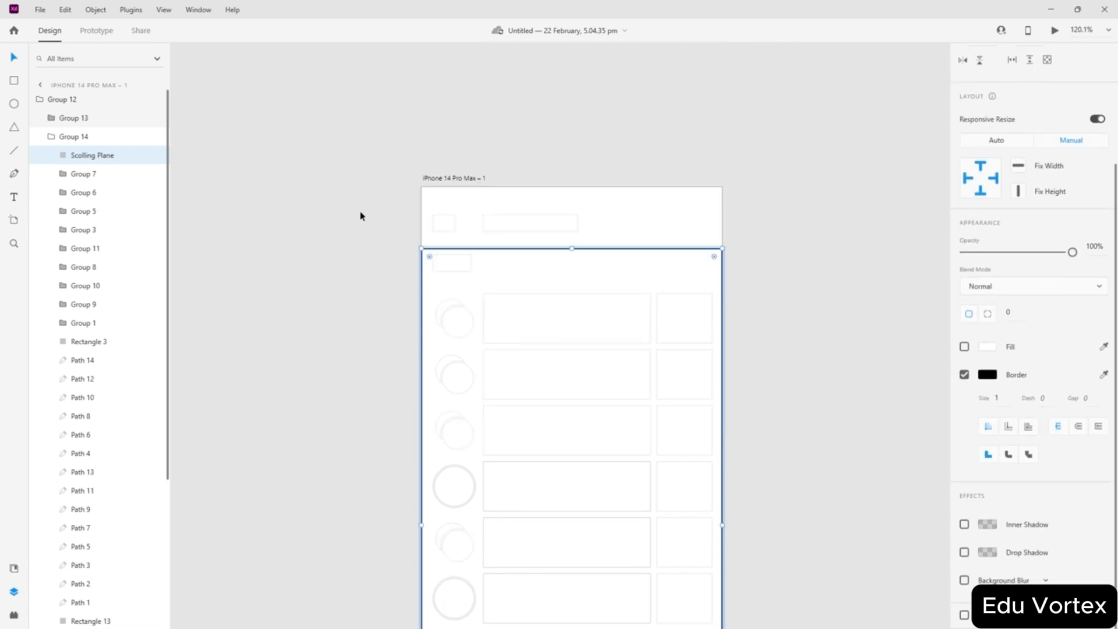
{"action": "scroll", "coordinate": [610, 262], "scroll_direction": "down", "scroll_amount": 10}
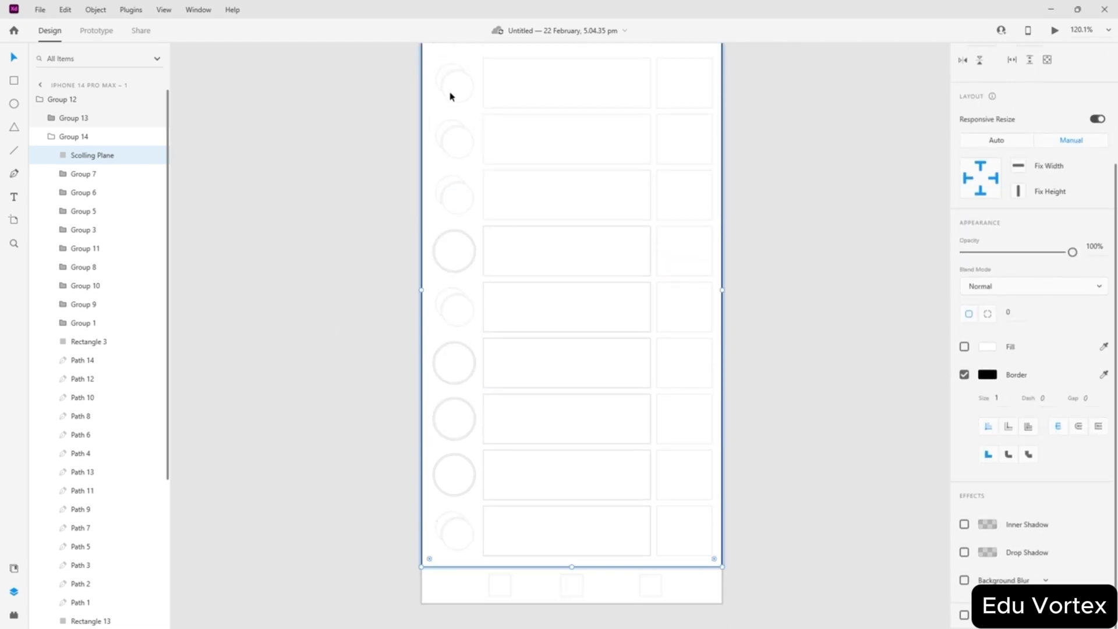
{"action": "scroll", "coordinate": [504, 137], "scroll_direction": "up", "scroll_amount": 7}
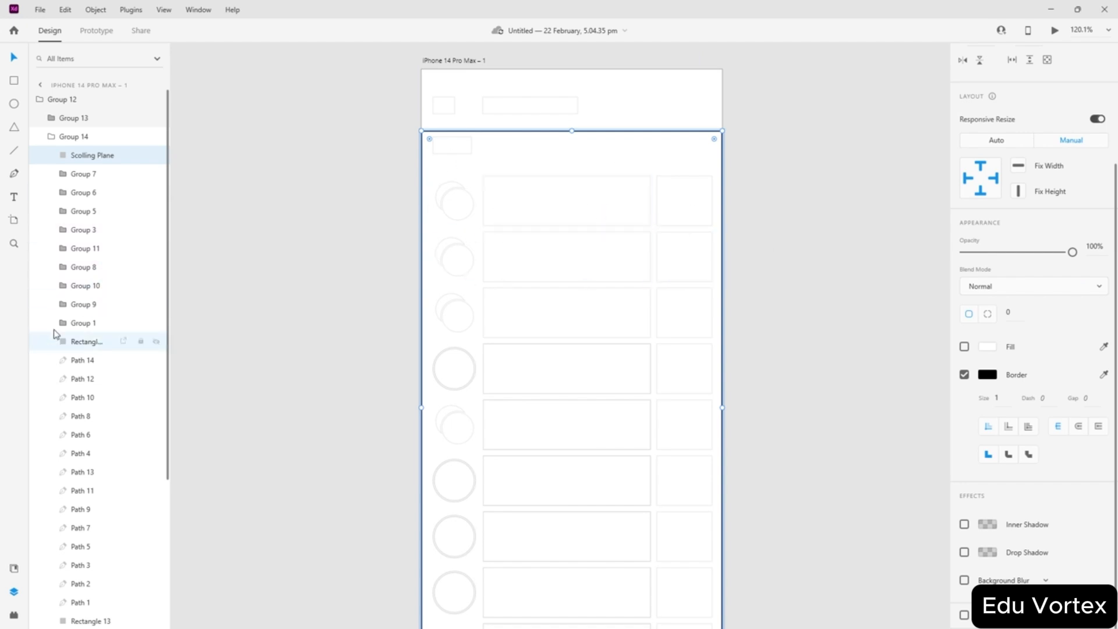
{"action": "left_click", "coordinate": [14, 221]}
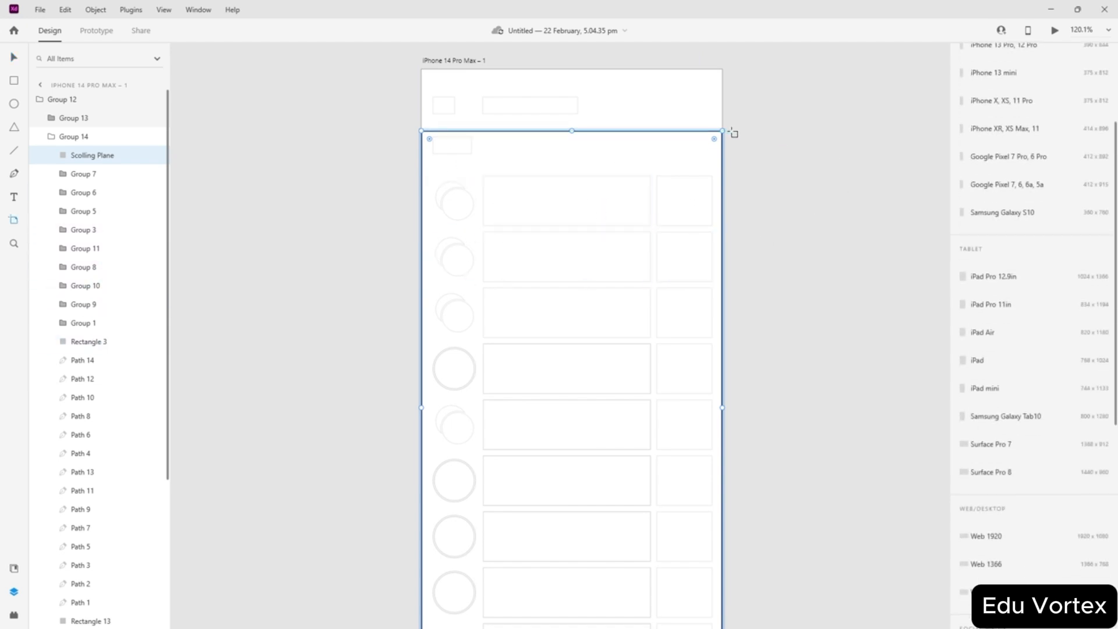
- Draw a new artboard and size it to 430 × 791 over the phone screen
{"action": "left_click_drag", "start_coordinate": [732, 132], "coordinate": [920, 332]}
{"action": "left_click", "coordinate": [14, 56]}
{"action": "left_click_drag", "start_coordinate": [879, 235], "coordinate": [722, 235]}
{"action": "scroll", "coordinate": [610, 244], "scroll_direction": "down", "scroll_amount": 3}
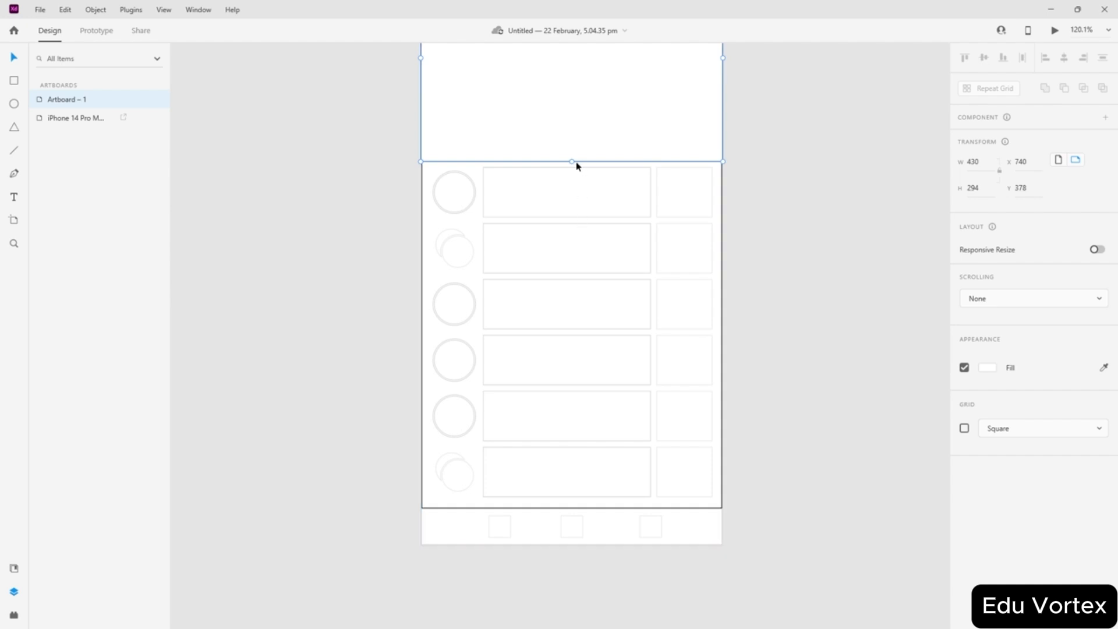
{"action": "left_click_drag", "start_coordinate": [572, 162], "coordinate": [570, 510]}
{"action": "scroll", "coordinate": [561, 529], "scroll_direction": "up", "scroll_amount": 10}
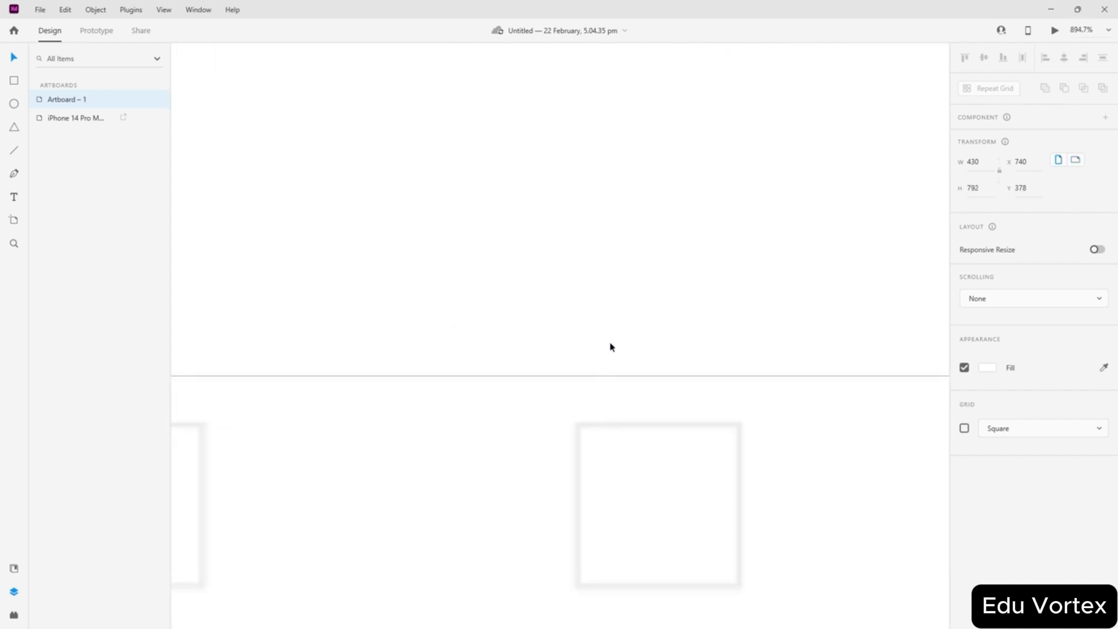
{"action": "left_click_drag", "start_coordinate": [658, 363], "coordinate": [669, 357]}
- Move the new 430 × 791 artboard to the right of the iPhone artboard
{"action": "scroll", "coordinate": [714, 248], "scroll_direction": "down", "scroll_amount": 2}
{"action": "scroll", "coordinate": [743, 219], "scroll_direction": "down", "scroll_amount": 8}
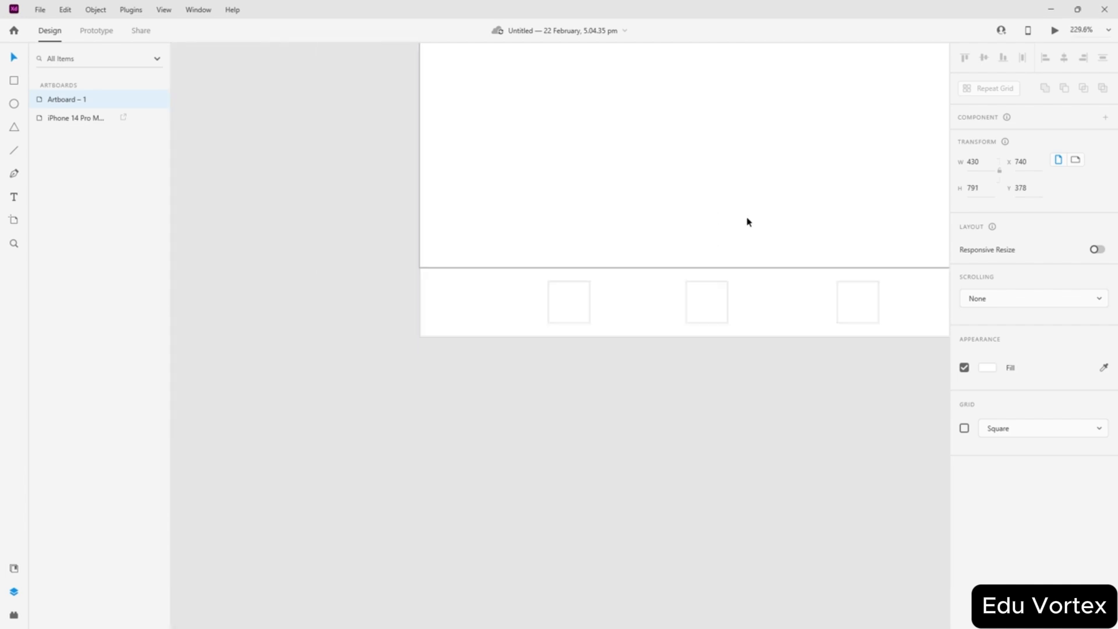
{"action": "scroll", "coordinate": [897, 203], "scroll_direction": "down", "scroll_amount": 2}
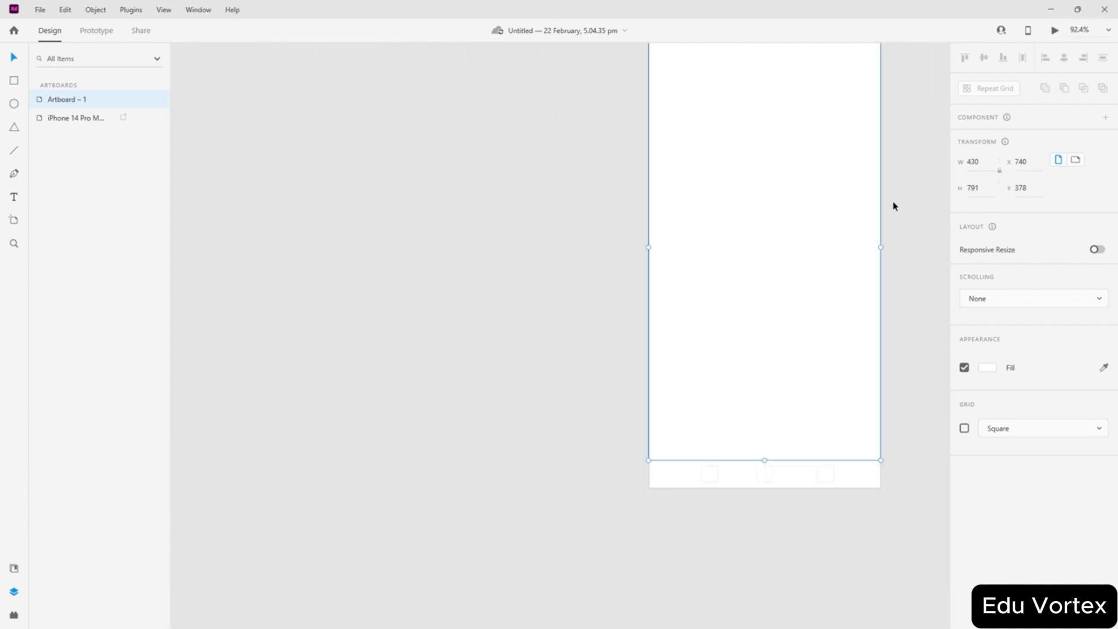
{"action": "scroll", "coordinate": [845, 206], "scroll_direction": "right", "scroll_amount": 5}
{"action": "scroll", "coordinate": [780, 206], "scroll_direction": "left", "scroll_amount": 2}
{"action": "scroll", "coordinate": [739, 227], "scroll_direction": "up", "scroll_amount": 2}
{"action": "left_click_drag", "start_coordinate": [546, 319], "coordinate": [784, 319]}
- Rename the blank artboard to 'Scrolling plane'
{"action": "left_click", "coordinate": [326, 275]}
{"action": "scroll", "coordinate": [588, 333], "scroll_direction": "up", "scroll_amount": 4}
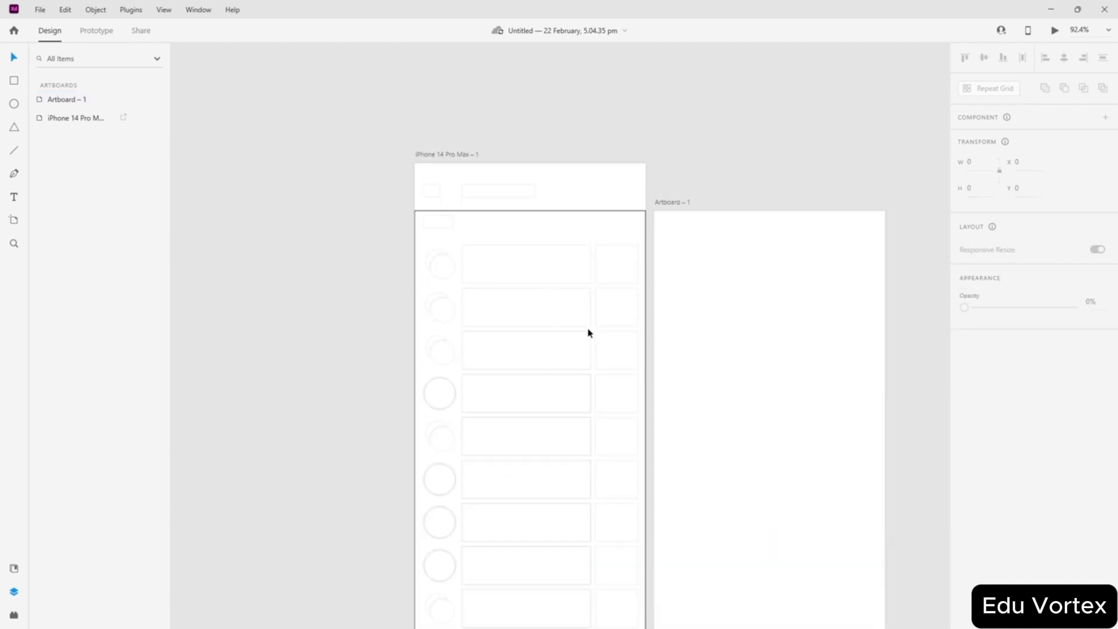
{"action": "left_click", "coordinate": [772, 278]}
{"action": "left_click", "coordinate": [493, 299]}
{"action": "left_click", "coordinate": [746, 190]}
{"action": "left_click", "coordinate": [686, 299]}
{"action": "double_click", "coordinate": [668, 204]}
{"action": "type", "text": "Sd"}
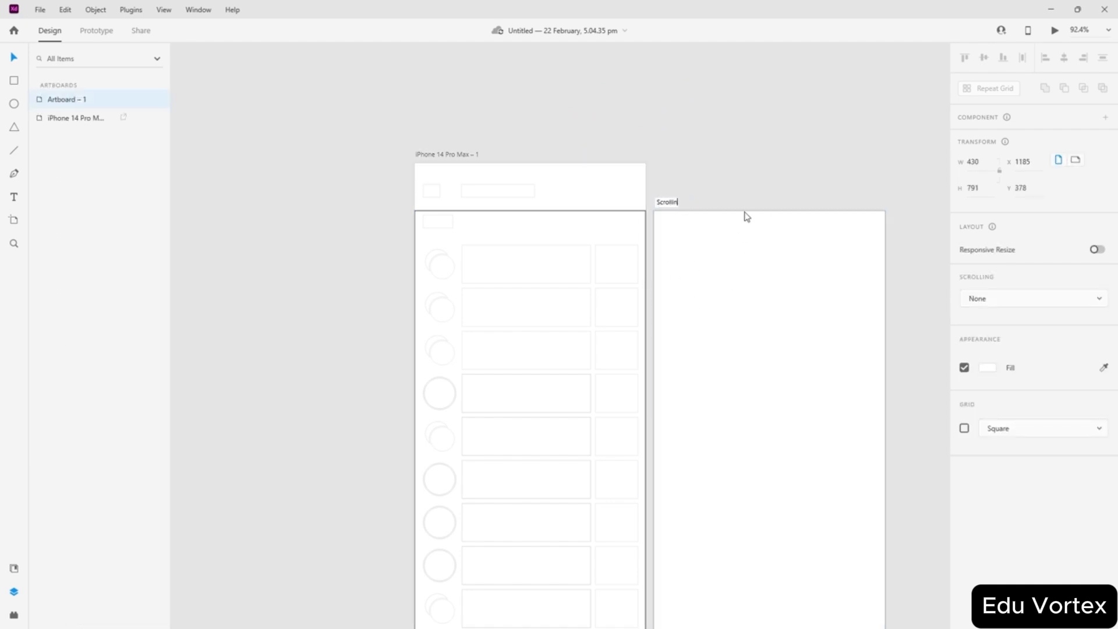
{"action": "key", "text": "Return"}
{"action": "left_click", "coordinate": [712, 114]}
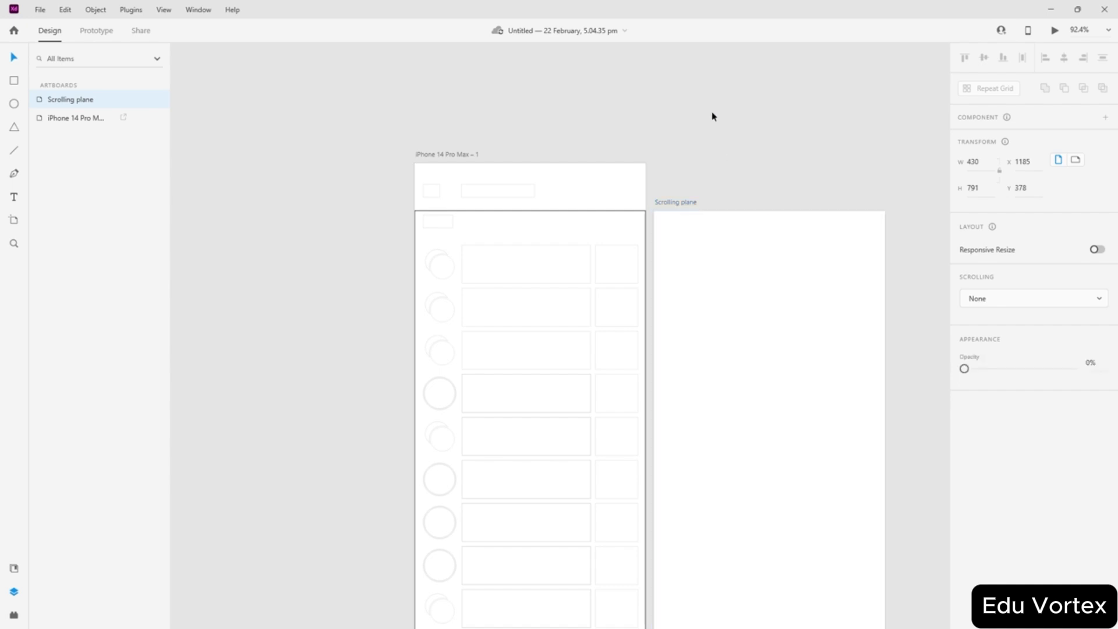
- Browse the Scrolling plane and iPhone artboards' layers, selecting the Scolling Plane rectangle
{"action": "left_click_drag", "start_coordinate": [414, 216], "coordinate": [456, 250]}
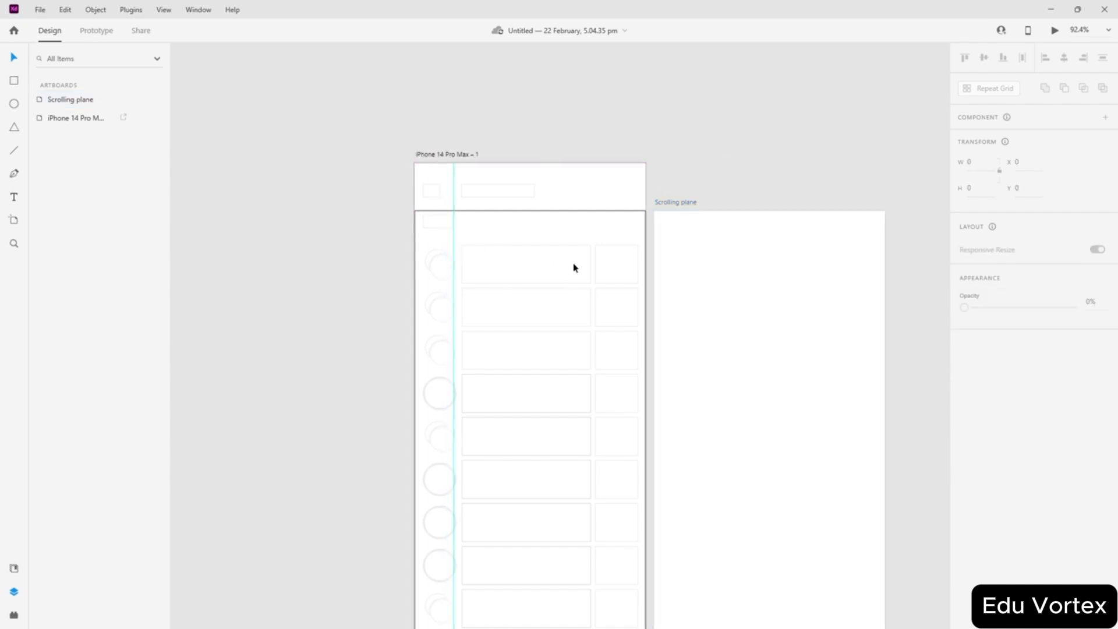
{"action": "left_click_drag", "start_coordinate": [398, 207], "coordinate": [588, 447]}
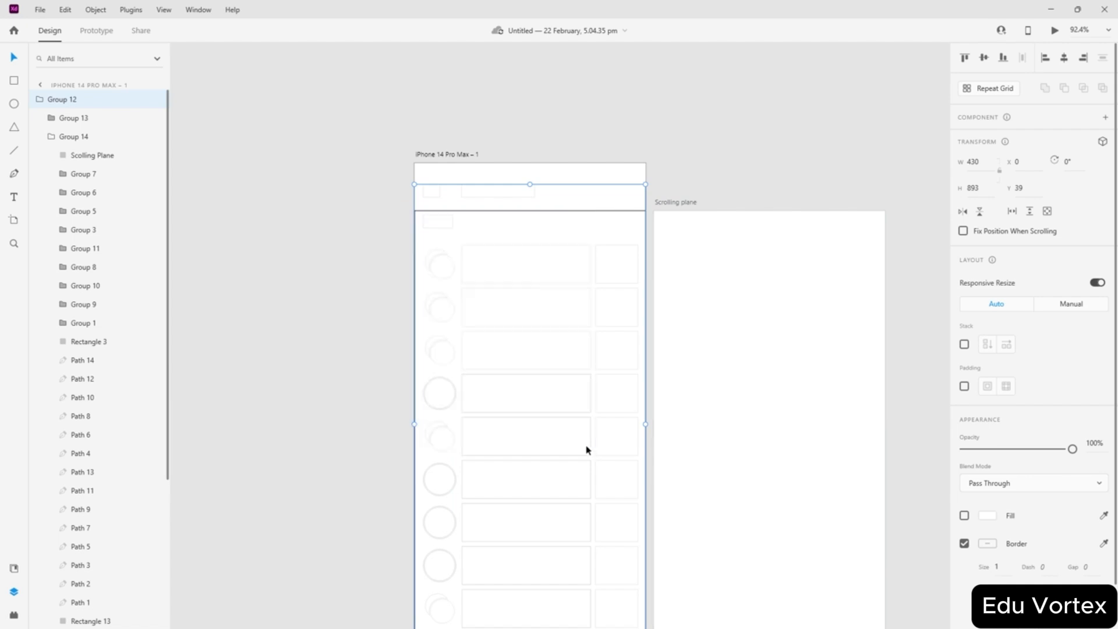
{"action": "left_click", "coordinate": [320, 392]}
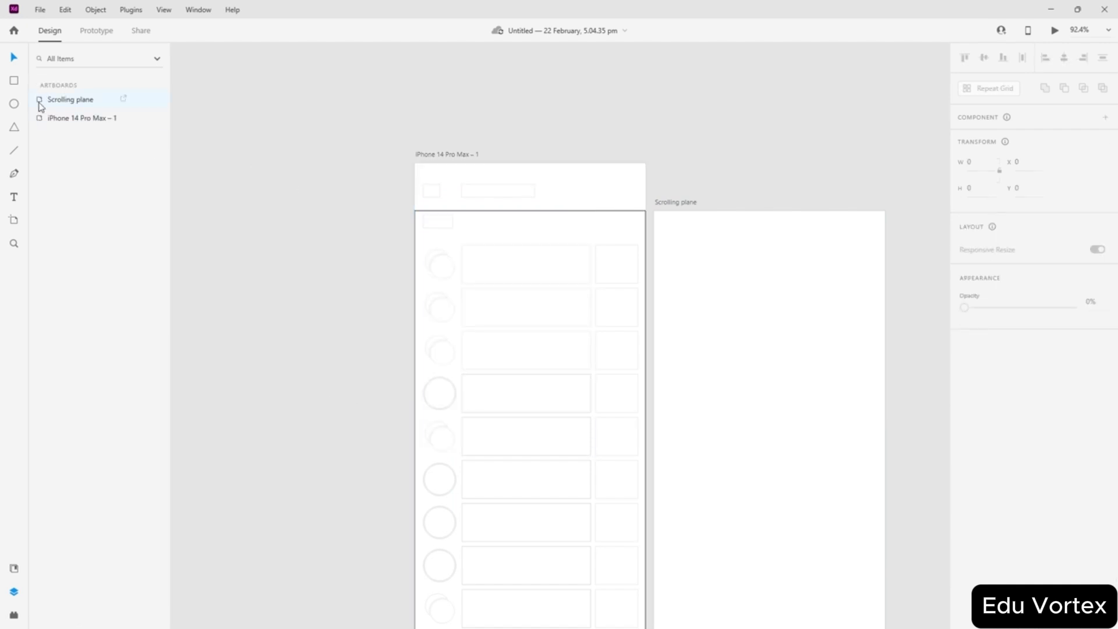
{"action": "left_click", "coordinate": [39, 102]}
{"action": "double_click", "coordinate": [41, 101]}
{"action": "left_click", "coordinate": [42, 89]}
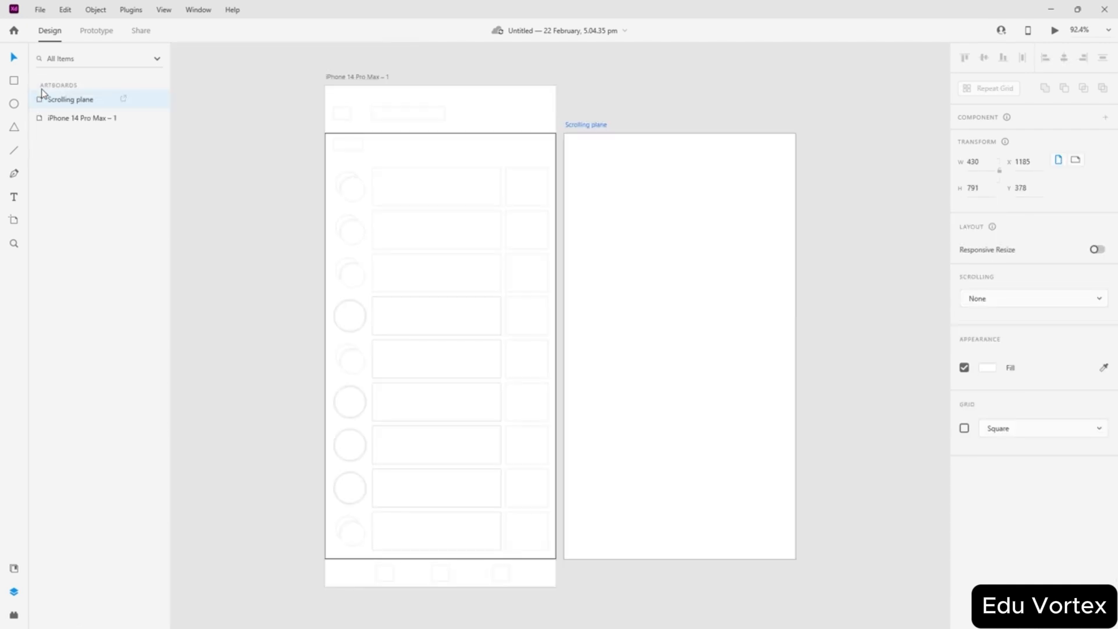
{"action": "left_click", "coordinate": [43, 118]}
{"action": "double_click", "coordinate": [42, 118]}
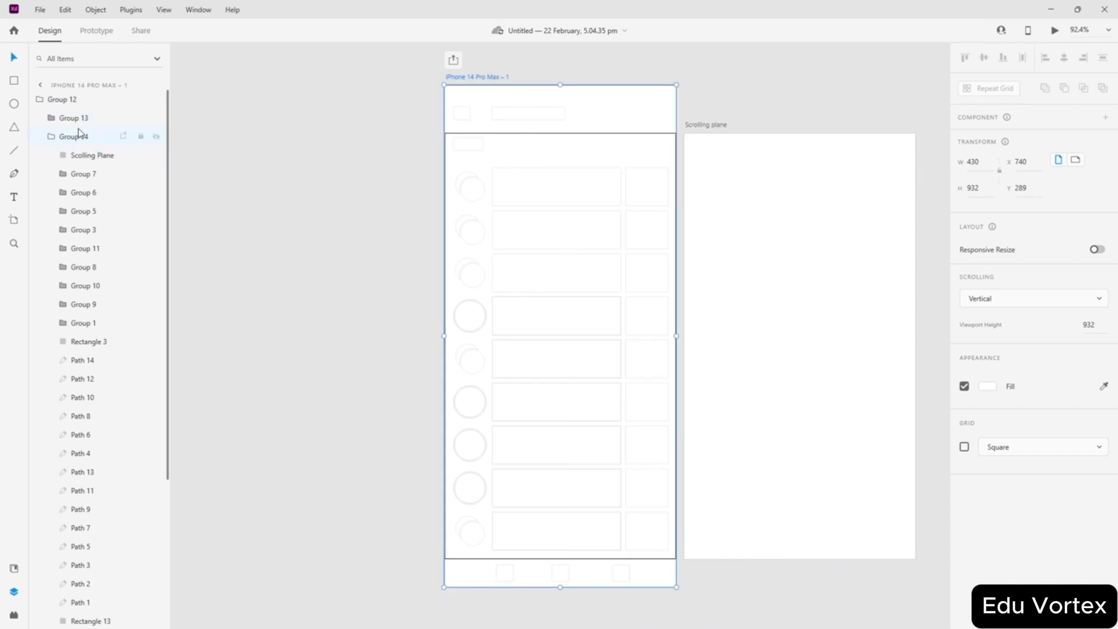
{"action": "left_click", "coordinate": [114, 156]}
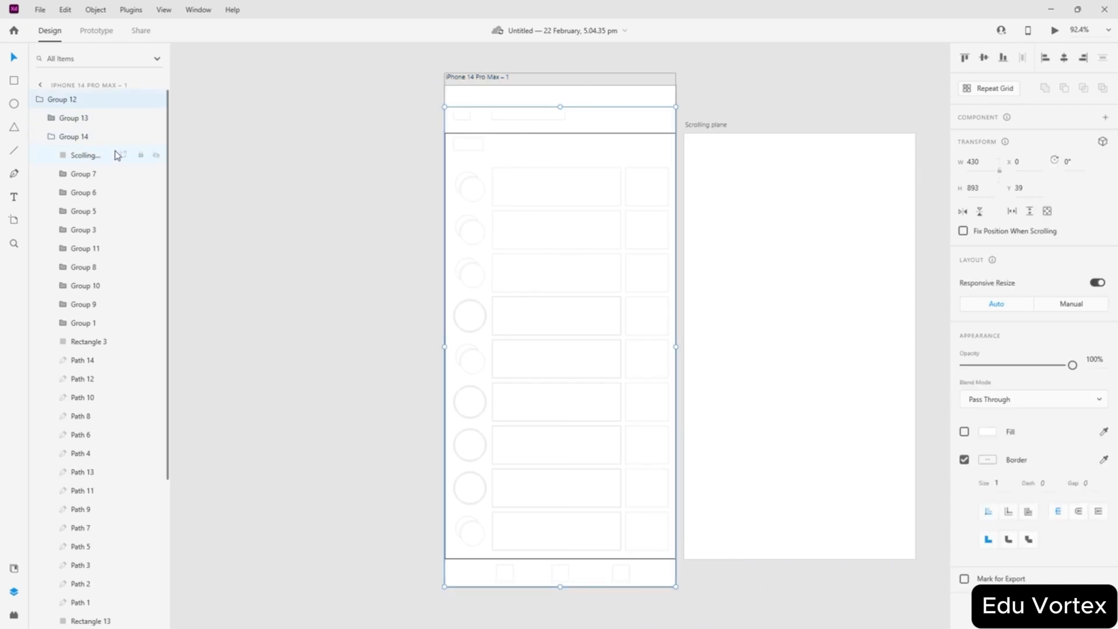
{"action": "scroll", "coordinate": [117, 155], "scroll_direction": "down", "scroll_amount": 5}
{"action": "left_click", "coordinate": [379, 252]}
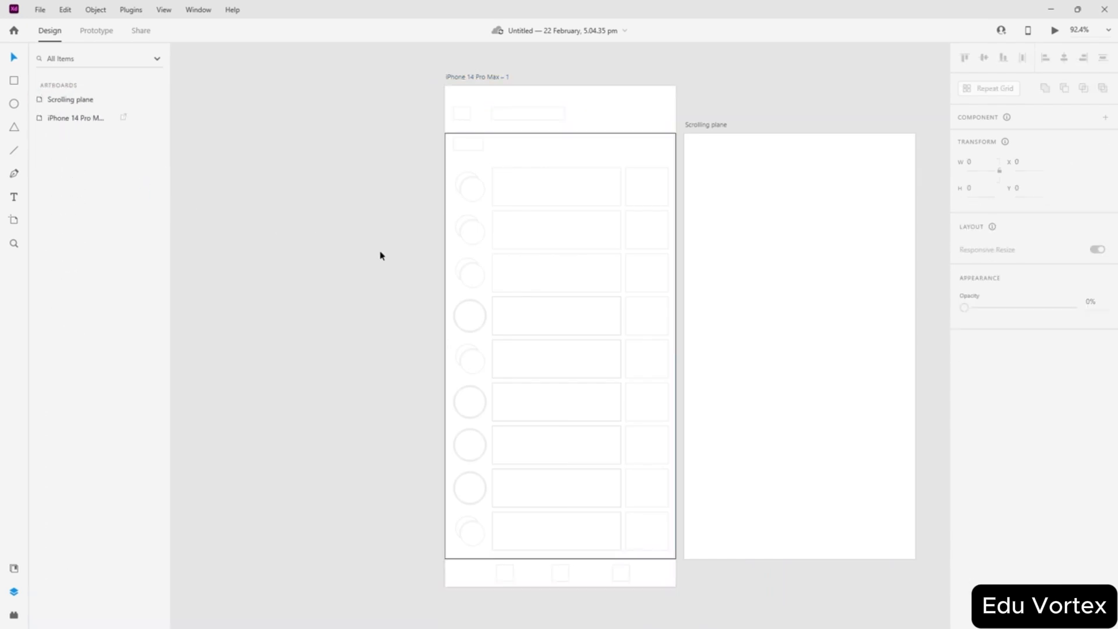
- Move the Group 14 list rows onto Scrolling plane, then undo that move
{"action": "left_click", "coordinate": [465, 185]}
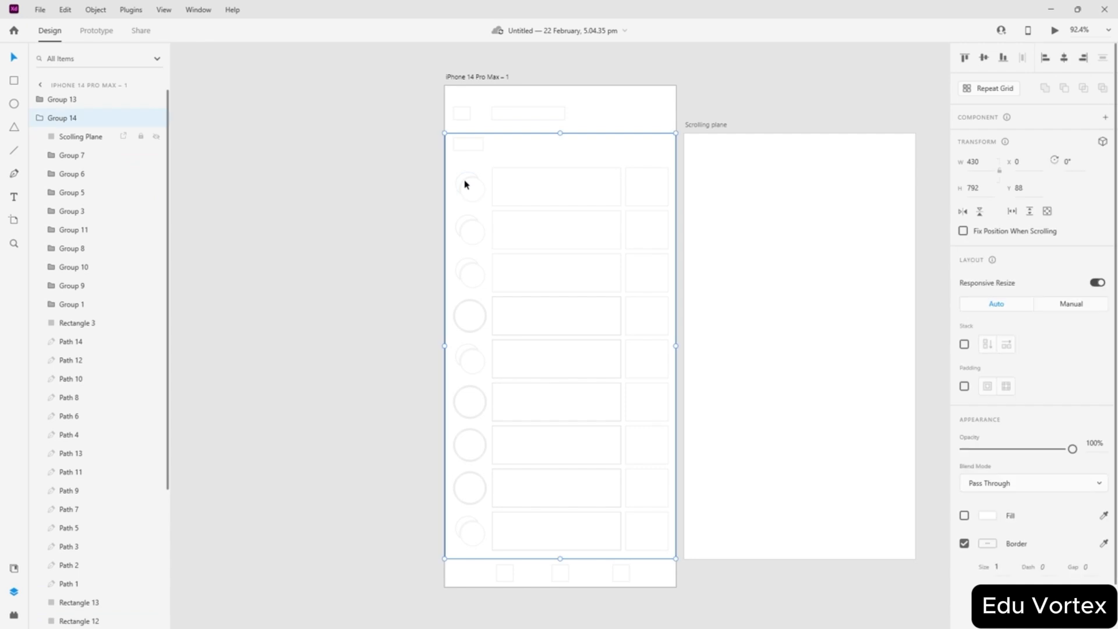
{"action": "left_click", "coordinate": [419, 169]}
{"action": "left_click_drag", "start_coordinate": [432, 135], "coordinate": [679, 564]}
{"action": "left_click_drag", "start_coordinate": [445, 382], "coordinate": [683, 381]}
{"action": "left_click", "coordinate": [471, 344]}
{"action": "scroll", "coordinate": [896, 364], "scroll_direction": "down", "scroll_amount": 3}
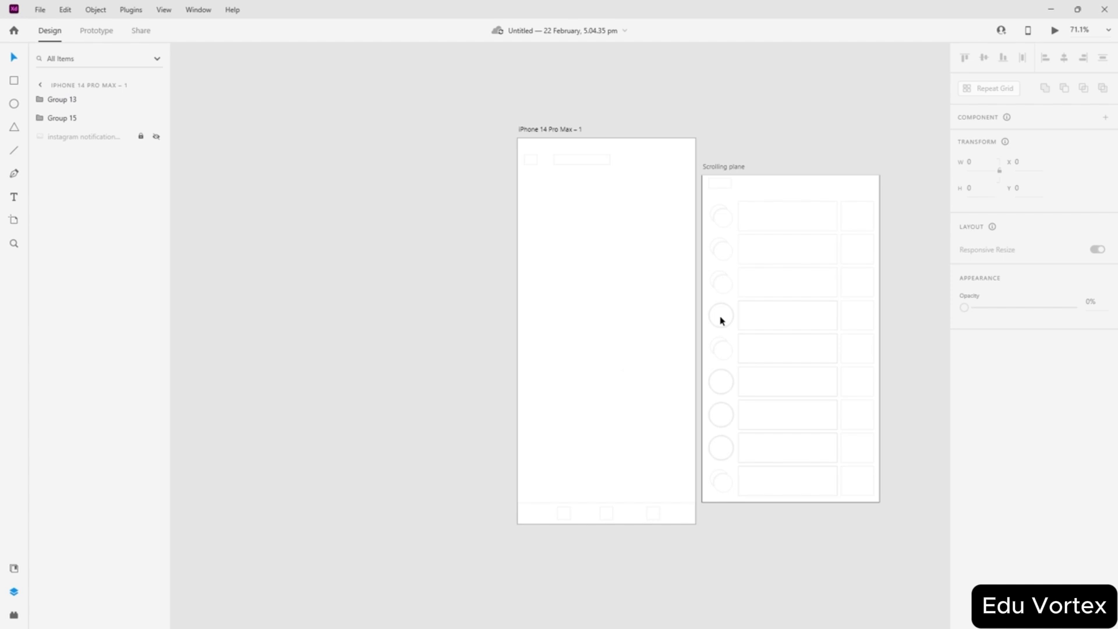
{"action": "key", "text": "ctrl+z"}
- Alt-drag a copy of the list rows onto the Scrolling plane artboard
{"action": "left_click_drag", "start_coordinate": [694, 373], "coordinate": [879, 370]}
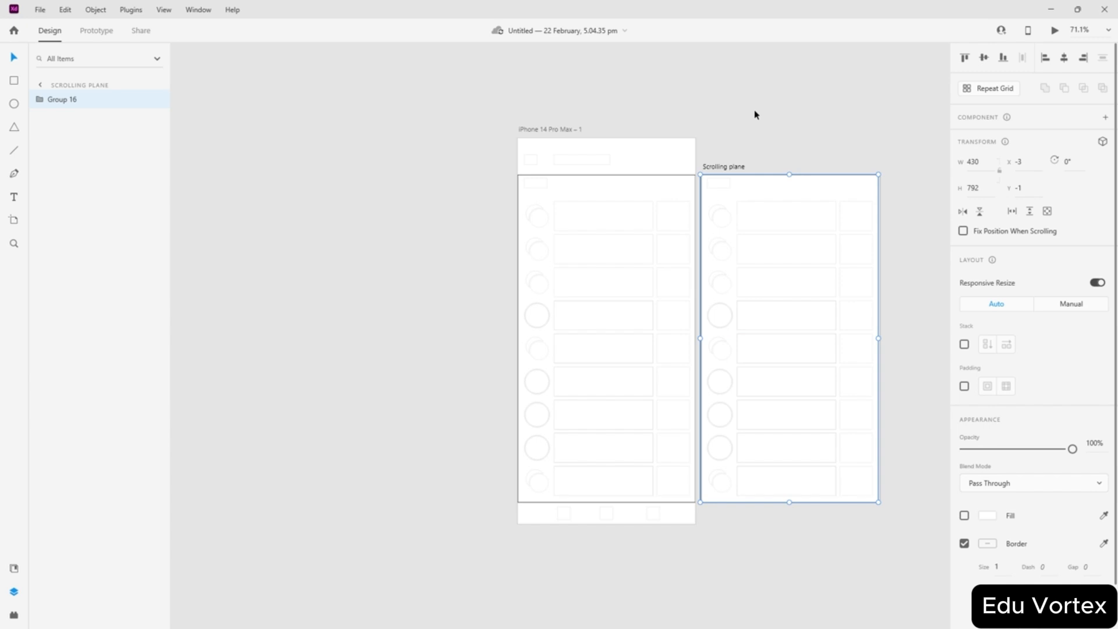
{"action": "left_click", "coordinate": [40, 86]}
{"action": "left_click", "coordinate": [204, 172]}
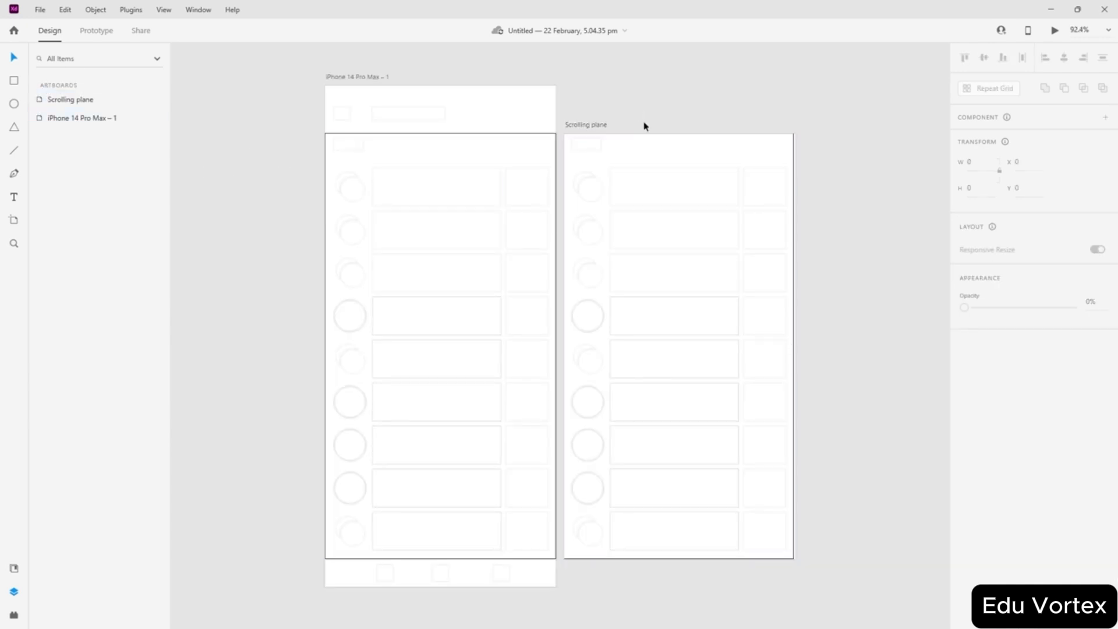
- Set the Scrolling plane artboard's Scrolling option to Vertical
{"action": "scroll", "coordinate": [644, 125], "scroll_direction": "up", "scroll_amount": 5}
{"action": "scroll", "coordinate": [573, 135], "scroll_direction": "down", "scroll_amount": 5}
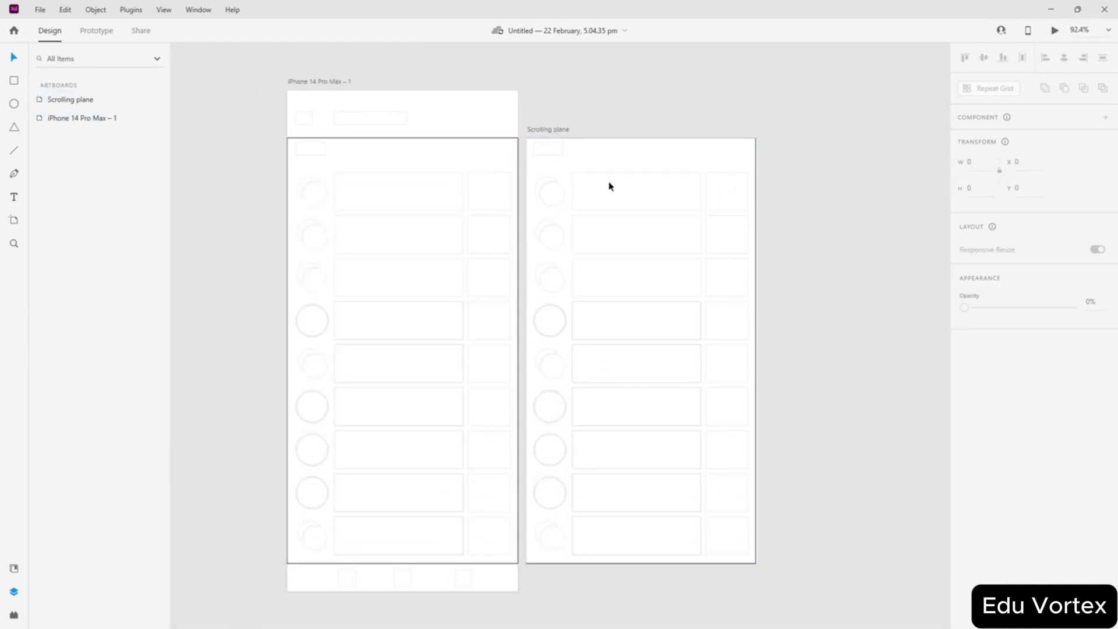
{"action": "left_click", "coordinate": [58, 103]}
{"action": "left_click", "coordinate": [842, 358]}
{"action": "scroll", "coordinate": [659, 327], "scroll_direction": "down", "scroll_amount": 3}
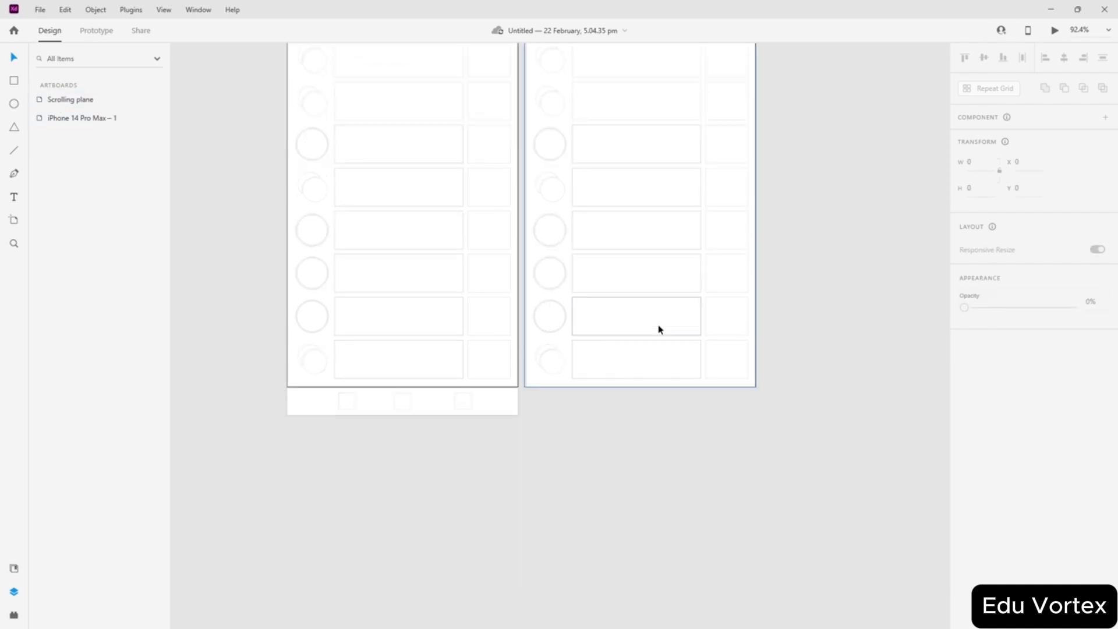
{"action": "scroll", "coordinate": [749, 444], "scroll_direction": "up", "scroll_amount": 3}
{"action": "scroll", "coordinate": [637, 267], "scroll_direction": "up", "scroll_amount": 1}
{"action": "scroll", "coordinate": [772, 441], "scroll_direction": "down", "scroll_amount": 5}
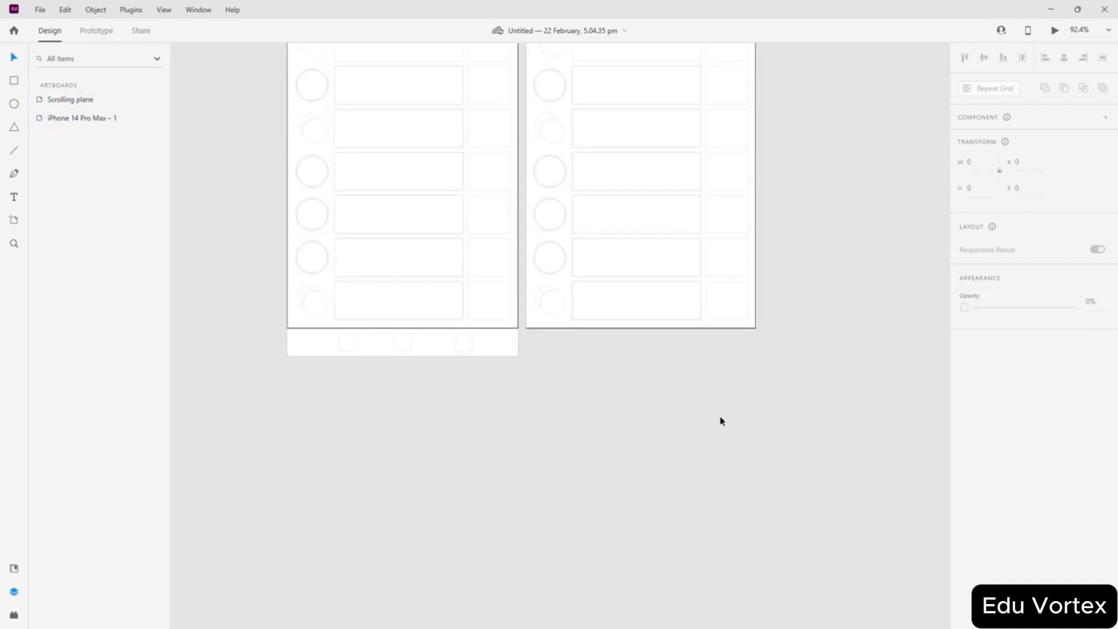
{"action": "scroll", "coordinate": [681, 415], "scroll_direction": "up", "scroll_amount": 4}
{"action": "scroll", "coordinate": [559, 402], "scroll_direction": "up", "scroll_amount": 2}
{"action": "scroll", "coordinate": [524, 396], "scroll_direction": "down", "scroll_amount": 2}
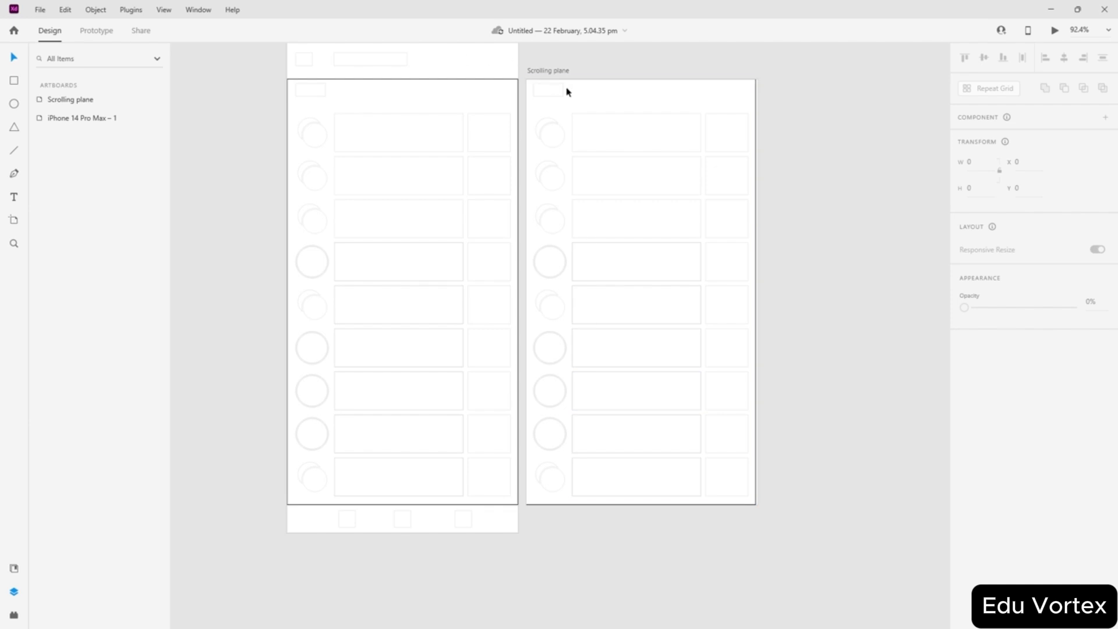
{"action": "left_click", "coordinate": [550, 72]}
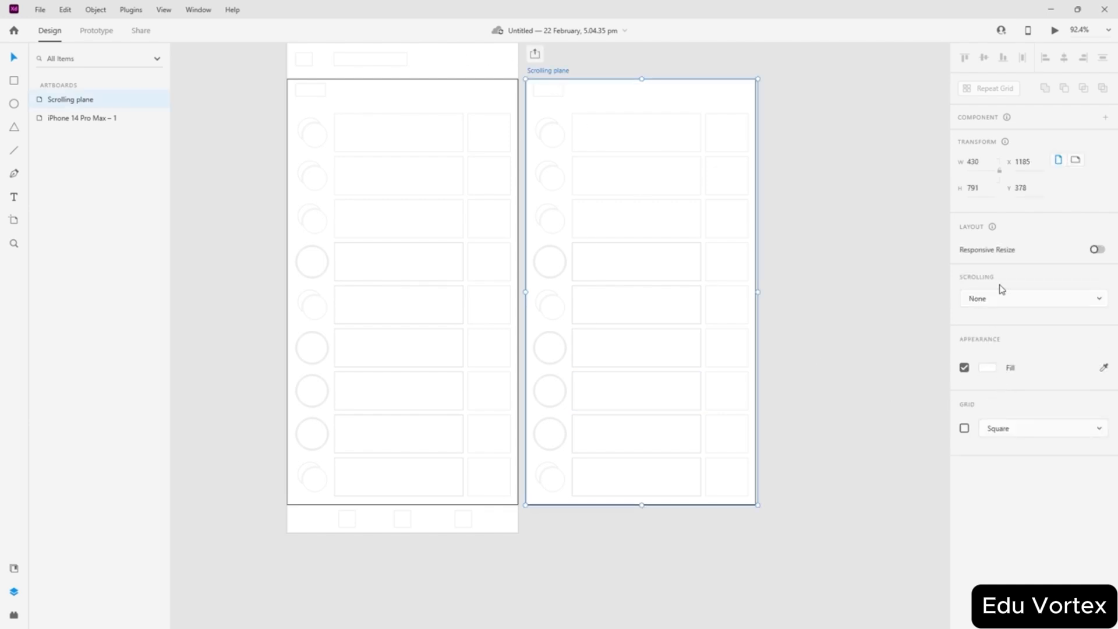
{"action": "left_click", "coordinate": [987, 300]}
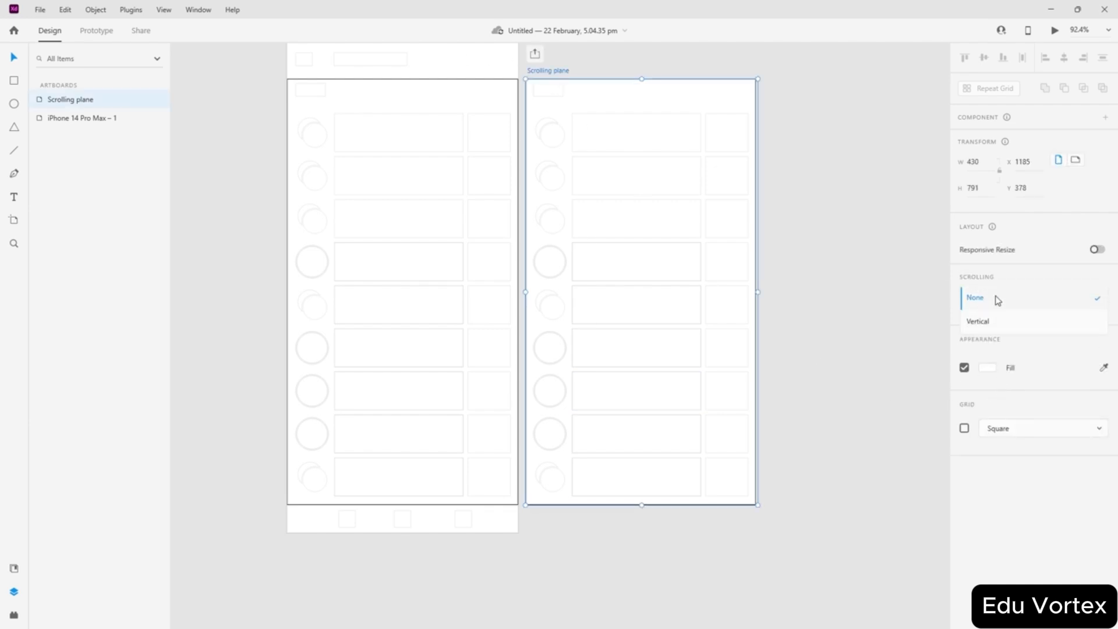
{"action": "left_click", "coordinate": [982, 323]}
{"action": "left_click", "coordinate": [872, 339]}
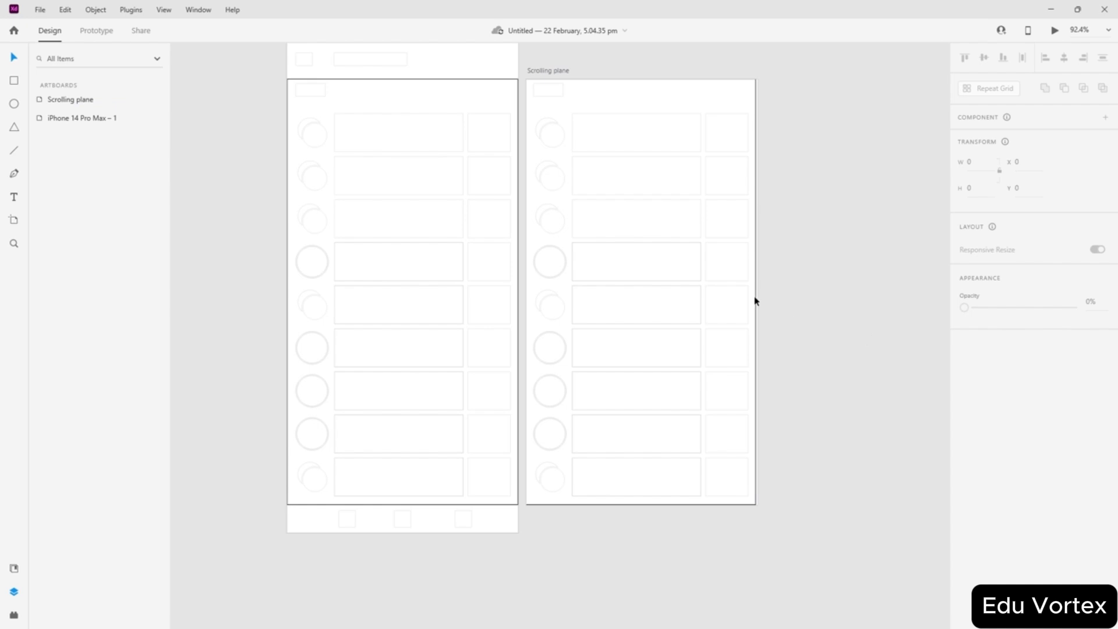
- Lengthen the Scrolling plane artboard downward and nudge the list group slightly right
{"action": "scroll", "coordinate": [636, 232], "scroll_direction": "up", "scroll_amount": 2}
{"action": "scroll", "coordinate": [623, 307], "scroll_direction": "down", "scroll_amount": 4}
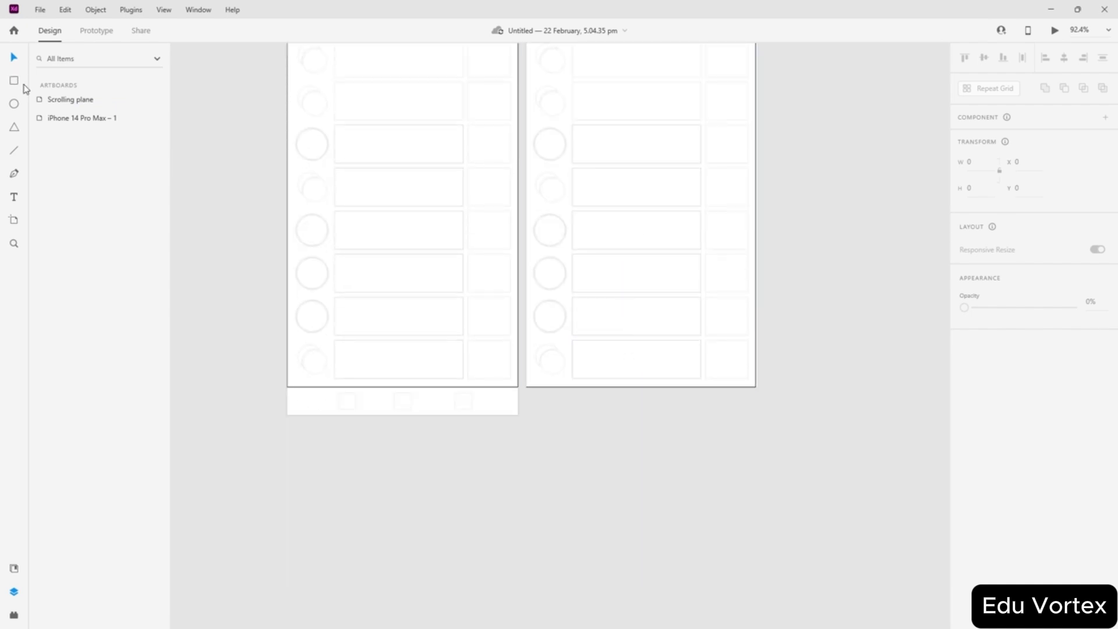
{"action": "left_click", "coordinate": [53, 100]}
{"action": "left_click_drag", "start_coordinate": [643, 386], "coordinate": [647, 617]}
{"action": "left_click", "coordinate": [876, 402]}
{"action": "scroll", "coordinate": [781, 276], "scroll_direction": "up", "scroll_amount": 1}
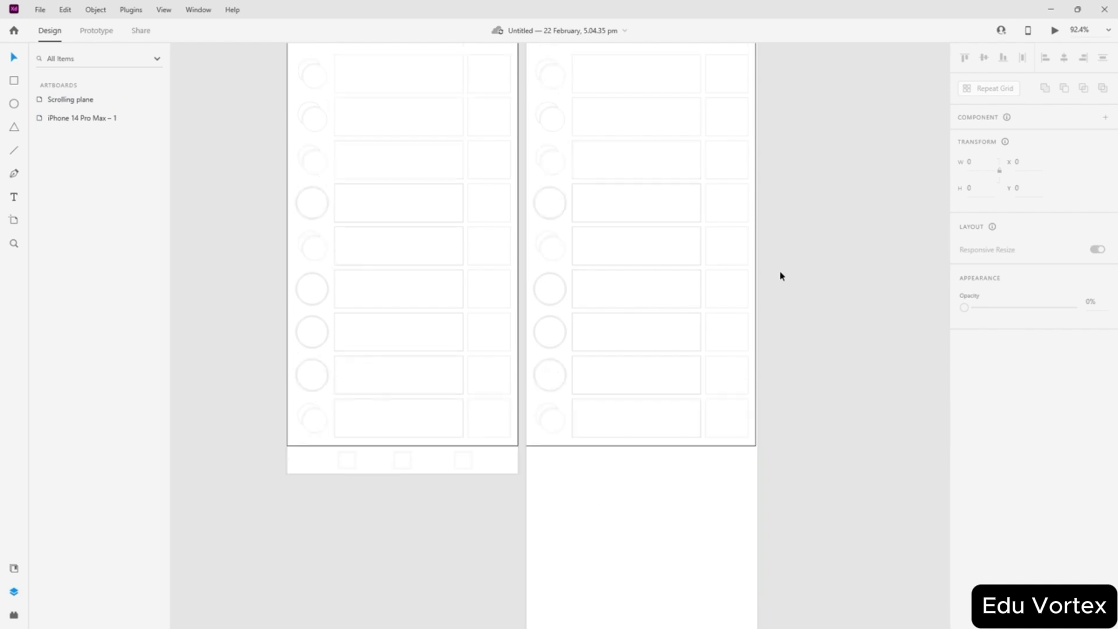
{"action": "scroll", "coordinate": [781, 275], "scroll_direction": "up", "scroll_amount": 1}
{"action": "left_click_drag", "start_coordinate": [522, 70], "coordinate": [804, 529]}
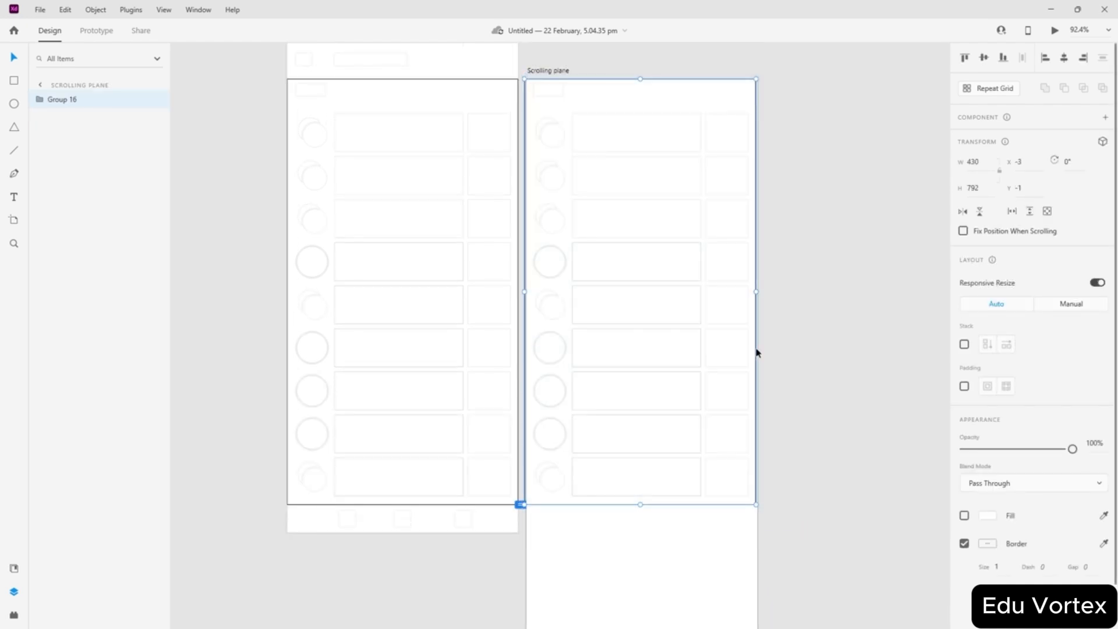
{"action": "left_click_drag", "start_coordinate": [757, 353], "coordinate": [758, 352]}
{"action": "left_click", "coordinate": [791, 372]}
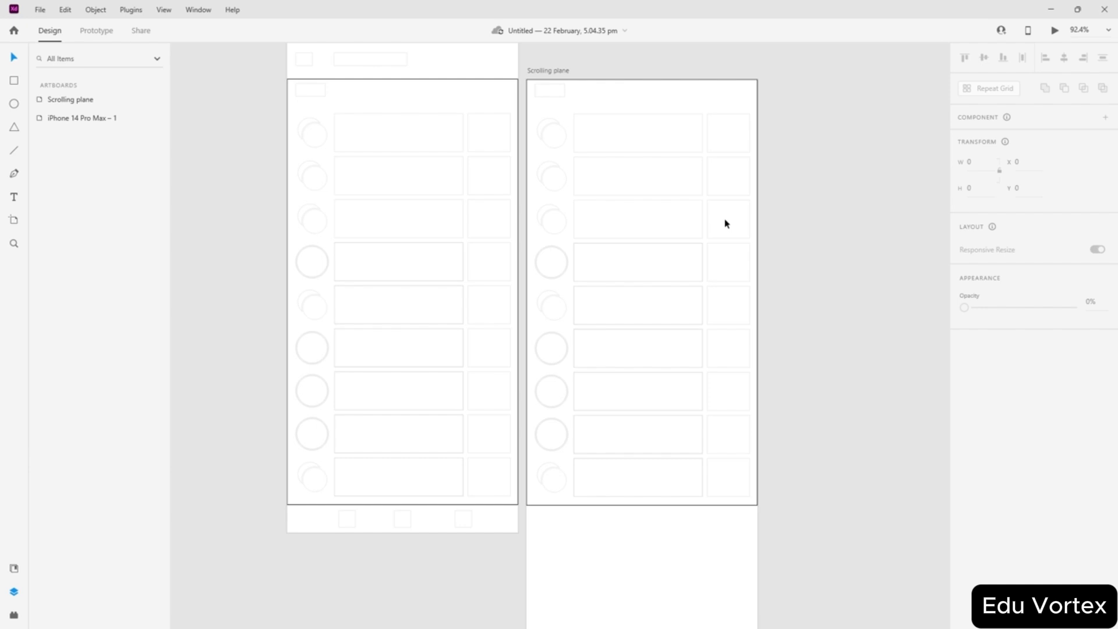
{"action": "scroll", "coordinate": [648, 350], "scroll_direction": "down", "scroll_amount": 5}
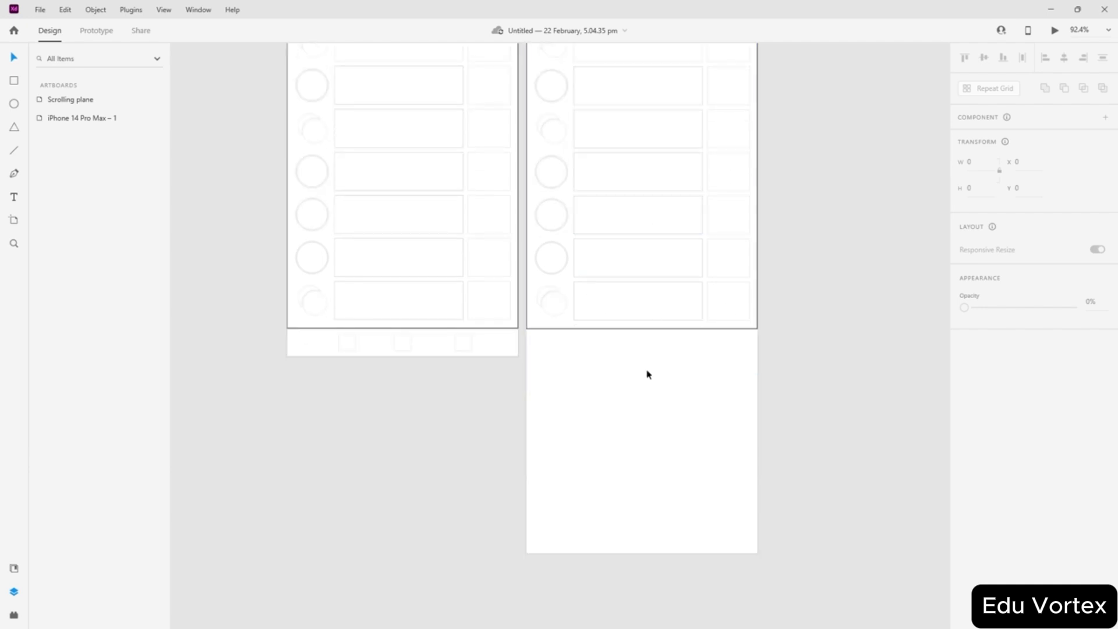
{"action": "scroll", "coordinate": [592, 515], "scroll_direction": "up", "scroll_amount": 8}
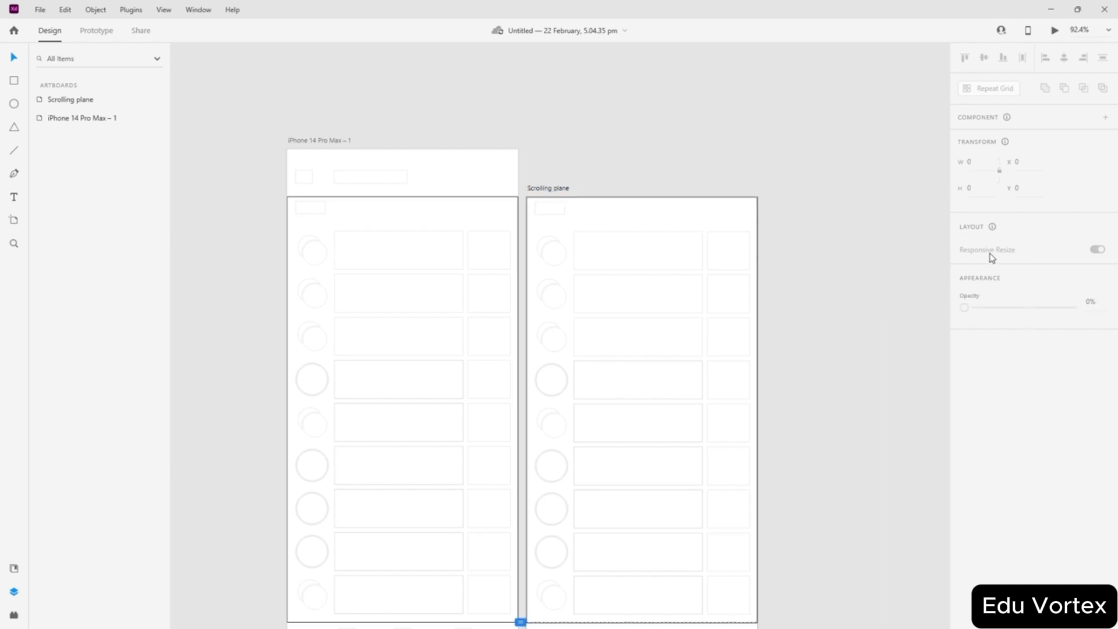
{"action": "left_click", "coordinate": [548, 185]}
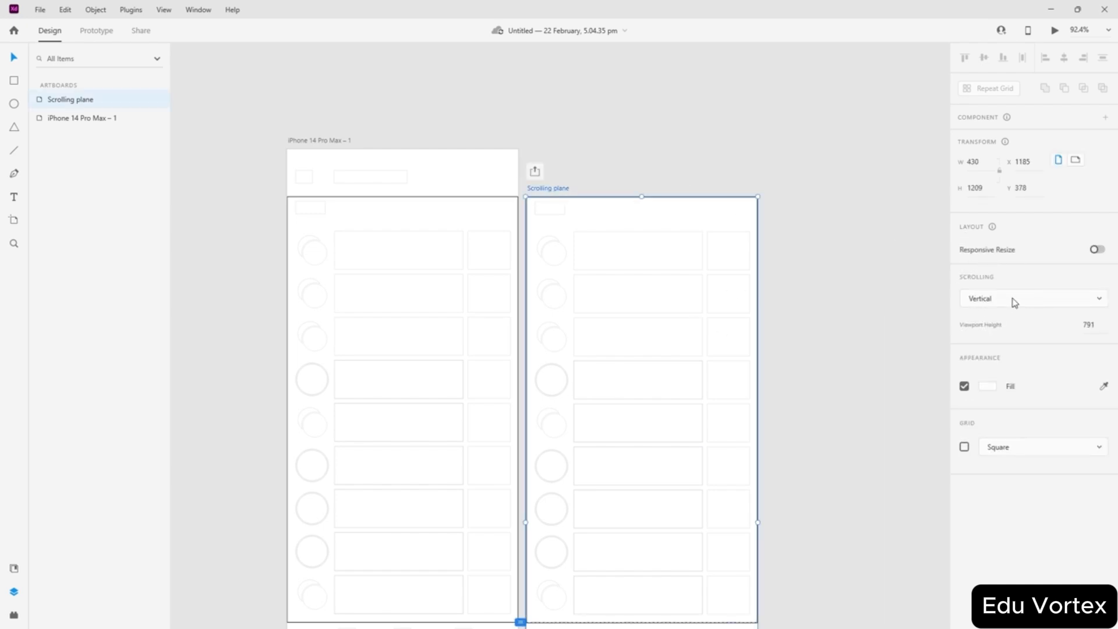
{"action": "left_click", "coordinate": [781, 294]}
{"action": "scroll", "coordinate": [682, 258], "scroll_direction": "down", "scroll_amount": 8}
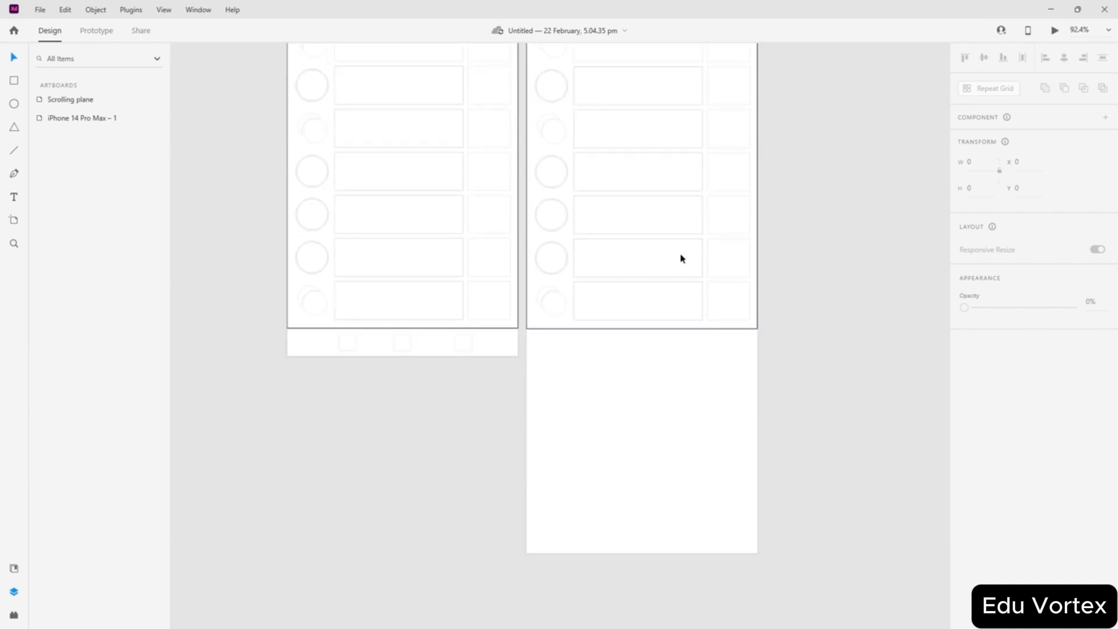
{"action": "scroll", "coordinate": [696, 218], "scroll_direction": "up", "scroll_amount": 5}
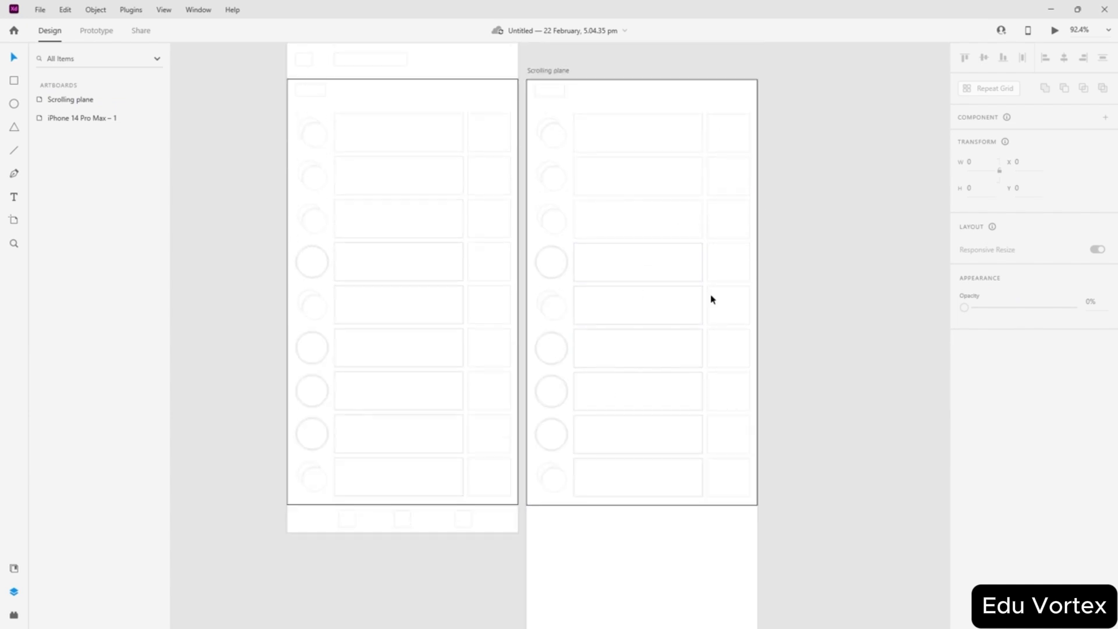
{"action": "scroll", "coordinate": [657, 128], "scroll_direction": "down", "scroll_amount": 3}
{"action": "scroll", "coordinate": [640, 451], "scroll_direction": "down", "scroll_amount": 3}
{"action": "scroll", "coordinate": [664, 440], "scroll_direction": "up", "scroll_amount": 8}
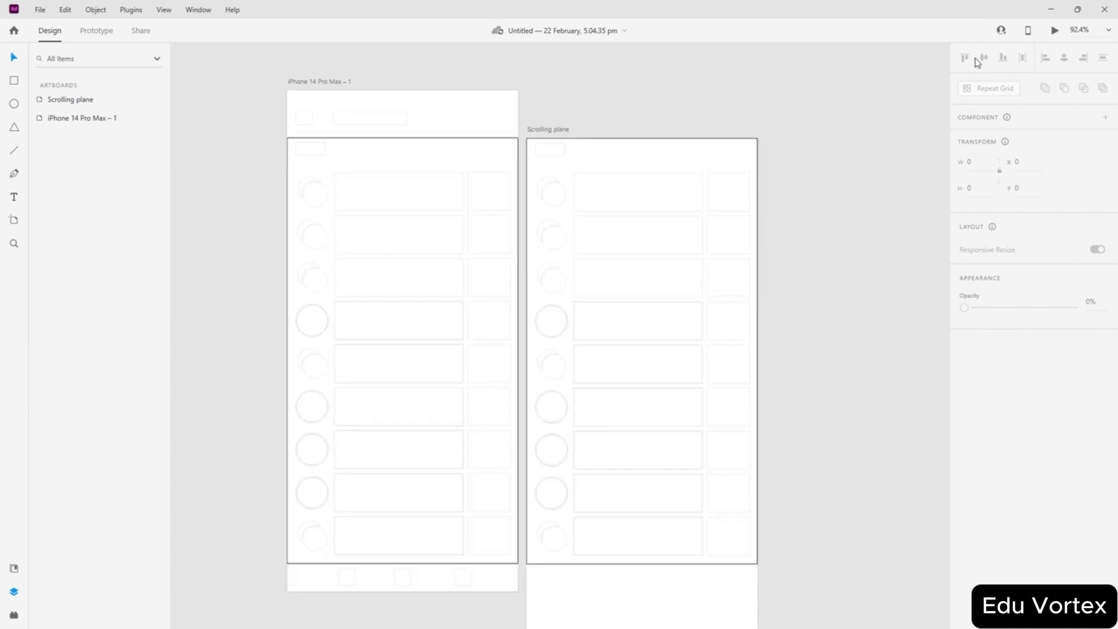
{"action": "scroll", "coordinate": [598, 373], "scroll_direction": "down", "scroll_amount": 6}
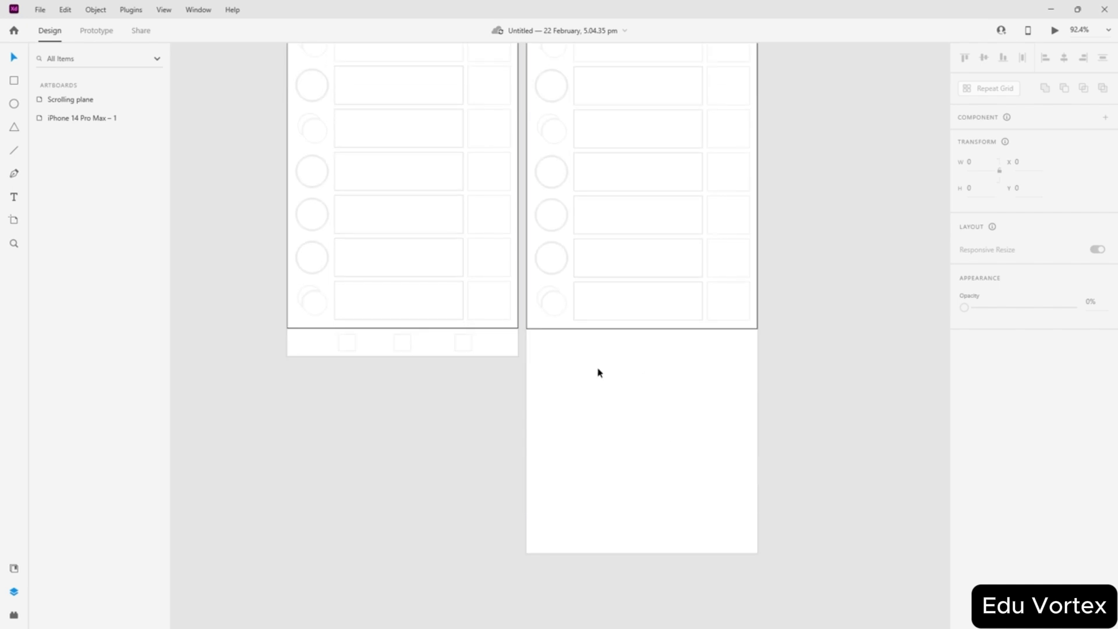
{"action": "scroll", "coordinate": [588, 461], "scroll_direction": "up", "scroll_amount": 5}
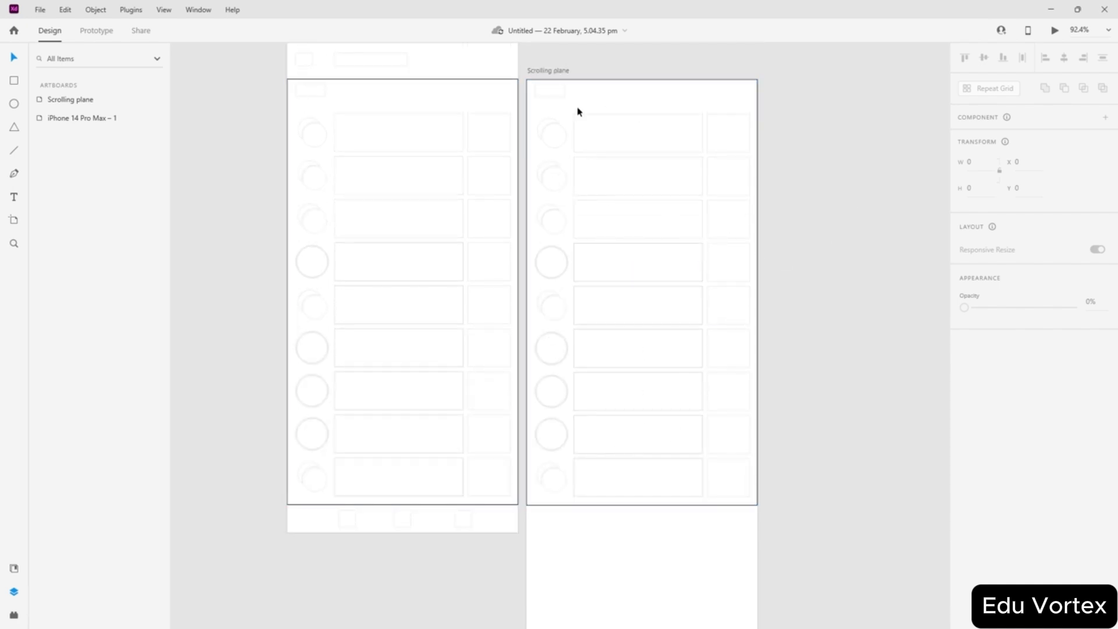
- Ungroup Group 16 on Scrolling plane into separate row layers with Ctrl+Shift+G
{"action": "left_click_drag", "start_coordinate": [544, 110], "coordinate": [751, 499]}
{"action": "left_click", "coordinate": [831, 409]}
{"action": "left_click", "coordinate": [602, 230]}
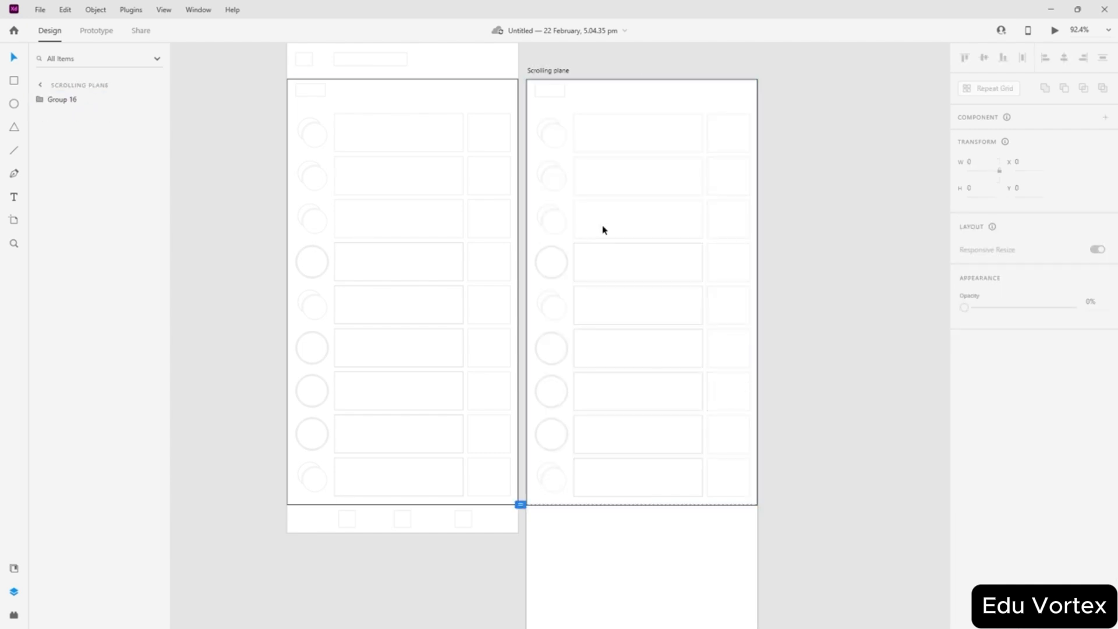
{"action": "left_click", "coordinate": [544, 214]}
{"action": "left_click", "coordinate": [41, 101]}
{"action": "scroll", "coordinate": [126, 284], "scroll_direction": "down", "scroll_amount": 3}
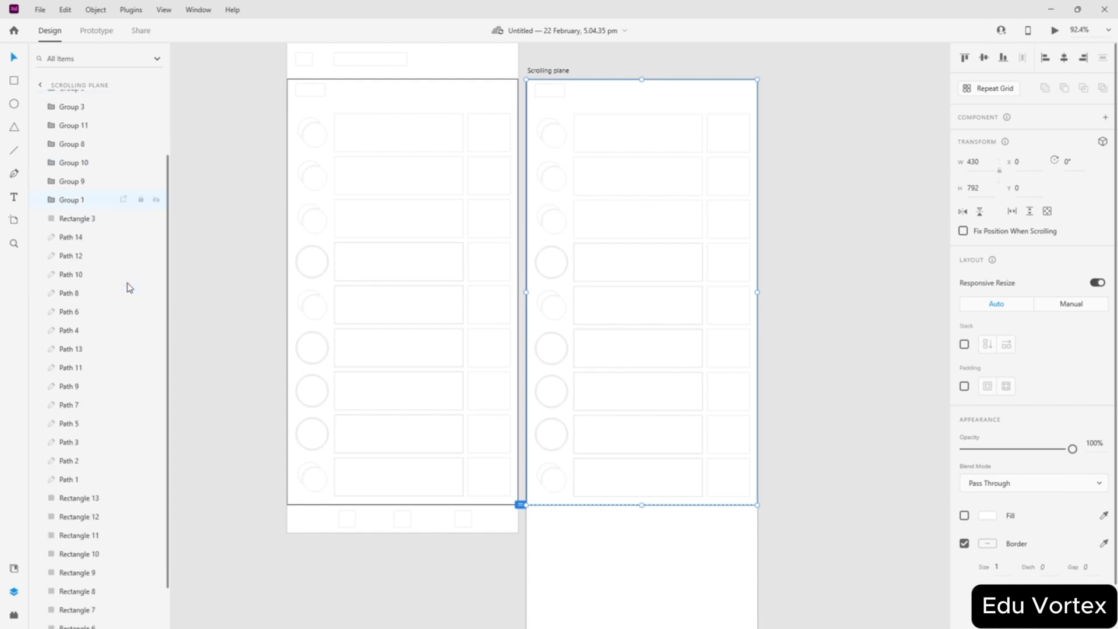
{"action": "scroll", "coordinate": [46, 346], "scroll_direction": "up", "scroll_amount": 3}
{"action": "left_click", "coordinate": [36, 99]}
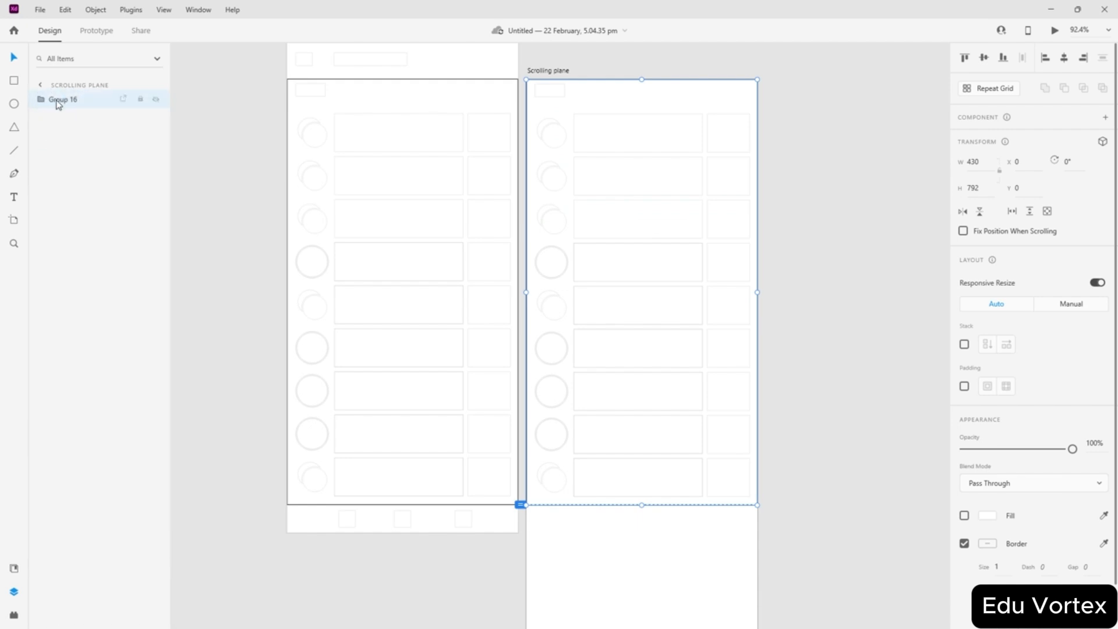
{"action": "key", "text": "ctrl+shift+g"}
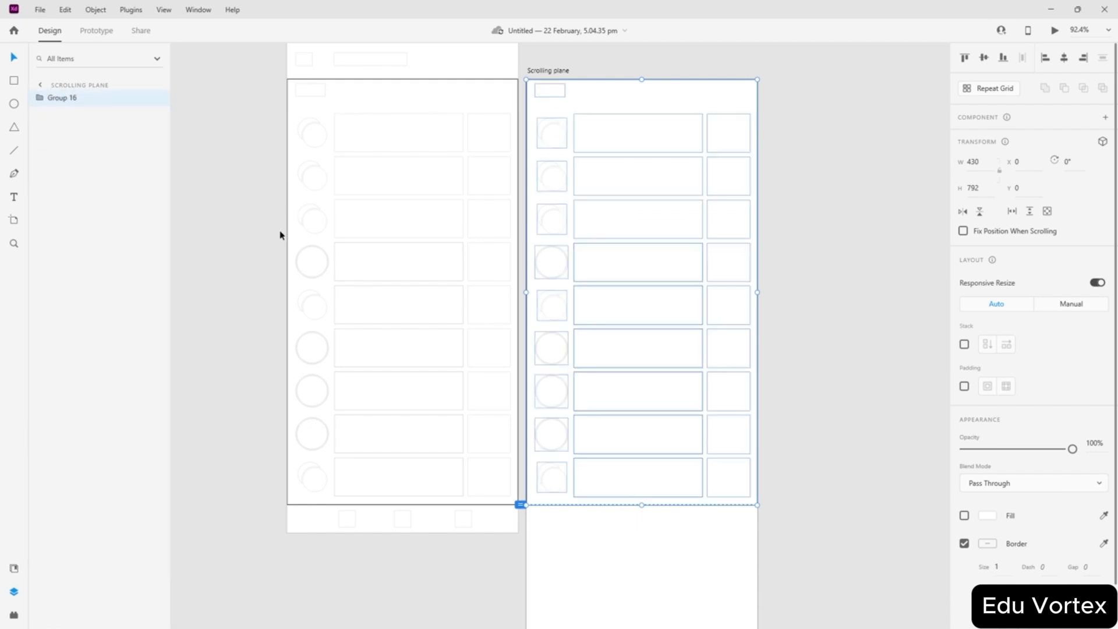
{"action": "left_click", "coordinate": [213, 253]}
- Alt-drag a copy of all the list rows further down the artboard
{"action": "left_click_drag", "start_coordinate": [529, 100], "coordinate": [742, 490]}
{"action": "scroll", "coordinate": [709, 437], "scroll_direction": "down", "scroll_amount": 5}
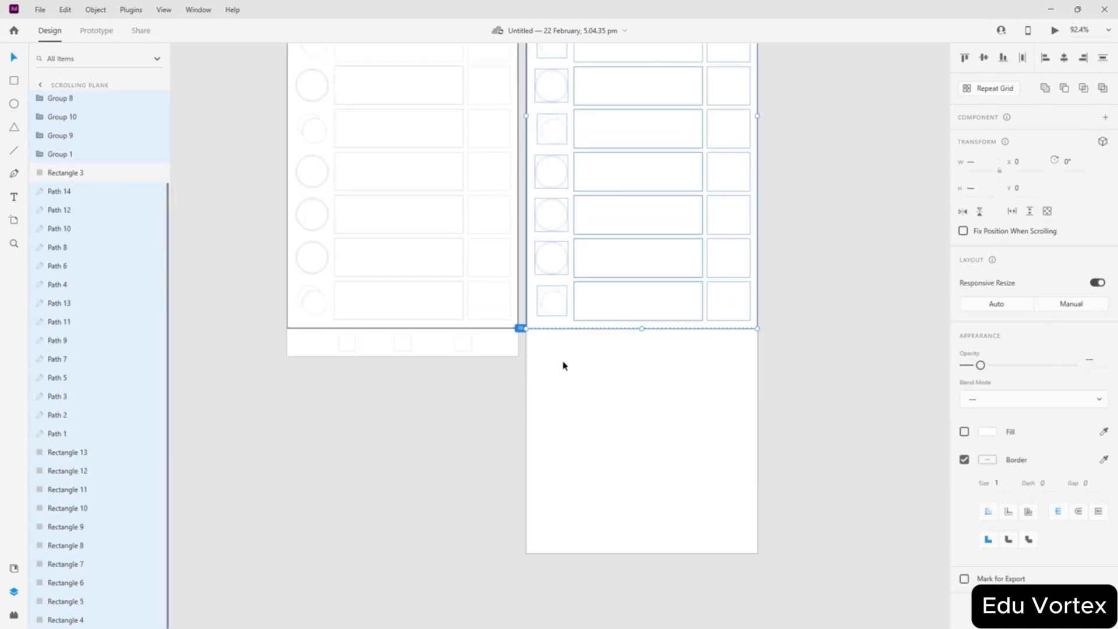
{"action": "key", "text": "alt"}
{"action": "left_click_drag", "start_coordinate": [560, 297], "coordinate": [586, 417]}
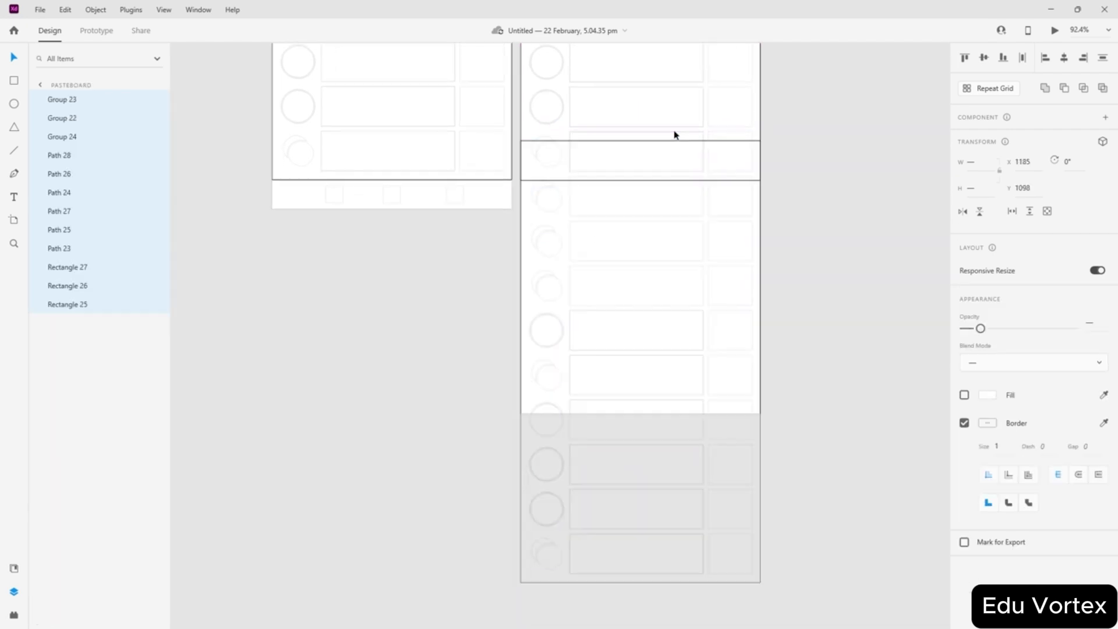
{"action": "scroll", "coordinate": [640, 146], "scroll_direction": "up", "scroll_amount": 5}
{"action": "scroll", "coordinate": [506, 187], "scroll_direction": "up", "scroll_amount": 1}
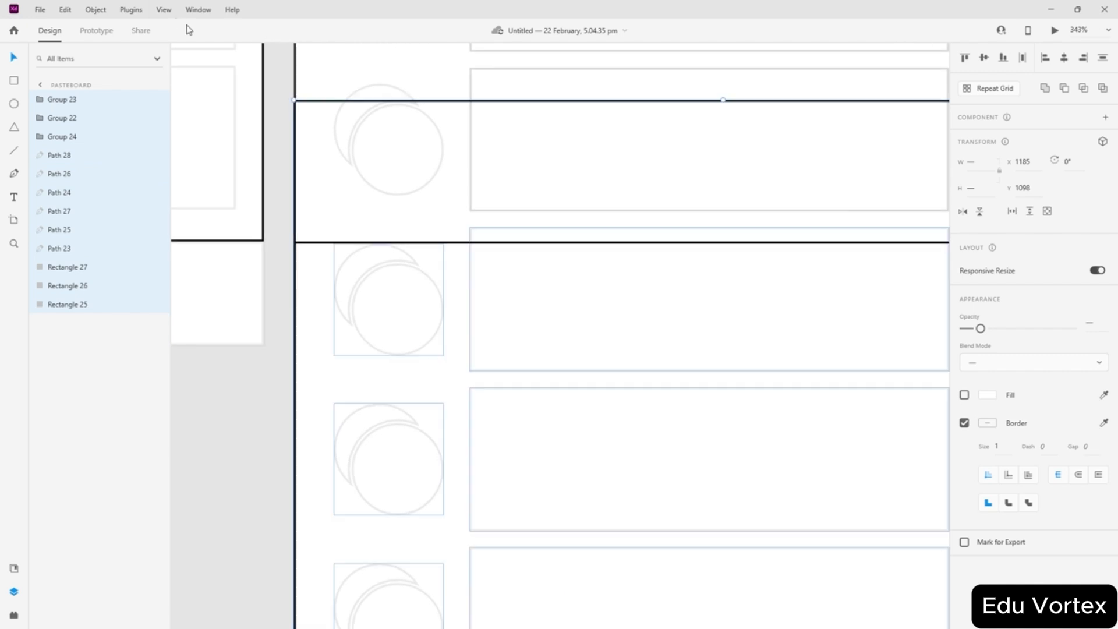
{"action": "scroll", "coordinate": [466, 151], "scroll_direction": "down", "scroll_amount": 4}
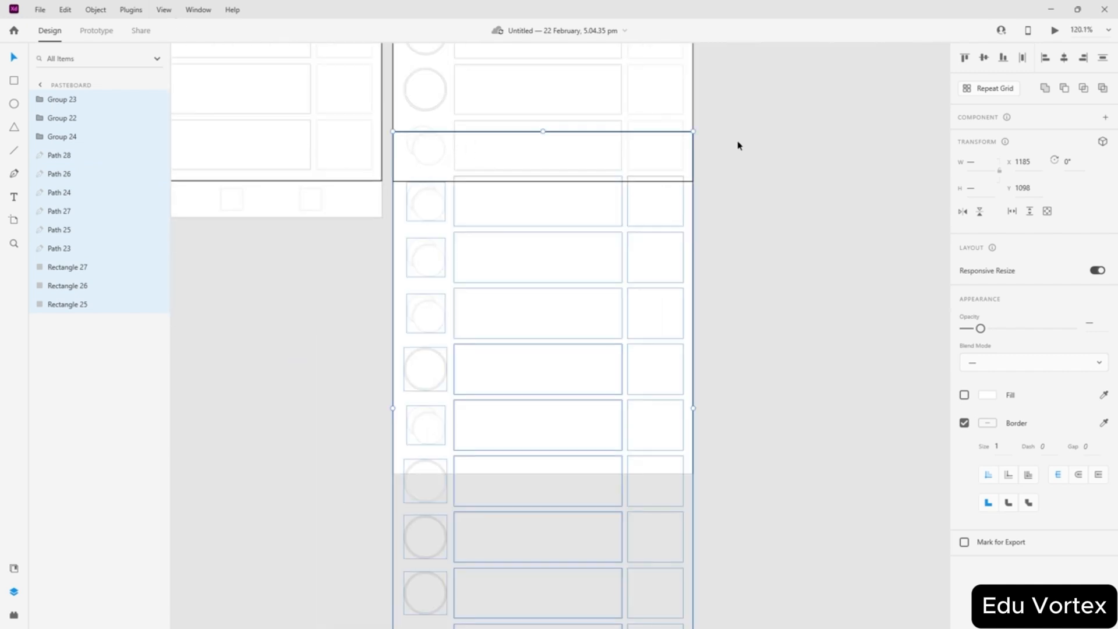
{"action": "scroll", "coordinate": [735, 142], "scroll_direction": "up", "scroll_amount": 4}
{"action": "scroll", "coordinate": [699, 144], "scroll_direction": "up", "scroll_amount": 4}
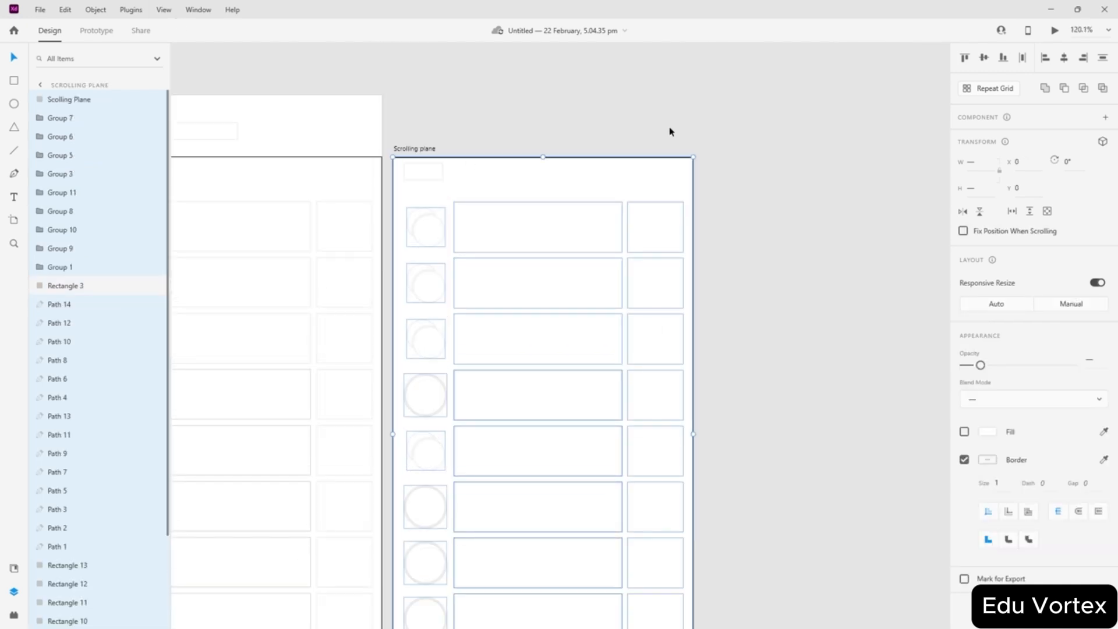
- Turn on the square layout grid for the Scrolling plane artboard
{"action": "left_click", "coordinate": [426, 266]}
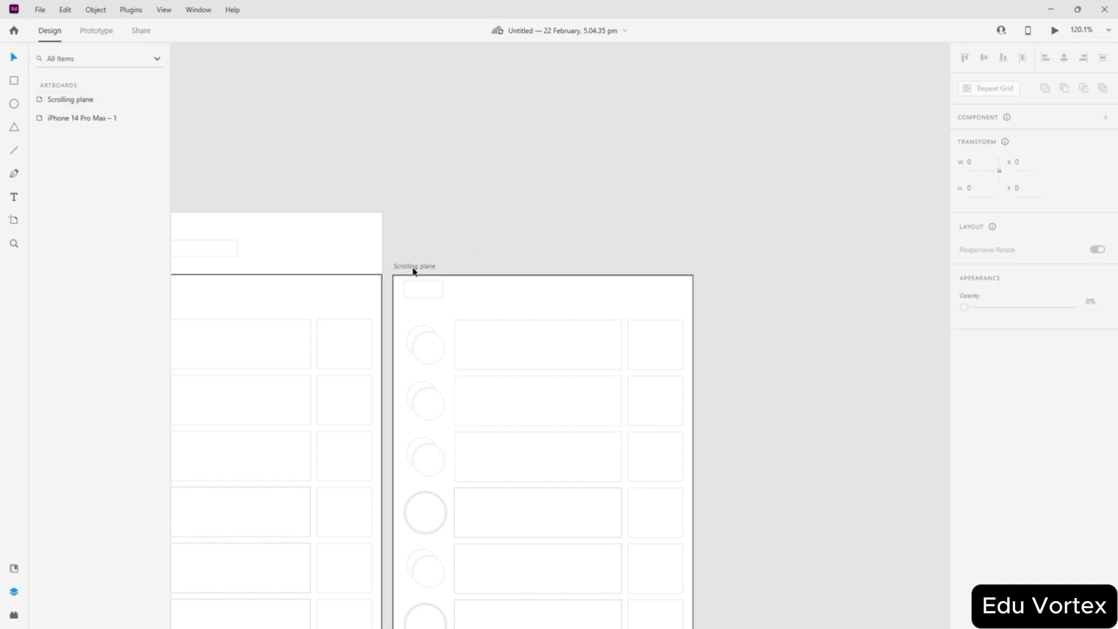
{"action": "left_click", "coordinate": [964, 447]}
{"action": "left_click", "coordinate": [773, 369]}
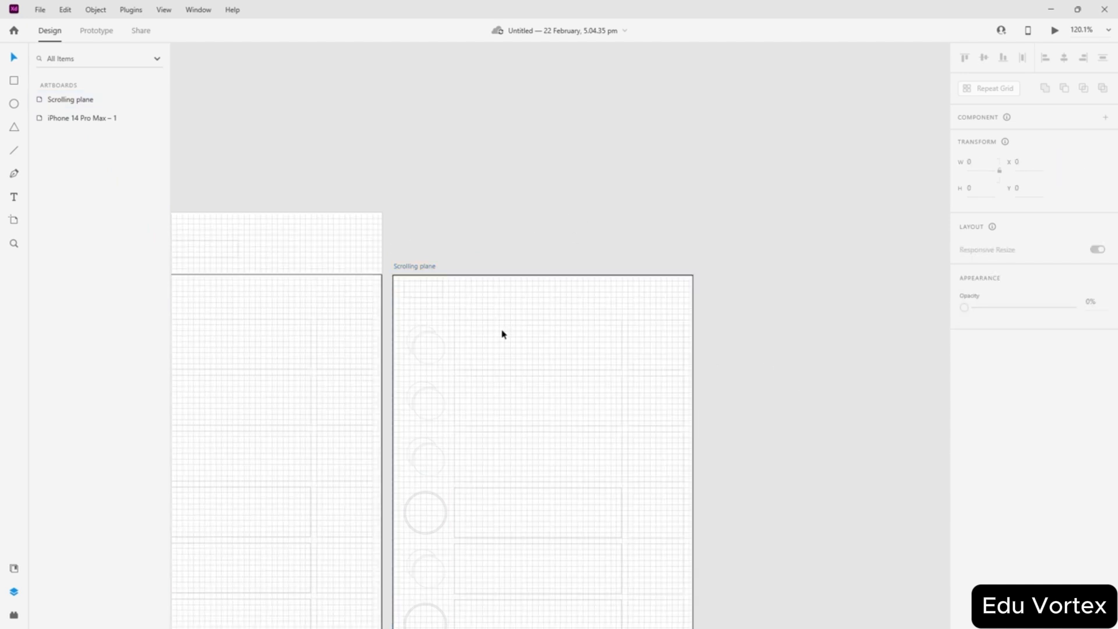
{"action": "scroll", "coordinate": [427, 348], "scroll_direction": "up", "scroll_amount": 1}
{"action": "scroll", "coordinate": [460, 354], "scroll_direction": "down", "scroll_amount": 4}
{"action": "scroll", "coordinate": [574, 391], "scroll_direction": "down", "scroll_amount": 2}
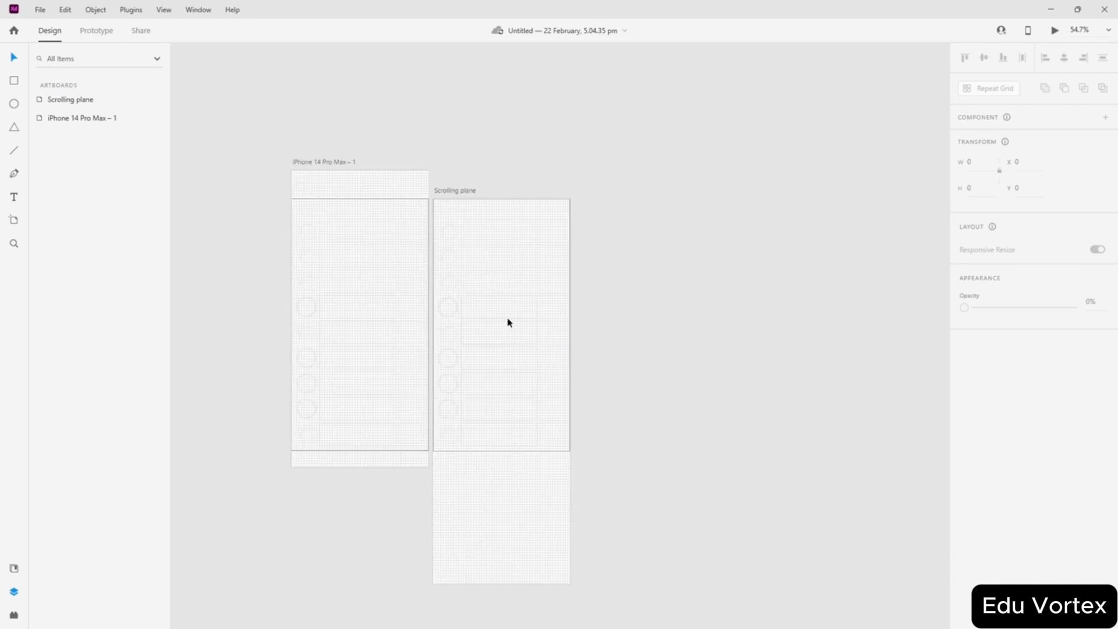
{"action": "scroll", "coordinate": [605, 312], "scroll_direction": "up", "scroll_amount": 2}
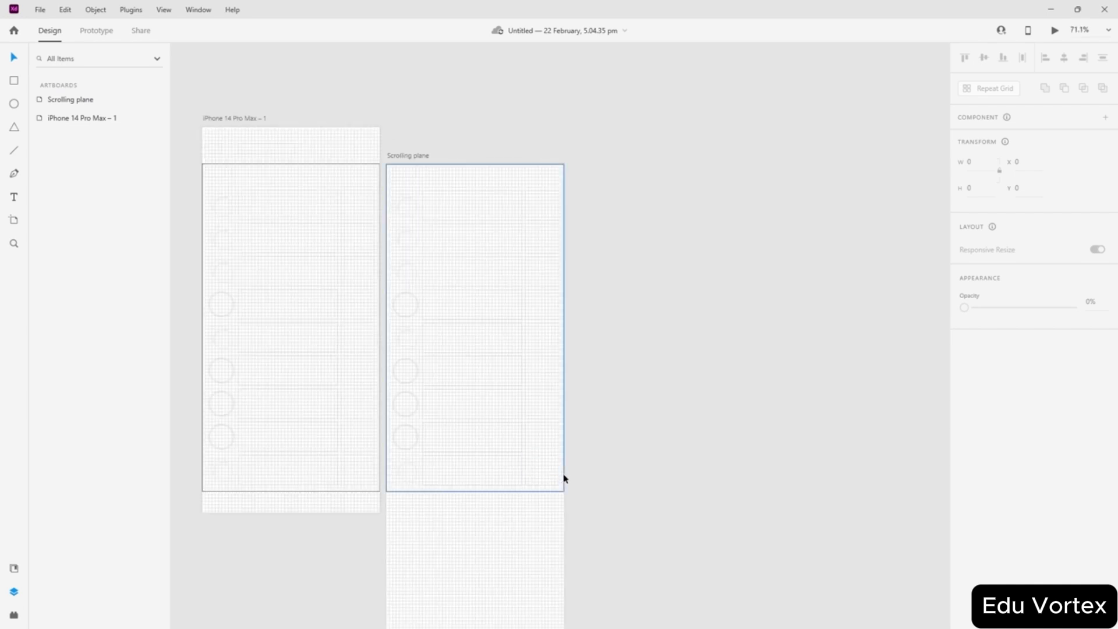
- Marquee-select the list contents, undo a stray click, and reselect the Scolling Plane layer
{"action": "left_click", "coordinate": [560, 476]}
{"action": "left_click_drag", "start_coordinate": [561, 476], "coordinate": [407, 202]}
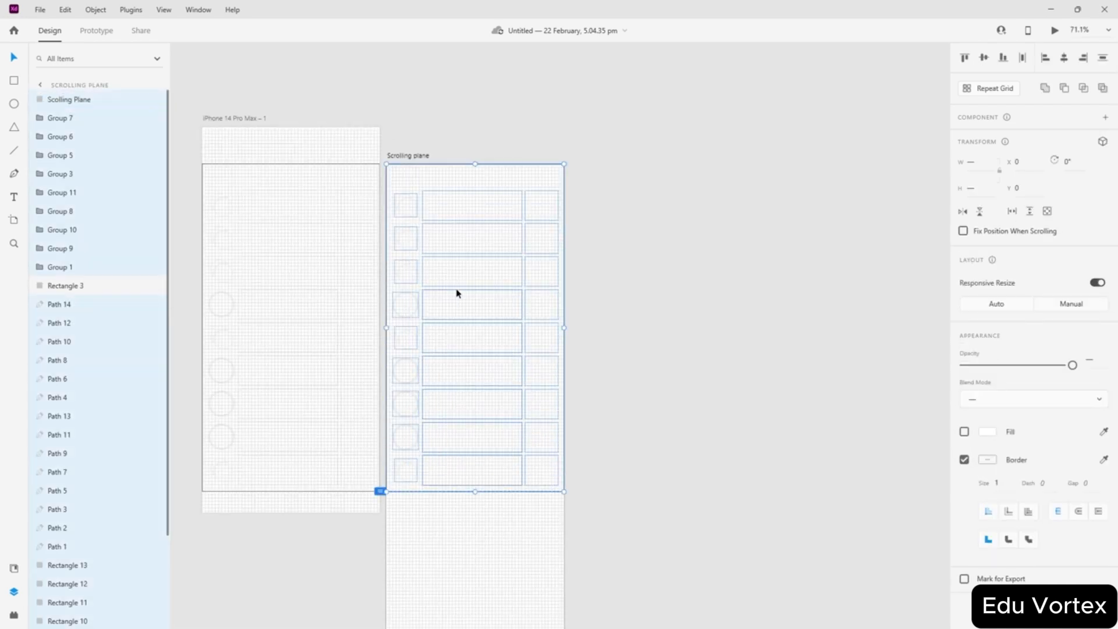
{"action": "scroll", "coordinate": [444, 355], "scroll_direction": "down", "scroll_amount": 3}
{"action": "scroll", "coordinate": [429, 406], "scroll_direction": "up", "scroll_amount": 2}
{"action": "scroll", "coordinate": [424, 424], "scroll_direction": "up", "scroll_amount": 2}
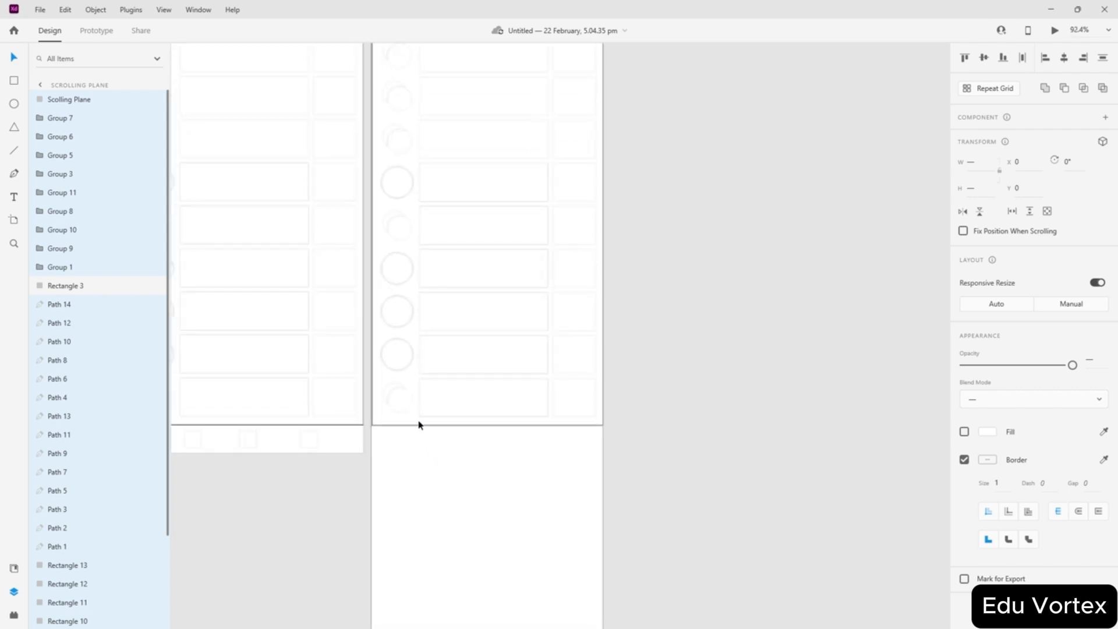
{"action": "scroll", "coordinate": [419, 424], "scroll_direction": "up", "scroll_amount": 1}
{"action": "scroll", "coordinate": [387, 261], "scroll_direction": "up", "scroll_amount": 3}
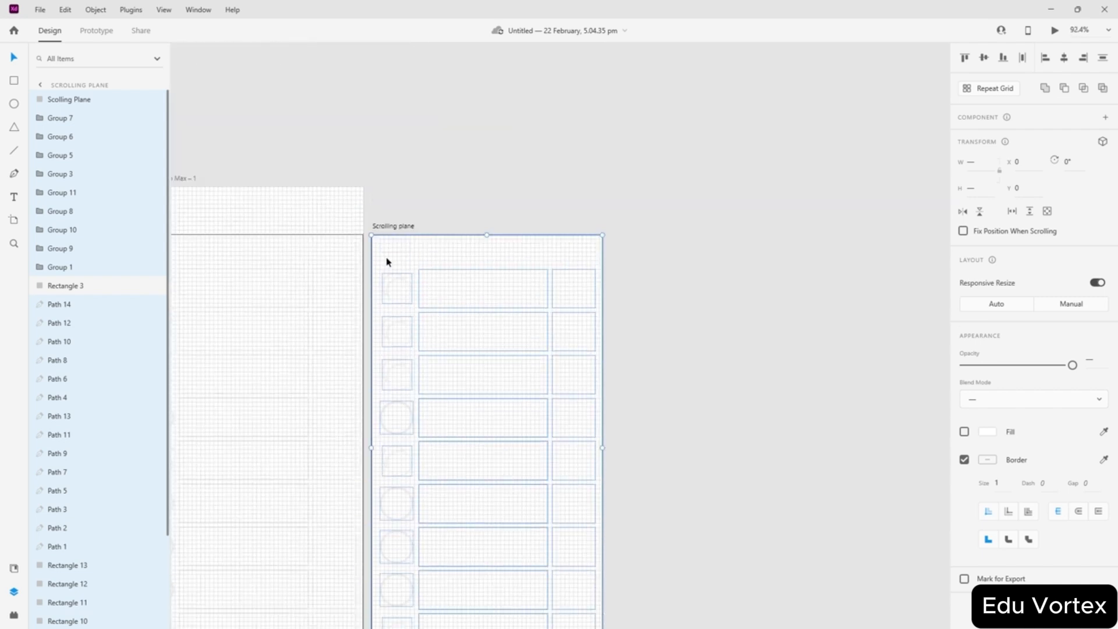
{"action": "left_click", "coordinate": [388, 228]}
{"action": "key", "text": "ctrl+z"}
{"action": "left_click", "coordinate": [58, 103]}
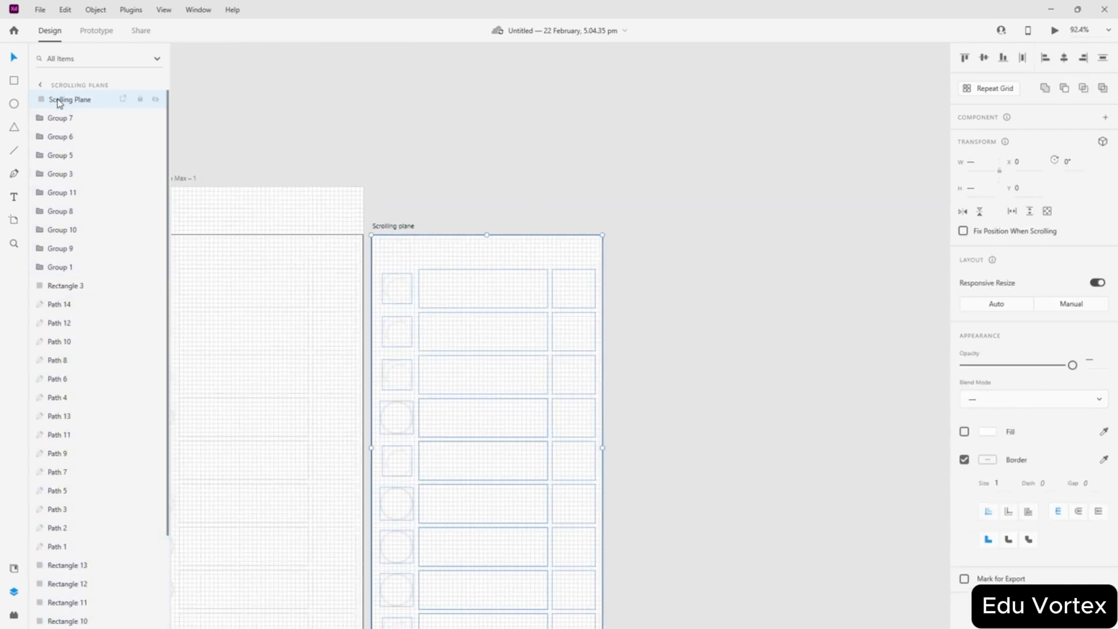
{"action": "left_click", "coordinate": [267, 119]}
{"action": "scroll", "coordinate": [429, 204], "scroll_direction": "down", "scroll_amount": 1}
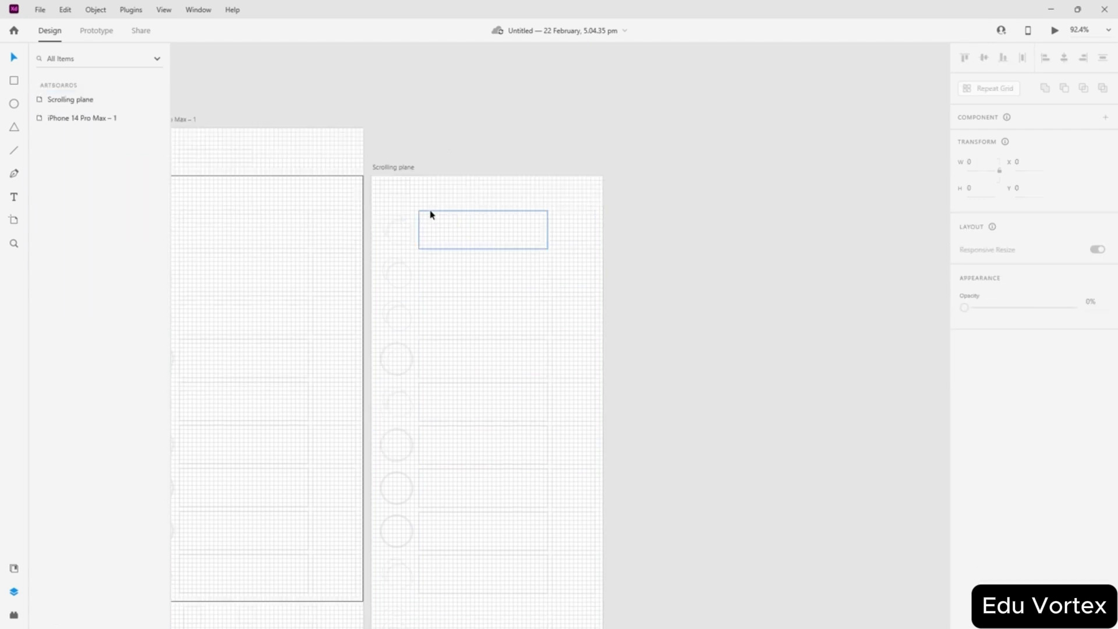
- Move the selected list rows further down the Scrolling plane artboard
{"action": "left_click_drag", "start_coordinate": [389, 211], "coordinate": [584, 593]}
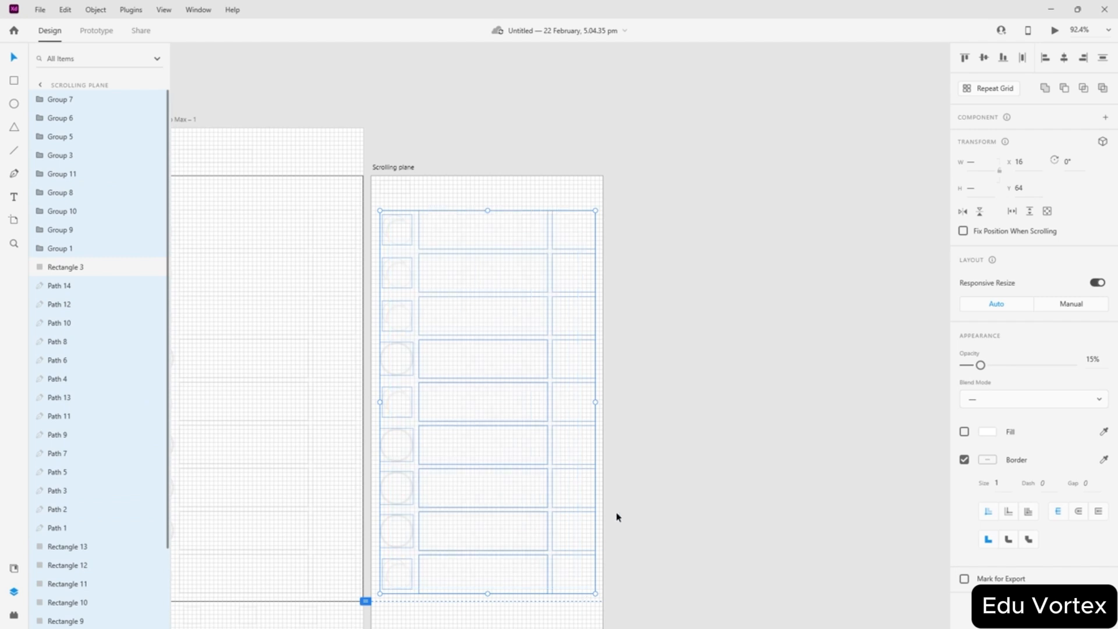
{"action": "scroll", "coordinate": [636, 407], "scroll_direction": "down", "scroll_amount": 4}
{"action": "scroll", "coordinate": [408, 448], "scroll_direction": "up", "scroll_amount": 5}
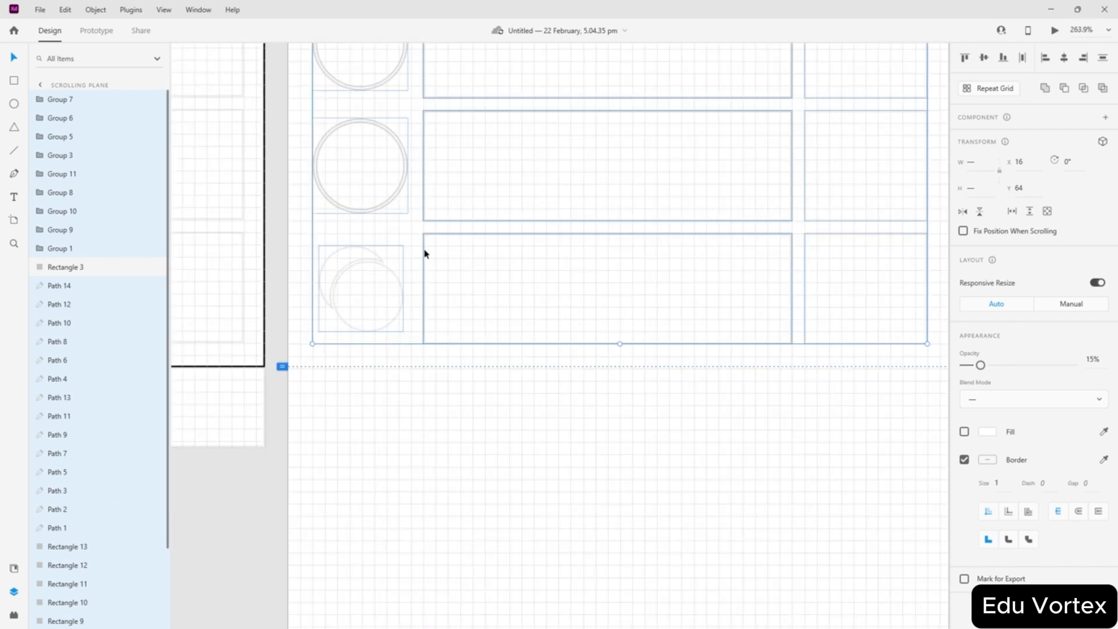
{"action": "scroll", "coordinate": [425, 244], "scroll_direction": "down", "scroll_amount": 7}
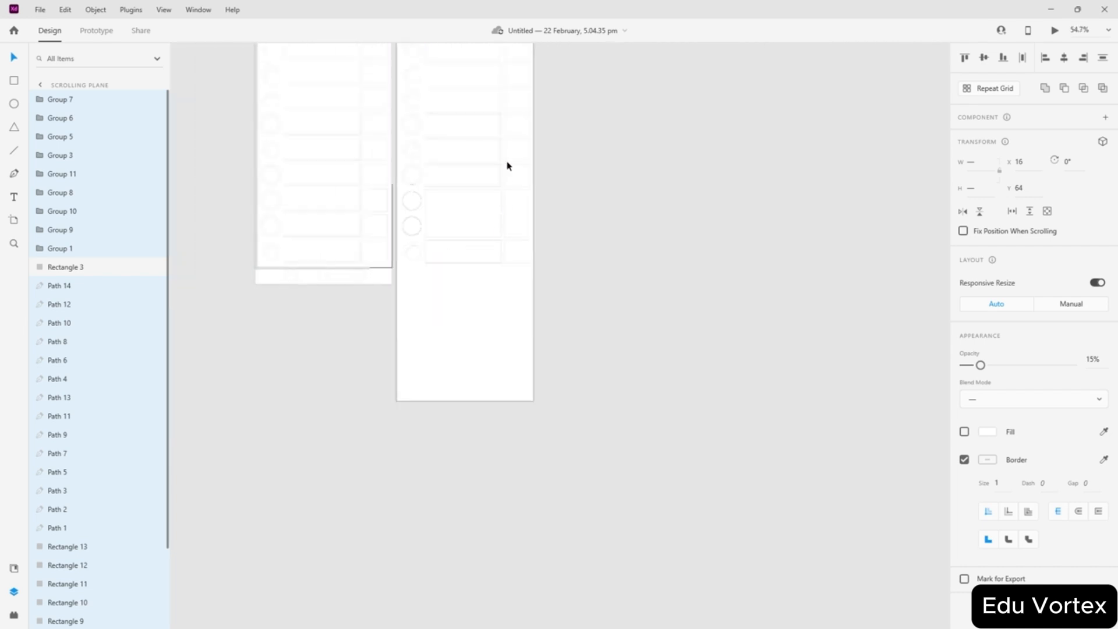
{"action": "left_click_drag", "start_coordinate": [447, 157], "coordinate": [407, 284]}
{"action": "scroll", "coordinate": [446, 409], "scroll_direction": "up", "scroll_amount": 6}
{"action": "scroll", "coordinate": [444, 436], "scroll_direction": "up", "scroll_amount": 1}
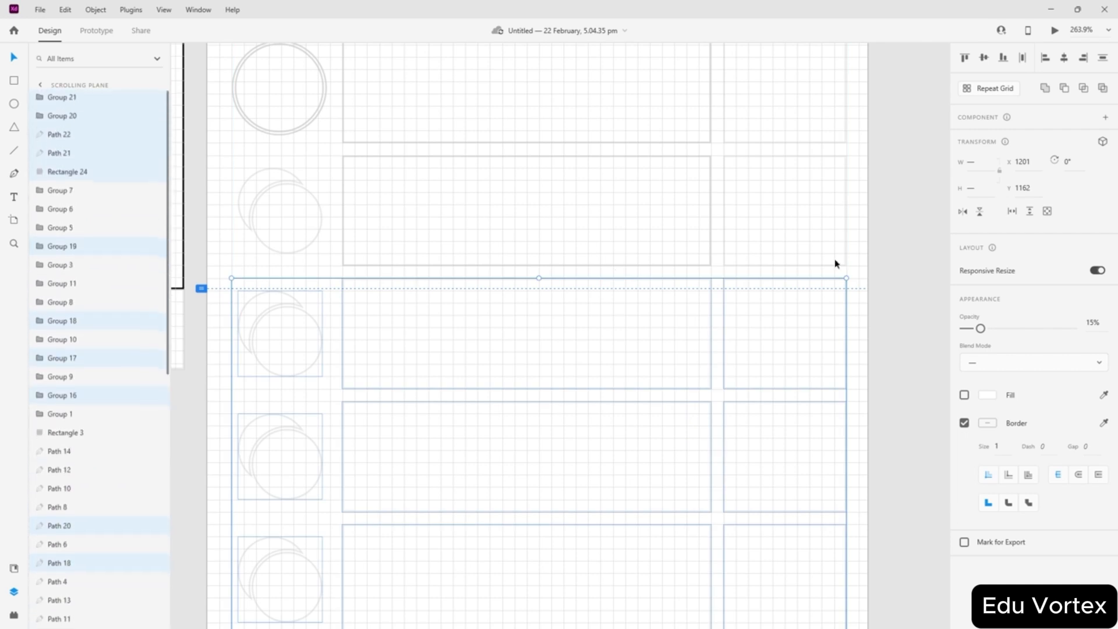
{"action": "left_click", "coordinate": [862, 265]}
{"action": "scroll", "coordinate": [483, 237], "scroll_direction": "down", "scroll_amount": 5}
{"action": "scroll", "coordinate": [484, 241], "scroll_direction": "down", "scroll_amount": 6}
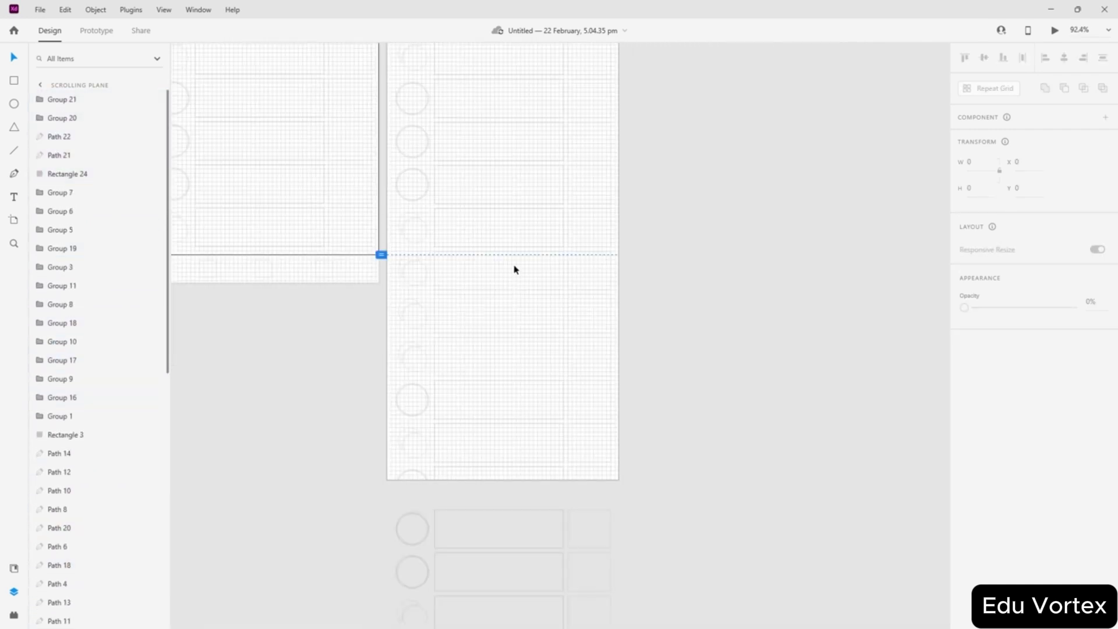
- Raise the faded rows' opacity from 15% to 100%
{"action": "left_click_drag", "start_coordinate": [563, 94], "coordinate": [485, 424]}
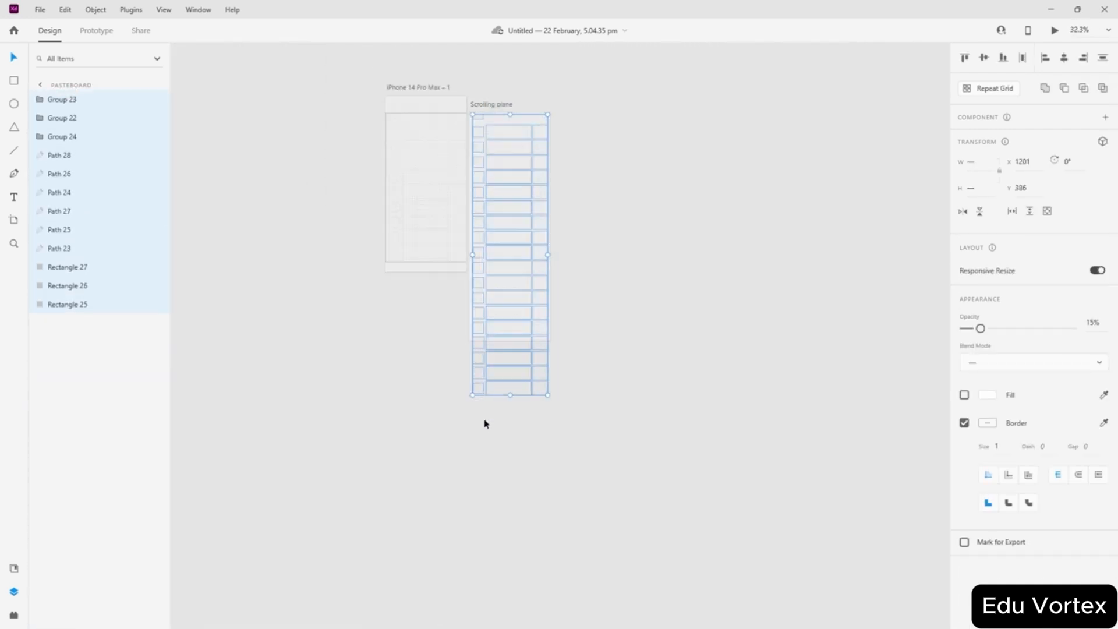
{"action": "left_click_drag", "start_coordinate": [970, 326], "coordinate": [1073, 327]}
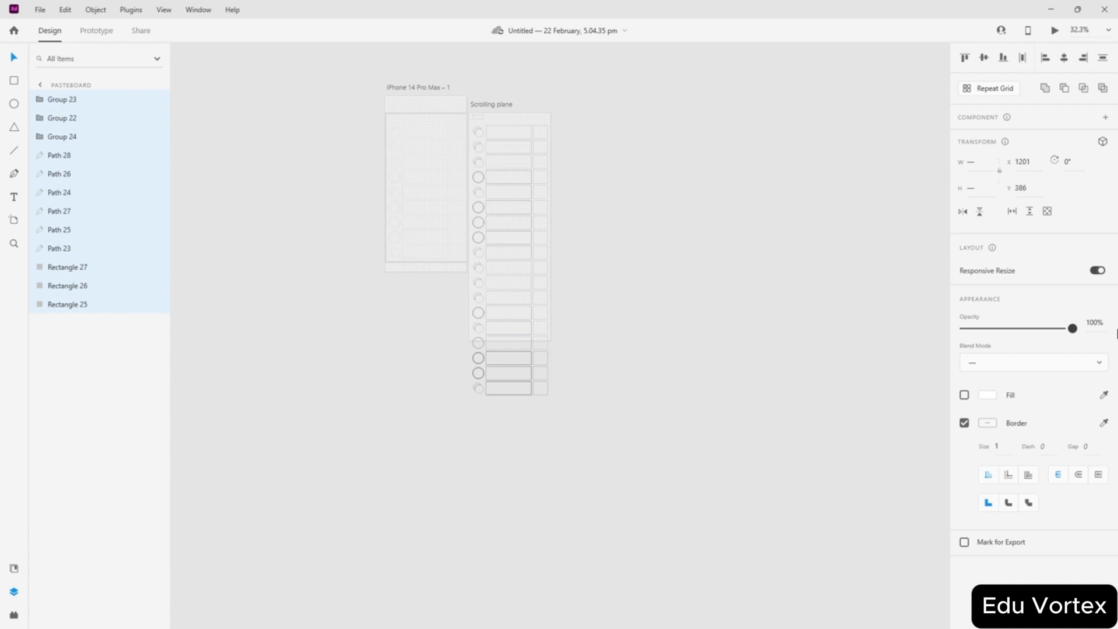
{"action": "left_click", "coordinate": [711, 259]}
{"action": "scroll", "coordinate": [509, 326], "scroll_direction": "up", "scroll_amount": 6}
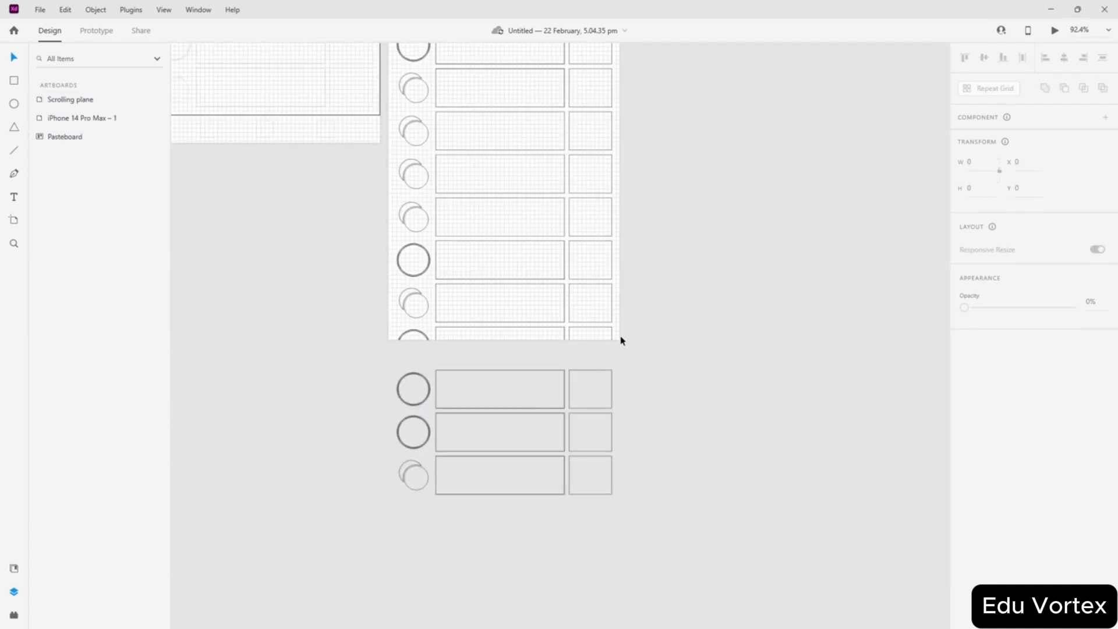
- Delete the rows hanging below the 1209-pixel artboard and reselect Scrolling plane
{"action": "left_click_drag", "start_coordinate": [626, 333], "coordinate": [393, 490]}
{"action": "key", "text": "Delete"}
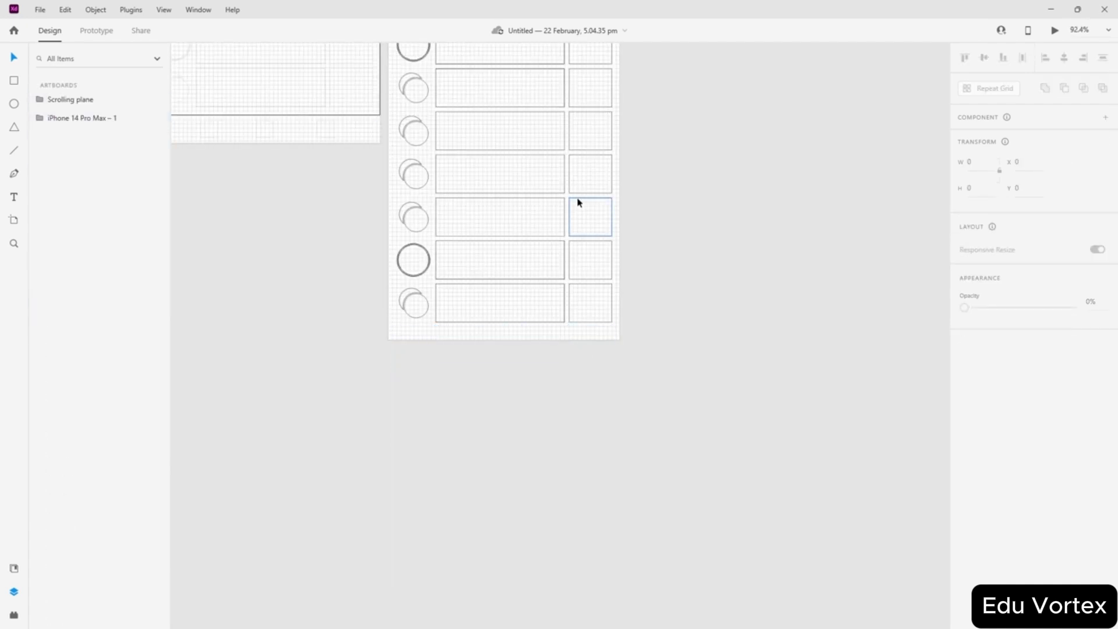
{"action": "scroll", "coordinate": [604, 250], "scroll_direction": "up", "scroll_amount": 10}
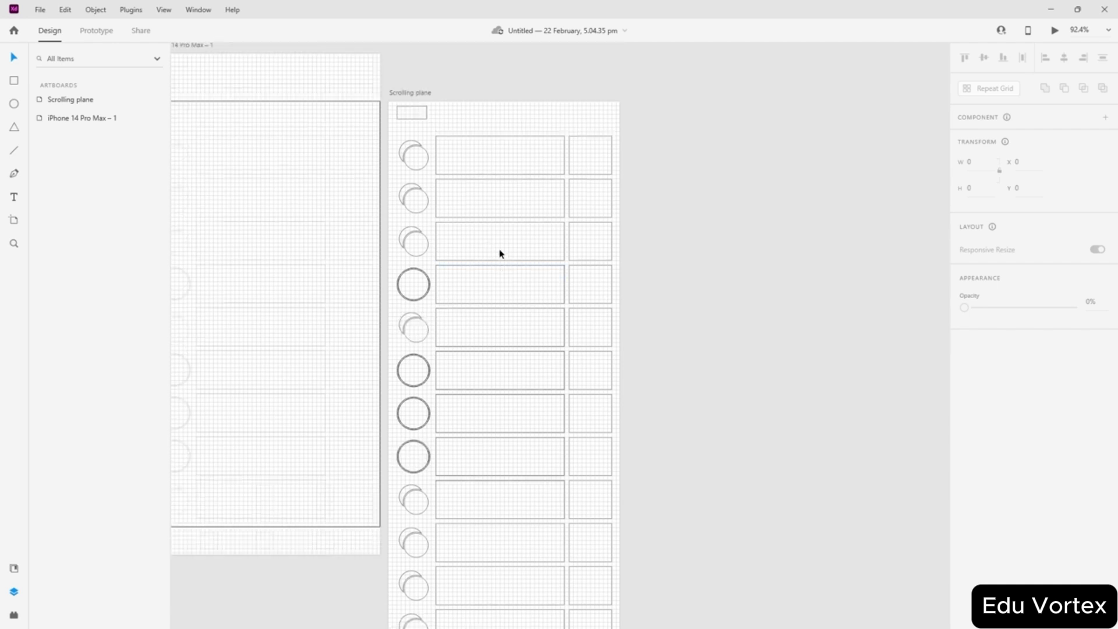
{"action": "scroll", "coordinate": [449, 243], "scroll_direction": "down", "scroll_amount": 2}
{"action": "scroll", "coordinate": [460, 291], "scroll_direction": "down", "scroll_amount": 5}
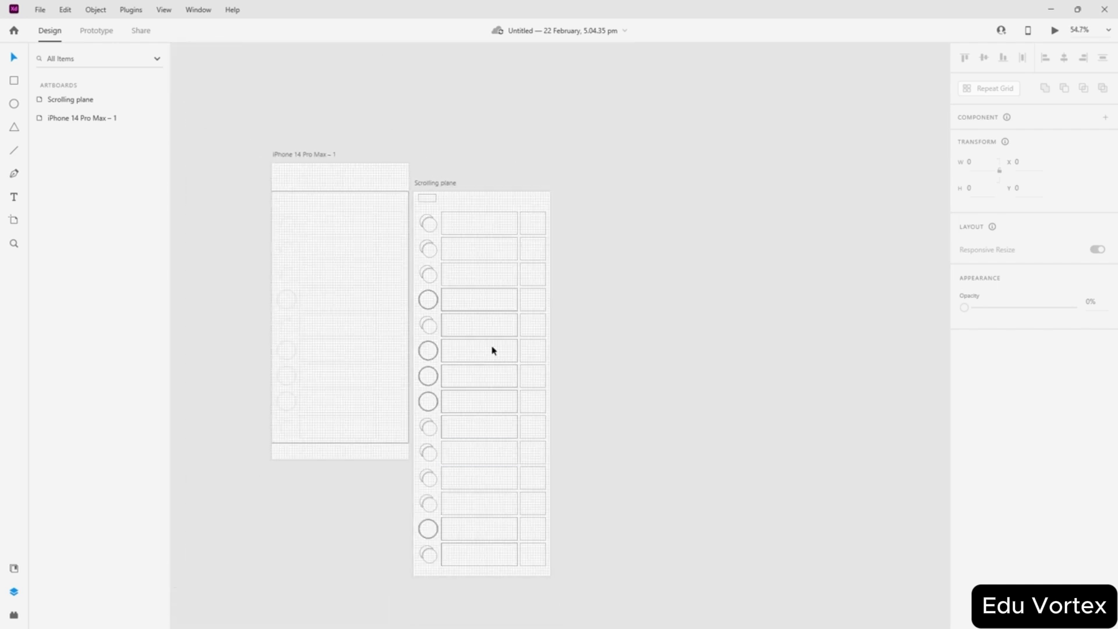
{"action": "scroll", "coordinate": [379, 317], "scroll_direction": "up", "scroll_amount": 5}
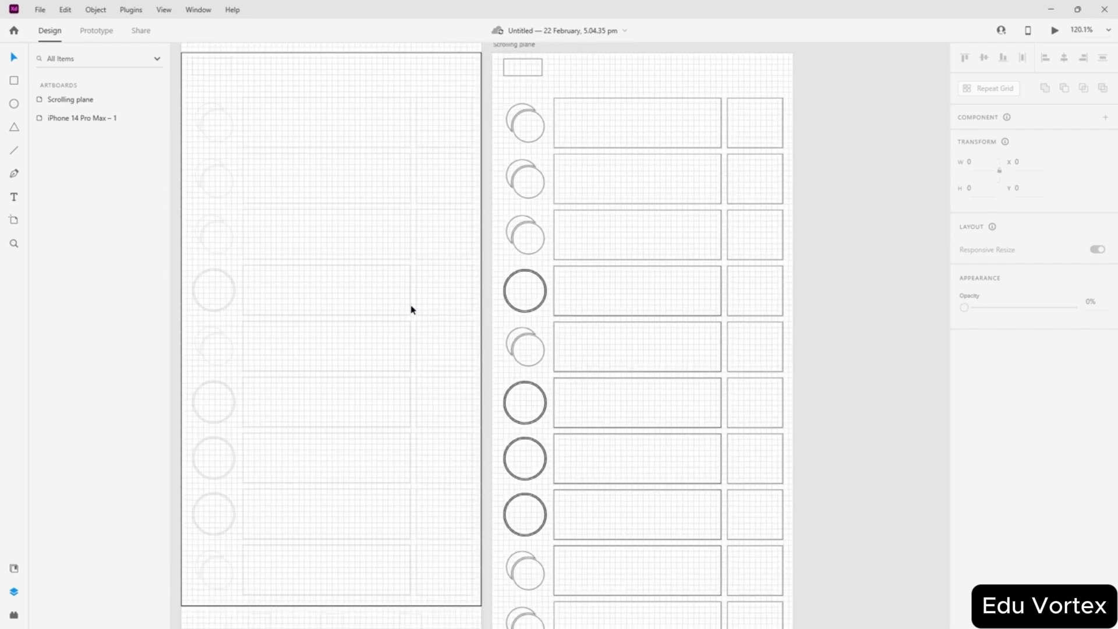
{"action": "scroll", "coordinate": [574, 194], "scroll_direction": "up", "scroll_amount": 2}
{"action": "scroll", "coordinate": [574, 194], "scroll_direction": "up", "scroll_amount": 3}
{"action": "left_click", "coordinate": [506, 222]}
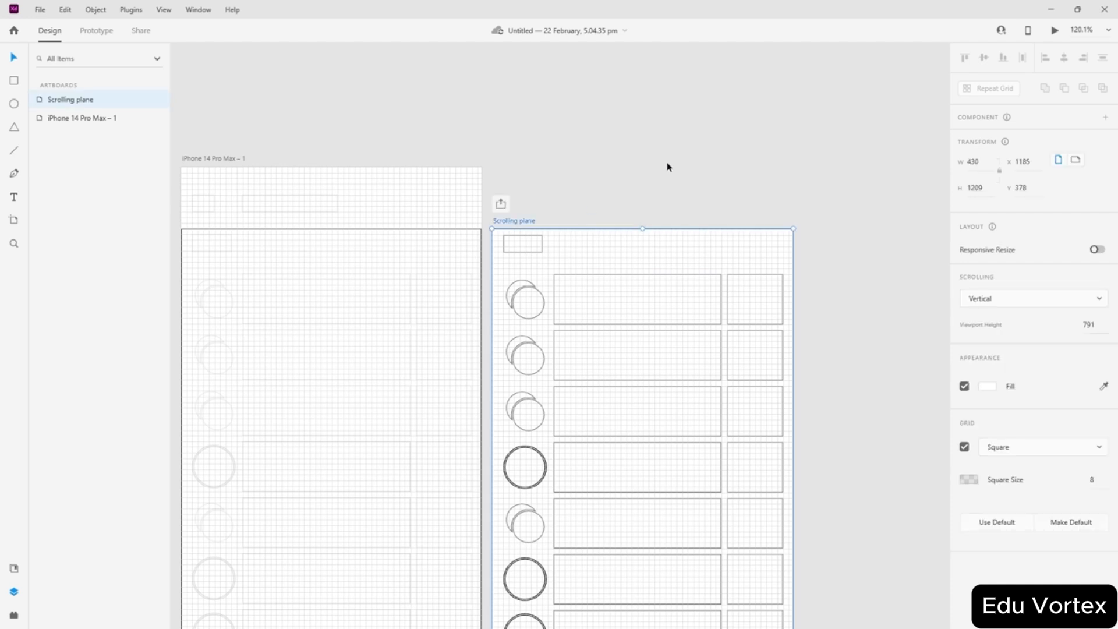
{"action": "left_click", "coordinate": [1055, 32]}
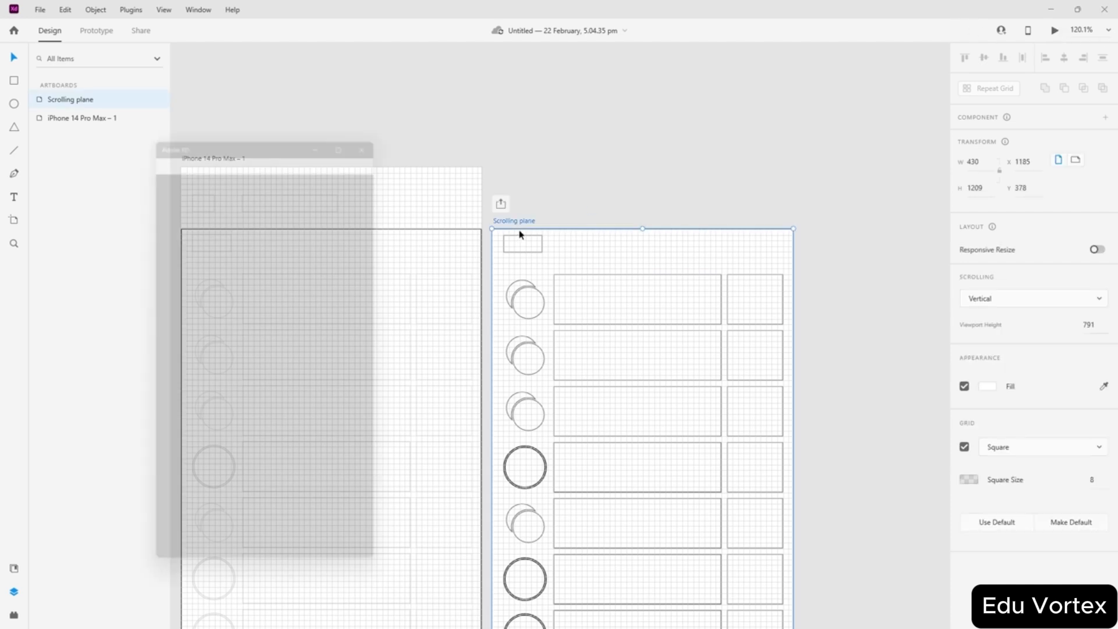
{"action": "scroll", "coordinate": [243, 268], "scroll_direction": "down", "scroll_amount": 5}
{"action": "scroll", "coordinate": [249, 266], "scroll_direction": "down", "scroll_amount": 6}
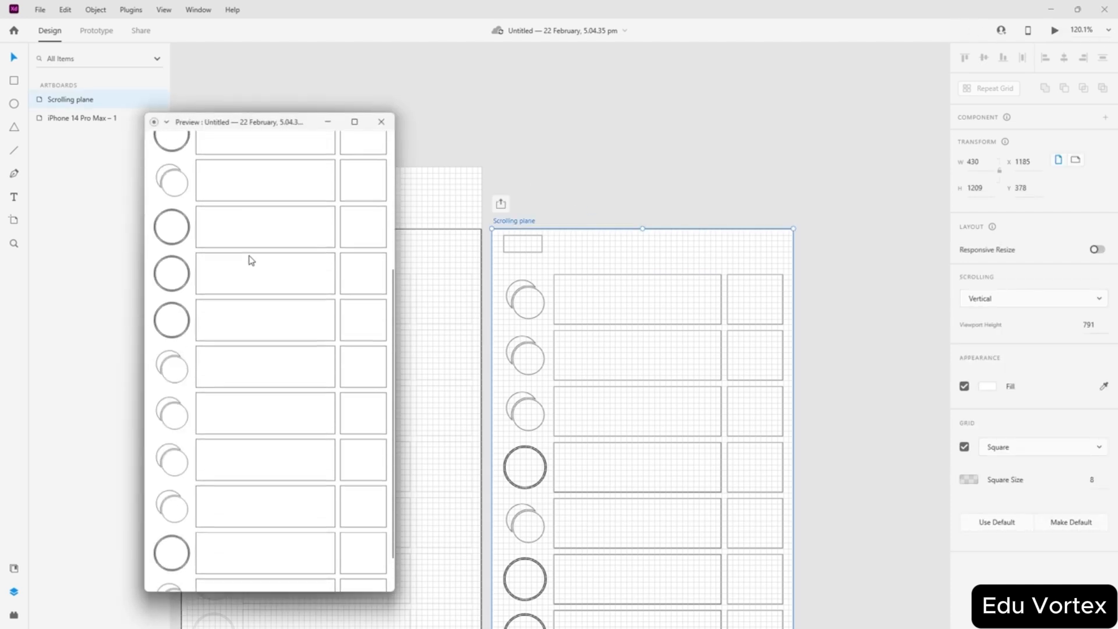
{"action": "scroll", "coordinate": [250, 253], "scroll_direction": "down", "scroll_amount": 5}
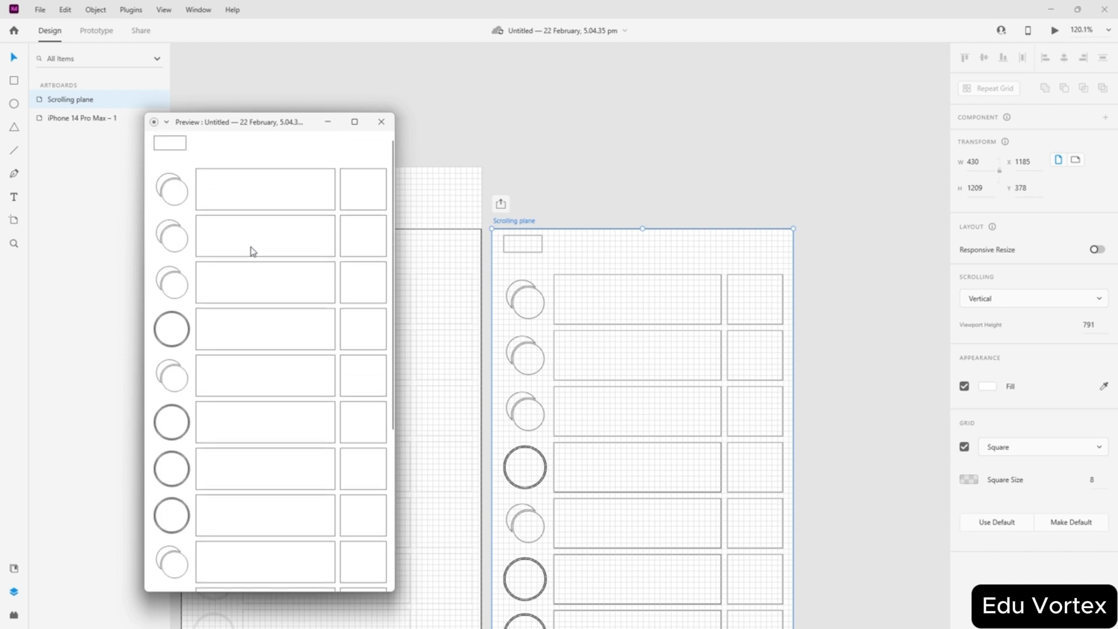
{"action": "scroll", "coordinate": [251, 274], "scroll_direction": "up", "scroll_amount": 4}
{"action": "scroll", "coordinate": [243, 282], "scroll_direction": "down", "scroll_amount": 5}
{"action": "left_click", "coordinate": [381, 121]}
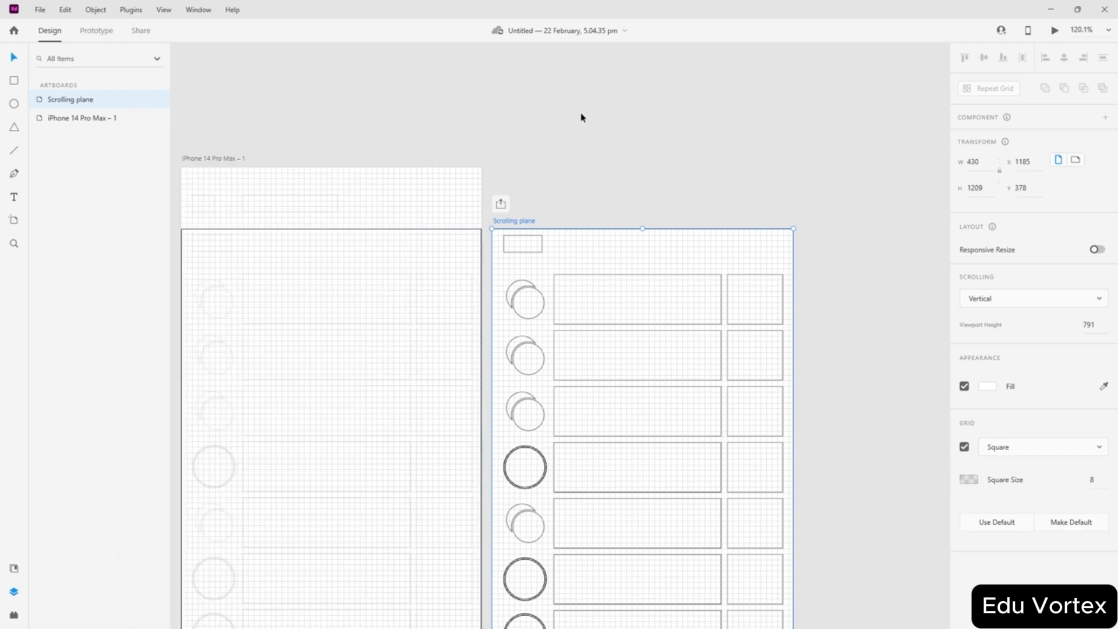
{"action": "left_click", "coordinate": [581, 114]}
{"action": "scroll", "coordinate": [307, 282], "scroll_direction": "down", "scroll_amount": 3}
{"action": "scroll", "coordinate": [306, 280], "scroll_direction": "down", "scroll_amount": 2}
- Add a text layer reading 'asd' inside the small top rectangle of the Scrolling plane artboard
{"action": "scroll", "coordinate": [307, 282], "scroll_direction": "down", "scroll_amount": 3}
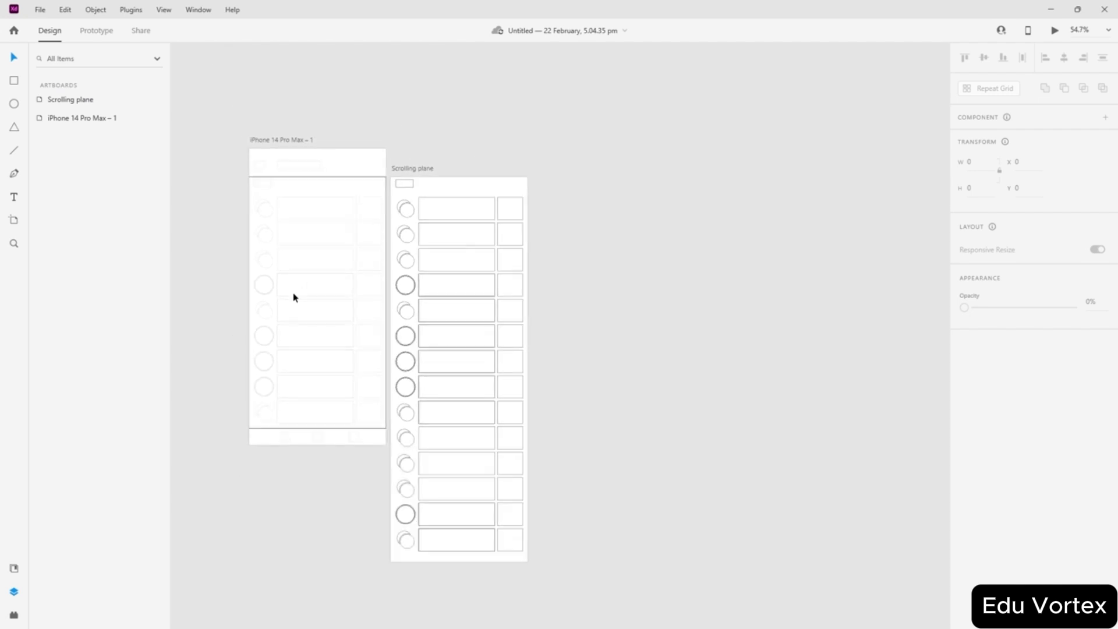
{"action": "scroll", "coordinate": [294, 296], "scroll_direction": "up", "scroll_amount": 3}
{"action": "scroll", "coordinate": [294, 296], "scroll_direction": "left", "scroll_amount": 2}
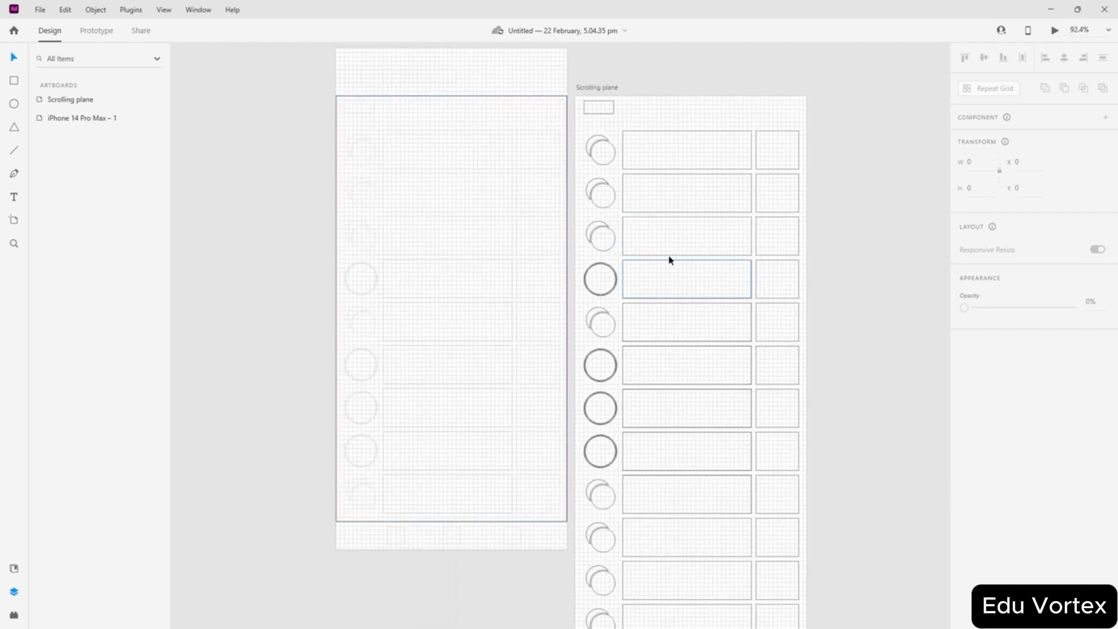
{"action": "scroll", "coordinate": [669, 257], "scroll_direction": "up", "scroll_amount": 5}
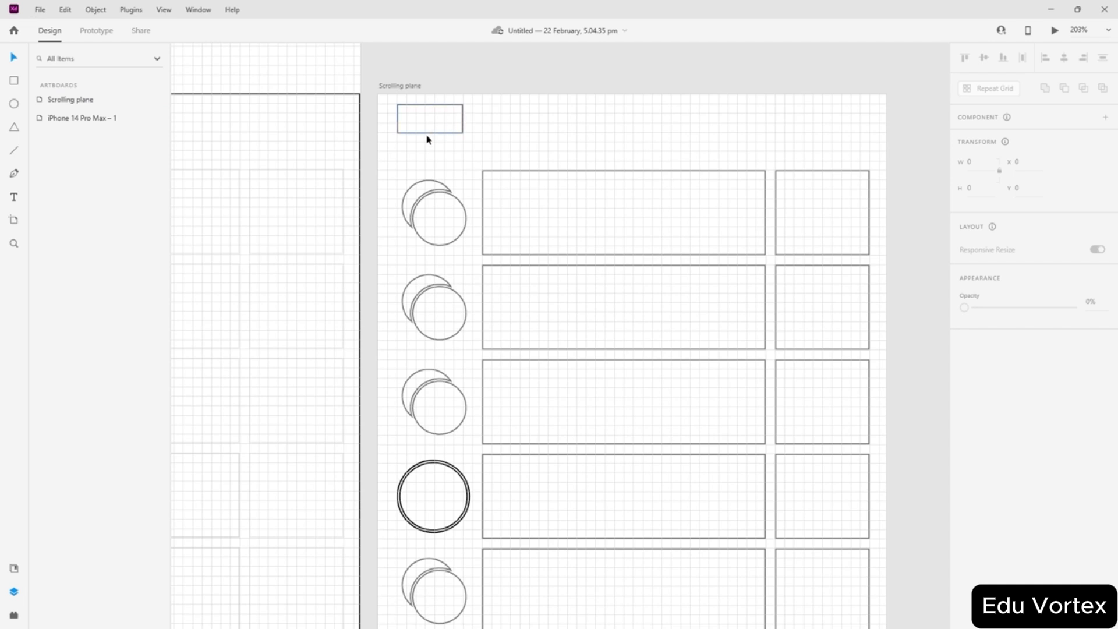
{"action": "scroll", "coordinate": [428, 139], "scroll_direction": "up", "scroll_amount": 5}
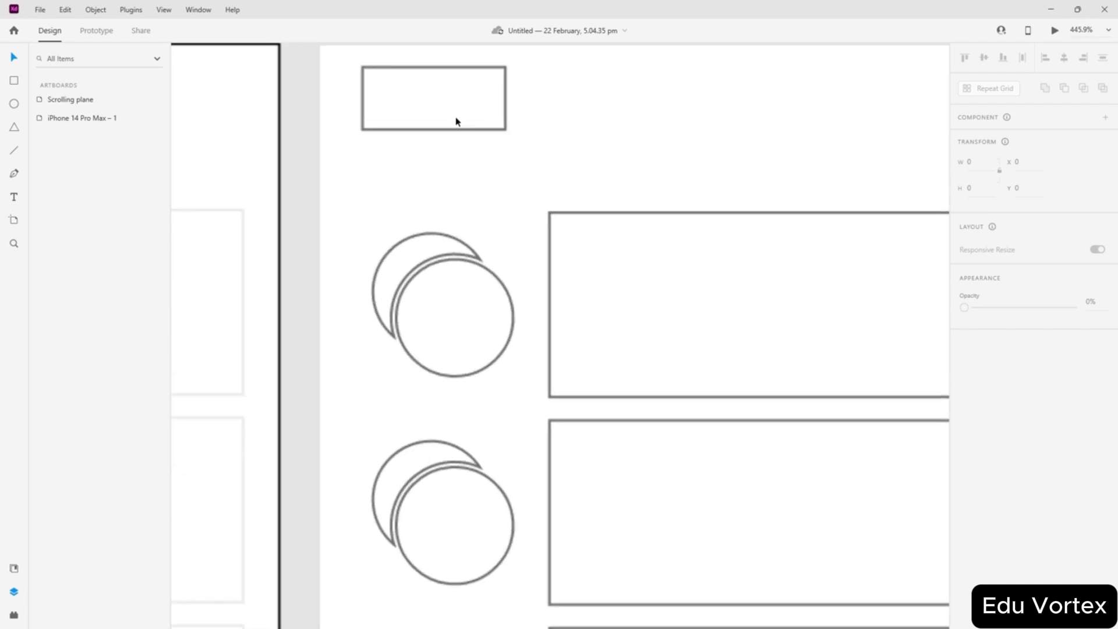
{"action": "left_click", "coordinate": [17, 199]}
{"action": "left_click", "coordinate": [404, 99]}
{"action": "type", "text": "asd"}
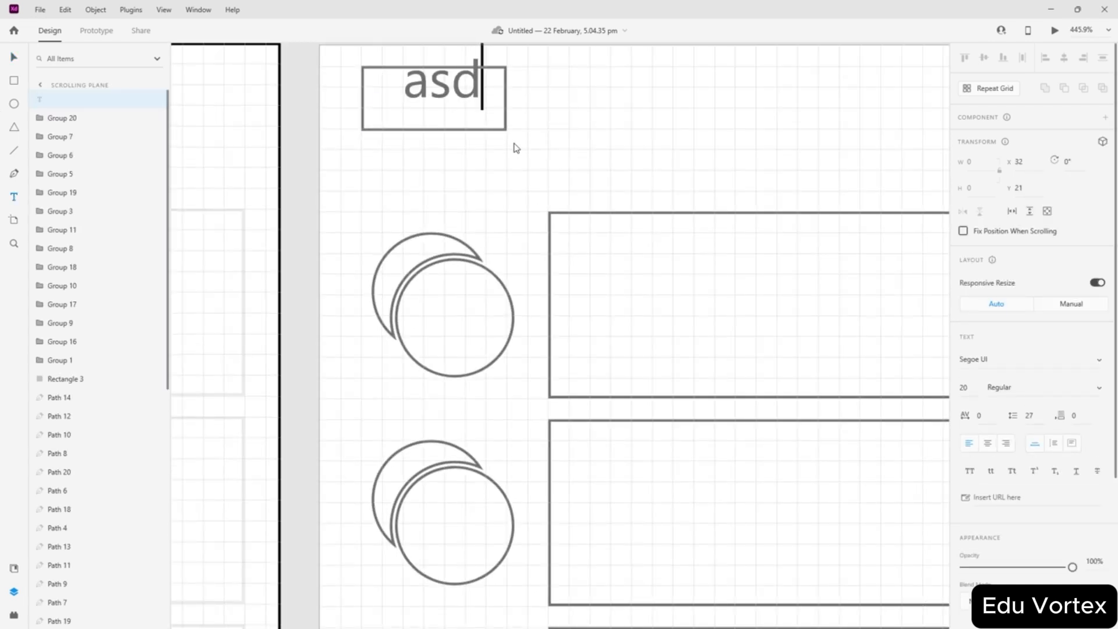
{"action": "key", "text": "Escape"}
- Centre the 'asd' text inside the small box and check the surrounding box
{"action": "left_click_drag", "start_coordinate": [456, 94], "coordinate": [447, 110]}
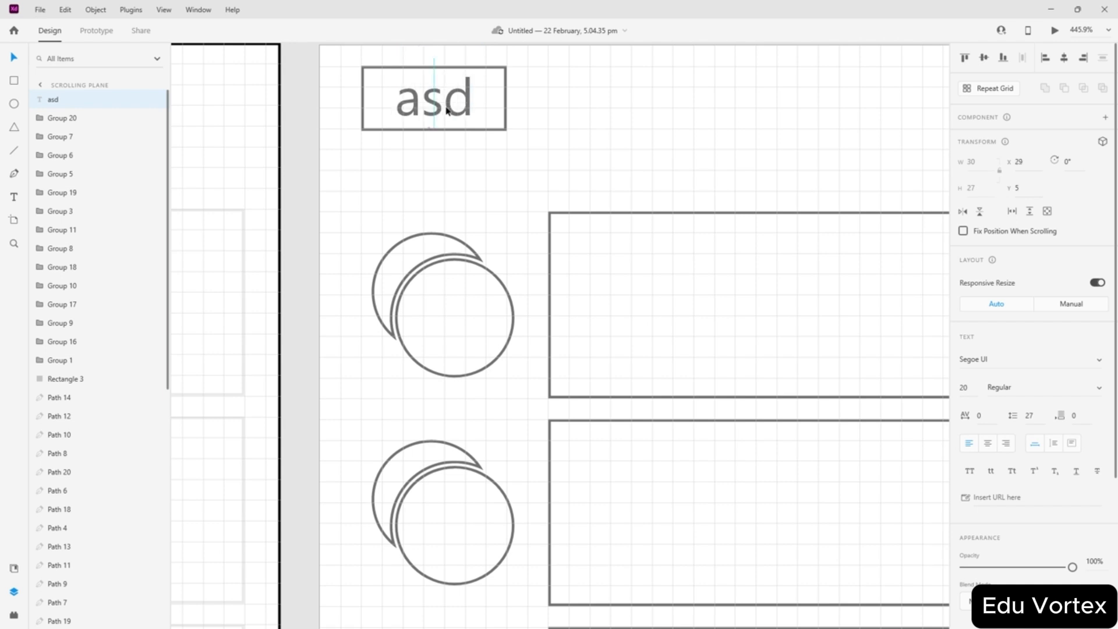
{"action": "left_click", "coordinate": [639, 103]}
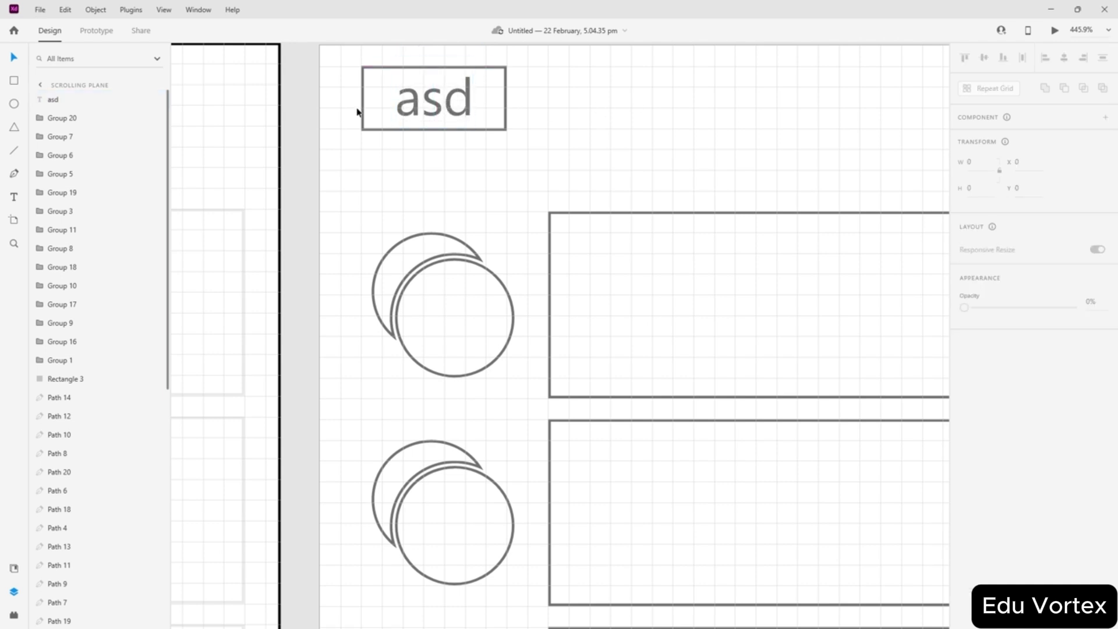
{"action": "scroll", "coordinate": [444, 111], "scroll_direction": "down", "scroll_amount": 5}
{"action": "scroll", "coordinate": [454, 104], "scroll_direction": "up", "scroll_amount": 6}
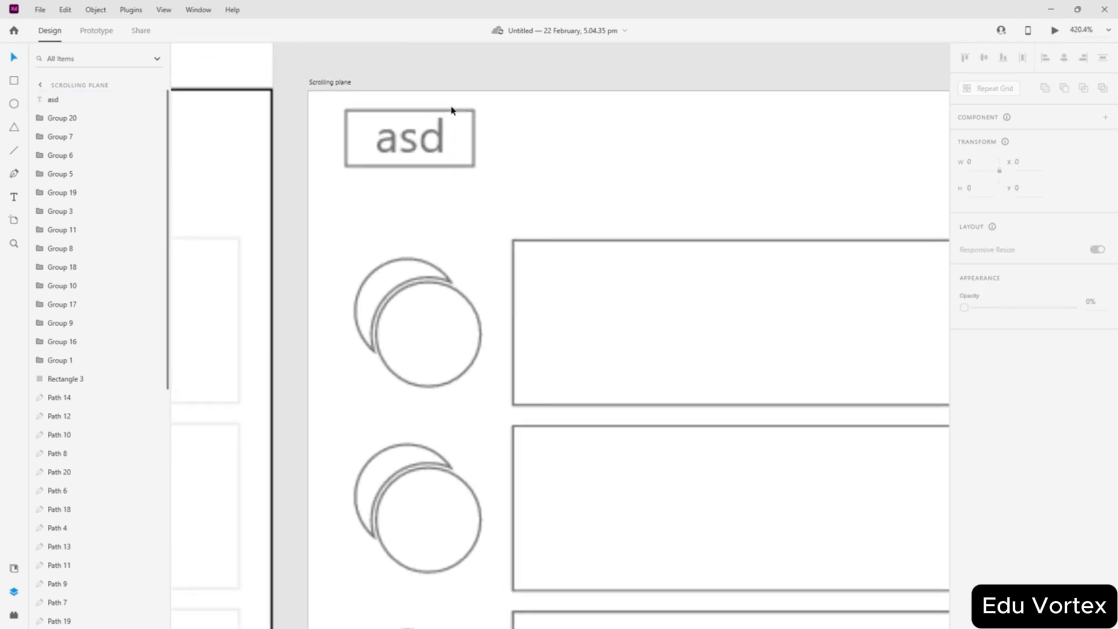
{"action": "left_click", "coordinate": [483, 144]}
{"action": "scroll", "coordinate": [520, 198], "scroll_direction": "down", "scroll_amount": 8}
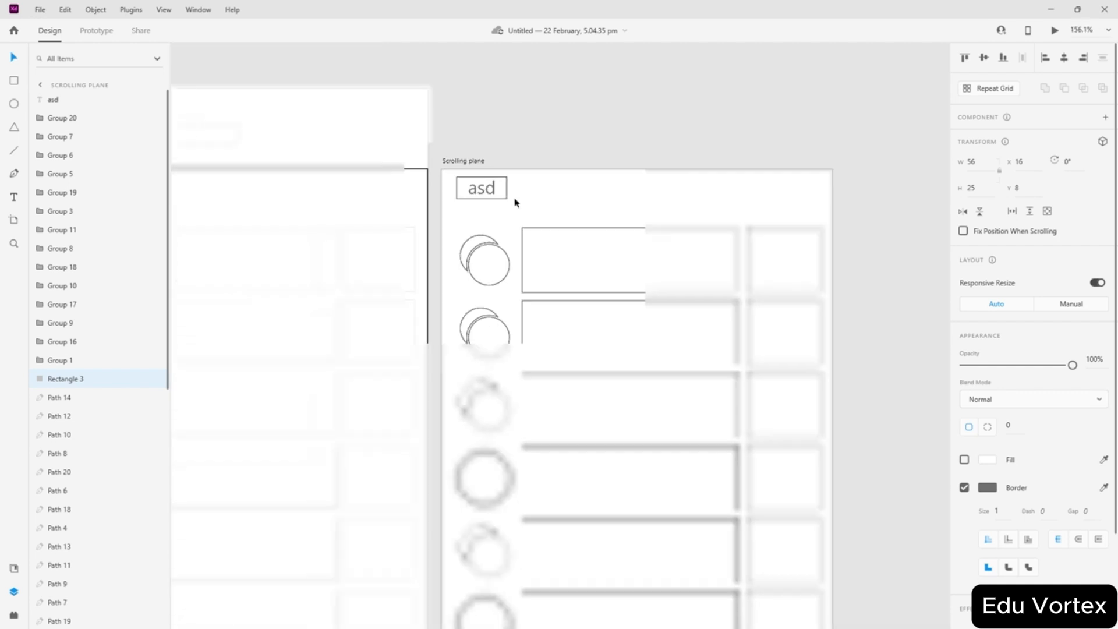
{"action": "scroll", "coordinate": [497, 192], "scroll_direction": "up", "scroll_amount": 6}
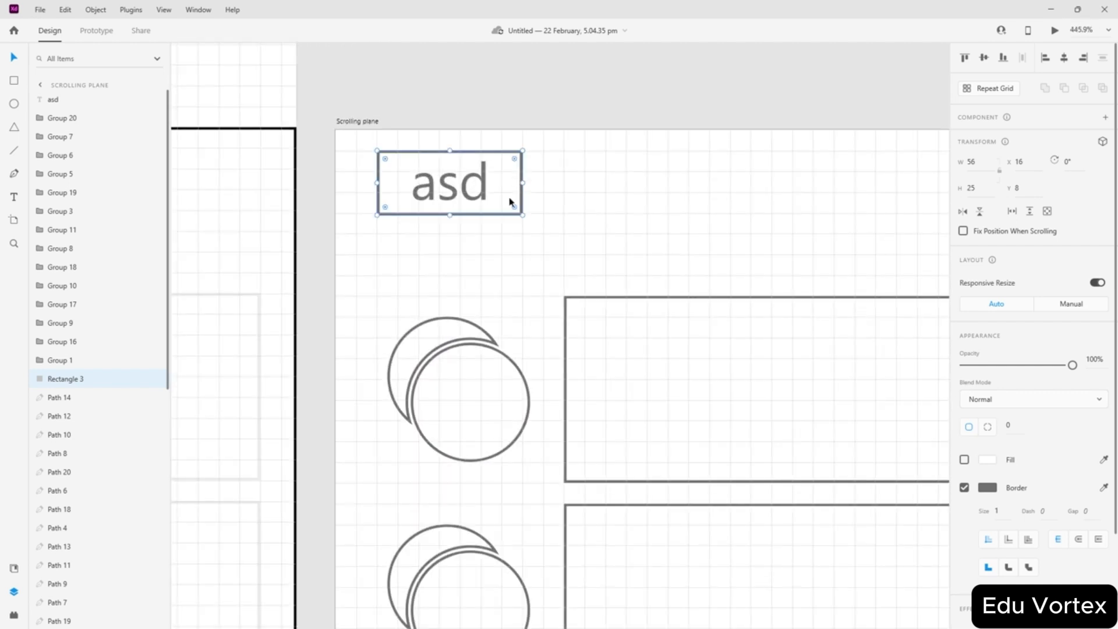
- Clear the selection and scroll around to view the light and dark sign-up and log-in artboards
{"action": "scroll", "coordinate": [257, 145], "scroll_direction": "up", "scroll_amount": 4}
{"action": "scroll", "coordinate": [259, 150], "scroll_direction": "down", "scroll_amount": 2}
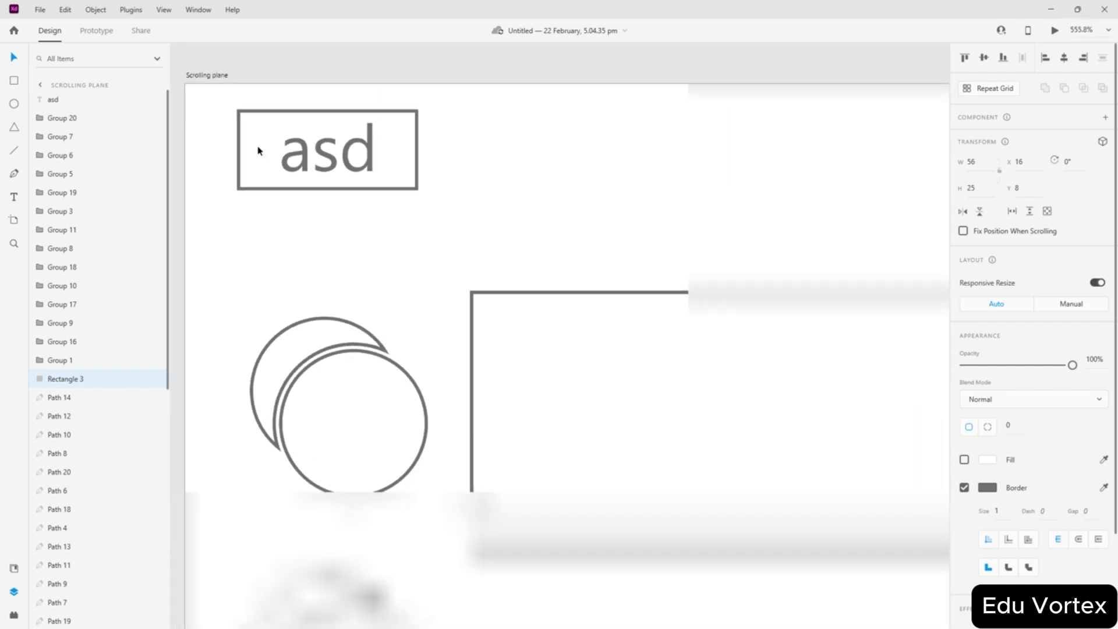
{"action": "scroll", "coordinate": [258, 150], "scroll_direction": "down", "scroll_amount": 3}
{"action": "scroll", "coordinate": [291, 113], "scroll_direction": "up", "scroll_amount": 2}
{"action": "scroll", "coordinate": [342, 162], "scroll_direction": "down", "scroll_amount": 4}
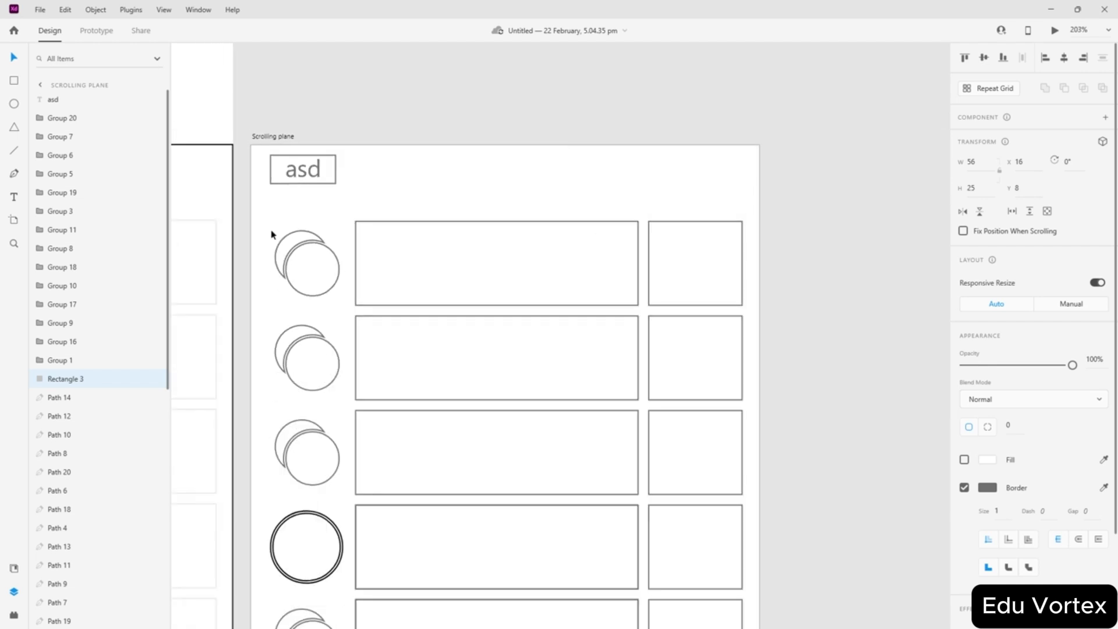
{"action": "left_click", "coordinate": [382, 100]}
{"action": "scroll", "coordinate": [379, 168], "scroll_direction": "down", "scroll_amount": 5}
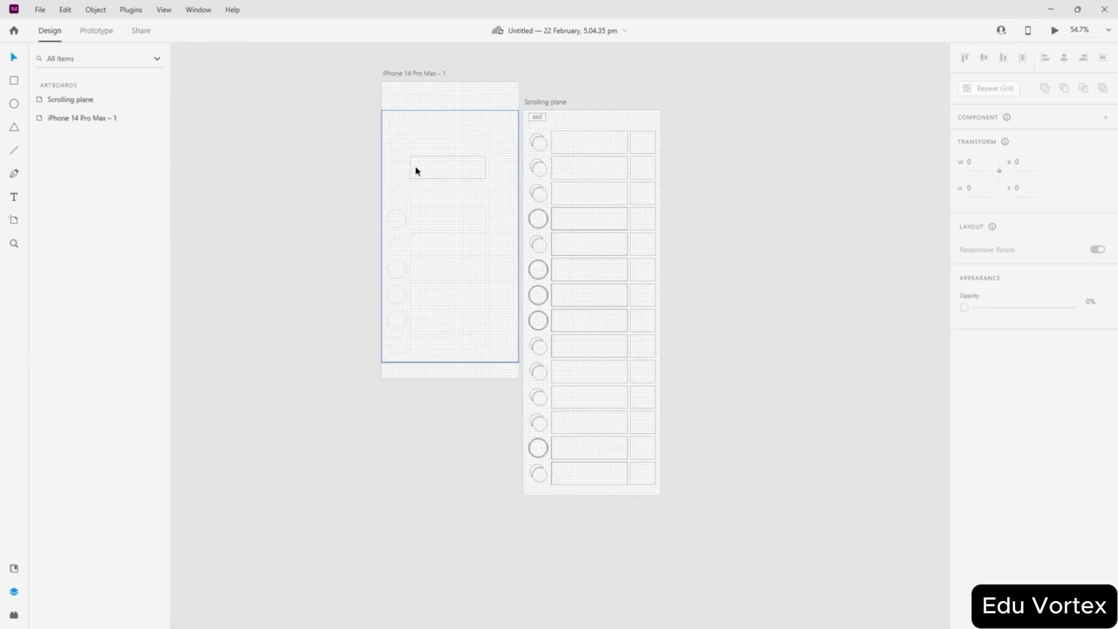
{"action": "scroll", "coordinate": [415, 170], "scroll_direction": "up", "scroll_amount": 1}
{"action": "scroll", "coordinate": [487, 209], "scroll_direction": "up", "scroll_amount": 6}
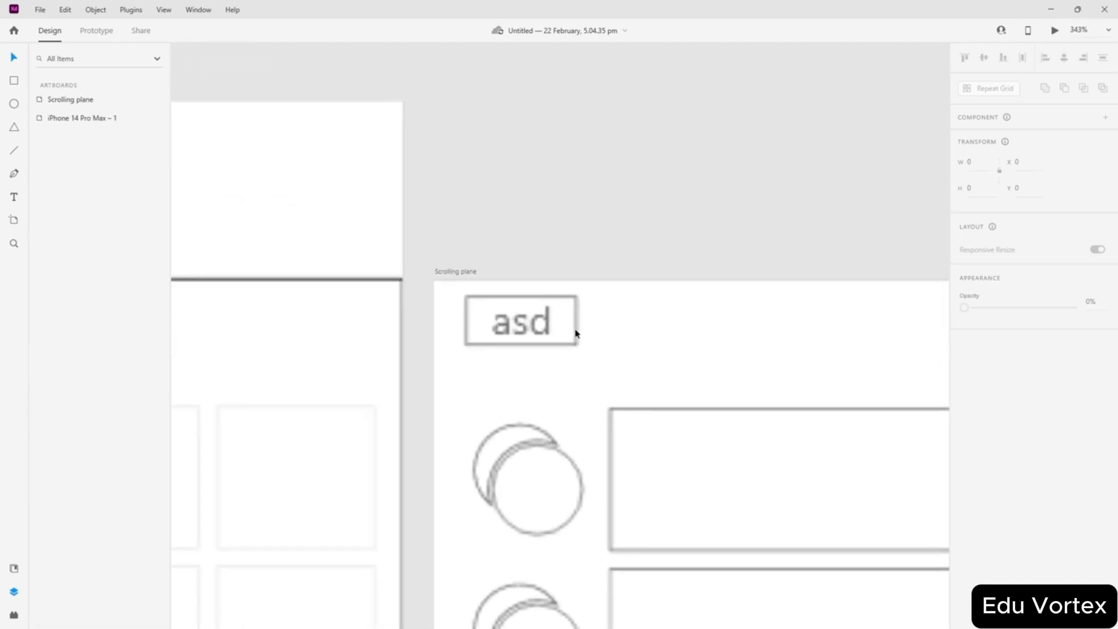
{"action": "scroll", "coordinate": [521, 302], "scroll_direction": "down", "scroll_amount": 5}
{"action": "scroll", "coordinate": [487, 317], "scroll_direction": "up", "scroll_amount": 6}
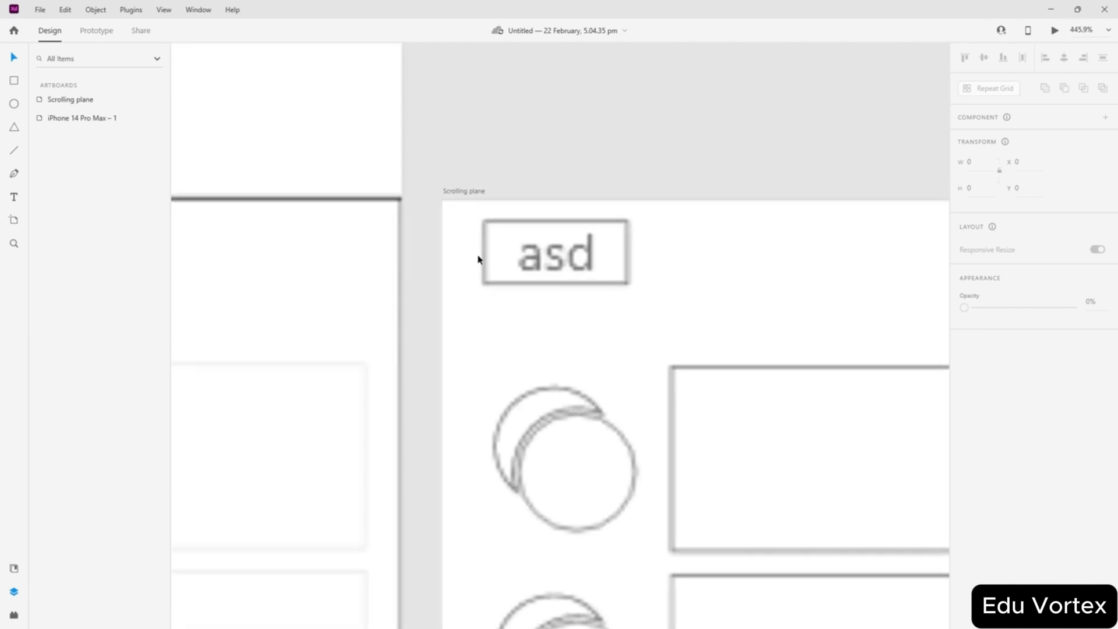
{"action": "scroll", "coordinate": [478, 258], "scroll_direction": "down", "scroll_amount": 7}
{"action": "scroll", "coordinate": [587, 318], "scroll_direction": "down", "scroll_amount": 4}
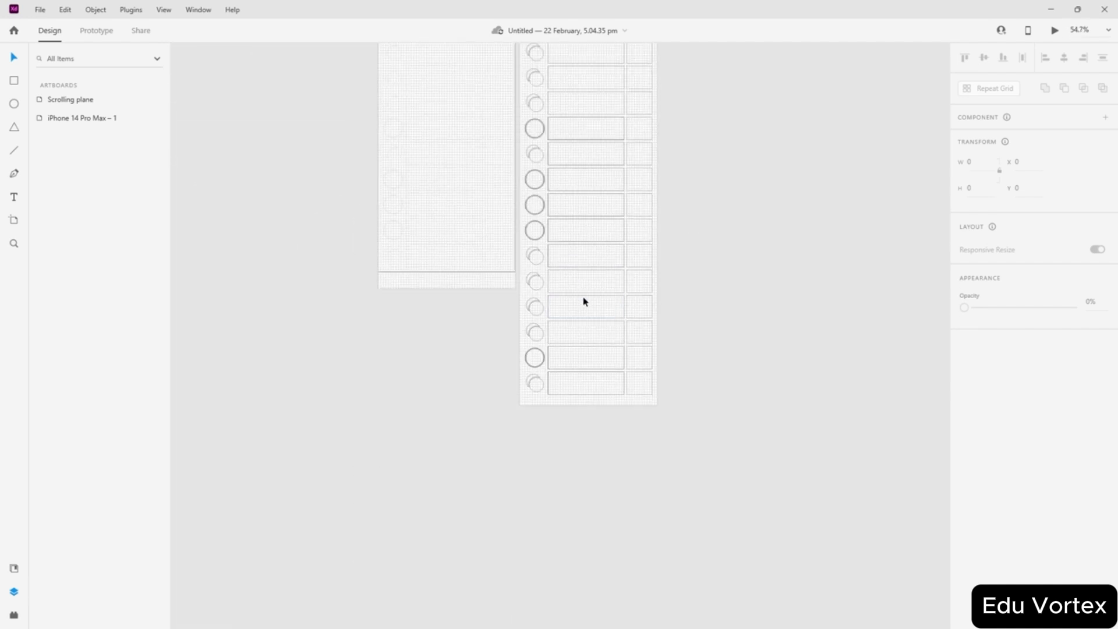
{"action": "scroll", "coordinate": [582, 379], "scroll_direction": "up", "scroll_amount": 4}
{"action": "scroll", "coordinate": [581, 295], "scroll_direction": "up", "scroll_amount": 6}
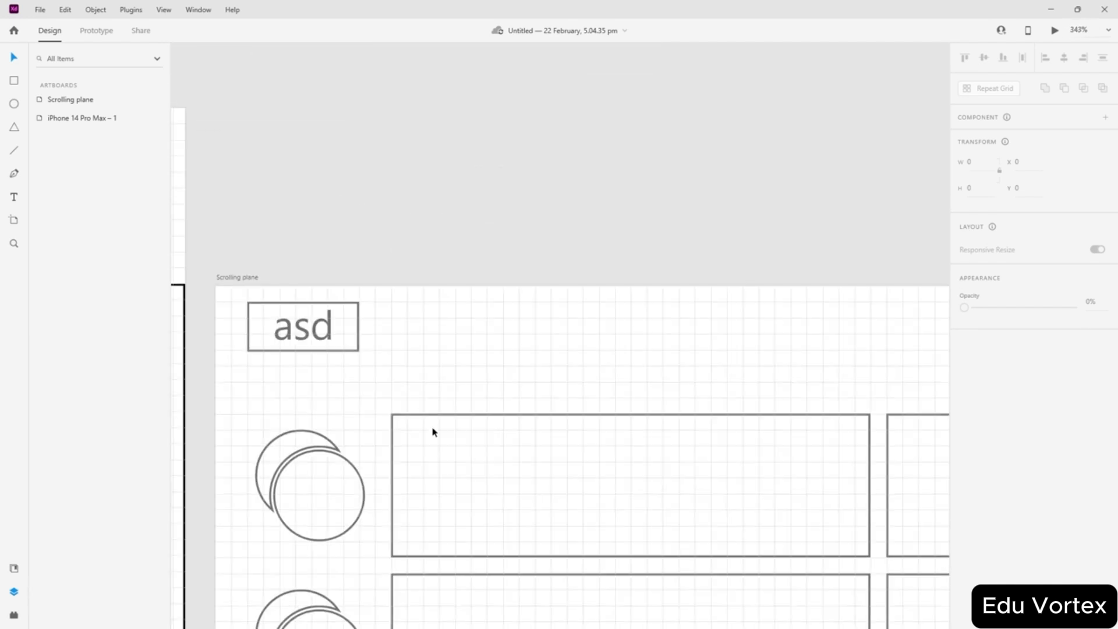
{"action": "scroll", "coordinate": [433, 431], "scroll_direction": "down", "scroll_amount": 7}
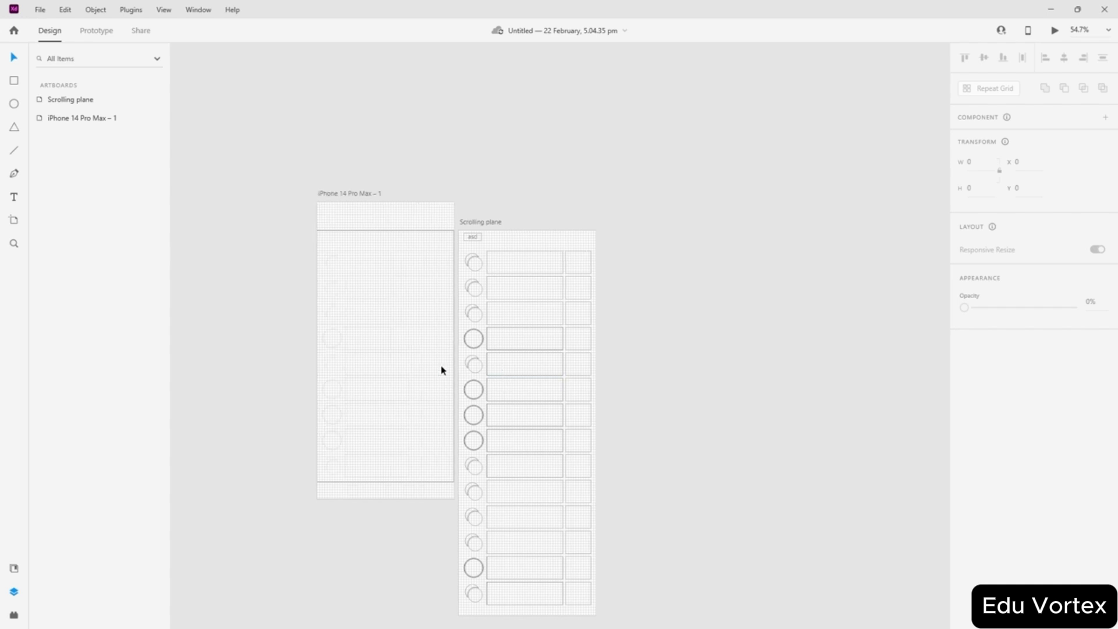
{"action": "scroll", "coordinate": [444, 370], "scroll_direction": "left", "scroll_amount": 2}
{"action": "scroll", "coordinate": [443, 369], "scroll_direction": "down", "scroll_amount": 4}
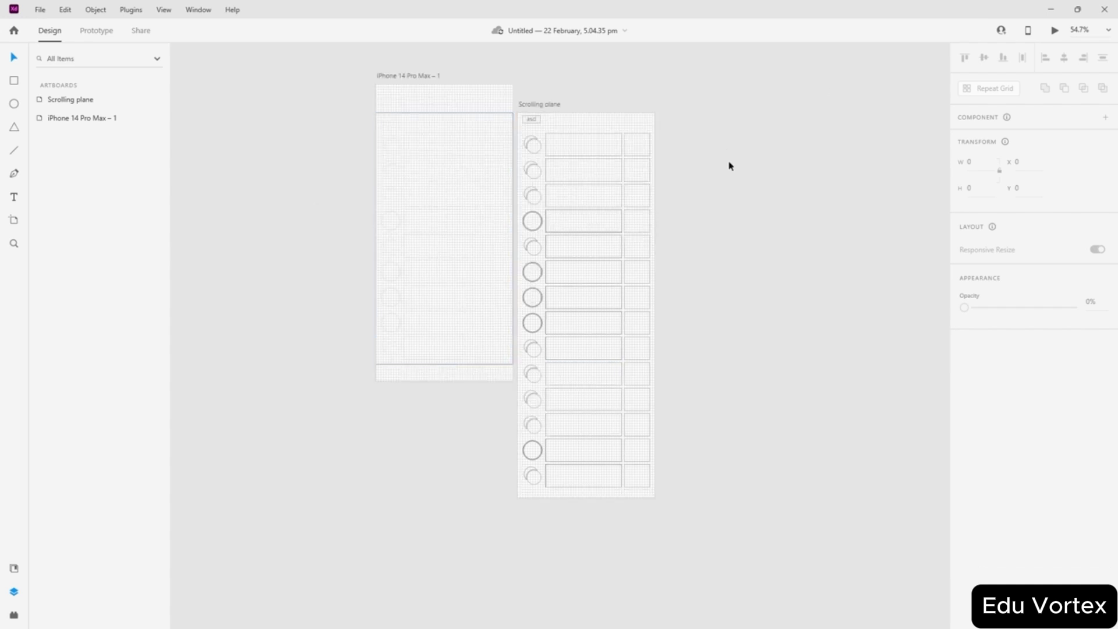
{"action": "scroll", "coordinate": [561, 217], "scroll_direction": "up", "scroll_amount": 2}
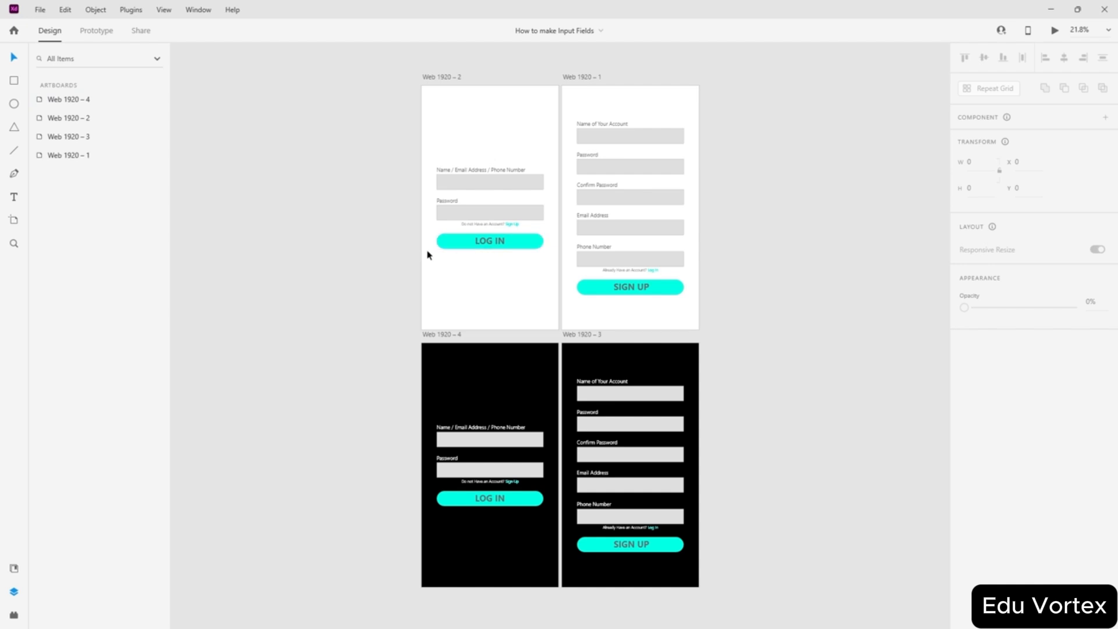
{"action": "left_click", "coordinate": [458, 78]}
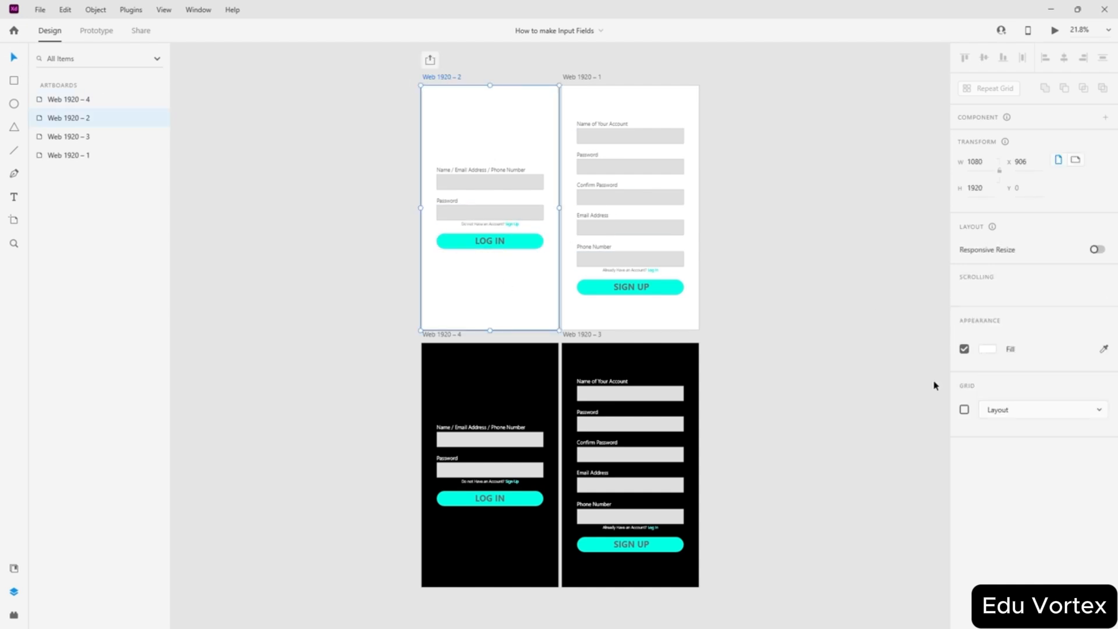
{"action": "left_click", "coordinate": [964, 428]}
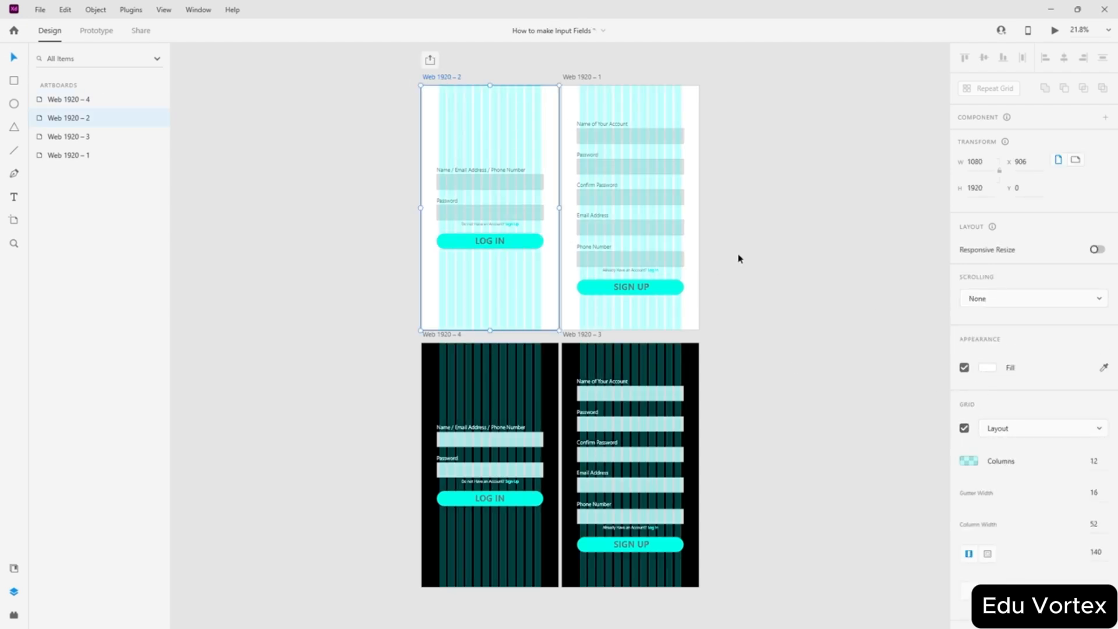
{"action": "left_click", "coordinate": [1013, 431]}
{"action": "left_click", "coordinate": [1014, 457]}
{"action": "left_click", "coordinate": [757, 288]}
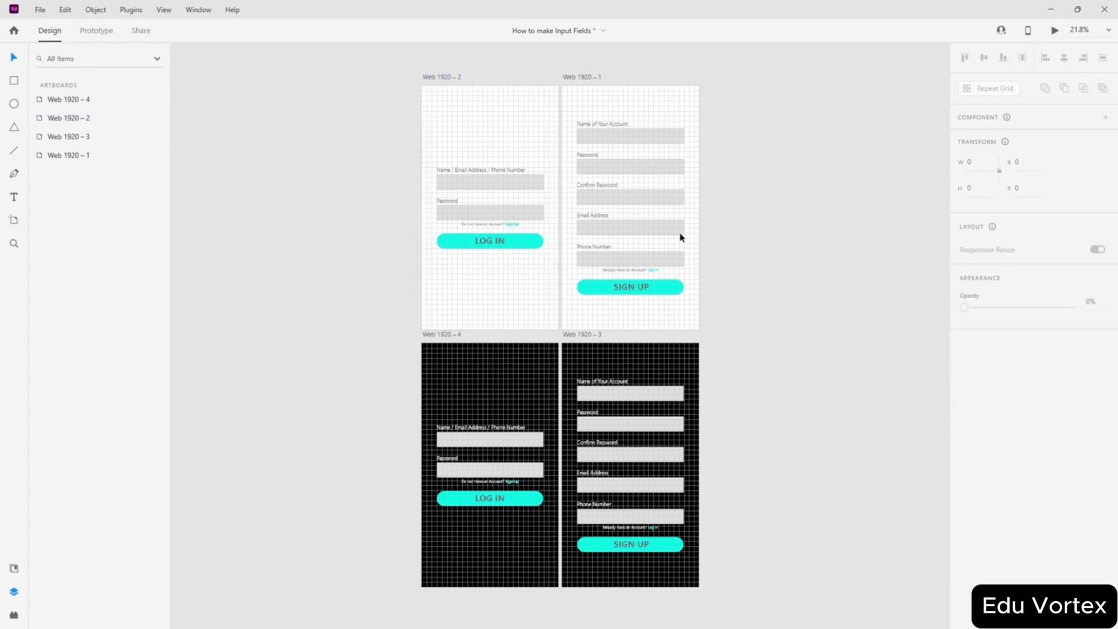
{"action": "scroll", "coordinate": [624, 210], "scroll_direction": "up", "scroll_amount": 5}
{"action": "scroll", "coordinate": [547, 322], "scroll_direction": "up", "scroll_amount": 3}
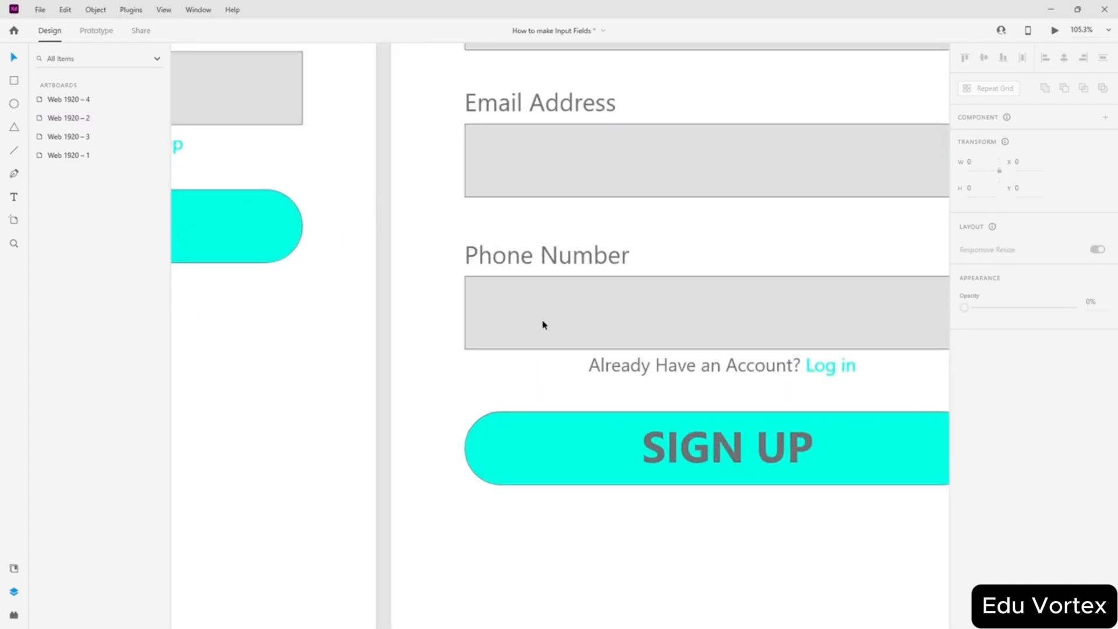
{"action": "left_click", "coordinate": [522, 324]}
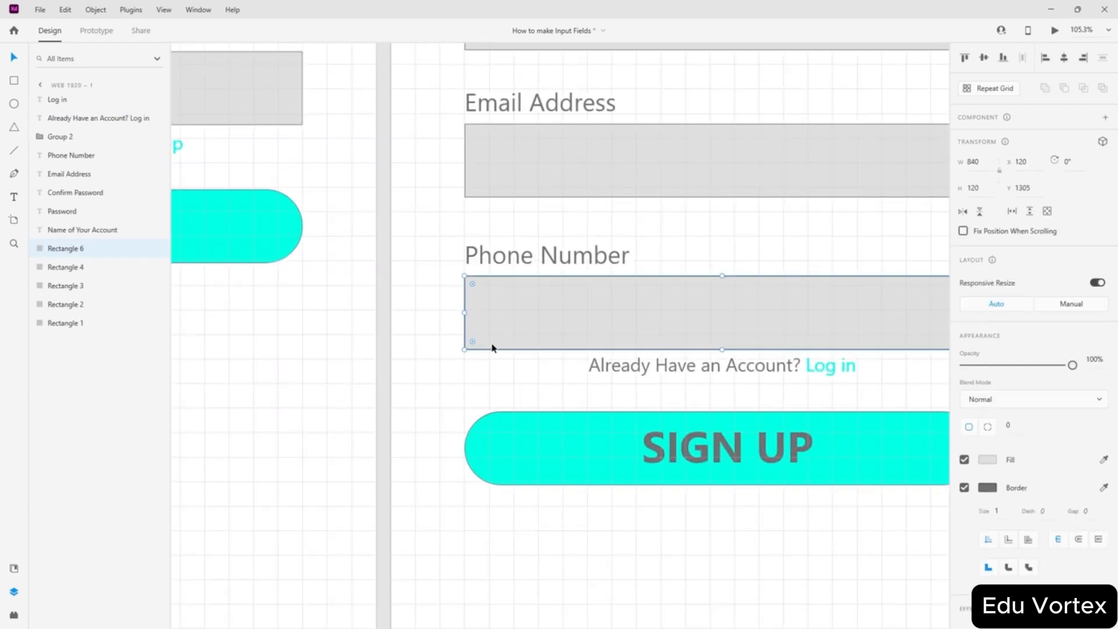
{"action": "scroll", "coordinate": [460, 270], "scroll_direction": "down", "scroll_amount": 4}
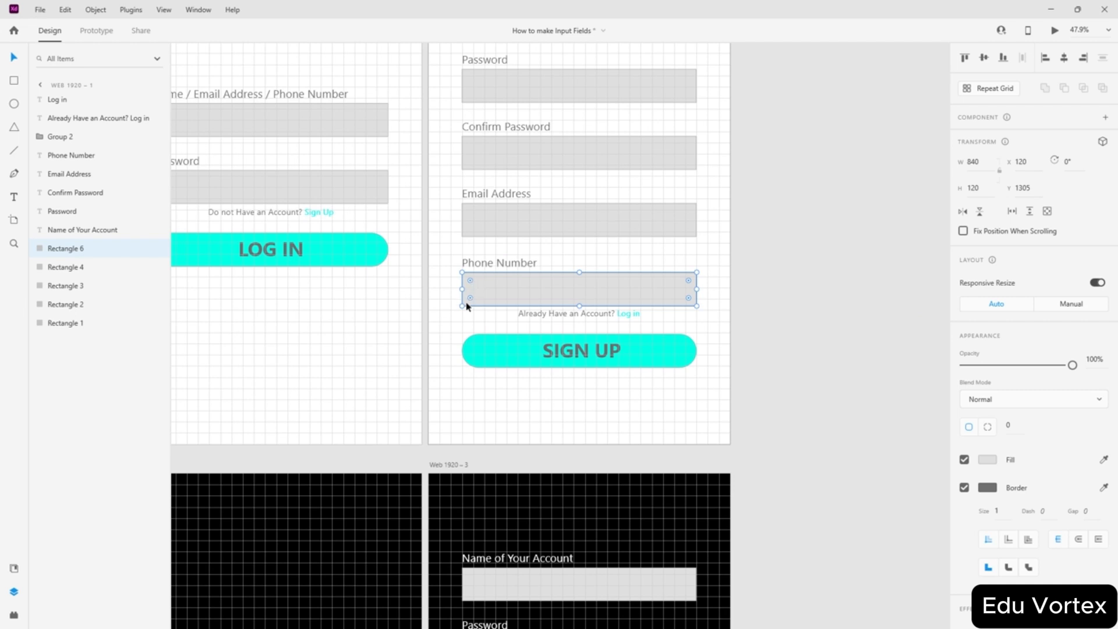
{"action": "left_click", "coordinate": [743, 244]}
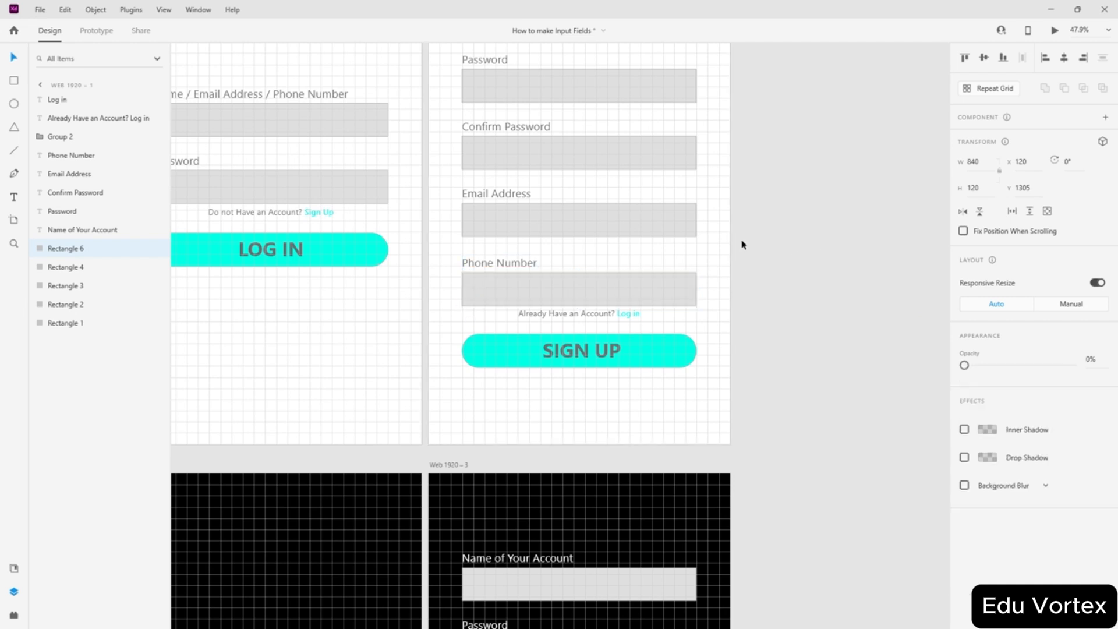
{"action": "scroll", "coordinate": [740, 244], "scroll_direction": "up", "scroll_amount": 4}
{"action": "left_click", "coordinate": [564, 325]}
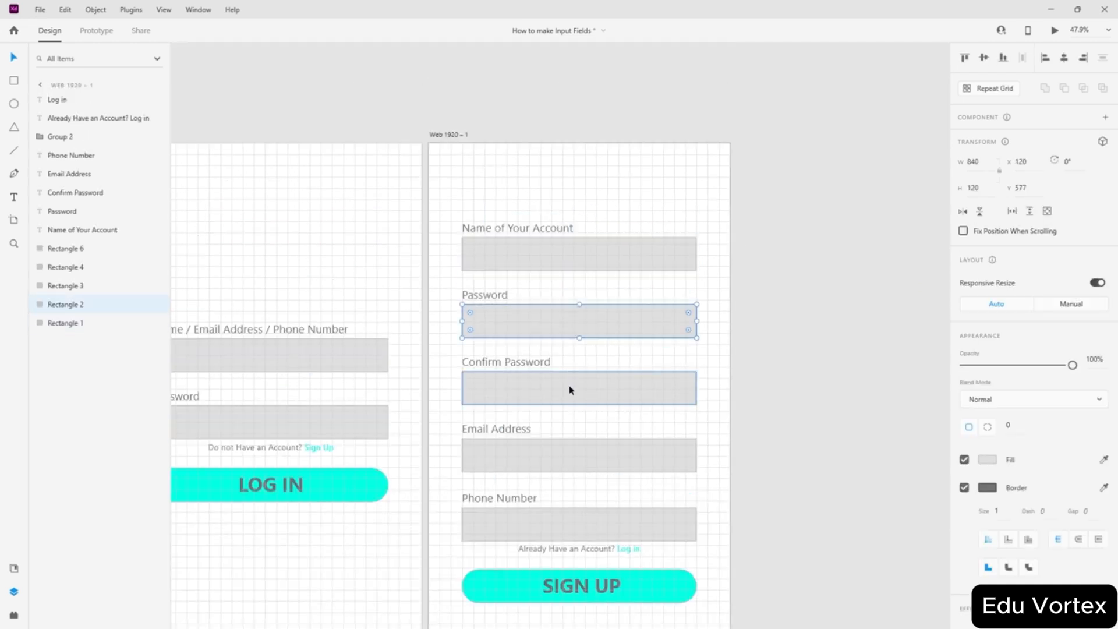
{"action": "left_click", "coordinate": [554, 456]}
{"action": "left_click", "coordinate": [488, 229]}
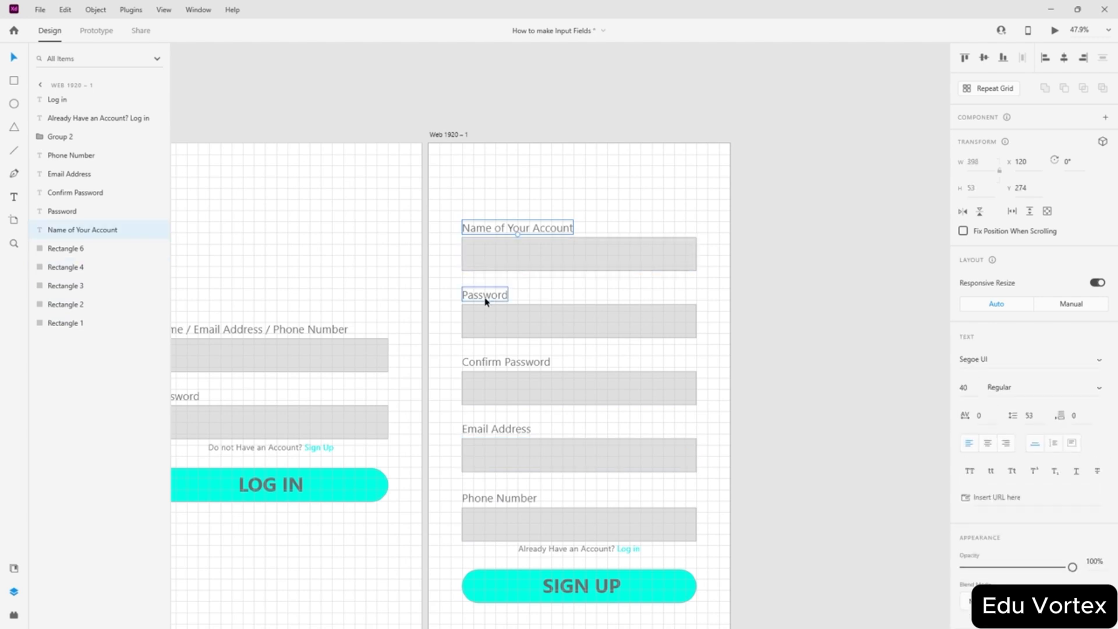
{"action": "scroll", "coordinate": [476, 249], "scroll_direction": "up", "scroll_amount": 3}
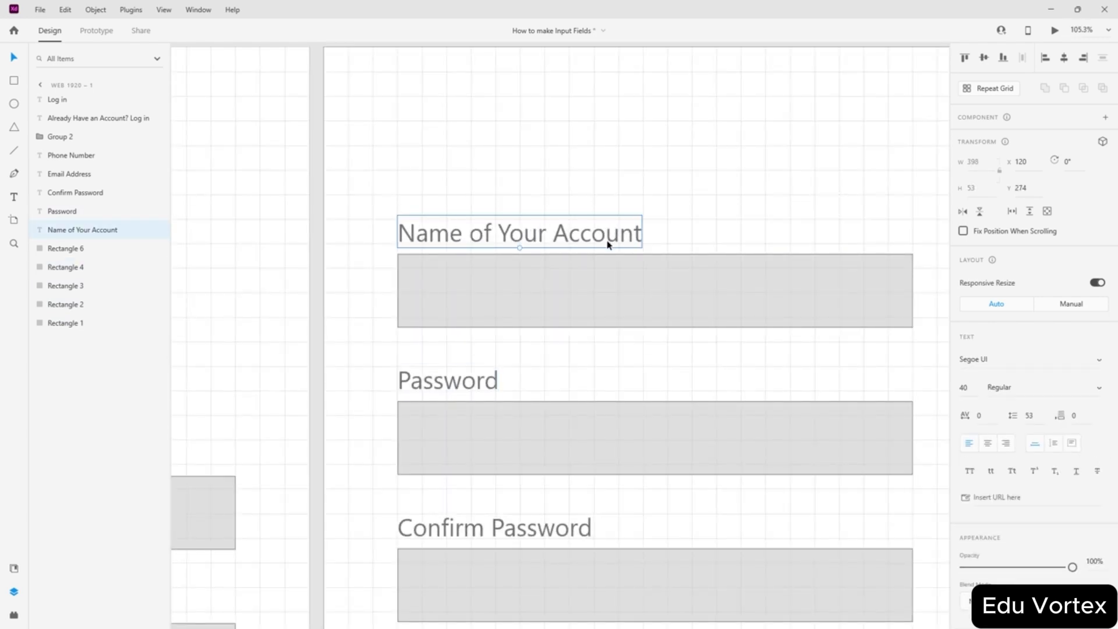
{"action": "scroll", "coordinate": [607, 245], "scroll_direction": "down", "scroll_amount": 5}
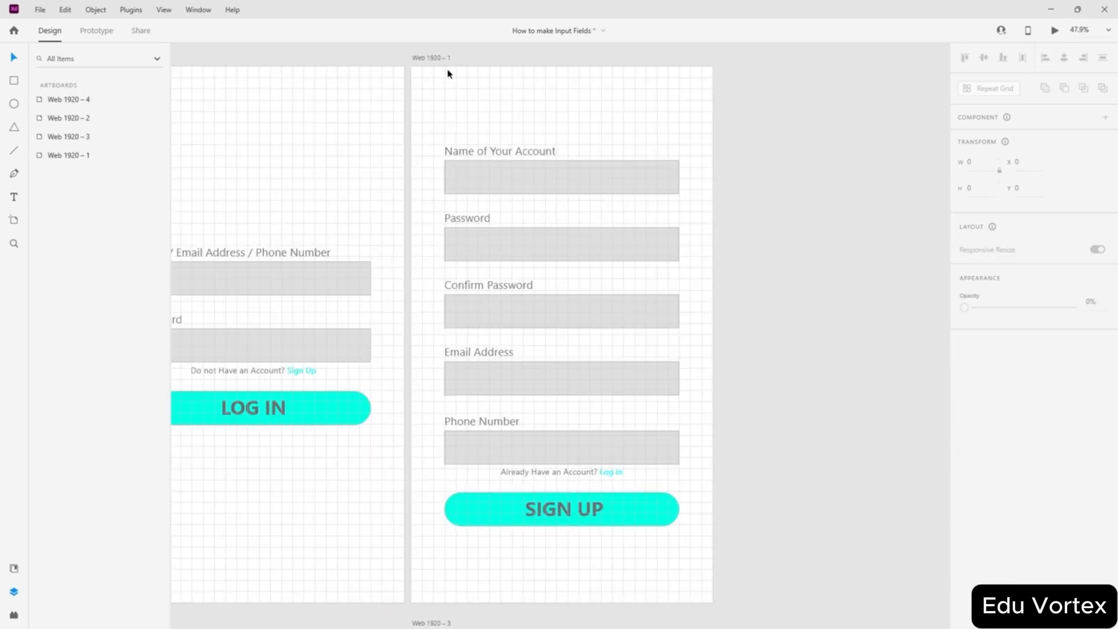
{"action": "left_click", "coordinate": [431, 57]}
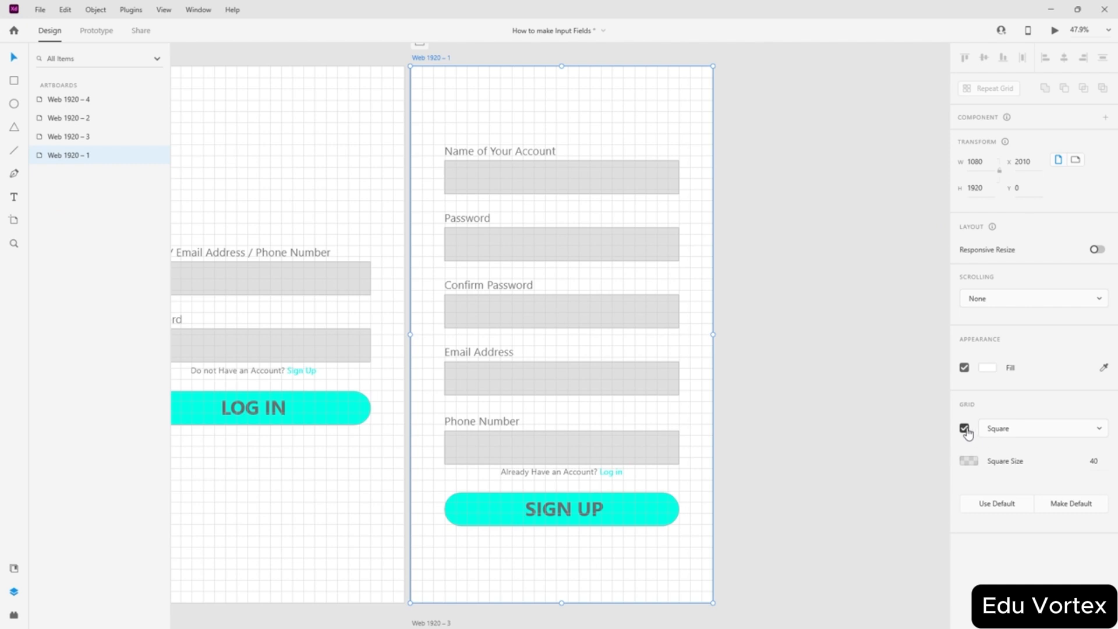
{"action": "left_click", "coordinate": [964, 428]}
{"action": "left_click", "coordinate": [726, 325]}
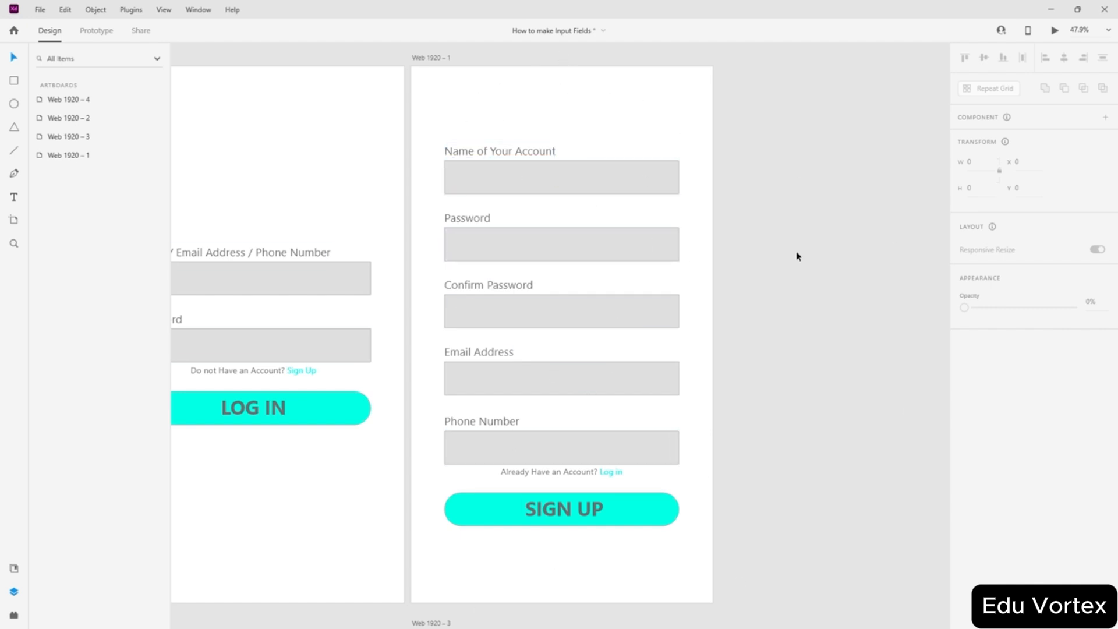
- Make the Name of Your Account input box a component and add a second state, State 2
{"action": "left_click", "coordinate": [512, 151]}
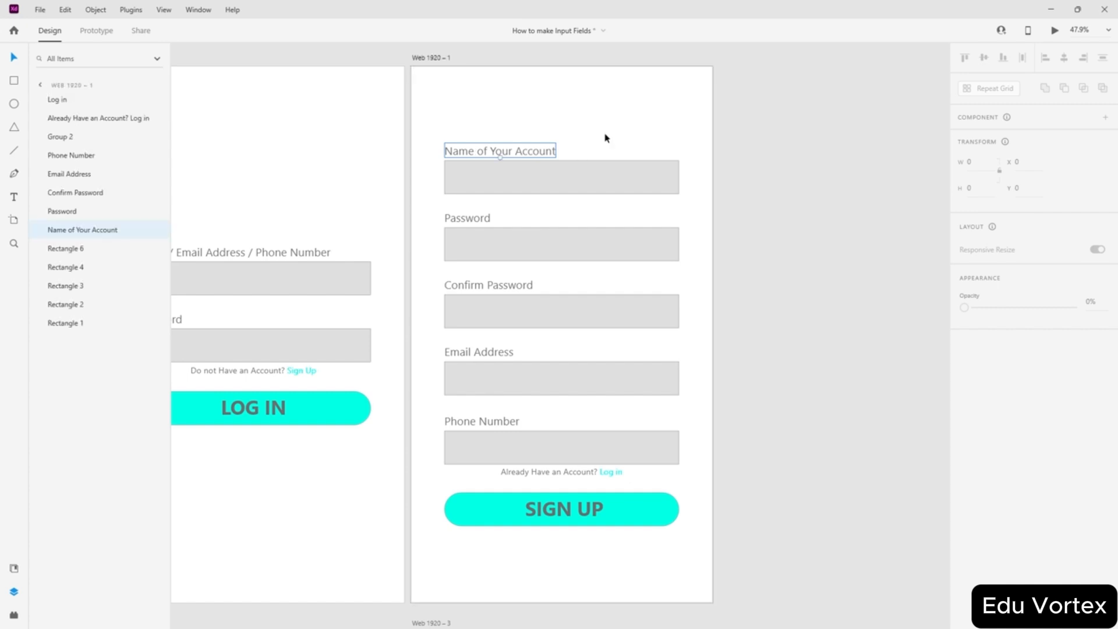
{"action": "left_click", "coordinate": [520, 182]}
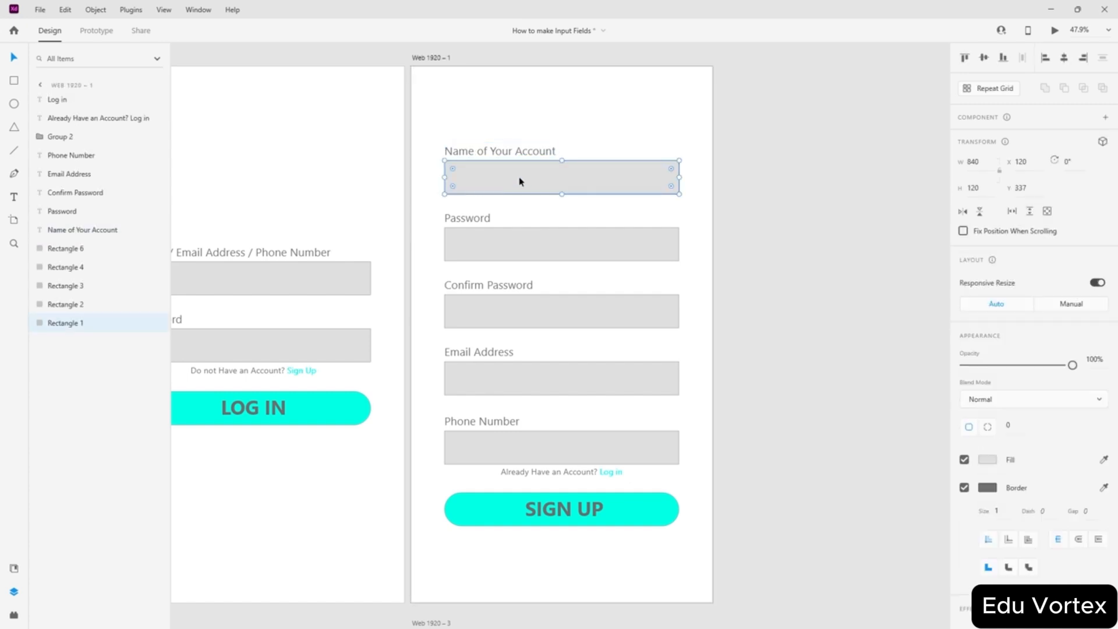
{"action": "left_click", "coordinate": [588, 135]}
{"action": "left_click", "coordinate": [557, 185]}
{"action": "left_click", "coordinate": [615, 138]}
{"action": "left_click", "coordinate": [577, 182]}
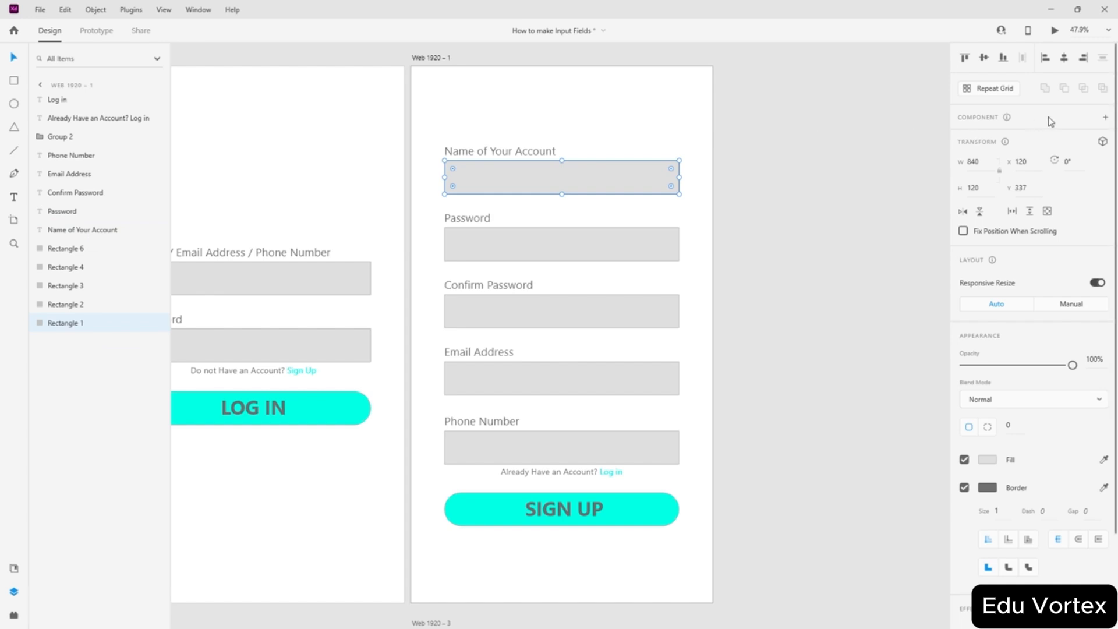
{"action": "left_click", "coordinate": [1105, 117]}
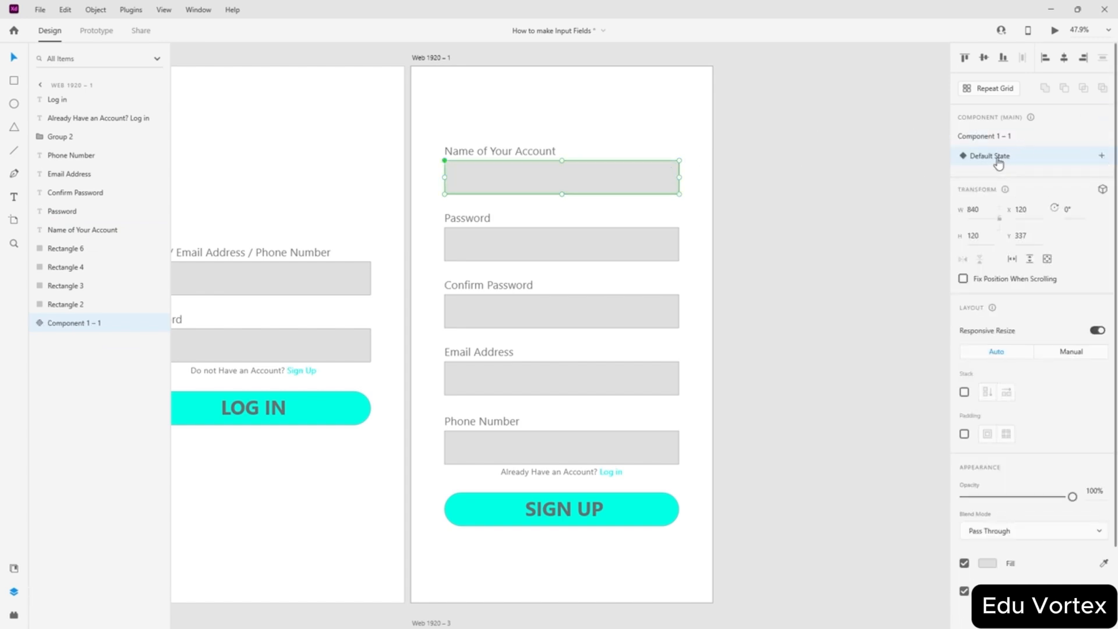
{"action": "left_click", "coordinate": [1101, 155]}
{"action": "left_click", "coordinate": [1027, 158]}
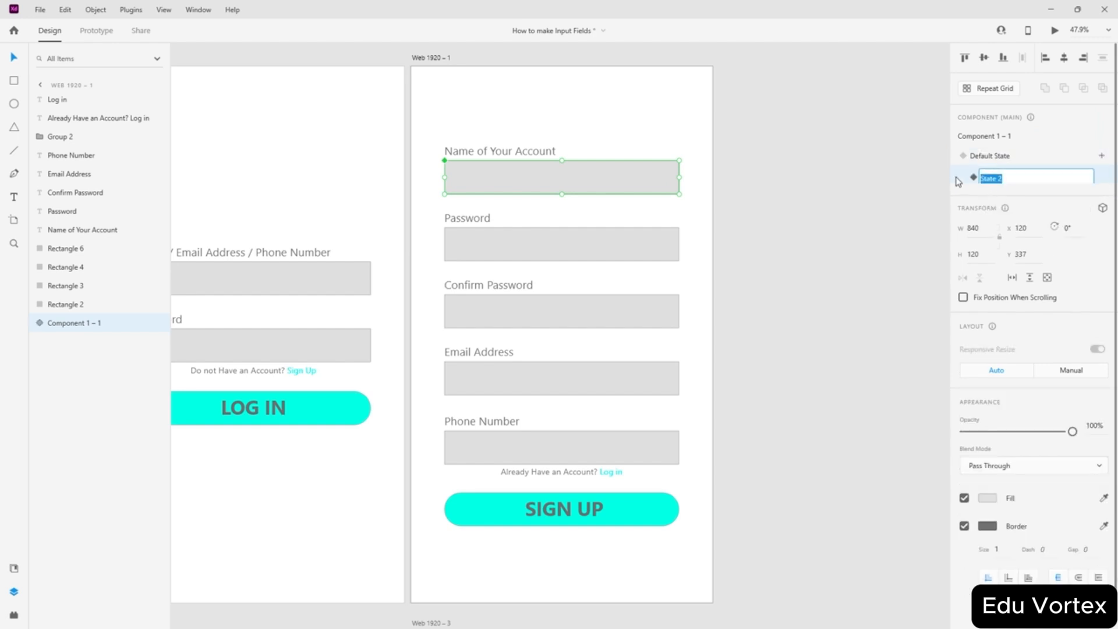
{"action": "left_click", "coordinate": [957, 182]}
- Try moving and stretching the name field component, undoing the edits
{"action": "mouse_move", "coordinate": [587, 168]}
{"action": "left_mouse_down"}
{"action": "mouse_move", "coordinate": [701, 254]}
{"action": "mouse_move", "coordinate": [585, 187]}
{"action": "left_mouse_up"}
{"action": "key", "text": "ctrl+z"}
{"action": "left_click", "coordinate": [531, 183]}
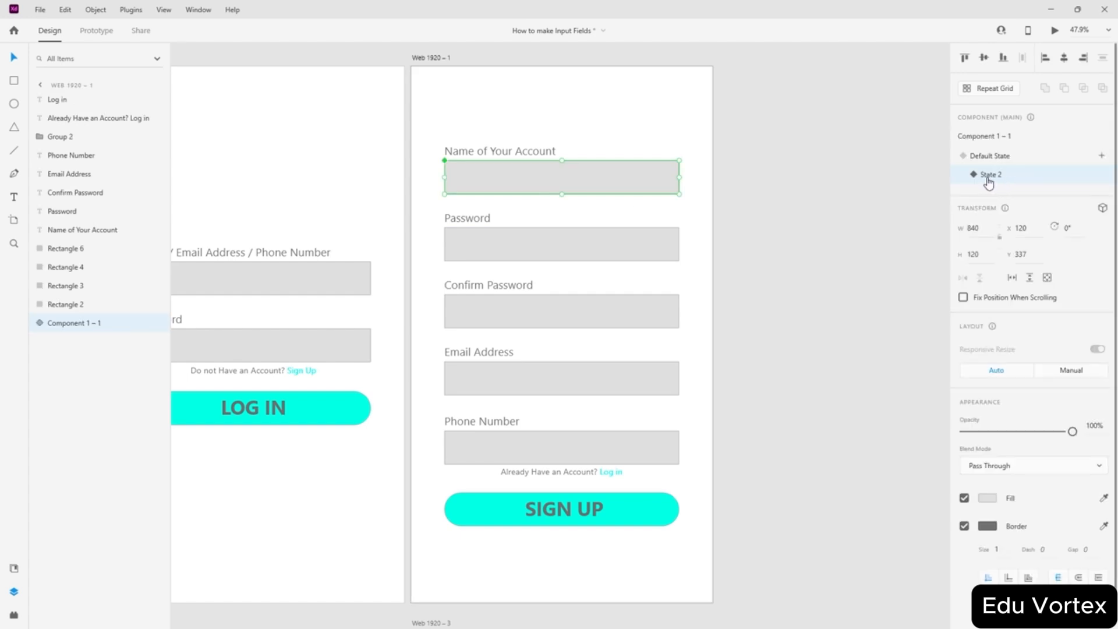
{"action": "left_click_drag", "start_coordinate": [445, 161], "coordinate": [411, 175]}
{"action": "key", "text": "ctrl+z"}
{"action": "left_click", "coordinate": [824, 192]}
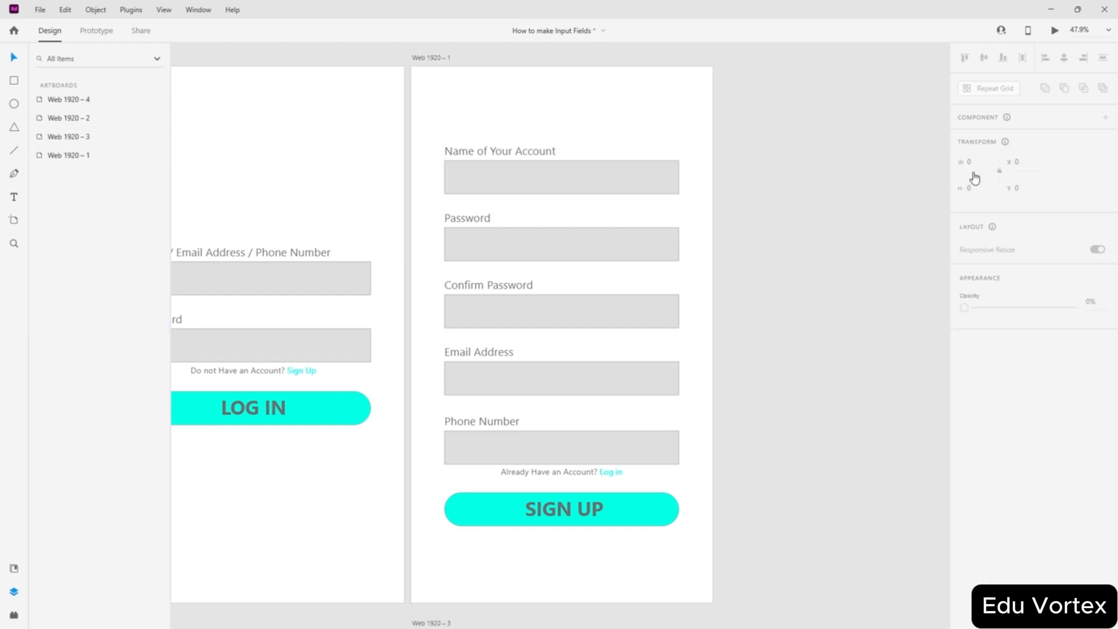
{"action": "left_click", "coordinate": [647, 179]}
{"action": "left_click", "coordinate": [997, 161]}
{"action": "left_click", "coordinate": [997, 157]}
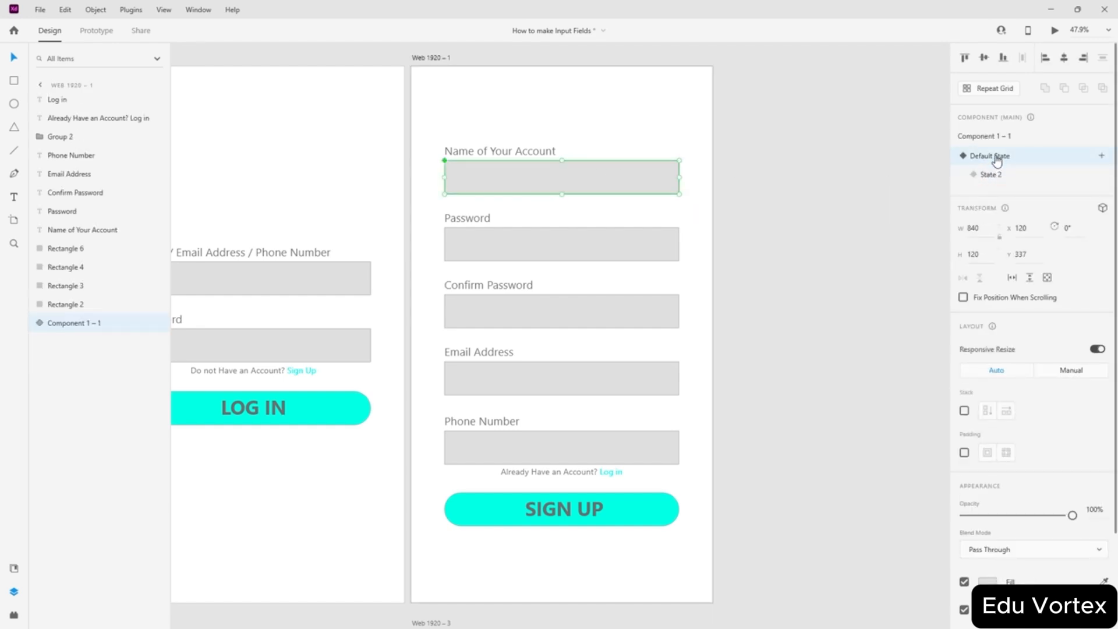
{"action": "left_click_drag", "start_coordinate": [562, 183], "coordinate": [754, 216]}
{"action": "key", "text": "ctrl+z"}
{"action": "left_click_drag", "start_coordinate": [584, 174], "coordinate": [609, 177]}
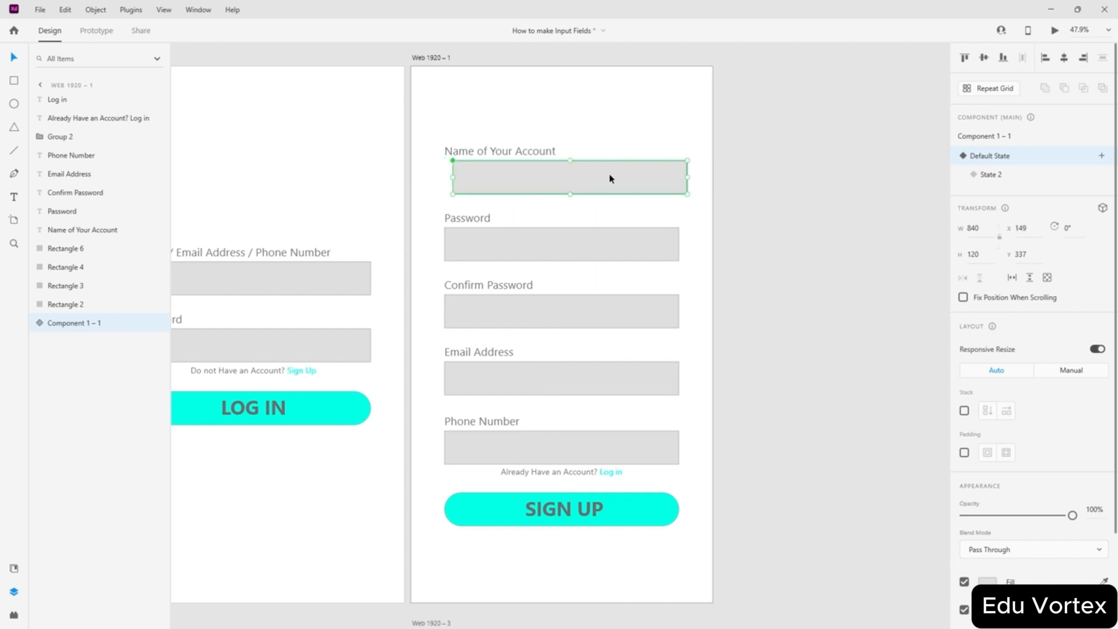
- Toggle the name field component between its Default State and State 2
{"action": "left_click", "coordinate": [990, 175]}
{"action": "left_click", "coordinate": [998, 161]}
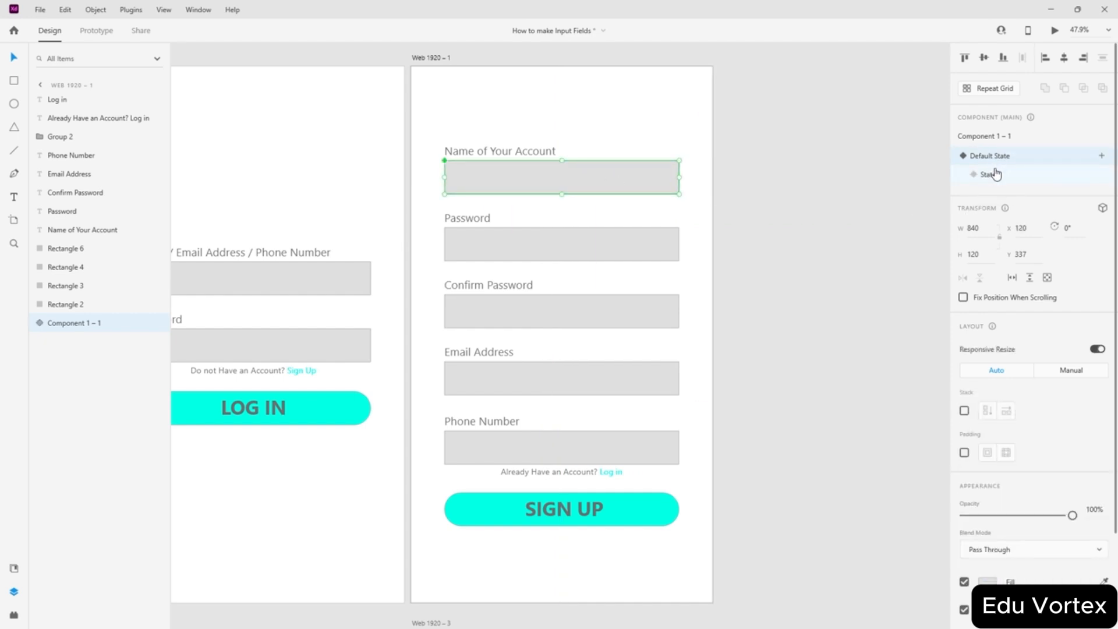
{"action": "left_click", "coordinate": [999, 178]}
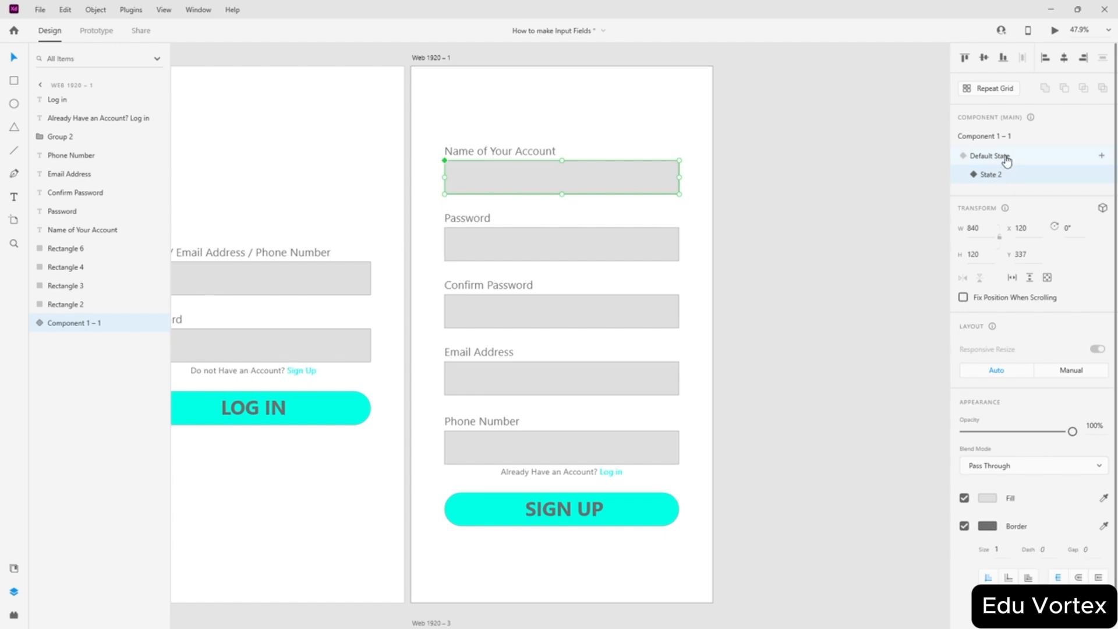
{"action": "left_click", "coordinate": [1006, 161]}
{"action": "left_click", "coordinate": [999, 179]}
{"action": "scroll", "coordinate": [1005, 465], "scroll_direction": "down", "scroll_amount": 1}
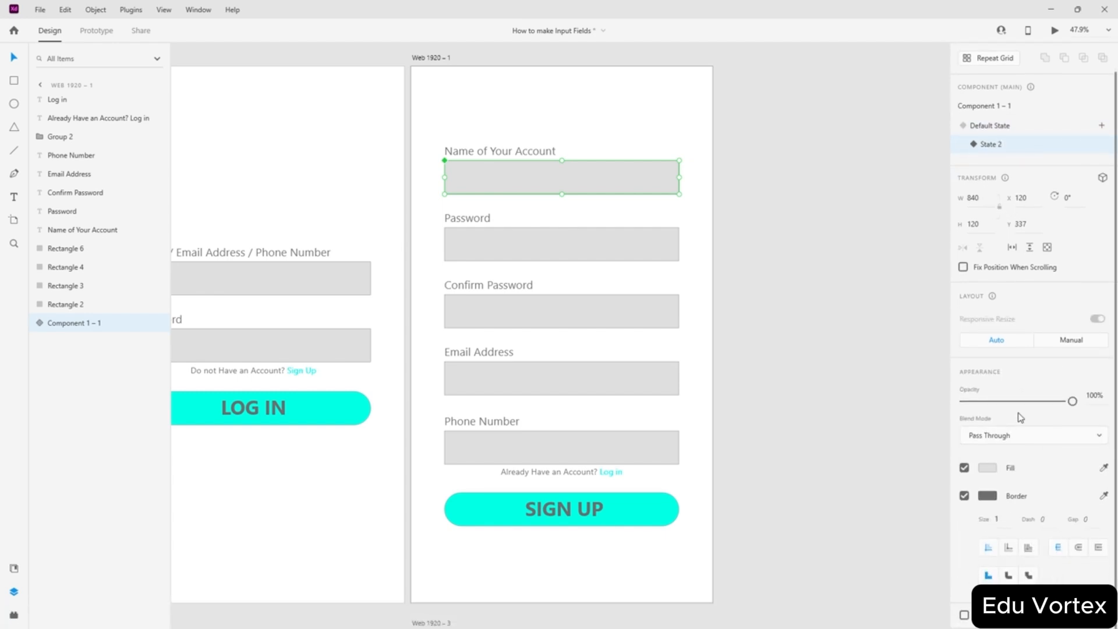
{"action": "left_click", "coordinate": [989, 129]}
{"action": "scroll", "coordinate": [1001, 285], "scroll_direction": "down", "scroll_amount": 3}
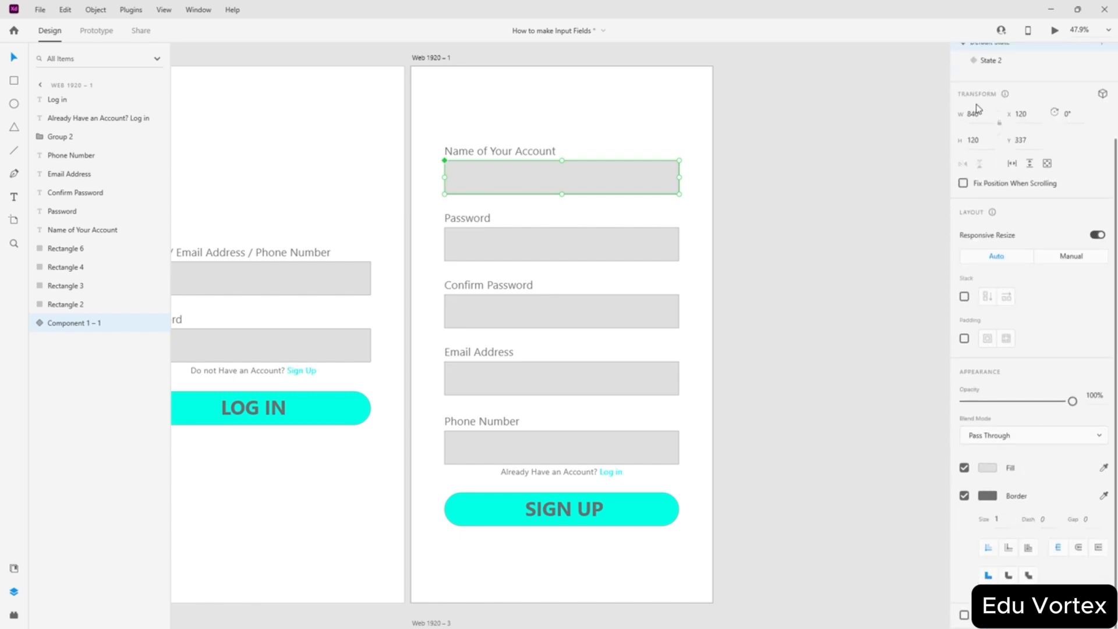
{"action": "left_click", "coordinate": [990, 61]}
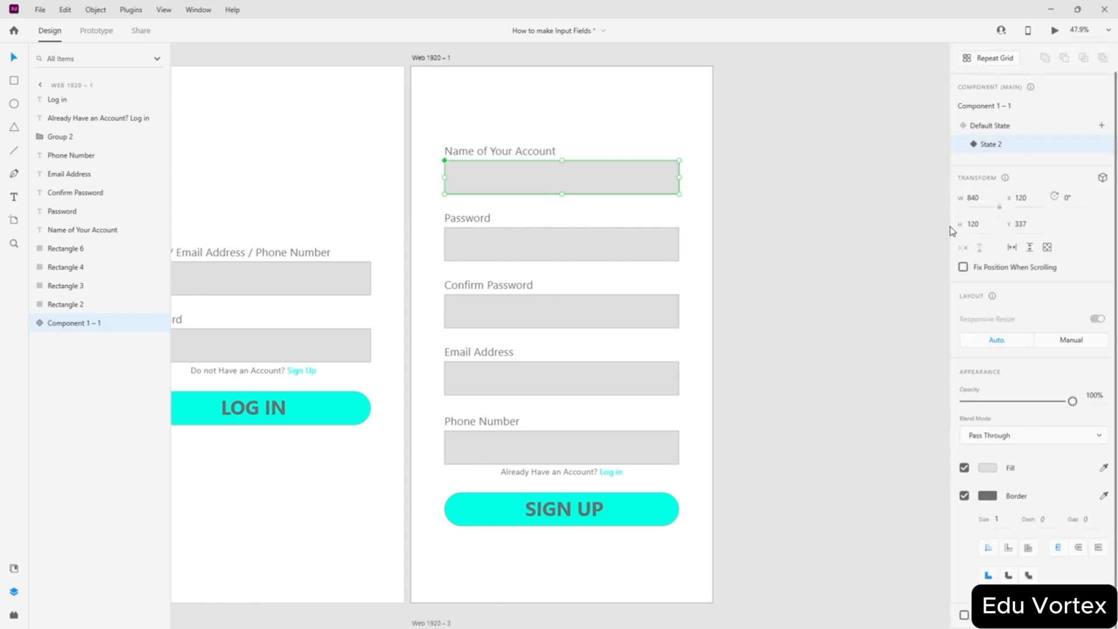
- Flip the field component between its two states with repeated undo and redo
{"action": "key", "text": "ctrl+z"}
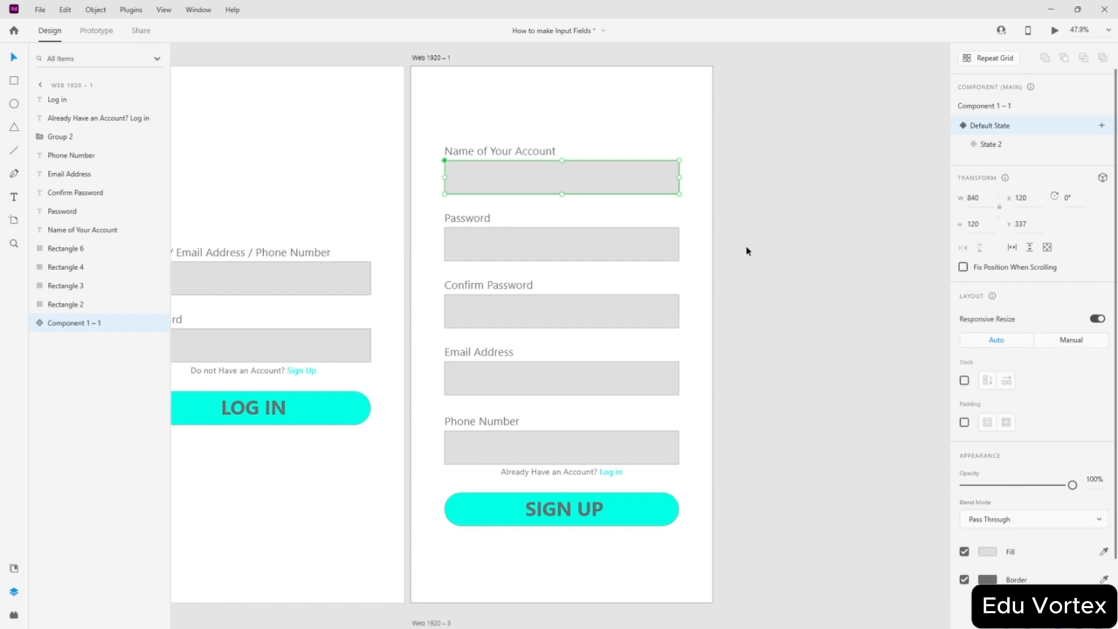
{"action": "key", "text": "ctrl+shift+z"}
{"action": "key", "text": "ctrl+z"}
{"action": "key", "text": "ctrl+shift+z"}
{"action": "key", "text": "ctrl+z"}
{"action": "key", "text": "ctrl+shift+z"}
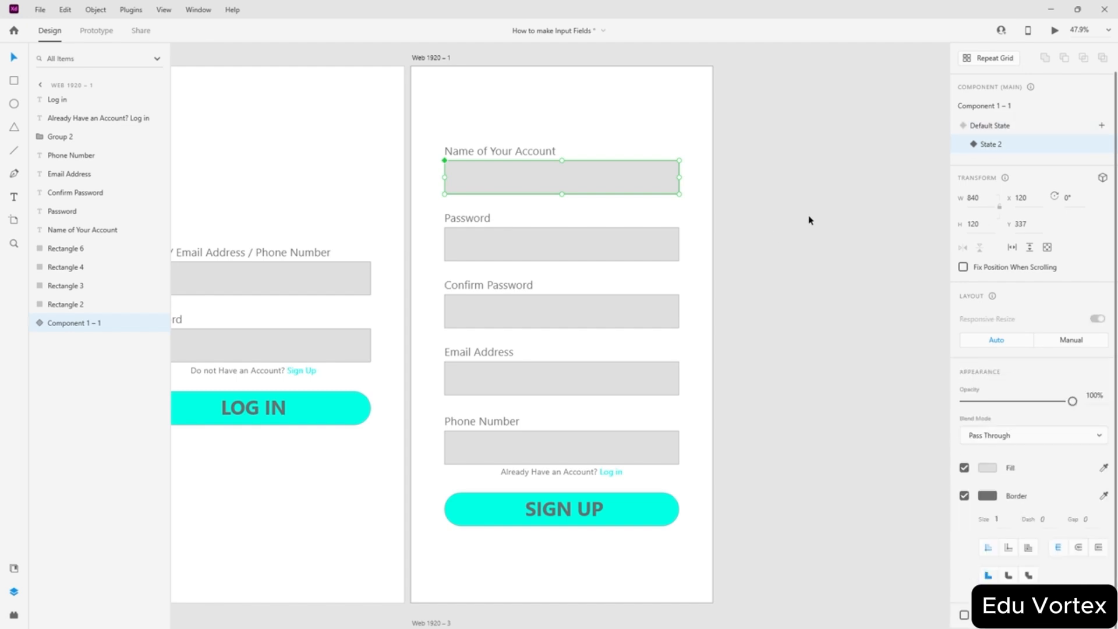
{"action": "key", "text": "ctrl+z"}
{"action": "key", "text": "ctrl+shift+z"}
{"action": "key", "text": "ctrl+z"}
{"action": "key", "text": "ctrl+shift+z"}
- Undo twice to turn the name field back into a plain rectangle
{"action": "key", "text": "ctrl+z"}
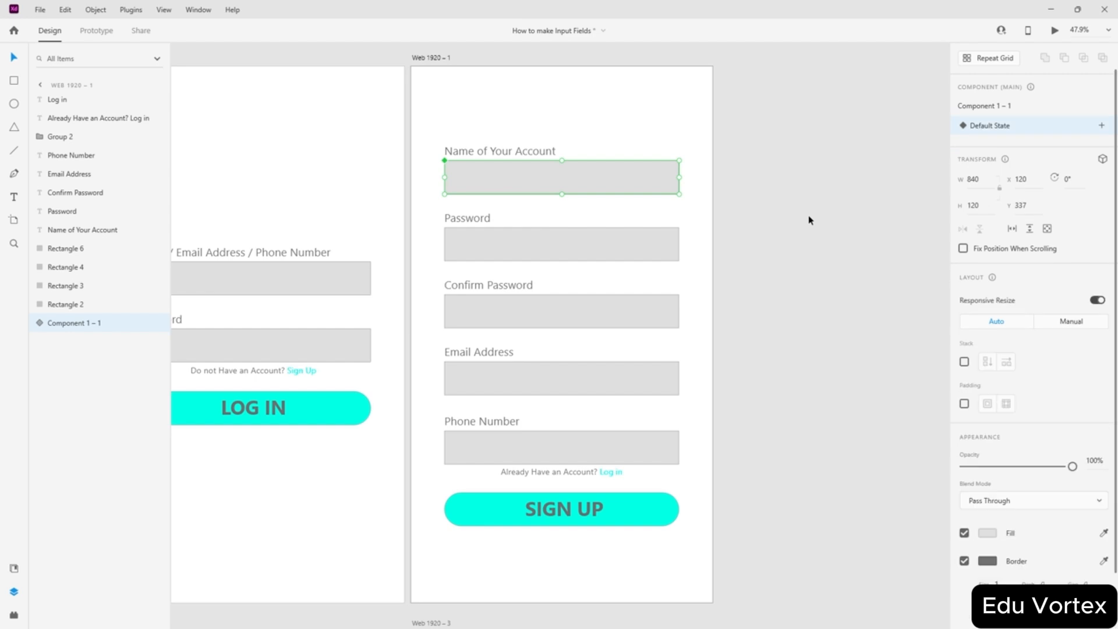
{"action": "key", "text": "ctrl+z"}
{"action": "scroll", "coordinate": [792, 221], "scroll_direction": "up", "scroll_amount": 1}
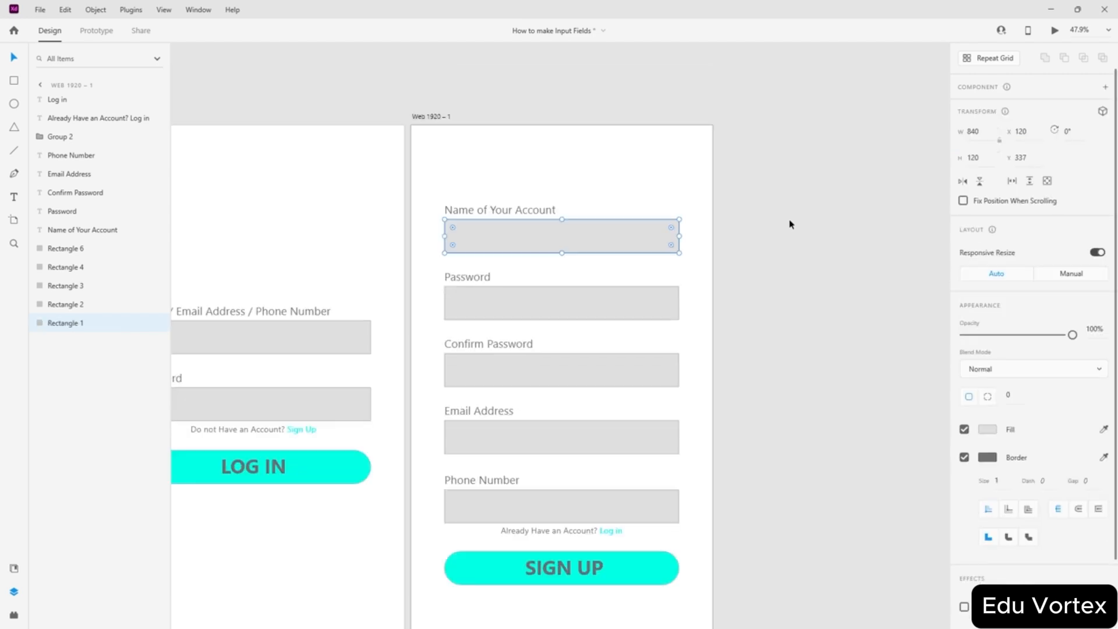
{"action": "left_click", "coordinate": [833, 257]}
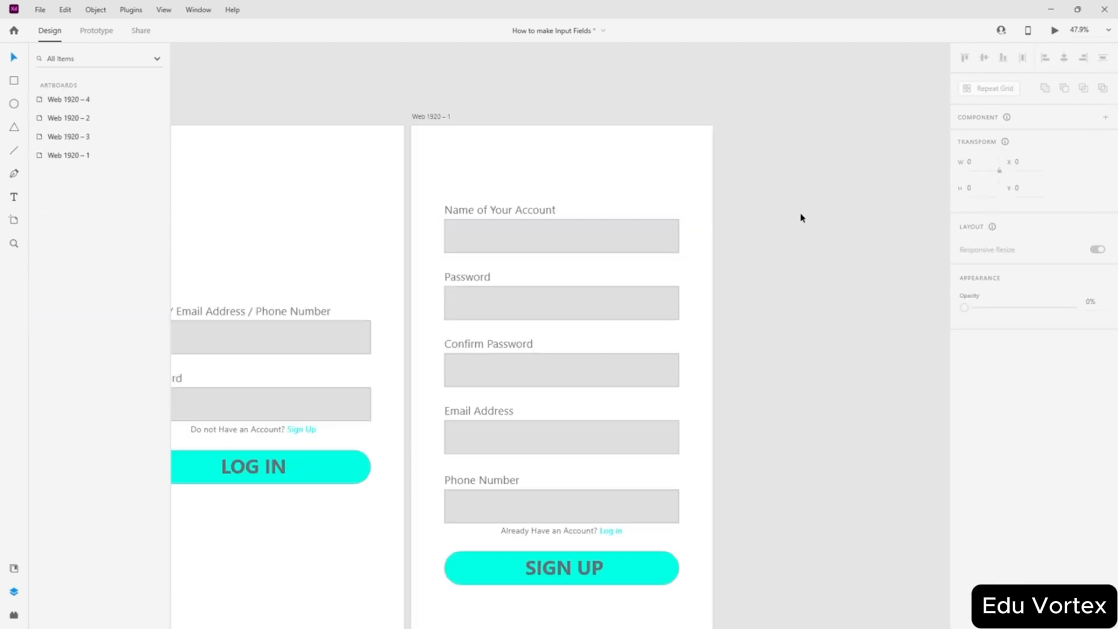
{"action": "scroll", "coordinate": [752, 233], "scroll_direction": "up", "scroll_amount": 1}
{"action": "scroll", "coordinate": [757, 229], "scroll_direction": "down", "scroll_amount": 1}
{"action": "left_click", "coordinate": [438, 120]}
{"action": "left_click", "coordinate": [554, 100]}
{"action": "left_click", "coordinate": [502, 238]}
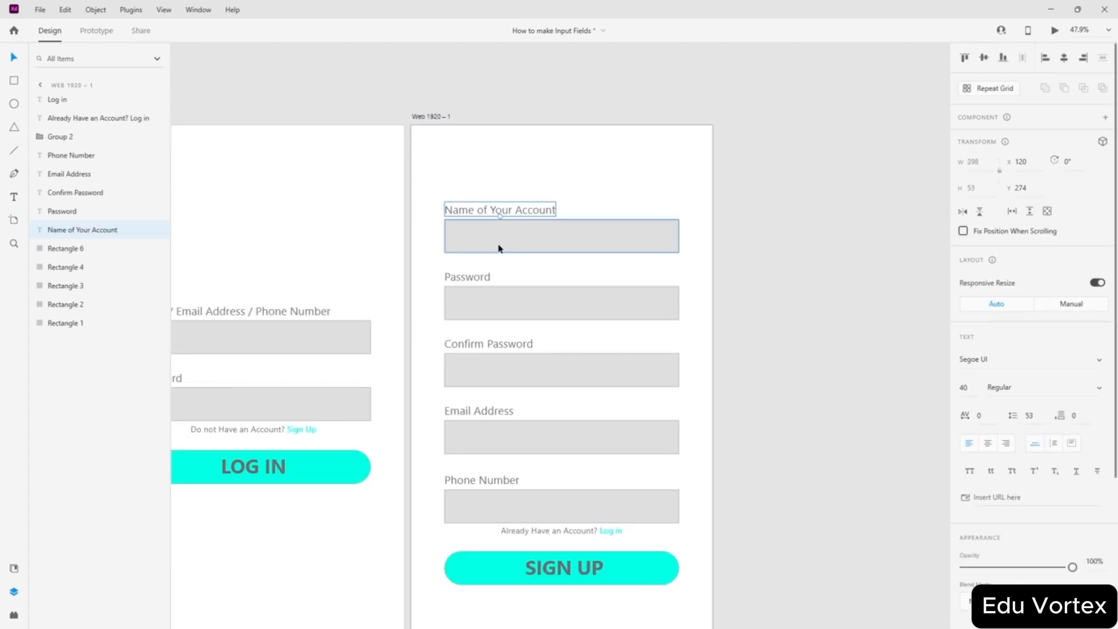
{"action": "left_click", "coordinate": [744, 272]}
{"action": "left_click_drag", "start_coordinate": [578, 197], "coordinate": [453, 251]}
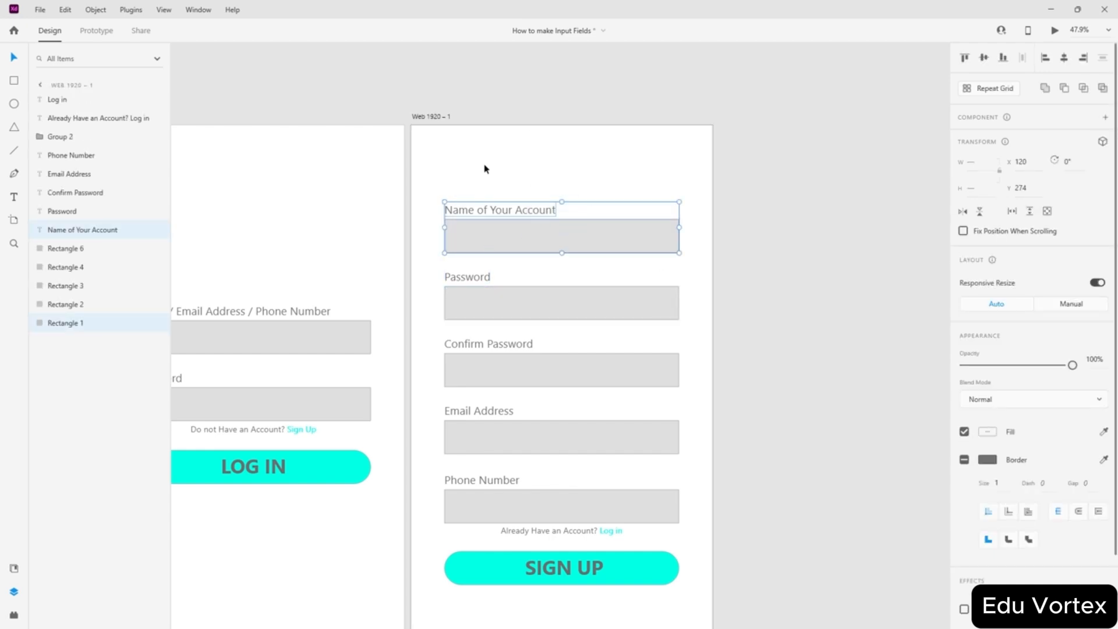
{"action": "left_click_drag", "start_coordinate": [512, 228], "coordinate": [518, 495]}
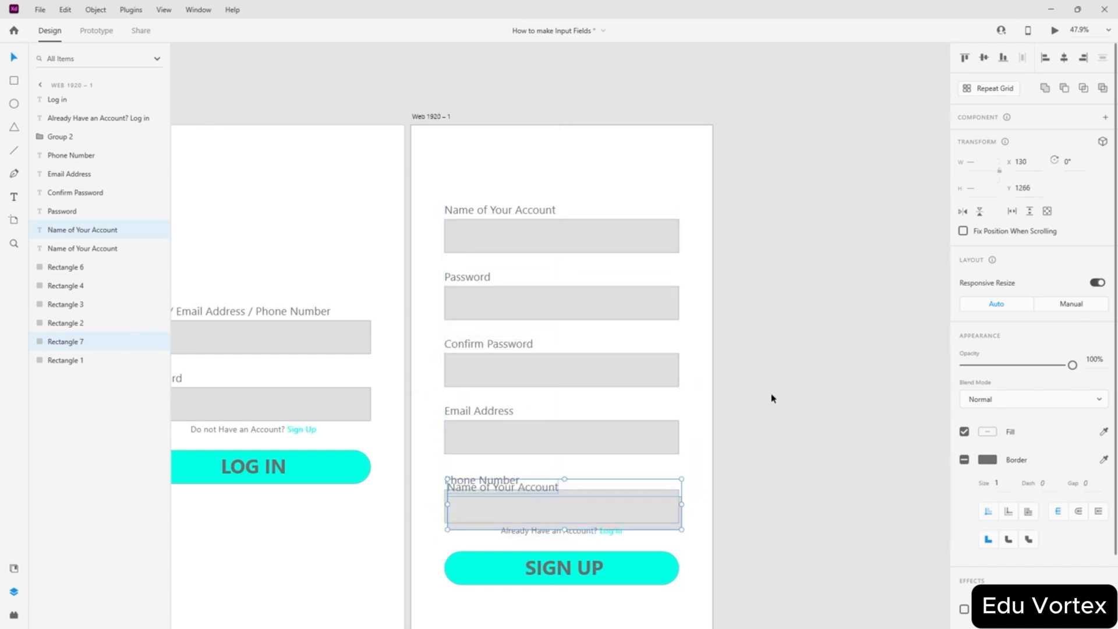
{"action": "key", "text": "ctrl+z"}
{"action": "left_click", "coordinate": [735, 382]}
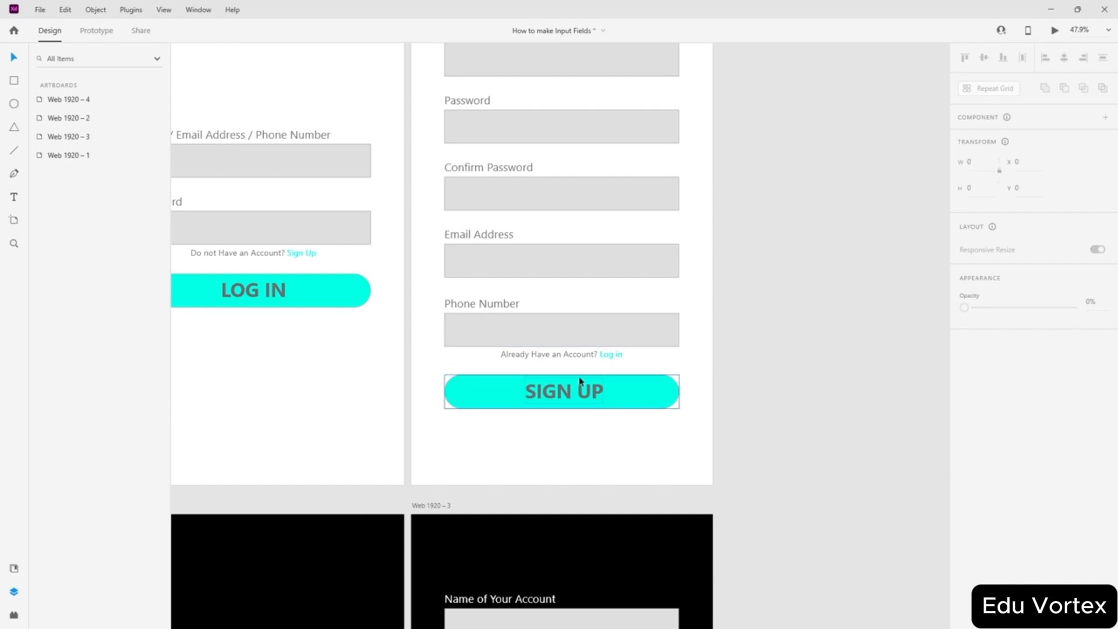
{"action": "scroll", "coordinate": [524, 354], "scroll_direction": "up", "scroll_amount": 5}
{"action": "left_click", "coordinate": [486, 350]}
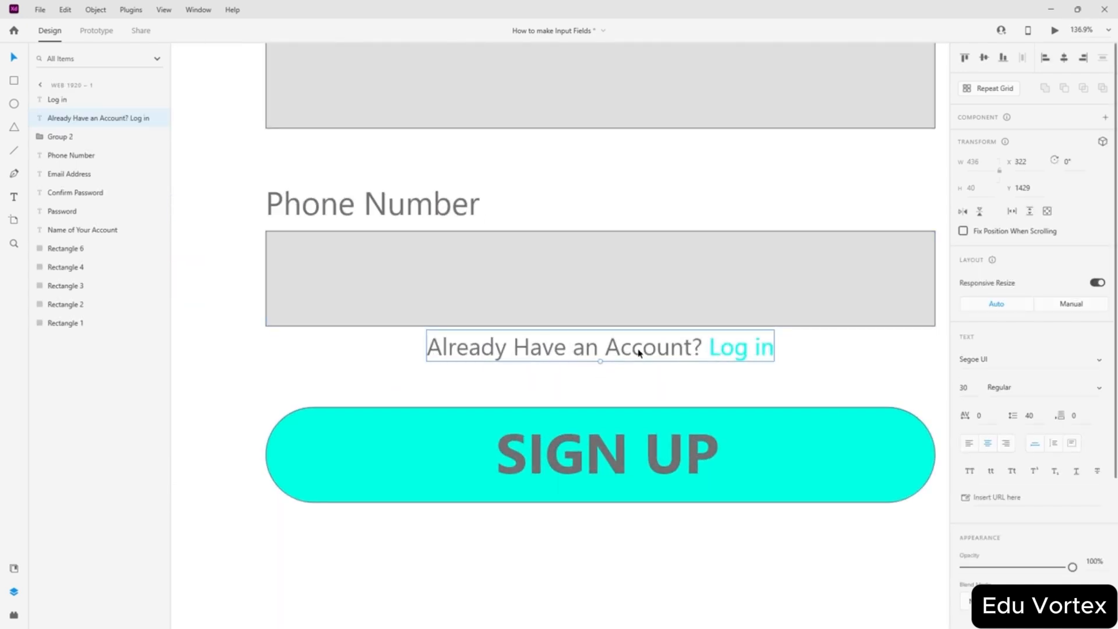
{"action": "left_click", "coordinate": [757, 348]}
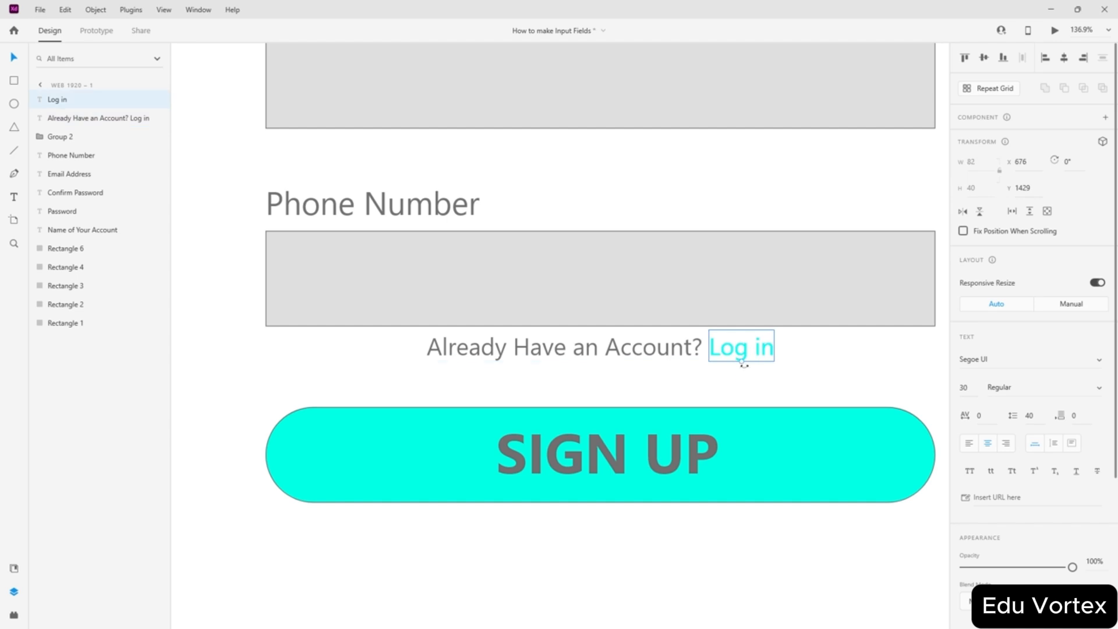
{"action": "mouse_move", "coordinate": [743, 352]}
{"action": "left_mouse_down"}
{"action": "mouse_move", "coordinate": [713, 389]}
{"action": "mouse_move", "coordinate": [744, 352]}
{"action": "left_mouse_up"}
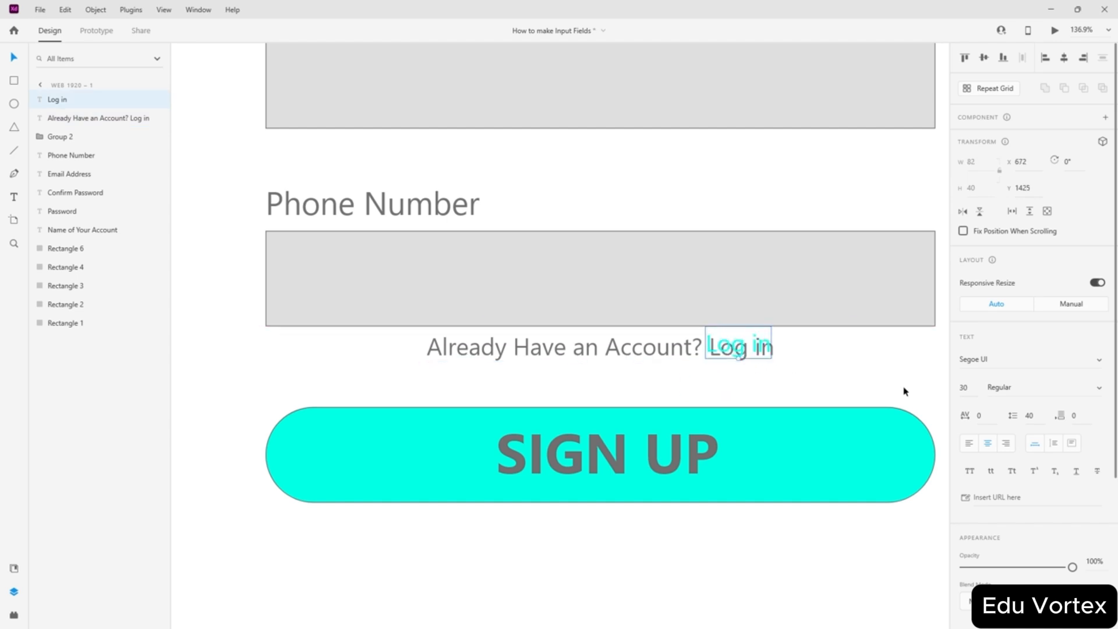
{"action": "scroll", "coordinate": [731, 348], "scroll_direction": "down", "scroll_amount": 5, "text": "ctrl"}
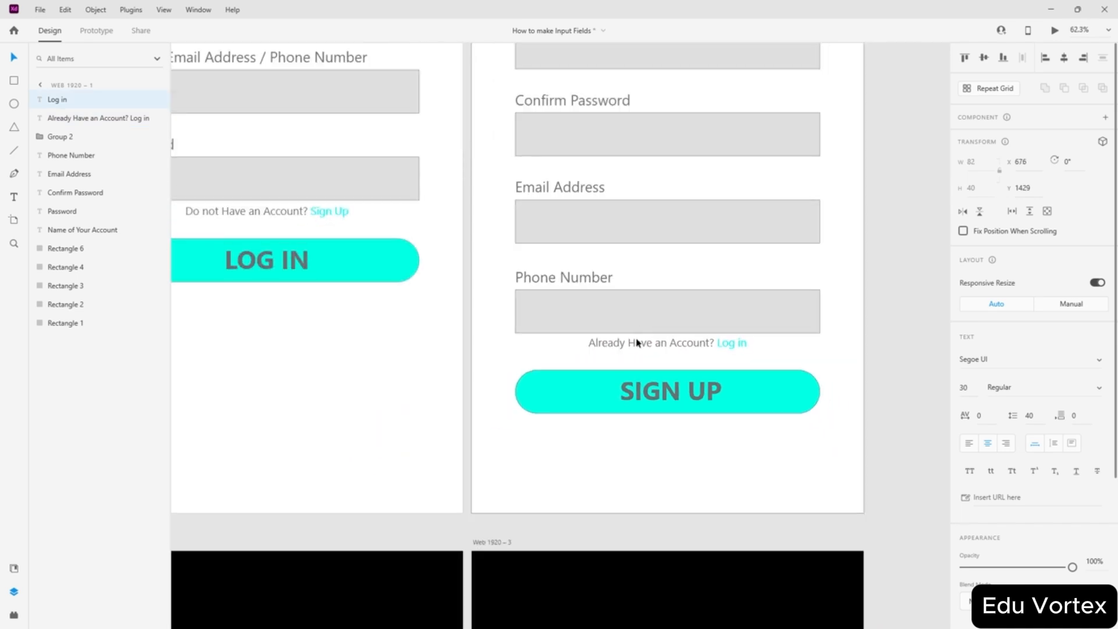
{"action": "left_click", "coordinate": [572, 383]}
{"action": "scroll", "coordinate": [644, 396], "scroll_direction": "up", "scroll_amount": 4, "text": "ctrl"}
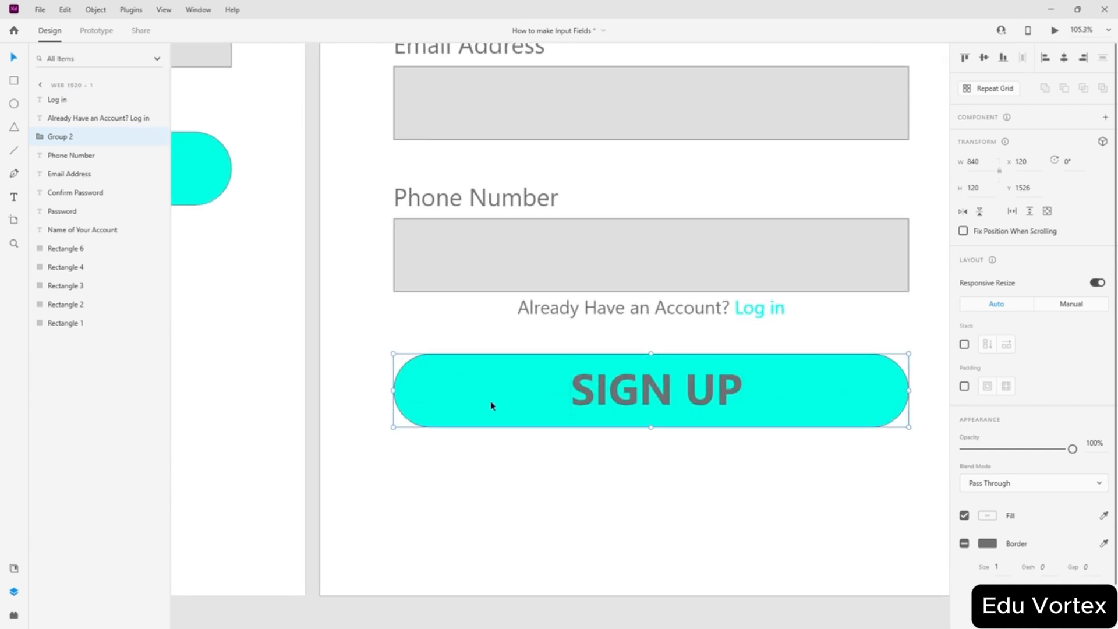
{"action": "scroll", "coordinate": [609, 289], "scroll_direction": "down", "scroll_amount": 8, "text": "ctrl"}
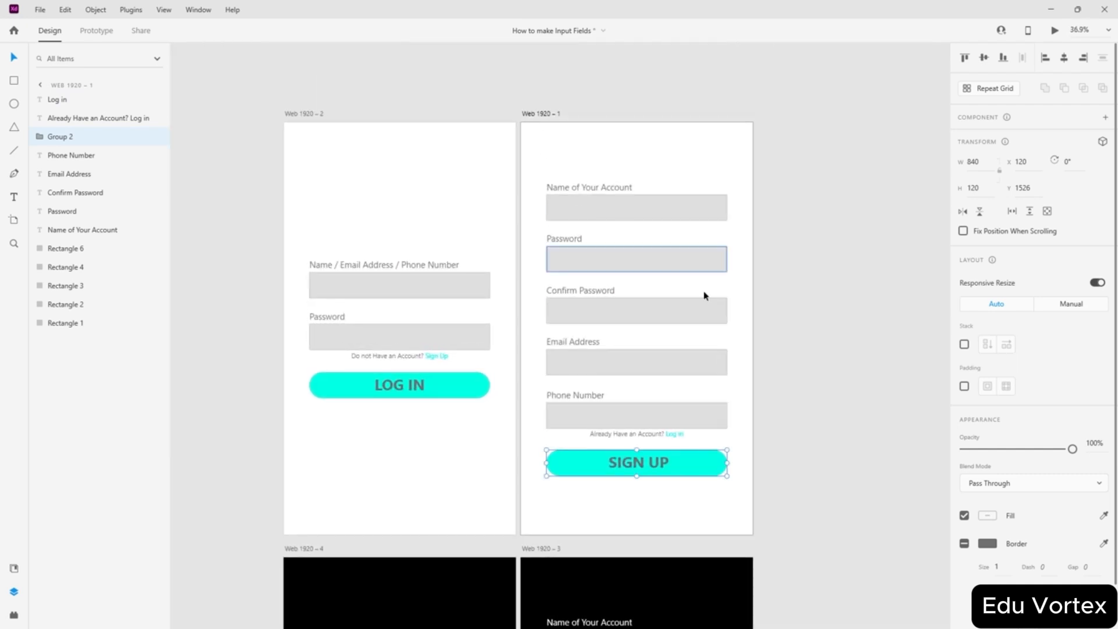
{"action": "scroll", "coordinate": [704, 294], "scroll_direction": "up", "scroll_amount": 3, "text": "ctrl"}
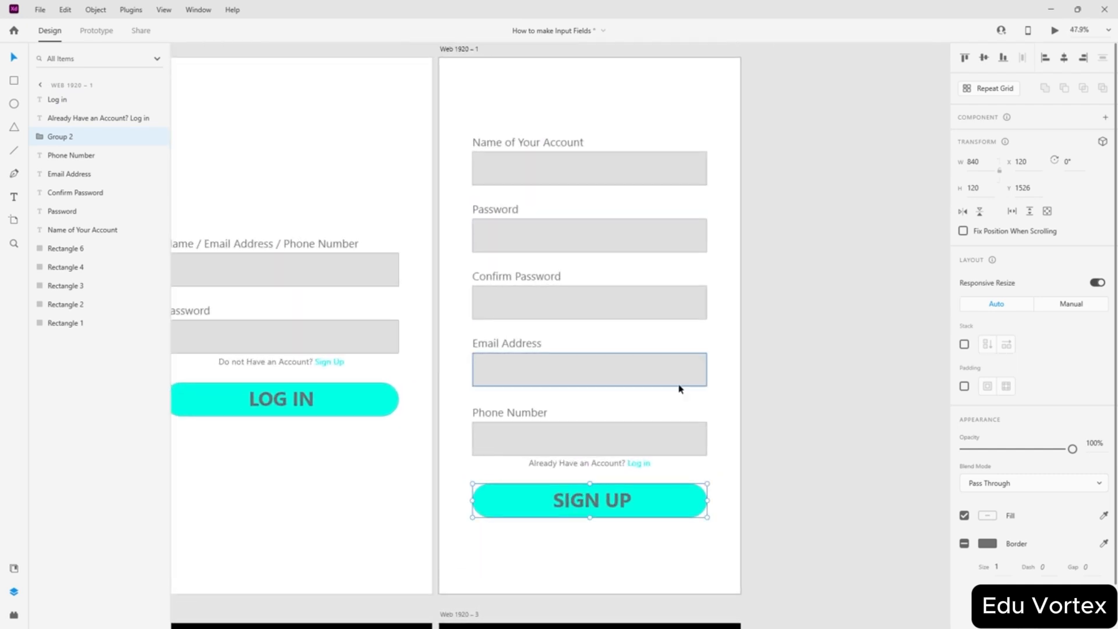
{"action": "left_click", "coordinate": [839, 361]}
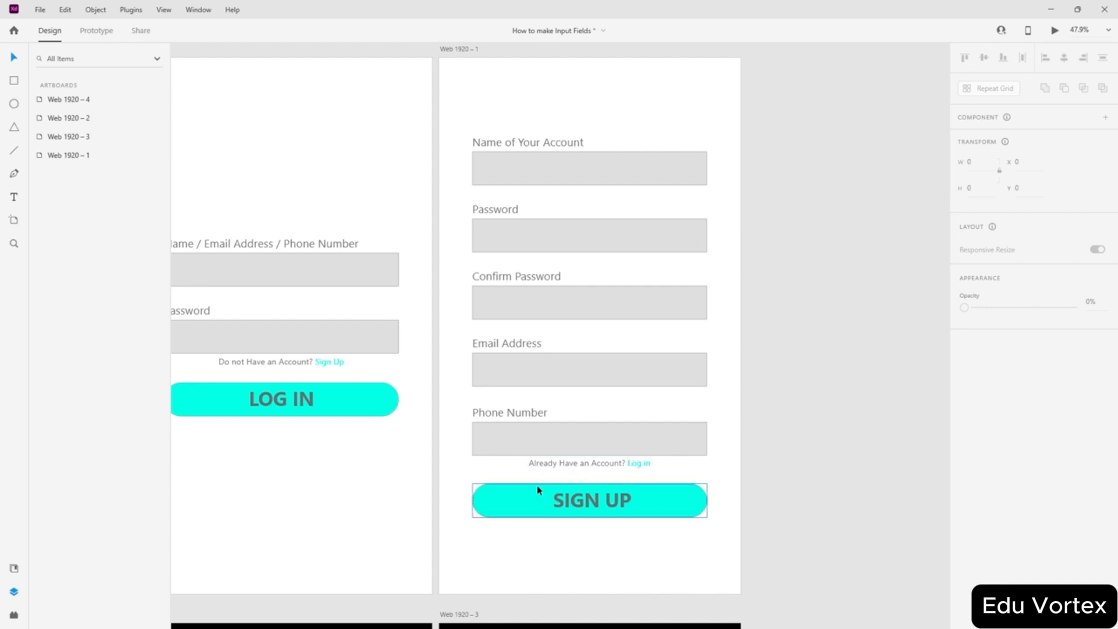
{"action": "scroll", "coordinate": [728, 264], "scroll_direction": "down", "scroll_amount": 2}
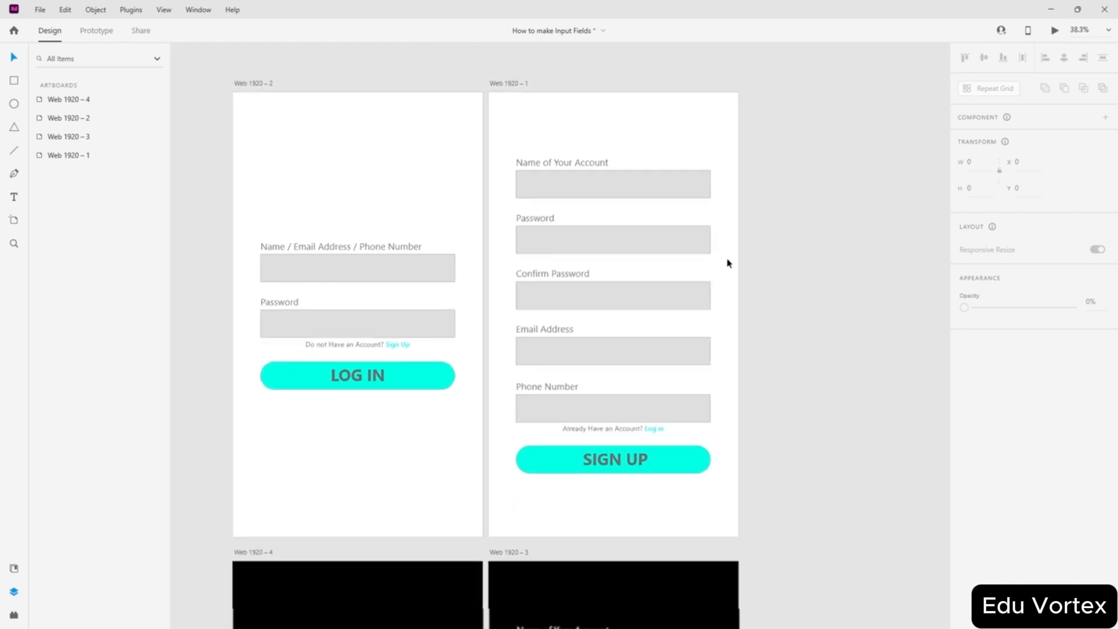
- Alt-drag the sign-up artboard to place a copy, Web 1920 – 5, beside it
{"action": "left_click_drag", "start_coordinate": [519, 93], "coordinate": [751, 94]}
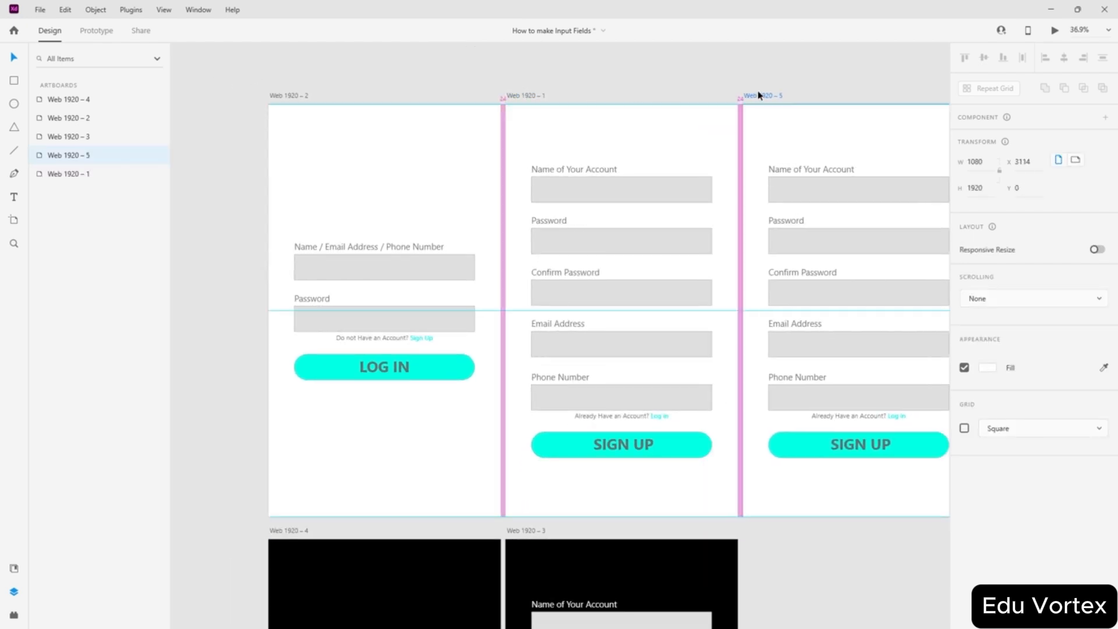
{"action": "left_click", "coordinate": [818, 74]}
{"action": "scroll", "coordinate": [766, 163], "scroll_direction": "right", "scroll_amount": 3}
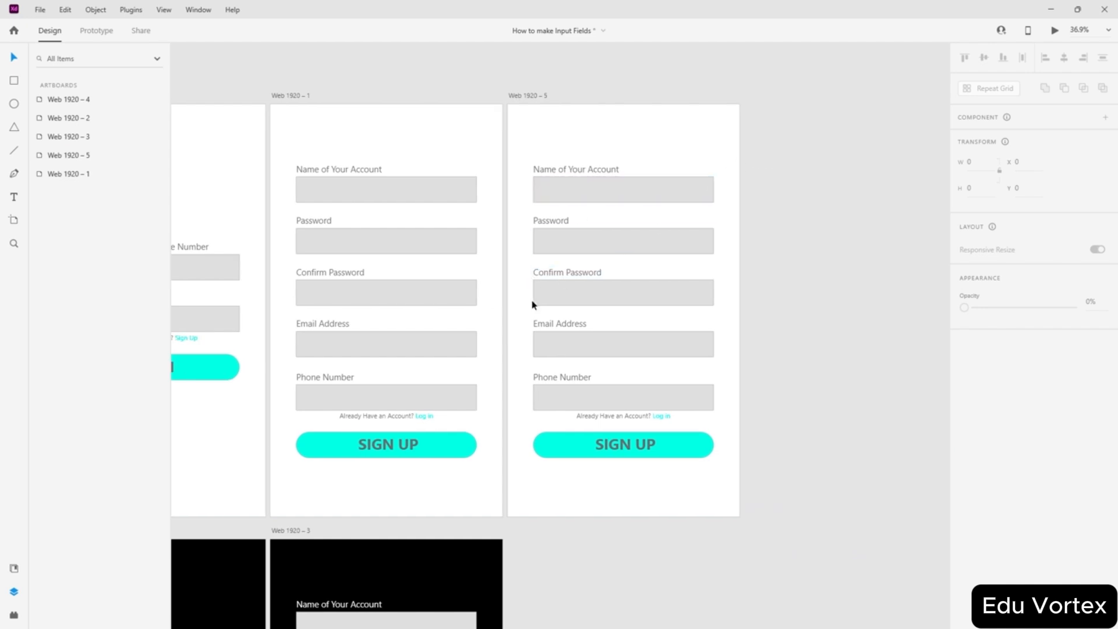
{"action": "scroll", "coordinate": [531, 305], "scroll_direction": "up", "scroll_amount": 5}
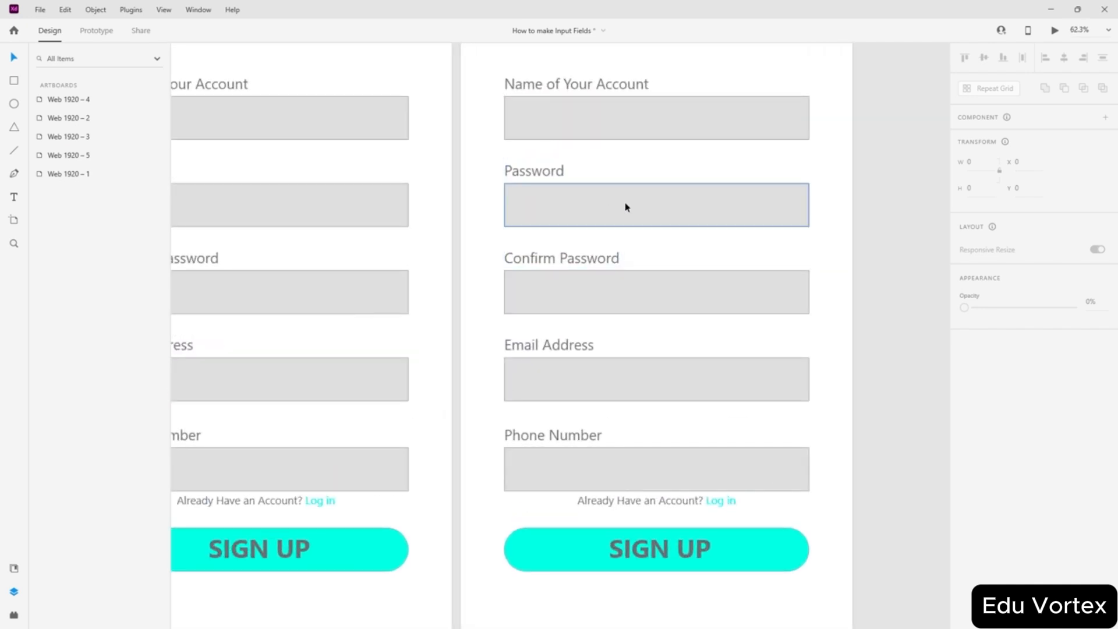
{"action": "scroll", "coordinate": [626, 207], "scroll_direction": "up", "scroll_amount": 2}
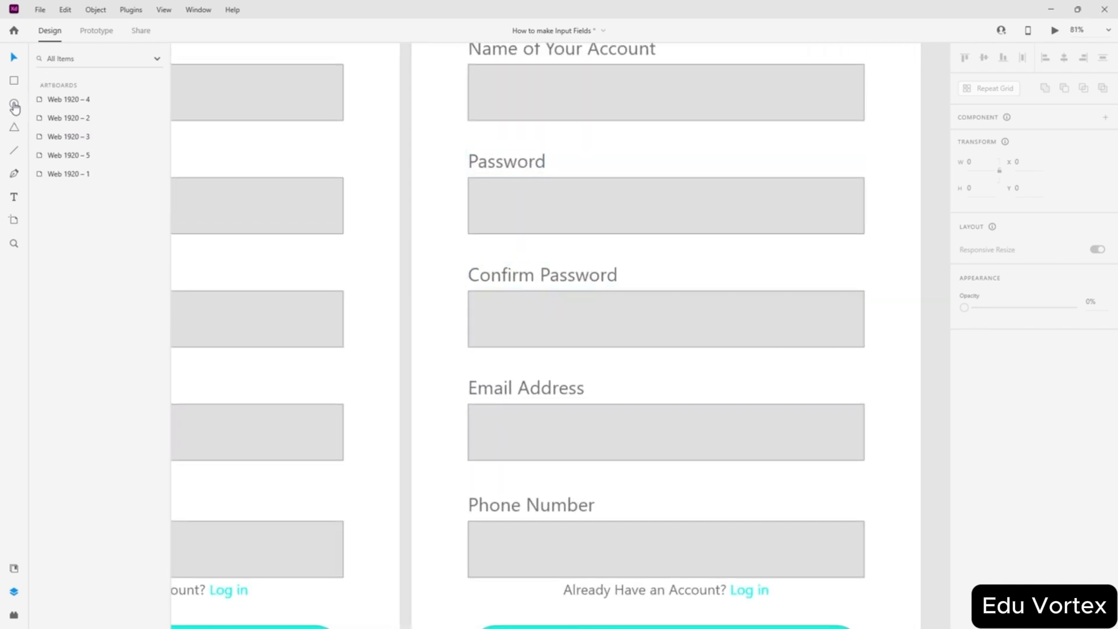
- Add a text box above the Password field and give it a red #FF0000 fill
{"action": "left_click", "coordinate": [682, 162]}
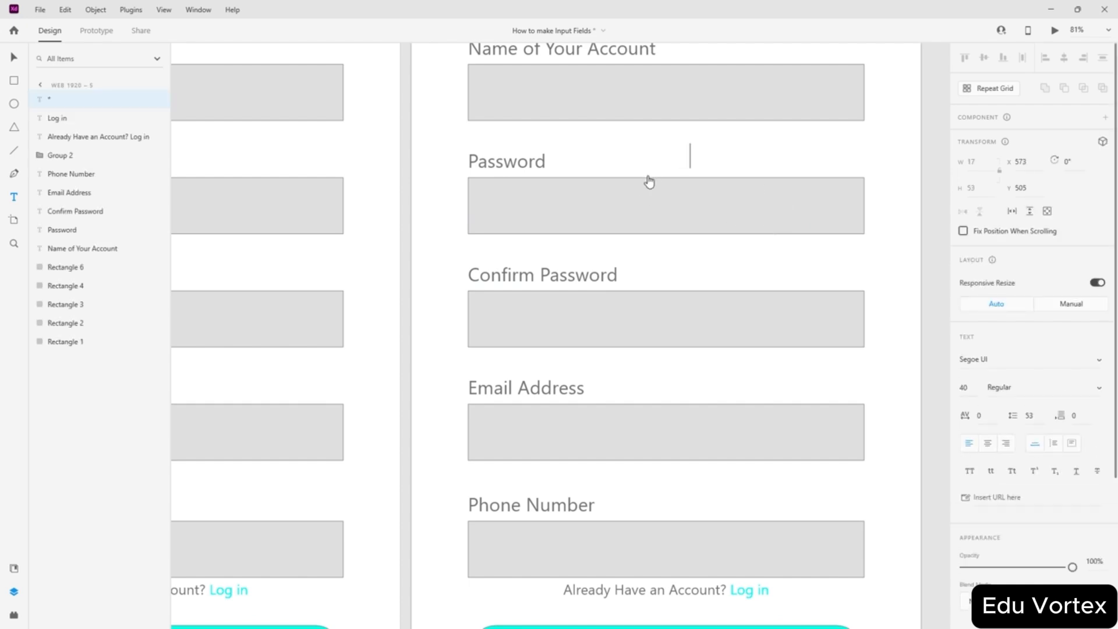
{"action": "key", "text": "BackSpace"}
{"action": "left_click", "coordinate": [14, 57]}
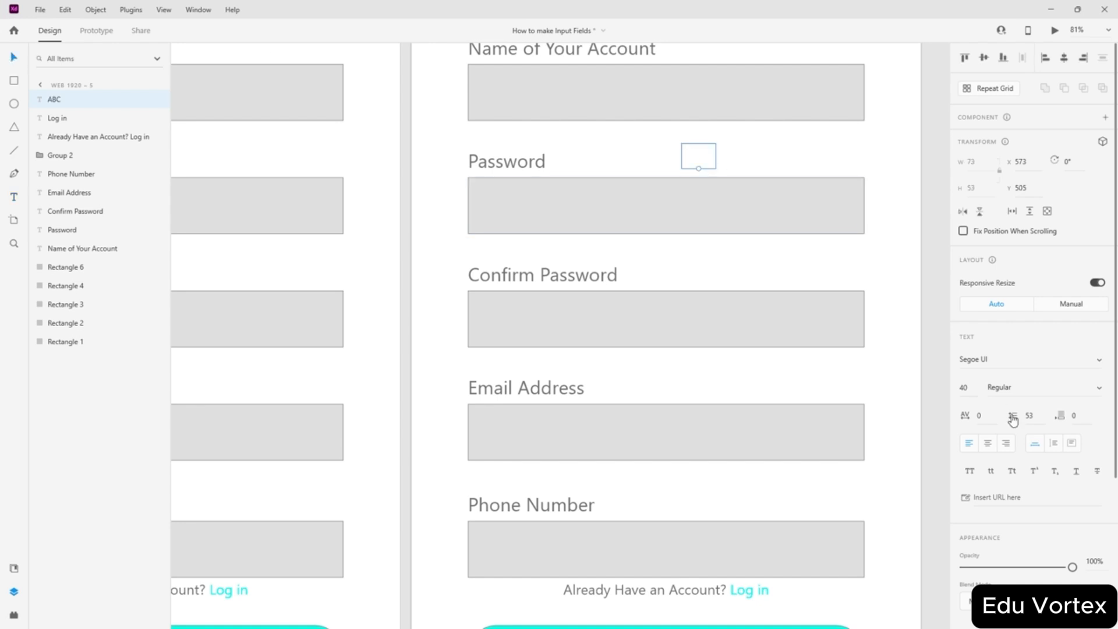
{"action": "scroll", "coordinate": [1001, 417], "scroll_direction": "down", "scroll_amount": 3}
{"action": "left_click", "coordinate": [988, 433]}
{"action": "left_click_drag", "start_coordinate": [882, 417], "coordinate": [912, 353]}
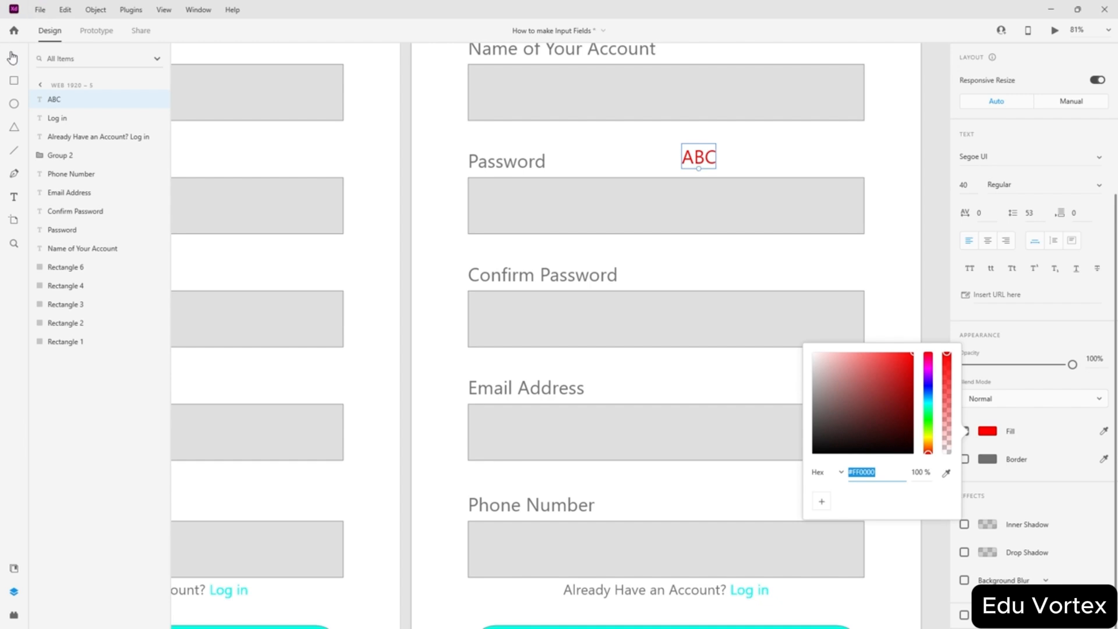
{"action": "left_click", "coordinate": [698, 157]}
- Replace the placeholder text with '* Password Does not Match'
{"action": "double_click", "coordinate": [696, 157]}
{"action": "left_click", "coordinate": [704, 158]}
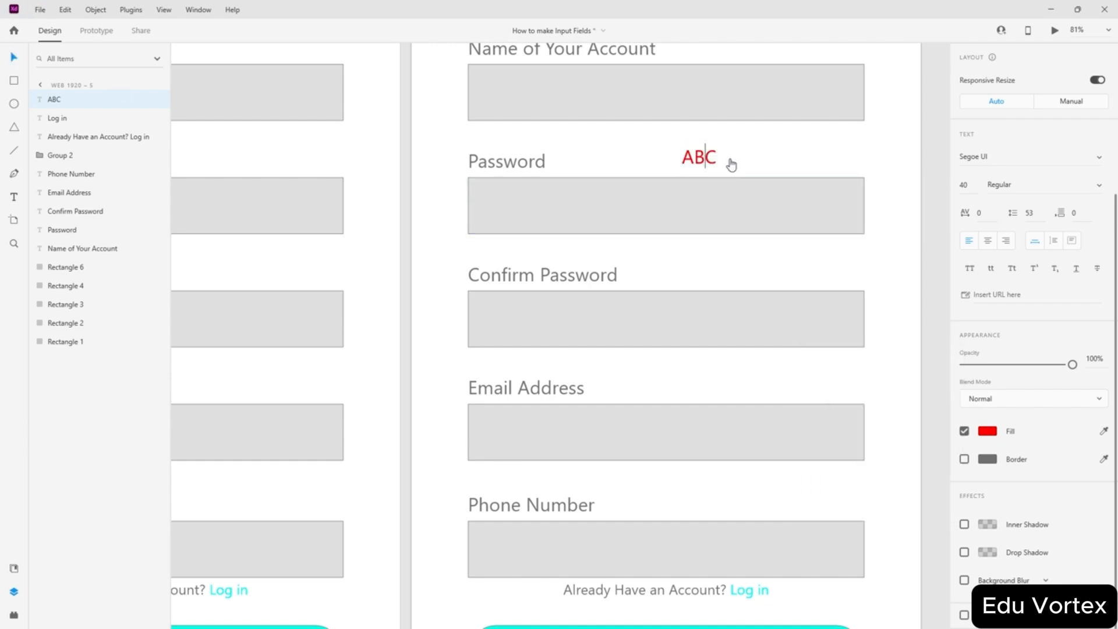
{"action": "key", "text": "ctrl+a"}
{"action": "type", "text": "* Passwo"}
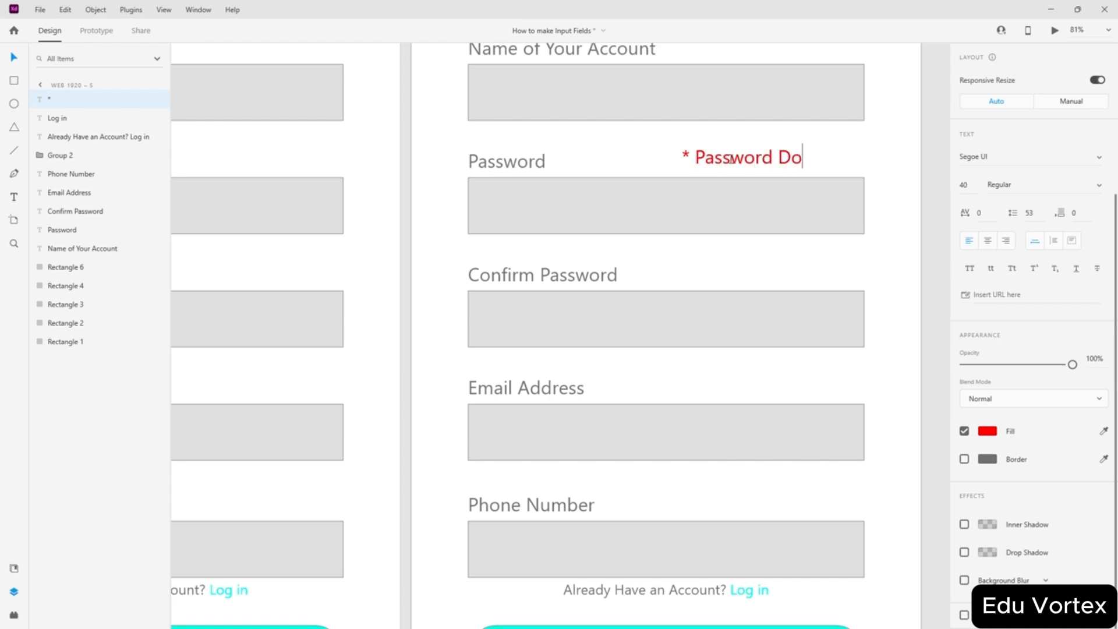
{"action": "type", "text": "rd Doest M"}
{"action": "key", "text": "BackSpace"}
{"action": "key", "text": "BackSpace"}
{"action": "key", "text": "BackSpace"}
{"action": "type", "text": "not Match"}
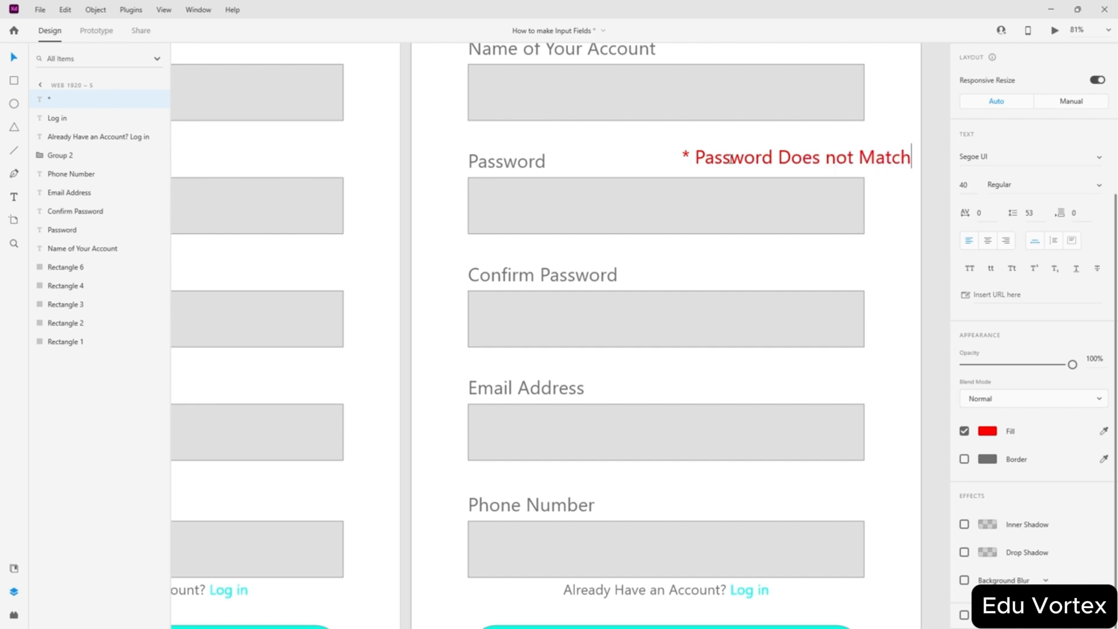
{"action": "key", "text": "Escape"}
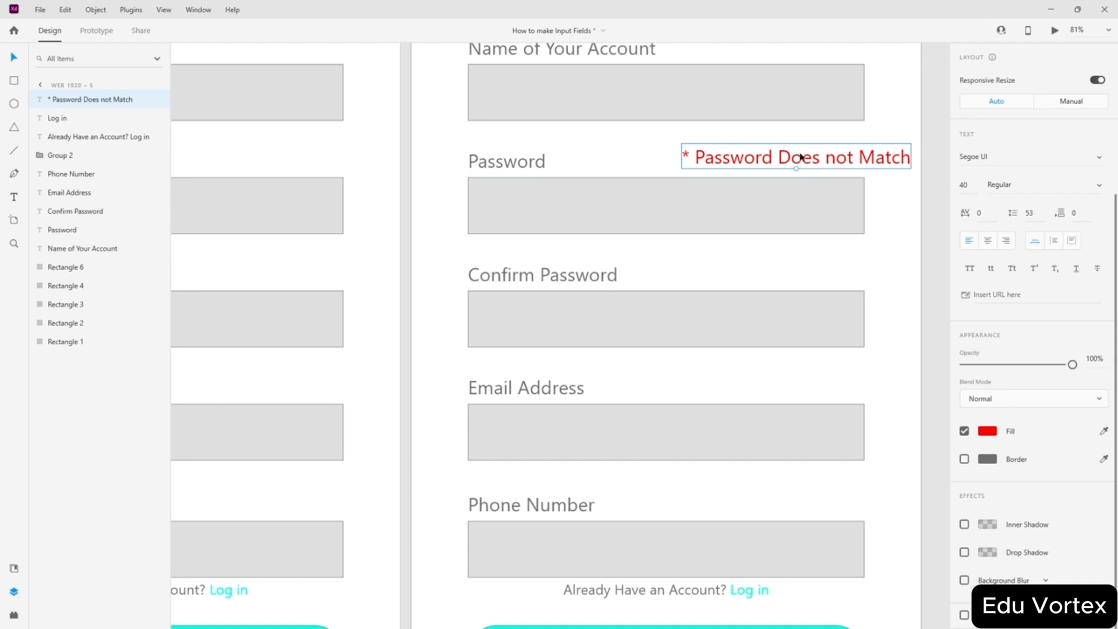
- Align the red error message with the field's right edge and the Password label
{"action": "left_click_drag", "start_coordinate": [799, 155], "coordinate": [754, 158]}
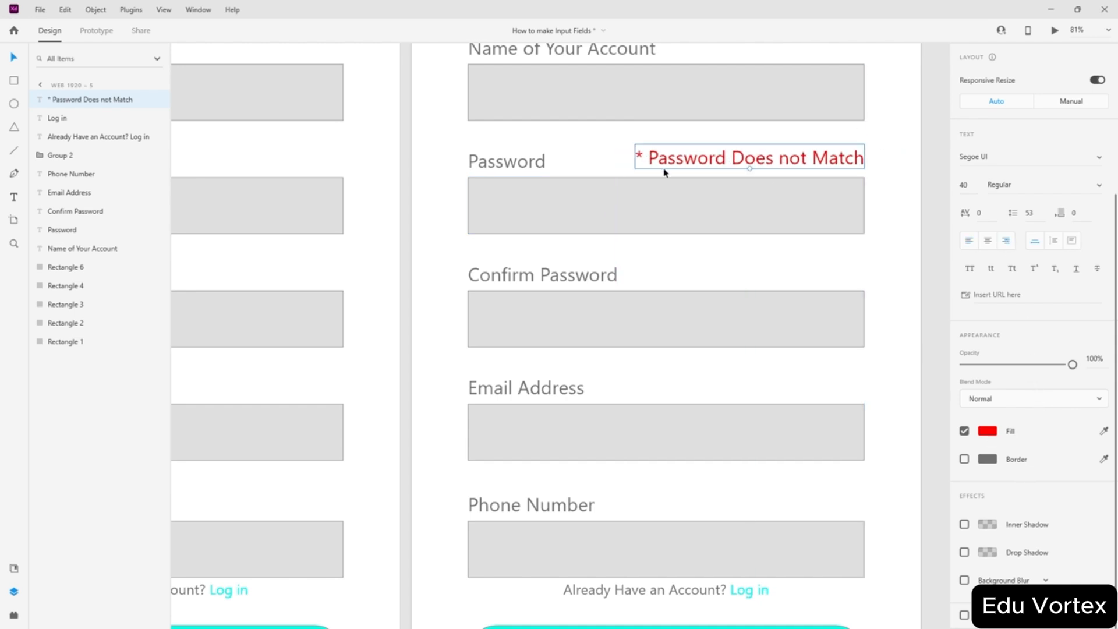
{"action": "left_click_drag", "start_coordinate": [751, 163], "coordinate": [786, 278]}
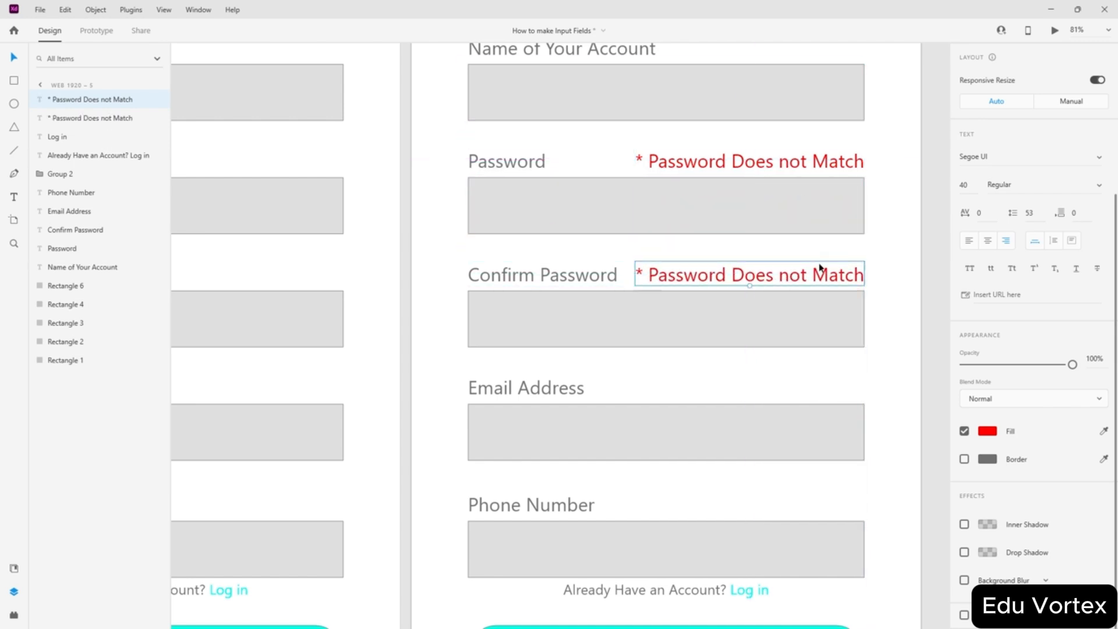
{"action": "left_click", "coordinate": [909, 246]}
{"action": "scroll", "coordinate": [885, 245], "scroll_direction": "down", "scroll_amount": 5}
{"action": "scroll", "coordinate": [893, 277], "scroll_direction": "up", "scroll_amount": 4}
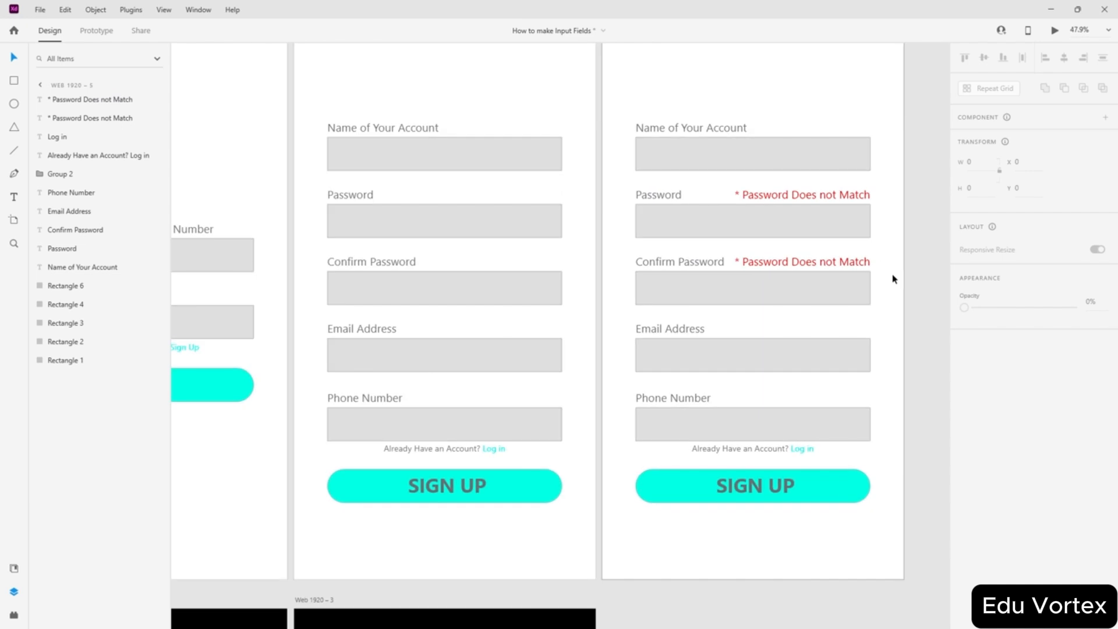
{"action": "scroll", "coordinate": [893, 277], "scroll_direction": "up", "scroll_amount": 3}
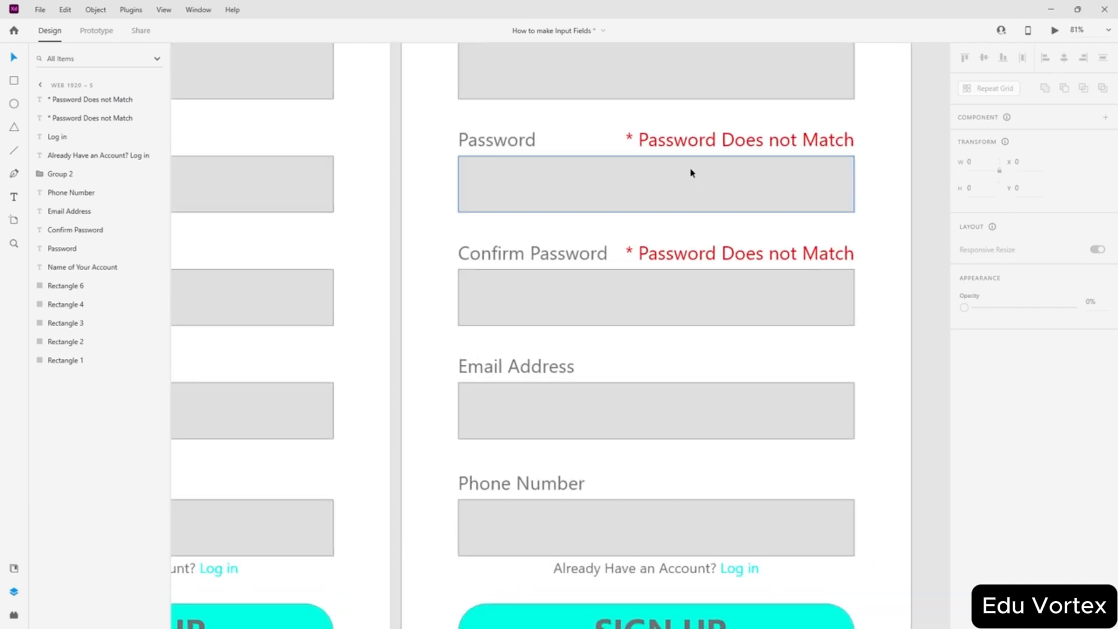
- Change 'Password' to 'Passwords' in both red error messages
{"action": "double_click", "coordinate": [705, 145]}
{"action": "type", "text": "s"}
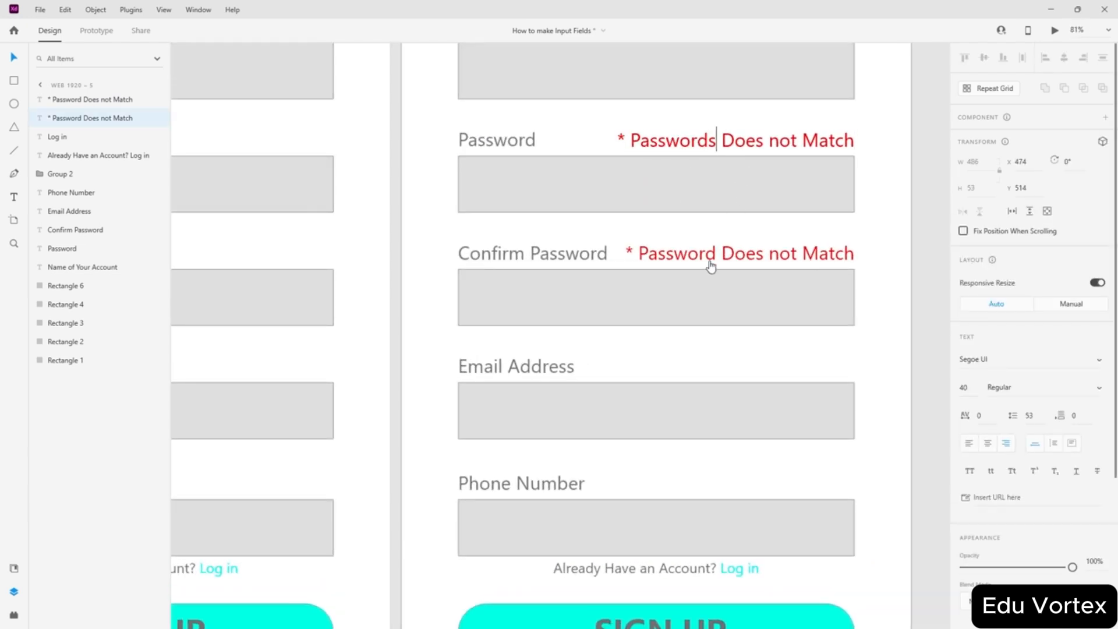
{"action": "key", "text": "Escape"}
{"action": "left_click", "coordinate": [715, 255]}
{"action": "double_click", "coordinate": [715, 255]}
{"action": "left_click", "coordinate": [716, 255]}
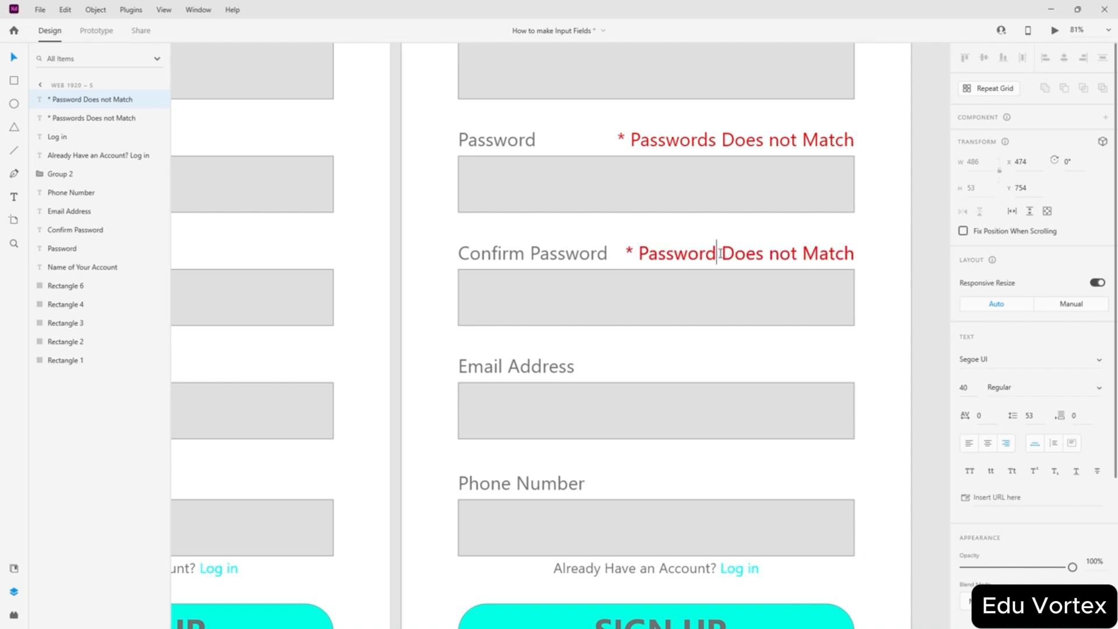
{"action": "type", "text": "s"}
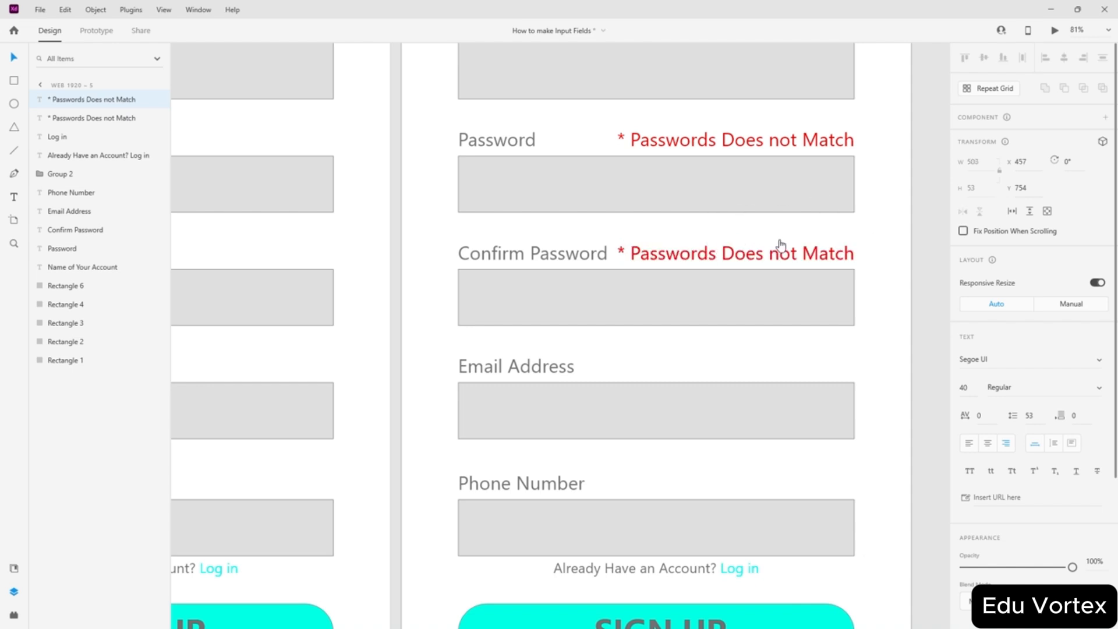
- Change 'Does' to 'Do' in both messages so they read '* Passwords Do not Match'
{"action": "double_click", "coordinate": [755, 141]}
{"action": "left_click", "coordinate": [756, 142]}
{"action": "key", "text": "BackSpace"}
{"action": "key", "text": "BackSpace"}
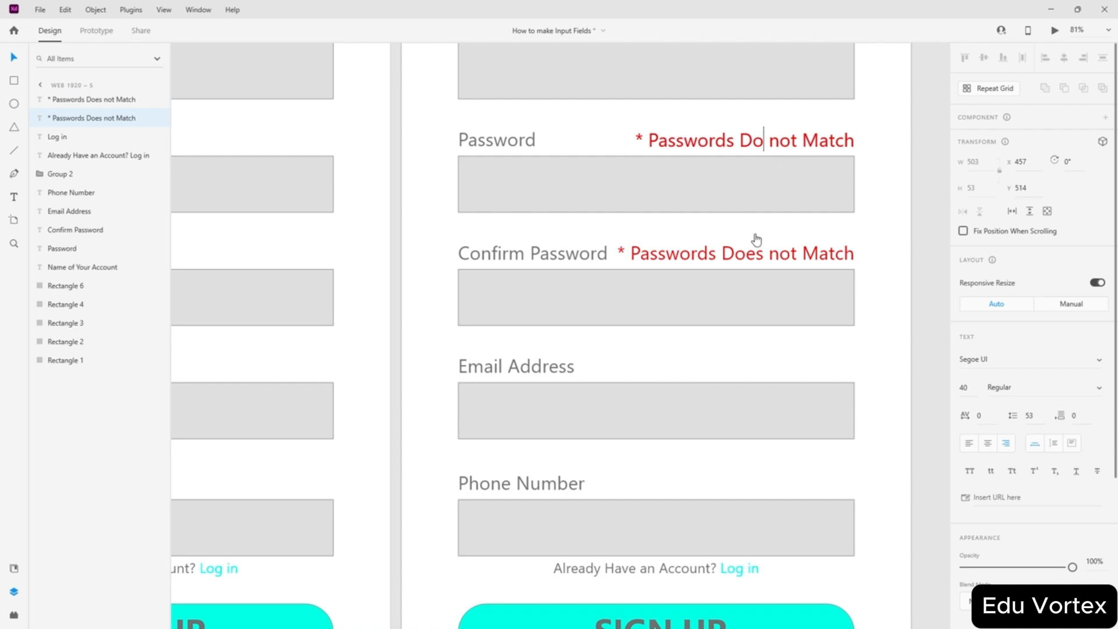
{"action": "key", "text": "Escape"}
{"action": "double_click", "coordinate": [756, 258]}
{"action": "left_click", "coordinate": [758, 254]}
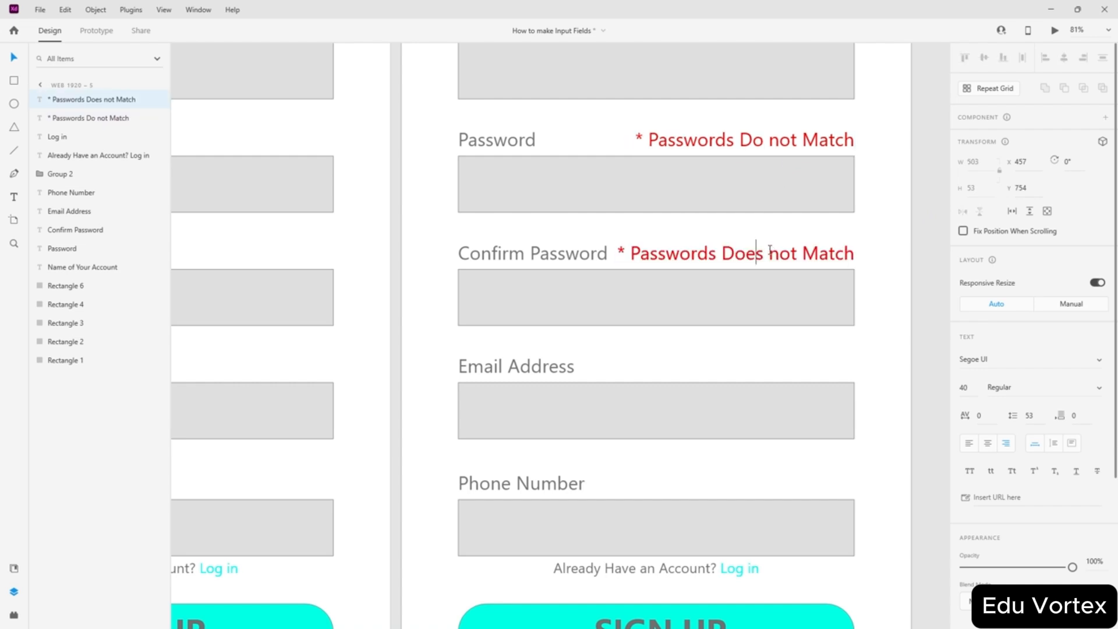
{"action": "key", "text": "Delete"}
{"action": "key", "text": "BackSpace"}
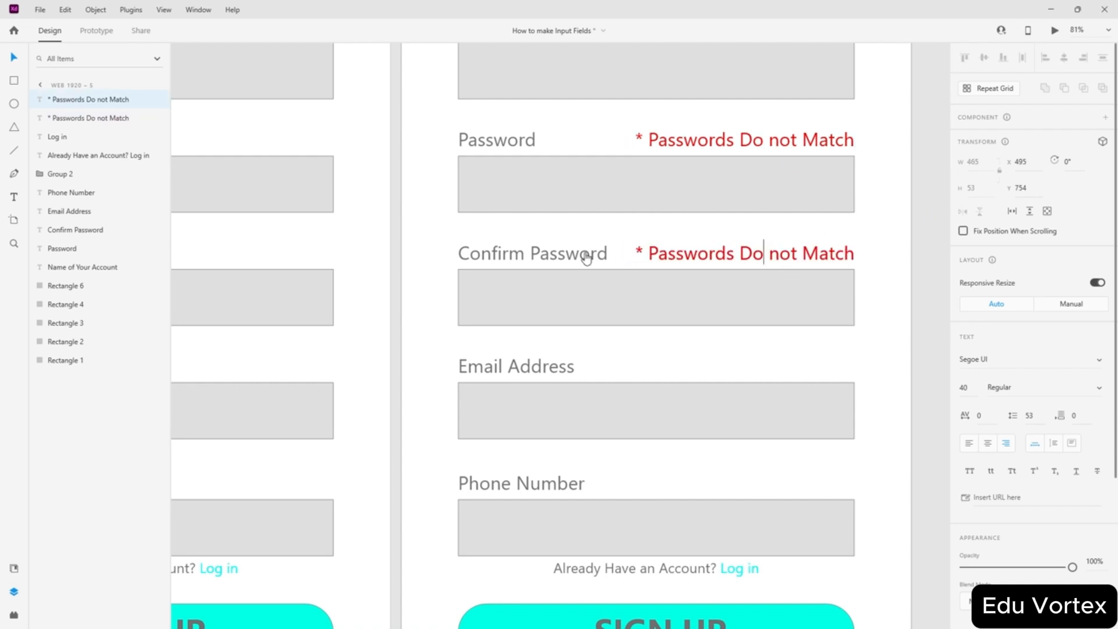
{"action": "key", "text": "Escape"}
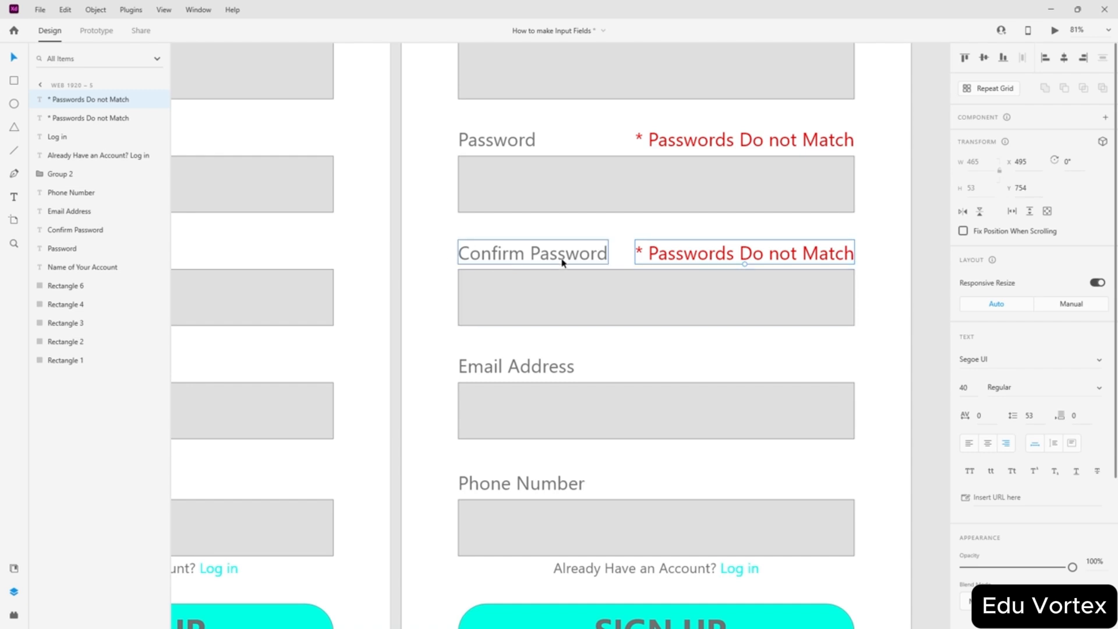
{"action": "left_click", "coordinate": [920, 274]}
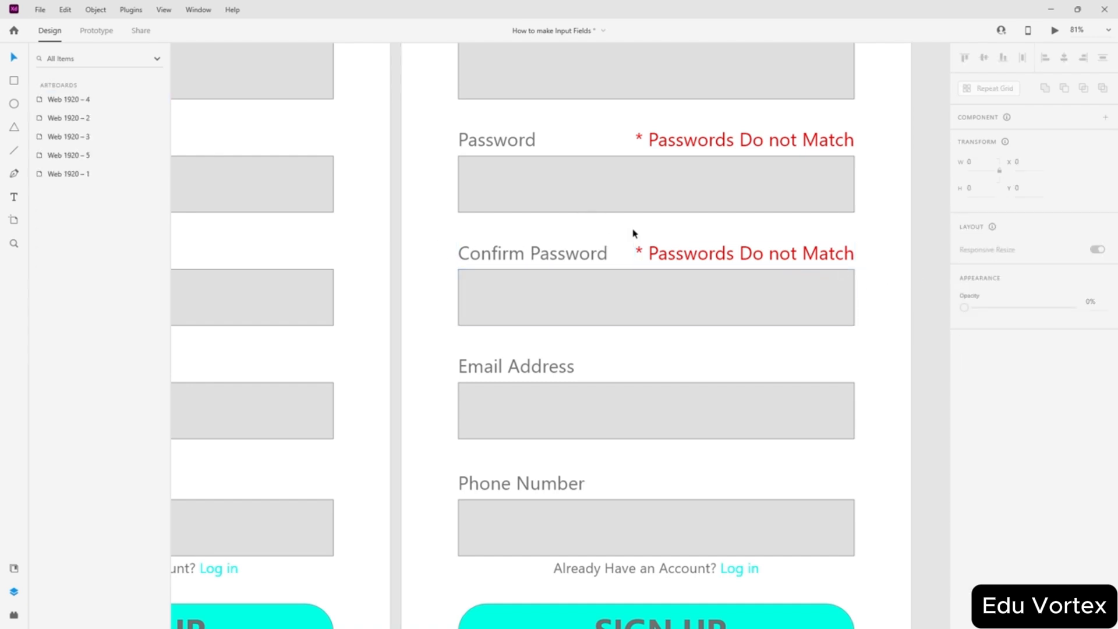
- Alt-drag Web 1920 – 5 to duplicate it below as Web 1920 – 6
{"action": "scroll", "coordinate": [631, 231], "scroll_direction": "down", "scroll_amount": 3}
{"action": "scroll", "coordinate": [556, 229], "scroll_direction": "down", "scroll_amount": 2}
{"action": "scroll", "coordinate": [526, 242], "scroll_direction": "left", "scroll_amount": 5}
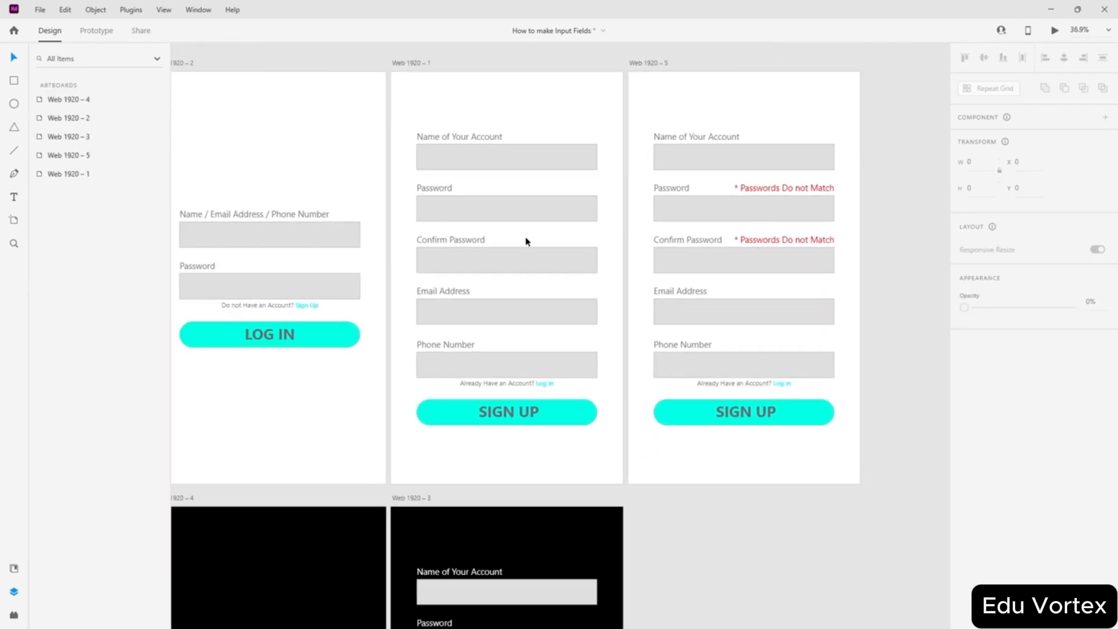
{"action": "scroll", "coordinate": [553, 248], "scroll_direction": "down", "scroll_amount": 1}
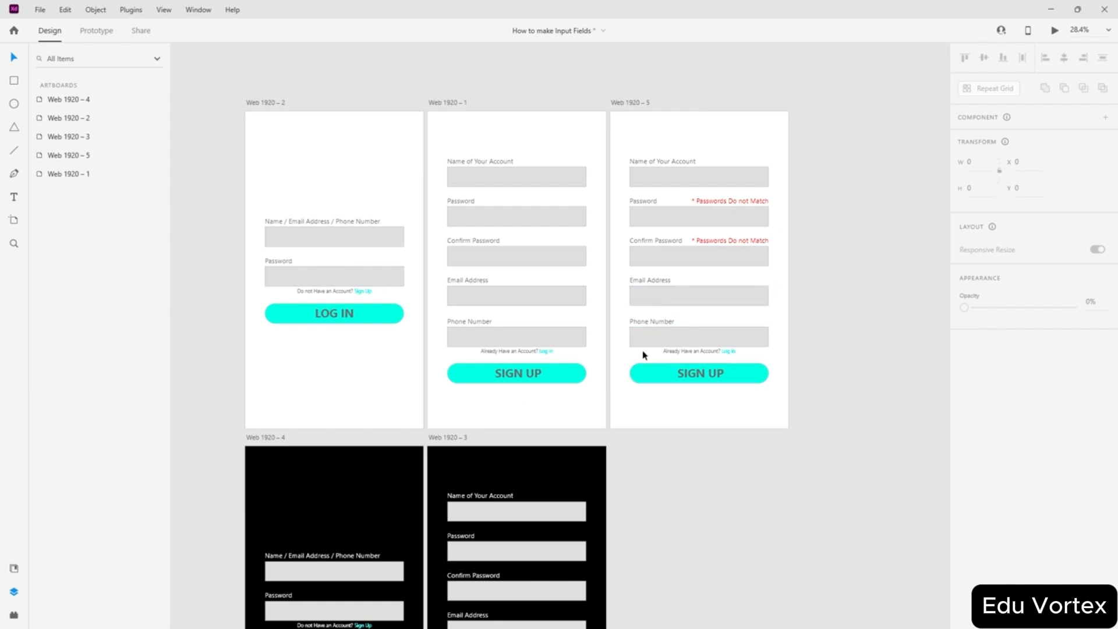
{"action": "scroll", "coordinate": [680, 380], "scroll_direction": "down", "scroll_amount": 2}
{"action": "scroll", "coordinate": [694, 428], "scroll_direction": "up", "scroll_amount": 2}
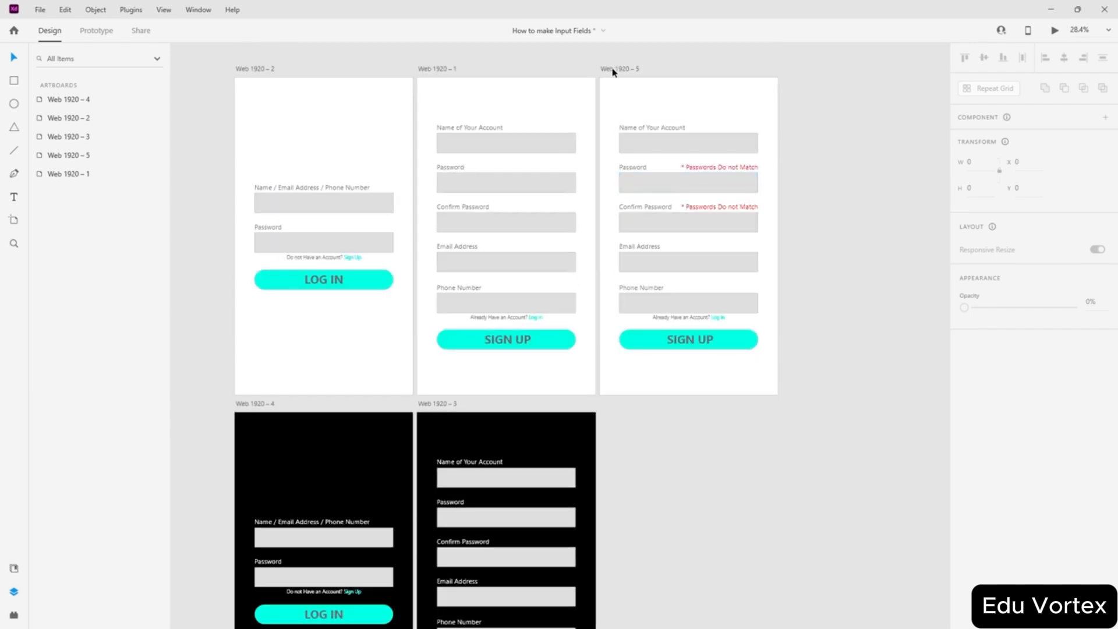
{"action": "left_click_drag", "start_coordinate": [613, 72], "coordinate": [616, 406]}
{"action": "left_click", "coordinate": [798, 412]}
{"action": "left_click", "coordinate": [622, 416]}
{"action": "left_click", "coordinate": [619, 402]}
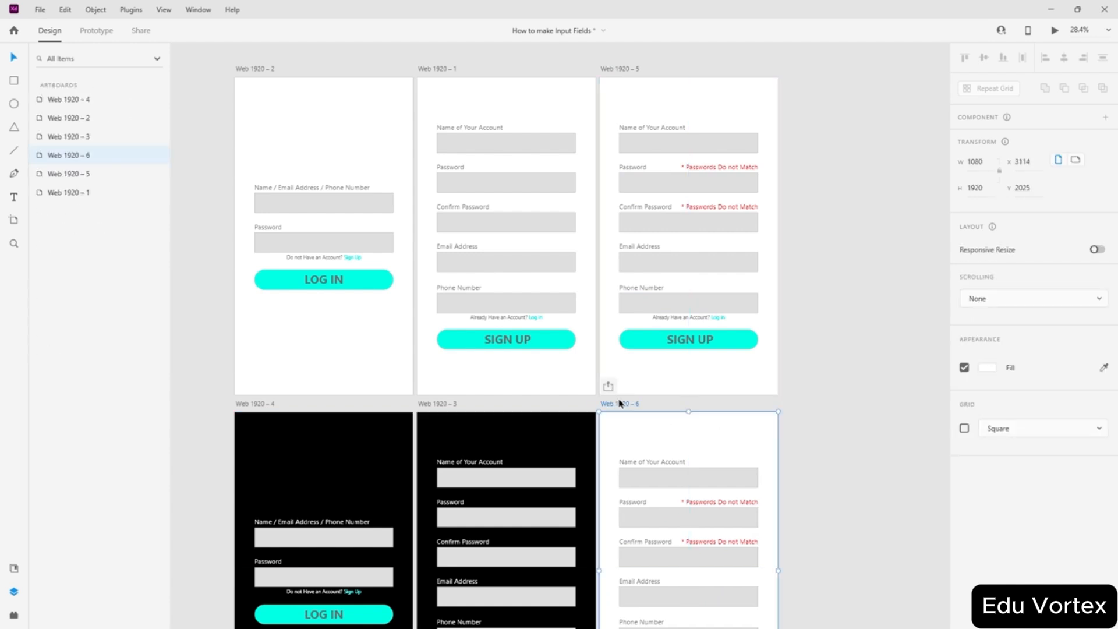
- Set the Web 1920 – 6 artboard's background fill to black
{"action": "left_click", "coordinate": [989, 368]}
{"action": "left_click_drag", "start_coordinate": [861, 353], "coordinate": [943, 430]}
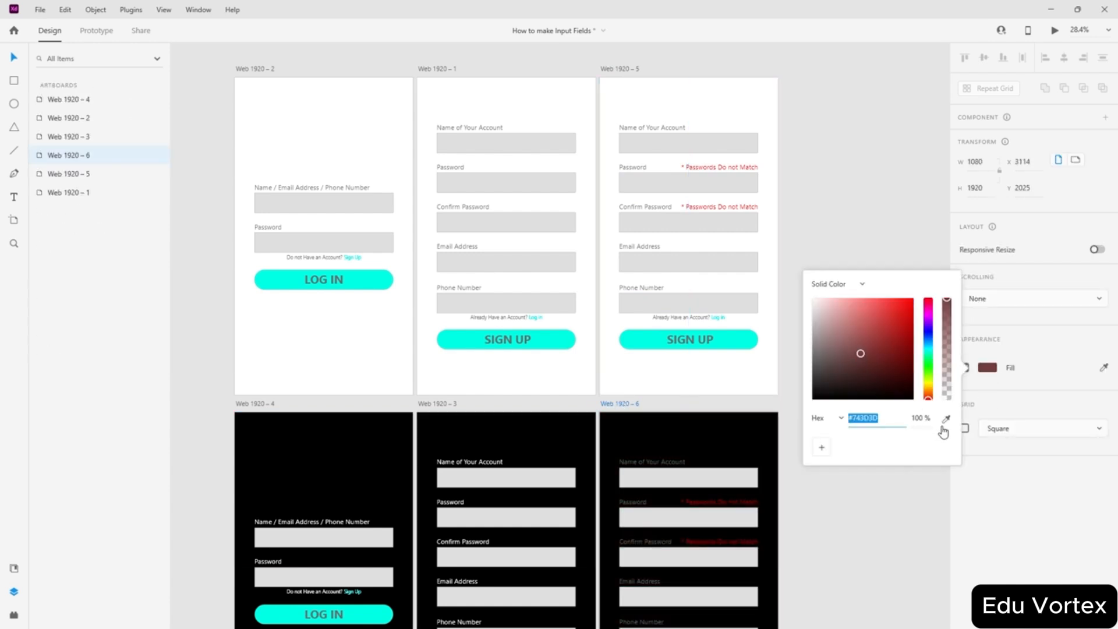
{"action": "left_click", "coordinate": [889, 490]}
{"action": "scroll", "coordinate": [774, 441], "scroll_direction": "down", "scroll_amount": 3}
{"action": "scroll", "coordinate": [794, 524], "scroll_direction": "up", "scroll_amount": 3}
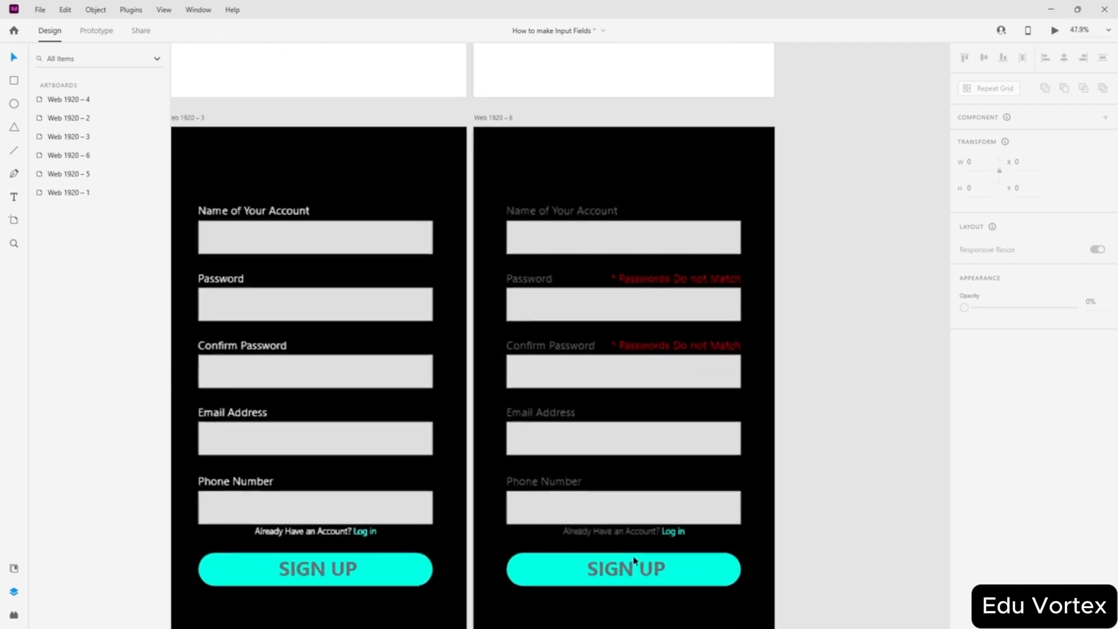
- Make the five field labels on Web 1920 – 6 white
{"action": "left_click", "coordinate": [543, 487]}
{"action": "left_click", "coordinate": [539, 413], "text": "shift"}
{"action": "left_click", "coordinate": [547, 345], "text": "shift"}
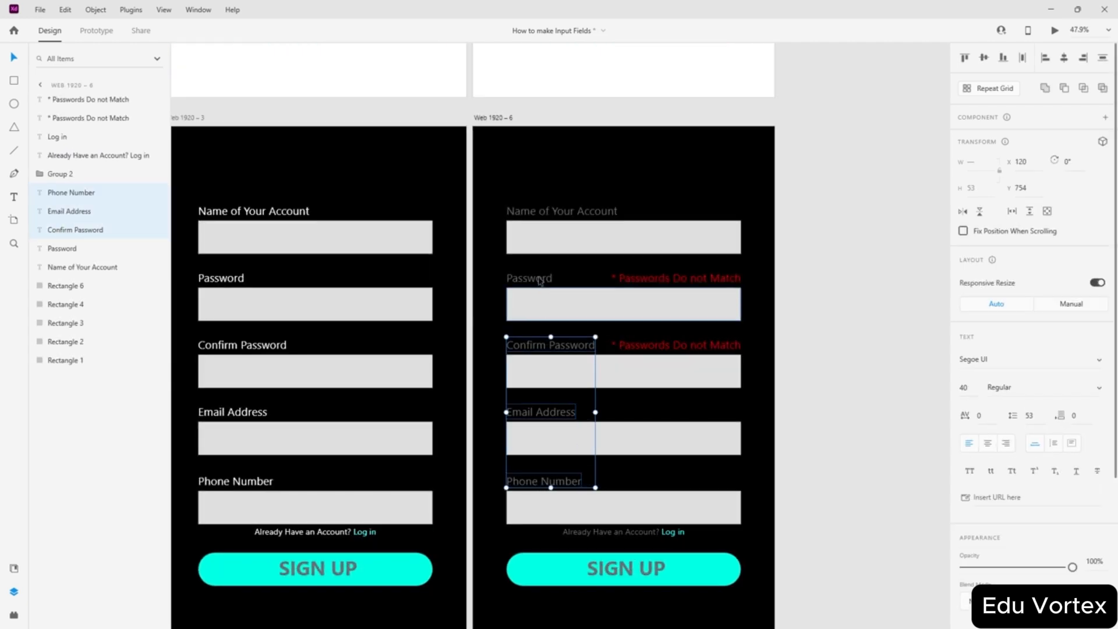
{"action": "left_click", "coordinate": [529, 278], "text": "shift"}
{"action": "left_click", "coordinate": [559, 212], "text": "shift"}
{"action": "scroll", "coordinate": [990, 466], "scroll_direction": "down", "scroll_amount": 5}
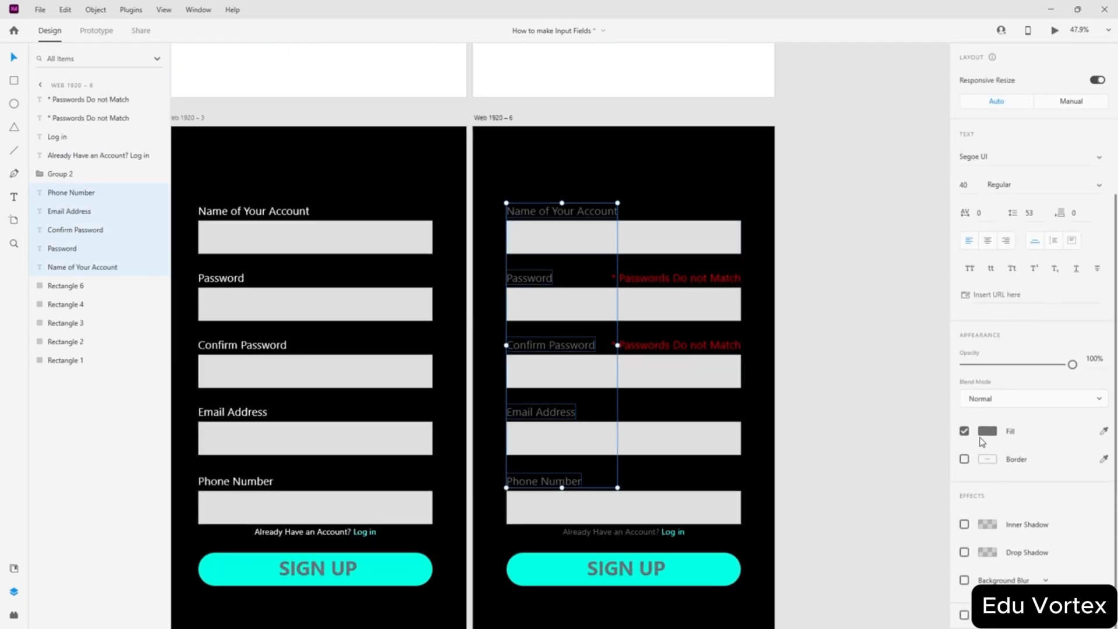
{"action": "left_click", "coordinate": [987, 431]}
{"action": "left_click", "coordinate": [891, 271]}
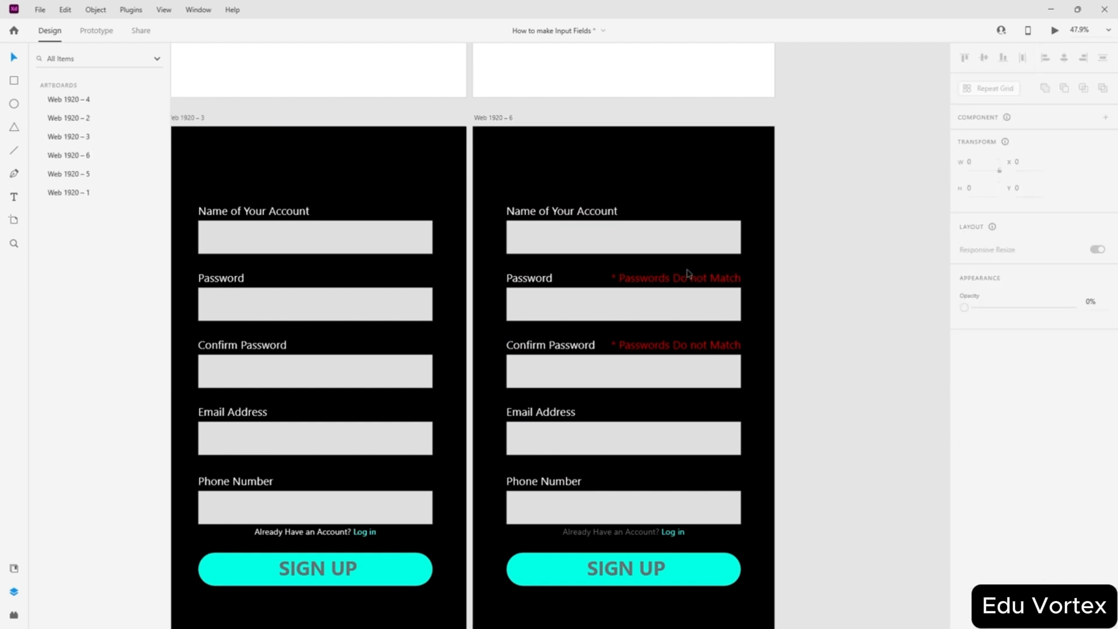
{"action": "left_click", "coordinate": [686, 277]}
{"action": "left_click", "coordinate": [896, 339]}
- Select the input boxes on dark artboards Web 1920 – 4 and Web 1920 – 3
{"action": "scroll", "coordinate": [826, 330], "scroll_direction": "down", "scroll_amount": 5}
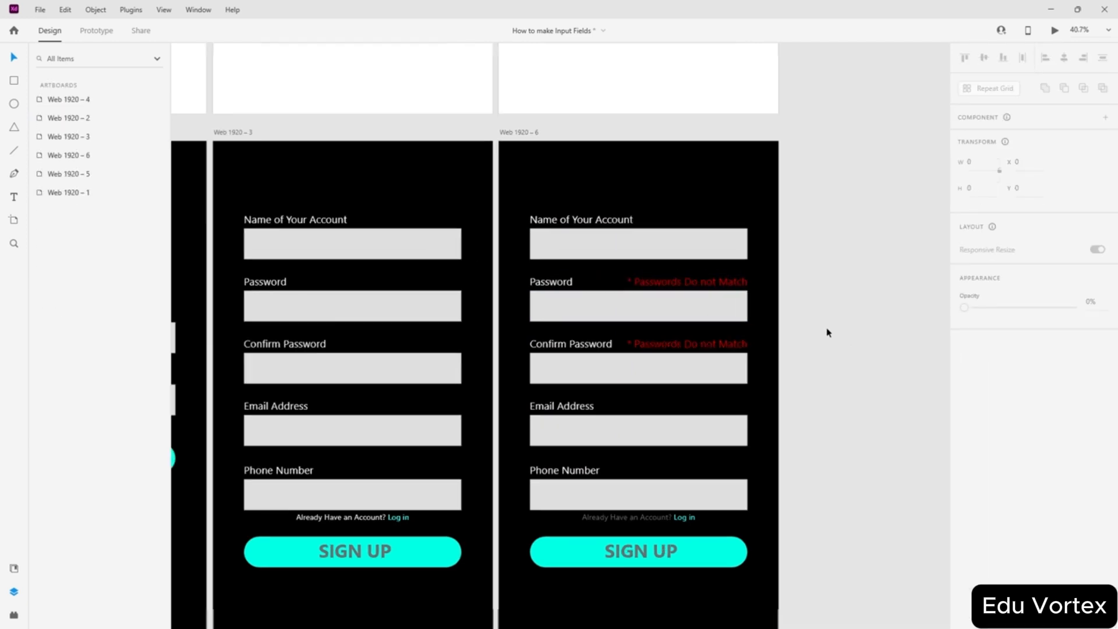
{"action": "scroll", "coordinate": [811, 314], "scroll_direction": "up", "scroll_amount": 2}
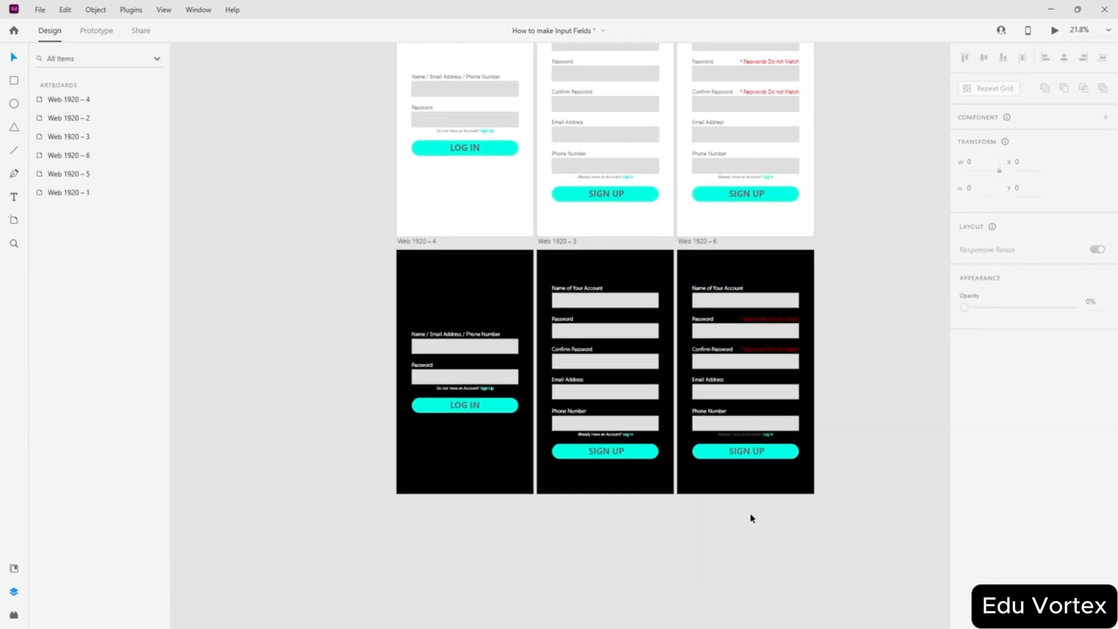
{"action": "scroll", "coordinate": [748, 516], "scroll_direction": "up", "scroll_amount": 5}
{"action": "scroll", "coordinate": [599, 295], "scroll_direction": "down", "scroll_amount": 3}
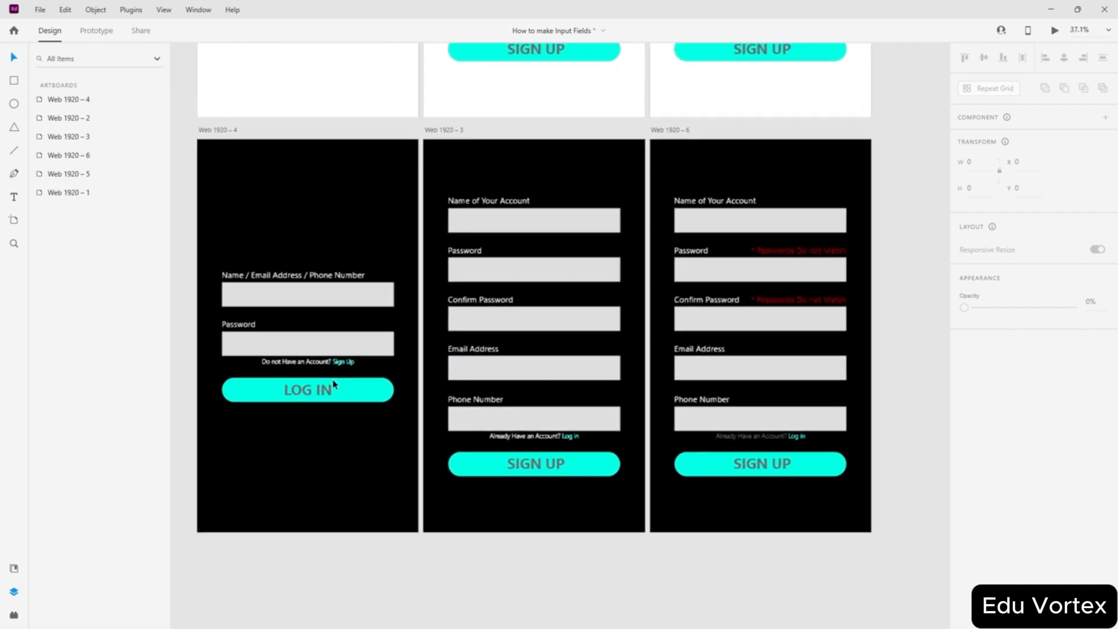
{"action": "scroll", "coordinate": [334, 384], "scroll_direction": "up", "scroll_amount": 1}
{"action": "left_click", "coordinate": [319, 324]}
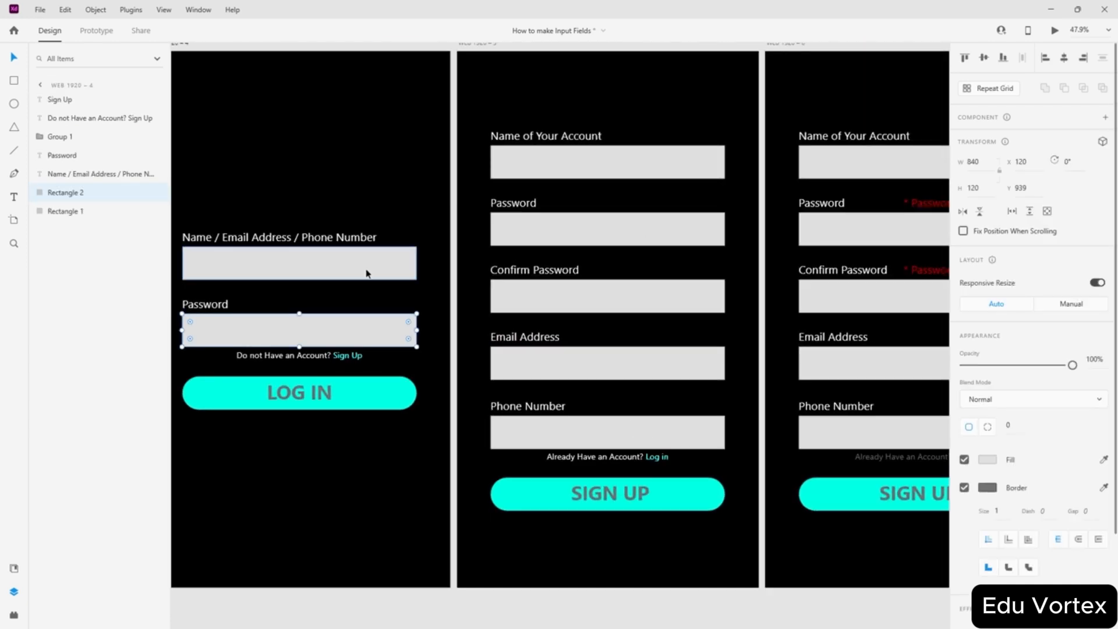
{"action": "left_click", "coordinate": [371, 266], "text": "shift"}
{"action": "left_click", "coordinate": [554, 239], "text": "shift"}
{"action": "left_click", "coordinate": [597, 178], "text": "shift"}
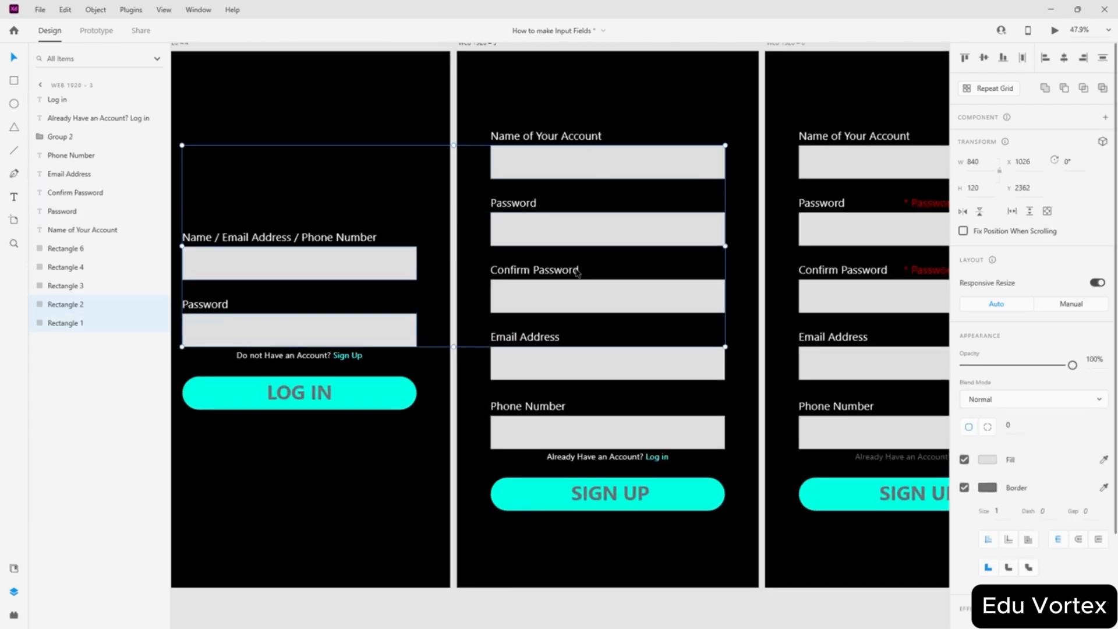
- Add the remaining dark-artboard input boxes, including Web 1920 – 6's five, and fill them dark grey
{"action": "left_click", "coordinate": [569, 375], "text": "shift"}
{"action": "left_click", "coordinate": [568, 432], "text": "shift"}
{"action": "left_click", "coordinate": [790, 444], "text": "shift"}
{"action": "left_click", "coordinate": [834, 364], "text": "shift"}
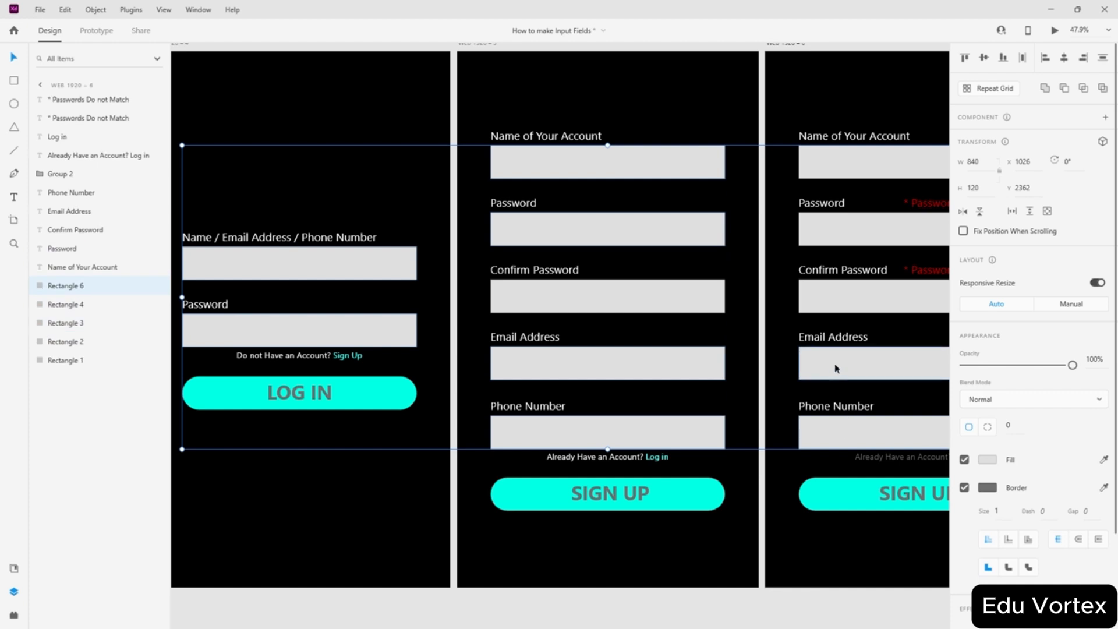
{"action": "left_click", "coordinate": [831, 289], "text": "shift"}
{"action": "left_click", "coordinate": [830, 232], "text": "shift"}
{"action": "left_click", "coordinate": [840, 175], "text": "shift"}
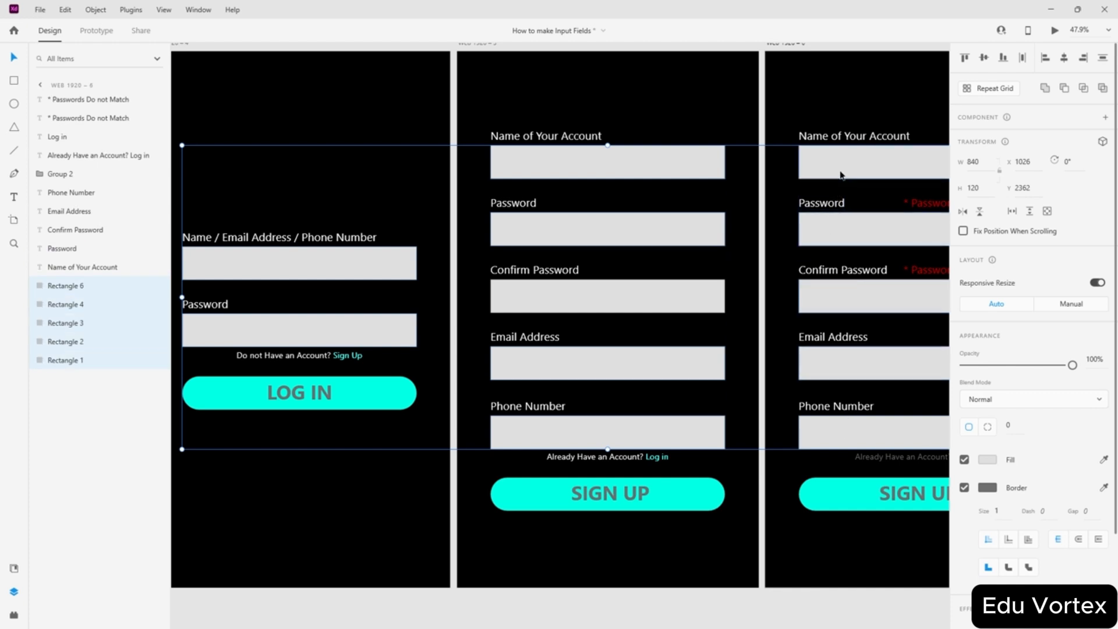
{"action": "left_click", "coordinate": [987, 459]}
{"action": "left_click_drag", "start_coordinate": [811, 445], "coordinate": [814, 459]}
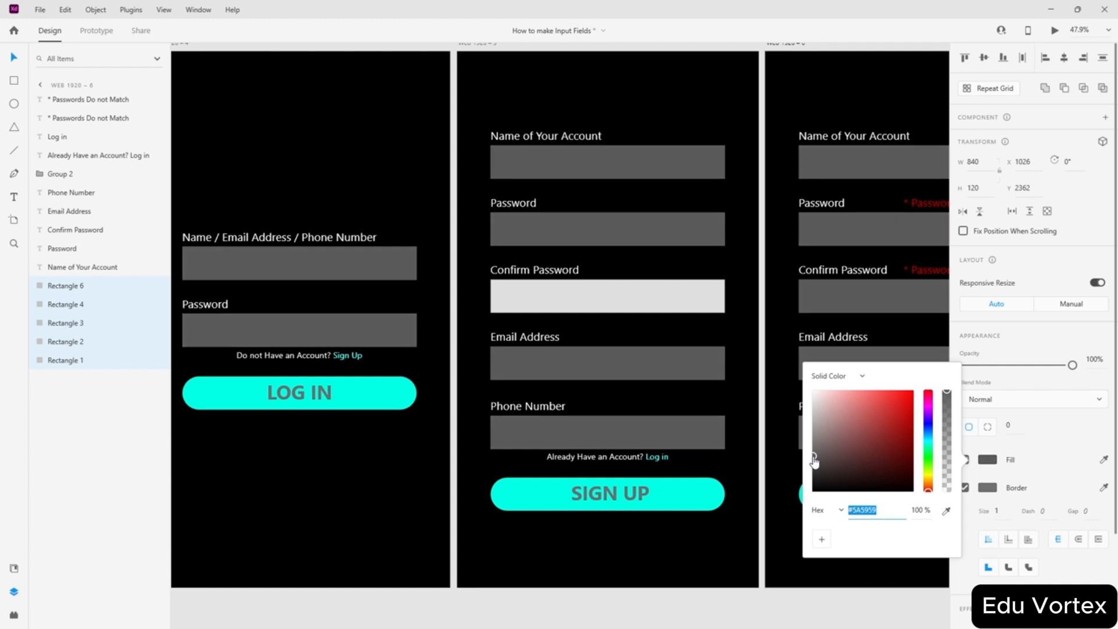
{"action": "scroll", "coordinate": [672, 386], "scroll_direction": "down", "scroll_amount": 3}
{"action": "left_click", "coordinate": [470, 341]}
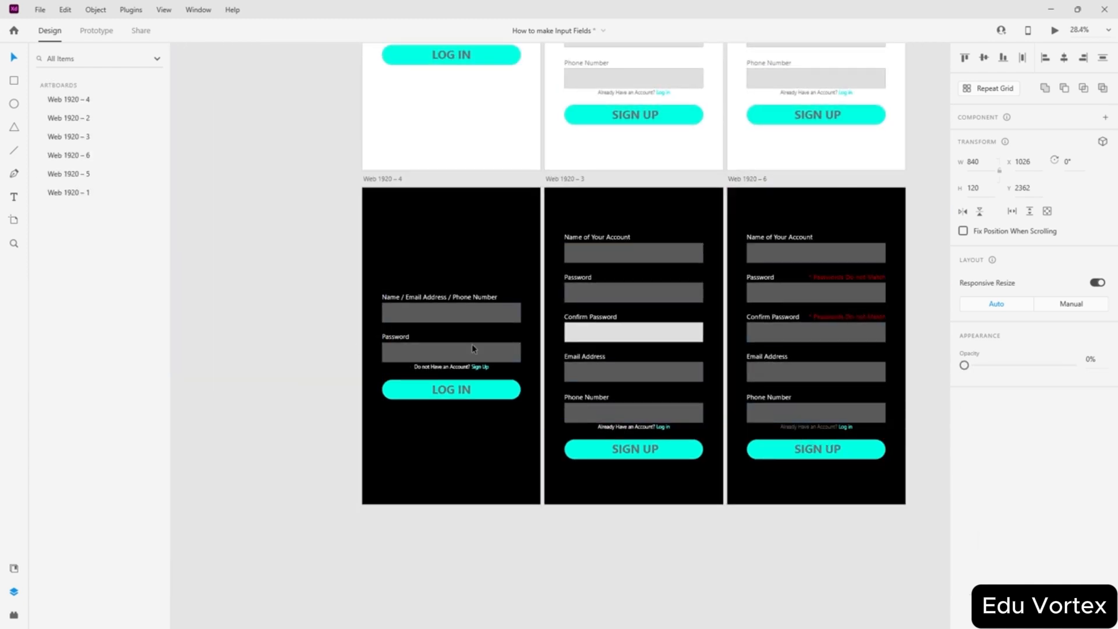
- Eyedropper the dark grey onto the missed light Confirm Password box
{"action": "left_click", "coordinate": [632, 334]}
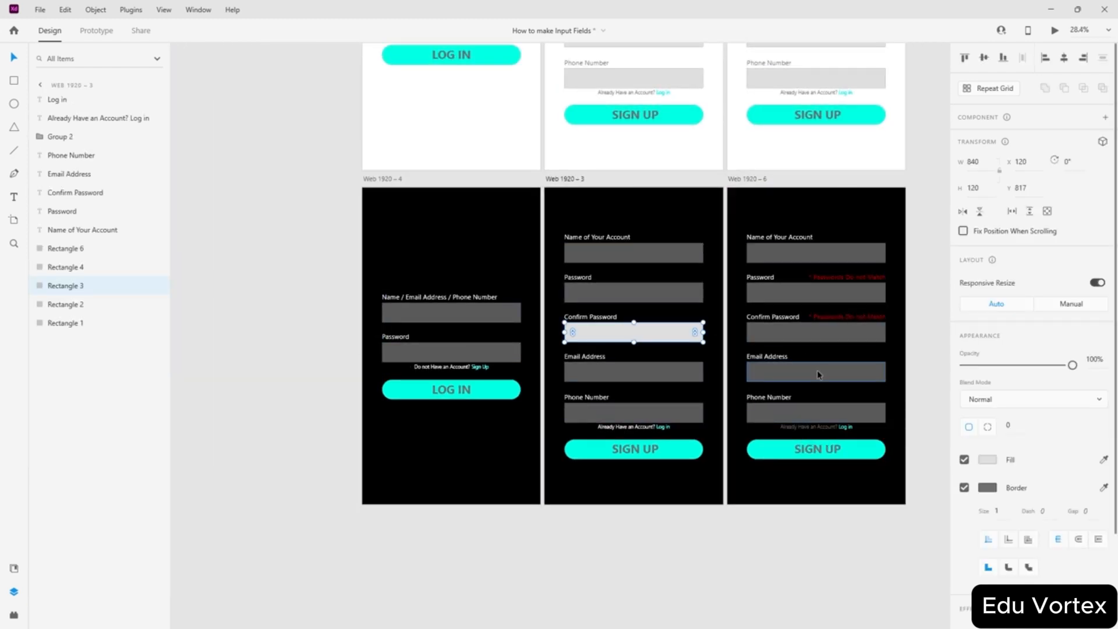
{"action": "left_click", "coordinate": [1105, 464]}
{"action": "left_click", "coordinate": [776, 415]}
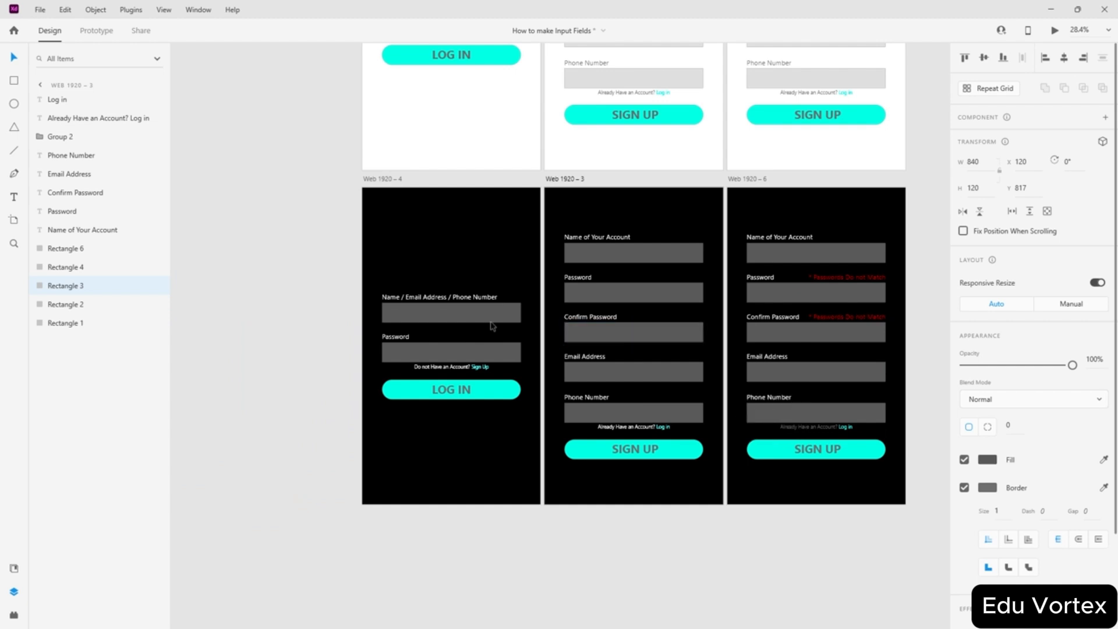
{"action": "left_click", "coordinate": [213, 152]}
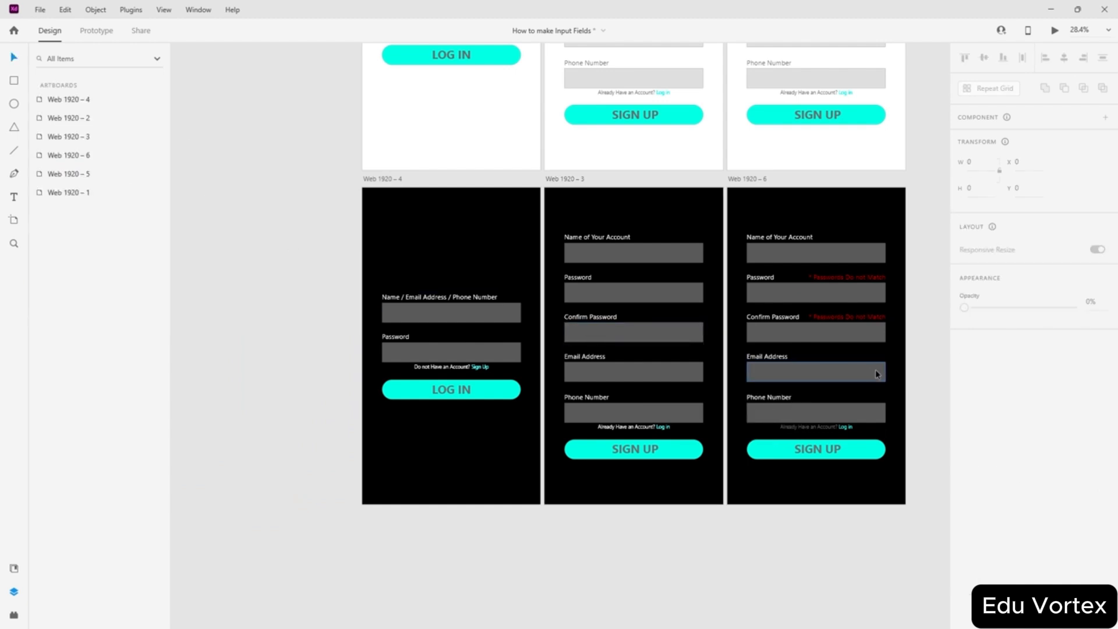
{"action": "scroll", "coordinate": [875, 369], "scroll_direction": "up", "scroll_amount": 3}
- Alt-drag Web 1920 – 1 to duplicate it beside Web 1920 – 5 as Web 1920 – 7
{"action": "scroll", "coordinate": [708, 371], "scroll_direction": "up", "scroll_amount": 9}
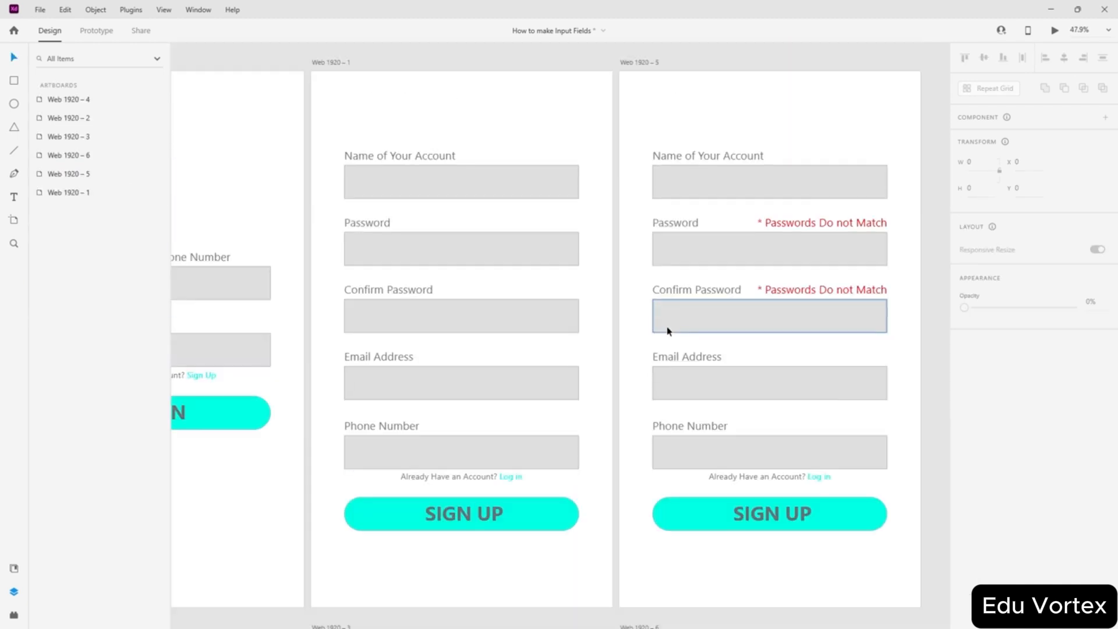
{"action": "scroll", "coordinate": [553, 317], "scroll_direction": "left", "scroll_amount": 2}
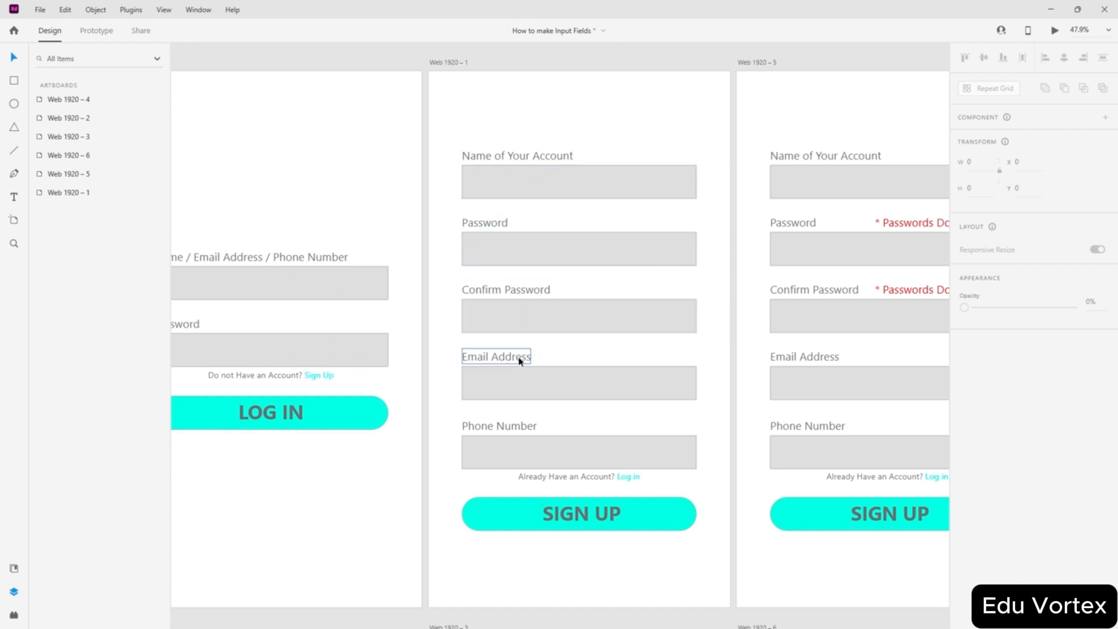
{"action": "scroll", "coordinate": [538, 359], "scroll_direction": "down", "scroll_amount": 2}
{"action": "scroll", "coordinate": [539, 361], "scroll_direction": "up", "scroll_amount": 1}
{"action": "scroll", "coordinate": [523, 348], "scroll_direction": "down", "scroll_amount": 3}
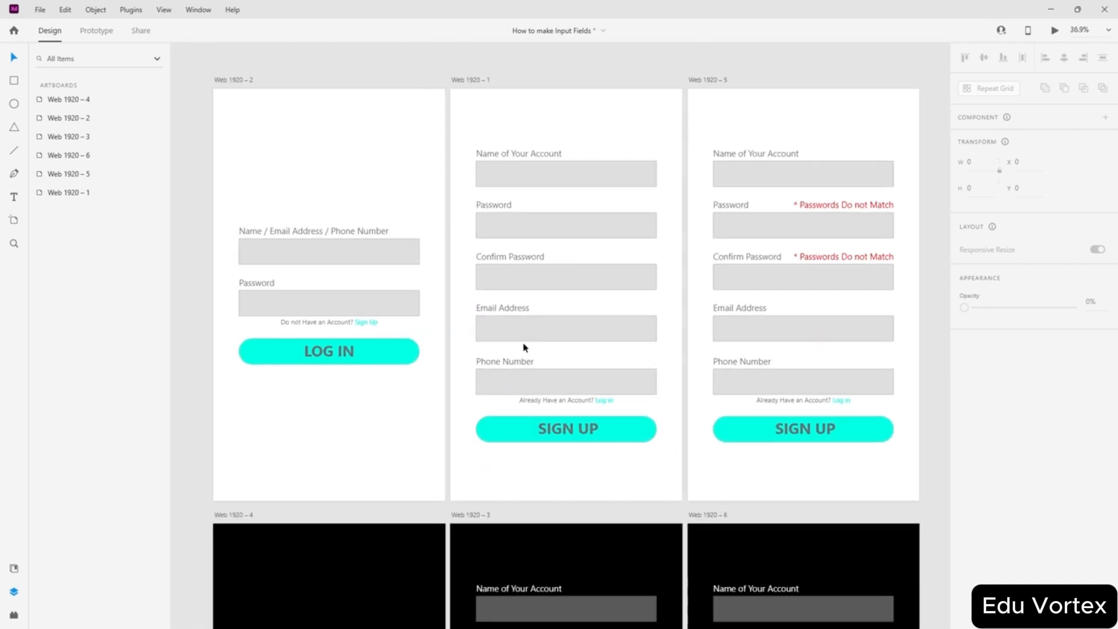
{"action": "scroll", "coordinate": [601, 289], "scroll_direction": "down", "scroll_amount": 1}
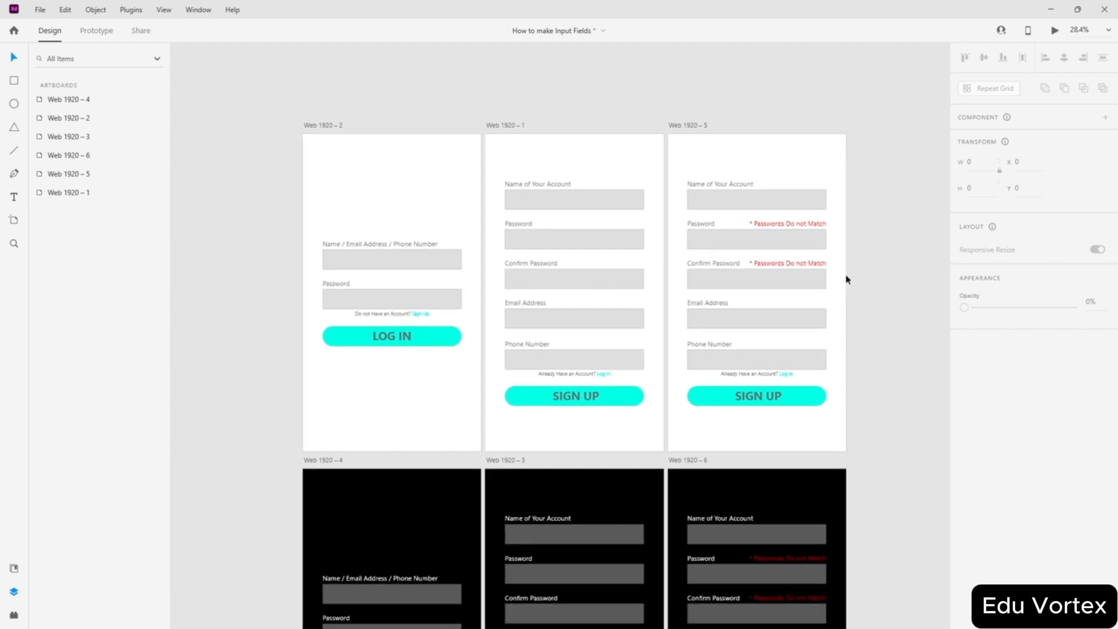
{"action": "scroll", "coordinate": [603, 161], "scroll_direction": "right", "scroll_amount": 3}
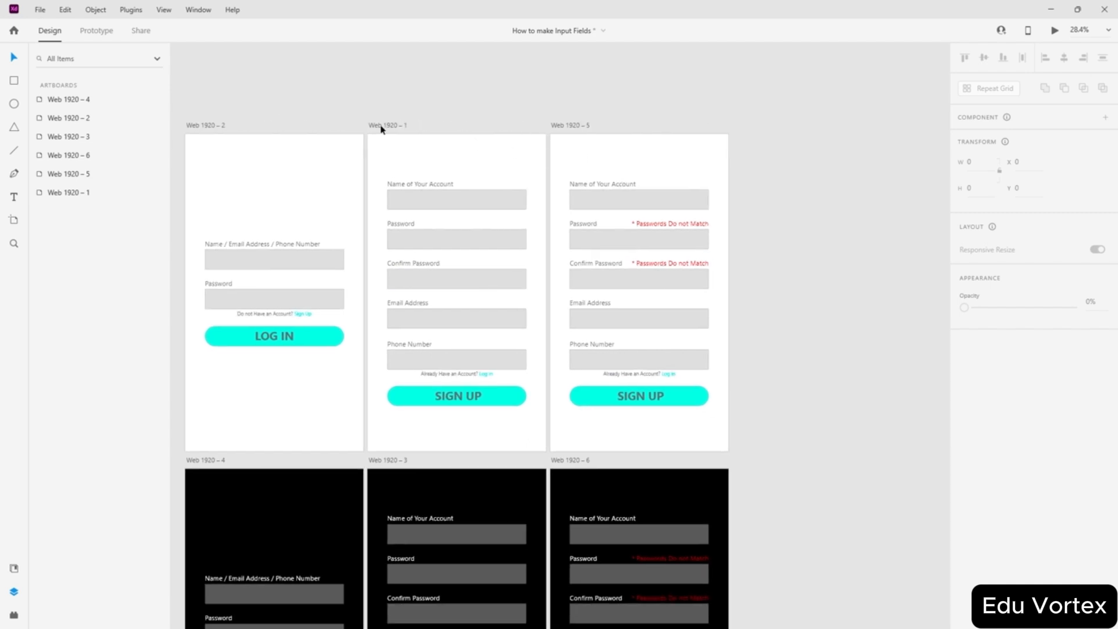
{"action": "left_click_drag", "start_coordinate": [382, 128], "coordinate": [747, 127]}
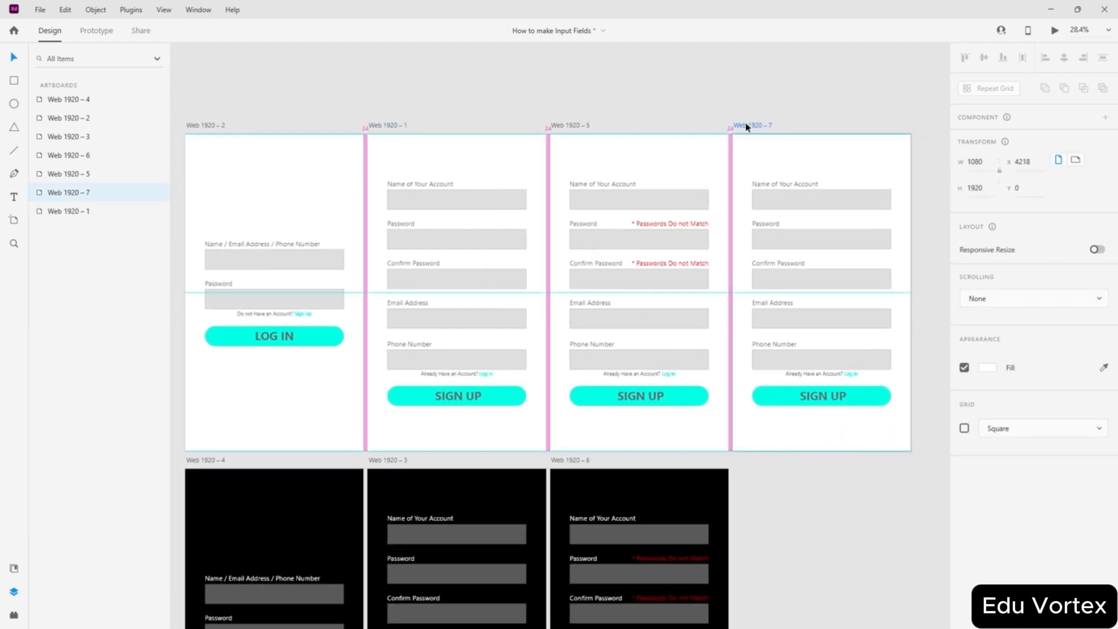
{"action": "left_click", "coordinate": [926, 337]}
- Copy the mismatch error beside Email Address and change it to '* Enter a valid email address'
{"action": "scroll", "coordinate": [923, 337], "scroll_direction": "up", "scroll_amount": 3}
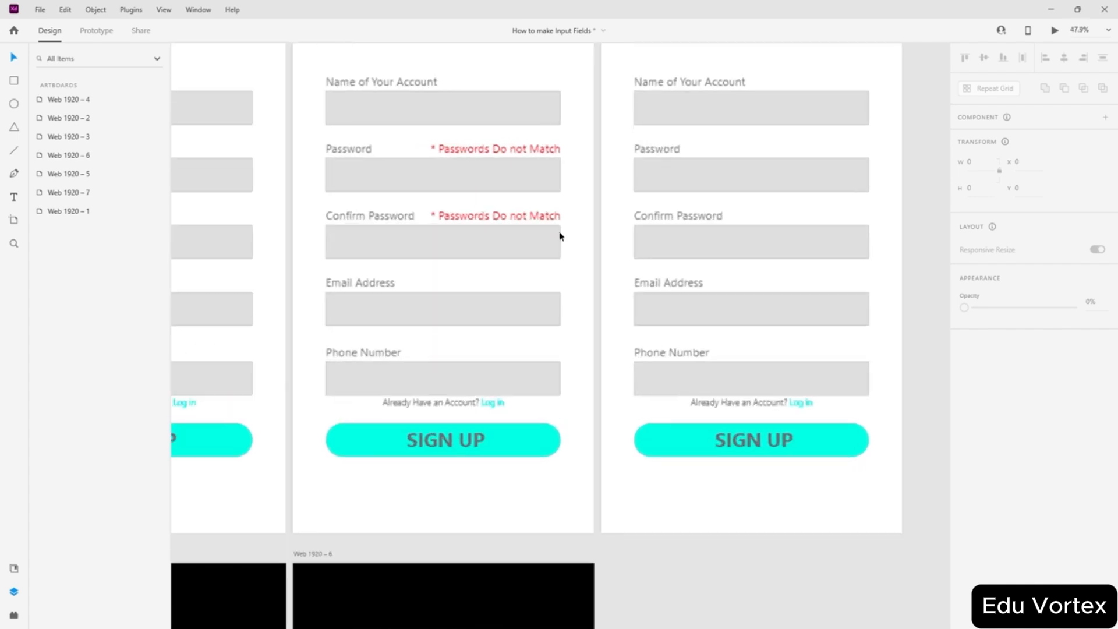
{"action": "left_click_drag", "start_coordinate": [518, 219], "coordinate": [609, 271]}
{"action": "scroll", "coordinate": [948, 309], "scroll_direction": "up", "scroll_amount": 3}
{"action": "double_click", "coordinate": [777, 268]}
{"action": "left_click", "coordinate": [780, 268]}
{"action": "type", "text": "Emai"}
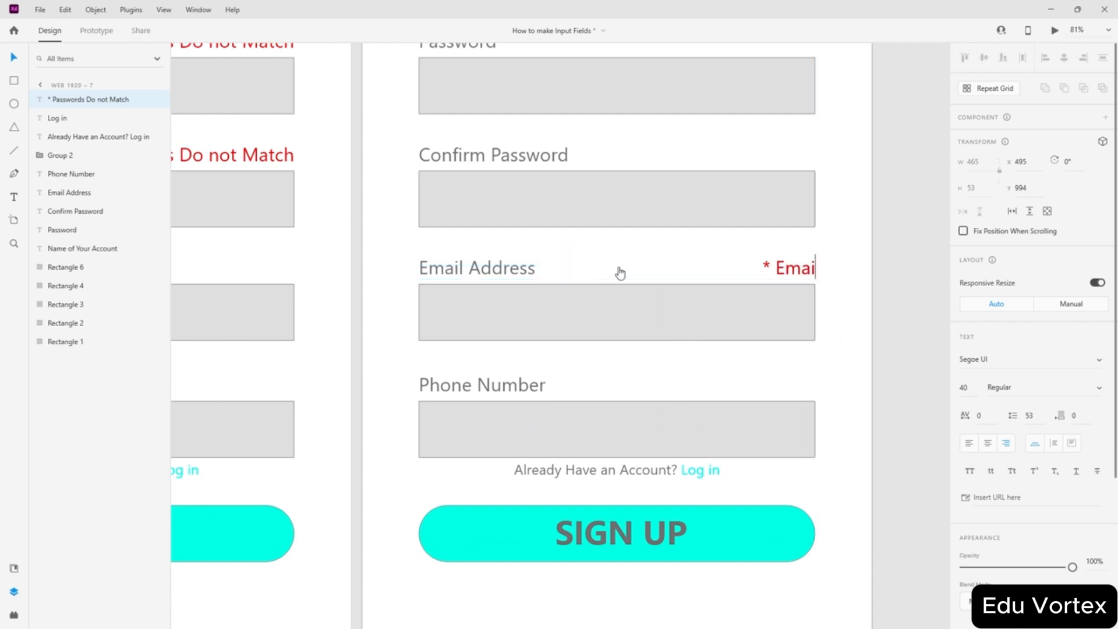
{"action": "type", "text": "l I"}
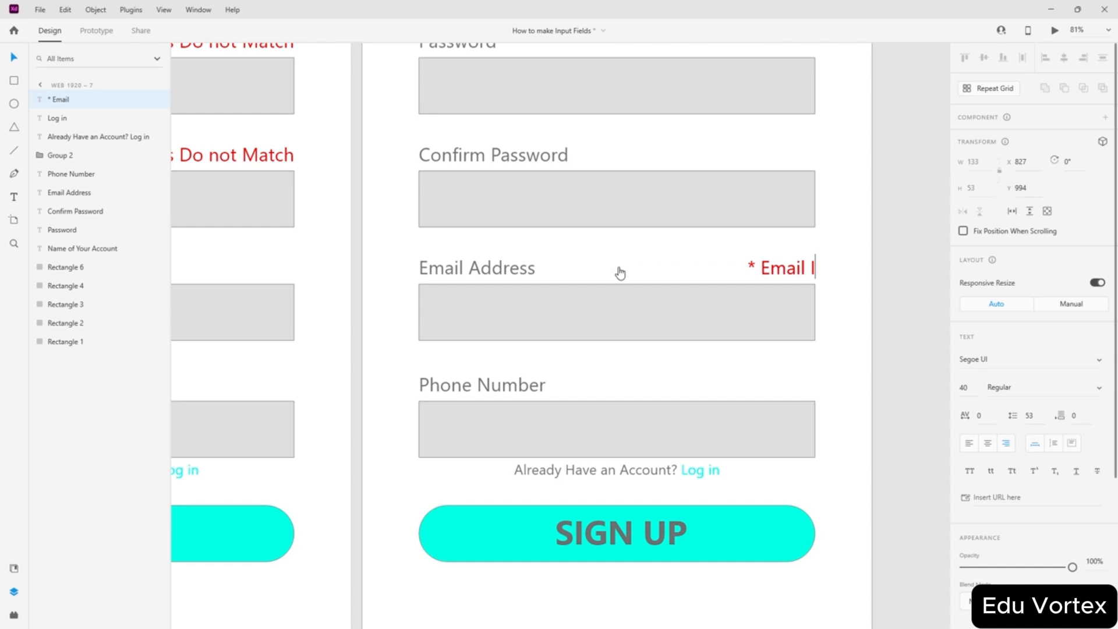
{"action": "type", "text": "s no"}
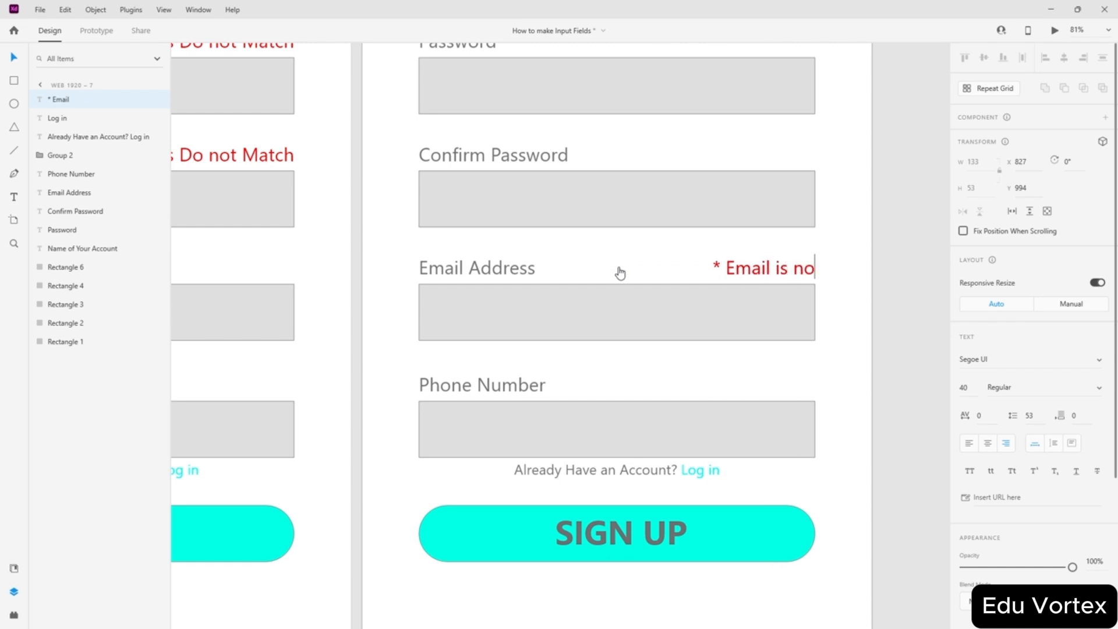
{"action": "type", "text": "t Valid"}
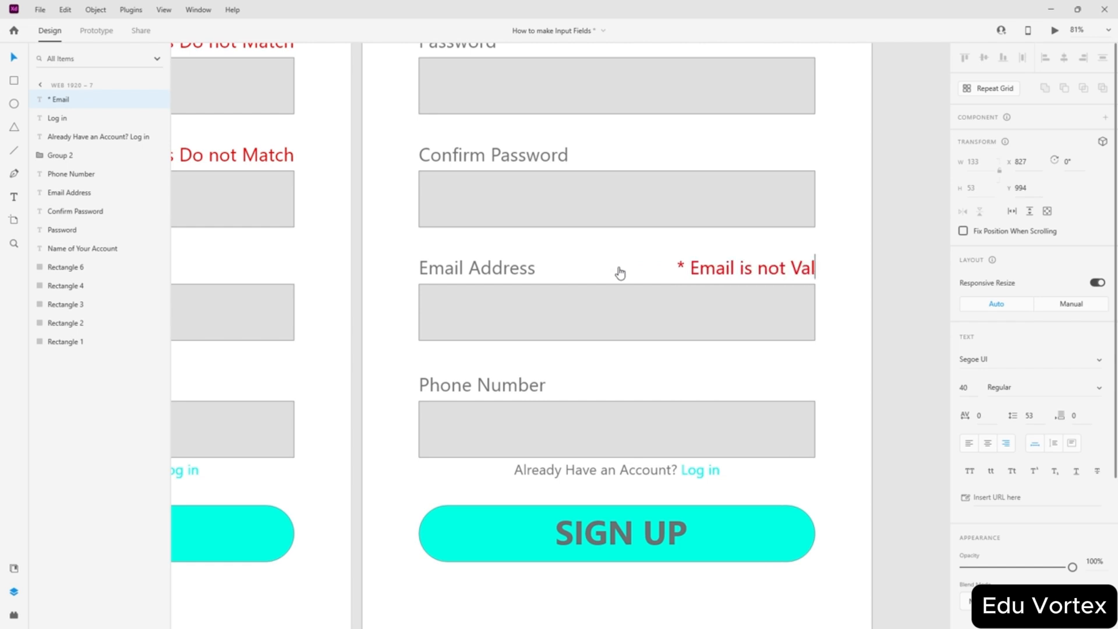
{"action": "key", "text": "BackSpace"}
{"action": "key", "text": "BackSpace"}
{"action": "key", "text": "BackSpace"}
{"action": "key", "text": "BackSpace"}
{"action": "key", "text": "BackSpace"}
{"action": "key", "text": "BackSpace"}
{"action": "key", "text": "BackSpace"}
{"action": "key", "text": "BackSpace"}
{"action": "key", "text": "BackSpace"}
{"action": "key", "text": "BackSpace"}
{"action": "key", "text": "BackSpace"}
{"action": "key", "text": "BackSpace"}
{"action": "key", "text": "BackSpace"}
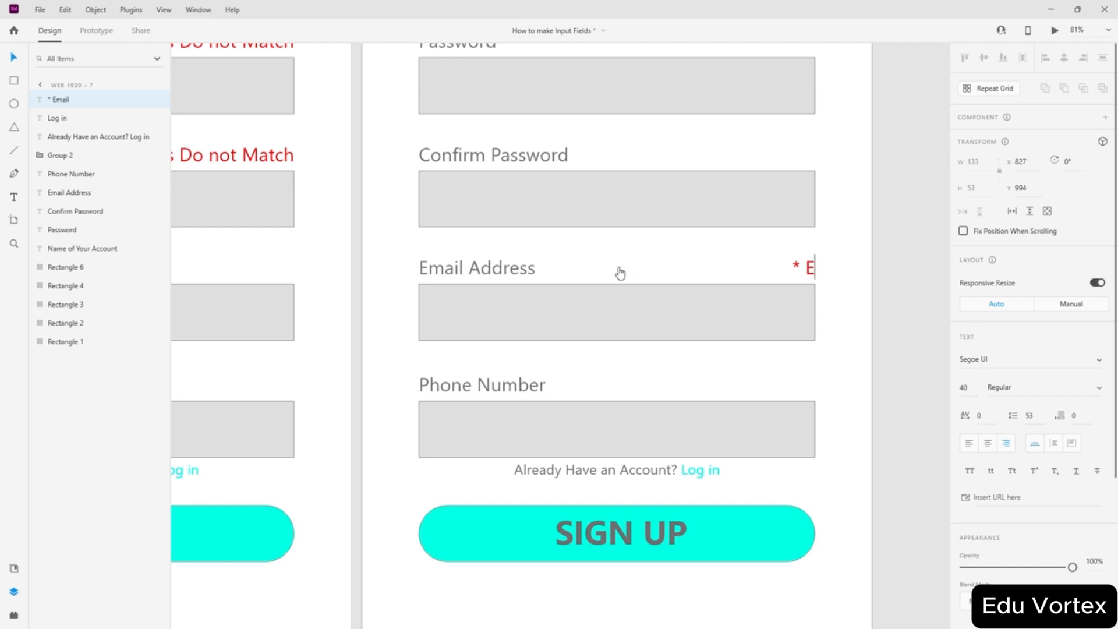
{"action": "type", "text": "nter a v"}
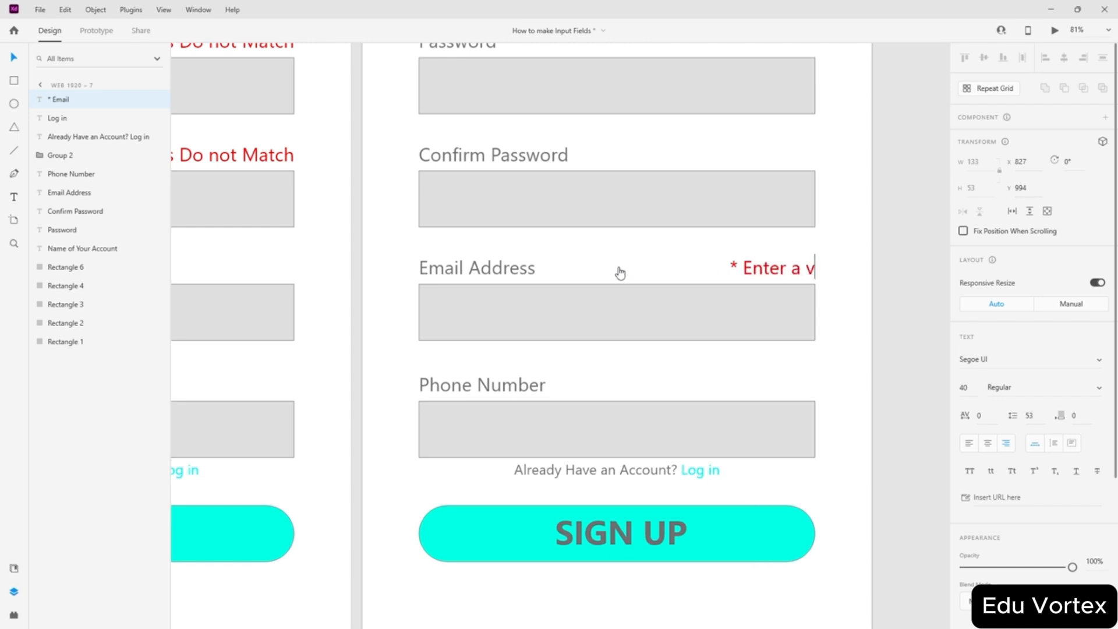
{"action": "type", "text": "alid email"}
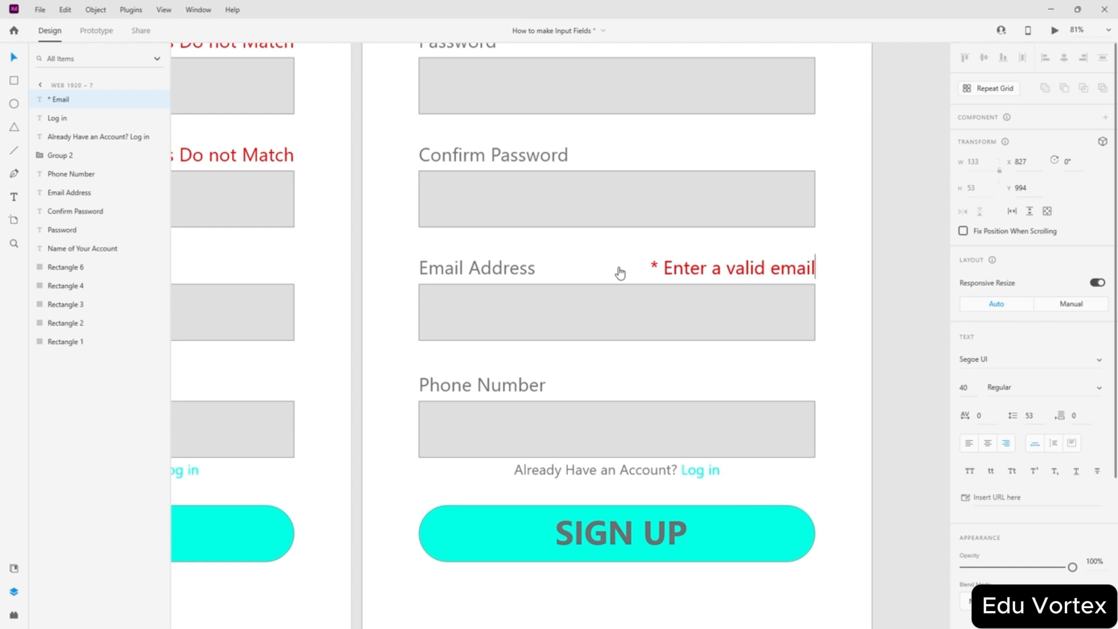
{"action": "type", "text": " addre"}
{"action": "type", "text": "ss"}
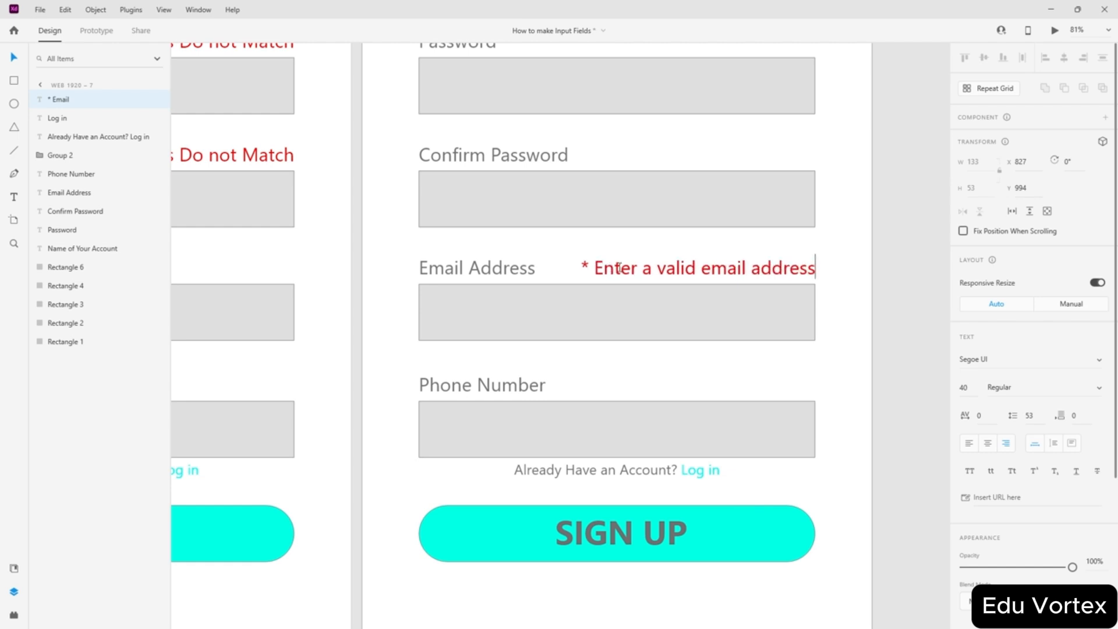
{"action": "key", "text": "Escape"}
{"action": "key", "text": "ctrl+0"}
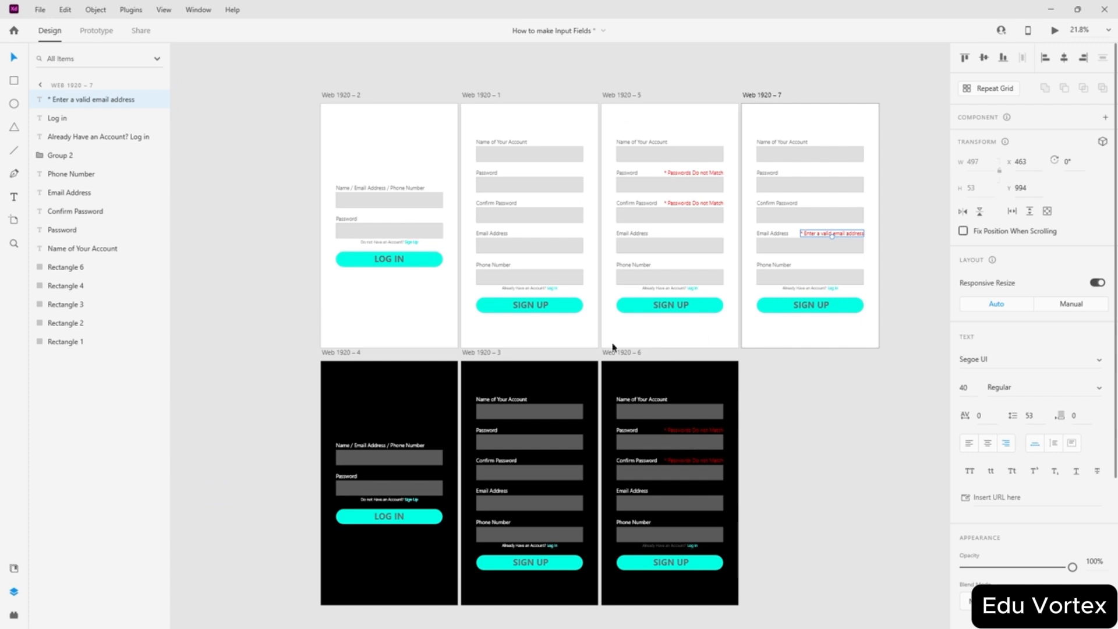
- Alt-drag Web 1920 – 3 to duplicate it beside Web 1920 – 6 as Web 1920 – 8
{"action": "left_click", "coordinate": [614, 354]}
{"action": "double_click", "coordinate": [481, 352]}
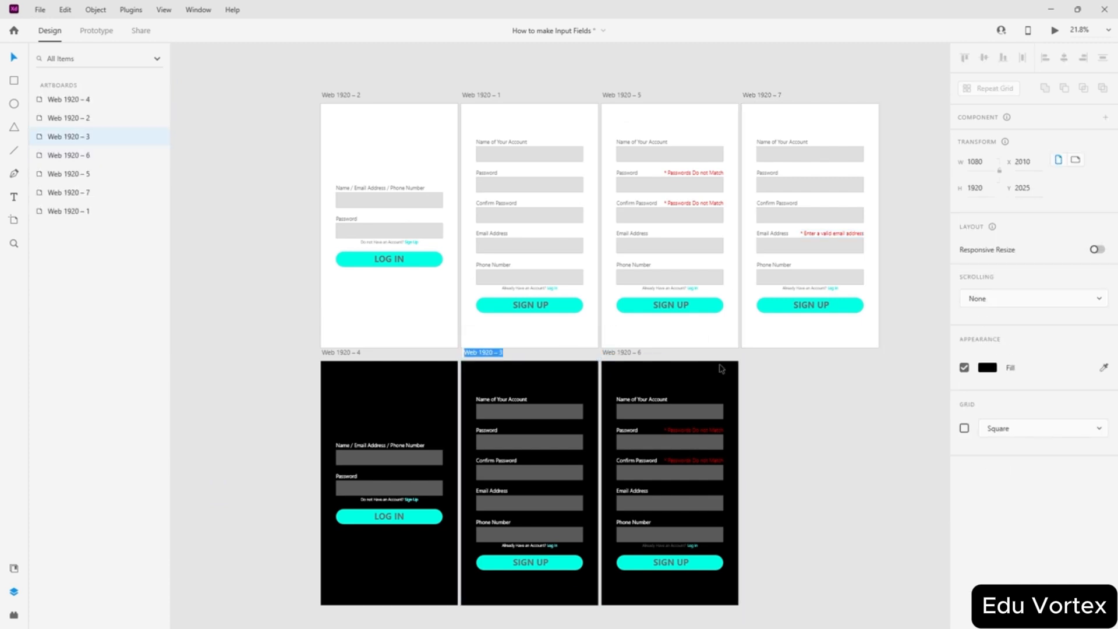
{"action": "left_click", "coordinate": [795, 381]}
{"action": "left_click_drag", "start_coordinate": [475, 353], "coordinate": [756, 352]}
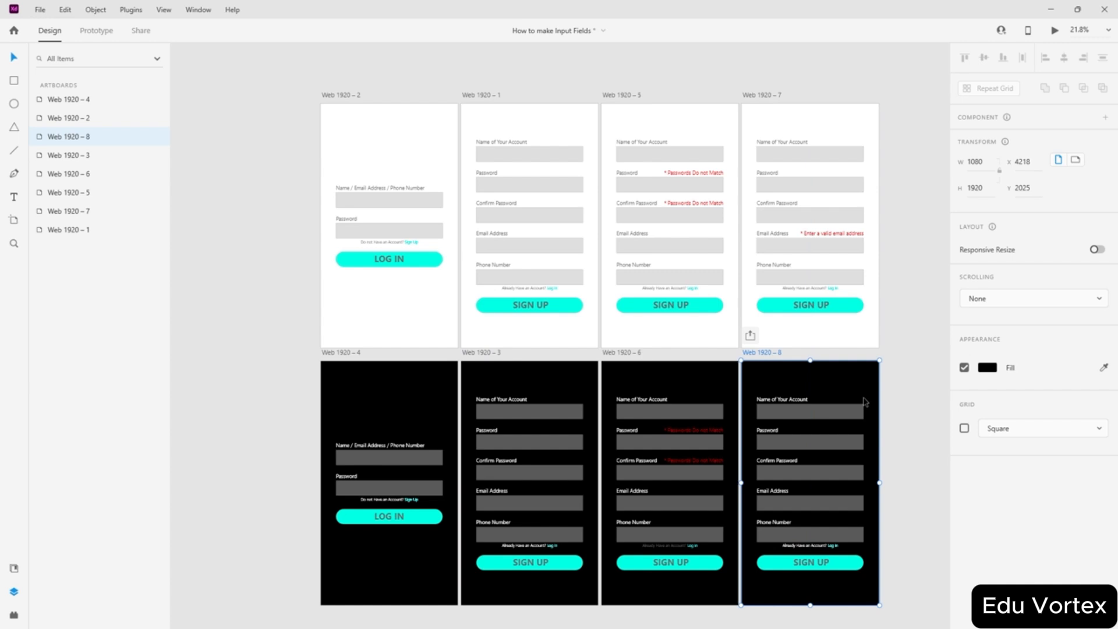
{"action": "left_click", "coordinate": [890, 442]}
{"action": "scroll", "coordinate": [771, 499], "scroll_direction": "up", "scroll_amount": 4}
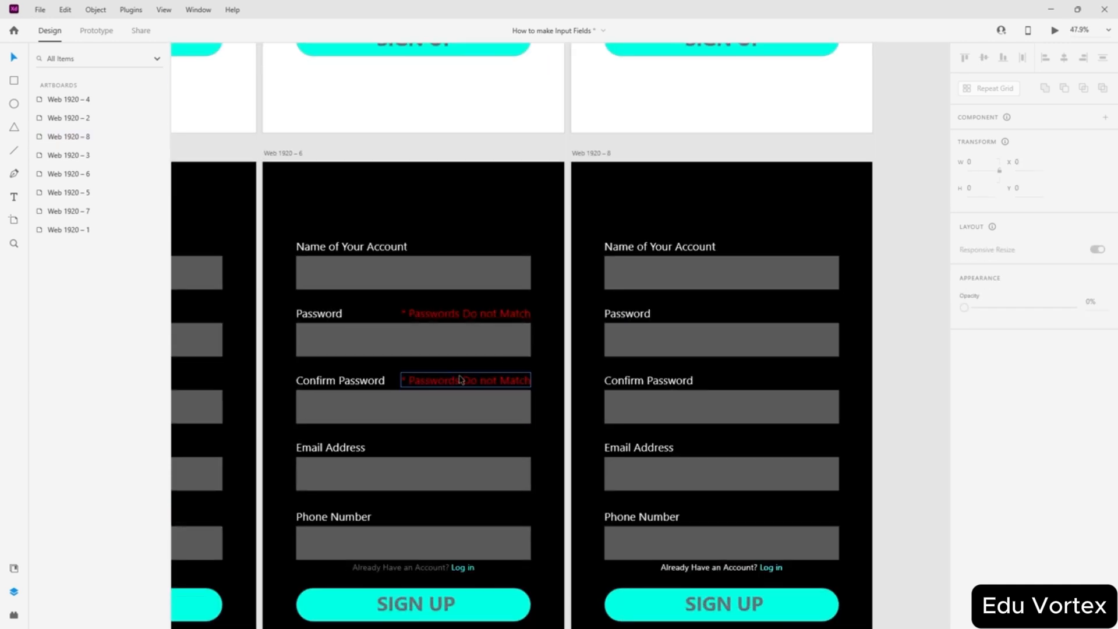
{"action": "scroll", "coordinate": [685, 209], "scroll_direction": "down", "scroll_amount": 2}
{"action": "scroll", "coordinate": [686, 210], "scroll_direction": "down", "scroll_amount": 3}
{"action": "scroll", "coordinate": [743, 175], "scroll_direction": "up", "scroll_amount": 4}
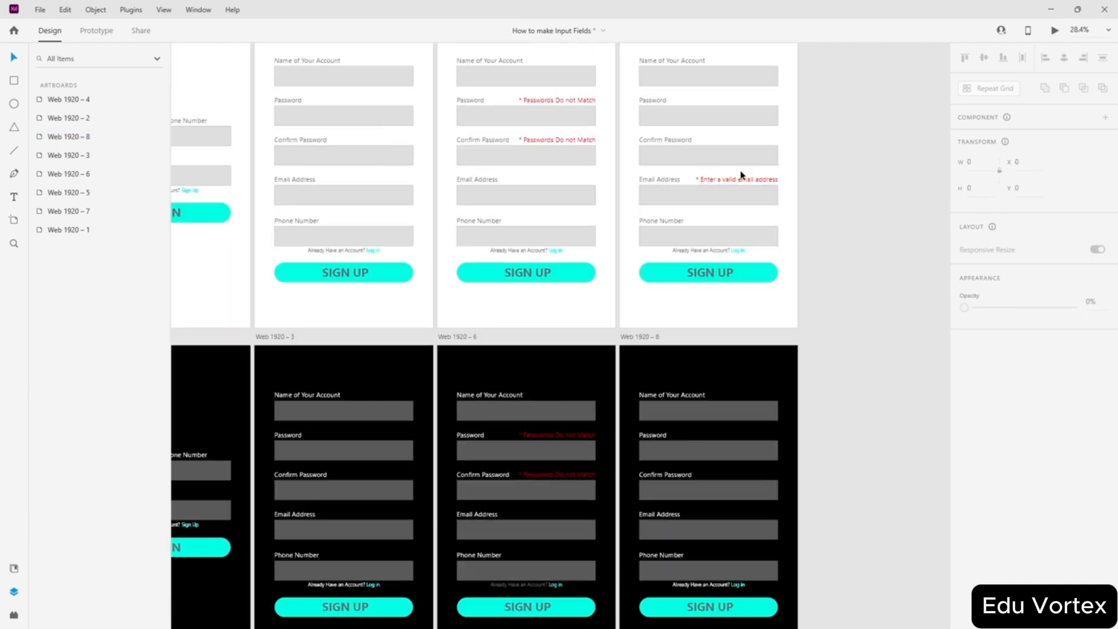
- Alt-drag the red email error from Web 1920 – 7 into Web 1920 – 8 and align it
{"action": "left_click", "coordinate": [741, 174]}
{"action": "left_click_drag", "start_coordinate": [735, 180], "coordinate": [736, 517]}
{"action": "scroll", "coordinate": [736, 517], "scroll_direction": "up", "scroll_amount": 6}
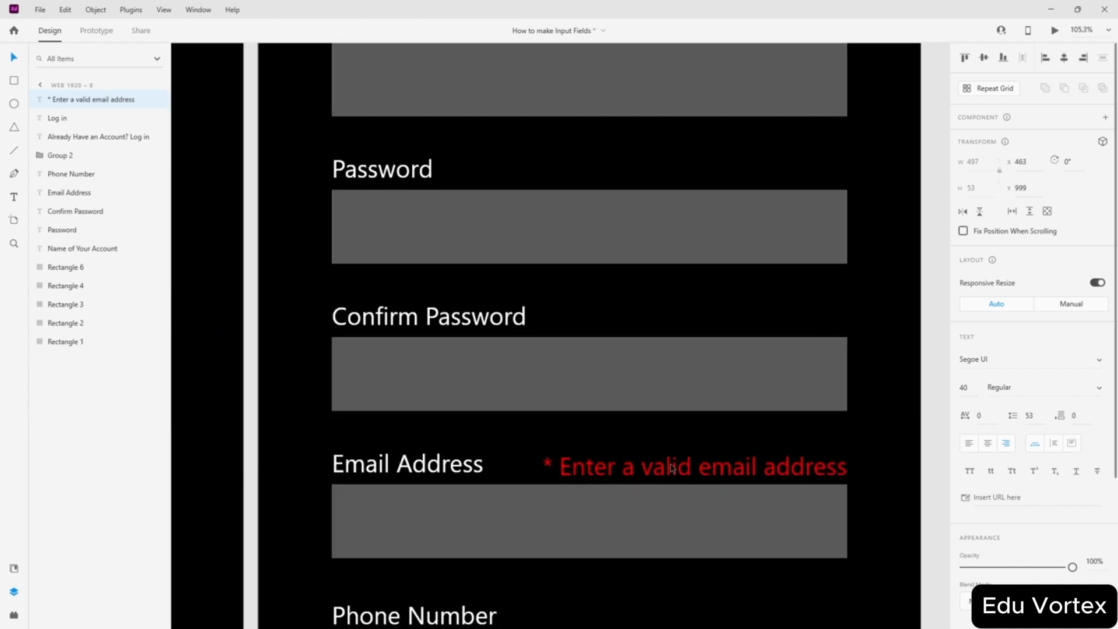
{"action": "left_click_drag", "start_coordinate": [672, 460], "coordinate": [677, 464]}
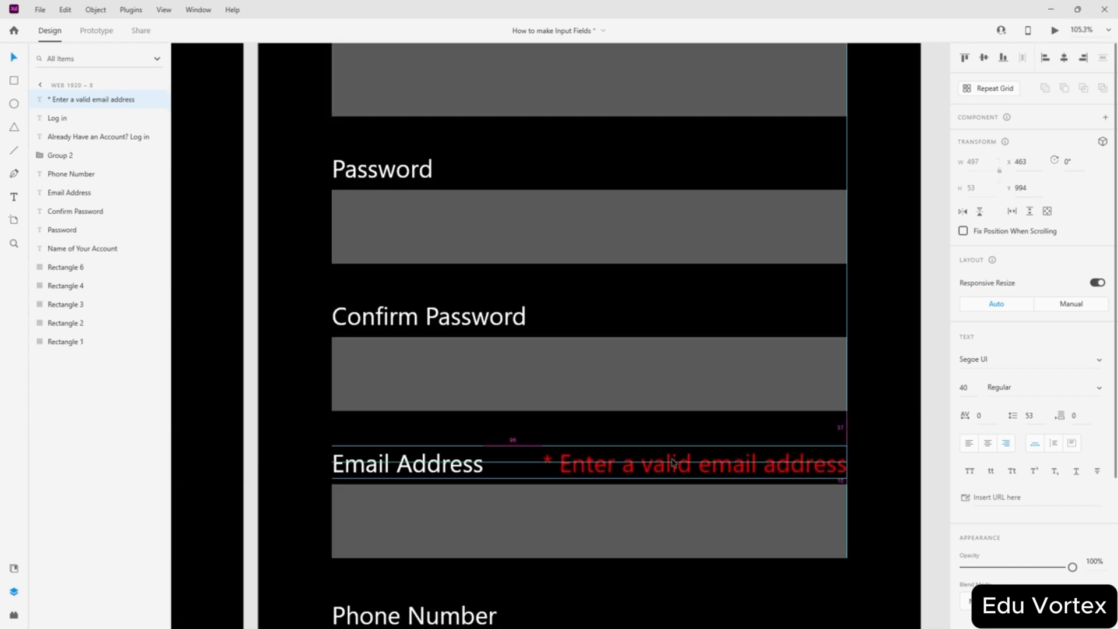
{"action": "left_click", "coordinate": [930, 420]}
{"action": "scroll", "coordinate": [788, 363], "scroll_direction": "down", "scroll_amount": 6}
{"action": "scroll", "coordinate": [788, 364], "scroll_direction": "left", "scroll_amount": 3}
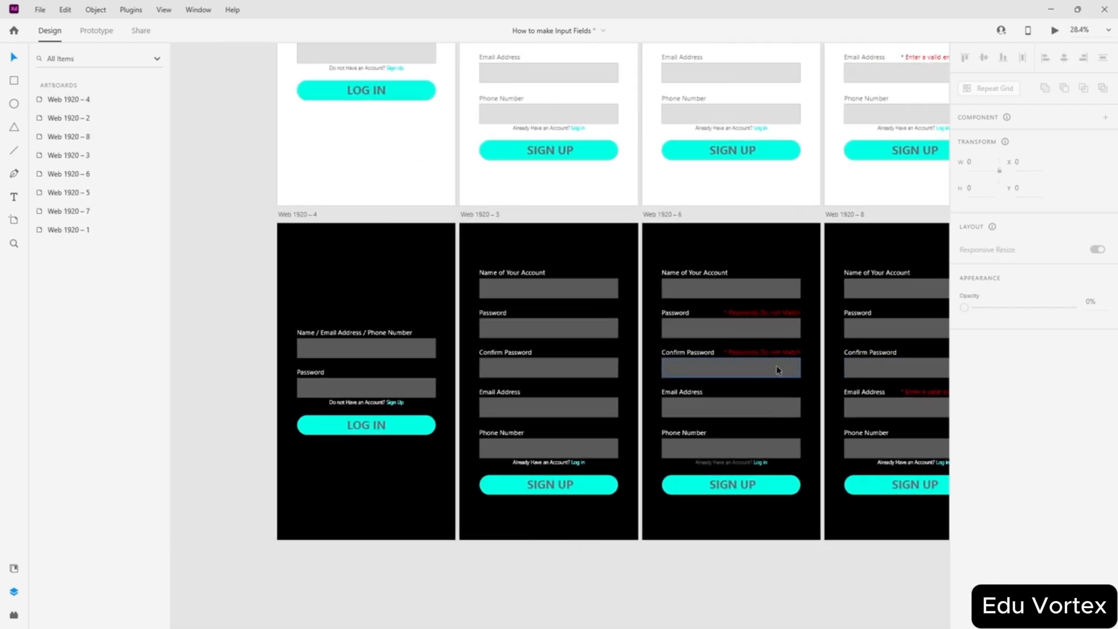
{"action": "scroll", "coordinate": [733, 351], "scroll_direction": "down", "scroll_amount": 1}
{"action": "scroll", "coordinate": [730, 354], "scroll_direction": "right", "scroll_amount": 2}
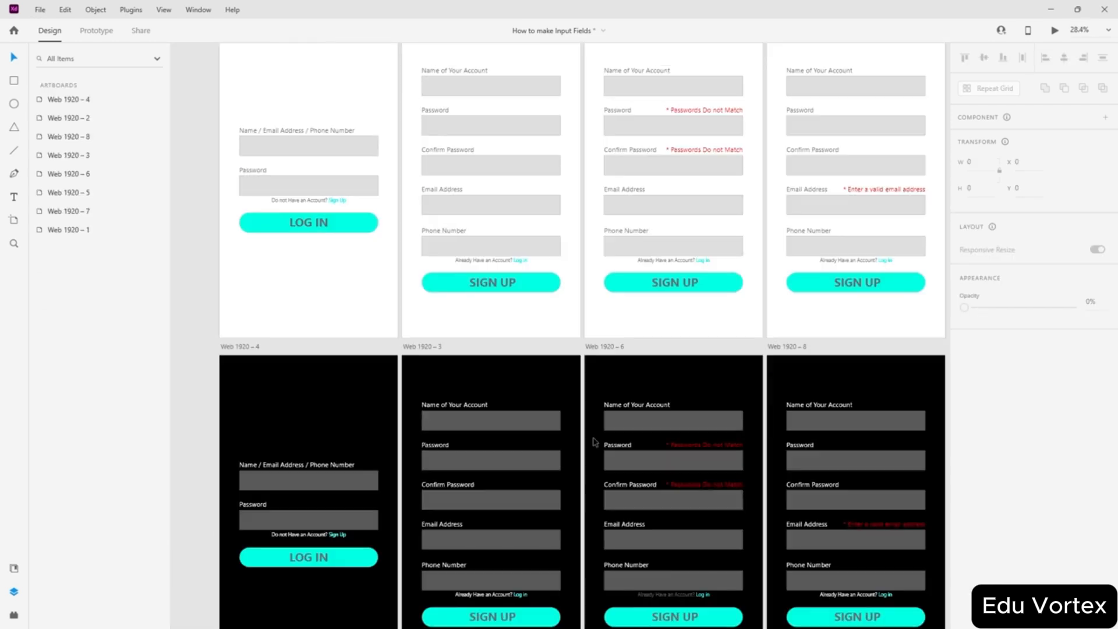
{"action": "scroll", "coordinate": [594, 443], "scroll_direction": "down", "scroll_amount": 3}
{"action": "scroll", "coordinate": [312, 399], "scroll_direction": "down", "scroll_amount": 4}
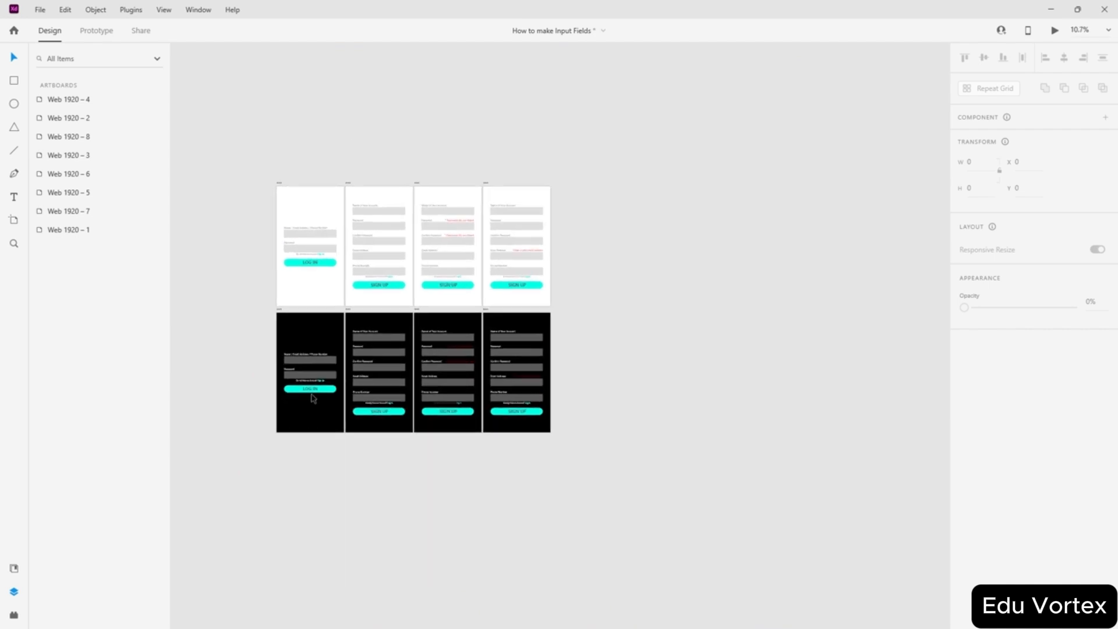
{"action": "scroll", "coordinate": [313, 398], "scroll_direction": "up", "scroll_amount": 6}
{"action": "scroll", "coordinate": [313, 398], "scroll_direction": "down", "scroll_amount": 3}
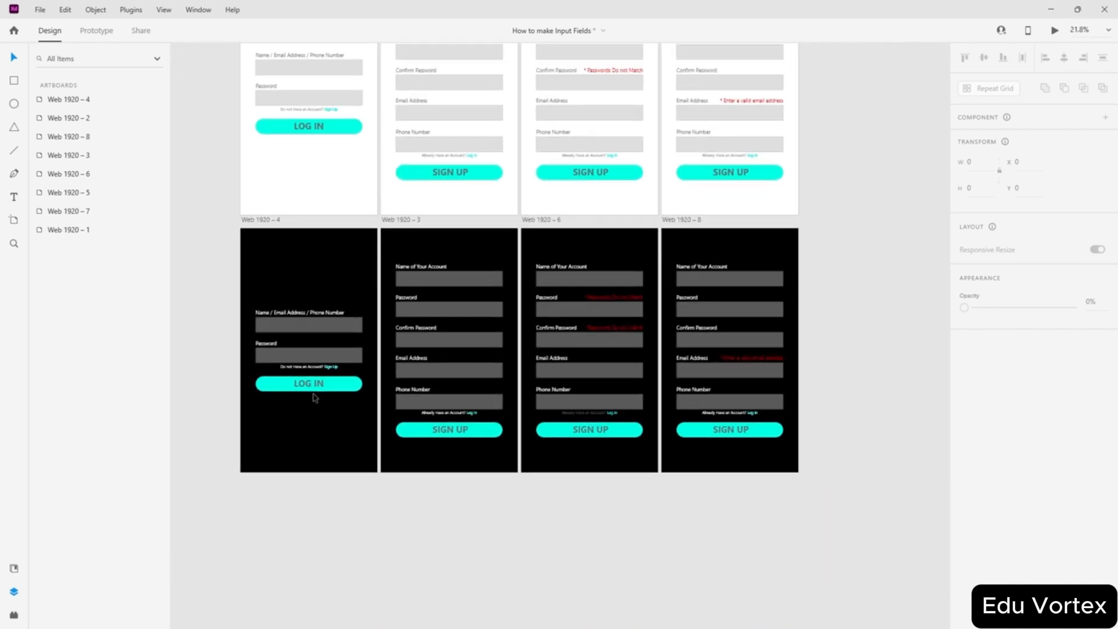
- Duplicate login artboards Web 1920 – 2 and Web 1920 – 4 to the left as Web 1920 – 9 and 10
{"action": "scroll", "coordinate": [421, 239], "scroll_direction": "up", "scroll_amount": 3}
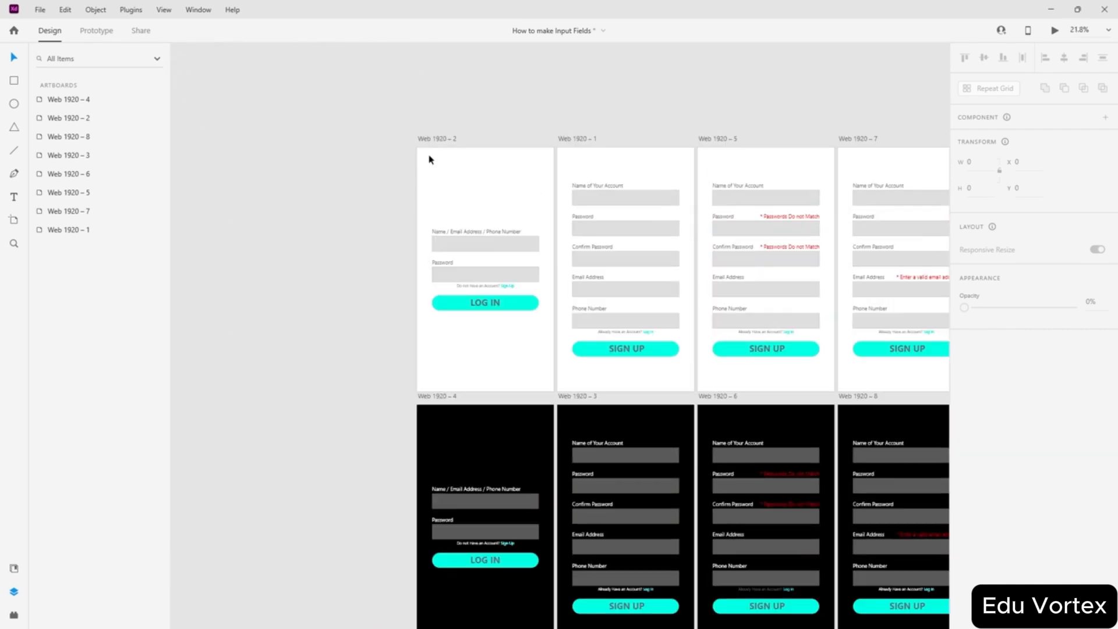
{"action": "left_click_drag", "start_coordinate": [429, 142], "coordinate": [287, 142]}
{"action": "left_click", "coordinate": [314, 460]}
{"action": "scroll", "coordinate": [422, 329], "scroll_direction": "down", "scroll_amount": 1}
{"action": "left_click_drag", "start_coordinate": [430, 338], "coordinate": [290, 337]}
{"action": "left_click", "coordinate": [255, 358]}
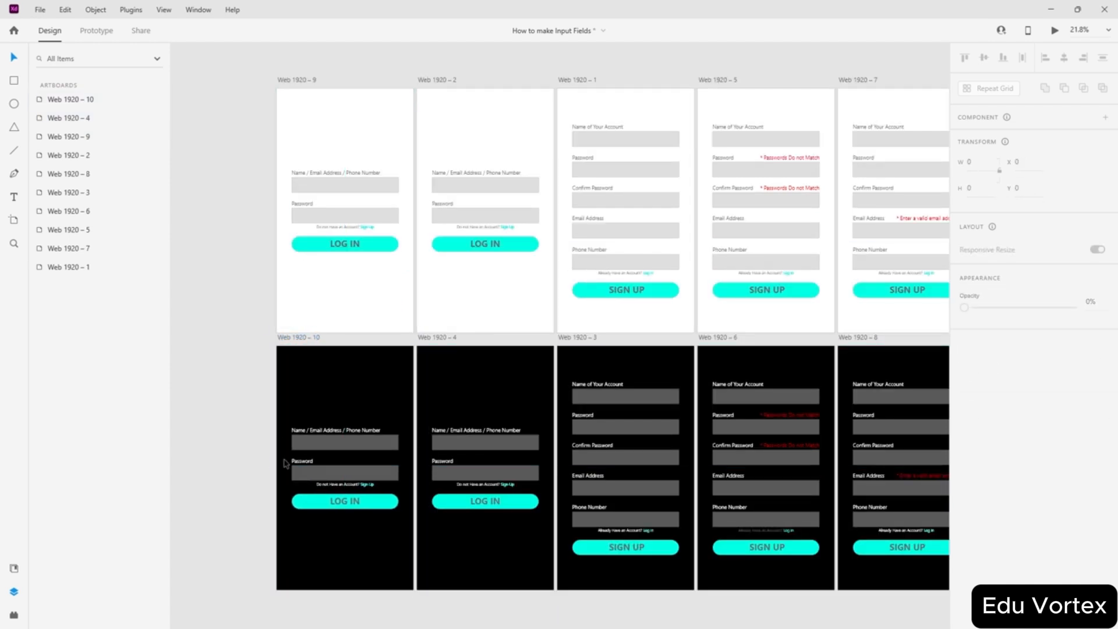
- Select all of Web 1920 – 10's Name / Email Address / Phone Number label text and begin retyping it
{"action": "scroll", "coordinate": [287, 536], "scroll_direction": "up", "scroll_amount": 5}
{"action": "scroll", "coordinate": [355, 335], "scroll_direction": "down", "scroll_amount": 3}
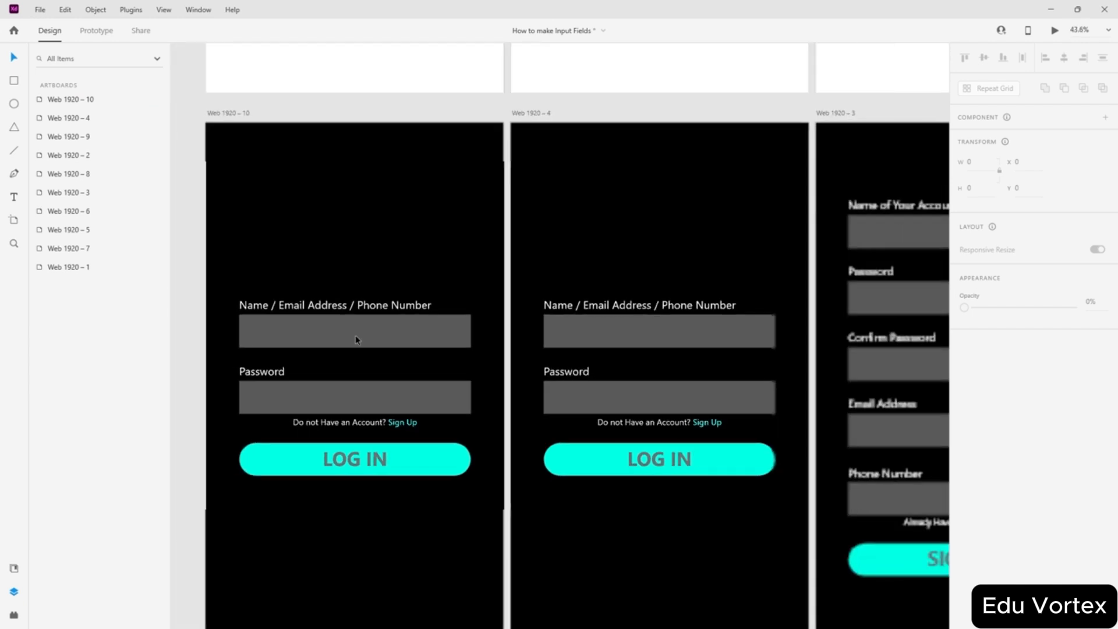
{"action": "scroll", "coordinate": [319, 328], "scroll_direction": "up", "scroll_amount": 3}
{"action": "scroll", "coordinate": [320, 331], "scroll_direction": "left", "scroll_amount": 3}
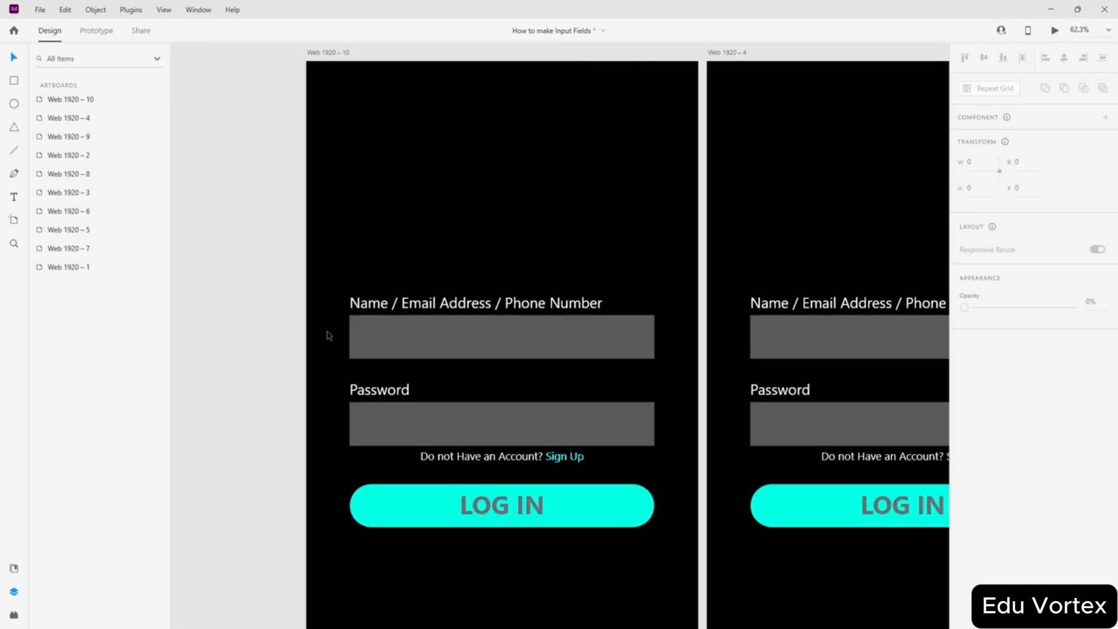
{"action": "double_click", "coordinate": [473, 327]}
{"action": "left_click", "coordinate": [492, 303]}
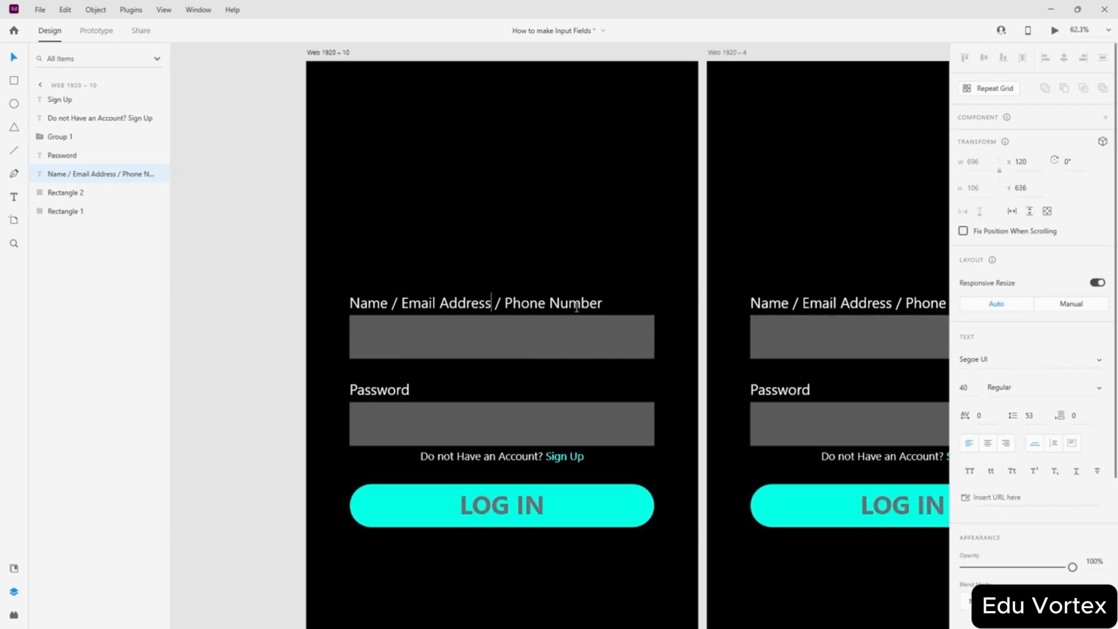
{"action": "left_click_drag", "start_coordinate": [594, 304], "coordinate": [334, 304]}
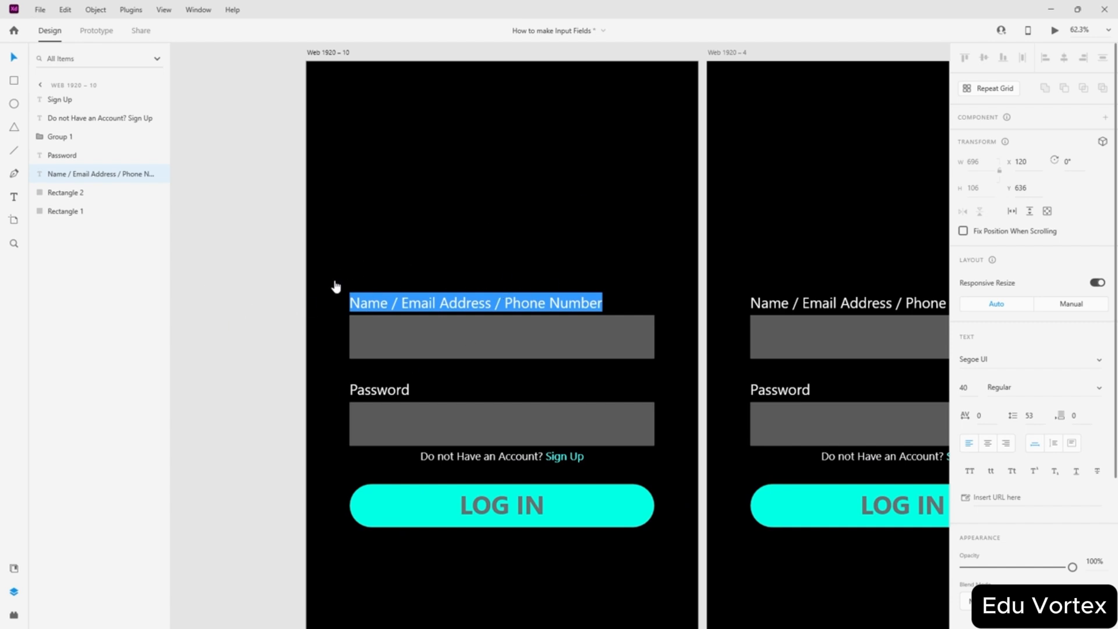
{"action": "type", "text": "Credentials invalid"}
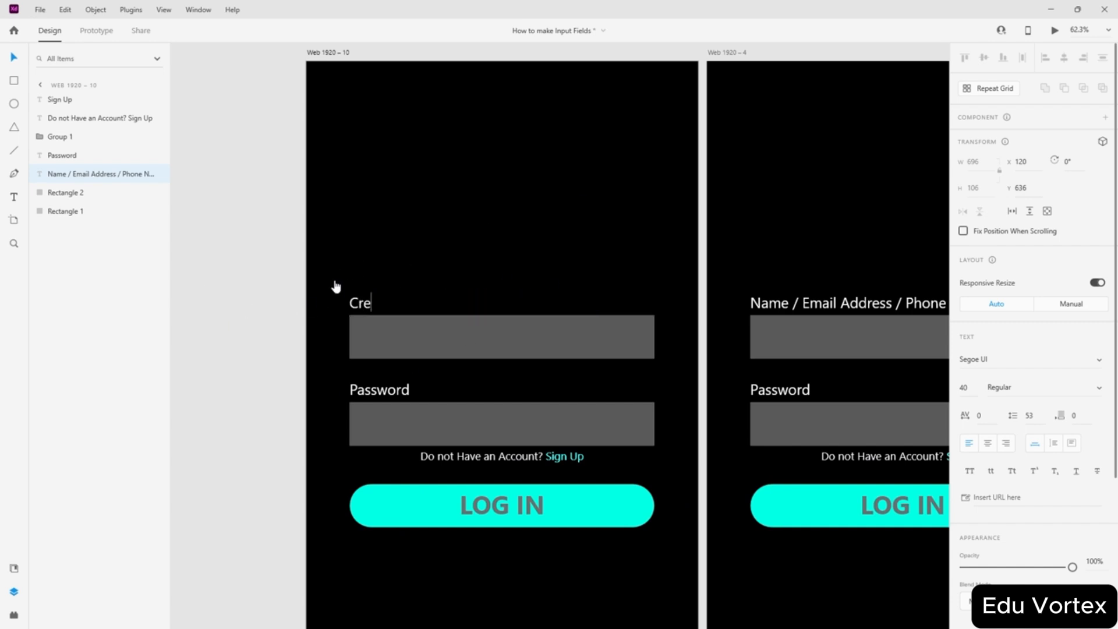
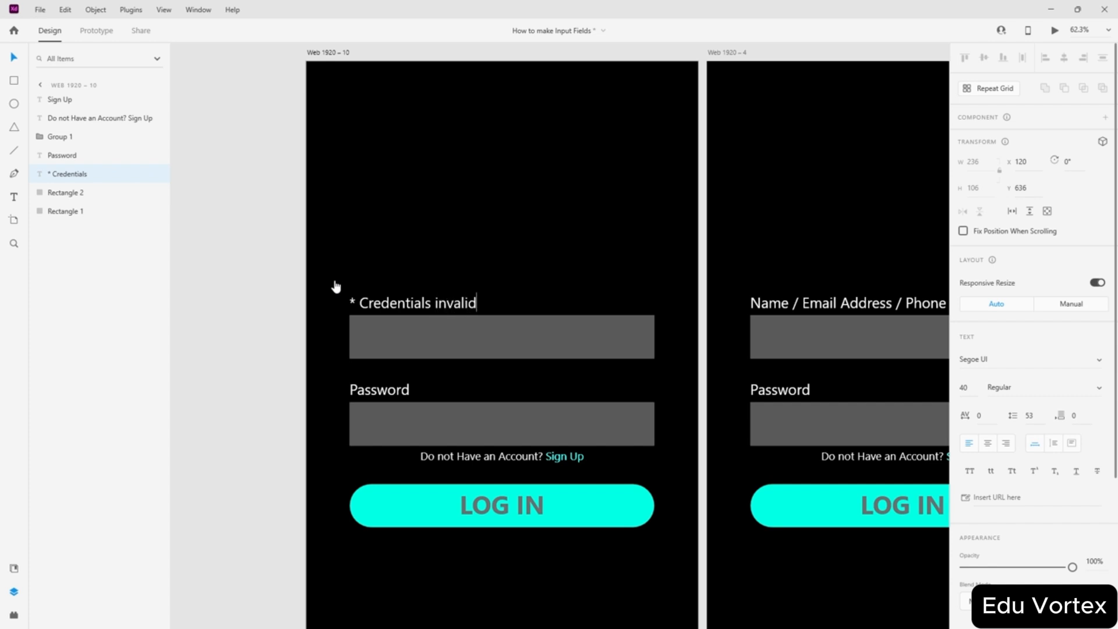
- Colour the '* Credentials invalid' label on Web 1920 – 10 pure red
{"action": "key", "text": "ctrl+a"}
{"action": "scroll", "coordinate": [970, 436], "scroll_direction": "down", "scroll_amount": 4}
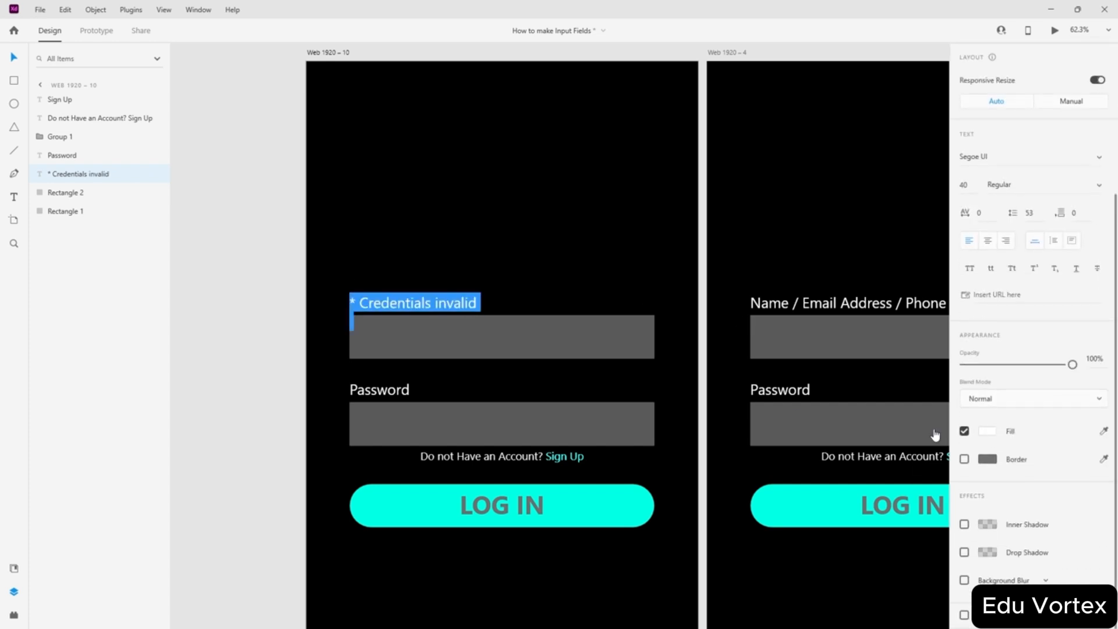
{"action": "key", "text": "Escape"}
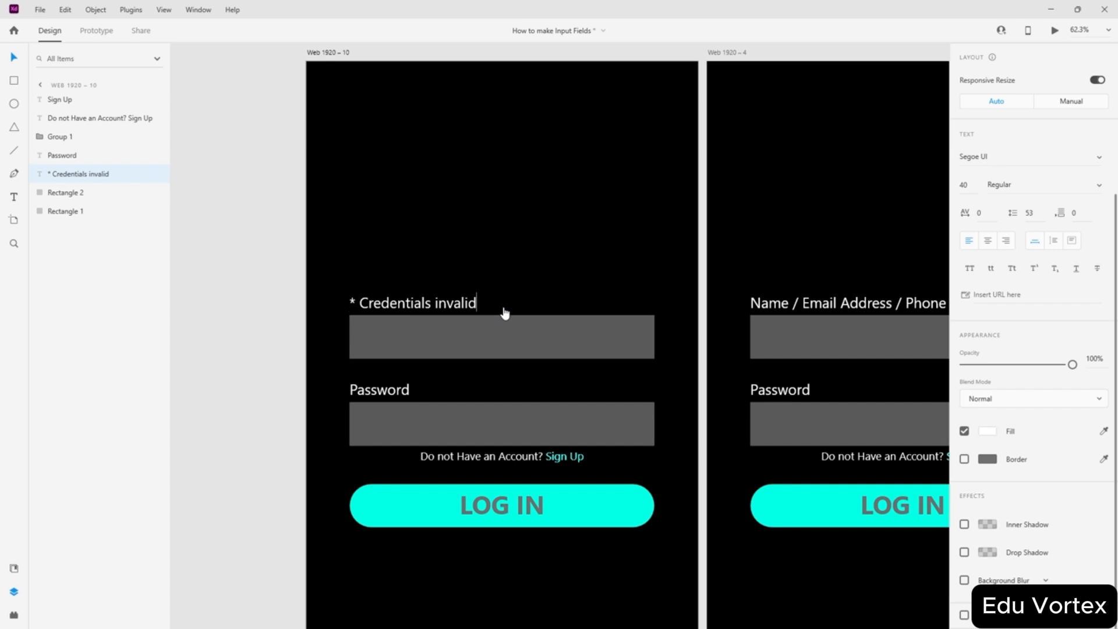
{"action": "key", "text": "ctrl+a"}
{"action": "left_click", "coordinate": [985, 432]}
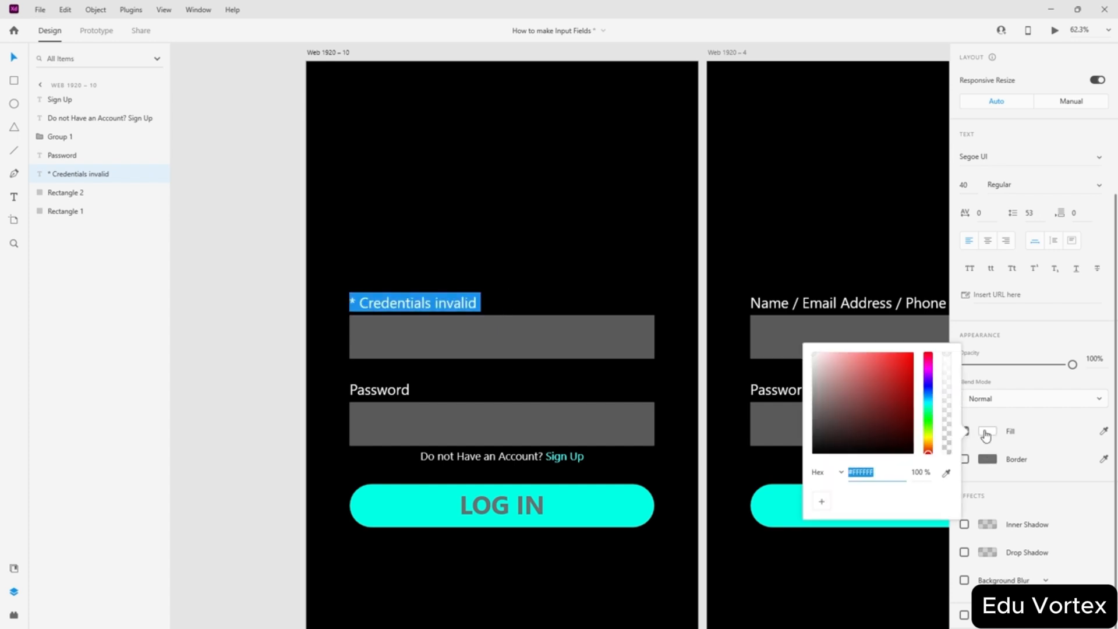
{"action": "left_click_drag", "start_coordinate": [899, 407], "coordinate": [931, 333]}
{"action": "left_click", "coordinate": [279, 274]}
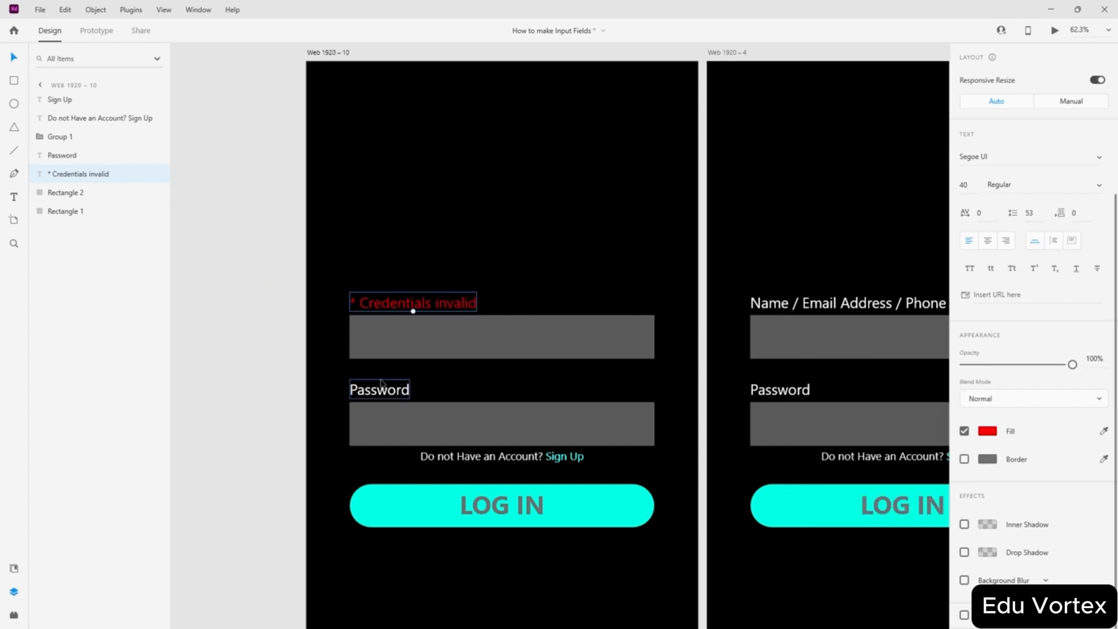
- Retype the Password label as '* Wrong Password' and make it red
{"action": "left_click", "coordinate": [391, 389]}
{"action": "double_click", "coordinate": [392, 389]}
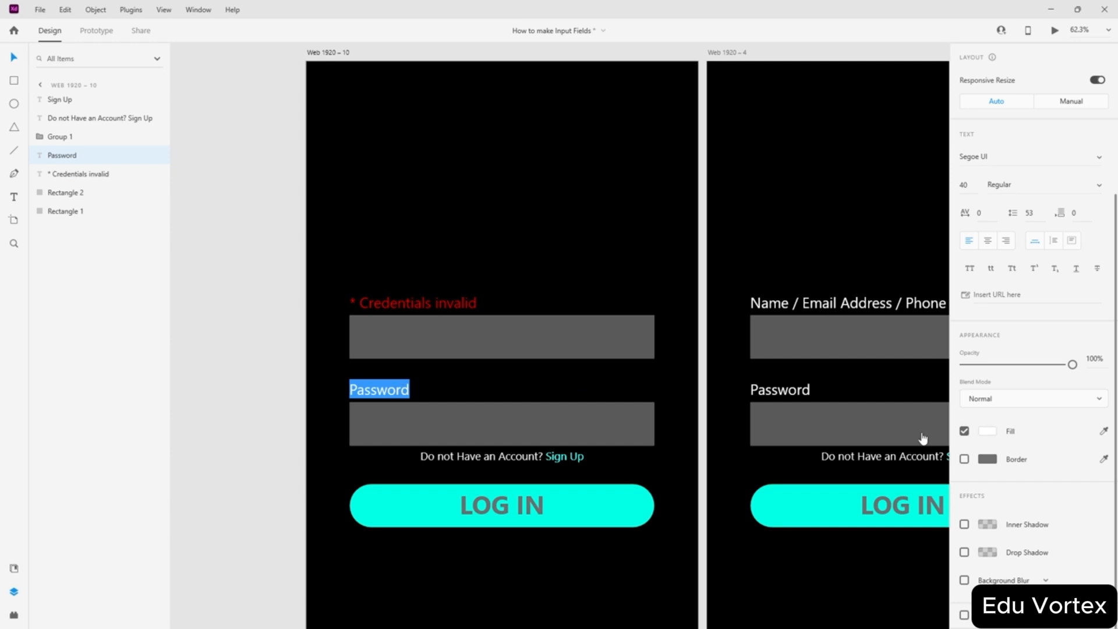
{"action": "type", "text": "-"}
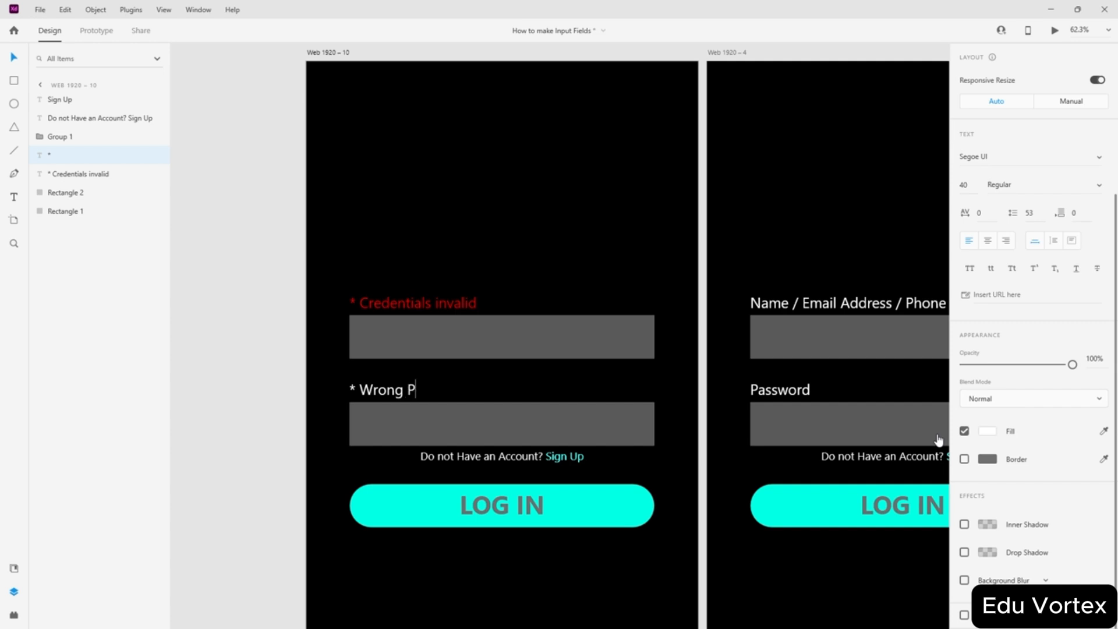
{"action": "type", "text": "Wrong Password"}
{"action": "key", "text": "ctrl+a"}
{"action": "left_click", "coordinate": [987, 431]}
{"action": "left_click", "coordinate": [879, 378]}
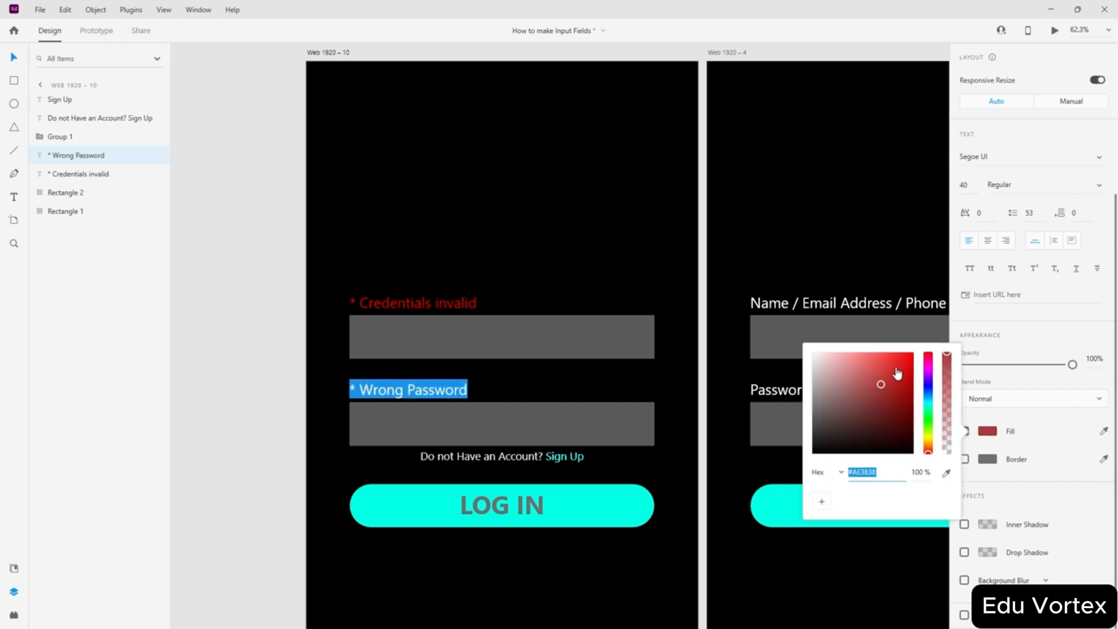
{"action": "left_click", "coordinate": [213, 282]}
- Copy both red error labels onto Web 1920 – 9 and line them up with the fields
{"action": "scroll", "coordinate": [292, 322], "scroll_direction": "down", "scroll_amount": 5}
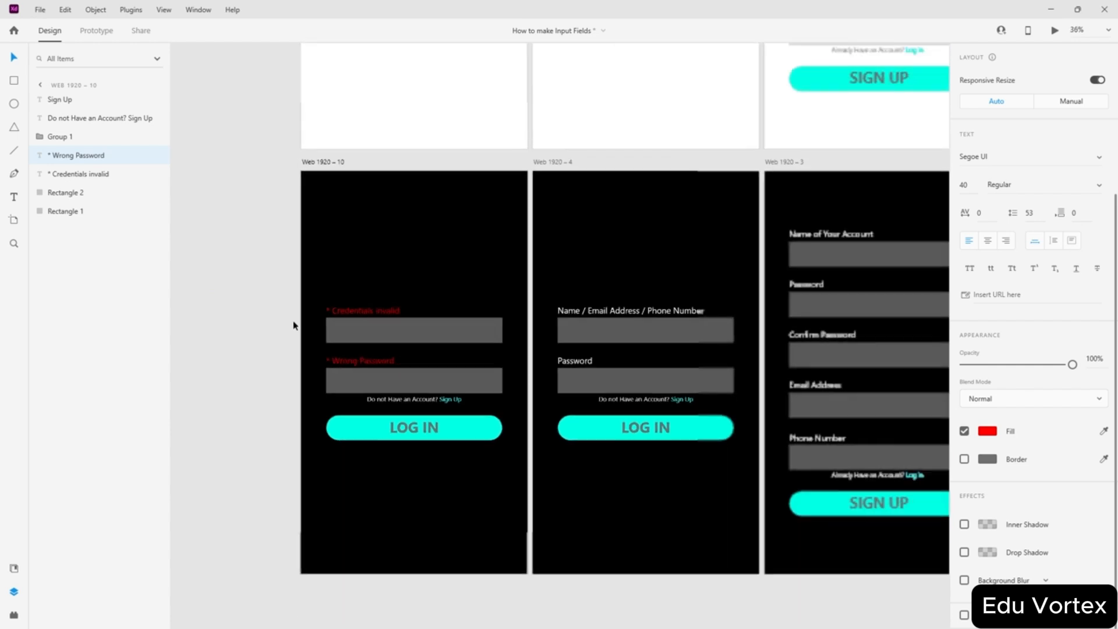
{"action": "scroll", "coordinate": [272, 335], "scroll_direction": "up", "scroll_amount": 3}
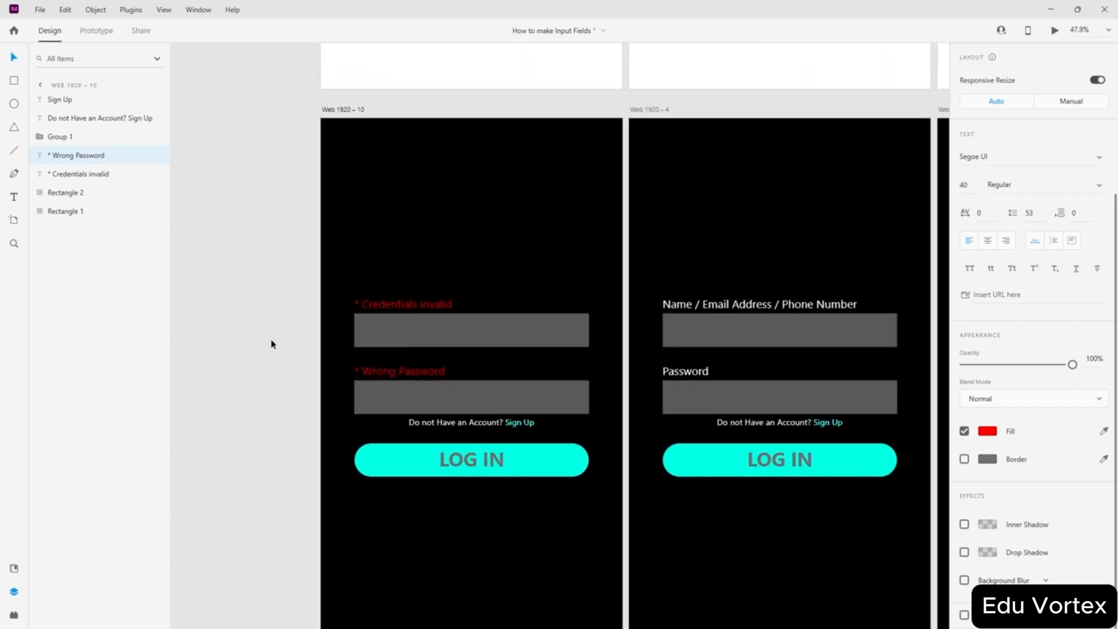
{"action": "scroll", "coordinate": [274, 343], "scroll_direction": "down", "scroll_amount": 3}
{"action": "left_click", "coordinate": [268, 307]}
{"action": "scroll", "coordinate": [269, 349], "scroll_direction": "up", "scroll_amount": 3}
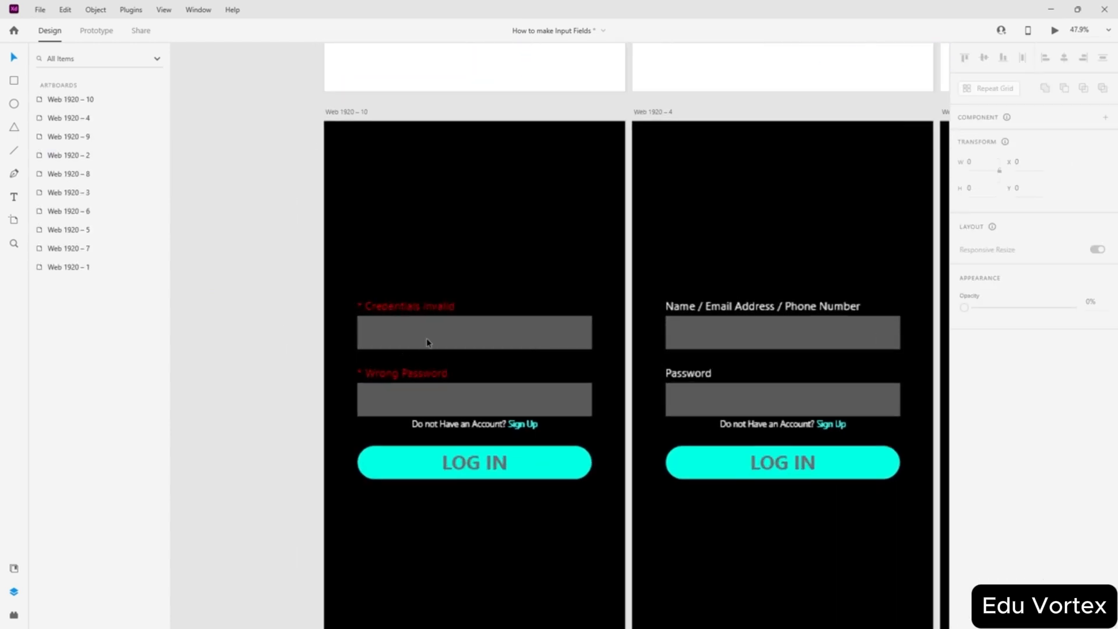
{"action": "scroll", "coordinate": [361, 334], "scroll_direction": "down", "scroll_amount": 3}
{"action": "scroll", "coordinate": [432, 344], "scroll_direction": "up", "scroll_amount": 3}
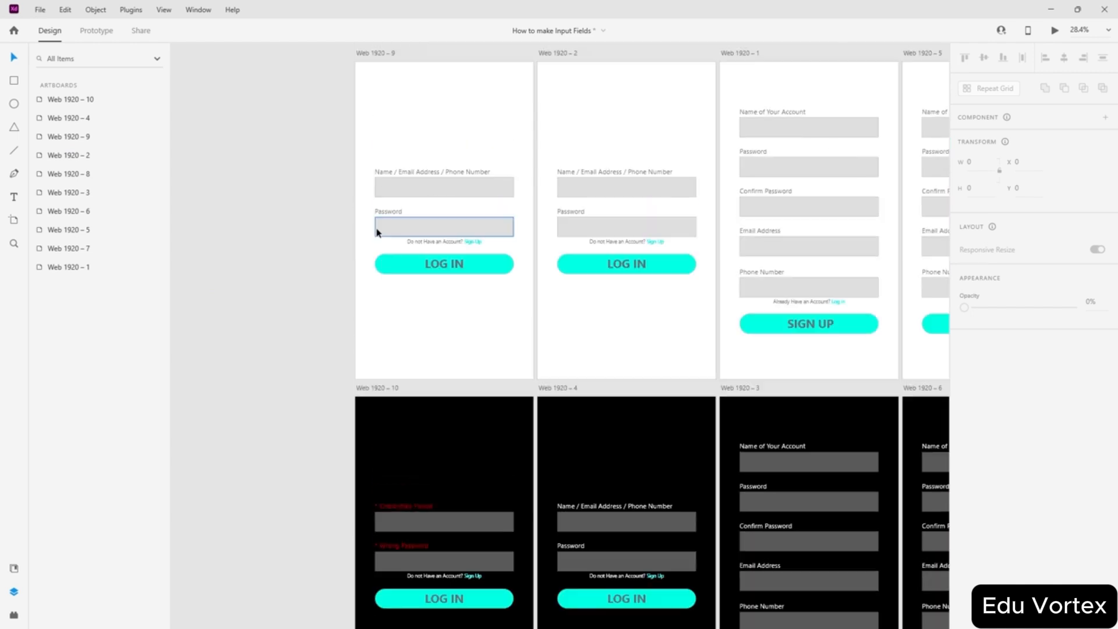
{"action": "left_click", "coordinate": [408, 508]}
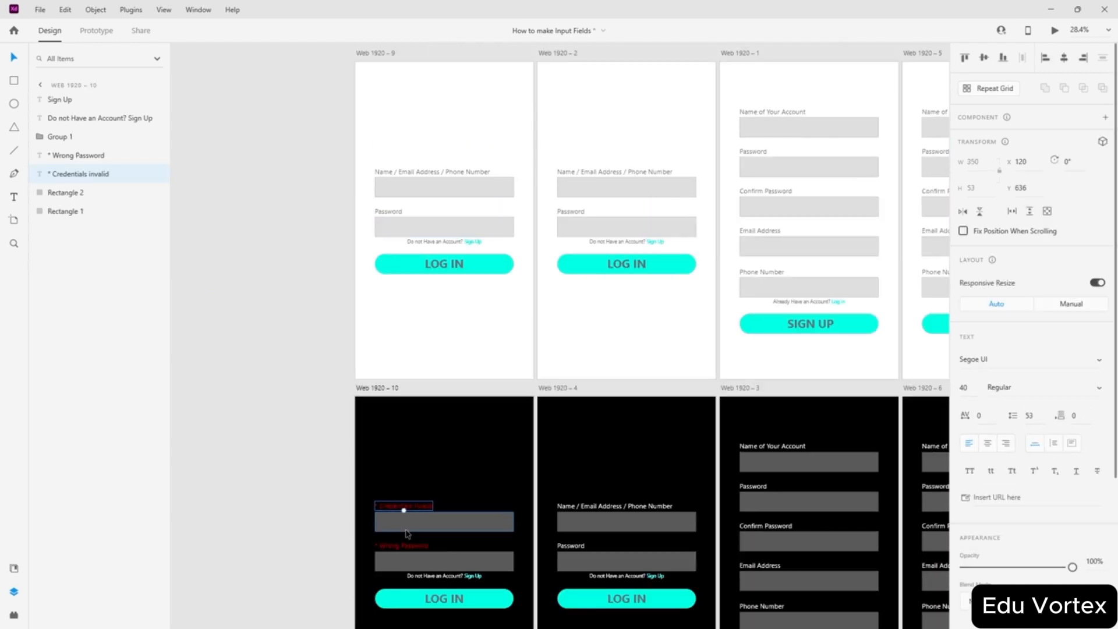
{"action": "left_click", "coordinate": [403, 547], "text": "shift"}
{"action": "left_click_drag", "start_coordinate": [404, 548], "coordinate": [403, 214]}
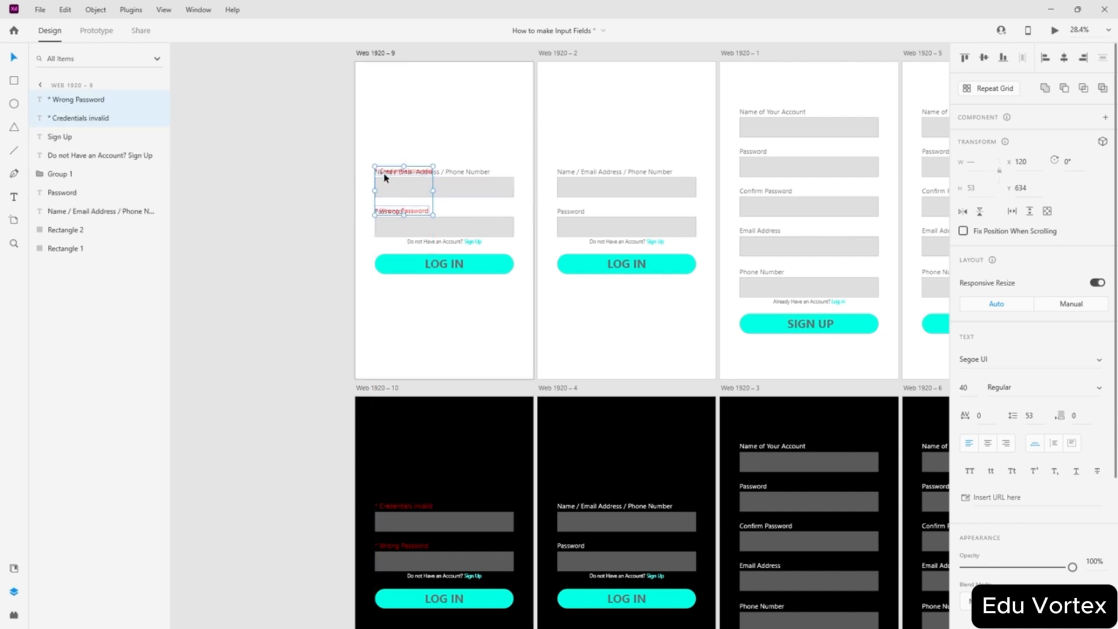
{"action": "scroll", "coordinate": [384, 174], "scroll_direction": "up", "scroll_amount": 5}
{"action": "left_click_drag", "start_coordinate": [461, 288], "coordinate": [463, 287]}
- Delete Web 1920 – 9's old Name / Email Address / Phone Number and Password labels
{"action": "left_click", "coordinate": [589, 170]}
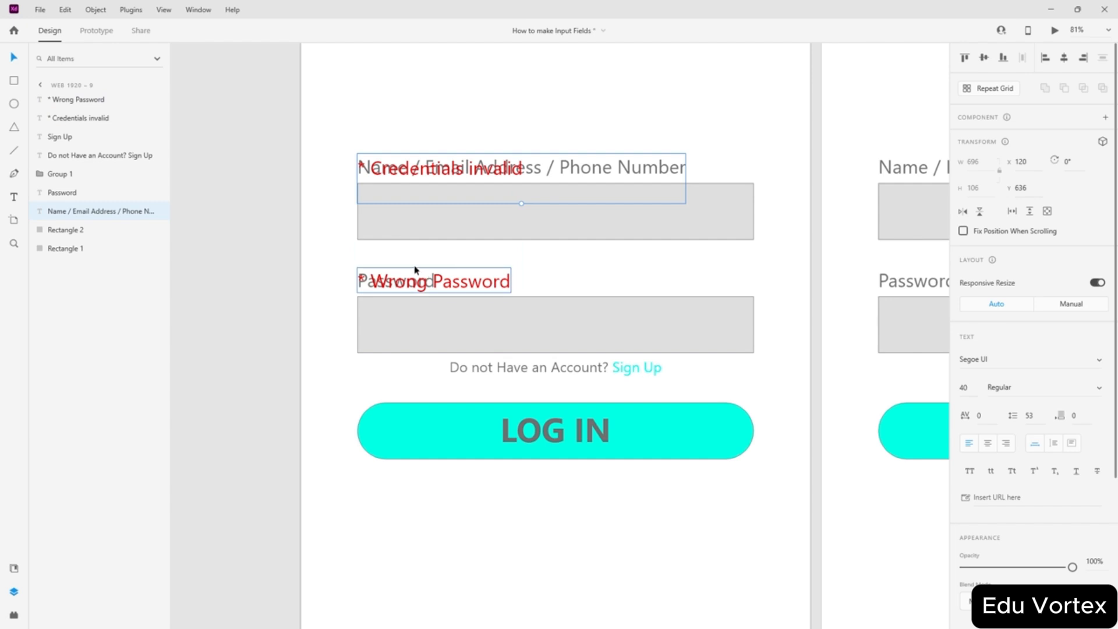
{"action": "key", "text": "Delete"}
{"action": "left_click_drag", "start_coordinate": [389, 284], "coordinate": [422, 281]}
{"action": "left_click", "coordinate": [361, 282]}
{"action": "key", "text": "Delete"}
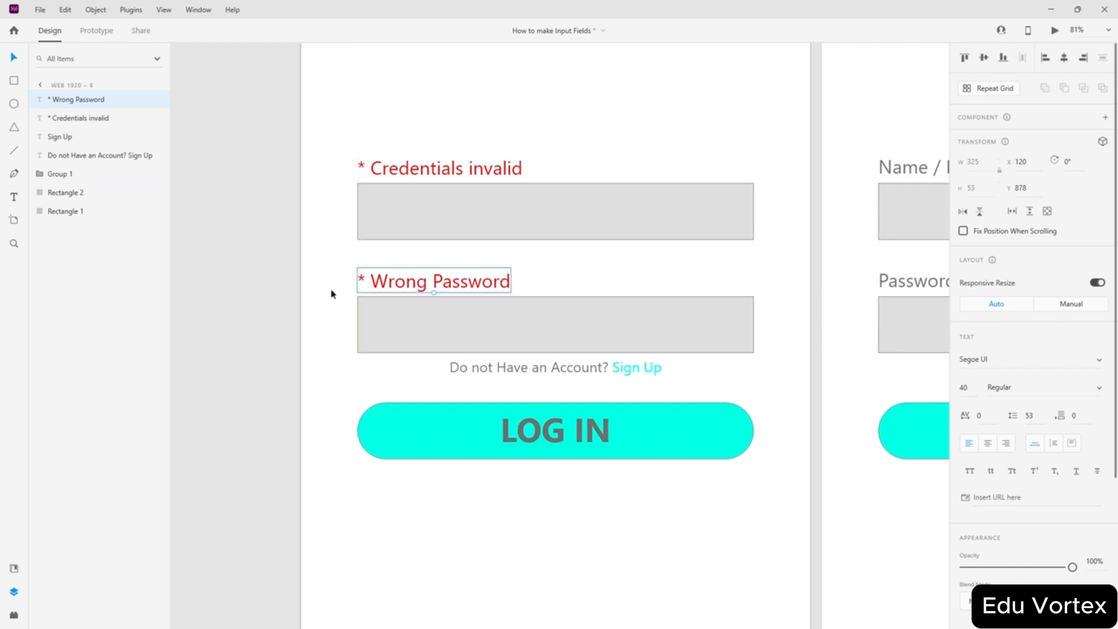
{"action": "left_click", "coordinate": [258, 283]}
{"action": "left_click", "coordinate": [419, 172]}
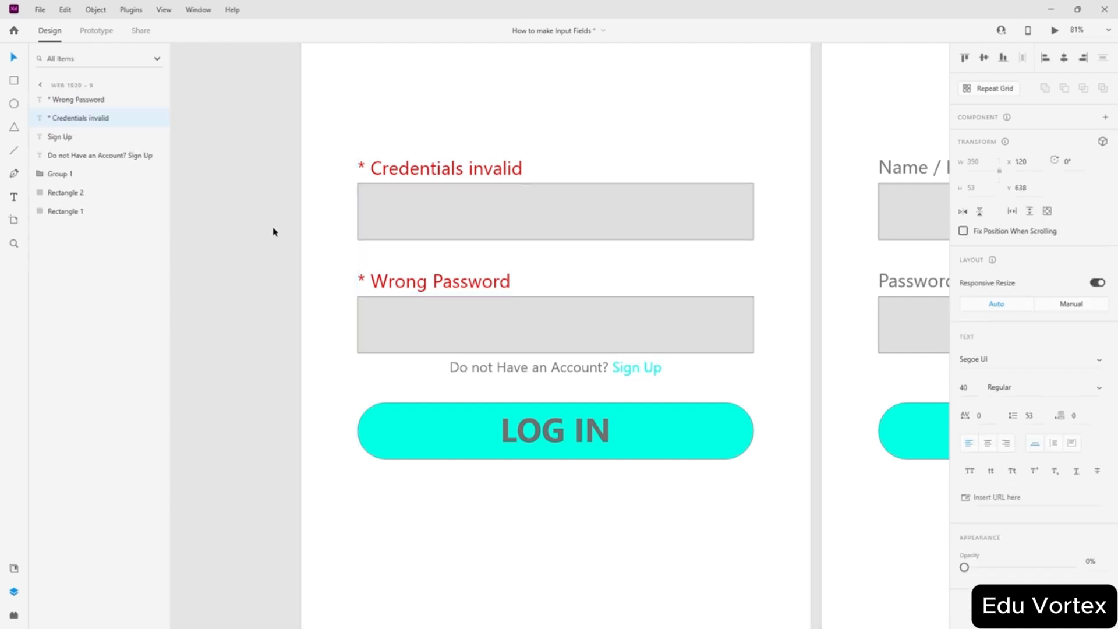
{"action": "left_click", "coordinate": [280, 239]}
{"action": "scroll", "coordinate": [280, 239], "scroll_direction": "down", "scroll_amount": 3, "text": "ctrl"}
{"action": "scroll", "coordinate": [280, 239], "scroll_direction": "down", "scroll_amount": 2, "text": "ctrl"}
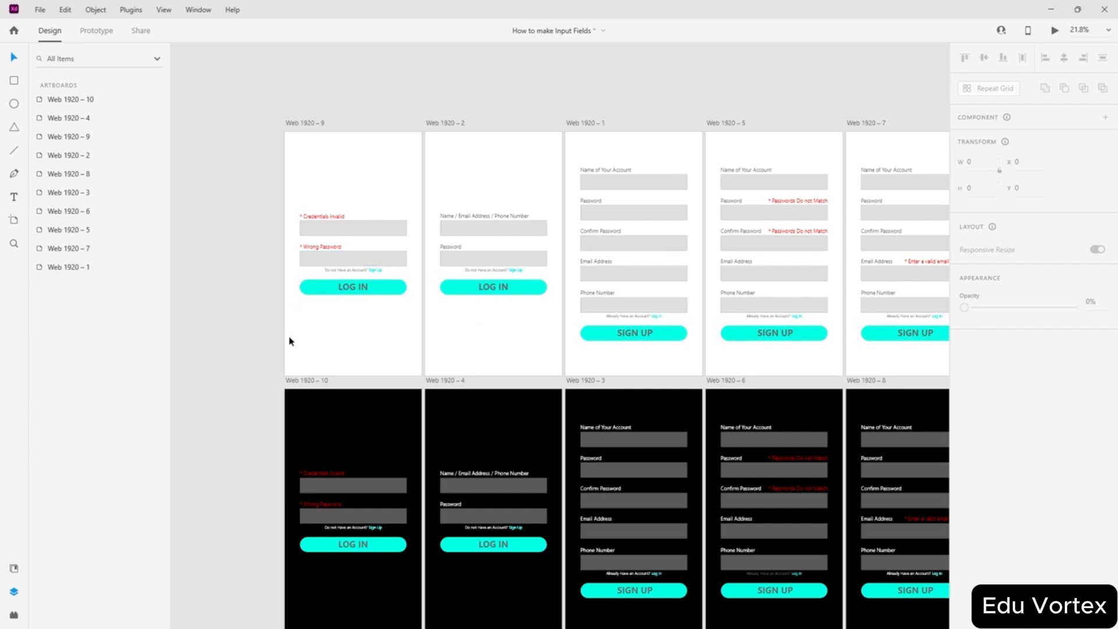
{"action": "scroll", "coordinate": [285, 359], "scroll_direction": "left", "scroll_amount": 3}
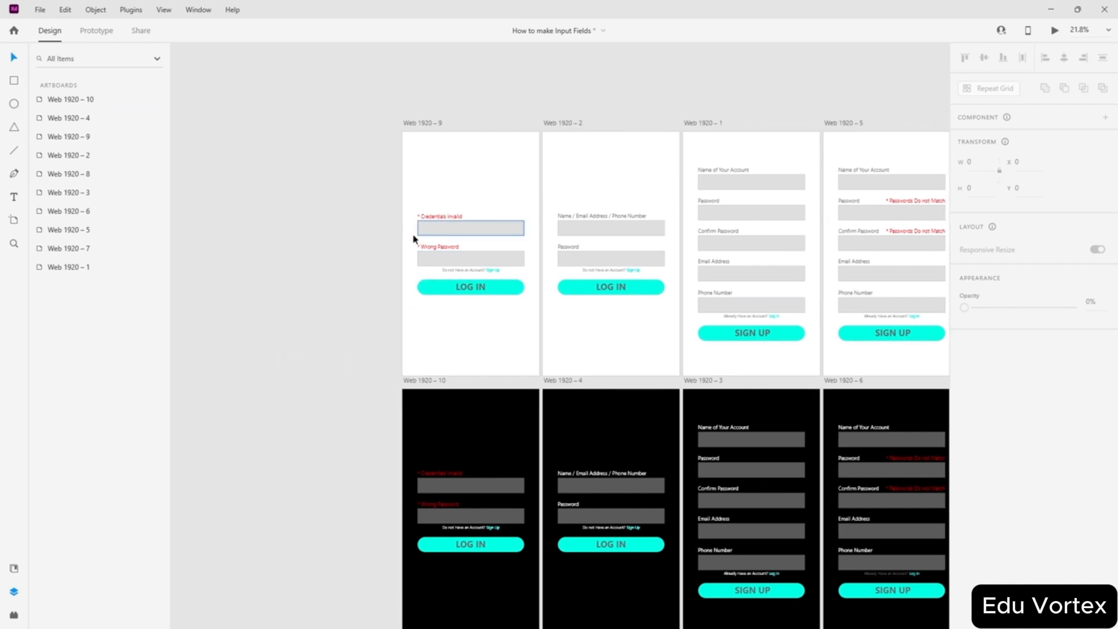
- Duplicate Web 1920 – 9 and Web 1920 – 10 to the left as two new artboards
{"action": "scroll", "coordinate": [365, 239], "scroll_direction": "down", "scroll_amount": 2}
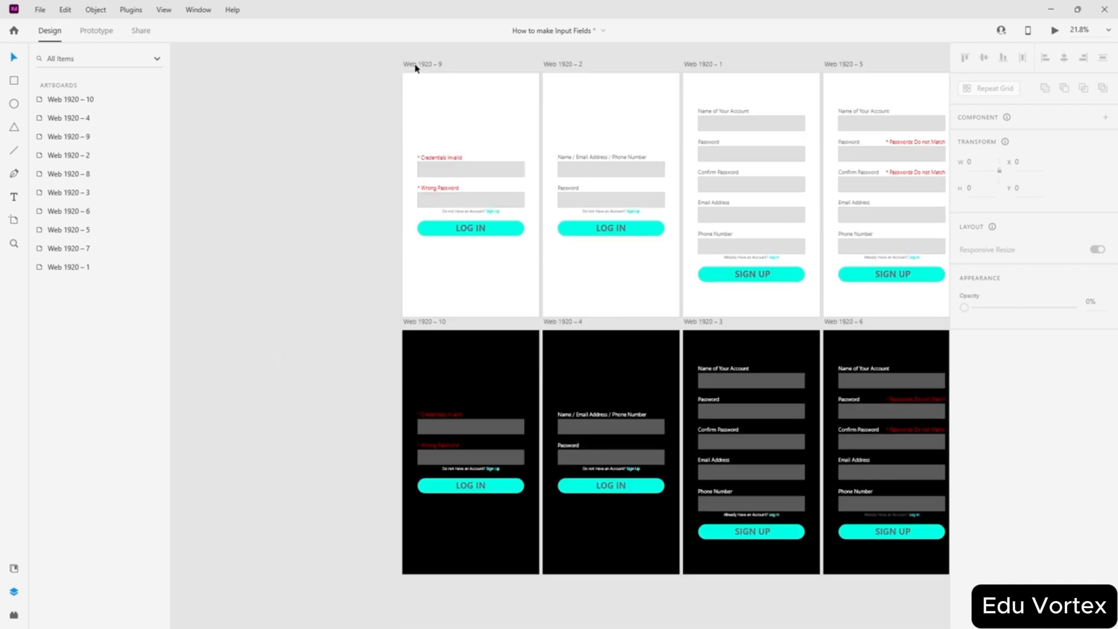
{"action": "left_click_drag", "start_coordinate": [415, 68], "coordinate": [274, 68], "text": "alt"}
{"action": "left_click", "coordinate": [314, 417]}
{"action": "left_click_drag", "start_coordinate": [417, 320], "coordinate": [275, 320], "text": "alt"}
{"action": "left_click", "coordinate": [245, 344]}
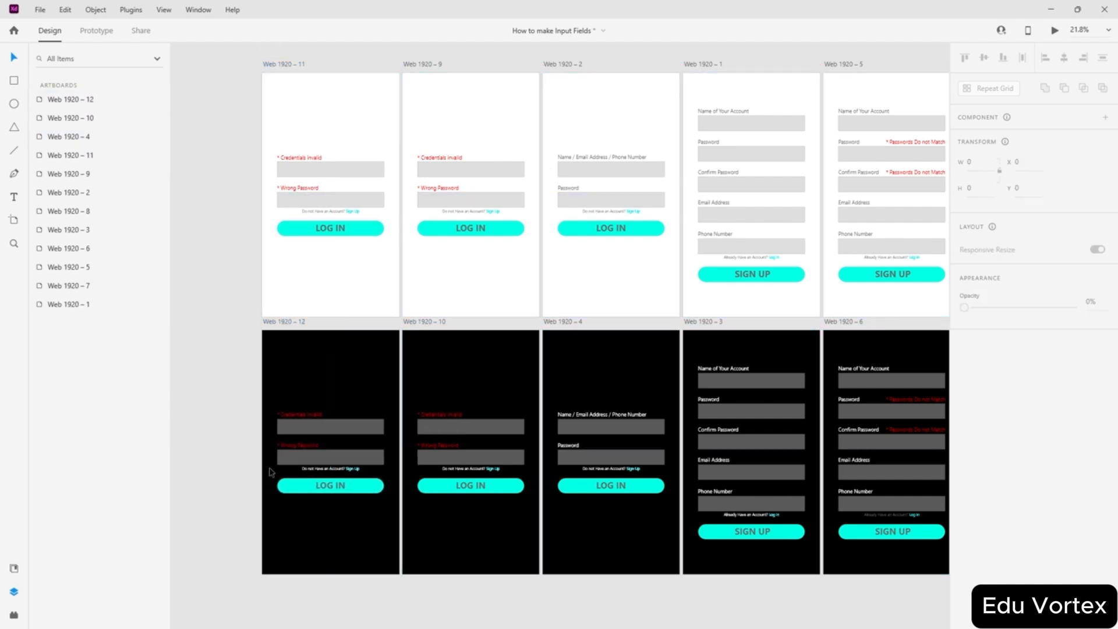
- On Web 1920 – 12, replace '* Wrong Password' with a white Password label aligned to the field
{"action": "scroll", "coordinate": [314, 443], "scroll_direction": "up", "scroll_amount": 4}
{"action": "scroll", "coordinate": [315, 442], "scroll_direction": "down", "scroll_amount": 4}
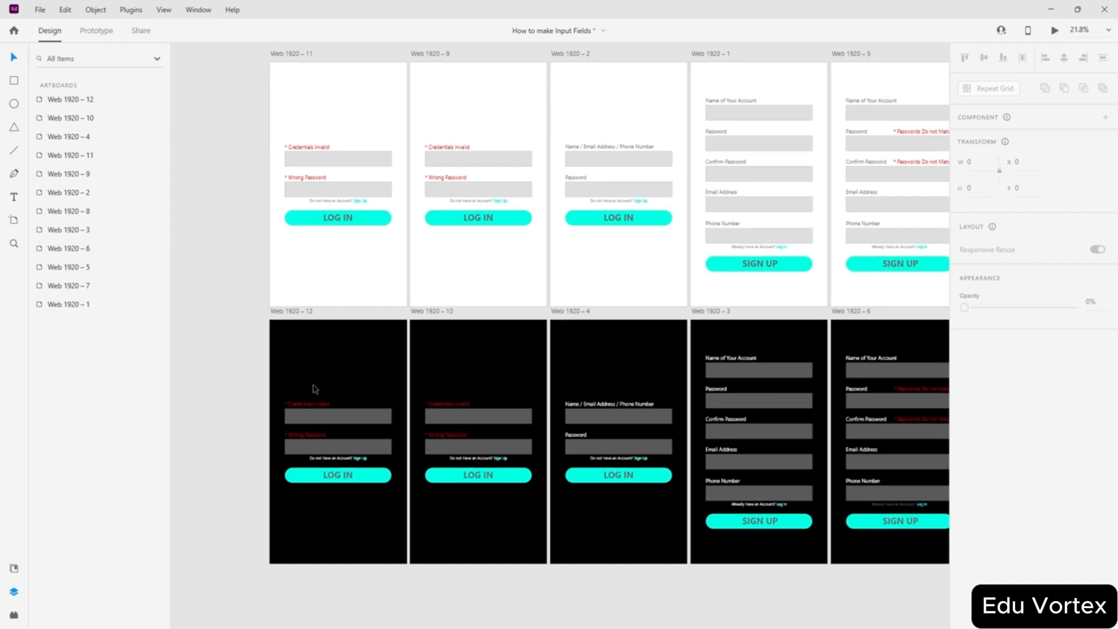
{"action": "left_click", "coordinate": [305, 437]}
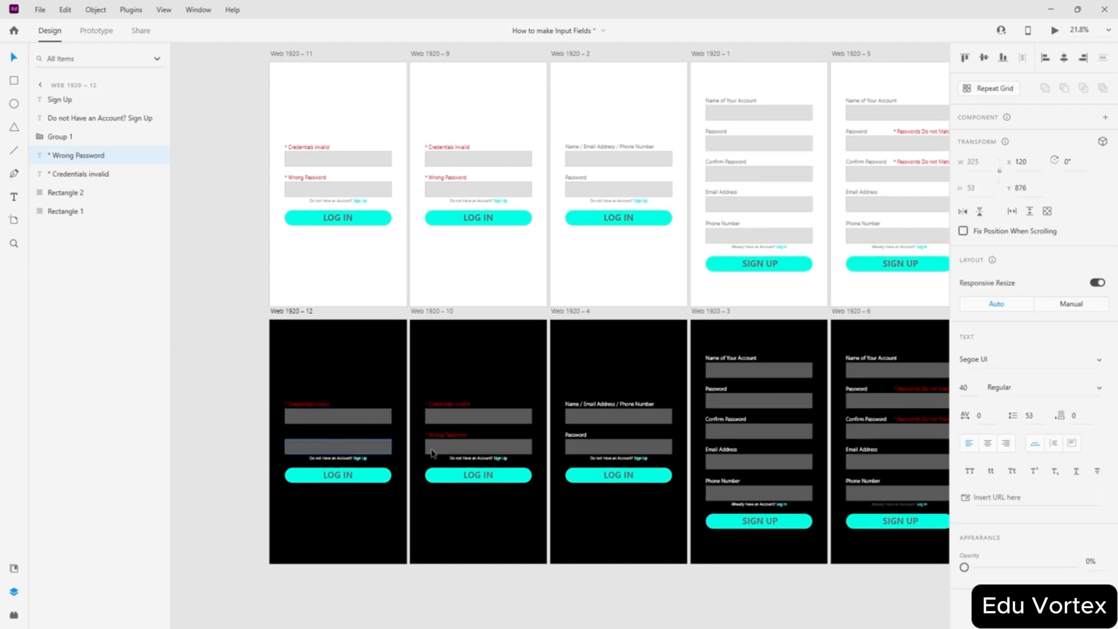
{"action": "key", "text": "Delete"}
{"action": "left_click_drag", "start_coordinate": [577, 438], "coordinate": [296, 438]}
{"action": "scroll", "coordinate": [241, 447], "scroll_direction": "up", "scroll_amount": 6}
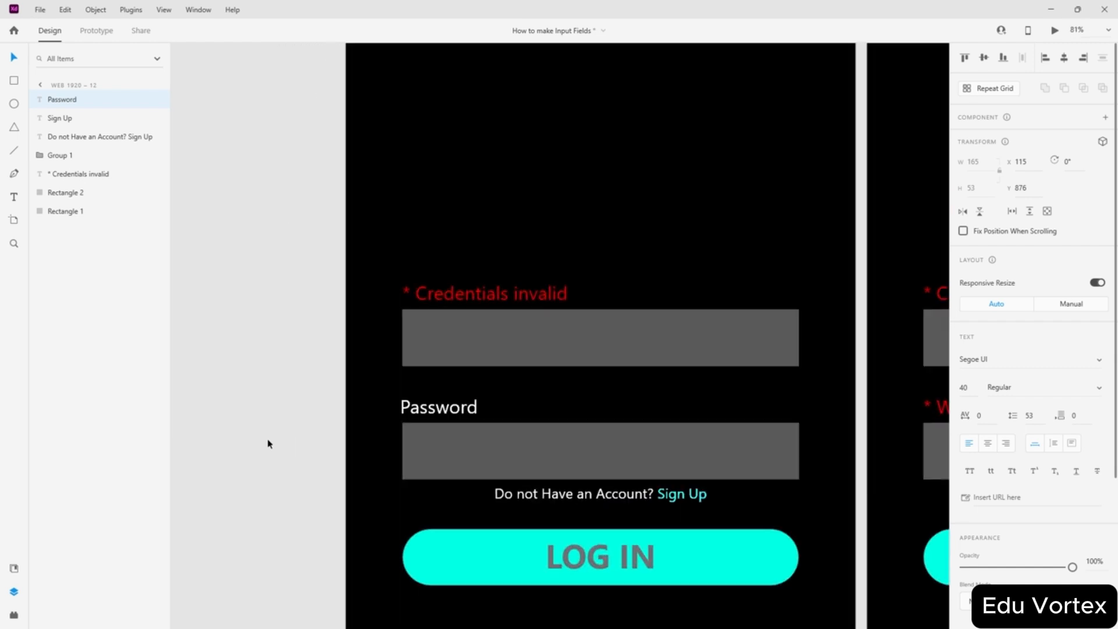
{"action": "left_click", "coordinate": [268, 444]}
{"action": "left_click_drag", "start_coordinate": [443, 412], "coordinate": [445, 412]}
- Reposition the Credentials invalid label and nudge the Password label down slightly
{"action": "left_click", "coordinate": [455, 299]}
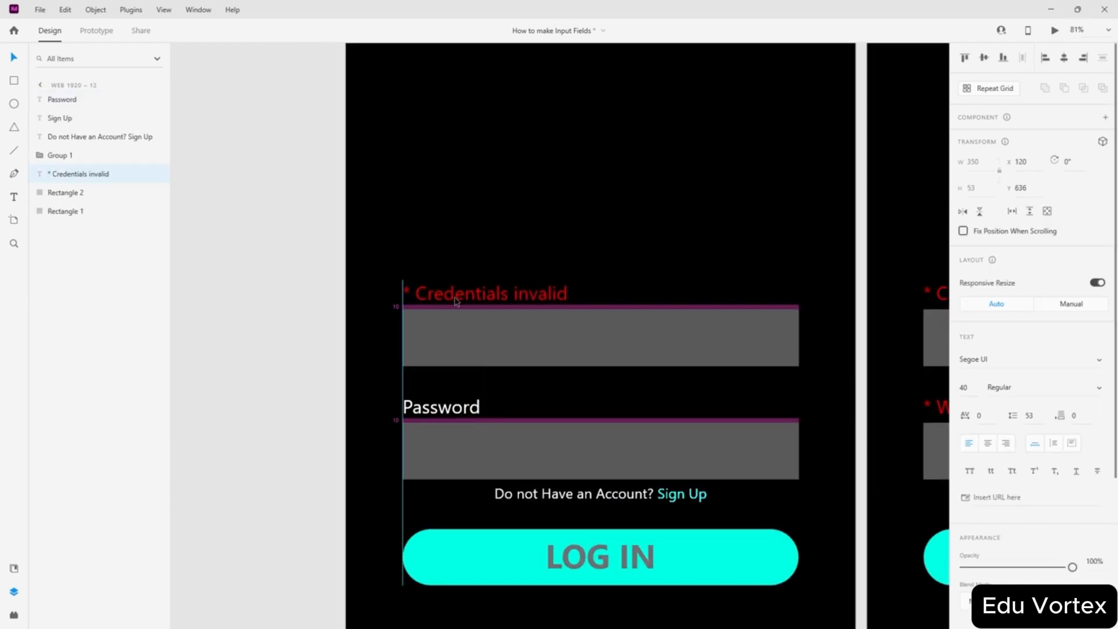
{"action": "left_click", "coordinate": [286, 397]}
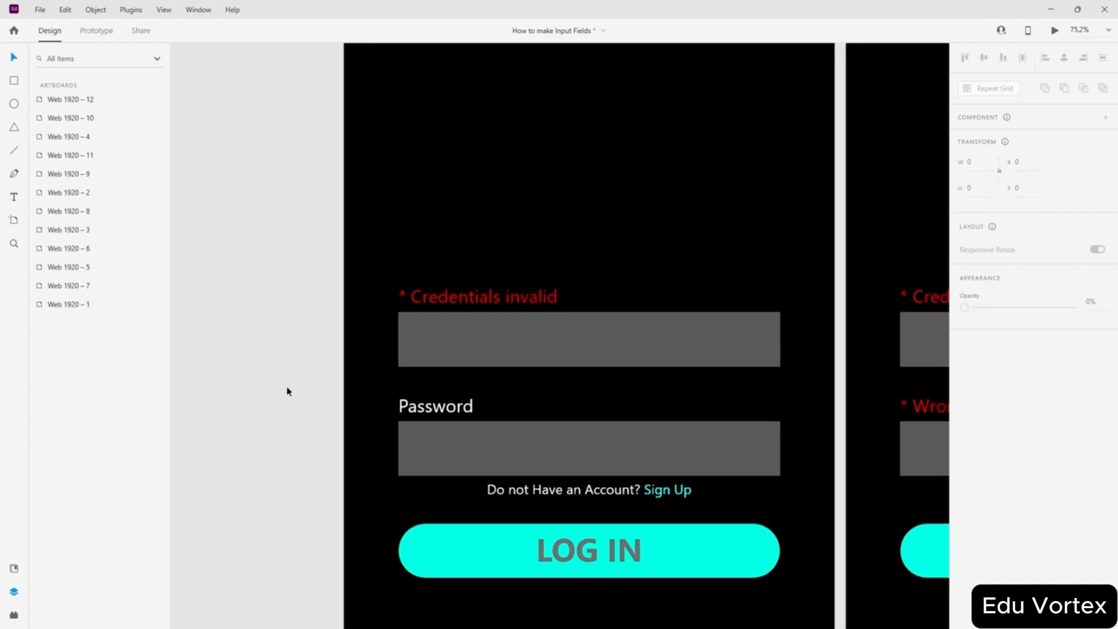
{"action": "scroll", "coordinate": [287, 389], "scroll_direction": "down", "scroll_amount": 3}
{"action": "mouse_move", "coordinate": [400, 340]}
{"action": "left_mouse_down"}
{"action": "mouse_move", "coordinate": [687, 334]}
{"action": "mouse_move", "coordinate": [399, 340]}
{"action": "left_mouse_up"}
{"action": "left_click", "coordinate": [376, 401]}
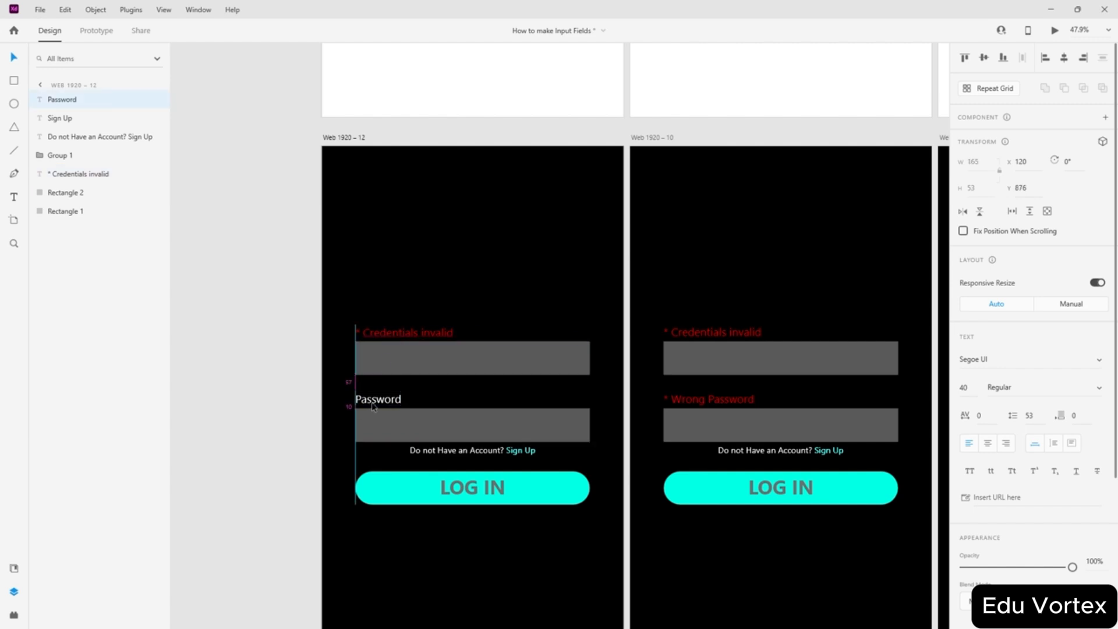
{"action": "key", "text": "shift+Down"}
- Settle '* Wrong Password' above its field on Web 1920 – 10 and nudge the Password label up
{"action": "left_click_drag", "start_coordinate": [372, 404], "coordinate": [372, 404]}
{"action": "left_click_drag", "start_coordinate": [691, 400], "coordinate": [691, 401]}
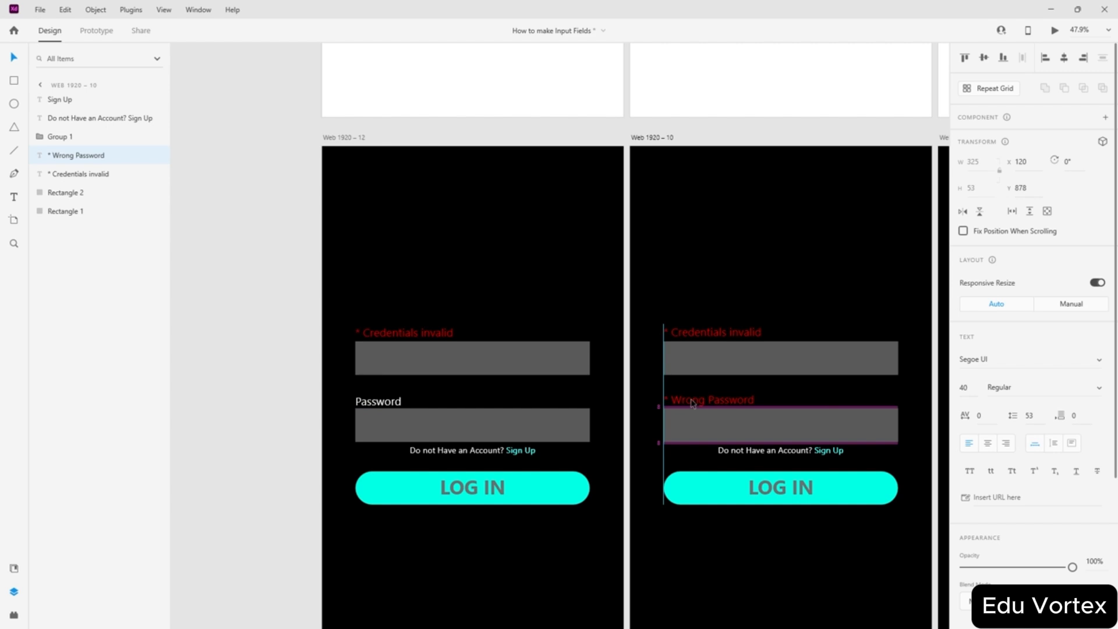
{"action": "left_click", "coordinate": [692, 333]}
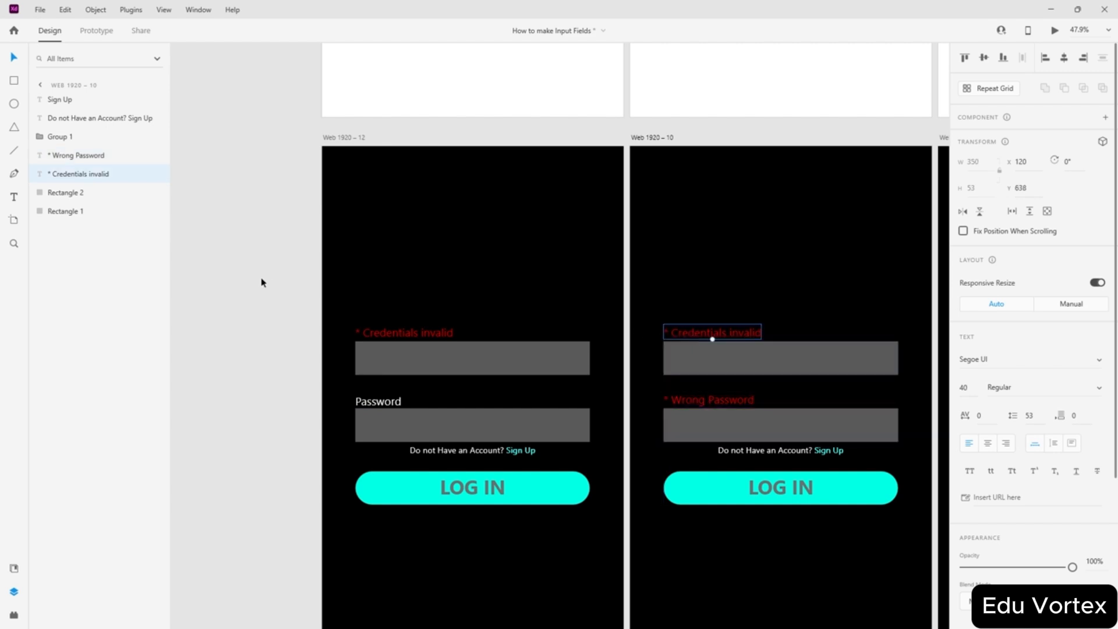
{"action": "left_click", "coordinate": [220, 292]}
{"action": "scroll", "coordinate": [292, 318], "scroll_direction": "down", "scroll_amount": 4}
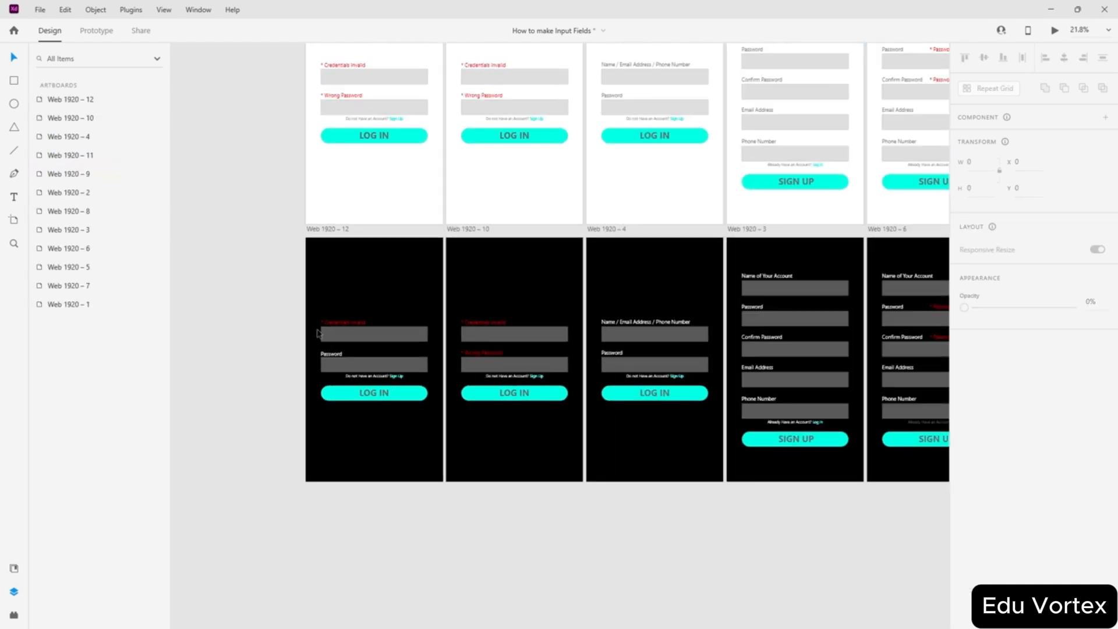
{"action": "scroll", "coordinate": [269, 358], "scroll_direction": "up", "scroll_amount": 2}
{"action": "scroll", "coordinate": [274, 361], "scroll_direction": "up", "scroll_amount": 5}
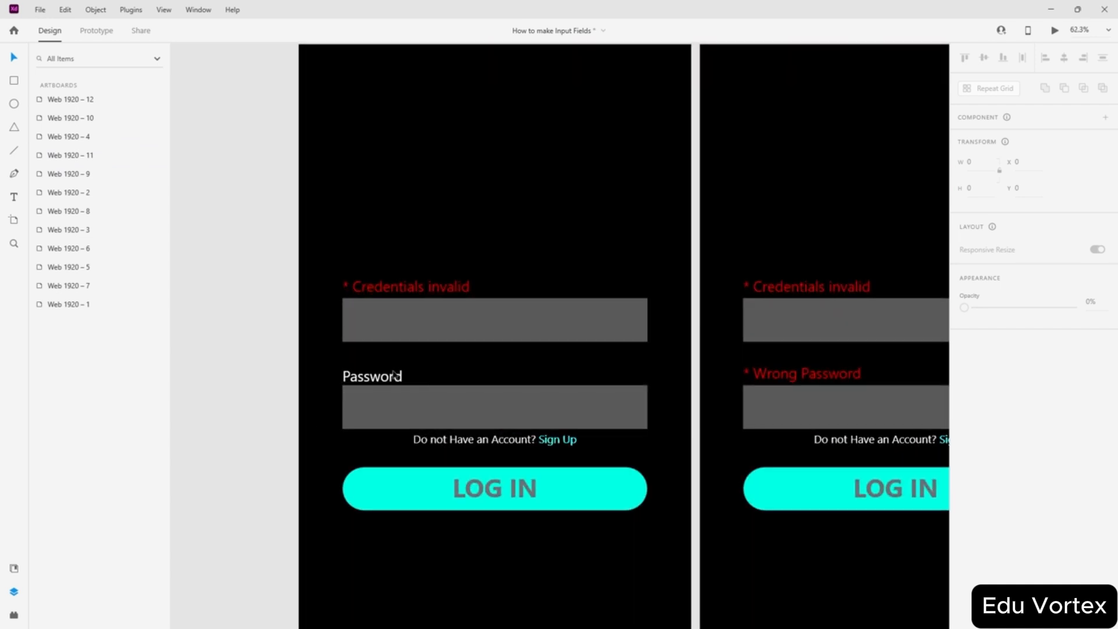
{"action": "left_click_drag", "start_coordinate": [388, 375], "coordinate": [389, 370]}
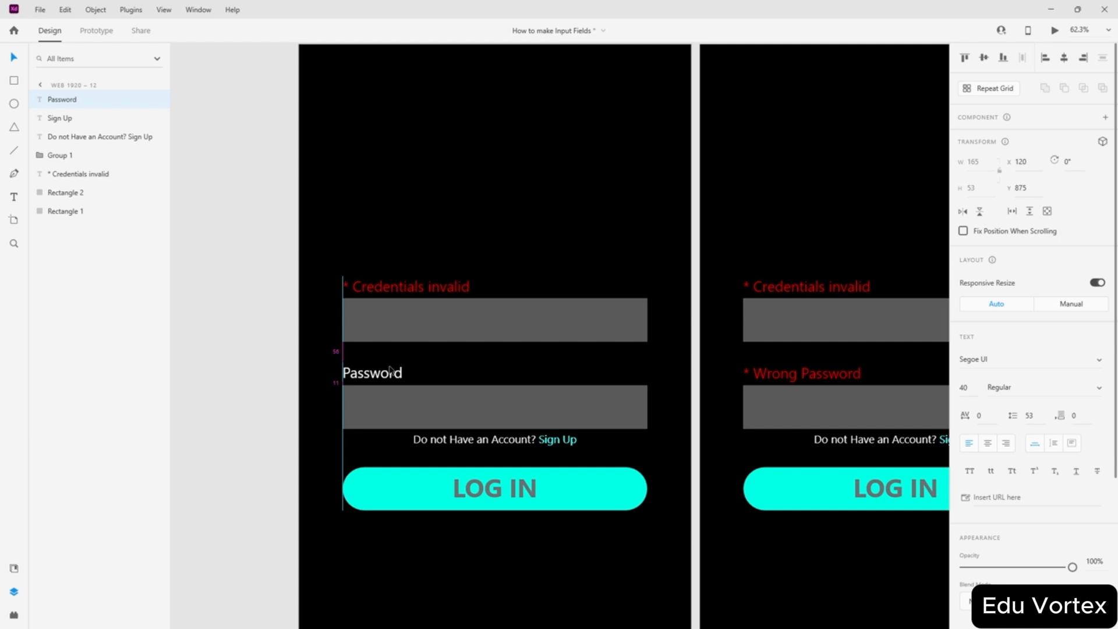
{"action": "scroll", "coordinate": [315, 371], "scroll_direction": "up", "scroll_amount": 5, "text": "ctrl"}
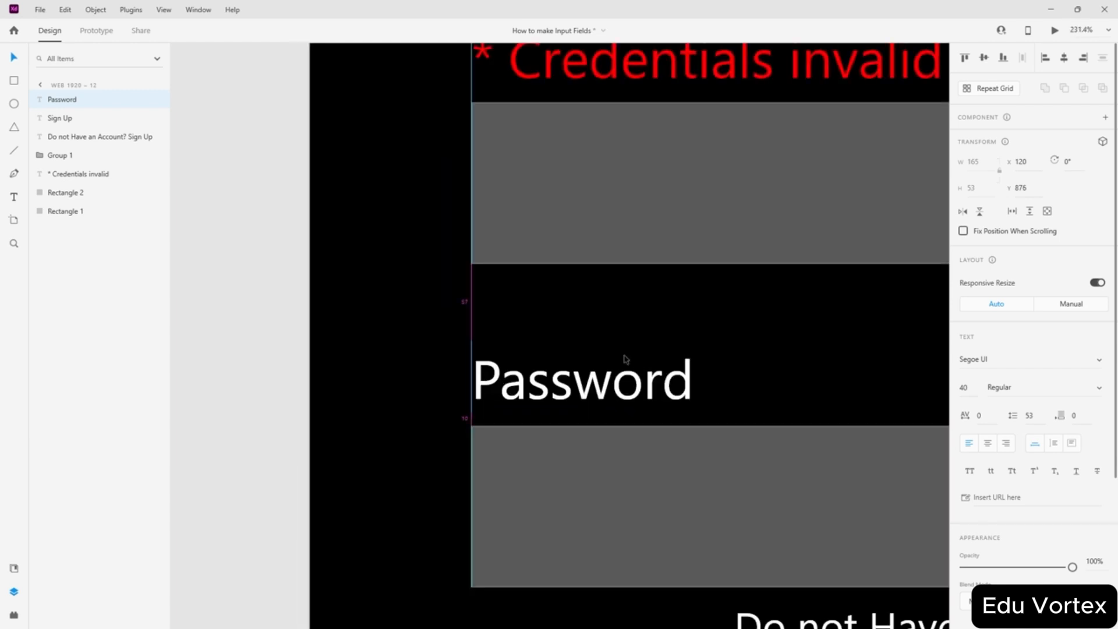
{"action": "left_click", "coordinate": [202, 229]}
- Check the error labels on Web 1920 – 10 and select the '* Credentials invalid' text
{"action": "scroll", "coordinate": [610, 238], "scroll_direction": "up", "scroll_amount": 3}
{"action": "left_click", "coordinate": [610, 238]}
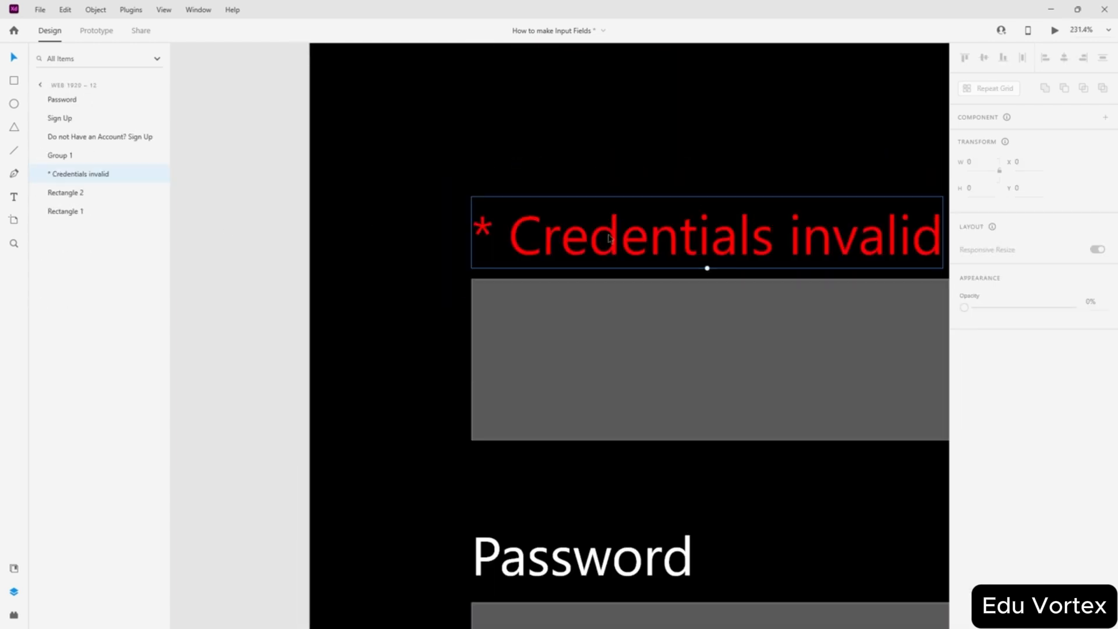
{"action": "left_click", "coordinate": [272, 267]}
{"action": "scroll", "coordinate": [272, 269], "scroll_direction": "down", "scroll_amount": 1, "text": "ctrl"}
{"action": "scroll", "coordinate": [272, 269], "scroll_direction": "down", "scroll_amount": 3, "text": "ctrl"}
{"action": "scroll", "coordinate": [544, 249], "scroll_direction": "up", "scroll_amount": 1}
{"action": "scroll", "coordinate": [544, 249], "scroll_direction": "right", "scroll_amount": 4}
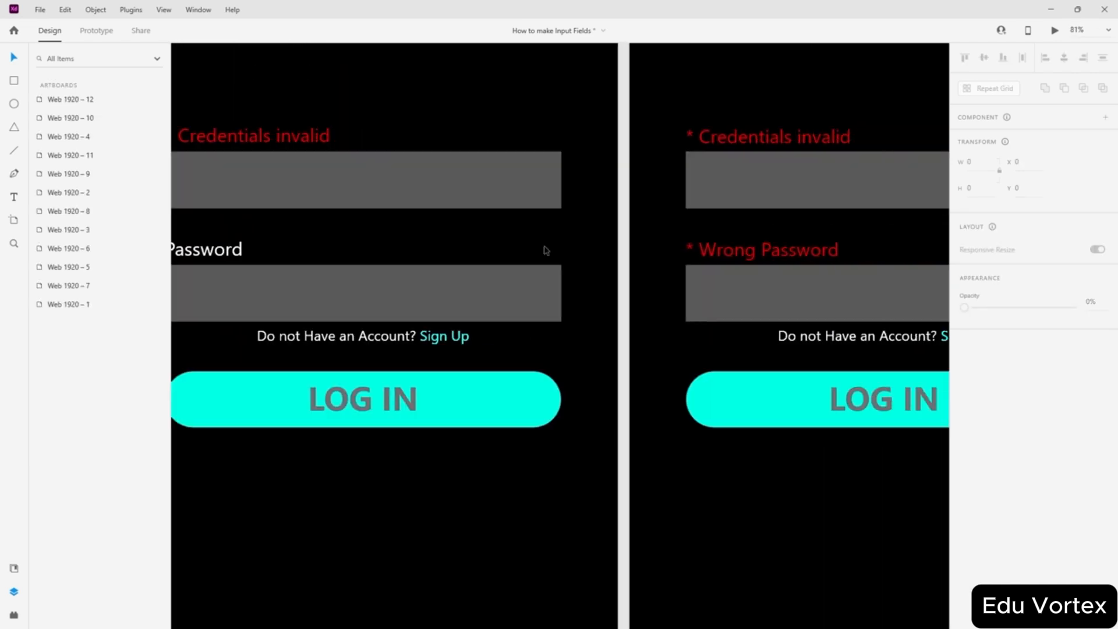
{"action": "left_click", "coordinate": [716, 253]}
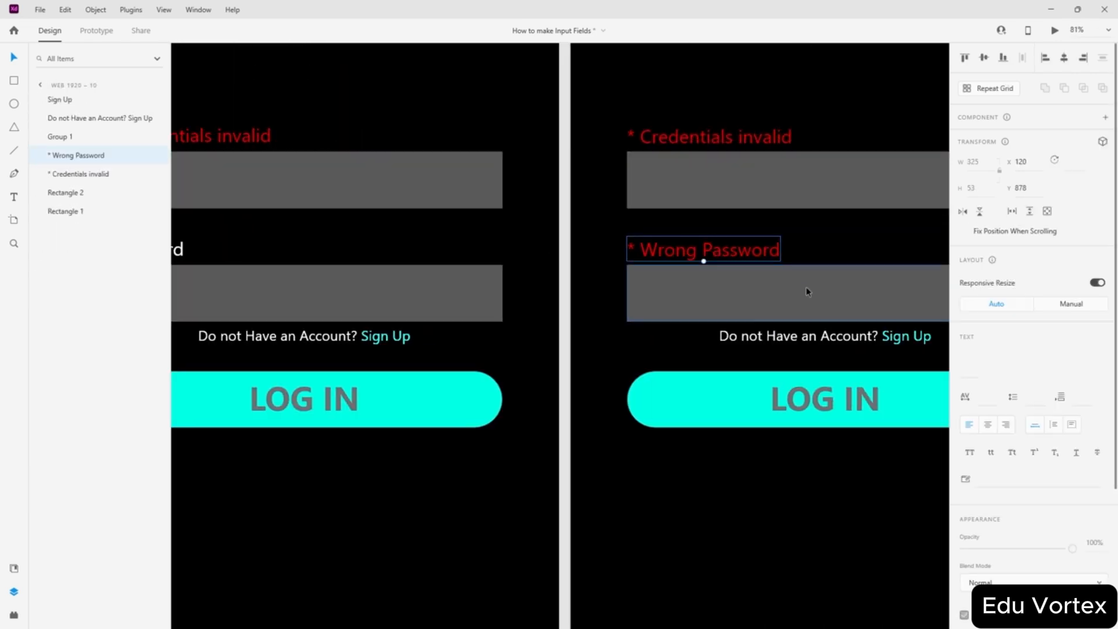
{"action": "left_click", "coordinate": [709, 145]}
{"action": "double_click", "coordinate": [703, 138]}
{"action": "left_click", "coordinate": [613, 164]}
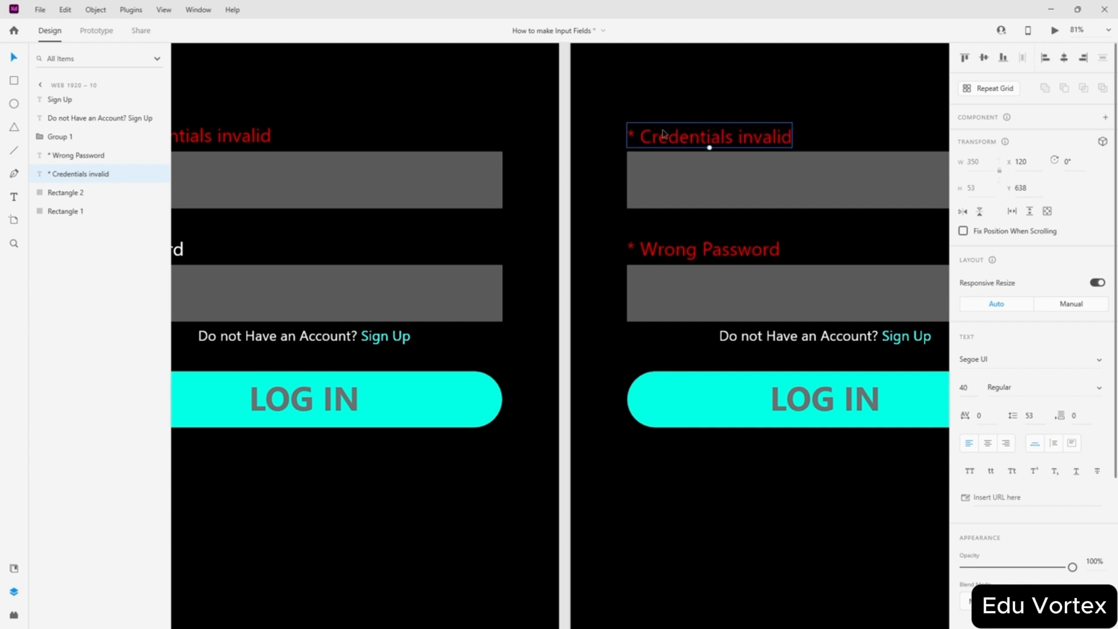
- Nudge the '* Credentials invalid' label up to Y 636, then zoom out
{"action": "key", "text": "Up"}
{"action": "left_click", "coordinate": [566, 184]}
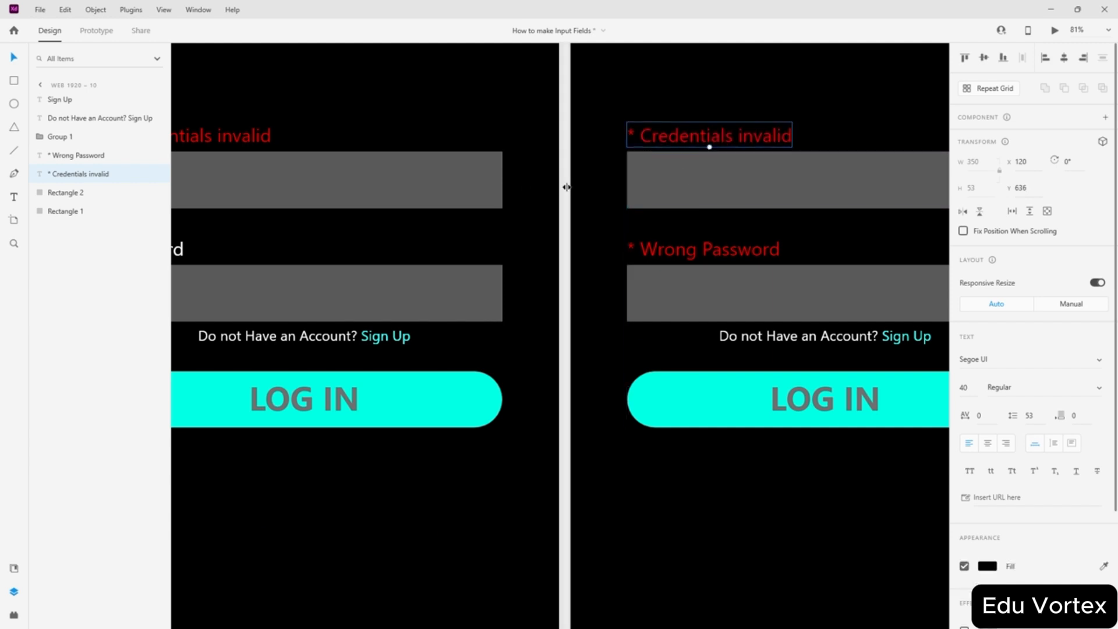
{"action": "key", "text": "ctrl+z"}
{"action": "scroll", "coordinate": [594, 226], "scroll_direction": "down", "scroll_amount": 5}
{"action": "left_click", "coordinate": [397, 223]}
{"action": "scroll", "coordinate": [594, 181], "scroll_direction": "up", "scroll_amount": 3}
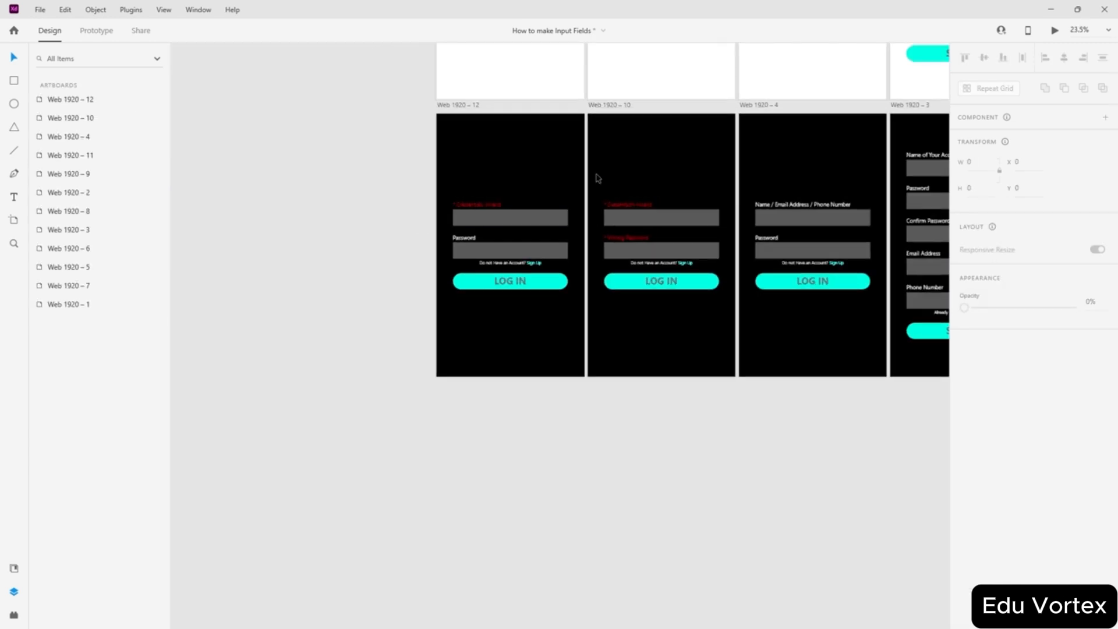
{"action": "scroll", "coordinate": [376, 303], "scroll_direction": "up", "scroll_amount": 1}
{"action": "scroll", "coordinate": [429, 331], "scroll_direction": "up", "scroll_amount": 2}
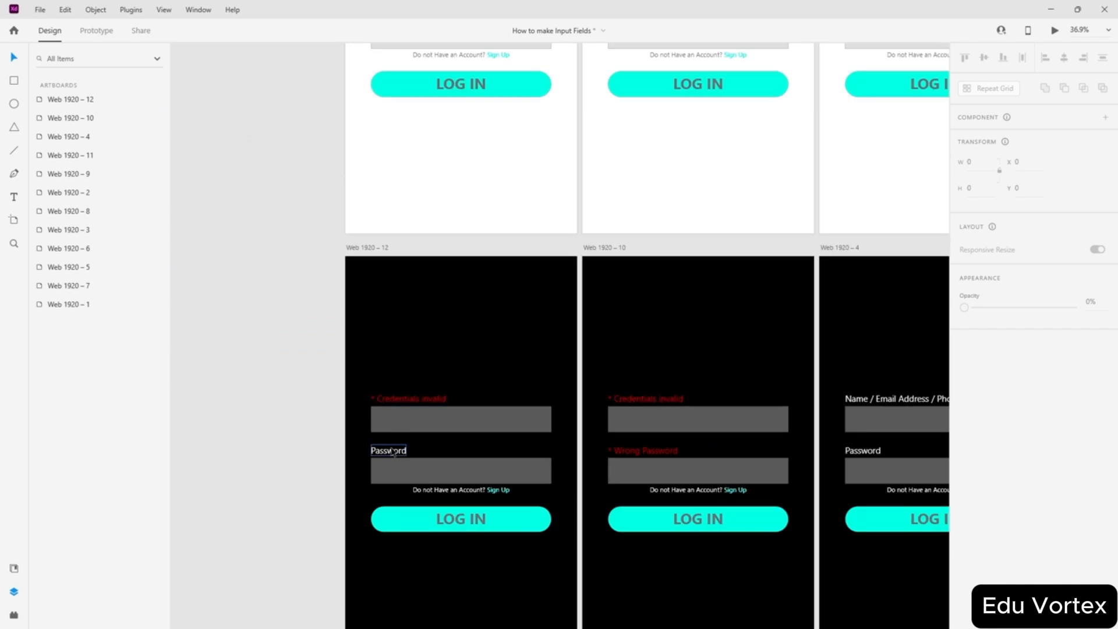
{"action": "scroll", "coordinate": [404, 414], "scroll_direction": "up", "scroll_amount": 3}
{"action": "scroll", "coordinate": [423, 375], "scroll_direction": "down", "scroll_amount": 4}
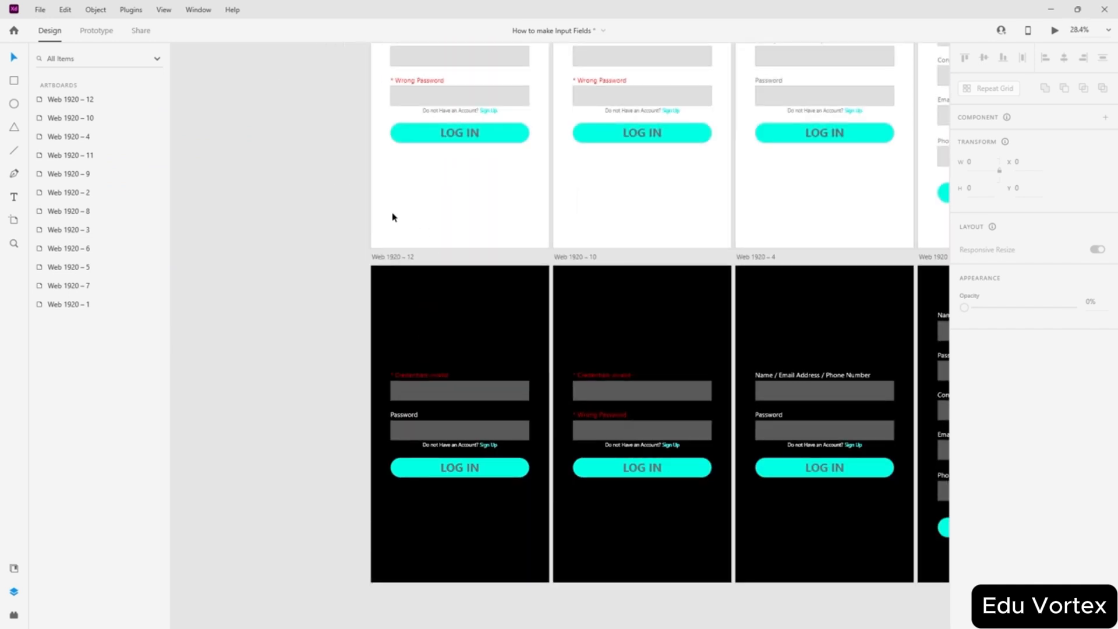
{"action": "scroll", "coordinate": [407, 437], "scroll_direction": "up", "scroll_amount": 3}
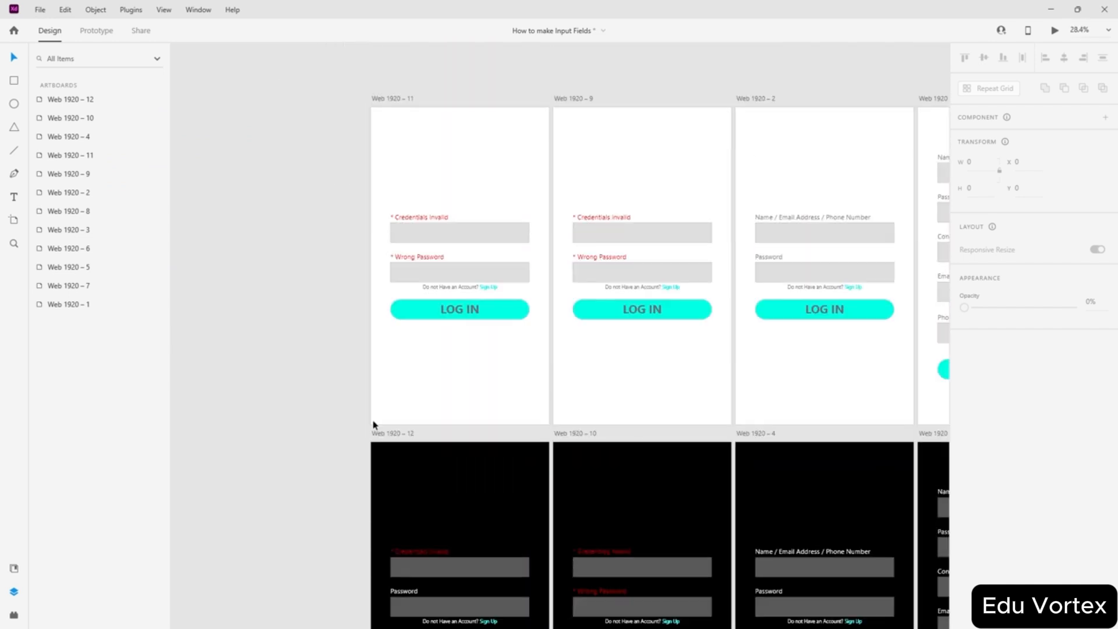
- Alt-drag Web 1920 – 11 and Web 1920 – 12 left to create Web 1920 – 13 and 14
{"action": "scroll", "coordinate": [373, 425], "scroll_direction": "down", "scroll_amount": 2}
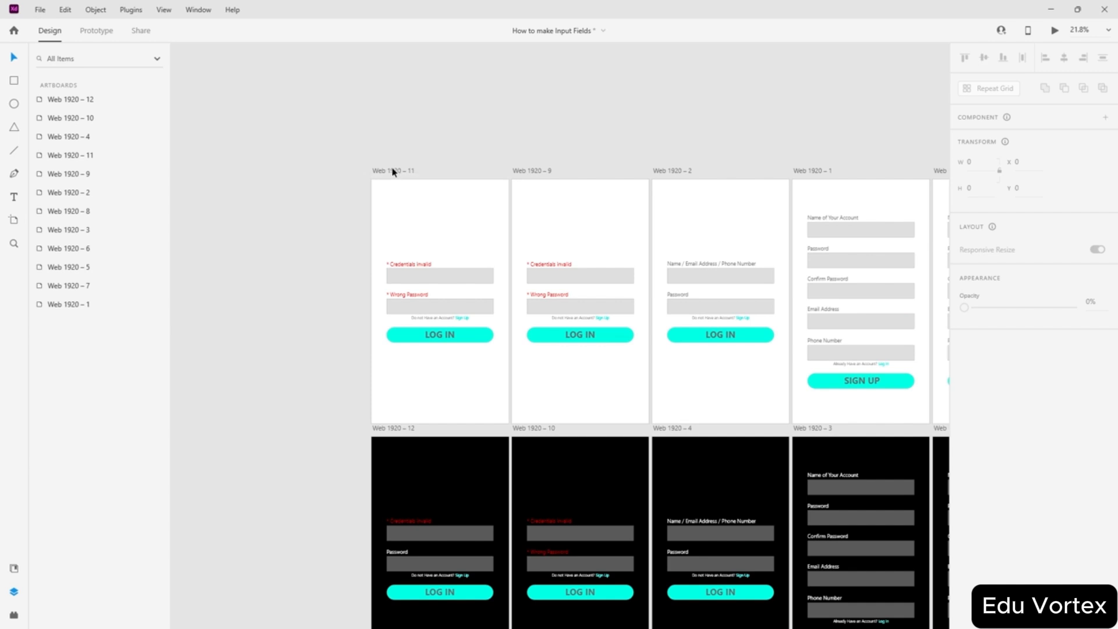
{"action": "left_click_drag", "start_coordinate": [393, 172], "coordinate": [252, 172]}
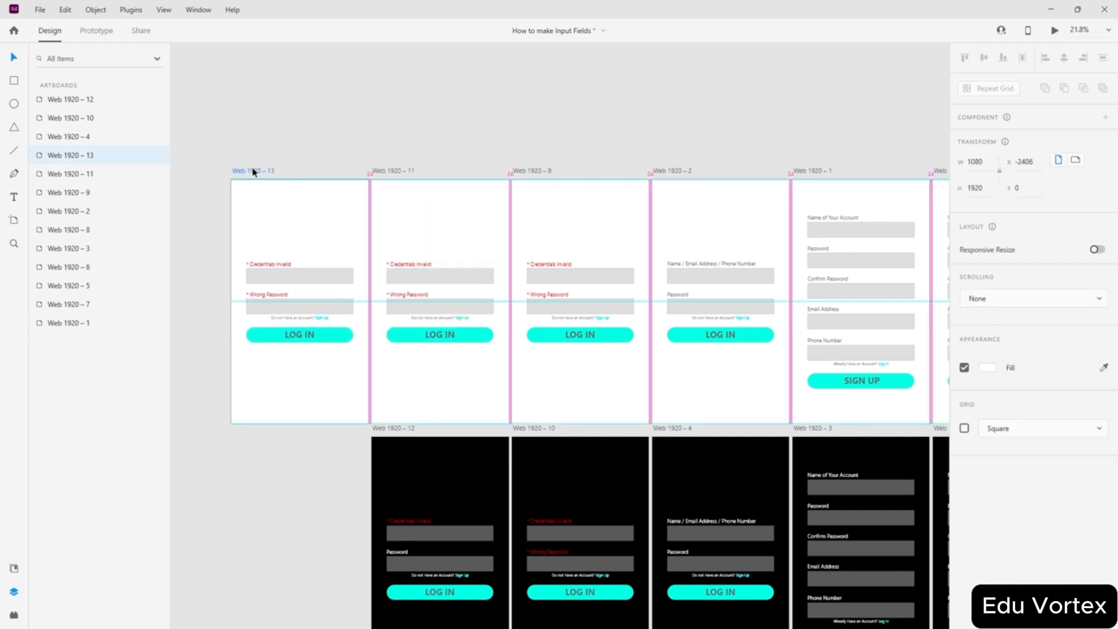
{"action": "left_click_drag", "start_coordinate": [398, 429], "coordinate": [257, 427]}
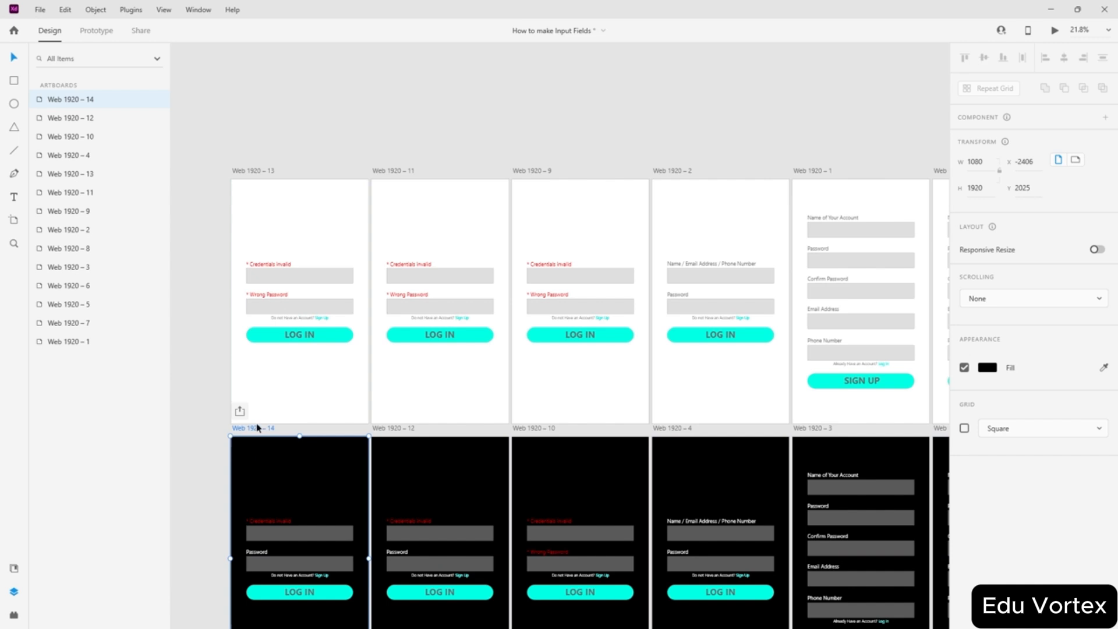
{"action": "left_click", "coordinate": [416, 143]}
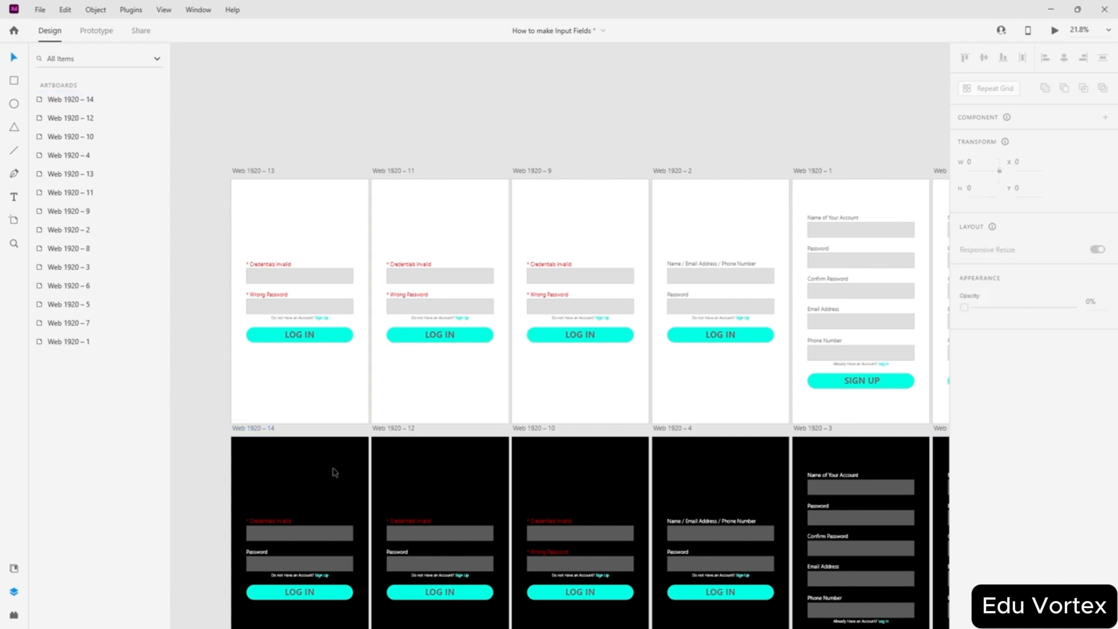
- On Web 1920 – 11, swap '* Wrong Password' for a copied Password label and raise Credentials invalid 2 px
{"action": "scroll", "coordinate": [306, 546], "scroll_direction": "up", "scroll_amount": 2}
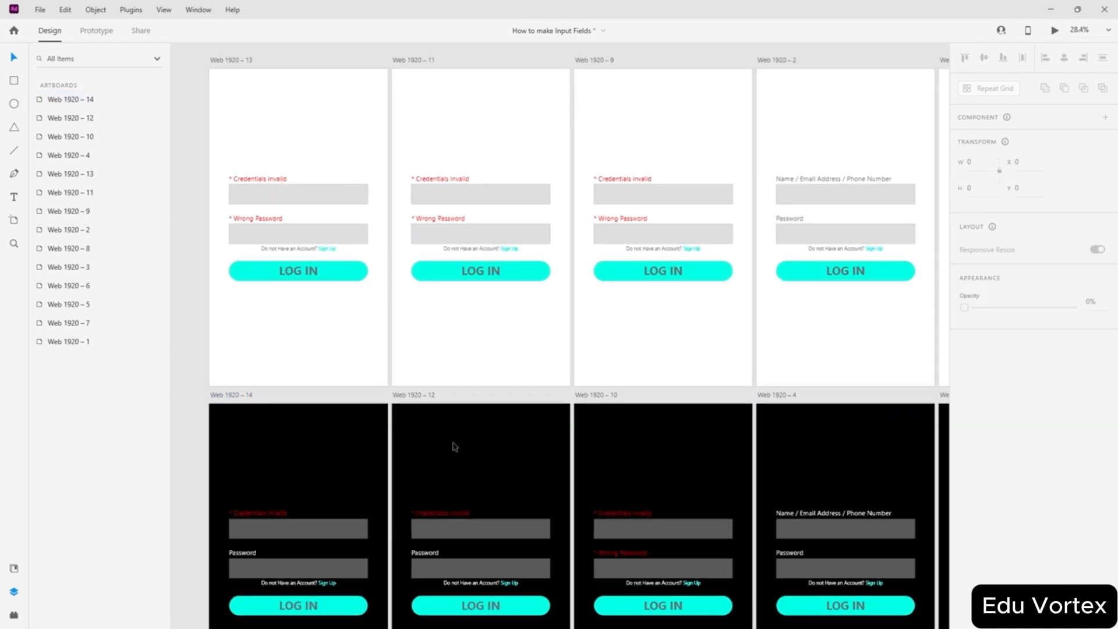
{"action": "left_click", "coordinate": [427, 219]}
{"action": "key", "text": "Delete"}
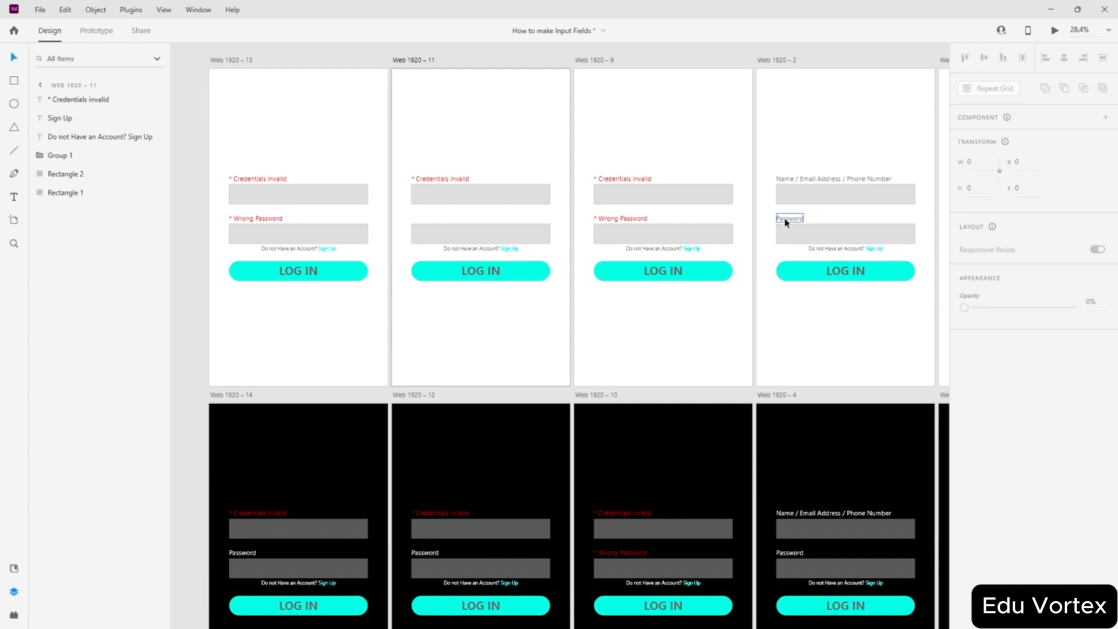
{"action": "left_click_drag", "start_coordinate": [785, 222], "coordinate": [420, 220]}
{"action": "scroll", "coordinate": [420, 221], "scroll_direction": "up", "scroll_amount": 5}
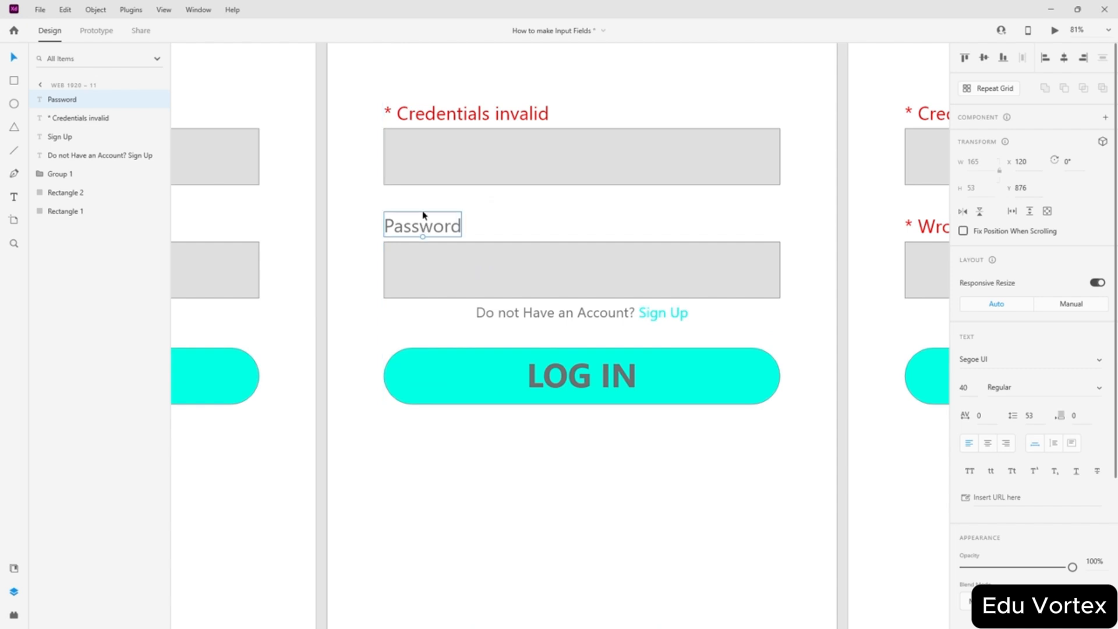
{"action": "left_click", "coordinate": [435, 124]}
{"action": "left_click_drag", "start_coordinate": [436, 114], "coordinate": [437, 113]}
{"action": "left_click", "coordinate": [374, 169]}
- On Web 1920 – 14, replace Password with '* Wrong Password' at Y 876 and align Credentials invalid at Y 636
{"action": "scroll", "coordinate": [386, 172], "scroll_direction": "down", "scroll_amount": 5}
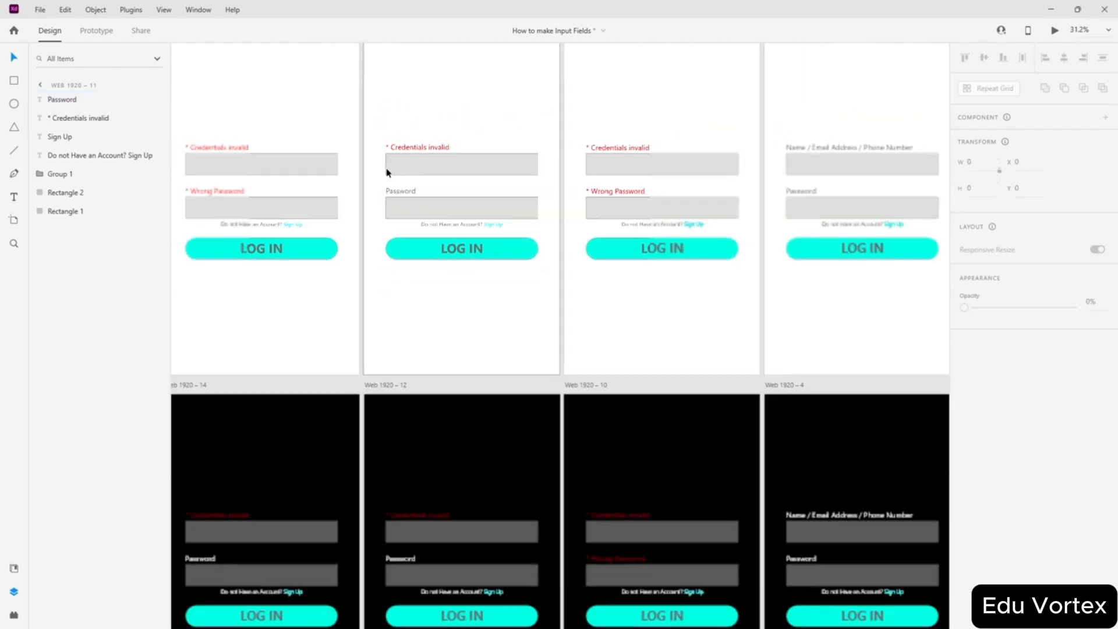
{"action": "scroll", "coordinate": [417, 151], "scroll_direction": "down", "scroll_amount": 2}
{"action": "scroll", "coordinate": [399, 252], "scroll_direction": "left", "scroll_amount": 3}
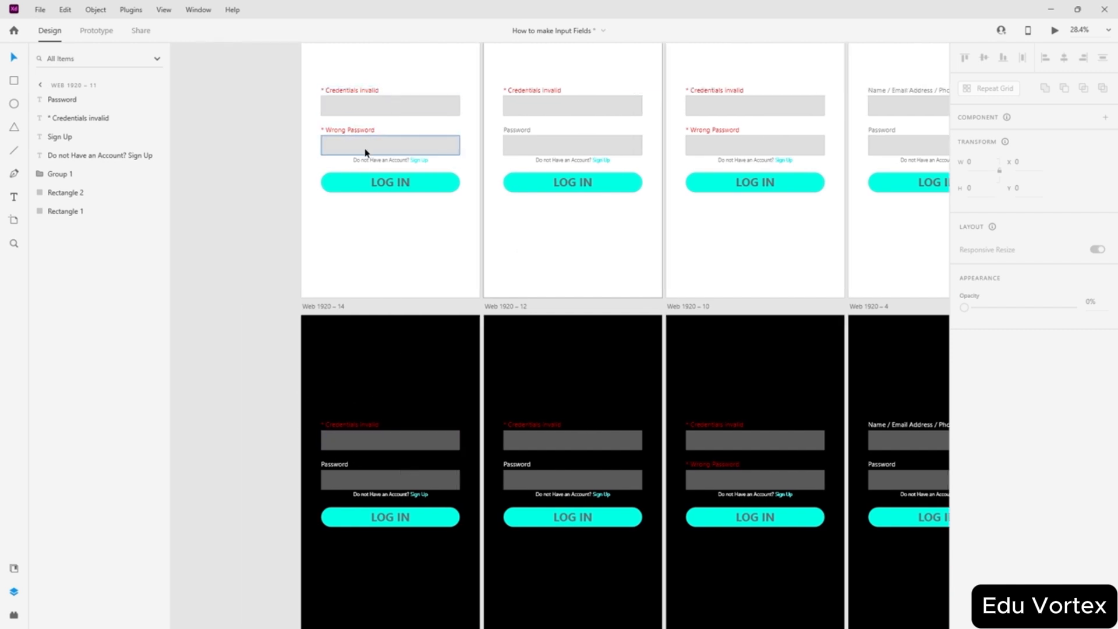
{"action": "scroll", "coordinate": [365, 145], "scroll_direction": "up", "scroll_amount": 2}
{"action": "left_click", "coordinate": [336, 528]}
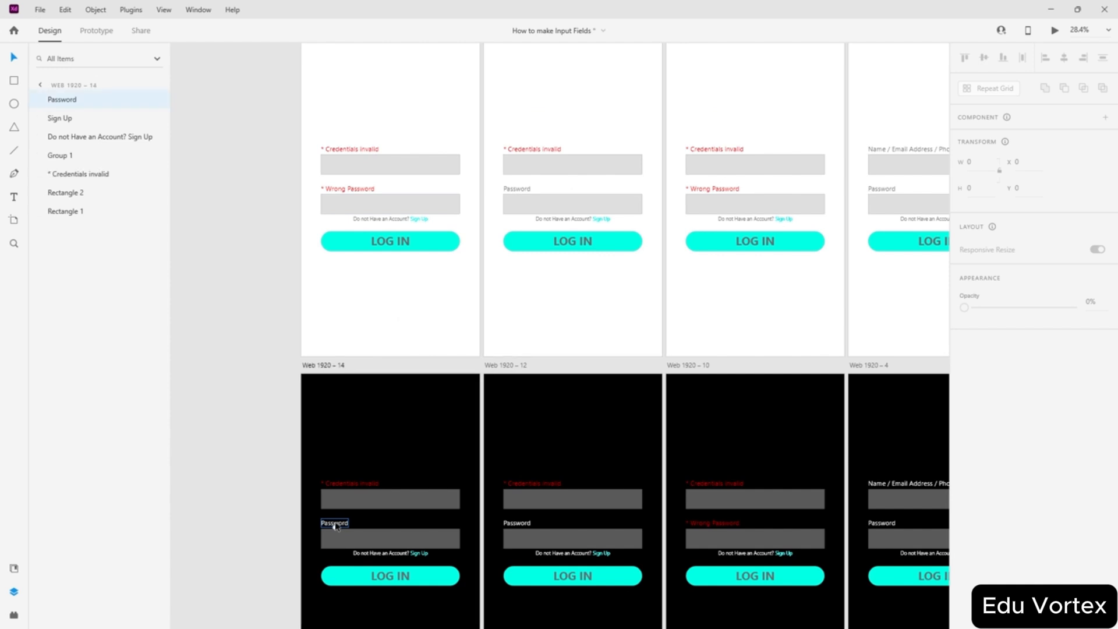
{"action": "key", "text": "Delete"}
{"action": "left_click_drag", "start_coordinate": [346, 191], "coordinate": [365, 492]}
{"action": "scroll", "coordinate": [350, 518], "scroll_direction": "up", "scroll_amount": 5}
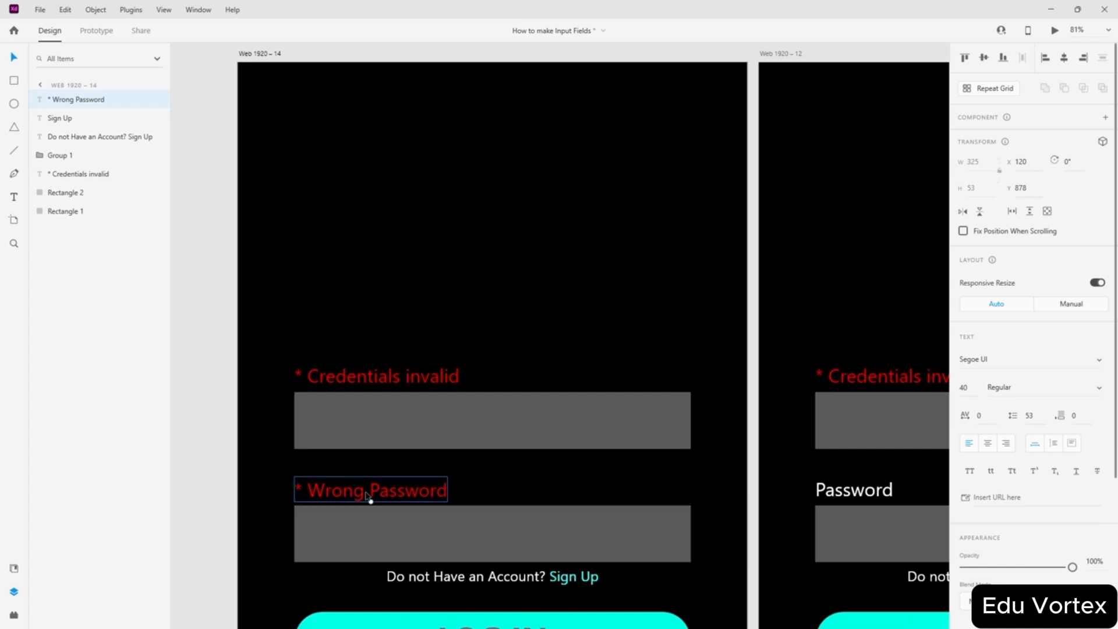
{"action": "key", "text": "Up"}
{"action": "key", "text": "Up"}
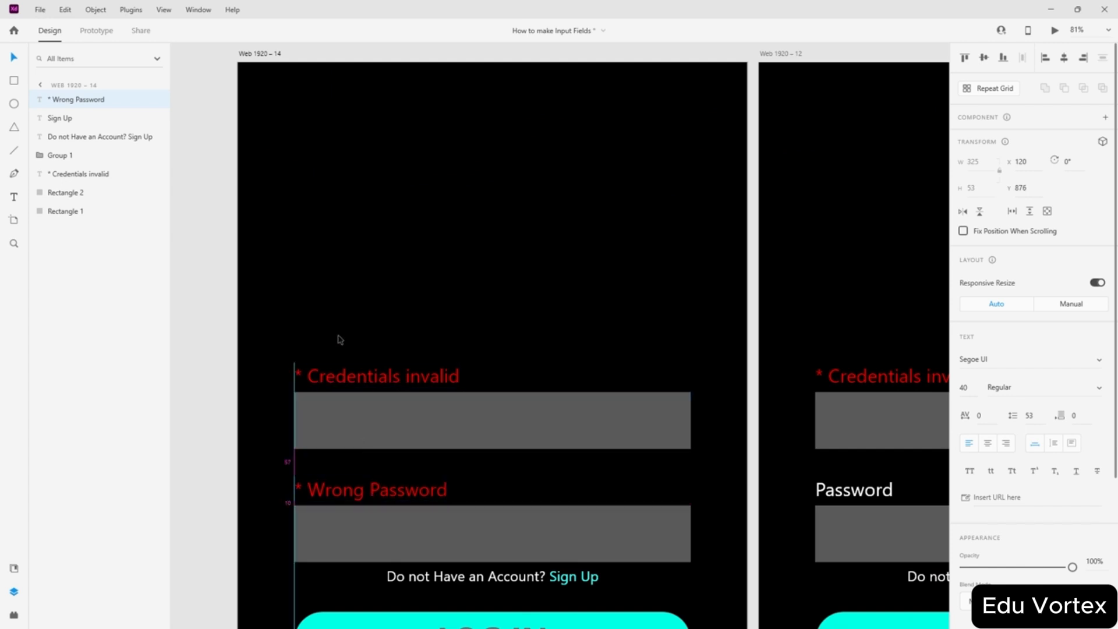
{"action": "left_click", "coordinate": [348, 374]}
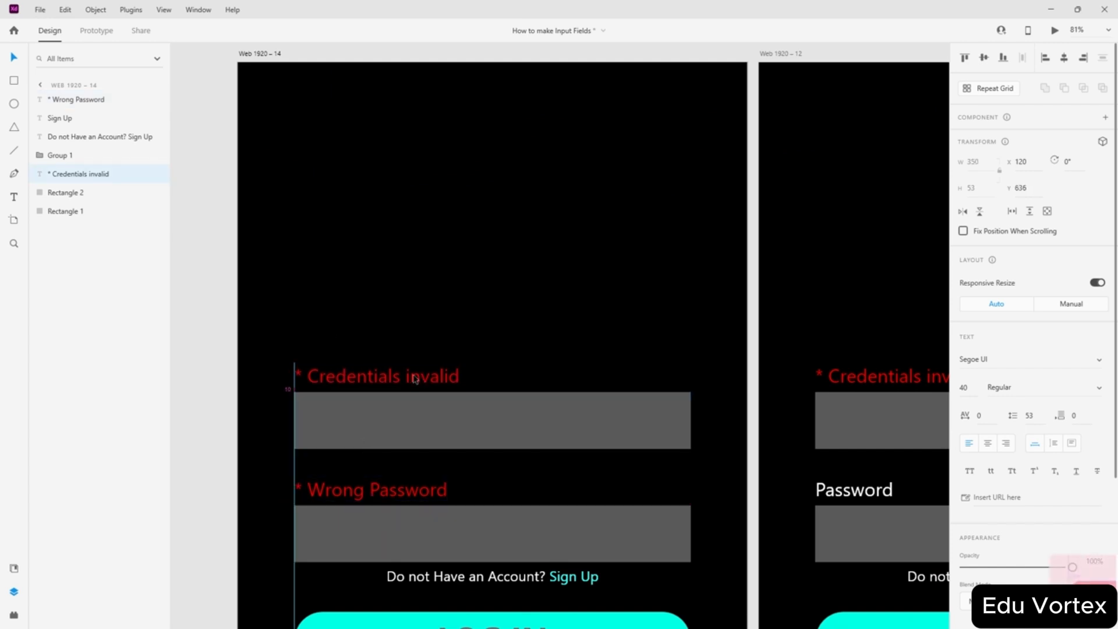
{"action": "left_click_drag", "start_coordinate": [378, 372], "coordinate": [379, 373]}
{"action": "scroll", "coordinate": [379, 373], "scroll_direction": "down", "scroll_amount": 5}
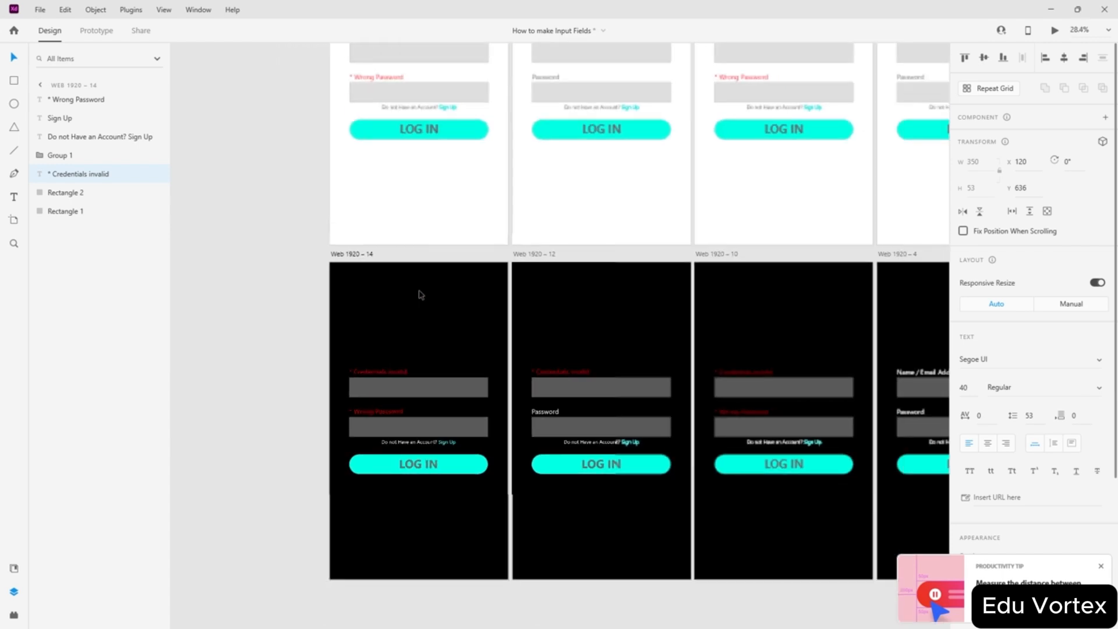
{"action": "scroll", "coordinate": [361, 168], "scroll_direction": "up", "scroll_amount": 3}
{"action": "scroll", "coordinate": [453, 394], "scroll_direction": "down", "scroll_amount": 2}
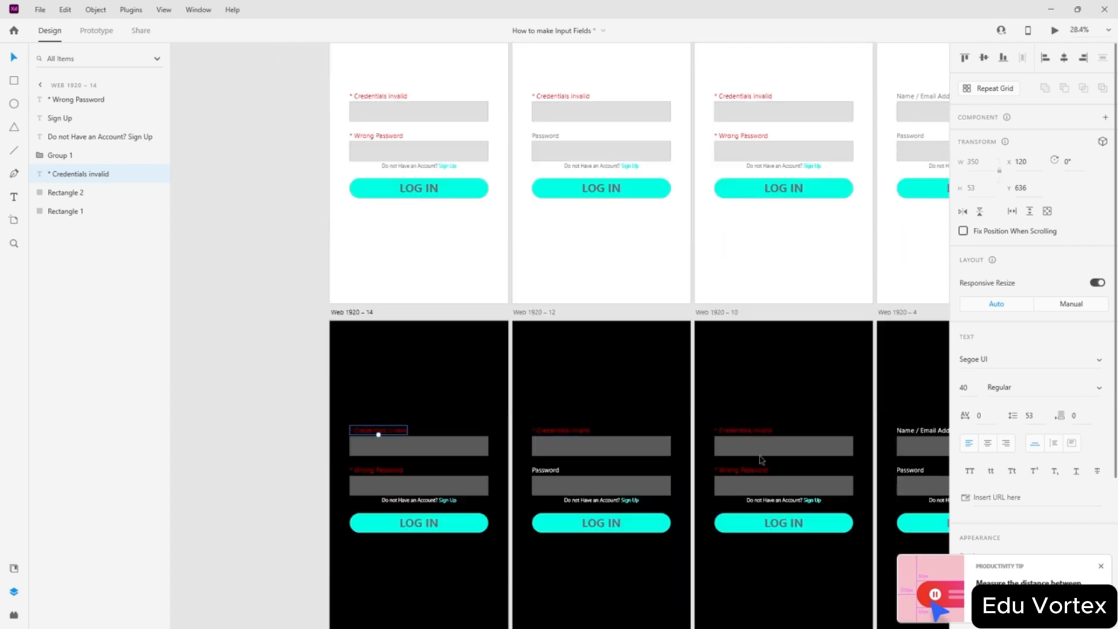
- On Web 1920 – 14, replace '* Credentials invalid' with the Name / Email Address / Phone Number label
{"action": "left_click_drag", "start_coordinate": [930, 433], "coordinate": [405, 425]}
{"action": "left_click", "coordinate": [375, 428]}
{"action": "key", "text": "Delete"}
{"action": "scroll", "coordinate": [404, 425], "scroll_direction": "up", "scroll_amount": 5}
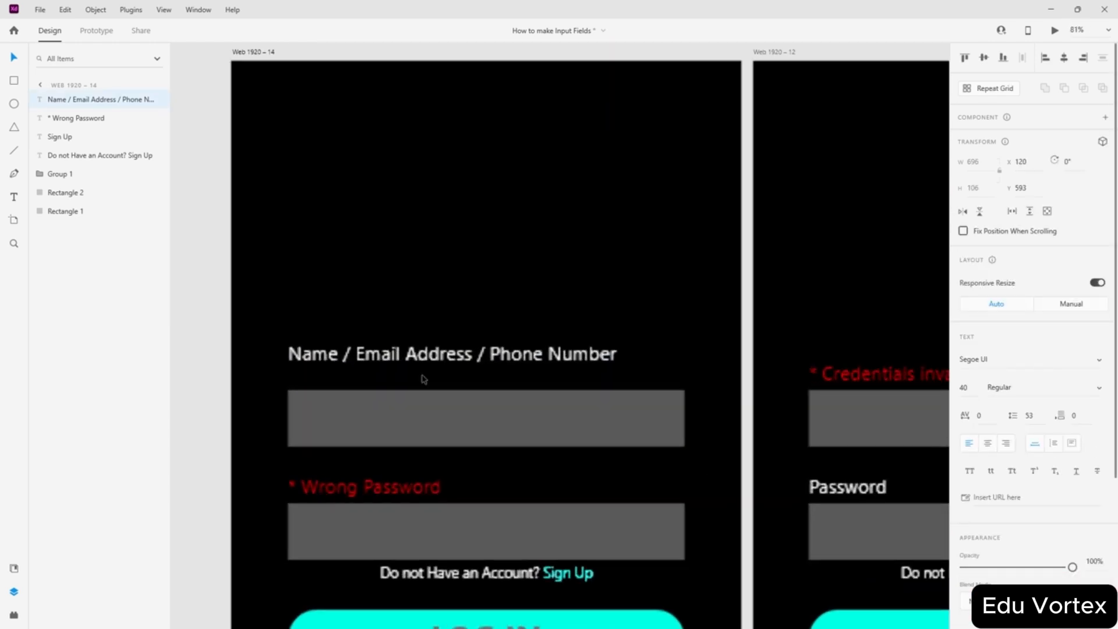
{"action": "double_click", "coordinate": [453, 361]}
{"action": "left_click", "coordinate": [452, 361]}
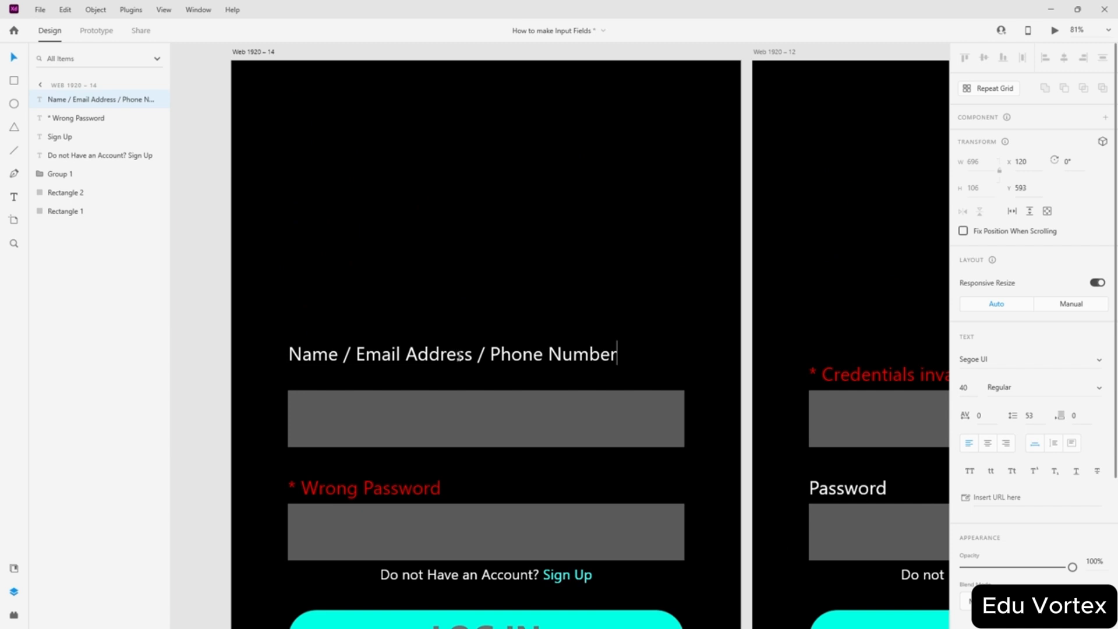
{"action": "key", "text": "Escape"}
{"action": "left_click_drag", "start_coordinate": [457, 357], "coordinate": [438, 376]}
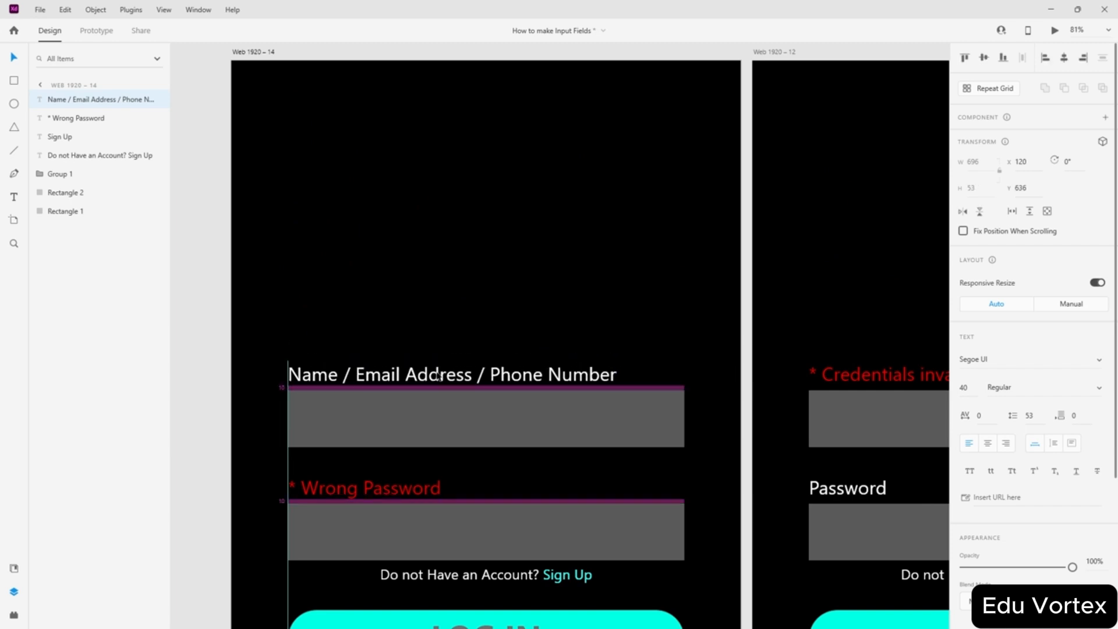
{"action": "scroll", "coordinate": [456, 290], "scroll_direction": "down", "scroll_amount": 8}
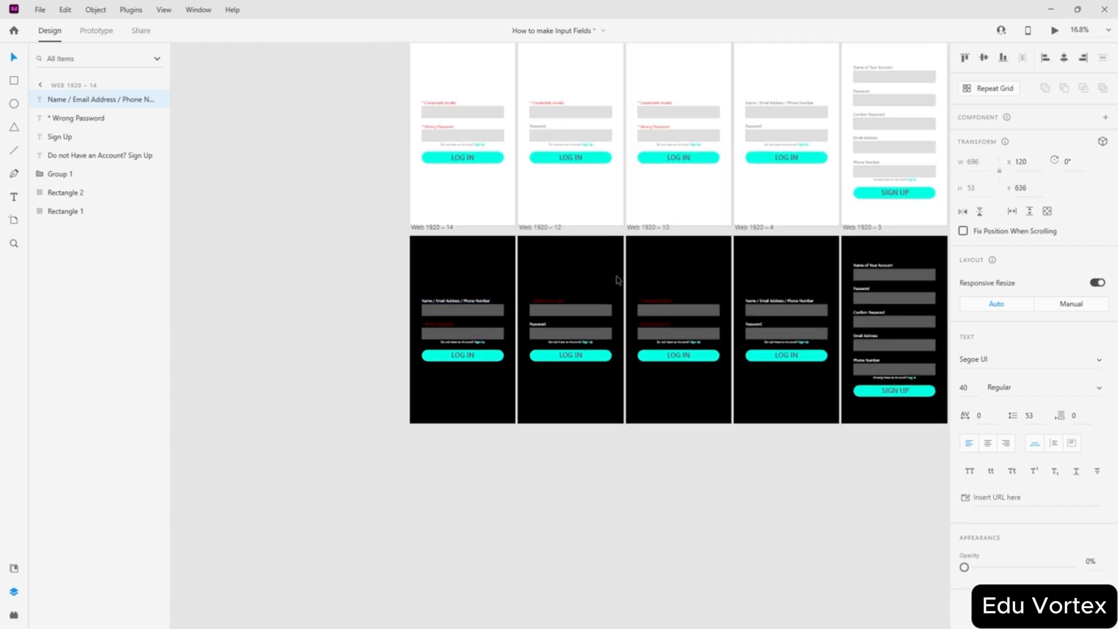
{"action": "left_click", "coordinate": [617, 280]}
- Do the same on Web 1920 – 13, setting the Name / Email label just above the first field
{"action": "scroll", "coordinate": [587, 260], "scroll_direction": "up", "scroll_amount": 2}
{"action": "left_click", "coordinate": [445, 161]}
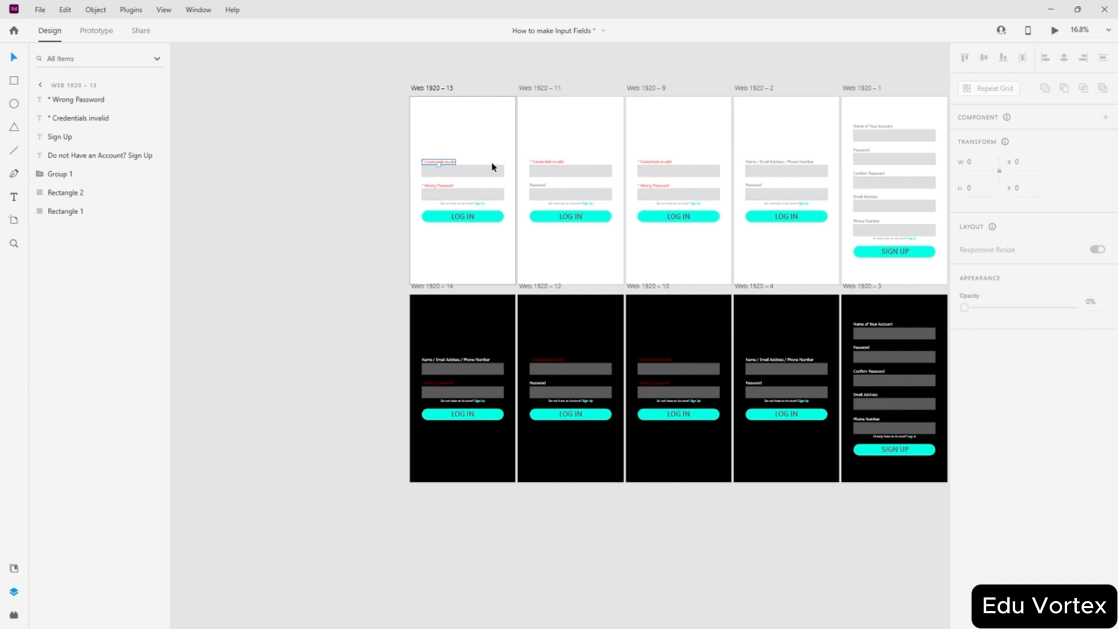
{"action": "key", "text": "Delete"}
{"action": "left_click_drag", "start_coordinate": [766, 163], "coordinate": [442, 158]}
{"action": "scroll", "coordinate": [450, 165], "scroll_direction": "up", "scroll_amount": 2}
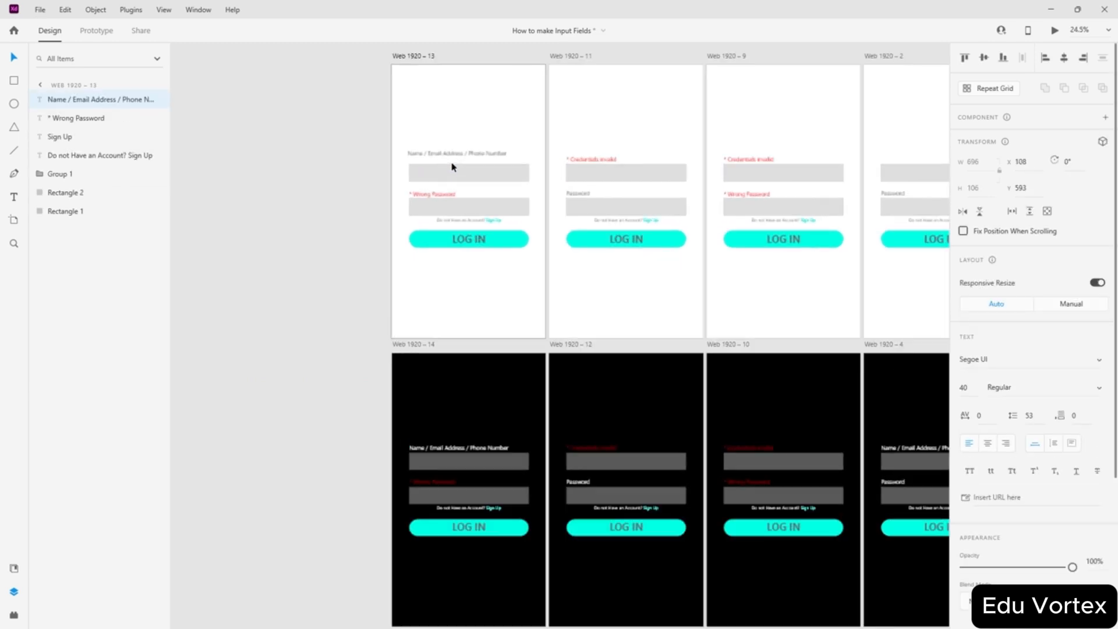
{"action": "scroll", "coordinate": [452, 167], "scroll_direction": "up", "scroll_amount": 2}
{"action": "double_click", "coordinate": [464, 155]}
{"action": "left_click", "coordinate": [446, 157]}
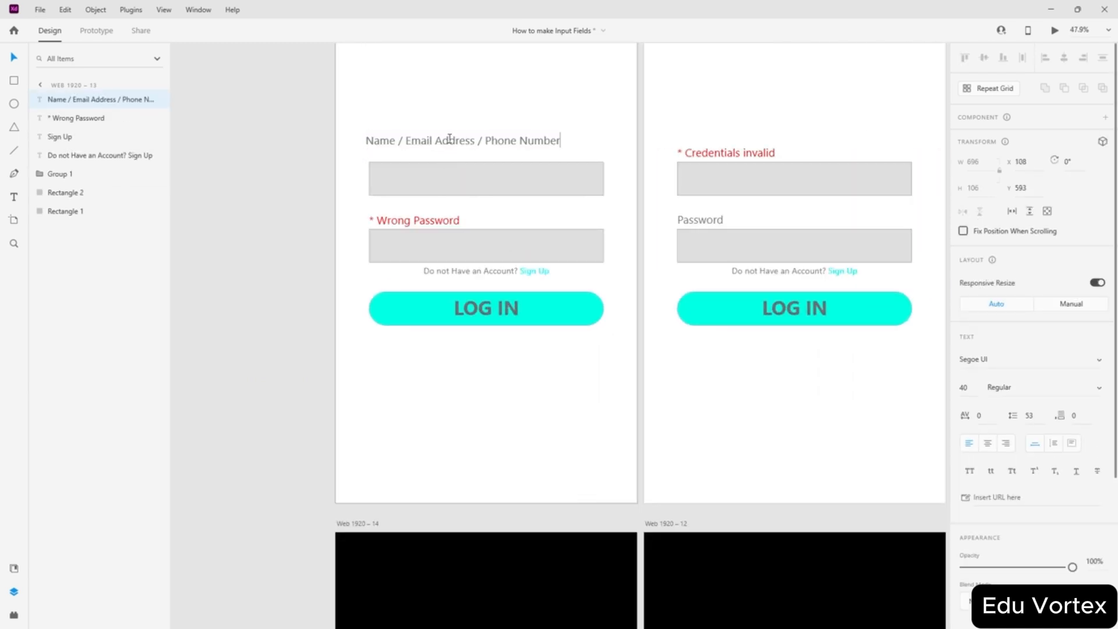
{"action": "key", "text": "Escape"}
{"action": "left_click_drag", "start_coordinate": [425, 144], "coordinate": [430, 156]}
{"action": "left_click", "coordinate": [275, 218]}
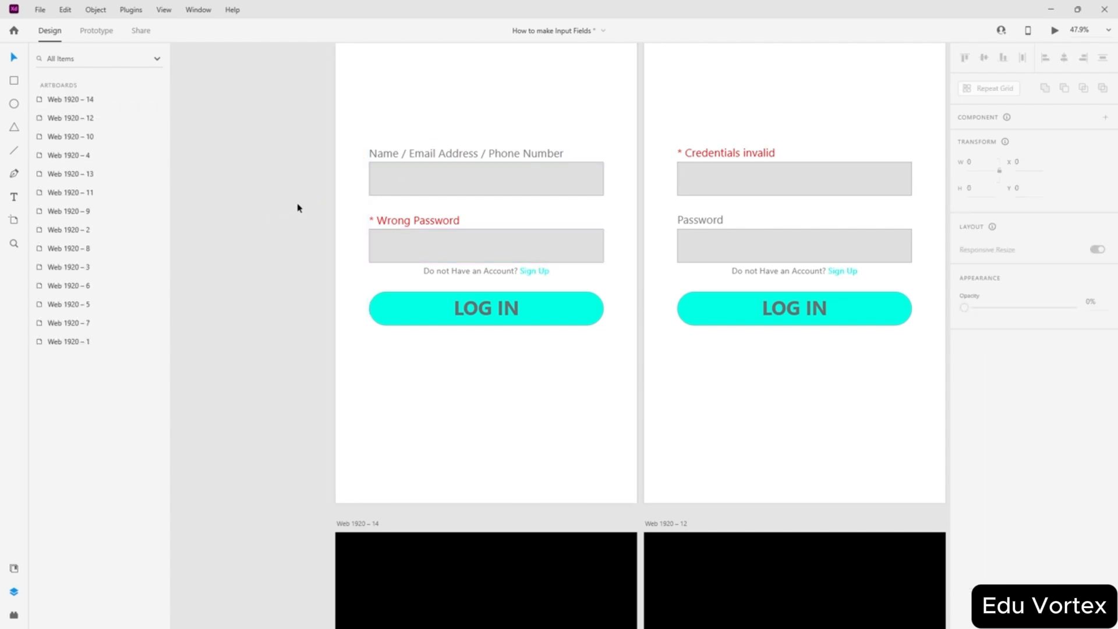
{"action": "scroll", "coordinate": [361, 243], "scroll_direction": "down", "scroll_amount": 5}
{"action": "scroll", "coordinate": [374, 281], "scroll_direction": "right", "scroll_amount": 3}
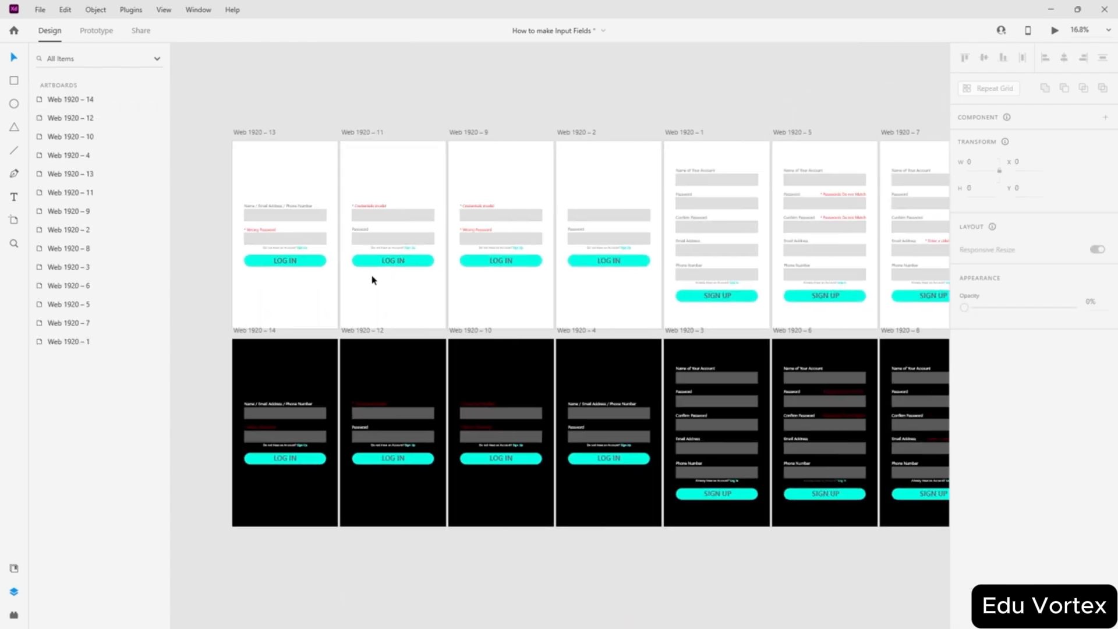
{"action": "scroll", "coordinate": [372, 280], "scroll_direction": "right", "scroll_amount": 1}
{"action": "scroll", "coordinate": [372, 280], "scroll_direction": "left", "scroll_amount": 1}
{"action": "scroll", "coordinate": [372, 279], "scroll_direction": "down", "scroll_amount": 2}
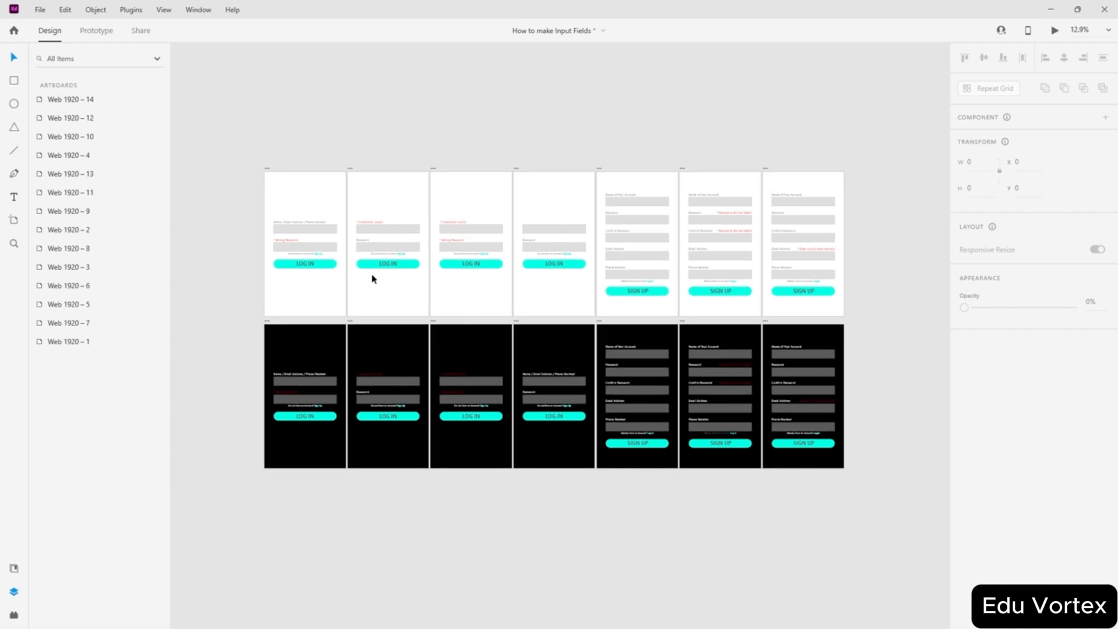
{"action": "scroll", "coordinate": [766, 439], "scroll_direction": "up", "scroll_amount": 5}
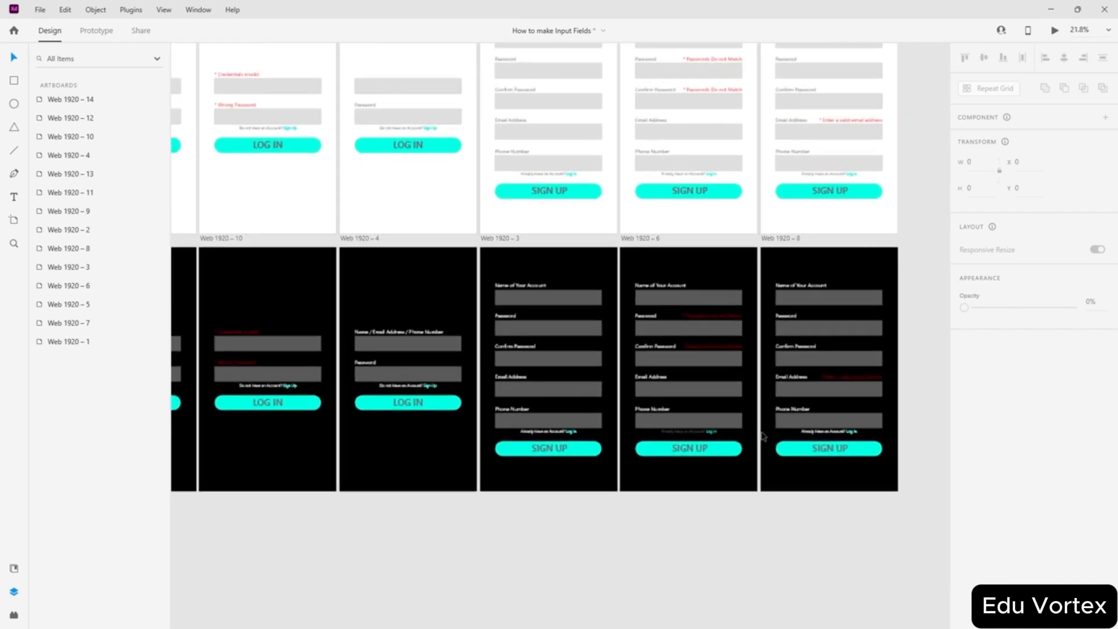
{"action": "scroll", "coordinate": [670, 390], "scroll_direction": "right", "scroll_amount": 3}
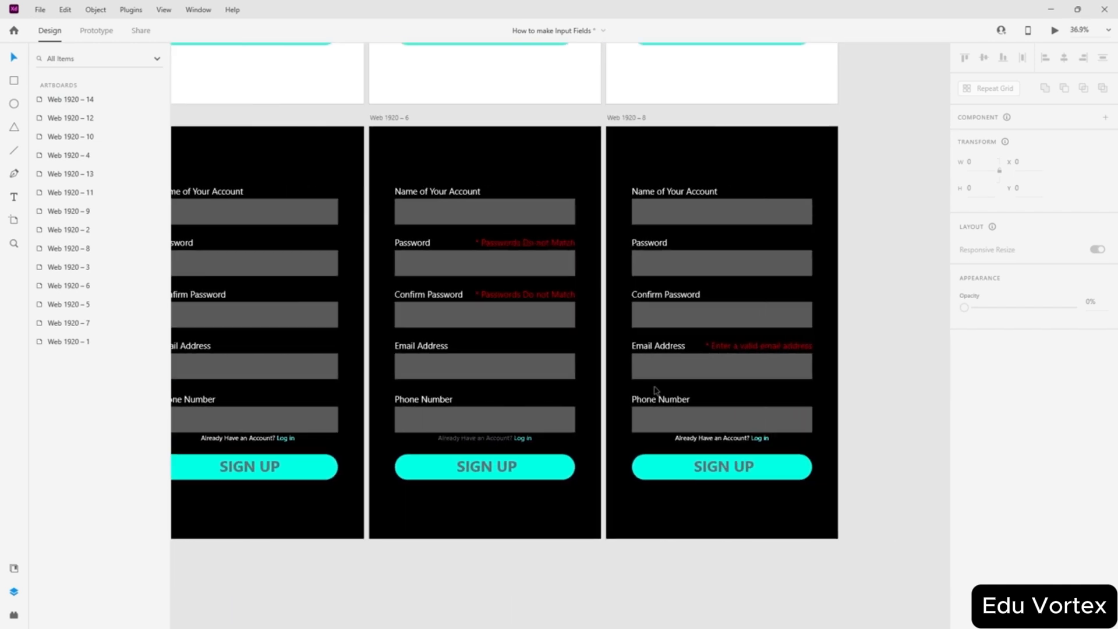
{"action": "scroll", "coordinate": [645, 373], "scroll_direction": "left", "scroll_amount": 1}
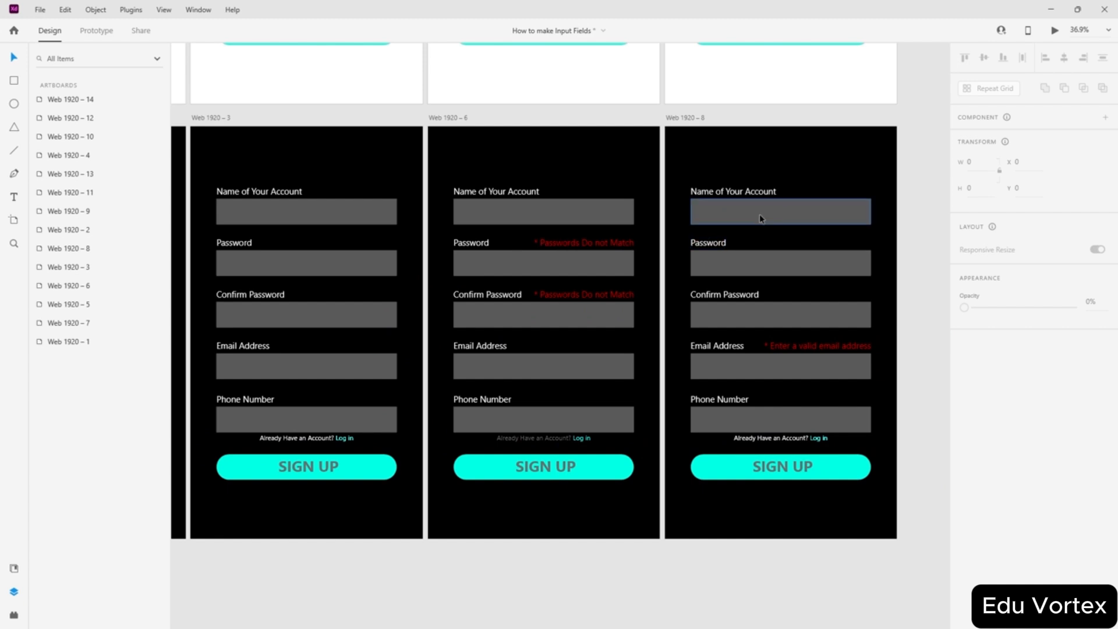
{"action": "scroll", "coordinate": [643, 284], "scroll_direction": "right", "scroll_amount": 3}
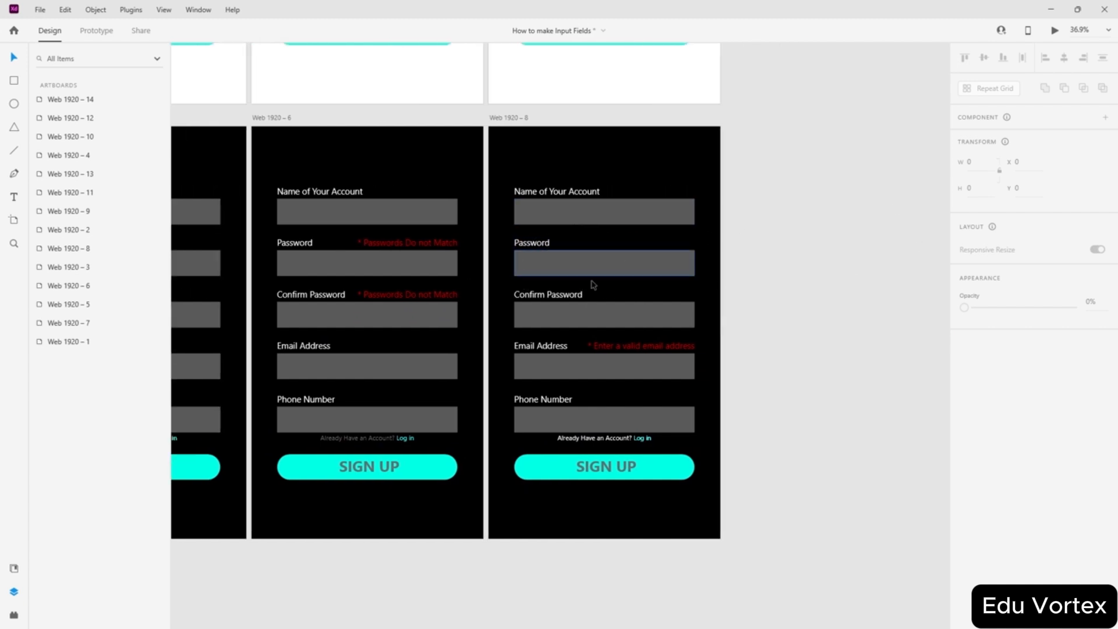
{"action": "scroll", "coordinate": [585, 289], "scroll_direction": "up", "scroll_amount": 2}
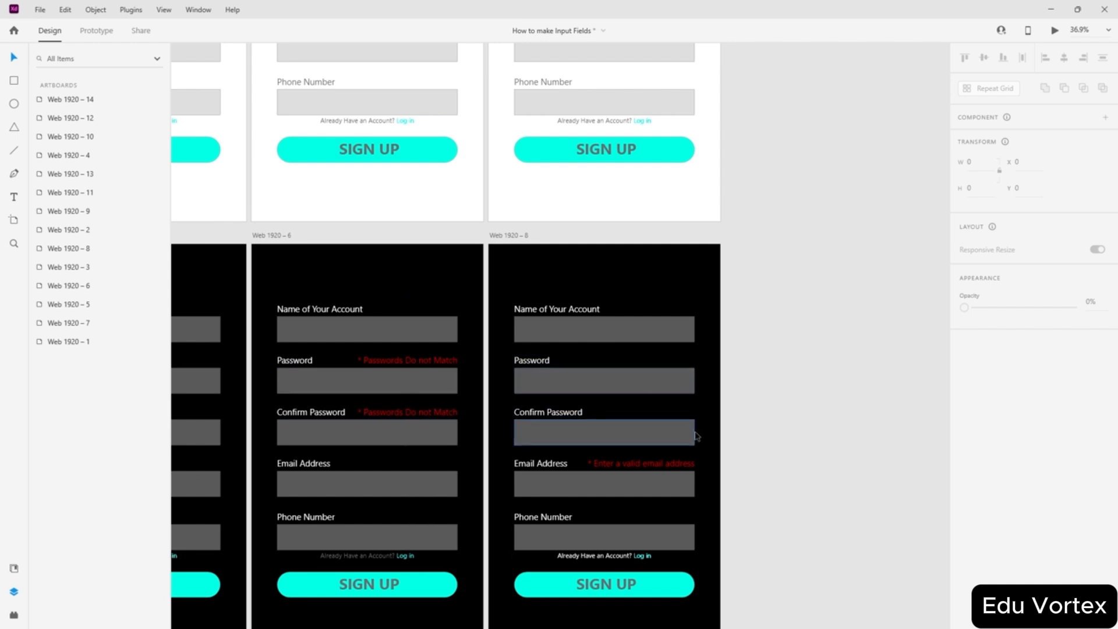
{"action": "scroll", "coordinate": [611, 302], "scroll_direction": "down", "scroll_amount": 5}
{"action": "scroll", "coordinate": [617, 304], "scroll_direction": "left", "scroll_amount": 4}
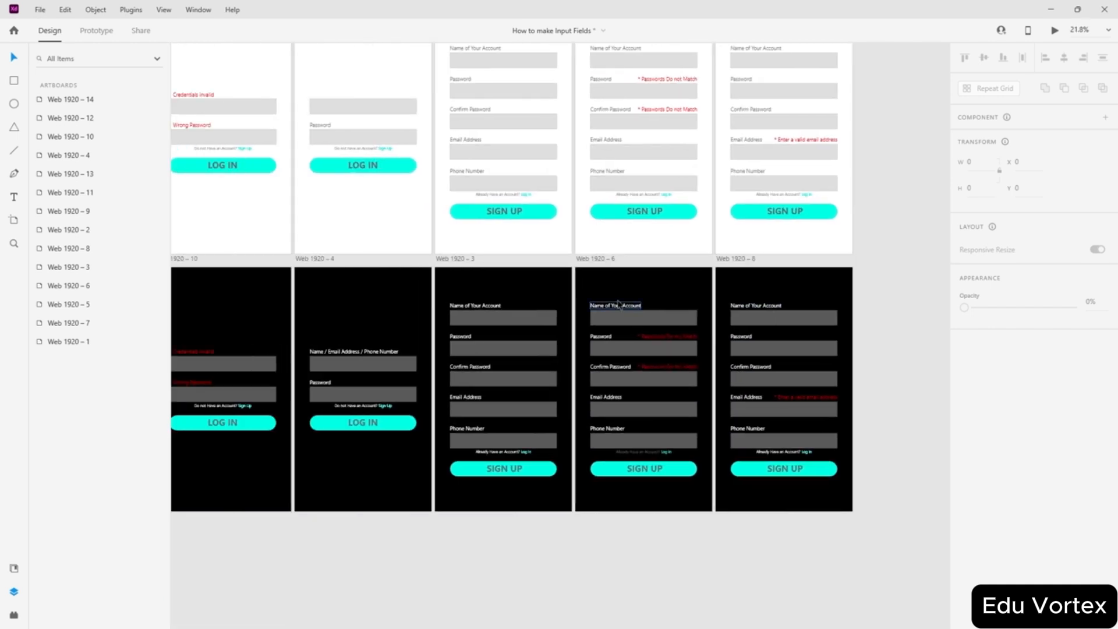
{"action": "scroll", "coordinate": [467, 163], "scroll_direction": "up", "scroll_amount": 2}
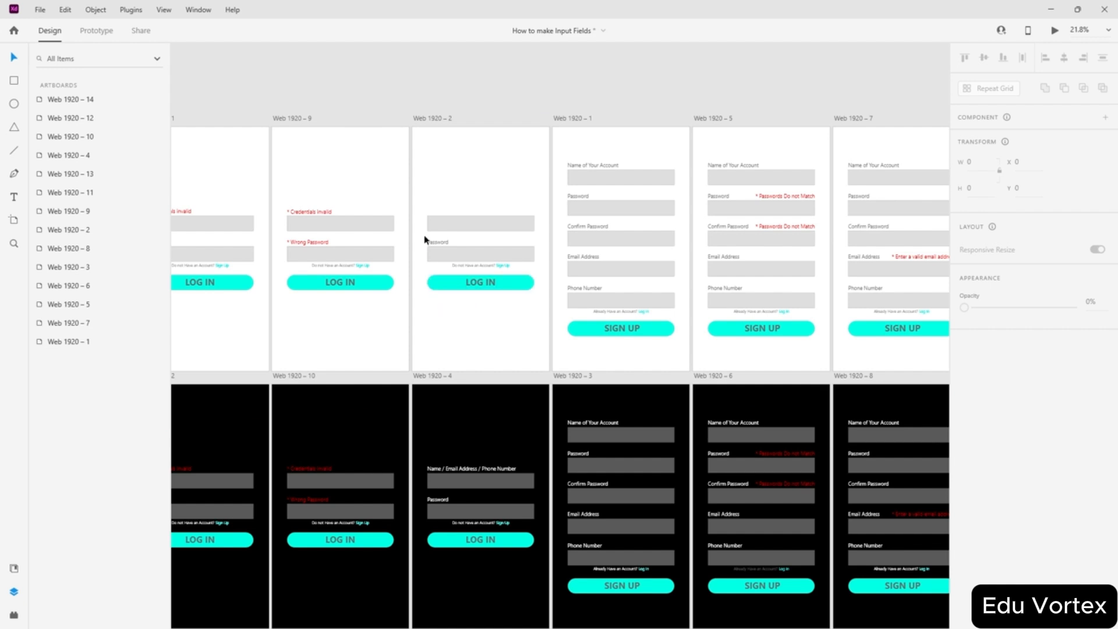
{"action": "scroll", "coordinate": [443, 268], "scroll_direction": "up", "scroll_amount": 1}
{"action": "scroll", "coordinate": [466, 303], "scroll_direction": "left", "scroll_amount": 1}
{"action": "scroll", "coordinate": [524, 326], "scroll_direction": "down", "scroll_amount": 5}
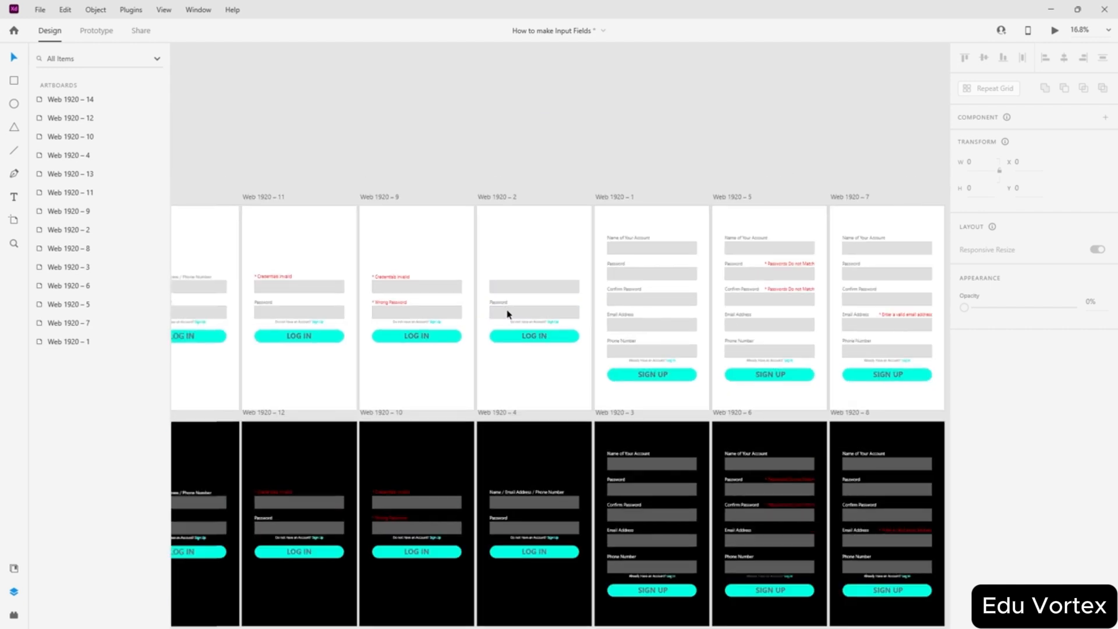
{"action": "scroll", "coordinate": [456, 341], "scroll_direction": "up", "scroll_amount": 2}
{"action": "scroll", "coordinate": [505, 415], "scroll_direction": "down", "scroll_amount": 1}
{"action": "scroll", "coordinate": [511, 386], "scroll_direction": "up", "scroll_amount": 10}
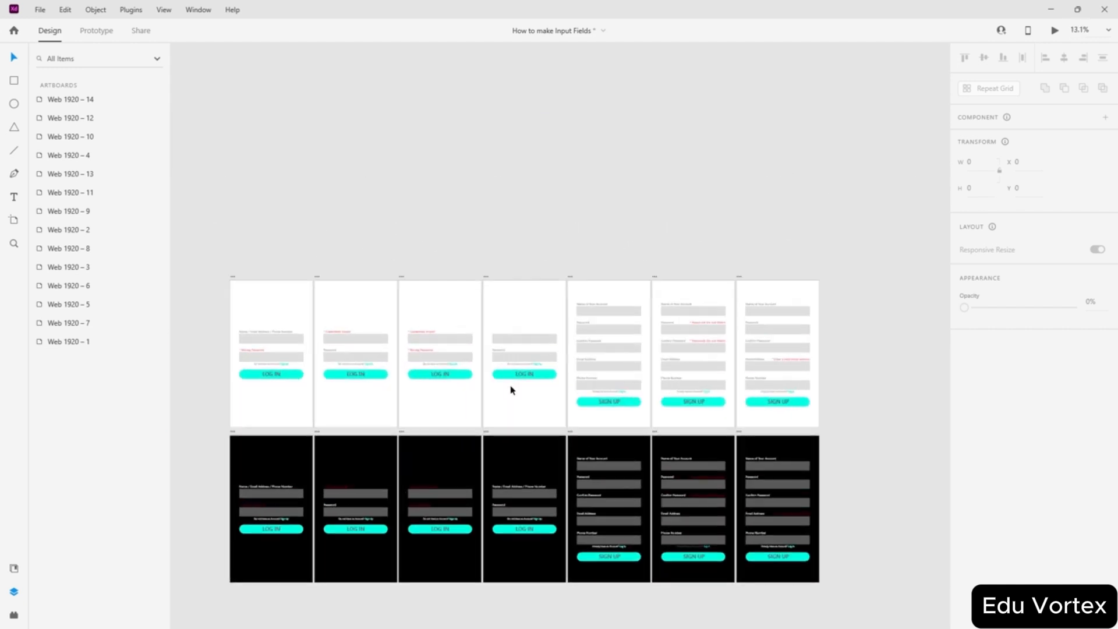
{"action": "scroll", "coordinate": [554, 386], "scroll_direction": "up", "scroll_amount": 1}
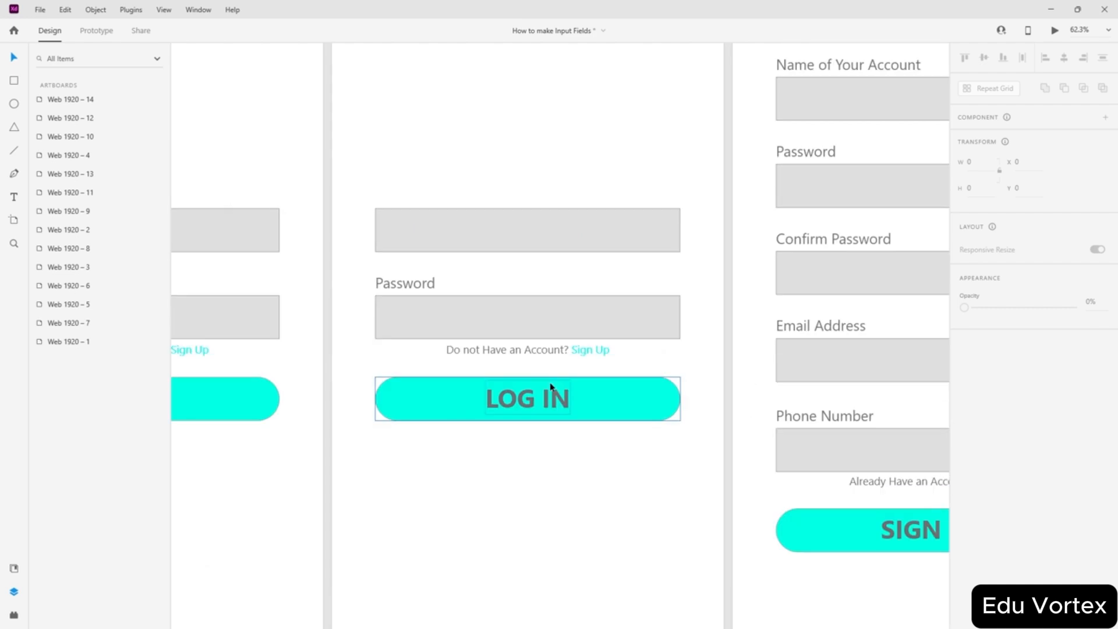
{"action": "scroll", "coordinate": [400, 260], "scroll_direction": "down", "scroll_amount": 4}
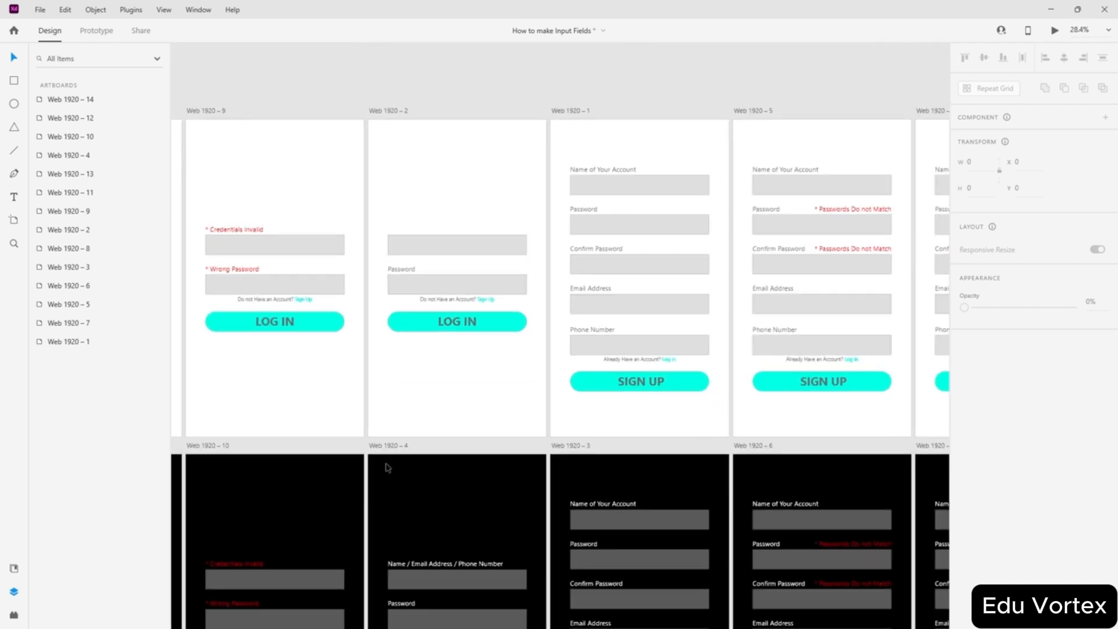
- Copy the Name / Email Address / Phone Number label onto Web 1920 – 2 and eyedrop the Password label's grey
{"action": "left_click_drag", "start_coordinate": [415, 565], "coordinate": [425, 221]}
{"action": "scroll", "coordinate": [1043, 550], "scroll_direction": "down", "scroll_amount": 4}
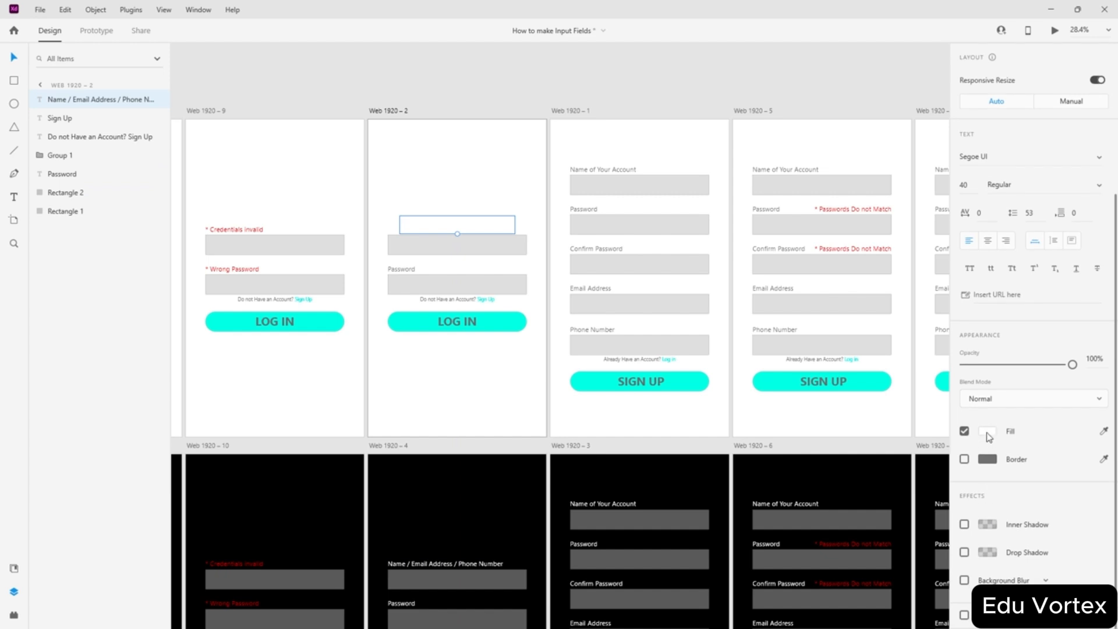
{"action": "left_click", "coordinate": [987, 430]}
{"action": "left_click", "coordinate": [416, 100]}
{"action": "scroll", "coordinate": [387, 295], "scroll_direction": "up", "scroll_amount": 5}
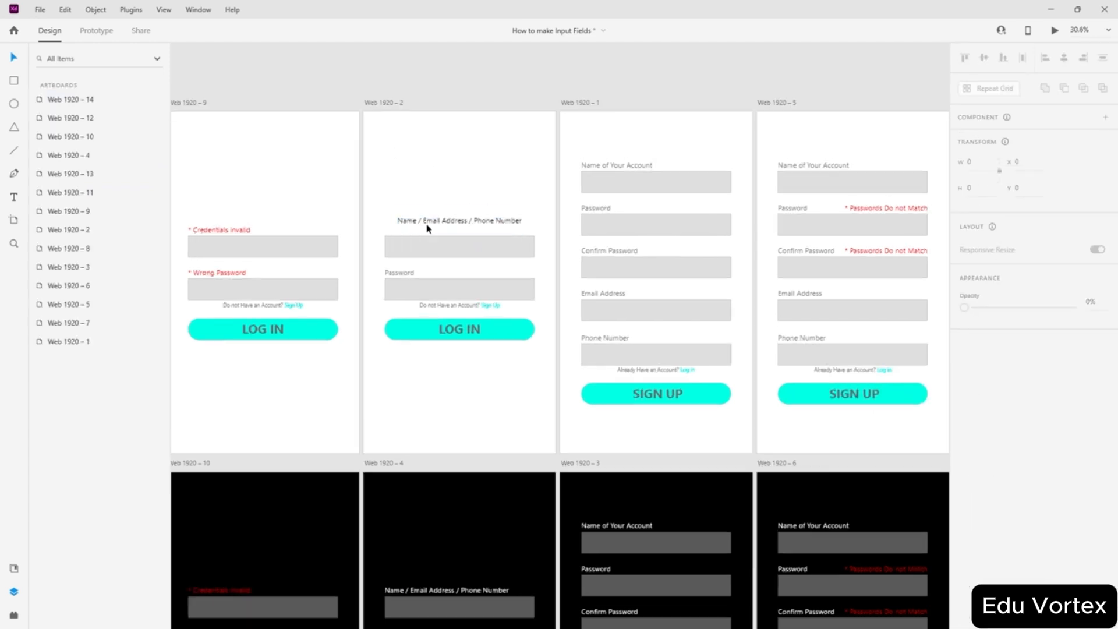
{"action": "left_click", "coordinate": [442, 223]}
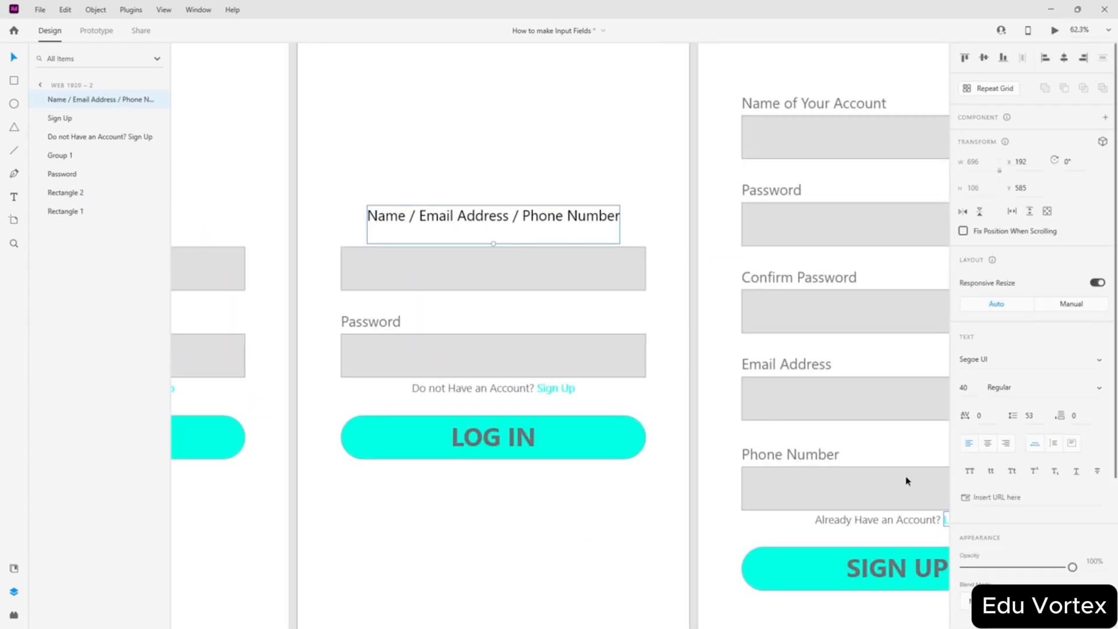
{"action": "scroll", "coordinate": [1090, 471], "scroll_direction": "down", "scroll_amount": 3}
{"action": "left_click", "coordinate": [1104, 433]}
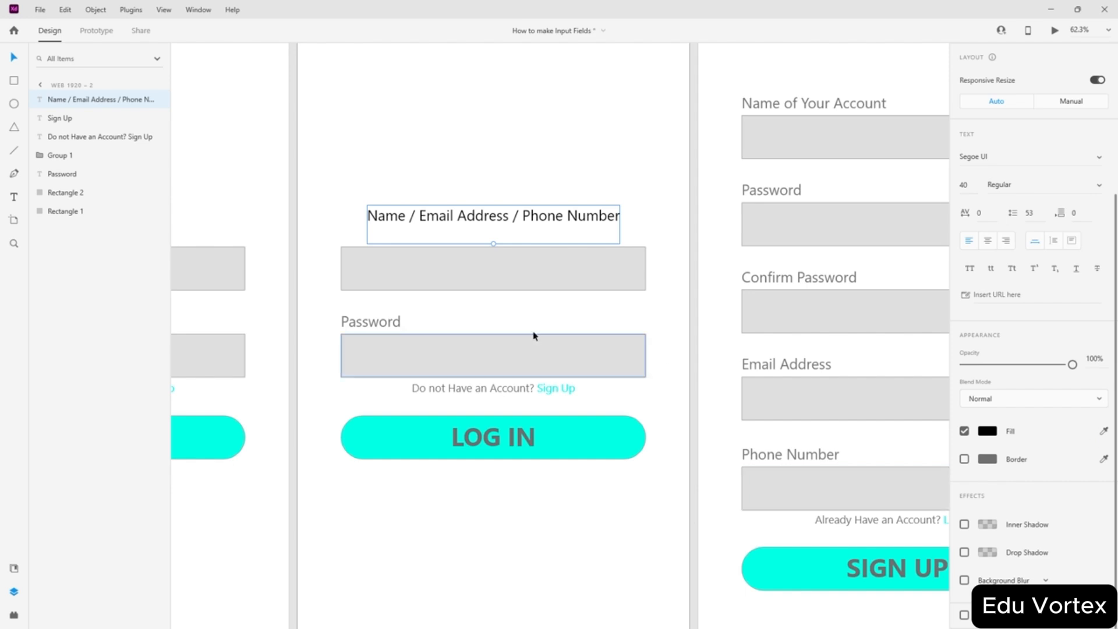
{"action": "left_click", "coordinate": [399, 321]}
- Position the grey label just above the first input field
{"action": "left_click_drag", "start_coordinate": [405, 215], "coordinate": [392, 226]}
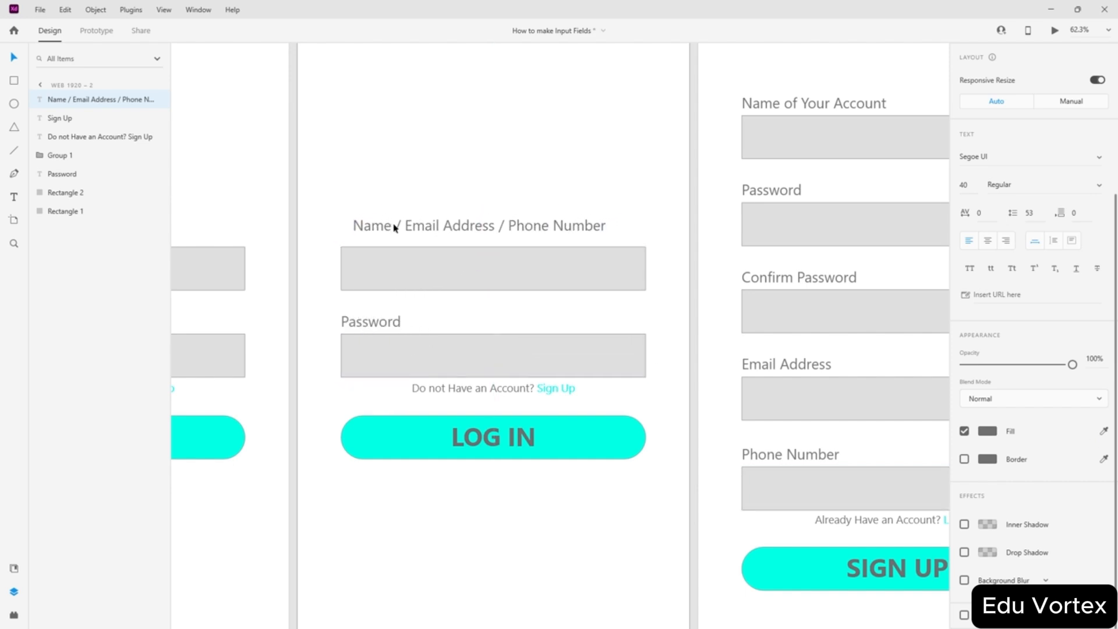
{"action": "double_click", "coordinate": [392, 236]}
{"action": "left_click", "coordinate": [393, 240]}
{"action": "key", "text": "Escape"}
{"action": "left_click_drag", "start_coordinate": [412, 226], "coordinate": [399, 235]}
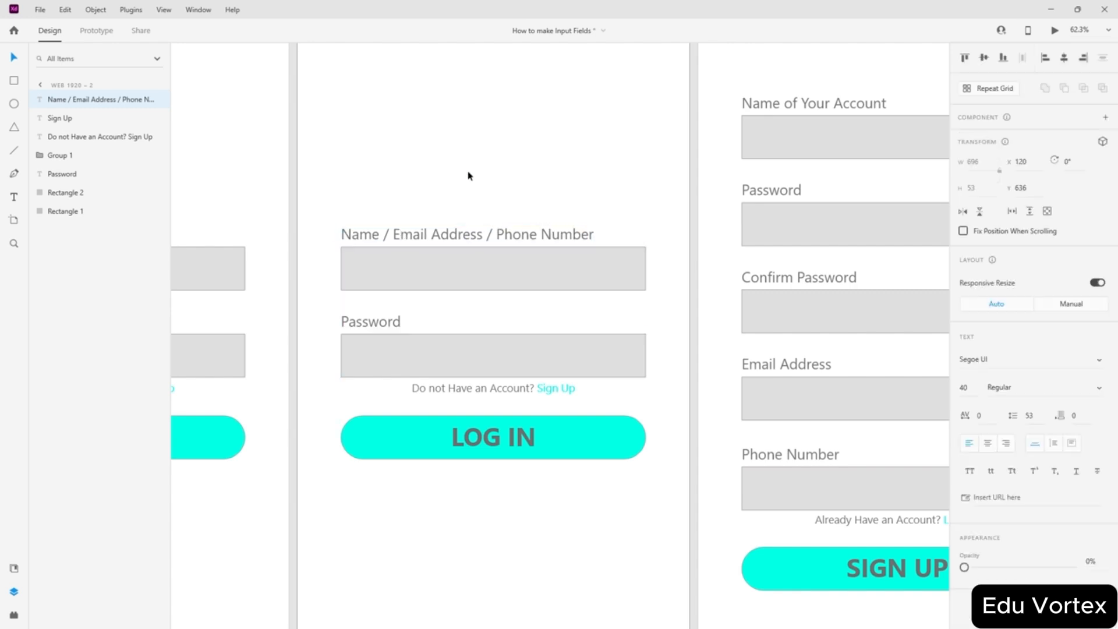
{"action": "scroll", "coordinate": [464, 187], "scroll_direction": "down", "scroll_amount": 6}
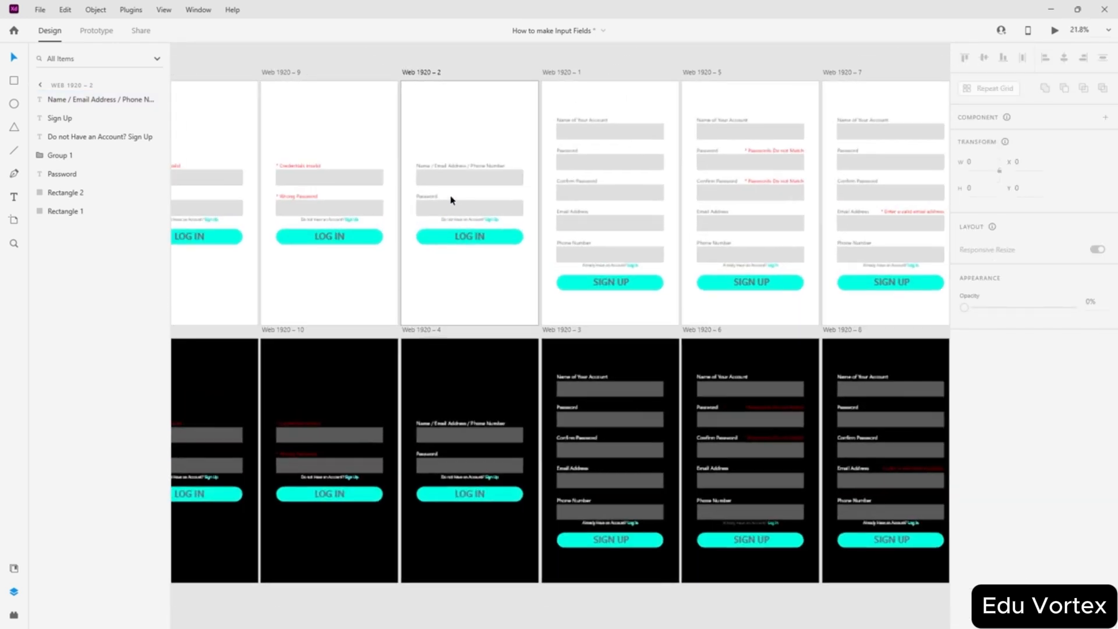
{"action": "scroll", "coordinate": [451, 200], "scroll_direction": "up", "scroll_amount": 8}
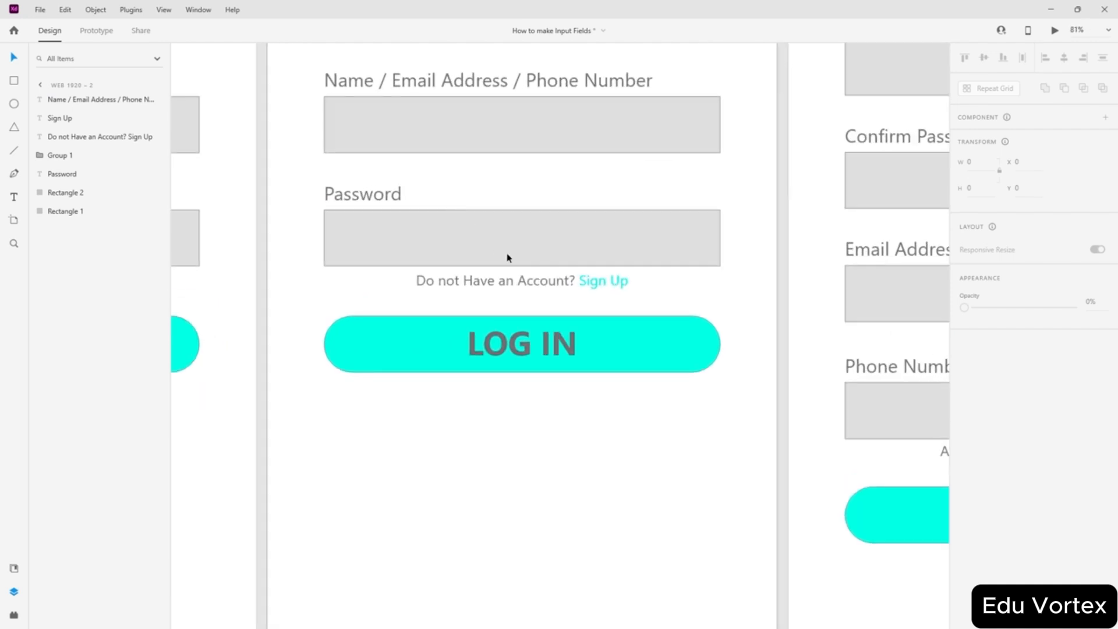
{"action": "scroll", "coordinate": [508, 258], "scroll_direction": "up", "scroll_amount": 3}
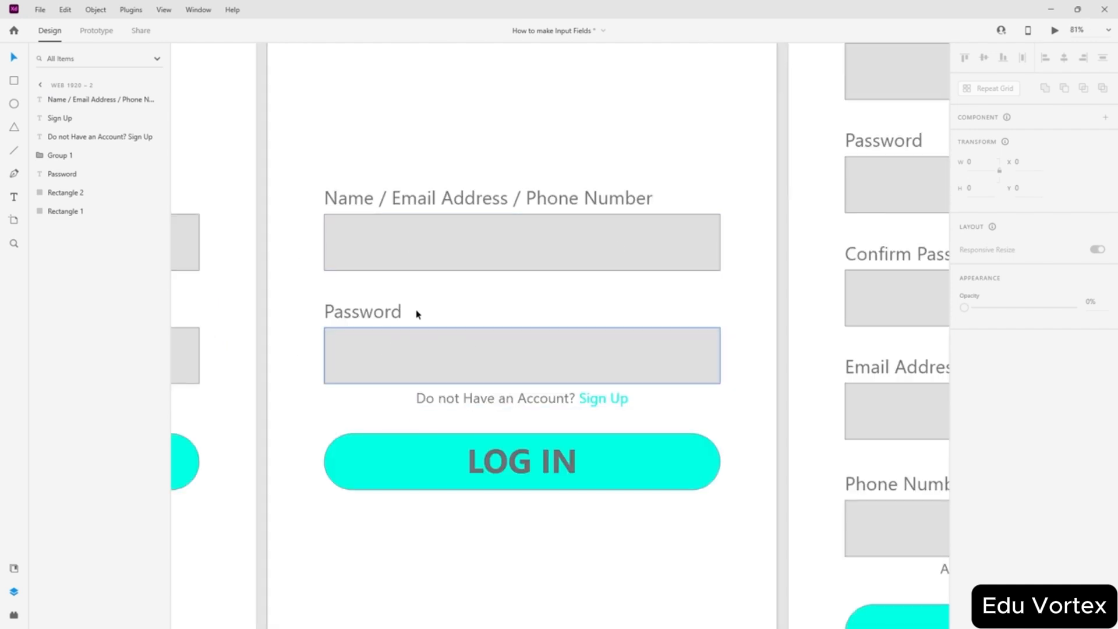
{"action": "scroll", "coordinate": [451, 256], "scroll_direction": "up", "scroll_amount": 3}
{"action": "scroll", "coordinate": [445, 307], "scroll_direction": "down", "scroll_amount": 2}
{"action": "scroll", "coordinate": [448, 302], "scroll_direction": "left", "scroll_amount": 9}
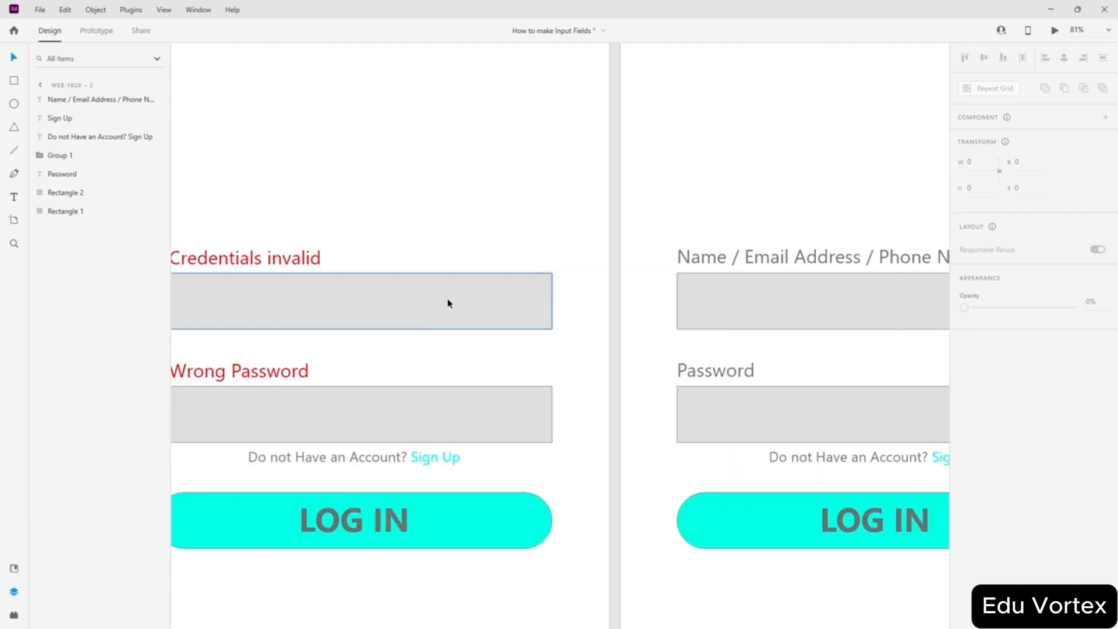
{"action": "scroll", "coordinate": [448, 302], "scroll_direction": "left", "scroll_amount": 2}
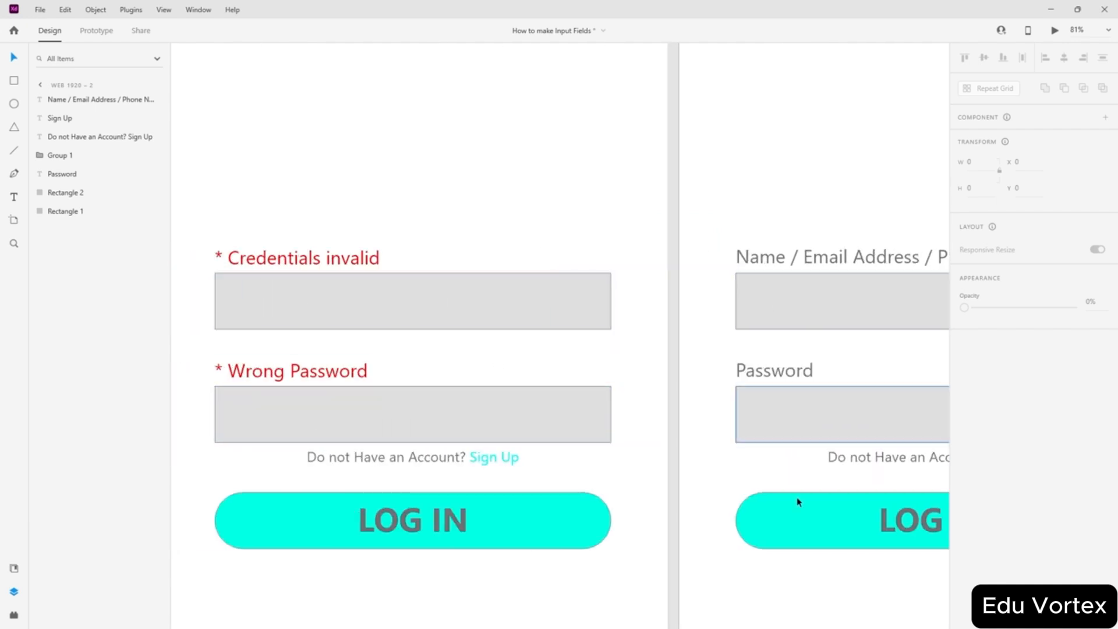
{"action": "scroll", "coordinate": [464, 394], "scroll_direction": "left", "scroll_amount": 5}
{"action": "scroll", "coordinate": [492, 382], "scroll_direction": "left", "scroll_amount": 13}
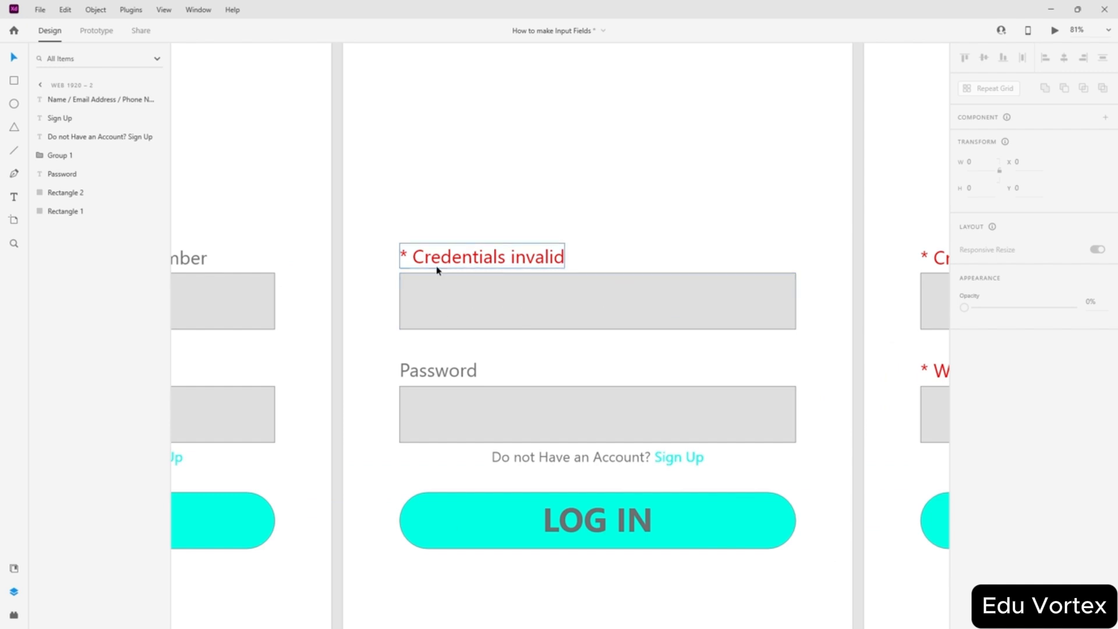
{"action": "scroll", "coordinate": [541, 297], "scroll_direction": "right", "scroll_amount": 9}
{"action": "scroll", "coordinate": [547, 279], "scroll_direction": "left", "scroll_amount": 10}
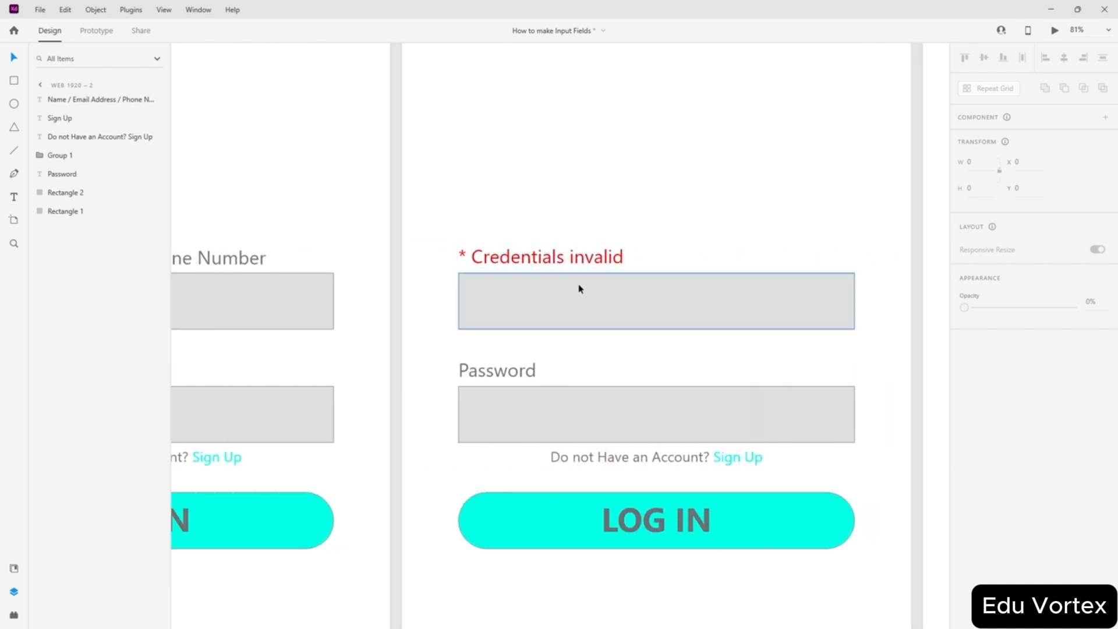
{"action": "scroll", "coordinate": [523, 428], "scroll_direction": "left", "scroll_amount": 10}
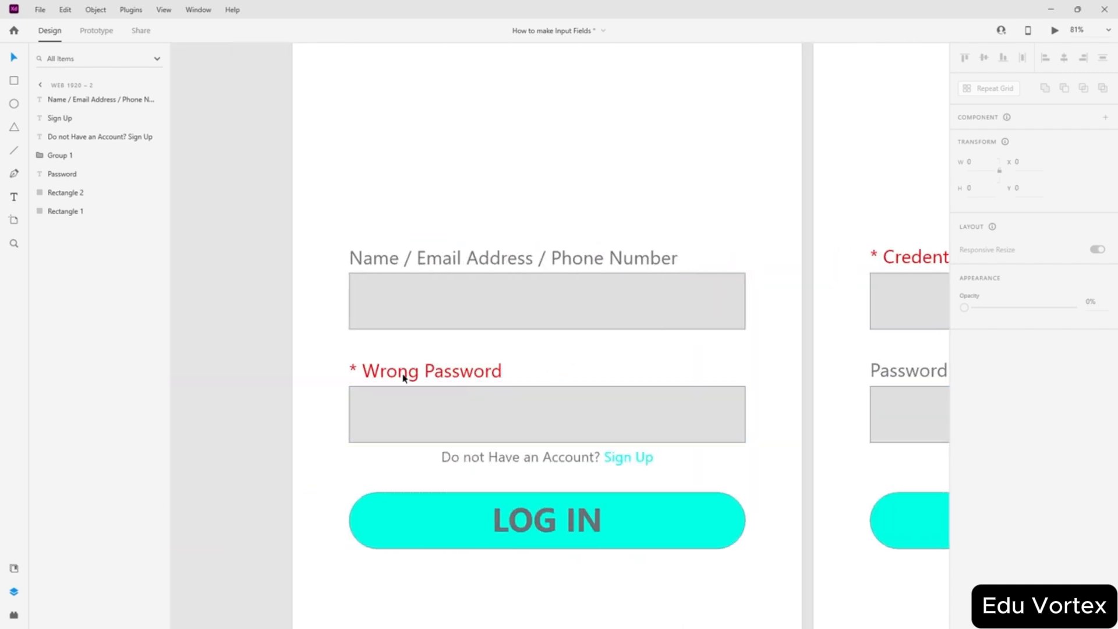
{"action": "scroll", "coordinate": [404, 370], "scroll_direction": "left", "scroll_amount": 7}
{"action": "scroll", "coordinate": [492, 385], "scroll_direction": "right", "scroll_amount": 20}
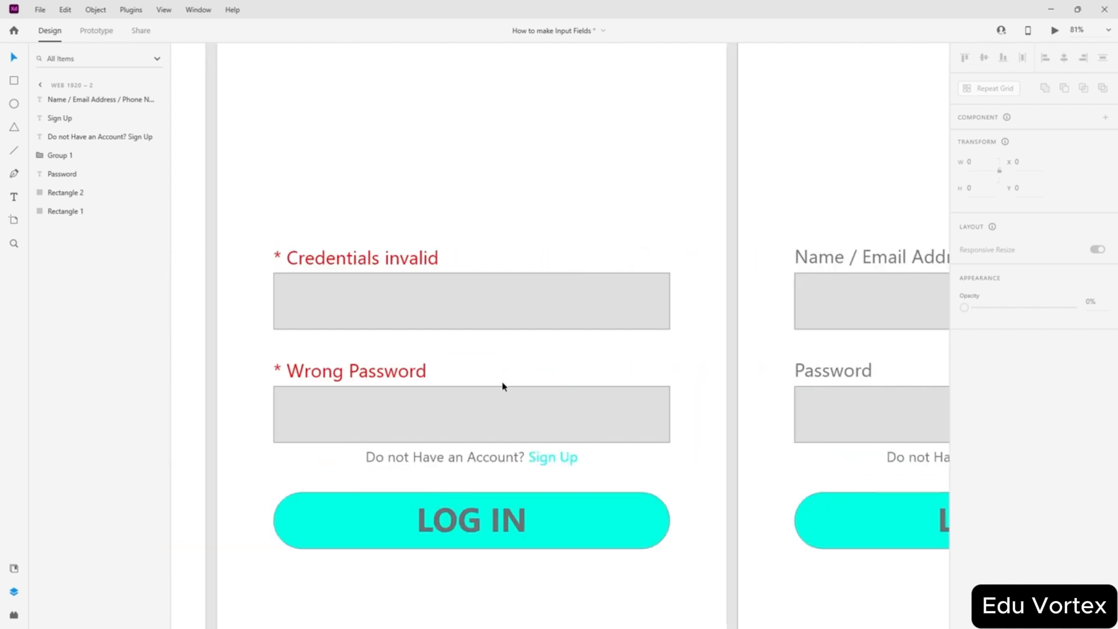
{"action": "scroll", "coordinate": [504, 383], "scroll_direction": "right", "scroll_amount": 4}
{"action": "scroll", "coordinate": [499, 386], "scroll_direction": "left", "scroll_amount": 3}
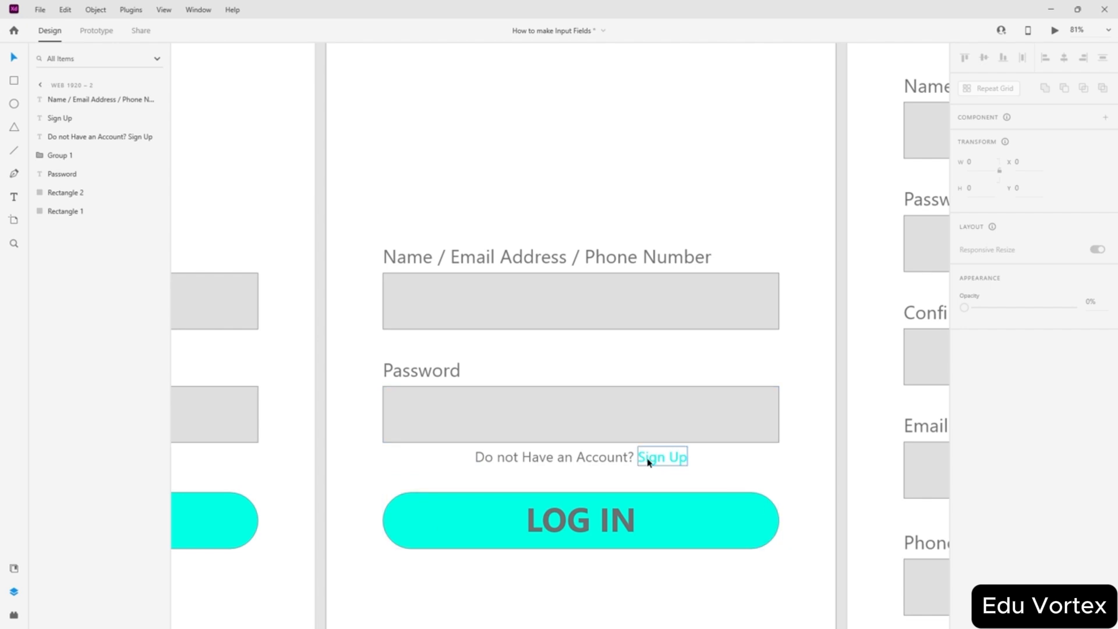
{"action": "scroll", "coordinate": [660, 458], "scroll_direction": "right", "scroll_amount": 10}
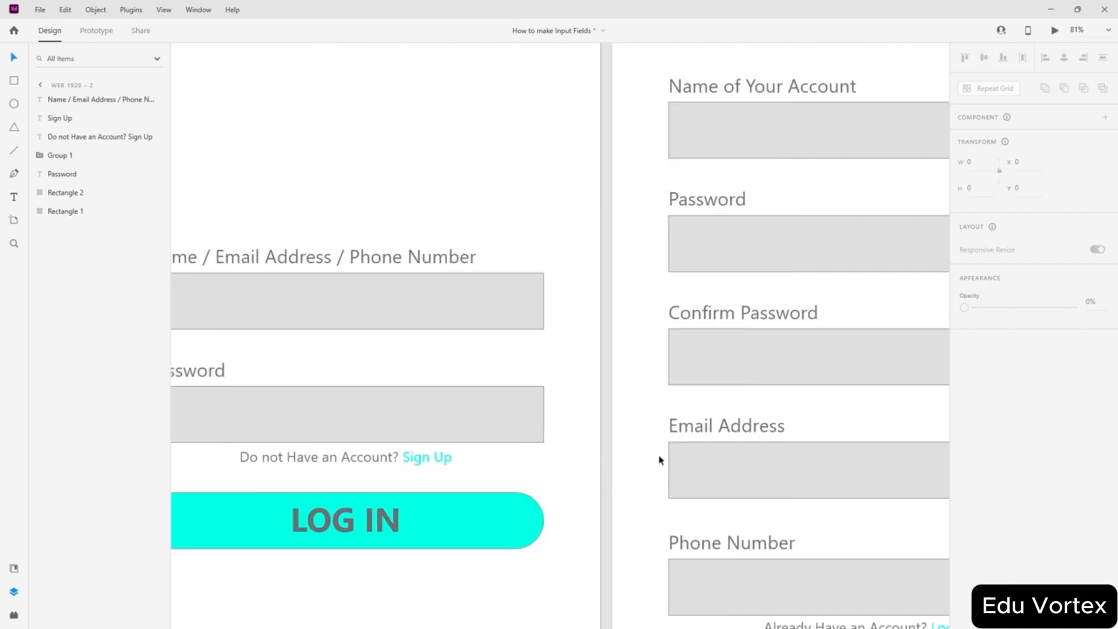
{"action": "scroll", "coordinate": [659, 458], "scroll_direction": "down", "scroll_amount": 3}
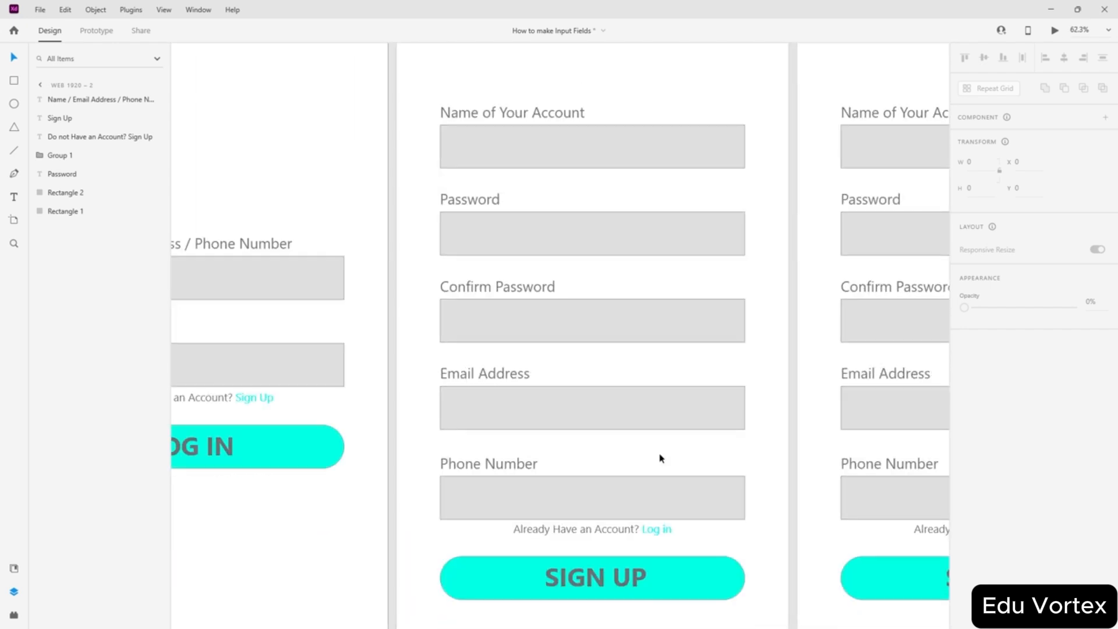
{"action": "scroll", "coordinate": [401, 313], "scroll_direction": "right", "scroll_amount": 10}
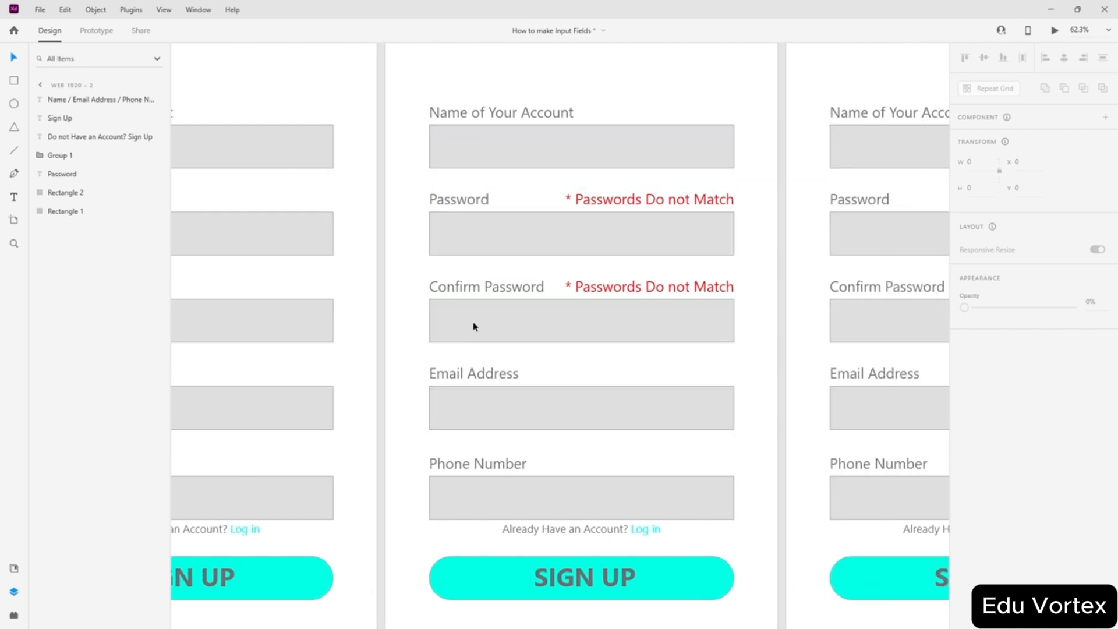
{"action": "scroll", "coordinate": [535, 308], "scroll_direction": "left", "scroll_amount": 6}
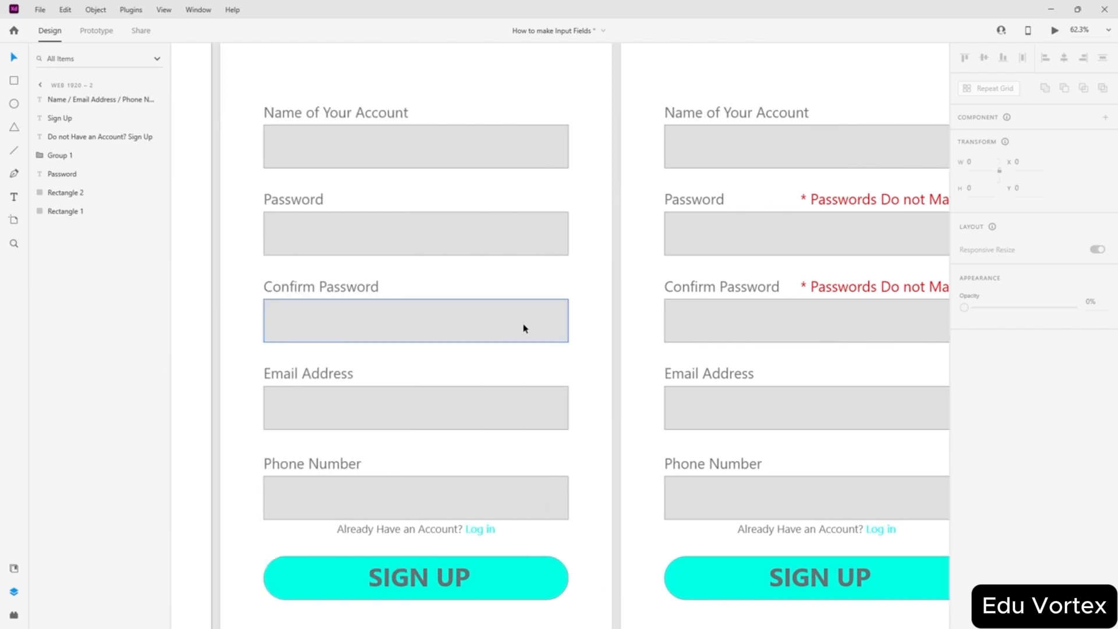
{"action": "scroll", "coordinate": [592, 316], "scroll_direction": "right", "scroll_amount": 4}
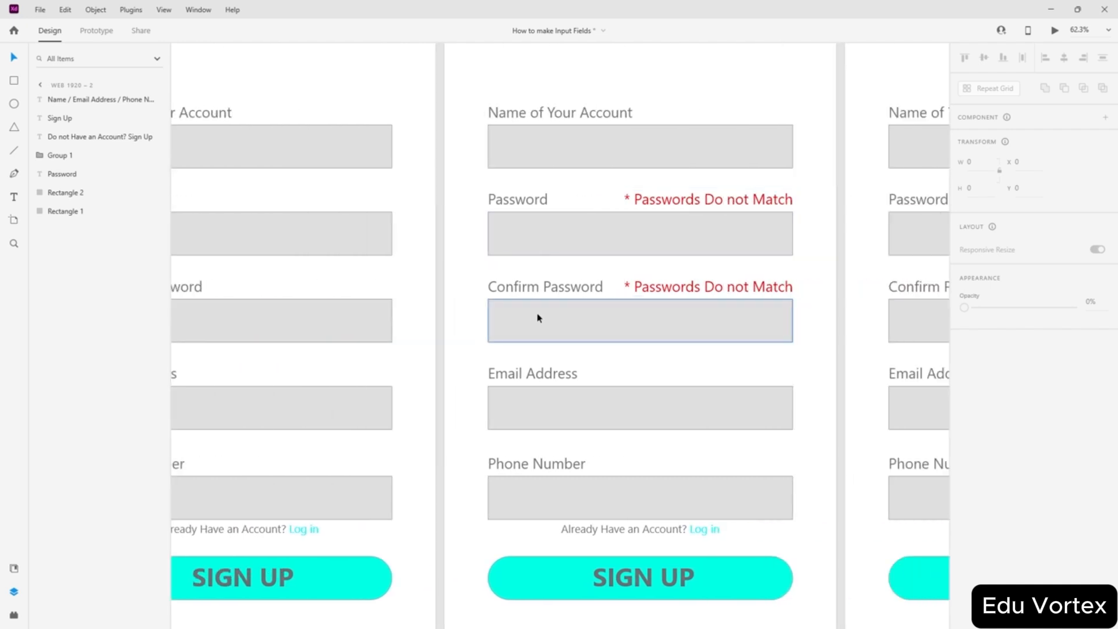
{"action": "scroll", "coordinate": [536, 317], "scroll_direction": "right", "scroll_amount": 2}
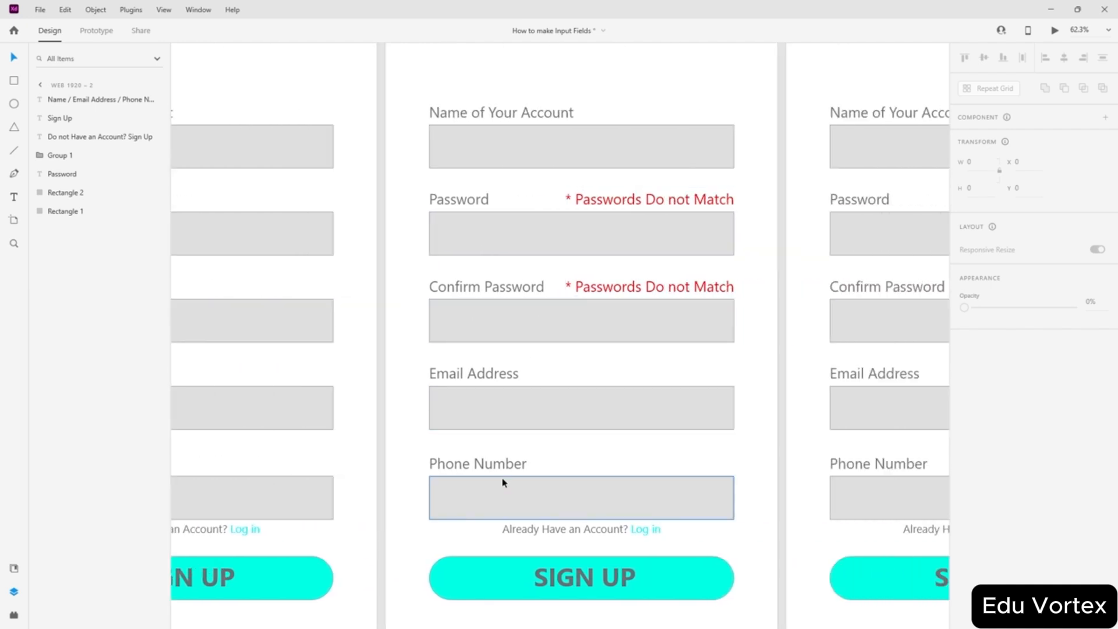
{"action": "scroll", "coordinate": [503, 506], "scroll_direction": "right", "scroll_amount": 10}
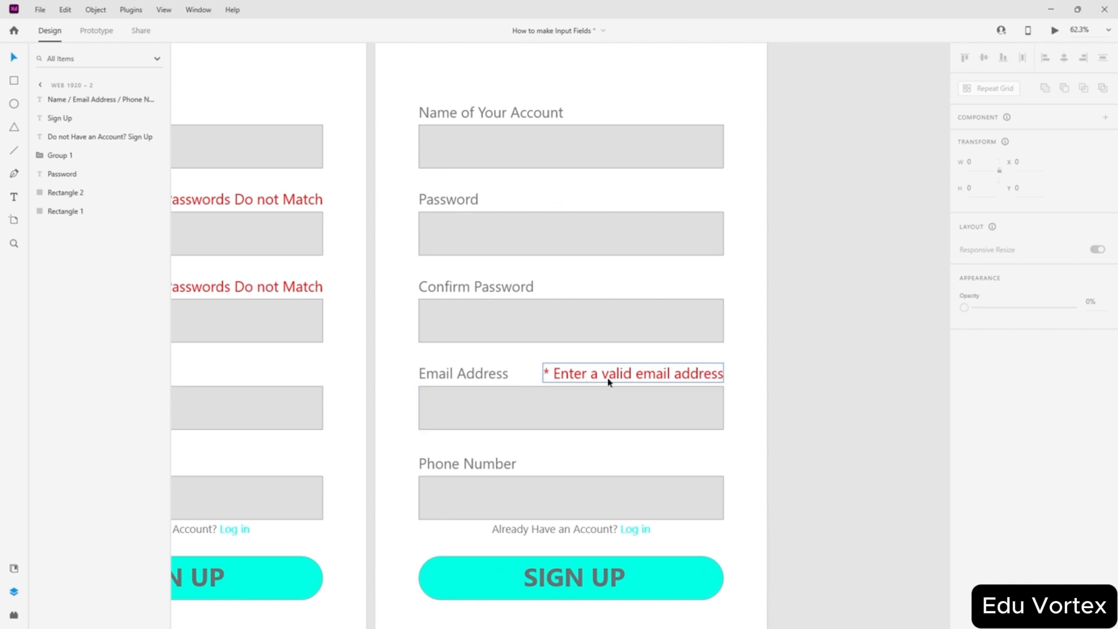
{"action": "scroll", "coordinate": [406, 446], "scroll_direction": "left", "scroll_amount": 6}
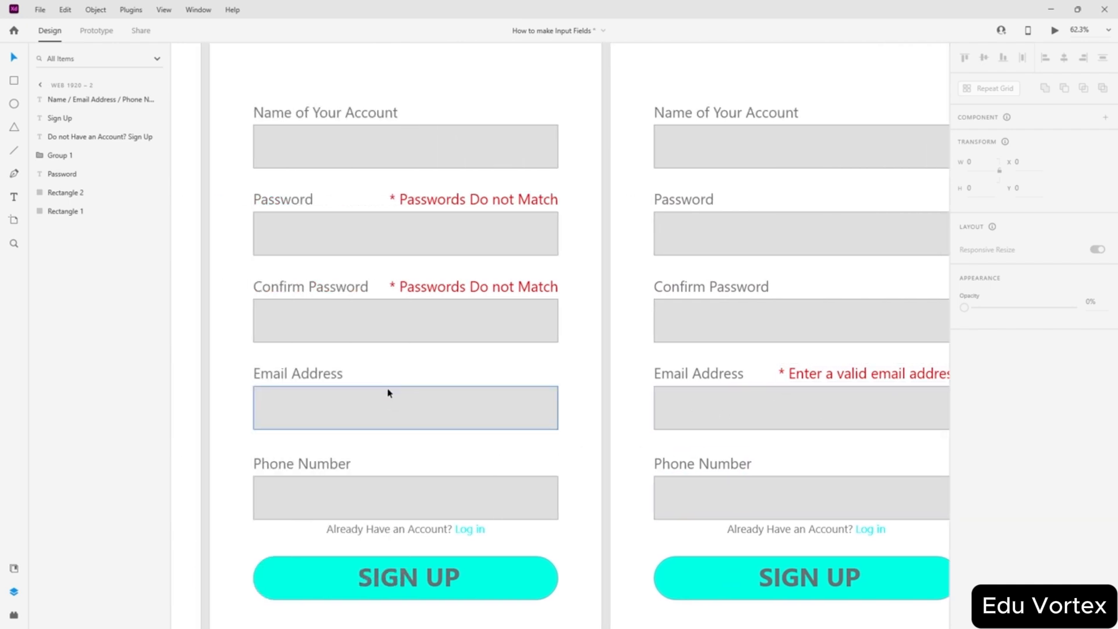
{"action": "scroll", "coordinate": [387, 392], "scroll_direction": "right", "scroll_amount": 7}
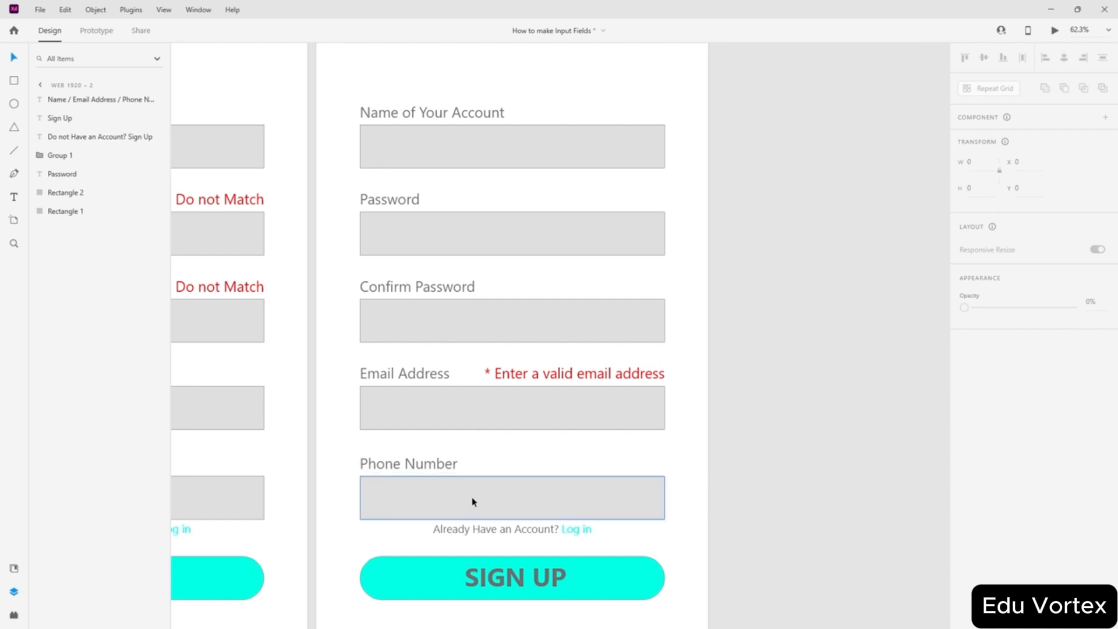
{"action": "scroll", "coordinate": [472, 501], "scroll_direction": "left", "scroll_amount": 2}
{"action": "scroll", "coordinate": [473, 499], "scroll_direction": "right", "scroll_amount": 4}
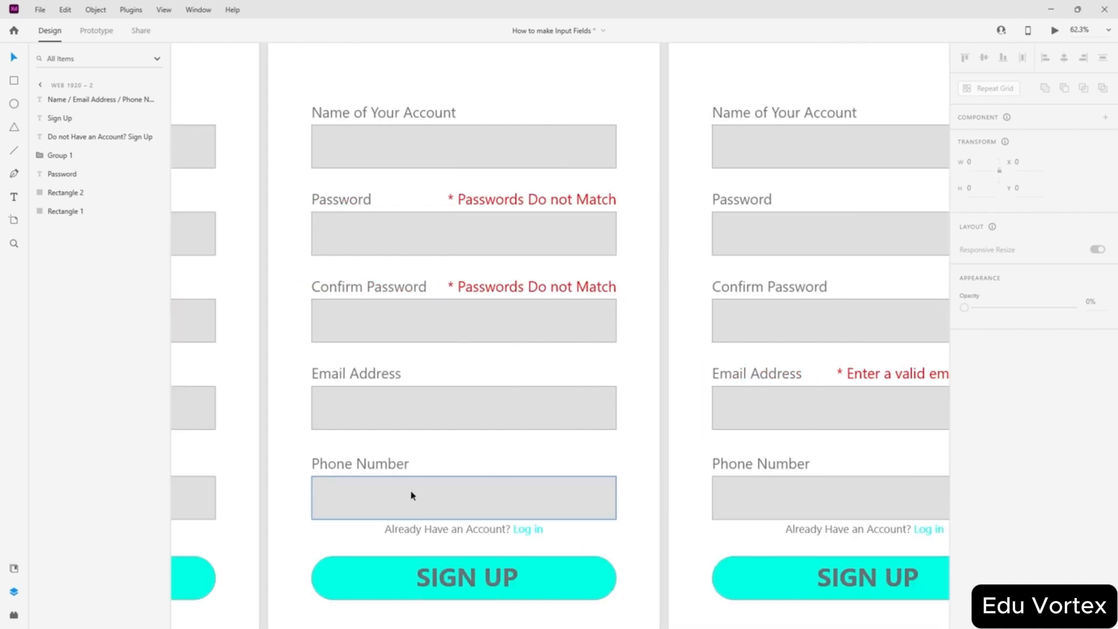
{"action": "left_click", "coordinate": [323, 500]}
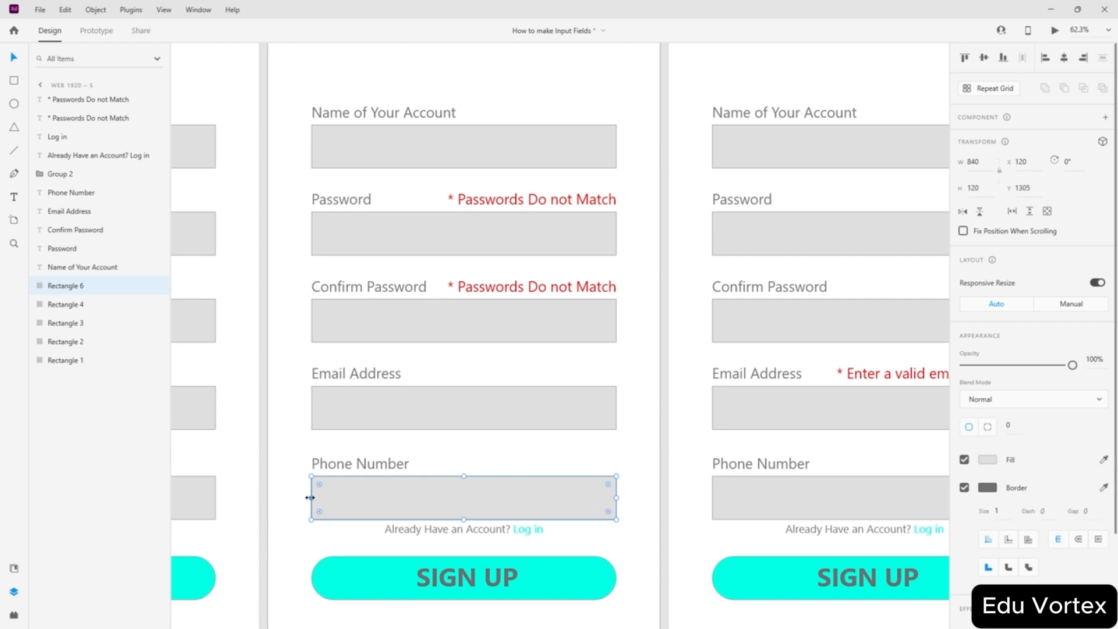
{"action": "left_click_drag", "start_coordinate": [310, 498], "coordinate": [409, 497]}
{"action": "key", "text": "ctrl+z"}
- Deselect the Phone Number field and scroll around the canvas to review all the artboards
{"action": "scroll", "coordinate": [663, 439], "scroll_direction": "down", "scroll_amount": 5}
{"action": "left_click", "coordinate": [781, 376]}
{"action": "scroll", "coordinate": [780, 372], "scroll_direction": "down", "scroll_amount": 4}
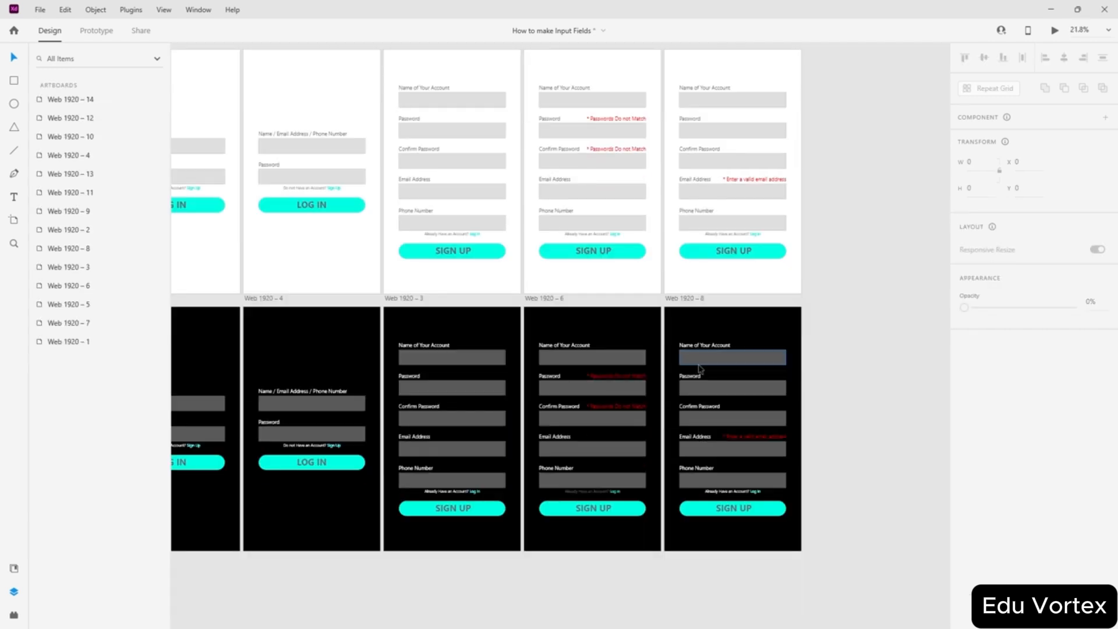
{"action": "scroll", "coordinate": [712, 417], "scroll_direction": "left", "scroll_amount": 8}
{"action": "scroll", "coordinate": [712, 417], "scroll_direction": "right", "scroll_amount": 5}
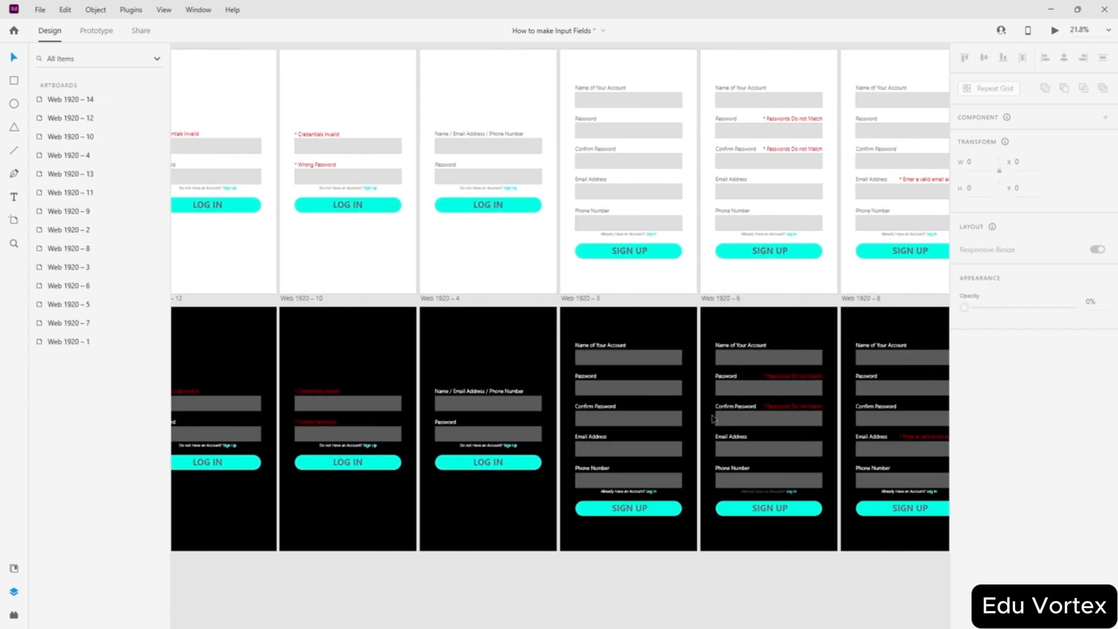
{"action": "scroll", "coordinate": [677, 418], "scroll_direction": "down", "scroll_amount": 1}
{"action": "scroll", "coordinate": [677, 418], "scroll_direction": "down", "scroll_amount": 4}
{"action": "scroll", "coordinate": [677, 417], "scroll_direction": "up", "scroll_amount": 2}
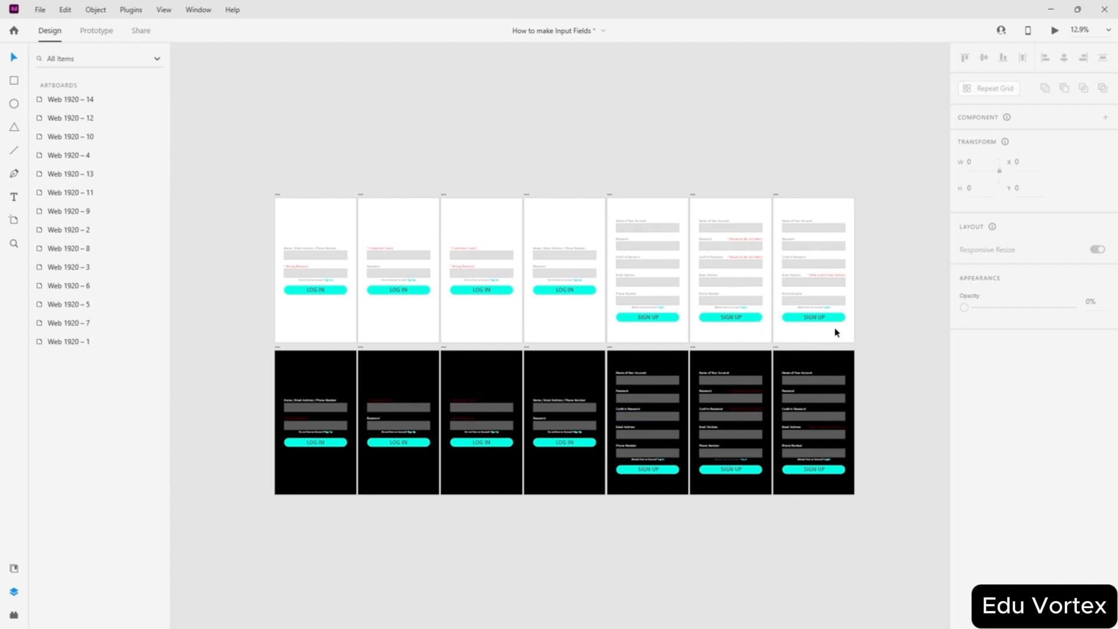
{"action": "scroll", "coordinate": [836, 333], "scroll_direction": "up", "scroll_amount": 10}
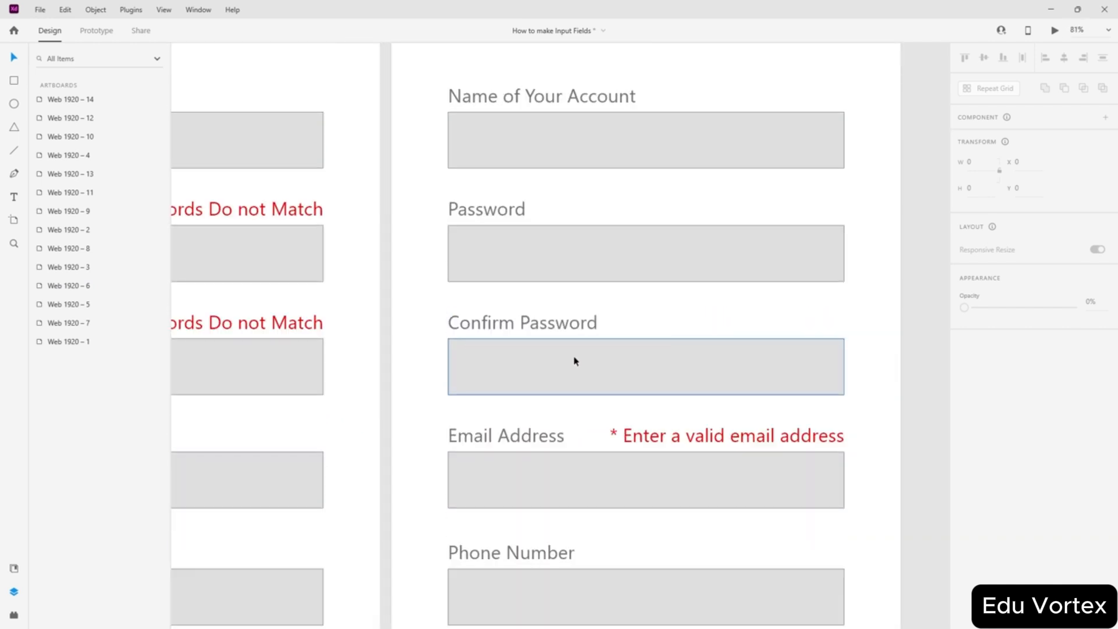
{"action": "scroll", "coordinate": [577, 367], "scroll_direction": "down", "scroll_amount": 6}
{"action": "scroll", "coordinate": [586, 350], "scroll_direction": "left", "scroll_amount": 4}
{"action": "scroll", "coordinate": [591, 412], "scroll_direction": "down", "scroll_amount": 1}
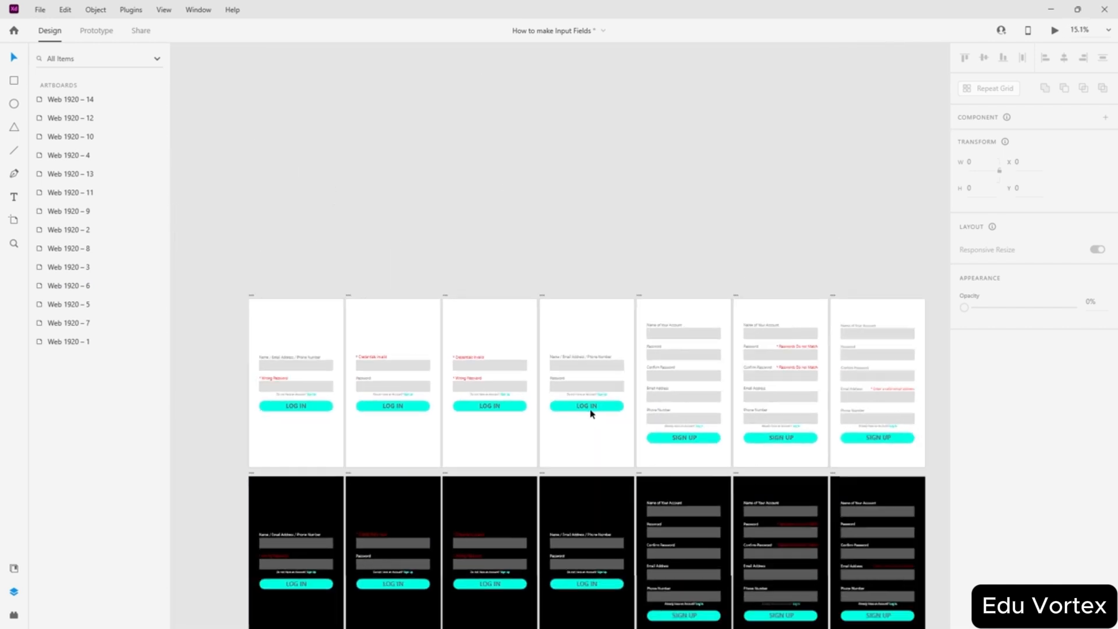
{"action": "scroll", "coordinate": [591, 412], "scroll_direction": "down", "scroll_amount": 2}
{"action": "scroll", "coordinate": [628, 466], "scroll_direction": "down", "scroll_amount": 1}
{"action": "scroll", "coordinate": [628, 465], "scroll_direction": "up", "scroll_amount": 3}
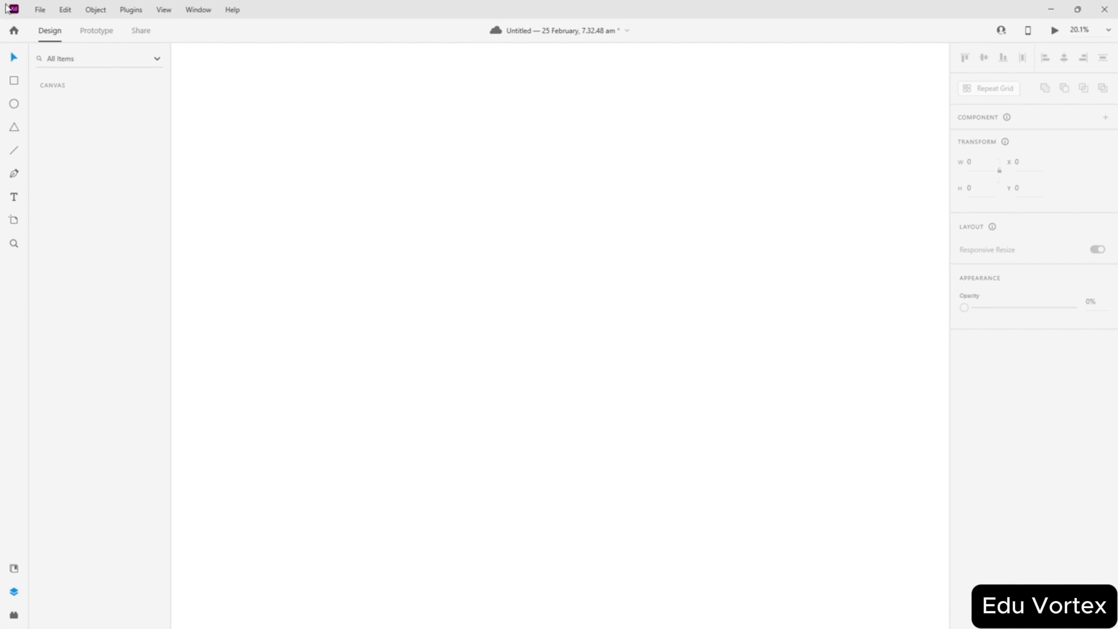
- From Home, rename the newest untitled file to 'How to make Micro Interacrtions with Animations' and close Home
{"action": "left_click", "coordinate": [13, 32]}
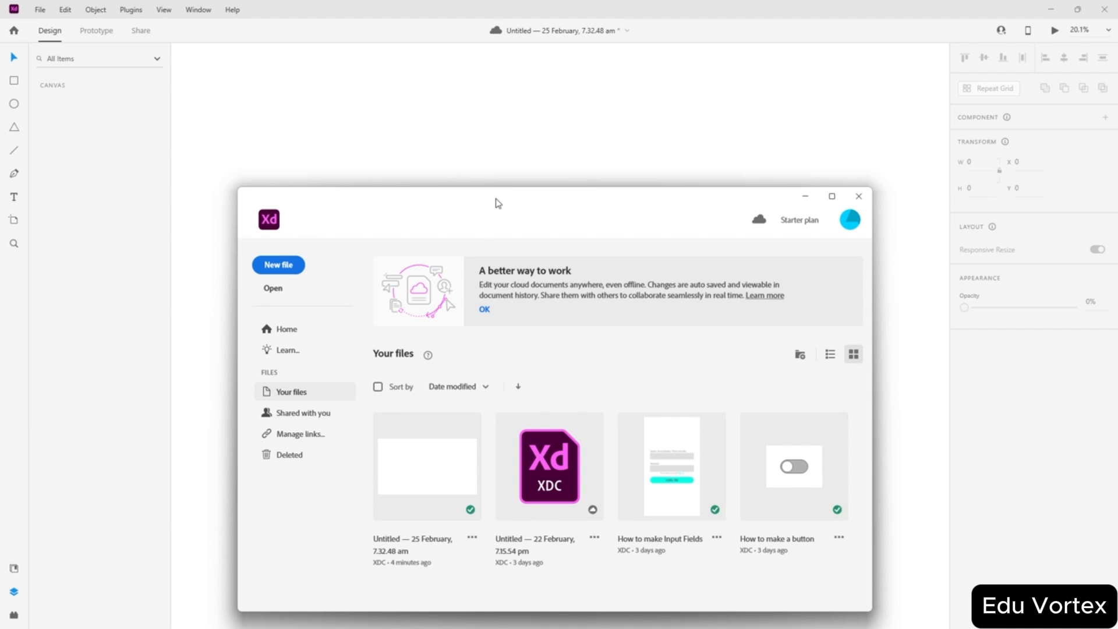
{"action": "left_click_drag", "start_coordinate": [497, 195], "coordinate": [515, 62]}
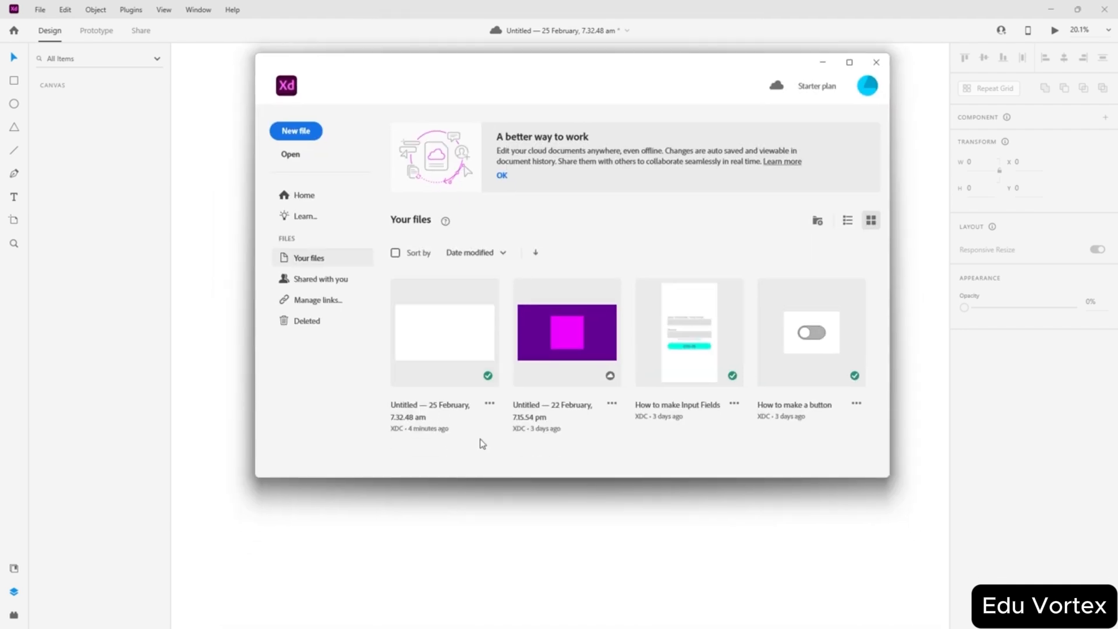
{"action": "left_click", "coordinate": [489, 402]}
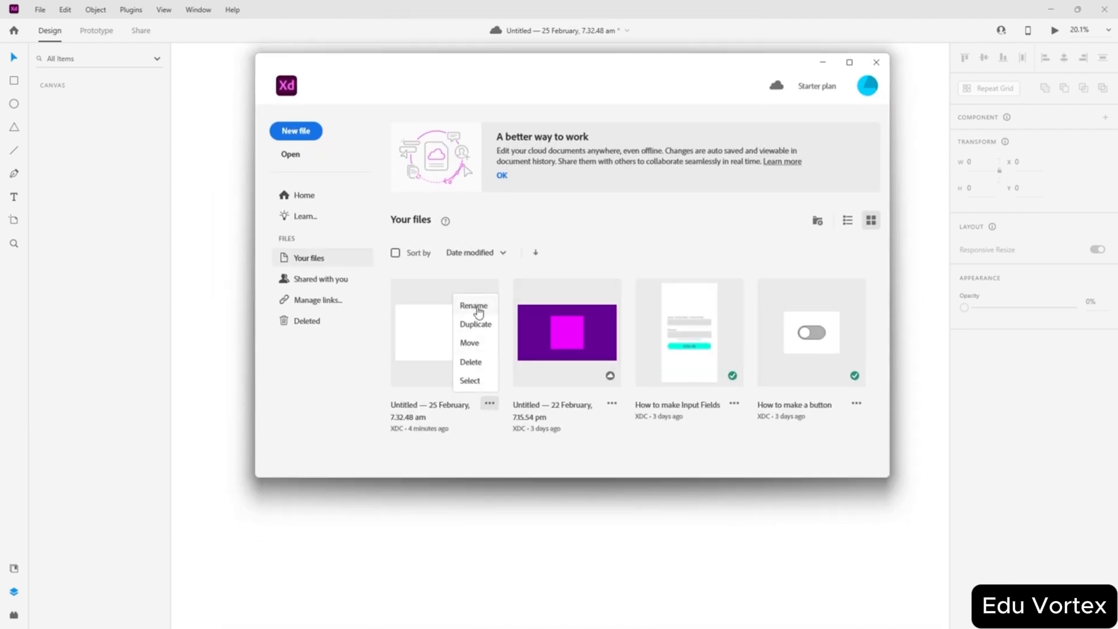
{"action": "left_click", "coordinate": [473, 305]}
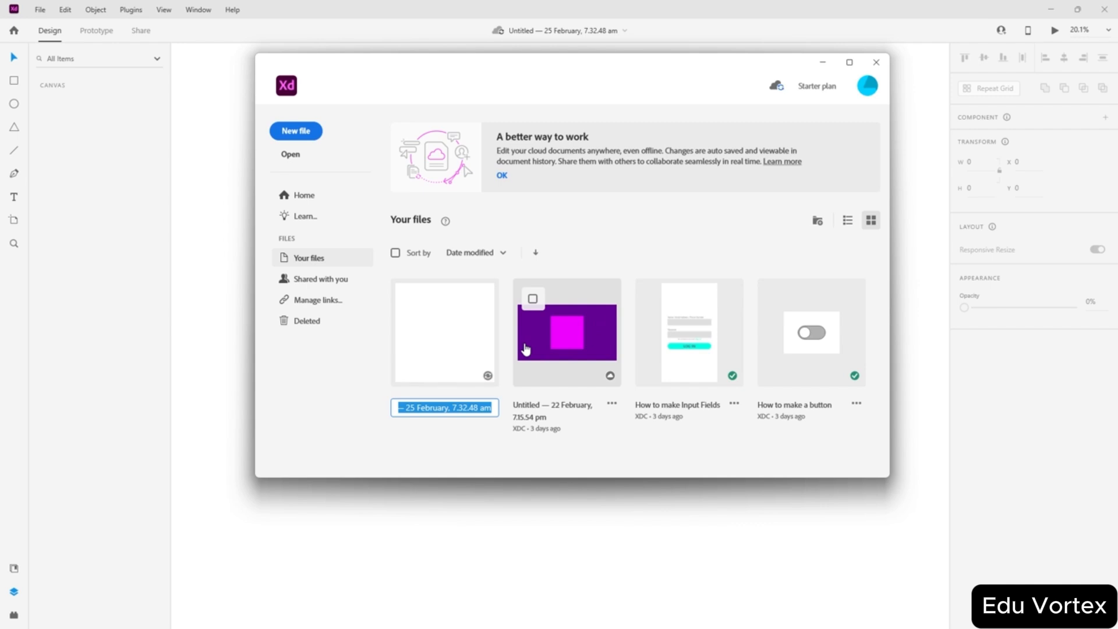
{"action": "type", "text": "How to make Micro I"}
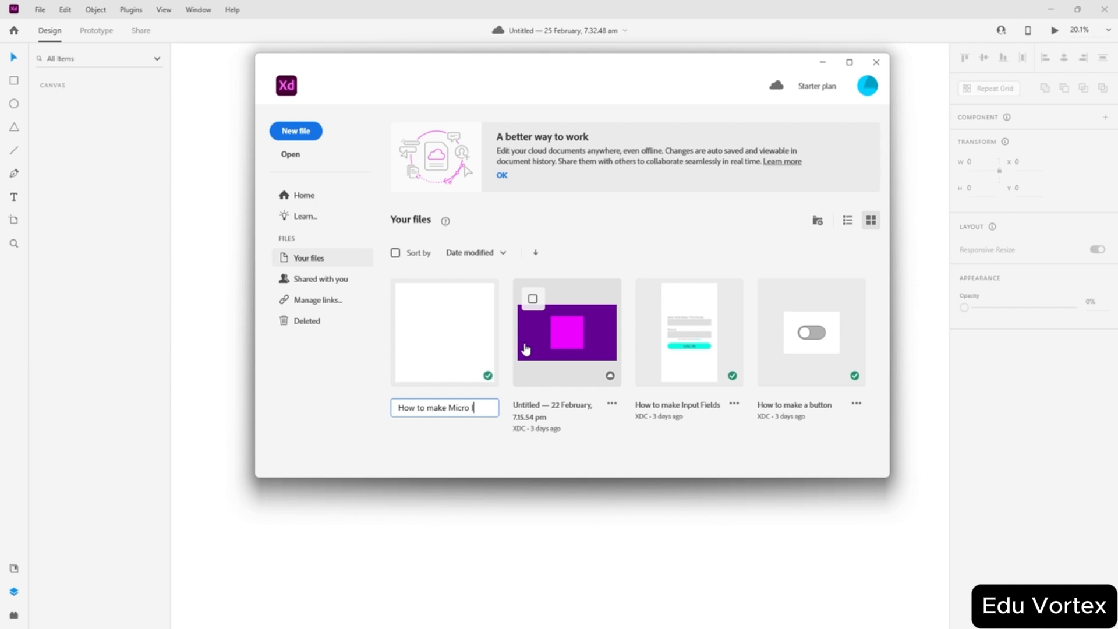
{"action": "type", "text": "nteracrtions with "}
{"action": "type", "text": "Anima"}
{"action": "type", "text": "tions"}
{"action": "key", "text": "Return"}
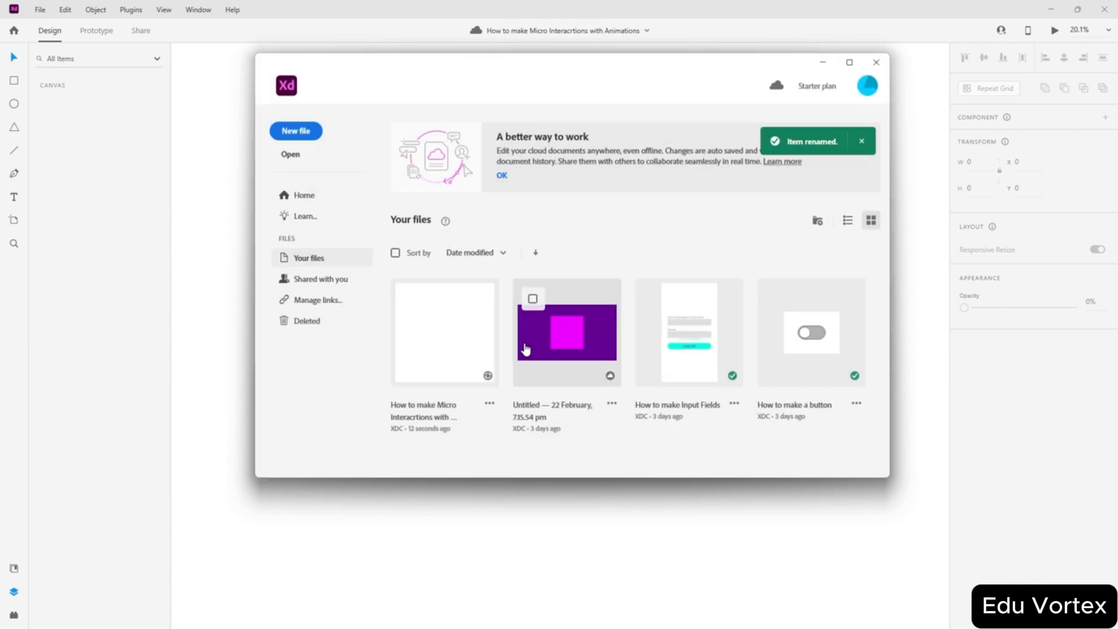
{"action": "left_click", "coordinate": [822, 62]}
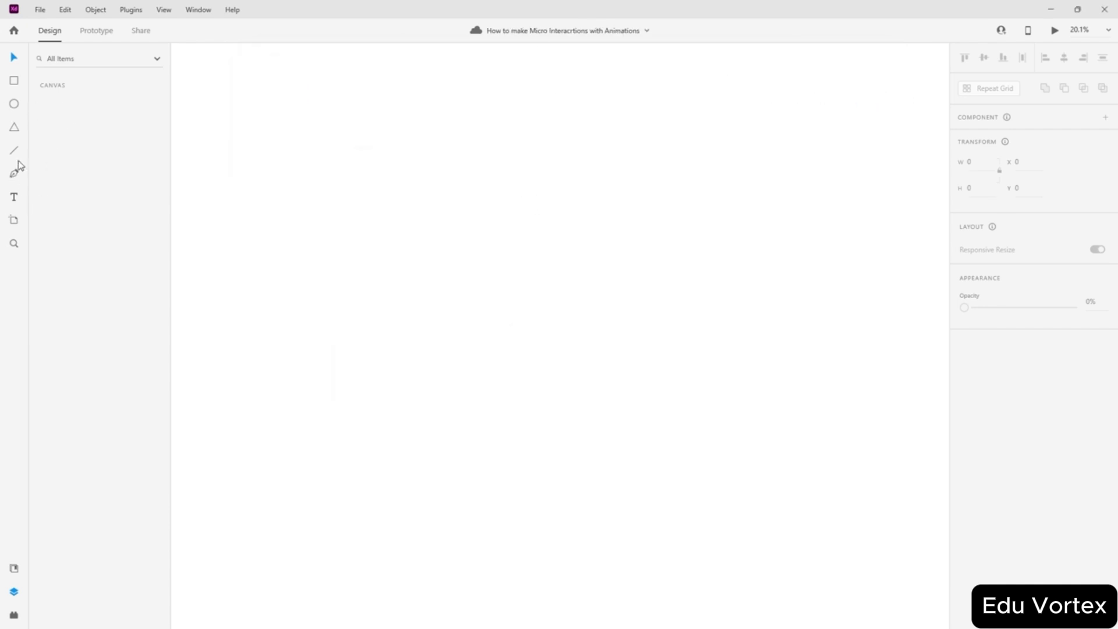
- Add a Web 1920 artboard, resize it to 400 × 400, and move it up and left
{"action": "left_click", "coordinate": [17, 219]}
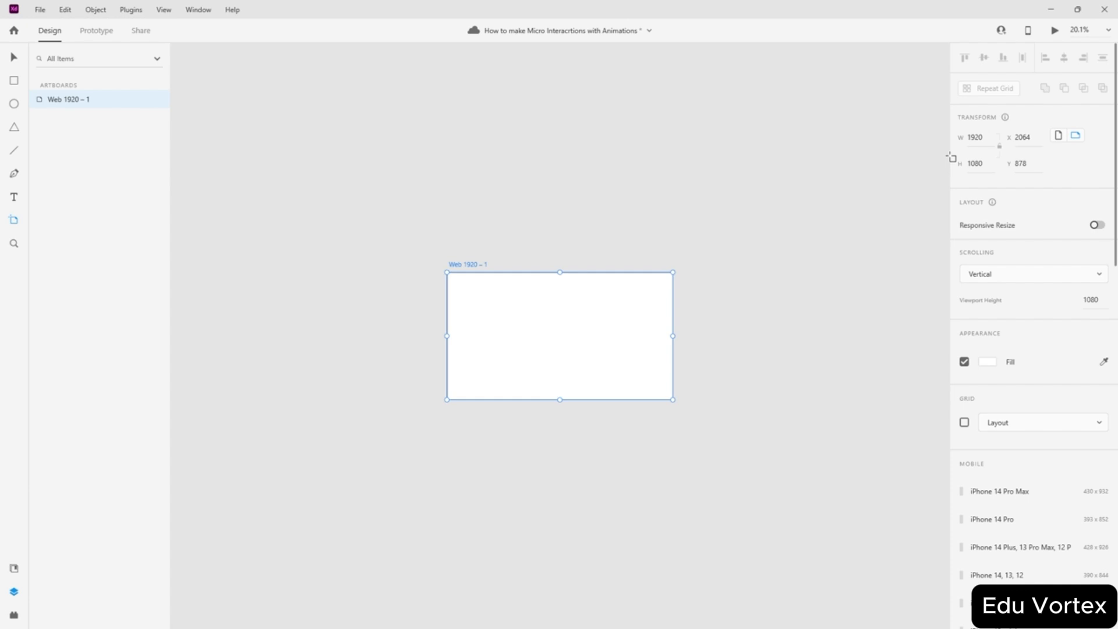
{"action": "left_click", "coordinate": [988, 138]}
{"action": "type", "text": "400"}
{"action": "left_click", "coordinate": [990, 166]}
{"action": "type", "text": "40"}
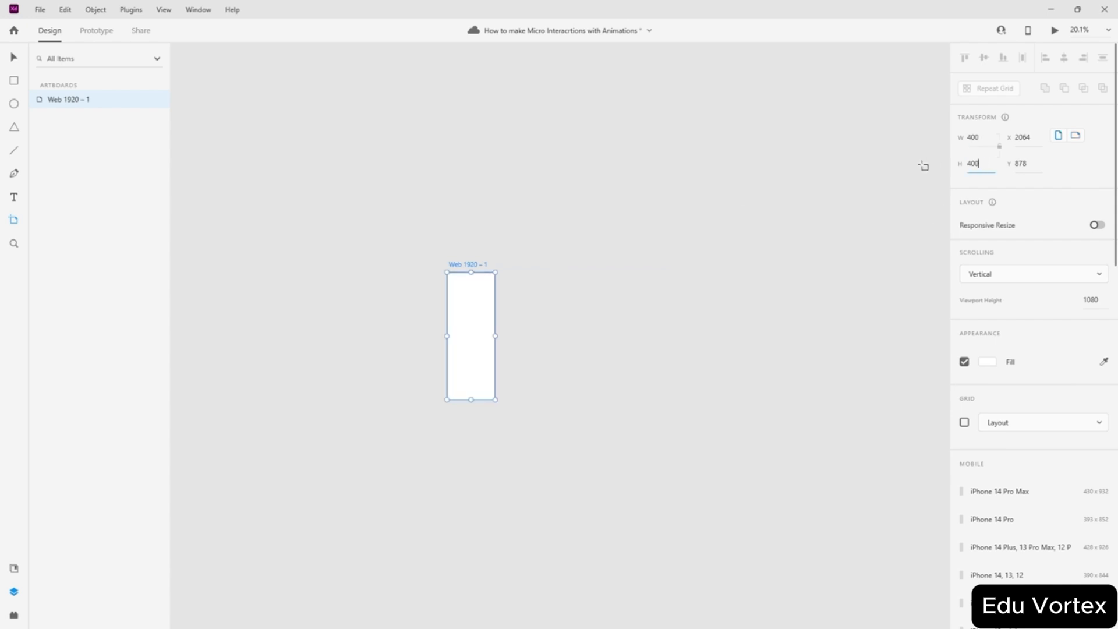
{"action": "key", "text": "Return"}
{"action": "key", "text": "Escape"}
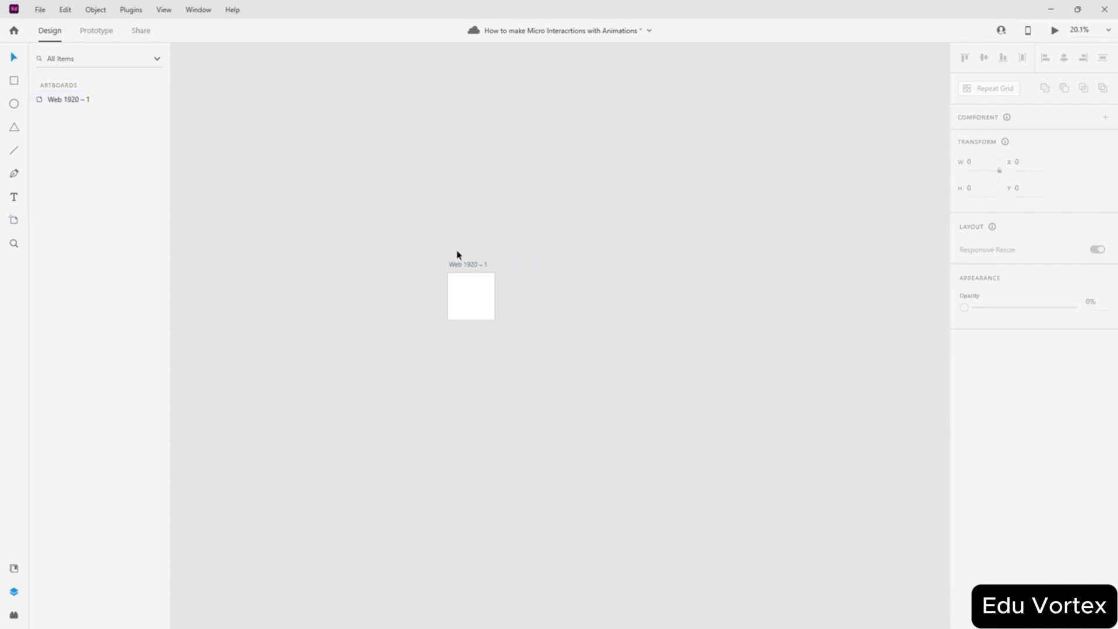
{"action": "left_click", "coordinate": [484, 287]}
{"action": "scroll", "coordinate": [465, 257], "scroll_direction": "up", "scroll_amount": 6}
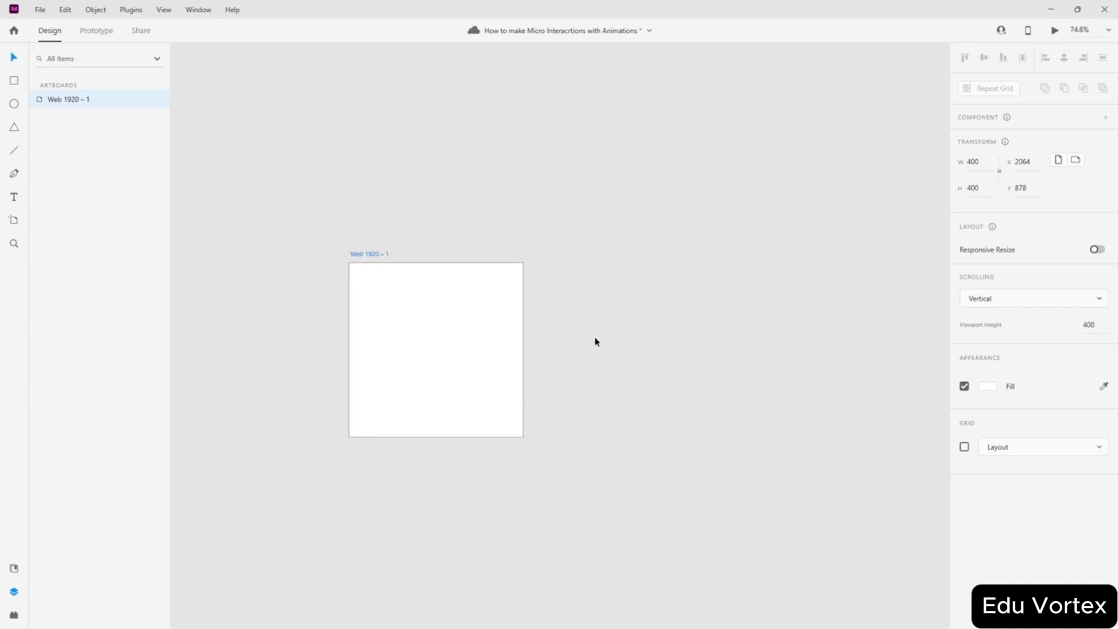
{"action": "key", "text": "Escape"}
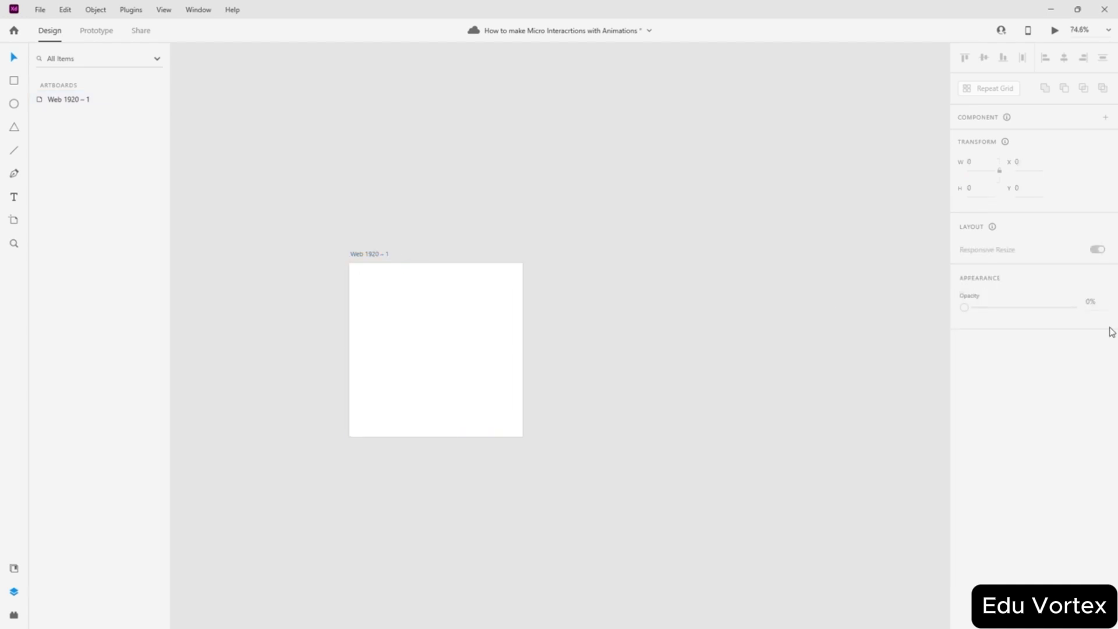
{"action": "left_click_drag", "start_coordinate": [474, 330], "coordinate": [367, 300]}
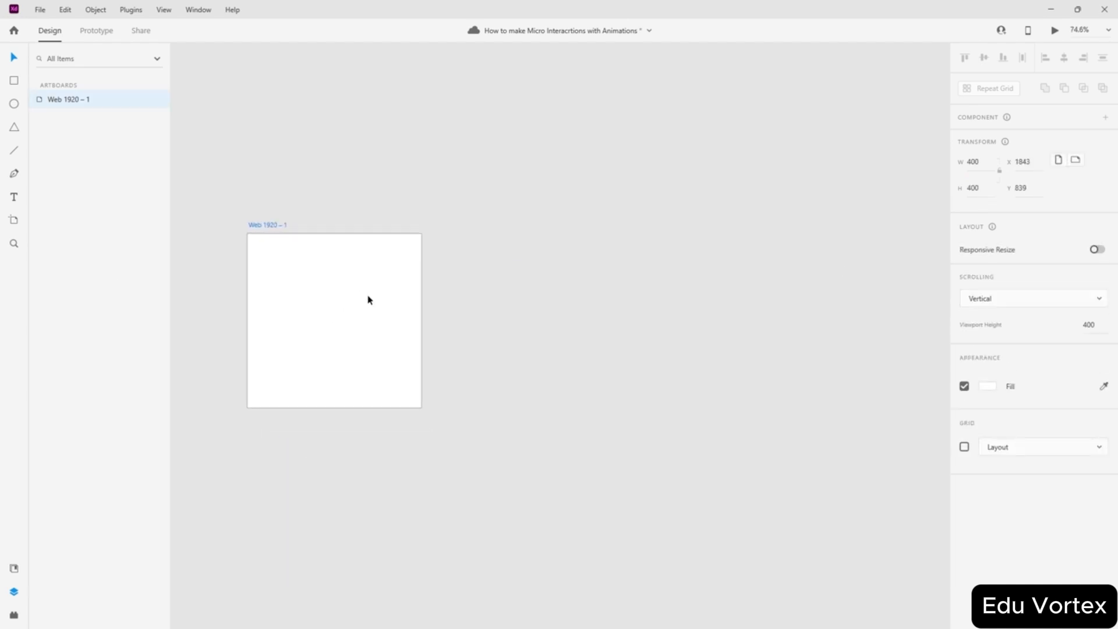
{"action": "scroll", "coordinate": [589, 317], "scroll_direction": "up", "scroll_amount": 2}
{"action": "scroll", "coordinate": [549, 302], "scroll_direction": "down", "scroll_amount": 2}
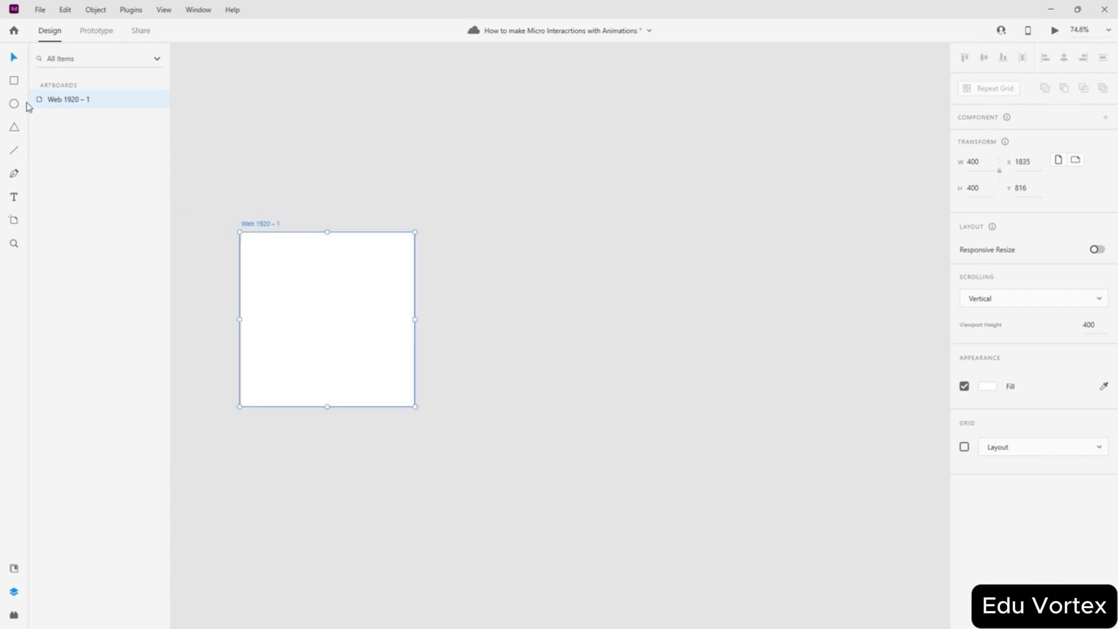
{"action": "left_click", "coordinate": [464, 289]}
{"action": "scroll", "coordinate": [464, 290], "scroll_direction": "up", "scroll_amount": 4}
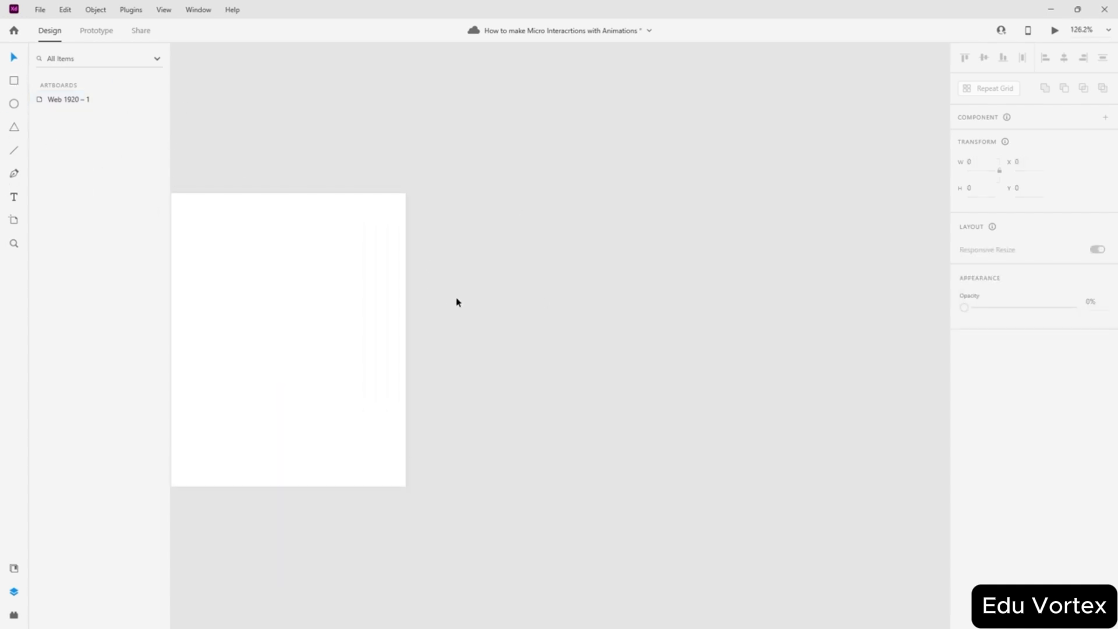
{"action": "scroll", "coordinate": [422, 275], "scroll_direction": "up", "scroll_amount": 2}
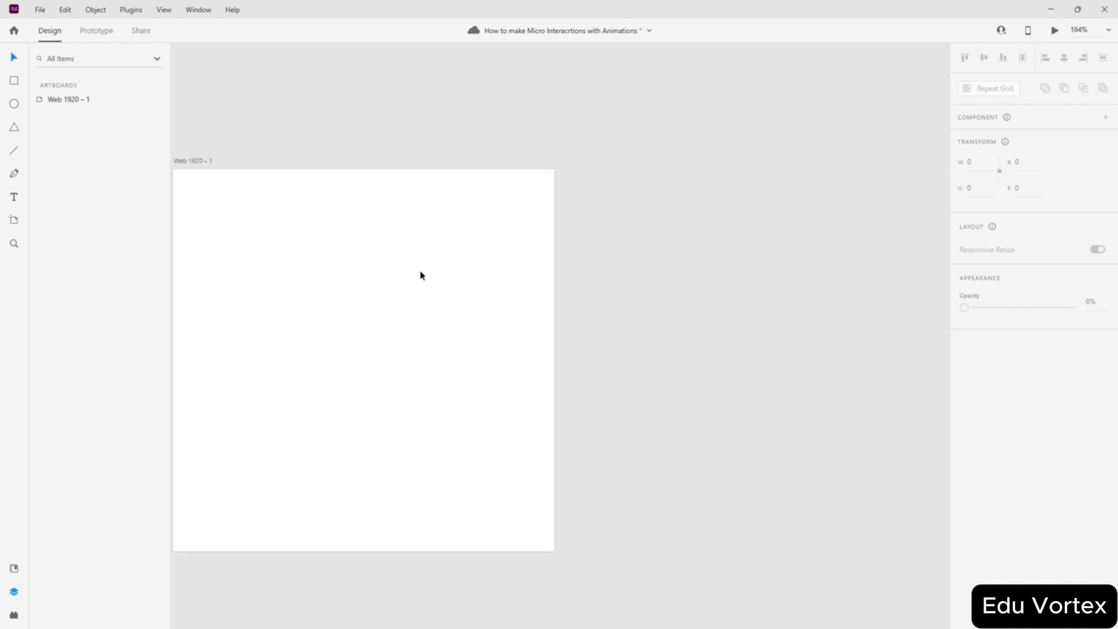
{"action": "scroll", "coordinate": [422, 275], "scroll_direction": "left", "scroll_amount": 2}
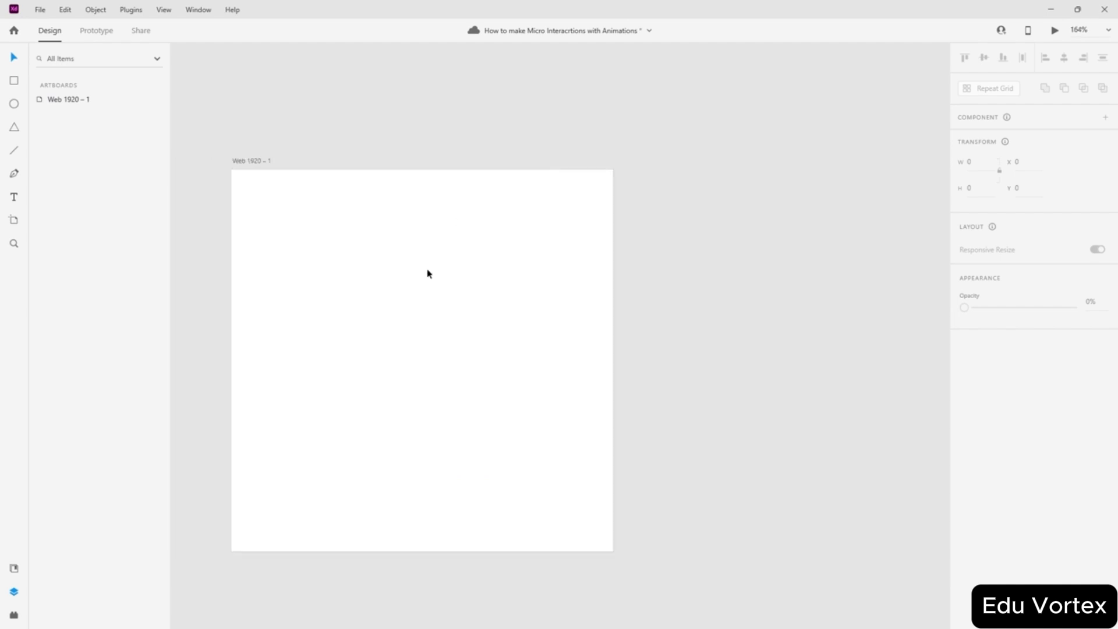
{"action": "scroll", "coordinate": [314, 282], "scroll_direction": "up", "scroll_amount": 1}
{"action": "scroll", "coordinate": [337, 283], "scroll_direction": "down", "scroll_amount": 1}
{"action": "scroll", "coordinate": [336, 297], "scroll_direction": "left", "scroll_amount": 1}
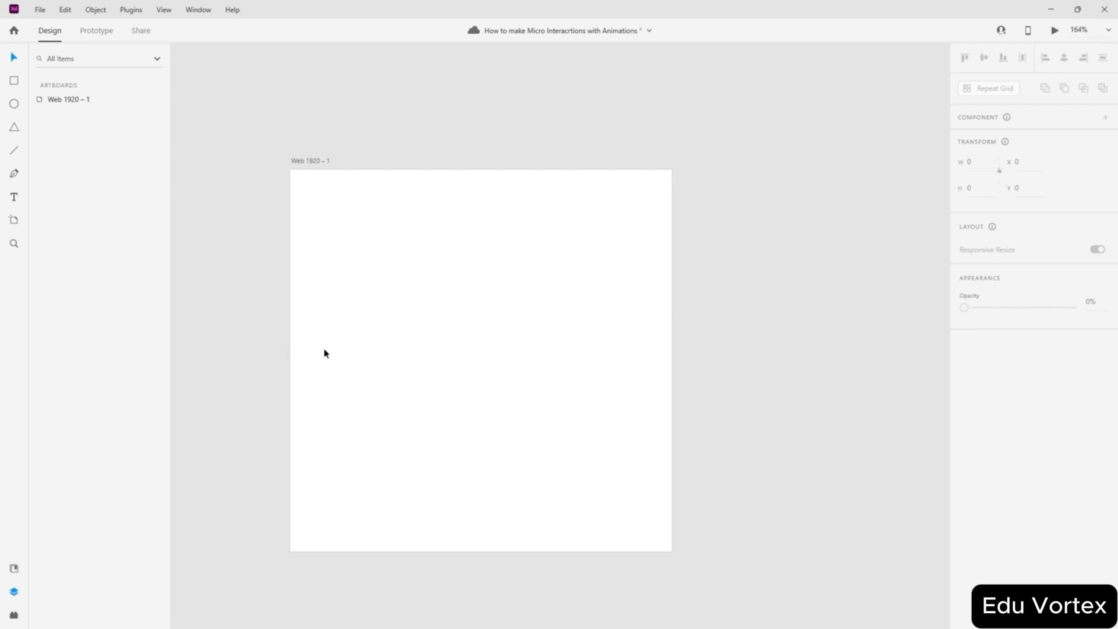
{"action": "scroll", "coordinate": [333, 357], "scroll_direction": "up", "scroll_amount": 2, "text": "ctrl"}
{"action": "scroll", "coordinate": [333, 356], "scroll_direction": "down", "scroll_amount": 1, "text": "ctrl"}
{"action": "scroll", "coordinate": [334, 355], "scroll_direction": "left", "scroll_amount": 2}
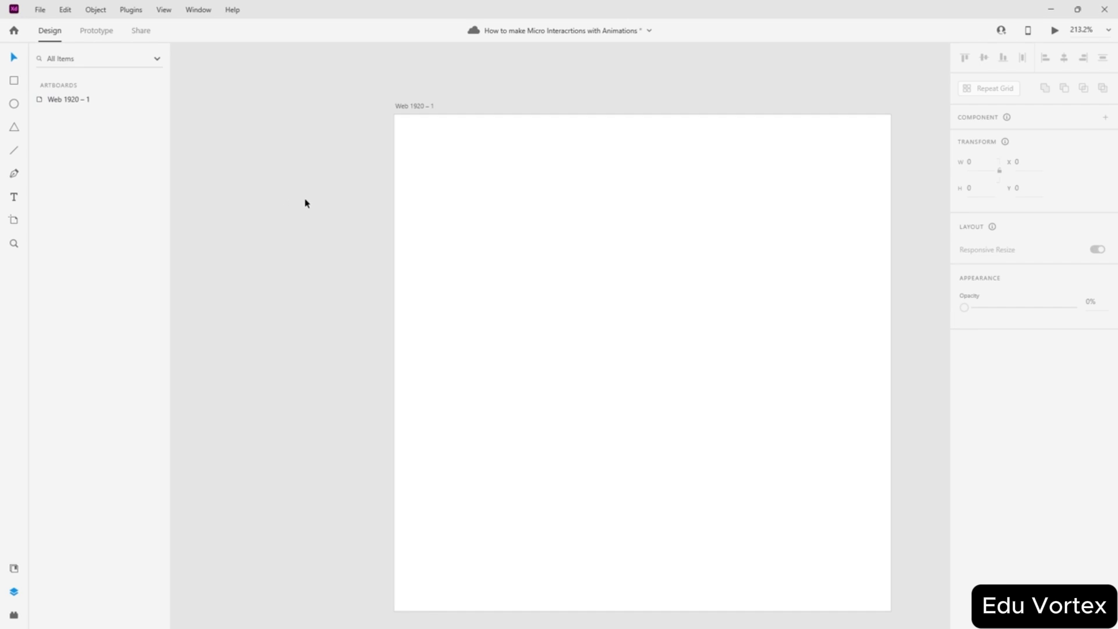
{"action": "scroll", "coordinate": [305, 204], "scroll_direction": "down", "scroll_amount": 1, "text": "ctrl"}
- Draw a tall rectangle at the artboard's top-left corner, stretched to the full 403 height
{"action": "left_click", "coordinate": [14, 80]}
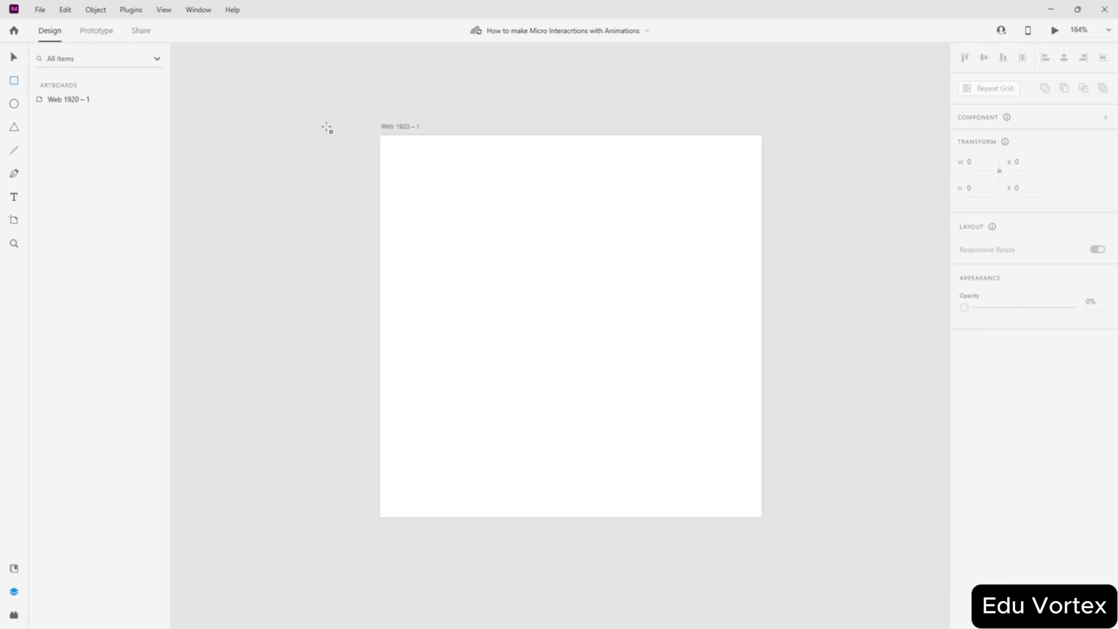
{"action": "mouse_move", "coordinate": [453, 166]}
{"action": "left_mouse_down"}
{"action": "mouse_move", "coordinate": [407, 272]}
{"action": "mouse_move", "coordinate": [412, 475]}
{"action": "left_mouse_up"}
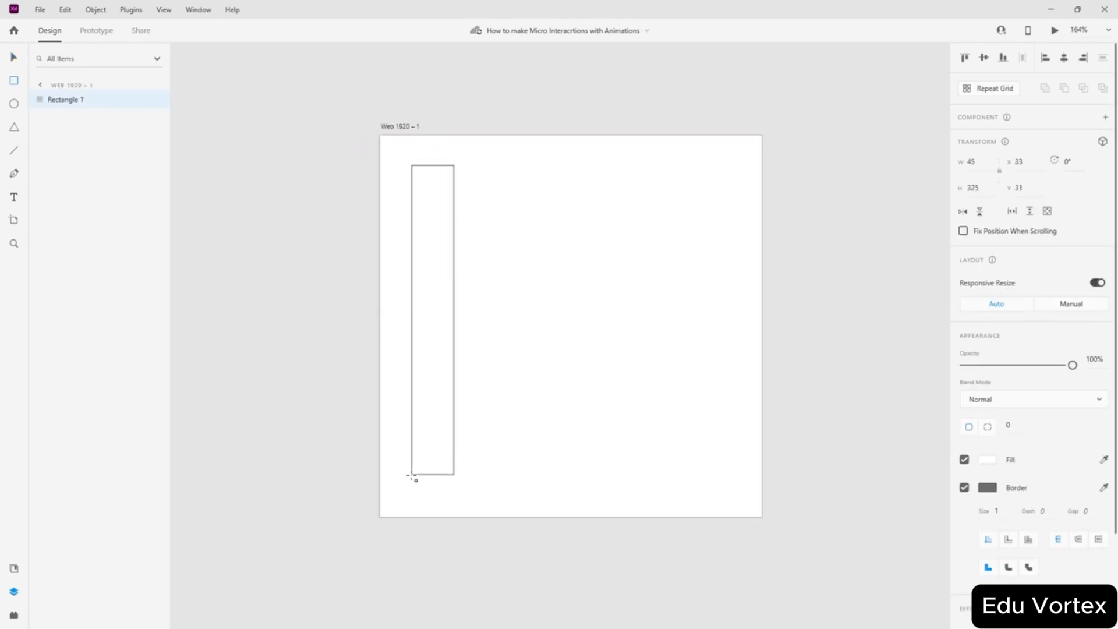
{"action": "key", "text": "v"}
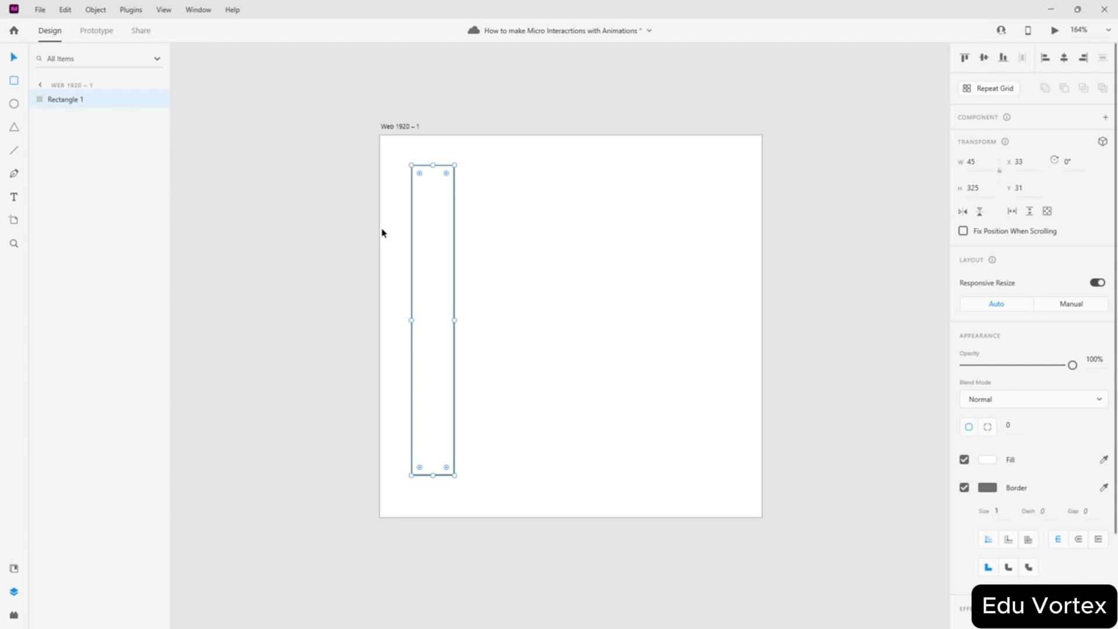
{"action": "left_click_drag", "start_coordinate": [429, 274], "coordinate": [400, 240]}
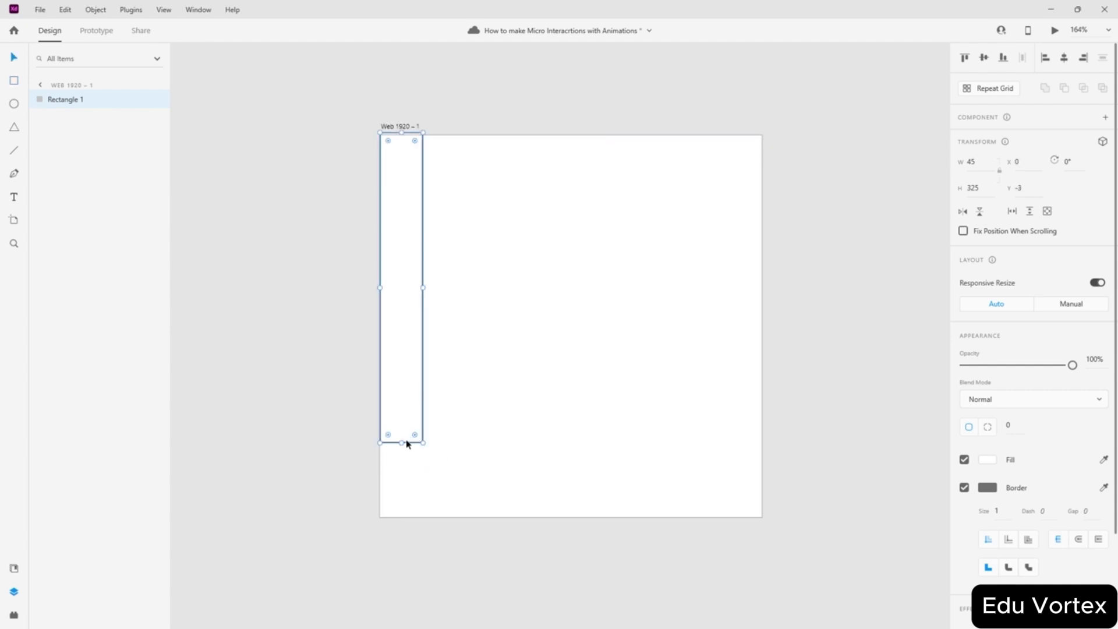
{"action": "left_click_drag", "start_coordinate": [401, 442], "coordinate": [395, 517]}
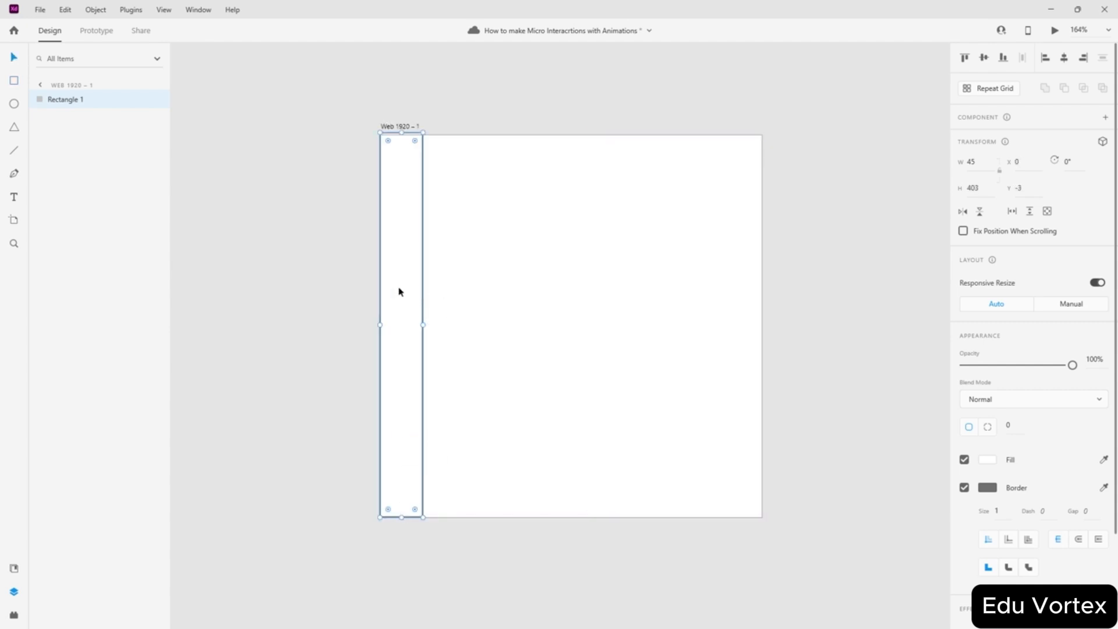
{"action": "left_click_drag", "start_coordinate": [402, 322], "coordinate": [380, 321]}
- Shift Rectangle 1 further off the left edge to X -35 so only a thin strip shows
{"action": "left_click", "coordinate": [474, 297]}
{"action": "scroll", "coordinate": [392, 310], "scroll_direction": "up", "scroll_amount": 3}
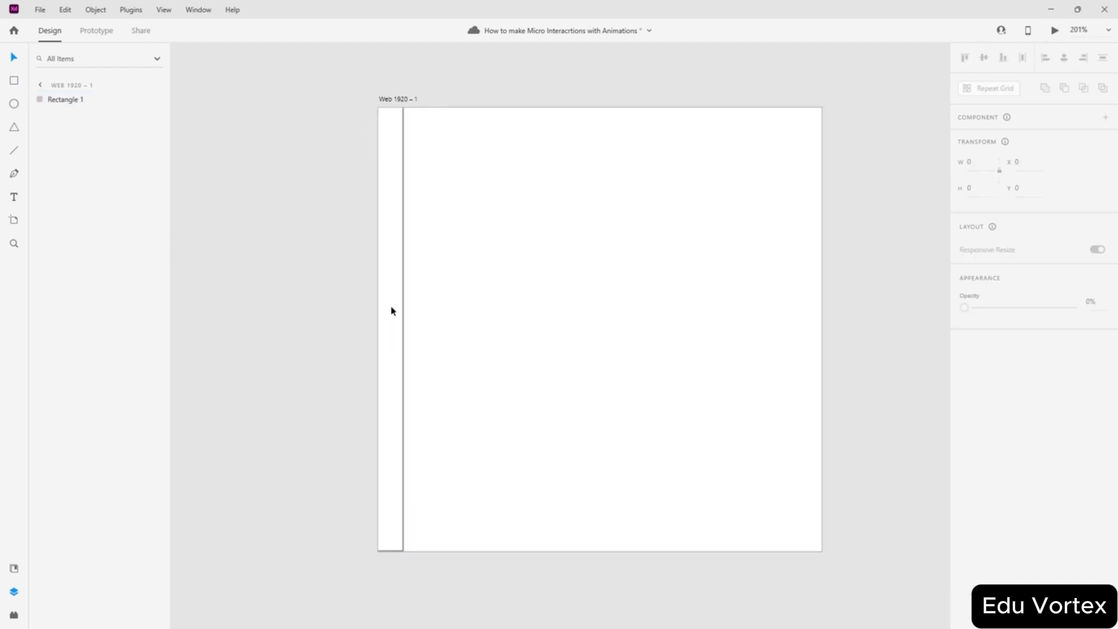
{"action": "left_click_drag", "start_coordinate": [389, 336], "coordinate": [368, 338]}
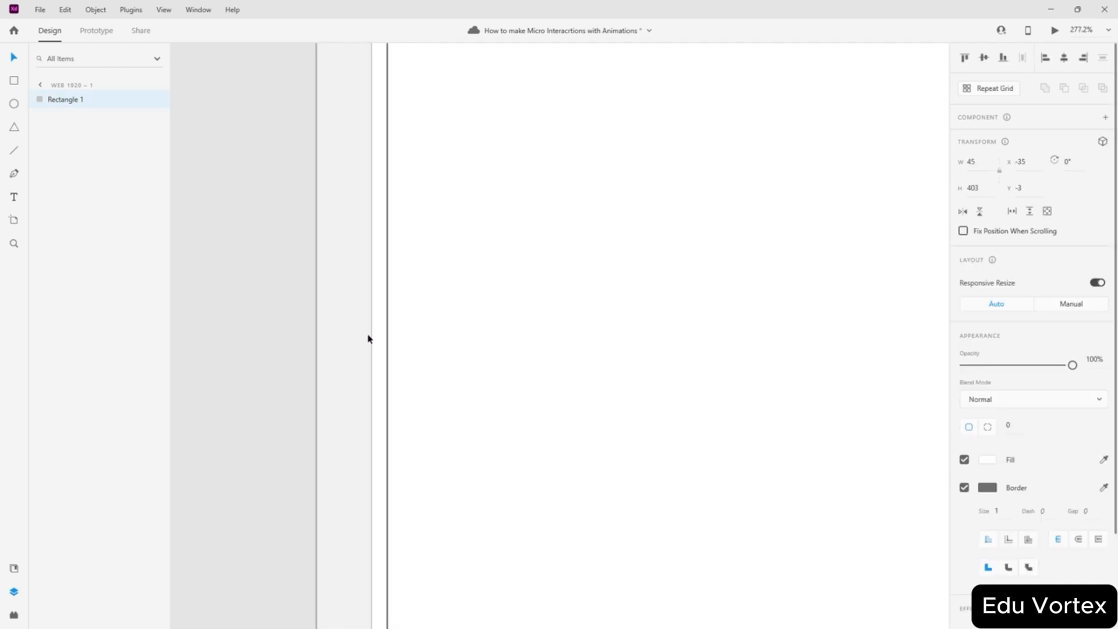
{"action": "left_click", "coordinate": [488, 243]}
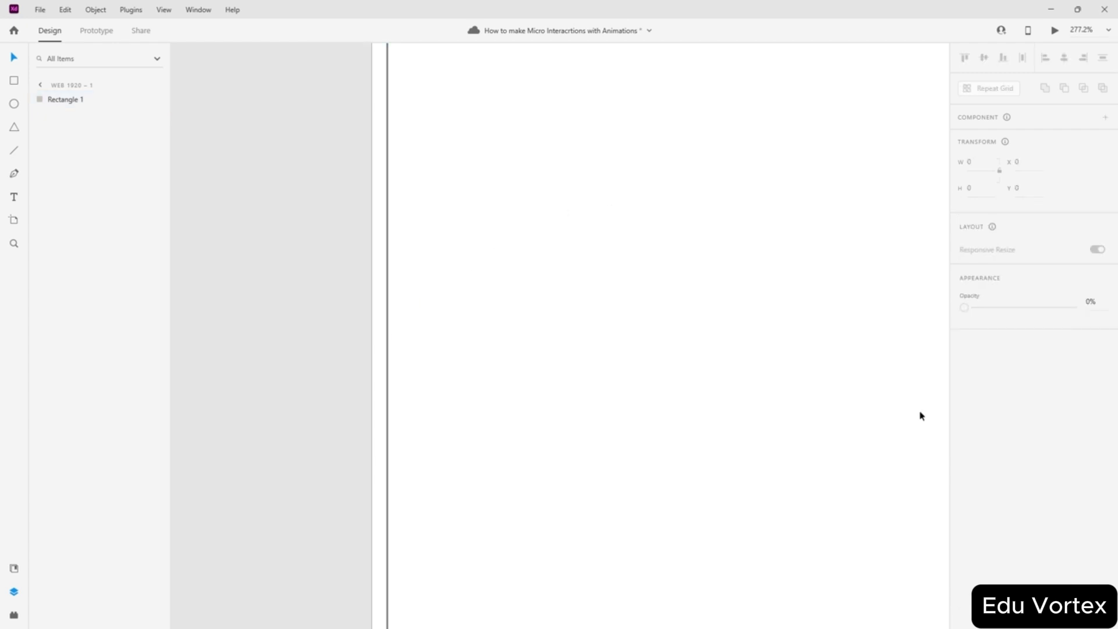
{"action": "left_click", "coordinate": [82, 100]}
{"action": "scroll", "coordinate": [531, 199], "scroll_direction": "down", "scroll_amount": 5}
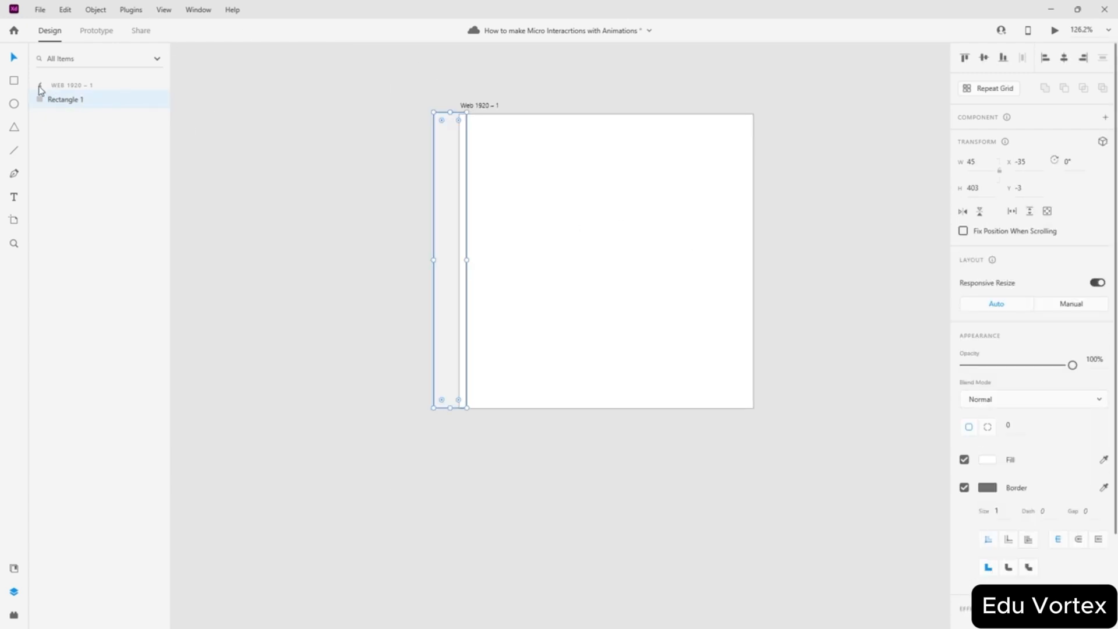
{"action": "left_click", "coordinate": [39, 86]}
{"action": "left_click", "coordinate": [73, 101]}
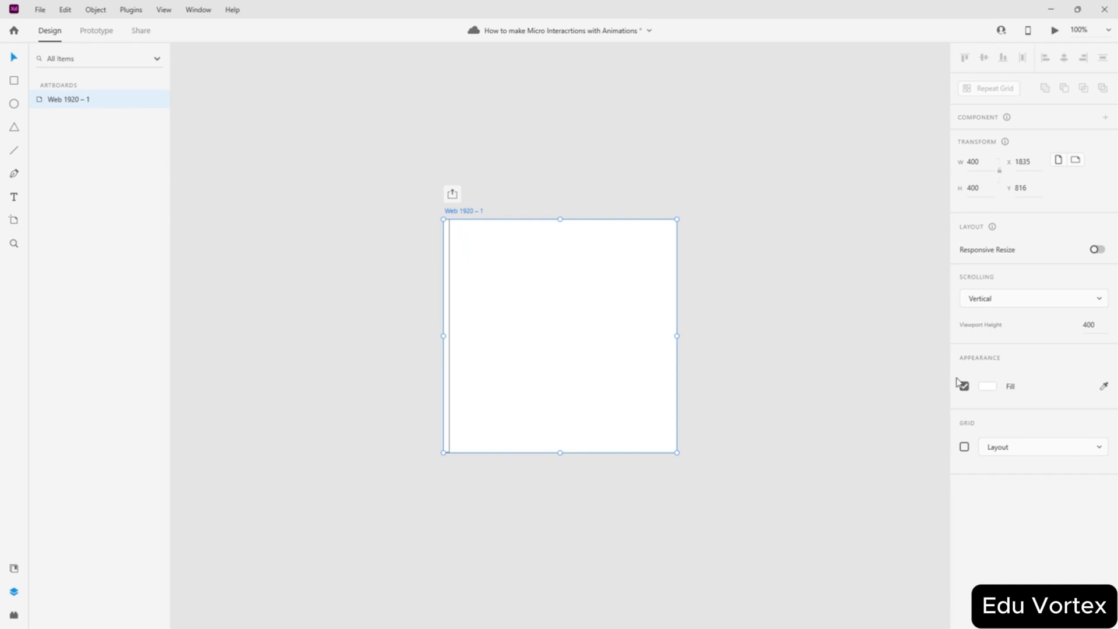
- Show the square grid on the artboard and enlarge its square size beyond the default 8
{"action": "left_click", "coordinate": [168, 16]}
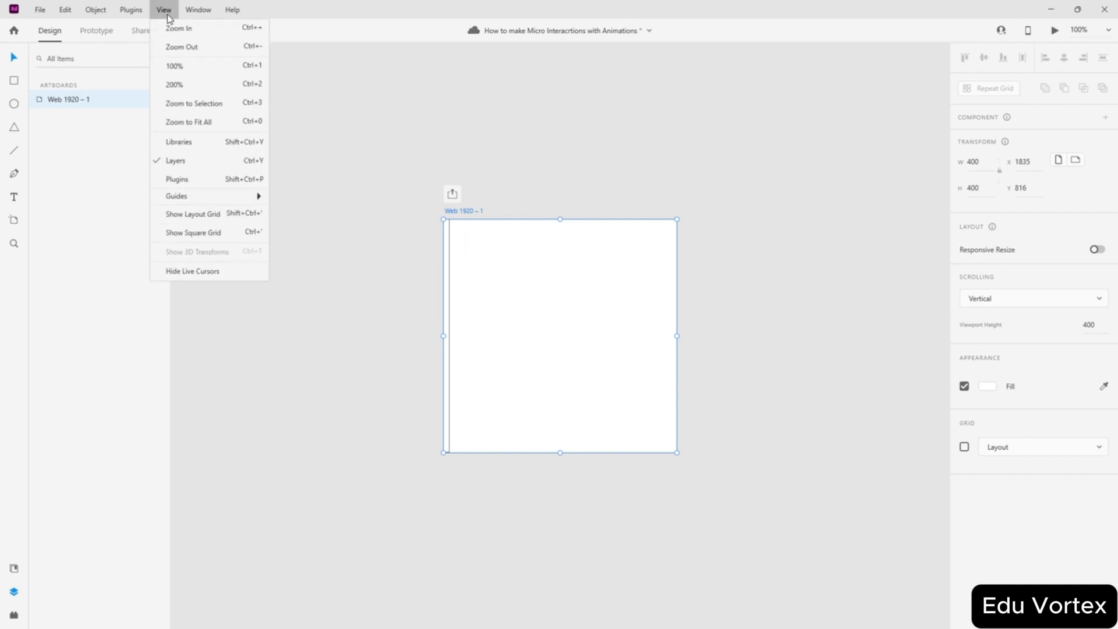
{"action": "left_click", "coordinate": [194, 235]}
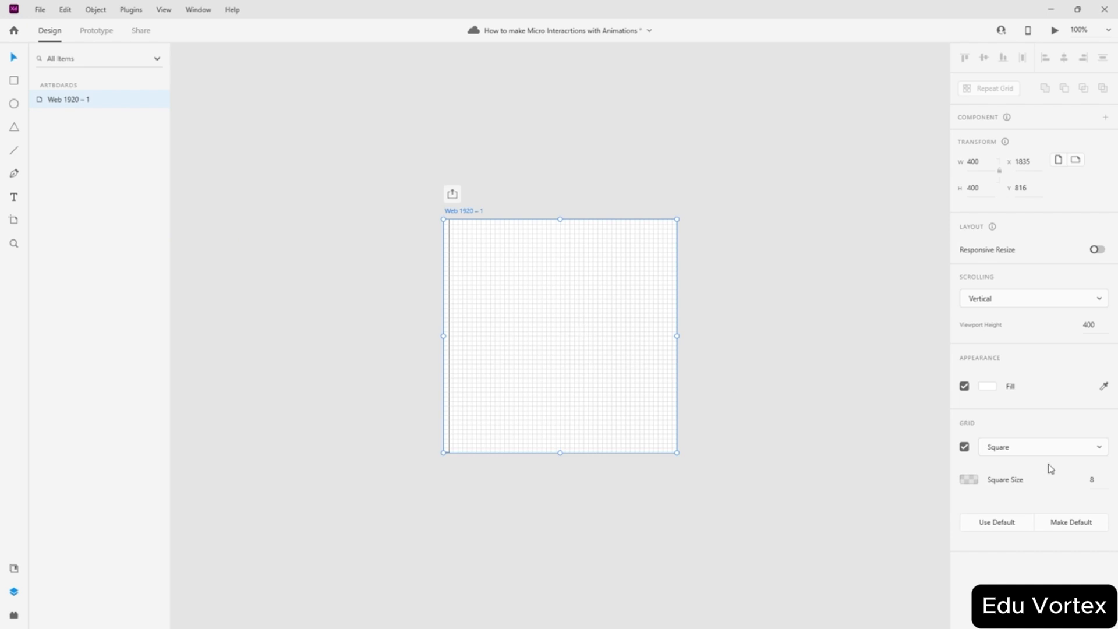
{"action": "scroll", "coordinate": [449, 316], "scroll_direction": "up", "scroll_amount": 5}
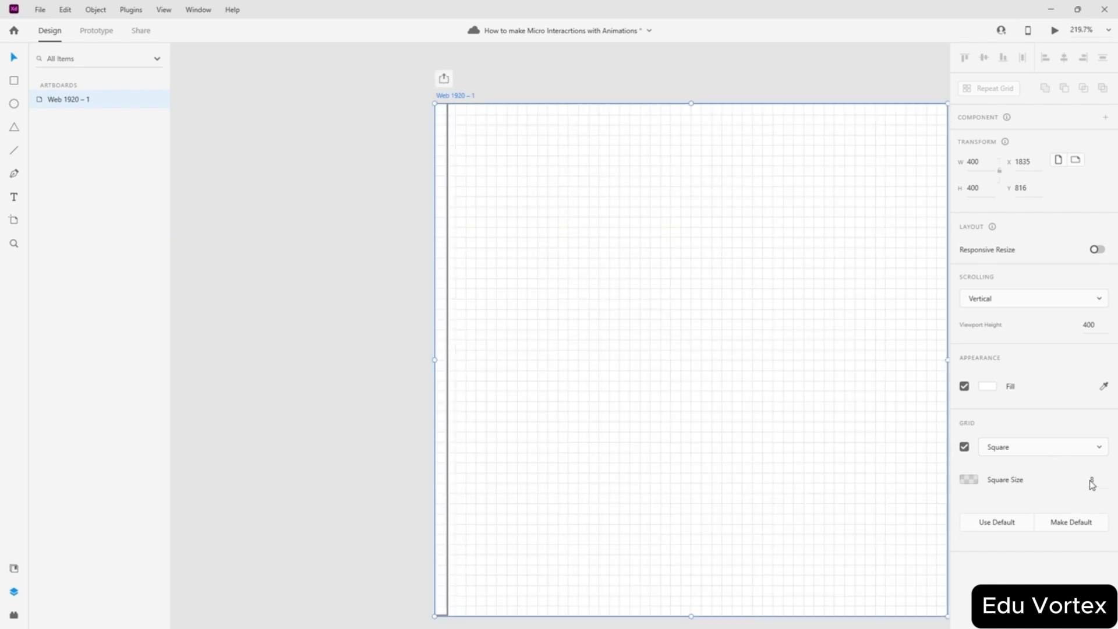
{"action": "left_click_drag", "start_coordinate": [1096, 480], "coordinate": [1076, 478]}
{"action": "type", "text": "16"}
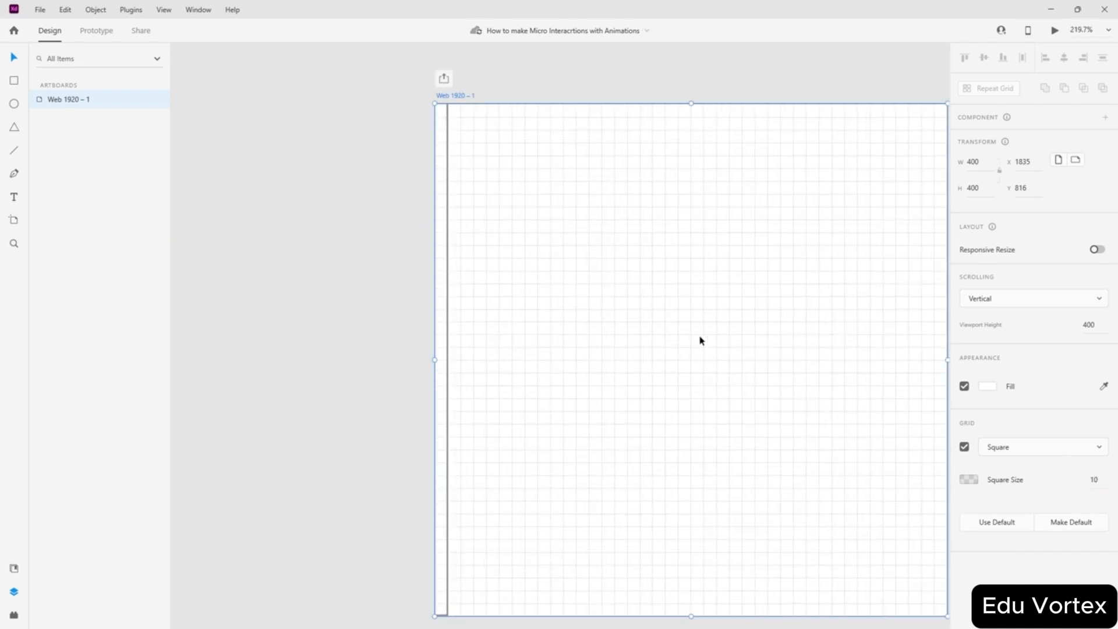
{"action": "left_click", "coordinate": [422, 281]}
{"action": "left_click", "coordinate": [442, 332]}
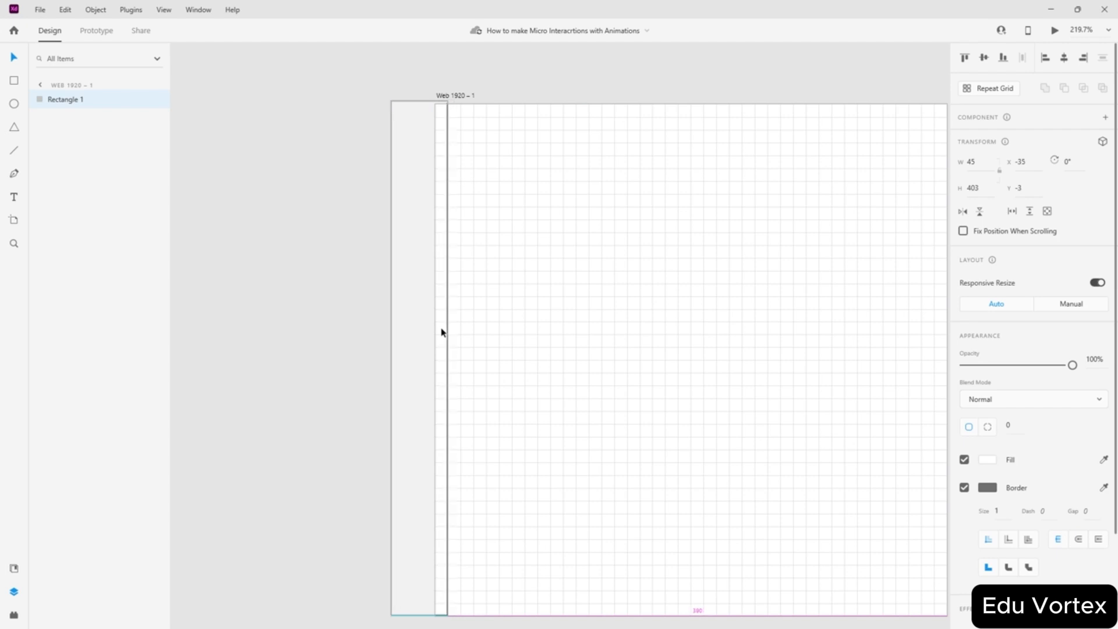
{"action": "scroll", "coordinate": [426, 62], "scroll_direction": "up", "scroll_amount": 2}
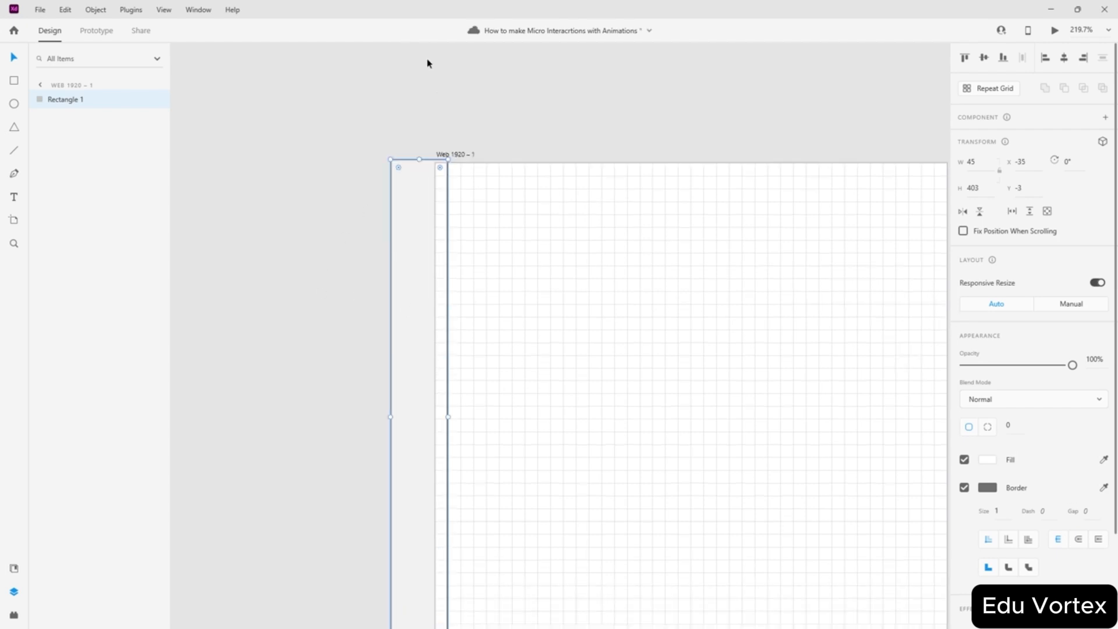
{"action": "scroll", "coordinate": [424, 137], "scroll_direction": "up", "scroll_amount": 6}
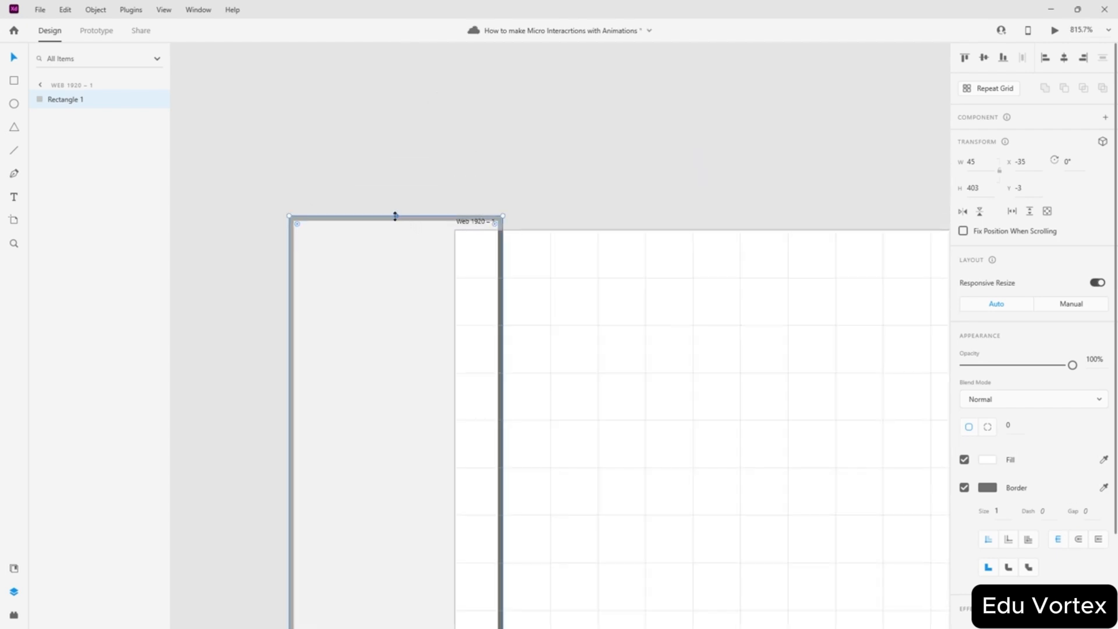
{"action": "left_click", "coordinate": [559, 184]}
{"action": "scroll", "coordinate": [559, 186], "scroll_direction": "down", "scroll_amount": 1}
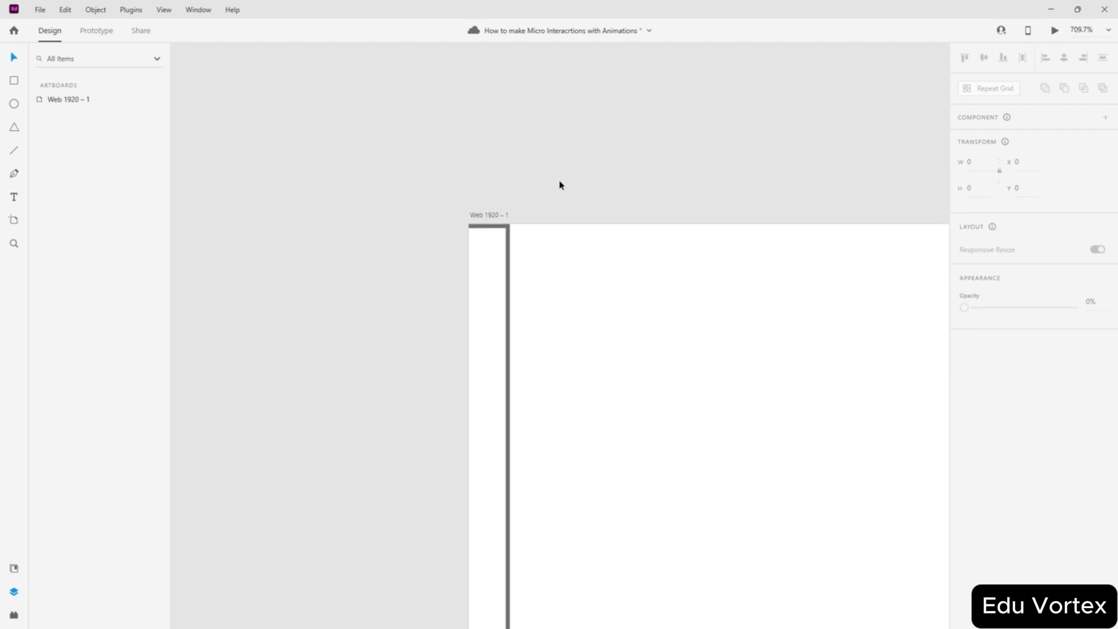
{"action": "scroll", "coordinate": [551, 242], "scroll_direction": "up", "scroll_amount": 8}
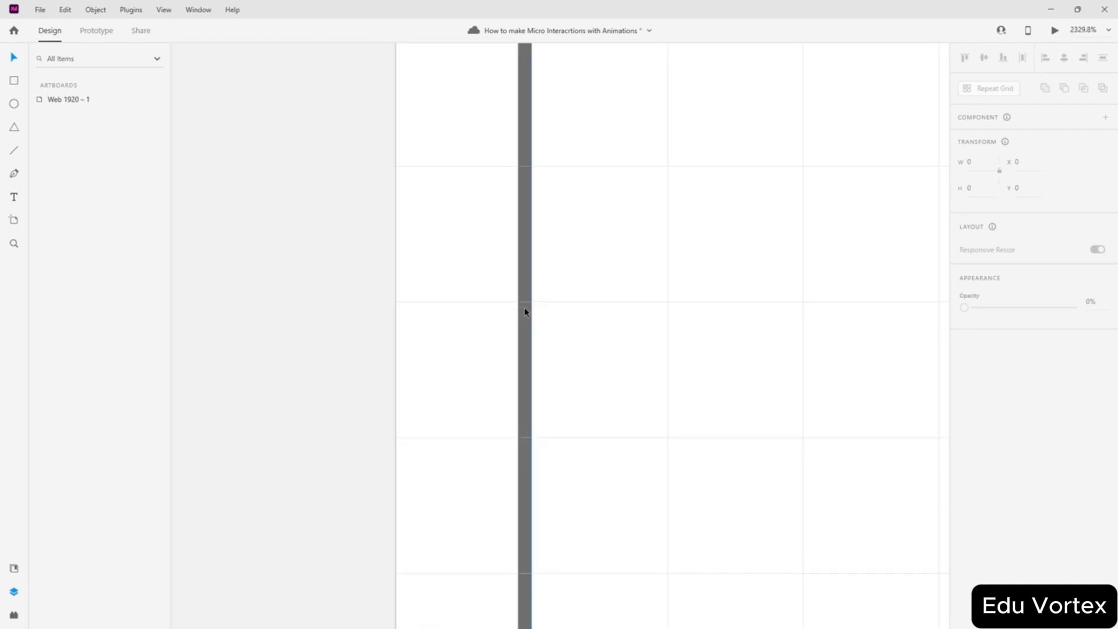
{"action": "left_click", "coordinate": [524, 311]}
{"action": "scroll", "coordinate": [527, 314], "scroll_direction": "up", "scroll_amount": 1}
{"action": "scroll", "coordinate": [532, 155], "scroll_direction": "down", "scroll_amount": 3}
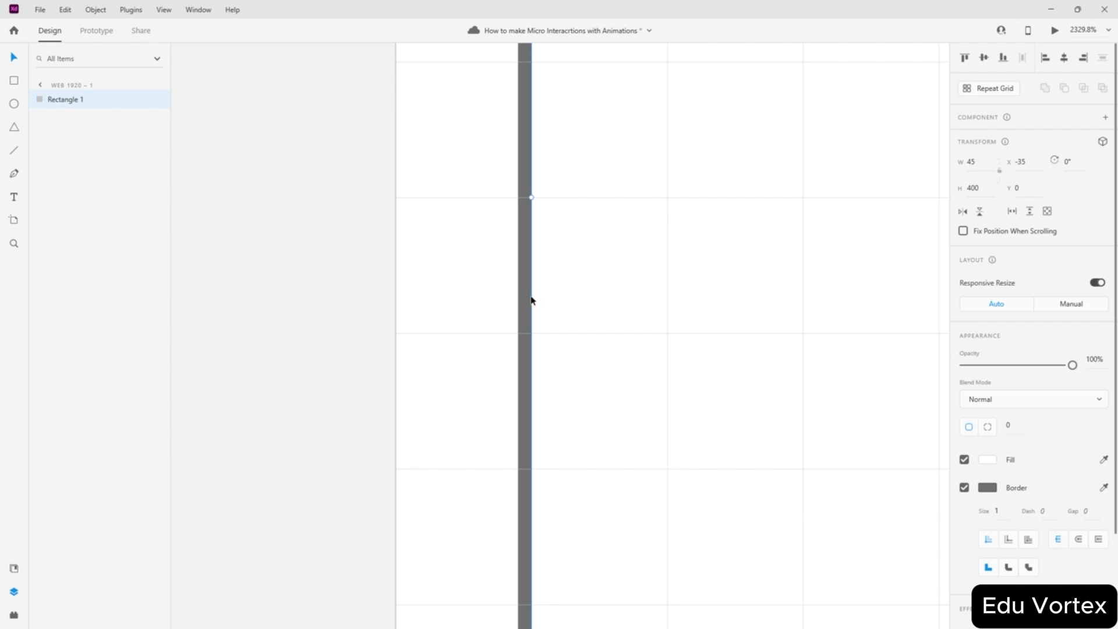
{"action": "mouse_move", "coordinate": [531, 301]}
{"action": "left_mouse_down"}
{"action": "mouse_move", "coordinate": [557, 299]}
{"action": "mouse_move", "coordinate": [522, 300]}
{"action": "left_mouse_up"}
{"action": "scroll", "coordinate": [648, 287], "scroll_direction": "down", "scroll_amount": 5}
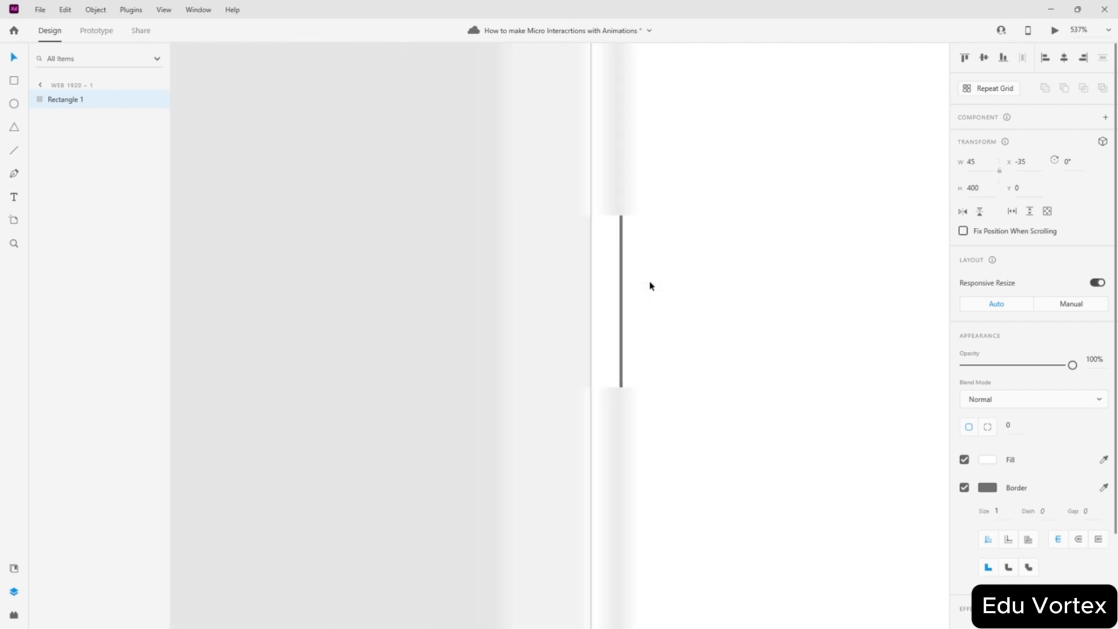
{"action": "scroll", "coordinate": [650, 283], "scroll_direction": "down", "scroll_amount": 1}
{"action": "scroll", "coordinate": [658, 469], "scroll_direction": "up", "scroll_amount": 3}
{"action": "scroll", "coordinate": [642, 511], "scroll_direction": "down", "scroll_amount": 5}
{"action": "scroll", "coordinate": [634, 470], "scroll_direction": "up", "scroll_amount": 3}
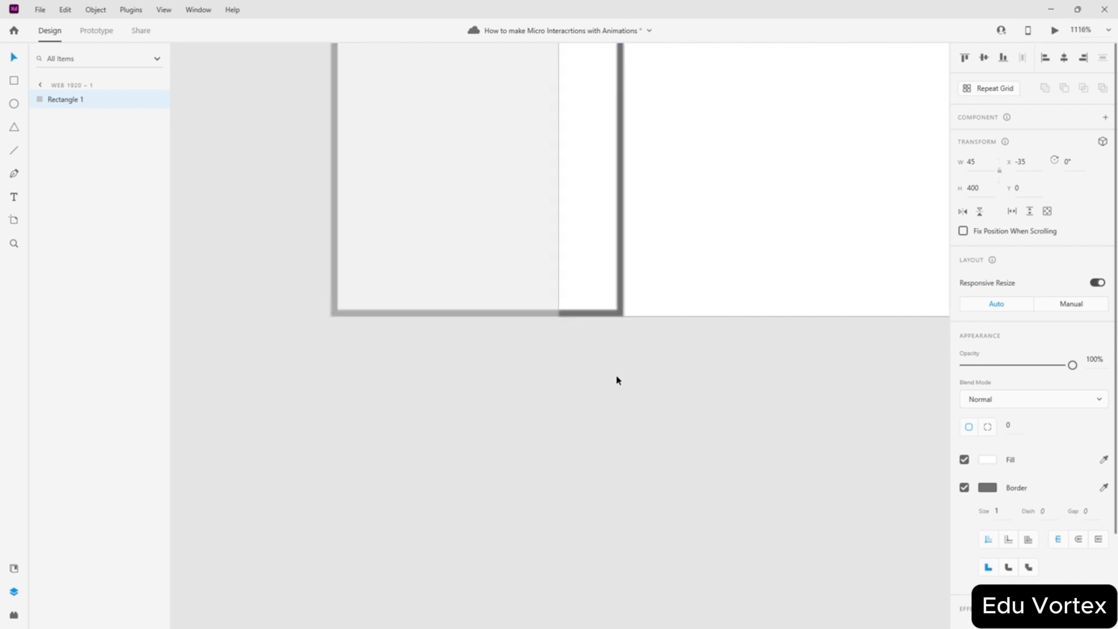
{"action": "scroll", "coordinate": [534, 269], "scroll_direction": "up", "scroll_amount": 2}
{"action": "scroll", "coordinate": [577, 262], "scroll_direction": "down", "scroll_amount": 6}
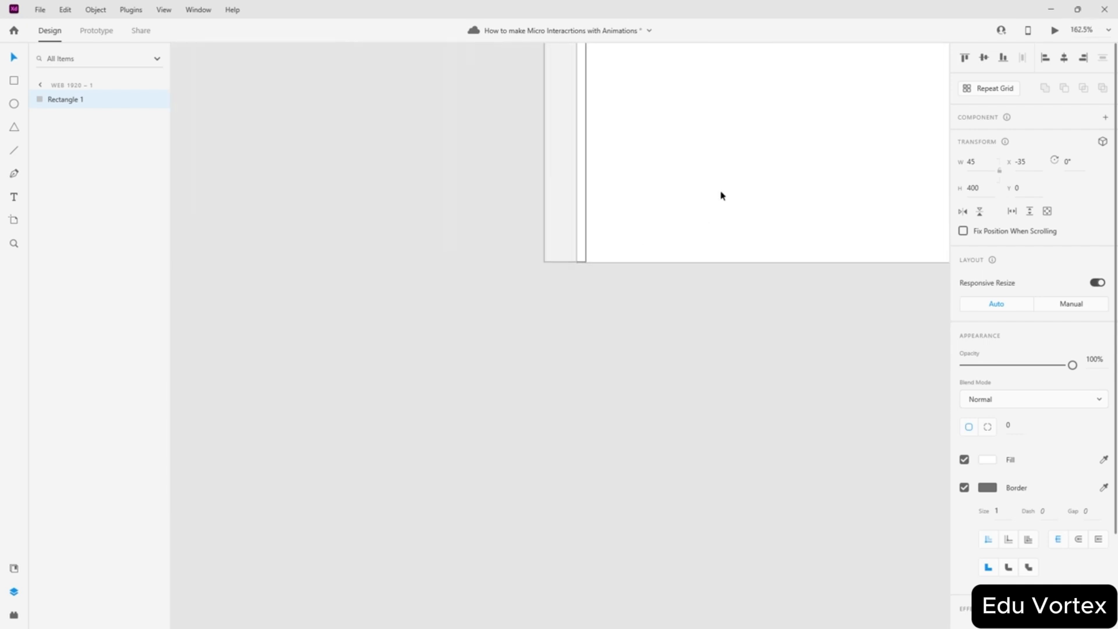
{"action": "scroll", "coordinate": [722, 196], "scroll_direction": "up", "scroll_amount": 3}
{"action": "scroll", "coordinate": [707, 202], "scroll_direction": "down", "scroll_amount": 3}
{"action": "scroll", "coordinate": [670, 216], "scroll_direction": "up", "scroll_amount": 2}
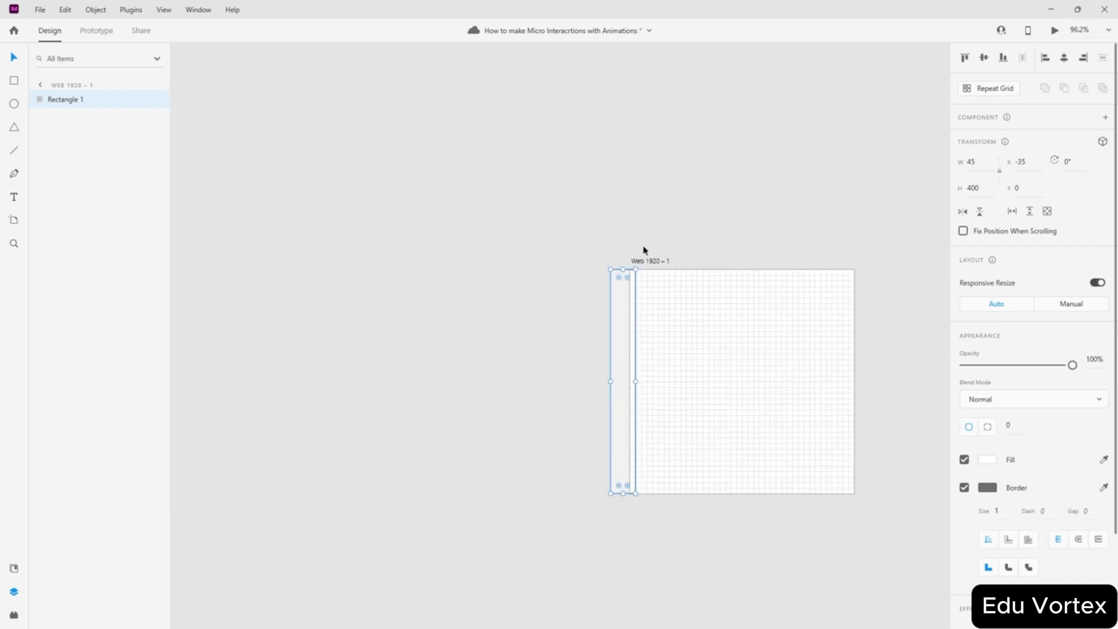
{"action": "scroll", "coordinate": [642, 265], "scroll_direction": "down", "scroll_amount": 2}
{"action": "scroll", "coordinate": [655, 378], "scroll_direction": "up", "scroll_amount": 3}
{"action": "scroll", "coordinate": [636, 467], "scroll_direction": "up", "scroll_amount": 4}
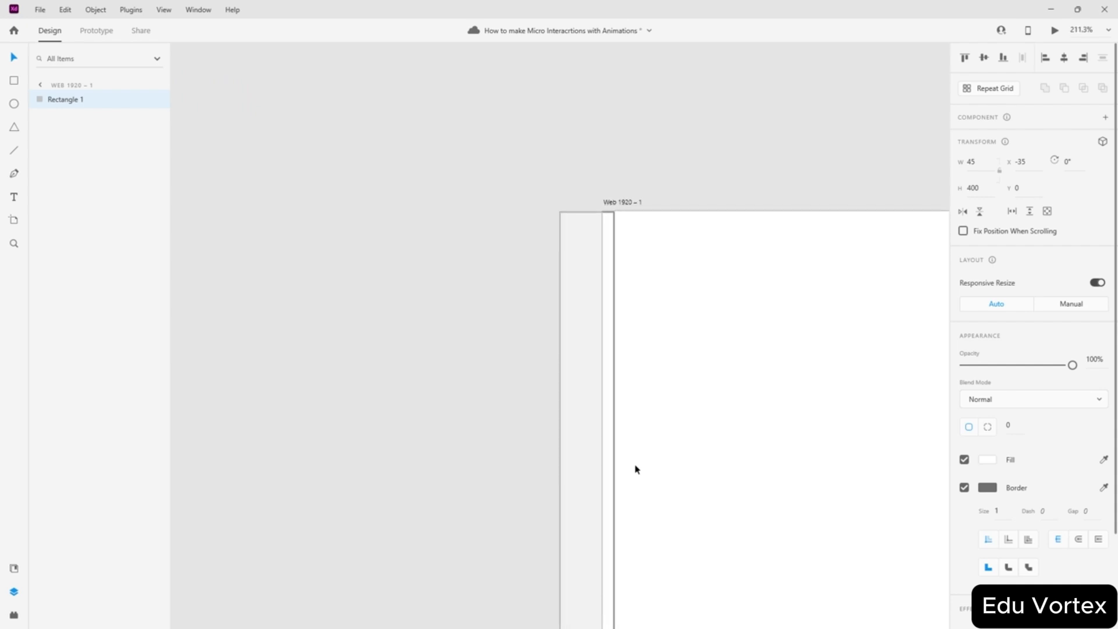
{"action": "scroll", "coordinate": [639, 464], "scroll_direction": "up", "scroll_amount": 2}
{"action": "scroll", "coordinate": [641, 456], "scroll_direction": "down", "scroll_amount": 2}
{"action": "scroll", "coordinate": [652, 431], "scroll_direction": "up", "scroll_amount": 1}
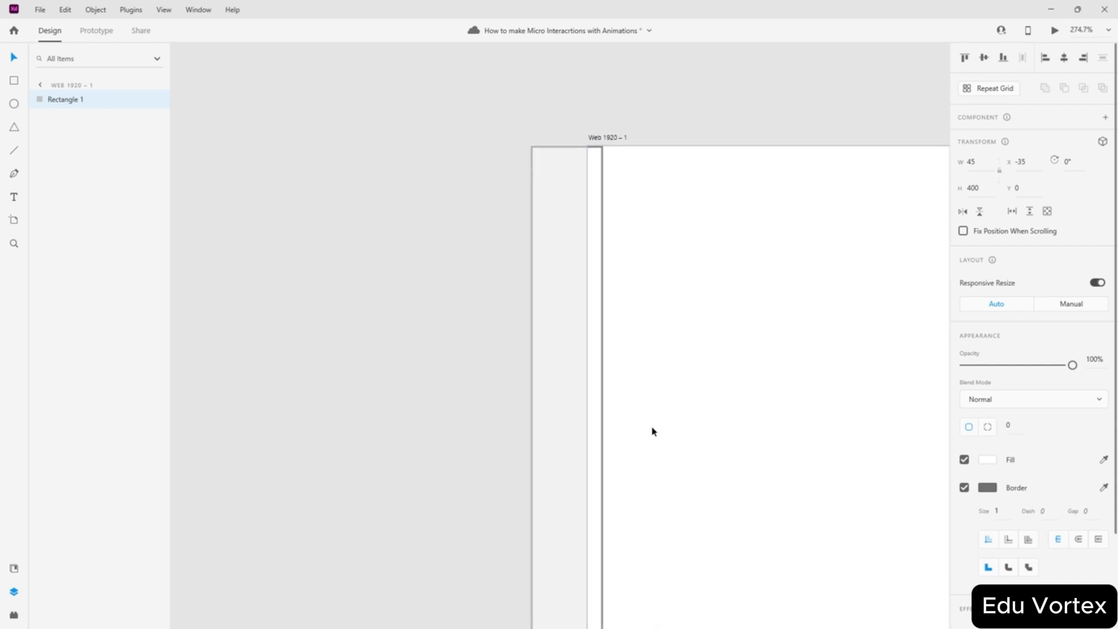
{"action": "scroll", "coordinate": [640, 430], "scroll_direction": "down", "scroll_amount": 5}
{"action": "scroll", "coordinate": [641, 427], "scroll_direction": "up", "scroll_amount": 1}
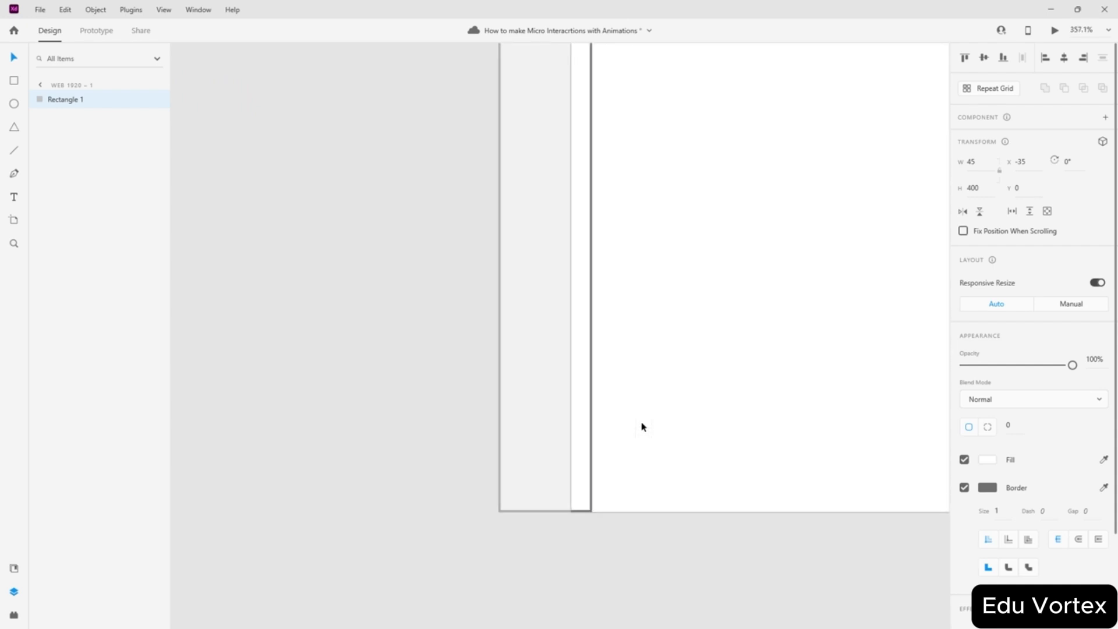
{"action": "scroll", "coordinate": [646, 416], "scroll_direction": "down", "scroll_amount": 2}
{"action": "scroll", "coordinate": [631, 335], "scroll_direction": "up", "scroll_amount": 2}
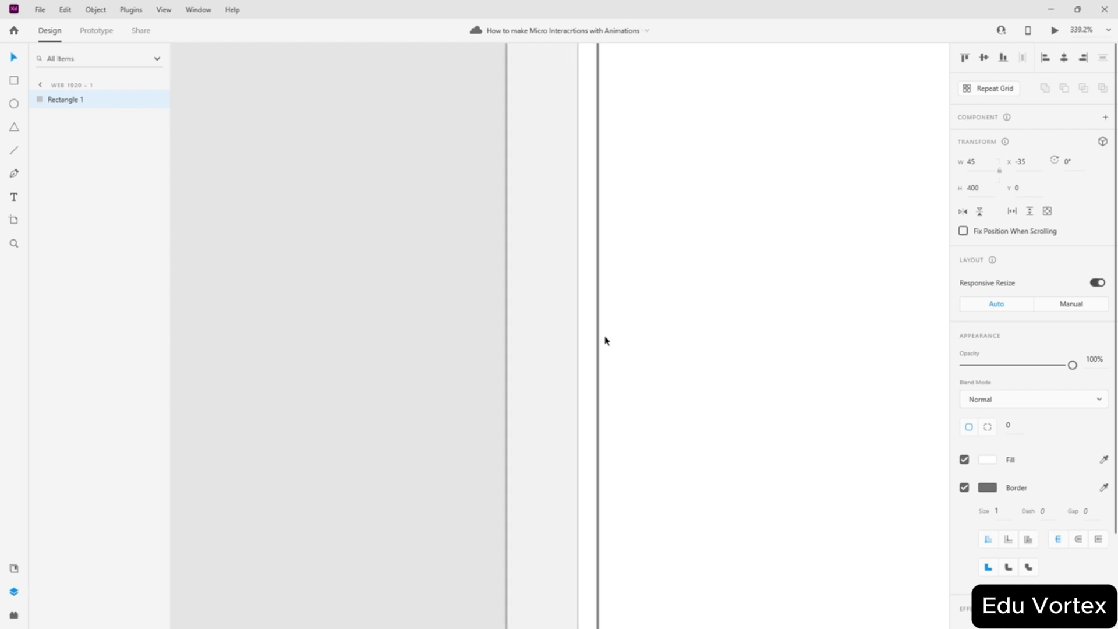
{"action": "scroll", "coordinate": [606, 341], "scroll_direction": "up", "scroll_amount": 3}
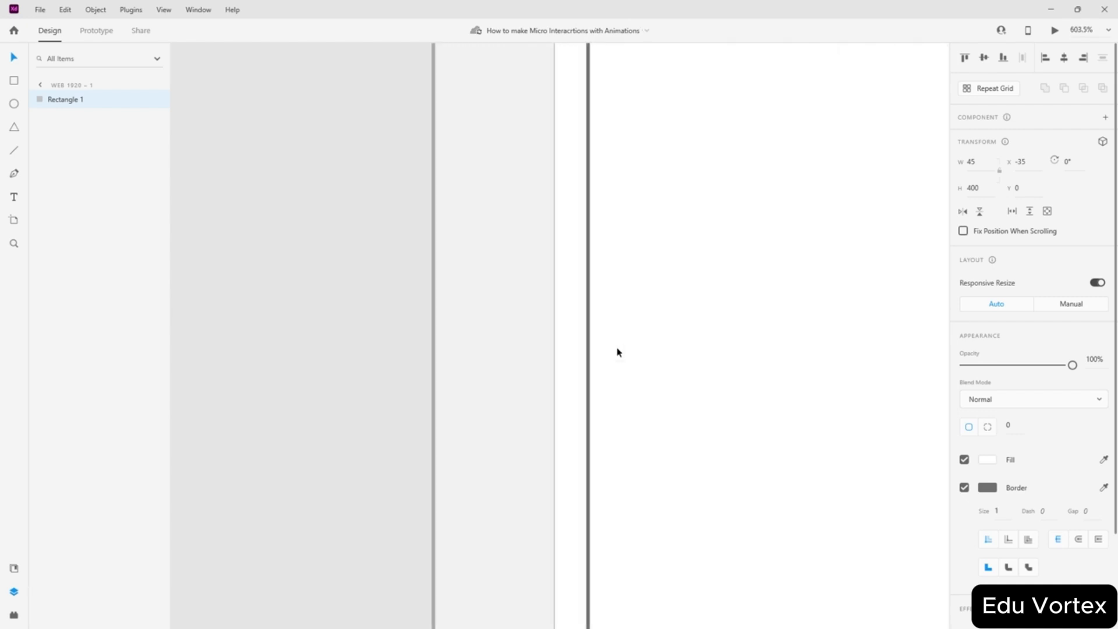
{"action": "scroll", "coordinate": [636, 344], "scroll_direction": "up", "scroll_amount": 2}
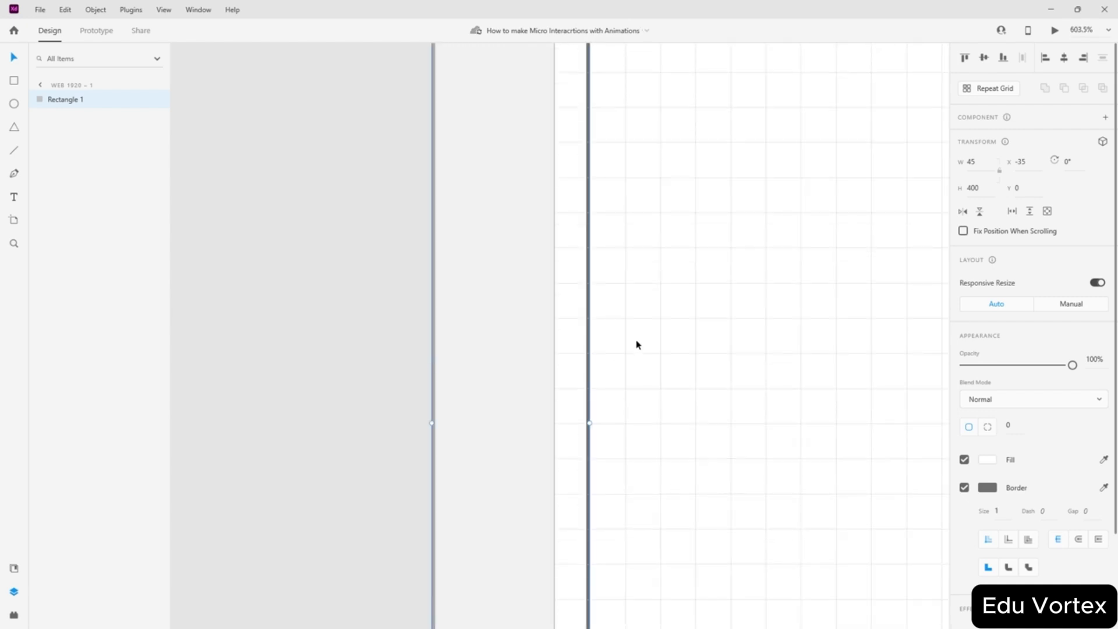
{"action": "scroll", "coordinate": [636, 344], "scroll_direction": "down", "scroll_amount": 2}
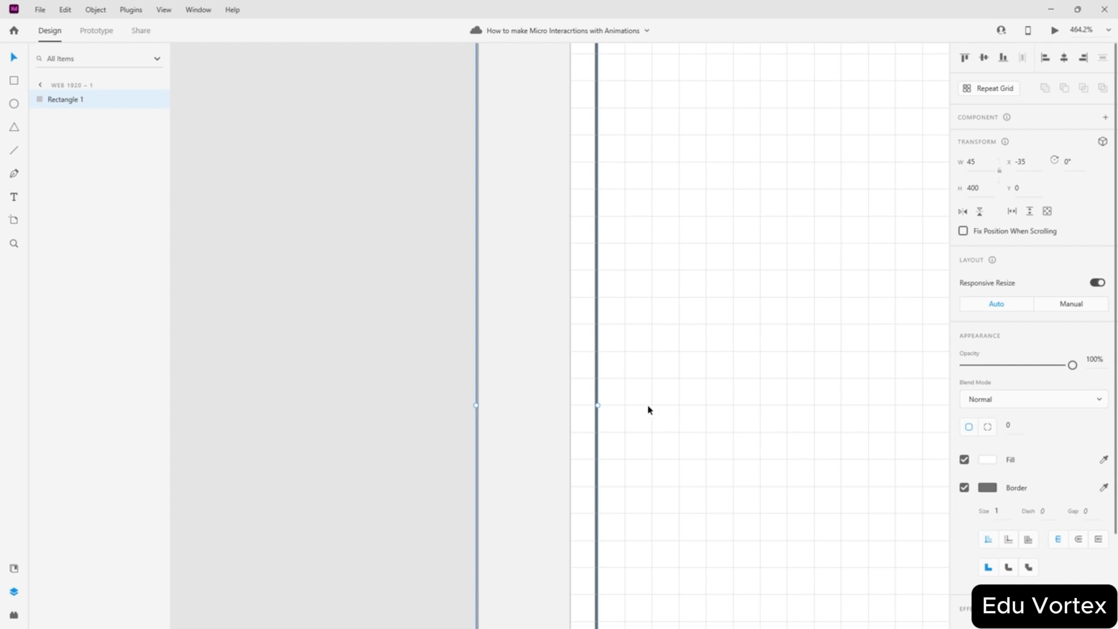
{"action": "scroll", "coordinate": [601, 391], "scroll_direction": "down", "scroll_amount": 3}
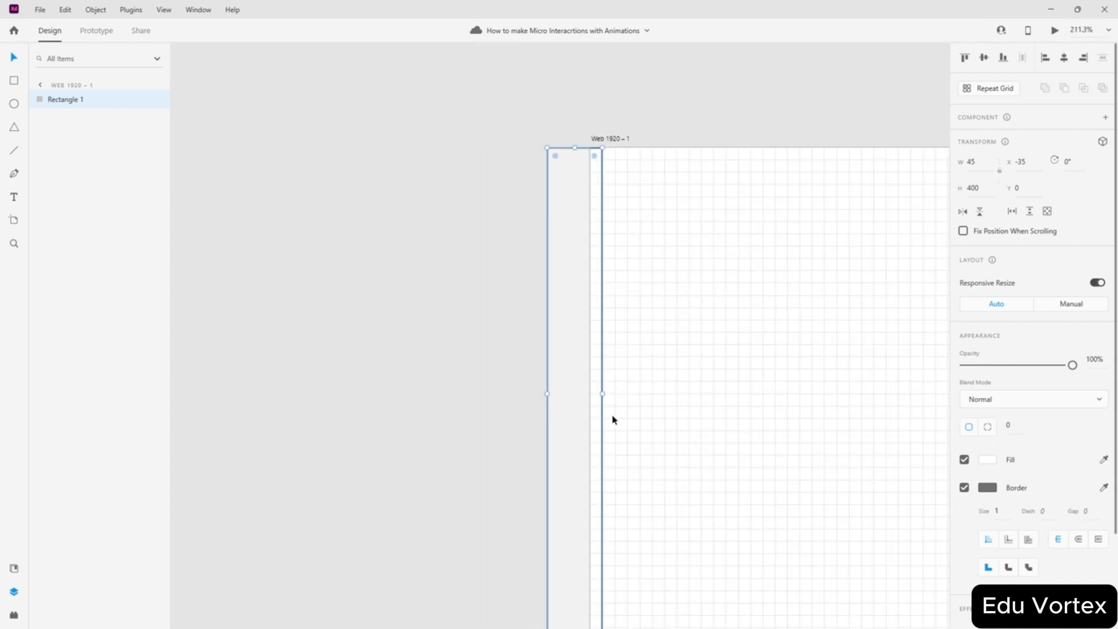
{"action": "scroll", "coordinate": [614, 142], "scroll_direction": "up", "scroll_amount": 5}
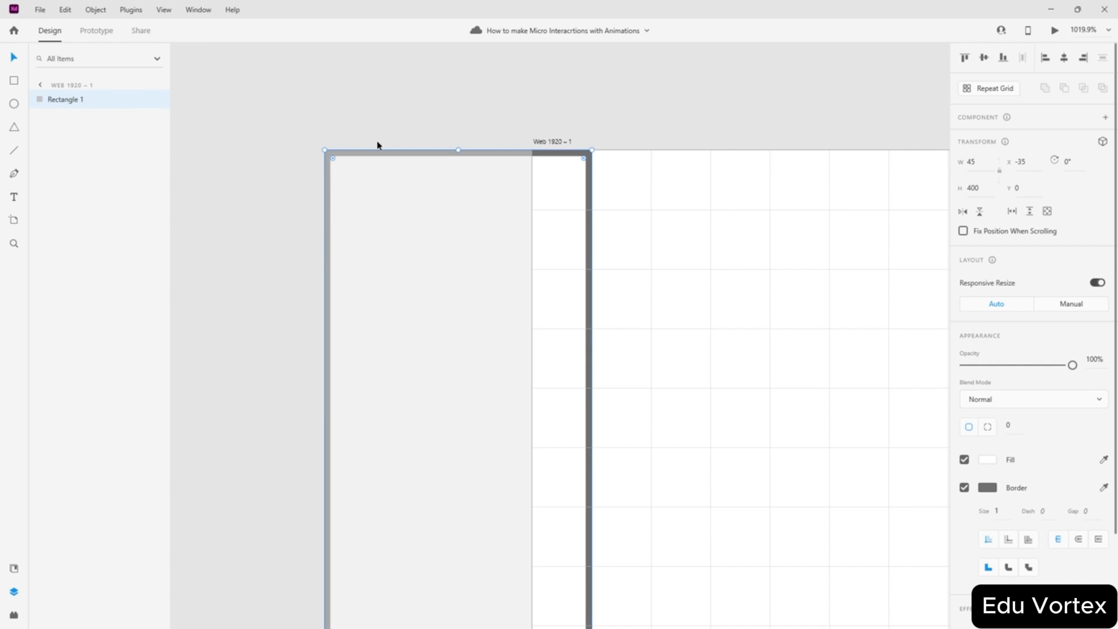
- Turn Rectangle 1 into an editable path and add a right-edge anchor at X 10, Y 20
{"action": "double_click", "coordinate": [592, 212]}
{"action": "left_click", "coordinate": [592, 268]}
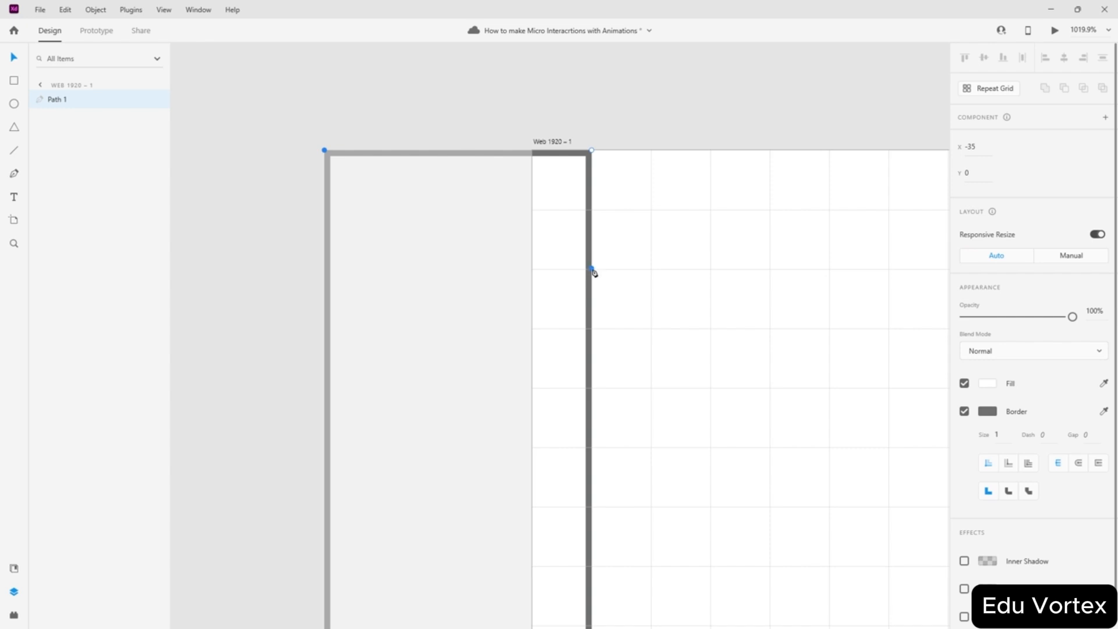
{"action": "scroll", "coordinate": [594, 284], "scroll_direction": "up", "scroll_amount": 5}
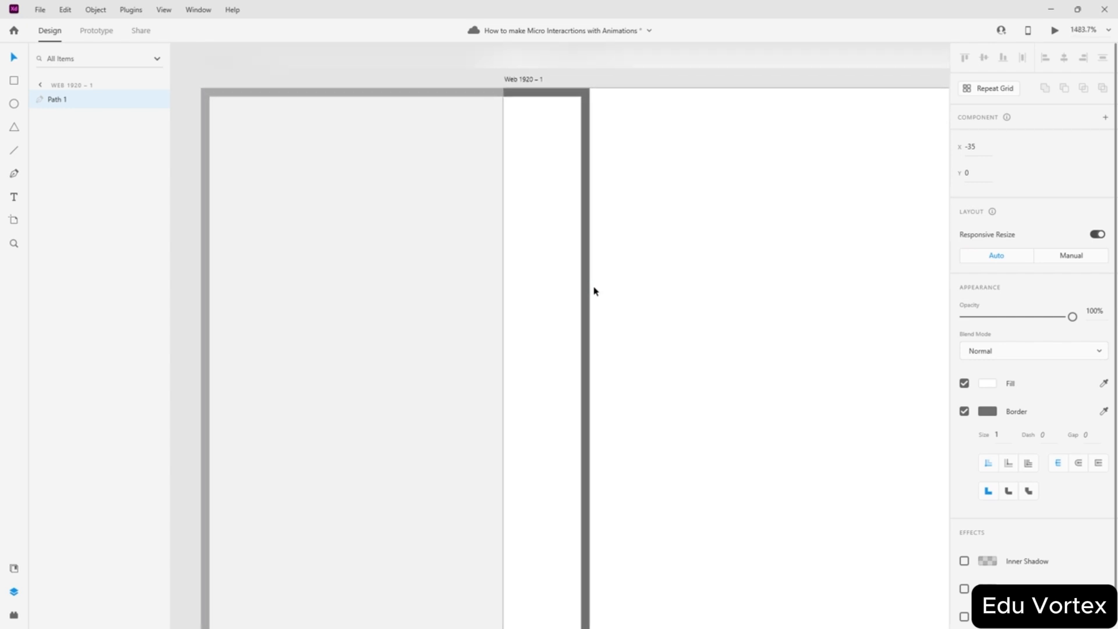
{"action": "left_click", "coordinate": [589, 256]}
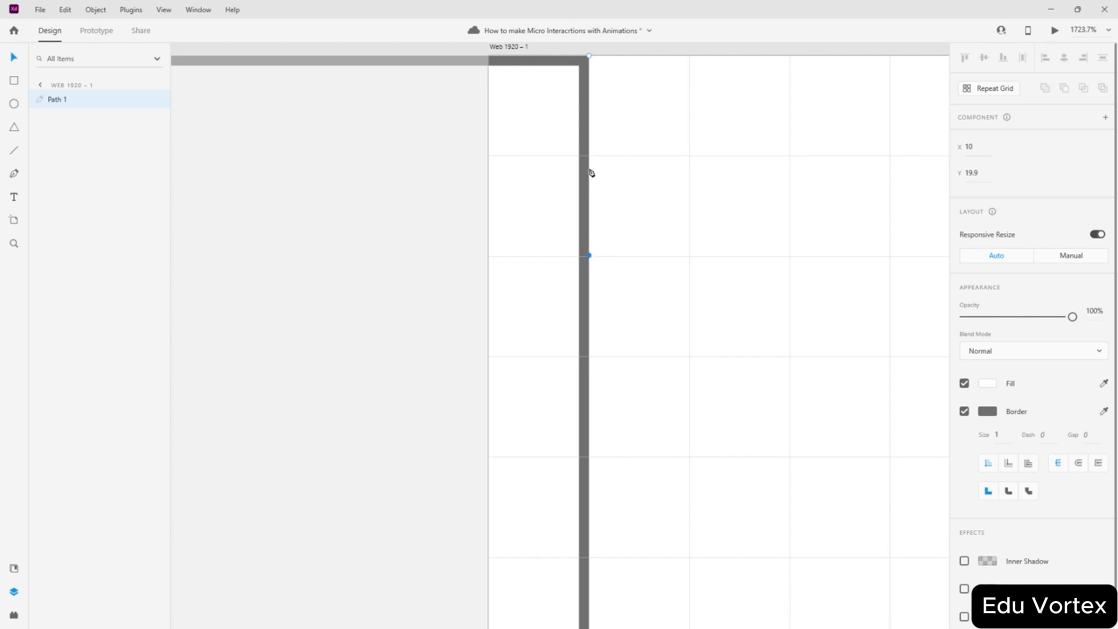
{"action": "scroll", "coordinate": [592, 124], "scroll_direction": "up", "scroll_amount": 2}
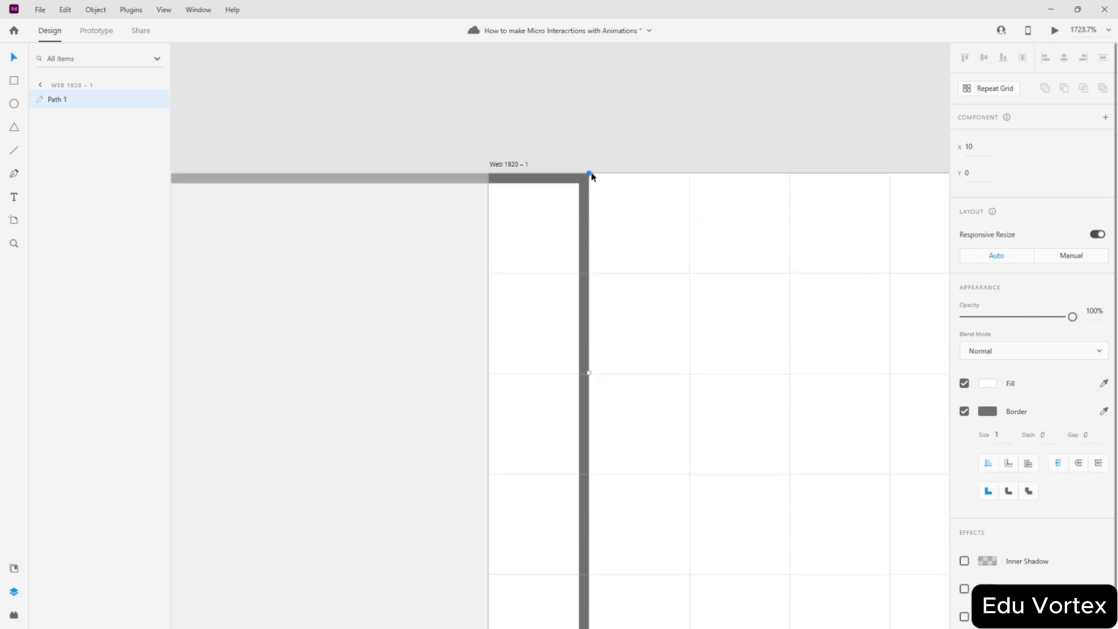
{"action": "left_click_drag", "start_coordinate": [590, 175], "coordinate": [790, 176]}
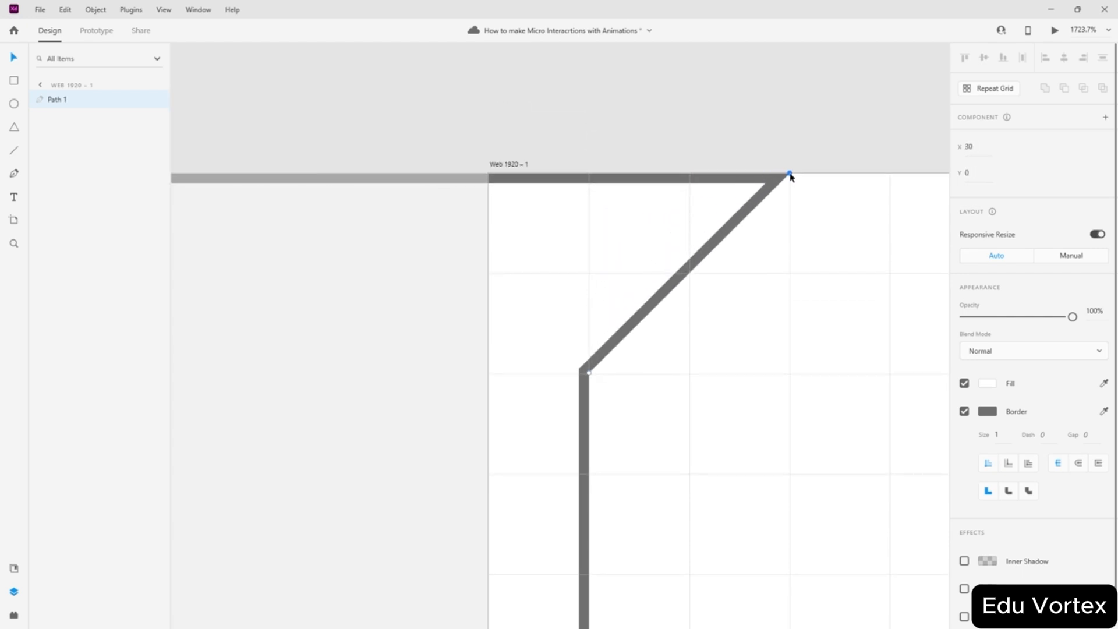
{"action": "mouse_move", "coordinate": [588, 374]}
{"action": "left_mouse_down"}
{"action": "mouse_move", "coordinate": [624, 367]}
{"action": "mouse_move", "coordinate": [591, 375]}
{"action": "left_mouse_up"}
- Add a second anchor and push the top corner out to X 30, forming the stepped notch
{"action": "left_click", "coordinate": [590, 472]}
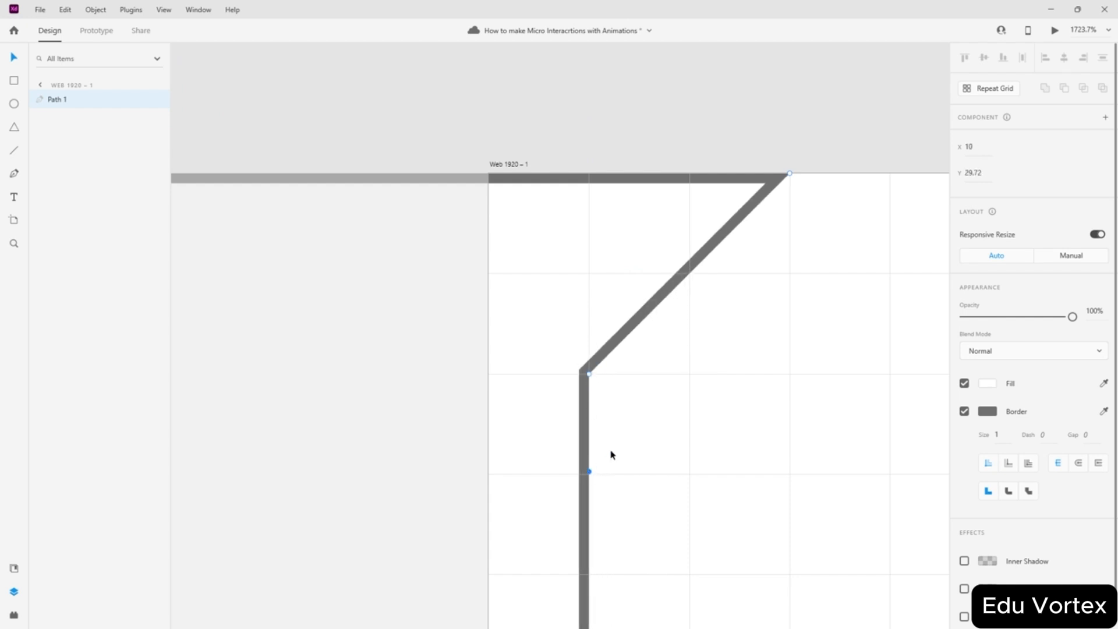
{"action": "left_click_drag", "start_coordinate": [596, 374], "coordinate": [790, 377]}
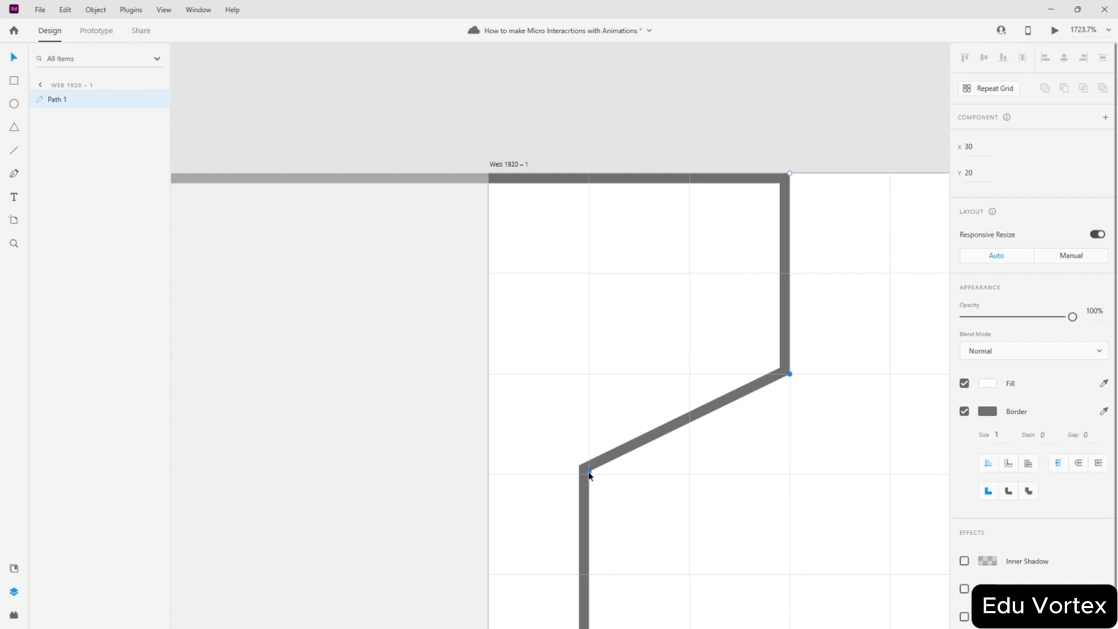
{"action": "left_click_drag", "start_coordinate": [589, 471], "coordinate": [591, 376]}
{"action": "scroll", "coordinate": [660, 240], "scroll_direction": "down", "scroll_amount": 4}
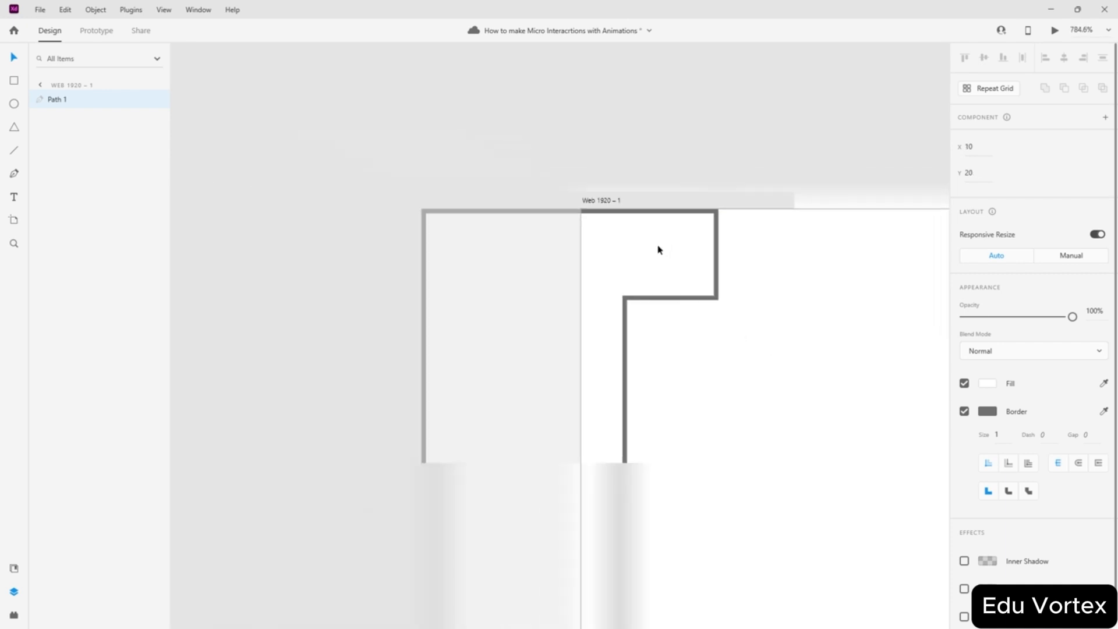
{"action": "left_click", "coordinate": [504, 95]}
- Lock the notched Path 1 in place
{"action": "right_click", "coordinate": [710, 266]}
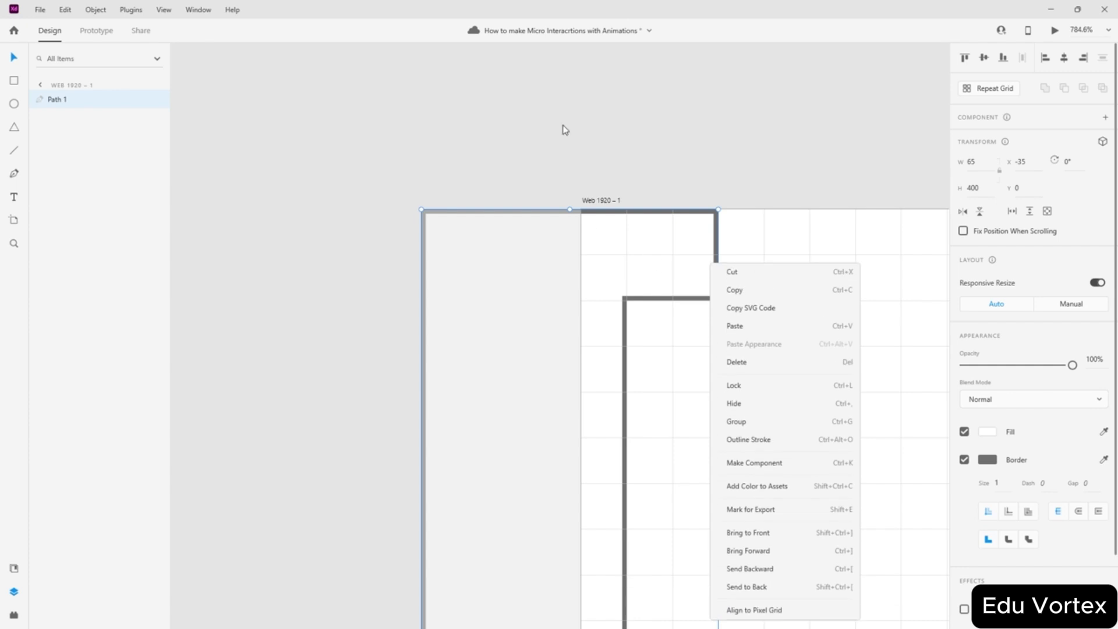
{"action": "key", "text": "Escape"}
{"action": "left_click", "coordinate": [438, 148]}
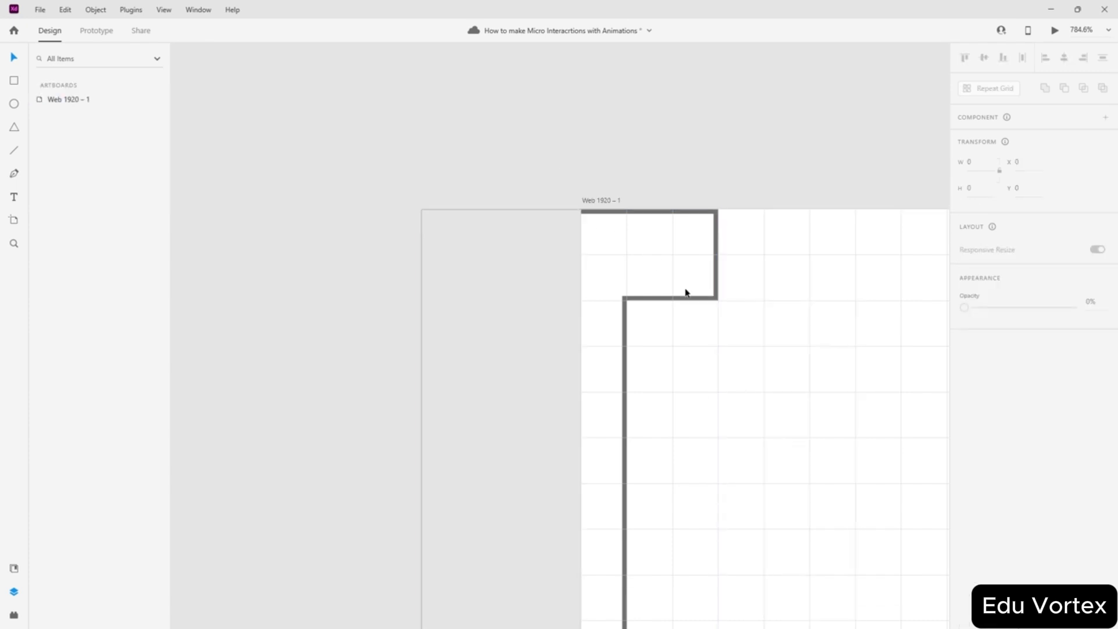
{"action": "scroll", "coordinate": [744, 219], "scroll_direction": "down", "scroll_amount": 9}
{"action": "scroll", "coordinate": [745, 218], "scroll_direction": "down", "scroll_amount": 3}
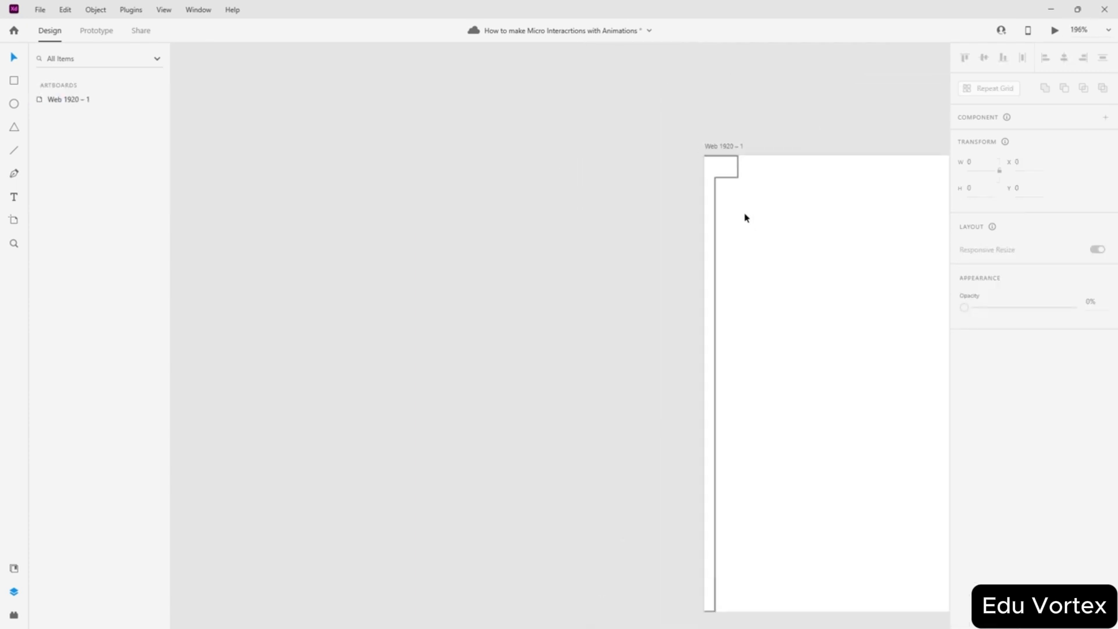
{"action": "scroll", "coordinate": [761, 182], "scroll_direction": "up", "scroll_amount": 6}
{"action": "scroll", "coordinate": [715, 133], "scroll_direction": "up", "scroll_amount": 10}
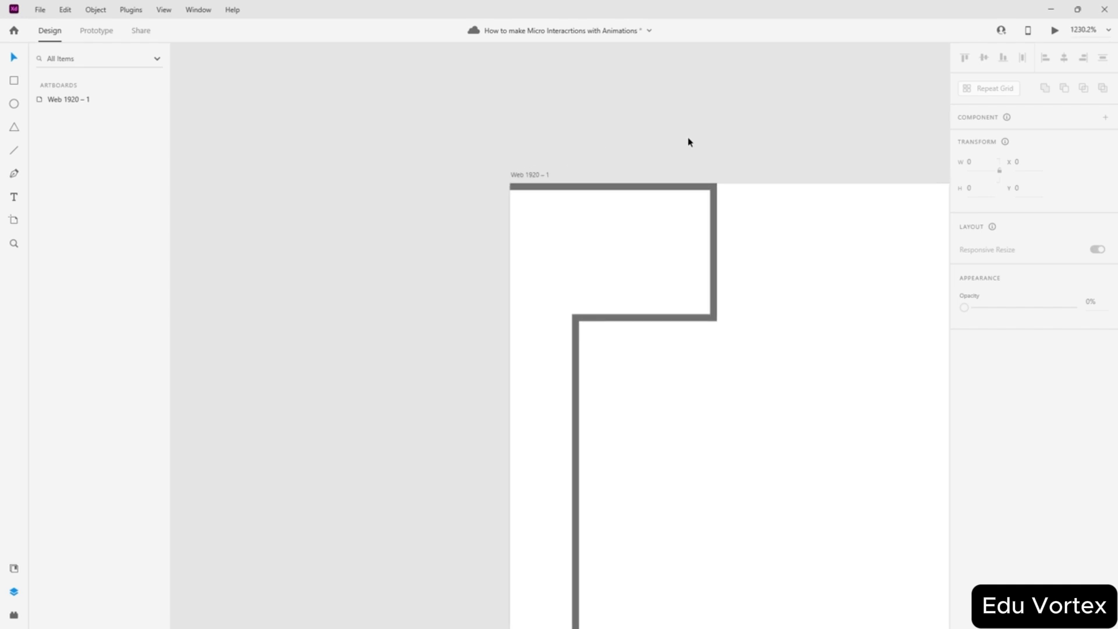
{"action": "scroll", "coordinate": [704, 320], "scroll_direction": "up", "scroll_amount": 5}
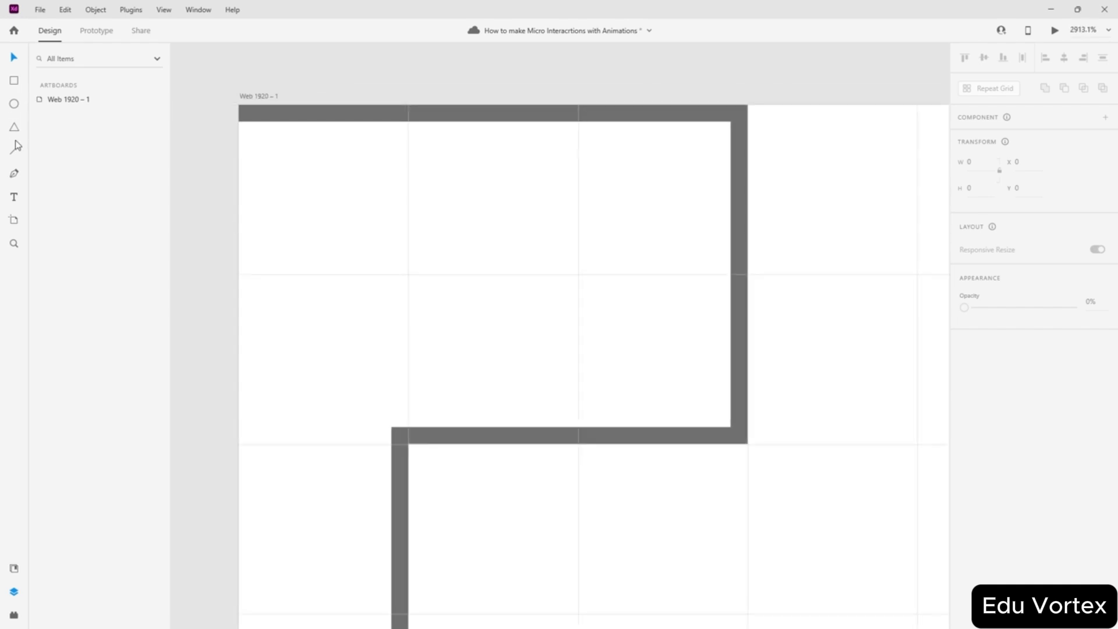
- Draw a trial diagonal line inside the notch, then delete it
{"action": "left_click", "coordinate": [14, 150]}
{"action": "mouse_move", "coordinate": [494, 199]}
{"action": "left_mouse_down"}
{"action": "mouse_move", "coordinate": [654, 316]}
{"action": "mouse_move", "coordinate": [664, 337]}
{"action": "mouse_move", "coordinate": [649, 291]}
{"action": "mouse_move", "coordinate": [665, 275]}
{"action": "mouse_move", "coordinate": [621, 306]}
{"action": "mouse_move", "coordinate": [671, 269]}
{"action": "left_mouse_up"}
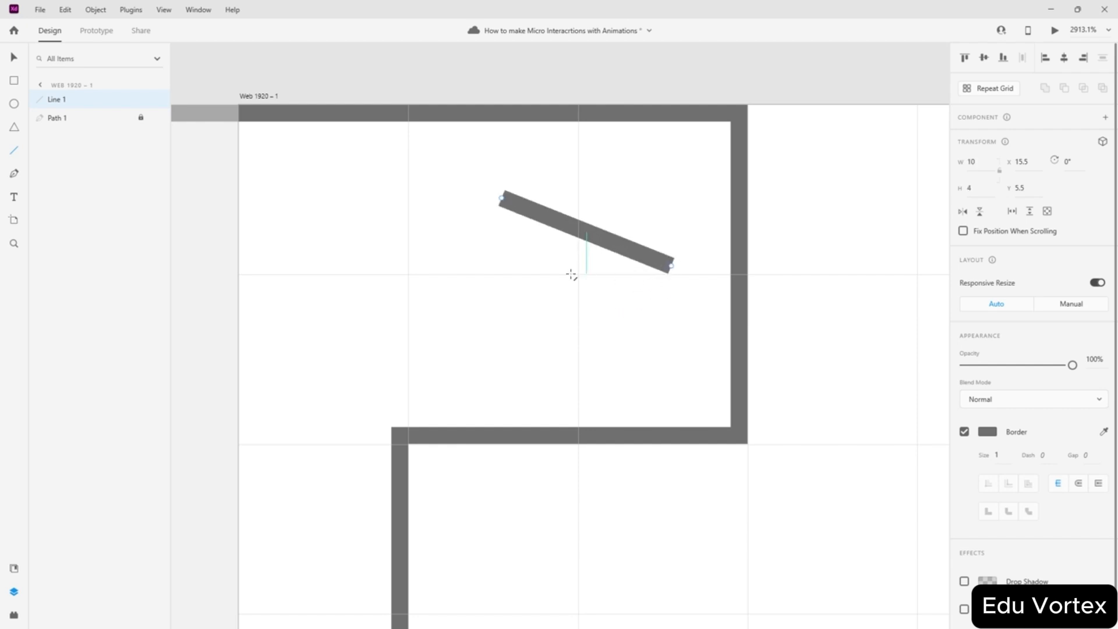
{"action": "left_click", "coordinate": [307, 182]}
{"action": "key", "text": "Delete"}
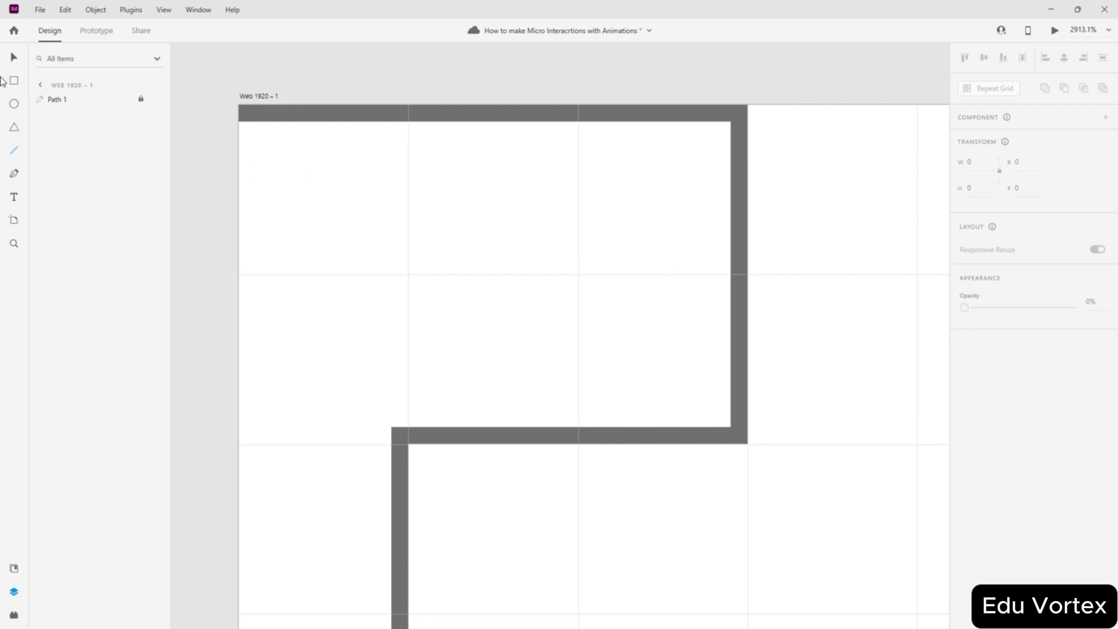
- Draw a three-point right-pointing chevron path inside the panel's notch
{"action": "left_click", "coordinate": [499, 178]}
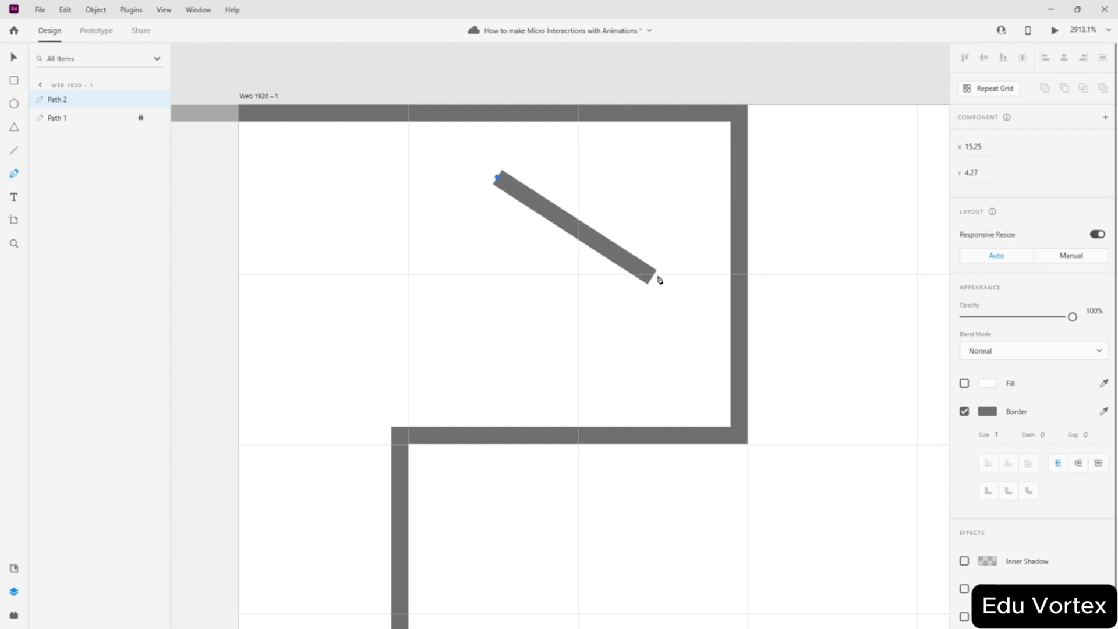
{"action": "left_click", "coordinate": [665, 275]}
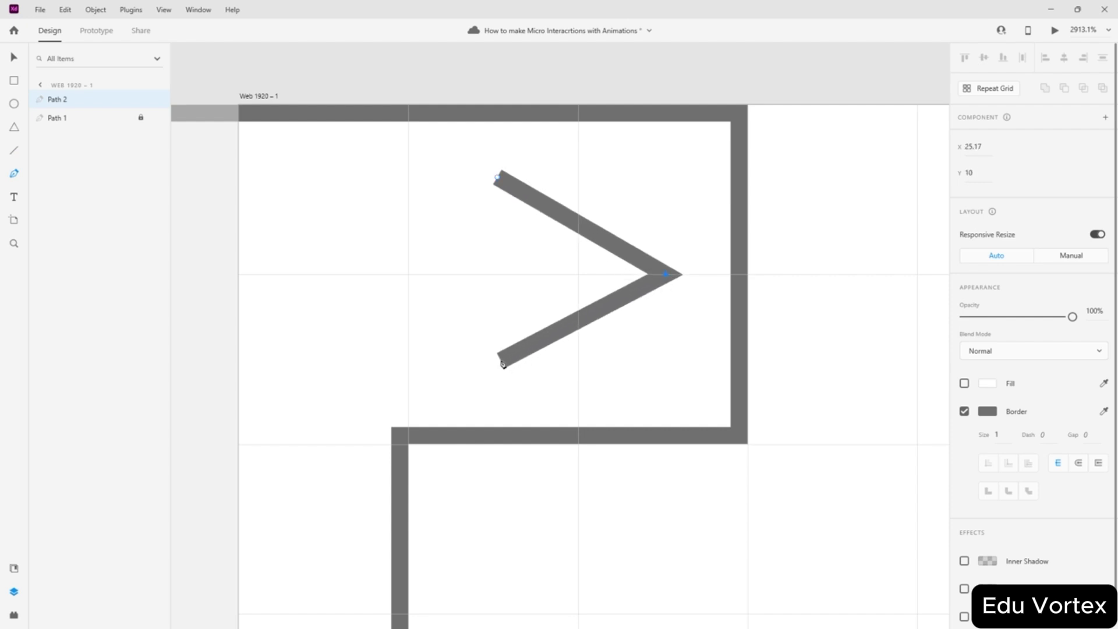
{"action": "left_click", "coordinate": [501, 362]}
{"action": "key", "text": "Escape"}
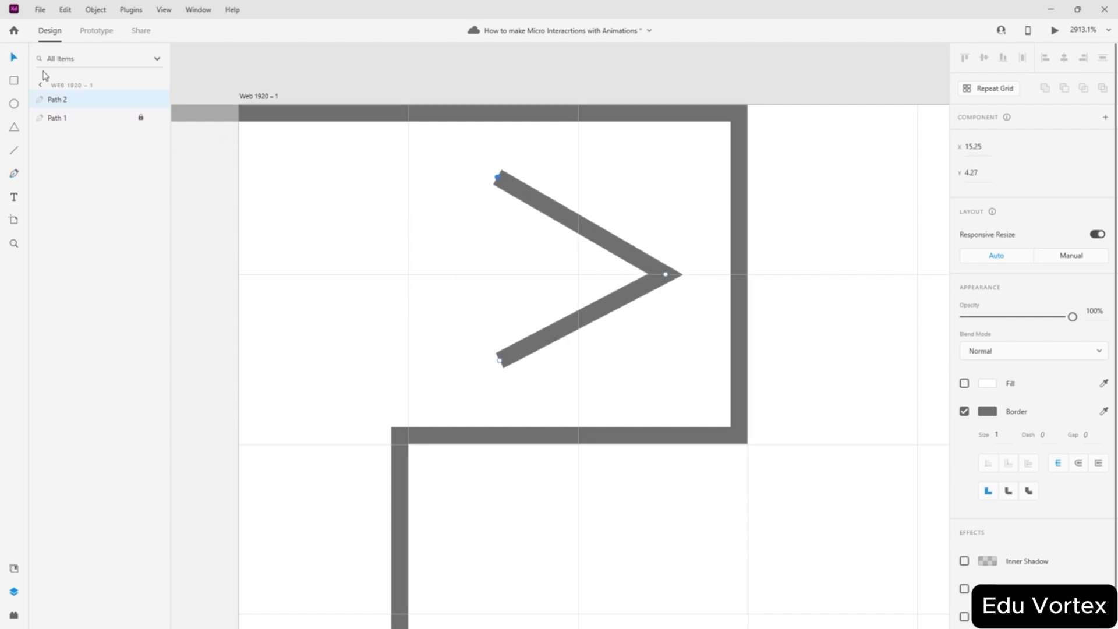
{"action": "mouse_move", "coordinate": [496, 177]}
{"action": "left_mouse_down"}
{"action": "mouse_move", "coordinate": [492, 200]}
{"action": "mouse_move", "coordinate": [500, 194]}
{"action": "left_mouse_up"}
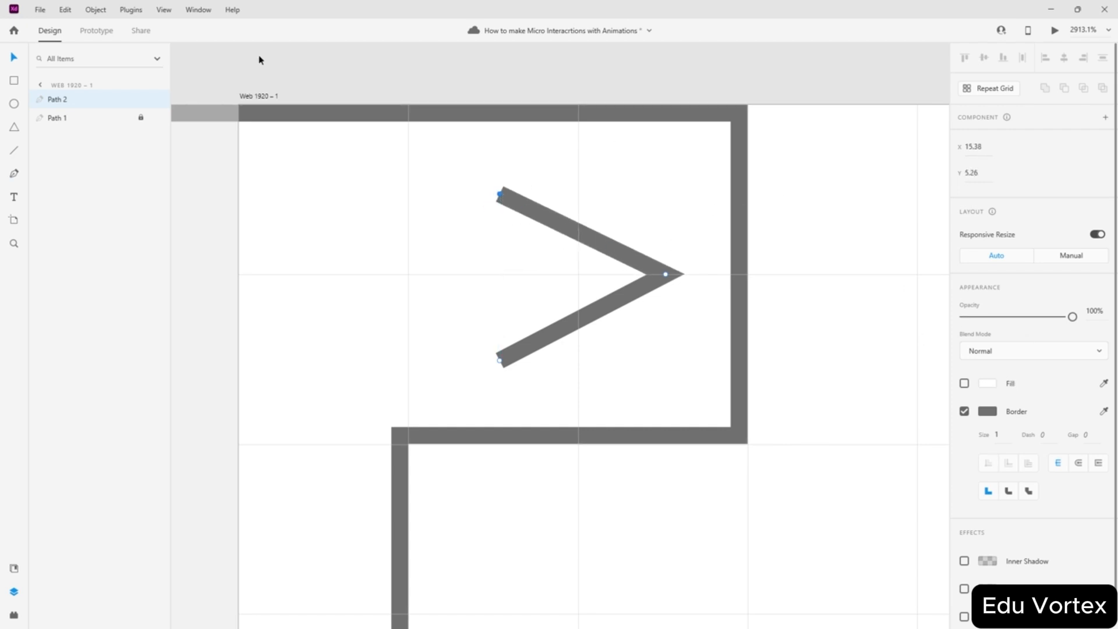
{"action": "left_click", "coordinate": [256, 95]}
- Set the artboard's grid square size to 5
{"action": "left_click", "coordinate": [274, 99]}
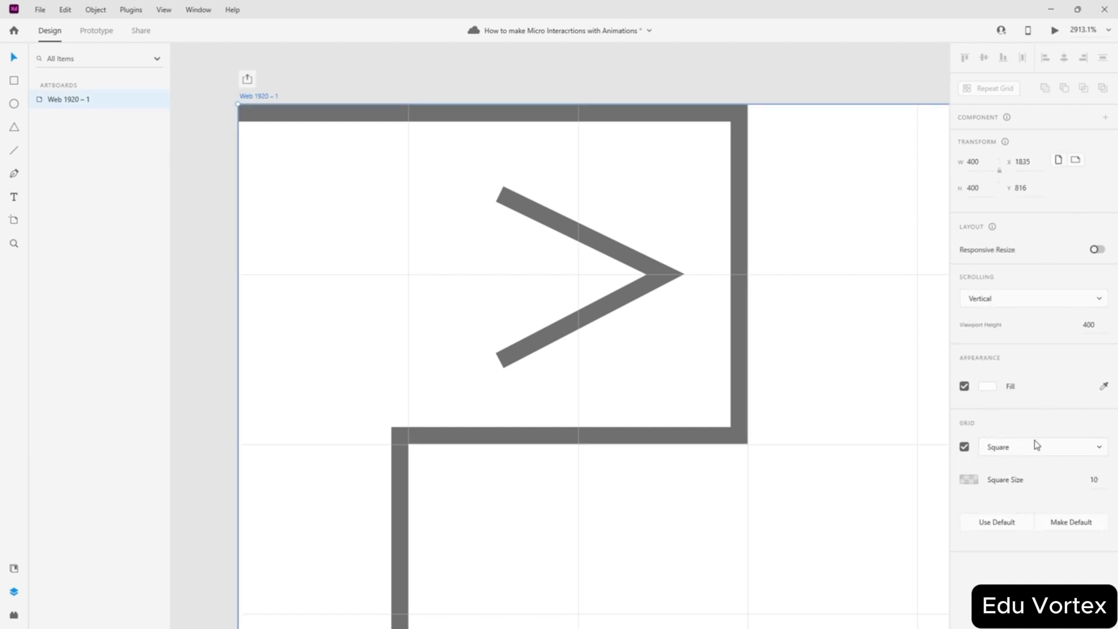
{"action": "left_click", "coordinate": [1097, 482]}
{"action": "type", "text": "5"}
{"action": "key", "text": "Return"}
- Snap the chevron's top end to the finer grid at 15, 5
{"action": "left_click", "coordinate": [488, 265]}
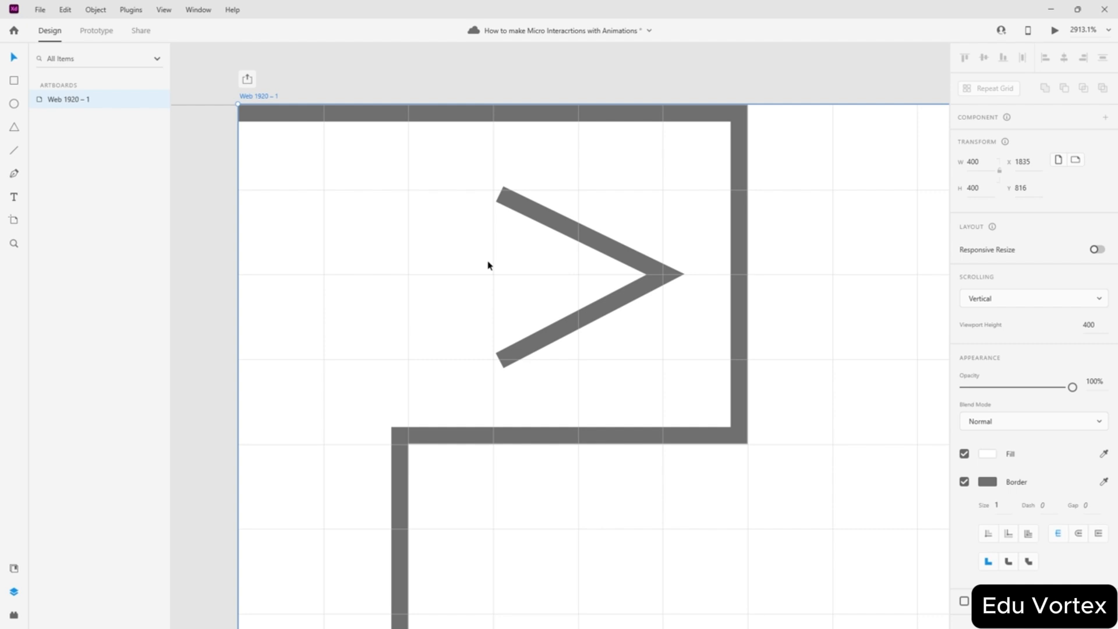
{"action": "left_click", "coordinate": [511, 203]}
{"action": "mouse_move", "coordinate": [502, 197]}
{"action": "left_mouse_down"}
{"action": "mouse_move", "coordinate": [487, 182]}
{"action": "mouse_move", "coordinate": [494, 193]}
{"action": "left_mouse_up"}
{"action": "key", "text": "Escape"}
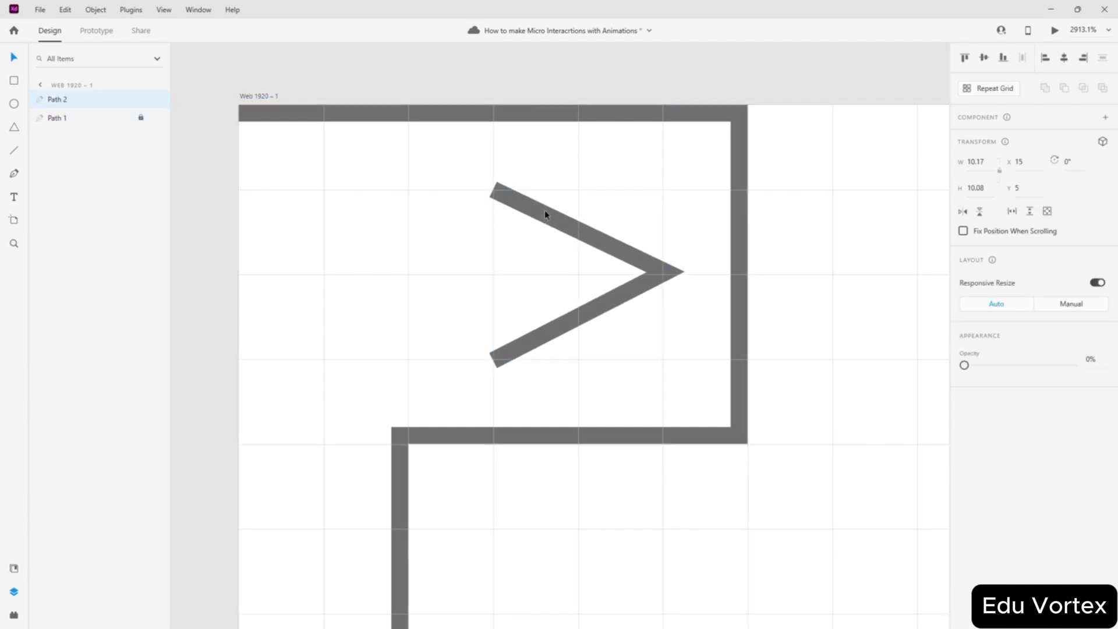
{"action": "left_click", "coordinate": [563, 227]}
{"action": "double_click", "coordinate": [561, 224]}
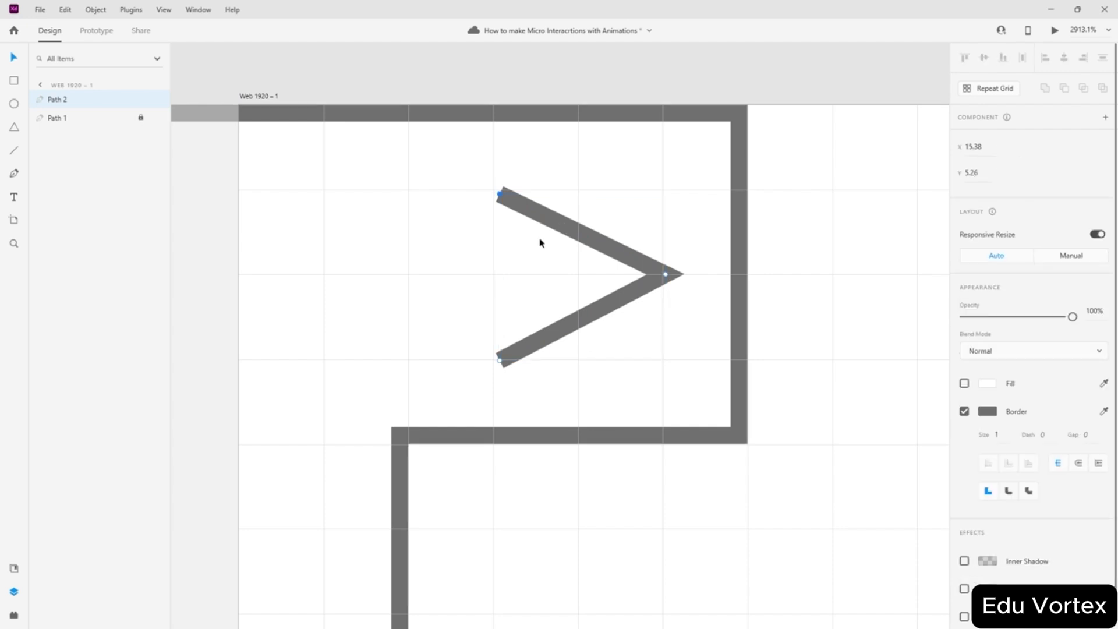
{"action": "left_click_drag", "start_coordinate": [500, 197], "coordinate": [496, 190]}
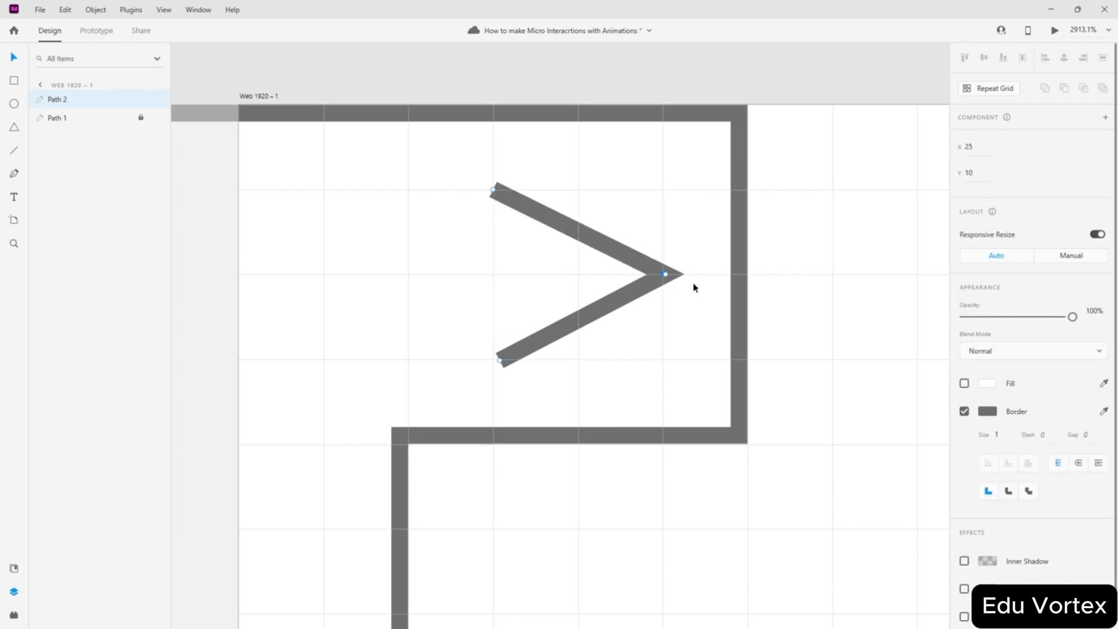
- Snap the chevron's tip and bottom end onto grid intersections, making a 10 × 10 arrow
{"action": "left_click", "coordinate": [664, 274]}
{"action": "key", "text": "ctrl+z"}
{"action": "scroll", "coordinate": [672, 280], "scroll_direction": "up", "scroll_amount": 5}
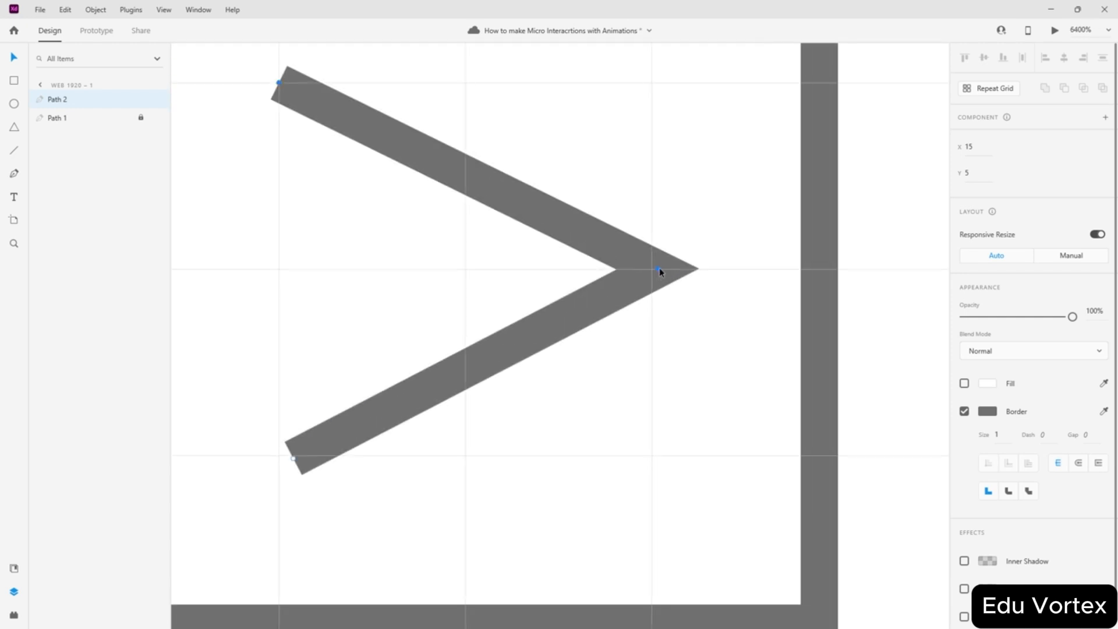
{"action": "left_click_drag", "start_coordinate": [659, 269], "coordinate": [653, 269]}
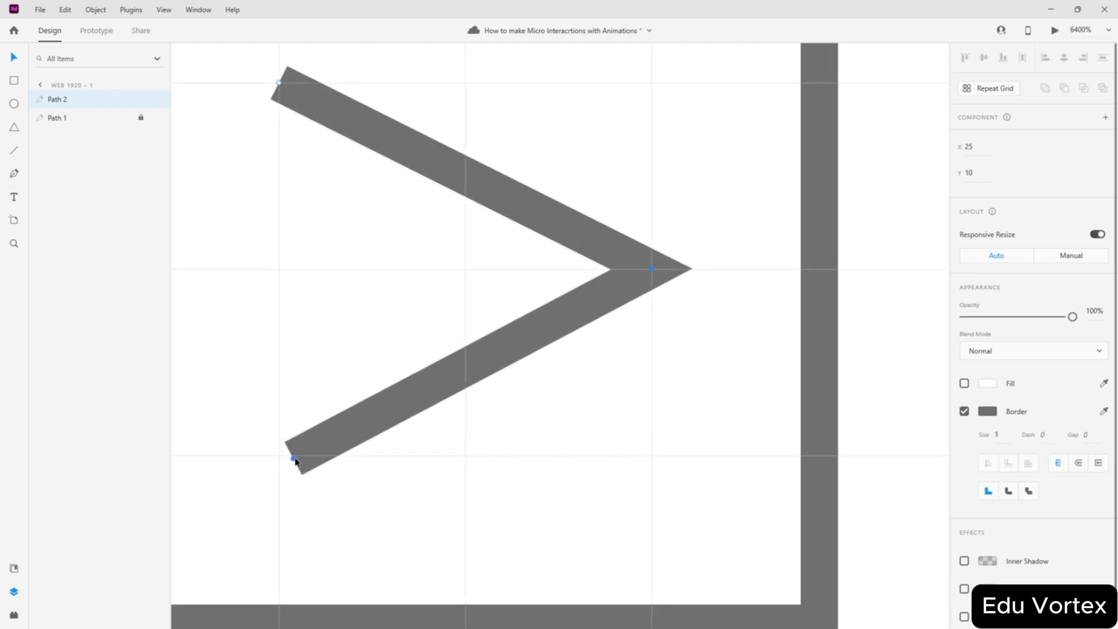
{"action": "left_click_drag", "start_coordinate": [293, 457], "coordinate": [280, 456]}
{"action": "scroll", "coordinate": [604, 366], "scroll_direction": "down", "scroll_amount": 5}
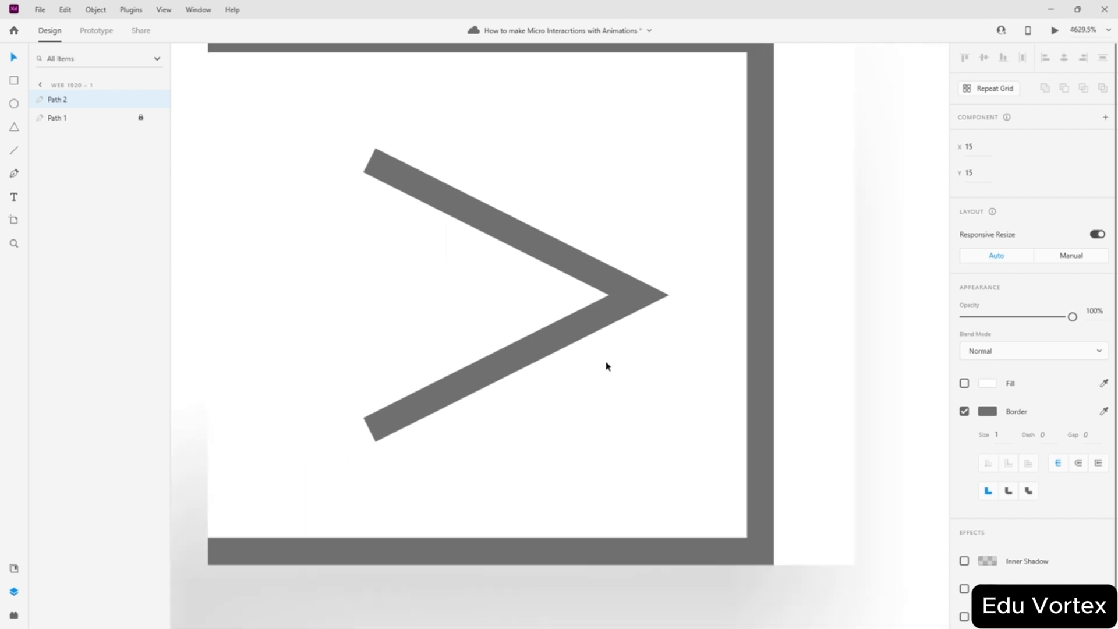
{"action": "scroll", "coordinate": [600, 352], "scroll_direction": "up", "scroll_amount": 1}
{"action": "key", "text": "Escape"}
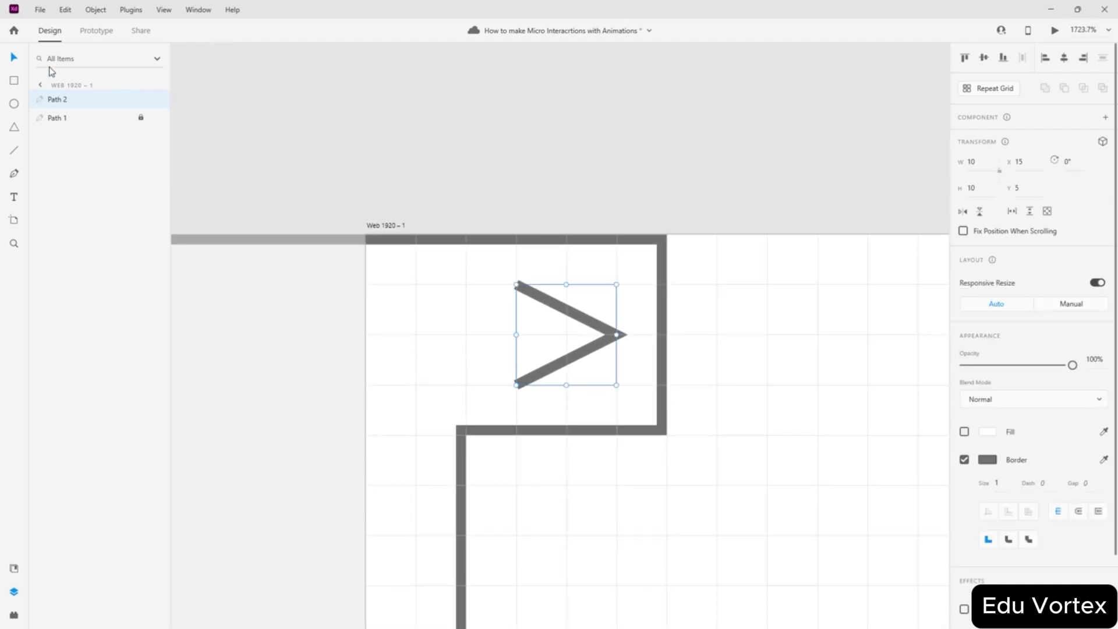
- Duplicate Web 1920 – 1 to its right, creating Web 1920 – 2 with the same panel and chevron
{"action": "left_click", "coordinate": [548, 163]}
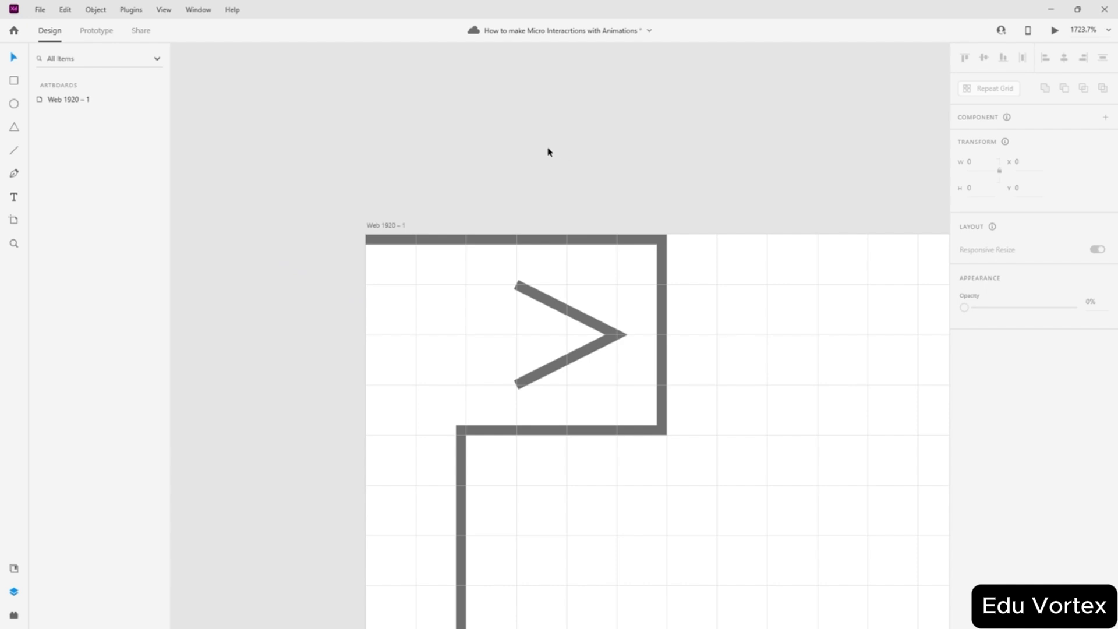
{"action": "scroll", "coordinate": [546, 154], "scroll_direction": "down", "scroll_amount": 8}
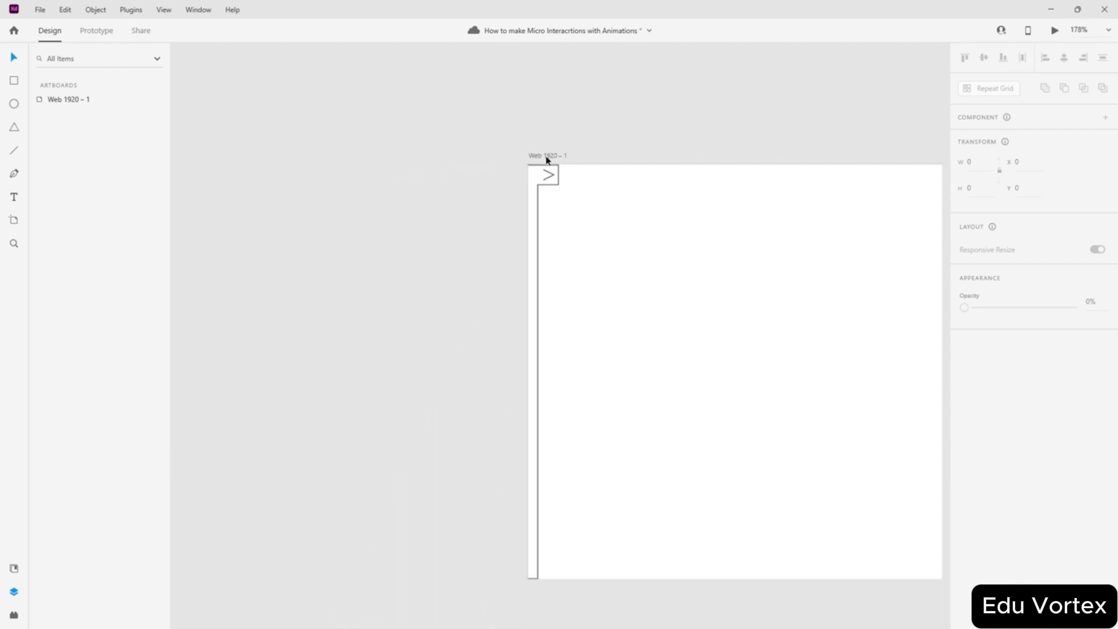
{"action": "scroll", "coordinate": [547, 169], "scroll_direction": "up", "scroll_amount": 8}
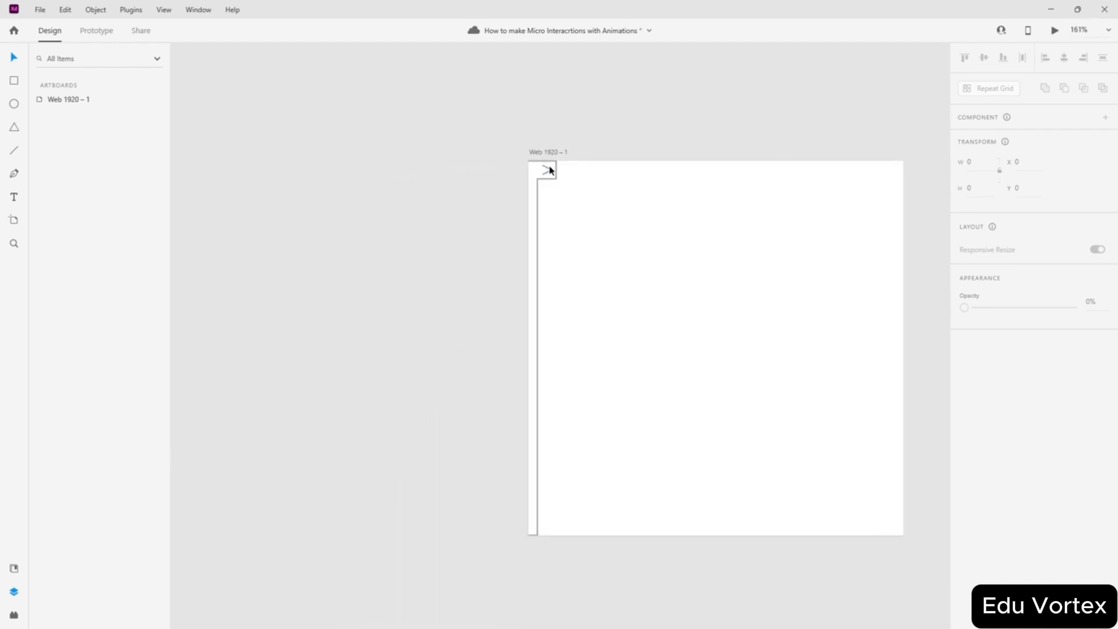
{"action": "scroll", "coordinate": [545, 190], "scroll_direction": "down", "scroll_amount": 5}
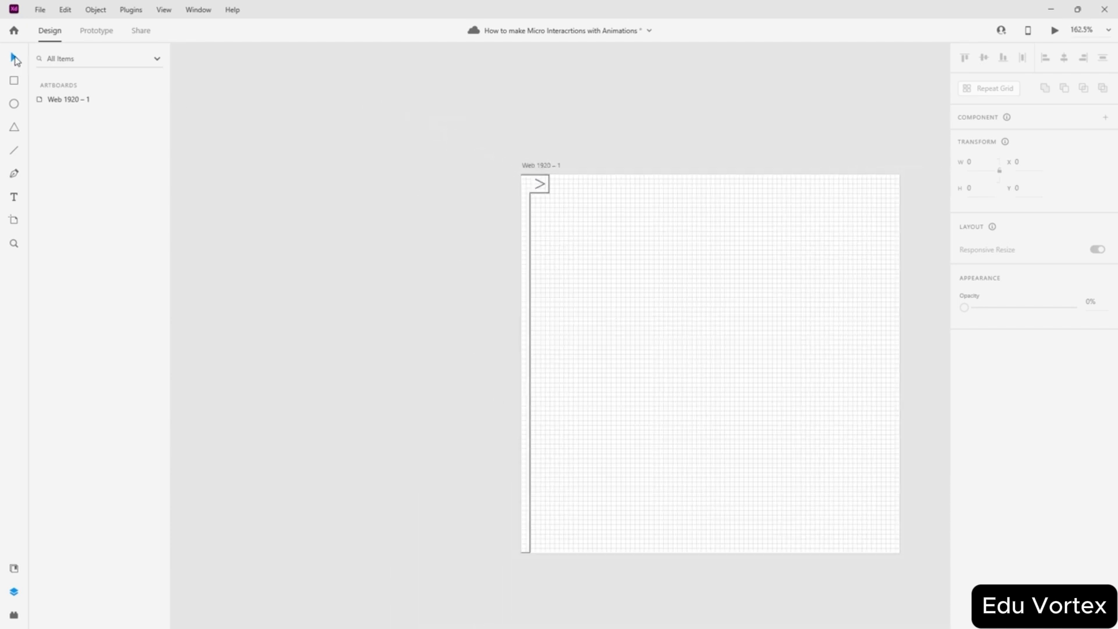
{"action": "scroll", "coordinate": [415, 150], "scroll_direction": "right", "scroll_amount": 4}
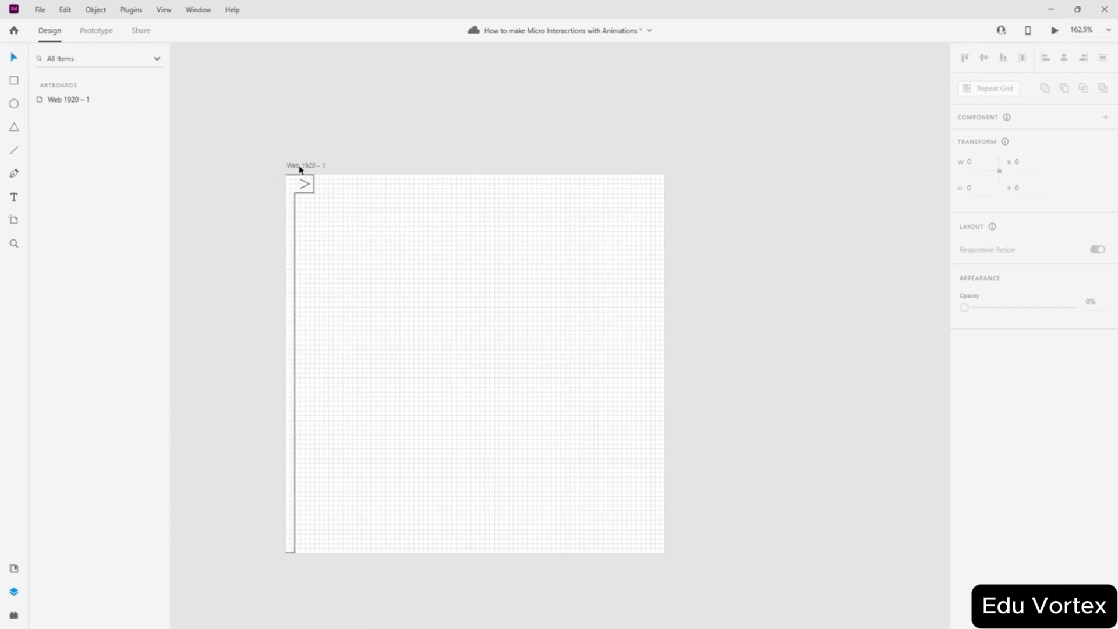
{"action": "left_click_drag", "start_coordinate": [300, 169], "coordinate": [716, 169]}
{"action": "left_click", "coordinate": [633, 140]}
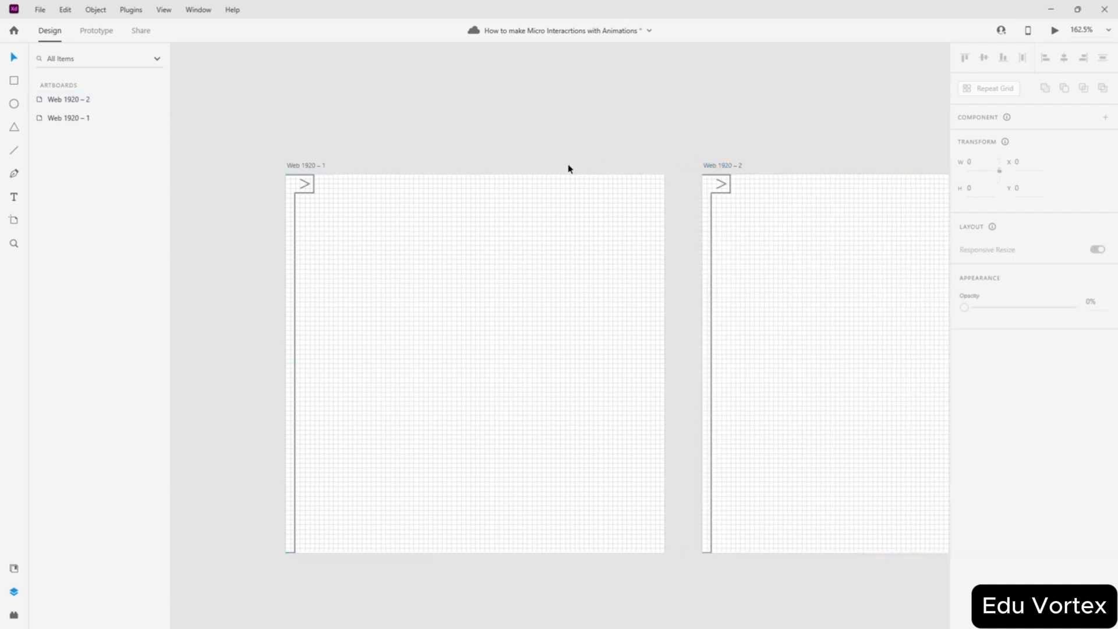
{"action": "scroll", "coordinate": [565, 179], "scroll_direction": "down", "scroll_amount": 1}
- In Prototype mode, wire Web 1920 – 1's chevron to the Web 1920 – 2 artboard
{"action": "left_click", "coordinate": [98, 31]}
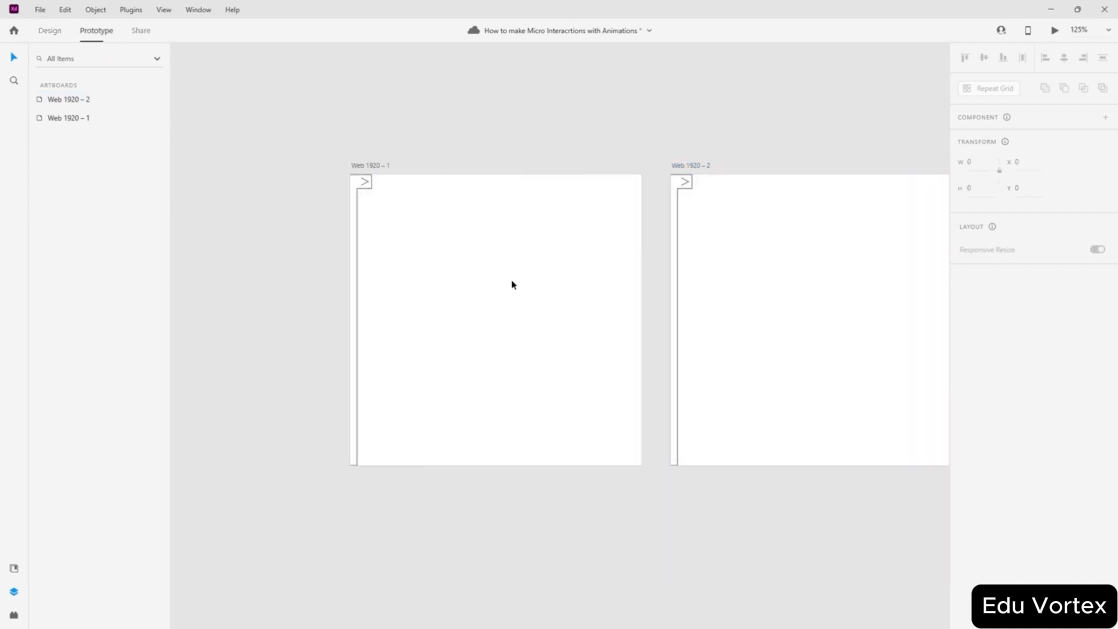
{"action": "left_click", "coordinate": [575, 291]}
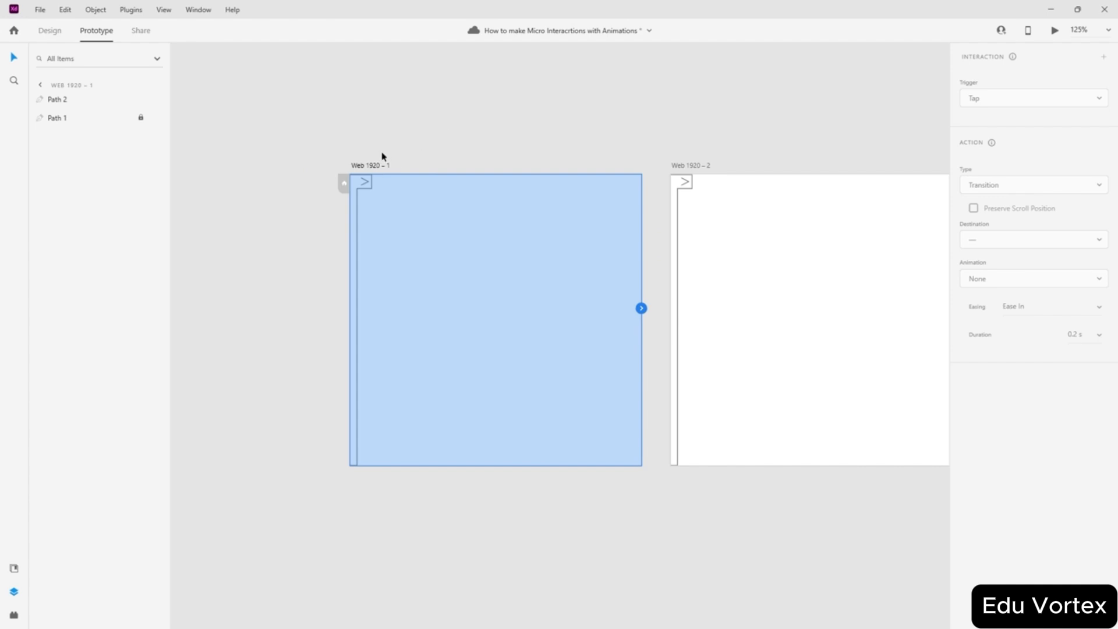
{"action": "left_click", "coordinate": [365, 183]}
{"action": "left_click_drag", "start_coordinate": [368, 183], "coordinate": [701, 257]}
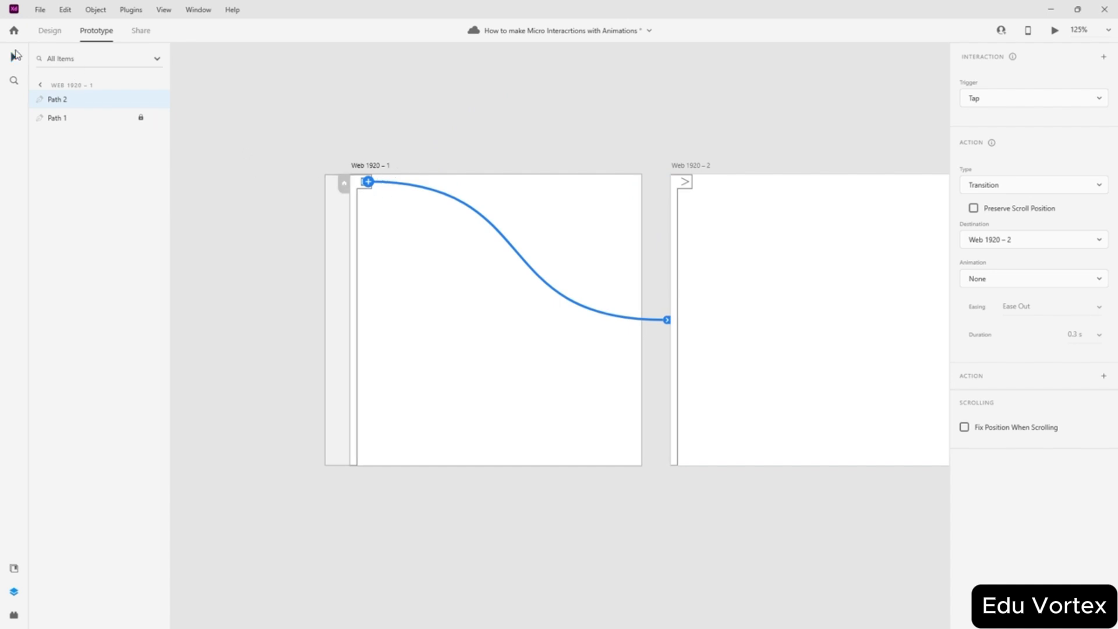
- Deselect the chevron and select the Web 1920 – 2 artboard
{"action": "left_click", "coordinate": [454, 97]}
{"action": "scroll", "coordinate": [630, 174], "scroll_direction": "up", "scroll_amount": 5}
{"action": "scroll", "coordinate": [629, 174], "scroll_direction": "down", "scroll_amount": 2}
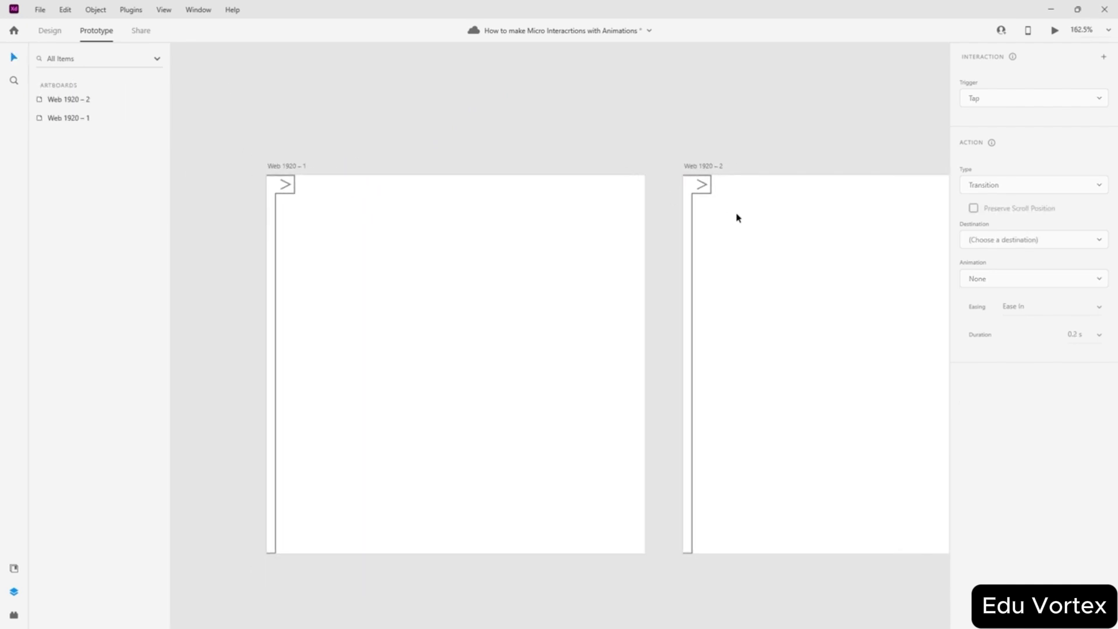
{"action": "scroll", "coordinate": [737, 218], "scroll_direction": "right", "scroll_amount": 3}
{"action": "left_click", "coordinate": [572, 185]}
- Back in Design mode, shift Web 1920 – 2's side panel right, undoing a trial edge stretch
{"action": "left_click", "coordinate": [47, 32]}
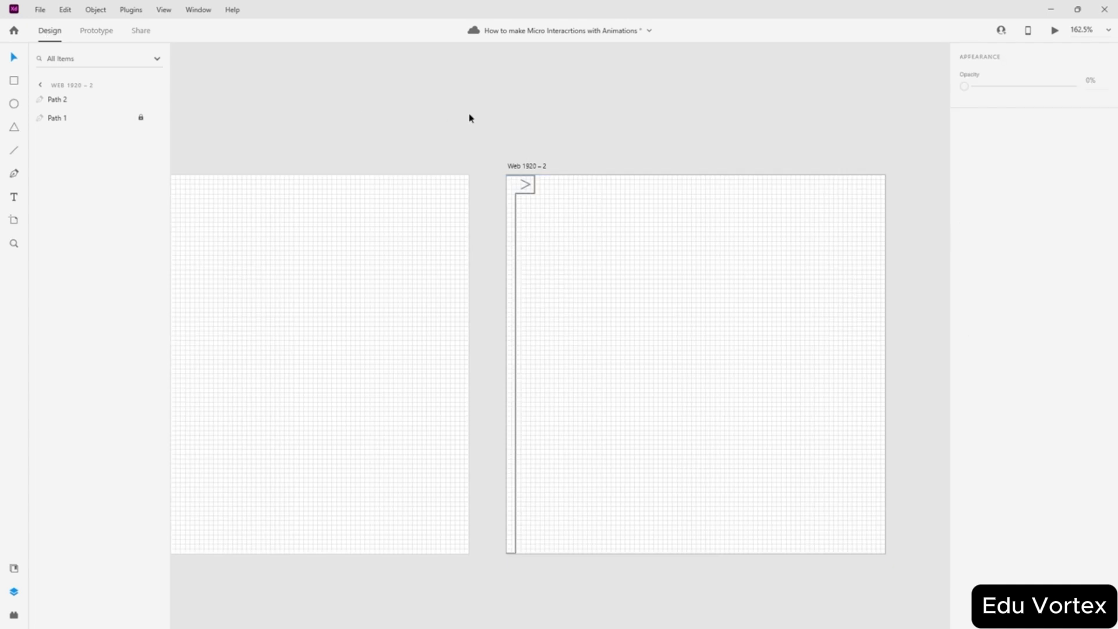
{"action": "scroll", "coordinate": [536, 185], "scroll_direction": "up", "scroll_amount": 5}
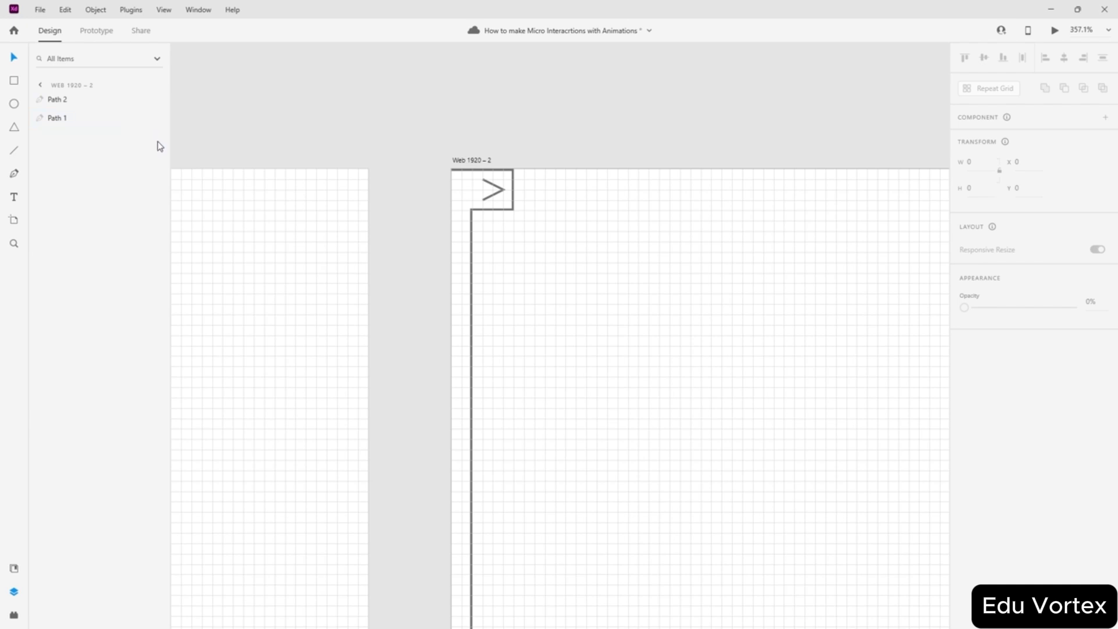
{"action": "left_click_drag", "start_coordinate": [471, 246], "coordinate": [616, 249]}
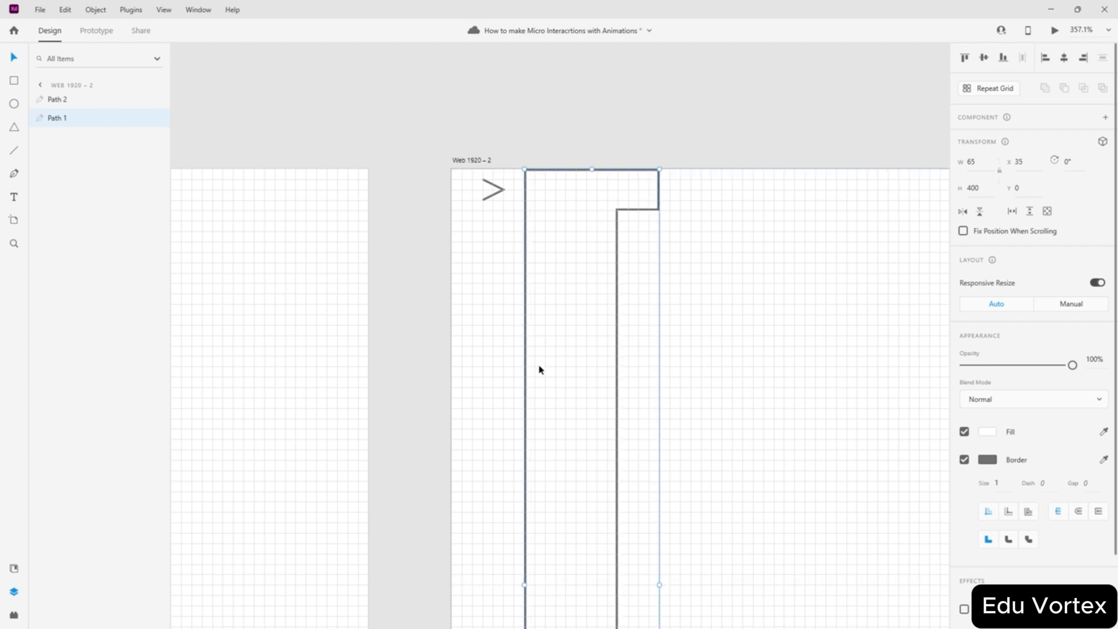
{"action": "scroll", "coordinate": [531, 405], "scroll_direction": "down", "scroll_amount": 5}
{"action": "scroll", "coordinate": [531, 398], "scroll_direction": "down", "scroll_amount": 5}
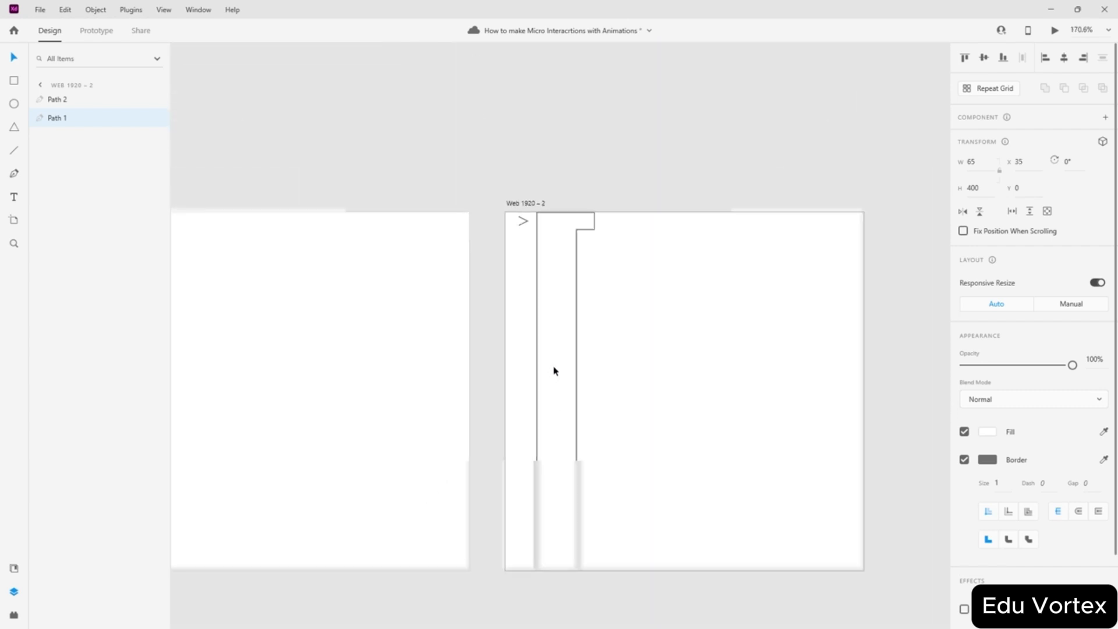
{"action": "scroll", "coordinate": [547, 391], "scroll_direction": "up", "scroll_amount": 4}
{"action": "key", "text": "ctrl+apostrophe"}
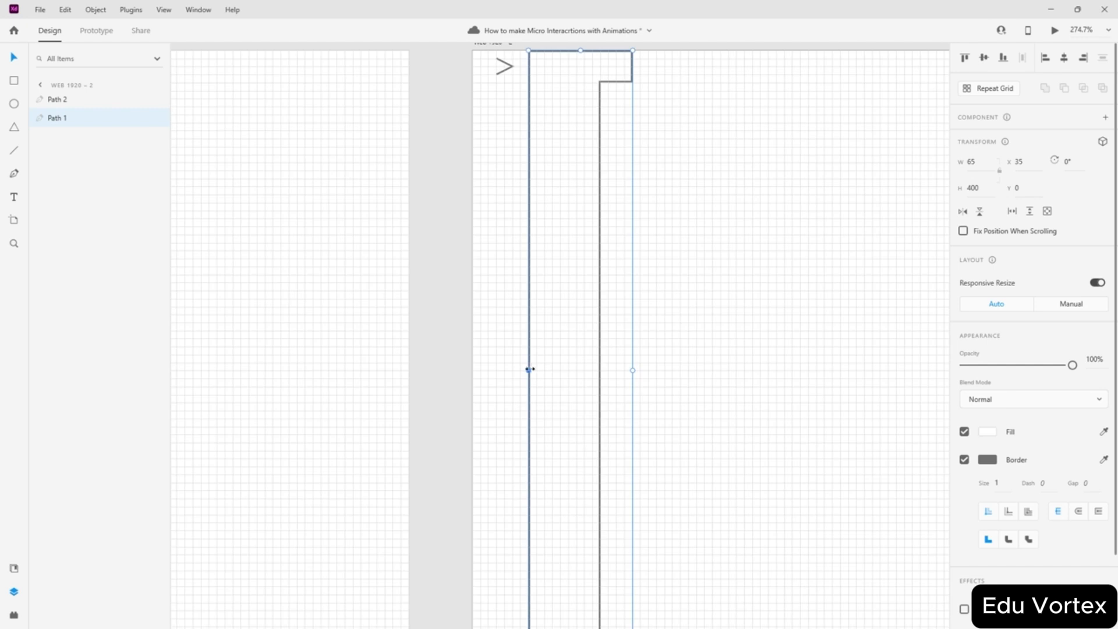
{"action": "left_click_drag", "start_coordinate": [529, 374], "coordinate": [476, 376]}
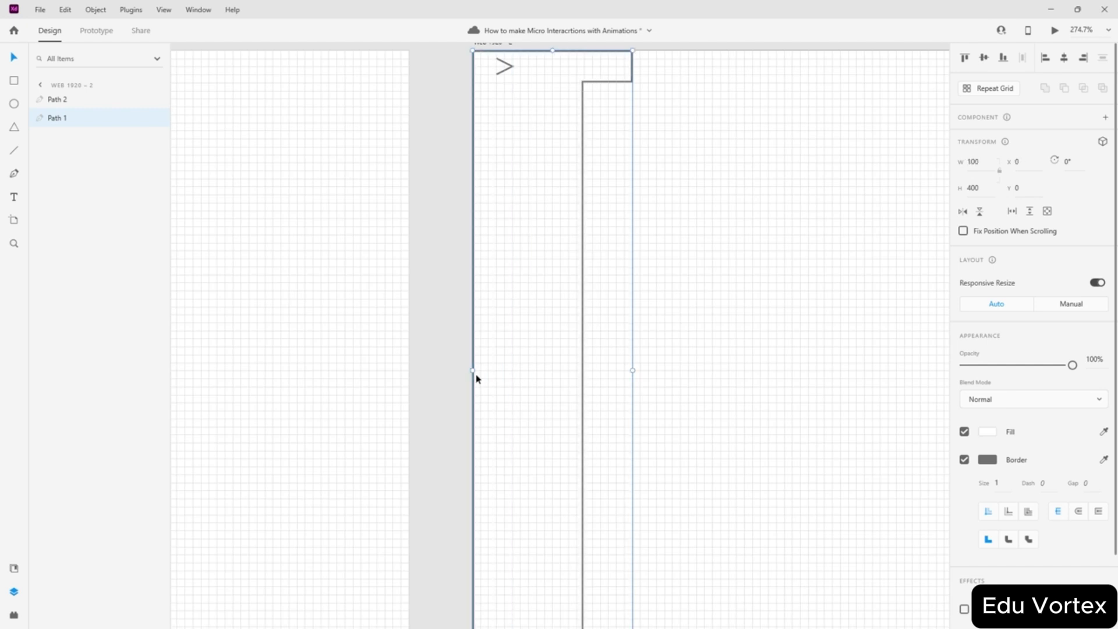
{"action": "key", "text": "ctrl+z"}
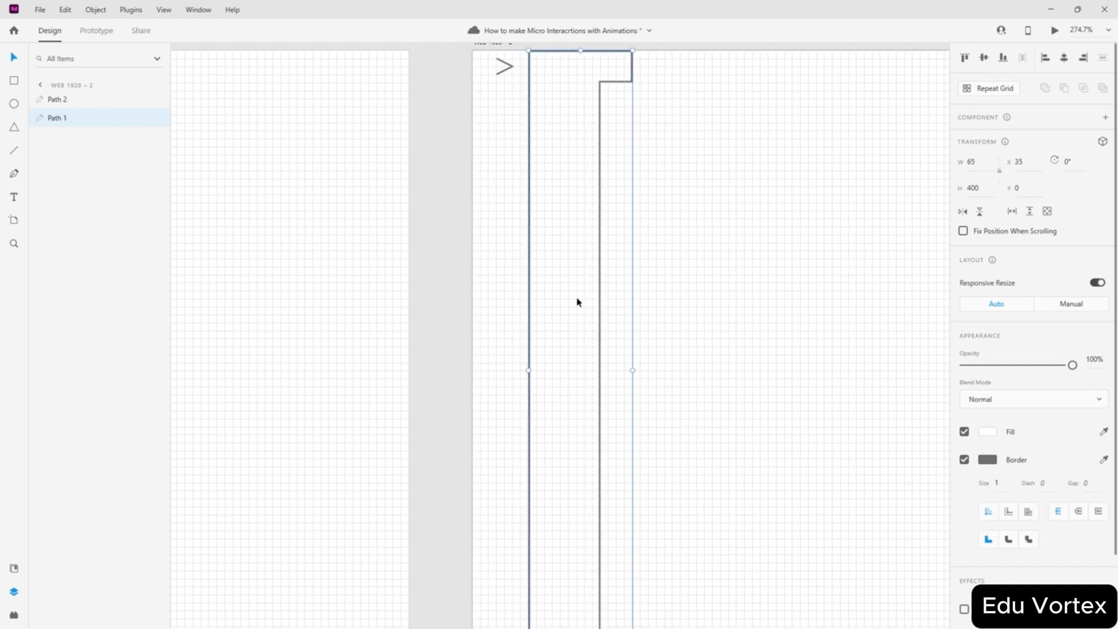
- Move the panel's top-left and bottom-left points to the artboard's left edge, making it 100 × 400 at X 0, Y 0
{"action": "double_click", "coordinate": [530, 340]}
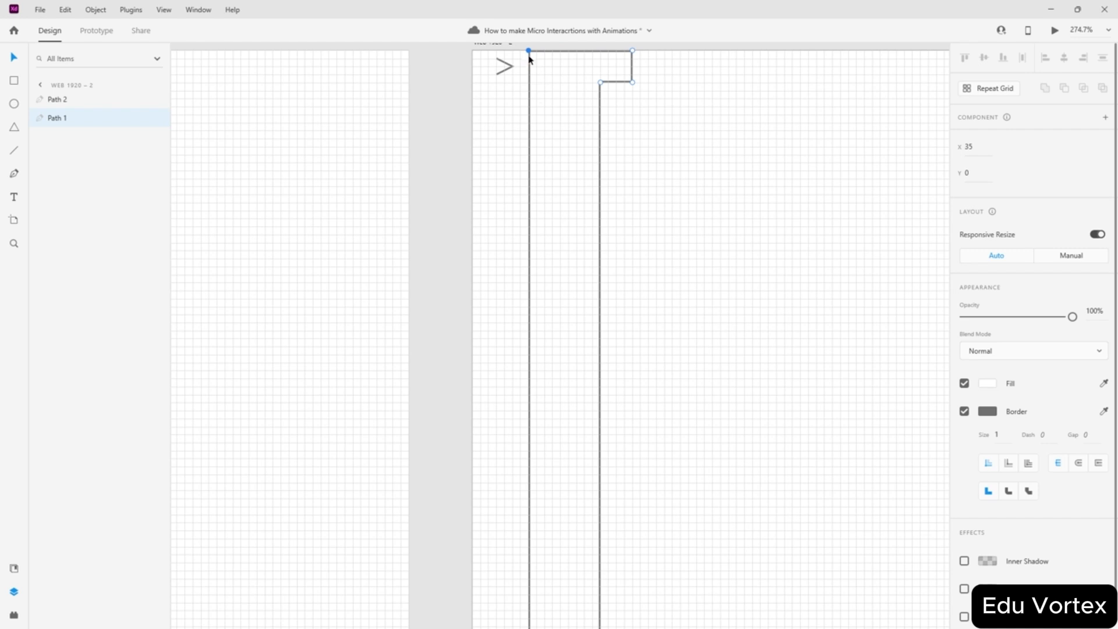
{"action": "left_click_drag", "start_coordinate": [529, 53], "coordinate": [475, 51]}
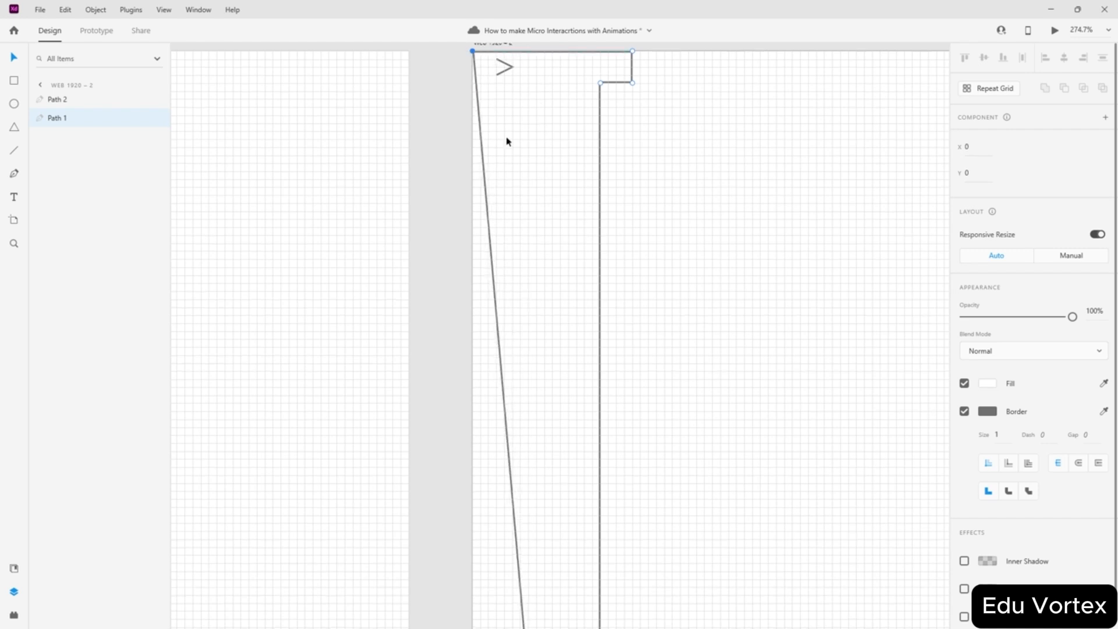
{"action": "scroll", "coordinate": [527, 202], "scroll_direction": "down", "scroll_amount": 6}
{"action": "left_click_drag", "start_coordinate": [530, 341], "coordinate": [470, 344]}
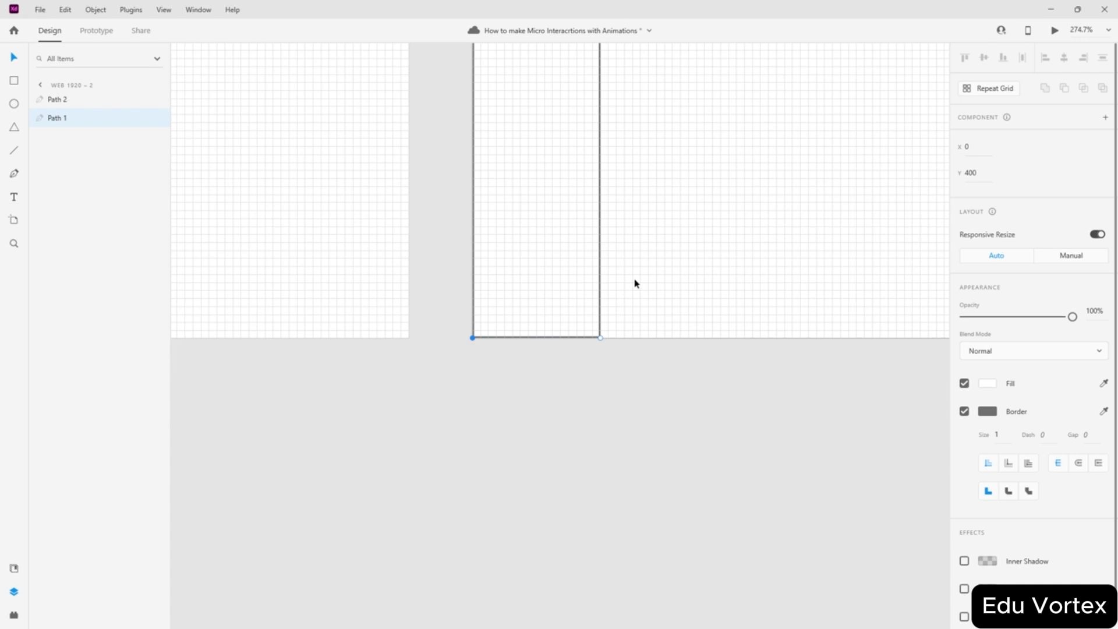
{"action": "key", "text": "Escape"}
{"action": "scroll", "coordinate": [590, 271], "scroll_direction": "up", "scroll_amount": 10}
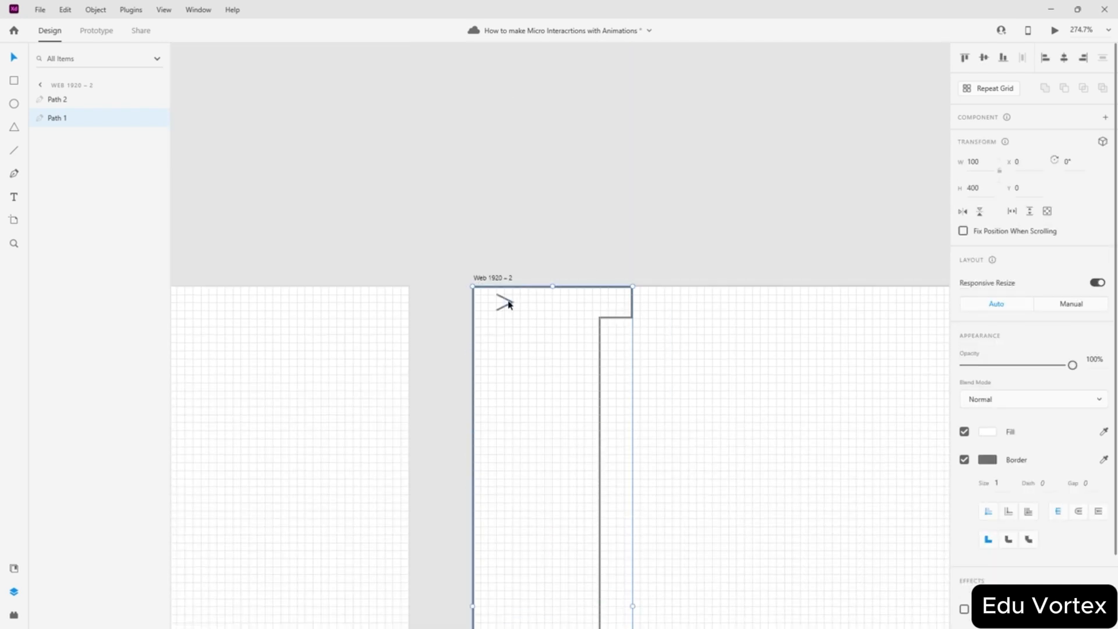
{"action": "left_click", "coordinate": [506, 303]}
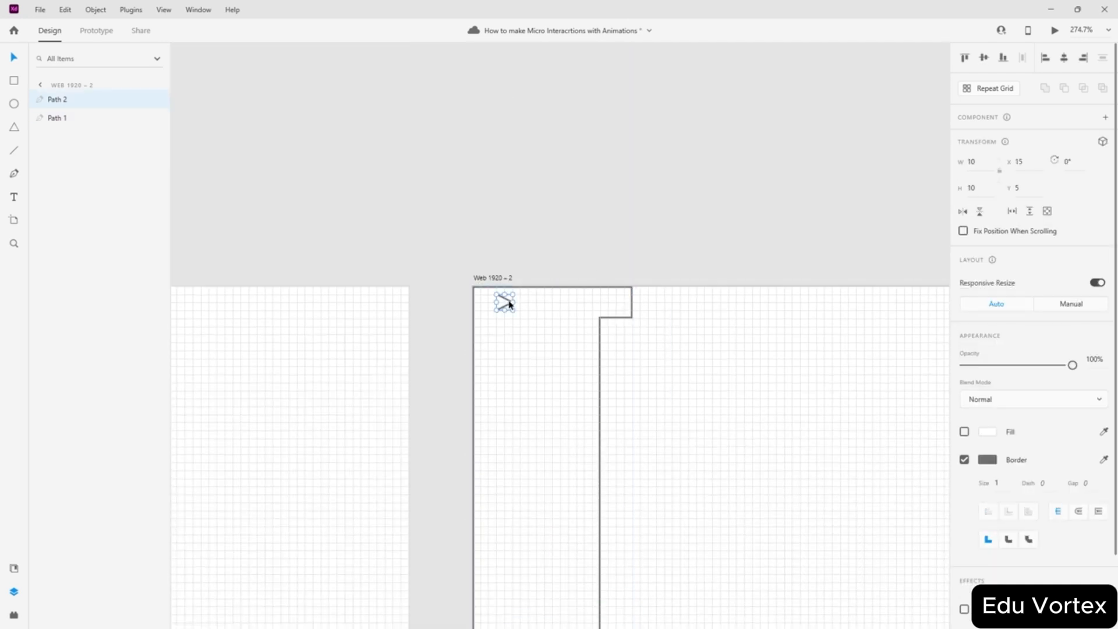
{"action": "left_click", "coordinate": [1069, 162]}
{"action": "type", "text": "180"}
{"action": "key", "text": "Return"}
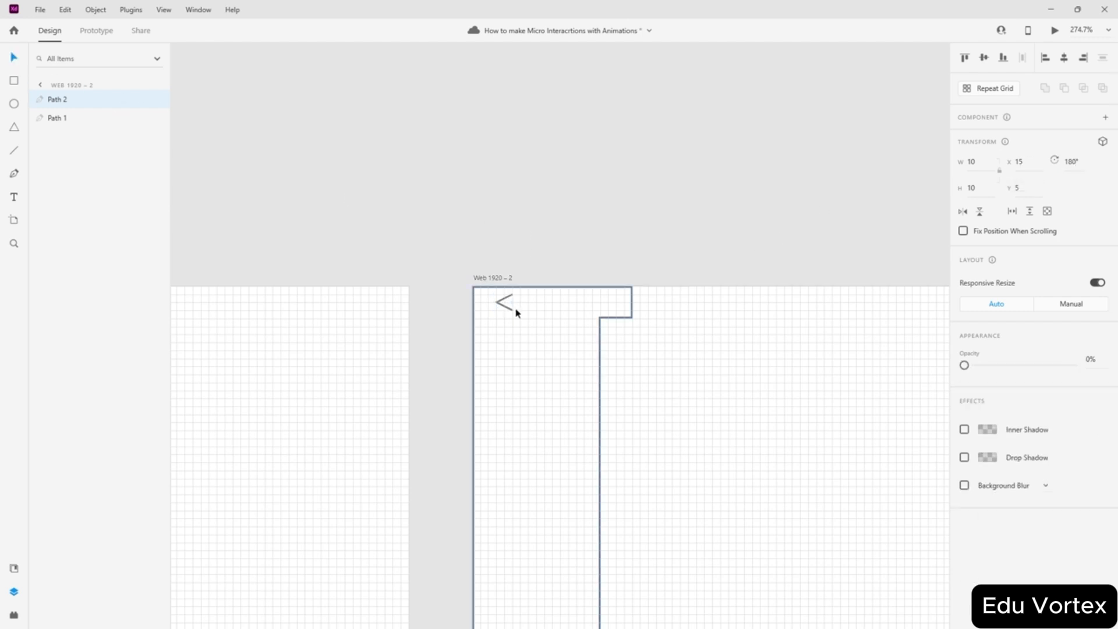
{"action": "left_click_drag", "start_coordinate": [505, 304], "coordinate": [616, 305]}
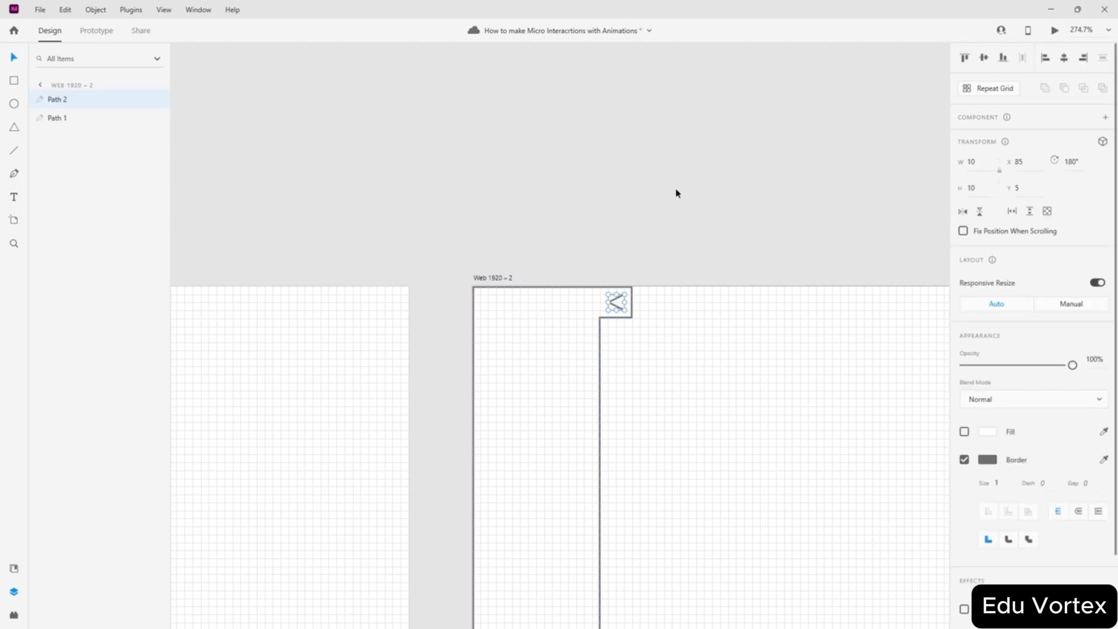
{"action": "left_click", "coordinate": [644, 187]}
{"action": "key", "text": "ctrl+0"}
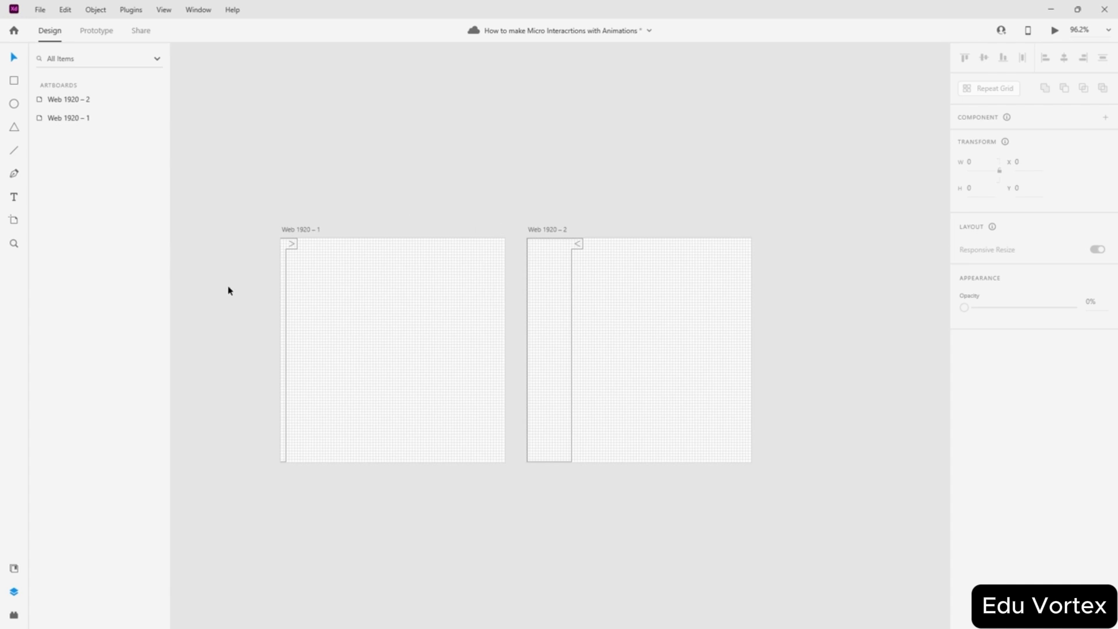
{"action": "scroll", "coordinate": [594, 325], "scroll_direction": "up", "scroll_amount": 1}
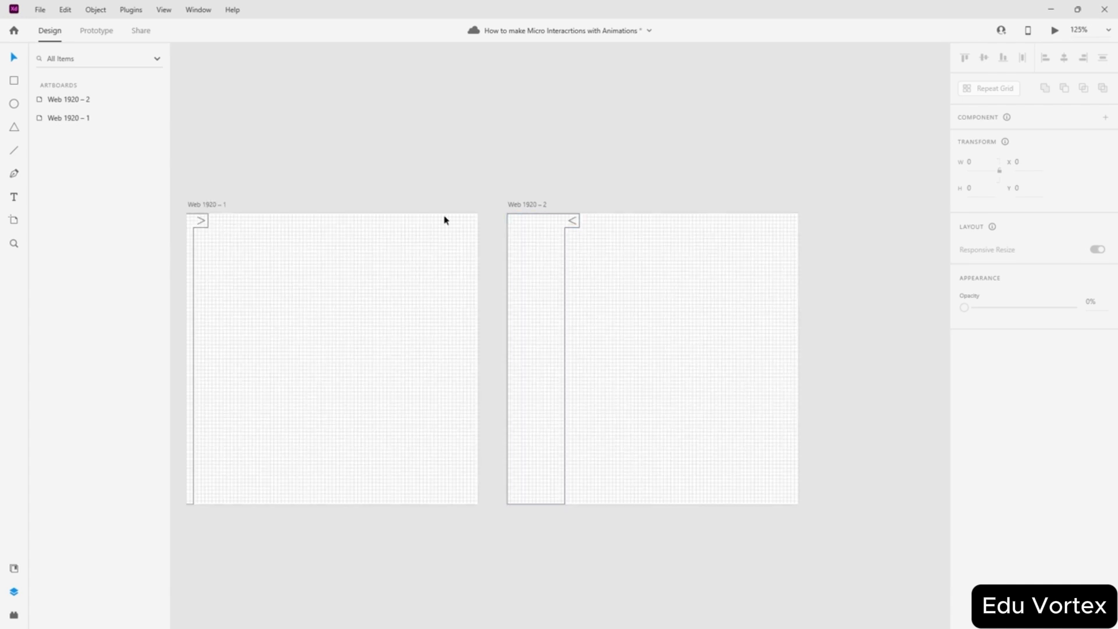
{"action": "scroll", "coordinate": [375, 220], "scroll_direction": "left", "scroll_amount": 3}
{"action": "scroll", "coordinate": [365, 232], "scroll_direction": "up", "scroll_amount": 3}
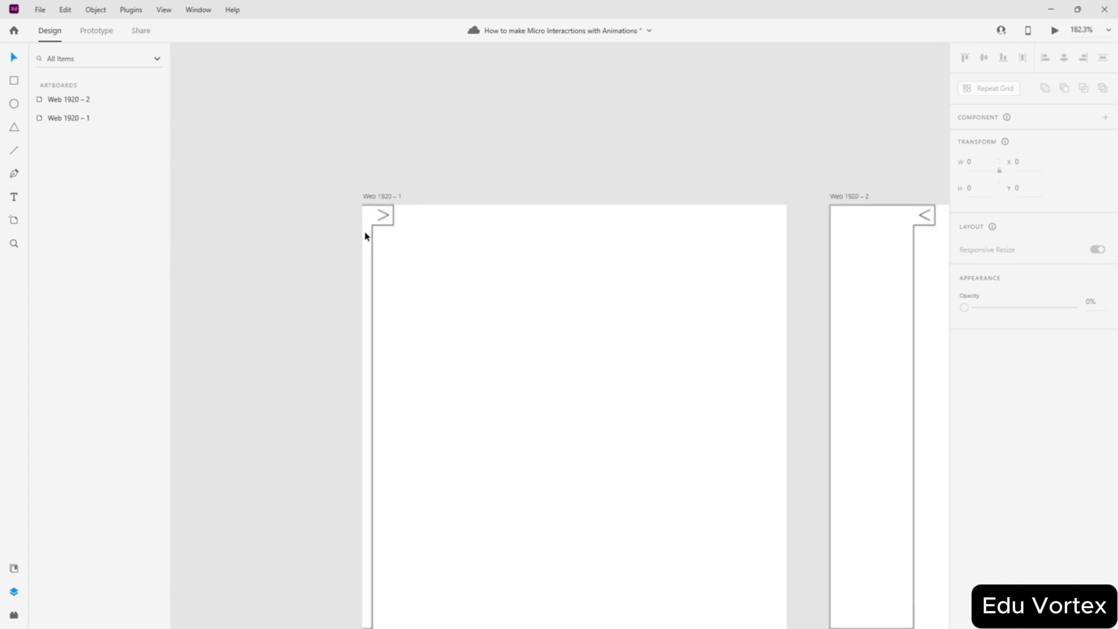
- Unlock Web 1920 – 1's side panel and change its fill from white to light grey #CECECE
{"action": "left_click", "coordinate": [410, 221]}
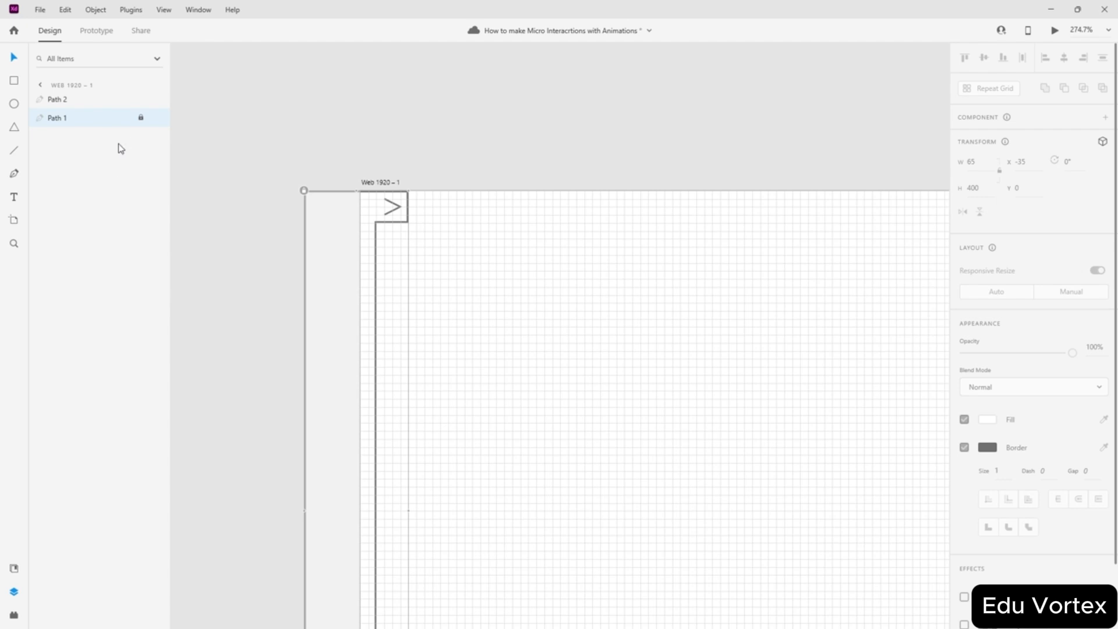
{"action": "left_click", "coordinate": [141, 119]}
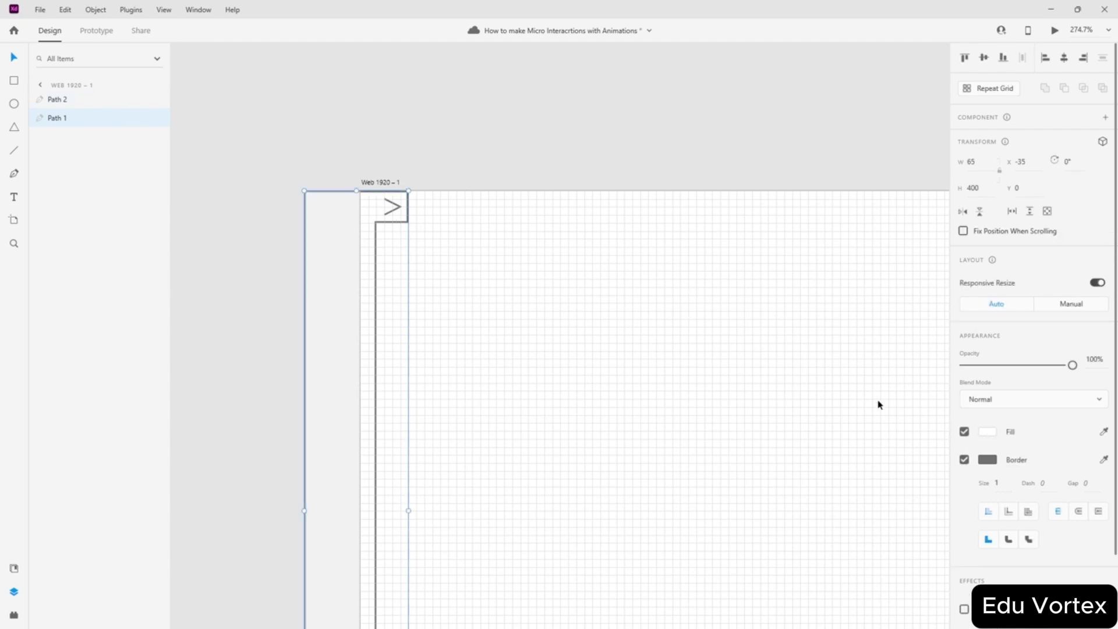
{"action": "left_click", "coordinate": [988, 432]}
{"action": "left_click_drag", "start_coordinate": [813, 389], "coordinate": [805, 391]}
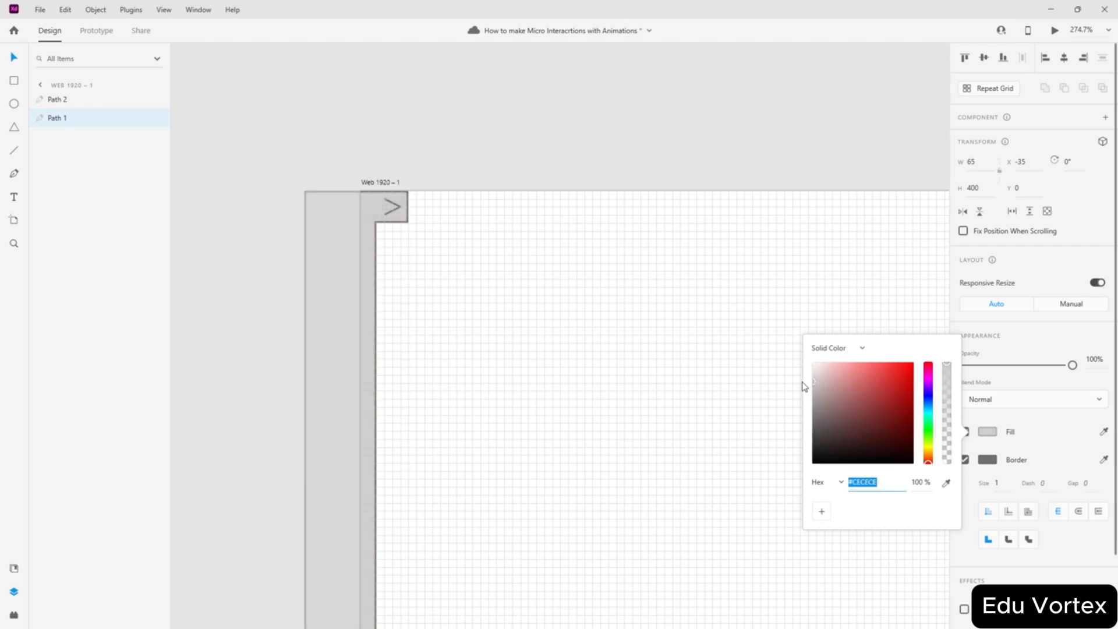
{"action": "left_click", "coordinate": [575, 88]}
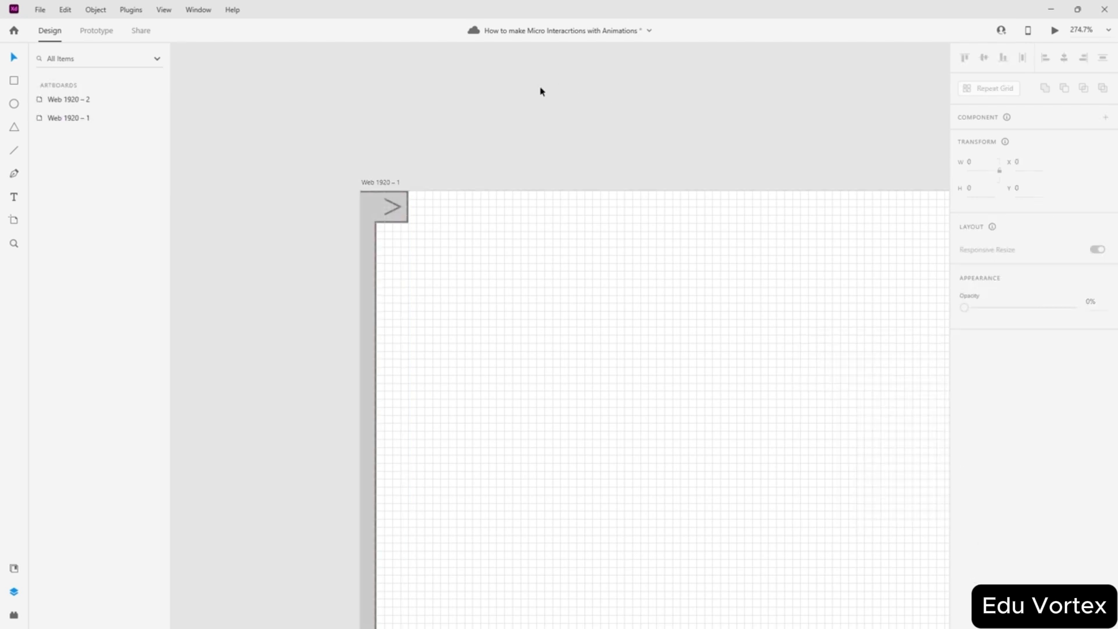
{"action": "scroll", "coordinate": [542, 92], "scroll_direction": "down", "scroll_amount": 5}
- Fill Web 1920 – 2's side panel with a grey picked by the eyedropper
{"action": "left_click", "coordinate": [839, 219]}
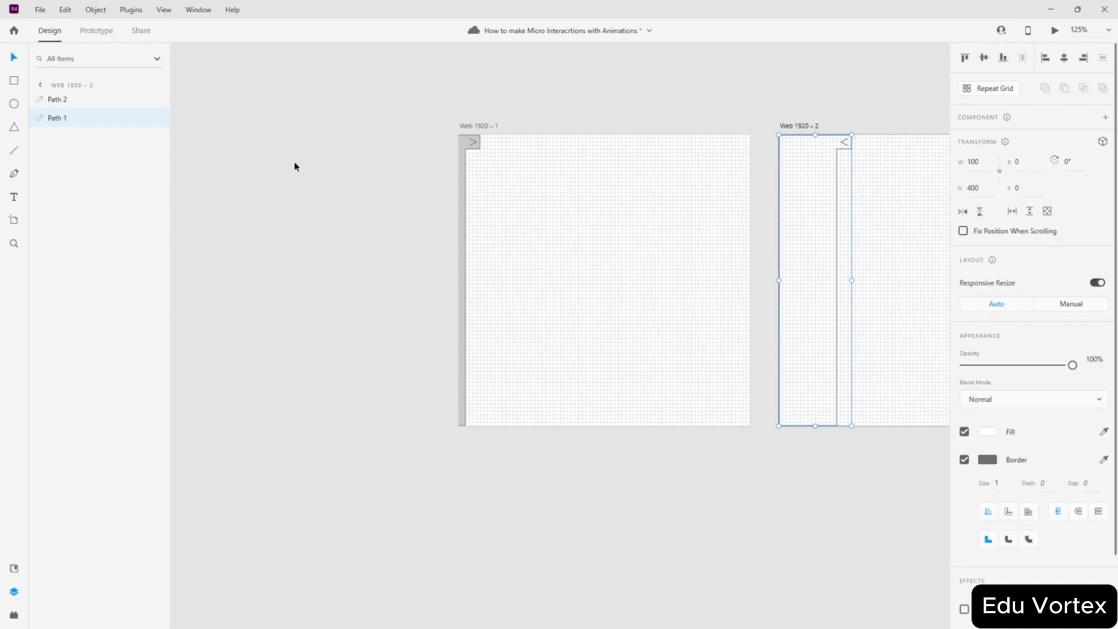
{"action": "left_click", "coordinate": [1104, 432]}
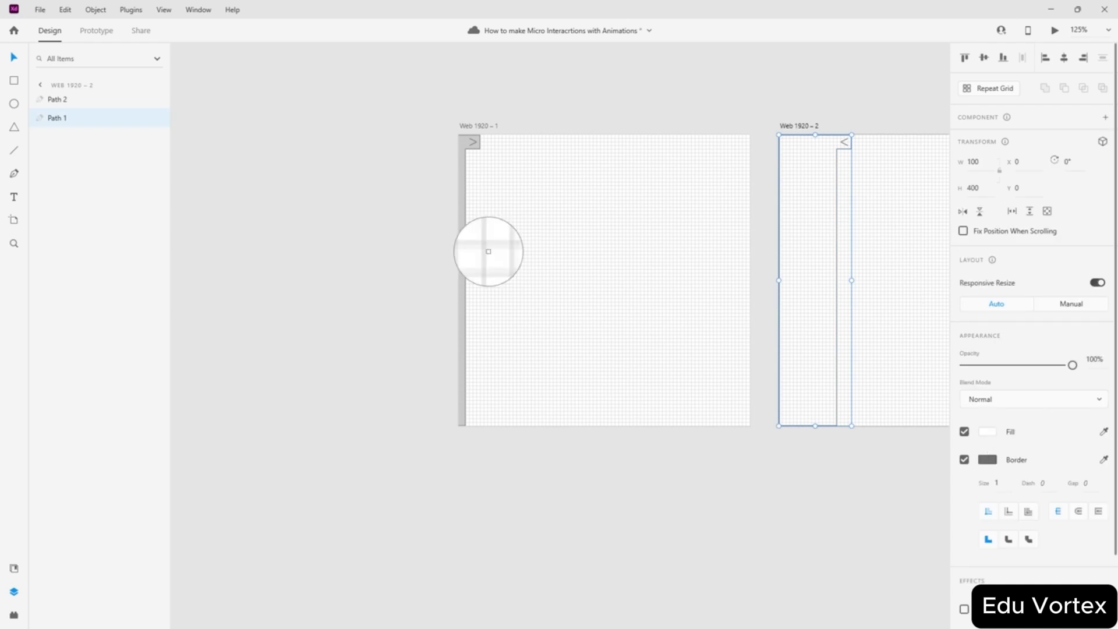
{"action": "left_click", "coordinate": [449, 134]}
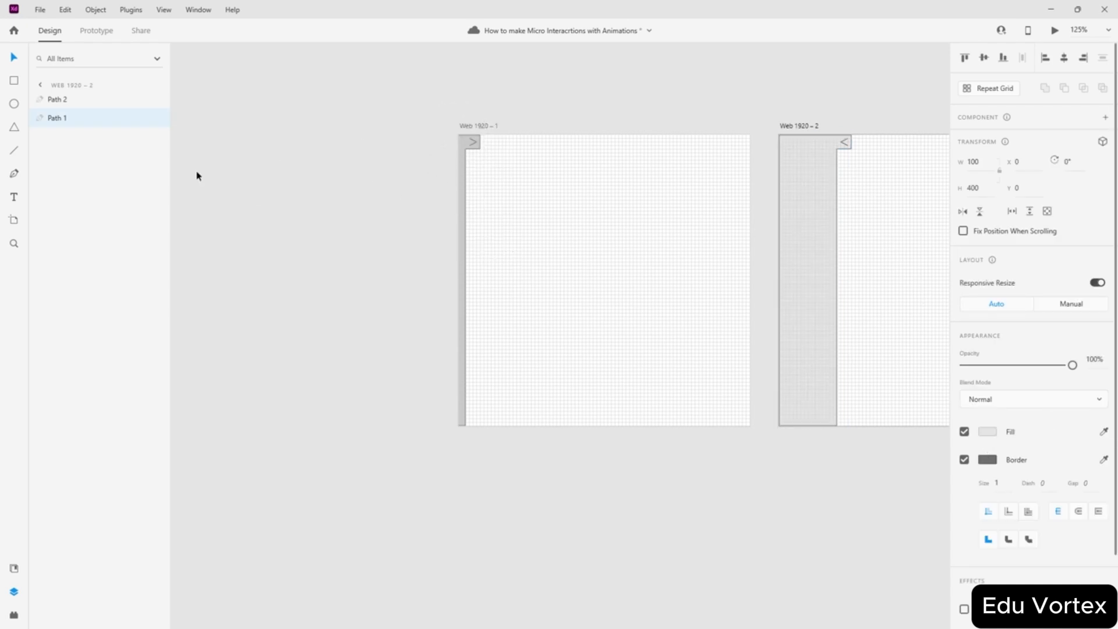
{"action": "left_click", "coordinate": [192, 100]}
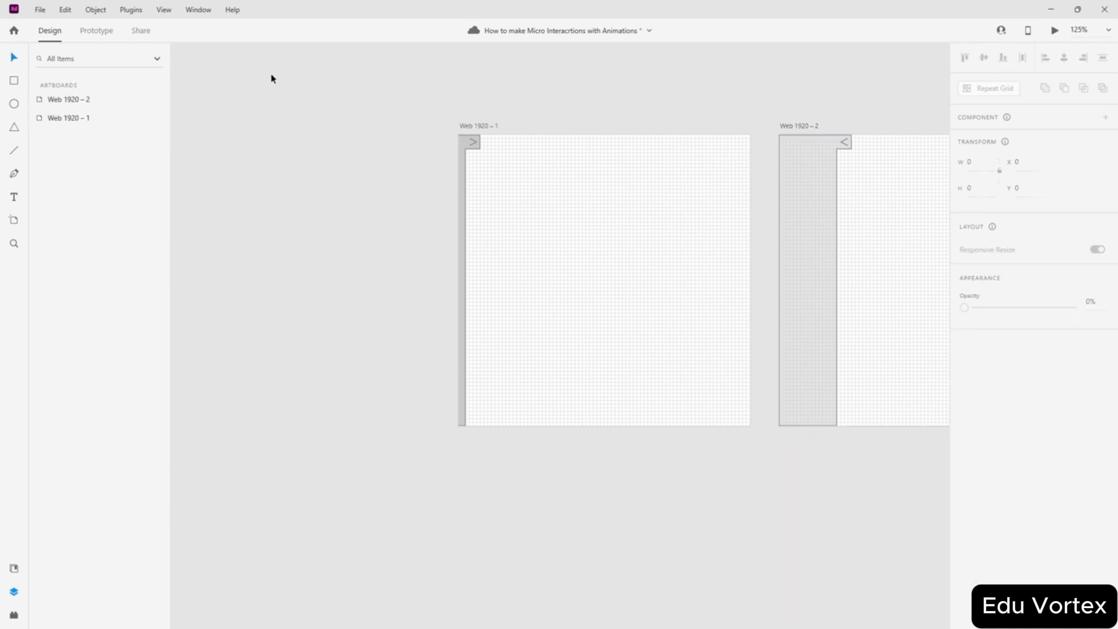
- Turn off the layout grid on both Web 1920 – 1 and Web 1920 – 2
{"action": "left_click", "coordinate": [62, 100]}
{"action": "left_click", "coordinate": [65, 117], "text": "shift"}
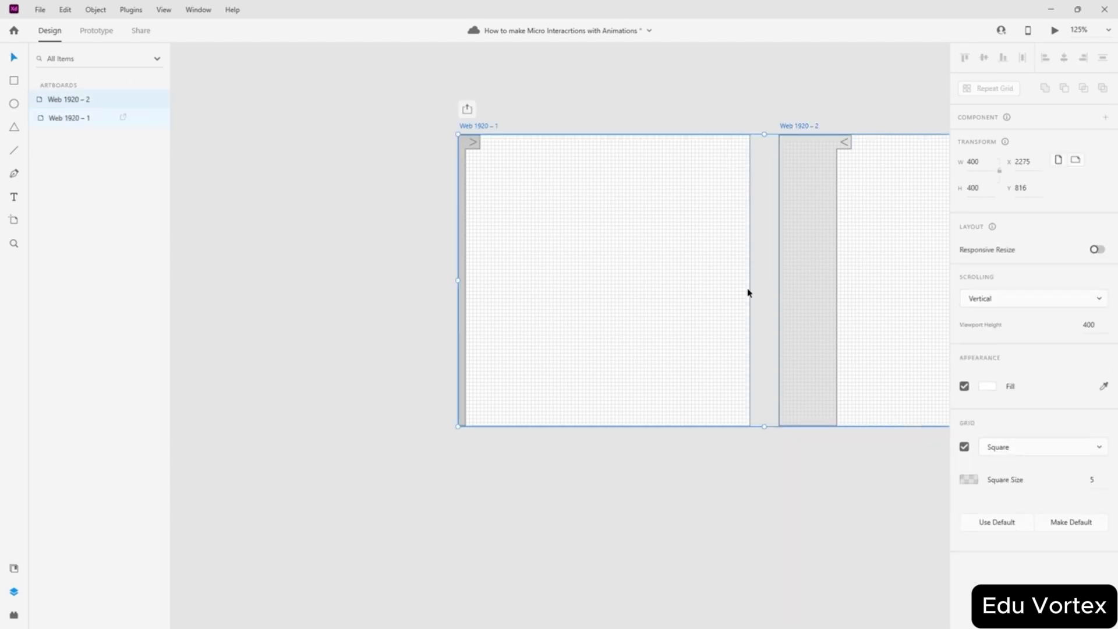
{"action": "left_click", "coordinate": [964, 447]}
{"action": "left_click", "coordinate": [671, 467]}
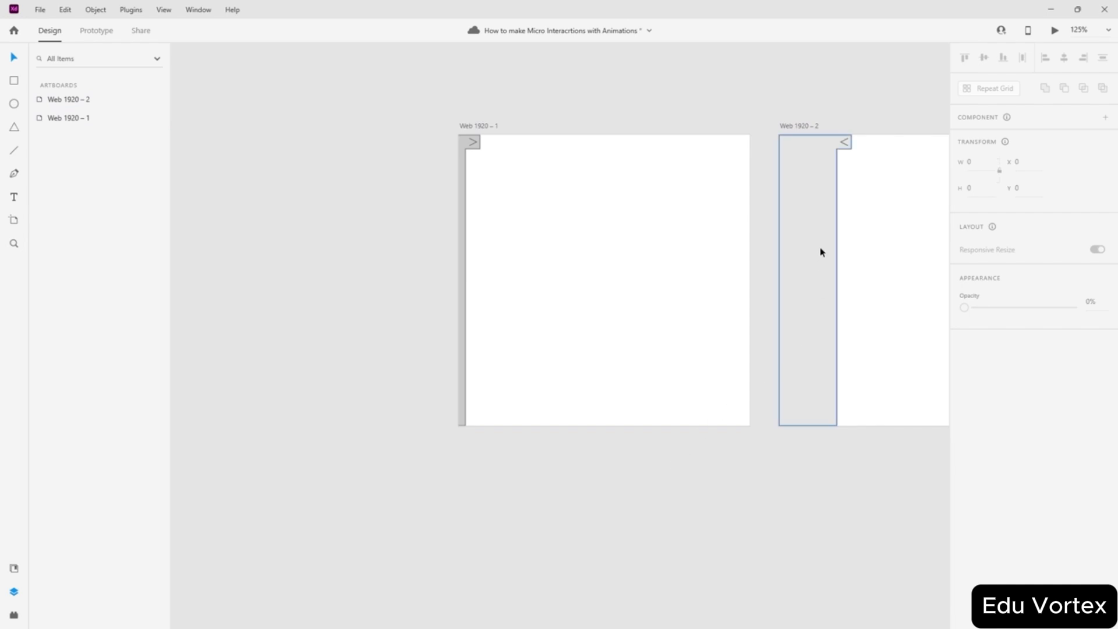
{"action": "scroll", "coordinate": [836, 250], "scroll_direction": "up", "scroll_amount": 2}
{"action": "scroll", "coordinate": [836, 250], "scroll_direction": "up", "scroll_amount": 1}
{"action": "scroll", "coordinate": [612, 229], "scroll_direction": "down", "scroll_amount": 2}
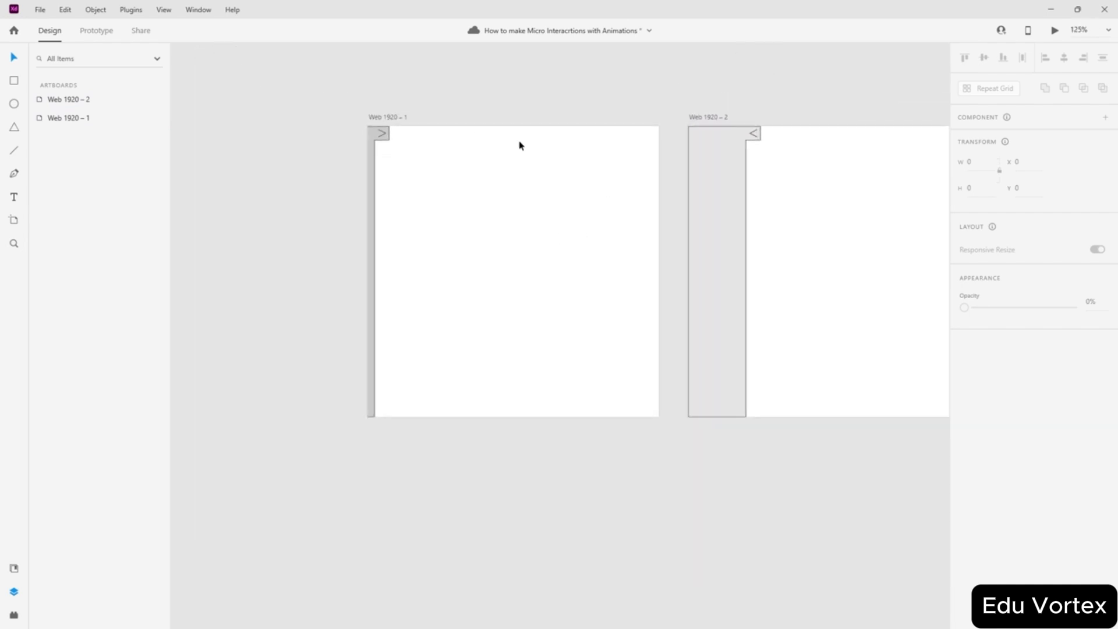
- Resample the first panel's grey so both side panels match
{"action": "left_click", "coordinate": [717, 206]}
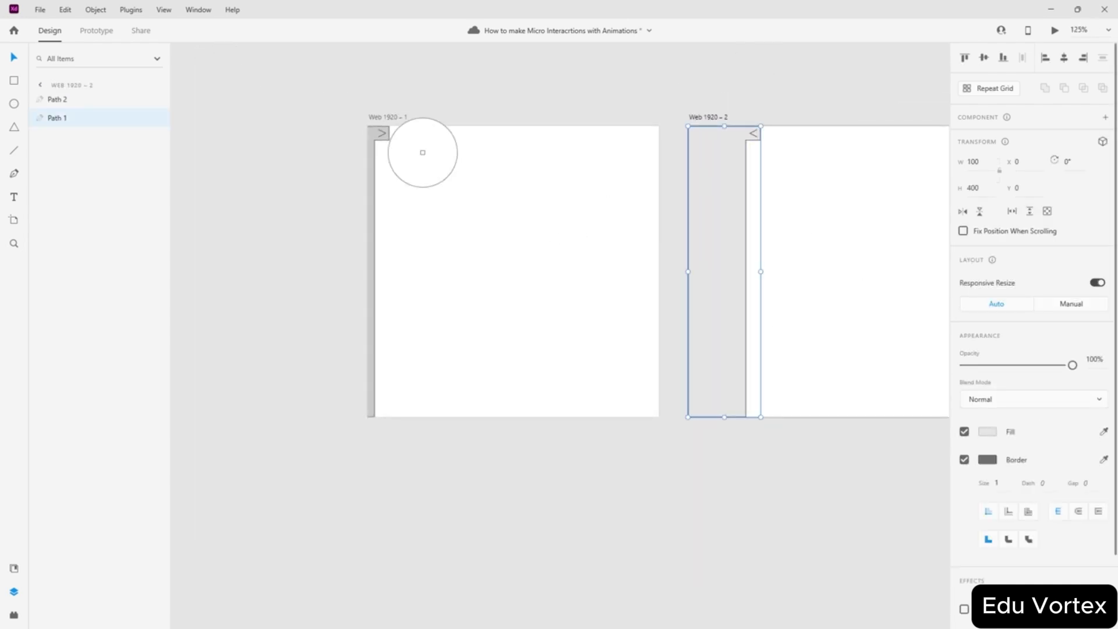
{"action": "left_click", "coordinate": [375, 133]}
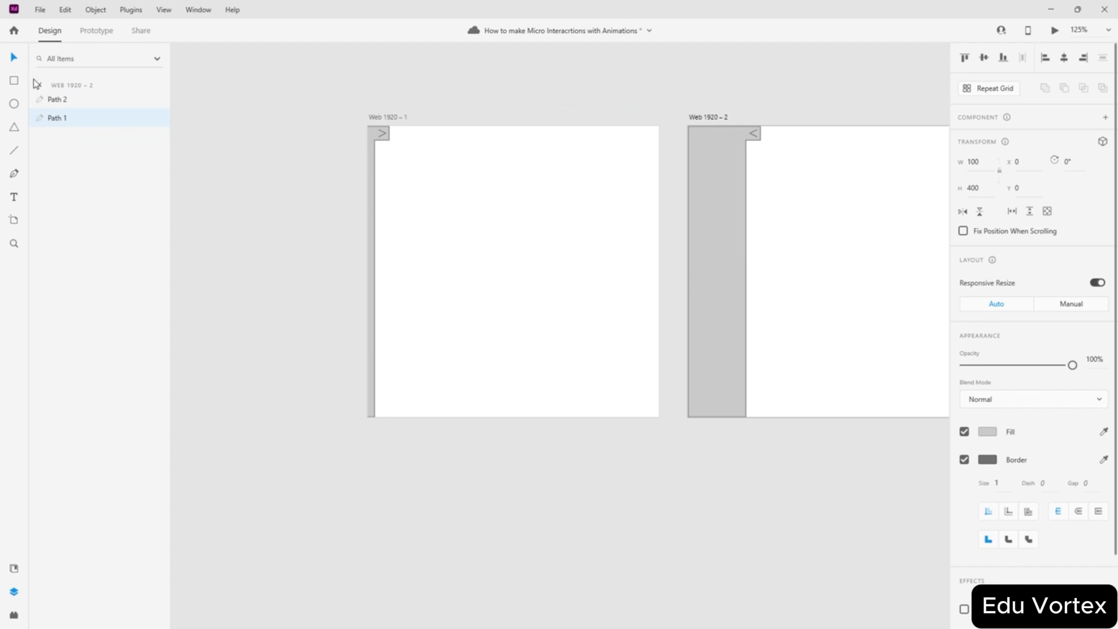
{"action": "left_click", "coordinate": [344, 132]}
{"action": "scroll", "coordinate": [631, 147], "scroll_direction": "up", "scroll_amount": 2}
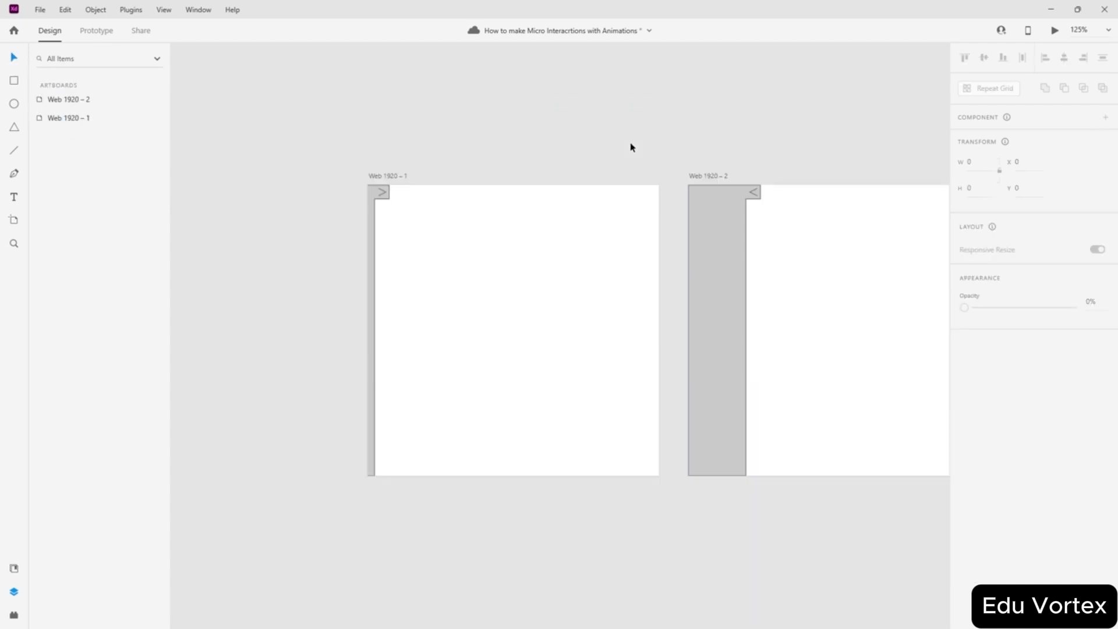
- In Prototype mode, link the chevron to Web 1920 – 2 and select its interaction
{"action": "left_click", "coordinate": [96, 36]}
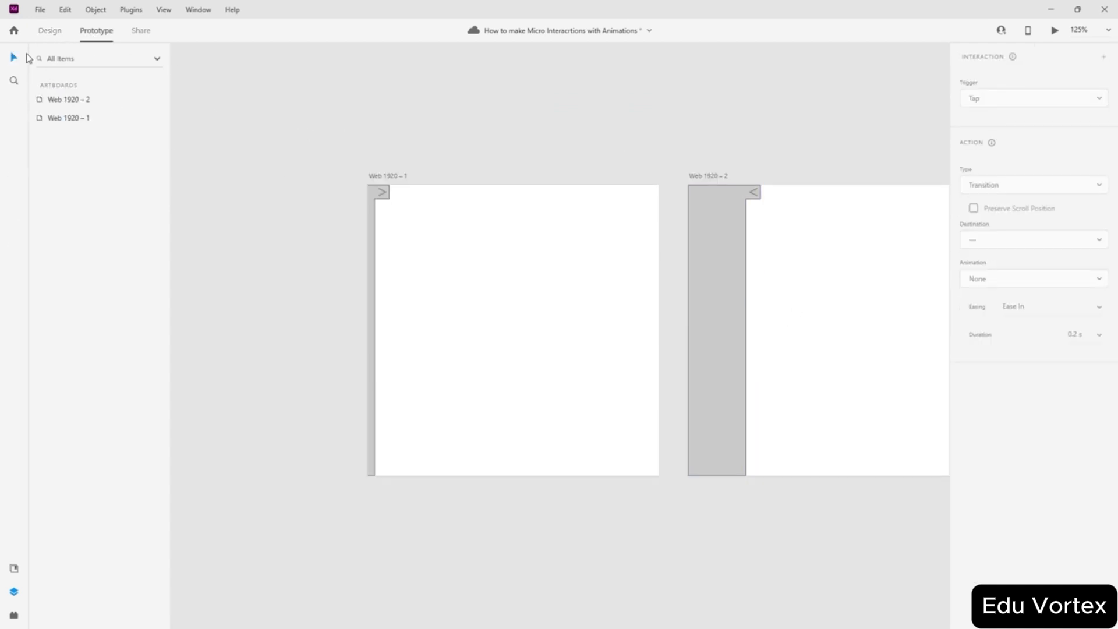
{"action": "scroll", "coordinate": [771, 285], "scroll_direction": "up", "scroll_amount": 2}
{"action": "left_click", "coordinate": [469, 261]}
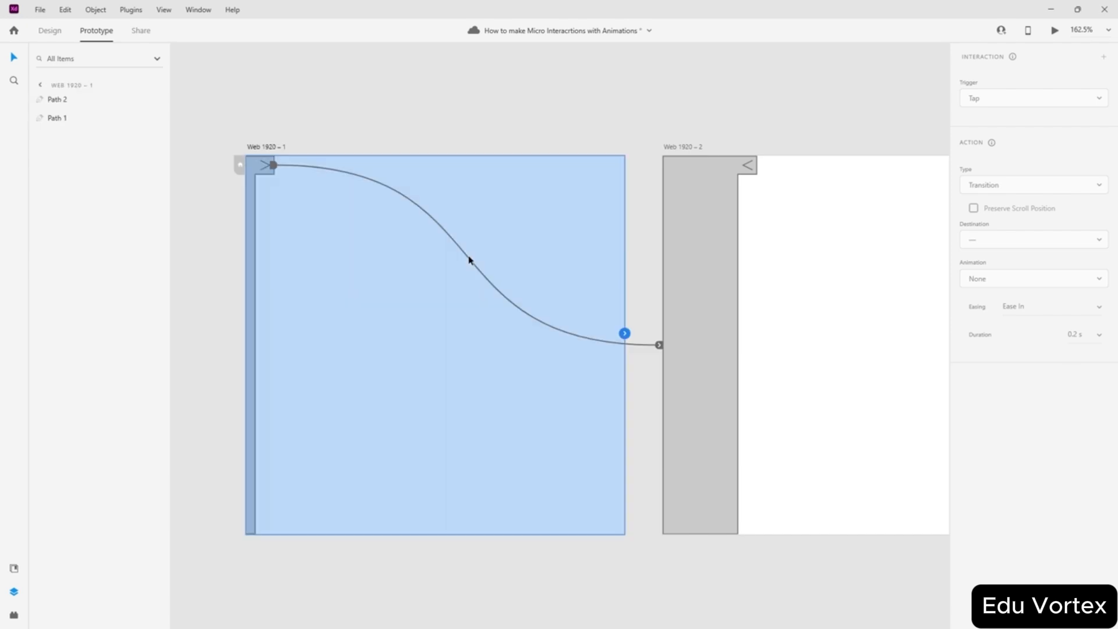
{"action": "left_click", "coordinate": [272, 166]}
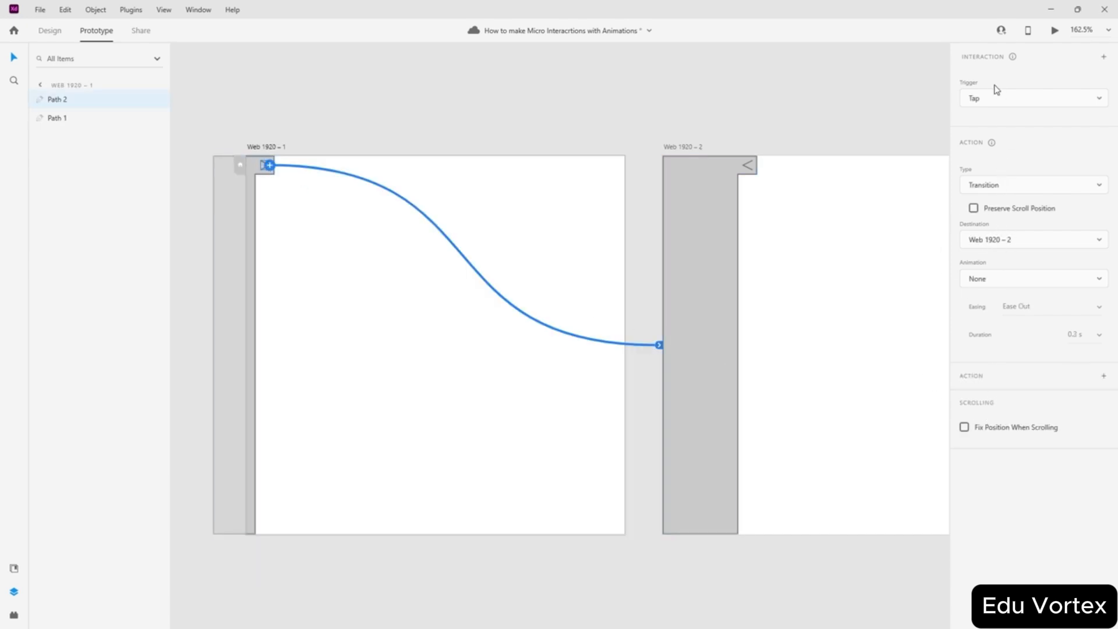
- Keep the action type as Transition and set the animation to Slide Right
{"action": "left_click", "coordinate": [1018, 186]}
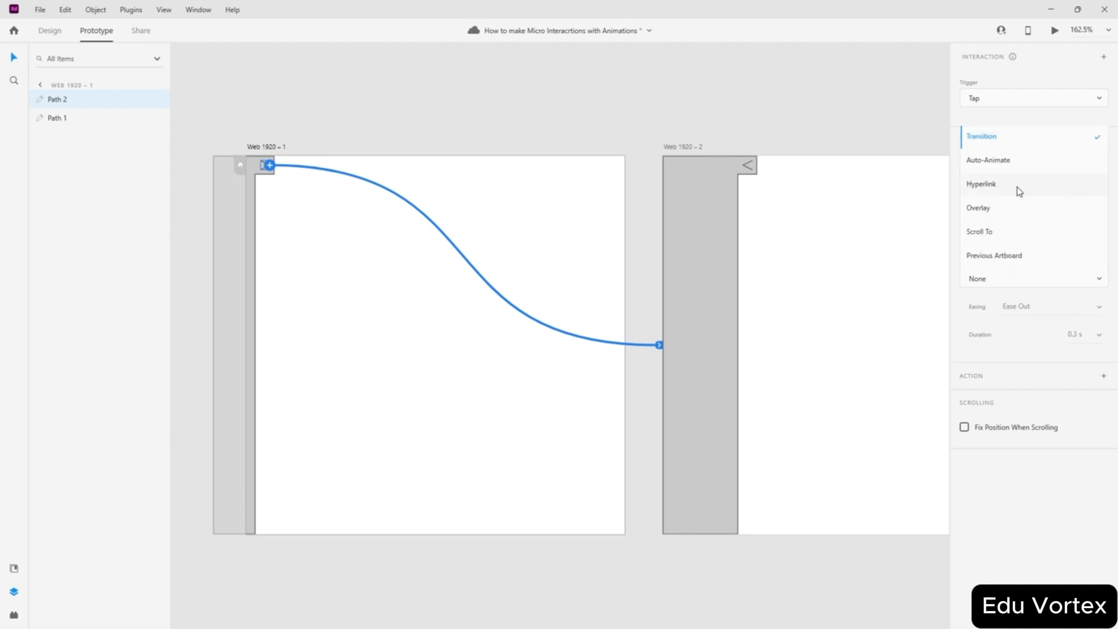
{"action": "left_click", "coordinate": [1004, 145]}
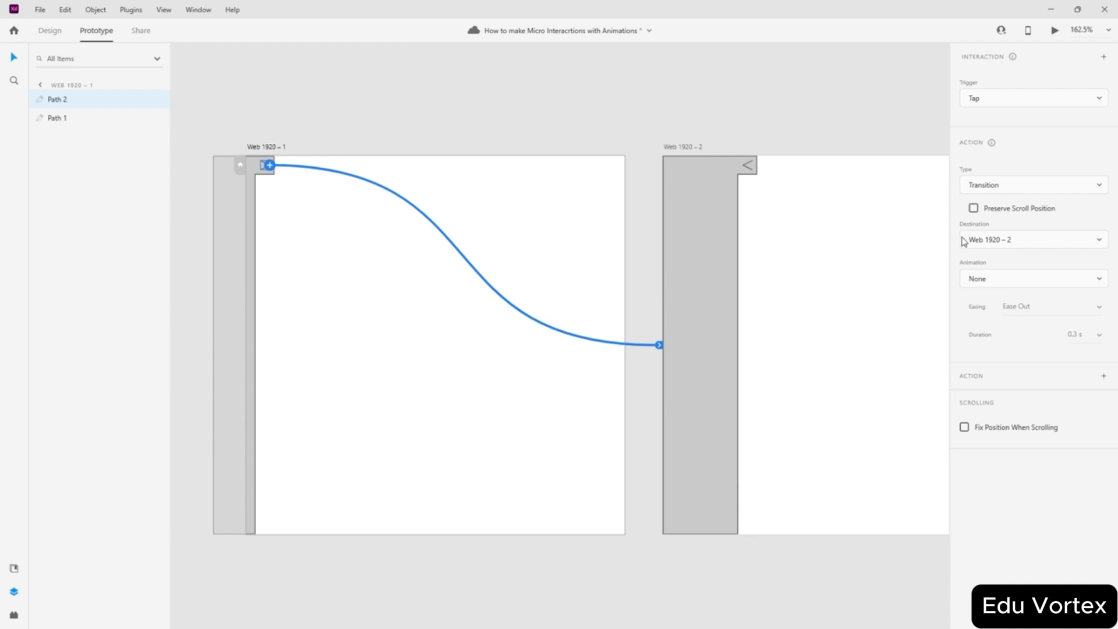
{"action": "left_click", "coordinate": [1006, 282]}
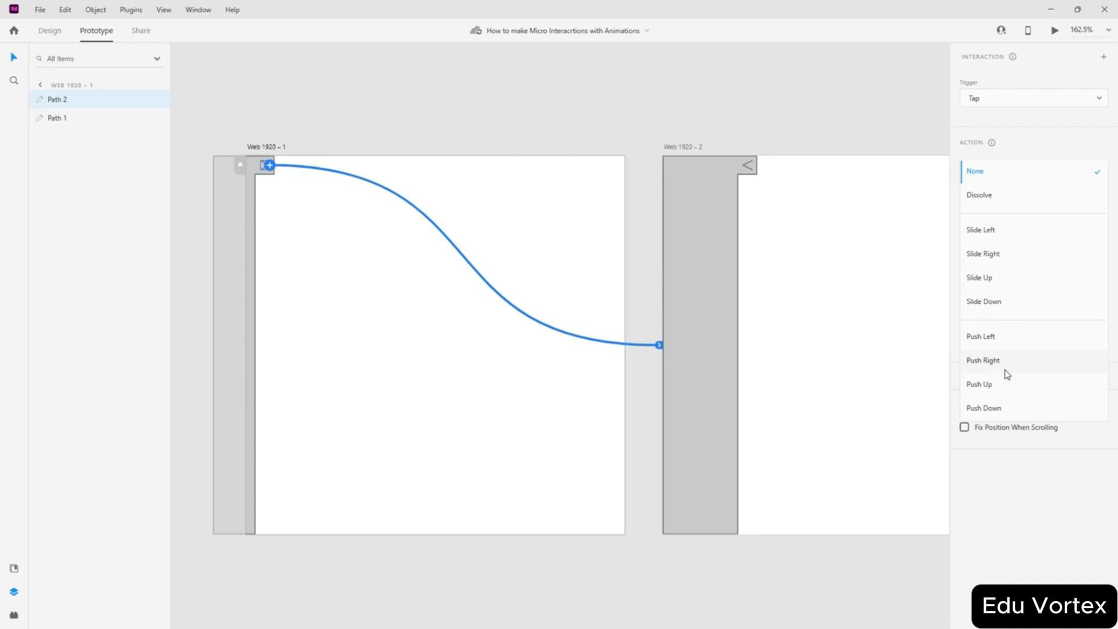
{"action": "left_click", "coordinate": [996, 254]}
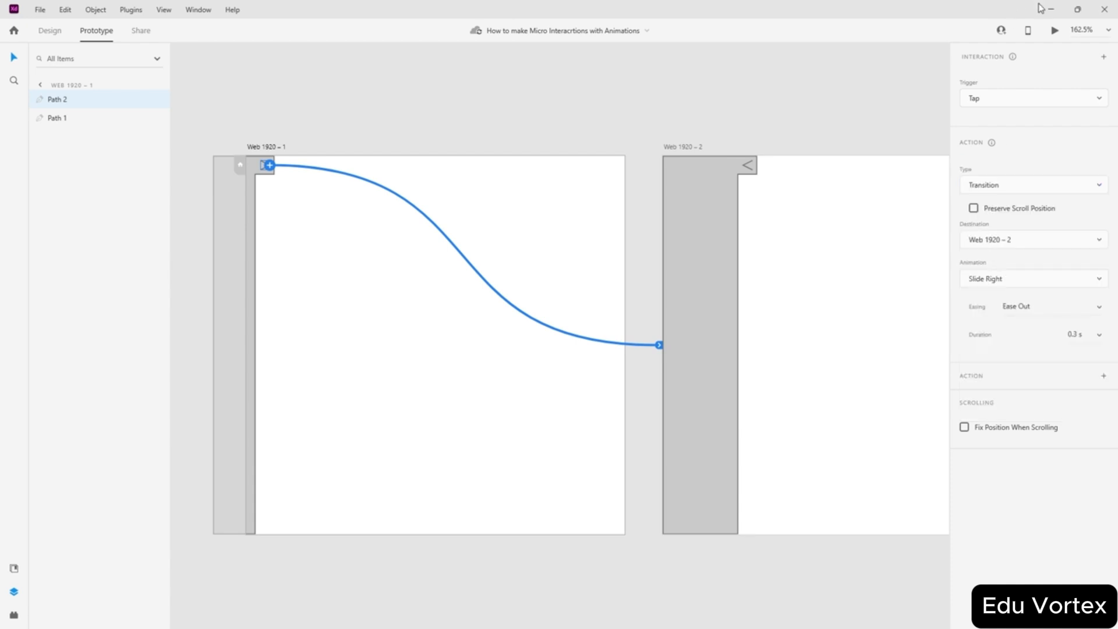
{"action": "left_click", "coordinate": [1056, 33]}
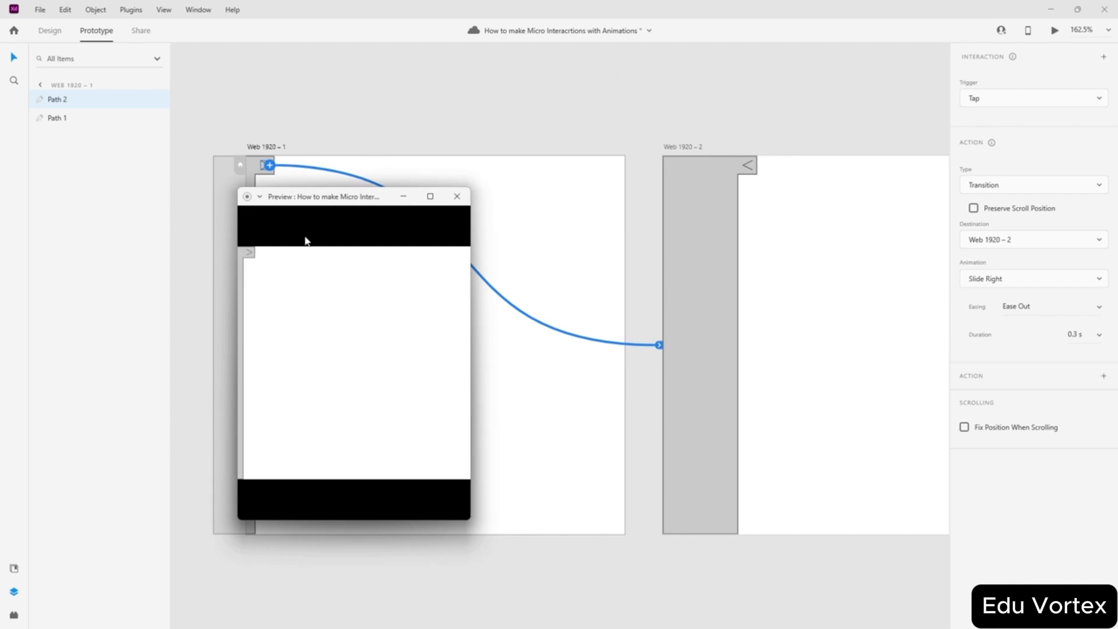
{"action": "left_click", "coordinate": [250, 256]}
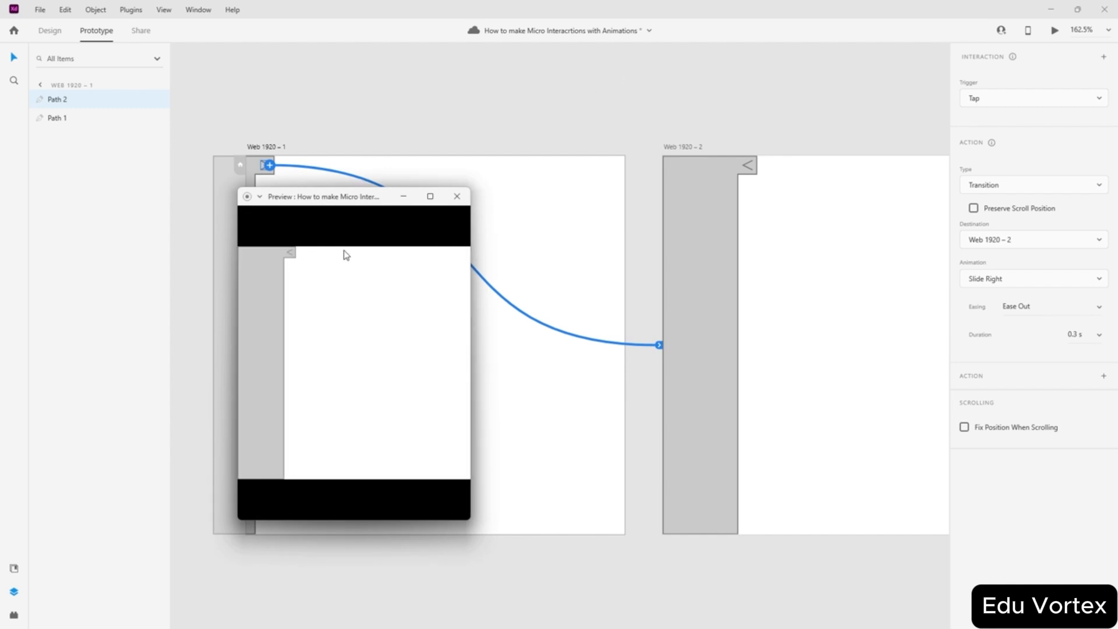
{"action": "left_click", "coordinate": [457, 197]}
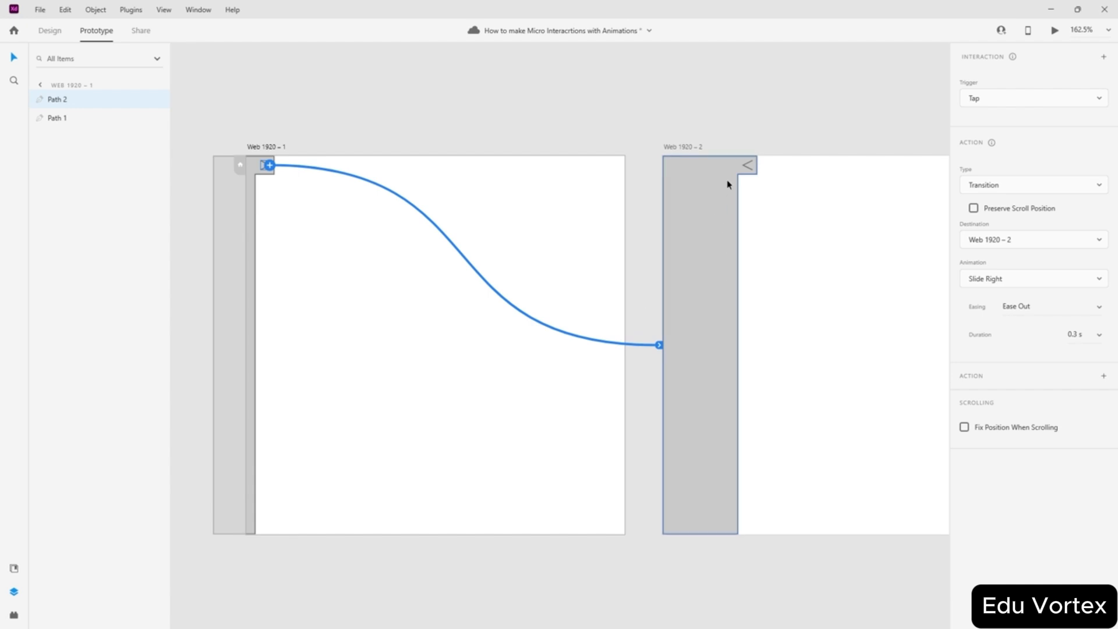
- Change the chevron's animation to Slide Left and test it in a Ctrl+Enter preview
{"action": "left_click", "coordinate": [1013, 280]}
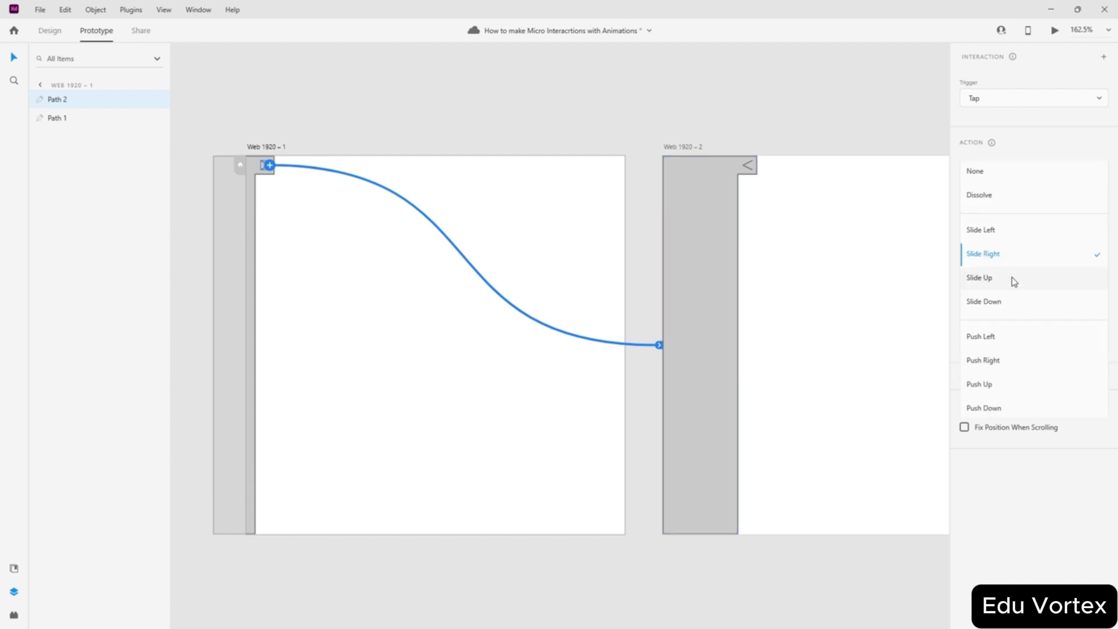
{"action": "left_click", "coordinate": [1001, 233]}
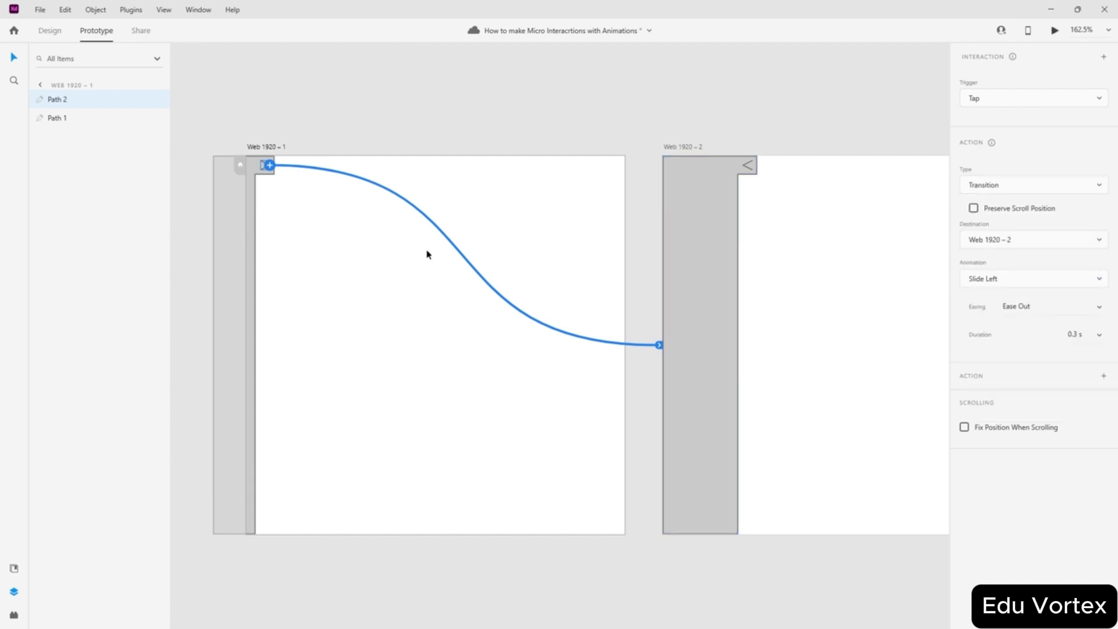
{"action": "key", "text": "ctrl+Return"}
{"action": "left_click", "coordinate": [251, 253]}
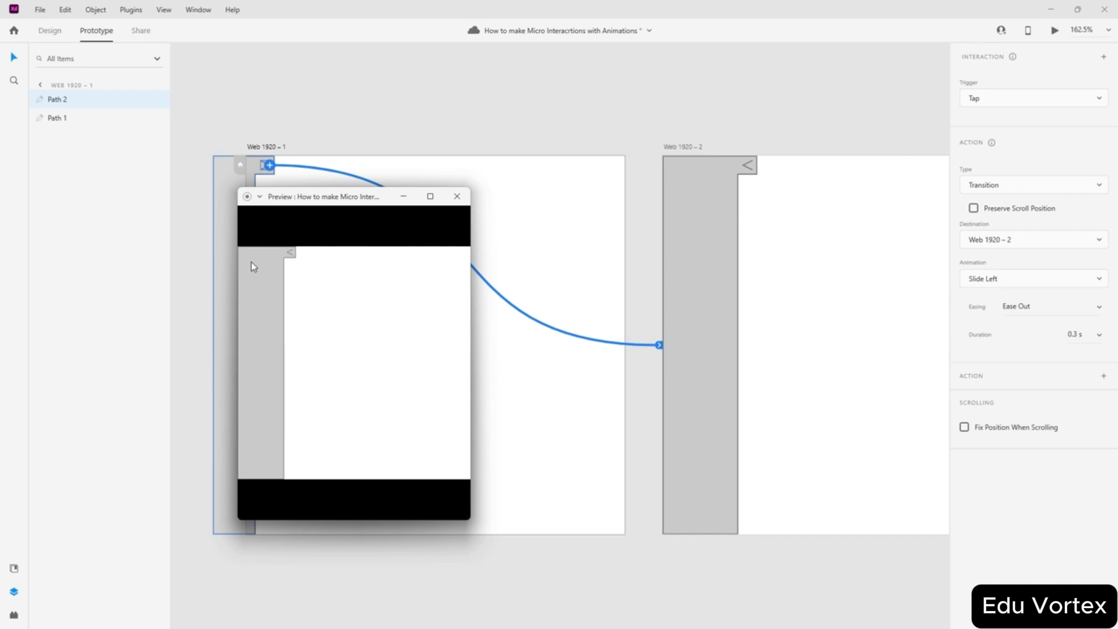
{"action": "left_click", "coordinate": [458, 197]}
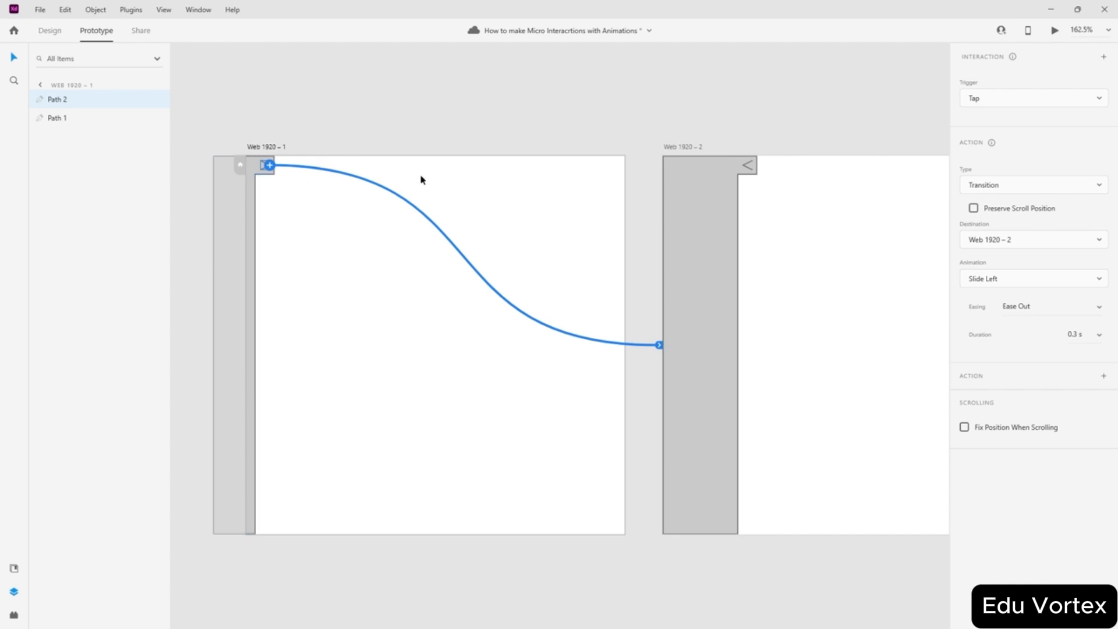
- Switch the arrow's tap to Web 1920 – 2 to Auto-Animate with Ease In-Out, then preview it
{"action": "left_click", "coordinate": [996, 186]}
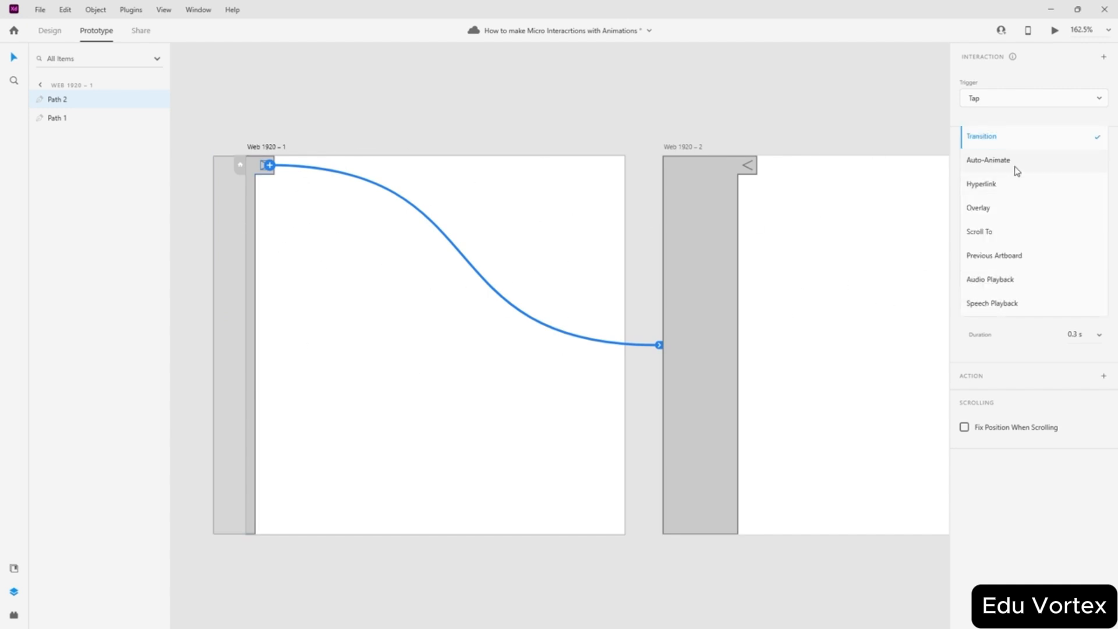
{"action": "left_click", "coordinate": [1017, 170]}
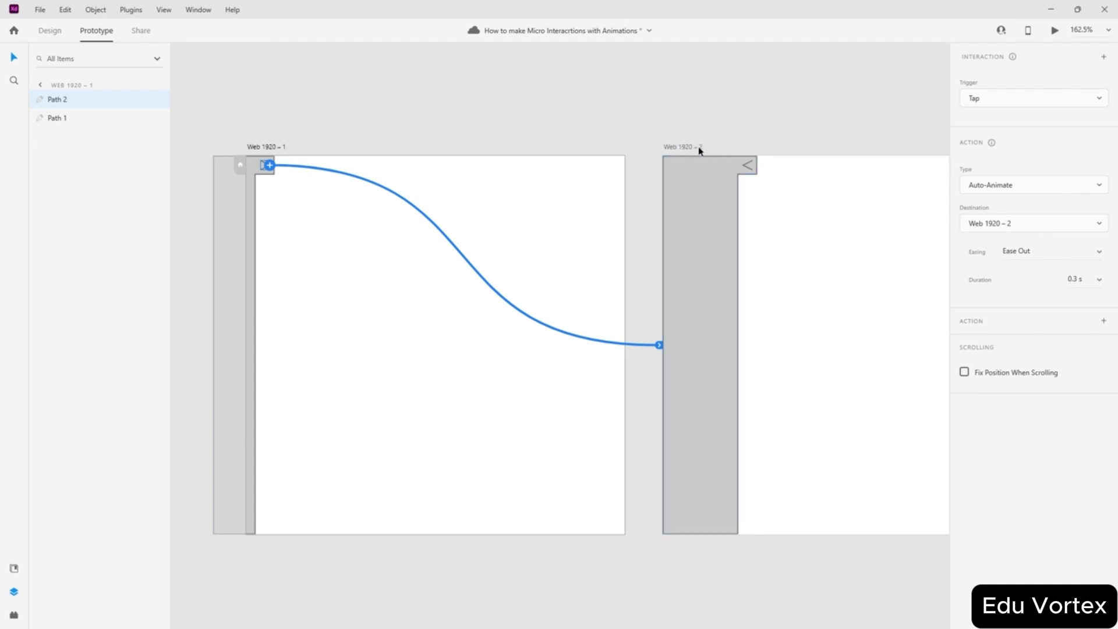
{"action": "left_click", "coordinate": [1098, 257]}
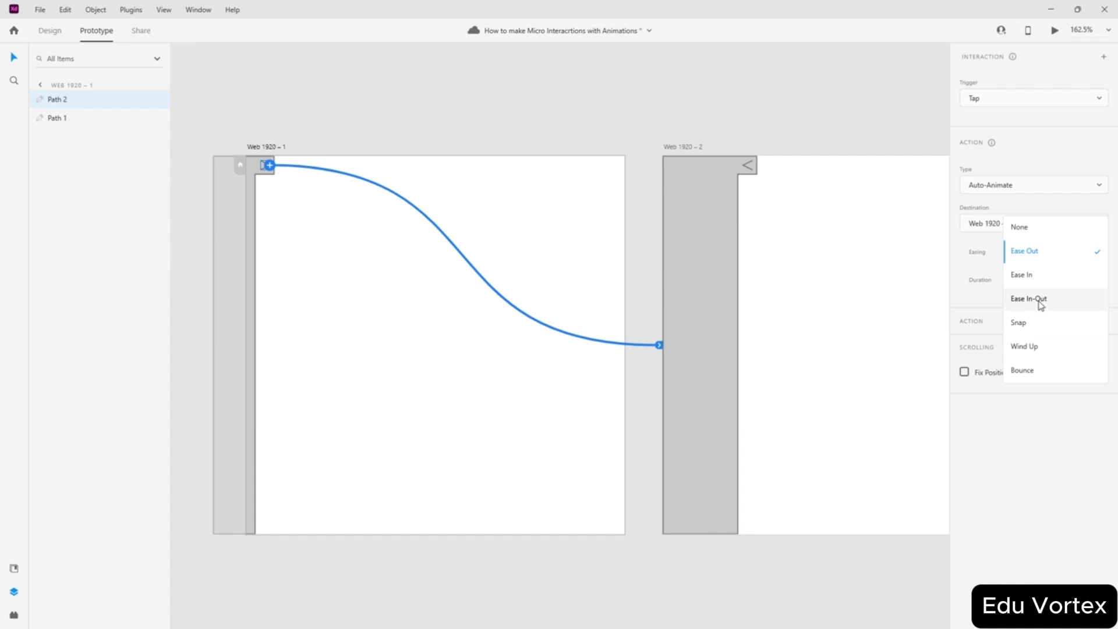
{"action": "left_click", "coordinate": [1041, 302]}
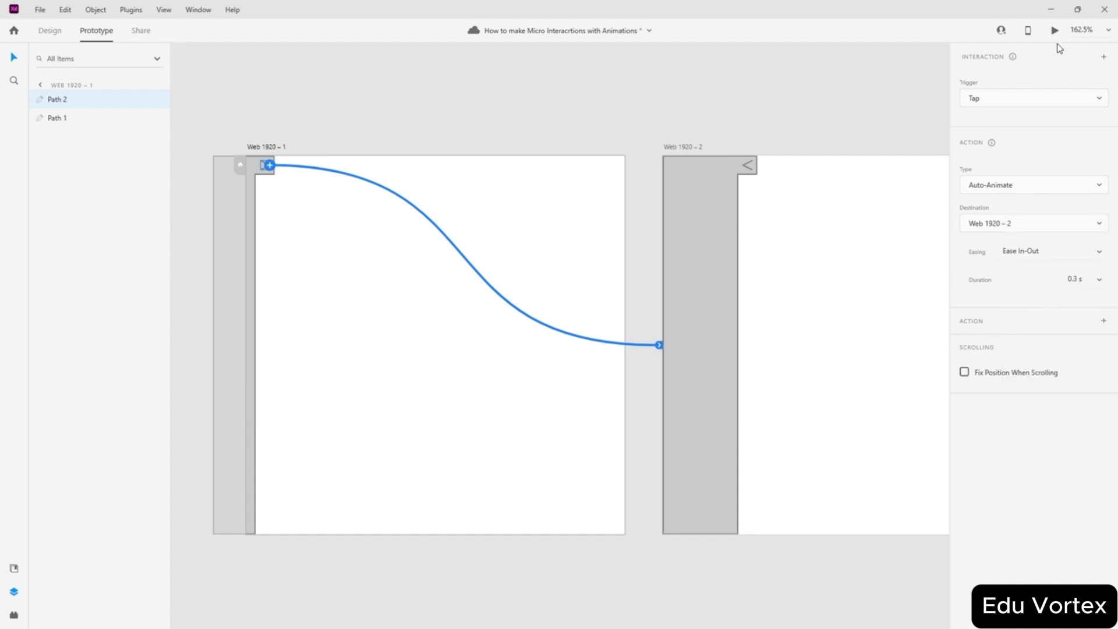
{"action": "key", "text": "ctrl+Return"}
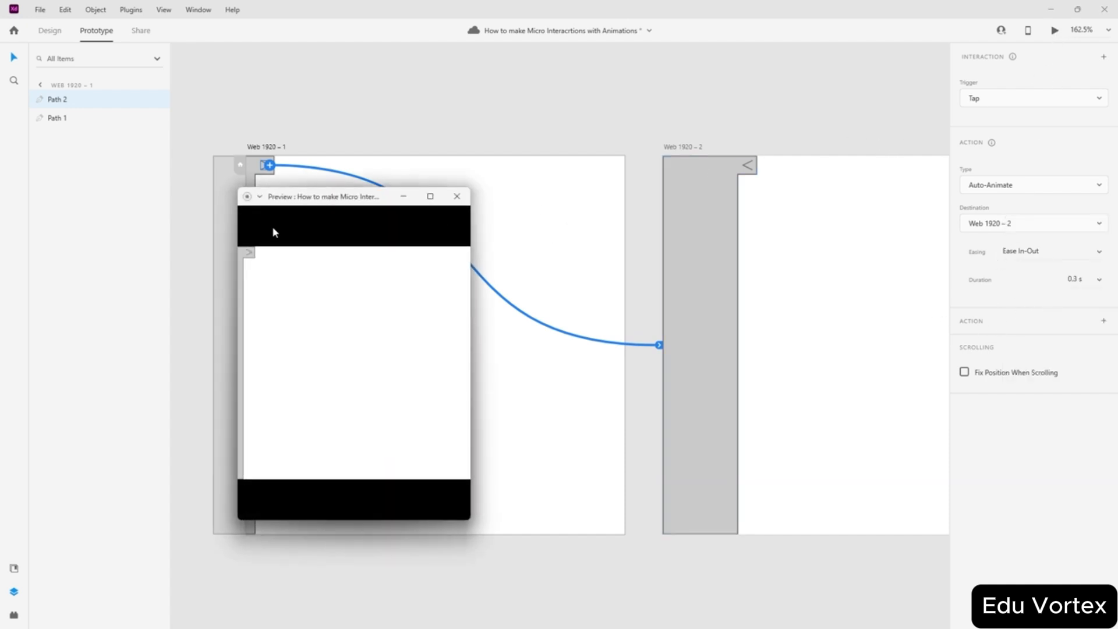
- Test the arrow in the preview, then wire the "<" icon on Web 1920 – 2 back to Web 1920 – 1
{"action": "left_click", "coordinate": [247, 254]}
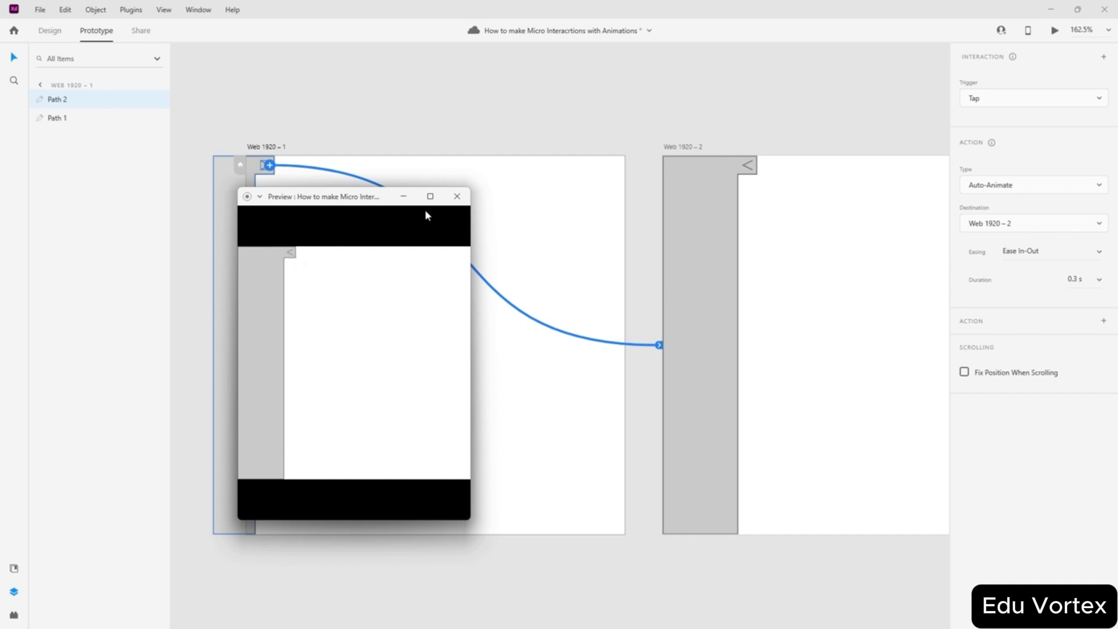
{"action": "left_click", "coordinate": [457, 197]}
{"action": "left_click", "coordinate": [747, 167]}
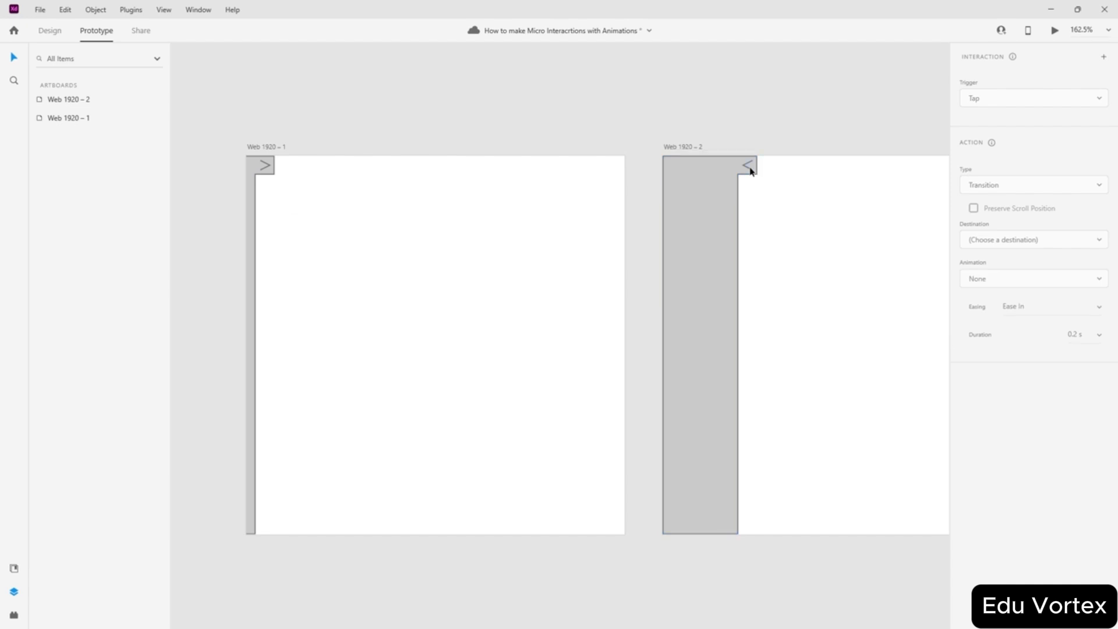
{"action": "left_click_drag", "start_coordinate": [750, 168], "coordinate": [555, 228]}
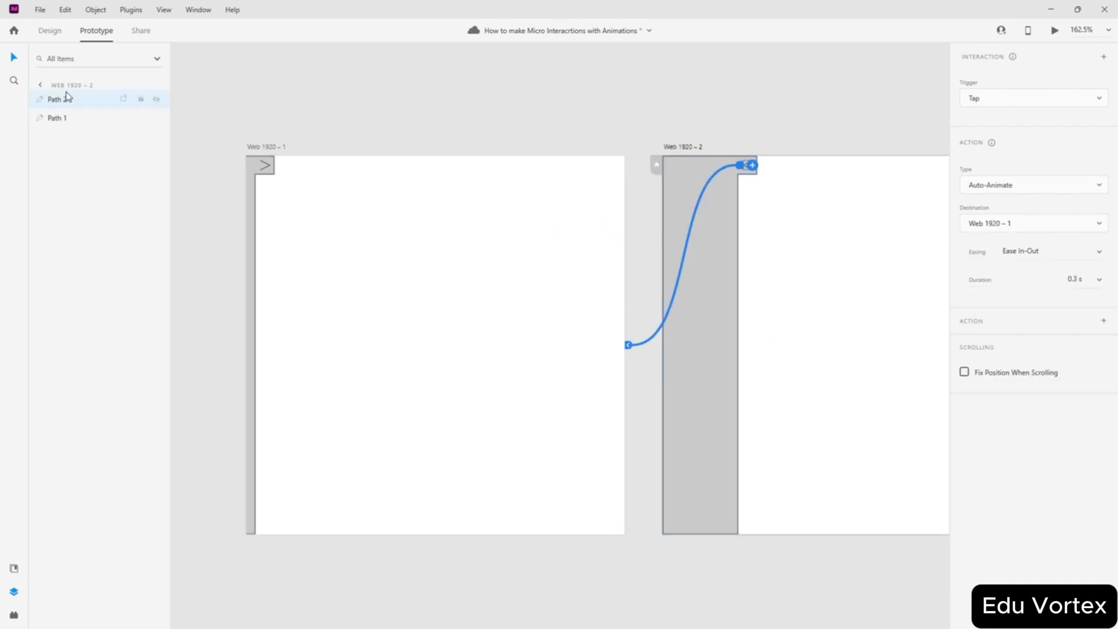
{"action": "left_click", "coordinate": [686, 120]}
- Preview the prototype and toggle the side panel open and closed several times
{"action": "left_click", "coordinate": [1055, 31]}
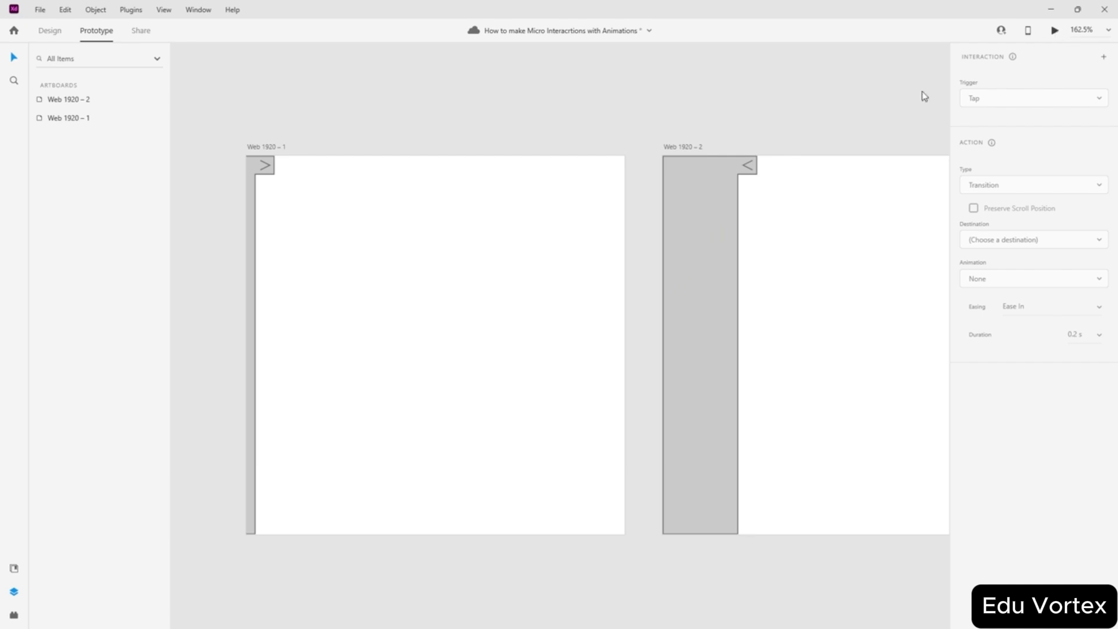
{"action": "left_click", "coordinate": [249, 254]}
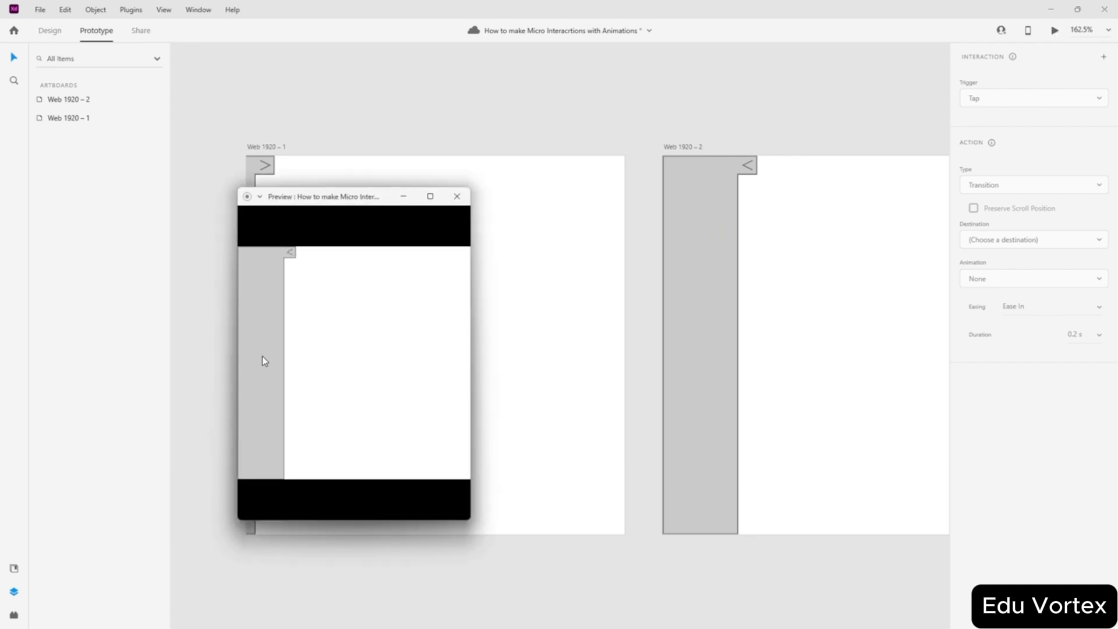
{"action": "left_click", "coordinate": [292, 254]}
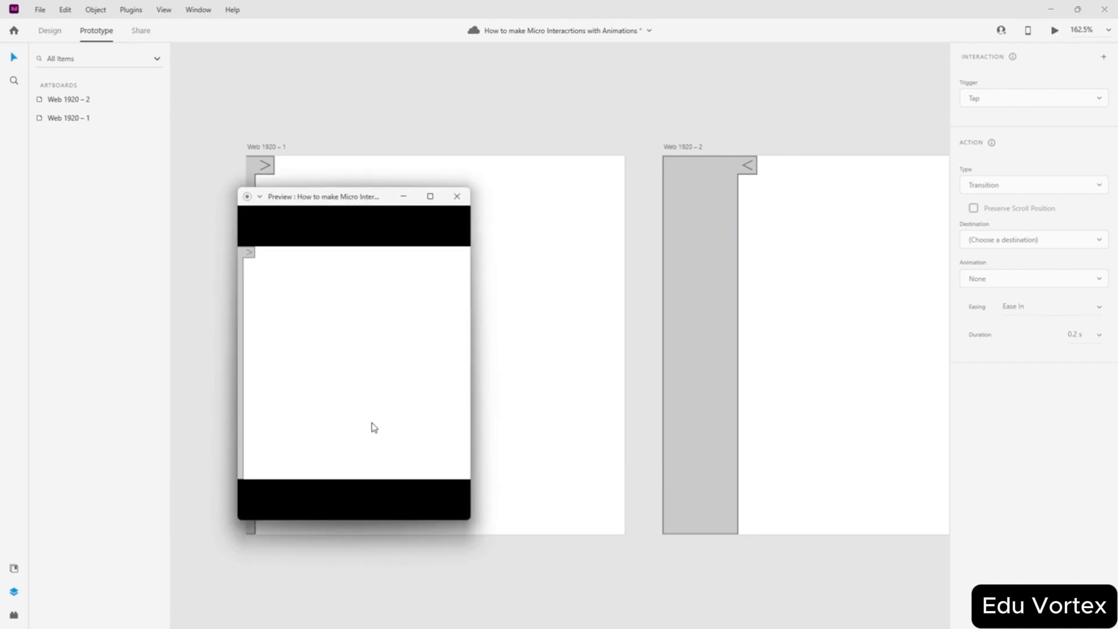
{"action": "left_click", "coordinate": [251, 255]}
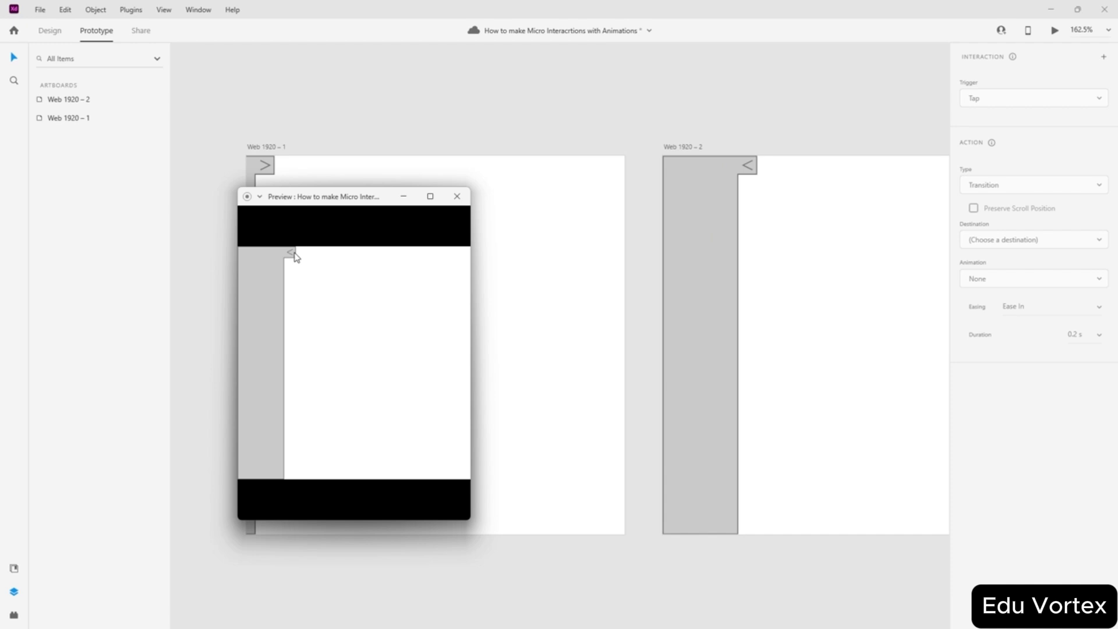
{"action": "left_click", "coordinate": [295, 257]}
{"action": "left_click", "coordinate": [249, 256]}
{"action": "left_click", "coordinate": [290, 255]}
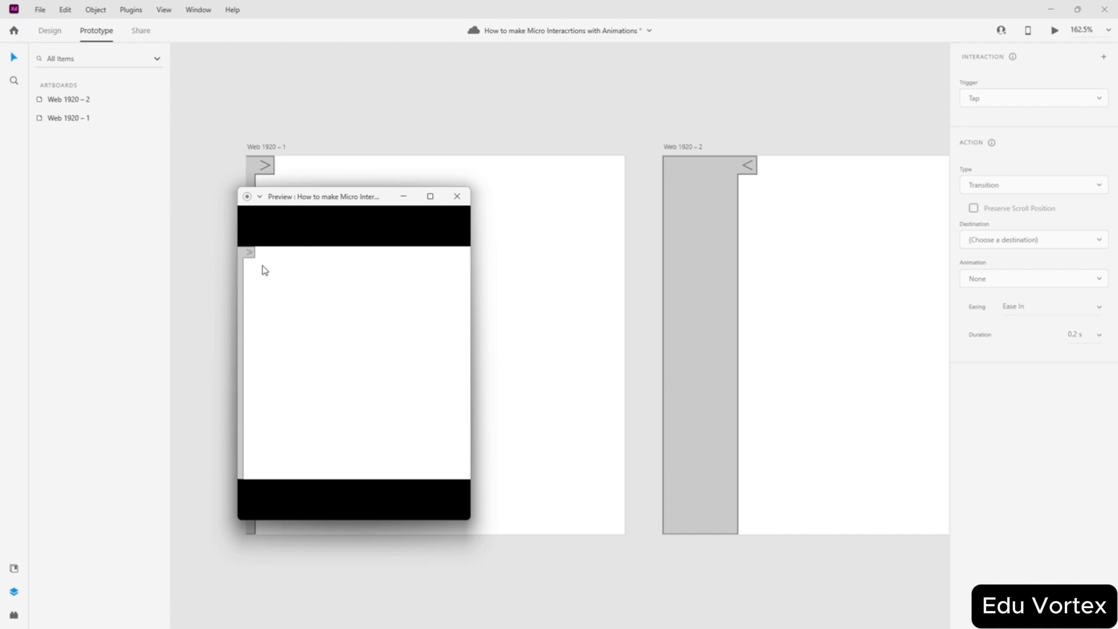
- Test the side panel toggle repeatedly in a full-screen preview, then close it
{"action": "left_click_drag", "start_coordinate": [366, 200], "coordinate": [540, 212]}
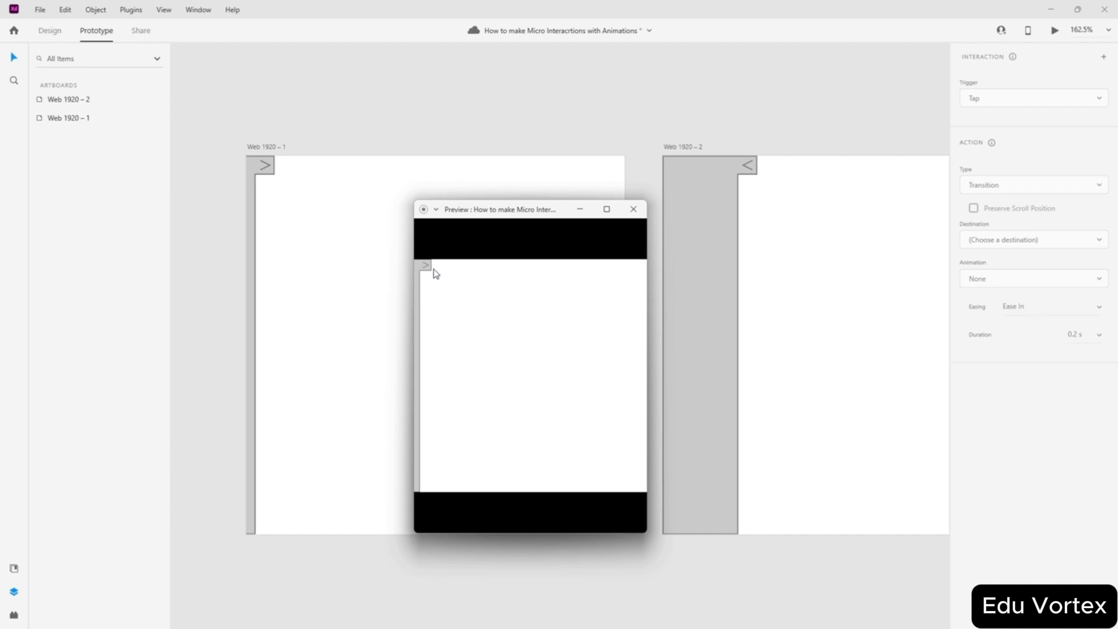
{"action": "left_click", "coordinate": [609, 208]}
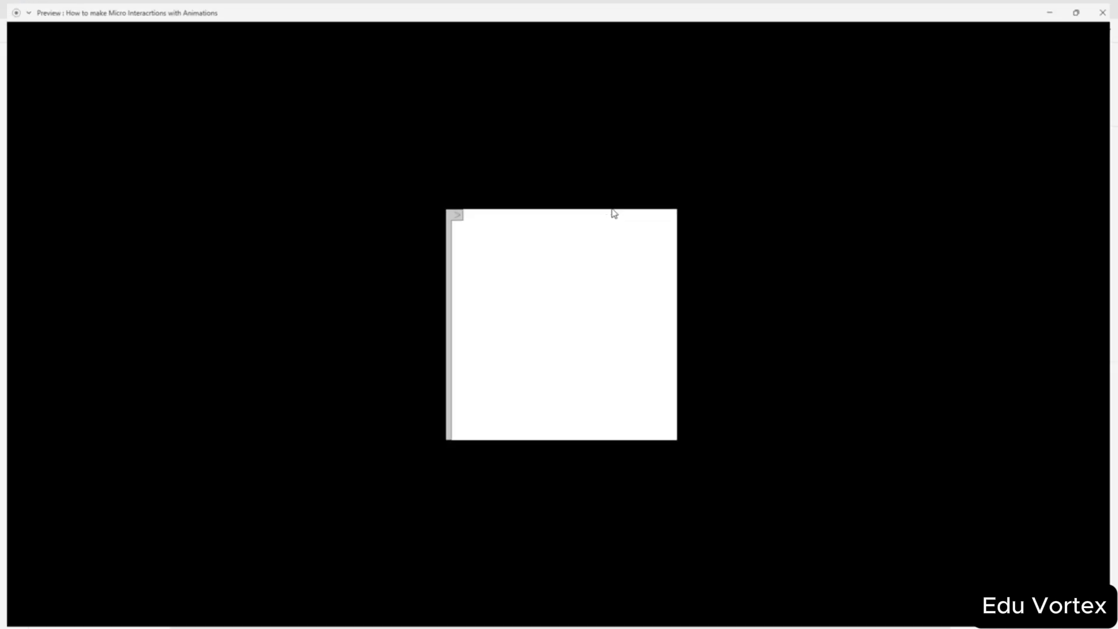
{"action": "left_click", "coordinate": [457, 217]}
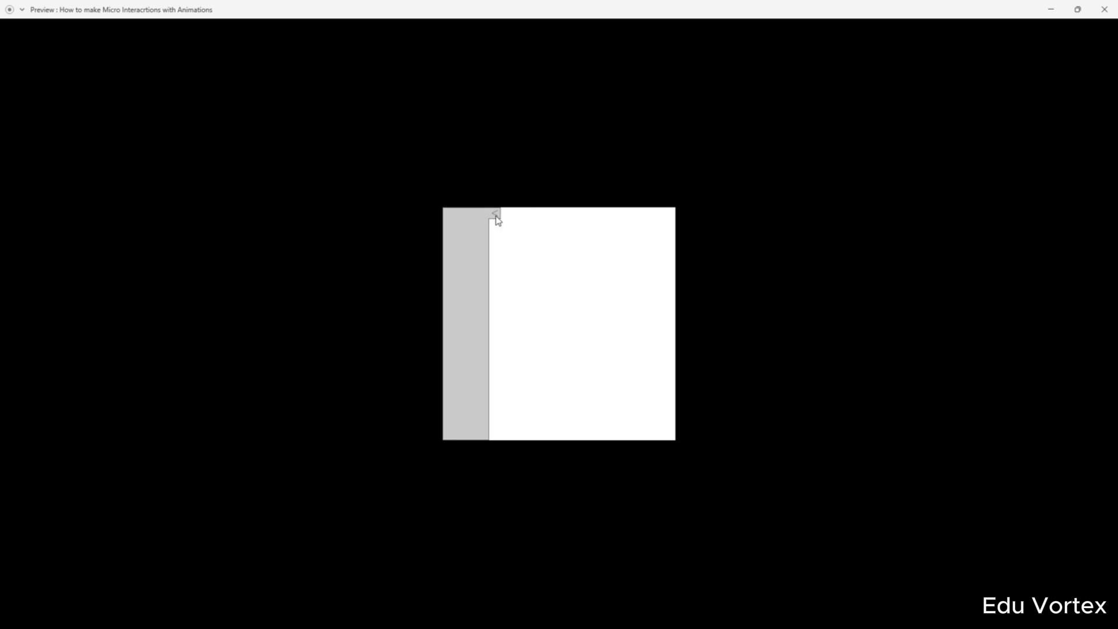
{"action": "left_click", "coordinate": [496, 216]}
{"action": "left_click", "coordinate": [456, 215]}
{"action": "left_click", "coordinate": [494, 215]}
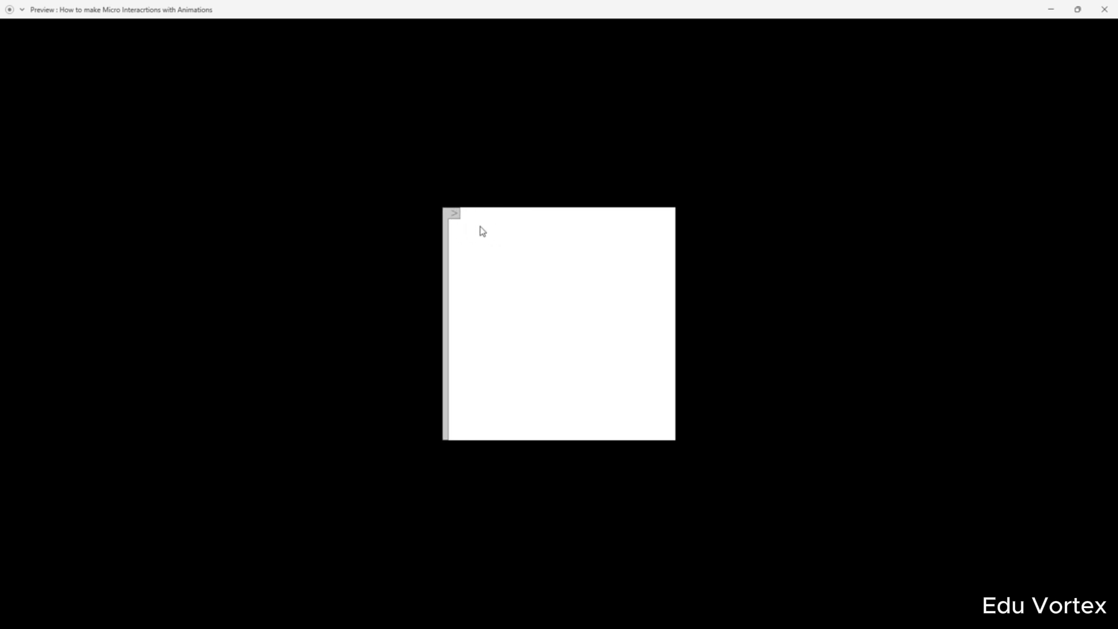
{"action": "left_click", "coordinate": [456, 215]}
{"action": "left_click", "coordinate": [494, 215]}
{"action": "left_click", "coordinate": [454, 215]}
{"action": "left_click", "coordinate": [1105, 9]}
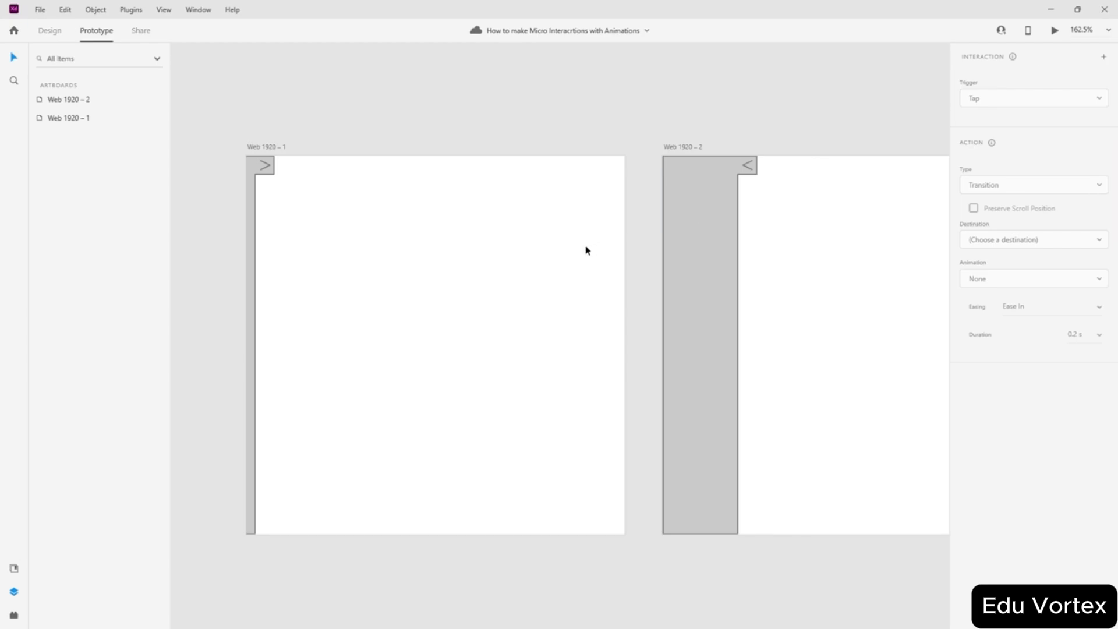
{"action": "scroll", "coordinate": [644, 177], "scroll_direction": "down", "scroll_amount": 6}
{"action": "scroll", "coordinate": [718, 149], "scroll_direction": "up", "scroll_amount": 3}
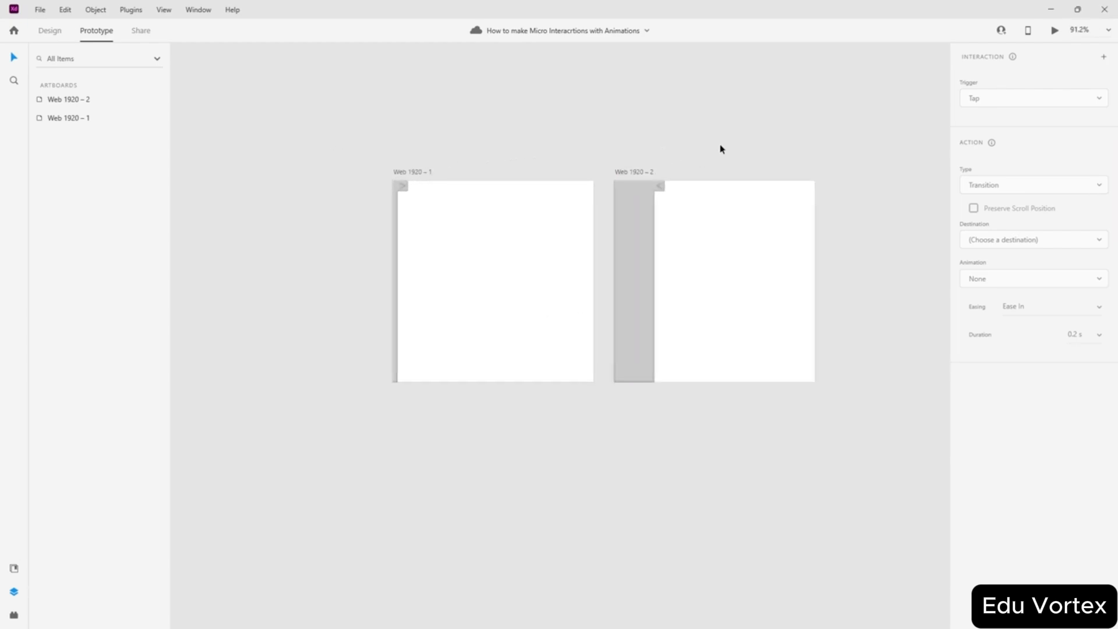
- In Design mode, Alt-drag Web 1920 – 1 downward to create a copy below it
{"action": "left_click", "coordinate": [49, 30]}
{"action": "left_click_drag", "start_coordinate": [709, 93], "coordinate": [565, 128]}
{"action": "scroll", "coordinate": [588, 262], "scroll_direction": "down", "scroll_amount": 2}
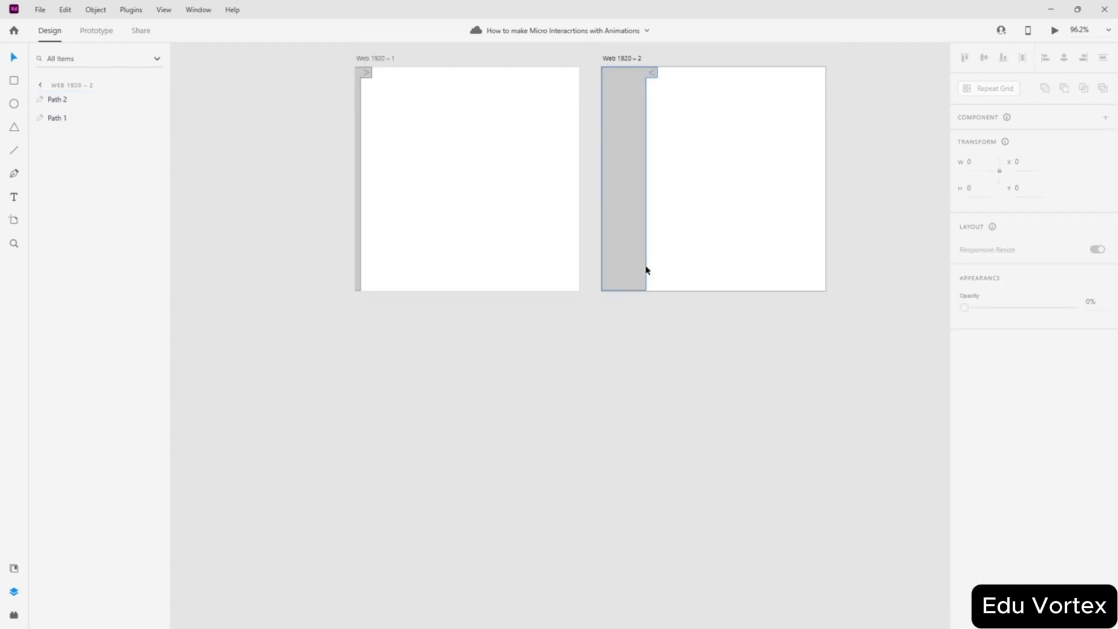
{"action": "left_click", "coordinate": [438, 123]}
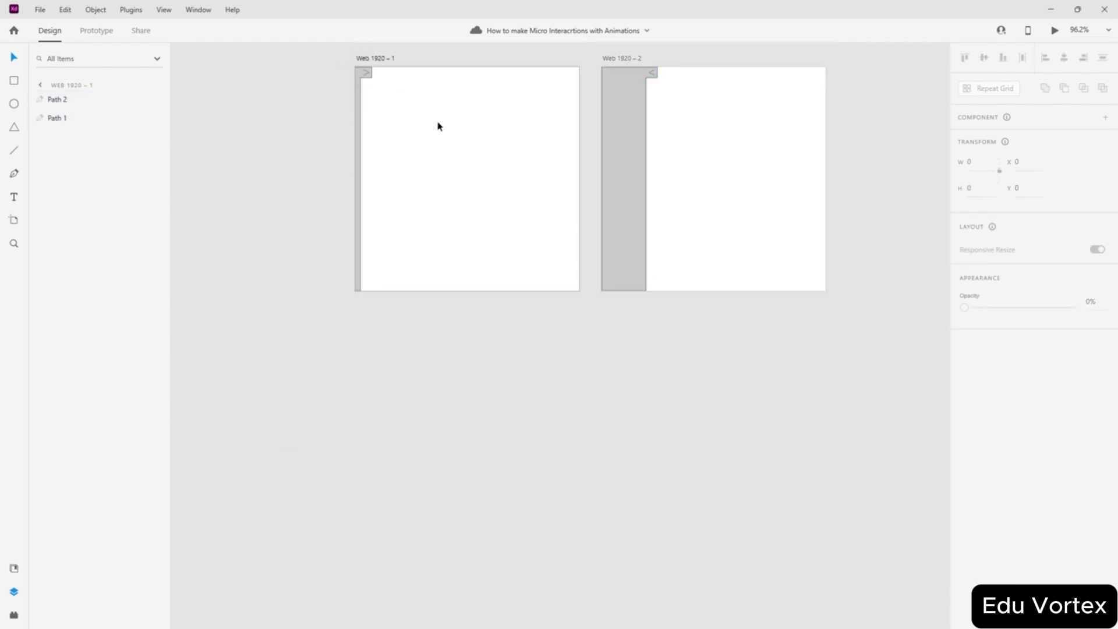
{"action": "left_click_drag", "start_coordinate": [369, 64], "coordinate": [378, 321]}
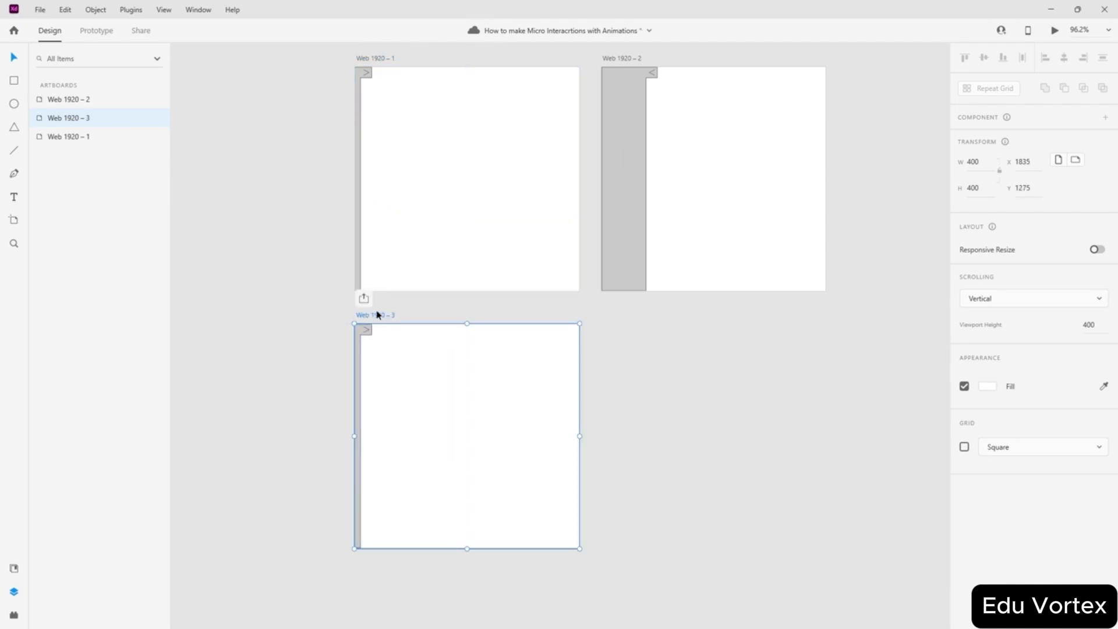
- Delete the grey side panel and the arrow from the copied artboard
{"action": "left_click", "coordinate": [357, 349]}
{"action": "key", "text": "Delete"}
{"action": "left_click", "coordinate": [372, 329]}
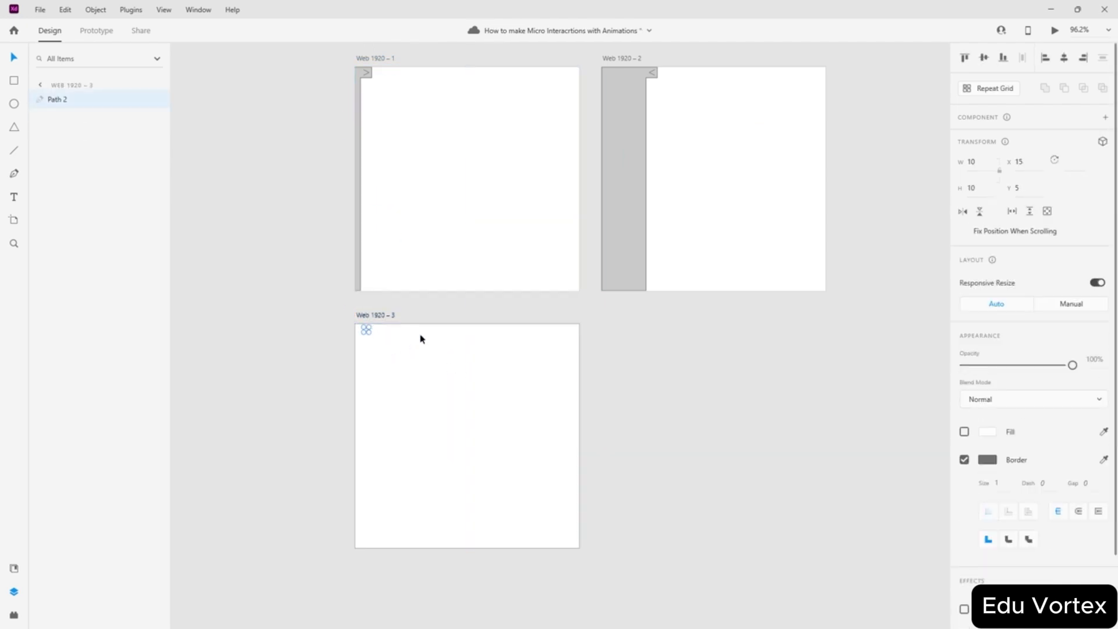
{"action": "key", "text": "Delete"}
{"action": "scroll", "coordinate": [468, 381], "scroll_direction": "down", "scroll_amount": 2}
{"action": "scroll", "coordinate": [467, 370], "scroll_direction": "up", "scroll_amount": 3}
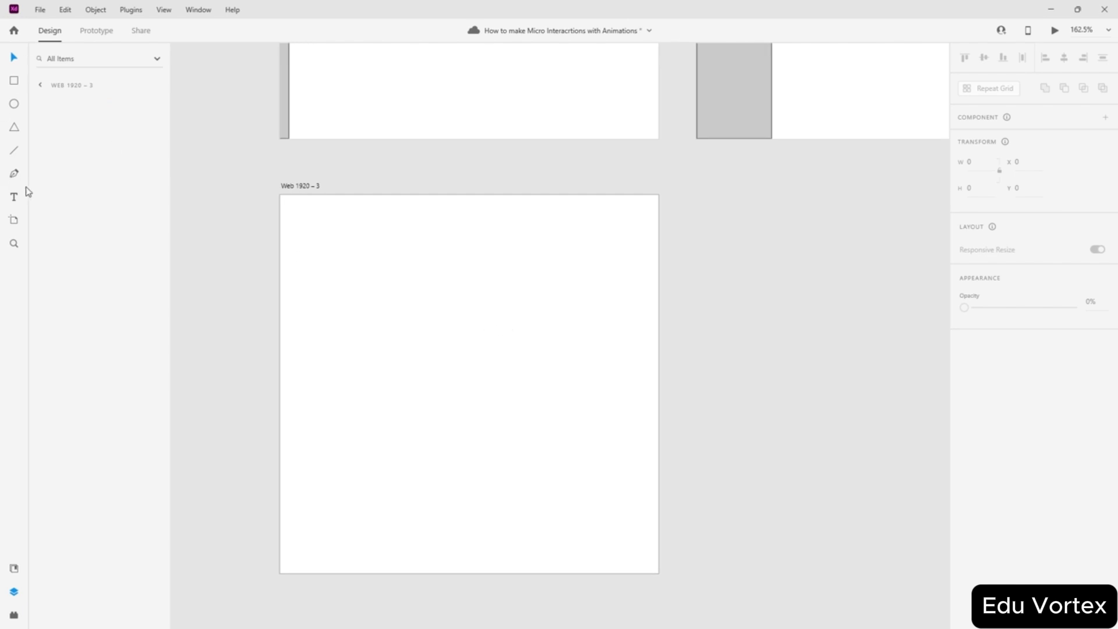
{"action": "left_click", "coordinate": [13, 151]}
- Draw a rectangle on Web 1920 – 3 and centre it on the artboard
{"action": "left_click_drag", "start_coordinate": [318, 301], "coordinate": [557, 493]}
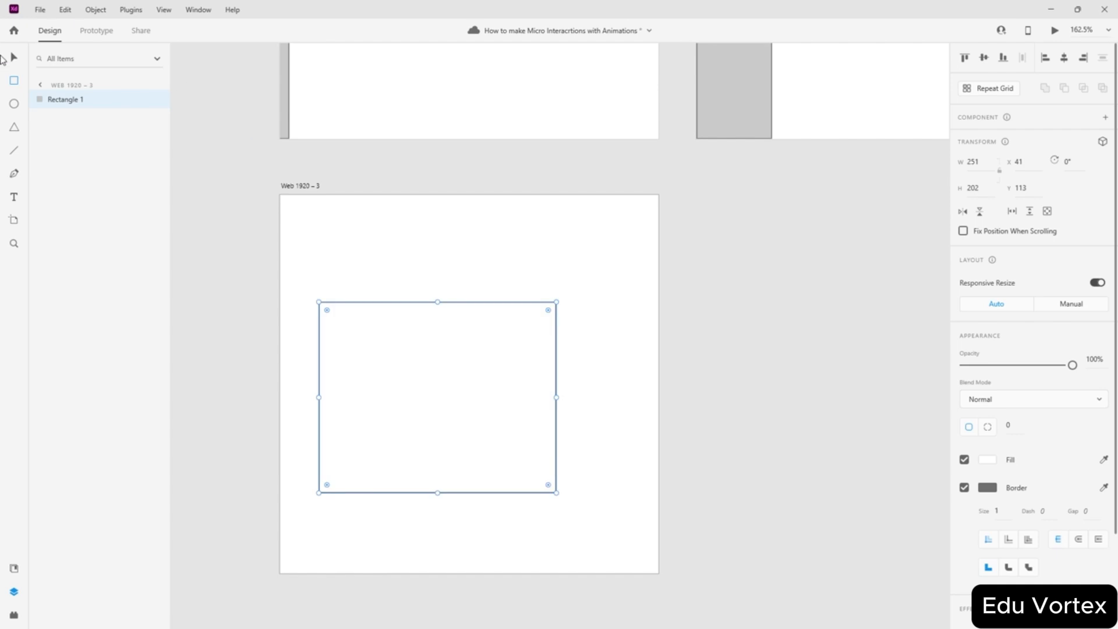
{"action": "left_click", "coordinate": [14, 57]}
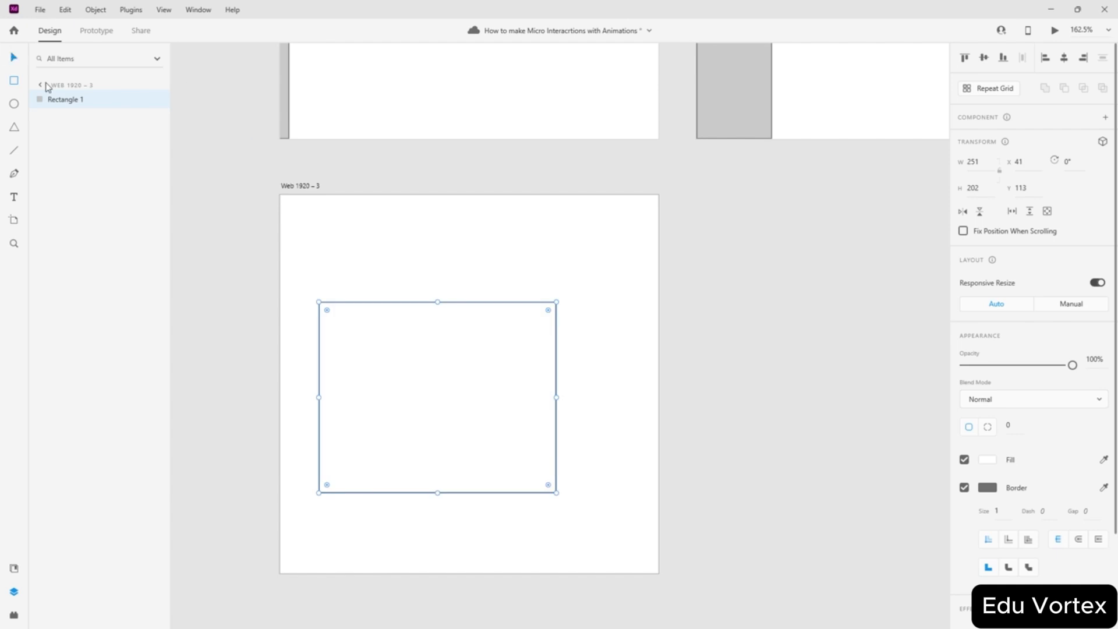
{"action": "left_click", "coordinate": [983, 60]}
{"action": "left_click", "coordinate": [1063, 58]}
{"action": "left_click", "coordinate": [786, 294]}
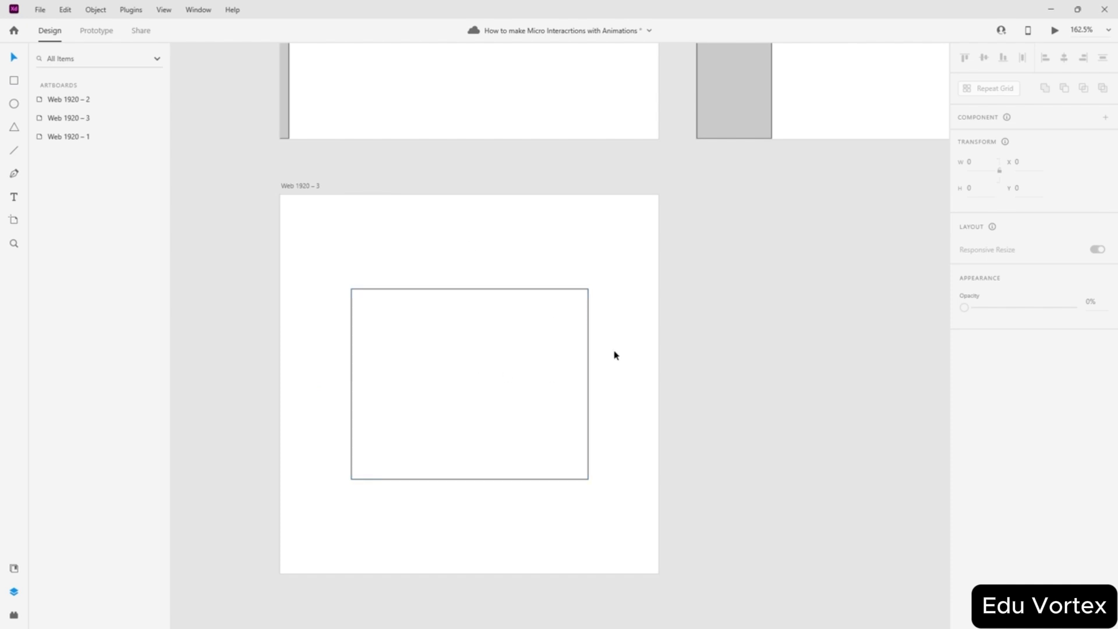
{"action": "left_click_drag", "start_coordinate": [492, 336], "coordinate": [437, 401]}
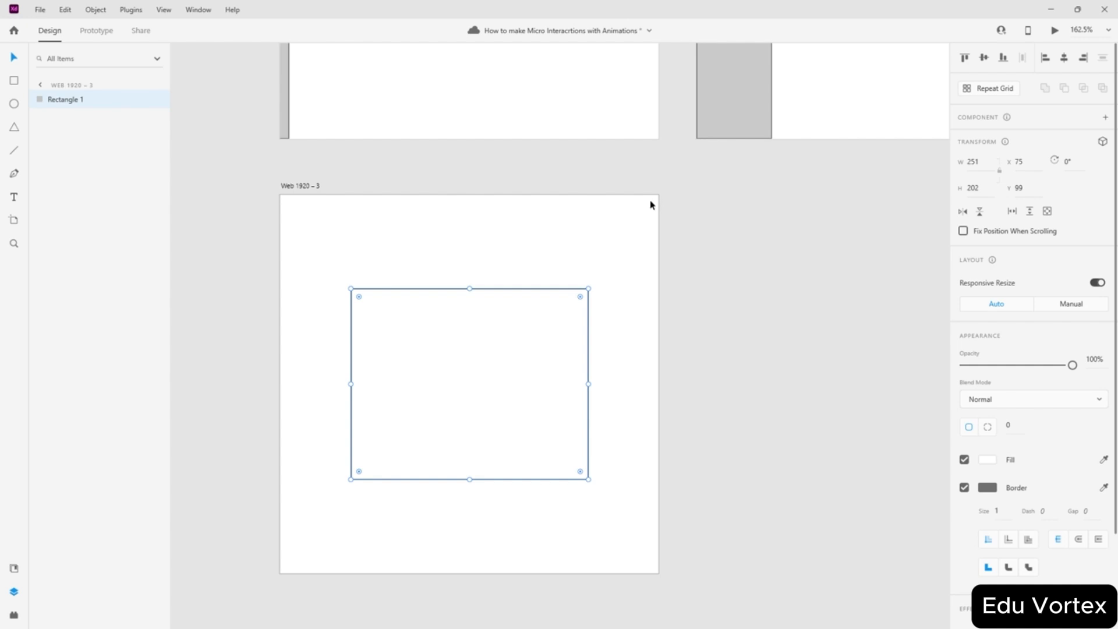
{"action": "left_click", "coordinate": [671, 255]}
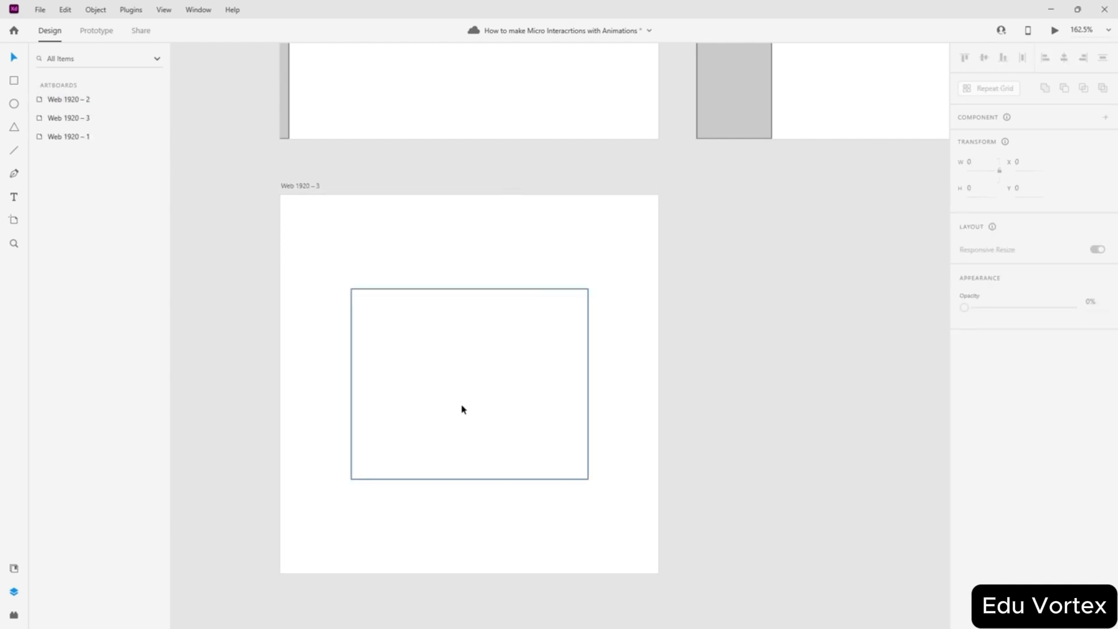
- Draw a horizontal line inside the rectangle, set its border to 5, and duplicate it below
{"action": "scroll", "coordinate": [483, 355], "scroll_direction": "up", "scroll_amount": 2}
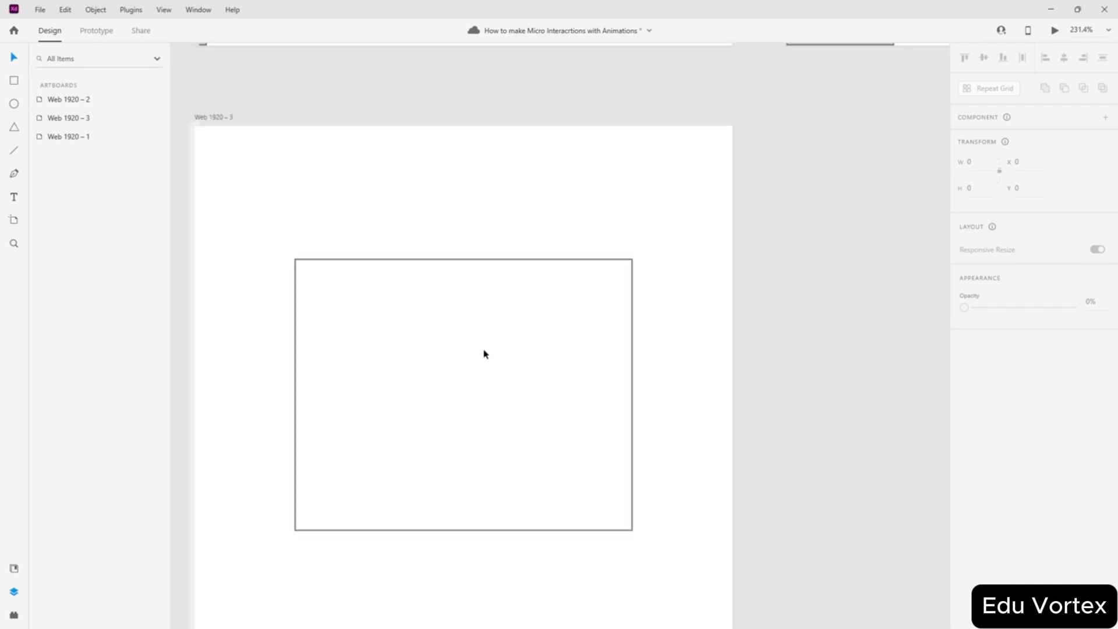
{"action": "scroll", "coordinate": [486, 352], "scroll_direction": "down", "scroll_amount": 1}
{"action": "scroll", "coordinate": [486, 351], "scroll_direction": "up", "scroll_amount": 1}
{"action": "left_click", "coordinate": [17, 151]}
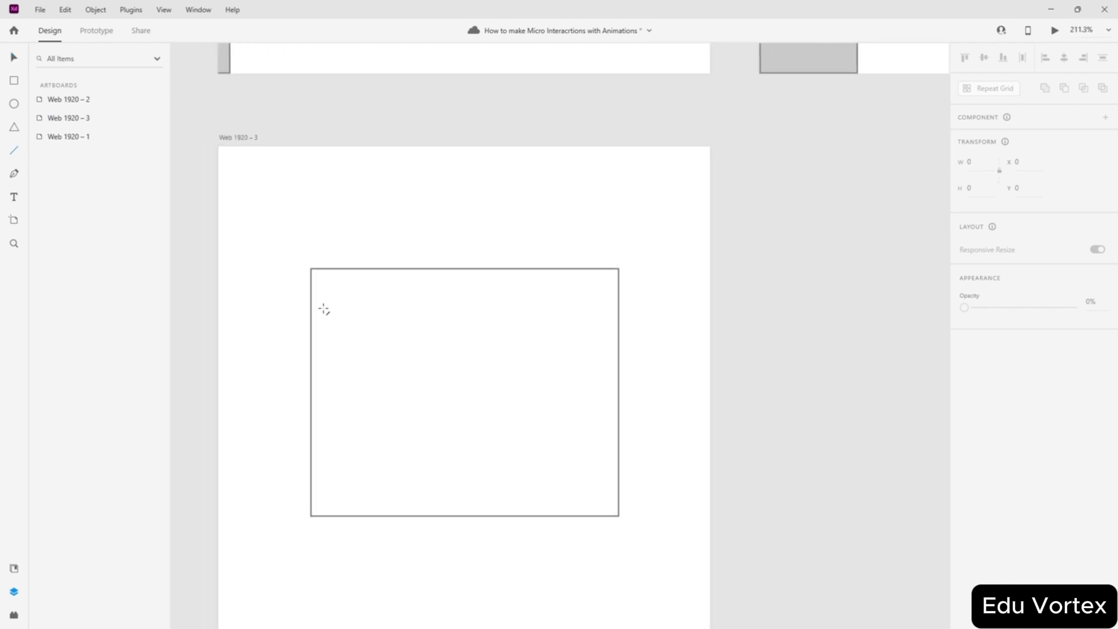
{"action": "left_click_drag", "start_coordinate": [350, 336], "coordinate": [571, 336]}
{"action": "left_click", "coordinate": [15, 59]}
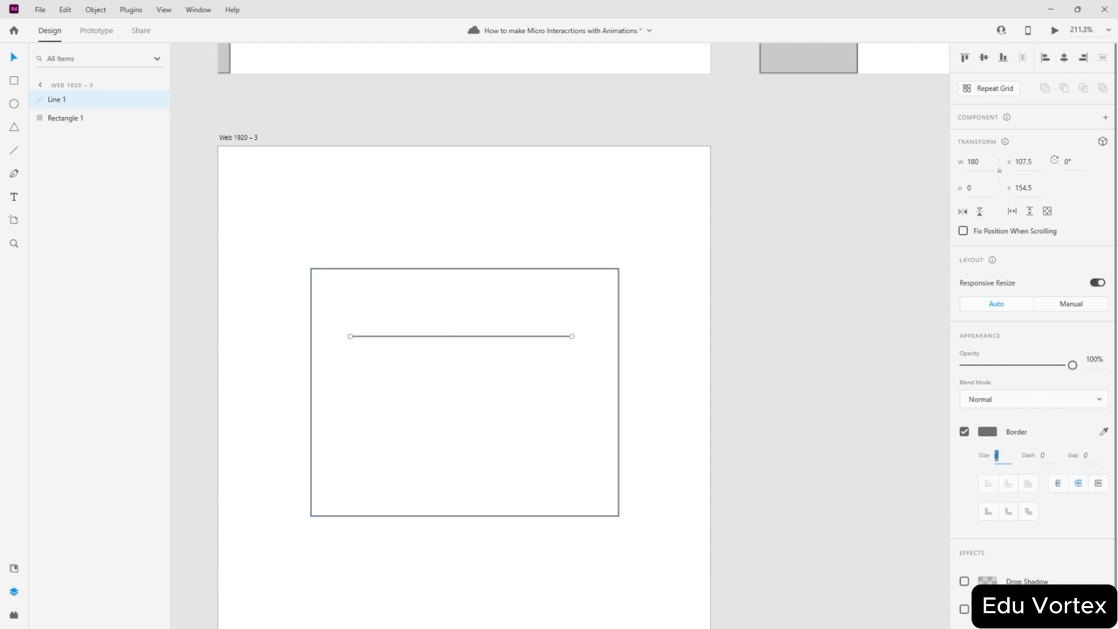
{"action": "type", "text": "5"}
{"action": "key", "text": "Return"}
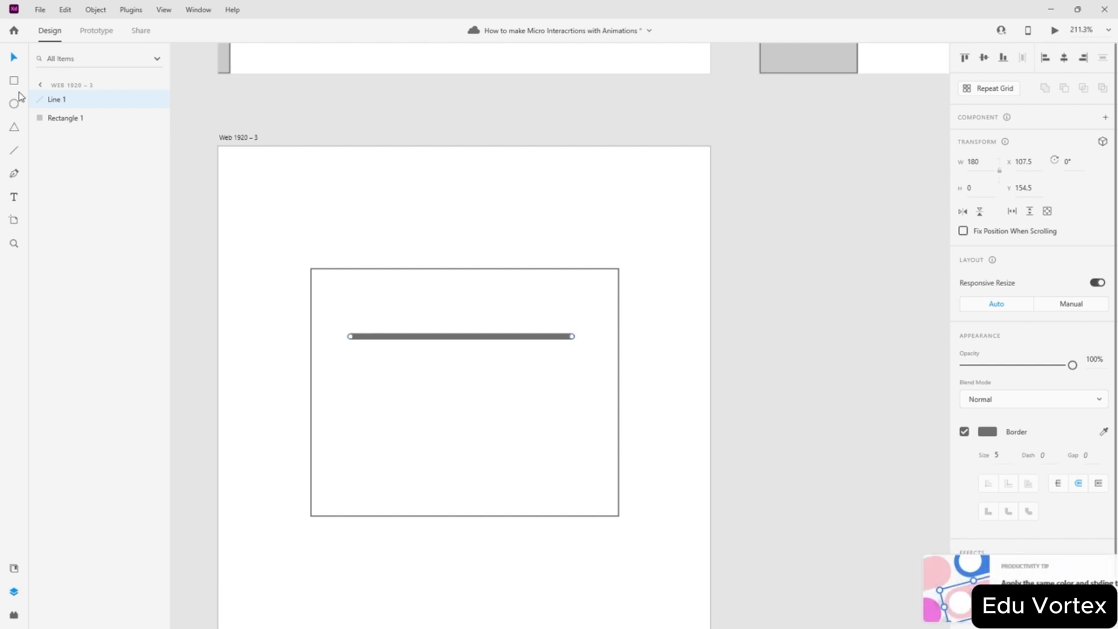
{"action": "left_click_drag", "start_coordinate": [448, 339], "coordinate": [452, 439]}
- Centre the three lines horizontally and vertically as a temporary group
{"action": "mouse_move", "coordinate": [494, 320]}
{"action": "left_mouse_down"}
{"action": "mouse_move", "coordinate": [464, 402]}
{"action": "mouse_move", "coordinate": [488, 319]}
{"action": "left_mouse_up"}
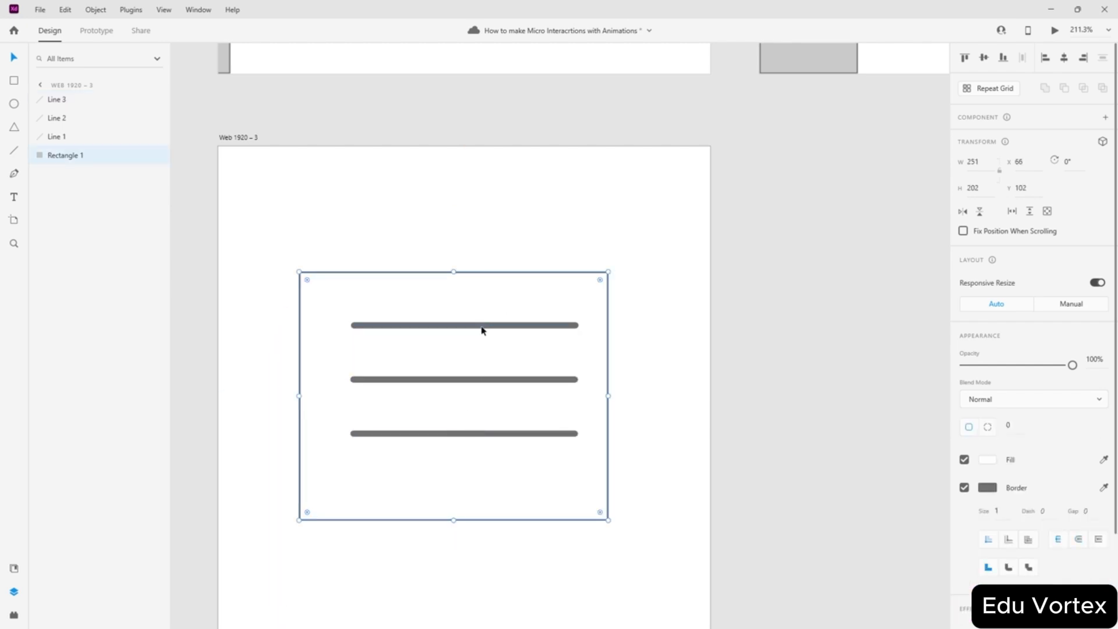
{"action": "left_click", "coordinate": [482, 326]}
{"action": "left_click", "coordinate": [467, 380], "text": "shift"}
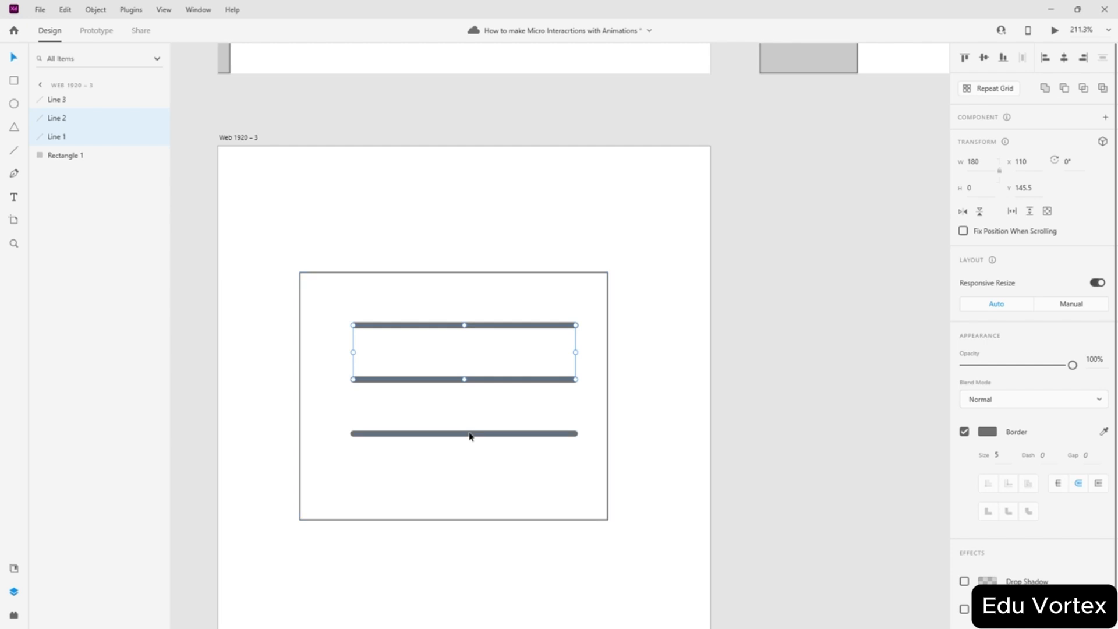
{"action": "left_click", "coordinate": [470, 433], "text": "shift"}
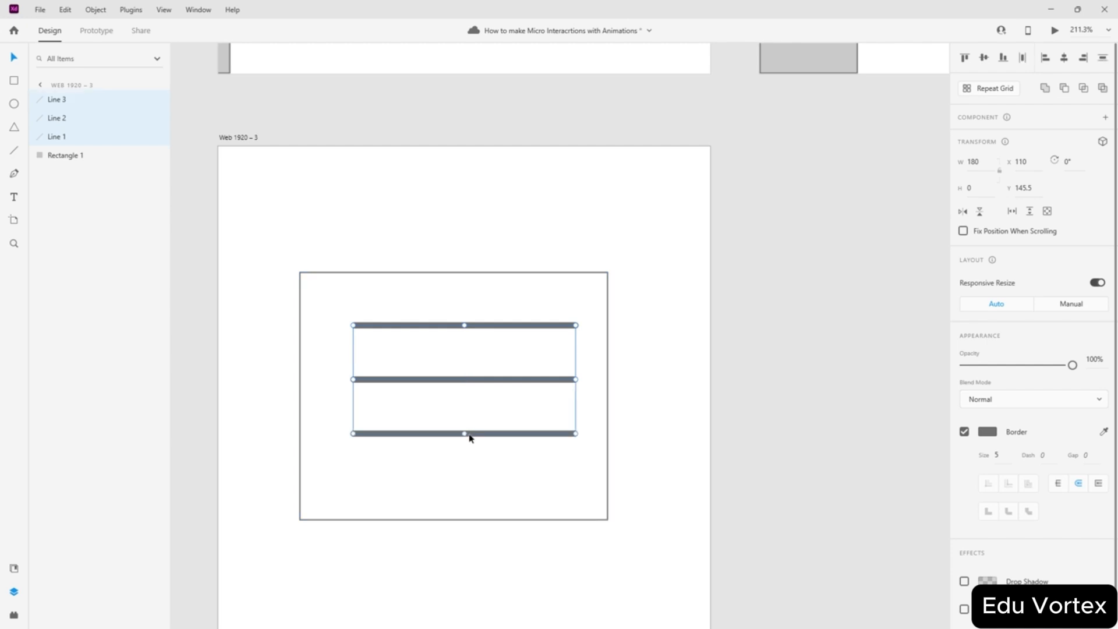
{"action": "left_click", "coordinate": [1065, 58]}
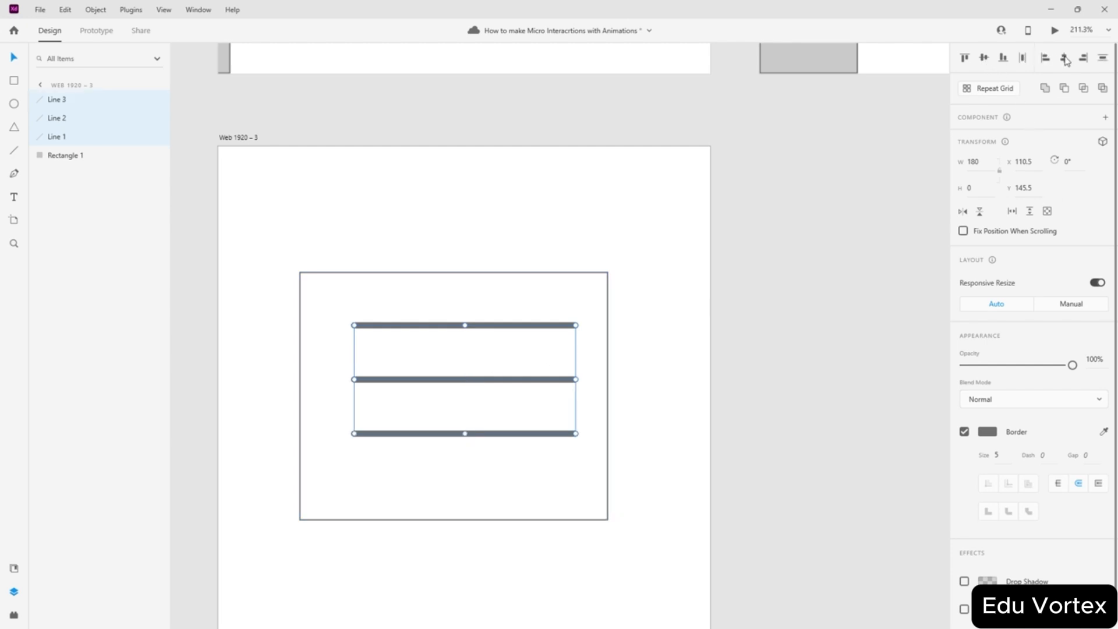
{"action": "key", "text": "ctrl+g"}
{"action": "left_click", "coordinate": [984, 58]}
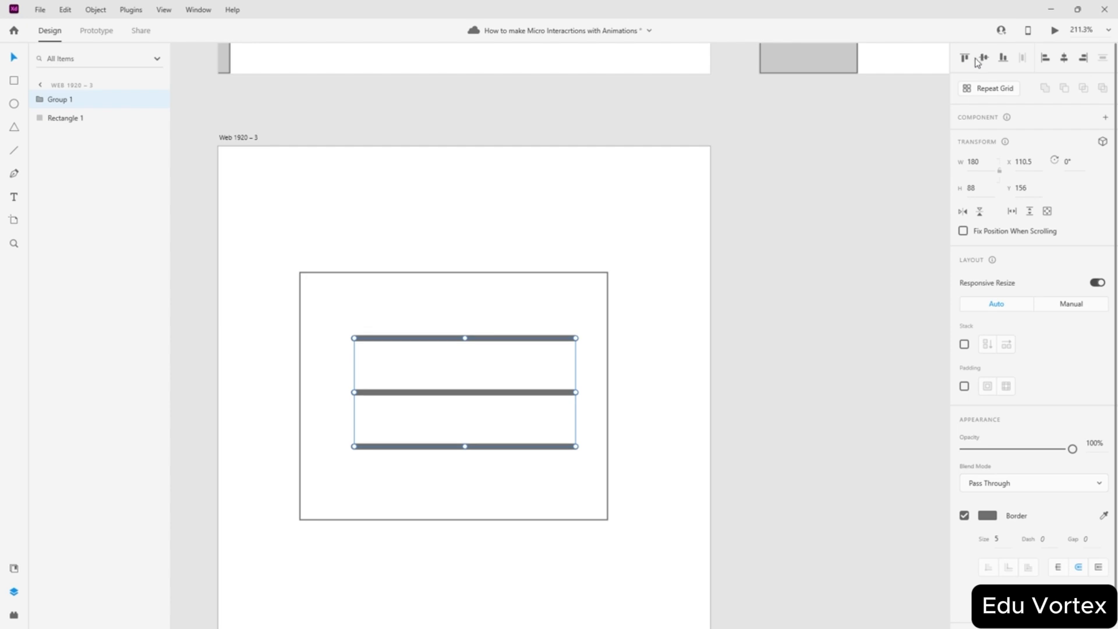
{"action": "key", "text": "ctrl+shift+g"}
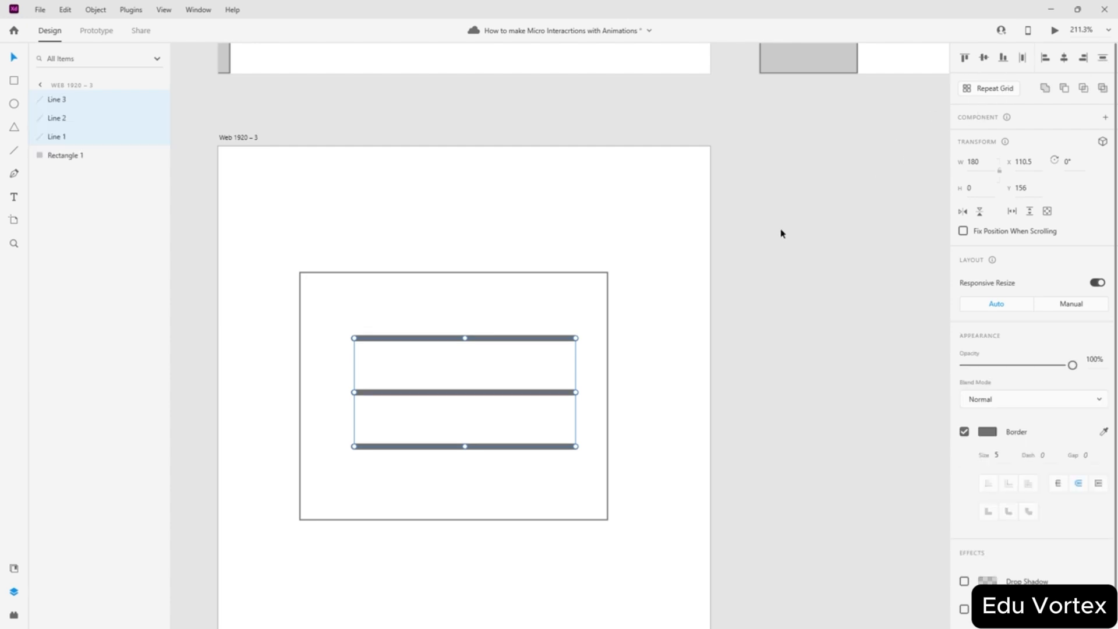
{"action": "left_click", "coordinate": [670, 324]}
- Re-centre the rectangle horizontally and vertically on the Web 1920 – 3 artboard
{"action": "left_click", "coordinate": [608, 286]}
{"action": "left_click", "coordinate": [984, 58]}
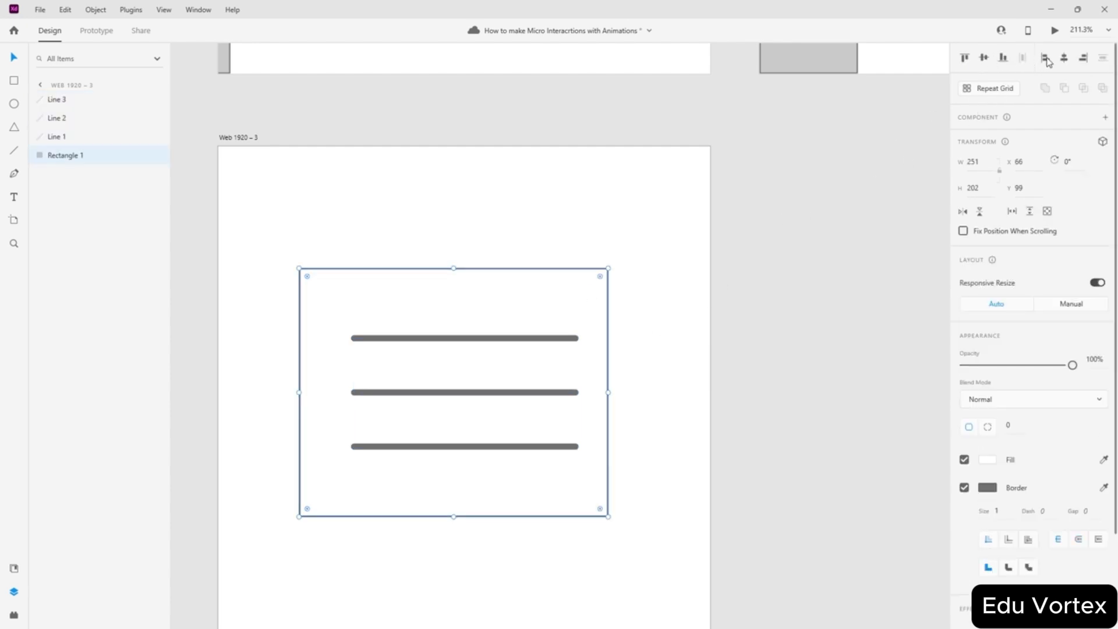
{"action": "left_click", "coordinate": [1063, 57]}
{"action": "left_click", "coordinate": [800, 228]}
{"action": "scroll", "coordinate": [535, 244], "scroll_direction": "down", "scroll_amount": 3}
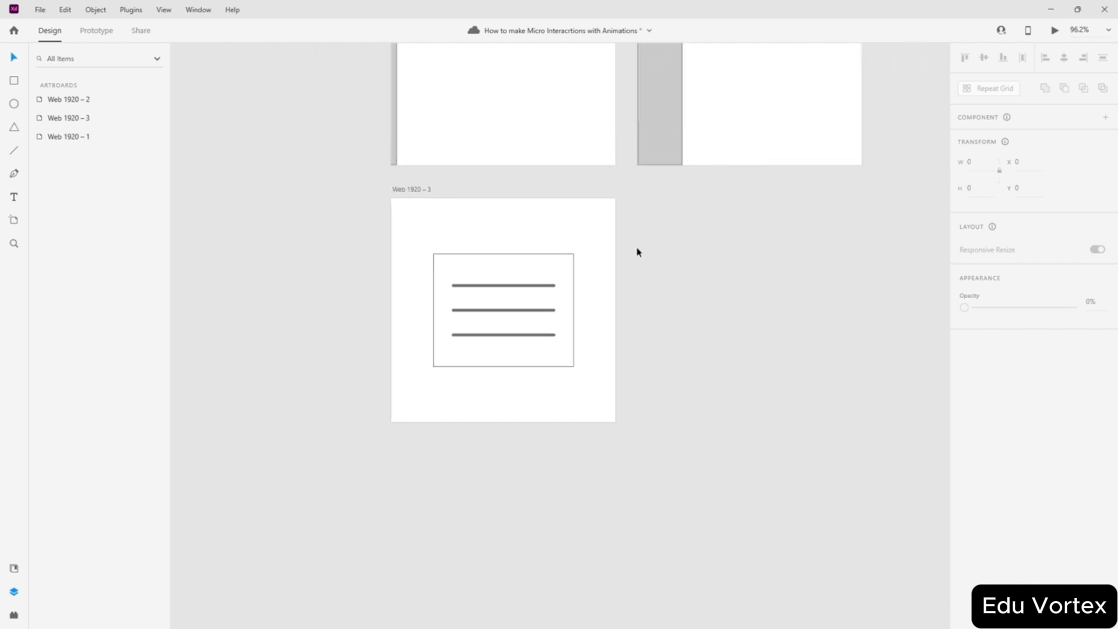
{"action": "scroll", "coordinate": [636, 252], "scroll_direction": "up", "scroll_amount": 1}
{"action": "left_click", "coordinate": [331, 175]}
- Alt-drag Web 1920 – 3 to the right to create Web 1920 – 4
{"action": "left_click_drag", "start_coordinate": [332, 175], "coordinate": [652, 176]}
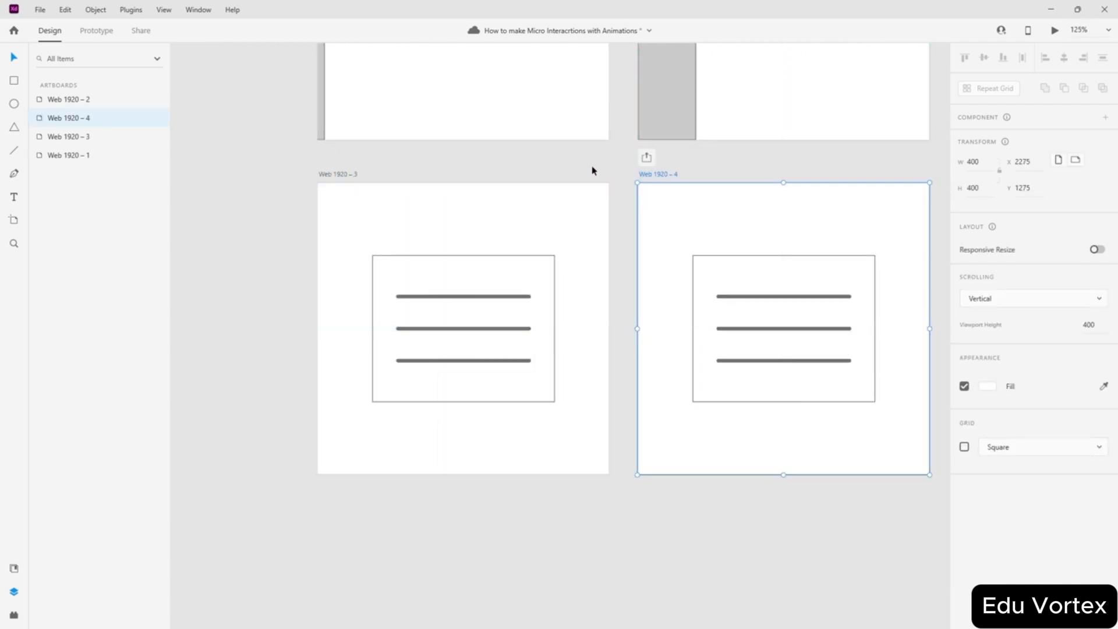
{"action": "left_click", "coordinate": [649, 208]}
{"action": "scroll", "coordinate": [851, 309], "scroll_direction": "up", "scroll_amount": 2}
{"action": "scroll", "coordinate": [393, 271], "scroll_direction": "down", "scroll_amount": 3}
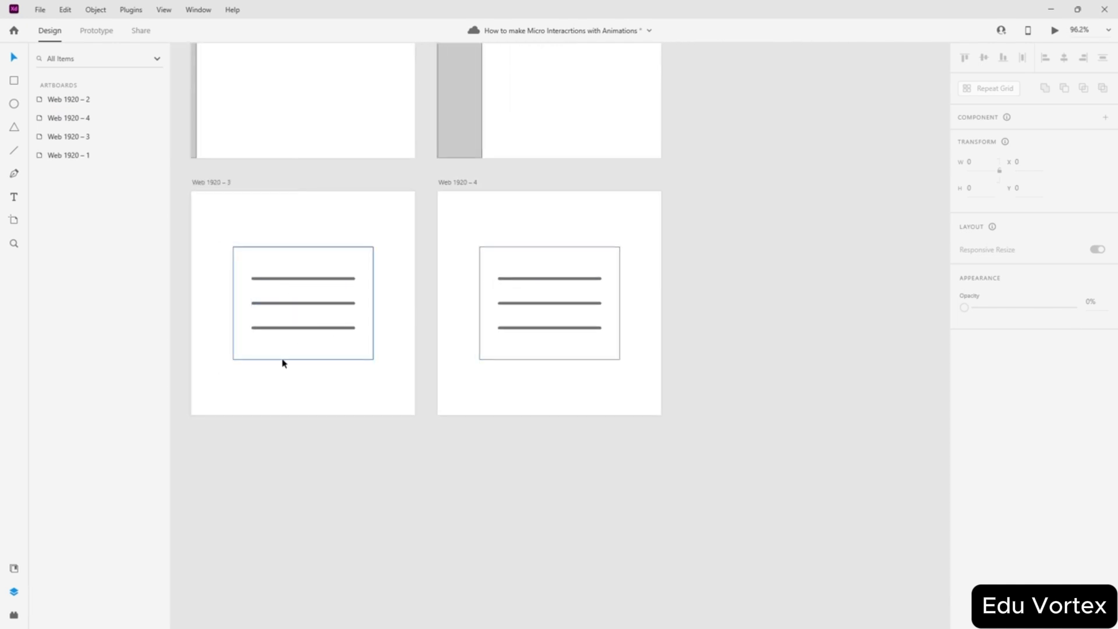
- Give the rectangle on Web 1920 – 3 a border size of 5 with round joins
{"action": "left_click", "coordinate": [275, 249]}
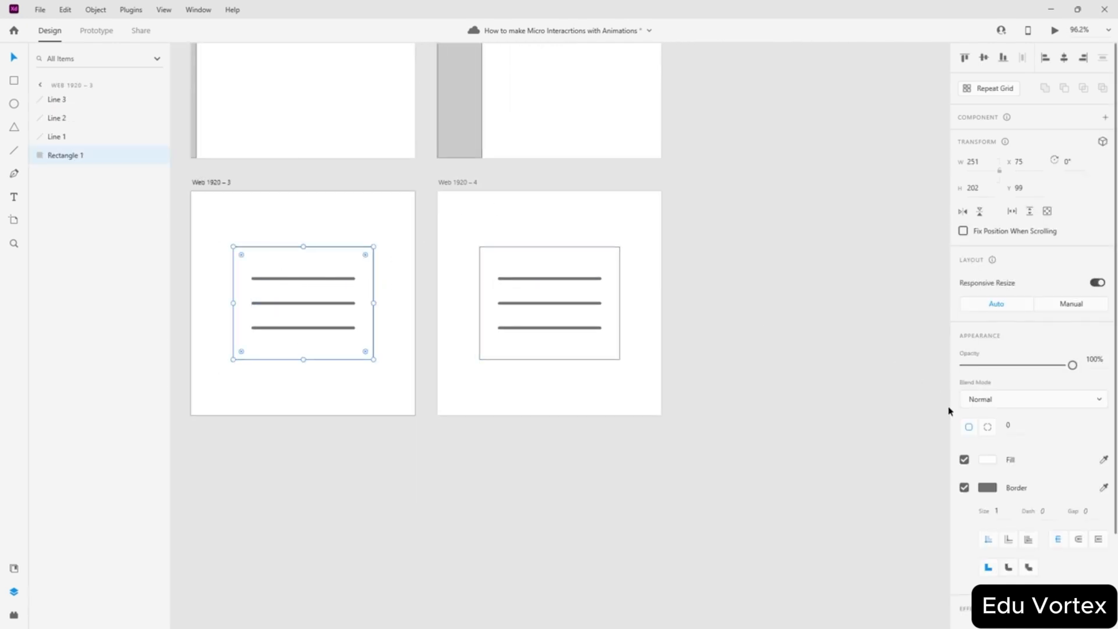
{"action": "left_click", "coordinate": [994, 510]}
{"action": "key", "text": "Return"}
{"action": "left_click", "coordinate": [1009, 568]}
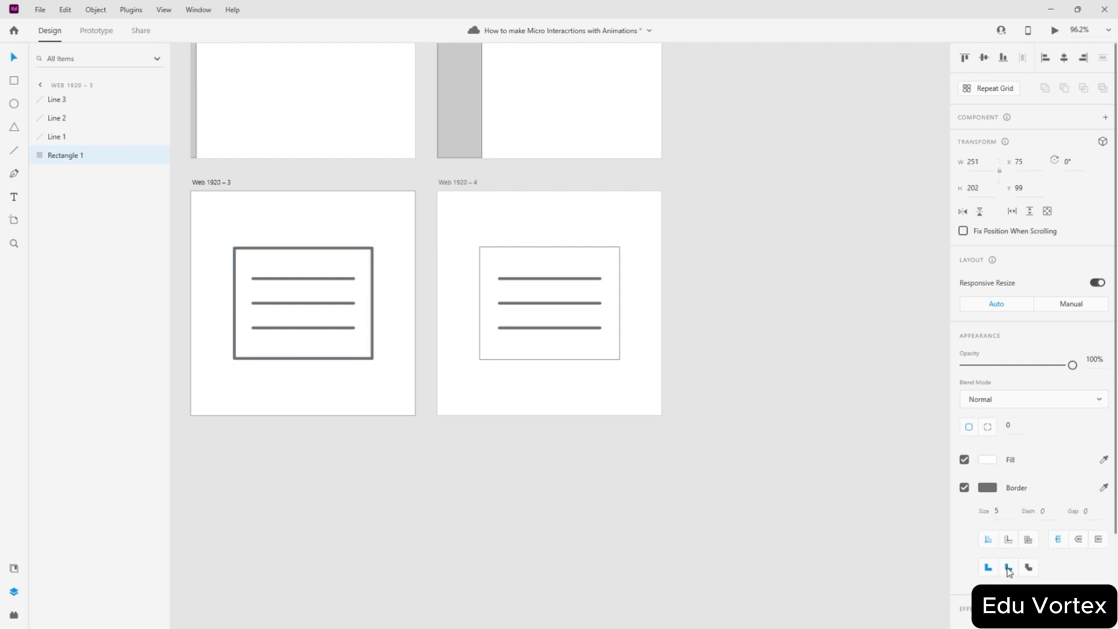
{"action": "left_click", "coordinate": [441, 473]}
- Round the rectangle's corners to a radius of 19
{"action": "scroll", "coordinate": [337, 332], "scroll_direction": "up", "scroll_amount": 5}
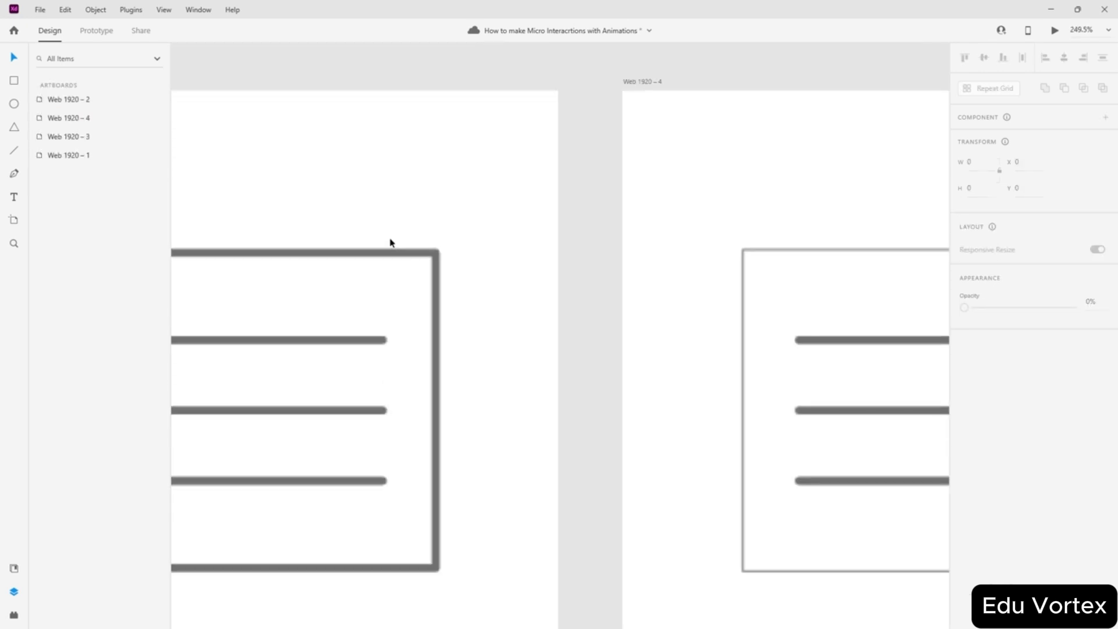
{"action": "left_click", "coordinate": [436, 274]}
{"action": "left_click_drag", "start_coordinate": [432, 264], "coordinate": [410, 280]}
{"action": "scroll", "coordinate": [534, 274], "scroll_direction": "down", "scroll_amount": 3}
{"action": "scroll", "coordinate": [491, 344], "scroll_direction": "up", "scroll_amount": 1}
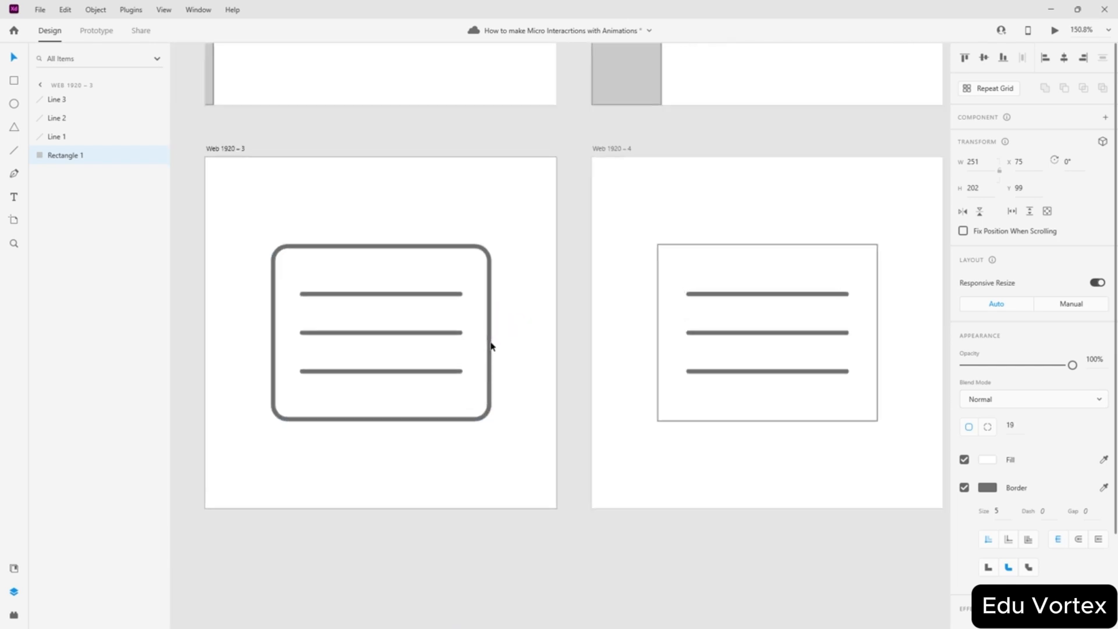
{"action": "left_click", "coordinate": [581, 541]}
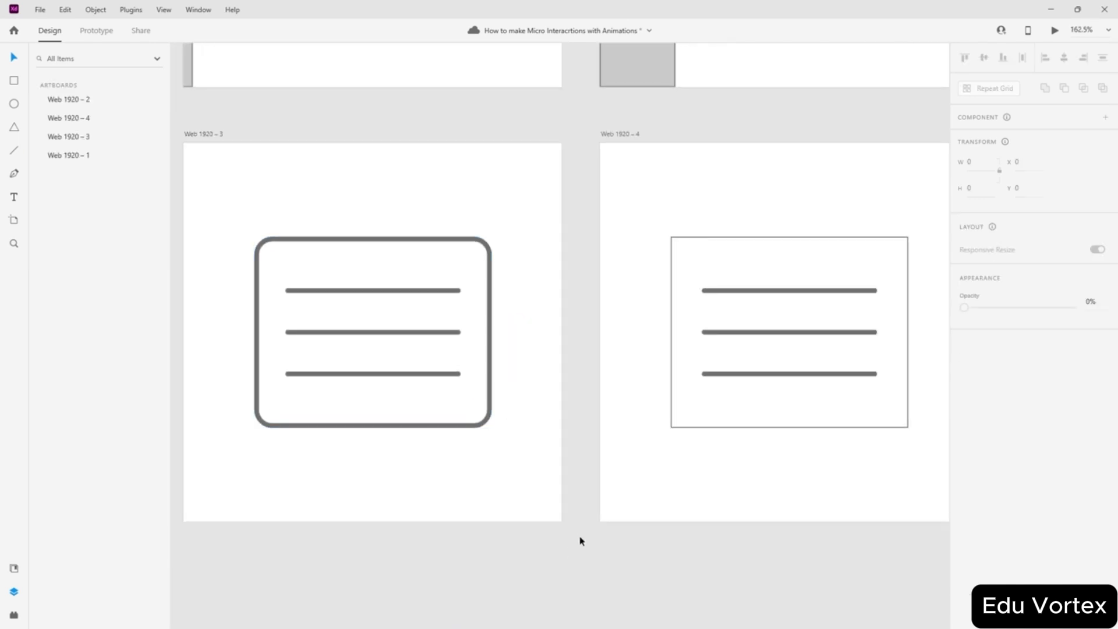
- Replace the outdated Web 1920 – 4 with a fresh copy of Web 1920 – 3
{"action": "left_click", "coordinate": [602, 138]}
{"action": "key", "text": "Delete"}
{"action": "left_click_drag", "start_coordinate": [202, 138], "coordinate": [615, 138]}
{"action": "left_click", "coordinate": [549, 120]}
{"action": "scroll", "coordinate": [470, 222], "scroll_direction": "down", "scroll_amount": 2}
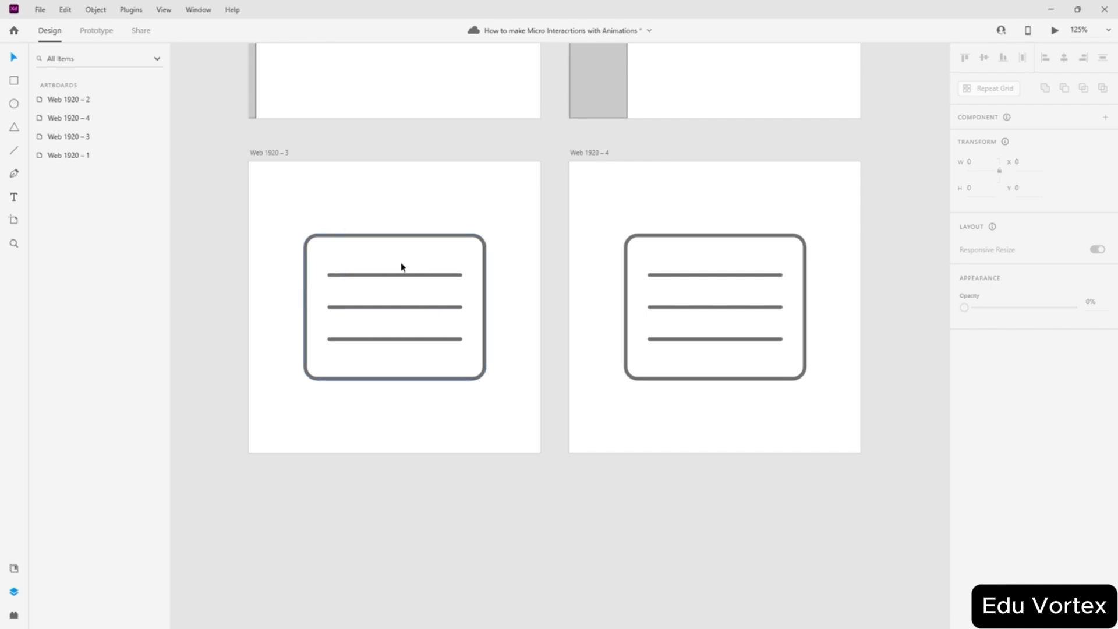
{"action": "scroll", "coordinate": [428, 263], "scroll_direction": "right", "scroll_amount": 3}
{"action": "scroll", "coordinate": [298, 280], "scroll_direction": "left", "scroll_amount": 2}
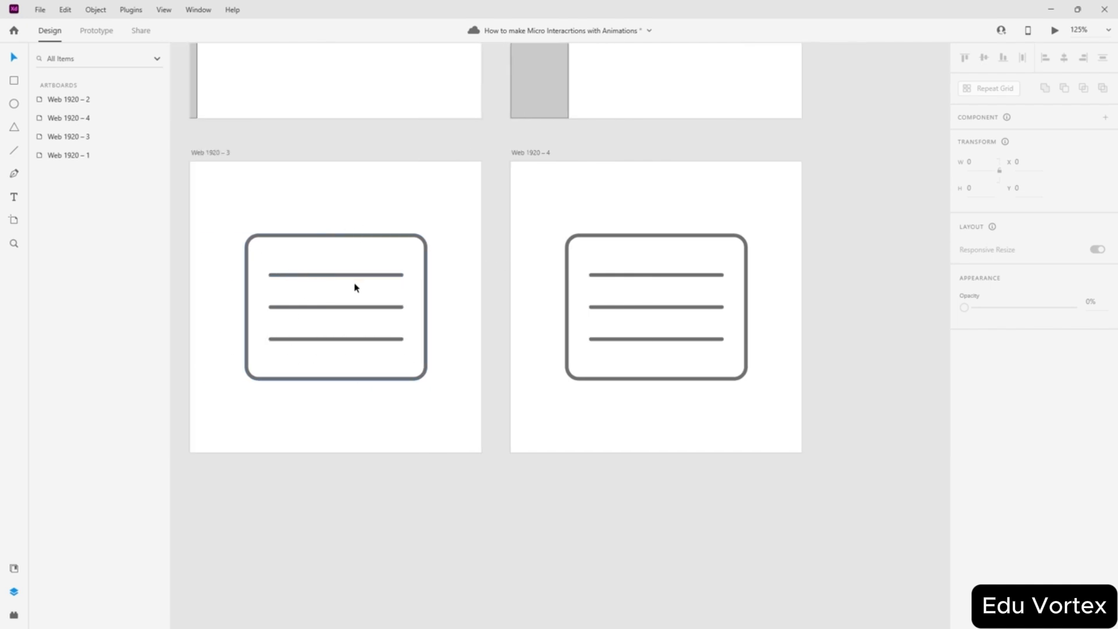
{"action": "scroll", "coordinate": [711, 305], "scroll_direction": "left", "scroll_amount": 2}
{"action": "scroll", "coordinate": [718, 290], "scroll_direction": "right", "scroll_amount": 3}
{"action": "scroll", "coordinate": [666, 277], "scroll_direction": "up", "scroll_amount": 4}
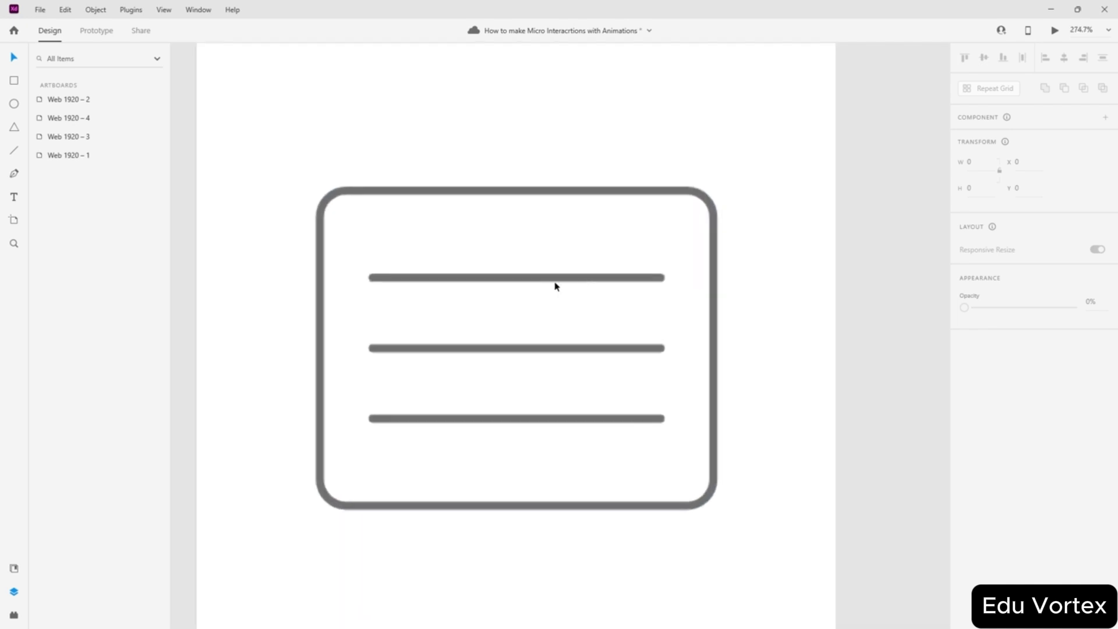
{"action": "scroll", "coordinate": [556, 286], "scroll_direction": "up", "scroll_amount": 2}
{"action": "left_click", "coordinate": [617, 278]}
{"action": "double_click", "coordinate": [616, 278]}
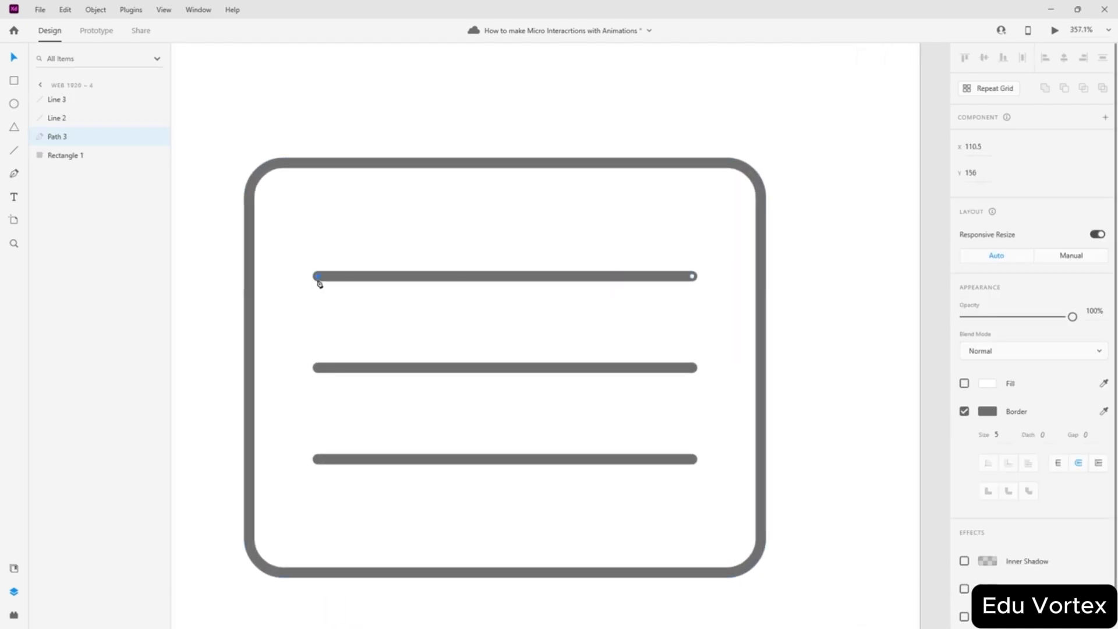
{"action": "left_click_drag", "start_coordinate": [319, 284], "coordinate": [319, 462]}
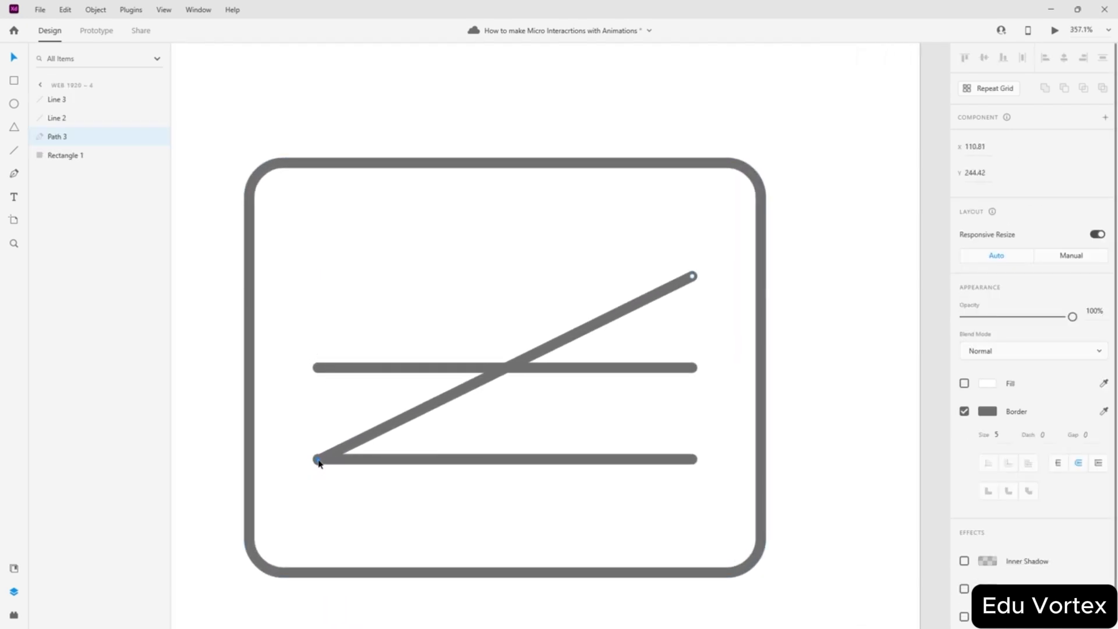
{"action": "key", "text": "ctrl+z"}
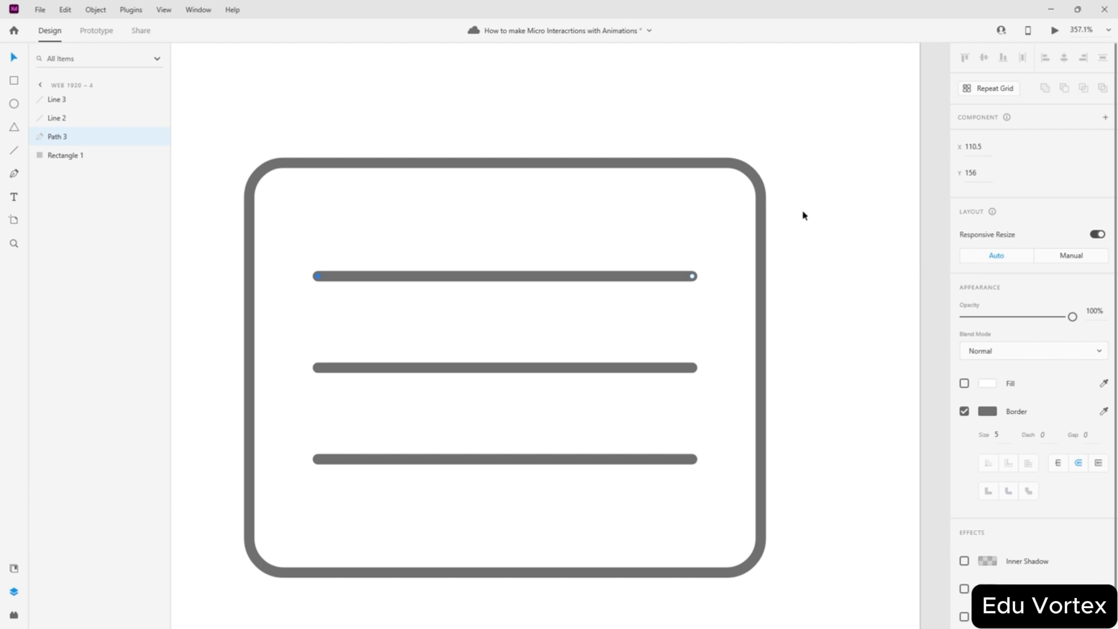
{"action": "left_click", "coordinate": [40, 85]}
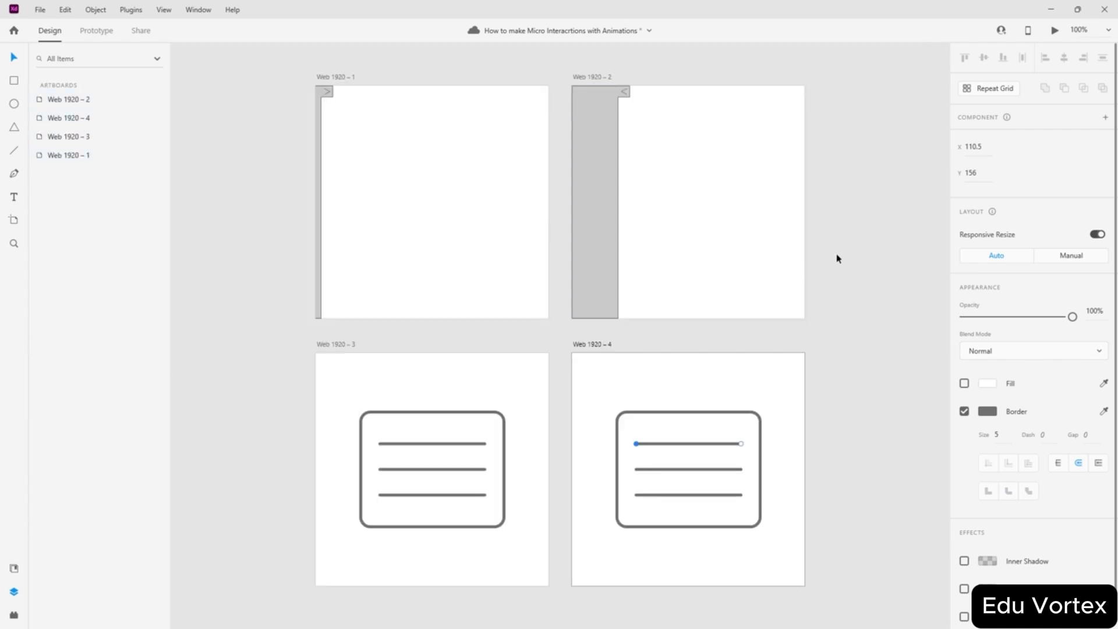
{"action": "left_click", "coordinate": [74, 118]}
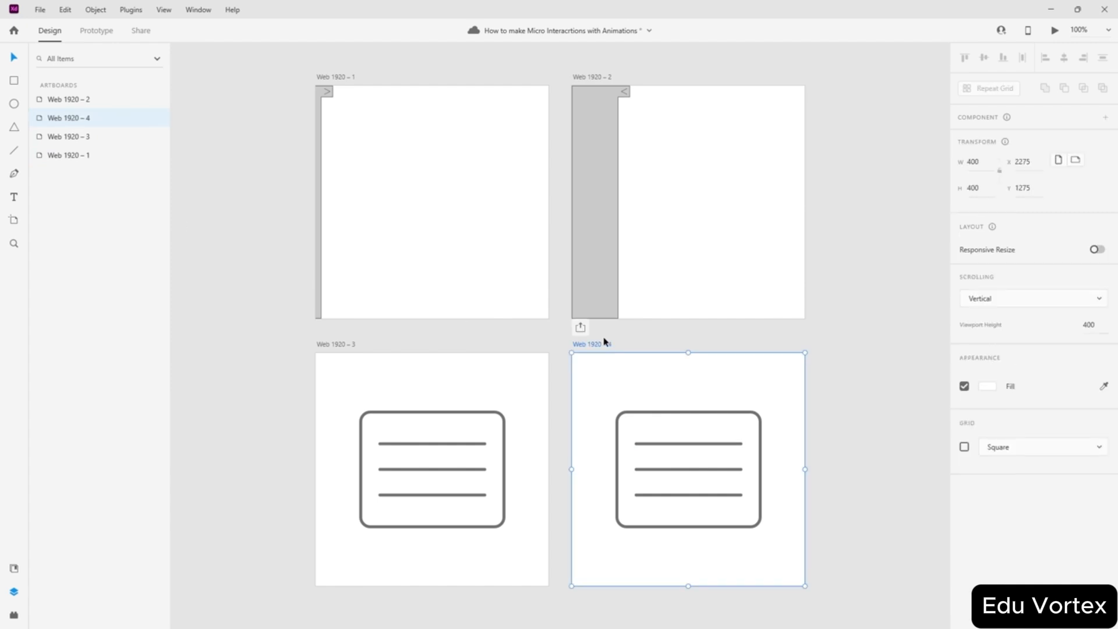
{"action": "left_click", "coordinate": [964, 447]}
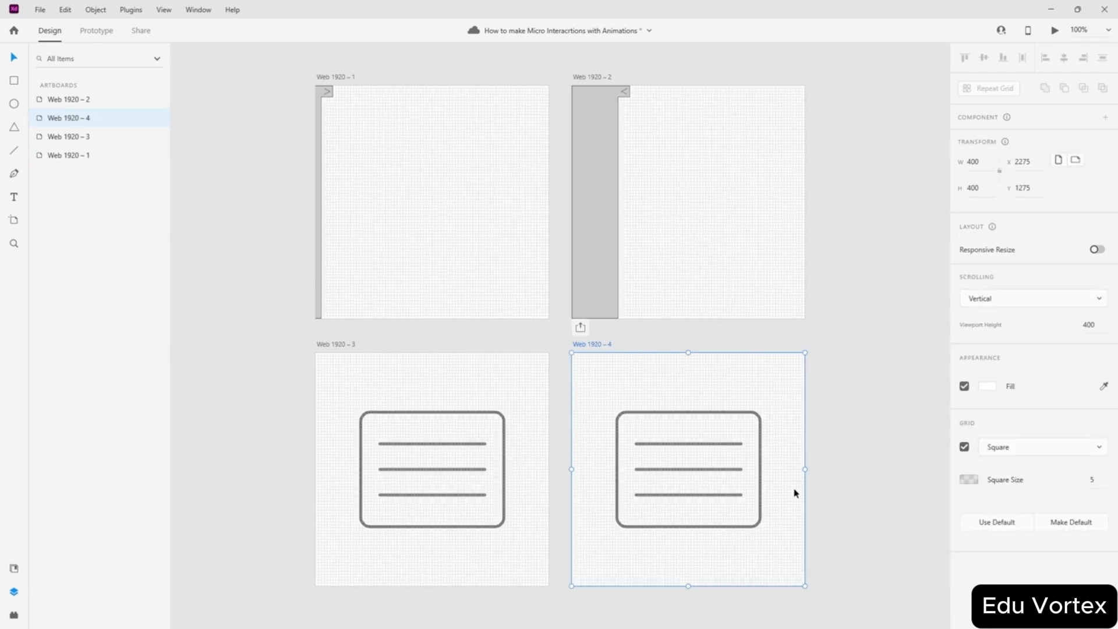
{"action": "scroll", "coordinate": [796, 493], "scroll_direction": "up", "scroll_amount": 10}
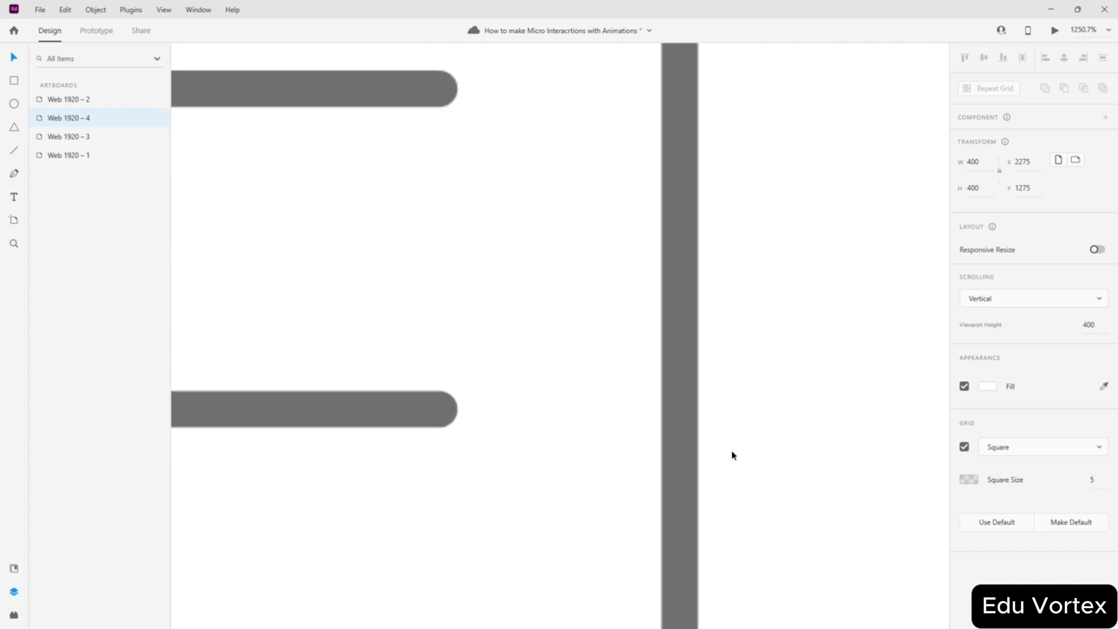
{"action": "scroll", "coordinate": [733, 455], "scroll_direction": "up", "scroll_amount": 1}
{"action": "left_click", "coordinate": [673, 442]}
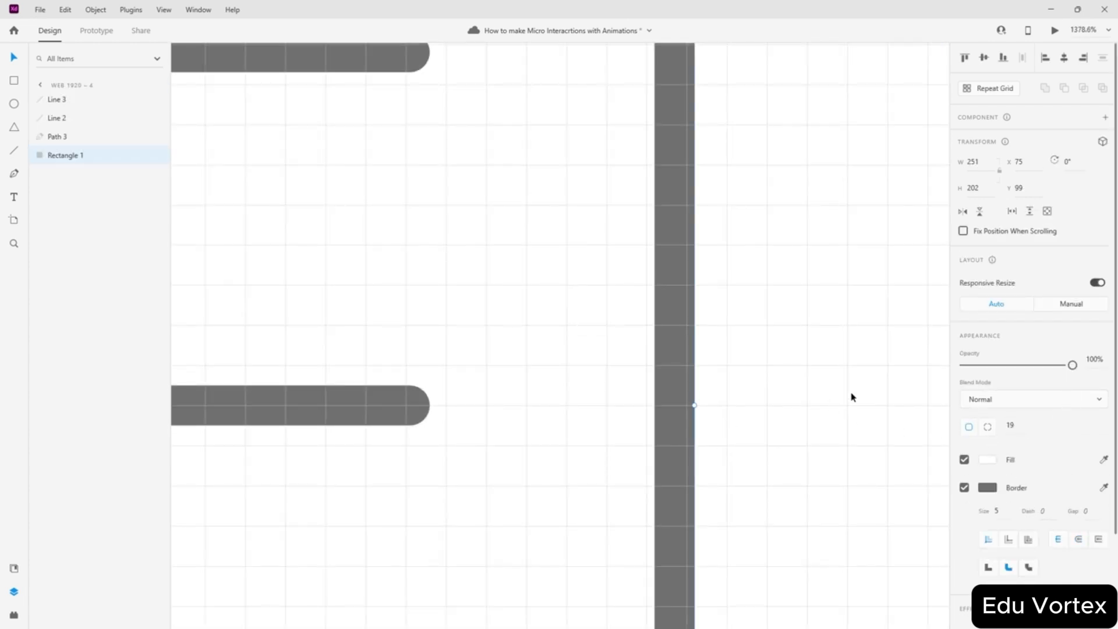
{"action": "scroll", "coordinate": [852, 397], "scroll_direction": "down", "scroll_amount": 10}
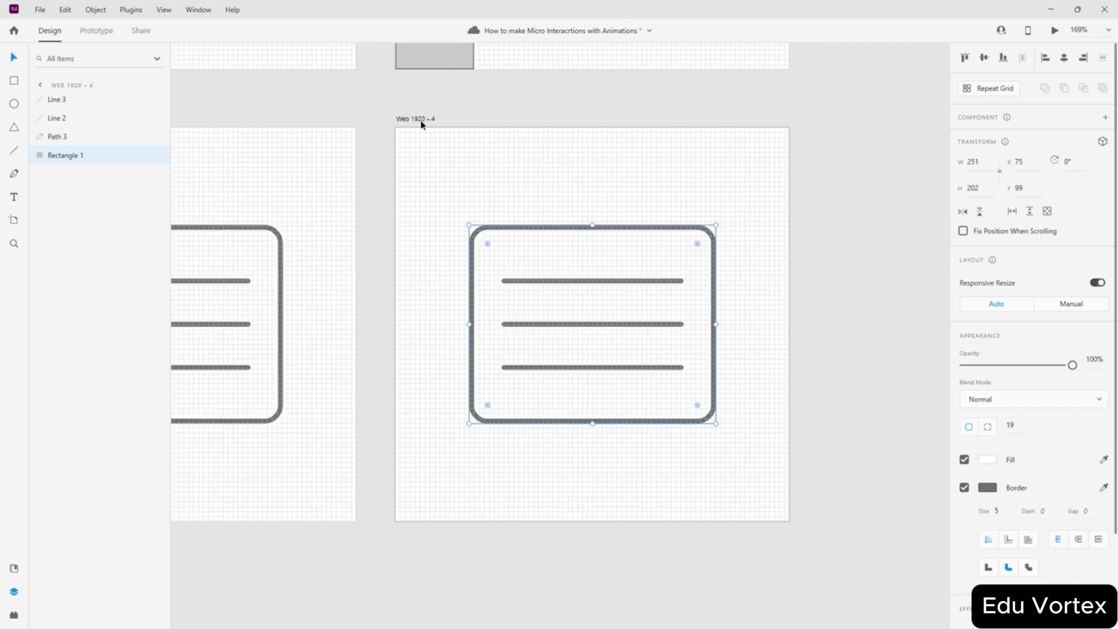
{"action": "left_click", "coordinate": [422, 120]}
{"action": "left_click", "coordinate": [1095, 481]}
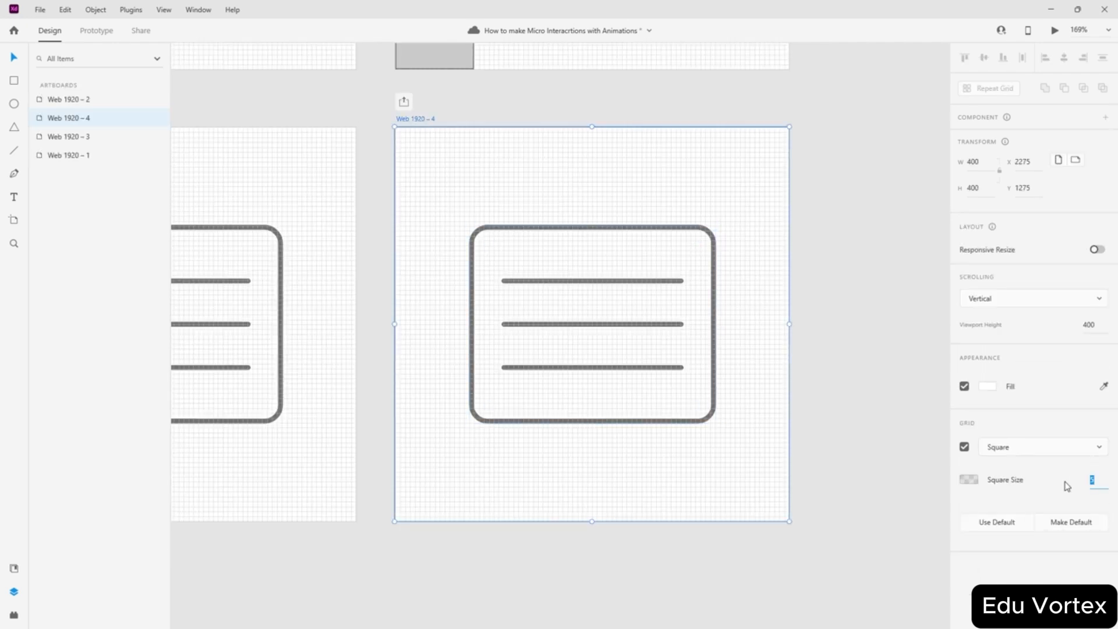
{"action": "key", "text": "Return"}
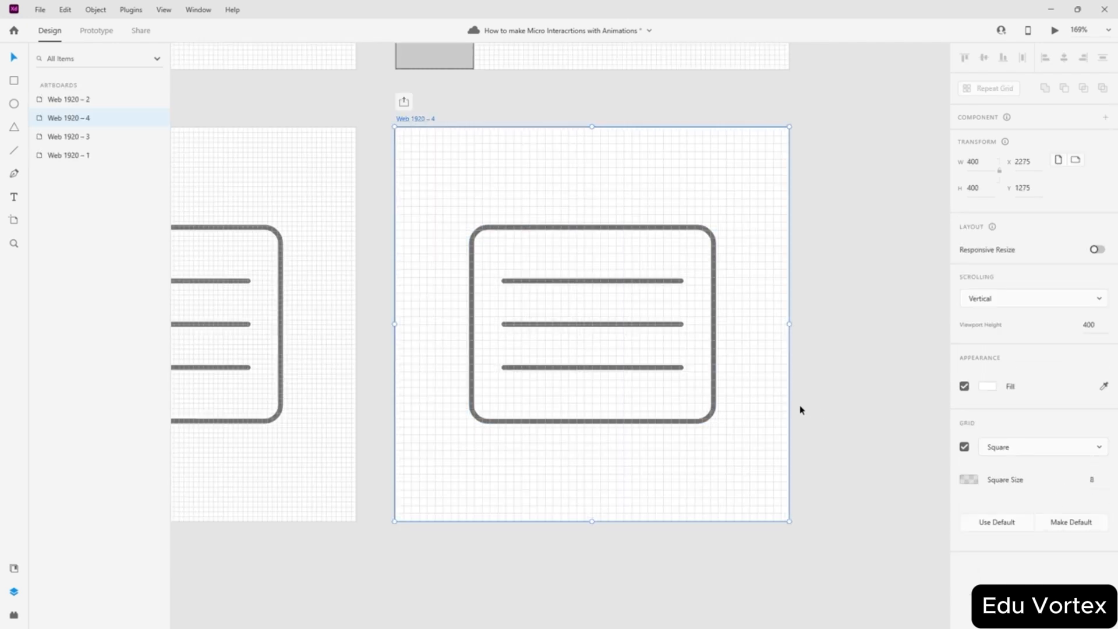
{"action": "scroll", "coordinate": [761, 357], "scroll_direction": "up", "scroll_amount": 5}
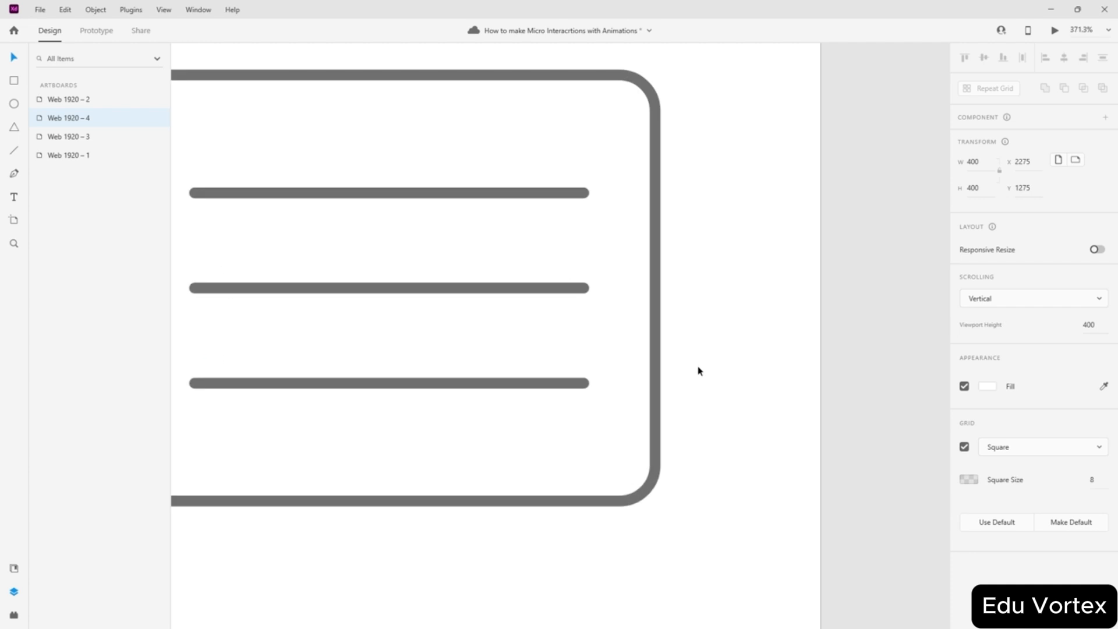
{"action": "scroll", "coordinate": [699, 372], "scroll_direction": "down", "scroll_amount": 6}
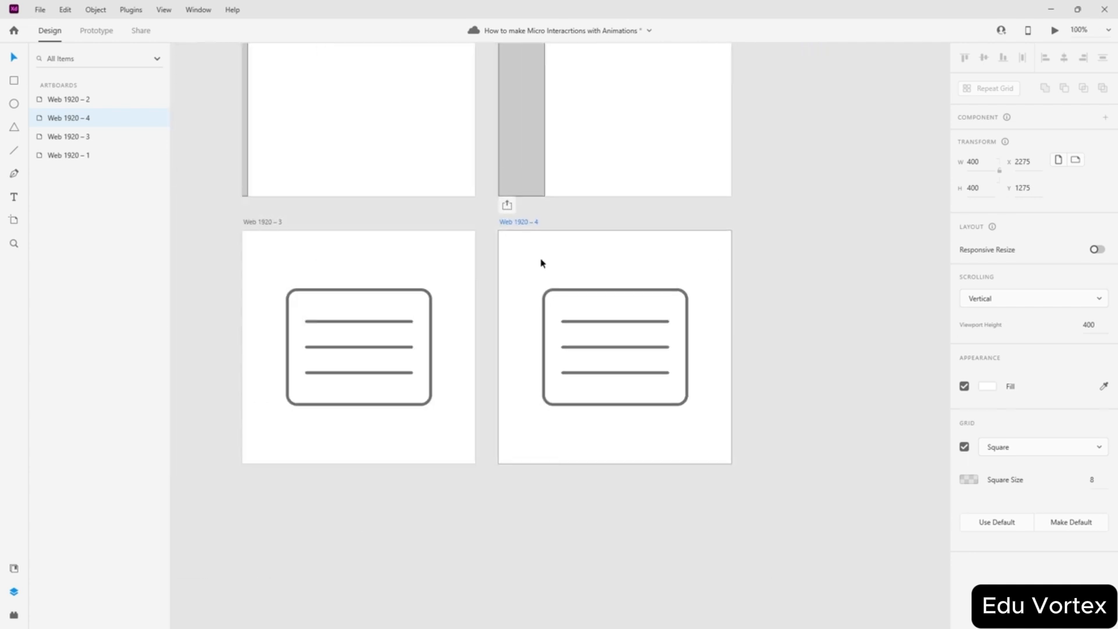
{"action": "left_click", "coordinate": [964, 448]}
- Move the top line's left end down and the bottom line's left end up to form an X
{"action": "scroll", "coordinate": [736, 347], "scroll_direction": "up", "scroll_amount": 4}
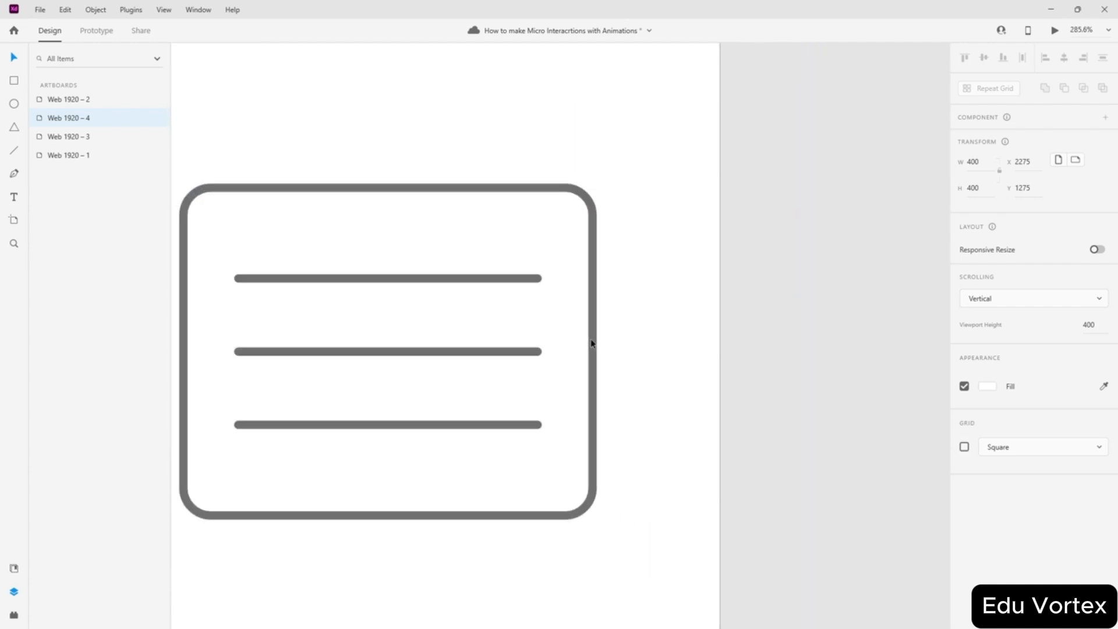
{"action": "scroll", "coordinate": [597, 347], "scroll_direction": "left", "scroll_amount": 2}
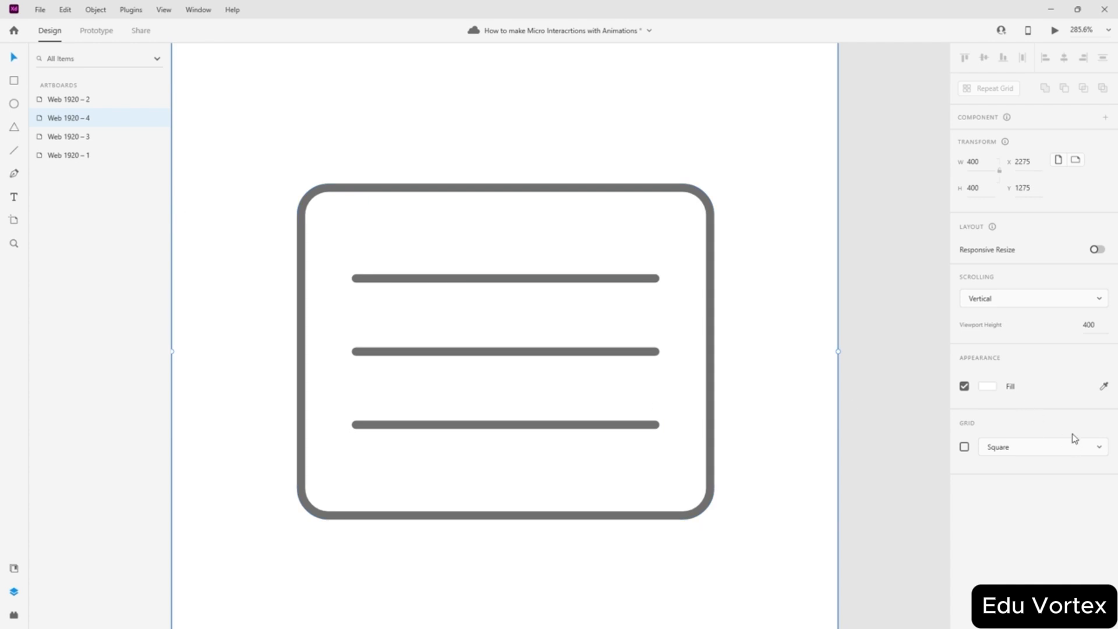
{"action": "scroll", "coordinate": [772, 390], "scroll_direction": "down", "scroll_amount": 2}
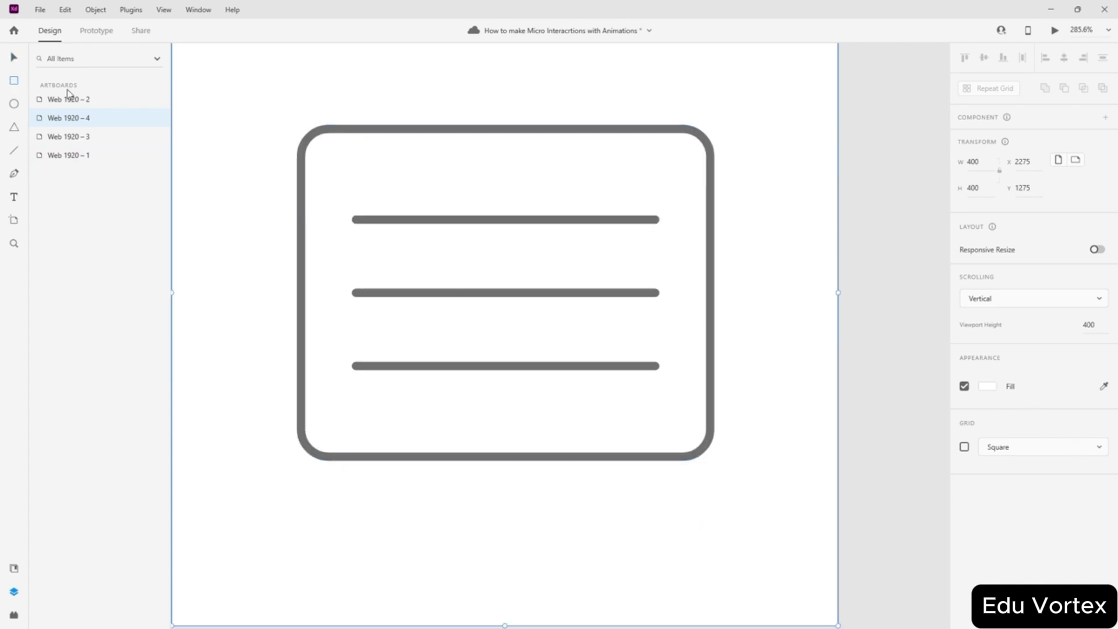
{"action": "scroll", "coordinate": [402, 253], "scroll_direction": "up", "scroll_amount": 2}
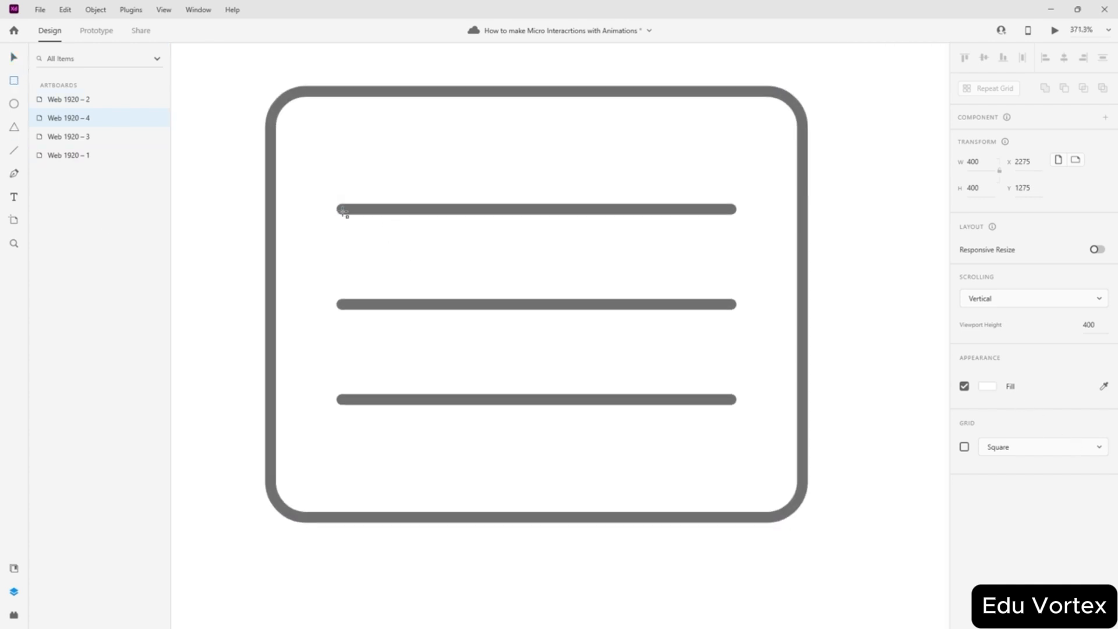
{"action": "left_click", "coordinate": [11, 57]}
{"action": "left_click", "coordinate": [349, 209]}
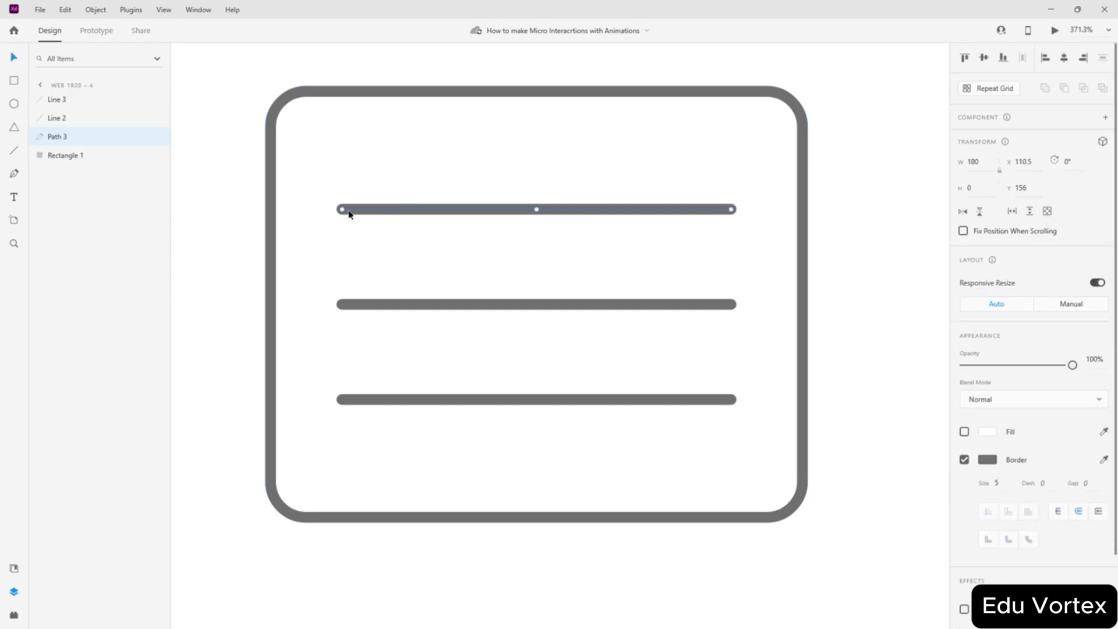
{"action": "left_click_drag", "start_coordinate": [339, 209], "coordinate": [342, 250]}
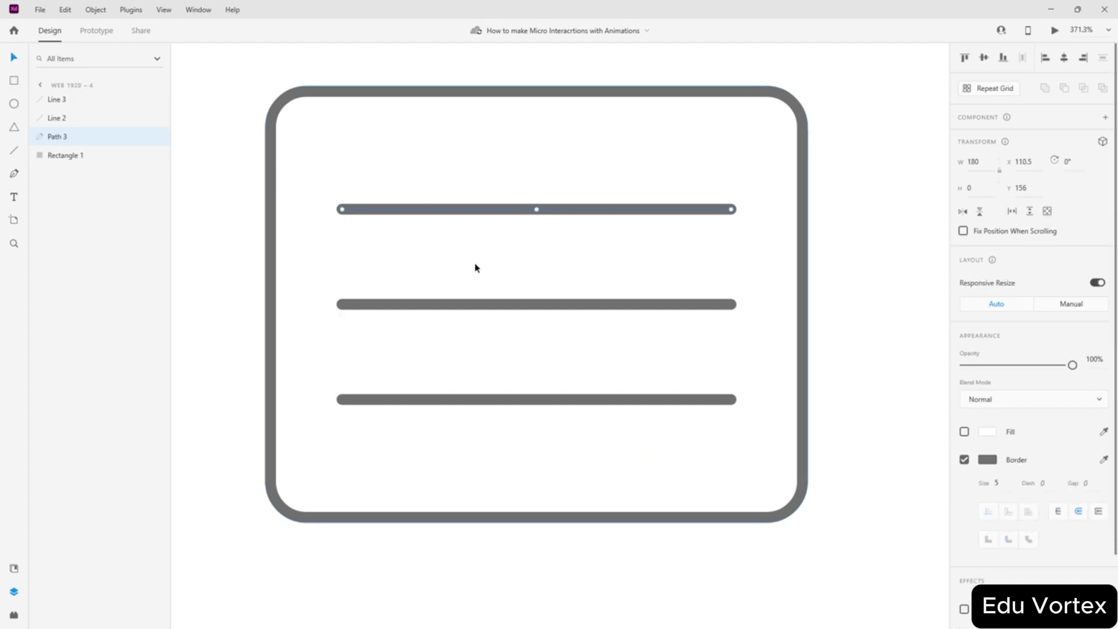
{"action": "left_click_drag", "start_coordinate": [341, 211], "coordinate": [343, 402]}
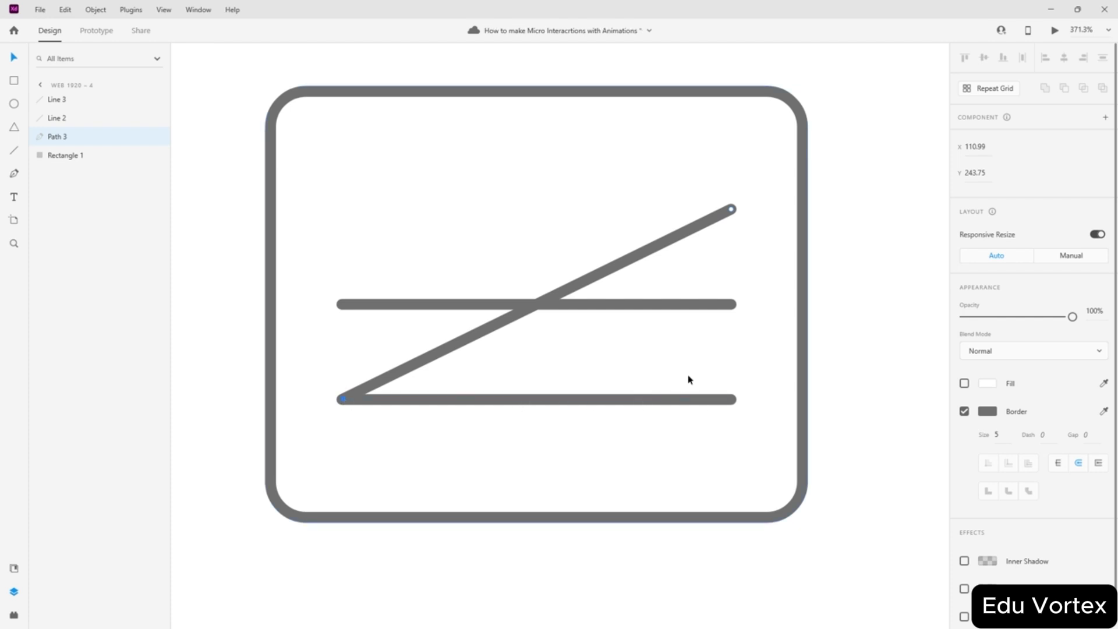
{"action": "left_click", "coordinate": [661, 404]}
{"action": "left_click_drag", "start_coordinate": [343, 403], "coordinate": [343, 204]}
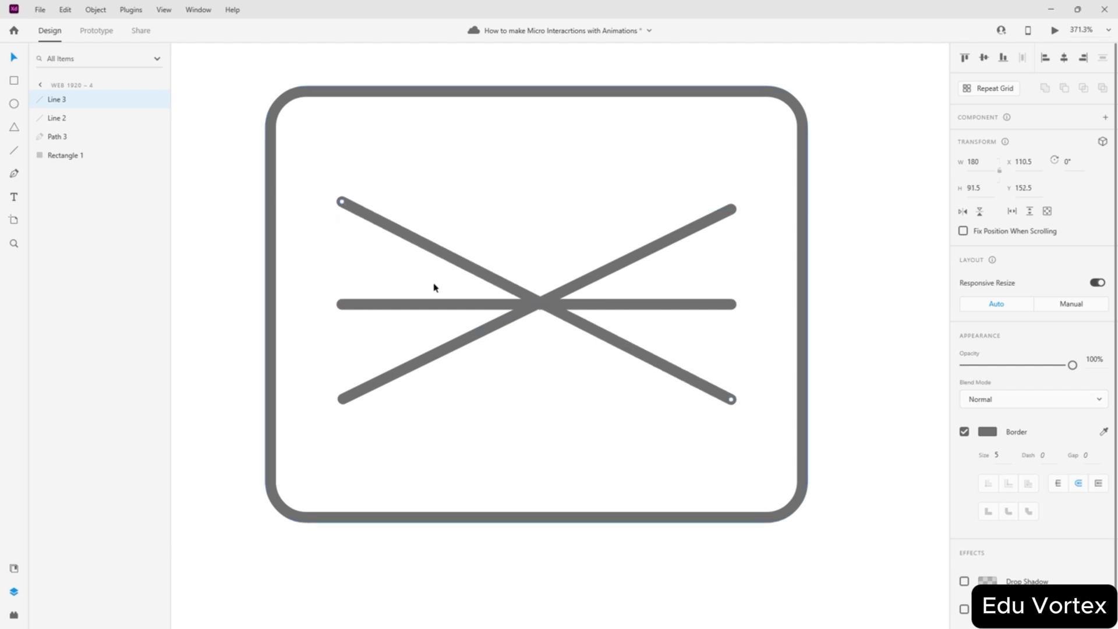
- Shorten the middle line evenly to a centred stub 58 wide
{"action": "left_click_drag", "start_coordinate": [343, 304], "coordinate": [454, 304]}
{"action": "left_click_drag", "start_coordinate": [730, 305], "coordinate": [623, 306]}
{"action": "key", "text": "ctrl+z"}
{"action": "key", "text": "ctrl+z"}
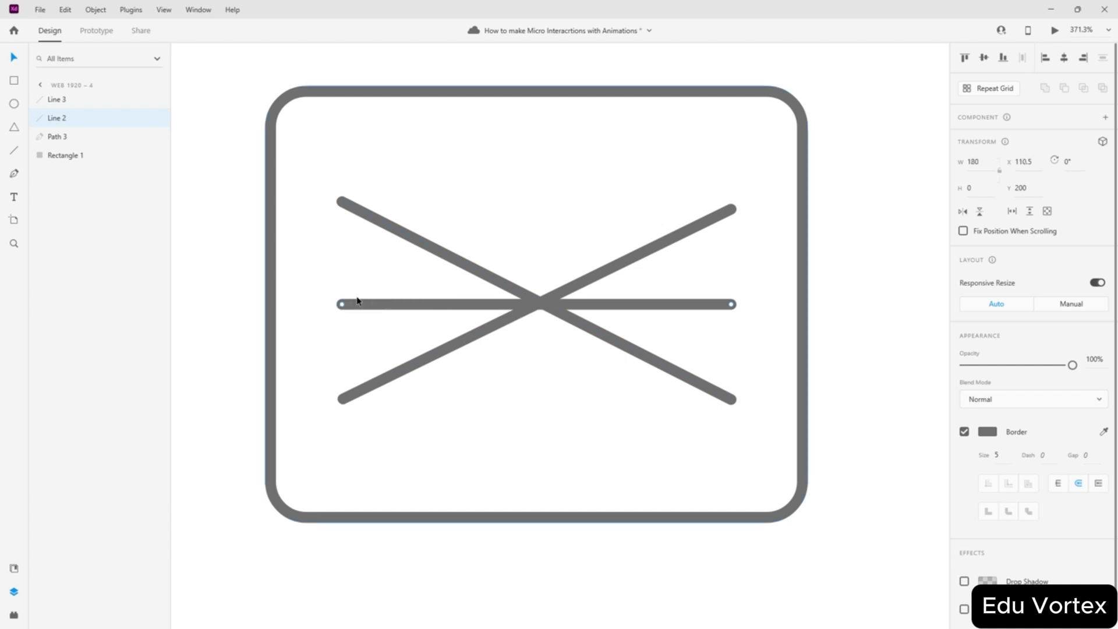
{"action": "left_click_drag", "start_coordinate": [342, 303], "coordinate": [474, 304]}
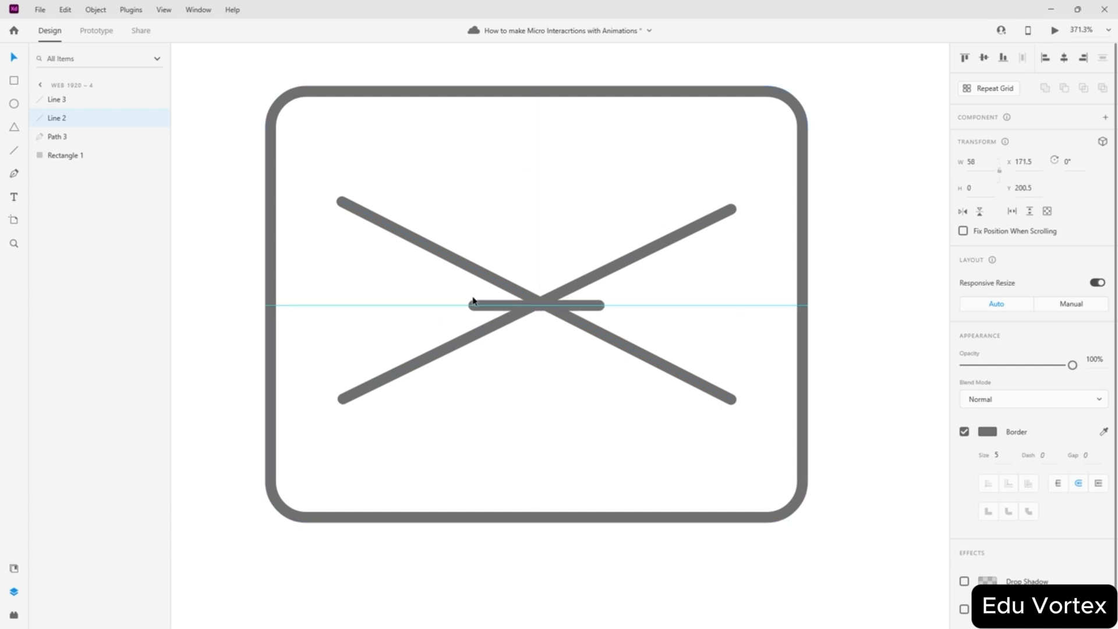
{"action": "left_click", "coordinate": [837, 309]}
{"action": "scroll", "coordinate": [704, 302], "scroll_direction": "down", "scroll_amount": 10}
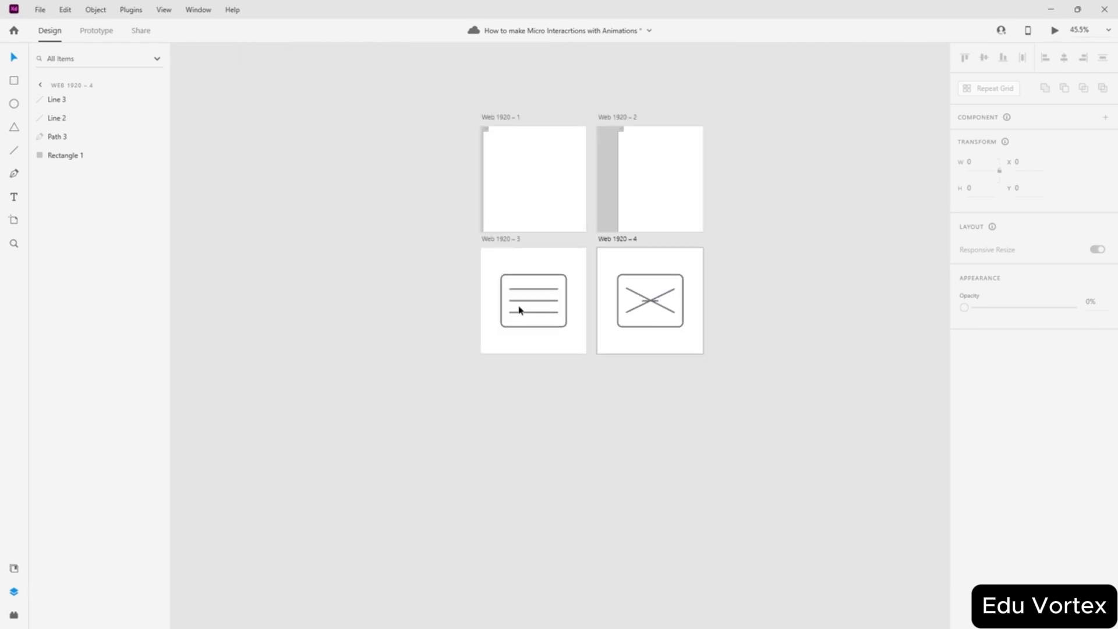
{"action": "scroll", "coordinate": [647, 297], "scroll_direction": "up", "scroll_amount": 5}
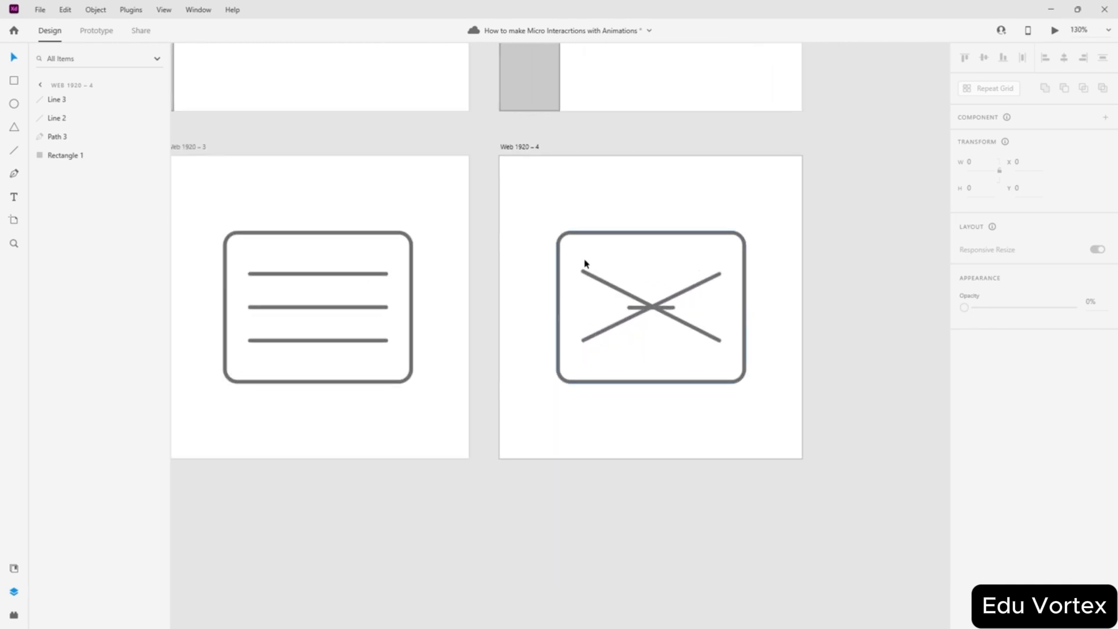
{"action": "scroll", "coordinate": [656, 295], "scroll_direction": "up", "scroll_amount": 3}
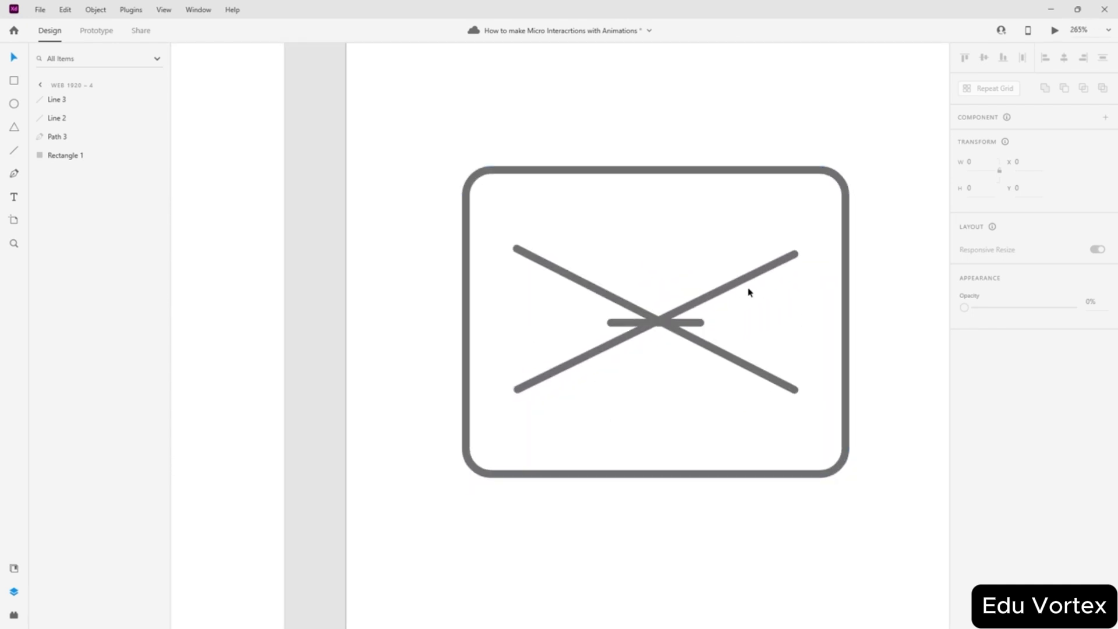
{"action": "scroll", "coordinate": [748, 292], "scroll_direction": "down", "scroll_amount": 4}
{"action": "scroll", "coordinate": [751, 312], "scroll_direction": "up", "scroll_amount": 3}
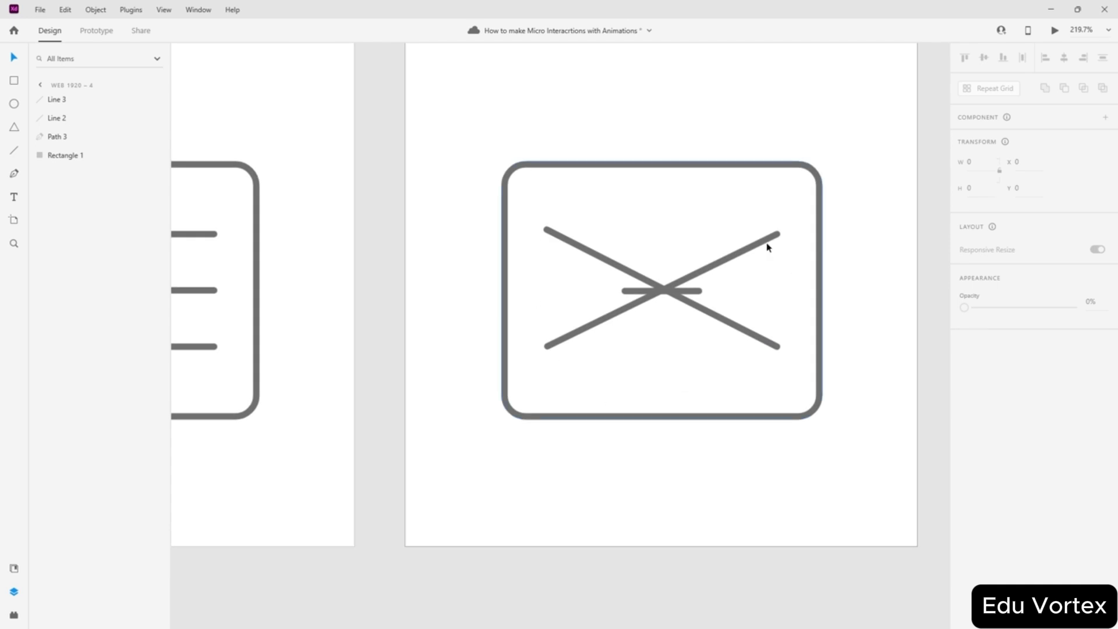
{"action": "scroll", "coordinate": [655, 273], "scroll_direction": "down", "scroll_amount": 4}
{"action": "key", "text": "ctrl+2"}
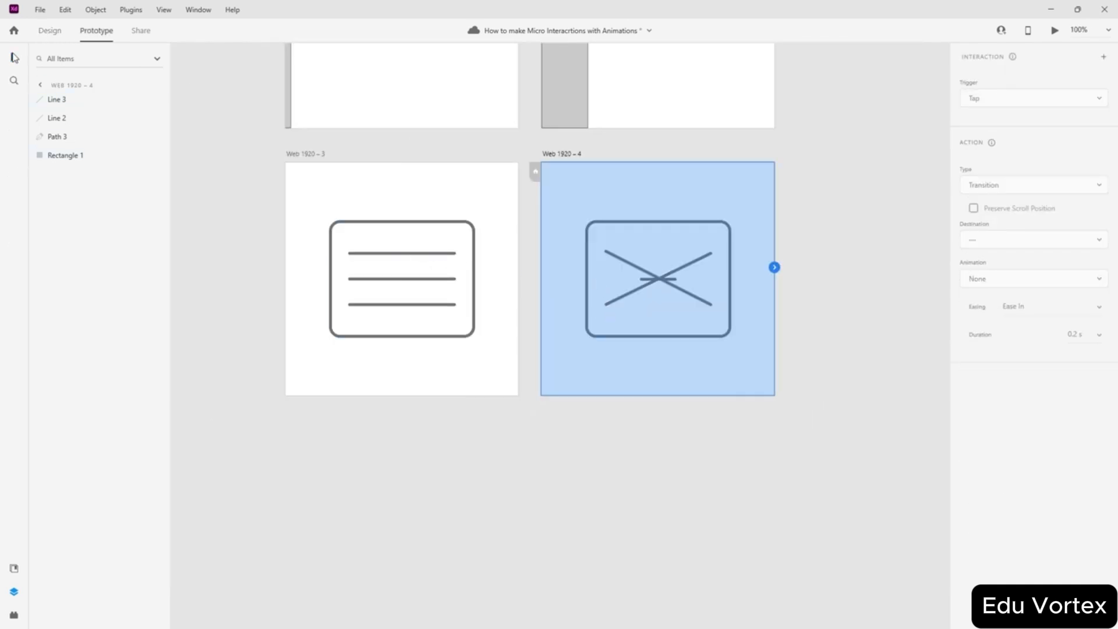
{"action": "left_click", "coordinate": [288, 416]}
{"action": "scroll", "coordinate": [381, 355], "scroll_direction": "up", "scroll_amount": 1}
{"action": "scroll", "coordinate": [381, 355], "scroll_direction": "up", "scroll_amount": 1}
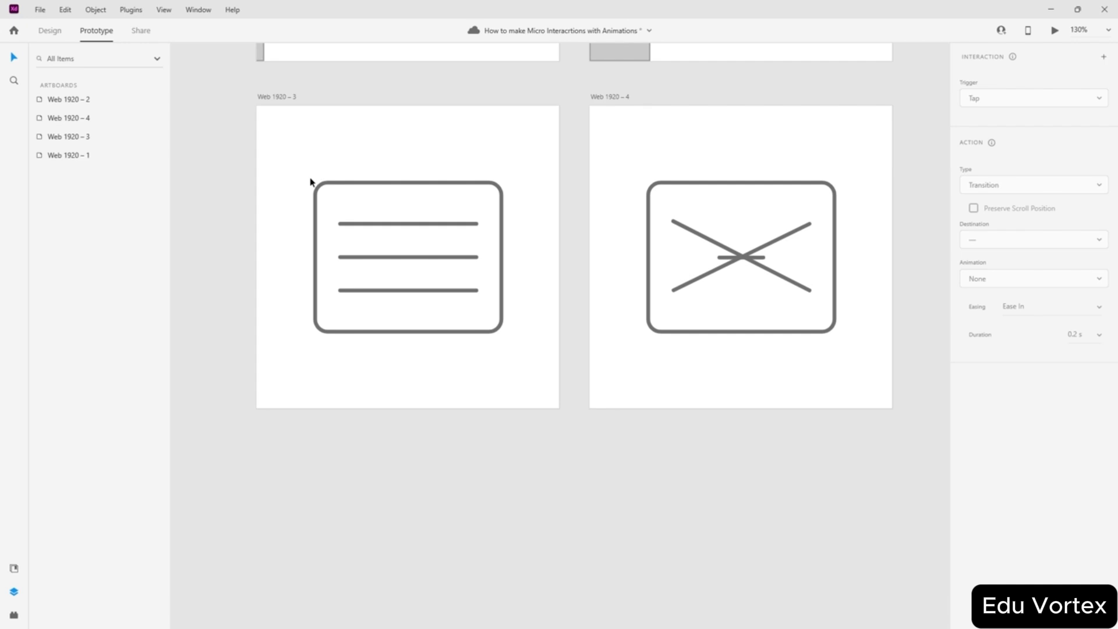
{"action": "left_click_drag", "start_coordinate": [311, 181], "coordinate": [463, 303]}
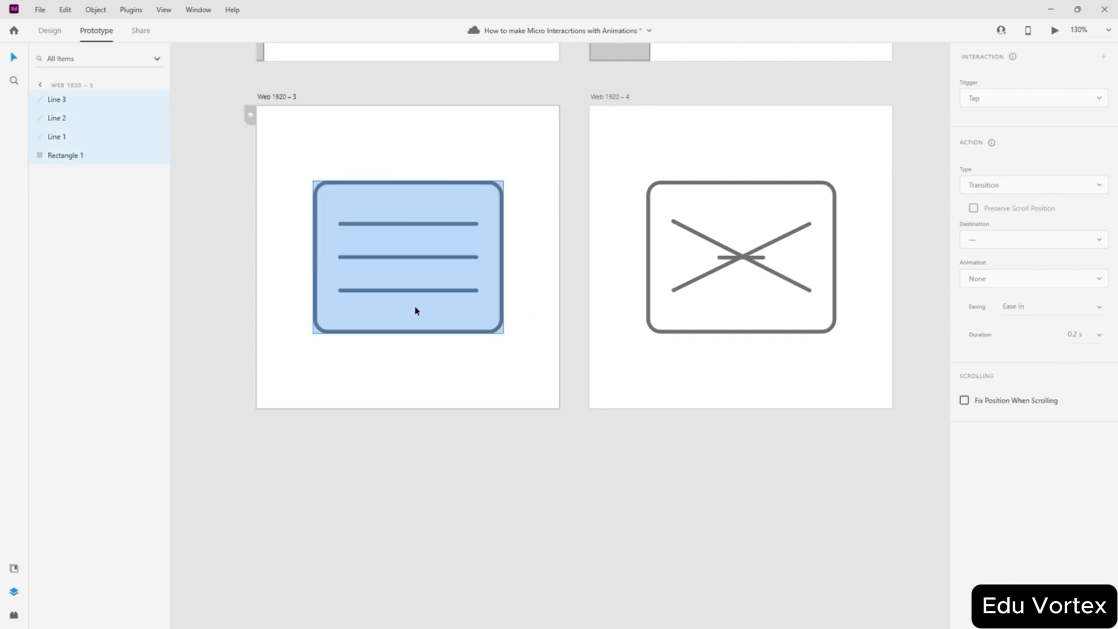
{"action": "left_click", "coordinate": [49, 30]}
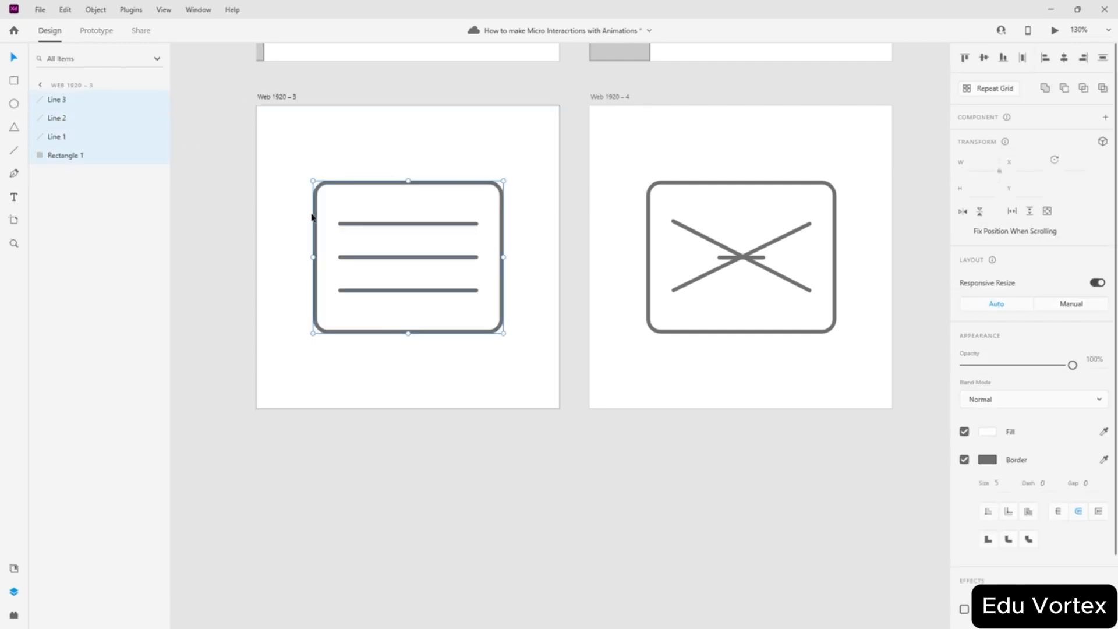
- Group the hamburger icon's parts and the X icon's parts into two separate groups
{"action": "left_click_drag", "start_coordinate": [303, 163], "coordinate": [506, 345]}
{"action": "key", "text": "ctrl+g"}
{"action": "left_click", "coordinate": [666, 424]}
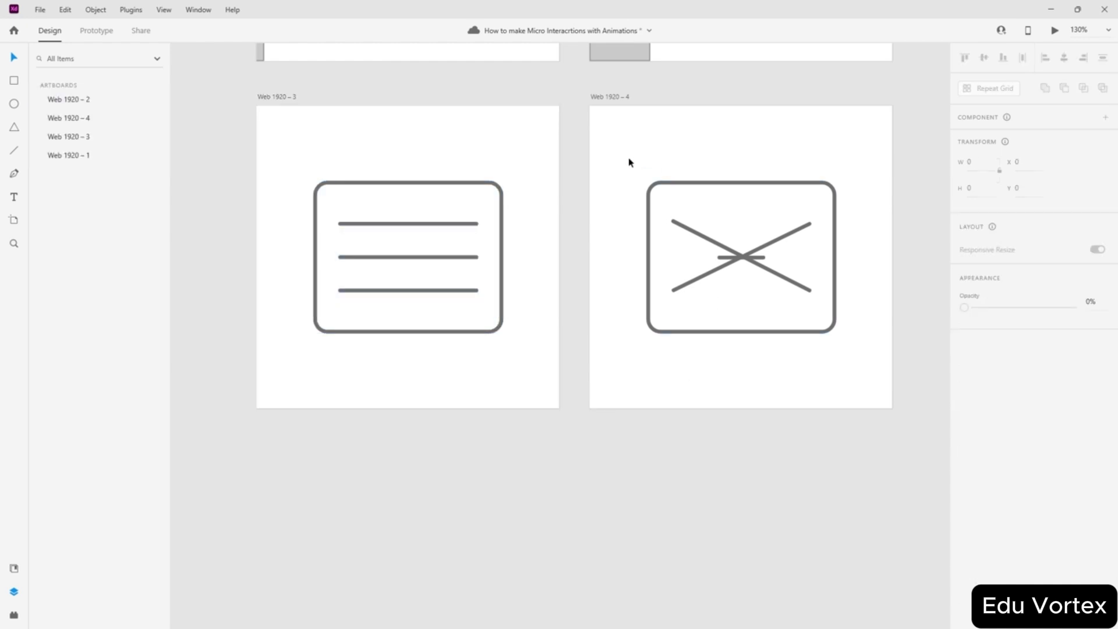
{"action": "left_click_drag", "start_coordinate": [629, 159], "coordinate": [846, 348]}
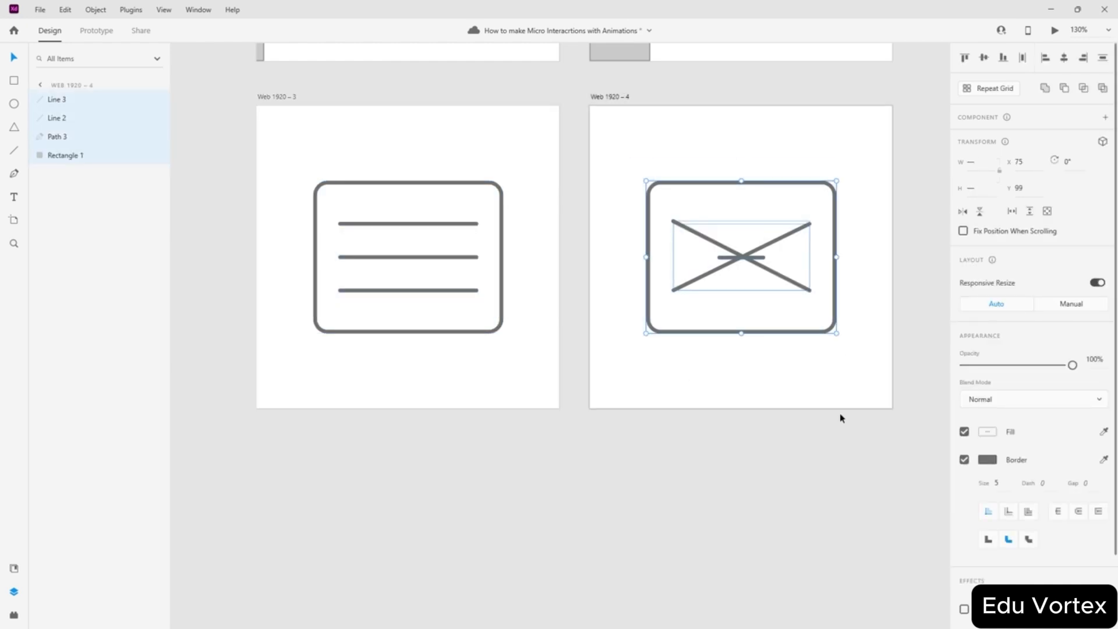
{"action": "key", "text": "ctrl+g"}
{"action": "left_click", "coordinate": [744, 442]}
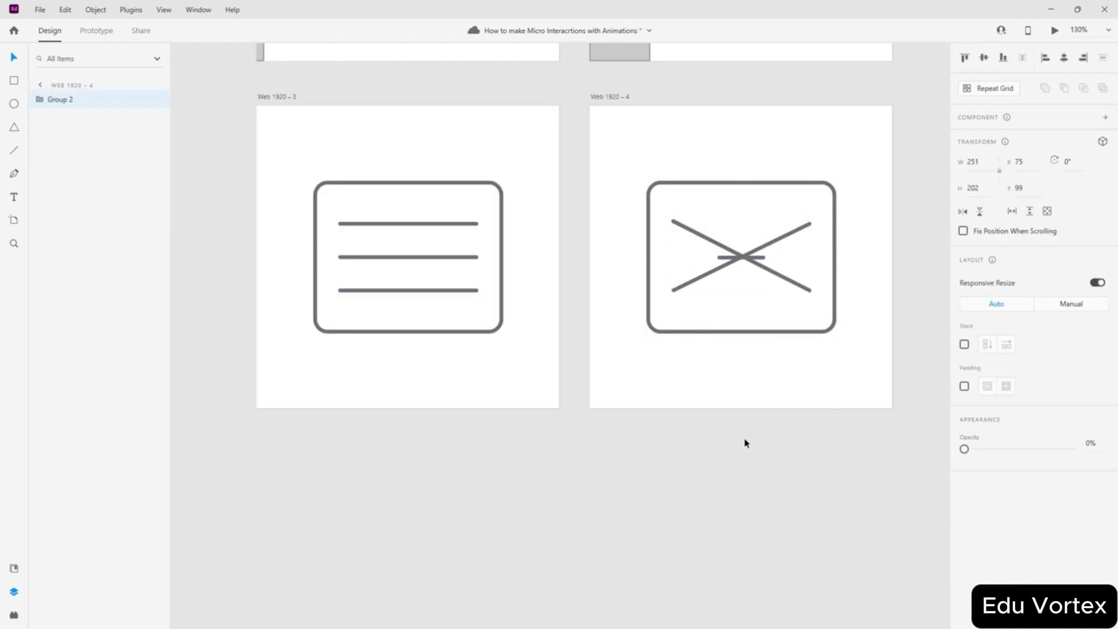
- Link the hamburger group to Web 1920 – 4 and the X group to Web 1920 – 3, using Auto-Animate with Ease In-Out
{"action": "left_click", "coordinate": [97, 31]}
{"action": "left_click", "coordinate": [464, 280]}
{"action": "left_click", "coordinate": [455, 274]}
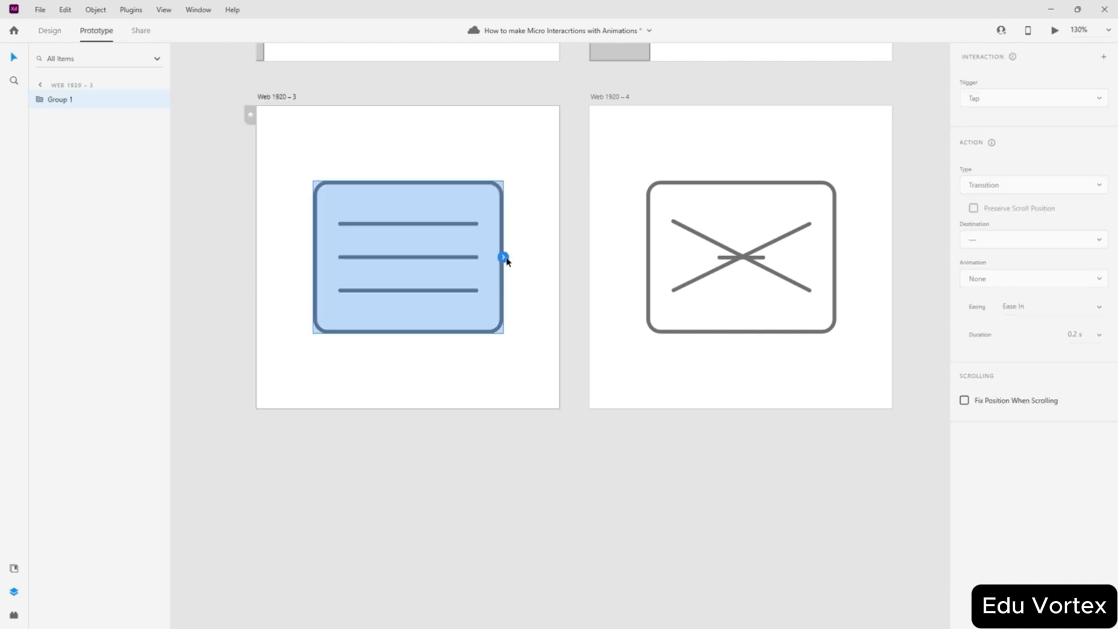
{"action": "left_click_drag", "start_coordinate": [503, 257], "coordinate": [711, 282]}
{"action": "left_click", "coordinate": [729, 279]}
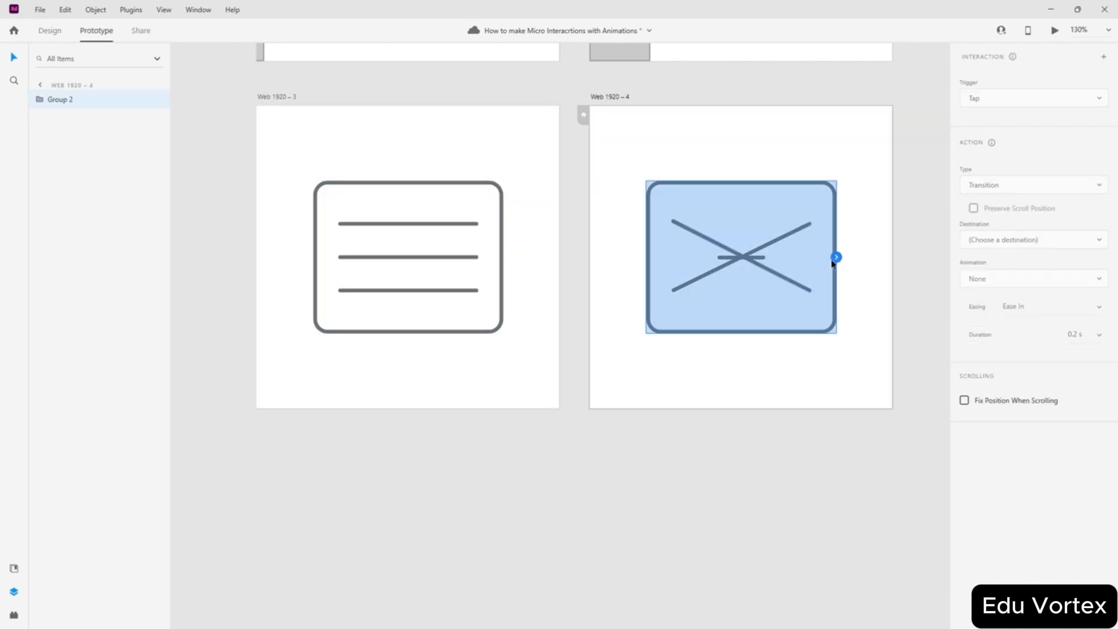
{"action": "left_click_drag", "start_coordinate": [836, 257], "coordinate": [536, 385]}
{"action": "left_click", "coordinate": [436, 274]}
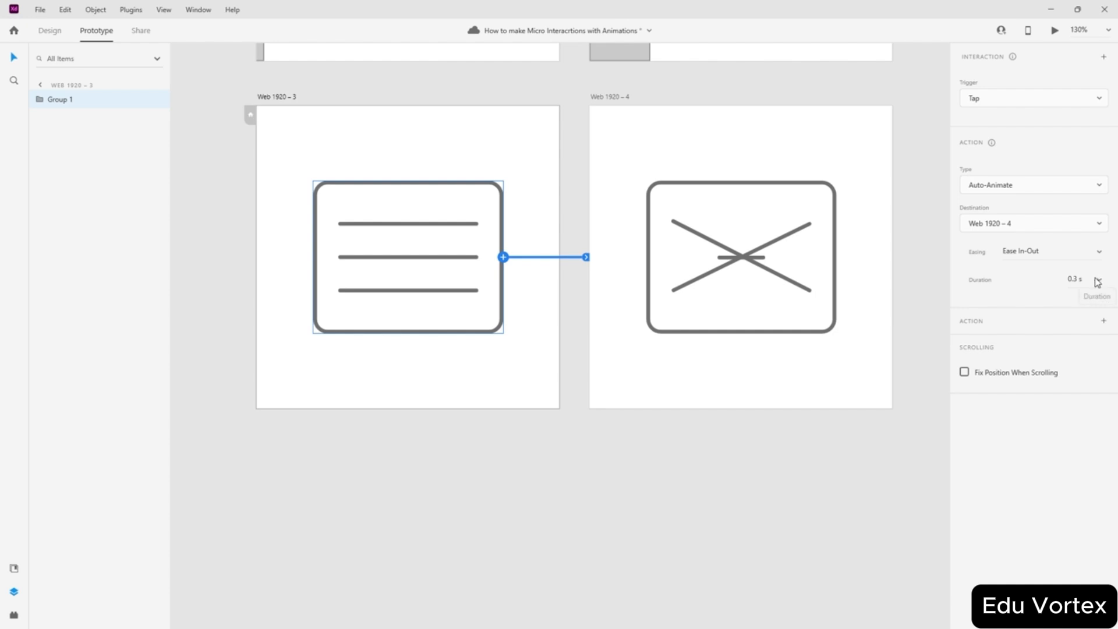
{"action": "left_click", "coordinate": [662, 444]}
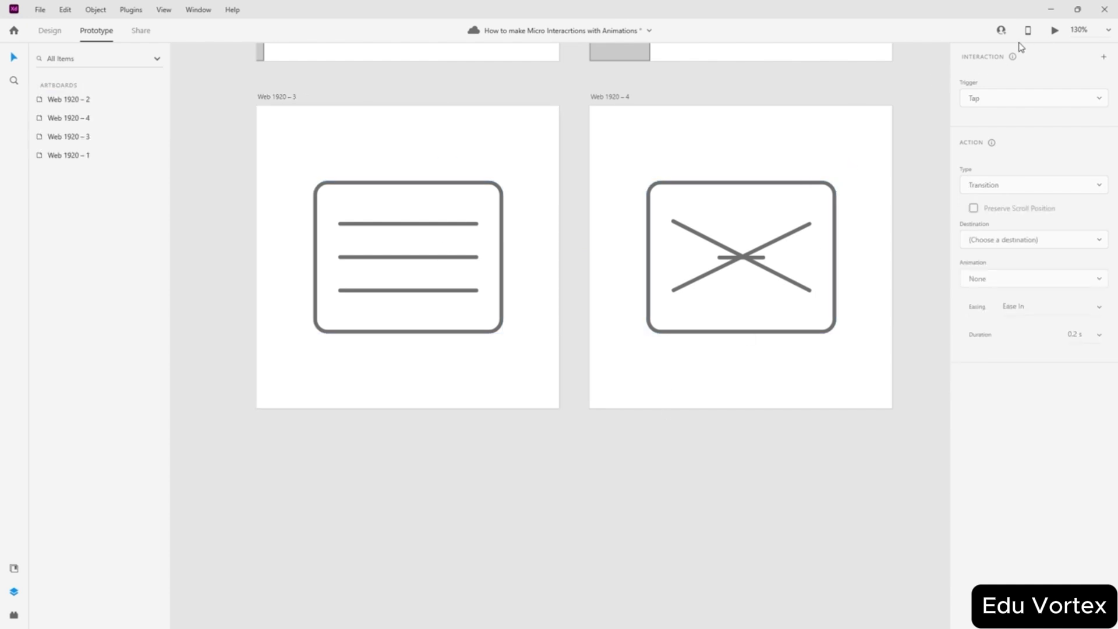
- Return to Design mode and select the Web 1920 – 3 artboard as the preview start
{"action": "scroll", "coordinate": [711, 137], "scroll_direction": "up", "scroll_amount": 5}
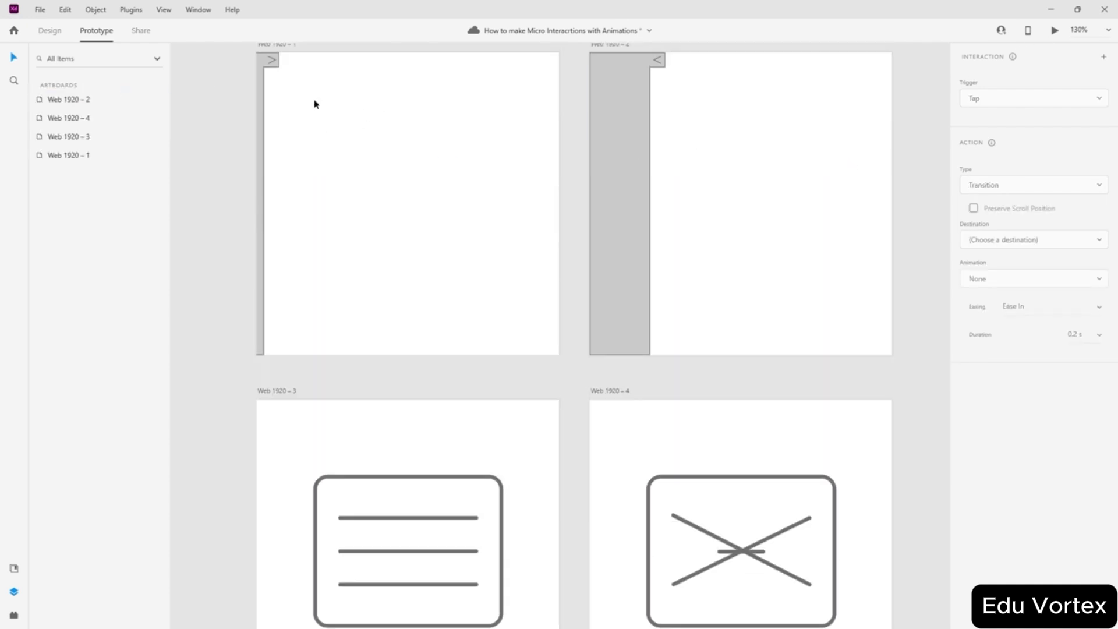
{"action": "scroll", "coordinate": [314, 104], "scroll_direction": "up", "scroll_amount": 1}
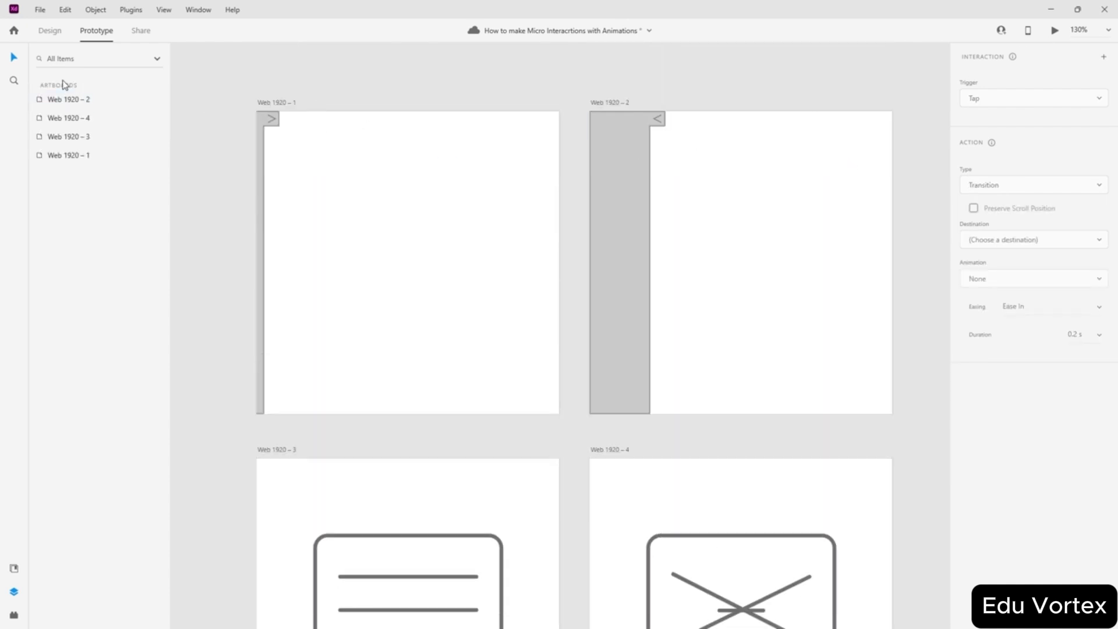
{"action": "left_click", "coordinate": [49, 30]}
{"action": "left_click", "coordinate": [279, 103]}
{"action": "left_click", "coordinate": [615, 105], "text": "shift"}
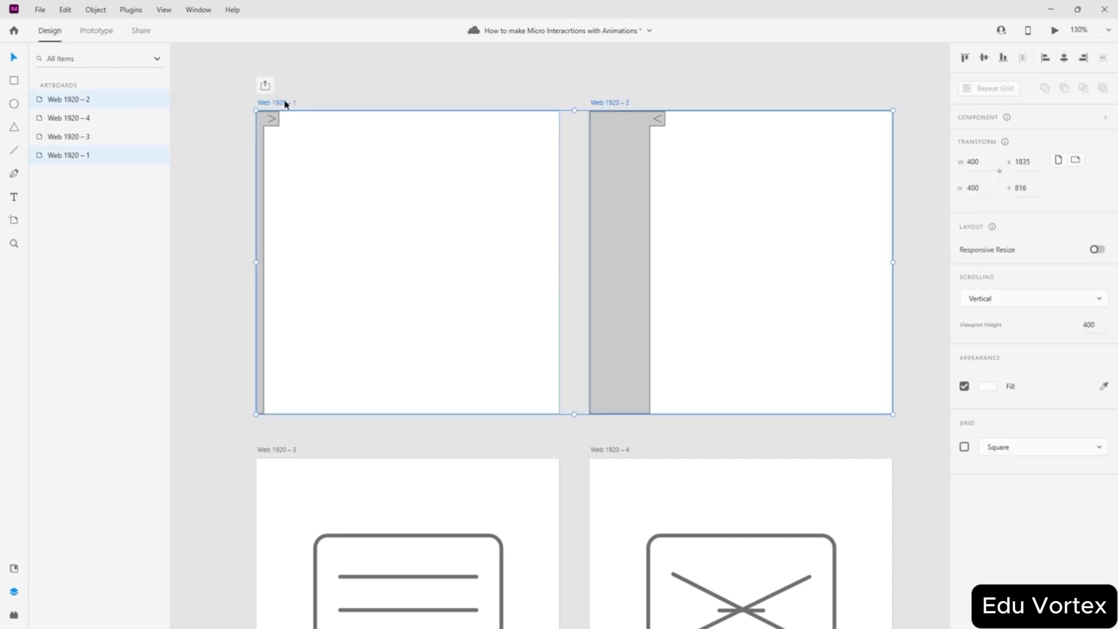
{"action": "left_click", "coordinate": [492, 96]}
{"action": "scroll", "coordinate": [504, 102], "scroll_direction": "down", "scroll_amount": 1}
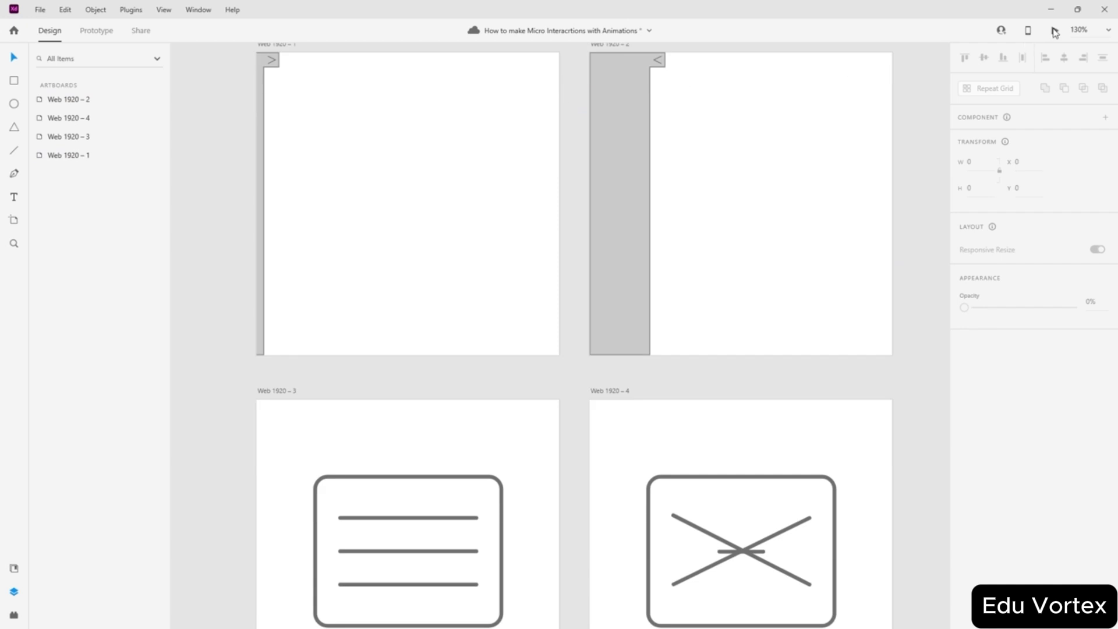
{"action": "left_click", "coordinate": [487, 419]}
{"action": "scroll", "coordinate": [522, 367], "scroll_direction": "down", "scroll_amount": 2}
{"action": "left_click", "coordinate": [283, 274]}
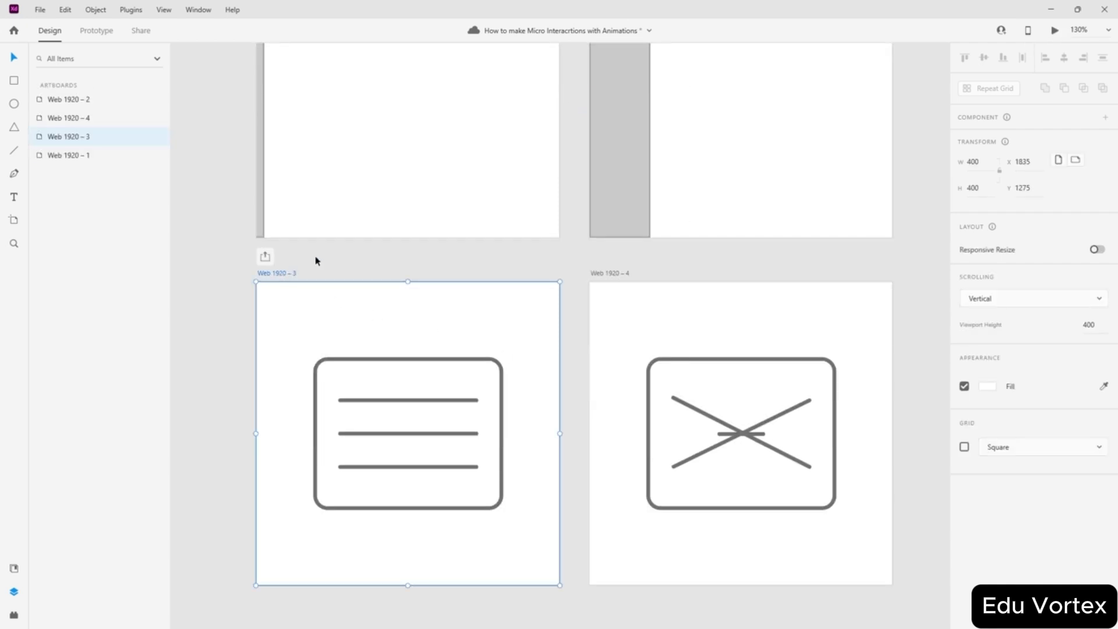
- Preview the prototype, toggling the icon between hamburger and X several times, then close it
{"action": "key", "text": "ctrl+Return"}
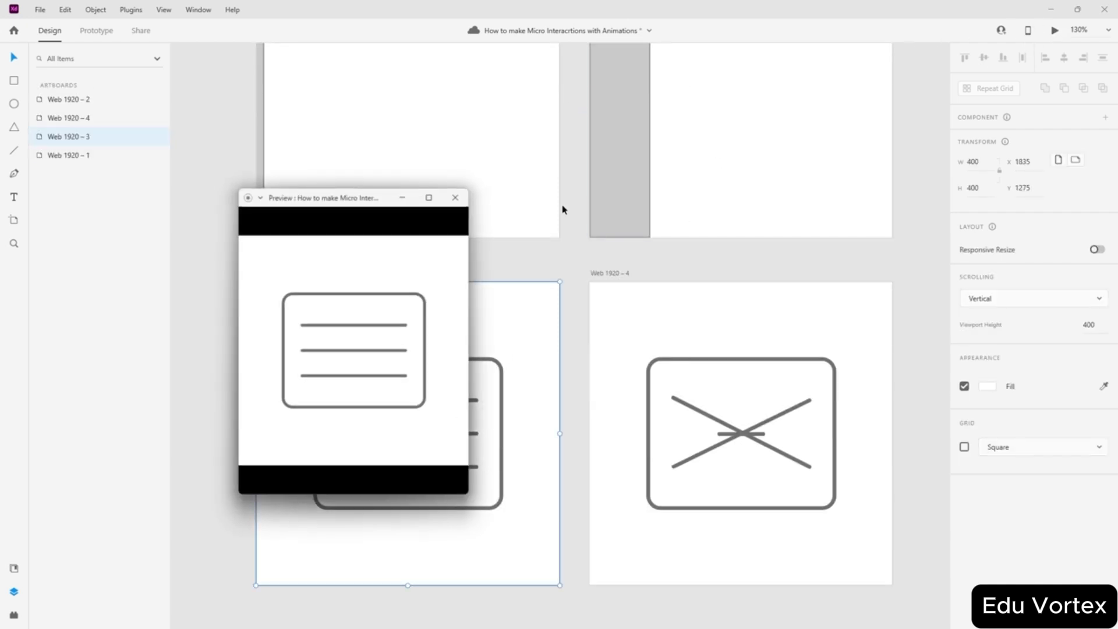
{"action": "left_click", "coordinate": [358, 361]}
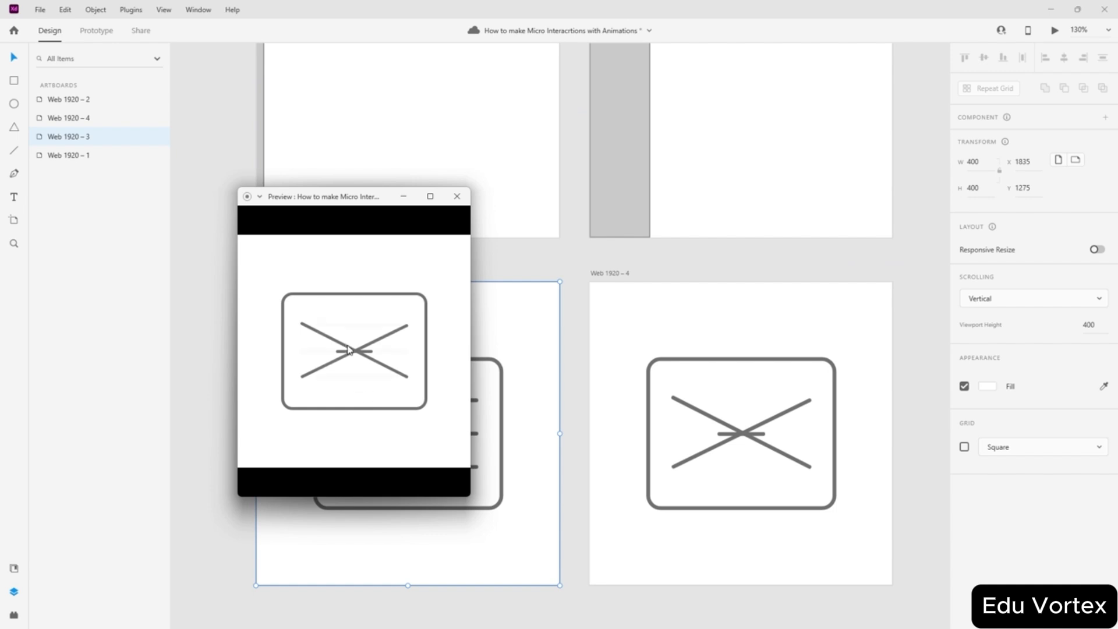
{"action": "left_click", "coordinate": [353, 373]}
{"action": "left_click", "coordinate": [354, 357]}
{"action": "left_click", "coordinate": [355, 364]}
{"action": "left_click", "coordinate": [355, 350]}
{"action": "left_click", "coordinate": [353, 361]}
{"action": "left_click", "coordinate": [353, 377]}
{"action": "left_click", "coordinate": [346, 373]}
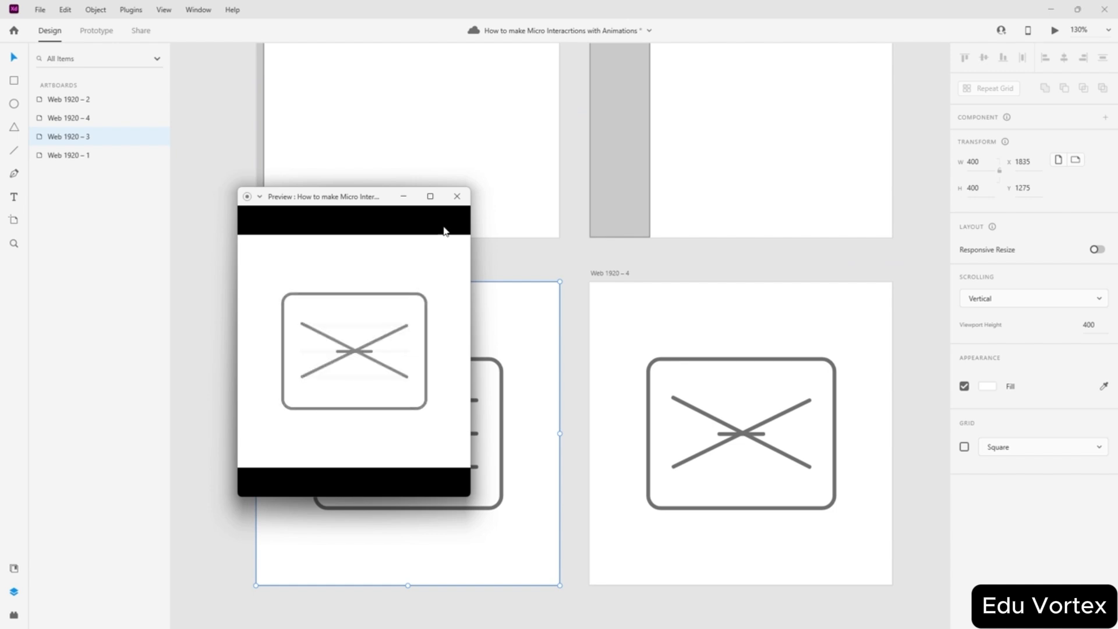
{"action": "left_click", "coordinate": [457, 196]}
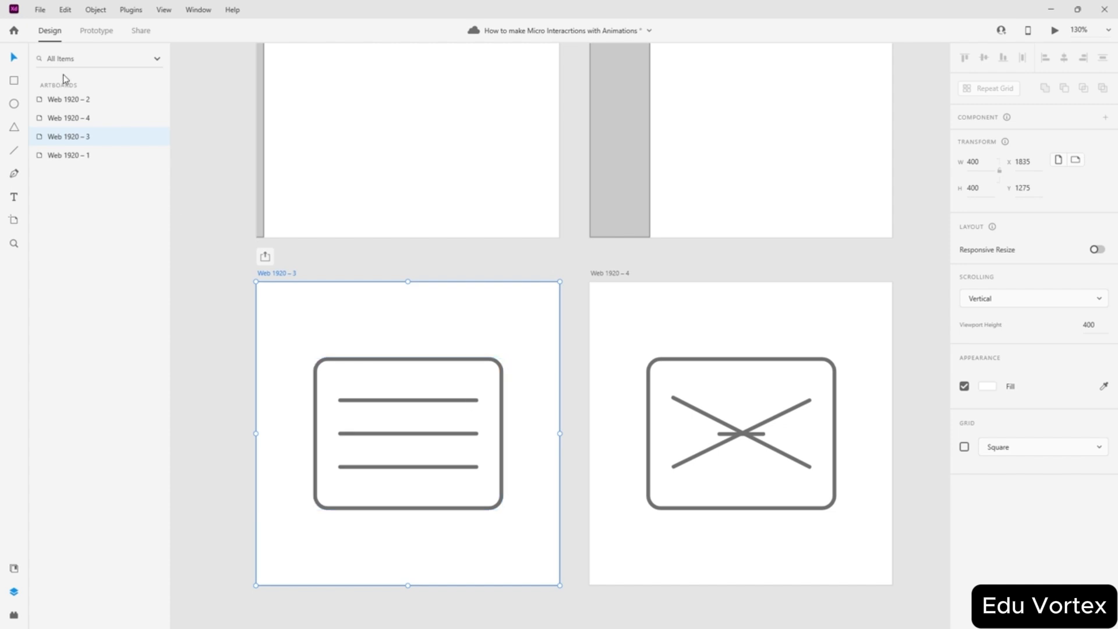
- Set the easing of both the hamburger and X icon tap interactions to Bounce
{"action": "left_click", "coordinate": [96, 30]}
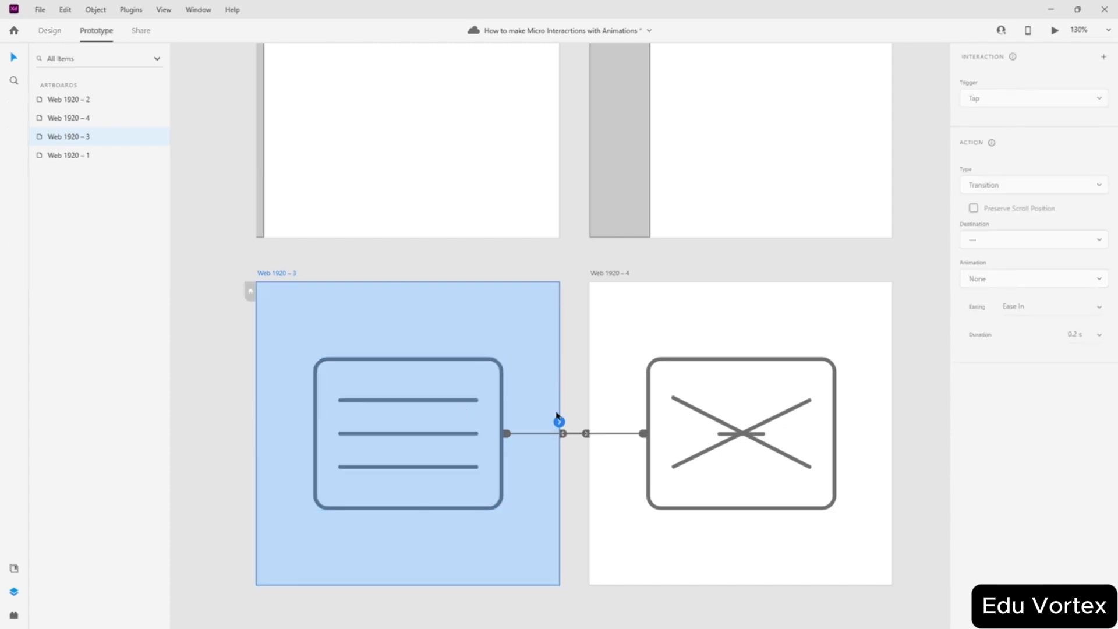
{"action": "left_click", "coordinate": [488, 438]}
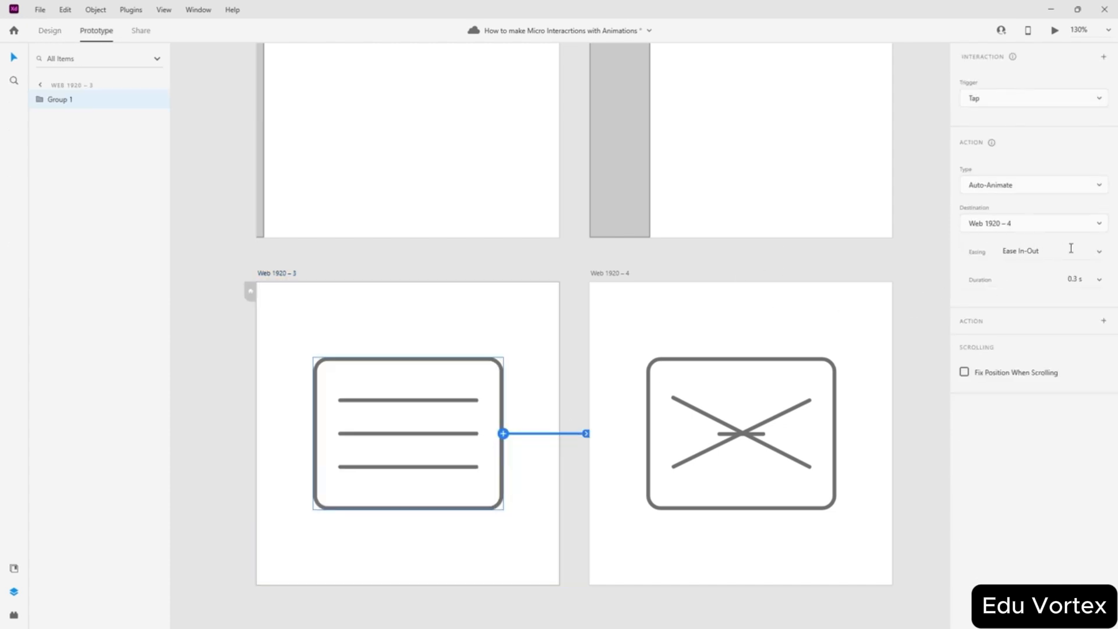
{"action": "left_click", "coordinate": [1102, 256]}
{"action": "left_click", "coordinate": [1039, 318]}
{"action": "left_click", "coordinate": [785, 413]}
{"action": "left_click", "coordinate": [1100, 254]}
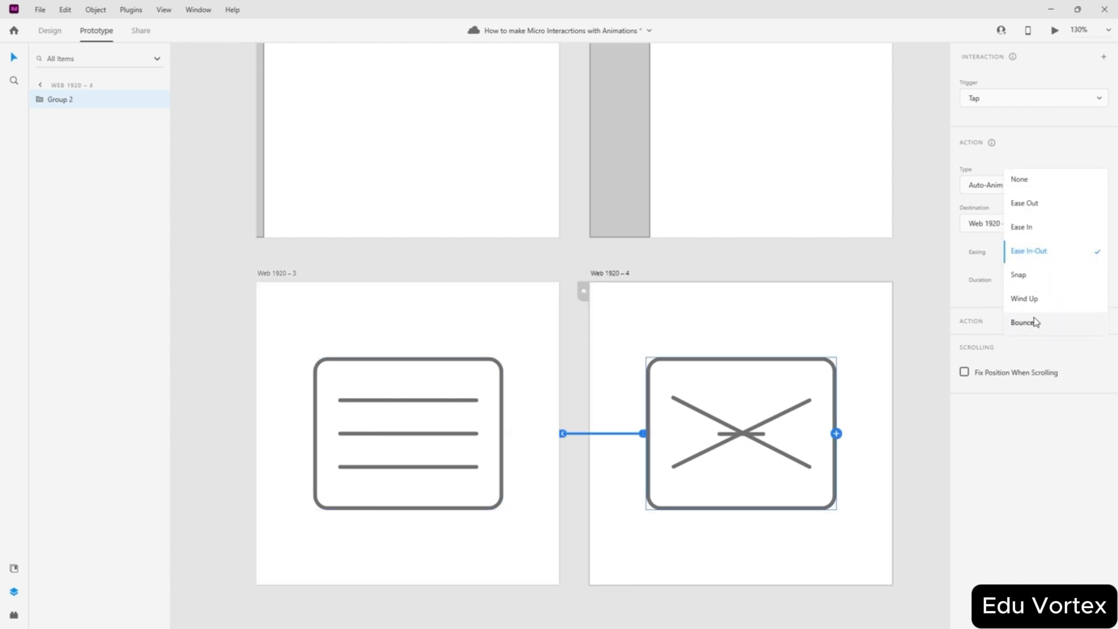
{"action": "left_click", "coordinate": [1036, 320]}
- Preview the Bounce animation by tapping the icon back and forth, then close the preview
{"action": "left_click", "coordinate": [1055, 30]}
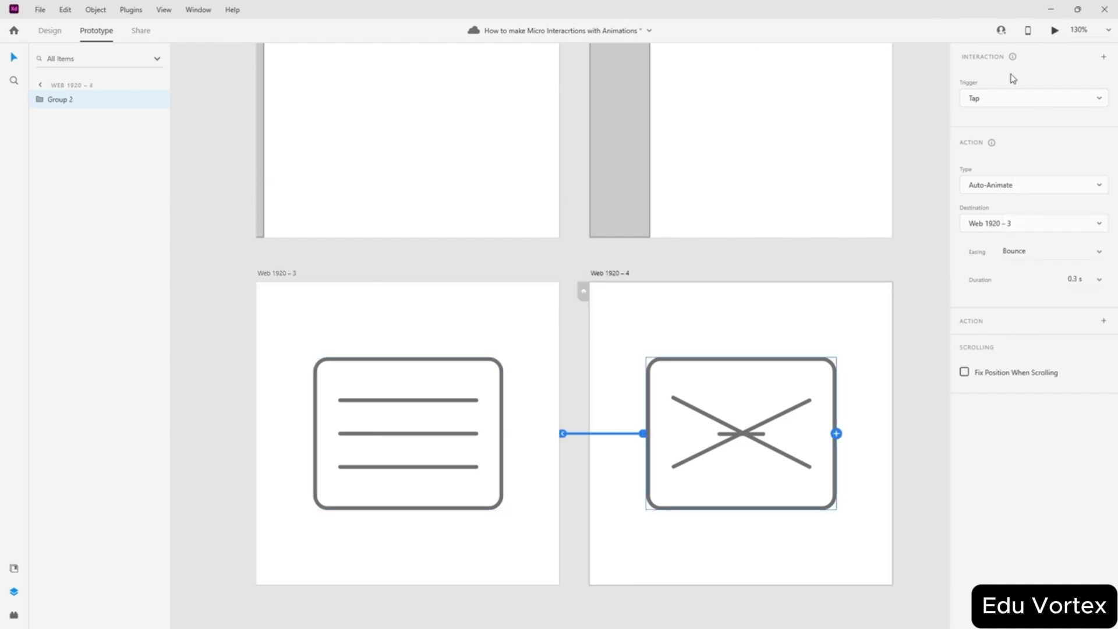
{"action": "left_click", "coordinate": [366, 356]}
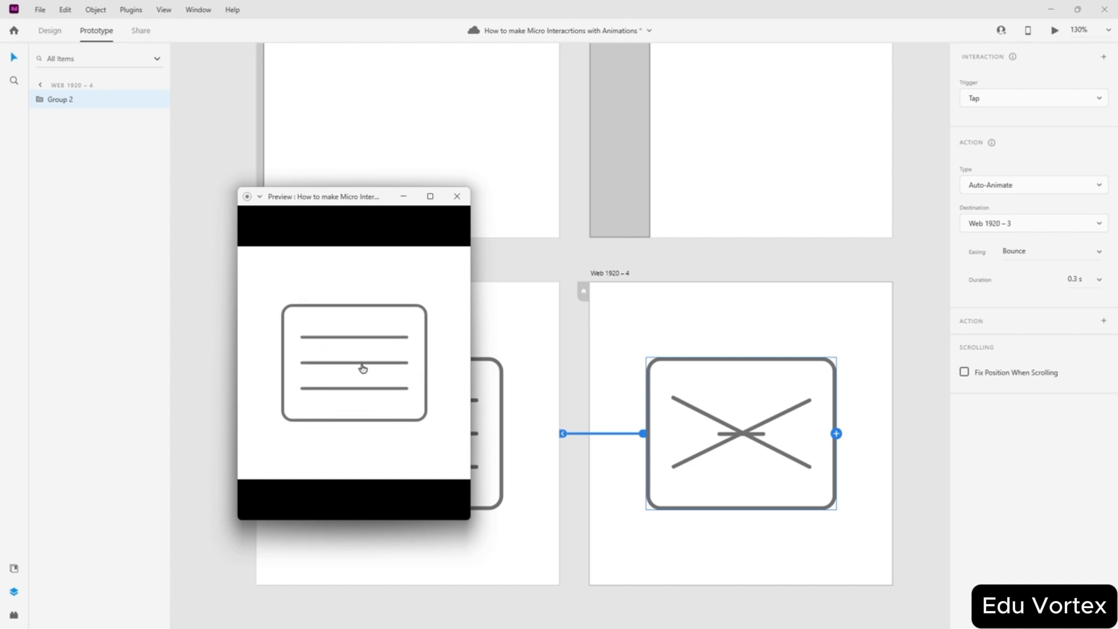
{"action": "left_click", "coordinate": [361, 369]}
{"action": "left_click", "coordinate": [362, 379]}
{"action": "left_click", "coordinate": [362, 385]}
{"action": "left_click", "coordinate": [346, 345]}
{"action": "left_click", "coordinate": [907, 359]}
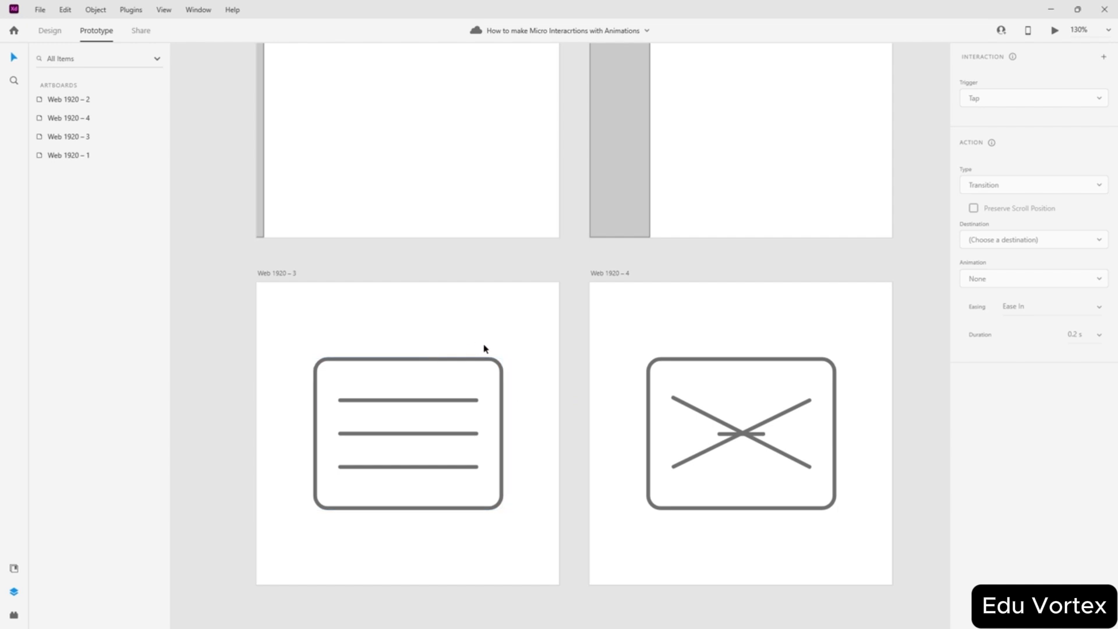
- Ungroup the hamburger icon into its separate lines and rounded rectangle
{"action": "left_click", "coordinate": [50, 31]}
{"action": "left_click_drag", "start_coordinate": [506, 329], "coordinate": [283, 519]}
{"action": "key", "text": "ctrl+shift+g"}
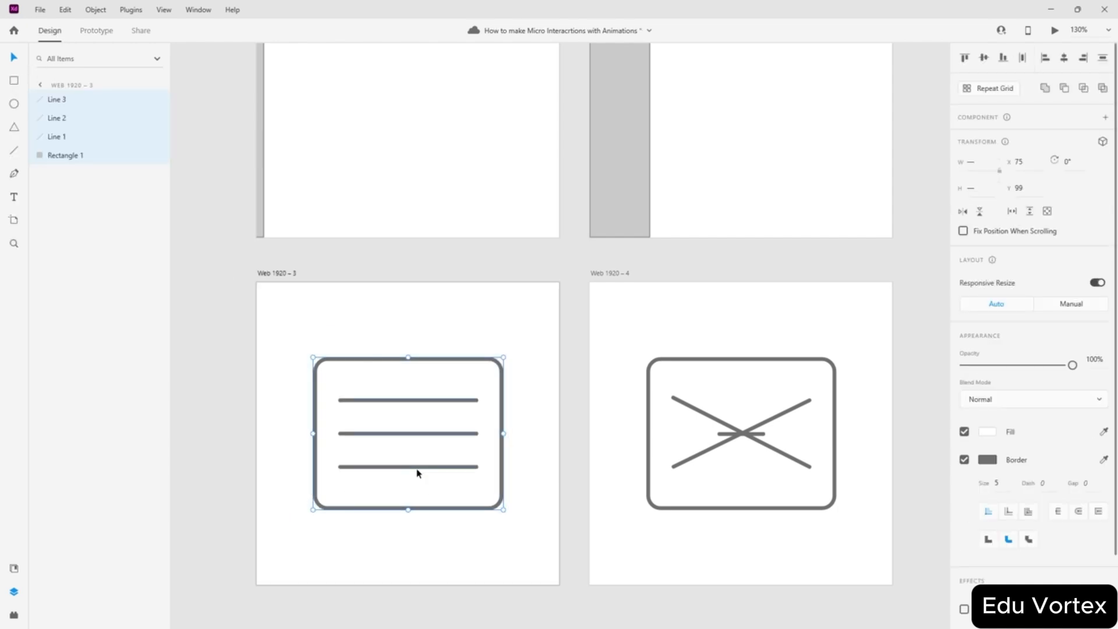
{"action": "left_click", "coordinate": [401, 536]}
{"action": "left_click", "coordinate": [401, 469]}
{"action": "double_click", "coordinate": [403, 467]}
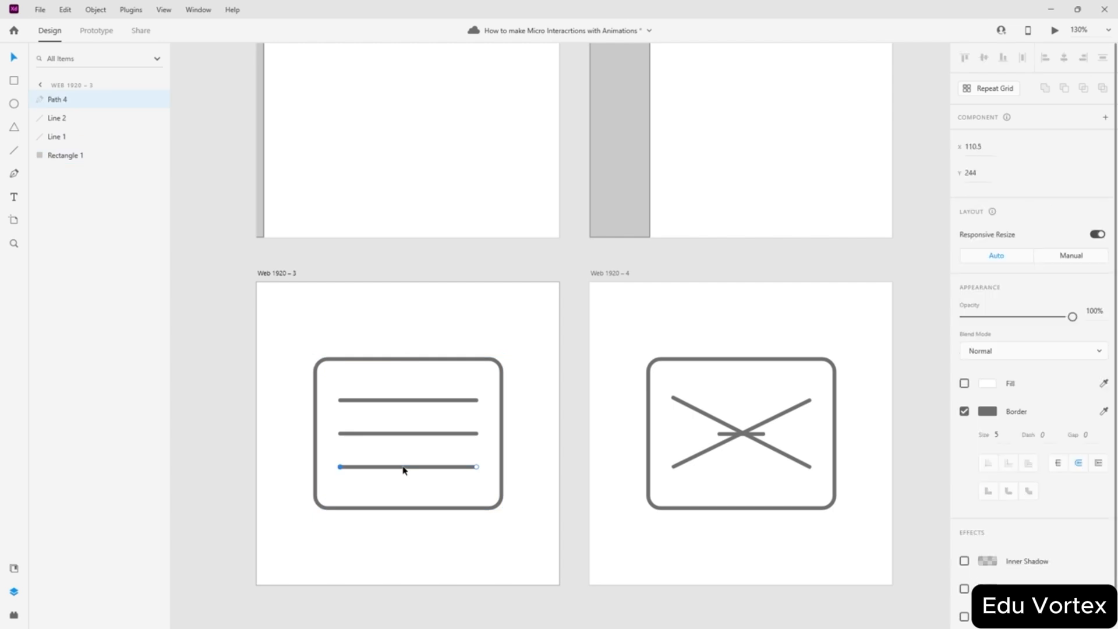
{"action": "key", "text": "Escape"}
{"action": "key", "text": "Escape"}
{"action": "left_click_drag", "start_coordinate": [384, 497], "coordinate": [342, 486]}
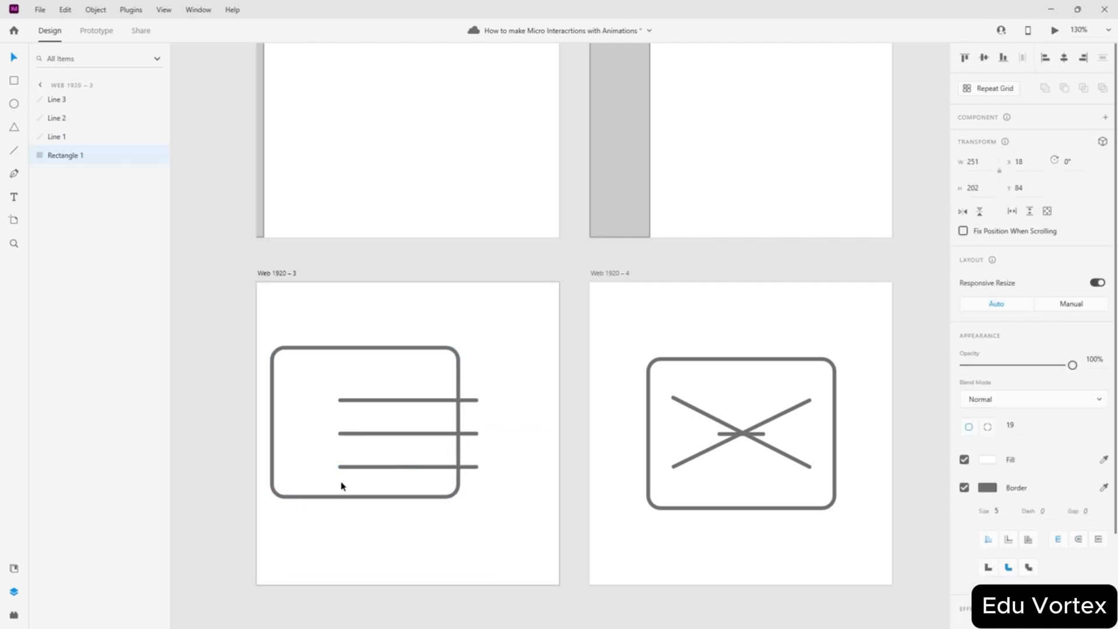
{"action": "key", "text": "ctrl+z"}
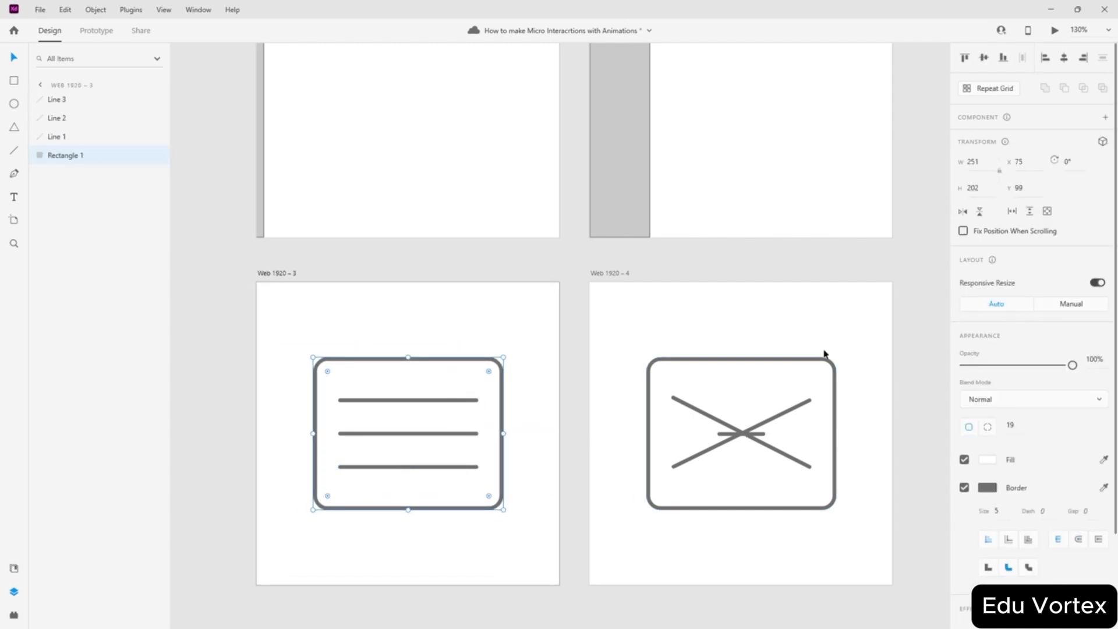
- Ungroup the X icon into its separate lines and rounded rectangle
{"action": "left_click_drag", "start_coordinate": [850, 320], "coordinate": [624, 539]}
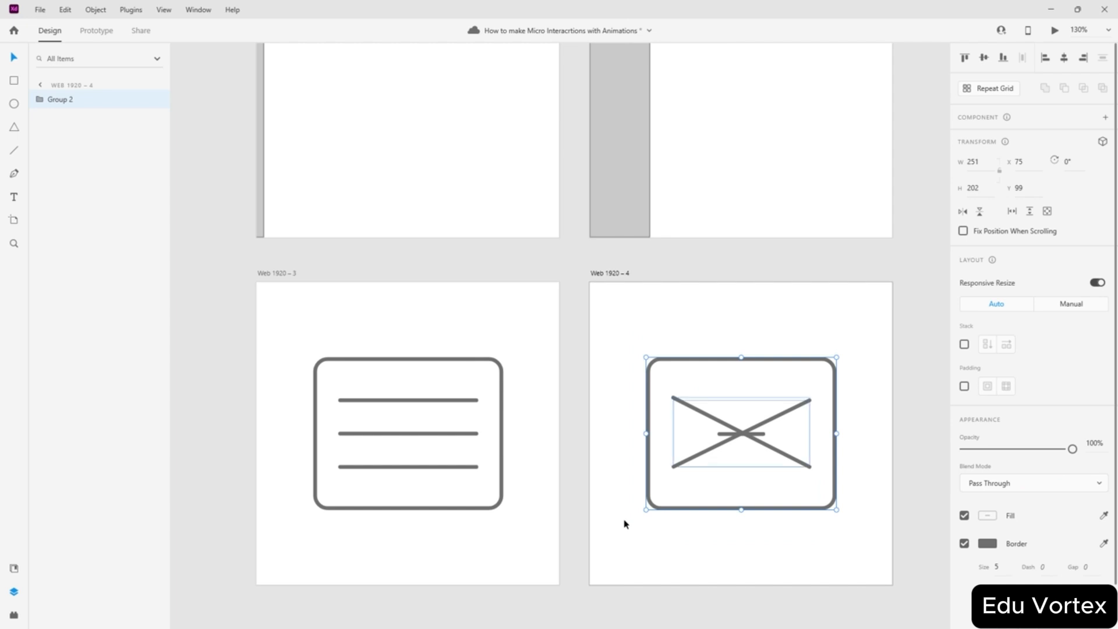
{"action": "key", "text": "ctrl+shift+g"}
{"action": "left_click", "coordinate": [573, 291]}
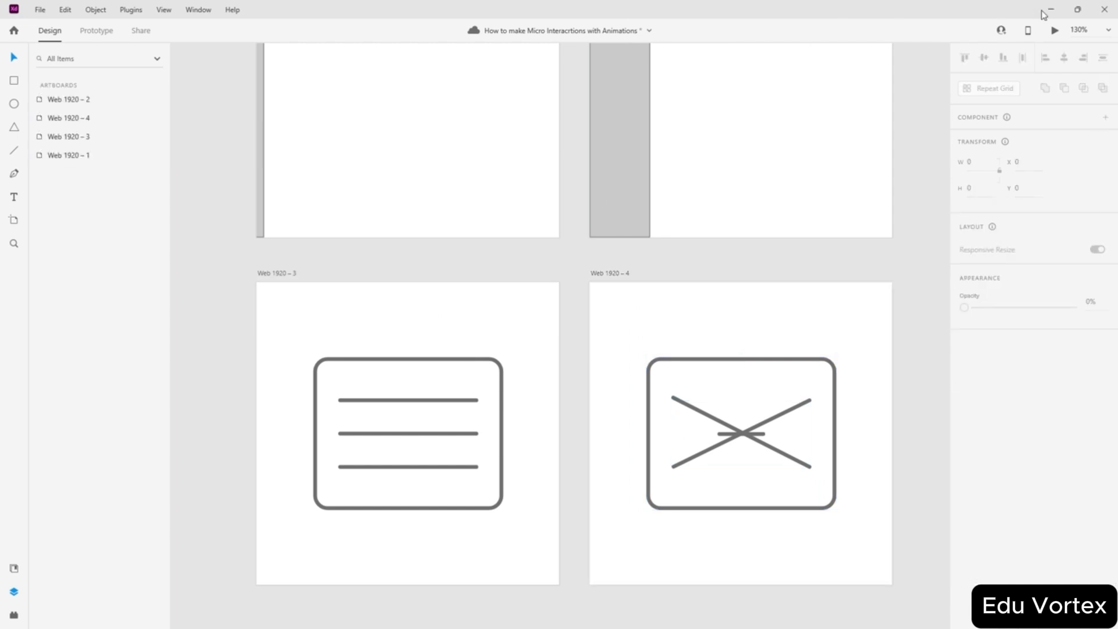
- Open and close the prototype preview twice
{"action": "left_click", "coordinate": [1053, 31]}
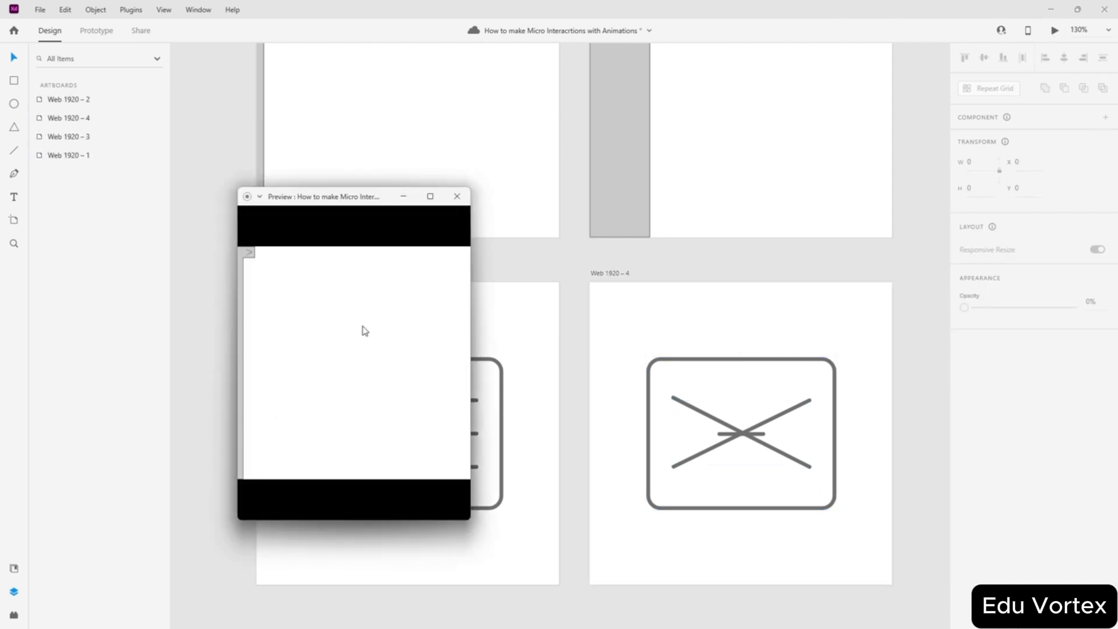
{"action": "left_click", "coordinate": [457, 195]}
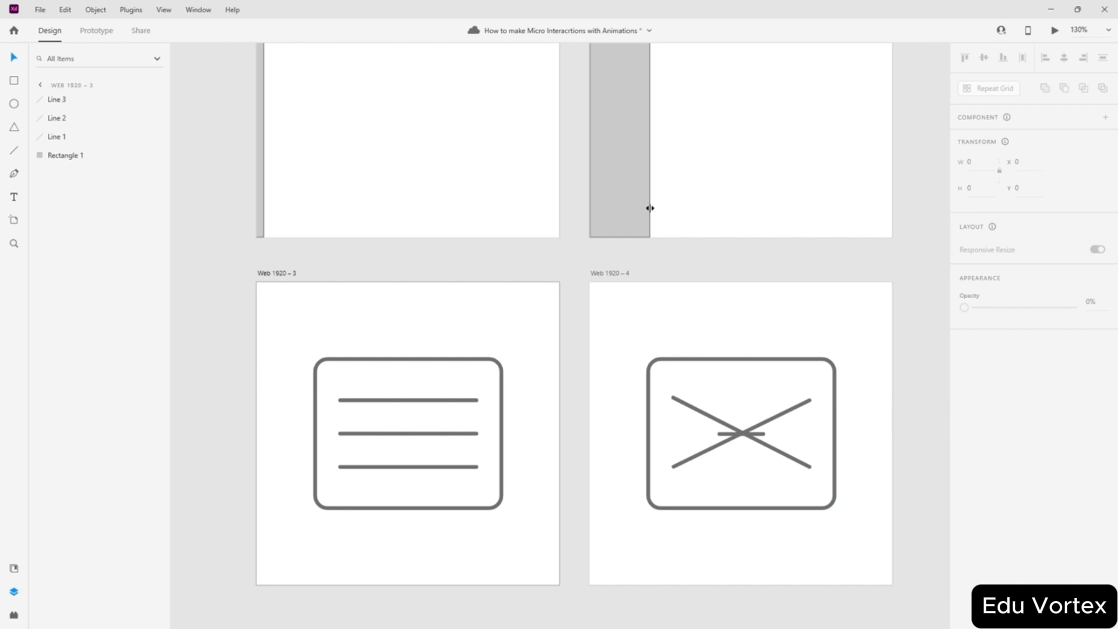
{"action": "left_click", "coordinate": [1055, 33]}
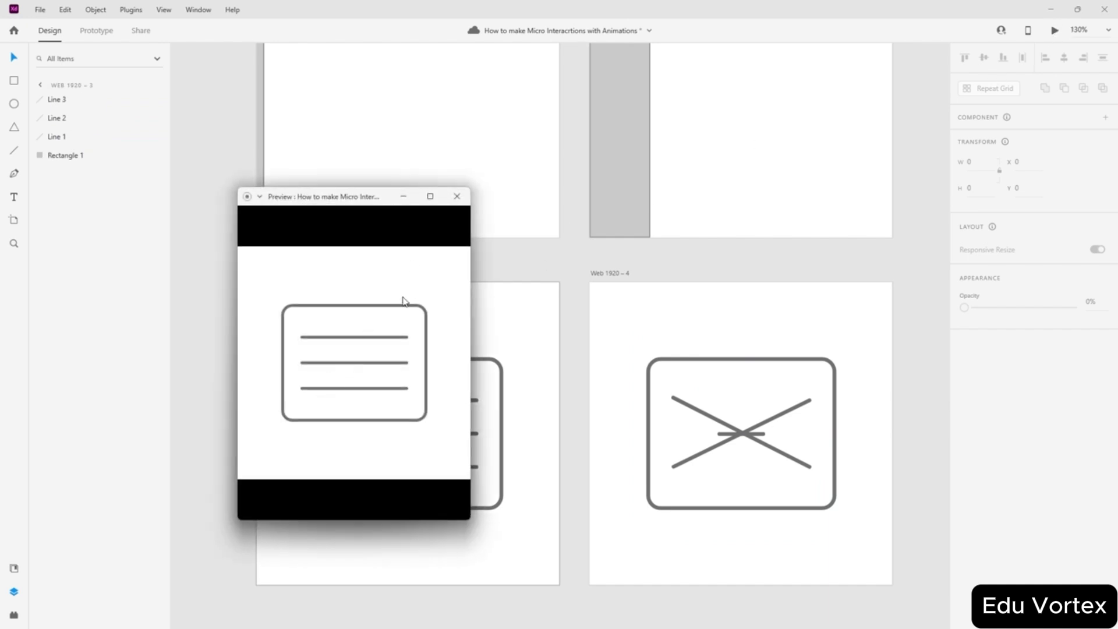
{"action": "left_click", "coordinate": [457, 196]}
- Link the hamburger's rectangle tap to the X artboard with Ease In-Out easing
{"action": "left_click", "coordinate": [93, 34]}
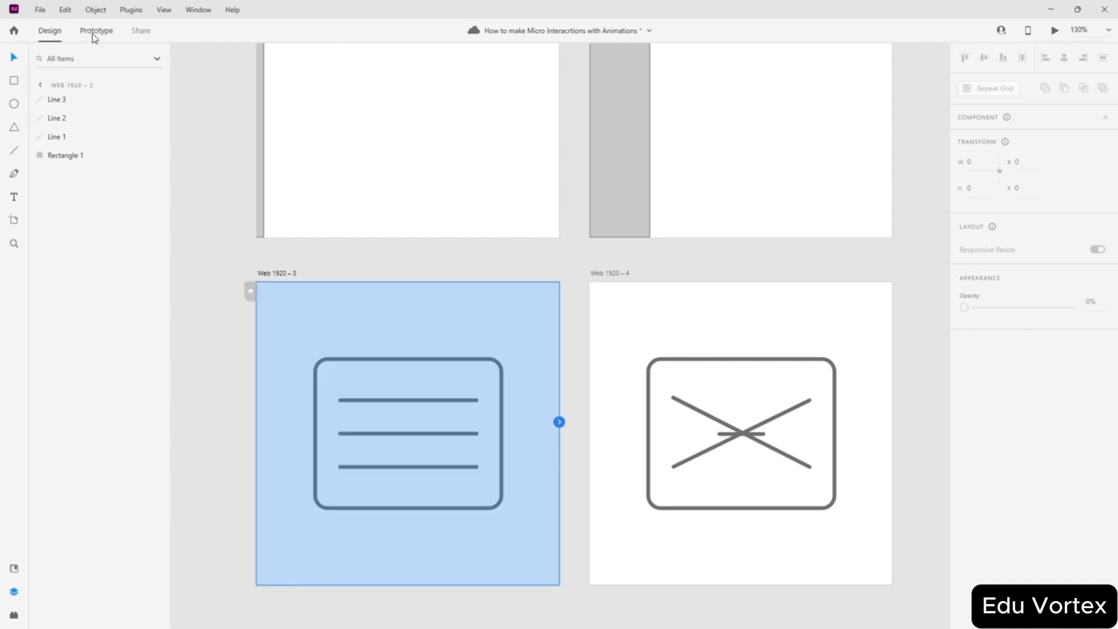
{"action": "left_click", "coordinate": [495, 424]}
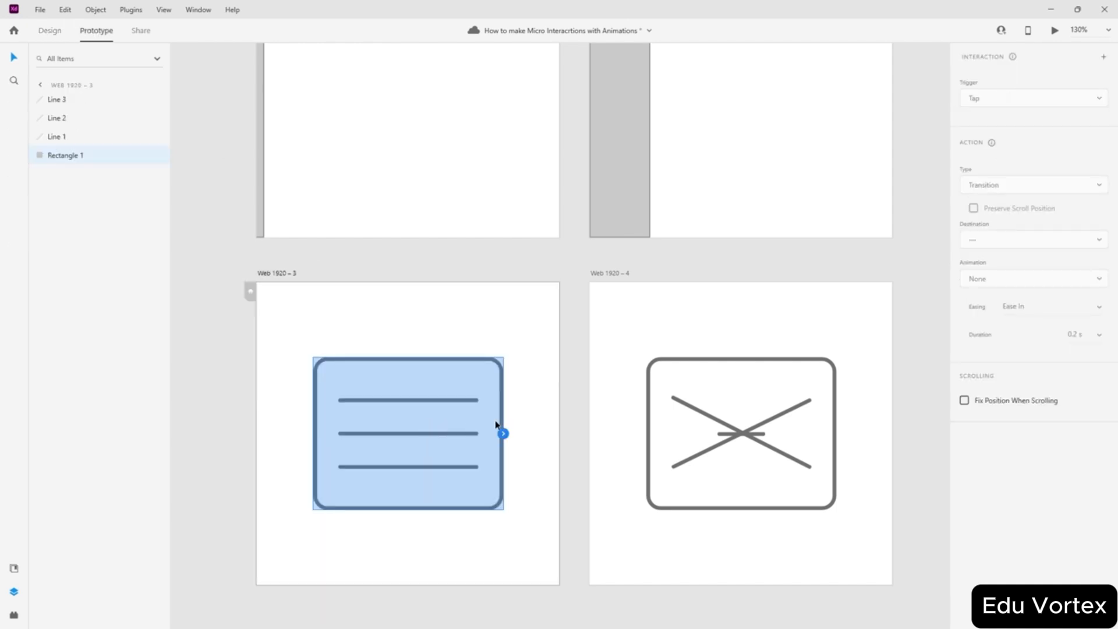
{"action": "left_click", "coordinate": [568, 356]}
{"action": "left_click", "coordinate": [428, 401]}
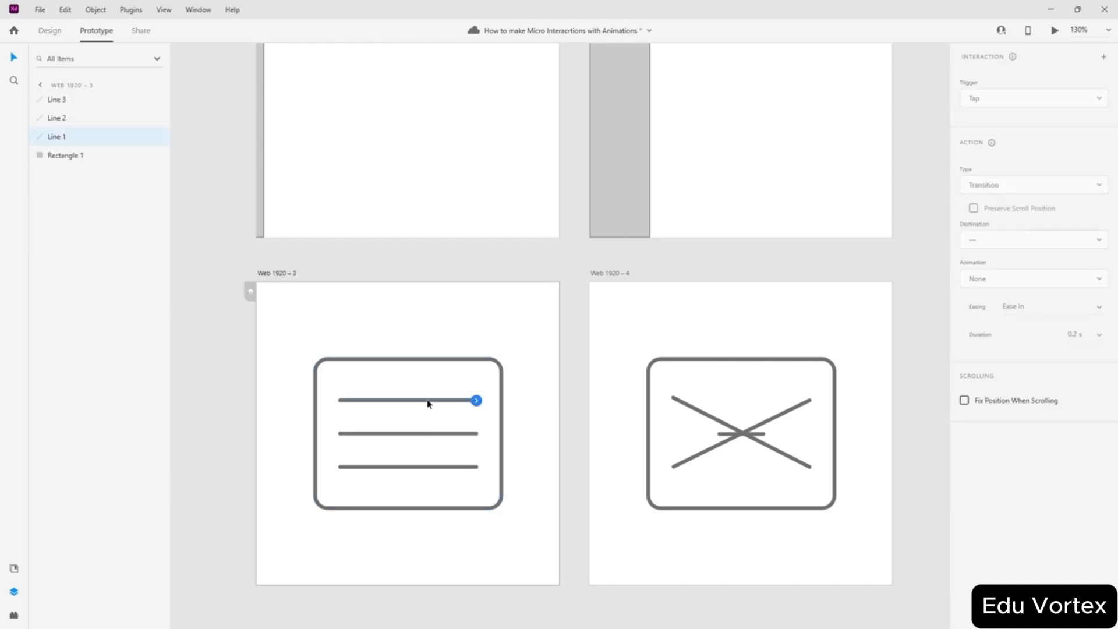
{"action": "left_click", "coordinate": [432, 434], "text": "shift"}
{"action": "left_click", "coordinate": [449, 454]}
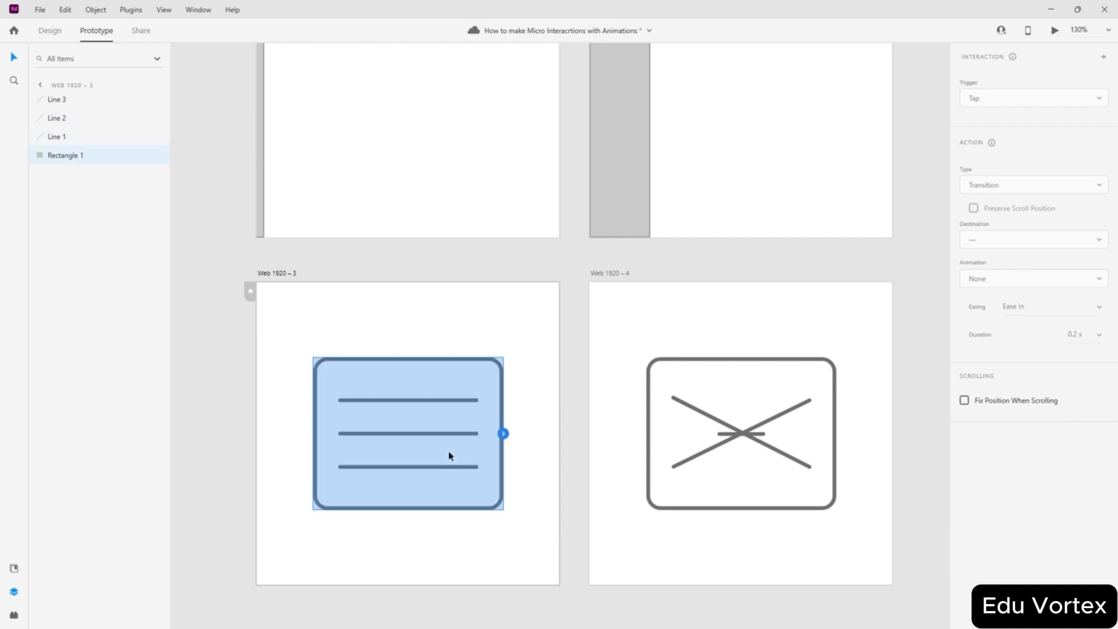
{"action": "left_click_drag", "start_coordinate": [503, 433], "coordinate": [700, 470]}
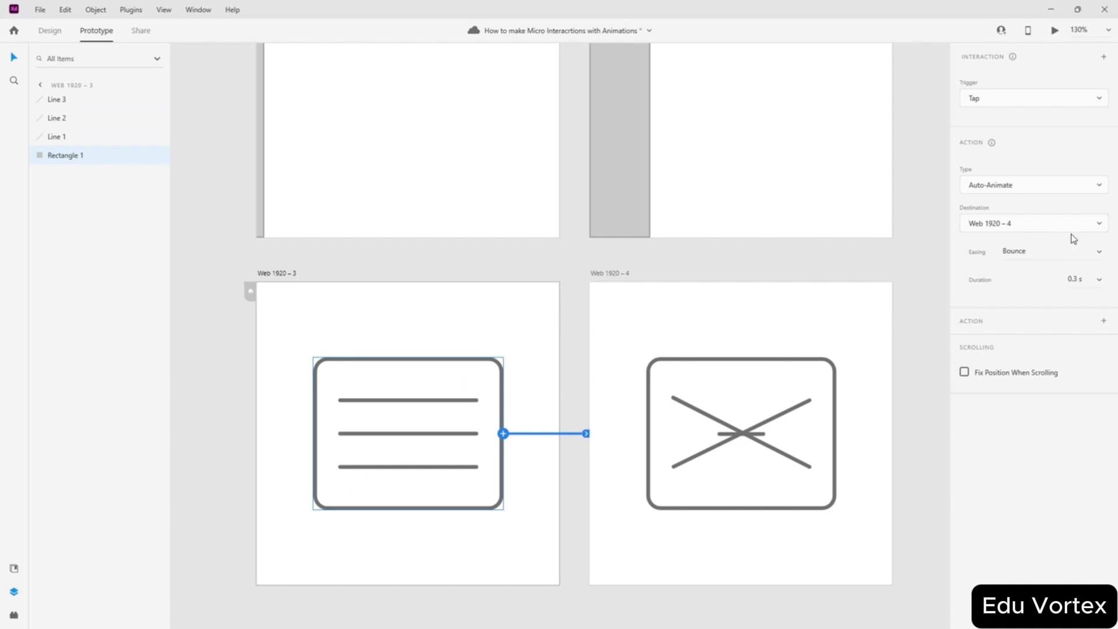
{"action": "left_click", "coordinate": [1098, 257]}
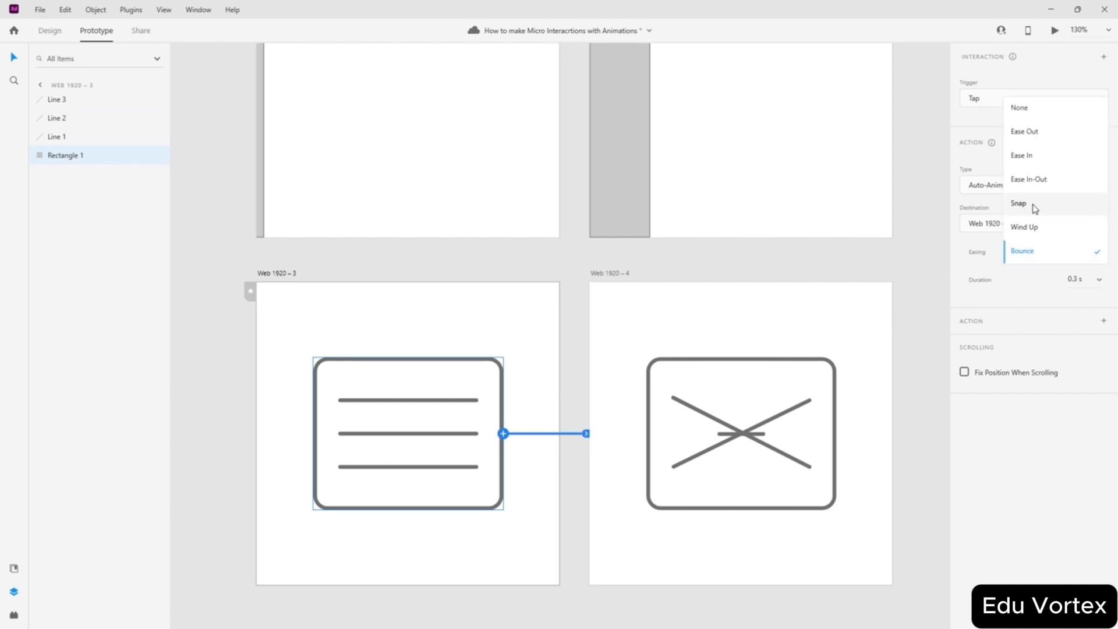
{"action": "left_click", "coordinate": [1040, 182]}
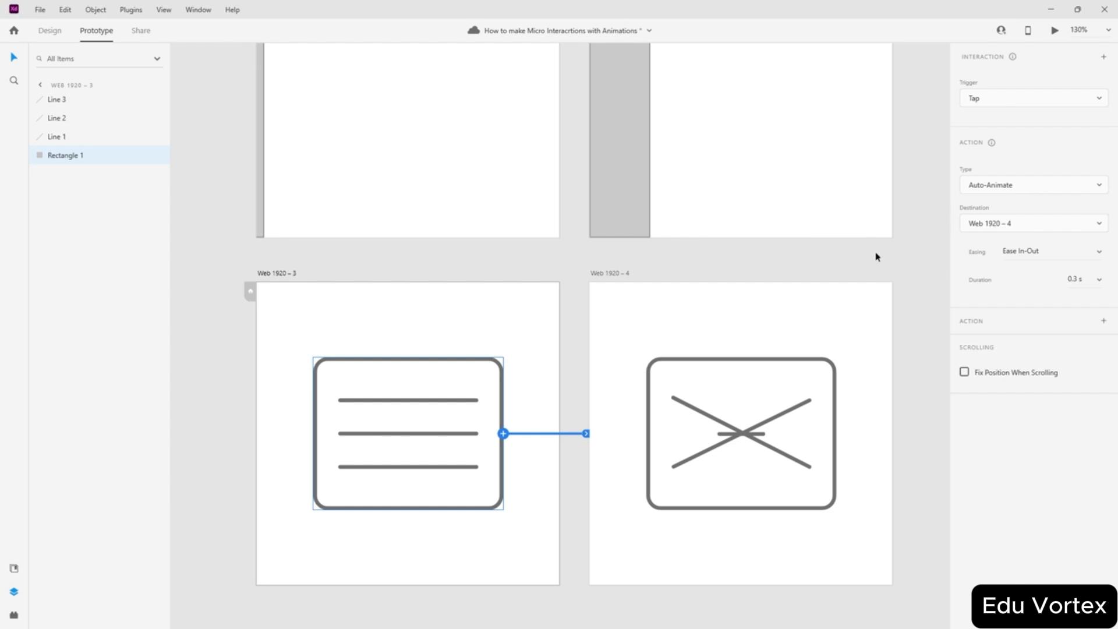
- Link the X icon's rectangle tap back to the hamburger artboard
{"action": "left_click", "coordinate": [666, 433]}
{"action": "left_click_drag", "start_coordinate": [836, 433], "coordinate": [443, 442]}
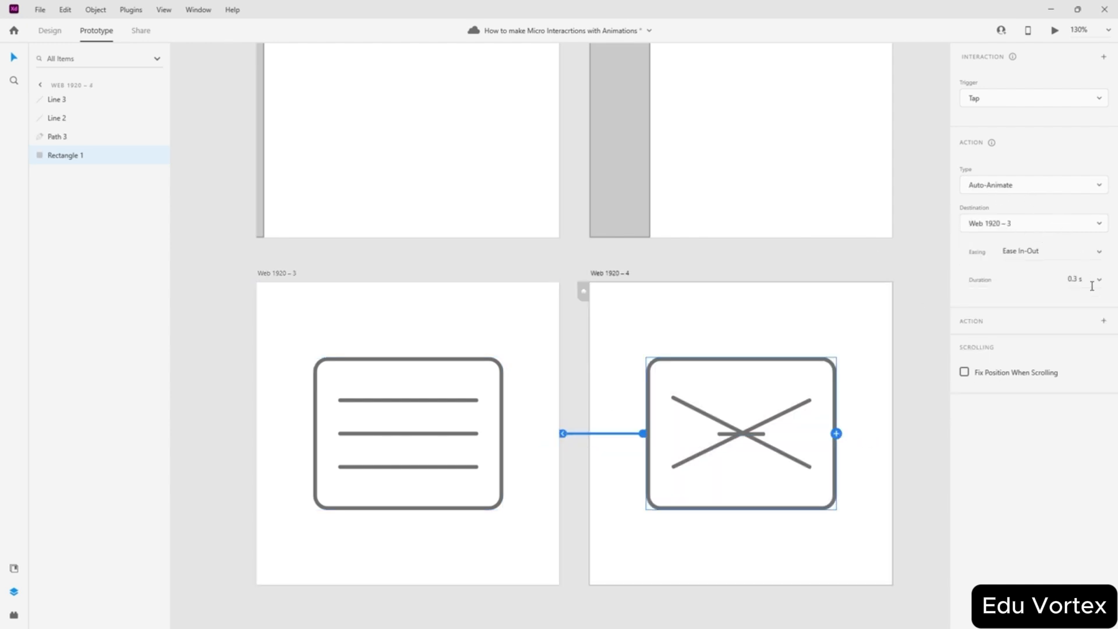
{"action": "left_click", "coordinate": [915, 262]}
- Preview the prototype, then return to Design mode with the hamburger artboard's layers shown
{"action": "left_click", "coordinate": [536, 300]}
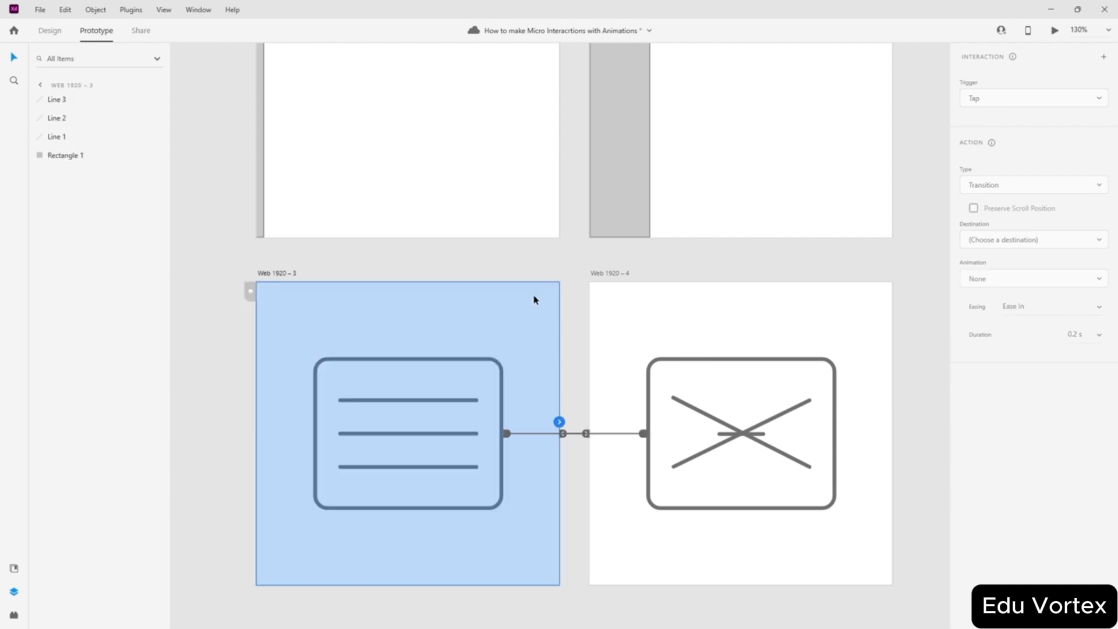
{"action": "left_click", "coordinate": [505, 260]}
{"action": "left_click", "coordinate": [1055, 31]}
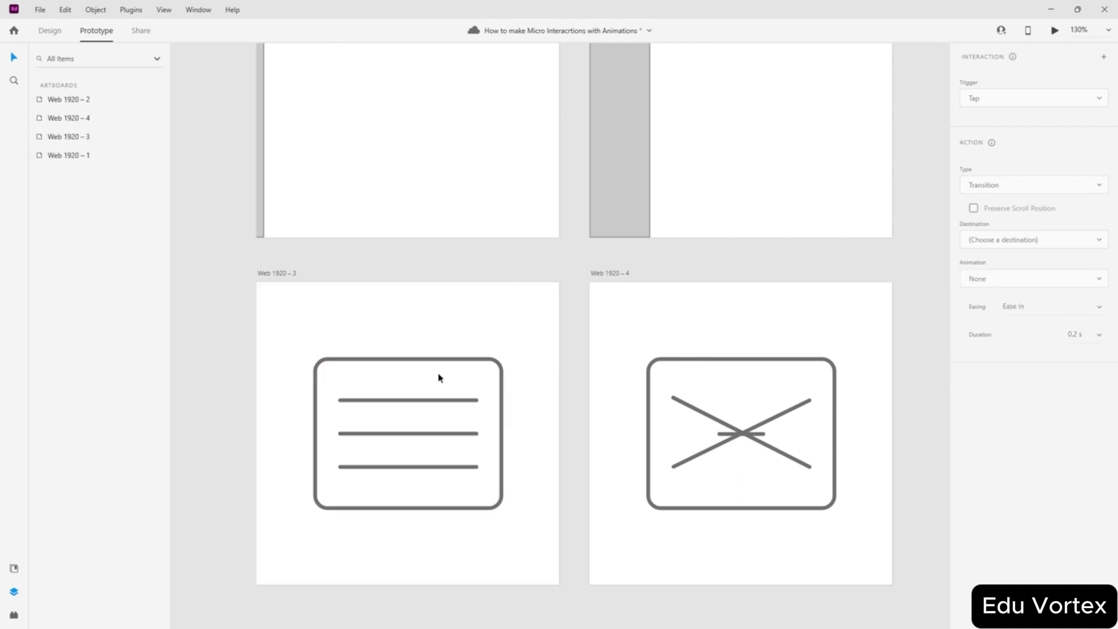
{"action": "left_click", "coordinate": [456, 196]}
{"action": "key", "text": "ctrl+1"}
{"action": "left_click", "coordinate": [409, 315]}
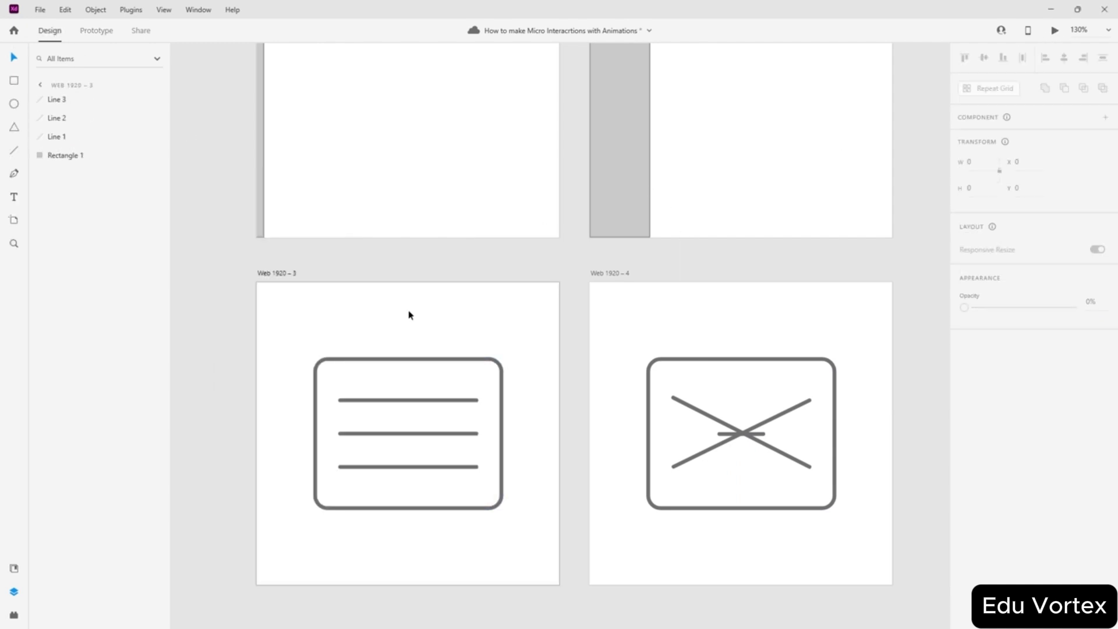
{"action": "left_click", "coordinate": [1055, 31]}
{"action": "left_click", "coordinate": [355, 345]}
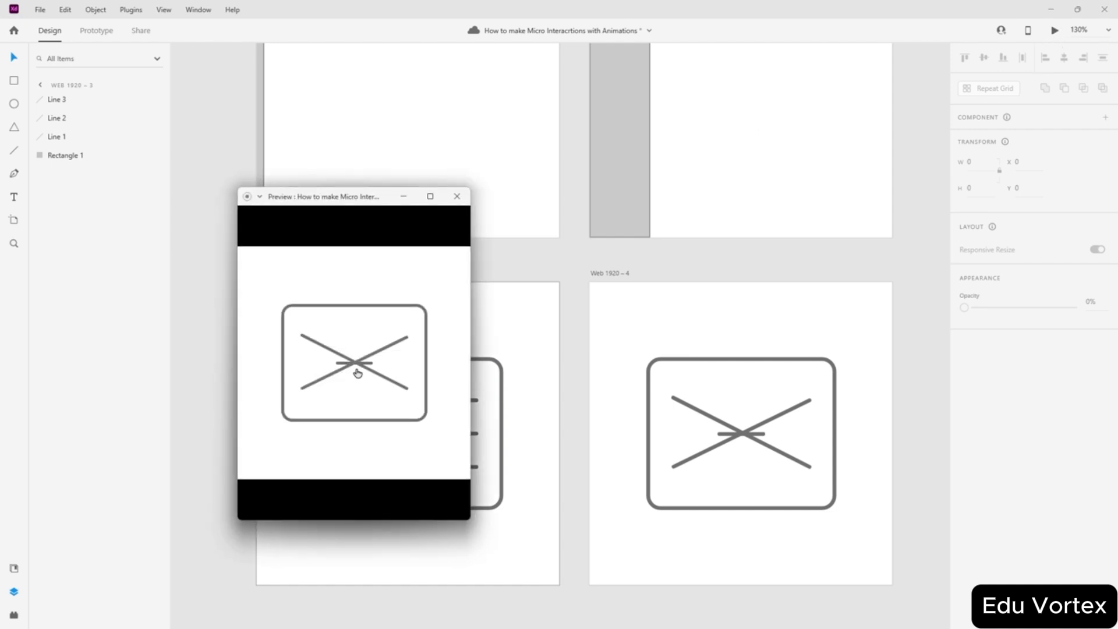
{"action": "left_click", "coordinate": [357, 369]}
{"action": "left_click", "coordinate": [353, 397]}
{"action": "left_click", "coordinate": [357, 370]}
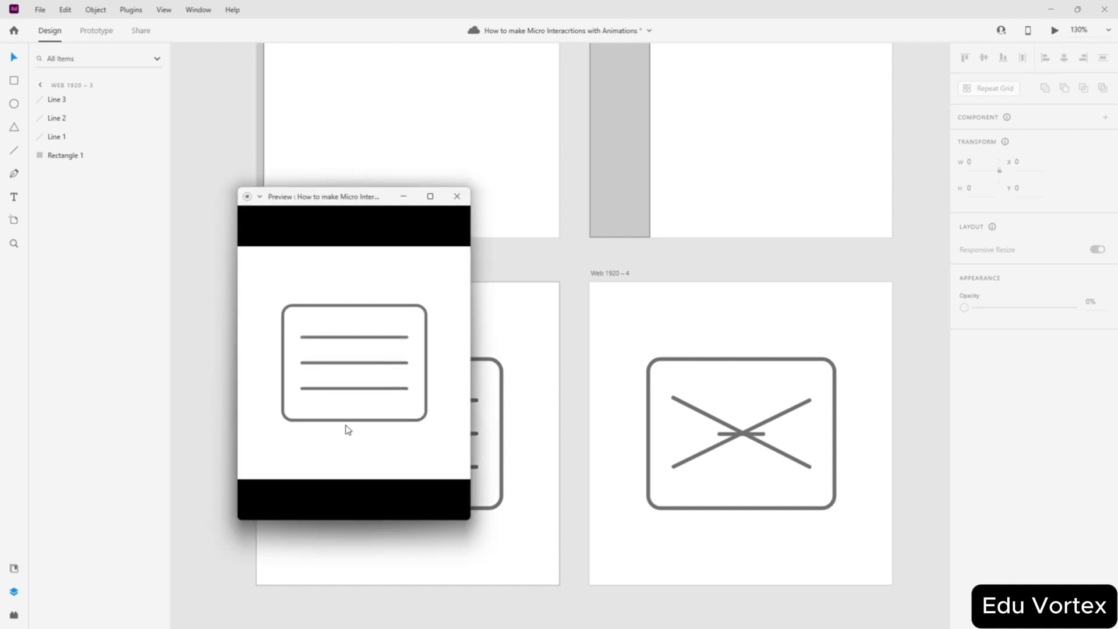
{"action": "left_click", "coordinate": [352, 368]}
{"action": "left_click", "coordinate": [357, 387]}
{"action": "left_click", "coordinate": [357, 377]}
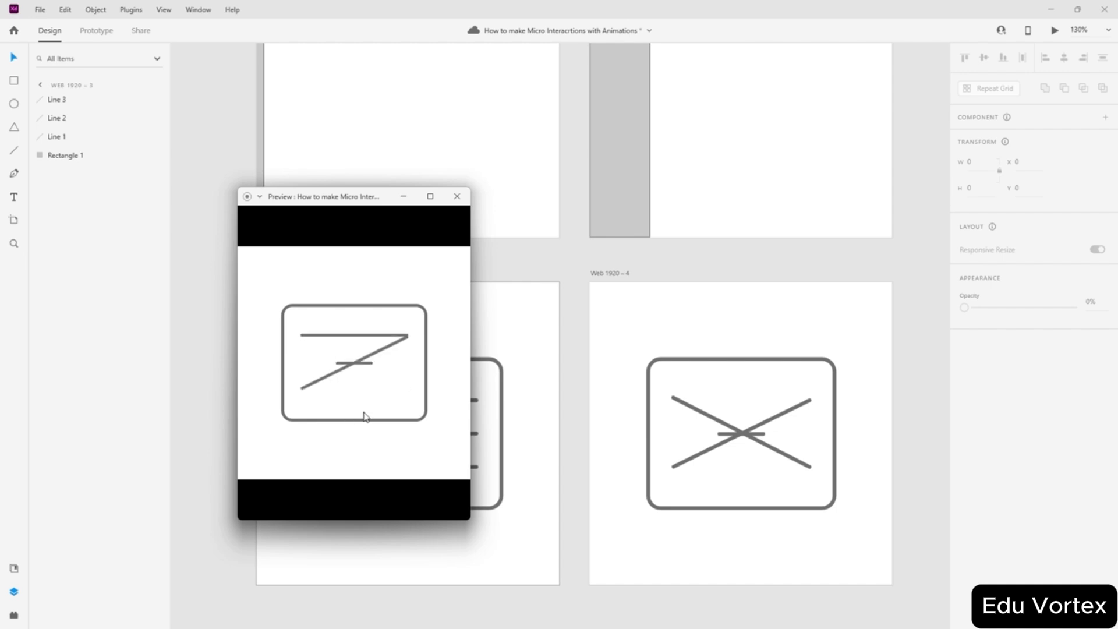
{"action": "left_click", "coordinate": [356, 368]}
{"action": "left_click", "coordinate": [377, 371]}
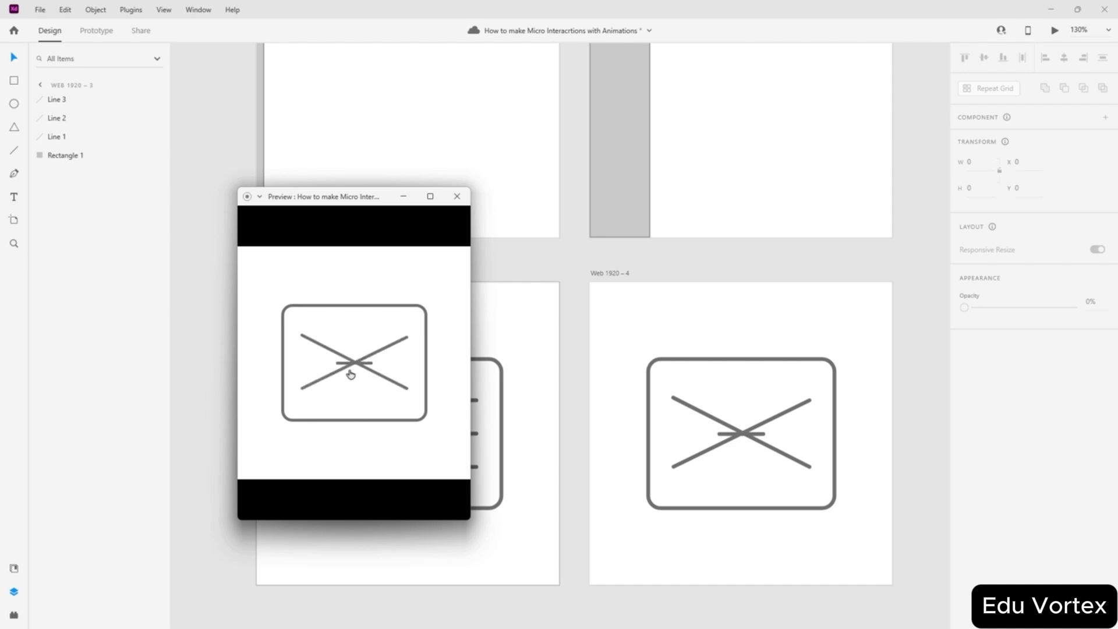
{"action": "left_click", "coordinate": [354, 379]}
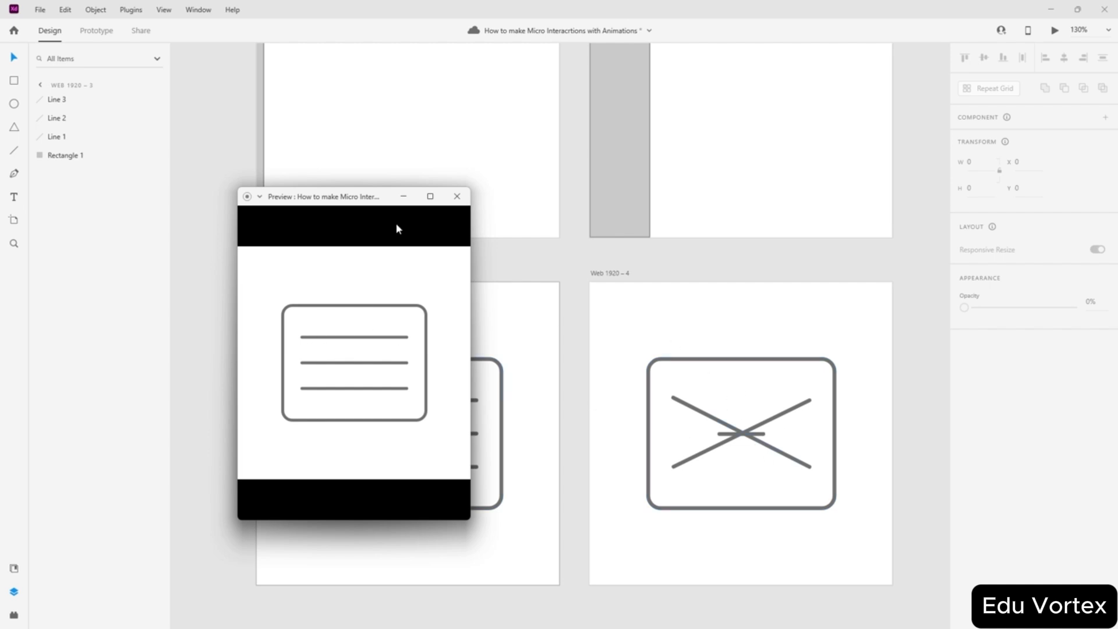
{"action": "left_click", "coordinate": [456, 196]}
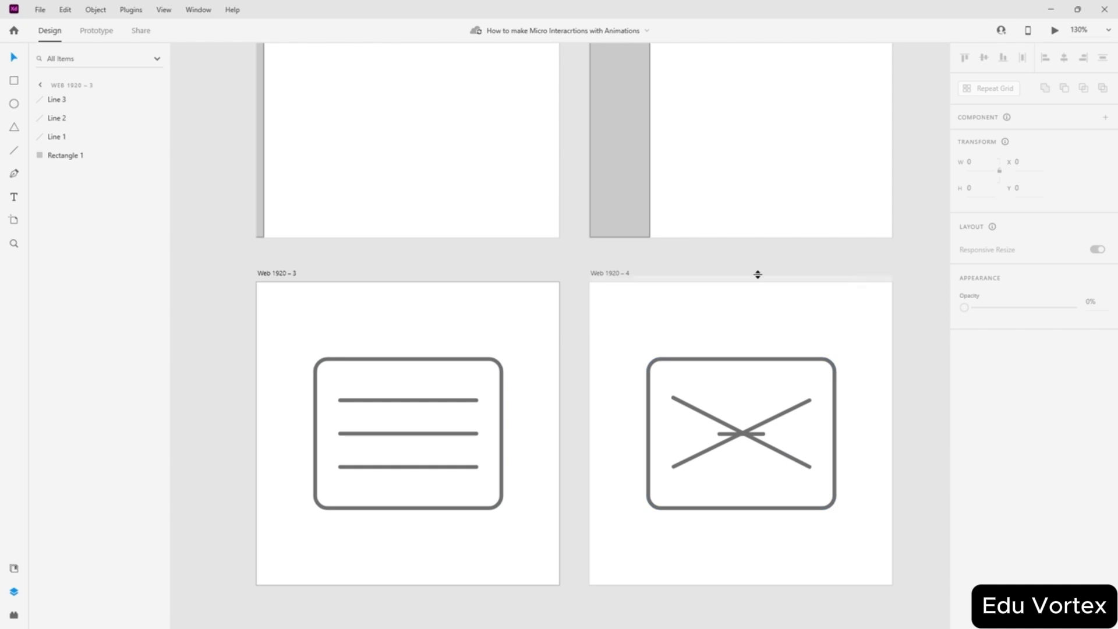
- Delete the X icon shapes and the old Web 1920 – 4 artboard
{"action": "left_click_drag", "start_coordinate": [897, 295], "coordinate": [591, 579]}
{"action": "key", "text": "Delete"}
{"action": "left_click", "coordinate": [599, 274]}
{"action": "key", "text": "Delete"}
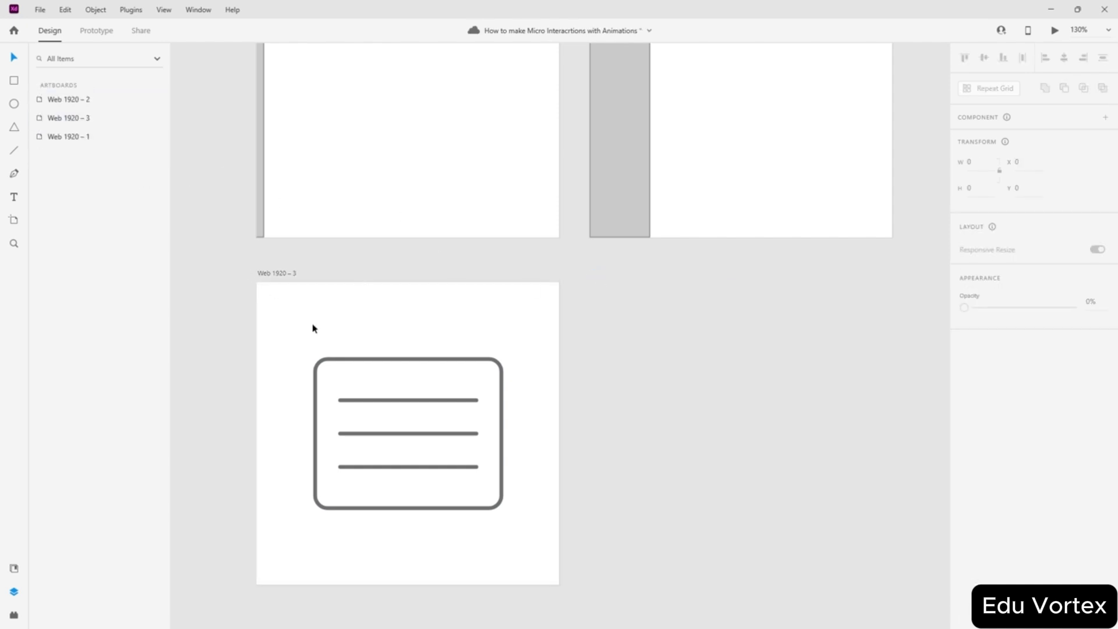
- Duplicate Web 1920 – 3 with Ctrl+D and position the copy as the new Web 1920 – 4
{"action": "left_click", "coordinate": [275, 275]}
{"action": "key", "text": "ctrl+d"}
{"action": "left_click_drag", "start_coordinate": [637, 279], "coordinate": [607, 277]}
{"action": "left_click", "coordinate": [537, 258]}
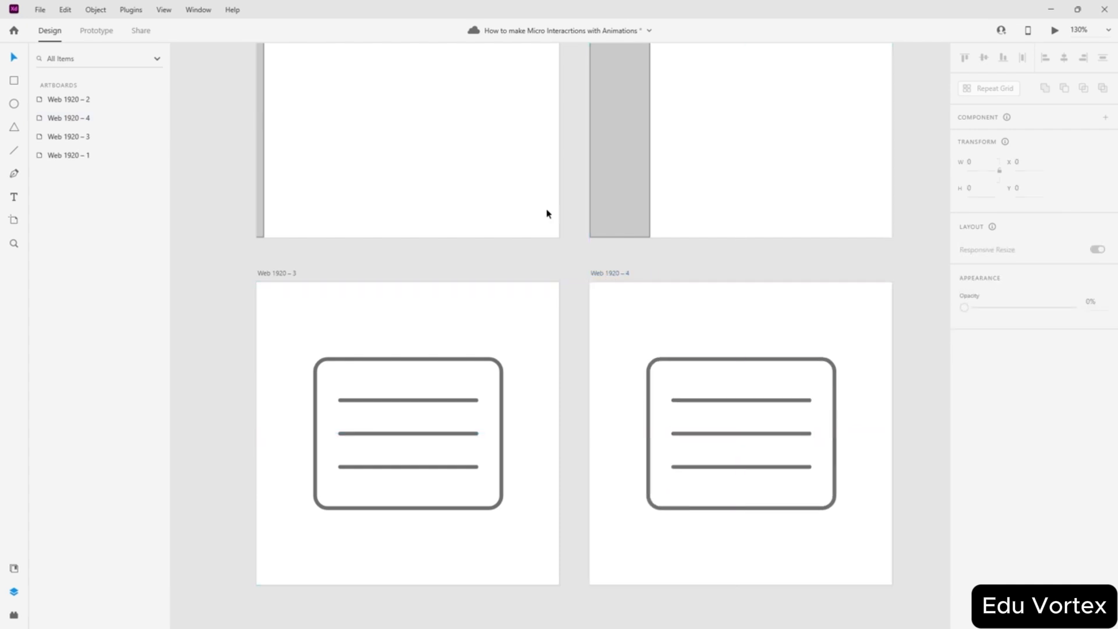
- Link Web 1920 – 3's hamburger rectangle tap to Web 1920 – 4 with Auto-Animate
{"action": "left_click", "coordinate": [96, 30]}
{"action": "left_click", "coordinate": [491, 392]}
{"action": "left_click", "coordinate": [475, 410]}
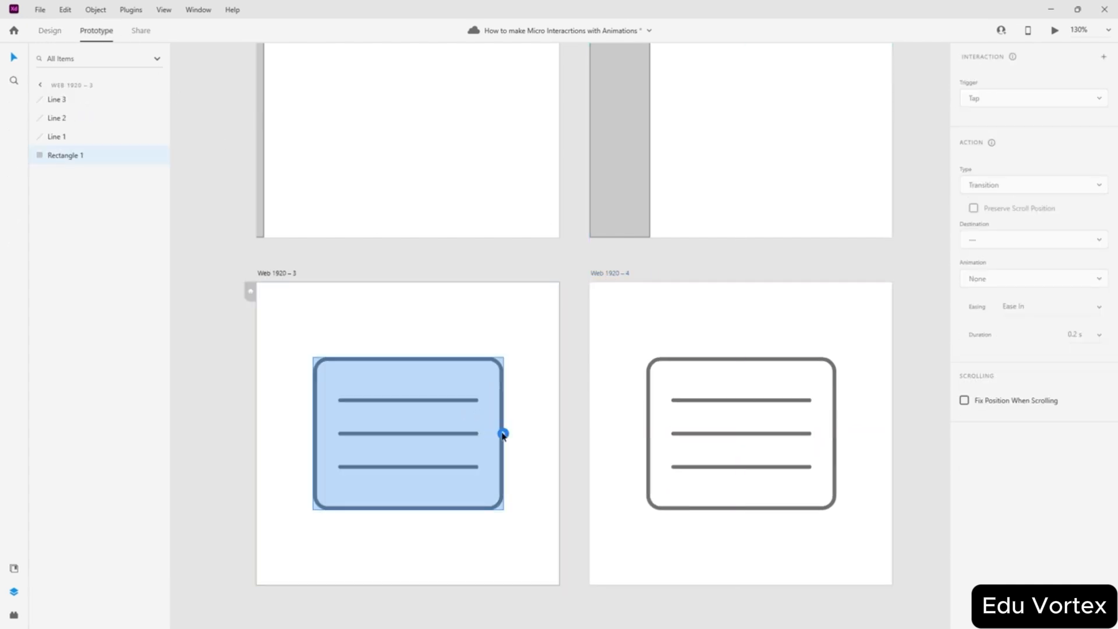
{"action": "left_click_drag", "start_coordinate": [503, 434], "coordinate": [608, 437]}
{"action": "scroll", "coordinate": [736, 434], "scroll_direction": "up", "scroll_amount": 1}
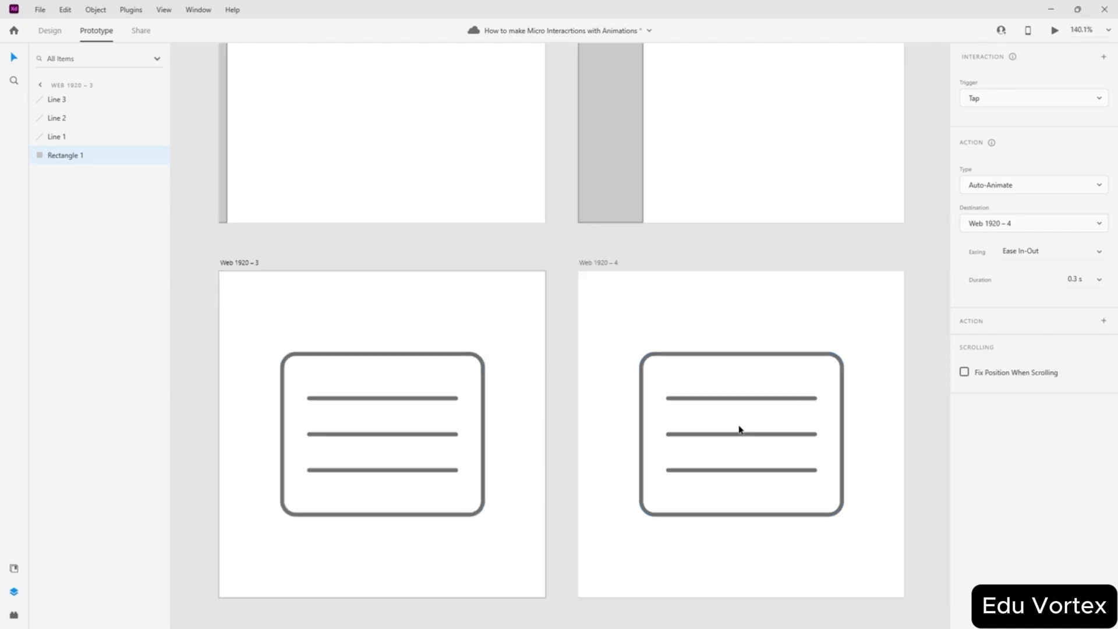
{"action": "scroll", "coordinate": [739, 430], "scroll_direction": "up", "scroll_amount": 3}
{"action": "left_click", "coordinate": [653, 372]}
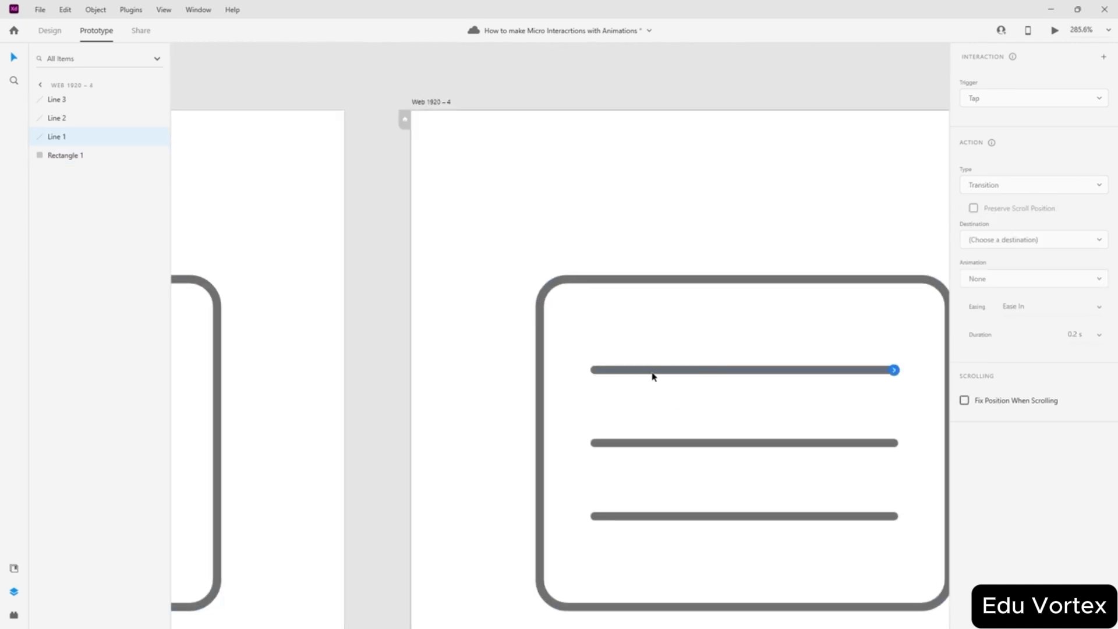
{"action": "left_click", "coordinate": [696, 448]}
{"action": "left_click", "coordinate": [50, 31]}
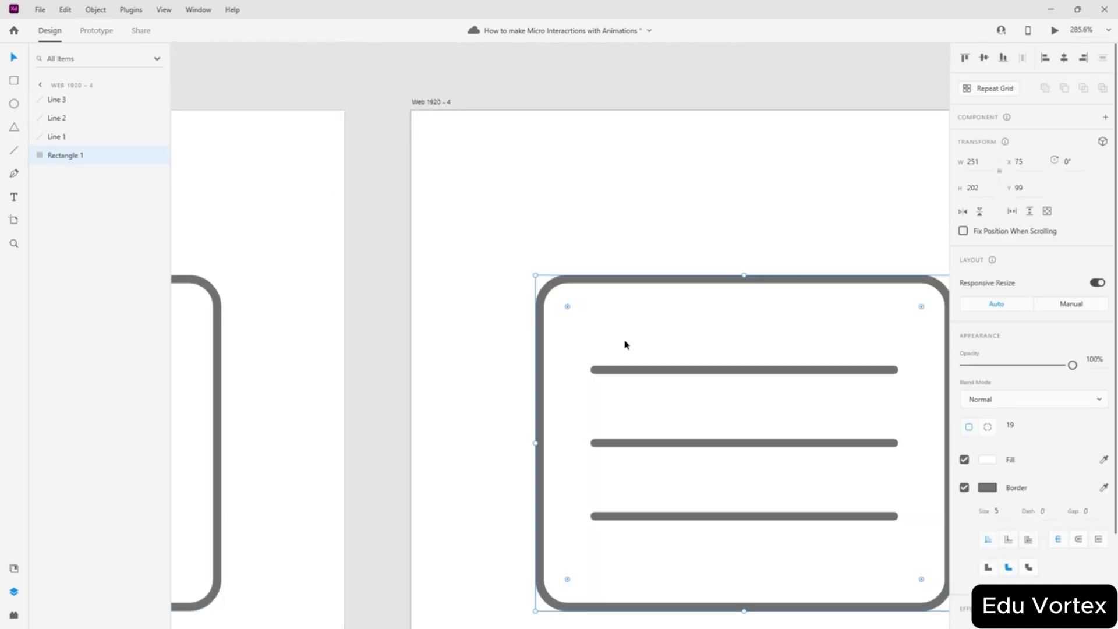
- Cross Web 1920 – 4's top and bottom lines into an X and shorten the middle line to 62
{"action": "left_click", "coordinate": [617, 369]}
{"action": "mouse_move", "coordinate": [594, 370]}
{"action": "left_mouse_down"}
{"action": "mouse_move", "coordinate": [594, 517]}
{"action": "mouse_move", "coordinate": [594, 370]}
{"action": "left_mouse_up"}
{"action": "left_click", "coordinate": [640, 518]}
{"action": "left_click", "coordinate": [644, 443]}
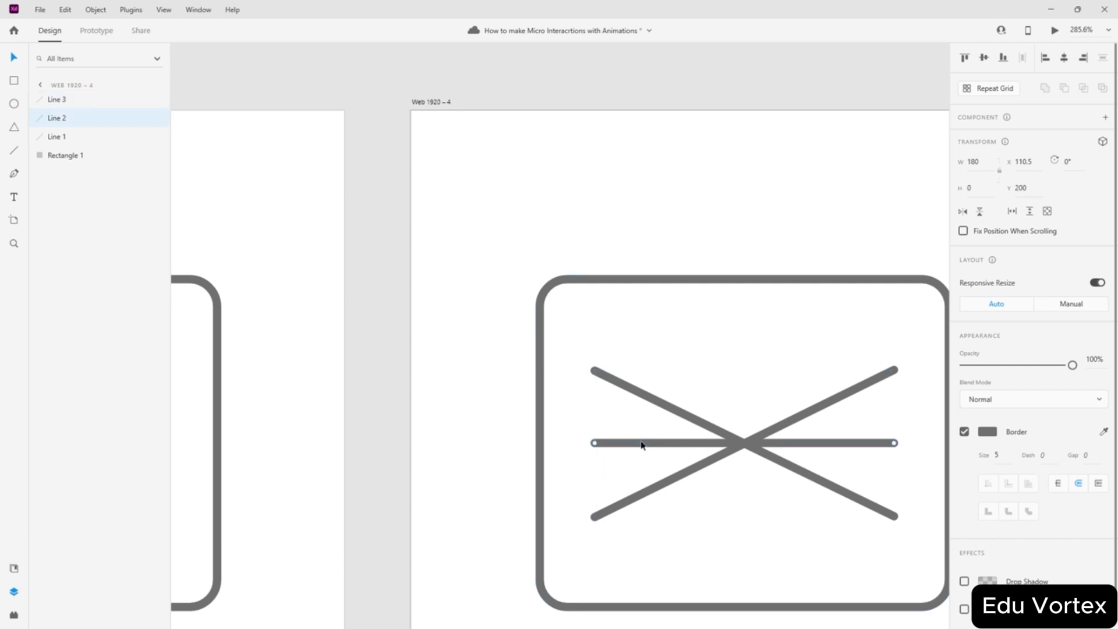
{"action": "left_click_drag", "start_coordinate": [594, 443], "coordinate": [695, 450]}
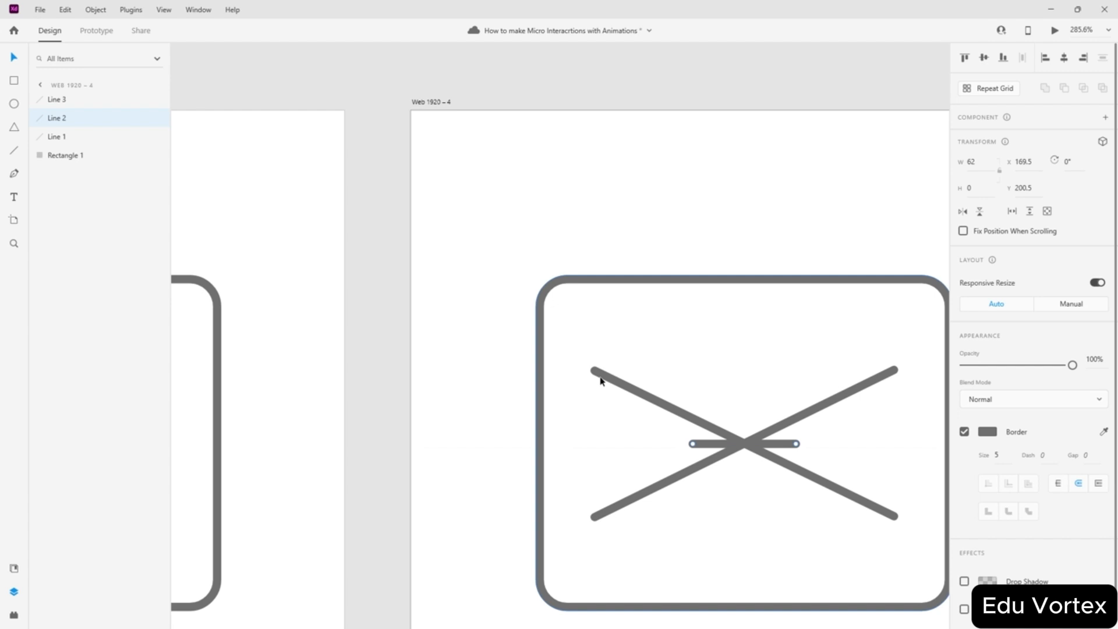
{"action": "left_click", "coordinate": [380, 304]}
{"action": "scroll", "coordinate": [407, 299], "scroll_direction": "down", "scroll_amount": 5}
{"action": "left_click", "coordinate": [96, 30]}
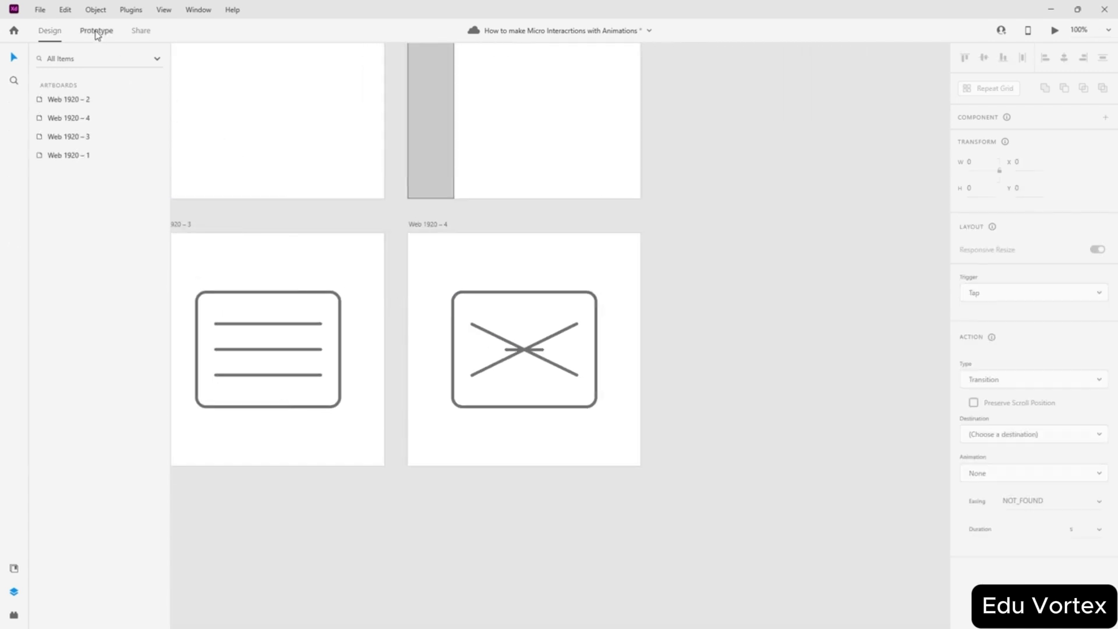
- Link Web 1920 – 4's X rectangle tap back to Web 1920 – 3 and select Web 1920 – 3 as the start
{"action": "left_click", "coordinate": [470, 354]}
{"action": "left_click_drag", "start_coordinate": [597, 349], "coordinate": [368, 352]}
{"action": "left_click", "coordinate": [233, 264]}
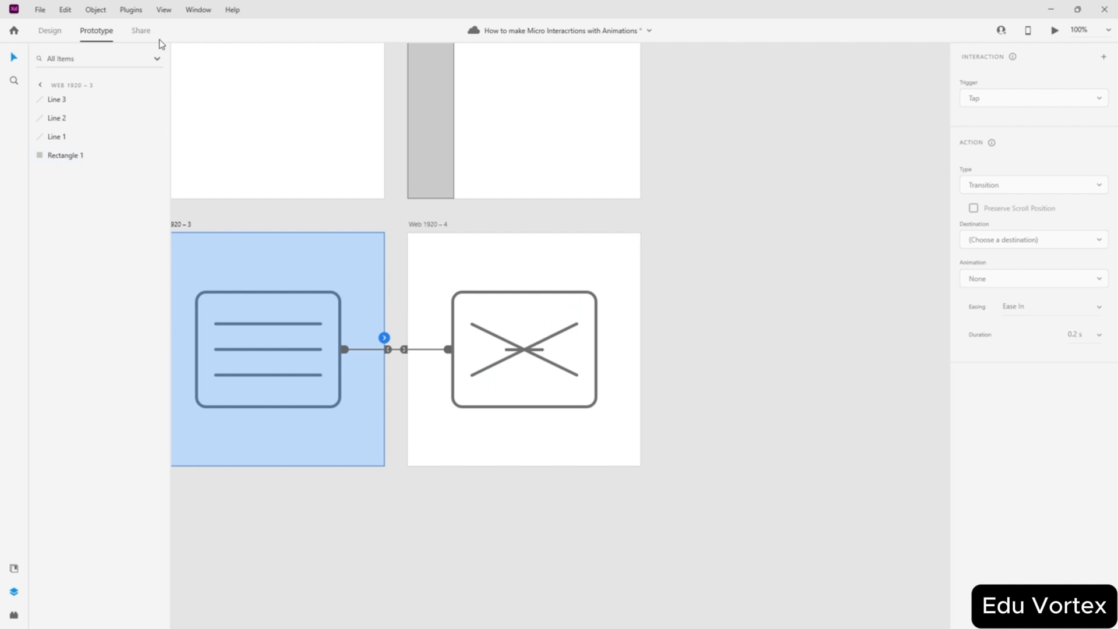
{"action": "left_click", "coordinate": [55, 32]}
{"action": "left_click", "coordinate": [261, 218]}
{"action": "left_click", "coordinate": [277, 261]}
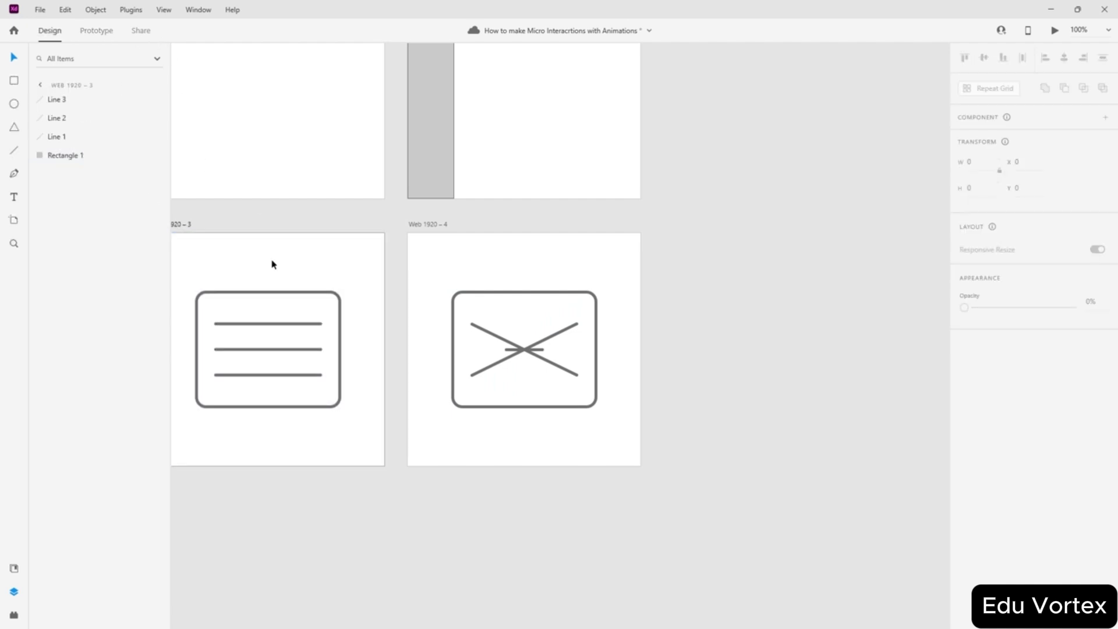
{"action": "scroll", "coordinate": [272, 260], "scroll_direction": "left", "scroll_amount": 2}
{"action": "left_click", "coordinate": [280, 229]}
{"action": "left_click", "coordinate": [374, 222]}
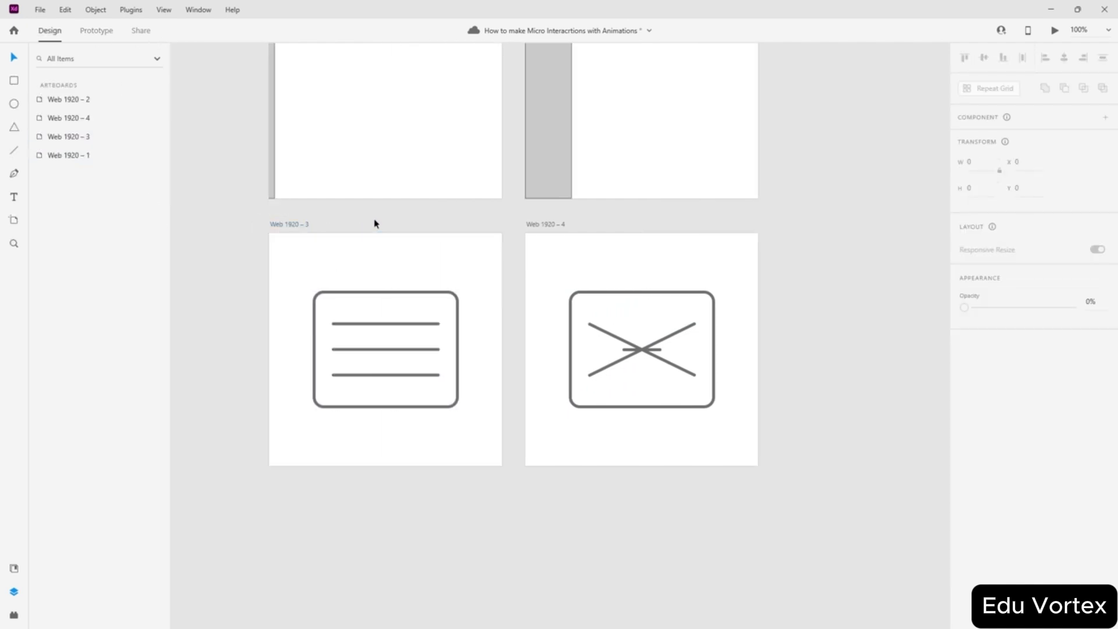
{"action": "left_click", "coordinate": [307, 225]}
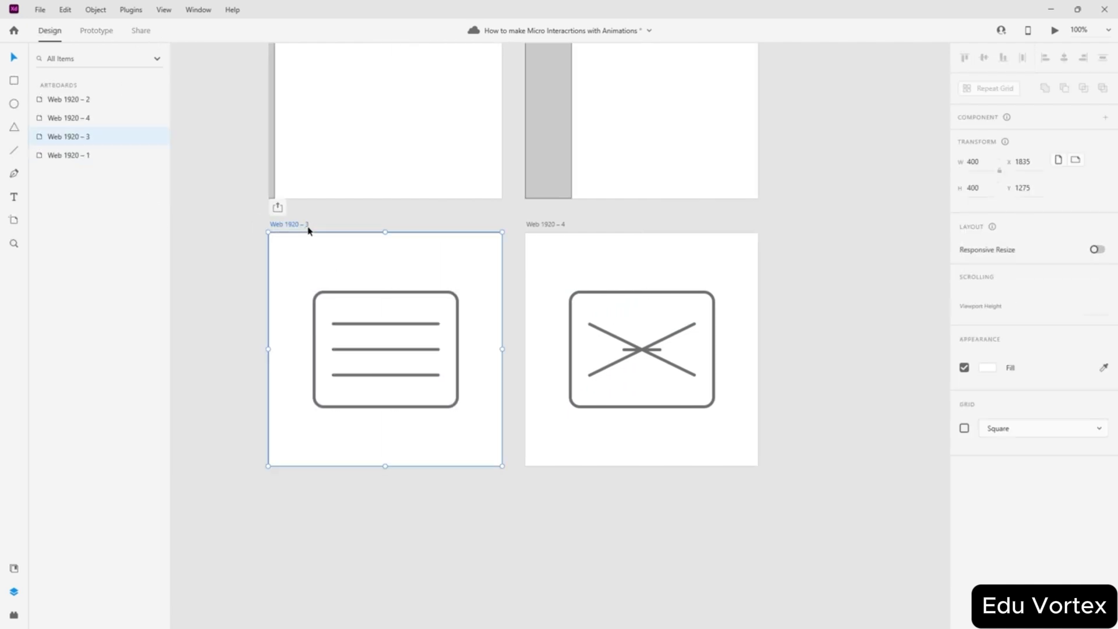
- Preview the two-way hamburger/X toggle by tapping the icon repeatedly, then close the preview
{"action": "left_click", "coordinate": [1055, 30]}
{"action": "left_click", "coordinate": [336, 373]}
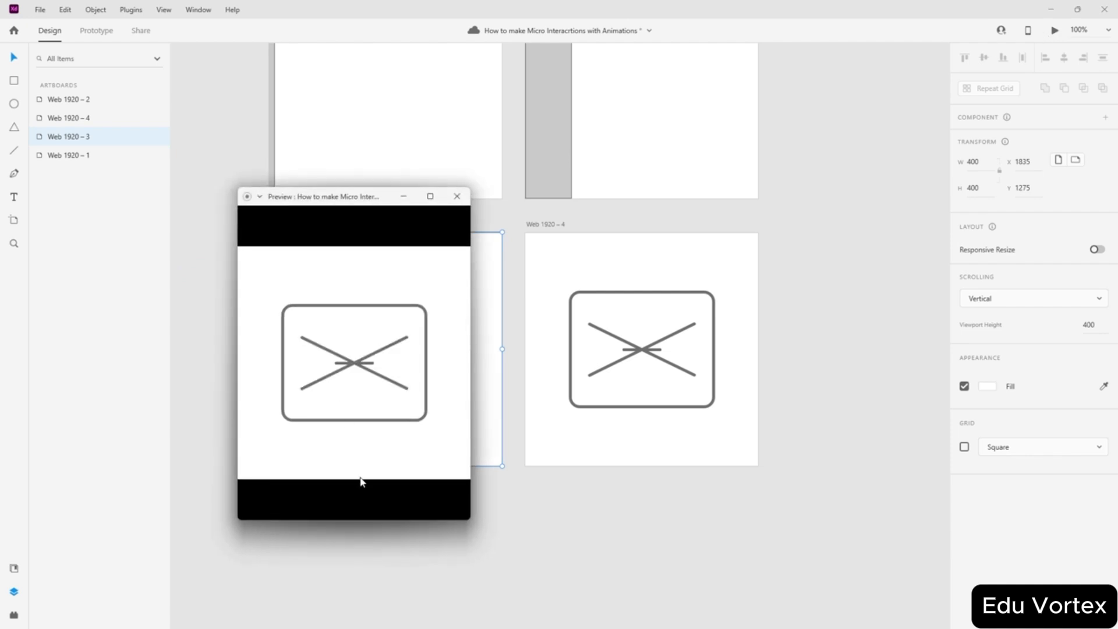
{"action": "left_click", "coordinate": [358, 373]}
{"action": "left_click", "coordinate": [360, 383]}
{"action": "left_click", "coordinate": [361, 379]}
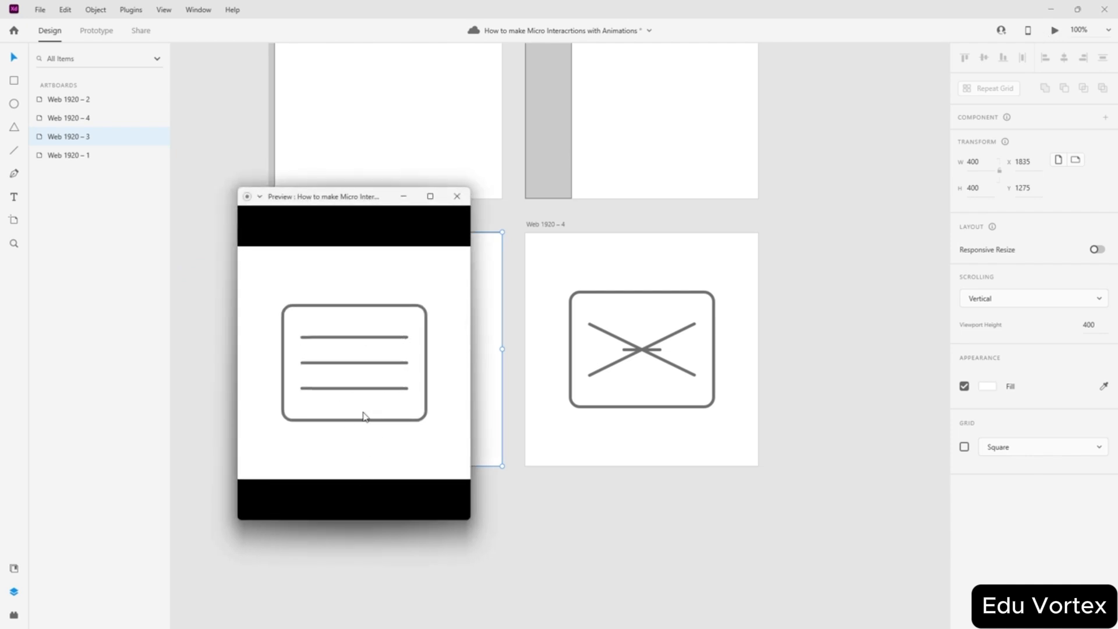
{"action": "left_click", "coordinate": [361, 372]}
{"action": "left_click", "coordinate": [362, 381]}
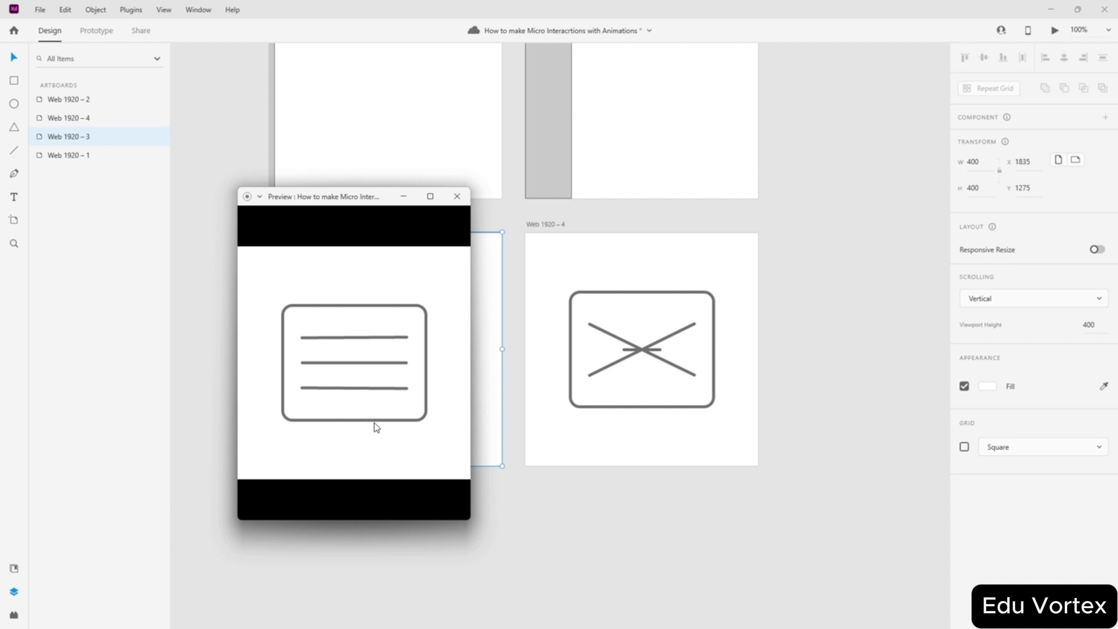
{"action": "left_click", "coordinate": [359, 378]}
{"action": "left_click", "coordinate": [355, 375]}
{"action": "left_click", "coordinate": [358, 376]}
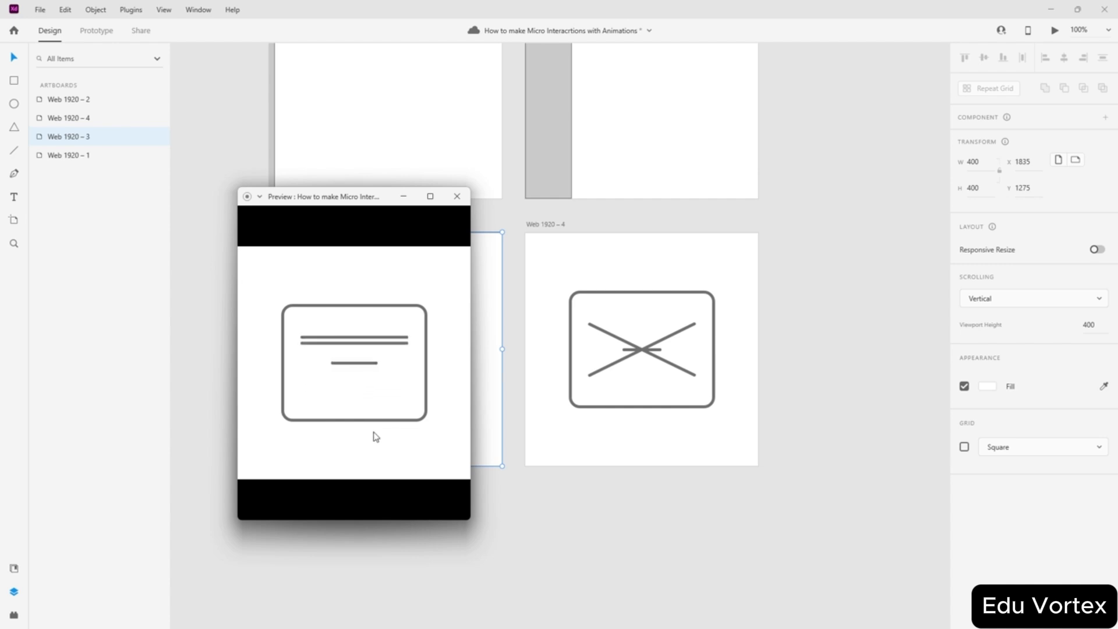
{"action": "left_click", "coordinate": [358, 386]}
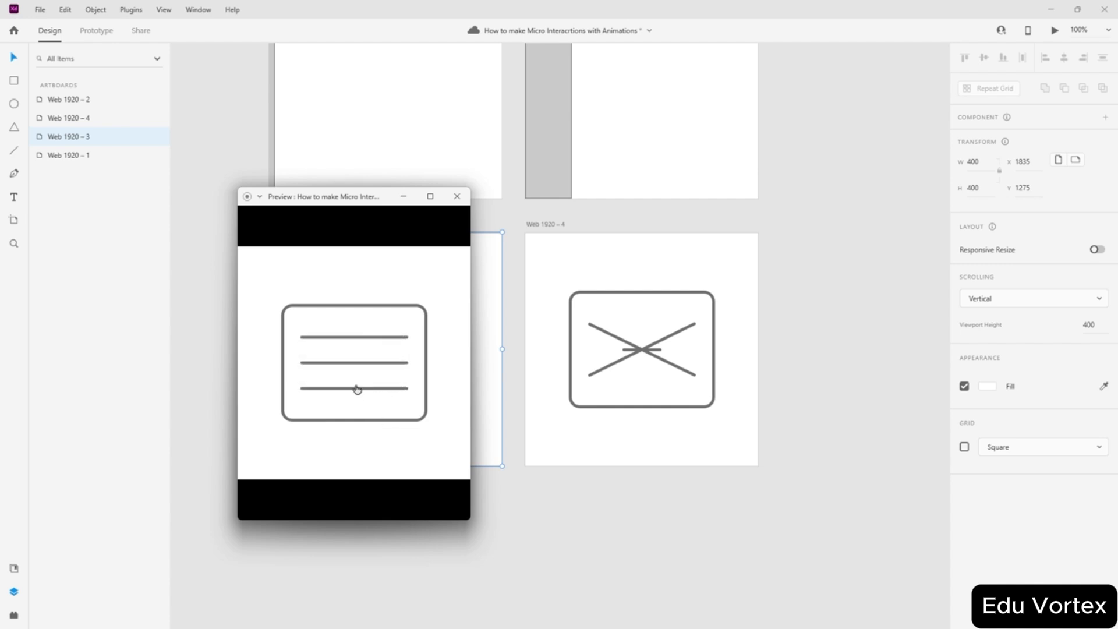
{"action": "left_click", "coordinate": [354, 399]}
{"action": "left_click", "coordinate": [359, 386]}
{"action": "left_click", "coordinate": [358, 387]}
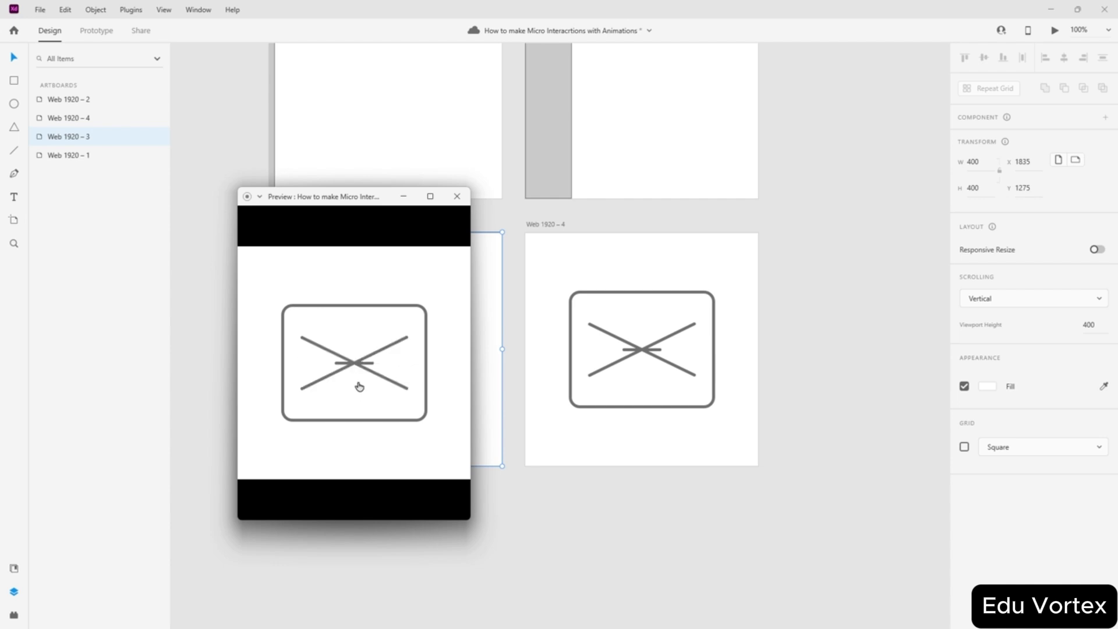
{"action": "left_click", "coordinate": [359, 386]}
{"action": "left_click", "coordinate": [359, 385]}
{"action": "left_click", "coordinate": [358, 385]}
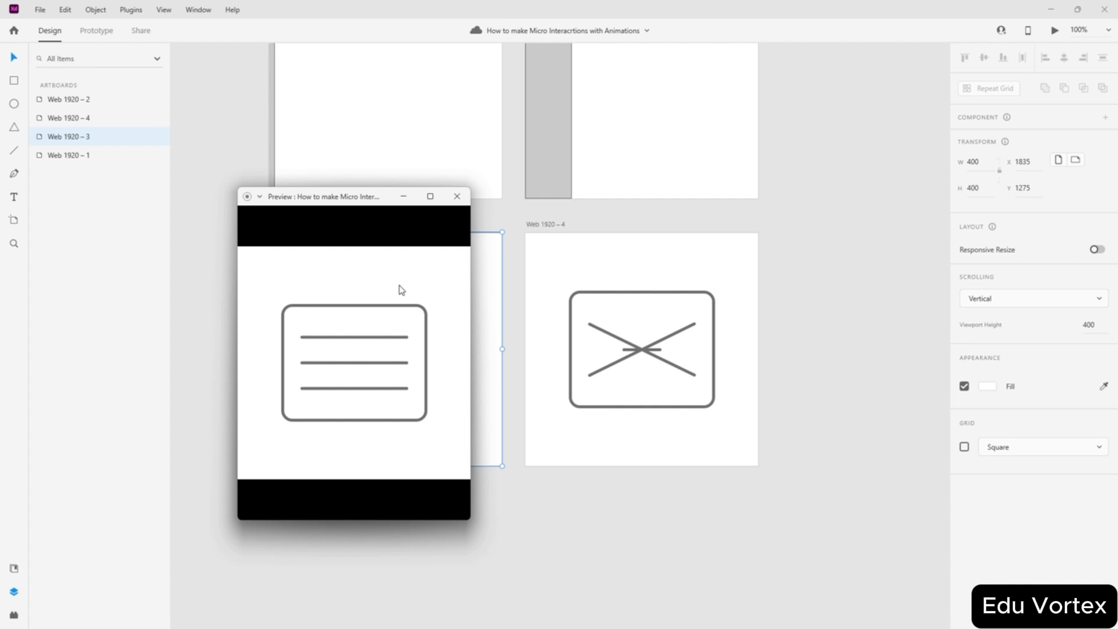
{"action": "left_click", "coordinate": [454, 197]}
{"action": "left_click", "coordinate": [828, 291]}
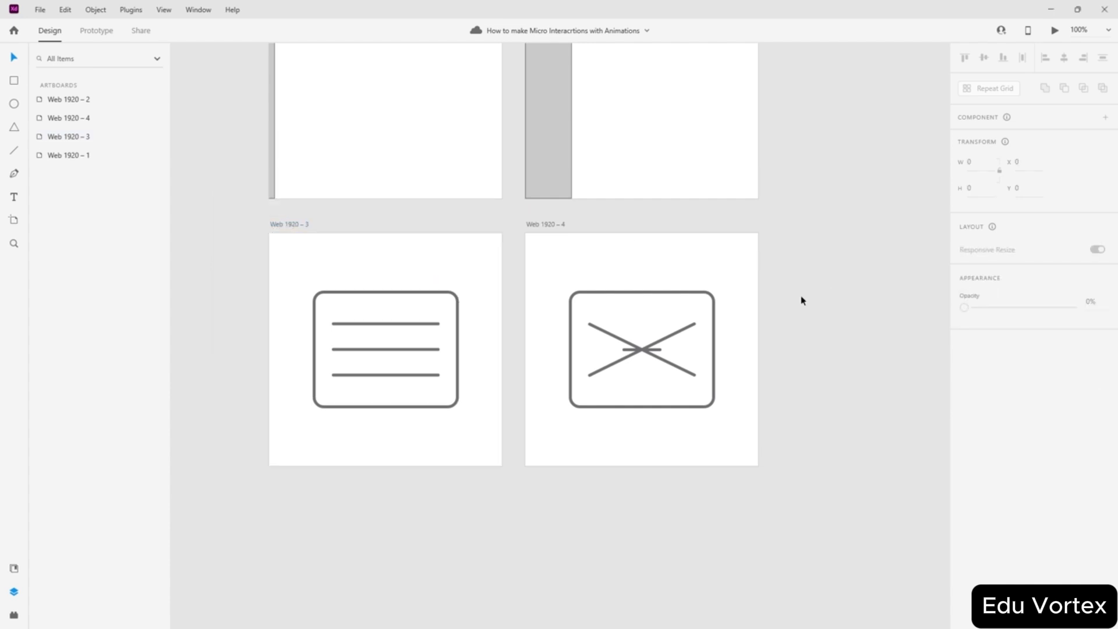
{"action": "scroll", "coordinate": [801, 300], "scroll_direction": "up", "scroll_amount": 3}
{"action": "scroll", "coordinate": [782, 296], "scroll_direction": "down", "scroll_amount": 1}
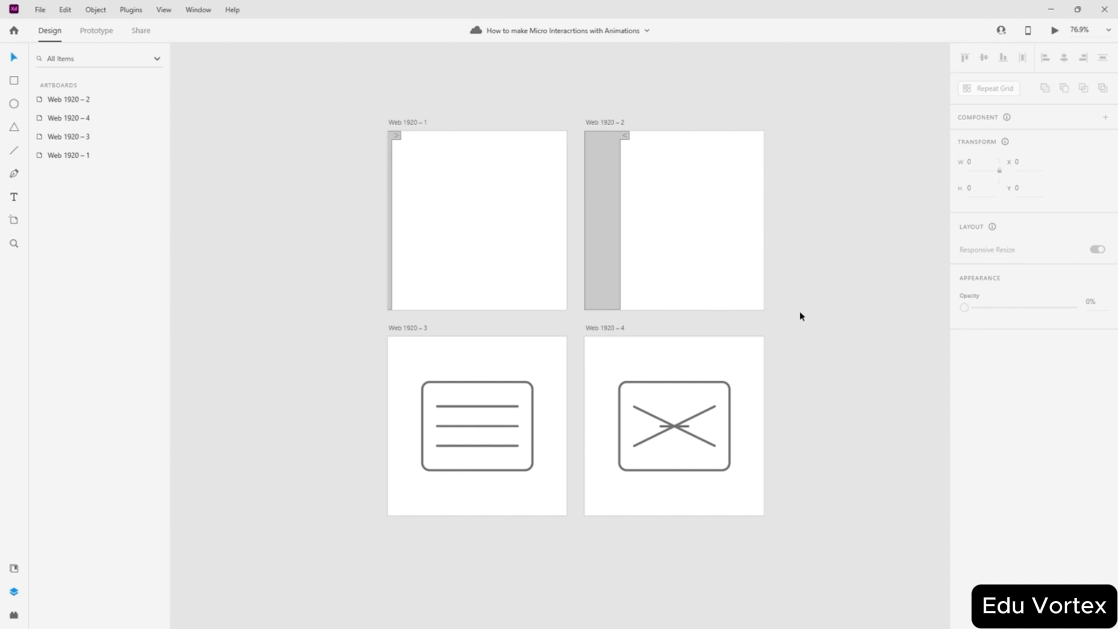
{"action": "scroll", "coordinate": [658, 390], "scroll_direction": "up", "scroll_amount": 2}
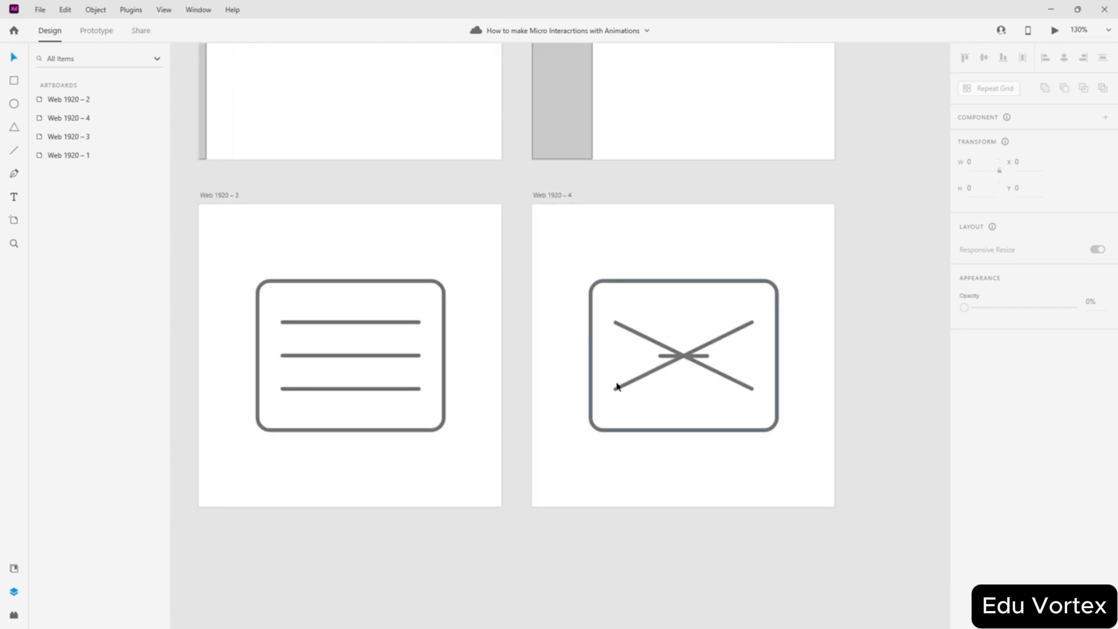
{"action": "scroll", "coordinate": [617, 386], "scroll_direction": "left", "scroll_amount": 2}
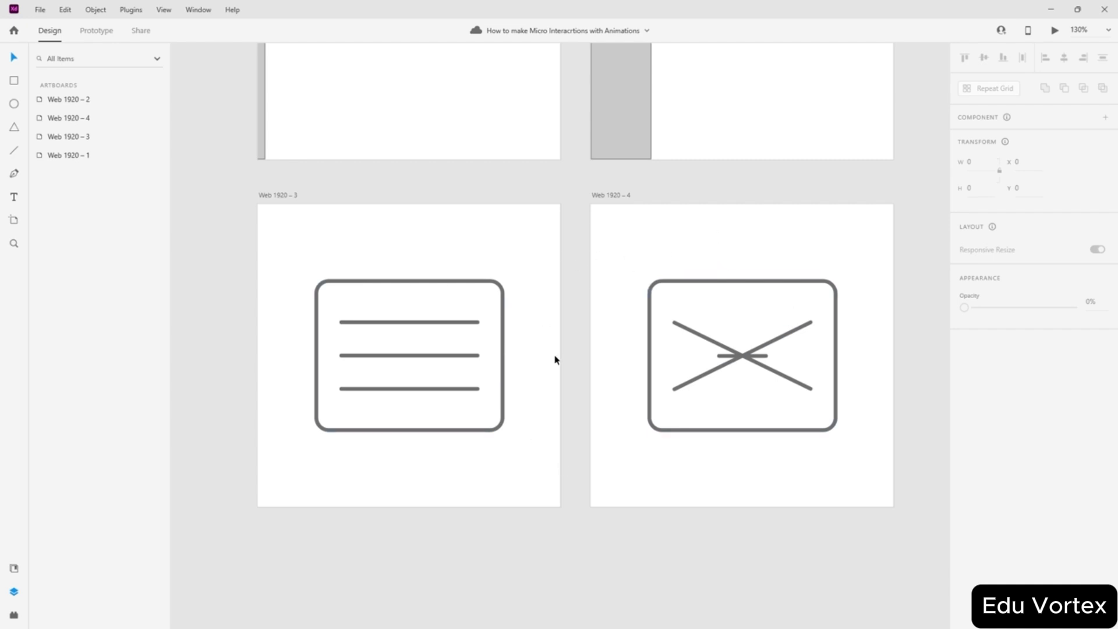
{"action": "scroll", "coordinate": [693, 204], "scroll_direction": "down", "scroll_amount": 5}
{"action": "scroll", "coordinate": [689, 216], "scroll_direction": "up", "scroll_amount": 5}
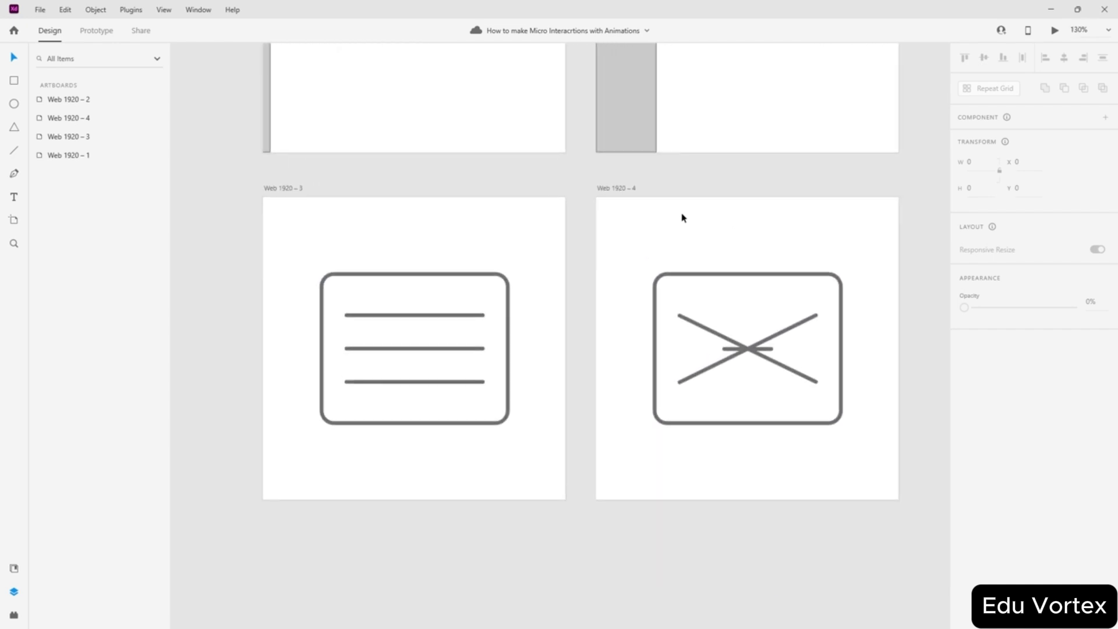
{"action": "left_click", "coordinate": [282, 188]}
{"action": "left_click", "coordinate": [622, 188]}
{"action": "left_click", "coordinate": [414, 183]}
{"action": "scroll", "coordinate": [761, 533], "scroll_direction": "up", "scroll_amount": 2}
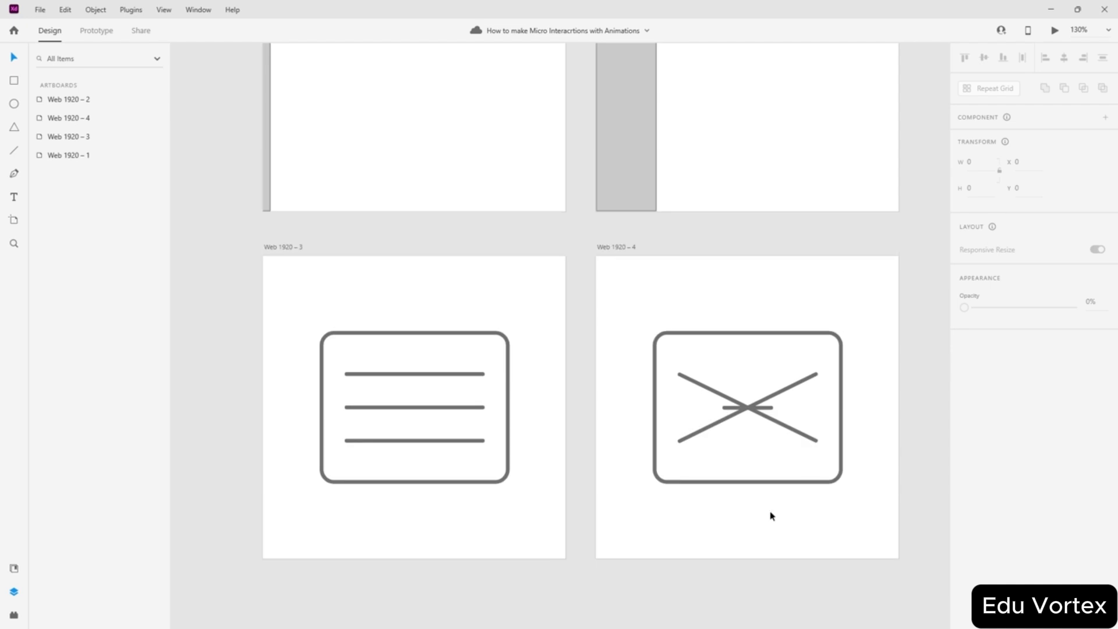
{"action": "scroll", "coordinate": [425, 325], "scroll_direction": "up", "scroll_amount": 5}
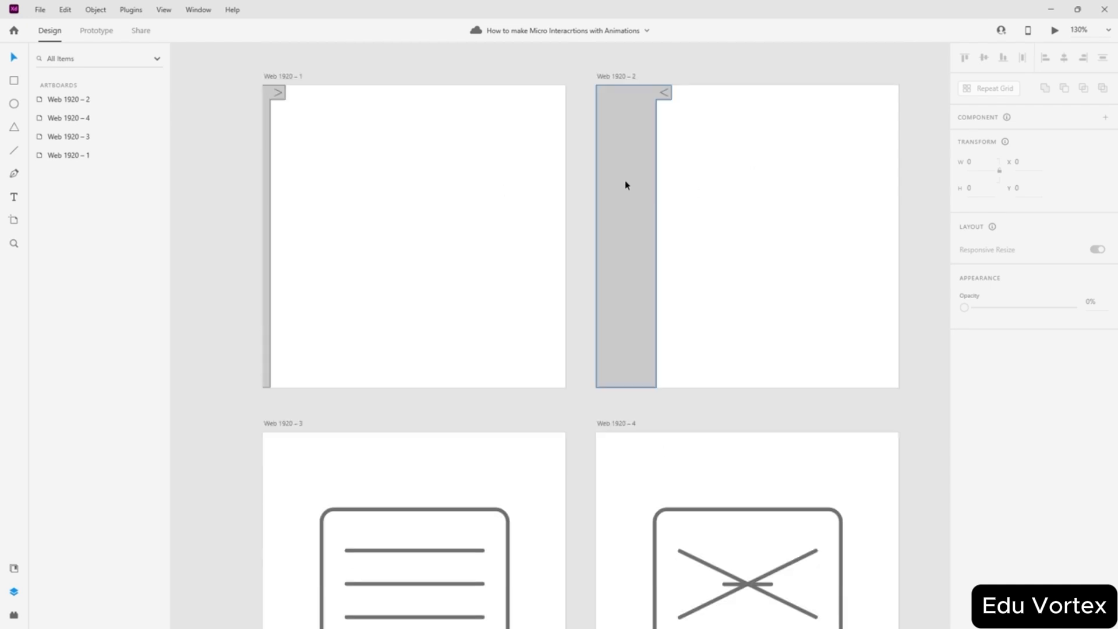
{"action": "scroll", "coordinate": [434, 209], "scroll_direction": "down", "scroll_amount": 3}
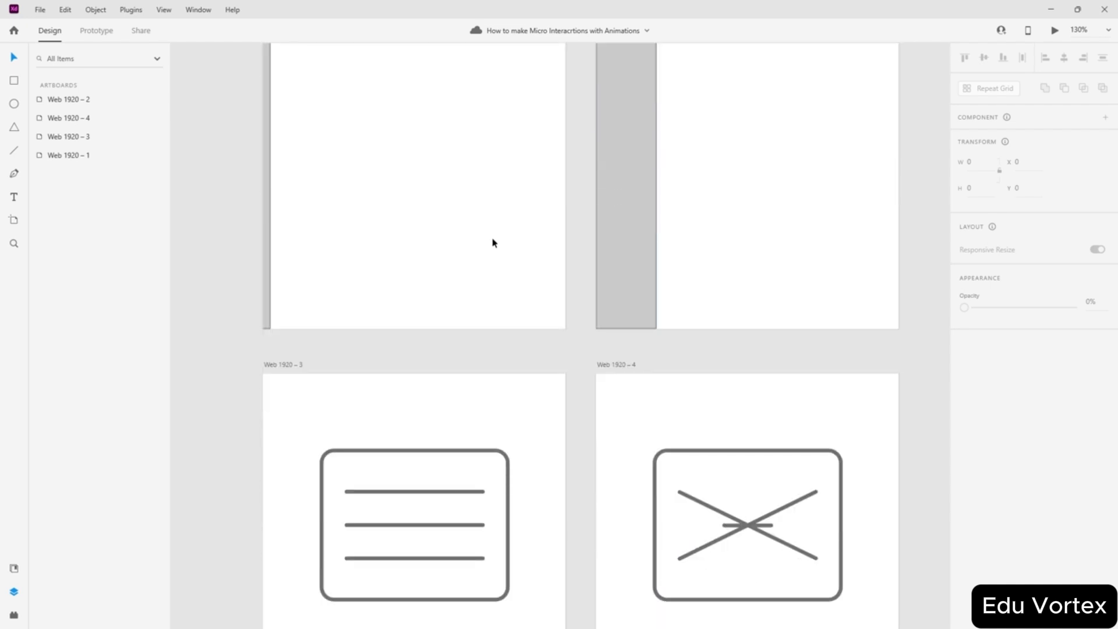
{"action": "key", "text": "ctrl+0"}
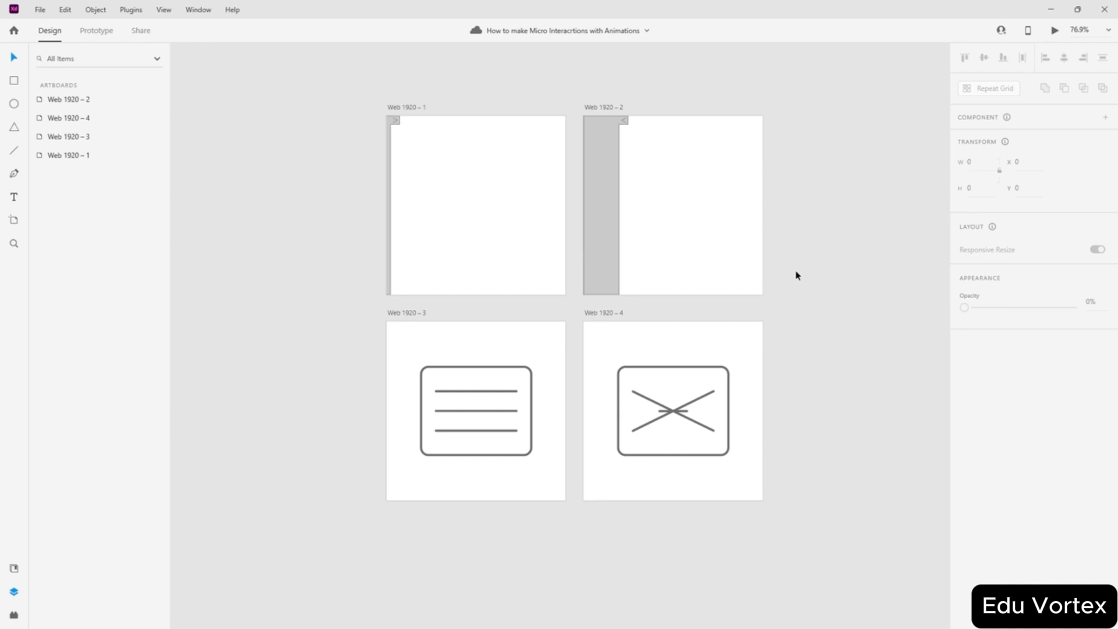
{"action": "scroll", "coordinate": [790, 281], "scroll_direction": "up", "scroll_amount": 1}
{"action": "scroll", "coordinate": [790, 282], "scroll_direction": "down", "scroll_amount": 1}
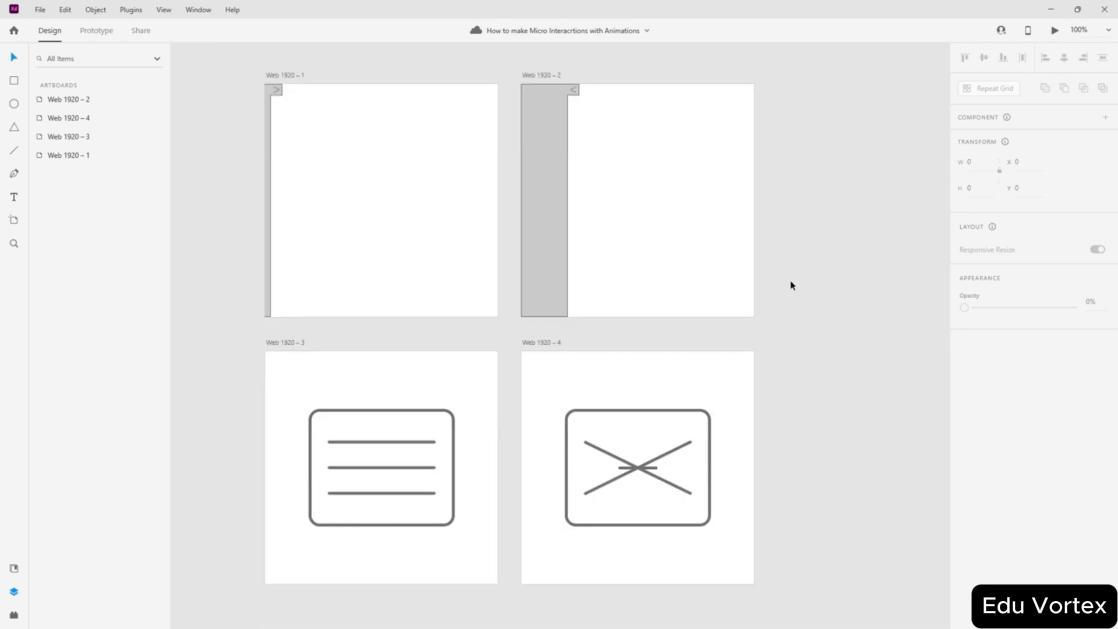
{"action": "scroll", "coordinate": [790, 281], "scroll_direction": "left", "scroll_amount": 1}
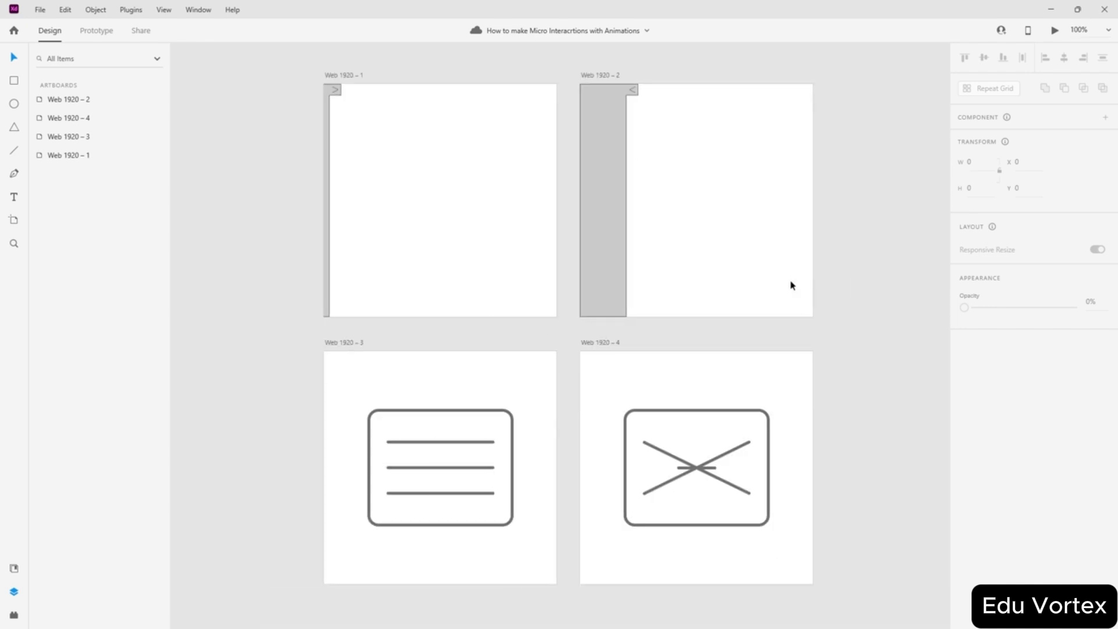
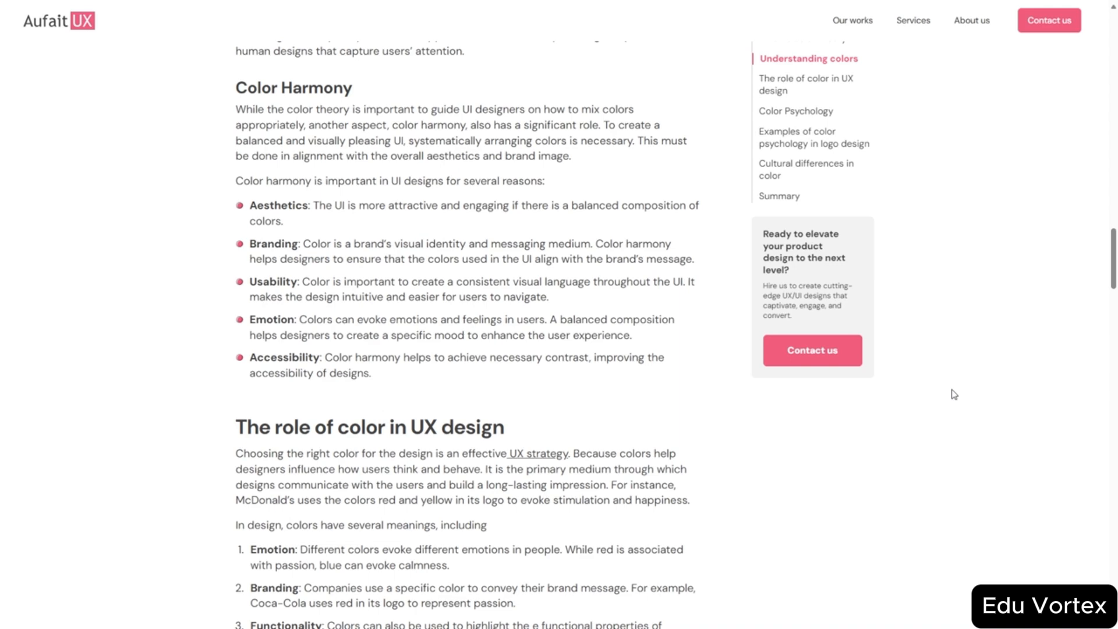
- Read the color-theory article from Color Harmony through Color Psychology to the Google logo-colour example
{"action": "scroll", "coordinate": [899, 349], "scroll_direction": "down", "scroll_amount": 5}
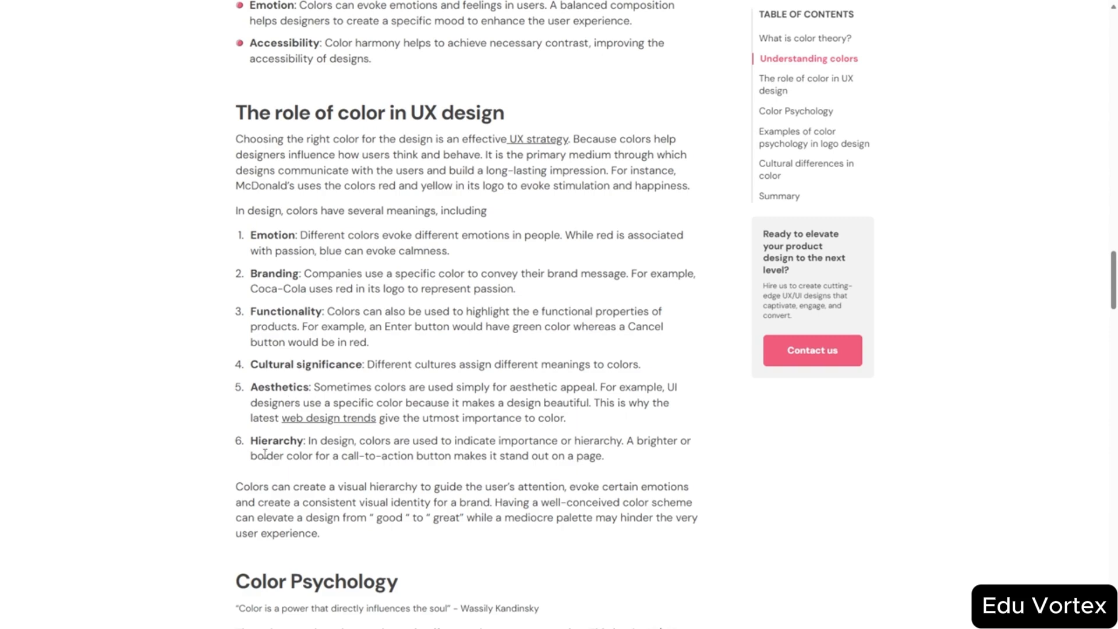
{"action": "scroll", "coordinate": [264, 453], "scroll_direction": "up", "scroll_amount": 5}
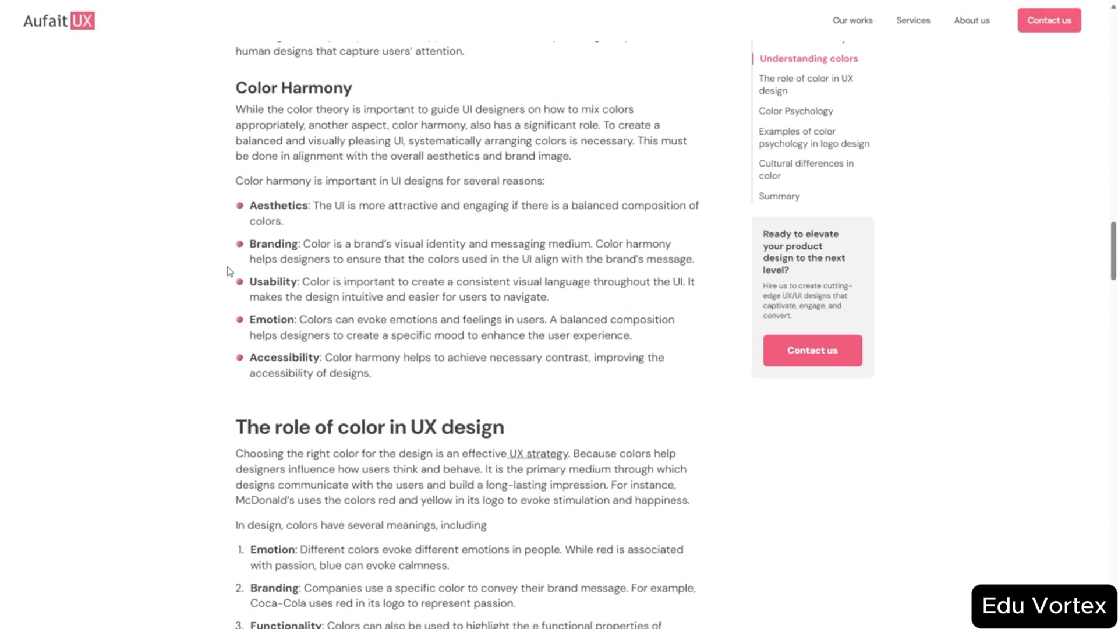
{"action": "scroll", "coordinate": [229, 270], "scroll_direction": "down", "scroll_amount": 10}
{"action": "scroll", "coordinate": [270, 182], "scroll_direction": "up", "scroll_amount": 10}
{"action": "scroll", "coordinate": [373, 242], "scroll_direction": "down", "scroll_amount": 5}
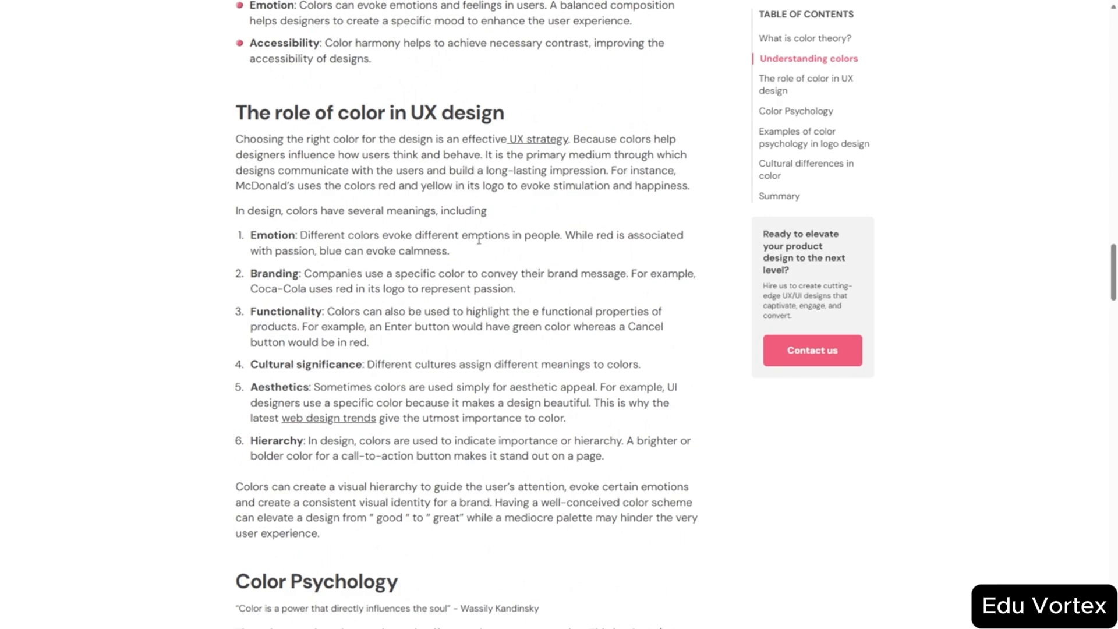
{"action": "scroll", "coordinate": [399, 254], "scroll_direction": "down", "scroll_amount": 9}
{"action": "scroll", "coordinate": [399, 254], "scroll_direction": "up", "scroll_amount": 4}
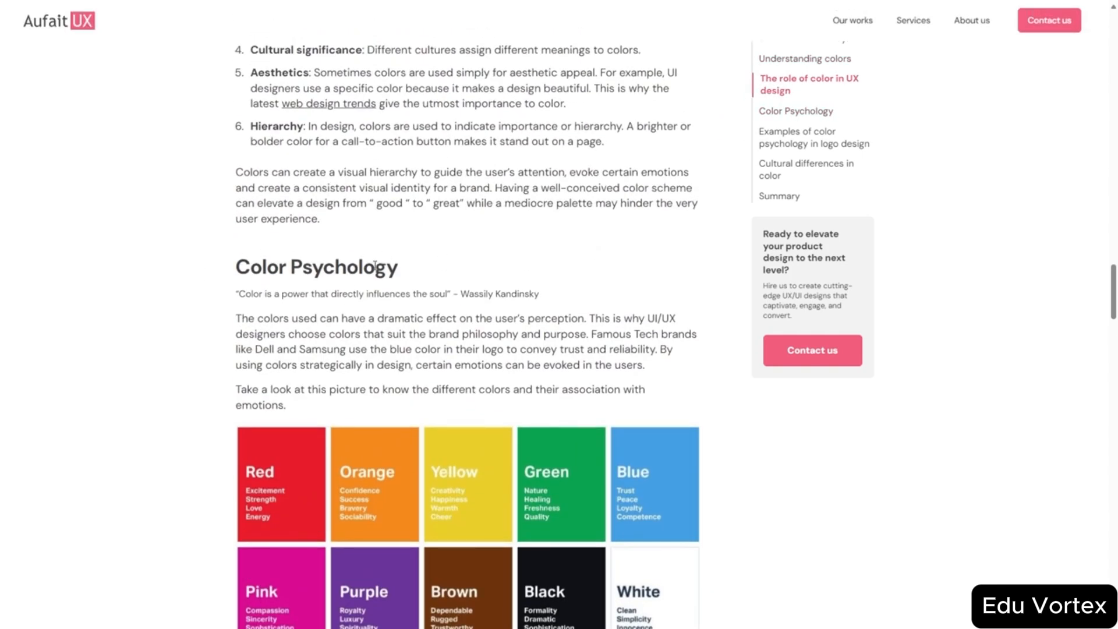
{"action": "scroll", "coordinate": [372, 263], "scroll_direction": "up", "scroll_amount": 8}
{"action": "scroll", "coordinate": [253, 414], "scroll_direction": "down", "scroll_amount": 8}
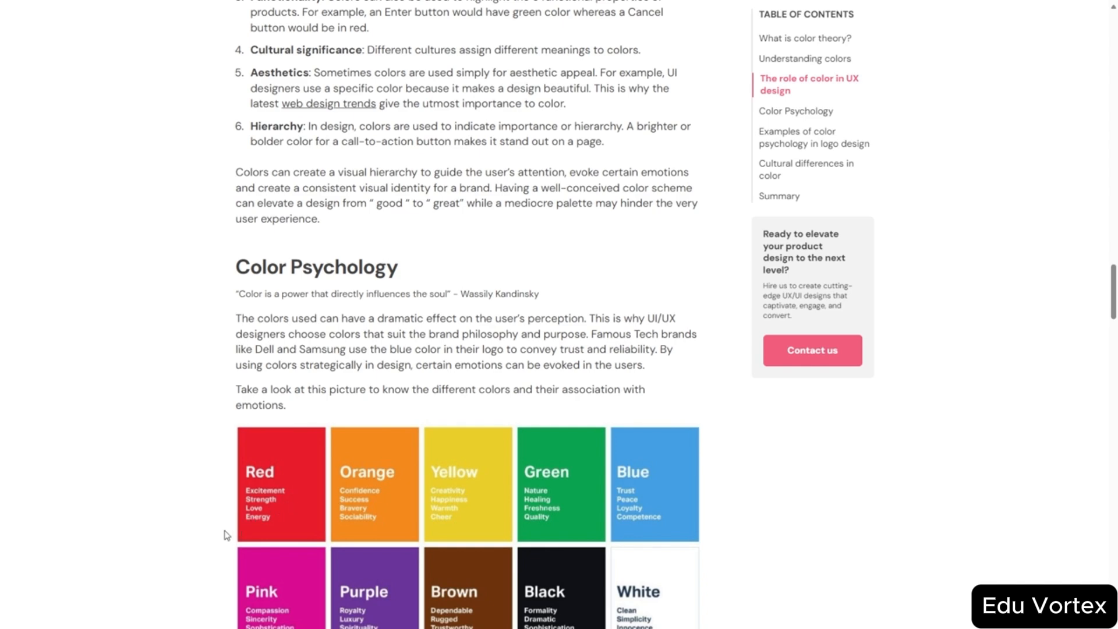
{"action": "scroll", "coordinate": [362, 452], "scroll_direction": "down", "scroll_amount": 10}
{"action": "scroll", "coordinate": [357, 173], "scroll_direction": "up", "scroll_amount": 5}
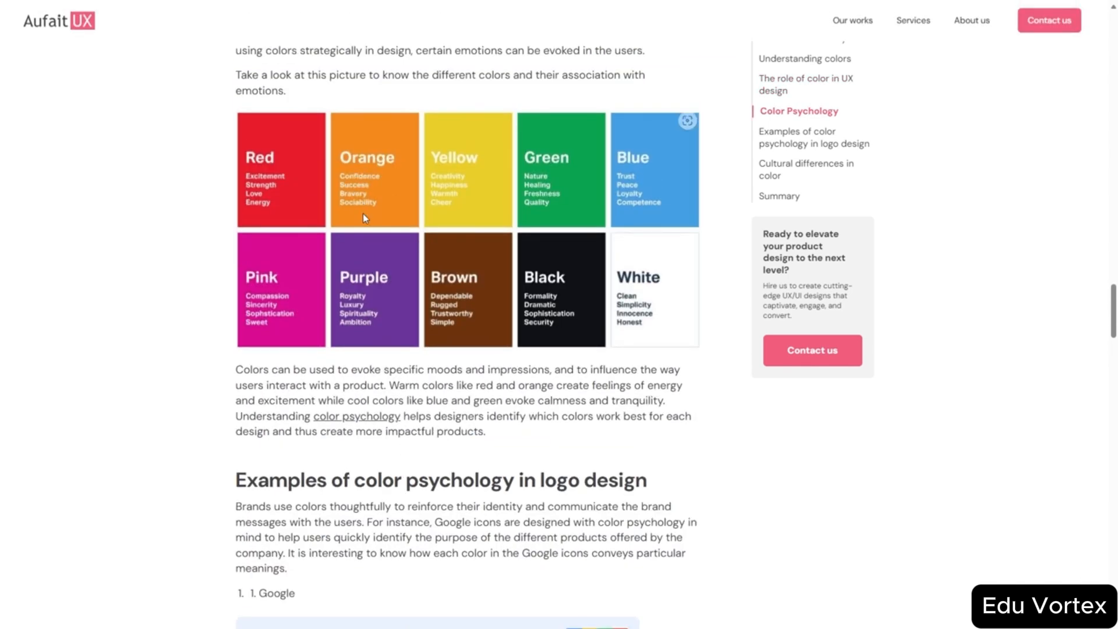
{"action": "scroll", "coordinate": [365, 332], "scroll_direction": "up", "scroll_amount": 2}
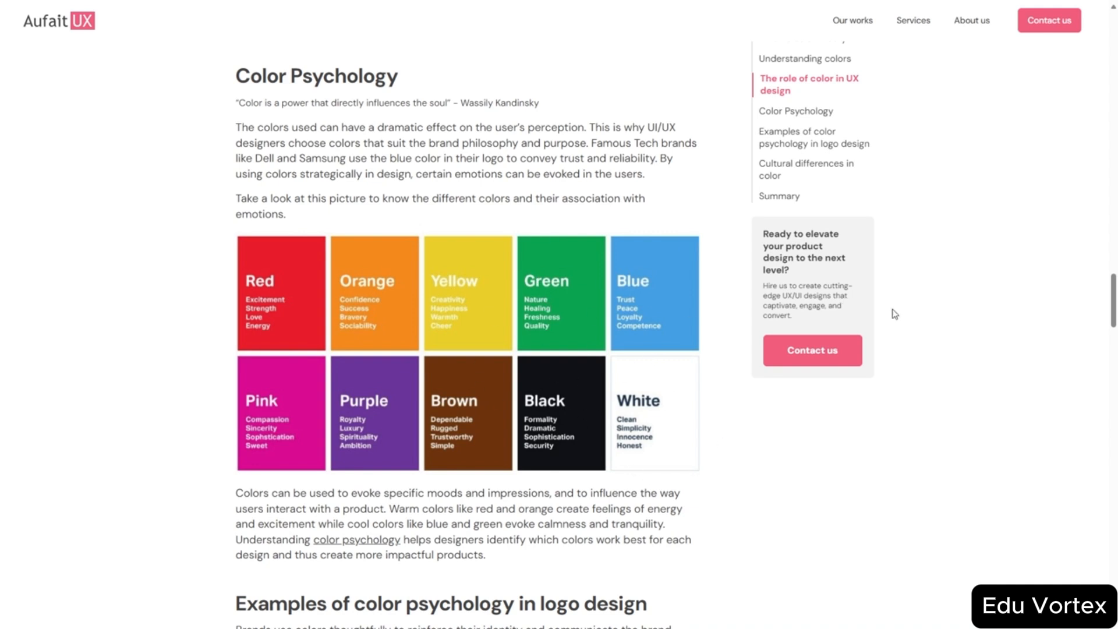
{"action": "left_click_drag", "start_coordinate": [1113, 309], "coordinate": [1113, 350]}
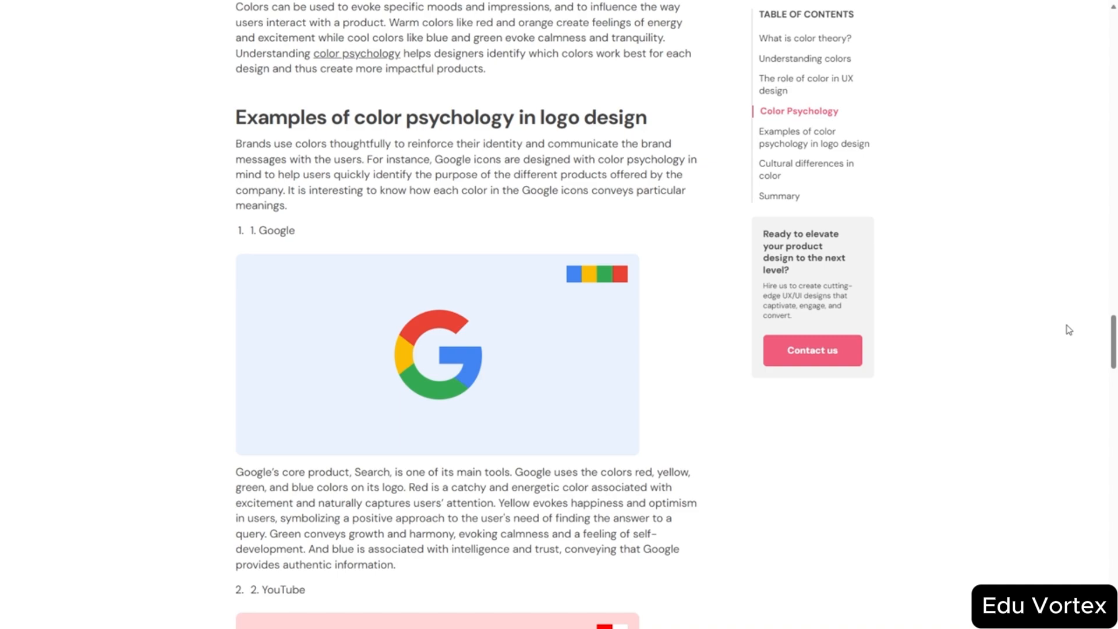
- Return to the colour grid linking red with excitement and blue with trust
{"action": "scroll", "coordinate": [241, 163], "scroll_direction": "down", "scroll_amount": 4}
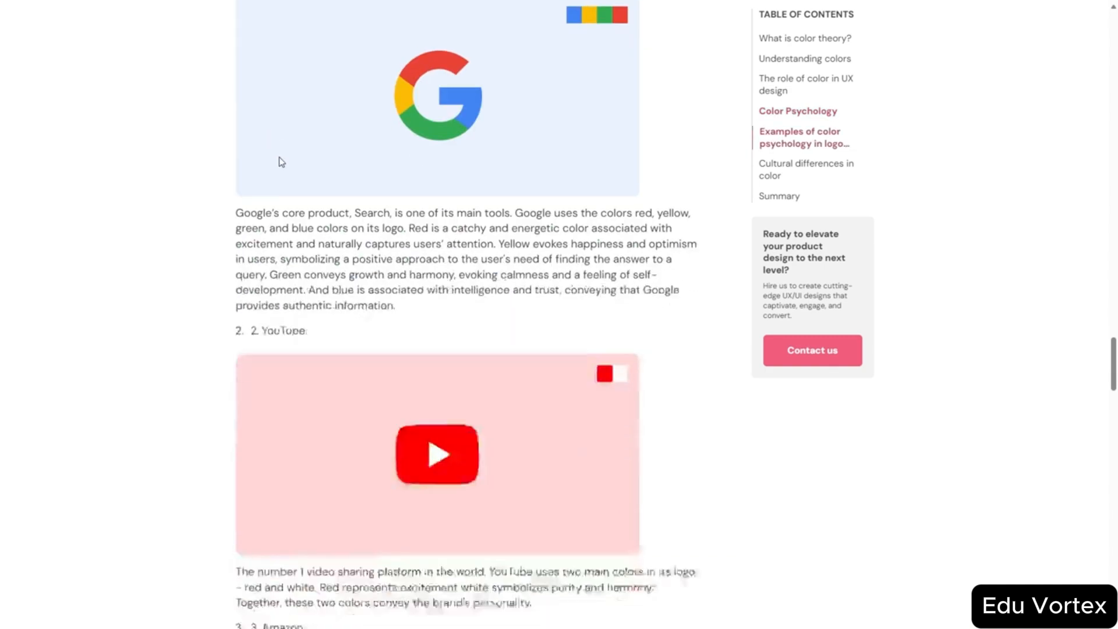
{"action": "scroll", "coordinate": [279, 160], "scroll_direction": "up", "scroll_amount": 20}
{"action": "scroll", "coordinate": [337, 330], "scroll_direction": "up", "scroll_amount": 10}
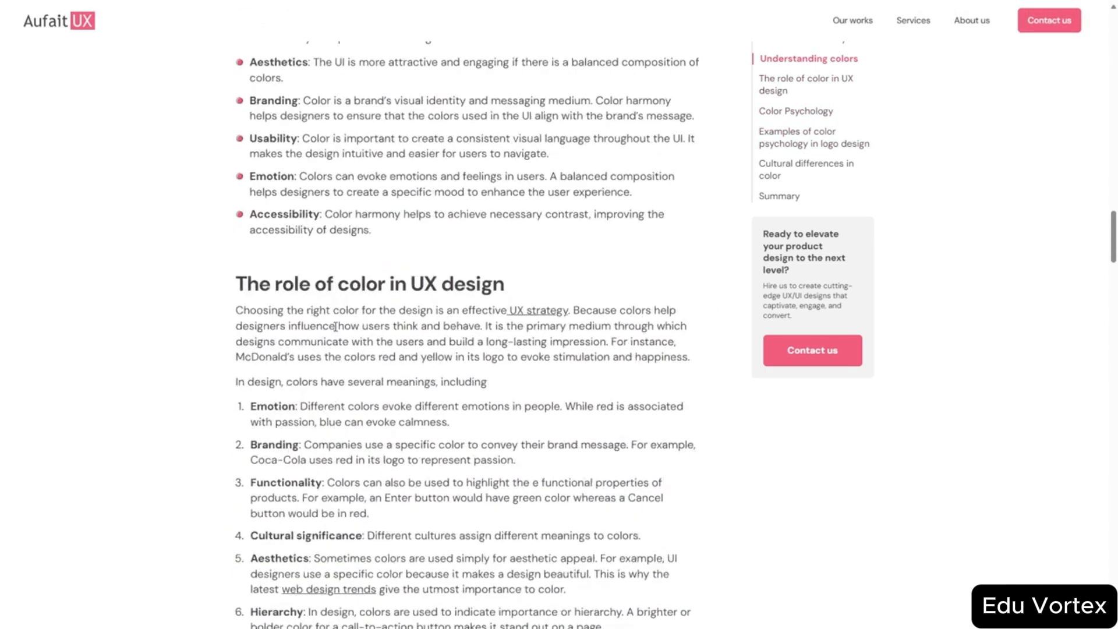
{"action": "scroll", "coordinate": [349, 323], "scroll_direction": "down", "scroll_amount": 10}
{"action": "scroll", "coordinate": [361, 317], "scroll_direction": "down", "scroll_amount": 12}
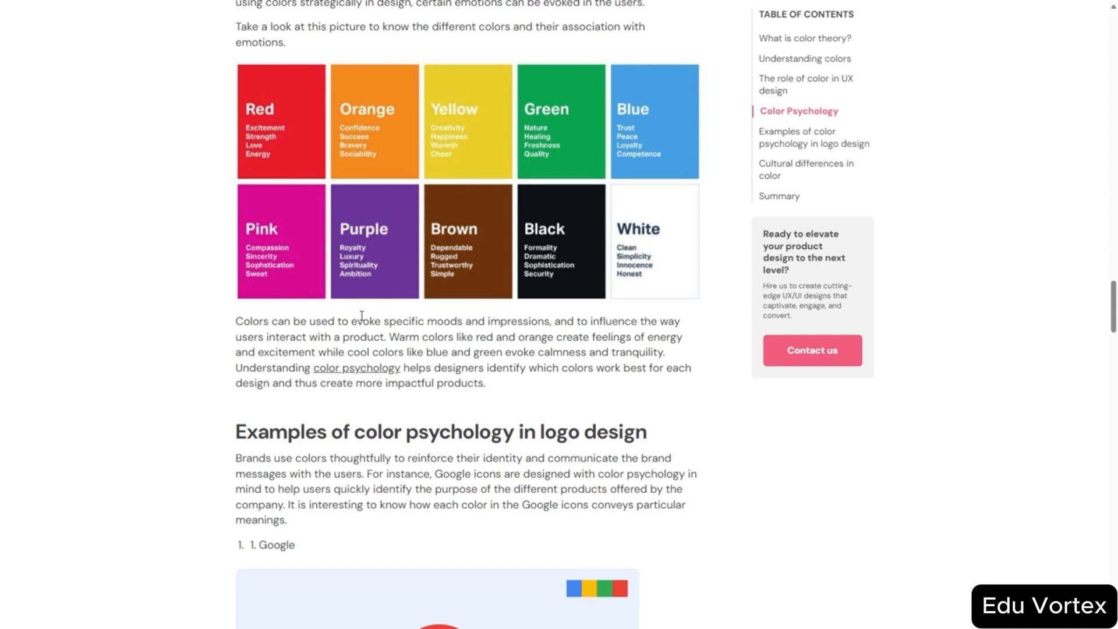
- Scroll through the Google, YouTube, Amazon, McDonald's and Walt Disney logo examples to Cultural differences
{"action": "scroll", "coordinate": [362, 316], "scroll_direction": "down", "scroll_amount": 5}
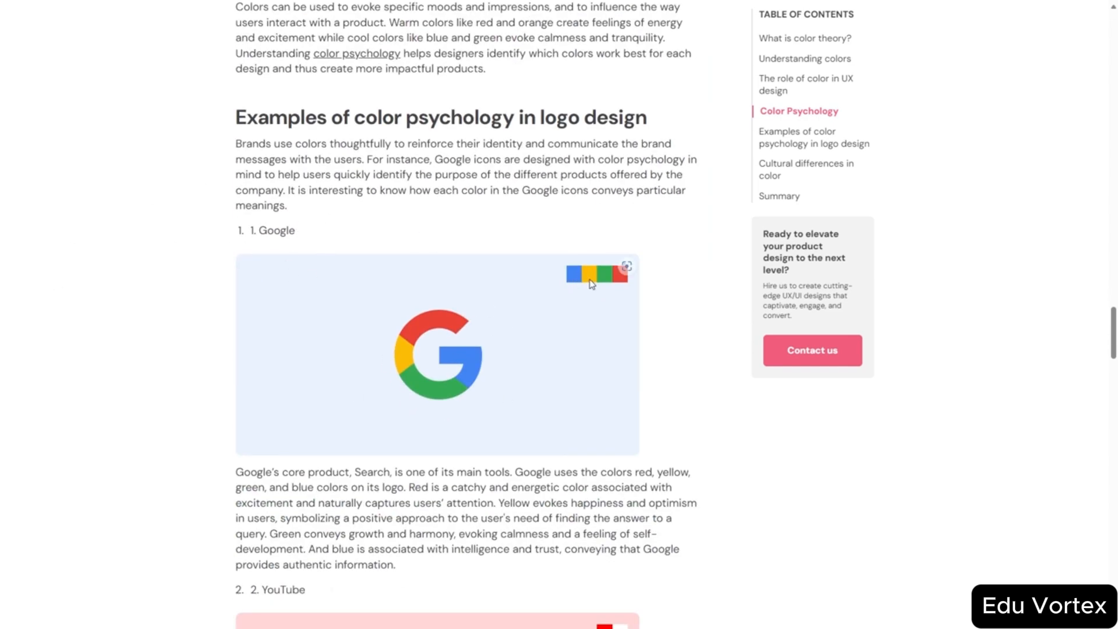
{"action": "scroll", "coordinate": [603, 301], "scroll_direction": "up", "scroll_amount": 7}
{"action": "scroll", "coordinate": [560, 330], "scroll_direction": "down", "scroll_amount": 2}
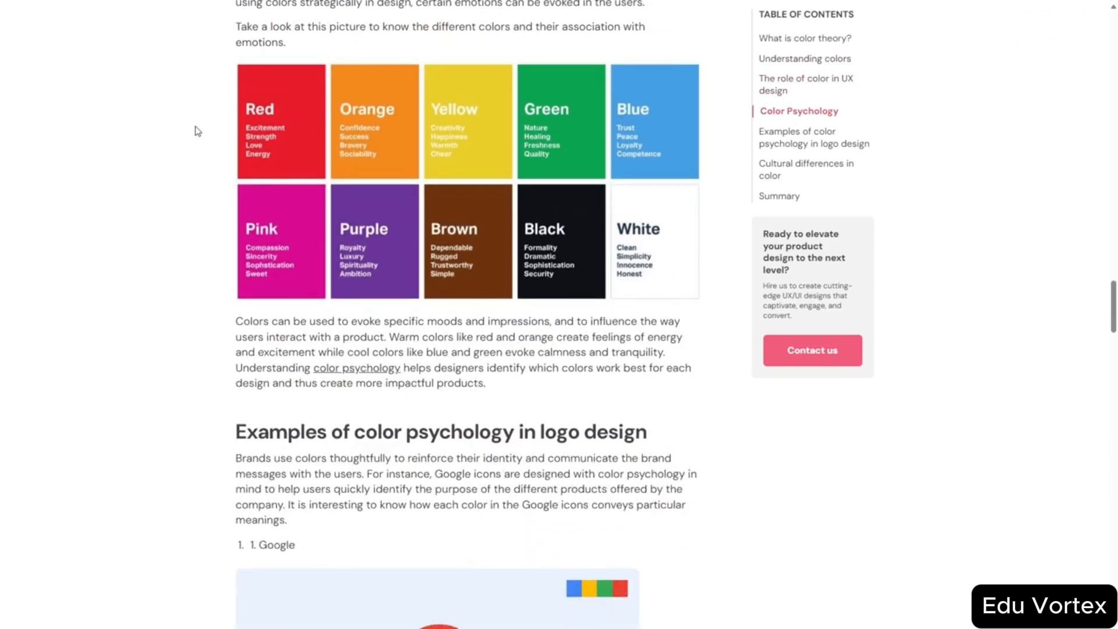
{"action": "scroll", "coordinate": [305, 172], "scroll_direction": "down", "scroll_amount": 4}
{"action": "scroll", "coordinate": [305, 173], "scroll_direction": "down", "scroll_amount": 1}
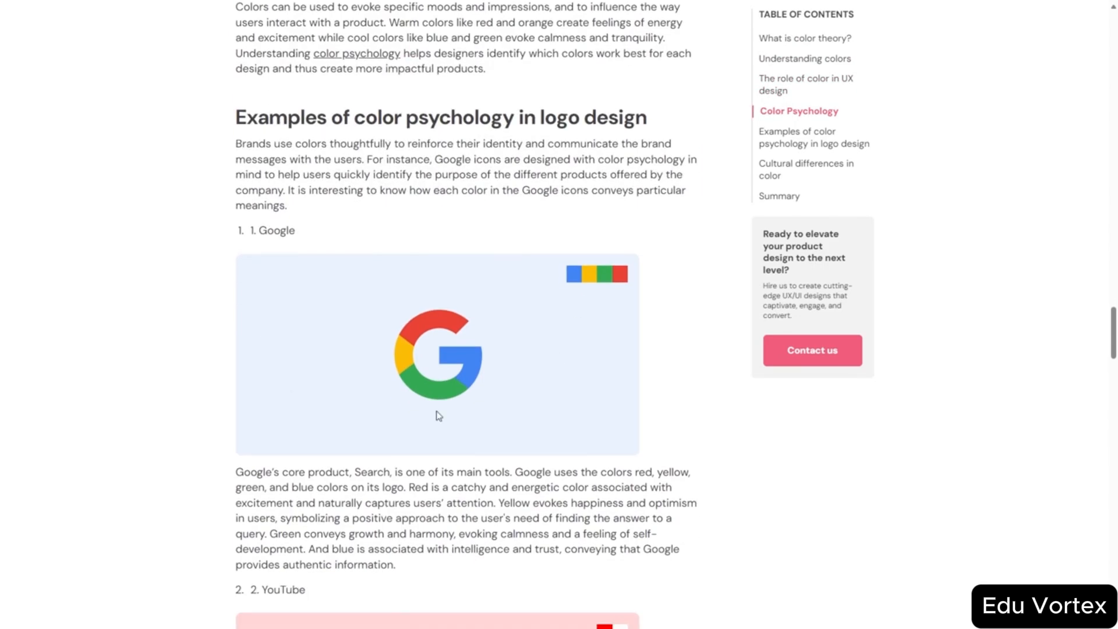
{"action": "scroll", "coordinate": [308, 290], "scroll_direction": "down", "scroll_amount": 5}
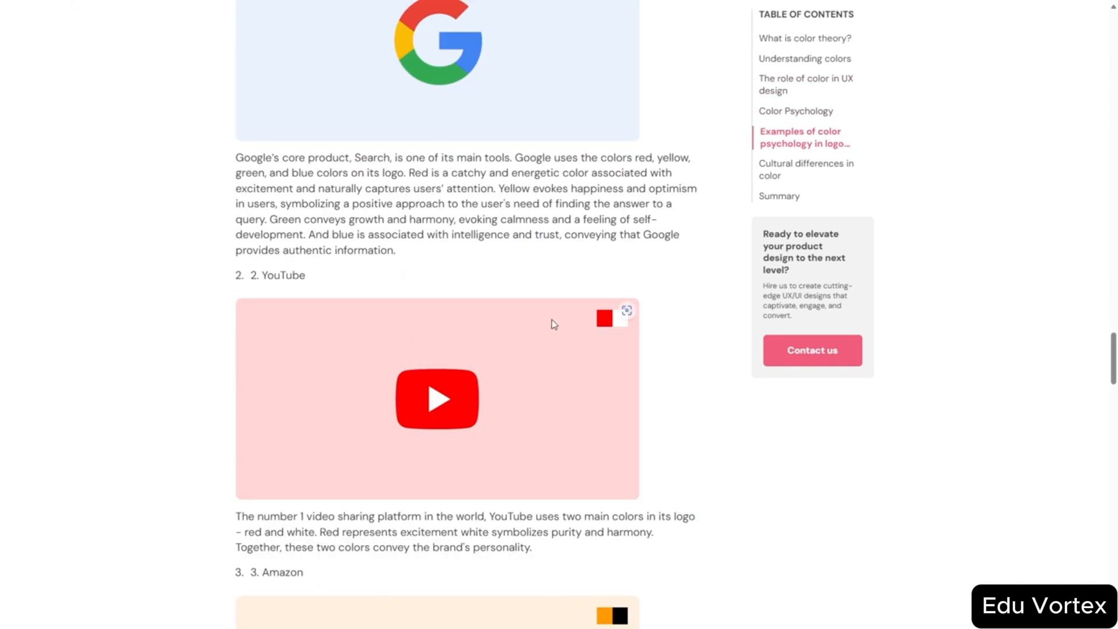
{"action": "scroll", "coordinate": [455, 187], "scroll_direction": "up", "scroll_amount": 10}
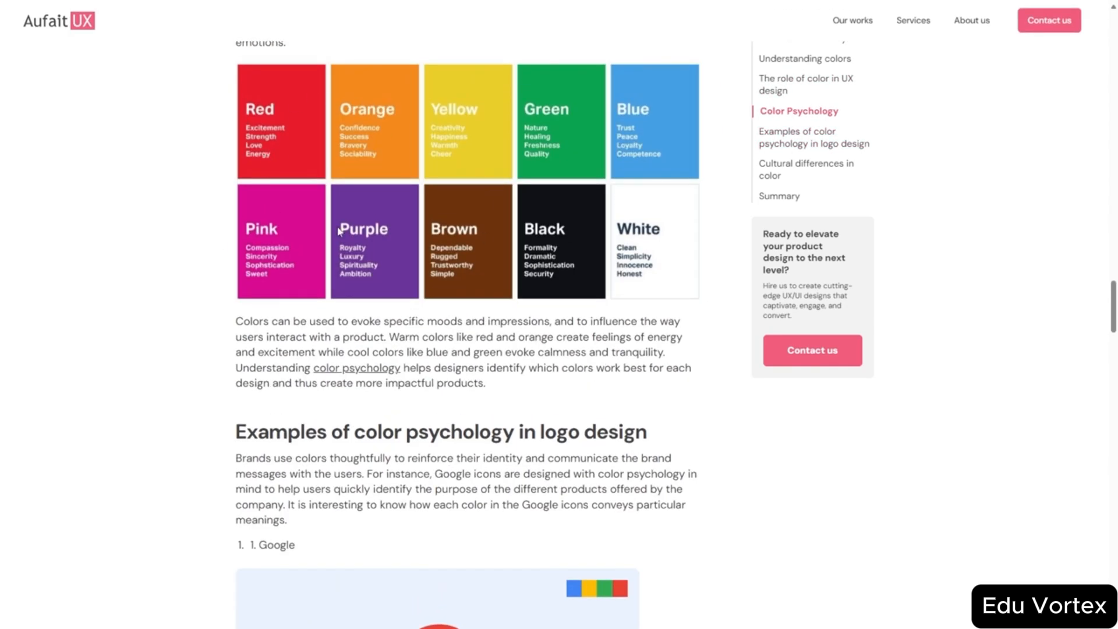
{"action": "scroll", "coordinate": [572, 395], "scroll_direction": "down", "scroll_amount": 5}
{"action": "scroll", "coordinate": [572, 395], "scroll_direction": "down", "scroll_amount": 10}
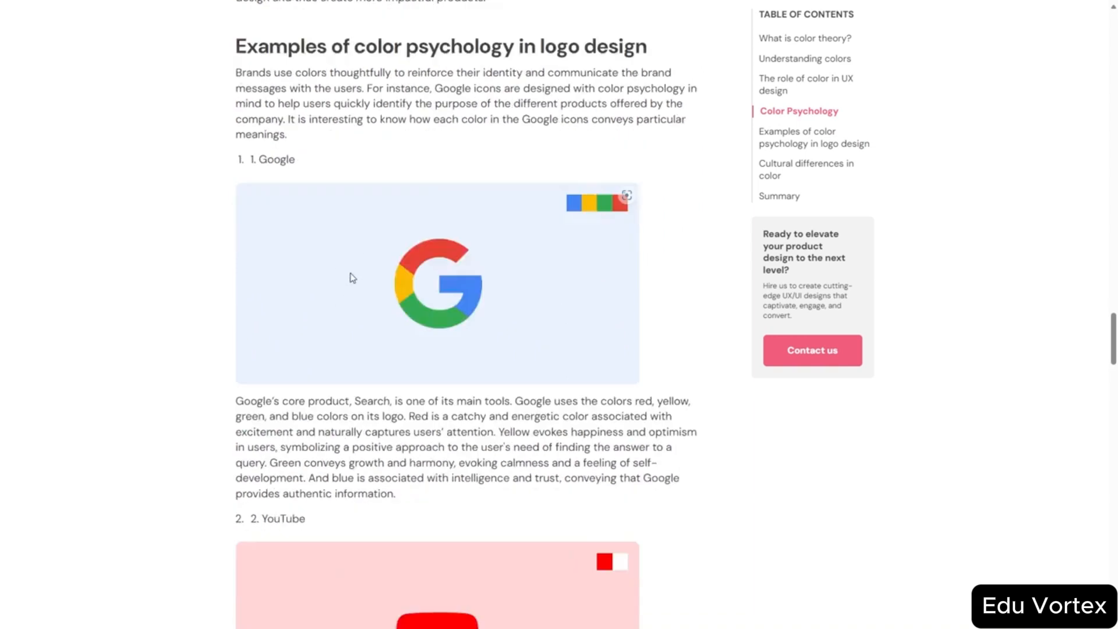
{"action": "scroll", "coordinate": [242, 255], "scroll_direction": "down", "scroll_amount": 10}
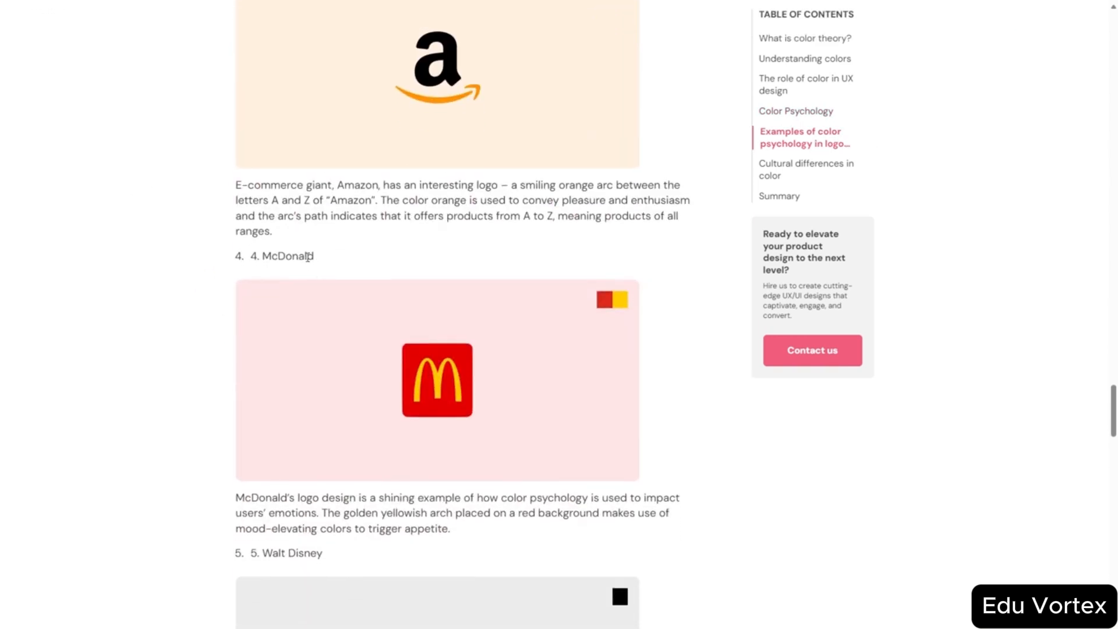
{"action": "scroll", "coordinate": [254, 246], "scroll_direction": "up", "scroll_amount": 5}
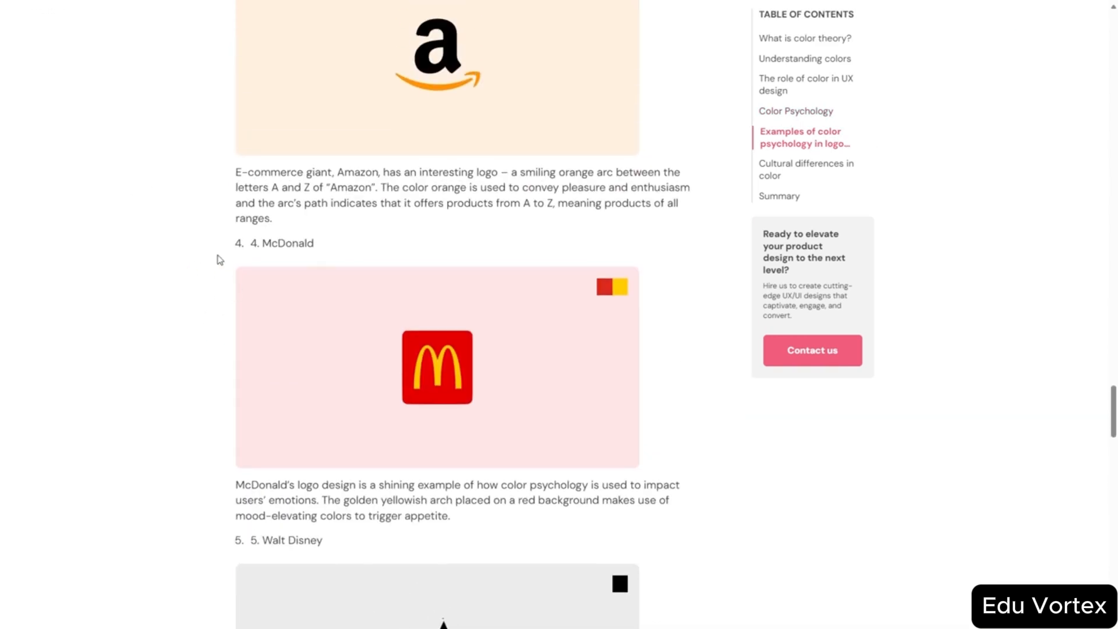
{"action": "scroll", "coordinate": [219, 257], "scroll_direction": "down", "scroll_amount": 10}
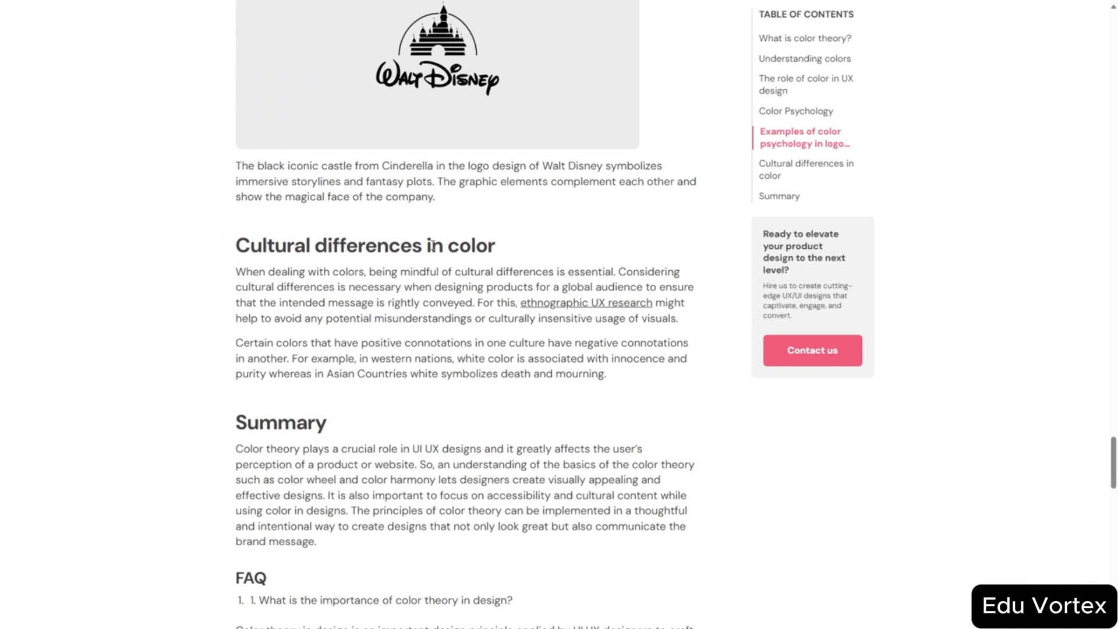
{"action": "scroll", "coordinate": [237, 250], "scroll_direction": "up", "scroll_amount": 4}
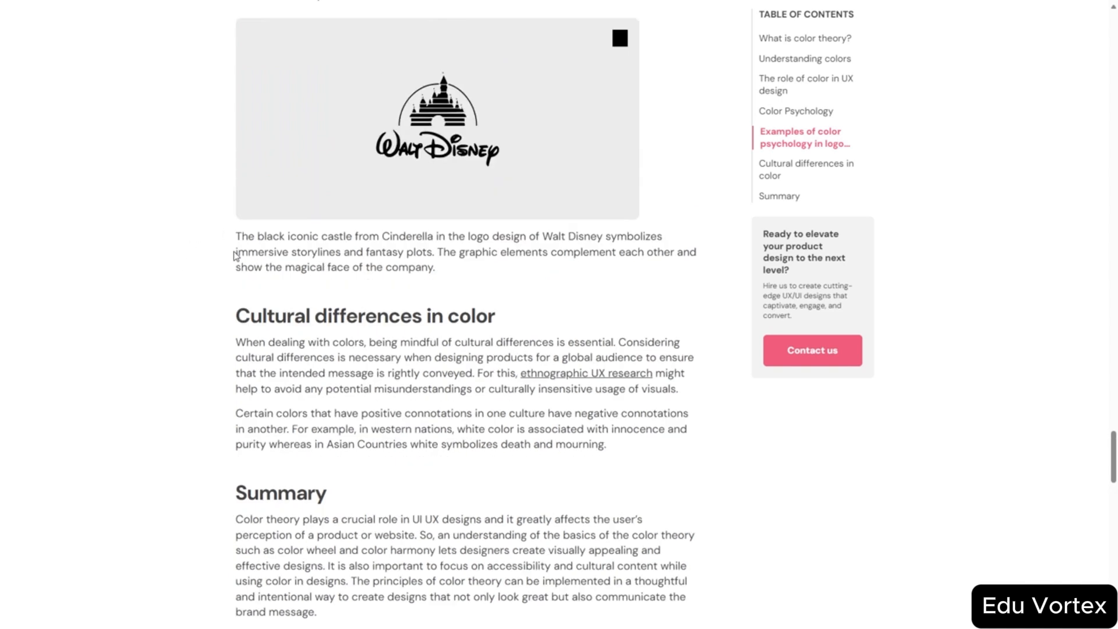
{"action": "scroll", "coordinate": [237, 257], "scroll_direction": "down", "scroll_amount": 4}
{"action": "scroll", "coordinate": [306, 278], "scroll_direction": "up", "scroll_amount": 10}
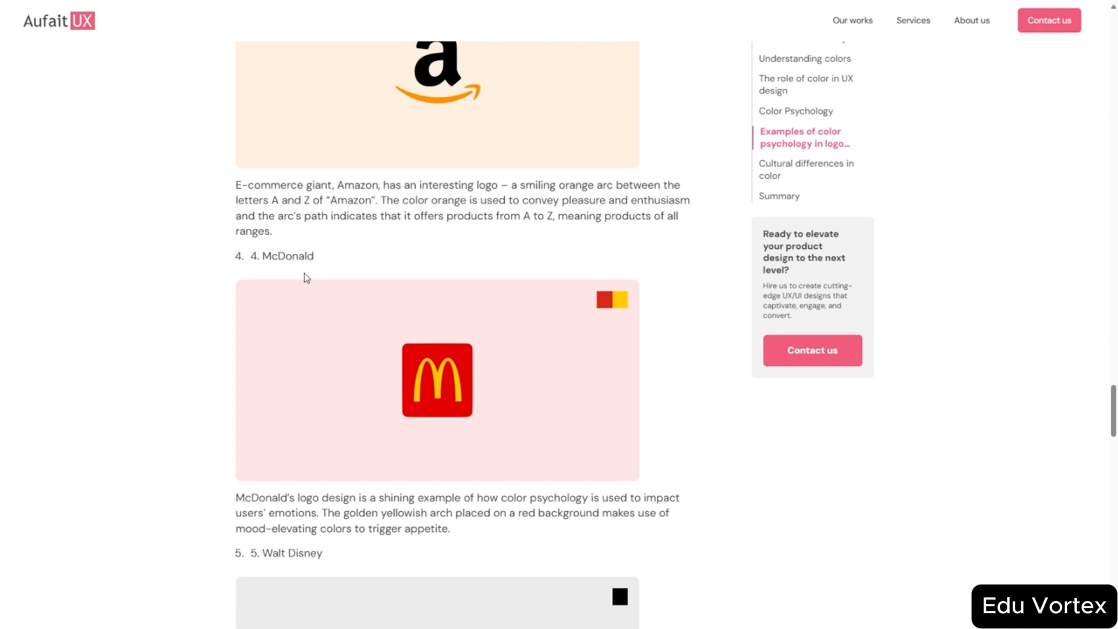
{"action": "scroll", "coordinate": [491, 337], "scroll_direction": "down", "scroll_amount": 4}
{"action": "scroll", "coordinate": [432, 254], "scroll_direction": "up", "scroll_amount": 10}
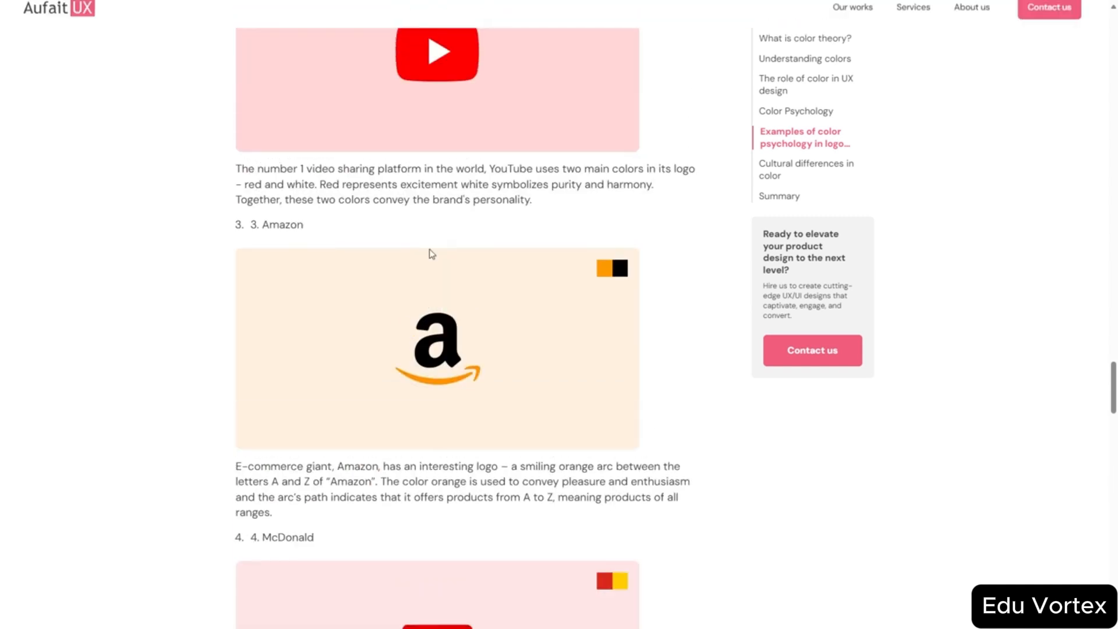
{"action": "scroll", "coordinate": [431, 253], "scroll_direction": "up", "scroll_amount": 10}
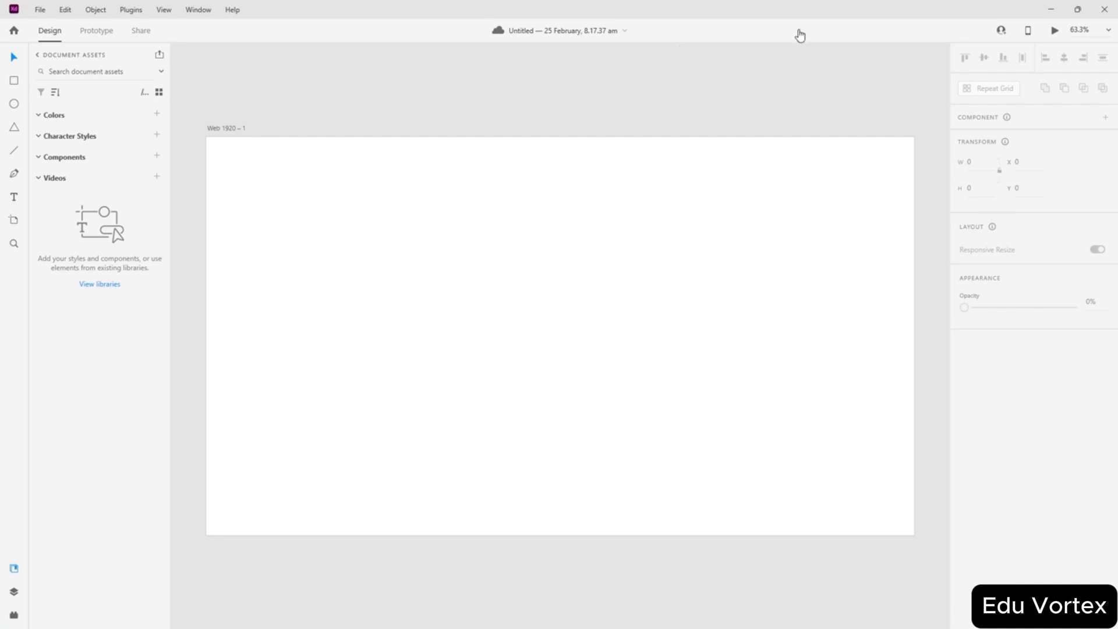
- Rename the untitled cloud file to 'How to Use Colour Gradients' and return to the artboard
{"action": "left_click", "coordinate": [14, 31]}
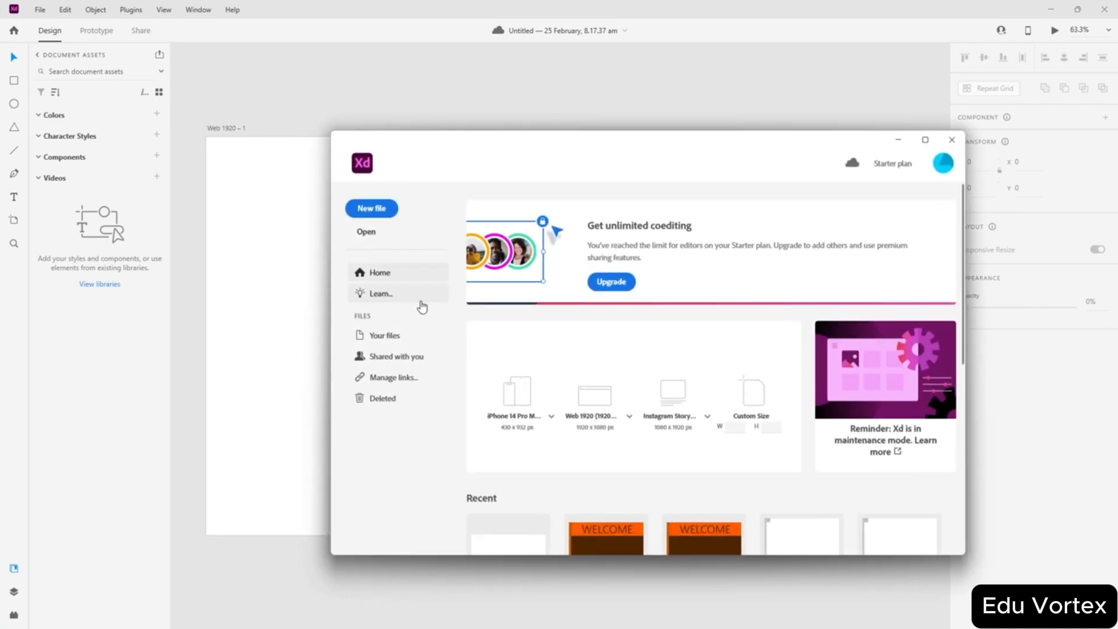
{"action": "left_click", "coordinate": [379, 335]}
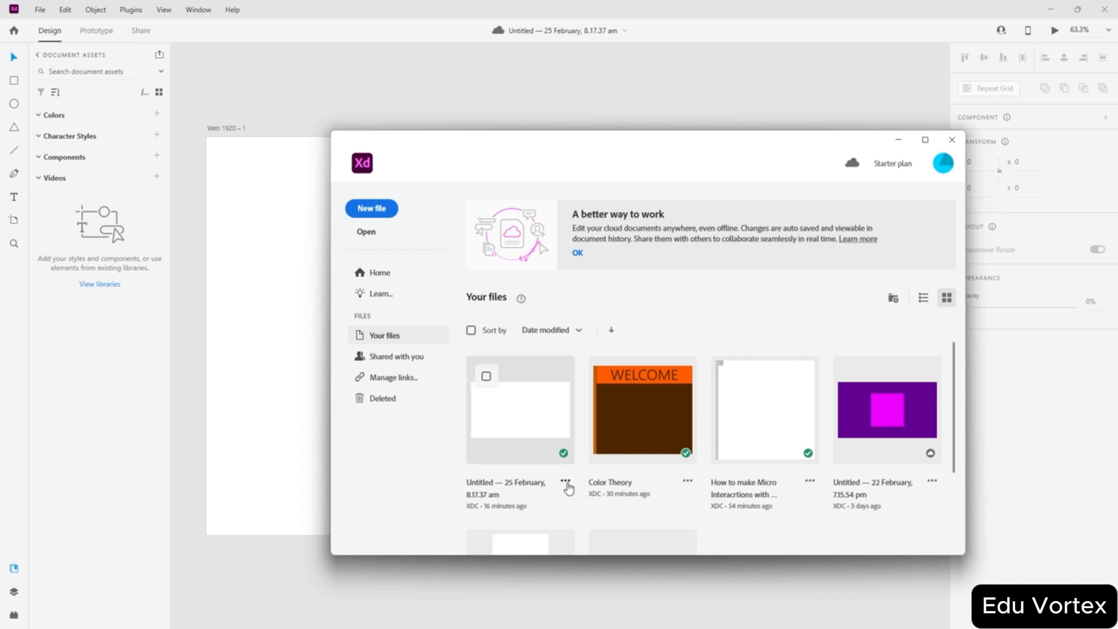
{"action": "left_click", "coordinate": [564, 480]}
{"action": "left_click", "coordinate": [550, 383]}
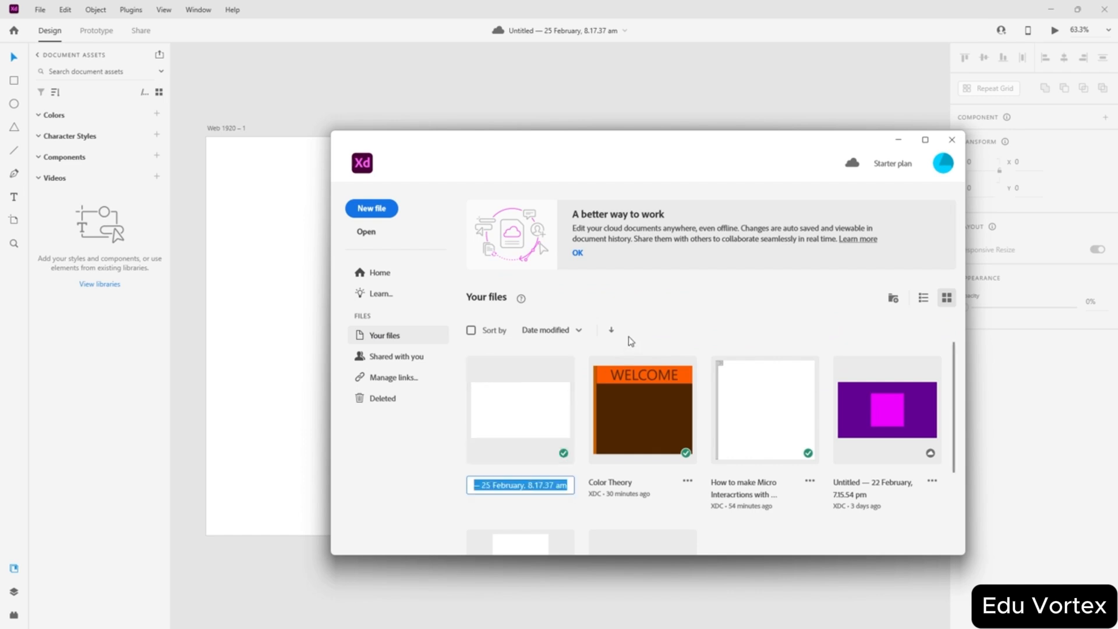
{"action": "type", "text": "How to Use Colour Gra"}
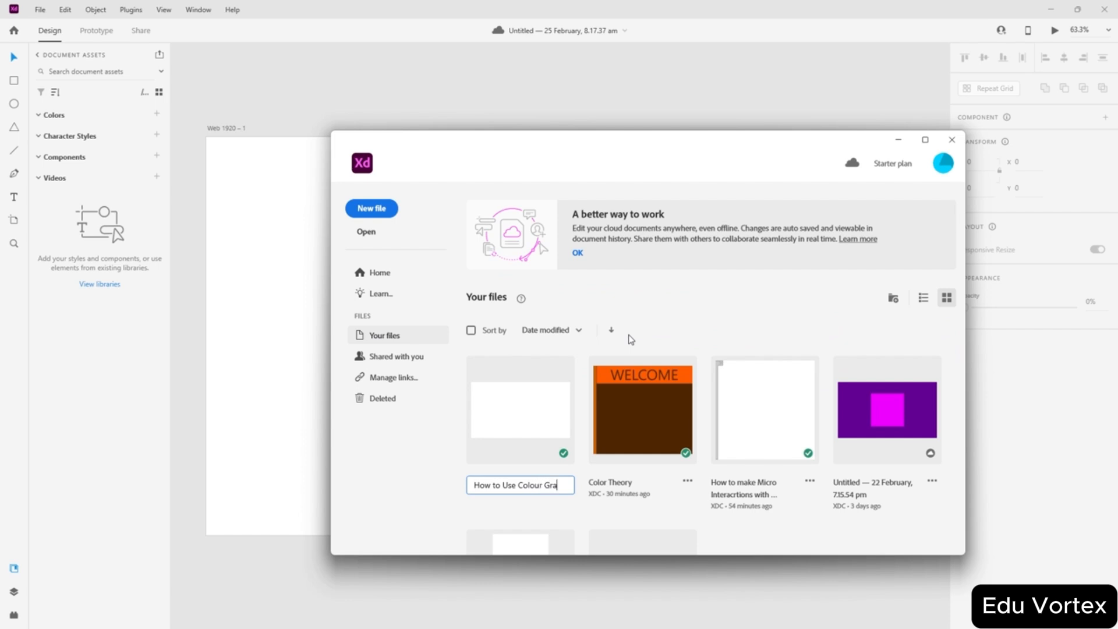
{"action": "type", "text": "ents"}
{"action": "key", "text": "Return"}
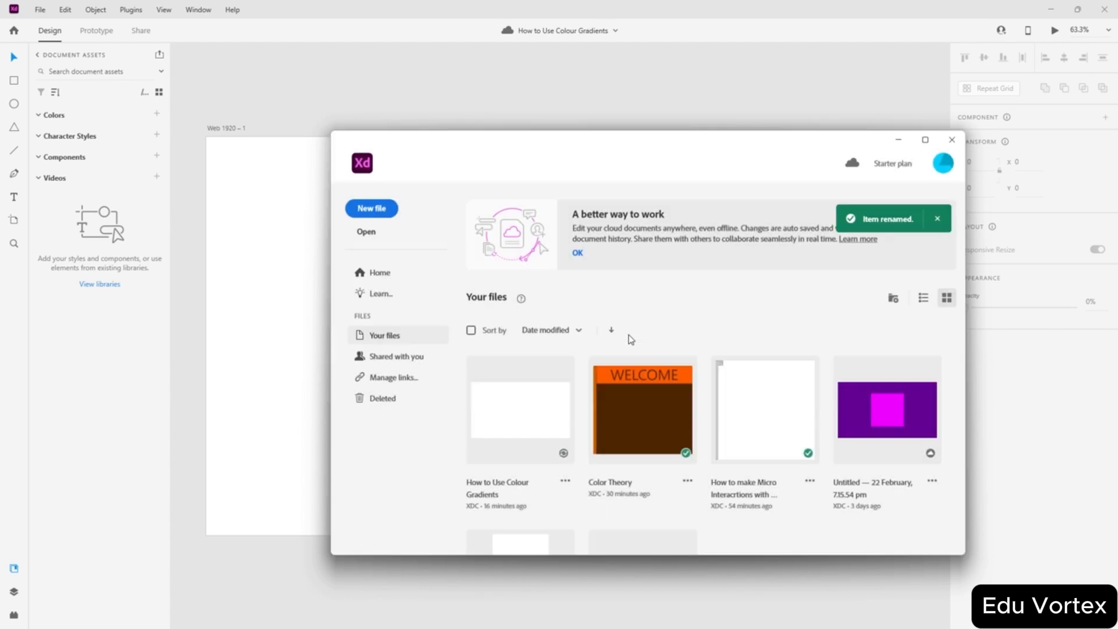
{"action": "left_click", "coordinate": [901, 140]}
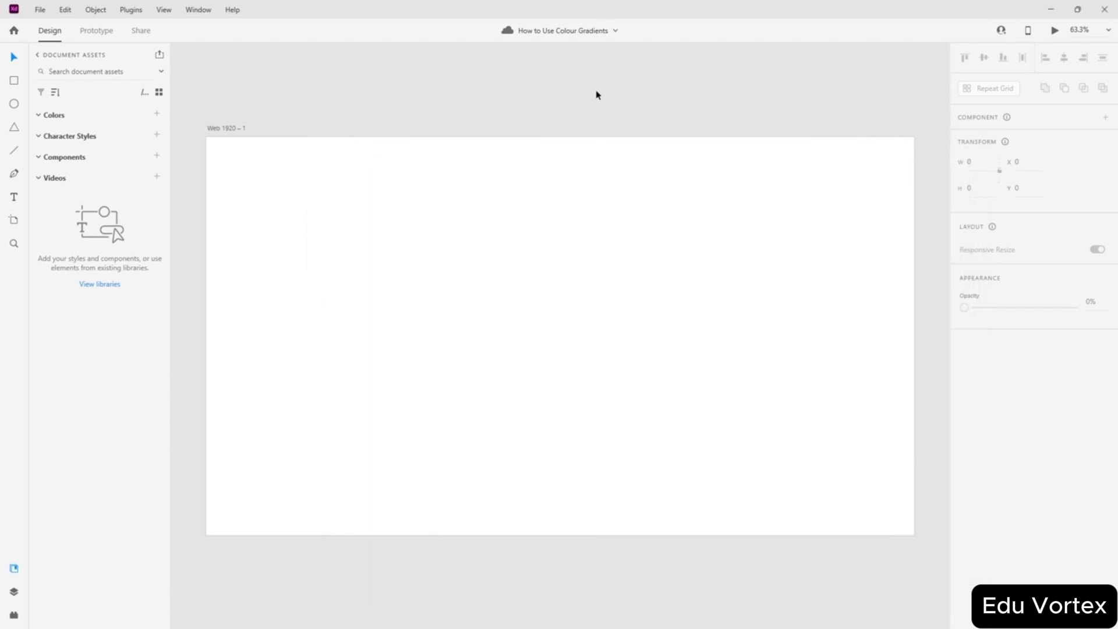
- Show the layers list, then draw a rectangle and a circle on the artboard
{"action": "left_click", "coordinate": [171, 14]}
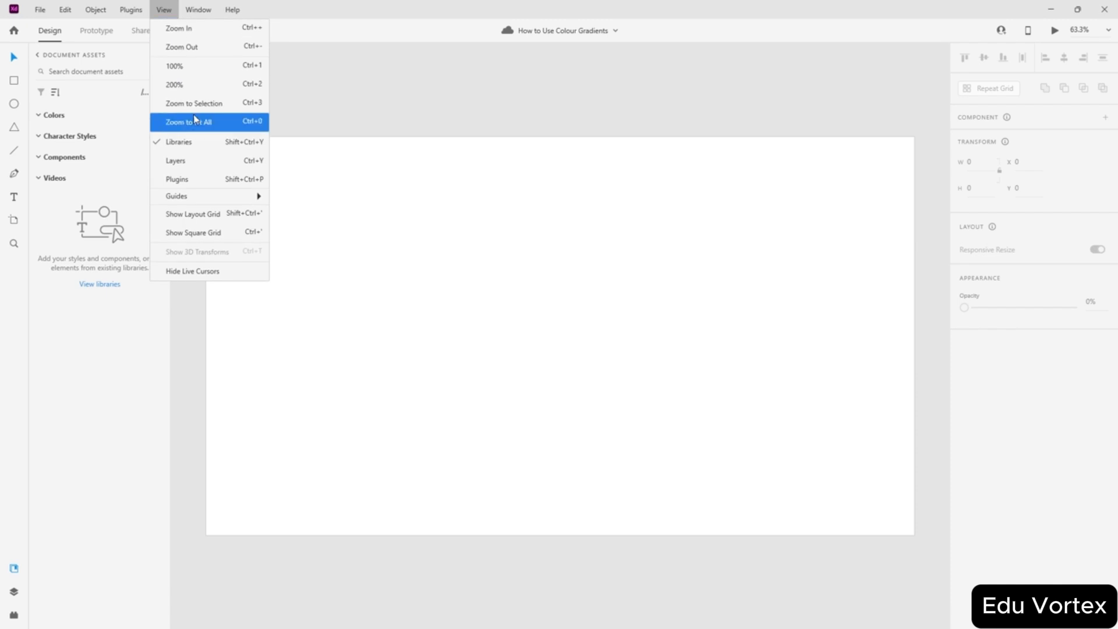
{"action": "left_click", "coordinate": [189, 164]}
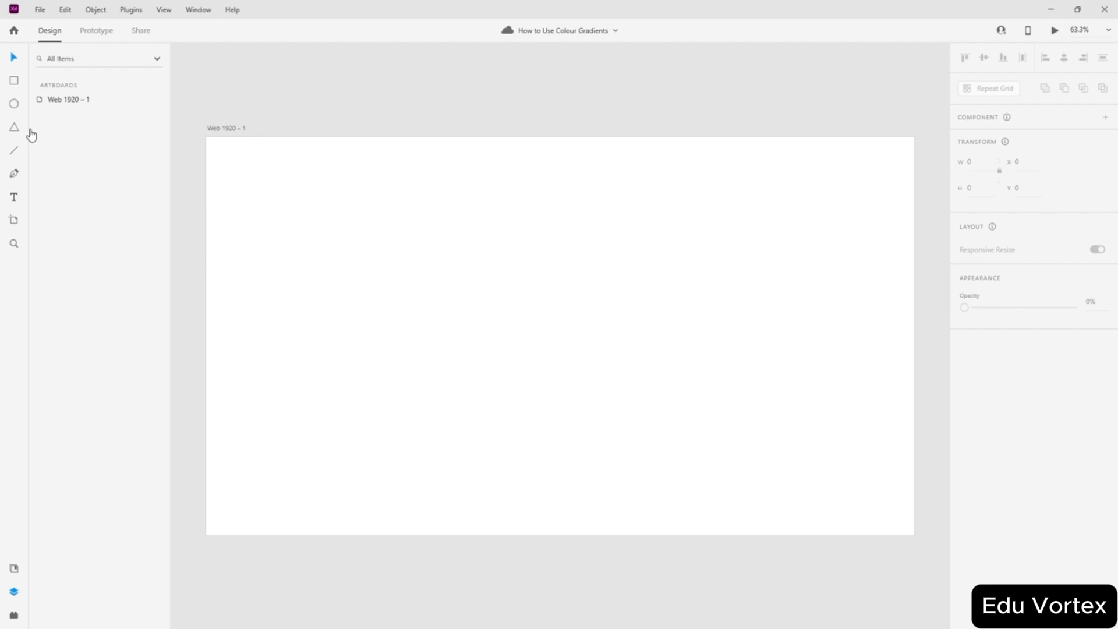
{"action": "left_click", "coordinate": [14, 81]}
{"action": "left_click_drag", "start_coordinate": [341, 214], "coordinate": [537, 368]}
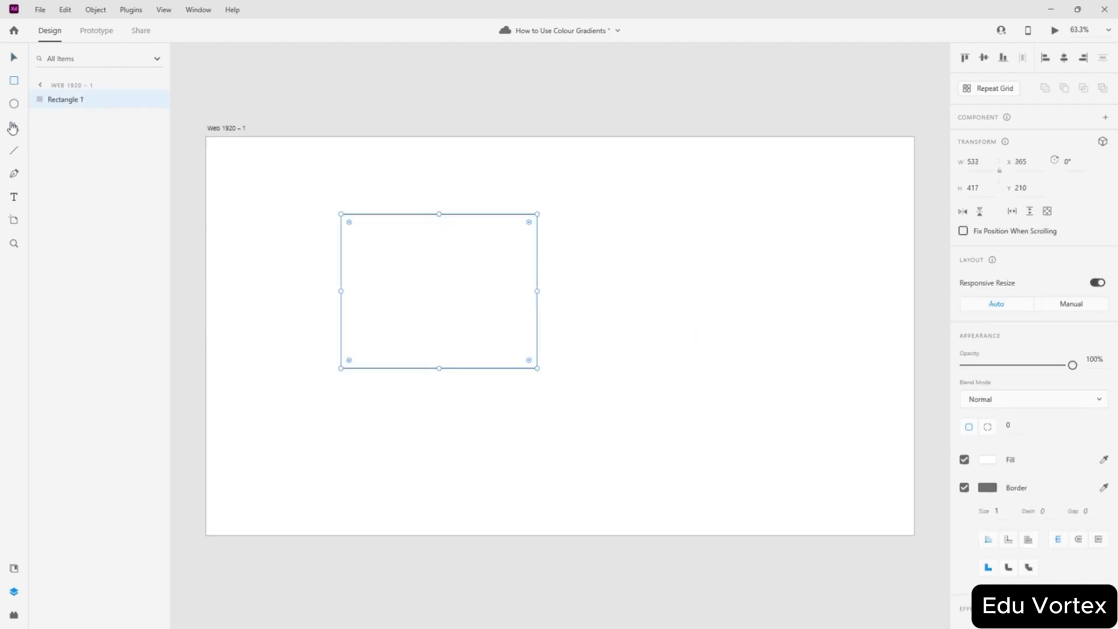
{"action": "left_click", "coordinate": [14, 104]}
{"action": "left_click_drag", "start_coordinate": [622, 258], "coordinate": [803, 437]}
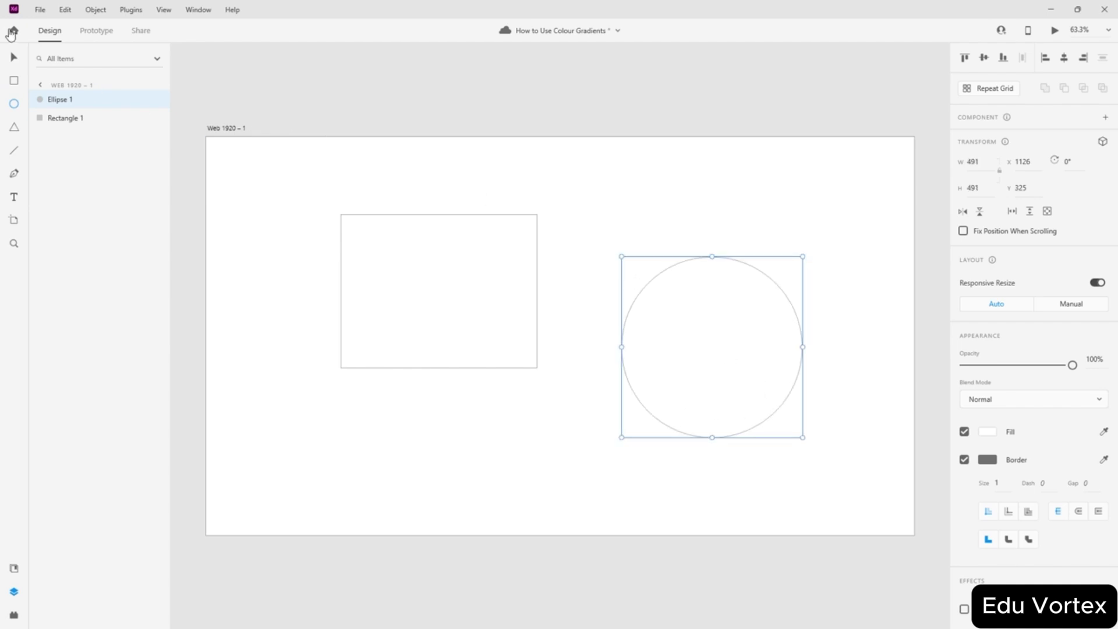
- Draw a 350 by 350 square and delete the first rectangle
{"action": "left_click", "coordinate": [14, 81]}
{"action": "left_click_drag", "start_coordinate": [504, 235], "coordinate": [589, 312]}
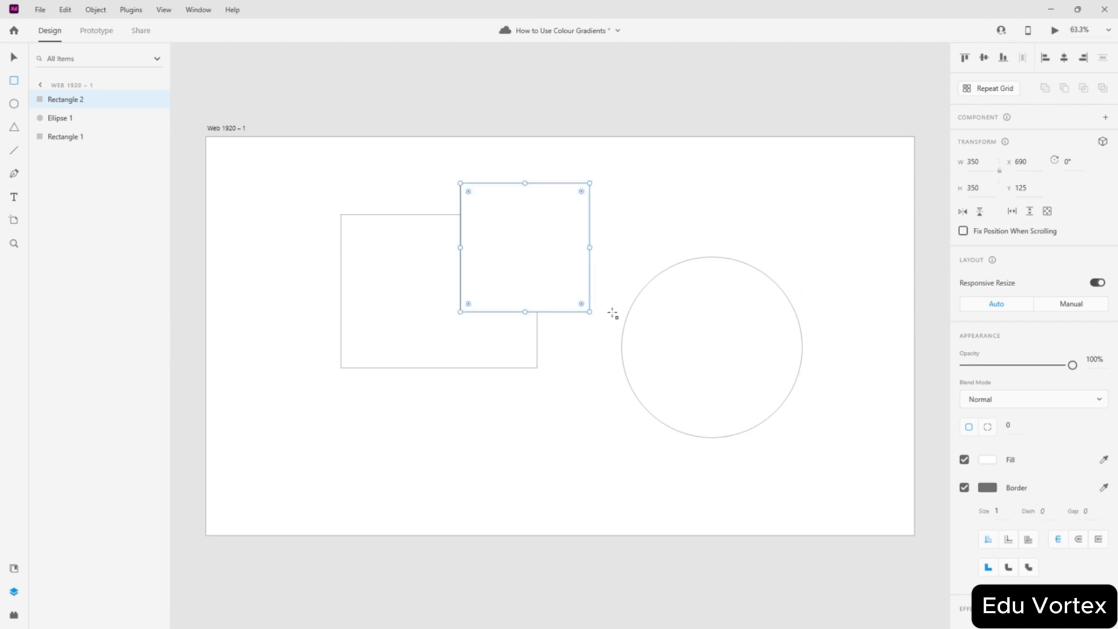
{"action": "left_click", "coordinate": [13, 57]}
{"action": "left_click", "coordinate": [426, 282]}
{"action": "key", "text": "Delete"}
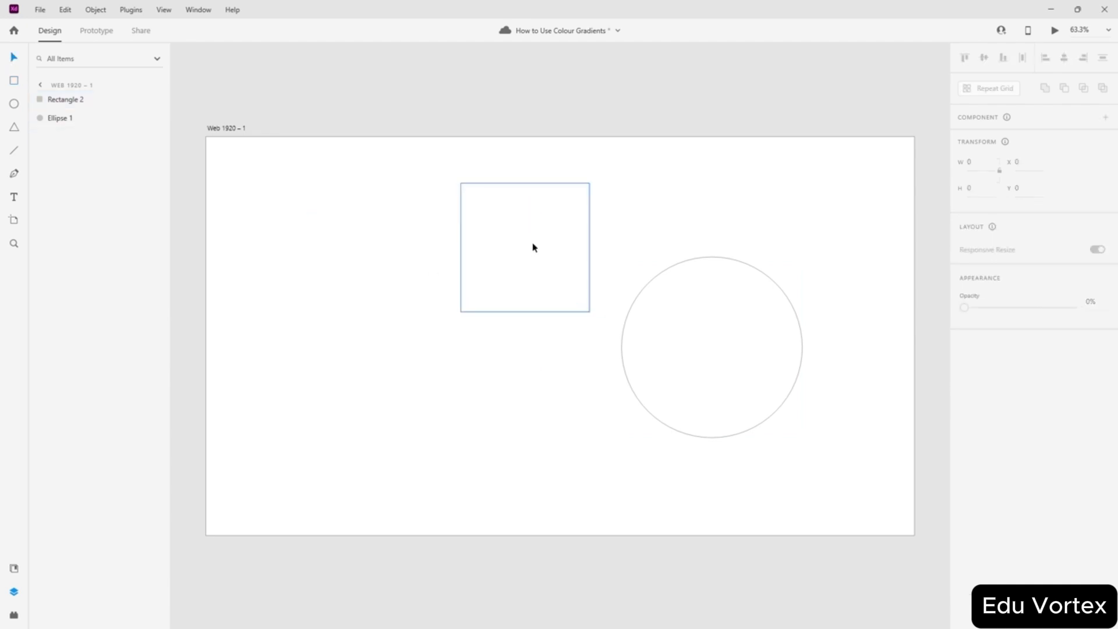
- Arrange the square and circle side by side near the artboard's centre
{"action": "left_click_drag", "start_coordinate": [547, 236], "coordinate": [412, 314]}
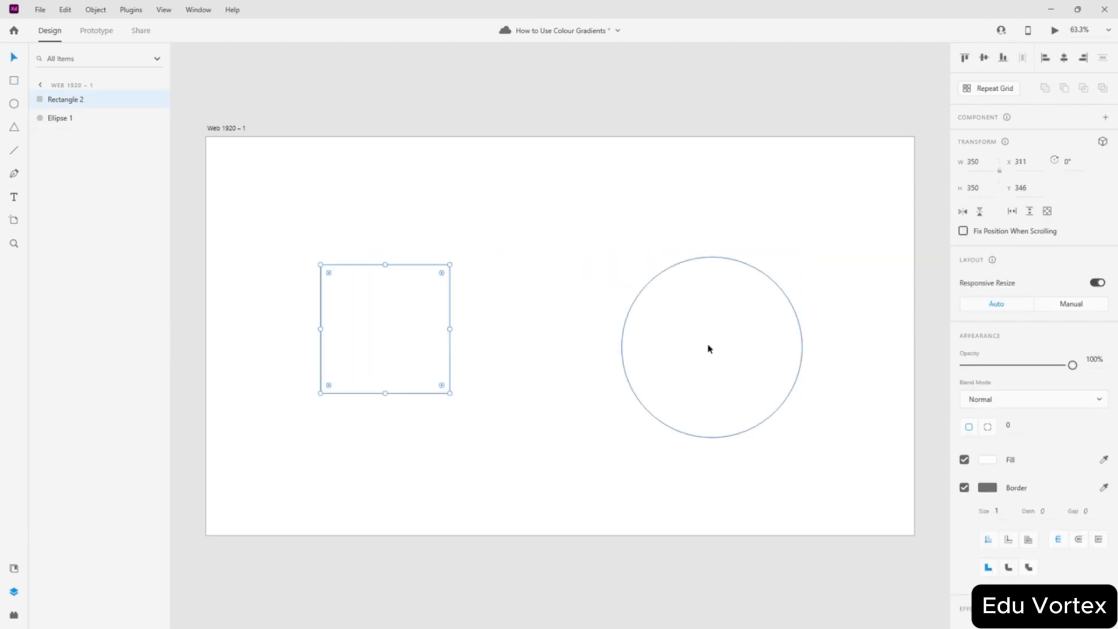
{"action": "left_click_drag", "start_coordinate": [709, 347], "coordinate": [689, 325]}
{"action": "left_click_drag", "start_coordinate": [427, 332], "coordinate": [475, 332]}
{"action": "left_click", "coordinate": [536, 112]}
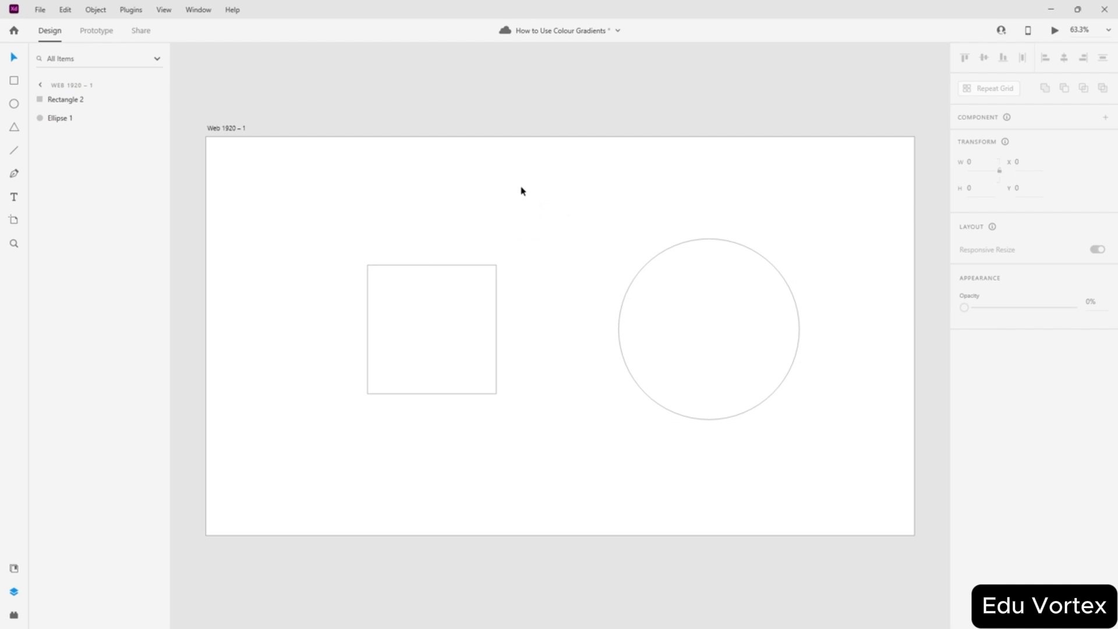
{"action": "left_click_drag", "start_coordinate": [668, 312], "coordinate": [614, 314]}
{"action": "left_click_drag", "start_coordinate": [412, 329], "coordinate": [434, 330]}
{"action": "left_click", "coordinate": [519, 237]}
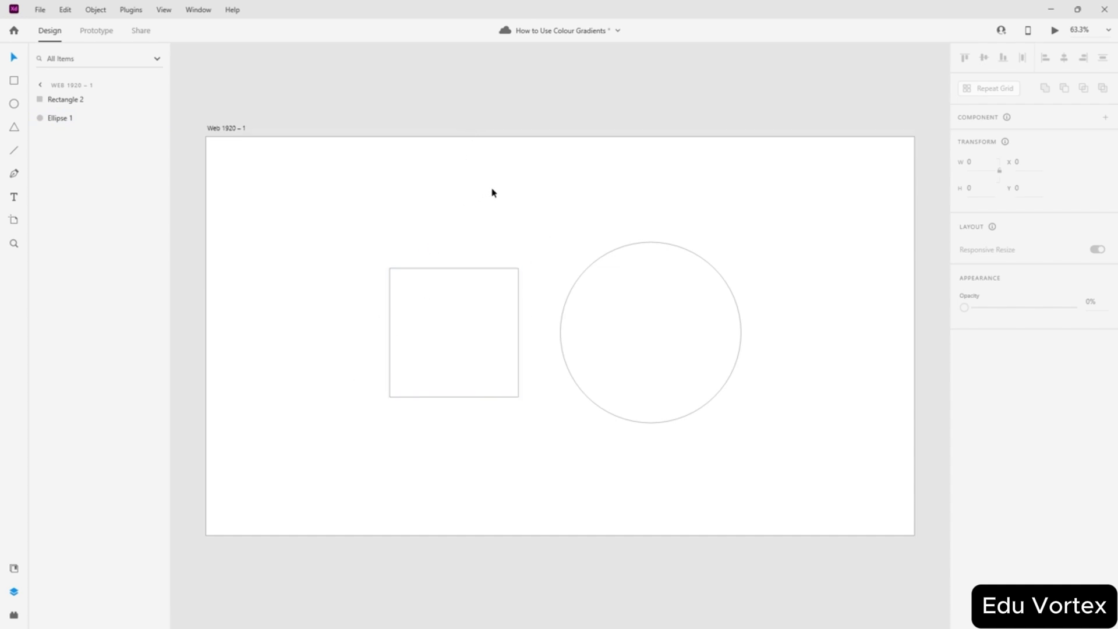
- Remove the border from both the square and the circle
{"action": "left_click_drag", "start_coordinate": [445, 202], "coordinate": [687, 428]}
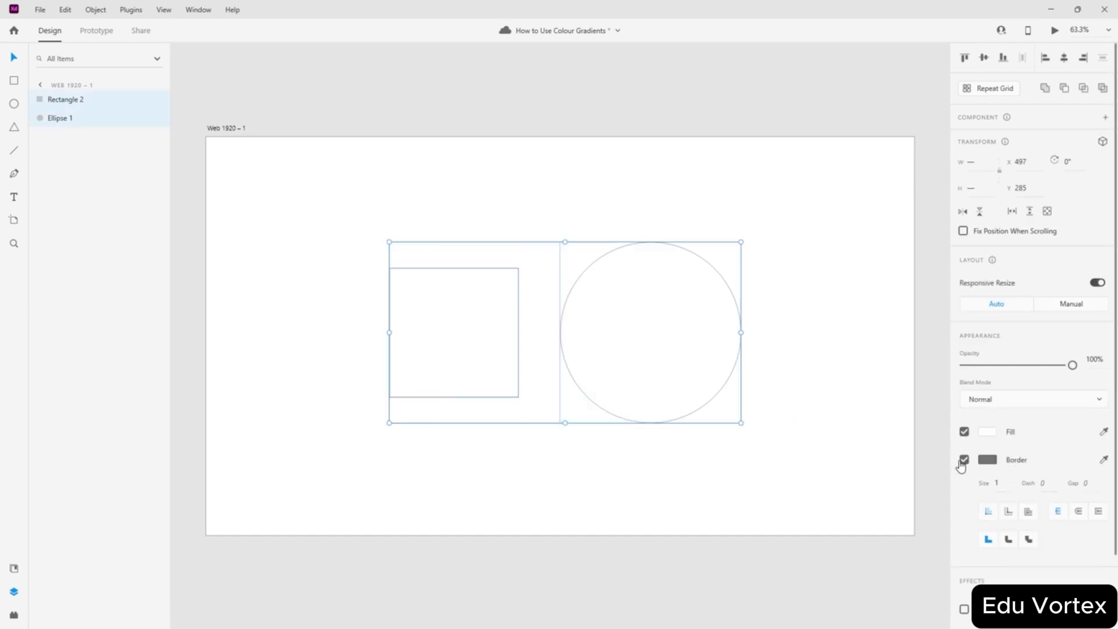
{"action": "left_click", "coordinate": [964, 460]}
{"action": "left_click", "coordinate": [691, 472]}
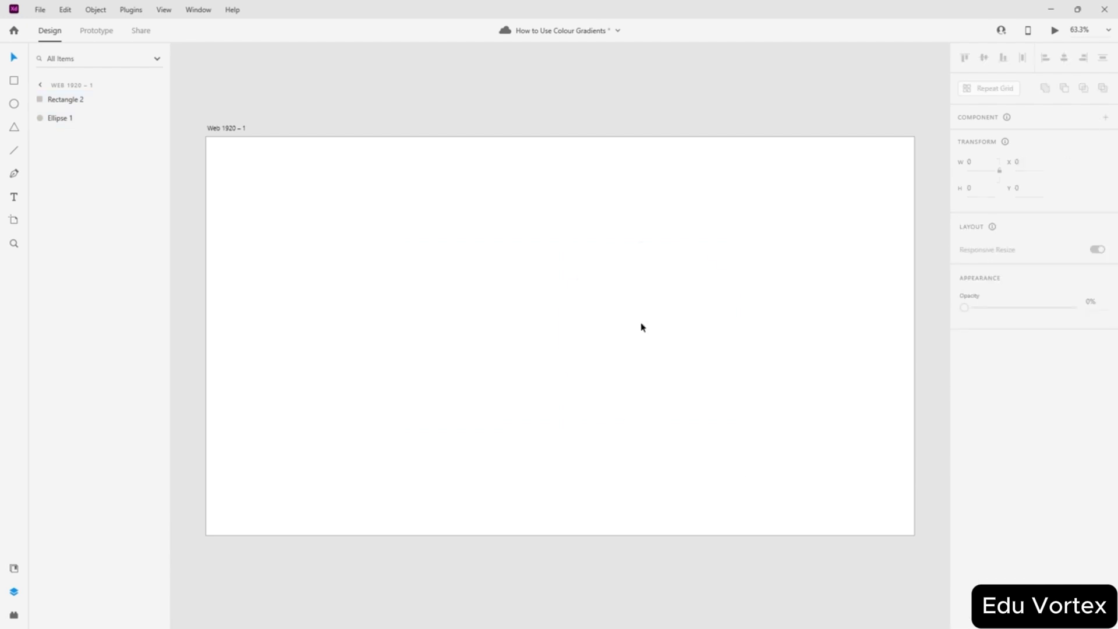
- Select the square and bring up its fill-type choices in the colour picker
{"action": "left_click", "coordinate": [641, 324]}
{"action": "left_click", "coordinate": [418, 320]}
{"action": "left_click", "coordinate": [489, 469]}
{"action": "left_click", "coordinate": [473, 331]}
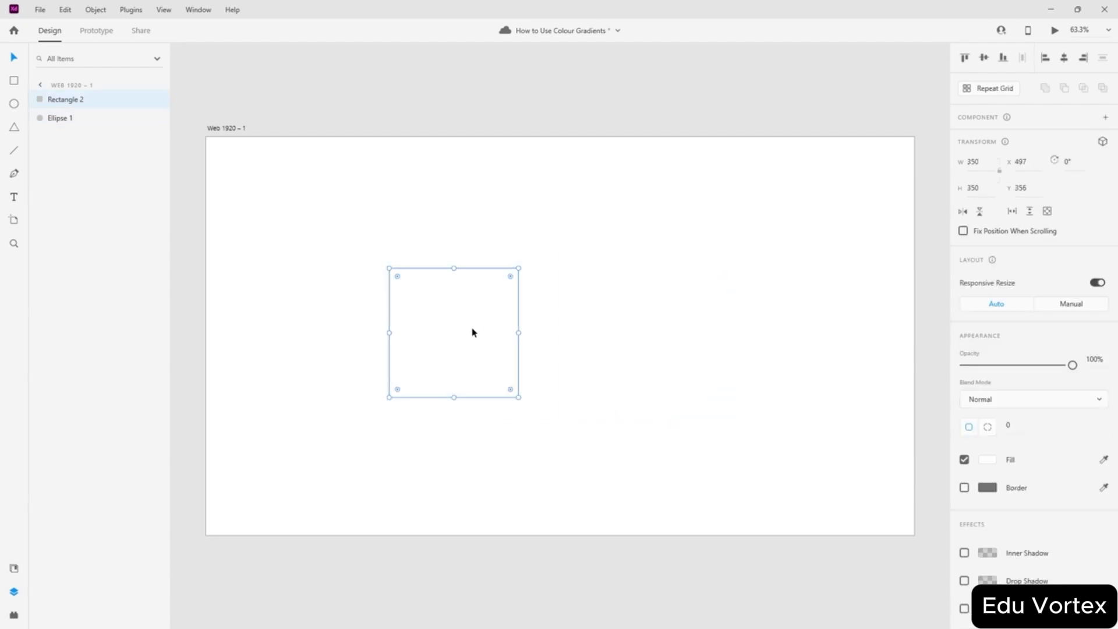
{"action": "left_click", "coordinate": [507, 437]}
{"action": "left_click", "coordinate": [480, 339]}
{"action": "left_click", "coordinate": [988, 461]}
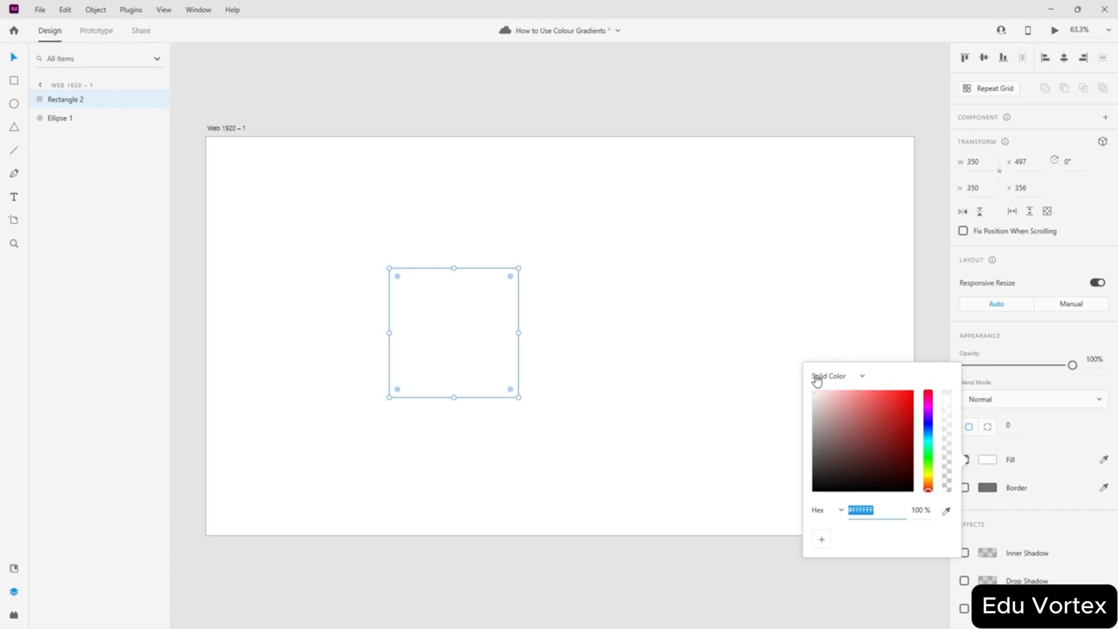
{"action": "left_click", "coordinate": [858, 379]}
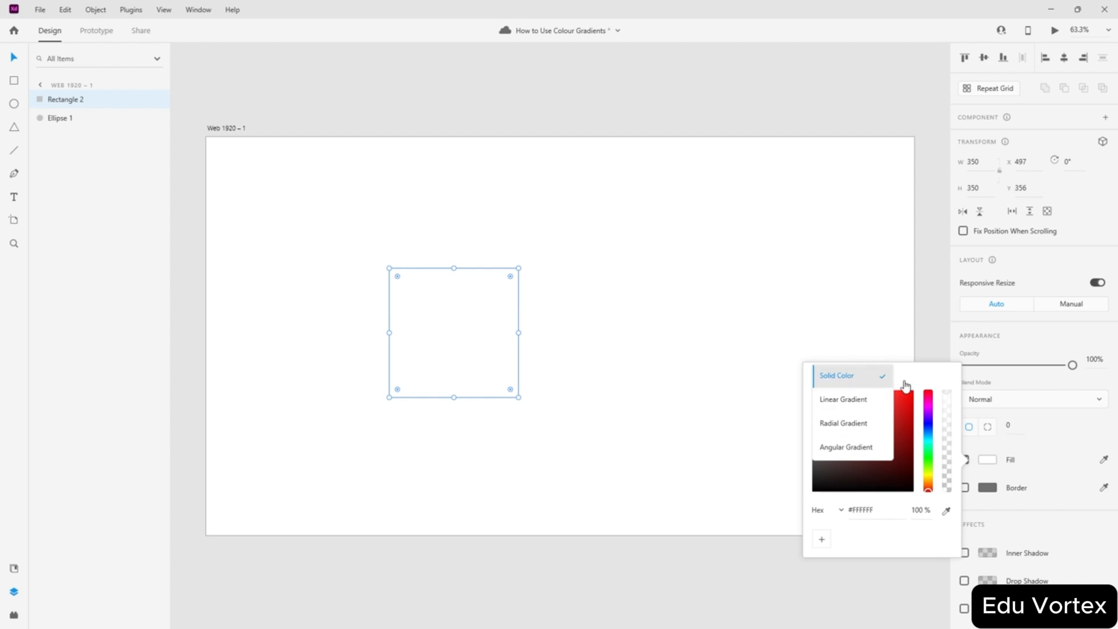
- Change the square's fill from solid colour to Linear Gradient
{"action": "left_click", "coordinate": [876, 383]}
{"action": "left_click", "coordinate": [825, 378]}
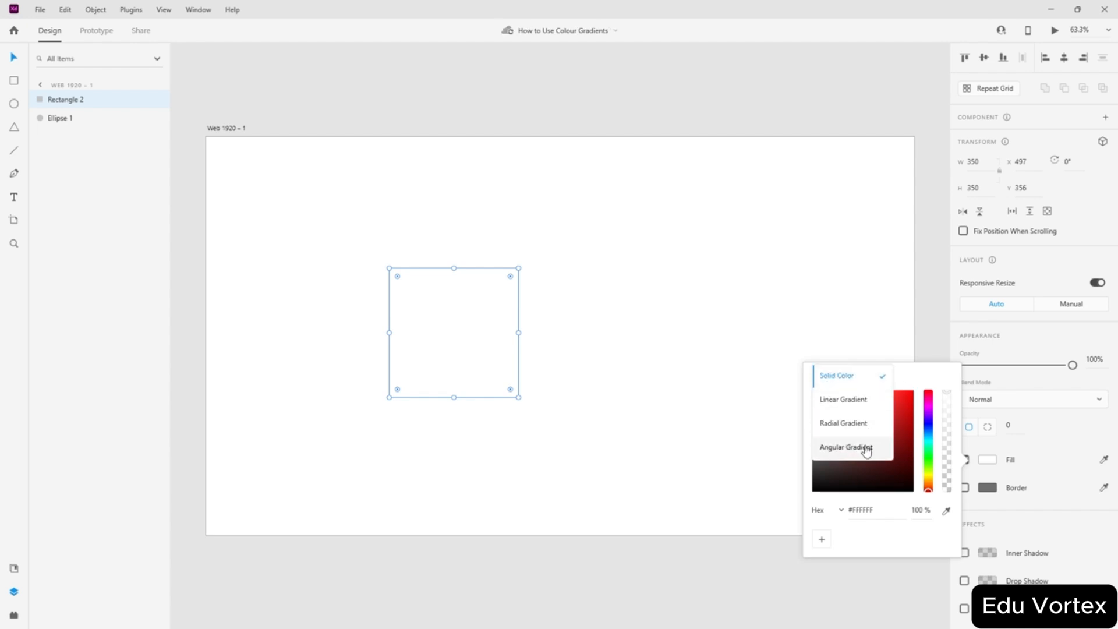
{"action": "left_click", "coordinate": [839, 400]}
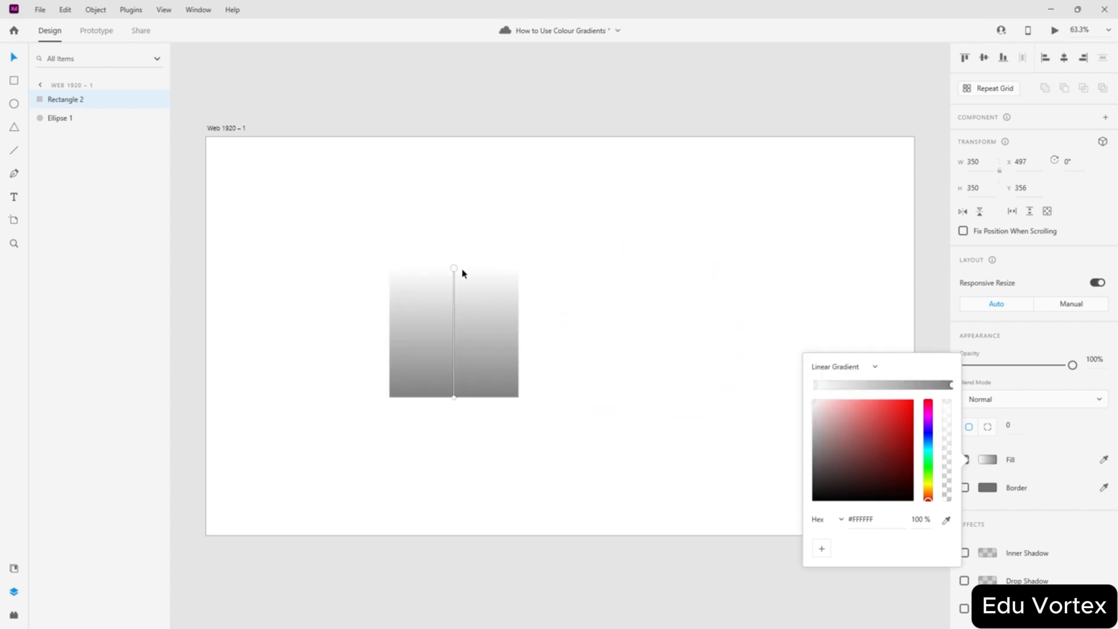
- Angle the gradient and add stops so grey fades to white toward the right
{"action": "left_click_drag", "start_coordinate": [454, 269], "coordinate": [505, 303]}
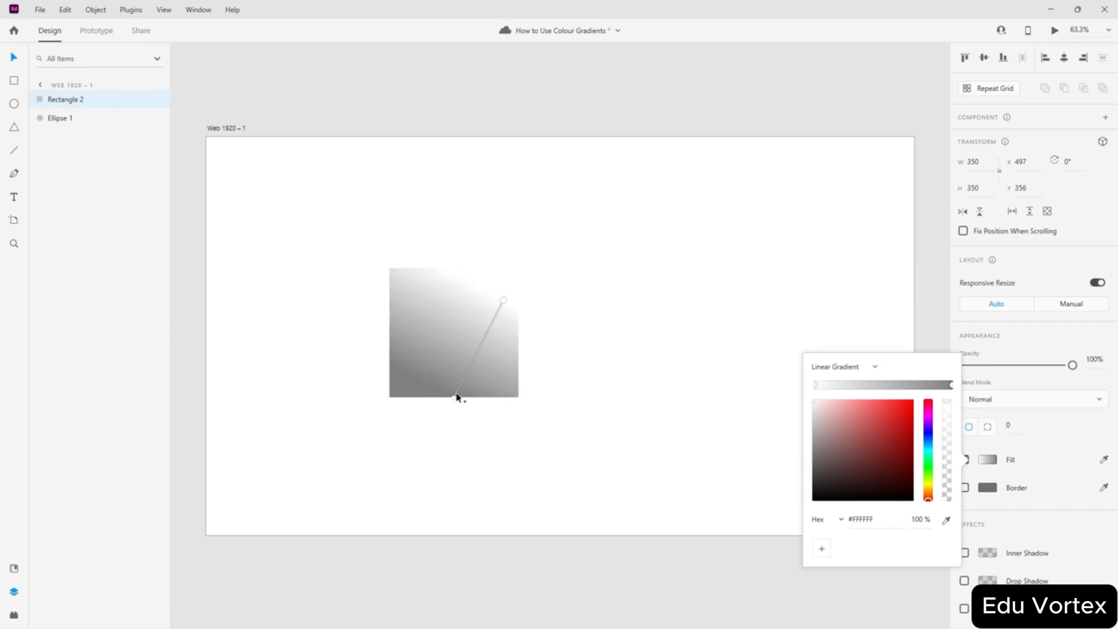
{"action": "mouse_move", "coordinate": [457, 397]}
{"action": "left_mouse_down"}
{"action": "mouse_move", "coordinate": [487, 324]}
{"action": "mouse_move", "coordinate": [470, 362]}
{"action": "mouse_move", "coordinate": [478, 353]}
{"action": "left_mouse_up"}
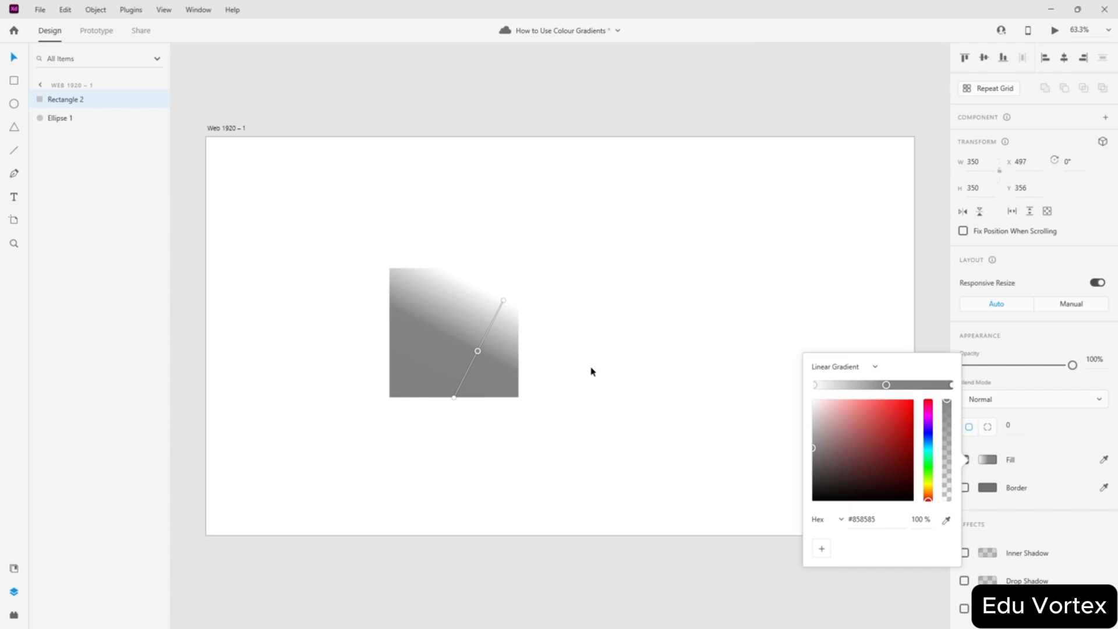
{"action": "left_click", "coordinate": [918, 386]}
{"action": "left_click_drag", "start_coordinate": [886, 385], "coordinate": [909, 385]}
{"action": "left_click", "coordinate": [862, 385]}
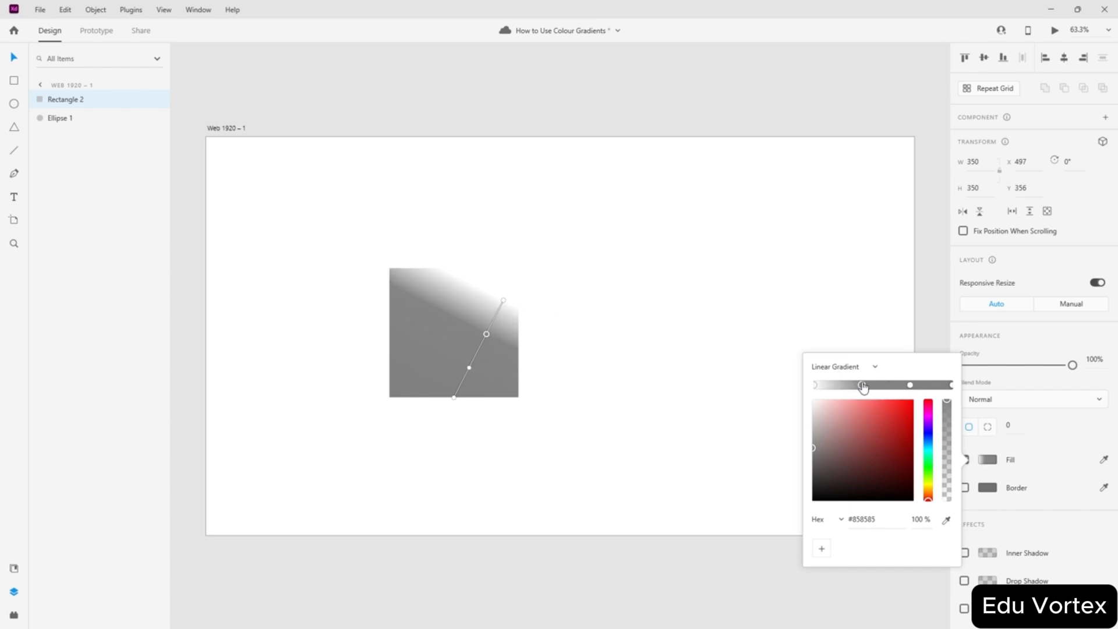
{"action": "left_click_drag", "start_coordinate": [455, 400], "coordinate": [391, 335]}
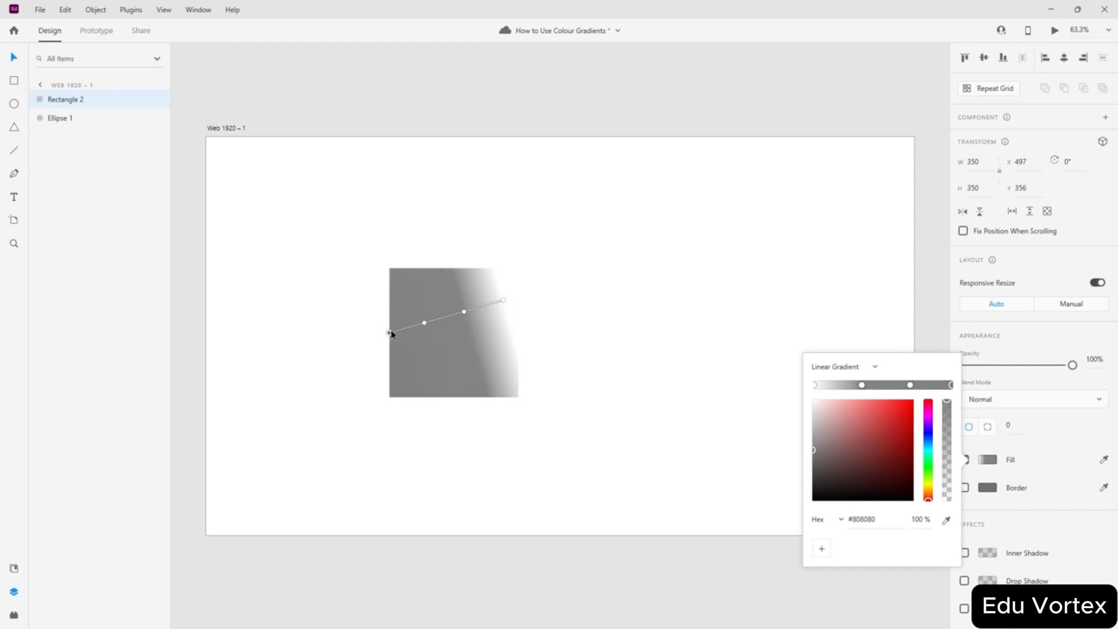
{"action": "left_click", "coordinate": [506, 303]}
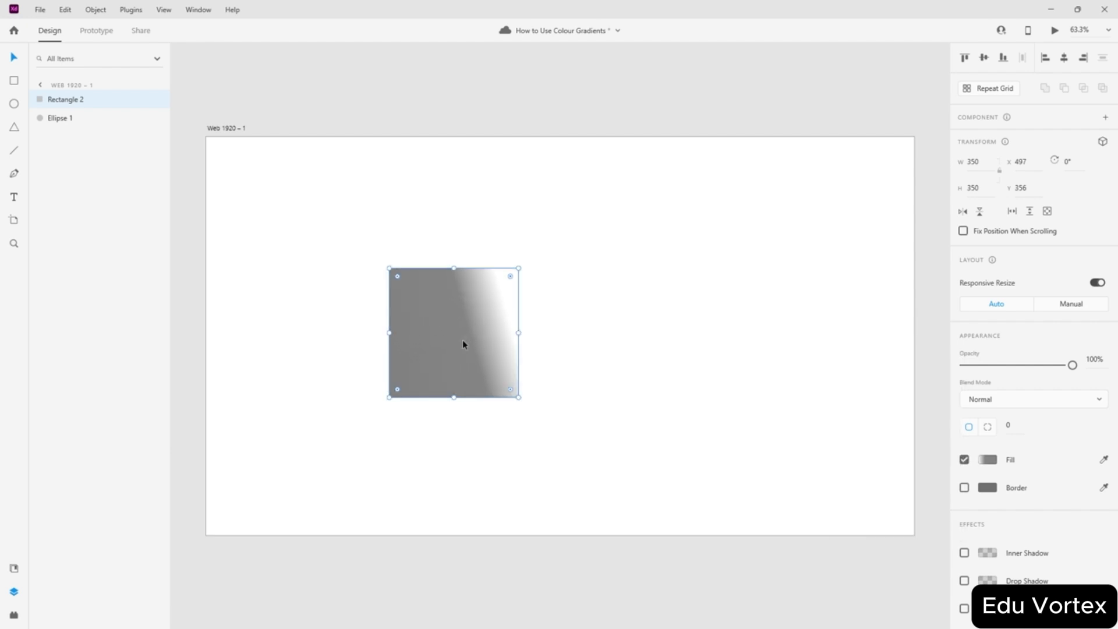
- Make the square's gradient horizontal and delete its extra middle stops
{"action": "left_click", "coordinate": [987, 459]}
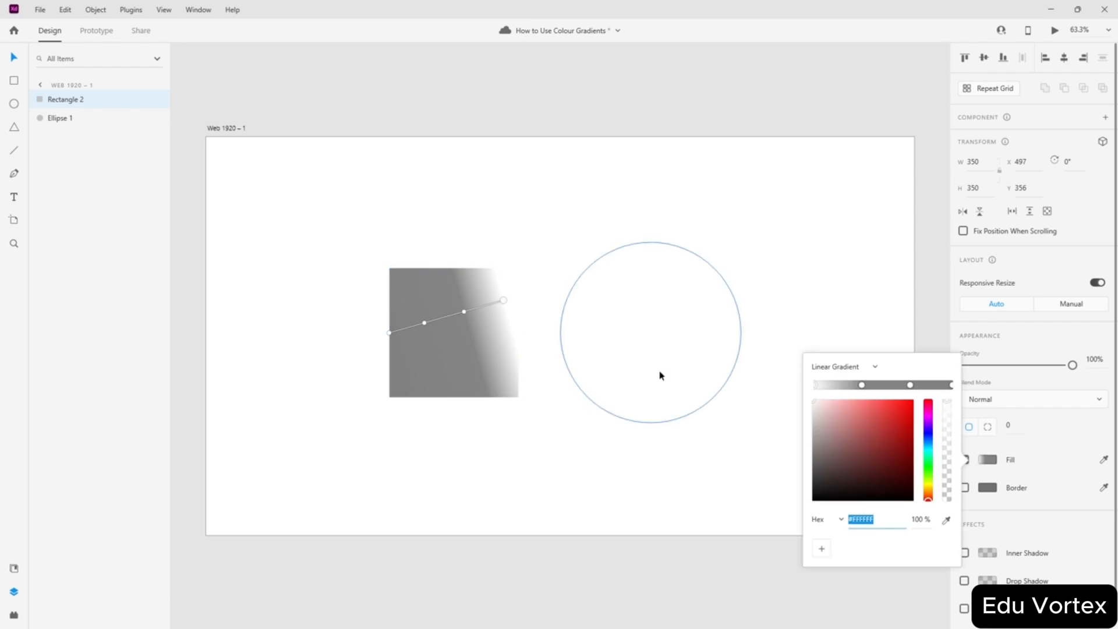
{"action": "left_click_drag", "start_coordinate": [503, 304], "coordinate": [520, 336]}
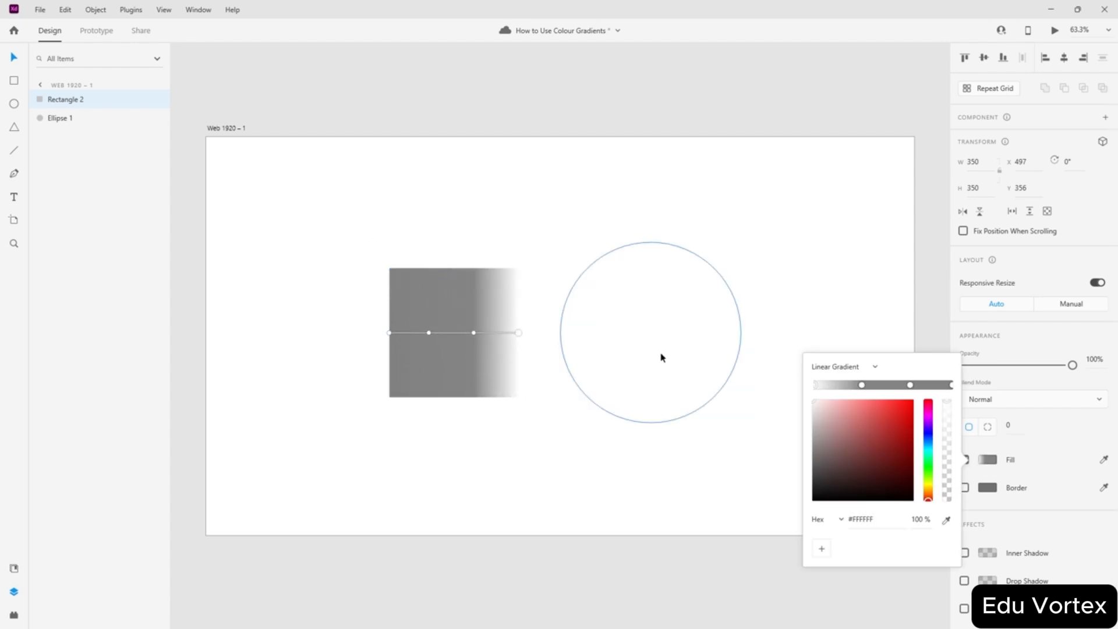
{"action": "left_click", "coordinate": [865, 386]}
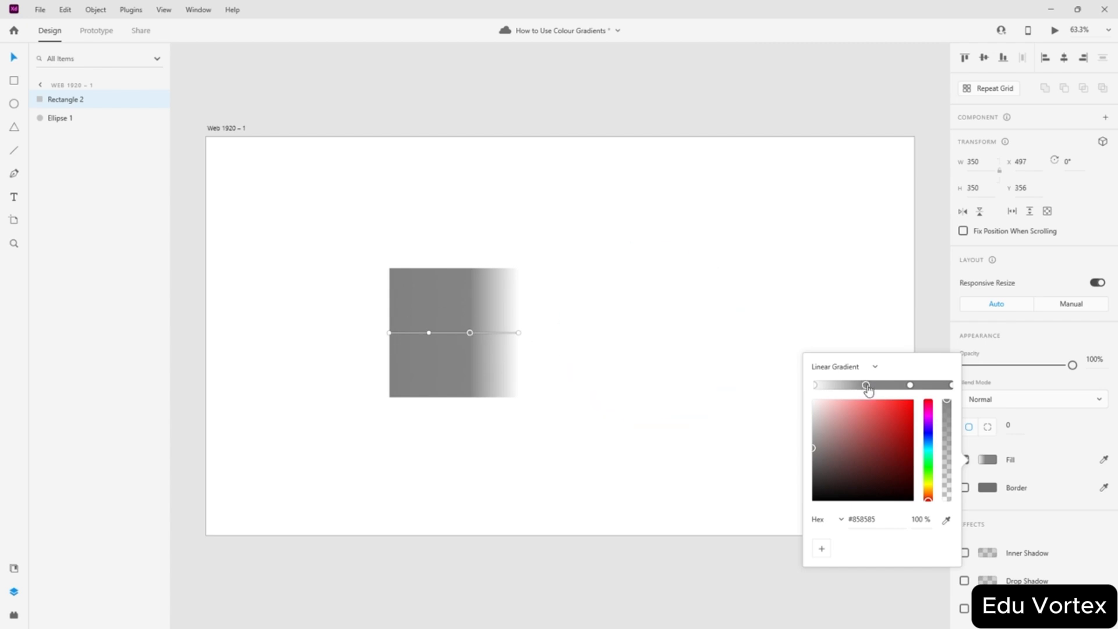
{"action": "key", "text": "Delete"}
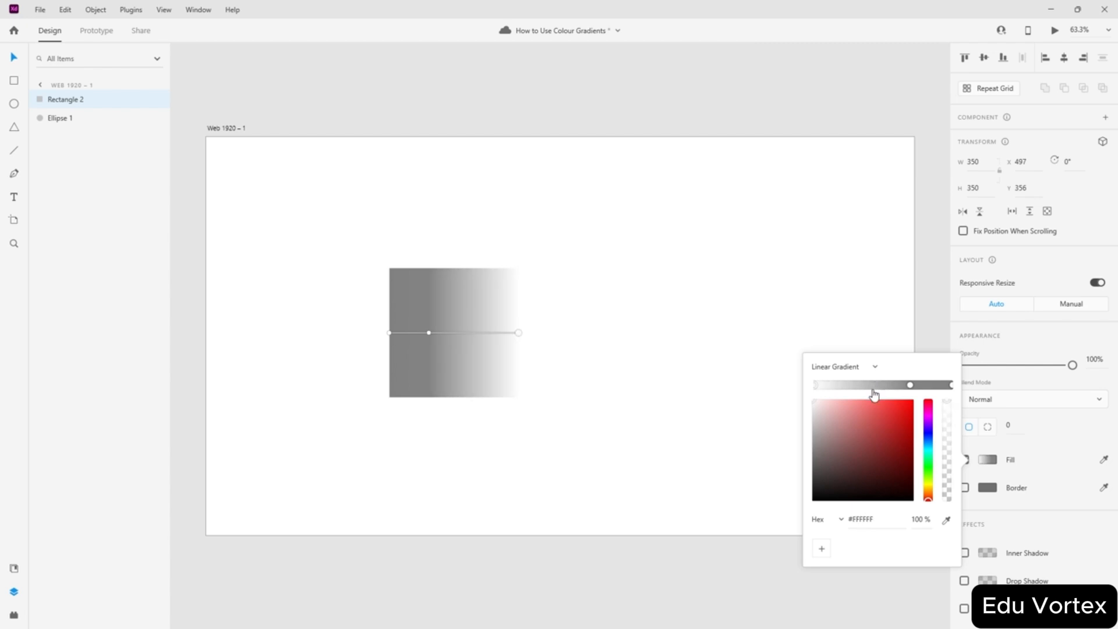
{"action": "left_click", "coordinate": [910, 385]}
{"action": "key", "text": "Delete"}
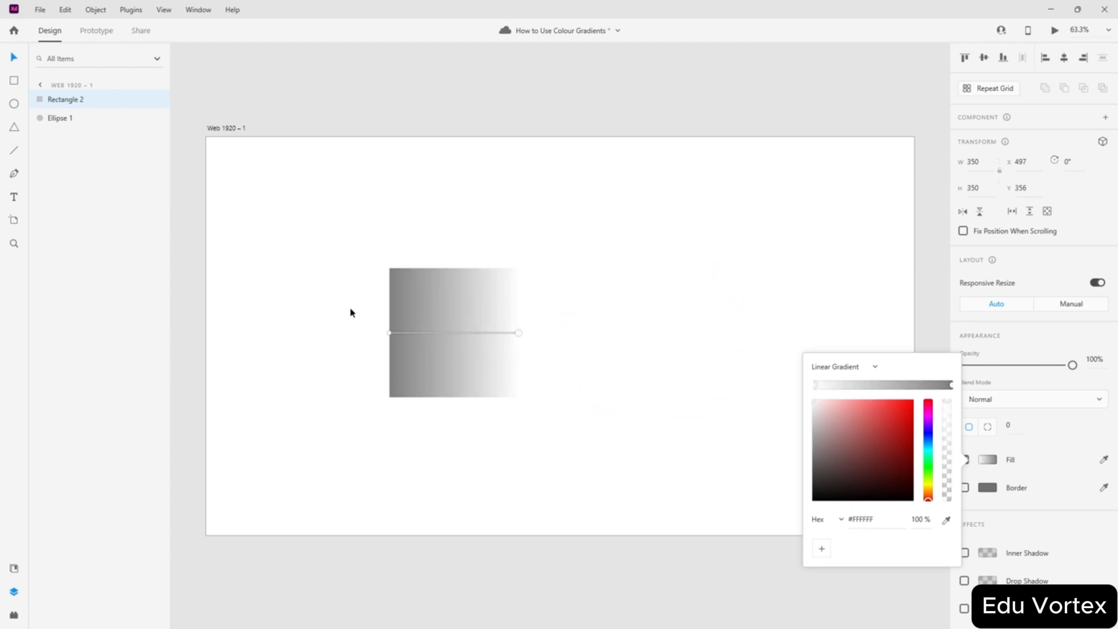
{"action": "right_click", "coordinate": [520, 334]}
{"action": "key", "text": "Escape"}
{"action": "left_click_drag", "start_coordinate": [417, 333], "coordinate": [447, 333]}
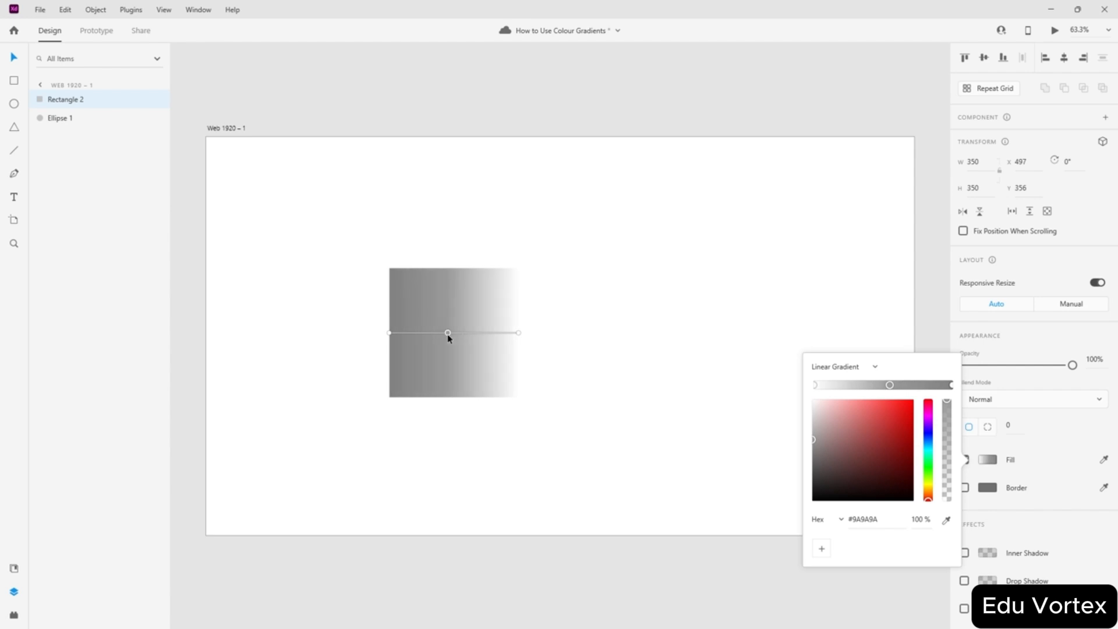
{"action": "right_click", "coordinate": [448, 333]}
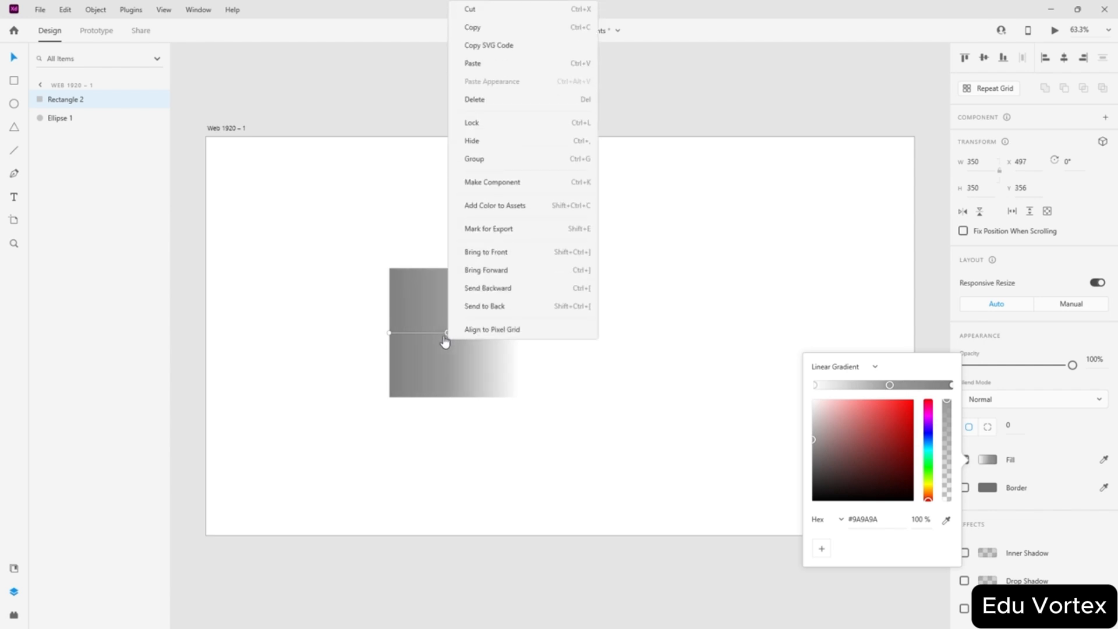
{"action": "left_click", "coordinate": [486, 100]}
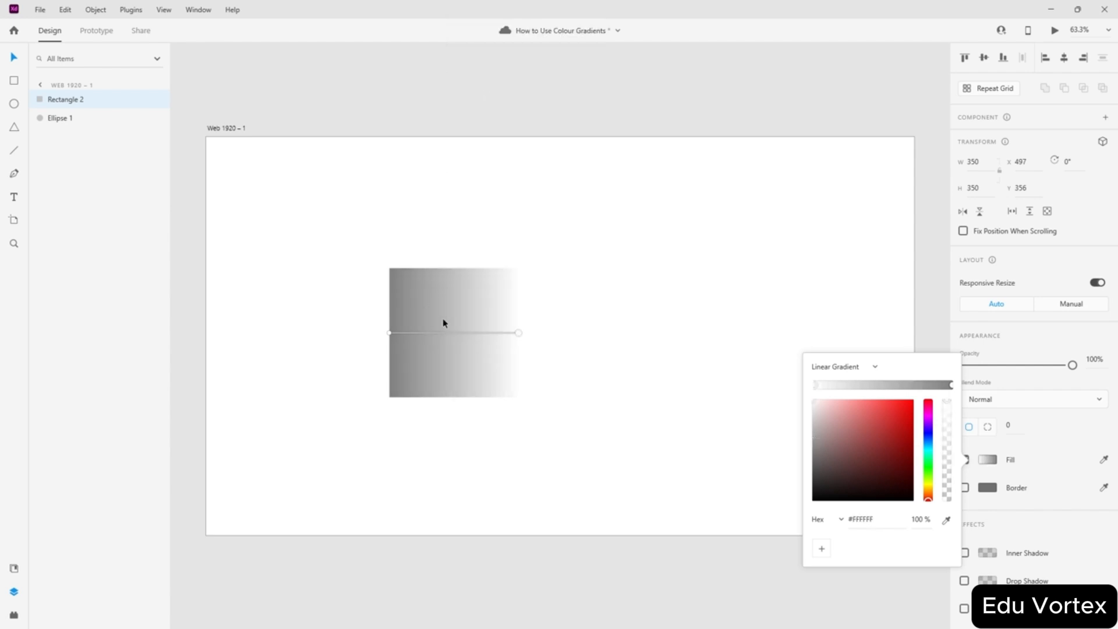
{"action": "mouse_move", "coordinate": [520, 332]}
{"action": "left_mouse_down"}
{"action": "mouse_move", "coordinate": [488, 335]}
{"action": "mouse_move", "coordinate": [540, 334]}
{"action": "mouse_move", "coordinate": [516, 337]}
{"action": "left_mouse_up"}
- Recolour the gradient ends: right stop red #FF0000, left stop cyan #00EDFF
{"action": "left_click", "coordinate": [389, 333]}
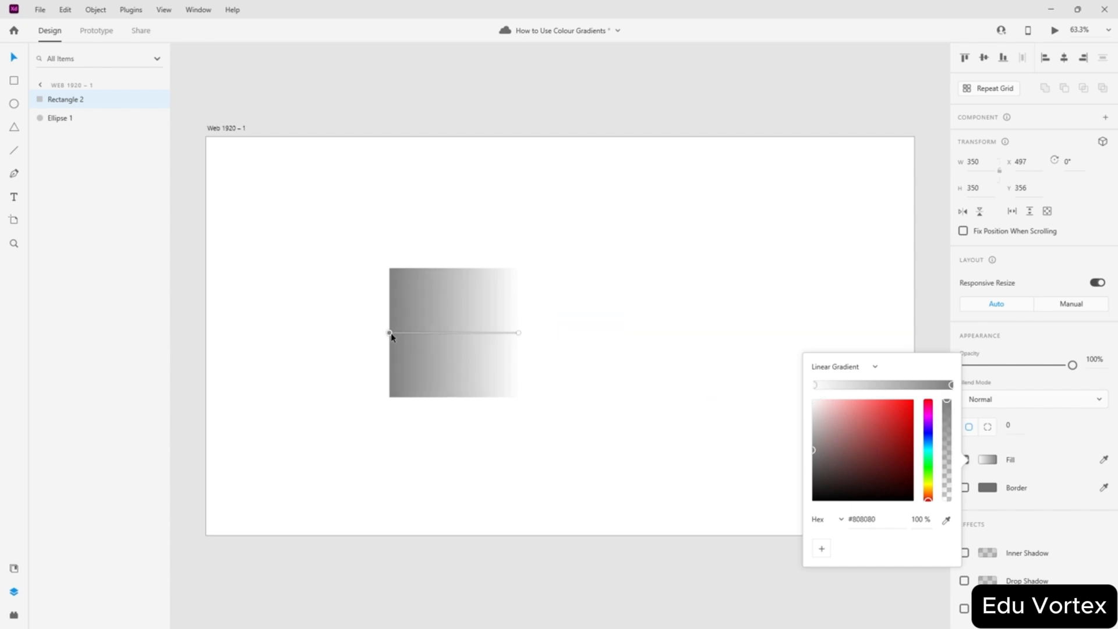
{"action": "left_click", "coordinate": [826, 387]}
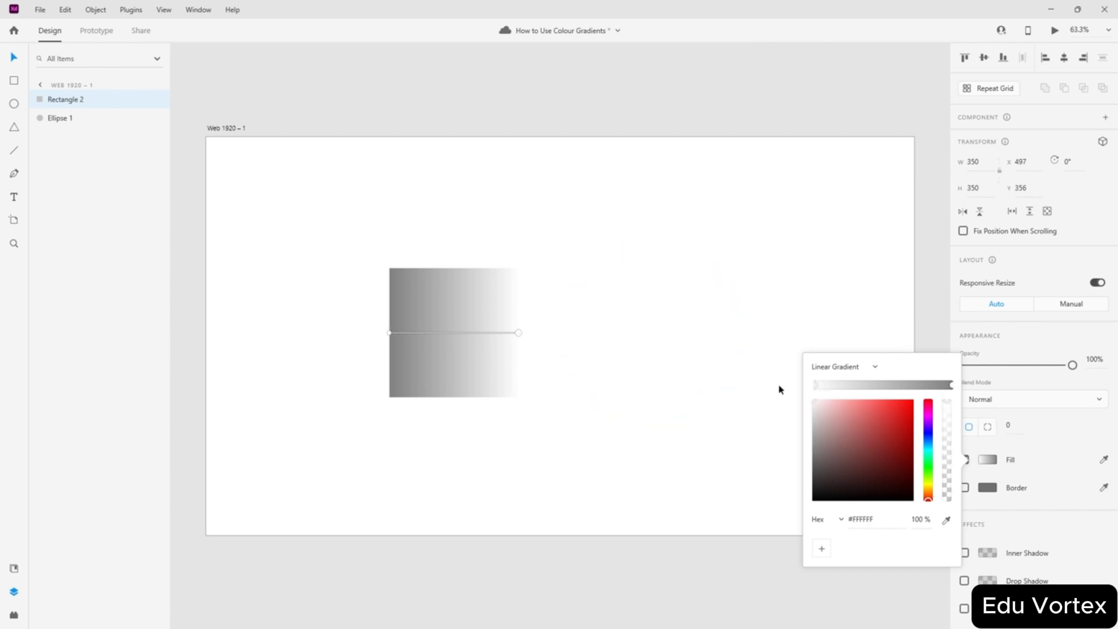
{"action": "left_click_drag", "start_coordinate": [815, 404], "coordinate": [932, 389]}
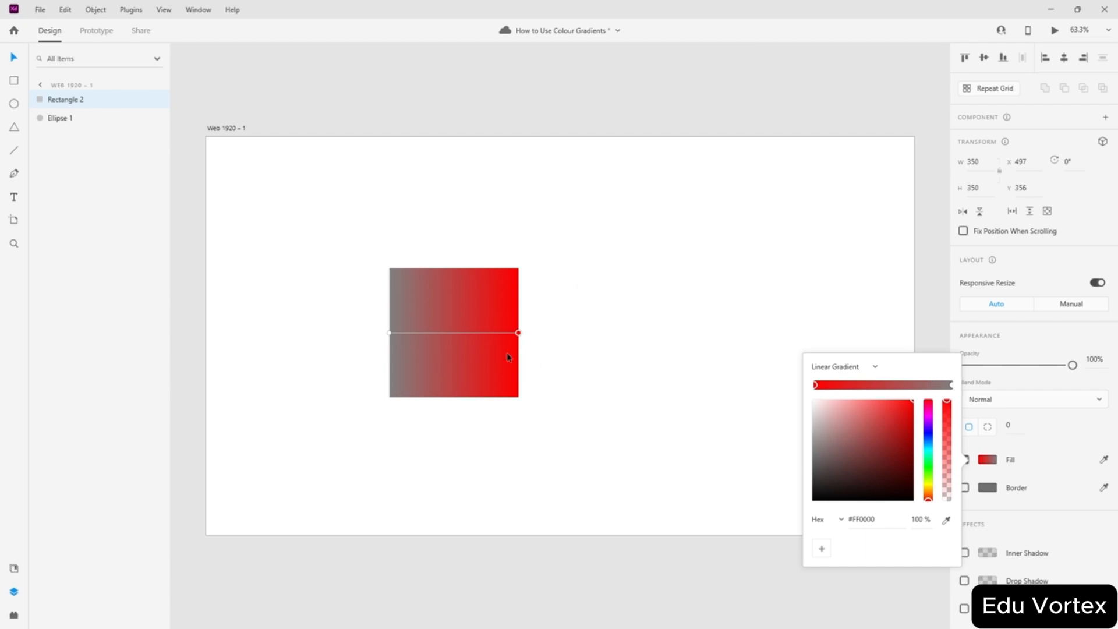
{"action": "left_click", "coordinate": [390, 333]}
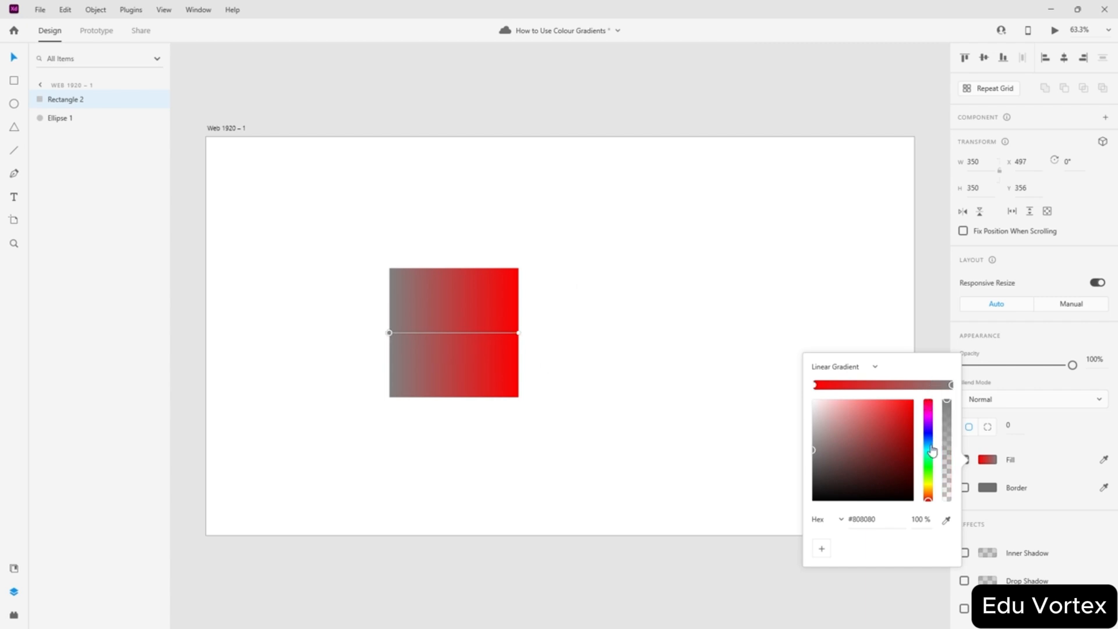
{"action": "left_click_drag", "start_coordinate": [930, 445], "coordinate": [933, 395]}
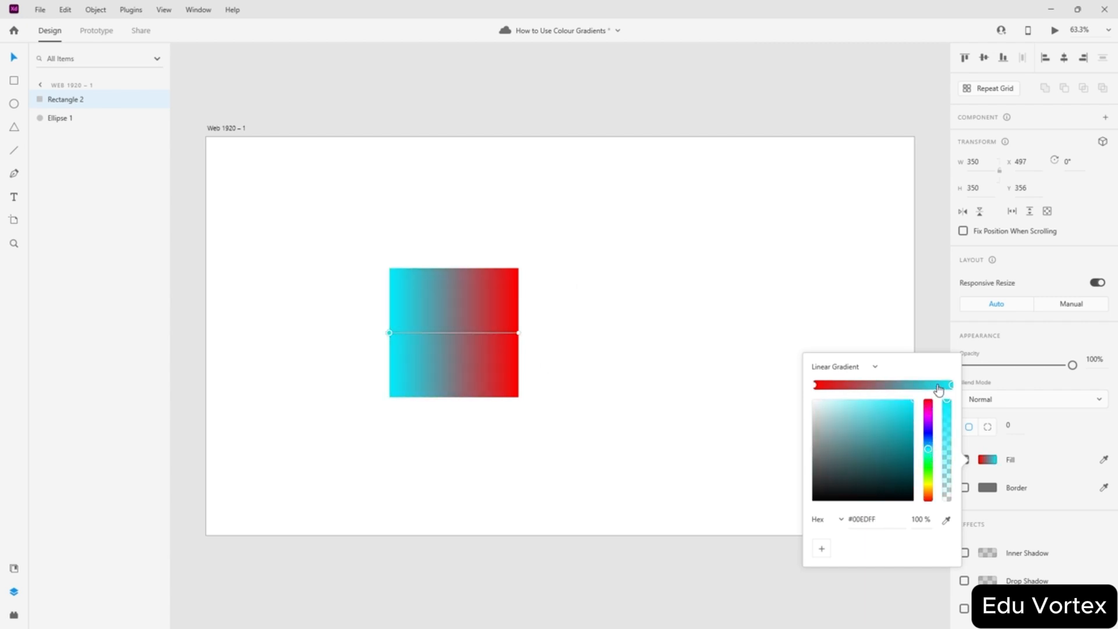
- Add a middle colour stop to the square's gradient and make it bright yellow
{"action": "left_click", "coordinate": [442, 221]}
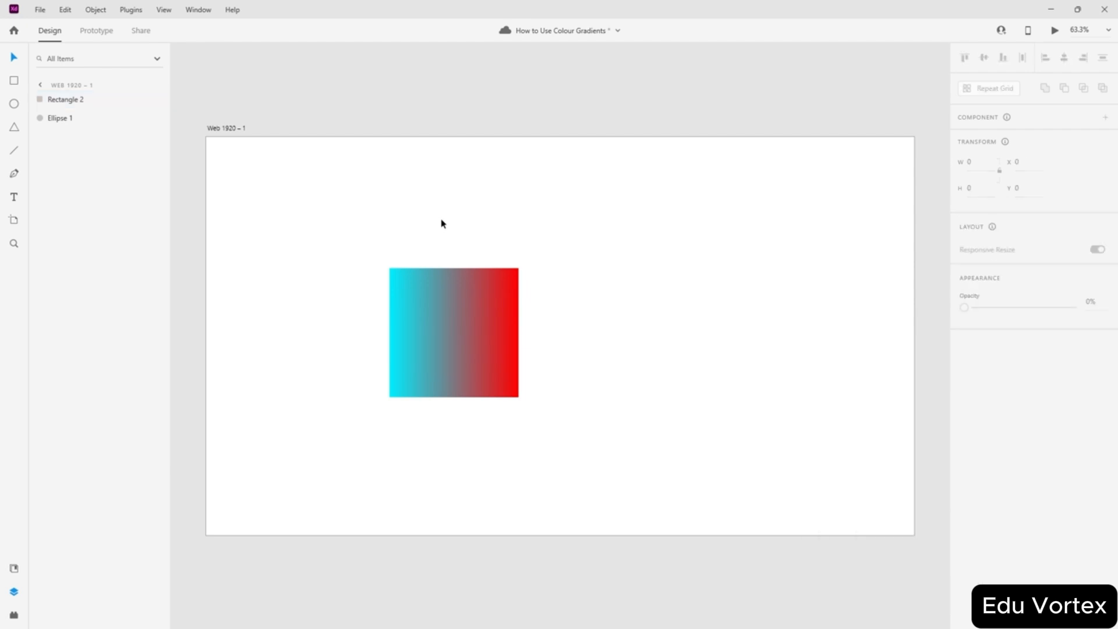
{"action": "left_click", "coordinate": [449, 320]}
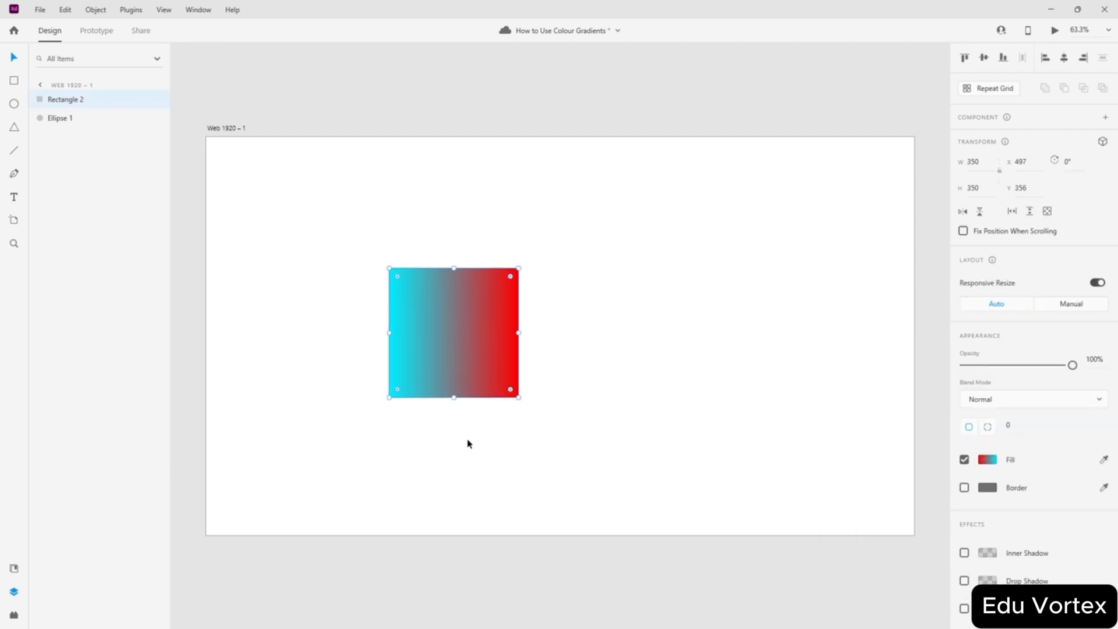
{"action": "left_click", "coordinate": [467, 441]}
{"action": "left_click", "coordinate": [455, 347]}
{"action": "left_click", "coordinate": [450, 433]}
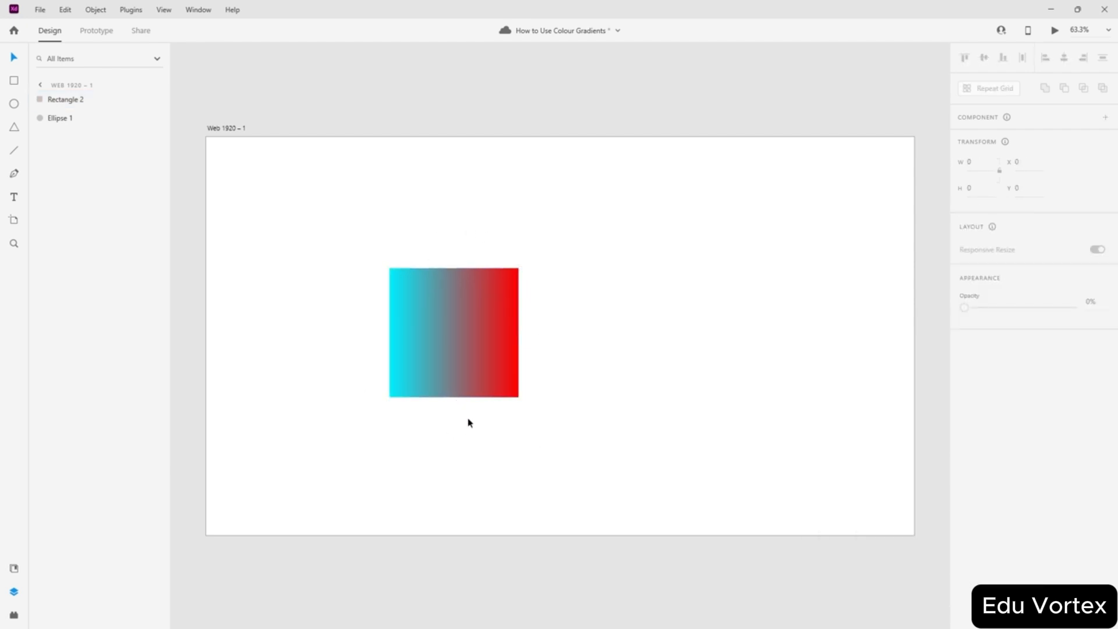
{"action": "scroll", "coordinate": [465, 329], "scroll_direction": "up", "scroll_amount": 5}
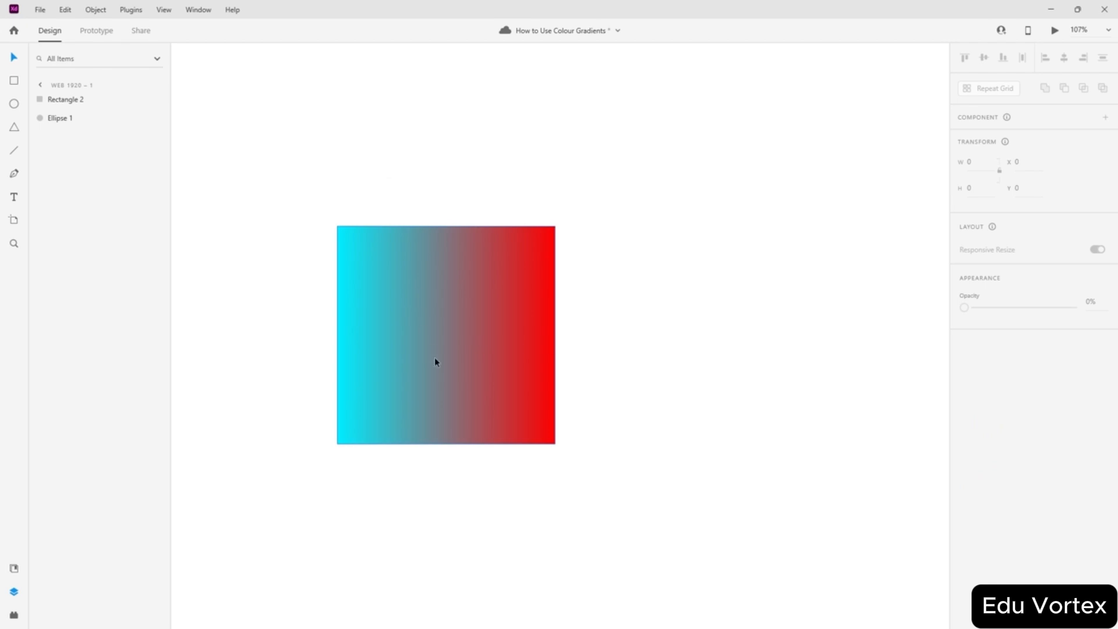
{"action": "left_click", "coordinate": [488, 343]}
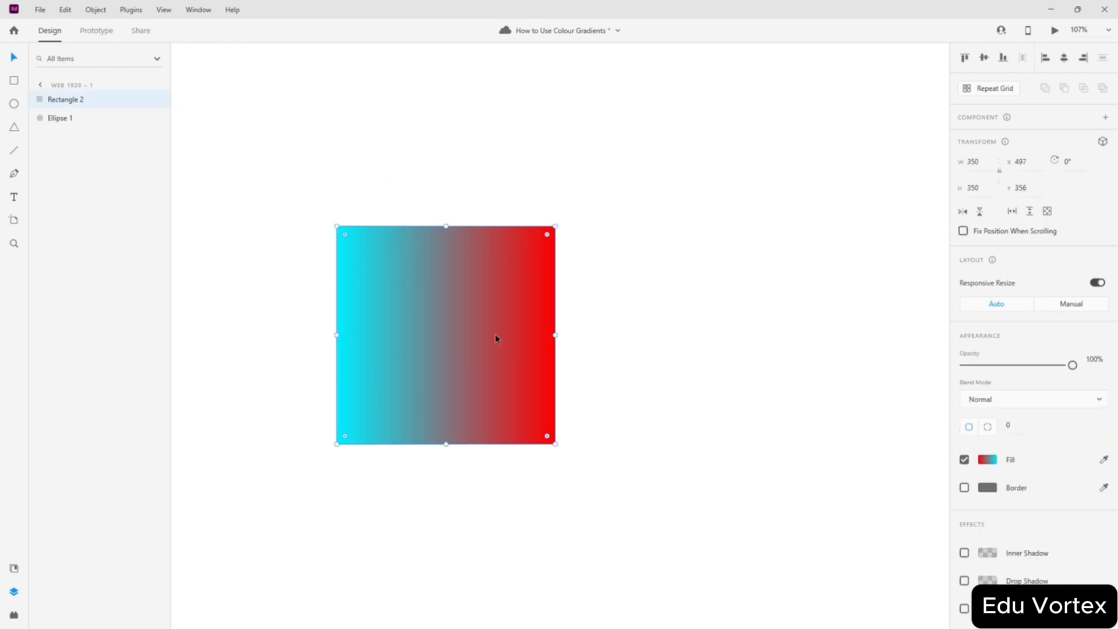
{"action": "left_click", "coordinate": [987, 459]}
{"action": "left_click", "coordinate": [877, 385]}
{"action": "left_click_drag", "start_coordinate": [878, 389], "coordinate": [887, 393]}
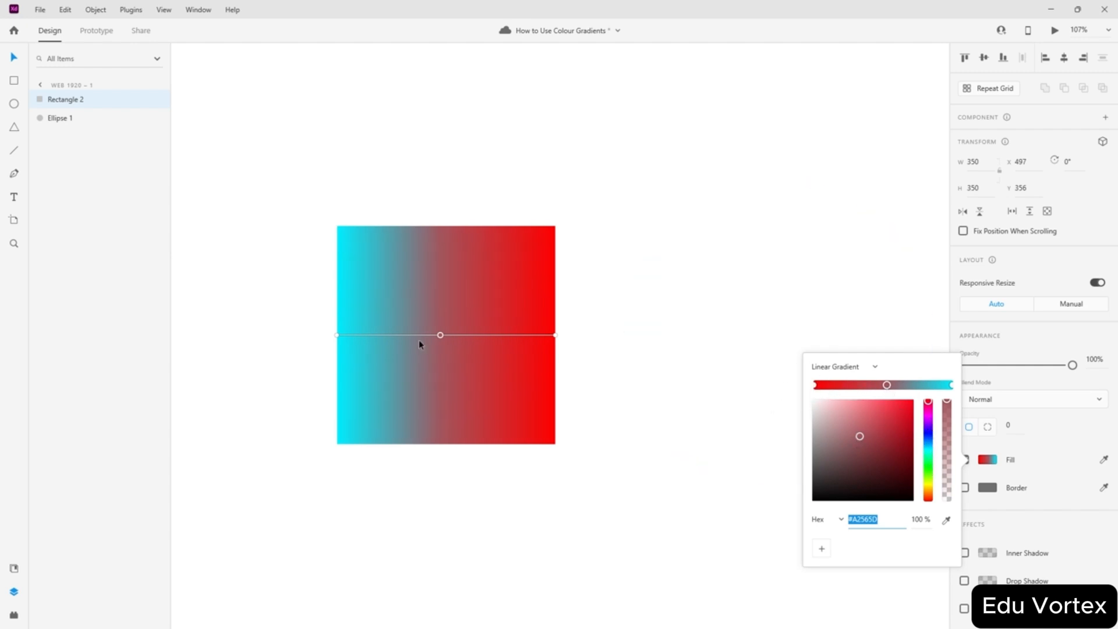
{"action": "mouse_move", "coordinate": [440, 335]}
{"action": "left_mouse_down"}
{"action": "mouse_move", "coordinate": [462, 335]}
{"action": "mouse_move", "coordinate": [446, 335]}
{"action": "left_mouse_up"}
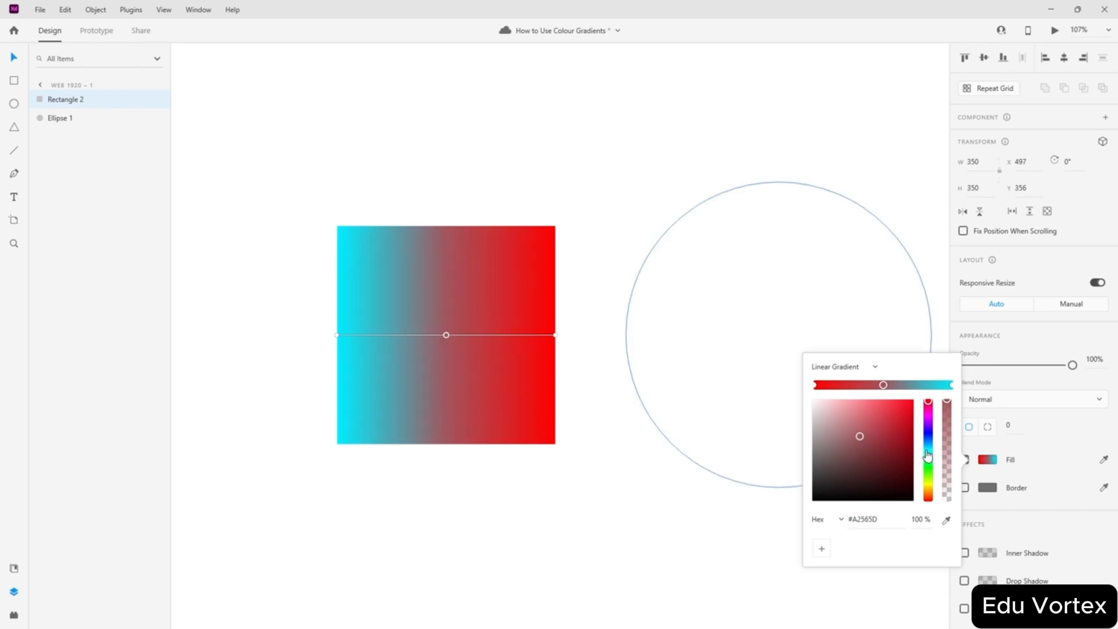
{"action": "left_click_drag", "start_coordinate": [928, 459], "coordinate": [928, 486]}
{"action": "left_click_drag", "start_coordinate": [889, 444], "coordinate": [938, 382]}
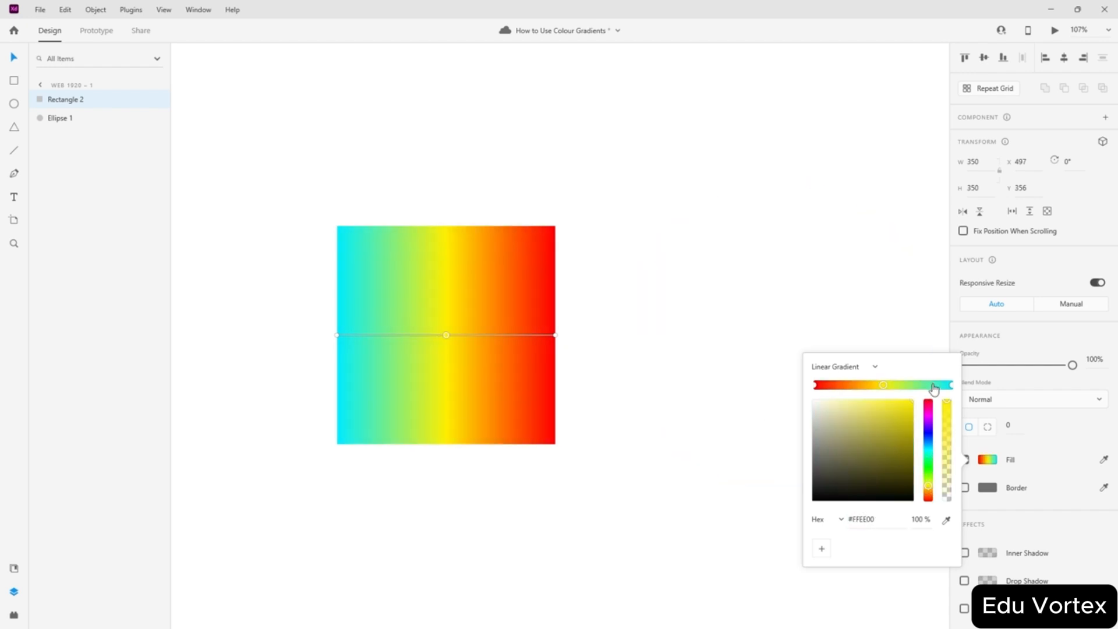
{"action": "left_click", "coordinate": [362, 129]}
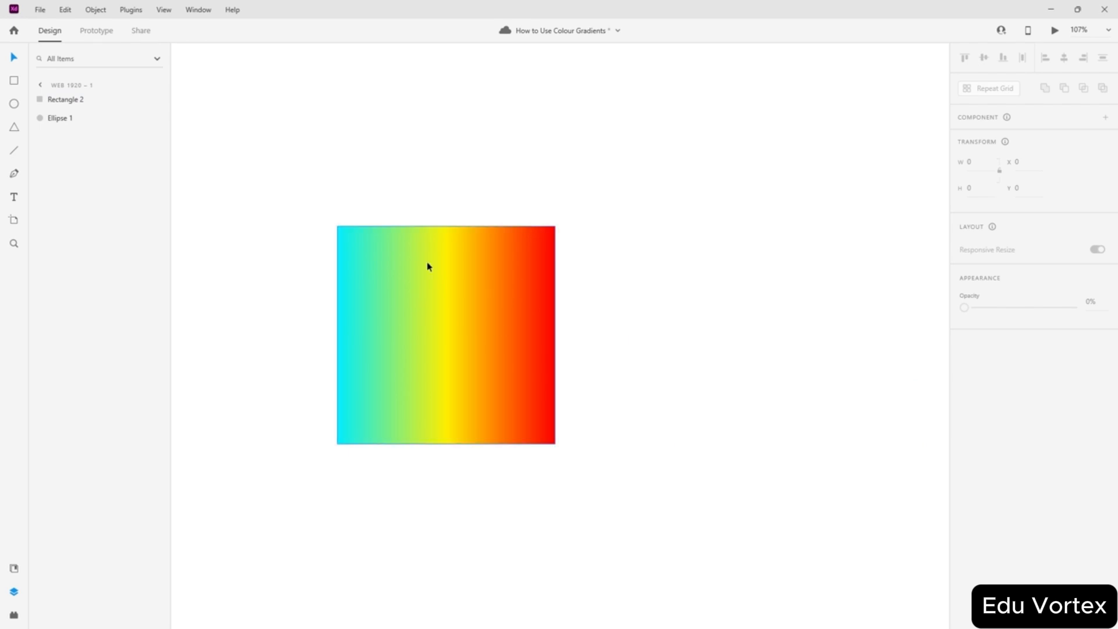
- Turn the left gradient stop bright green and the middle stop blue #2800FF
{"action": "left_click", "coordinate": [368, 351]}
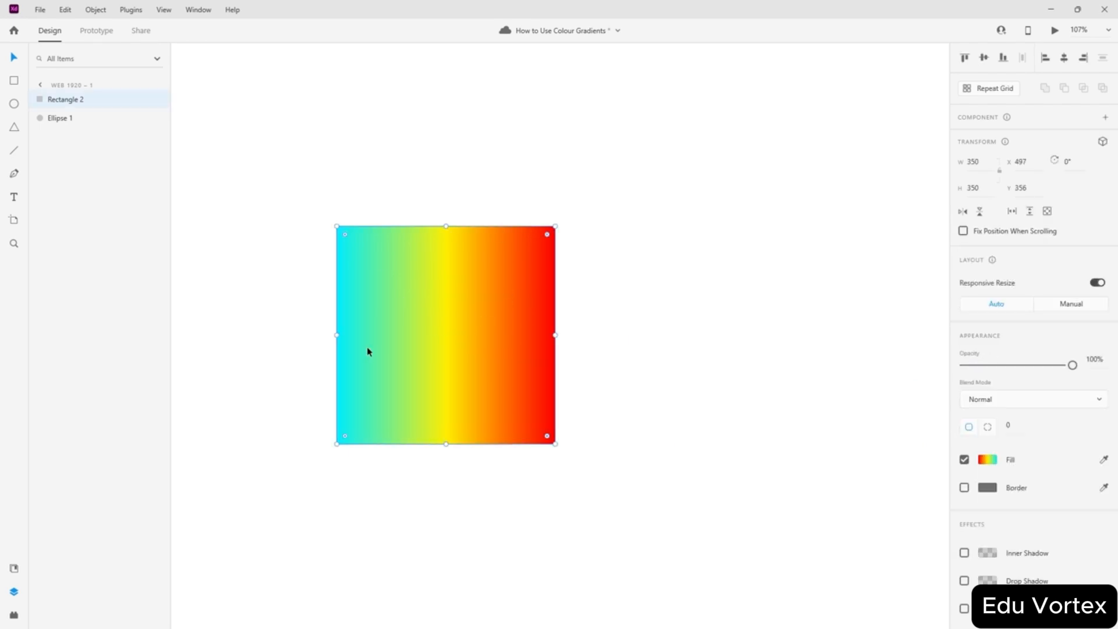
{"action": "left_click", "coordinate": [987, 459]}
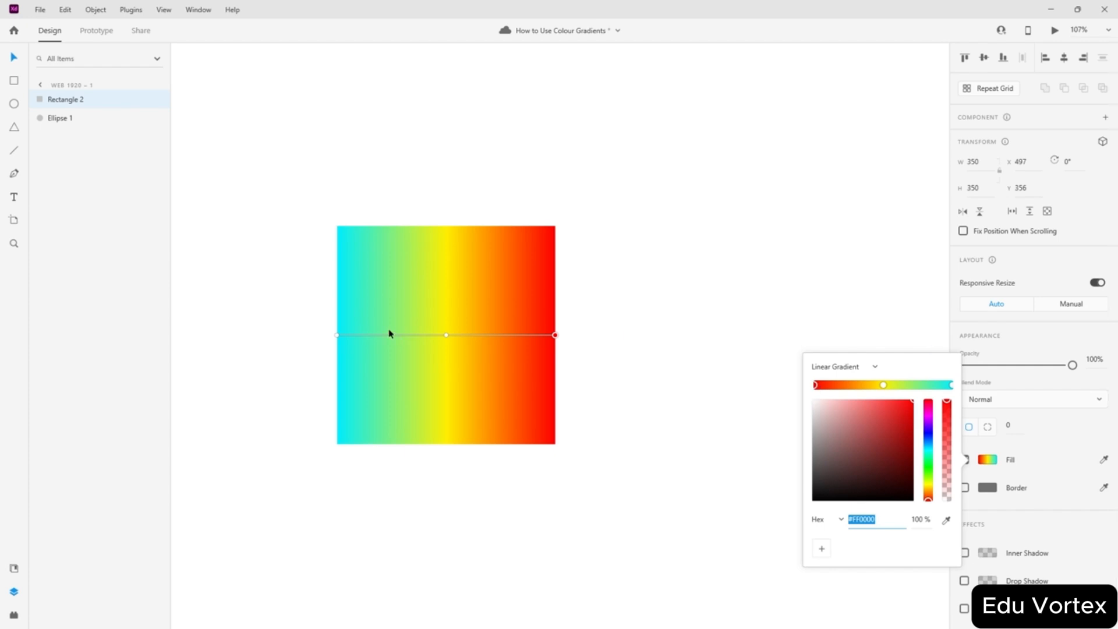
{"action": "left_click", "coordinate": [336, 336]}
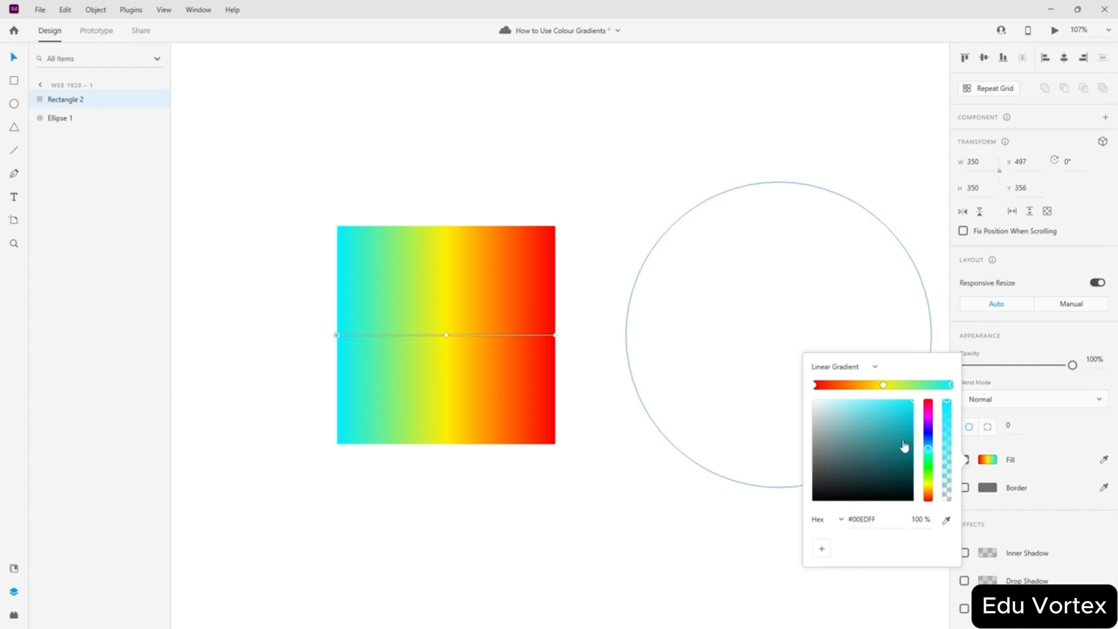
{"action": "left_click", "coordinate": [928, 462]}
{"action": "left_click_drag", "start_coordinate": [893, 461], "coordinate": [961, 364]}
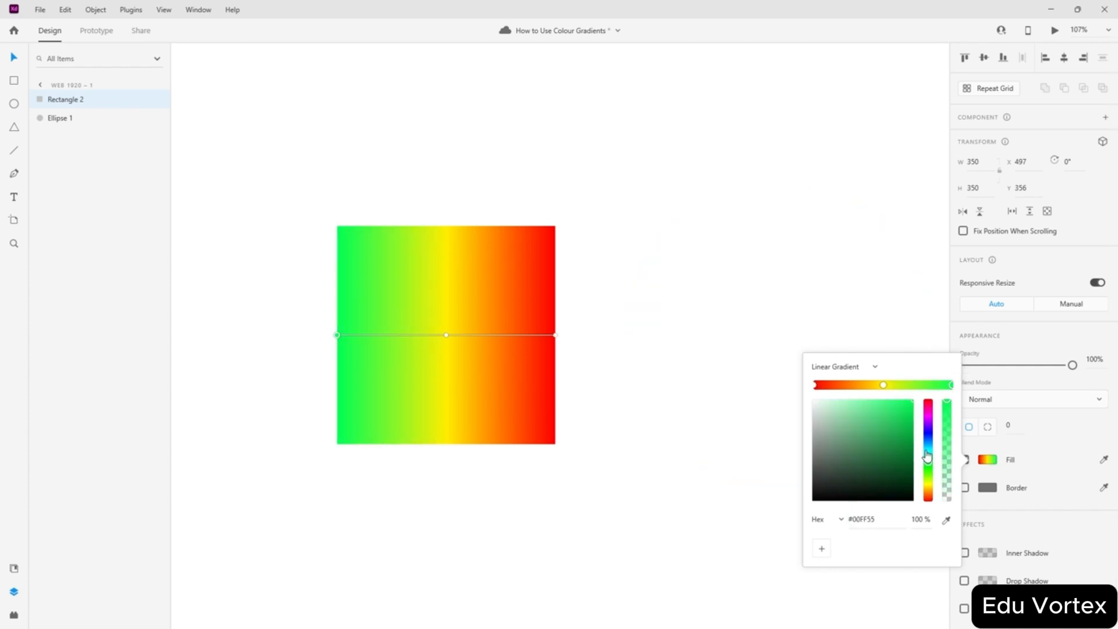
{"action": "mouse_move", "coordinate": [928, 462]}
{"action": "left_mouse_down"}
{"action": "mouse_move", "coordinate": [928, 428]}
{"action": "mouse_move", "coordinate": [929, 469]}
{"action": "left_mouse_up"}
{"action": "left_click", "coordinate": [446, 335]}
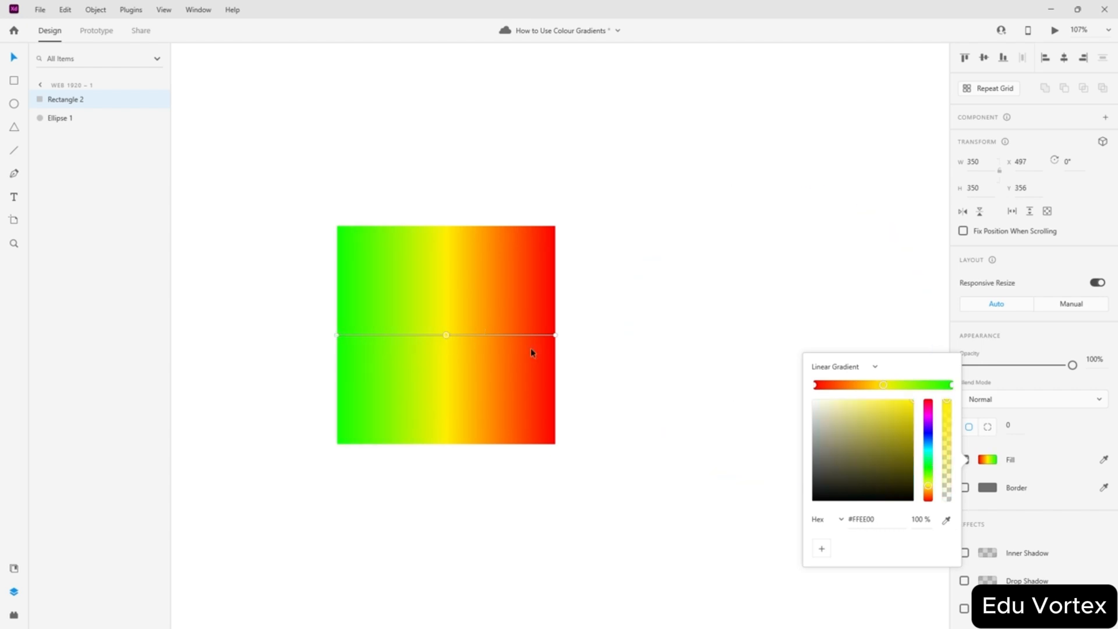
{"action": "left_click_drag", "start_coordinate": [930, 442], "coordinate": [928, 430]}
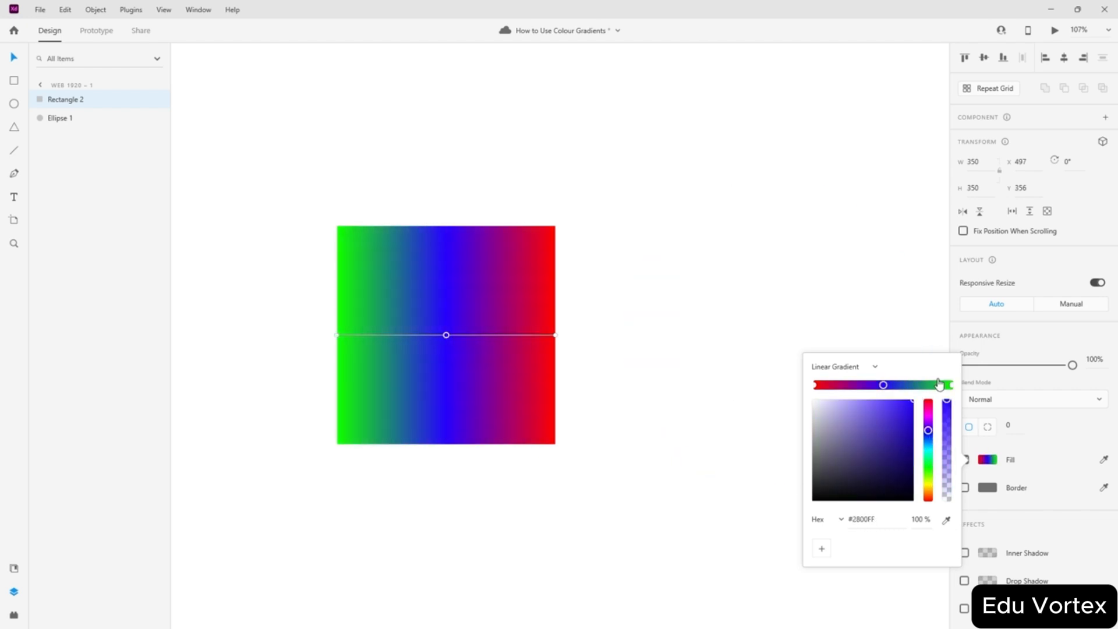
{"action": "left_click", "coordinate": [357, 286]}
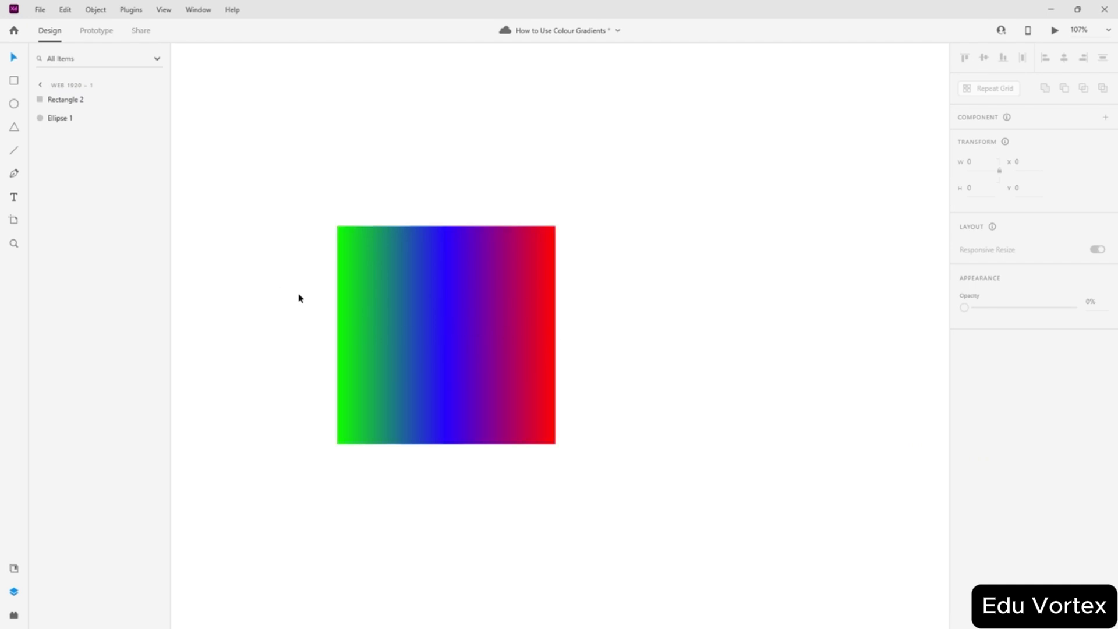
- Fill the white circle with the blue sampled from the gradient square
{"action": "left_click", "coordinate": [794, 304]}
{"action": "left_click", "coordinate": [988, 434]}
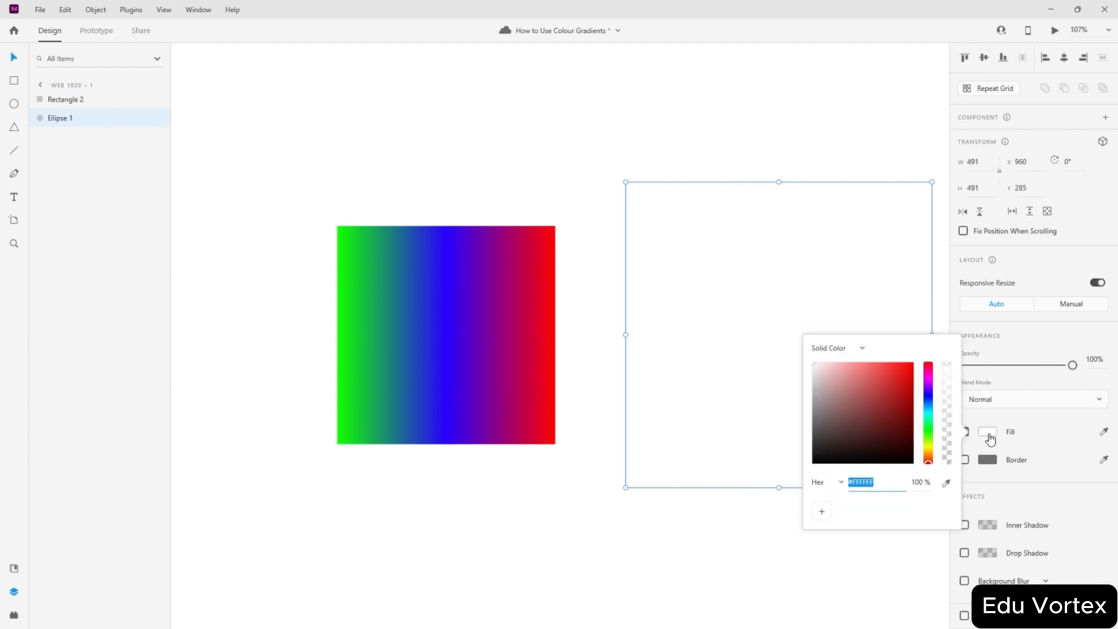
{"action": "left_click", "coordinate": [1046, 415]}
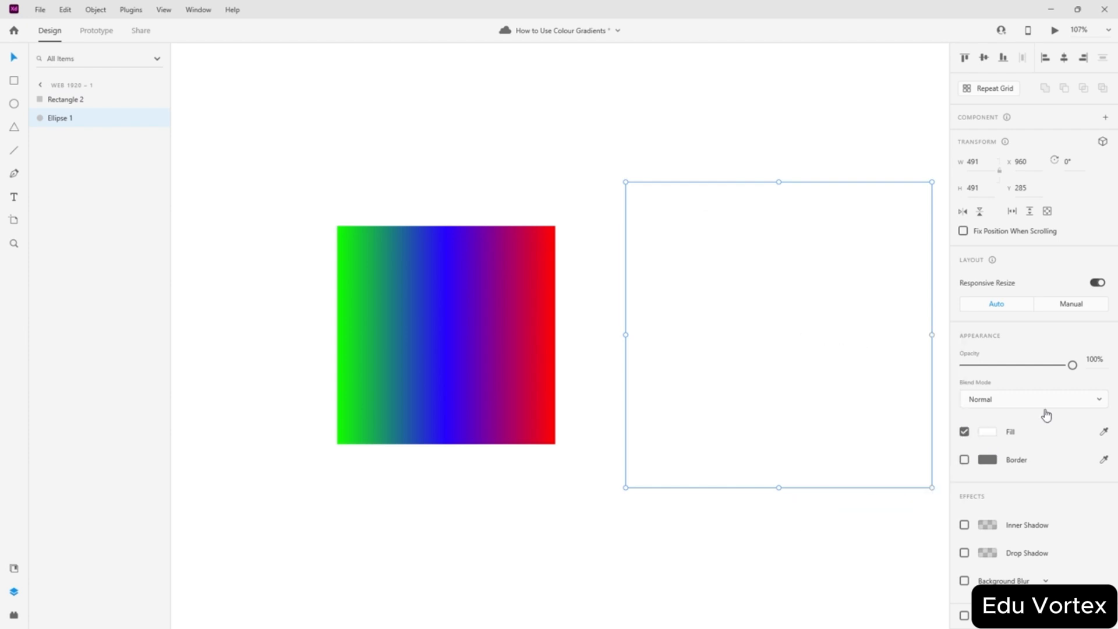
{"action": "left_click", "coordinate": [1103, 433]}
{"action": "left_click", "coordinate": [449, 349]}
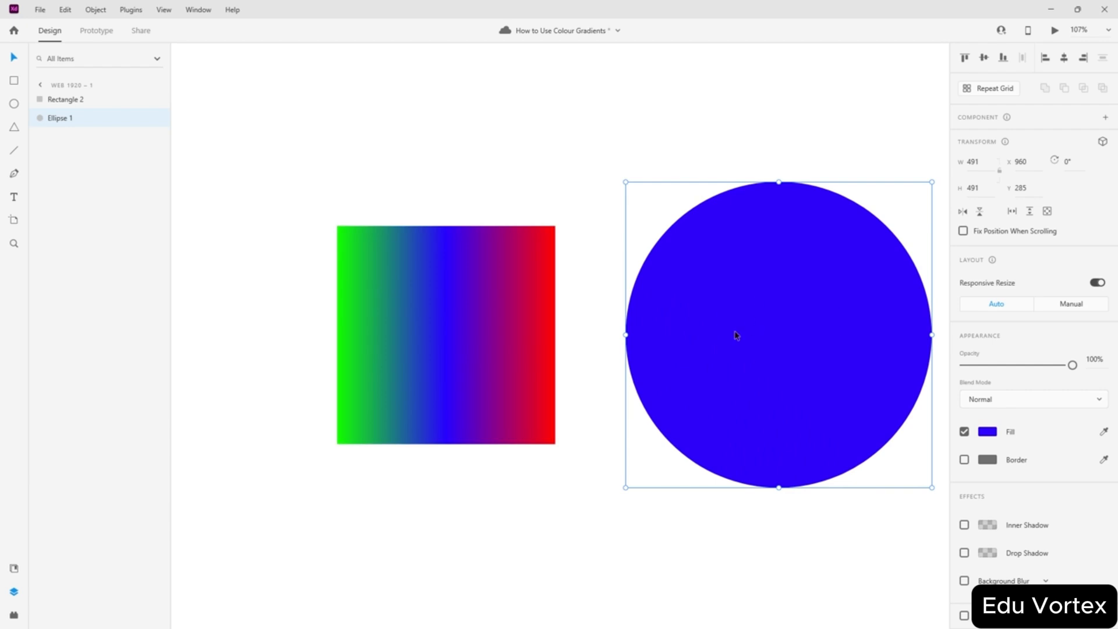
- Reset the square's left gradient stop to cyan and delete its blue middle stop
{"action": "left_click", "coordinate": [488, 326]}
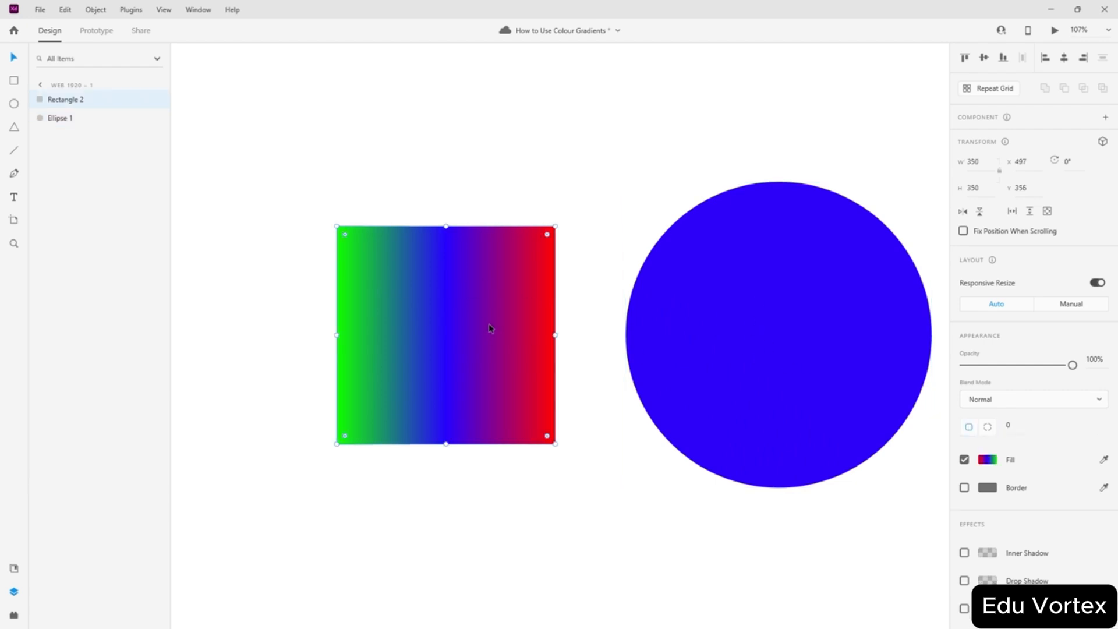
{"action": "left_click", "coordinate": [987, 459]}
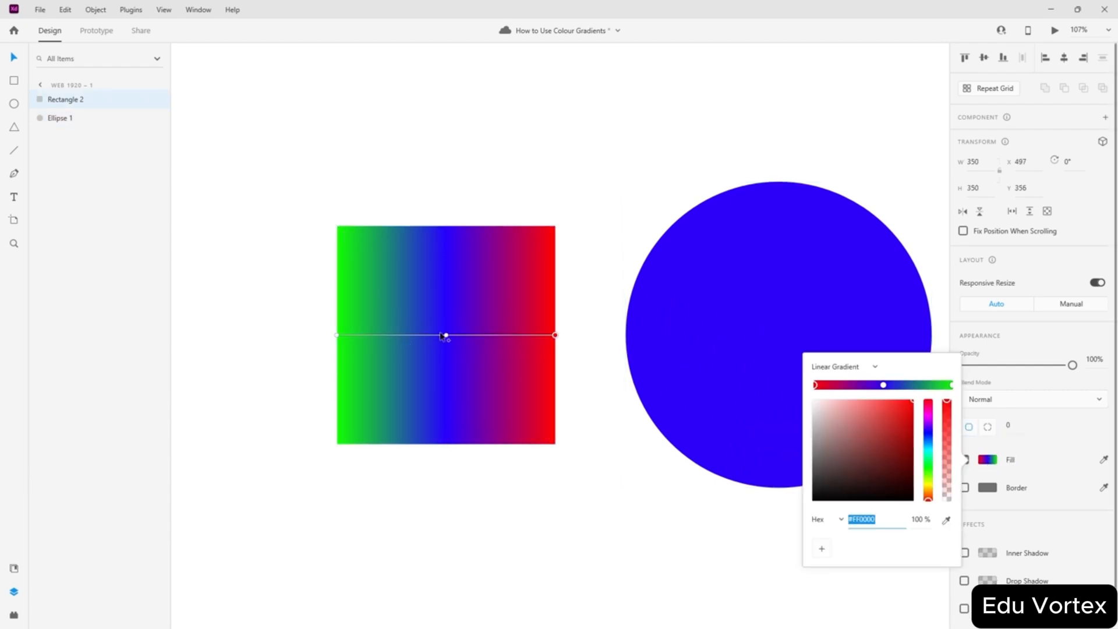
{"action": "left_click", "coordinate": [952, 385]}
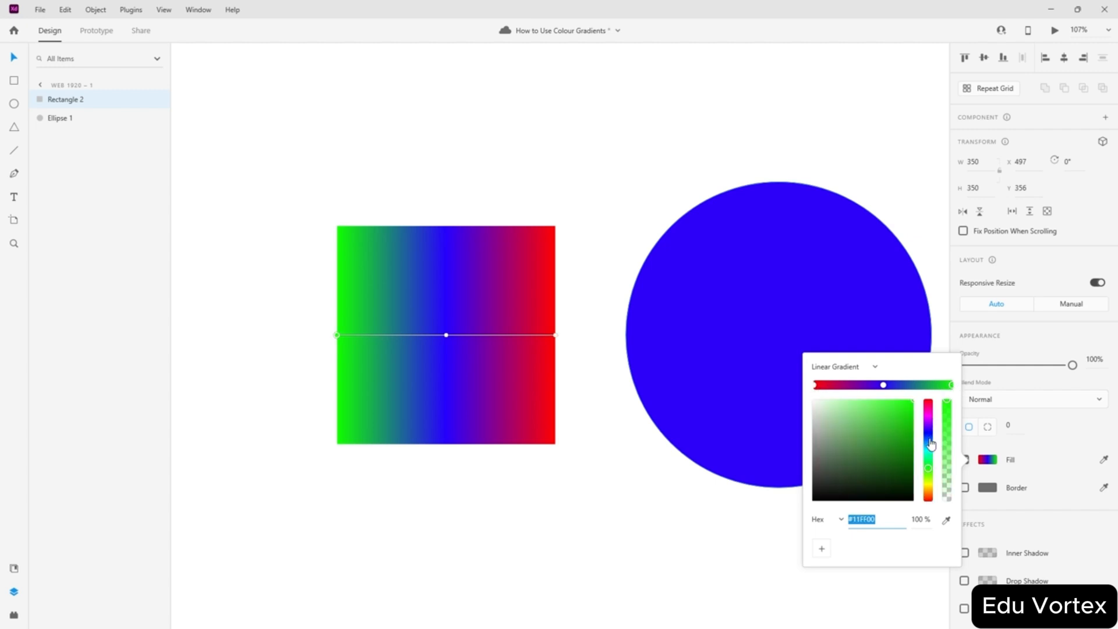
{"action": "left_click", "coordinate": [930, 453]}
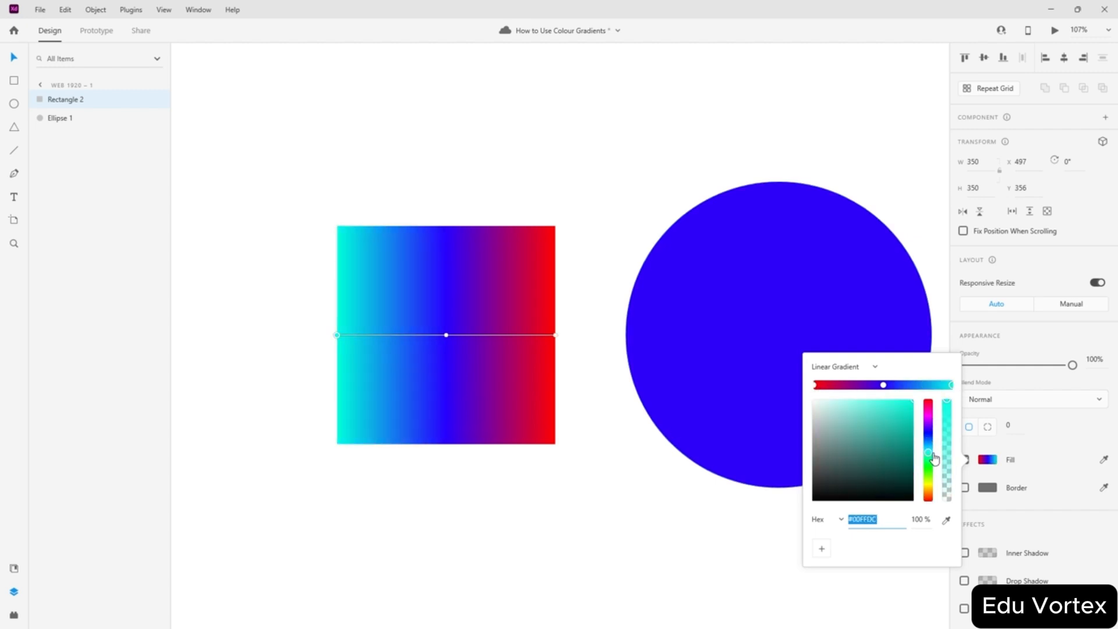
{"action": "left_click", "coordinate": [883, 385]}
{"action": "key", "text": "BackSpace"}
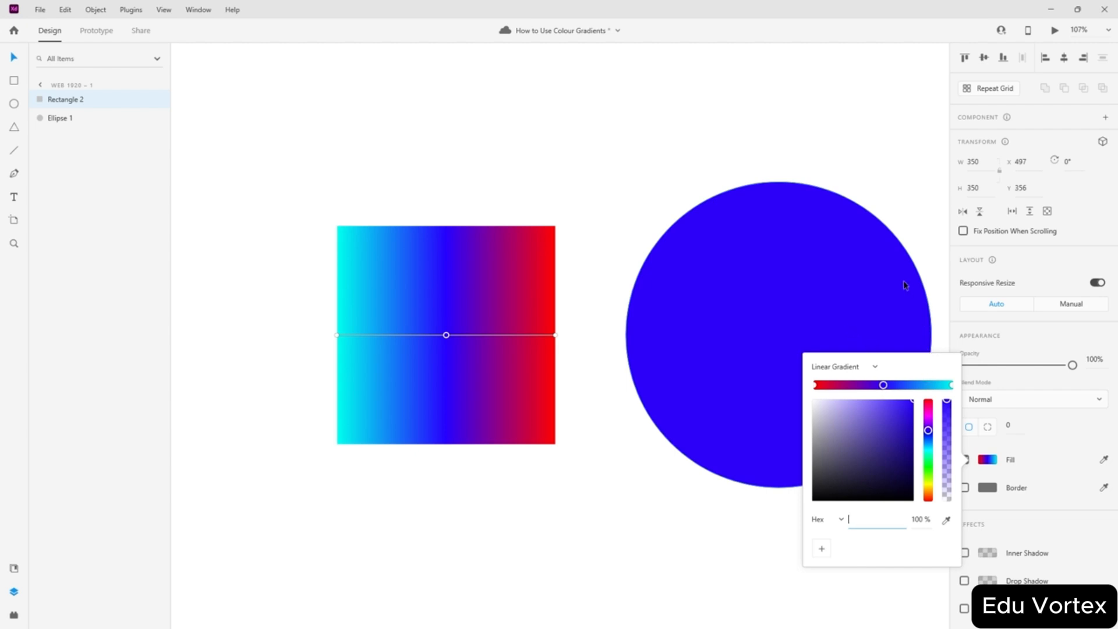
{"action": "left_click", "coordinate": [446, 336]}
{"action": "key", "text": "Delete"}
- Fill the circle with grey sampled from the square
{"action": "left_click", "coordinate": [760, 276]}
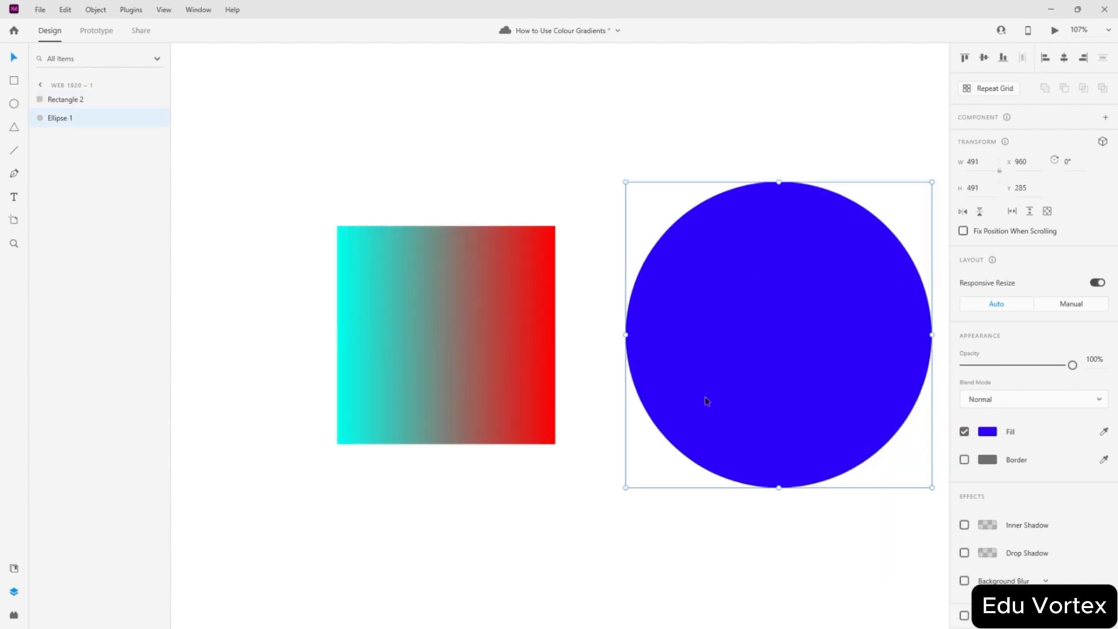
{"action": "left_click", "coordinate": [1103, 433]}
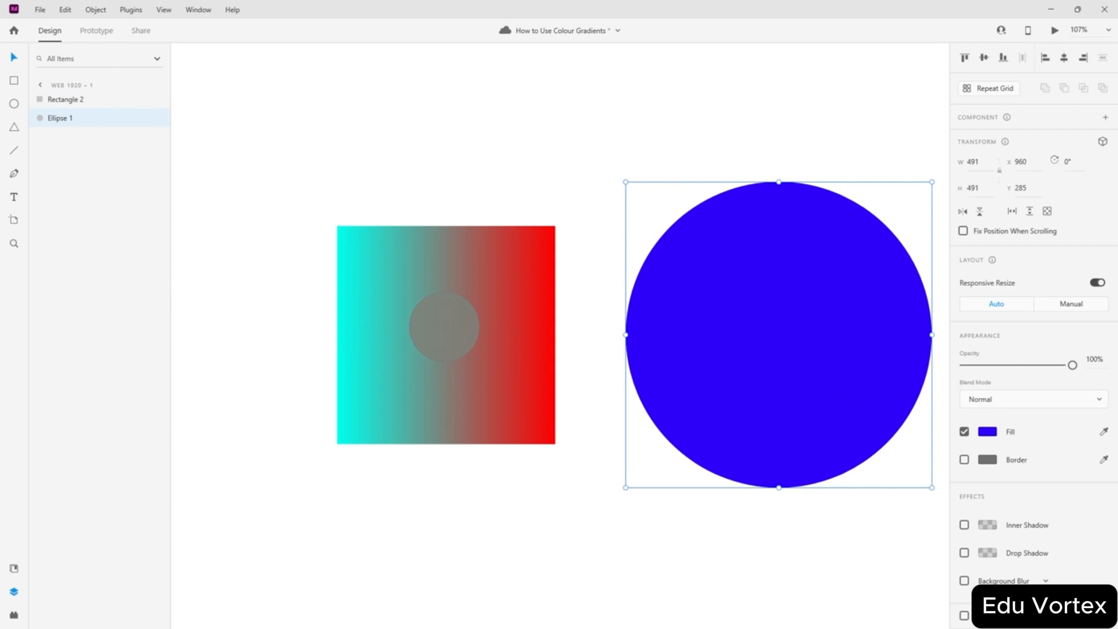
{"action": "left_click", "coordinate": [444, 327]}
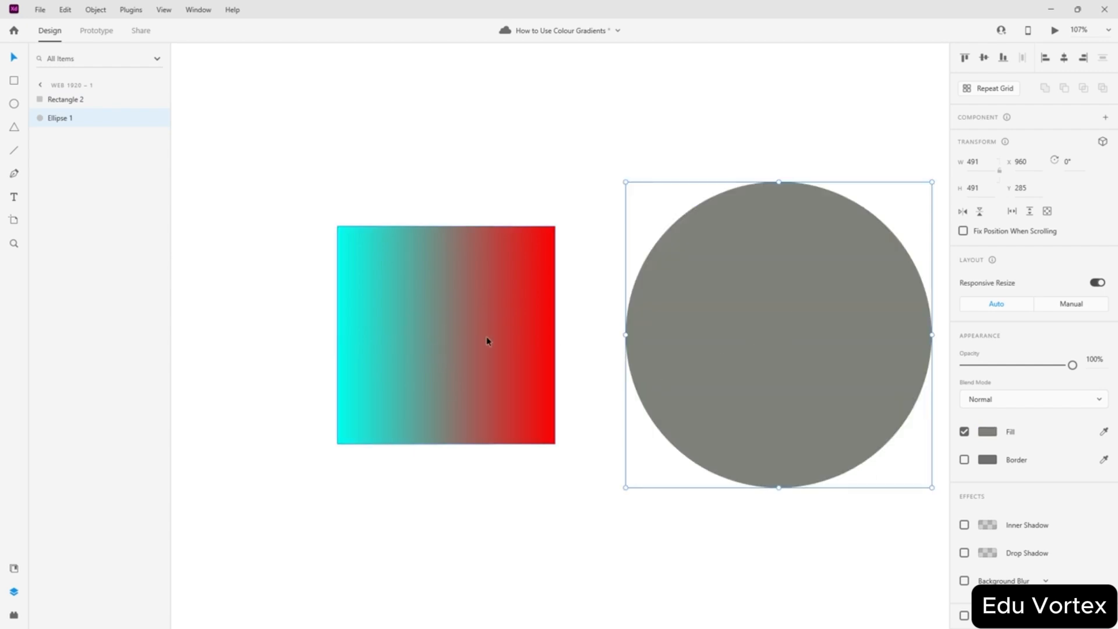
- Add a middle stop to the square's gradient coloured with the circle's grey
{"action": "left_click", "coordinate": [459, 359]}
{"action": "left_click", "coordinate": [985, 461]}
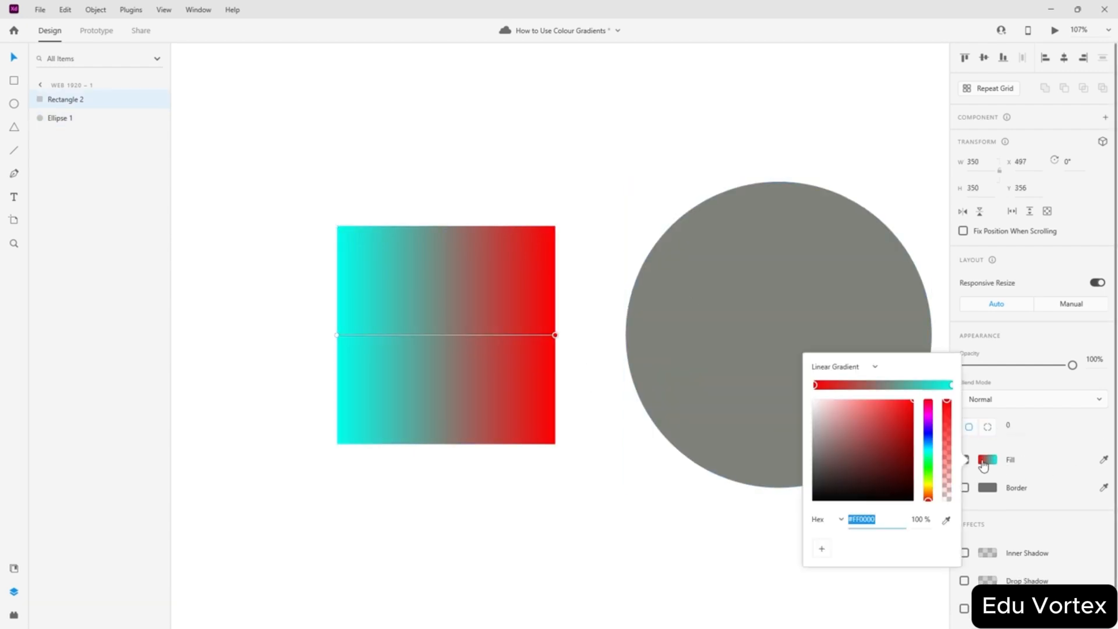
{"action": "left_click", "coordinate": [888, 385]}
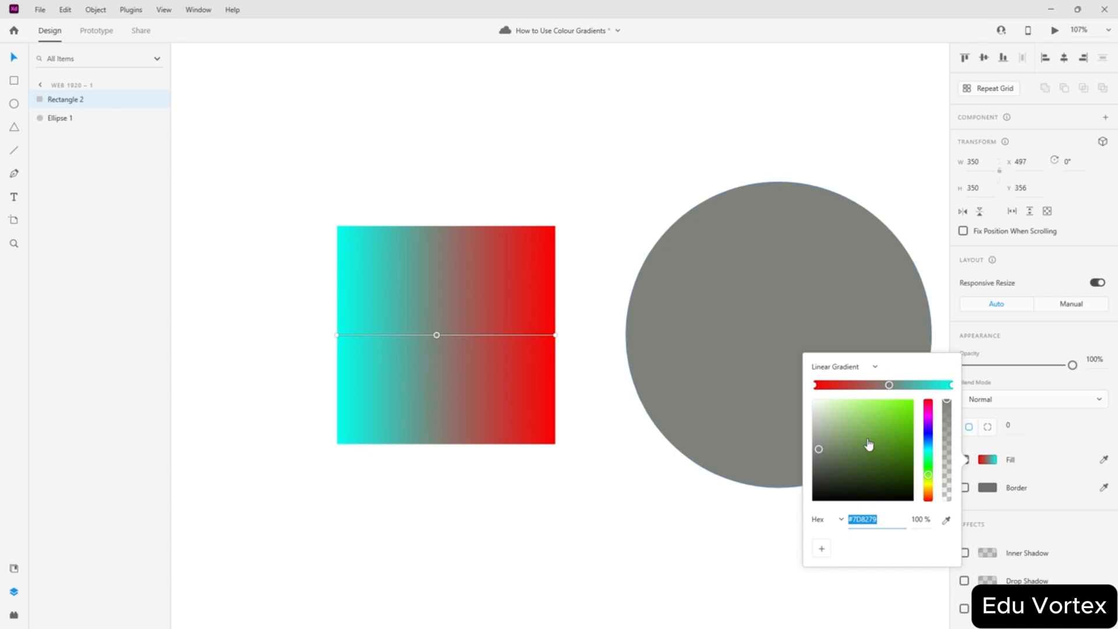
{"action": "left_click", "coordinate": [944, 518]}
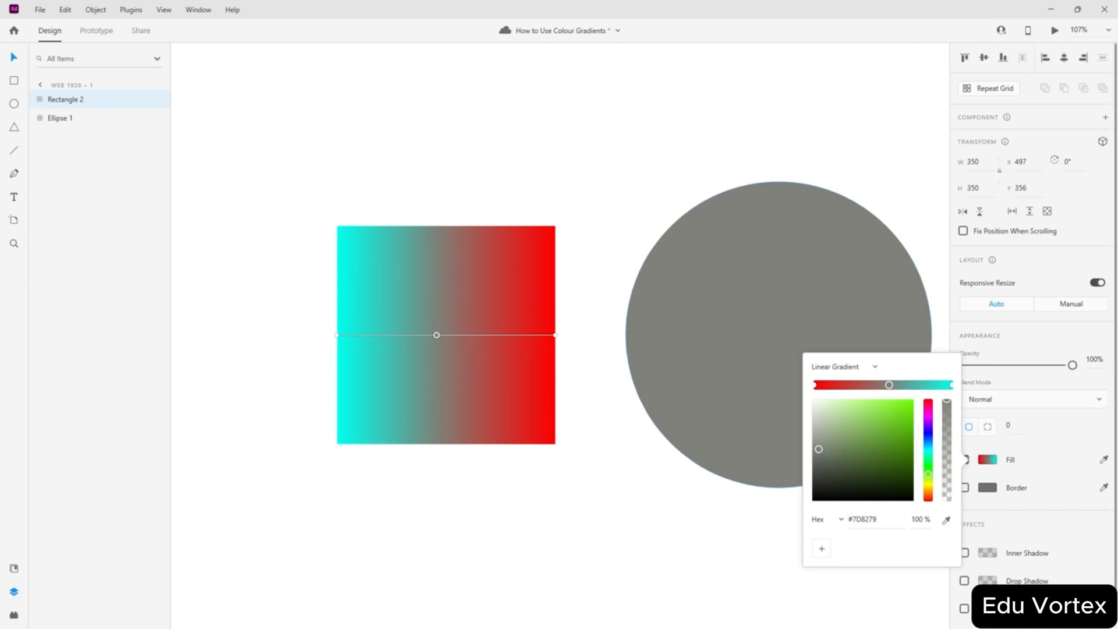
{"action": "left_click", "coordinate": [766, 313]}
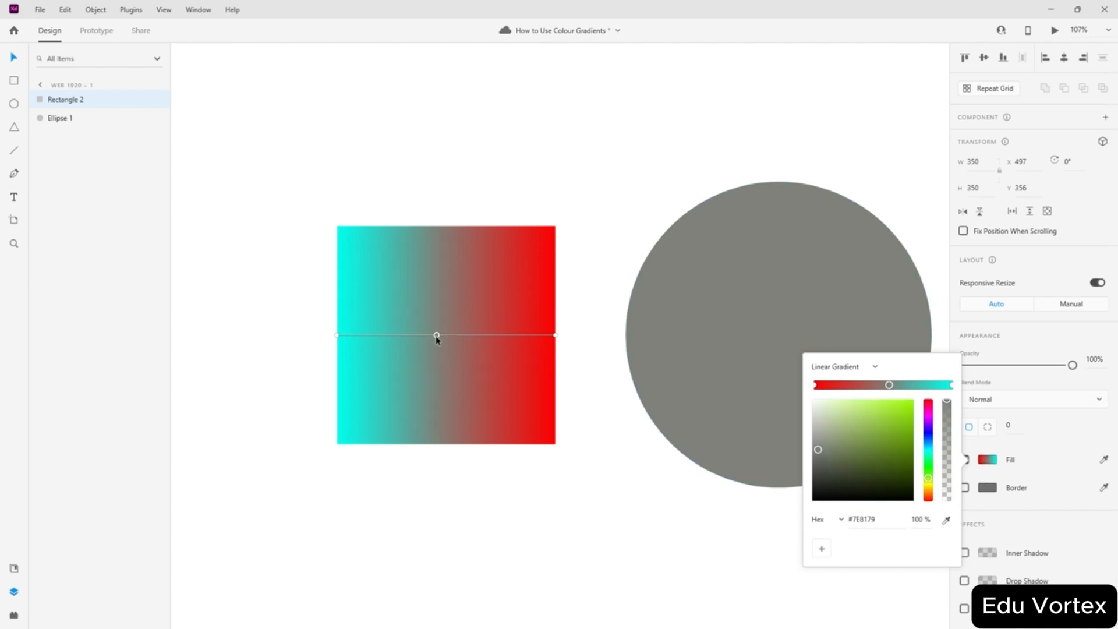
{"action": "left_click", "coordinate": [705, 214]}
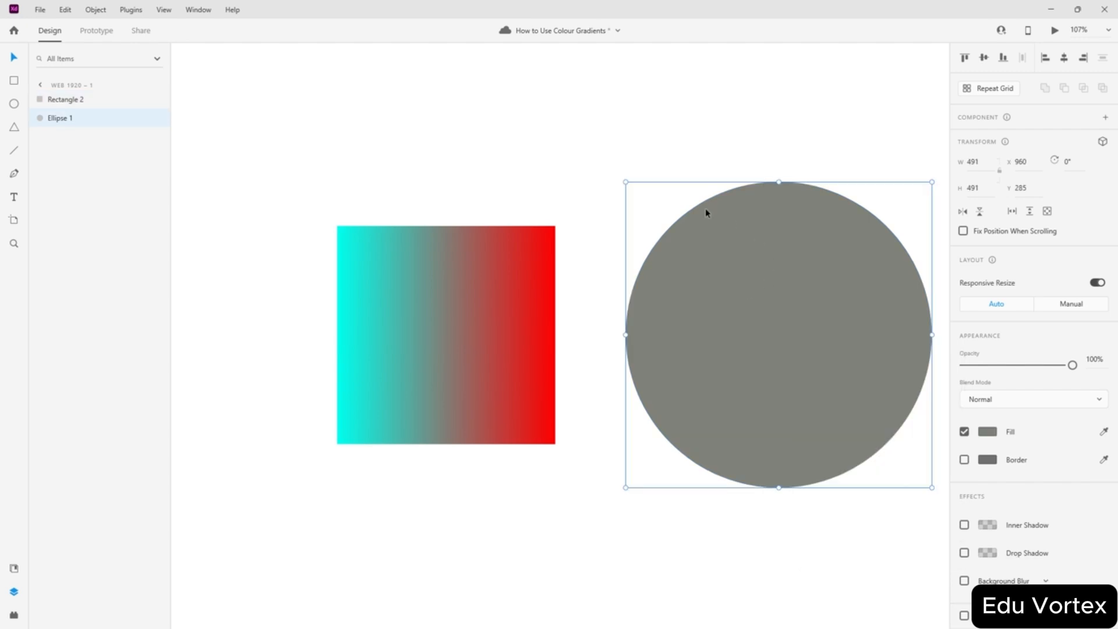
- Change the circle's fill type to Radial Gradient
{"action": "left_click", "coordinate": [985, 434]}
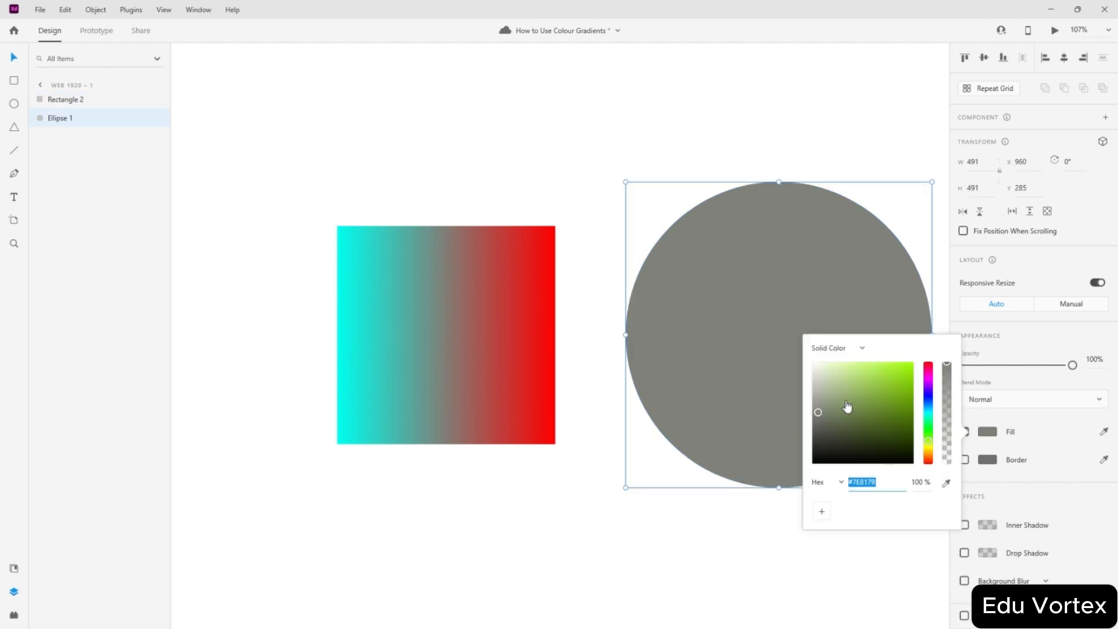
{"action": "left_click", "coordinate": [858, 348]}
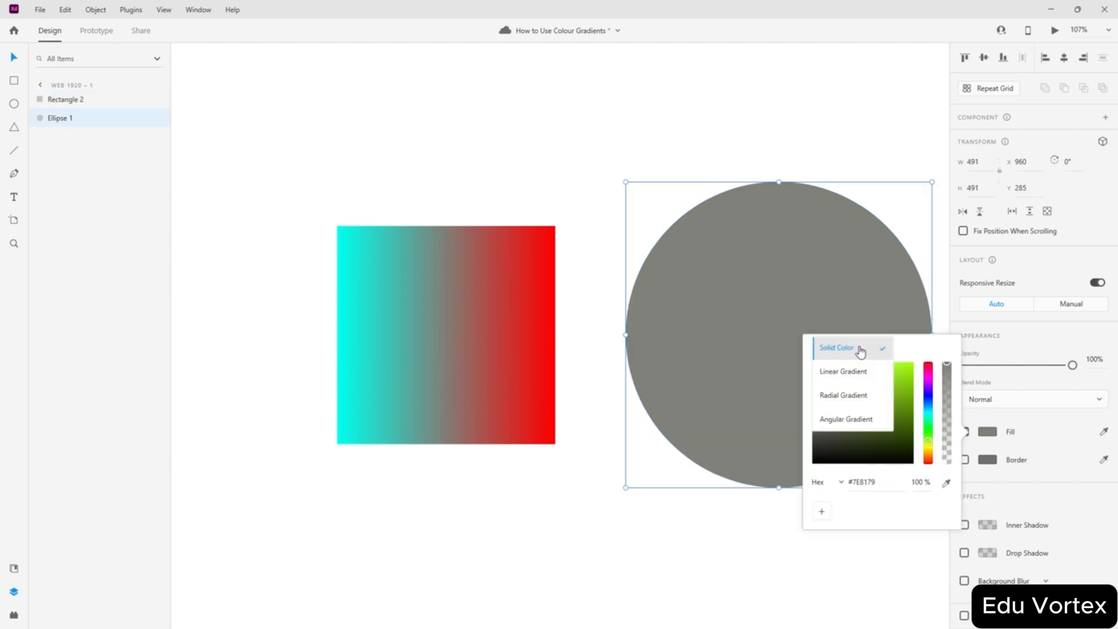
{"action": "left_click", "coordinate": [861, 396]}
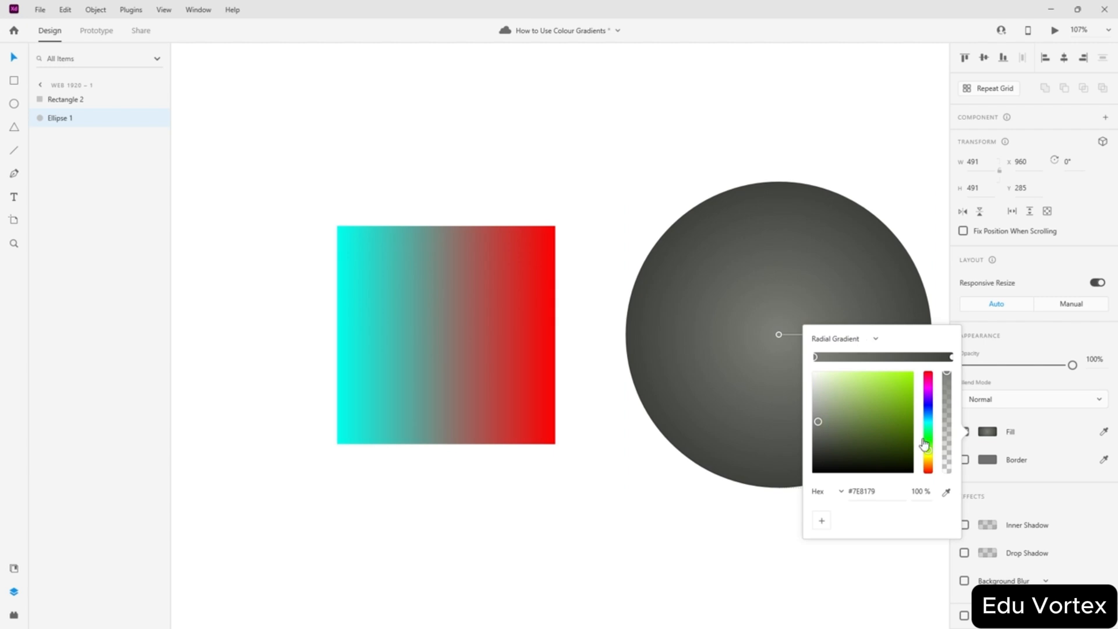
{"action": "left_click", "coordinate": [1047, 495]}
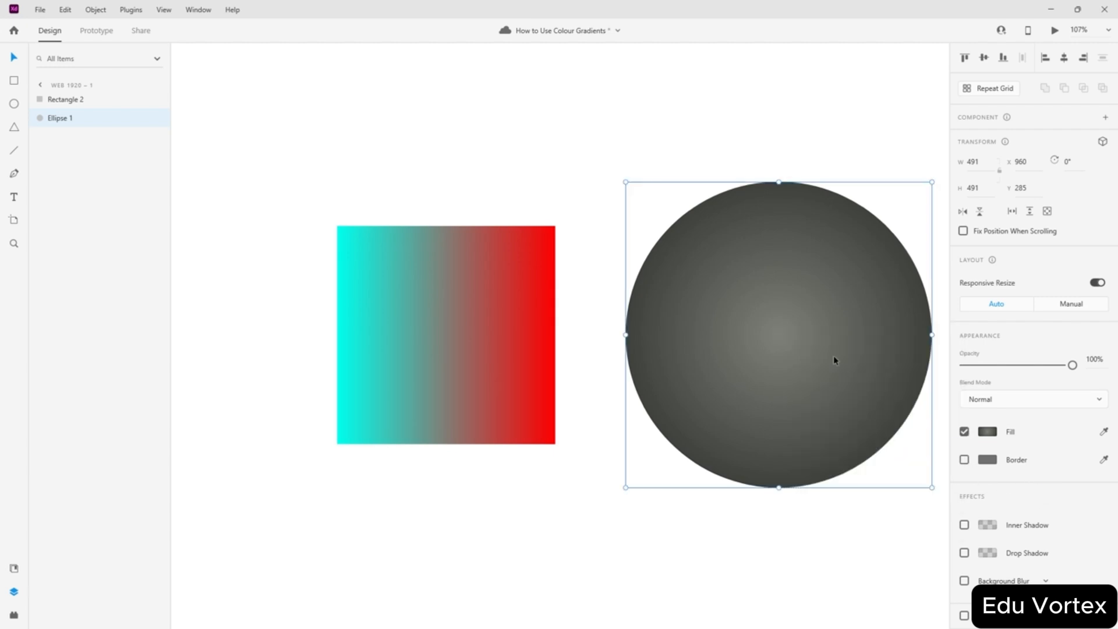
{"action": "left_click", "coordinate": [985, 433]}
- Give the radial gradient a white inner stop, with the highlight at upper right and a wider radius
{"action": "left_click_drag", "start_coordinate": [749, 277], "coordinate": [732, 137]}
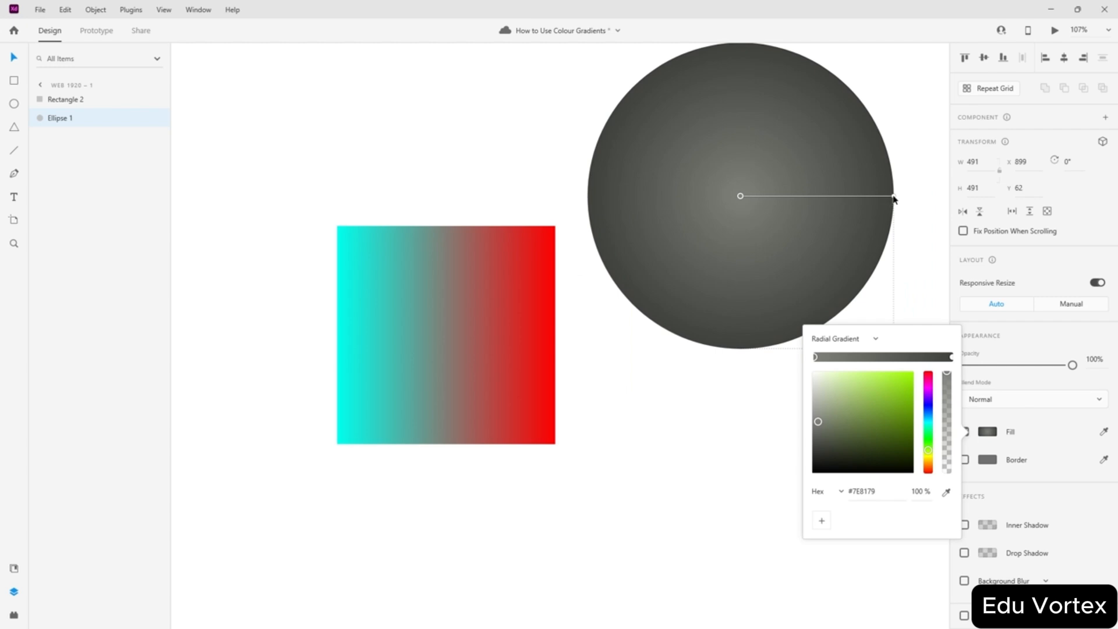
{"action": "left_click_drag", "start_coordinate": [894, 196], "coordinate": [641, 196]}
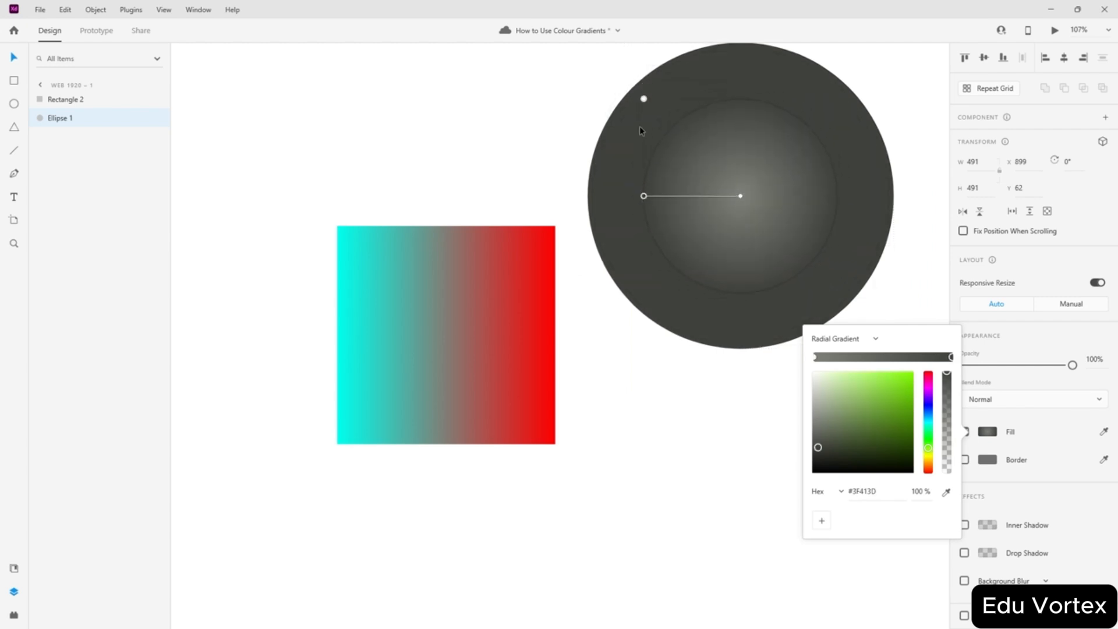
{"action": "left_click_drag", "start_coordinate": [644, 100], "coordinate": [703, 114]}
{"action": "key", "text": "ctrl+z"}
{"action": "key", "text": "ctrl+z"}
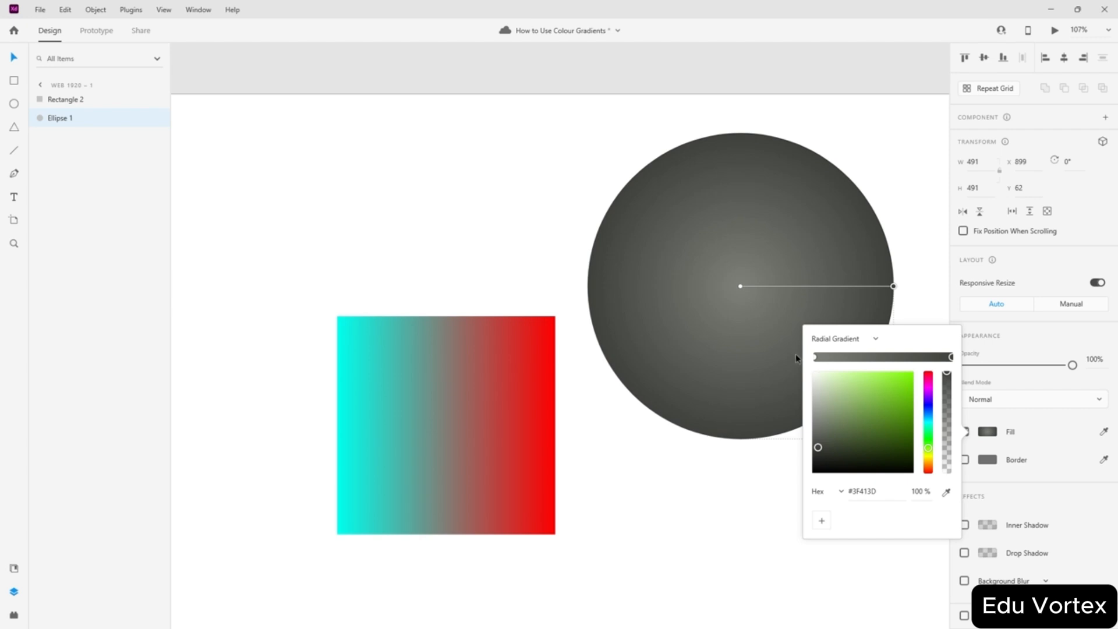
{"action": "left_click", "coordinate": [740, 287]}
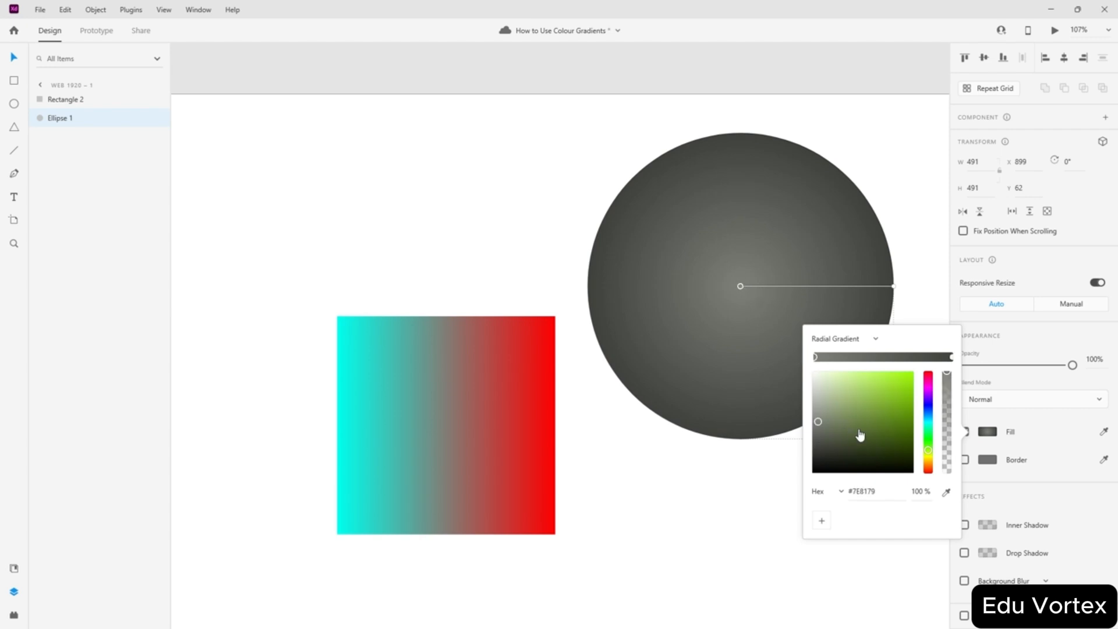
{"action": "left_click_drag", "start_coordinate": [860, 435], "coordinate": [797, 364]}
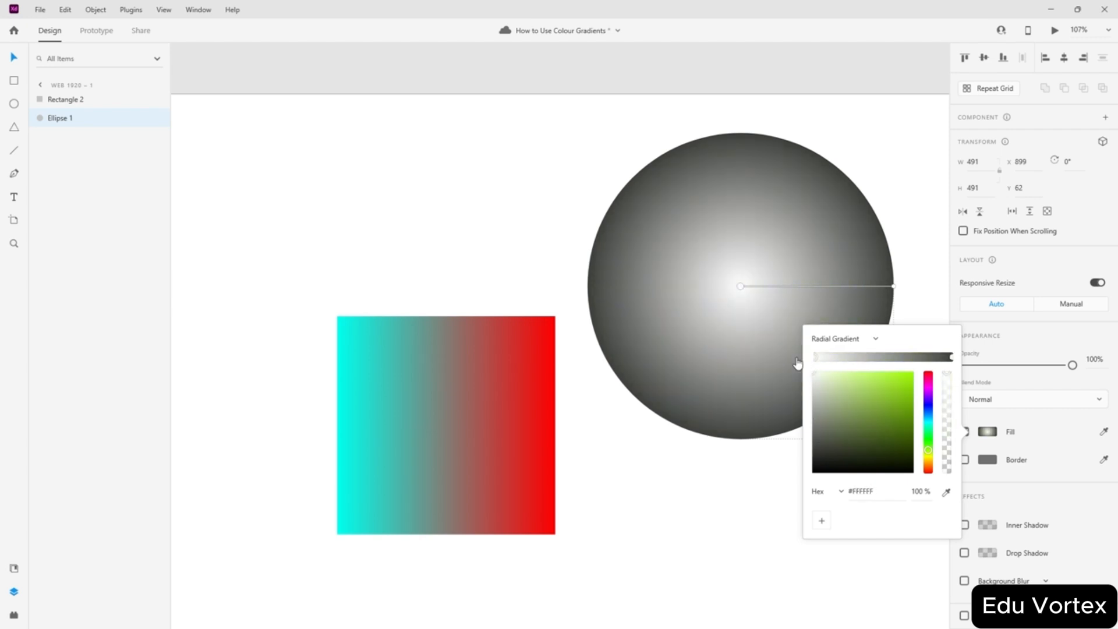
{"action": "left_click_drag", "start_coordinate": [735, 288], "coordinate": [702, 224]}
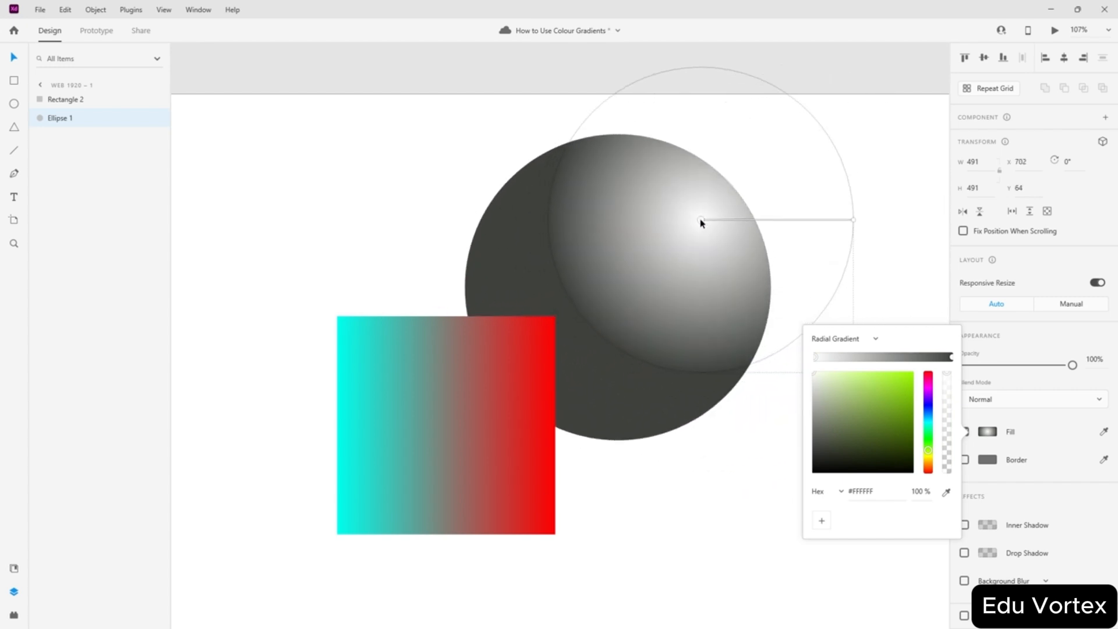
{"action": "left_click_drag", "start_coordinate": [853, 221], "coordinate": [536, 395]}
- Move the square to the artboard's left edge and the circle right and down
{"action": "left_click", "coordinate": [541, 384]}
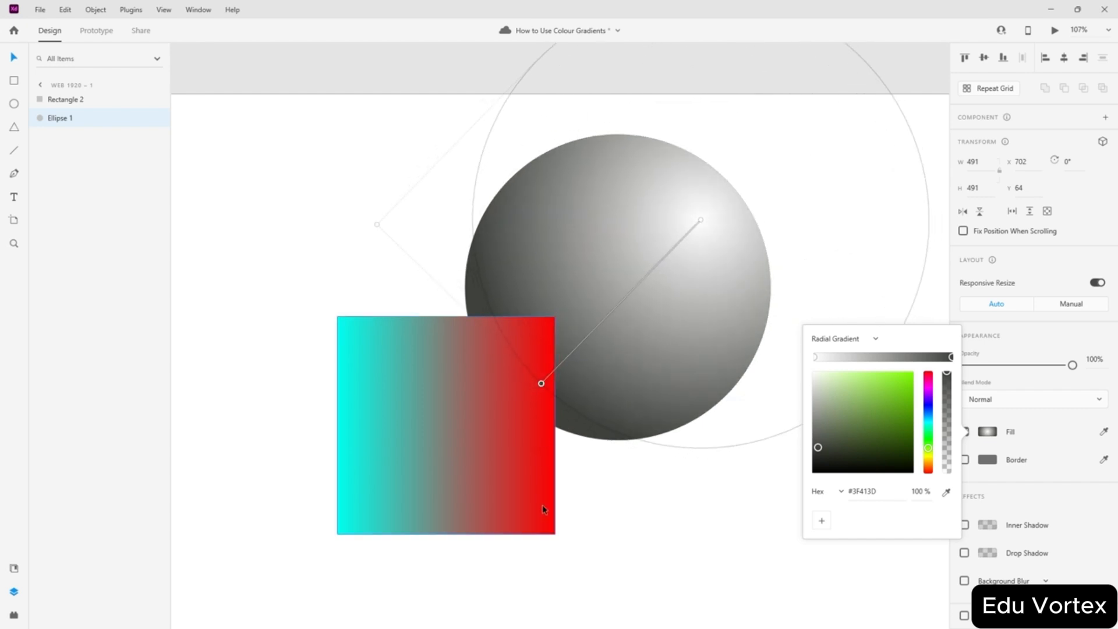
{"action": "left_click_drag", "start_coordinate": [460, 464], "coordinate": [260, 428]}
{"action": "left_click_drag", "start_coordinate": [571, 322], "coordinate": [614, 419]}
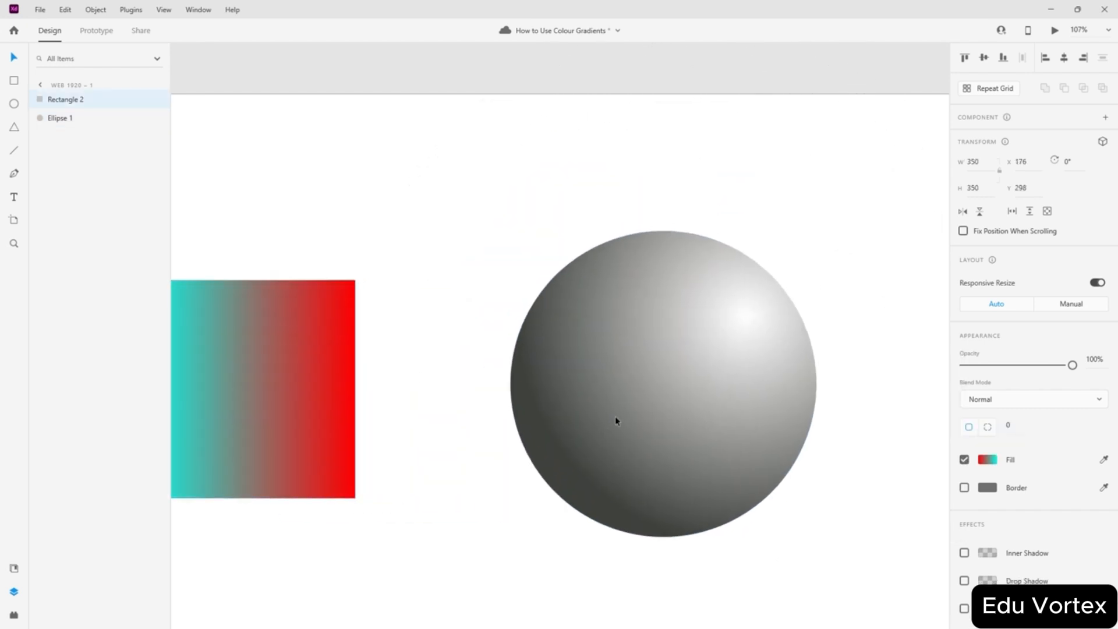
{"action": "left_click", "coordinate": [484, 242]}
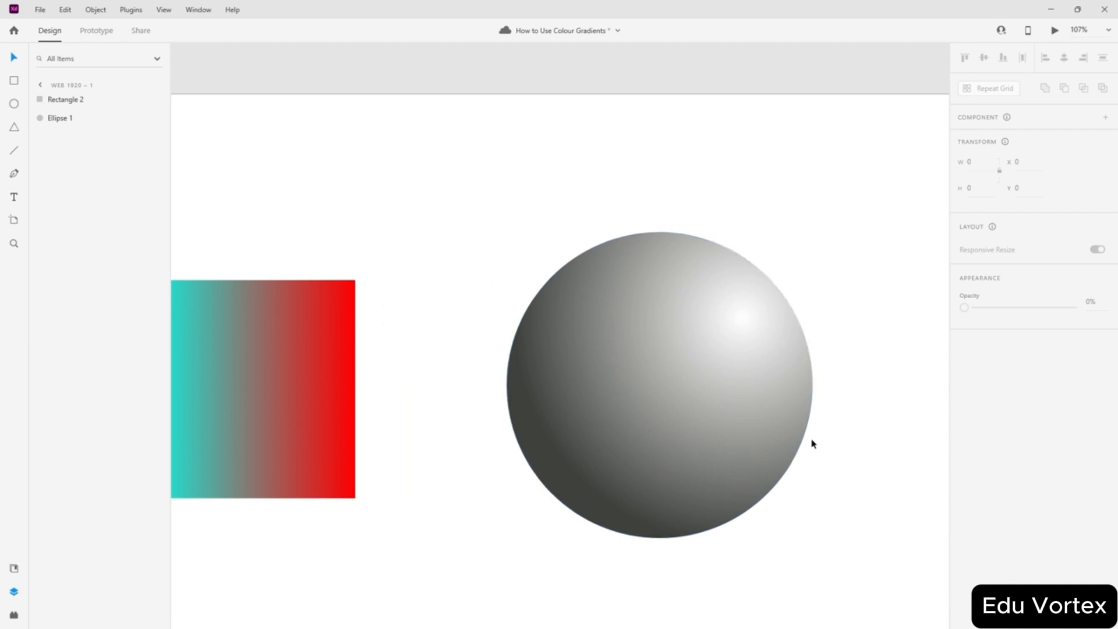
{"action": "left_click", "coordinate": [643, 391]}
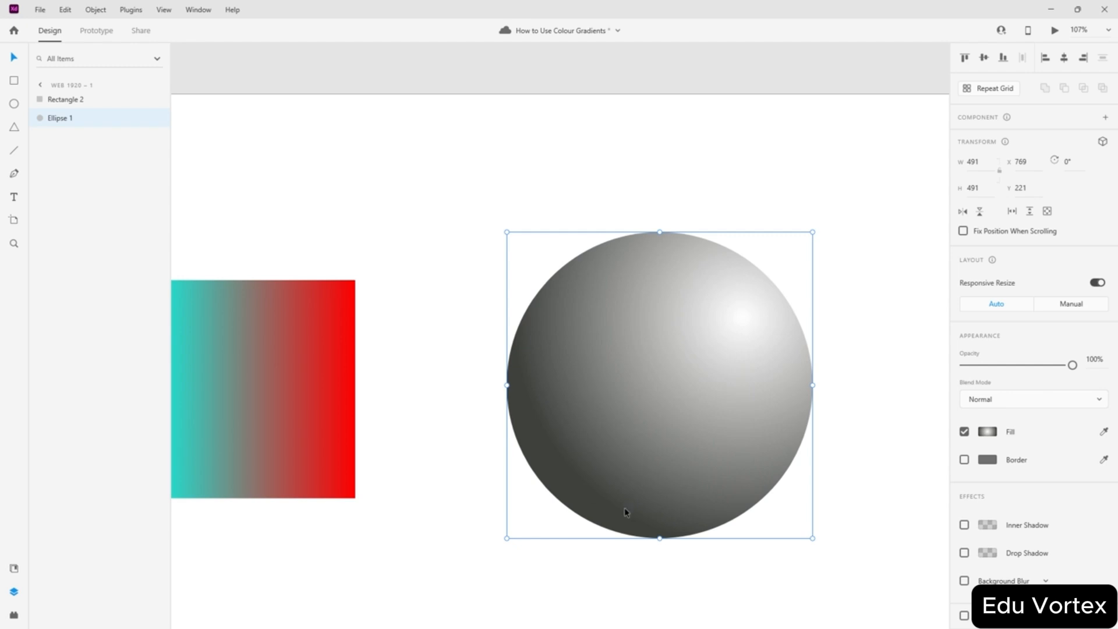
- Make the radial gradient's outer stop black and its centre stop pure red #FF0000
{"action": "left_click", "coordinate": [985, 433]}
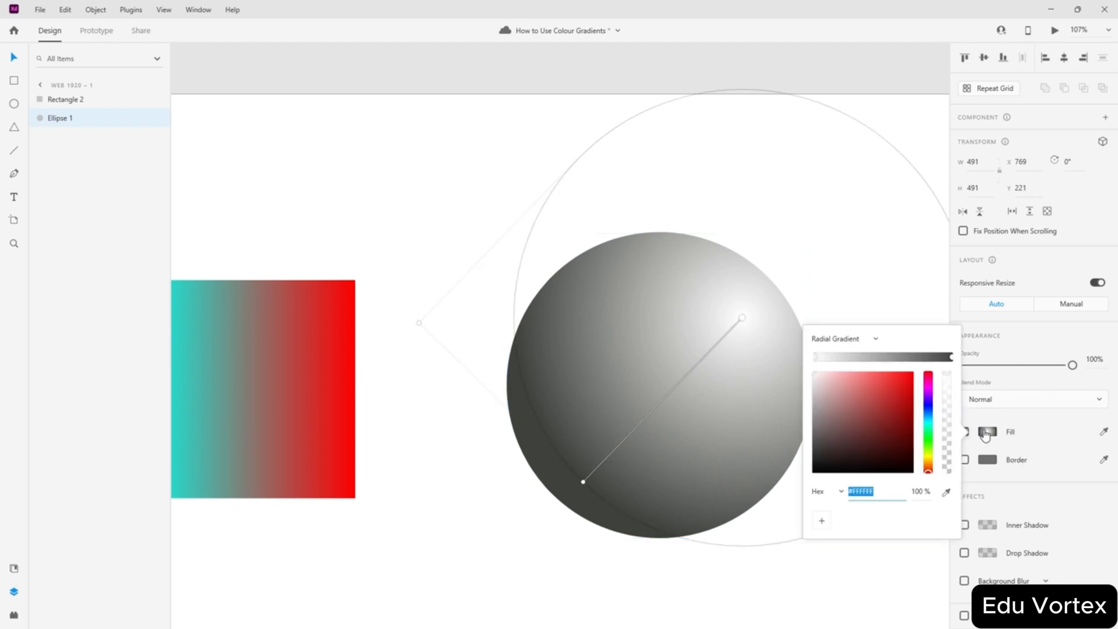
{"action": "left_click_drag", "start_coordinate": [741, 321], "coordinate": [743, 330]}
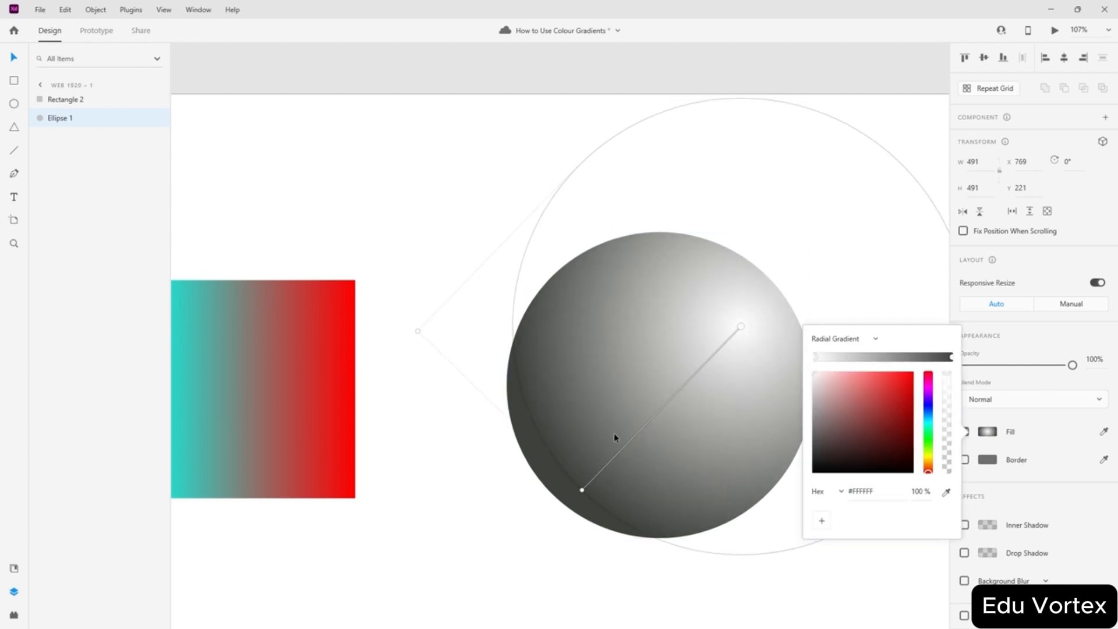
{"action": "mouse_move", "coordinate": [582, 492]}
{"action": "left_mouse_down"}
{"action": "mouse_move", "coordinate": [560, 477]}
{"action": "mouse_move", "coordinate": [568, 466]}
{"action": "left_mouse_up"}
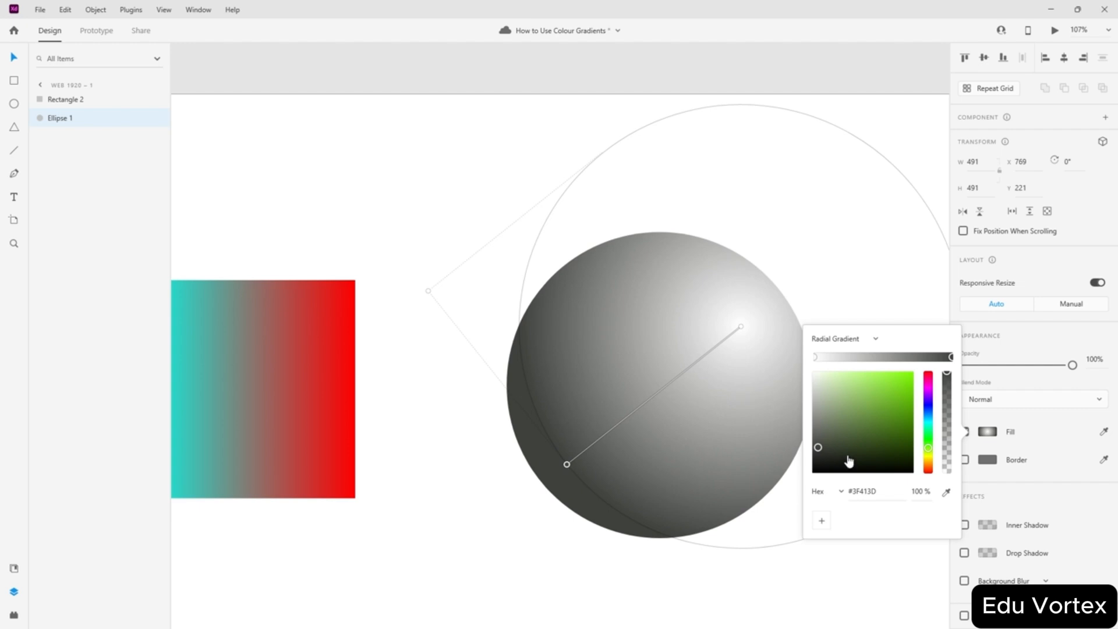
{"action": "left_click_drag", "start_coordinate": [849, 461], "coordinate": [953, 489]}
{"action": "left_click", "coordinate": [741, 327]}
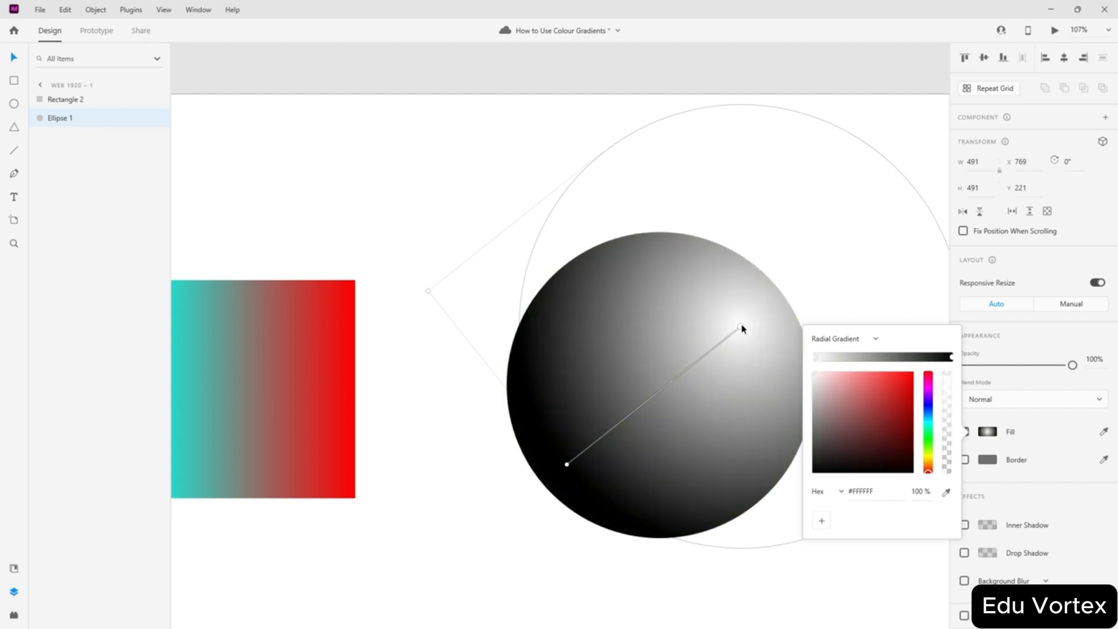
{"action": "left_click_drag", "start_coordinate": [891, 408], "coordinate": [913, 372]}
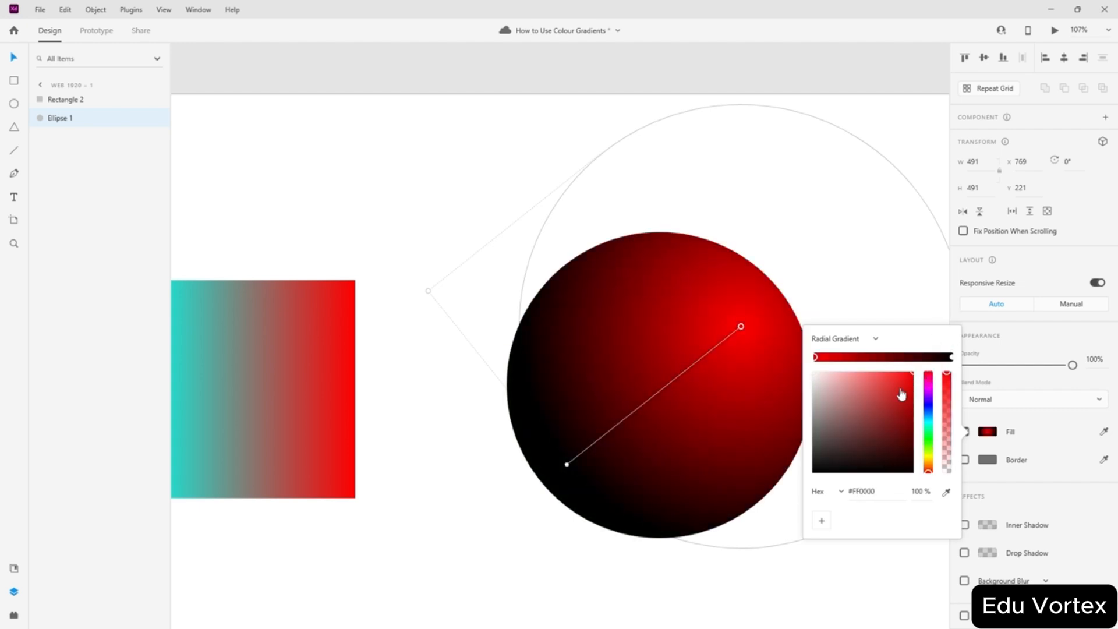
- Add a black middle stop, extend the outer edge and turn the outer stop deep blue
{"action": "mouse_move", "coordinate": [891, 358]}
{"action": "left_mouse_down"}
{"action": "mouse_move", "coordinate": [857, 359]}
{"action": "mouse_move", "coordinate": [892, 361]}
{"action": "left_mouse_up"}
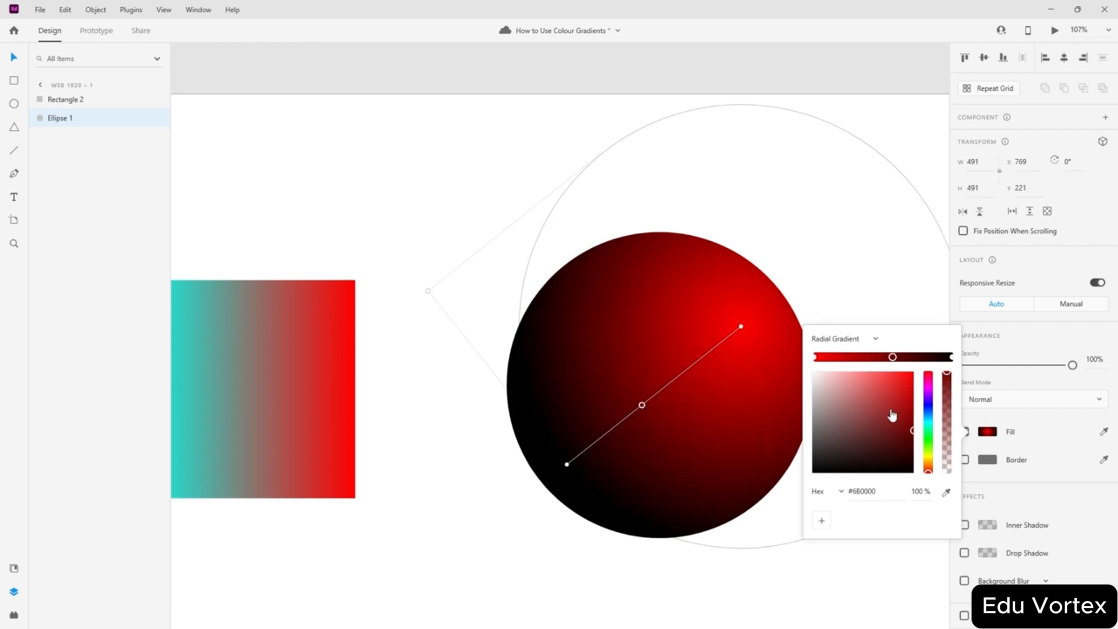
{"action": "left_click_drag", "start_coordinate": [892, 415], "coordinate": [926, 489]}
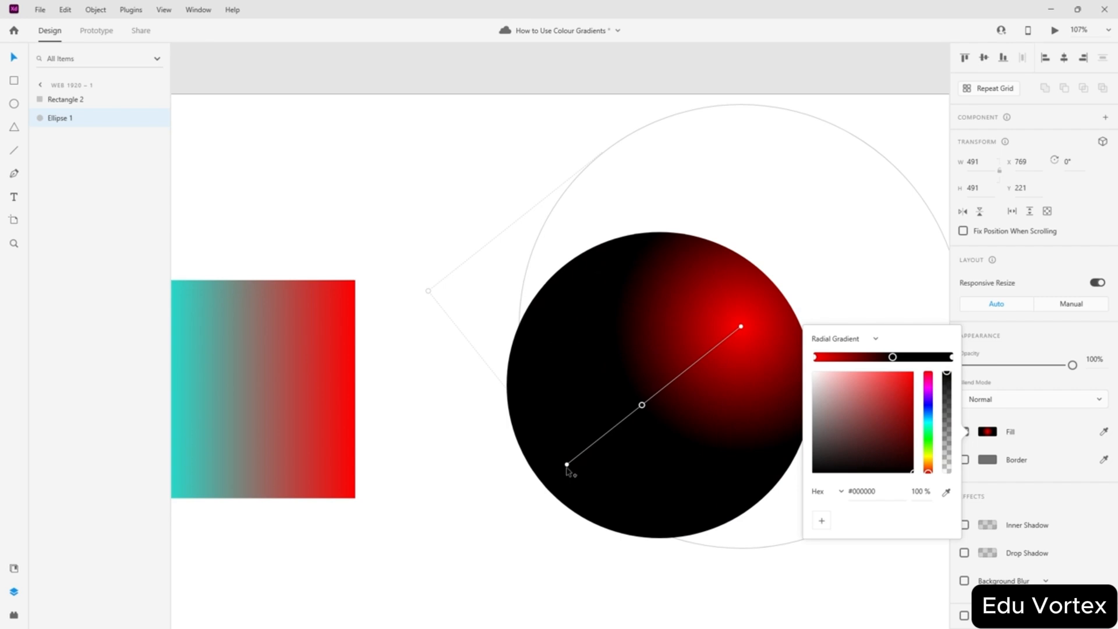
{"action": "left_click_drag", "start_coordinate": [568, 469], "coordinate": [546, 483]}
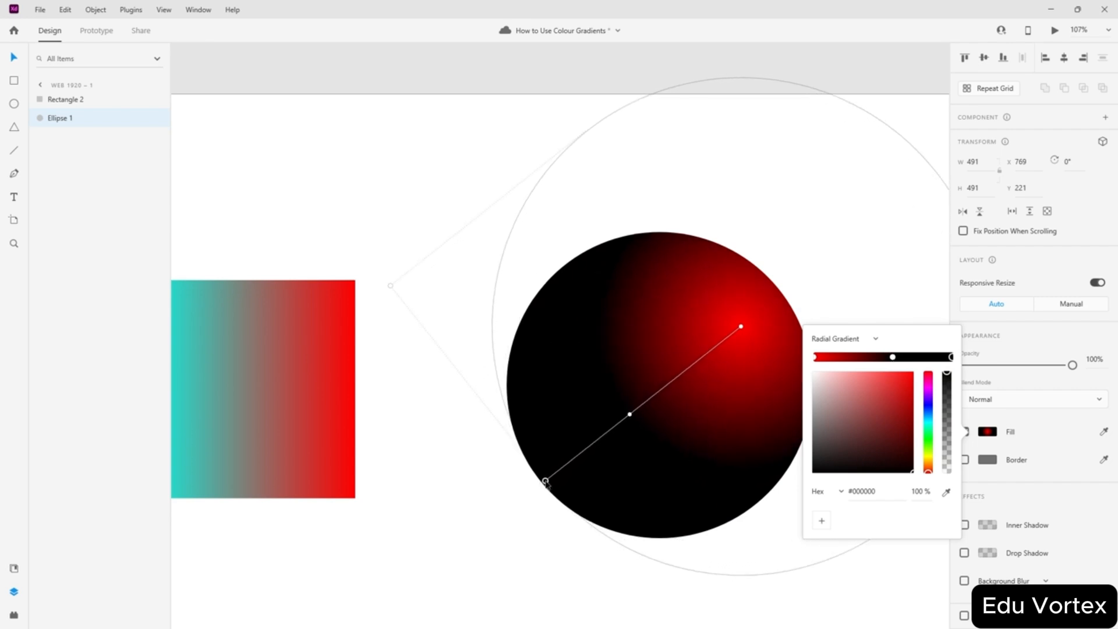
{"action": "mouse_move", "coordinate": [928, 429]}
{"action": "left_mouse_down"}
{"action": "mouse_move", "coordinate": [928, 416]}
{"action": "mouse_move", "coordinate": [909, 420]}
{"action": "left_mouse_up"}
{"action": "left_click", "coordinate": [904, 417]}
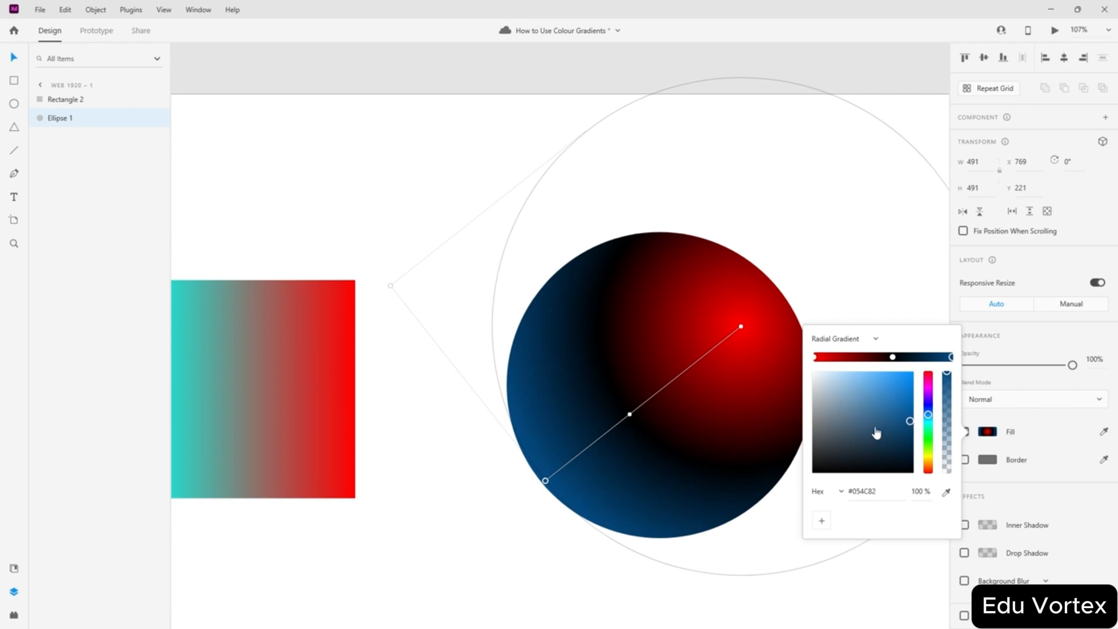
- Reposition the circle slightly up and left on the artboard
{"action": "left_click", "coordinate": [429, 206]}
{"action": "left_click_drag", "start_coordinate": [642, 413], "coordinate": [593, 366]}
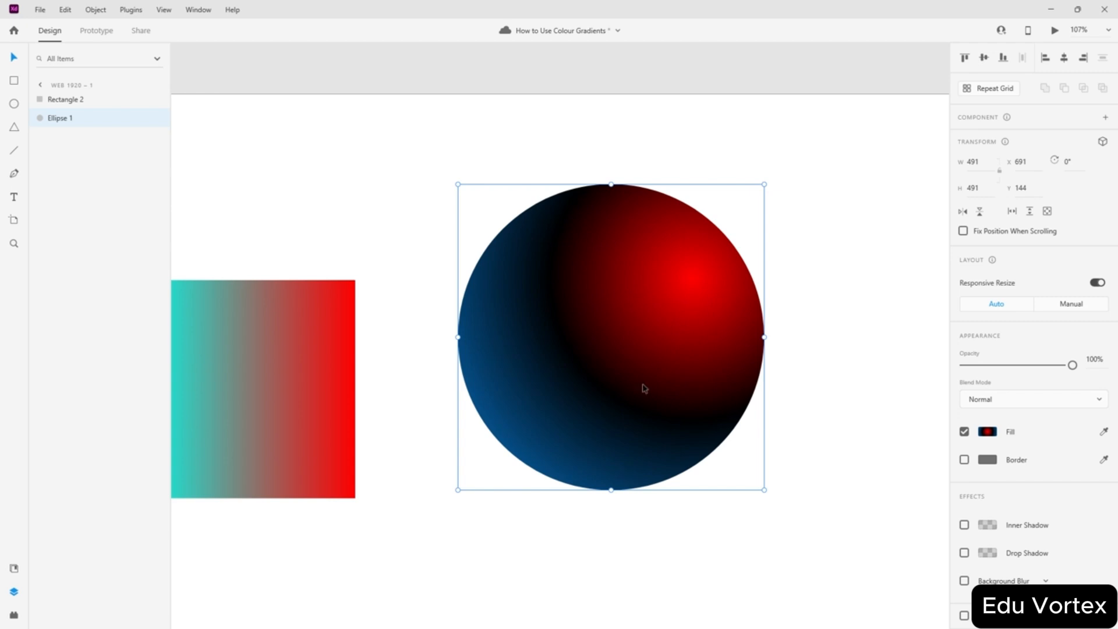
{"action": "left_click_drag", "start_coordinate": [605, 389], "coordinate": [621, 410]}
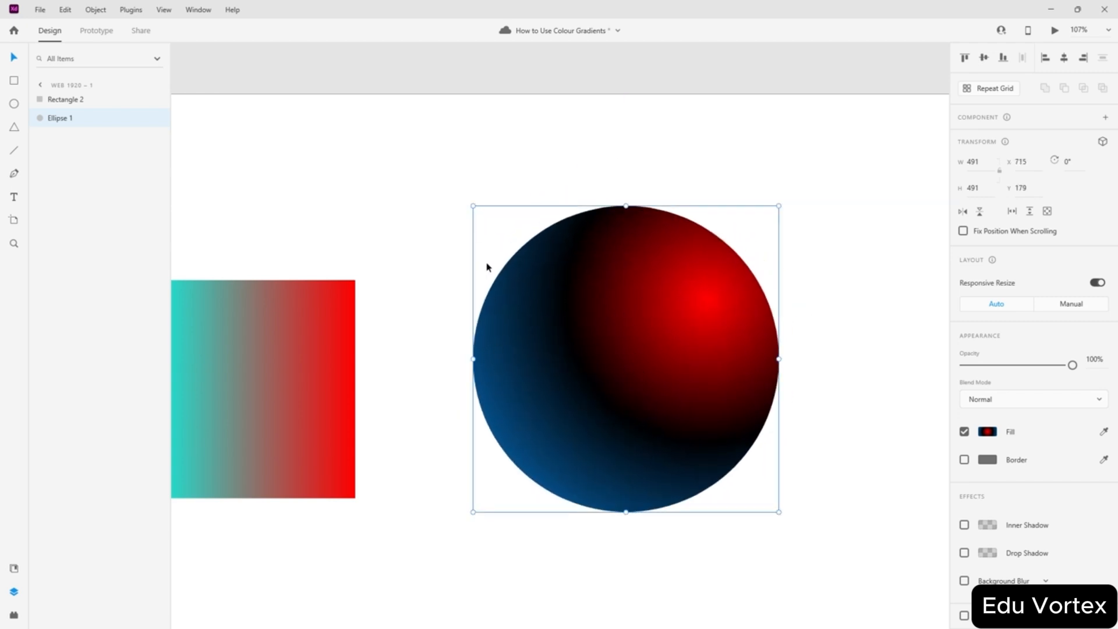
{"action": "left_click", "coordinate": [987, 432]}
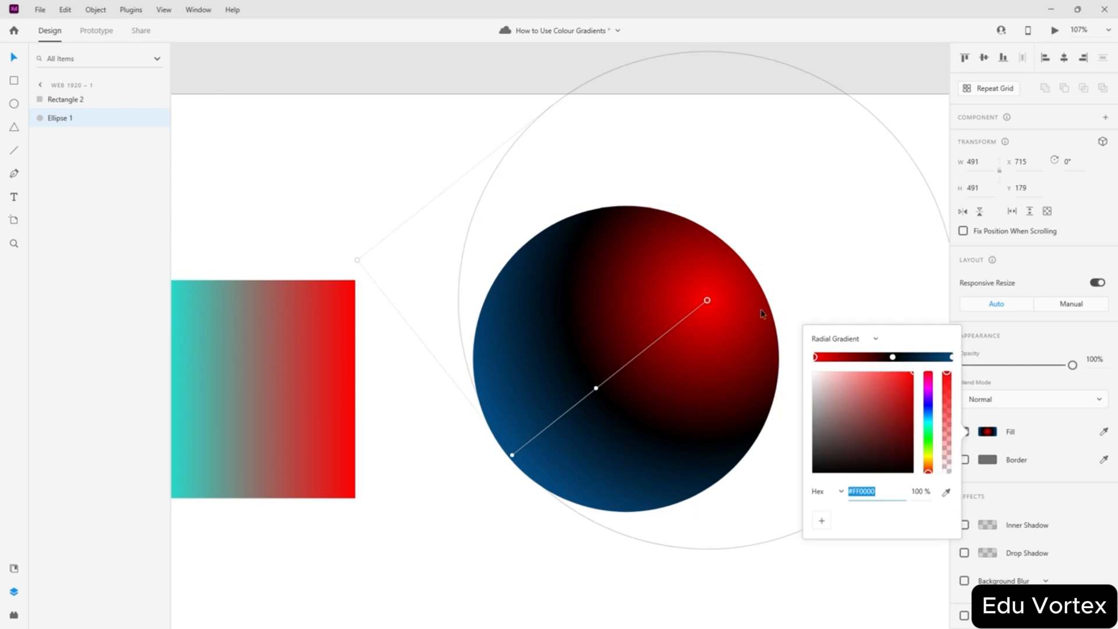
- Switch the circle to an angular gradient and delete its black middle stop
{"action": "left_click", "coordinate": [875, 340]}
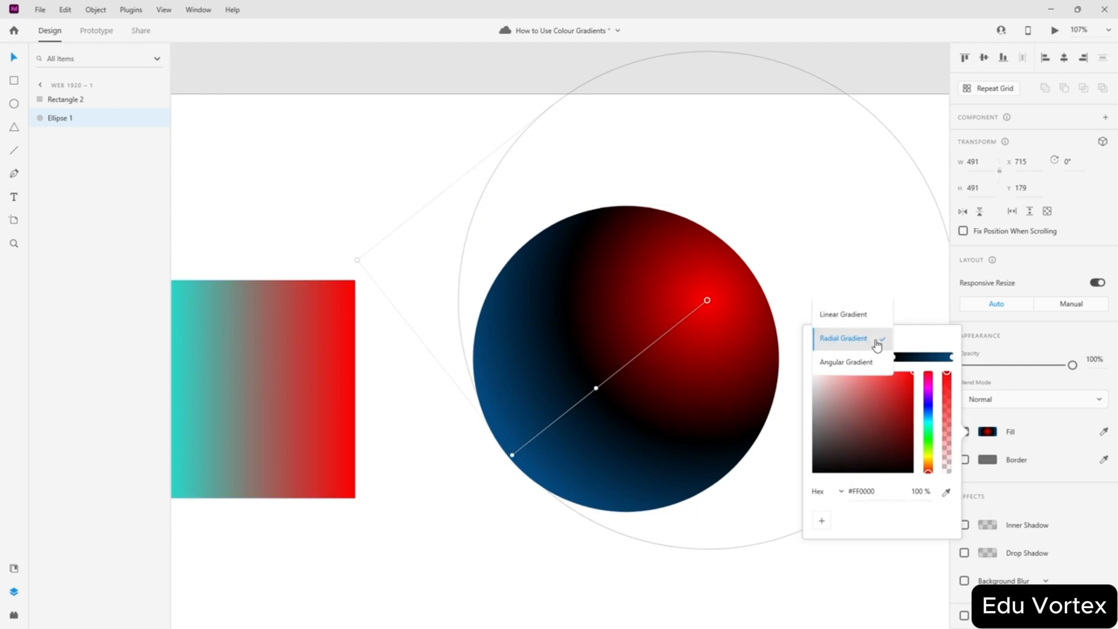
{"action": "left_click", "coordinate": [841, 363]}
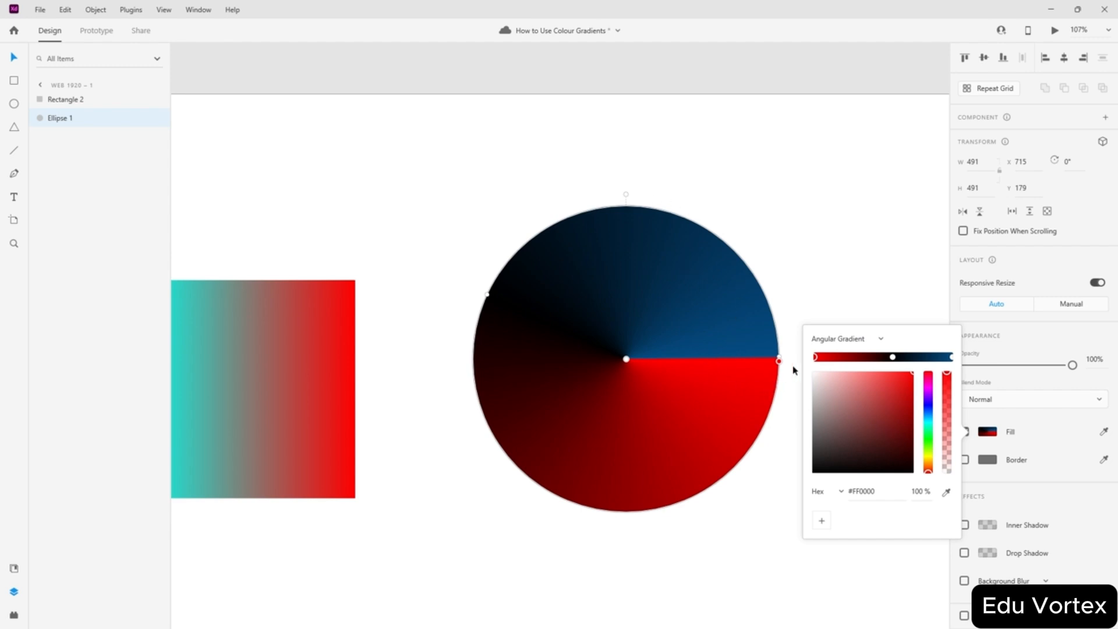
{"action": "left_click_drag", "start_coordinate": [780, 361], "coordinate": [472, 351]}
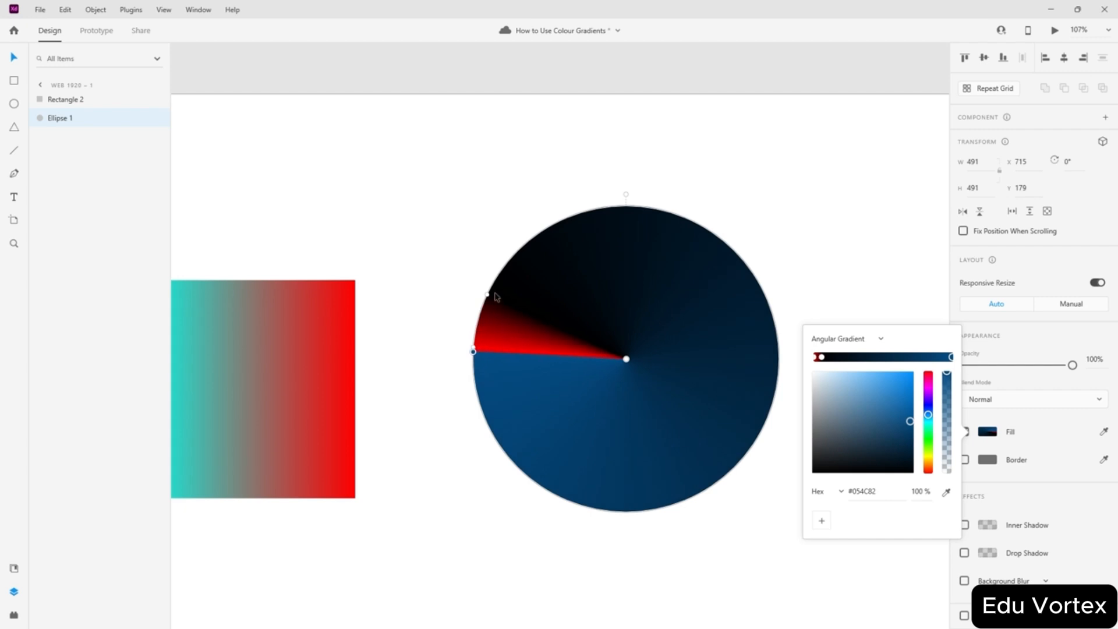
{"action": "left_click_drag", "start_coordinate": [489, 298], "coordinate": [778, 373]}
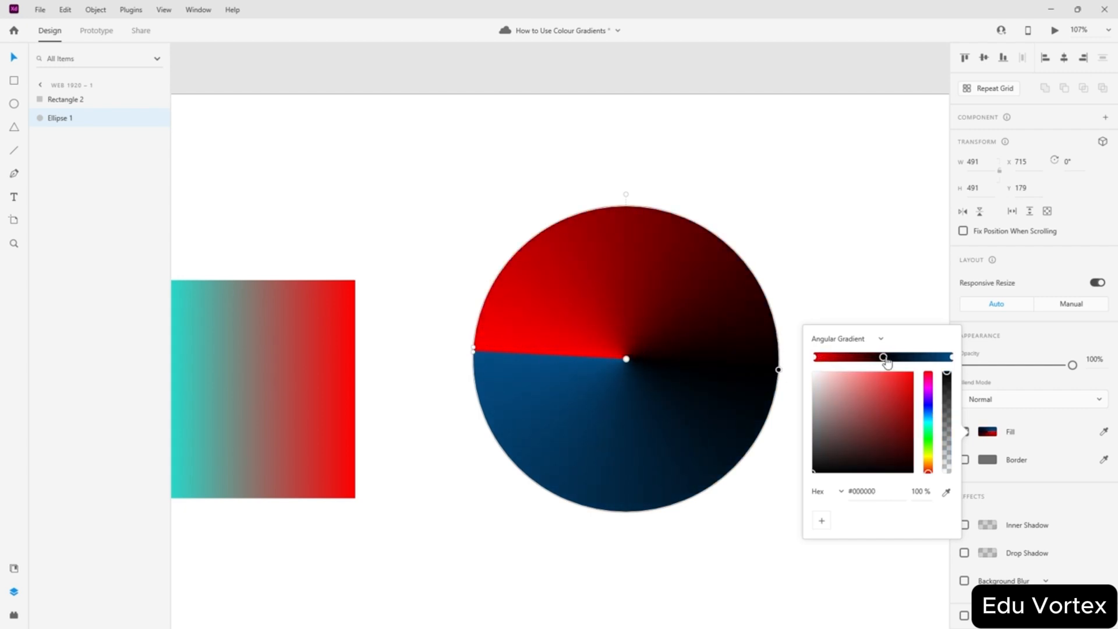
{"action": "left_click_drag", "start_coordinate": [883, 358], "coordinate": [888, 366]}
{"action": "key", "text": "Delete"}
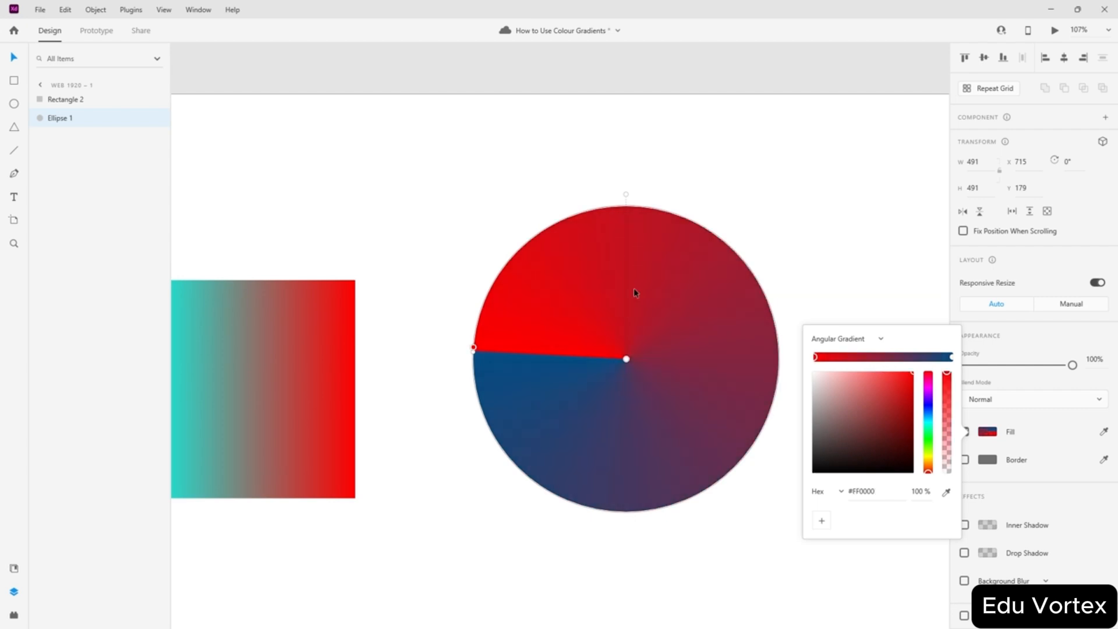
- Rotate the red/blue boundary and add a white stop to the angular gradient
{"action": "left_click_drag", "start_coordinate": [476, 347], "coordinate": [497, 289]}
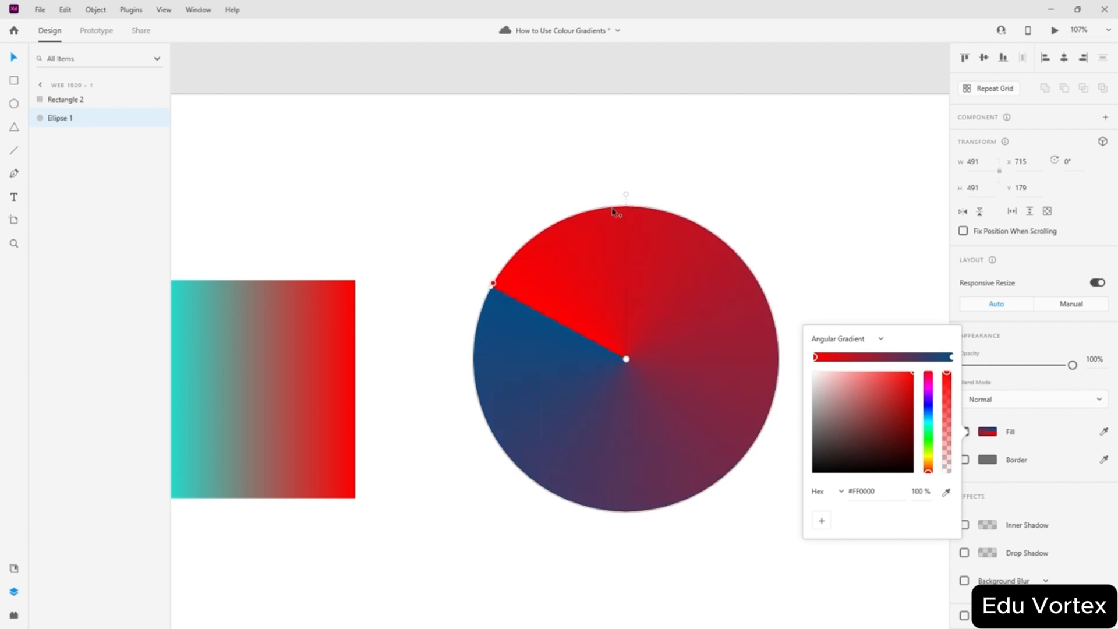
{"action": "left_click", "coordinate": [638, 206]}
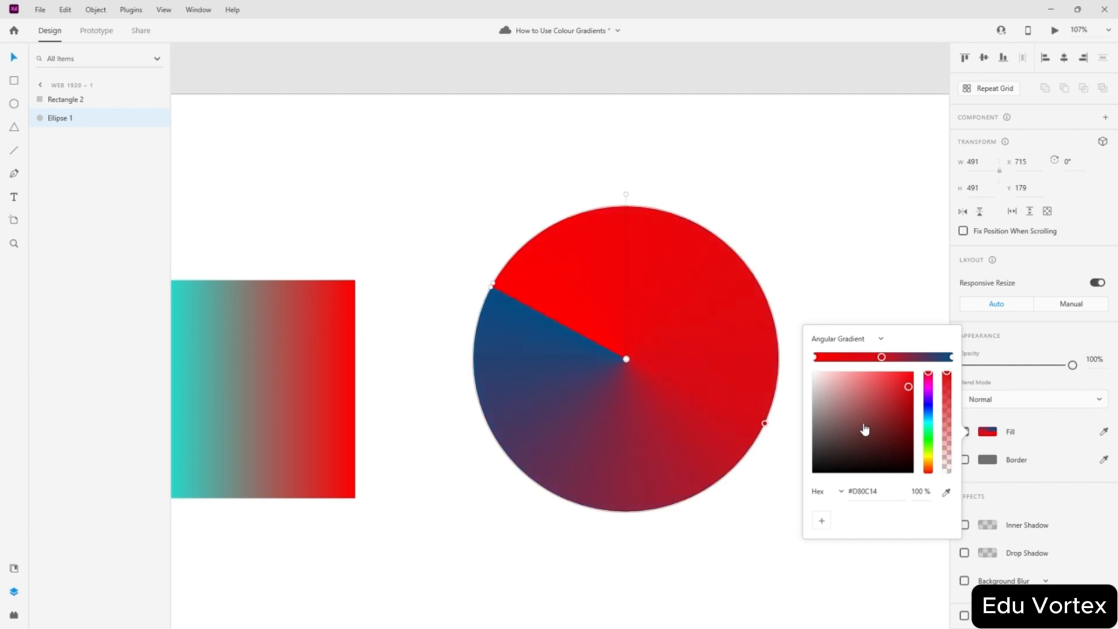
{"action": "left_click_drag", "start_coordinate": [865, 430], "coordinate": [788, 342]}
{"action": "left_click", "coordinate": [762, 206]}
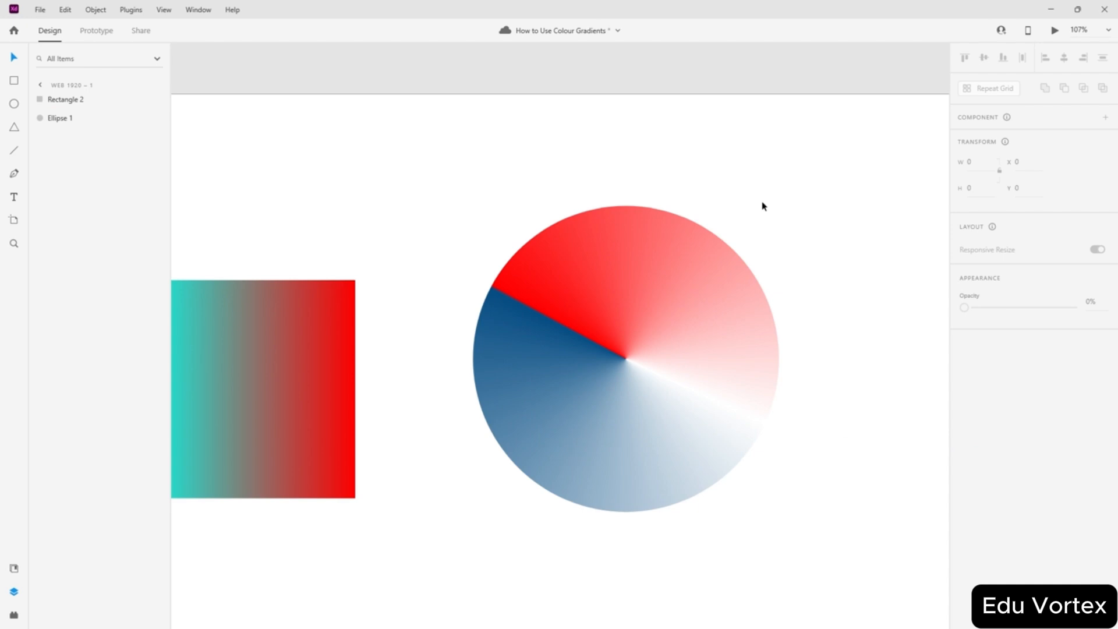
- Reposition the circle and move the gradient rectangle up and right
{"action": "left_click_drag", "start_coordinate": [681, 378], "coordinate": [646, 371]}
{"action": "left_click_drag", "start_coordinate": [574, 363], "coordinate": [646, 370]}
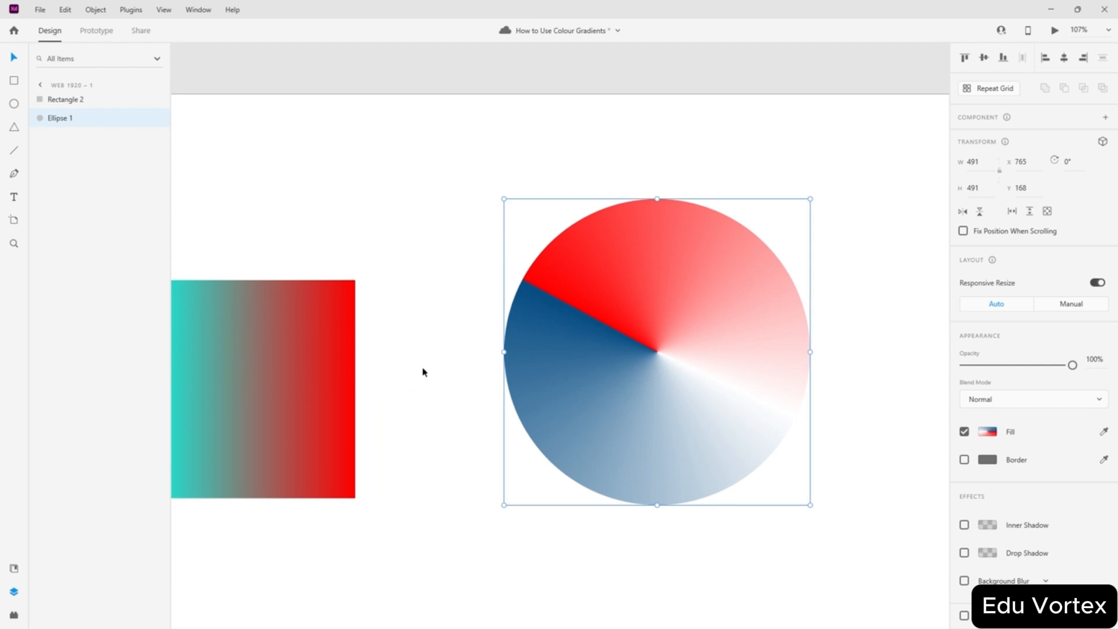
{"action": "left_click_drag", "start_coordinate": [302, 379], "coordinate": [338, 330]}
{"action": "left_click", "coordinate": [634, 325]}
- Delete the circle and draw a horizontal line across the artboard
{"action": "key", "text": "Delete"}
{"action": "key", "text": "Delete"}
{"action": "left_click", "coordinate": [13, 150]}
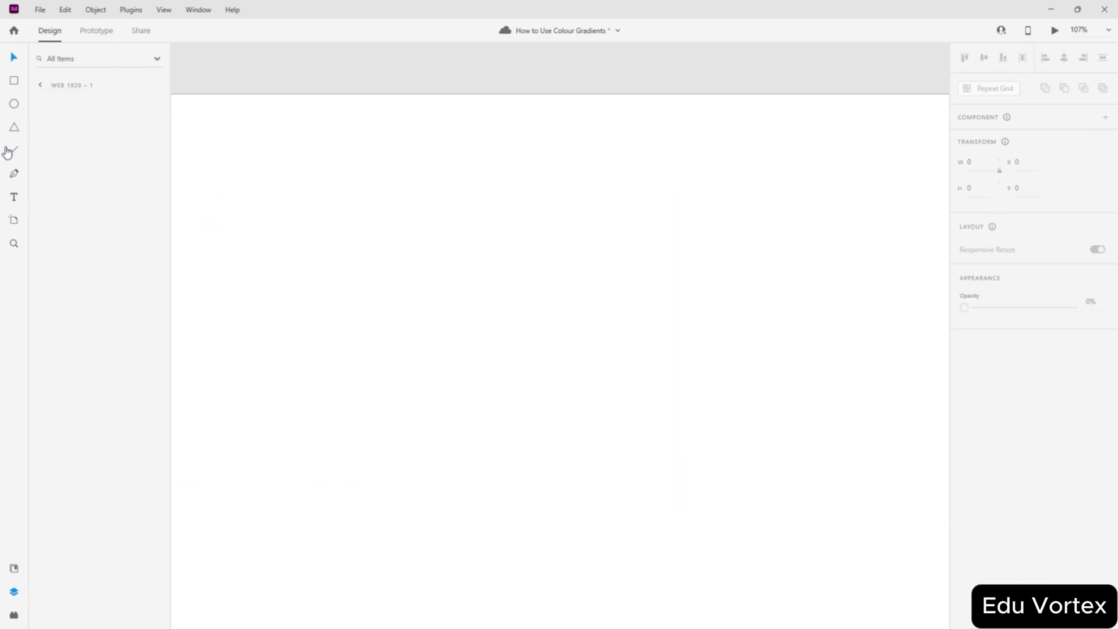
{"action": "left_click_drag", "start_coordinate": [638, 322], "coordinate": [764, 330]}
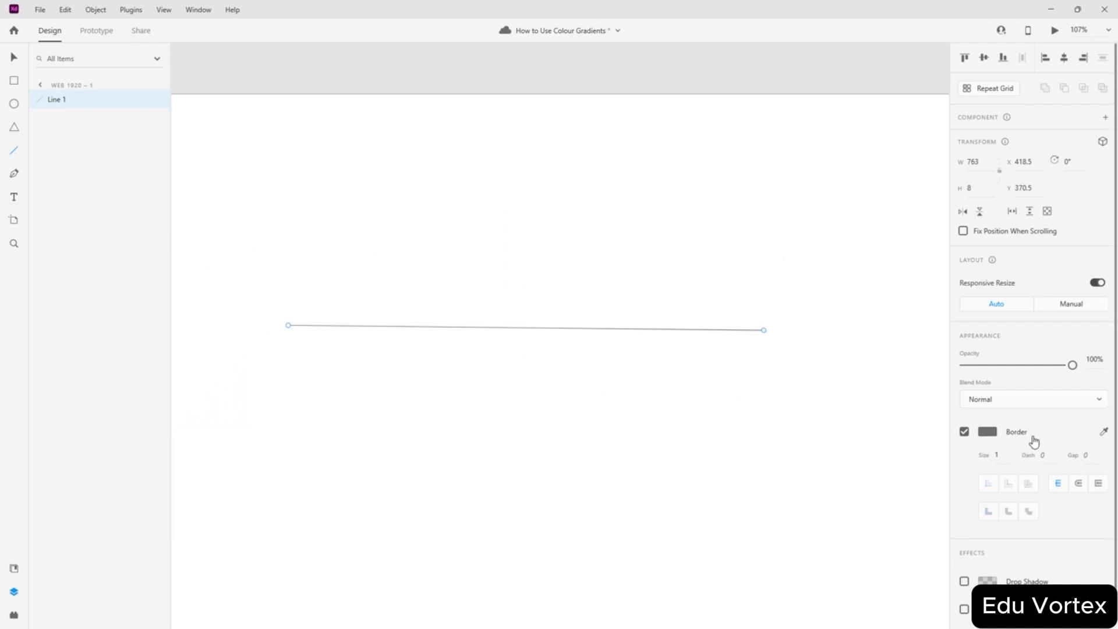
- Give the line a black stroke 70 wide
{"action": "left_click", "coordinate": [988, 432]}
{"action": "left_click_drag", "start_coordinate": [864, 397], "coordinate": [913, 453]}
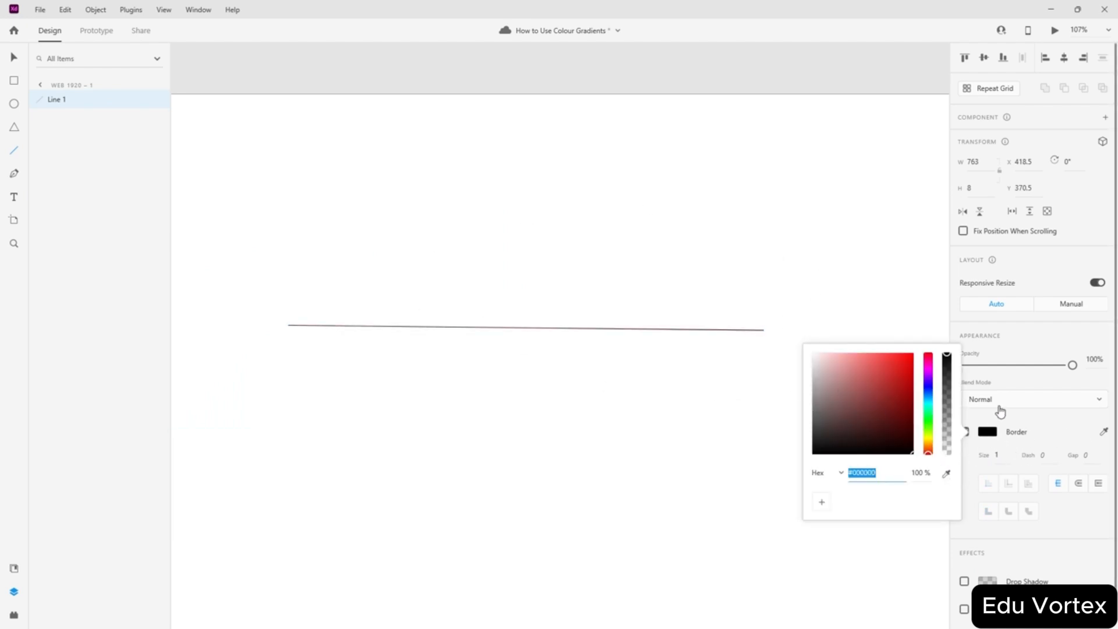
{"action": "left_click", "coordinate": [999, 455]}
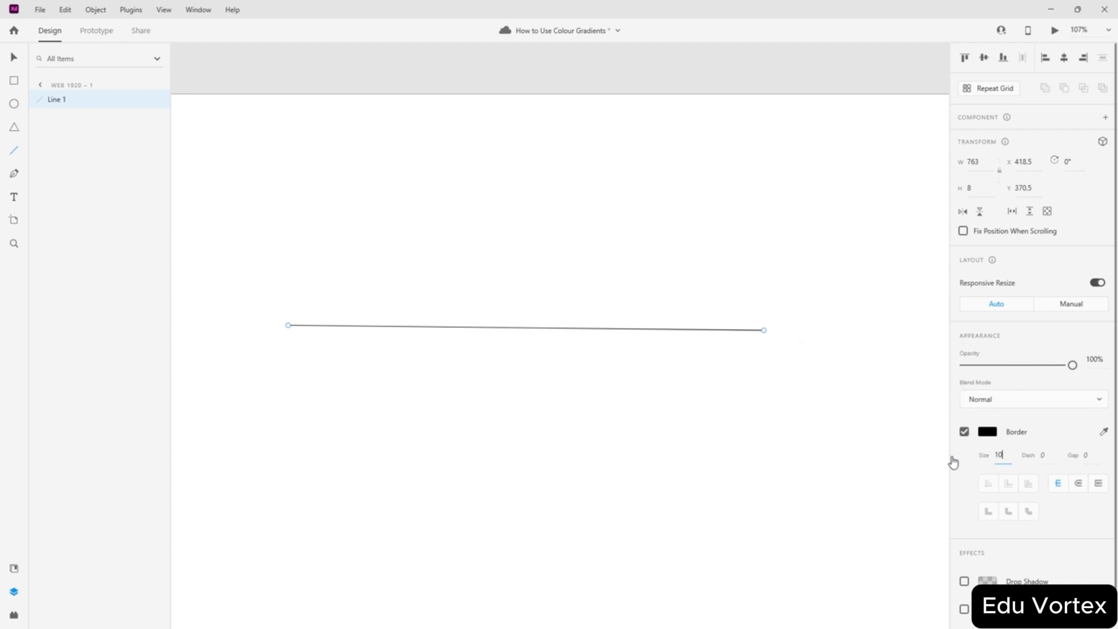
{"action": "key", "text": "Return"}
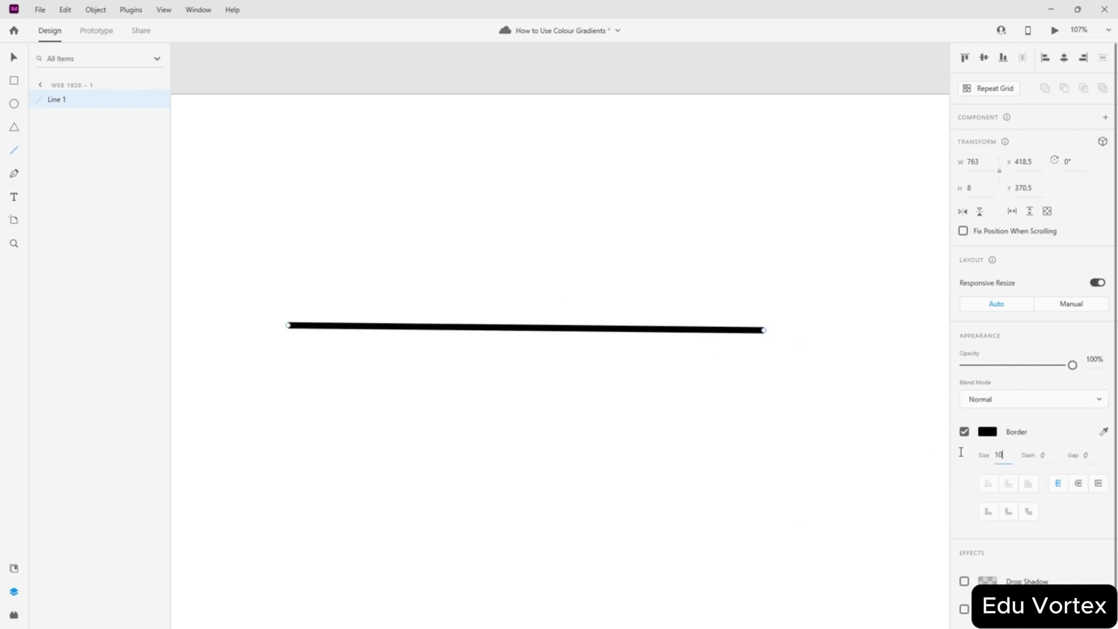
{"action": "key", "text": "ctrl+a"}
{"action": "type", "text": "70"}
{"action": "key", "text": "Return"}
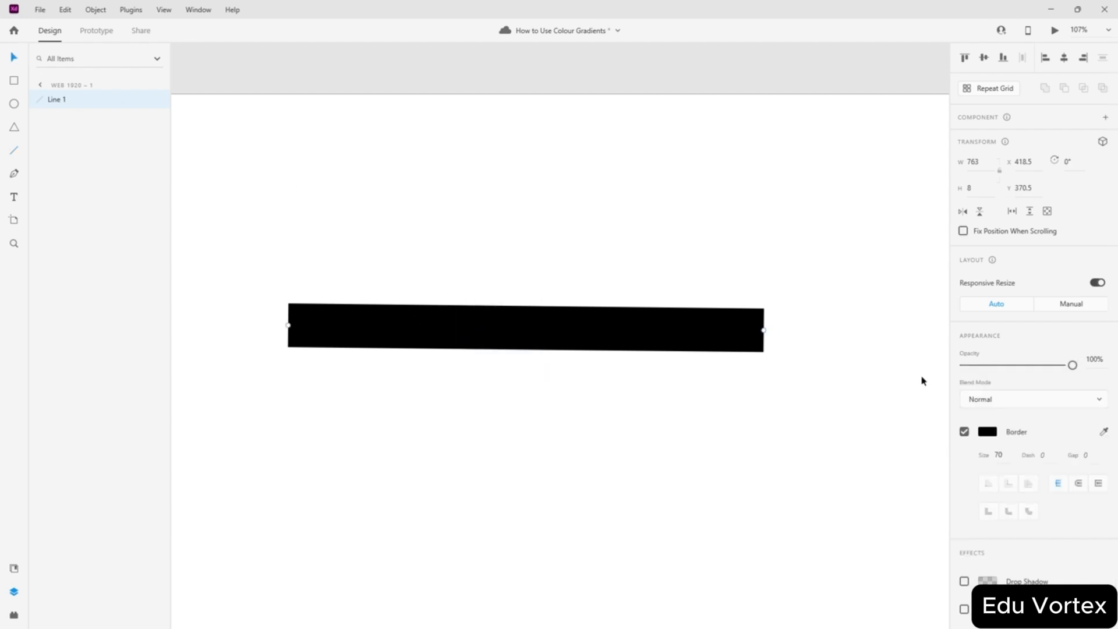
- Try other stroke colours, settle on black, then delete the line
{"action": "left_click", "coordinate": [988, 434]}
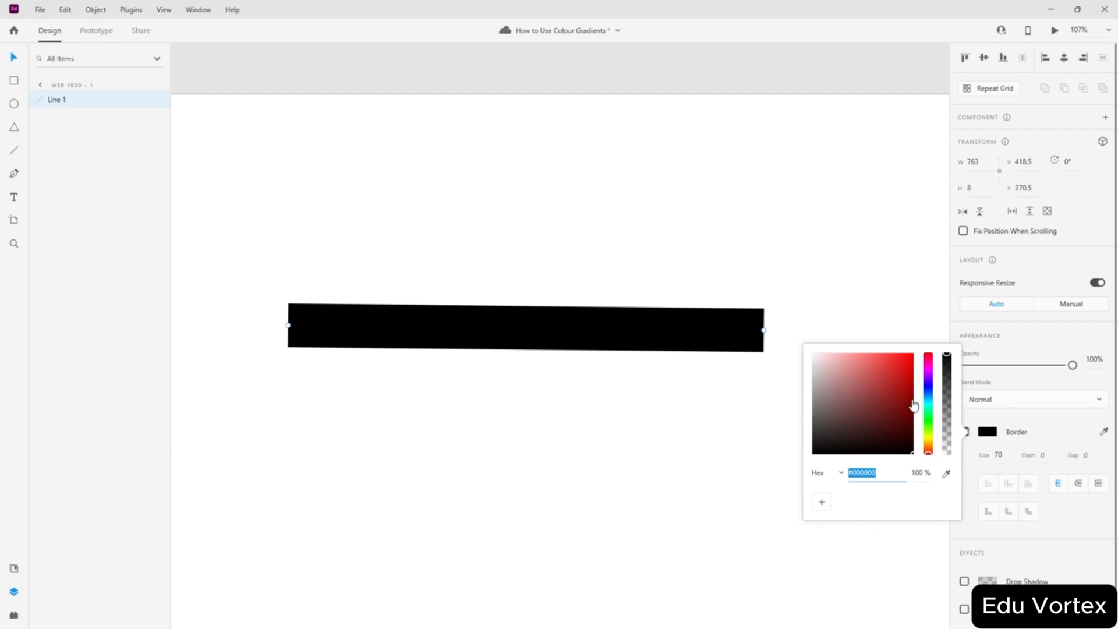
{"action": "left_click_drag", "start_coordinate": [913, 406], "coordinate": [887, 466]}
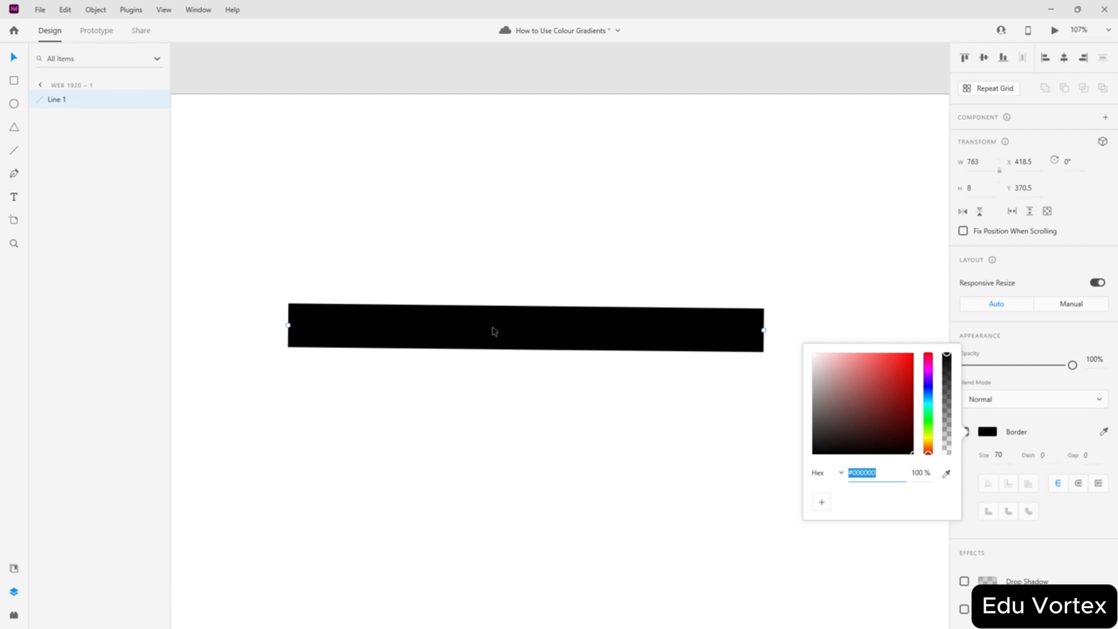
{"action": "left_click", "coordinate": [574, 339]}
{"action": "key", "text": "Delete"}
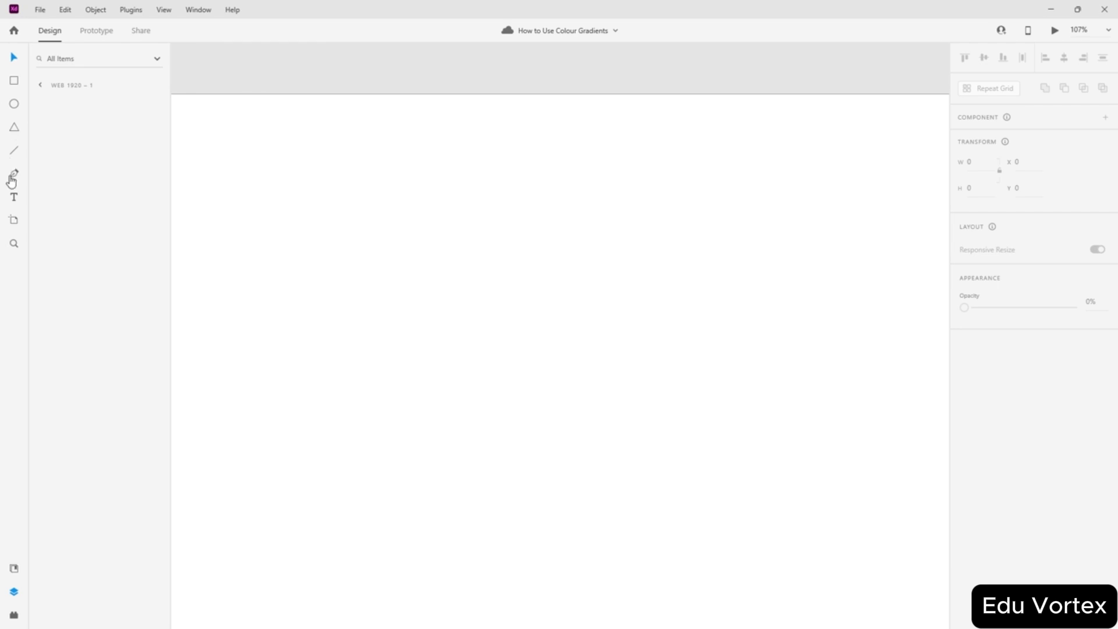
- Add 'ADOBE XD' text to the artboard, move it up, and set its font size to 200
{"action": "left_click", "coordinate": [14, 197]}
{"action": "left_click", "coordinate": [655, 239]}
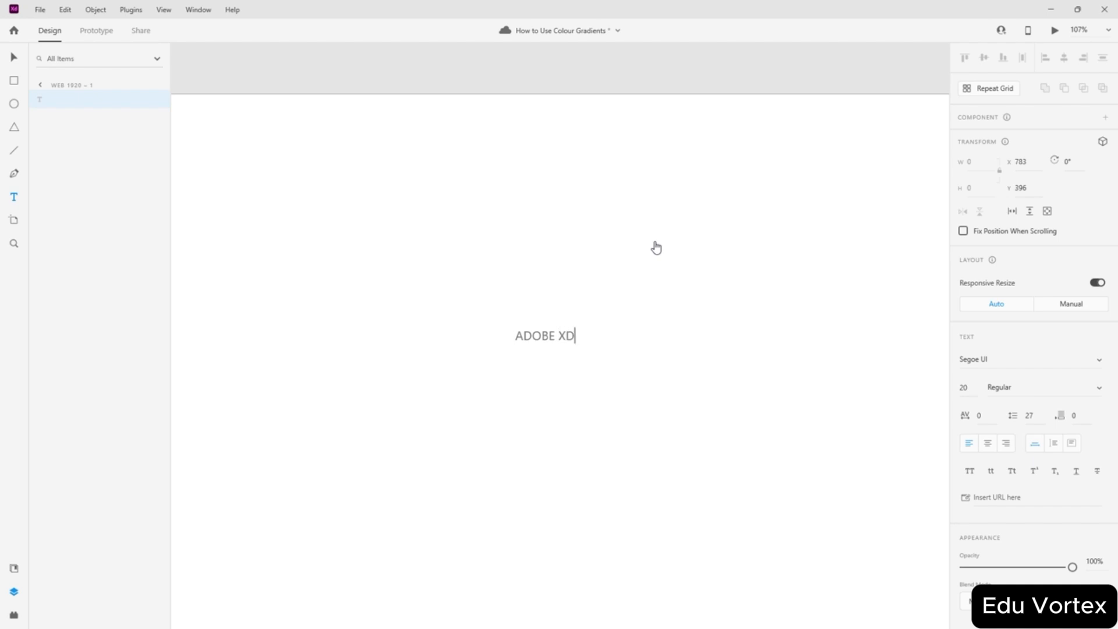
{"action": "key", "text": "Escape"}
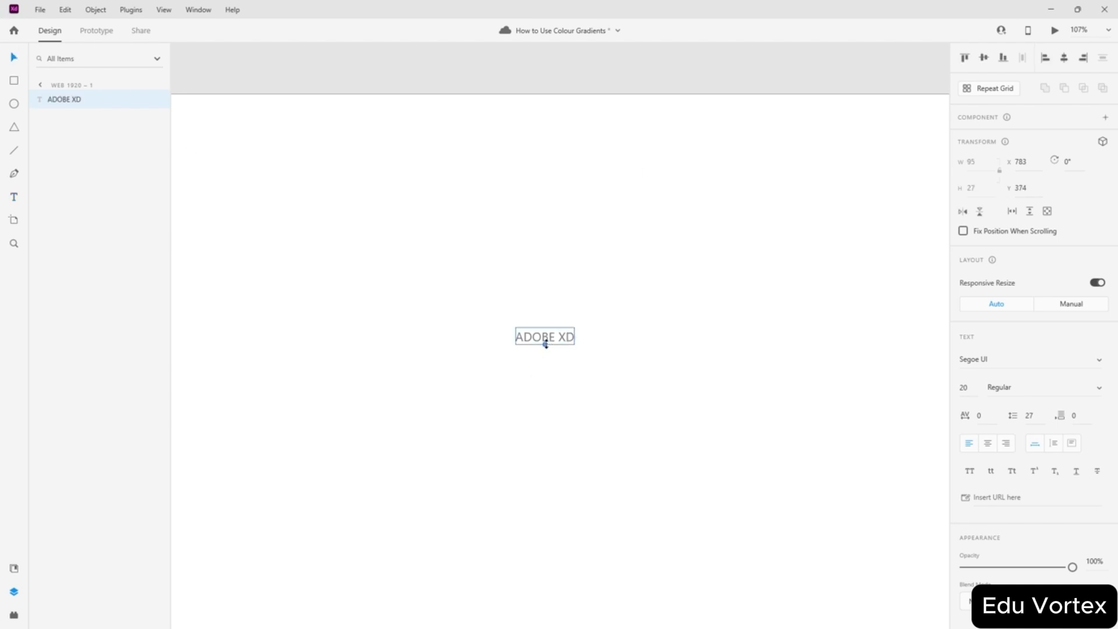
{"action": "left_click_drag", "start_coordinate": [546, 344], "coordinate": [547, 481]}
{"action": "left_click_drag", "start_coordinate": [593, 403], "coordinate": [591, 361]}
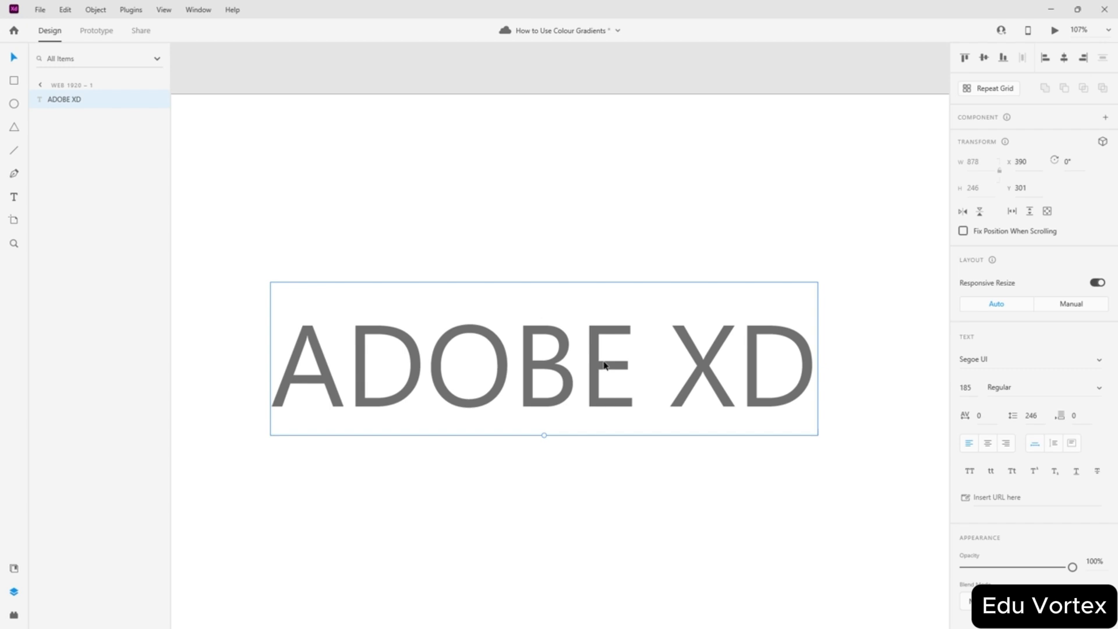
{"action": "left_click", "coordinate": [971, 389]}
{"action": "type", "text": "200"}
{"action": "key", "text": "Return"}
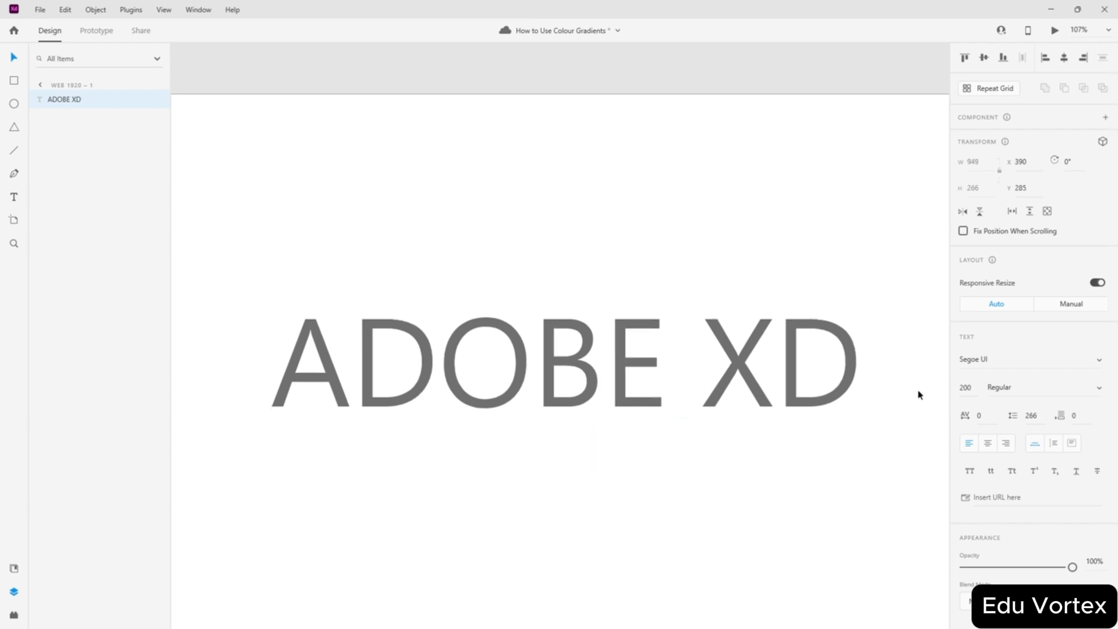
{"action": "scroll", "coordinate": [611, 227], "scroll_direction": "down", "scroll_amount": 5}
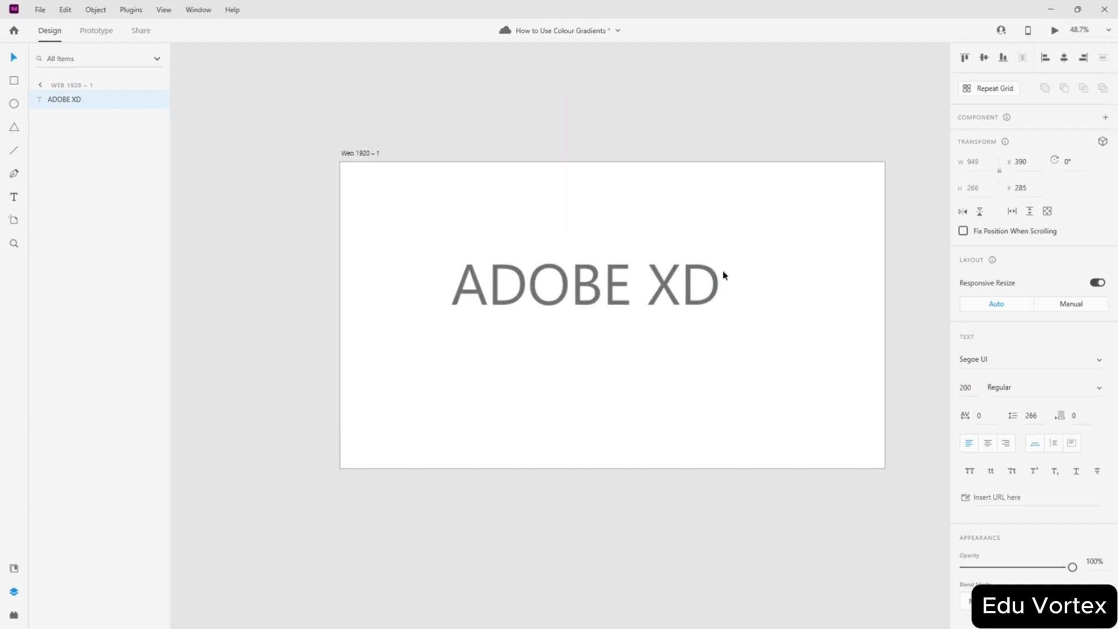
- Set the text to font size 300 and centre it on the artboard
{"action": "left_click", "coordinate": [958, 389]}
{"action": "type", "text": "3"}
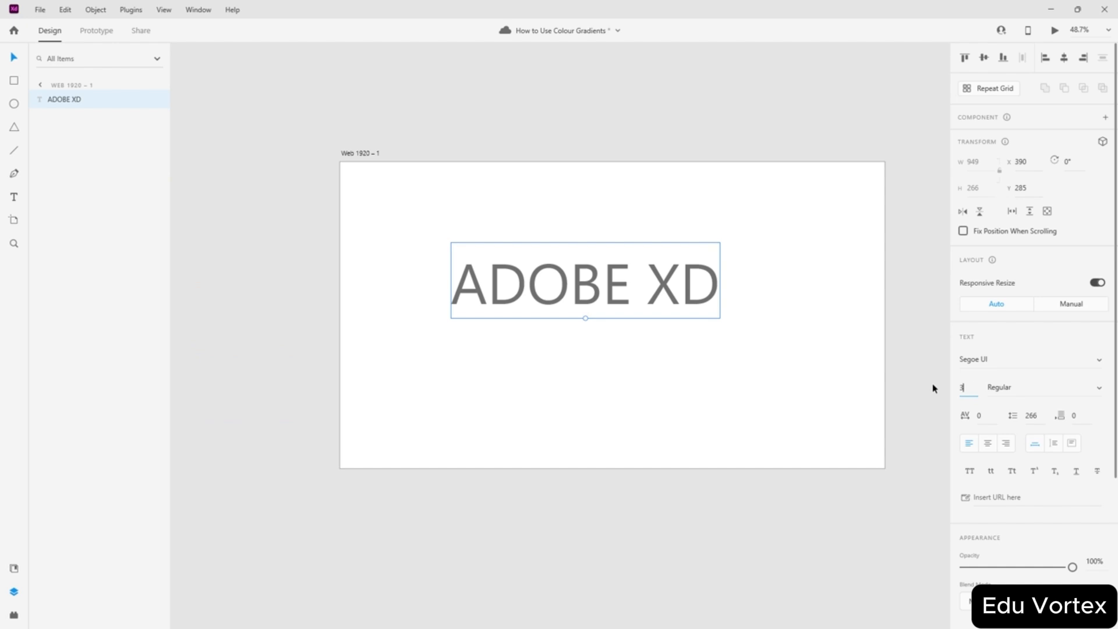
{"action": "type", "text": "00"}
{"action": "key", "text": "Return"}
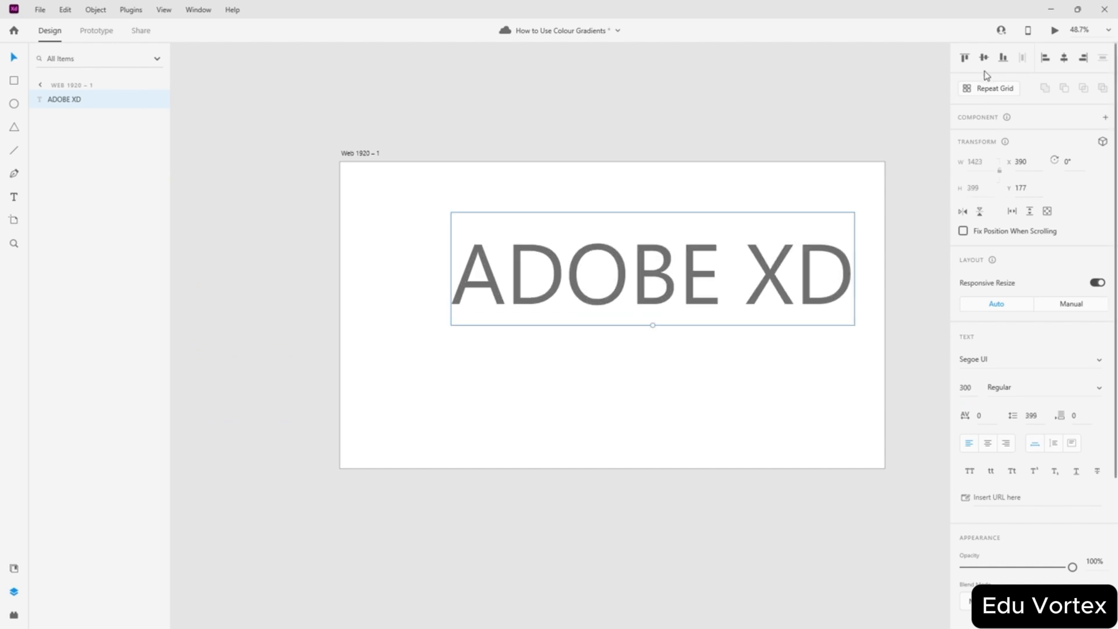
{"action": "left_click", "coordinate": [984, 58]}
{"action": "left_click", "coordinate": [1063, 57]}
{"action": "scroll", "coordinate": [963, 431], "scroll_direction": "down", "scroll_amount": 4}
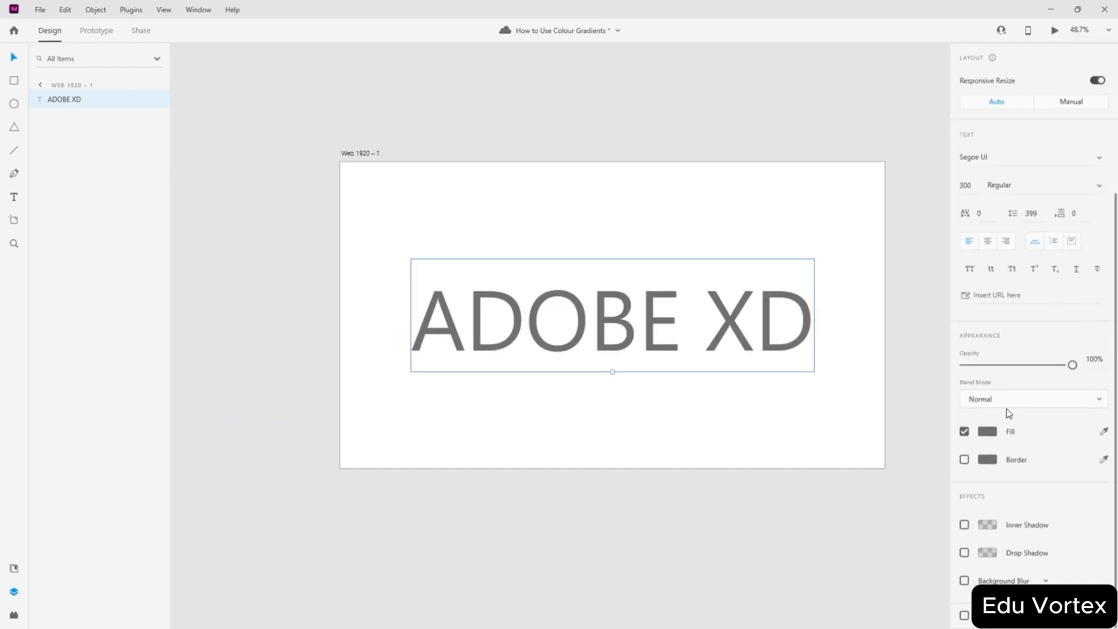
- Add the text's Segoe UI 300pt character style to the document assets
{"action": "left_click", "coordinate": [990, 431]}
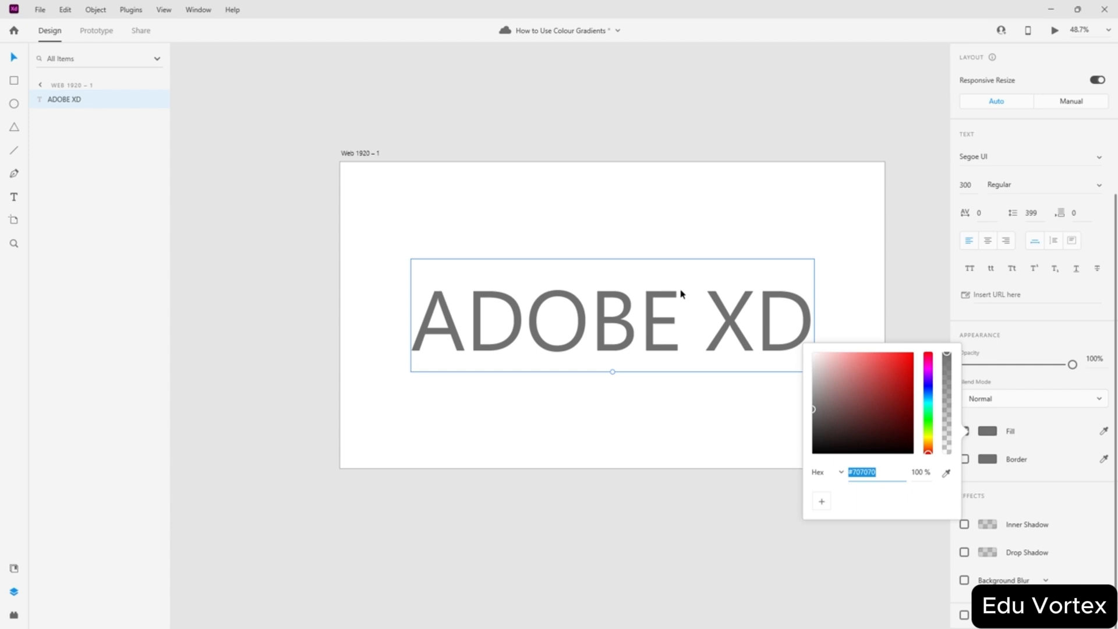
{"action": "left_click", "coordinate": [989, 463]}
{"action": "left_click", "coordinate": [989, 461]}
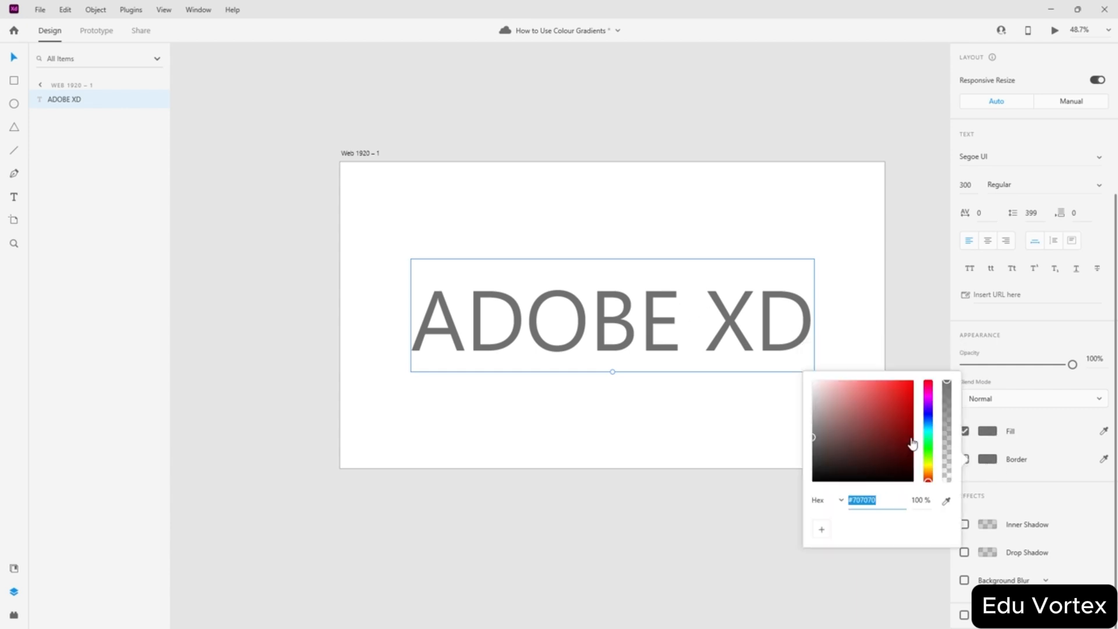
{"action": "left_click", "coordinate": [1030, 496]}
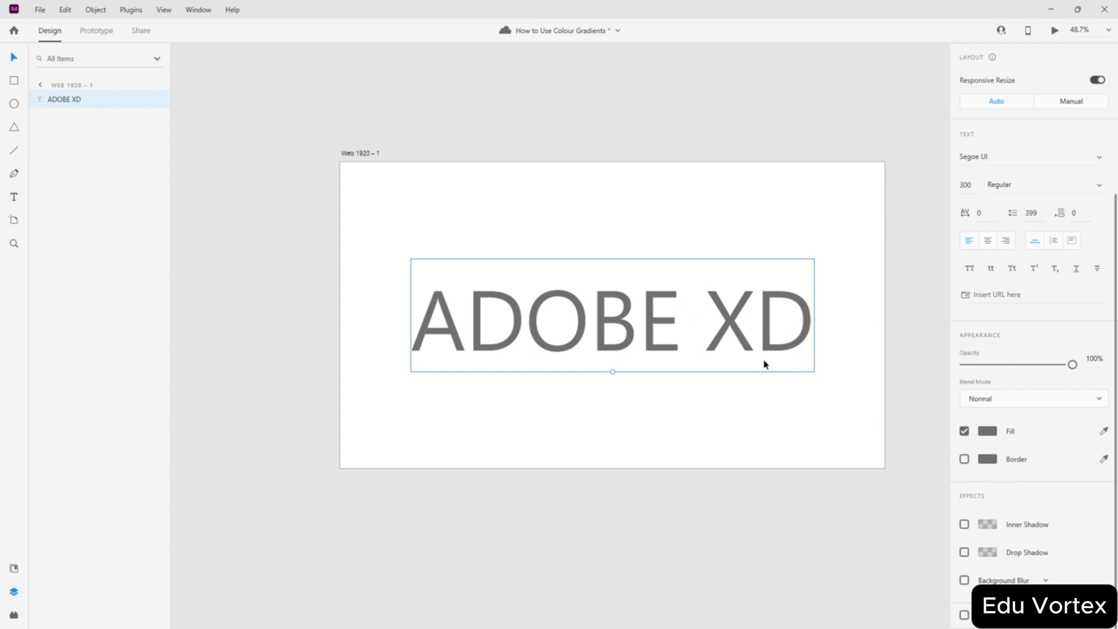
{"action": "left_click", "coordinate": [990, 435]}
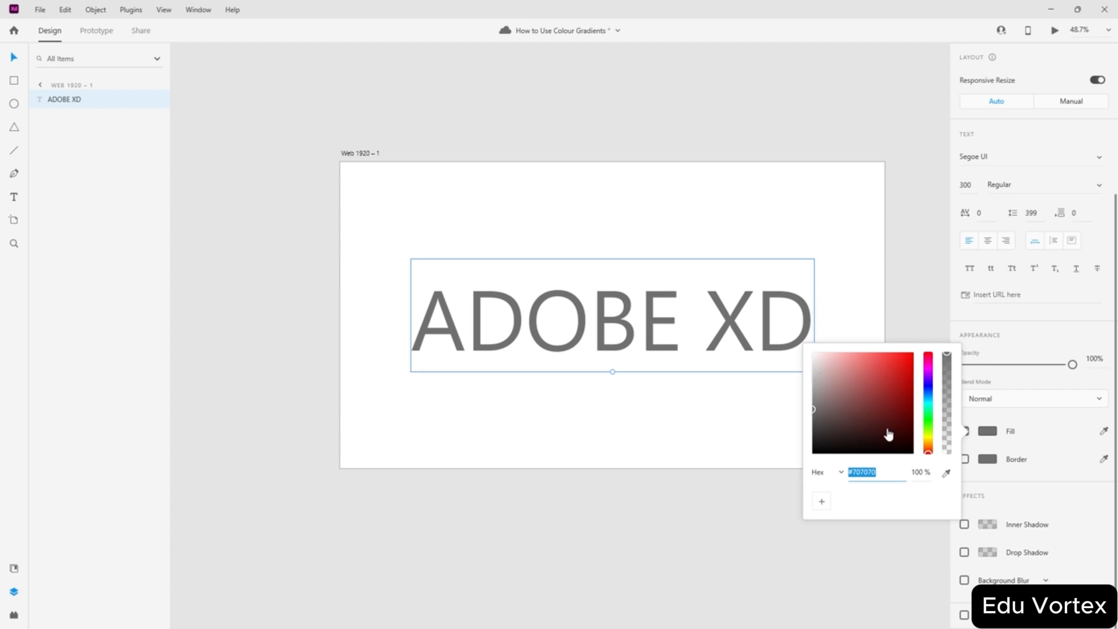
{"action": "right_click", "coordinate": [648, 325]}
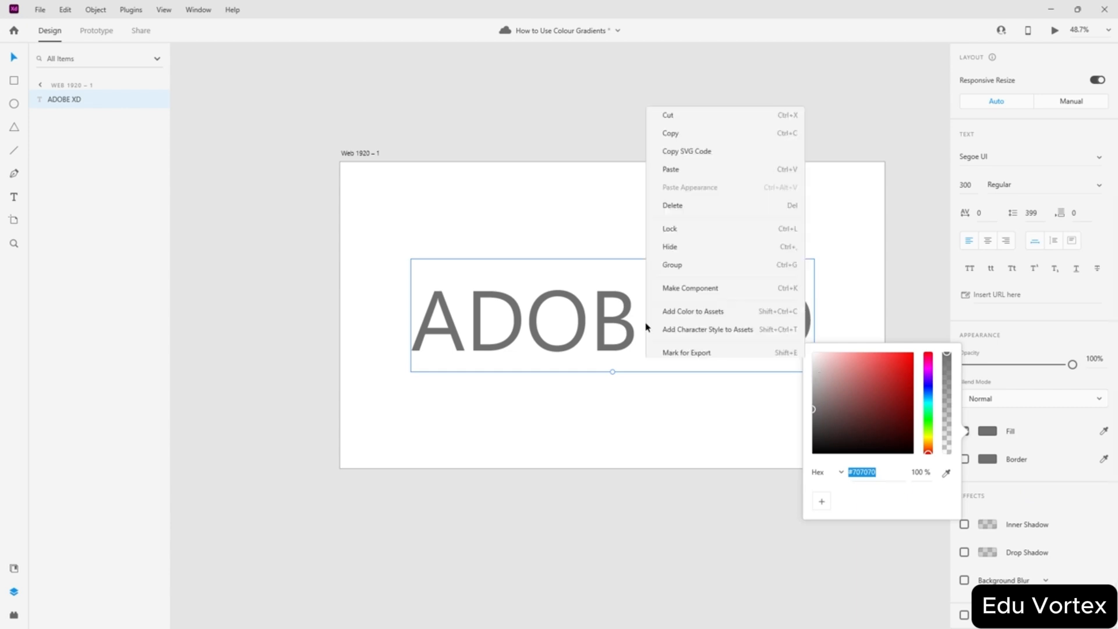
{"action": "left_click", "coordinate": [561, 220]}
{"action": "left_click", "coordinate": [985, 434]}
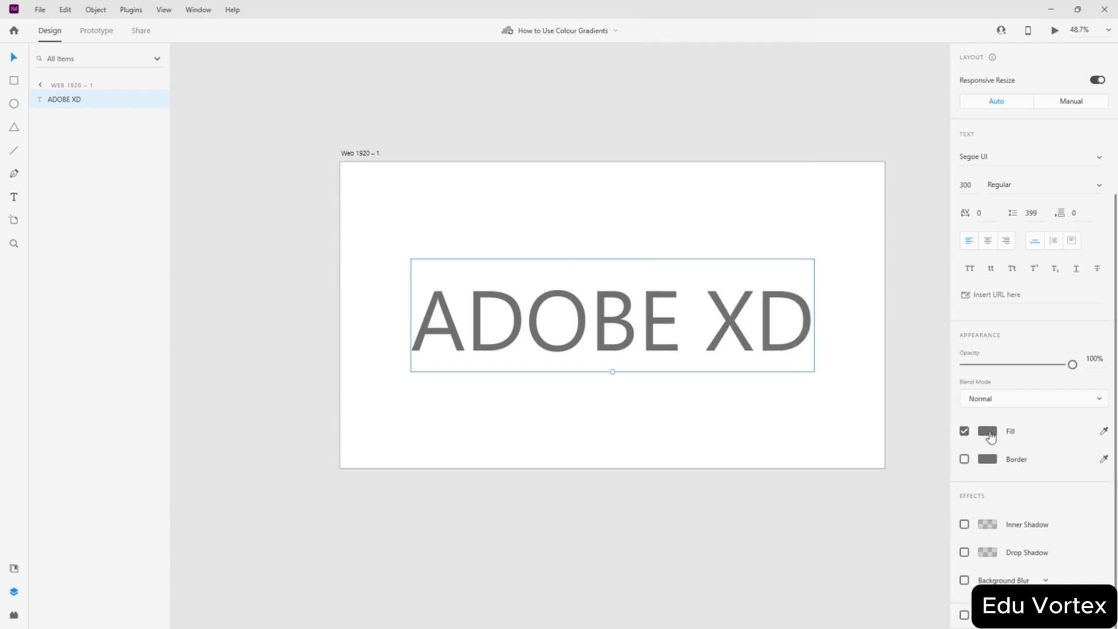
{"action": "right_click", "coordinate": [682, 324]}
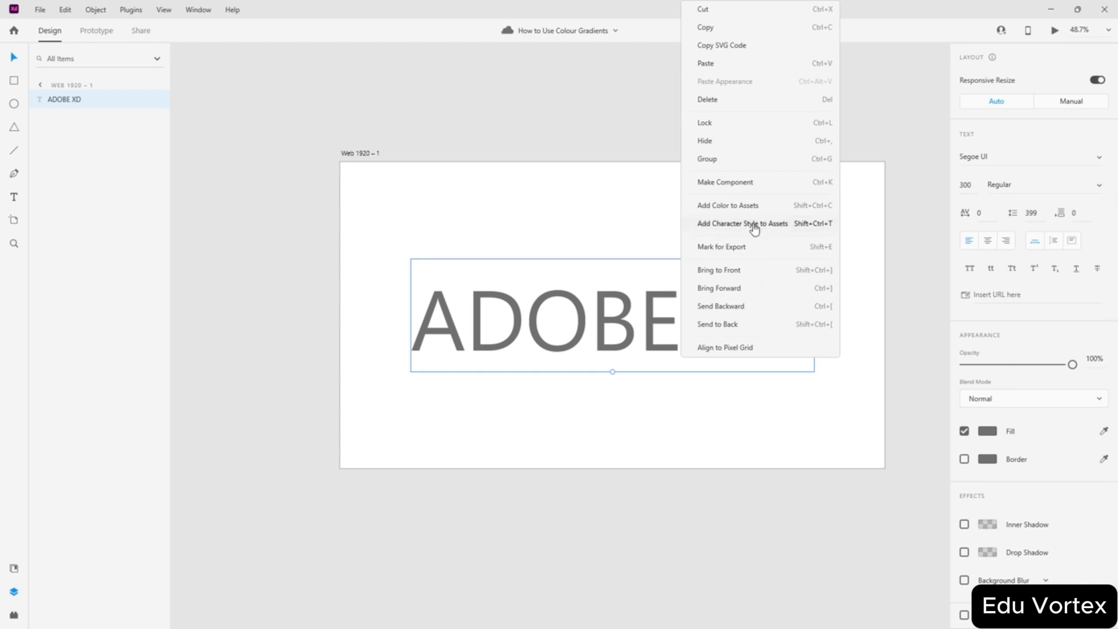
{"action": "left_click", "coordinate": [754, 227]}
- Show the document assets via the View menu and delete the ADOBE XD text
{"action": "left_click", "coordinate": [165, 12]}
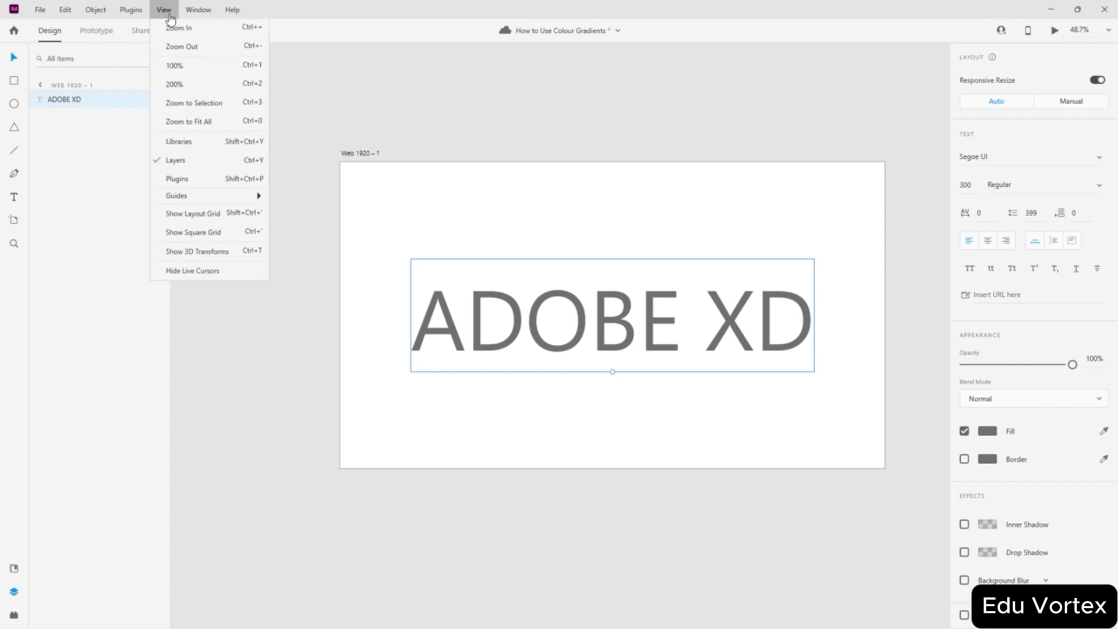
{"action": "left_click", "coordinate": [183, 143]}
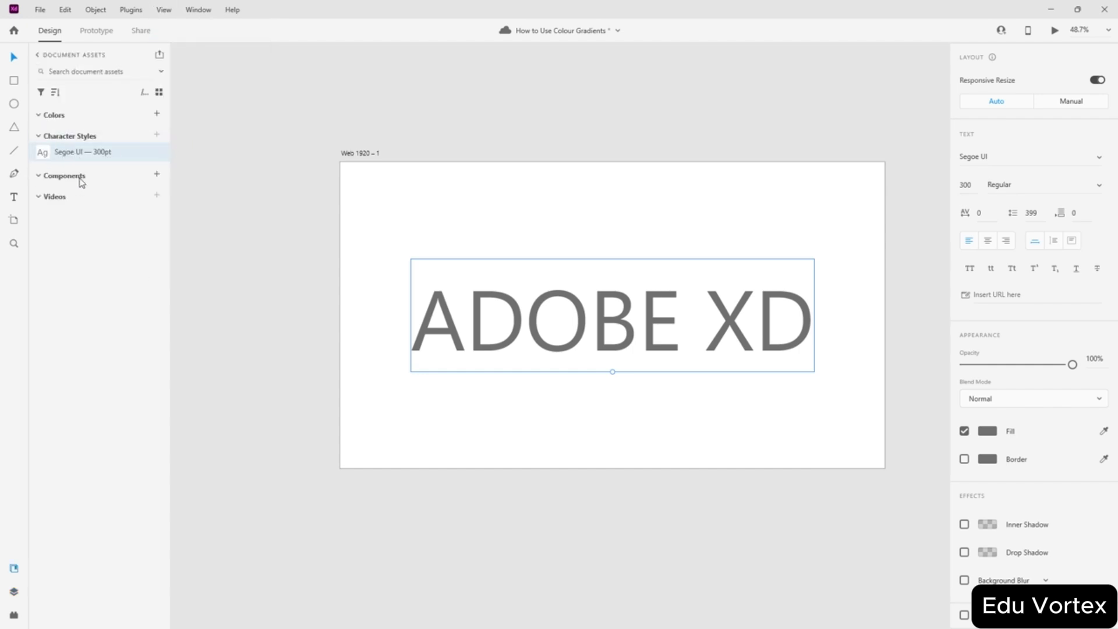
{"action": "key", "text": "Delete"}
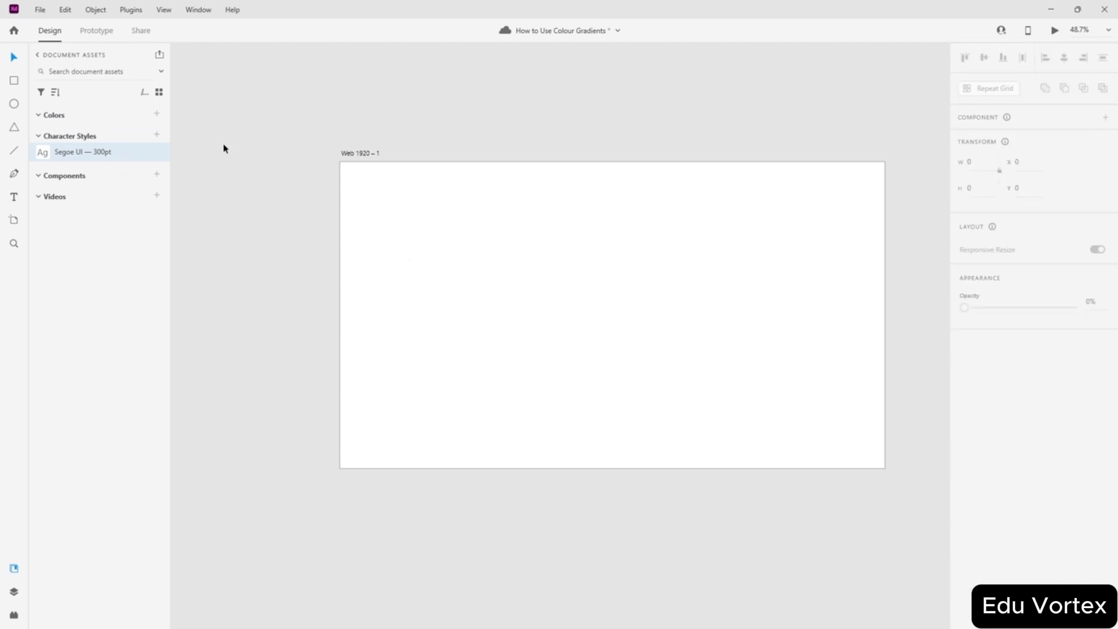
{"action": "key", "text": "ctrl+z"}
{"action": "right_click", "coordinate": [61, 153]}
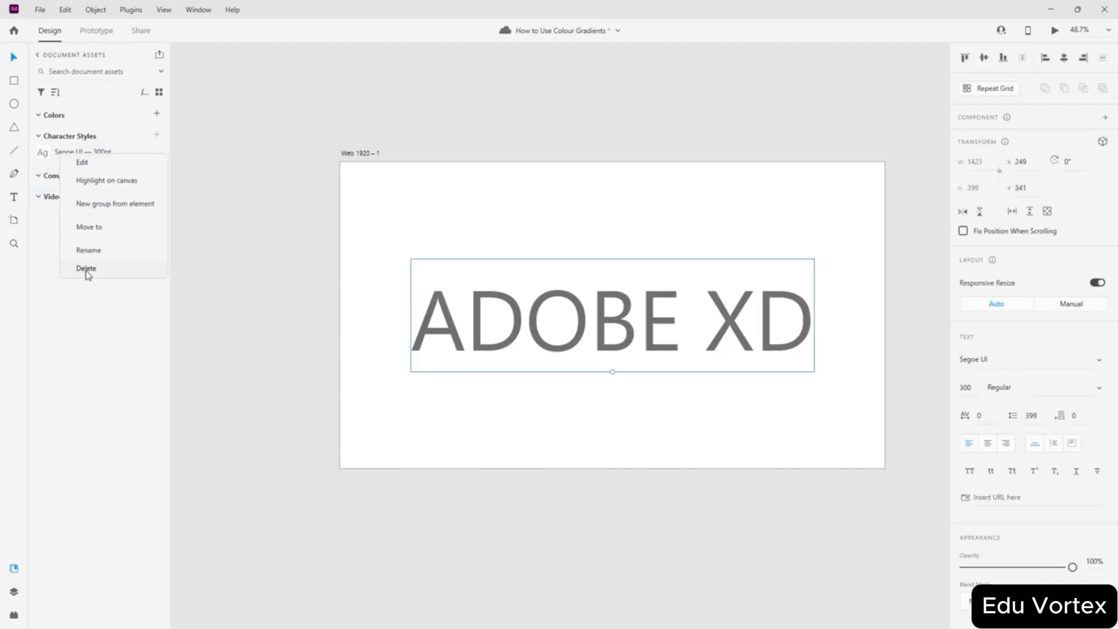
{"action": "left_click", "coordinate": [86, 269]}
{"action": "left_click", "coordinate": [246, 352]}
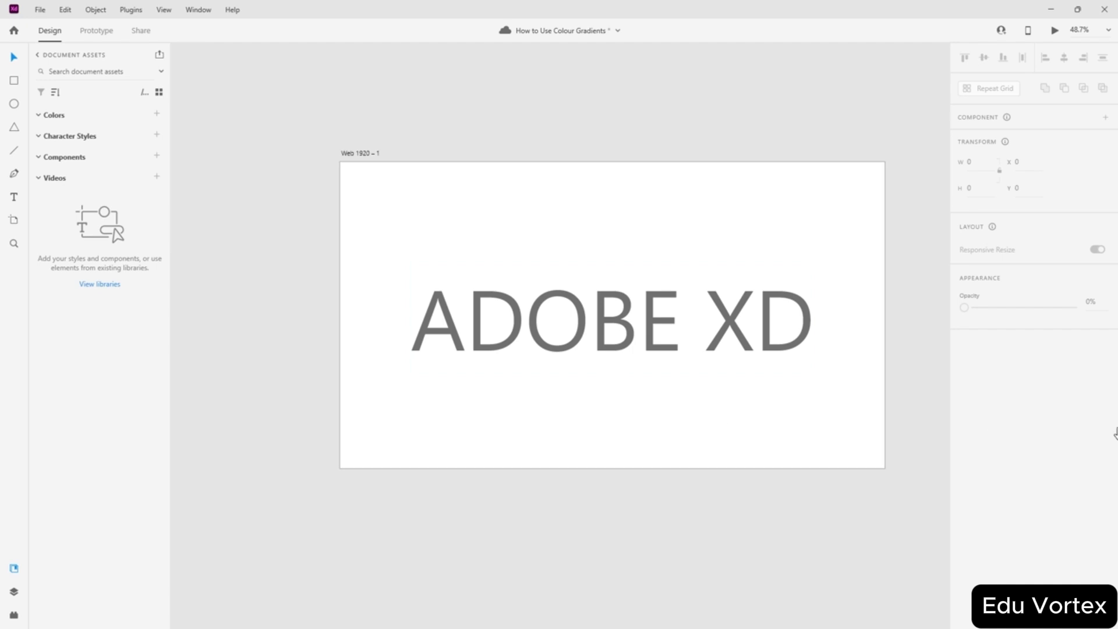
{"action": "left_click", "coordinate": [543, 320]}
{"action": "mouse_move", "coordinate": [604, 330]}
{"action": "left_mouse_down"}
{"action": "mouse_move", "coordinate": [606, 318]}
{"action": "mouse_move", "coordinate": [606, 331]}
{"action": "left_mouse_up"}
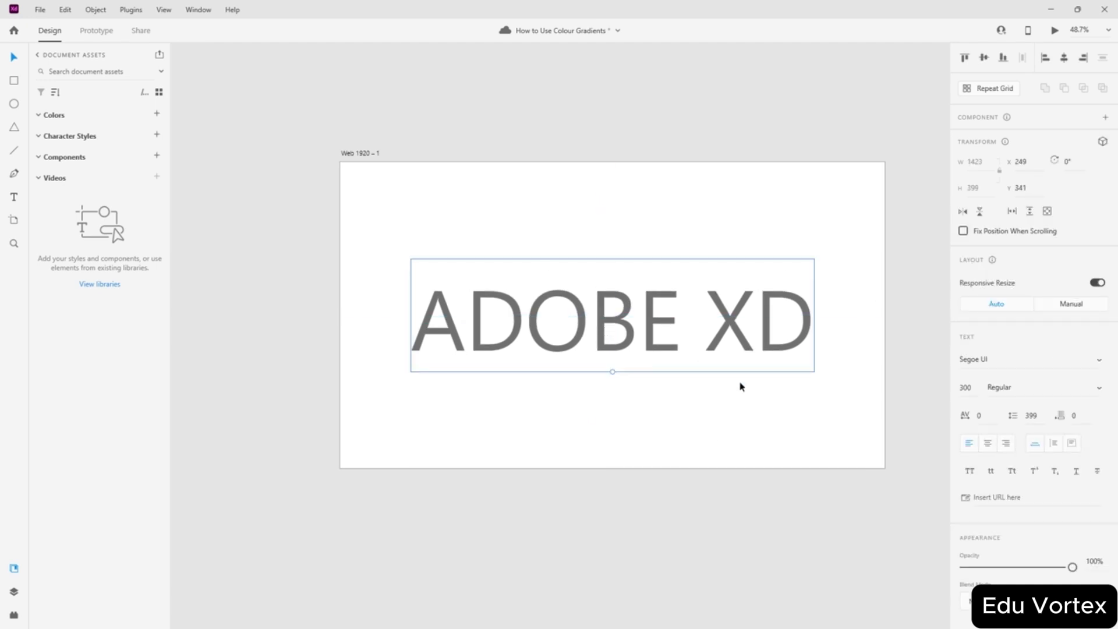
{"action": "left_click", "coordinate": [748, 387]}
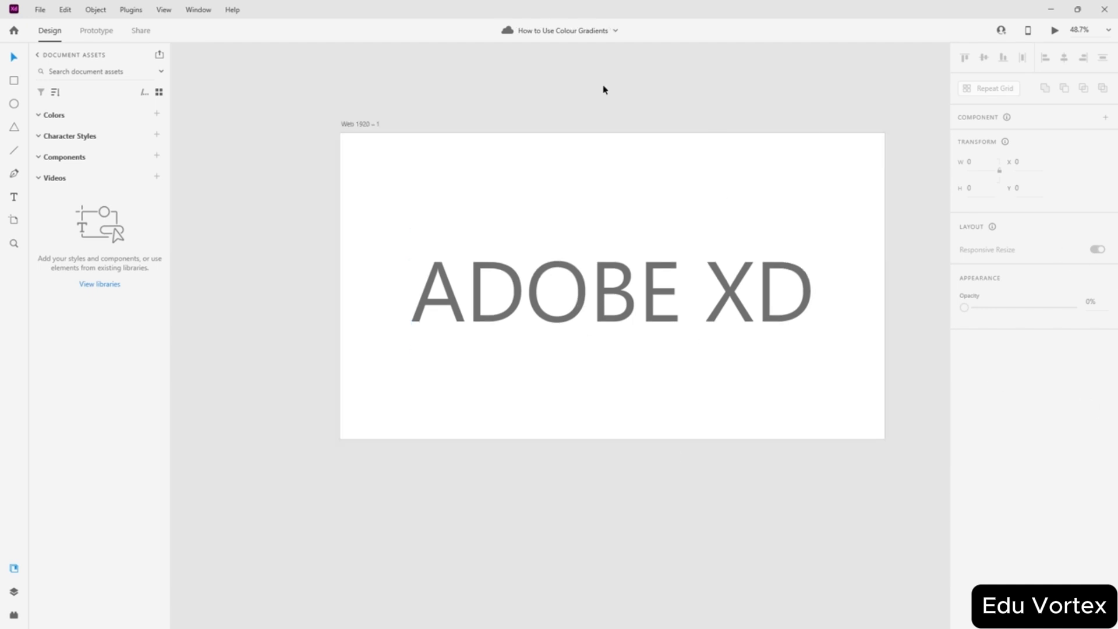
{"action": "scroll", "coordinate": [781, 241], "scroll_direction": "up", "scroll_amount": 2}
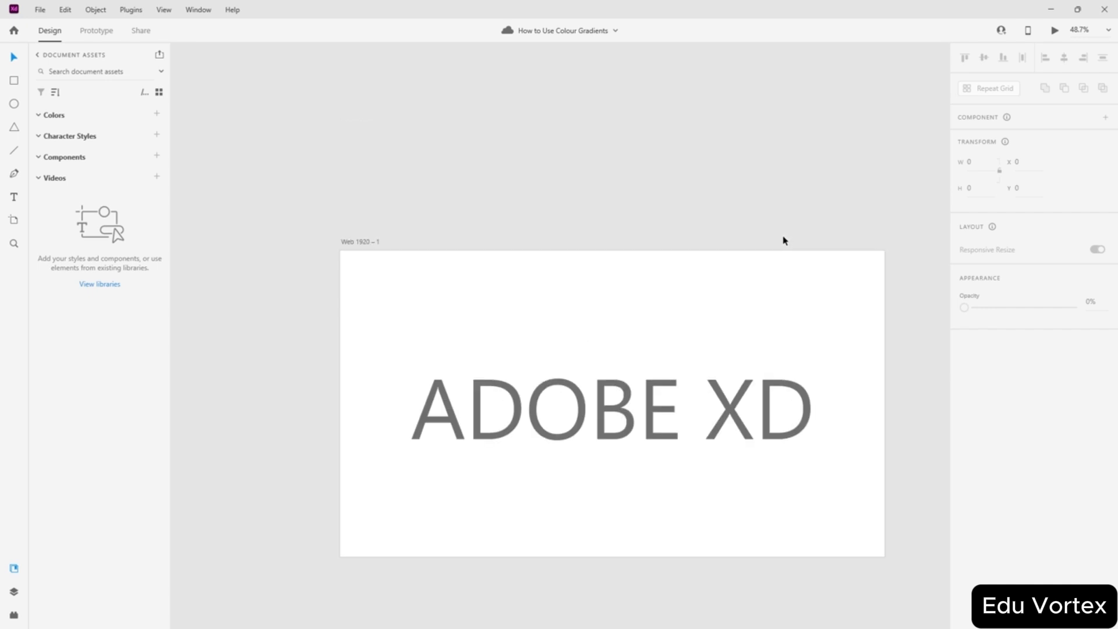
{"action": "scroll", "coordinate": [761, 277], "scroll_direction": "down", "scroll_amount": 1}
{"action": "scroll", "coordinate": [761, 279], "scroll_direction": "up", "scroll_amount": 2}
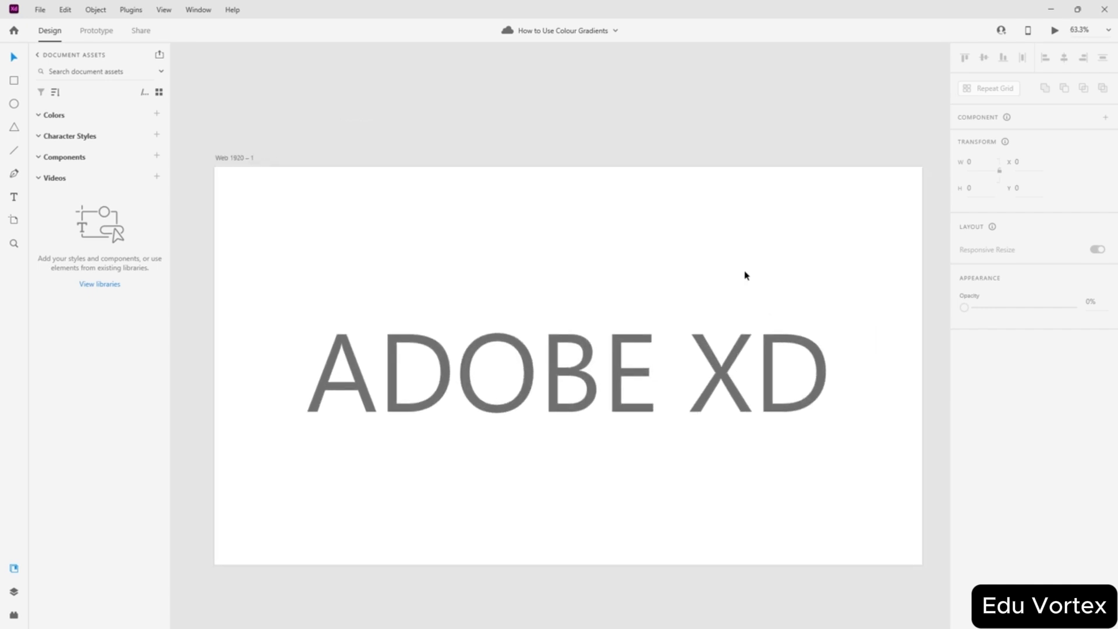
{"action": "scroll", "coordinate": [745, 274], "scroll_direction": "down", "scroll_amount": 2}
{"action": "left_click", "coordinate": [628, 298]}
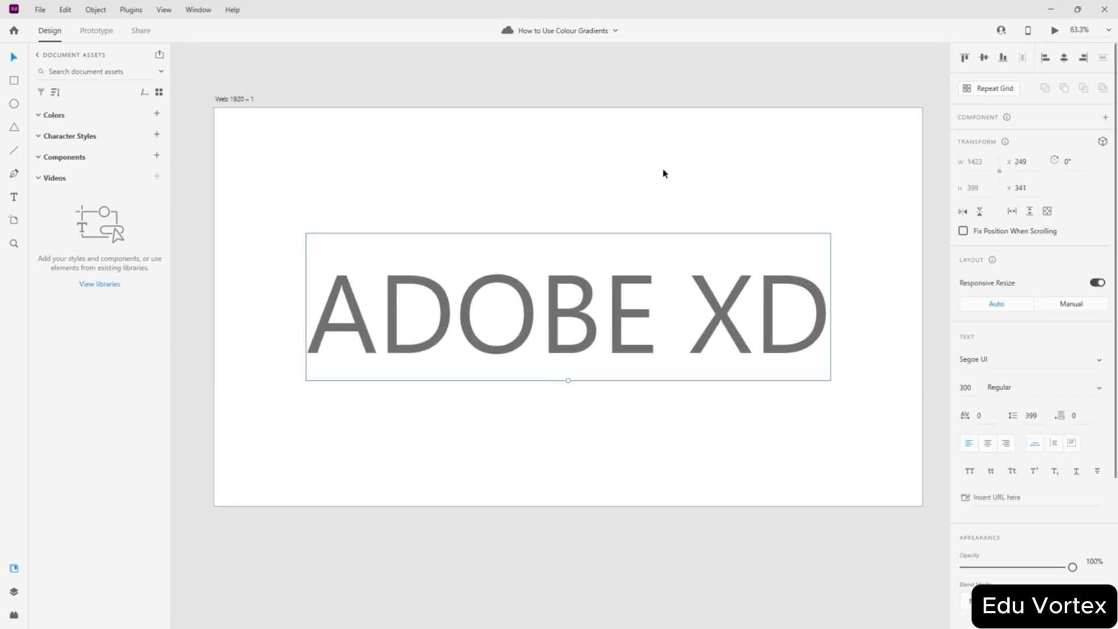
{"action": "scroll", "coordinate": [936, 313], "scroll_direction": "down", "scroll_amount": 4}
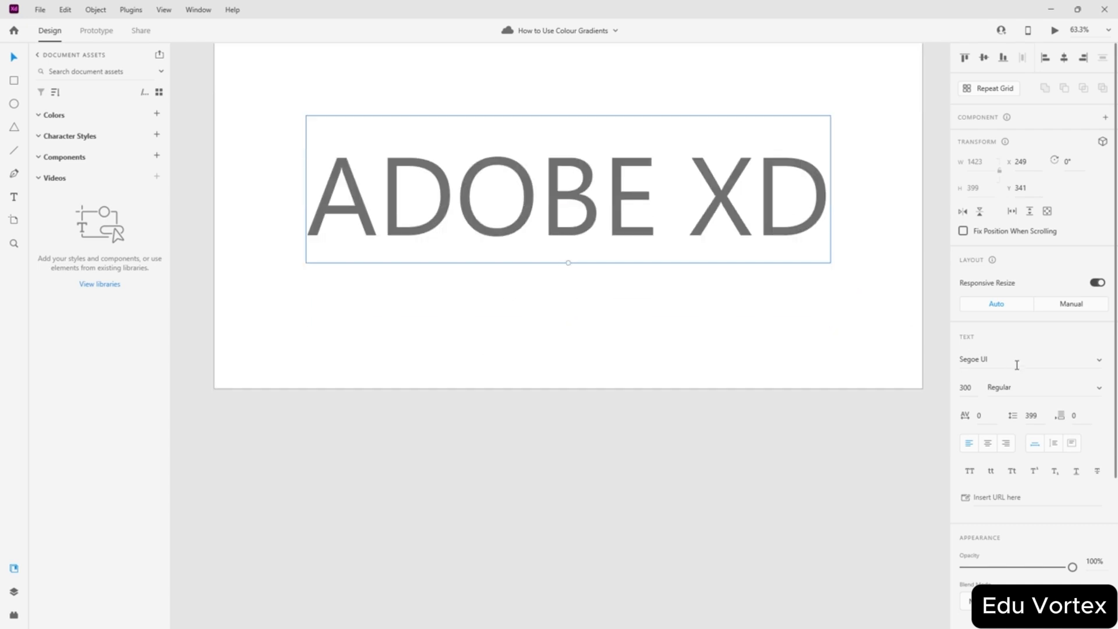
{"action": "scroll", "coordinate": [1007, 379], "scroll_direction": "down", "scroll_amount": 3}
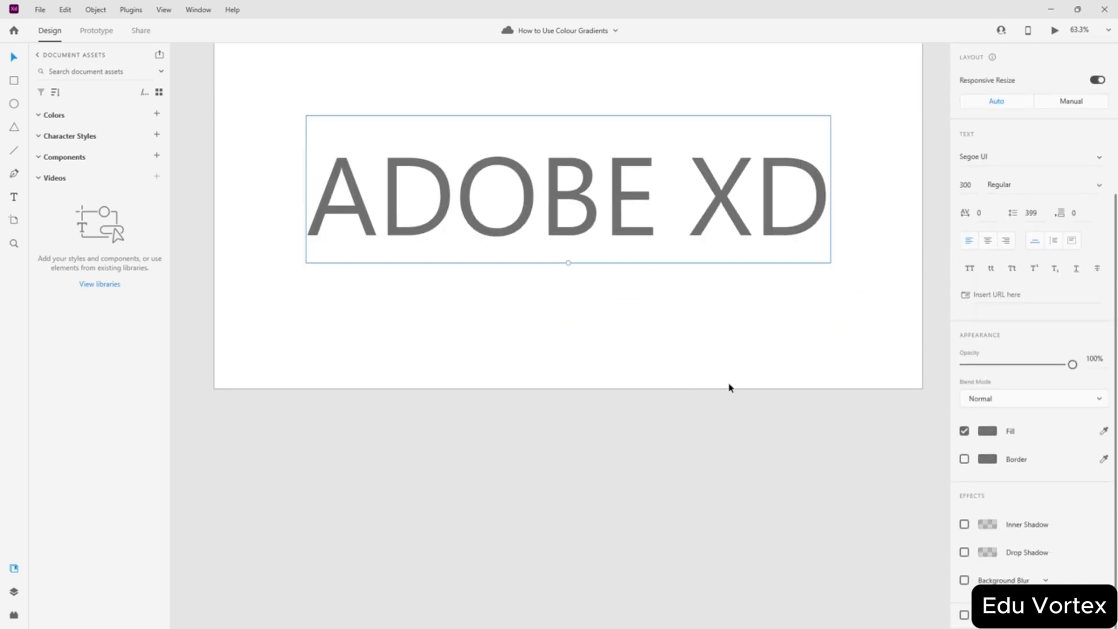
{"action": "left_click", "coordinate": [988, 432]}
{"action": "left_click", "coordinate": [674, 310]}
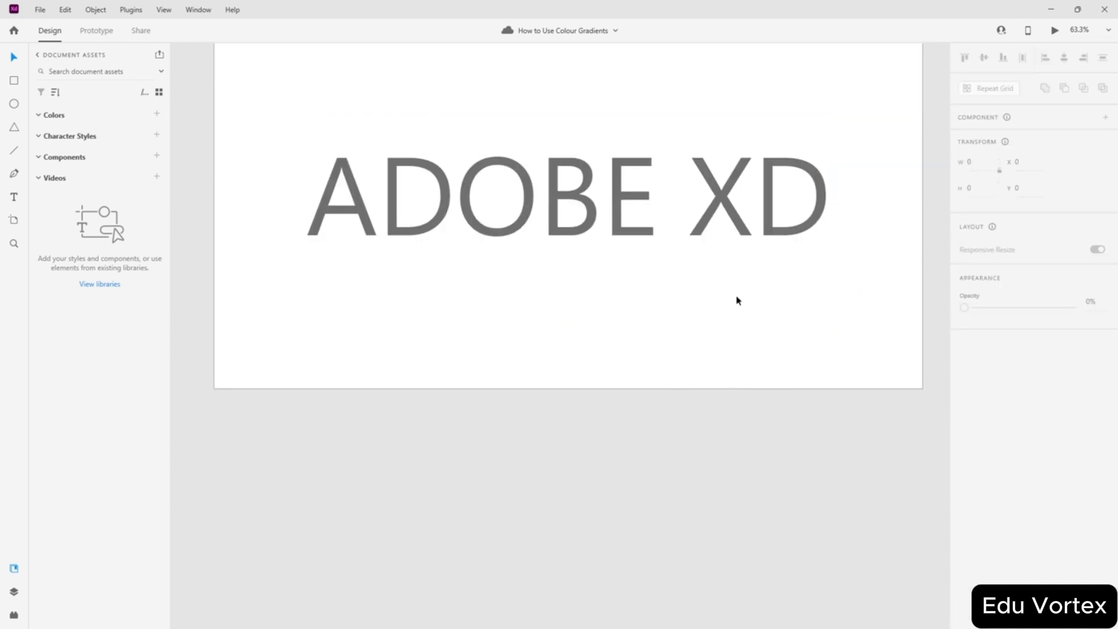
{"action": "scroll", "coordinate": [736, 301], "scroll_direction": "up", "scroll_amount": 5}
- Enter and leave text editing on ADOBE XD, keeping the text object selected
{"action": "double_click", "coordinate": [716, 377]}
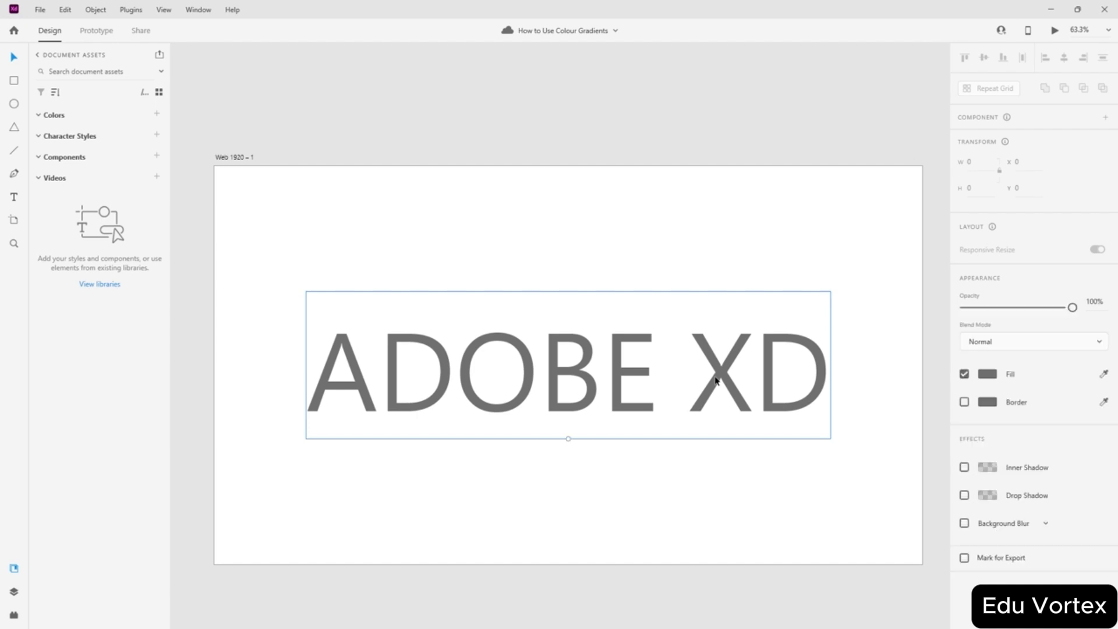
{"action": "left_click", "coordinate": [716, 376]}
{"action": "left_click", "coordinate": [606, 368]}
{"action": "left_click", "coordinate": [474, 356]}
{"action": "left_click", "coordinate": [398, 363]}
{"action": "left_click", "coordinate": [598, 368]}
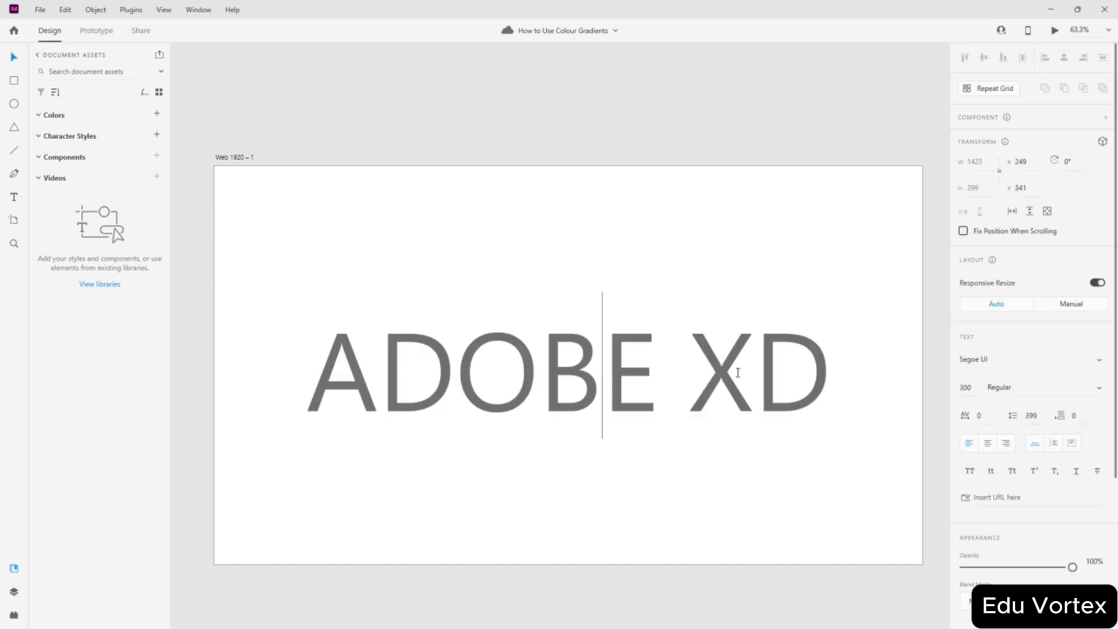
{"action": "left_click", "coordinate": [754, 372]}
{"action": "left_click", "coordinate": [830, 372]}
{"action": "key", "text": "Escape"}
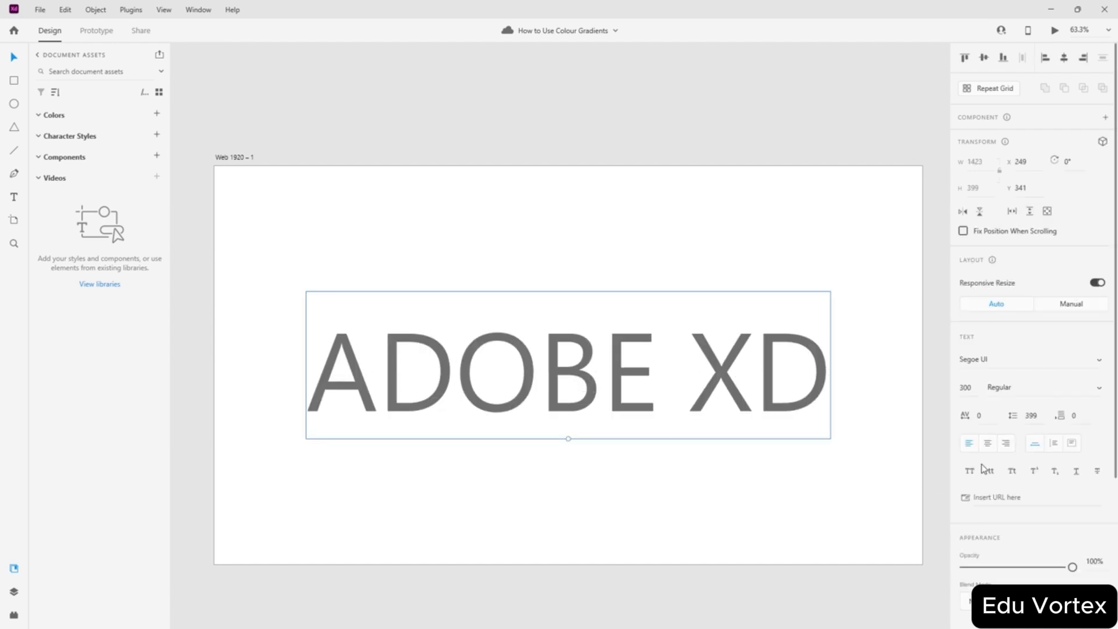
{"action": "scroll", "coordinate": [982, 466], "scroll_direction": "down", "scroll_amount": 4}
- Set the ADOBE XD text fill to solid black and reselect the text
{"action": "left_click", "coordinate": [986, 436]}
{"action": "left_click_drag", "start_coordinate": [842, 411], "coordinate": [951, 323]}
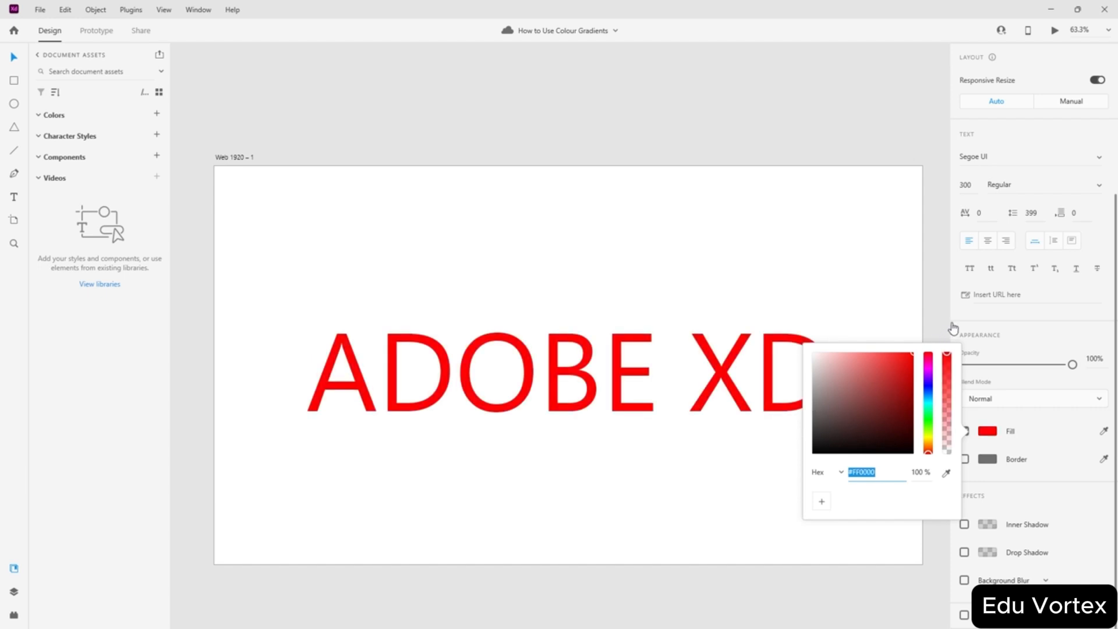
{"action": "left_click_drag", "start_coordinate": [903, 394], "coordinate": [986, 516]}
{"action": "left_click", "coordinate": [771, 262]}
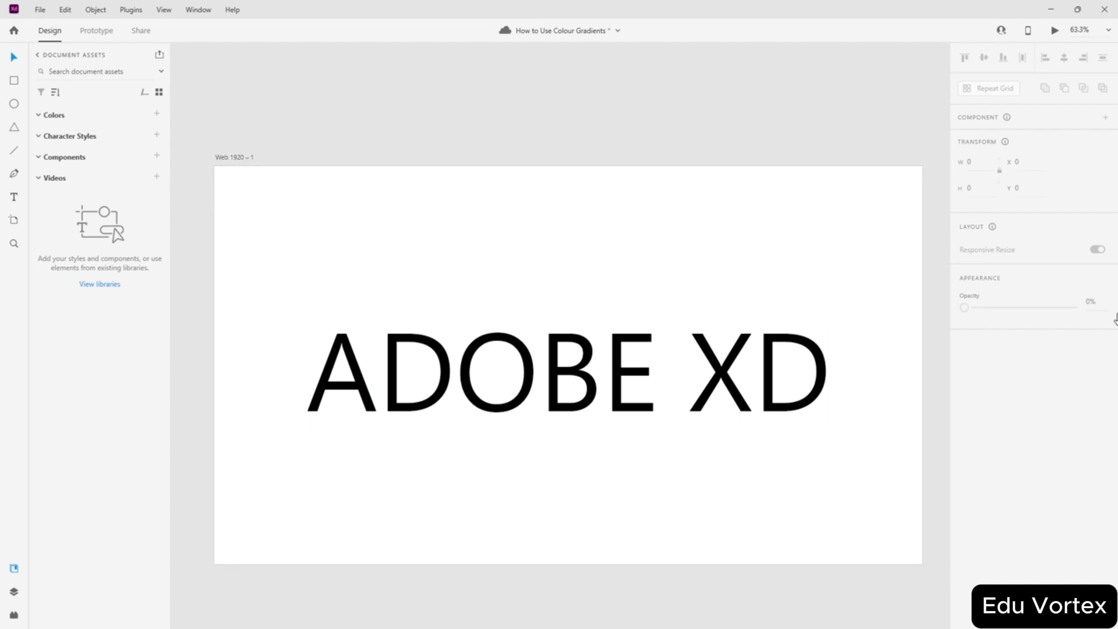
{"action": "left_click", "coordinate": [562, 363]}
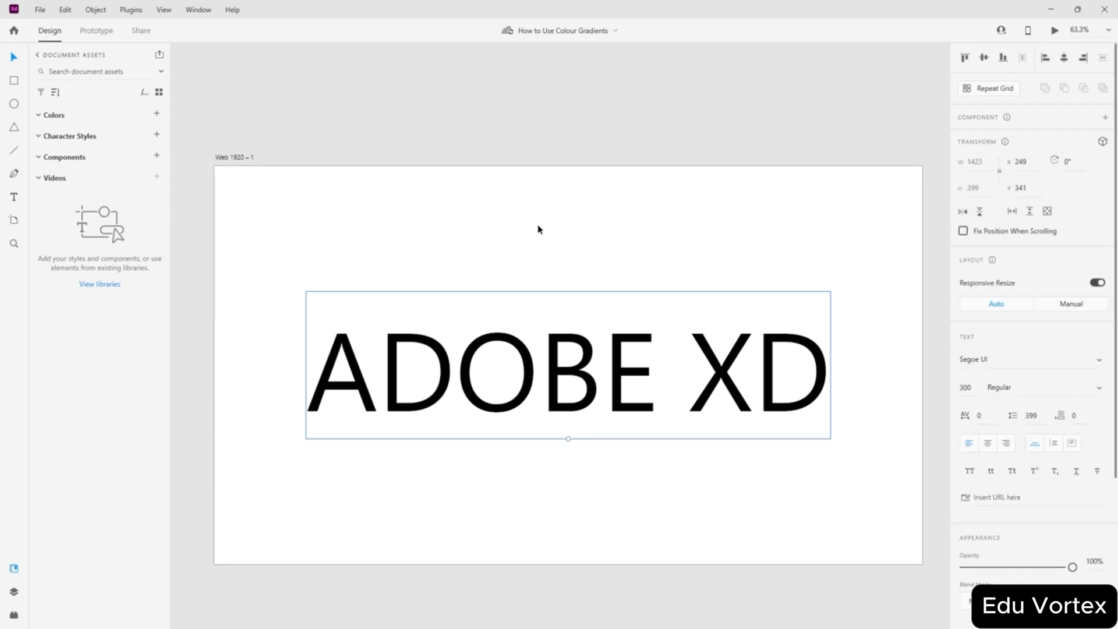
{"action": "left_click", "coordinate": [96, 10]}
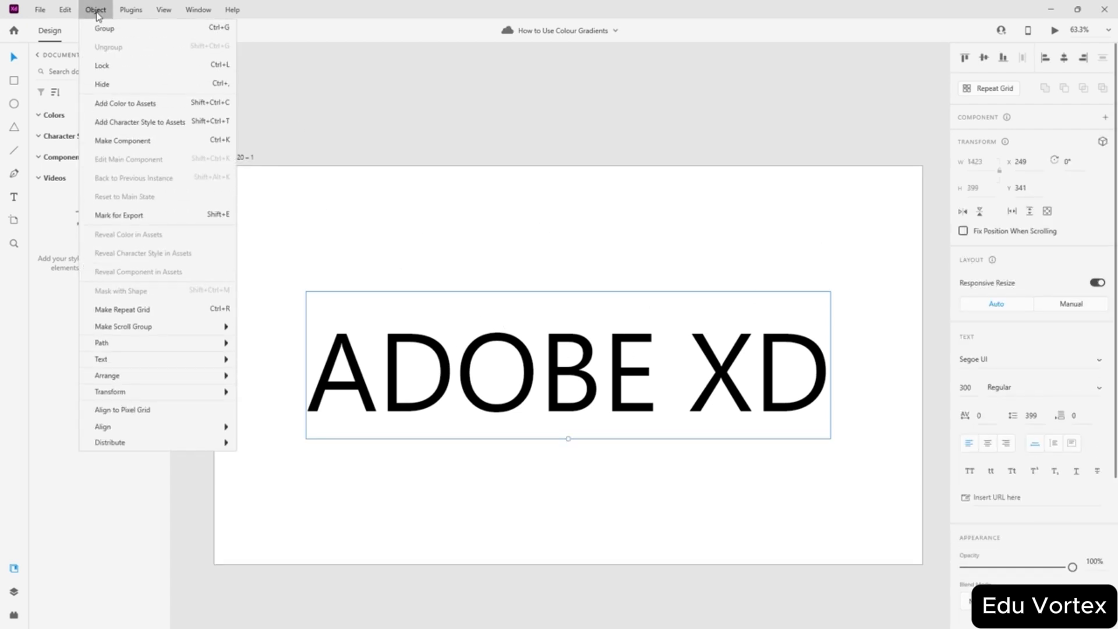
- Convert the ADOBE XD text to outline paths with Object > Path > Convert to Path
{"action": "mouse_move", "coordinate": [135, 344]}
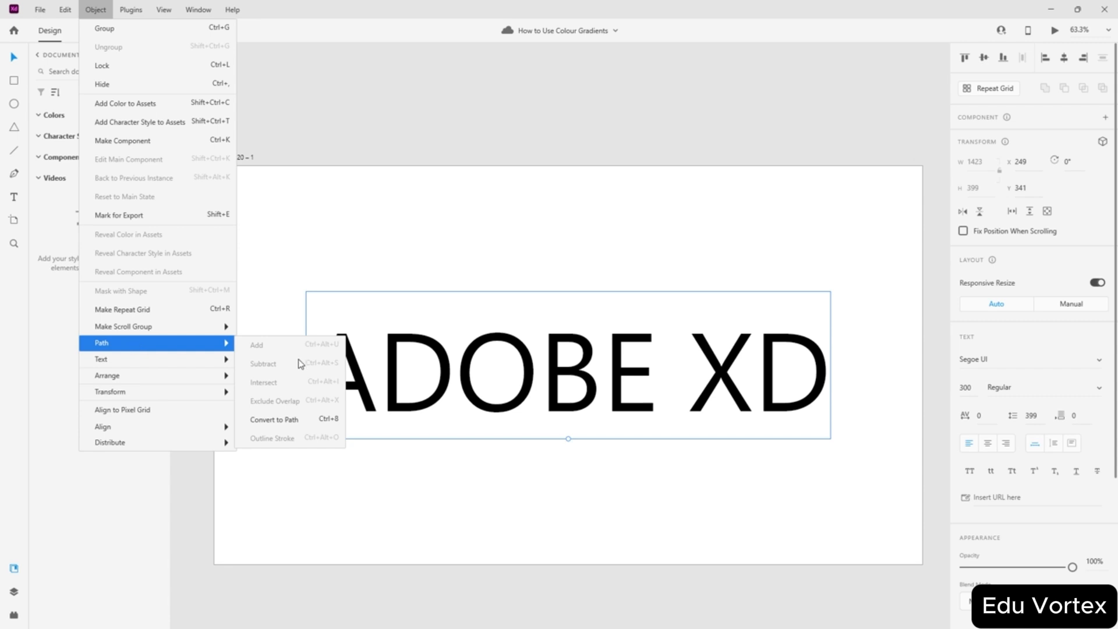
{"action": "left_click", "coordinate": [311, 420]}
{"action": "left_click", "coordinate": [457, 497]}
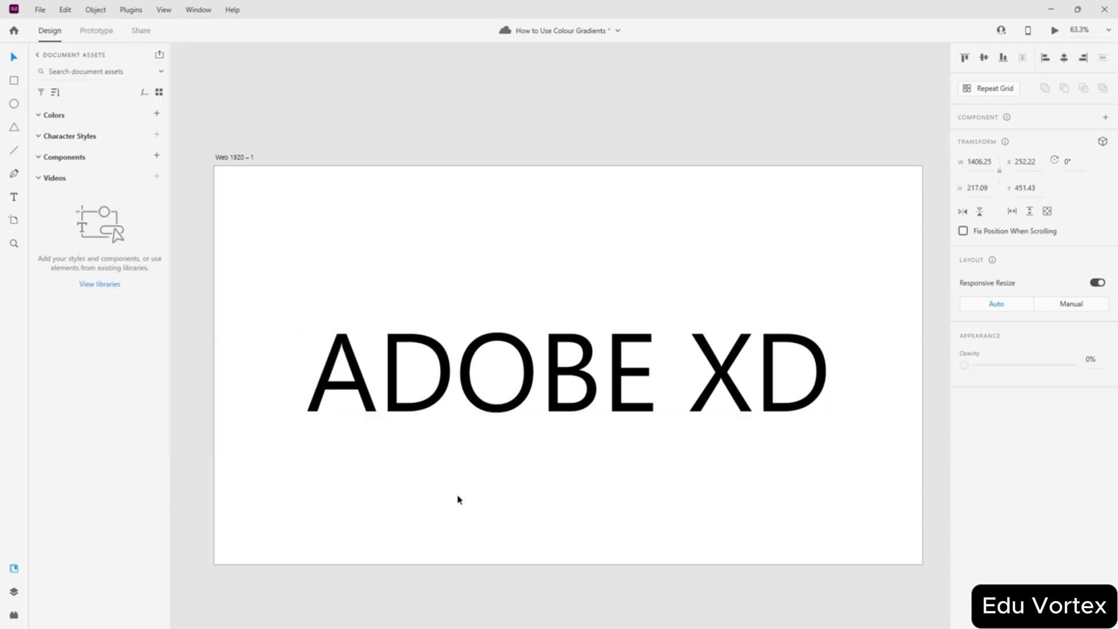
{"action": "left_click", "coordinate": [385, 374]}
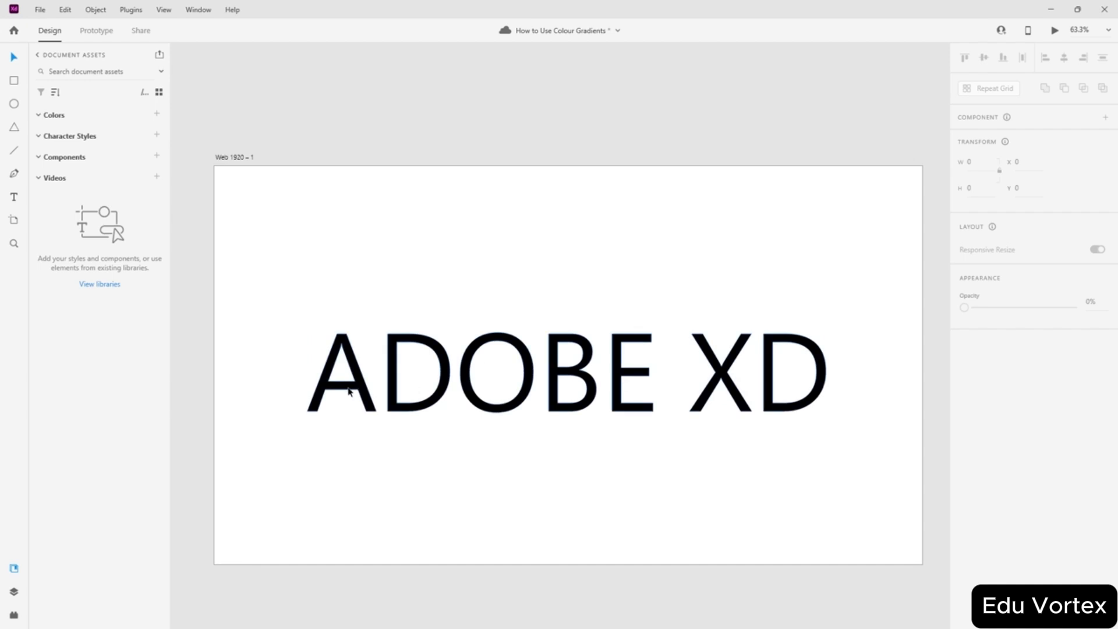
- Move the outlined lettering up-left, test-move the A's crossbar anchor and undo it
{"action": "left_click_drag", "start_coordinate": [349, 391], "coordinate": [325, 365]}
{"action": "double_click", "coordinate": [325, 365]}
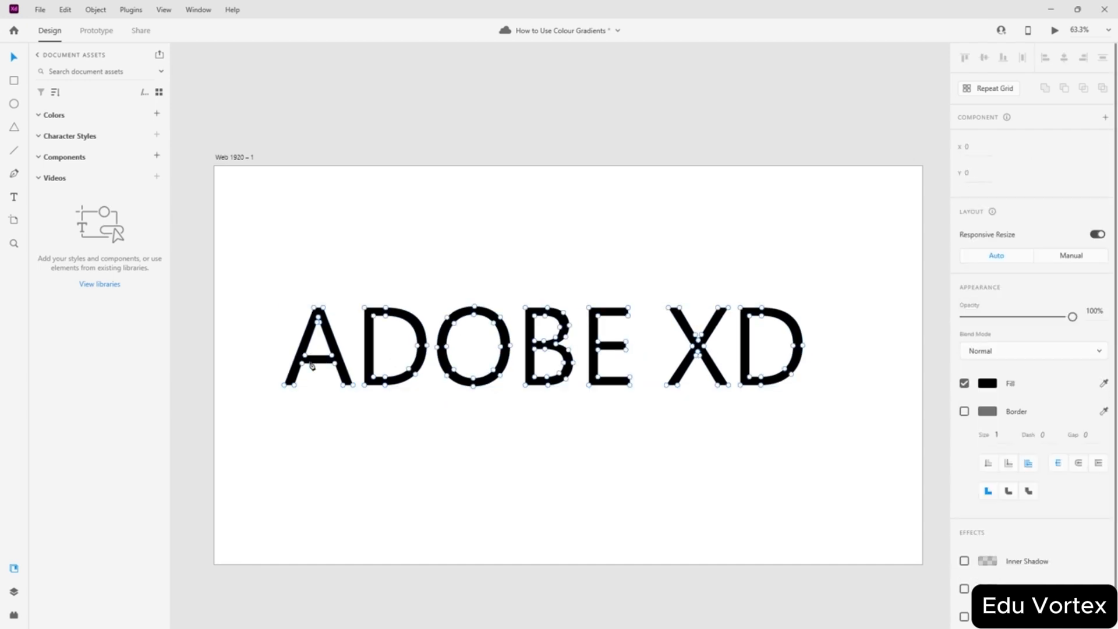
{"action": "scroll", "coordinate": [319, 377], "scroll_direction": "up", "scroll_amount": 5}
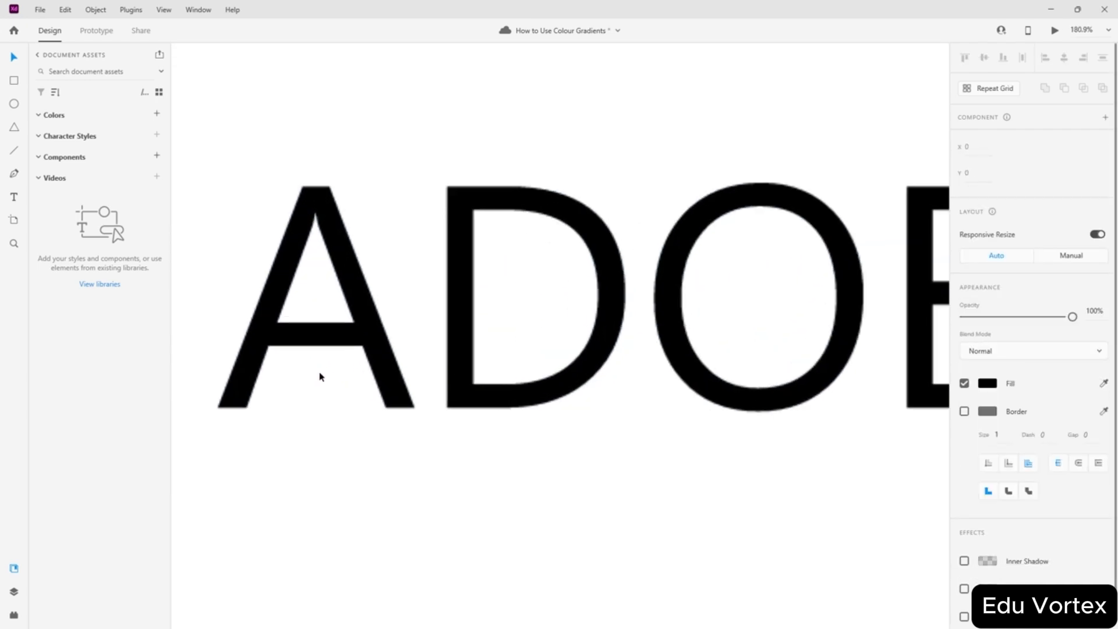
{"action": "left_click_drag", "start_coordinate": [268, 347], "coordinate": [299, 380]}
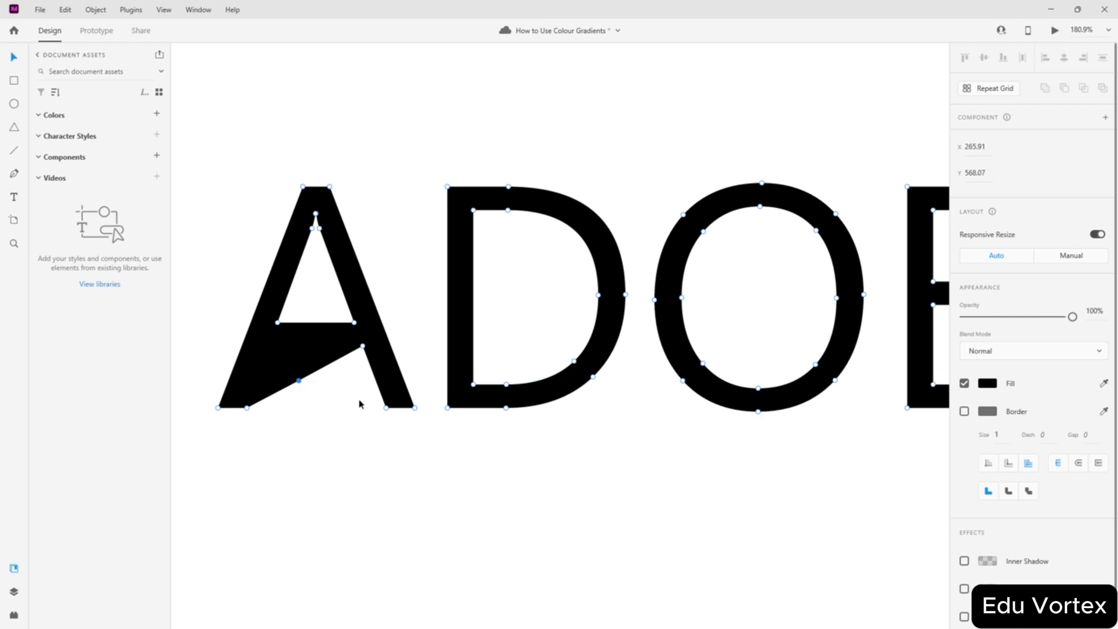
{"action": "key", "text": "ctrl+z"}
{"action": "key", "text": "ctrl+z"}
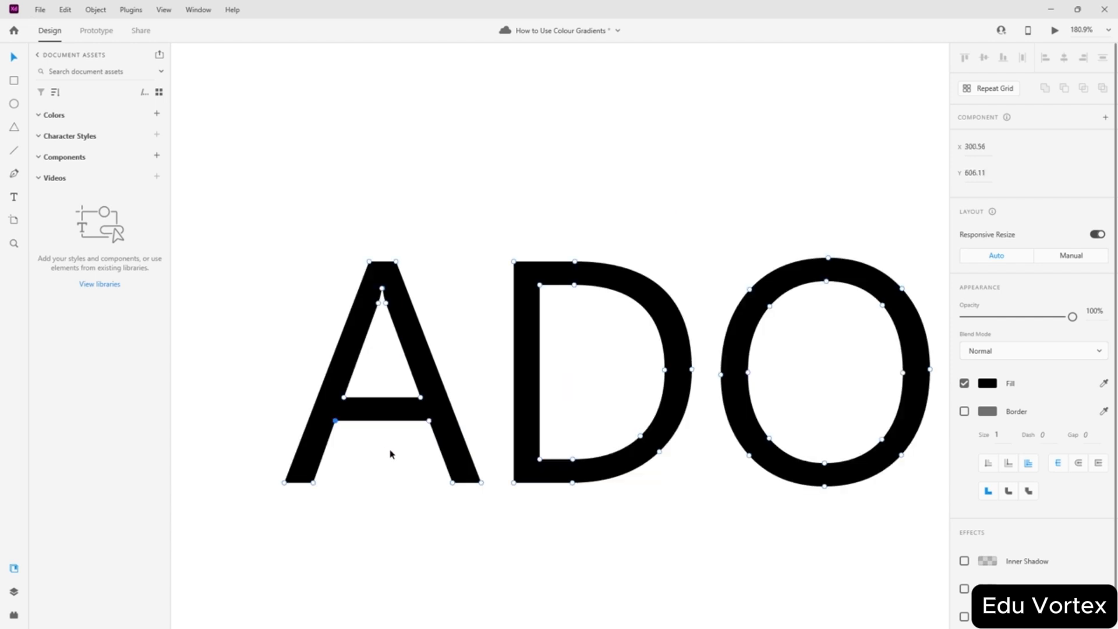
{"action": "scroll", "coordinate": [390, 451], "scroll_direction": "down", "scroll_amount": 5}
{"action": "left_click", "coordinate": [544, 493]}
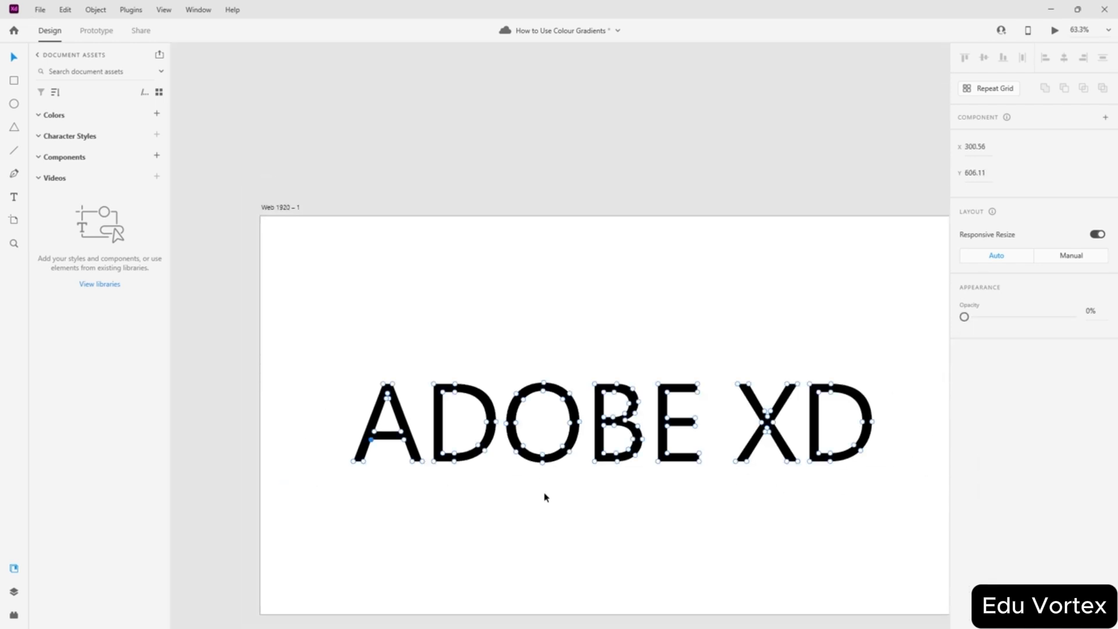
{"action": "left_click", "coordinate": [667, 431]}
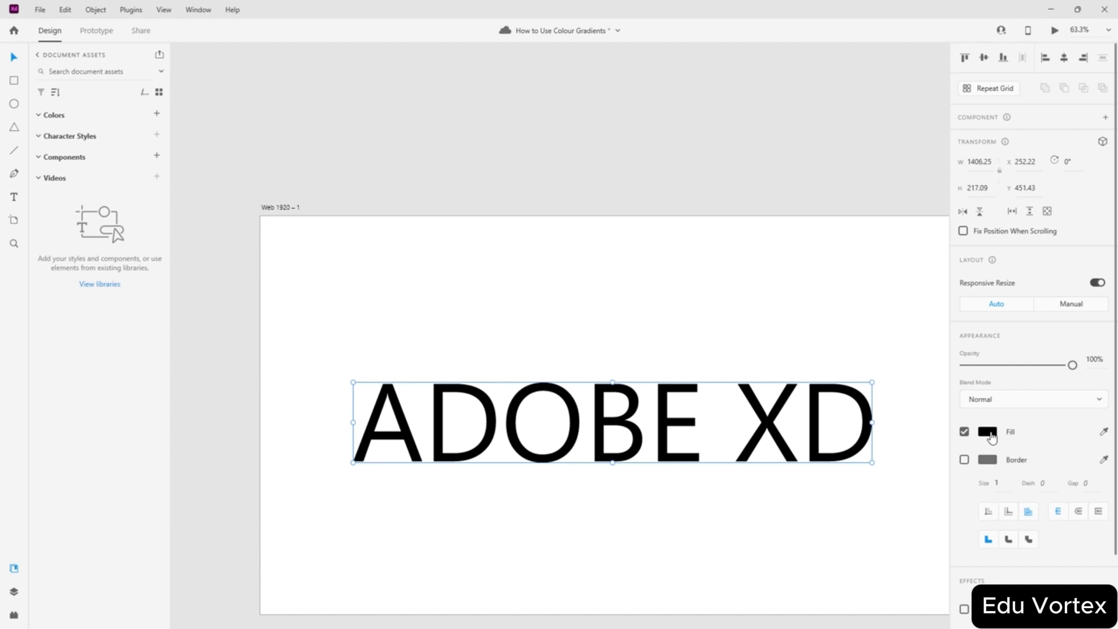
- Switch the ADOBE XD lettering's fill to a linear gradient
{"action": "left_click", "coordinate": [988, 431]}
{"action": "left_click", "coordinate": [847, 348]}
{"action": "left_click", "coordinate": [843, 374]}
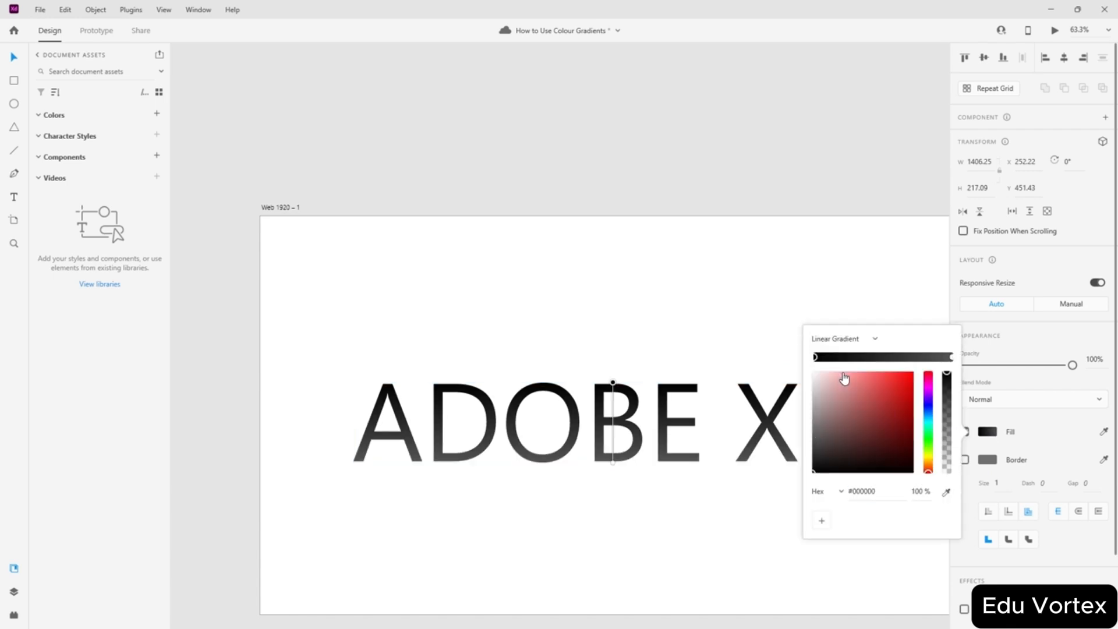
{"action": "left_click", "coordinate": [652, 332]}
{"action": "left_click", "coordinate": [609, 394]}
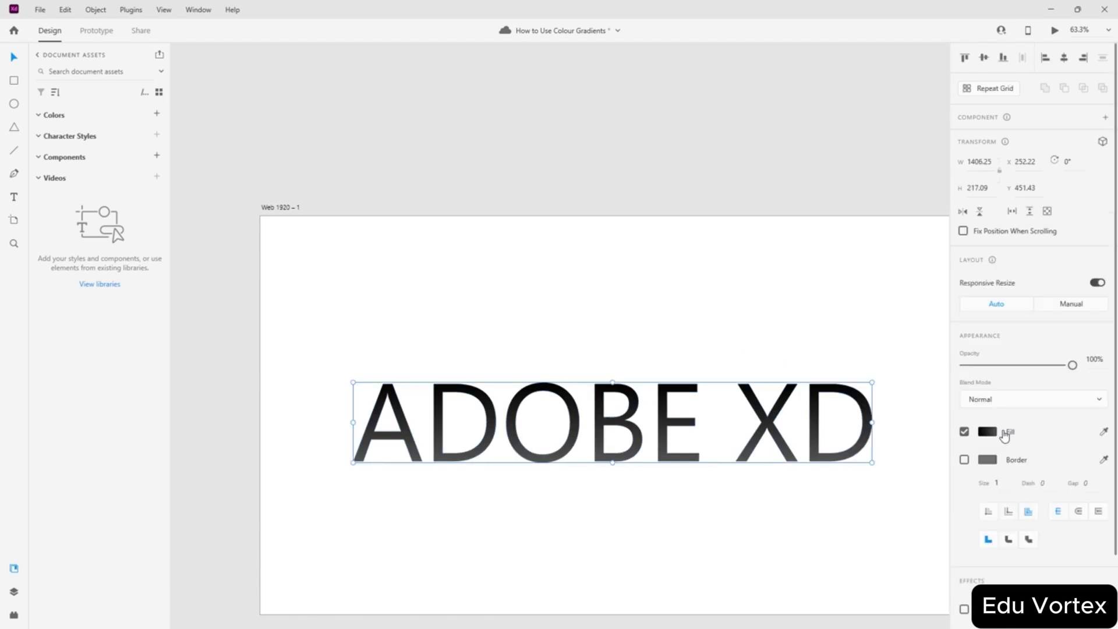
{"action": "left_click", "coordinate": [990, 431]}
- Stretch the gradient from left of the A to the D's right edge
{"action": "left_click_drag", "start_coordinate": [613, 384], "coordinate": [805, 420]}
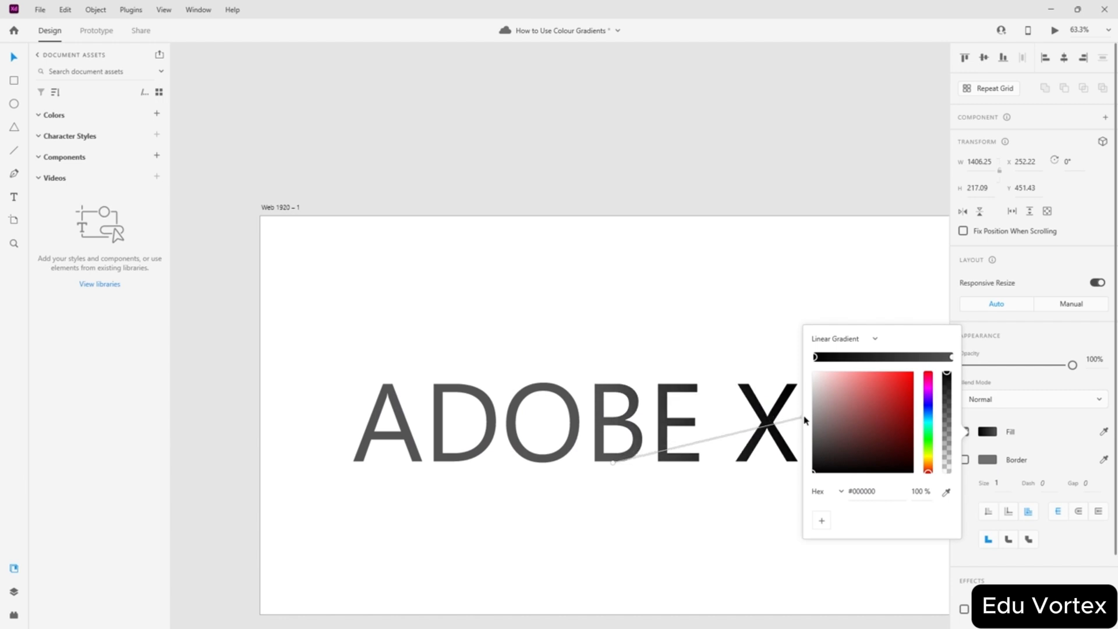
{"action": "left_click_drag", "start_coordinate": [613, 464], "coordinate": [356, 422]}
{"action": "scroll", "coordinate": [732, 324], "scroll_direction": "down", "scroll_amount": 2}
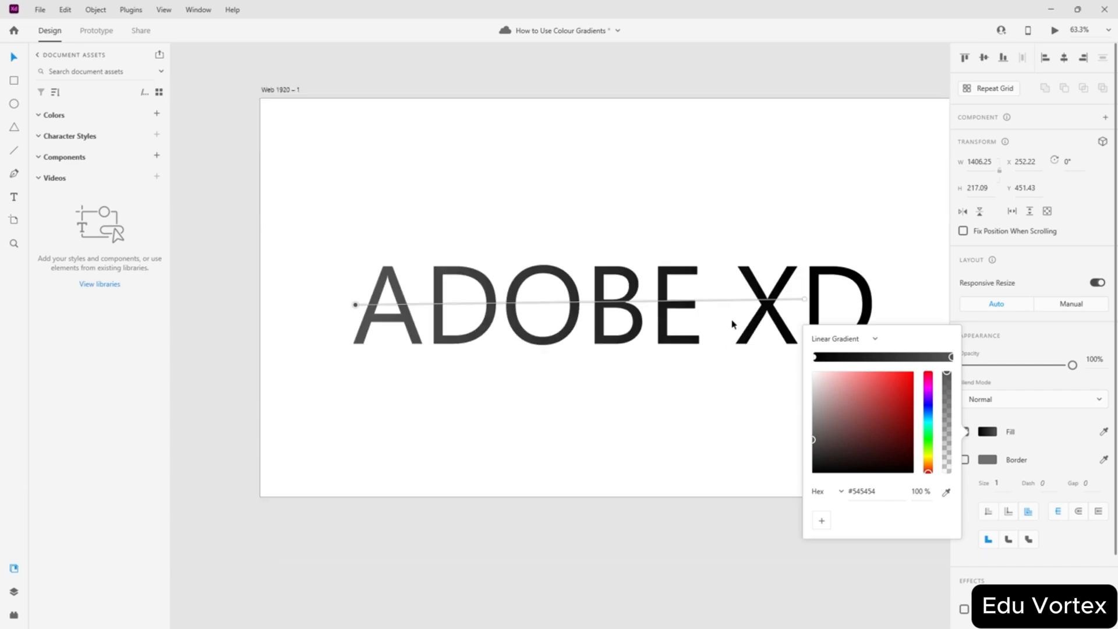
{"action": "left_click_drag", "start_coordinate": [807, 299], "coordinate": [872, 304]}
- Add three extra gradient stops and make the last stop bright cyan #00FFF6
{"action": "left_click", "coordinate": [892, 357]}
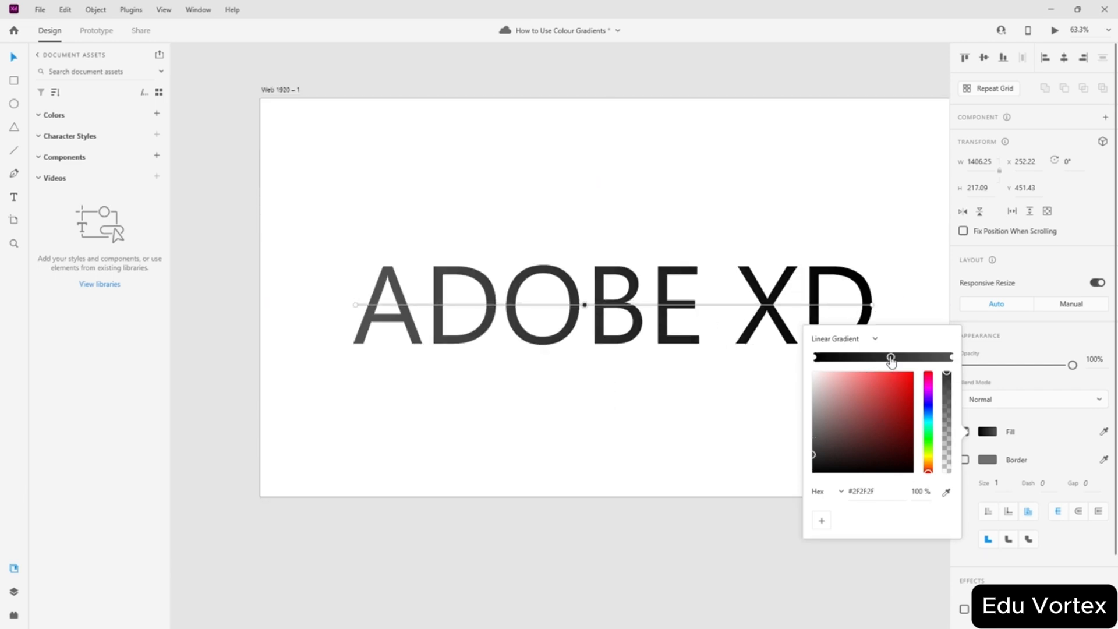
{"action": "left_click_drag", "start_coordinate": [891, 357], "coordinate": [859, 360]}
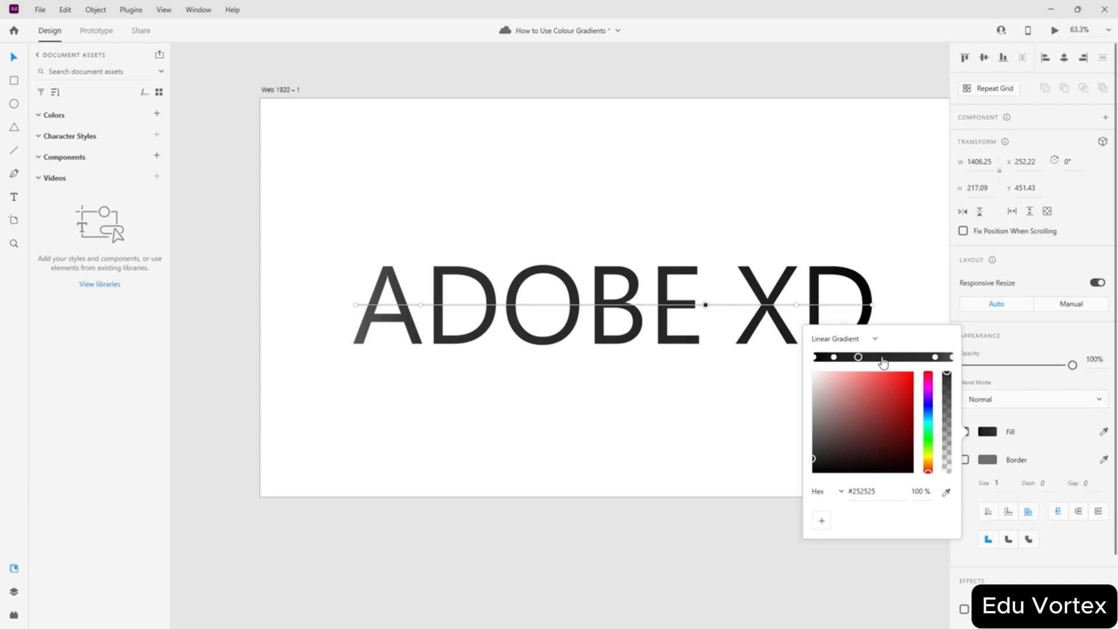
{"action": "left_click", "coordinate": [910, 357]}
{"action": "left_click", "coordinate": [884, 357]}
{"action": "left_click", "coordinate": [872, 305]}
{"action": "left_click", "coordinate": [928, 423]}
{"action": "left_click_drag", "start_coordinate": [898, 386], "coordinate": [940, 347]}
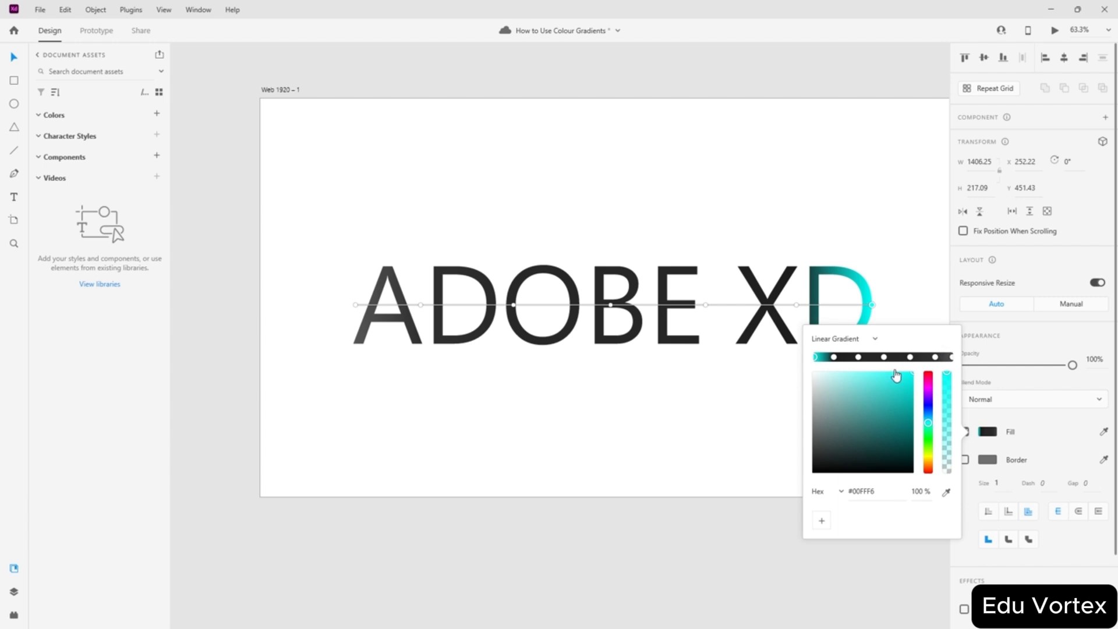
{"action": "left_click", "coordinate": [951, 356]}
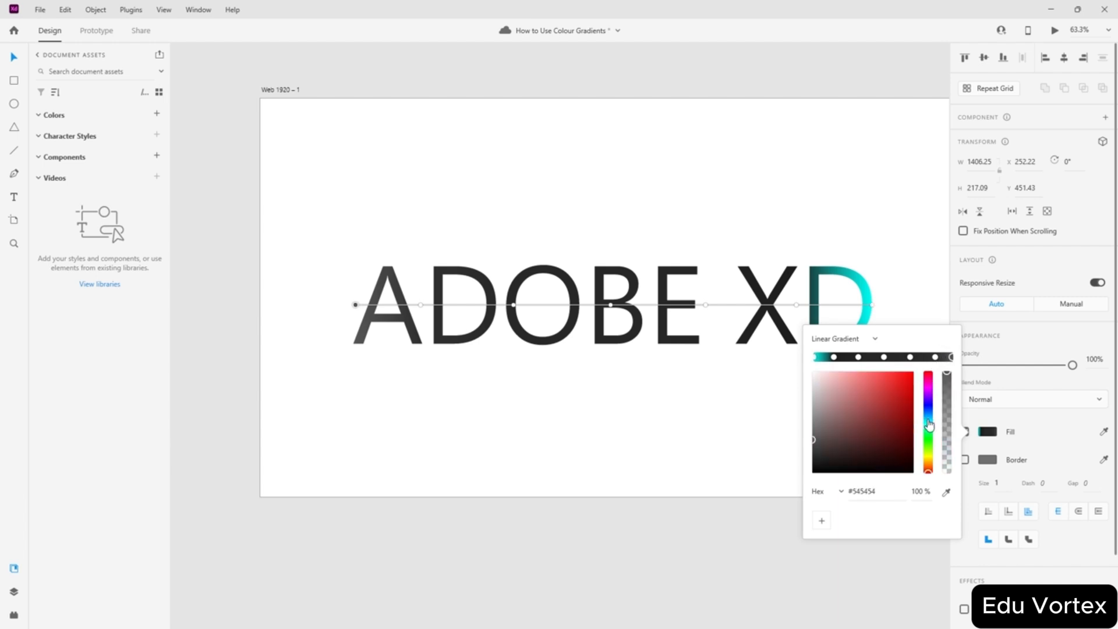
- Undo the accidental solid cyan fill from the eyedropper, restoring the gradient
{"action": "left_click", "coordinate": [1102, 434]}
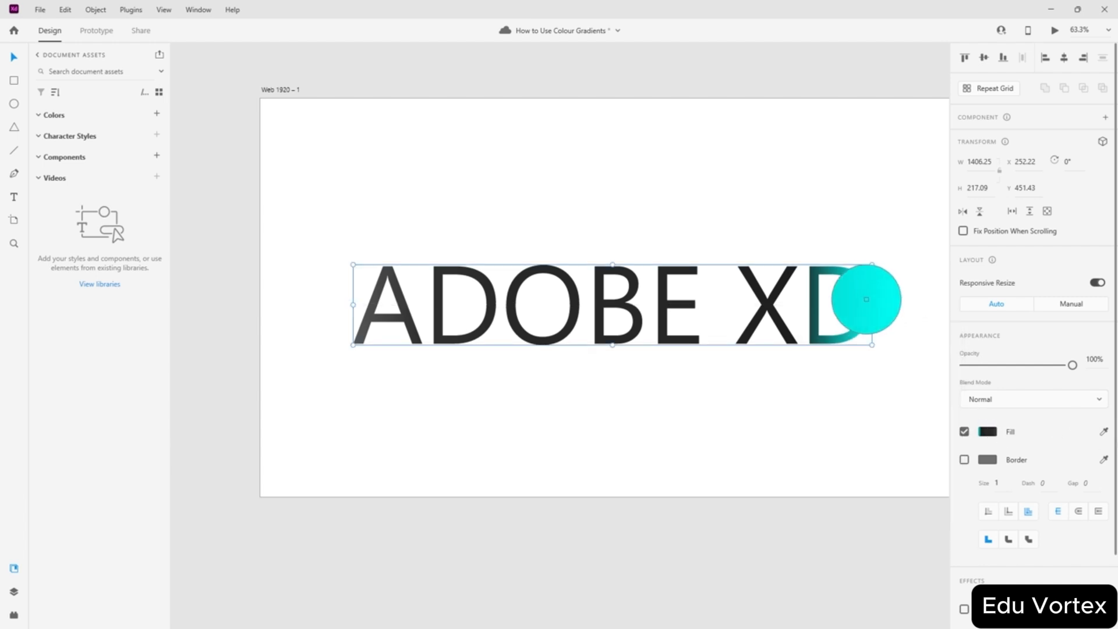
{"action": "left_click", "coordinate": [858, 303]}
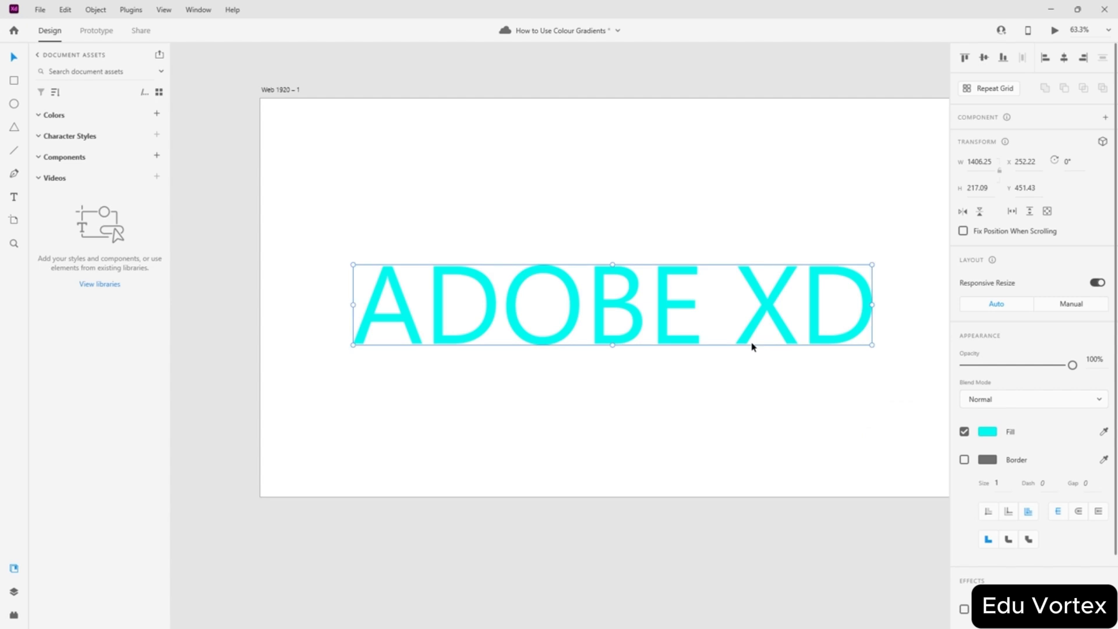
{"action": "key", "text": "ctrl+z"}
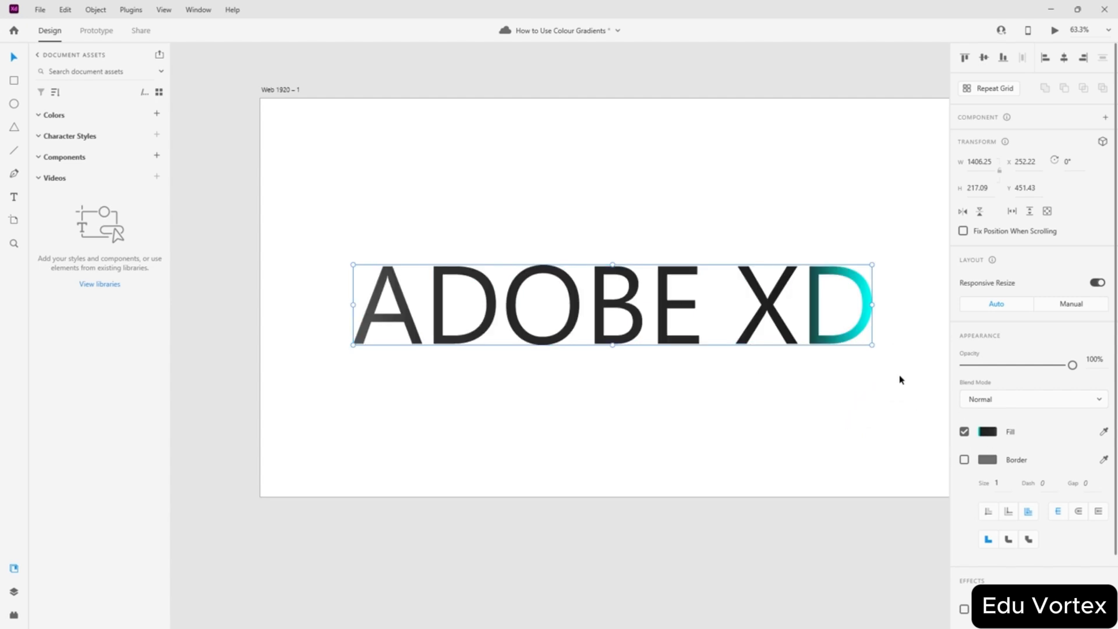
{"action": "left_click", "coordinate": [988, 431]}
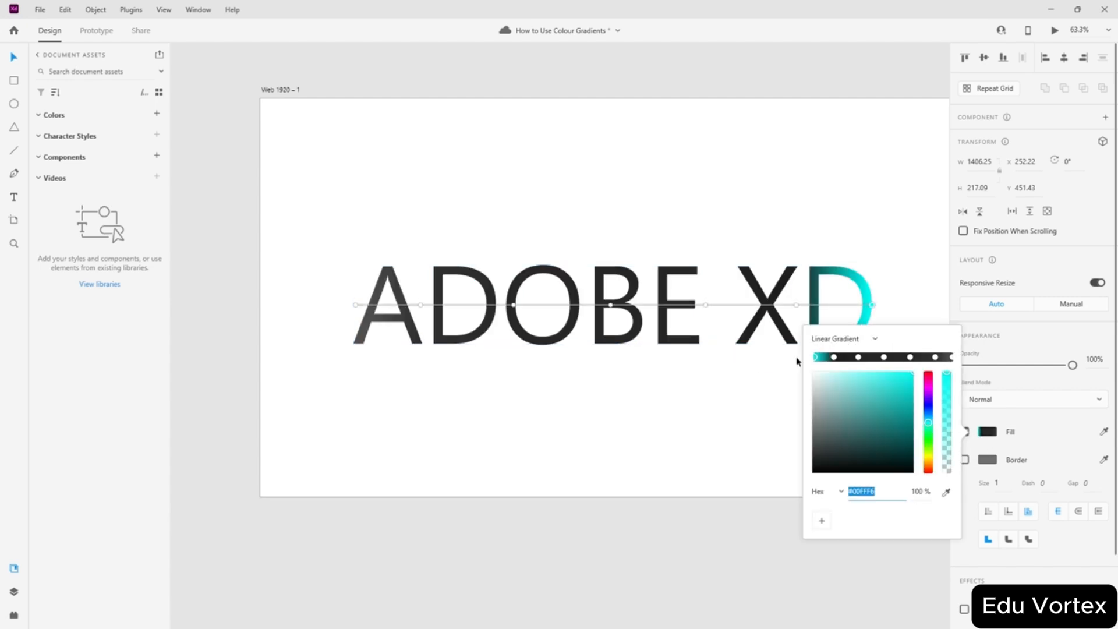
- Set the right-end gradient stop to the D's cyan, #00FFF6
{"action": "left_click", "coordinate": [834, 358]}
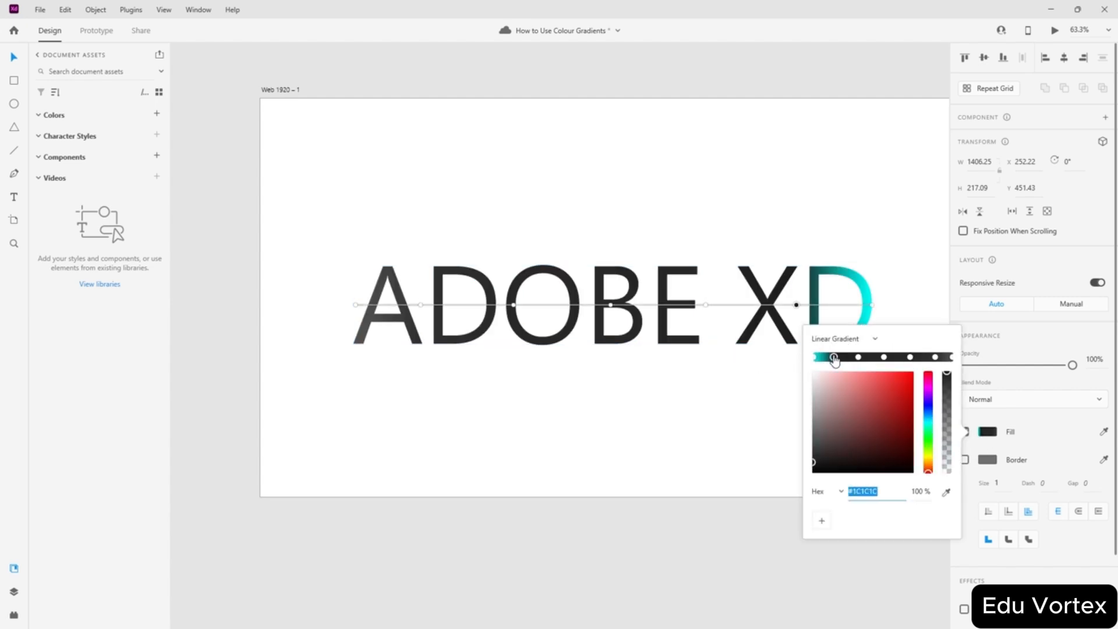
{"action": "left_click", "coordinate": [951, 357]}
{"action": "left_click", "coordinate": [946, 492]}
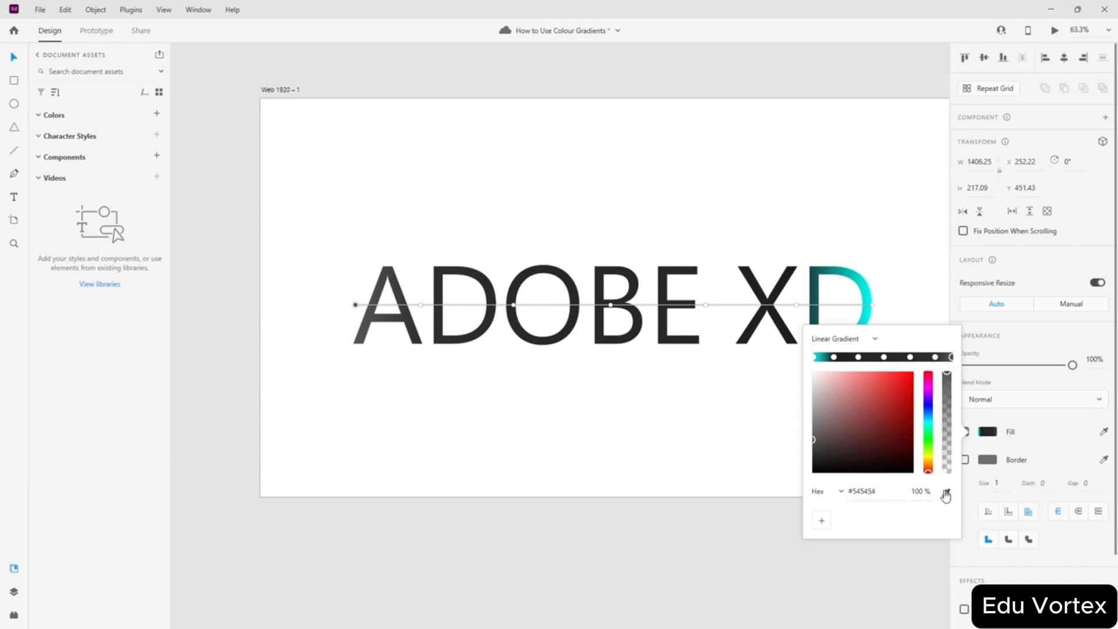
{"action": "left_click", "coordinate": [870, 302]}
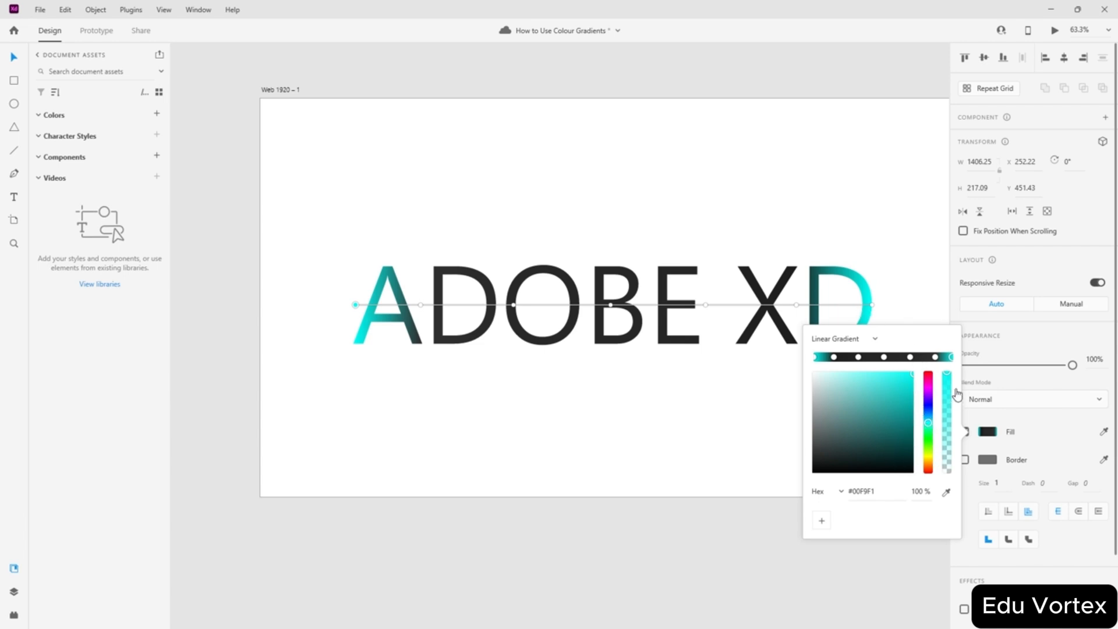
{"action": "left_click", "coordinate": [856, 491]}
{"action": "key", "text": "ctrl+c"}
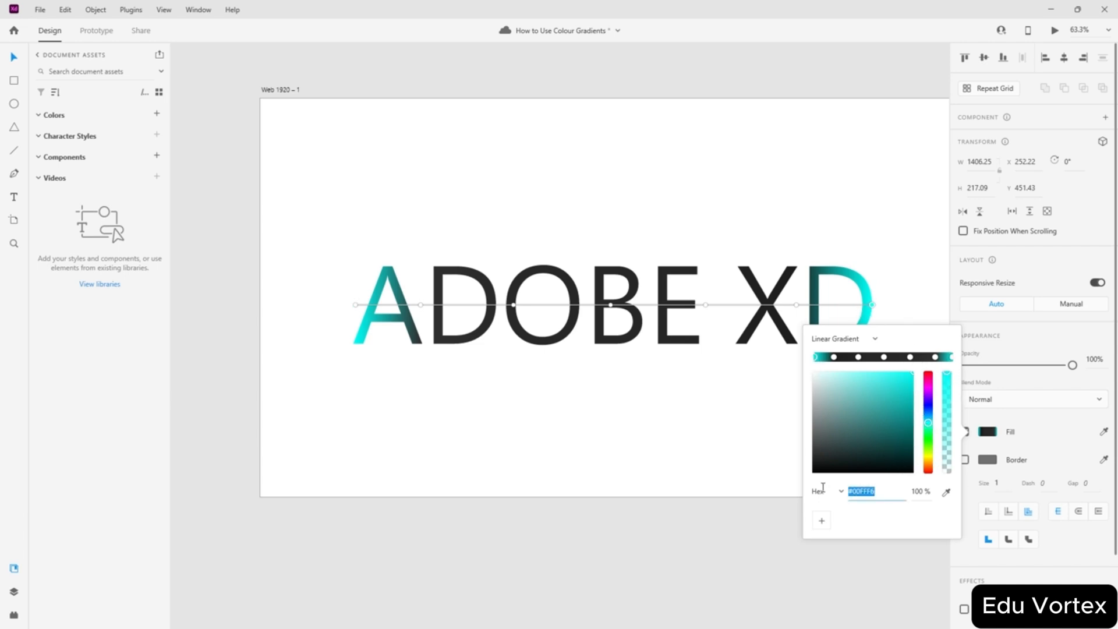
{"action": "left_click", "coordinate": [952, 357]}
{"action": "key", "text": "ctrl+v"}
{"action": "key", "text": "Return"}
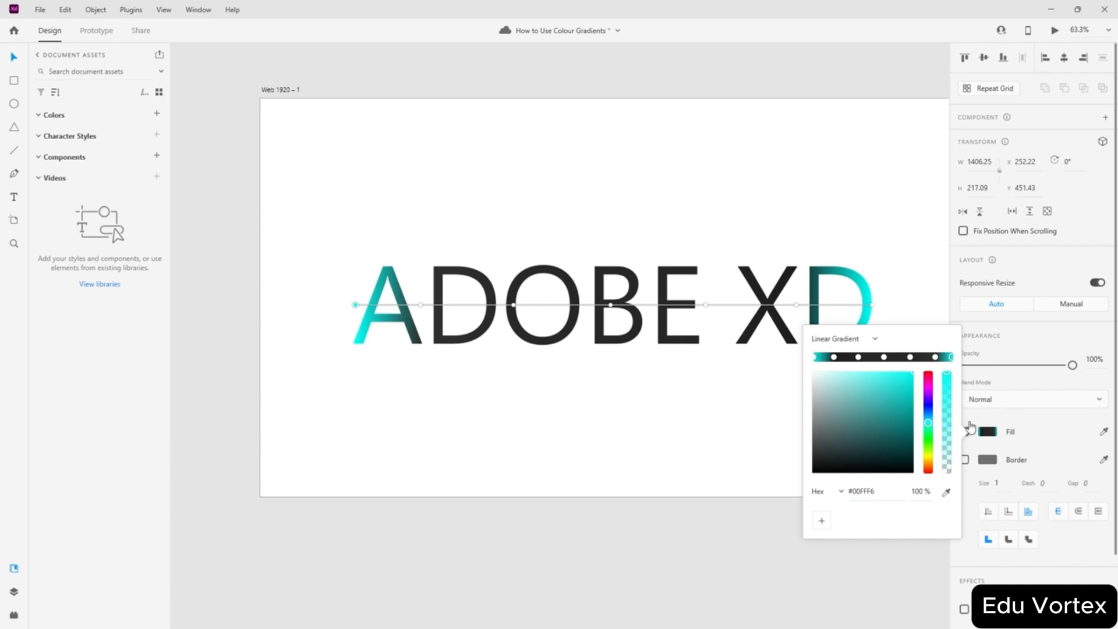
- Make the middle gradient stop cyan #00FFF6, turning the B cyan
{"action": "left_click", "coordinate": [883, 357]}
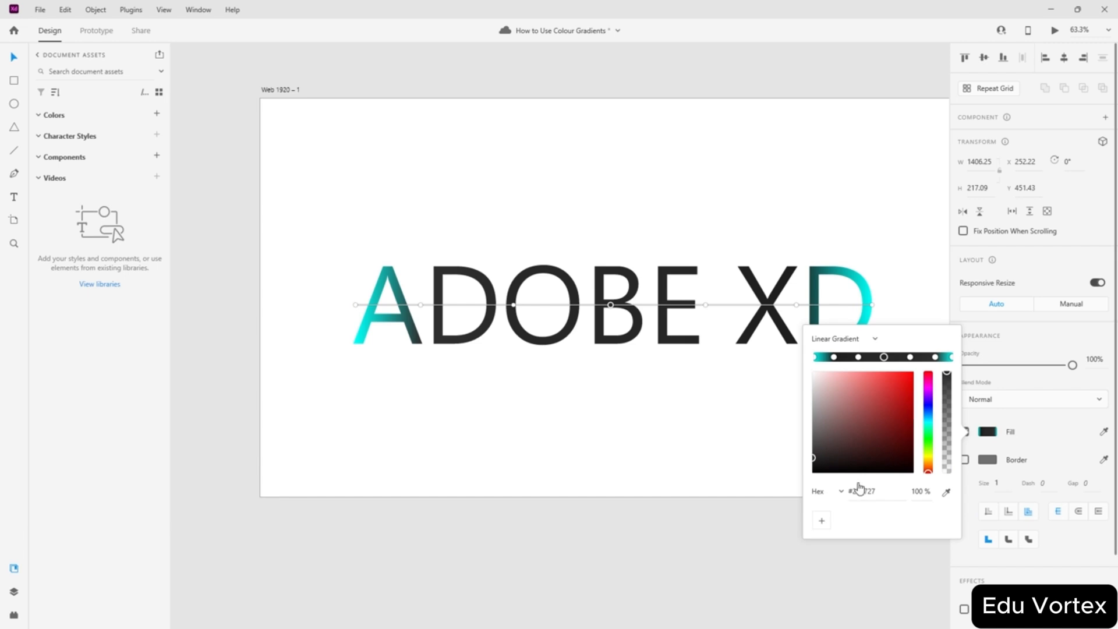
{"action": "left_click", "coordinate": [880, 491]}
{"action": "key", "text": "ctrl+a"}
{"action": "key", "text": "ctrl+v"}
{"action": "key", "text": "Return"}
- Recolour two dark gradient stops pure red #FF0000, turning DO red
{"action": "left_click", "coordinate": [834, 357]}
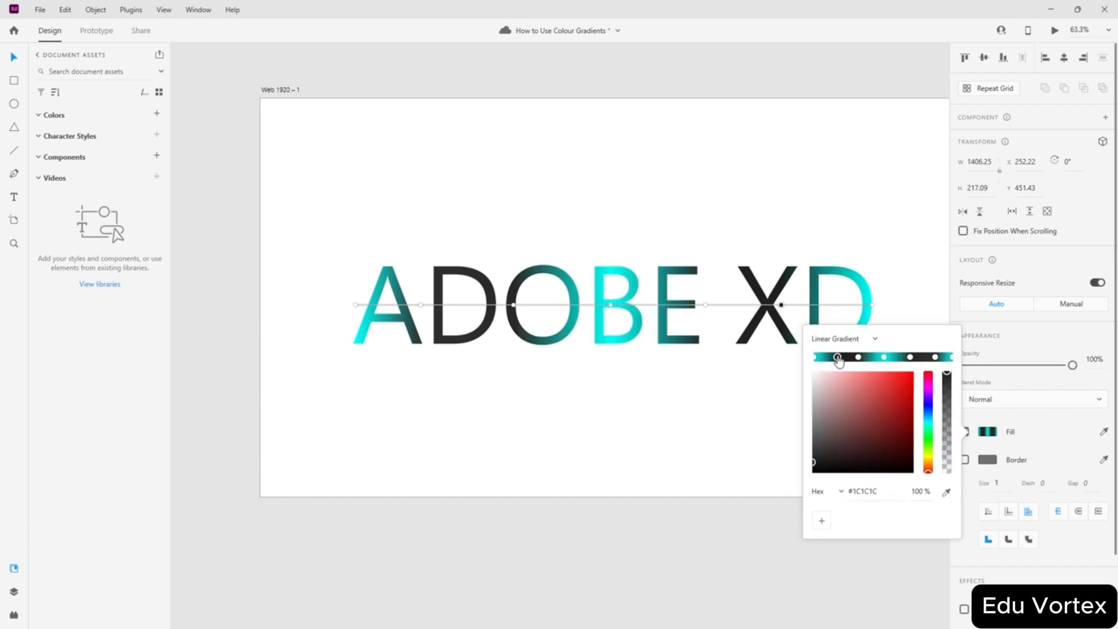
{"action": "left_click", "coordinate": [859, 357]}
{"action": "left_click", "coordinate": [837, 357]}
{"action": "left_click", "coordinate": [910, 357]}
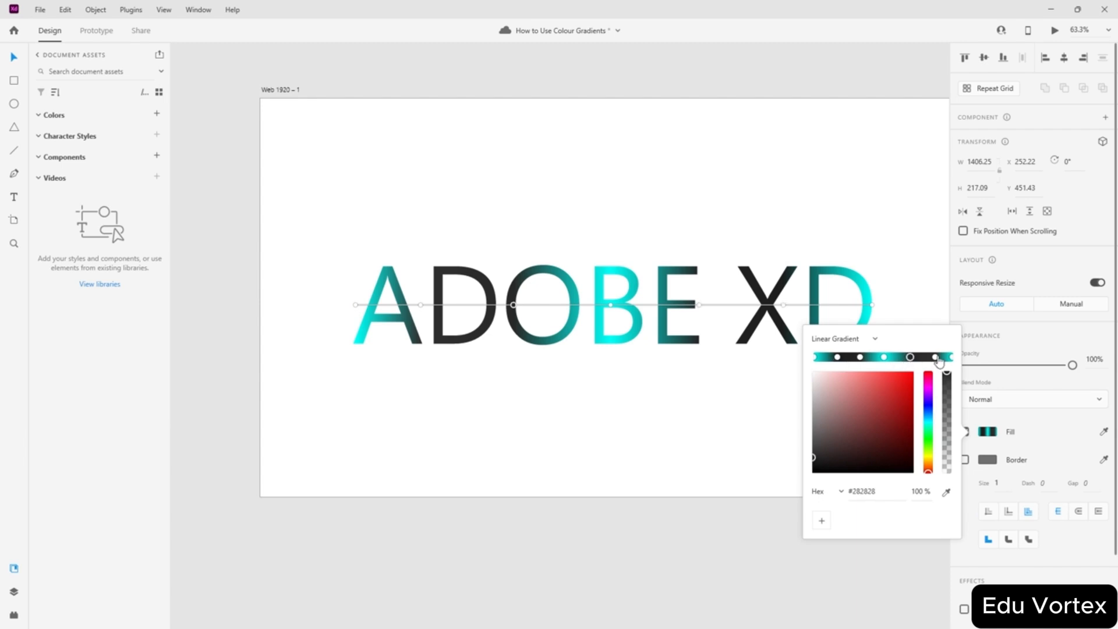
{"action": "left_click", "coordinate": [935, 357]}
{"action": "left_click", "coordinate": [860, 358]}
{"action": "left_click_drag", "start_coordinate": [881, 415], "coordinate": [922, 370]}
{"action": "left_click", "coordinate": [910, 357]}
- Make the two remaining dark stops bright green, turning XD green
{"action": "left_click", "coordinate": [935, 357]}
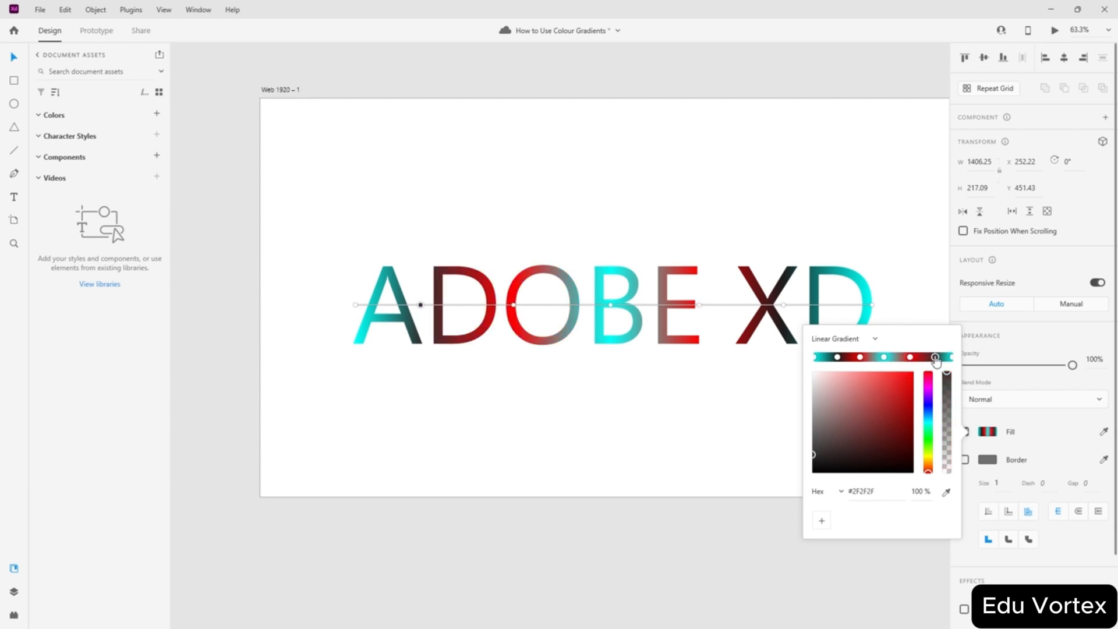
{"action": "left_click", "coordinate": [929, 420]}
{"action": "left_click_drag", "start_coordinate": [930, 425], "coordinate": [928, 438]}
{"action": "left_click", "coordinate": [912, 373]}
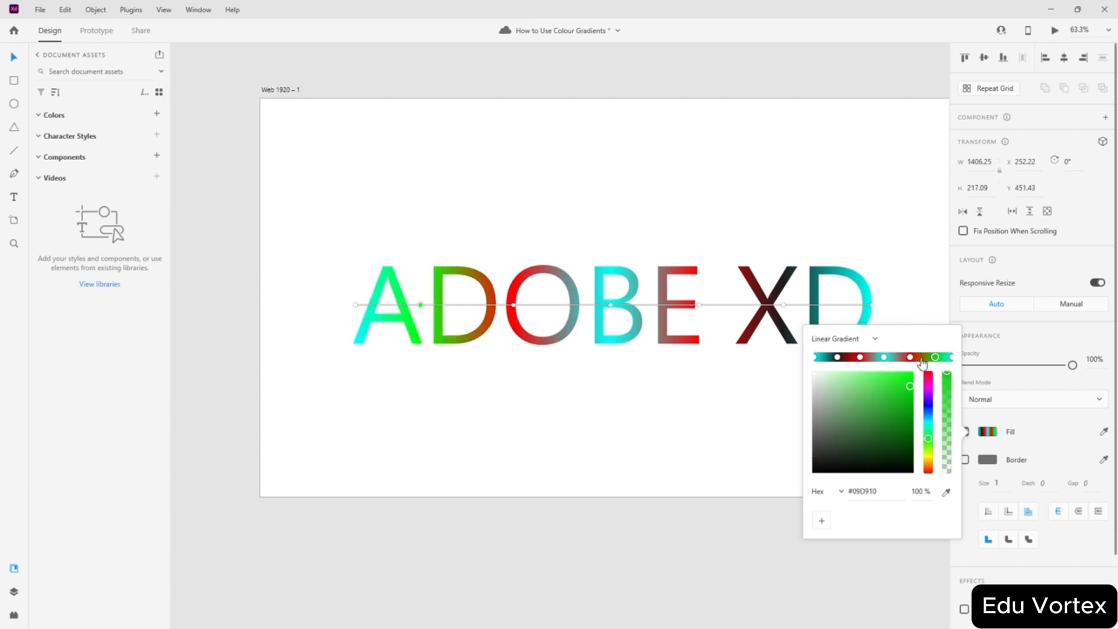
{"action": "left_click", "coordinate": [837, 357]}
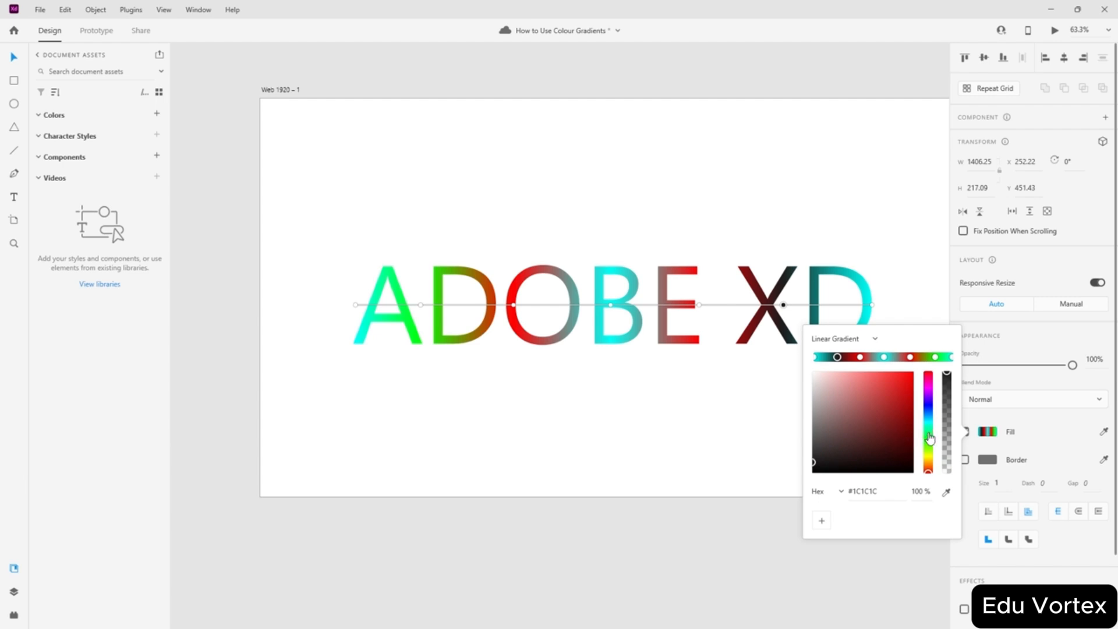
{"action": "left_click", "coordinate": [928, 439]}
{"action": "left_click_drag", "start_coordinate": [910, 396], "coordinate": [916, 370]}
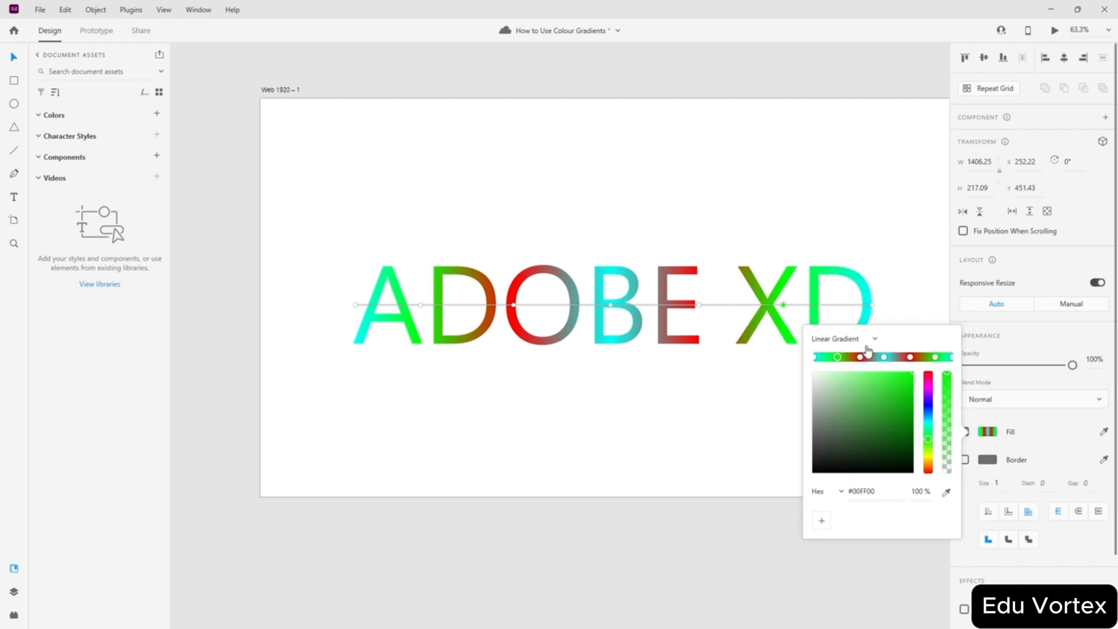
{"action": "left_click", "coordinate": [885, 357]}
{"action": "left_click", "coordinate": [863, 357]}
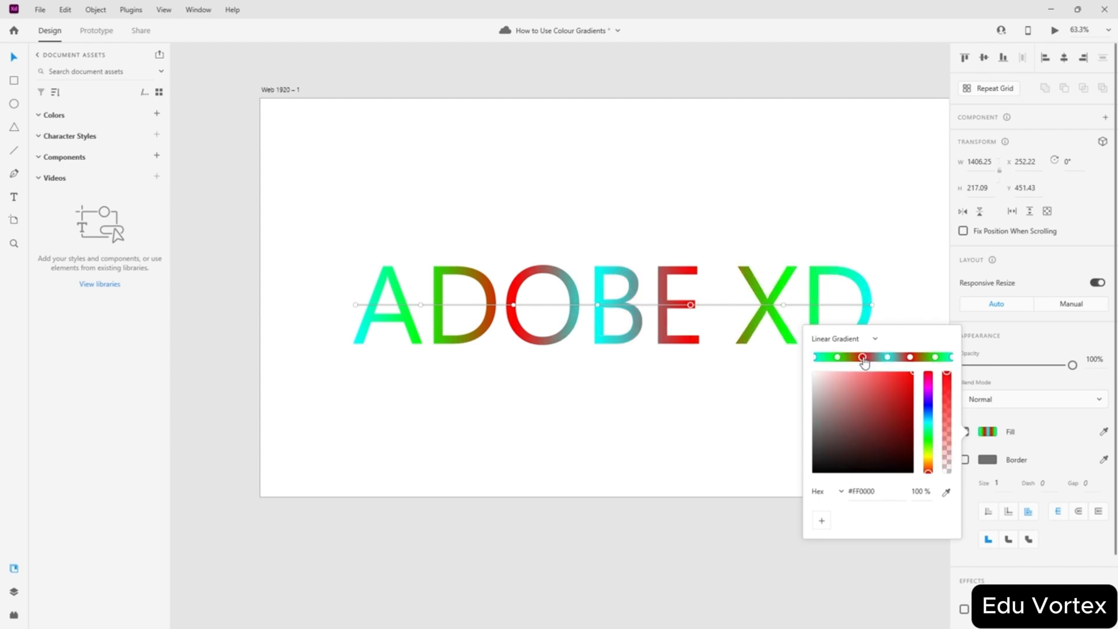
- Nudge the gradient ADOBE XD lettering slightly higher on the artboard
{"action": "left_click", "coordinate": [571, 393]}
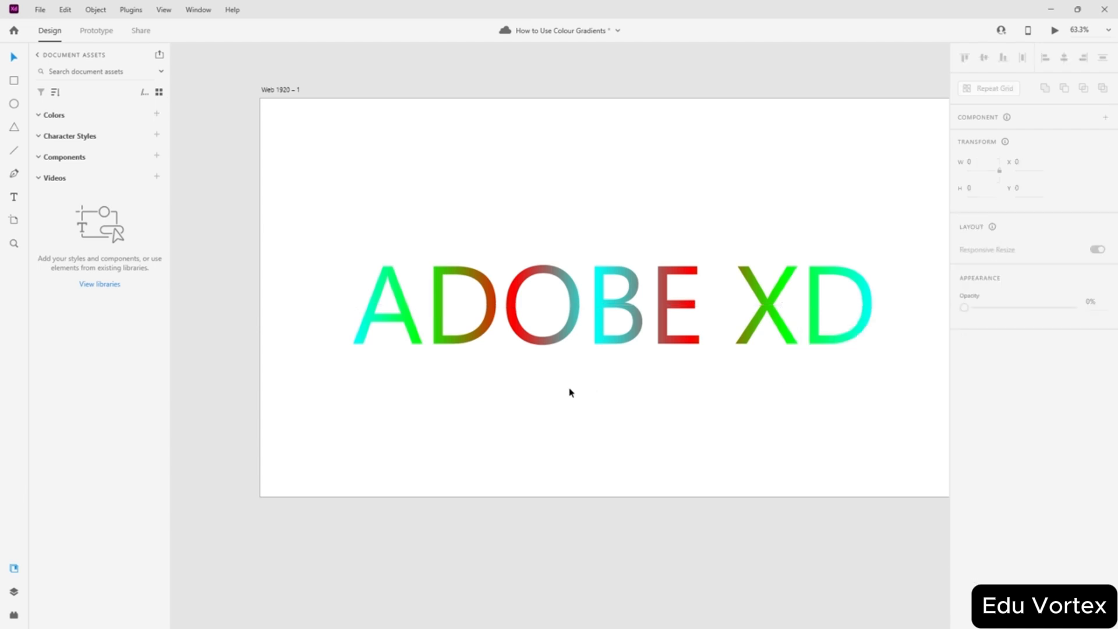
{"action": "mouse_move", "coordinate": [633, 314]}
{"action": "left_mouse_down"}
{"action": "mouse_move", "coordinate": [630, 295]}
{"action": "mouse_move", "coordinate": [638, 310]}
{"action": "left_mouse_up"}
{"action": "left_click", "coordinate": [656, 423]}
{"action": "scroll", "coordinate": [736, 312], "scroll_direction": "up", "scroll_amount": 2}
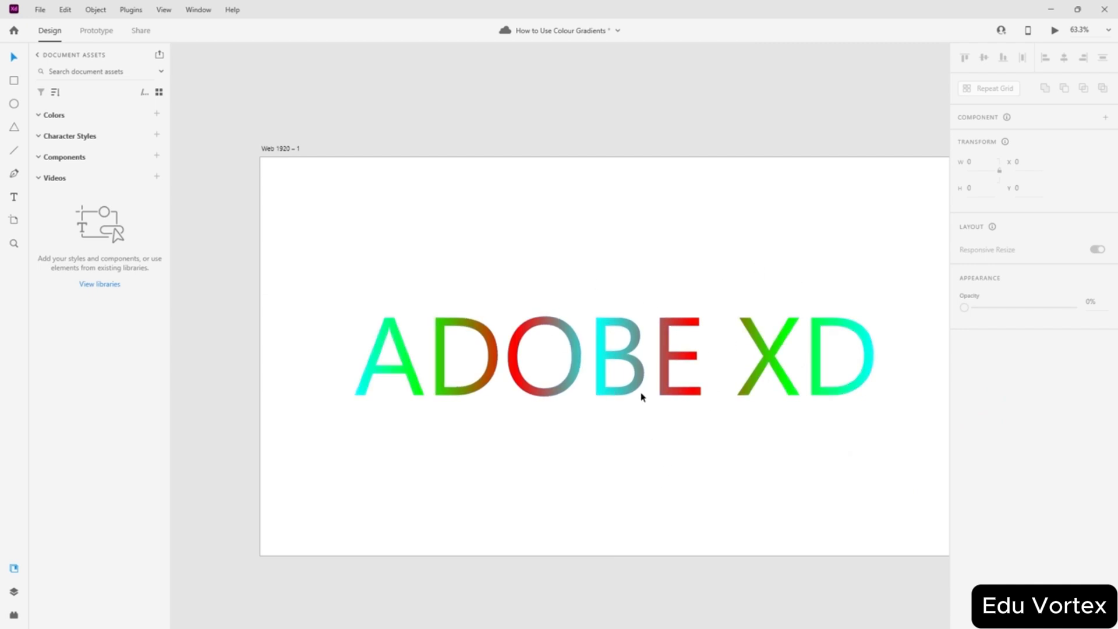
- Enter point editing on the letter outlines and select the O's inner anchors
{"action": "left_click", "coordinate": [563, 380]}
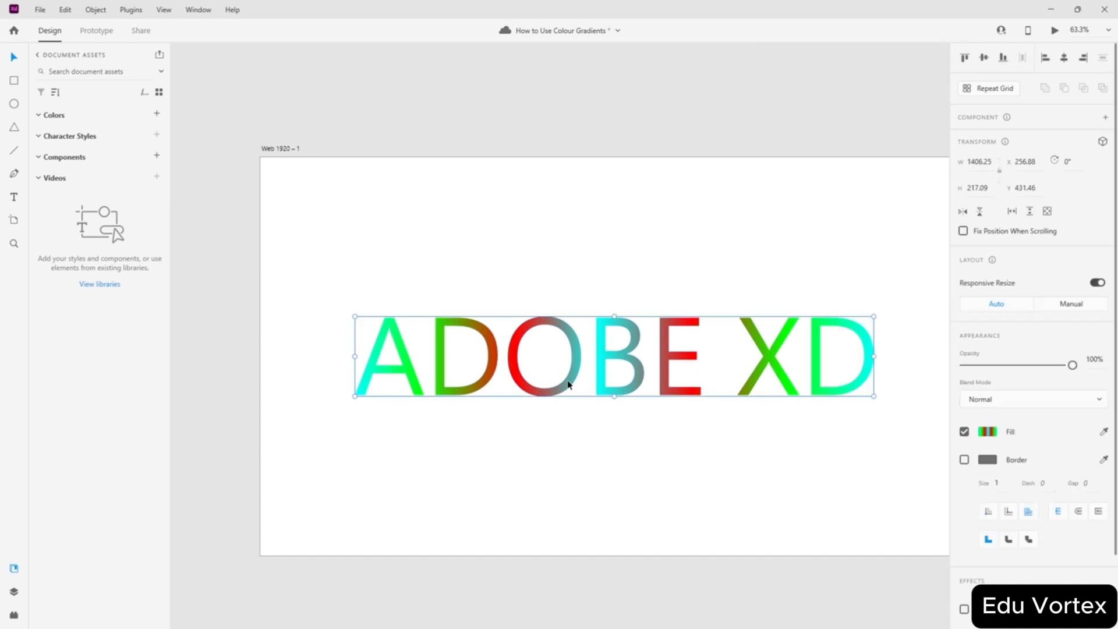
{"action": "double_click", "coordinate": [562, 380]}
{"action": "left_click_drag", "start_coordinate": [561, 380], "coordinate": [556, 374]}
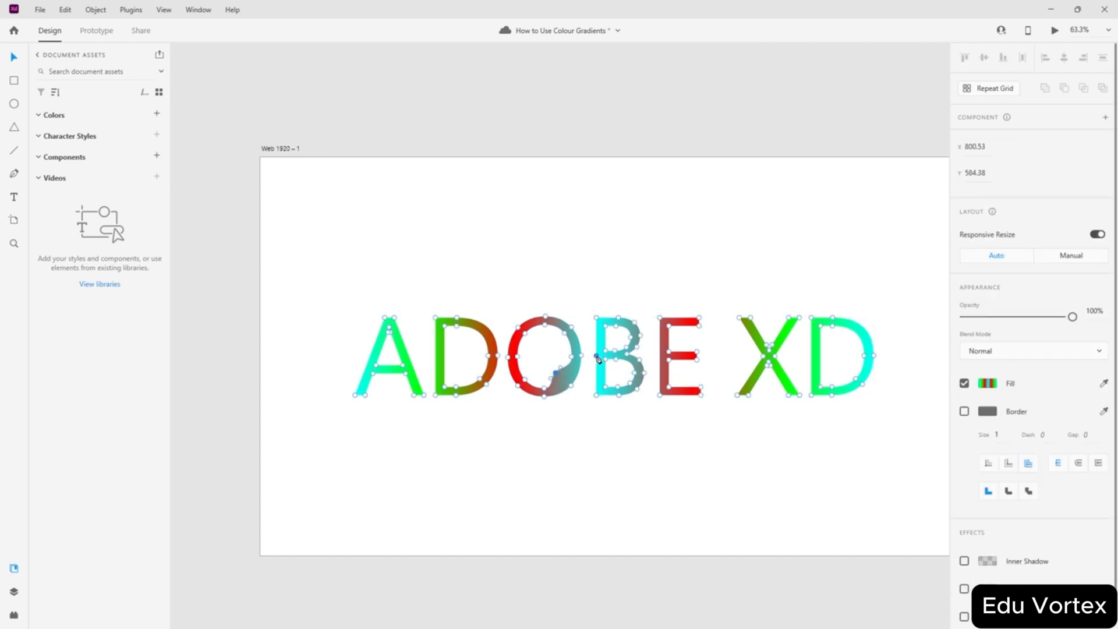
{"action": "key", "text": "Escape"}
{"action": "scroll", "coordinate": [561, 374], "scroll_direction": "up", "scroll_amount": 5}
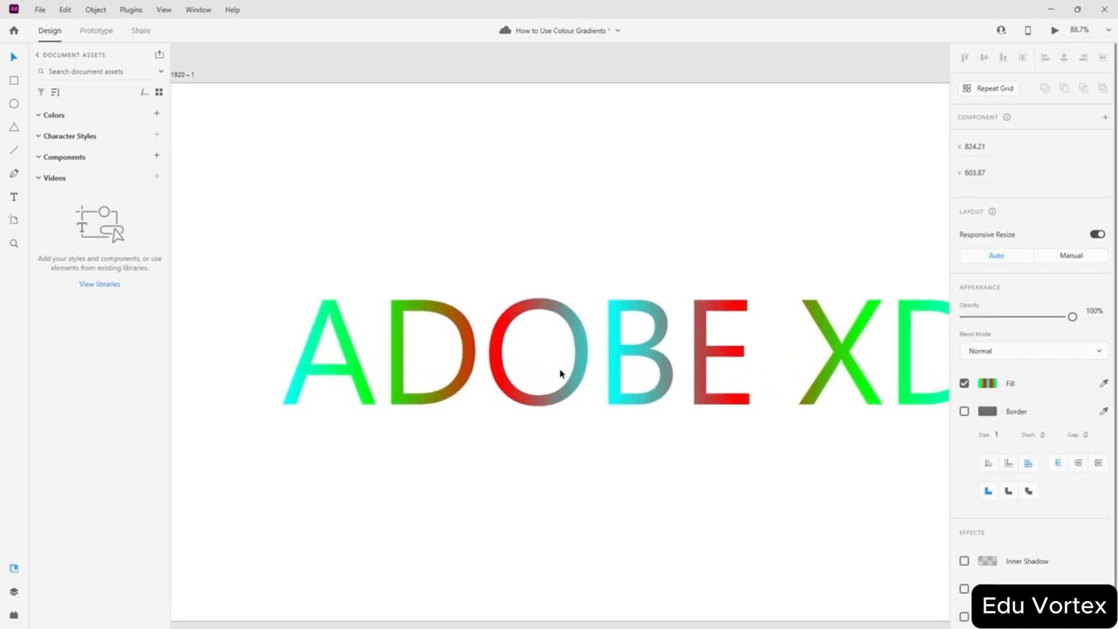
{"action": "double_click", "coordinate": [576, 402]}
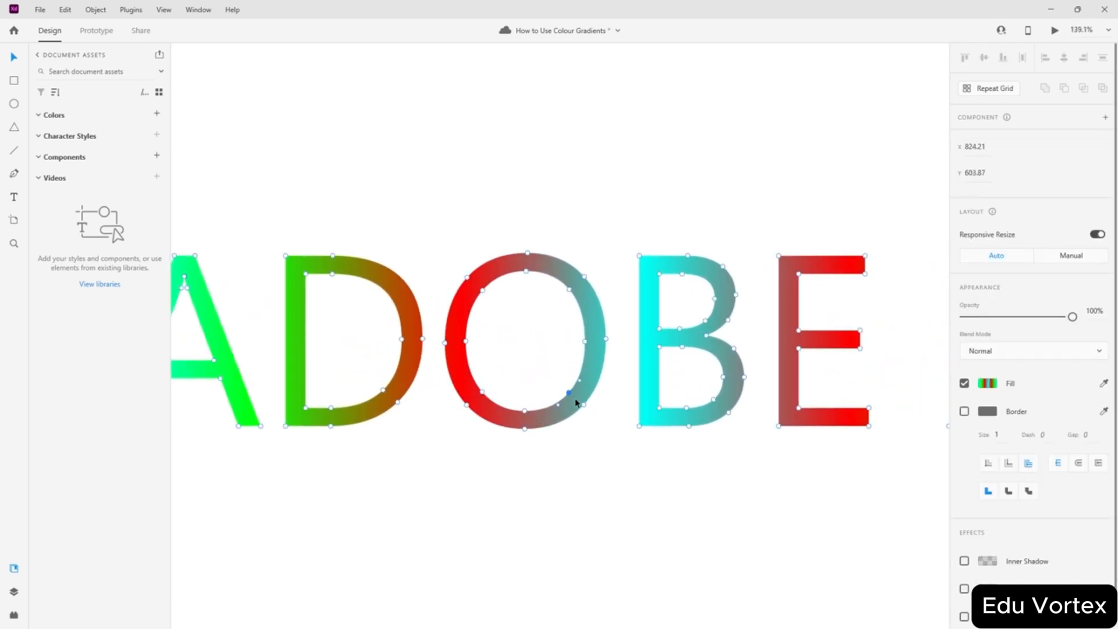
{"action": "left_click", "coordinate": [523, 411], "text": "shift"}
{"action": "mouse_move", "coordinate": [585, 344]}
{"action": "left_mouse_down"}
{"action": "mouse_move", "coordinate": [570, 345]}
{"action": "mouse_move", "coordinate": [588, 334]}
{"action": "mouse_move", "coordinate": [584, 354]}
{"action": "mouse_move", "coordinate": [574, 342]}
{"action": "mouse_move", "coordinate": [584, 343]}
{"action": "left_mouse_up"}
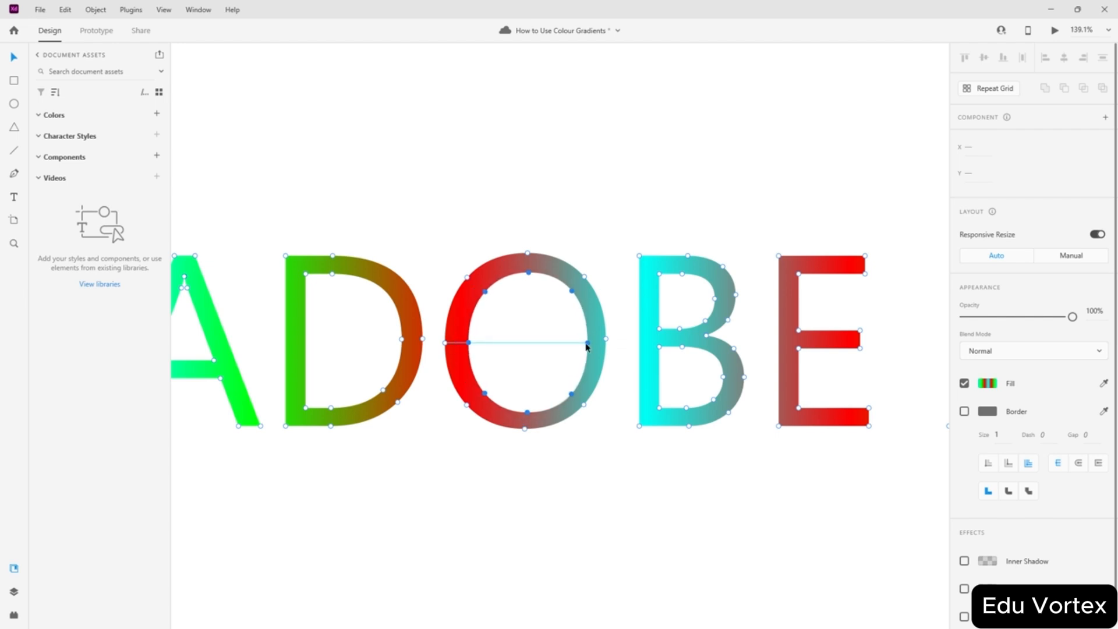
- Pull the O's inner left, right, top and bottom anchors inward into a four-pointed star, then fit the artboard
{"action": "left_click", "coordinate": [467, 345]}
{"action": "left_click", "coordinate": [467, 345]}
{"action": "double_click", "coordinate": [457, 345]}
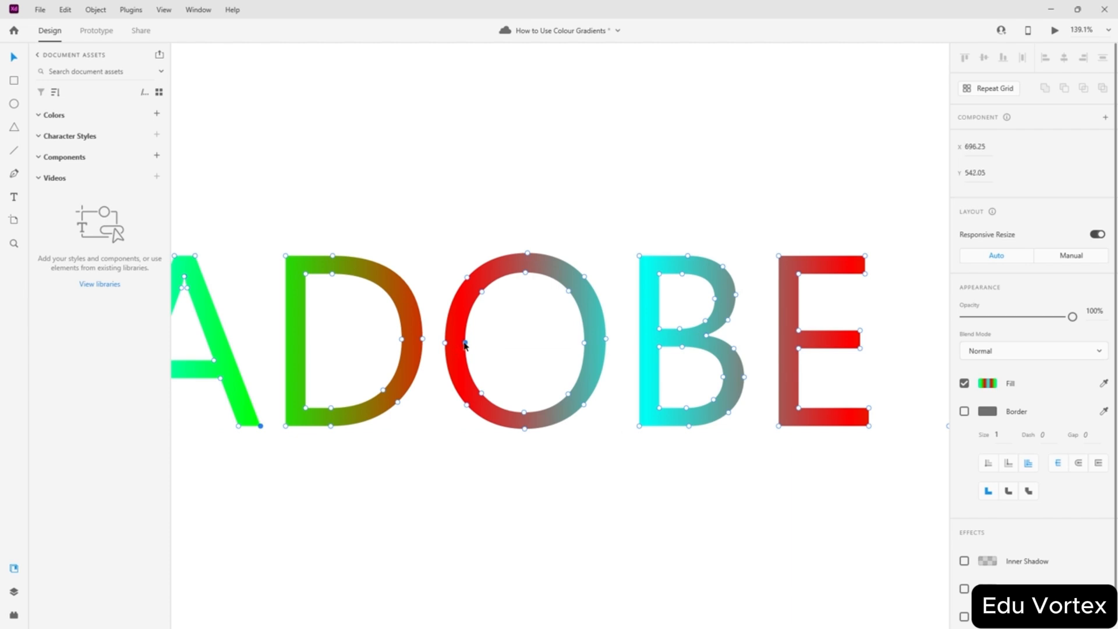
{"action": "left_click_drag", "start_coordinate": [467, 344], "coordinate": [485, 343]}
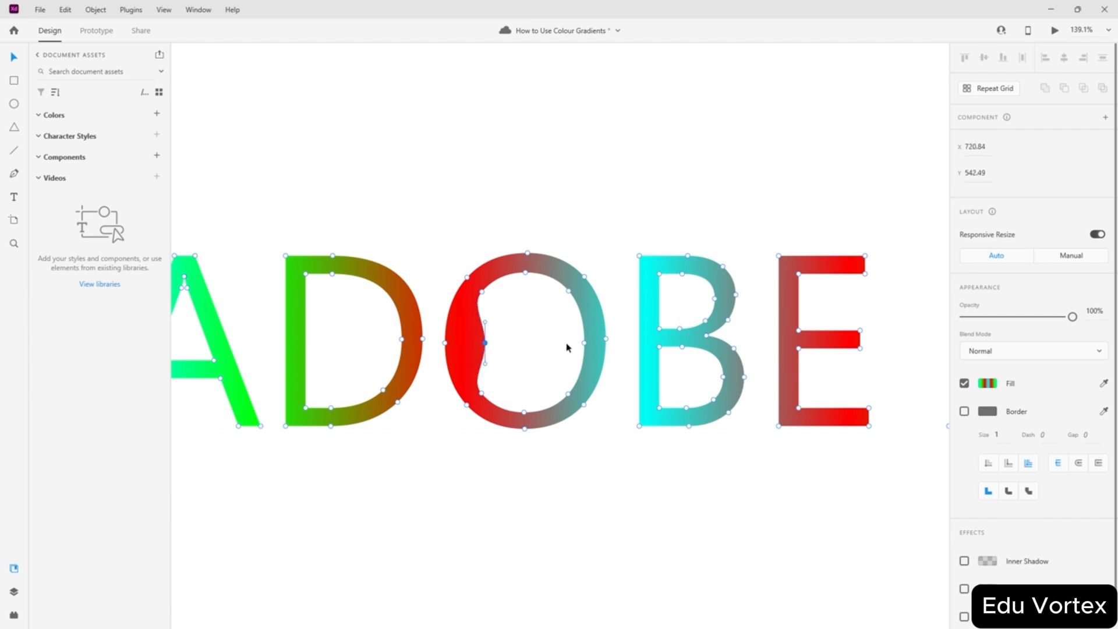
{"action": "double_click", "coordinate": [584, 343]}
{"action": "left_click_drag", "start_coordinate": [584, 344], "coordinate": [569, 344]}
{"action": "left_click_drag", "start_coordinate": [525, 276], "coordinate": [525, 301]}
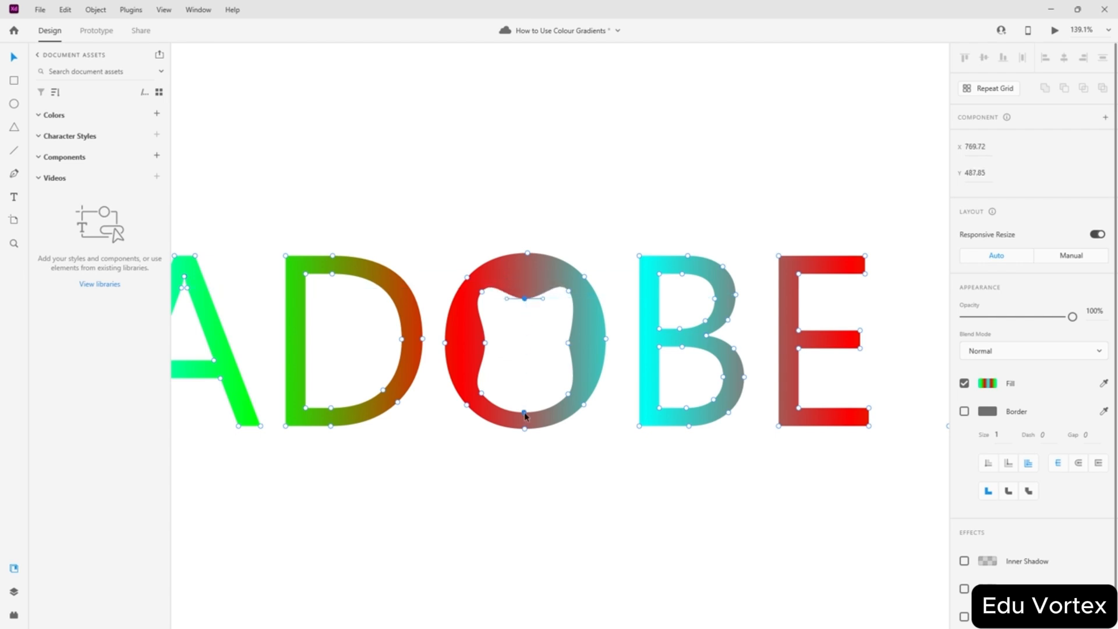
{"action": "left_click_drag", "start_coordinate": [525, 414], "coordinate": [528, 385]}
{"action": "left_click_drag", "start_coordinate": [569, 343], "coordinate": [558, 343]}
{"action": "left_click_drag", "start_coordinate": [485, 343], "coordinate": [496, 343]}
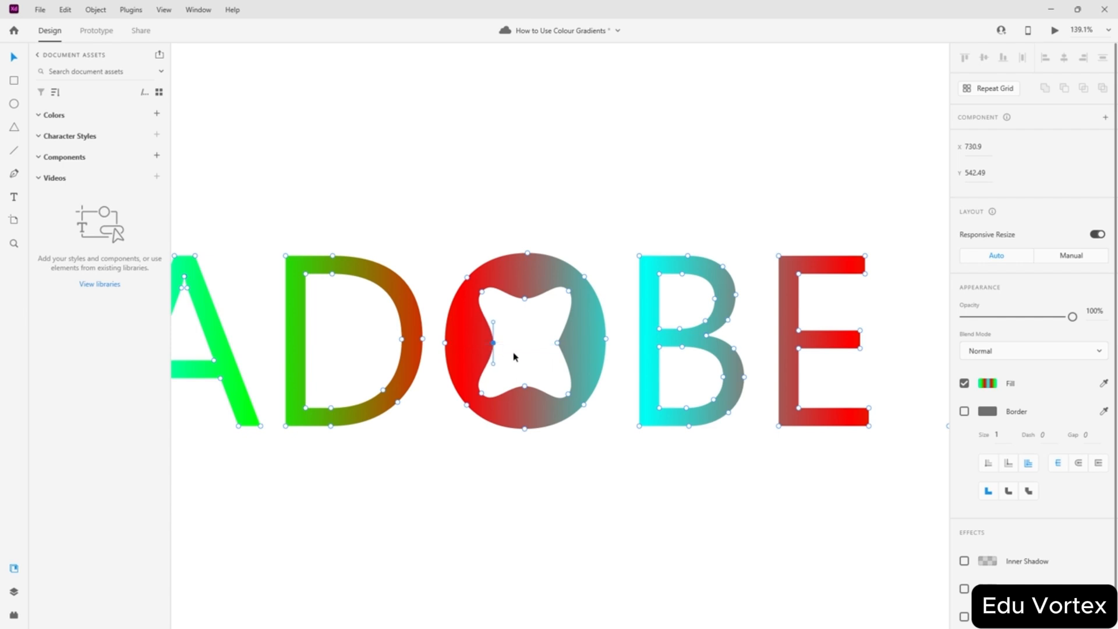
{"action": "left_click", "coordinate": [515, 358]}
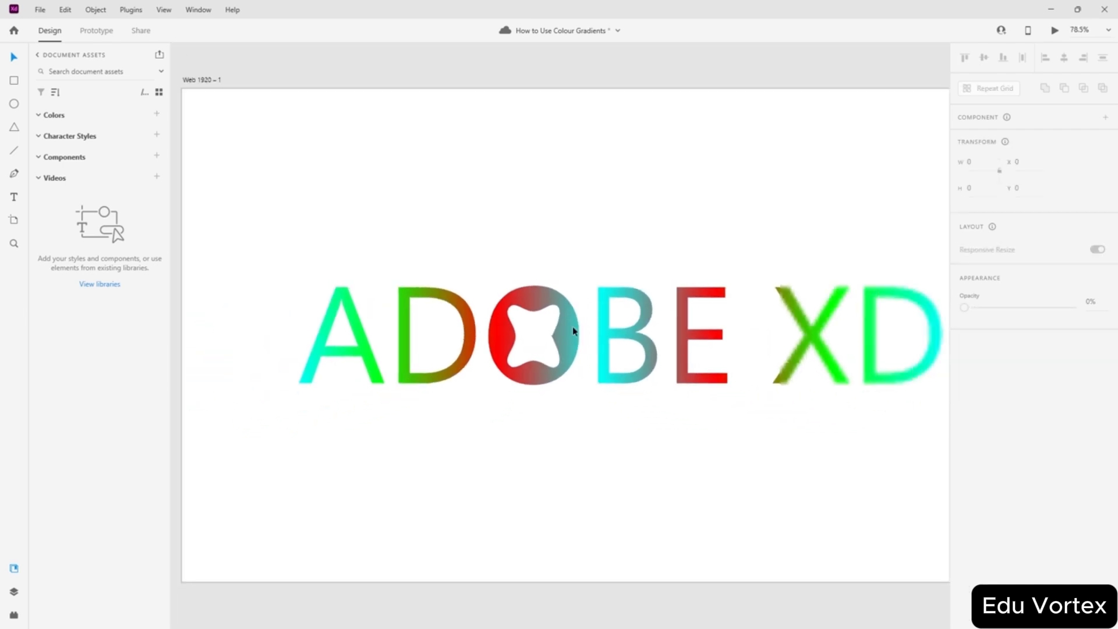
{"action": "key", "text": "ctrl+0"}
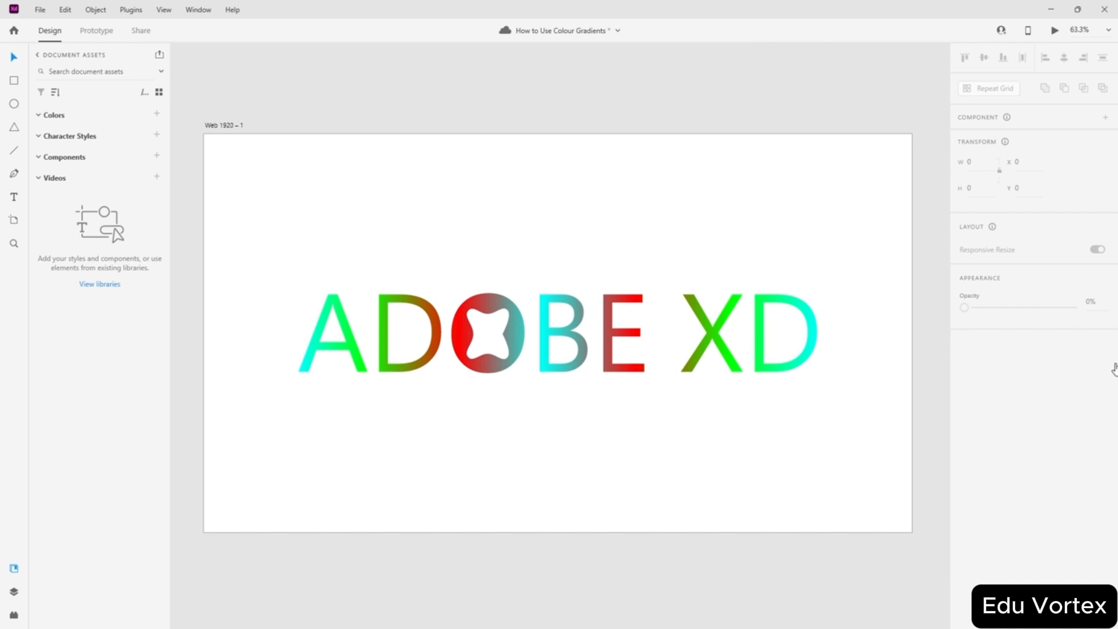
- Give the ADOBE XD text an angular gradient fill, trying radial first
{"action": "key", "text": "ctrl+a"}
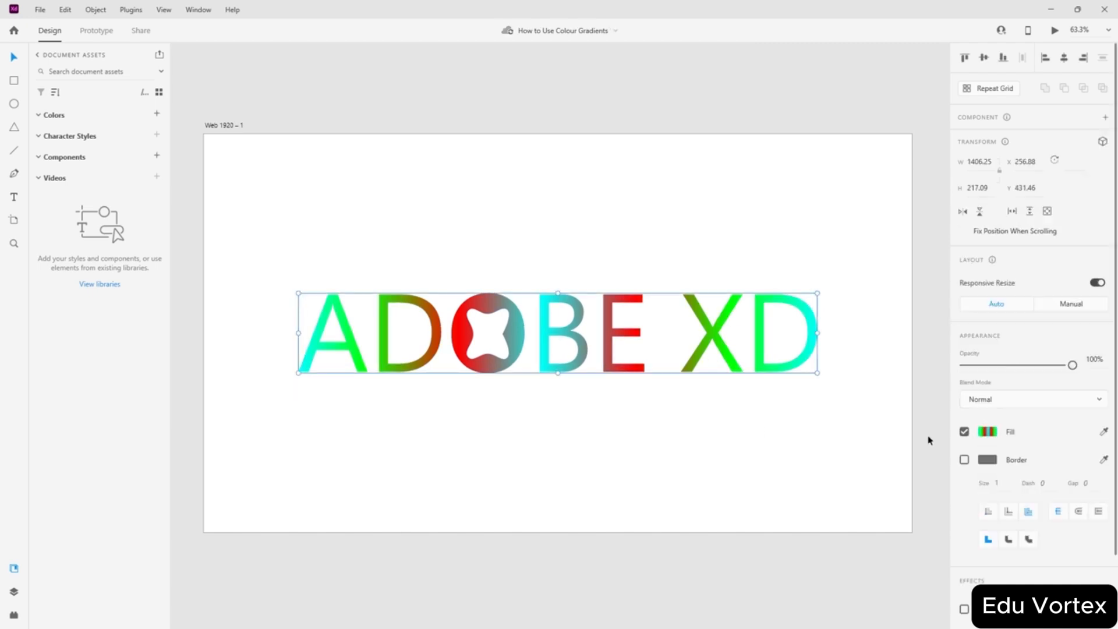
{"action": "left_click", "coordinate": [987, 431]}
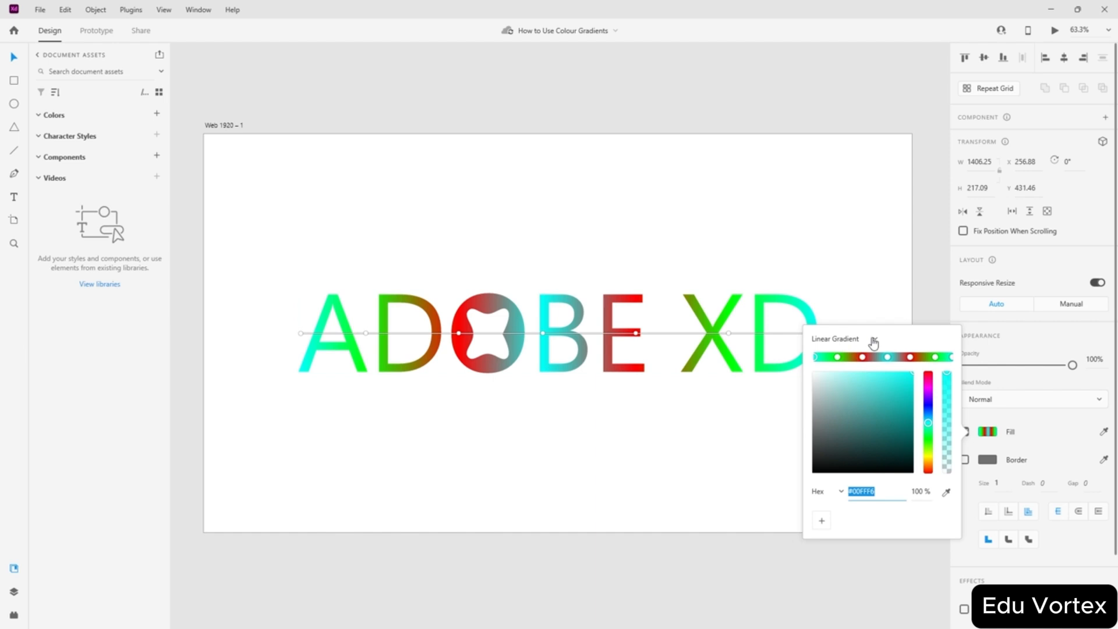
{"action": "left_click", "coordinate": [869, 342]}
{"action": "left_click", "coordinate": [852, 363]}
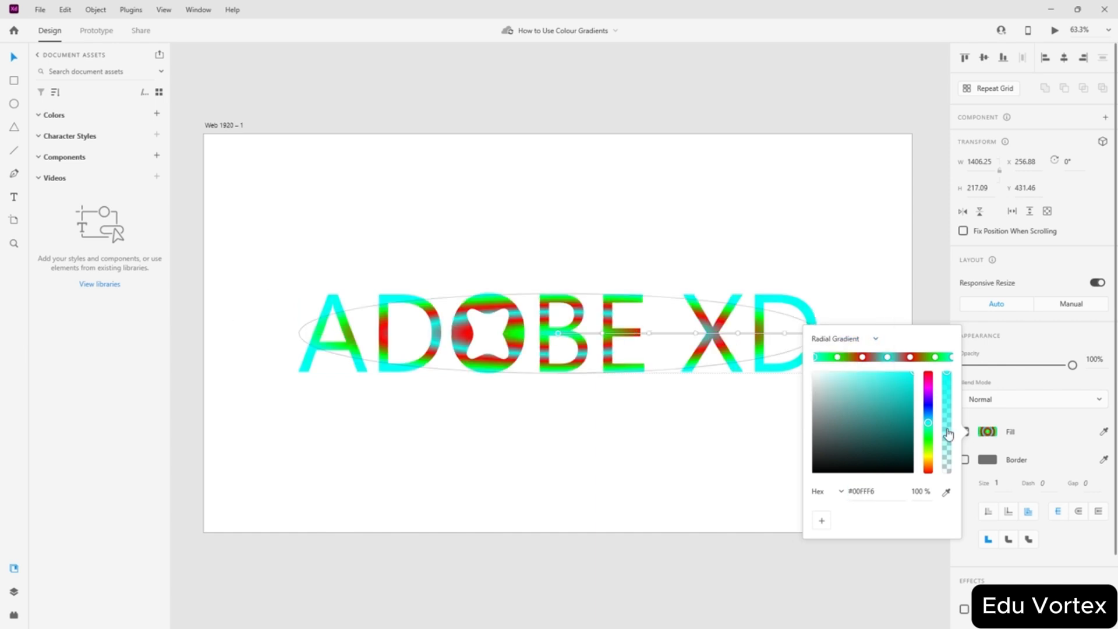
{"action": "left_click", "coordinate": [874, 340]}
{"action": "left_click", "coordinate": [847, 365]}
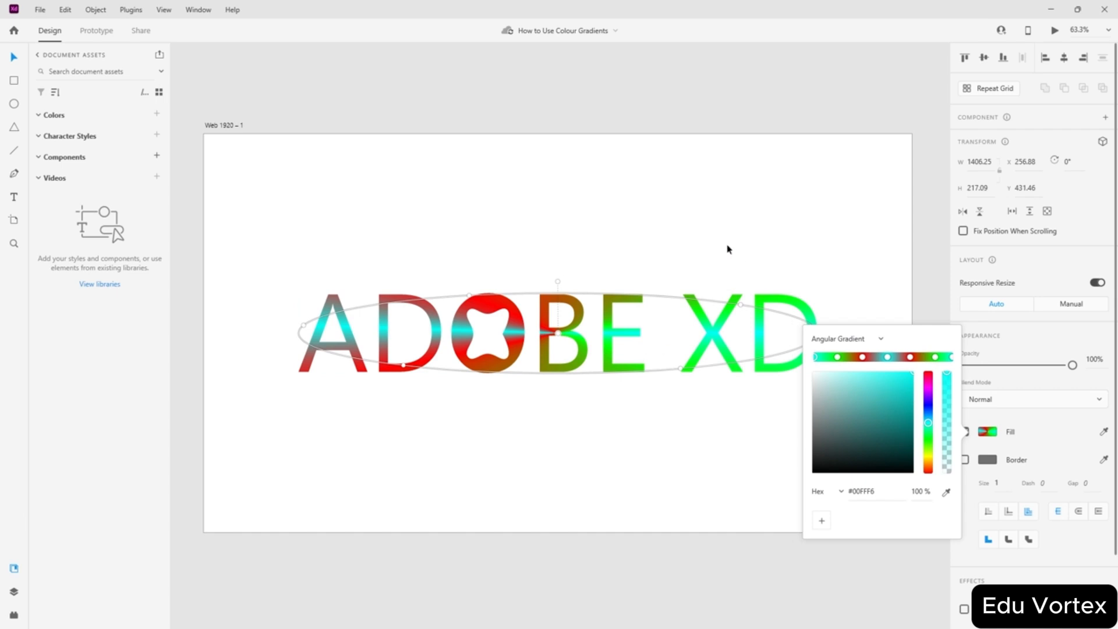
{"action": "left_click", "coordinate": [643, 226]}
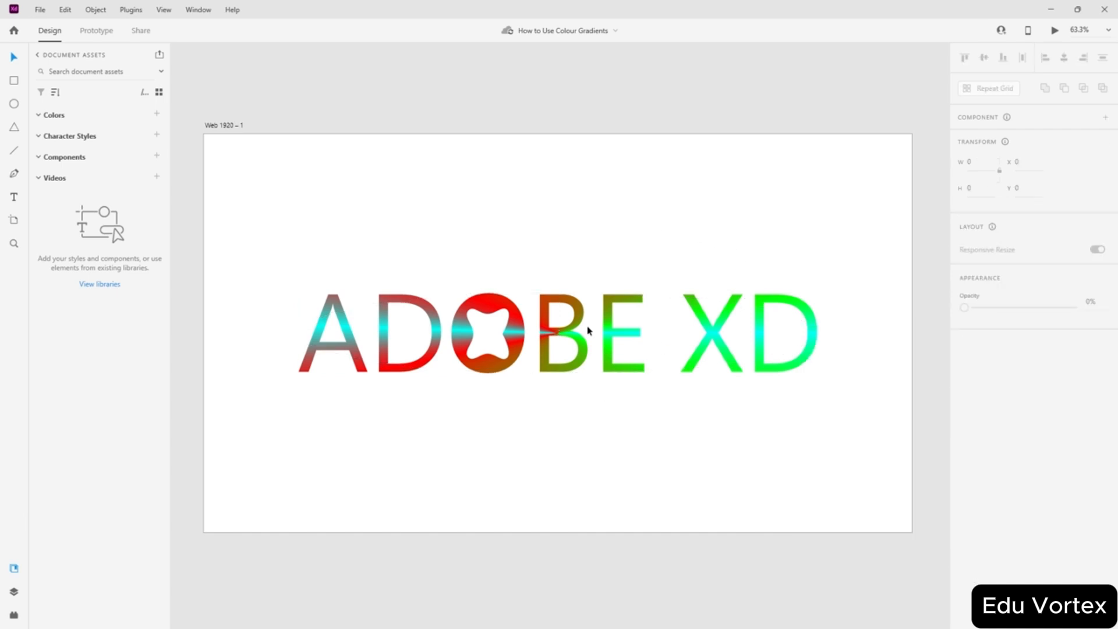
- Move the ADOBE XD lettering up above the artboard to Y -316.54
{"action": "left_click_drag", "start_coordinate": [487, 355], "coordinate": [499, 237]}
{"action": "left_click", "coordinate": [574, 339]}
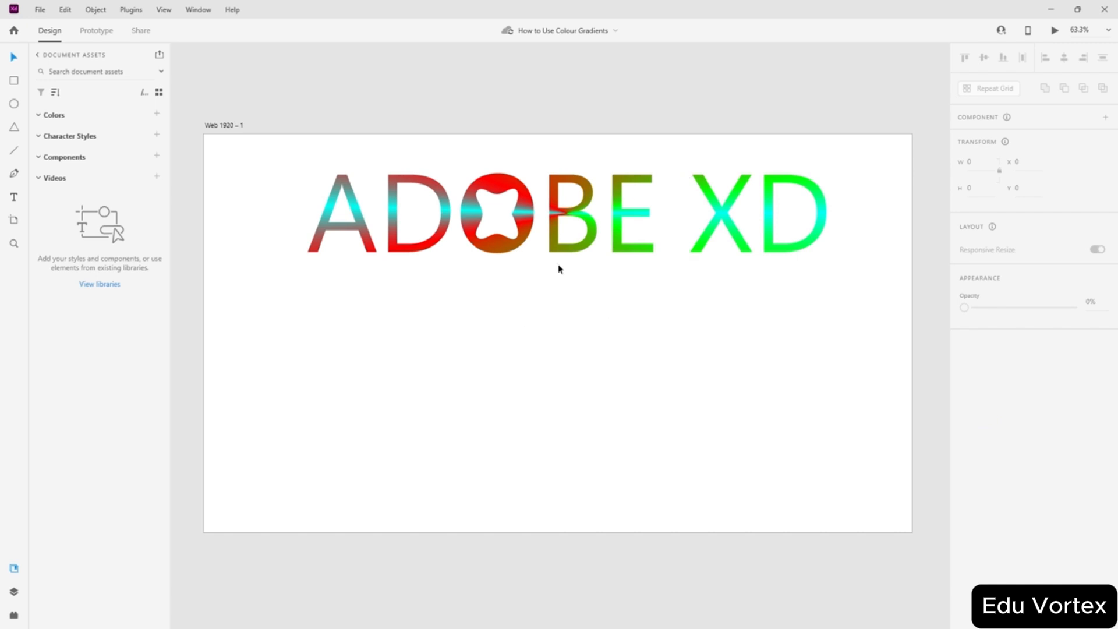
{"action": "left_click_drag", "start_coordinate": [718, 107], "coordinate": [453, 79]}
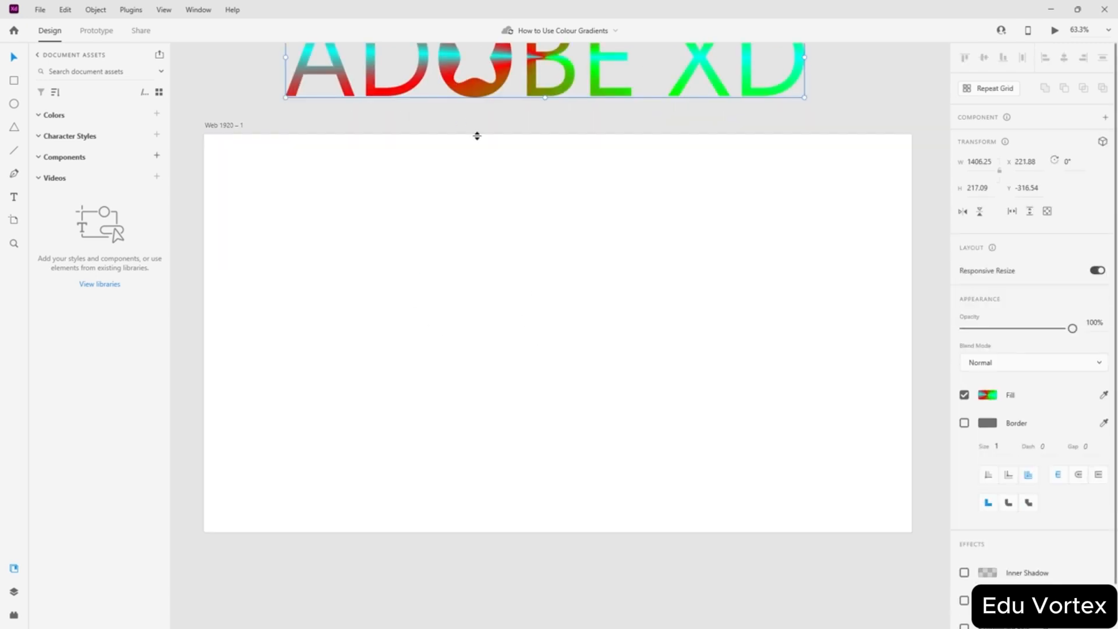
- Draw a circle, centre it on the artboard and enlarge it to nearly the artboard height
{"action": "left_click_drag", "start_coordinate": [391, 230], "coordinate": [384, 230]}
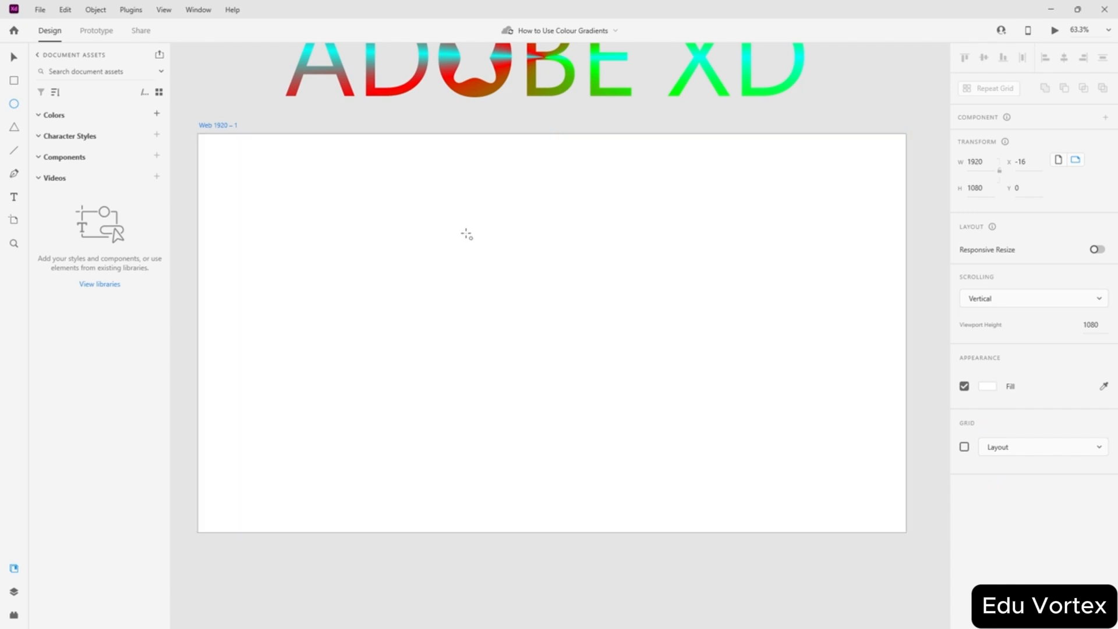
{"action": "mouse_move", "coordinate": [465, 232]}
{"action": "left_mouse_down"}
{"action": "mouse_move", "coordinate": [755, 441]}
{"action": "mouse_move", "coordinate": [735, 464]}
{"action": "left_mouse_up"}
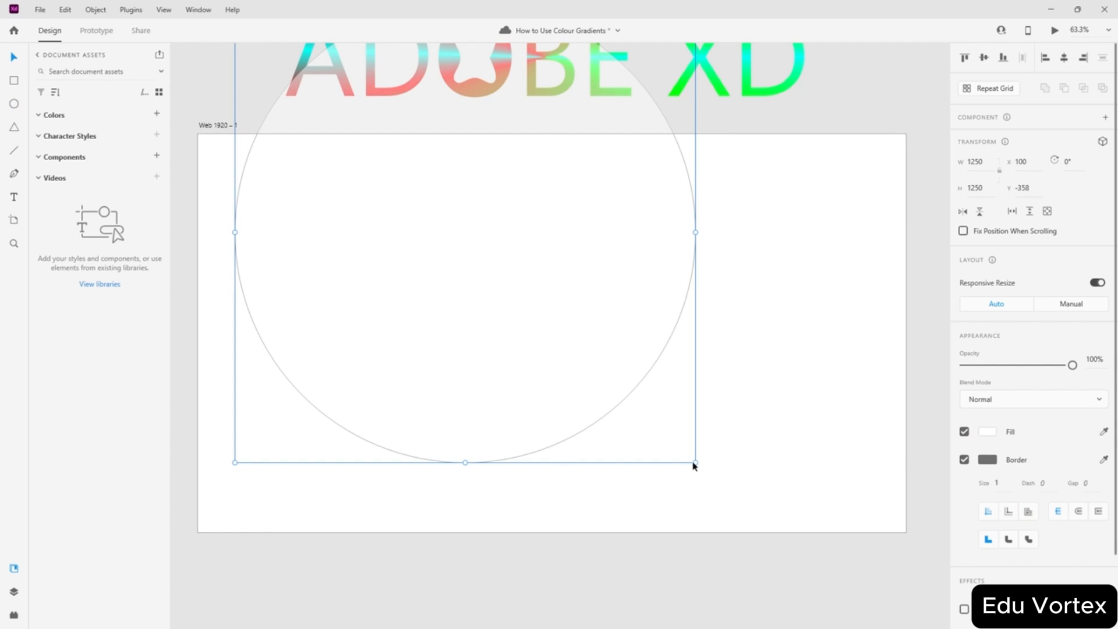
{"action": "left_click_drag", "start_coordinate": [695, 462], "coordinate": [563, 348]}
{"action": "left_click_drag", "start_coordinate": [483, 252], "coordinate": [582, 332]}
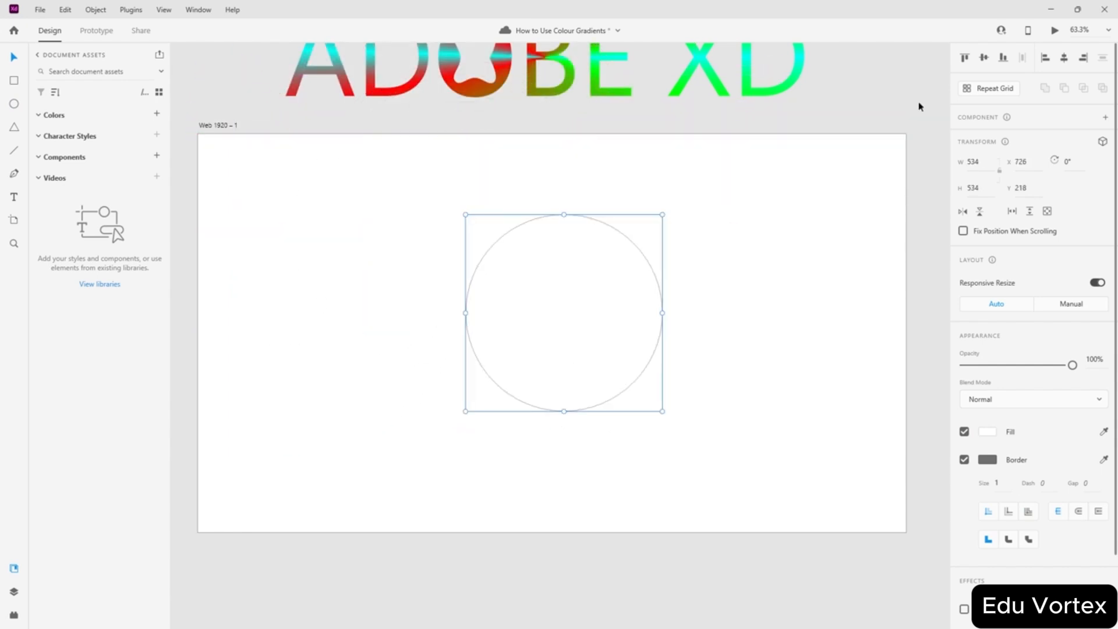
{"action": "left_click", "coordinate": [984, 60]}
{"action": "left_click", "coordinate": [1065, 60]}
{"action": "left_click", "coordinate": [678, 257]}
{"action": "left_click", "coordinate": [587, 347]}
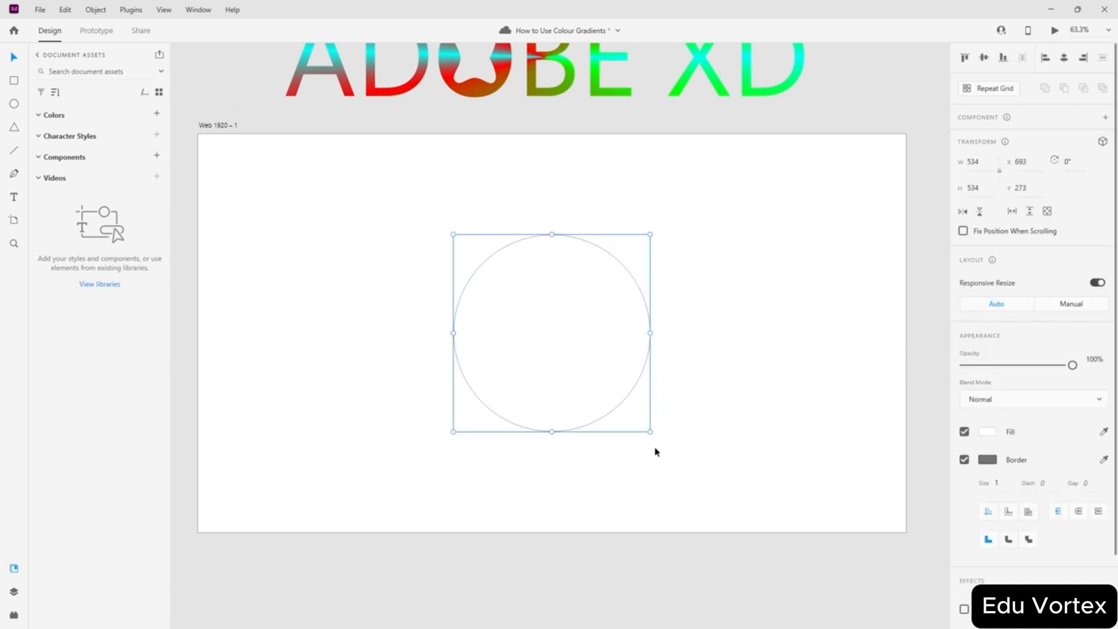
{"action": "left_click_drag", "start_coordinate": [649, 431], "coordinate": [737, 513]}
{"action": "left_click", "coordinate": [769, 387]}
{"action": "left_click", "coordinate": [718, 252]}
{"action": "left_click", "coordinate": [795, 275]}
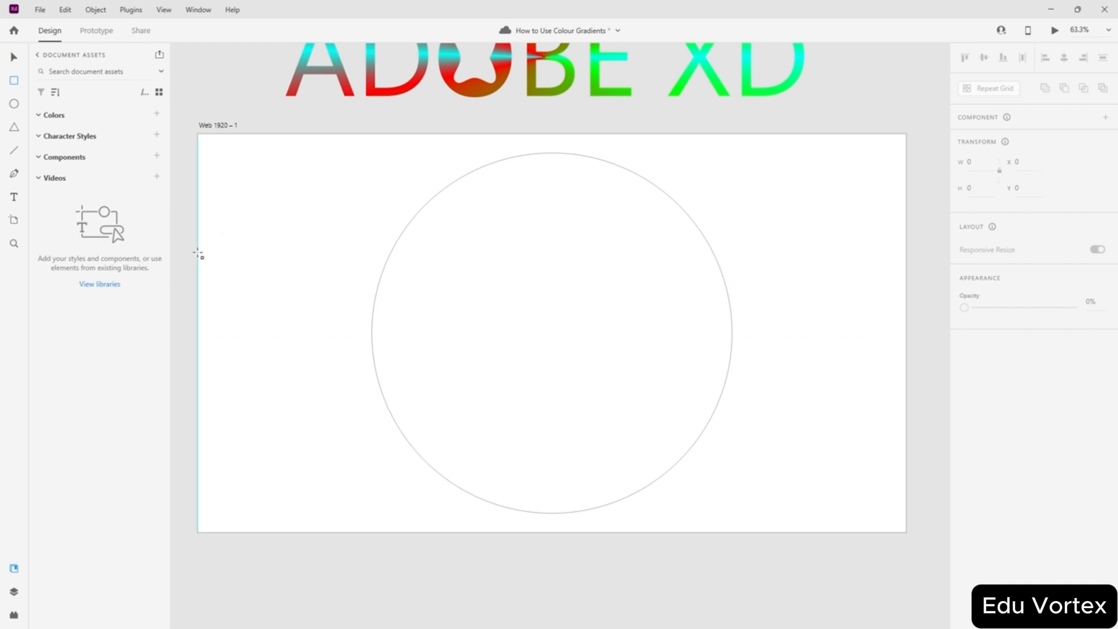
- Draw a 382-px-high band rectangle across the artboard, centre it vertically and stretch it past the left edge
{"action": "mouse_move", "coordinate": [199, 254]}
{"action": "left_mouse_down"}
{"action": "mouse_move", "coordinate": [429, 327]}
{"action": "mouse_move", "coordinate": [824, 369]}
{"action": "mouse_move", "coordinate": [907, 396]}
{"action": "left_mouse_up"}
{"action": "left_click", "coordinate": [984, 59]}
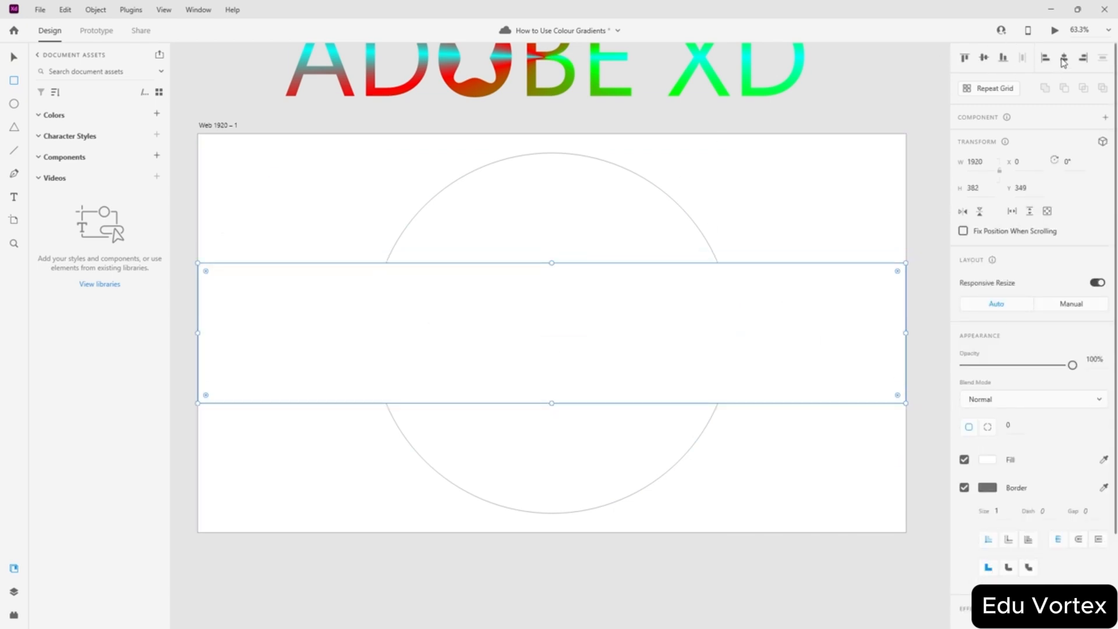
{"action": "left_click", "coordinate": [285, 199]}
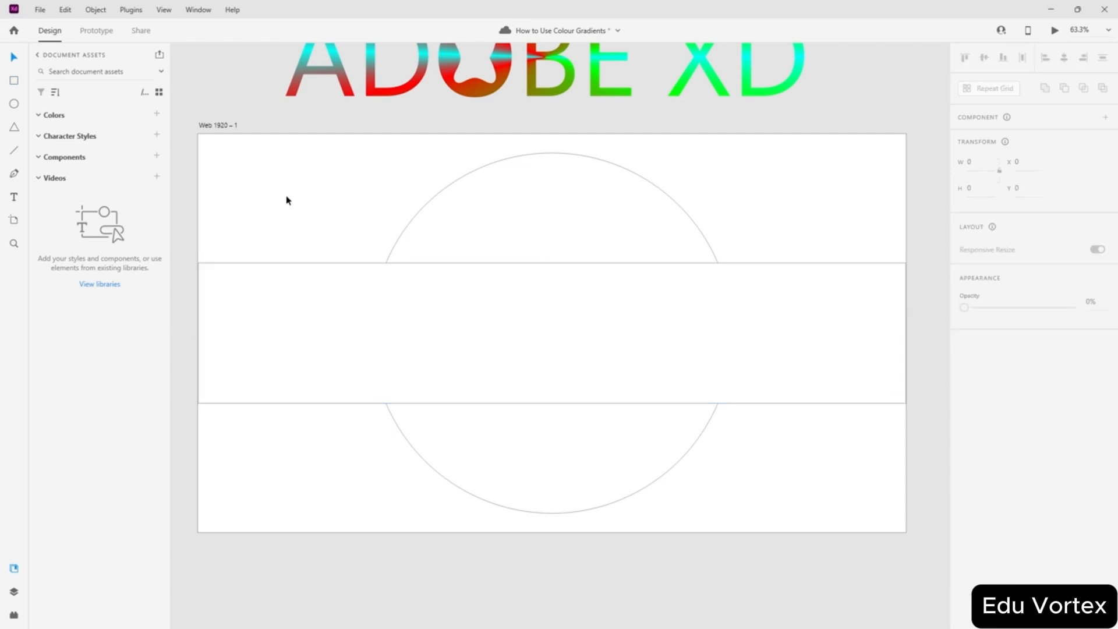
{"action": "left_click", "coordinate": [193, 331]}
{"action": "mouse_move", "coordinate": [198, 333]}
{"action": "left_mouse_down"}
{"action": "mouse_move", "coordinate": [170, 332]}
{"action": "mouse_move", "coordinate": [184, 333]}
{"action": "left_mouse_up"}
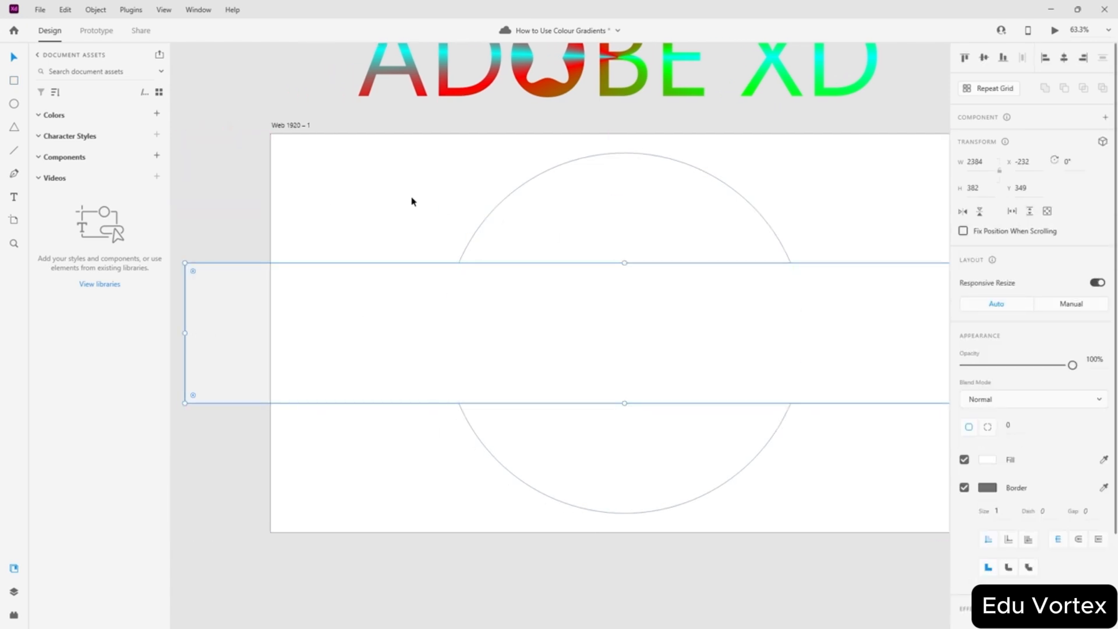
{"action": "scroll", "coordinate": [411, 202], "scroll_direction": "right", "scroll_amount": 3}
{"action": "left_click", "coordinate": [485, 224]}
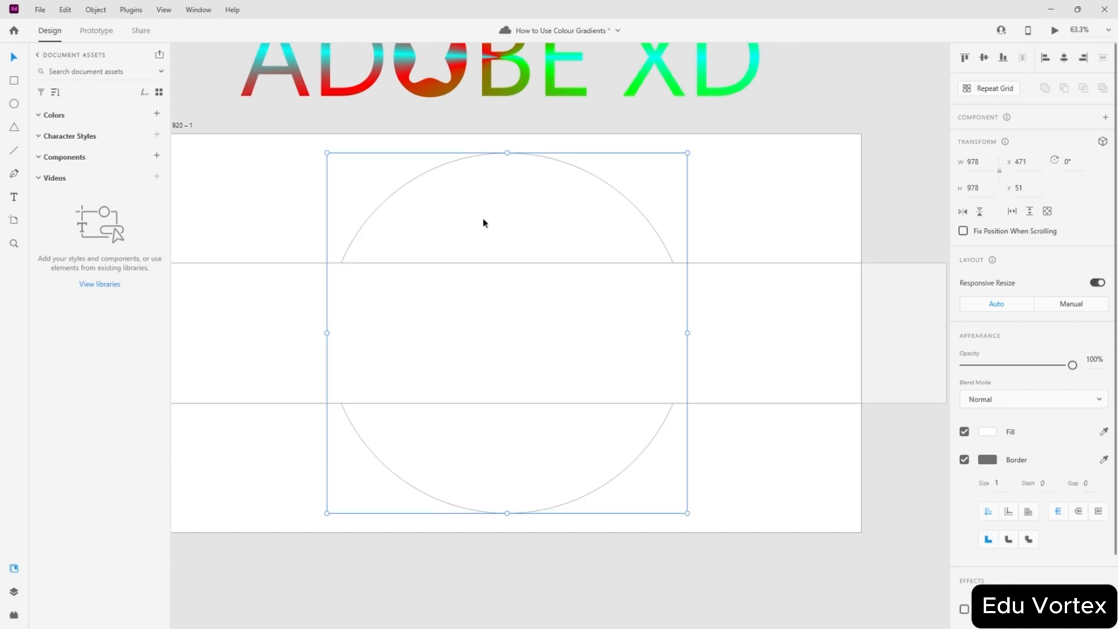
- Move Ellipse 1 above Rectangle 1 in the Layers panel
{"action": "left_click", "coordinate": [163, 9]}
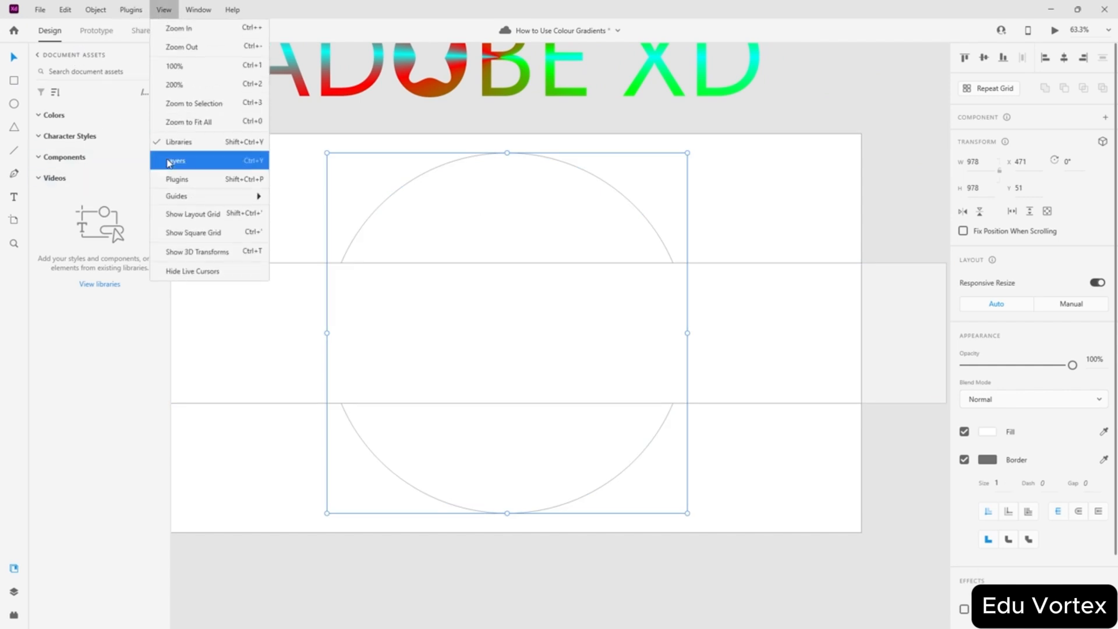
{"action": "left_click", "coordinate": [187, 172]}
{"action": "left_click_drag", "start_coordinate": [67, 120], "coordinate": [75, 95]}
{"action": "left_click", "coordinate": [272, 229]}
{"action": "scroll", "coordinate": [285, 238], "scroll_direction": "up", "scroll_amount": 1}
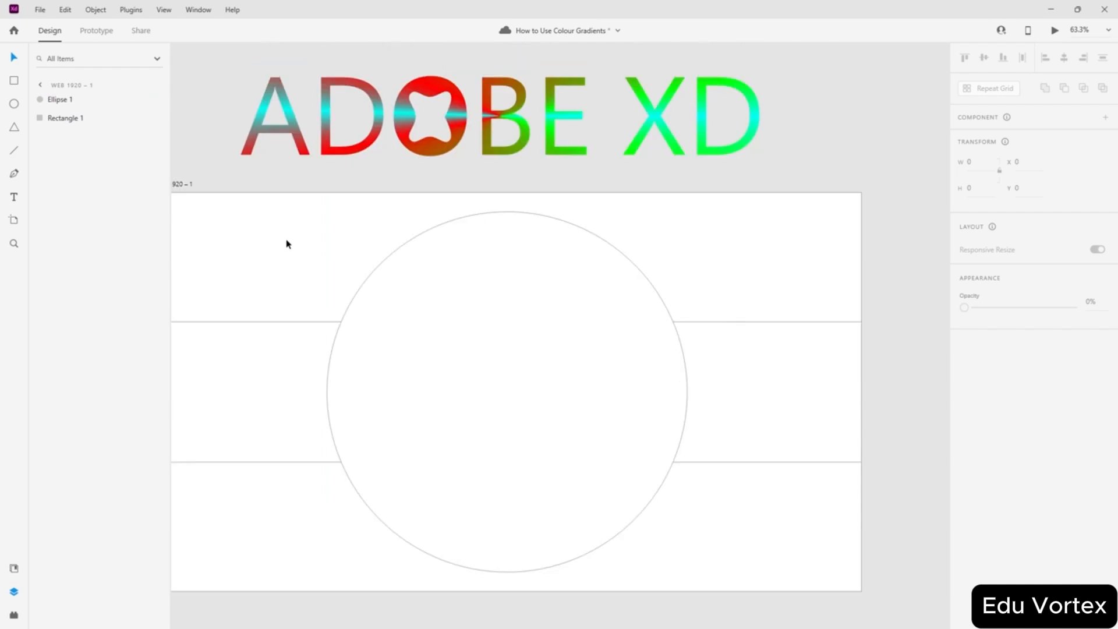
{"action": "scroll", "coordinate": [283, 233], "scroll_direction": "down", "scroll_amount": 1}
{"action": "scroll", "coordinate": [283, 233], "scroll_direction": "left", "scroll_amount": 1}
- Fill the artboard with black
{"action": "left_click", "coordinate": [216, 124]}
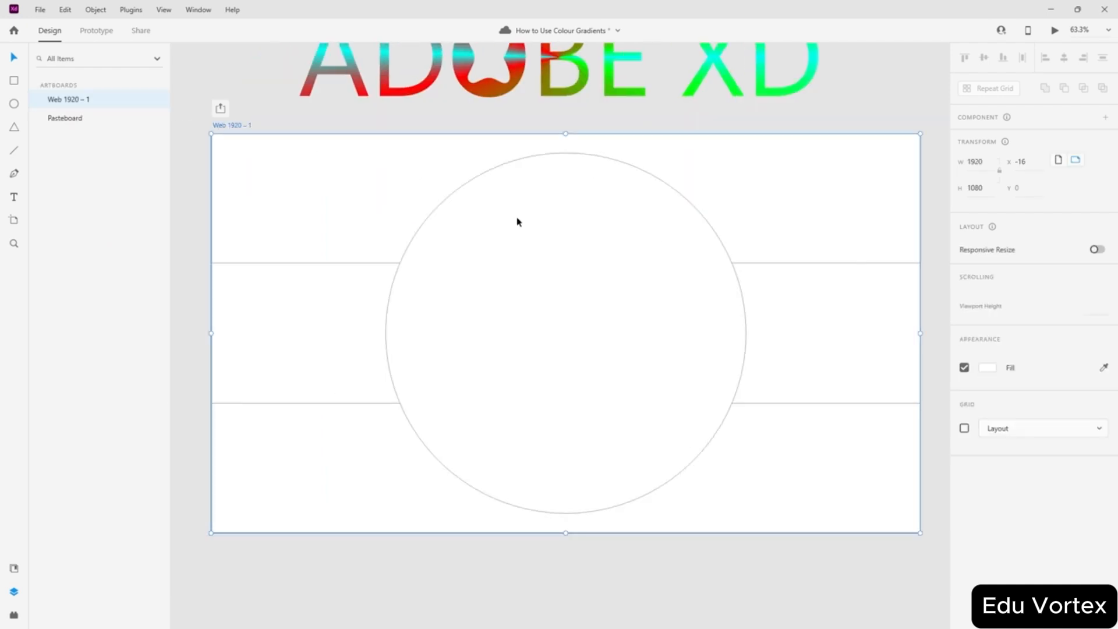
{"action": "left_click", "coordinate": [987, 387]}
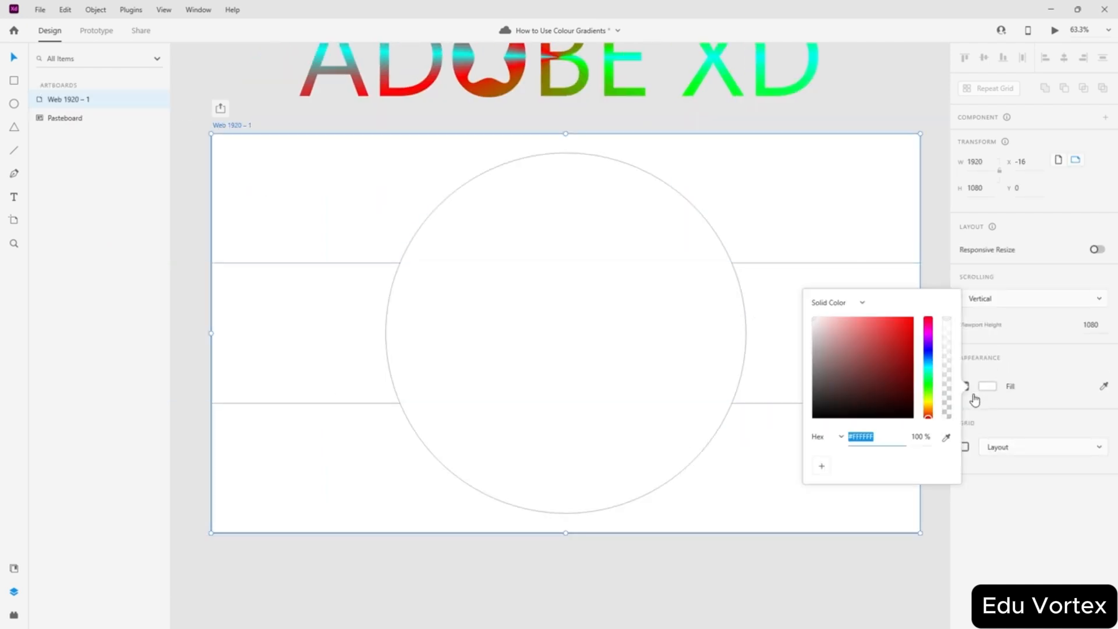
{"action": "left_click", "coordinate": [903, 401]}
{"action": "left_click", "coordinate": [917, 421]}
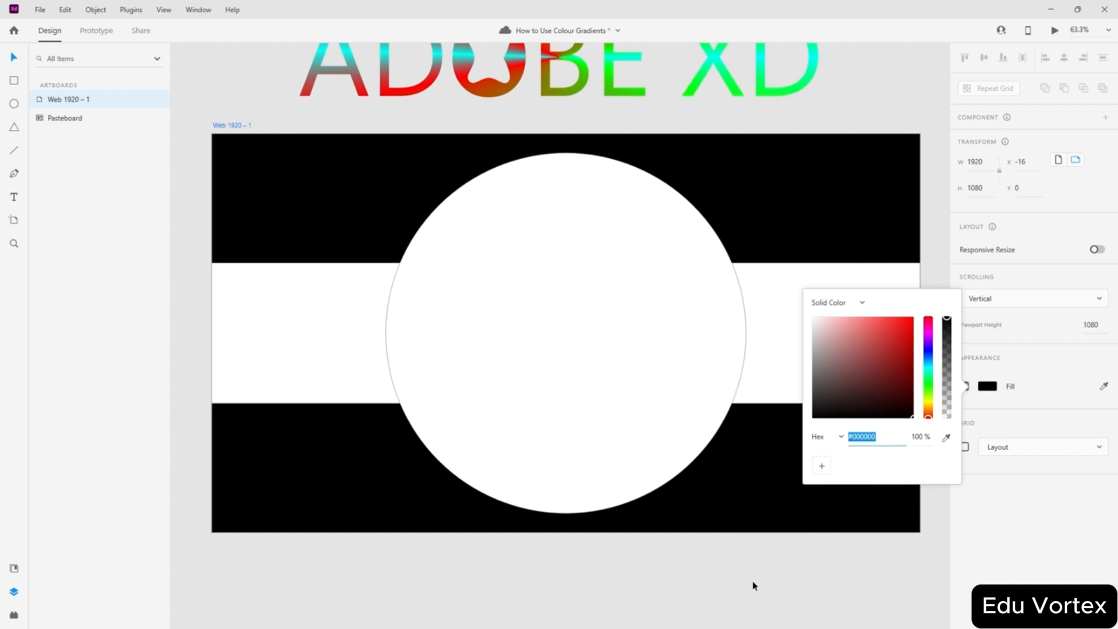
- Switch the circle fill to a radial gradient centred upper right, stretched to the lower-left edge
{"action": "left_click", "coordinate": [631, 292]}
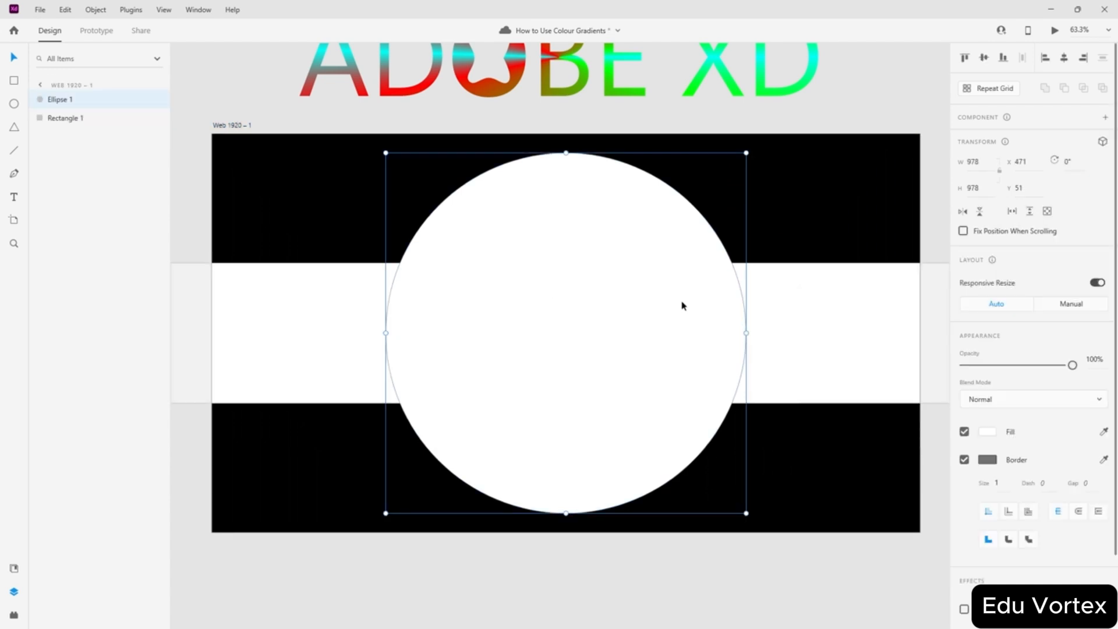
{"action": "left_click", "coordinate": [987, 434]}
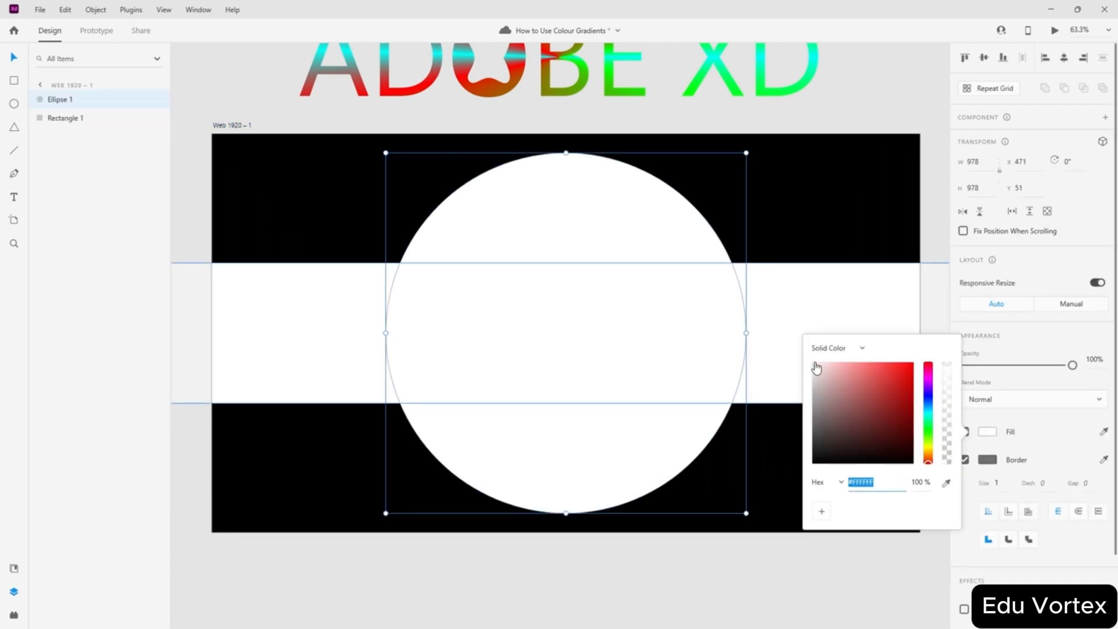
{"action": "left_click", "coordinate": [856, 348]}
{"action": "left_click", "coordinate": [860, 391]}
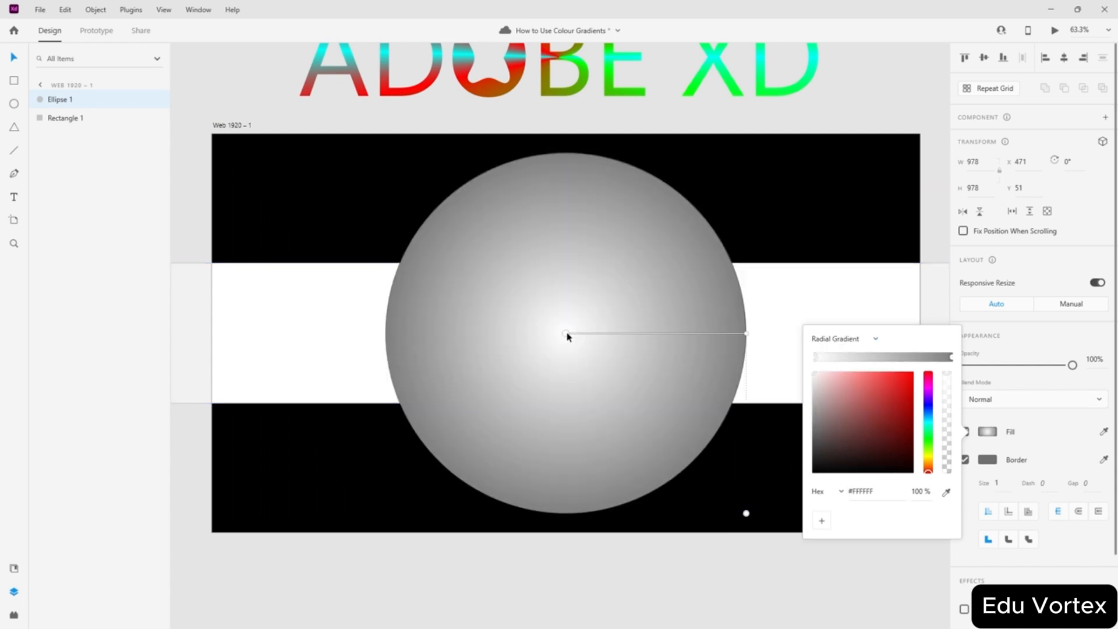
{"action": "left_click_drag", "start_coordinate": [567, 335], "coordinate": [644, 270]}
{"action": "left_click", "coordinate": [823, 274]}
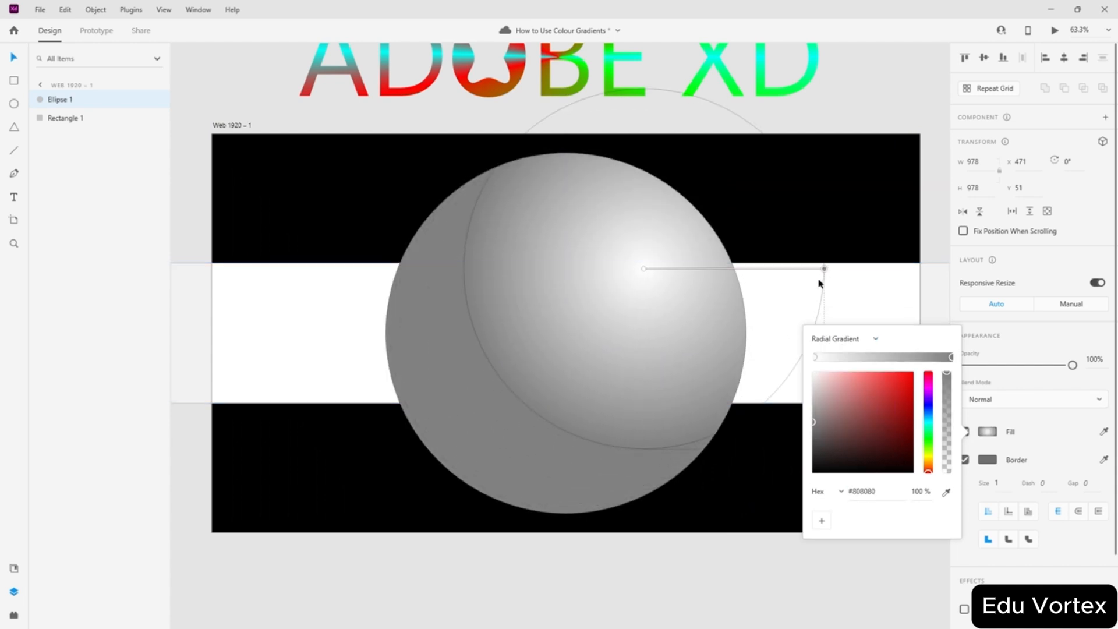
{"action": "left_click_drag", "start_coordinate": [823, 269], "coordinate": [464, 411]}
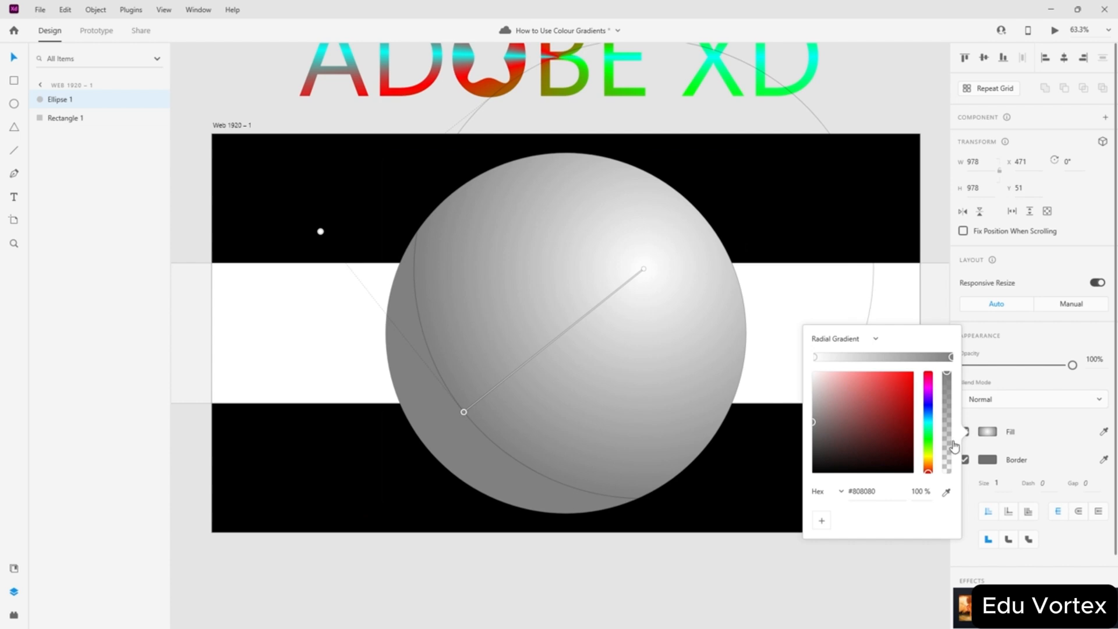
- Colour the circle's gradient white at the centre and black at the edge
{"action": "left_click", "coordinate": [815, 357]}
{"action": "left_click", "coordinate": [885, 445]}
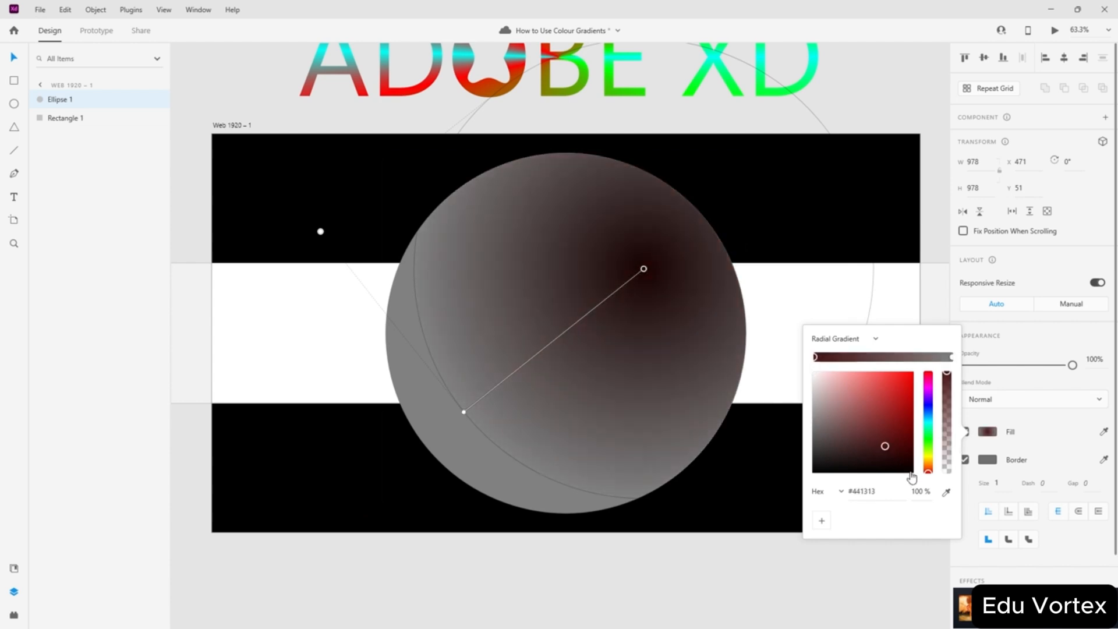
{"action": "left_click_drag", "start_coordinate": [908, 473], "coordinate": [802, 362]}
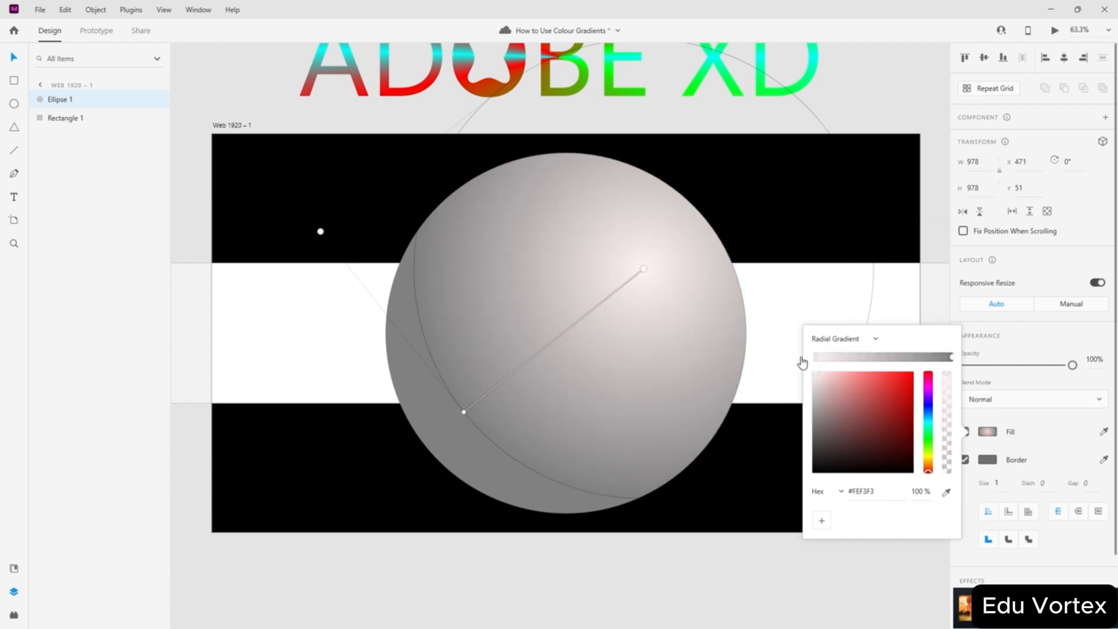
{"action": "left_click", "coordinate": [951, 357]}
{"action": "left_click_drag", "start_coordinate": [897, 439], "coordinate": [912, 472]}
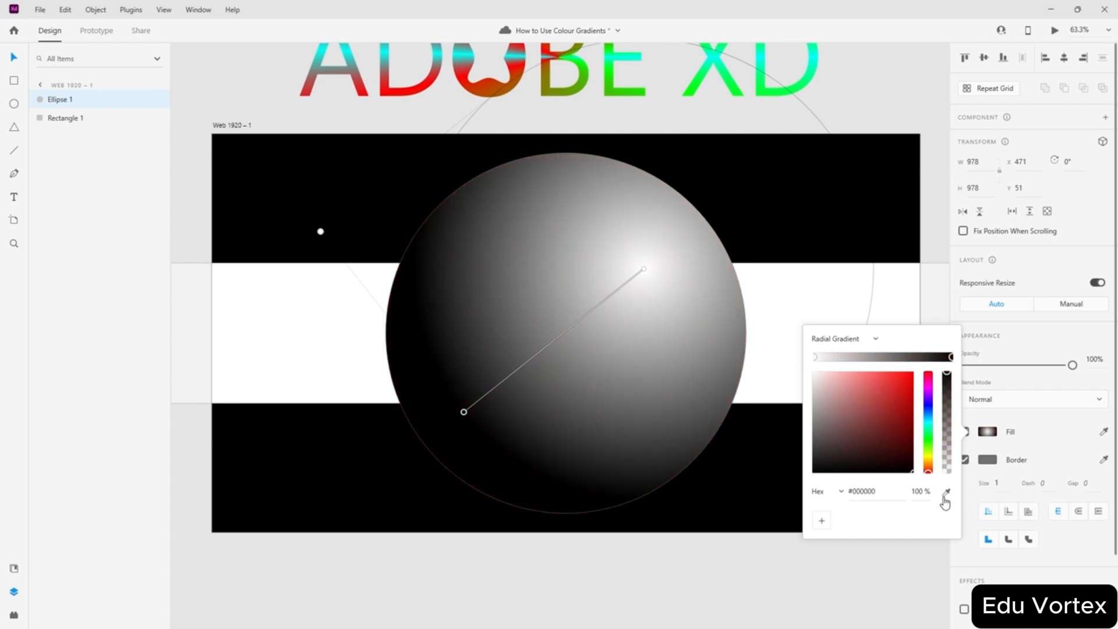
{"action": "left_click", "coordinate": [267, 336]}
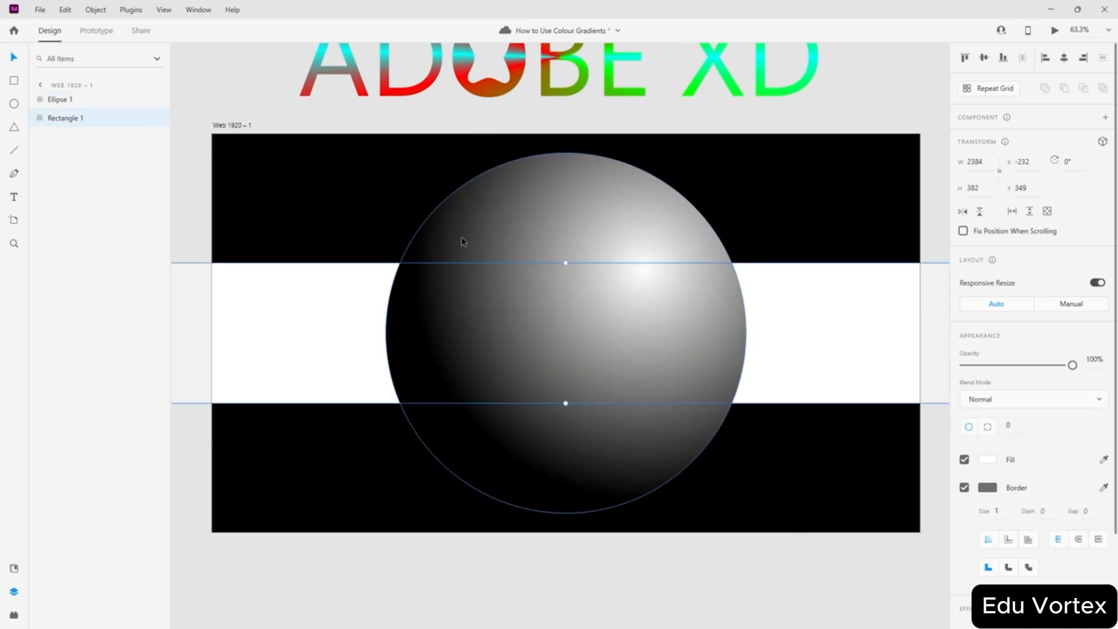
- Give the band a linear gradient fill instead of radial
{"action": "left_click", "coordinate": [988, 459]}
{"action": "left_click", "coordinate": [814, 380]}
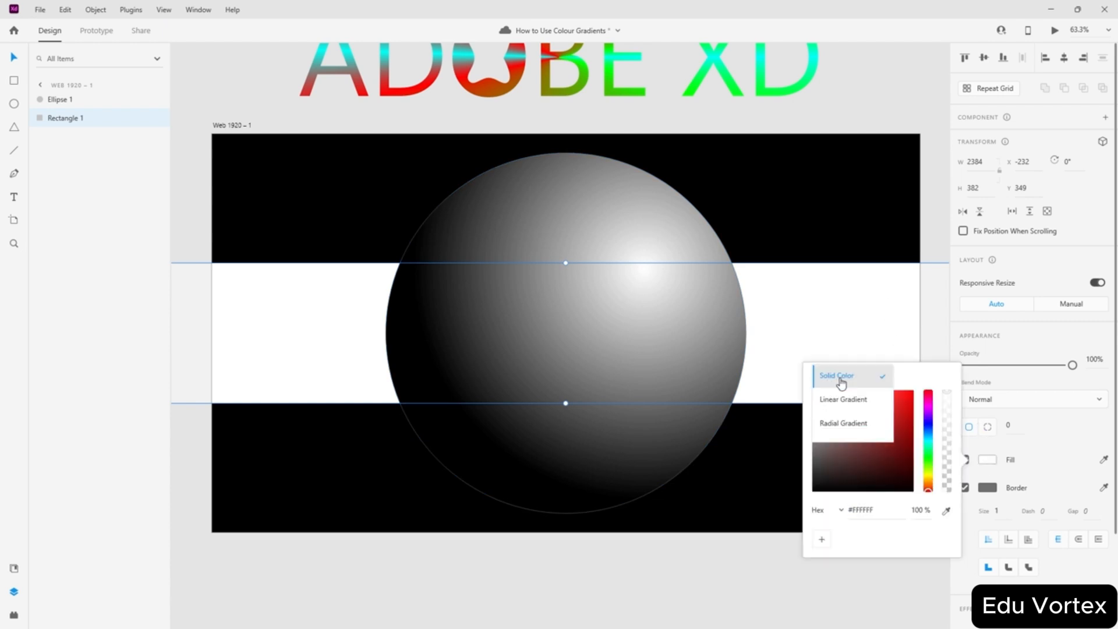
{"action": "left_click", "coordinate": [863, 426]}
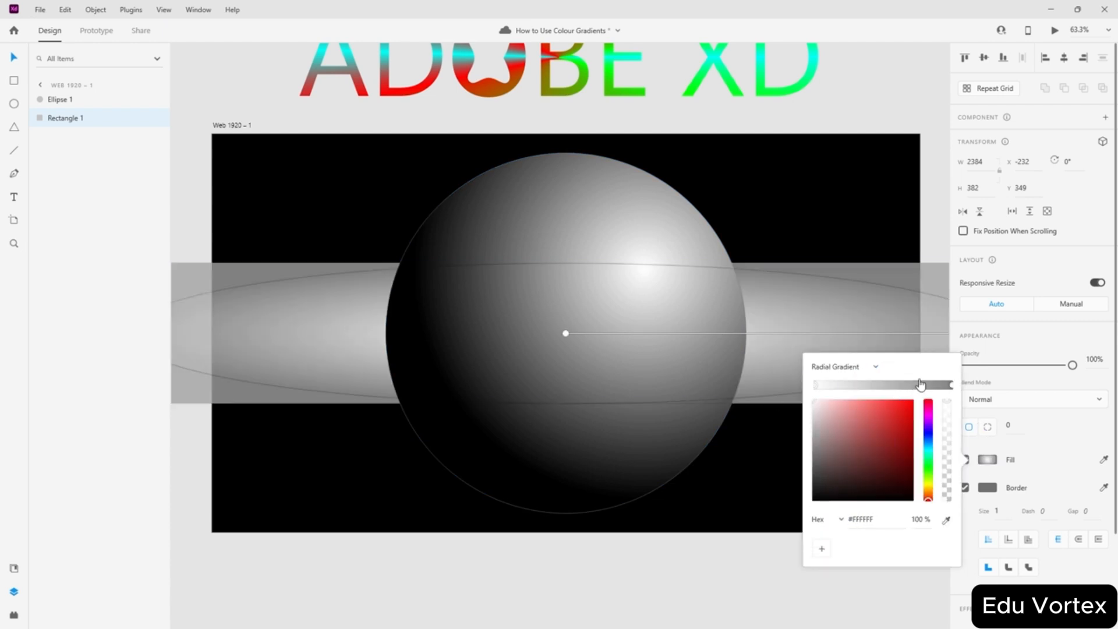
{"action": "left_click", "coordinate": [864, 369]}
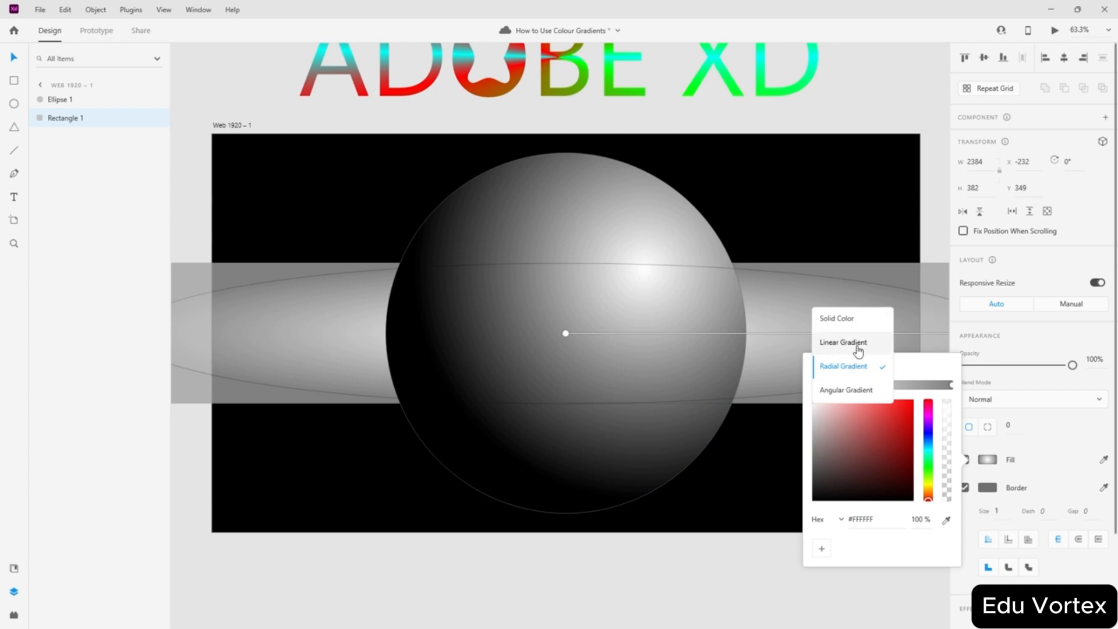
{"action": "left_click", "coordinate": [859, 344]}
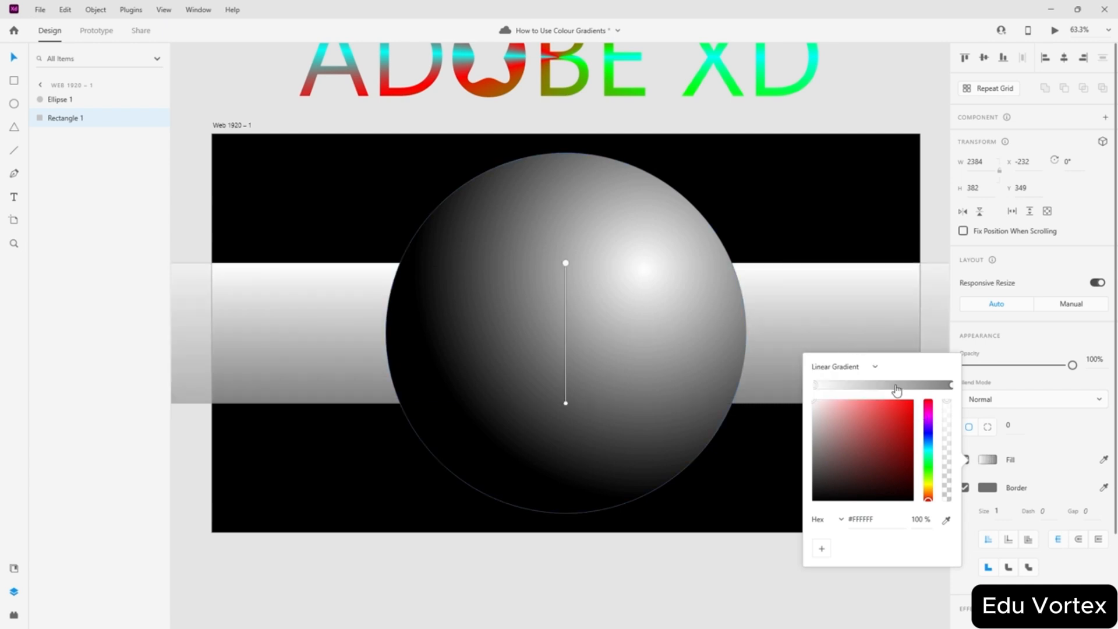
- Add a dark middle stop, make the start stop black and the end stop bright orange
{"action": "left_click_drag", "start_coordinate": [895, 384], "coordinate": [877, 386]}
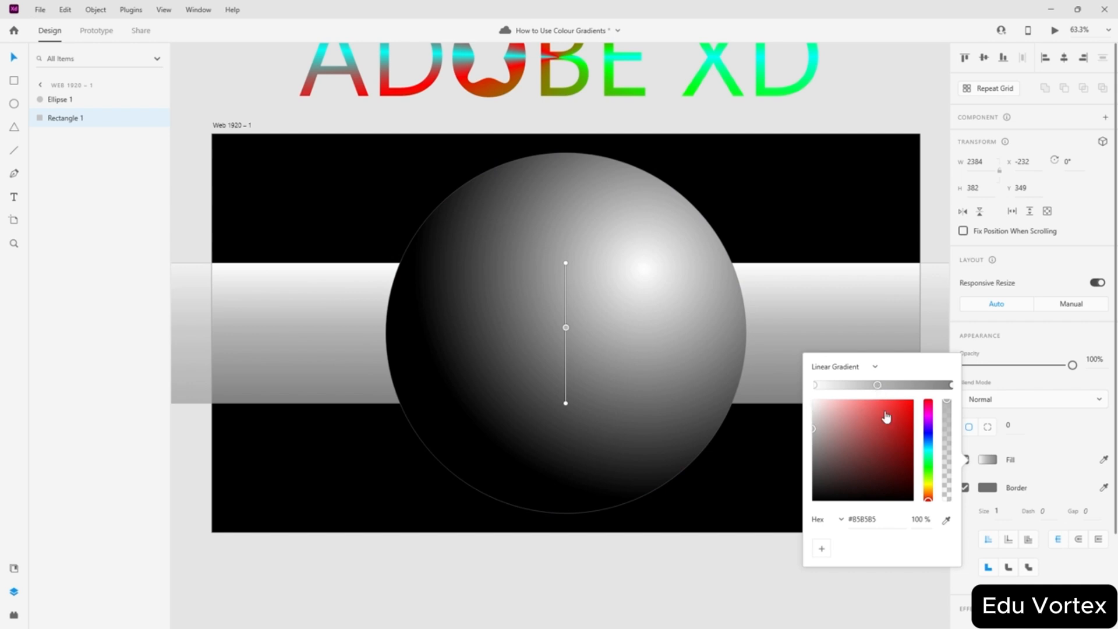
{"action": "left_click_drag", "start_coordinate": [928, 496], "coordinate": [912, 488]}
{"action": "mouse_move", "coordinate": [880, 389]}
{"action": "left_mouse_down"}
{"action": "mouse_move", "coordinate": [857, 385]}
{"action": "mouse_move", "coordinate": [883, 390]}
{"action": "left_mouse_up"}
{"action": "left_click", "coordinate": [814, 387]}
{"action": "left_click_drag", "start_coordinate": [910, 490], "coordinate": [932, 517]}
{"action": "left_click", "coordinate": [952, 388]}
{"action": "left_click_drag", "start_coordinate": [897, 471], "coordinate": [925, 516]}
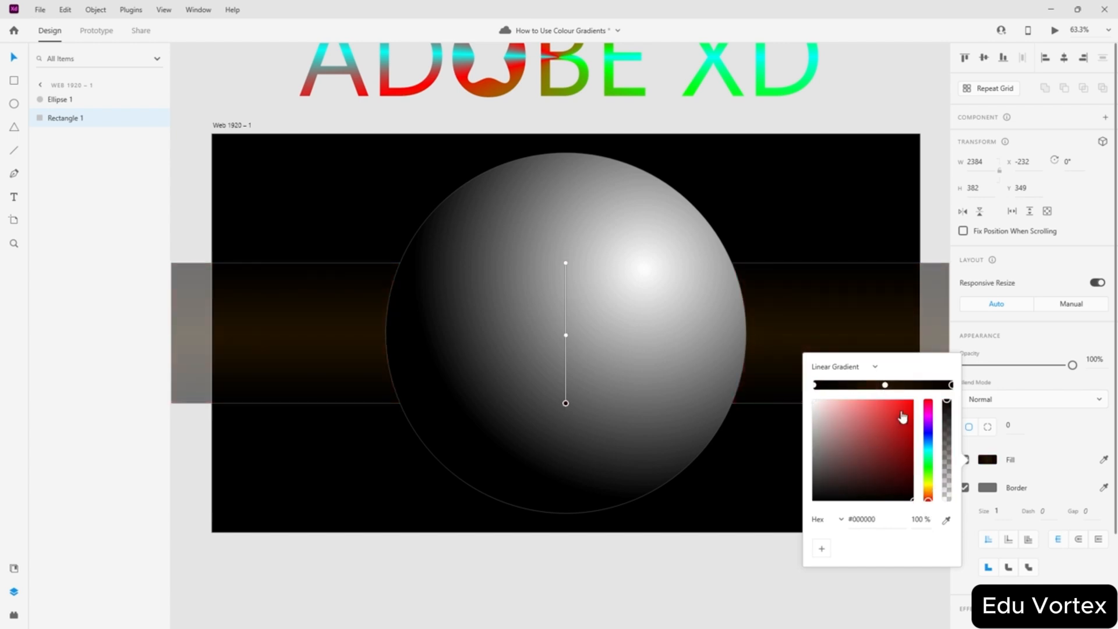
{"action": "left_click", "coordinate": [930, 492]}
{"action": "left_click_drag", "start_coordinate": [896, 465], "coordinate": [912, 400]}
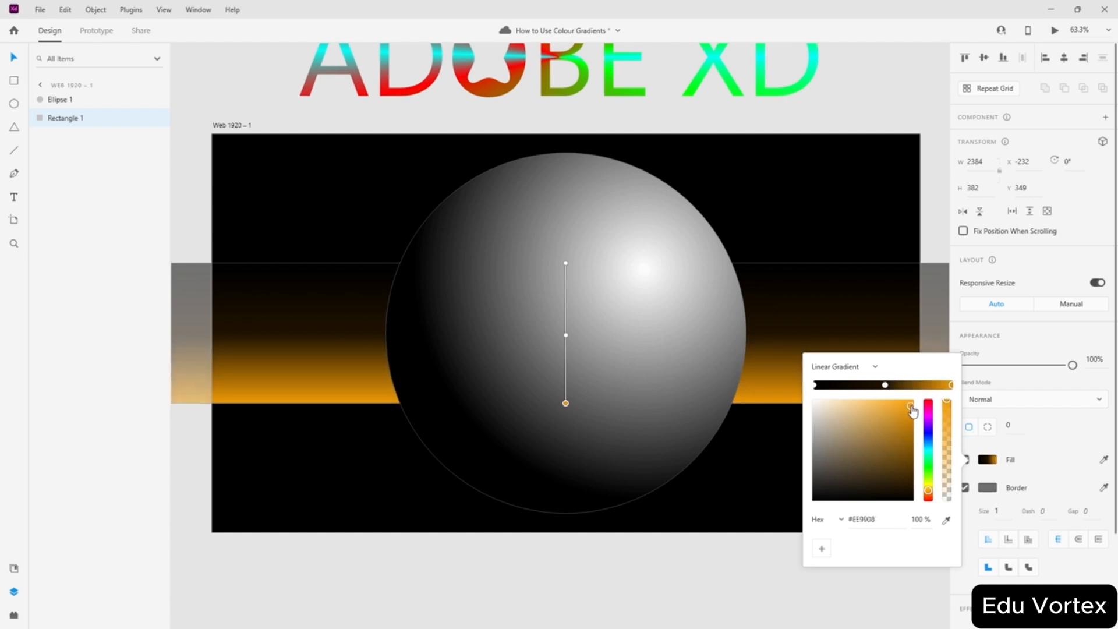
- Make the start stop golden yellow and add black and sampled-orange stops along the band
{"action": "left_click", "coordinate": [816, 386]}
{"action": "left_click_drag", "start_coordinate": [932, 492], "coordinate": [930, 488]}
{"action": "left_click", "coordinate": [913, 423]}
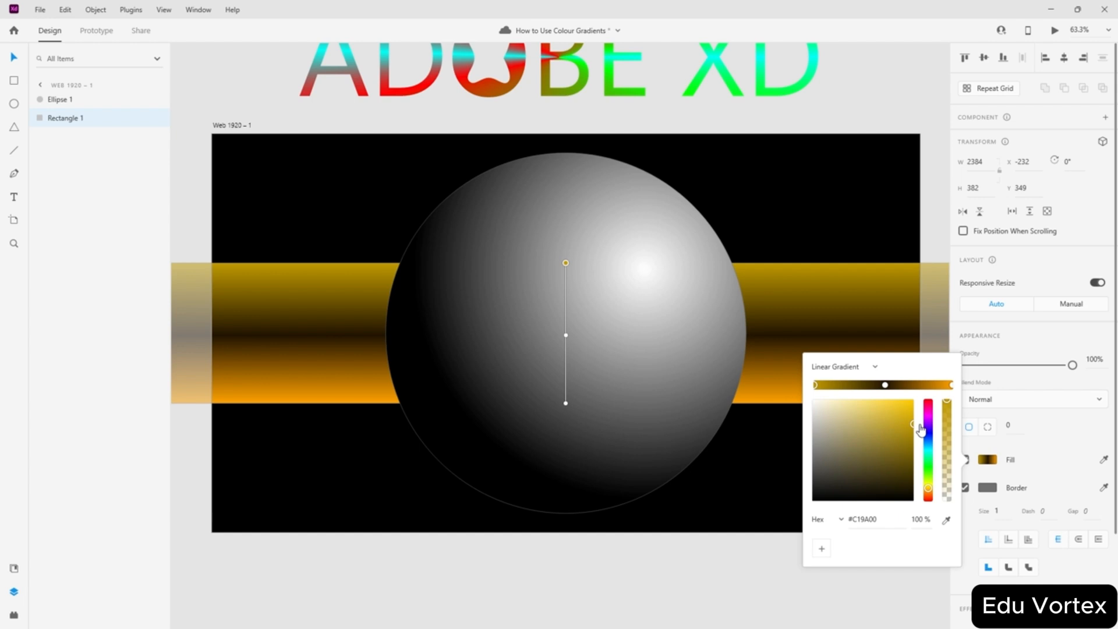
{"action": "left_click_drag", "start_coordinate": [885, 386], "coordinate": [836, 387]}
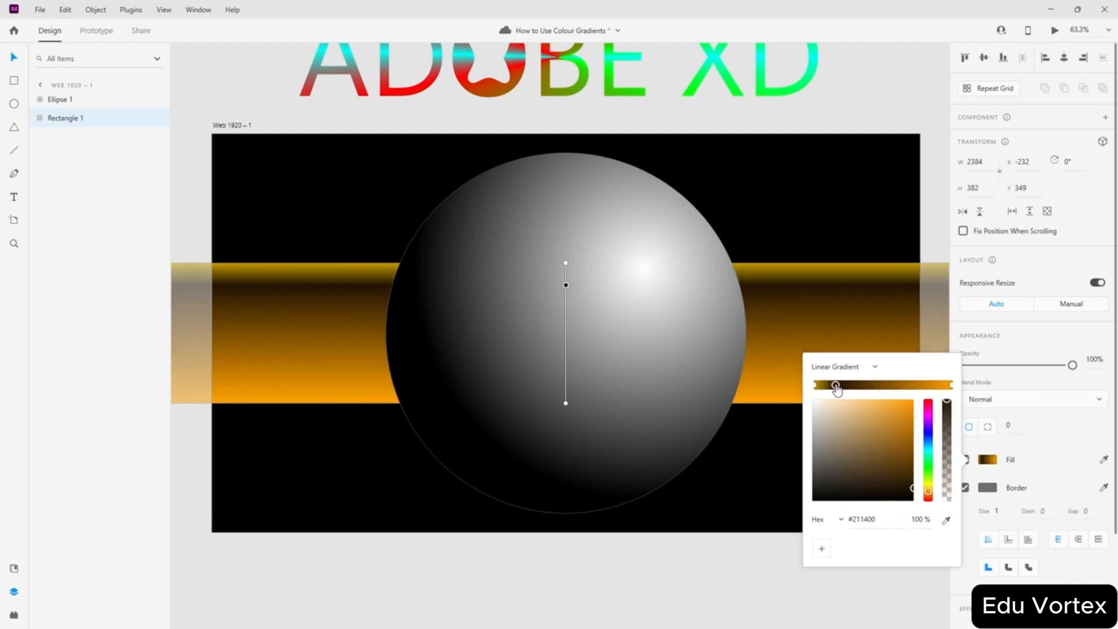
{"action": "left_click_drag", "start_coordinate": [918, 386], "coordinate": [941, 389]}
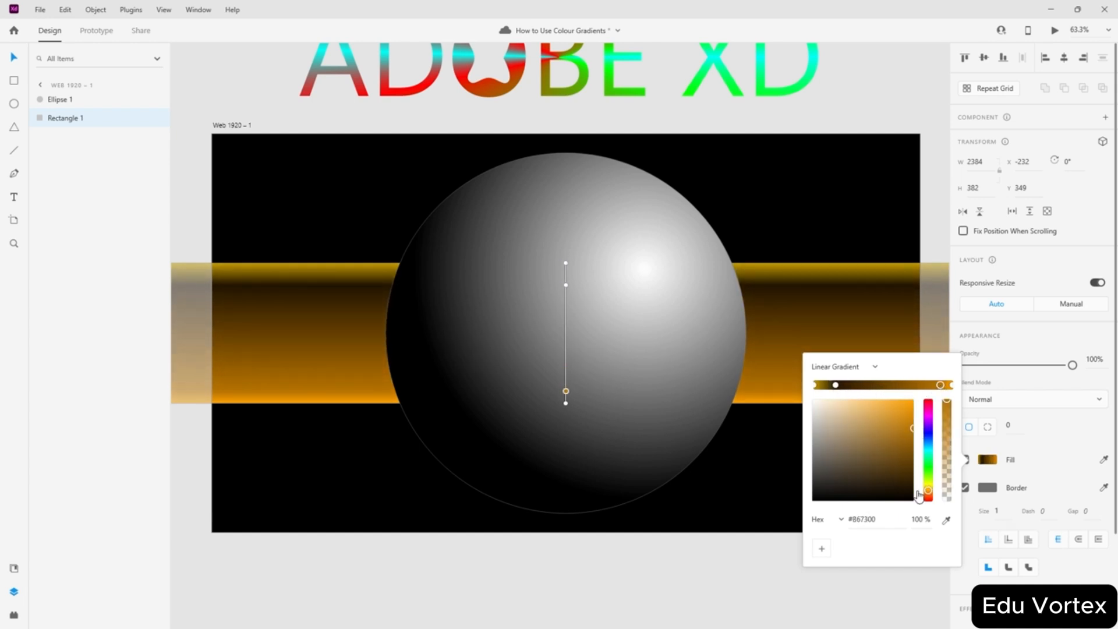
{"action": "left_click_drag", "start_coordinate": [913, 497], "coordinate": [925, 512]}
{"action": "left_click_drag", "start_coordinate": [871, 385], "coordinate": [854, 386]}
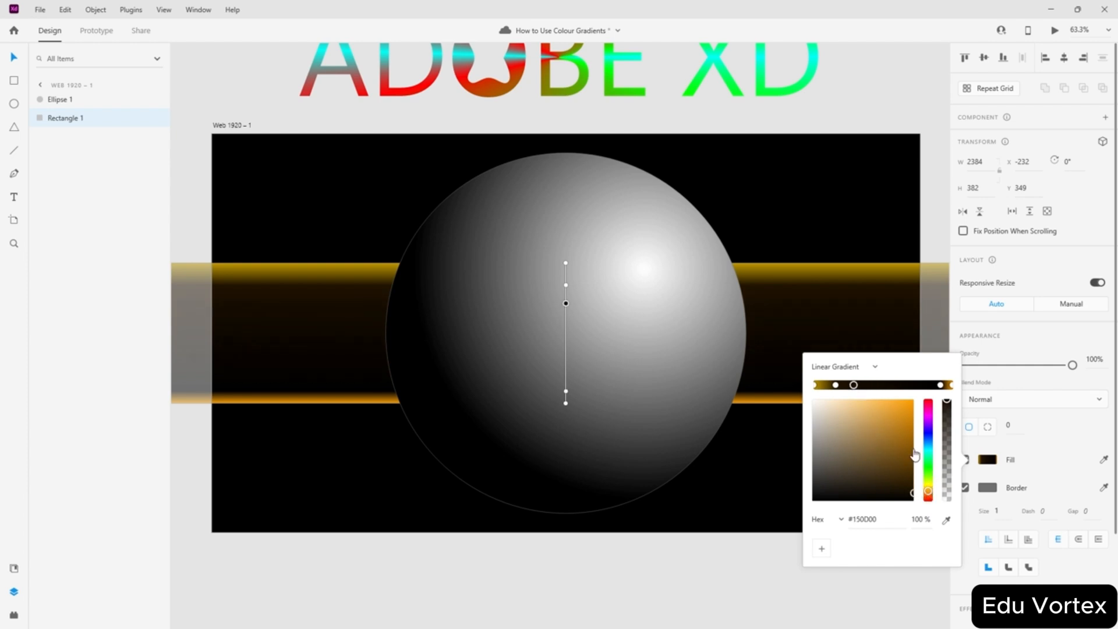
{"action": "left_click", "coordinate": [947, 521]}
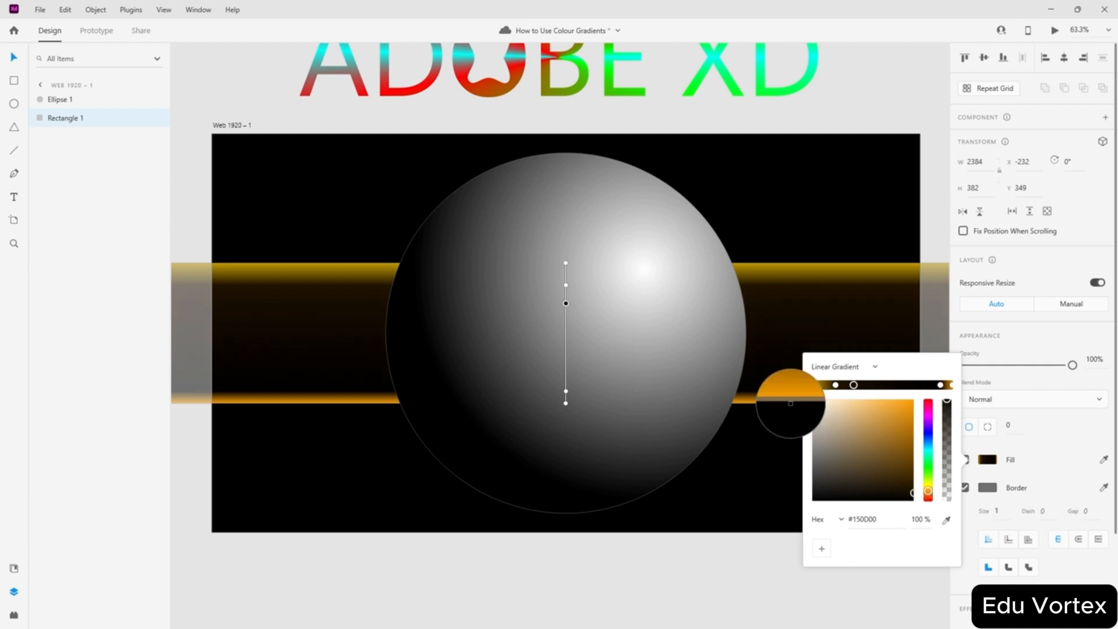
{"action": "left_click", "coordinate": [785, 398]}
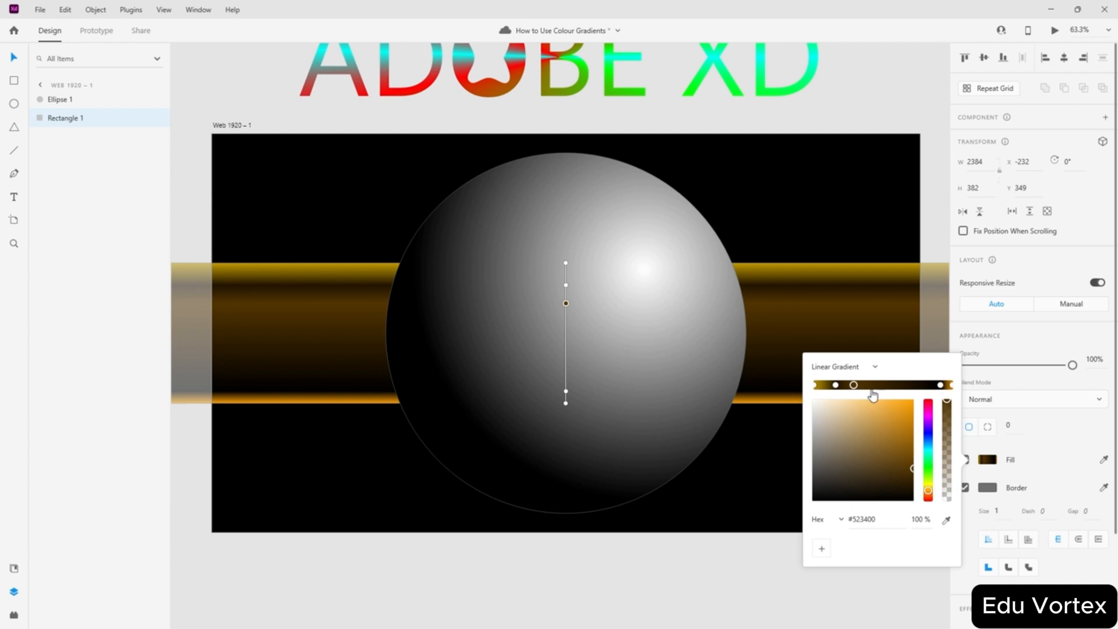
- Add another black stop near the middle, then close the editor to preview the band
{"action": "left_click_drag", "start_coordinate": [873, 386], "coordinate": [917, 384]}
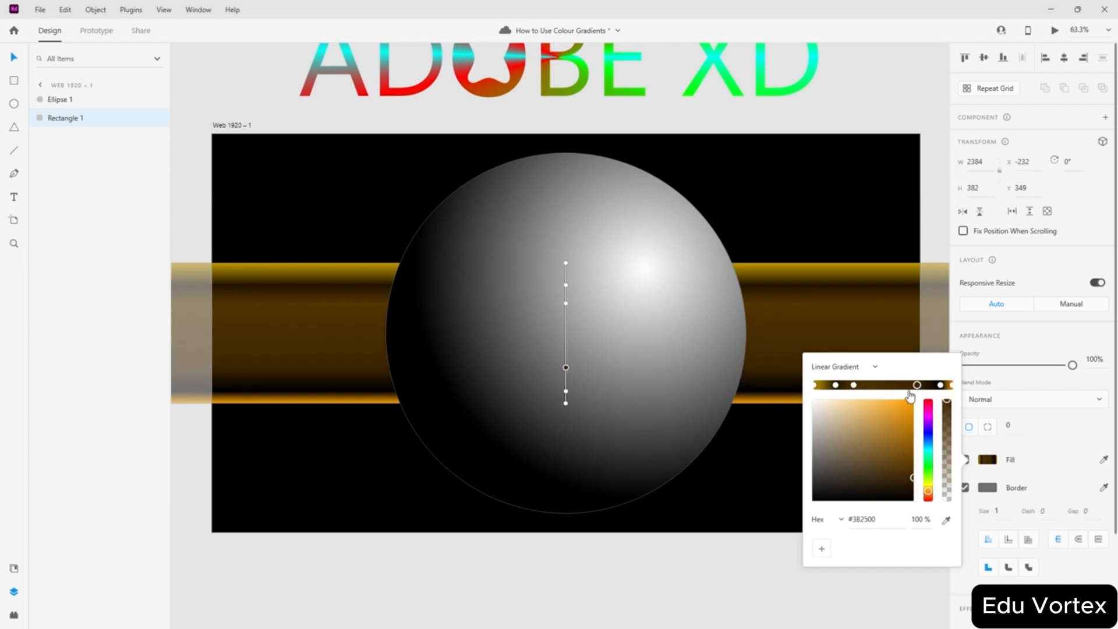
{"action": "left_click", "coordinate": [883, 385]}
{"action": "left_click_drag", "start_coordinate": [895, 495], "coordinate": [936, 520]}
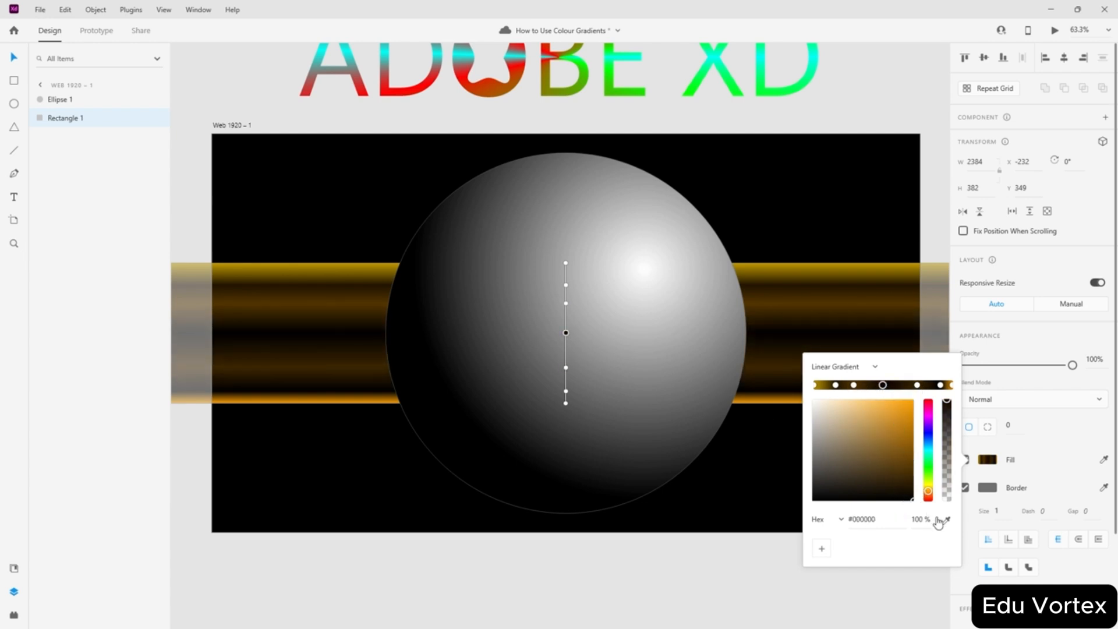
{"action": "left_click", "coordinate": [5, 58]}
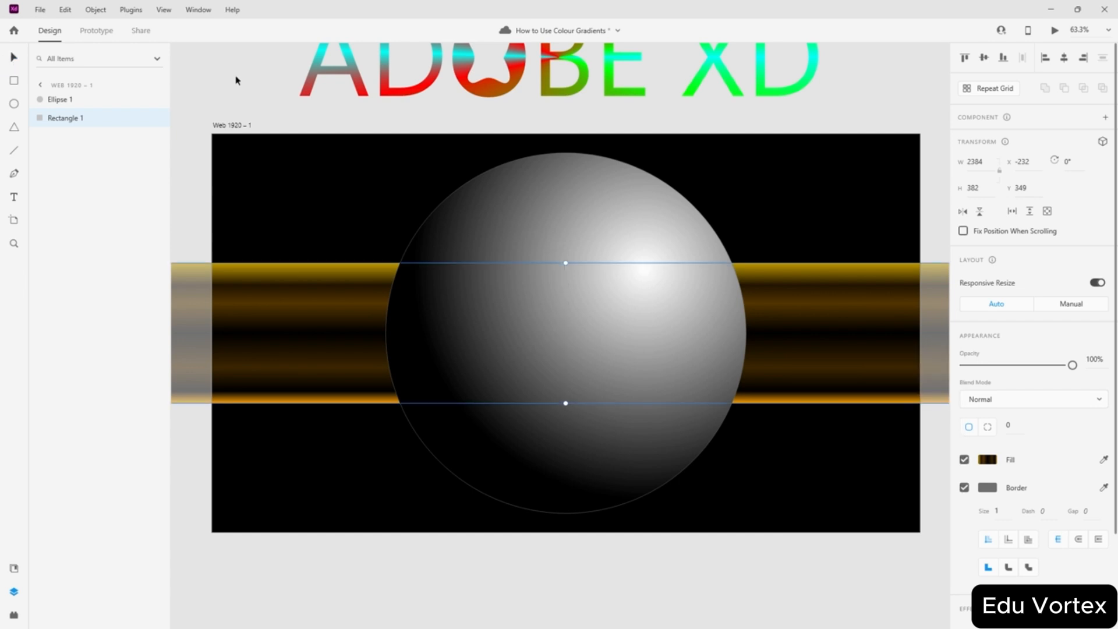
{"action": "left_click", "coordinate": [236, 77]}
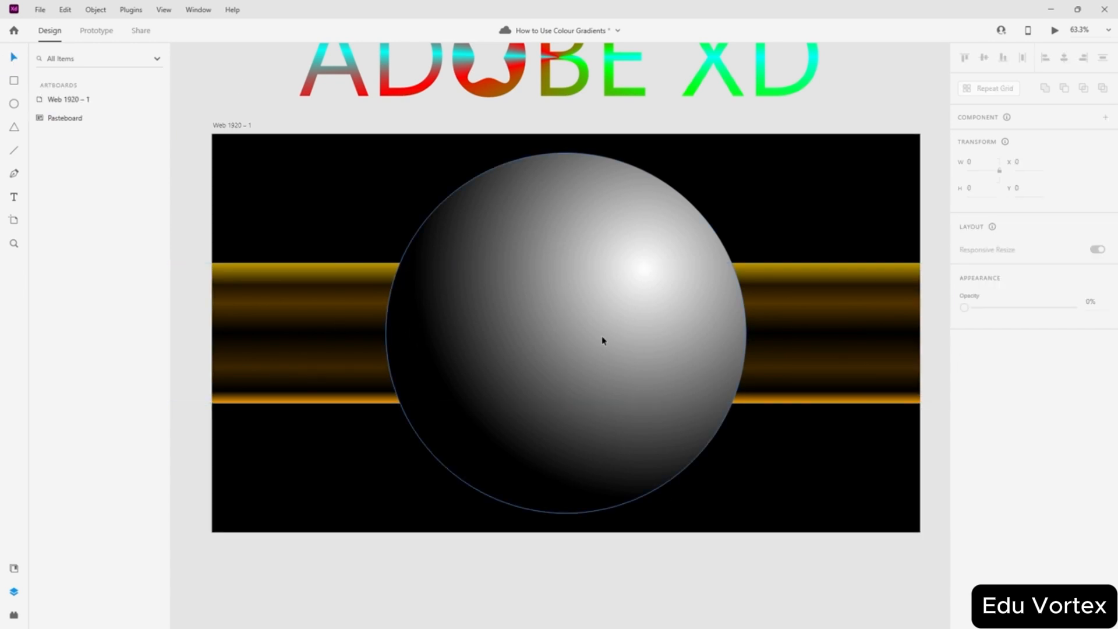
{"action": "left_click", "coordinate": [264, 327]}
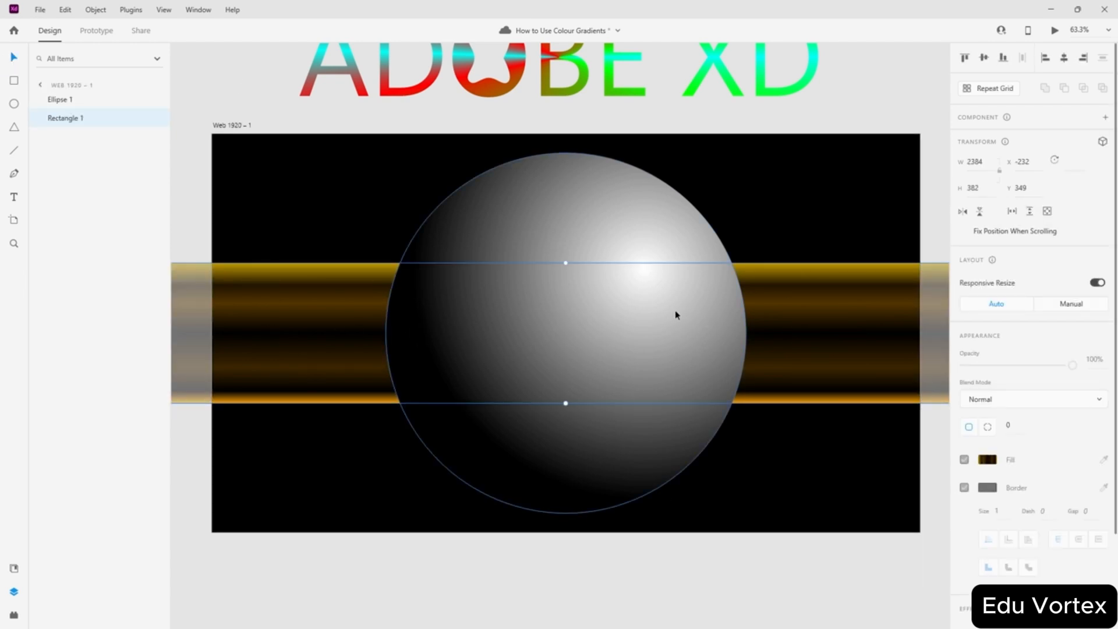
{"action": "left_click", "coordinate": [932, 220]}
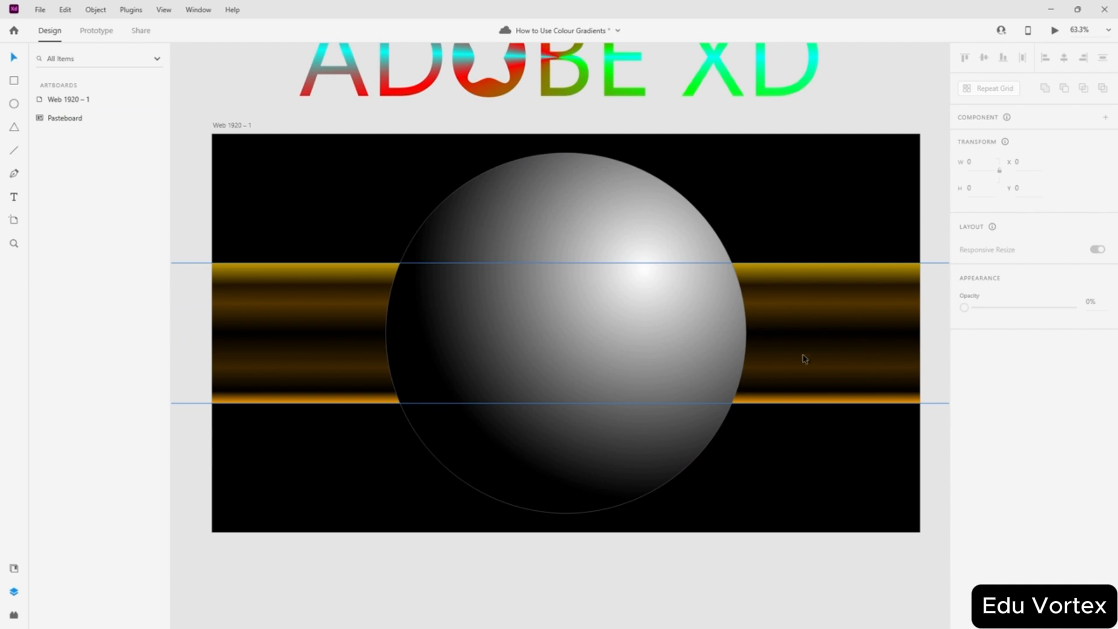
{"action": "left_click", "coordinate": [829, 363]}
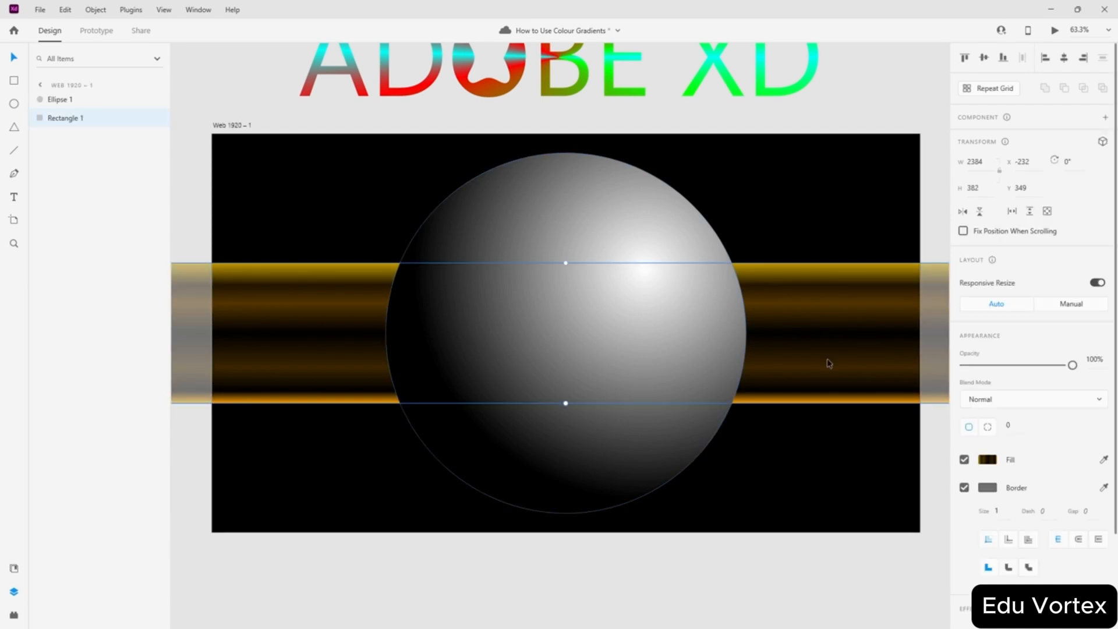
- Add more stops and tint the lower dark stops brown-orange and amber
{"action": "left_click", "coordinate": [987, 459]}
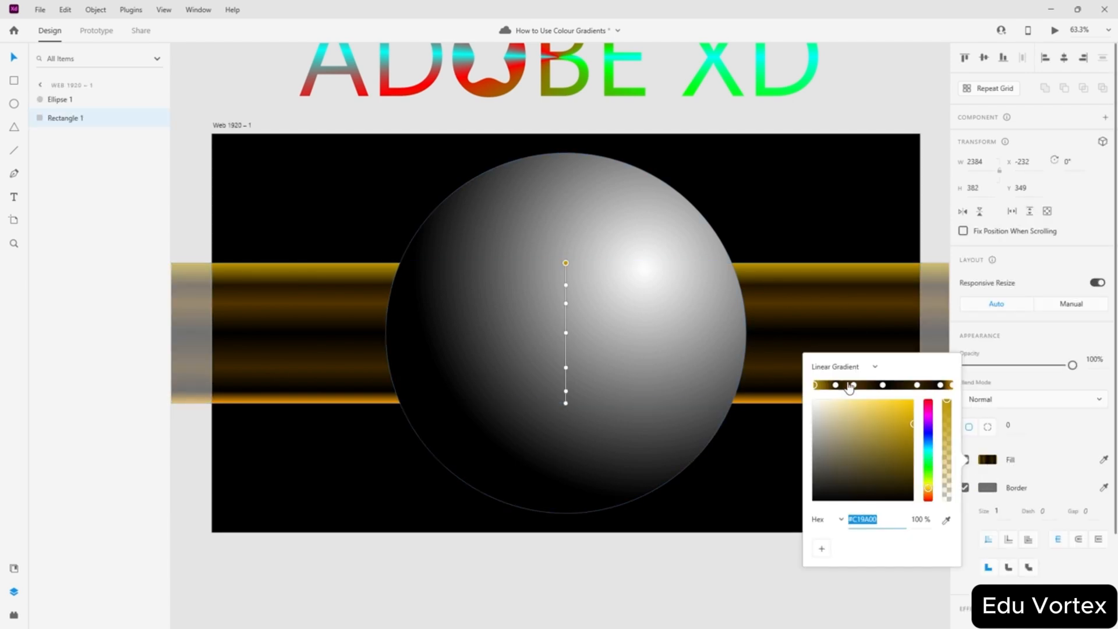
{"action": "left_click", "coordinate": [882, 384]}
{"action": "left_click", "coordinate": [901, 385]}
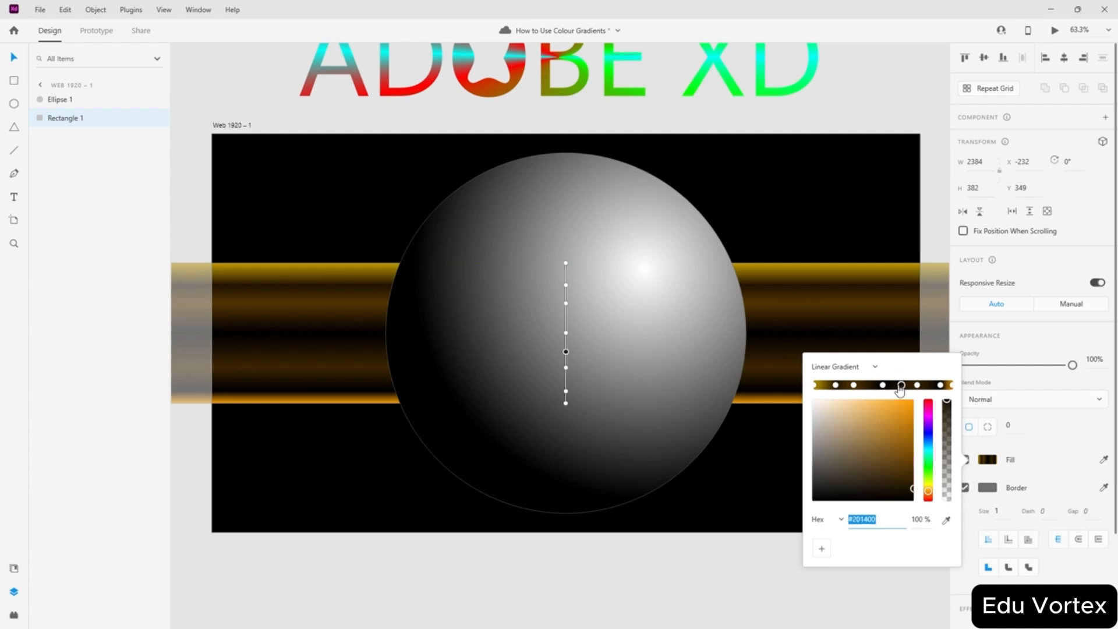
{"action": "left_click", "coordinate": [870, 385]}
{"action": "mouse_move", "coordinate": [835, 385]}
{"action": "left_mouse_down"}
{"action": "mouse_move", "coordinate": [853, 386]}
{"action": "mouse_move", "coordinate": [823, 388]}
{"action": "left_mouse_up"}
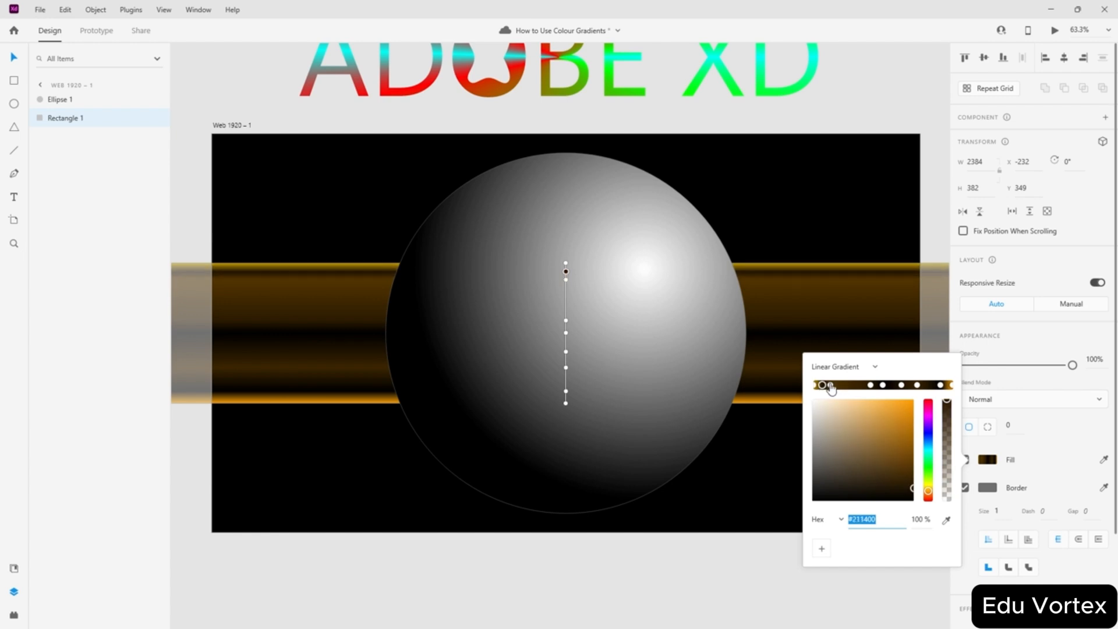
{"action": "mouse_move", "coordinate": [941, 386]}
{"action": "left_mouse_down"}
{"action": "mouse_move", "coordinate": [919, 387]}
{"action": "mouse_move", "coordinate": [938, 387]}
{"action": "left_mouse_up"}
{"action": "left_click_drag", "start_coordinate": [906, 478], "coordinate": [912, 454]}
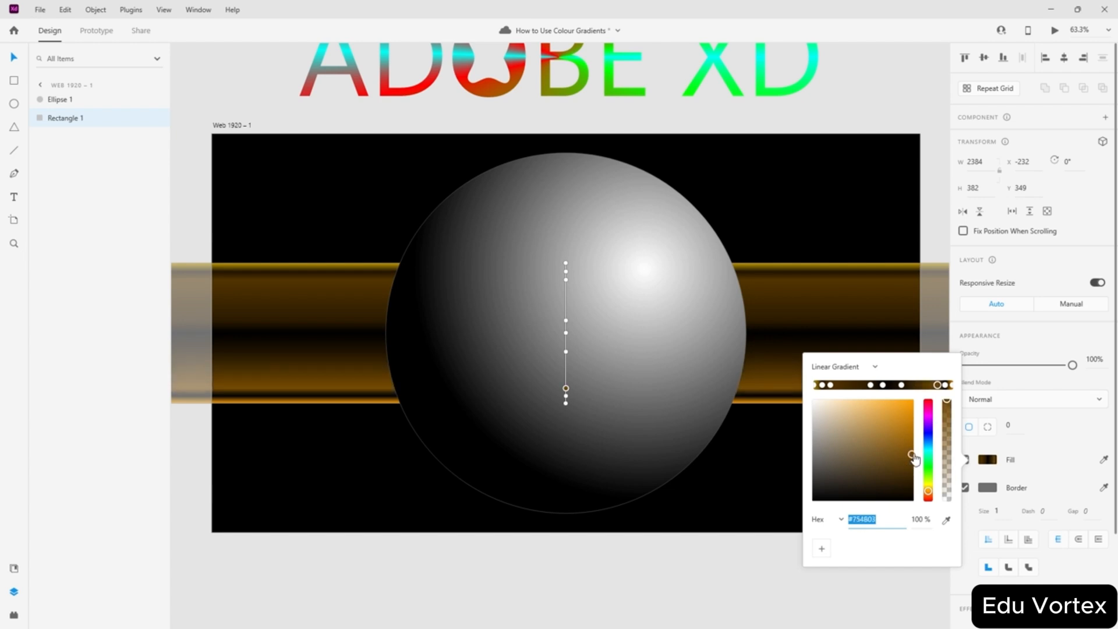
{"action": "left_click_drag", "start_coordinate": [901, 386], "coordinate": [857, 388]}
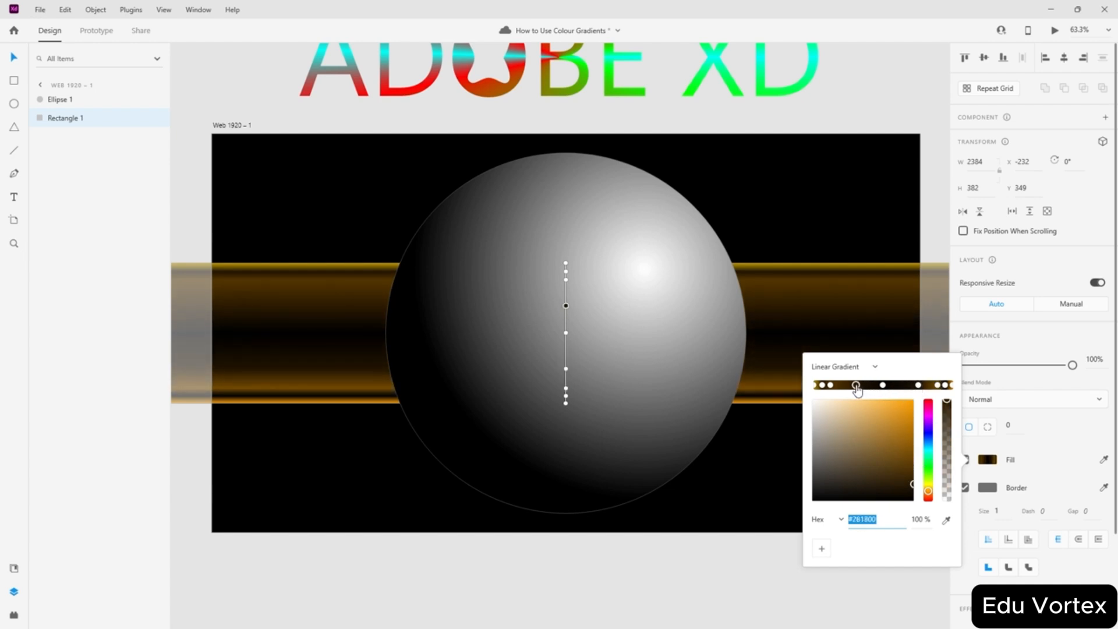
{"action": "left_click", "coordinate": [918, 385]}
{"action": "left_click", "coordinate": [911, 450]}
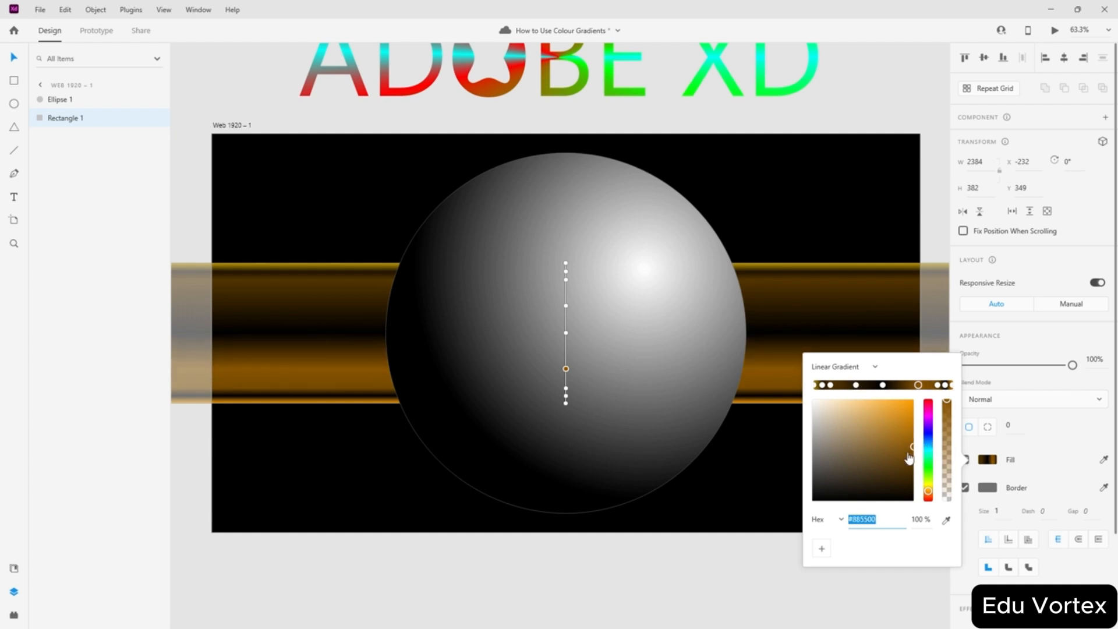
- Add warm brown and golden-brown stops and turn the black stripe brown
{"action": "left_click", "coordinate": [856, 385]}
{"action": "left_click_drag", "start_coordinate": [912, 448], "coordinate": [924, 460]}
{"action": "left_click_drag", "start_coordinate": [882, 385], "coordinate": [868, 385]}
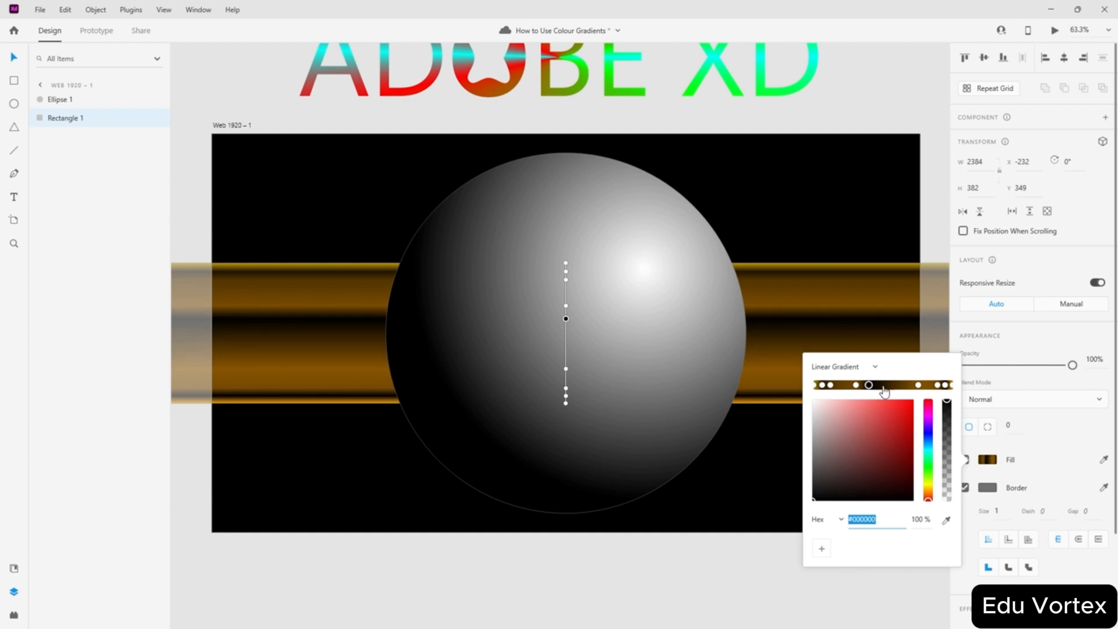
{"action": "left_click", "coordinate": [904, 385]}
{"action": "left_click_drag", "start_coordinate": [912, 483], "coordinate": [901, 438]}
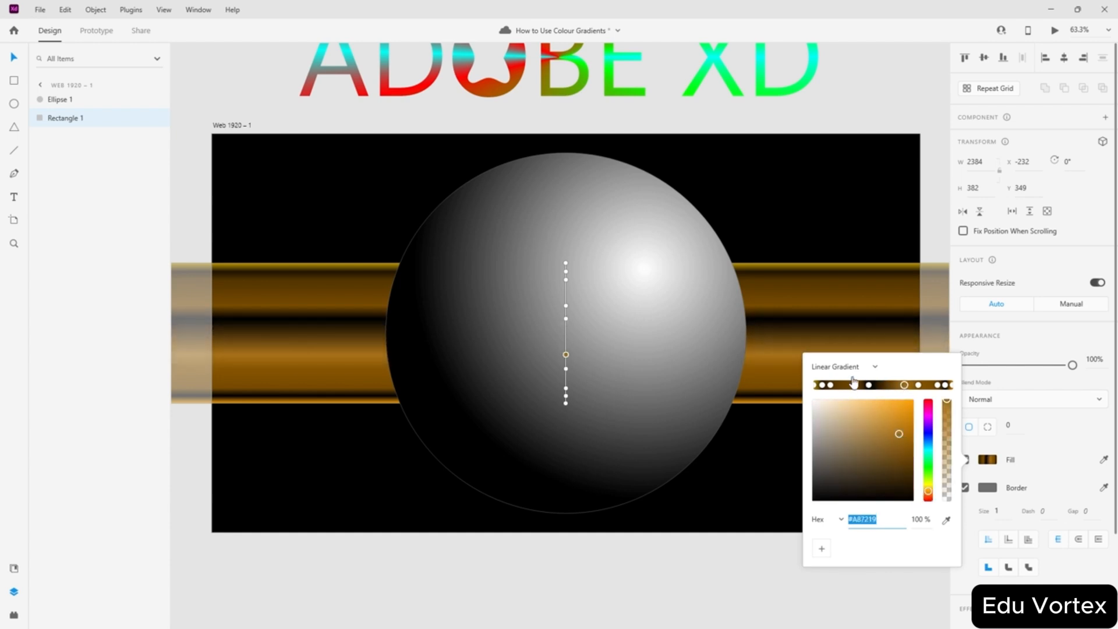
{"action": "left_click_drag", "start_coordinate": [854, 385], "coordinate": [866, 386]}
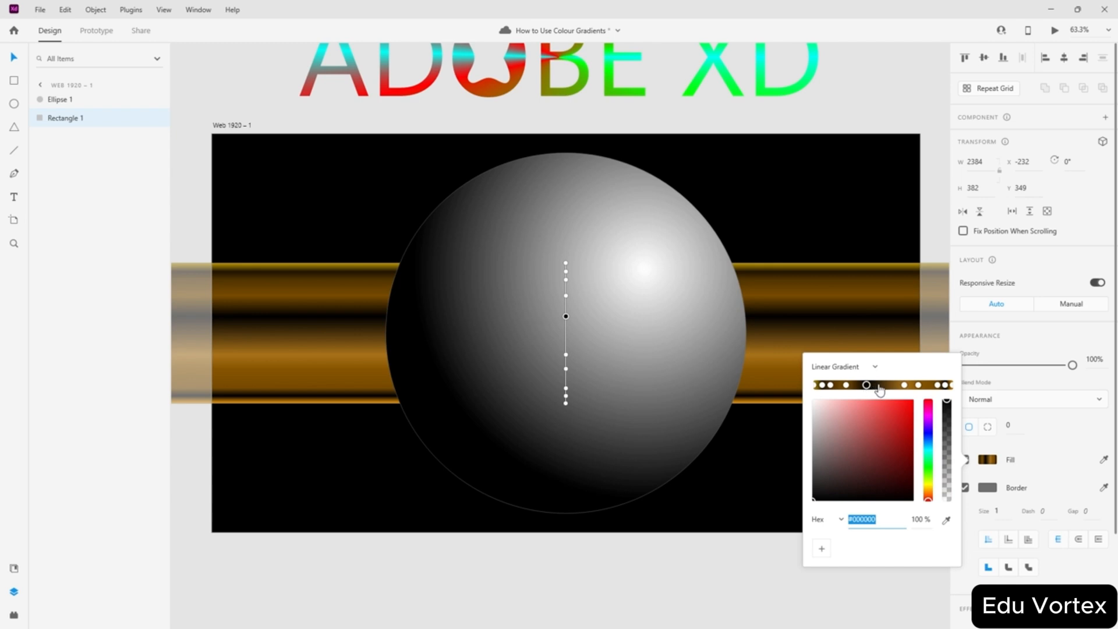
{"action": "left_click", "coordinate": [881, 385]}
{"action": "left_click_drag", "start_coordinate": [891, 484], "coordinate": [901, 448]}
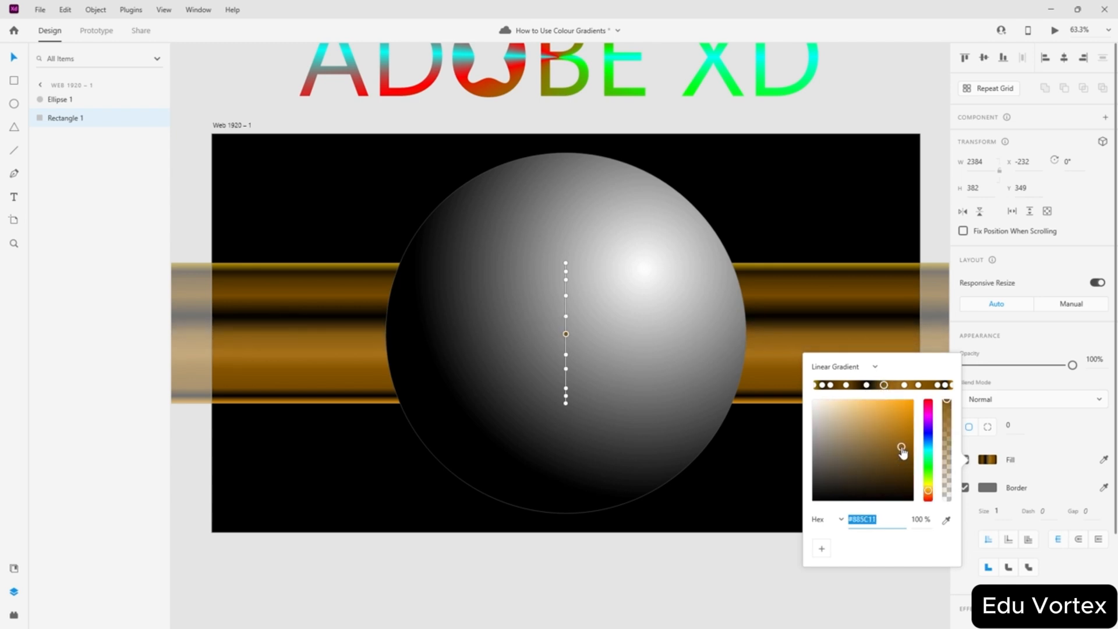
{"action": "left_click", "coordinate": [866, 386]}
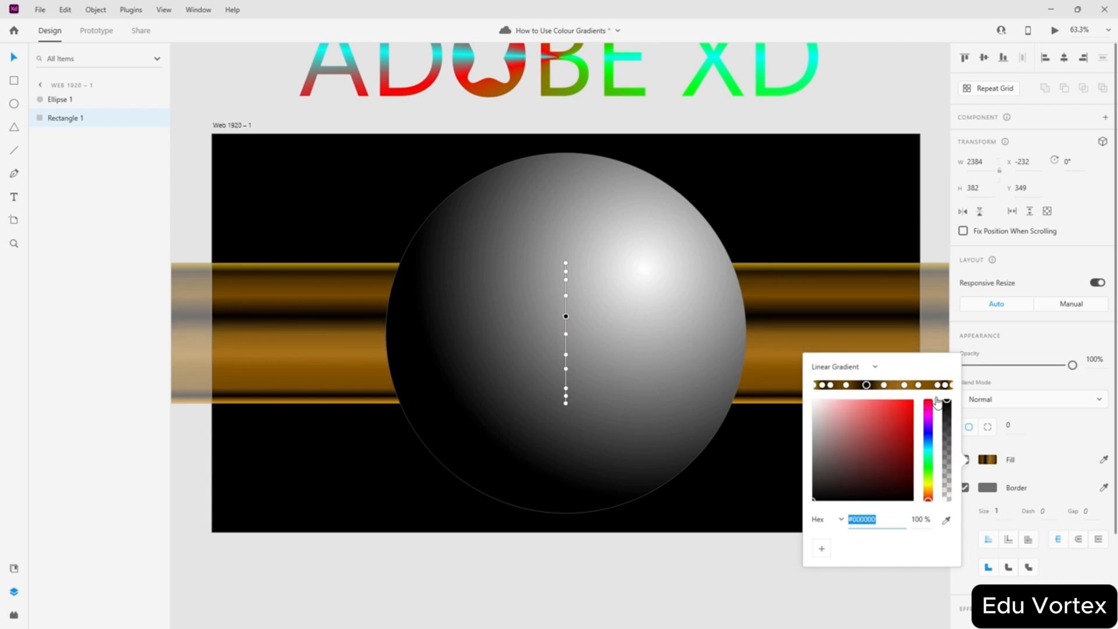
{"action": "left_click", "coordinate": [928, 491]}
{"action": "left_click_drag", "start_coordinate": [906, 461], "coordinate": [913, 457]}
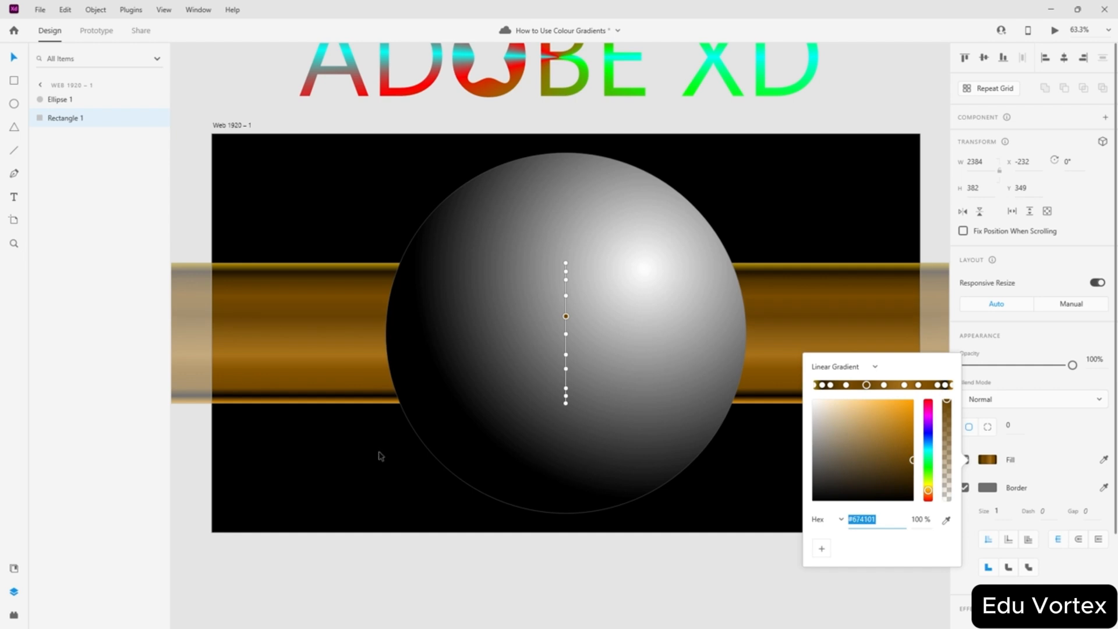
- Reposition the end stops and add an edge stop sampled brown from the band
{"action": "left_click_drag", "start_coordinate": [831, 385], "coordinate": [826, 385]}
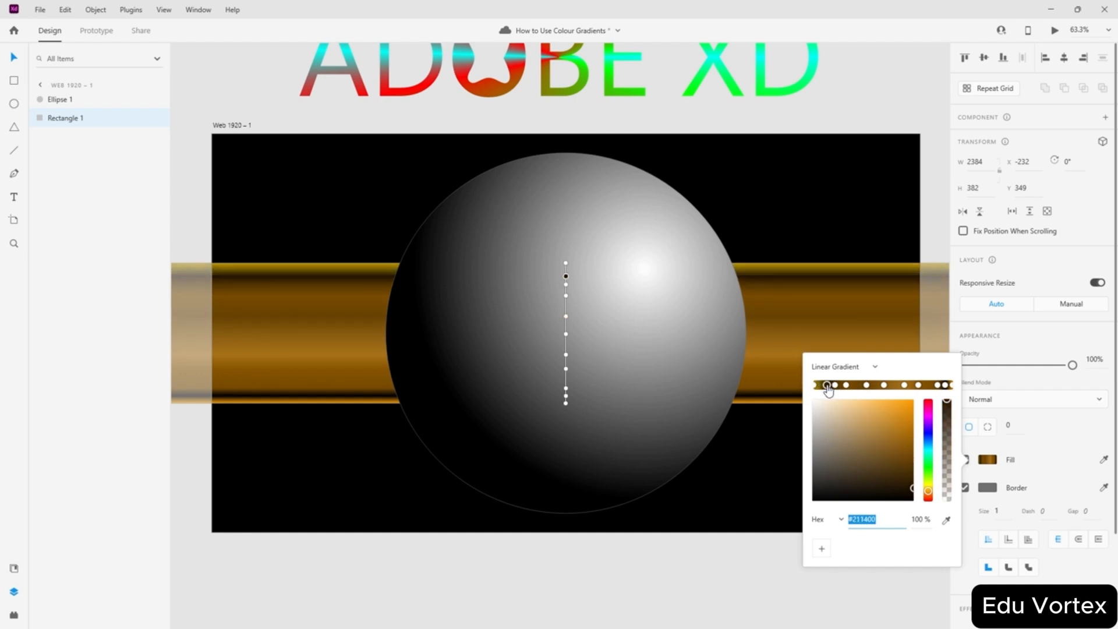
{"action": "left_click_drag", "start_coordinate": [937, 384], "coordinate": [938, 385]}
{"action": "left_click", "coordinate": [951, 385]}
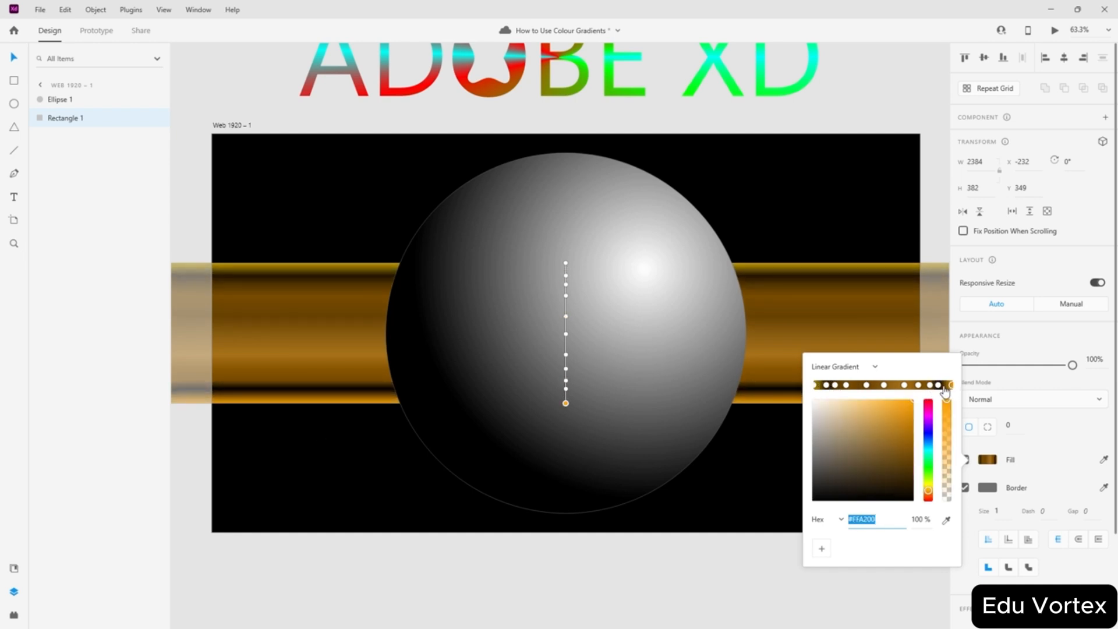
{"action": "left_click", "coordinate": [944, 386]}
{"action": "left_click", "coordinate": [946, 520]}
{"action": "left_click", "coordinate": [790, 372]}
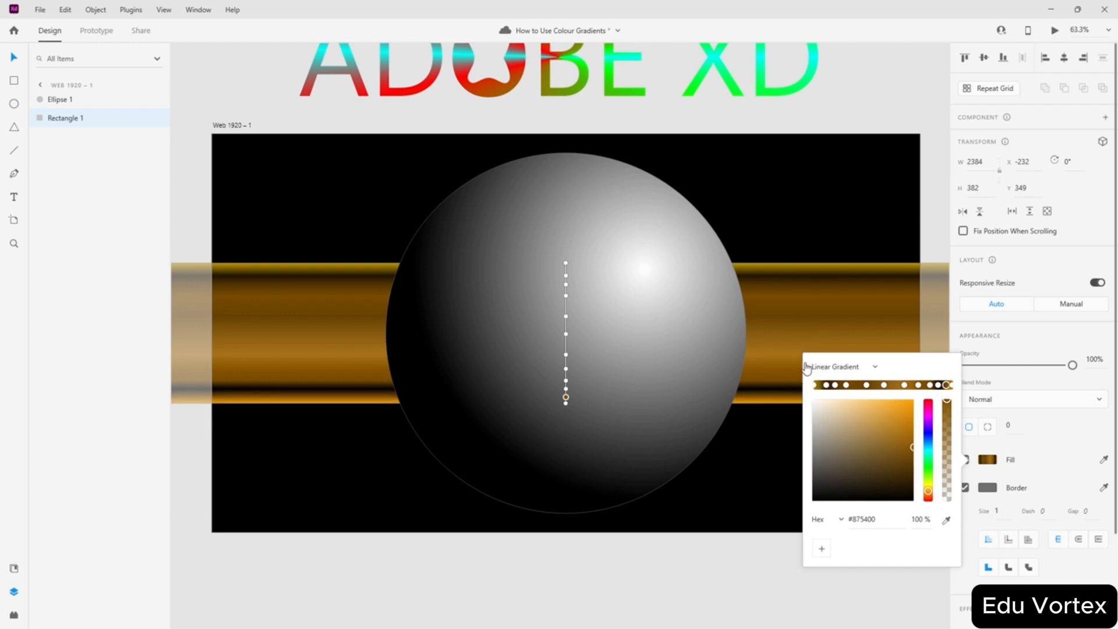
- Sample brown and gold from the band into the remaining gradient stops
{"action": "left_click", "coordinate": [929, 385]}
{"action": "left_click", "coordinate": [938, 385]}
{"action": "left_click", "coordinate": [946, 520]}
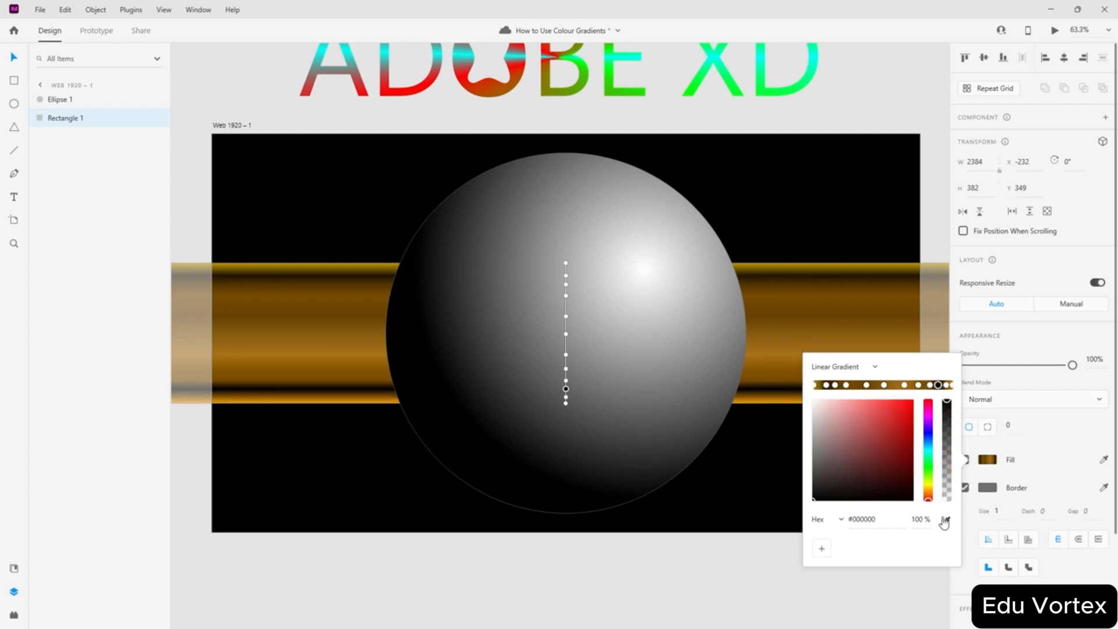
{"action": "left_click", "coordinate": [788, 317]}
{"action": "left_click", "coordinate": [826, 385]}
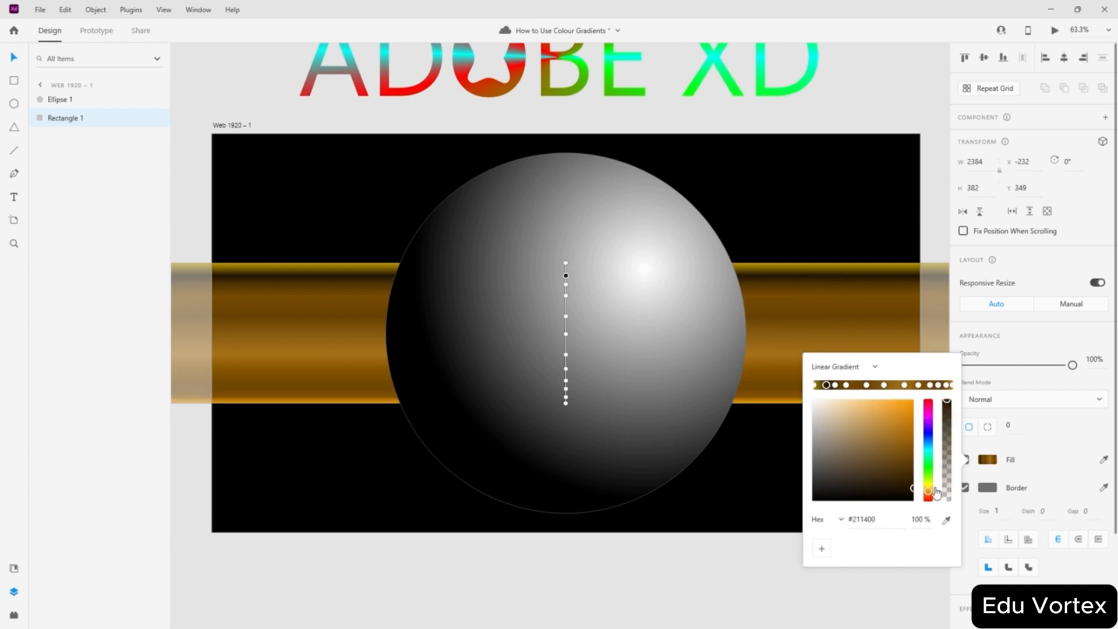
{"action": "left_click", "coordinate": [946, 520]}
{"action": "left_click", "coordinate": [798, 283]}
{"action": "left_click", "coordinate": [835, 385]}
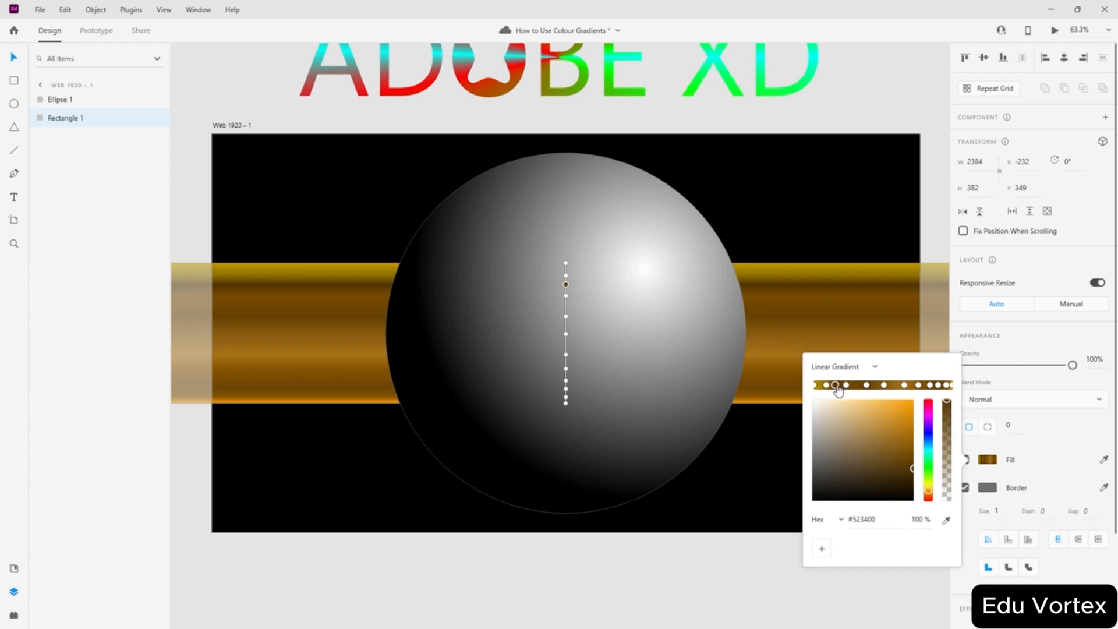
- Type 'XD' on the sphere and centre it
{"action": "left_click", "coordinate": [275, 175]}
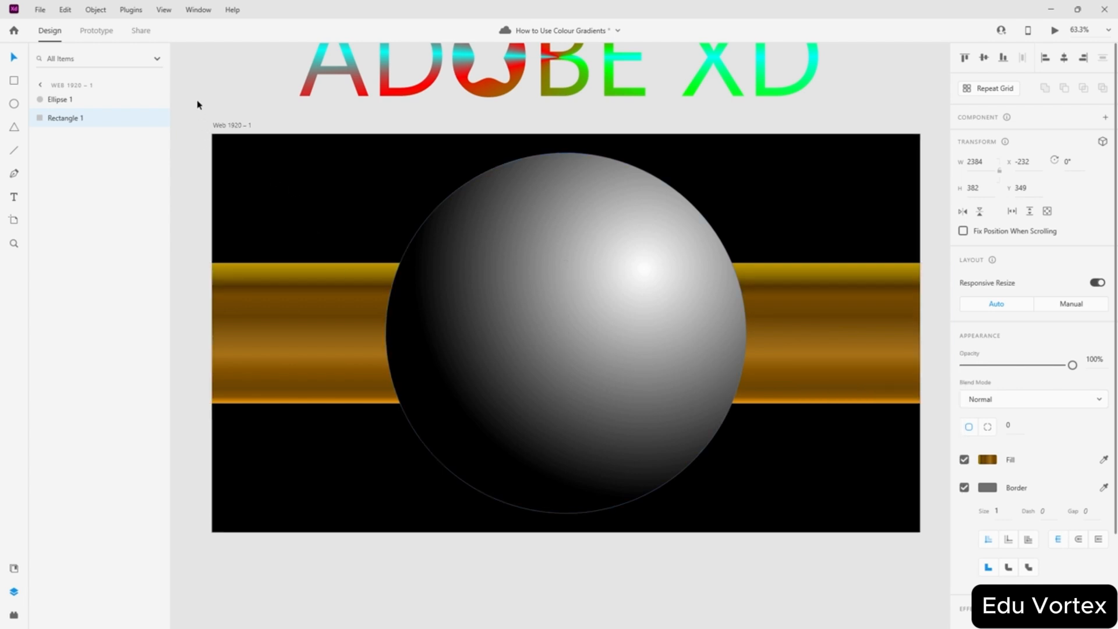
{"action": "scroll", "coordinate": [591, 244], "scroll_direction": "up", "scroll_amount": 2}
{"action": "scroll", "coordinate": [592, 244], "scroll_direction": "down", "scroll_amount": 2}
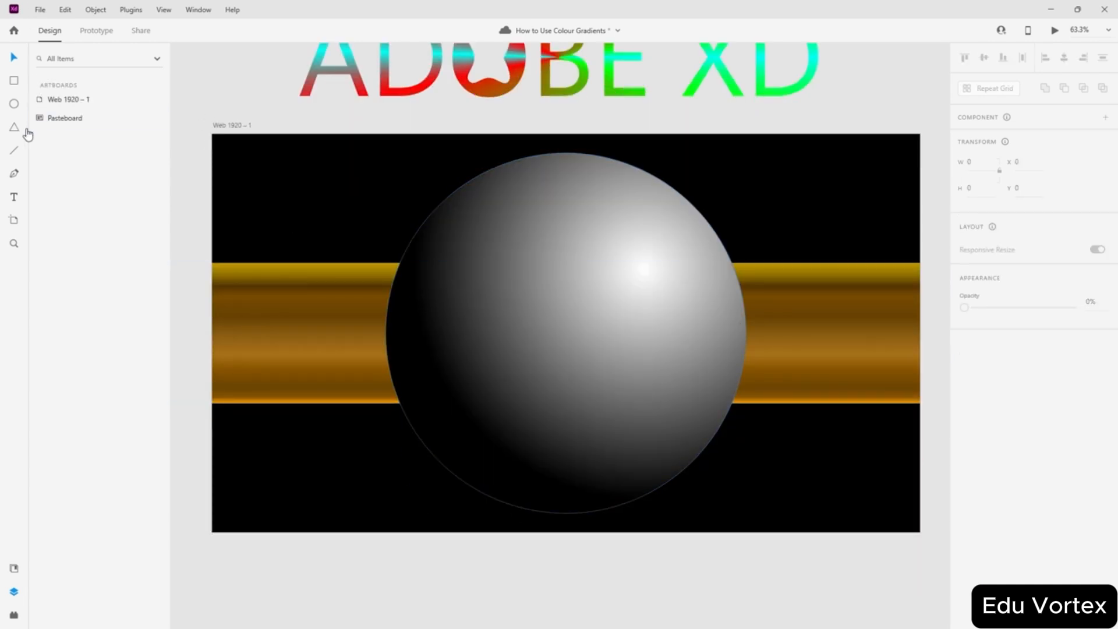
{"action": "left_click", "coordinate": [14, 197]}
{"action": "left_click", "coordinate": [528, 332]}
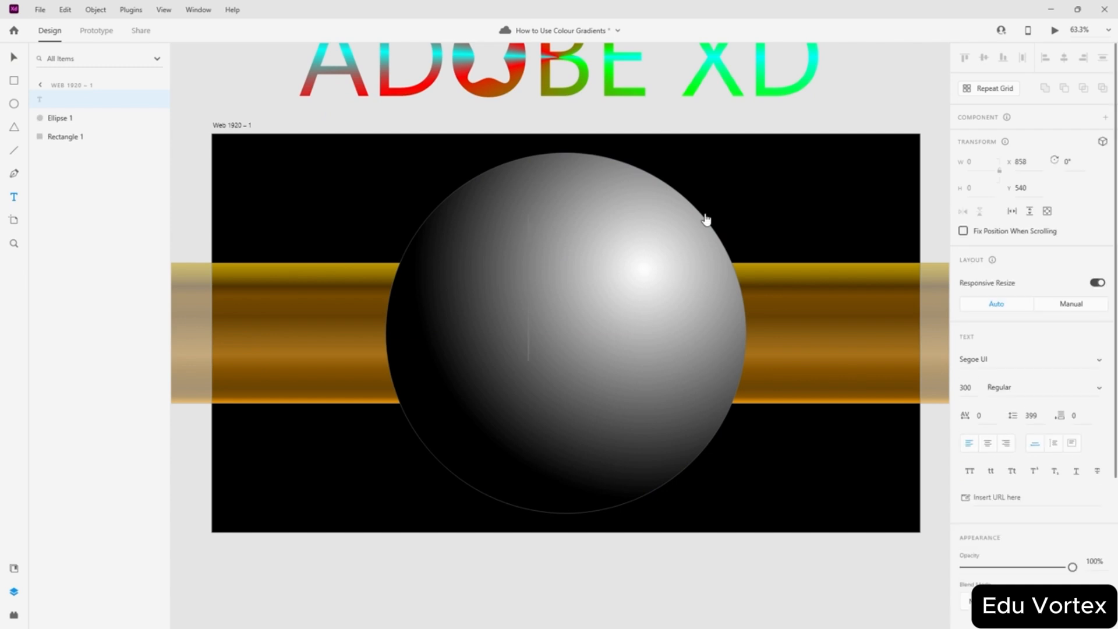
{"action": "type", "text": "XD"}
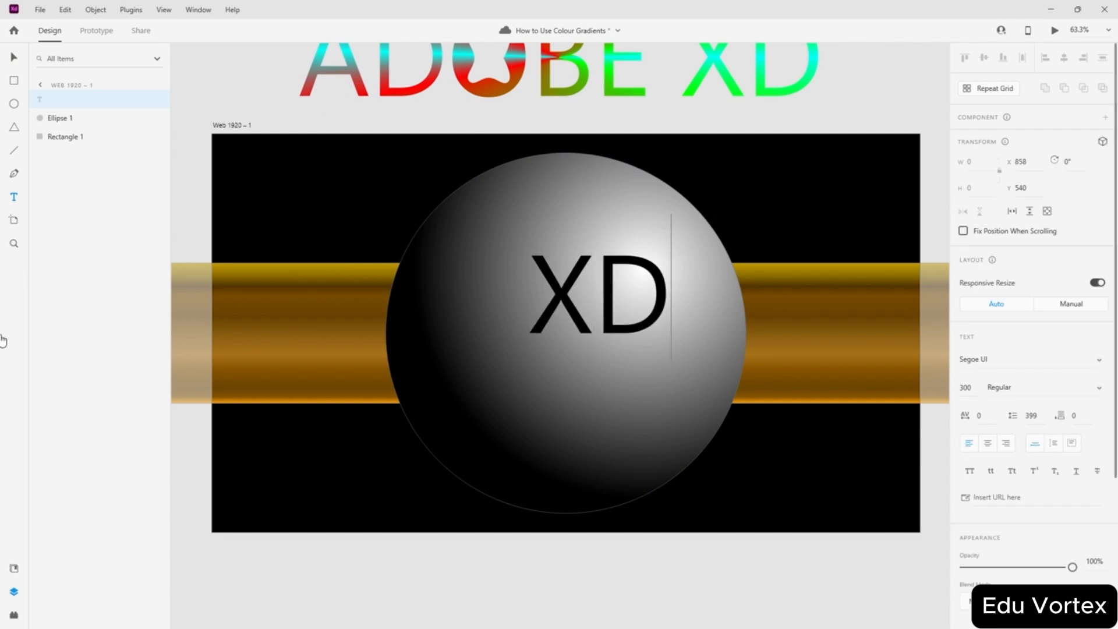
{"action": "left_click", "coordinate": [14, 57]}
{"action": "left_click_drag", "start_coordinate": [564, 291], "coordinate": [540, 333]}
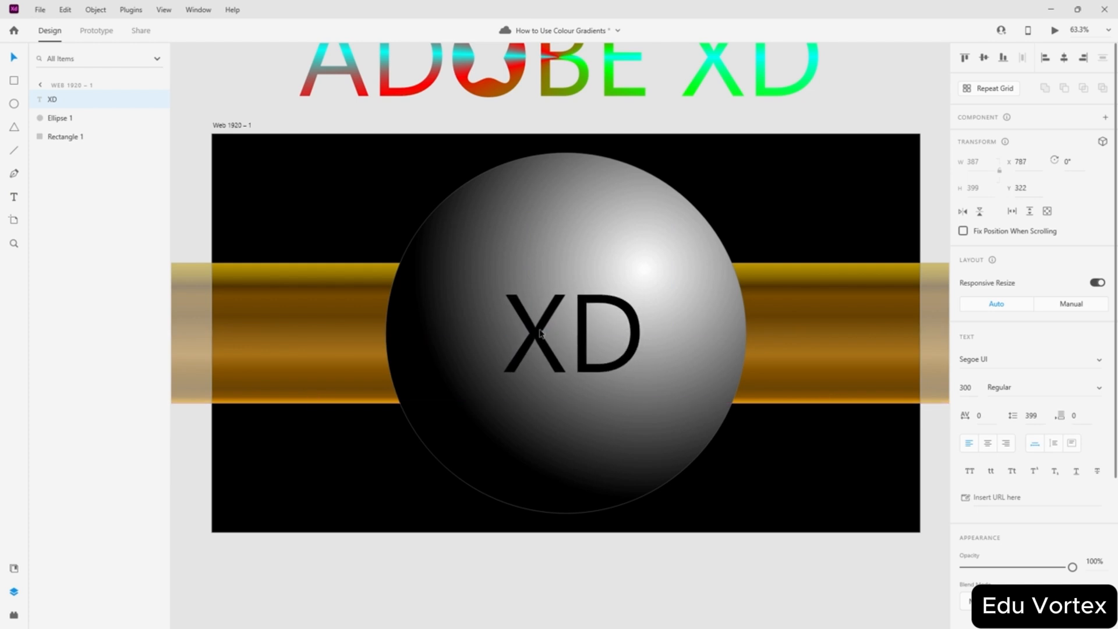
- Convert the XD text to a path via Object > Path > Convert to Path
{"action": "left_click", "coordinate": [89, 12]}
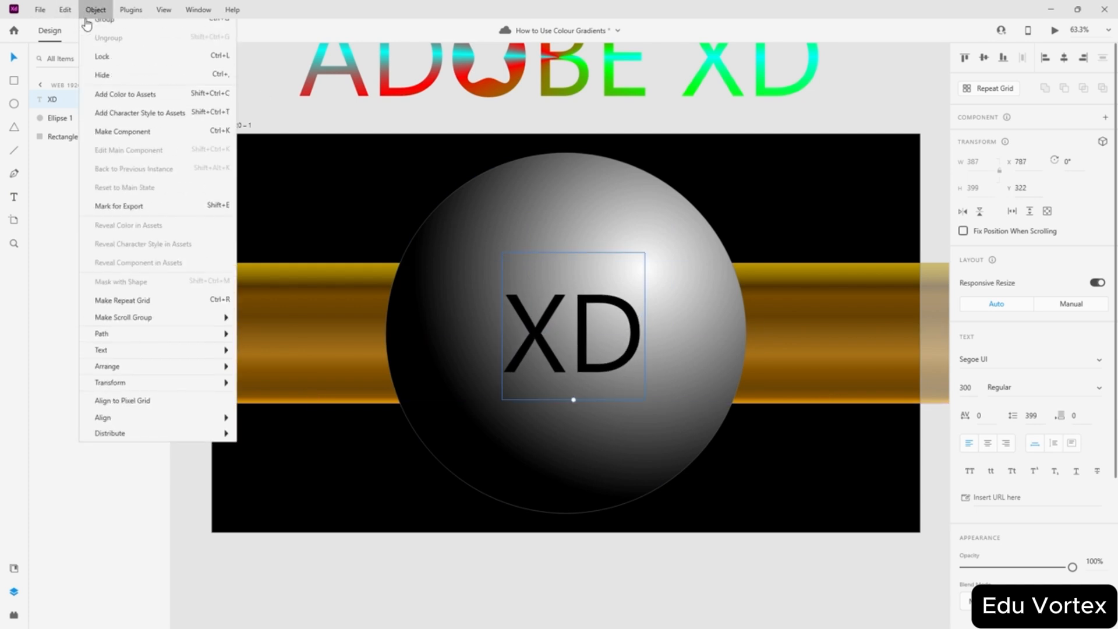
{"action": "mouse_move", "coordinate": [146, 343]}
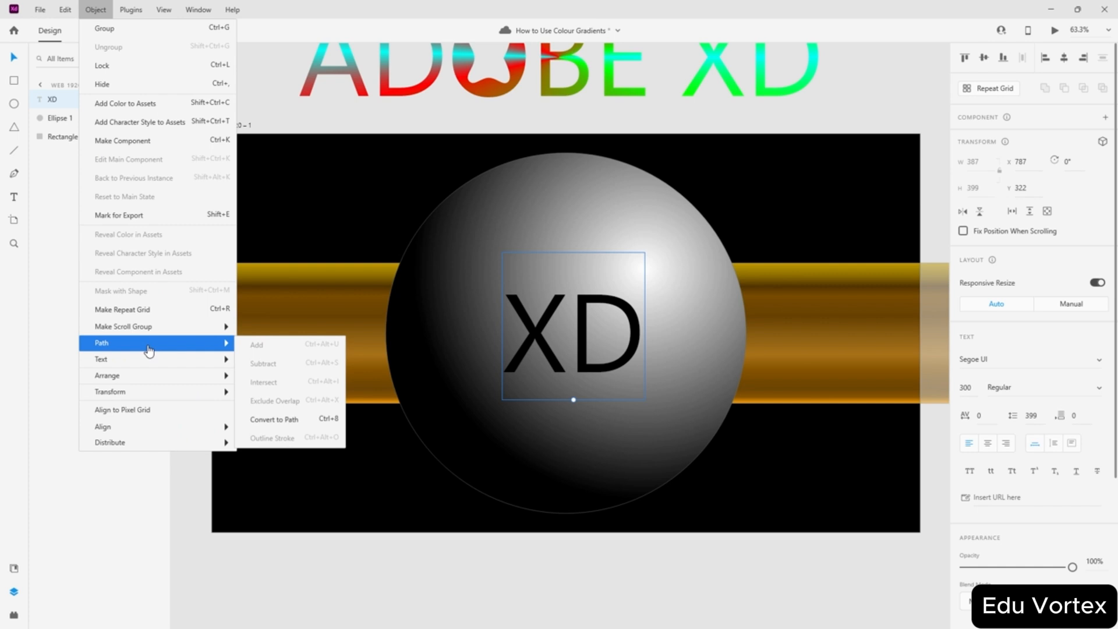
{"action": "left_click", "coordinate": [265, 420]}
- Give the XD lettering a radial gradient fill, centred on the letters and stretched outward
{"action": "left_click", "coordinate": [986, 432]}
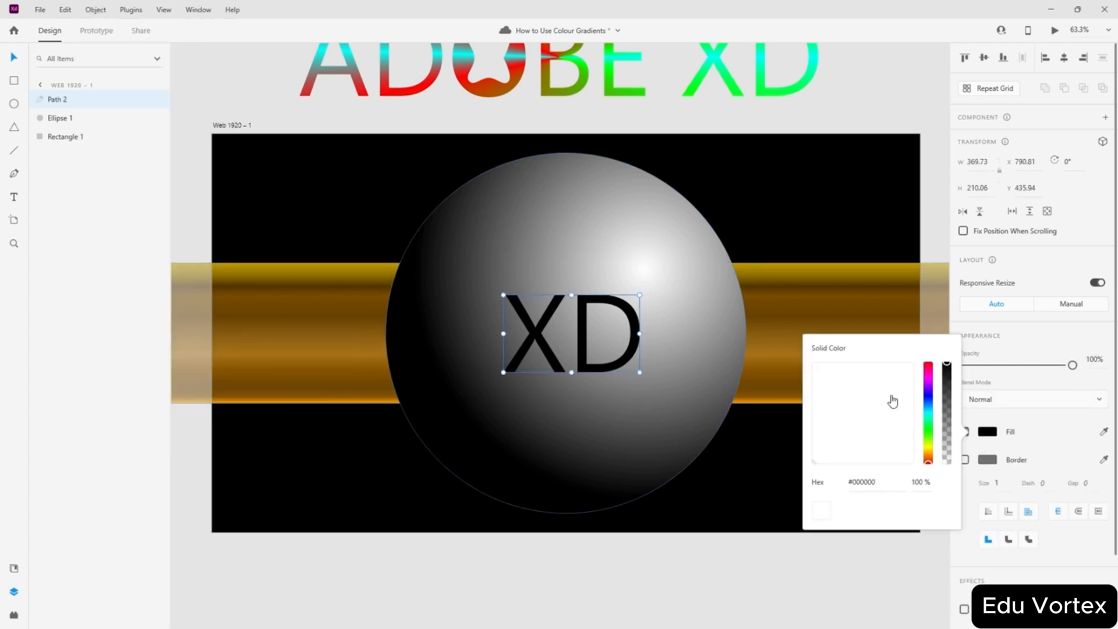
{"action": "left_click", "coordinate": [843, 347]}
{"action": "left_click", "coordinate": [850, 391]}
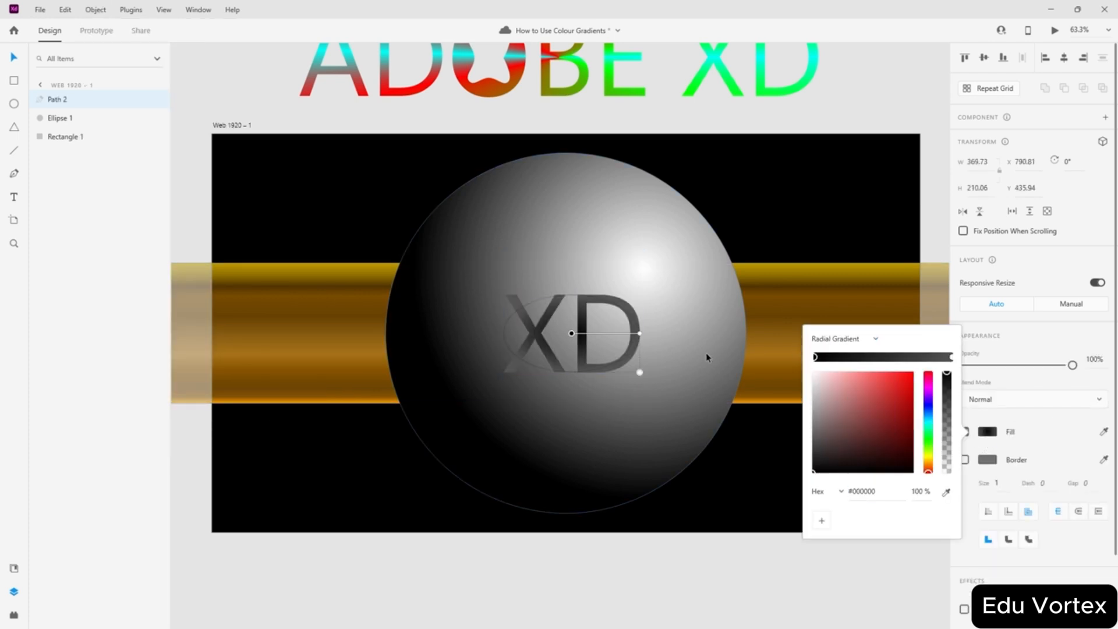
{"action": "left_click_drag", "start_coordinate": [571, 334], "coordinate": [591, 312]}
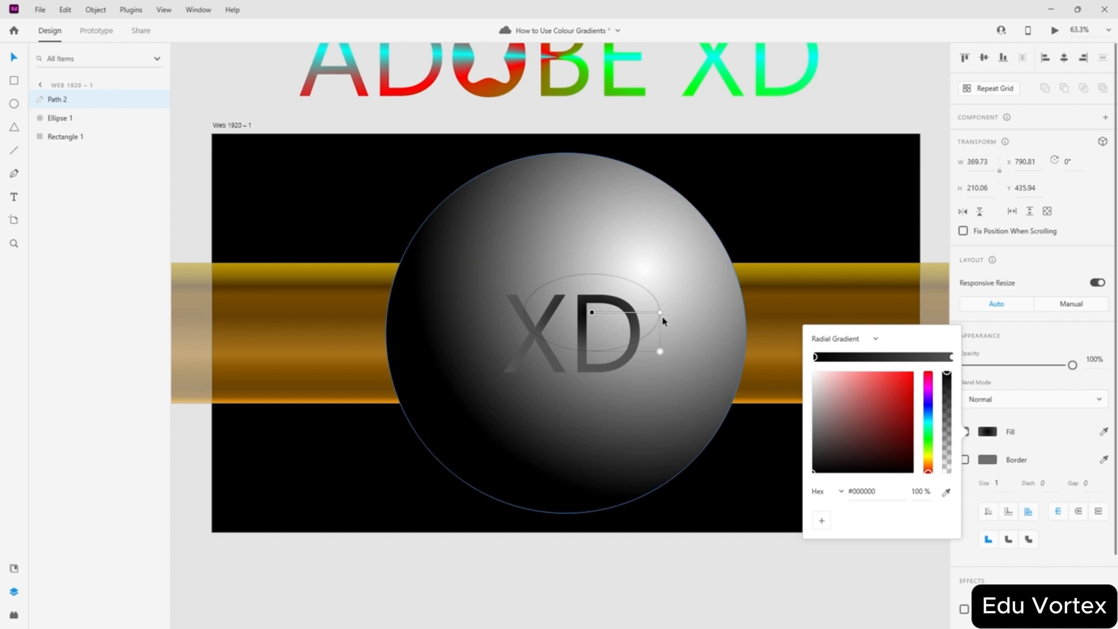
{"action": "left_click_drag", "start_coordinate": [660, 313], "coordinate": [512, 392]}
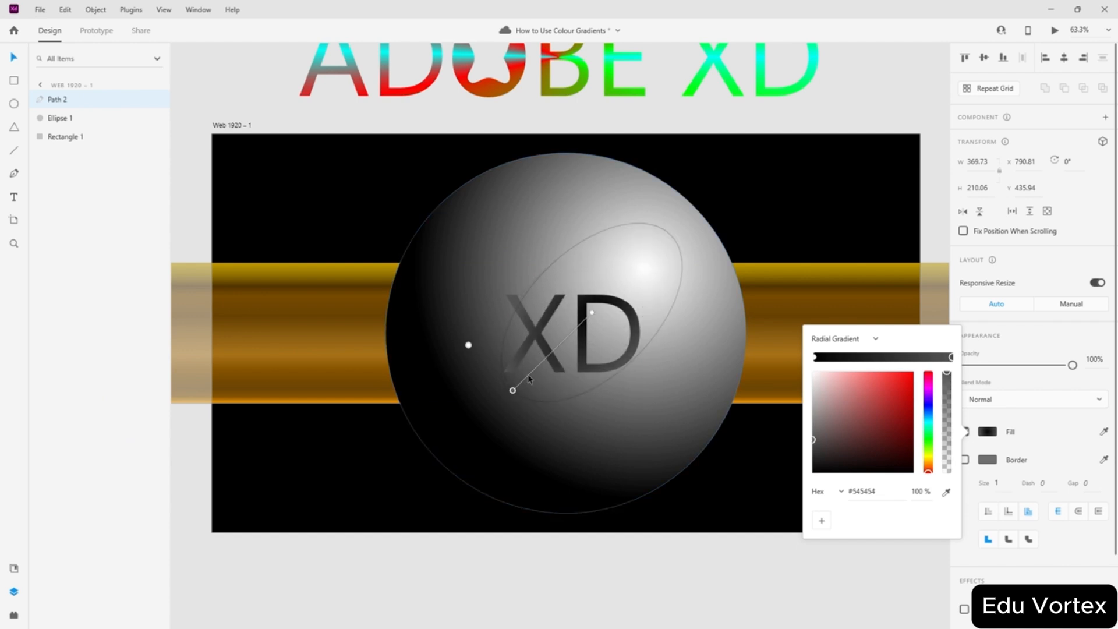
{"action": "left_click_drag", "start_coordinate": [591, 313], "coordinate": [603, 304]}
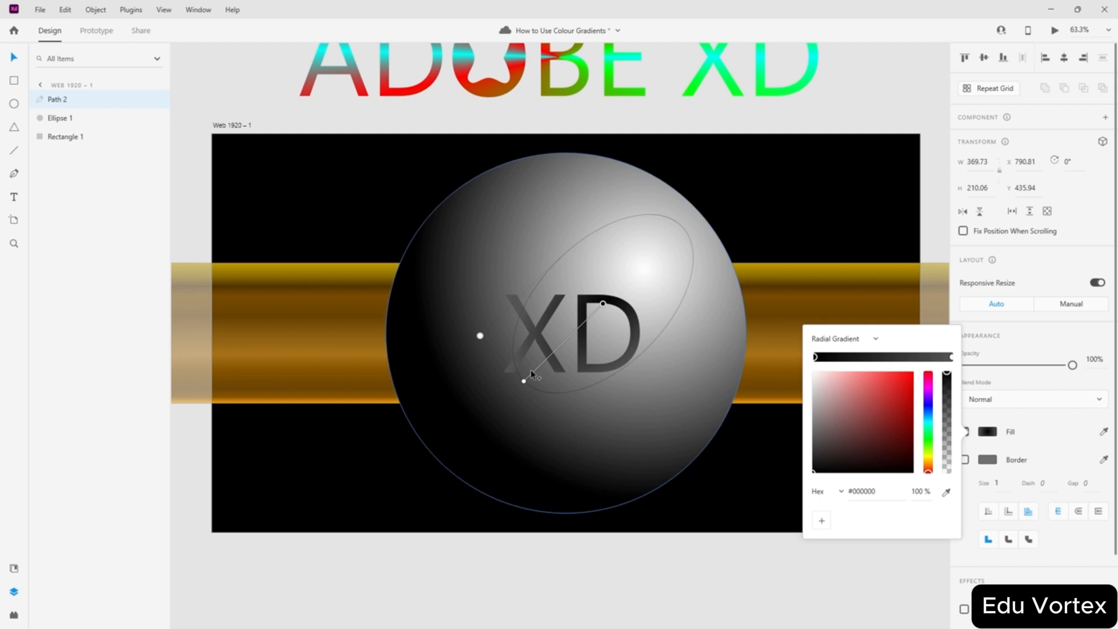
{"action": "left_click_drag", "start_coordinate": [523, 381], "coordinate": [507, 392]}
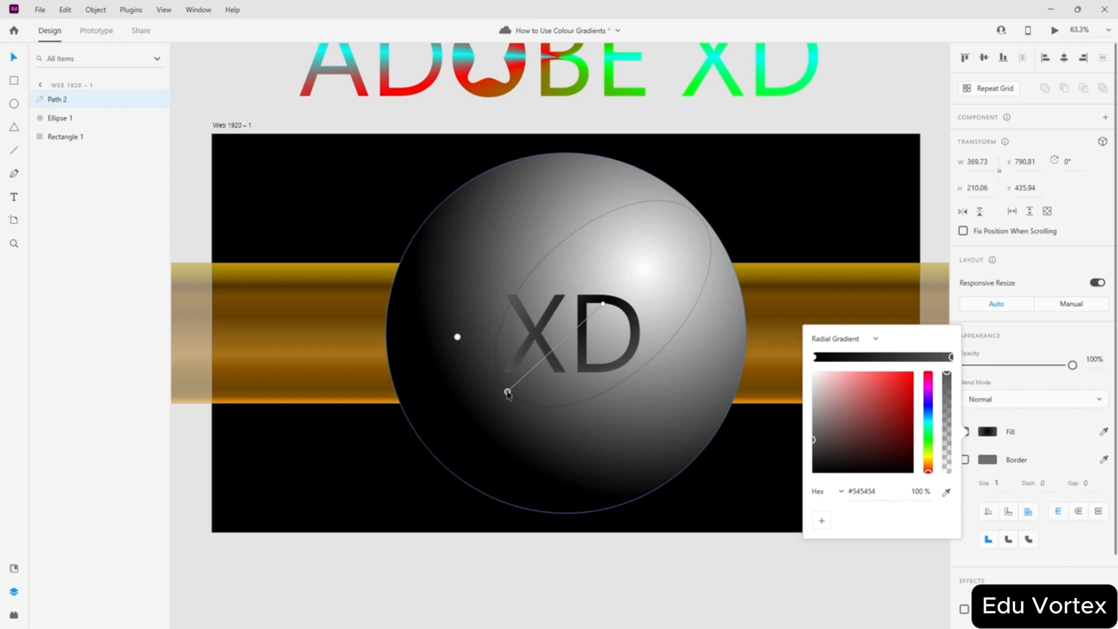
- Set the outer stop to the sphere's sampled dark shade and the inner stop to light grey
{"action": "left_click", "coordinate": [946, 492]}
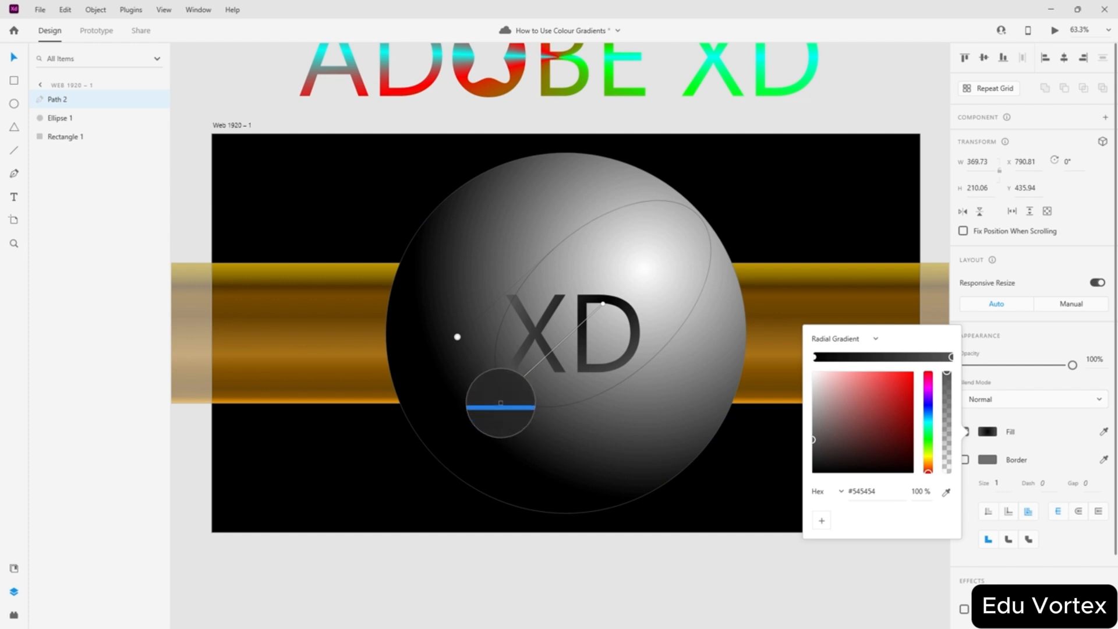
{"action": "left_click", "coordinate": [500, 401]}
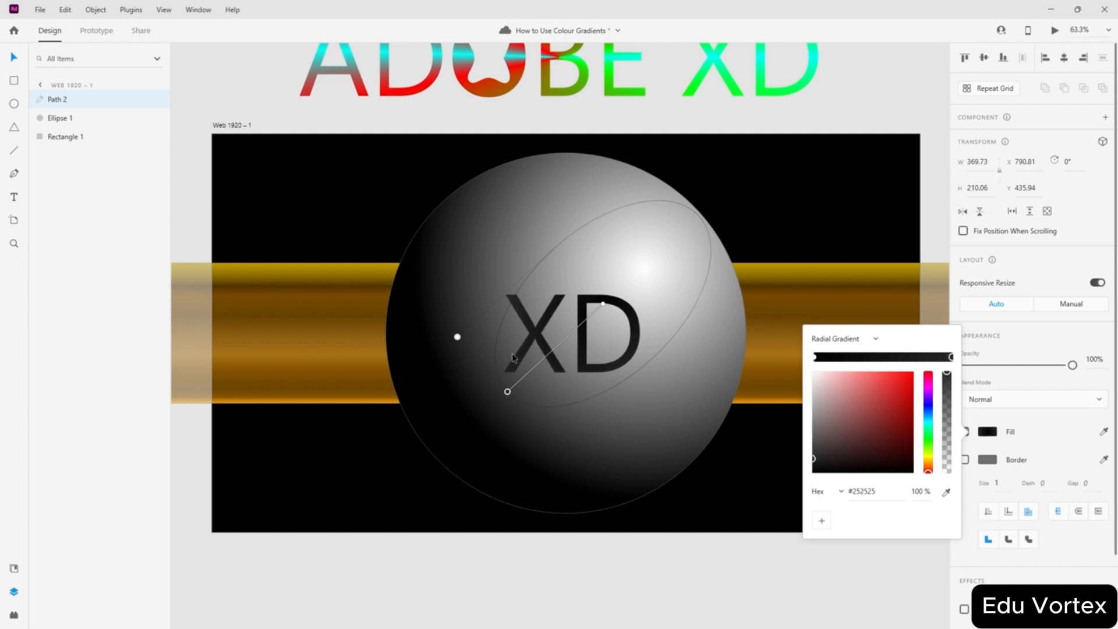
{"action": "left_click_drag", "start_coordinate": [605, 305], "coordinate": [610, 300]}
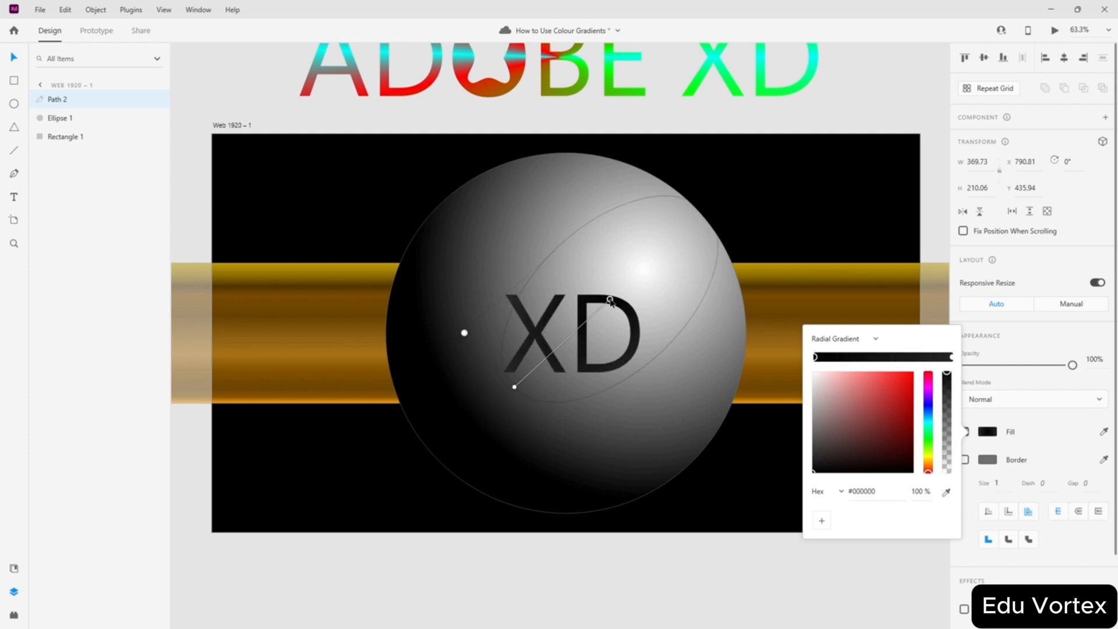
{"action": "mouse_move", "coordinate": [858, 401]}
{"action": "left_mouse_down"}
{"action": "mouse_move", "coordinate": [746, 343]}
{"action": "mouse_move", "coordinate": [839, 387]}
{"action": "mouse_move", "coordinate": [809, 378]}
{"action": "mouse_move", "coordinate": [795, 385]}
{"action": "mouse_move", "coordinate": [795, 403]}
{"action": "left_mouse_up"}
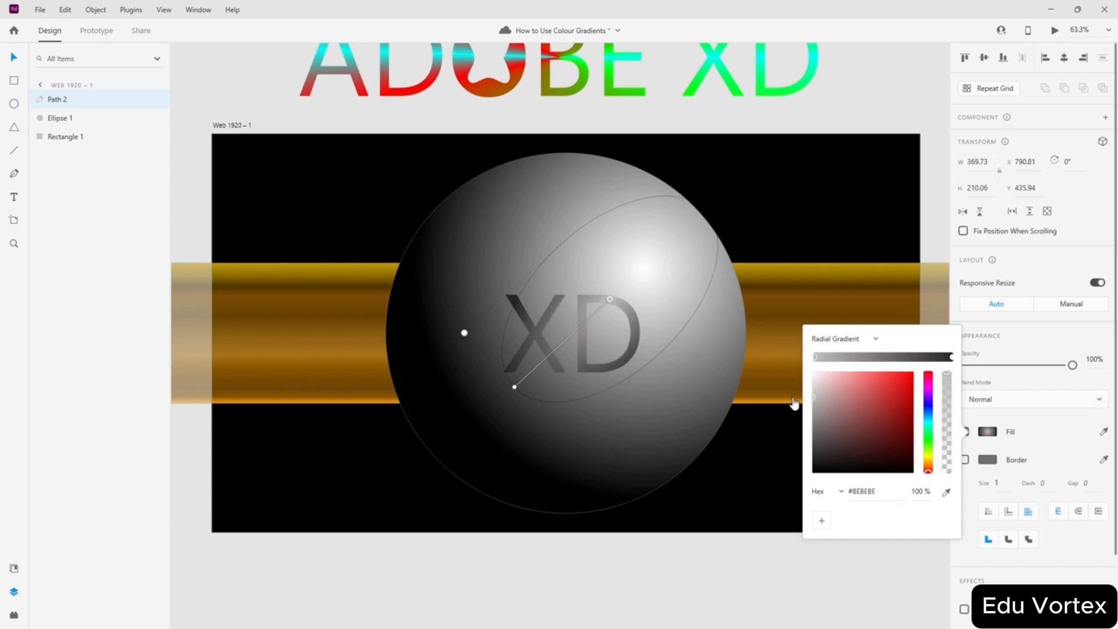
{"action": "left_click", "coordinate": [515, 387]}
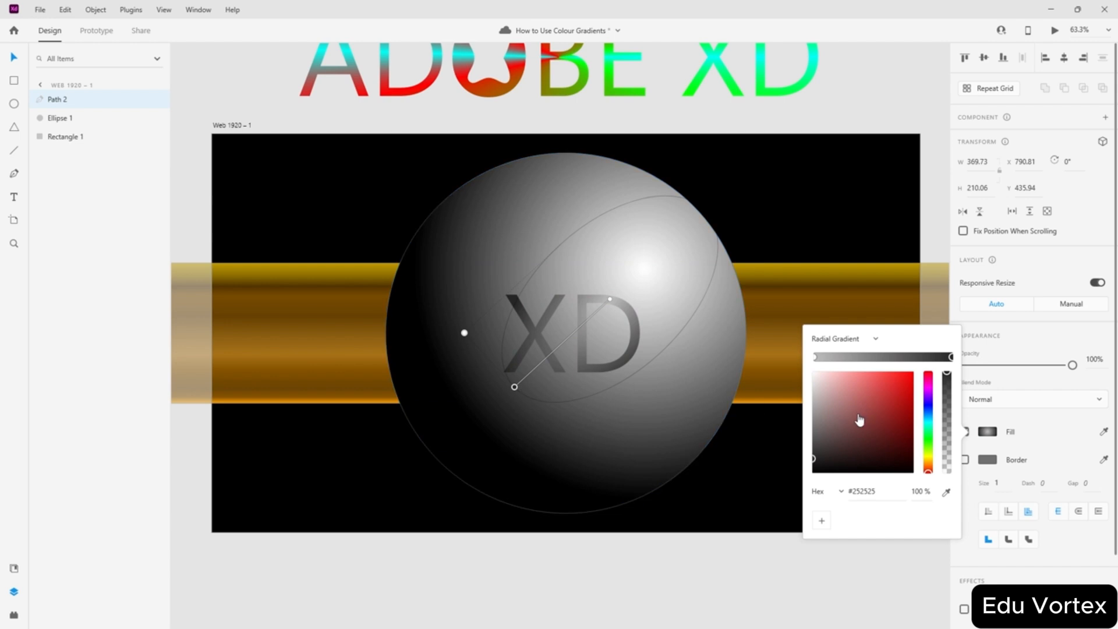
{"action": "left_click_drag", "start_coordinate": [514, 387], "coordinate": [488, 402]}
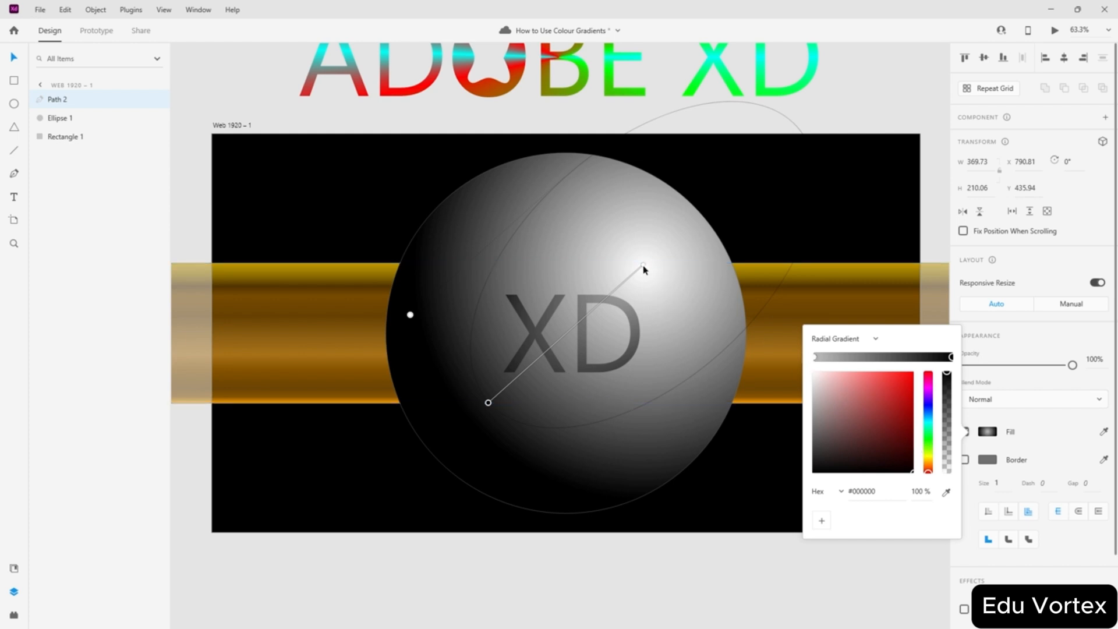
{"action": "left_click", "coordinate": [814, 357]}
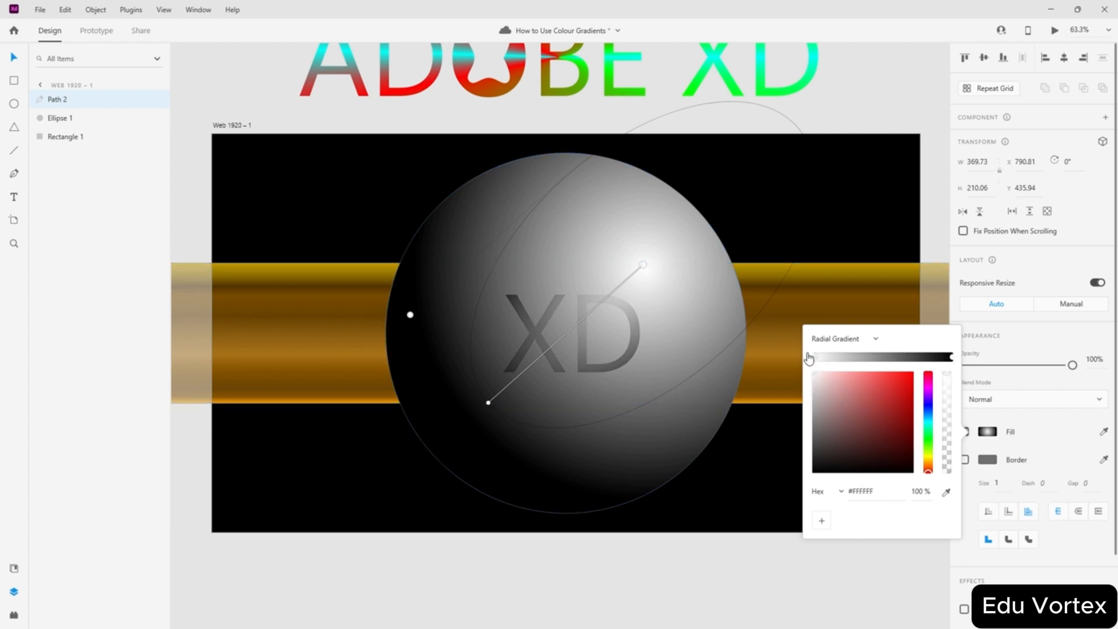
{"action": "left_click_drag", "start_coordinate": [811, 376], "coordinate": [804, 407]}
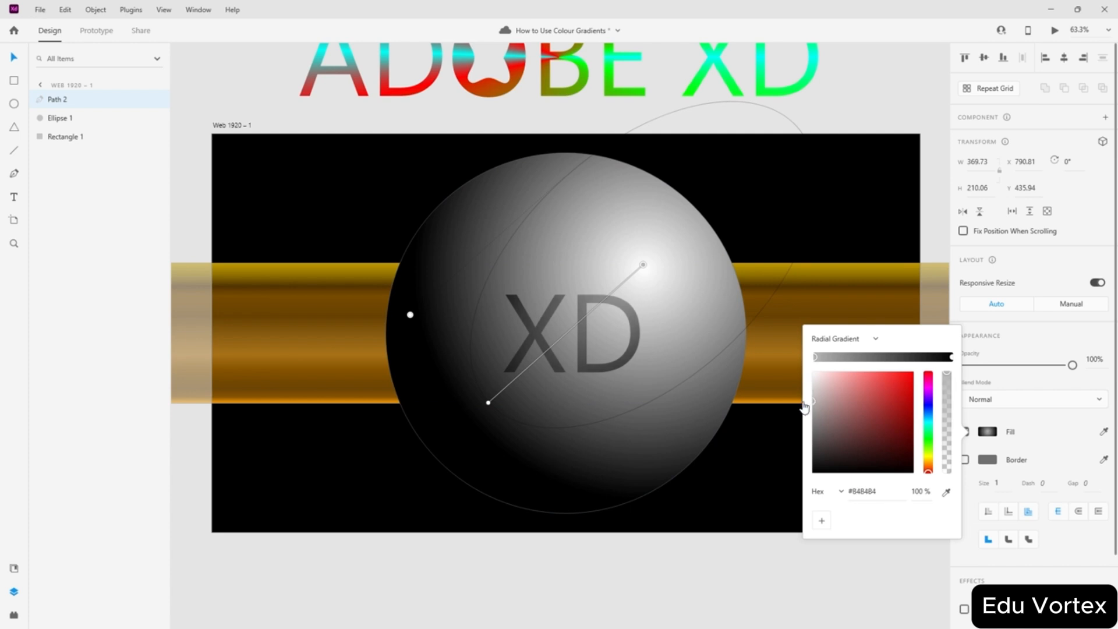
{"action": "left_click", "coordinate": [197, 111]}
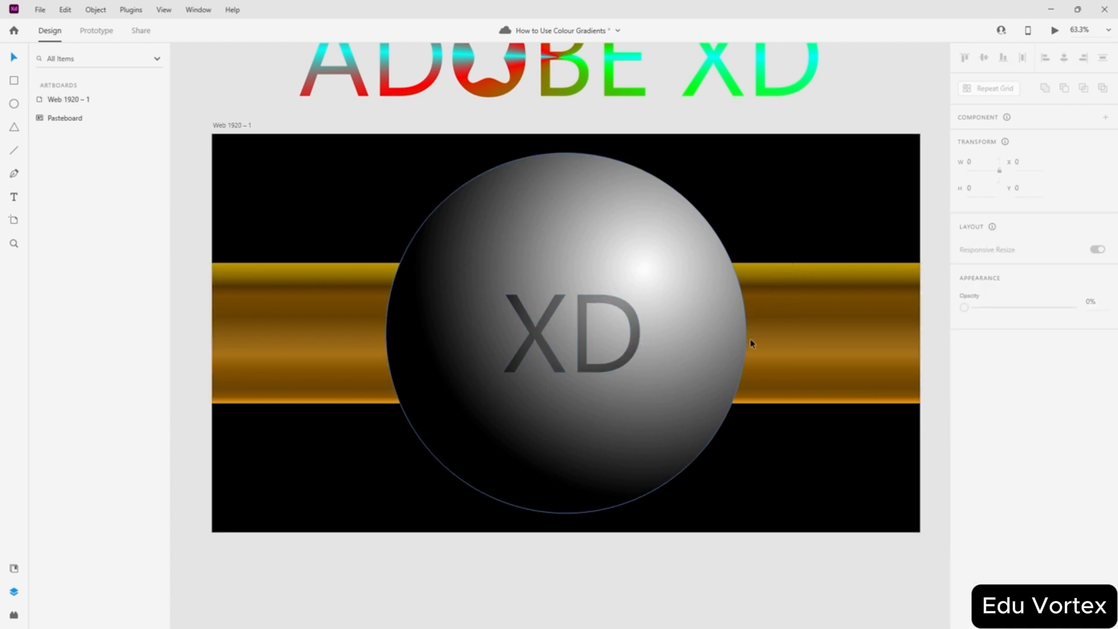
{"action": "scroll", "coordinate": [599, 361], "scroll_direction": "up", "scroll_amount": 5}
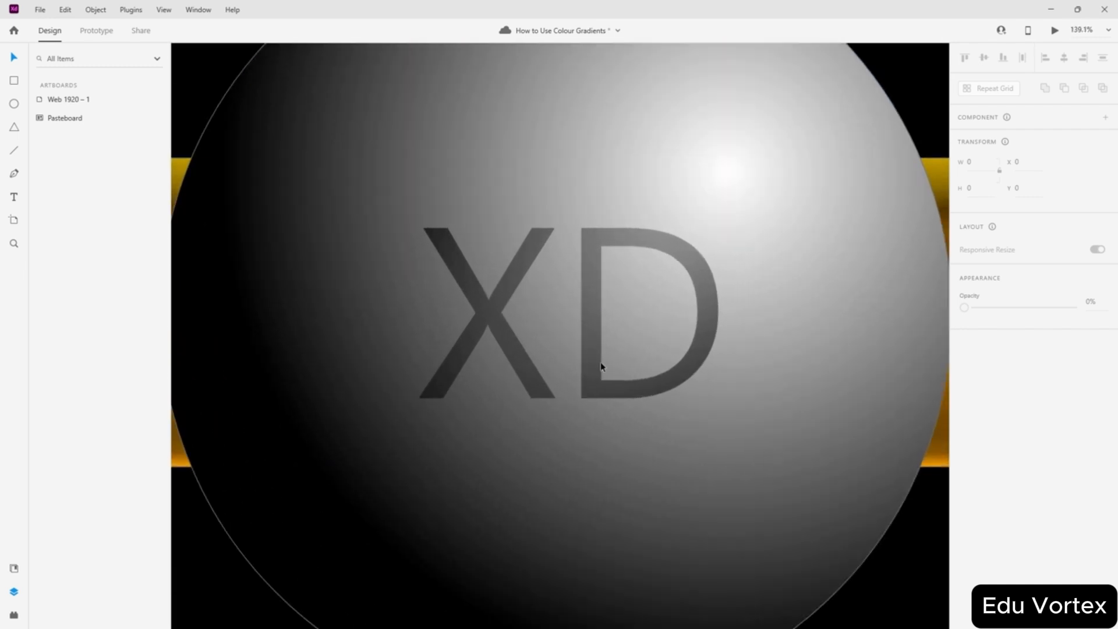
{"action": "scroll", "coordinate": [442, 337], "scroll_direction": "down", "scroll_amount": 3}
{"action": "scroll", "coordinate": [442, 337], "scroll_direction": "down", "scroll_amount": 4}
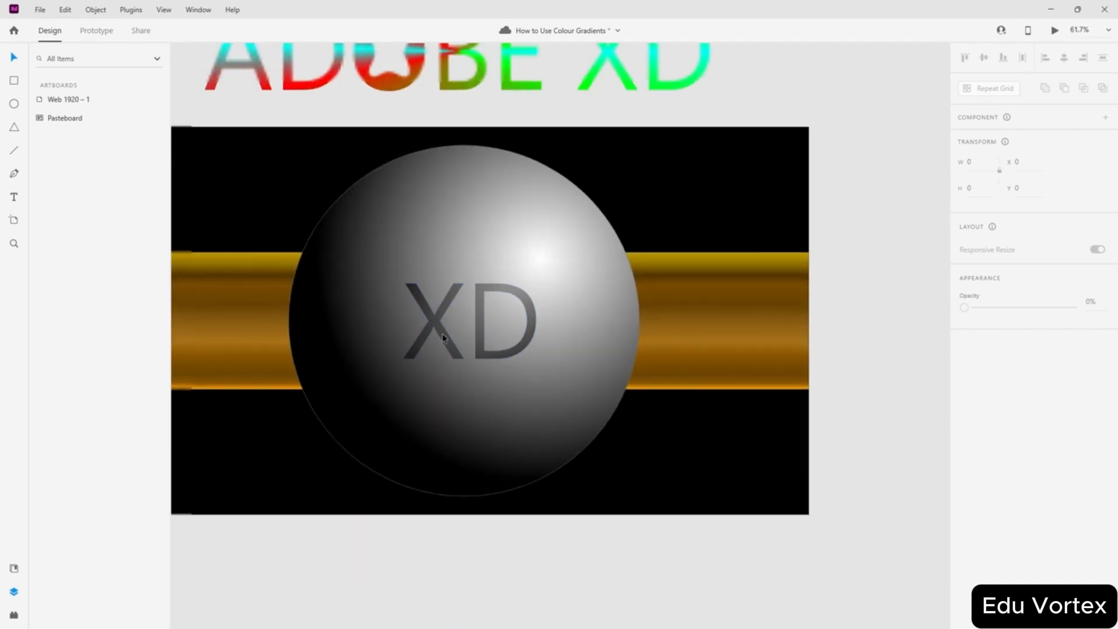
{"action": "scroll", "coordinate": [521, 327], "scroll_direction": "left", "scroll_amount": 3}
{"action": "scroll", "coordinate": [547, 324], "scroll_direction": "right", "scroll_amount": 1}
{"action": "scroll", "coordinate": [571, 348], "scroll_direction": "up", "scroll_amount": 4}
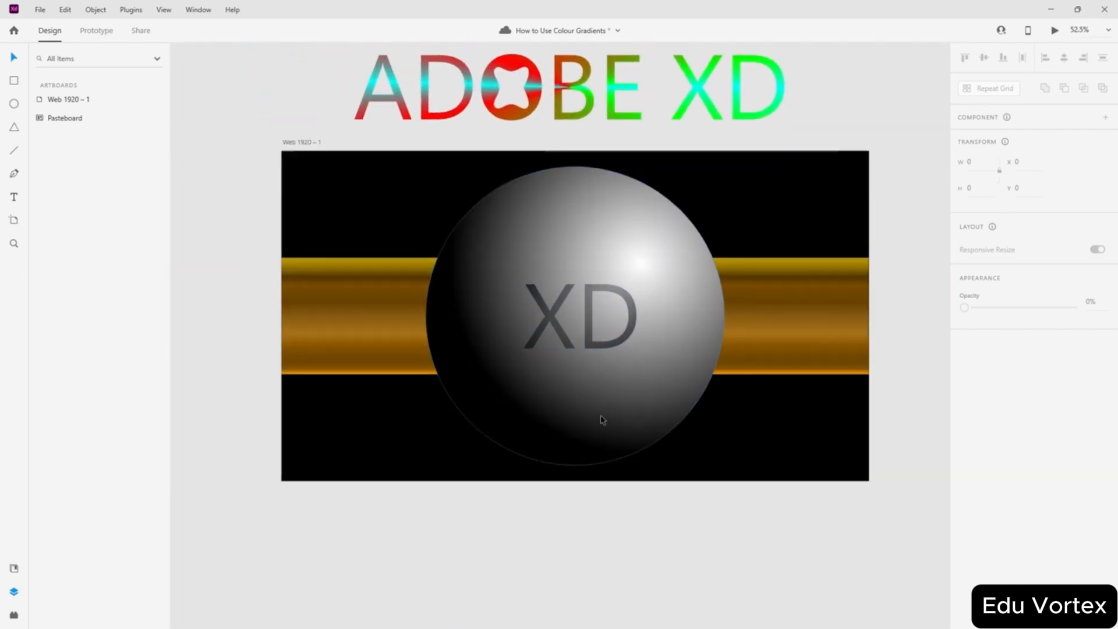
{"action": "scroll", "coordinate": [521, 384], "scroll_direction": "down", "scroll_amount": 1}
{"action": "scroll", "coordinate": [522, 387], "scroll_direction": "down", "scroll_amount": 2}
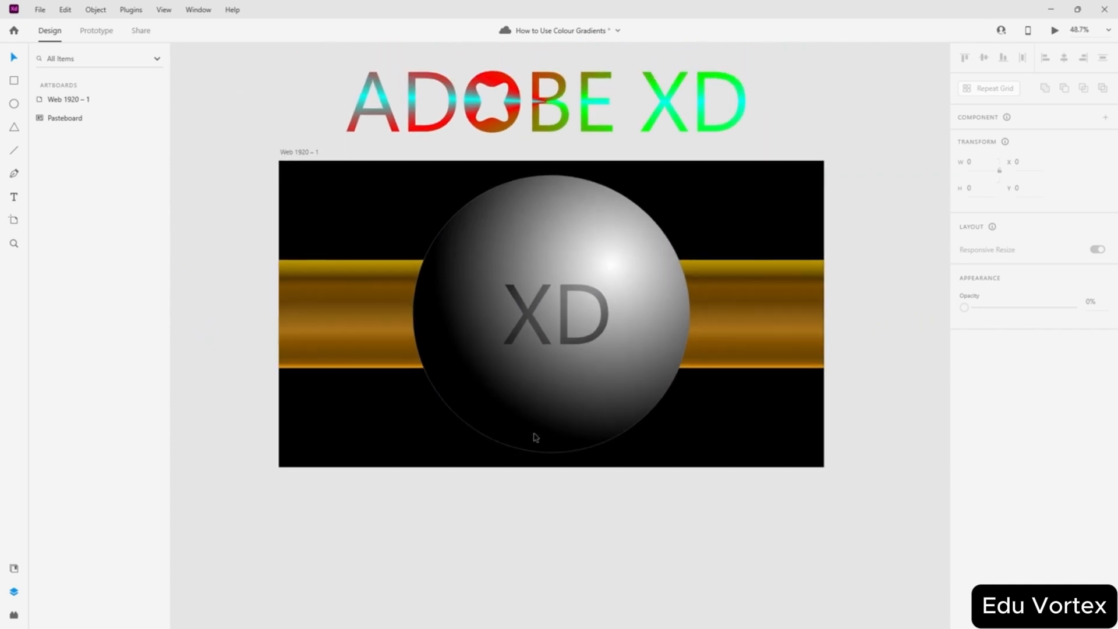
{"action": "scroll", "coordinate": [732, 233], "scroll_direction": "up", "scroll_amount": 1}
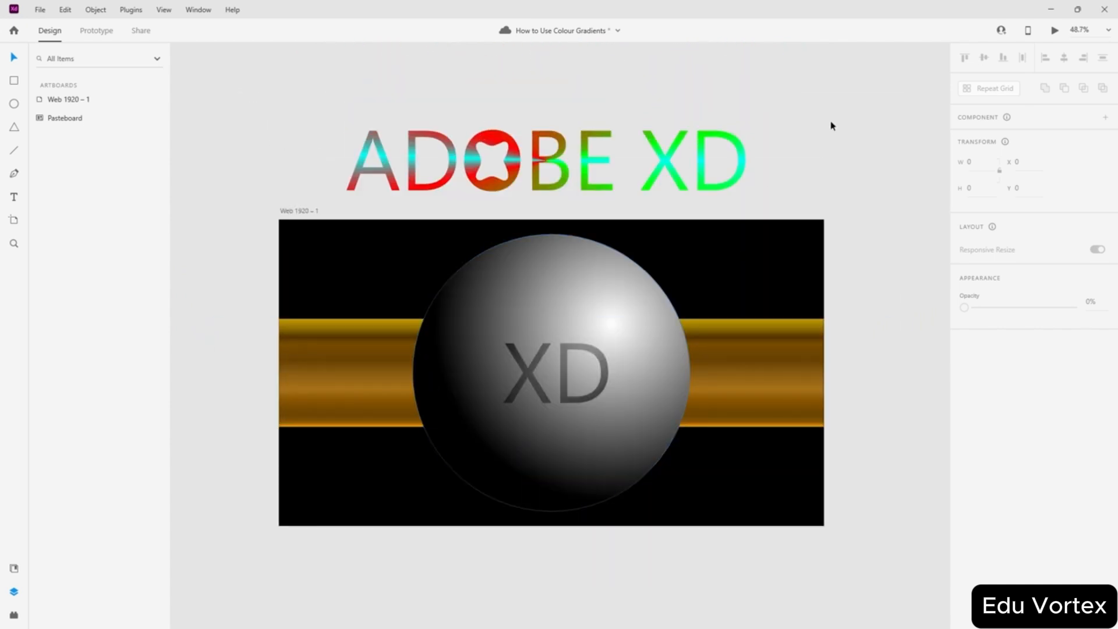
{"action": "left_click", "coordinate": [705, 499]}
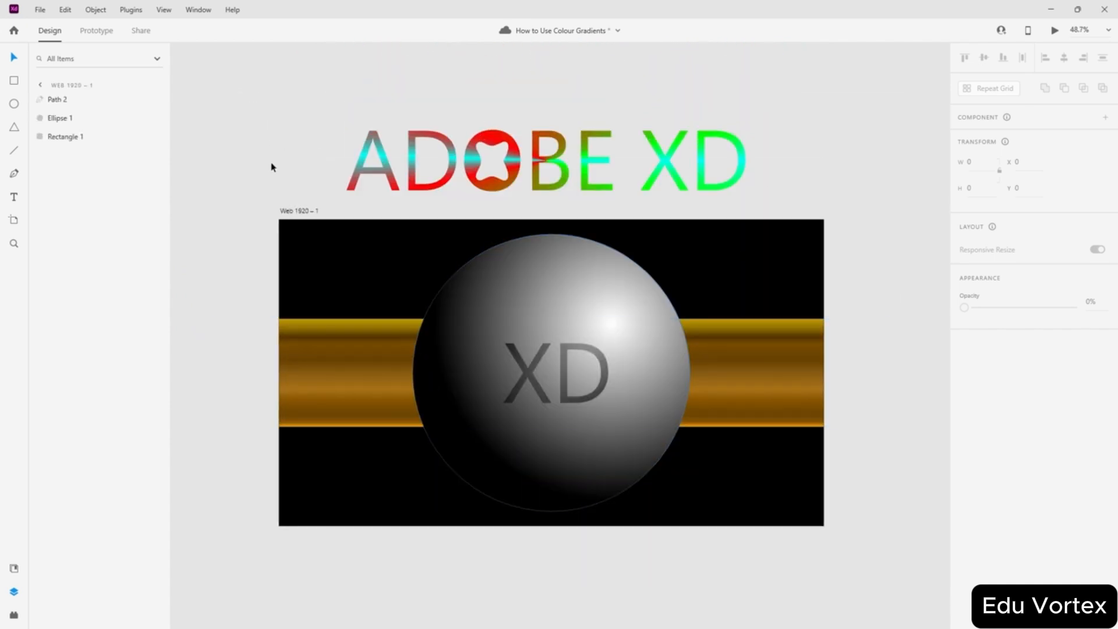
- Change the artboard background fill to dark olive #382E00
{"action": "left_click", "coordinate": [287, 211]}
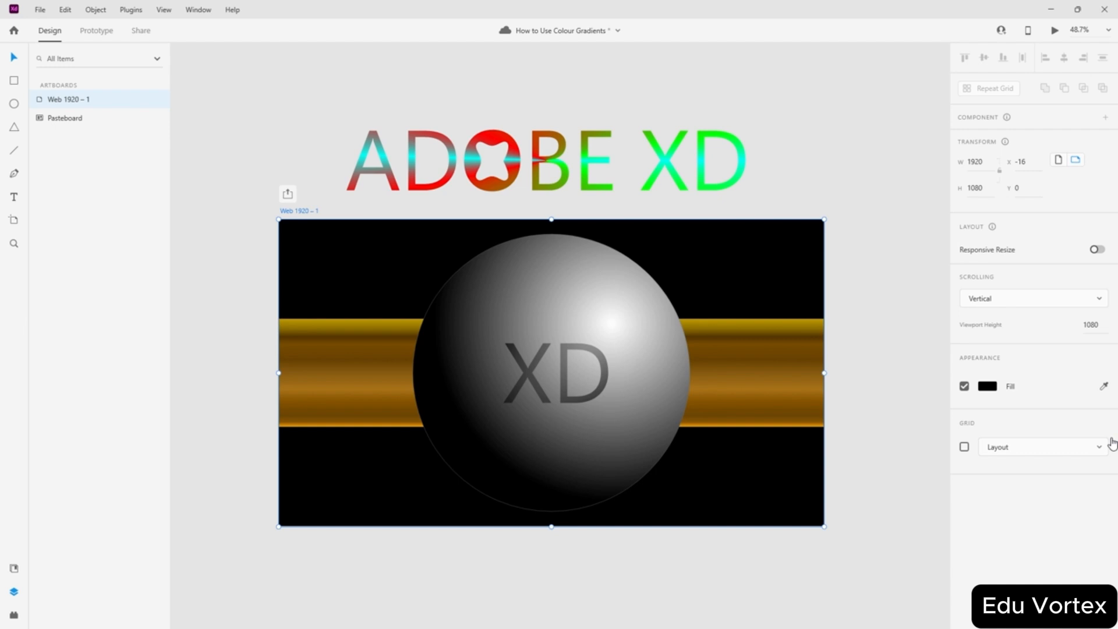
{"action": "left_click", "coordinate": [989, 387]}
{"action": "left_click_drag", "start_coordinate": [930, 413], "coordinate": [919, 401]}
{"action": "left_click", "coordinate": [873, 204]}
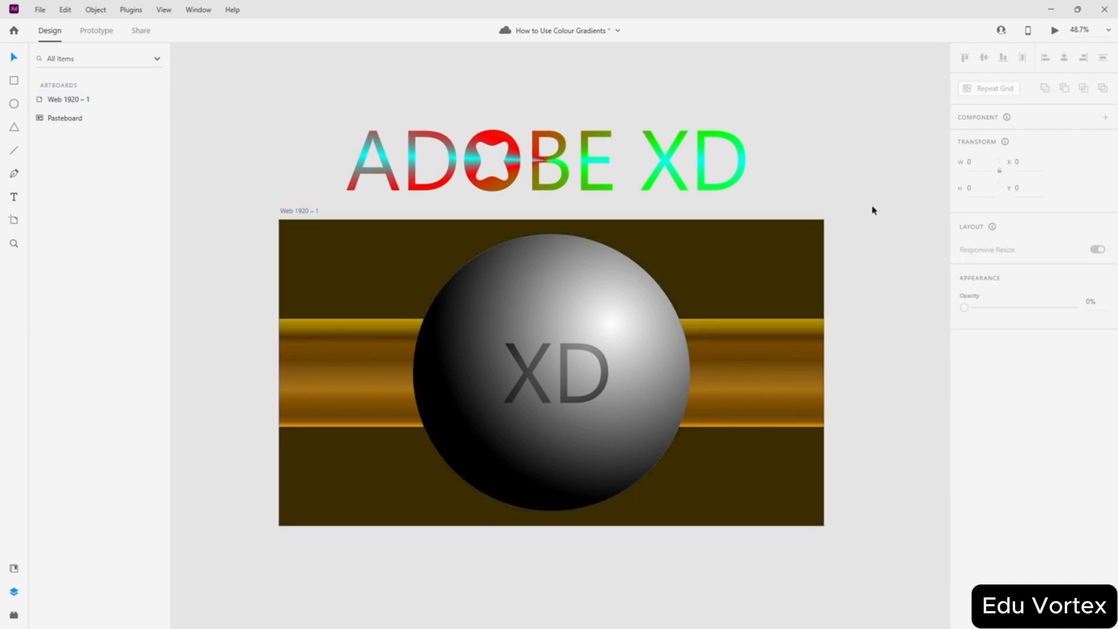
- Change the dark stop of the sphere's radial gradient to brown
{"action": "left_click", "coordinate": [544, 287]}
{"action": "left_click", "coordinate": [988, 437]}
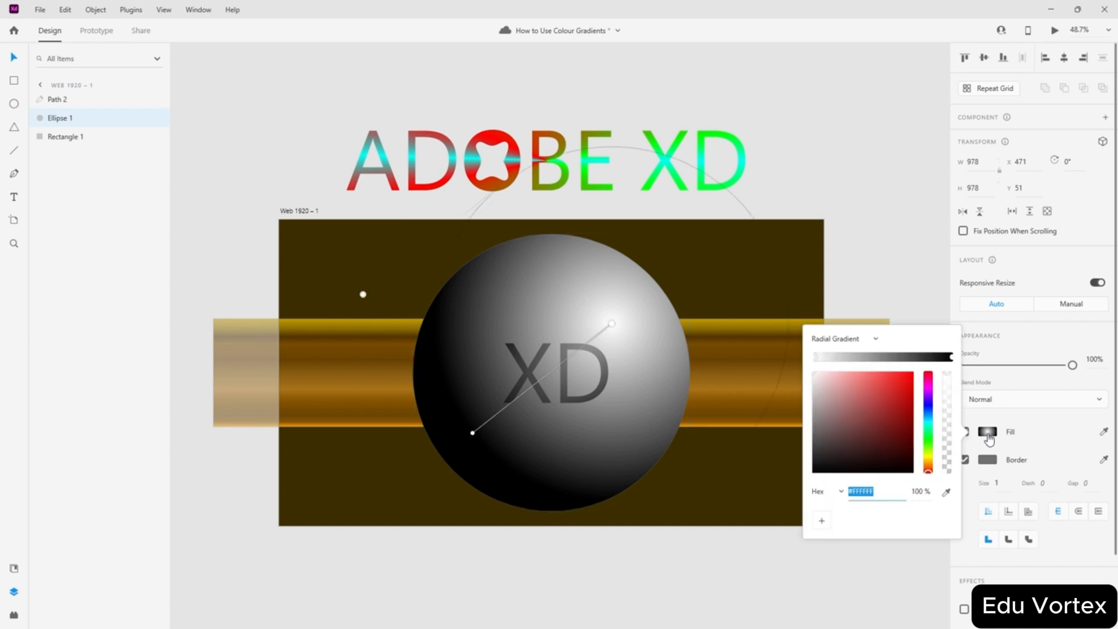
{"action": "left_click", "coordinate": [951, 357]}
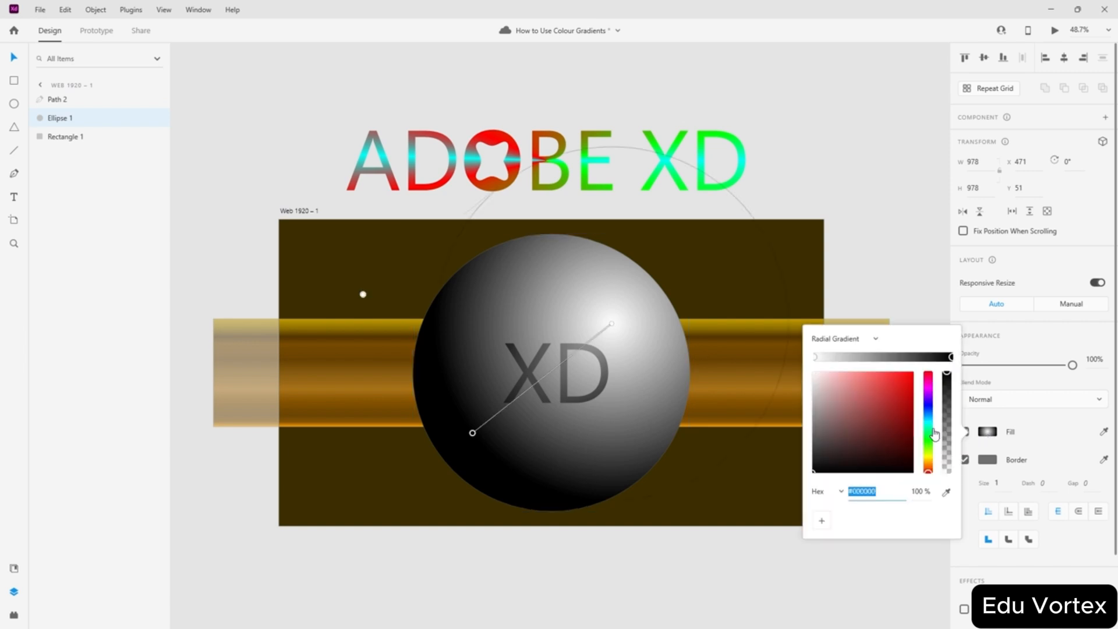
{"action": "left_click", "coordinate": [929, 463]}
{"action": "left_click_drag", "start_coordinate": [904, 455], "coordinate": [924, 448]}
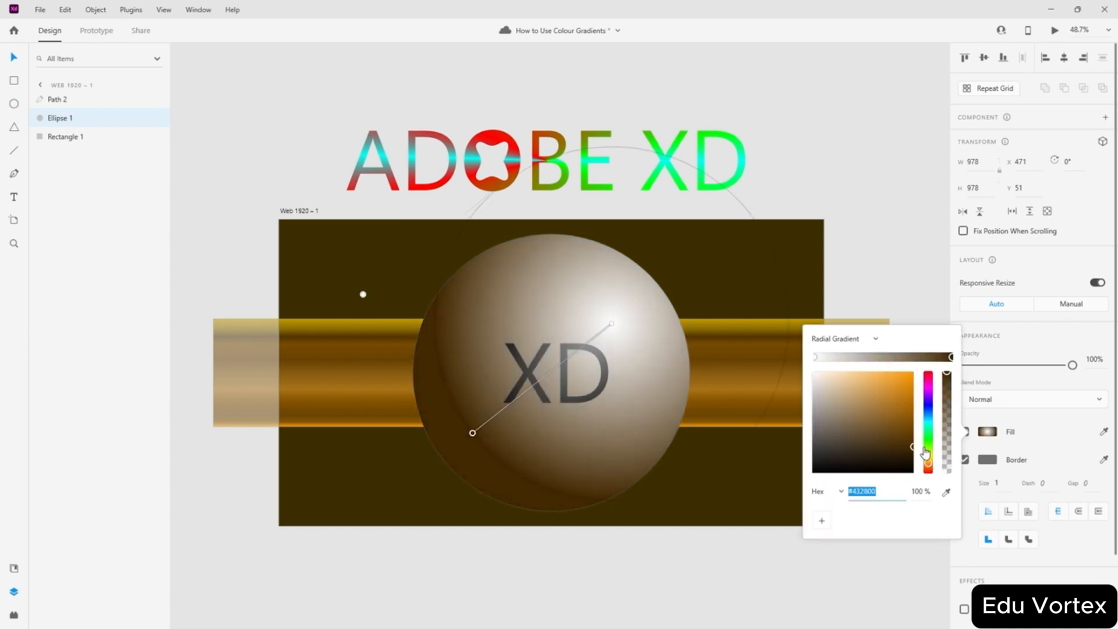
{"action": "left_click", "coordinate": [885, 253]}
{"action": "left_click", "coordinate": [885, 252]}
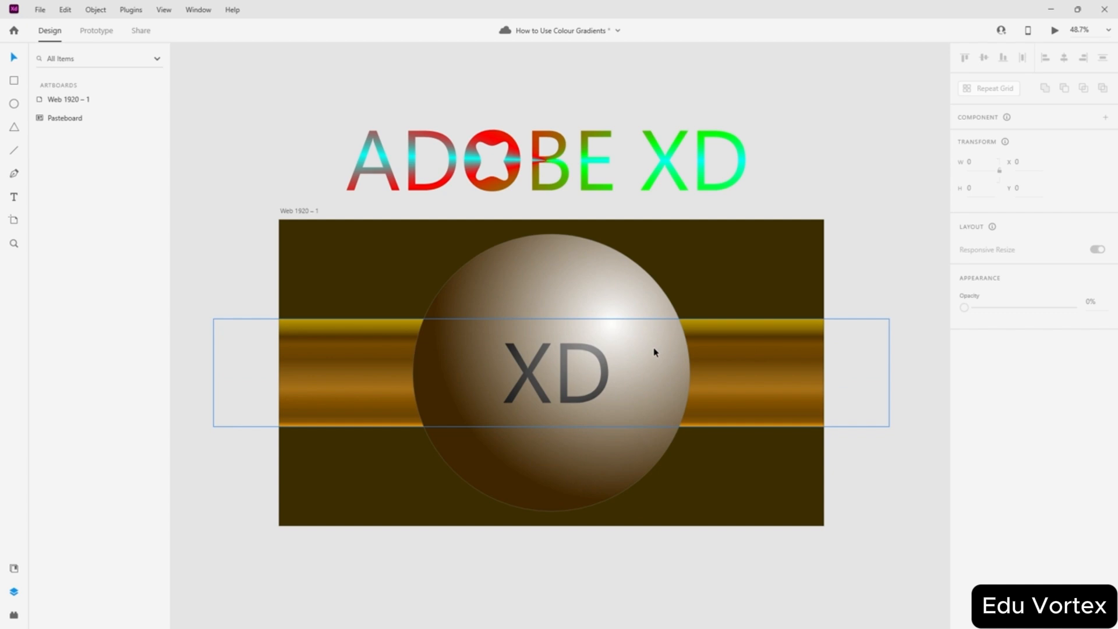
- Change the dark stop of the XD lettering's gradient to deep brown
{"action": "left_click", "coordinate": [562, 385]}
{"action": "left_click", "coordinate": [984, 433]}
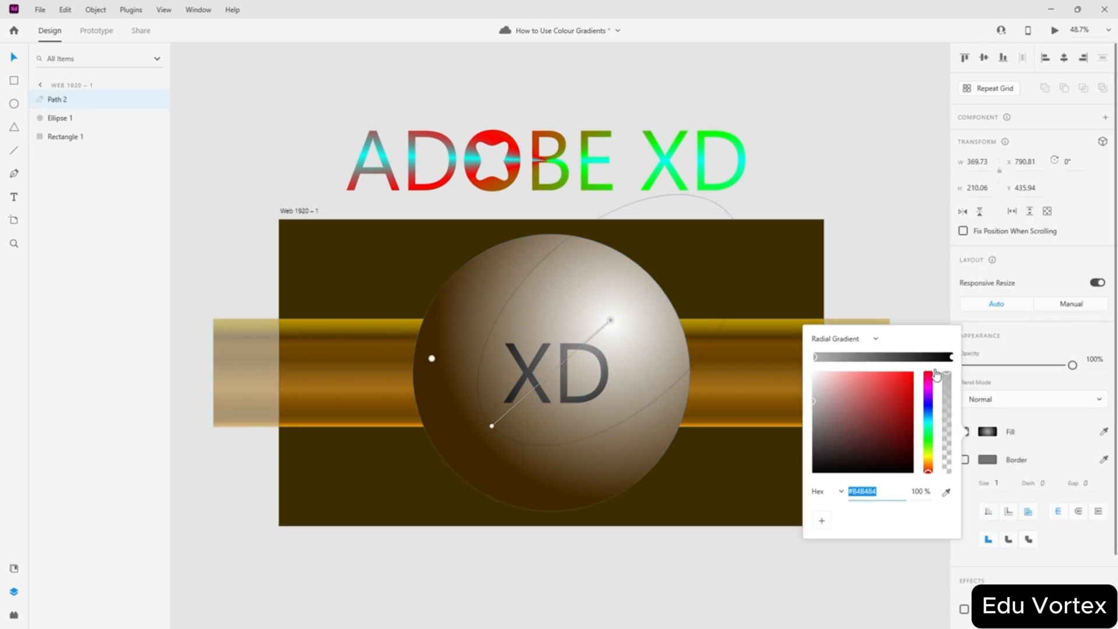
{"action": "left_click", "coordinate": [951, 359]}
{"action": "left_click", "coordinate": [929, 465]}
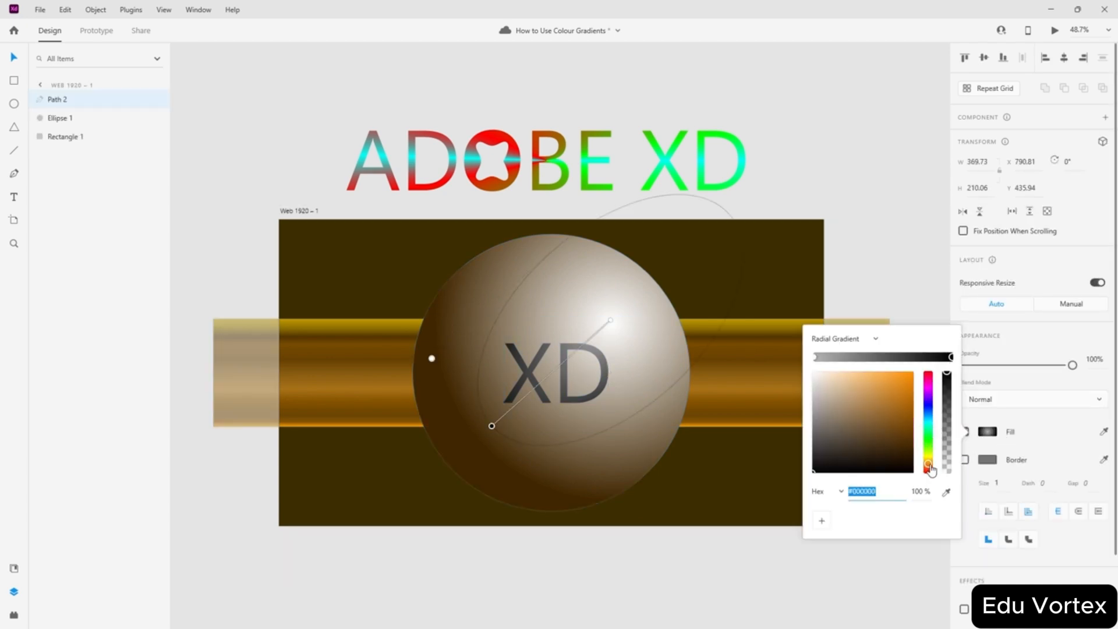
{"action": "left_click_drag", "start_coordinate": [924, 449], "coordinate": [927, 461]}
{"action": "left_click", "coordinate": [892, 258]}
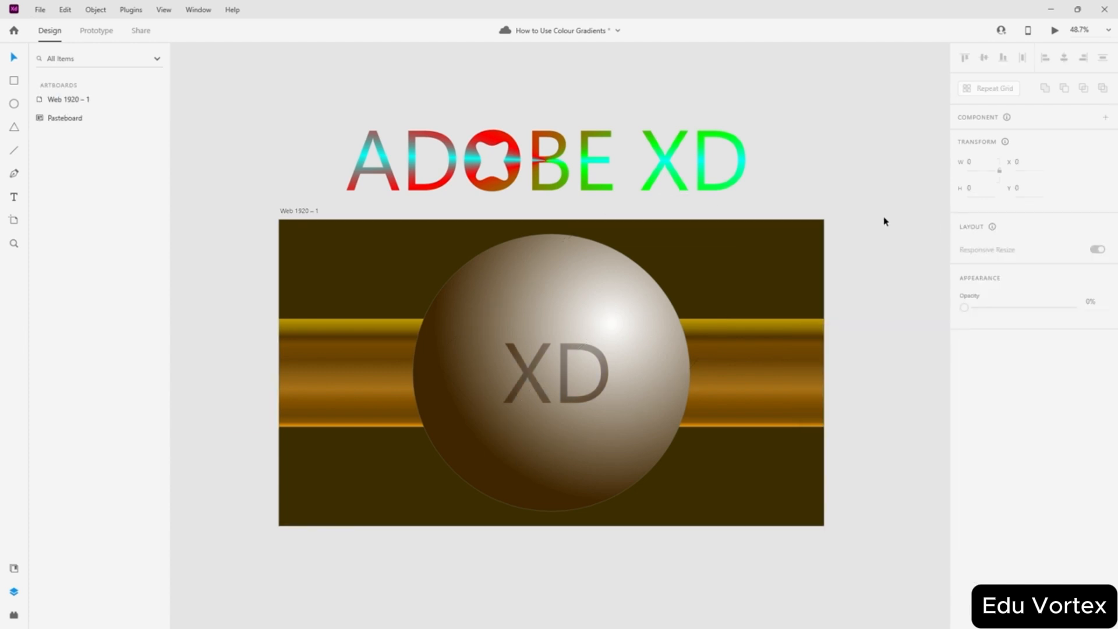
- Turn off the border on the sphere and on the gold band
{"action": "scroll", "coordinate": [577, 412], "scroll_direction": "up", "scroll_amount": 3}
{"action": "scroll", "coordinate": [564, 358], "scroll_direction": "down", "scroll_amount": 1}
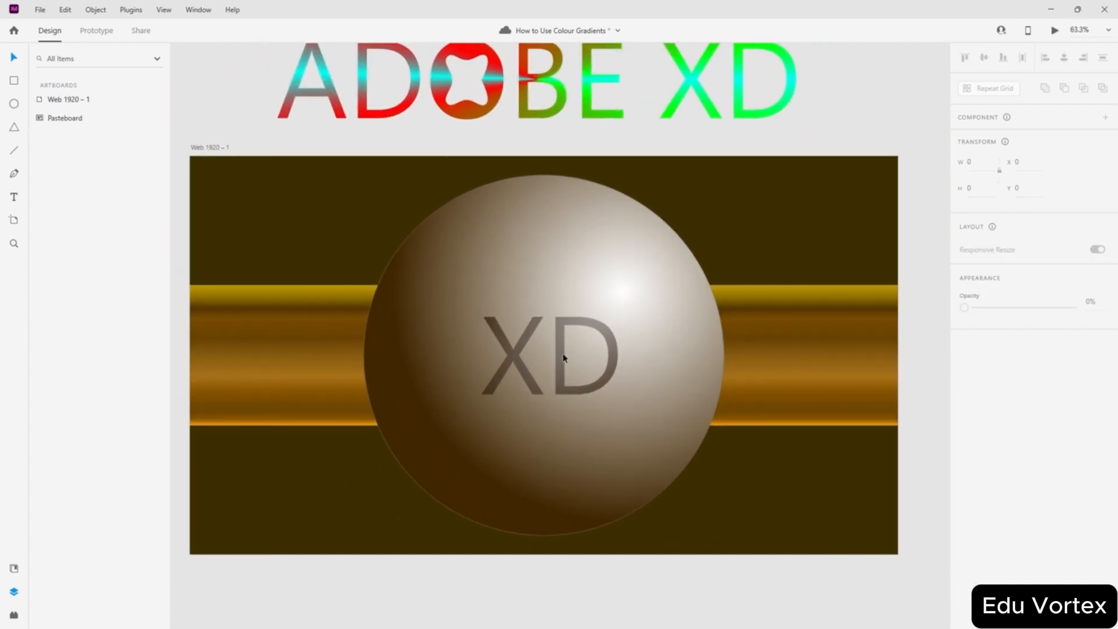
{"action": "scroll", "coordinate": [687, 223], "scroll_direction": "down", "scroll_amount": 1}
{"action": "scroll", "coordinate": [684, 222], "scroll_direction": "up", "scroll_amount": 1}
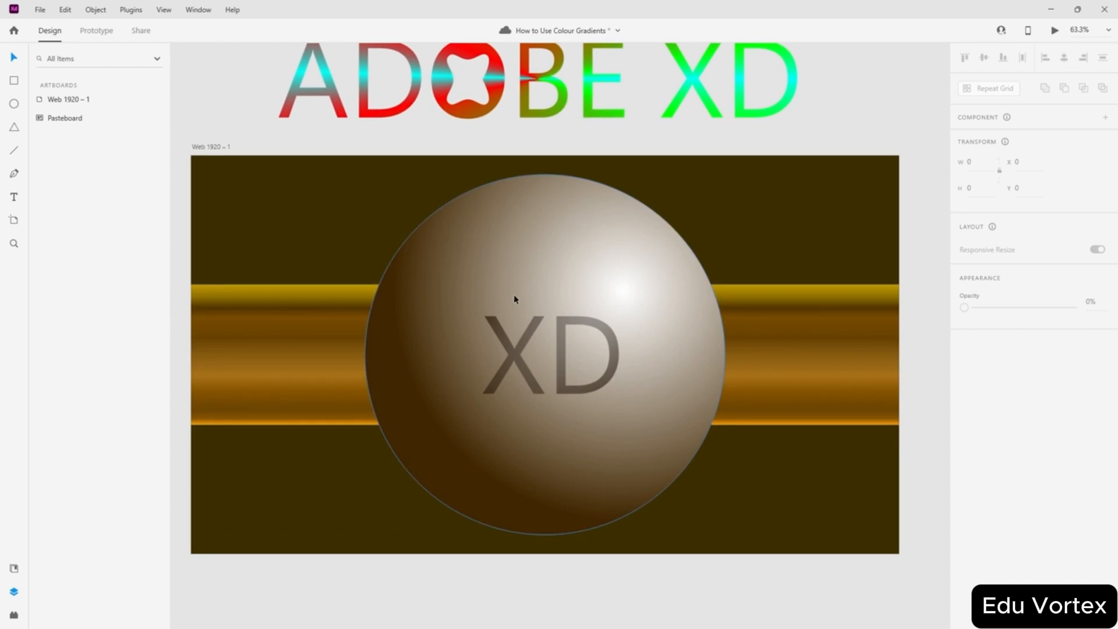
{"action": "scroll", "coordinate": [829, 286], "scroll_direction": "down", "scroll_amount": 1}
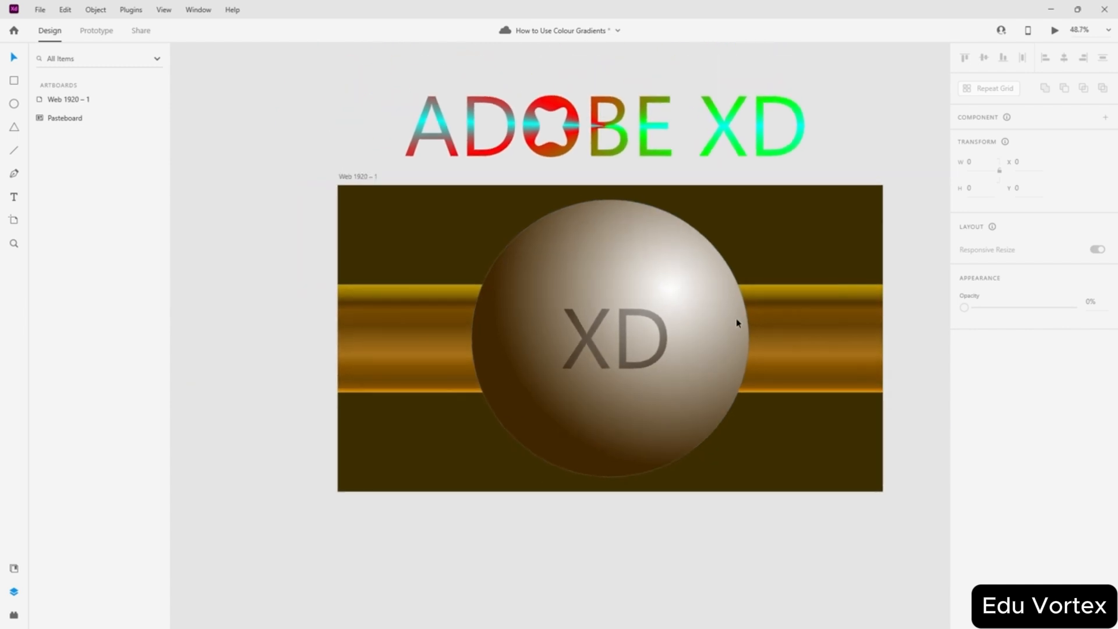
{"action": "left_click", "coordinate": [694, 355]}
{"action": "left_click", "coordinate": [964, 462]}
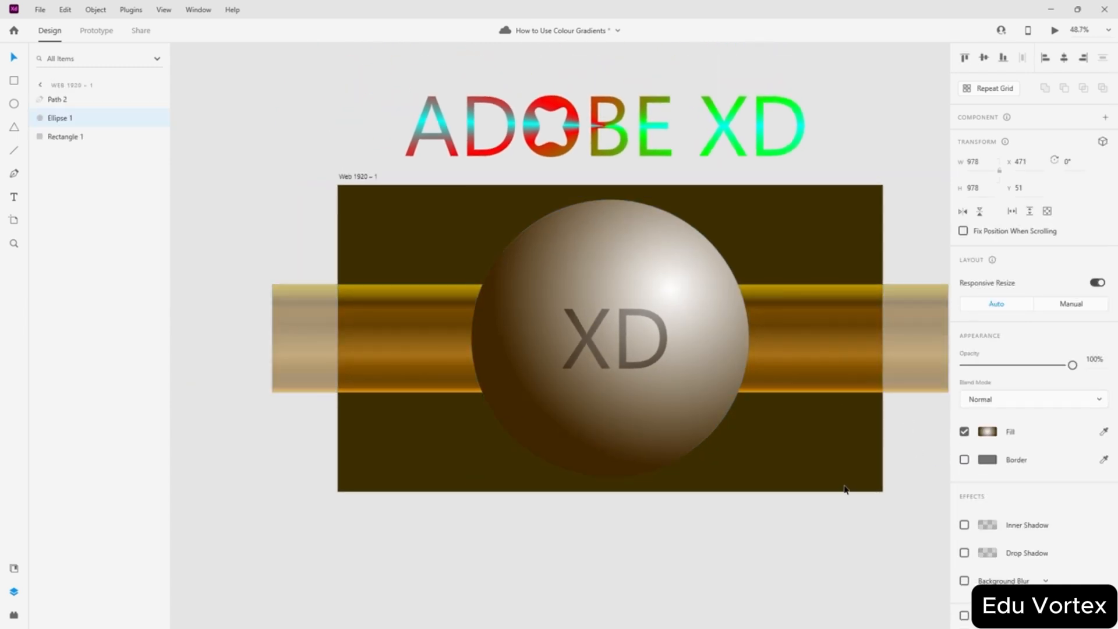
{"action": "left_click", "coordinate": [807, 365]}
{"action": "left_click", "coordinate": [965, 488]}
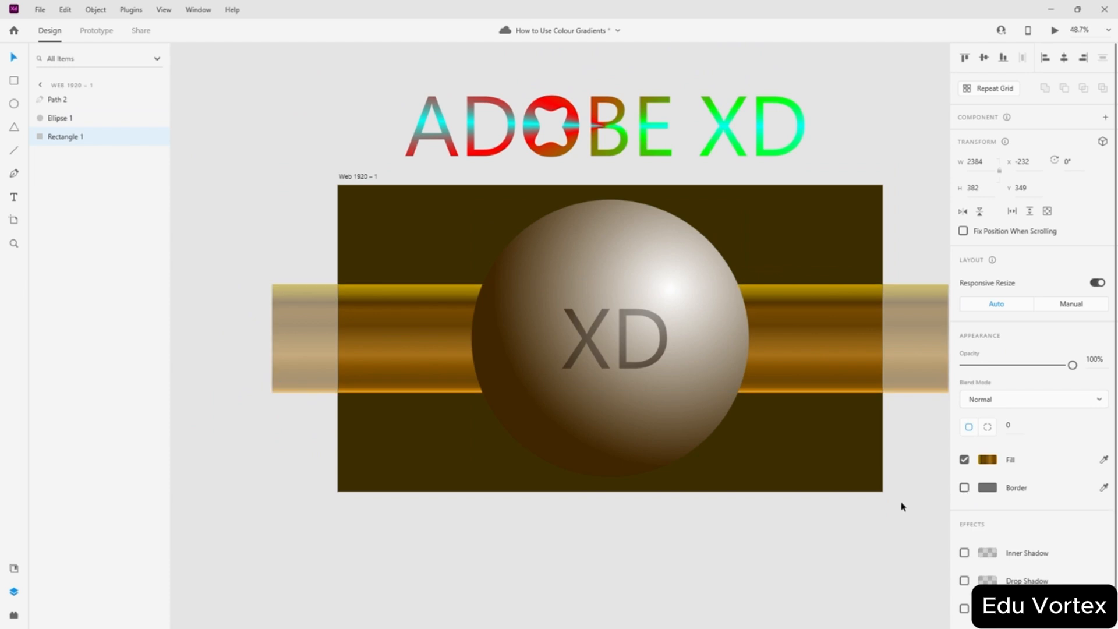
{"action": "left_click", "coordinate": [756, 544]}
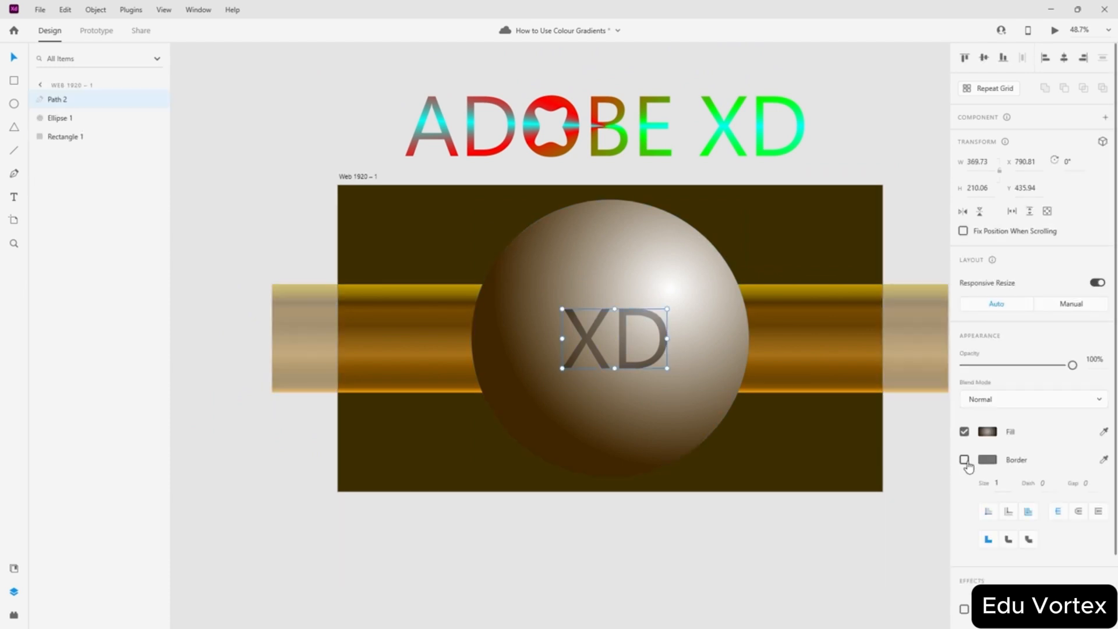
- Toggle a border on the XD lettering, then remove it again so it stays borderless
{"action": "left_click", "coordinate": [964, 460]}
{"action": "left_click", "coordinate": [965, 462]}
{"action": "left_click", "coordinate": [794, 559]}
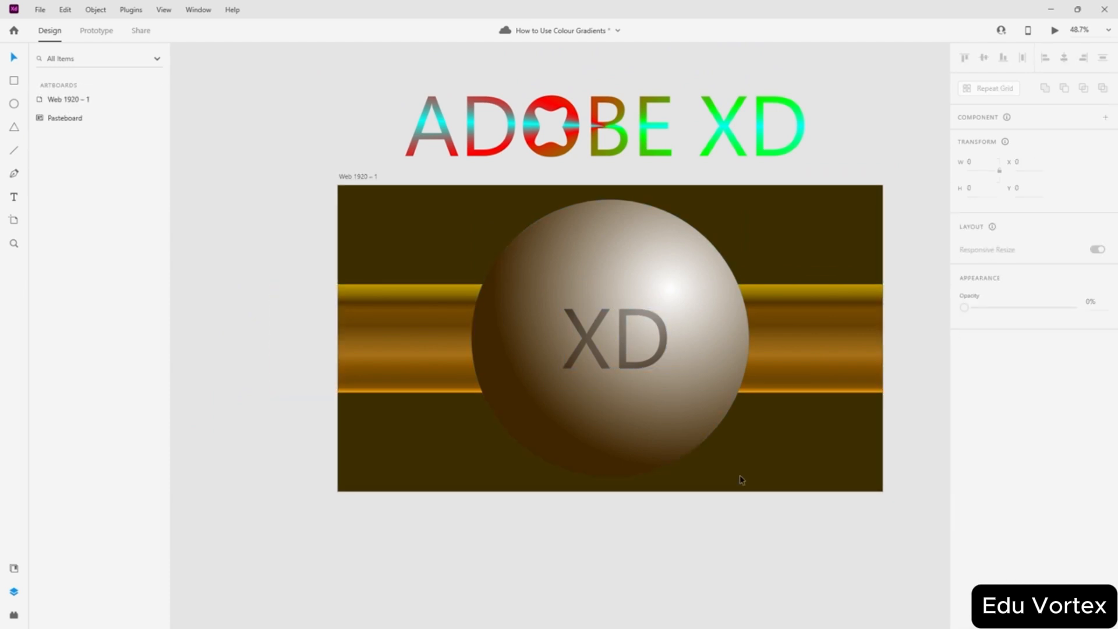
{"action": "scroll", "coordinate": [724, 471], "scroll_direction": "up", "scroll_amount": 3}
{"action": "scroll", "coordinate": [581, 410], "scroll_direction": "down", "scroll_amount": 3}
{"action": "scroll", "coordinate": [569, 244], "scroll_direction": "up", "scroll_amount": 1}
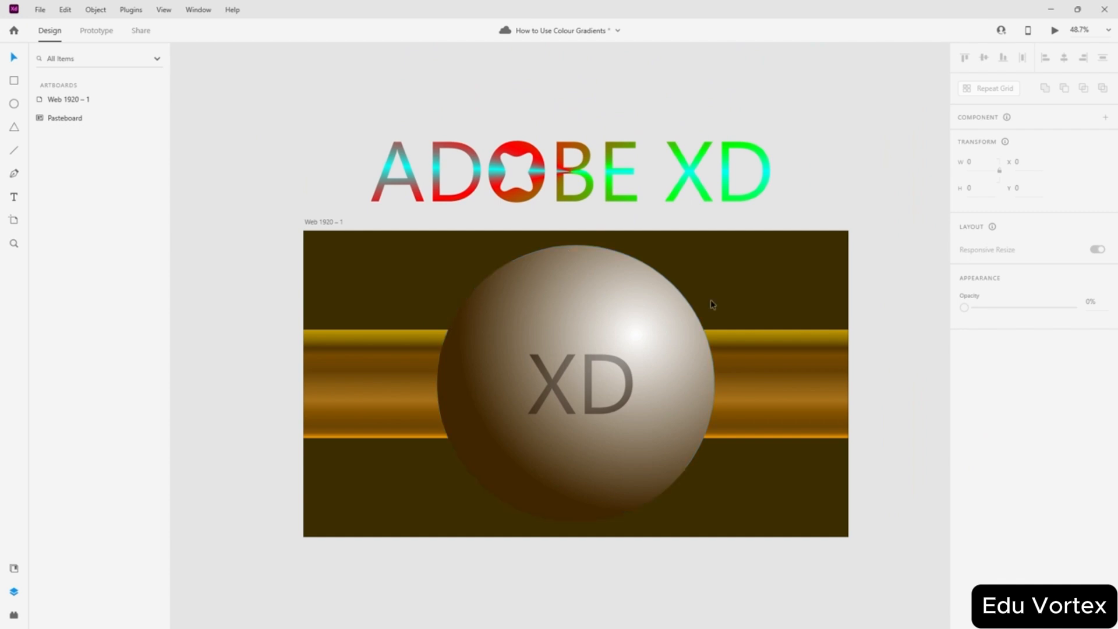
{"action": "scroll", "coordinate": [727, 373], "scroll_direction": "up", "scroll_amount": 3}
{"action": "scroll", "coordinate": [727, 372], "scroll_direction": "down", "scroll_amount": 2}
{"action": "scroll", "coordinate": [727, 372], "scroll_direction": "down", "scroll_amount": 1}
{"action": "scroll", "coordinate": [835, 389], "scroll_direction": "left", "scroll_amount": 1}
{"action": "scroll", "coordinate": [836, 388], "scroll_direction": "right", "scroll_amount": 1}
- Save the design, then rename the Untitled cloud file to 'How to use Mask'
{"action": "key", "text": "ctrl+s"}
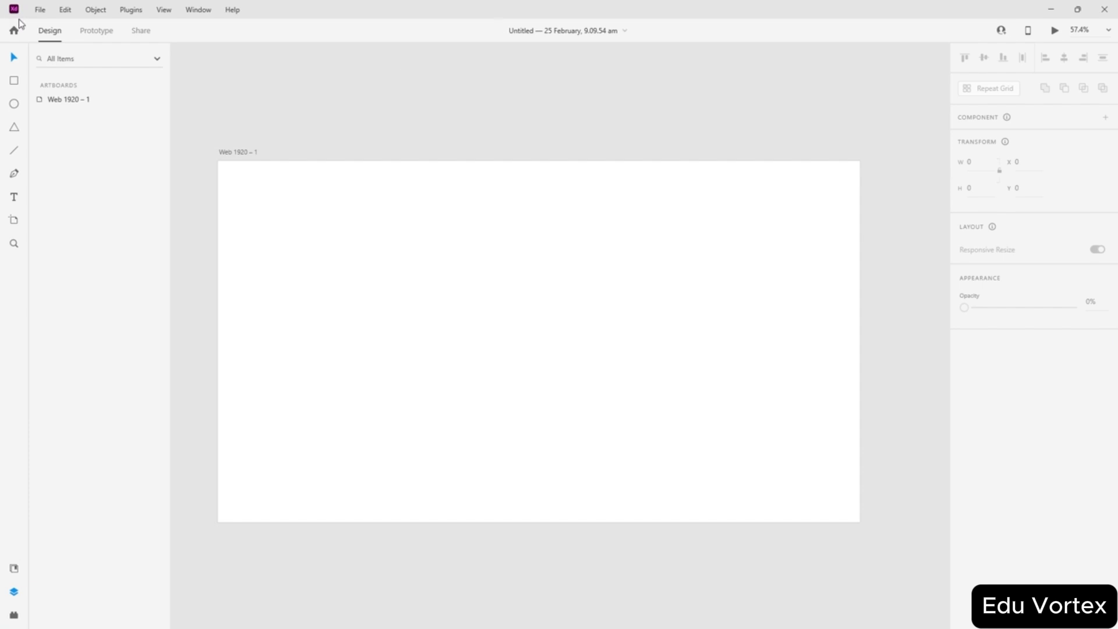
{"action": "left_click", "coordinate": [18, 29]}
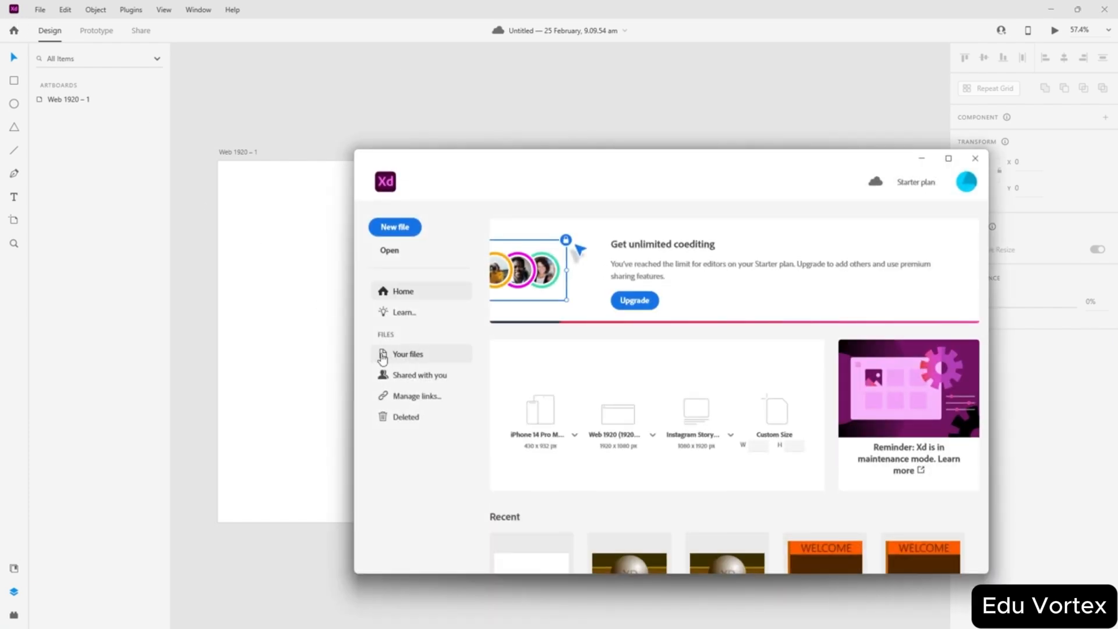
{"action": "left_click", "coordinate": [417, 355]}
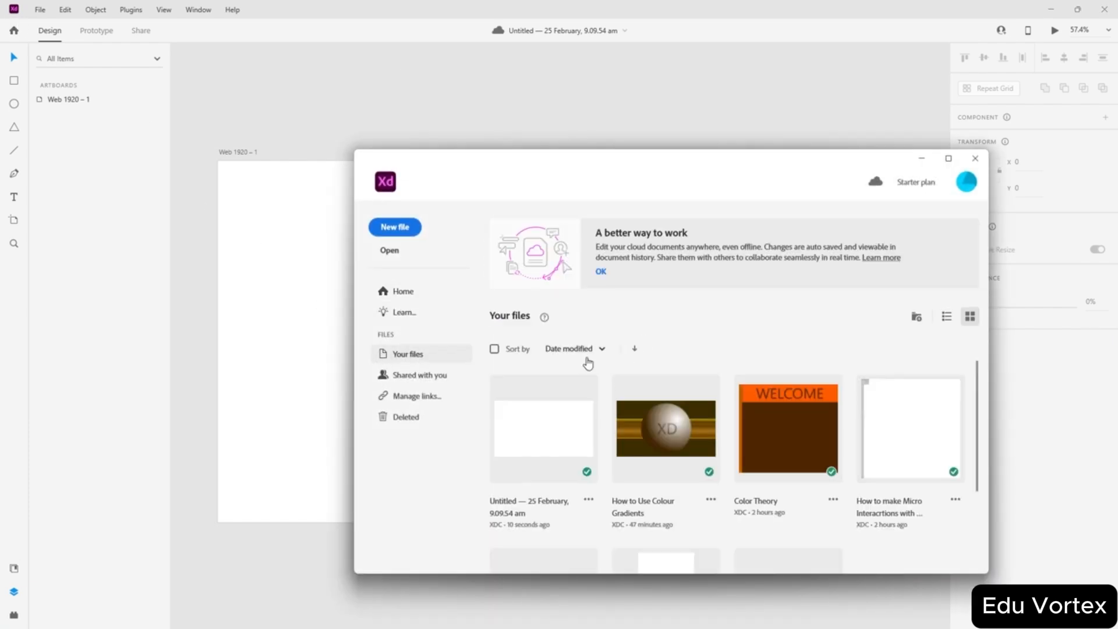
{"action": "left_click", "coordinate": [589, 499]}
{"action": "left_click", "coordinate": [577, 406]}
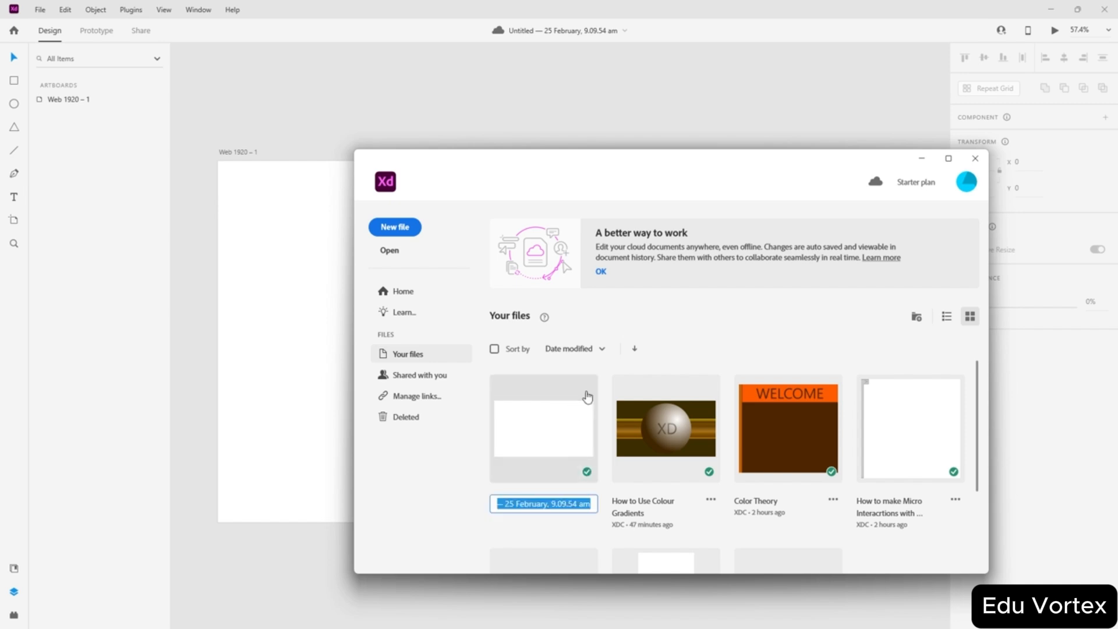
{"action": "type", "text": "How to u"}
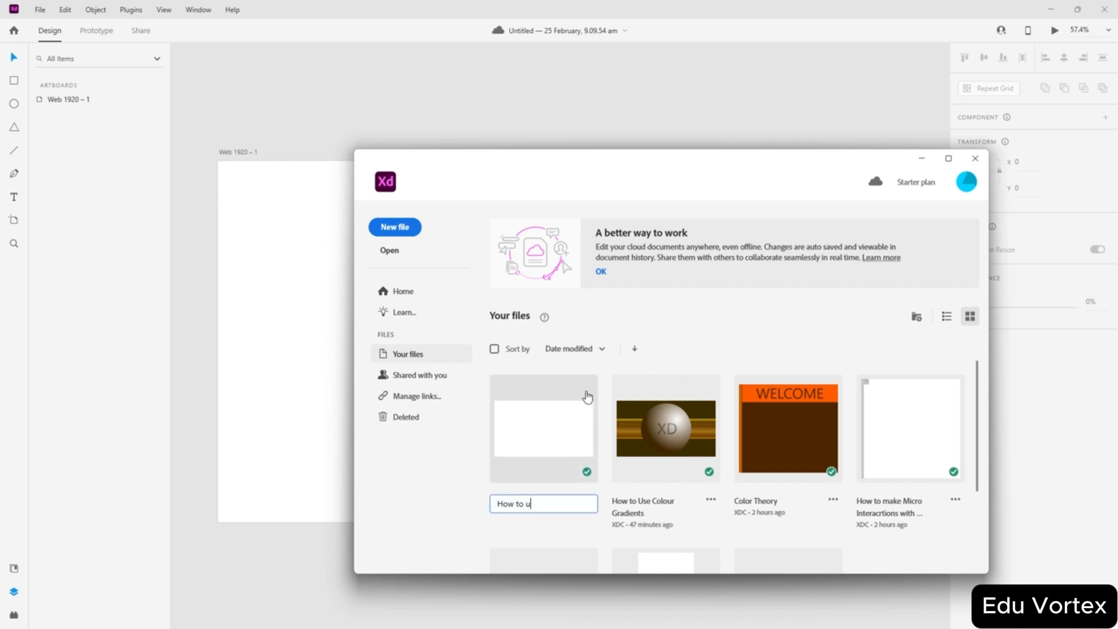
{"action": "type", "text": "se Mask"}
{"action": "key", "text": "Return"}
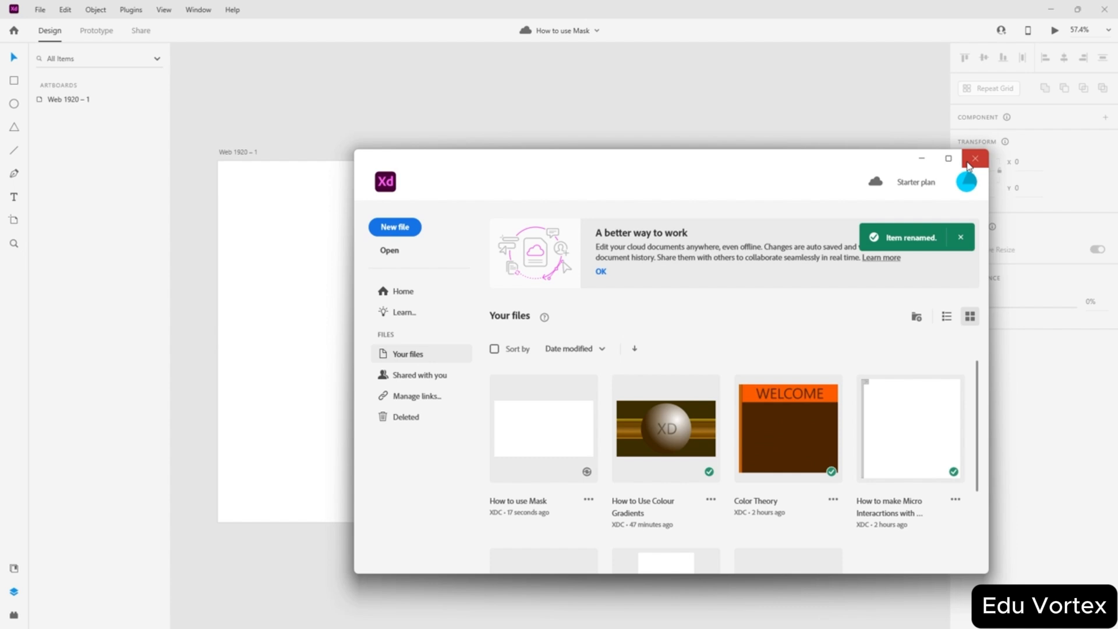
{"action": "left_click", "coordinate": [968, 166]}
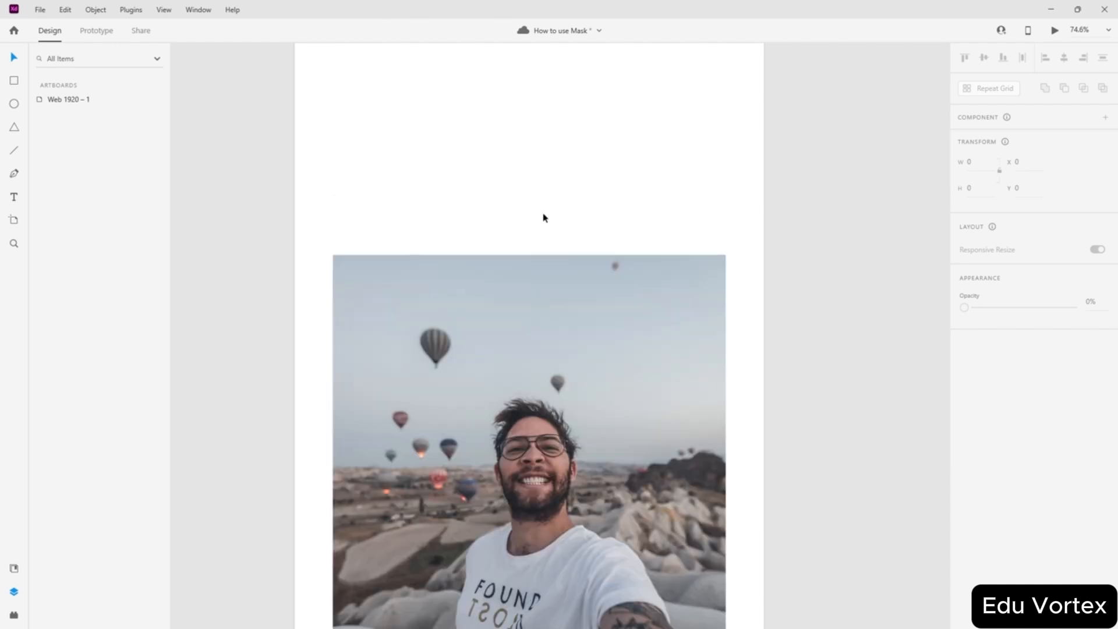
- Check the size of the selfie photo's artboard, then switch to the Ellipse tool
{"action": "scroll", "coordinate": [544, 211], "scroll_direction": "up", "scroll_amount": 3}
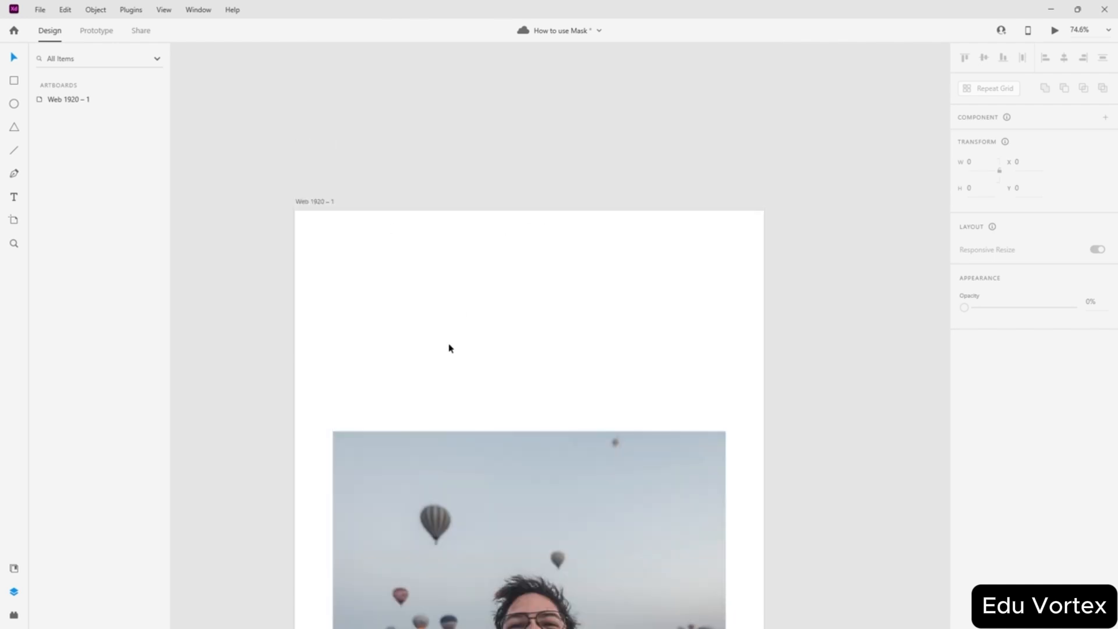
{"action": "scroll", "coordinate": [450, 348], "scroll_direction": "down", "scroll_amount": 3}
{"action": "scroll", "coordinate": [444, 216], "scroll_direction": "up", "scroll_amount": 3}
{"action": "left_click", "coordinate": [318, 203]}
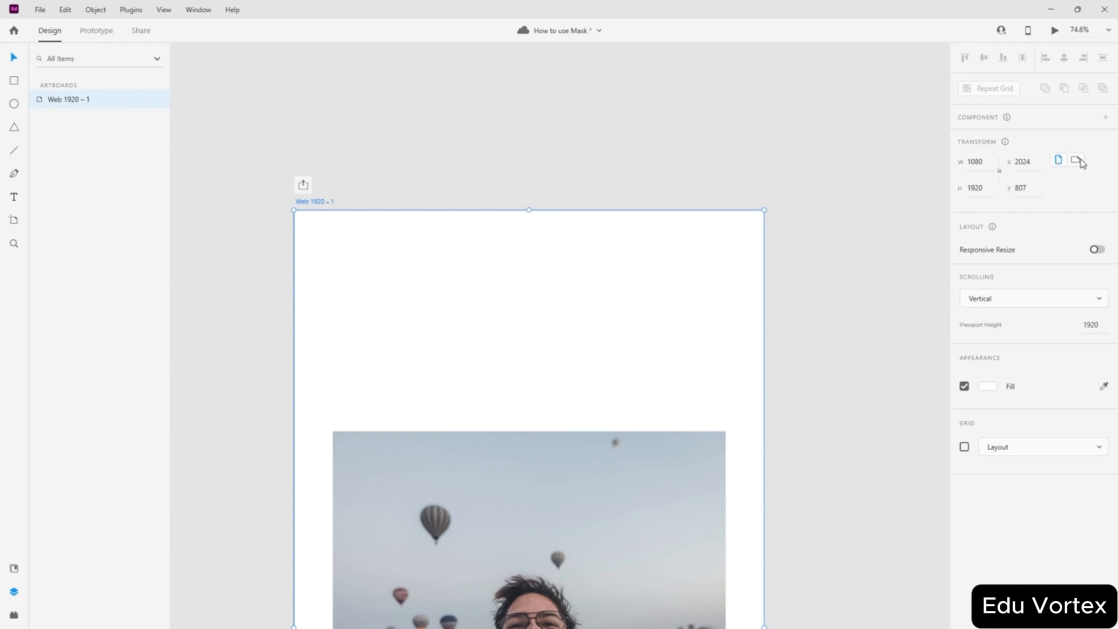
{"action": "scroll", "coordinate": [649, 221], "scroll_direction": "down", "scroll_amount": 5}
{"action": "left_click", "coordinate": [849, 239]}
{"action": "scroll", "coordinate": [686, 230], "scroll_direction": "down", "scroll_amount": 2}
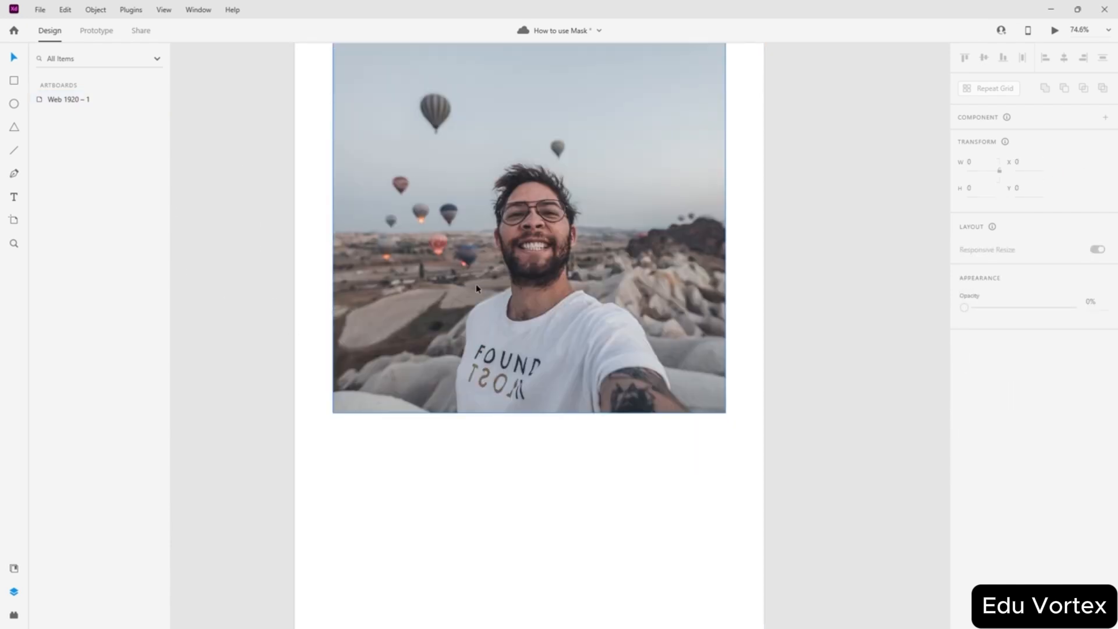
{"action": "scroll", "coordinate": [686, 230], "scroll_direction": "up", "scroll_amount": 2}
{"action": "scroll", "coordinate": [570, 231], "scroll_direction": "up", "scroll_amount": 2}
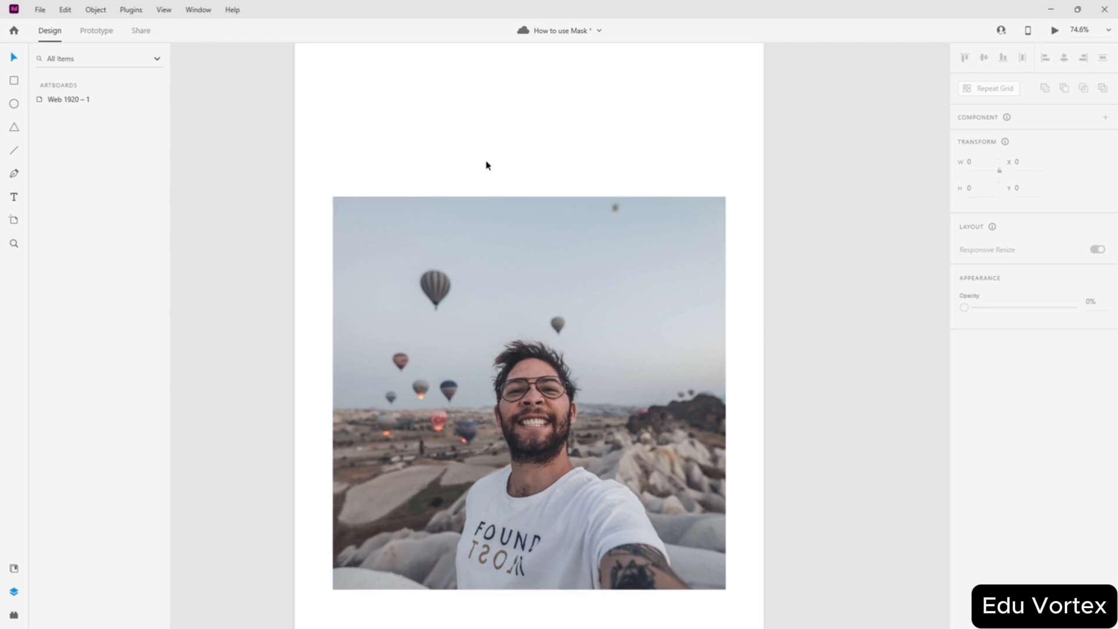
{"action": "left_click", "coordinate": [14, 103]}
- Draw a white circle and centre it over the selfie photo
{"action": "left_click_drag", "start_coordinate": [479, 339], "coordinate": [577, 436]}
{"action": "left_click", "coordinate": [14, 57]}
{"action": "left_click_drag", "start_coordinate": [433, 300], "coordinate": [483, 355]}
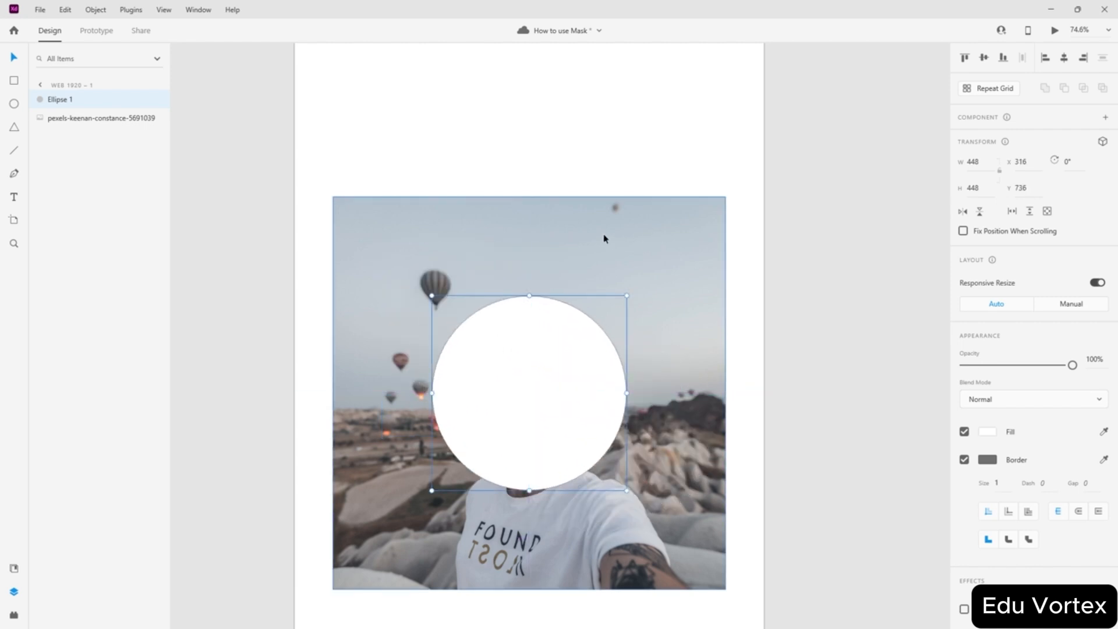
- Select the circle and photo together and apply Object > Mask with Shape
{"action": "left_click", "coordinate": [669, 233]}
{"action": "left_click", "coordinate": [503, 136]}
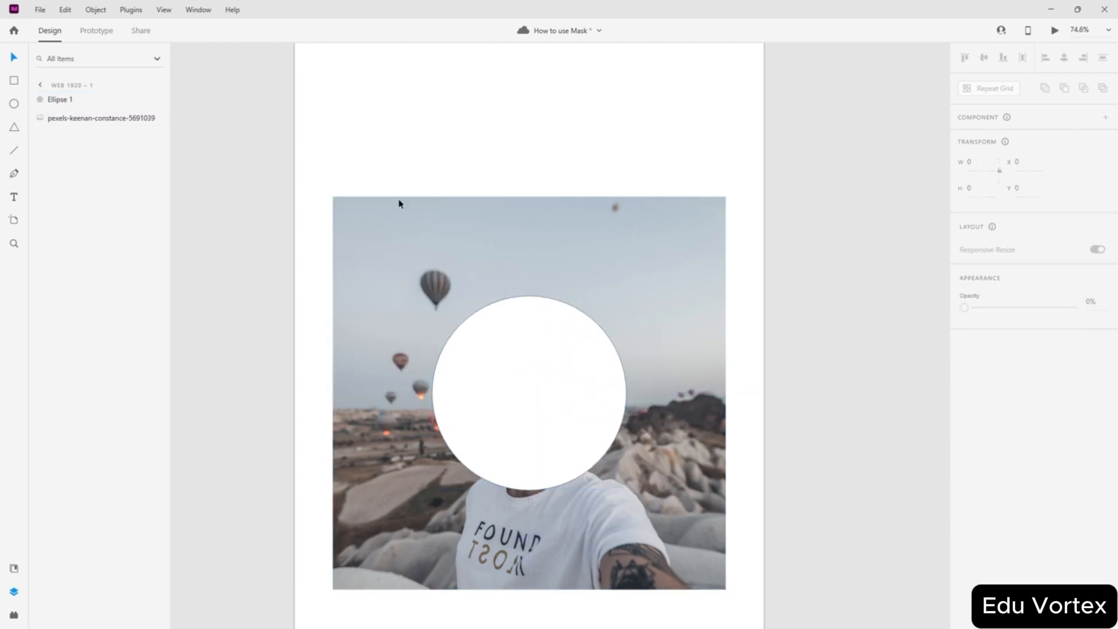
{"action": "left_click_drag", "start_coordinate": [375, 148], "coordinate": [626, 500]}
{"action": "left_click", "coordinate": [96, 9]}
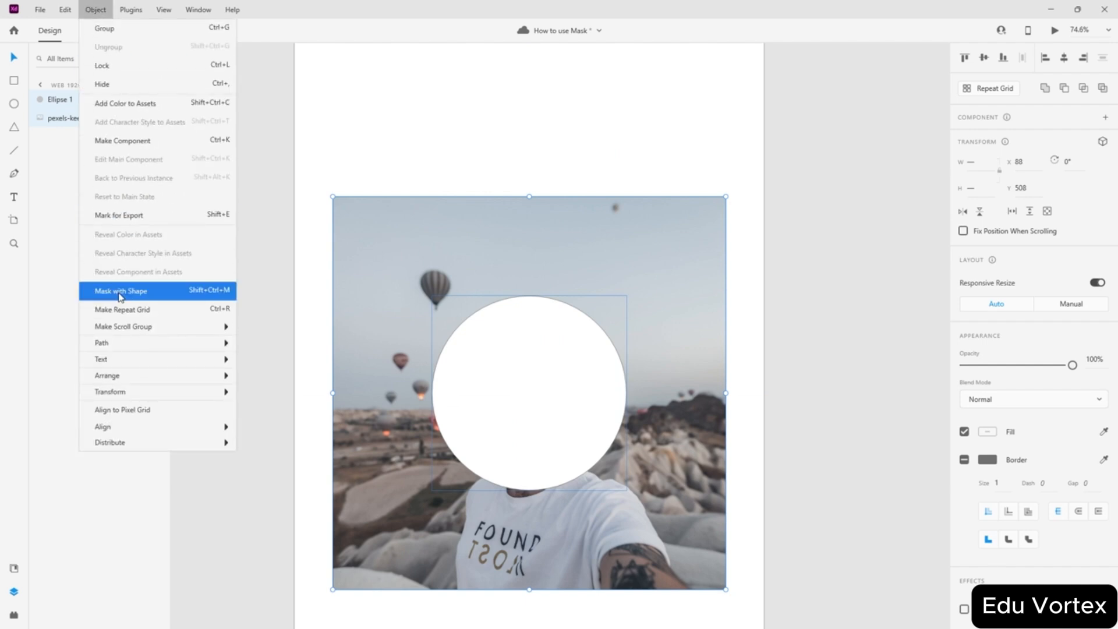
{"action": "left_click", "coordinate": [121, 291]}
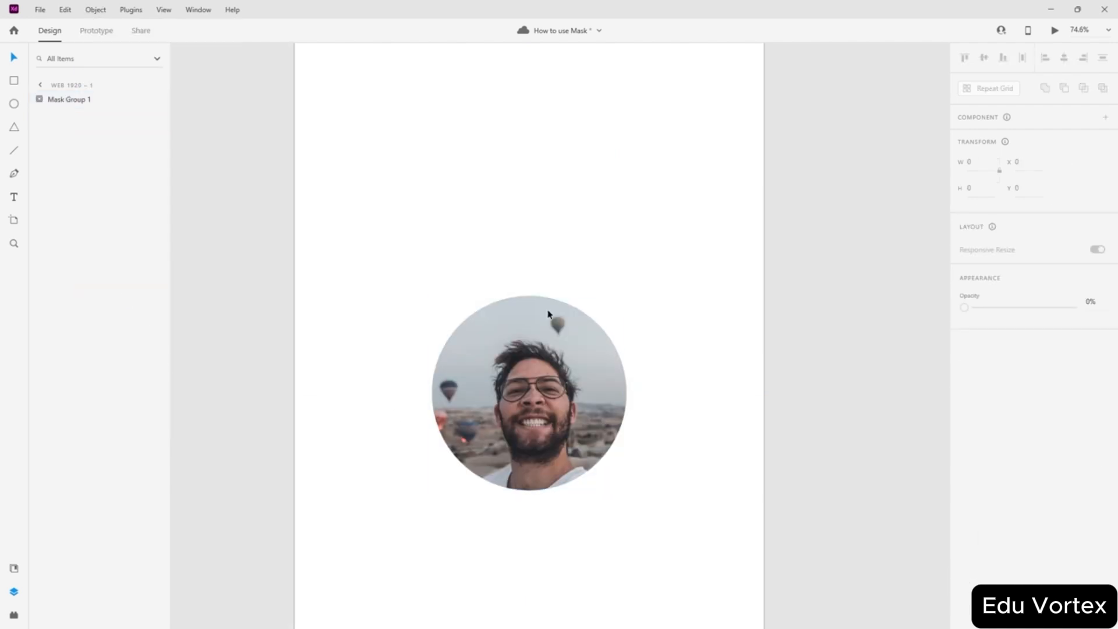
- Reposition the photo inside the circular mask so the face is centred
{"action": "double_click", "coordinate": [558, 404]}
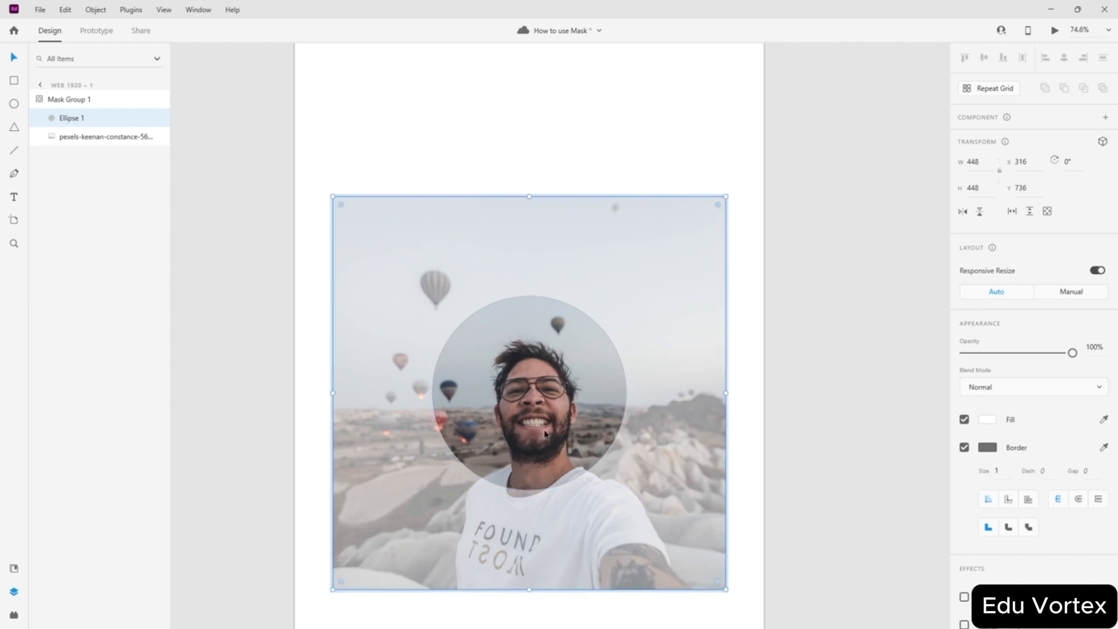
{"action": "mouse_move", "coordinate": [546, 433]}
{"action": "left_mouse_down"}
{"action": "mouse_move", "coordinate": [549, 362]}
{"action": "mouse_move", "coordinate": [468, 377]}
{"action": "mouse_move", "coordinate": [592, 462]}
{"action": "mouse_move", "coordinate": [555, 394]}
{"action": "mouse_move", "coordinate": [524, 418]}
{"action": "mouse_move", "coordinate": [533, 418]}
{"action": "left_mouse_up"}
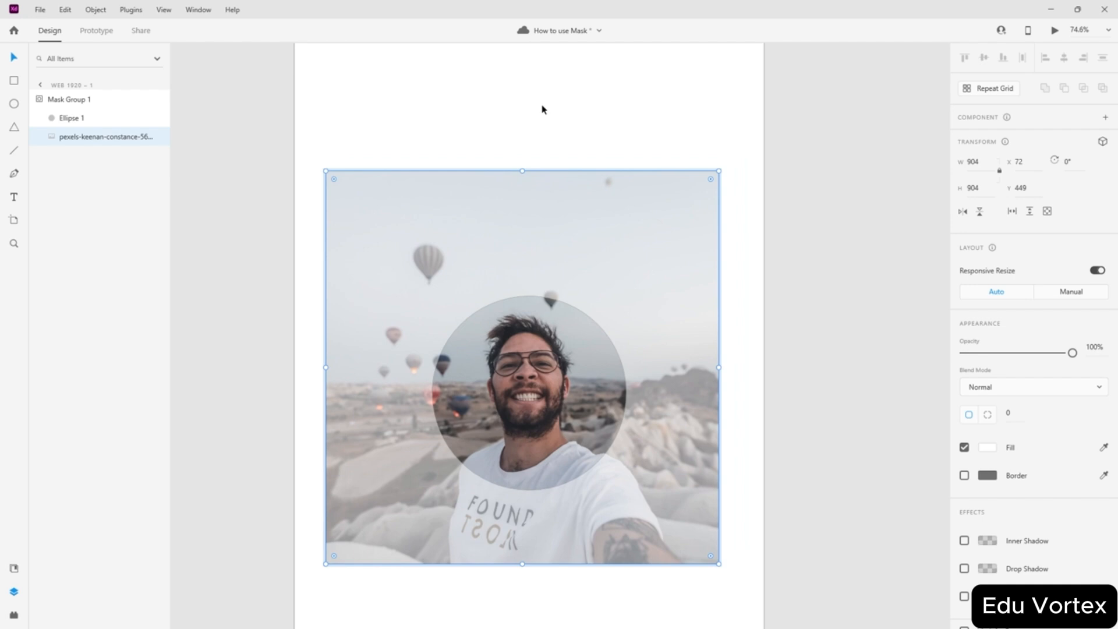
{"action": "key", "text": "Return"}
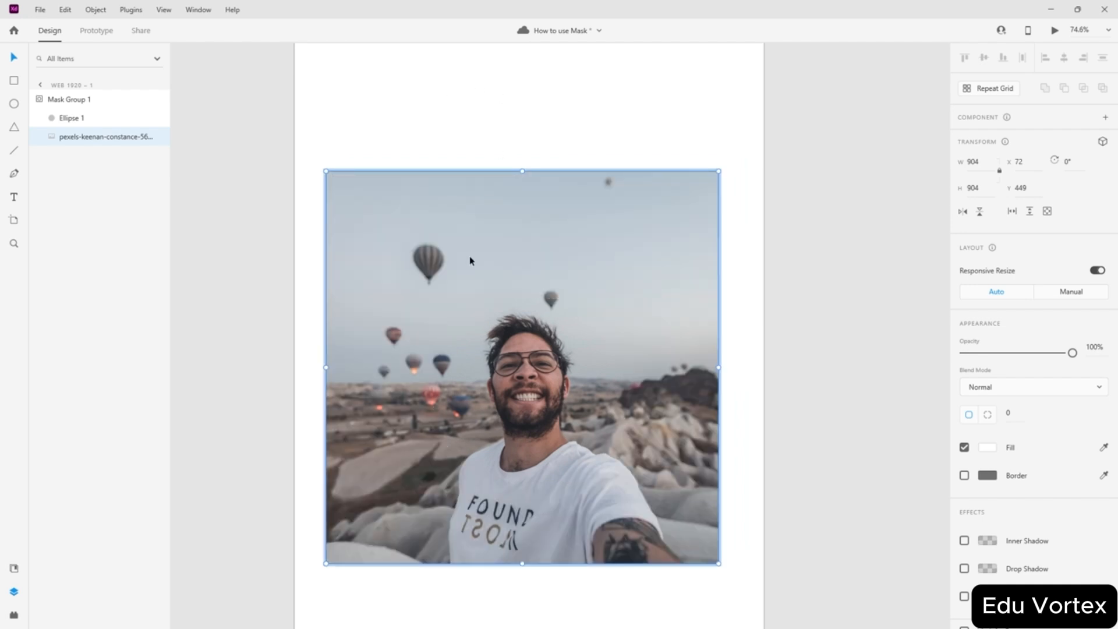
{"action": "left_click_drag", "start_coordinate": [470, 258], "coordinate": [641, 290]}
{"action": "key", "text": "ctrl+z"}
{"action": "key", "text": "ctrl+z"}
{"action": "key", "text": "Escape"}
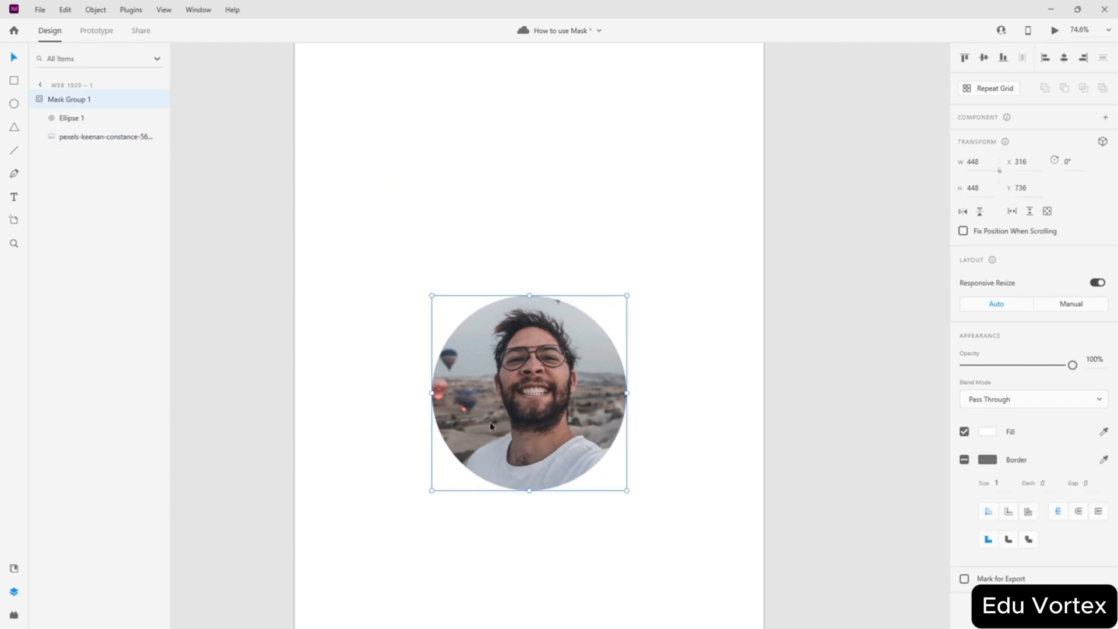
{"action": "double_click", "coordinate": [520, 428]}
{"action": "left_click_drag", "start_coordinate": [519, 428], "coordinate": [467, 374]}
{"action": "key", "text": "Escape"}
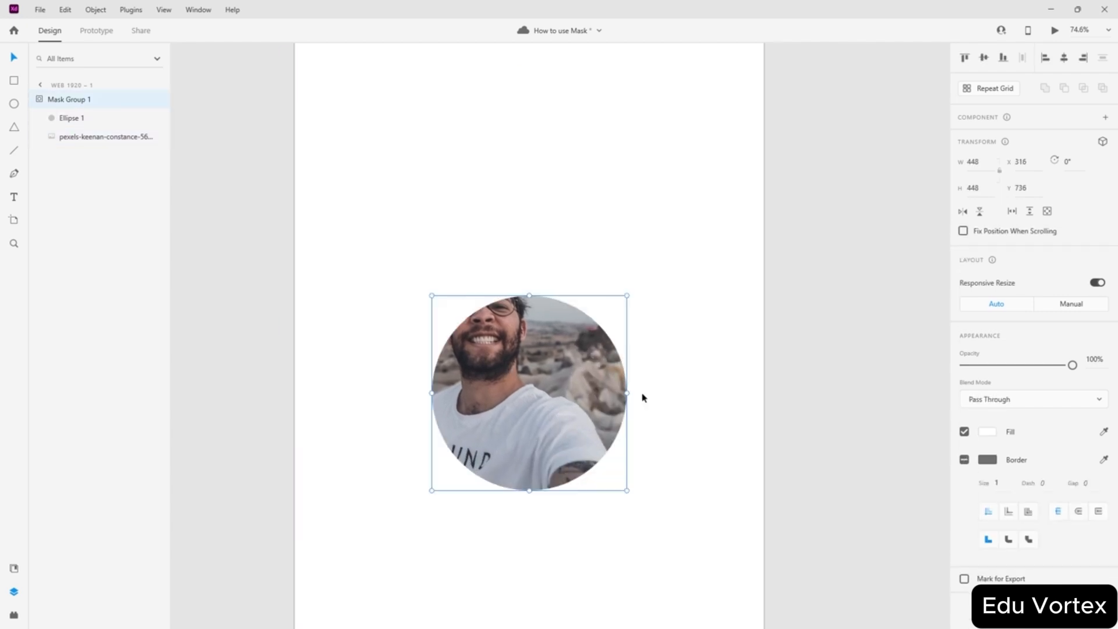
{"action": "double_click", "coordinate": [534, 386]}
{"action": "left_click_drag", "start_coordinate": [534, 386], "coordinate": [575, 432]}
{"action": "key", "text": "Escape"}
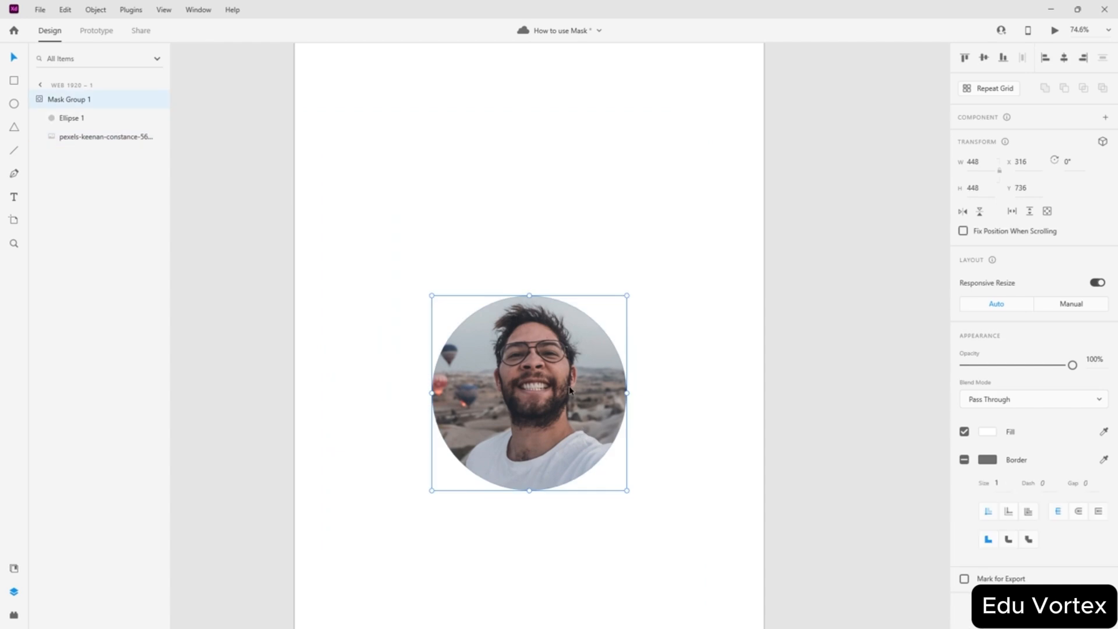
- Move the round masked photo to the artboard's top-left area
{"action": "left_click_drag", "start_coordinate": [566, 388], "coordinate": [535, 226]}
{"action": "scroll", "coordinate": [606, 241], "scroll_direction": "up", "scroll_amount": 2}
{"action": "left_click_drag", "start_coordinate": [496, 399], "coordinate": [545, 387]}
{"action": "left_click", "coordinate": [682, 304]}
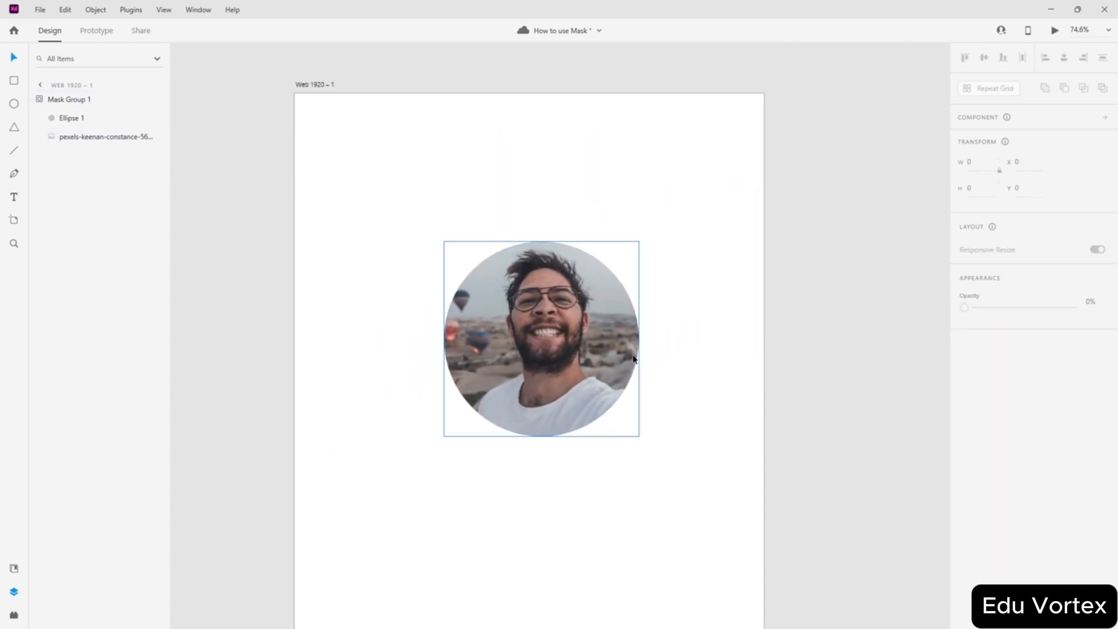
{"action": "scroll", "coordinate": [638, 296], "scroll_direction": "down", "scroll_amount": 3}
{"action": "scroll", "coordinate": [638, 296], "scroll_direction": "up", "scroll_amount": 3}
{"action": "left_click_drag", "start_coordinate": [563, 362], "coordinate": [399, 221]}
{"action": "left_click", "coordinate": [637, 269]}
{"action": "key", "text": "Escape"}
{"action": "left_click", "coordinate": [609, 251]}
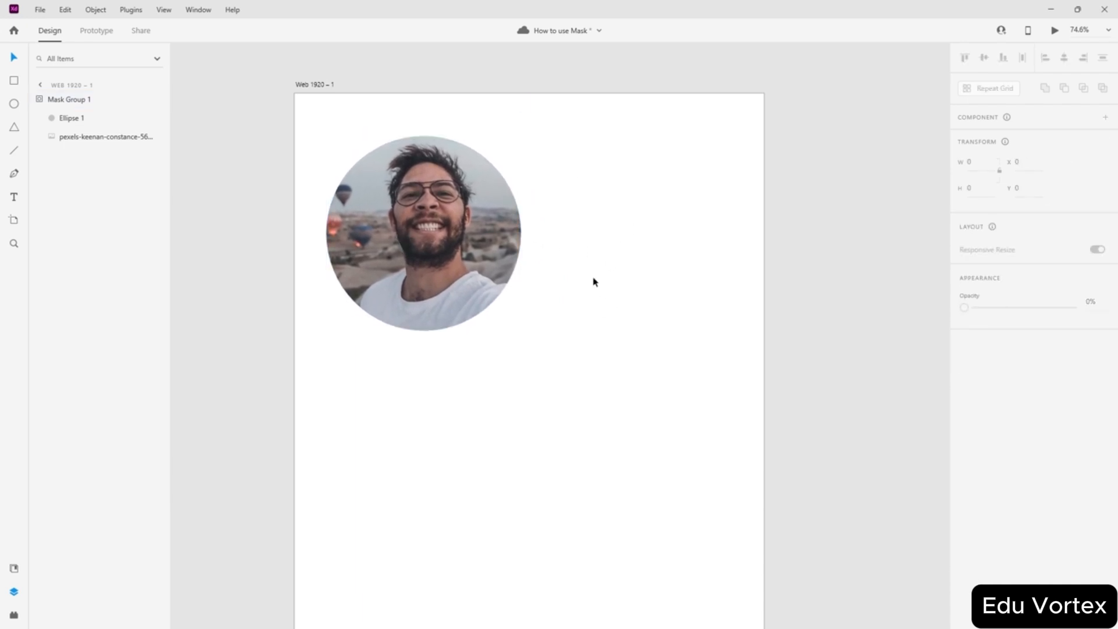
- Nudge the round photo group slightly lower on the artboard
{"action": "scroll", "coordinate": [593, 280], "scroll_direction": "down", "scroll_amount": 2}
{"action": "scroll", "coordinate": [593, 277], "scroll_direction": "up", "scroll_amount": 5}
{"action": "mouse_move", "coordinate": [431, 417]}
{"action": "left_mouse_down"}
{"action": "mouse_move", "coordinate": [380, 410]}
{"action": "mouse_move", "coordinate": [429, 408]}
{"action": "left_mouse_up"}
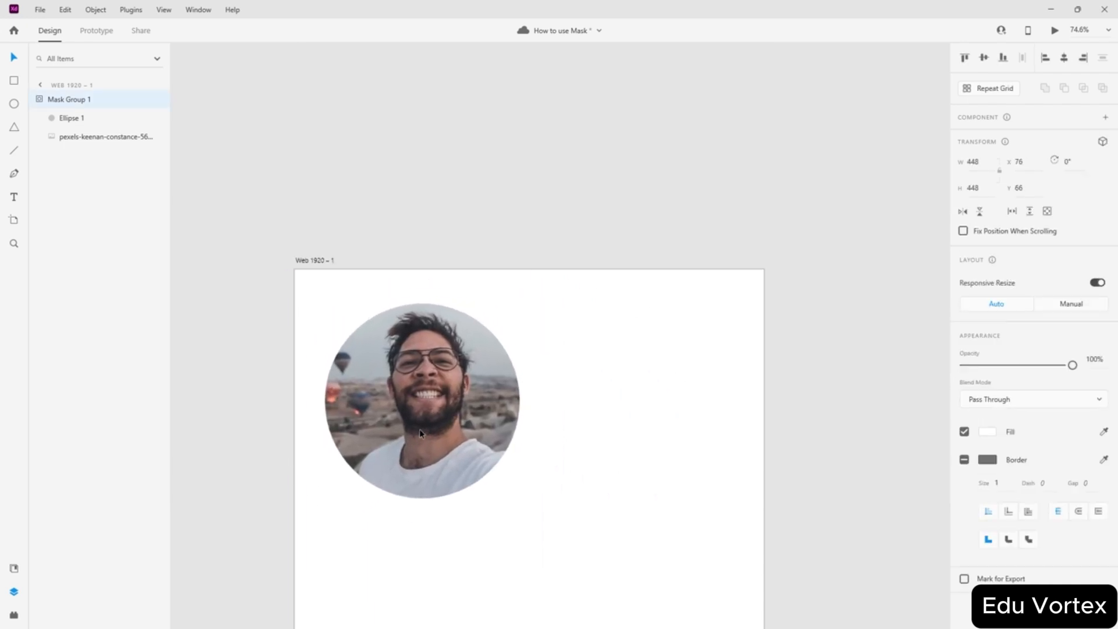
{"action": "left_click", "coordinate": [562, 405]}
{"action": "double_click", "coordinate": [434, 375]}
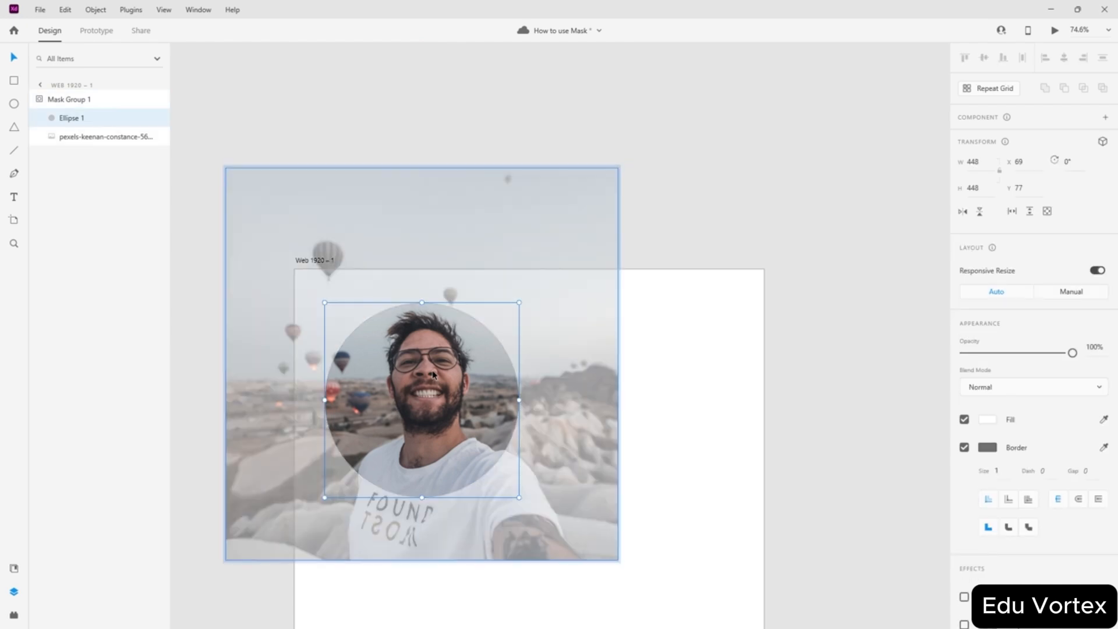
{"action": "left_click", "coordinate": [698, 372]}
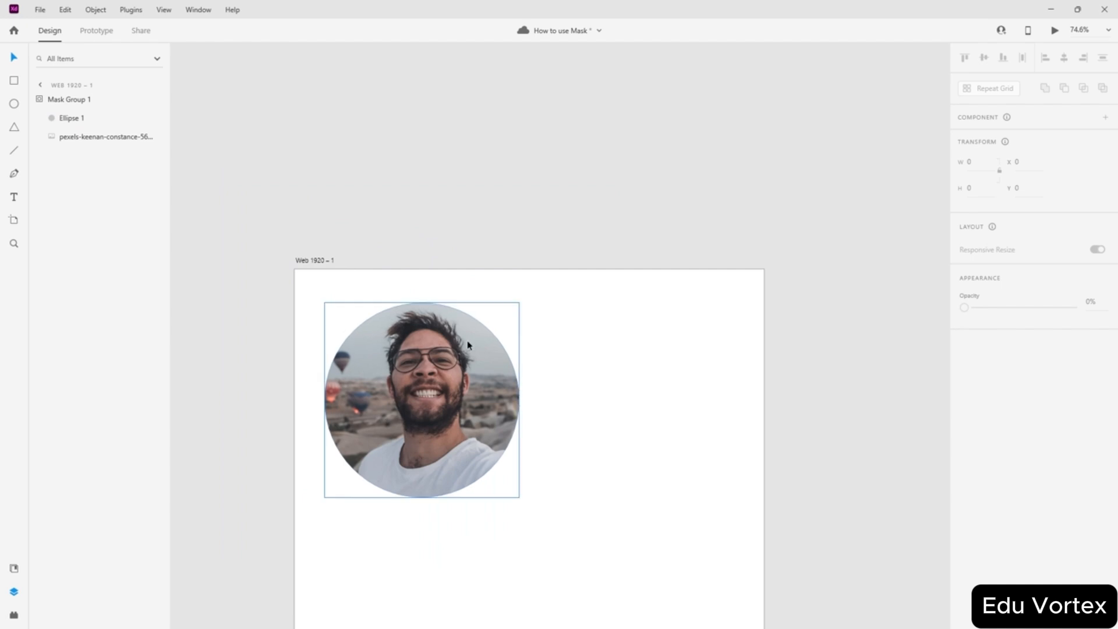
{"action": "scroll", "coordinate": [599, 366], "scroll_direction": "down", "scroll_amount": 3}
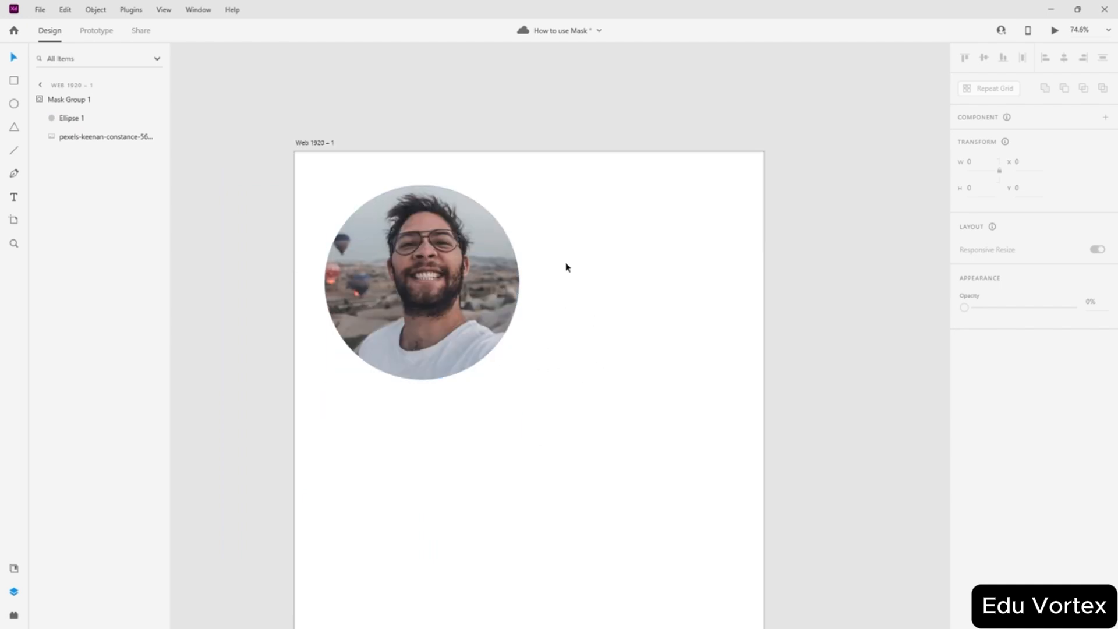
{"action": "left_click", "coordinate": [421, 291]}
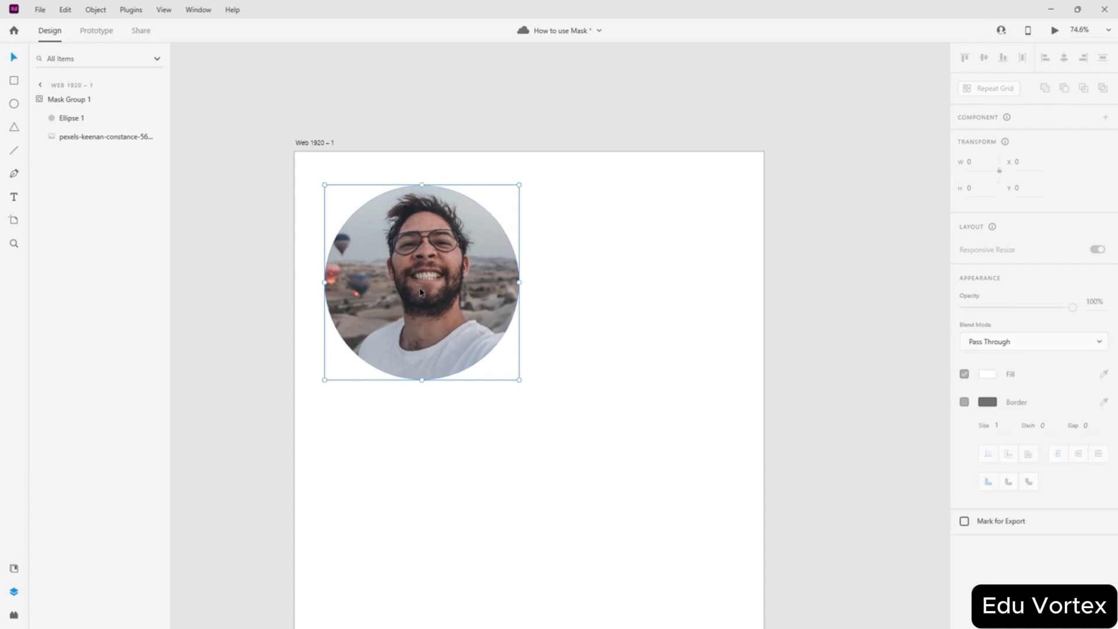
{"action": "mouse_move", "coordinate": [420, 289]}
{"action": "left_mouse_down"}
{"action": "mouse_move", "coordinate": [408, 266]}
{"action": "mouse_move", "coordinate": [418, 296]}
{"action": "left_mouse_up"}
{"action": "left_click", "coordinate": [620, 299]}
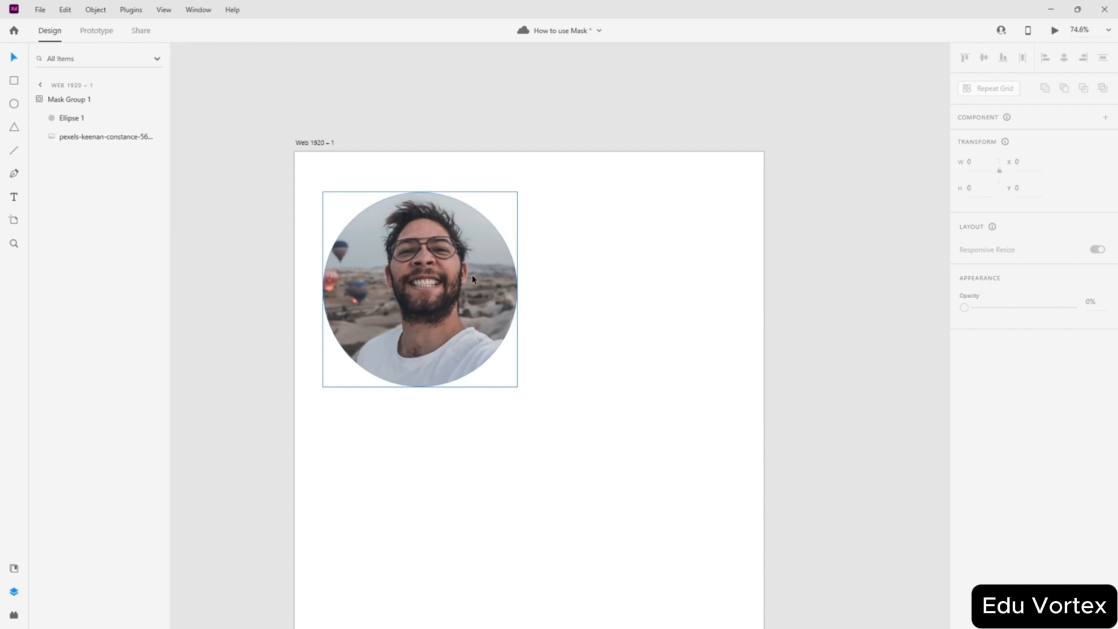
- Shift the photo slightly within the circular mask, then choose the Triangle tool
{"action": "double_click", "coordinate": [439, 270]}
{"action": "mouse_move", "coordinate": [486, 320]}
{"action": "left_mouse_down"}
{"action": "mouse_move", "coordinate": [486, 307]}
{"action": "mouse_move", "coordinate": [478, 331]}
{"action": "mouse_move", "coordinate": [499, 313]}
{"action": "mouse_move", "coordinate": [479, 320]}
{"action": "left_mouse_up"}
{"action": "key", "text": "Escape"}
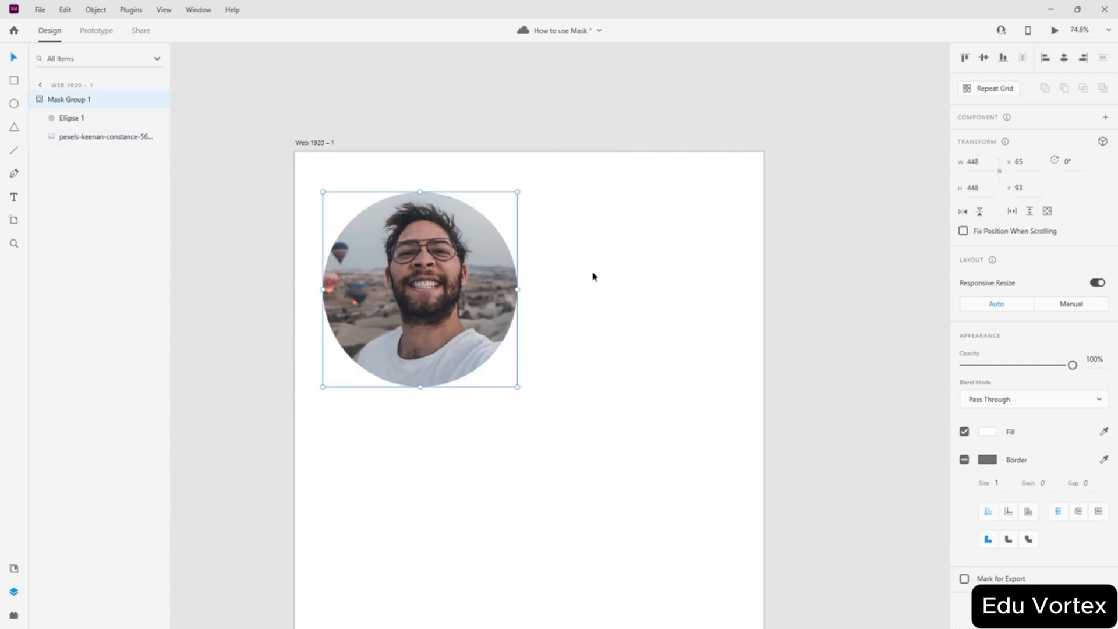
{"action": "left_click", "coordinate": [301, 298]}
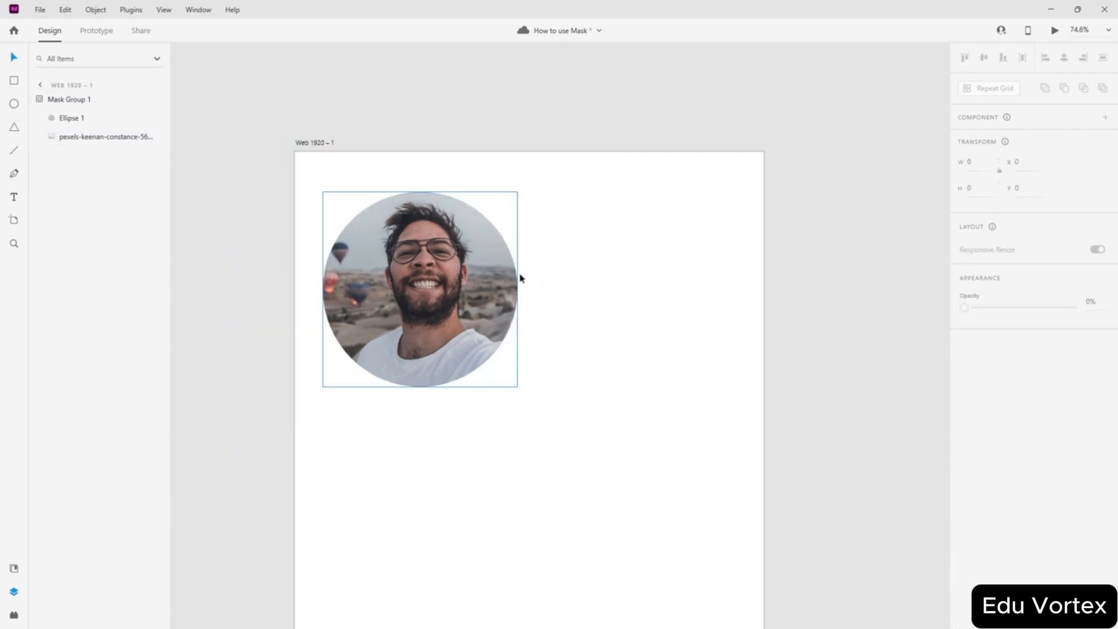
{"action": "scroll", "coordinate": [596, 218], "scroll_direction": "down", "scroll_amount": 2}
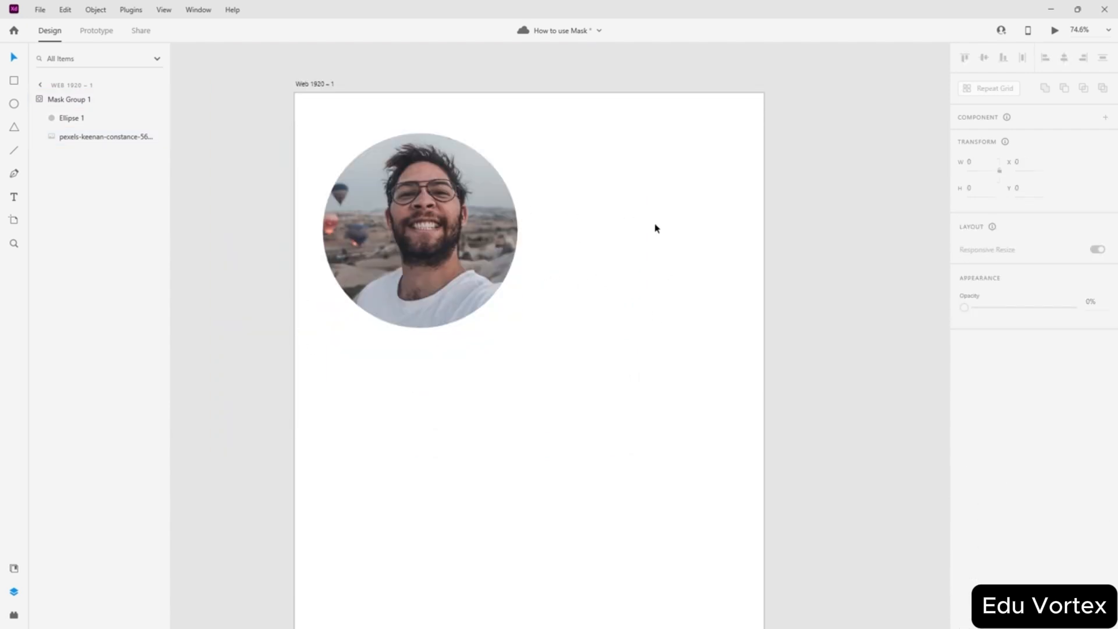
{"action": "left_click", "coordinate": [872, 267]}
{"action": "scroll", "coordinate": [818, 268], "scroll_direction": "up", "scroll_amount": 2}
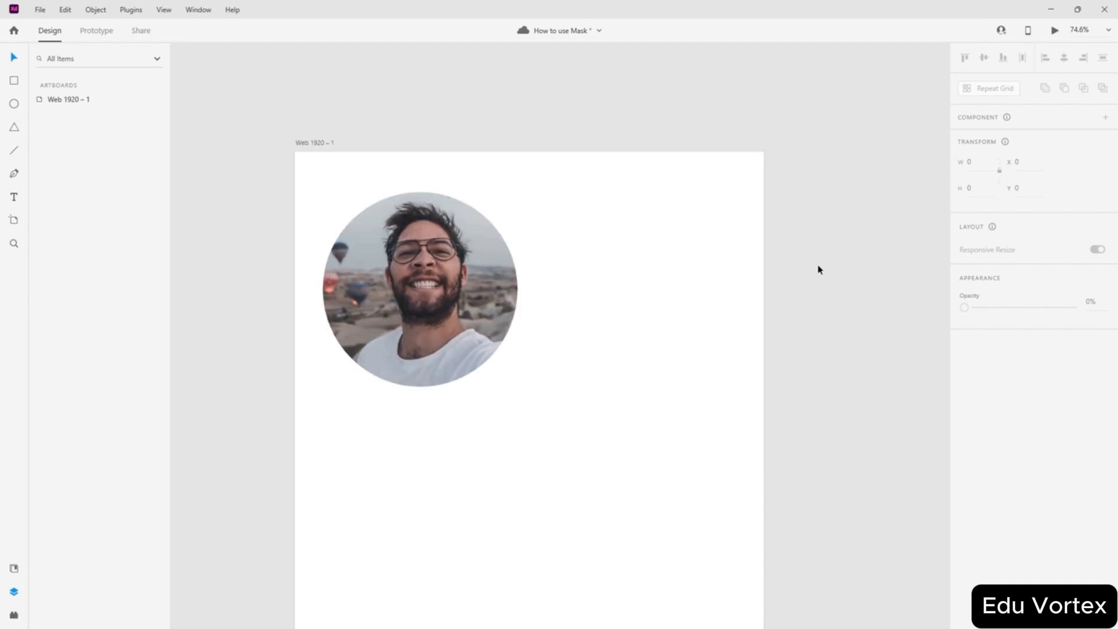
{"action": "left_click", "coordinate": [14, 127]}
- Draw a white triangle, rotate it 180°, and centre it over the round photo
{"action": "mouse_move", "coordinate": [346, 206]}
{"action": "left_mouse_down"}
{"action": "mouse_move", "coordinate": [581, 406]}
{"action": "mouse_move", "coordinate": [557, 386]}
{"action": "mouse_move", "coordinate": [589, 422]}
{"action": "mouse_move", "coordinate": [568, 432]}
{"action": "mouse_move", "coordinate": [571, 401]}
{"action": "left_mouse_up"}
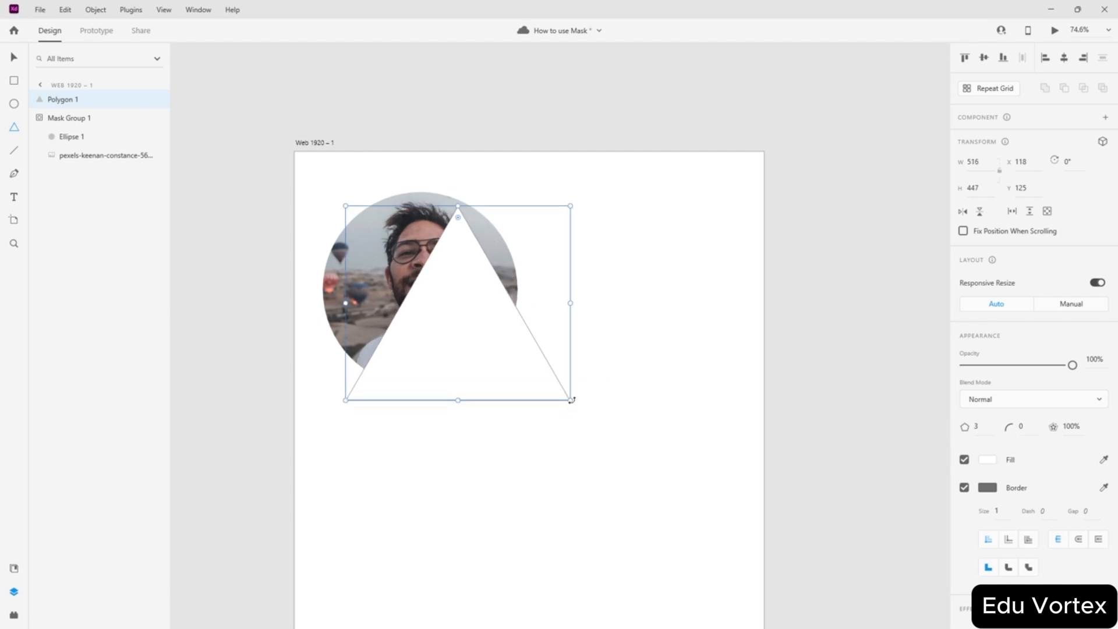
{"action": "left_click_drag", "start_coordinate": [569, 405], "coordinate": [306, 168]}
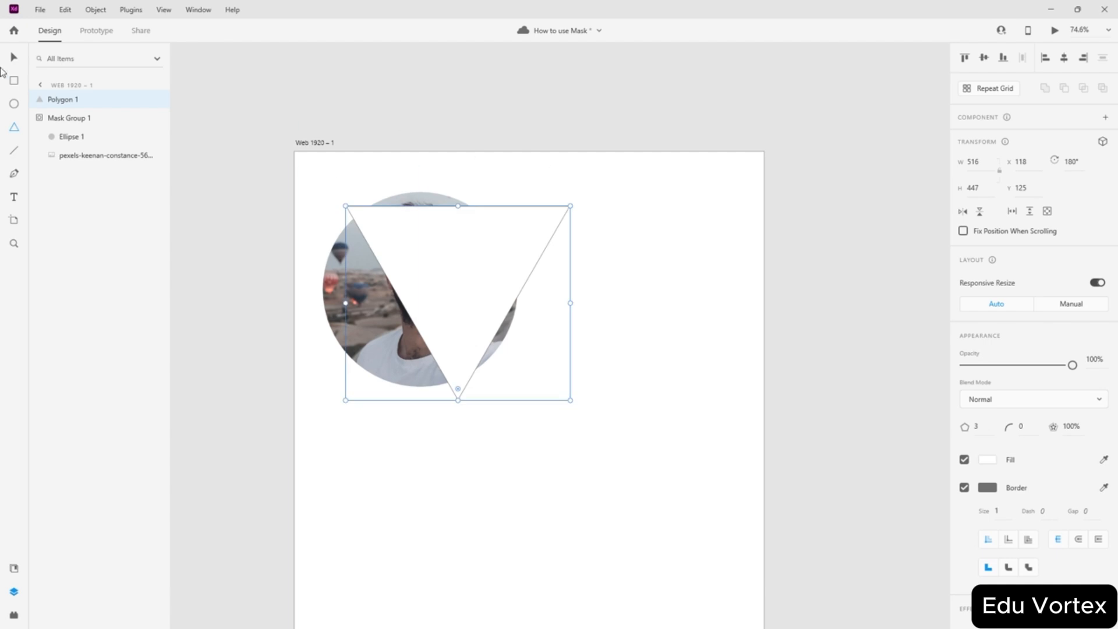
{"action": "left_click_drag", "start_coordinate": [481, 271], "coordinate": [444, 273]}
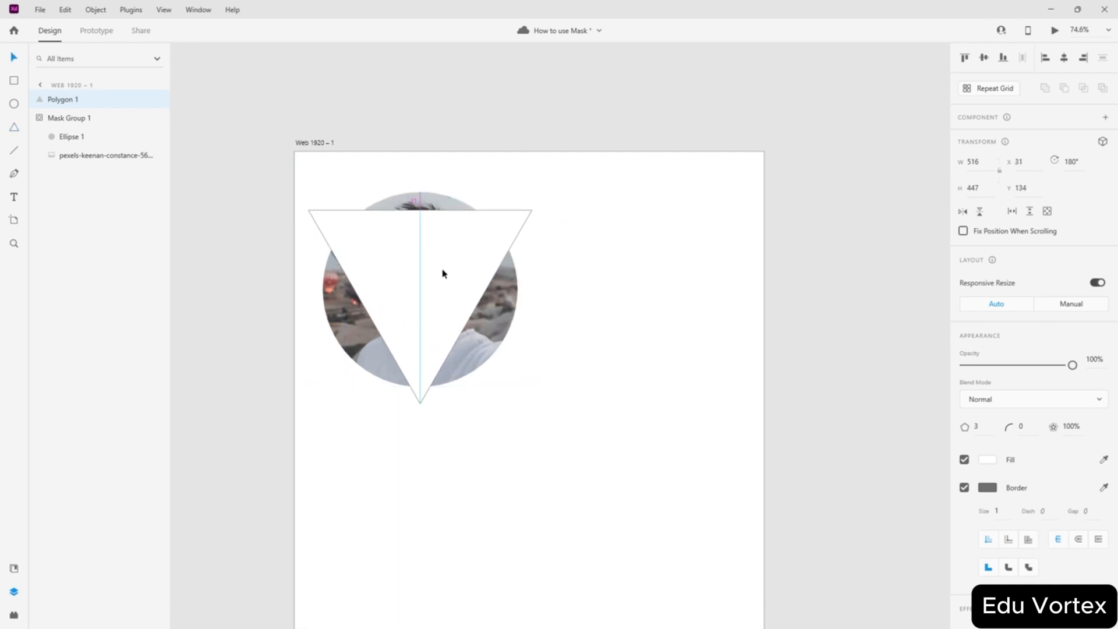
- Mask the round photo with the inverted triangle and move the new group right and down
{"action": "left_click_drag", "start_coordinate": [586, 168], "coordinate": [260, 406]}
{"action": "left_click", "coordinate": [95, 10]}
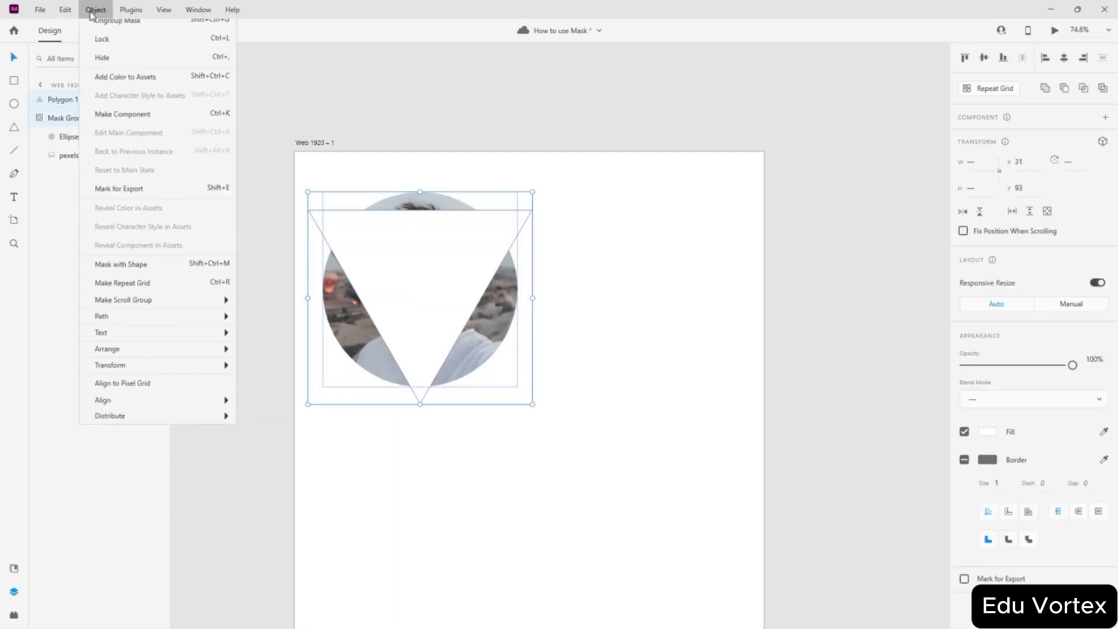
{"action": "left_click", "coordinate": [122, 290]}
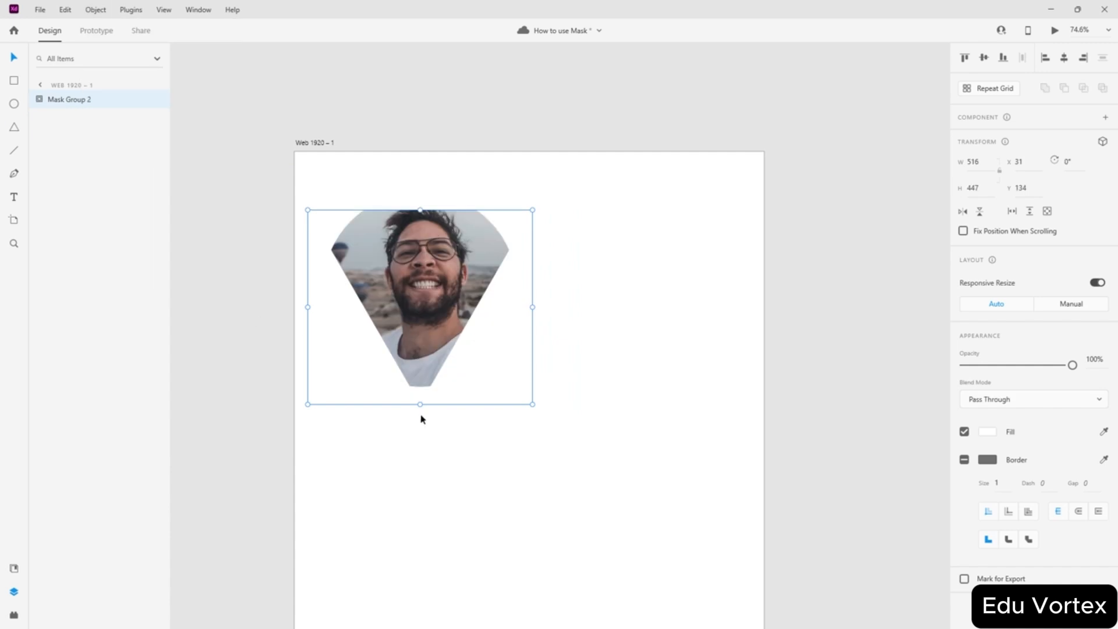
{"action": "left_click_drag", "start_coordinate": [514, 306], "coordinate": [561, 356]}
- Reposition the photo inside the triangle mask and move the masked group up-left into place
{"action": "left_click", "coordinate": [681, 367]}
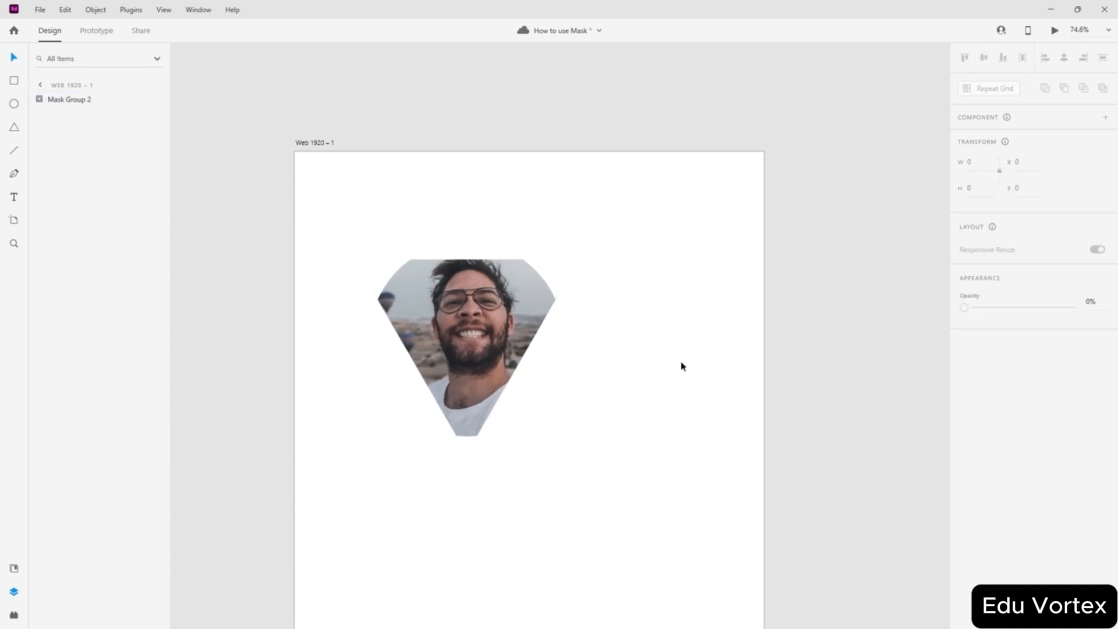
{"action": "double_click", "coordinate": [477, 353]}
{"action": "double_click", "coordinate": [476, 352]}
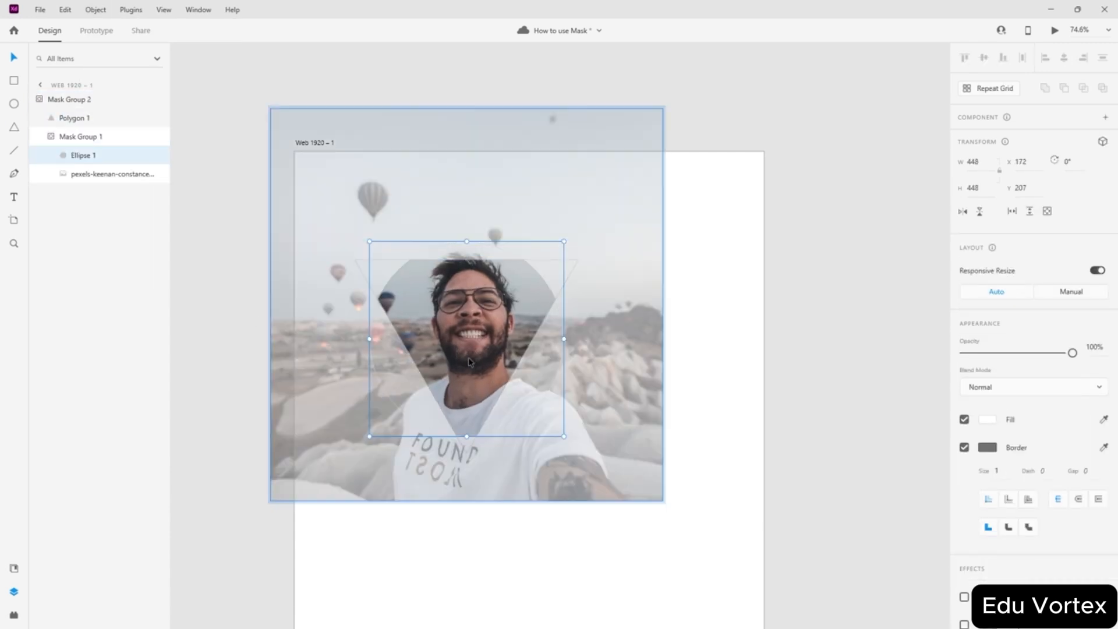
{"action": "left_click_drag", "start_coordinate": [476, 353], "coordinate": [474, 377]}
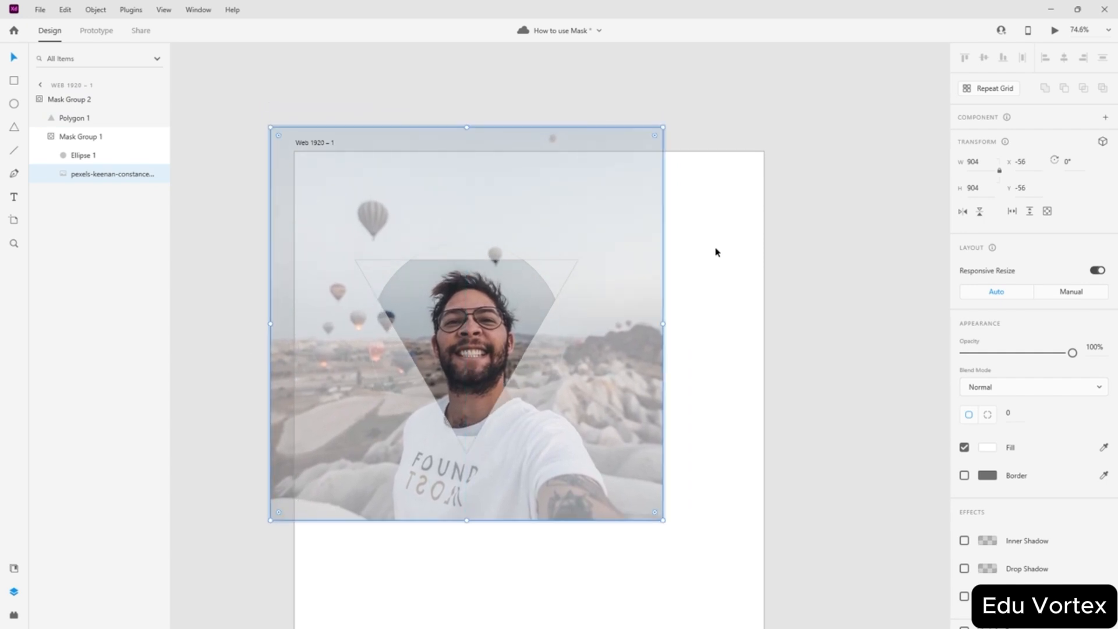
{"action": "key", "text": "Escape"}
{"action": "key", "text": "Escape"}
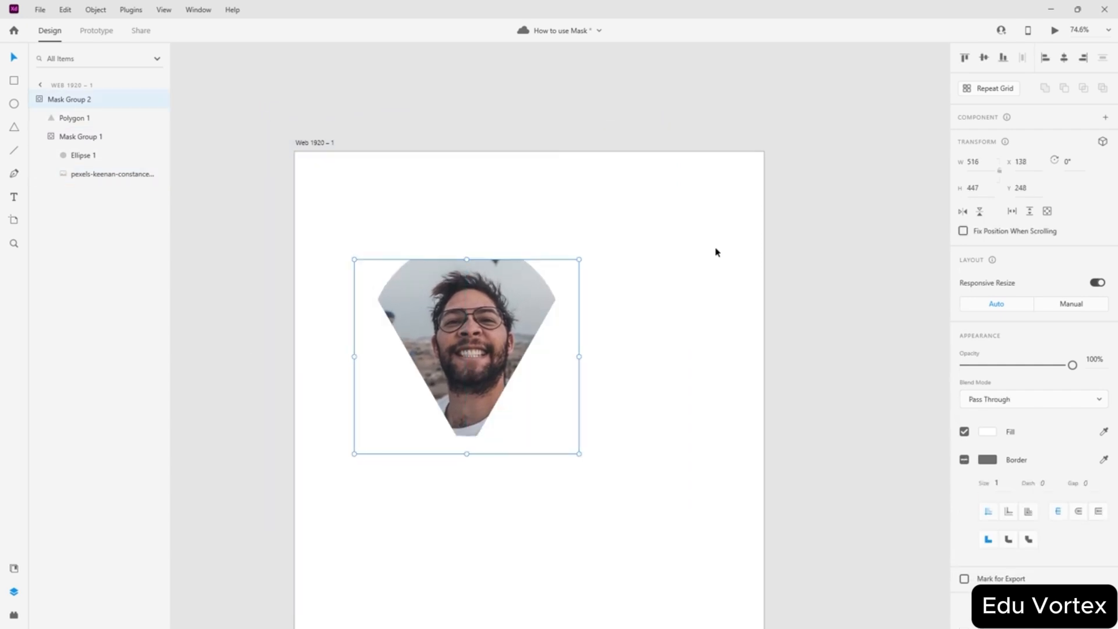
{"action": "key", "text": "Escape"}
{"action": "left_click_drag", "start_coordinate": [480, 342], "coordinate": [437, 280]}
{"action": "key", "text": "Escape"}
{"action": "left_click", "coordinate": [579, 339]}
- Duplicate the masked triangle, rotate the copy to 60° and fit it edge to edge beside the original
{"action": "left_click_drag", "start_coordinate": [439, 267], "coordinate": [585, 354]}
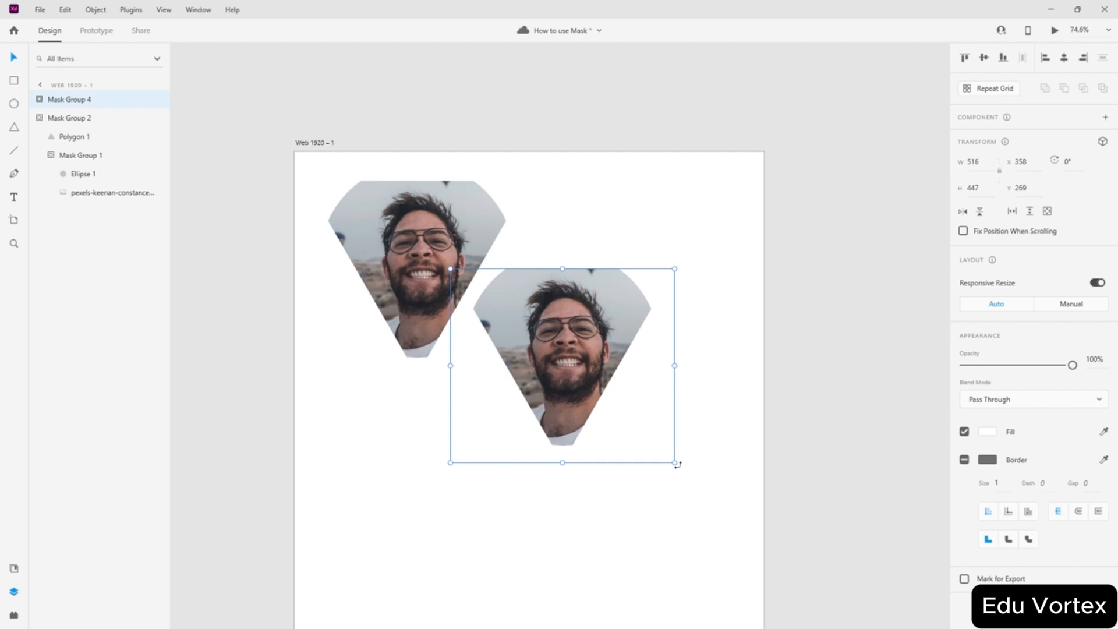
{"action": "left_click_drag", "start_coordinate": [677, 464], "coordinate": [511, 491]}
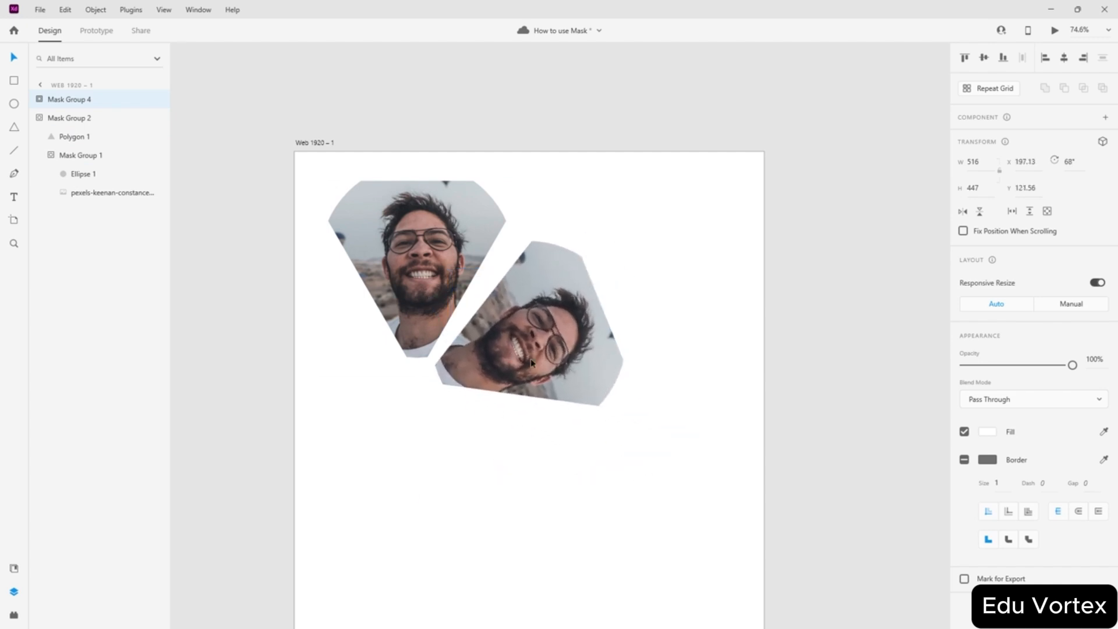
{"action": "left_click_drag", "start_coordinate": [531, 359], "coordinate": [525, 353]}
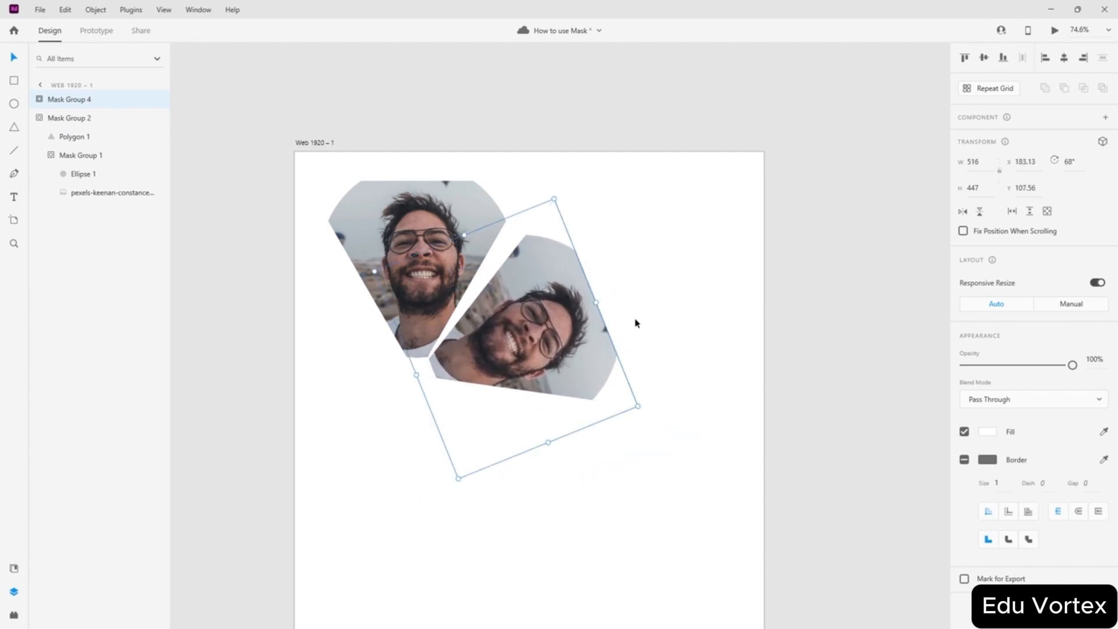
{"action": "left_click_drag", "start_coordinate": [644, 407], "coordinate": [641, 385]}
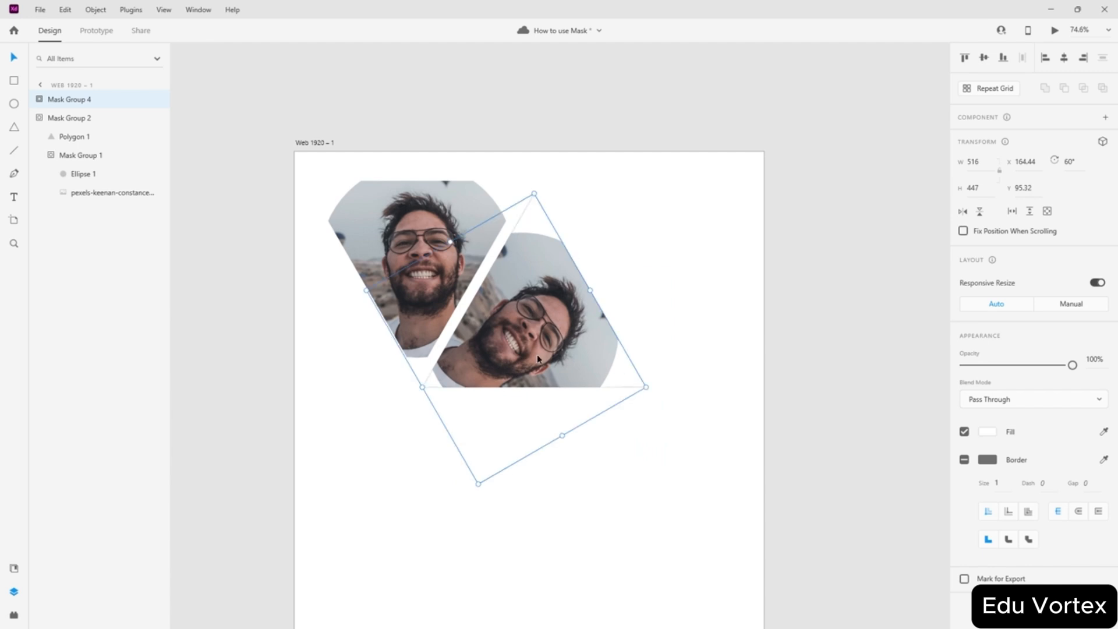
{"action": "left_click_drag", "start_coordinate": [539, 349], "coordinate": [538, 348]}
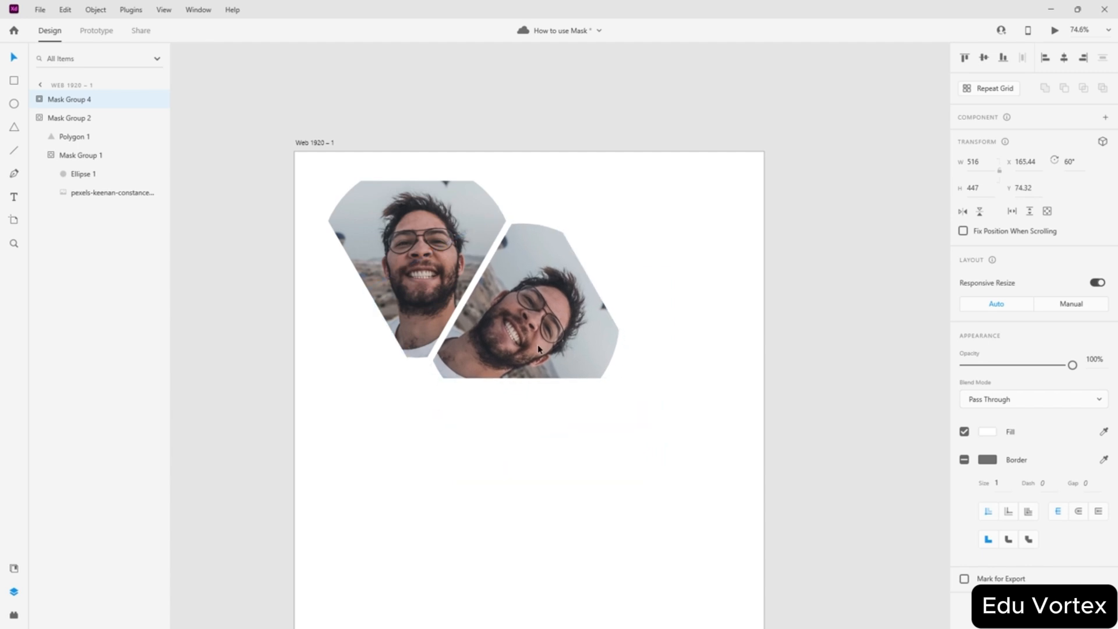
{"action": "left_click", "coordinate": [589, 442]}
{"action": "left_click", "coordinate": [560, 309]}
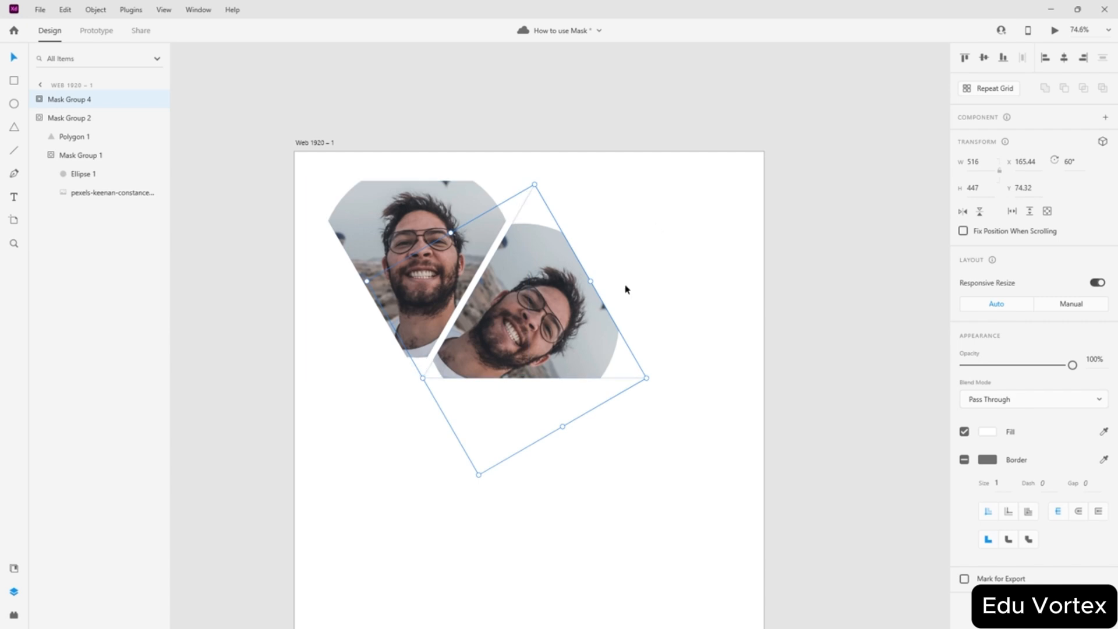
{"action": "left_click", "coordinate": [669, 227]}
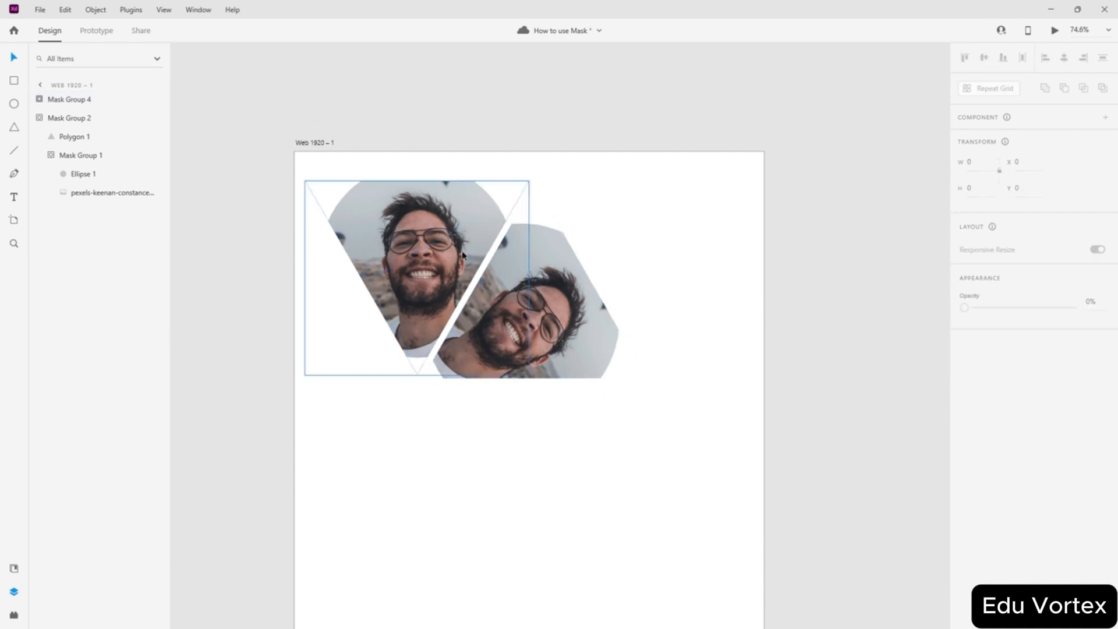
- Delete the rotated copy and enter the remaining triangle mask for editing
{"action": "left_click", "coordinate": [527, 334]}
{"action": "key", "text": "Delete"}
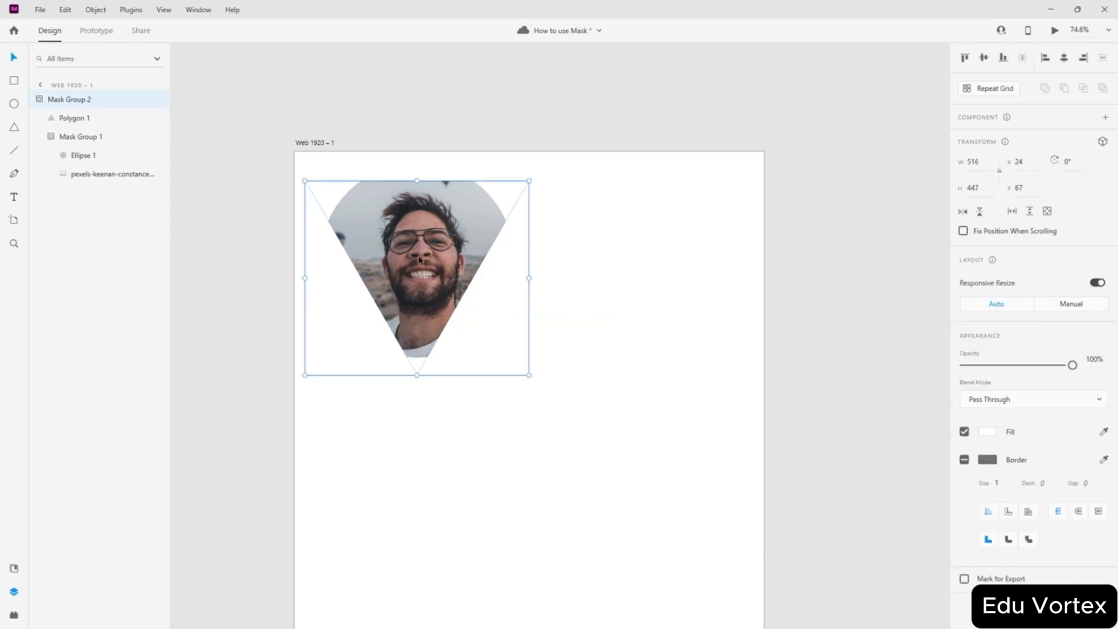
{"action": "double_click", "coordinate": [419, 259]}
{"action": "left_click", "coordinate": [89, 11]}
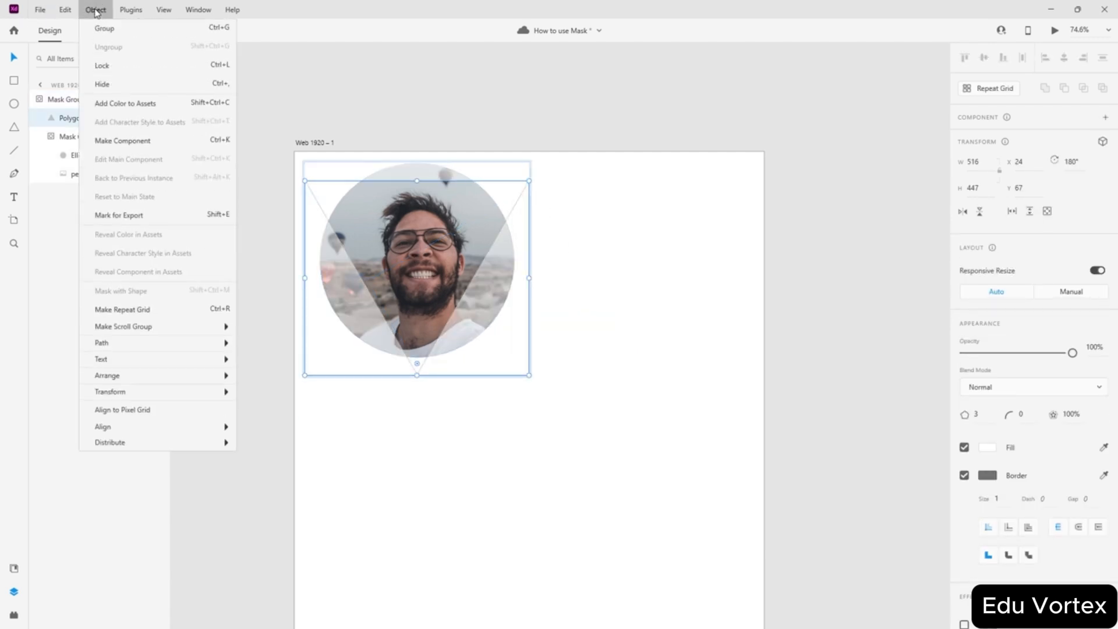
{"action": "left_click", "coordinate": [374, 414]}
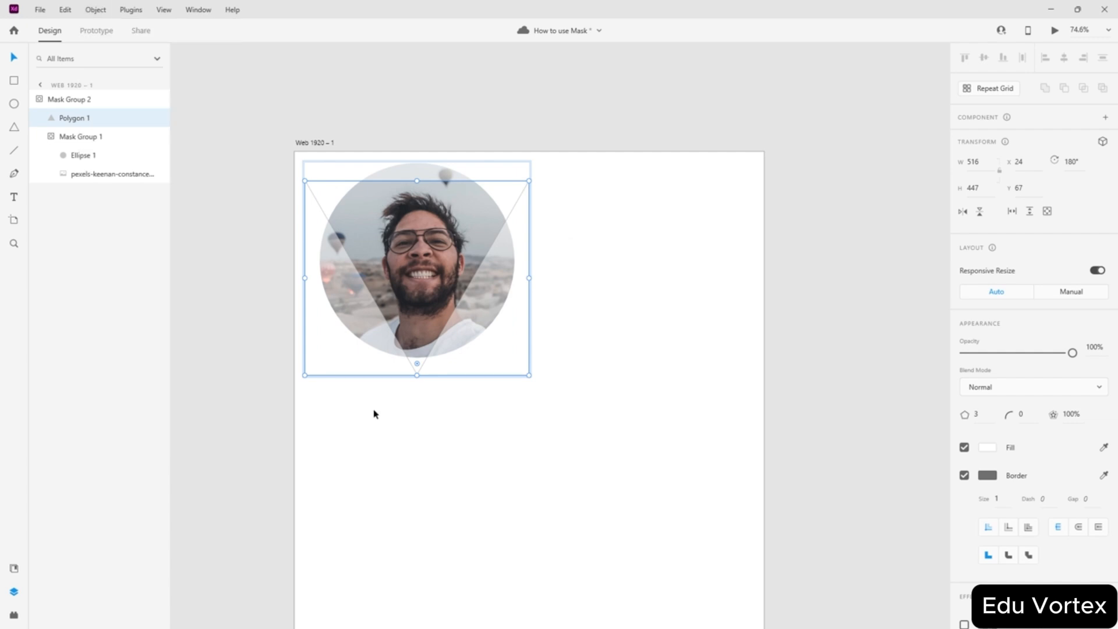
- Undo repeatedly past the mask groups and circle mask until only the square photo remains
{"action": "key", "text": "ctrl+z"}
{"action": "key", "text": "ctrl+z"}
{"action": "key", "text": "ctrl+z"}
{"action": "key", "text": "ctrl+z"}
{"action": "key", "text": "ctrl+z"}
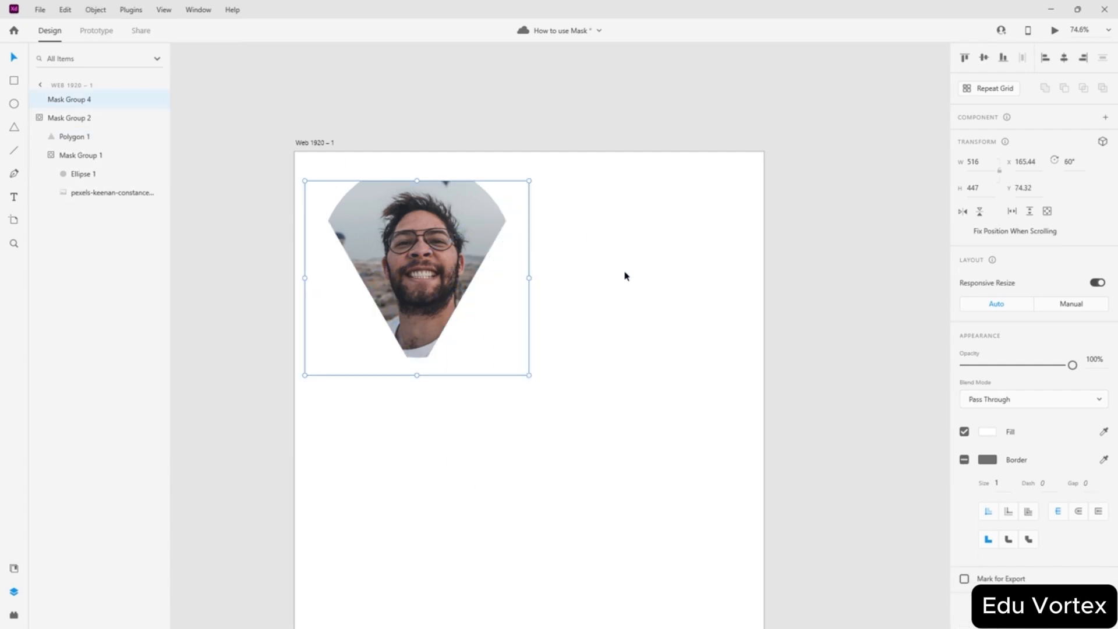
{"action": "key", "text": "ctrl+z"}
{"action": "key", "text": "ctrl+z"}
{"action": "key", "text": "ctrl+z"}
{"action": "key", "text": "ctrl+z"}
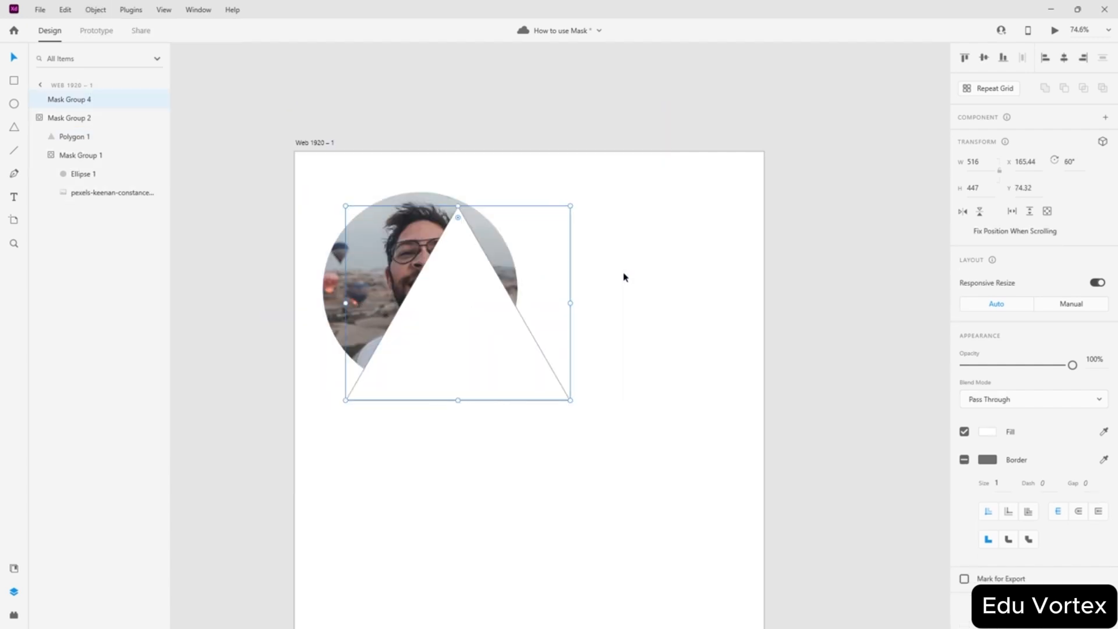
{"action": "key", "text": "ctrl+z"}
{"action": "key", "text": "ctrl+z"}
{"action": "key", "text": "ctrl+z"}
{"action": "key", "text": "ctrl+z"}
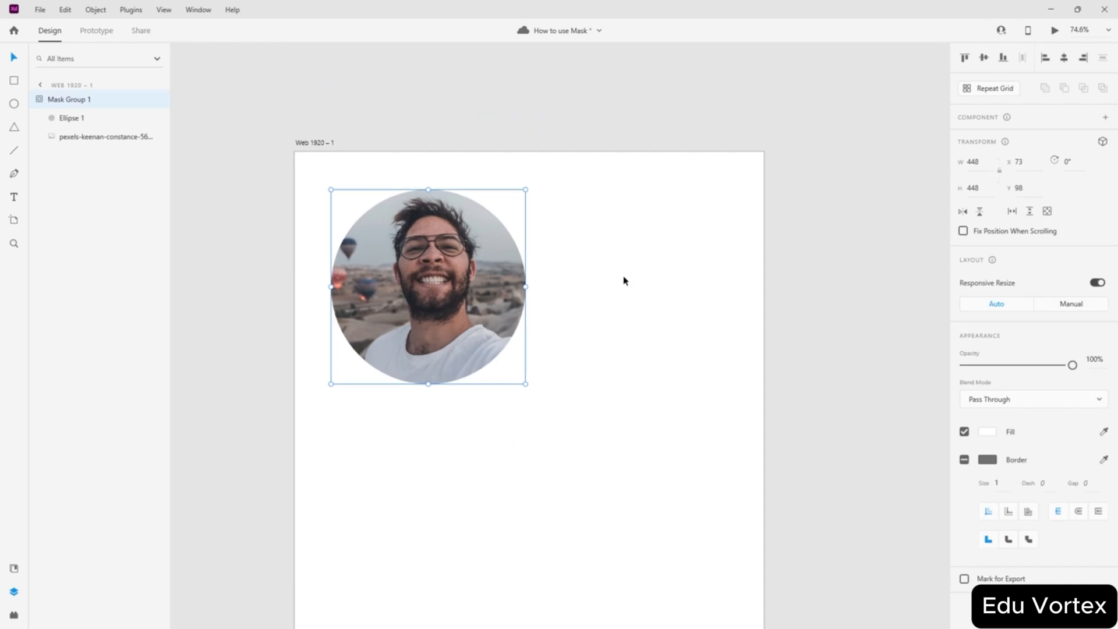
{"action": "key", "text": "ctrl+z"}
{"action": "key", "text": "ctrl+z"}
{"action": "key", "text": "ctrl+z"}
{"action": "key", "text": "ctrl+z"}
{"action": "key", "text": "ctrl+z"}
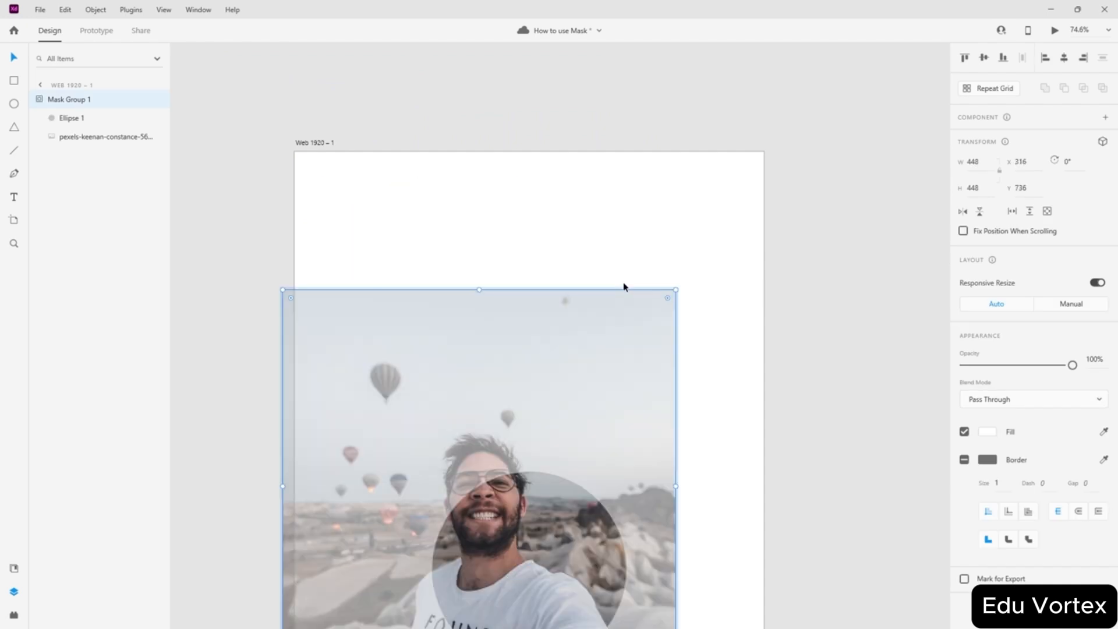
{"action": "key", "text": "ctrl+z"}
{"action": "key", "text": "ctrl+z"}
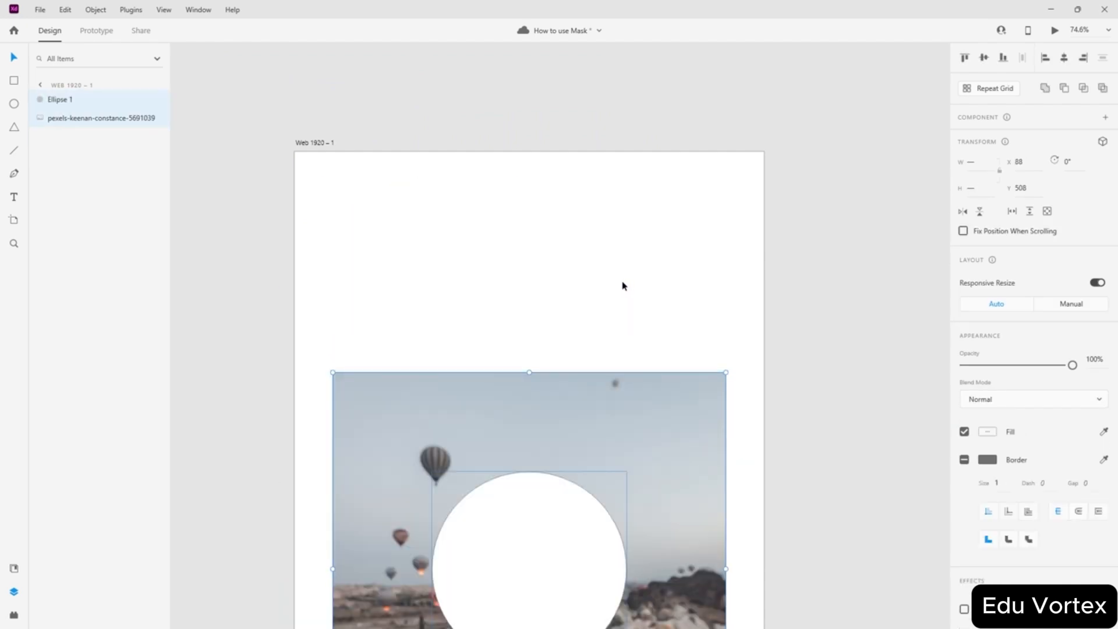
{"action": "scroll", "coordinate": [625, 285], "scroll_direction": "down", "scroll_amount": 4}
{"action": "key", "text": "ctrl+z"}
{"action": "key", "text": "ctrl+z"}
{"action": "key", "text": "ctrl+z"}
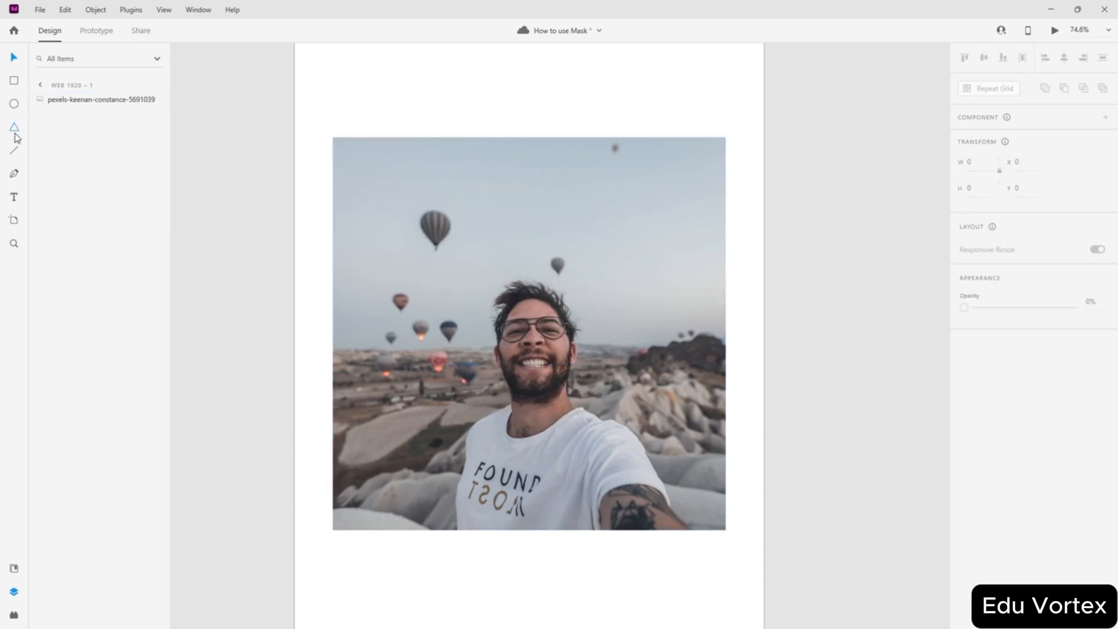
- Draw a second white triangle over the chin, rotate it 90° and move it up-left
{"action": "left_click_drag", "start_coordinate": [407, 228], "coordinate": [564, 365]}
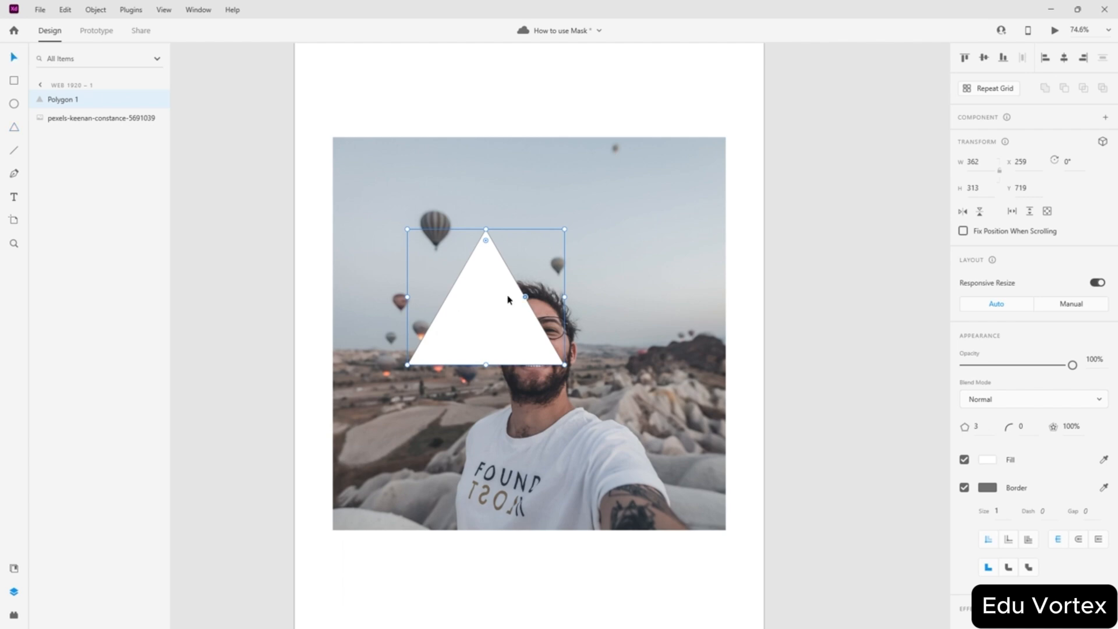
{"action": "left_click_drag", "start_coordinate": [507, 300], "coordinate": [537, 449]}
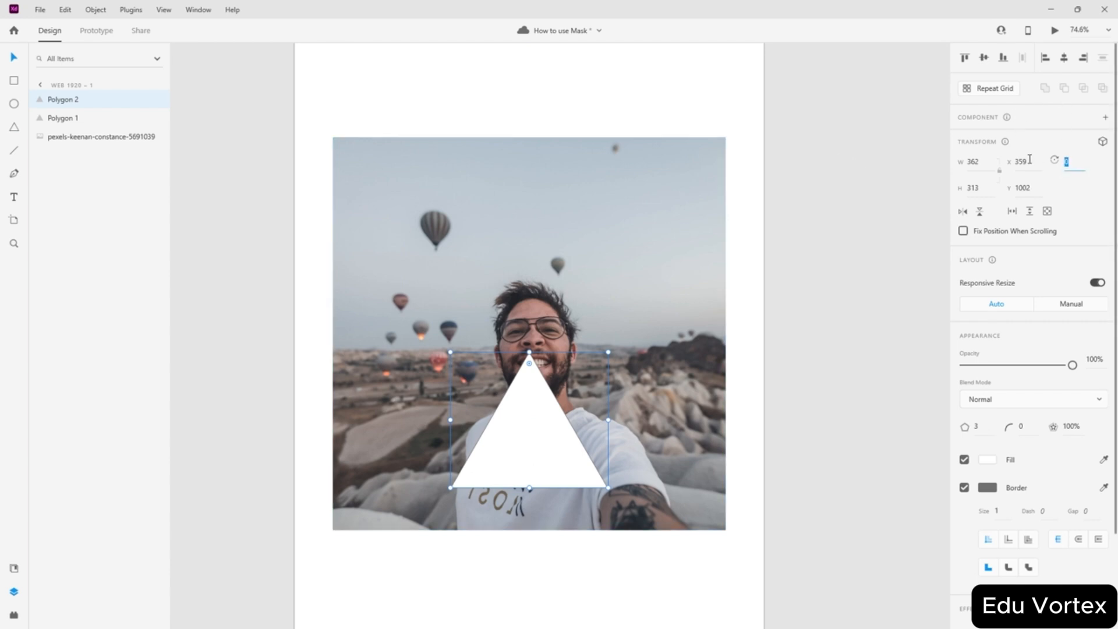
{"action": "type", "text": "90"}
{"action": "key", "text": "Return"}
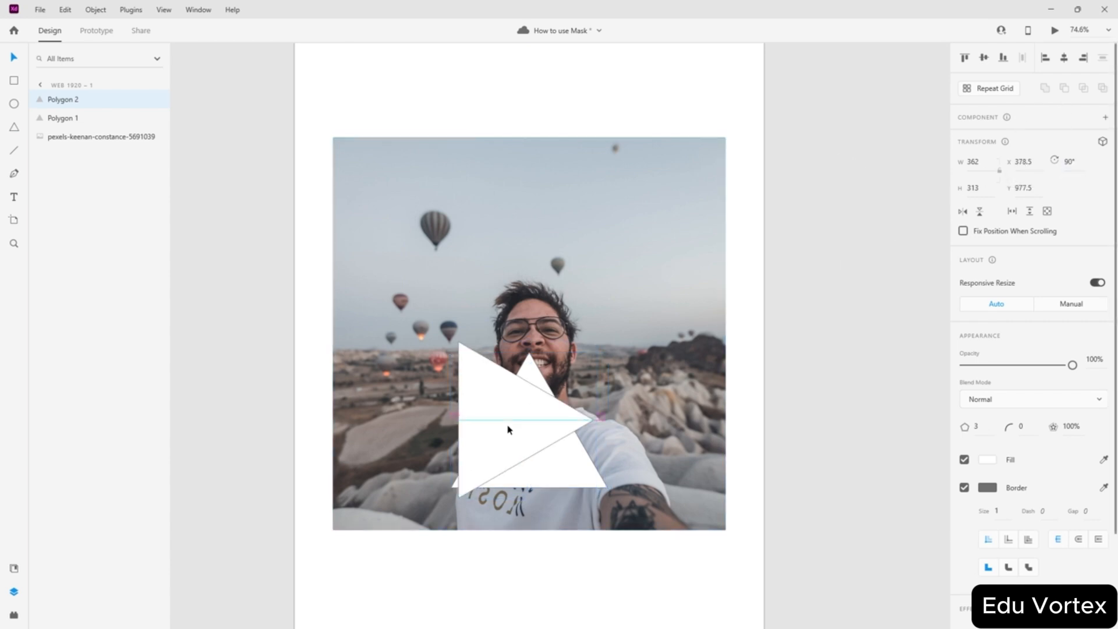
{"action": "left_click_drag", "start_coordinate": [523, 418], "coordinate": [447, 364]}
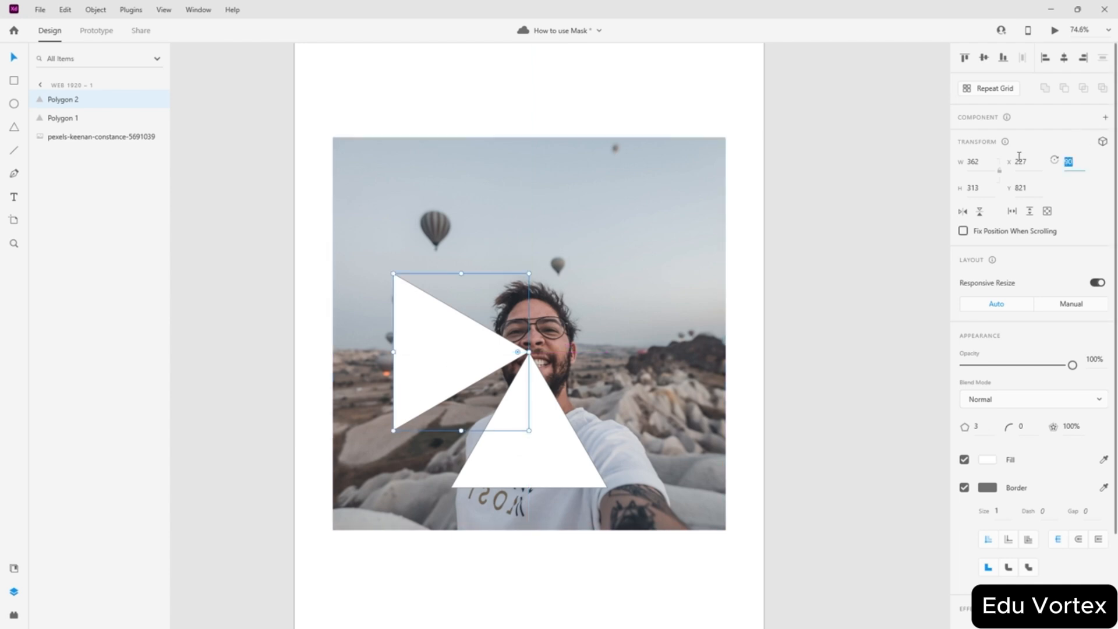
- Settle the second triangle's rotation at 60° and set it inverted beside the upright one
{"action": "type", "text": "45"}
{"action": "key", "text": "Return"}
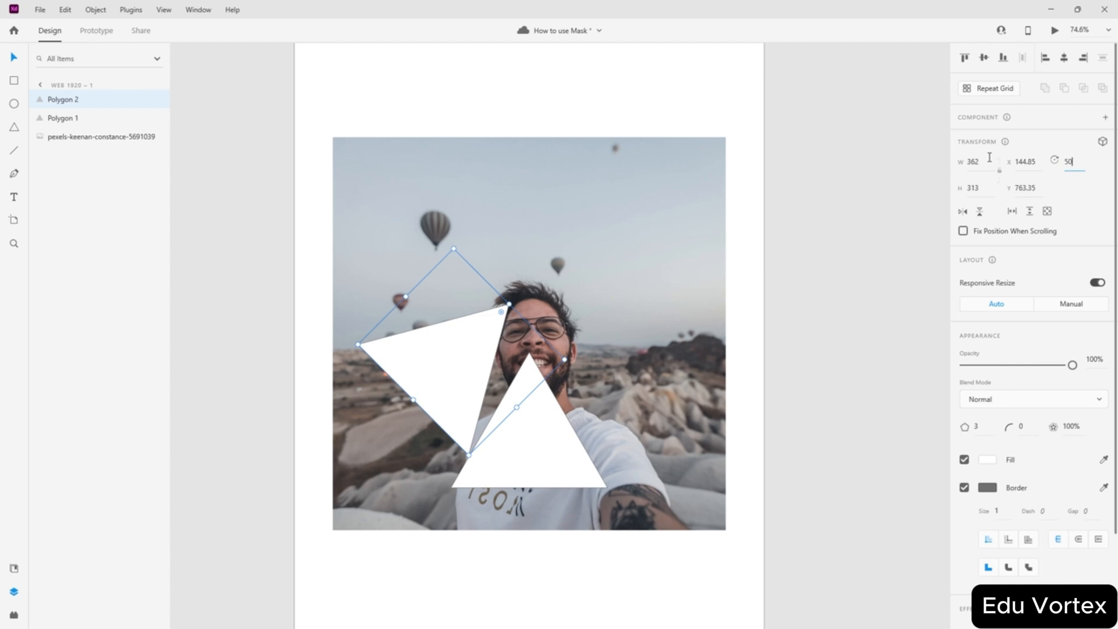
{"action": "type", "text": "50"}
{"action": "key", "text": "Return"}
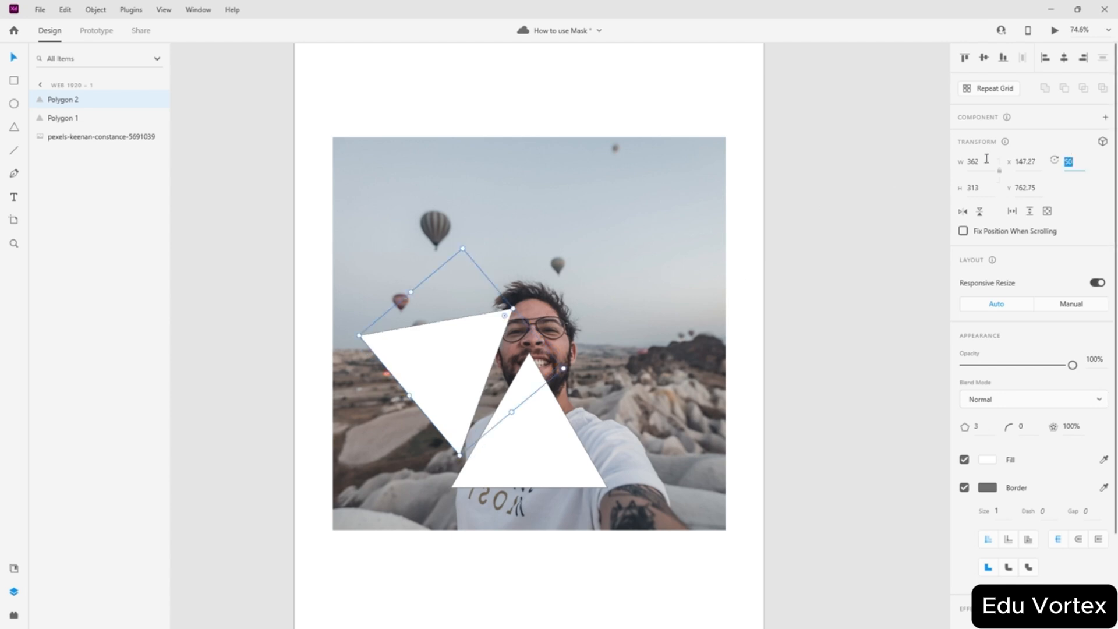
{"action": "type", "text": "70"}
{"action": "key", "text": "Return"}
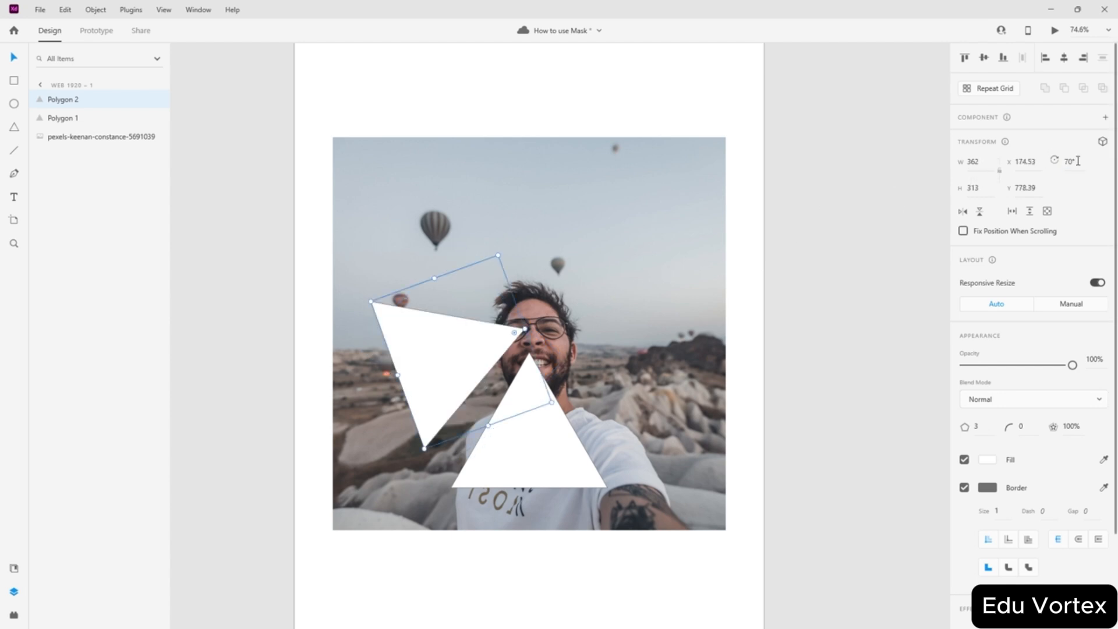
{"action": "type", "text": "65"}
{"action": "key", "text": "Return"}
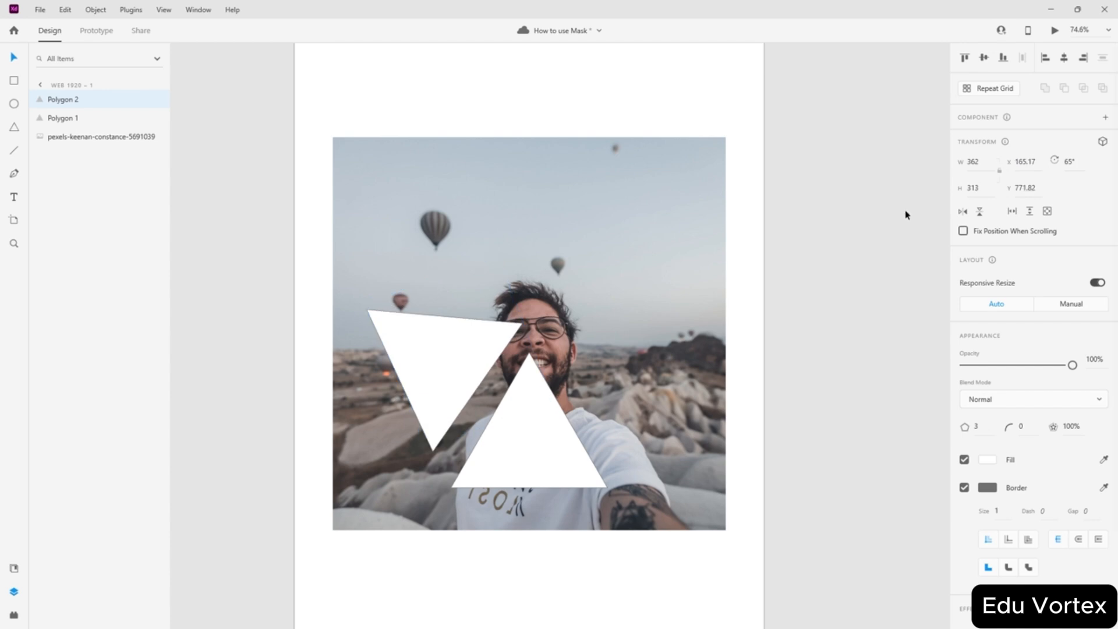
{"action": "type", "text": "6"}
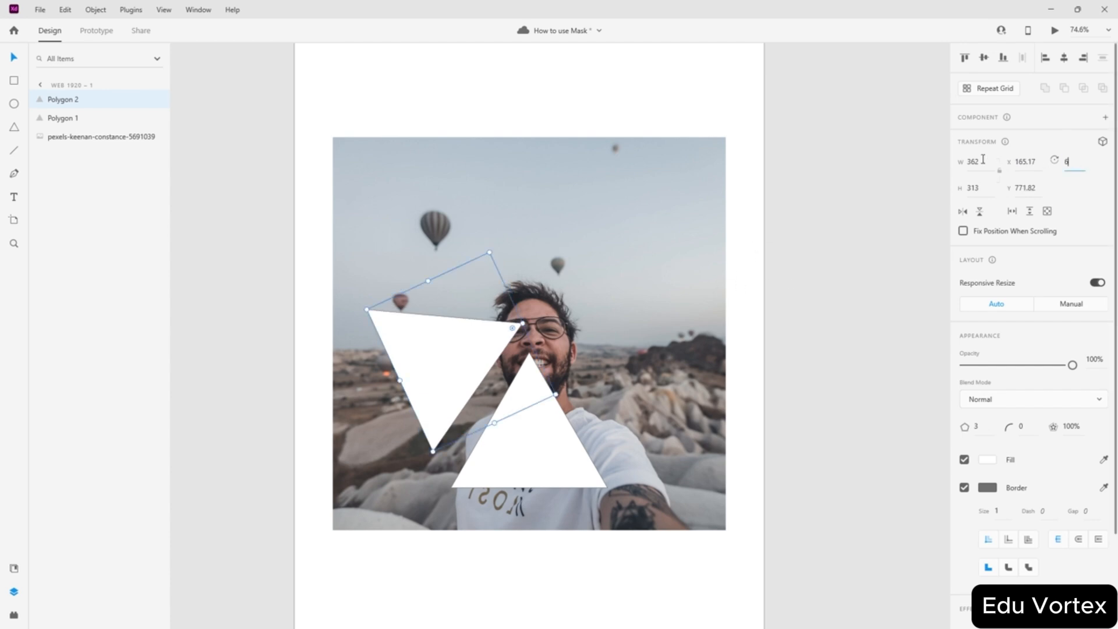
{"action": "type", "text": "0"}
{"action": "key", "text": "Return"}
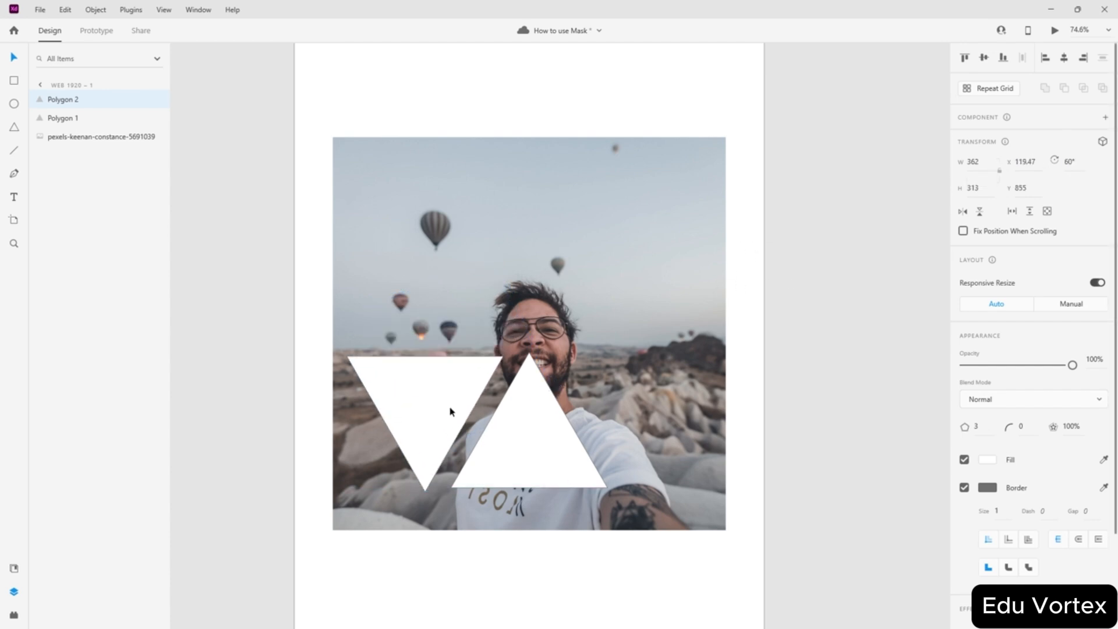
{"action": "left_click_drag", "start_coordinate": [450, 412], "coordinate": [465, 402]}
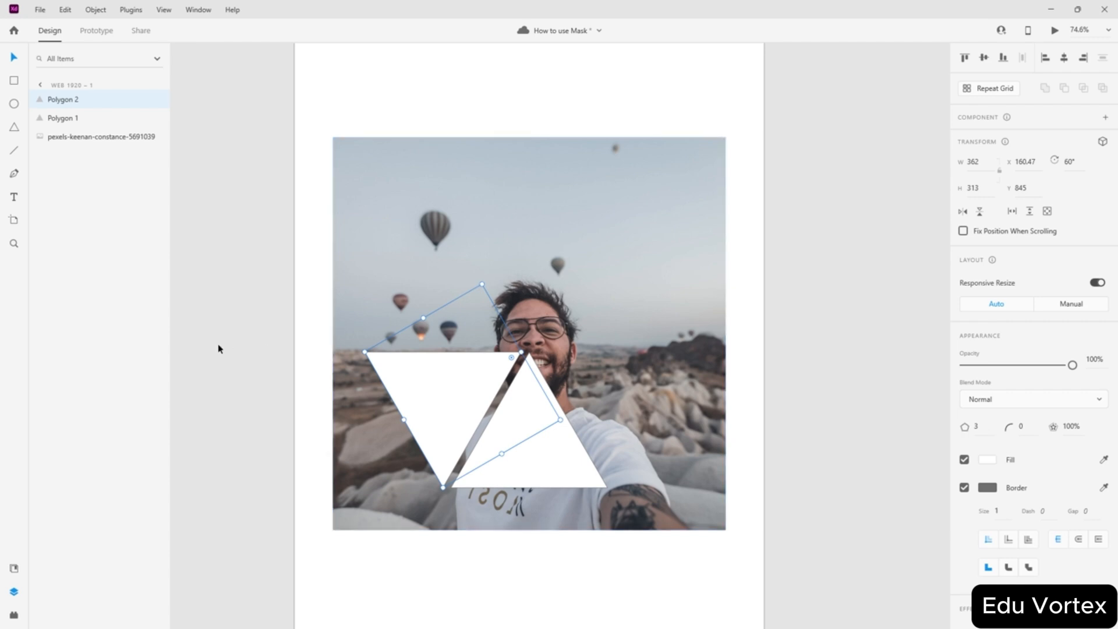
{"action": "left_click", "coordinate": [305, 354]}
- Add a -60° copy of the upright triangle on the right, move the photo aside, select all three
{"action": "left_click_drag", "start_coordinate": [536, 449], "coordinate": [568, 452]}
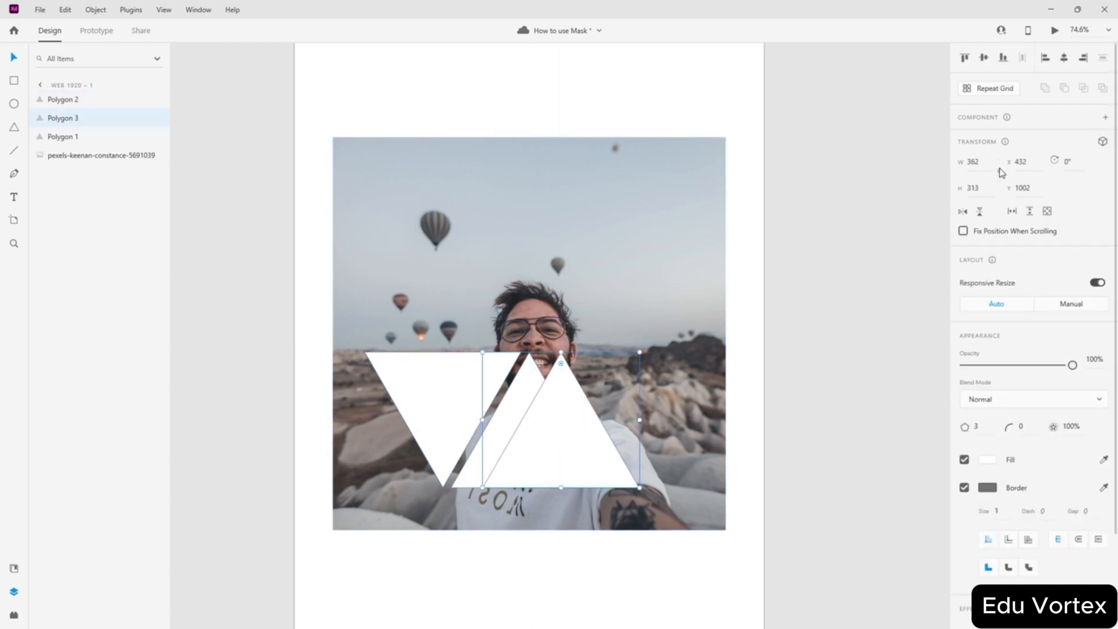
{"action": "left_click", "coordinate": [1066, 163]}
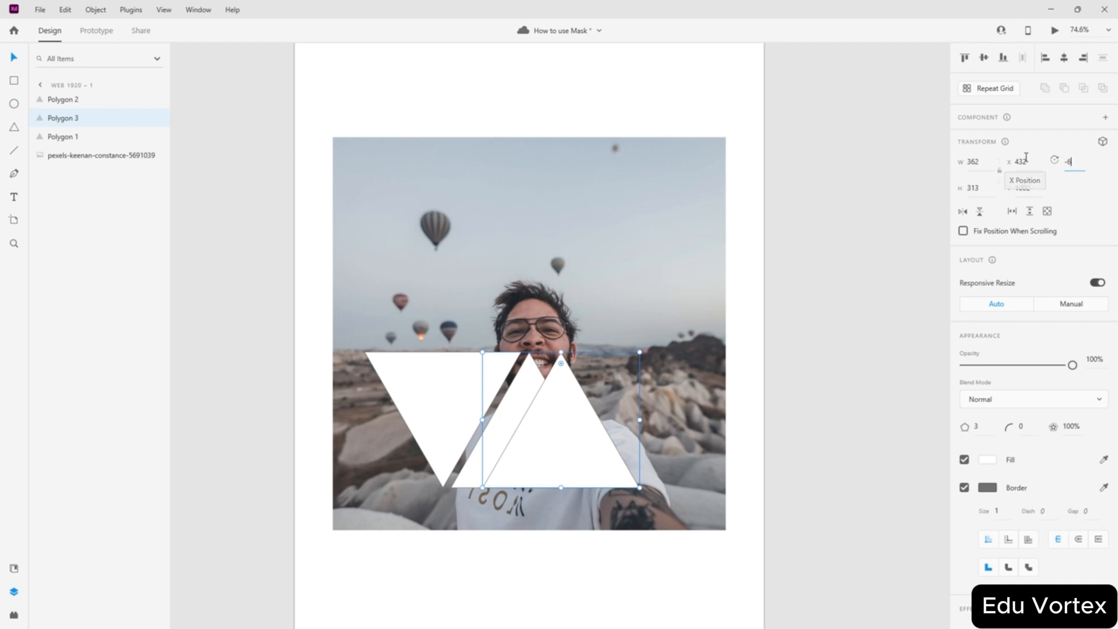
{"action": "key", "text": "Return"}
{"action": "left_click_drag", "start_coordinate": [572, 437], "coordinate": [604, 403]}
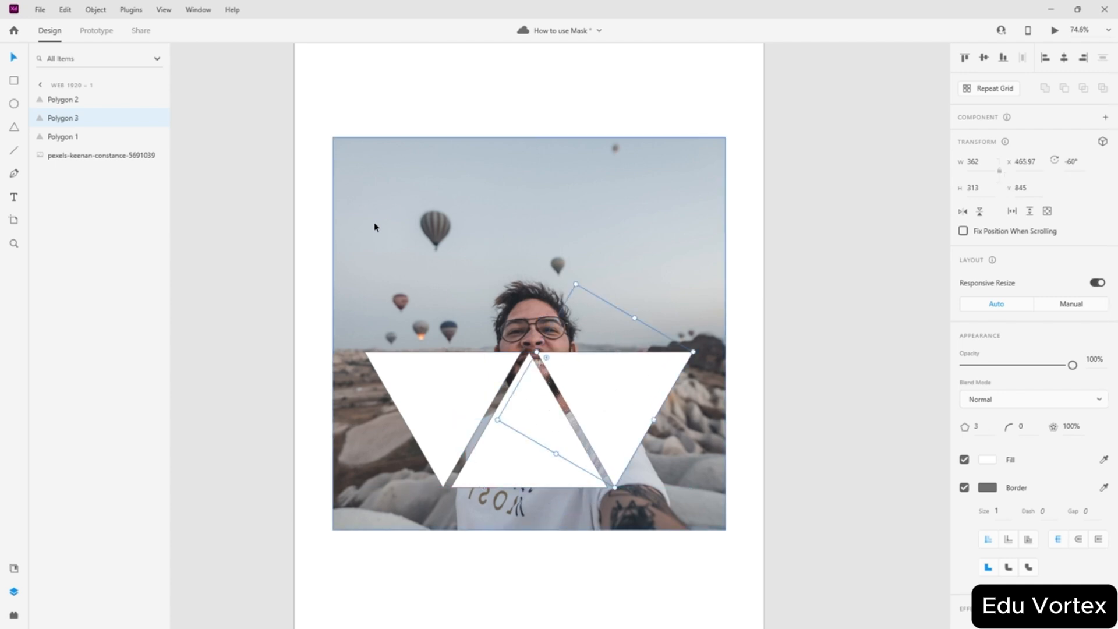
{"action": "left_click", "coordinate": [185, 344]}
{"action": "left_click_drag", "start_coordinate": [541, 239], "coordinate": [881, 251]}
{"action": "left_click_drag", "start_coordinate": [410, 527], "coordinate": [625, 291]}
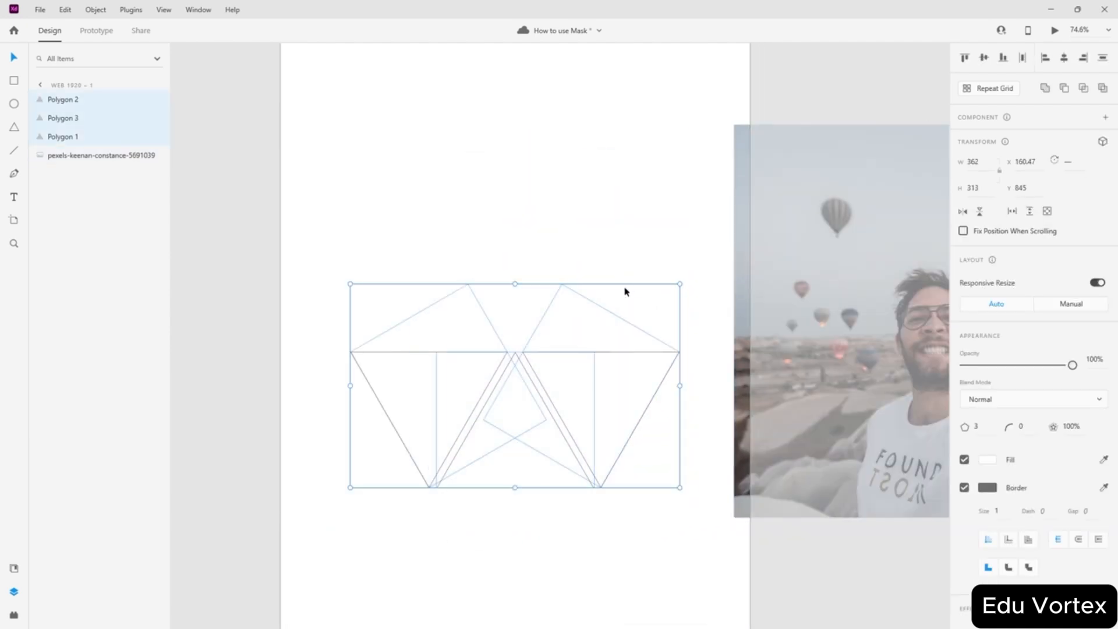
- Duplicate the three-triangle row upward, trying then undoing a 180° rotation
{"action": "key", "text": "alt"}
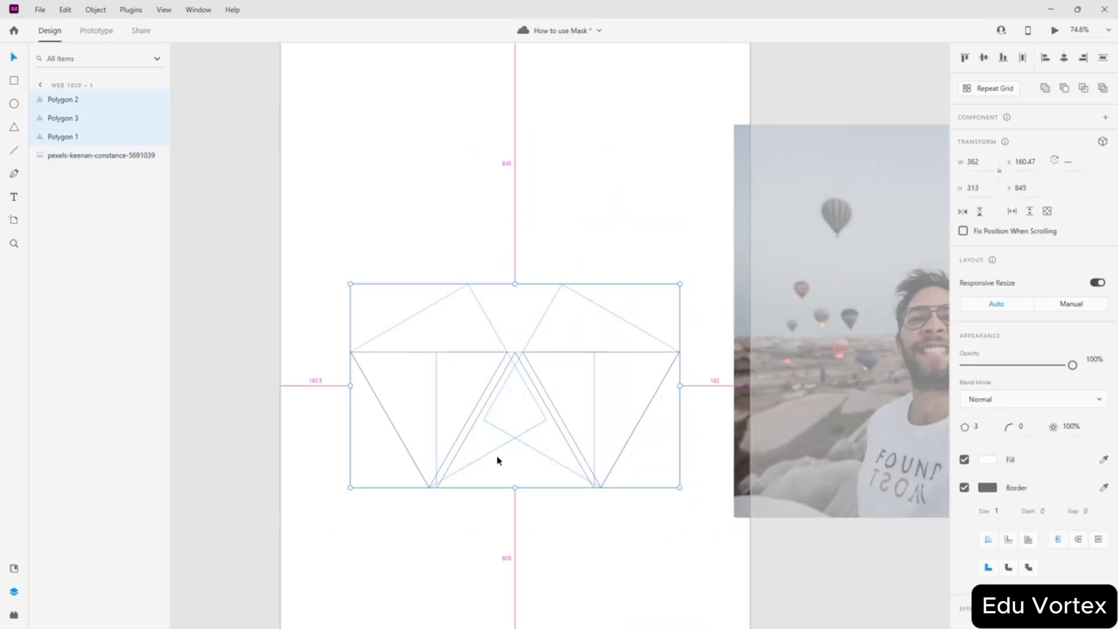
{"action": "left_click_drag", "start_coordinate": [497, 460], "coordinate": [495, 267]}
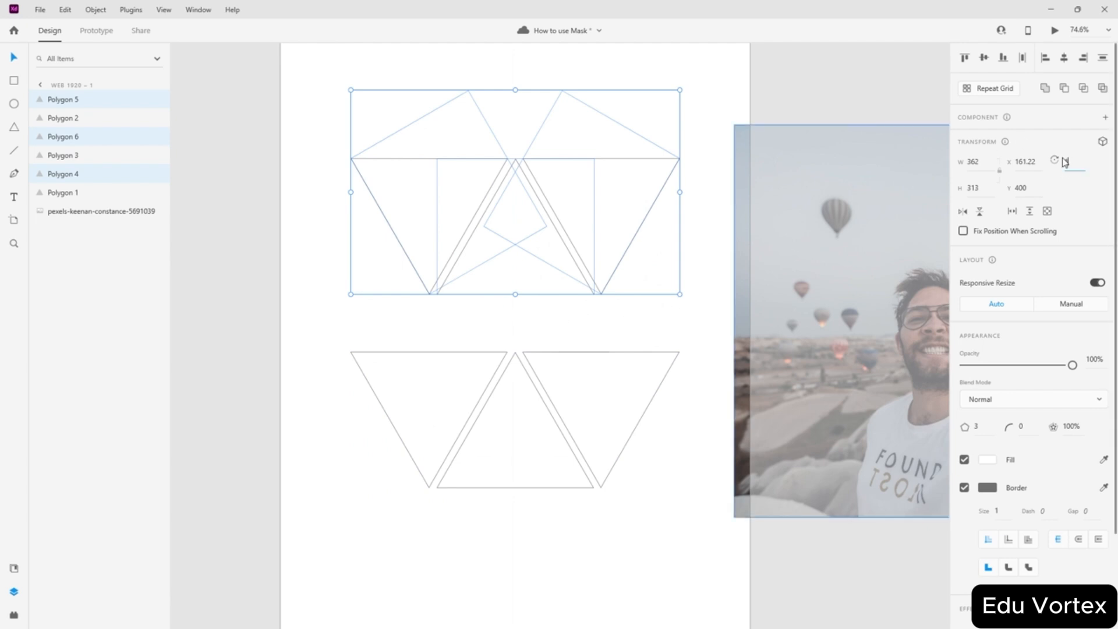
{"action": "type", "text": "180"}
{"action": "key", "text": "Return"}
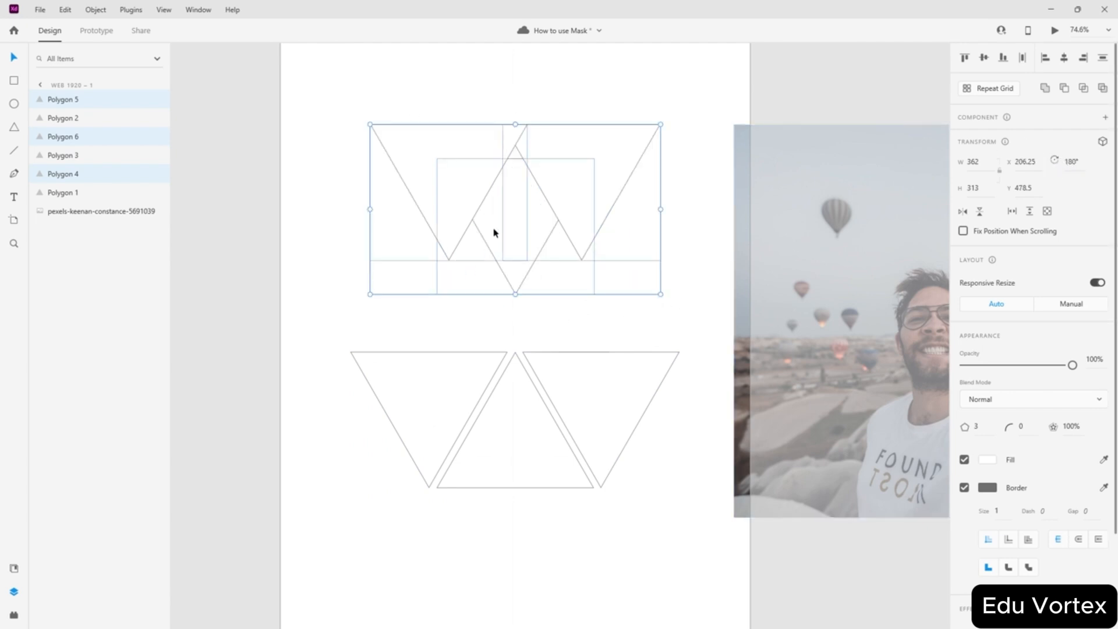
{"action": "key", "text": "ctrl+z"}
- Flip the copied row upside down, snap it down to complete the hexagon, and group all six triangles
{"action": "left_click", "coordinate": [524, 310]}
{"action": "left_click_drag", "start_coordinate": [594, 116], "coordinate": [383, 239]}
{"action": "left_click_drag", "start_coordinate": [686, 299], "coordinate": [280, 25]}
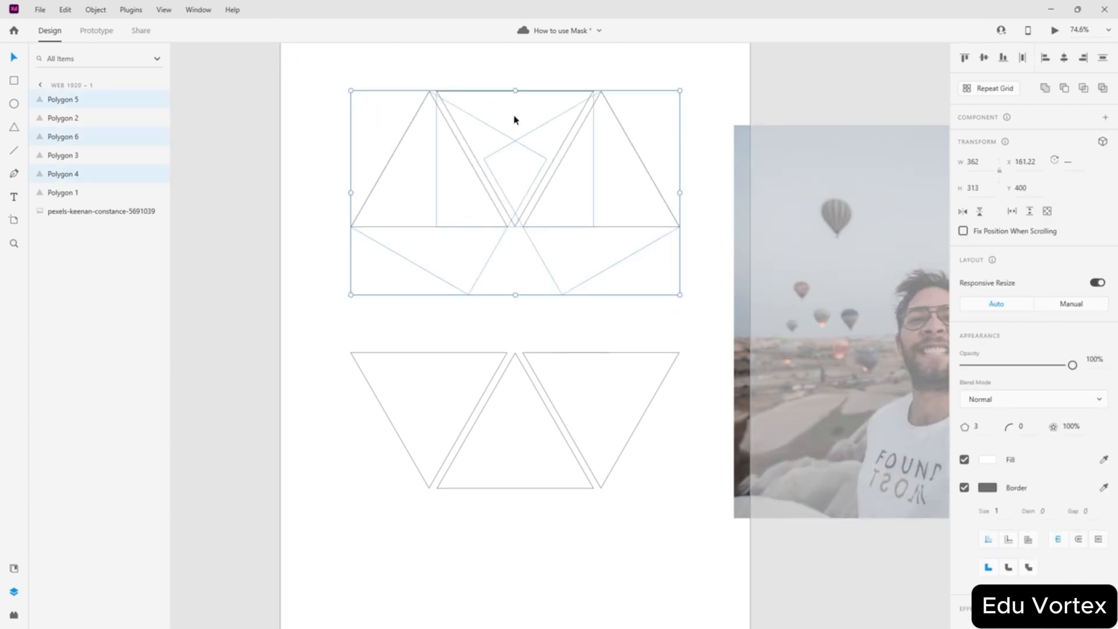
{"action": "left_click_drag", "start_coordinate": [515, 120], "coordinate": [516, 237]}
{"action": "left_click", "coordinate": [340, 453]}
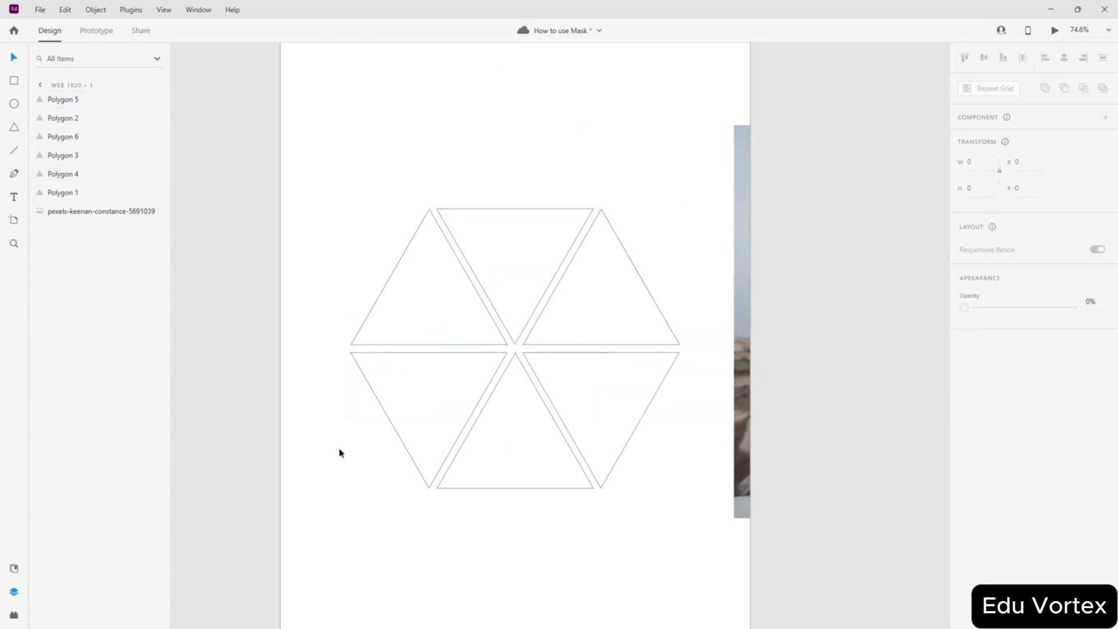
{"action": "left_click_drag", "start_coordinate": [387, 567], "coordinate": [634, 125]}
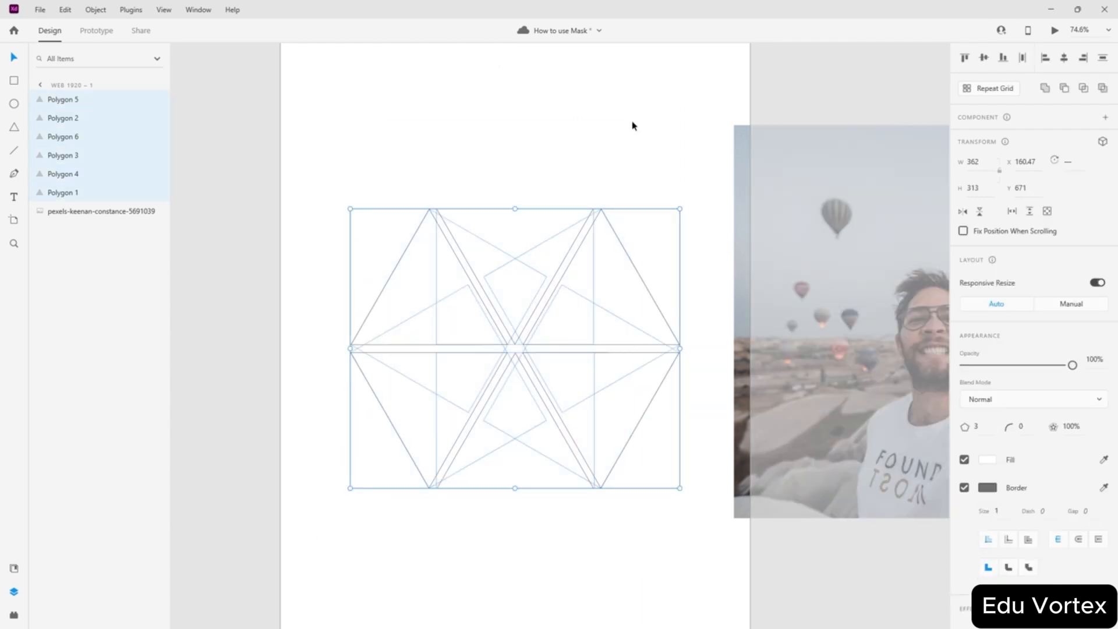
{"action": "key", "text": "ctrl+g"}
- Move the photo behind the hexagon, centre the hexagon vertically, then shift it lower on the photo
{"action": "left_click", "coordinate": [823, 294]}
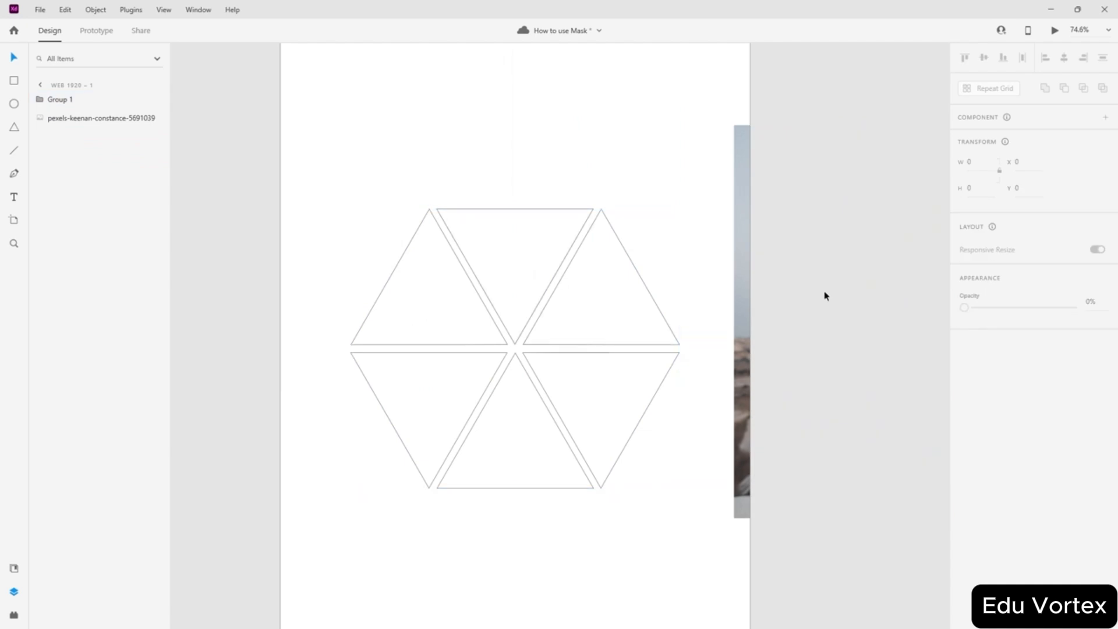
{"action": "left_click_drag", "start_coordinate": [738, 290], "coordinate": [324, 320]}
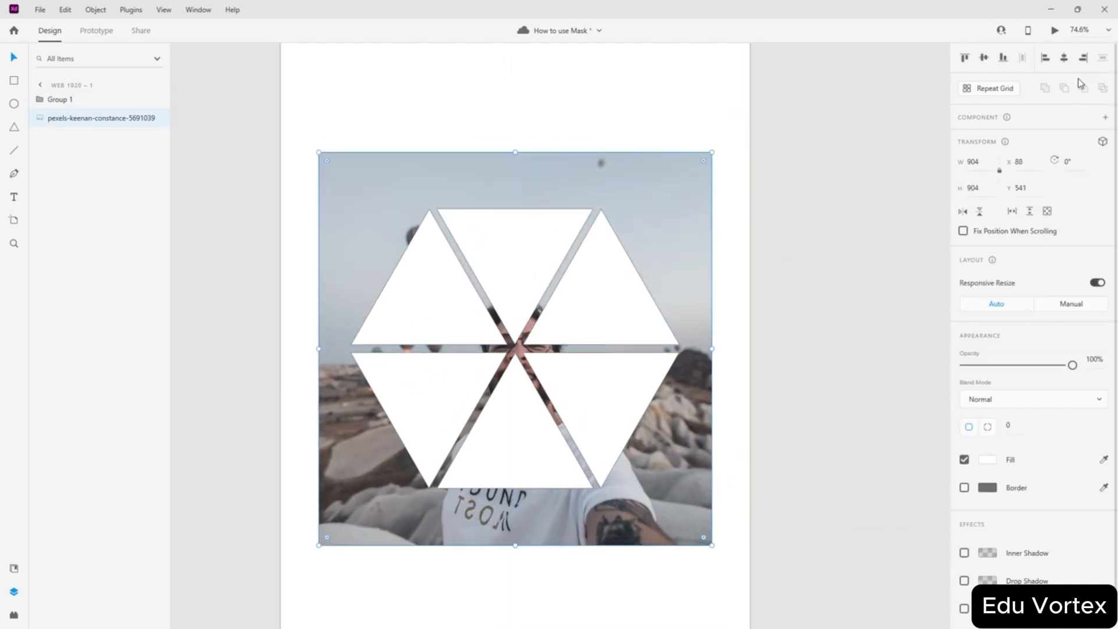
{"action": "left_click", "coordinate": [606, 307]}
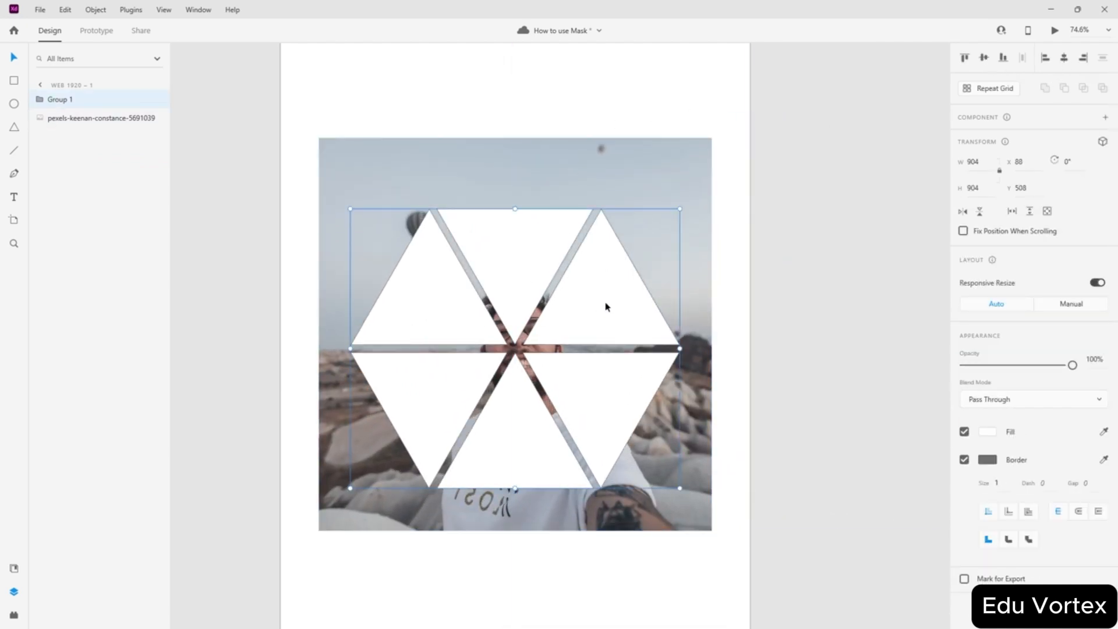
{"action": "left_click", "coordinate": [983, 58]}
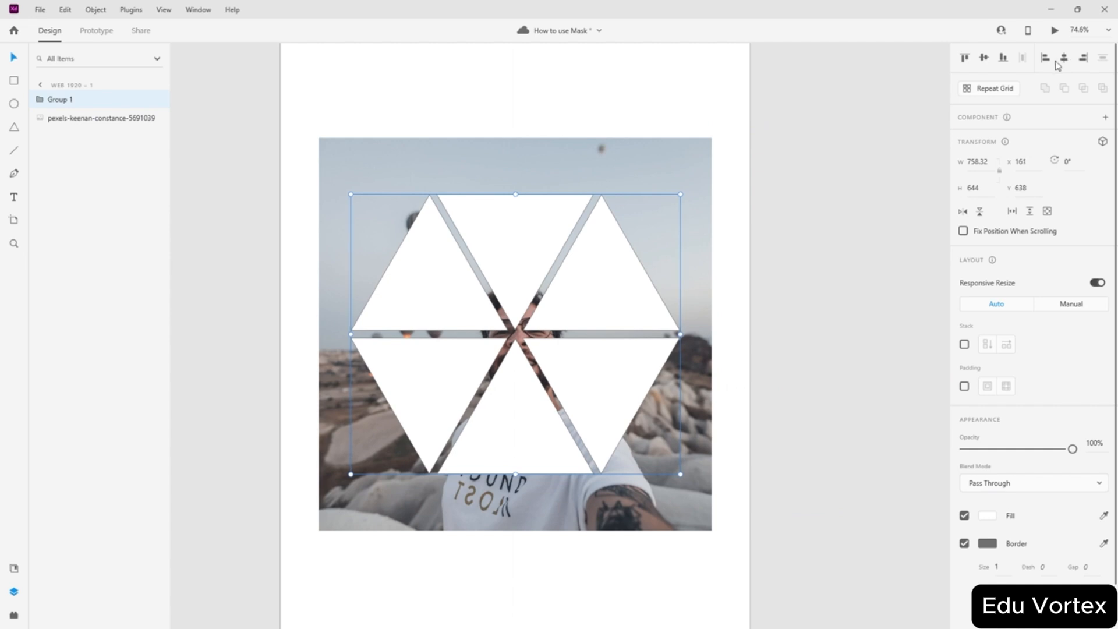
{"action": "left_click", "coordinate": [780, 122]}
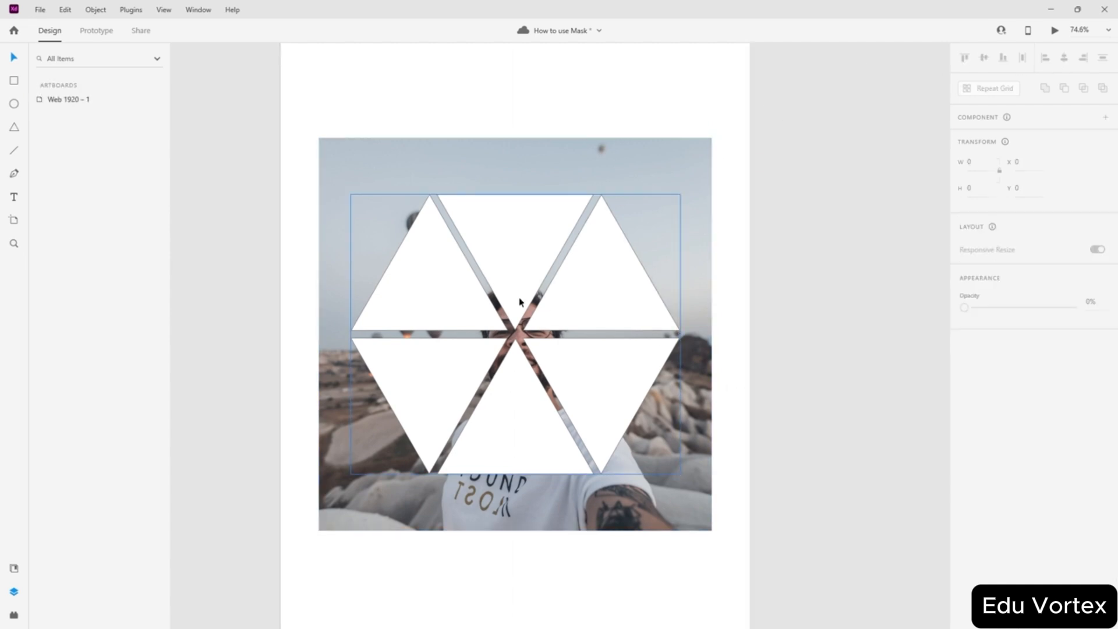
{"action": "left_click_drag", "start_coordinate": [589, 301], "coordinate": [673, 352]}
- Look for the Object menu's masking command with different selections, then ungroup the six triangles
{"action": "left_click_drag", "start_coordinate": [330, 95], "coordinate": [716, 559]}
{"action": "left_click", "coordinate": [96, 10]}
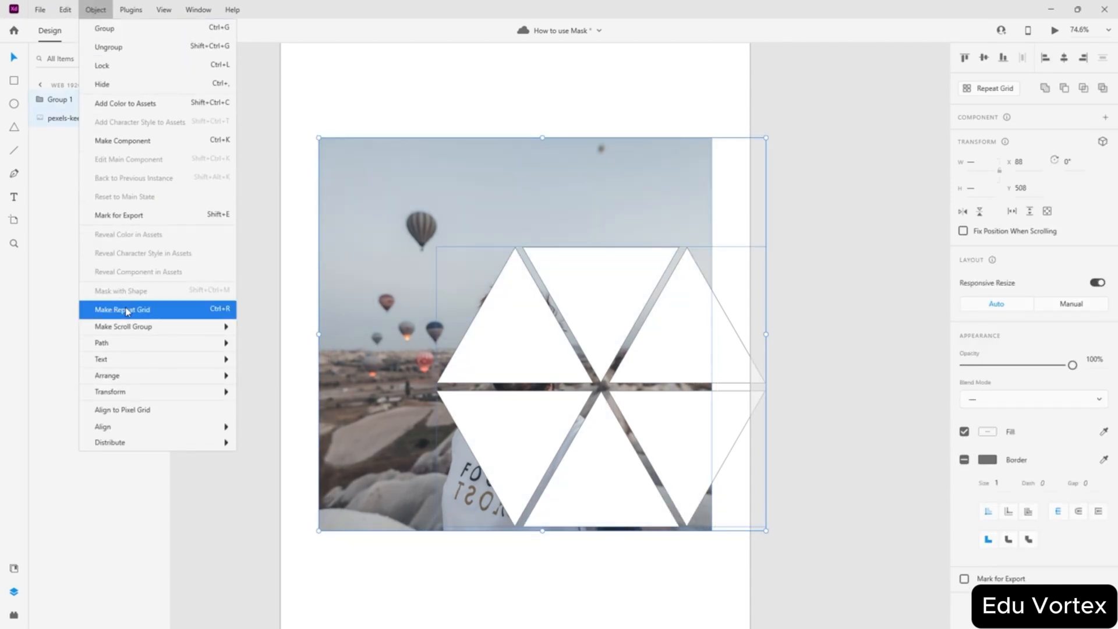
{"action": "left_click", "coordinate": [357, 257]}
{"action": "left_click", "coordinate": [429, 100]}
{"action": "left_click", "coordinate": [96, 9]}
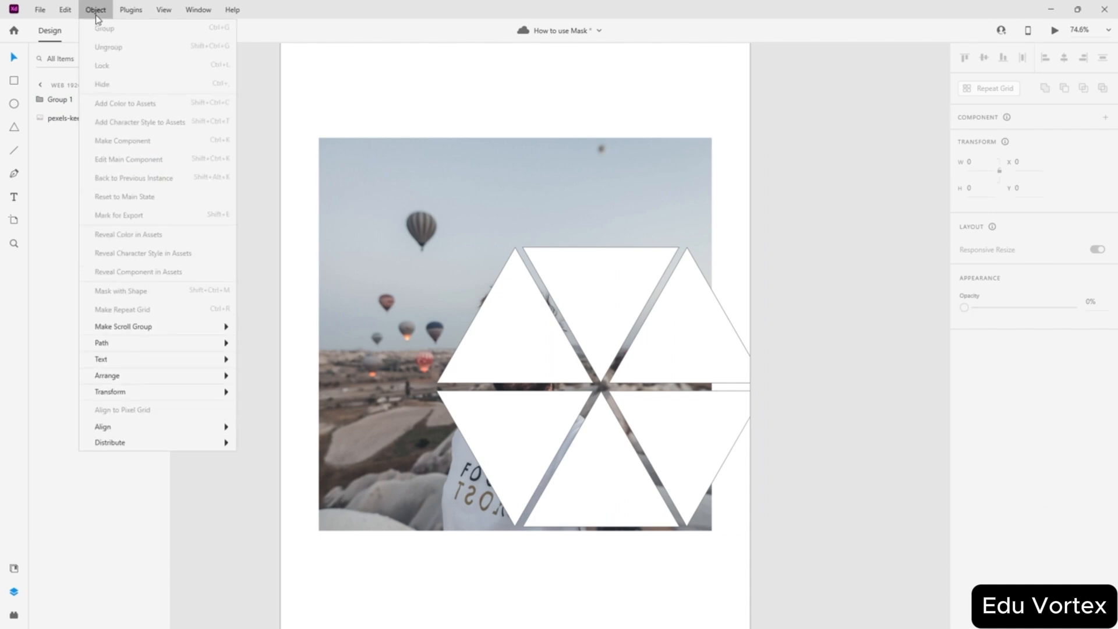
{"action": "left_click", "coordinate": [484, 134]}
{"action": "left_click", "coordinate": [486, 146]}
{"action": "left_click", "coordinate": [95, 10]}
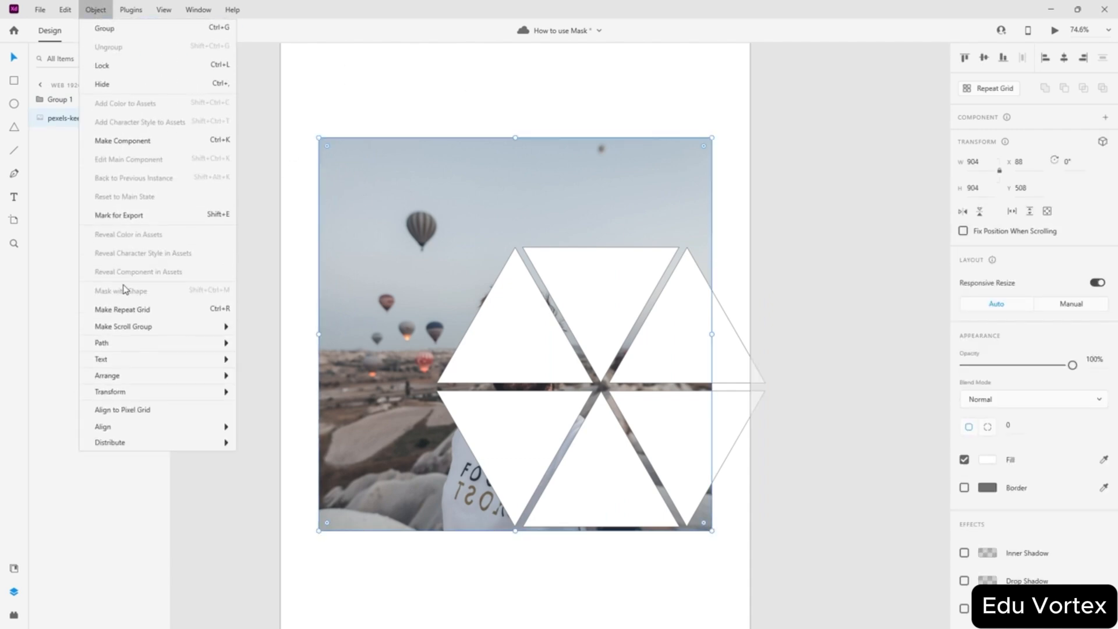
{"action": "left_click", "coordinate": [479, 215]}
{"action": "left_click", "coordinate": [523, 324]}
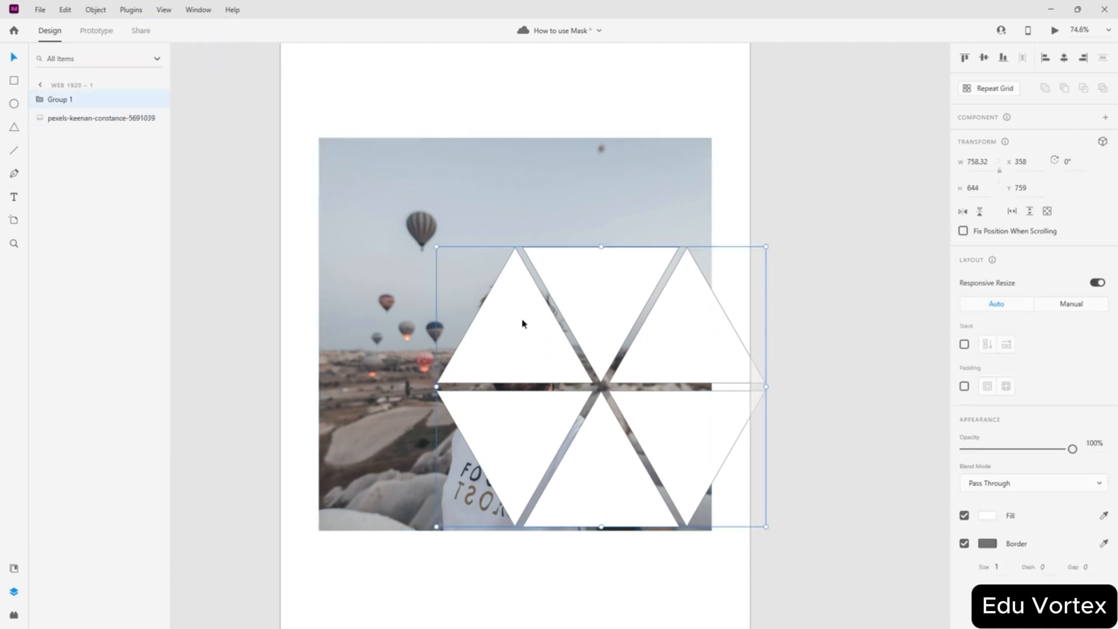
{"action": "left_click", "coordinate": [102, 11]}
{"action": "left_click", "coordinate": [470, 178]}
{"action": "key", "text": "ctrl+shift+g"}
- Mask the photo with all six triangles, then undo the mask
{"action": "left_click", "coordinate": [747, 111]}
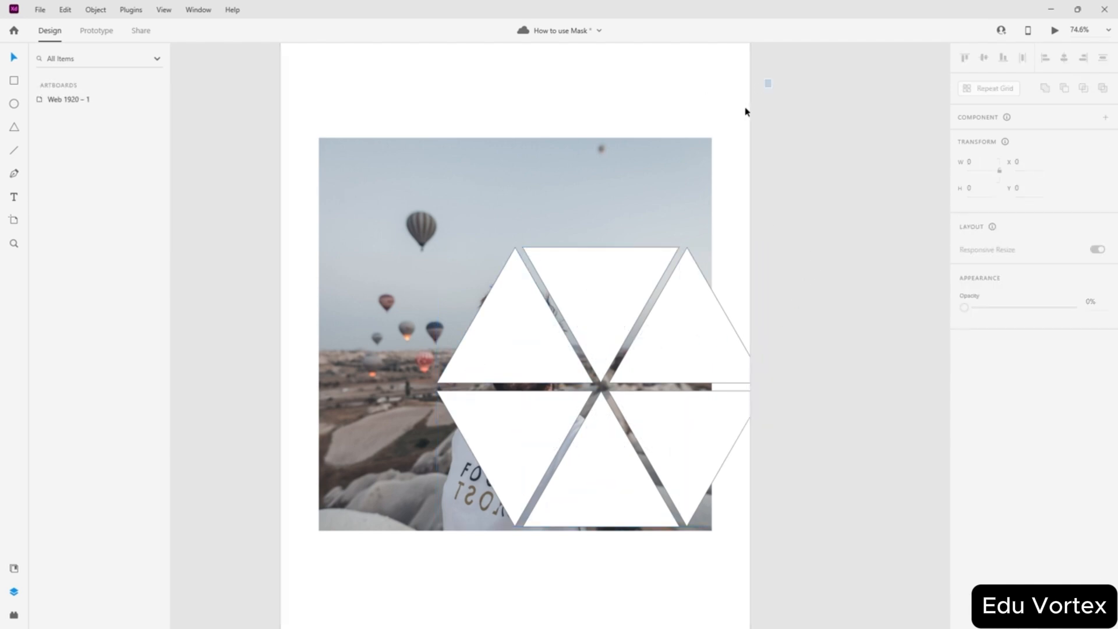
{"action": "left_click_drag", "start_coordinate": [772, 80], "coordinate": [331, 509]}
{"action": "left_click", "coordinate": [102, 16]}
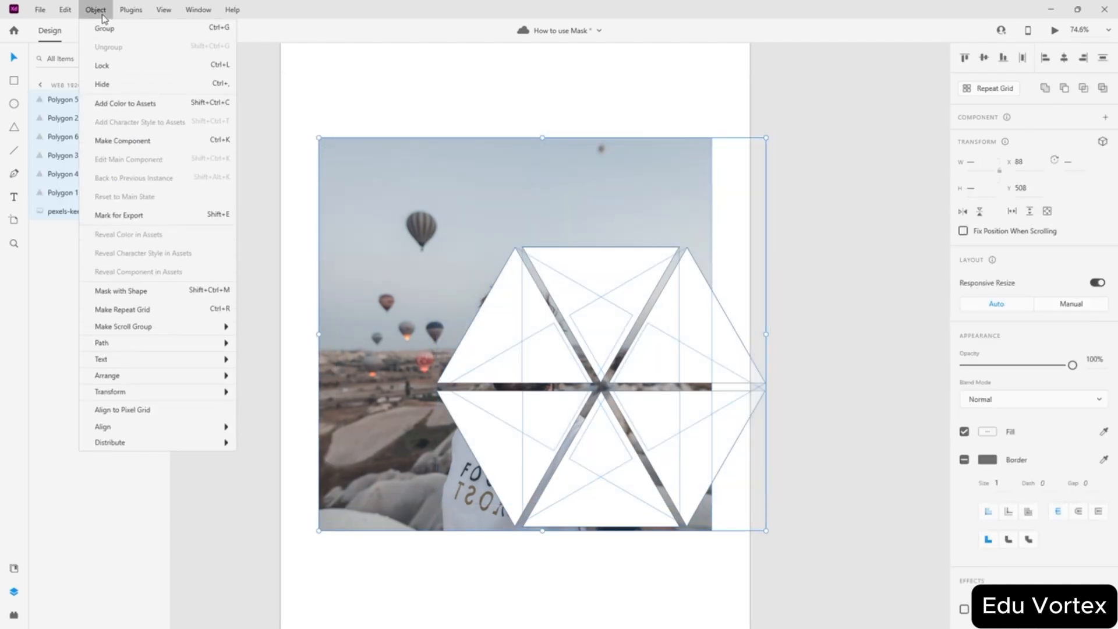
{"action": "left_click", "coordinate": [144, 292]}
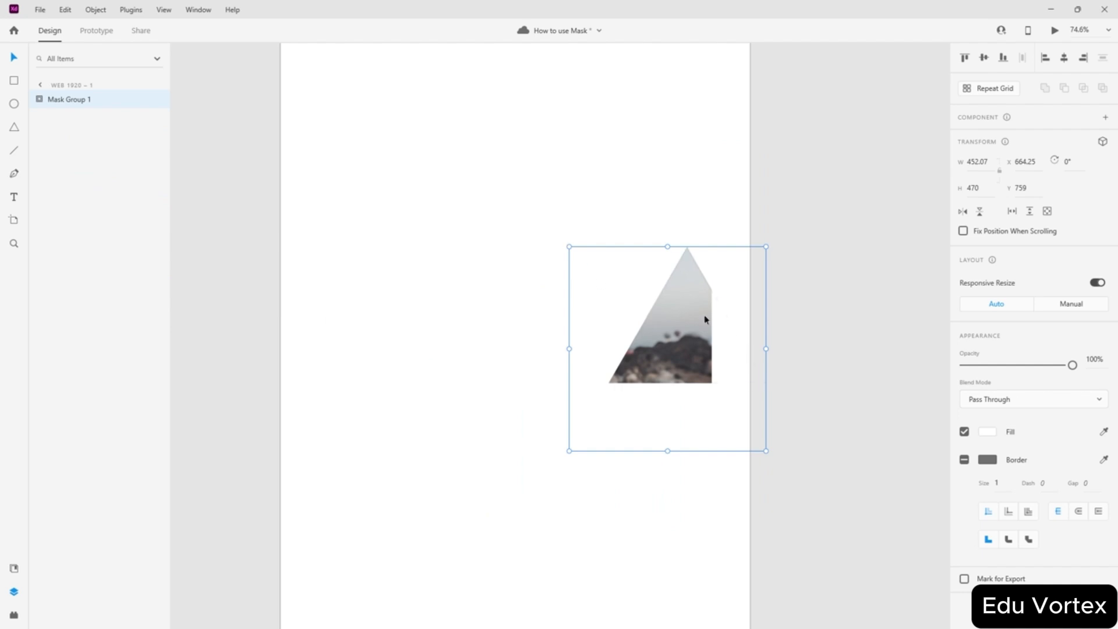
{"action": "key", "text": "ctrl+z"}
- Delete five of the triangles, leaving a single upright triangle
{"action": "left_click", "coordinate": [809, 320]}
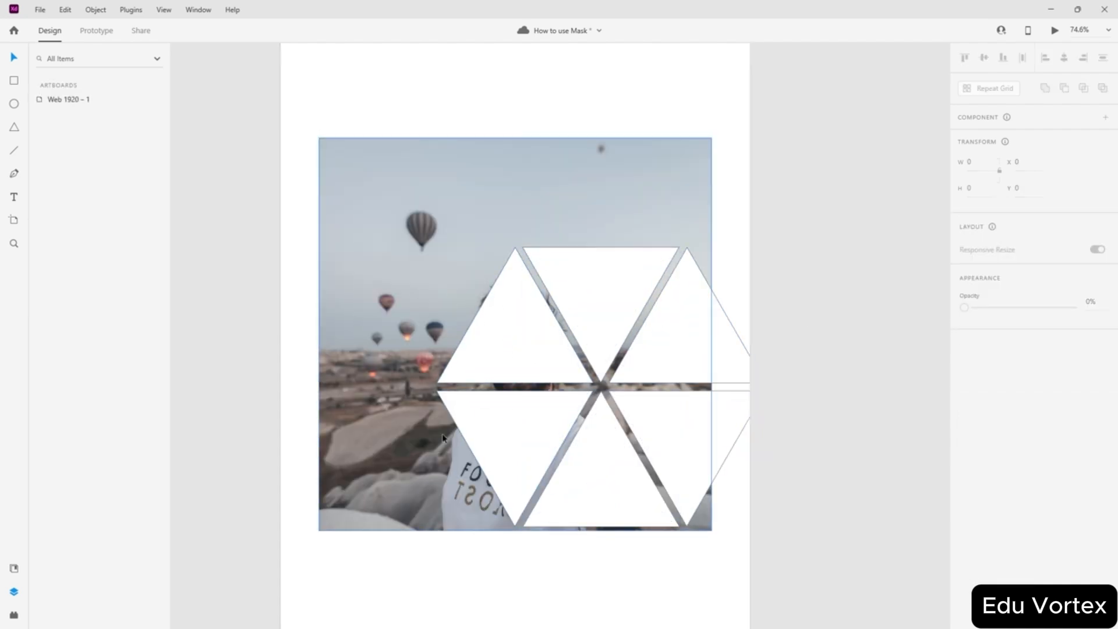
{"action": "left_click", "coordinate": [463, 426]}
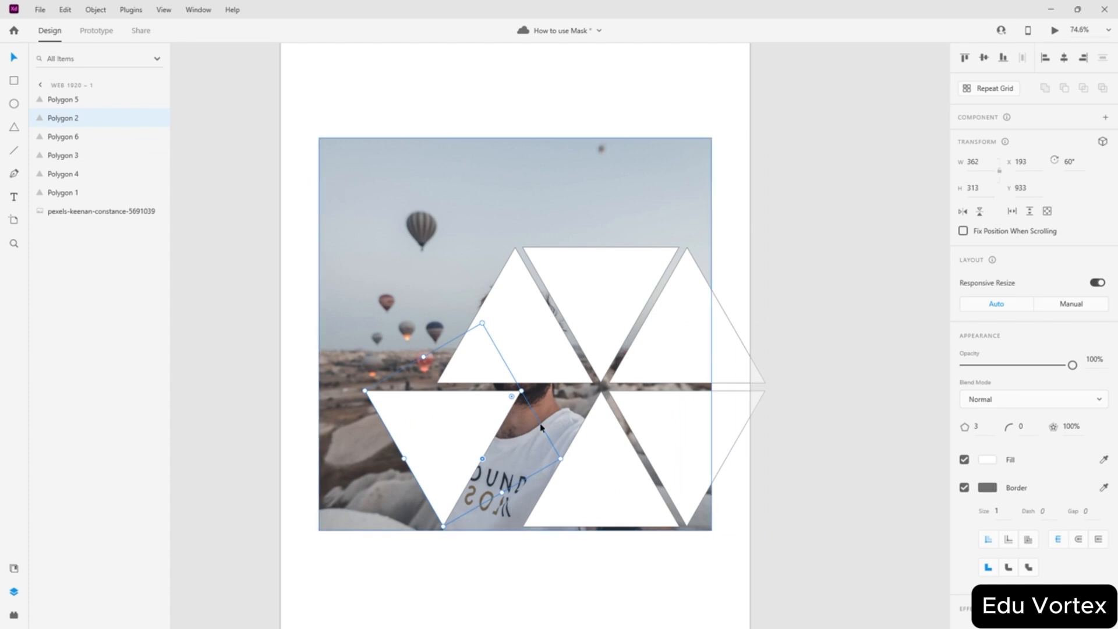
{"action": "key", "text": "Delete"}
{"action": "left_click", "coordinate": [597, 474]}
{"action": "key", "text": "Delete"}
{"action": "left_click", "coordinate": [669, 437]}
{"action": "key", "text": "Delete"}
{"action": "left_click", "coordinate": [682, 331]}
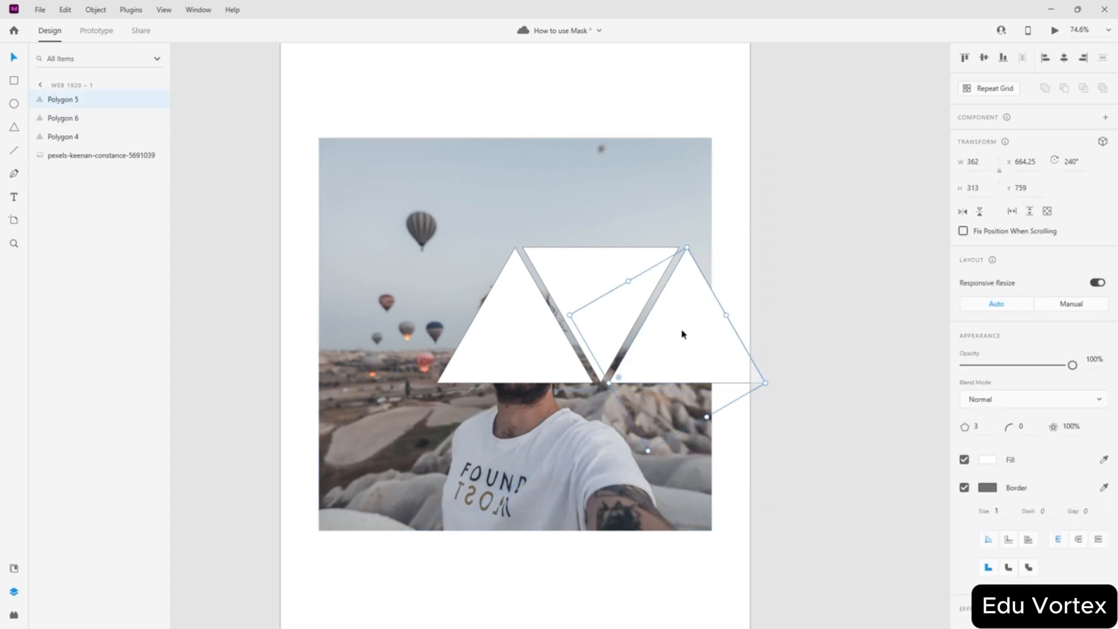
{"action": "key", "text": "Delete"}
{"action": "left_click", "coordinate": [613, 310]}
{"action": "key", "text": "Delete"}
- Nudge the remaining triangle down over the face and mask the photo with it
{"action": "left_click_drag", "start_coordinate": [517, 344], "coordinate": [513, 363]}
{"action": "left_click_drag", "start_coordinate": [303, 203], "coordinate": [601, 439]}
{"action": "left_click", "coordinate": [95, 10]}
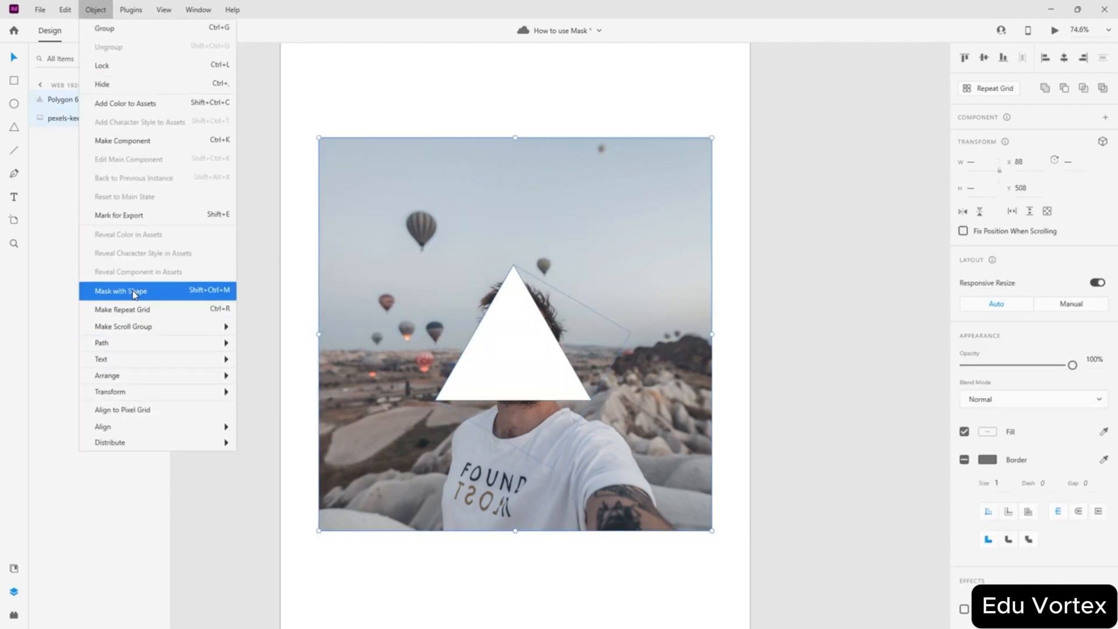
{"action": "left_click", "coordinate": [119, 292]}
- Duplicate the masked triangle, rotate the copy to -60° and place it beside the first
{"action": "left_click", "coordinate": [705, 368]}
{"action": "left_click_drag", "start_coordinate": [505, 383], "coordinate": [555, 375]}
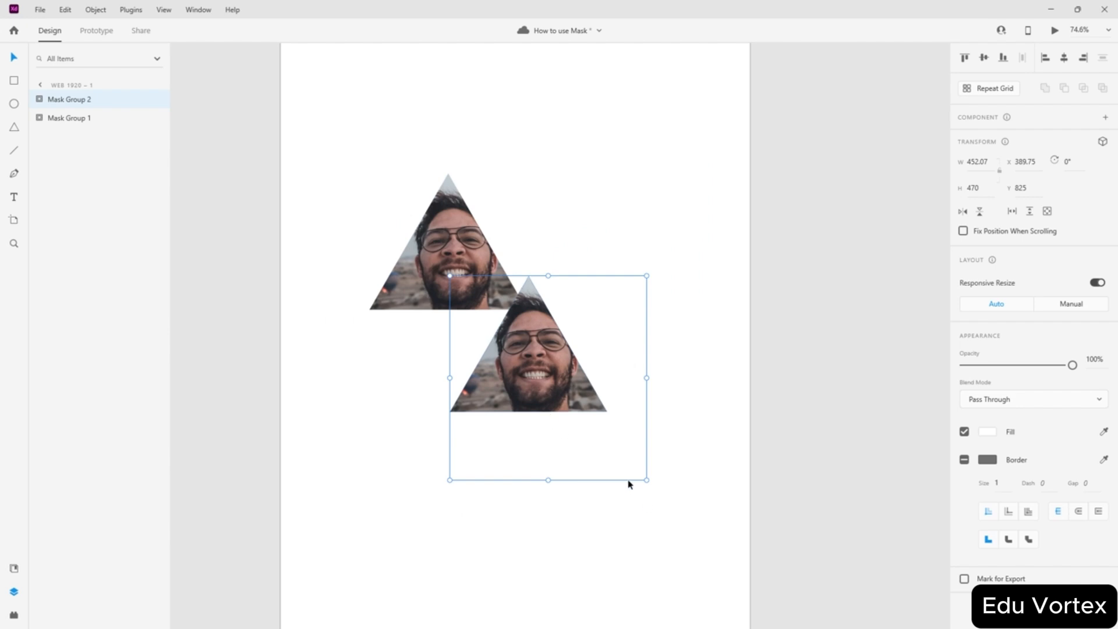
{"action": "left_click_drag", "start_coordinate": [581, 412], "coordinate": [671, 429], "text": "alt"}
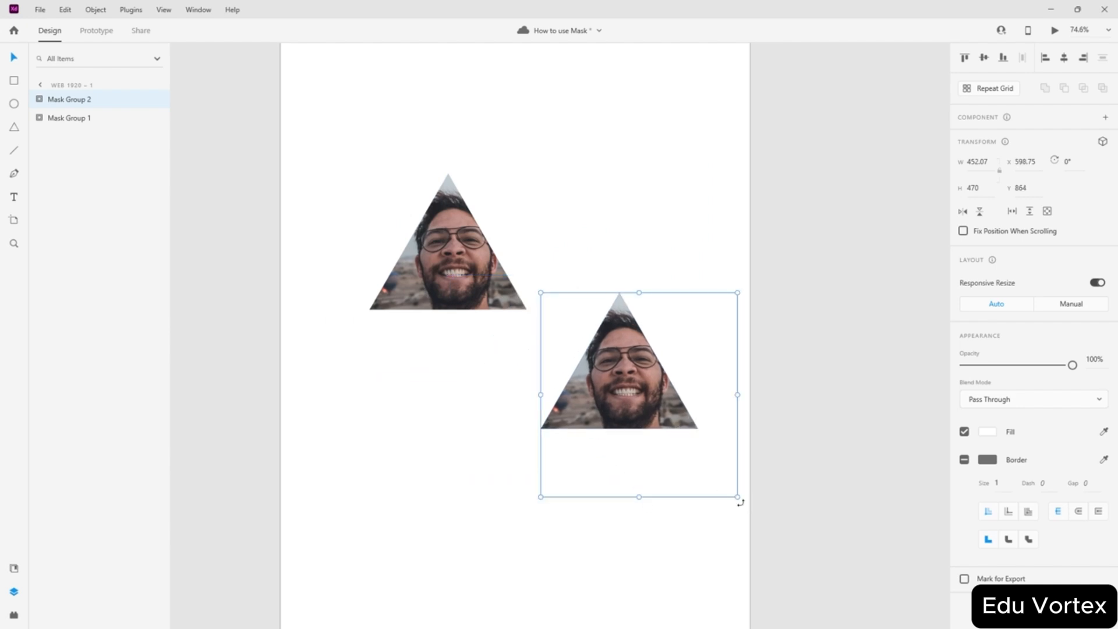
{"action": "left_click_drag", "start_coordinate": [740, 502], "coordinate": [778, 415]}
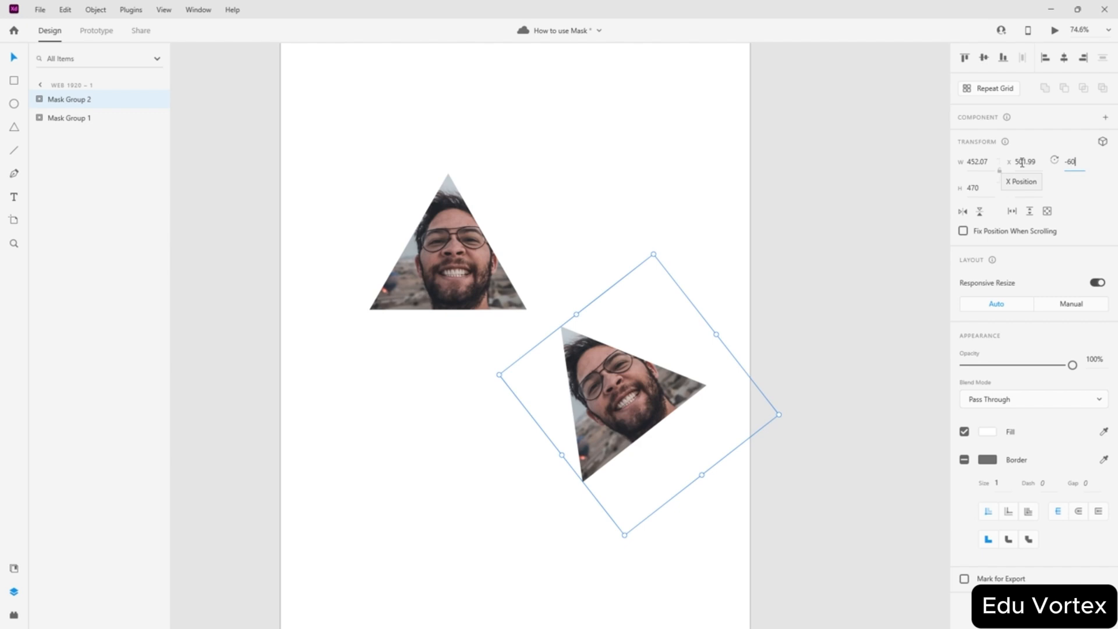
{"action": "key", "text": "Return"}
{"action": "left_click_drag", "start_coordinate": [606, 428], "coordinate": [522, 239]}
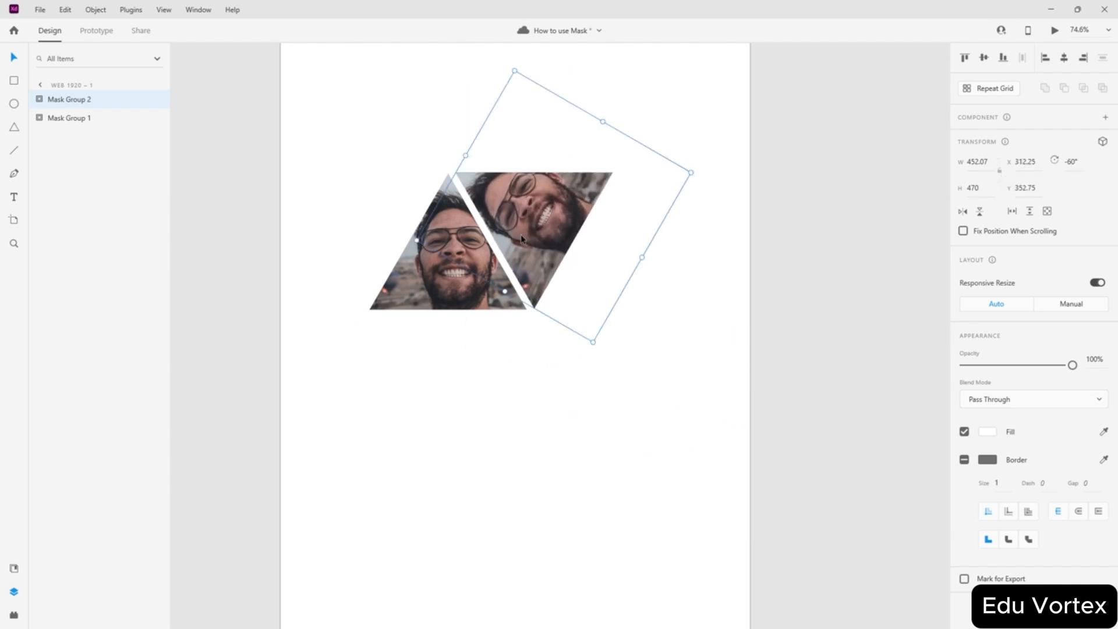
- Rotate and reposition the photo inside the second triangle so it reads upright
{"action": "double_click", "coordinate": [561, 235]}
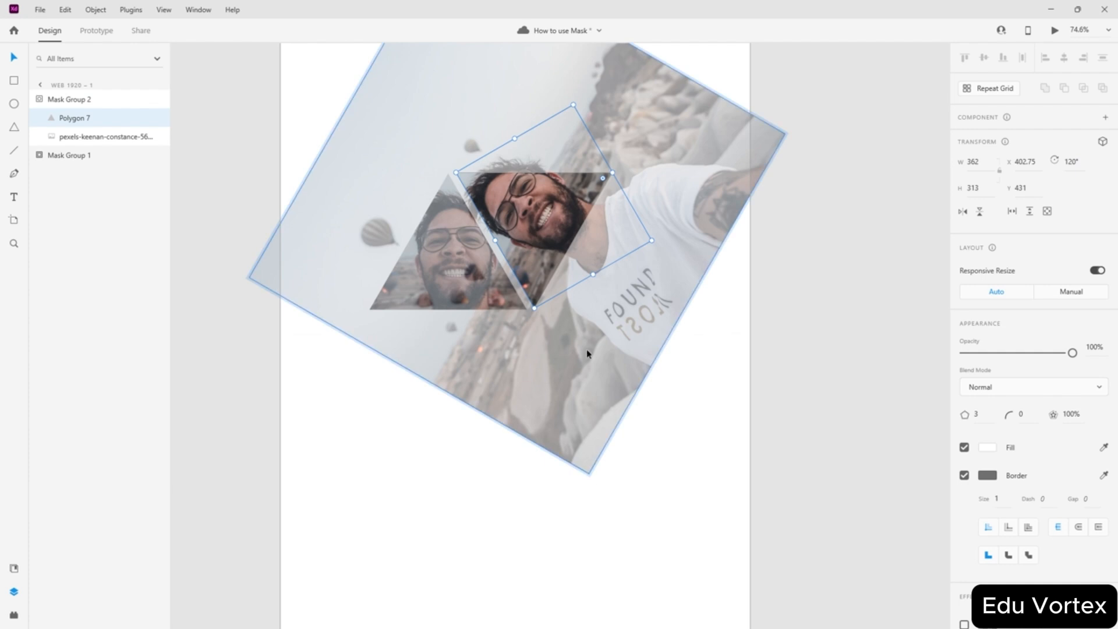
{"action": "left_click_drag", "start_coordinate": [588, 352], "coordinate": [578, 319]}
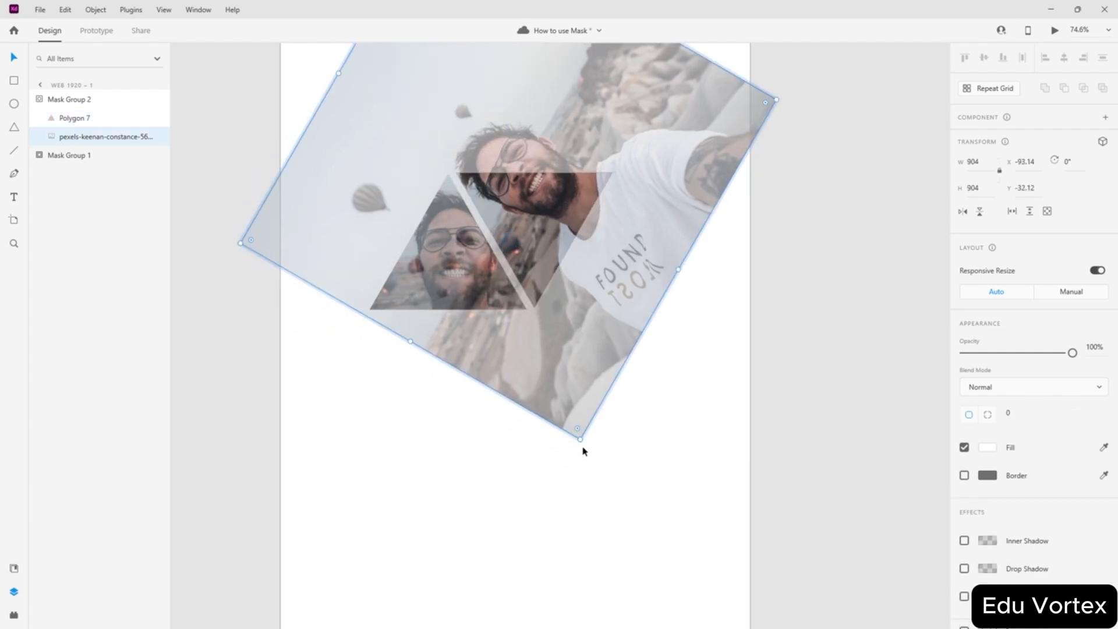
{"action": "left_click_drag", "start_coordinate": [584, 451], "coordinate": [319, 352]}
{"action": "left_click", "coordinate": [581, 424]}
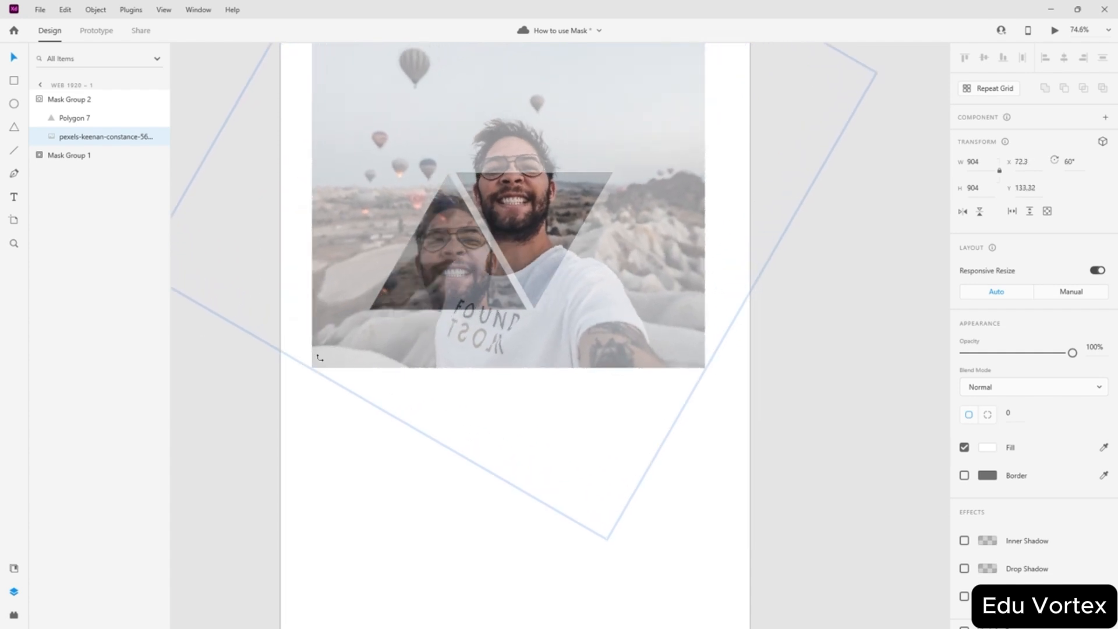
{"action": "left_click_drag", "start_coordinate": [528, 188], "coordinate": [469, 268]}
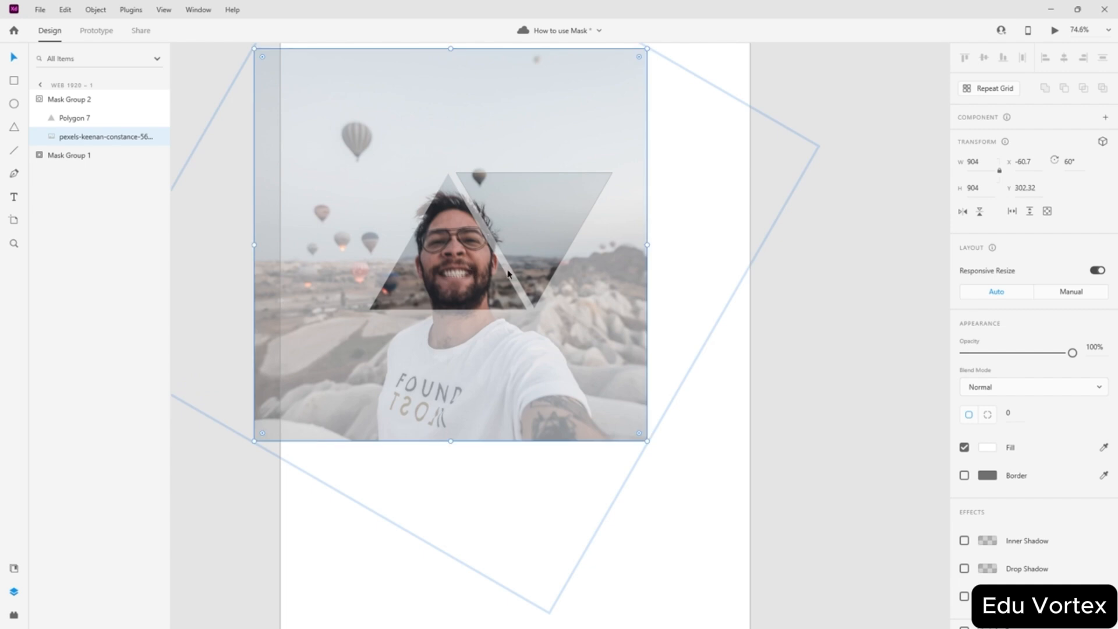
{"action": "left_click", "coordinate": [667, 280]}
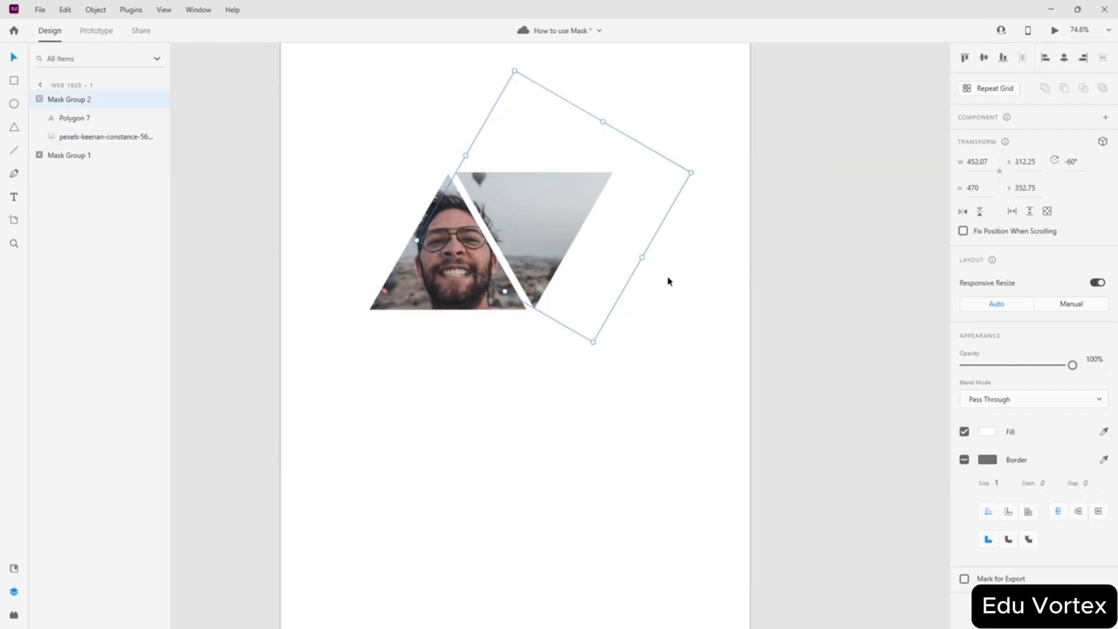
{"action": "left_click", "coordinate": [587, 401]}
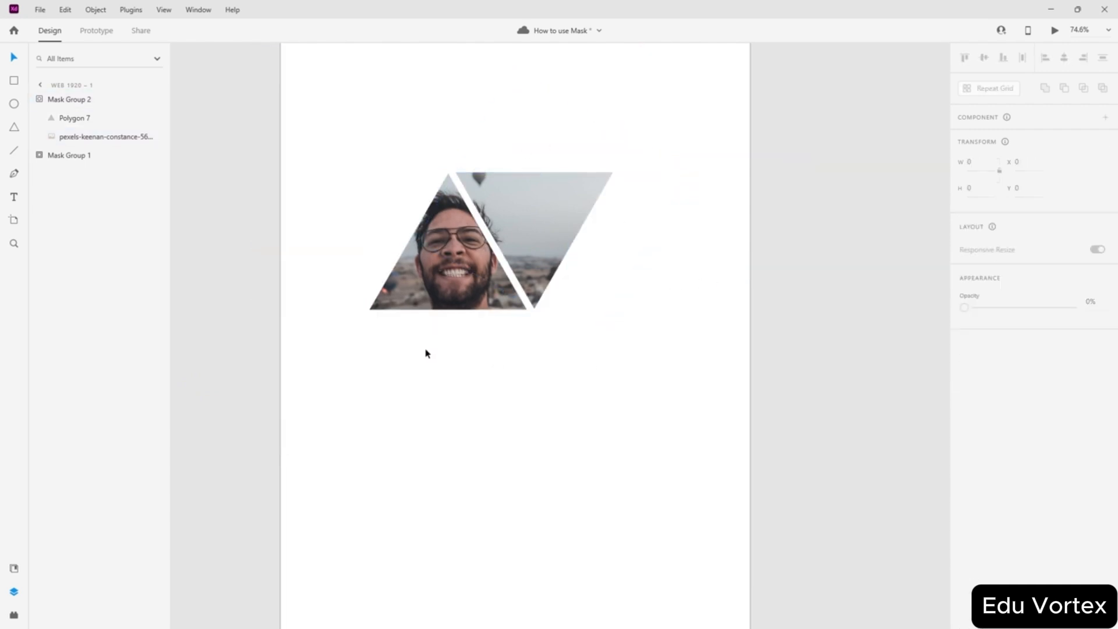
- Duplicate the left triangle, flip it upside down and place it directly under the first
{"action": "left_click", "coordinate": [460, 276]}
{"action": "left_click_drag", "start_coordinate": [460, 276], "coordinate": [469, 421], "text": "alt"}
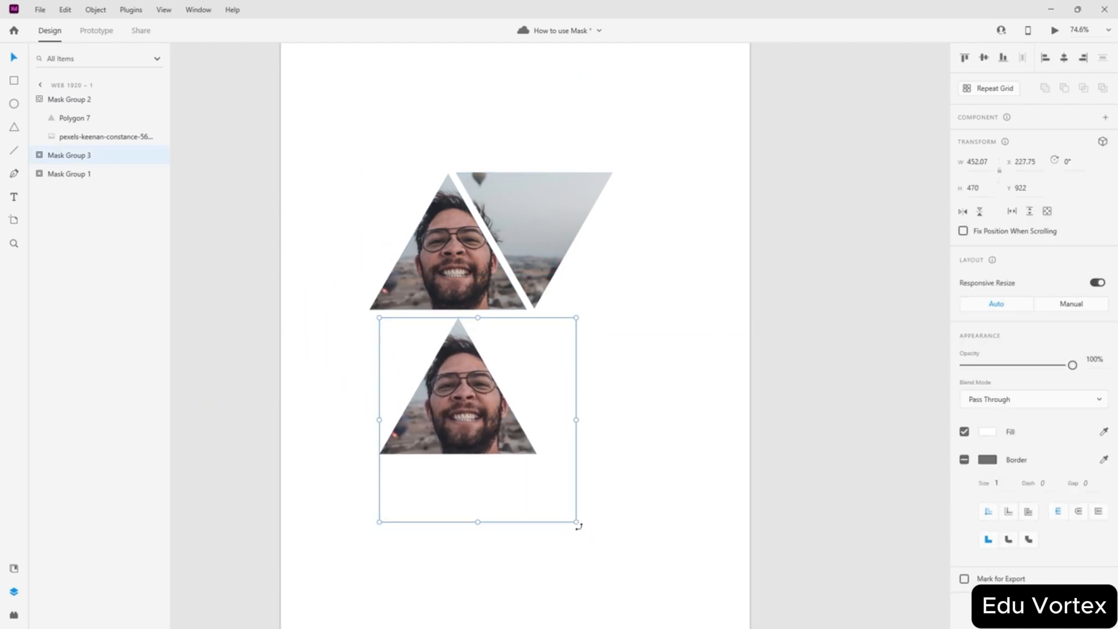
{"action": "left_click_drag", "start_coordinate": [578, 526], "coordinate": [277, 210]}
{"action": "left_click_drag", "start_coordinate": [508, 408], "coordinate": [460, 350]}
{"action": "left_click_drag", "start_coordinate": [460, 353], "coordinate": [460, 355]}
- Rotate the inner photo upright and raise it to show the shirt, then select all three triangles
{"action": "double_click", "coordinate": [439, 353]}
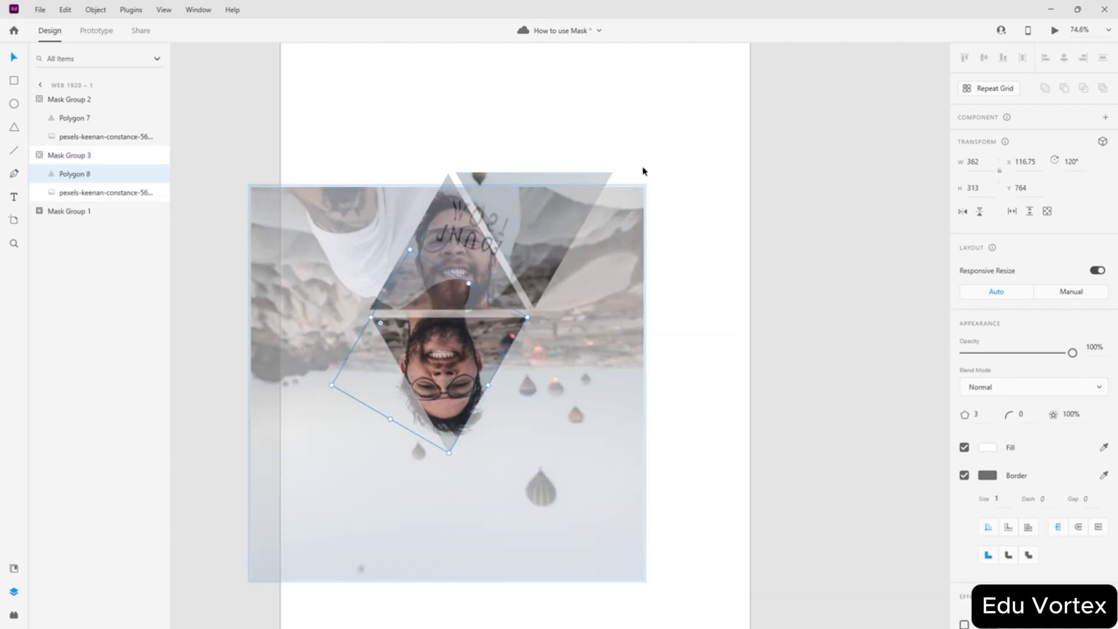
{"action": "left_click", "coordinate": [624, 213]}
{"action": "left_click_drag", "start_coordinate": [647, 184], "coordinate": [294, 533]}
{"action": "left_click_drag", "start_coordinate": [428, 493], "coordinate": [431, 354]}
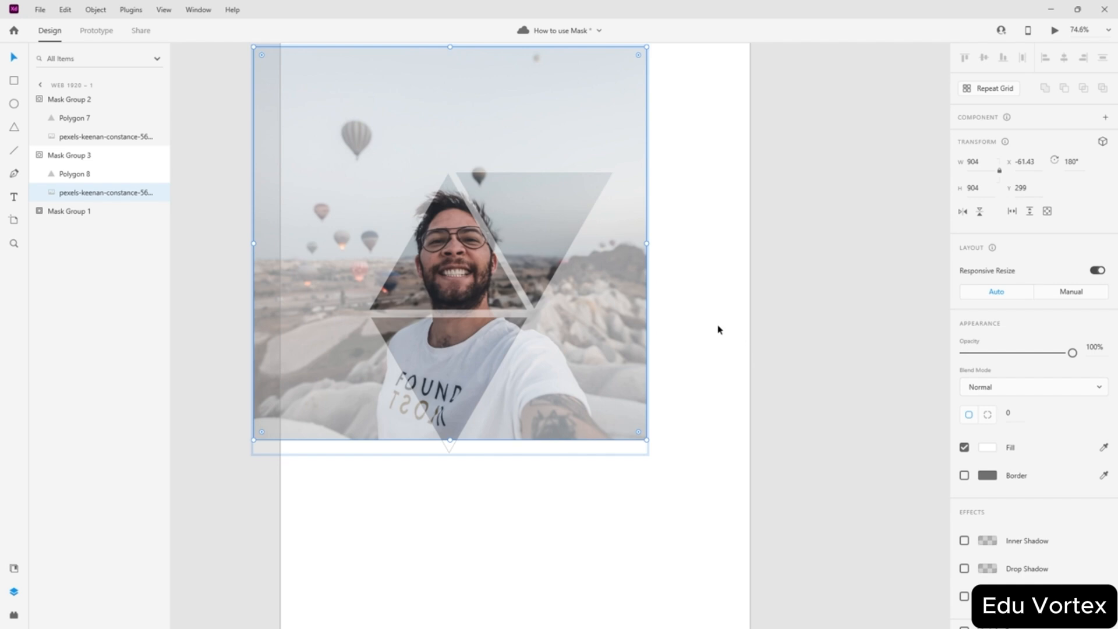
{"action": "key", "text": "Escape"}
{"action": "left_click", "coordinate": [602, 440]}
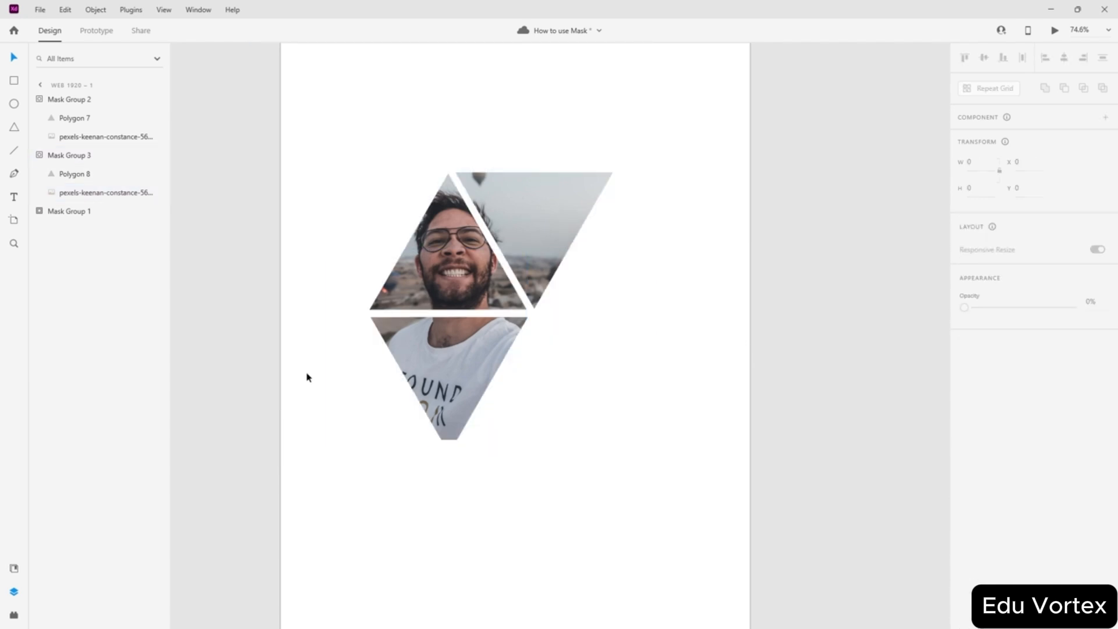
{"action": "left_click_drag", "start_coordinate": [641, 132], "coordinate": [282, 429]}
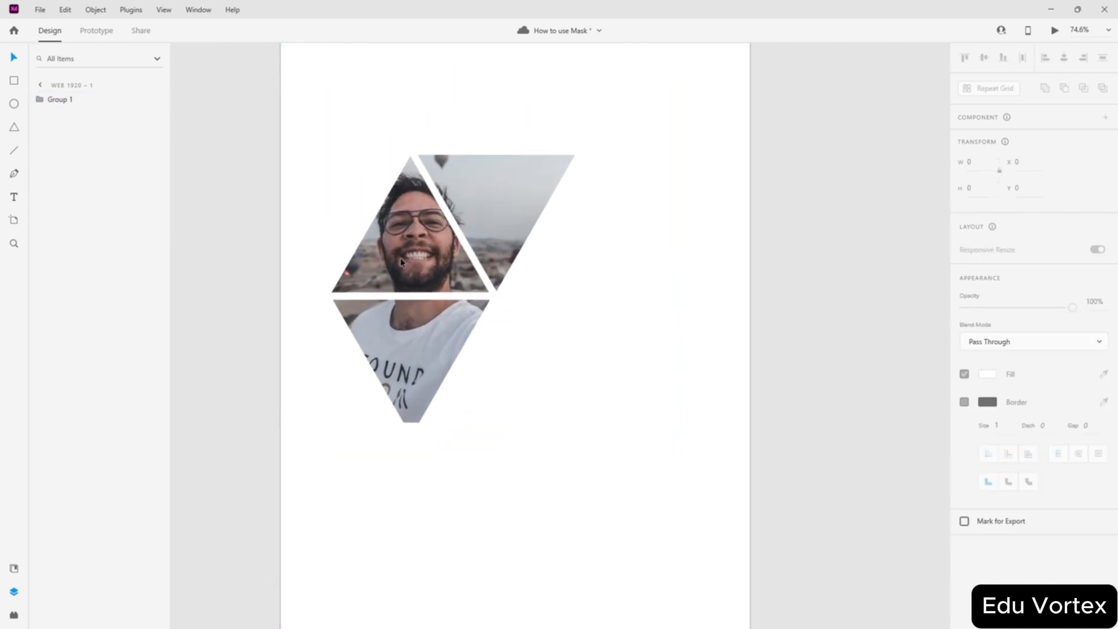
- Nudge the triangle group slightly up and to the left on the artboard
{"action": "left_click", "coordinate": [400, 257]}
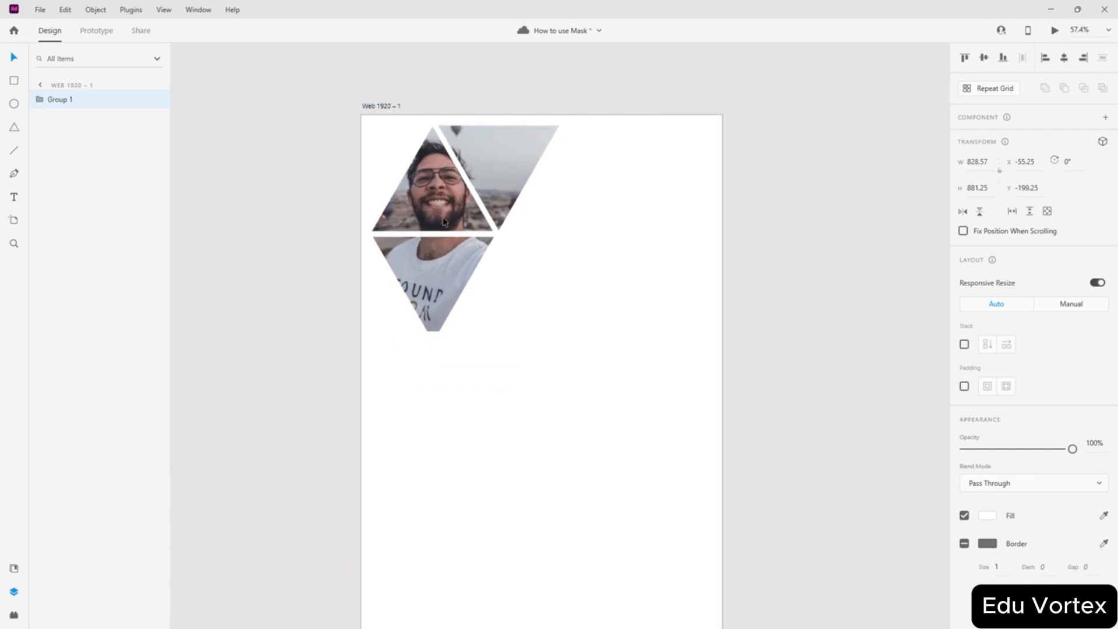
{"action": "left_click", "coordinate": [448, 223]}
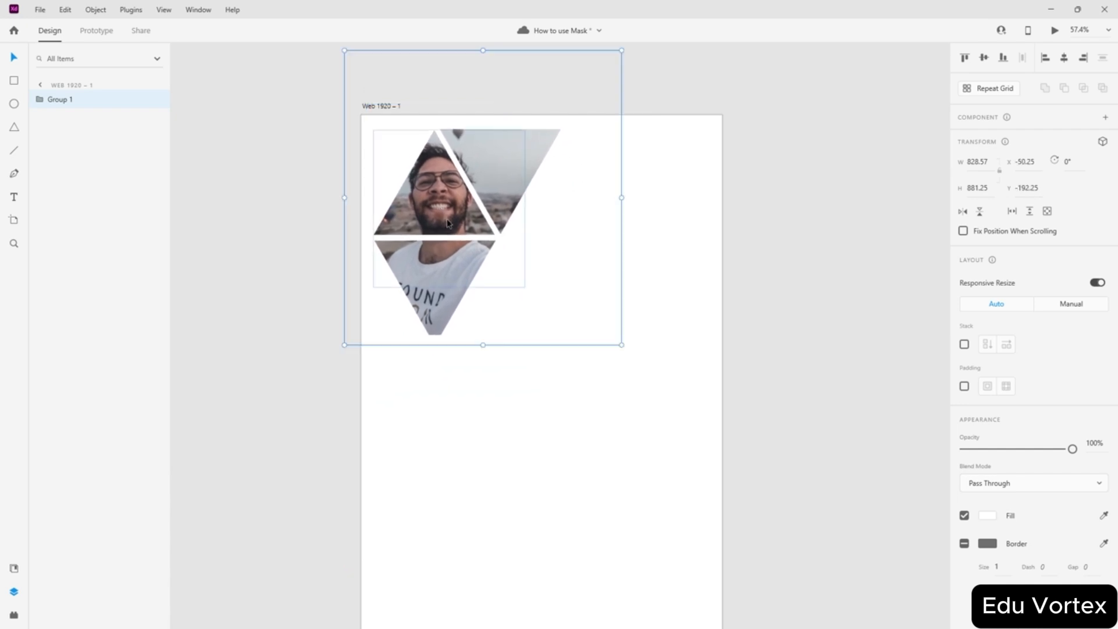
{"action": "left_click", "coordinate": [766, 237]}
- Give the artboard a fill of the grey sampled from the photo's sky
{"action": "scroll", "coordinate": [459, 201], "scroll_direction": "up", "scroll_amount": 5}
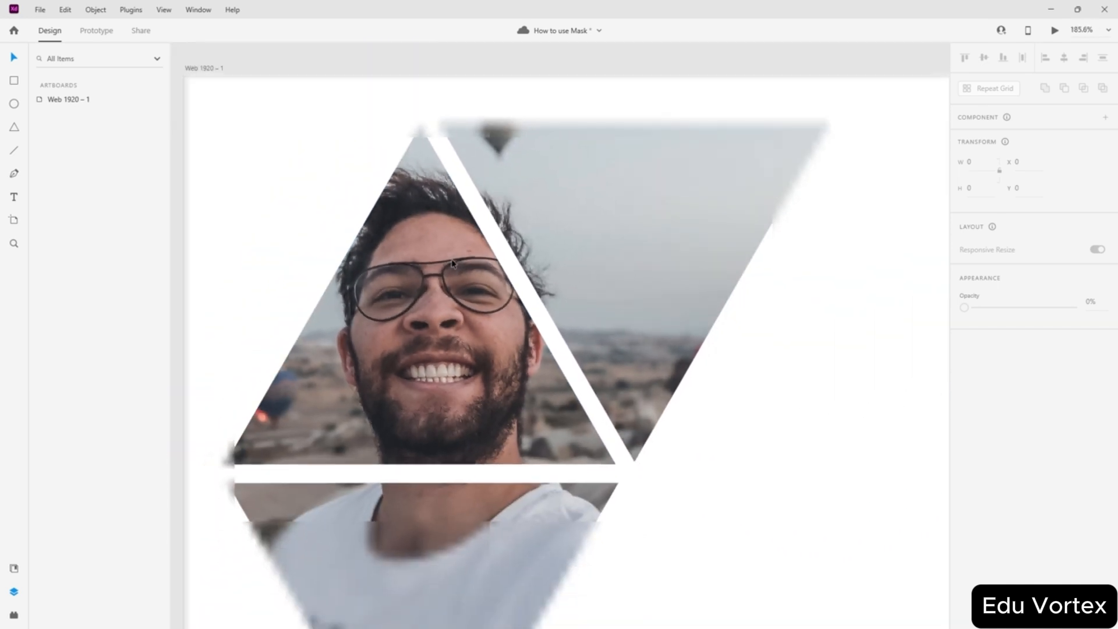
{"action": "scroll", "coordinate": [453, 262], "scroll_direction": "down", "scroll_amount": 5}
{"action": "scroll", "coordinate": [683, 255], "scroll_direction": "down", "scroll_amount": 2}
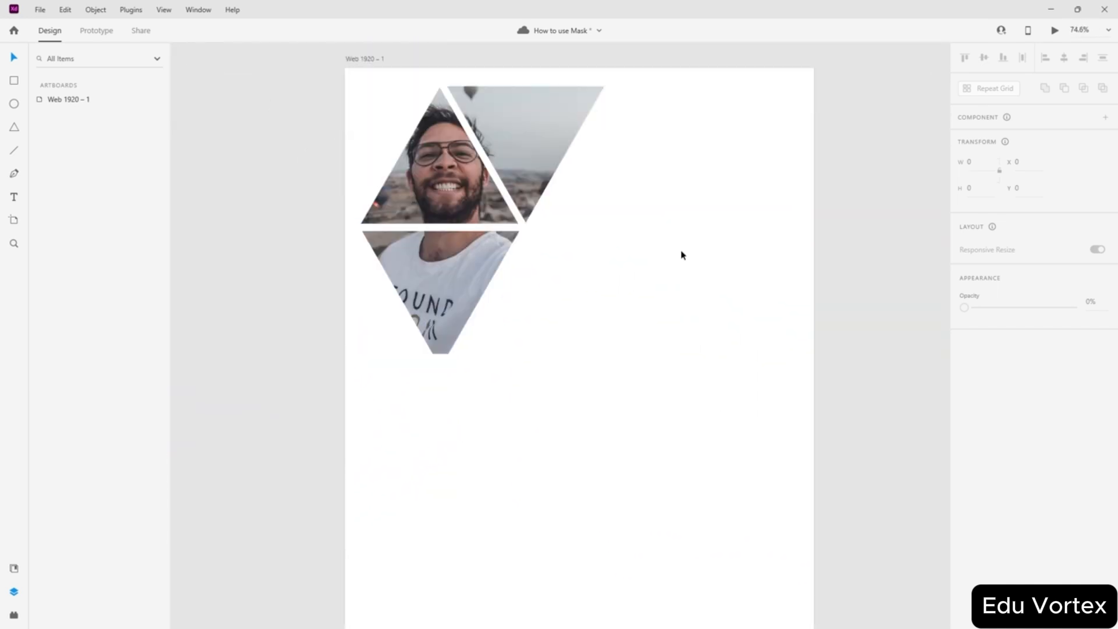
{"action": "scroll", "coordinate": [683, 255], "scroll_direction": "down", "scroll_amount": 2}
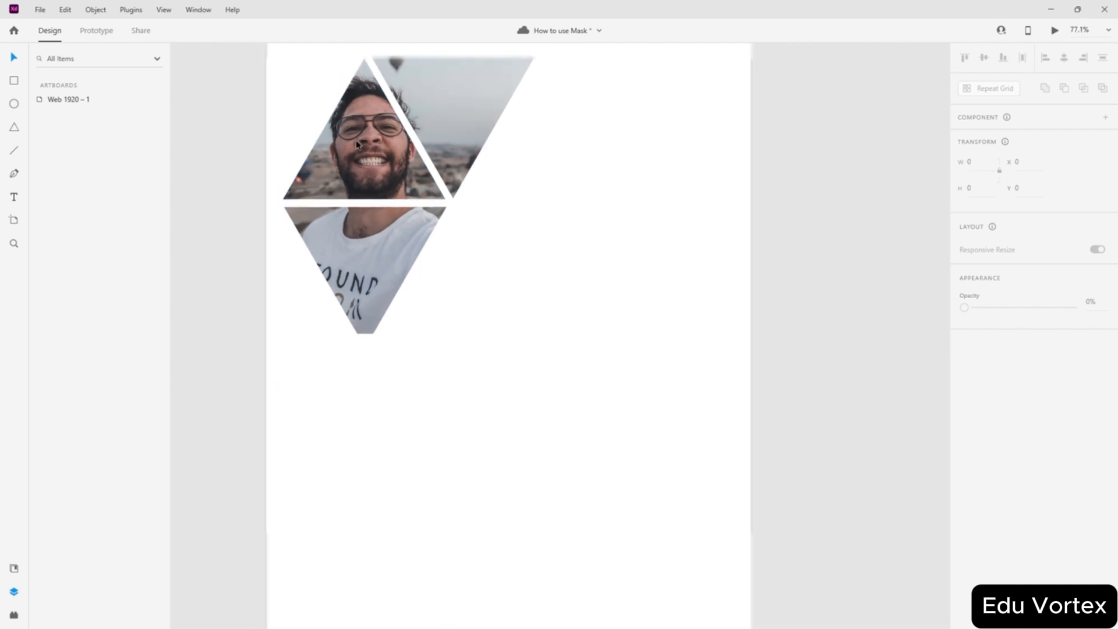
{"action": "scroll", "coordinate": [357, 143], "scroll_direction": "down", "scroll_amount": 2}
{"action": "left_click", "coordinate": [309, 54]}
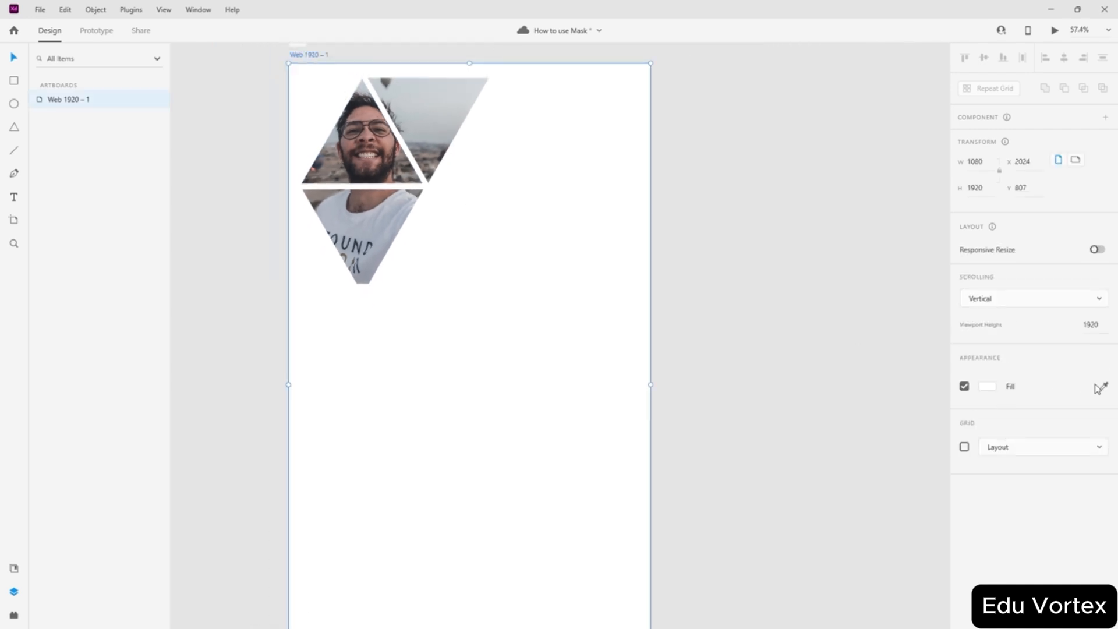
{"action": "left_click", "coordinate": [1101, 387]}
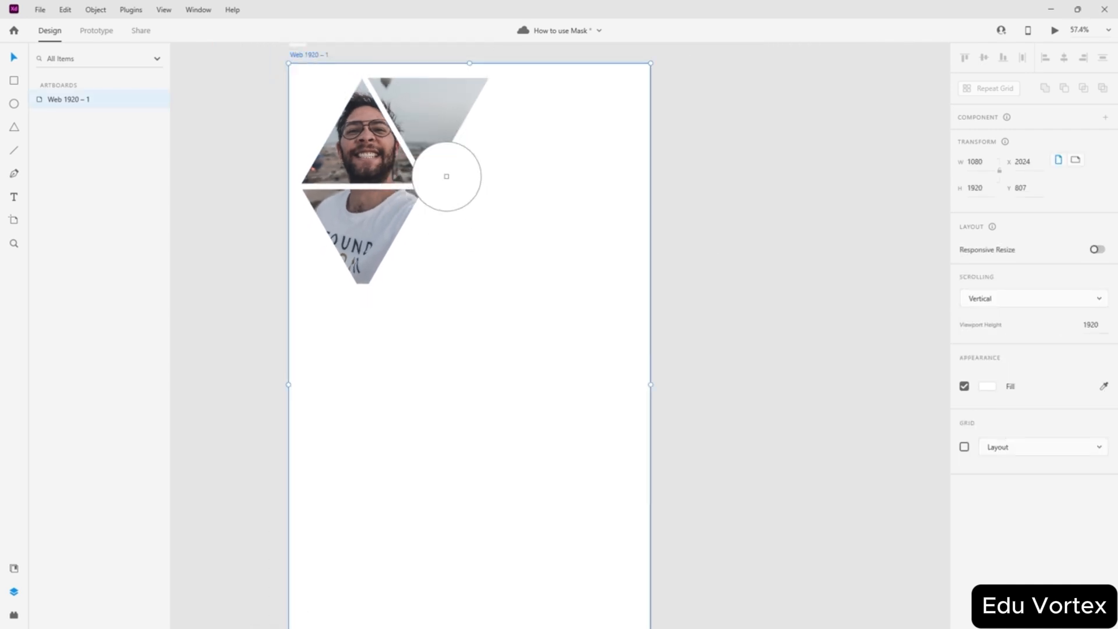
{"action": "left_click", "coordinate": [439, 113]}
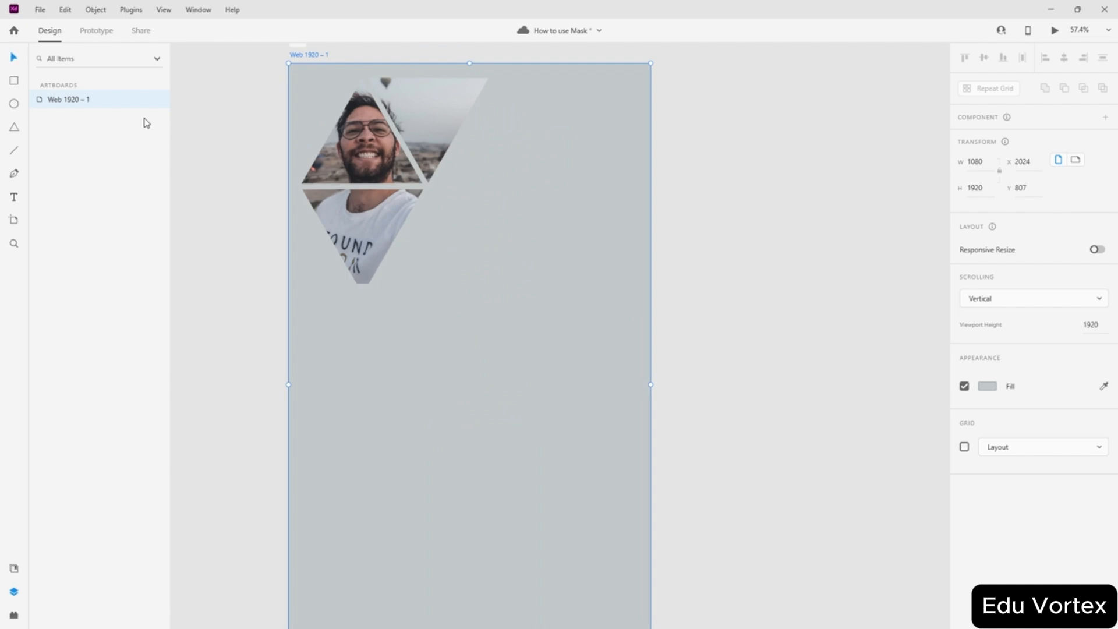
- Fine-tune the triangle group's position by a few pixels over the grey artboard
{"action": "left_click", "coordinate": [355, 148]}
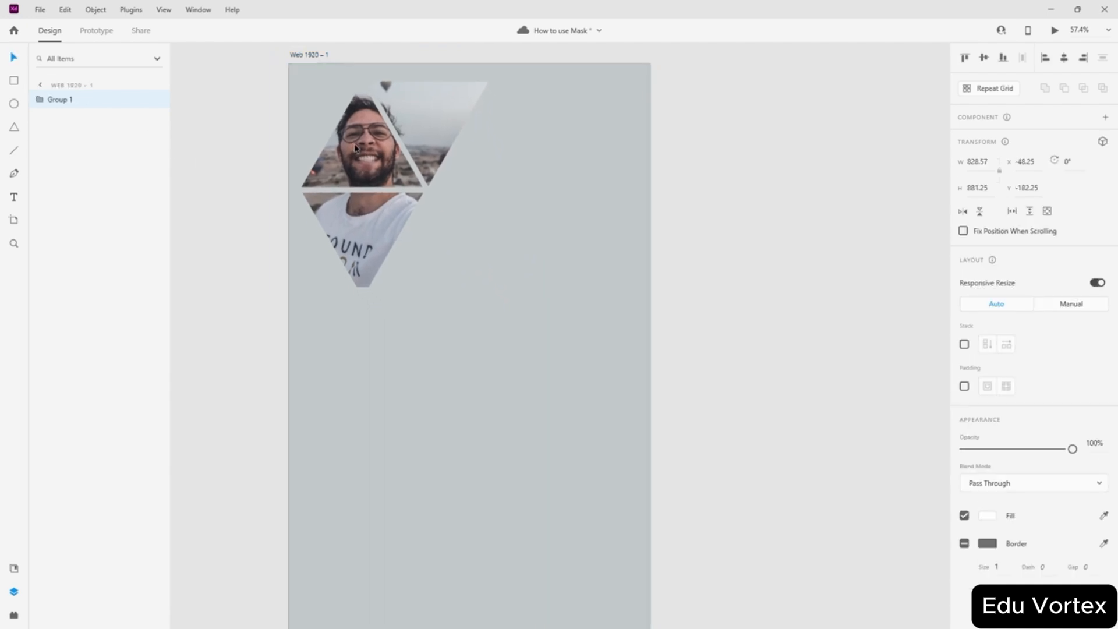
{"action": "left_click", "coordinate": [741, 202]}
{"action": "scroll", "coordinate": [616, 219], "scroll_direction": "up", "scroll_amount": 2}
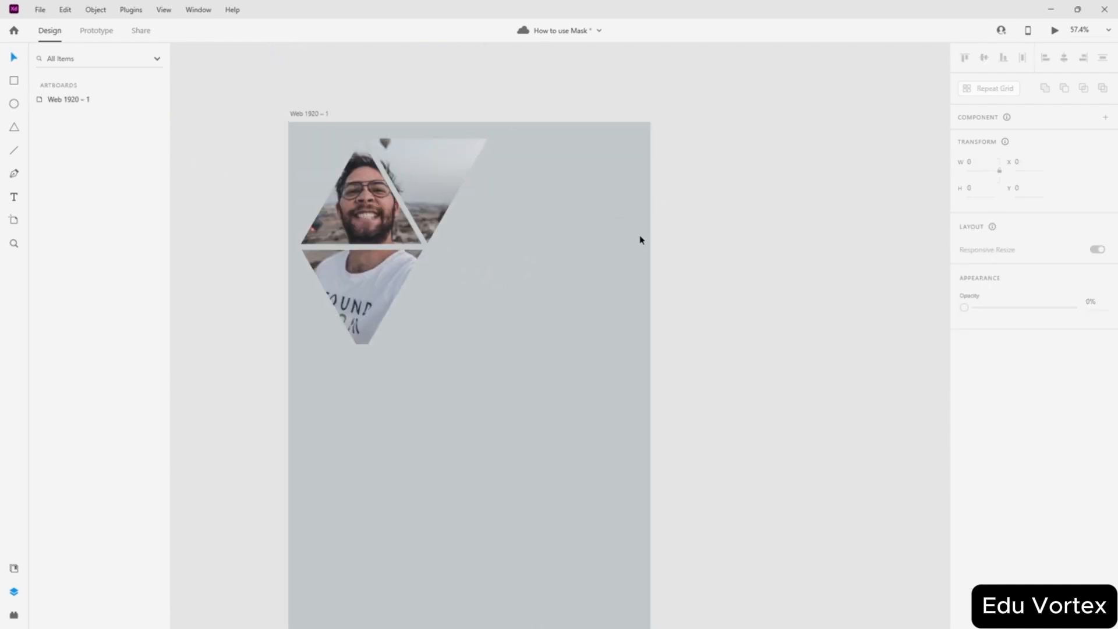
{"action": "left_click", "coordinate": [354, 210]}
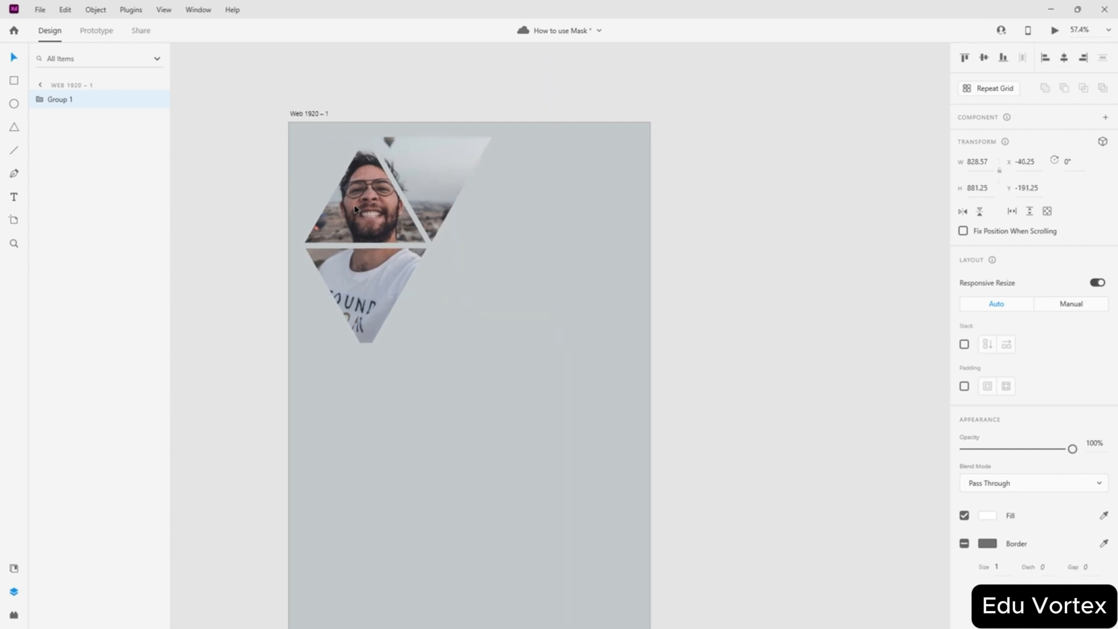
{"action": "left_click_drag", "start_coordinate": [355, 210], "coordinate": [353, 208]}
{"action": "left_click", "coordinate": [499, 165]}
{"action": "scroll", "coordinate": [474, 228], "scroll_direction": "down", "scroll_amount": 4}
{"action": "scroll", "coordinate": [474, 228], "scroll_direction": "up", "scroll_amount": 3}
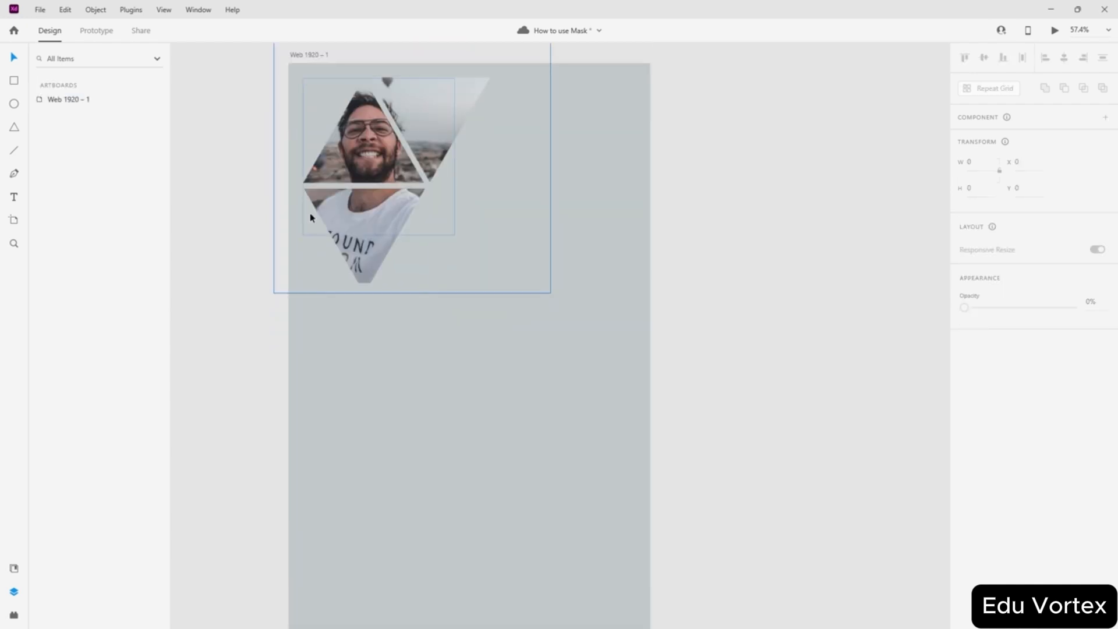
{"action": "scroll", "coordinate": [571, 195], "scroll_direction": "up", "scroll_amount": 3}
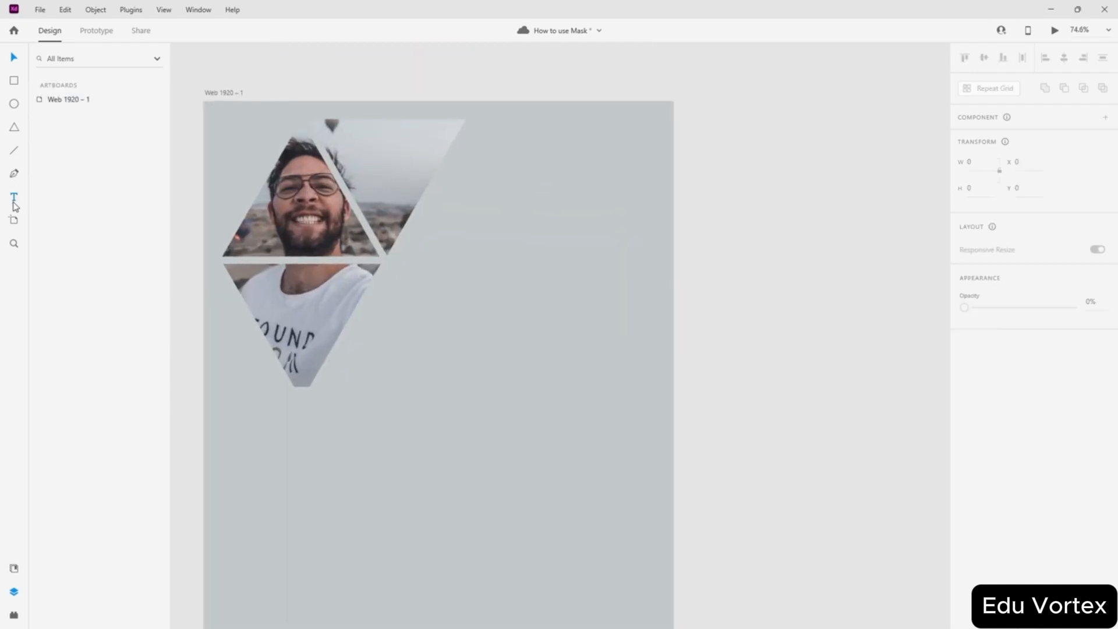
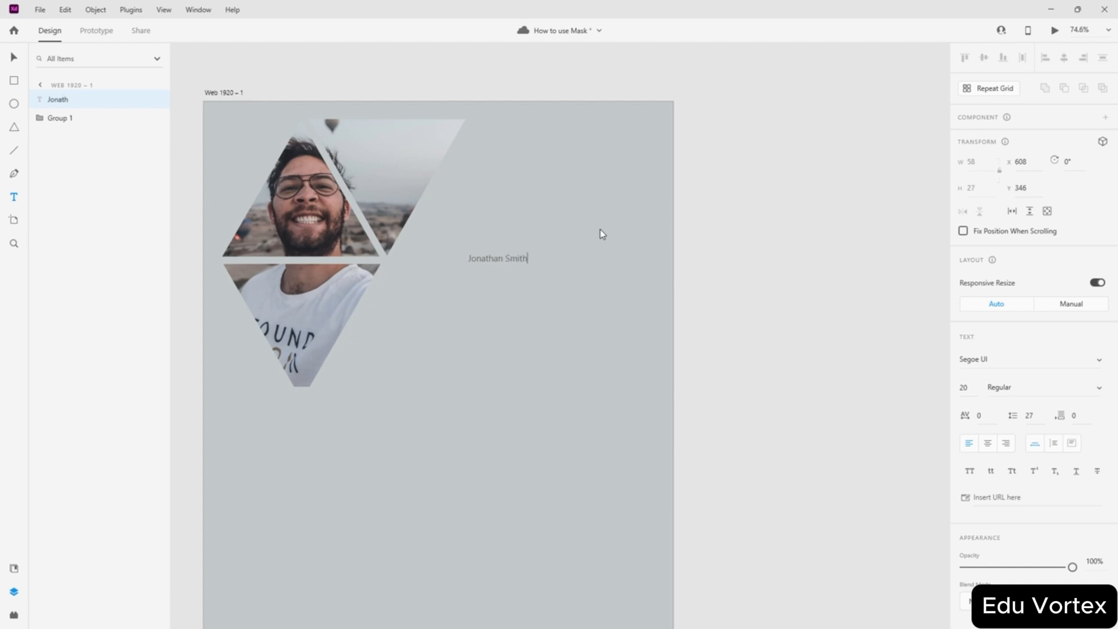
- Set the name heading to 70 pt and move it up beside the upper photo triangle
{"action": "key", "text": "Escape"}
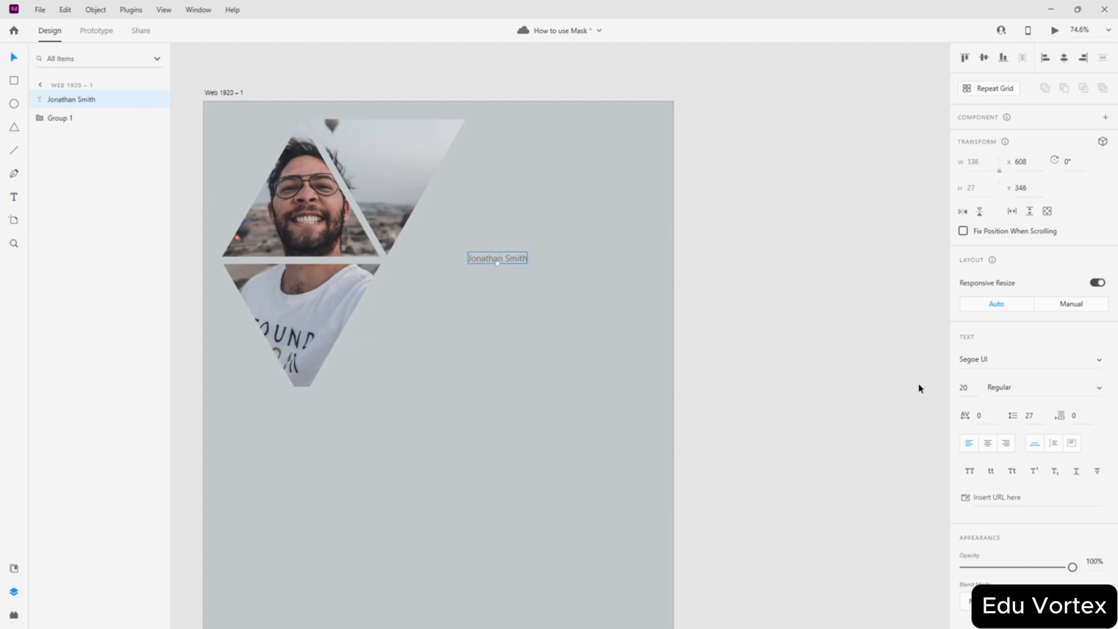
{"action": "left_click", "coordinate": [964, 388]}
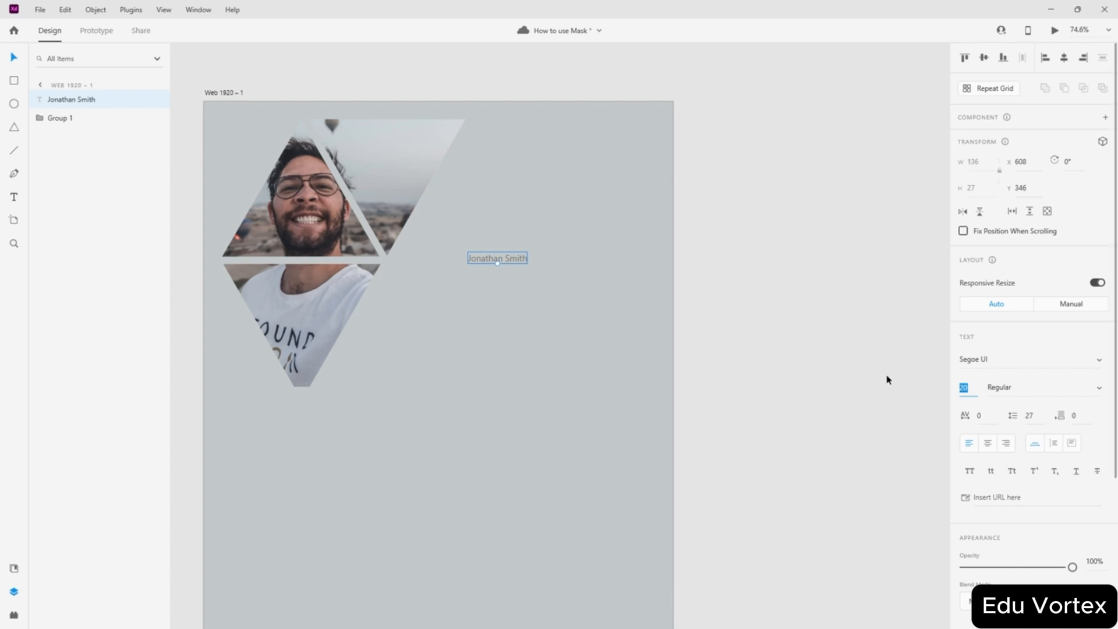
{"action": "type", "text": "70"}
{"action": "key", "text": "Return"}
{"action": "left_click_drag", "start_coordinate": [545, 261], "coordinate": [539, 208]}
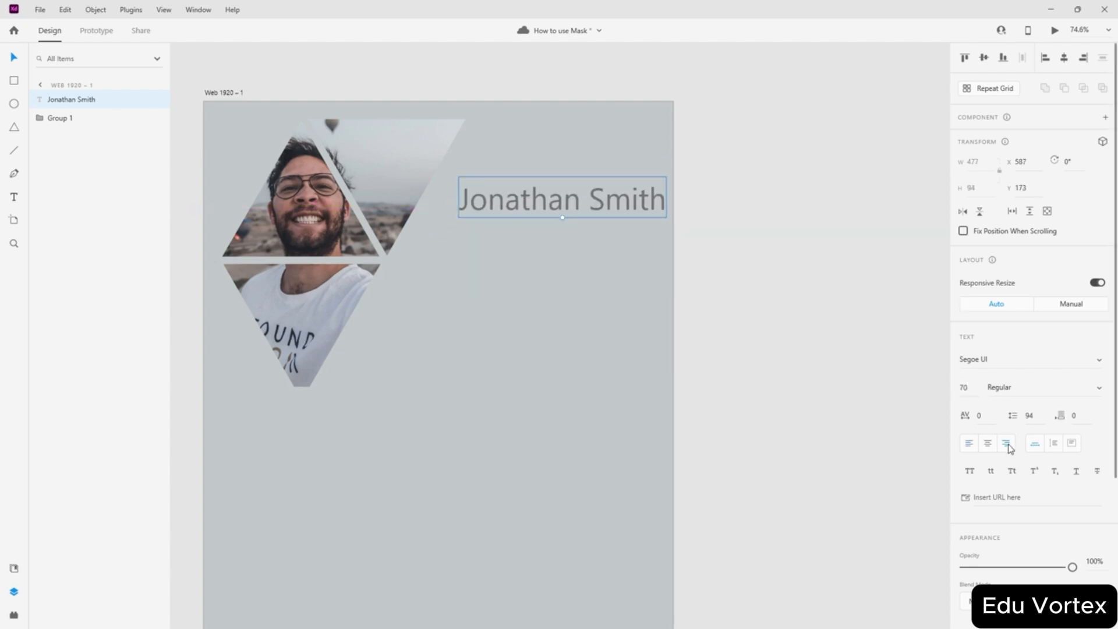
{"action": "left_click_drag", "start_coordinate": [597, 209], "coordinate": [584, 189]}
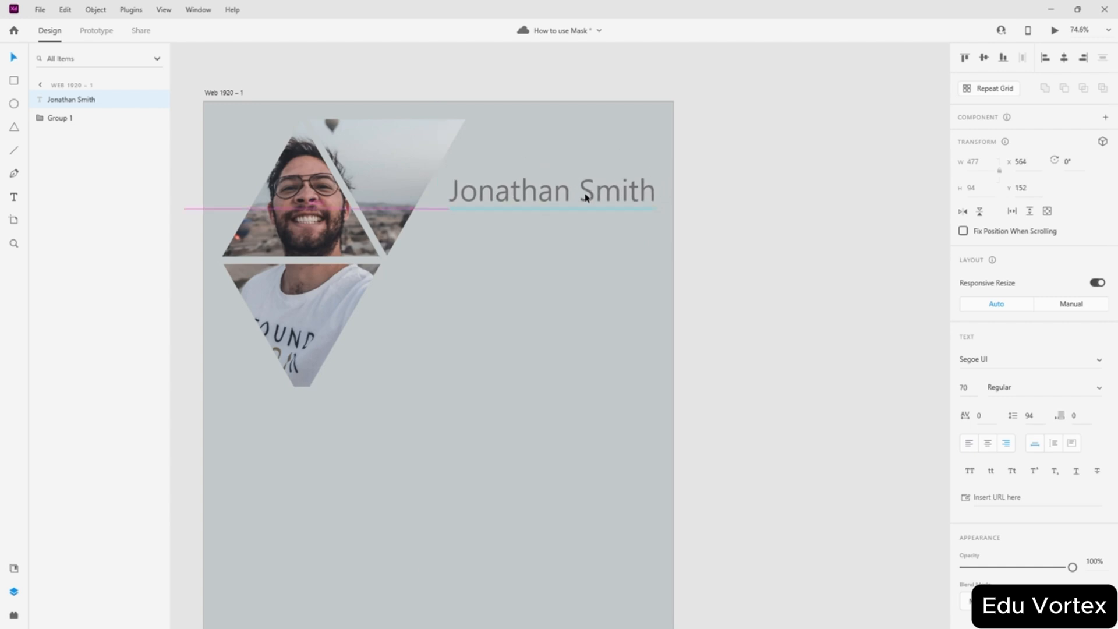
{"action": "left_click", "coordinate": [654, 222]}
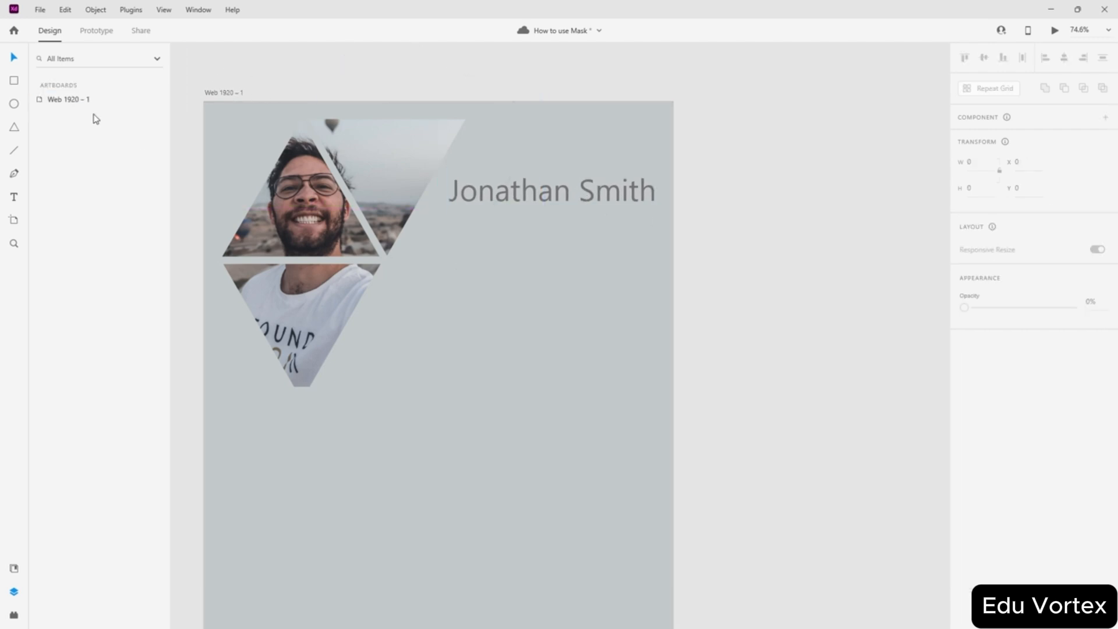
- Turn on the artboard's layout grid with a single column
{"action": "left_click", "coordinate": [219, 92]}
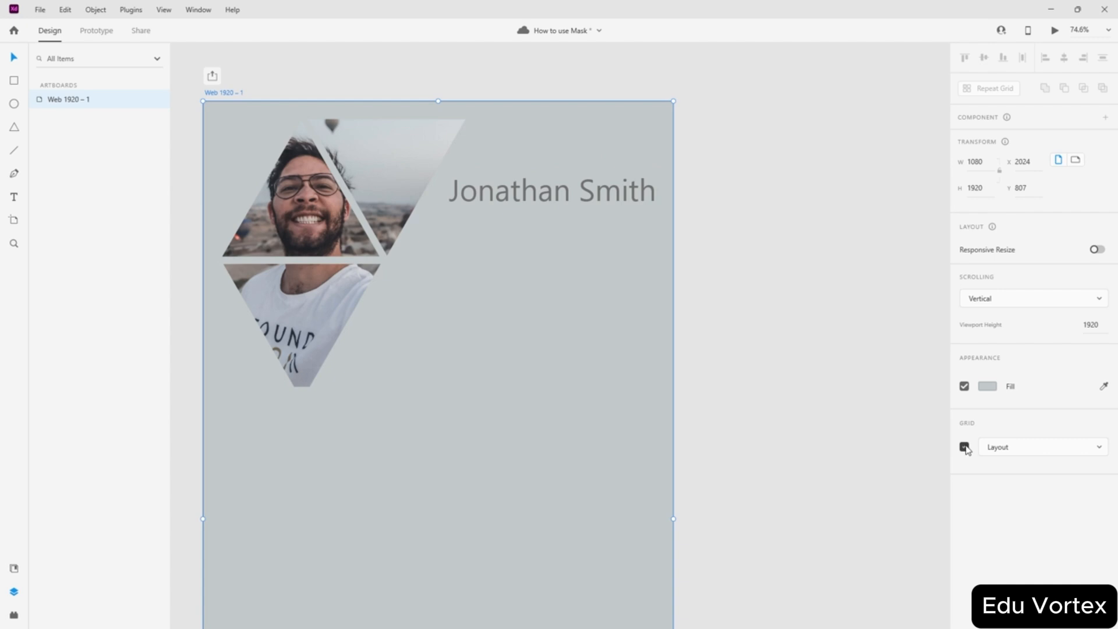
{"action": "left_click", "coordinate": [965, 447]}
{"action": "left_click", "coordinate": [703, 295]}
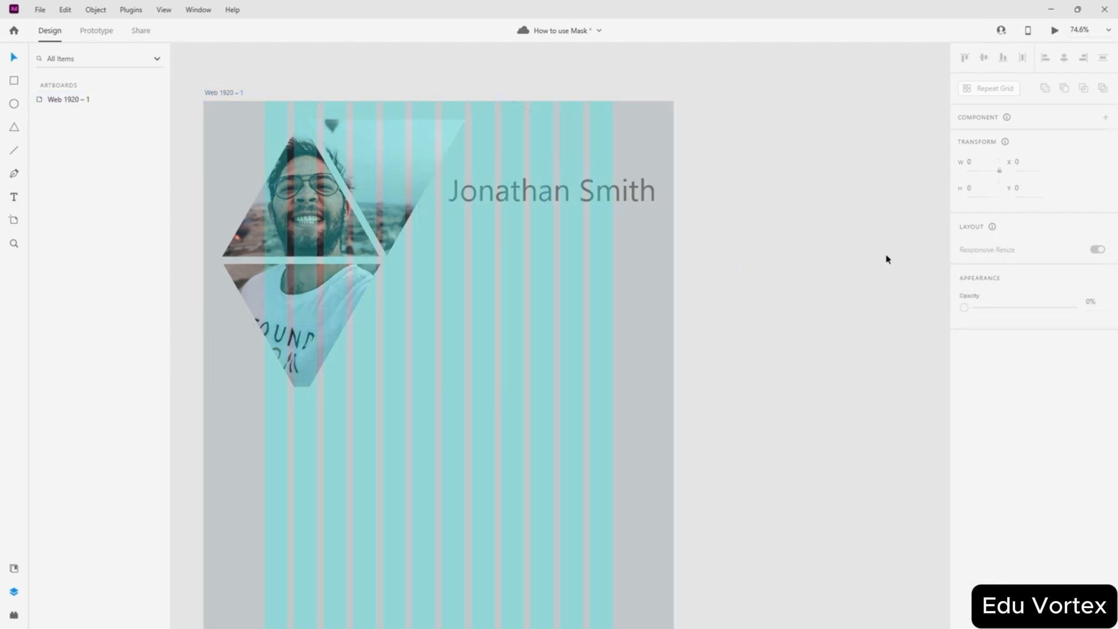
{"action": "left_click", "coordinate": [220, 90]}
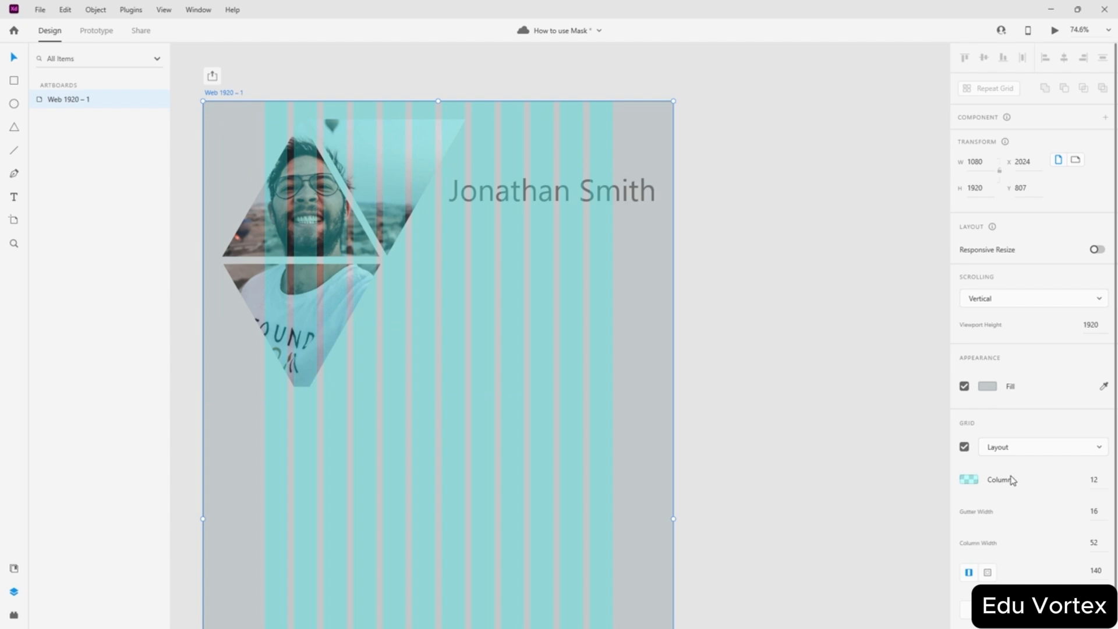
{"action": "left_click", "coordinate": [1104, 479]}
{"action": "type", "text": "1"}
{"action": "key", "text": "Return"}
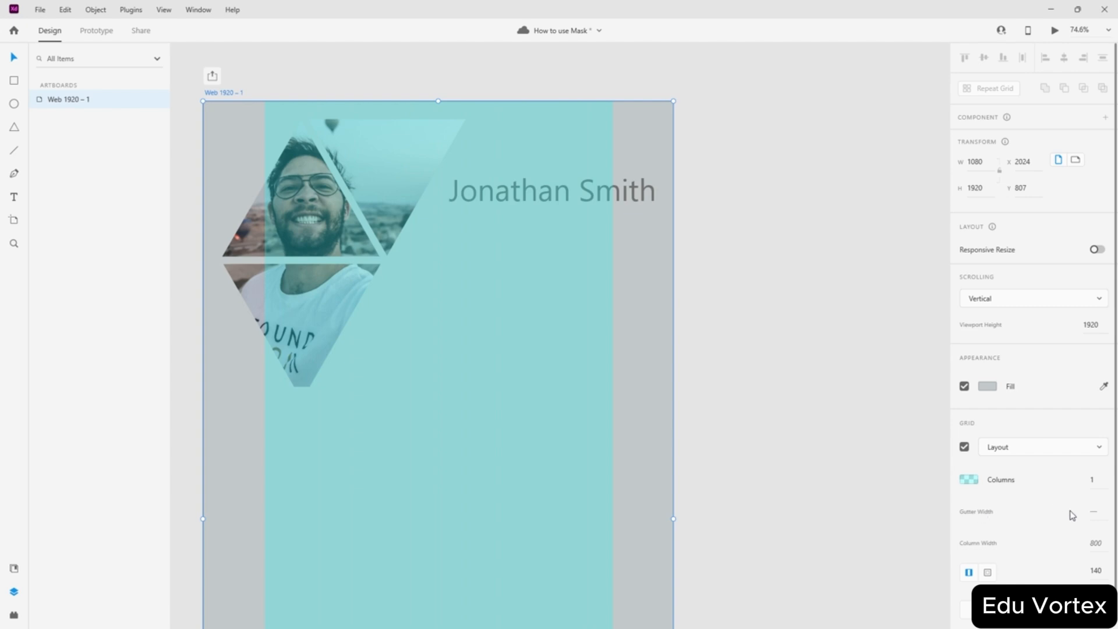
- Set the grid margin to 60 and shift the photo group and name heading into alignment
{"action": "scroll", "coordinate": [1001, 547], "scroll_direction": "down", "scroll_amount": 1}
{"action": "left_click", "coordinate": [1090, 560]}
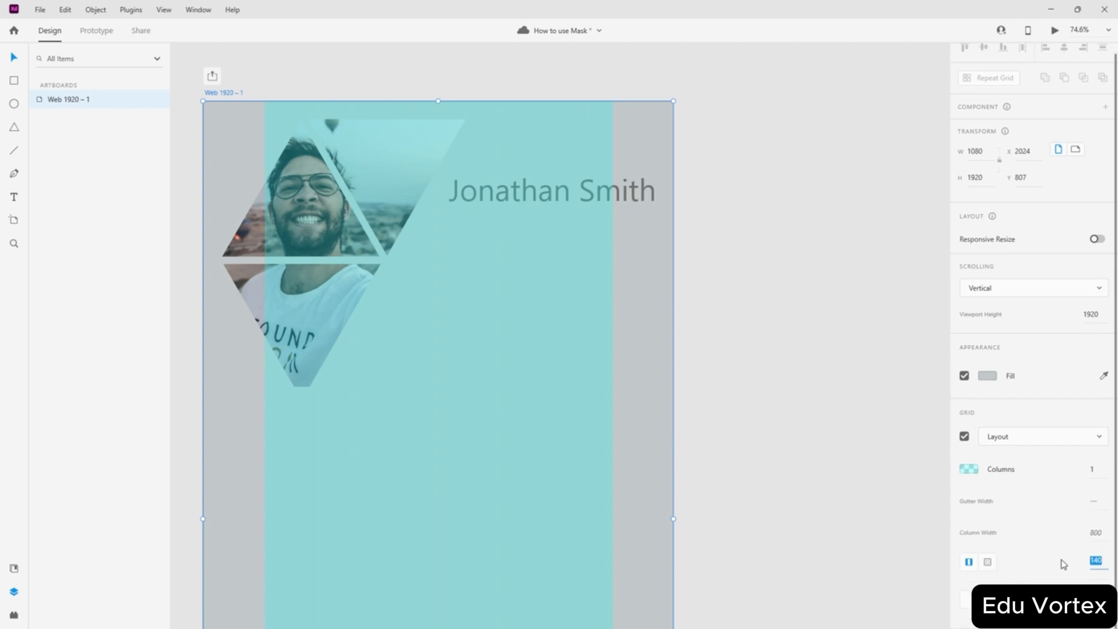
{"action": "type", "text": "100"}
{"action": "key", "text": "Return"}
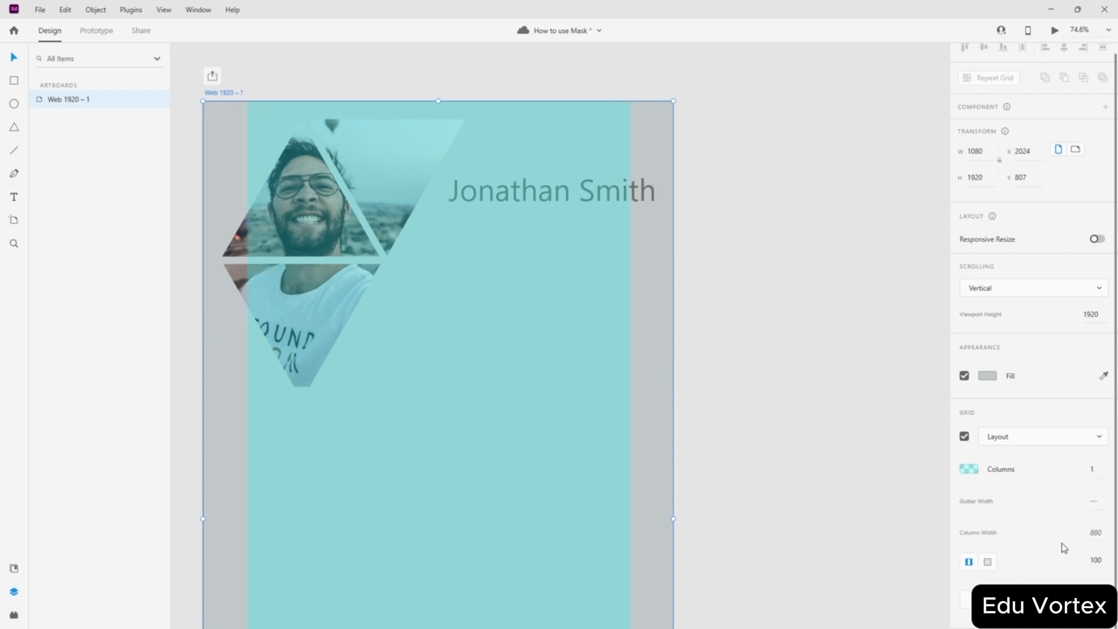
{"action": "left_click", "coordinate": [1101, 560]}
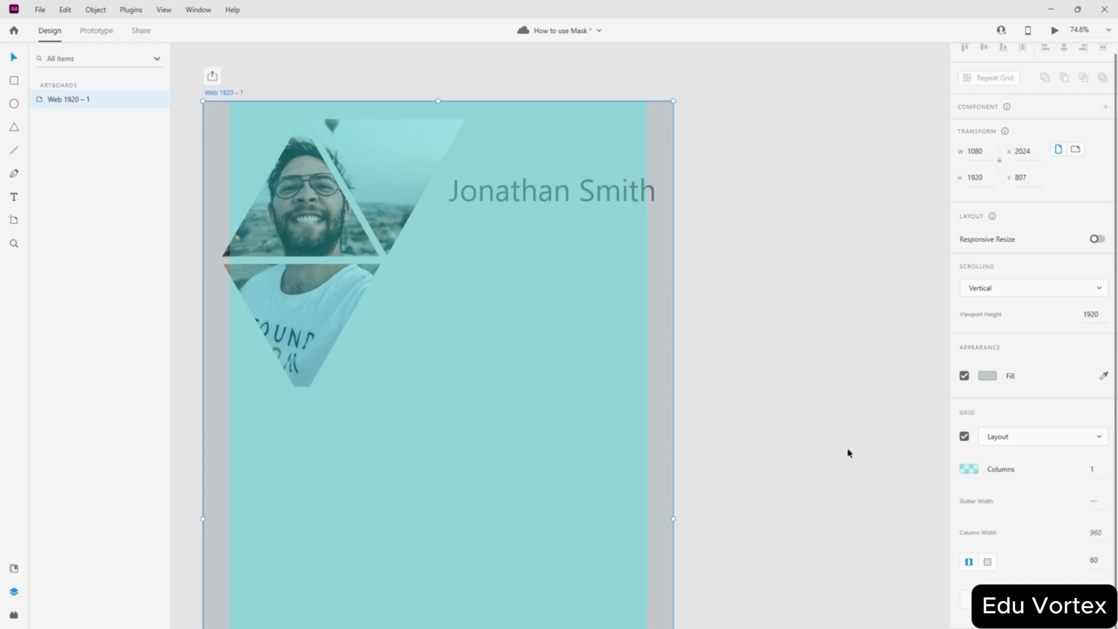
{"action": "left_click", "coordinate": [818, 415]}
{"action": "mouse_move", "coordinate": [288, 228]}
{"action": "left_mouse_down"}
{"action": "mouse_move", "coordinate": [297, 238]}
{"action": "mouse_move", "coordinate": [295, 224]}
{"action": "left_mouse_up"}
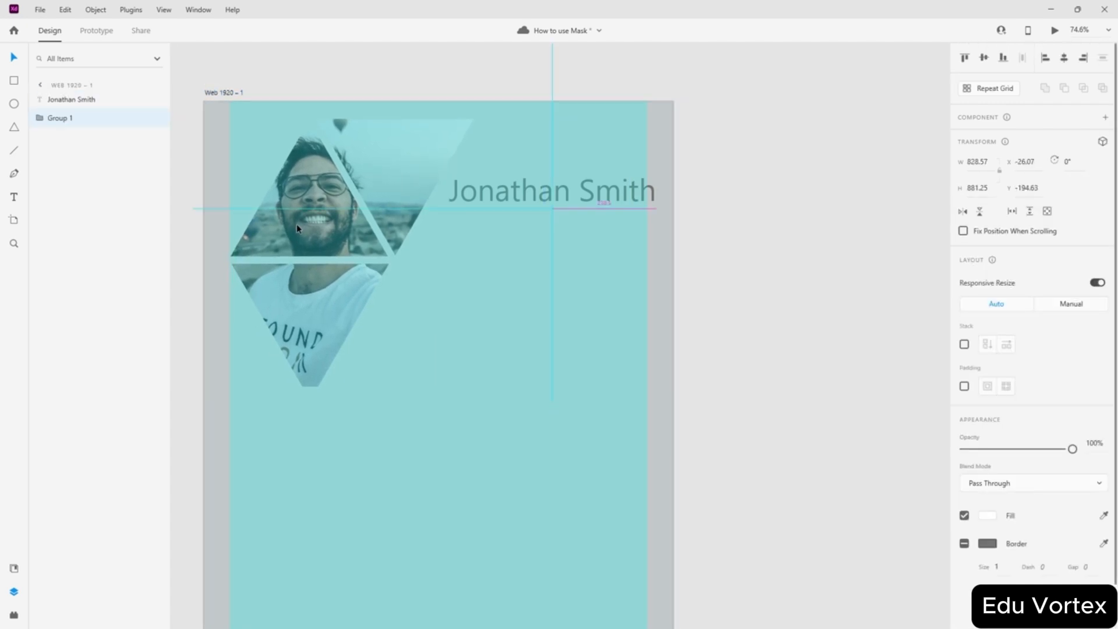
{"action": "left_click_drag", "start_coordinate": [530, 200], "coordinate": [524, 236]}
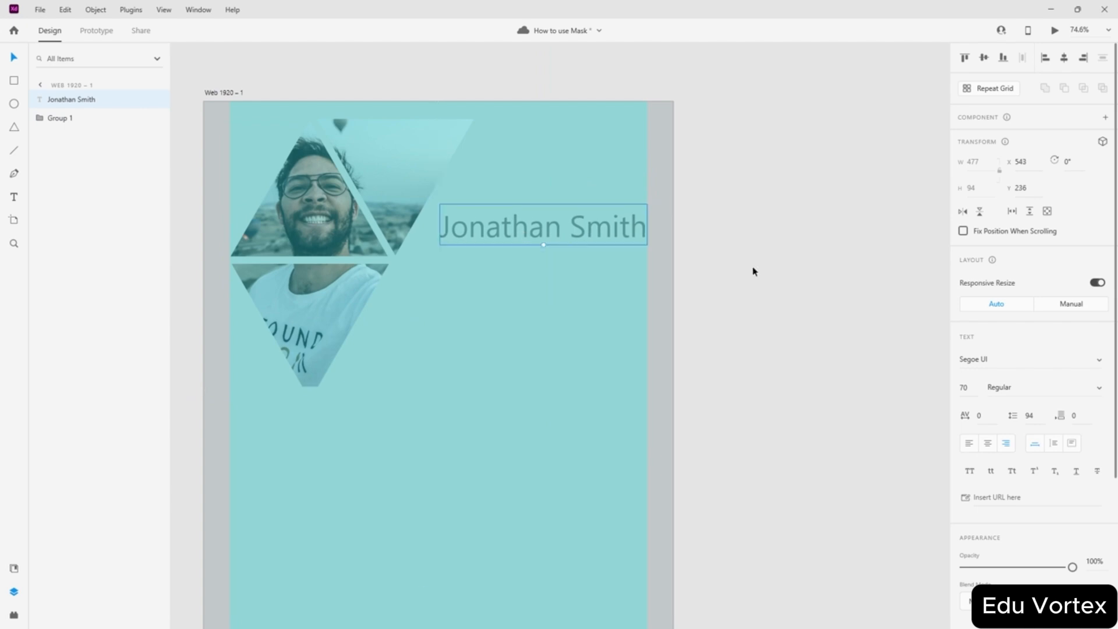
{"action": "left_click", "coordinate": [776, 268]}
{"action": "left_click", "coordinate": [241, 94]}
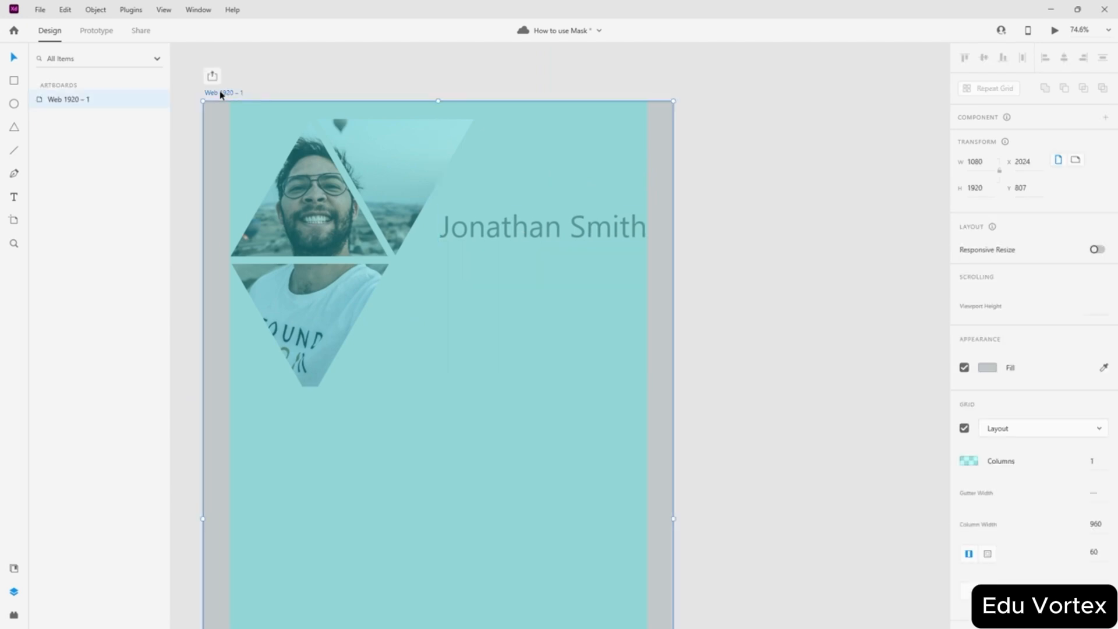
{"action": "left_click", "coordinate": [750, 337]}
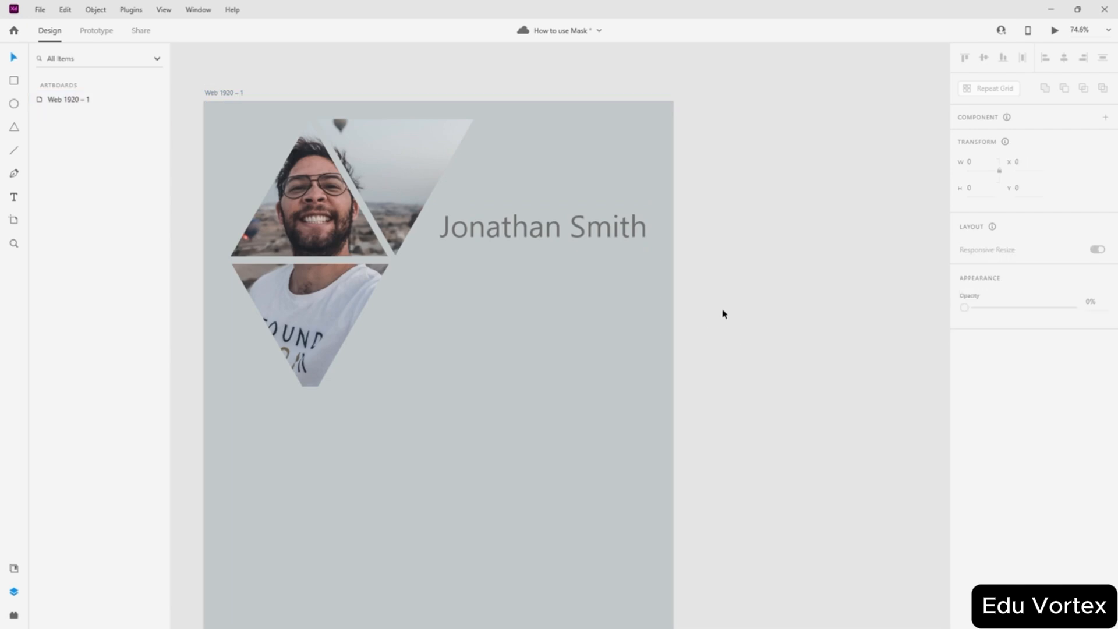
{"action": "scroll", "coordinate": [722, 291], "scroll_direction": "up", "scroll_amount": 2}
{"action": "scroll", "coordinate": [716, 268], "scroll_direction": "left", "scroll_amount": 3}
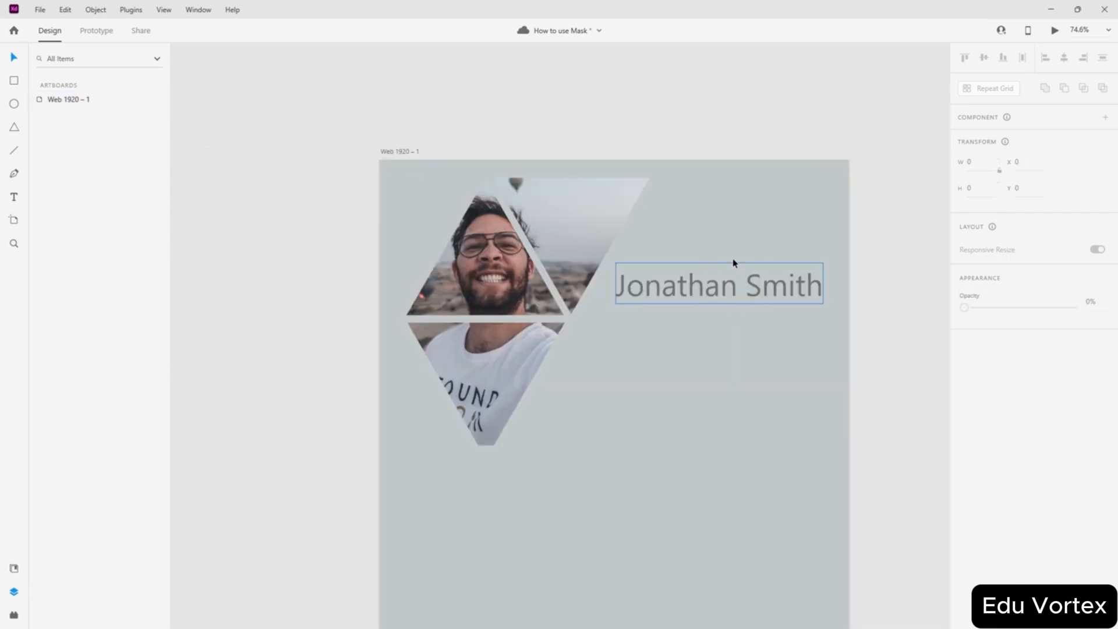
{"action": "scroll", "coordinate": [805, 210], "scroll_direction": "right", "scroll_amount": 1}
{"action": "scroll", "coordinate": [518, 140], "scroll_direction": "down", "scroll_amount": 3}
{"action": "scroll", "coordinate": [563, 145], "scroll_direction": "up", "scroll_amount": 2}
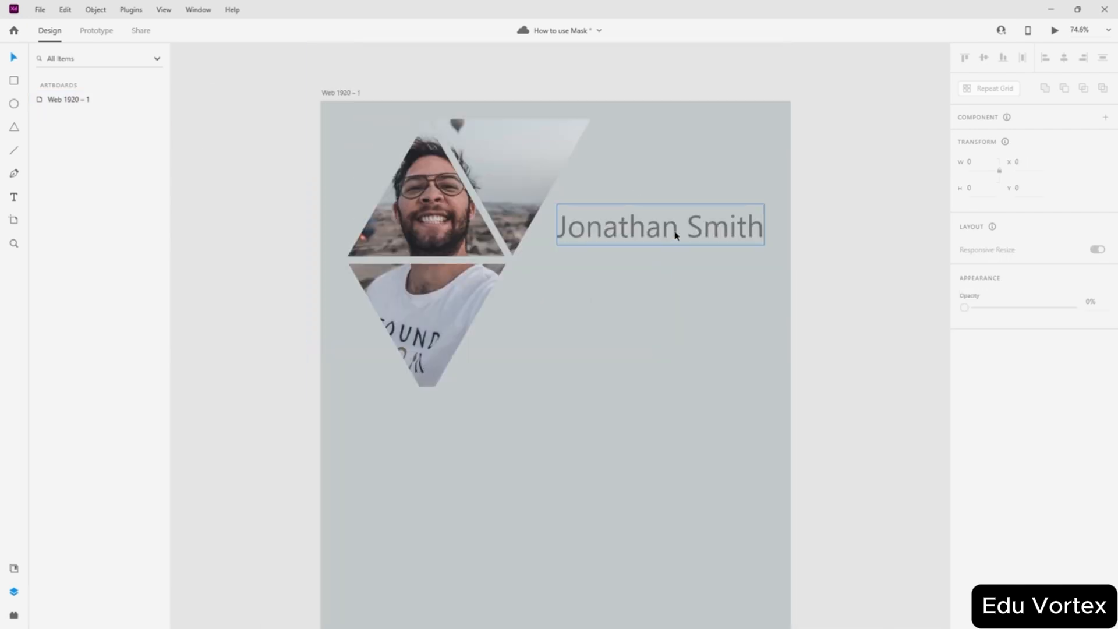
{"action": "left_click_drag", "start_coordinate": [654, 231], "coordinate": [654, 283]}
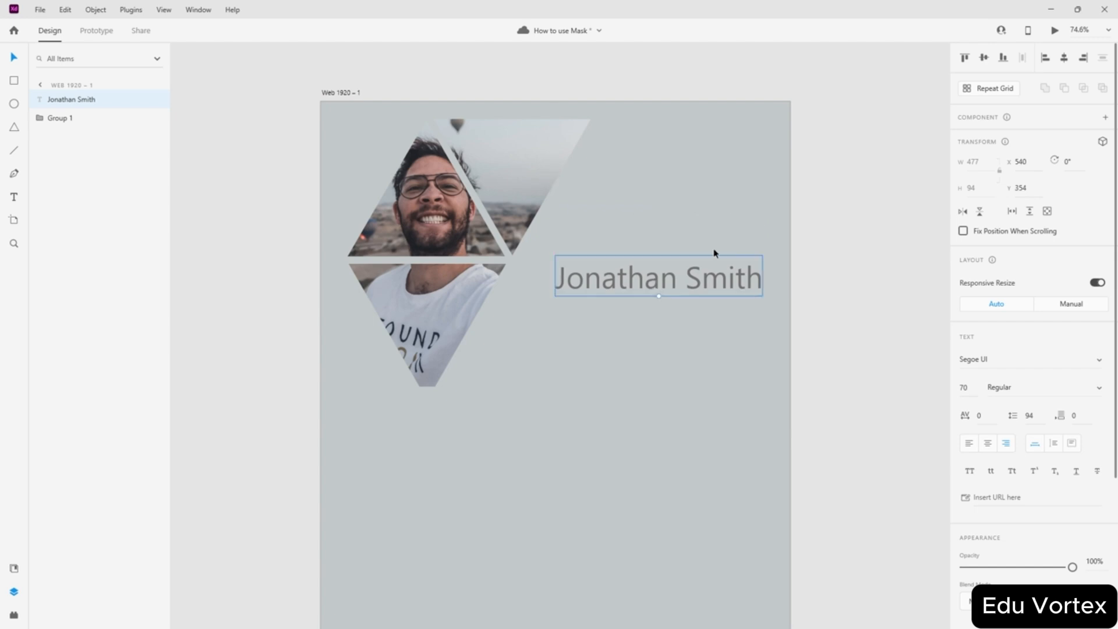
{"action": "key", "text": "Delete"}
{"action": "key", "text": "ctrl+z"}
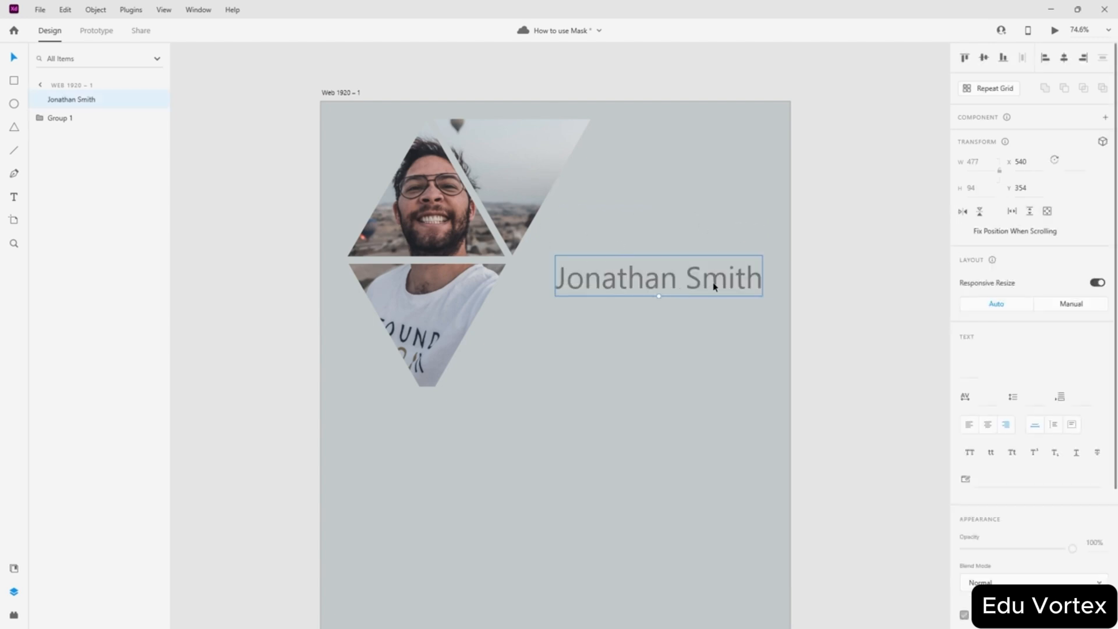
{"action": "key", "text": "ctrl+z"}
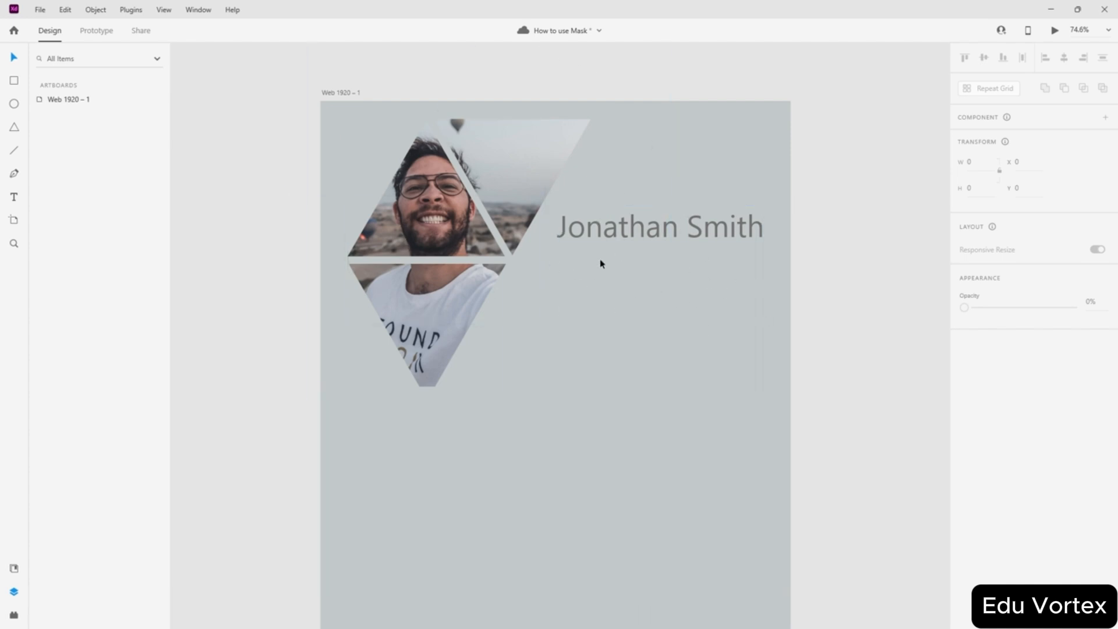
{"action": "scroll", "coordinate": [693, 254], "scroll_direction": "down", "scroll_amount": 3}
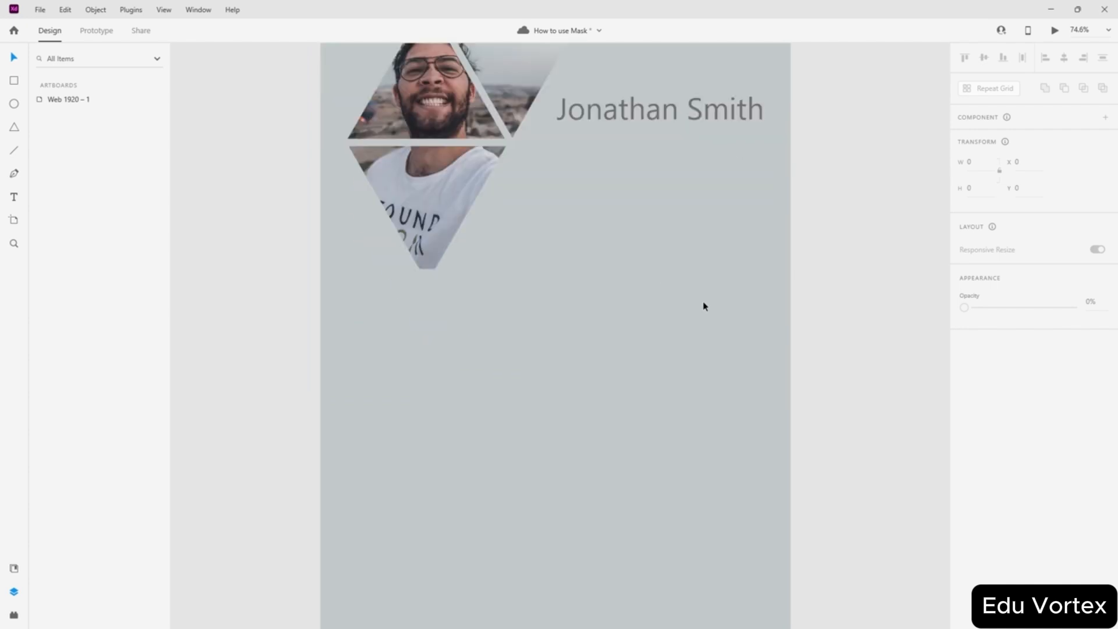
{"action": "scroll", "coordinate": [684, 262], "scroll_direction": "down", "scroll_amount": 5}
{"action": "scroll", "coordinate": [649, 260], "scroll_direction": "up", "scroll_amount": 10}
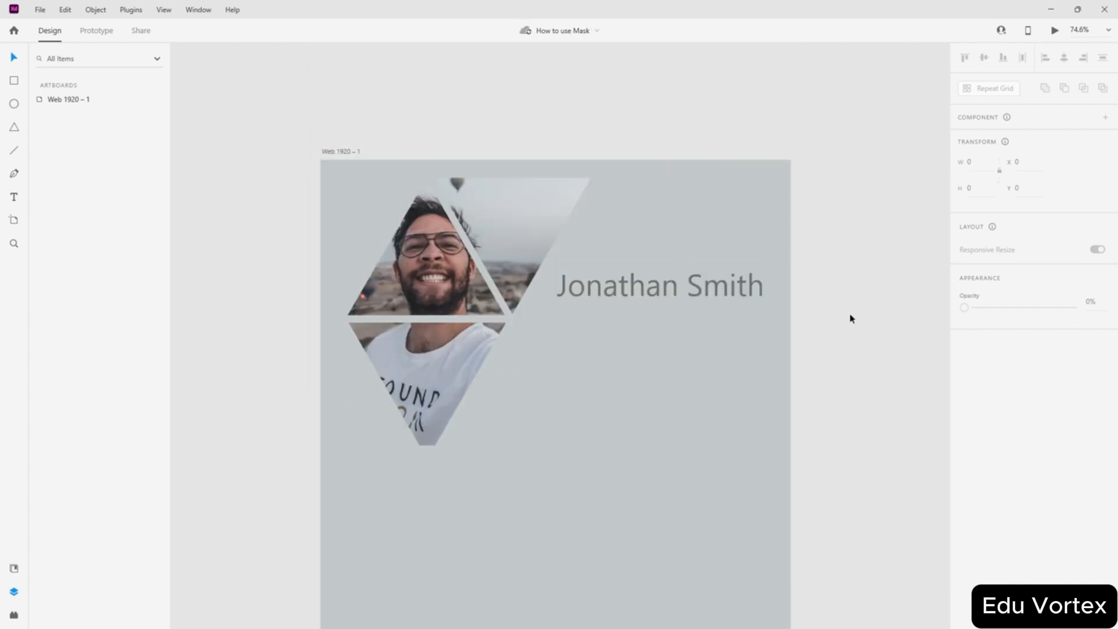
{"action": "scroll", "coordinate": [577, 255], "scroll_direction": "down", "scroll_amount": 3}
{"action": "scroll", "coordinate": [751, 267], "scroll_direction": "up", "scroll_amount": 3}
{"action": "scroll", "coordinate": [718, 180], "scroll_direction": "down", "scroll_amount": 2}
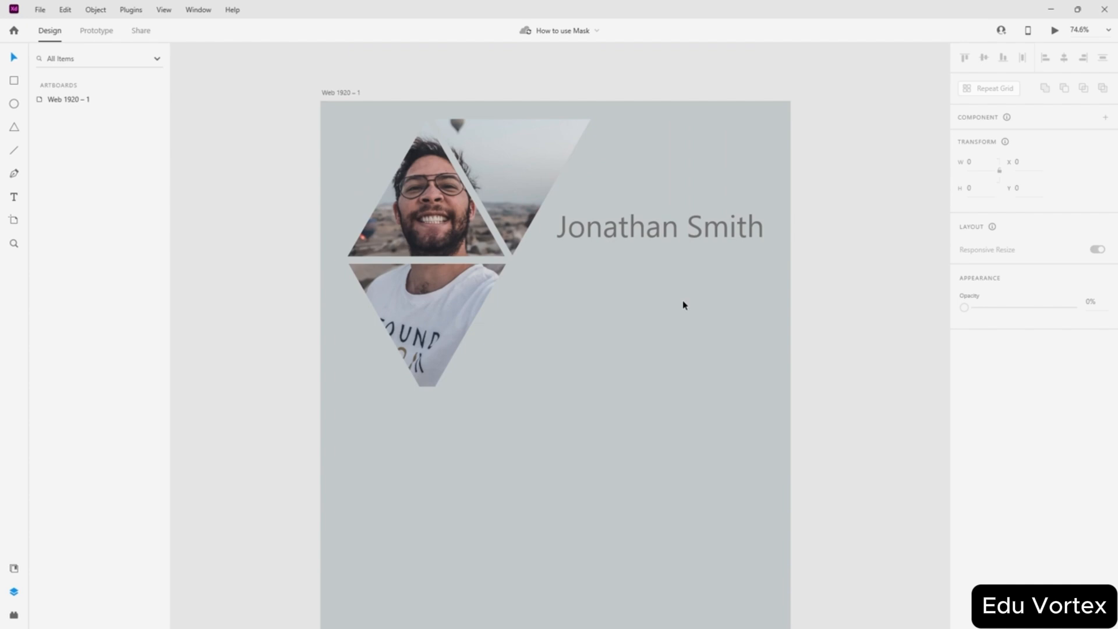
{"action": "scroll", "coordinate": [682, 305], "scroll_direction": "down", "scroll_amount": 3}
- Give the artboard a linear gradient fill from teal at the top to dark grey at the bottom
{"action": "left_click", "coordinate": [488, 174]}
{"action": "left_click", "coordinate": [990, 386]}
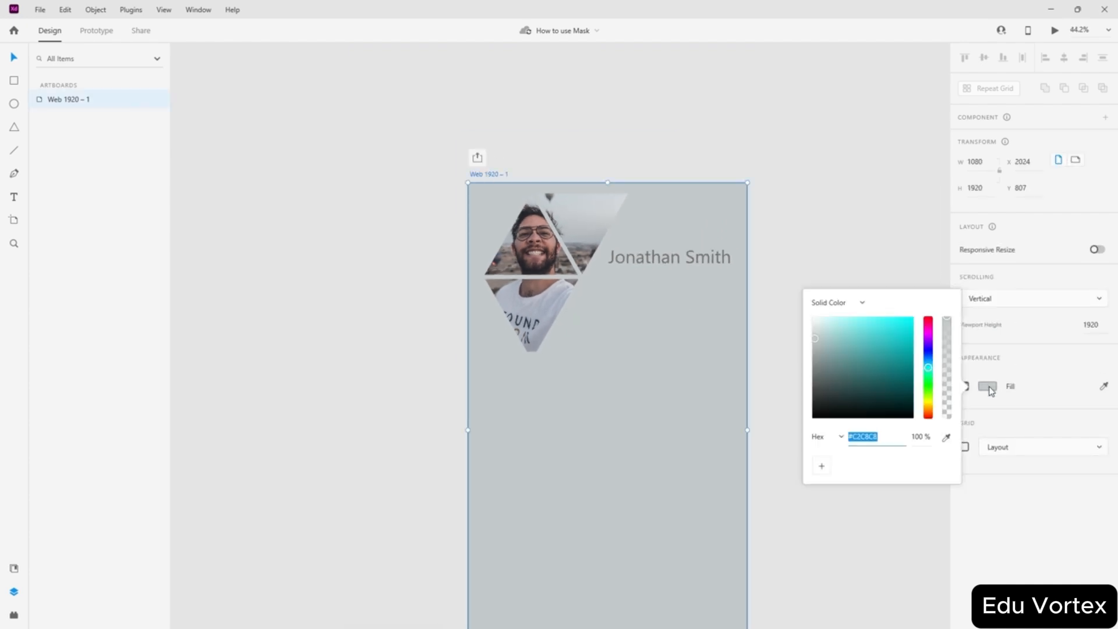
{"action": "left_click", "coordinate": [859, 305]}
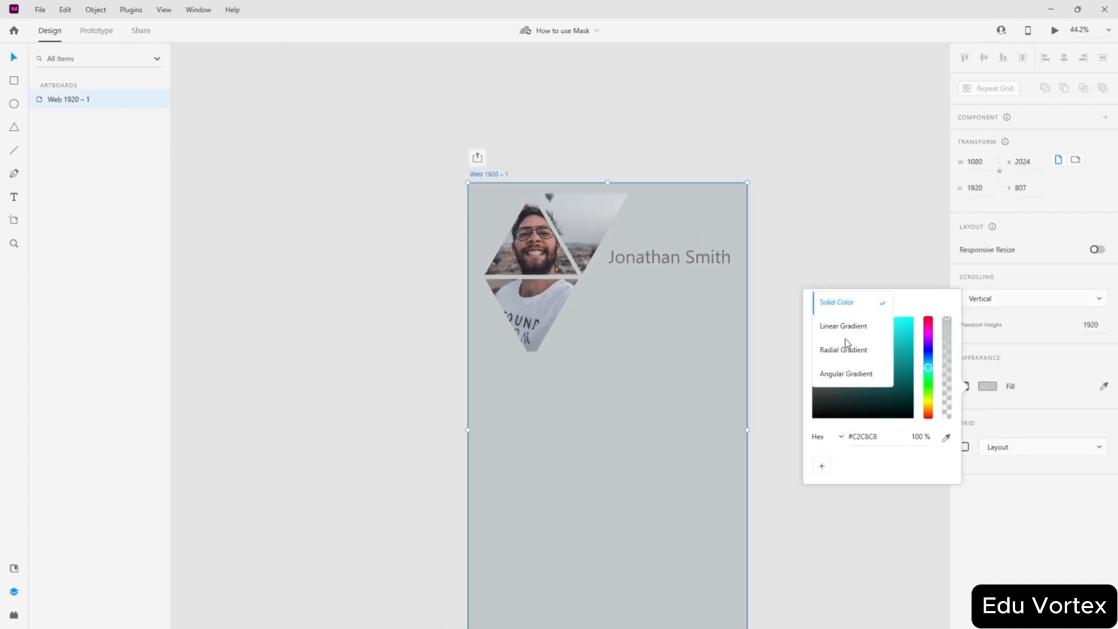
{"action": "left_click", "coordinate": [844, 327]}
{"action": "scroll", "coordinate": [737, 315], "scroll_direction": "down", "scroll_amount": 3}
{"action": "scroll", "coordinate": [783, 213], "scroll_direction": "up", "scroll_amount": 1}
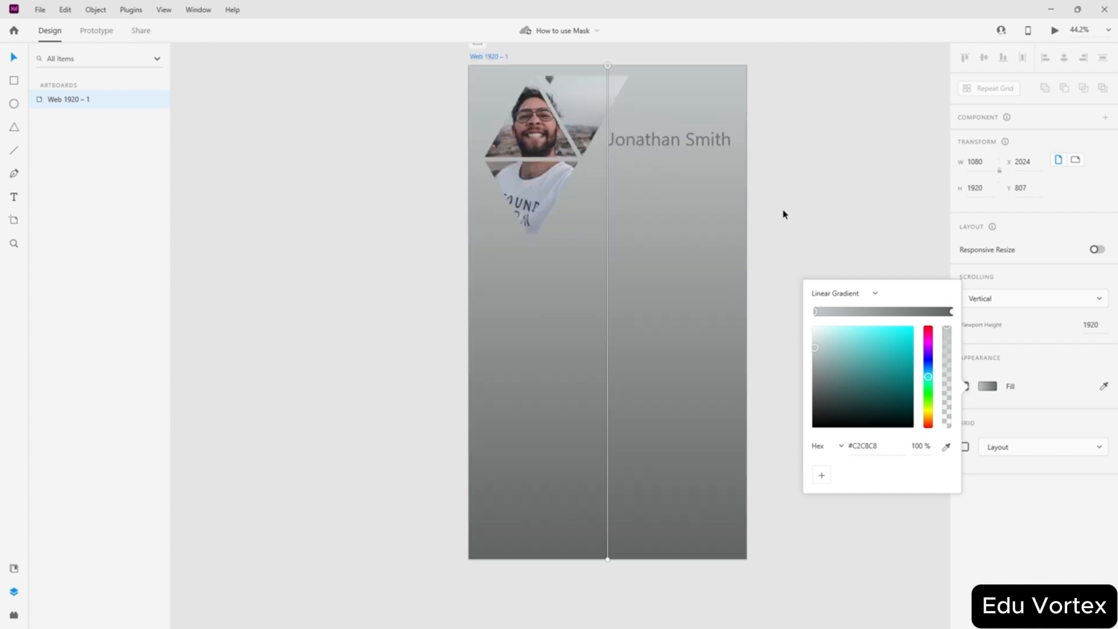
{"action": "left_click", "coordinate": [607, 560]}
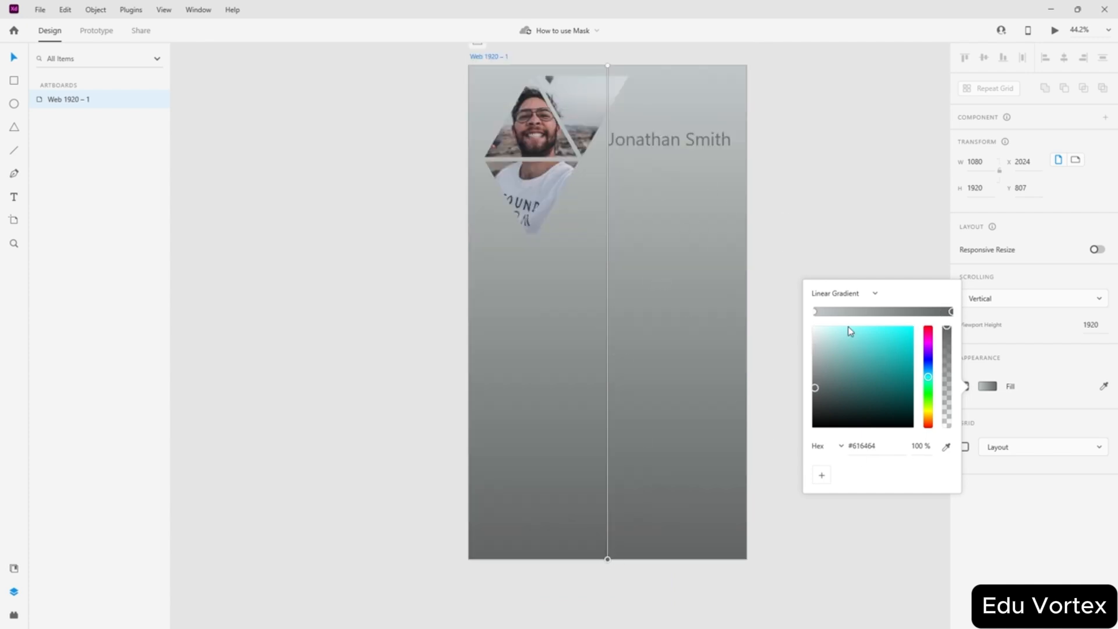
{"action": "mouse_move", "coordinate": [818, 395]}
{"action": "left_mouse_down"}
{"action": "mouse_move", "coordinate": [819, 425]}
{"action": "mouse_move", "coordinate": [807, 411]}
{"action": "left_mouse_up"}
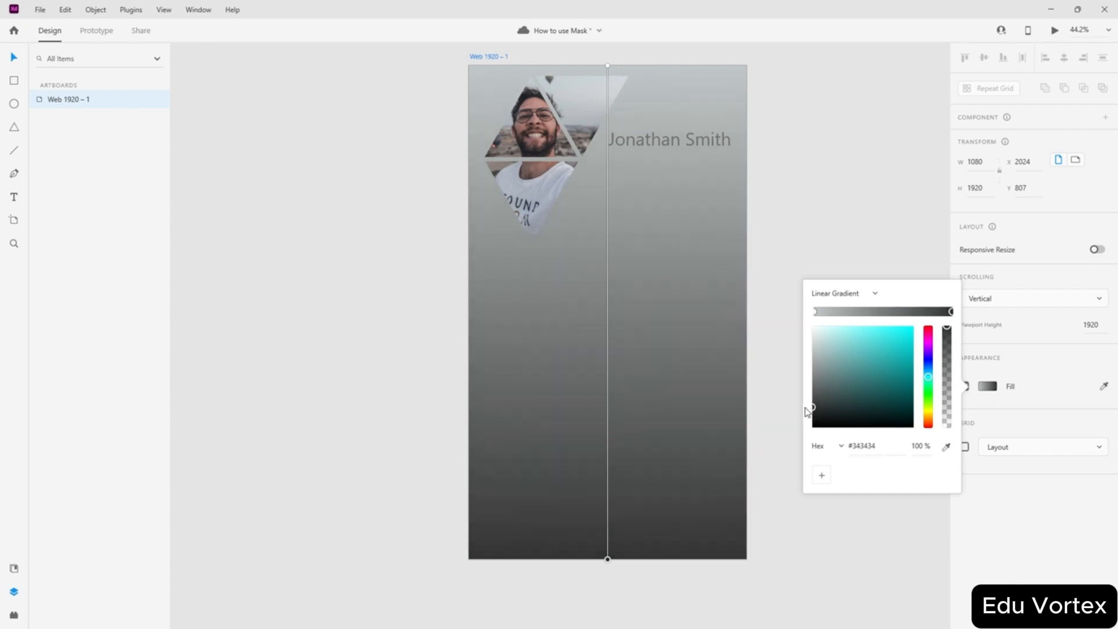
{"action": "left_click", "coordinate": [815, 312]}
{"action": "left_click_drag", "start_coordinate": [813, 354], "coordinate": [834, 365]}
{"action": "key", "text": "Escape"}
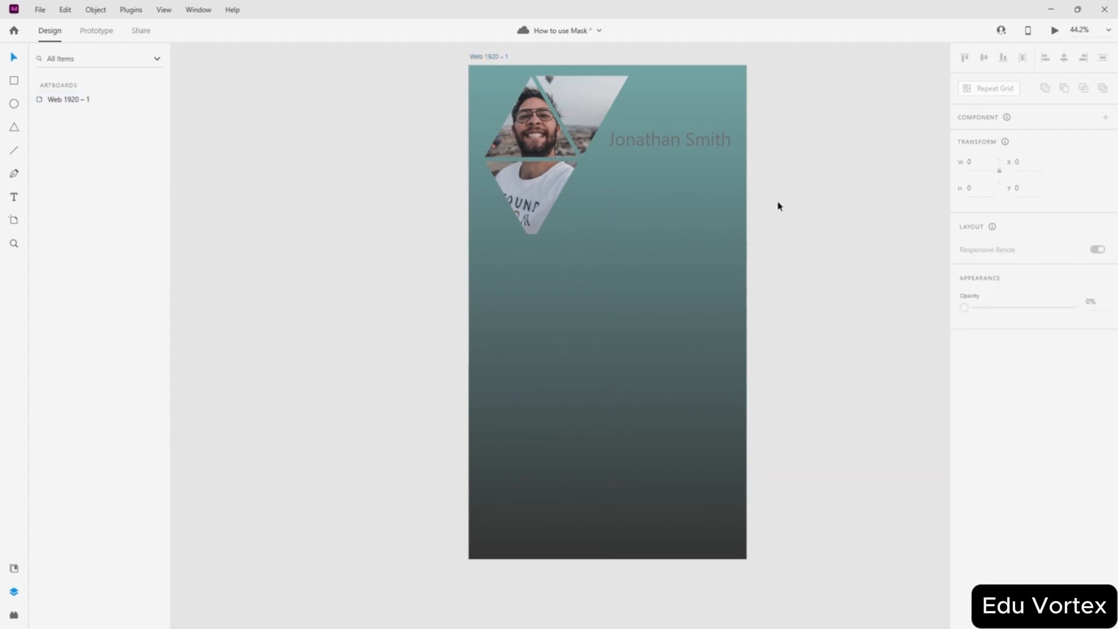
- Change the name heading's fill colour to white (#FFFFFF)
{"action": "left_click", "coordinate": [672, 134]}
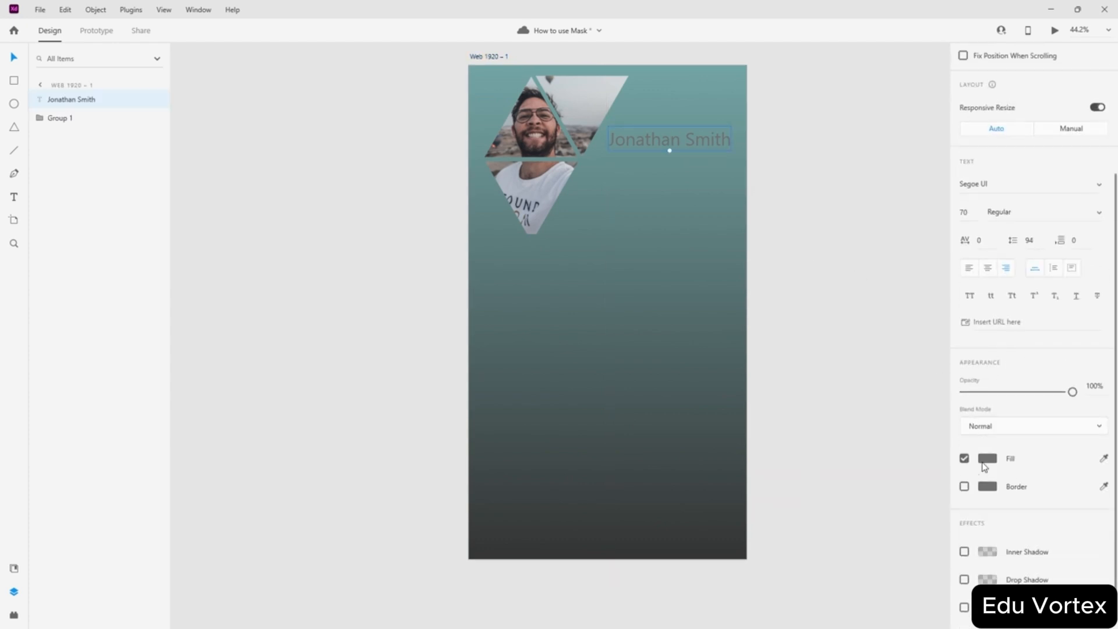
{"action": "scroll", "coordinate": [984, 442], "scroll_direction": "down", "scroll_amount": 1}
{"action": "left_click", "coordinate": [987, 431]}
{"action": "left_click", "coordinate": [928, 453]}
{"action": "left_click_drag", "start_coordinate": [930, 453], "coordinate": [953, 484]}
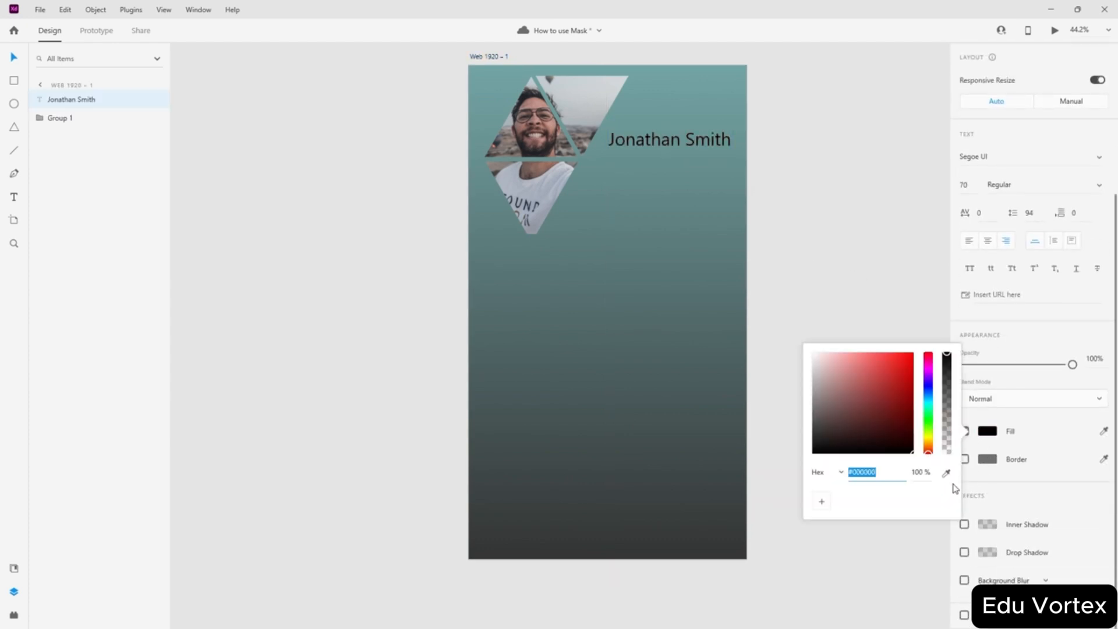
{"action": "left_click_drag", "start_coordinate": [850, 423], "coordinate": [739, 260]}
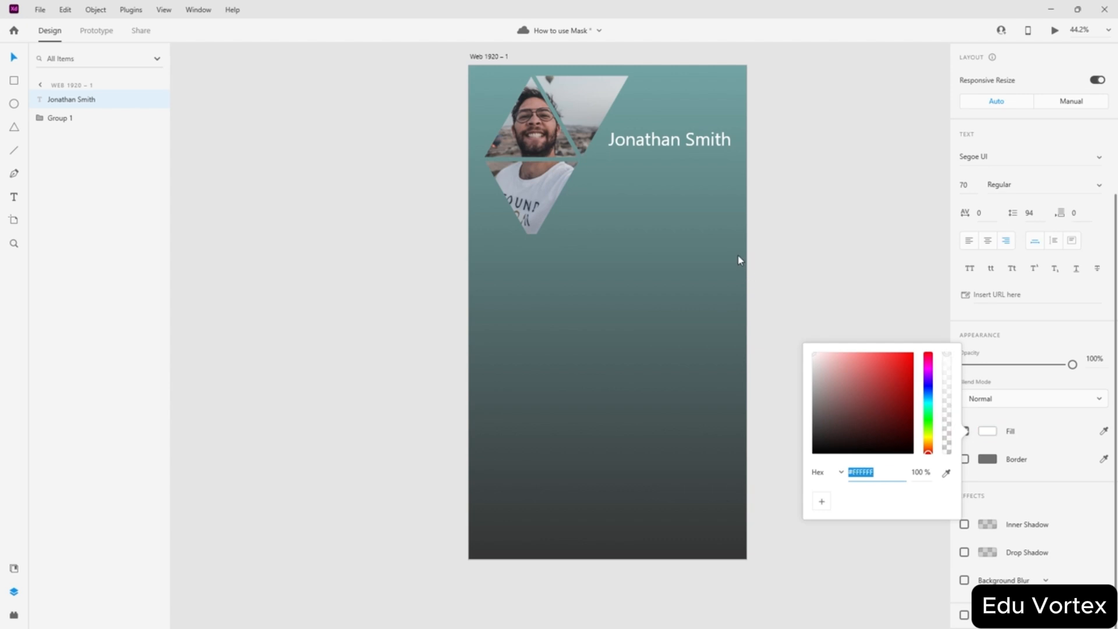
{"action": "left_click", "coordinate": [821, 220]}
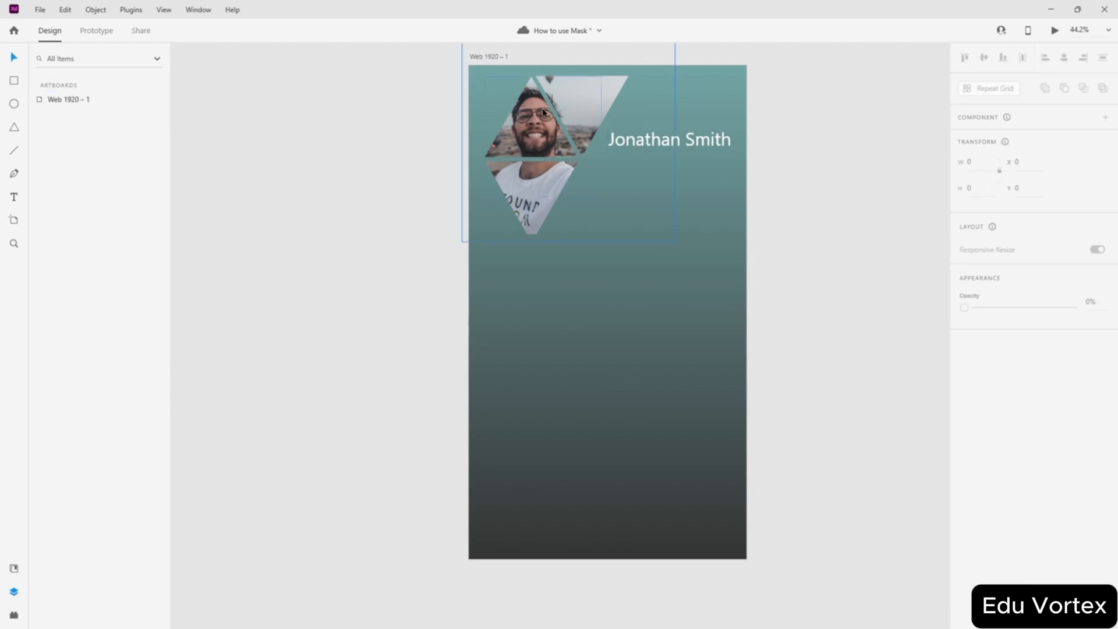
- Give the upper masked photo a white border
{"action": "left_click", "coordinate": [537, 134]}
{"action": "double_click", "coordinate": [537, 134]}
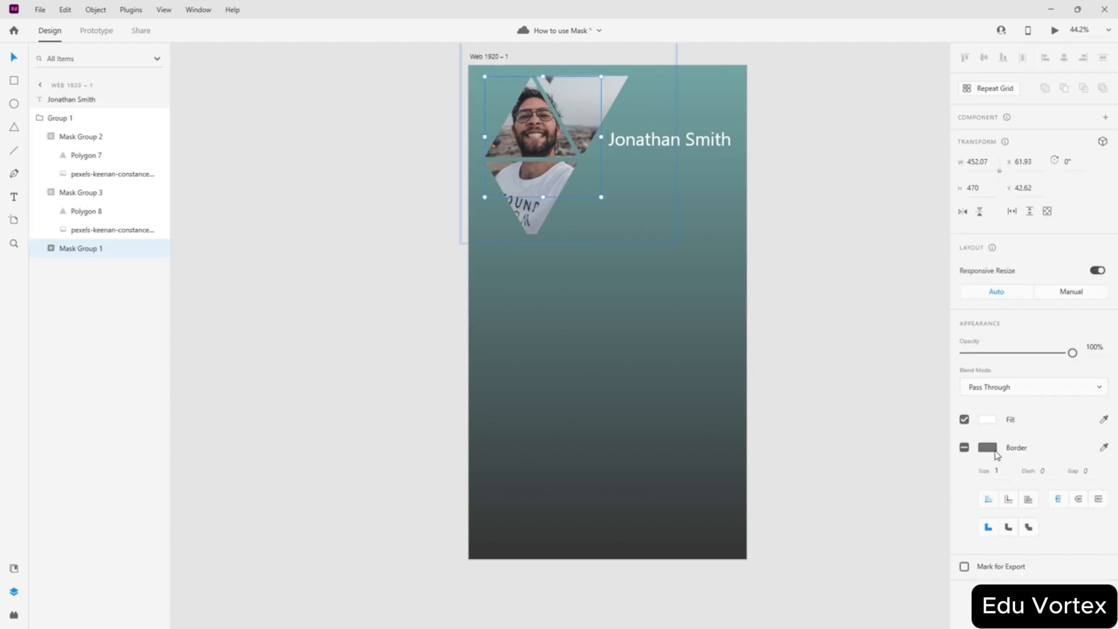
{"action": "left_click", "coordinate": [983, 449]}
{"action": "left_click_drag", "start_coordinate": [887, 418], "coordinate": [763, 313]}
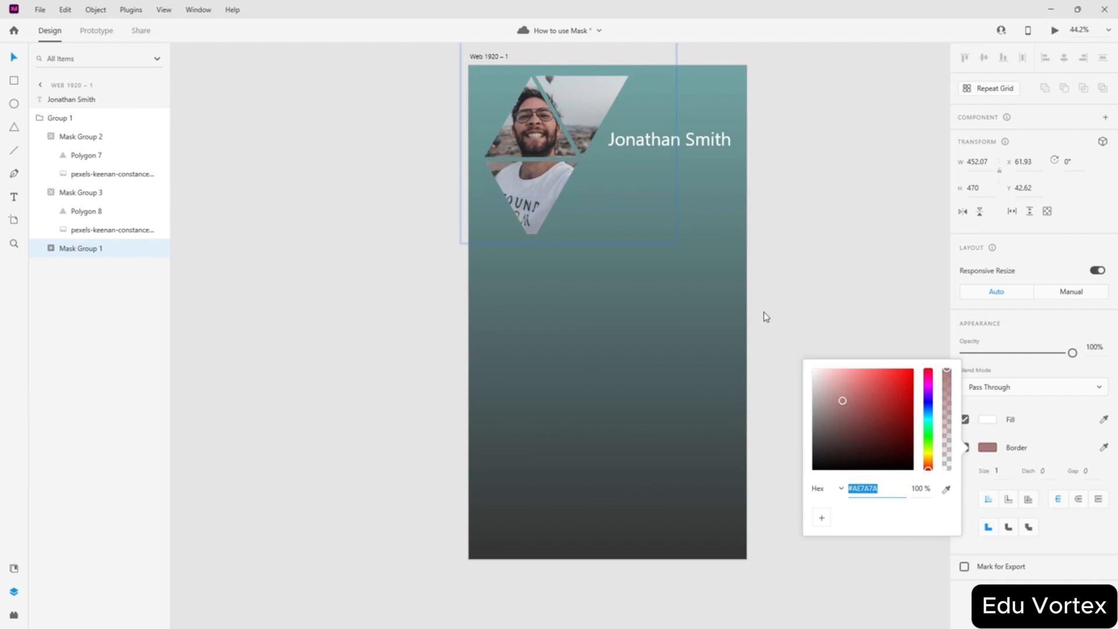
{"action": "left_click", "coordinate": [798, 233]}
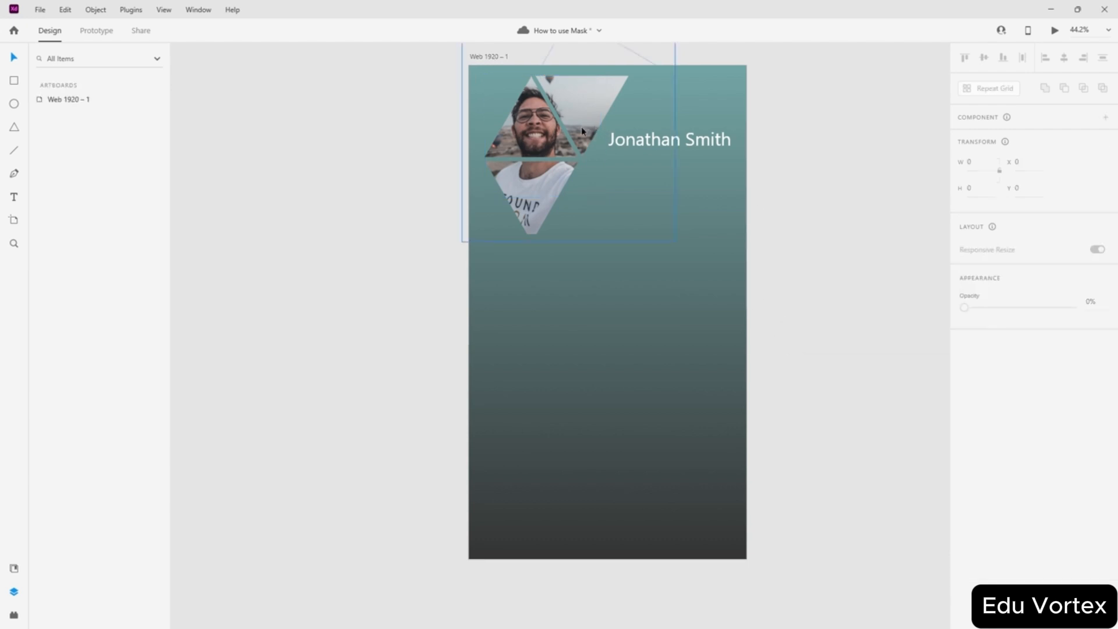
- Inside the mask, set the upper triangle's border colour to pure red (#FF0000)
{"action": "scroll", "coordinate": [581, 126], "scroll_direction": "up", "scroll_amount": 5}
{"action": "left_click", "coordinate": [507, 371]}
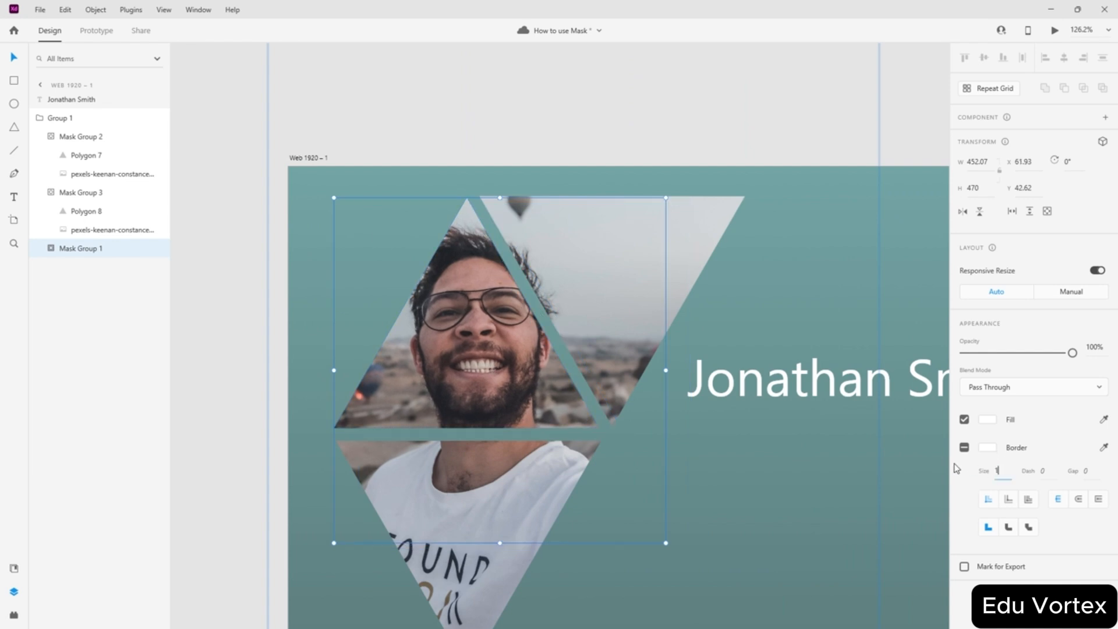
{"action": "double_click", "coordinate": [494, 372]}
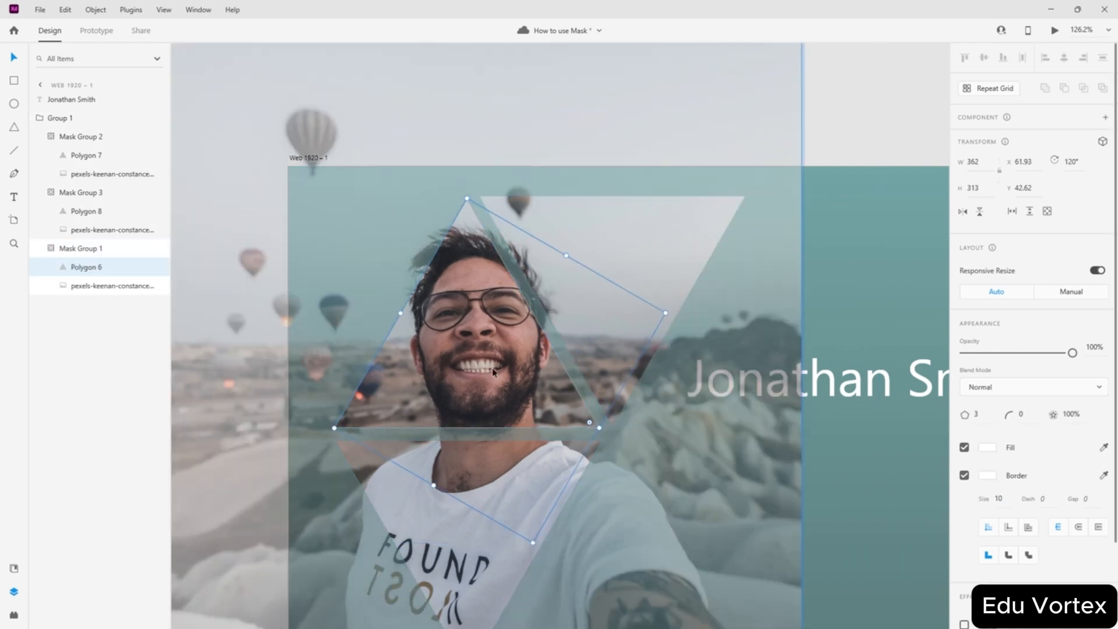
{"action": "left_click", "coordinate": [988, 477]}
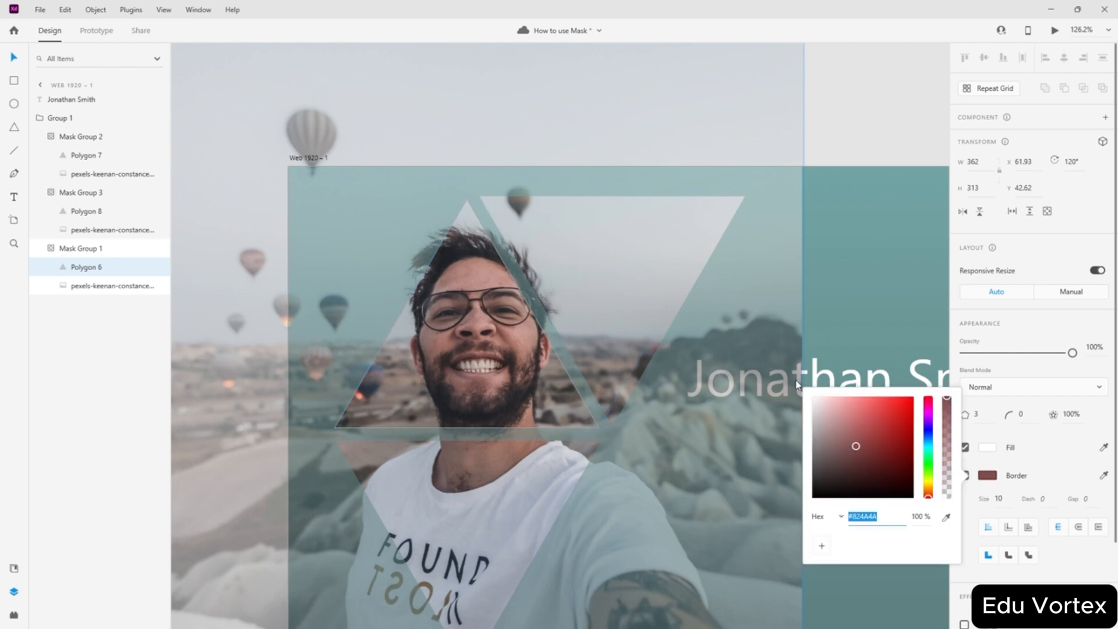
{"action": "left_click", "coordinate": [1062, 447]}
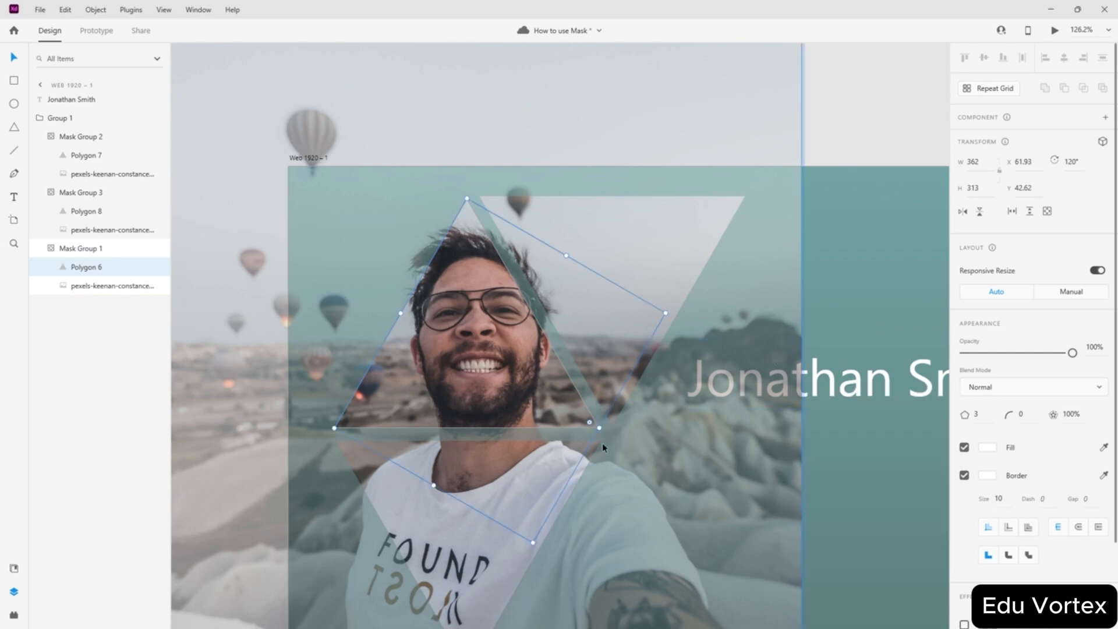
{"action": "scroll", "coordinate": [589, 400], "scroll_direction": "up", "scroll_amount": 5}
{"action": "scroll", "coordinate": [589, 404], "scroll_direction": "up", "scroll_amount": 5}
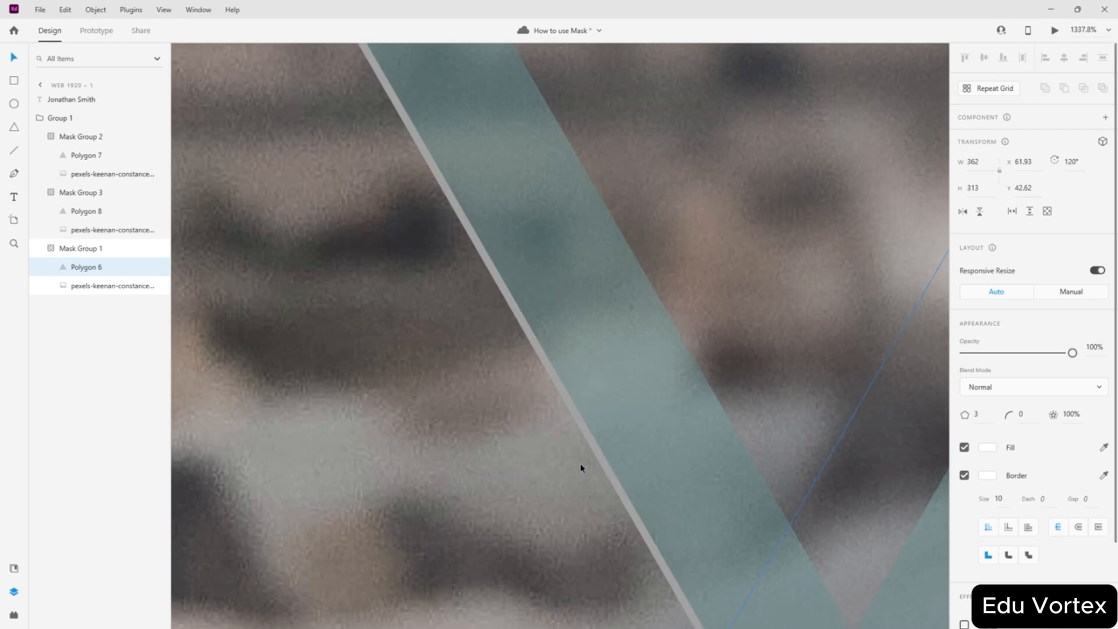
{"action": "left_click", "coordinate": [988, 476]}
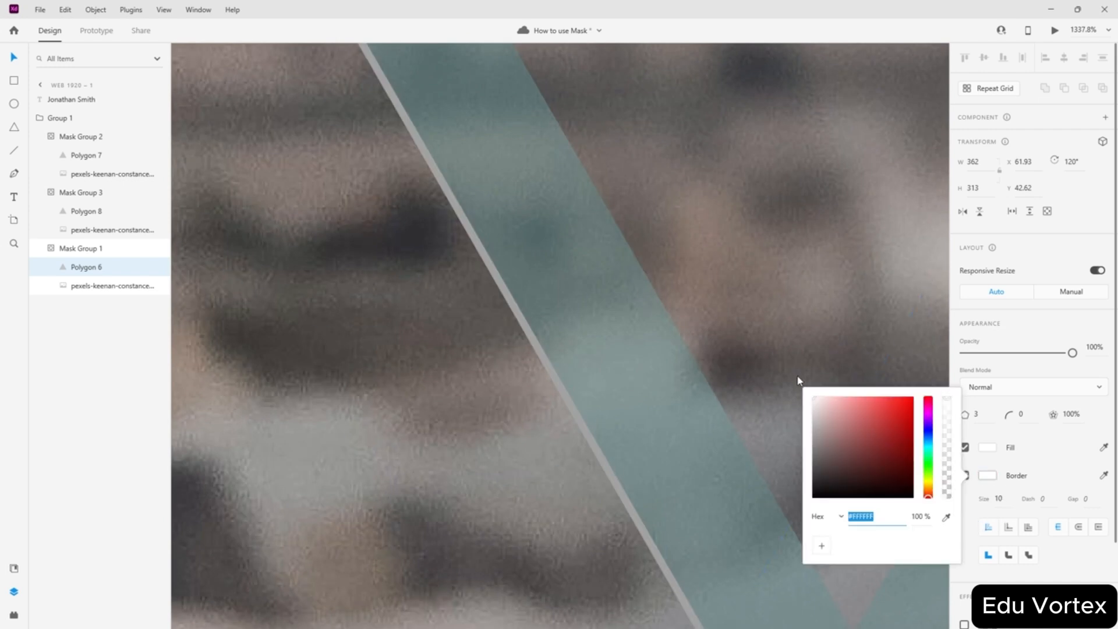
{"action": "left_click", "coordinate": [912, 398]}
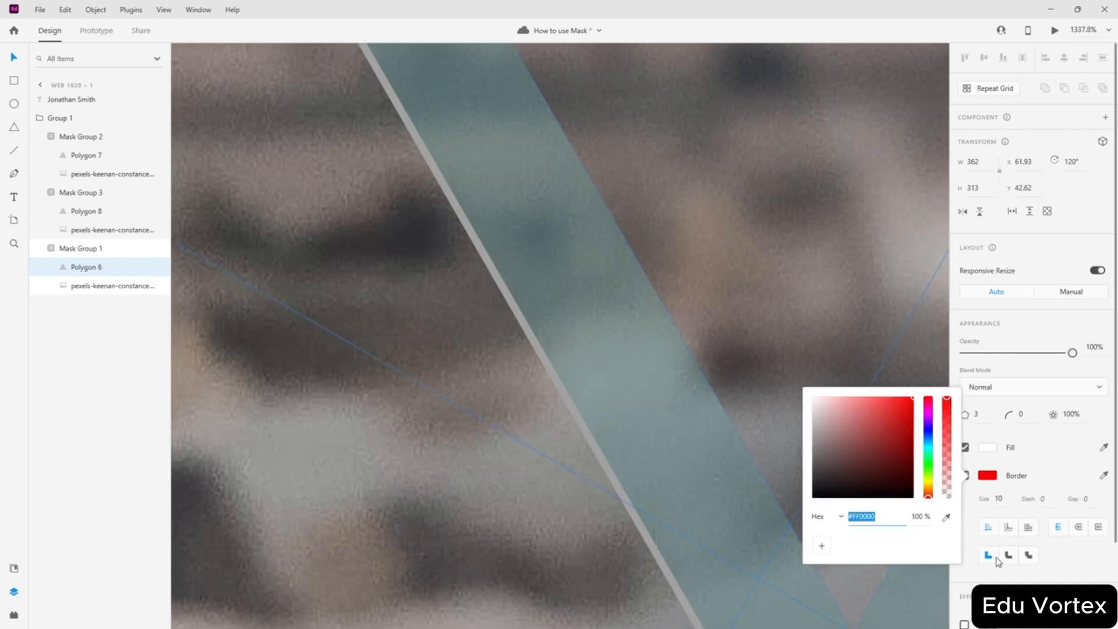
{"action": "left_click", "coordinate": [1003, 578]}
{"action": "scroll", "coordinate": [767, 429], "scroll_direction": "down", "scroll_amount": 15}
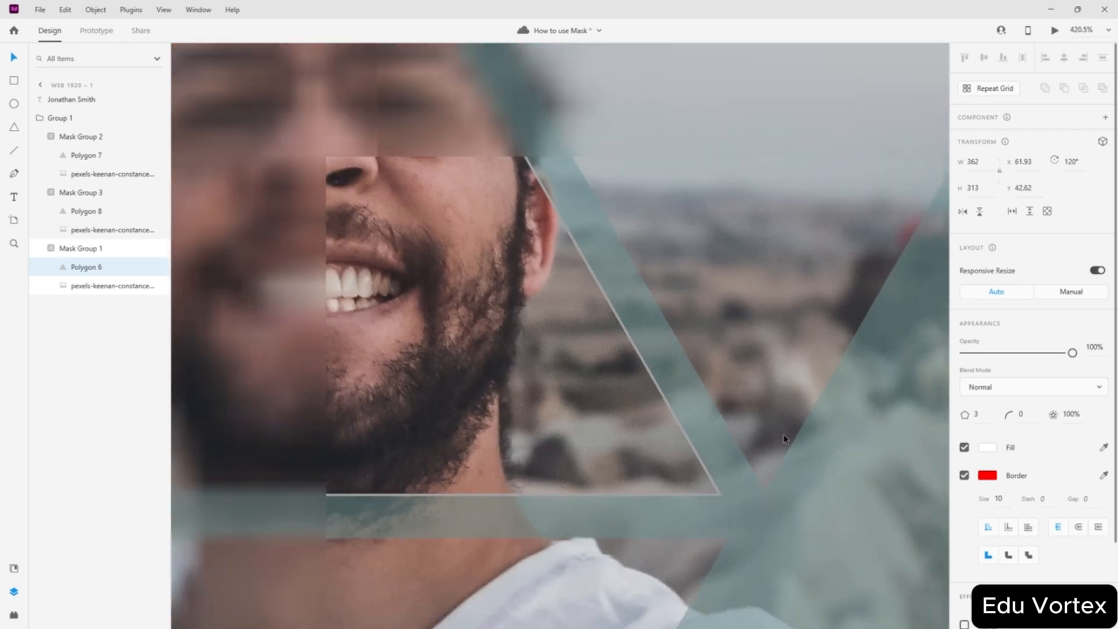
{"action": "key", "text": "Escape"}
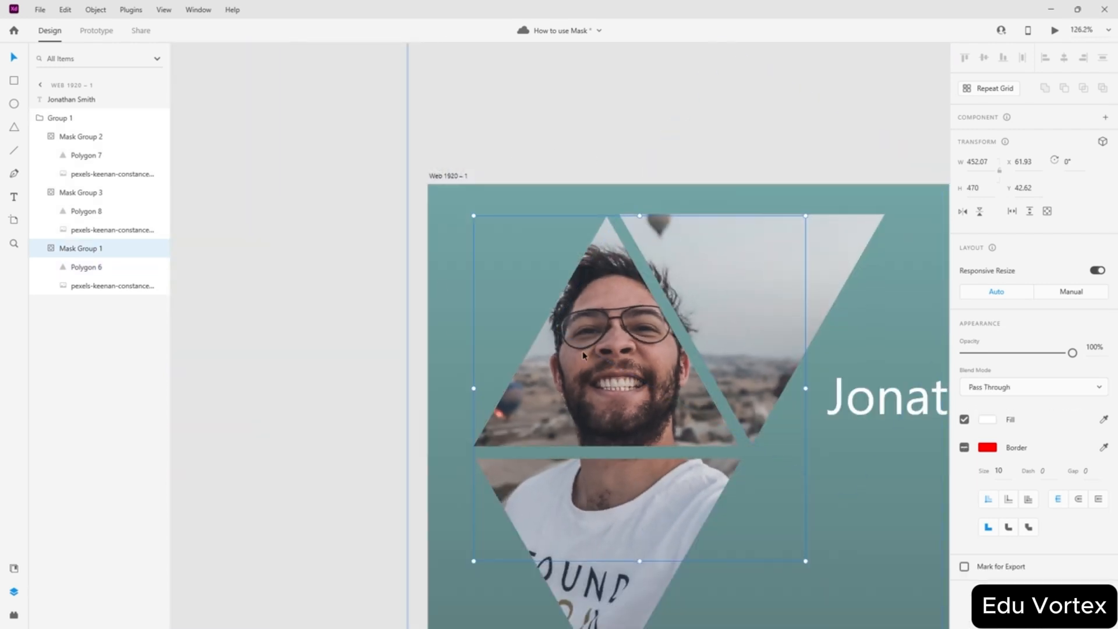
{"action": "key", "text": "Escape"}
- Scroll around the artboard to review the bordered photo triangles and clear the selection
{"action": "scroll", "coordinate": [473, 225], "scroll_direction": "down", "scroll_amount": 4}
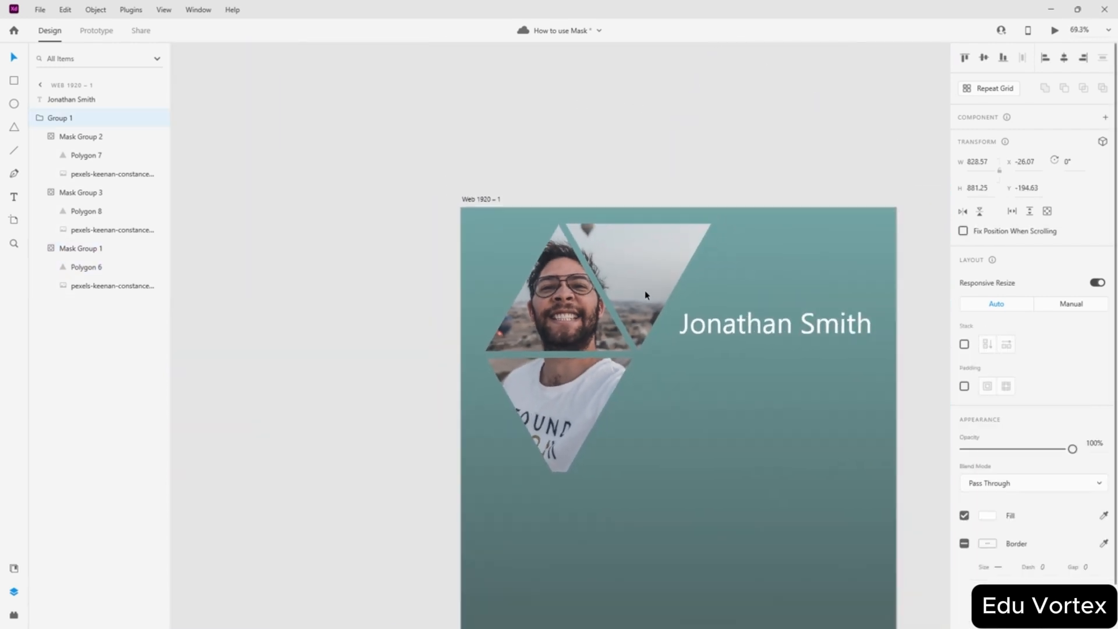
{"action": "scroll", "coordinate": [644, 293], "scroll_direction": "up", "scroll_amount": 2}
{"action": "scroll", "coordinate": [643, 293], "scroll_direction": "down", "scroll_amount": 2}
{"action": "scroll", "coordinate": [643, 293], "scroll_direction": "right", "scroll_amount": 1}
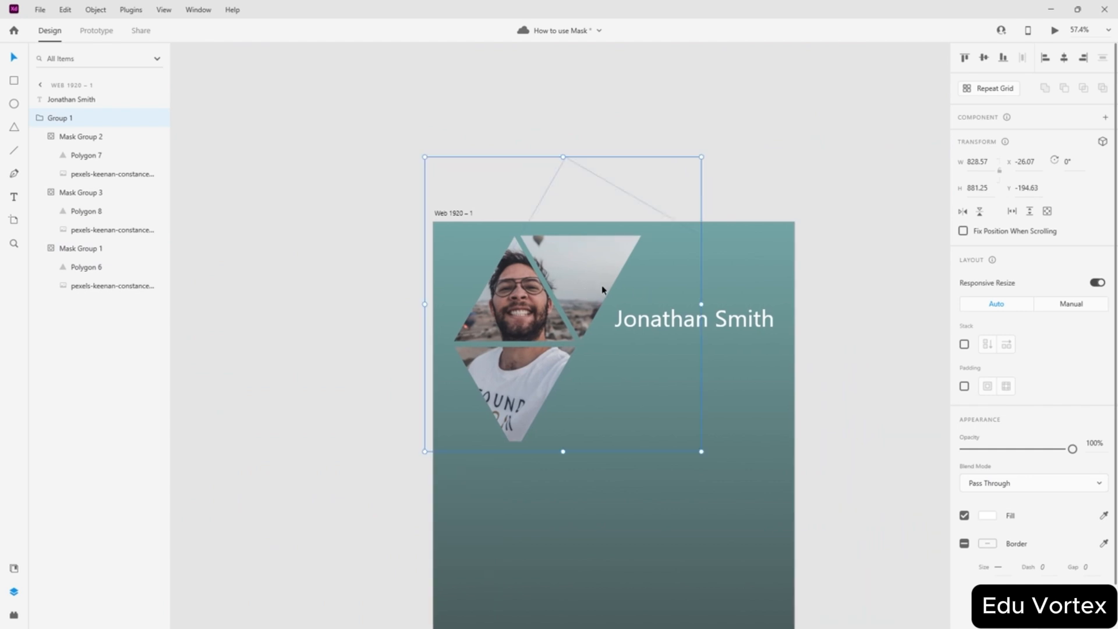
{"action": "scroll", "coordinate": [516, 264], "scroll_direction": "up", "scroll_amount": 2}
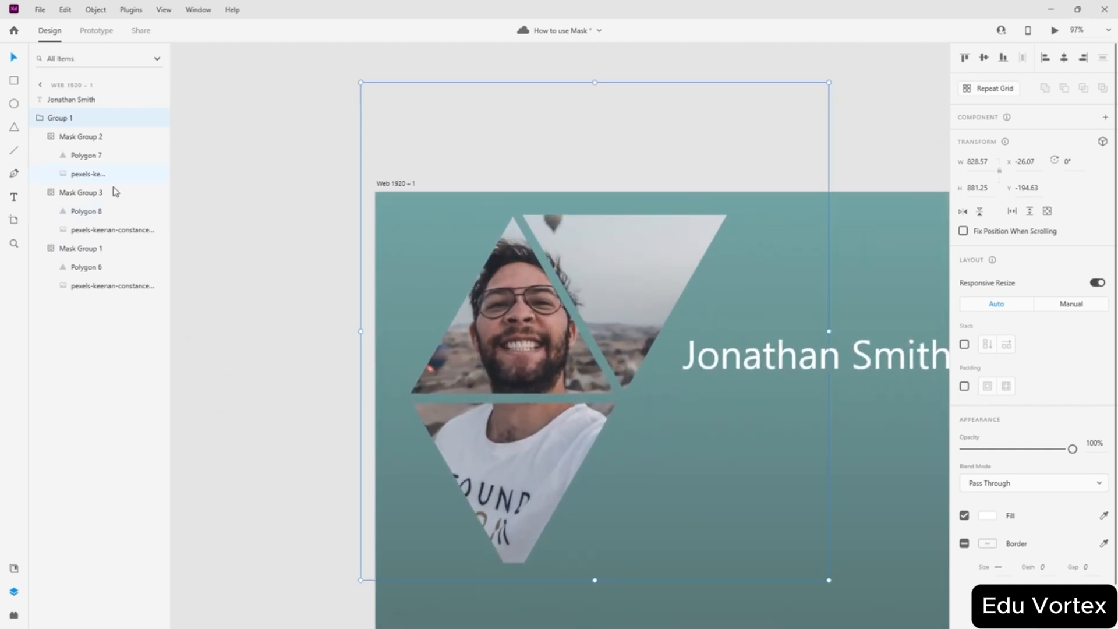
{"action": "scroll", "coordinate": [362, 311], "scroll_direction": "down", "scroll_amount": 1}
{"action": "scroll", "coordinate": [362, 312], "scroll_direction": "down", "scroll_amount": 2}
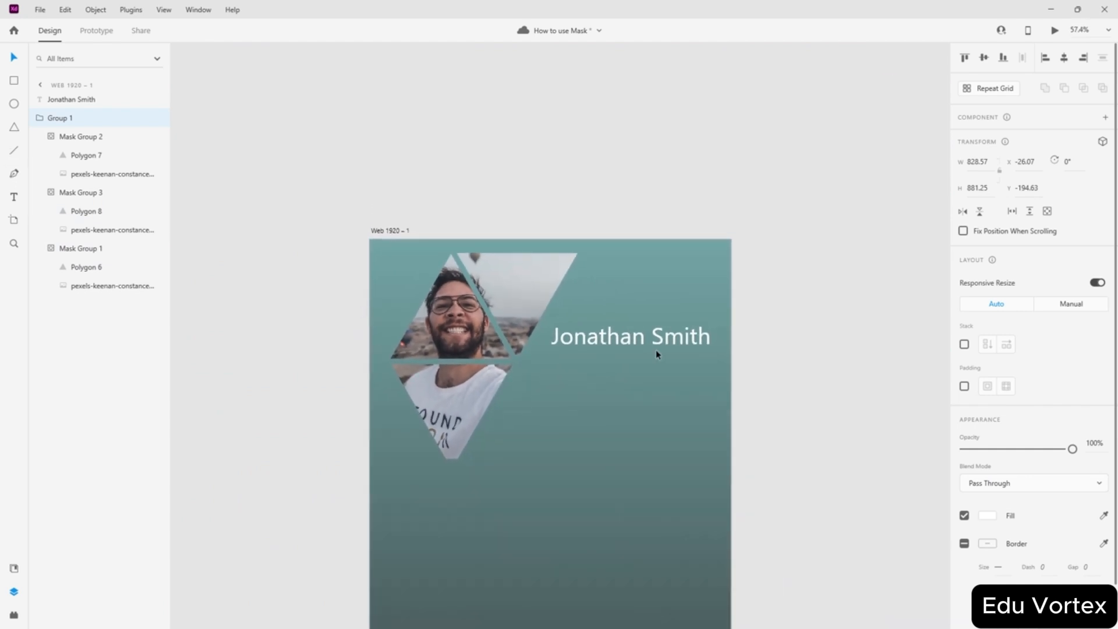
{"action": "left_click", "coordinate": [825, 344]}
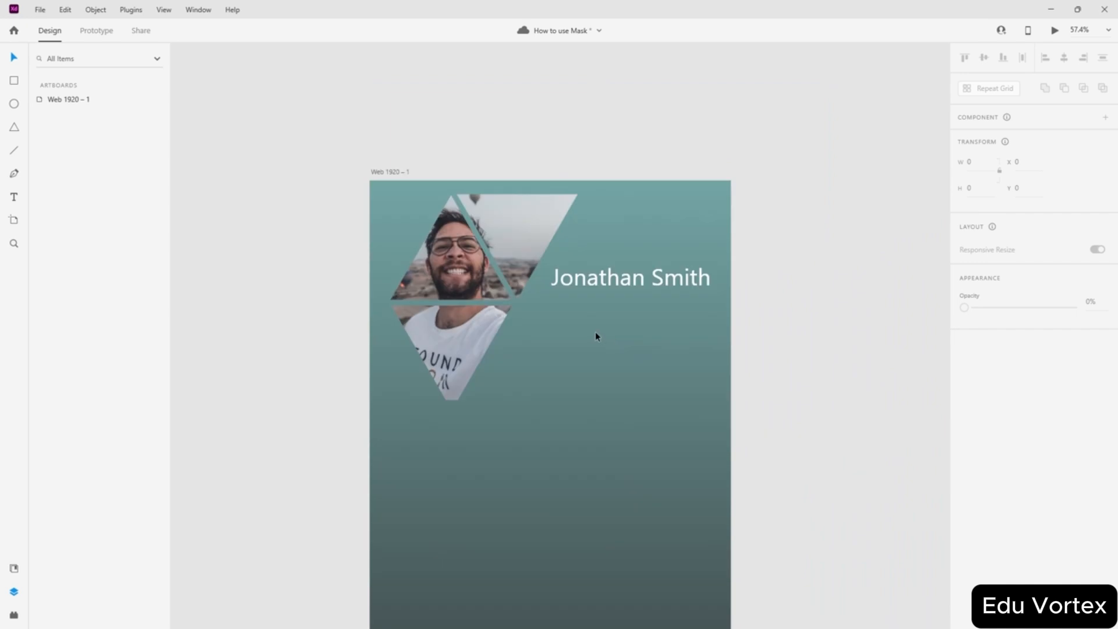
{"action": "scroll", "coordinate": [595, 331], "scroll_direction": "up", "scroll_amount": 2}
- Try Segoe UI Variable Display, Snap ITC and Symbol on the name heading, settling on Stencil
{"action": "left_click", "coordinate": [615, 258]}
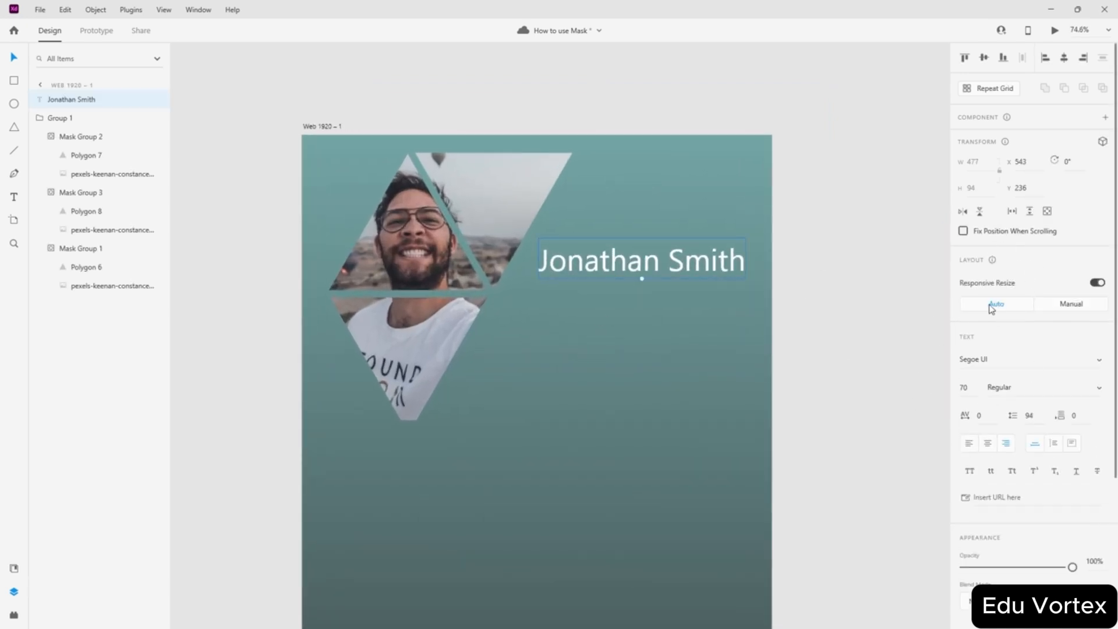
{"action": "left_click", "coordinate": [1073, 365]}
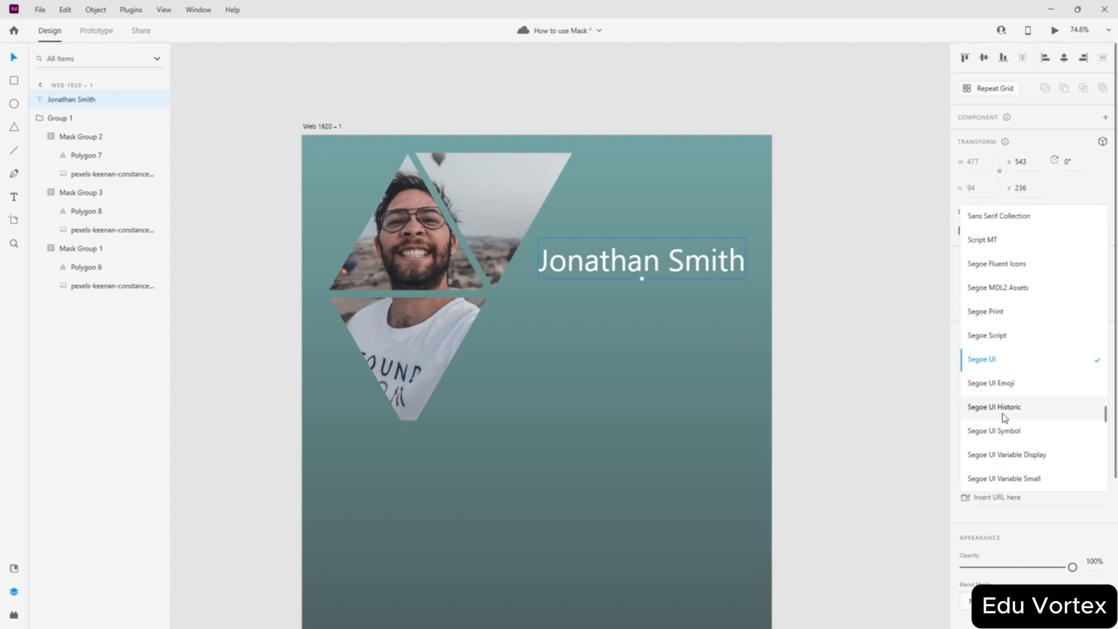
{"action": "left_click", "coordinate": [1013, 455]}
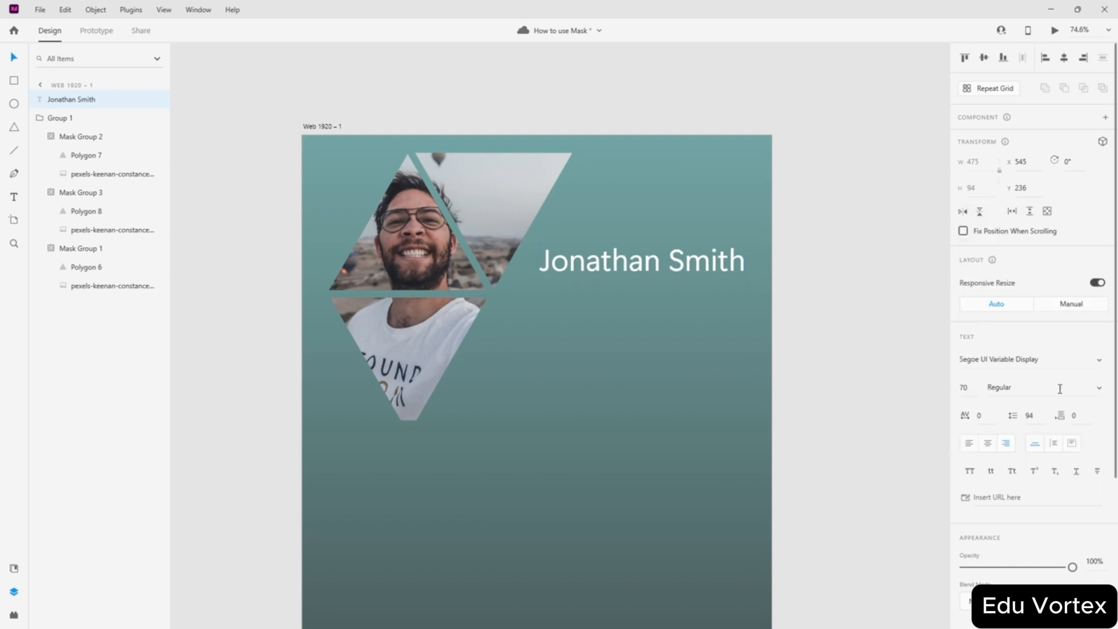
{"action": "left_click", "coordinate": [1098, 360]}
{"action": "scroll", "coordinate": [1006, 307], "scroll_direction": "down", "scroll_amount": 3}
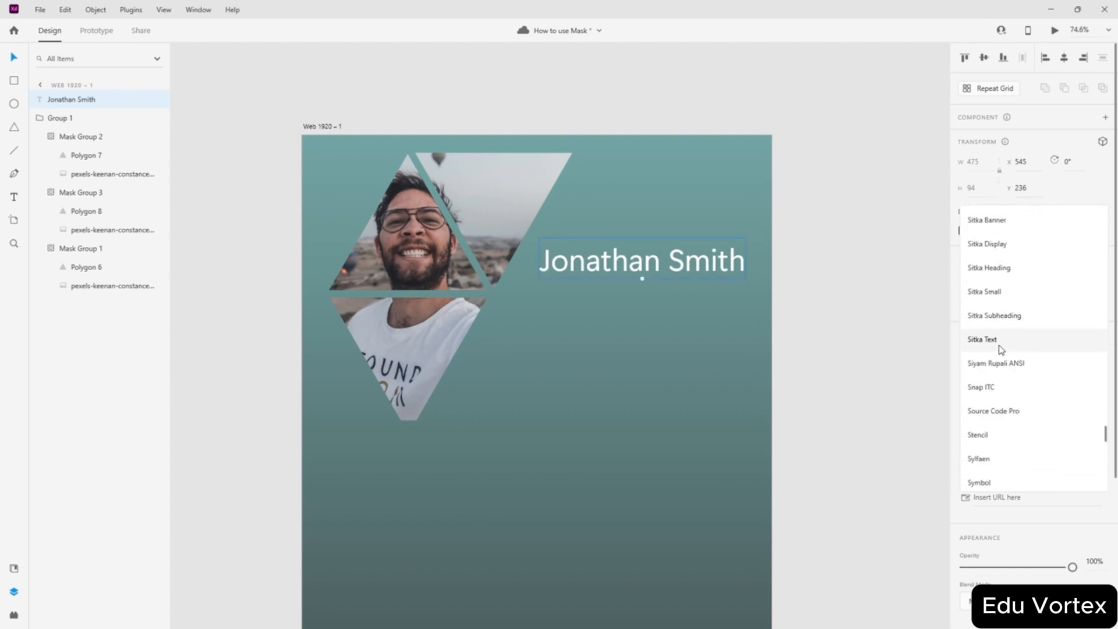
{"action": "left_click", "coordinate": [1000, 386]}
{"action": "left_click", "coordinate": [1098, 360]}
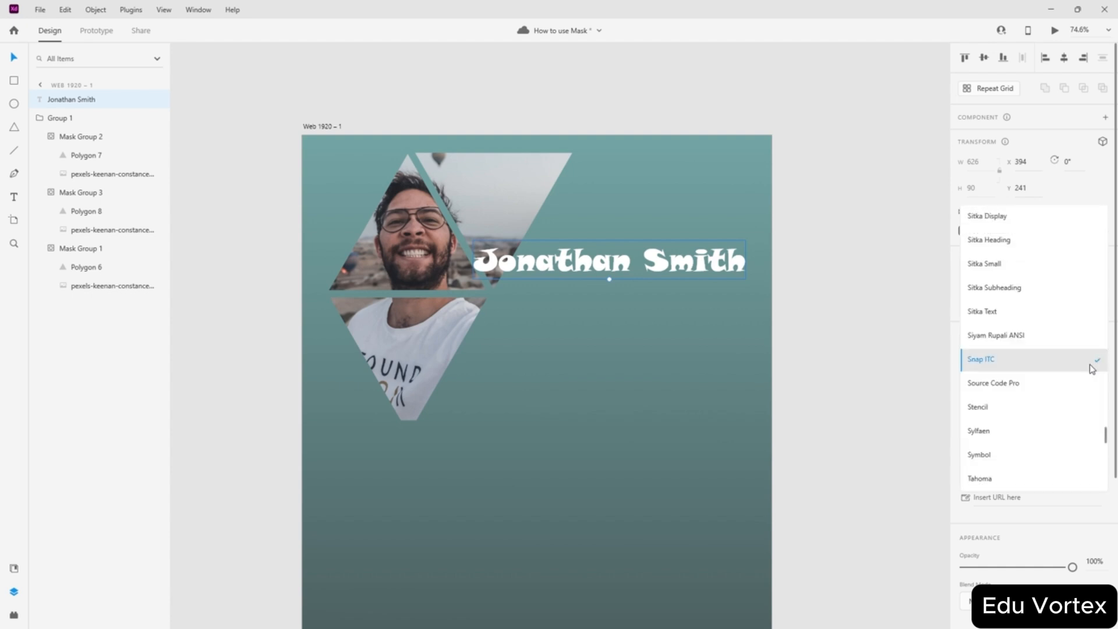
{"action": "left_click", "coordinate": [1024, 454]}
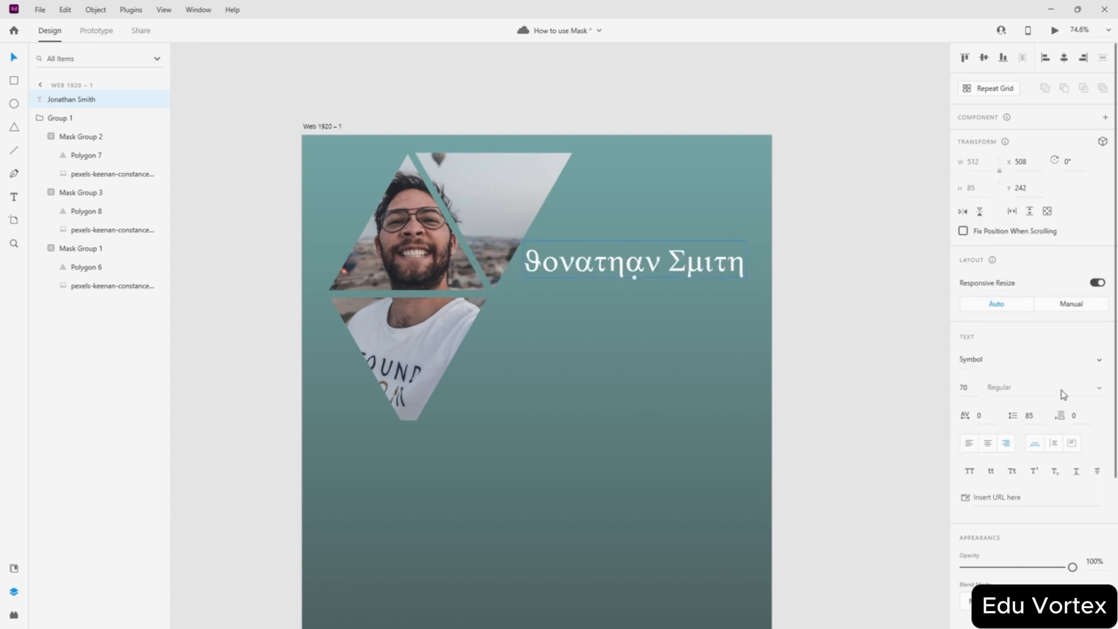
{"action": "left_click_drag", "start_coordinate": [636, 282], "coordinate": [649, 275]}
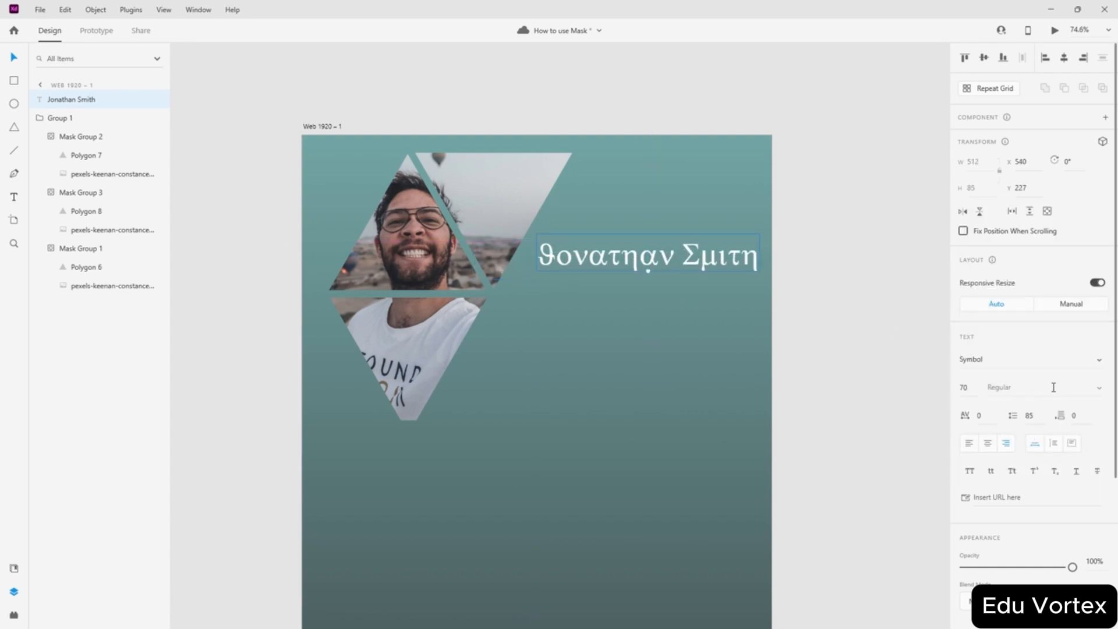
{"action": "left_click", "coordinate": [1097, 366]}
{"action": "left_click", "coordinate": [1024, 404]}
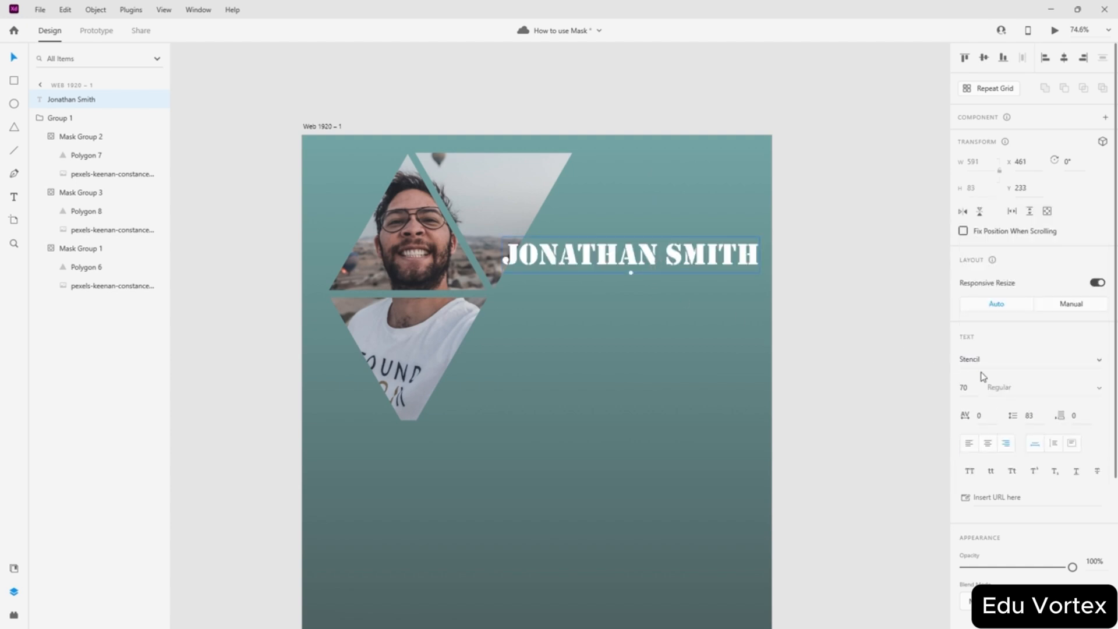
- Set the Stencil heading to 50 pt and move it down-left beside the photos
{"action": "left_click_drag", "start_coordinate": [973, 388], "coordinate": [920, 381]}
{"action": "left_click", "coordinate": [1072, 394]}
{"action": "type", "text": "50"}
{"action": "key", "text": "Return"}
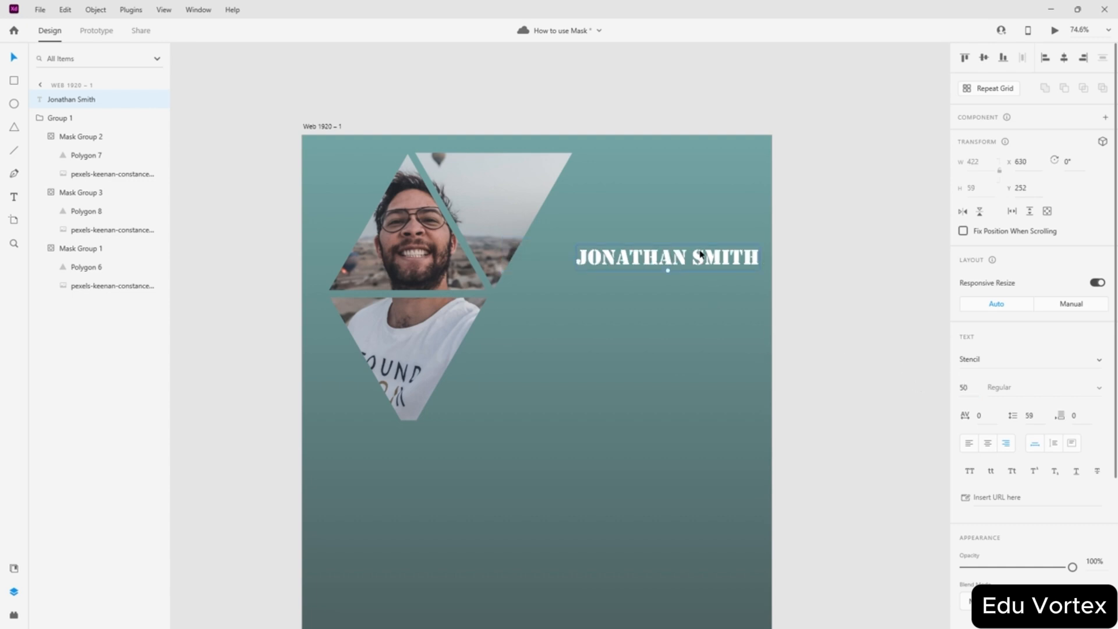
{"action": "mouse_move", "coordinate": [701, 255]}
{"action": "left_mouse_down"}
{"action": "mouse_move", "coordinate": [684, 274]}
{"action": "mouse_move", "coordinate": [682, 263]}
{"action": "left_mouse_up"}
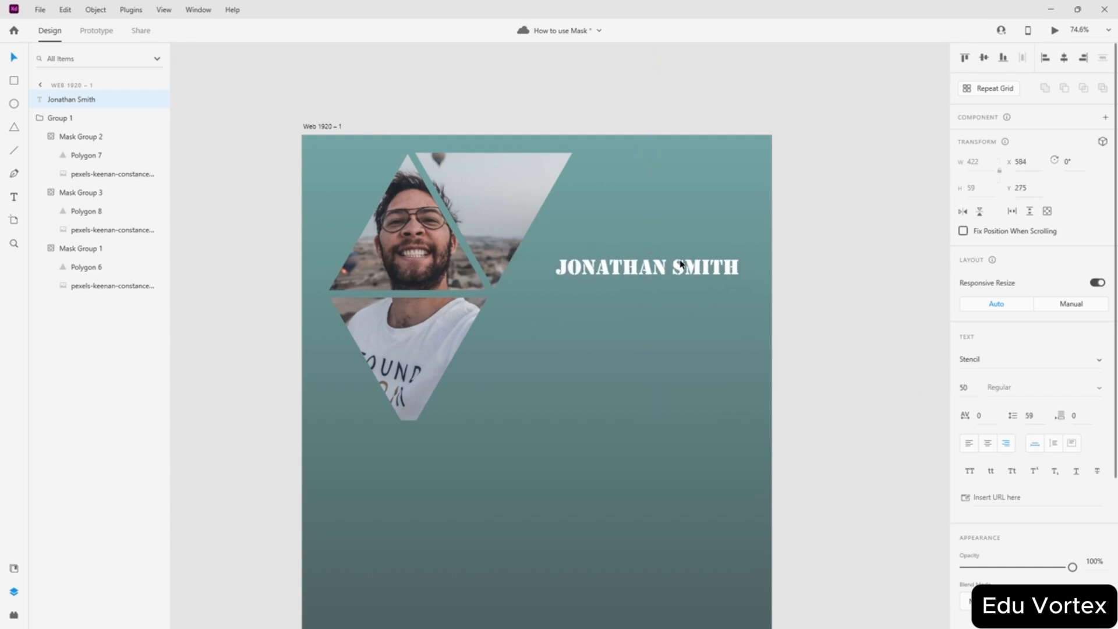
{"action": "scroll", "coordinate": [982, 468], "scroll_direction": "down", "scroll_amount": 3}
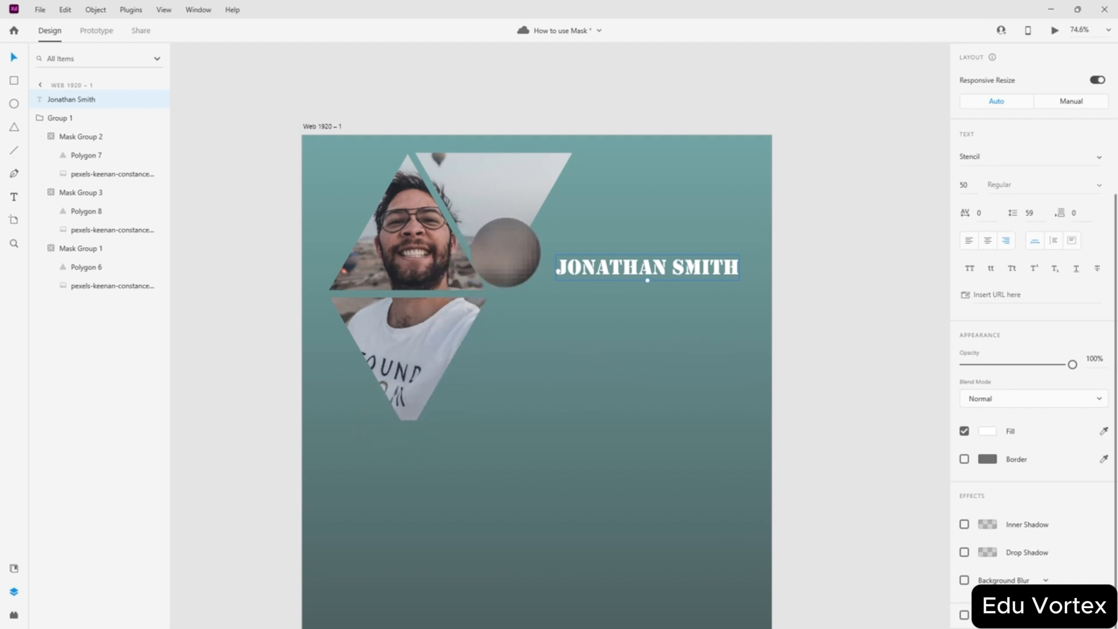
- Colour the name heading with dark tones sampled from the photo, nudging it slightly
{"action": "left_click", "coordinate": [502, 253]}
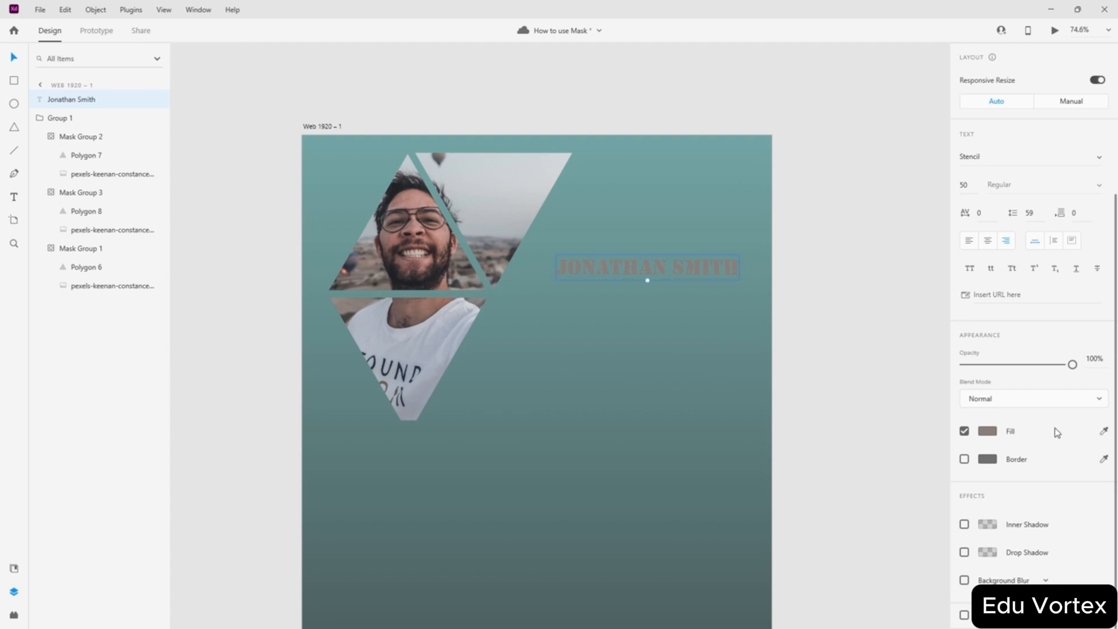
{"action": "left_click", "coordinate": [1103, 430]}
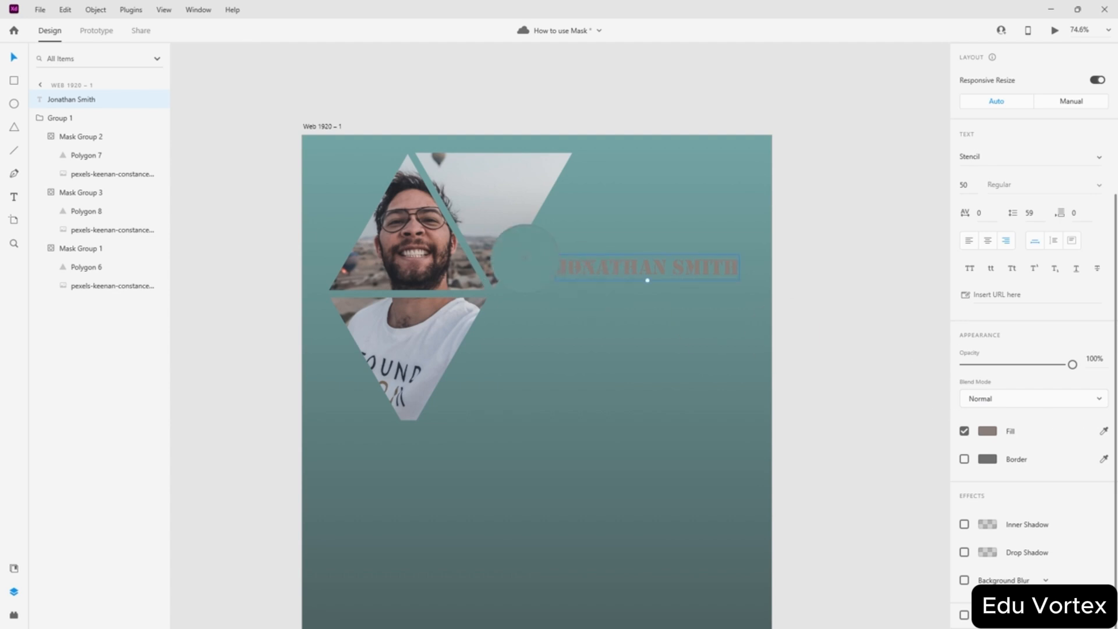
{"action": "left_click", "coordinate": [510, 254]}
{"action": "left_click_drag", "start_coordinate": [630, 264], "coordinate": [635, 268]}
{"action": "left_click", "coordinate": [1104, 431]}
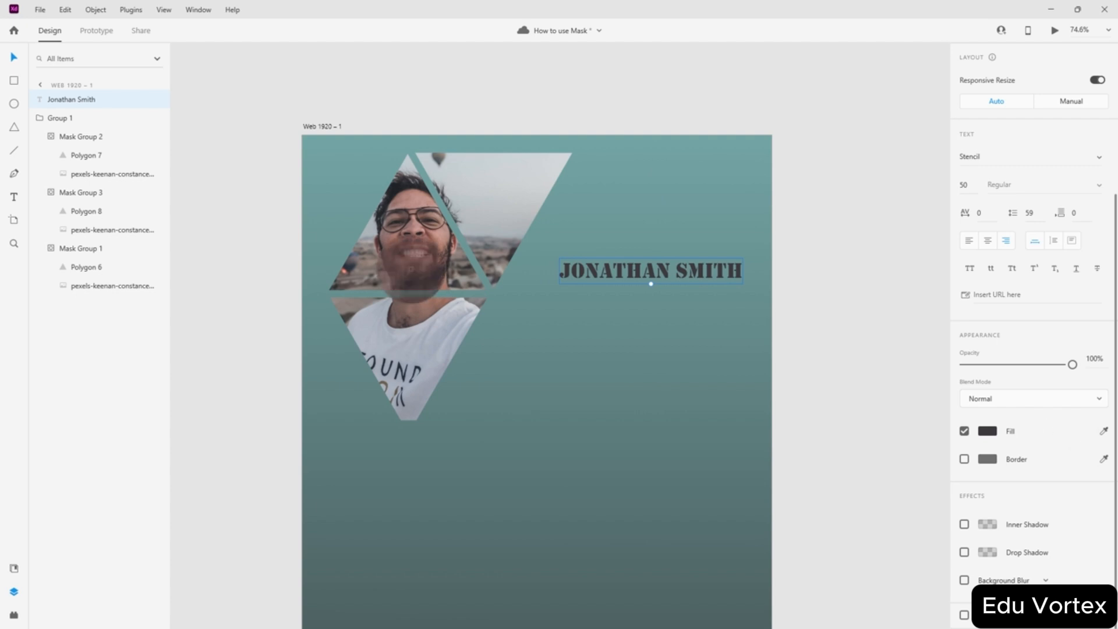
{"action": "left_click", "coordinate": [409, 289]}
{"action": "left_click_drag", "start_coordinate": [641, 279], "coordinate": [645, 276]}
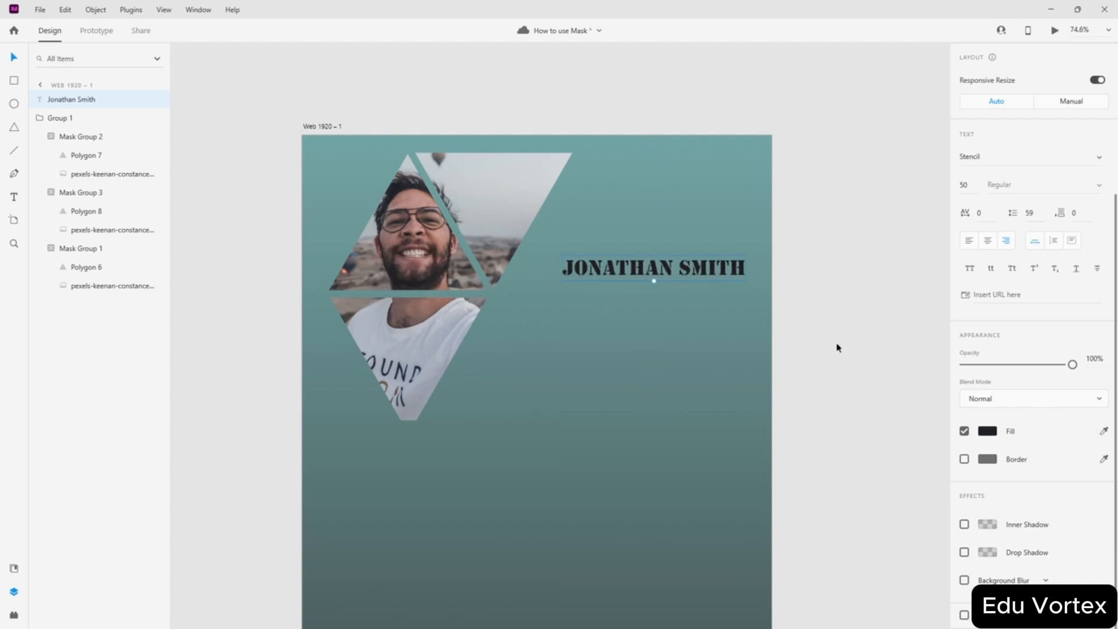
- After trying skin and hair tones, colour the name light grey from the sky and move it about 20 px down
{"action": "left_click", "coordinate": [1103, 430]}
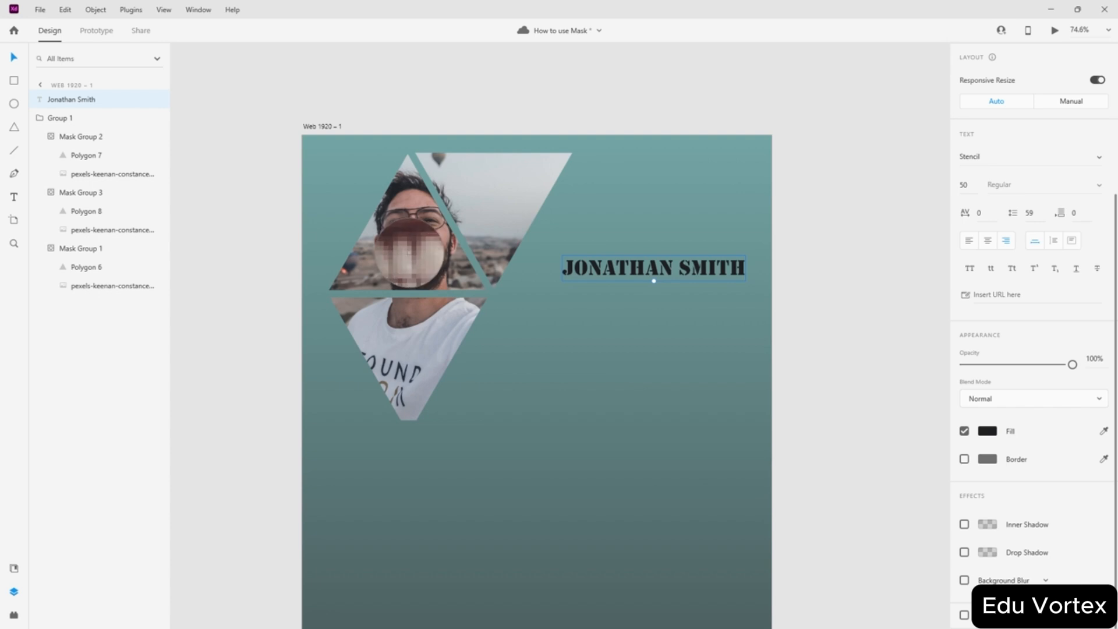
{"action": "left_click", "coordinate": [411, 254]}
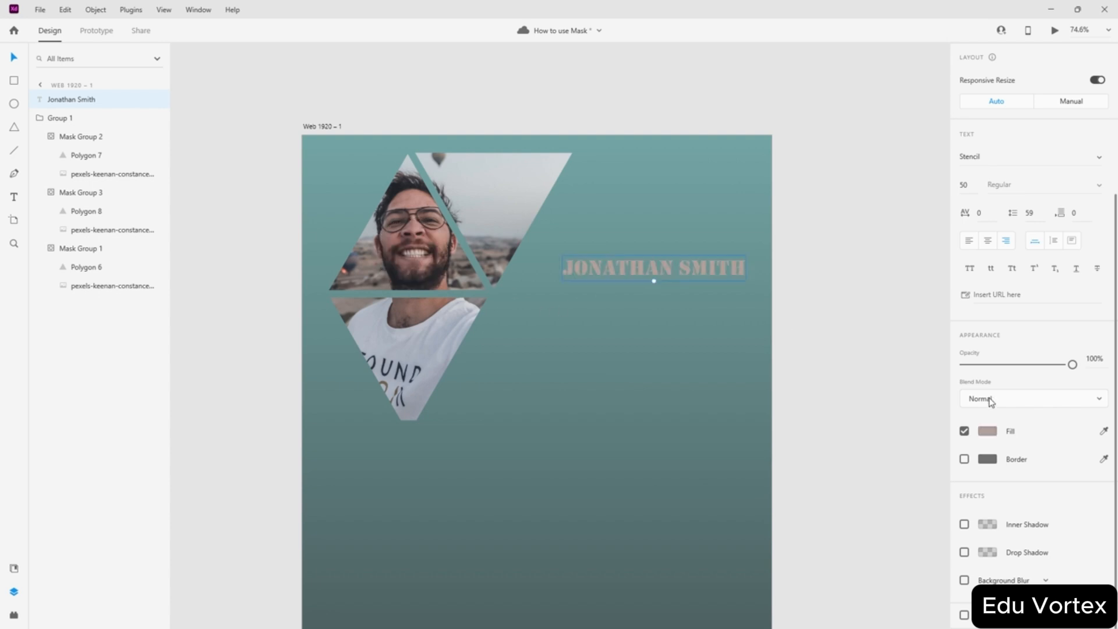
{"action": "left_click", "coordinate": [1103, 431]}
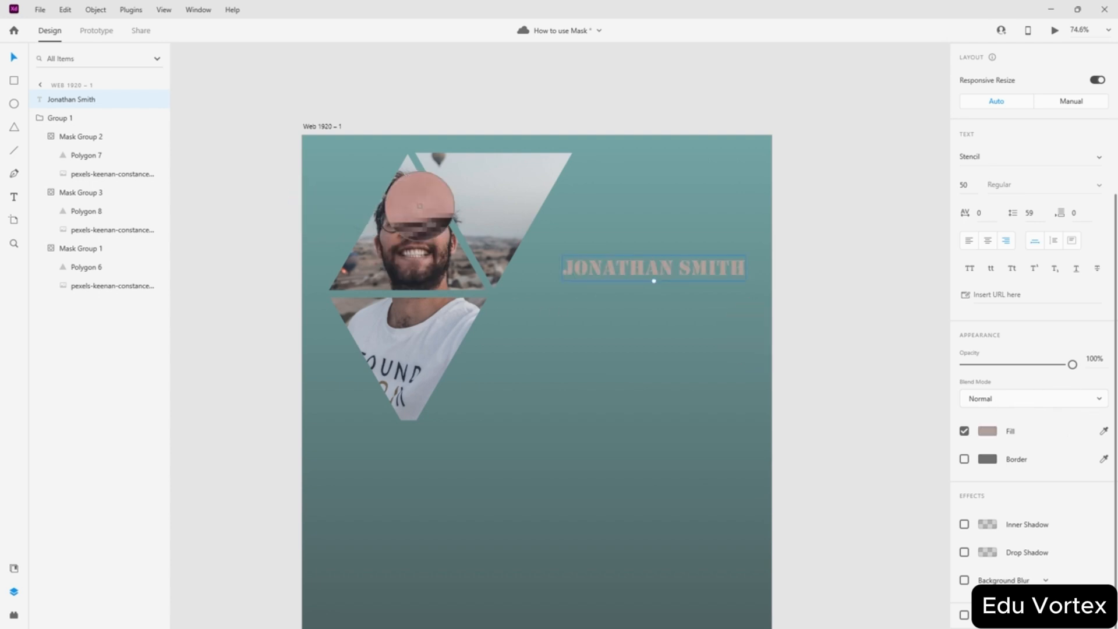
{"action": "left_click", "coordinate": [419, 205]}
{"action": "left_click", "coordinate": [1103, 431]}
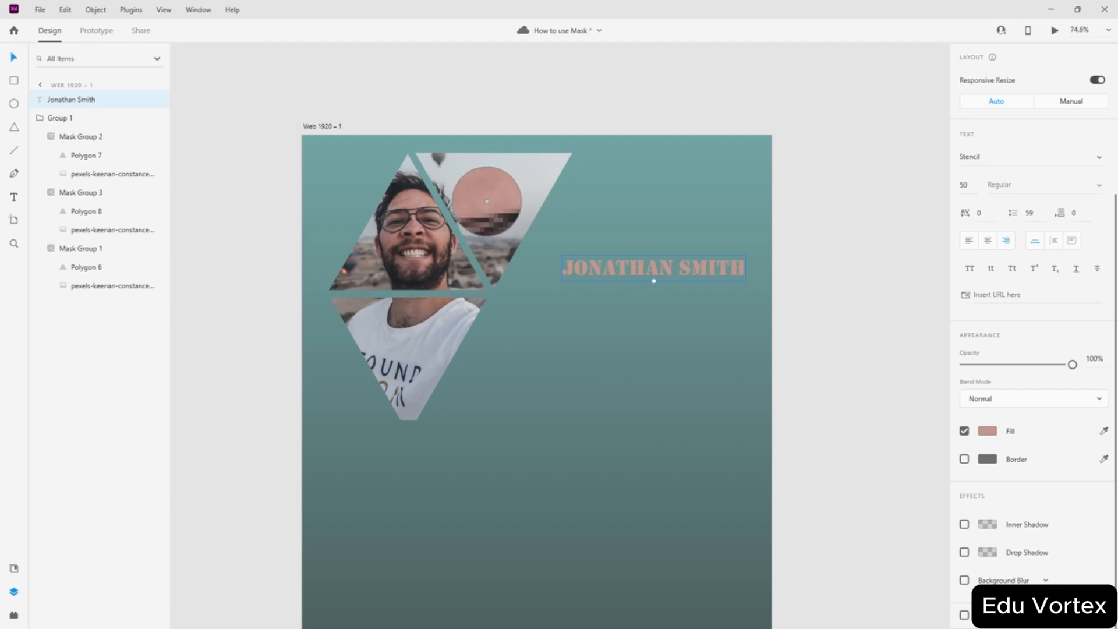
{"action": "left_click", "coordinate": [403, 187]}
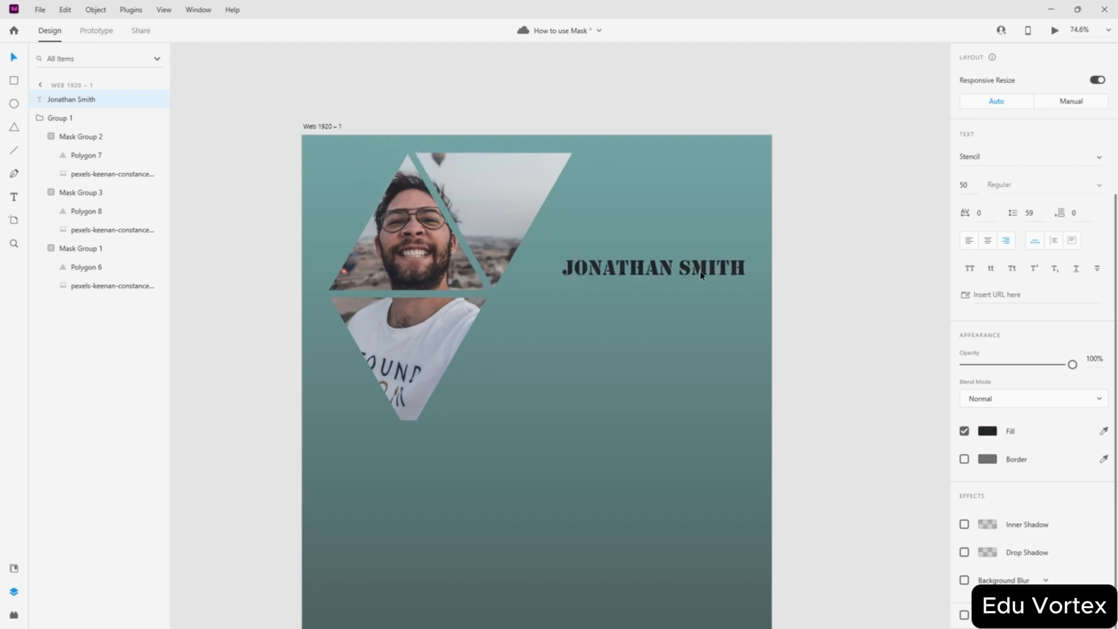
{"action": "left_click", "coordinate": [1104, 431]}
{"action": "left_click", "coordinate": [494, 221]}
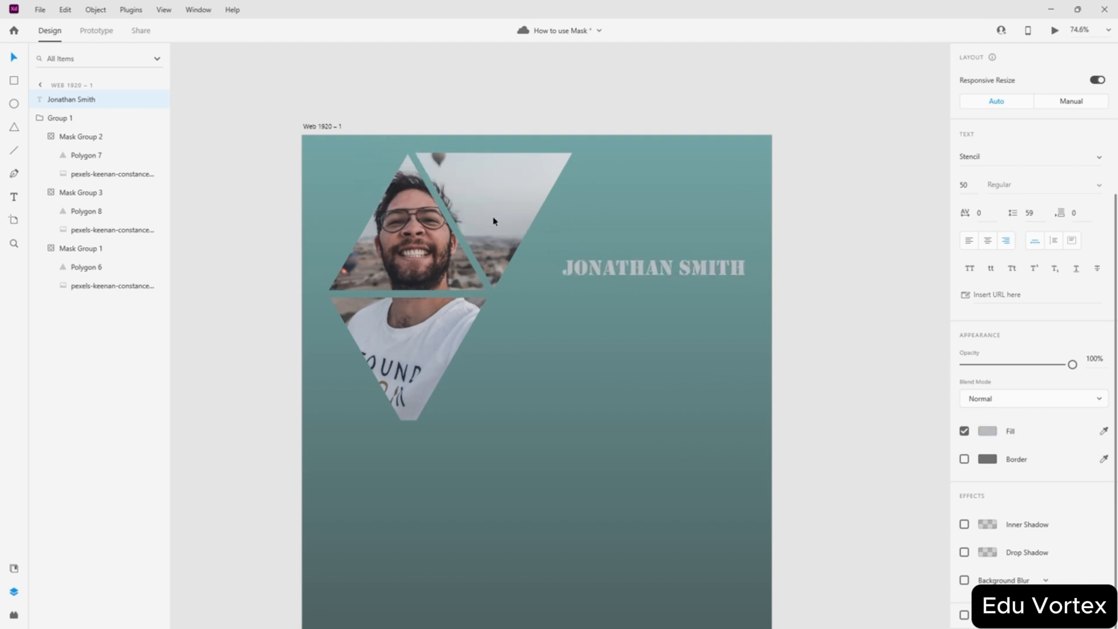
{"action": "left_click", "coordinate": [1103, 431]}
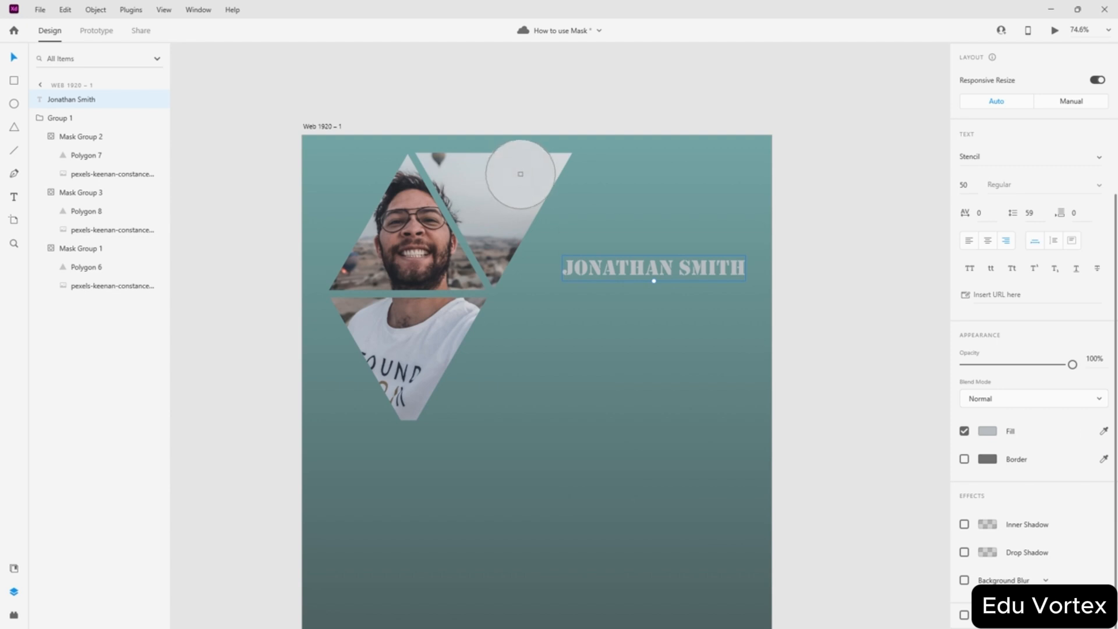
{"action": "left_click", "coordinate": [526, 166]}
{"action": "left_click_drag", "start_coordinate": [642, 267], "coordinate": [633, 311]}
{"action": "left_click", "coordinate": [811, 245]}
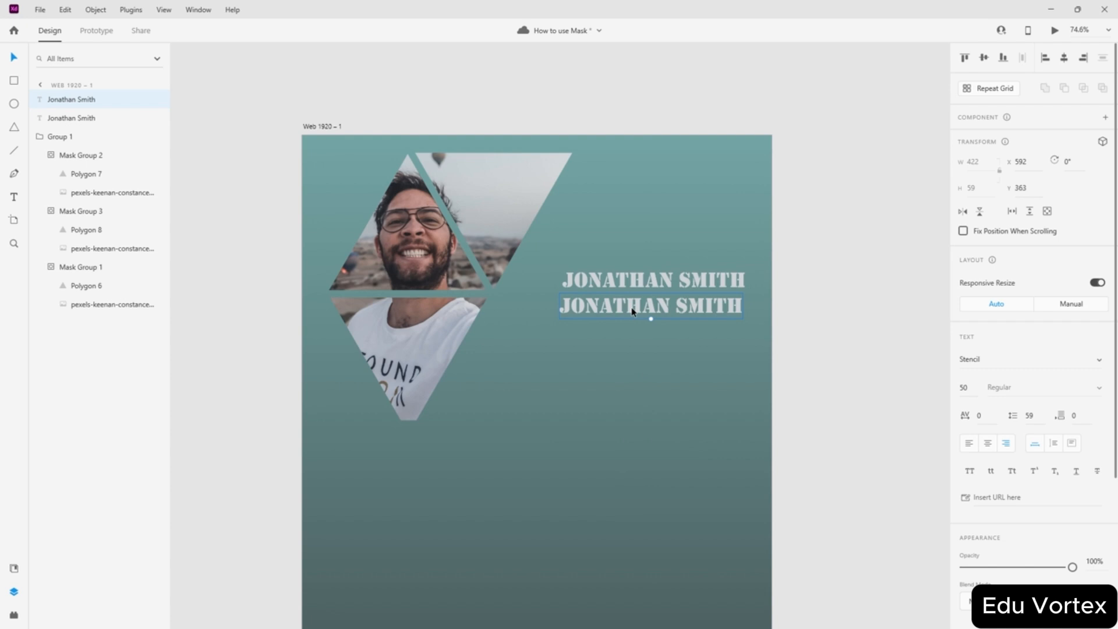
- Change the duplicated heading's text to '32' and its size to 45 pt
{"action": "double_click", "coordinate": [703, 307]}
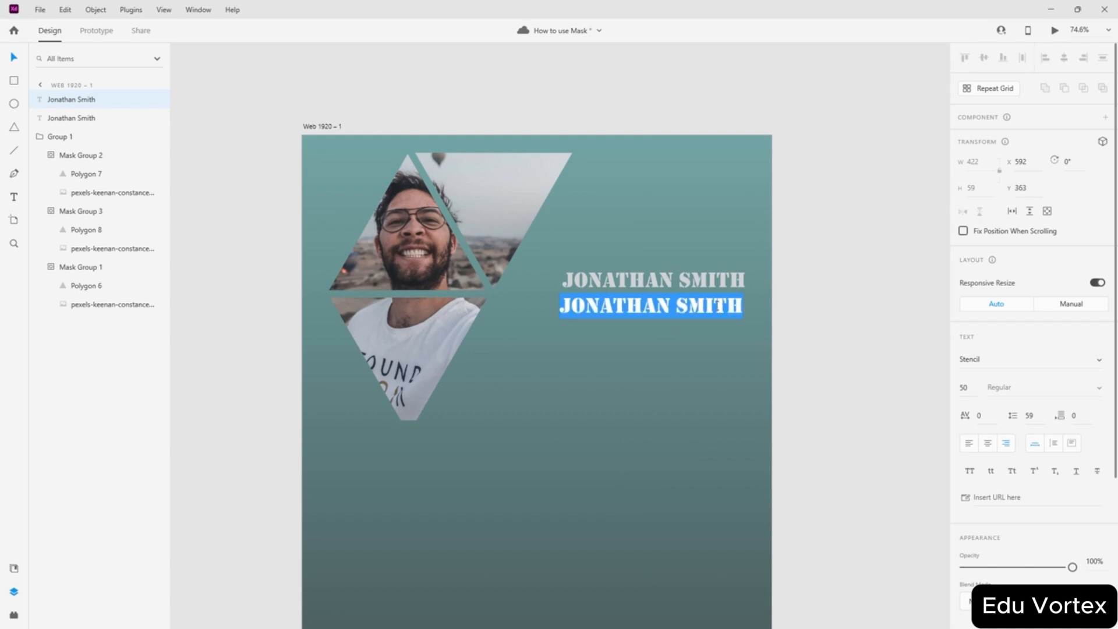
{"action": "type", "text": "32"}
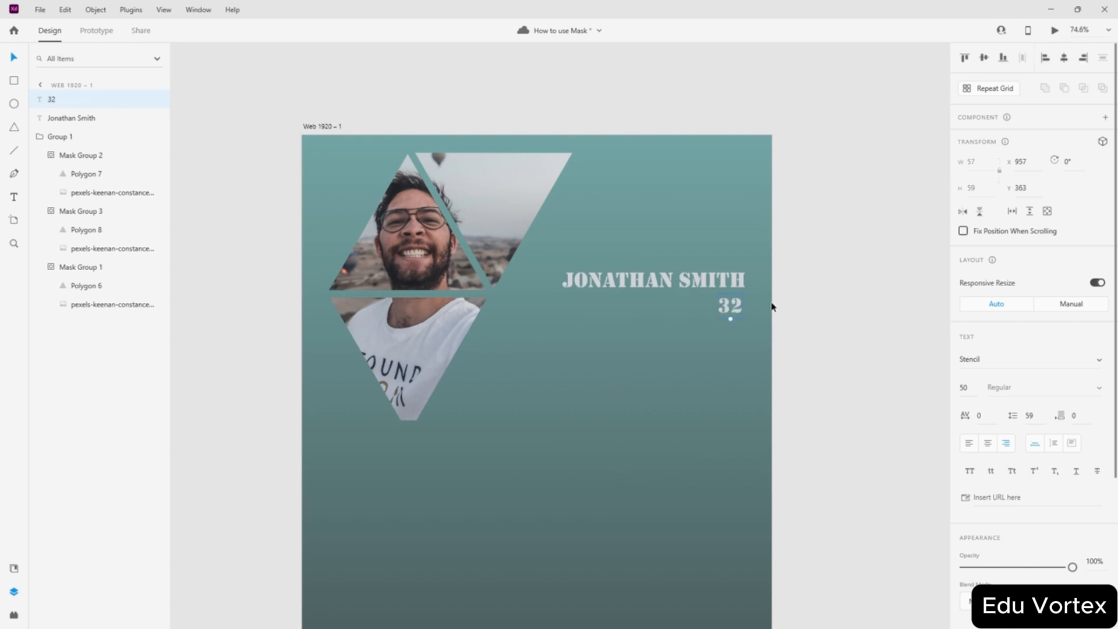
{"action": "left_click", "coordinate": [836, 282]}
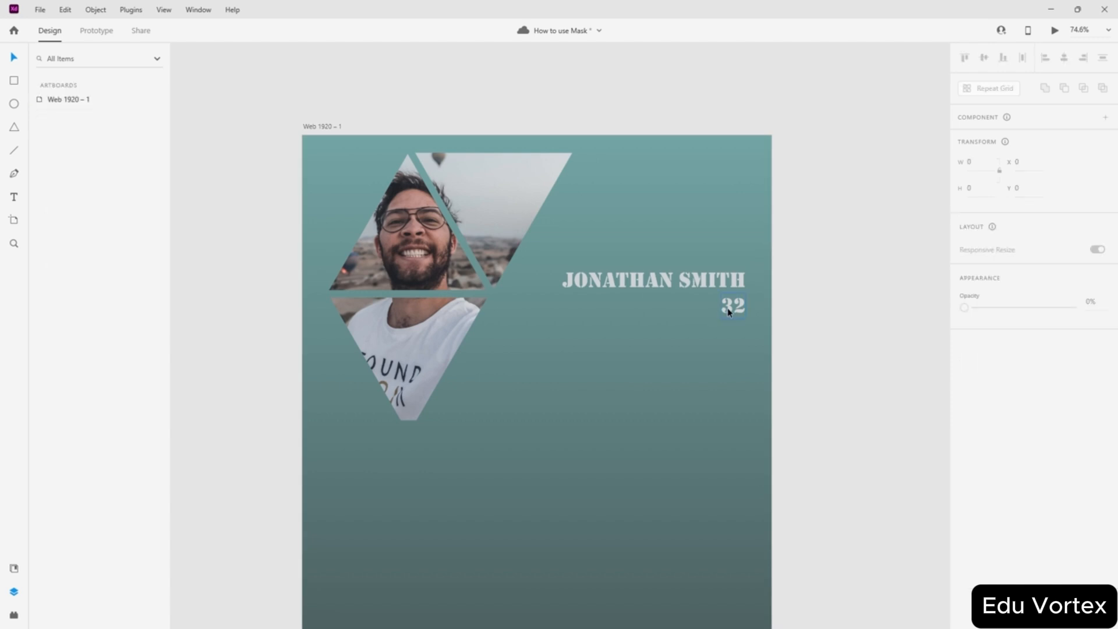
{"action": "left_click_drag", "start_coordinate": [975, 385], "coordinate": [935, 383]}
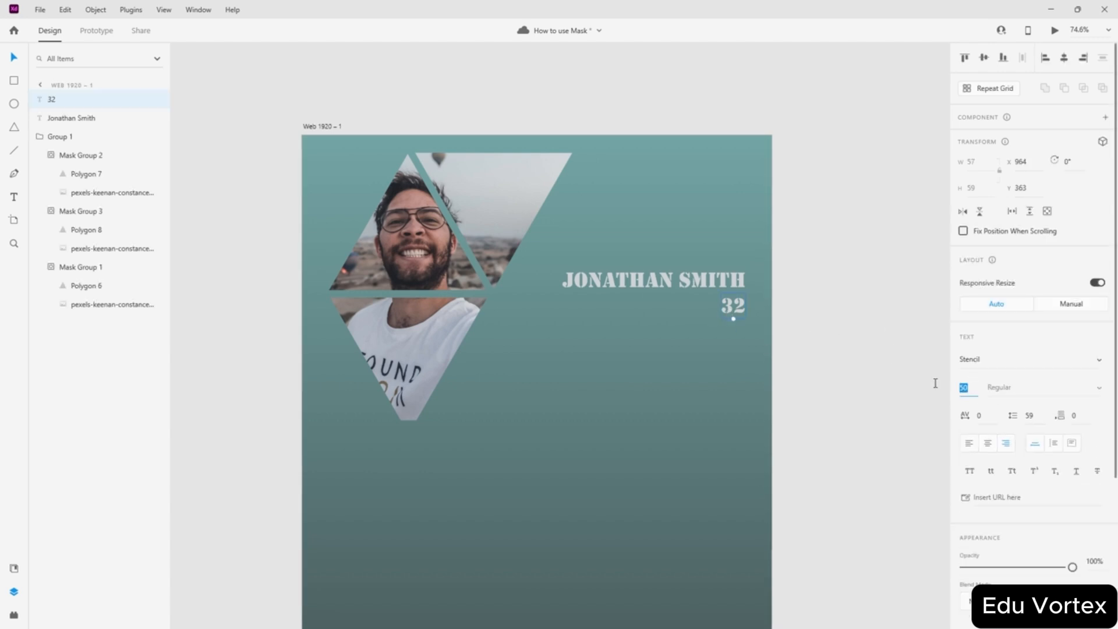
{"action": "type", "text": "45"}
{"action": "key", "text": "Return"}
{"action": "left_click", "coordinate": [846, 381]}
- Check the name heading and scroll to review the new name-and-age block
{"action": "left_click", "coordinate": [720, 282]}
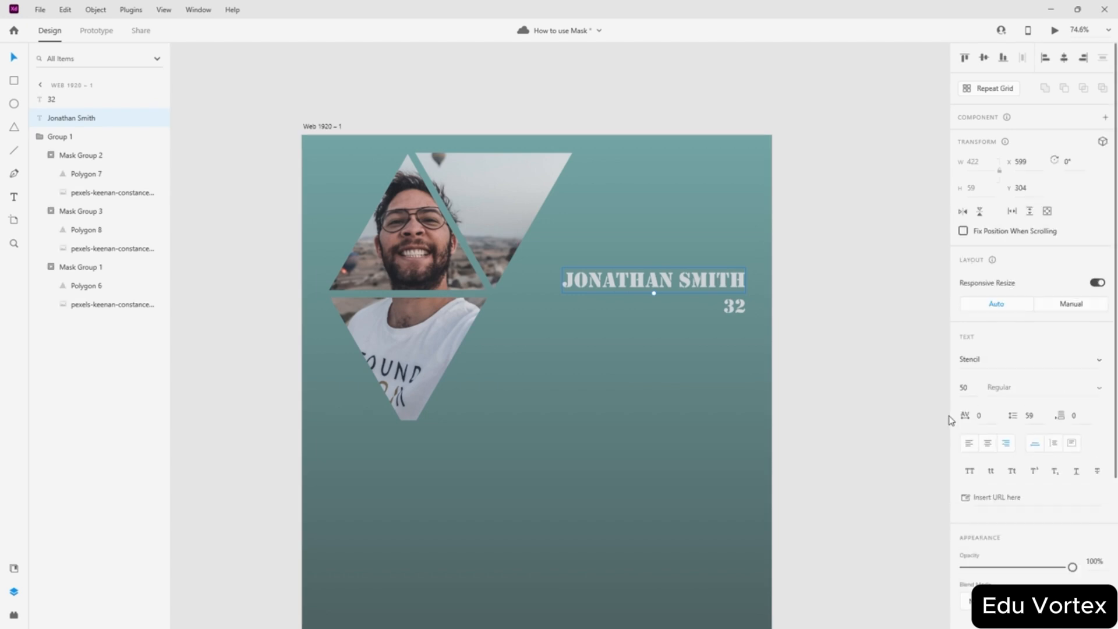
{"action": "left_click", "coordinate": [839, 350]}
{"action": "scroll", "coordinate": [639, 252], "scroll_direction": "down", "scroll_amount": 9}
{"action": "scroll", "coordinate": [653, 347], "scroll_direction": "up", "scroll_amount": 9}
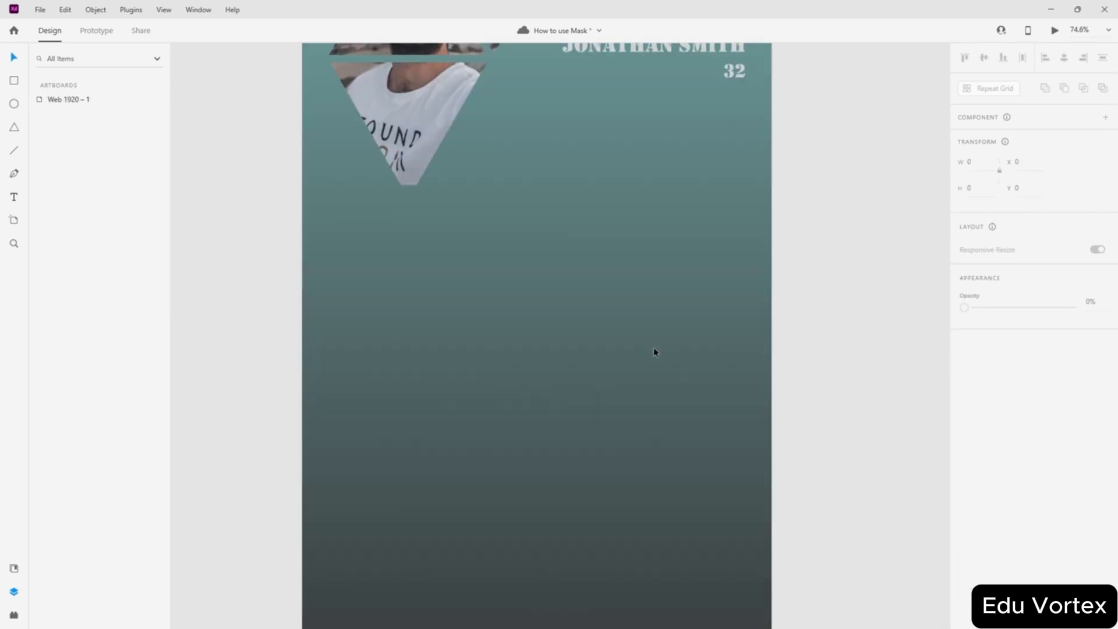
{"action": "scroll", "coordinate": [498, 245], "scroll_direction": "down", "scroll_amount": 2}
{"action": "scroll", "coordinate": [499, 248], "scroll_direction": "down", "scroll_amount": 4}
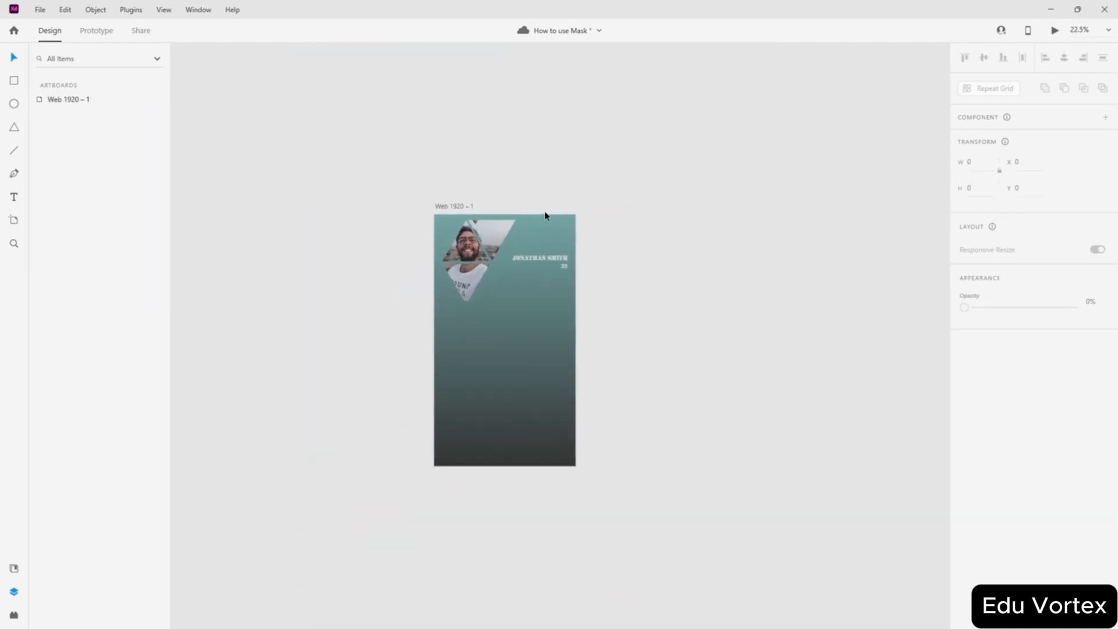
{"action": "scroll", "coordinate": [589, 342], "scroll_direction": "up", "scroll_amount": 3}
{"action": "scroll", "coordinate": [588, 338], "scroll_direction": "down", "scroll_amount": 3}
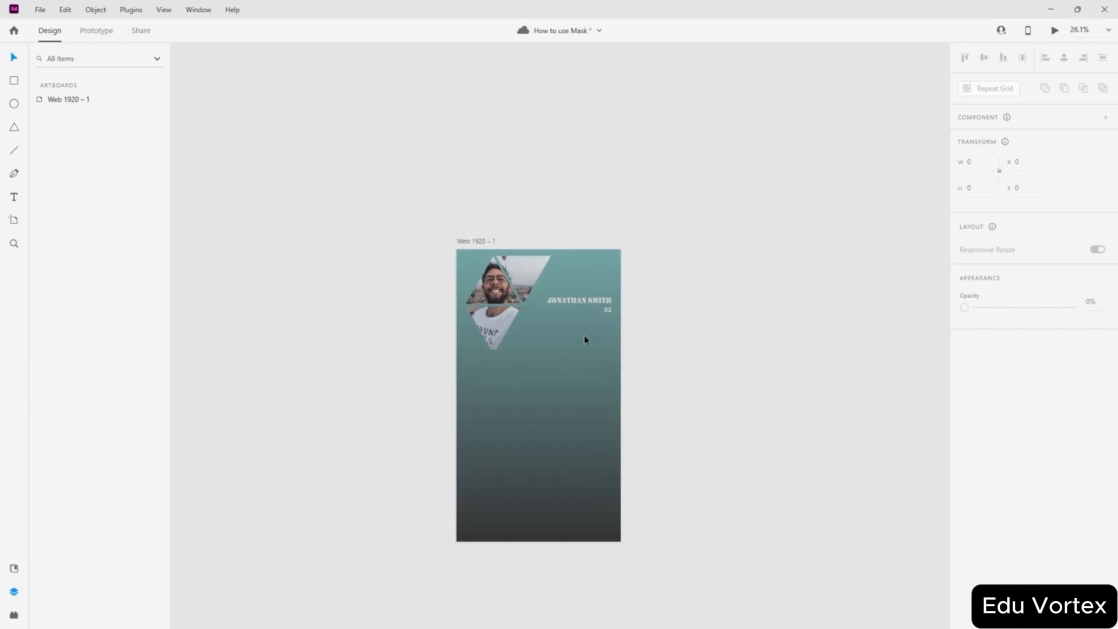
{"action": "scroll", "coordinate": [601, 274], "scroll_direction": "up", "scroll_amount": 1}
{"action": "scroll", "coordinate": [678, 291], "scroll_direction": "down", "scroll_amount": 2}
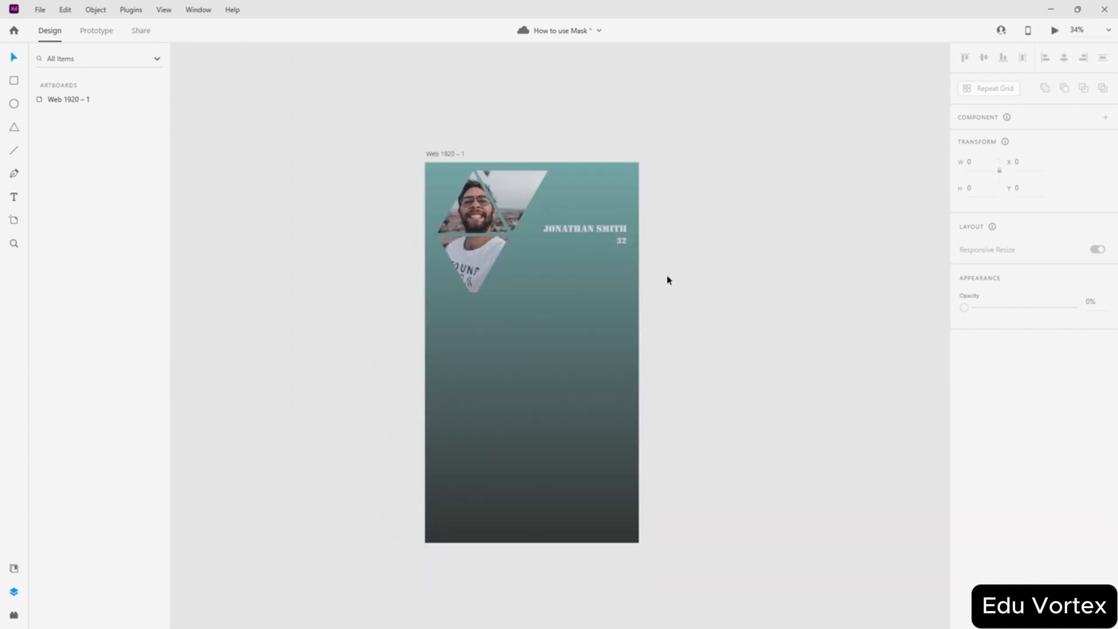
- Draw a white rectangle covering the whole 1080×1920 artboard and send it to the back
{"action": "left_click", "coordinate": [13, 82]}
{"action": "mouse_move", "coordinate": [425, 163]}
{"action": "left_mouse_down"}
{"action": "mouse_move", "coordinate": [651, 541]}
{"action": "mouse_move", "coordinate": [639, 542]}
{"action": "left_mouse_up"}
{"action": "left_click", "coordinate": [13, 57]}
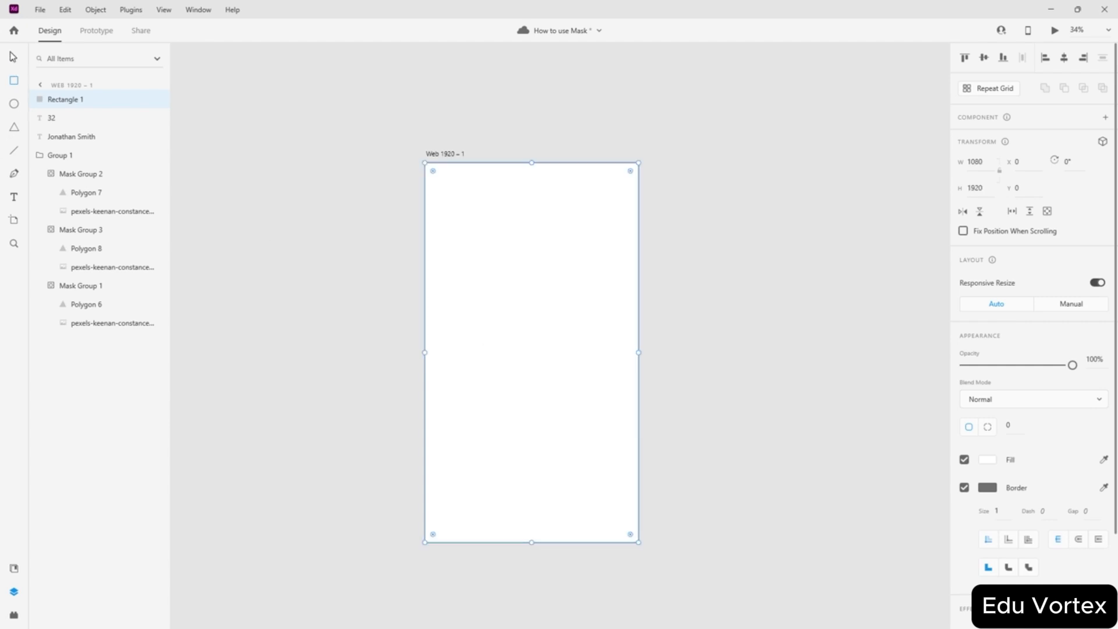
{"action": "right_click", "coordinate": [485, 282]}
{"action": "left_click", "coordinate": [514, 324]}
{"action": "left_click", "coordinate": [751, 313]}
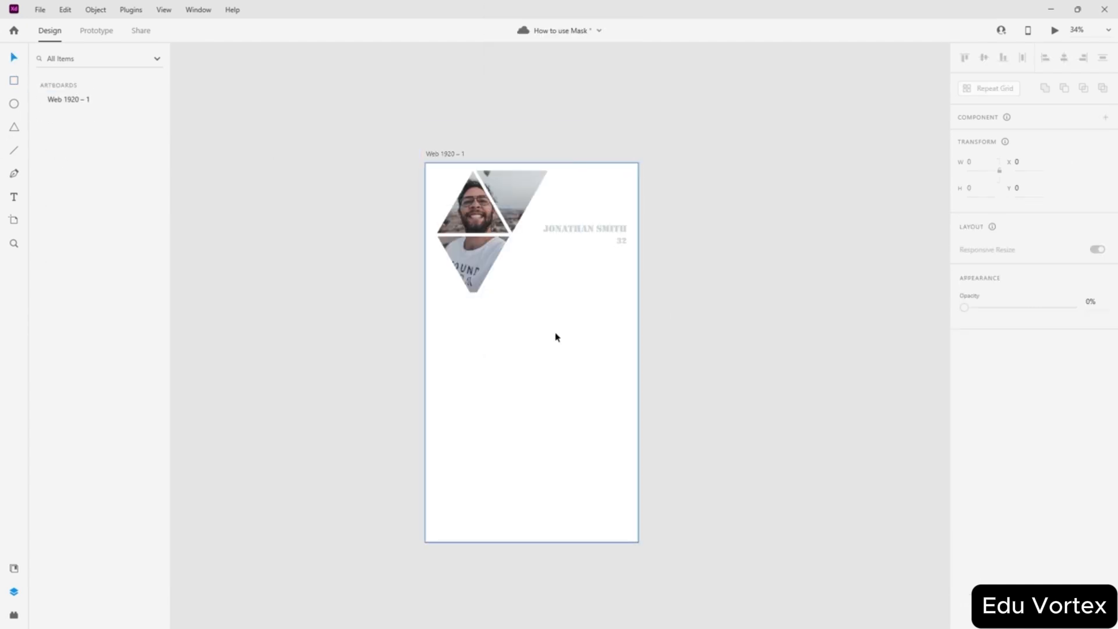
{"action": "left_click", "coordinate": [556, 336]}
{"action": "left_click", "coordinate": [661, 337]}
{"action": "scroll", "coordinate": [579, 287], "scroll_direction": "up", "scroll_amount": 3}
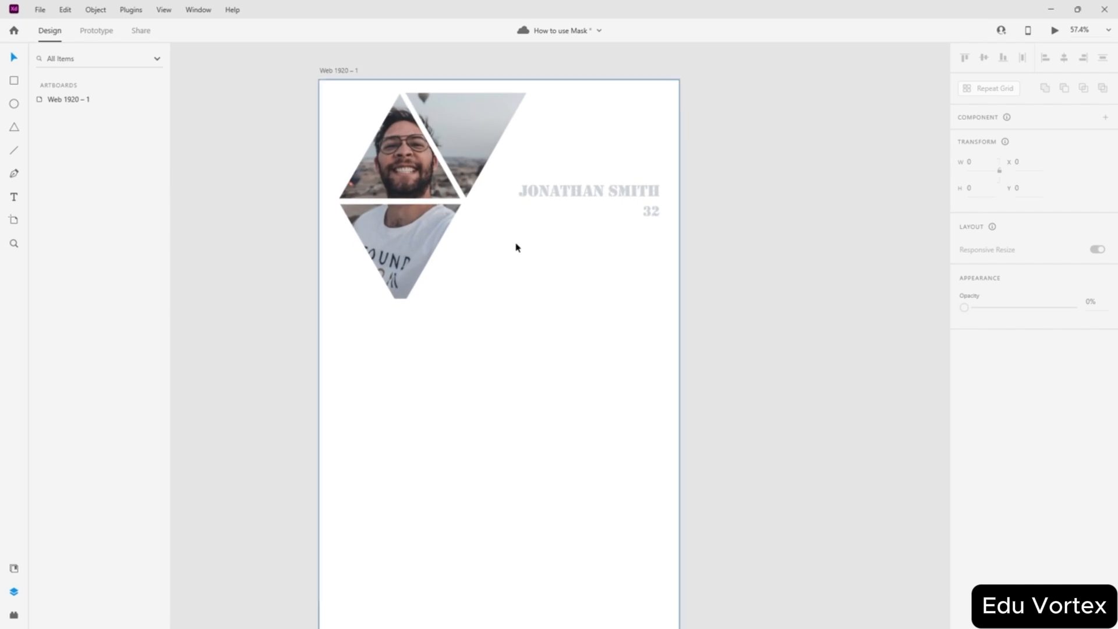
{"action": "scroll", "coordinate": [495, 300], "scroll_direction": "down", "scroll_amount": 2}
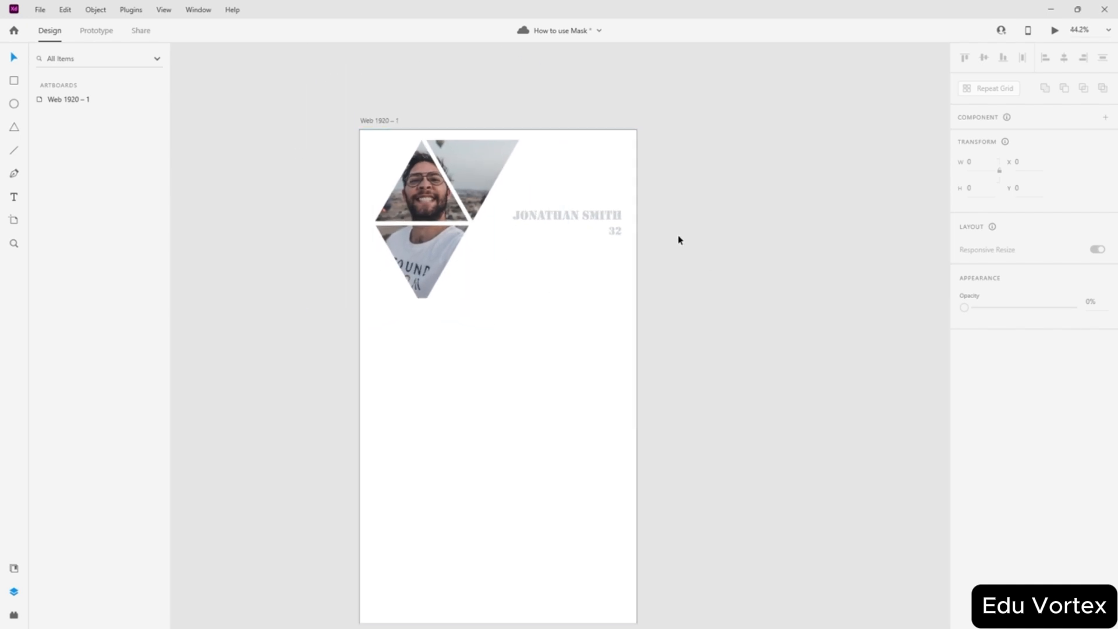
{"action": "scroll", "coordinate": [744, 278], "scroll_direction": "down", "scroll_amount": 2}
- Select the white background rectangle, then zoom and pan around the gradient artboard
{"action": "scroll", "coordinate": [719, 257], "scroll_direction": "up", "scroll_amount": 1}
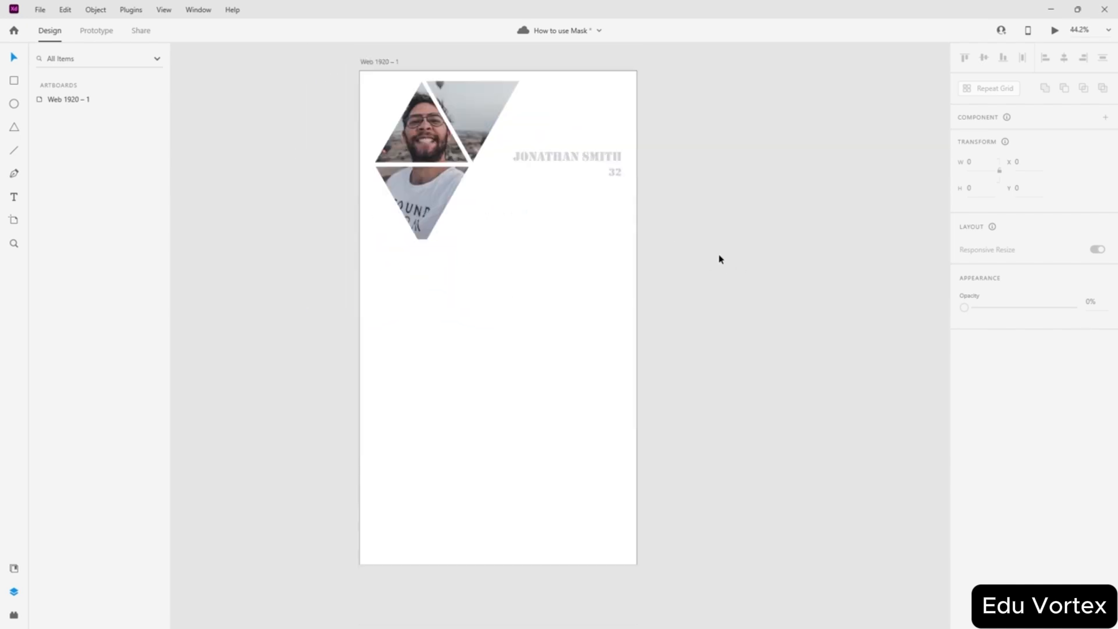
{"action": "left_click", "coordinate": [479, 287]}
{"action": "left_click", "coordinate": [687, 254]}
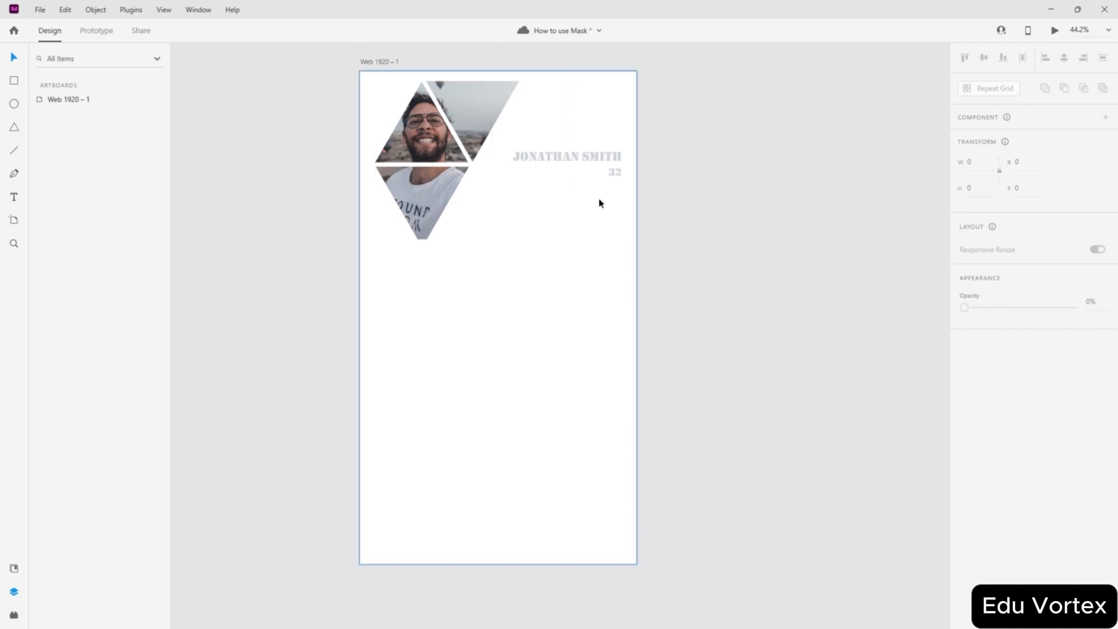
{"action": "scroll", "coordinate": [560, 235], "scroll_direction": "up", "scroll_amount": 1}
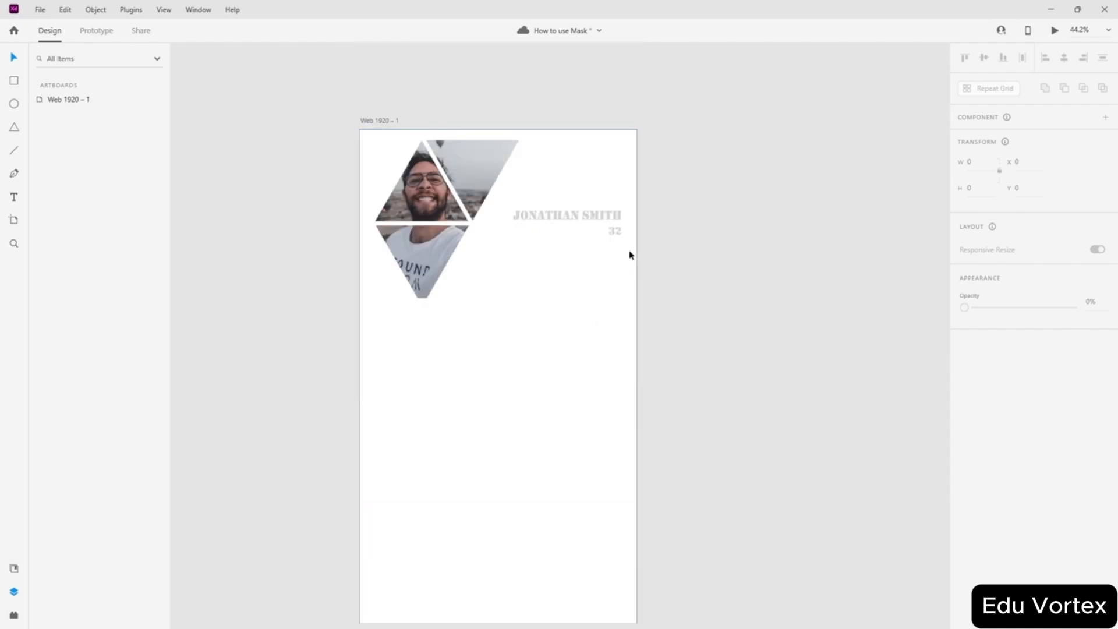
{"action": "scroll", "coordinate": [665, 291], "scroll_direction": "down", "scroll_amount": 1}
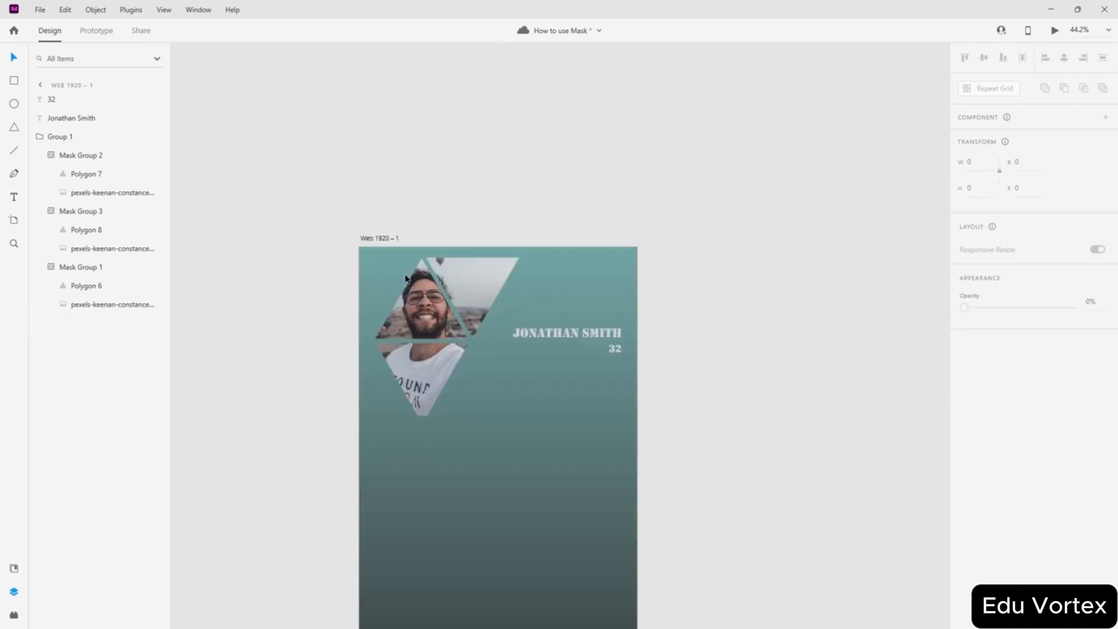
{"action": "scroll", "coordinate": [410, 277], "scroll_direction": "up", "scroll_amount": 5}
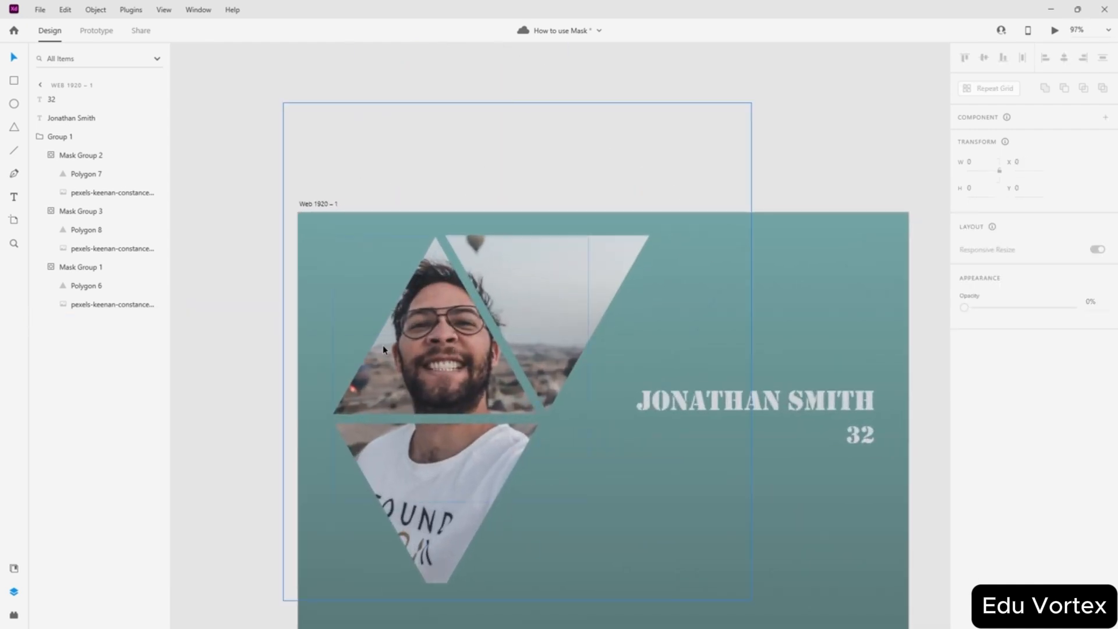
{"action": "scroll", "coordinate": [383, 349], "scroll_direction": "up", "scroll_amount": 2}
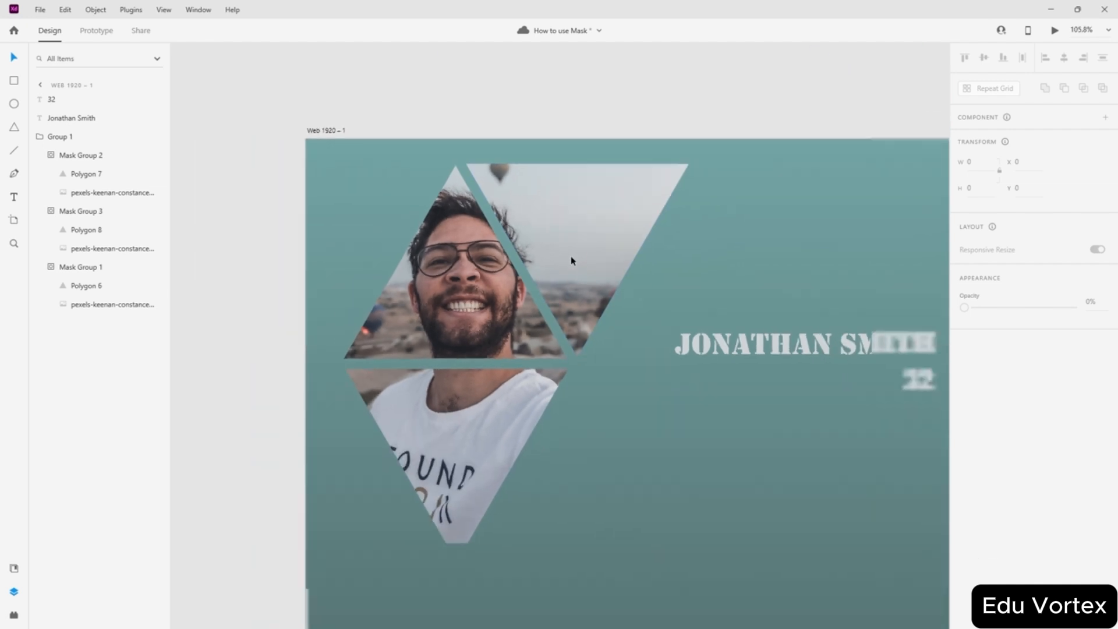
{"action": "scroll", "coordinate": [570, 256], "scroll_direction": "down", "scroll_amount": 4}
{"action": "scroll", "coordinate": [737, 339], "scroll_direction": "right", "scroll_amount": 3}
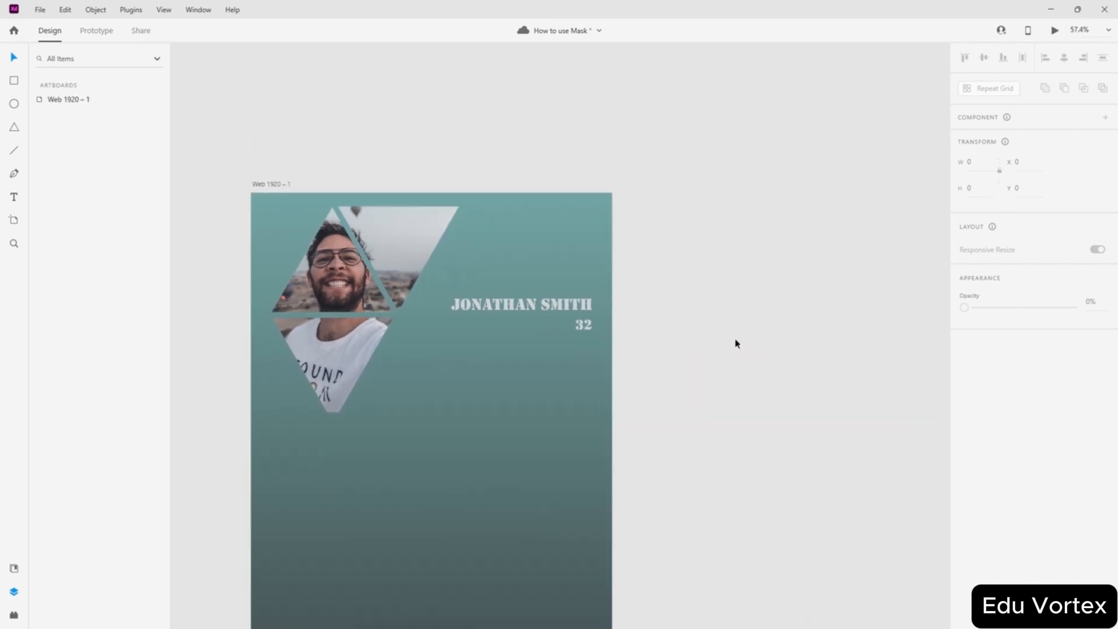
{"action": "scroll", "coordinate": [736, 343], "scroll_direction": "left", "scroll_amount": 3}
{"action": "scroll", "coordinate": [736, 343], "scroll_direction": "down", "scroll_amount": 4}
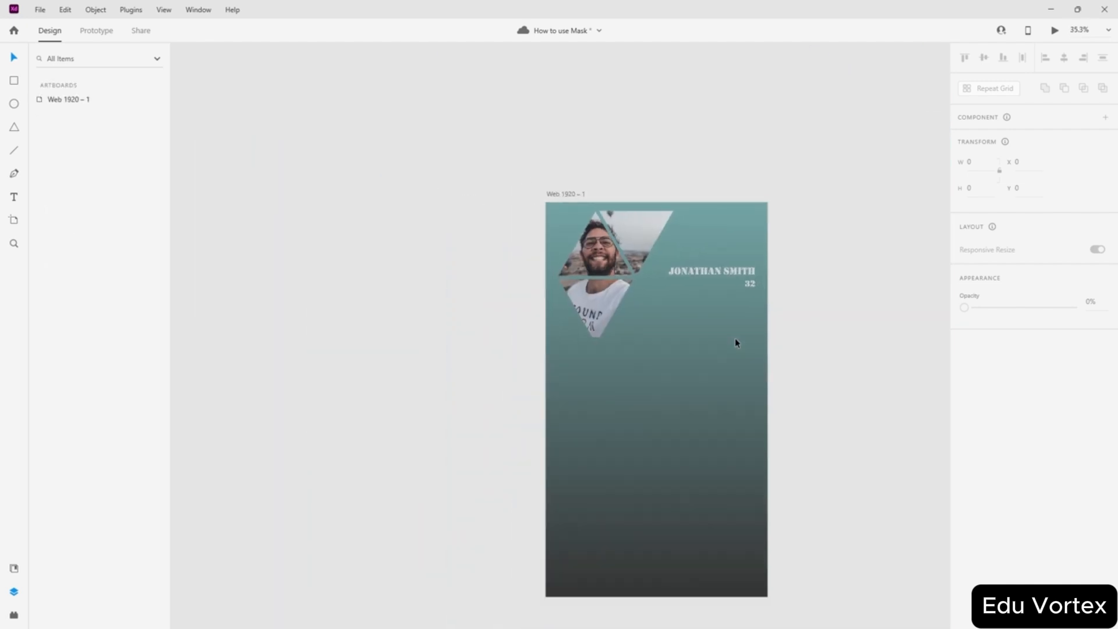
{"action": "scroll", "coordinate": [734, 338], "scroll_direction": "down", "scroll_amount": 1}
{"action": "scroll", "coordinate": [735, 338], "scroll_direction": "right", "scroll_amount": 2}
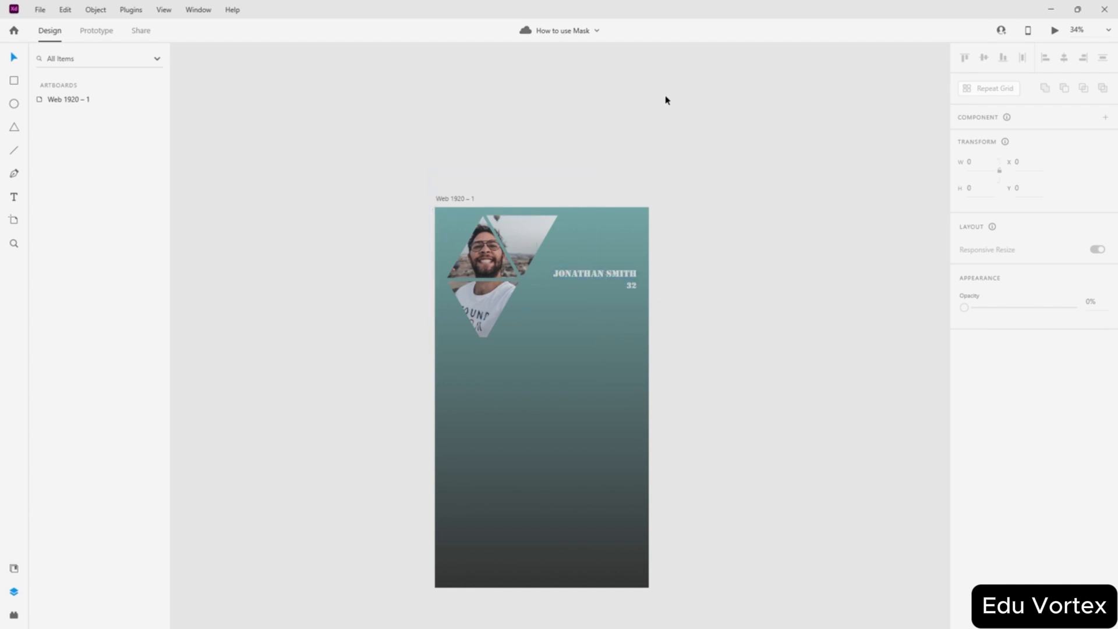
- Scroll around the blank Web 1920 – 1 artboard in the new Prototyping document
{"action": "scroll", "coordinate": [667, 100], "scroll_direction": "down", "scroll_amount": 2}
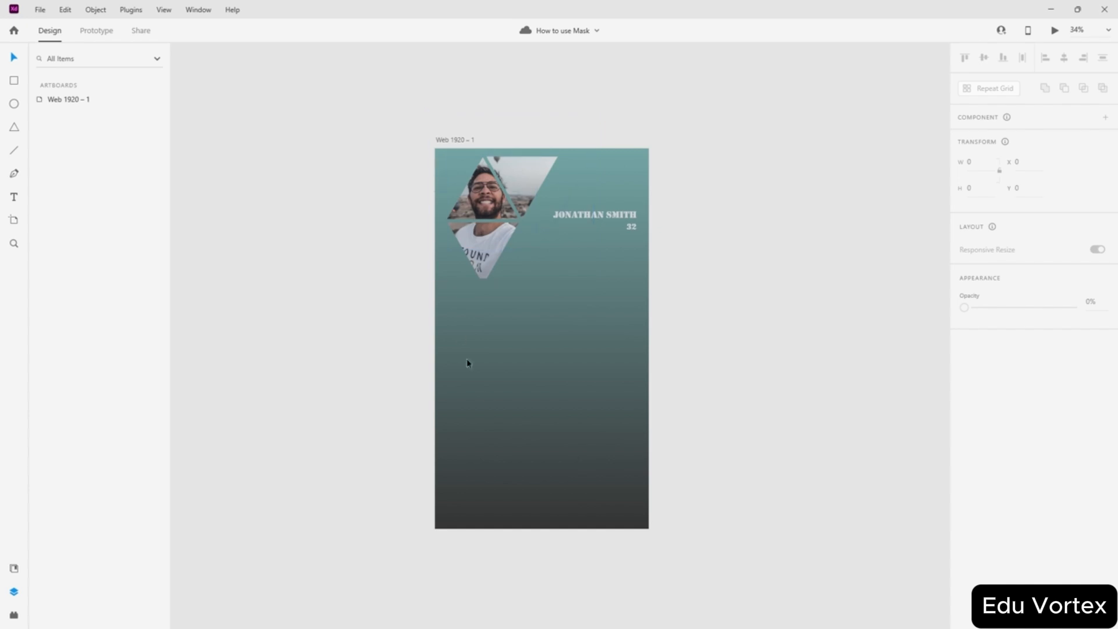
{"action": "scroll", "coordinate": [460, 140], "scroll_direction": "up", "scroll_amount": 4}
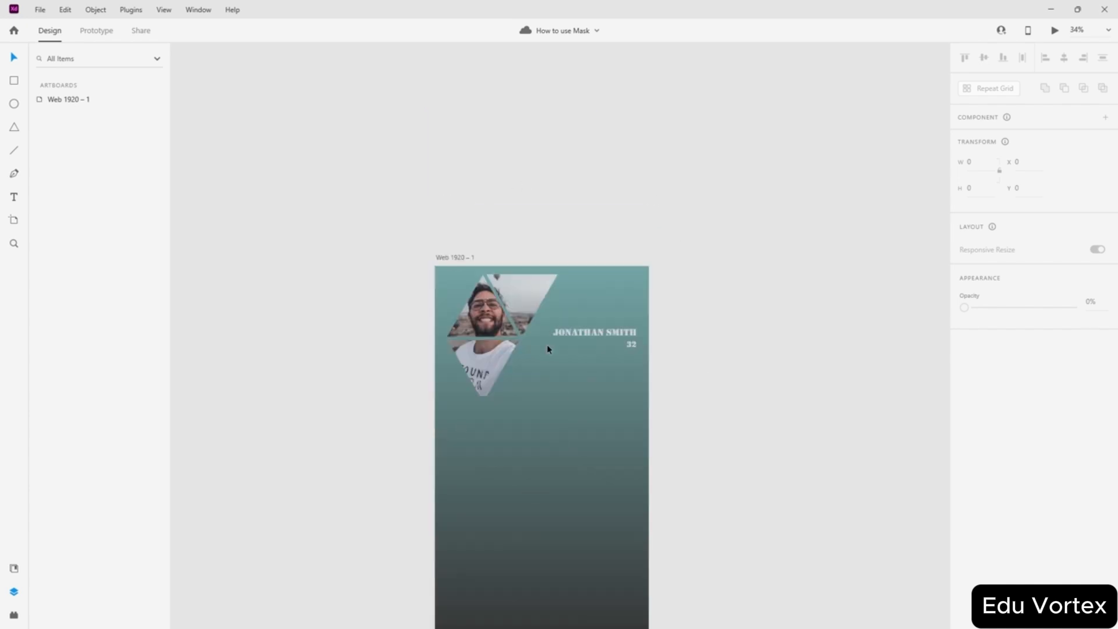
{"action": "scroll", "coordinate": [547, 348], "scroll_direction": "down", "scroll_amount": 4}
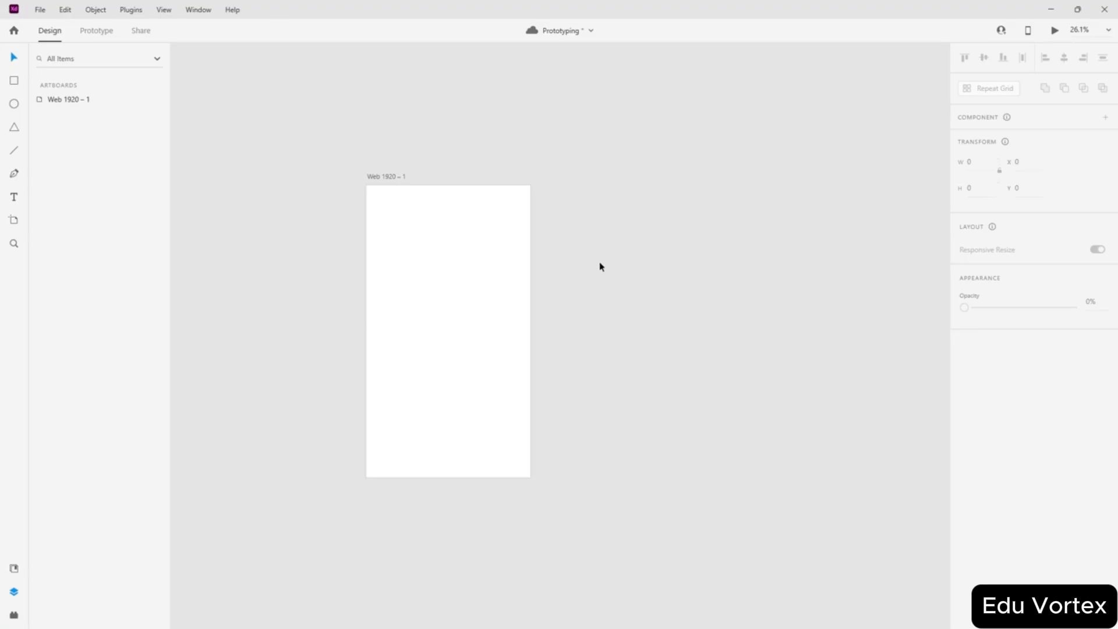
- Name the artboard 1, duplicate it to the right, and name the copy 2
{"action": "double_click", "coordinate": [403, 178]}
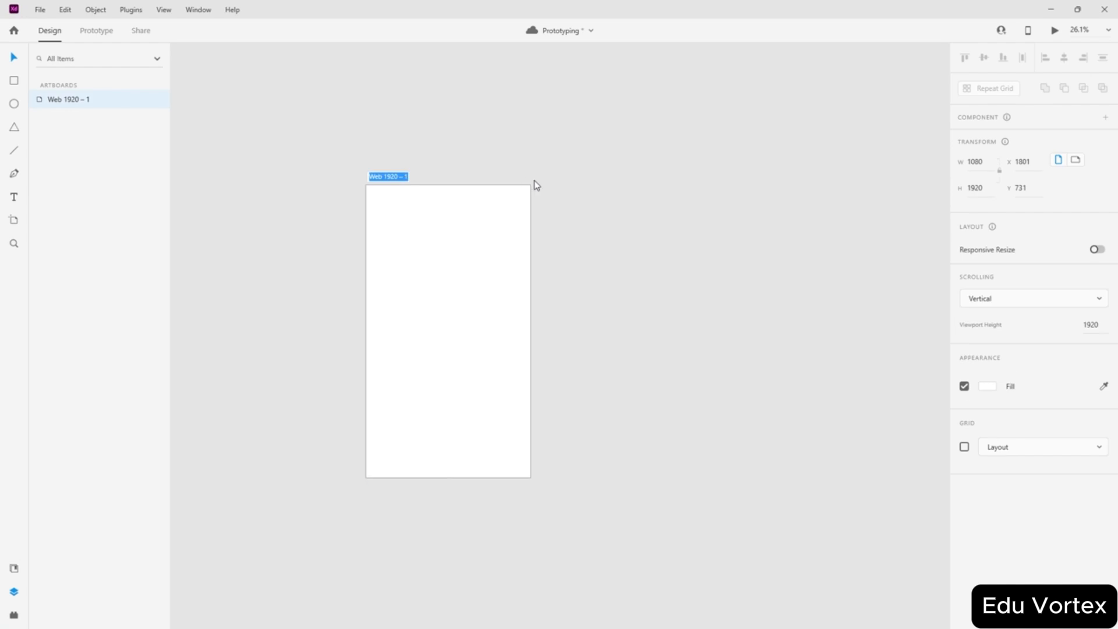
{"action": "type", "text": "1"}
{"action": "key", "text": "Return"}
{"action": "left_click_drag", "start_coordinate": [414, 224], "coordinate": [606, 271]}
{"action": "left_click_drag", "start_coordinate": [605, 272], "coordinate": [604, 270]}
{"action": "double_click", "coordinate": [551, 177]}
{"action": "type", "text": "2"}
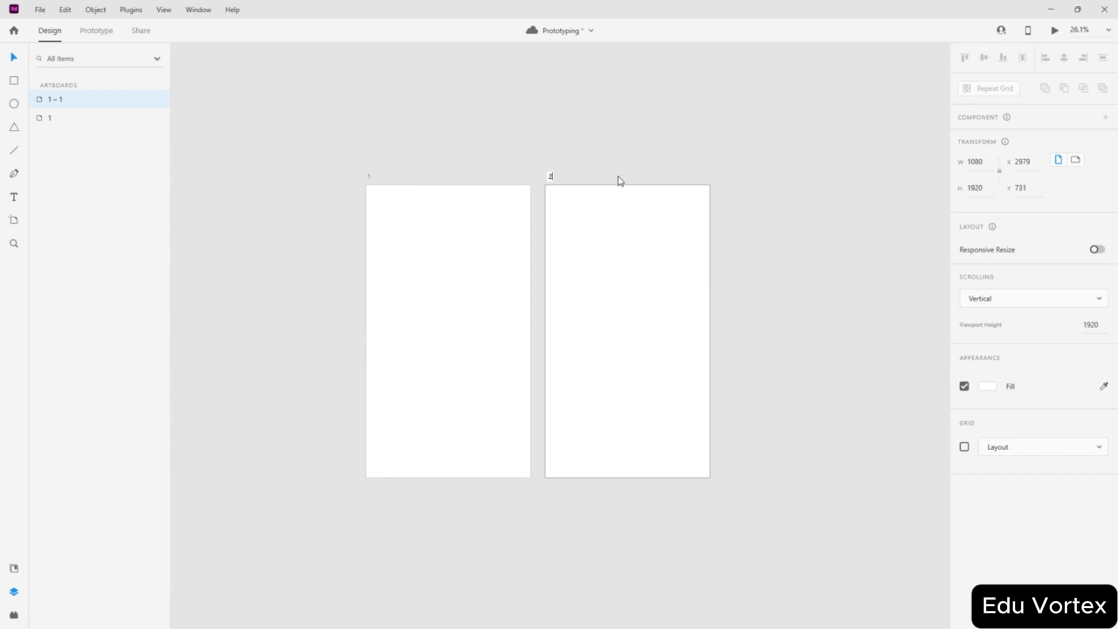
{"action": "key", "text": "Return"}
{"action": "left_click", "coordinate": [230, 145]}
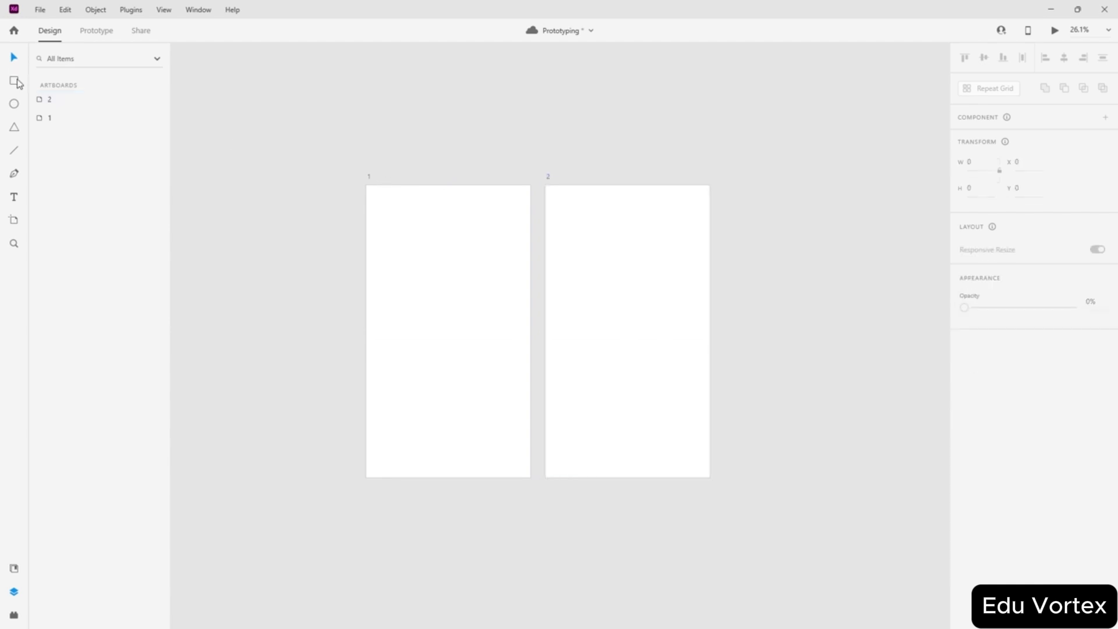
- Draw a rectangle on artboard 1, delete artboard 2, and centre the rectangle both ways
{"action": "mouse_move", "coordinate": [448, 291]}
{"action": "left_mouse_down"}
{"action": "mouse_move", "coordinate": [492, 357]}
{"action": "mouse_move", "coordinate": [432, 320]}
{"action": "left_mouse_up"}
{"action": "key", "text": "v"}
{"action": "left_click", "coordinate": [666, 325]}
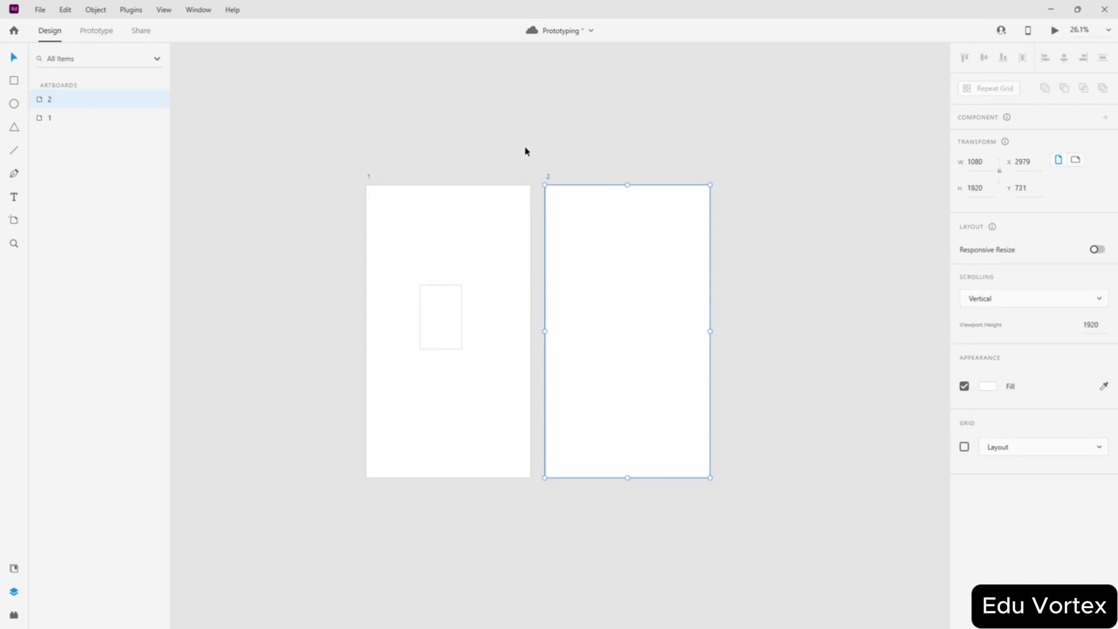
{"action": "key", "text": "Delete"}
{"action": "left_click", "coordinate": [447, 332]}
{"action": "left_click", "coordinate": [1064, 57]}
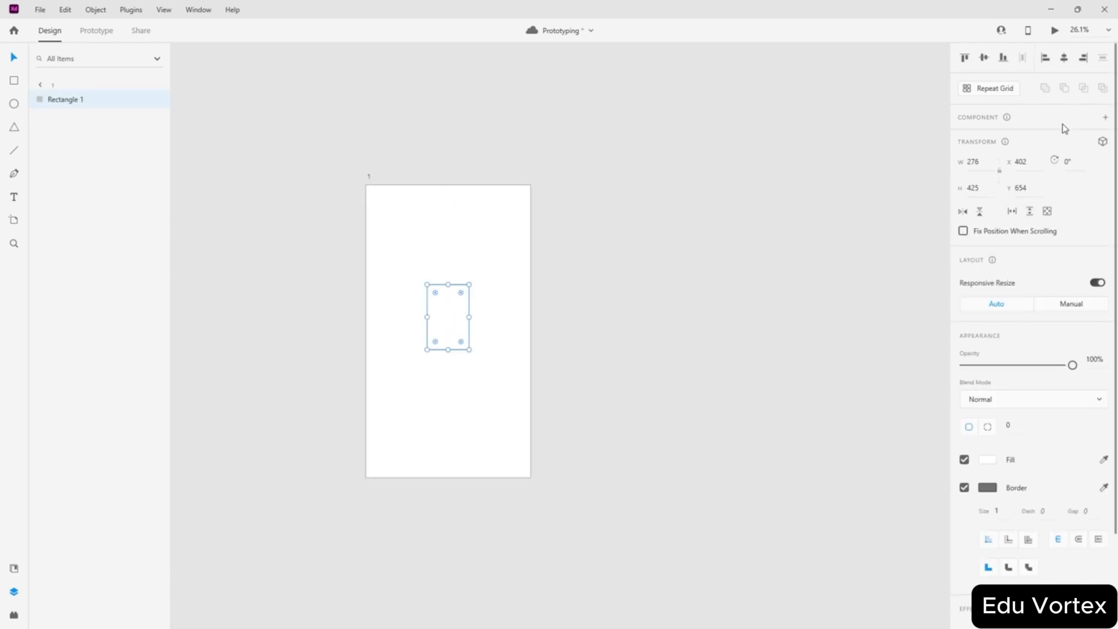
{"action": "left_click", "coordinate": [984, 58]}
{"action": "left_click", "coordinate": [700, 132]}
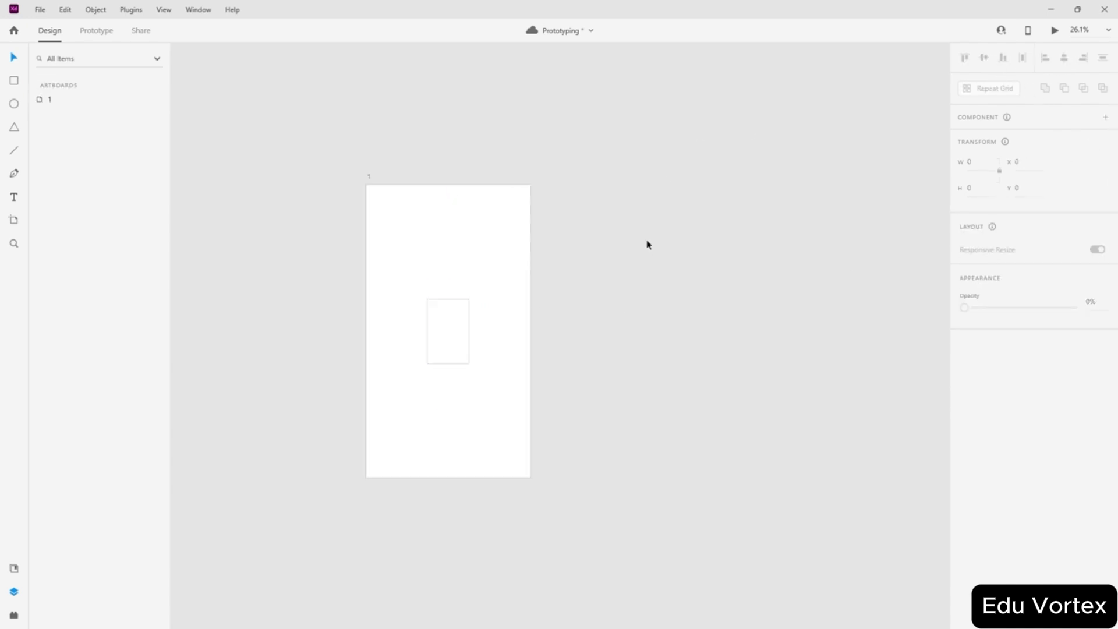
- Duplicate artboard 1 beside itself as artboard 1 – 1 with its centred rectangle
{"action": "left_click_drag", "start_coordinate": [371, 179], "coordinate": [554, 177]}
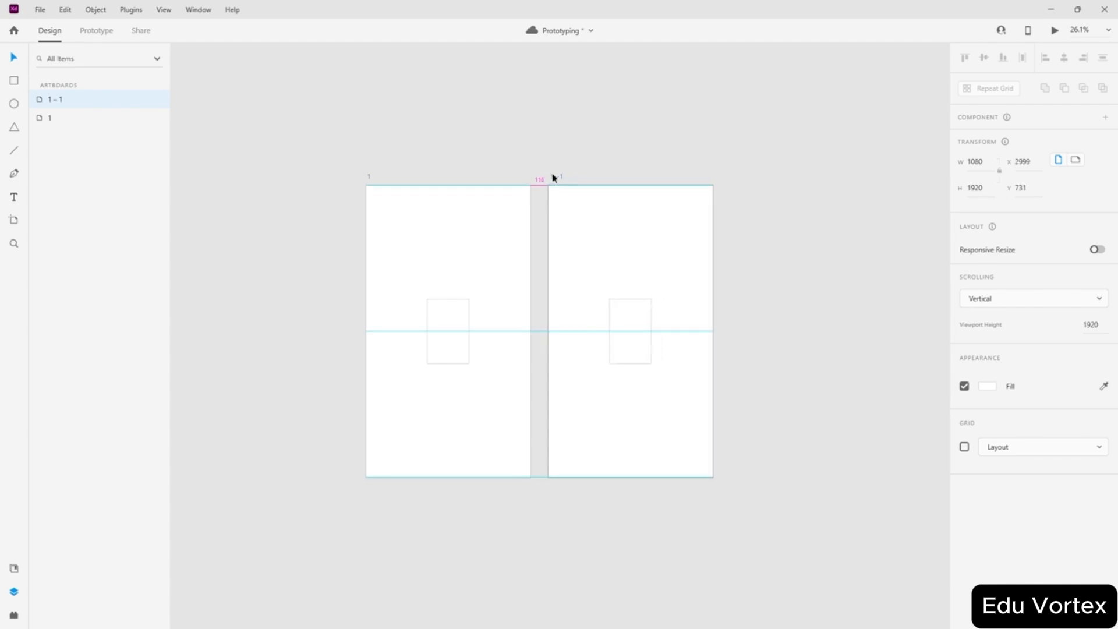
{"action": "left_click", "coordinate": [603, 130]}
{"action": "left_click", "coordinate": [639, 346]}
{"action": "left_click", "coordinate": [723, 217]}
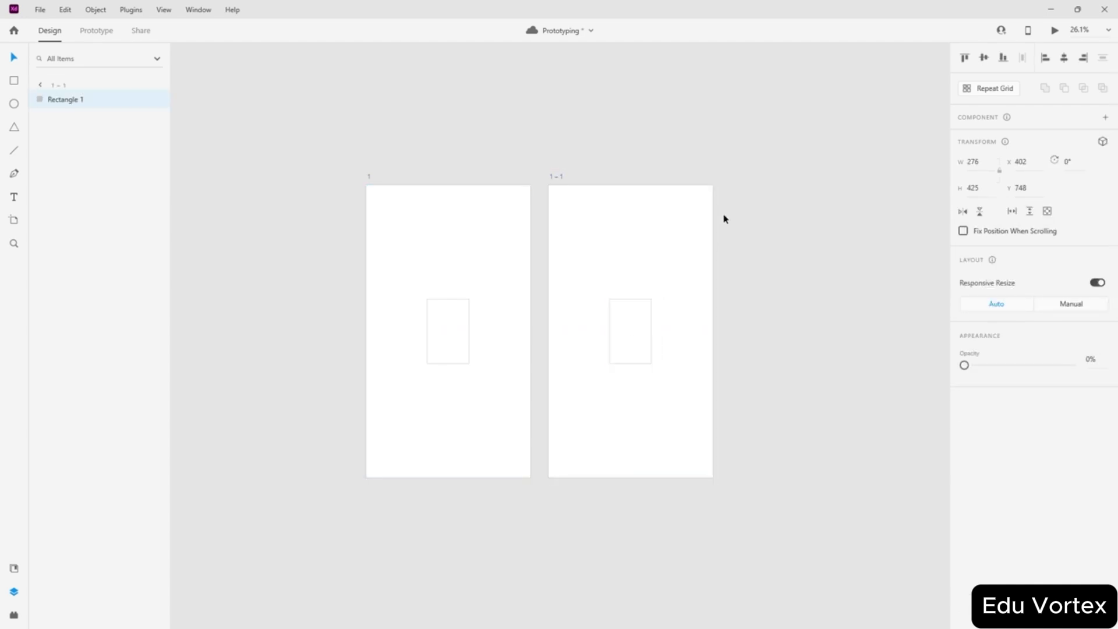
{"action": "left_click", "coordinate": [92, 34]}
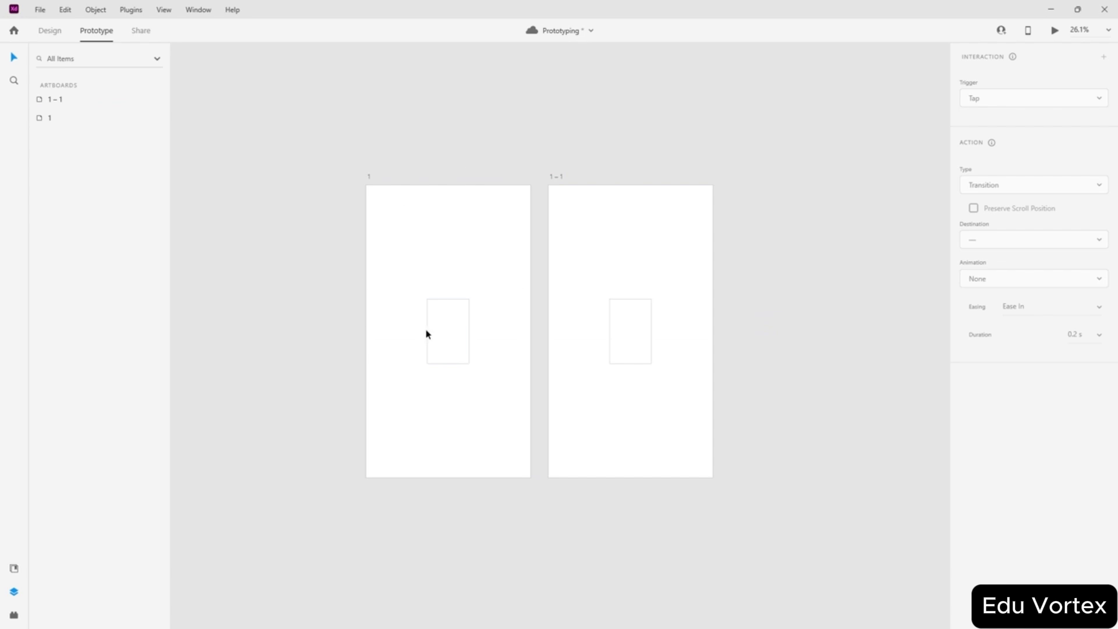
- Link artboard 1 to artboard 1 – 1 with a tap interaction and inspect its settings
{"action": "left_click", "coordinate": [450, 335]}
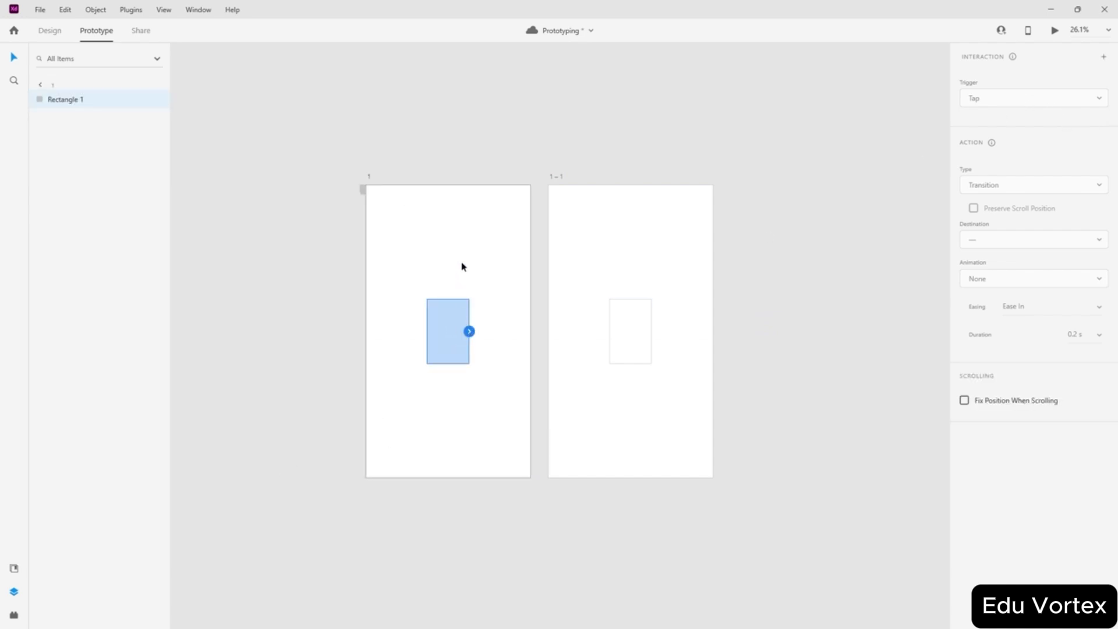
{"action": "left_click", "coordinate": [505, 331]}
{"action": "left_click_drag", "start_coordinate": [530, 320], "coordinate": [611, 303]}
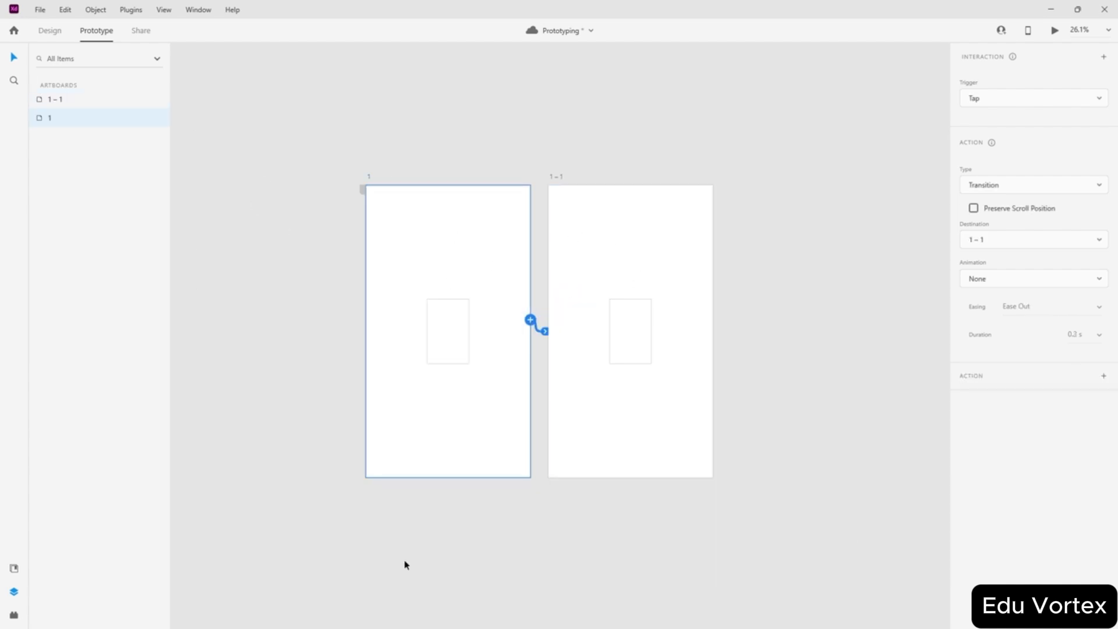
{"action": "scroll", "coordinate": [587, 359], "scroll_direction": "up", "scroll_amount": 3}
{"action": "scroll", "coordinate": [559, 349], "scroll_direction": "down", "scroll_amount": 1}
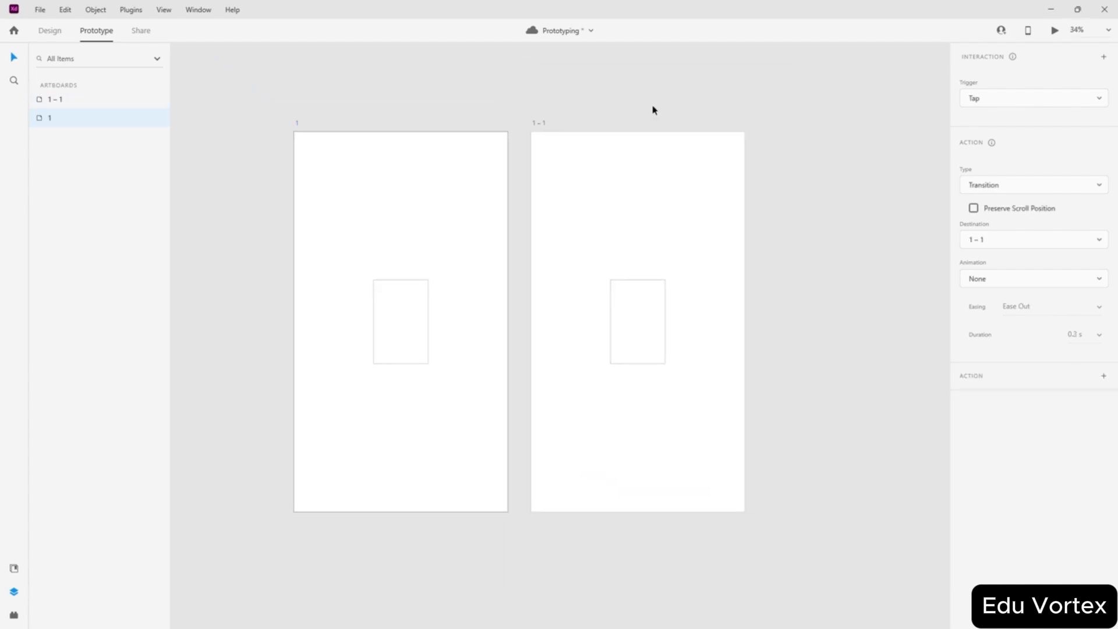
{"action": "scroll", "coordinate": [467, 309], "scroll_direction": "up", "scroll_amount": 2}
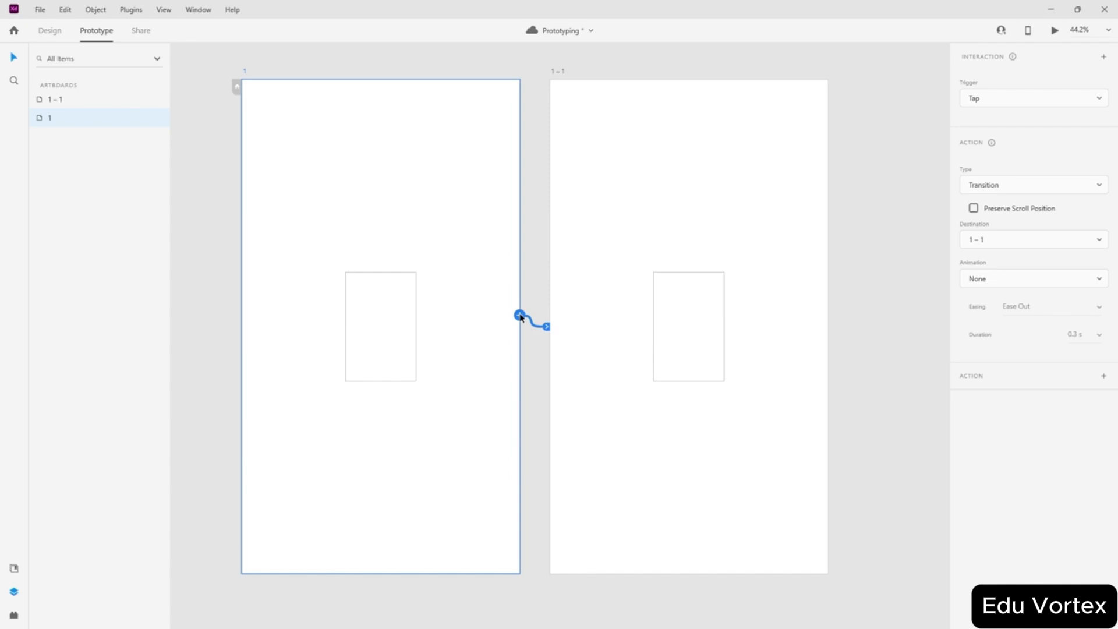
{"action": "left_click", "coordinate": [519, 316]}
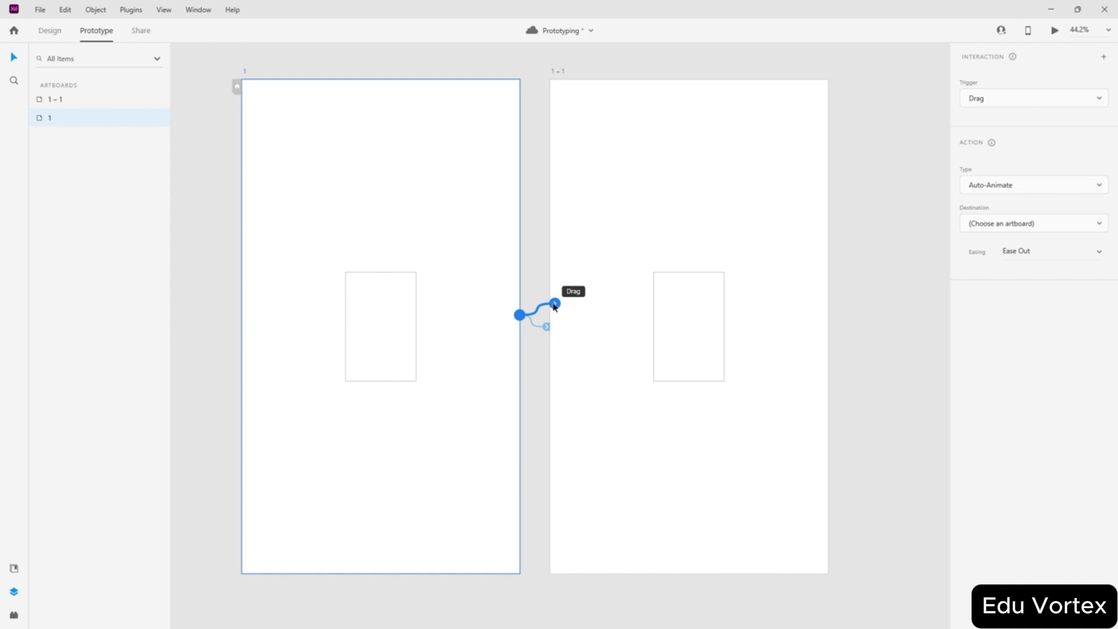
{"action": "left_click", "coordinate": [548, 330]}
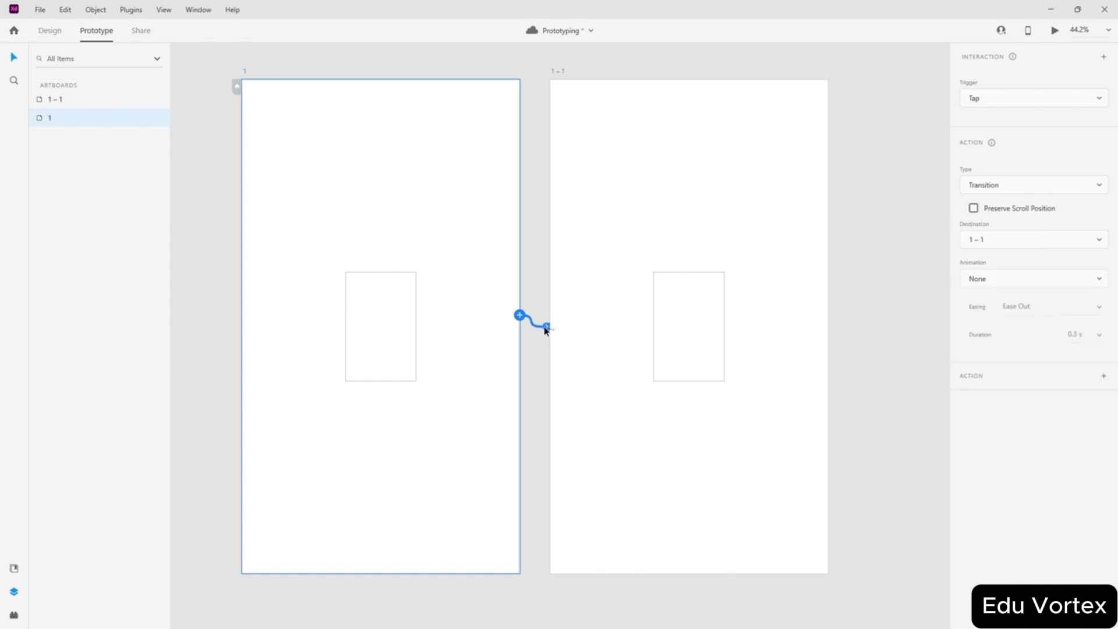
{"action": "left_click", "coordinate": [533, 312]}
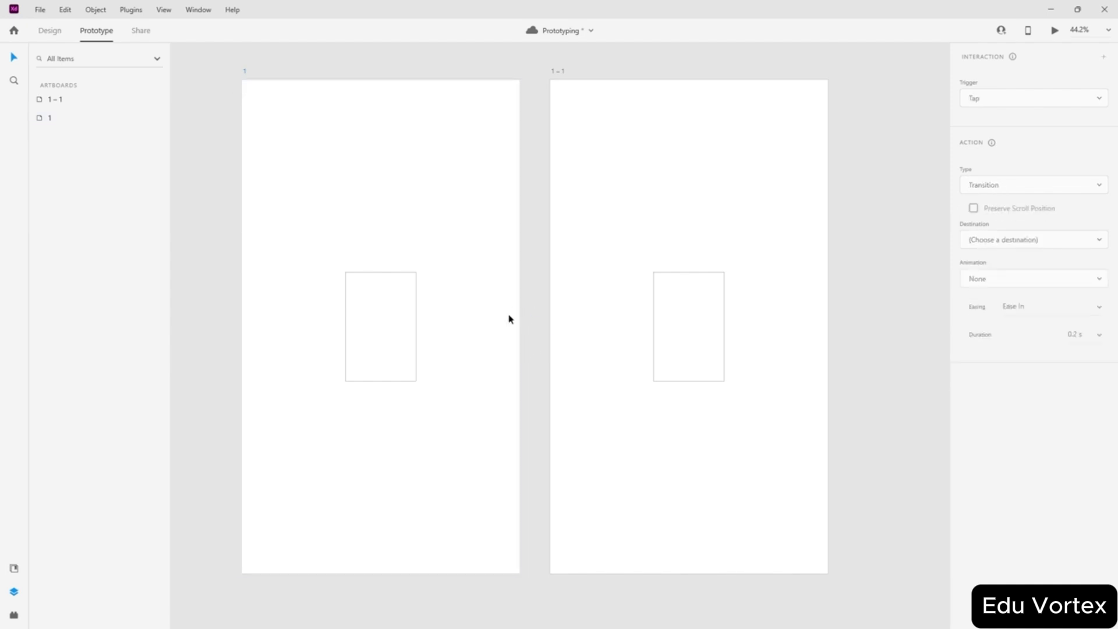
{"action": "left_click", "coordinate": [509, 319]}
{"action": "left_click_drag", "start_coordinate": [522, 319], "coordinate": [537, 345]}
{"action": "left_click", "coordinate": [494, 330]}
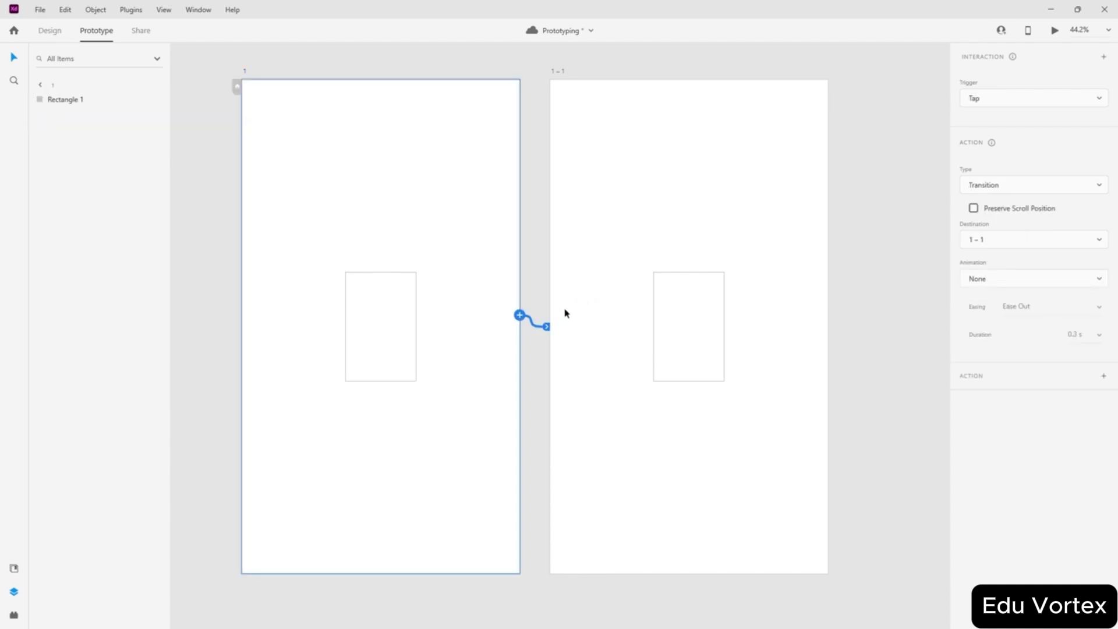
- Rework artboard 1's wires, undo the time trigger, and relink it to 1 – 1
{"action": "left_click", "coordinate": [522, 315]}
{"action": "left_click", "coordinate": [542, 326]}
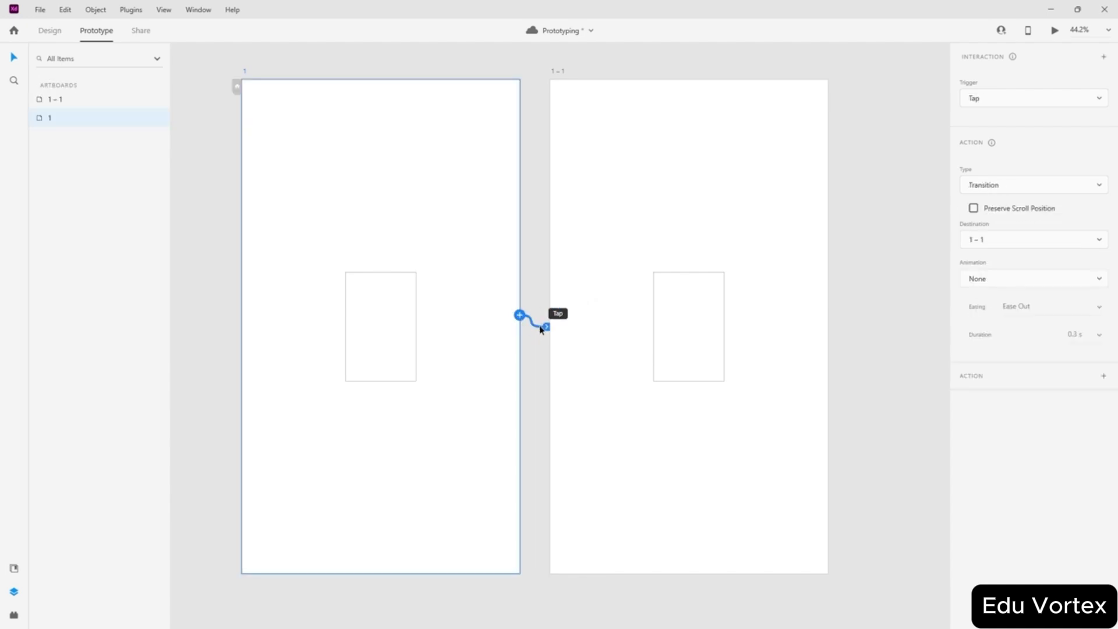
{"action": "left_click_drag", "start_coordinate": [547, 326], "coordinate": [704, 328]}
{"action": "left_click_drag", "start_coordinate": [524, 318], "coordinate": [613, 100]}
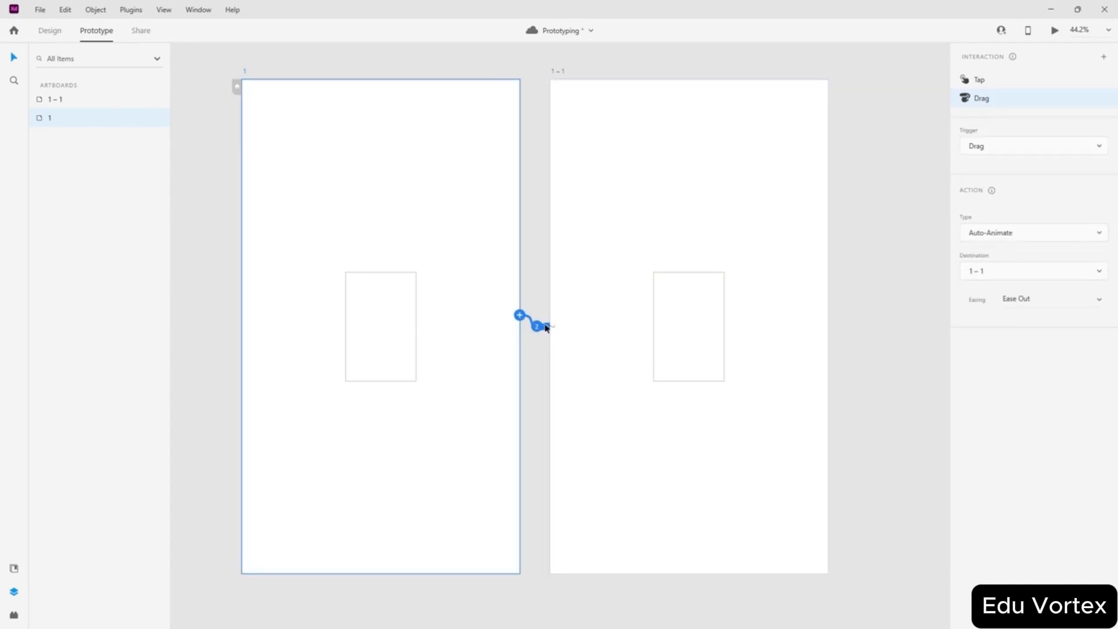
{"action": "left_click_drag", "start_coordinate": [570, 198], "coordinate": [594, 152]}
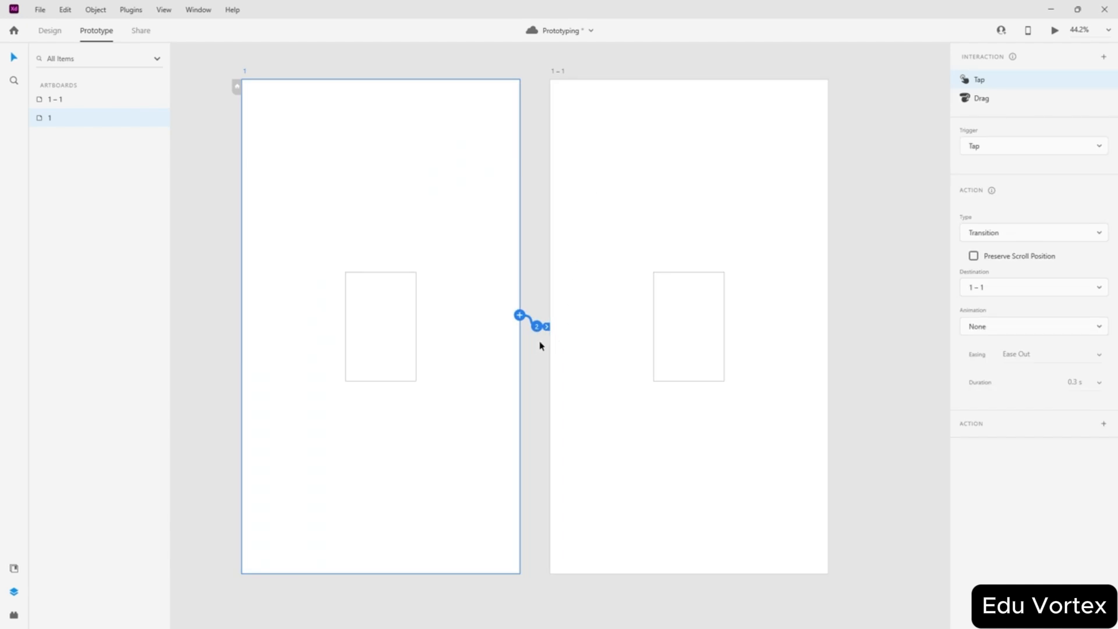
{"action": "left_click", "coordinate": [535, 336]}
{"action": "left_click", "coordinate": [518, 338]}
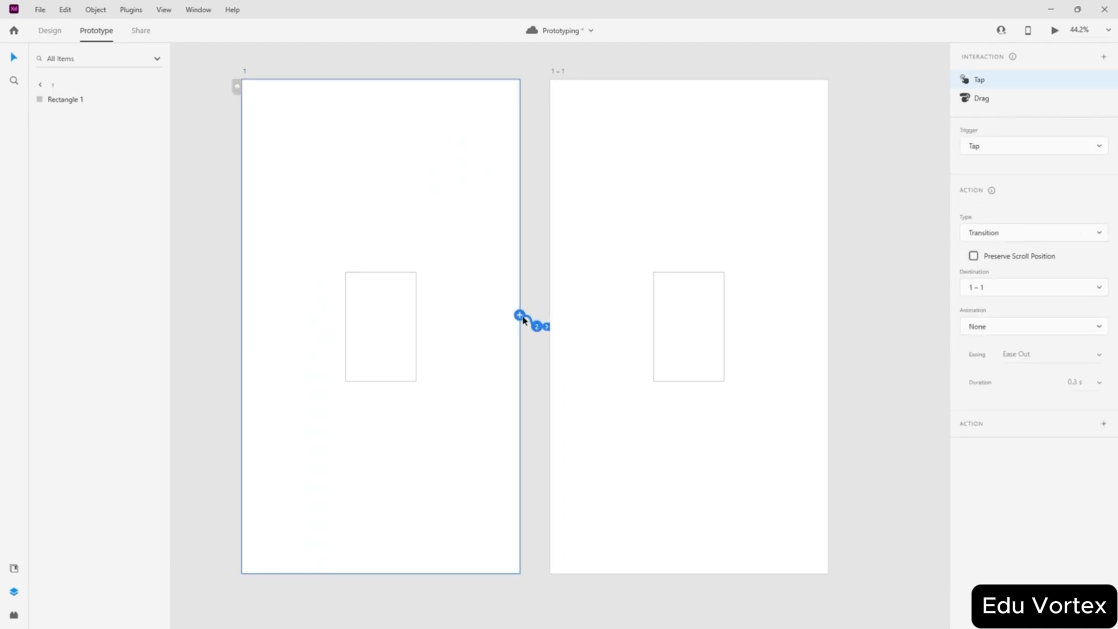
{"action": "left_click_drag", "start_coordinate": [520, 316], "coordinate": [784, 309]}
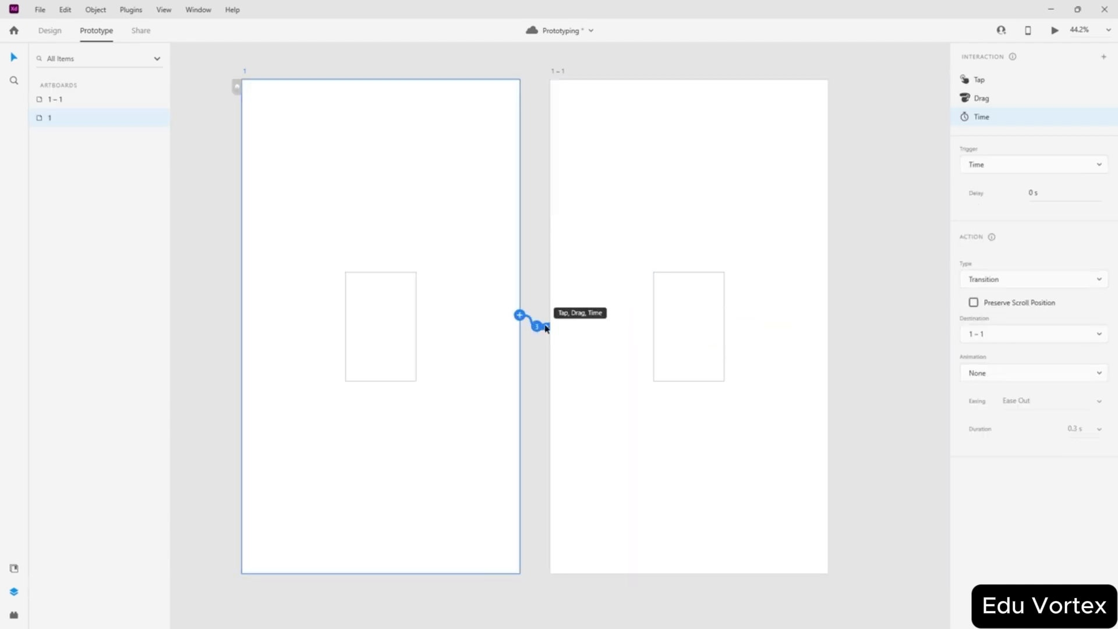
{"action": "key", "text": "ctrl+z"}
{"action": "key", "text": "ctrl+z"}
{"action": "key", "text": "ctrl+z"}
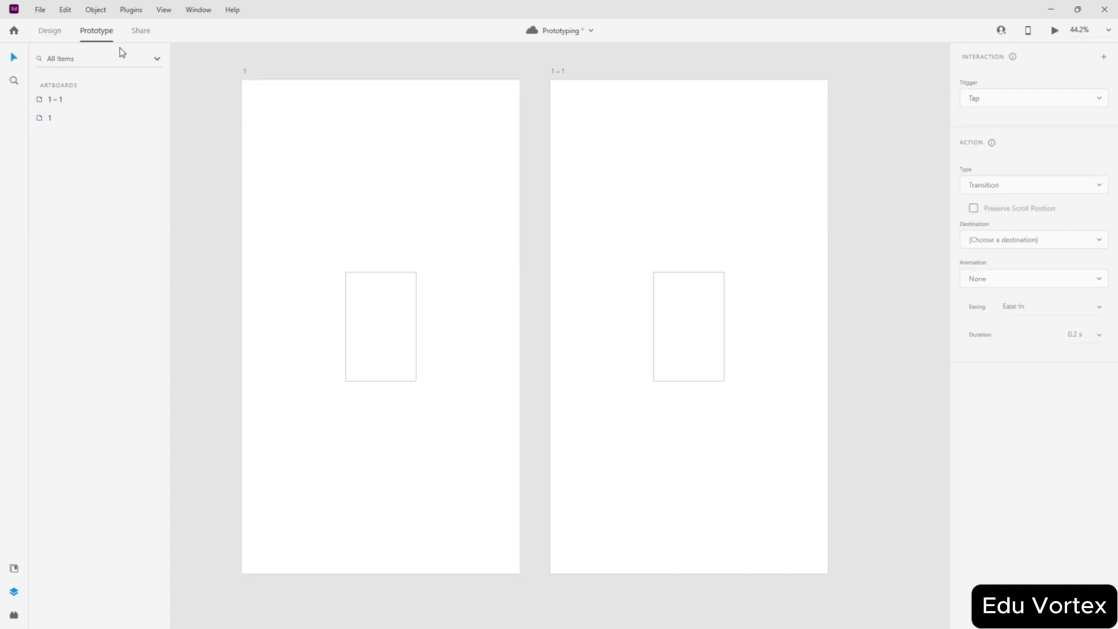
{"action": "left_click", "coordinate": [416, 193]}
{"action": "left_click_drag", "start_coordinate": [520, 314], "coordinate": [604, 235]}
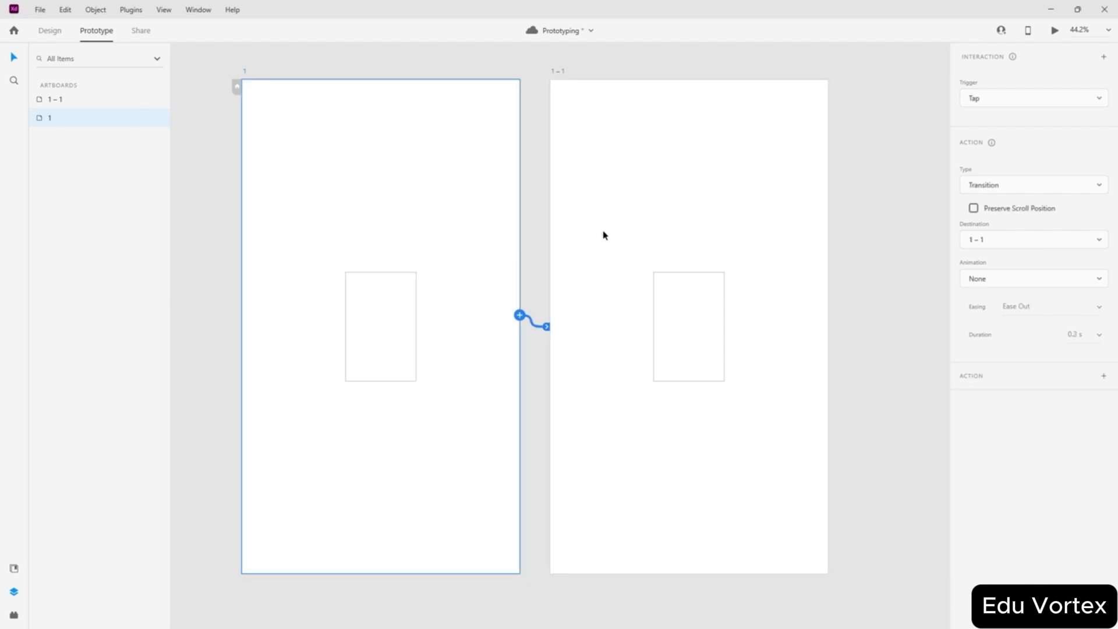
- Move artboard 1's rectangle off onto the pasteboard to its left
{"action": "left_click", "coordinate": [381, 328]}
{"action": "left_click_drag", "start_coordinate": [381, 330], "coordinate": [196, 329]}
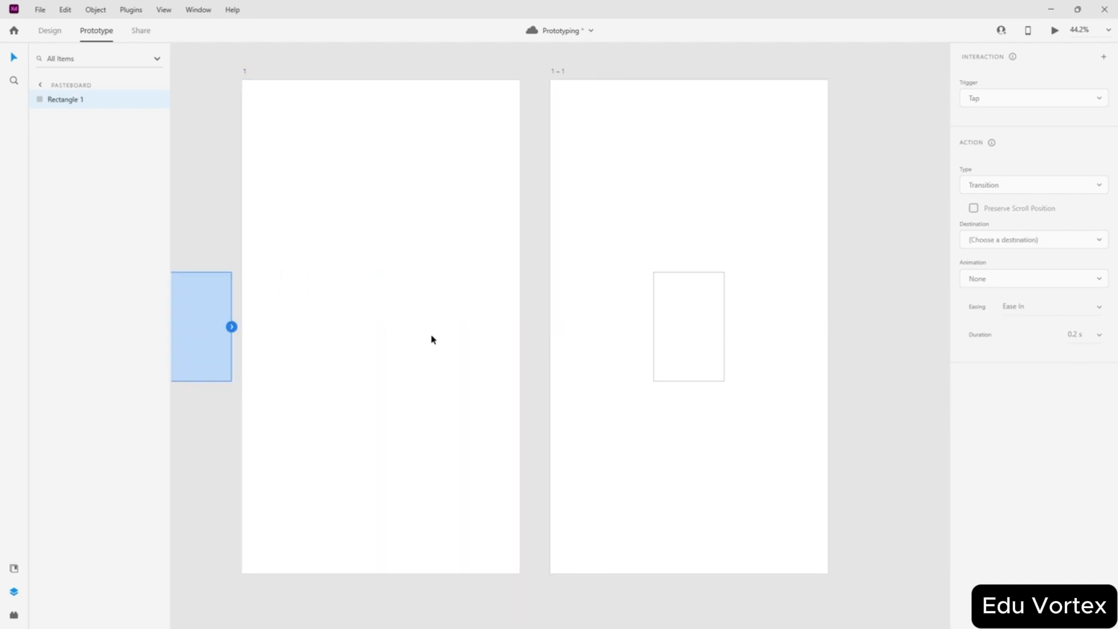
{"action": "scroll", "coordinate": [518, 311], "scroll_direction": "down", "scroll_amount": 3}
{"action": "left_click", "coordinate": [475, 297]}
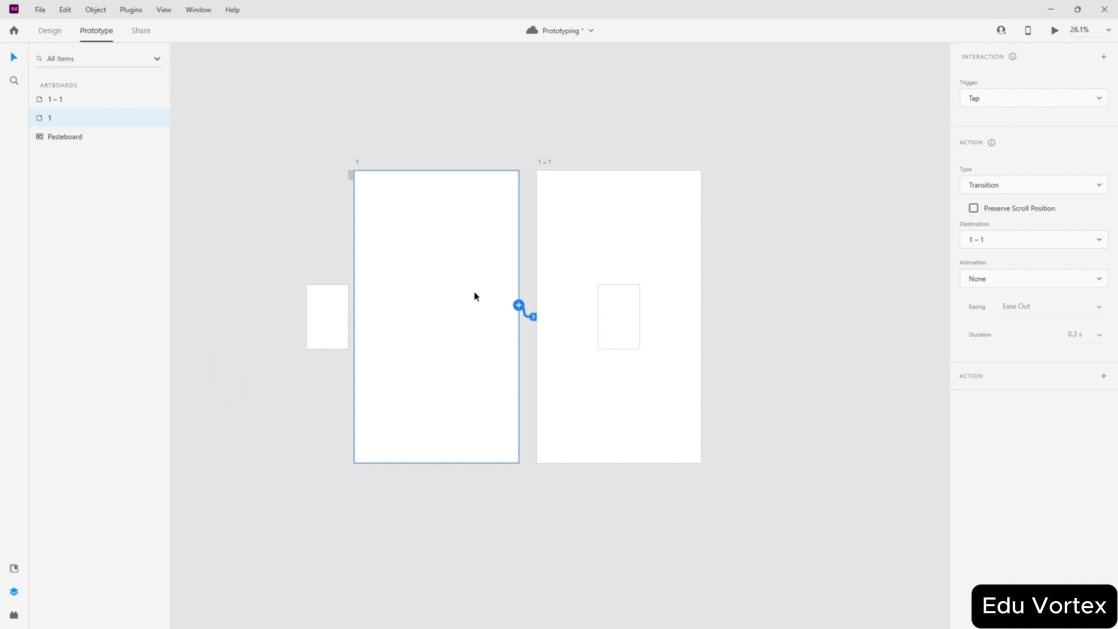
{"action": "left_click", "coordinate": [452, 117]}
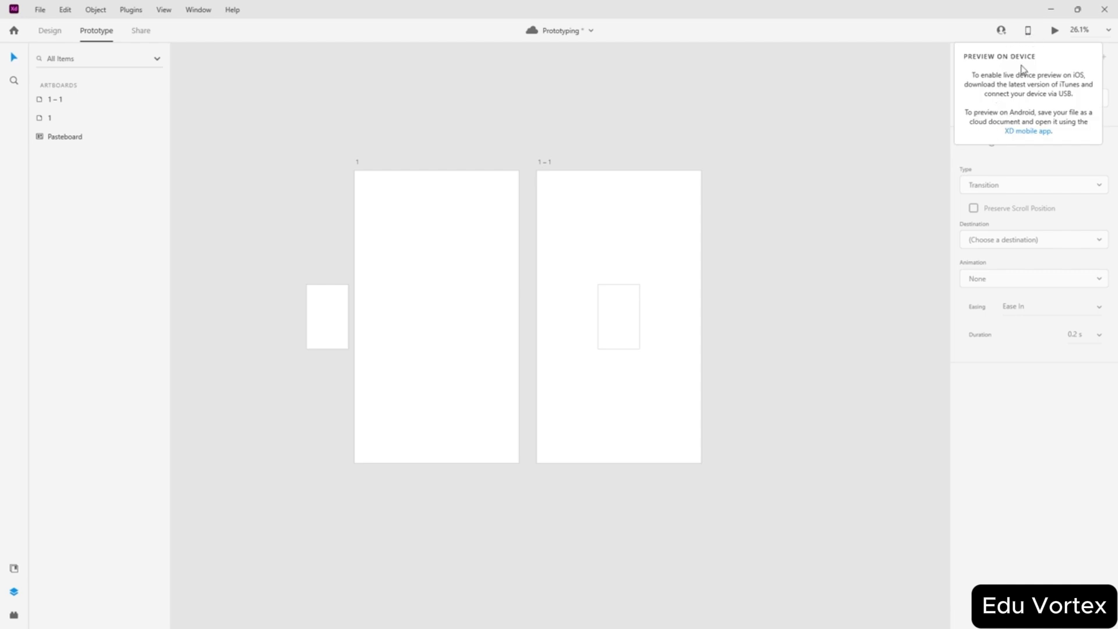
- Preview the prototype, then select artboard 1 – 1 and its rectangle
{"action": "left_click", "coordinate": [1055, 32]}
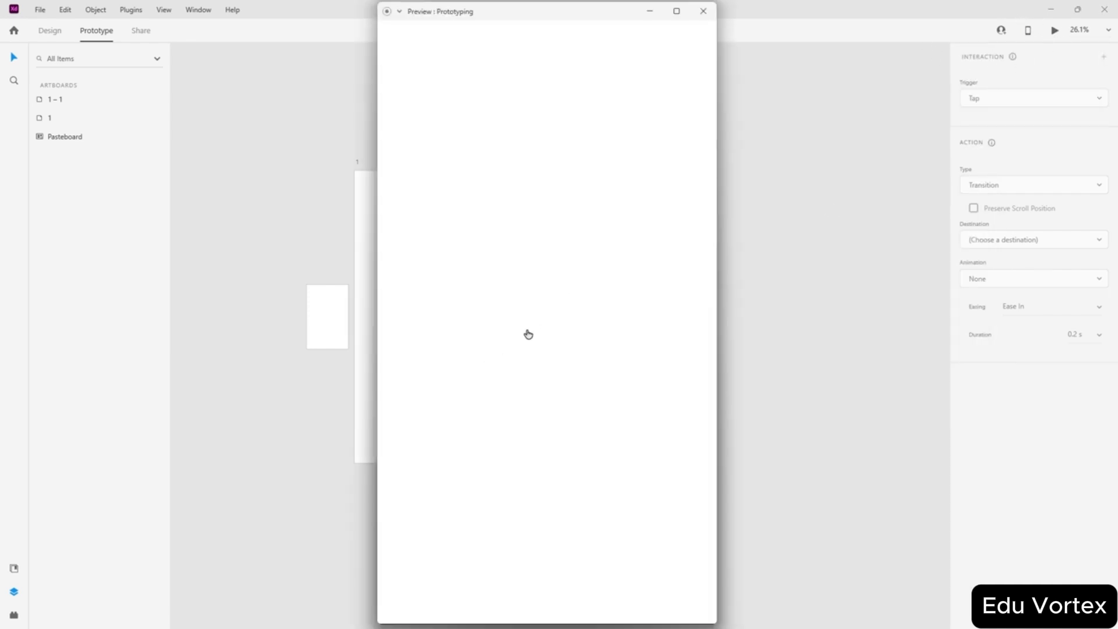
{"action": "left_click", "coordinate": [703, 10]}
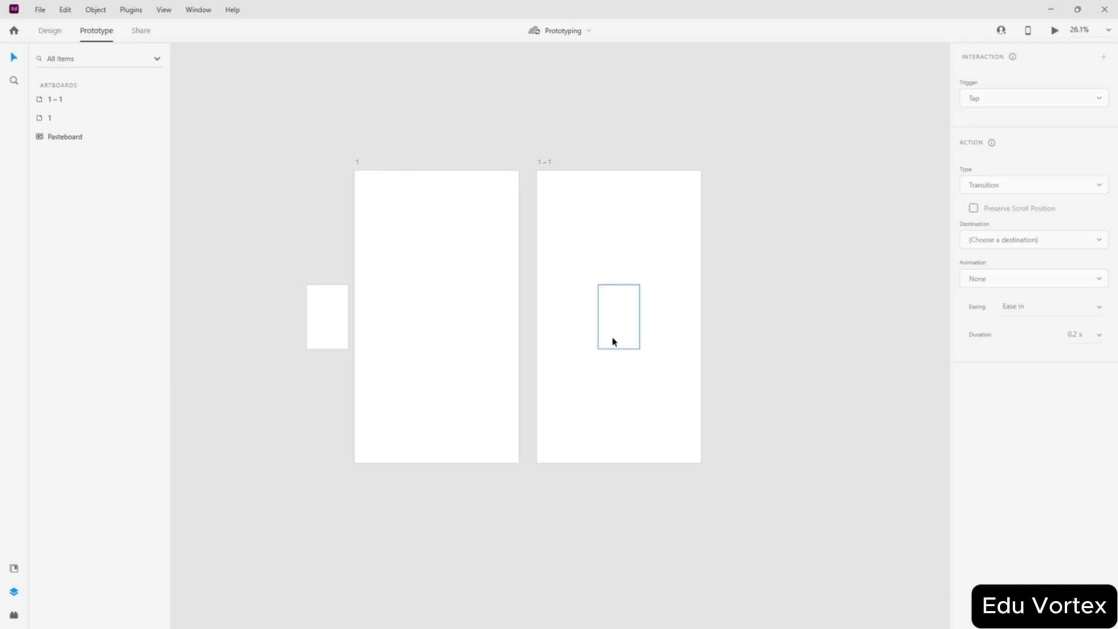
{"action": "left_click", "coordinate": [669, 368]}
{"action": "left_click", "coordinate": [763, 364]}
{"action": "scroll", "coordinate": [763, 364], "scroll_direction": "up", "scroll_amount": 3}
{"action": "left_click", "coordinate": [634, 334]}
{"action": "left_click", "coordinate": [565, 316]}
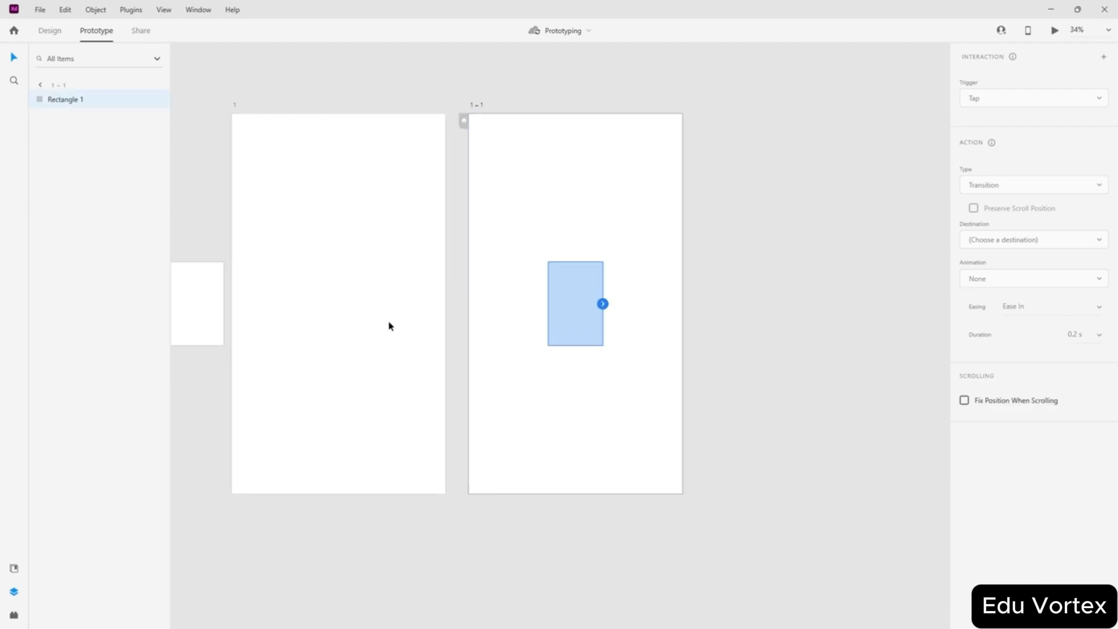
- Set artboard 1's tap interaction to Auto-Animate with Bounce easing
{"action": "left_click", "coordinate": [390, 326]}
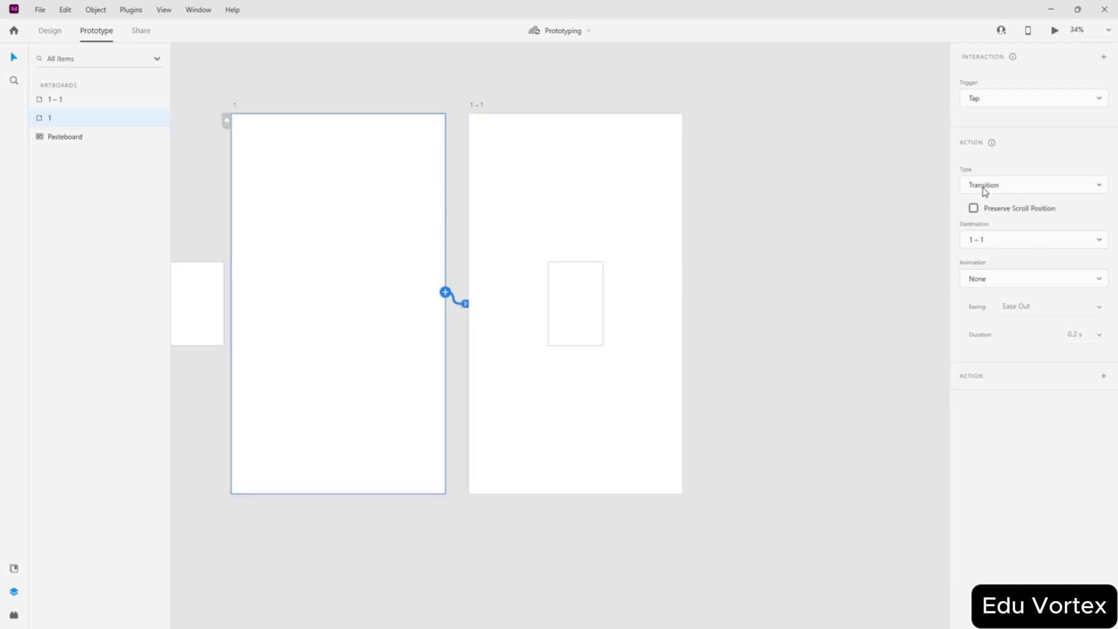
{"action": "left_click", "coordinate": [1018, 184]}
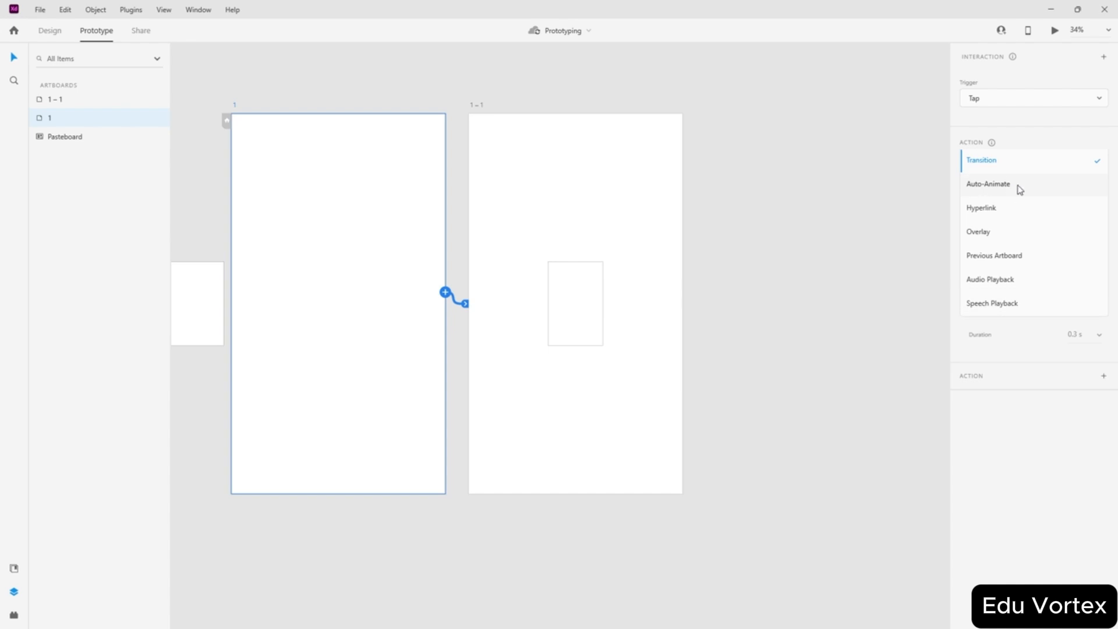
{"action": "left_click", "coordinate": [1009, 184]}
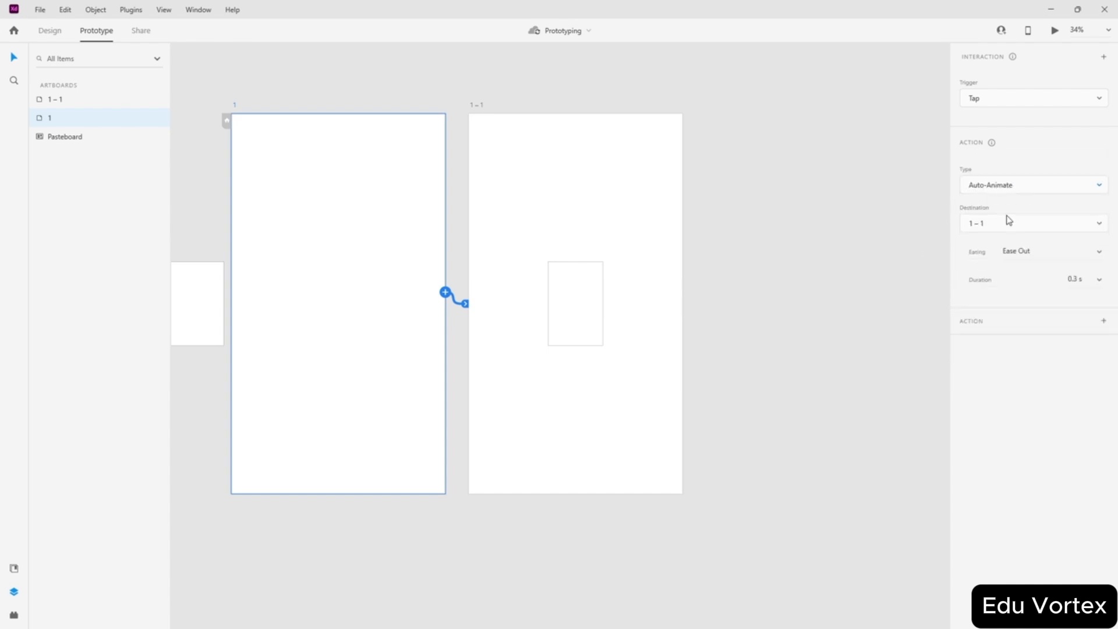
{"action": "left_click", "coordinate": [1098, 257]}
{"action": "left_click", "coordinate": [1059, 297]}
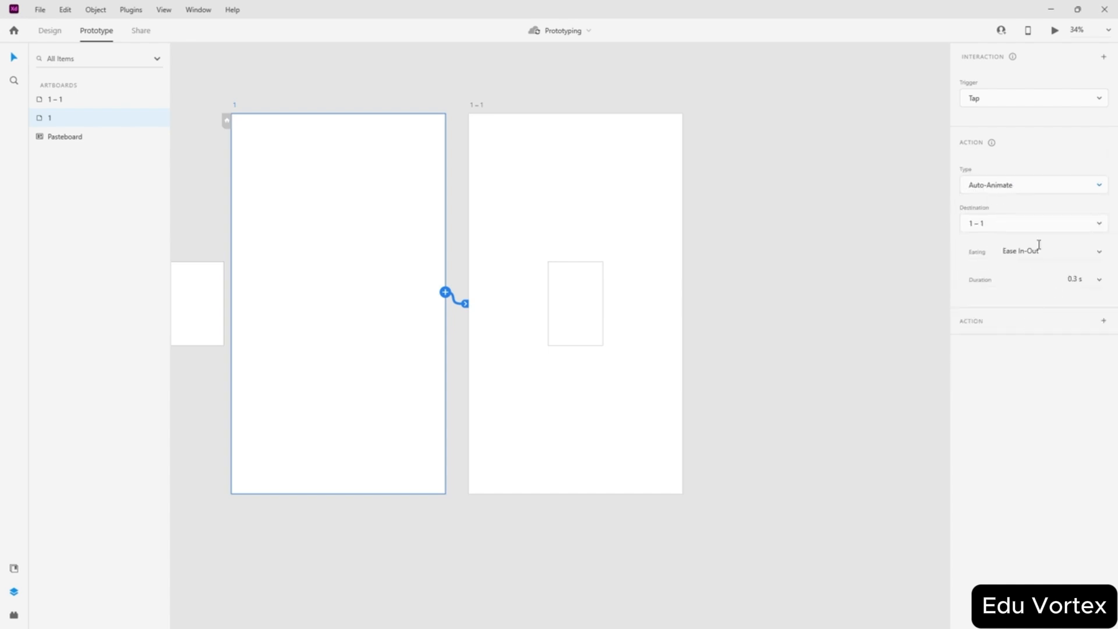
{"action": "left_click", "coordinate": [1100, 256]}
{"action": "left_click", "coordinate": [1042, 324]}
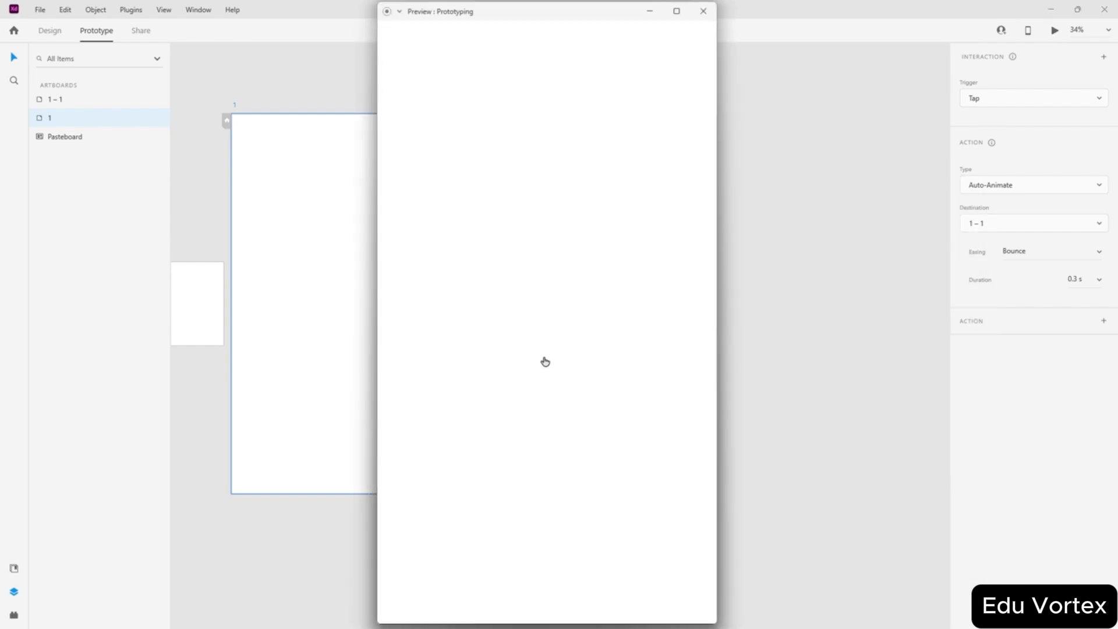
- Trigger the Bounce transition in the preview, then close it
{"action": "left_click", "coordinate": [545, 360]}
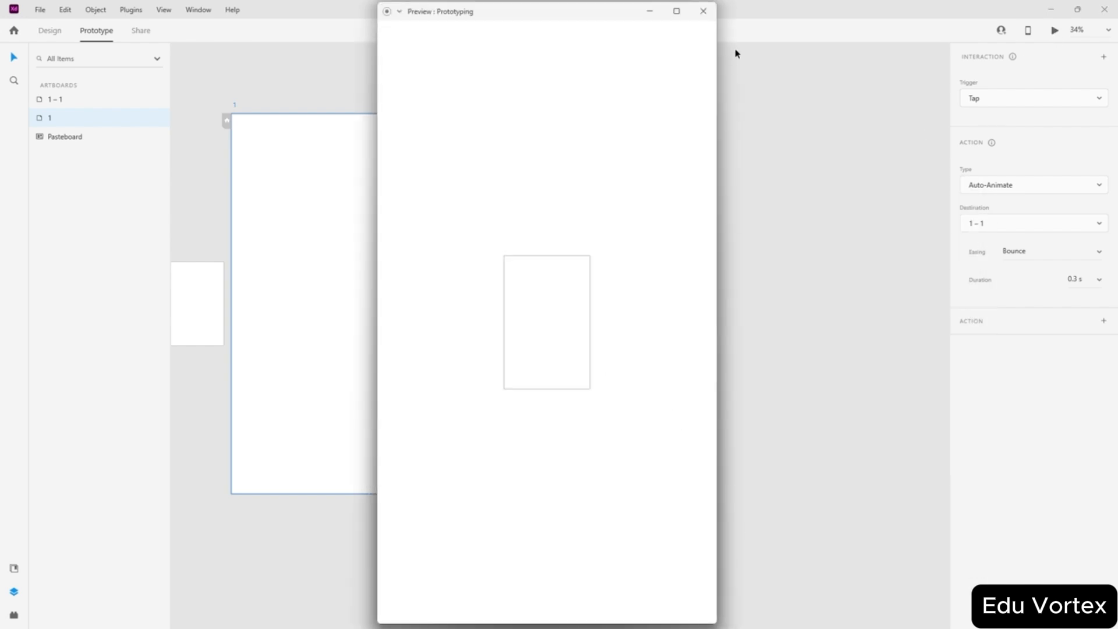
{"action": "left_click", "coordinate": [703, 11]}
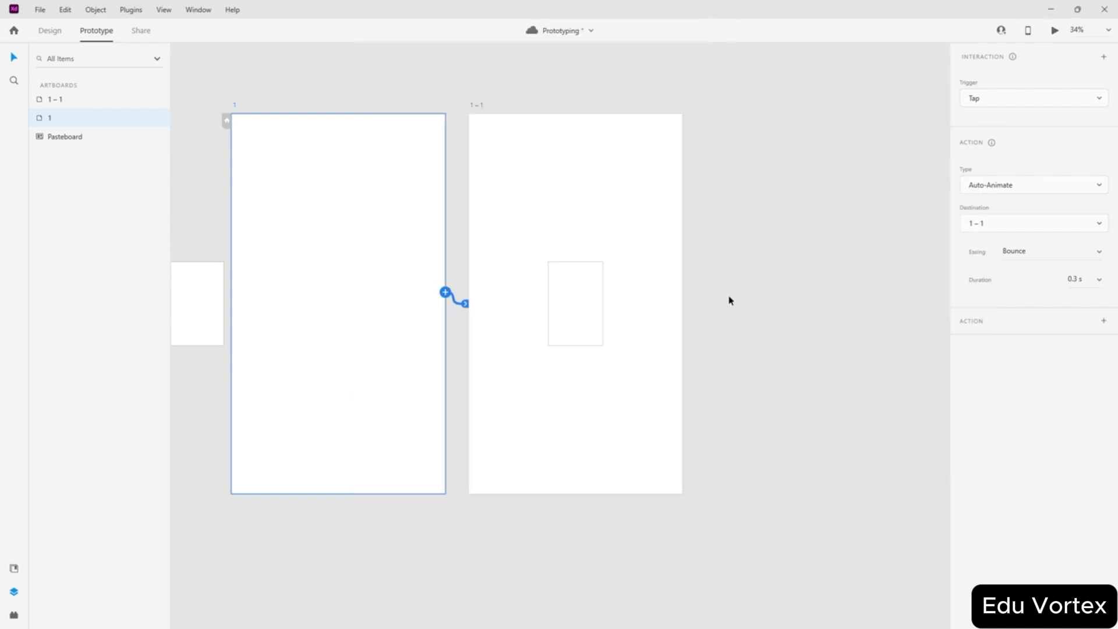
{"action": "scroll", "coordinate": [733, 300], "scroll_direction": "up", "scroll_amount": 3}
{"action": "scroll", "coordinate": [733, 301], "scroll_direction": "down", "scroll_amount": 3}
{"action": "scroll", "coordinate": [734, 300], "scroll_direction": "left", "scroll_amount": 2}
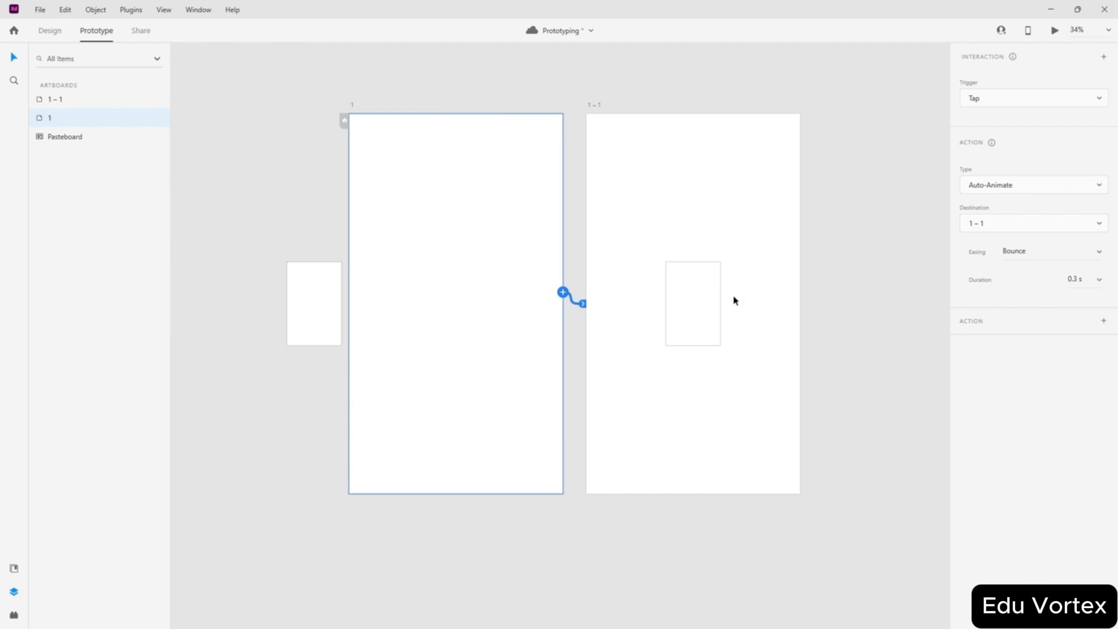
- Fill the pasteboard rectangle with red in Design mode
{"action": "left_click", "coordinate": [314, 312]}
{"action": "left_click", "coordinate": [49, 30]}
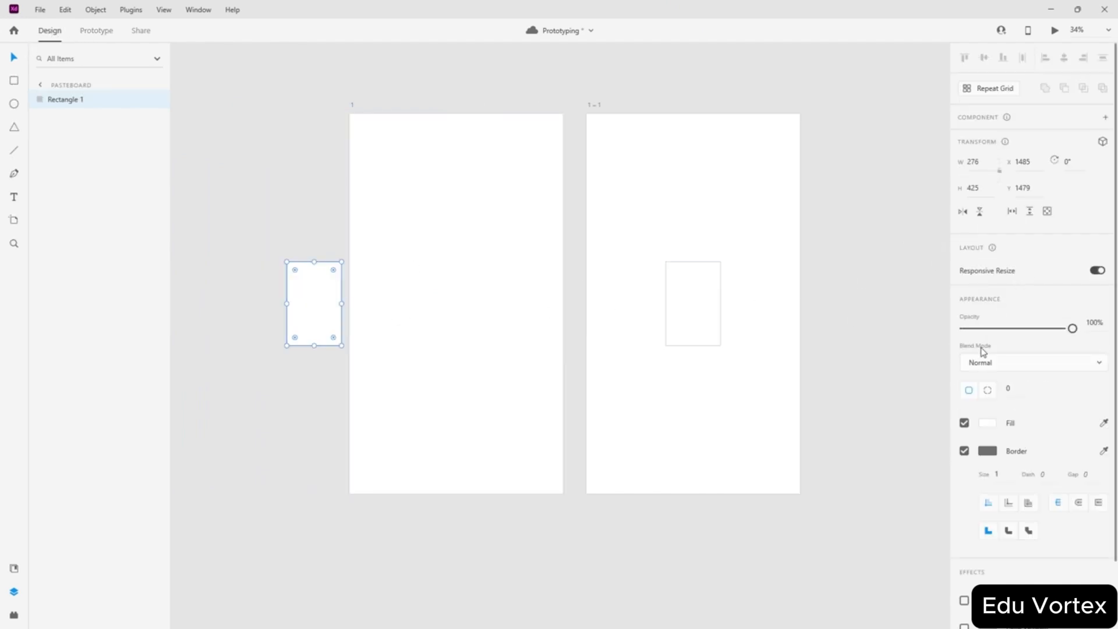
{"action": "scroll", "coordinate": [988, 462], "scroll_direction": "down", "scroll_amount": 2}
{"action": "left_click", "coordinate": [991, 349]}
{"action": "left_click_drag", "start_coordinate": [901, 355], "coordinate": [950, 224]}
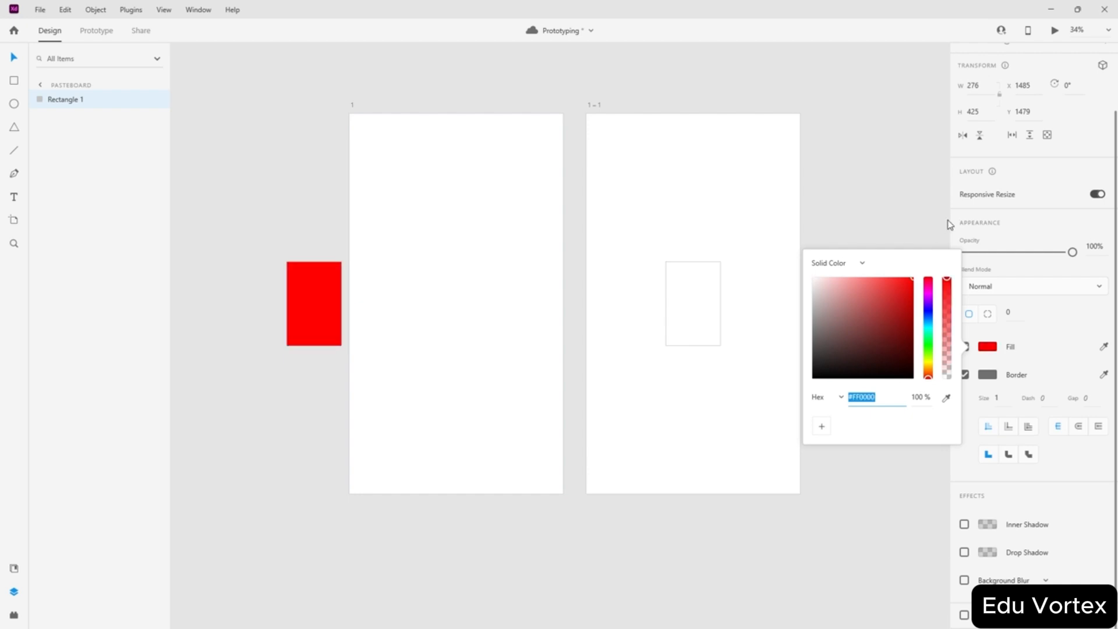
{"action": "left_click", "coordinate": [897, 171]}
- Eyedrop the red fill onto artboard 1 – 1's rectangle and check the preview
{"action": "left_click", "coordinate": [707, 292]}
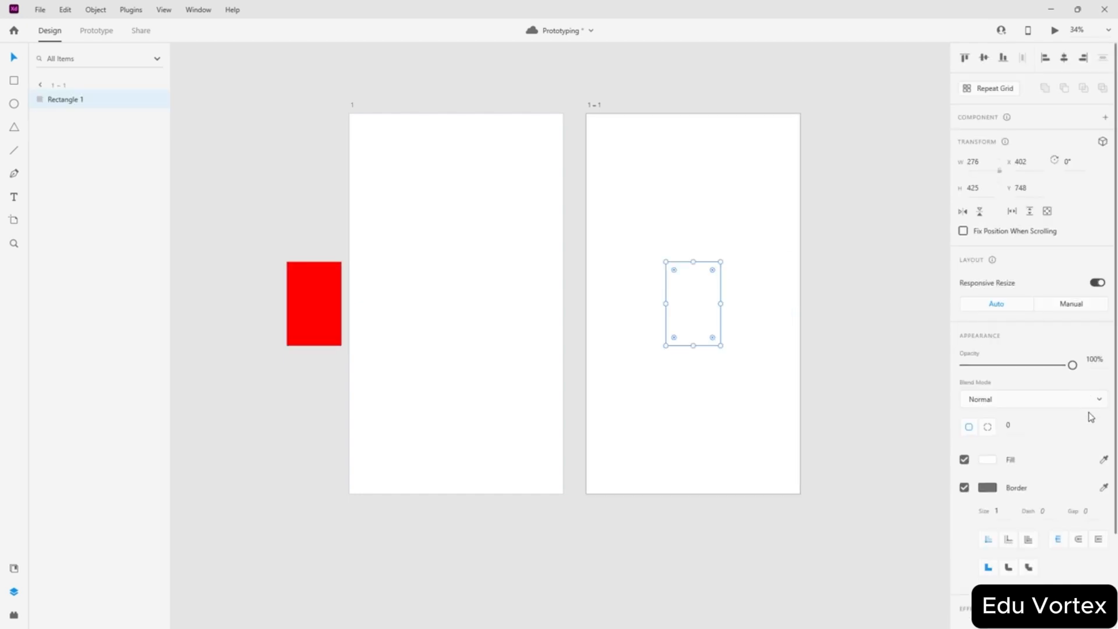
{"action": "left_click", "coordinate": [1103, 459]}
{"action": "left_click", "coordinate": [307, 302]}
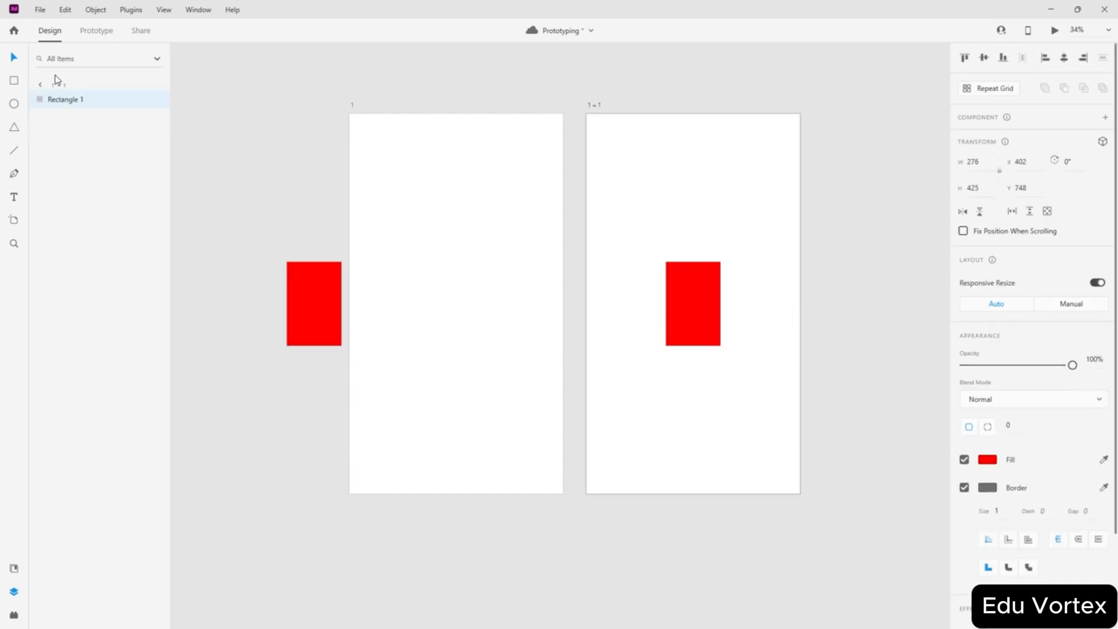
{"action": "left_click", "coordinate": [245, 125]}
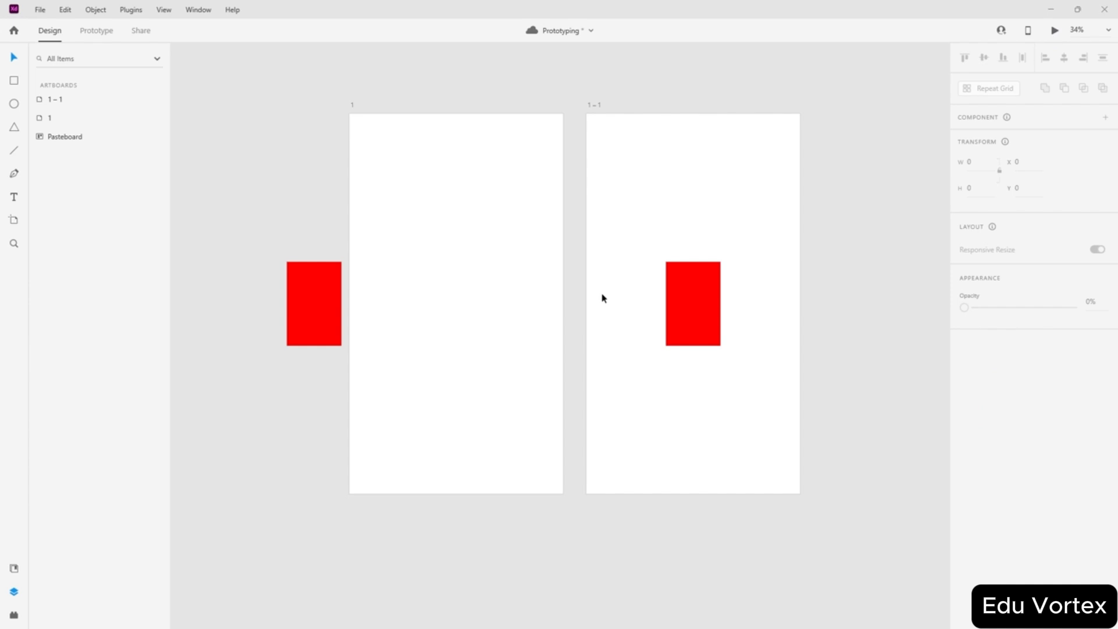
{"action": "key", "text": "ctrl+Return"}
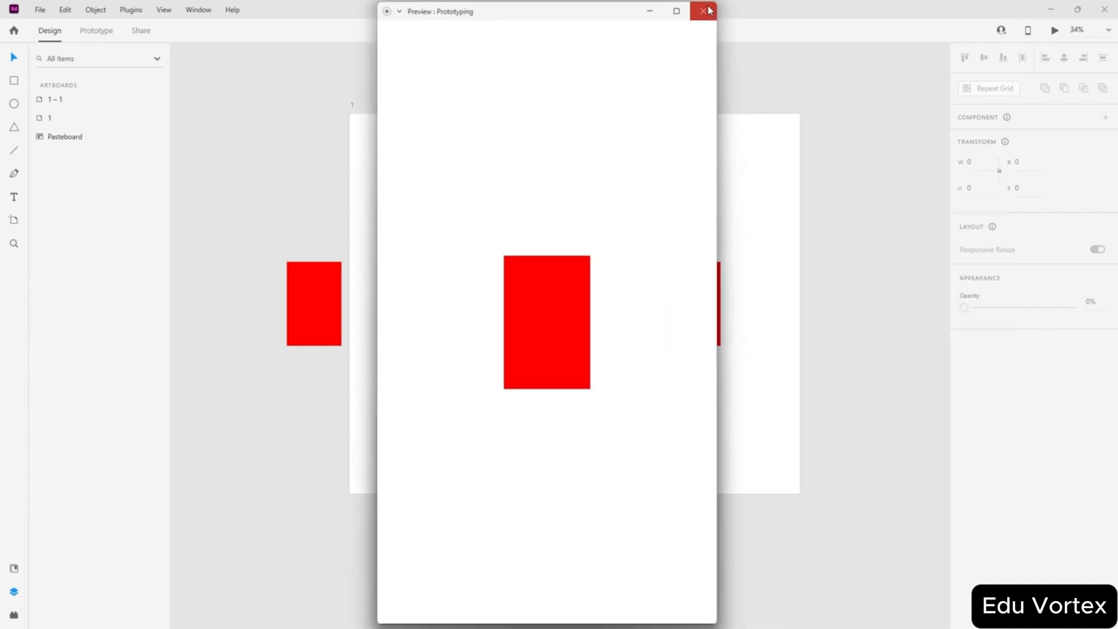
{"action": "left_click", "coordinate": [704, 10]}
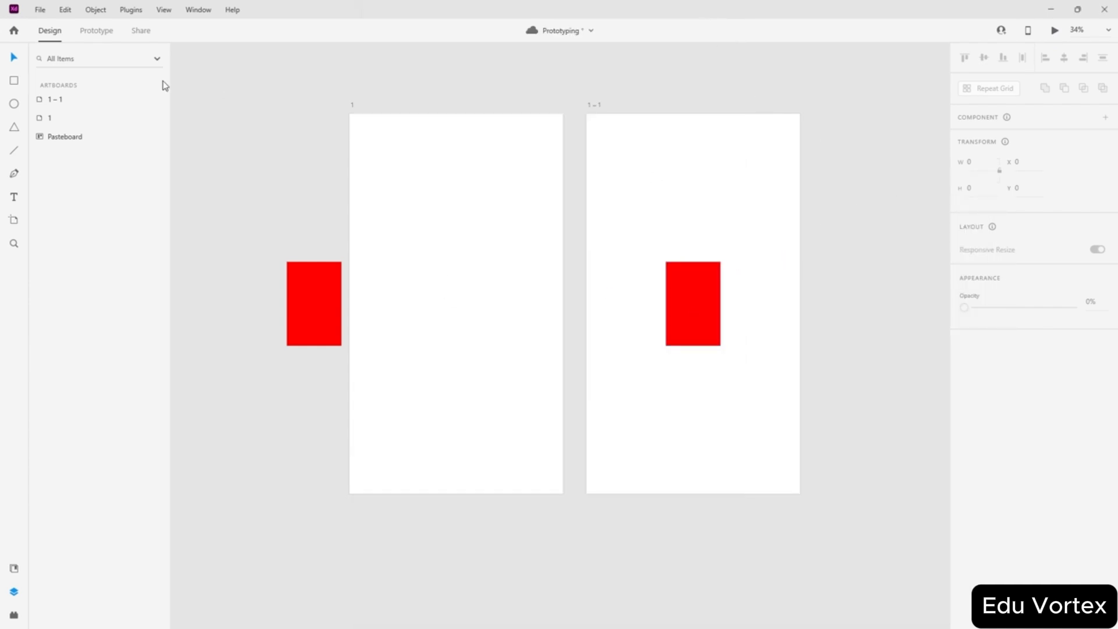
{"action": "left_click", "coordinate": [105, 30]}
{"action": "left_click", "coordinate": [413, 241]}
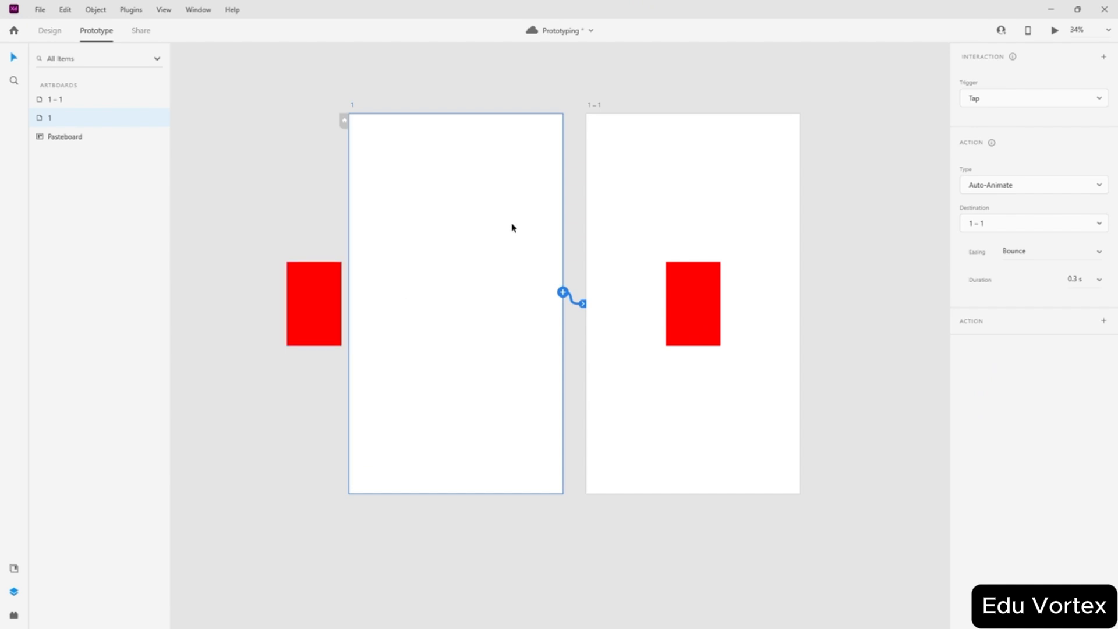
{"action": "left_click", "coordinate": [63, 33]}
{"action": "left_click", "coordinate": [319, 309]}
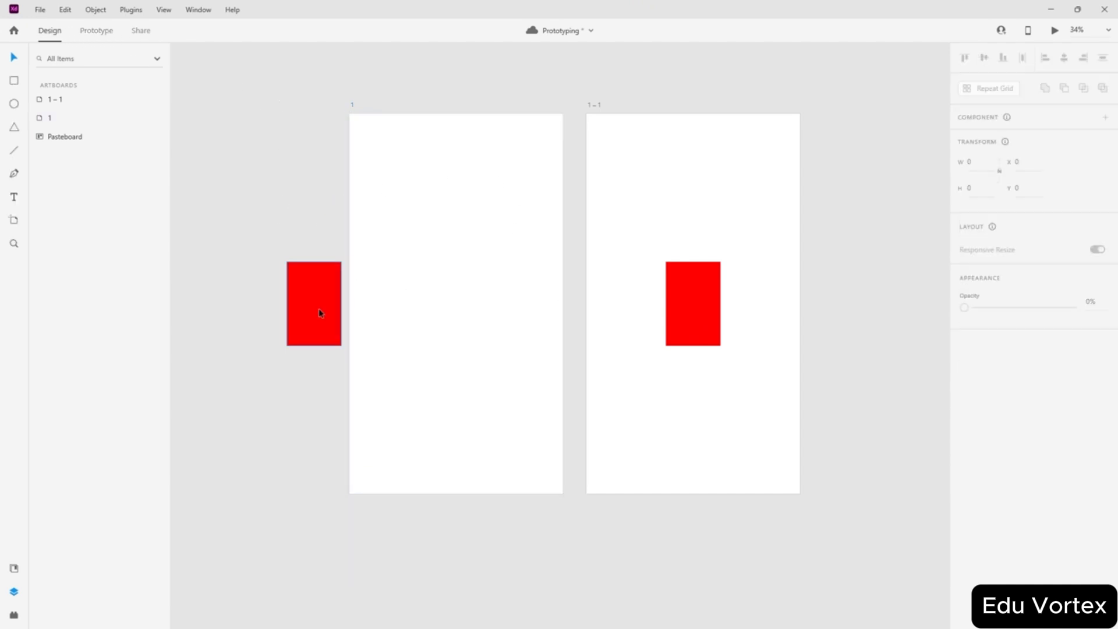
{"action": "left_click_drag", "start_coordinate": [1072, 328], "coordinate": [826, 329]}
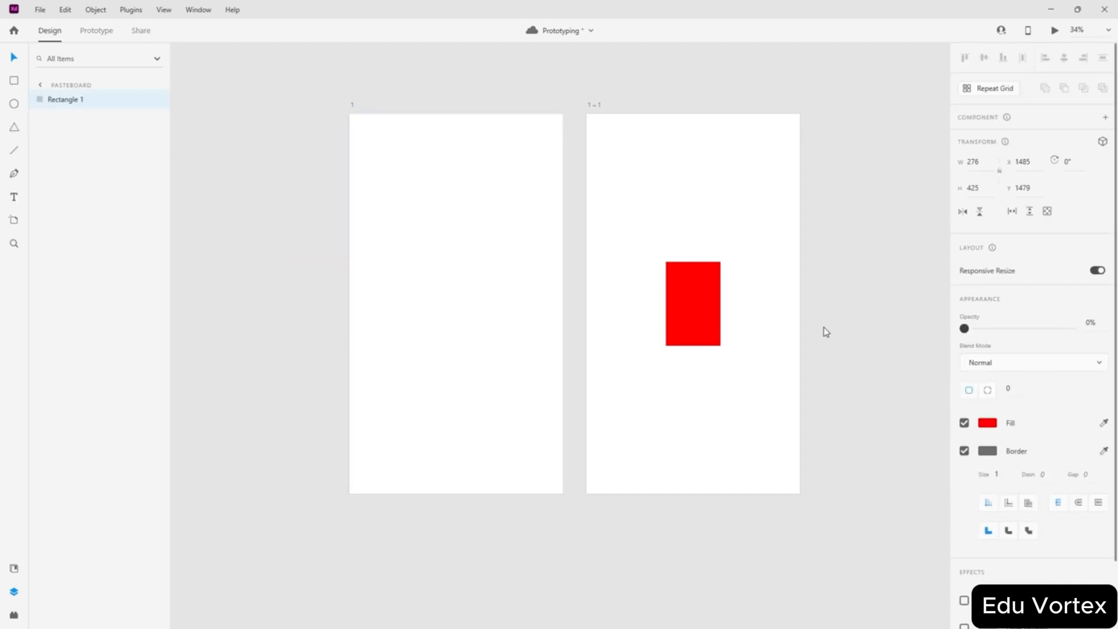
{"action": "left_click", "coordinate": [868, 424]}
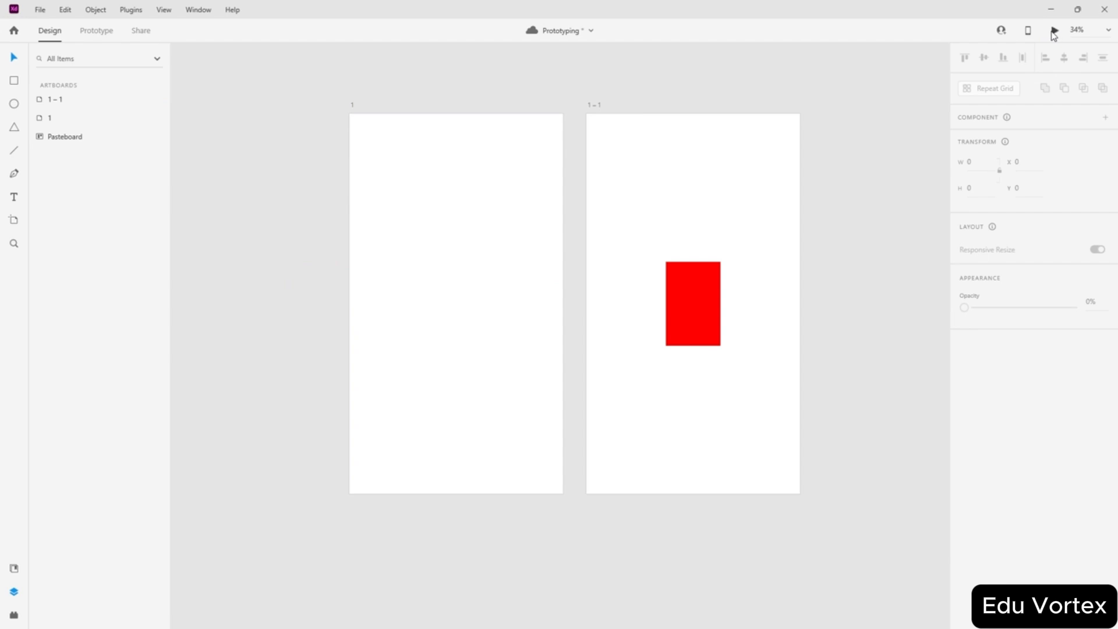
{"action": "left_click", "coordinate": [567, 377]}
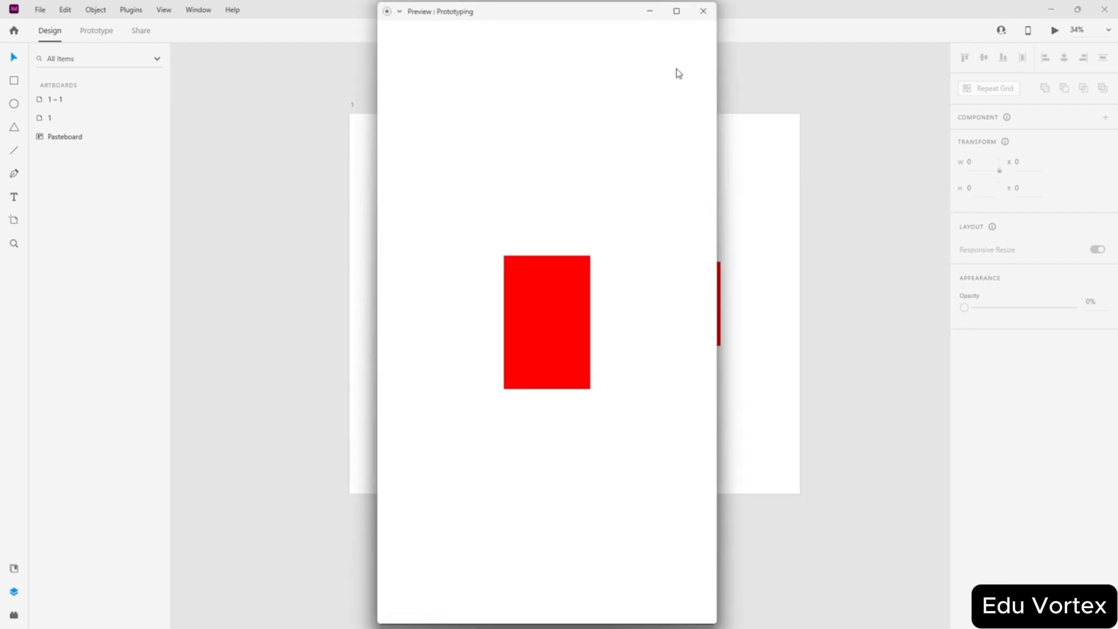
{"action": "left_click", "coordinate": [702, 12]}
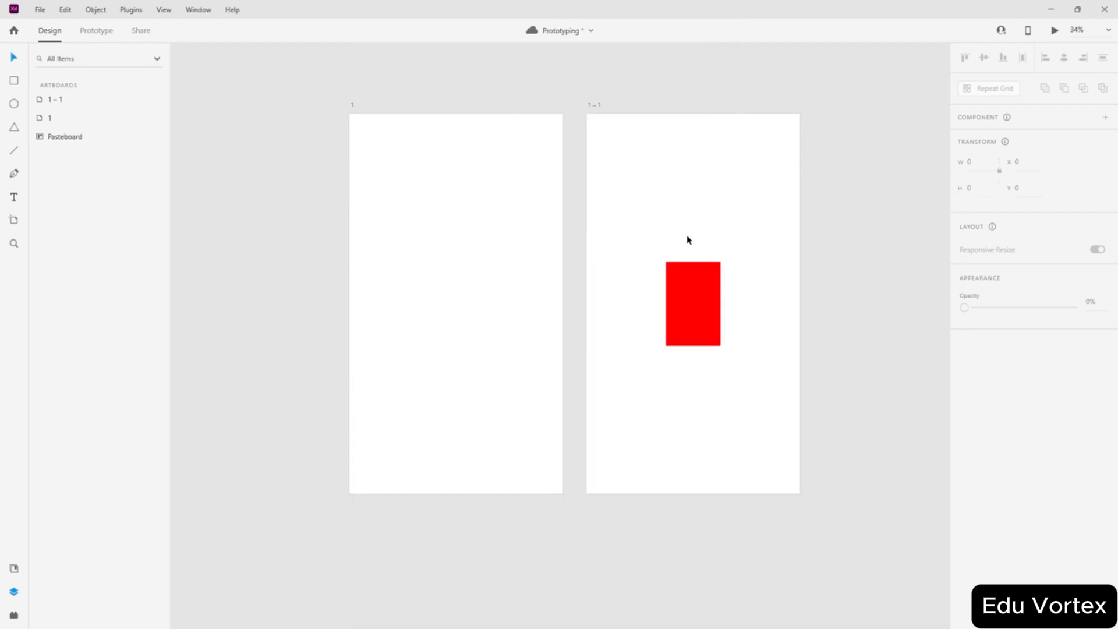
{"action": "key", "text": "ctrl+z"}
{"action": "left_click_drag", "start_coordinate": [251, 129], "coordinate": [774, 534]}
- Delete both red rectangles and artboards 1 and 1 – 1
{"action": "key", "text": "Delete"}
{"action": "left_click", "coordinate": [719, 246]}
{"action": "key", "text": "Delete"}
{"action": "left_click", "coordinate": [454, 292]}
{"action": "key", "text": "Delete"}
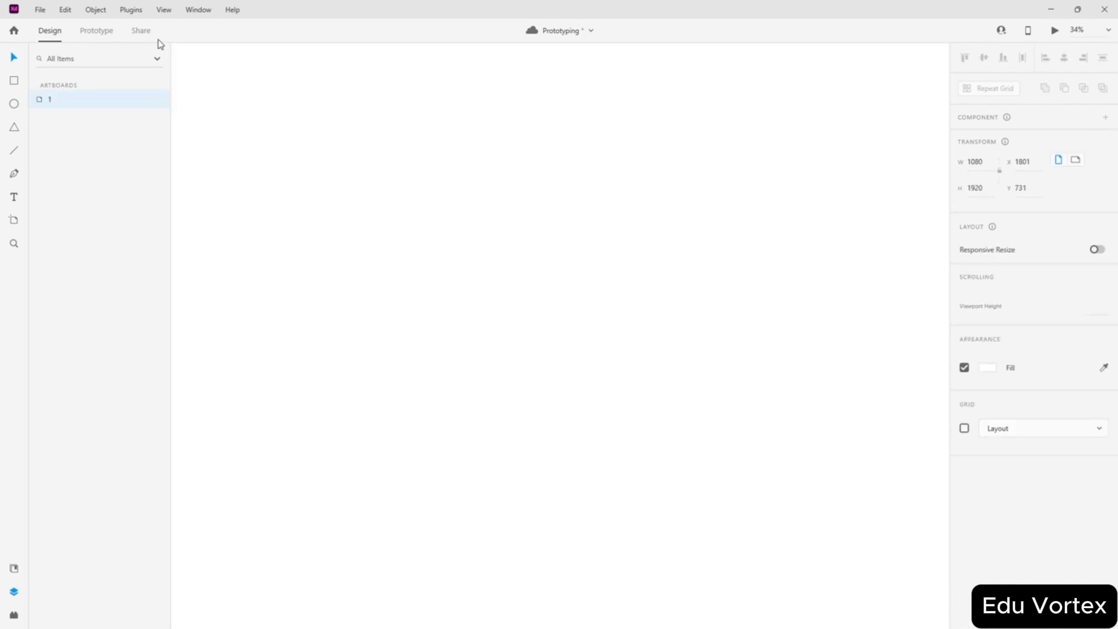
- Draw a rectangle, draw Artboard – 1 around it, fill it red, and centre it
{"action": "left_click_drag", "start_coordinate": [318, 220], "coordinate": [529, 478]}
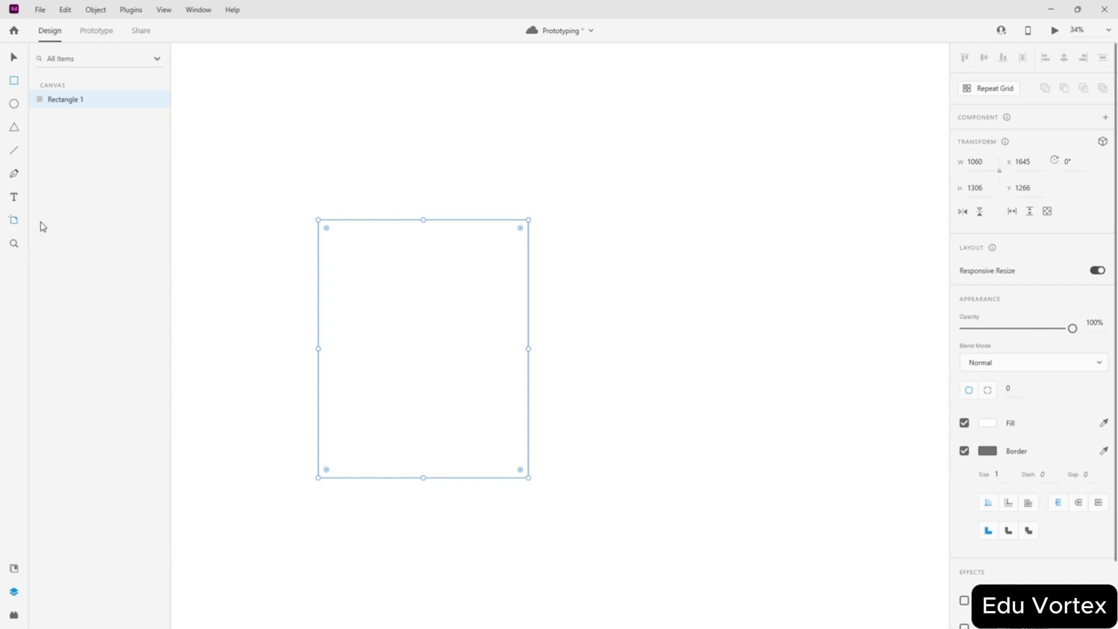
{"action": "left_click", "coordinate": [14, 219]}
{"action": "left_click_drag", "start_coordinate": [254, 187], "coordinate": [593, 520]}
{"action": "left_click", "coordinate": [14, 59]}
{"action": "left_click", "coordinate": [419, 233]}
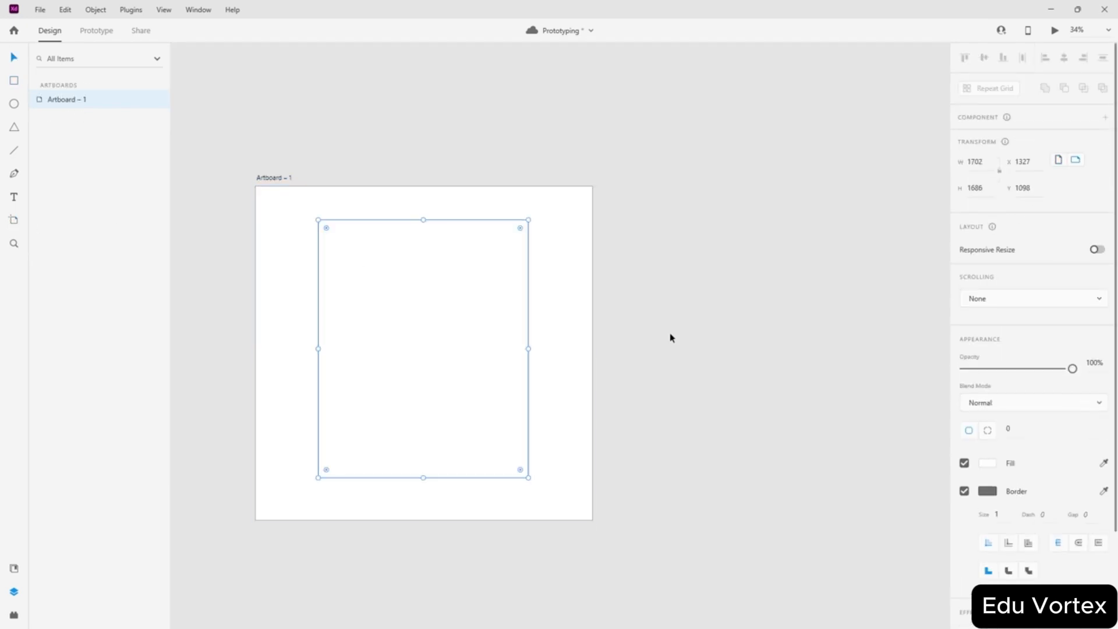
{"action": "left_click", "coordinate": [988, 460]}
{"action": "left_click_drag", "start_coordinate": [843, 437], "coordinate": [978, 331]}
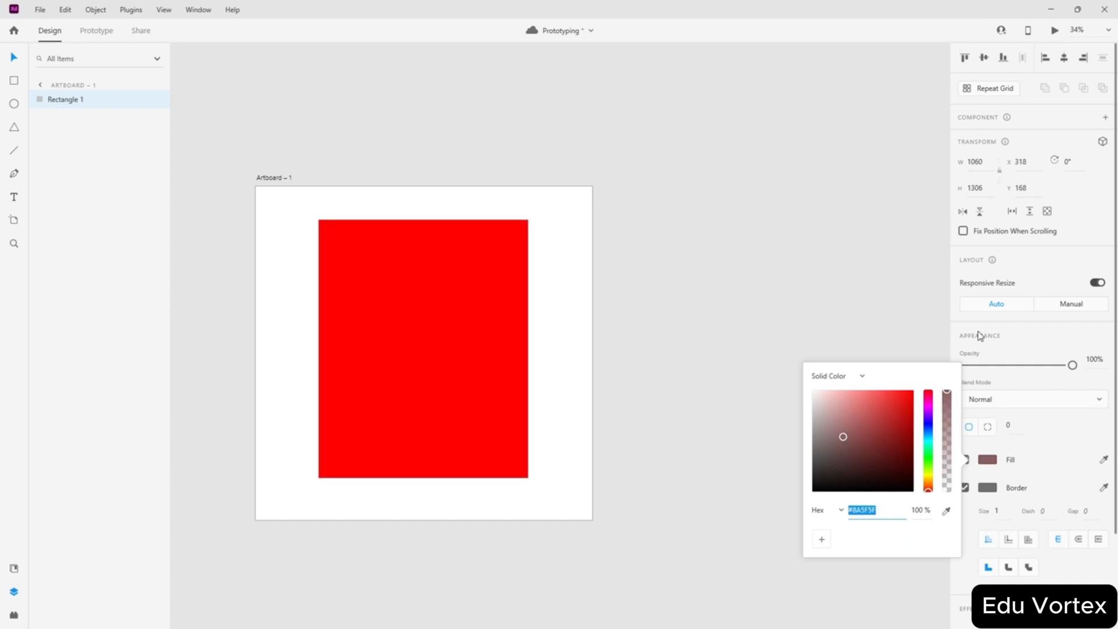
{"action": "left_click", "coordinate": [803, 238]}
{"action": "left_click_drag", "start_coordinate": [397, 319], "coordinate": [392, 324]}
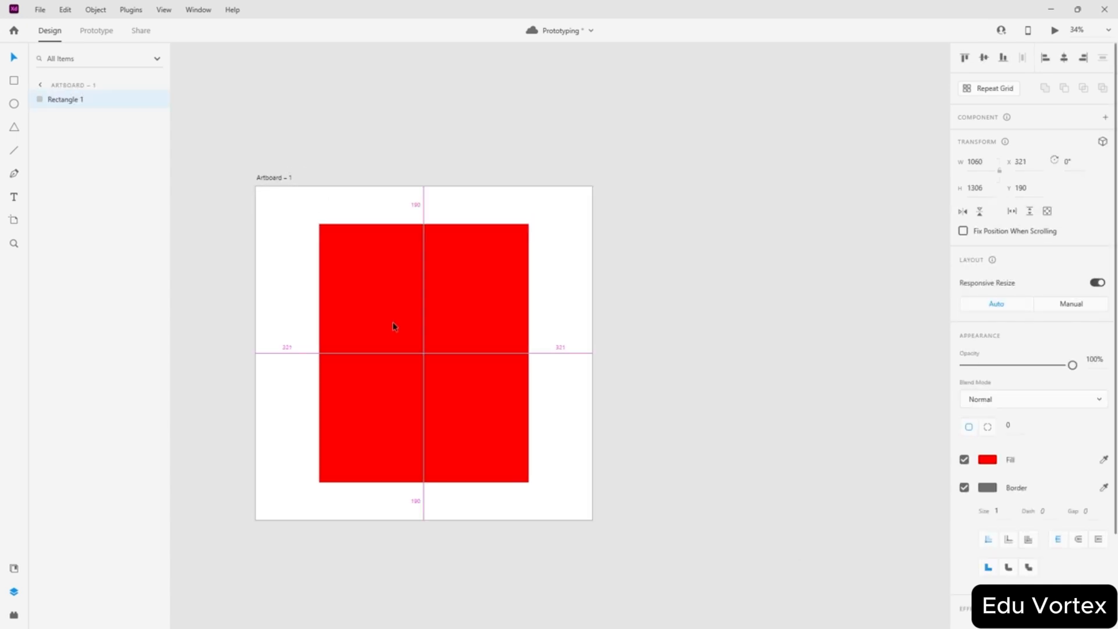
- Duplicate Artboard – 1 as Artboard – 2 beside it and fit both in view
{"action": "left_click", "coordinate": [274, 178]}
{"action": "left_click_drag", "start_coordinate": [362, 185], "coordinate": [625, 173]}
{"action": "left_click", "coordinate": [662, 107]}
{"action": "key", "text": "ctrl+0"}
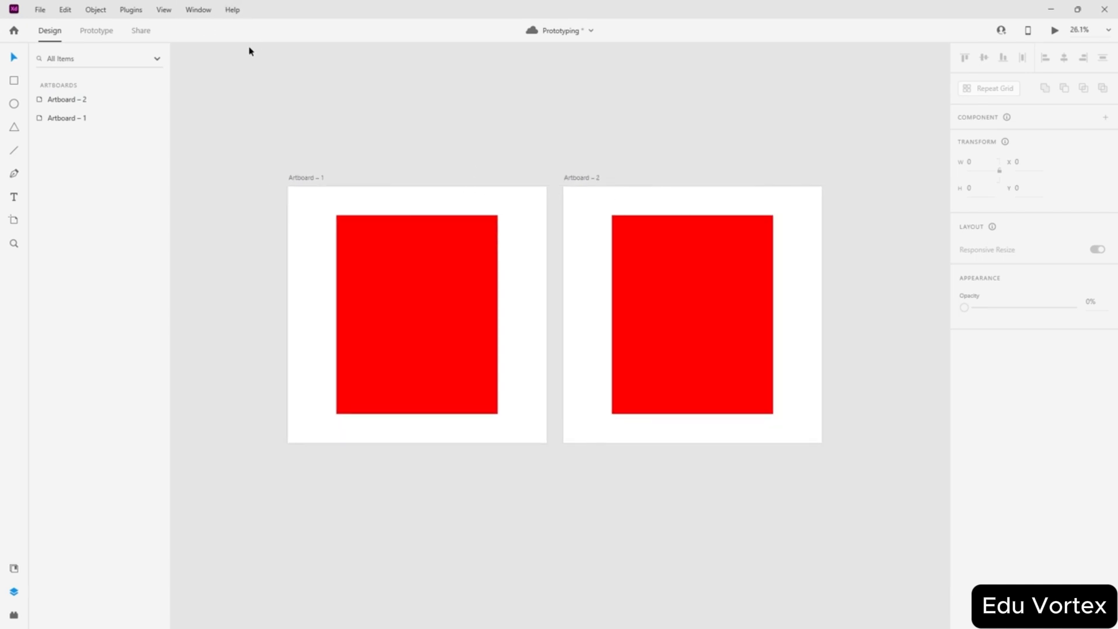
- Link Artboard – 1 to Artboard – 2 in Prototype mode
{"action": "left_click", "coordinate": [95, 32]}
{"action": "left_click", "coordinate": [517, 278]}
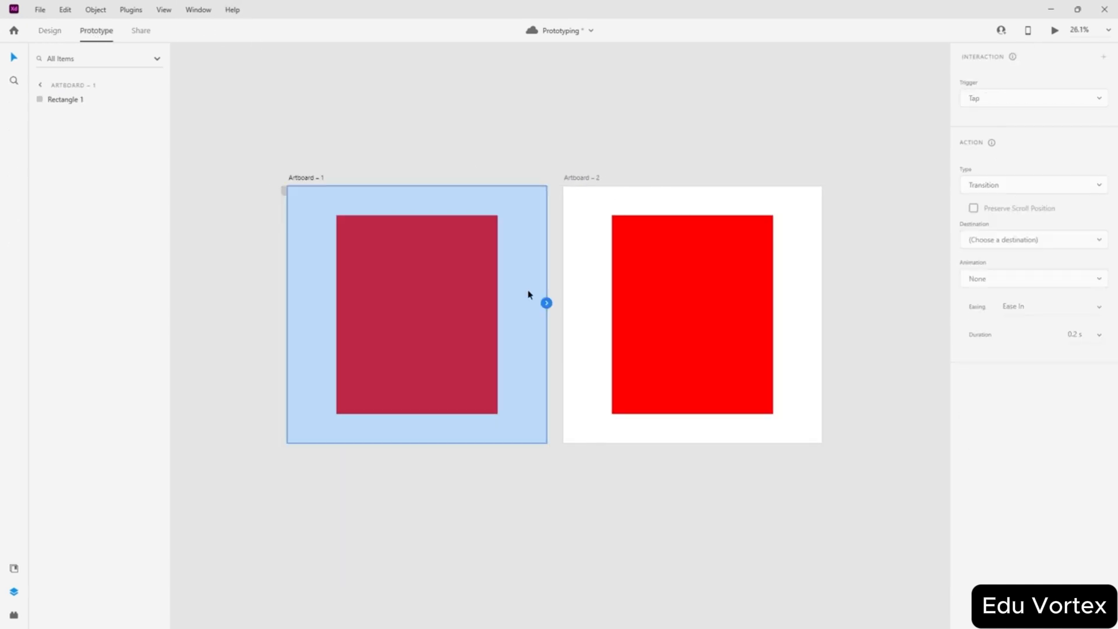
{"action": "left_click_drag", "start_coordinate": [552, 304], "coordinate": [676, 274]}
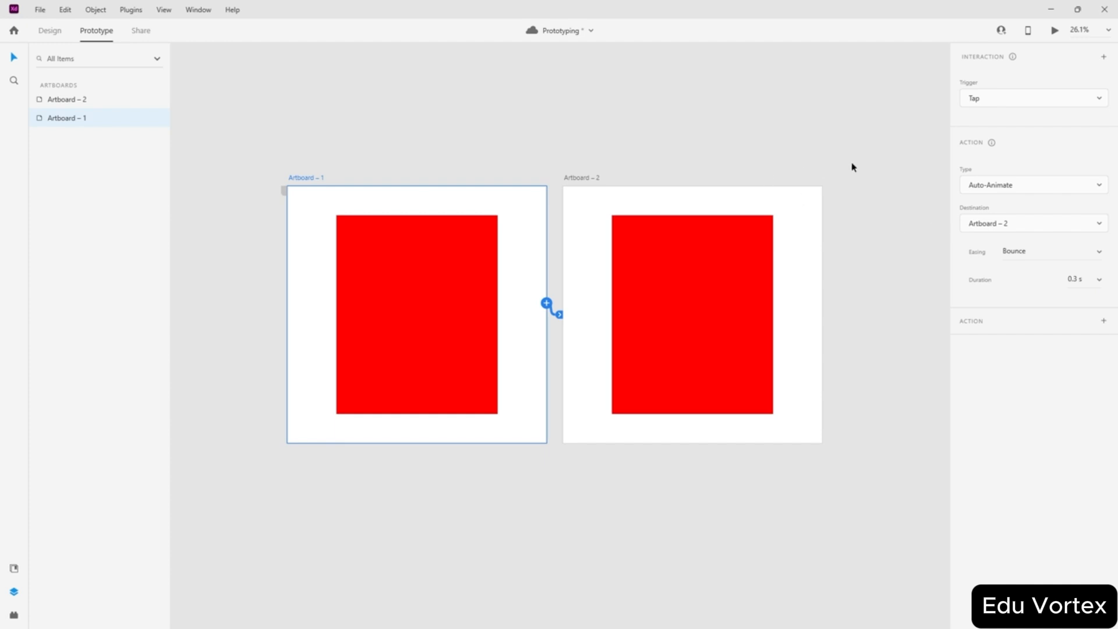
{"action": "left_click", "coordinate": [705, 138]}
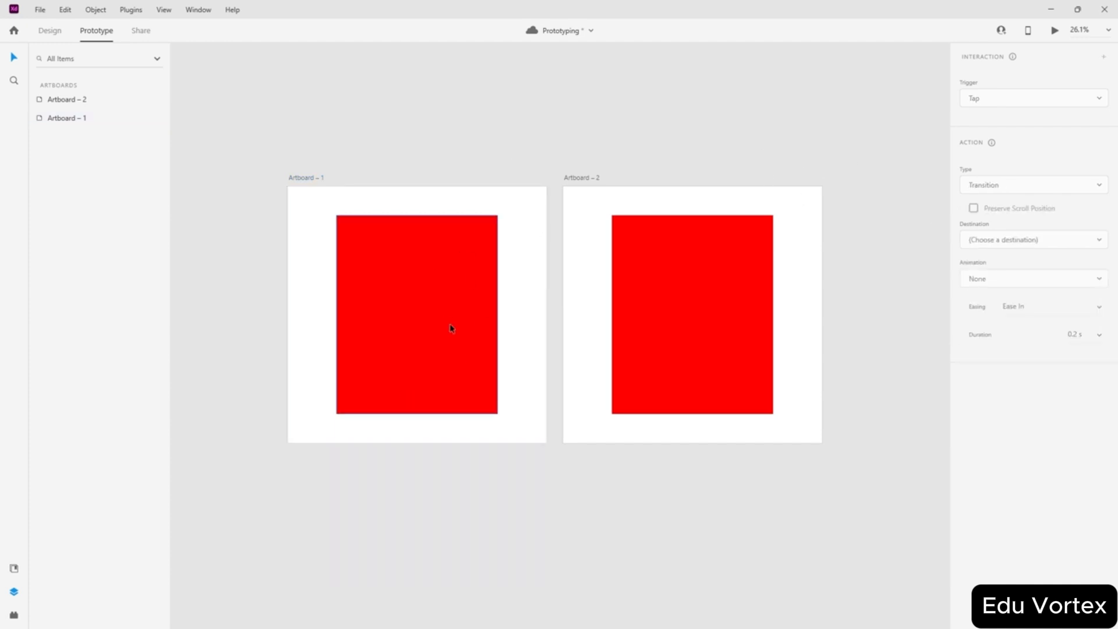
- Move Artboard – 1's red rectangle off to the left and set its opacity to 0%
{"action": "left_click_drag", "start_coordinate": [451, 328], "coordinate": [228, 329]}
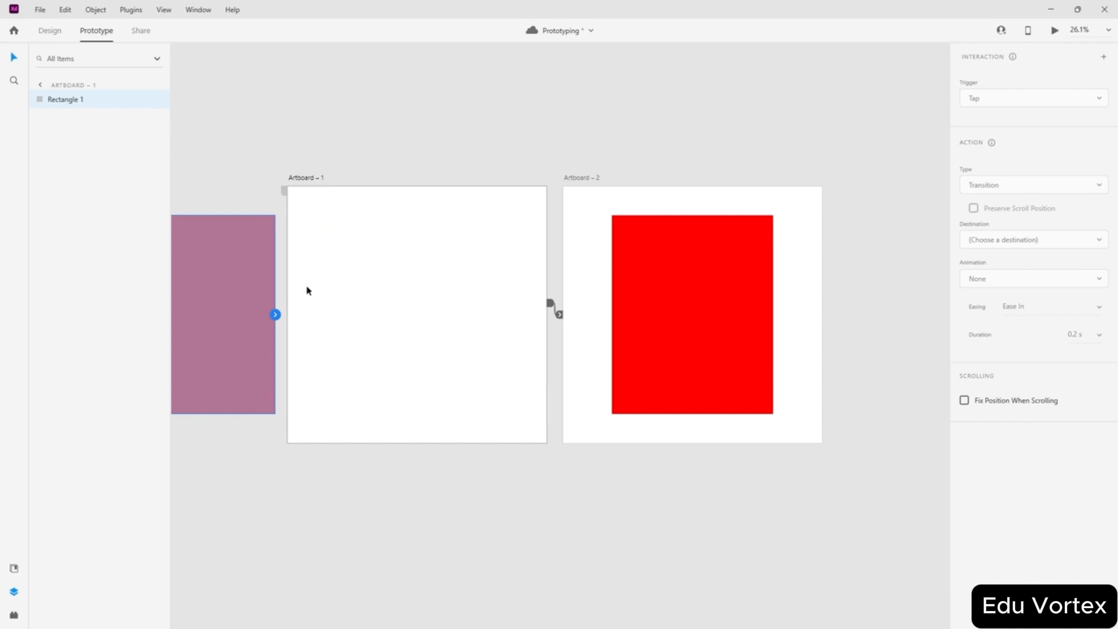
{"action": "left_click", "coordinate": [54, 34]}
{"action": "left_click_drag", "start_coordinate": [1073, 364], "coordinate": [819, 357]}
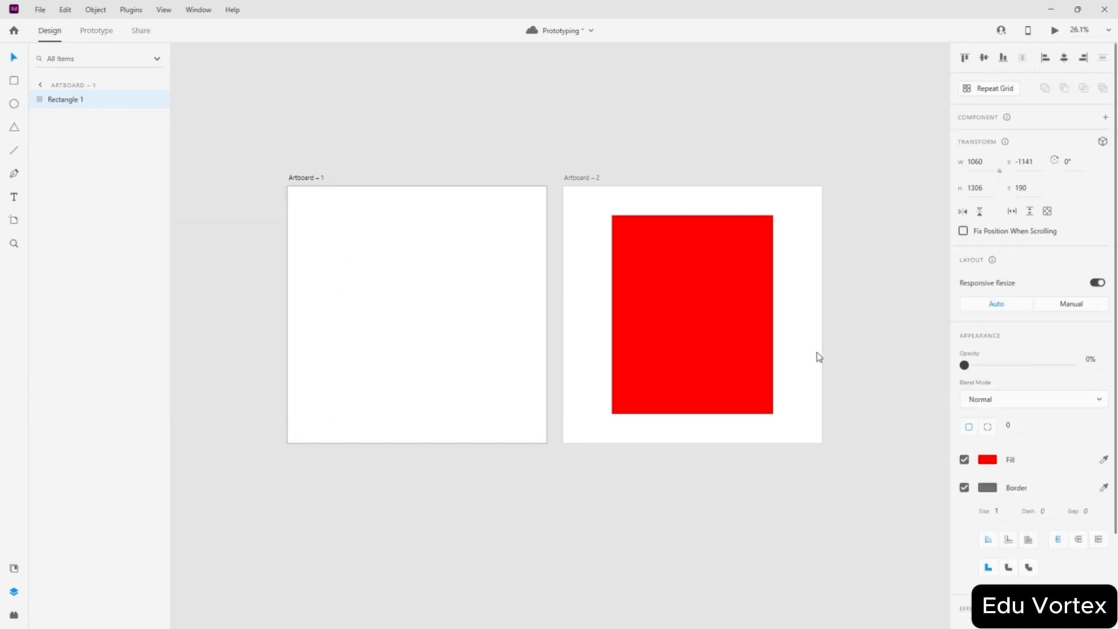
{"action": "key", "text": "Escape"}
- Preview the prototype, tap the first screen to trigger the transition, and close it
{"action": "left_click", "coordinate": [96, 30]}
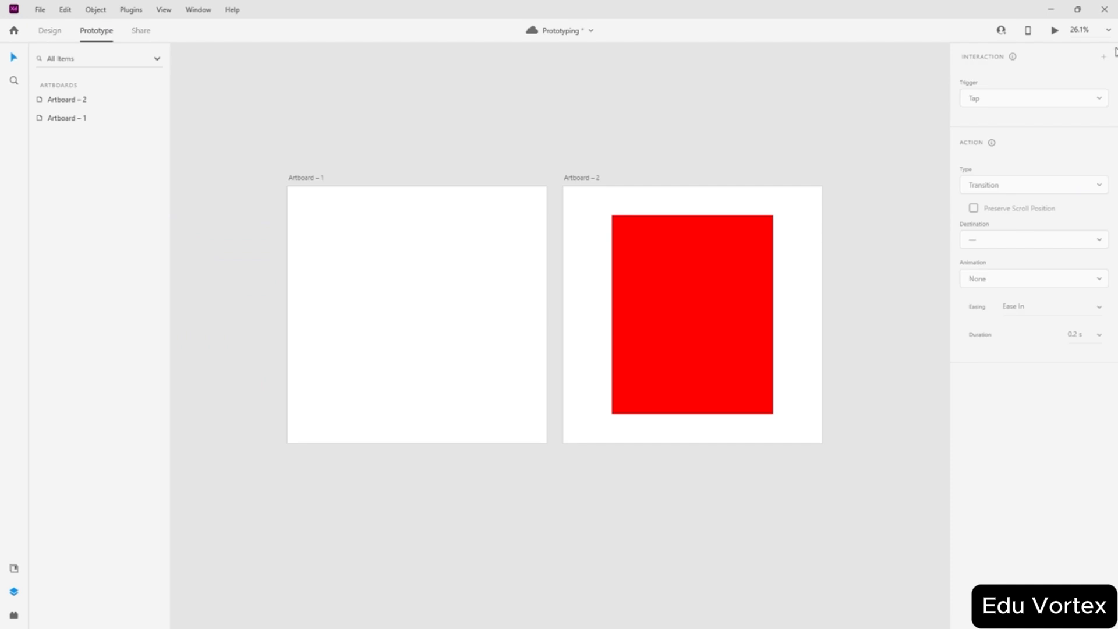
{"action": "left_click", "coordinate": [1054, 32]}
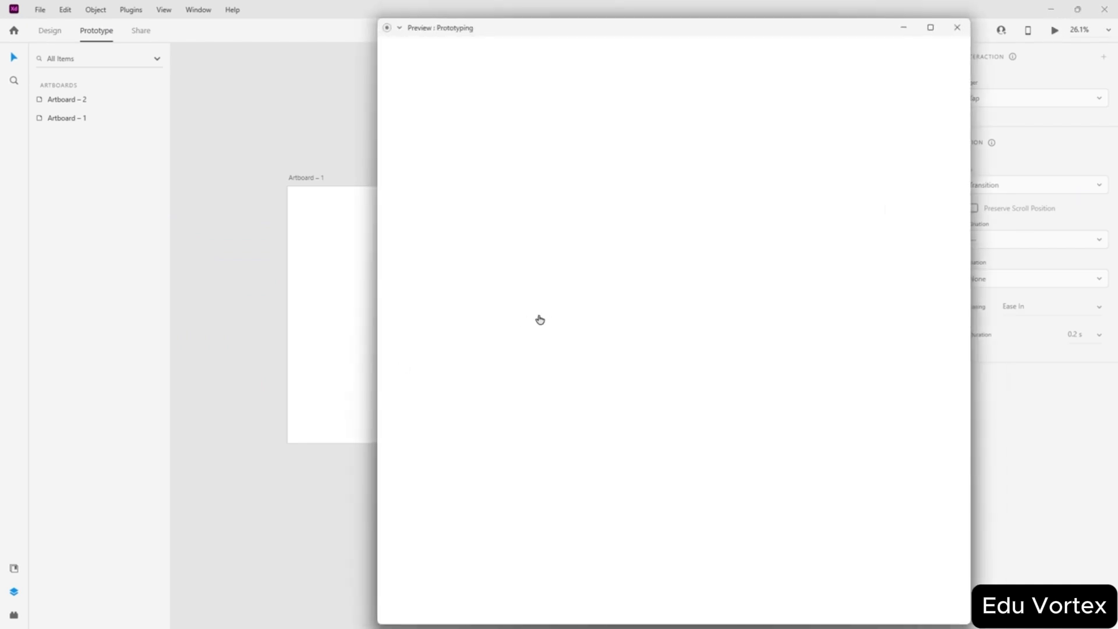
{"action": "left_click", "coordinate": [711, 341]}
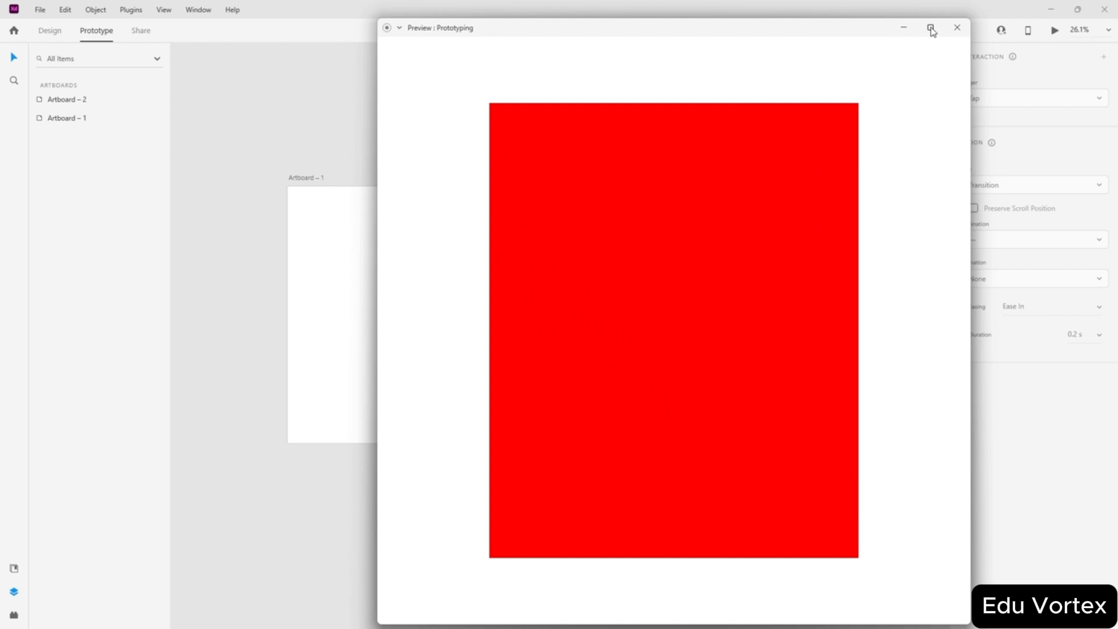
{"action": "left_click", "coordinate": [950, 35]}
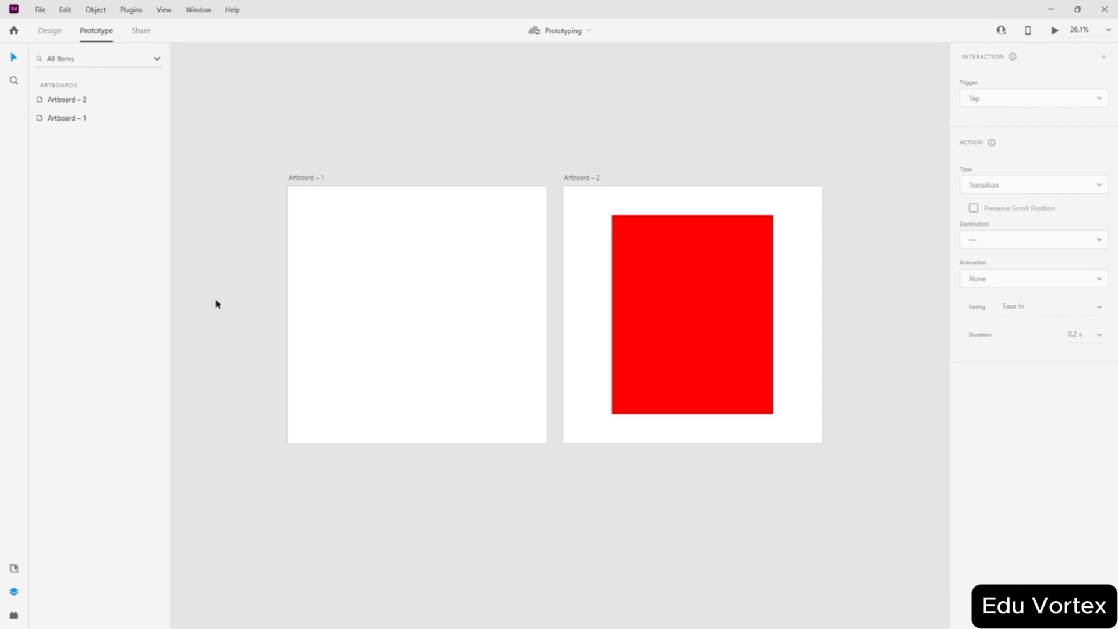
- Move the invisible Rectangle 1 onto Artboard – 1, mostly above it at Y -1119
{"action": "left_click", "coordinate": [50, 33]}
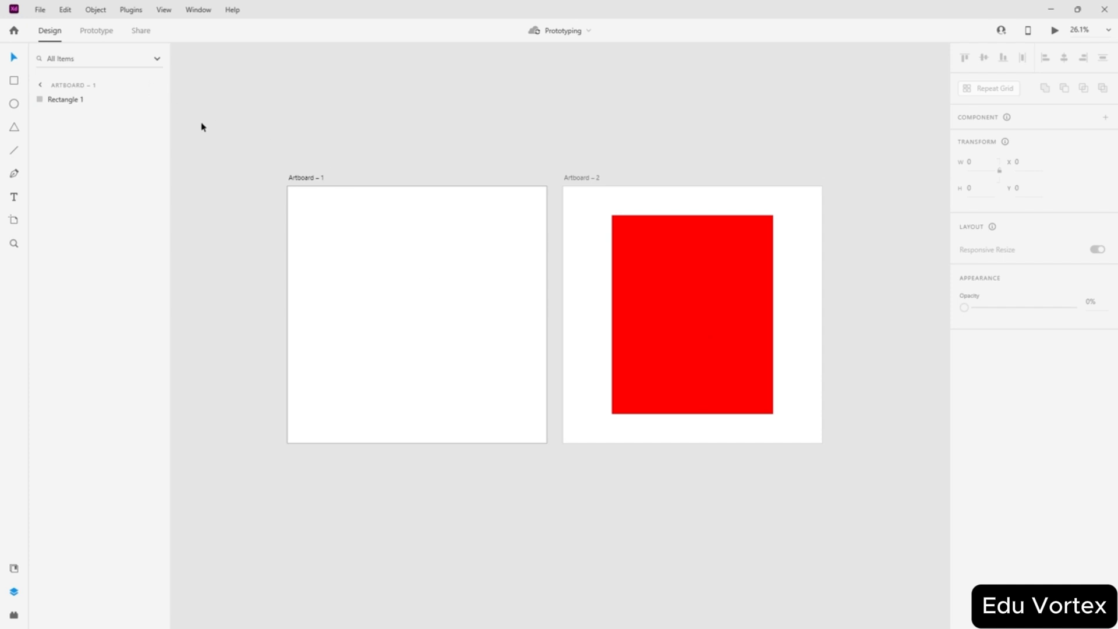
{"action": "scroll", "coordinate": [287, 218], "scroll_direction": "left", "scroll_amount": 3}
{"action": "left_click", "coordinate": [63, 99]}
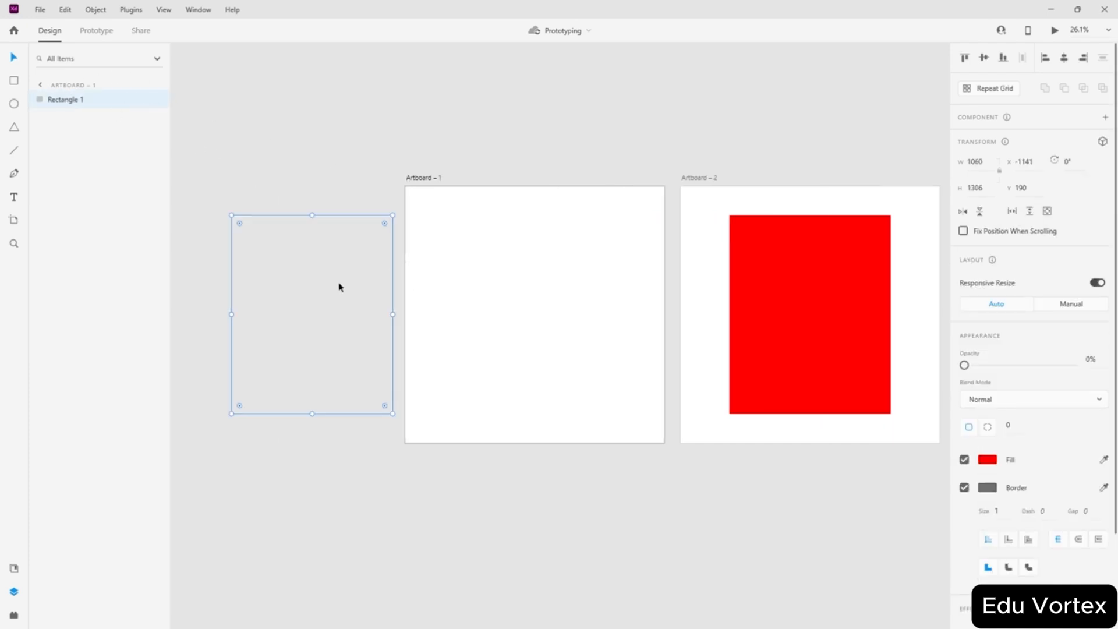
{"action": "left_click_drag", "start_coordinate": [311, 326], "coordinate": [533, 82]}
{"action": "left_click", "coordinate": [776, 110]}
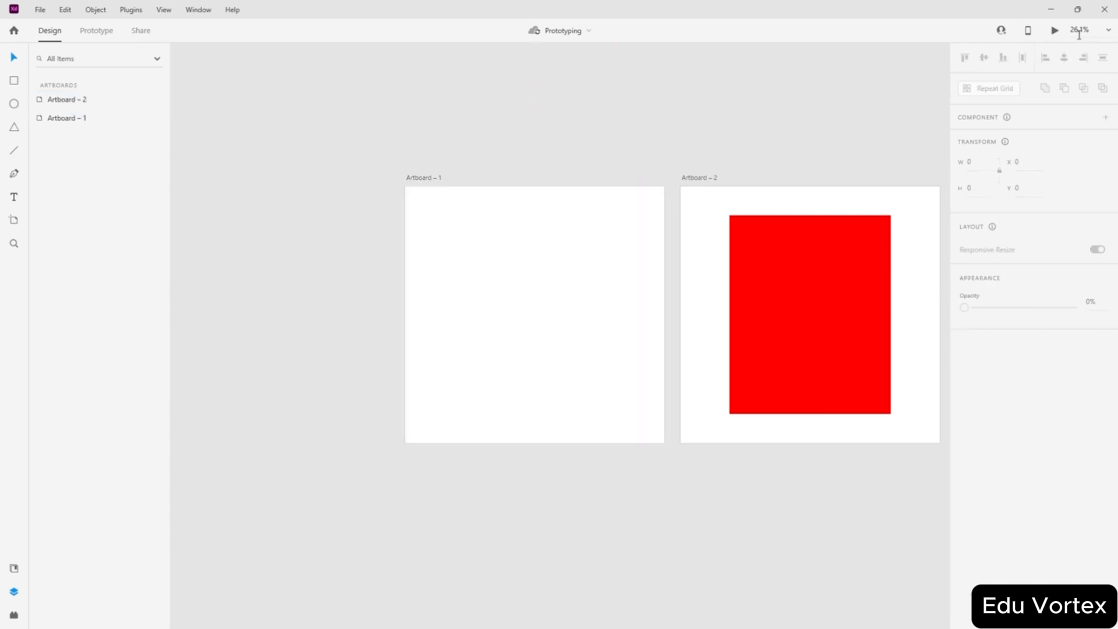
- Preview the red rectangle animating in from the top, then close the preview
{"action": "left_click", "coordinate": [1055, 34]}
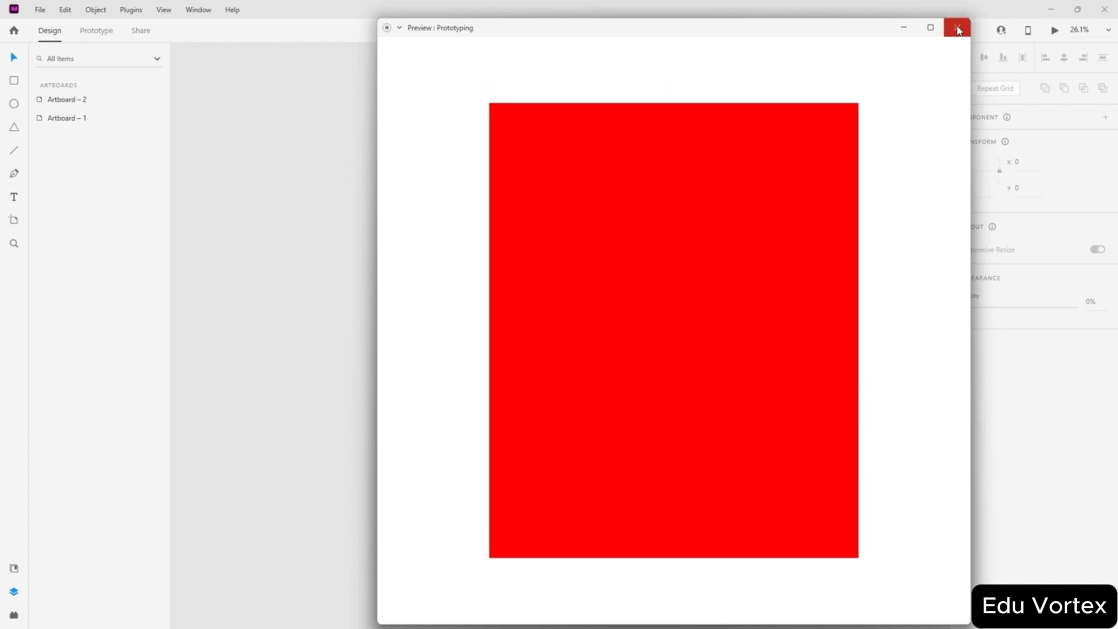
{"action": "left_click", "coordinate": [957, 28]}
{"action": "scroll", "coordinate": [520, 444], "scroll_direction": "right", "scroll_amount": 2}
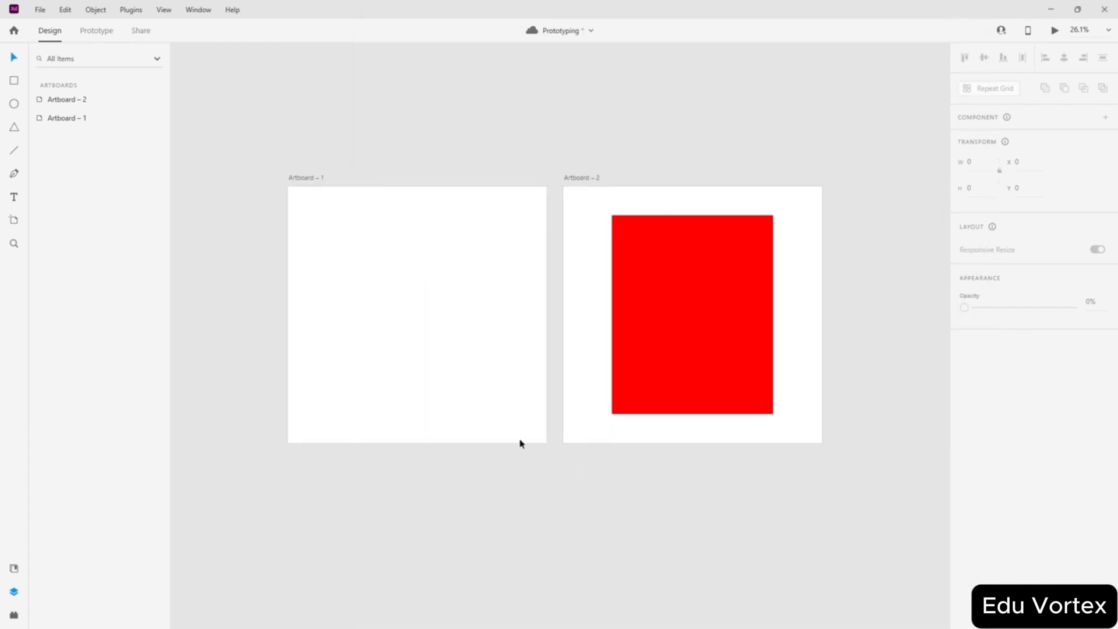
{"action": "left_click", "coordinate": [93, 32]}
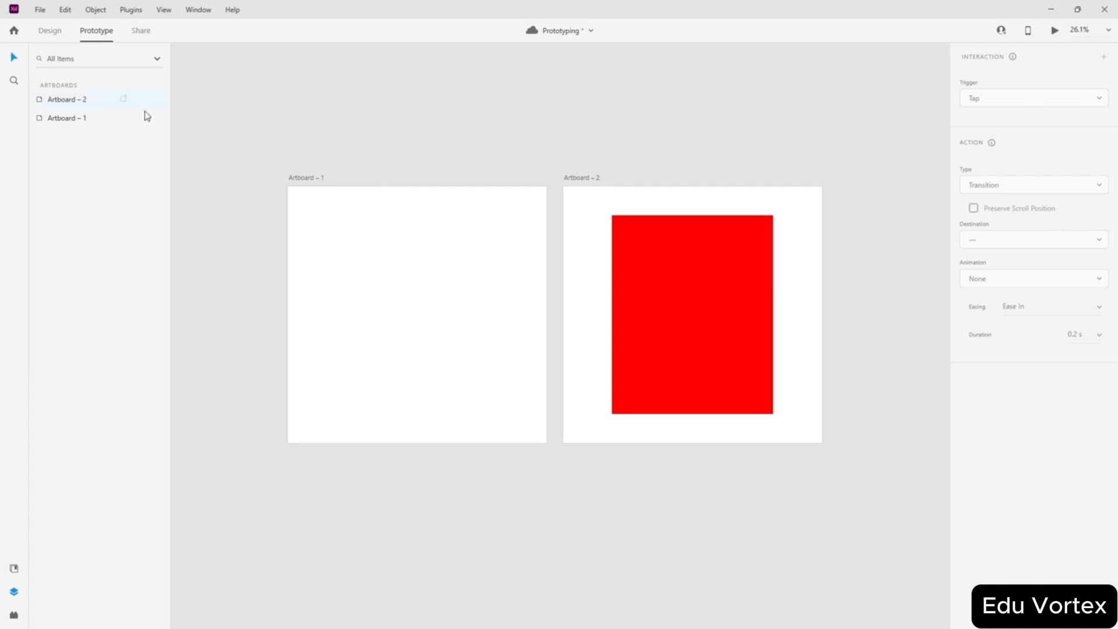
- Add a second Audio Playback action to Artboard 1's tap interaction, no audio file chosen, then return to Design mode
{"action": "left_click", "coordinate": [464, 271]}
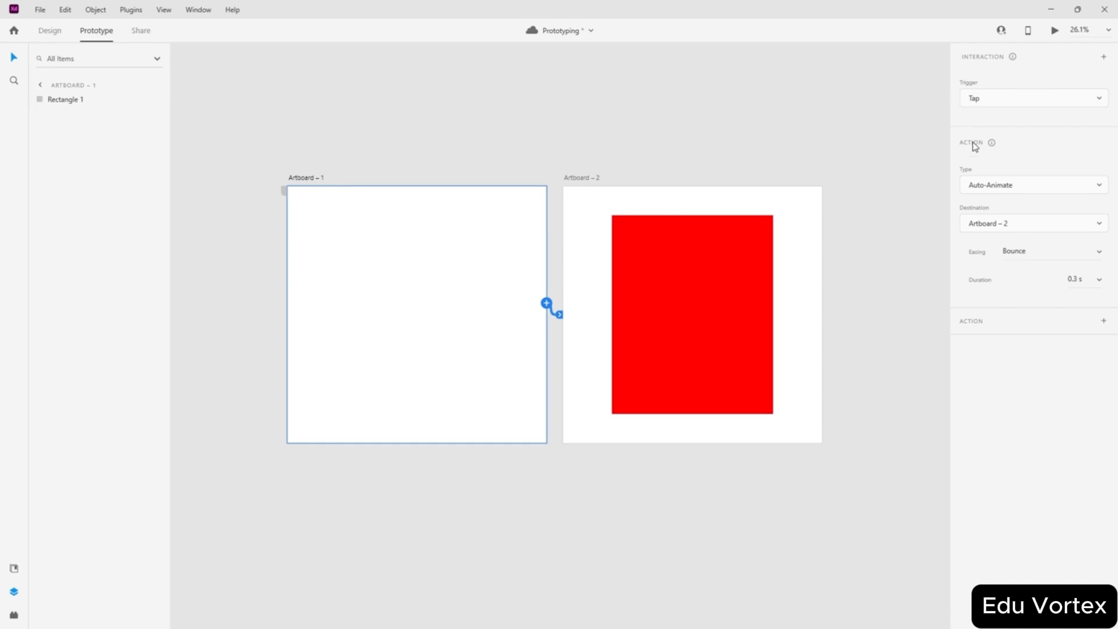
{"action": "left_click", "coordinate": [1103, 323]}
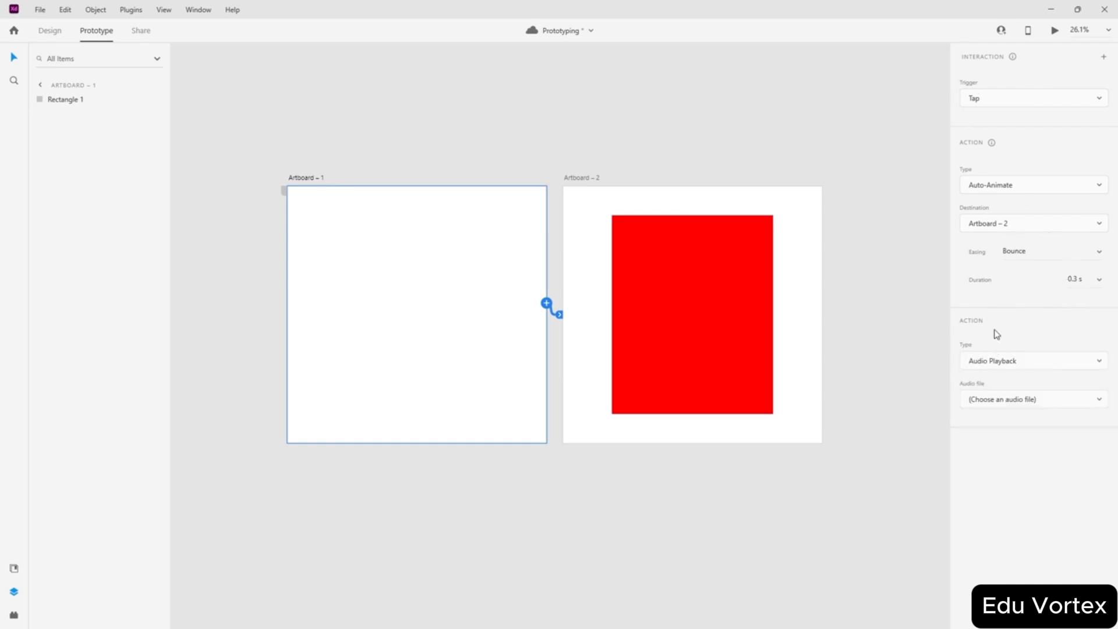
{"action": "left_click", "coordinate": [1015, 364]}
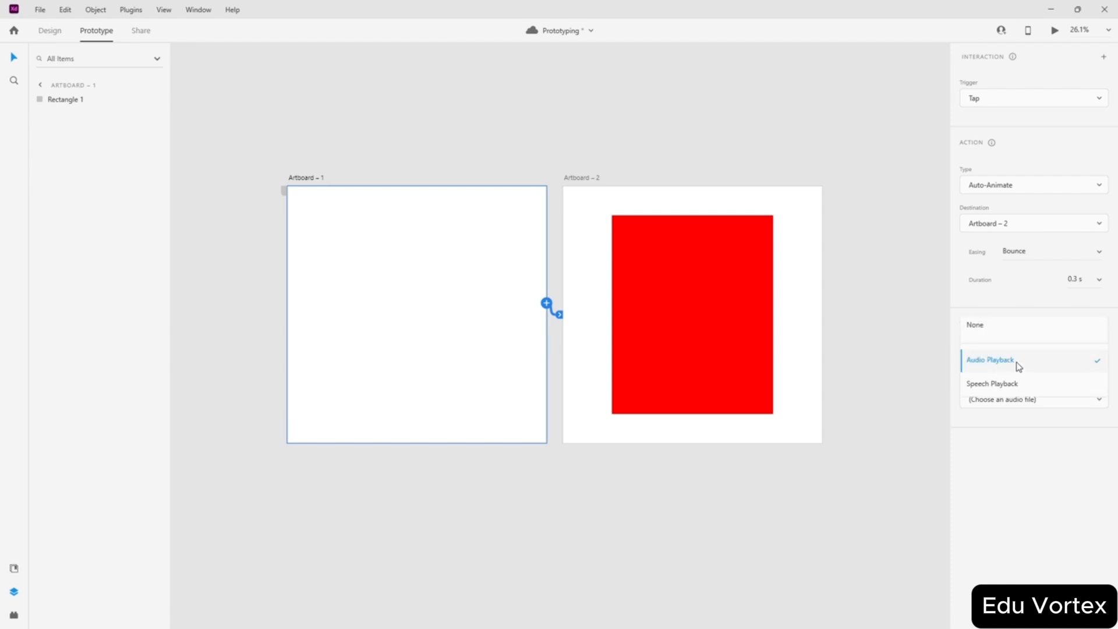
{"action": "left_click", "coordinate": [1012, 363]}
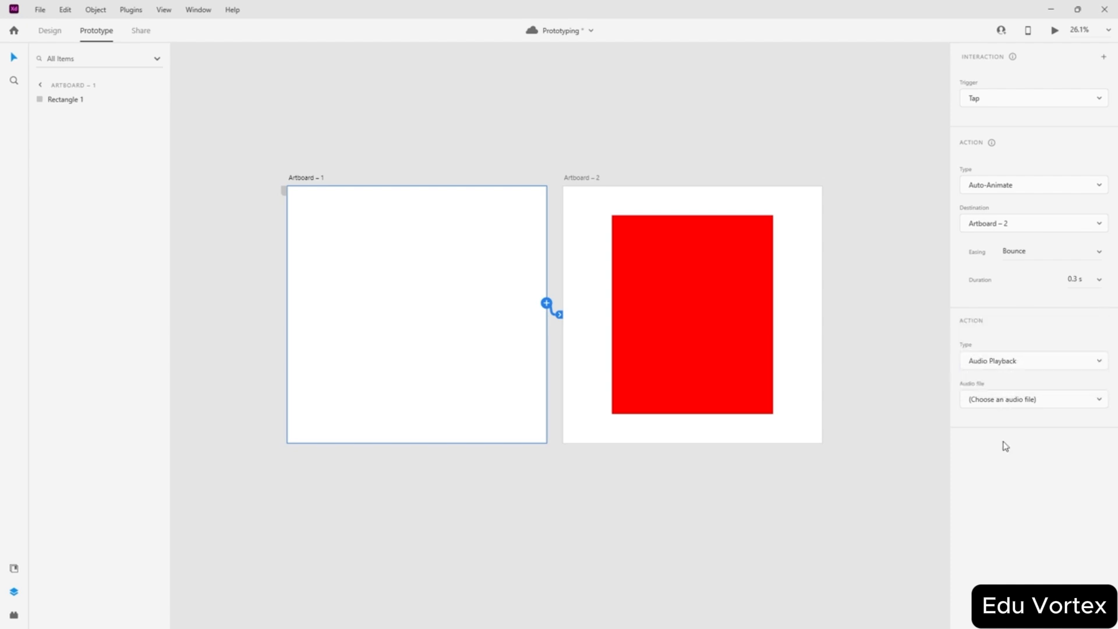
{"action": "left_click", "coordinate": [1027, 402]}
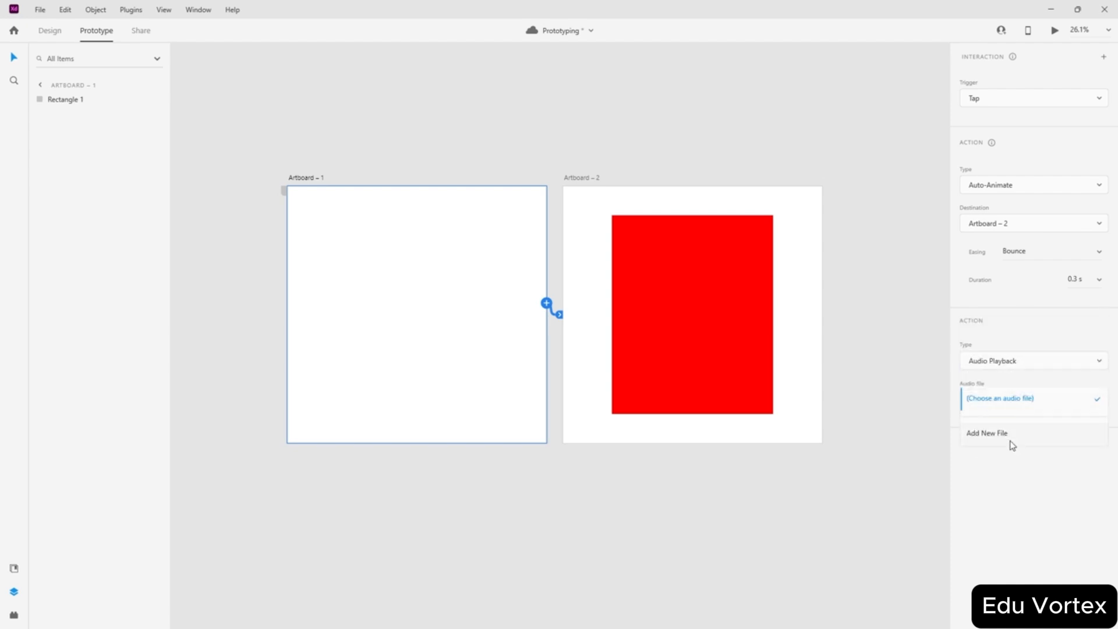
{"action": "left_click", "coordinate": [969, 503]}
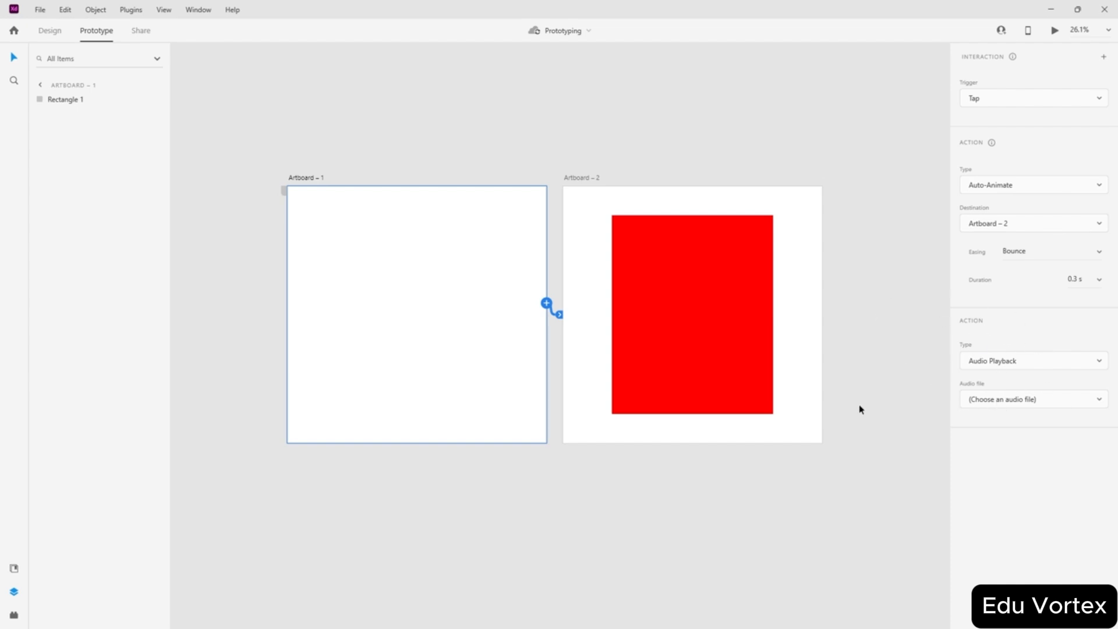
{"action": "left_click", "coordinate": [837, 577]}
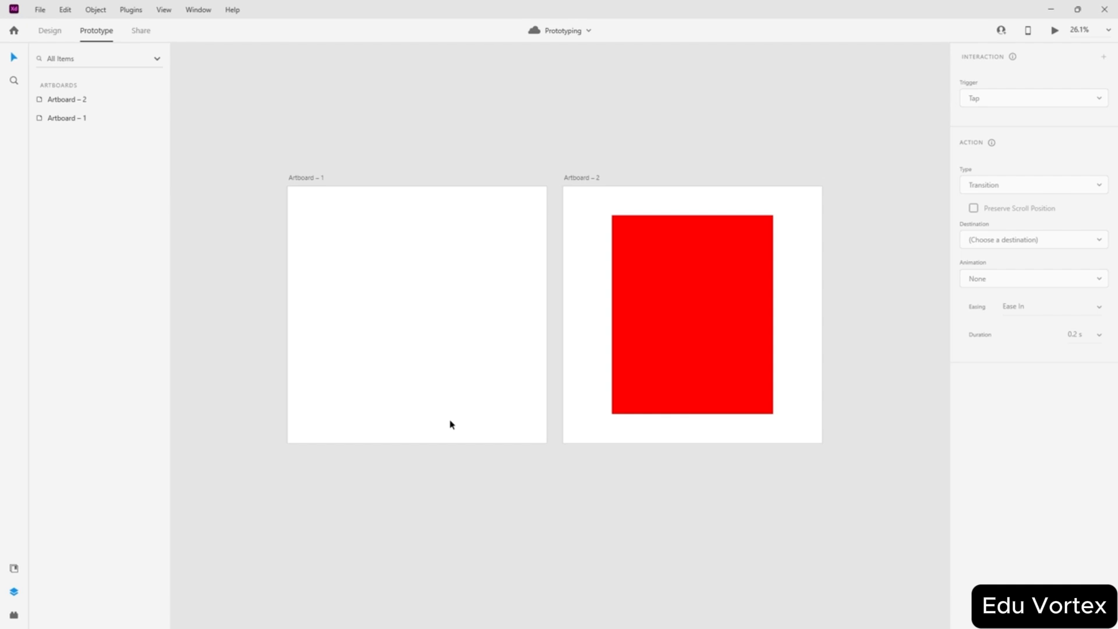
{"action": "left_click", "coordinate": [49, 30]}
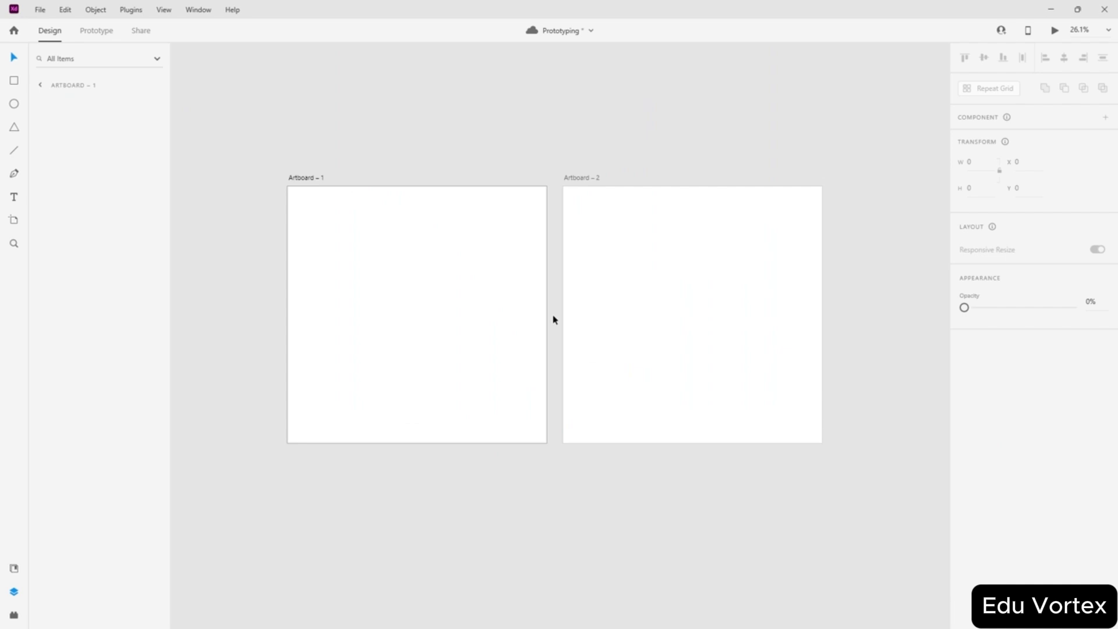
- Delete the old Artboard – 1 and draw a new artboard on the canvas
{"action": "left_click", "coordinate": [443, 273]}
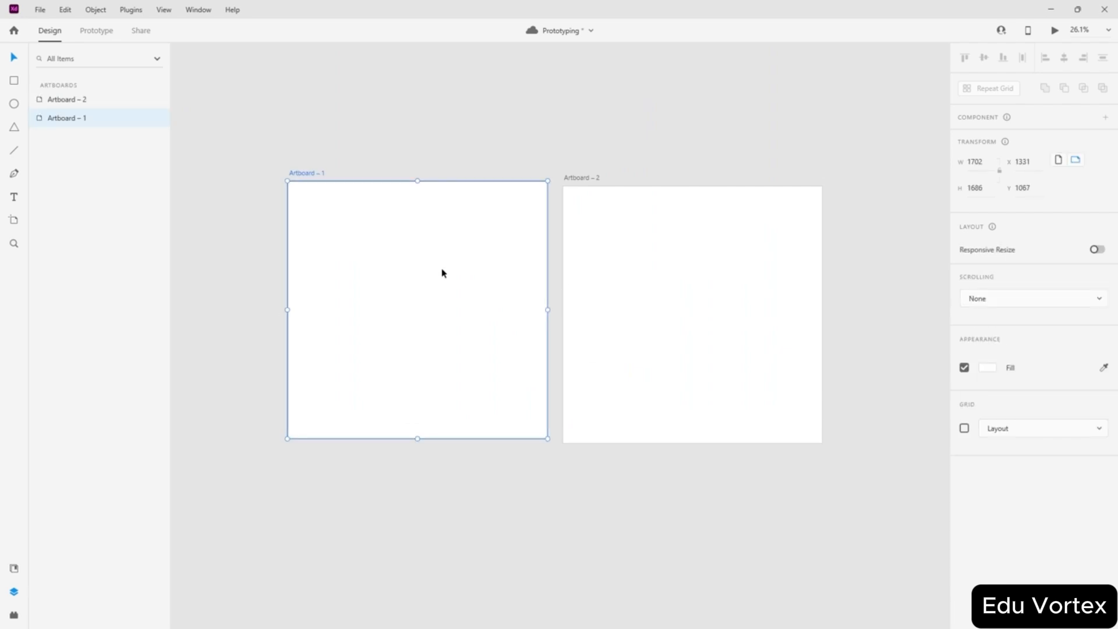
{"action": "key", "text": "Delete"}
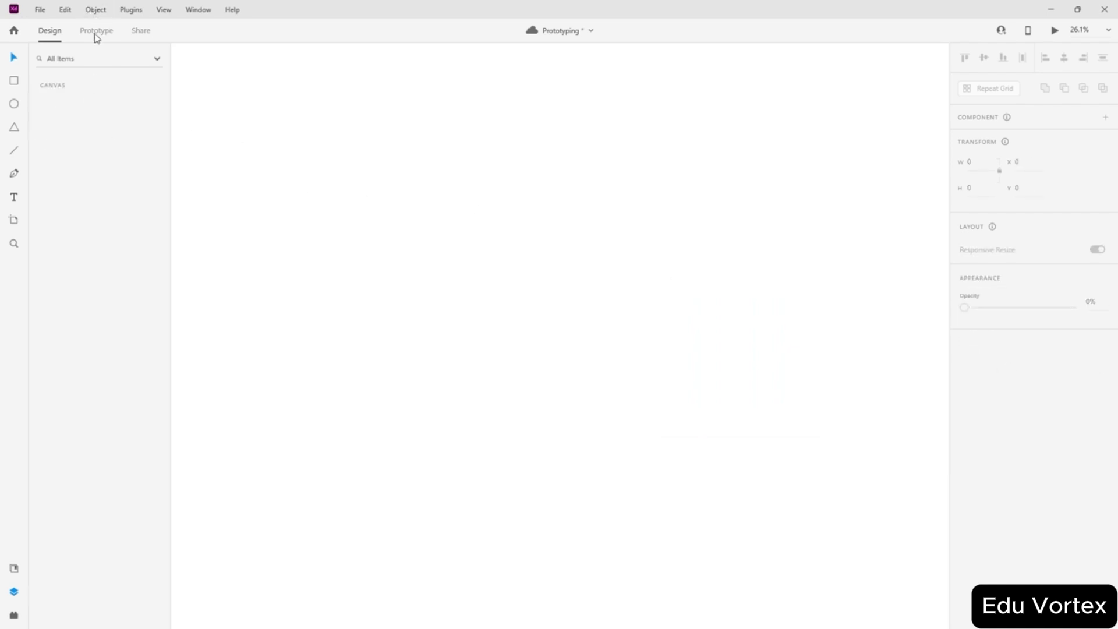
{"action": "left_click", "coordinate": [14, 220]}
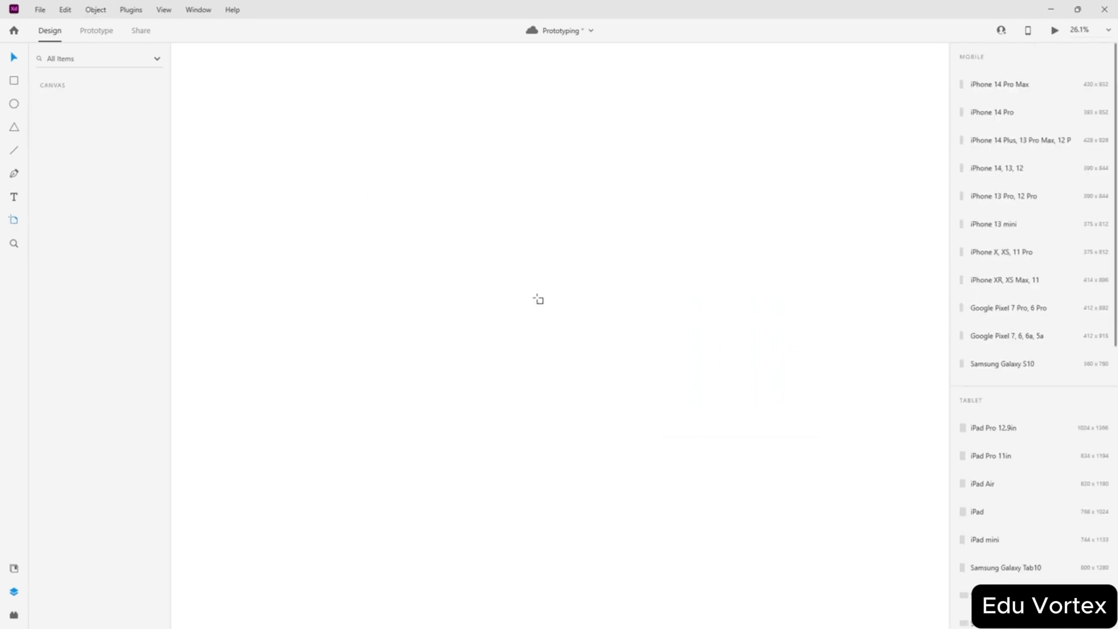
{"action": "left_click_drag", "start_coordinate": [407, 236], "coordinate": [635, 440]}
- Resize the new artboard to 1000 × 1000
{"action": "left_click", "coordinate": [980, 140]}
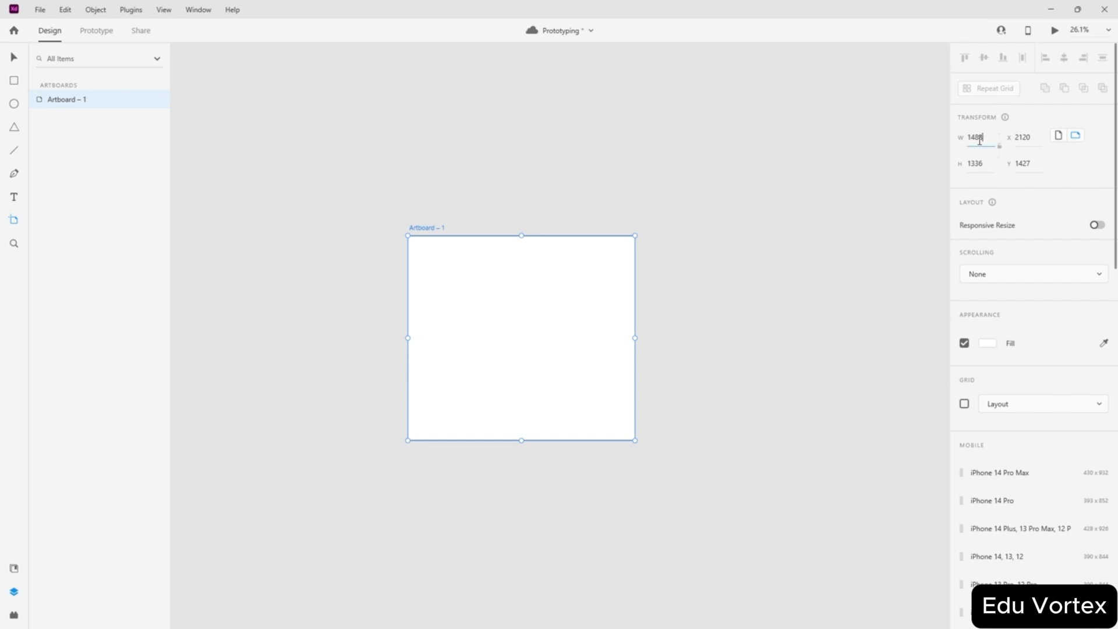
{"action": "double_click", "coordinate": [980, 139]}
{"action": "type", "text": "1000"}
{"action": "key", "text": "Return"}
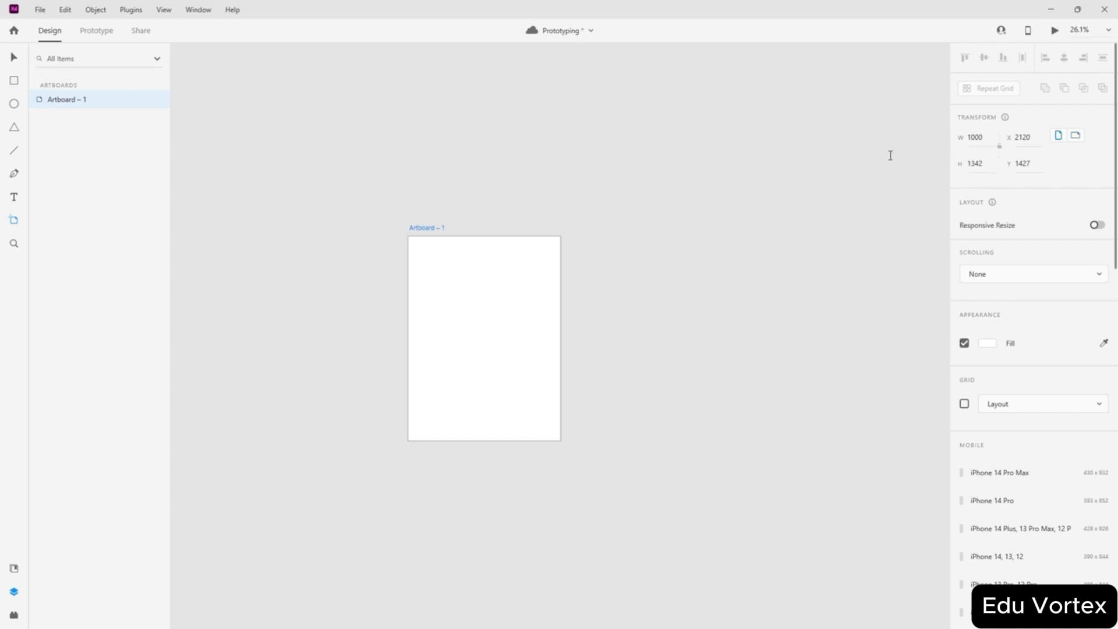
{"action": "double_click", "coordinate": [975, 166]}
{"action": "type", "text": "1"}
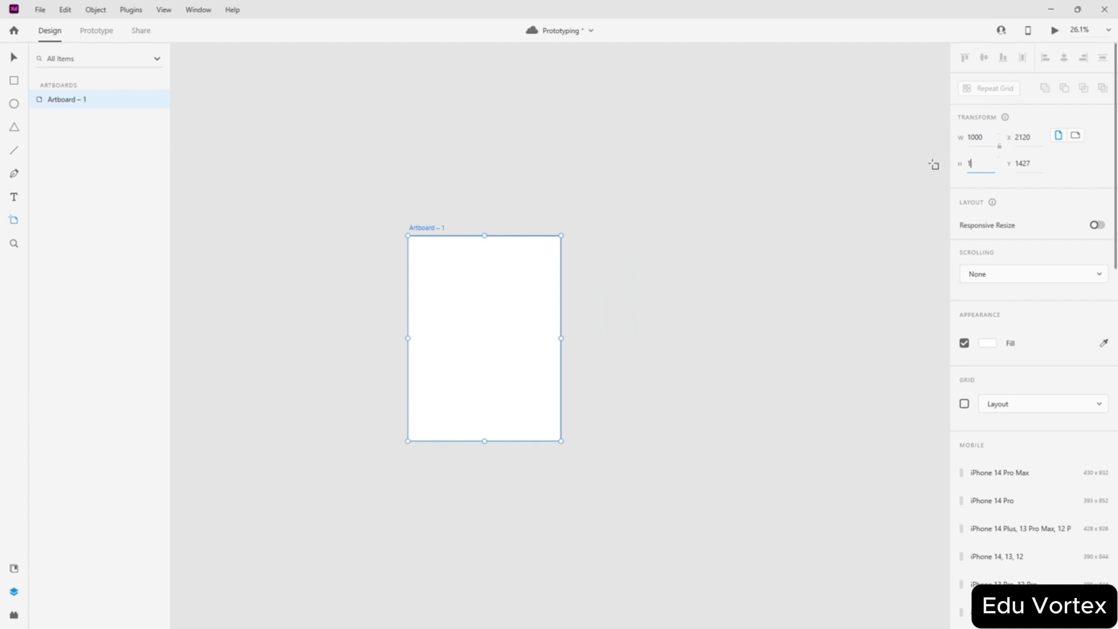
{"action": "type", "text": "000"}
{"action": "key", "text": "Return"}
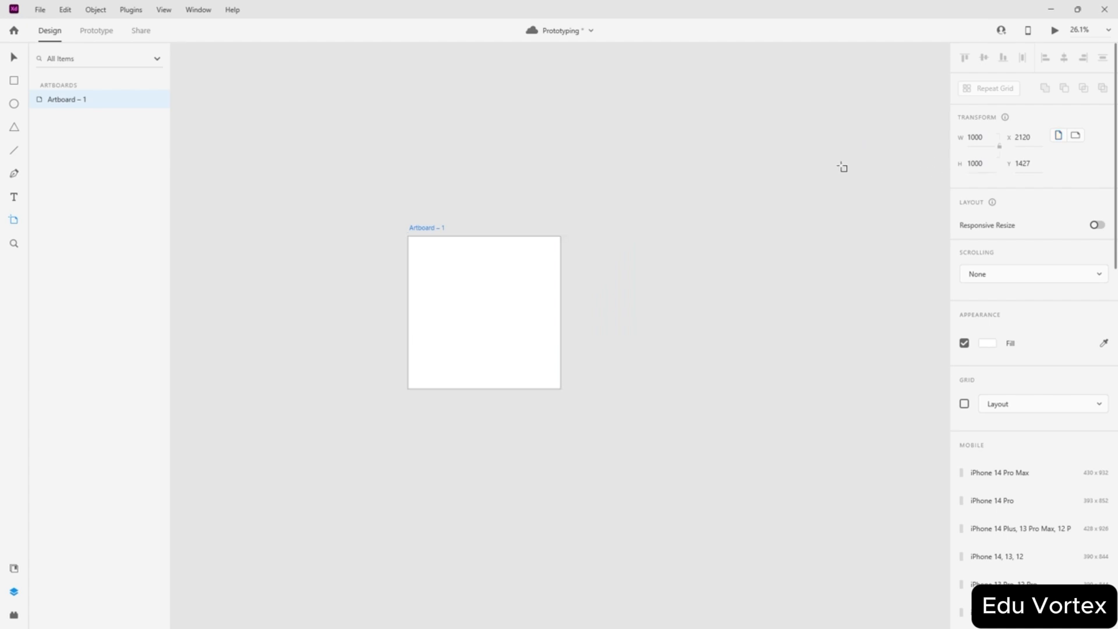
{"action": "left_click", "coordinate": [385, 300]}
{"action": "scroll", "coordinate": [437, 380], "scroll_direction": "up", "scroll_amount": 4}
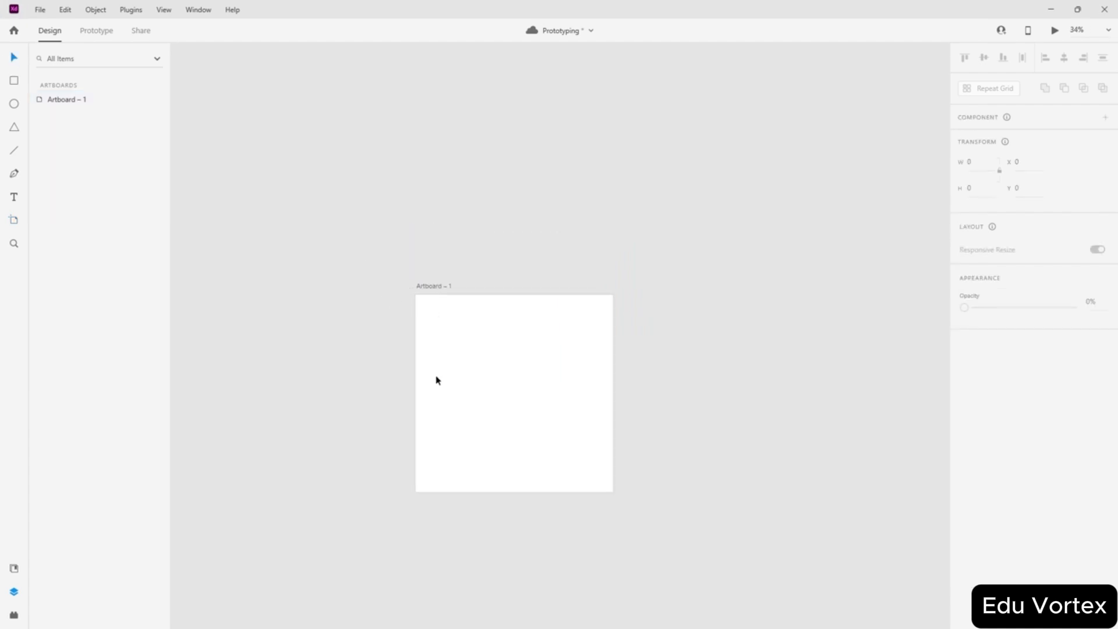
{"action": "scroll", "coordinate": [520, 398], "scroll_direction": "up", "scroll_amount": 1}
{"action": "left_click", "coordinate": [574, 225]}
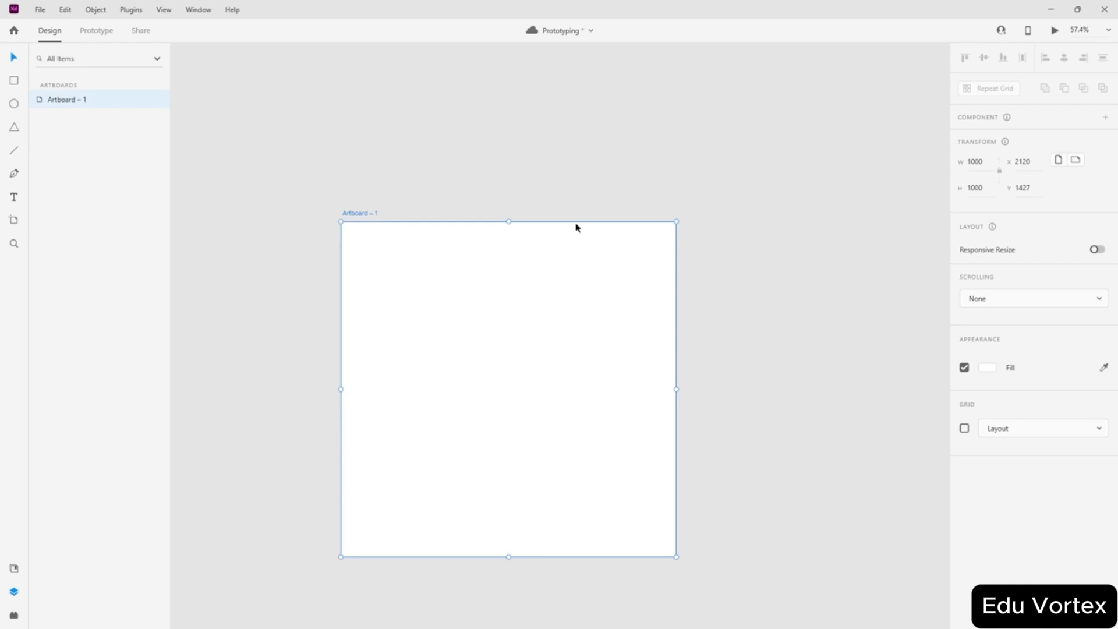
{"action": "scroll", "coordinate": [559, 225], "scroll_direction": "down", "scroll_amount": 1}
{"action": "scroll", "coordinate": [466, 216], "scroll_direction": "up", "scroll_amount": 1}
{"action": "scroll", "coordinate": [473, 258], "scroll_direction": "left", "scroll_amount": 2}
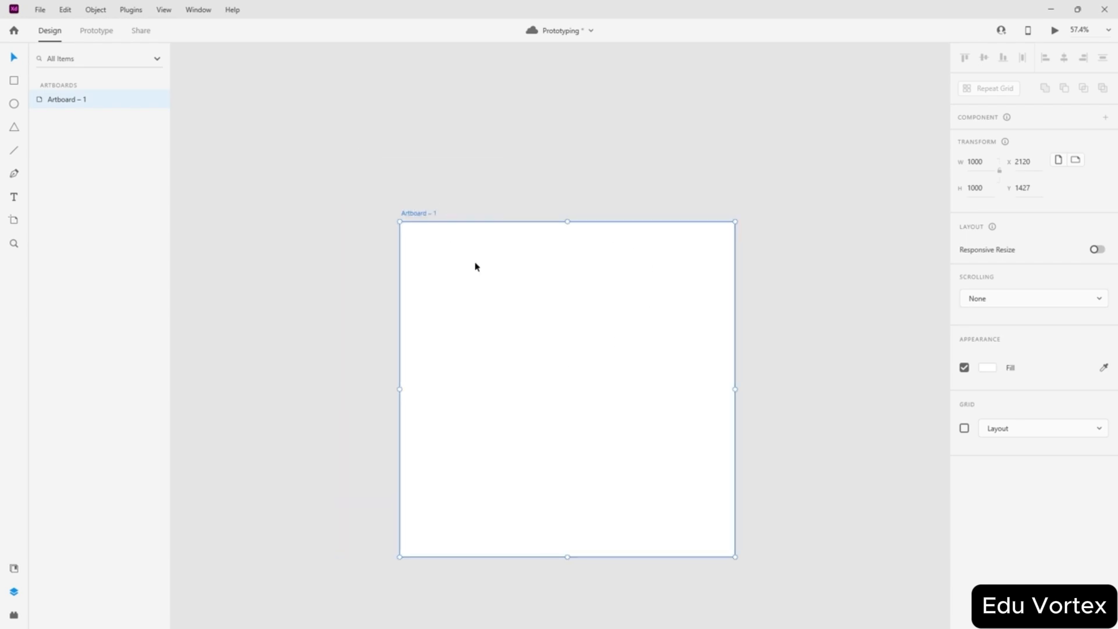
- Draw a rectangle in the artboard's middle and size it 150 wide by 100 high
{"action": "left_click", "coordinate": [11, 81]}
{"action": "left_click_drag", "start_coordinate": [512, 332], "coordinate": [606, 399]}
{"action": "scroll", "coordinate": [617, 393], "scroll_direction": "up", "scroll_amount": 1}
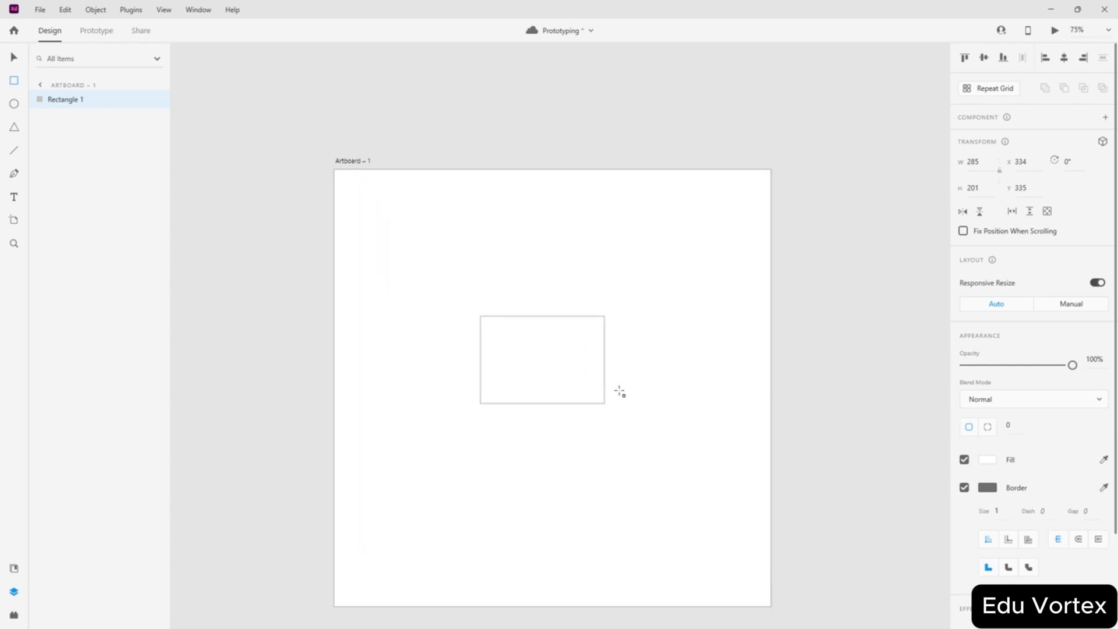
{"action": "scroll", "coordinate": [620, 392], "scroll_direction": "up", "scroll_amount": 1}
{"action": "left_click", "coordinate": [973, 161]}
{"action": "type", "text": "3"}
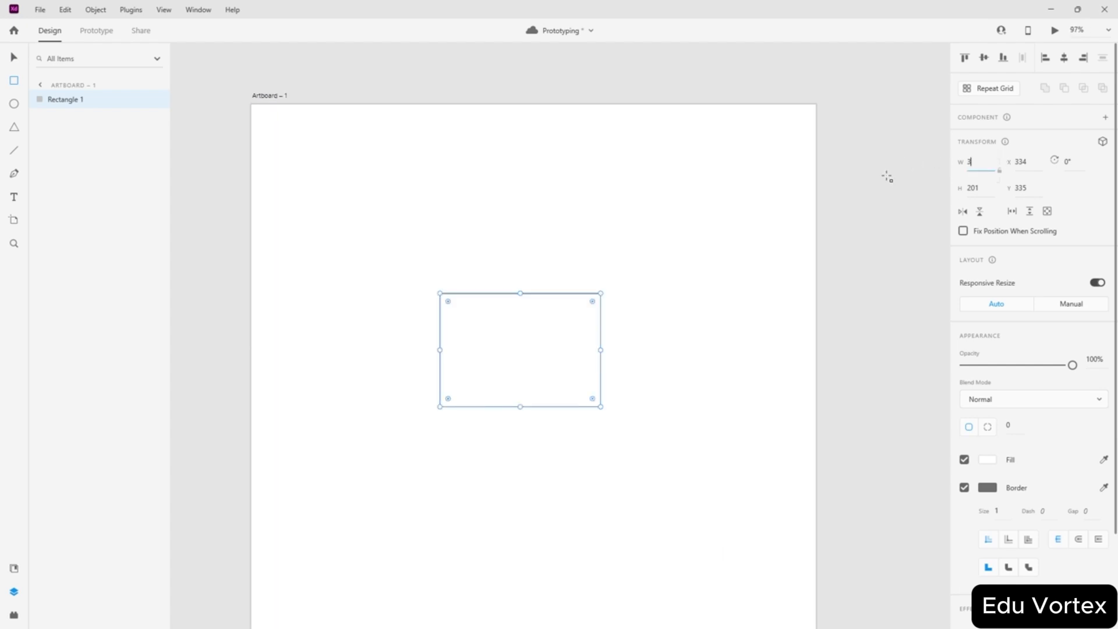
{"action": "type", "text": "00"}
{"action": "key", "text": "Tab"}
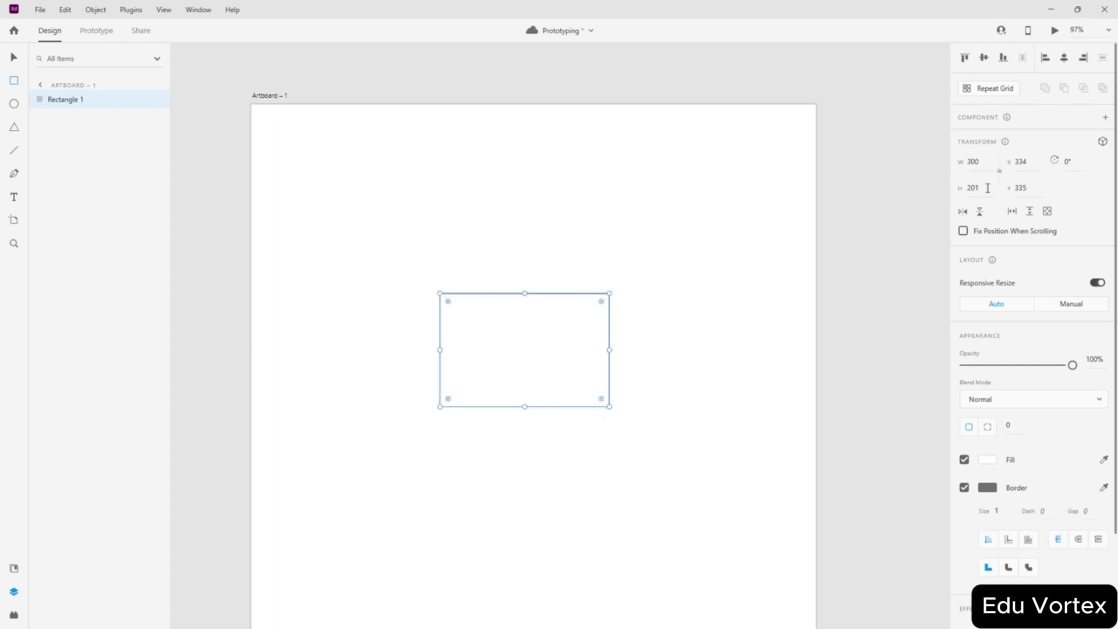
{"action": "key", "text": "shift+Tab"}
{"action": "type", "text": "150"}
{"action": "key", "text": "Return"}
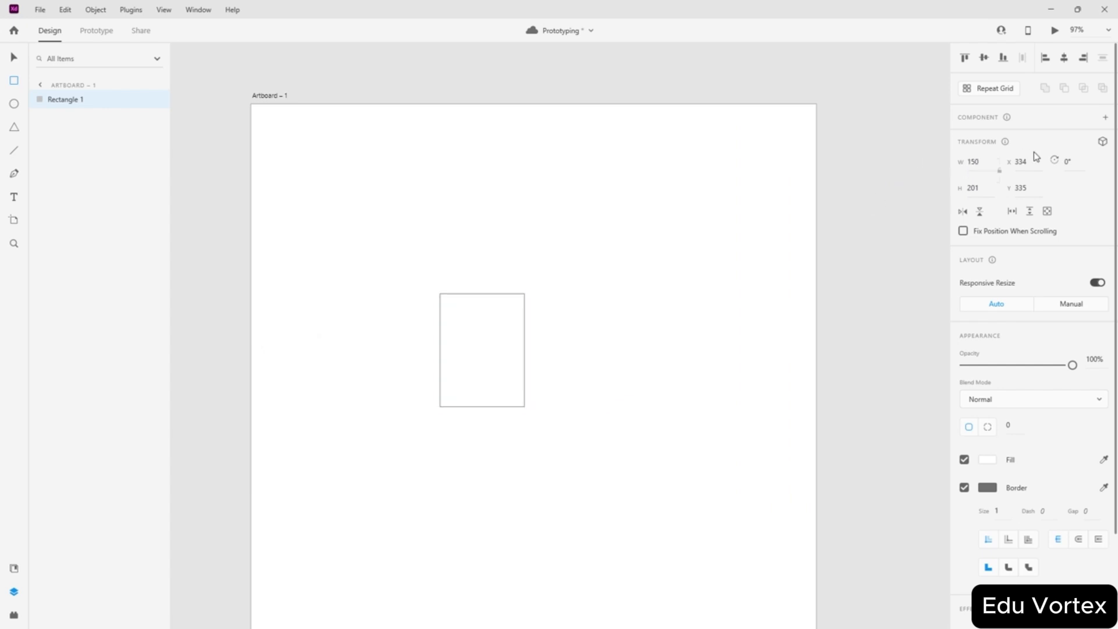
{"action": "left_click", "coordinate": [979, 186]}
{"action": "type", "text": "10"}
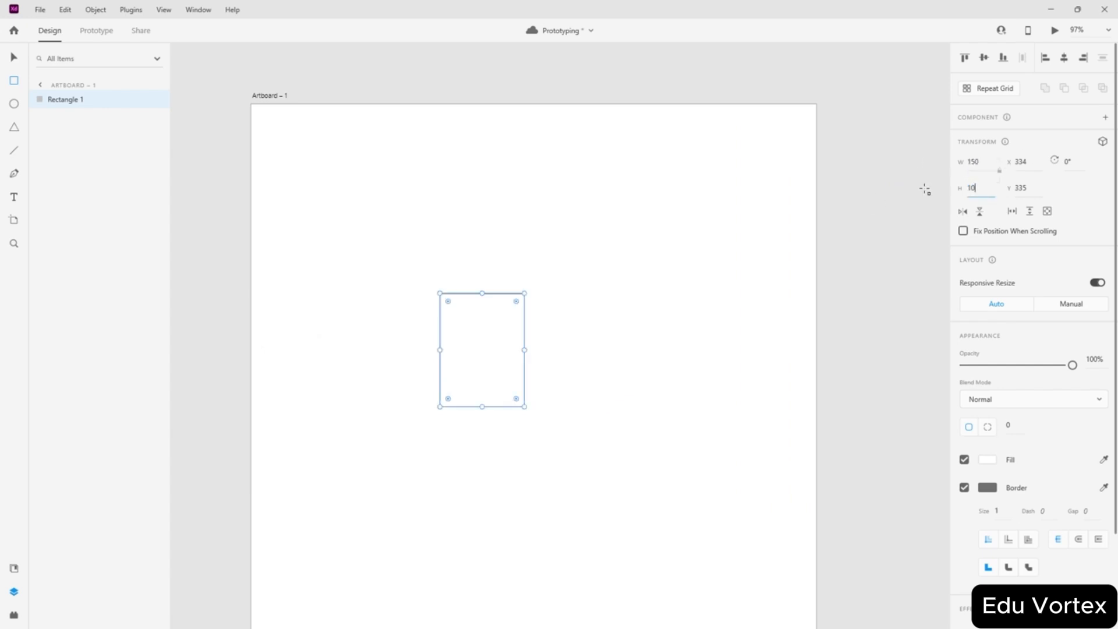
{"action": "type", "text": "0"}
{"action": "key", "text": "Return"}
- Round the rectangle's corners fully into a pill and set its width to 200
{"action": "left_click", "coordinate": [511, 333]}
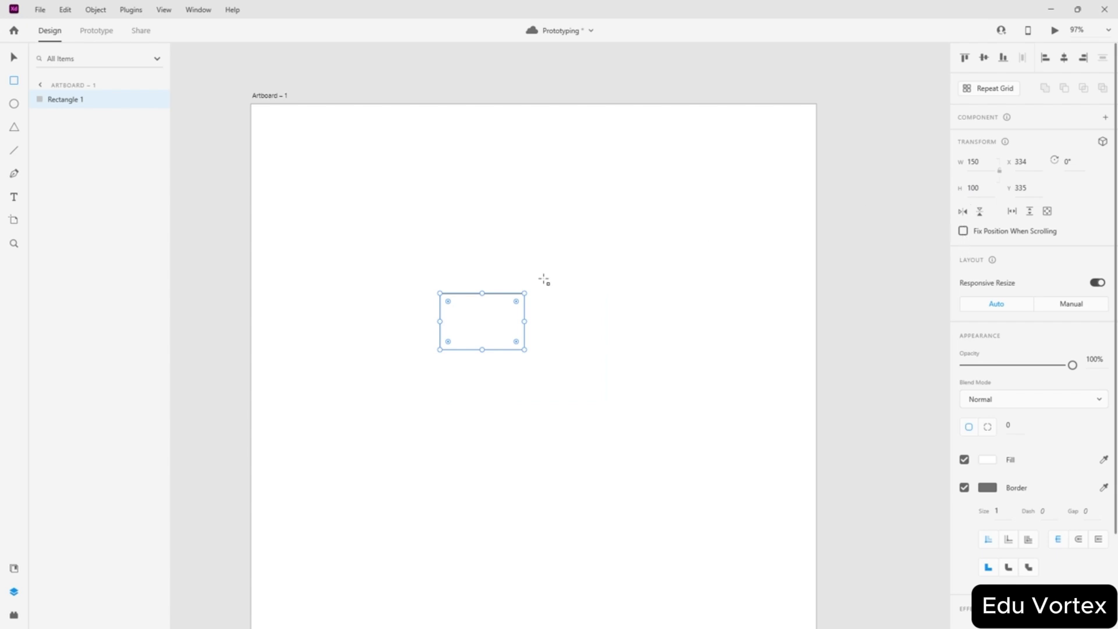
{"action": "left_click", "coordinate": [13, 58]}
{"action": "scroll", "coordinate": [449, 332], "scroll_direction": "up", "scroll_amount": 3, "text": "ctrl"}
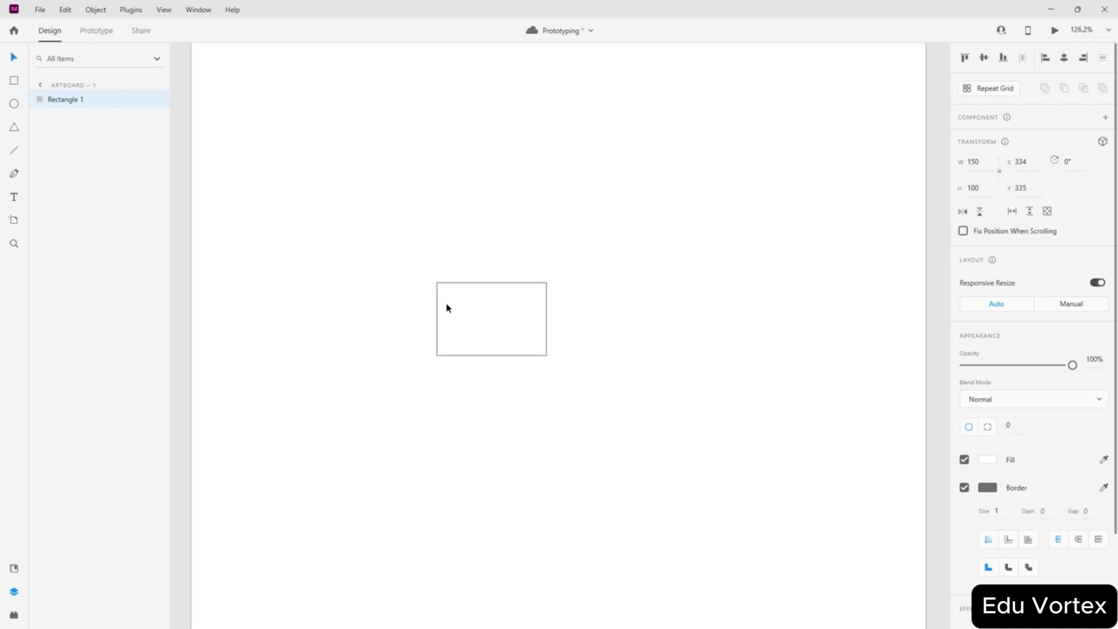
{"action": "left_click_drag", "start_coordinate": [445, 293], "coordinate": [491, 352]}
{"action": "left_click", "coordinate": [658, 344]}
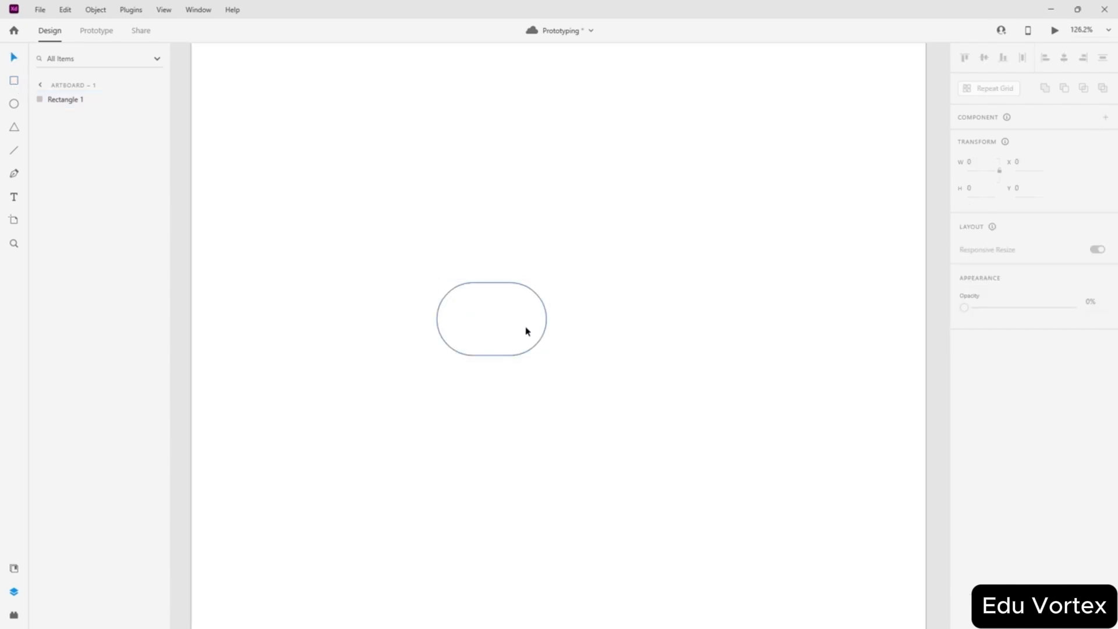
{"action": "left_click", "coordinate": [526, 331]}
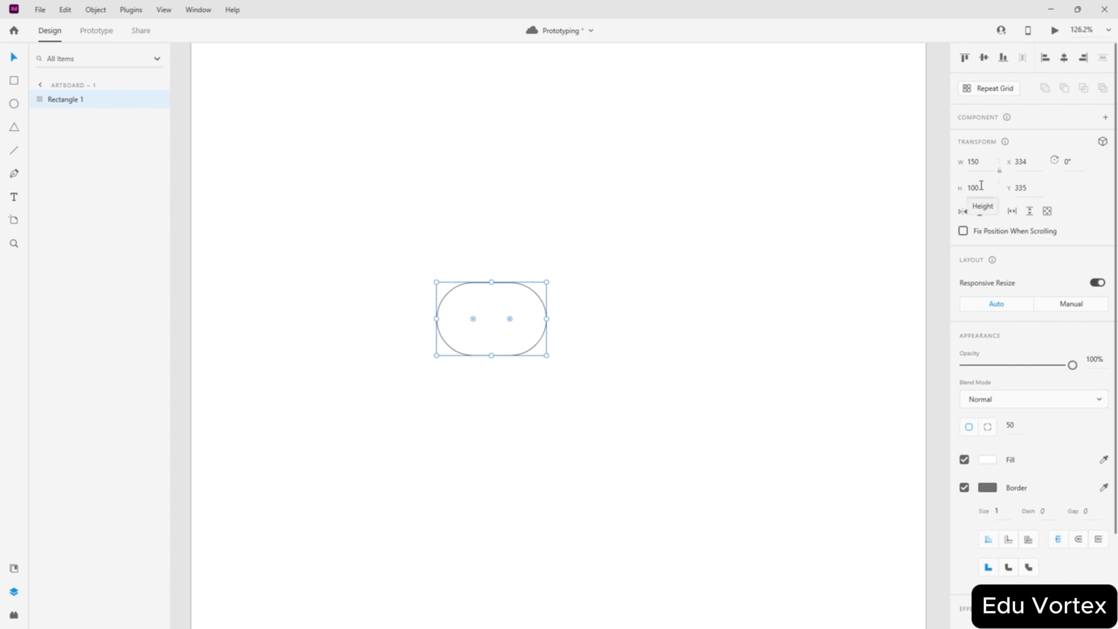
{"action": "left_click", "coordinate": [973, 161]}
{"action": "type", "text": "200"}
{"action": "key", "text": "Return"}
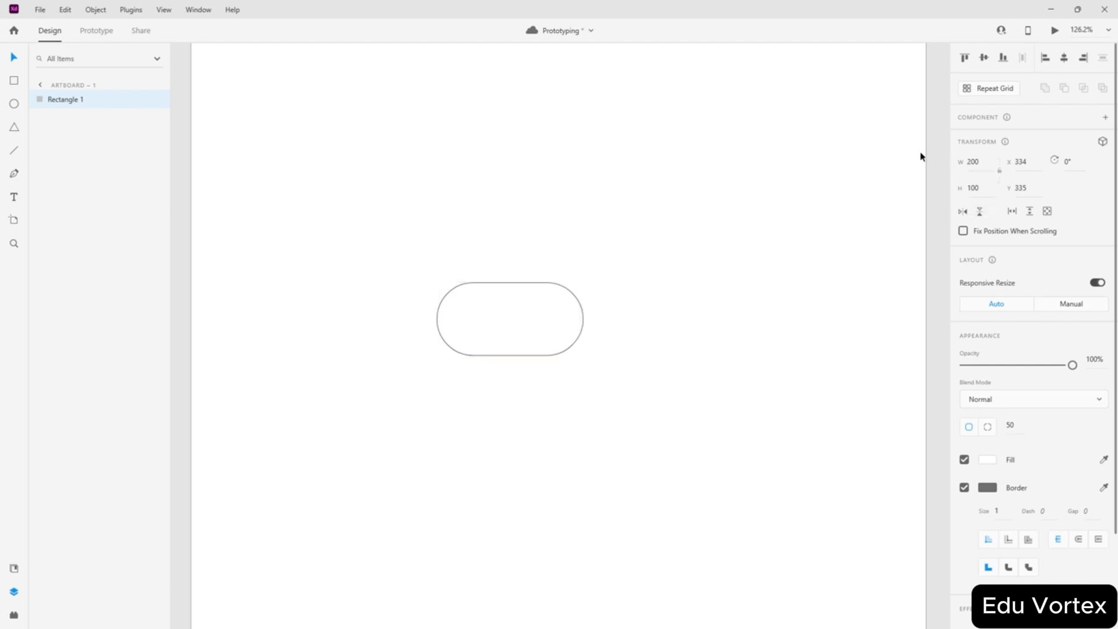
- Fill the pill with light gray
{"action": "scroll", "coordinate": [491, 223], "scroll_direction": "up", "scroll_amount": 2}
{"action": "scroll", "coordinate": [491, 223], "scroll_direction": "up", "scroll_amount": 1}
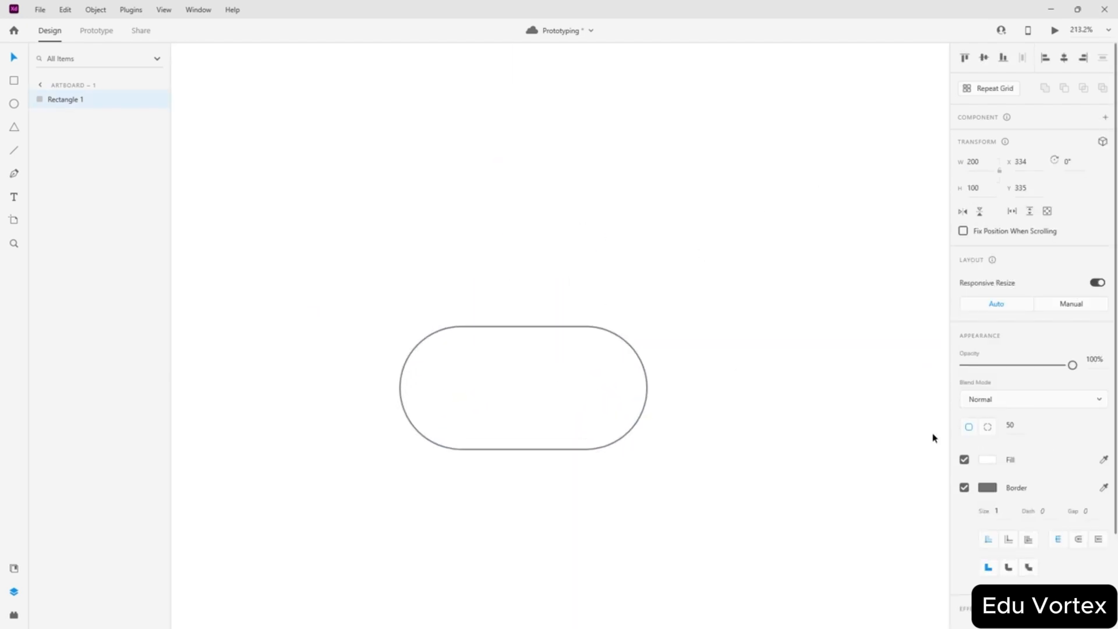
{"action": "left_click", "coordinate": [988, 460]}
{"action": "left_click", "coordinate": [818, 404]}
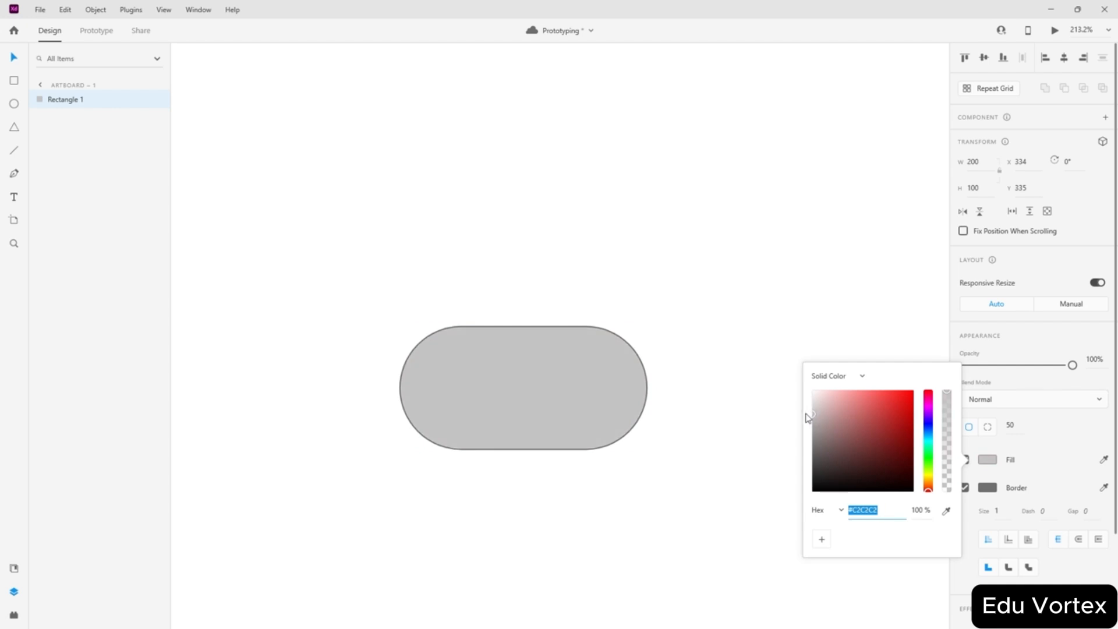
{"action": "left_click", "coordinate": [14, 103]}
- Draw a circle and move it into the pill's left end as the knob
{"action": "left_click_drag", "start_coordinate": [396, 202], "coordinate": [491, 307]}
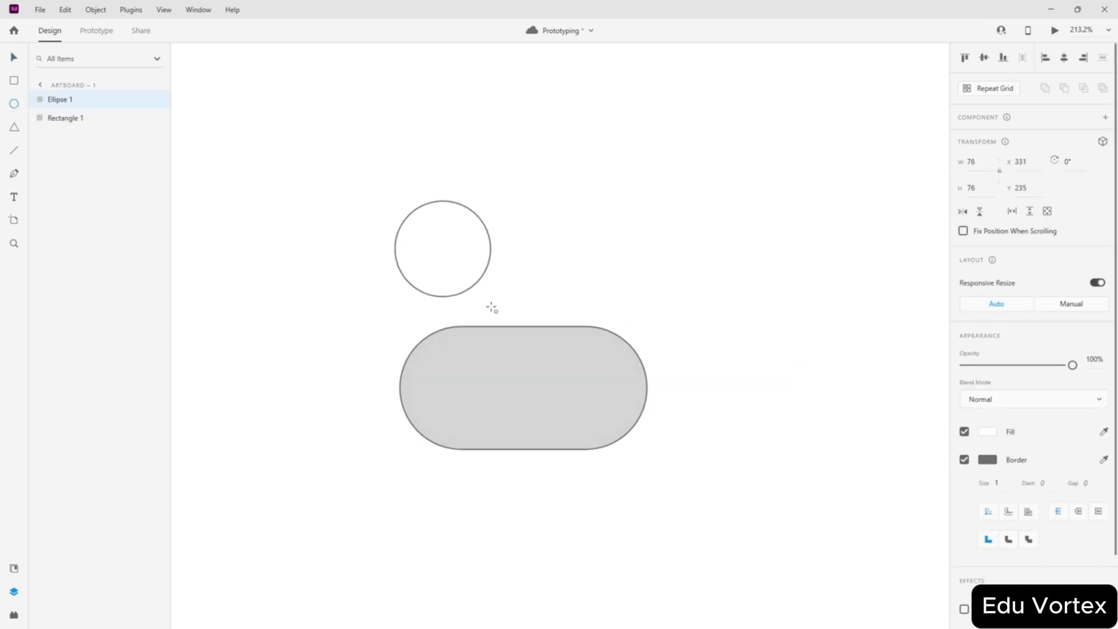
{"action": "left_click", "coordinate": [14, 56]}
{"action": "left_click_drag", "start_coordinate": [432, 226], "coordinate": [456, 379]}
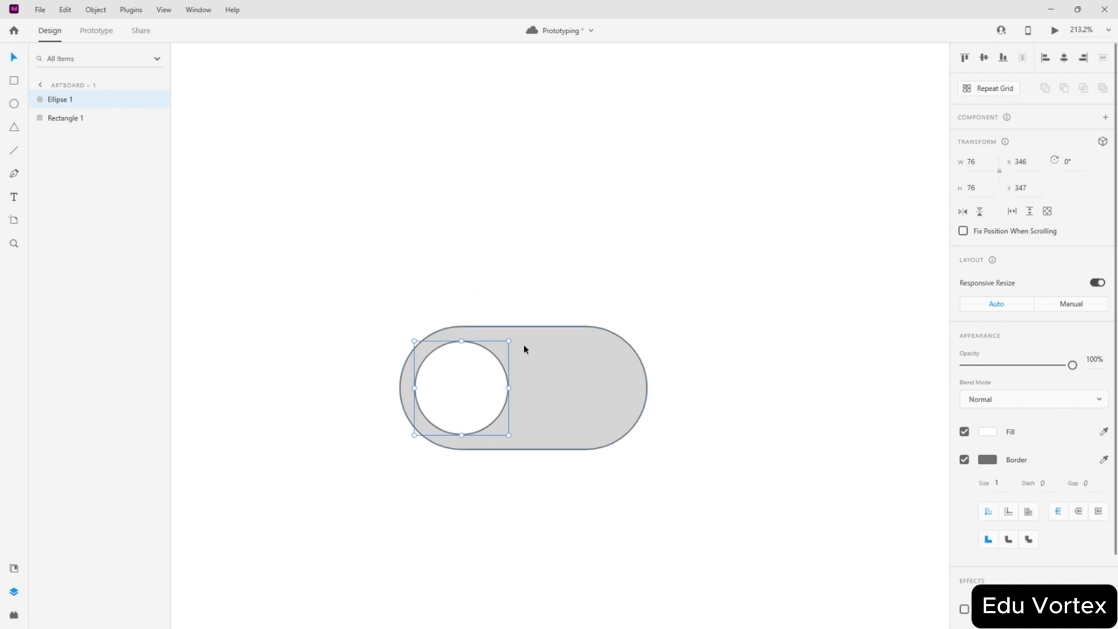
{"action": "key", "text": "Escape"}
- Group the circle and pill together and turn the group into a component
{"action": "key", "text": "ctrl+0"}
{"action": "scroll", "coordinate": [575, 280], "scroll_direction": "up", "scroll_amount": 3}
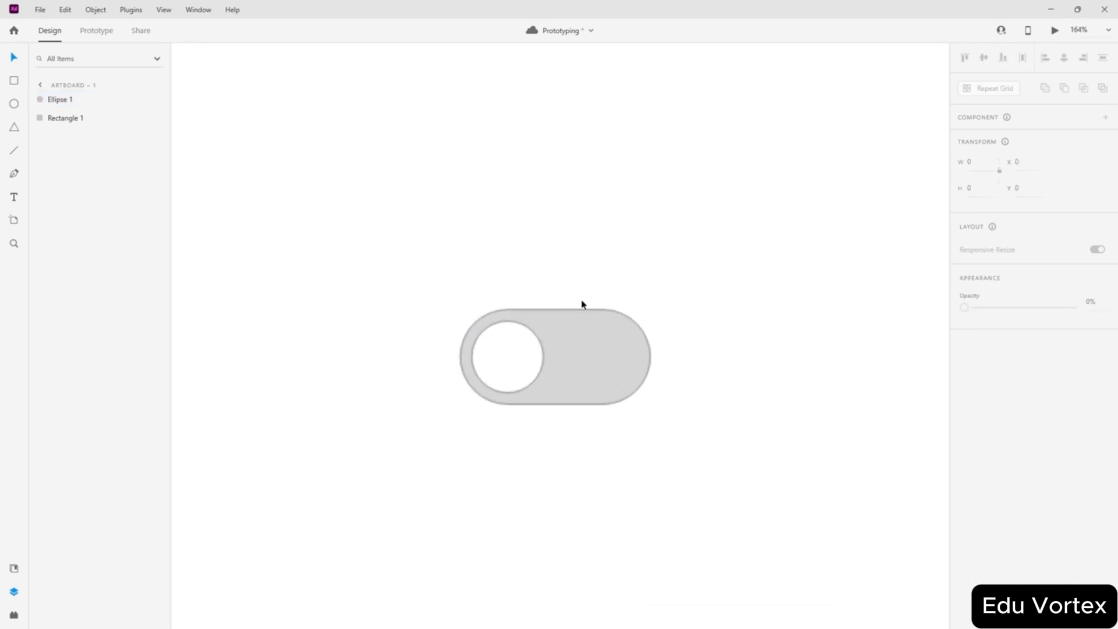
{"action": "left_click_drag", "start_coordinate": [633, 290], "coordinate": [449, 408]}
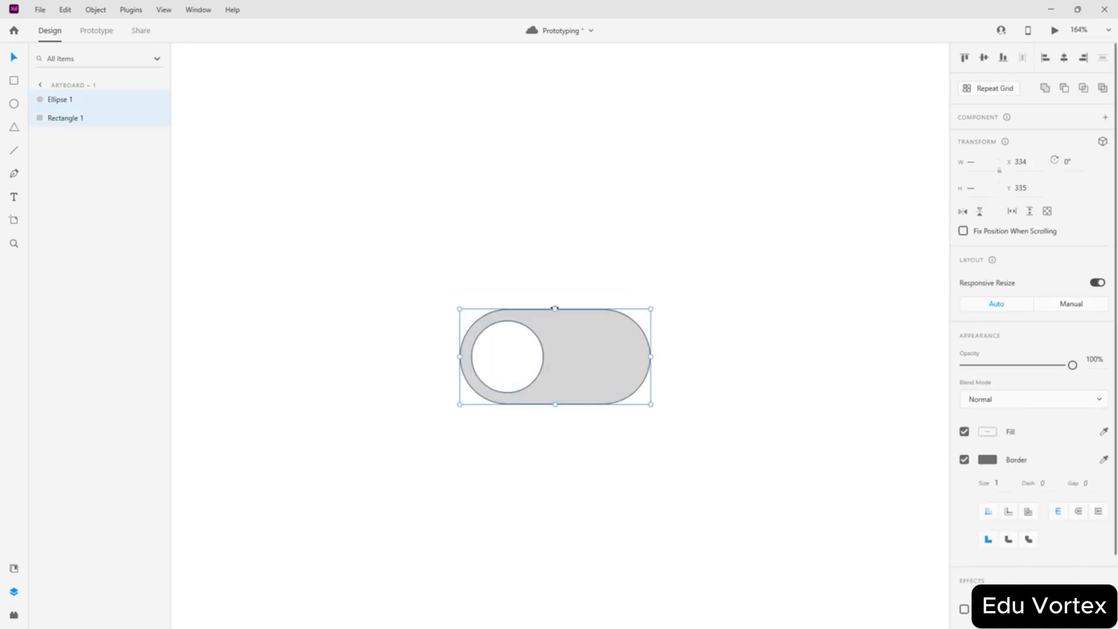
{"action": "key", "text": "ctrl+g"}
{"action": "right_click", "coordinate": [65, 100]}
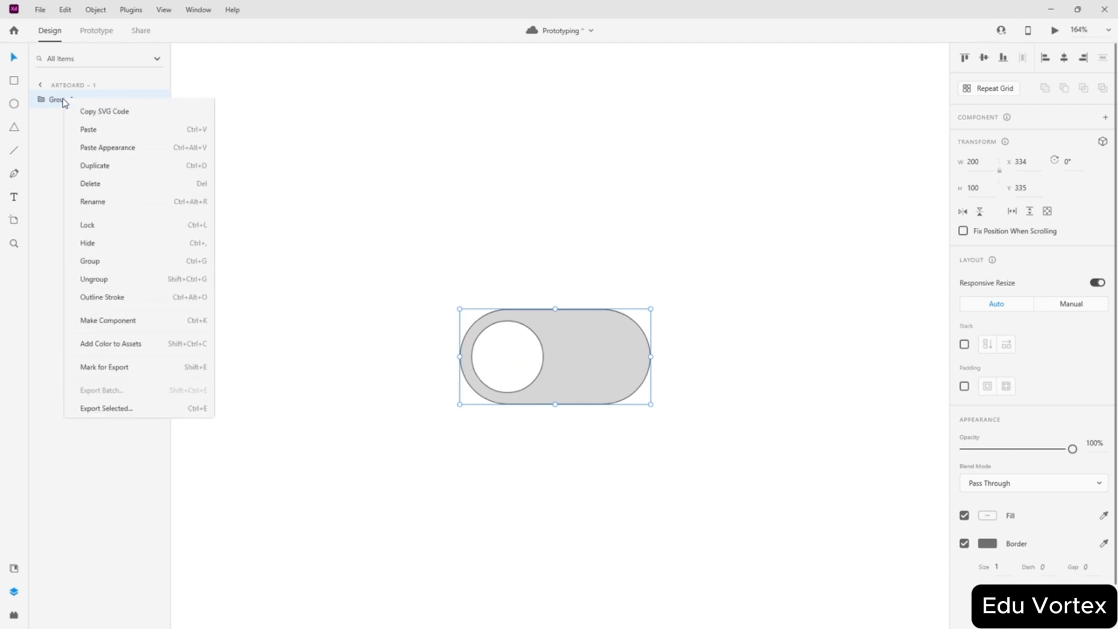
{"action": "left_click", "coordinate": [109, 105]}
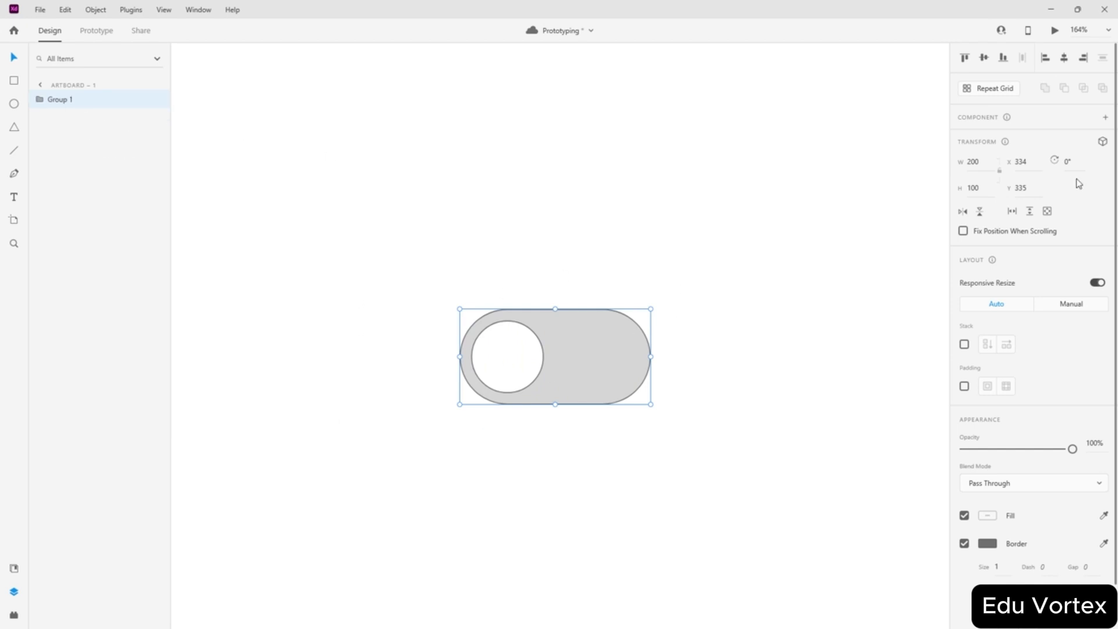
{"action": "left_click", "coordinate": [1105, 117]}
- Duplicate the toggle below the original and wire a tap link from the upper toggle to the copy
{"action": "left_click_drag", "start_coordinate": [562, 341], "coordinate": [440, 349]}
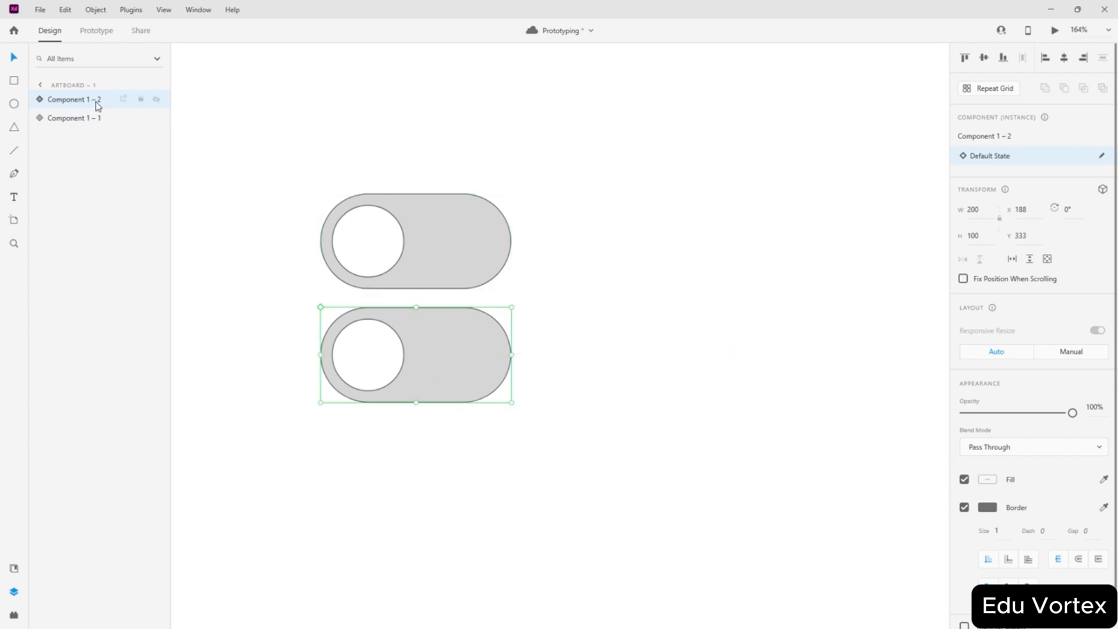
{"action": "left_click", "coordinate": [96, 30]}
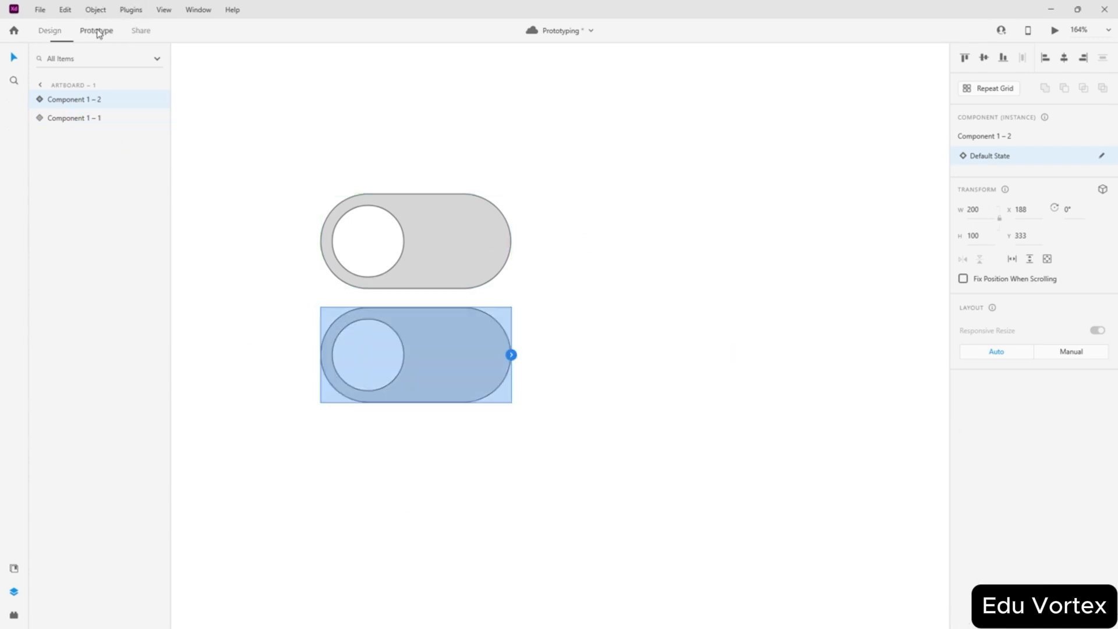
{"action": "left_click", "coordinate": [445, 257]}
{"action": "left_click_drag", "start_coordinate": [506, 315], "coordinate": [464, 362]}
{"action": "scroll", "coordinate": [467, 280], "scroll_direction": "down", "scroll_amount": 2}
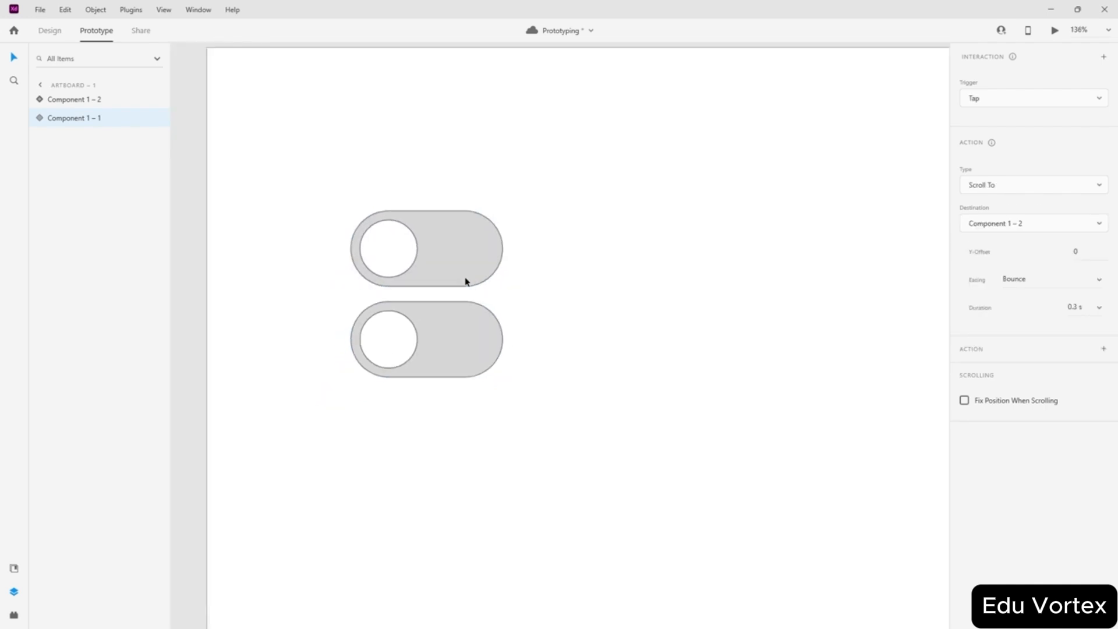
{"action": "scroll", "coordinate": [354, 289], "scroll_direction": "up", "scroll_amount": 2}
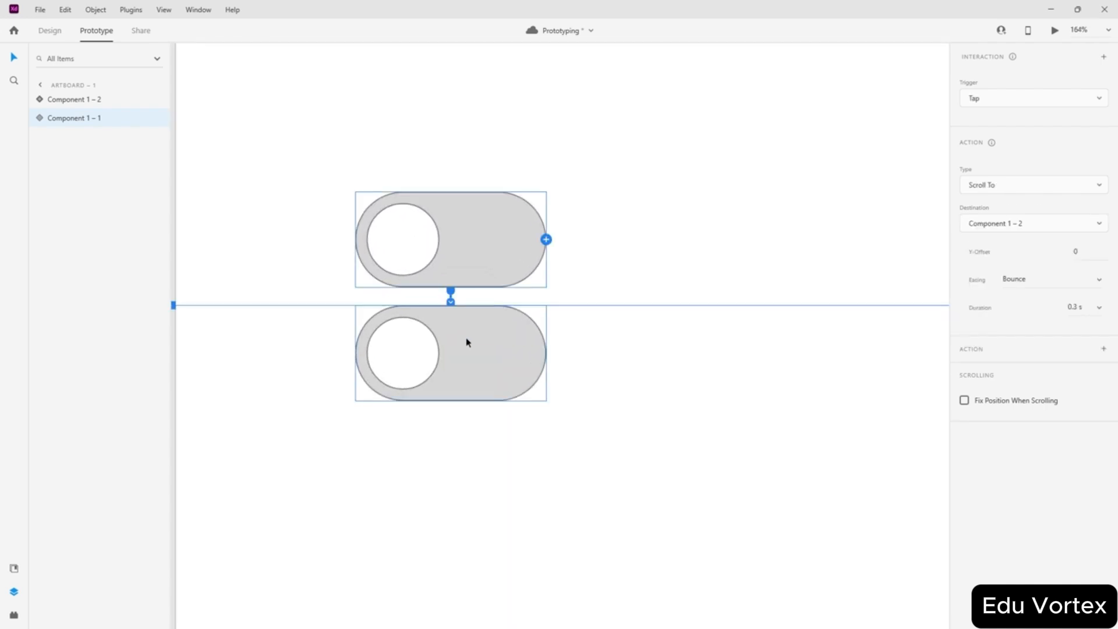
{"action": "scroll", "coordinate": [464, 342], "scroll_direction": "up", "scroll_amount": 2}
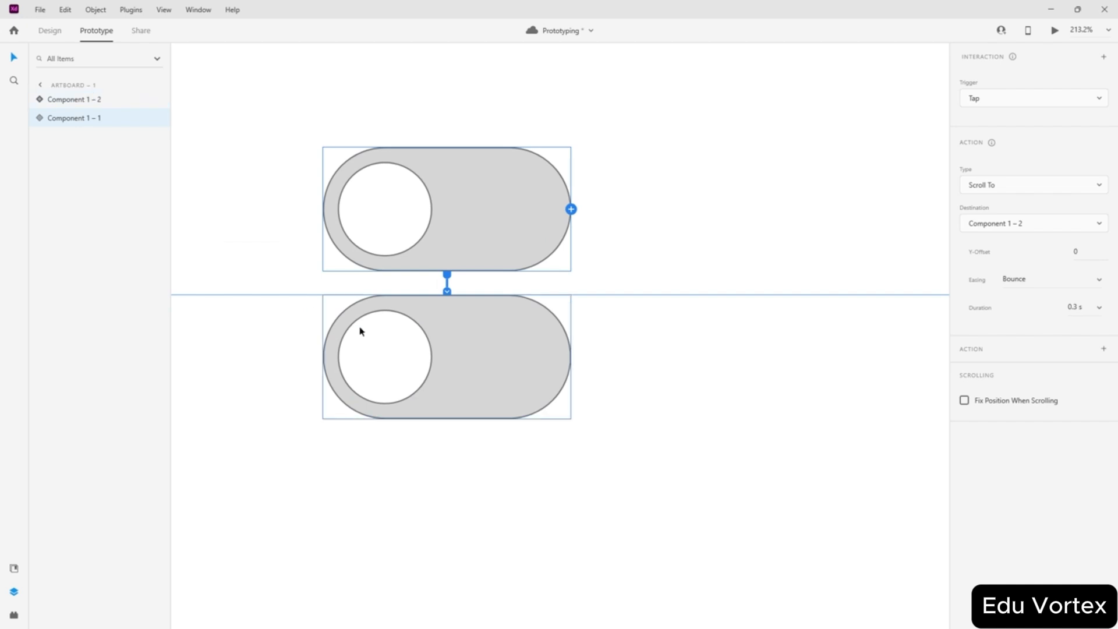
- Back in Design mode, select the knob inside the lower toggle
{"action": "left_click", "coordinate": [381, 358]}
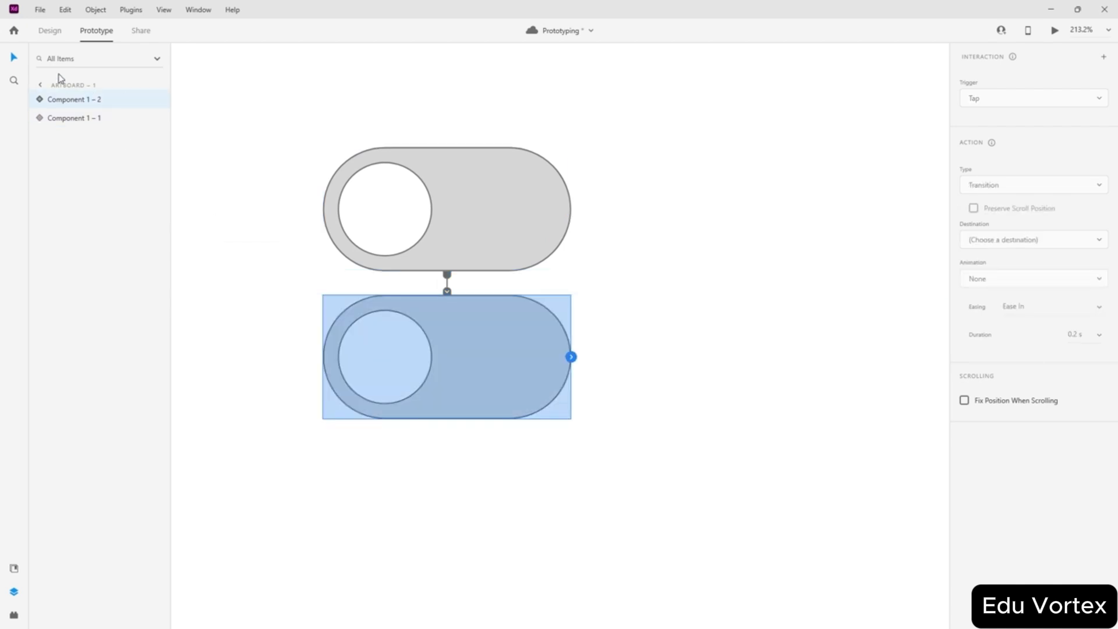
{"action": "left_click", "coordinate": [50, 31]}
{"action": "double_click", "coordinate": [381, 357]}
- Drag the lower toggle's knob to the pill's right end
{"action": "left_click_drag", "start_coordinate": [382, 358], "coordinate": [505, 362]}
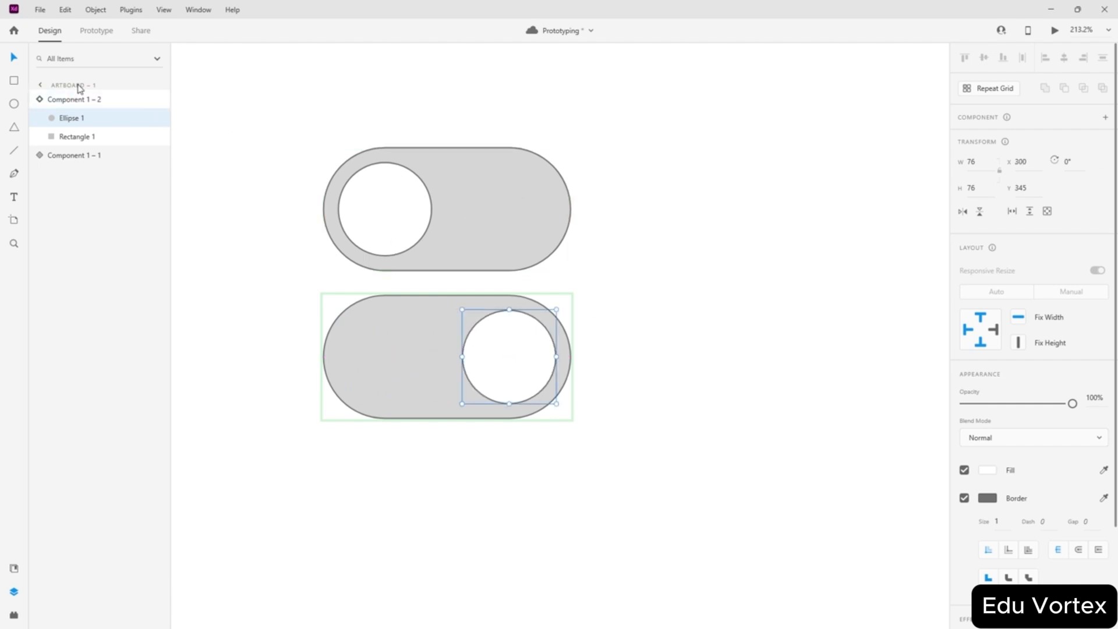
{"action": "left_click", "coordinate": [73, 102]}
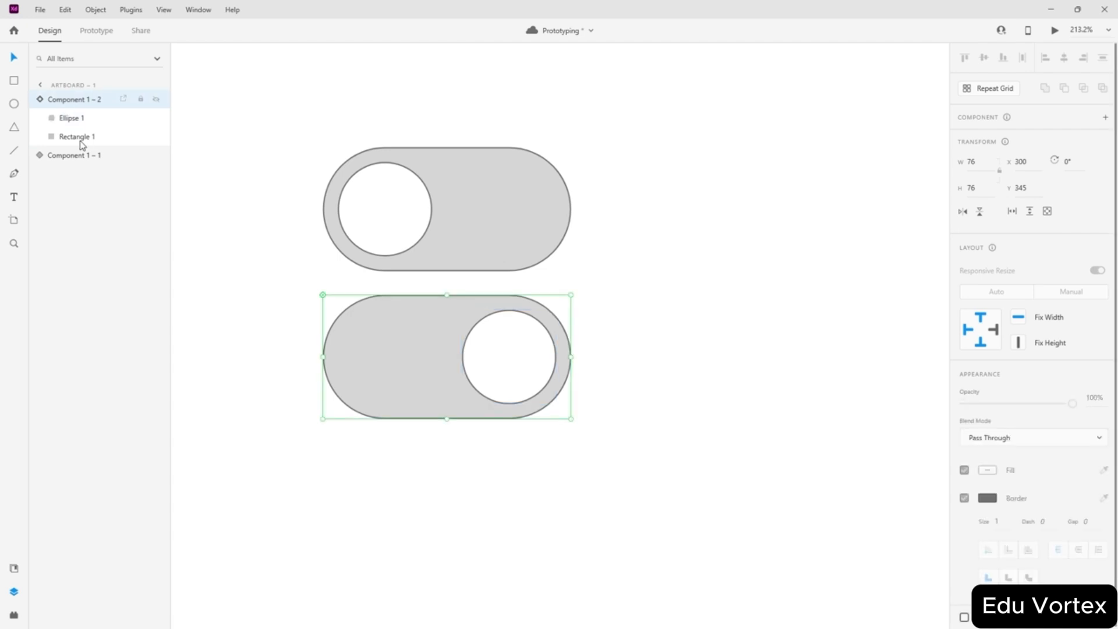
{"action": "left_click", "coordinate": [86, 155]}
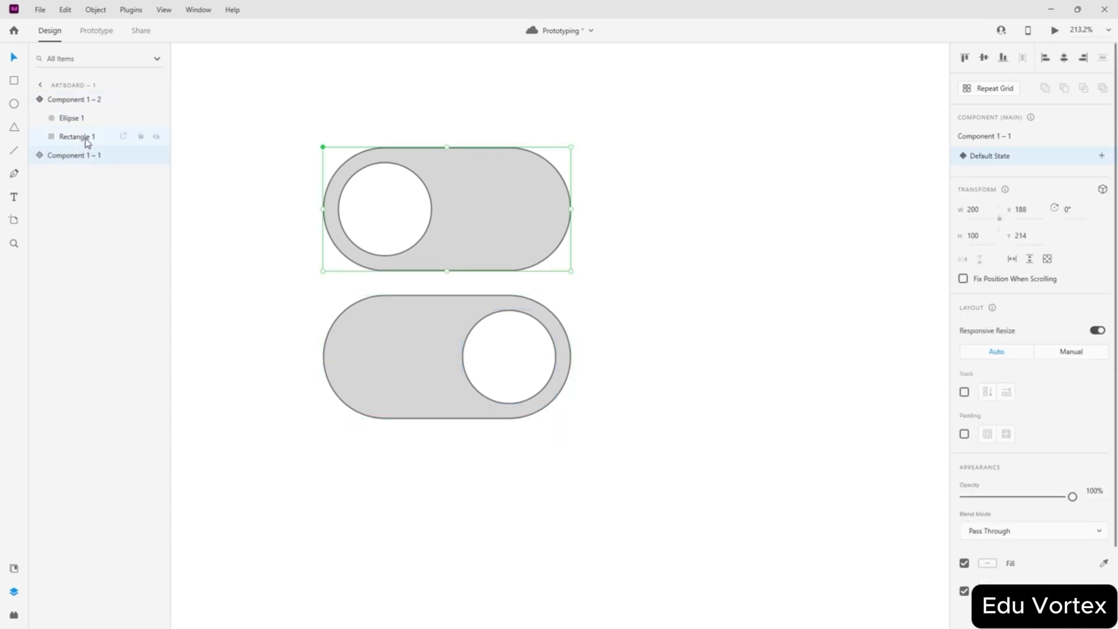
{"action": "left_click", "coordinate": [70, 100]}
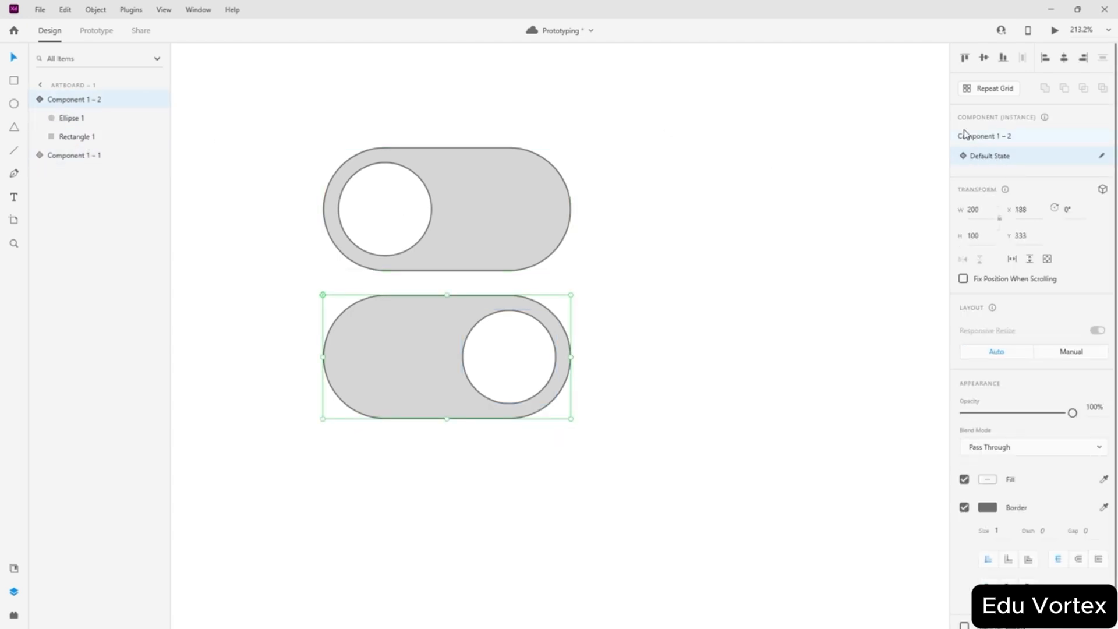
{"action": "left_click", "coordinate": [88, 156]}
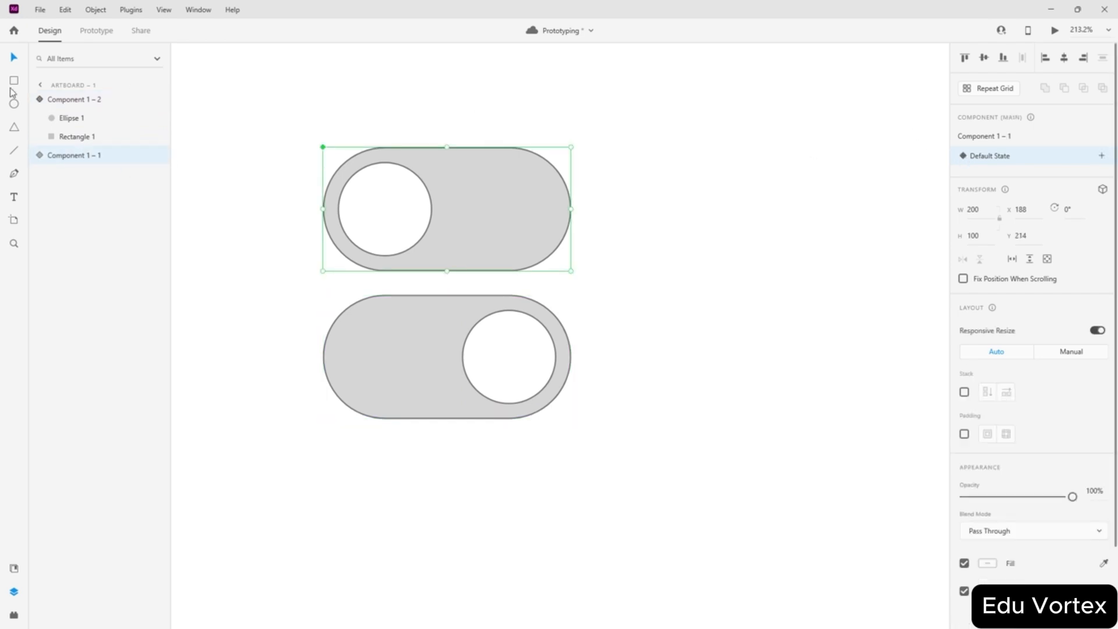
- Reorder the Layers panel so Component 1 – 1 sits above Component 1 – 2
{"action": "left_click_drag", "start_coordinate": [73, 155], "coordinate": [74, 95]}
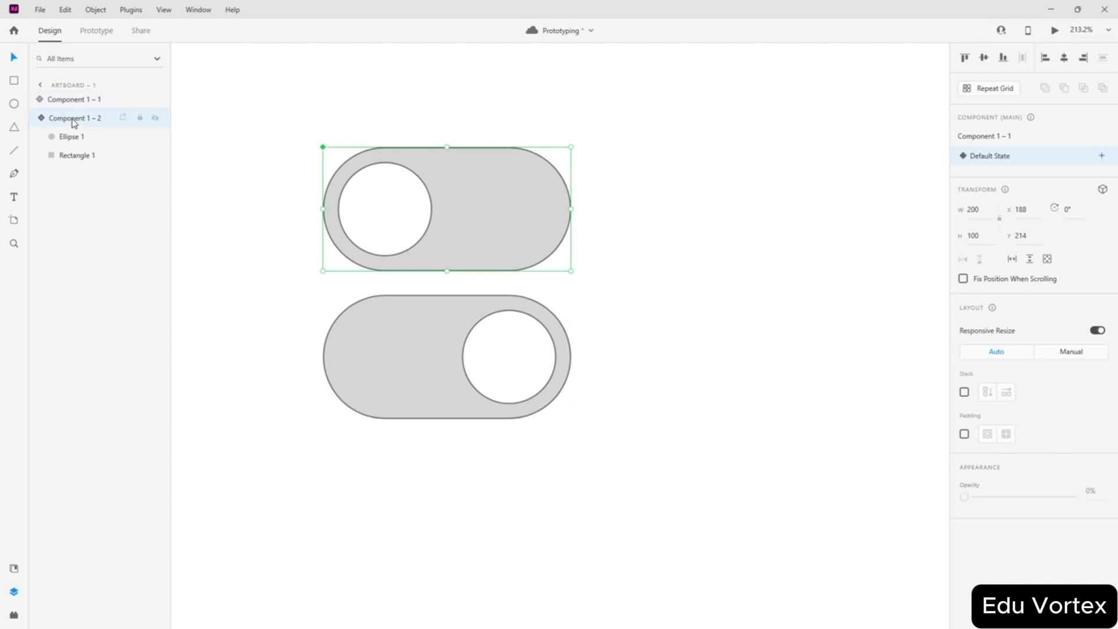
{"action": "left_click", "coordinate": [73, 119]}
{"action": "left_click", "coordinate": [79, 100]}
{"action": "left_click", "coordinate": [81, 119]}
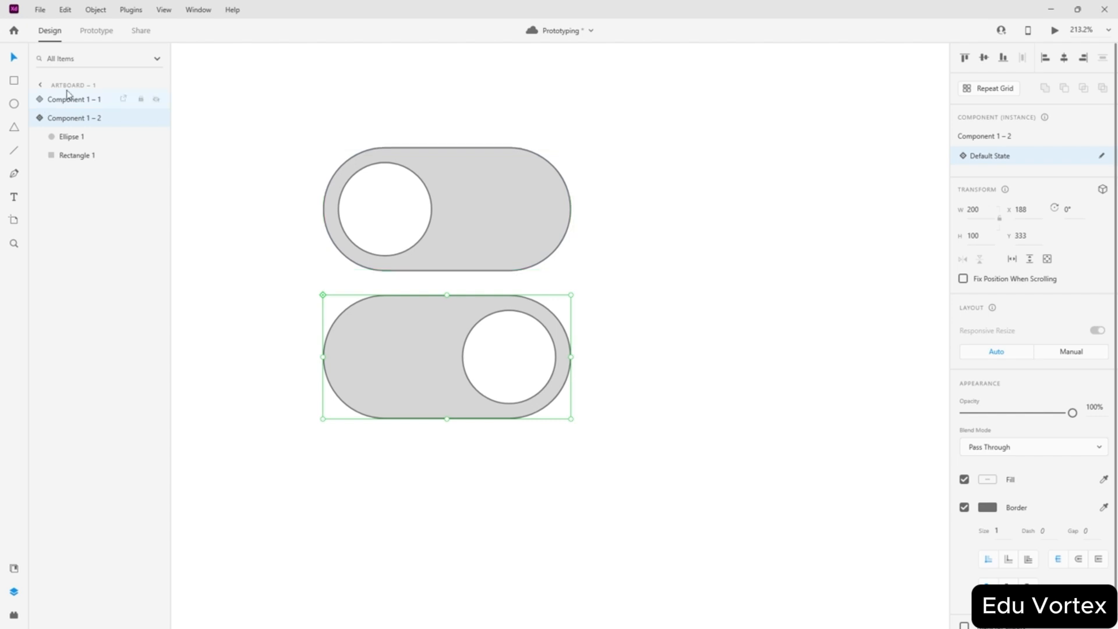
- In Prototype mode, show the top toggle's Tap → Scroll To interaction targeting Component 1 – 2
{"action": "left_click", "coordinate": [96, 31]}
{"action": "left_click", "coordinate": [449, 280]}
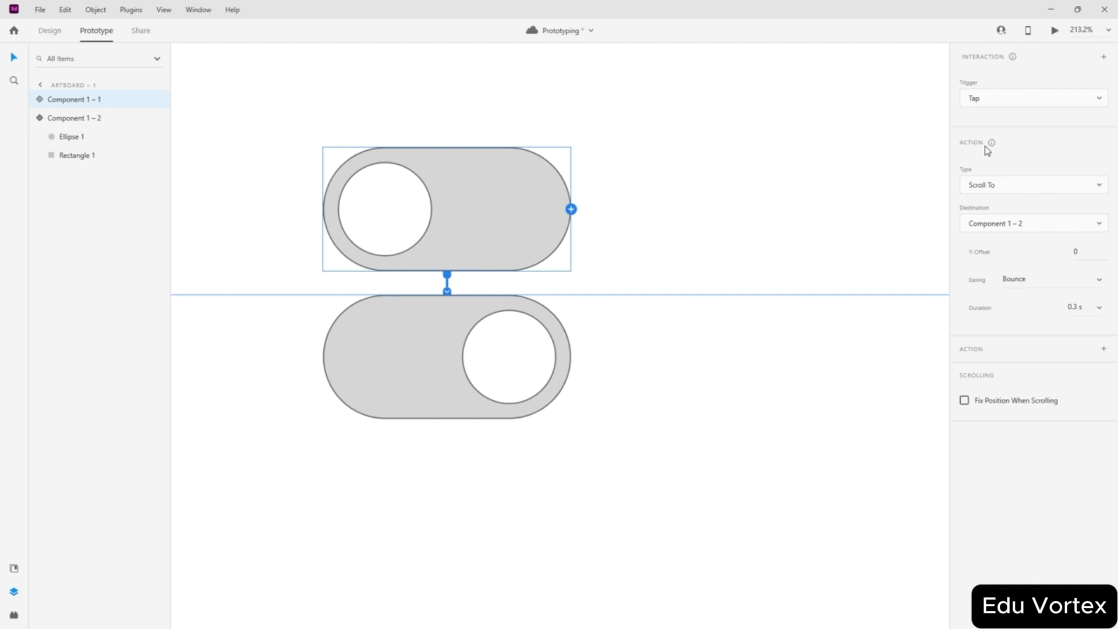
- Try an Auto-Animate action aimed at the lower toggle, then undo those trial edits
{"action": "left_click", "coordinate": [1098, 185]}
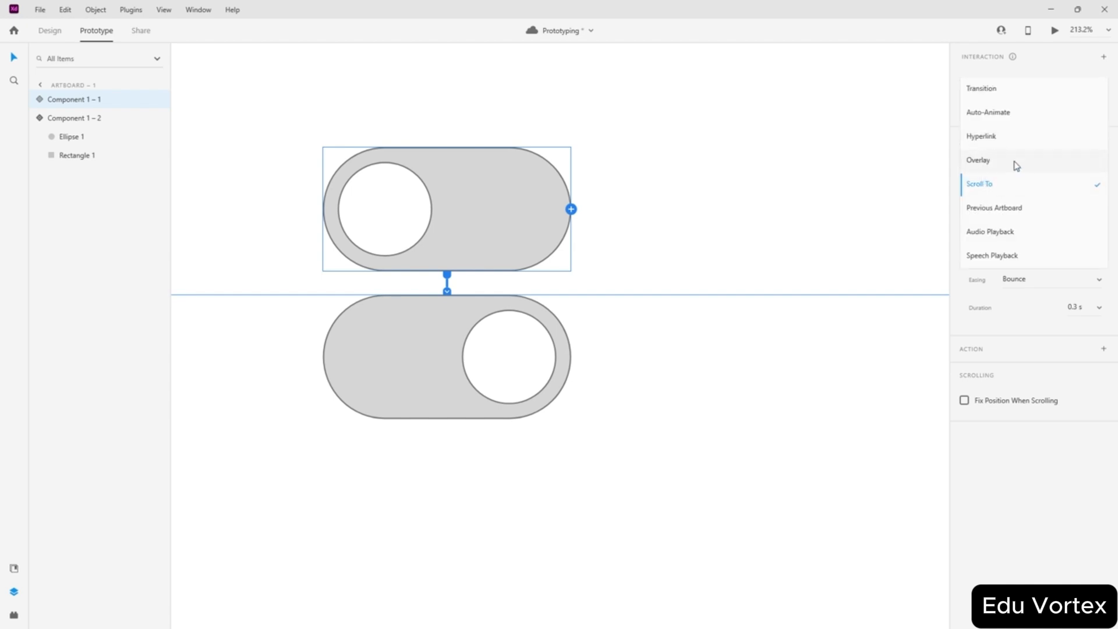
{"action": "left_click", "coordinate": [989, 115]}
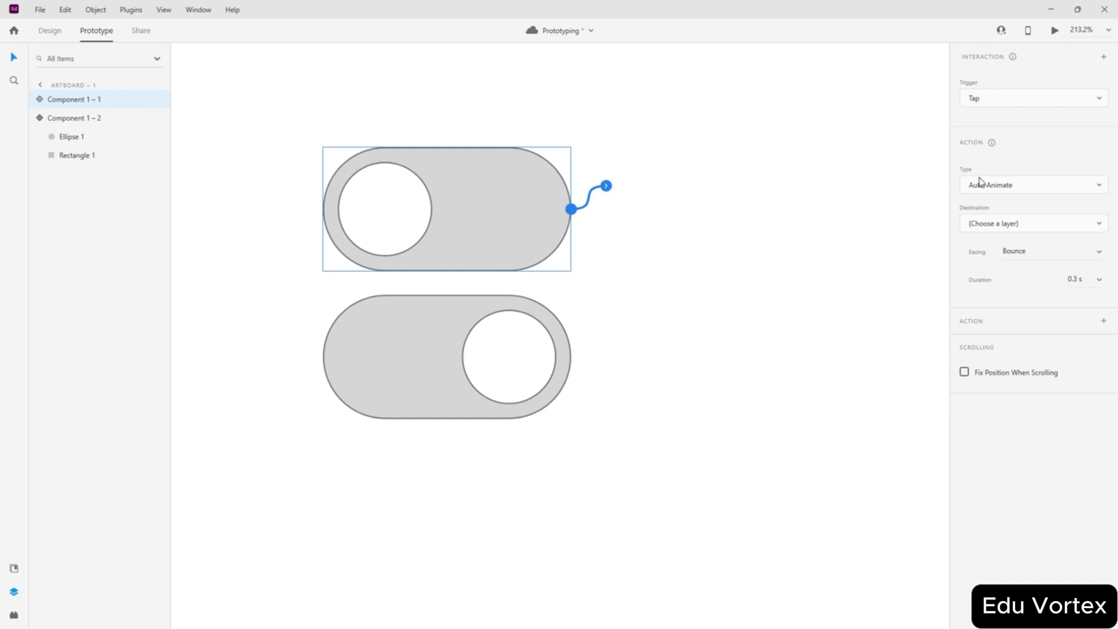
{"action": "left_click_drag", "start_coordinate": [607, 185], "coordinate": [498, 353]}
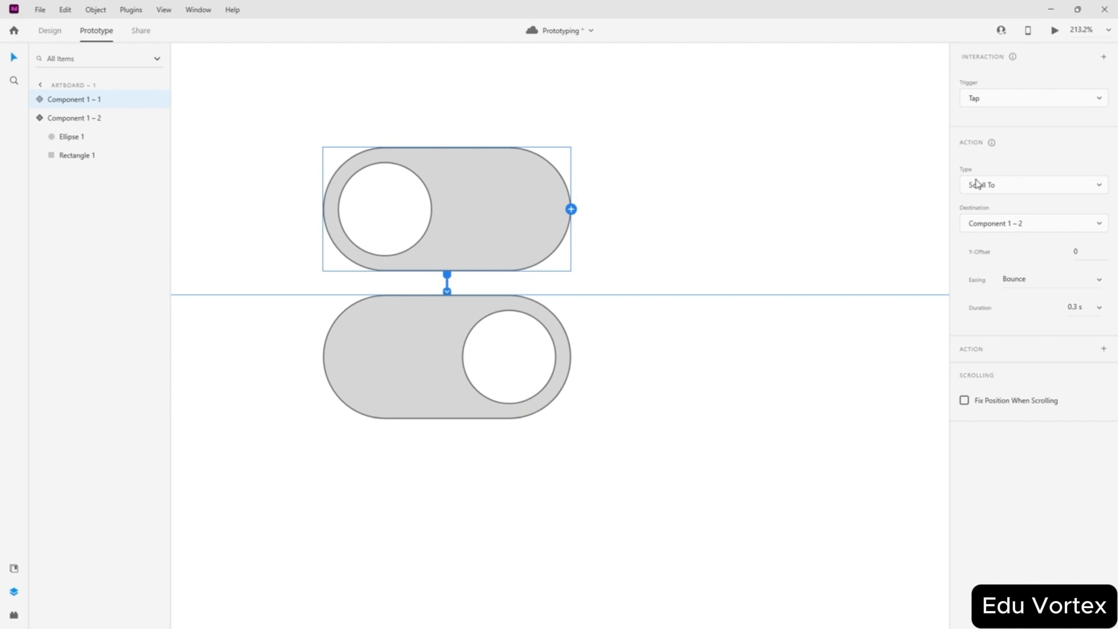
{"action": "left_click", "coordinate": [86, 123]}
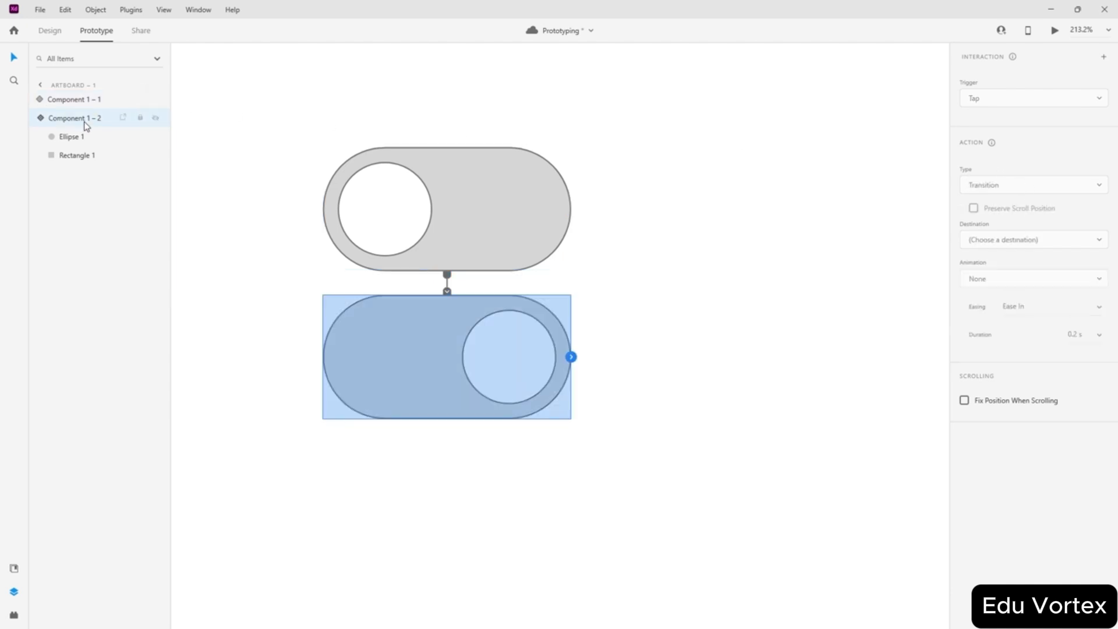
{"action": "left_click", "coordinate": [82, 102]}
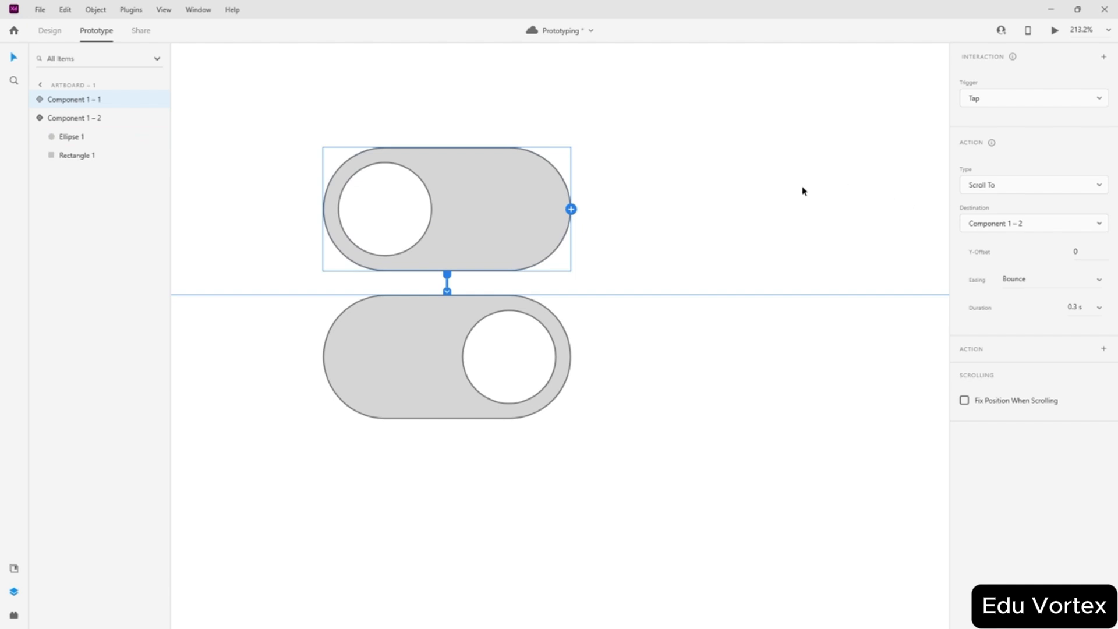
{"action": "key", "text": "ctrl+z"}
{"action": "key", "text": "ctrl+z"}
{"action": "key", "text": "ctrl+z"}
{"action": "key", "text": "ctrl+z"}
{"action": "key", "text": "ctrl+z"}
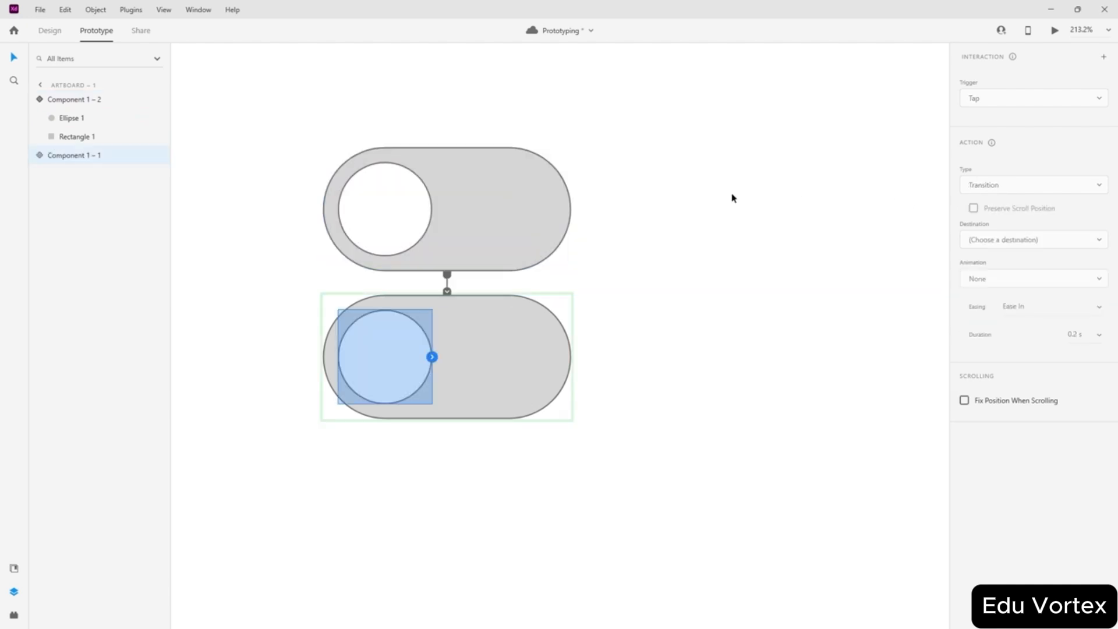
{"action": "key", "text": "ctrl+z"}
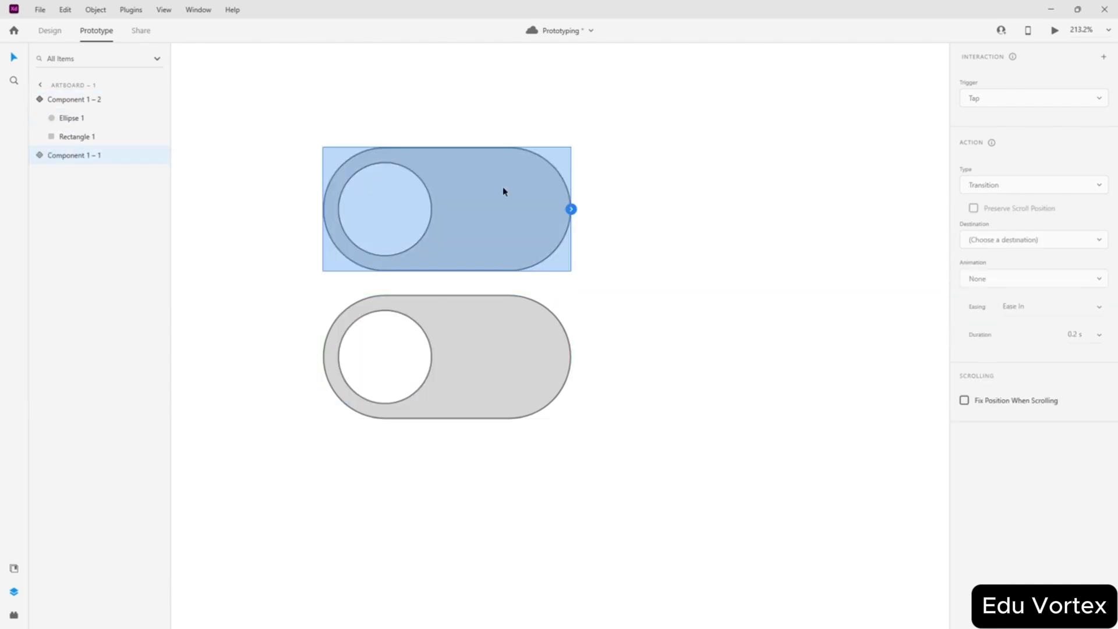
- In Design mode, move the lower toggle's circle to the pill's right end
{"action": "double_click", "coordinate": [389, 217]}
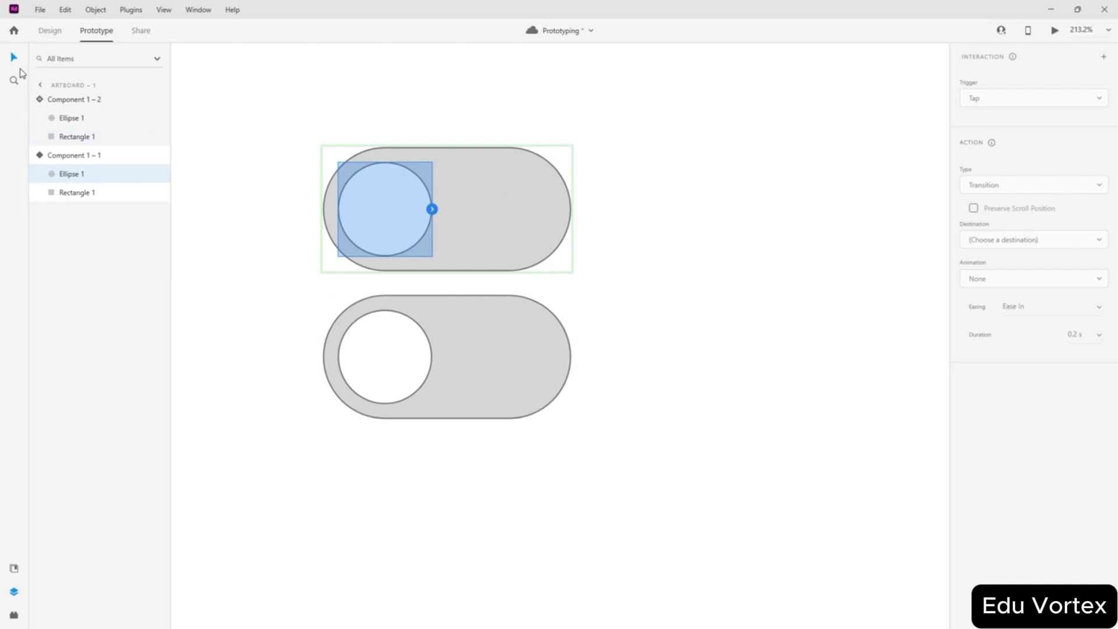
{"action": "left_click", "coordinate": [49, 30]}
{"action": "left_click", "coordinate": [397, 348]}
{"action": "double_click", "coordinate": [396, 349]}
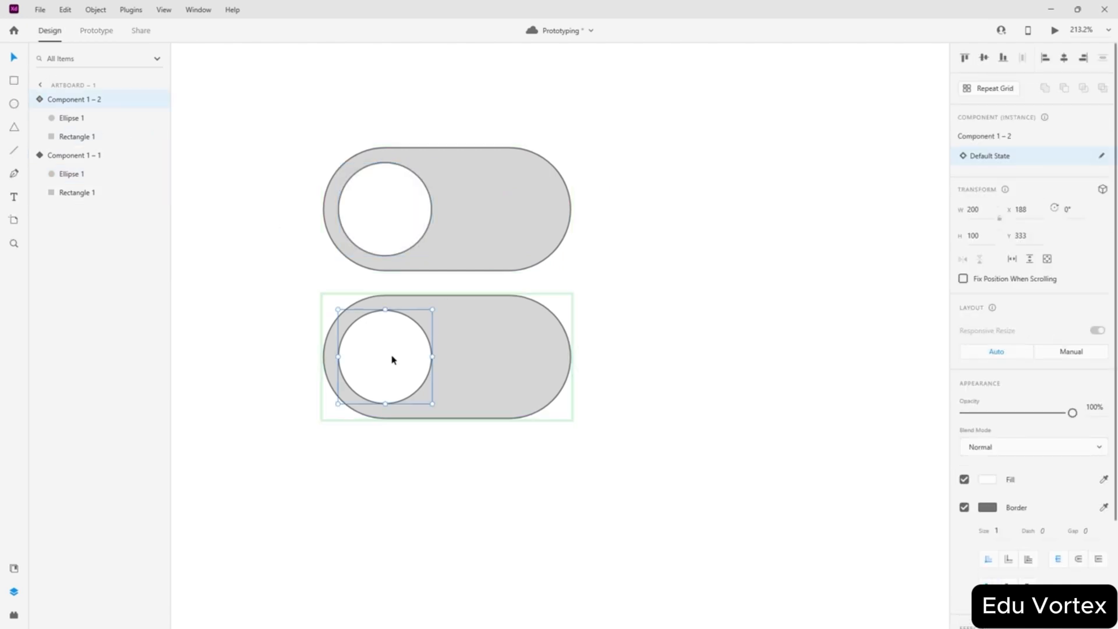
{"action": "left_click_drag", "start_coordinate": [392, 357], "coordinate": [512, 363]}
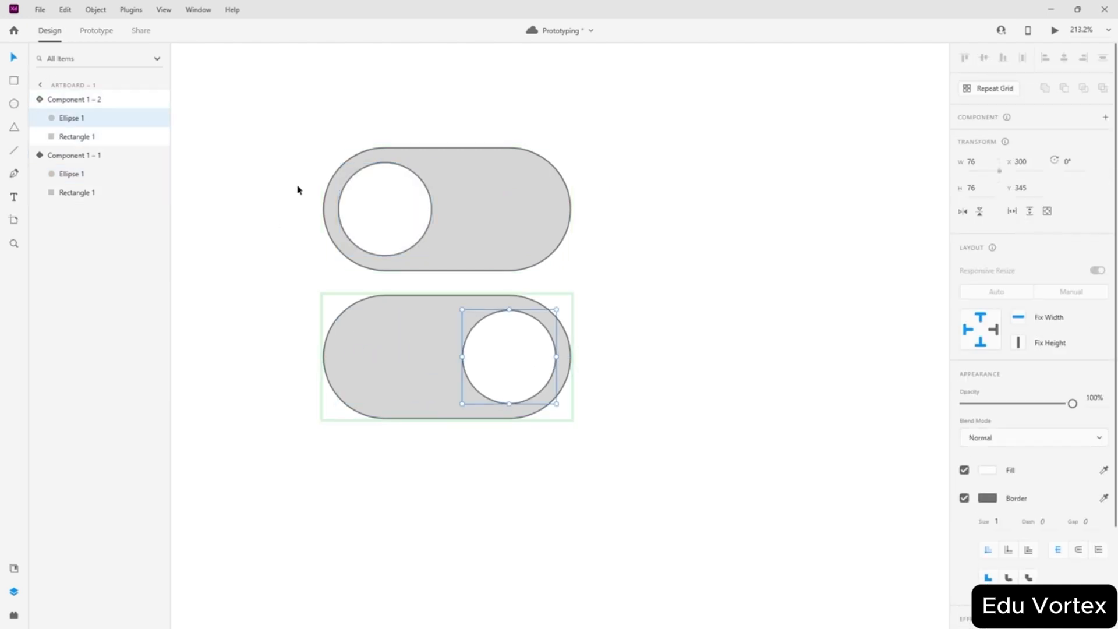
- Wire the top toggle's circle to the lower toggle with Component 1 – 2 as destination
{"action": "left_click", "coordinate": [96, 31]}
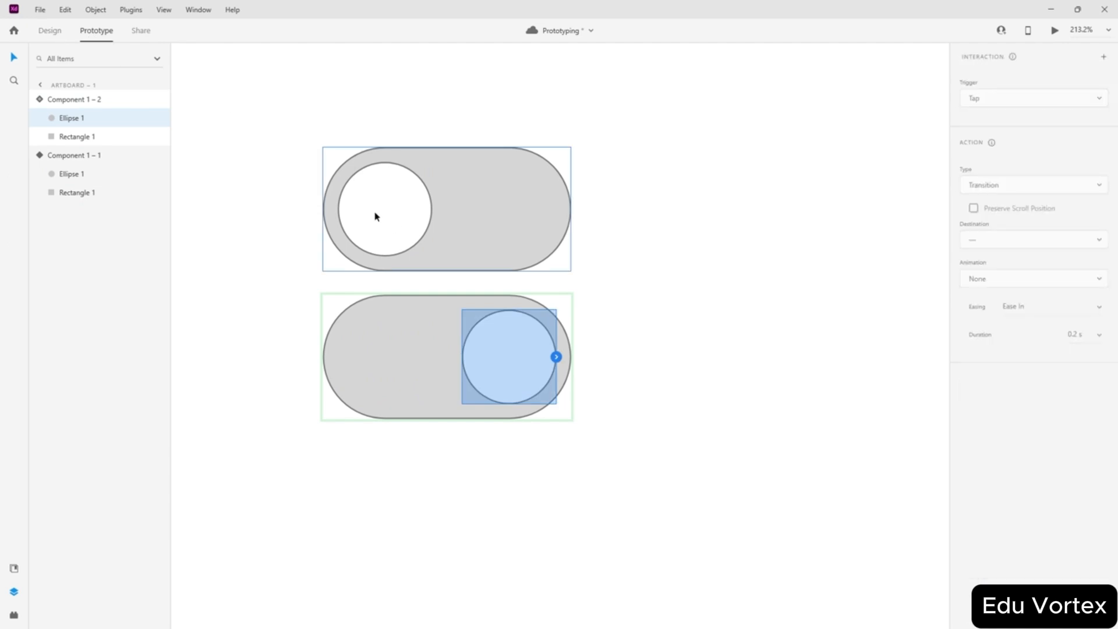
{"action": "left_click", "coordinate": [385, 224]}
{"action": "double_click", "coordinate": [386, 222]}
{"action": "left_click_drag", "start_coordinate": [432, 209], "coordinate": [447, 335]}
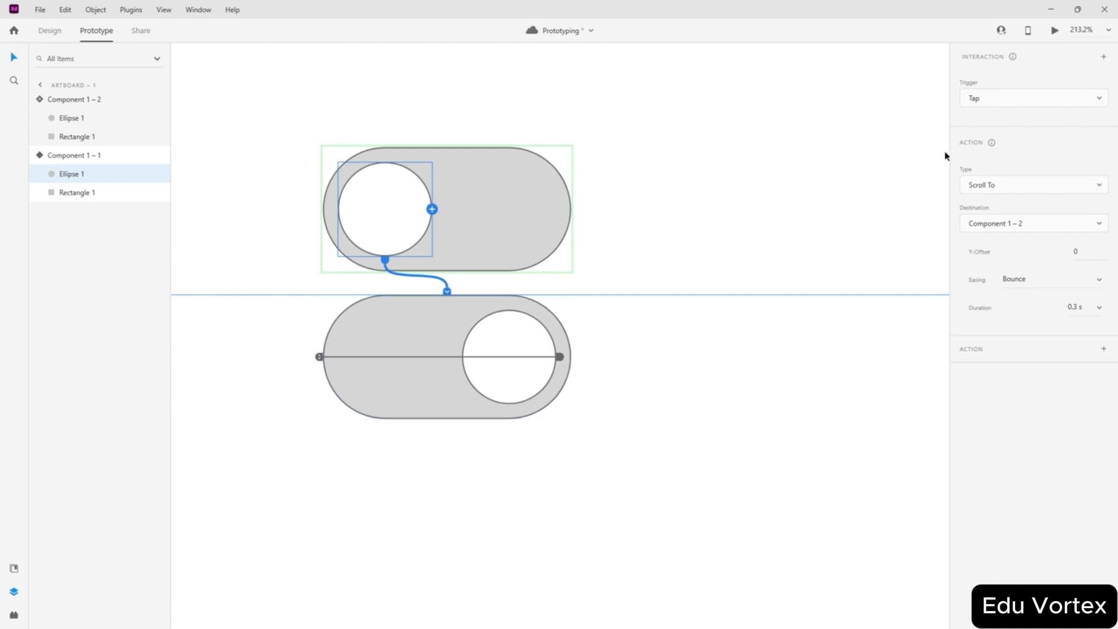
{"action": "left_click", "coordinate": [1009, 186]}
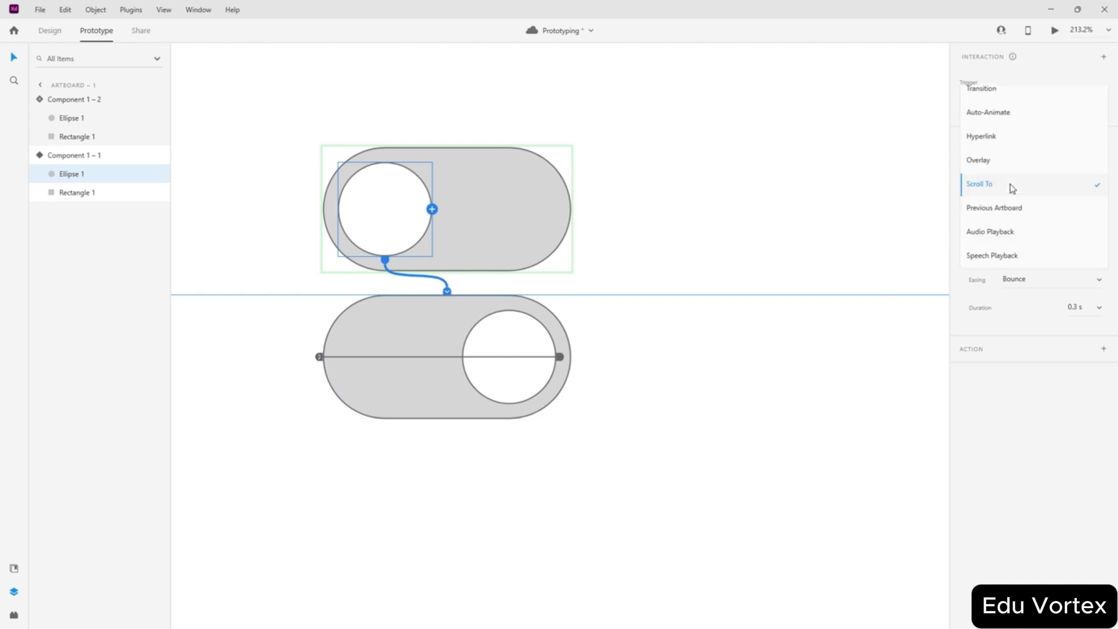
{"action": "left_click", "coordinate": [994, 119]}
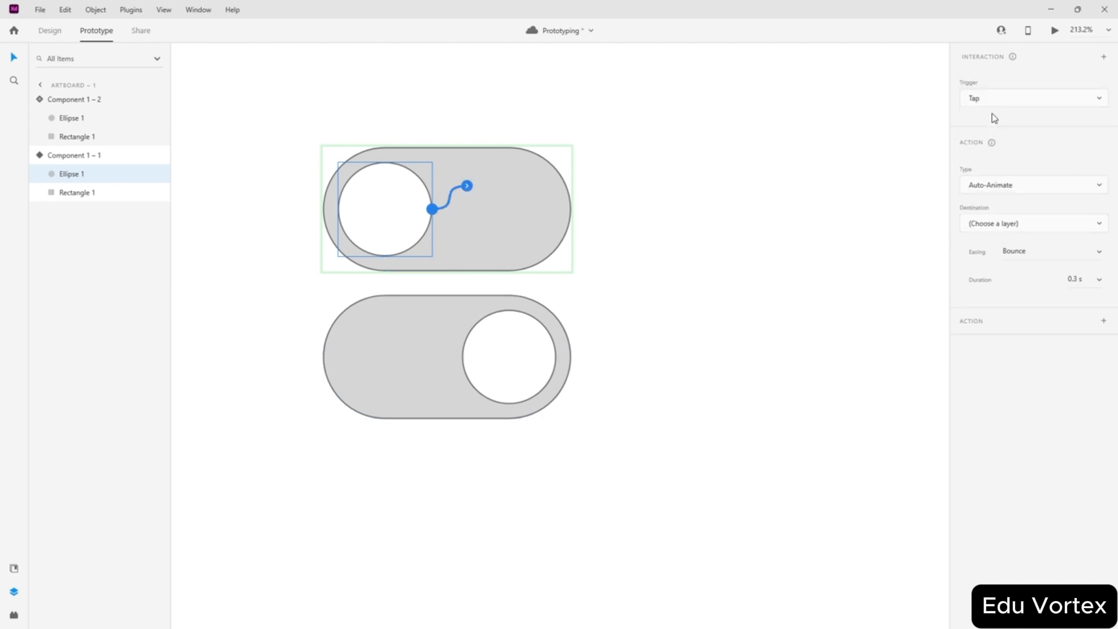
{"action": "left_click", "coordinate": [1038, 228]}
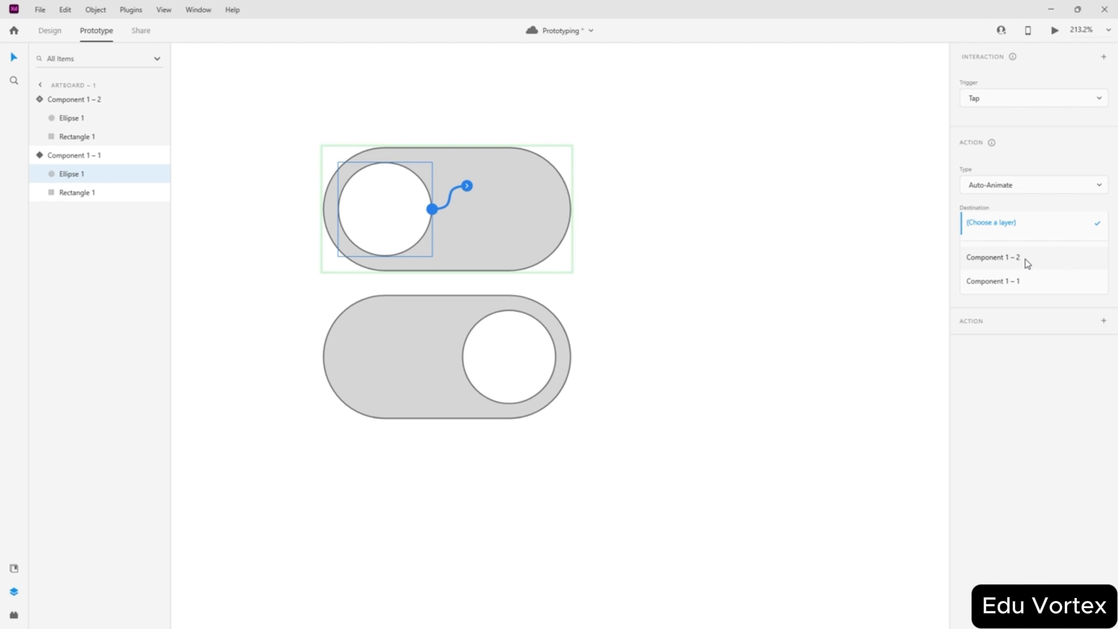
{"action": "left_click", "coordinate": [1028, 263]}
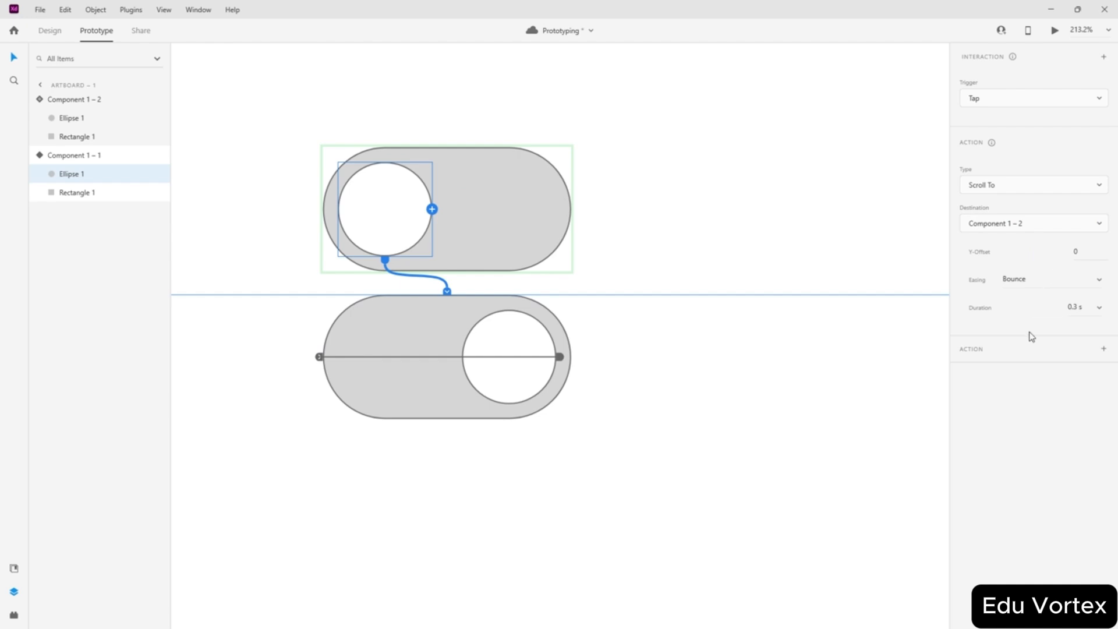
- Move both toggles off the artboard onto the pasteboard
{"action": "scroll", "coordinate": [311, 137], "scroll_direction": "down", "scroll_amount": 5}
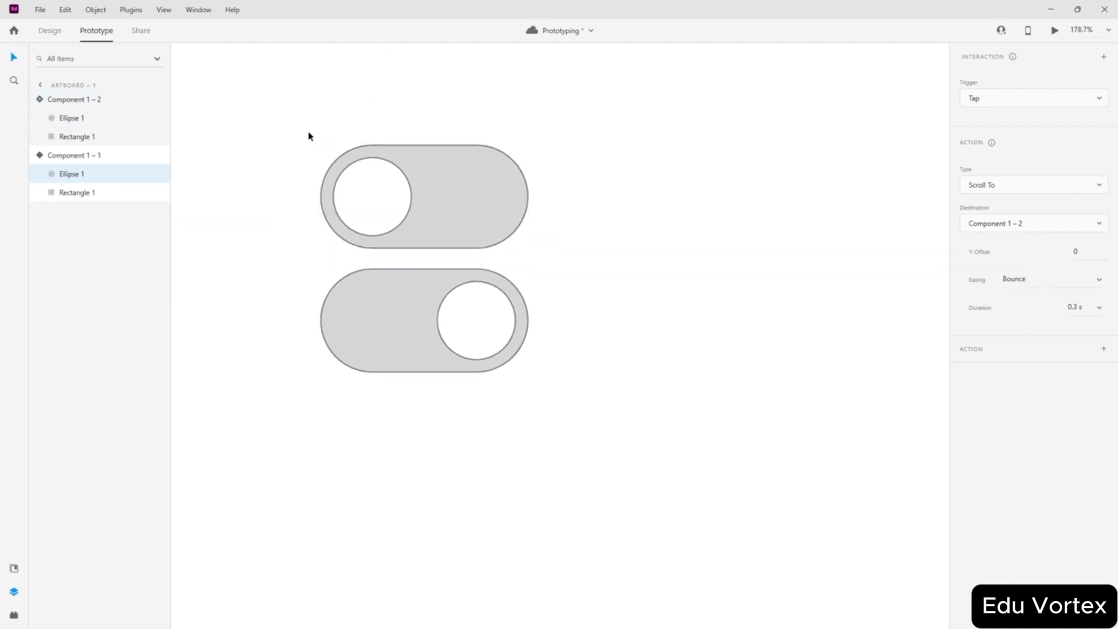
{"action": "scroll", "coordinate": [311, 140], "scroll_direction": "up", "scroll_amount": 1}
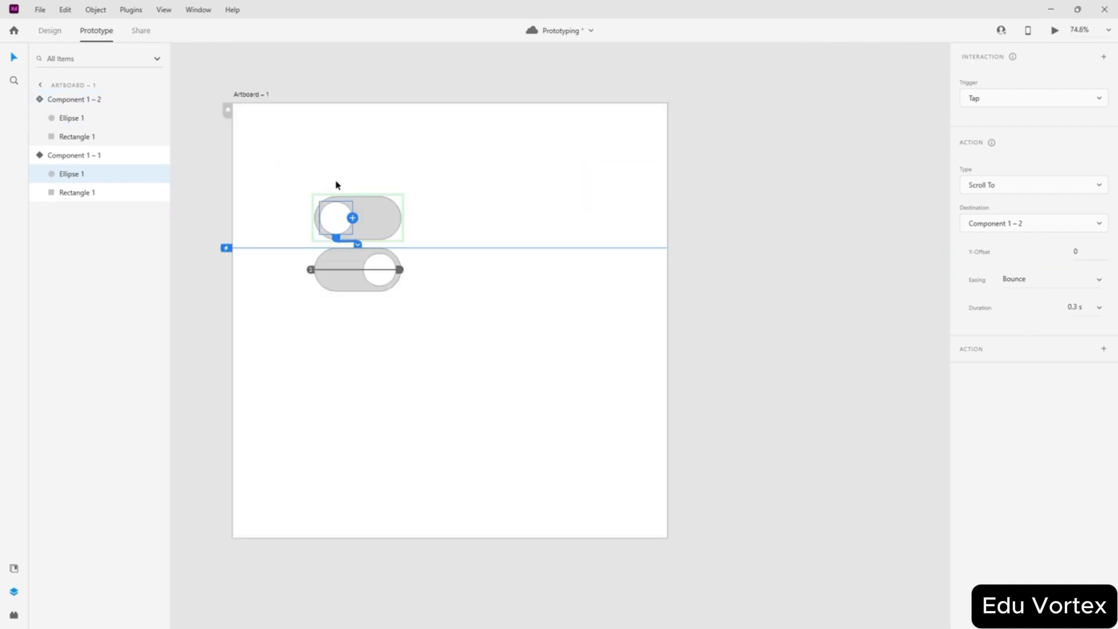
{"action": "scroll", "coordinate": [336, 182], "scroll_direction": "up", "scroll_amount": 3}
{"action": "scroll", "coordinate": [336, 182], "scroll_direction": "down", "scroll_amount": 3}
{"action": "scroll", "coordinate": [335, 183], "scroll_direction": "left", "scroll_amount": 2}
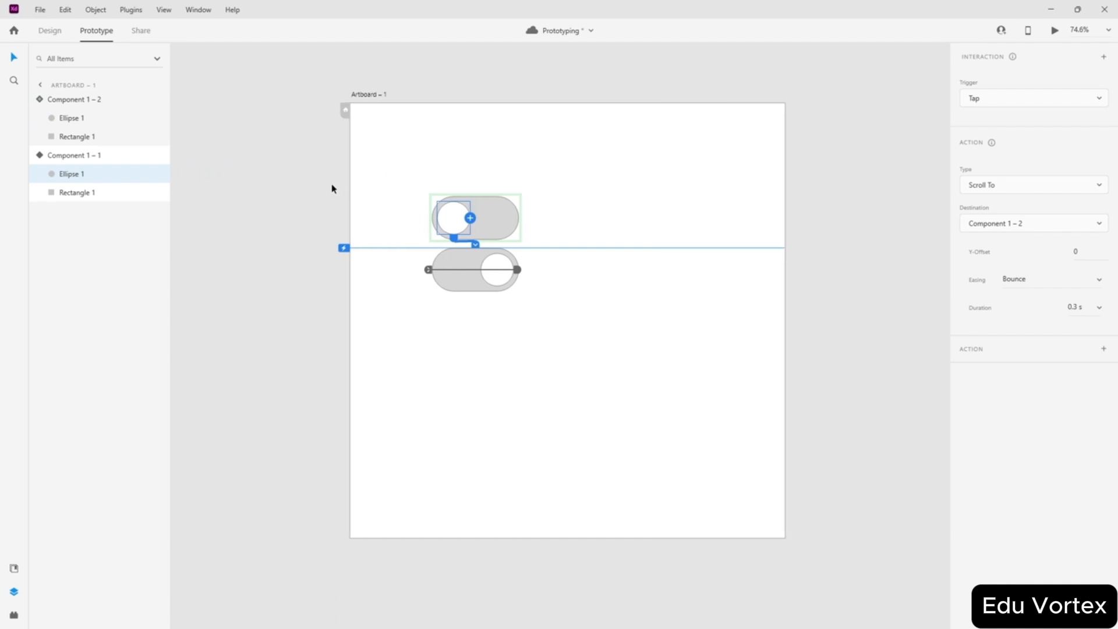
{"action": "left_click", "coordinate": [48, 32]}
{"action": "left_click", "coordinate": [299, 200]}
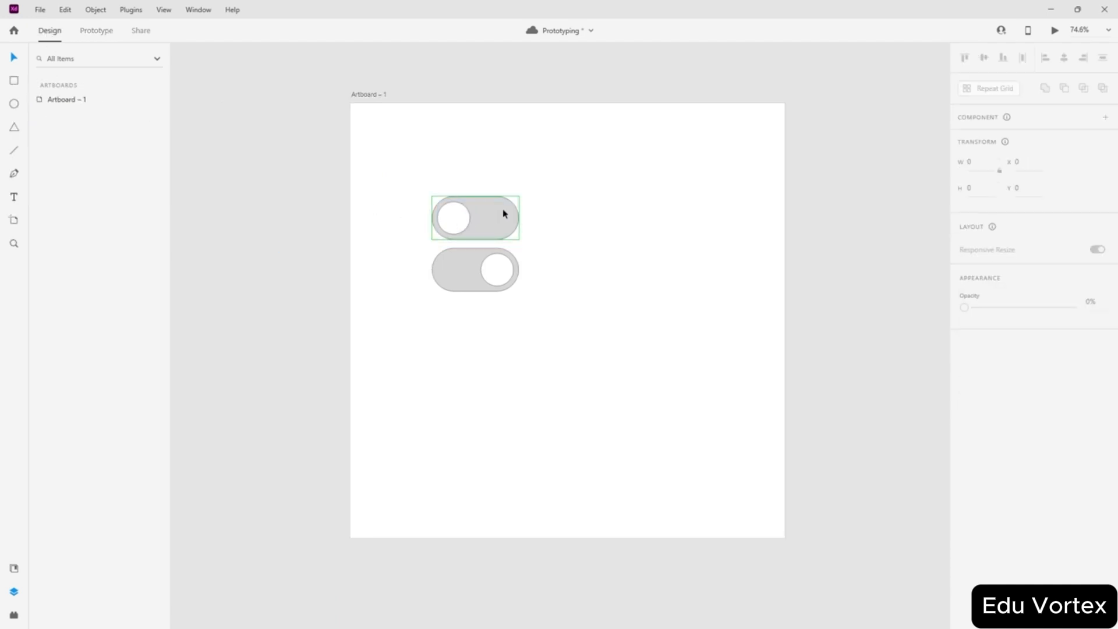
{"action": "left_click_drag", "start_coordinate": [531, 195], "coordinate": [473, 262]}
{"action": "left_click_drag", "start_coordinate": [459, 266], "coordinate": [222, 247]}
{"action": "left_click", "coordinate": [203, 175]}
- Drag a Component 1 instance from Assets onto the artboard and centre it with Align Middle
{"action": "left_click", "coordinate": [164, 10]}
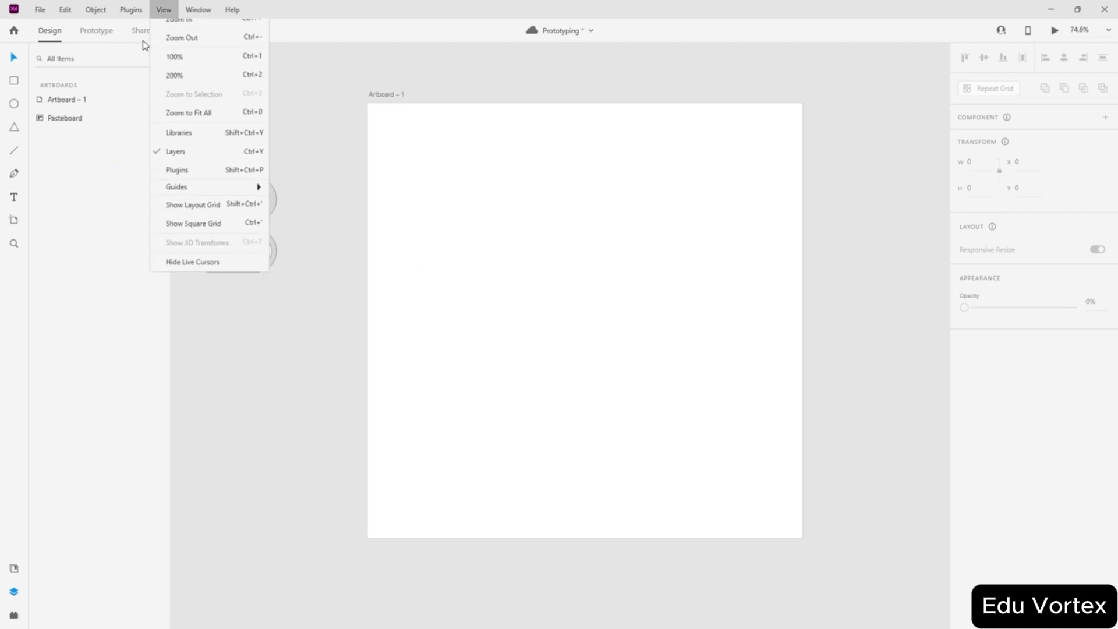
{"action": "left_click", "coordinate": [182, 146]}
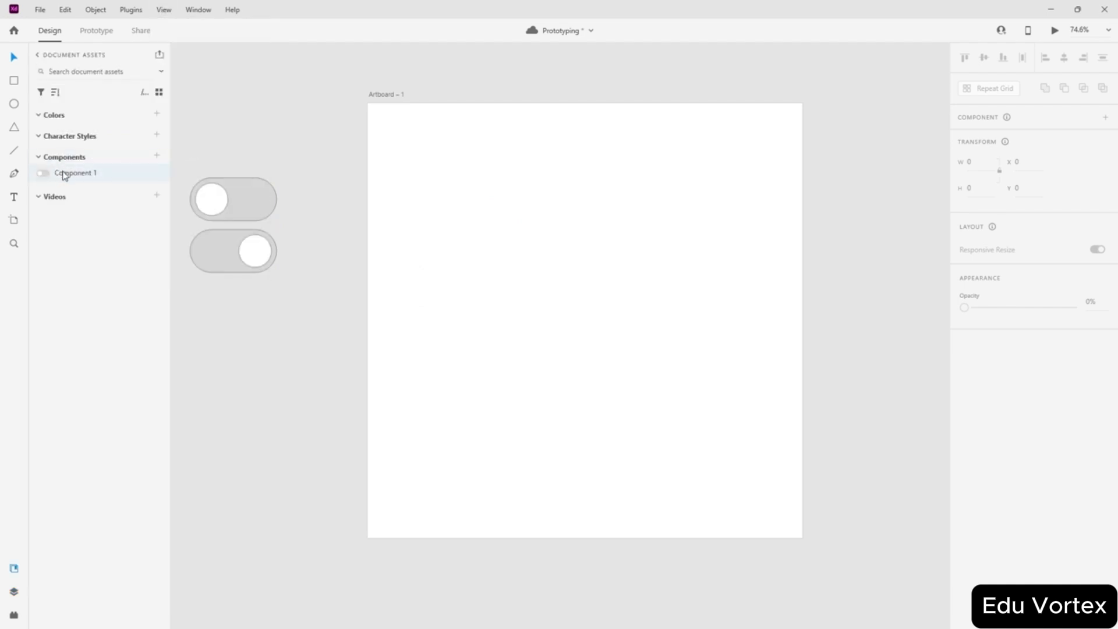
{"action": "left_click_drag", "start_coordinate": [251, 152], "coordinate": [521, 257]}
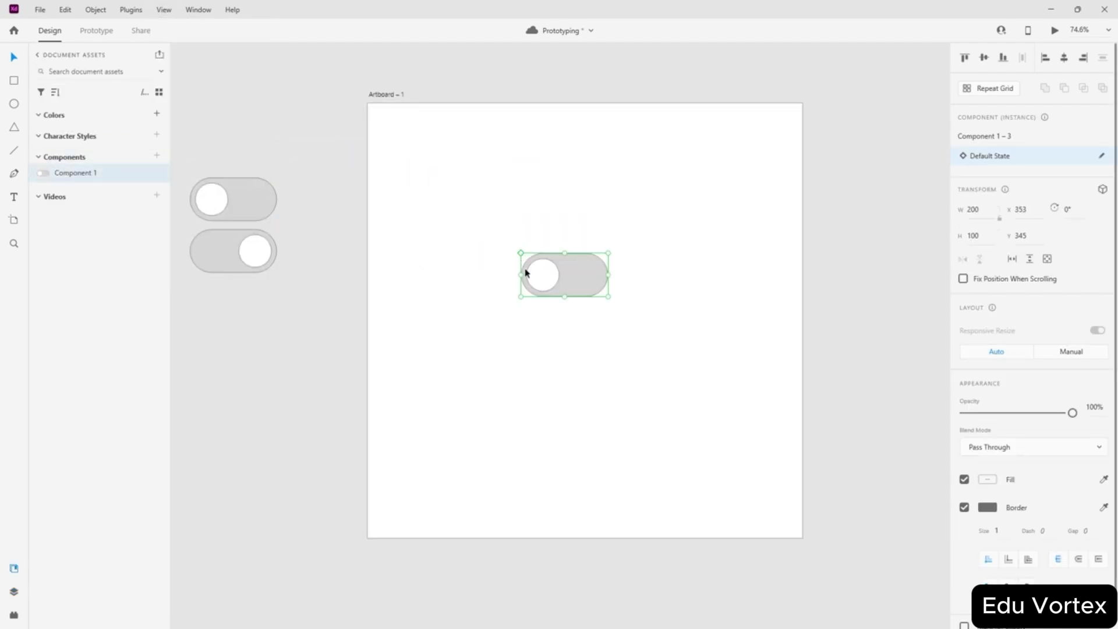
{"action": "mouse_move", "coordinate": [634, 311]}
{"action": "left_mouse_down"}
{"action": "mouse_move", "coordinate": [609, 326]}
{"action": "mouse_move", "coordinate": [614, 315]}
{"action": "left_mouse_up"}
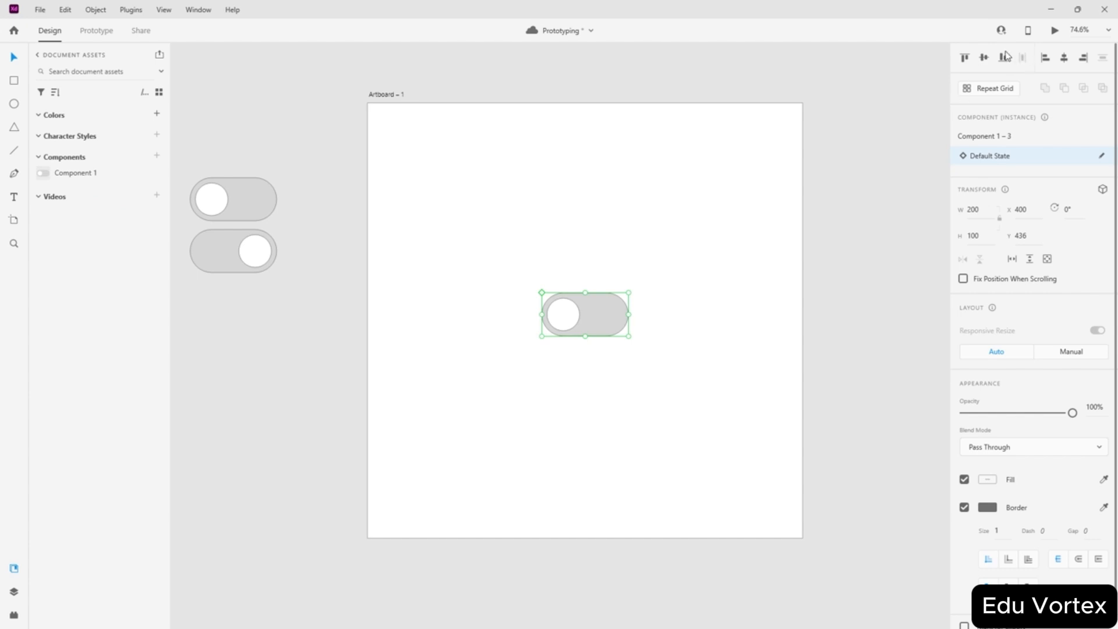
{"action": "left_click", "coordinate": [983, 57]}
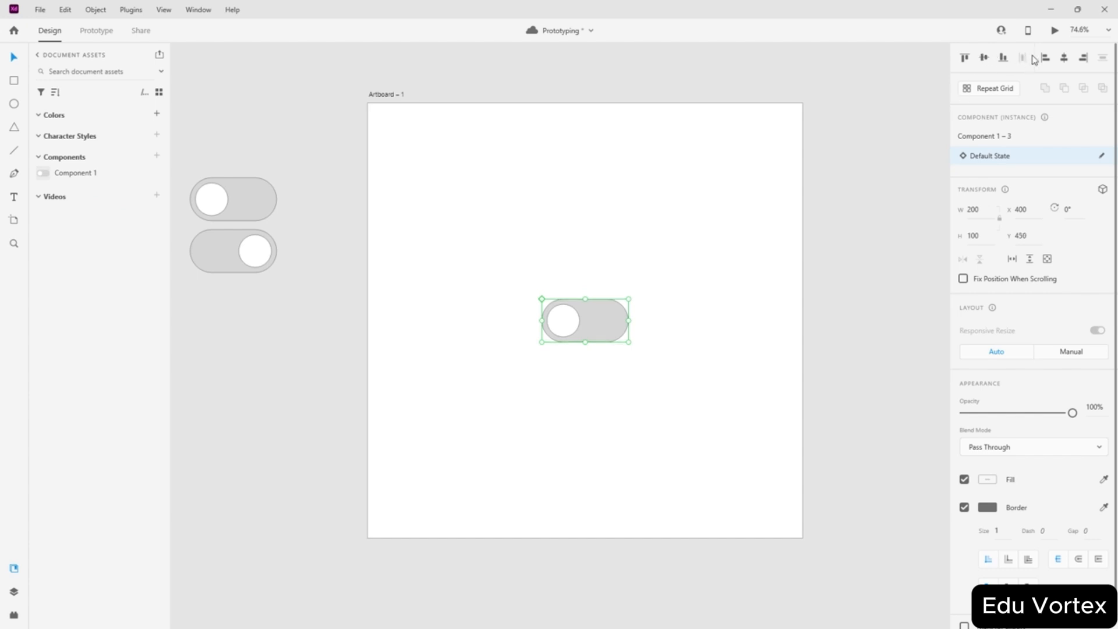
{"action": "left_click", "coordinate": [830, 210]}
- Preview the prototype, then select the main toggle component
{"action": "key", "text": "ctrl+Return"}
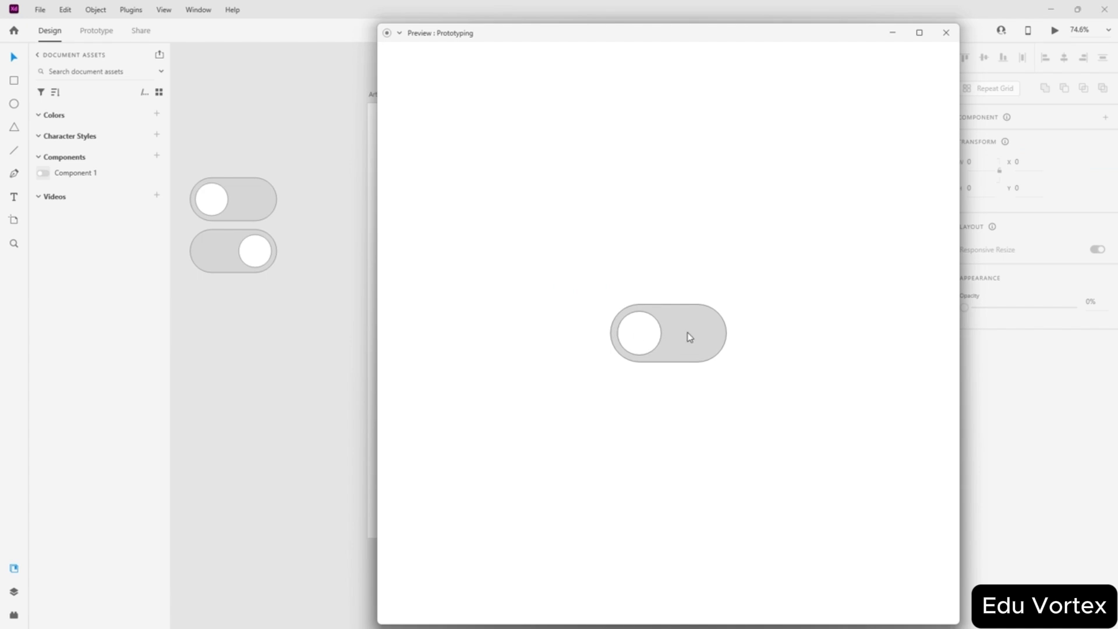
{"action": "left_click", "coordinate": [946, 32]}
{"action": "left_click", "coordinate": [581, 315]}
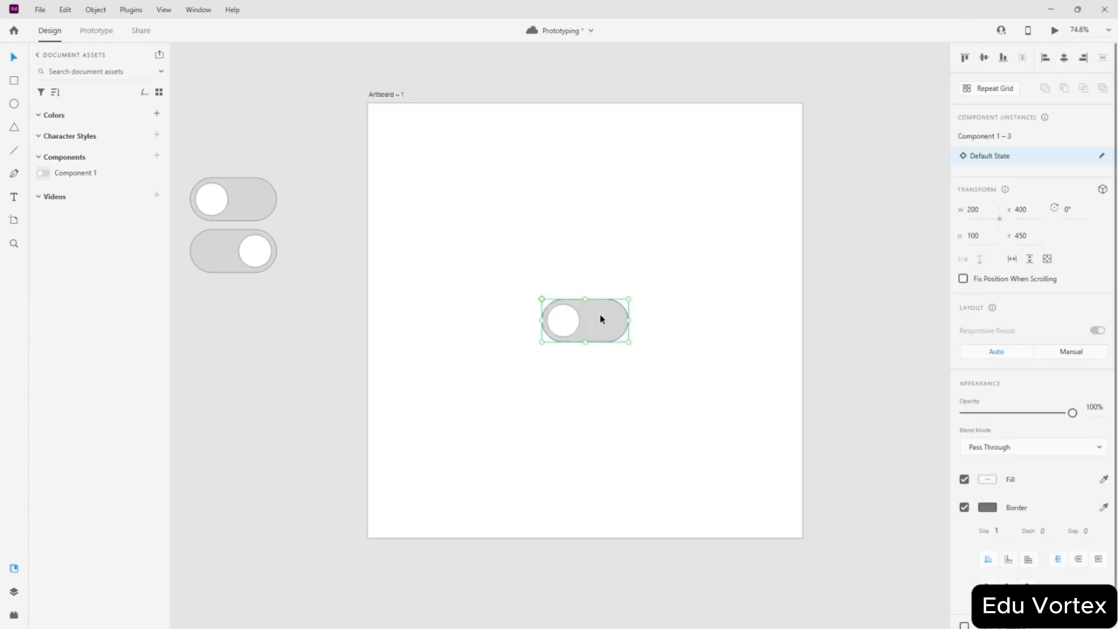
{"action": "scroll", "coordinate": [601, 319], "scroll_direction": "up", "scroll_amount": 3}
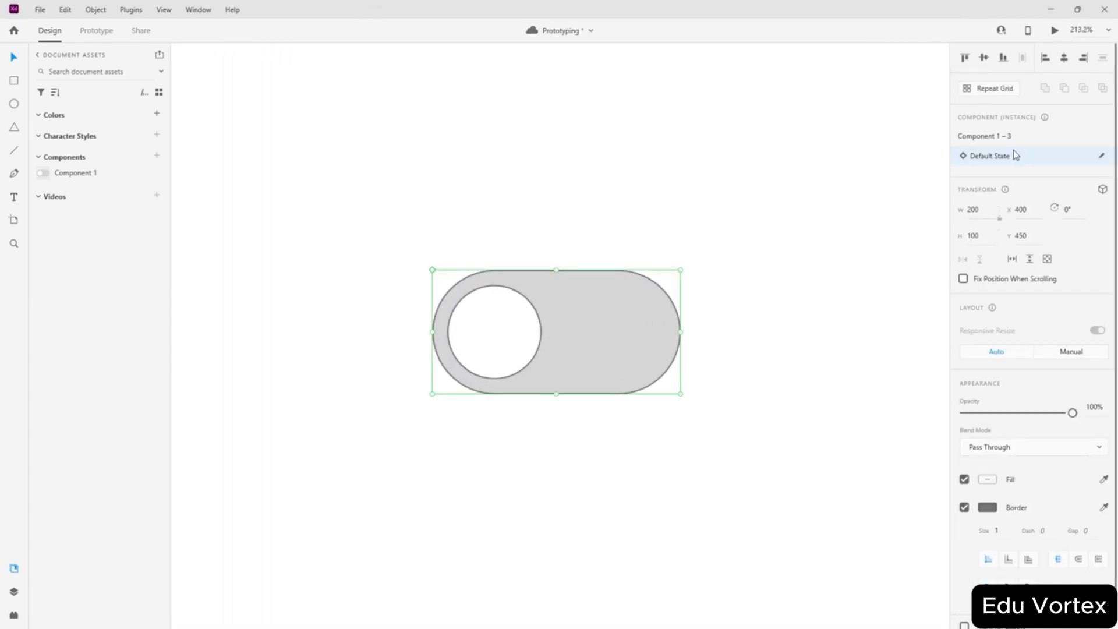
{"action": "scroll", "coordinate": [659, 160], "scroll_direction": "down", "scroll_amount": 4}
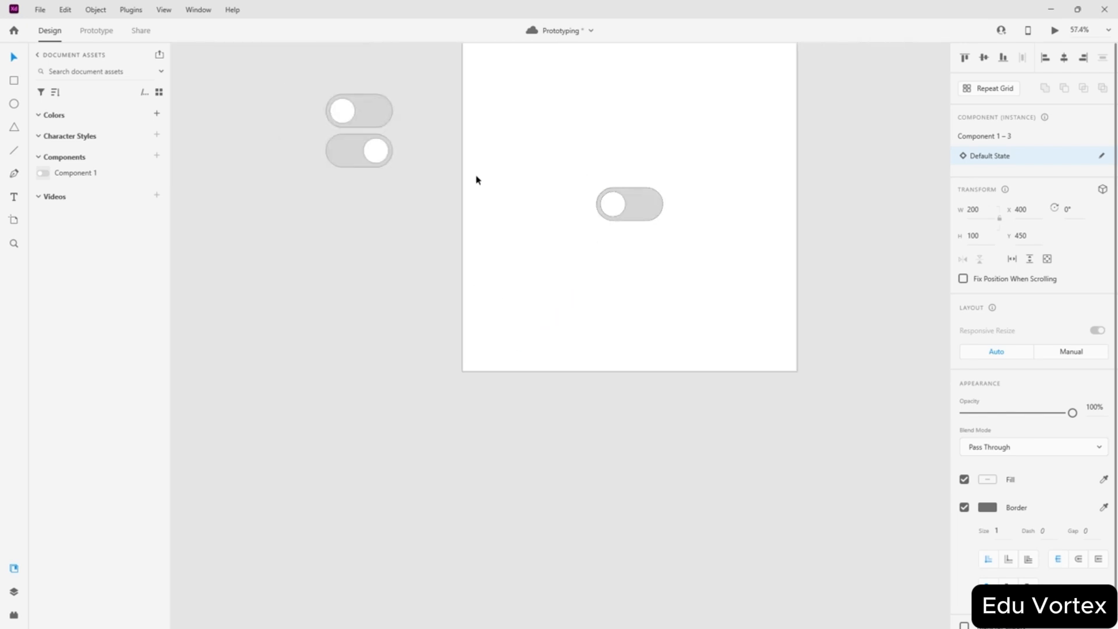
{"action": "left_click", "coordinate": [421, 125]}
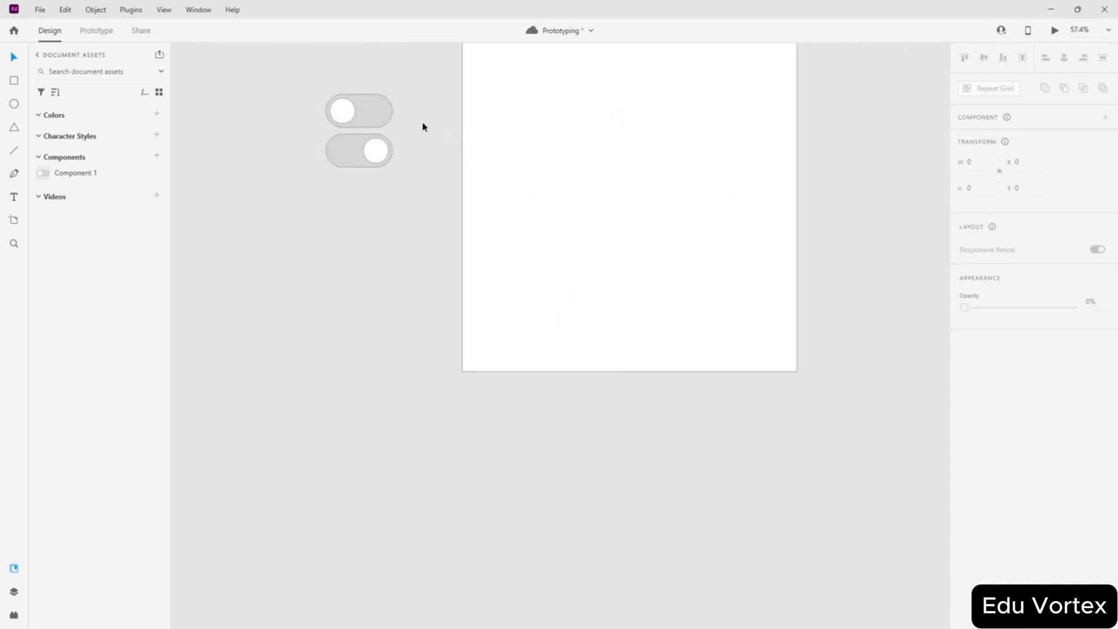
{"action": "scroll", "coordinate": [349, 80], "scroll_direction": "up", "scroll_amount": 3}
{"action": "left_click", "coordinate": [422, 166]}
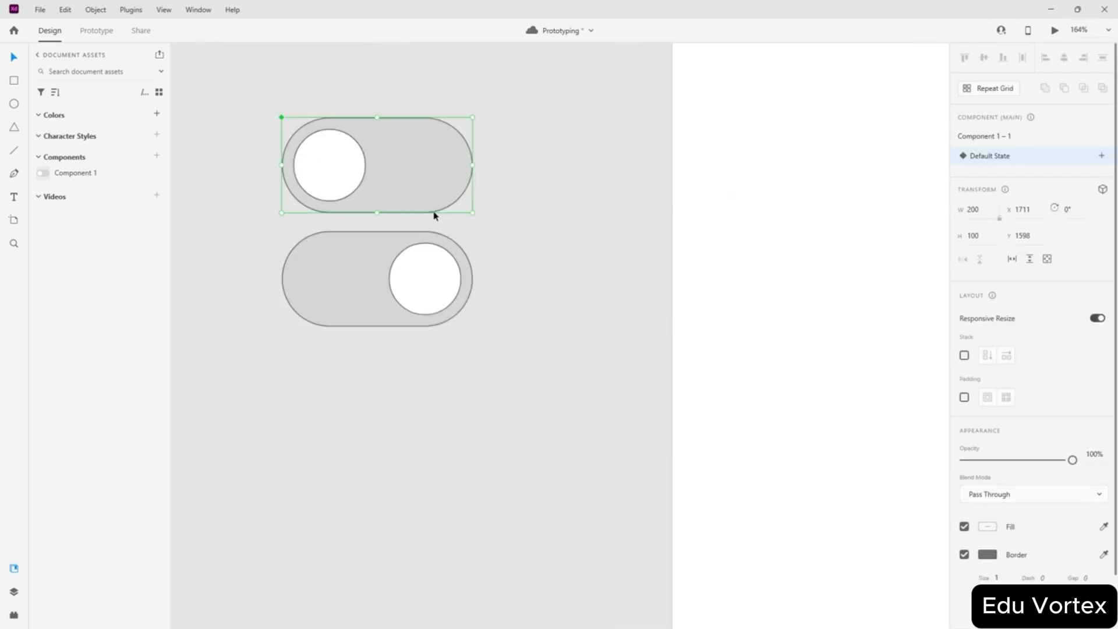
- Add a new state to the toggle component and name it 'tap state'
{"action": "left_click", "coordinate": [370, 264]}
{"action": "left_click", "coordinate": [1101, 156]}
{"action": "left_click", "coordinate": [1102, 156]}
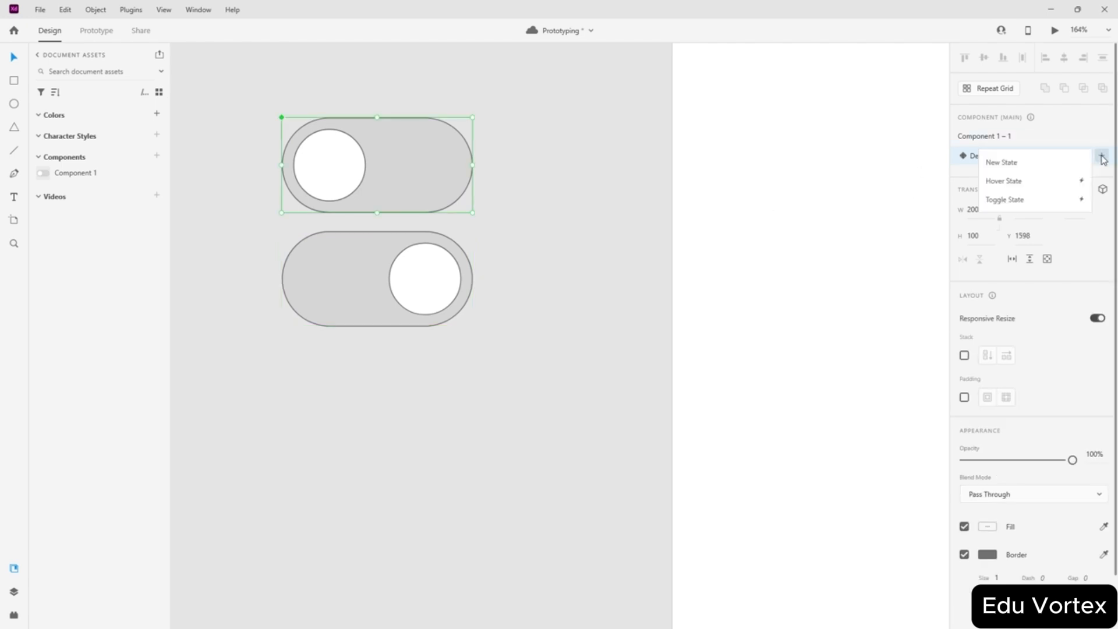
{"action": "left_click", "coordinate": [1034, 174]}
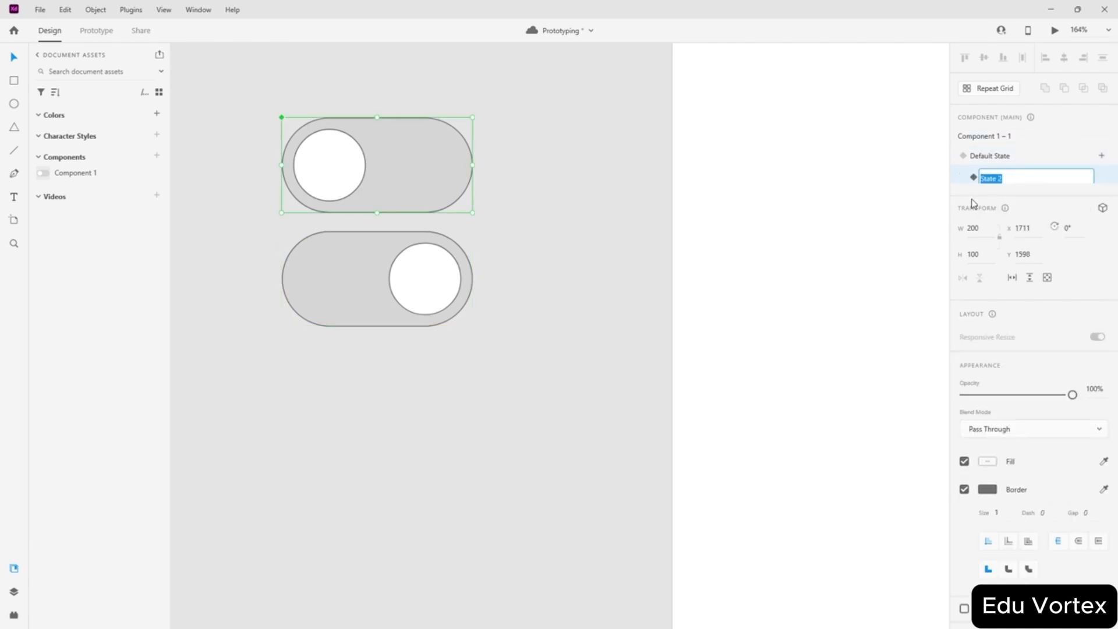
{"action": "left_click", "coordinate": [1010, 179]}
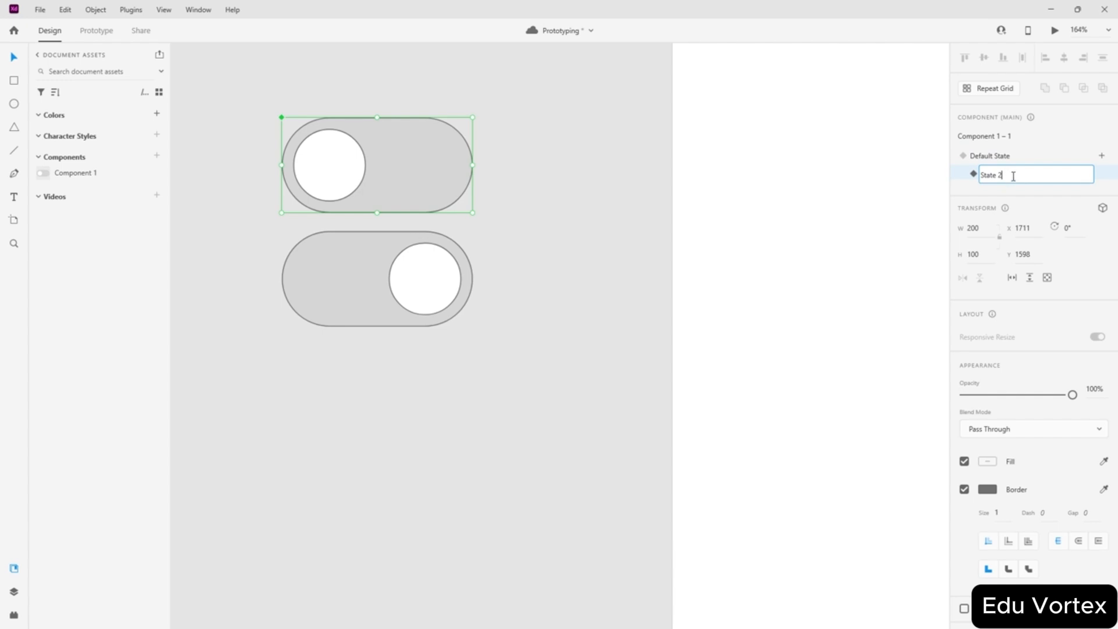
{"action": "left_click_drag", "start_coordinate": [1013, 177], "coordinate": [968, 176]}
{"action": "key", "text": "BackSpace"}
{"action": "type", "text": "tap state"}
{"action": "key", "text": "Return"}
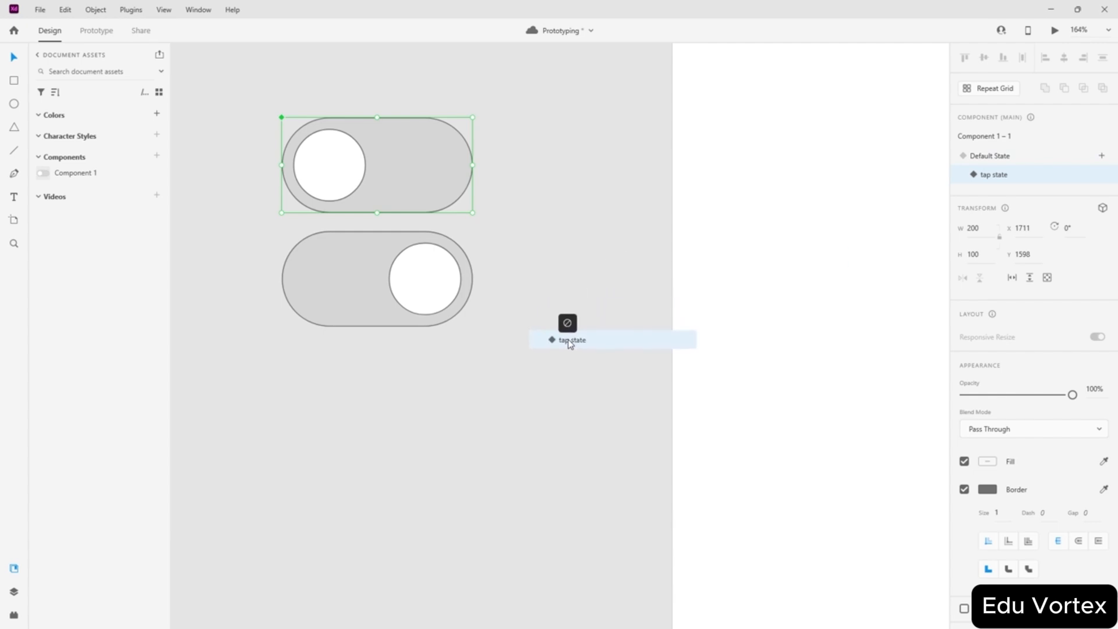
{"action": "double_click", "coordinate": [995, 176]}
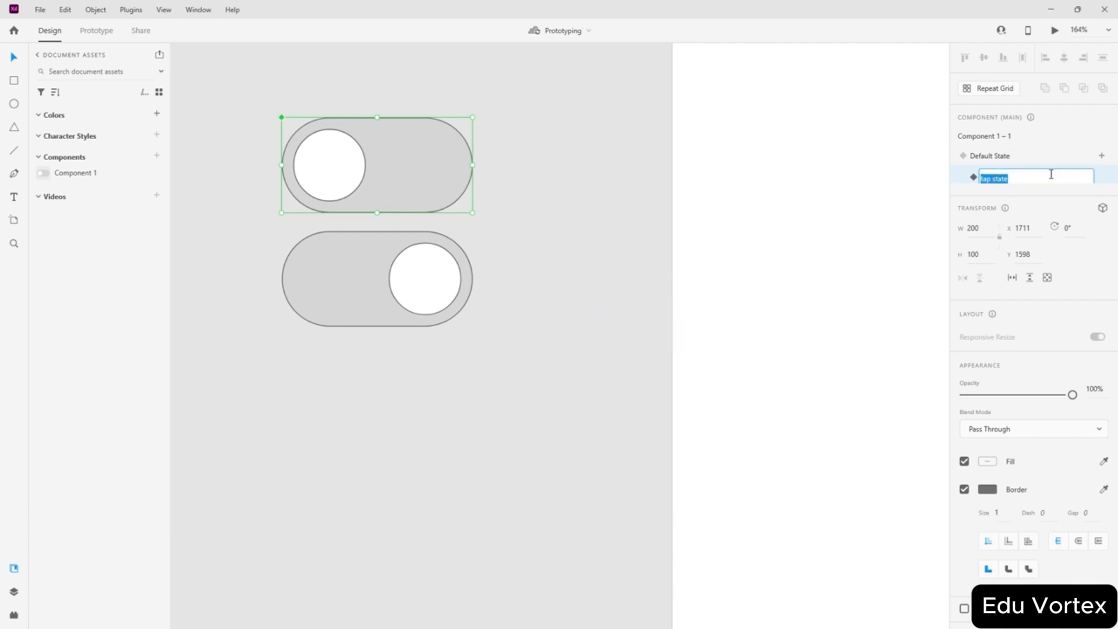
{"action": "key", "text": "Return"}
- With the lower instance in tap state, drag its knob to the toggle's right end
{"action": "left_click", "coordinate": [349, 272]}
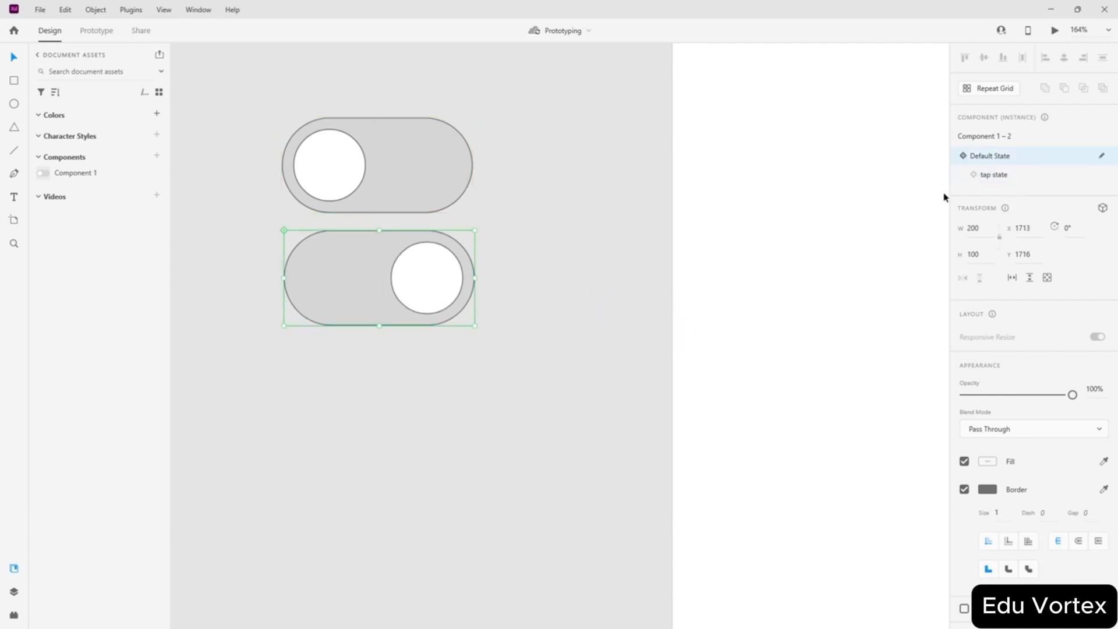
{"action": "left_click", "coordinate": [984, 177]}
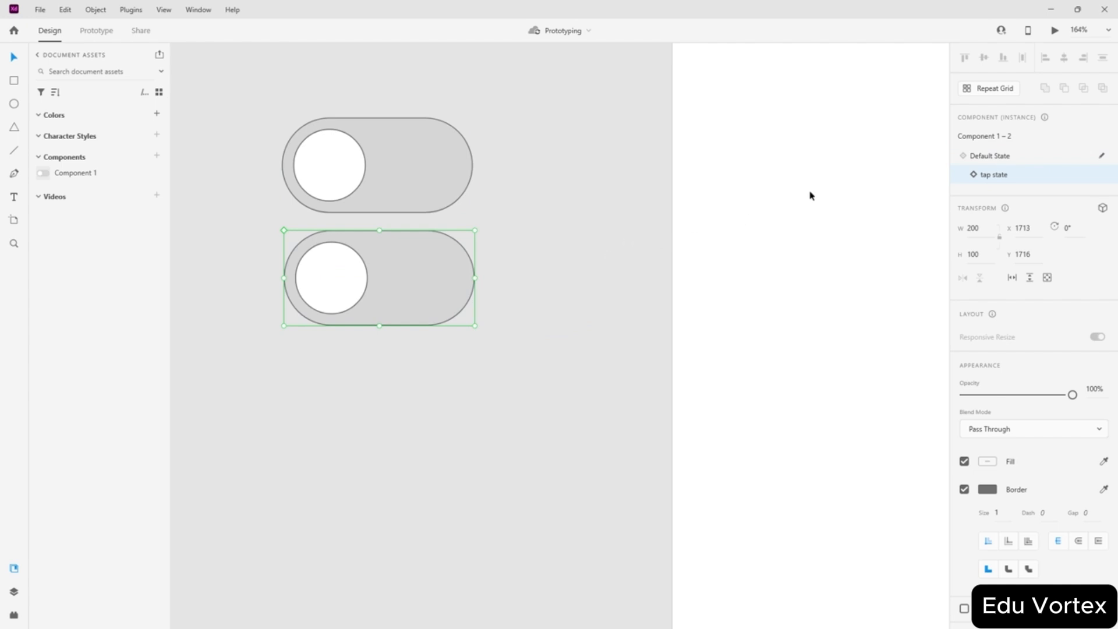
{"action": "left_click", "coordinate": [1011, 155]}
{"action": "left_click", "coordinate": [1001, 177]}
{"action": "double_click", "coordinate": [336, 288]}
{"action": "left_click_drag", "start_coordinate": [336, 288], "coordinate": [432, 289]}
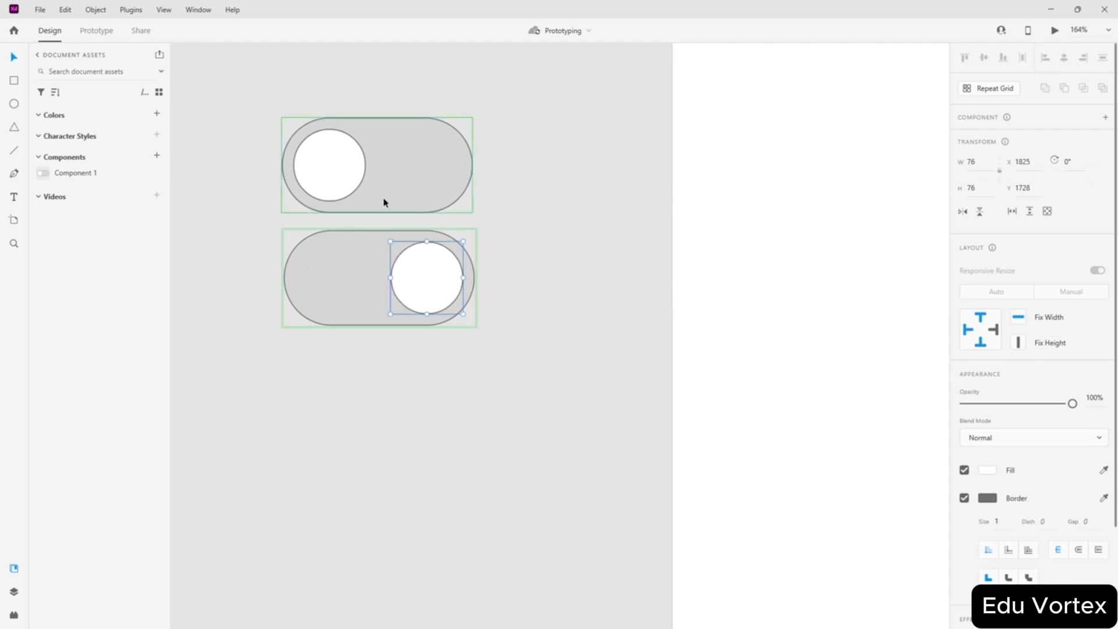
{"action": "key", "text": "Return"}
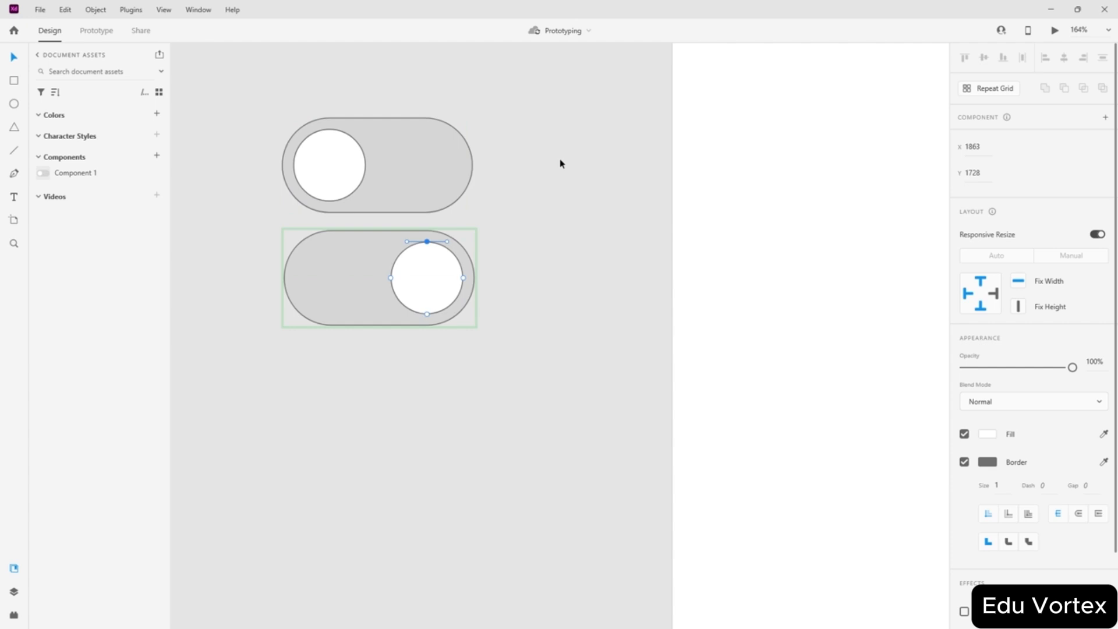
{"action": "key", "text": "Escape"}
{"action": "key", "text": "Escape"}
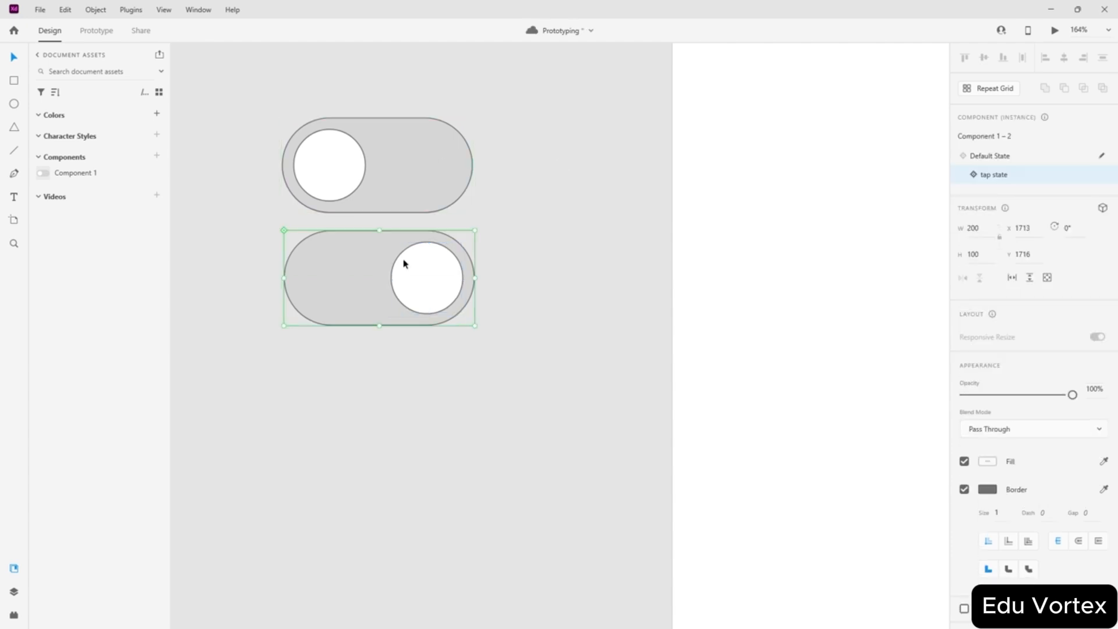
- Compare the main component's default state with the lower toggle instance
{"action": "left_click", "coordinate": [394, 145]}
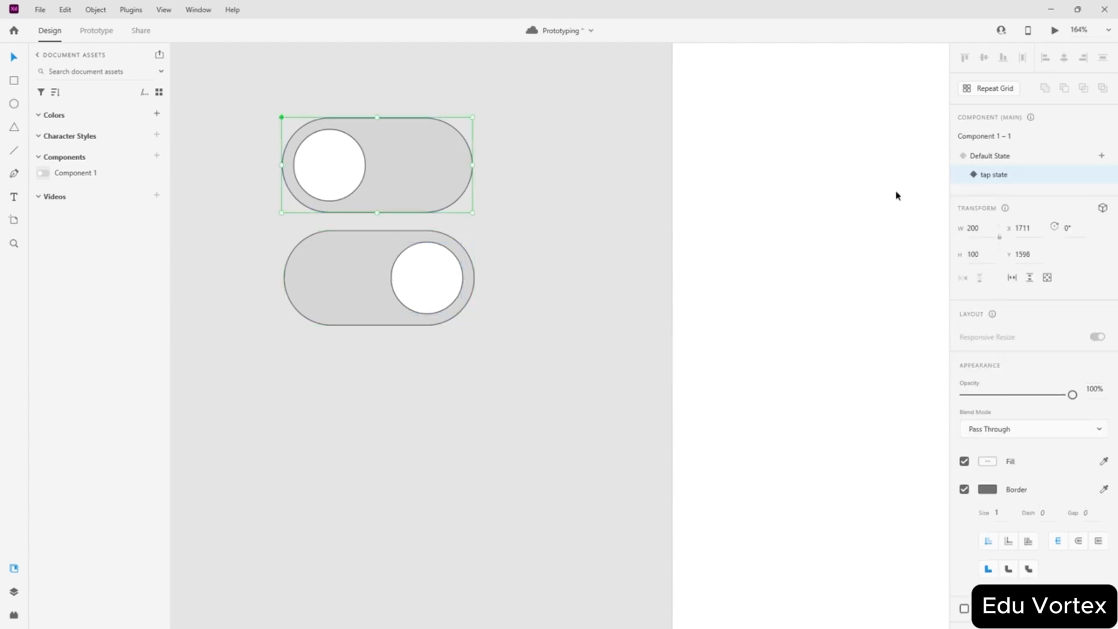
{"action": "left_click", "coordinate": [999, 160]}
{"action": "left_click", "coordinate": [369, 277]}
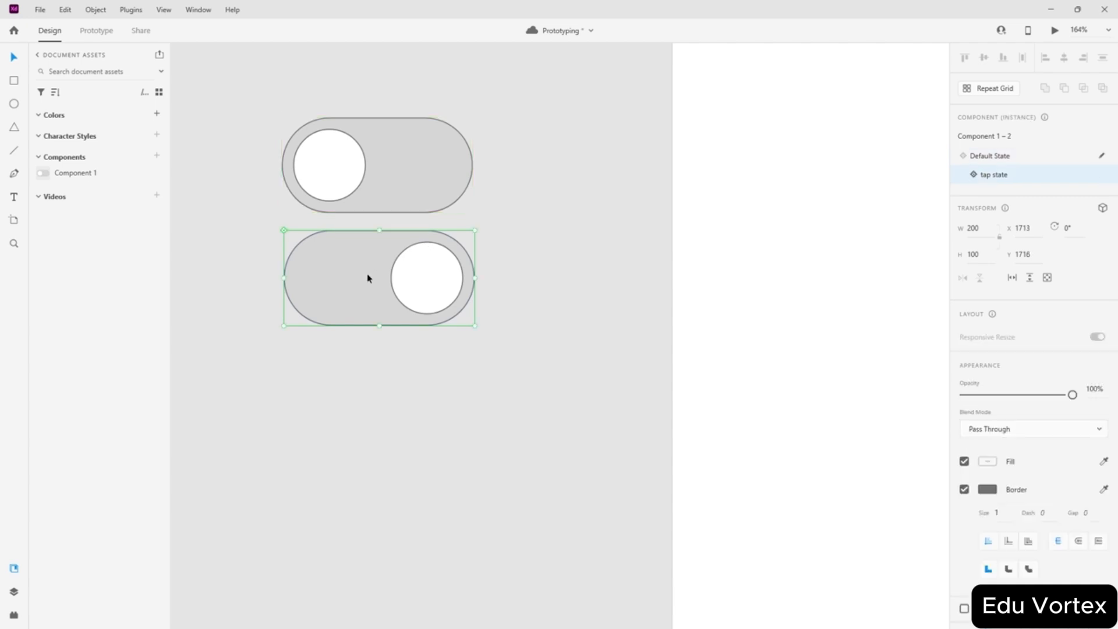
{"action": "left_click", "coordinate": [344, 154]}
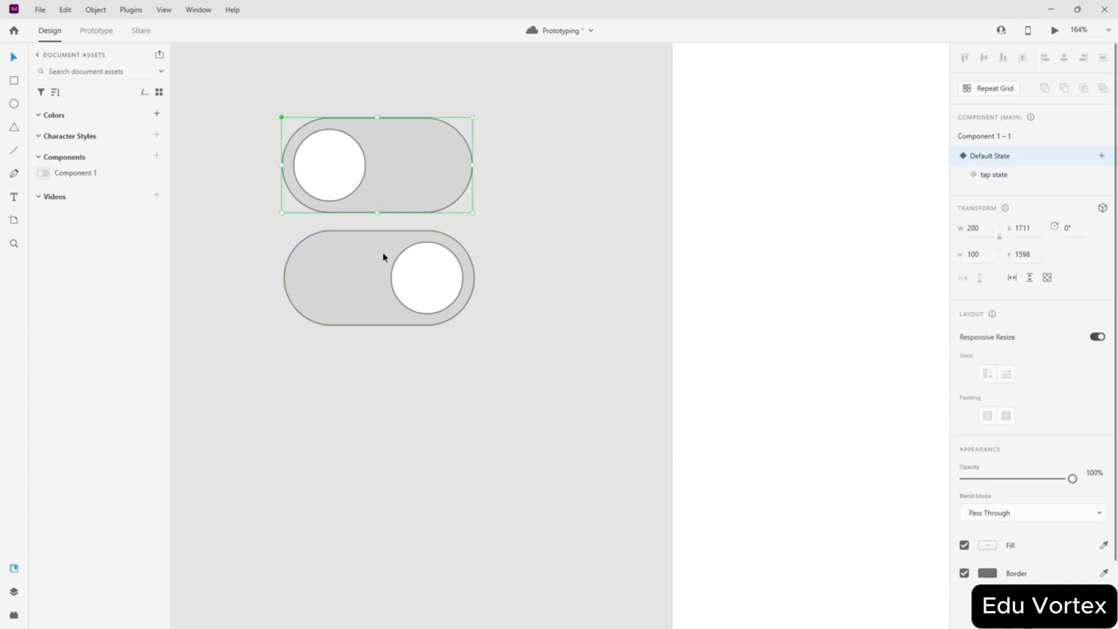
{"action": "left_click", "coordinate": [393, 278]}
{"action": "left_click", "coordinate": [411, 165]}
{"action": "left_click", "coordinate": [391, 276]}
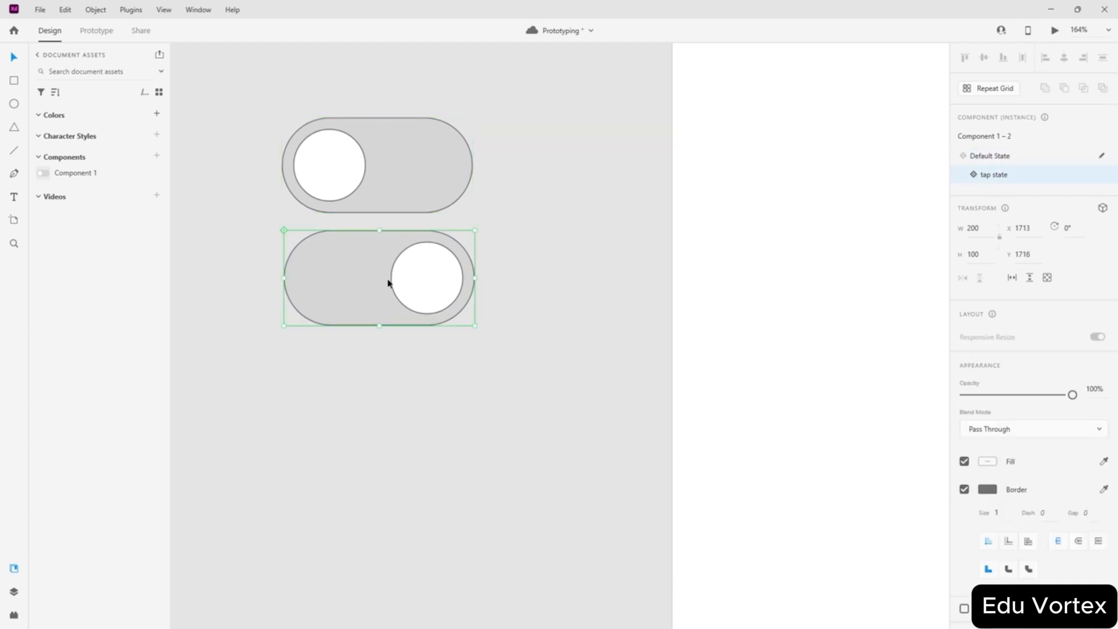
{"action": "left_click", "coordinate": [409, 176]}
{"action": "left_click", "coordinate": [392, 278]}
{"action": "left_click", "coordinate": [382, 179]}
{"action": "left_click", "coordinate": [352, 285]}
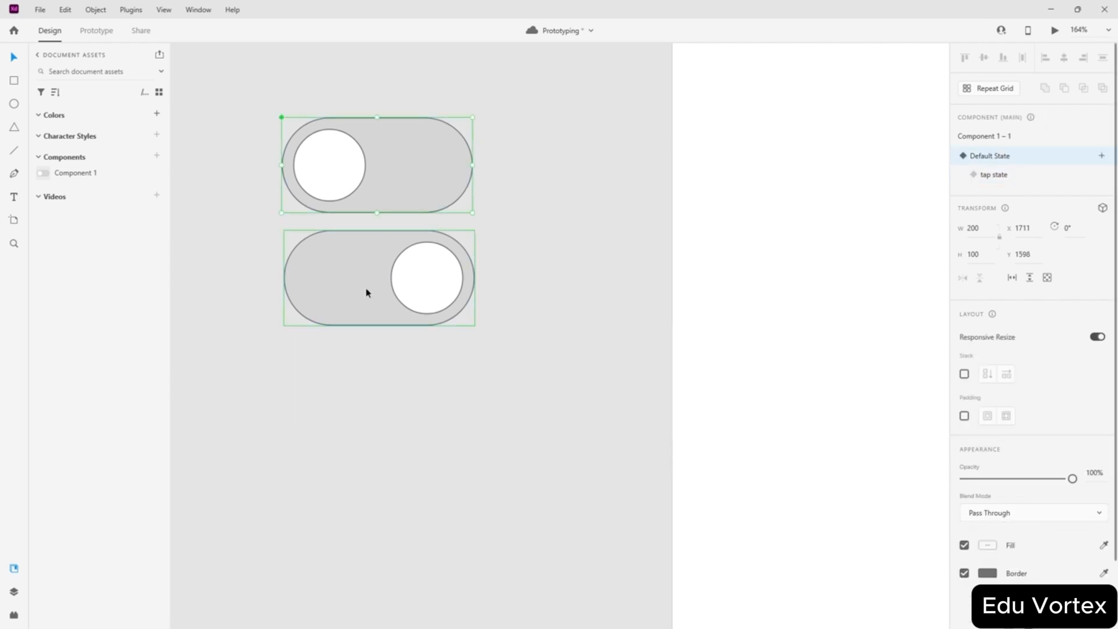
- Set Blend Mode to Normal on both the lower instance and the main component
{"action": "left_click", "coordinate": [1044, 438]}
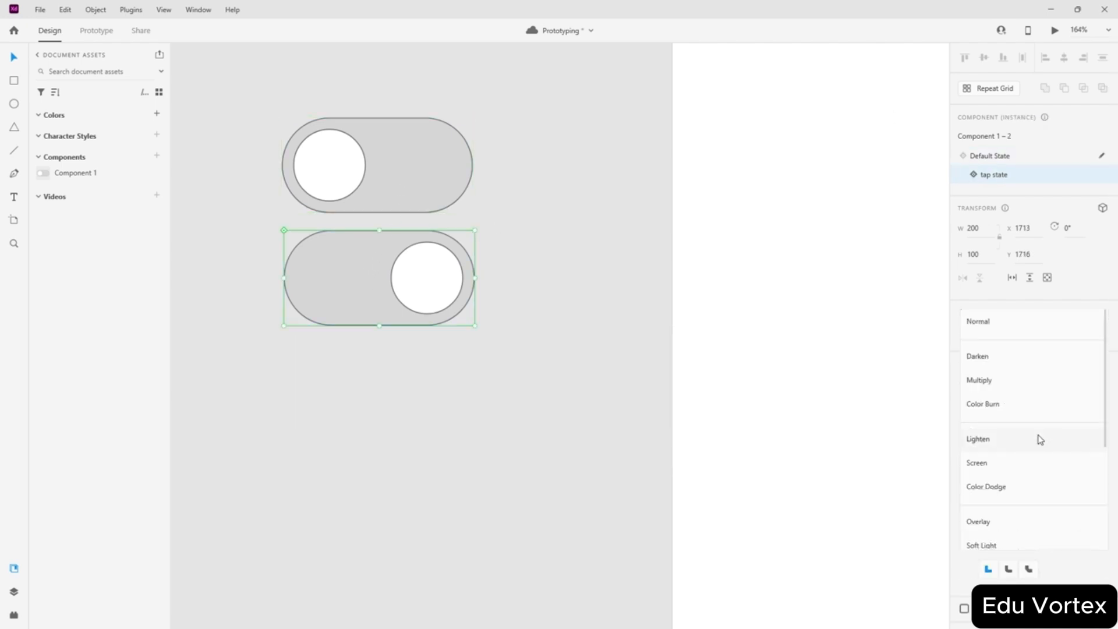
{"action": "left_click", "coordinate": [998, 325]}
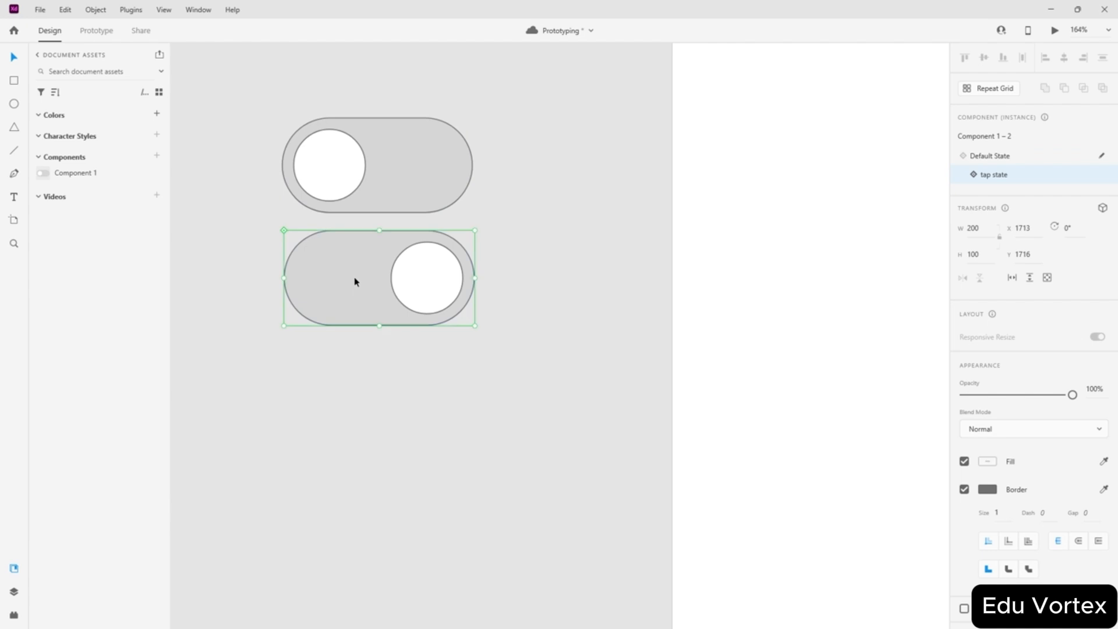
{"action": "left_click", "coordinate": [415, 192]}
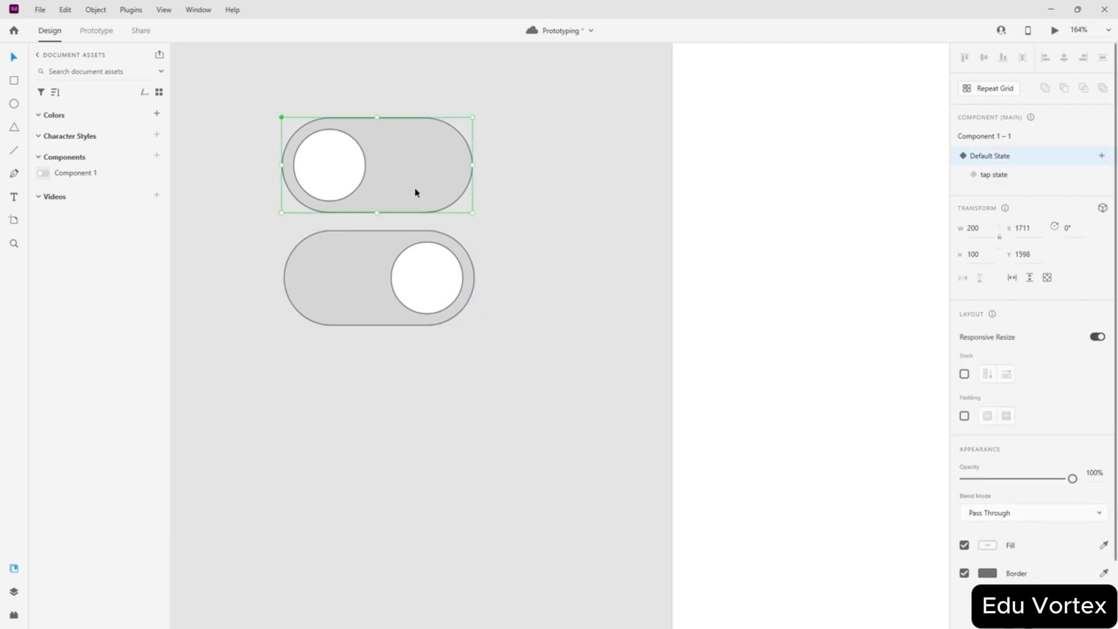
{"action": "left_click", "coordinate": [1000, 510]}
{"action": "left_click", "coordinate": [992, 373]}
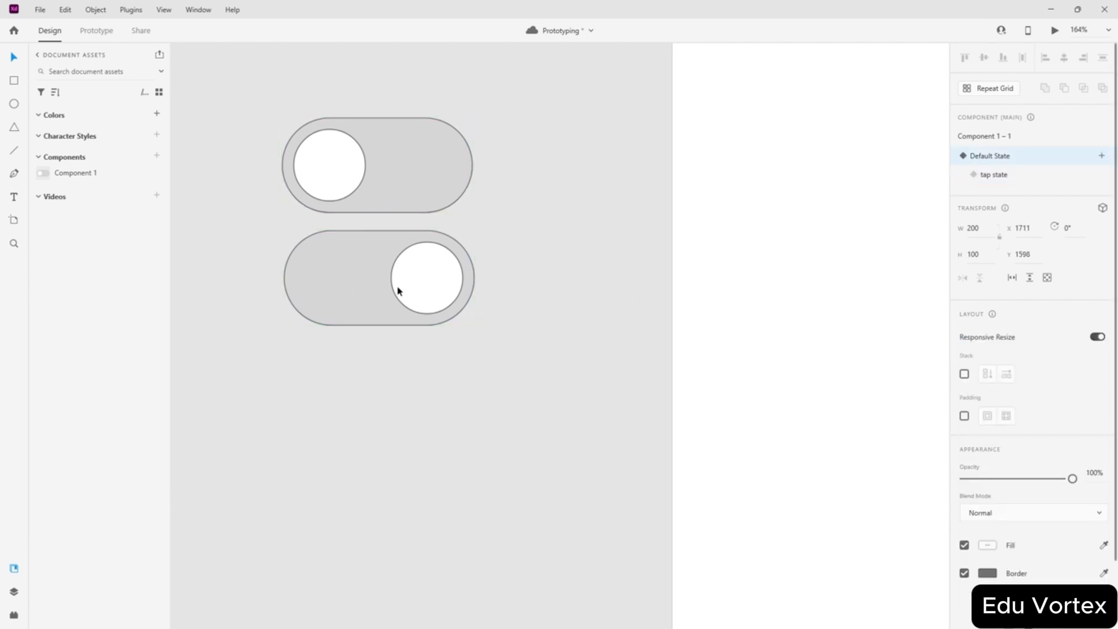
- Compare the two toggles again, then select the upper toggle in Prototype mode
{"action": "left_click", "coordinate": [362, 285]}
{"action": "left_click", "coordinate": [392, 187]}
{"action": "left_click", "coordinate": [367, 277]}
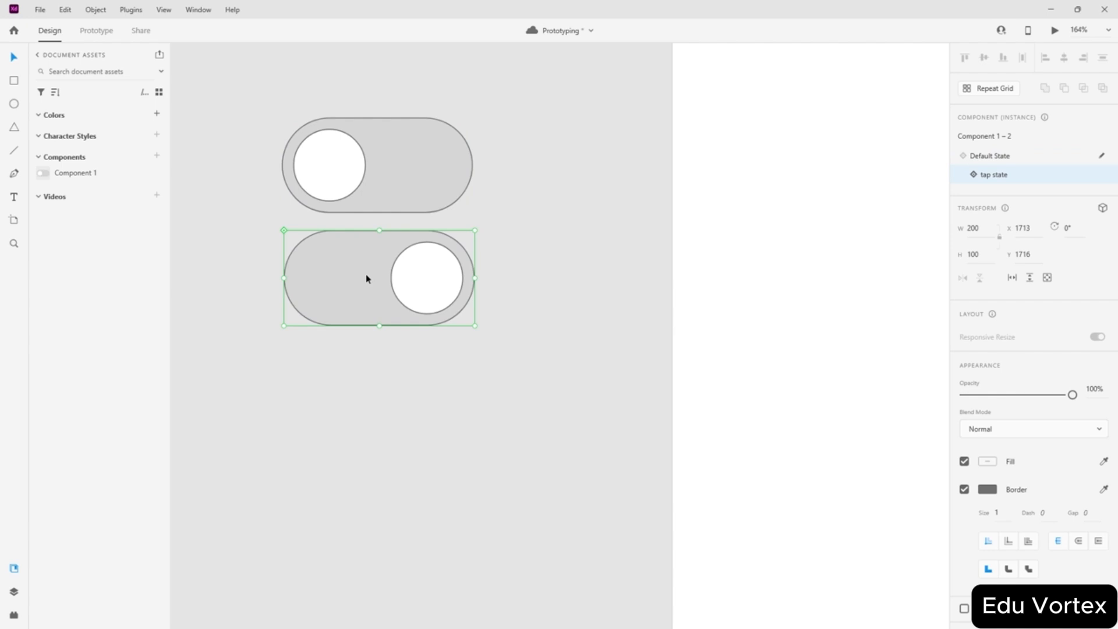
{"action": "left_click", "coordinate": [404, 168]}
{"action": "scroll", "coordinate": [1023, 426], "scroll_direction": "down", "scroll_amount": 1}
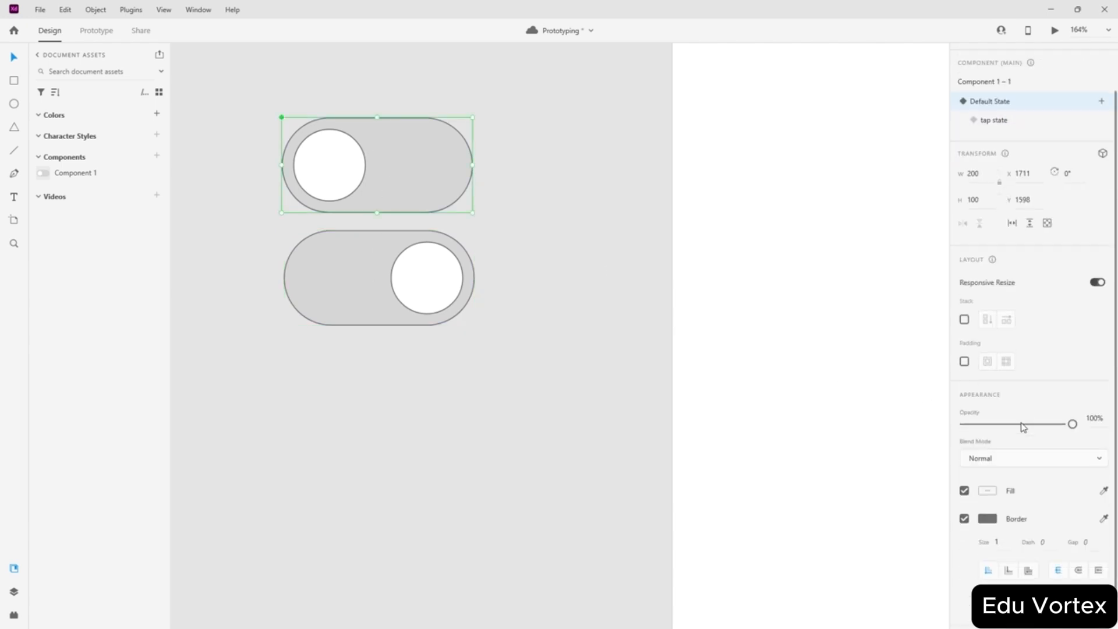
{"action": "left_click", "coordinate": [358, 265]}
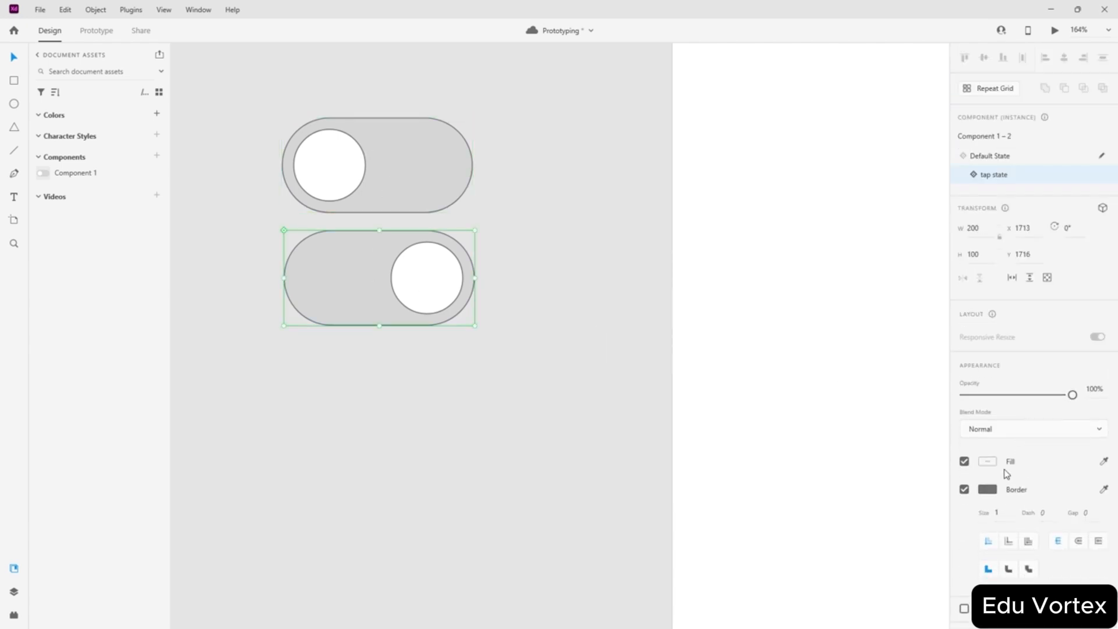
{"action": "left_click", "coordinate": [424, 178]}
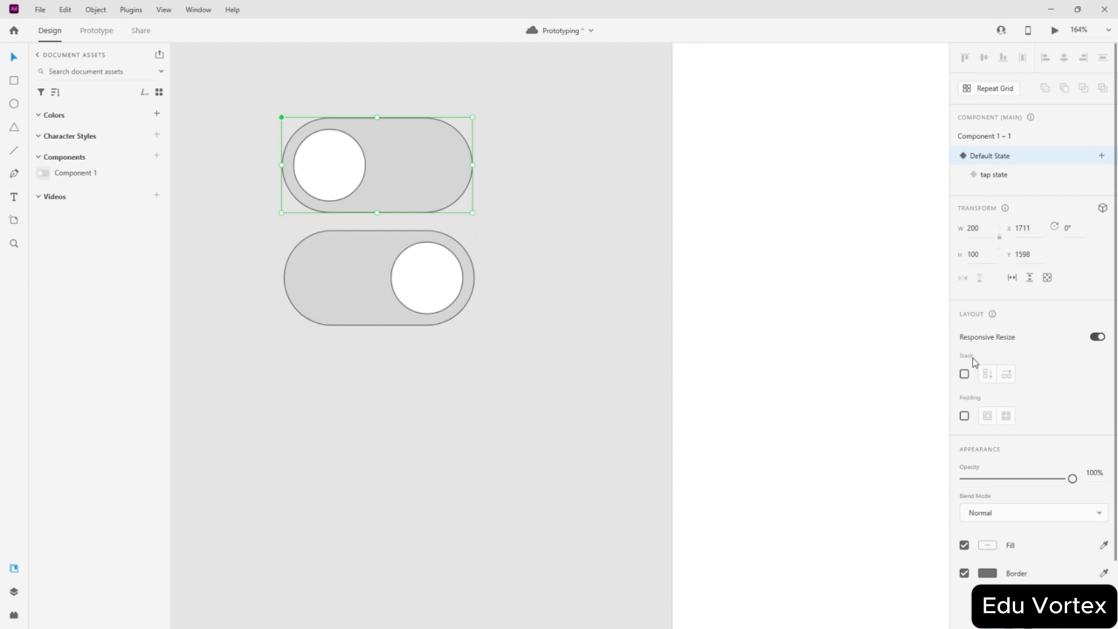
{"action": "left_click", "coordinate": [394, 262]}
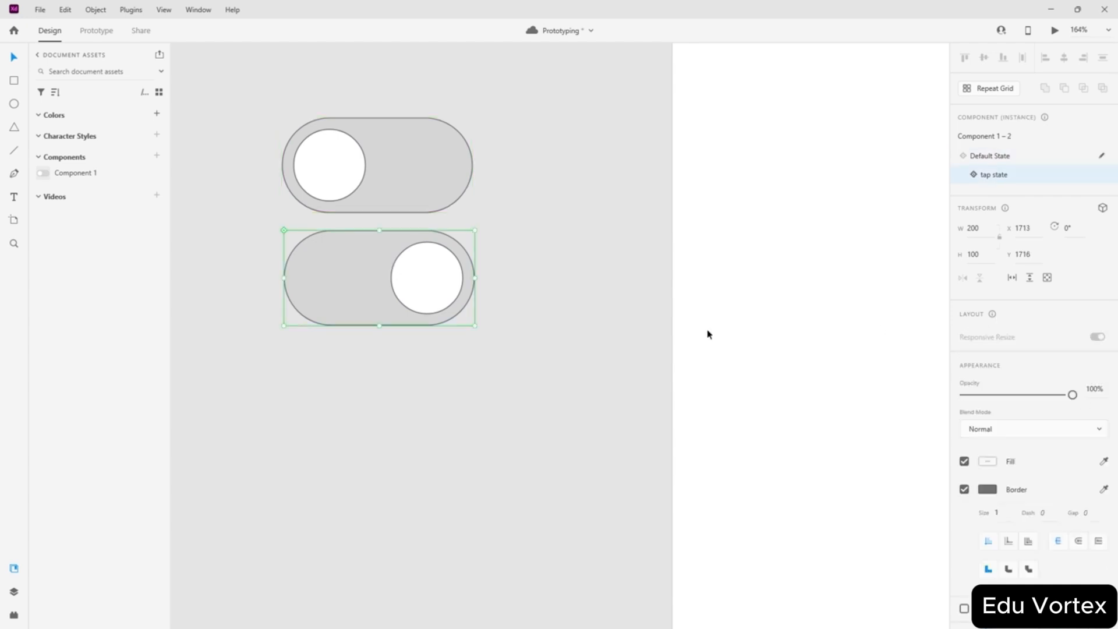
{"action": "left_click", "coordinate": [377, 177]}
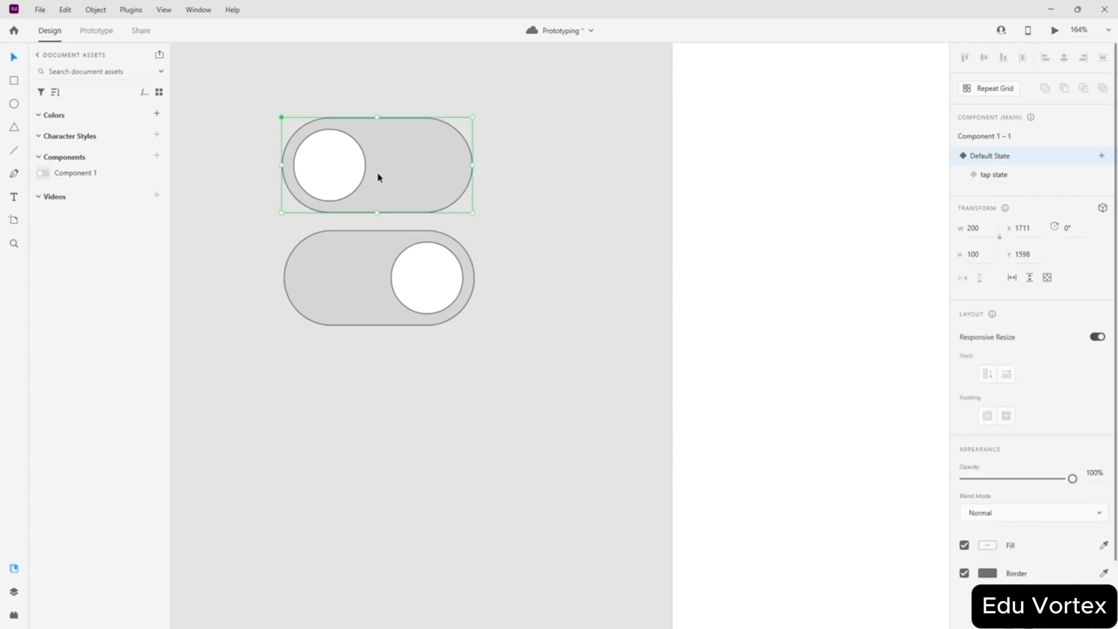
{"action": "left_click", "coordinate": [603, 229]}
{"action": "left_click", "coordinate": [407, 163]}
{"action": "left_click", "coordinate": [402, 286]}
{"action": "left_click", "coordinate": [543, 220]}
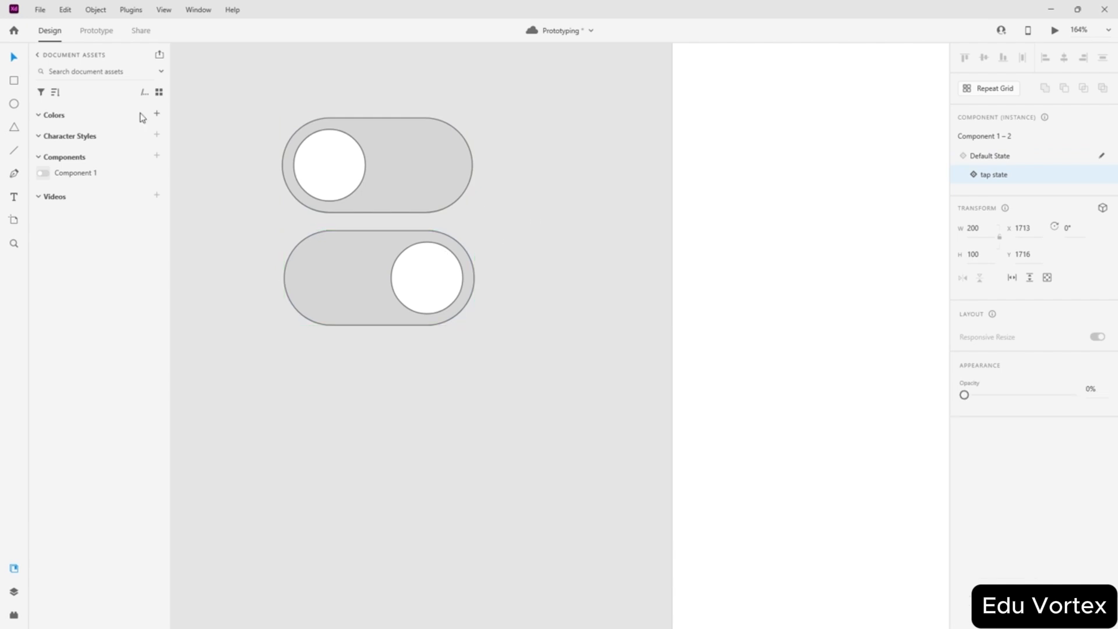
{"action": "left_click", "coordinate": [88, 31]}
{"action": "left_click", "coordinate": [330, 163]}
- Repeatedly try wiring the upper toggle's knob to the lower toggle
{"action": "double_click", "coordinate": [328, 173]}
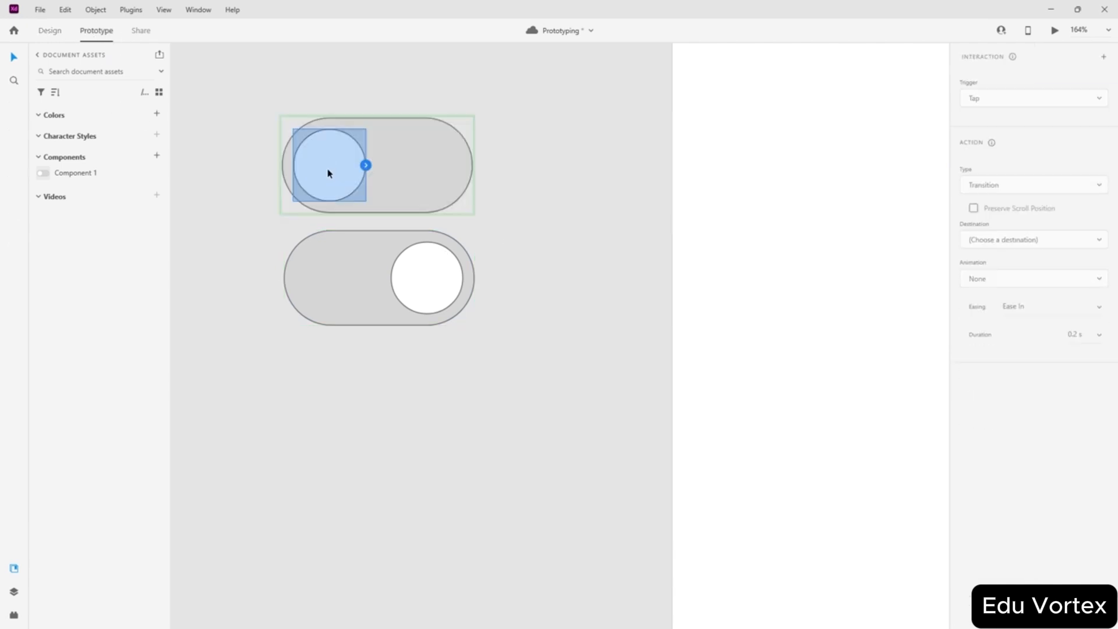
{"action": "left_click_drag", "start_coordinate": [375, 201], "coordinate": [379, 286]}
{"action": "left_click", "coordinate": [366, 166]}
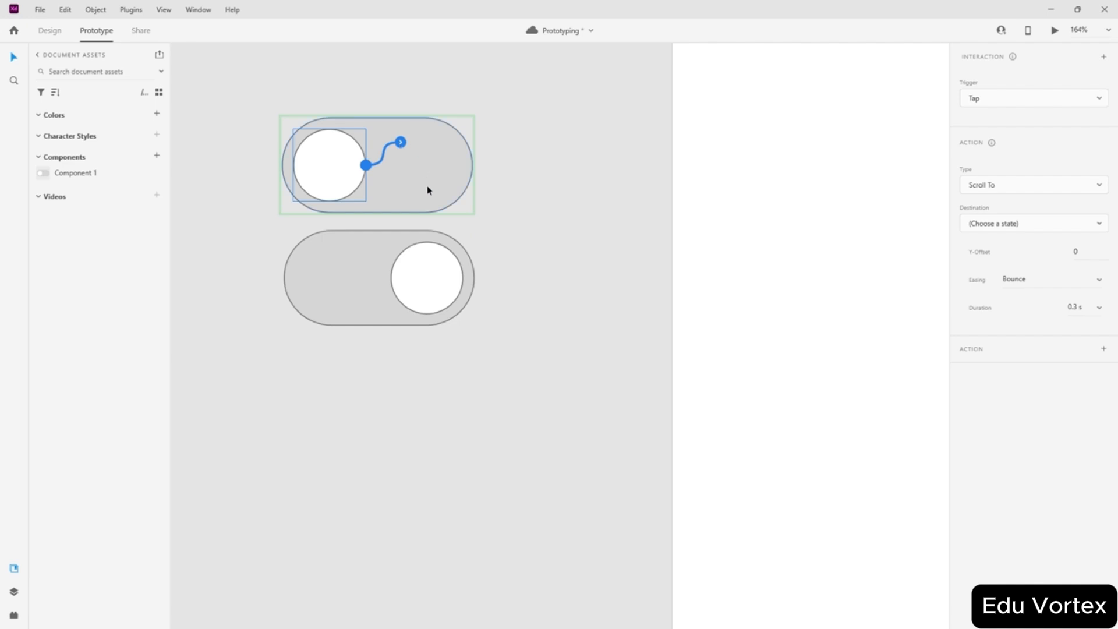
{"action": "left_click", "coordinate": [266, 145]}
{"action": "left_click", "coordinate": [357, 185]}
{"action": "double_click", "coordinate": [331, 175]}
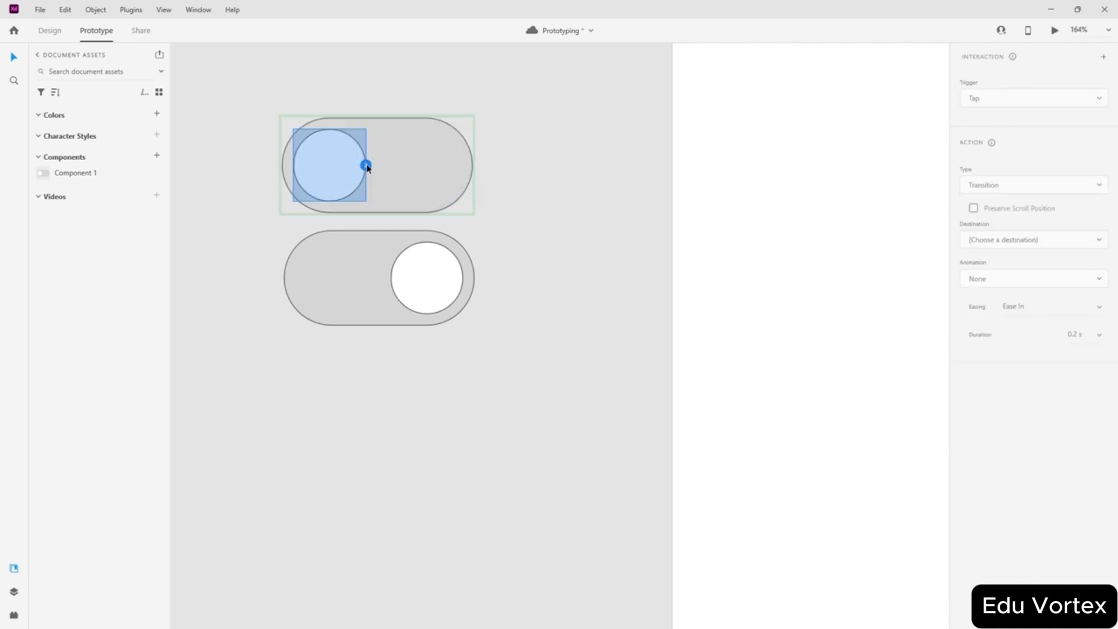
{"action": "left_click_drag", "start_coordinate": [366, 166], "coordinate": [361, 300]}
{"action": "left_click", "coordinate": [351, 258]}
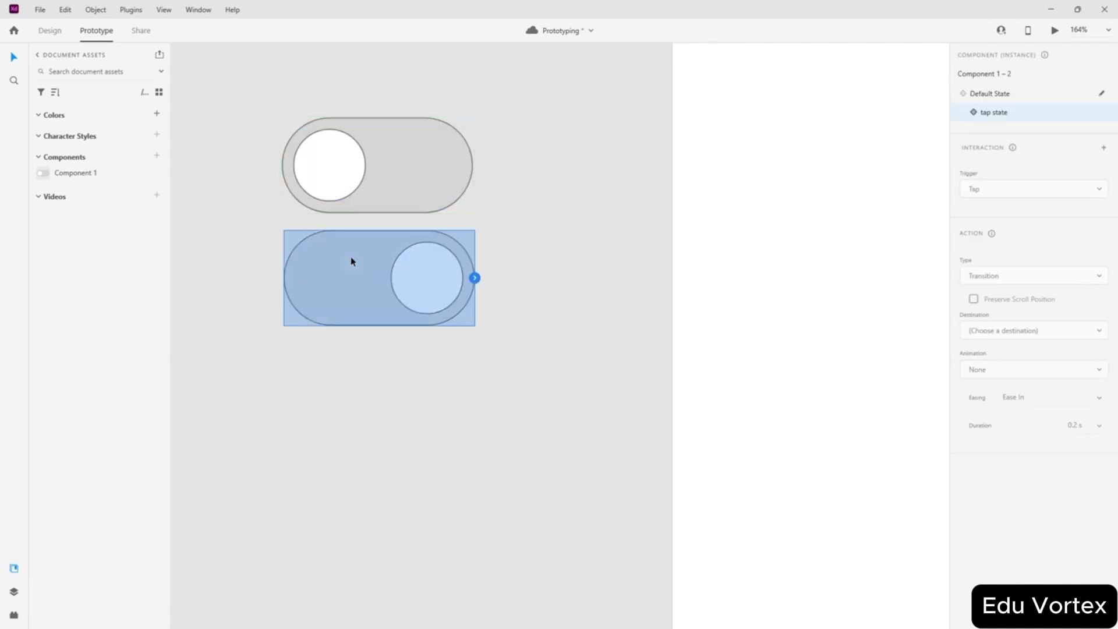
{"action": "left_click", "coordinate": [350, 192]}
{"action": "double_click", "coordinate": [340, 169]}
{"action": "left_click_drag", "start_coordinate": [366, 166], "coordinate": [335, 274]}
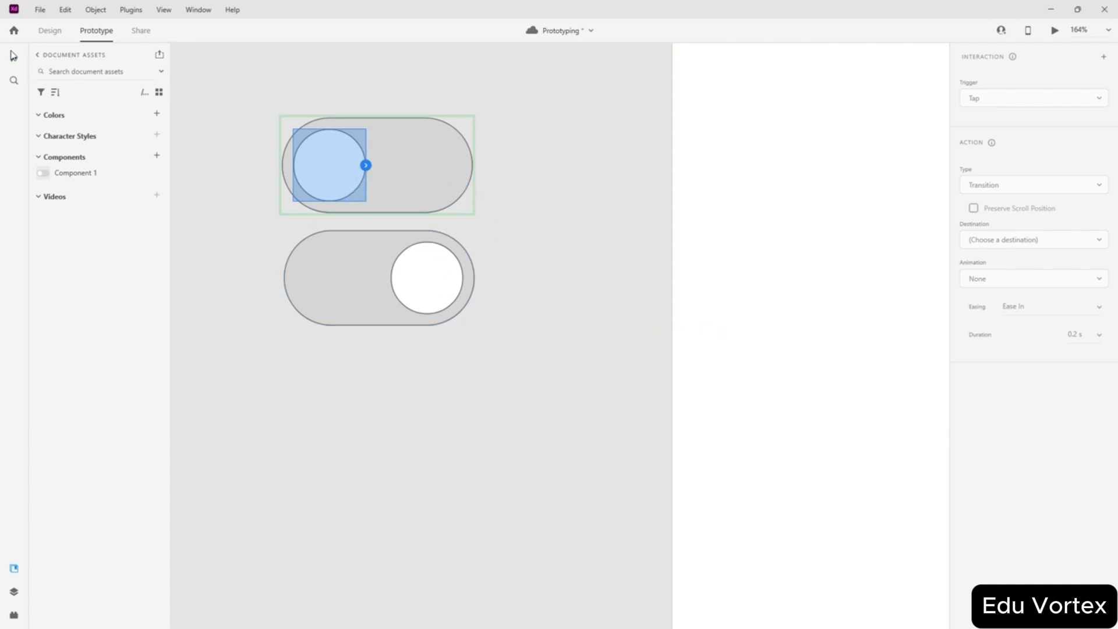
- Move both toggles onto the artboard and wire the upper knob to the lower toggle
{"action": "left_click_drag", "start_coordinate": [217, 98], "coordinate": [464, 342]}
{"action": "left_click_drag", "start_coordinate": [400, 274], "coordinate": [780, 298]}
{"action": "double_click", "coordinate": [772, 213]}
{"action": "left_click_drag", "start_coordinate": [794, 188], "coordinate": [801, 307]}
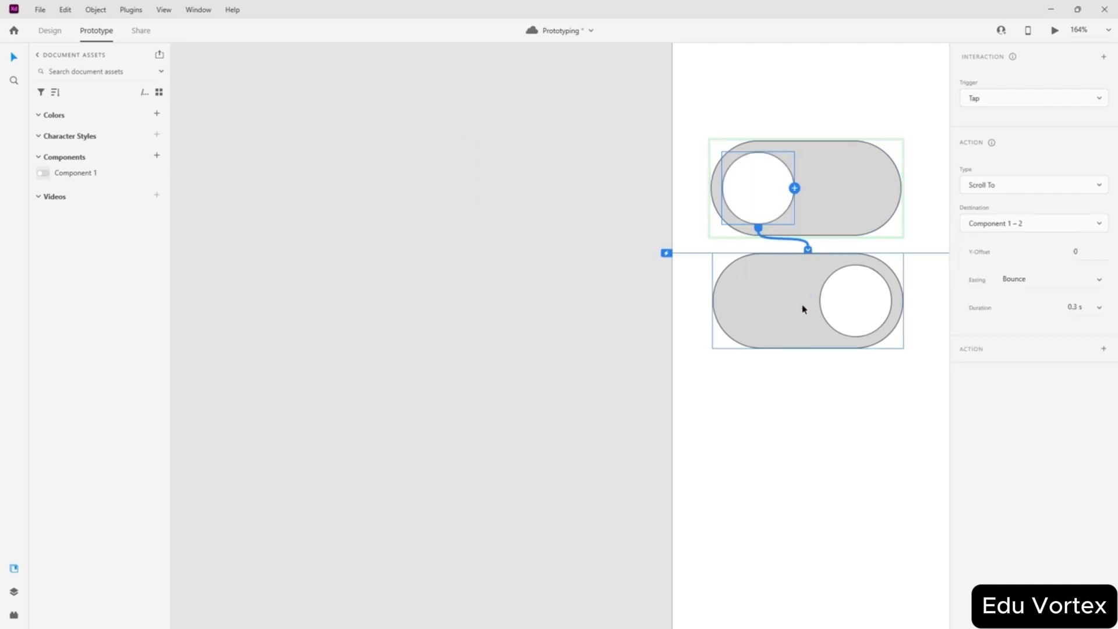
{"action": "scroll", "coordinate": [502, 222], "scroll_direction": "down", "scroll_amount": 5}
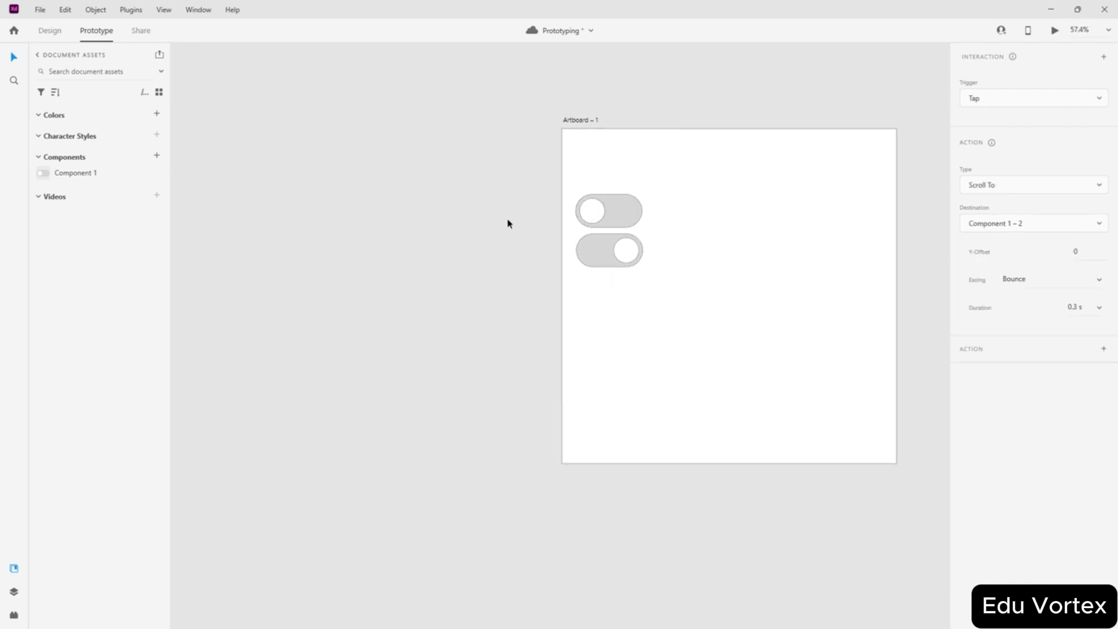
{"action": "scroll", "coordinate": [650, 216], "scroll_direction": "up", "scroll_amount": 3}
{"action": "scroll", "coordinate": [651, 216], "scroll_direction": "up", "scroll_amount": 1}
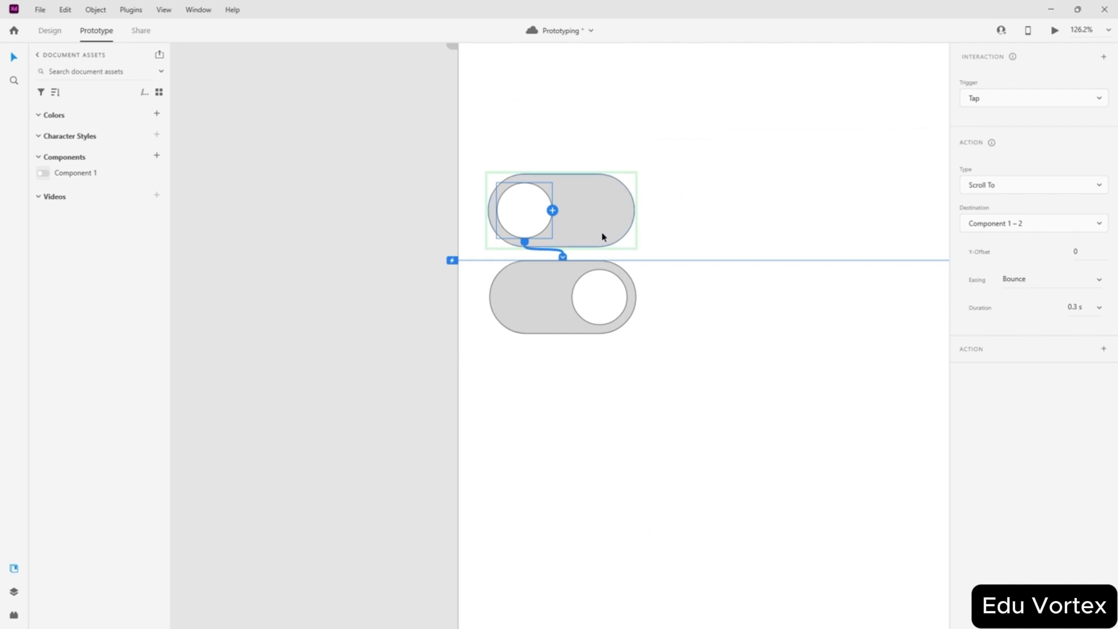
- Set the knob's Tap destination to 'tap state' with an Auto-Animate action
{"action": "left_click", "coordinate": [1035, 226]}
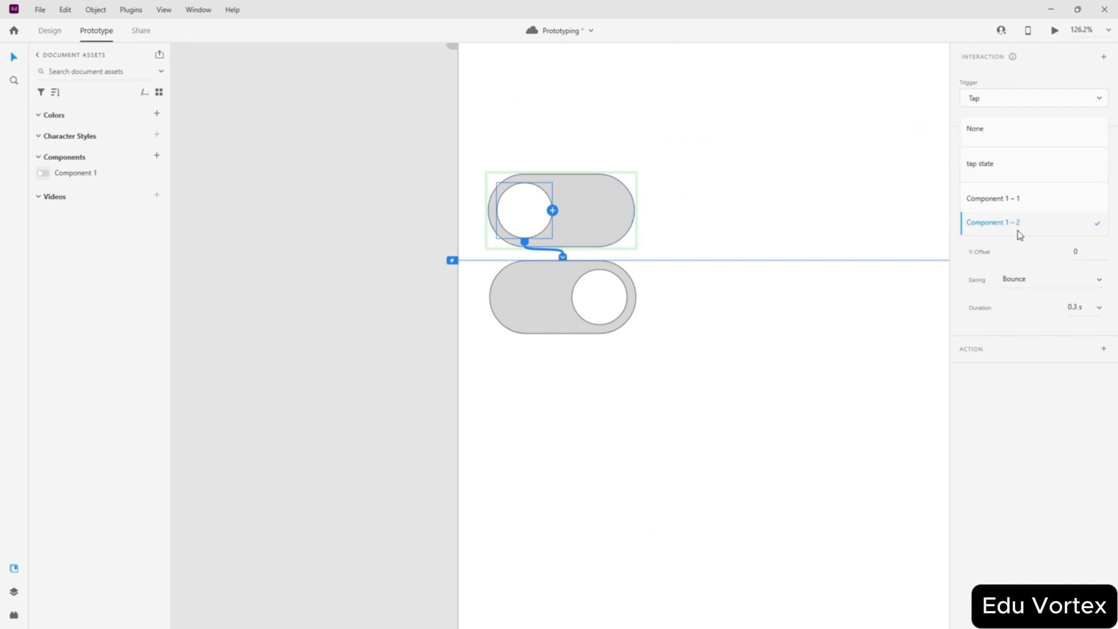
{"action": "left_click", "coordinate": [991, 165]}
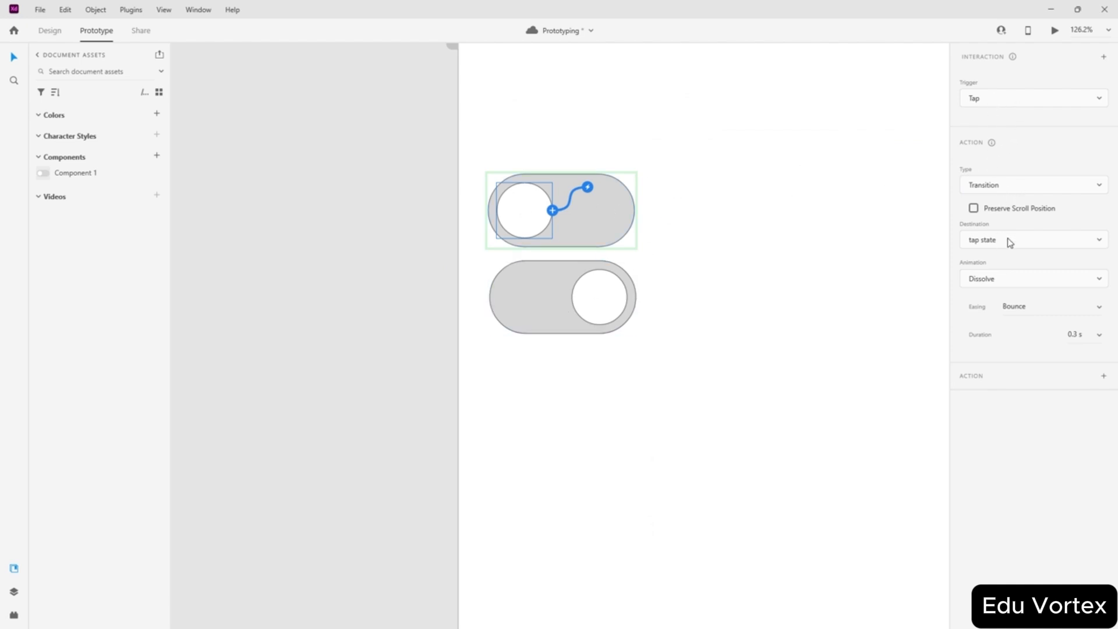
{"action": "left_click", "coordinate": [986, 187]}
{"action": "left_click", "coordinate": [995, 160]}
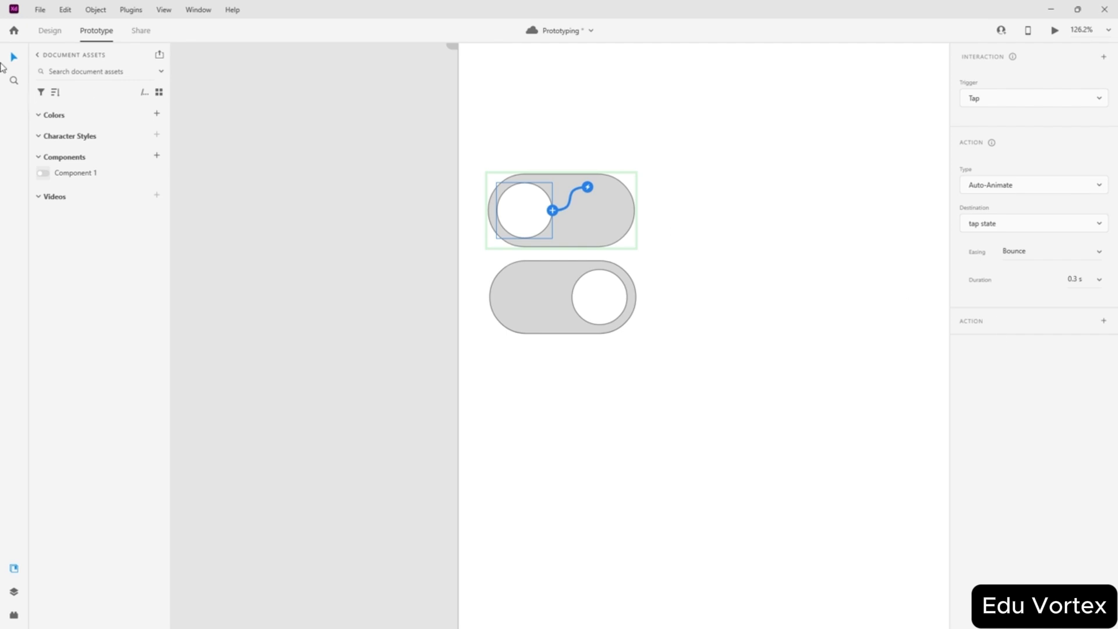
{"action": "left_click", "coordinate": [258, 161]}
{"action": "left_click_drag", "start_coordinate": [358, 143], "coordinate": [237, 213]}
- In Design mode, move both toggles from the artboard to the pasteboard
{"action": "key", "text": "ctrl+a"}
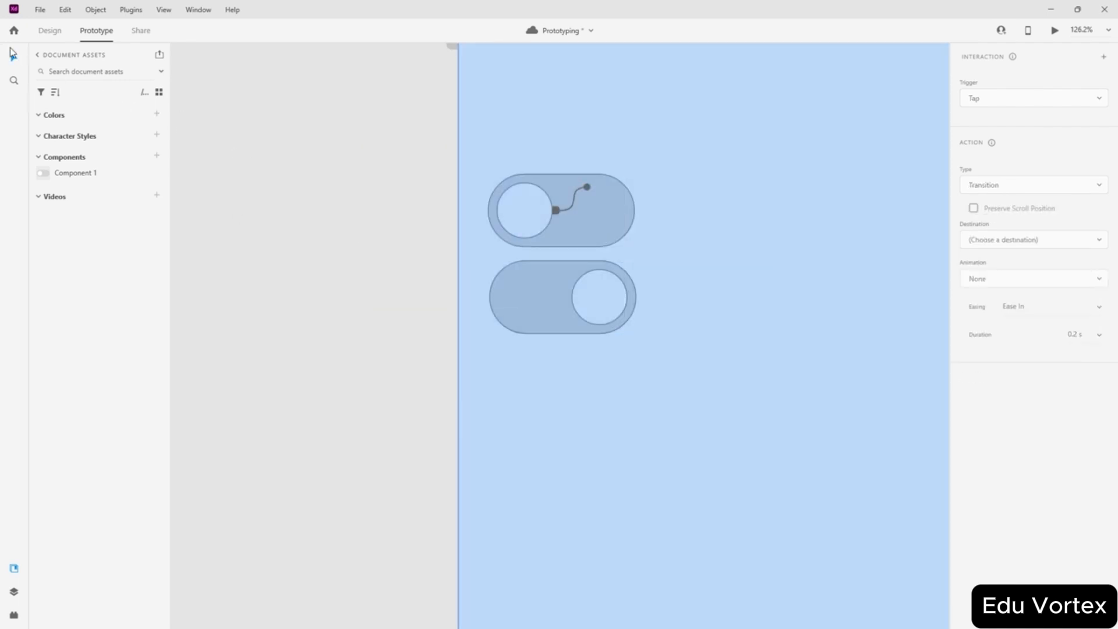
{"action": "left_click", "coordinate": [51, 31]}
{"action": "left_click", "coordinate": [571, 214]}
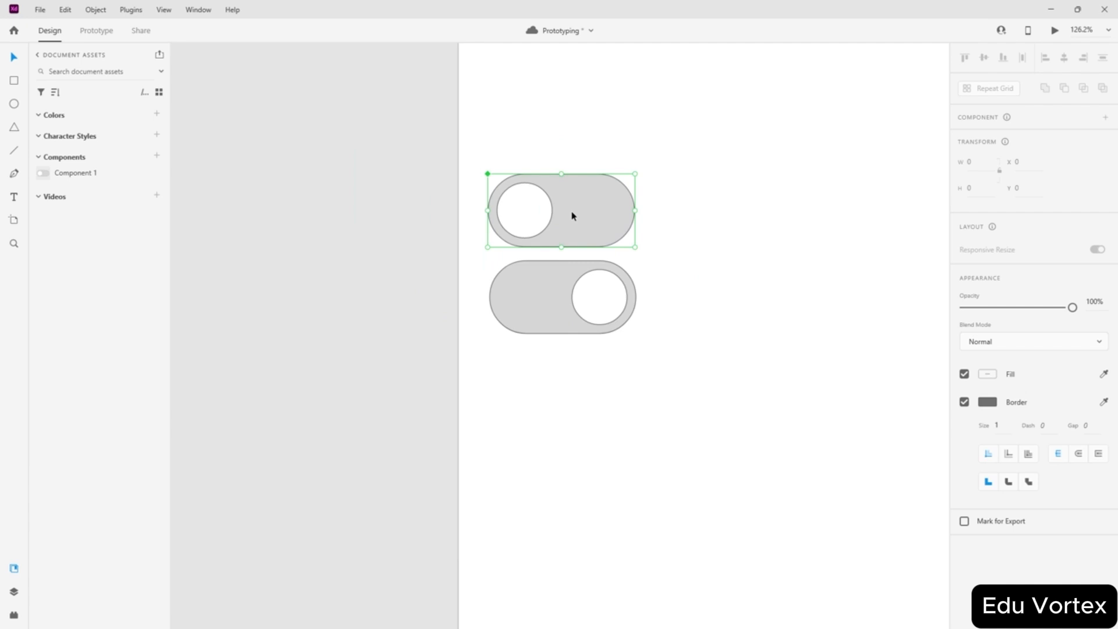
{"action": "left_click", "coordinate": [569, 293], "text": "shift"}
{"action": "left_click_drag", "start_coordinate": [582, 223], "coordinate": [229, 194]}
{"action": "left_click", "coordinate": [328, 98]}
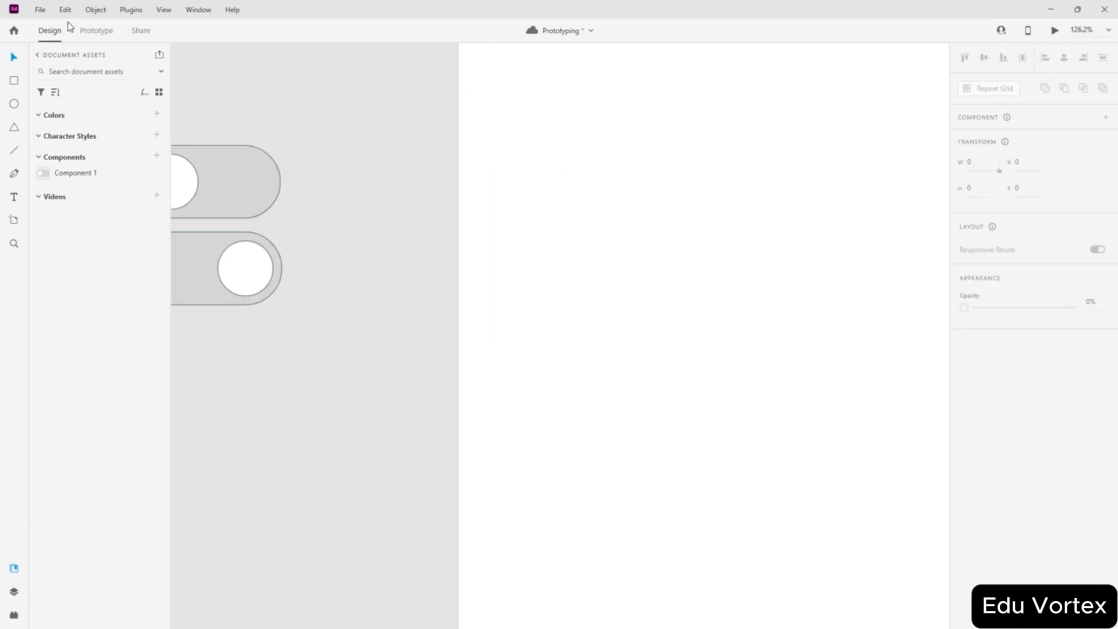
- Drag a fresh Component 1 instance onto the artboard and check it in the preview
{"action": "left_click_drag", "start_coordinate": [92, 169], "coordinate": [724, 274]}
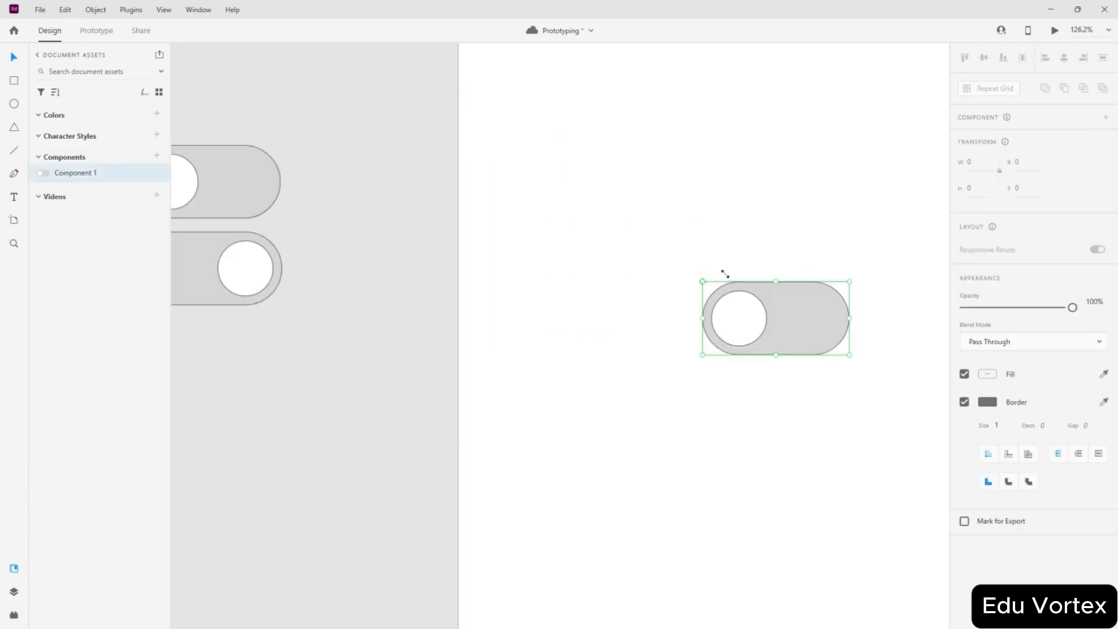
{"action": "scroll", "coordinate": [737, 228], "scroll_direction": "down", "scroll_amount": 2}
{"action": "scroll", "coordinate": [737, 228], "scroll_direction": "down", "scroll_amount": 2}
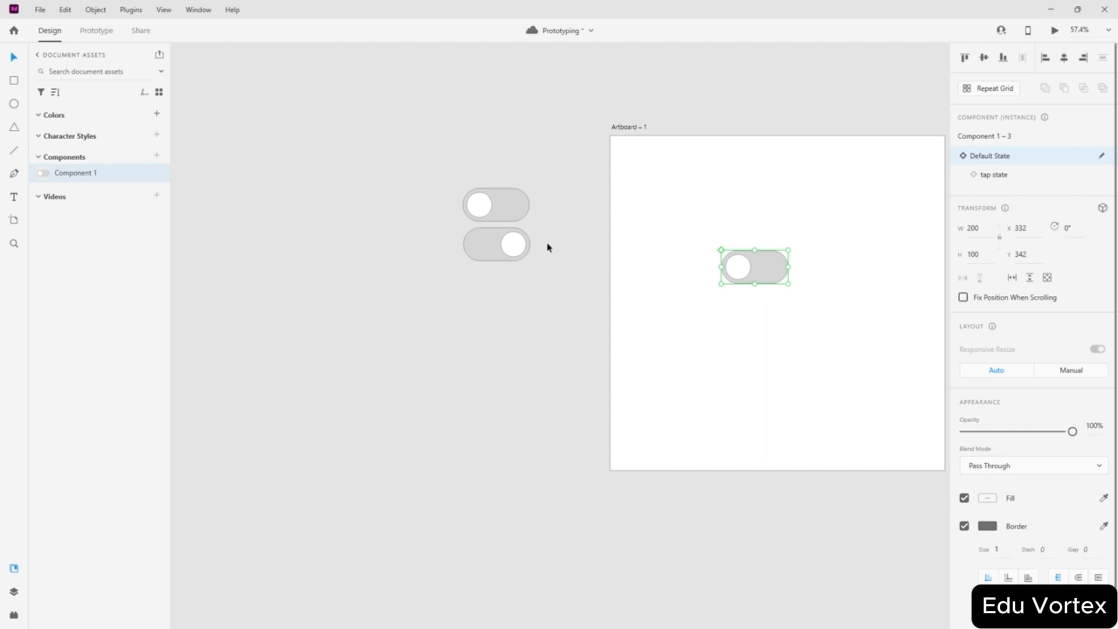
{"action": "key", "text": "ctrl+Return"}
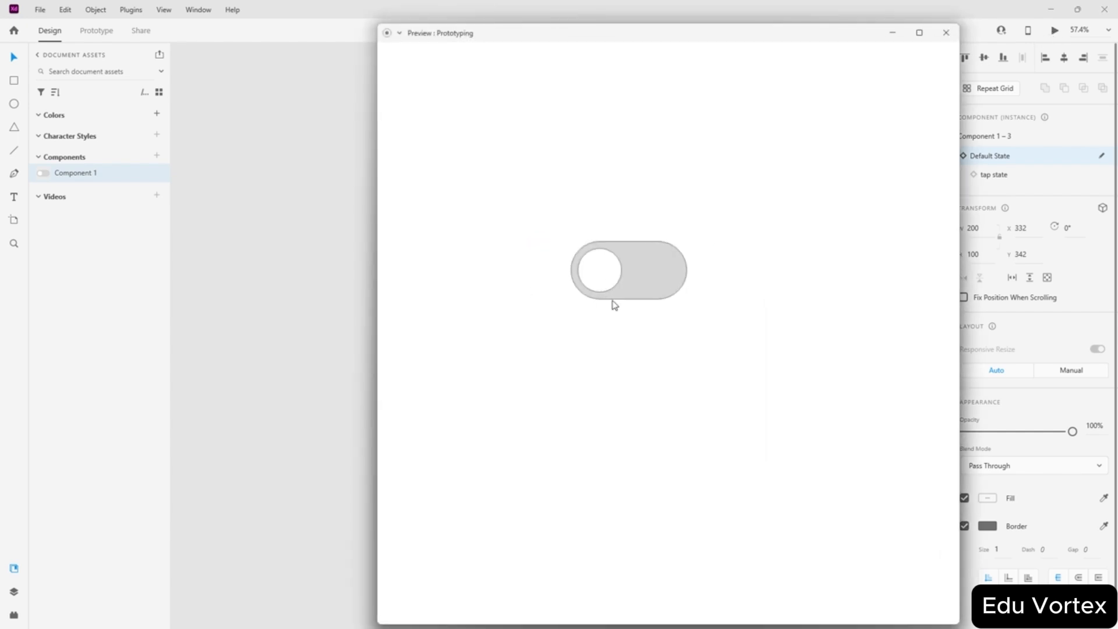
{"action": "left_click", "coordinate": [945, 32]}
{"action": "scroll", "coordinate": [554, 242], "scroll_direction": "up", "scroll_amount": 2}
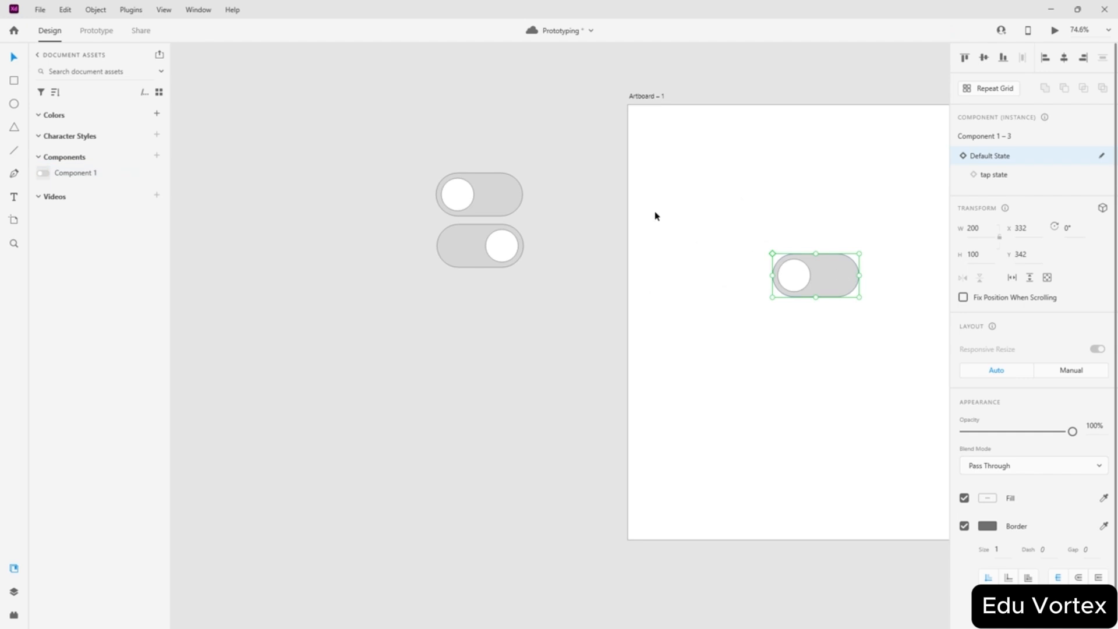
{"action": "left_click", "coordinate": [582, 215]}
{"action": "scroll", "coordinate": [529, 204], "scroll_direction": "up", "scroll_amount": 5}
- Give the top toggle knob's tap interaction Ease In-Out easing, keeping the tap-state destination
{"action": "left_click", "coordinate": [419, 185]}
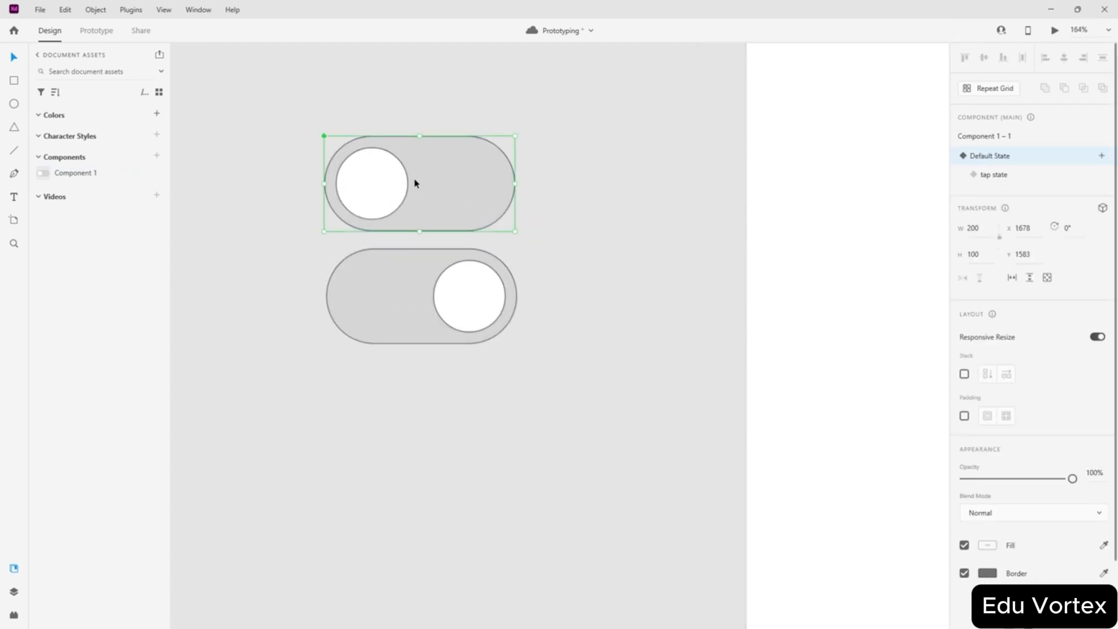
{"action": "left_click", "coordinate": [94, 30]}
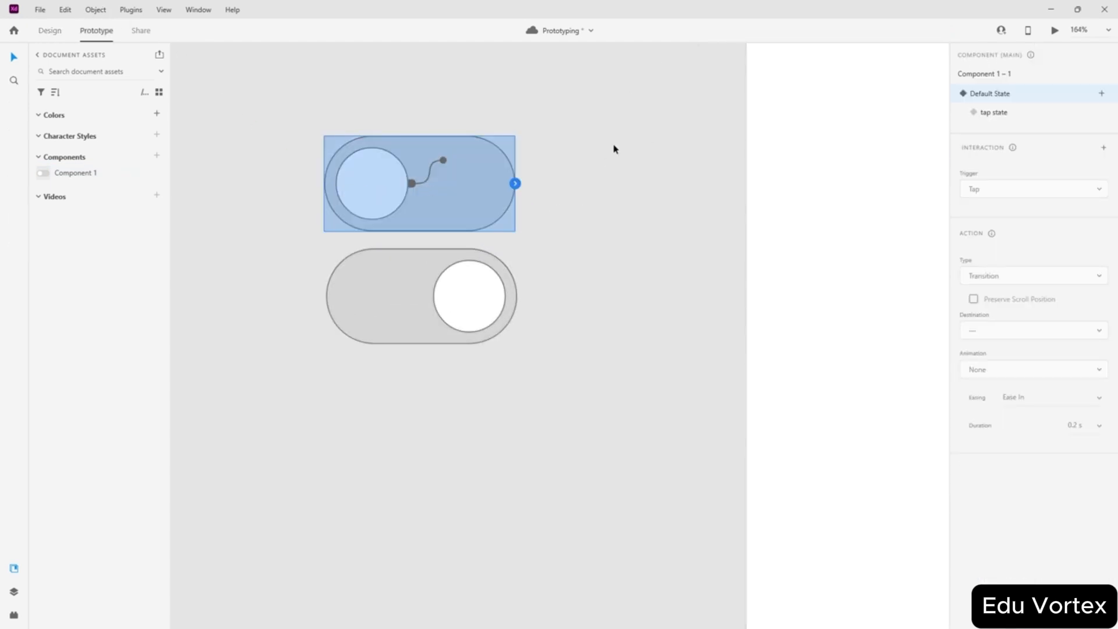
{"action": "double_click", "coordinate": [366, 186]}
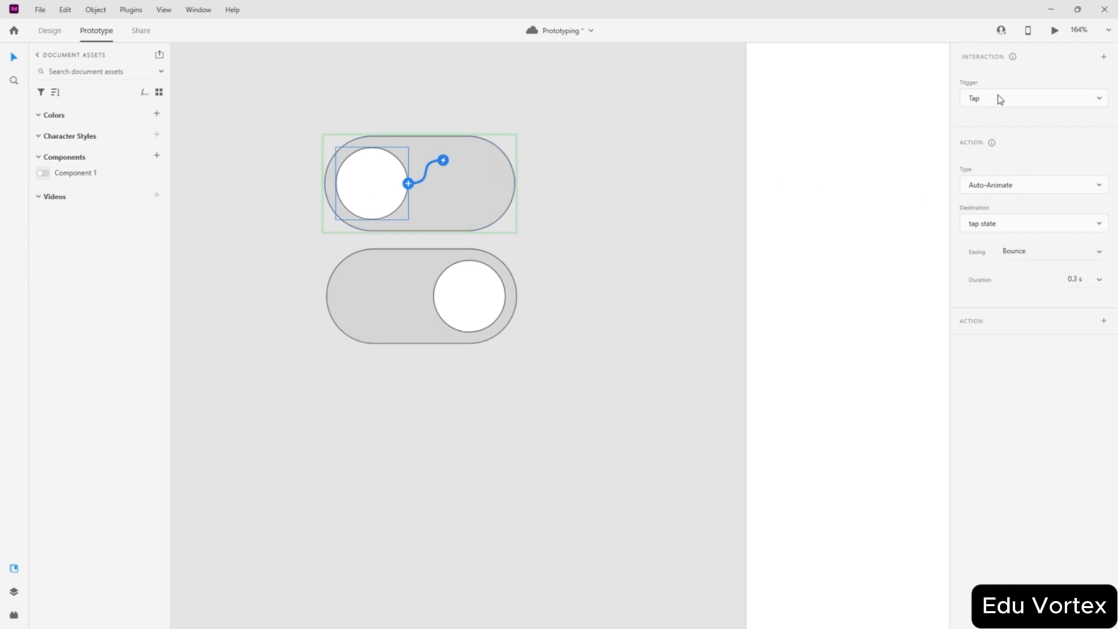
{"action": "left_click", "coordinate": [1099, 254]}
{"action": "left_click", "coordinate": [1035, 183]}
{"action": "left_click", "coordinate": [992, 227]}
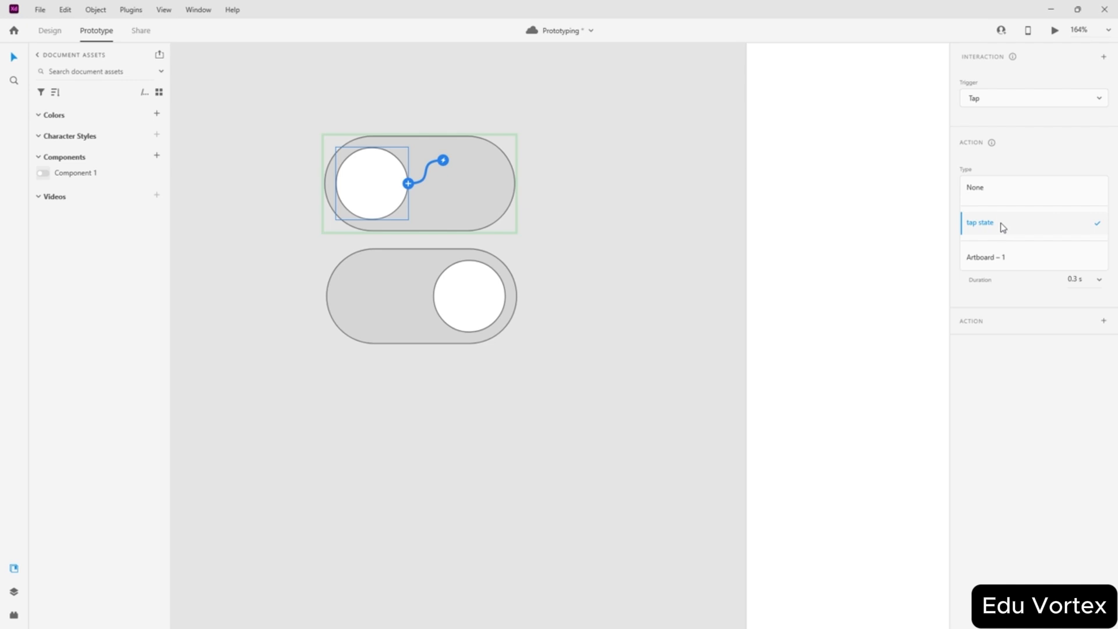
{"action": "left_click", "coordinate": [1002, 228]}
- Add a Tap wire on the bottom toggle's knob that auto-animates back to Default State
{"action": "left_click", "coordinate": [457, 303]}
{"action": "left_click", "coordinate": [464, 302]}
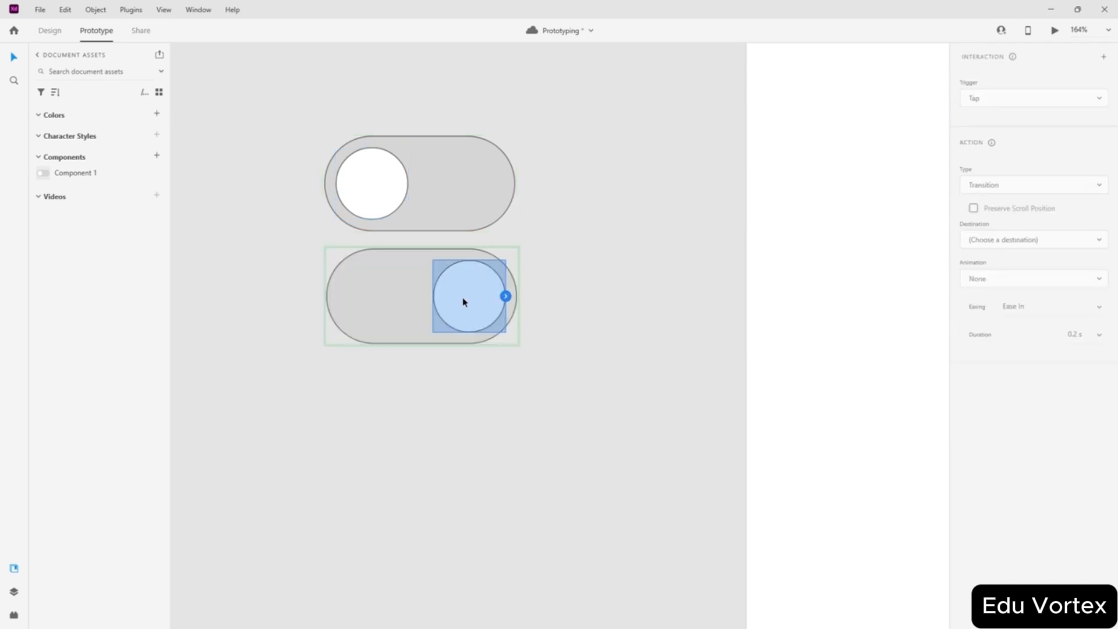
{"action": "mouse_move", "coordinate": [505, 296]}
{"action": "left_mouse_down"}
{"action": "mouse_move", "coordinate": [424, 182]}
{"action": "mouse_move", "coordinate": [364, 182]}
{"action": "mouse_move", "coordinate": [505, 302]}
{"action": "left_mouse_up"}
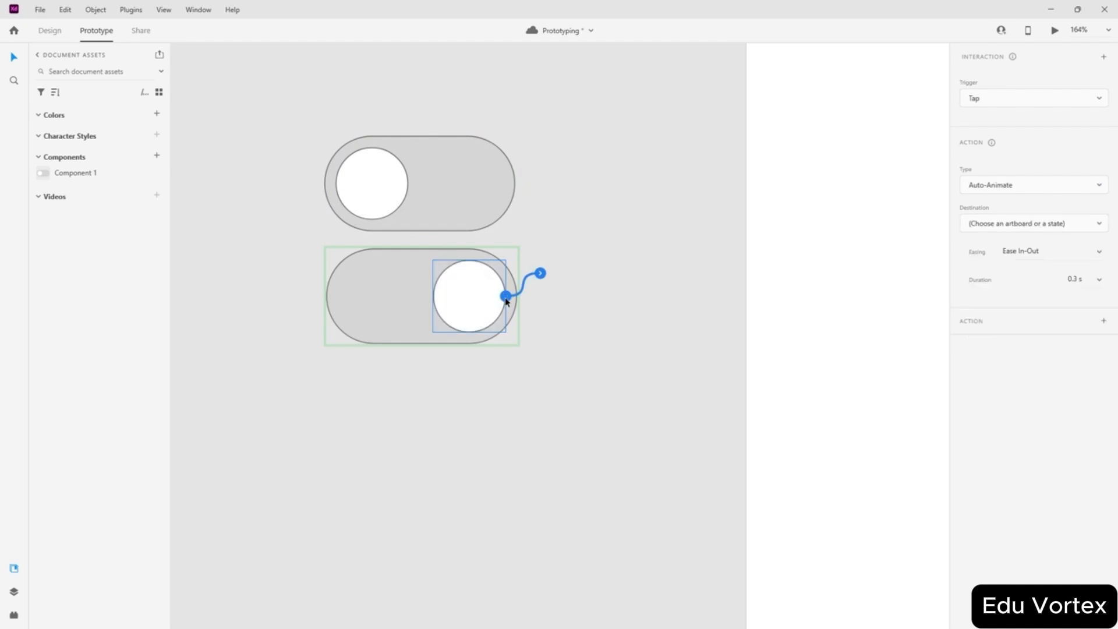
{"action": "left_click", "coordinate": [1016, 225]}
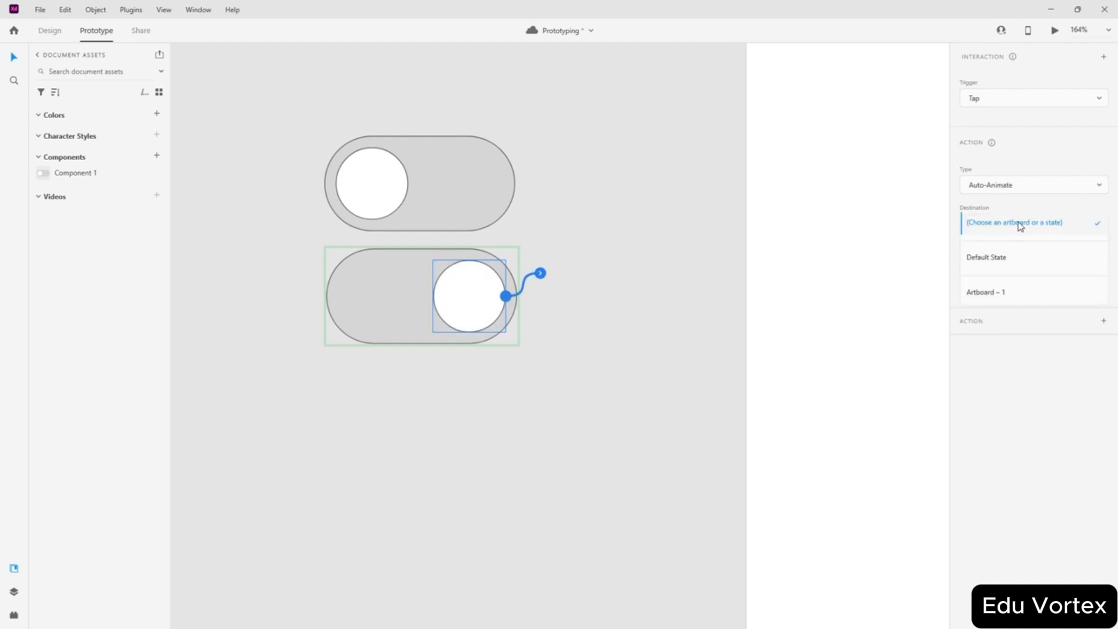
{"action": "left_click", "coordinate": [1006, 266]}
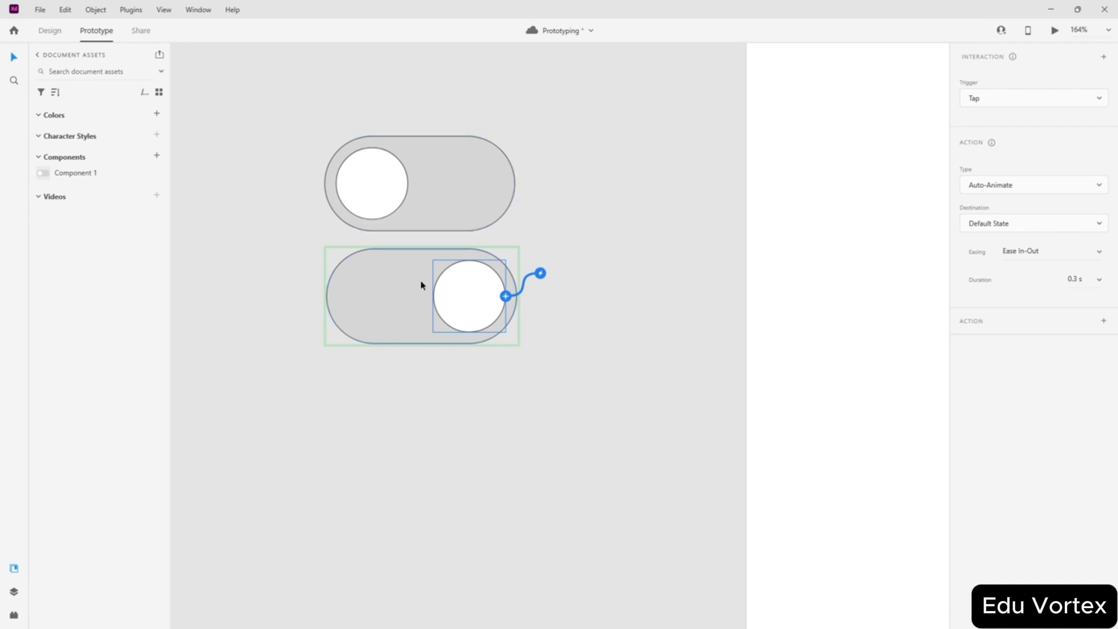
{"action": "left_click", "coordinate": [249, 177]}
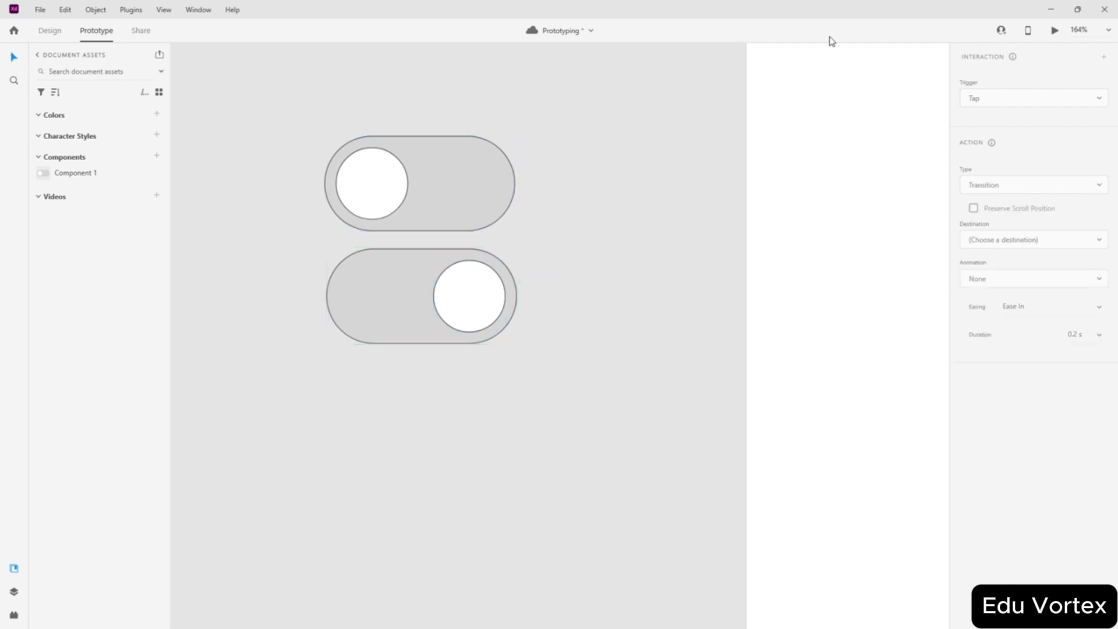
- Preview the prototype, drop a Component 1 instance on the artboard, and preview again
{"action": "key", "text": "ctrl+Return"}
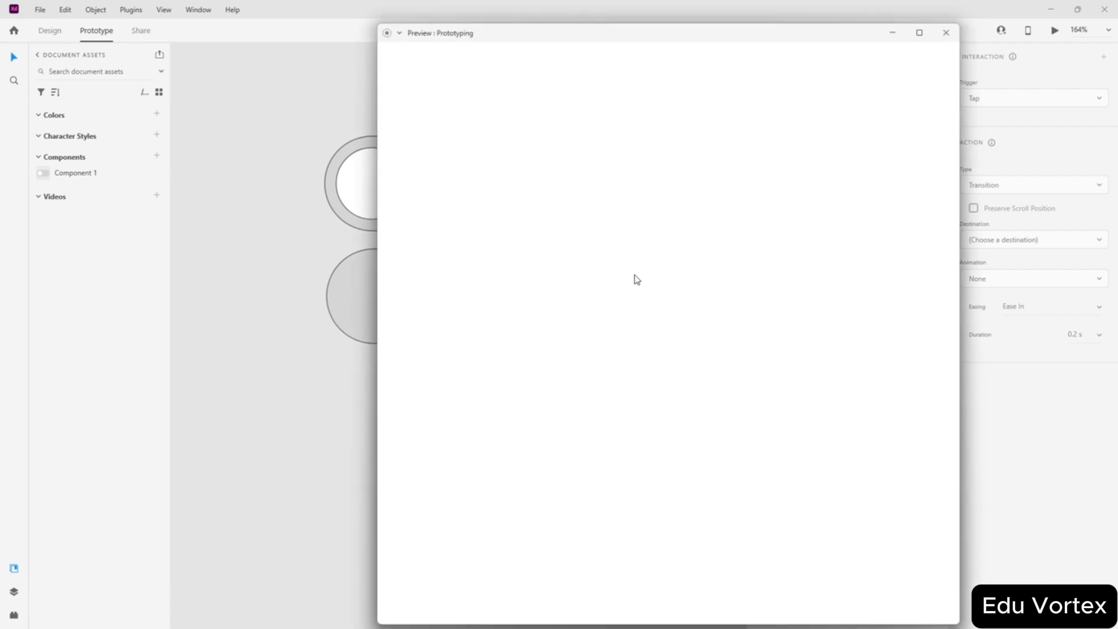
{"action": "left_click", "coordinate": [946, 33]}
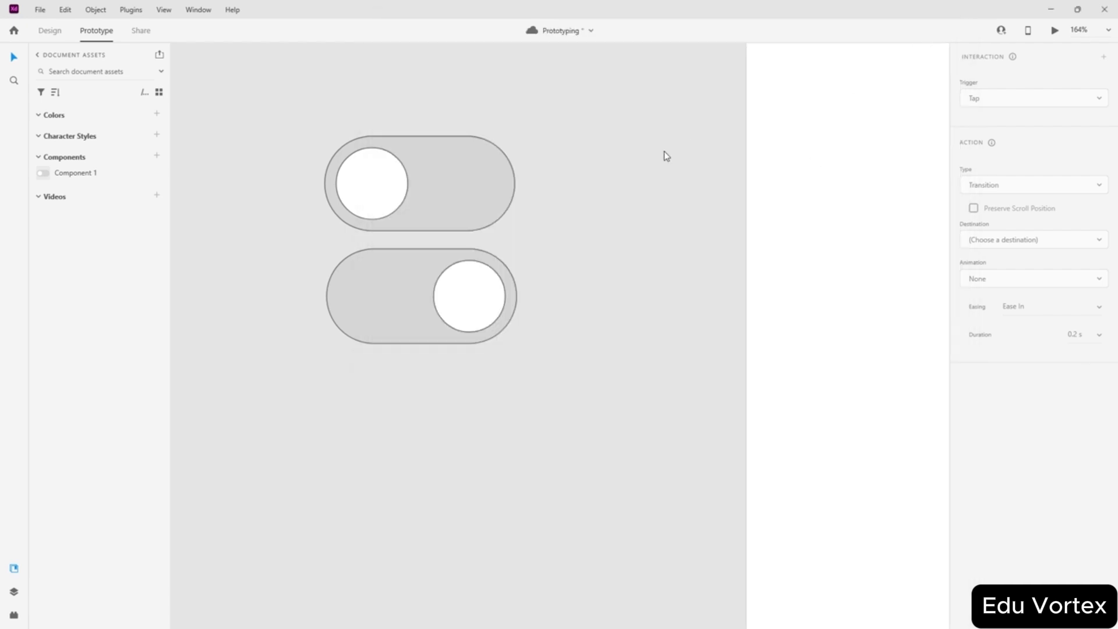
{"action": "left_click_drag", "start_coordinate": [109, 181], "coordinate": [847, 277]}
{"action": "scroll", "coordinate": [788, 261], "scroll_direction": "down", "scroll_amount": 4}
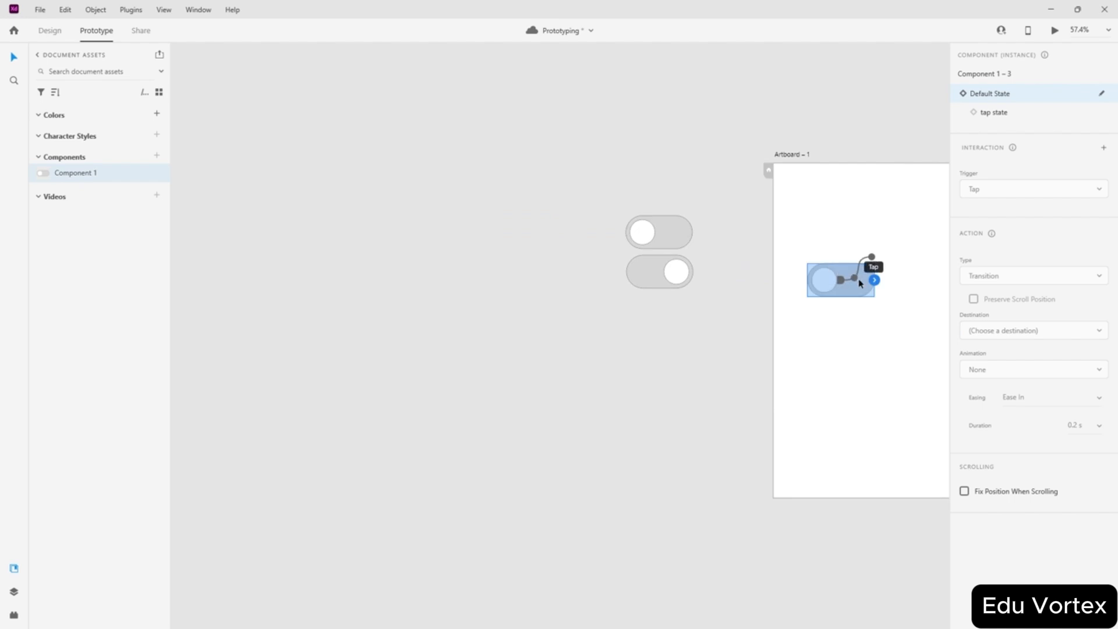
{"action": "scroll", "coordinate": [865, 280], "scroll_direction": "up", "scroll_amount": 3}
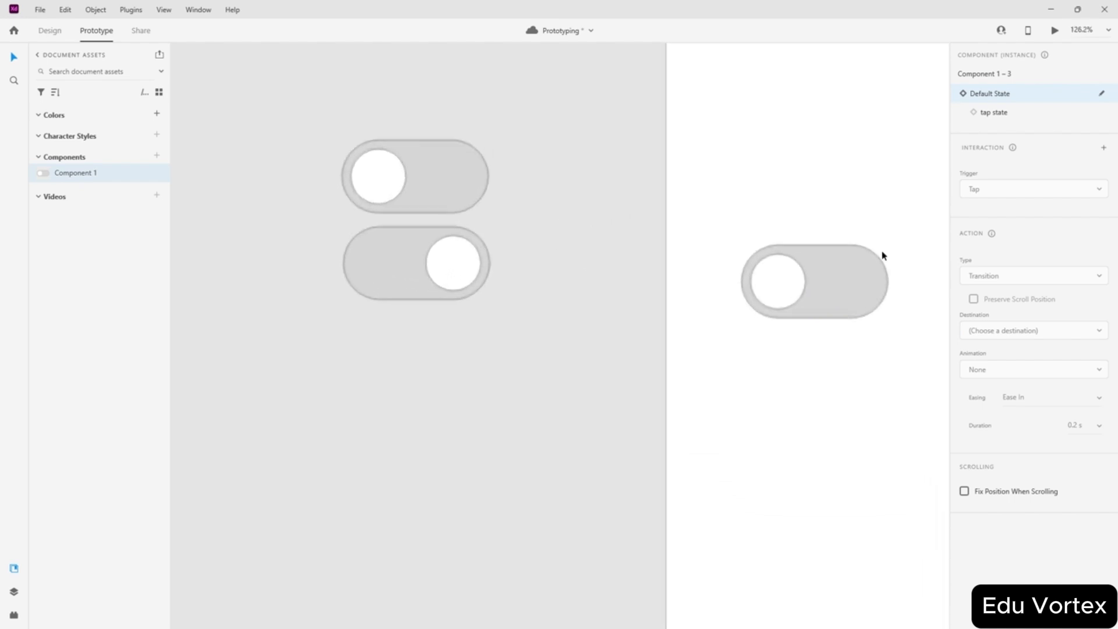
{"action": "left_click", "coordinate": [1055, 31]}
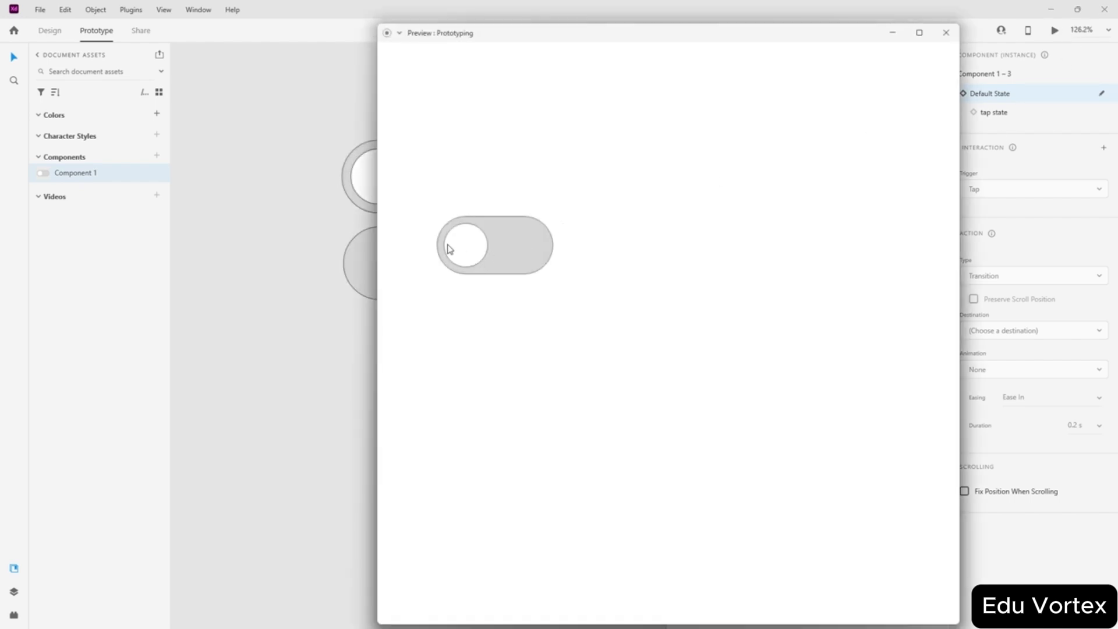
{"action": "left_click", "coordinate": [946, 33]}
- In Design mode, move the bottom toggle up so it sits on the top toggle
{"action": "left_click", "coordinate": [786, 92]}
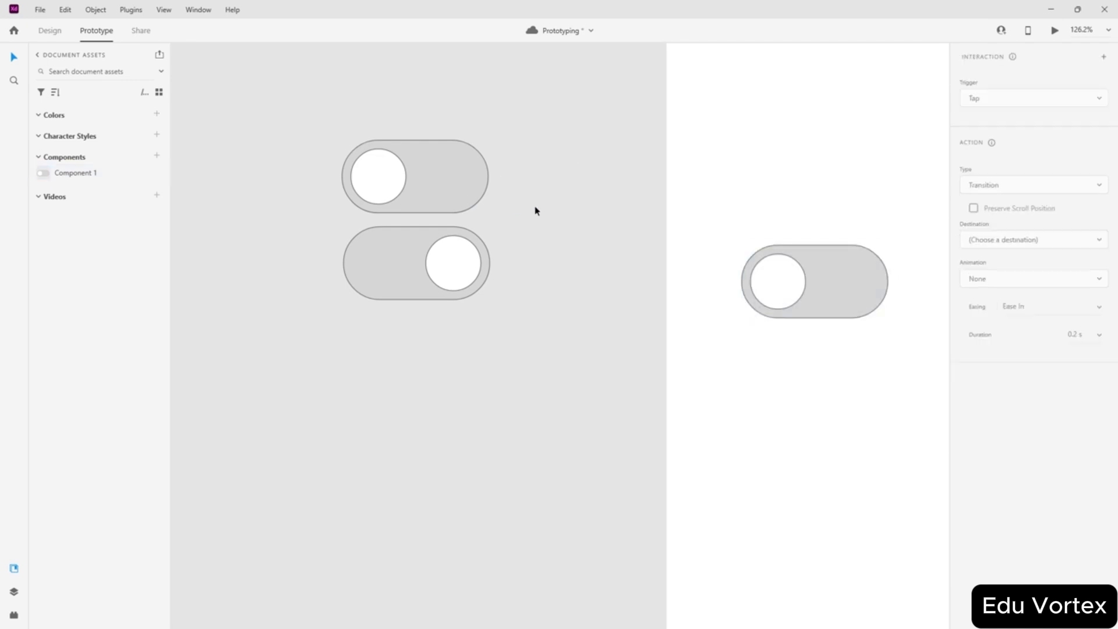
{"action": "left_click", "coordinate": [383, 184]}
{"action": "left_click", "coordinate": [400, 269]}
{"action": "left_click", "coordinate": [592, 214]}
{"action": "scroll", "coordinate": [598, 205], "scroll_direction": "down", "scroll_amount": 5}
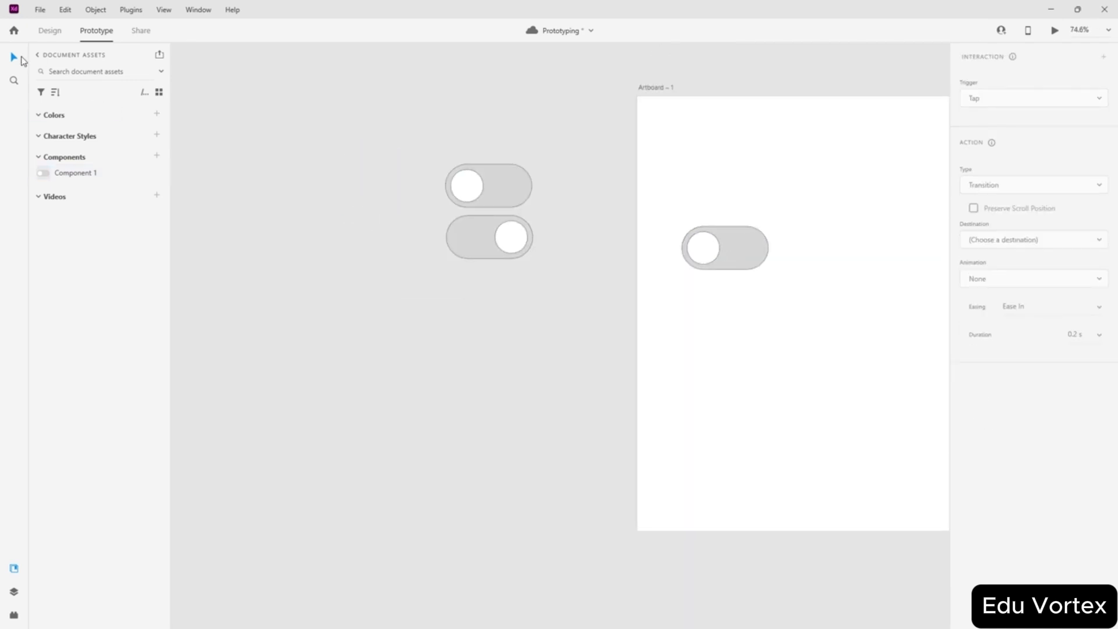
{"action": "left_click", "coordinate": [691, 259]}
{"action": "left_click", "coordinate": [744, 272]}
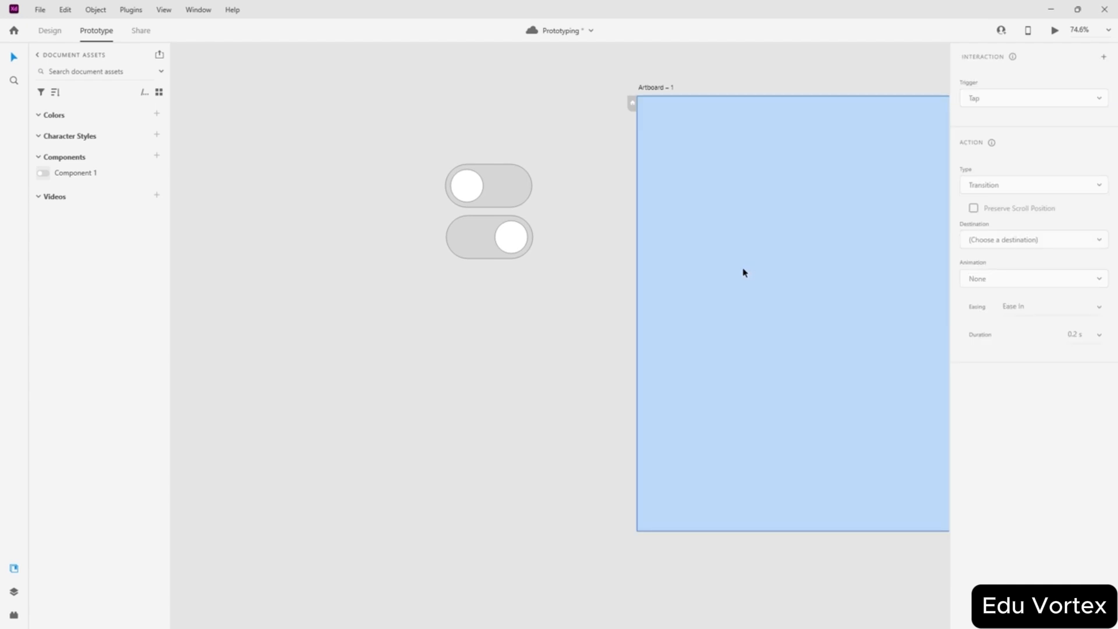
{"action": "left_click", "coordinate": [50, 30]}
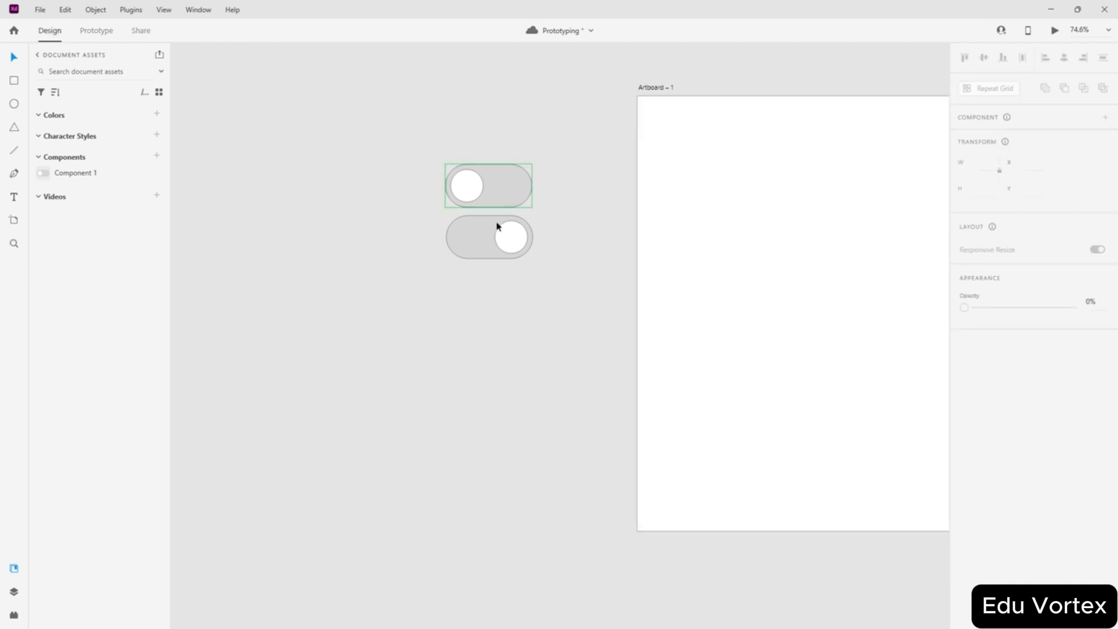
{"action": "left_click", "coordinate": [473, 227]}
{"action": "left_click_drag", "start_coordinate": [473, 227], "coordinate": [472, 180]}
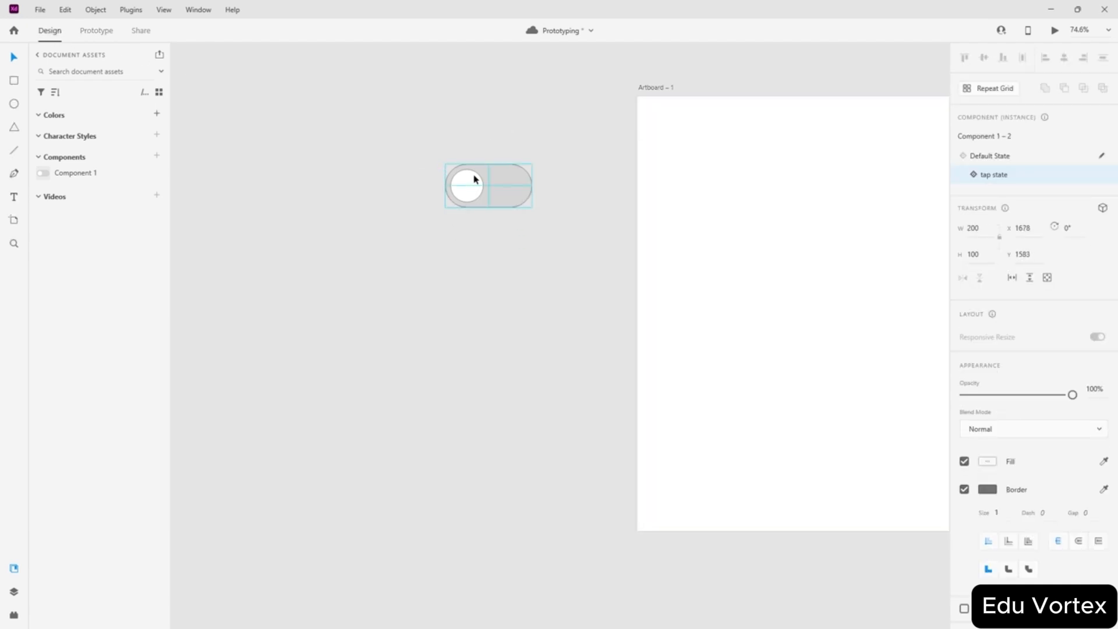
{"action": "left_click", "coordinate": [529, 117]}
- Move both stacked toggle states onto Artboard – 1
{"action": "left_click_drag", "start_coordinate": [531, 131], "coordinate": [417, 233]}
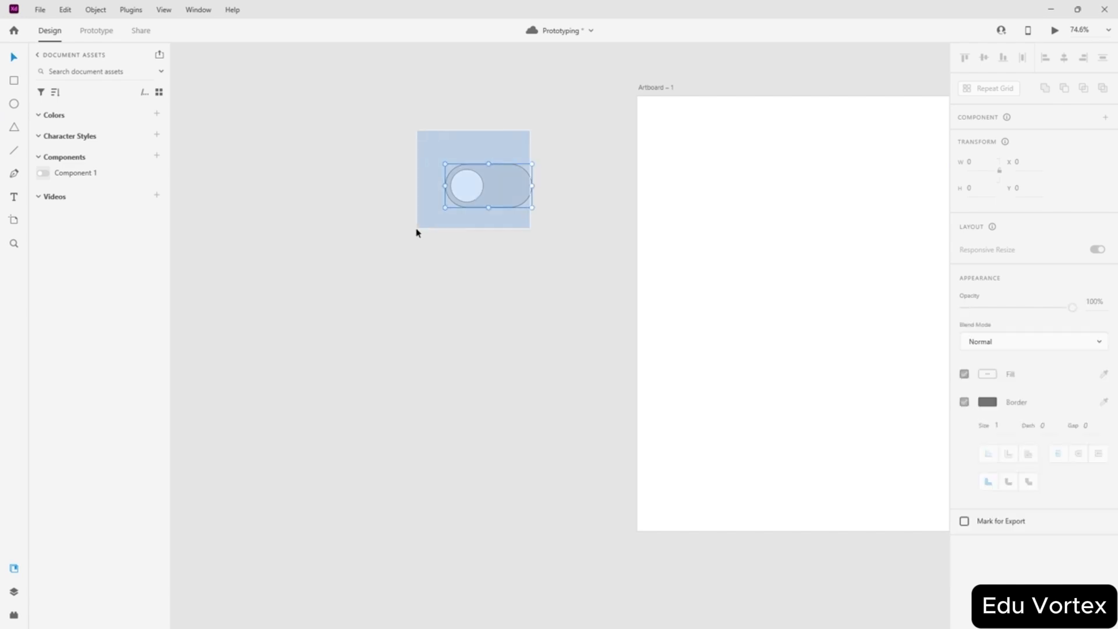
{"action": "left_click_drag", "start_coordinate": [498, 192], "coordinate": [899, 299]}
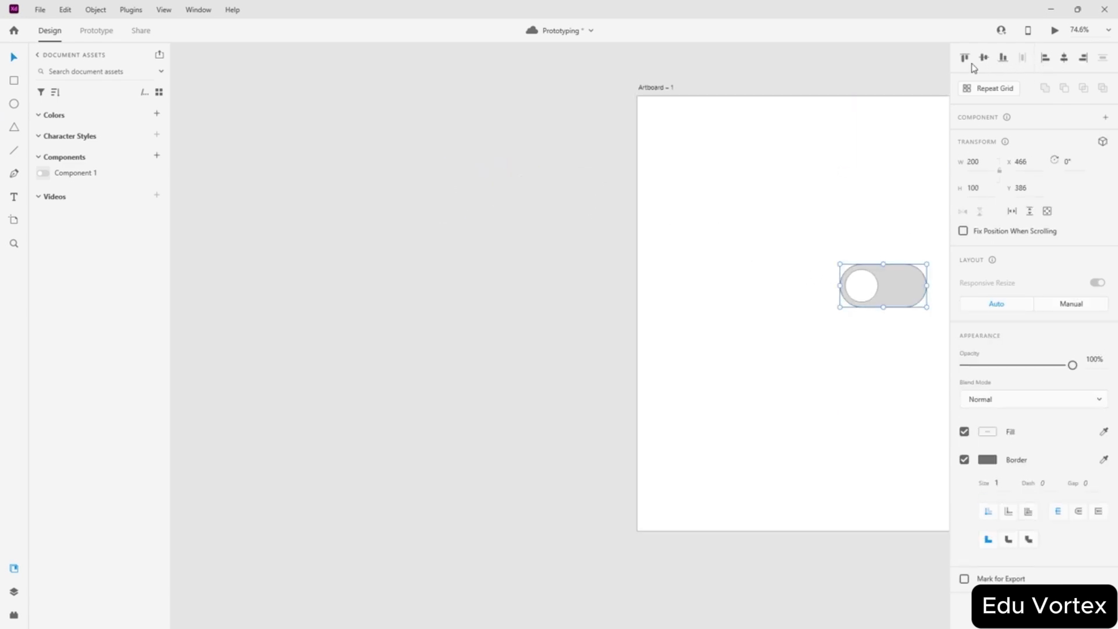
{"action": "left_click", "coordinate": [847, 260]}
{"action": "left_click", "coordinate": [900, 274]}
{"action": "left_click", "coordinate": [425, 192]}
{"action": "scroll", "coordinate": [735, 187], "scroll_direction": "down", "scroll_amount": 3}
{"action": "scroll", "coordinate": [693, 218], "scroll_direction": "right", "scroll_amount": 3}
{"action": "scroll", "coordinate": [702, 231], "scroll_direction": "up", "scroll_amount": 4}
{"action": "left_click", "coordinate": [631, 250]}
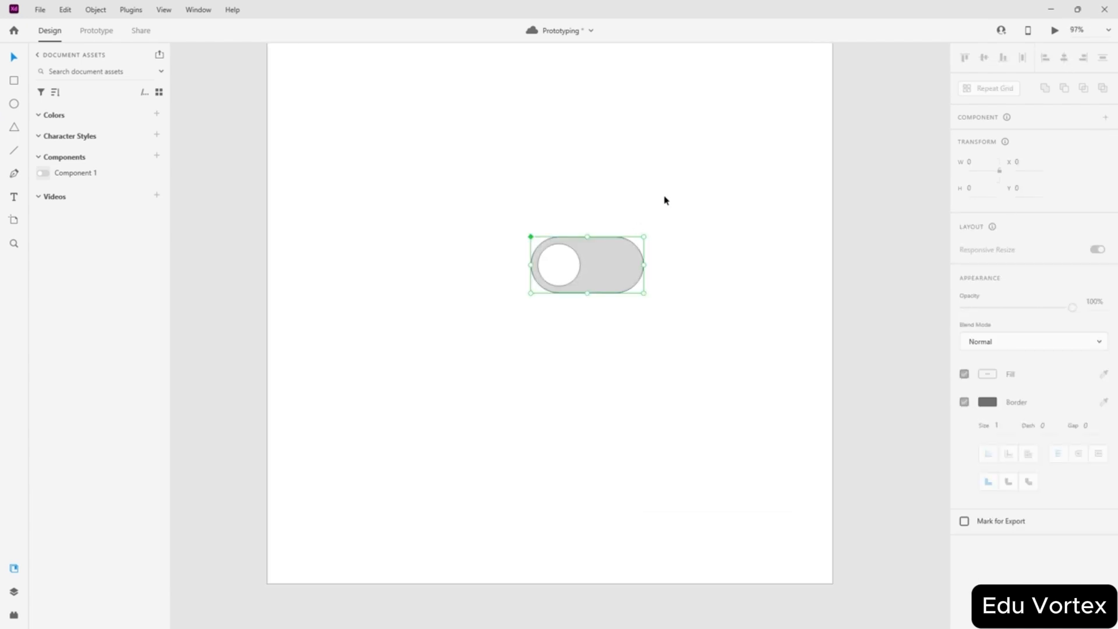
{"action": "left_click", "coordinate": [675, 280]}
- Stack the default and tap-state toggles exactly at the artboard centre and preview the prototype
{"action": "left_click_drag", "start_coordinate": [574, 258], "coordinate": [569, 187]}
{"action": "left_click_drag", "start_coordinate": [579, 282], "coordinate": [545, 318]}
{"action": "left_click_drag", "start_coordinate": [602, 193], "coordinate": [551, 240]}
{"action": "left_click_drag", "start_coordinate": [544, 303], "coordinate": [542, 303]}
{"action": "left_click_drag", "start_coordinate": [543, 240], "coordinate": [567, 303]}
{"action": "left_click", "coordinate": [627, 215]}
{"action": "left_click", "coordinate": [1054, 30]}
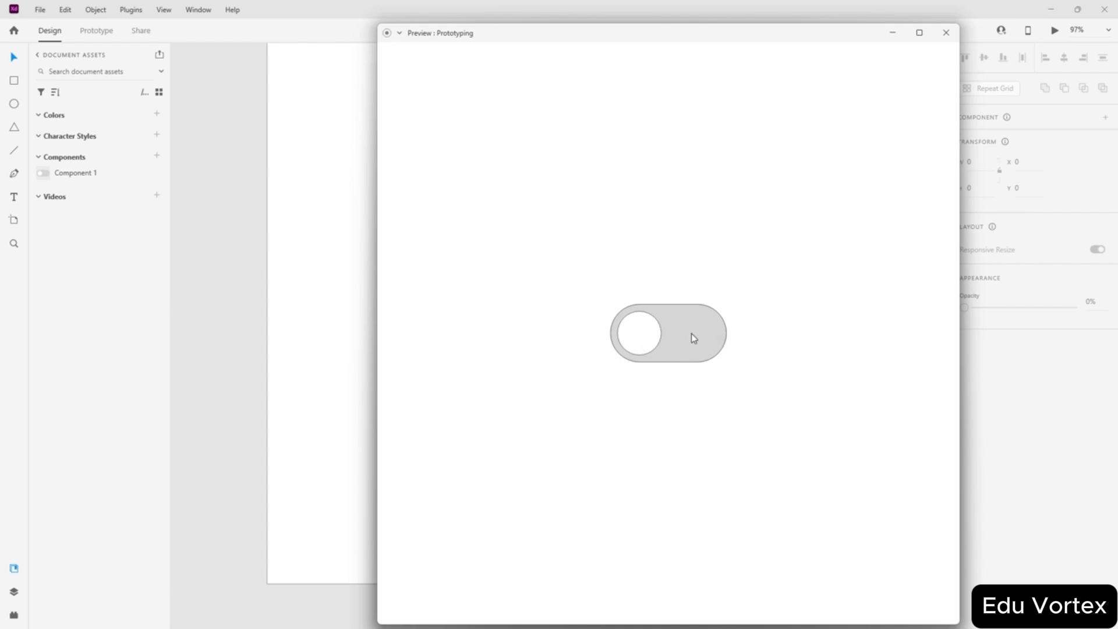
{"action": "left_click", "coordinate": [944, 33]}
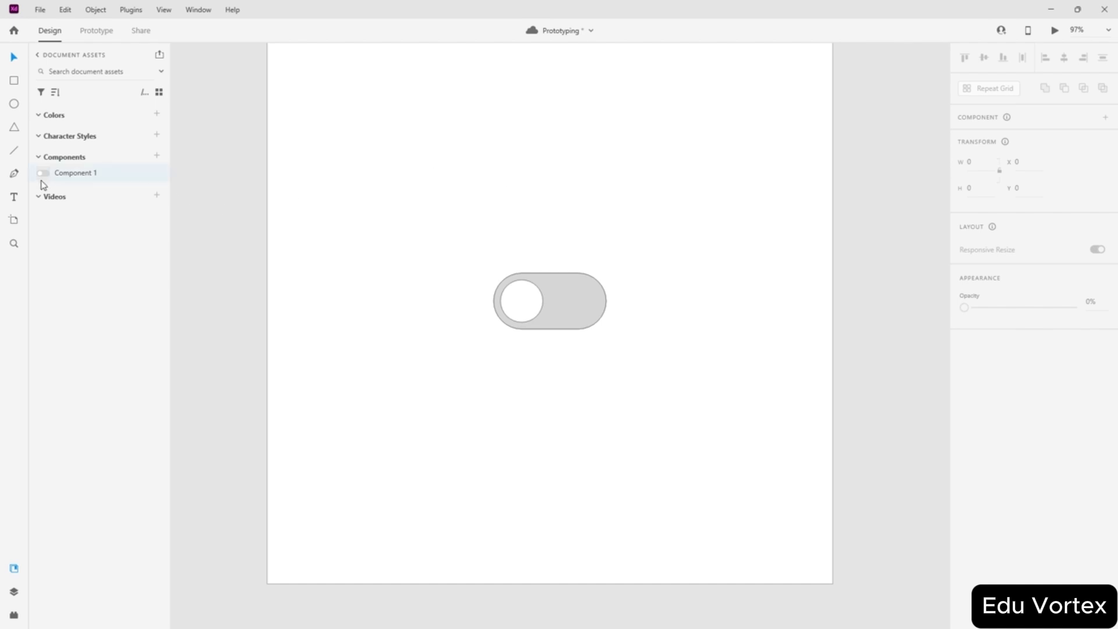
- Drag both toggle states off the artboard and delete them
{"action": "right_click", "coordinate": [93, 174]}
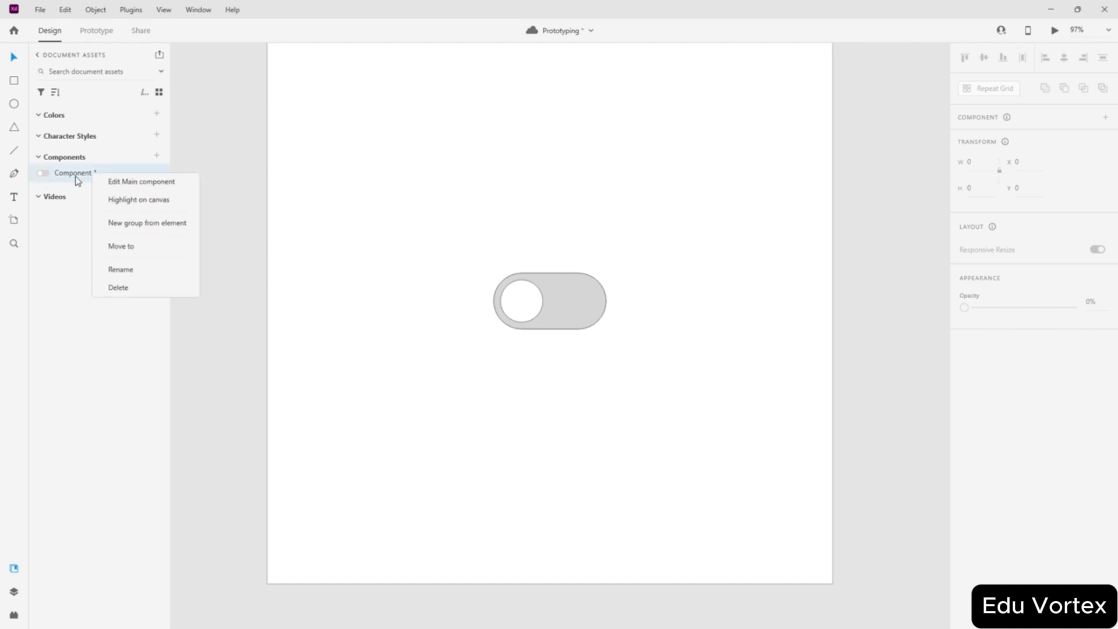
{"action": "left_click", "coordinate": [146, 183]}
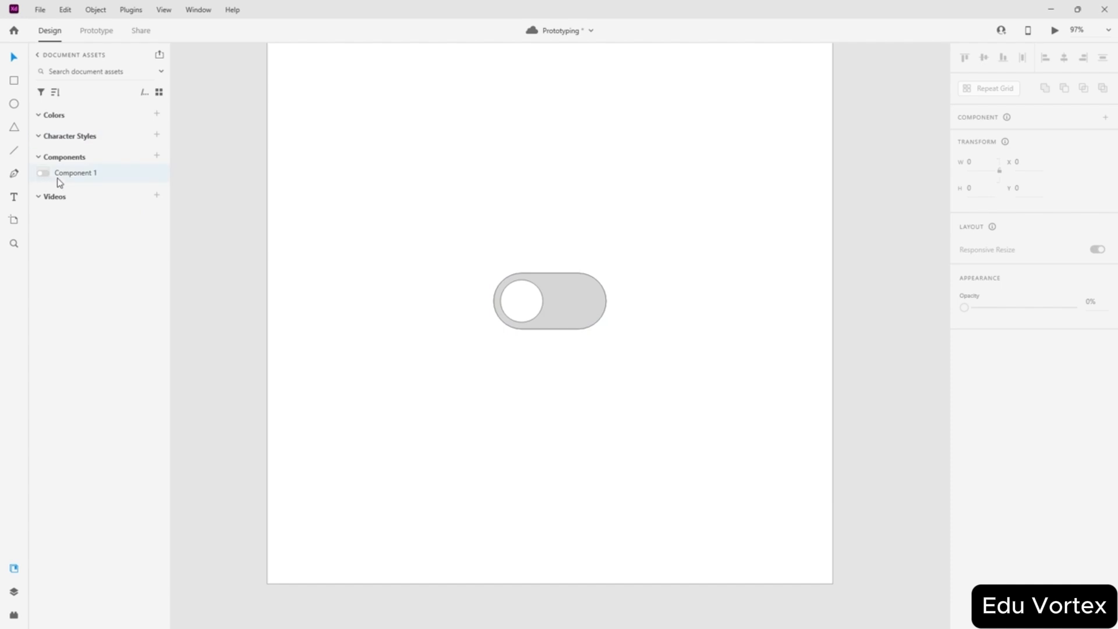
{"action": "left_click_drag", "start_coordinate": [528, 287], "coordinate": [192, 164]}
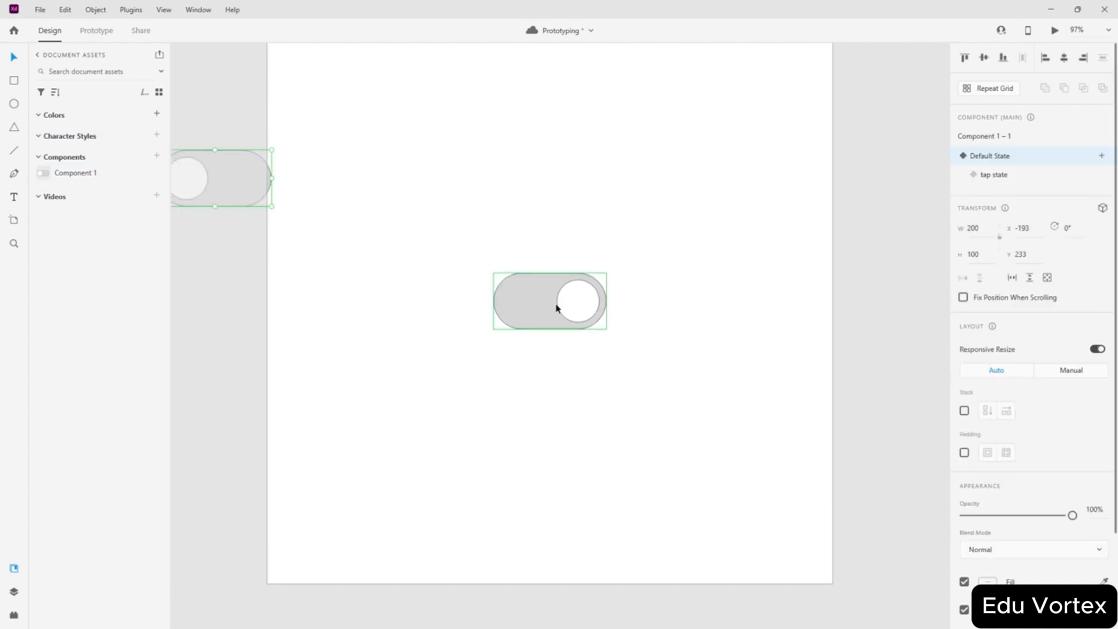
{"action": "left_click_drag", "start_coordinate": [555, 306], "coordinate": [263, 279]}
{"action": "key", "text": "Delete"}
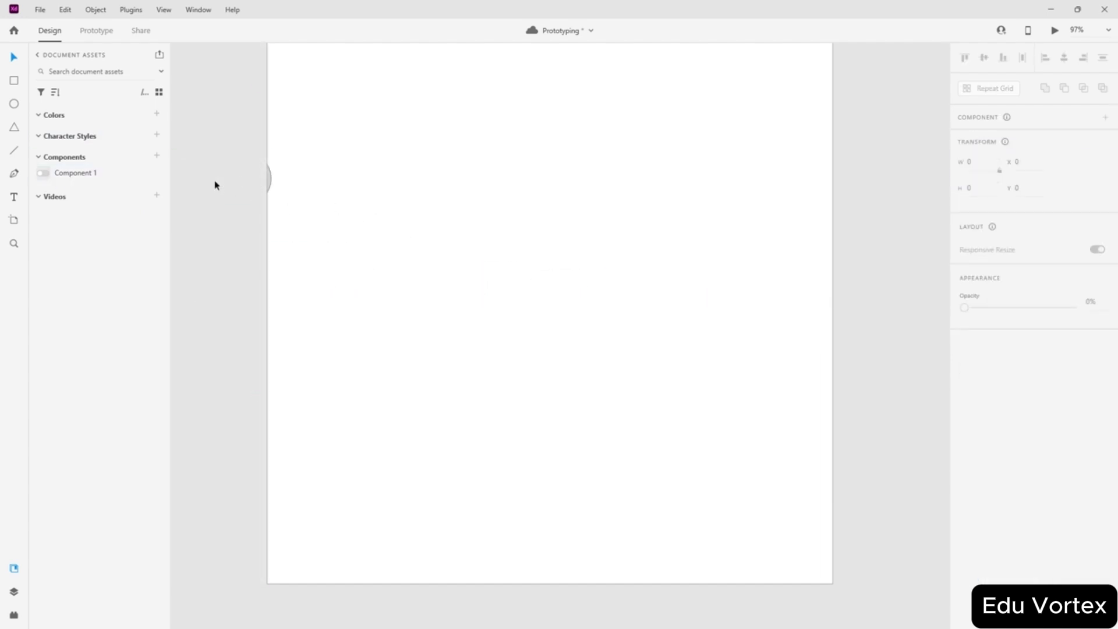
{"action": "left_click", "coordinate": [214, 181]}
{"action": "left_click", "coordinate": [267, 180]}
{"action": "key", "text": "Delete"}
- Delete Component 1 from the document assets and zoom to fit the empty artboard
{"action": "scroll", "coordinate": [438, 229], "scroll_direction": "up", "scroll_amount": 2}
{"action": "right_click", "coordinate": [73, 173]}
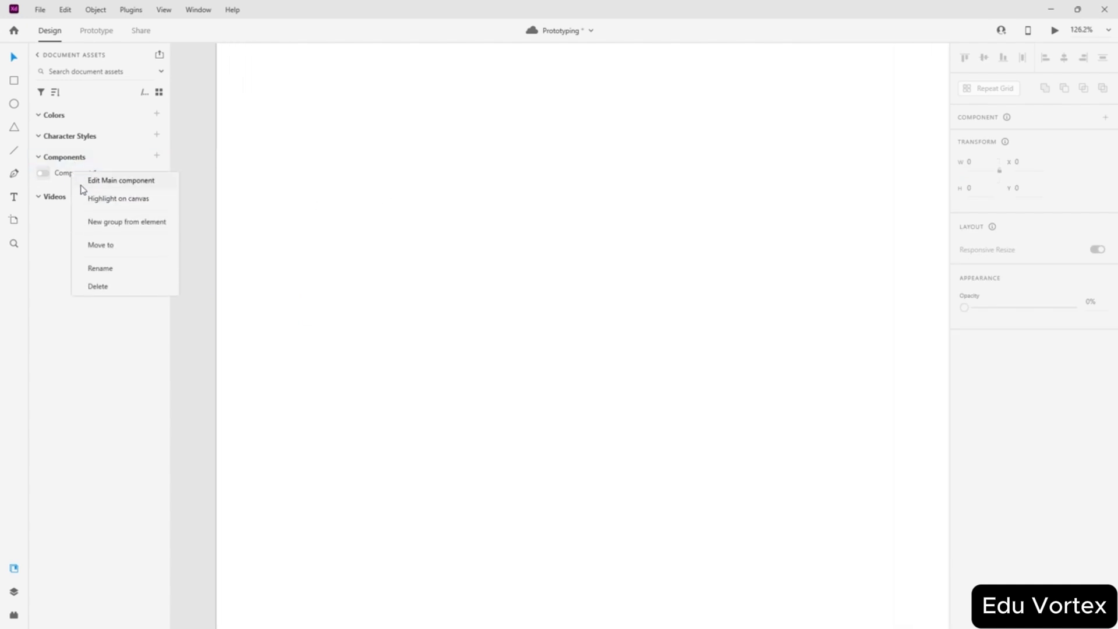
{"action": "left_click", "coordinate": [98, 286]}
{"action": "key", "text": "ctrl+0"}
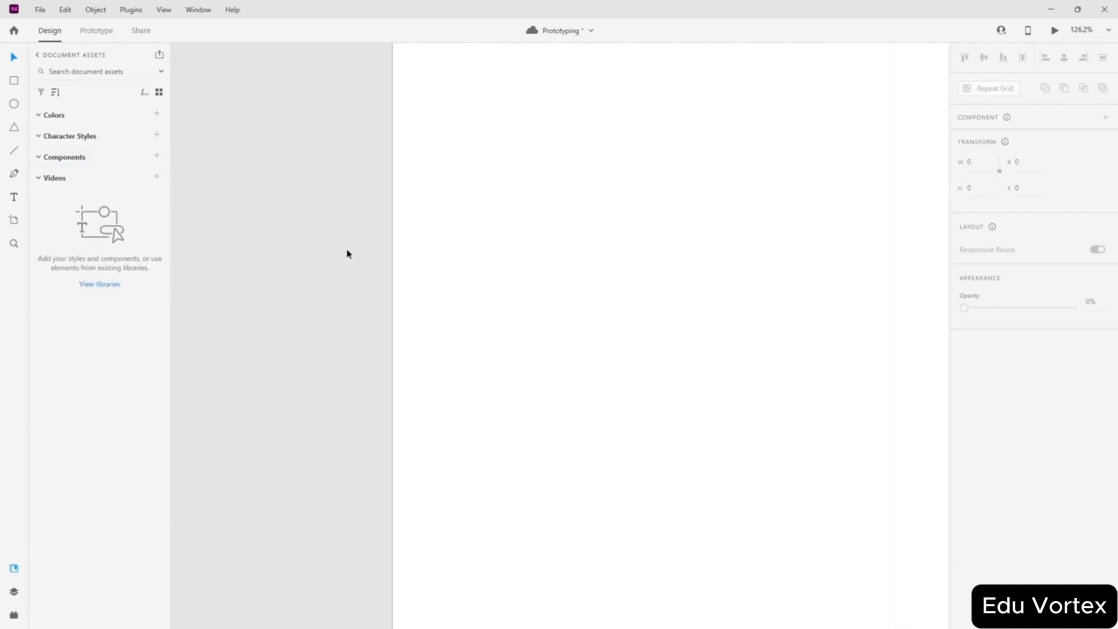
{"action": "scroll", "coordinate": [355, 244], "scroll_direction": "down", "scroll_amount": 4}
{"action": "scroll", "coordinate": [396, 243], "scroll_direction": "left", "scroll_amount": 3}
{"action": "scroll", "coordinate": [409, 219], "scroll_direction": "up", "scroll_amount": 3}
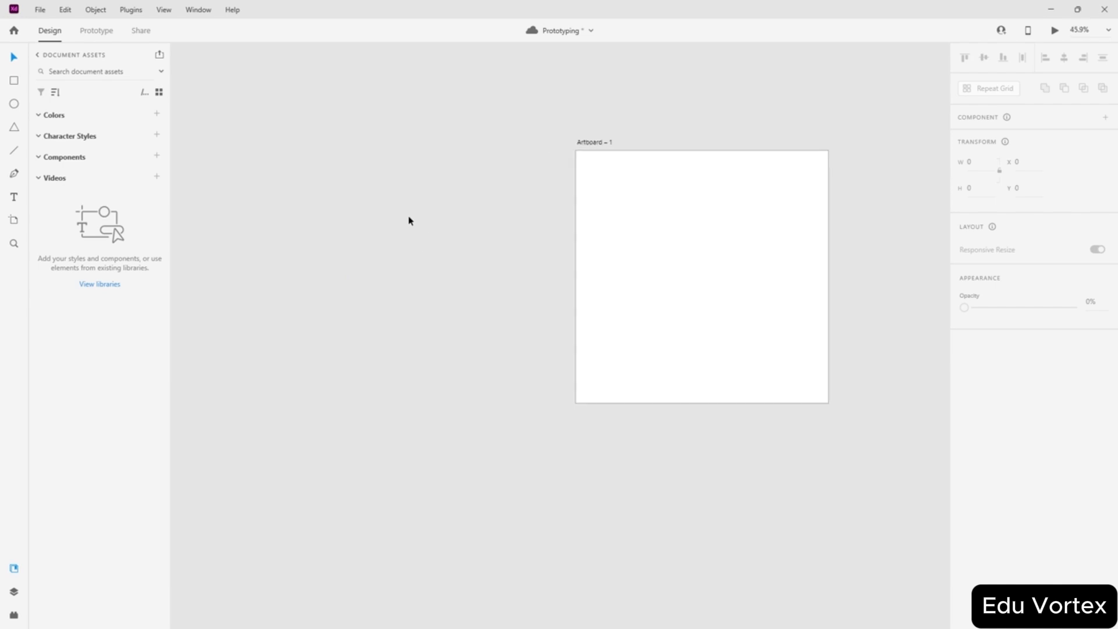
{"action": "scroll", "coordinate": [656, 179], "scroll_direction": "up", "scroll_amount": 2}
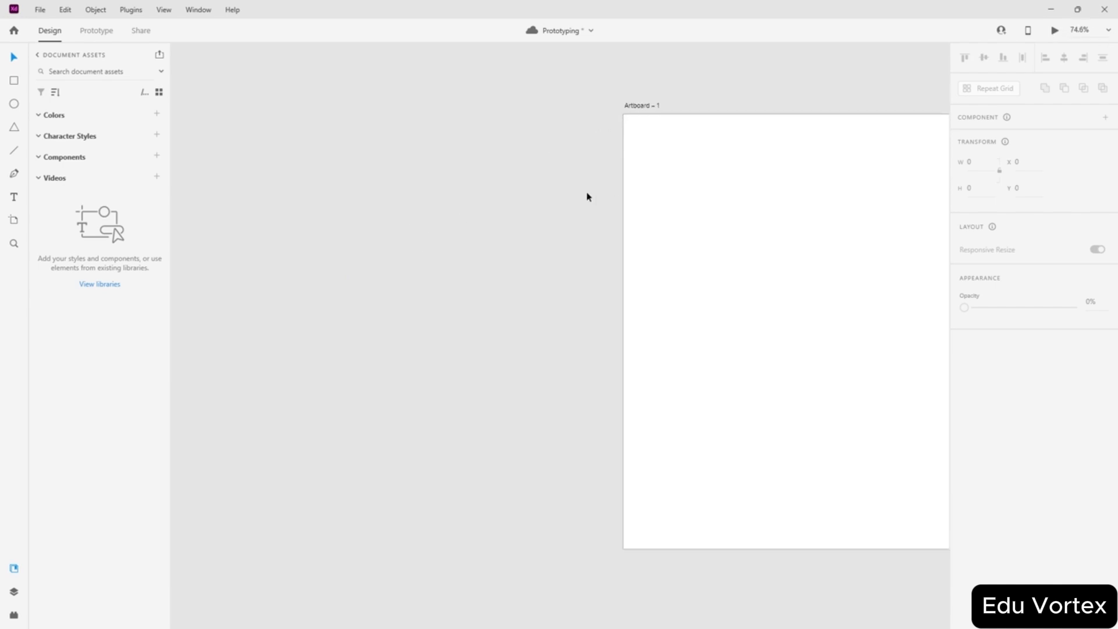
{"action": "scroll", "coordinate": [614, 235], "scroll_direction": "left", "scroll_amount": 1}
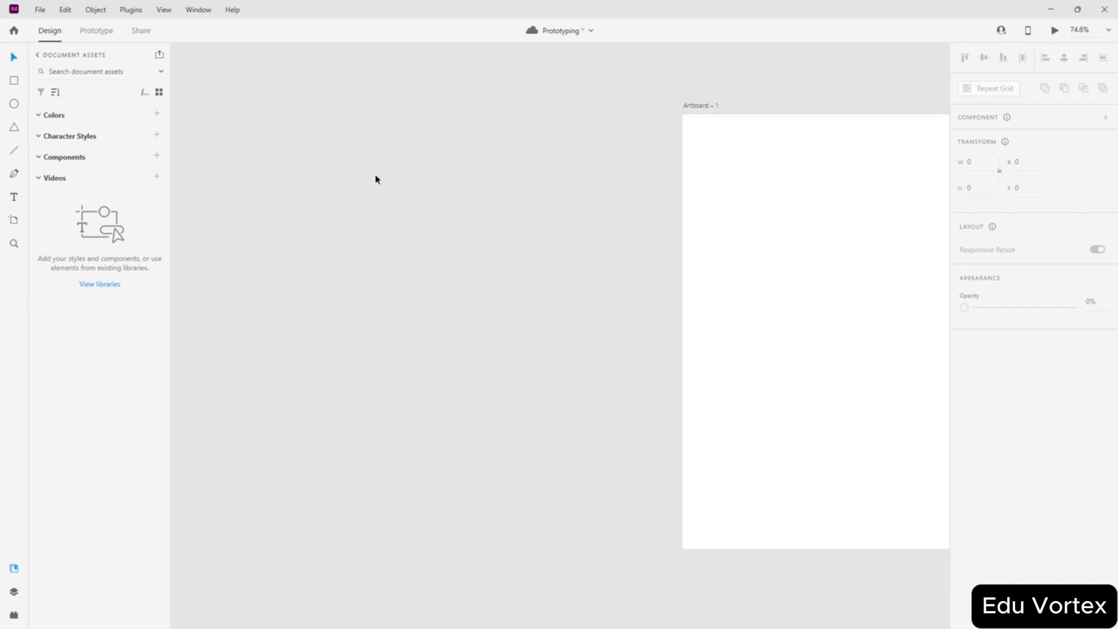
{"action": "scroll", "coordinate": [550, 279], "scroll_direction": "left", "scroll_amount": 2}
{"action": "scroll", "coordinate": [561, 275], "scroll_direction": "right", "scroll_amount": 2}
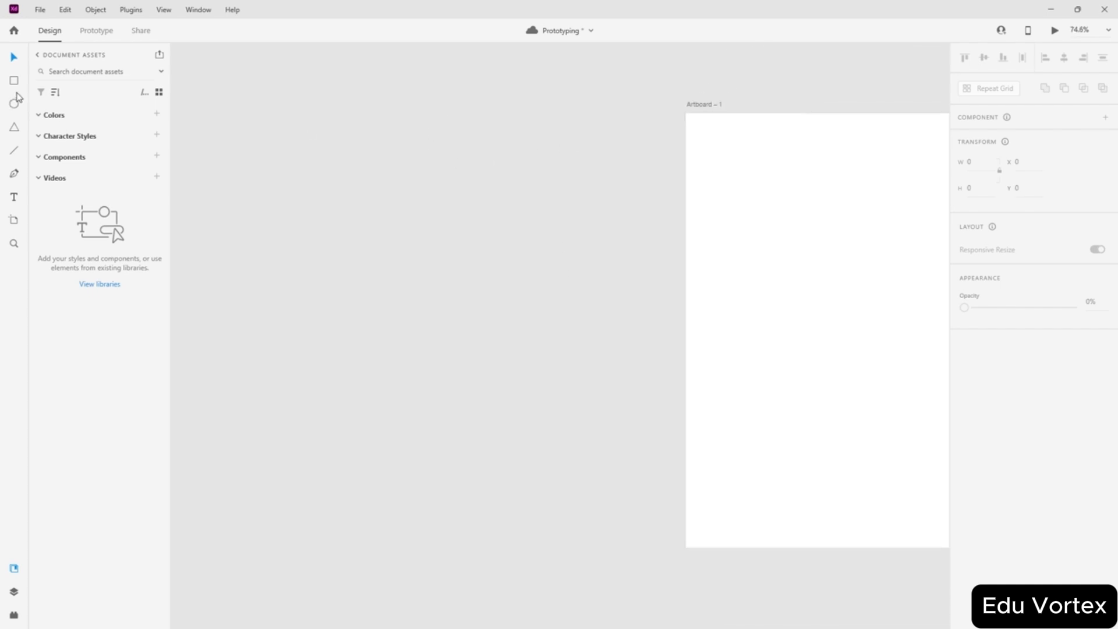
{"action": "right_click", "coordinate": [282, 150]}
{"action": "left_click", "coordinate": [50, 160]}
- Draw a 235×90 rectangle with a 38×38 square at its left end, then group both with Ctrl+G
{"action": "left_click", "coordinate": [155, 157]}
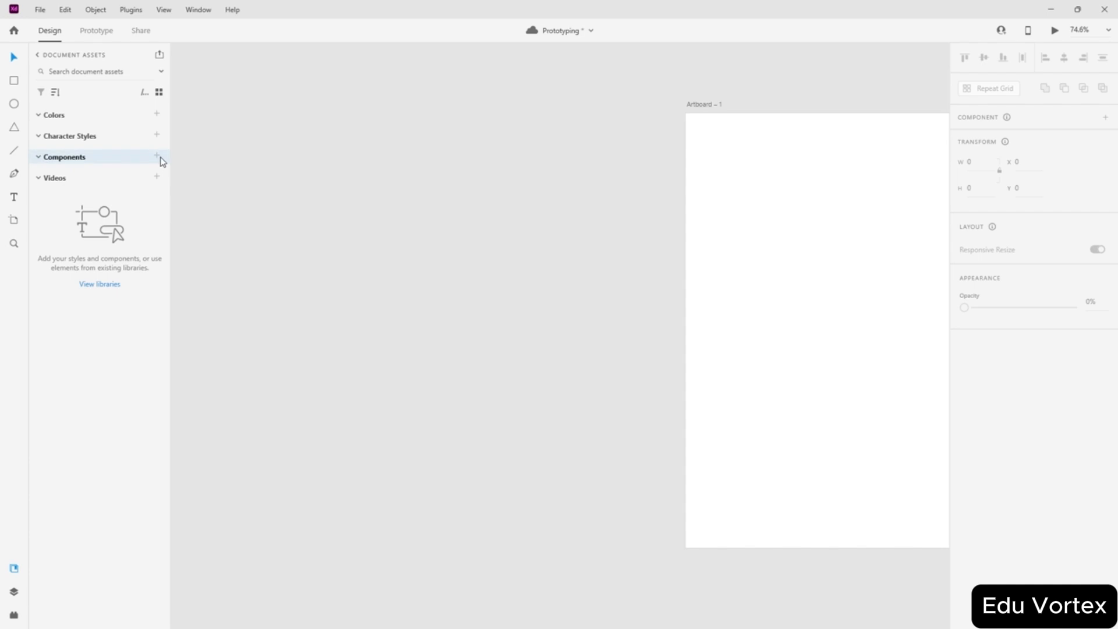
{"action": "mouse_move", "coordinate": [342, 221]}
{"action": "left_mouse_down"}
{"action": "mouse_move", "coordinate": [412, 276]}
{"action": "mouse_move", "coordinate": [443, 260]}
{"action": "left_mouse_up"}
{"action": "scroll", "coordinate": [342, 186], "scroll_direction": "up", "scroll_amount": 2}
{"action": "scroll", "coordinate": [341, 186], "scroll_direction": "up", "scroll_amount": 3}
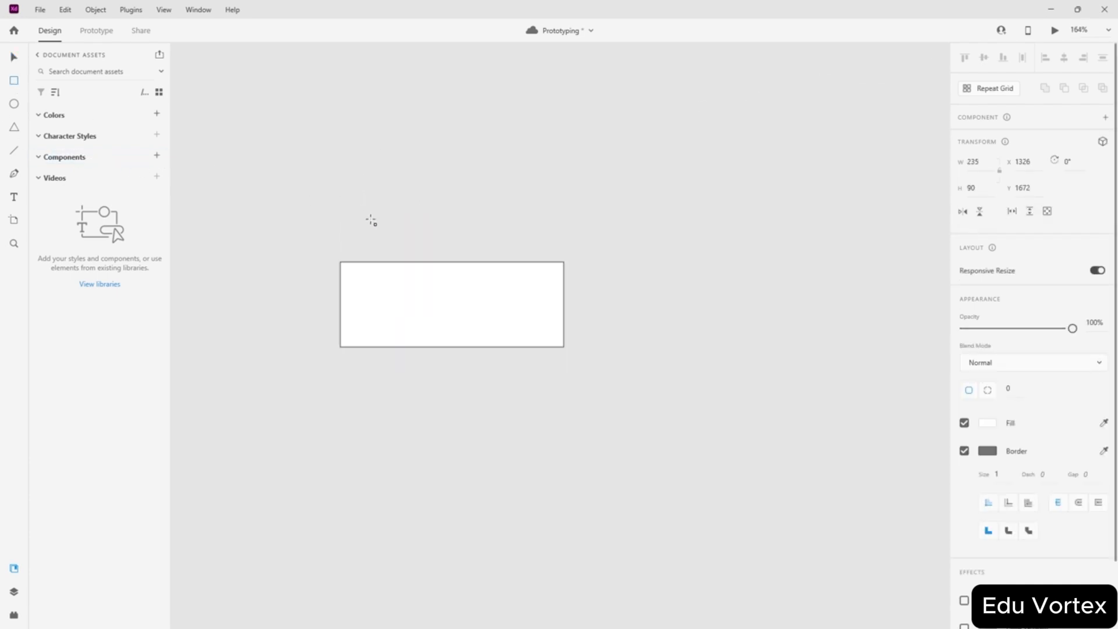
{"action": "mouse_move", "coordinate": [395, 124]}
{"action": "left_mouse_down"}
{"action": "mouse_move", "coordinate": [535, 233]}
{"action": "mouse_move", "coordinate": [467, 195]}
{"action": "mouse_move", "coordinate": [417, 228]}
{"action": "mouse_move", "coordinate": [379, 305]}
{"action": "mouse_move", "coordinate": [367, 303]}
{"action": "mouse_move", "coordinate": [377, 305]}
{"action": "left_mouse_up"}
{"action": "left_click", "coordinate": [418, 210]}
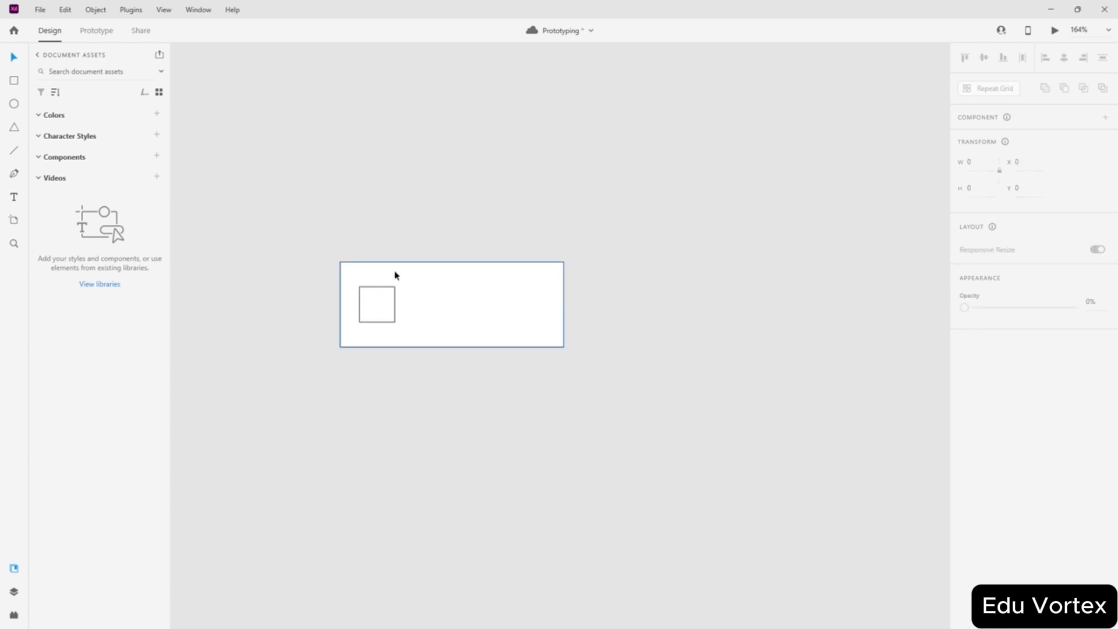
{"action": "left_click_drag", "start_coordinate": [585, 187], "coordinate": [288, 370]}
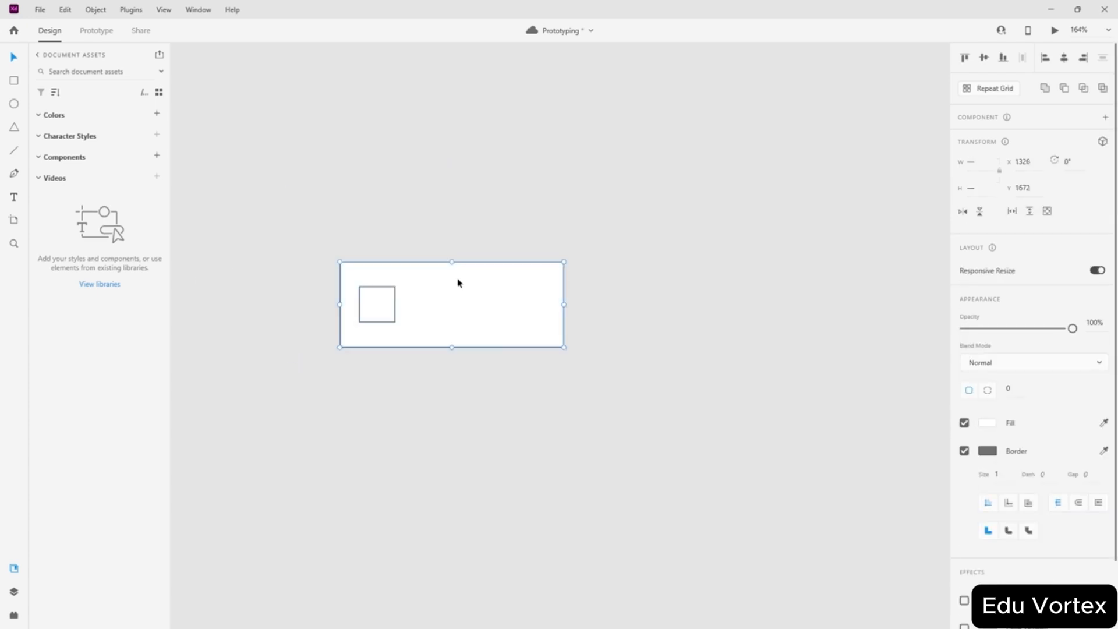
{"action": "key", "text": "ctrl+g"}
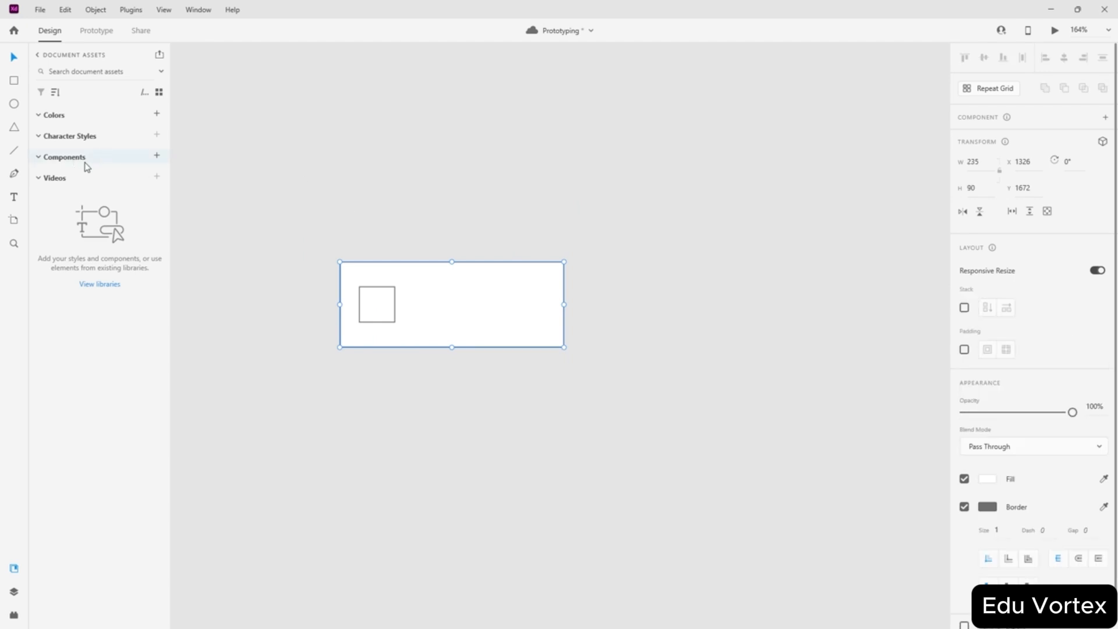
- Make the group Component 2 and add a new plain state, State 2
{"action": "left_click", "coordinate": [1106, 119]}
{"action": "left_click", "coordinate": [1102, 157]}
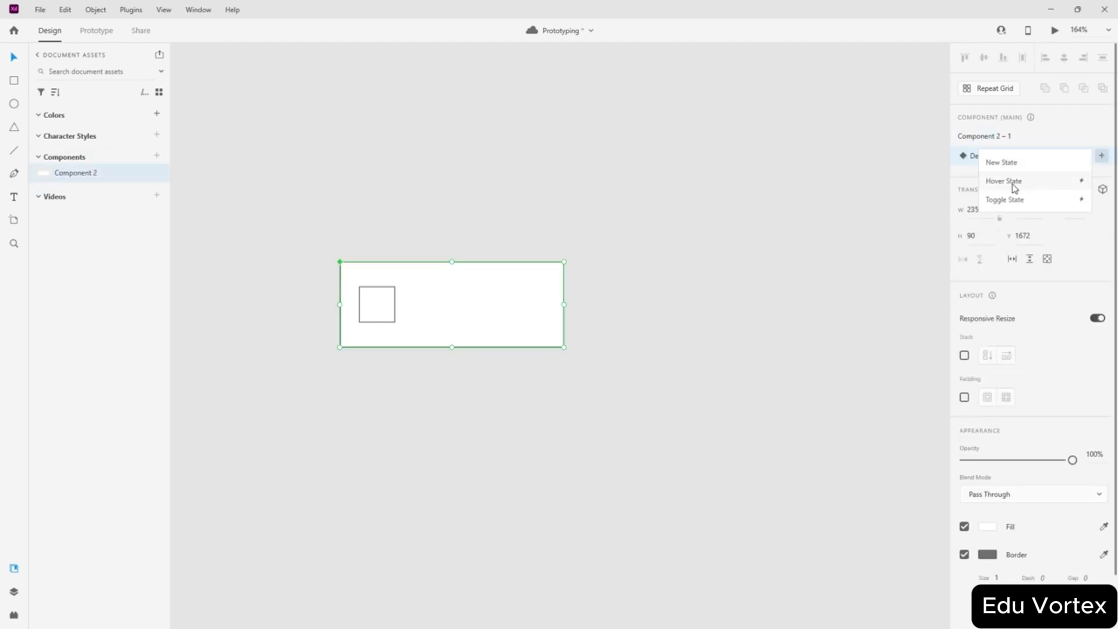
{"action": "left_click", "coordinate": [1014, 169]}
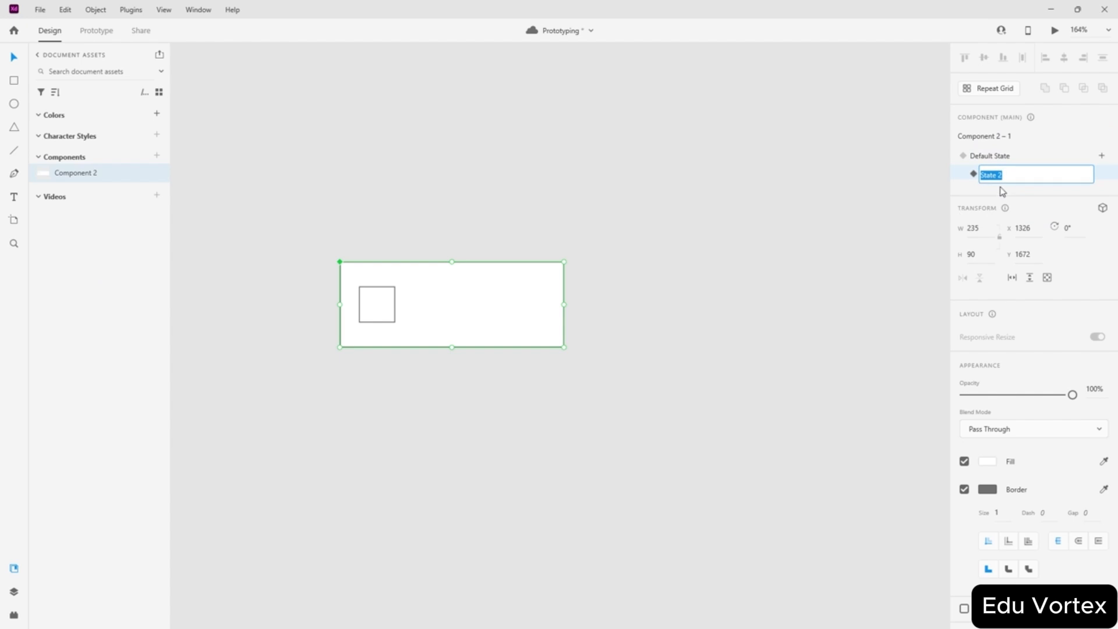
{"action": "left_click", "coordinate": [1002, 158]}
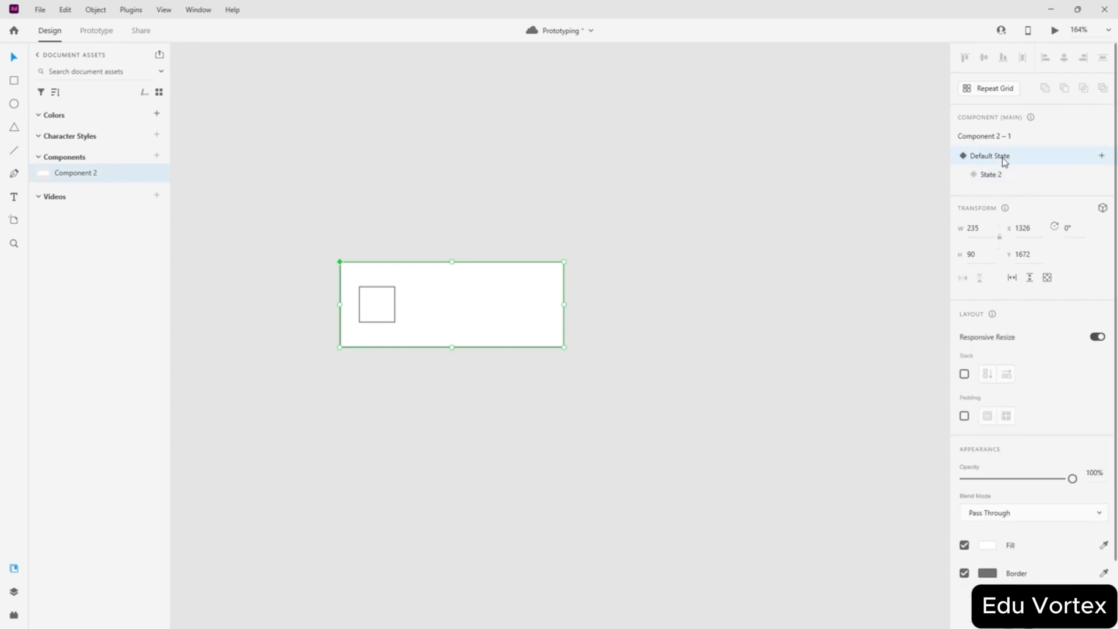
{"action": "left_click", "coordinate": [1003, 176]}
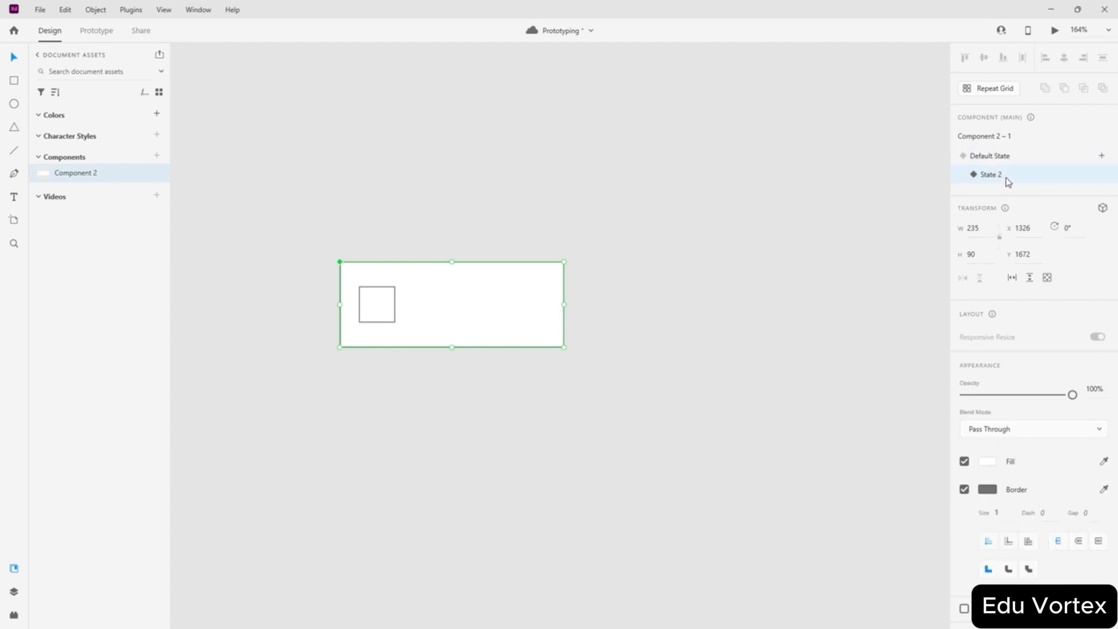
{"action": "left_click", "coordinate": [913, 179]}
{"action": "left_click", "coordinate": [429, 314]}
{"action": "left_click", "coordinate": [164, 10]}
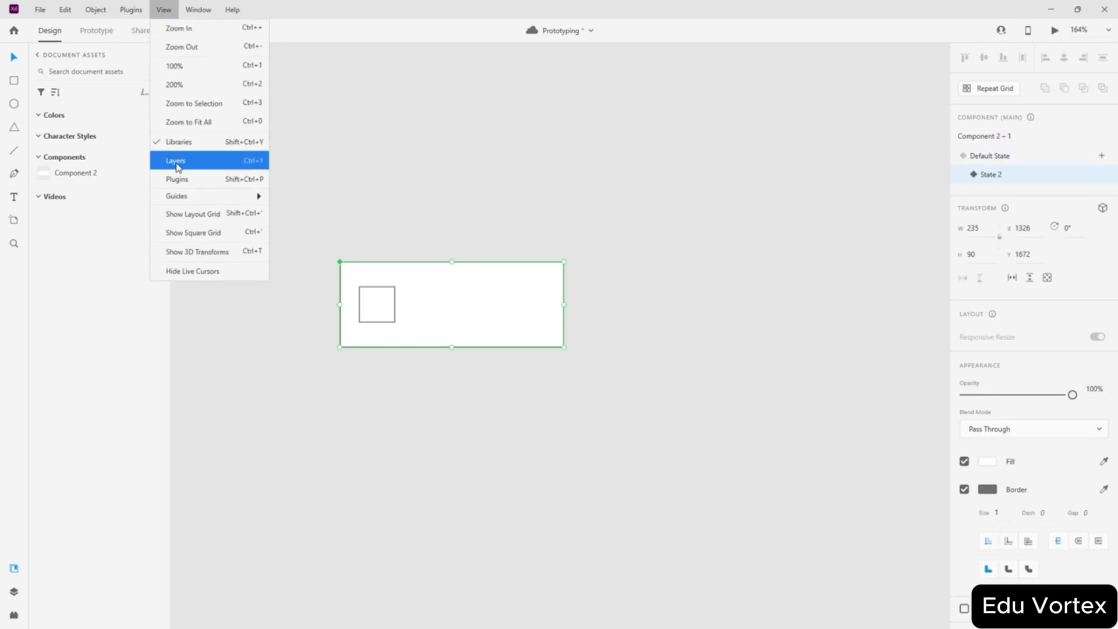
{"action": "left_click", "coordinate": [173, 162]}
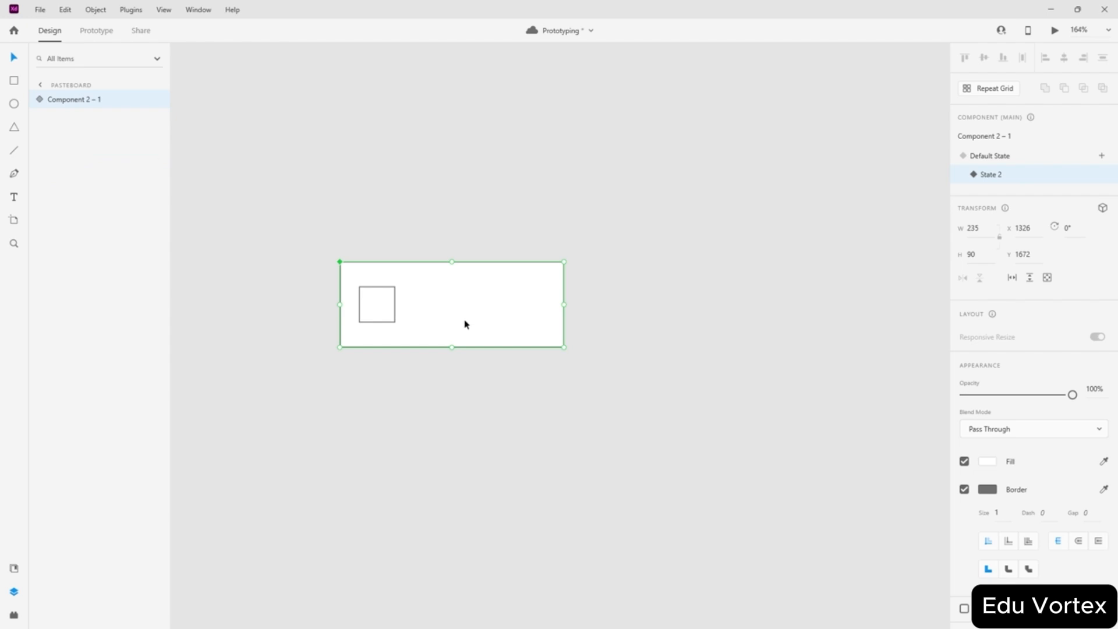
- In State 2, move the inner square to the rectangle's right end
{"action": "left_click", "coordinate": [984, 161]}
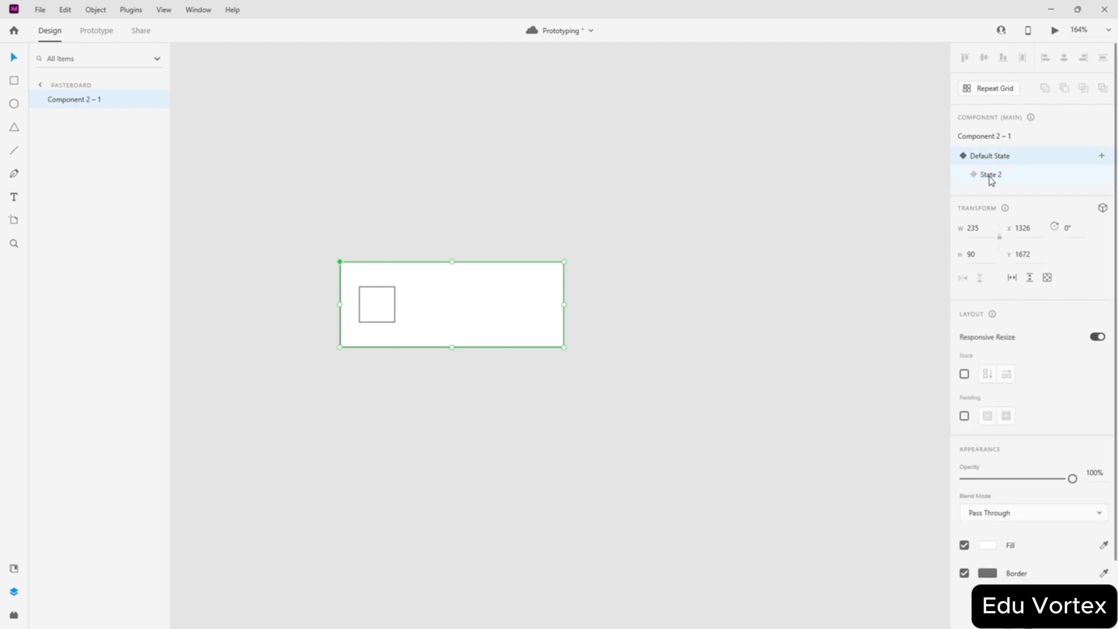
{"action": "left_click", "coordinate": [990, 178]}
{"action": "left_click", "coordinate": [996, 161]}
{"action": "left_click", "coordinate": [513, 220]}
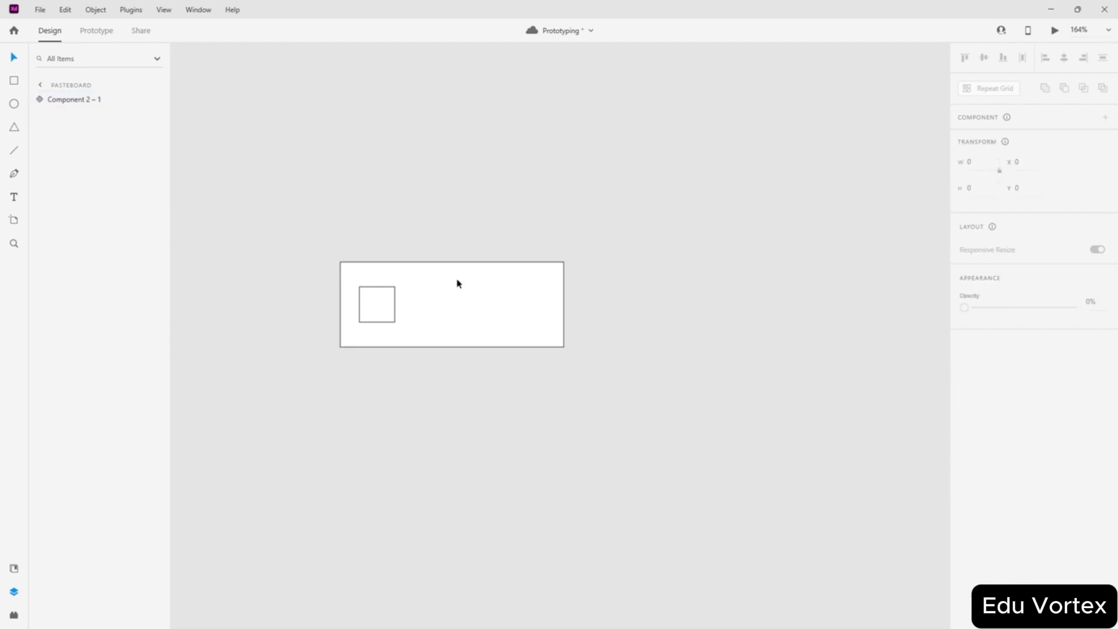
{"action": "left_click", "coordinate": [365, 302]}
{"action": "left_click", "coordinate": [1000, 180]}
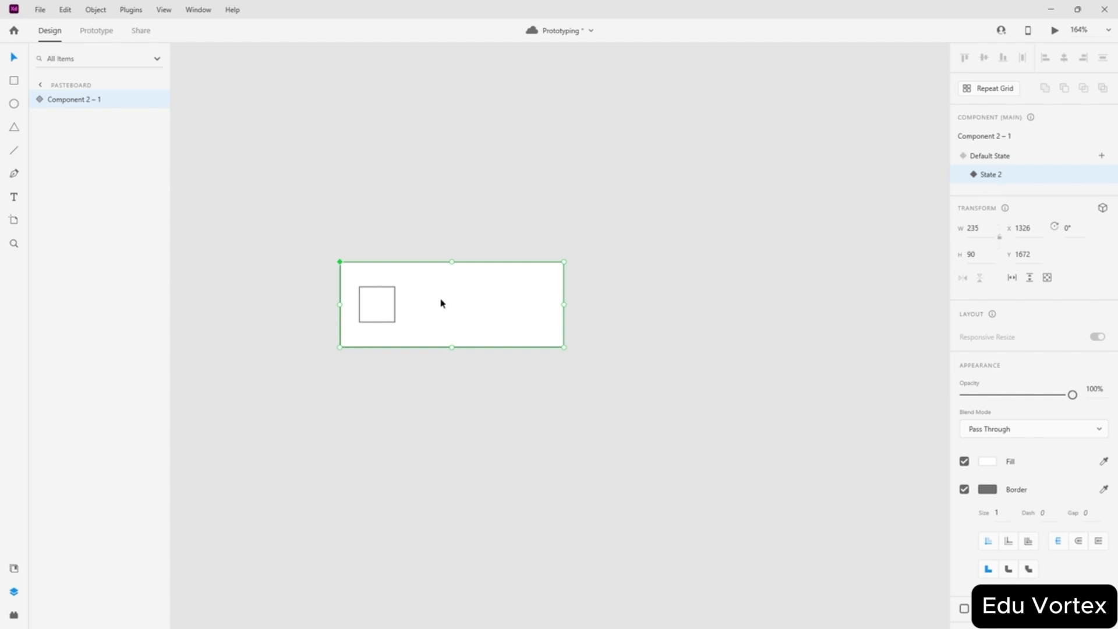
{"action": "double_click", "coordinate": [376, 309]}
{"action": "left_click_drag", "start_coordinate": [374, 309], "coordinate": [525, 309]}
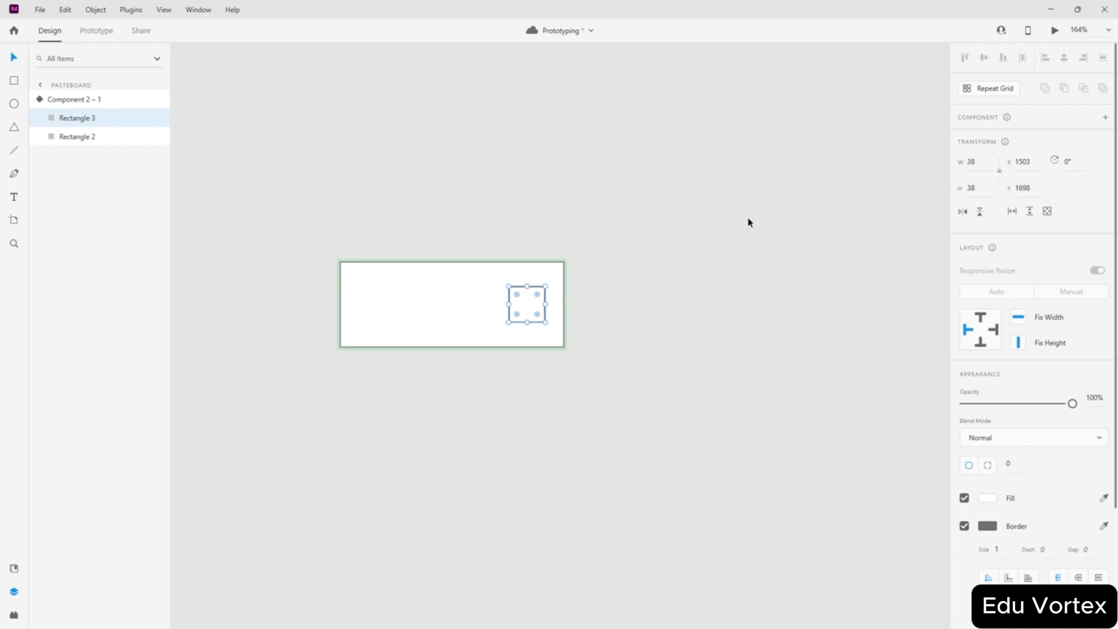
{"action": "key", "text": "Escape"}
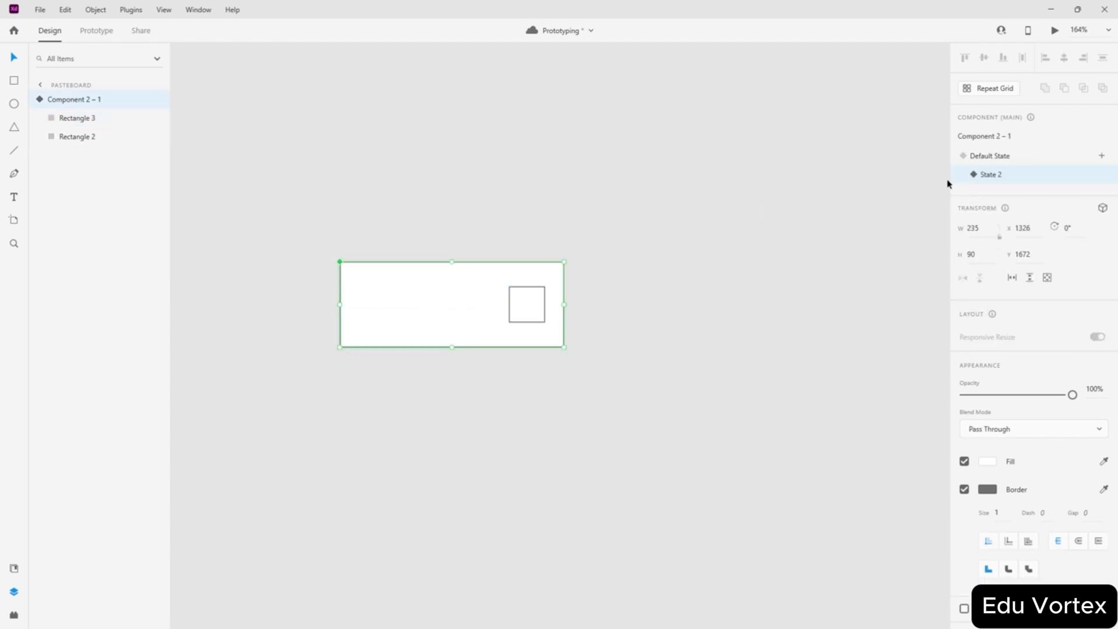
- Flip between Default State and State 2 to compare the square's position
{"action": "left_click", "coordinate": [988, 156]}
{"action": "left_click", "coordinate": [992, 175]}
{"action": "left_click", "coordinate": [998, 159]}
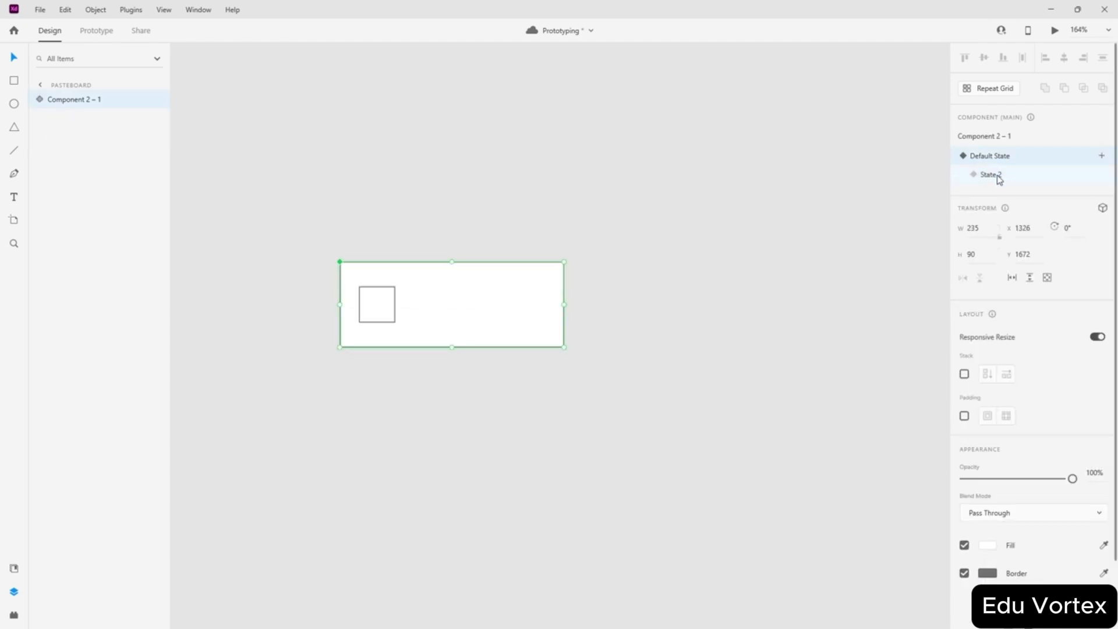
{"action": "left_click", "coordinate": [1000, 175]}
{"action": "left_click", "coordinate": [1000, 157]}
{"action": "left_click", "coordinate": [993, 175]}
{"action": "left_click", "coordinate": [998, 156]}
{"action": "left_click", "coordinate": [993, 175]}
{"action": "left_click", "coordinate": [999, 157]}
{"action": "left_click", "coordinate": [992, 174]}
{"action": "left_click", "coordinate": [998, 156]}
{"action": "left_click", "coordinate": [95, 30]}
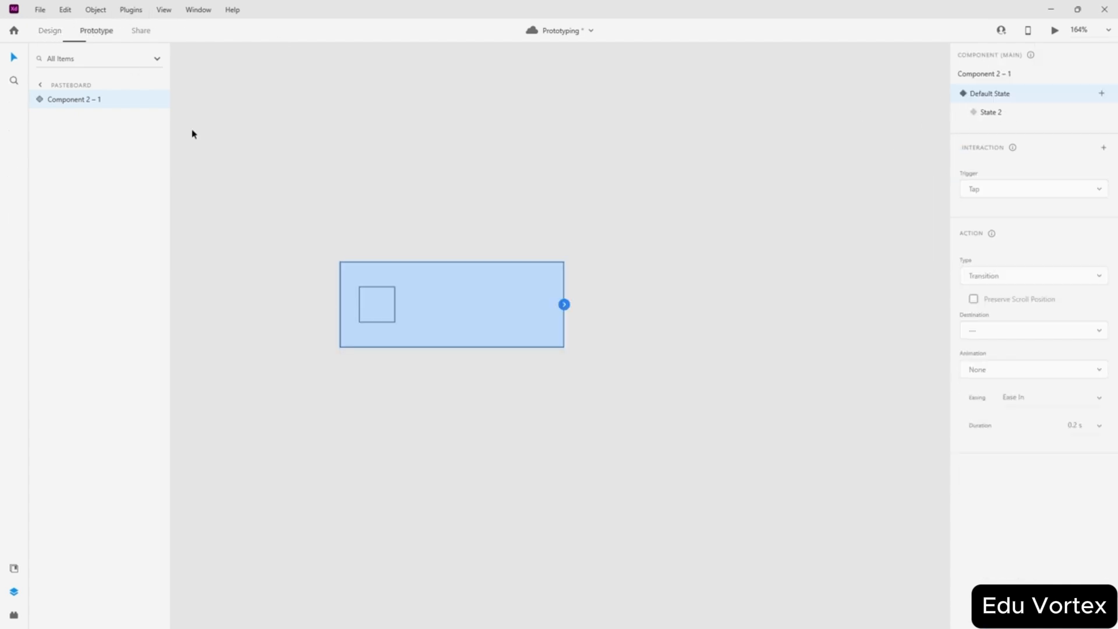
- Wire a Tap on the inner square to auto-animate the component to State 2
{"action": "double_click", "coordinate": [386, 311]}
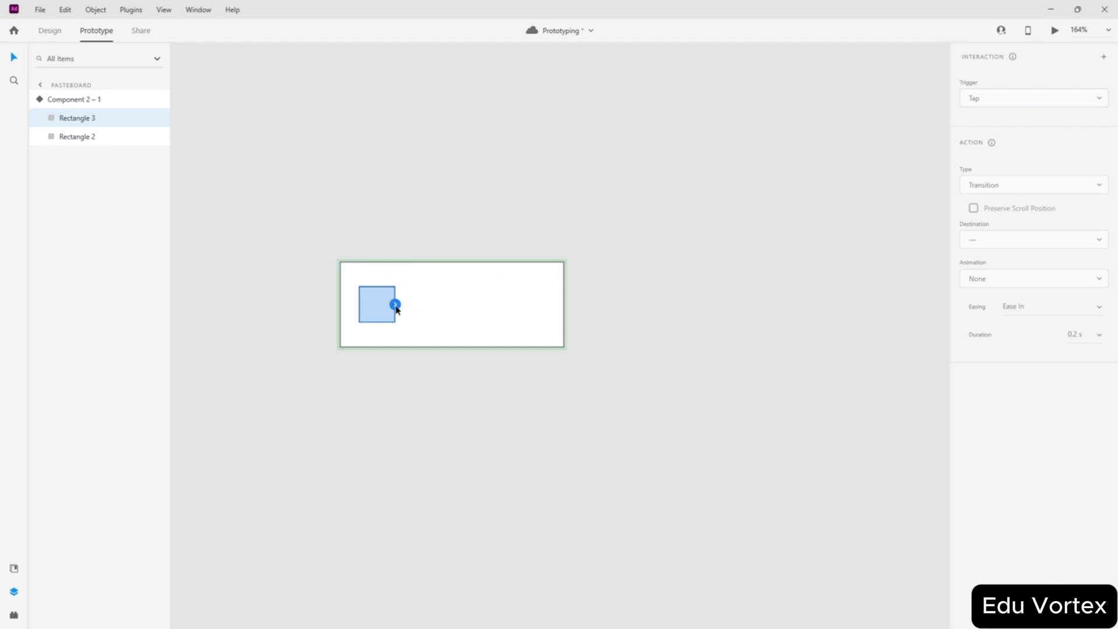
{"action": "left_click_drag", "start_coordinate": [394, 304], "coordinate": [645, 306]}
{"action": "scroll", "coordinate": [432, 267], "scroll_direction": "down", "scroll_amount": 5}
{"action": "scroll", "coordinate": [492, 242], "scroll_direction": "down", "scroll_amount": 6}
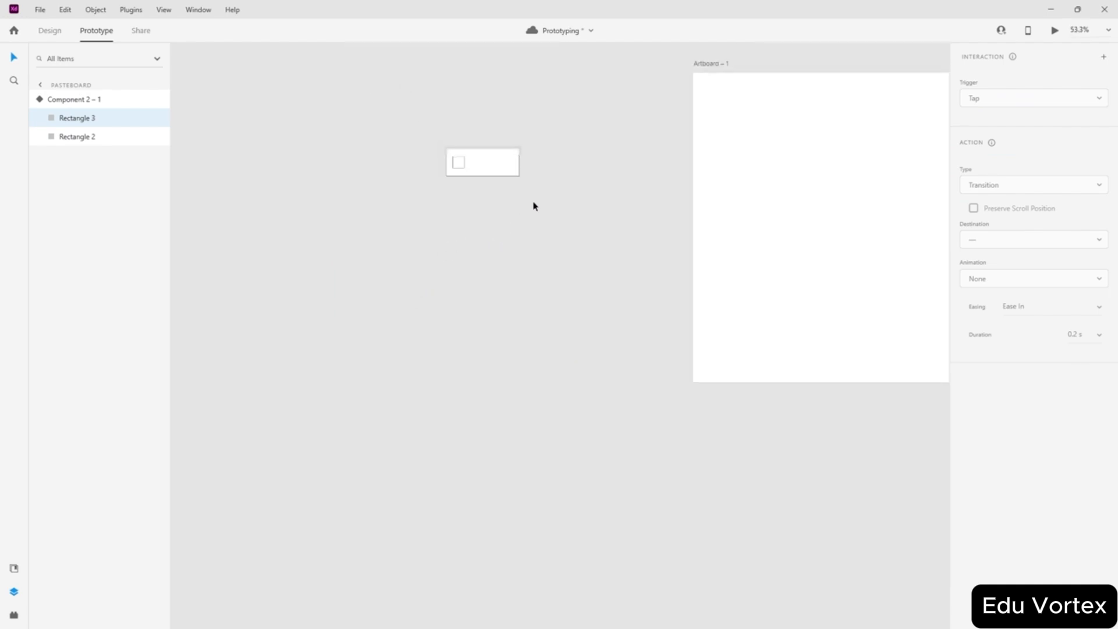
{"action": "scroll", "coordinate": [488, 177], "scroll_direction": "up", "scroll_amount": 3}
{"action": "left_click_drag", "start_coordinate": [474, 171], "coordinate": [806, 204]}
{"action": "left_click", "coordinate": [1077, 225]}
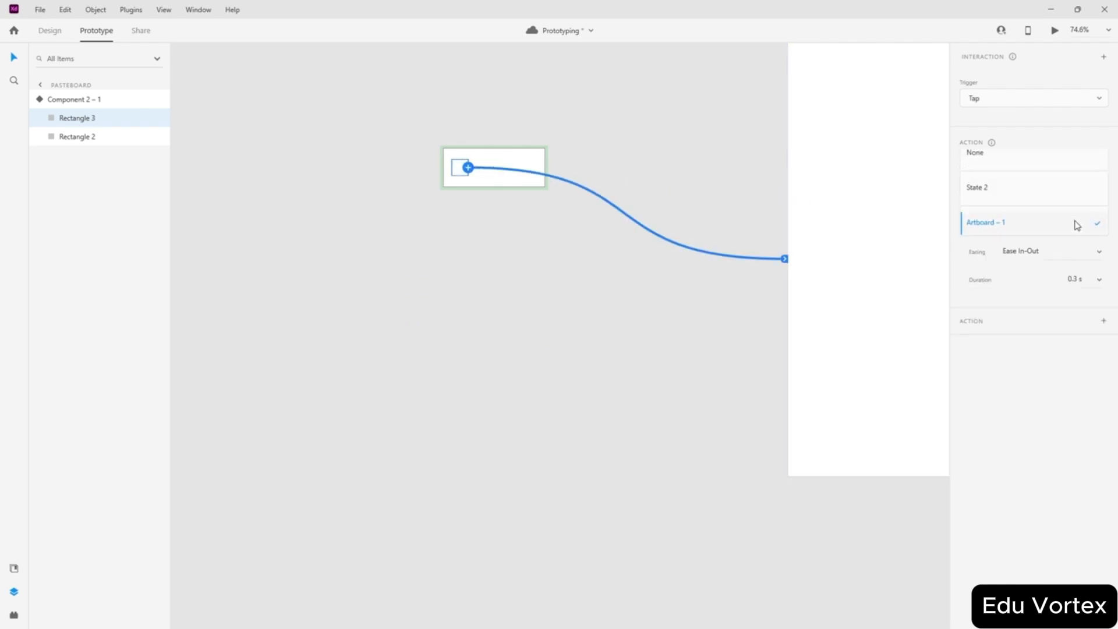
{"action": "left_click", "coordinate": [1002, 192]}
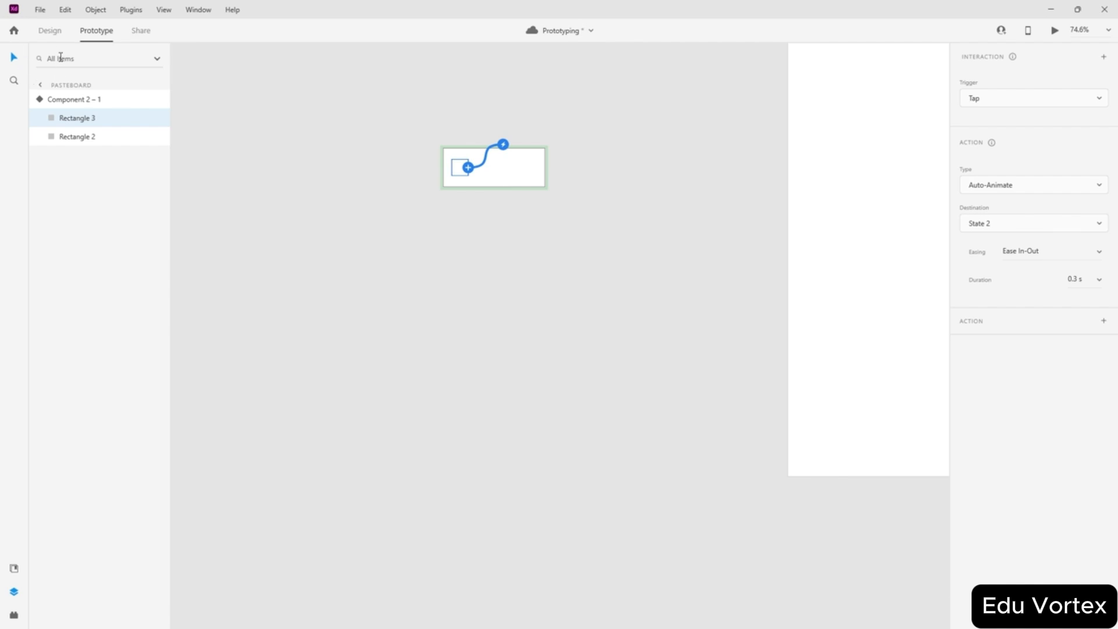
- Place a Component 2 instance from the document assets onto Artboard – 1
{"action": "left_click", "coordinate": [57, 34]}
{"action": "left_click", "coordinate": [164, 9]}
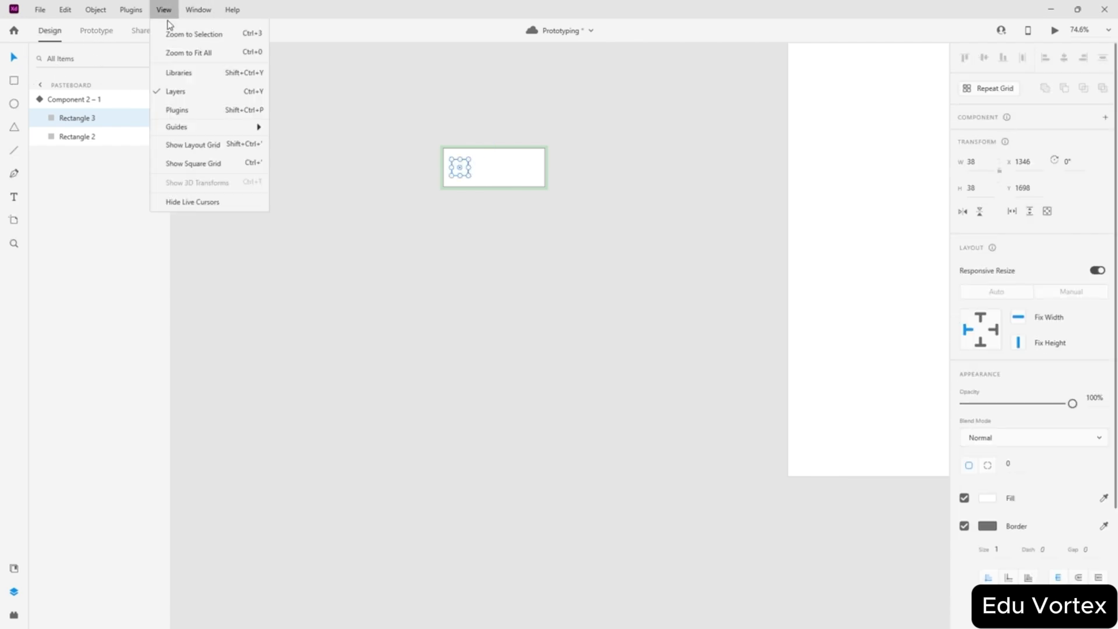
{"action": "left_click", "coordinate": [185, 142]}
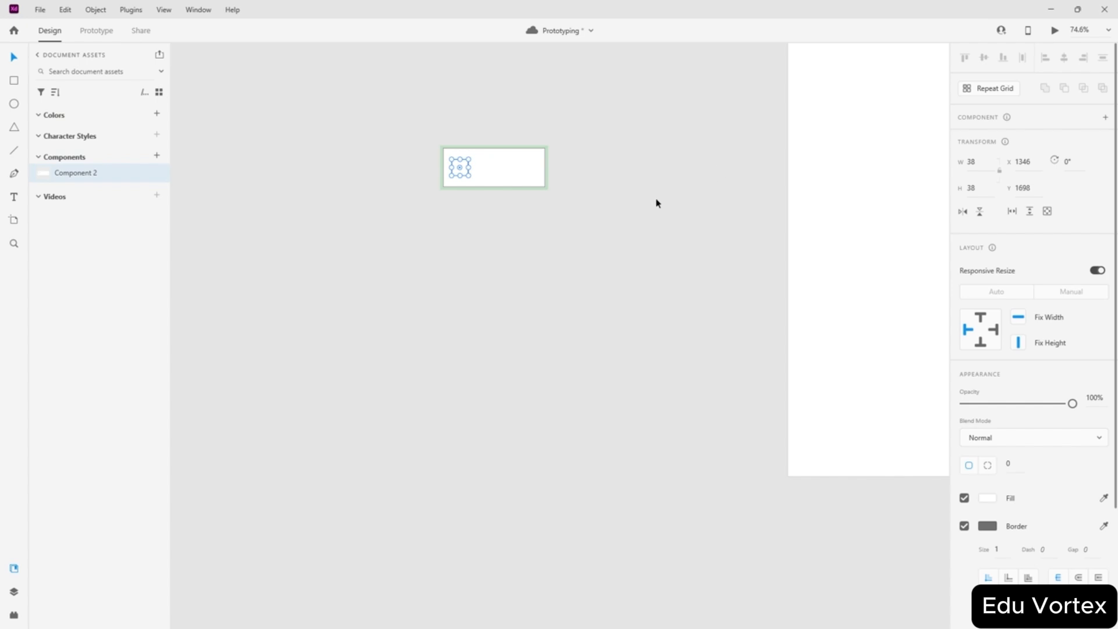
{"action": "scroll", "coordinate": [676, 185], "scroll_direction": "down", "scroll_amount": 3}
{"action": "left_click_drag", "start_coordinate": [516, 199], "coordinate": [847, 209]}
{"action": "scroll", "coordinate": [853, 205], "scroll_direction": "up", "scroll_amount": 3}
- Centre the dropped component instance on the artboard using Align Middle and Align Center
{"action": "left_click", "coordinate": [562, 233]}
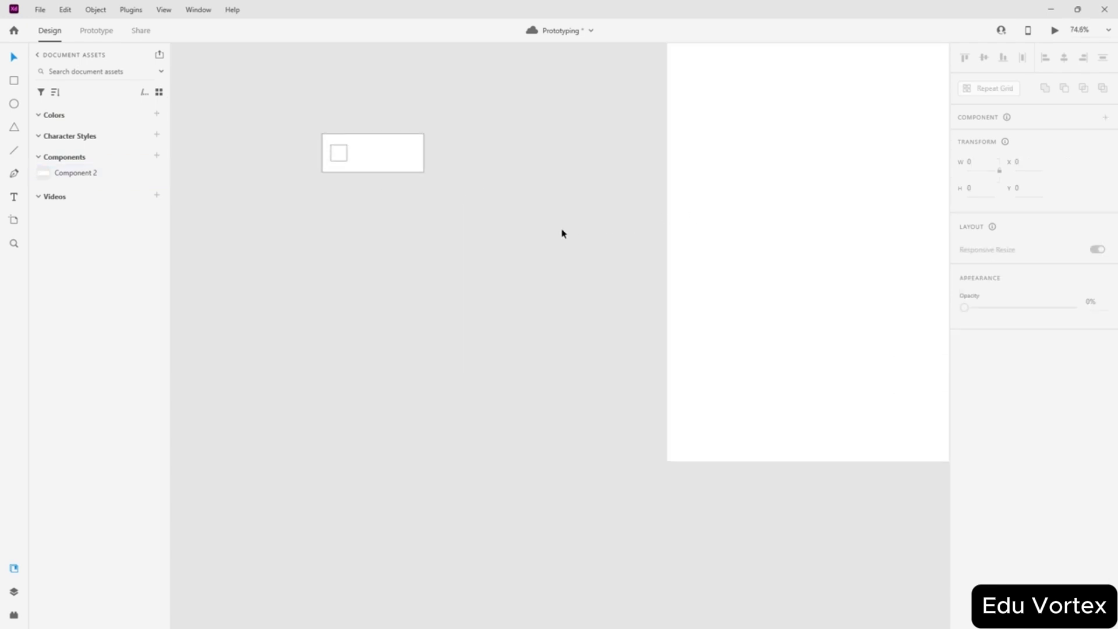
{"action": "left_click", "coordinate": [618, 174]}
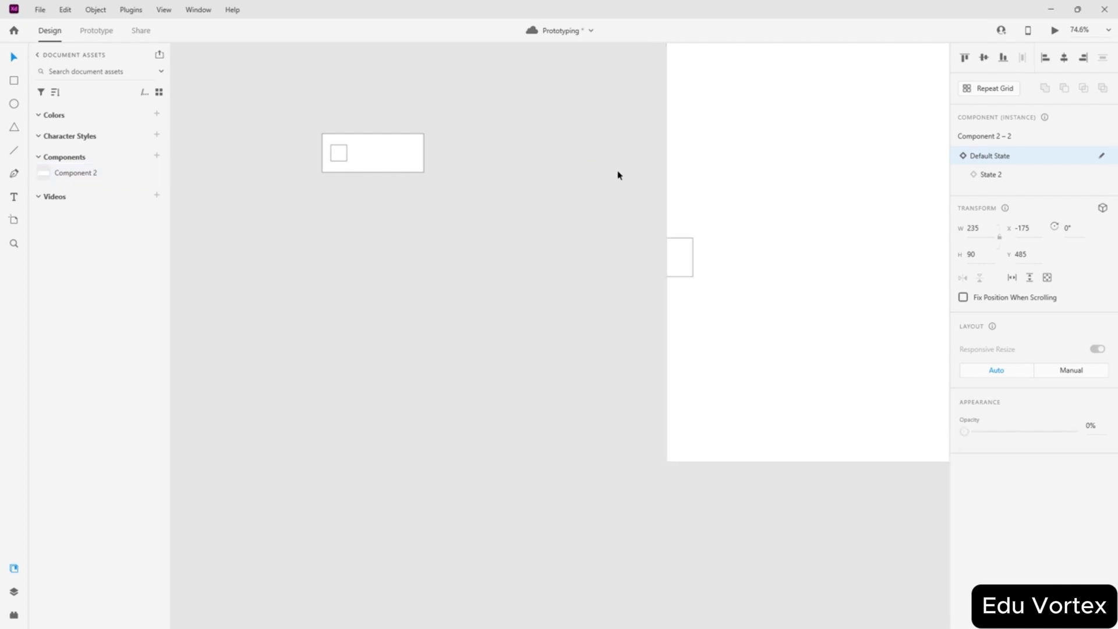
{"action": "left_click_drag", "start_coordinate": [679, 252], "coordinate": [778, 226]}
{"action": "left_click", "coordinate": [843, 206]}
{"action": "key", "text": "ctrl+z"}
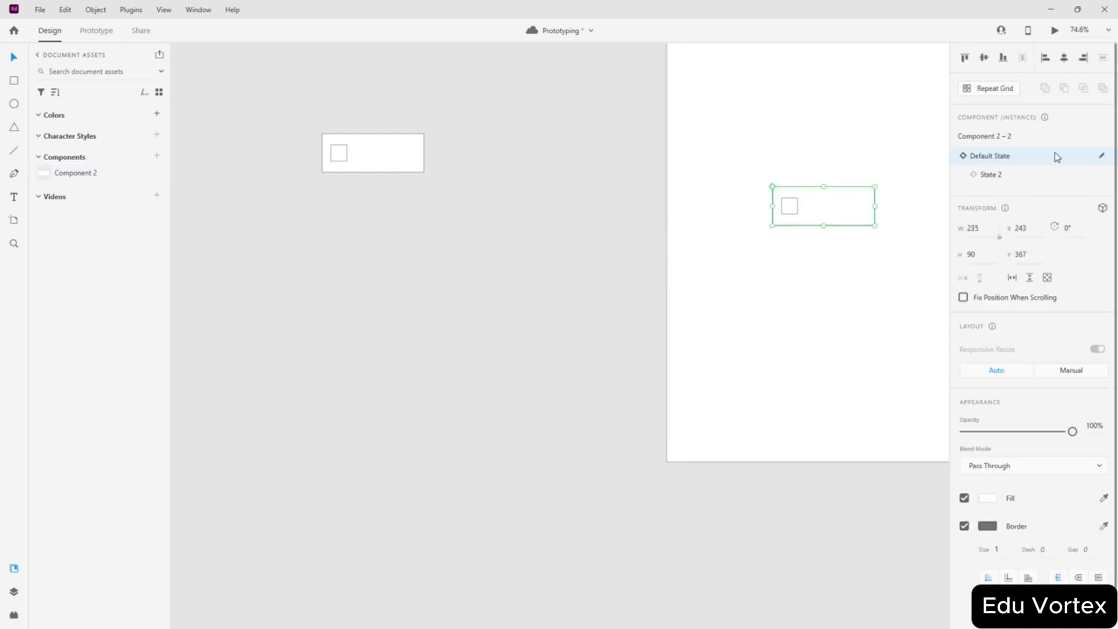
{"action": "left_click", "coordinate": [985, 58]}
{"action": "left_click", "coordinate": [1064, 58]}
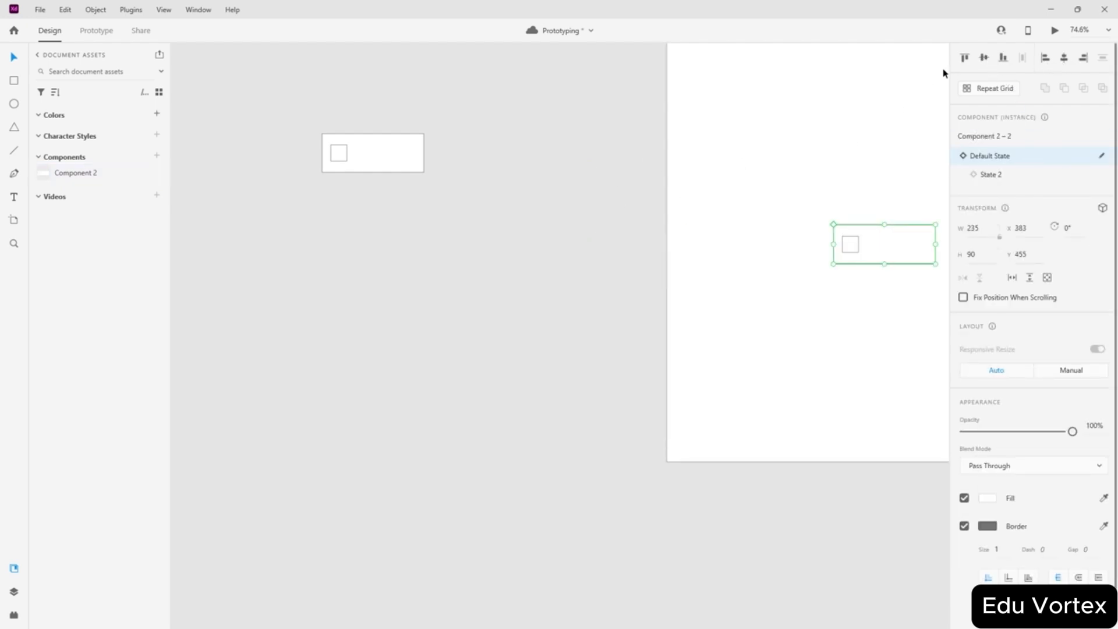
- Preview the prototype and tap the square to test the state change
{"action": "left_click", "coordinate": [1055, 32]}
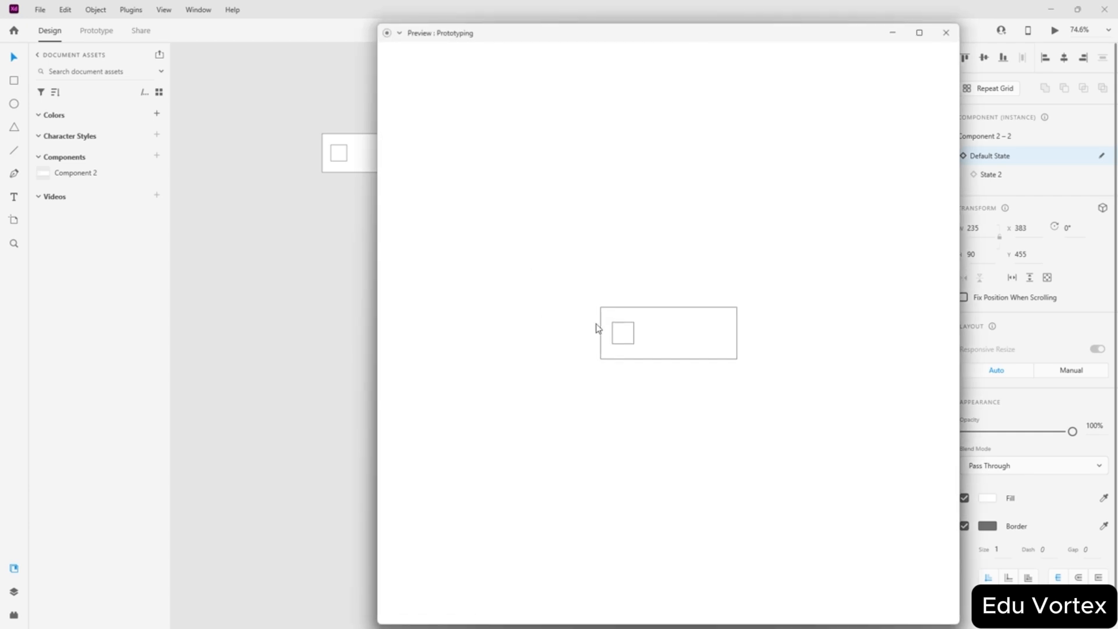
{"action": "left_click", "coordinate": [621, 332]}
{"action": "left_click", "coordinate": [945, 33]}
{"action": "key", "text": "alt"}
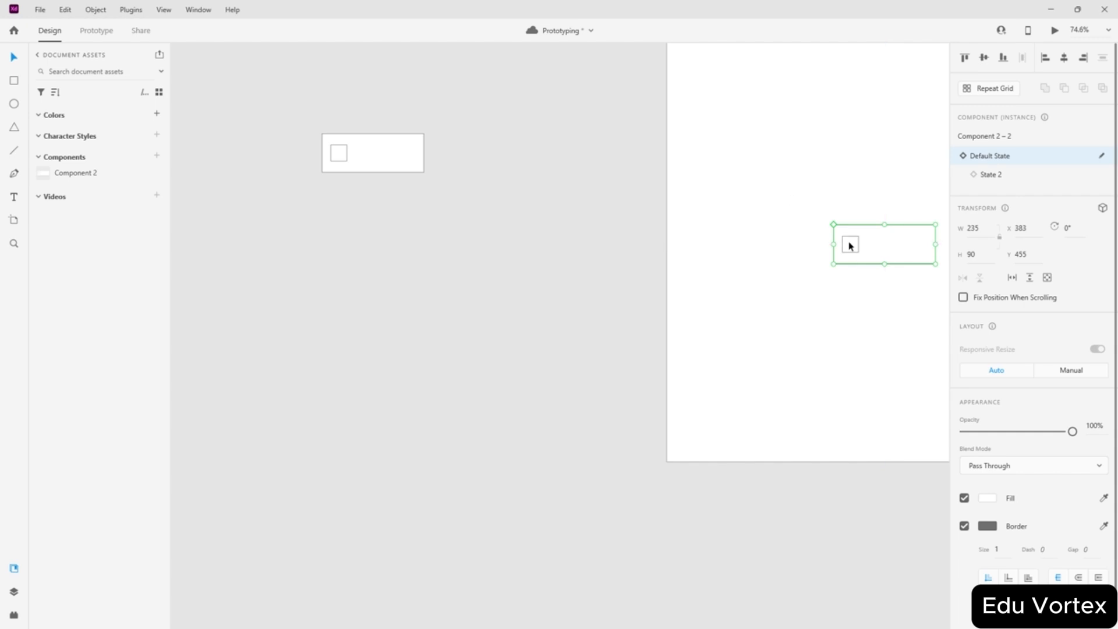
- Link State 2's inner square on tap back to Default State, then drop a Component 2 instance
{"action": "left_click", "coordinate": [402, 157]}
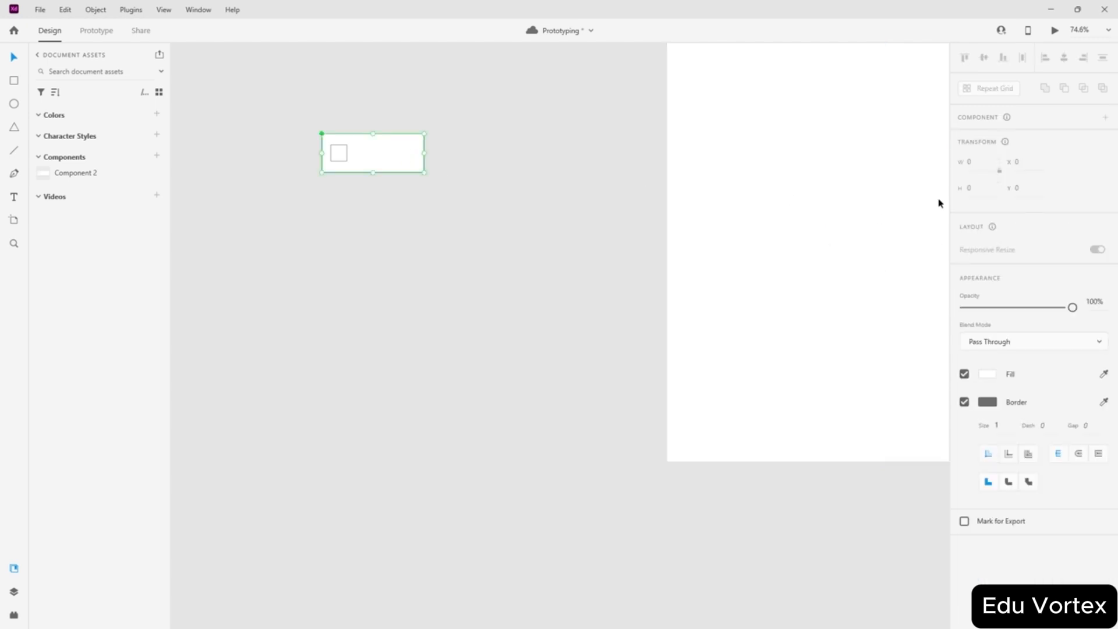
{"action": "left_click", "coordinate": [991, 175]}
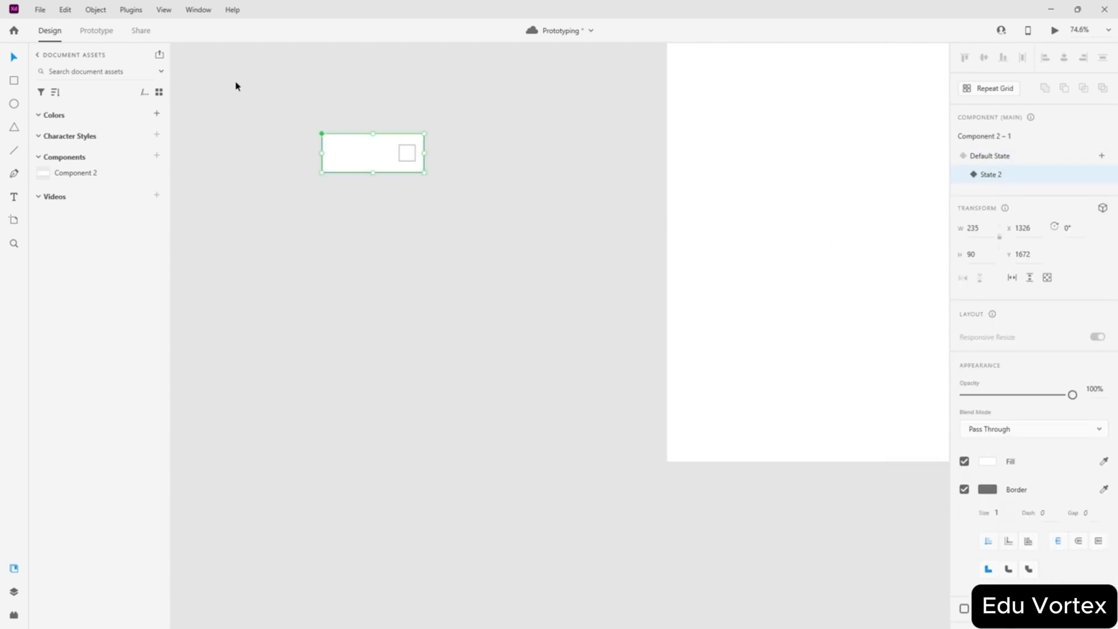
{"action": "left_click", "coordinate": [96, 30]}
{"action": "double_click", "coordinate": [407, 155]}
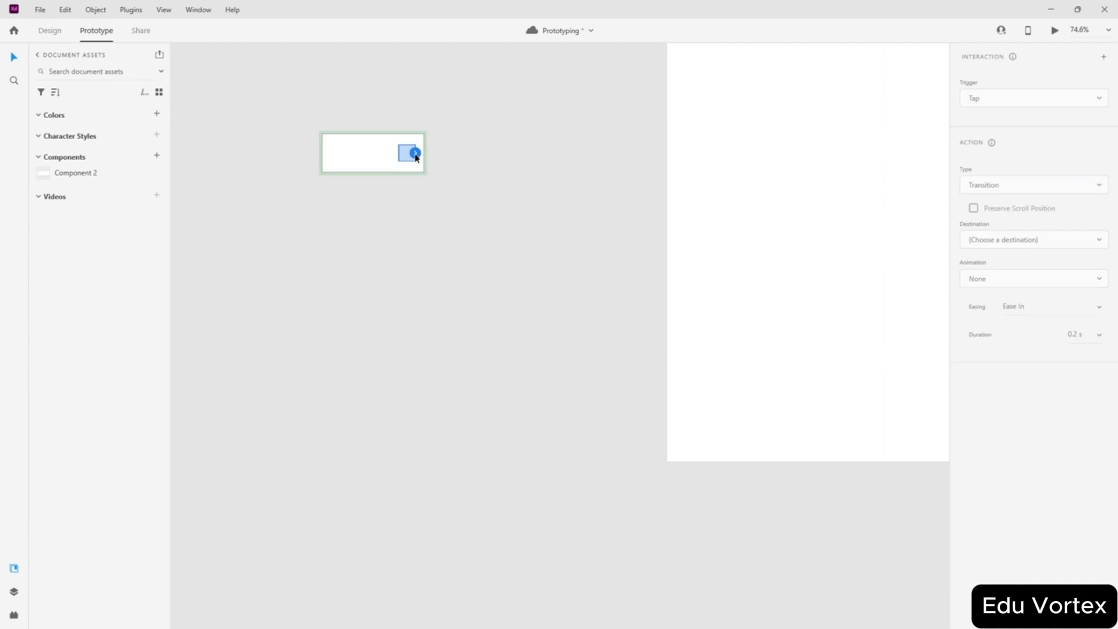
{"action": "left_click_drag", "start_coordinate": [415, 157], "coordinate": [728, 244]}
{"action": "left_click", "coordinate": [1022, 226]}
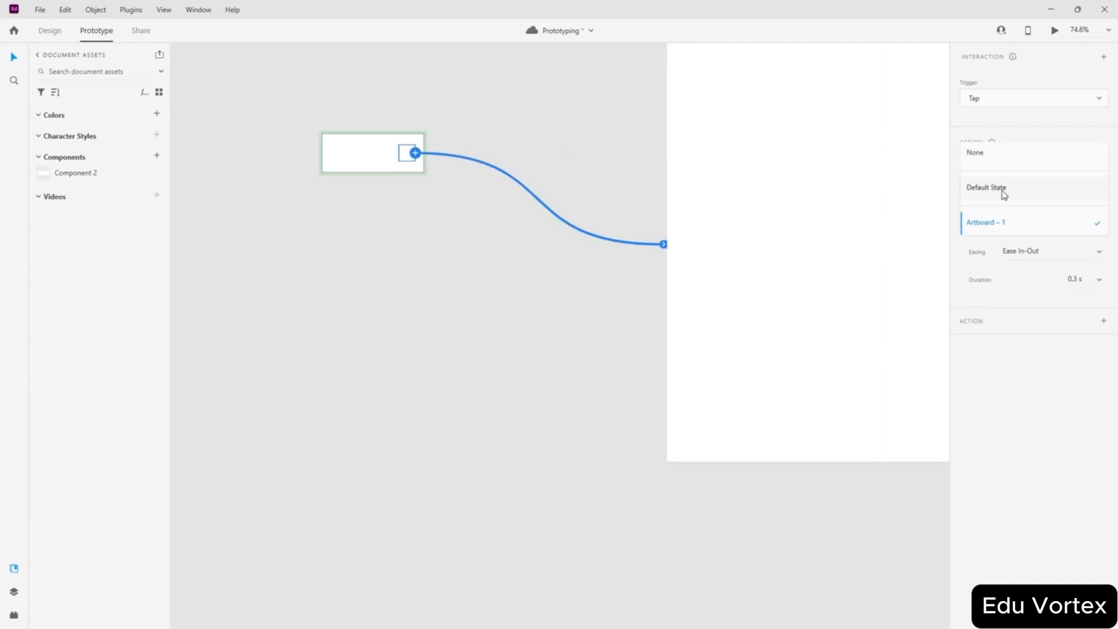
{"action": "left_click", "coordinate": [1002, 189]}
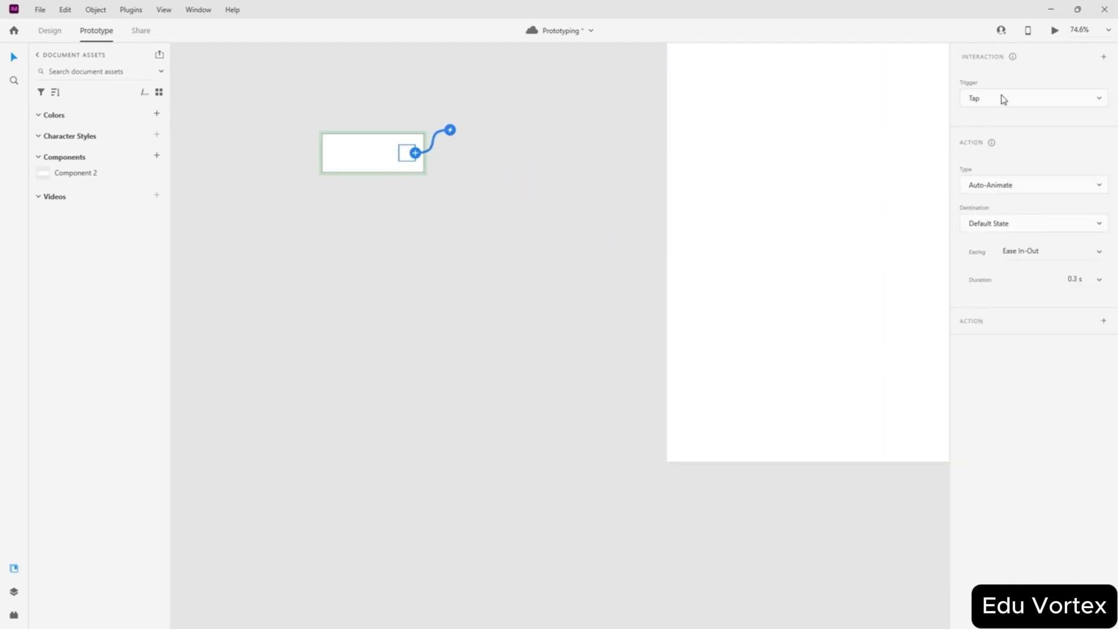
{"action": "left_click", "coordinate": [310, 155]}
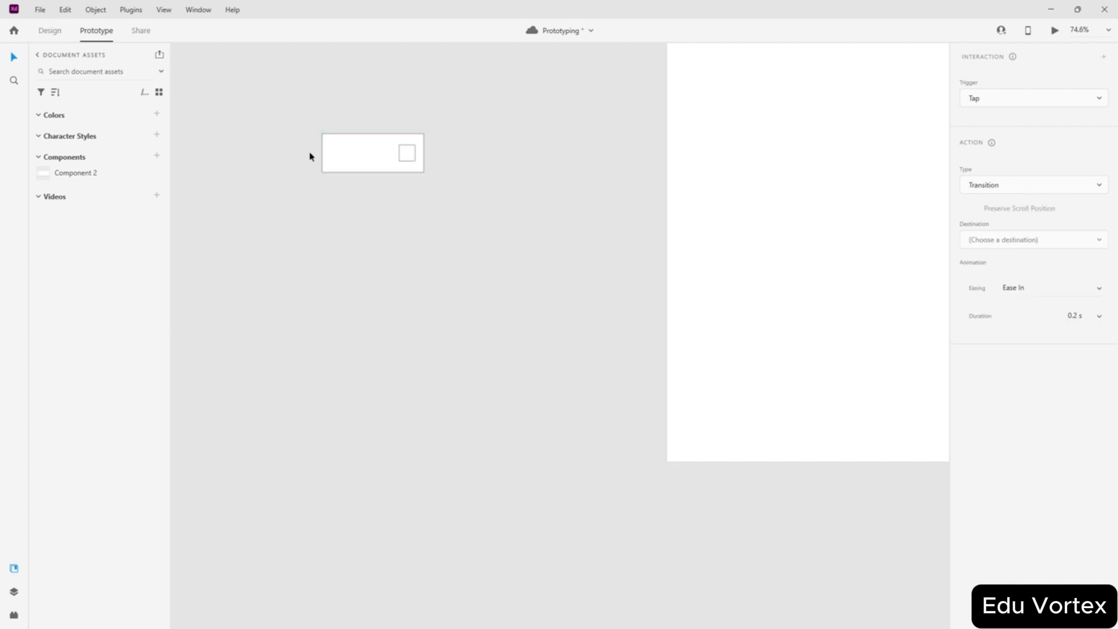
{"action": "left_click_drag", "start_coordinate": [60, 174], "coordinate": [808, 195]}
- Back in Design mode, align the Component 2 instance to the artboard's middle and centre
{"action": "left_click", "coordinate": [50, 30]}
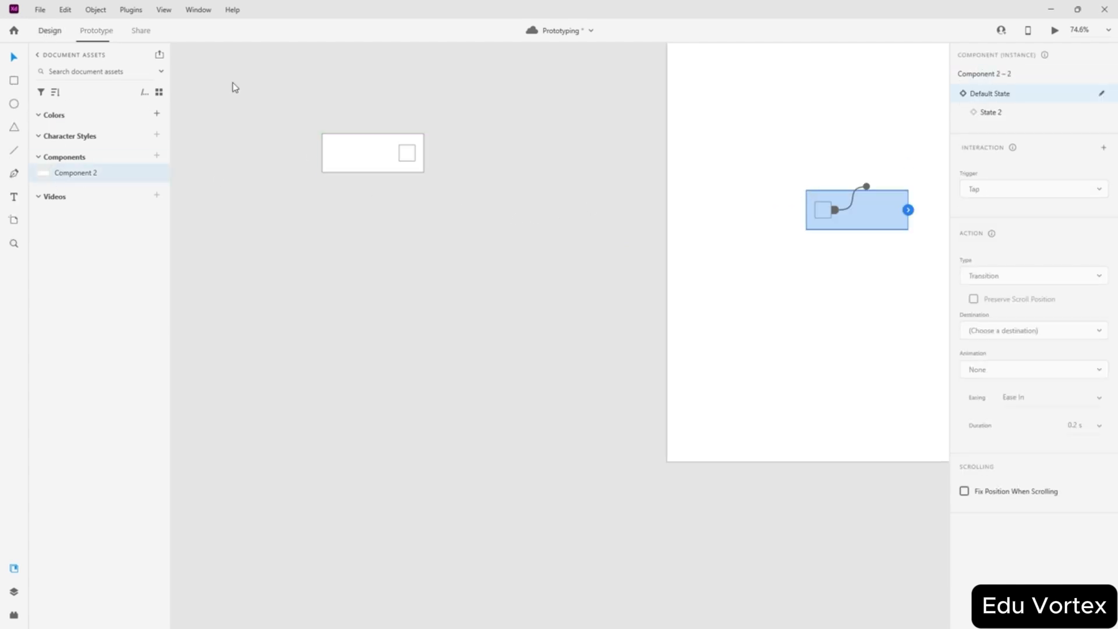
{"action": "left_click", "coordinate": [984, 57]}
{"action": "left_click", "coordinate": [1062, 57]}
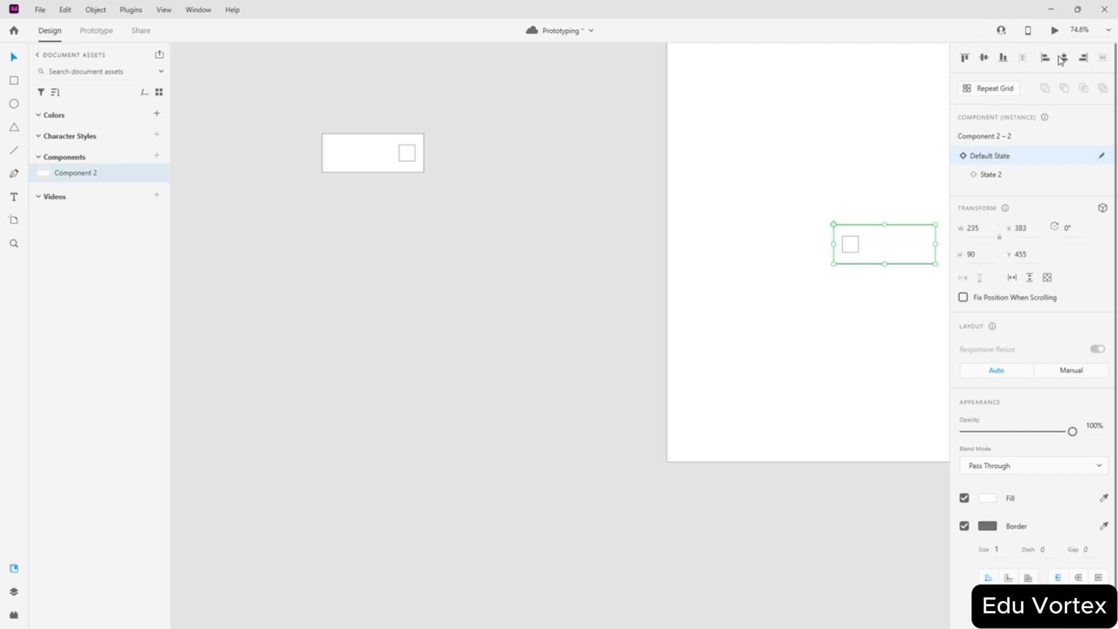
- Preview the prototype, tapping the square repeatedly to toggle it between its two states
{"action": "left_click", "coordinate": [1054, 30]}
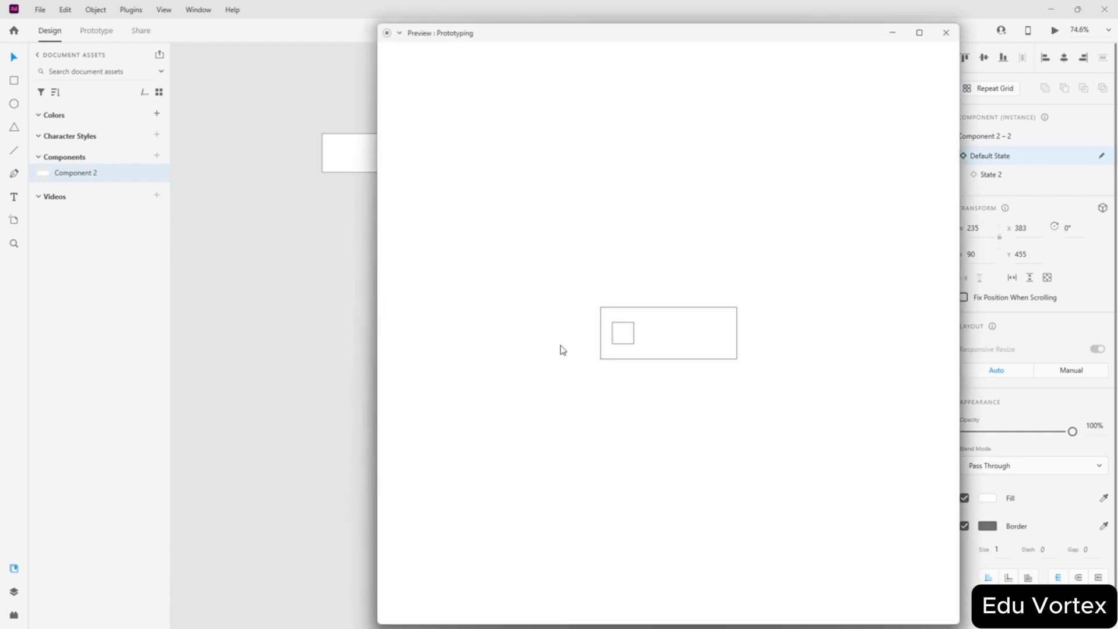
{"action": "left_click", "coordinate": [612, 338]}
{"action": "left_click", "coordinate": [713, 342]}
{"action": "left_click", "coordinate": [616, 335]}
{"action": "left_click", "coordinate": [720, 344]}
{"action": "left_click", "coordinate": [699, 350]}
{"action": "left_click", "coordinate": [716, 336]}
{"action": "left_click", "coordinate": [624, 335]}
{"action": "left_click", "coordinate": [700, 359]}
{"action": "left_click", "coordinate": [633, 356]}
{"action": "left_click", "coordinate": [705, 336]}
{"action": "left_click", "coordinate": [945, 33]}
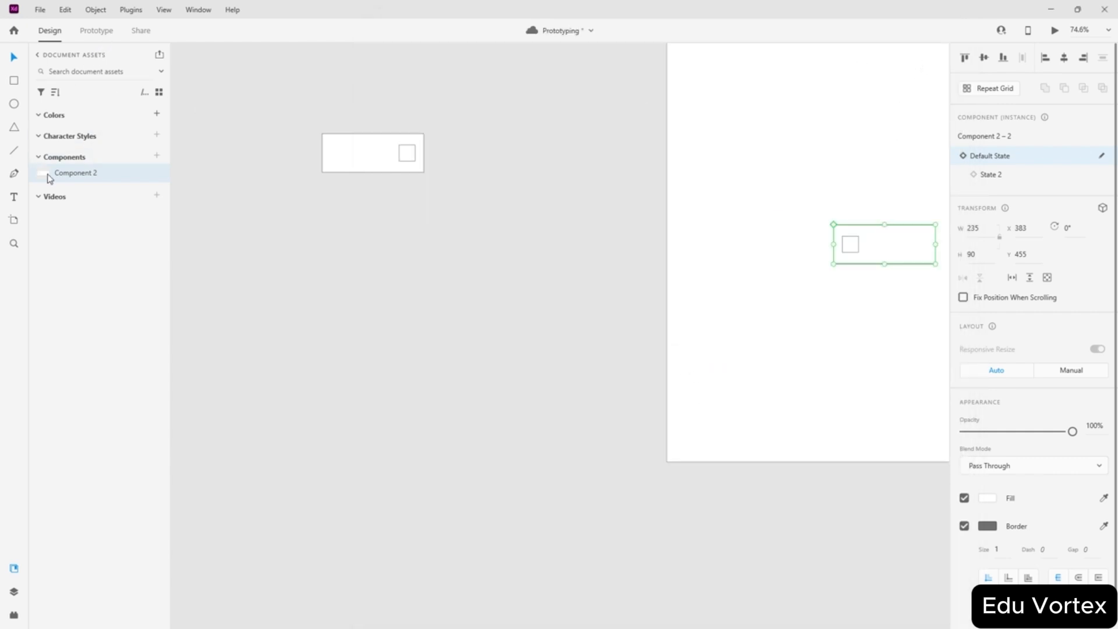
{"action": "left_click", "coordinate": [362, 228]}
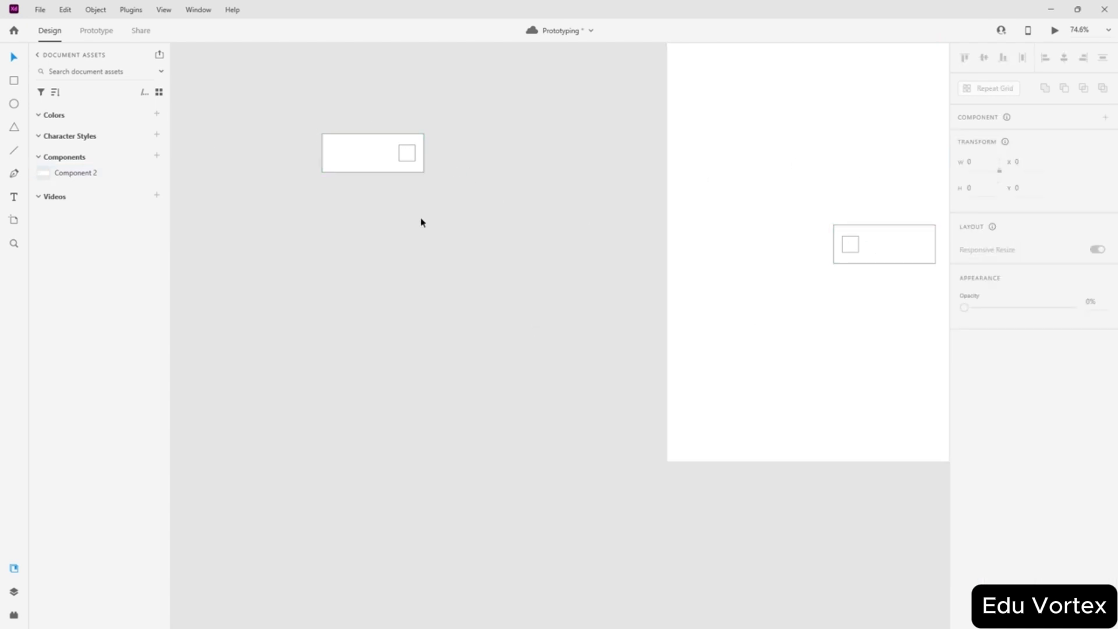
- Move the instance off the artboard and delete it along with the main component
{"action": "left_click_drag", "start_coordinate": [891, 257], "coordinate": [386, 202]}
{"action": "left_click", "coordinate": [532, 159]}
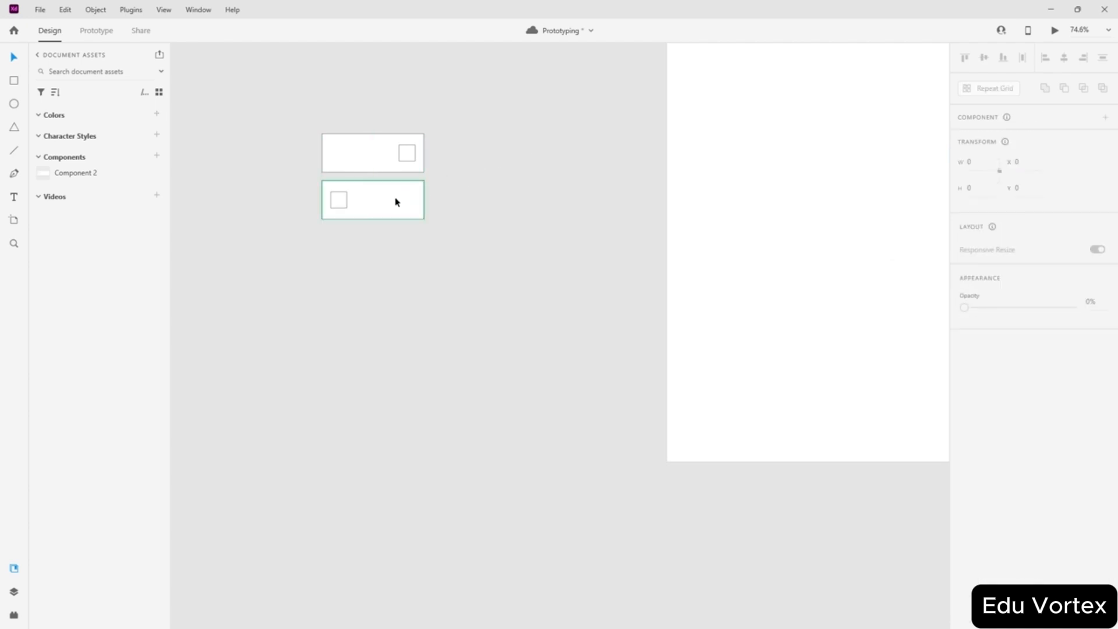
{"action": "left_click", "coordinate": [394, 200]}
{"action": "key", "text": "Delete"}
{"action": "left_click", "coordinate": [375, 159]}
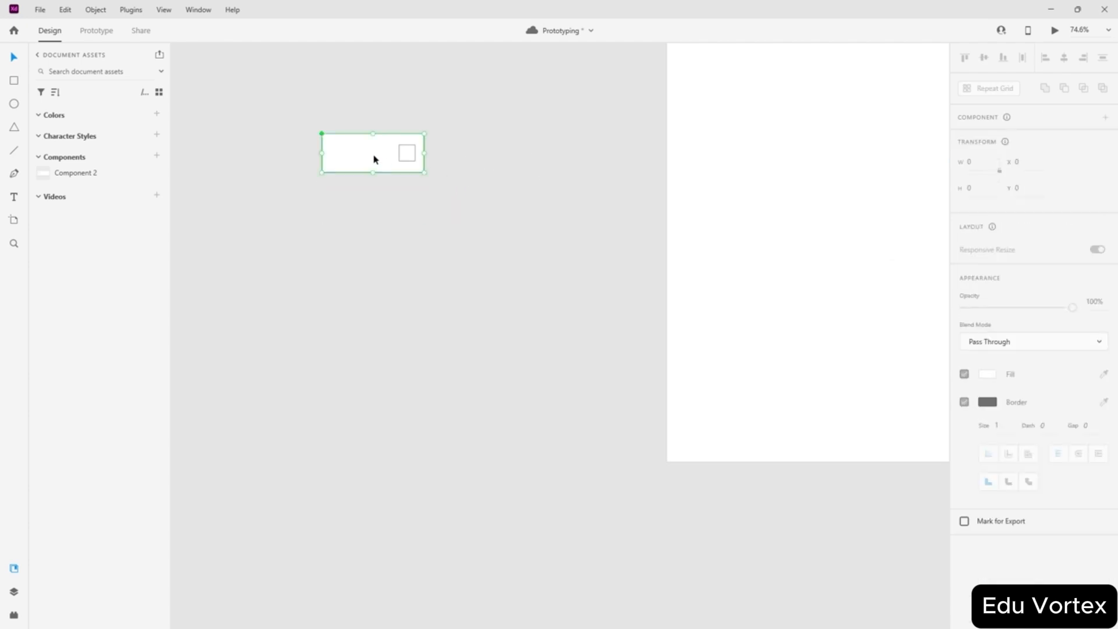
{"action": "key", "text": "Delete"}
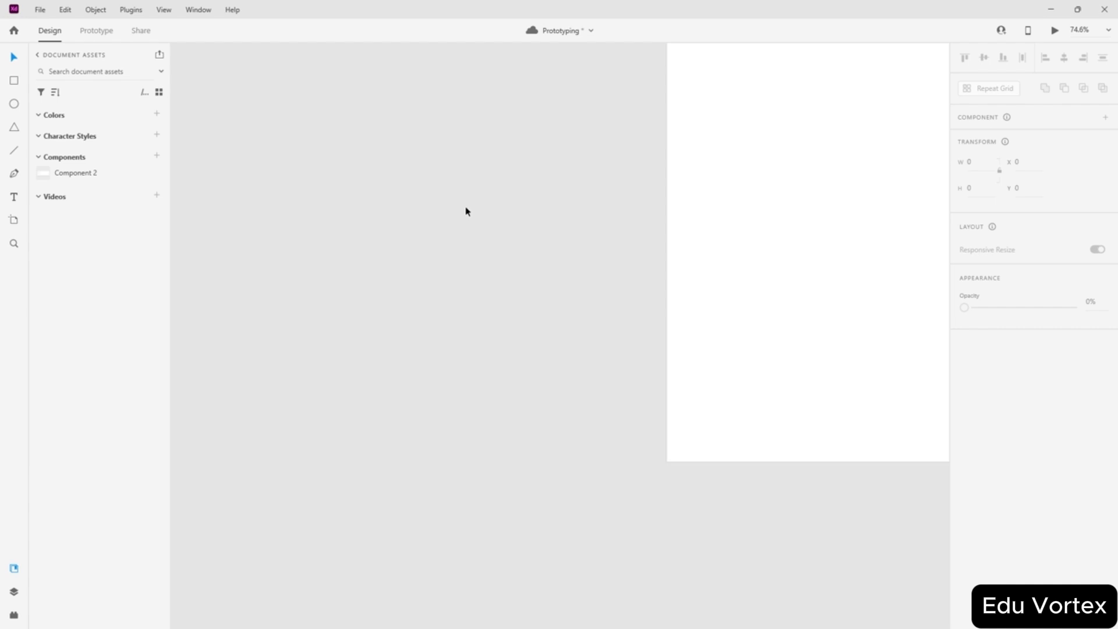
- Run a quick prototype preview of the now-empty artboard and bring it into view
{"action": "scroll", "coordinate": [457, 208], "scroll_direction": "up", "scroll_amount": 3}
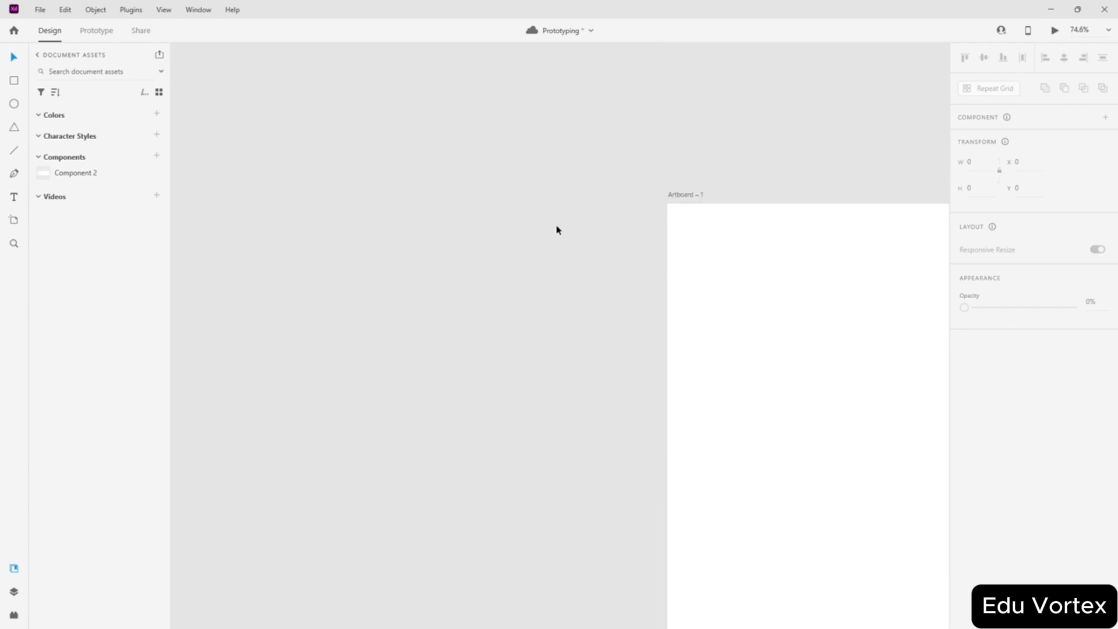
{"action": "left_click", "coordinate": [97, 31]}
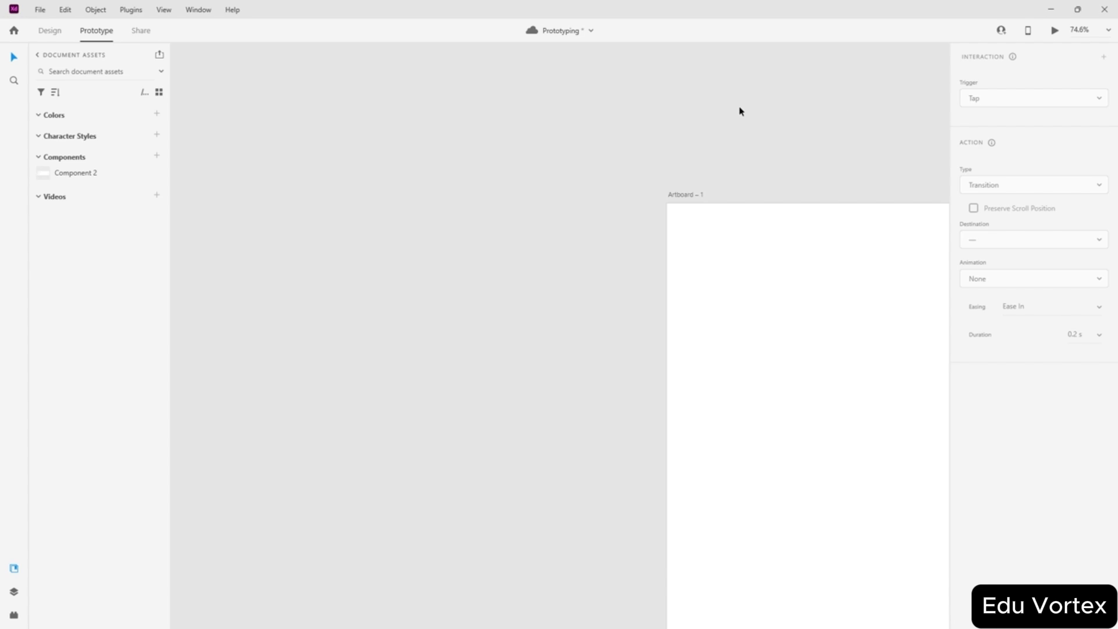
{"action": "left_click", "coordinate": [1054, 30]}
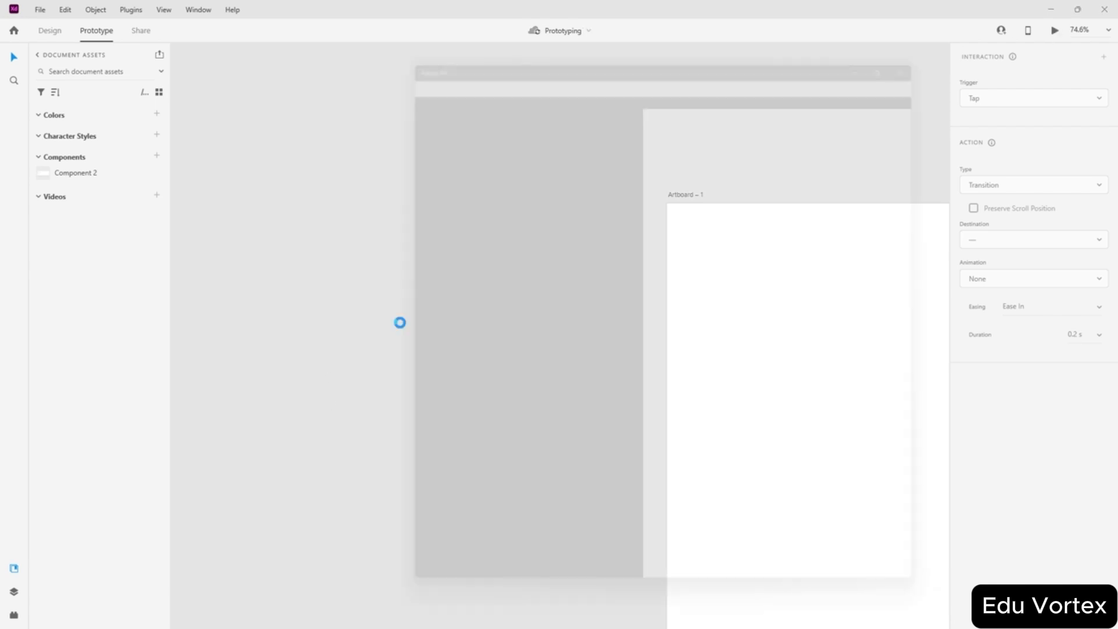
{"action": "left_click", "coordinate": [945, 32]}
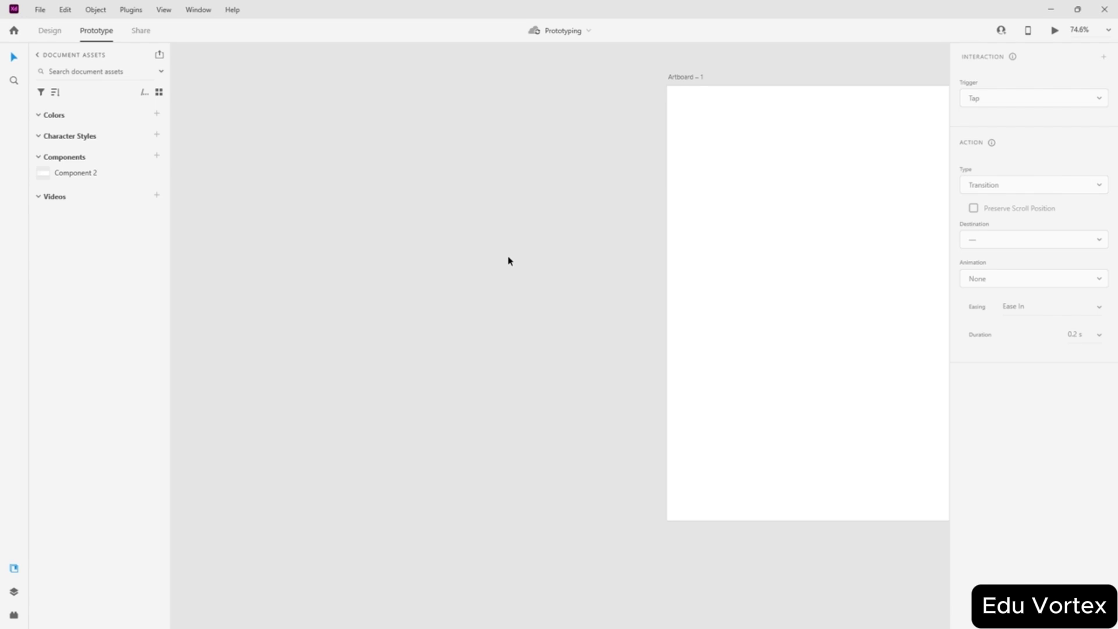
{"action": "scroll", "coordinate": [499, 230], "scroll_direction": "right", "scroll_amount": 5}
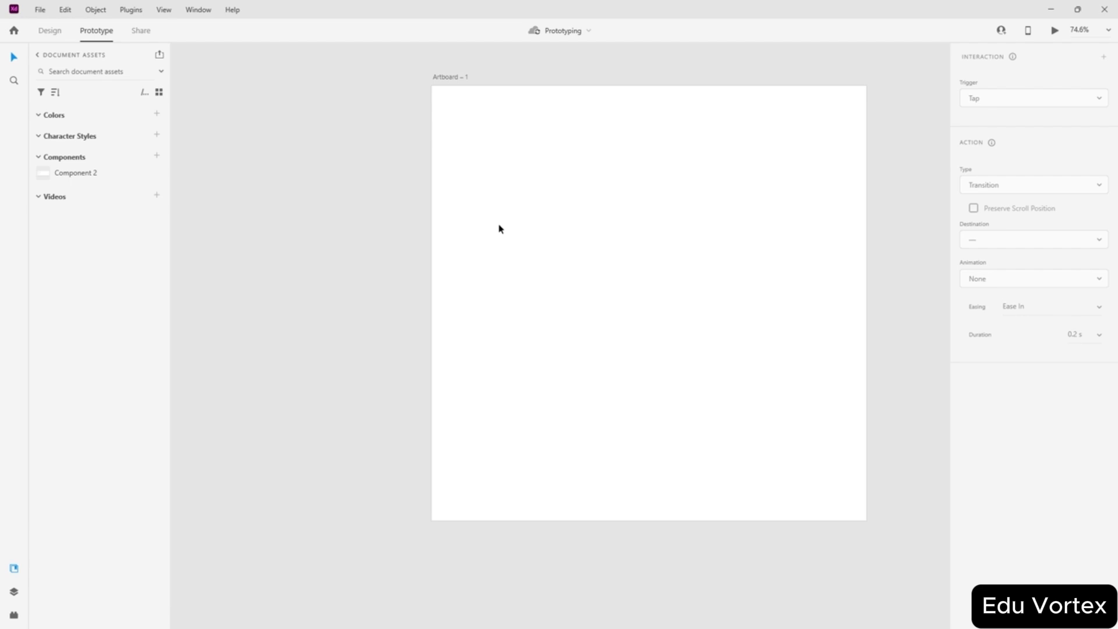
{"action": "scroll", "coordinate": [499, 227], "scroll_direction": "right", "scroll_amount": 1}
{"action": "scroll", "coordinate": [530, 214], "scroll_direction": "up", "scroll_amount": 3}
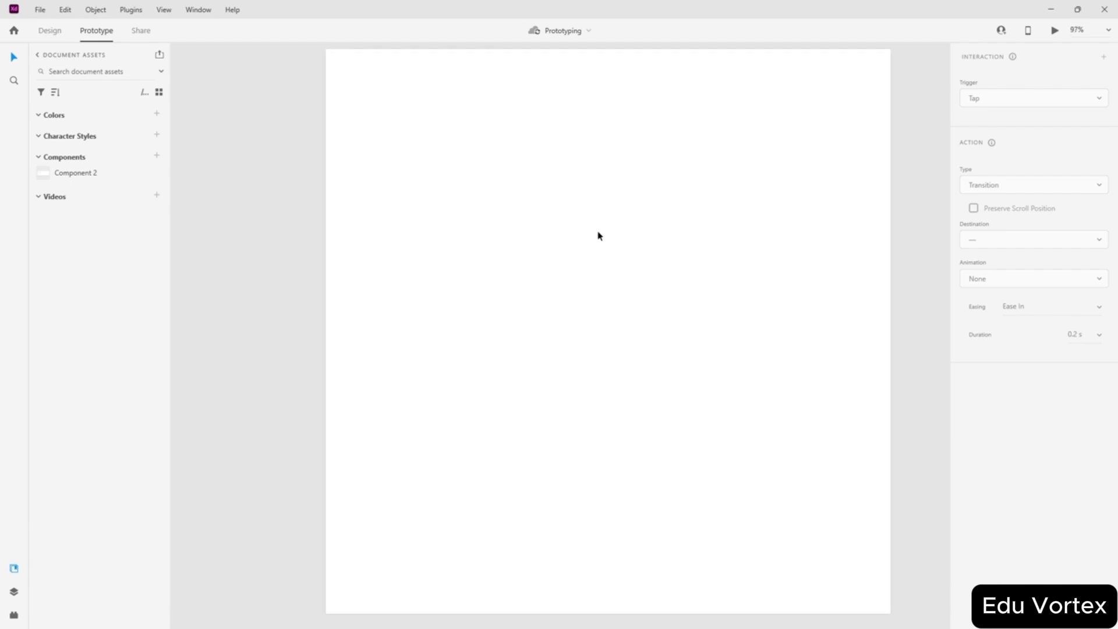
{"action": "scroll", "coordinate": [599, 236], "scroll_direction": "right", "scroll_amount": 1}
- Draw a 252 by 252 circle and move it to the centre of the artboard
{"action": "left_click", "coordinate": [51, 33]}
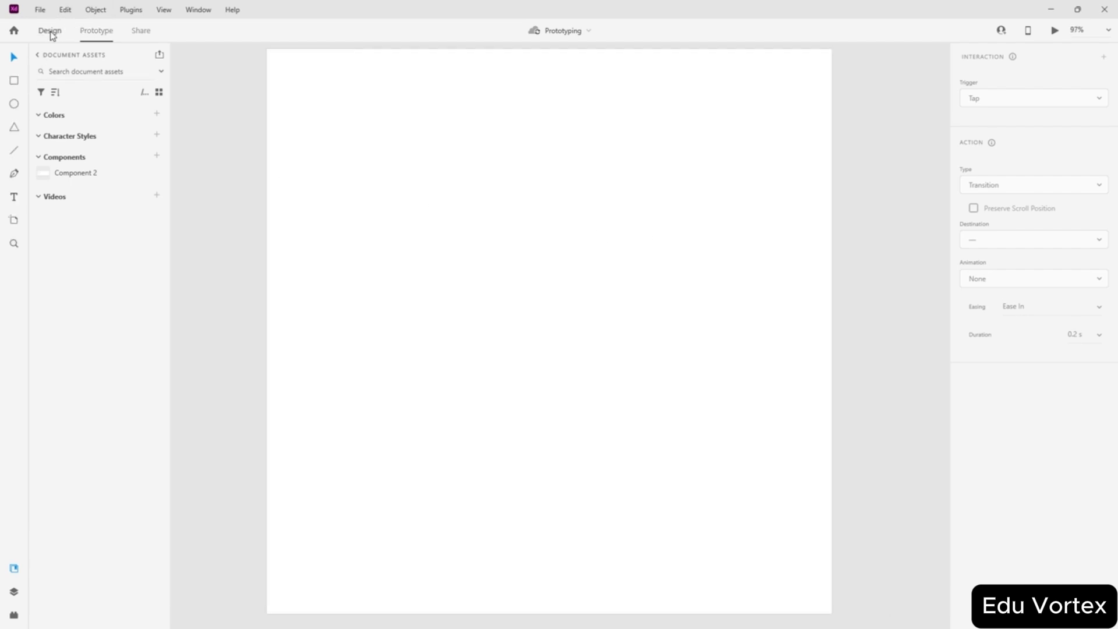
{"action": "left_click", "coordinate": [14, 104]}
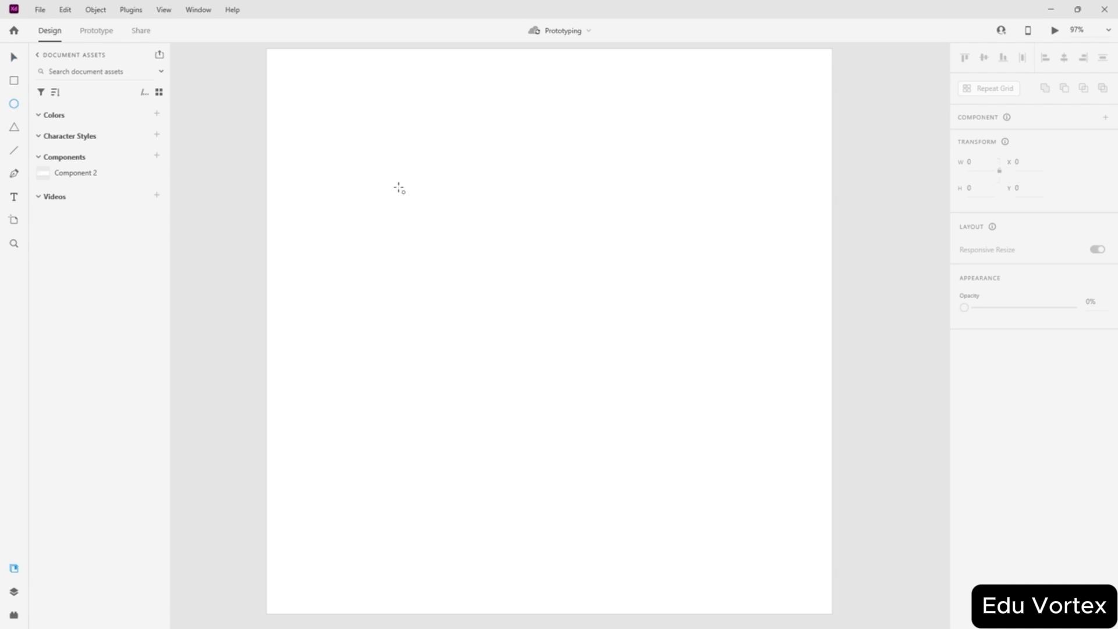
{"action": "left_click_drag", "start_coordinate": [398, 187], "coordinate": [469, 259]}
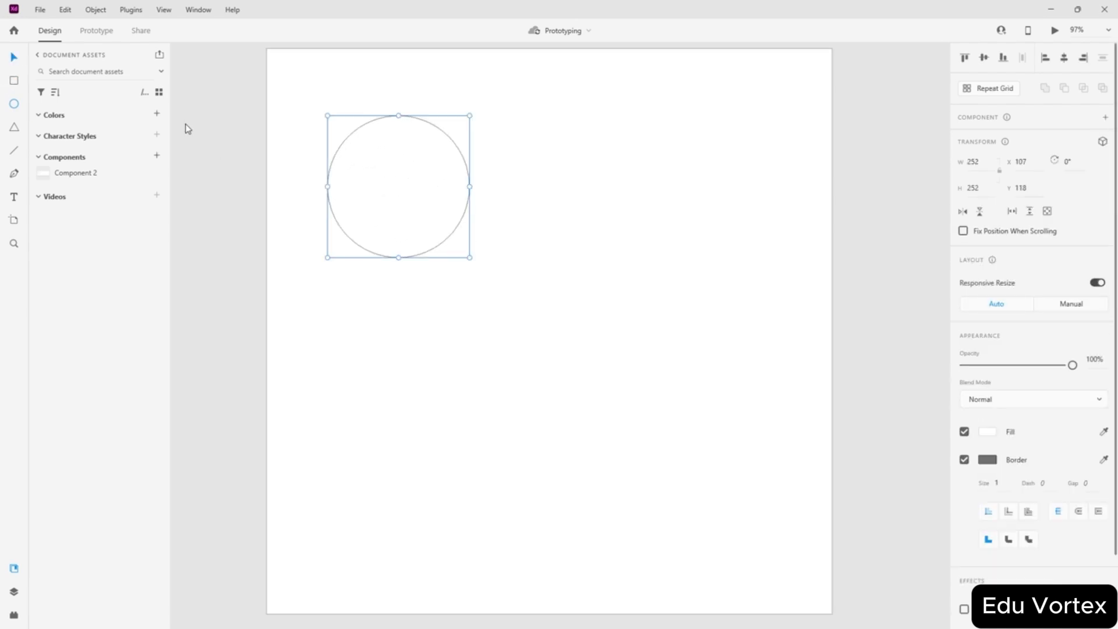
{"action": "left_click_drag", "start_coordinate": [410, 184], "coordinate": [559, 326]}
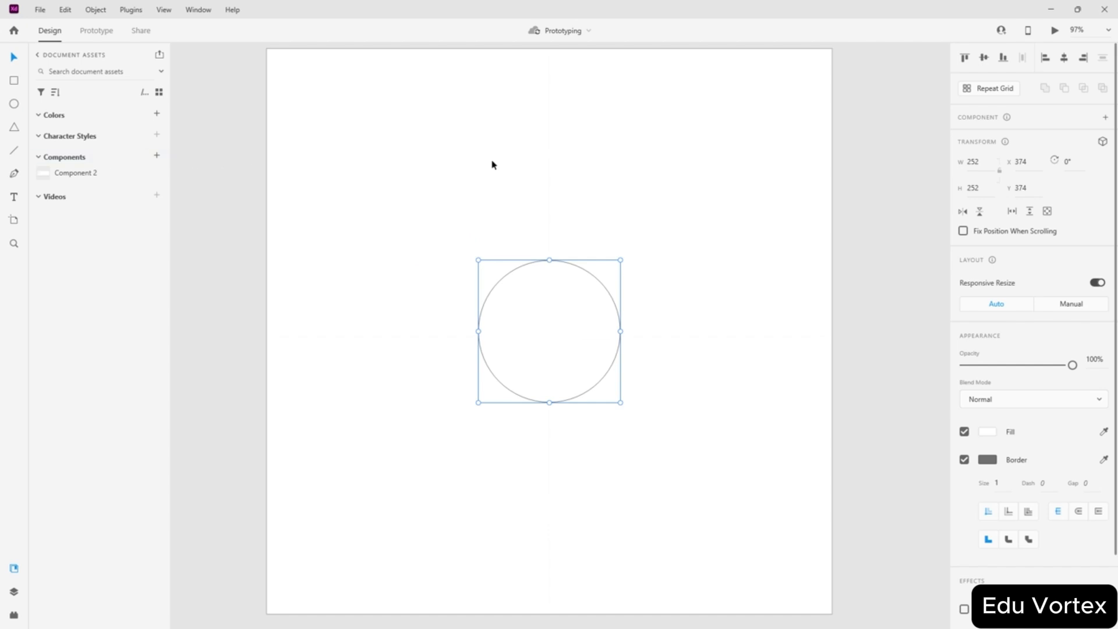
- Fill the circle solid red with hex value FF0000
{"action": "left_click", "coordinate": [987, 432]}
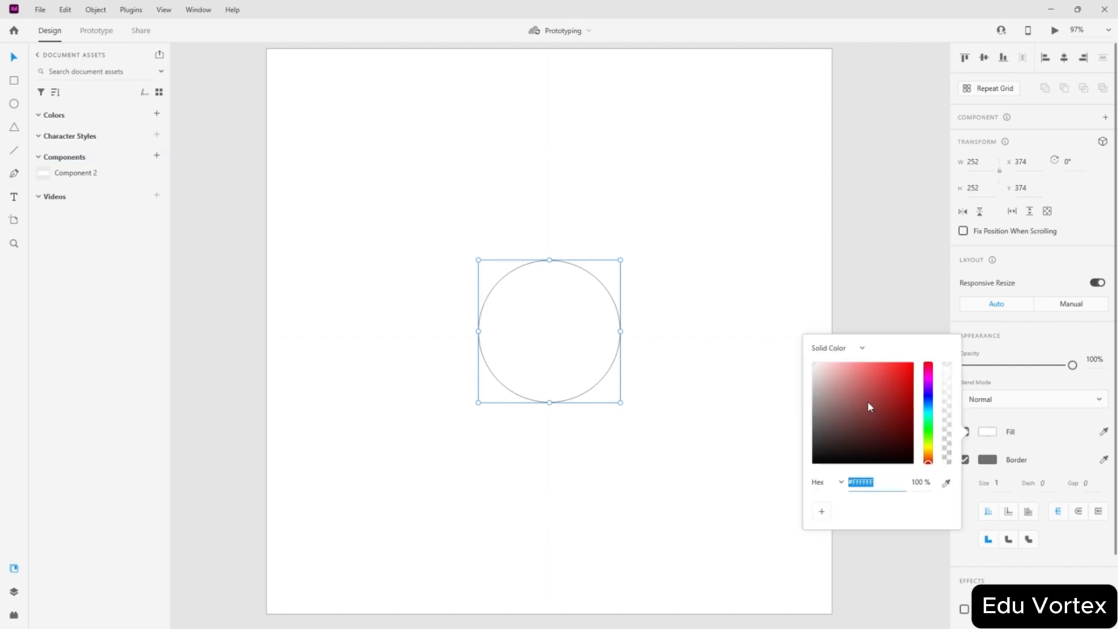
{"action": "type", "text": "FF0000"}
{"action": "key", "text": "Return"}
{"action": "left_click", "coordinate": [774, 260]}
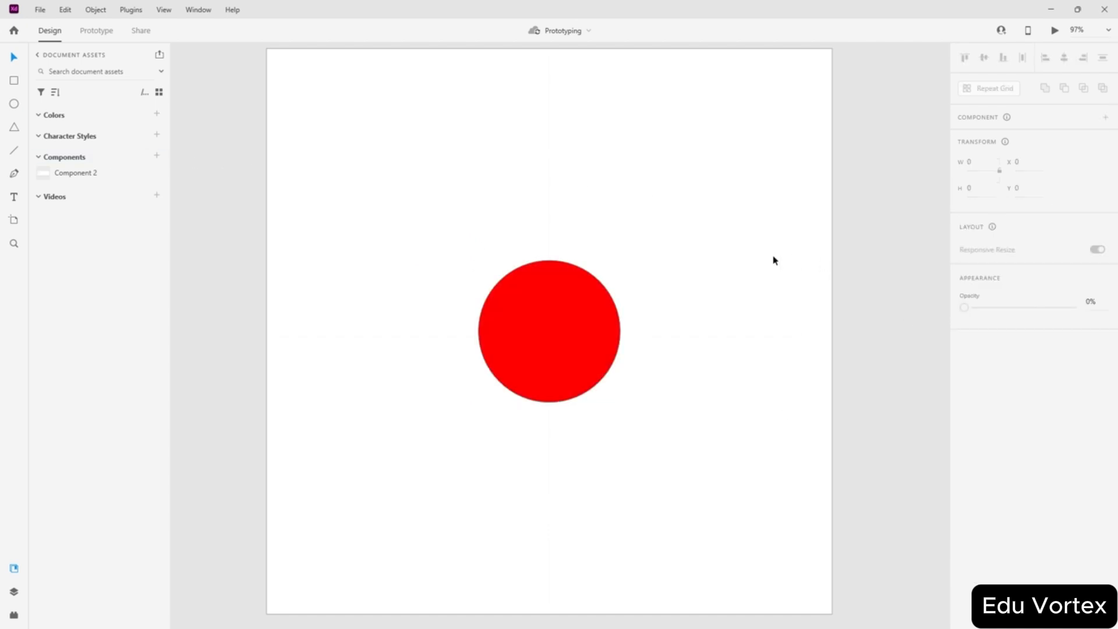
{"action": "left_click", "coordinate": [550, 342]}
{"action": "left_click", "coordinate": [747, 352]}
{"action": "left_click", "coordinate": [583, 343]}
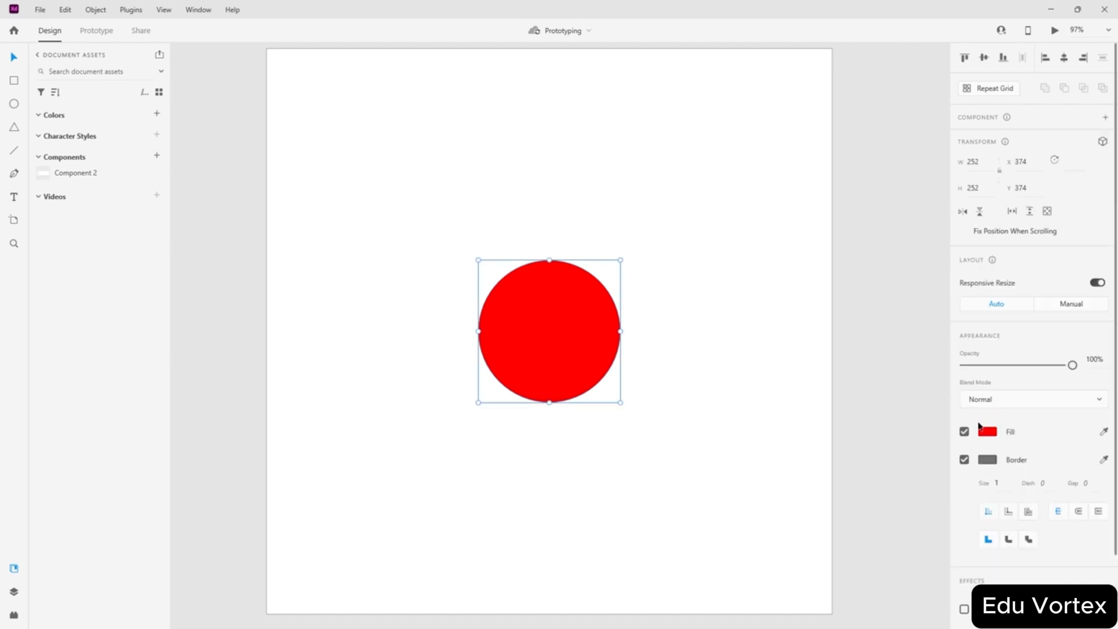
- Make the red circle Component 3 and add a Hover State to it
{"action": "left_click", "coordinate": [1105, 117]}
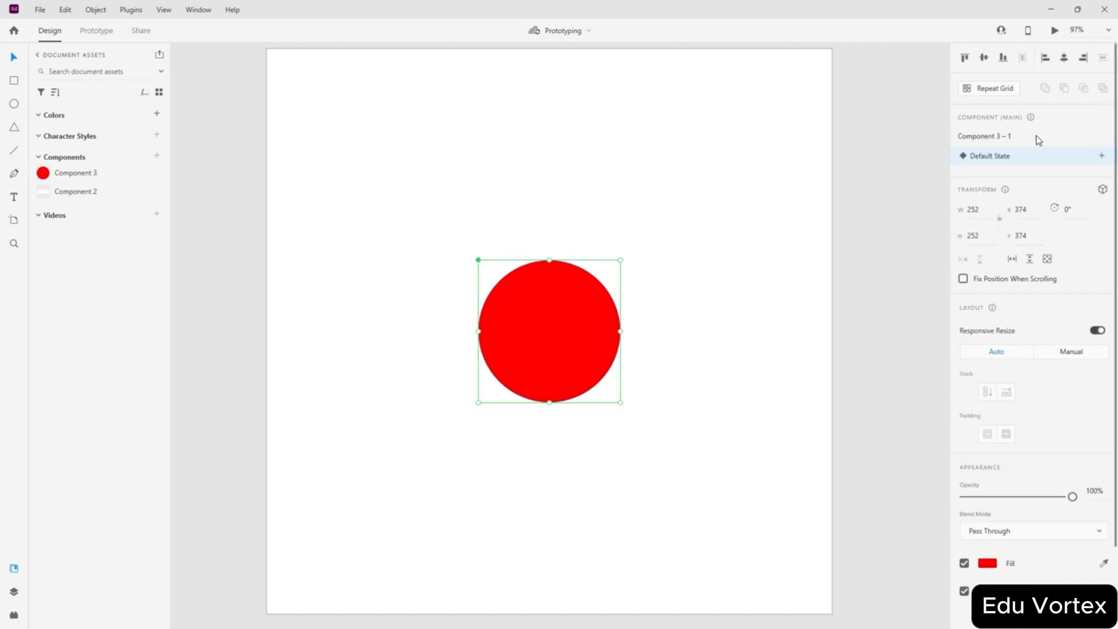
{"action": "left_click", "coordinate": [1102, 157]}
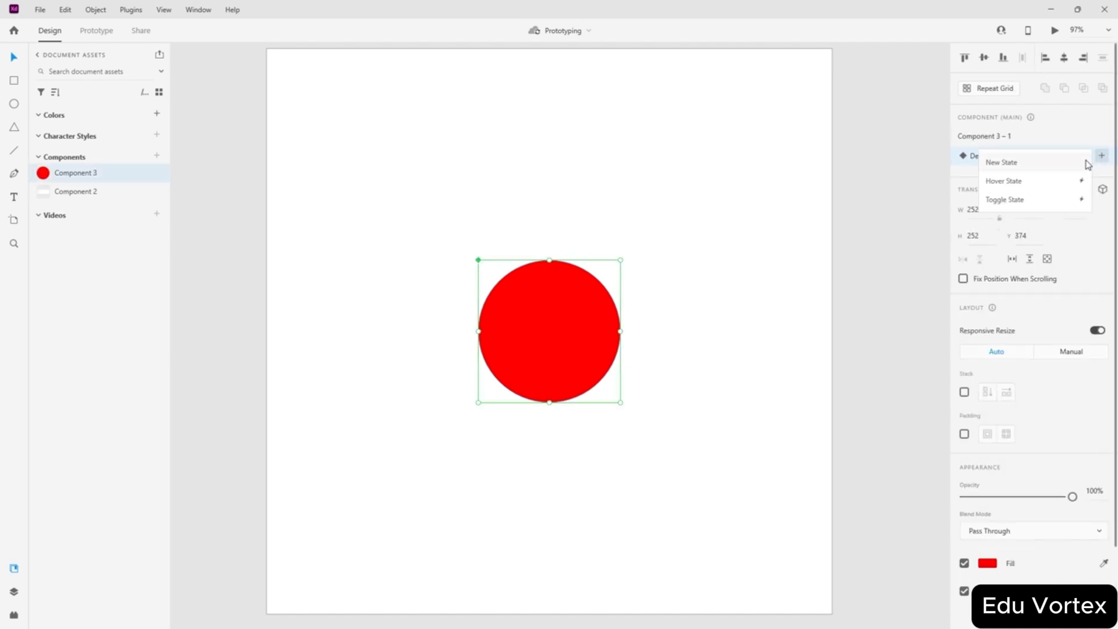
{"action": "left_click", "coordinate": [1017, 181]}
{"action": "left_click", "coordinate": [1025, 175]}
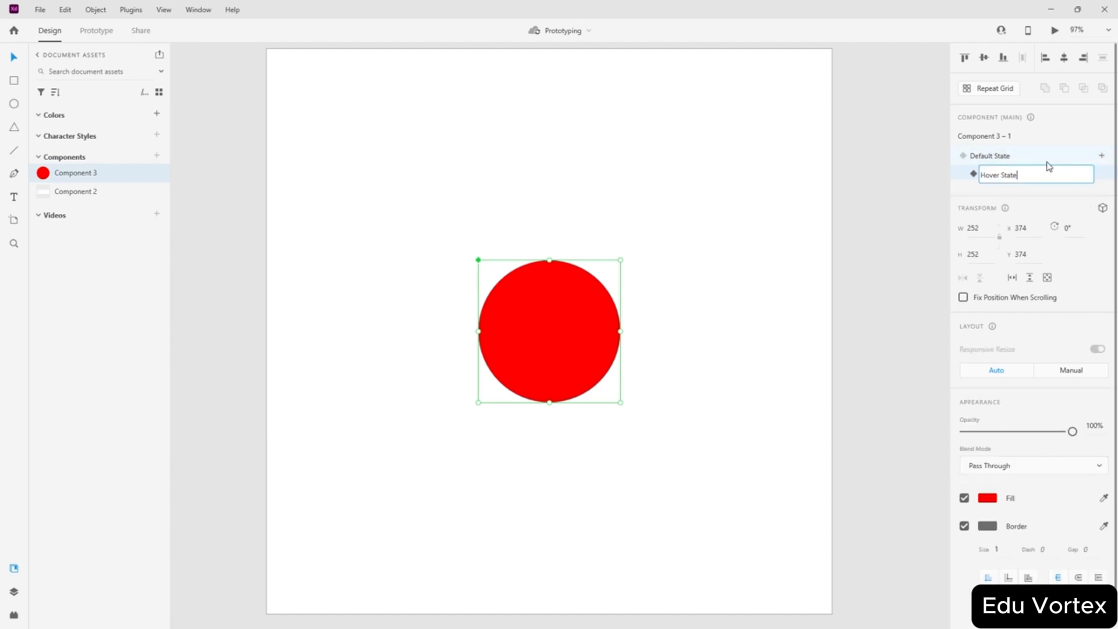
{"action": "key", "text": "Return"}
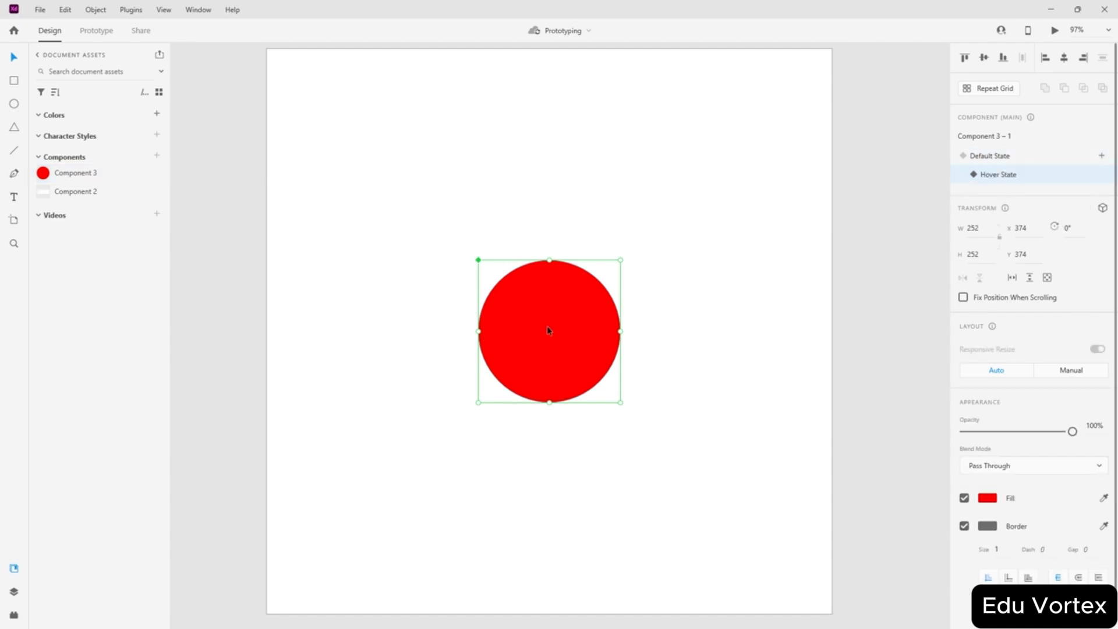
- Change the Hover State's fill to cyan #00FFF6, leaving the Default State red
{"action": "left_click", "coordinate": [1004, 160]}
{"action": "left_click", "coordinate": [1001, 176]}
{"action": "scroll", "coordinate": [1011, 411], "scroll_direction": "down", "scroll_amount": 1}
{"action": "left_click", "coordinate": [986, 470]}
{"action": "left_click_drag", "start_coordinate": [929, 462], "coordinate": [928, 449]}
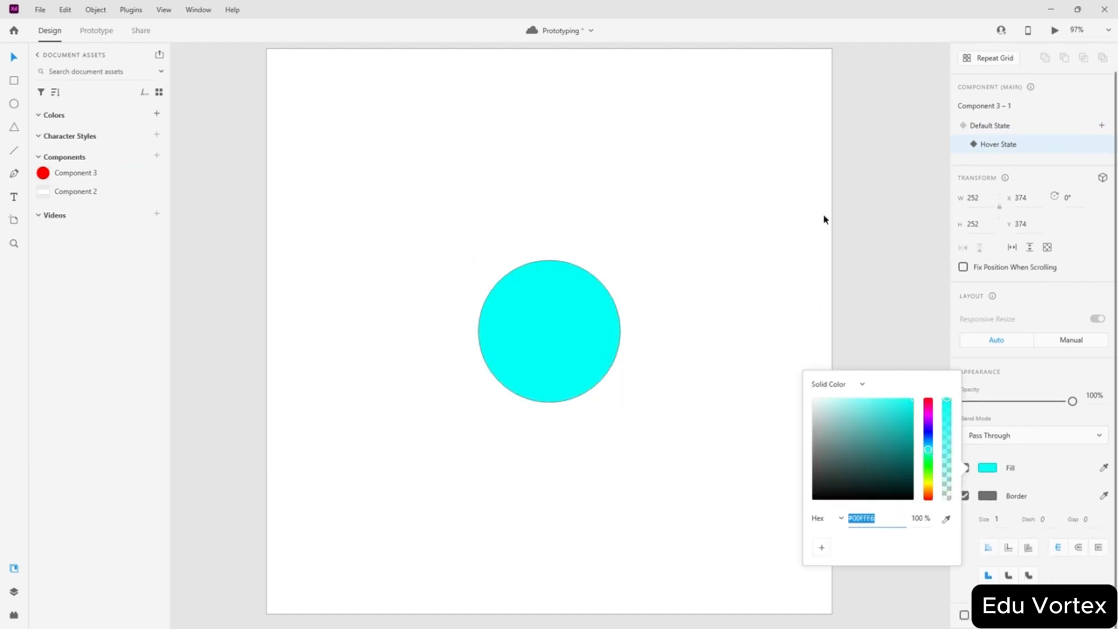
{"action": "left_click", "coordinate": [963, 166]}
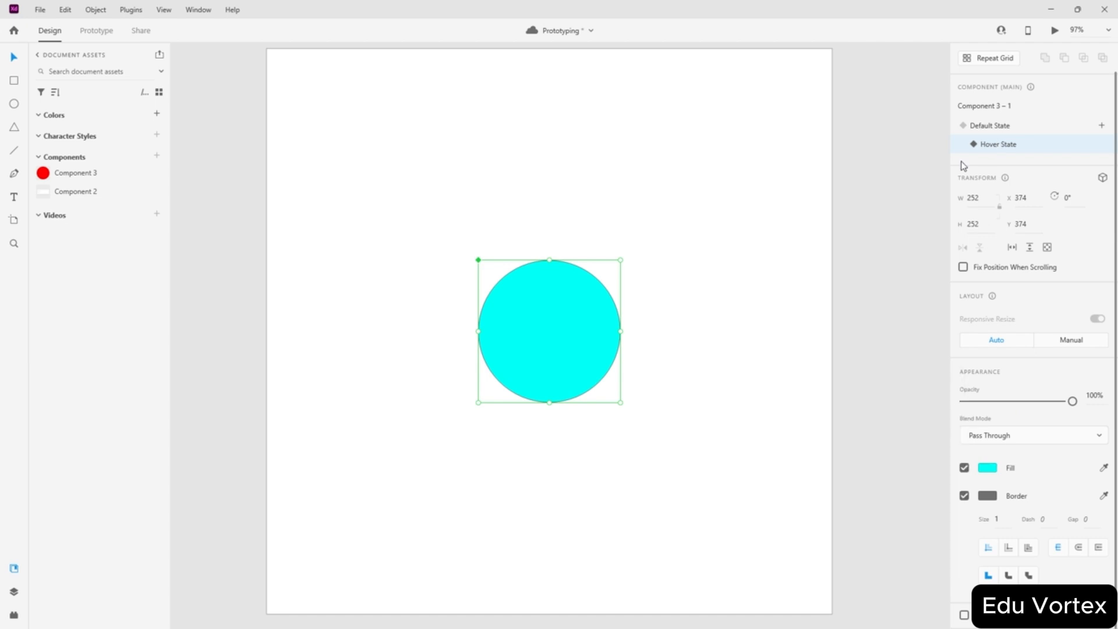
{"action": "left_click", "coordinate": [990, 126]}
{"action": "left_click", "coordinate": [997, 144]}
- Move the main circle left of the artboard and centre a new Component 3 instance on it
{"action": "left_click", "coordinate": [990, 126]}
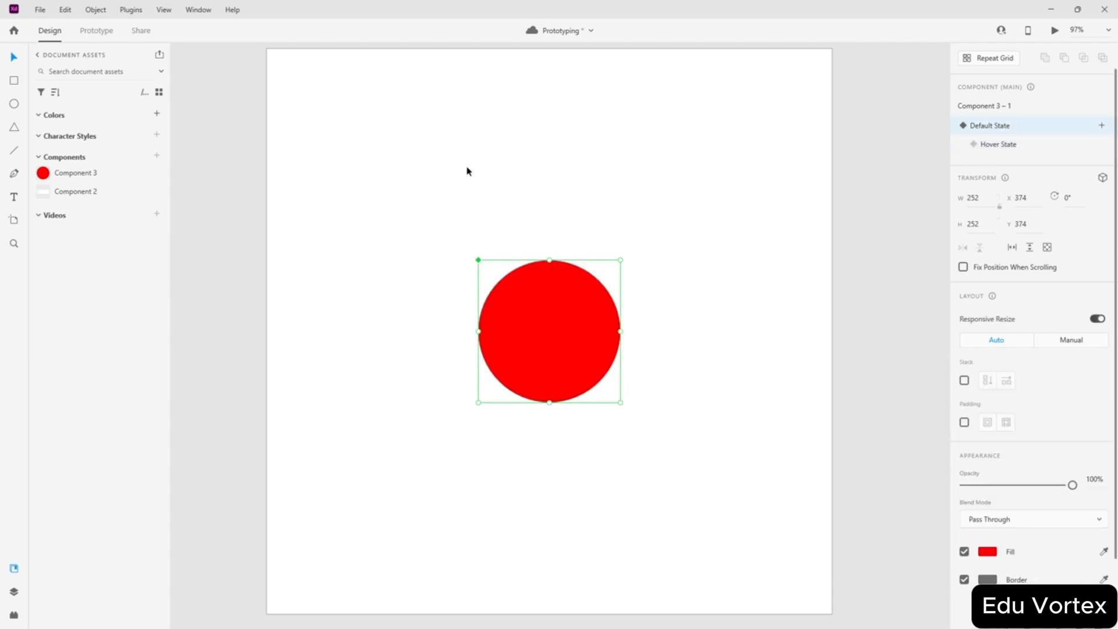
{"action": "scroll", "coordinate": [614, 253], "scroll_direction": "down", "scroll_amount": 3}
{"action": "left_click_drag", "start_coordinate": [578, 298], "coordinate": [343, 277]}
{"action": "left_click_drag", "start_coordinate": [64, 173], "coordinate": [574, 259]}
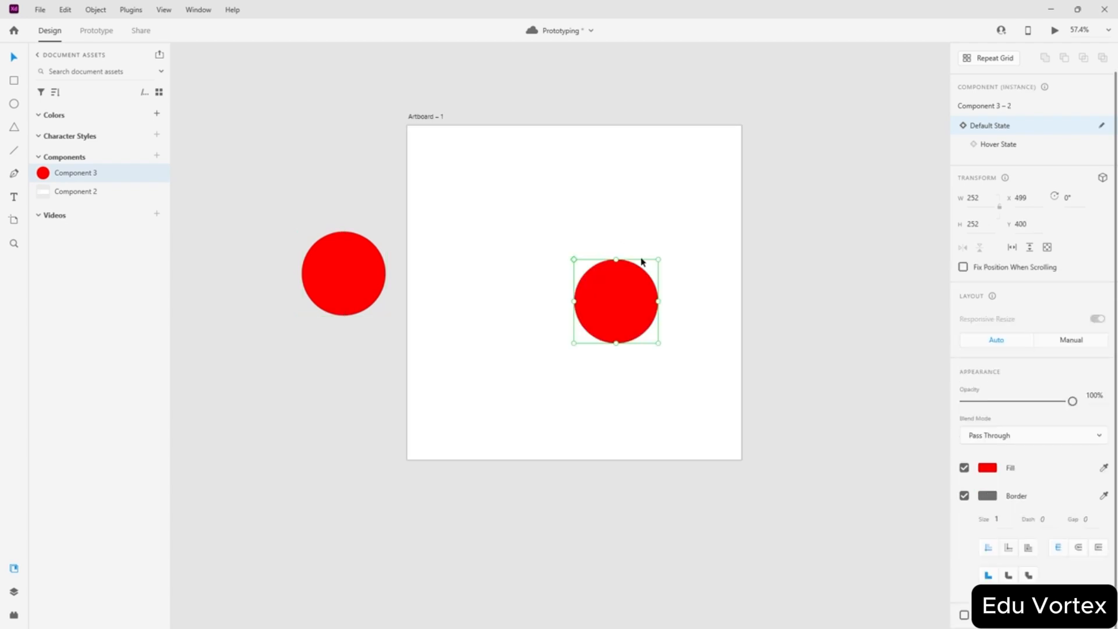
{"action": "left_click_drag", "start_coordinate": [629, 309], "coordinate": [595, 283]}
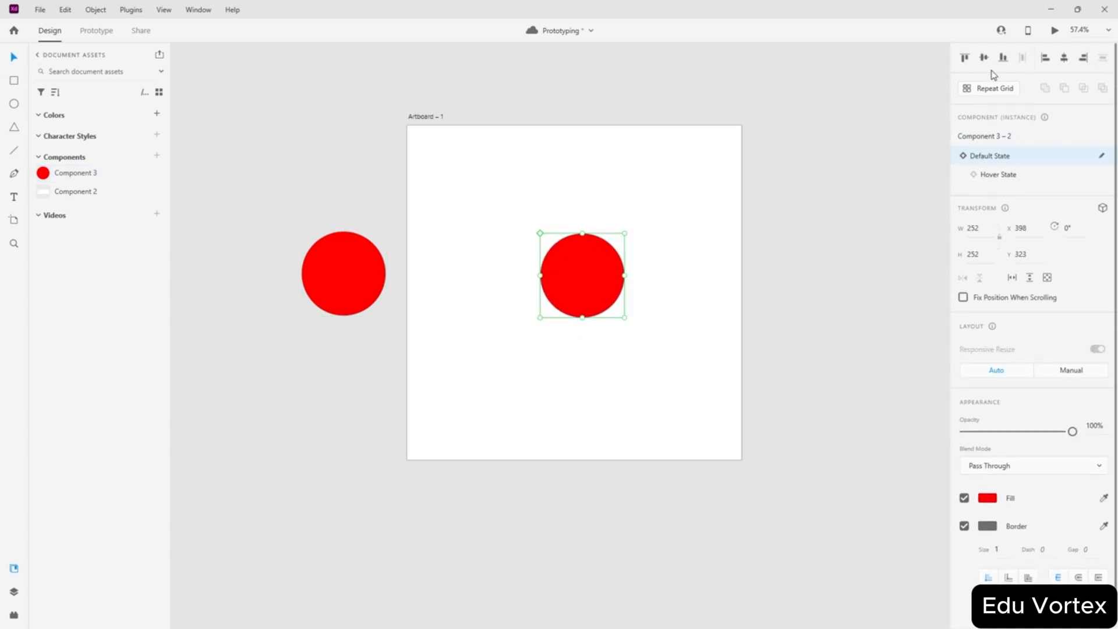
{"action": "left_click", "coordinate": [984, 57]}
{"action": "left_click", "coordinate": [1066, 59]}
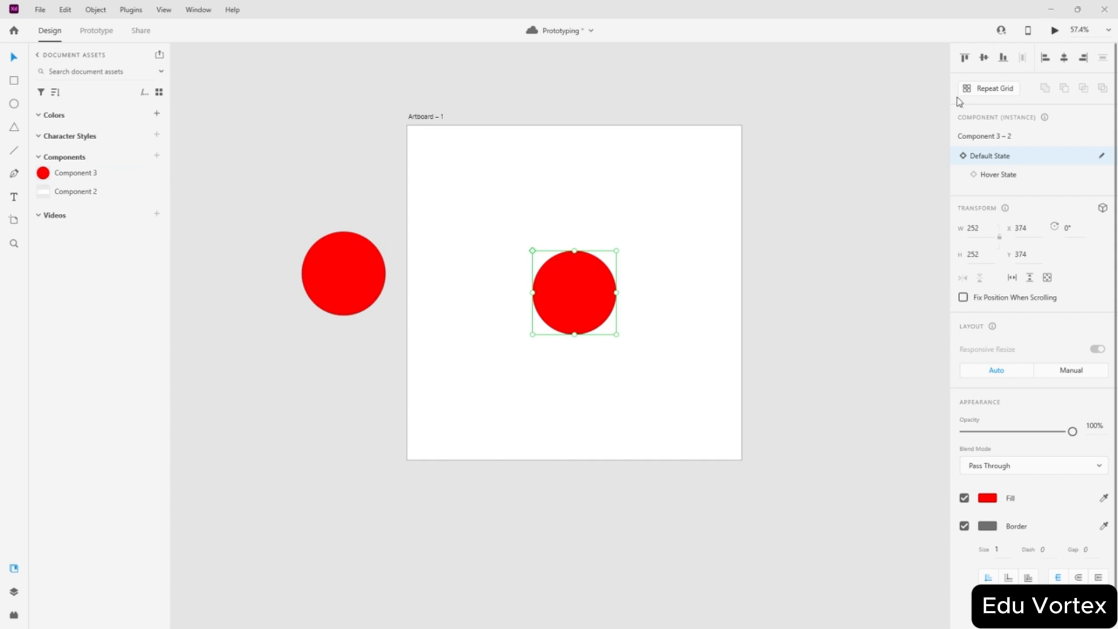
- Preview the prototype with Ctrl+Enter to test the cyan hover effect
{"action": "key", "text": "ctrl+Return"}
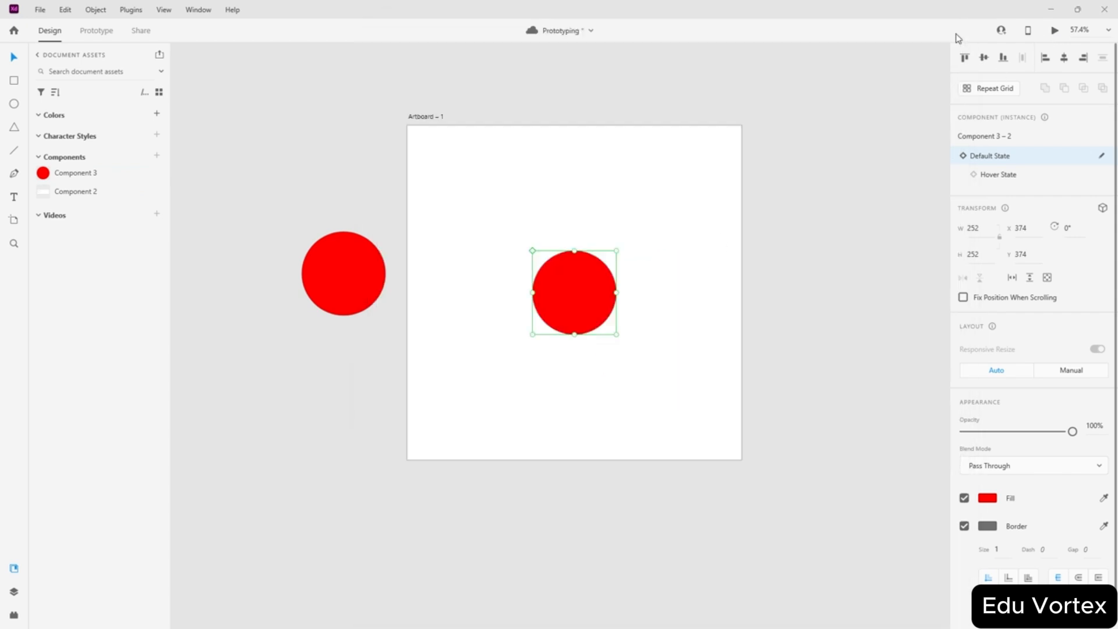
{"action": "left_click", "coordinate": [948, 33]}
{"action": "left_click", "coordinate": [1101, 155]}
- Dismiss the add-state menu and zoom out to show the artboard and pasteboard
{"action": "left_click", "coordinate": [1102, 157]}
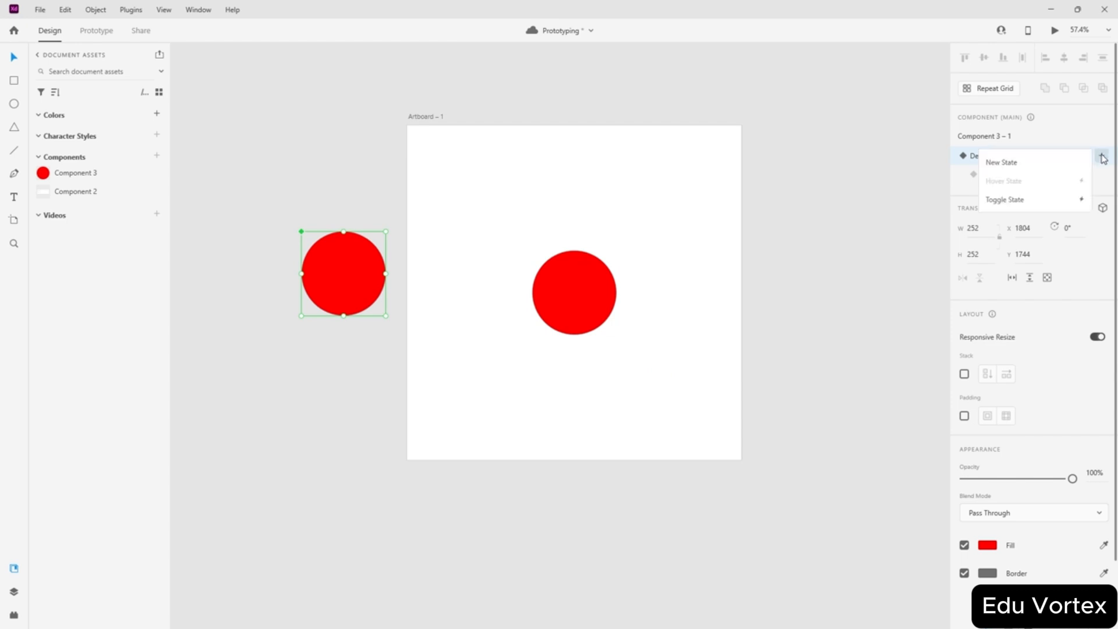
{"action": "key", "text": "Escape"}
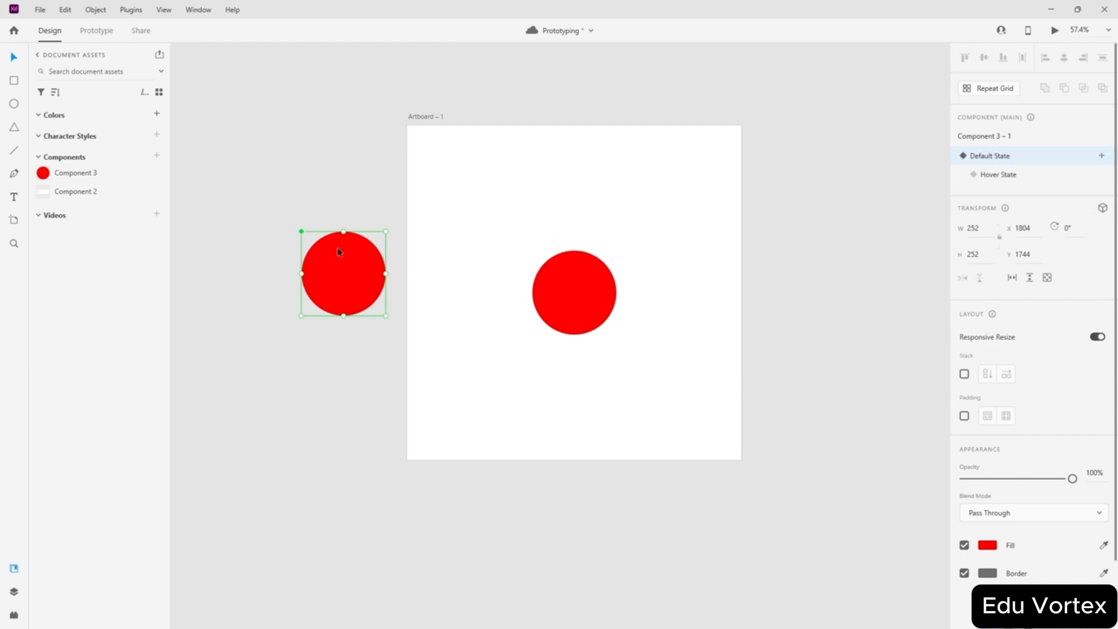
{"action": "scroll", "coordinate": [493, 198], "scroll_direction": "down", "scroll_amount": 2}
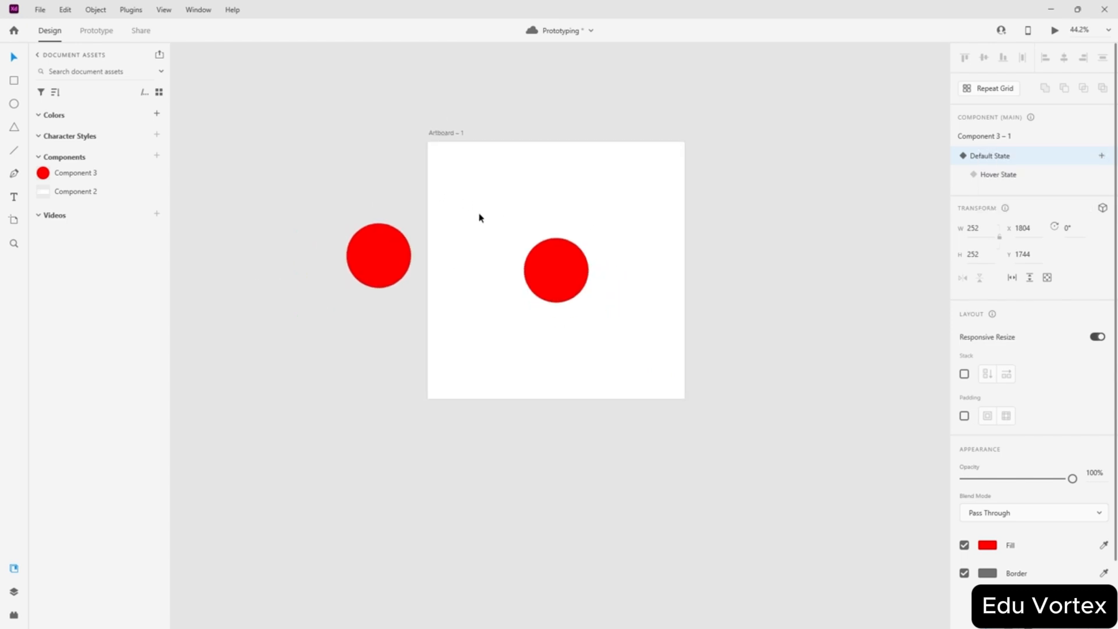
{"action": "scroll", "coordinate": [477, 213], "scroll_direction": "up", "scroll_amount": 2}
{"action": "scroll", "coordinate": [545, 221], "scroll_direction": "down", "scroll_amount": 1}
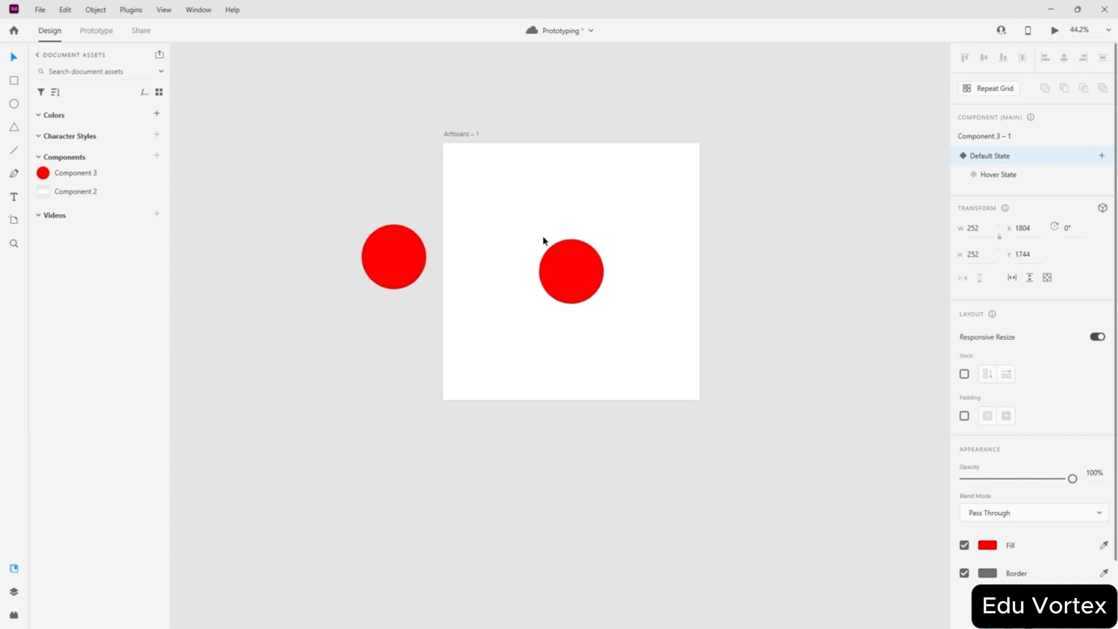
{"action": "scroll", "coordinate": [544, 240], "scroll_direction": "left", "scroll_amount": 2}
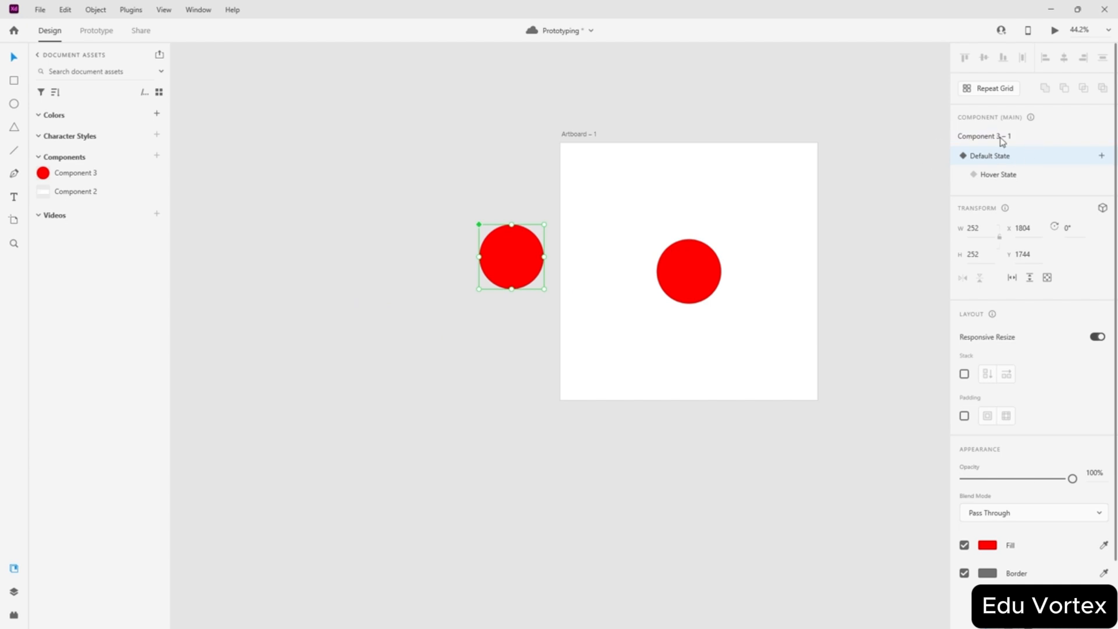
- Move the main circle further up-left, then drag the Component 3 – 2 instance off and delete it
{"action": "left_click_drag", "start_coordinate": [524, 272], "coordinate": [446, 242]}
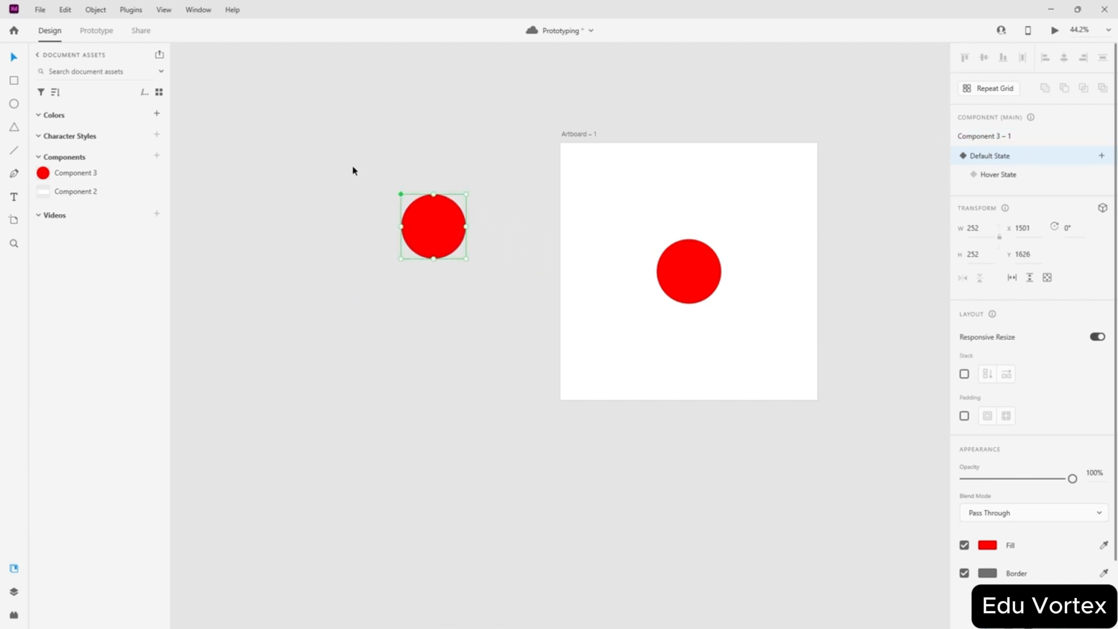
{"action": "left_click", "coordinate": [489, 302]}
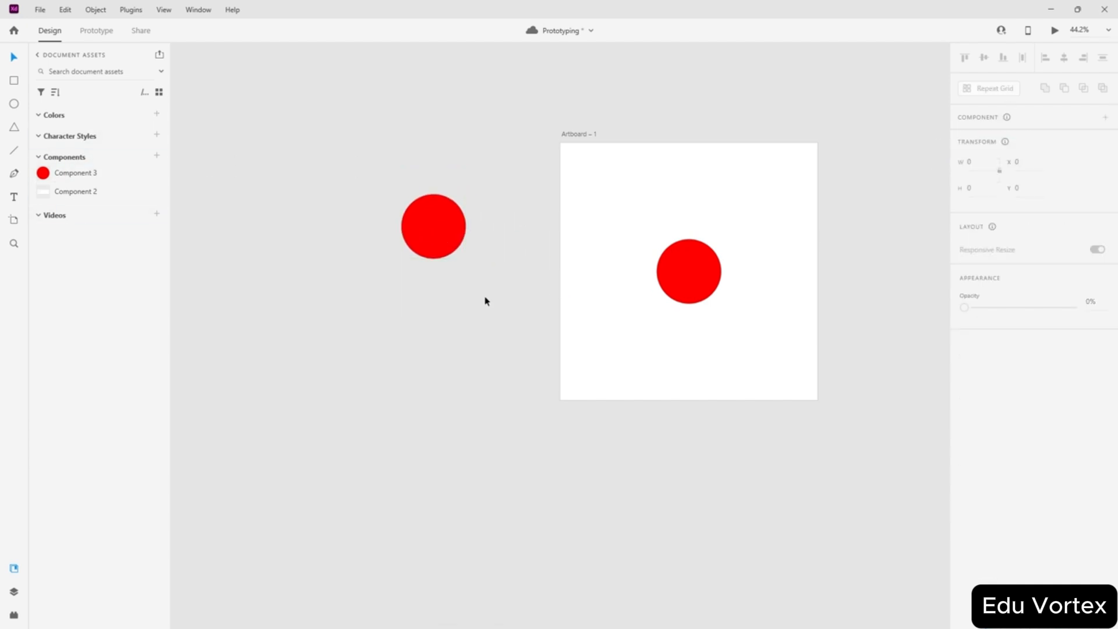
{"action": "left_click_drag", "start_coordinate": [696, 265], "coordinate": [406, 314]}
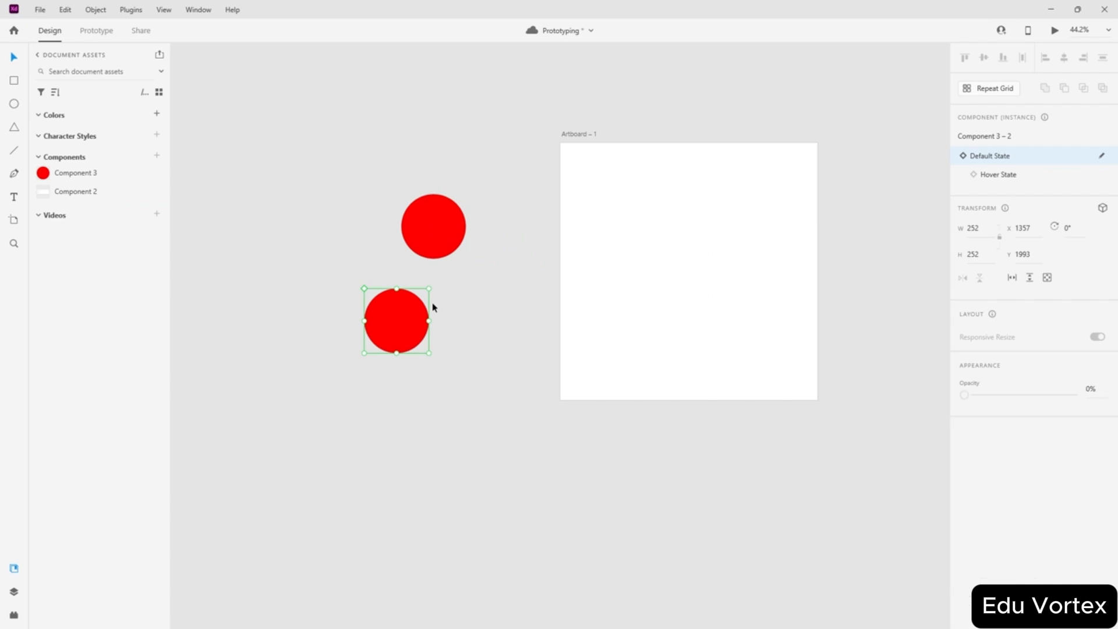
{"action": "key", "text": "Delete"}
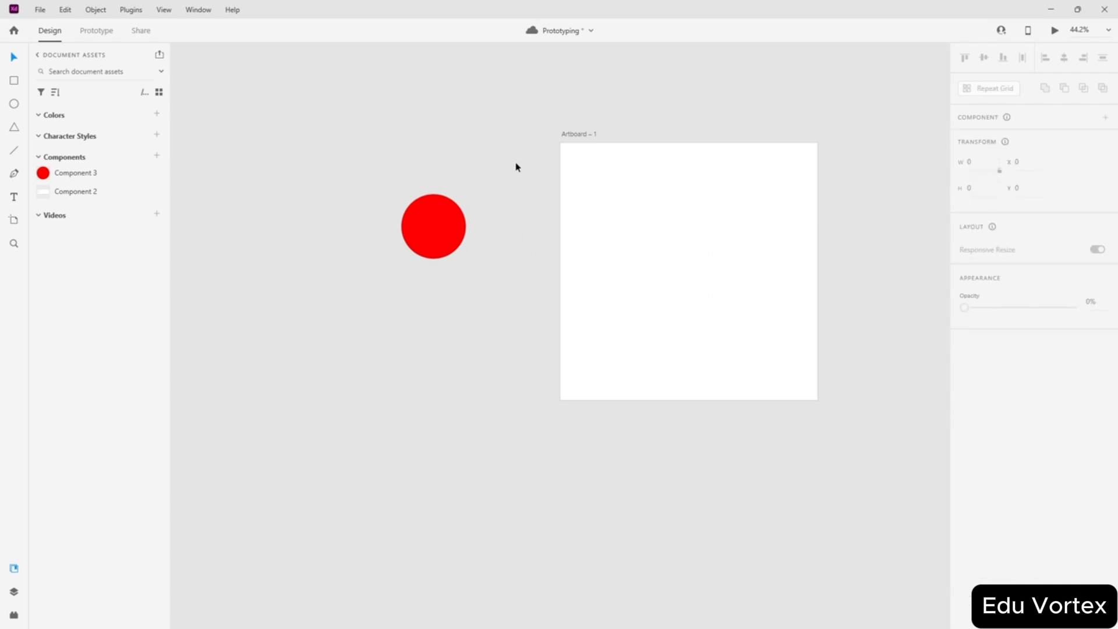
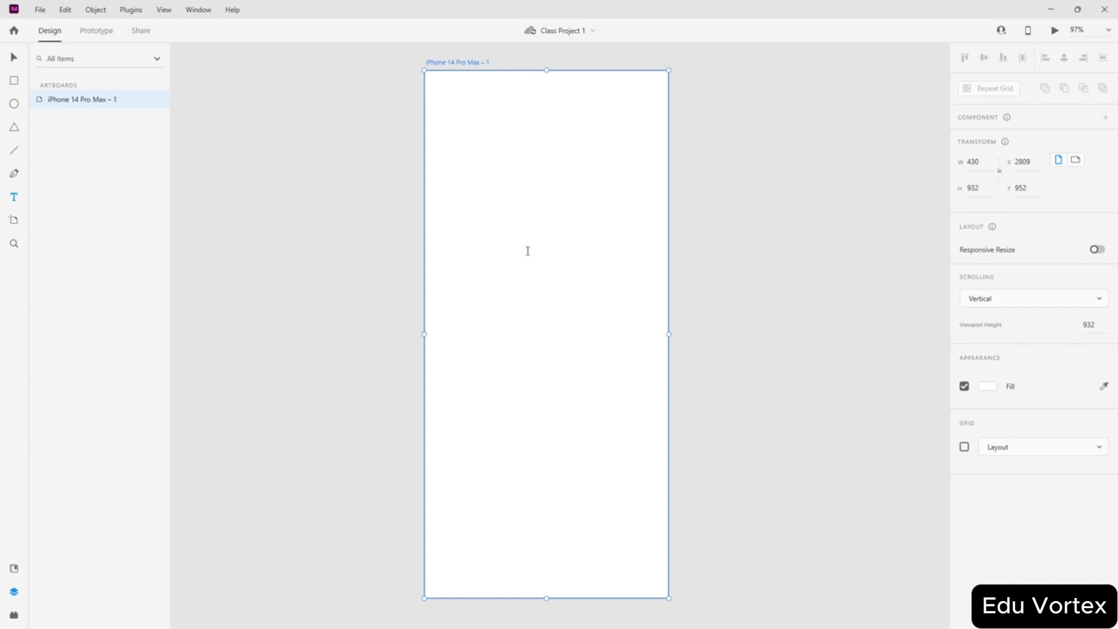
- Turn on a Square grid for the iPhone 14 Pro Max artboard
{"action": "left_click", "coordinate": [14, 57]}
{"action": "left_click", "coordinate": [965, 446]}
{"action": "left_click", "coordinate": [1045, 452]}
{"action": "left_click", "coordinate": [1028, 472]}
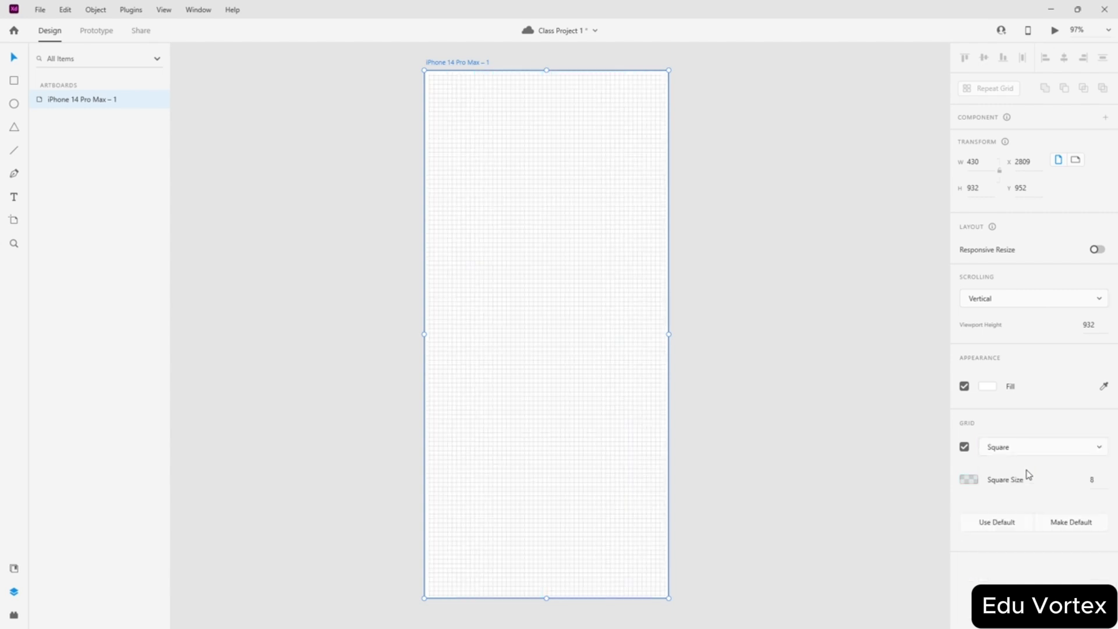
- Change the grid square size from 8 to 20, then reselect the artboard and its size value
{"action": "left_click_drag", "start_coordinate": [1095, 479], "coordinate": [1071, 479]}
{"action": "type", "text": "20"}
{"action": "left_click", "coordinate": [856, 415]}
{"action": "left_click", "coordinate": [662, 401]}
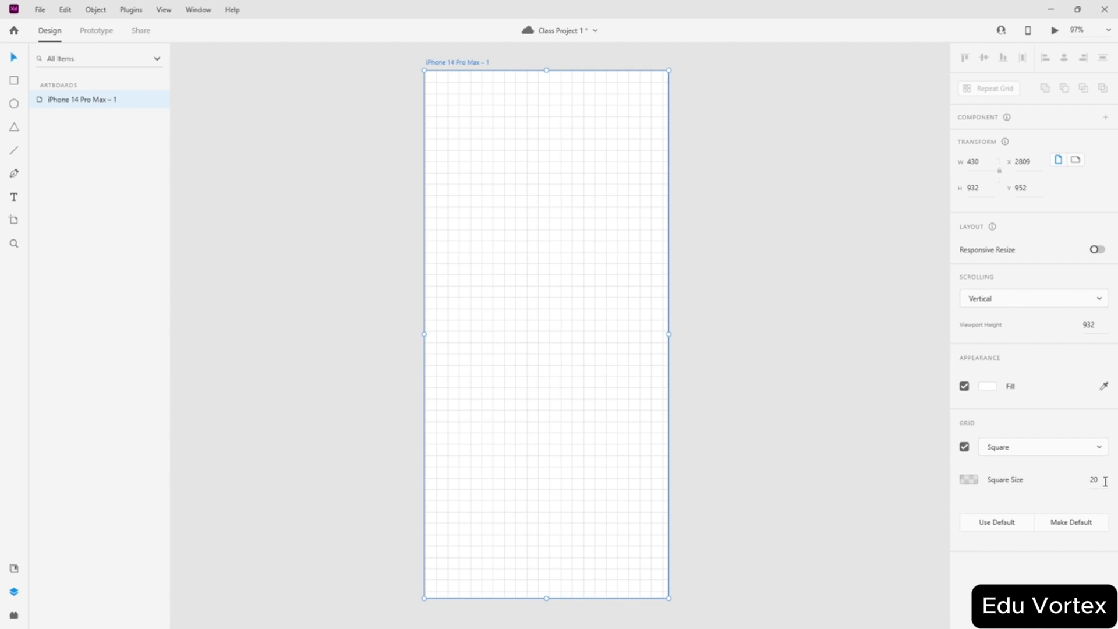
{"action": "left_click_drag", "start_coordinate": [1103, 479], "coordinate": [1060, 479]}
- Set the grid square size to 10 and zoom in on the artboard's bottom edge
{"action": "type", "text": "10"}
{"action": "key", "text": "Return"}
{"action": "scroll", "coordinate": [669, 478], "scroll_direction": "up", "scroll_amount": 10}
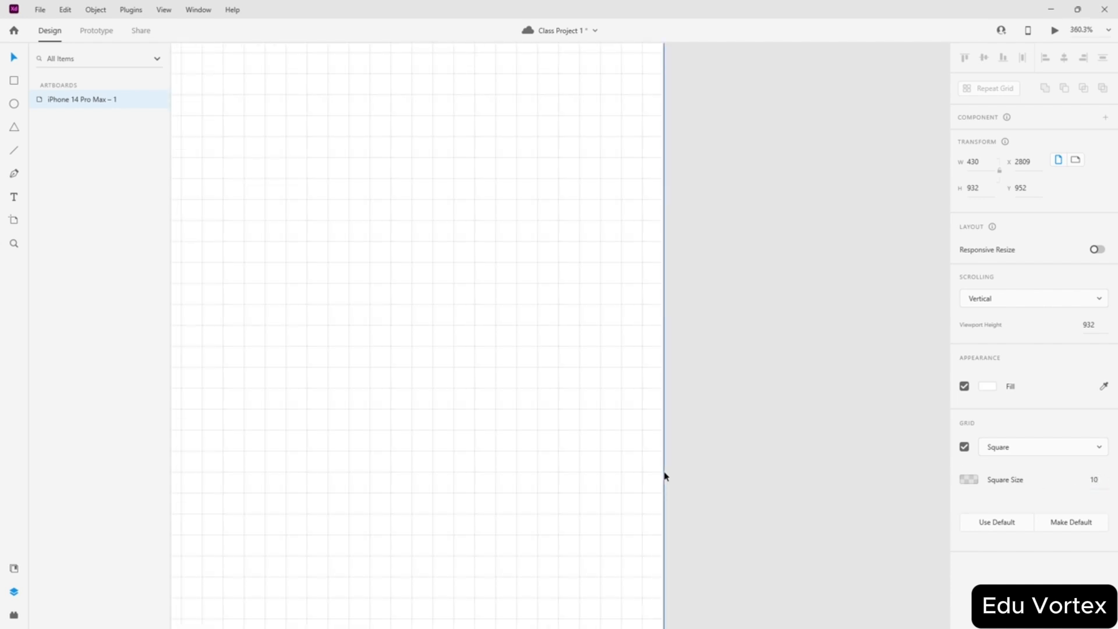
{"action": "scroll", "coordinate": [664, 476], "scroll_direction": "up", "scroll_amount": 10}
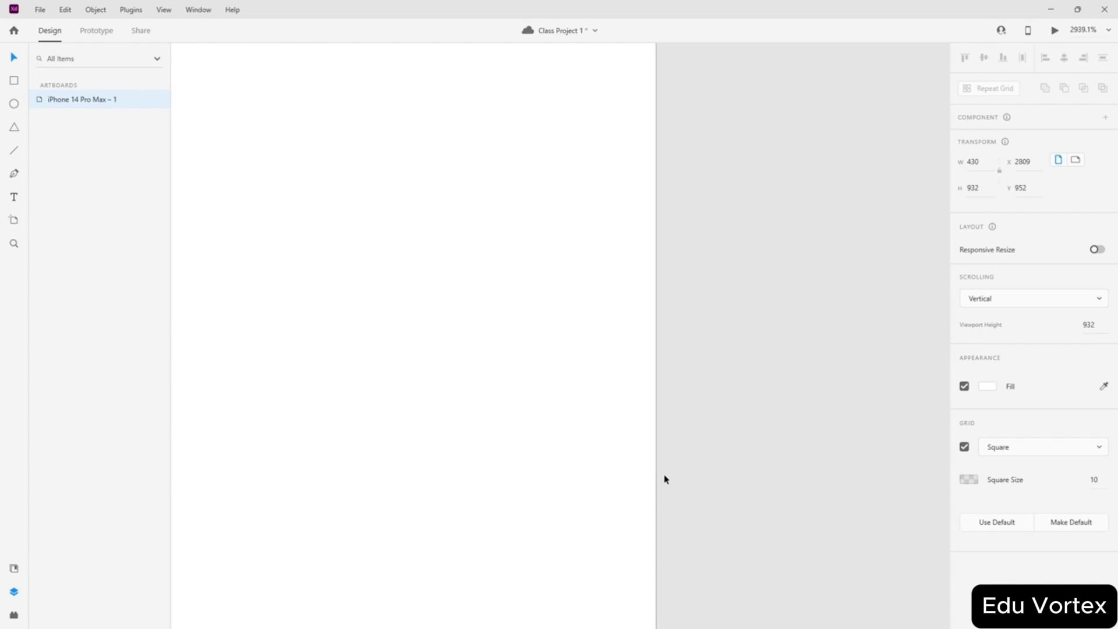
{"action": "scroll", "coordinate": [617, 442], "scroll_direction": "down", "scroll_amount": 15}
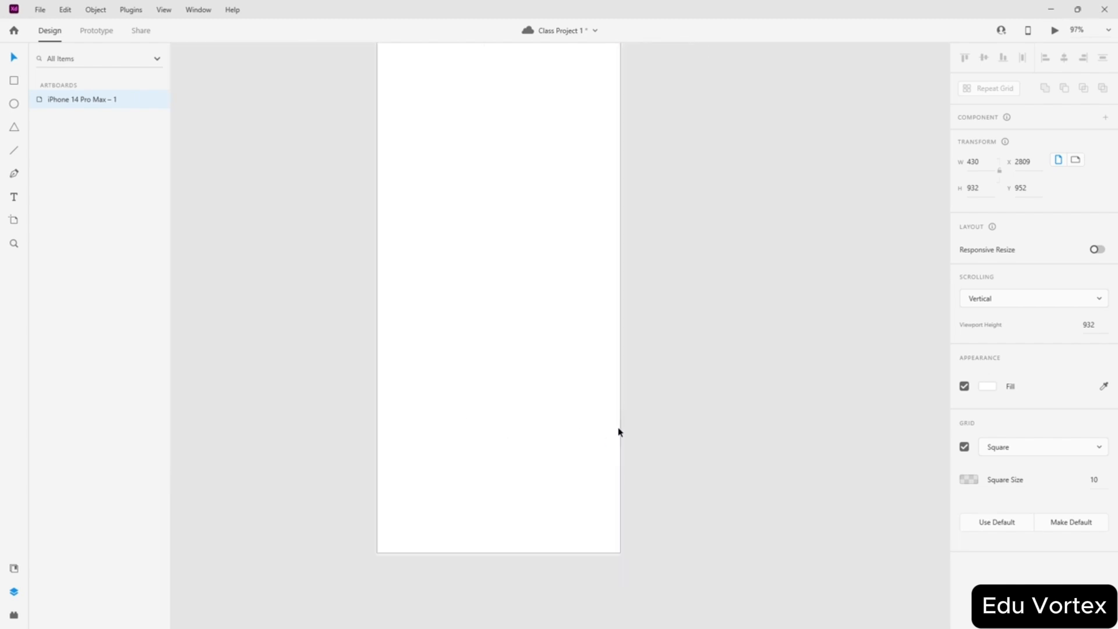
{"action": "scroll", "coordinate": [616, 462], "scroll_direction": "up", "scroll_amount": 10}
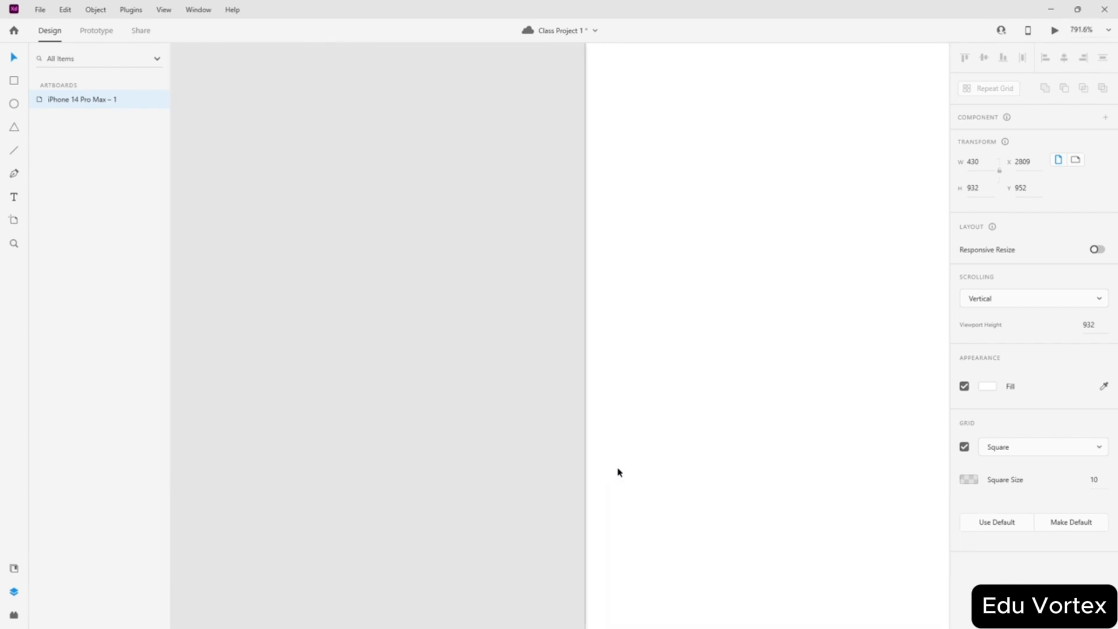
{"action": "scroll", "coordinate": [619, 472], "scroll_direction": "down", "scroll_amount": 12}
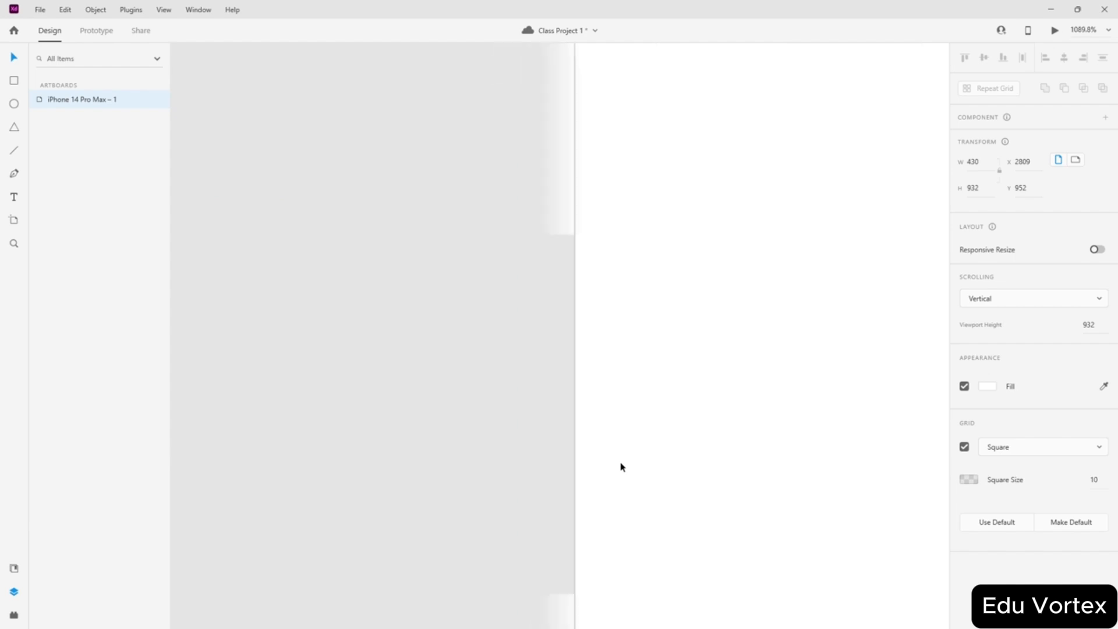
{"action": "scroll", "coordinate": [686, 112], "scroll_direction": "up", "scroll_amount": 5}
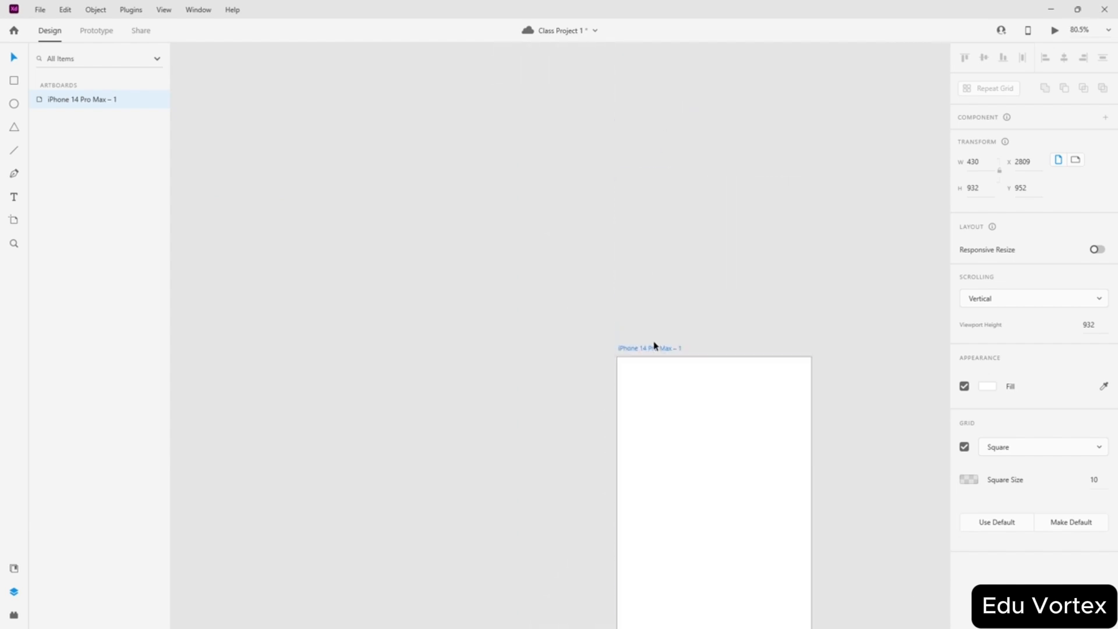
{"action": "scroll", "coordinate": [654, 344], "scroll_direction": "up", "scroll_amount": 8}
{"action": "scroll", "coordinate": [550, 428], "scroll_direction": "down", "scroll_amount": 8}
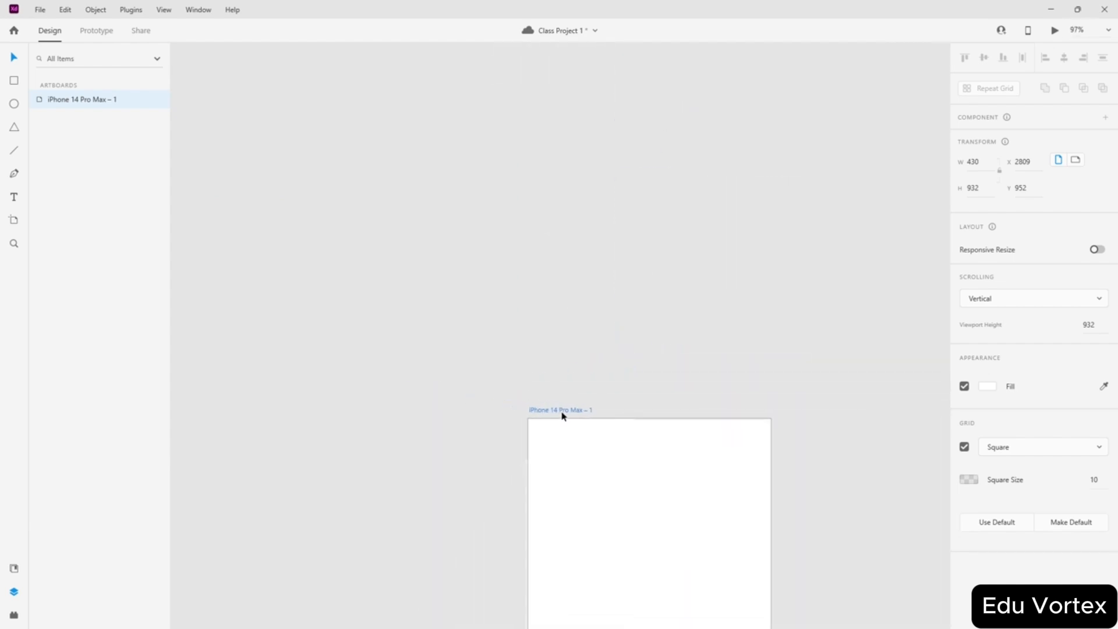
{"action": "scroll", "coordinate": [562, 411], "scroll_direction": "down", "scroll_amount": 6}
{"action": "scroll", "coordinate": [587, 534], "scroll_direction": "up", "scroll_amount": 5}
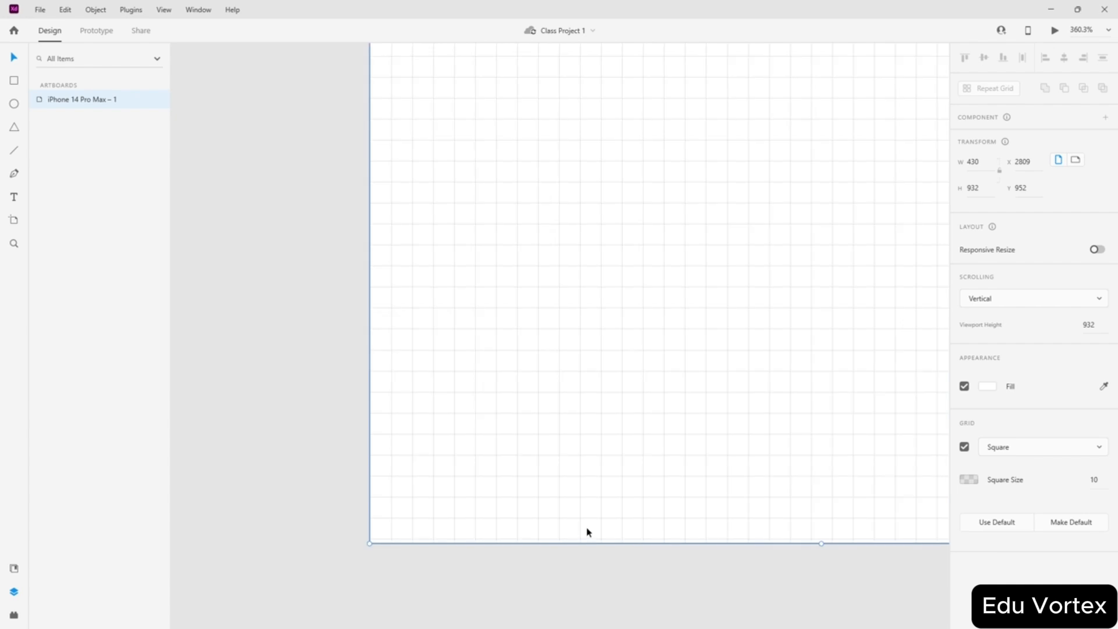
{"action": "scroll", "coordinate": [590, 534], "scroll_direction": "up", "scroll_amount": 3}
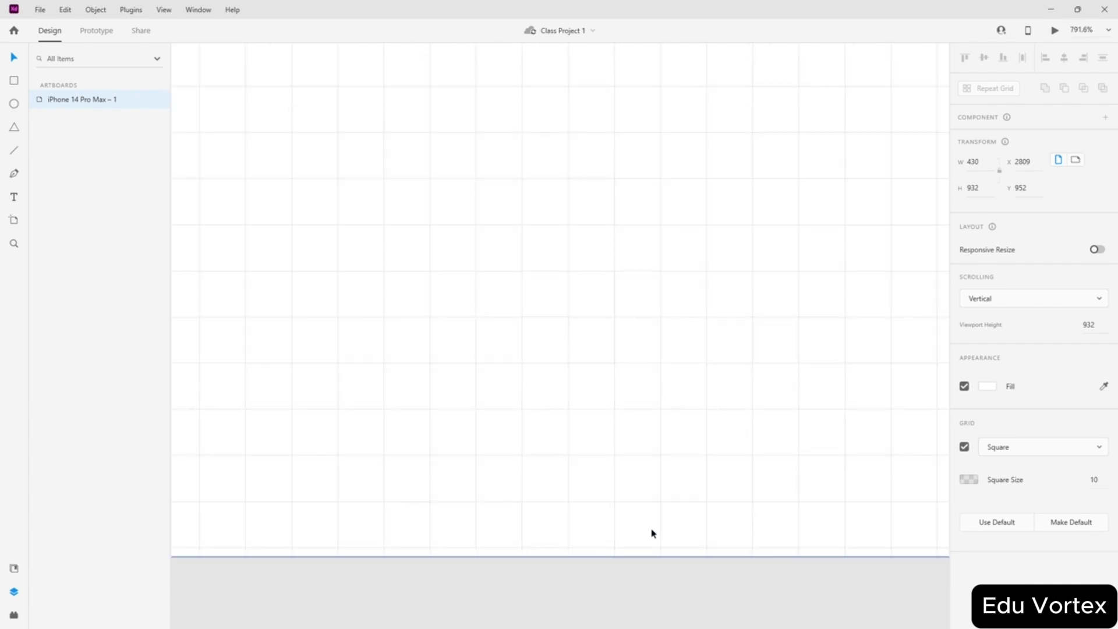
{"action": "scroll", "coordinate": [652, 533], "scroll_direction": "down", "scroll_amount": 3}
{"action": "scroll", "coordinate": [849, 558], "scroll_direction": "up", "scroll_amount": 4}
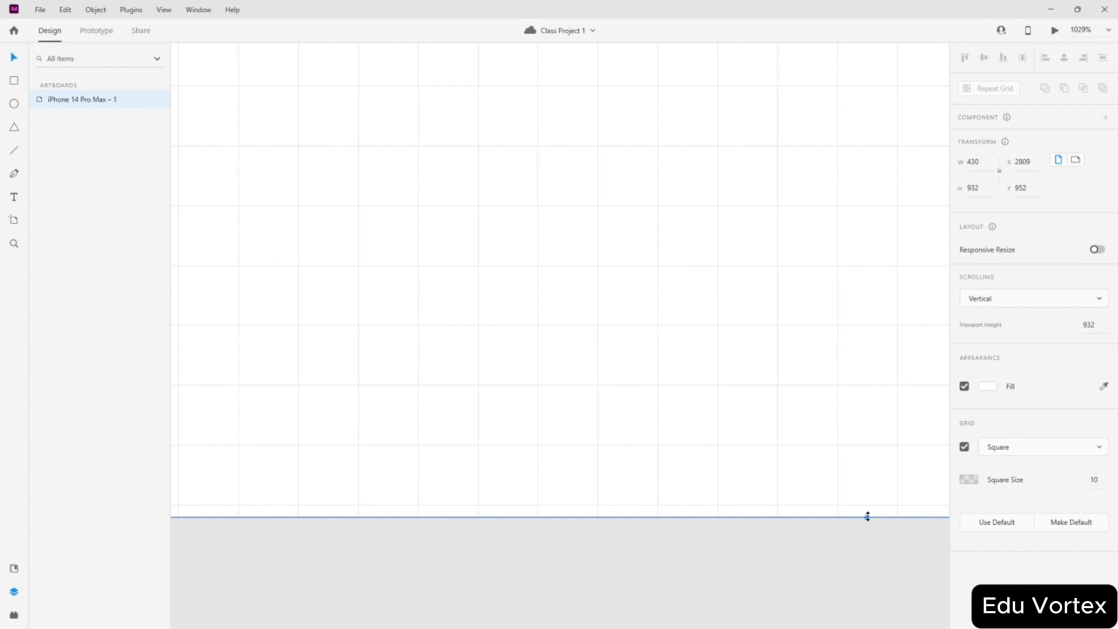
- Drag the artboard's bottom edge up so its height goes from 932 to 930
{"action": "left_click_drag", "start_coordinate": [867, 516], "coordinate": [866, 505]}
{"action": "scroll", "coordinate": [739, 521], "scroll_direction": "down", "scroll_amount": 5}
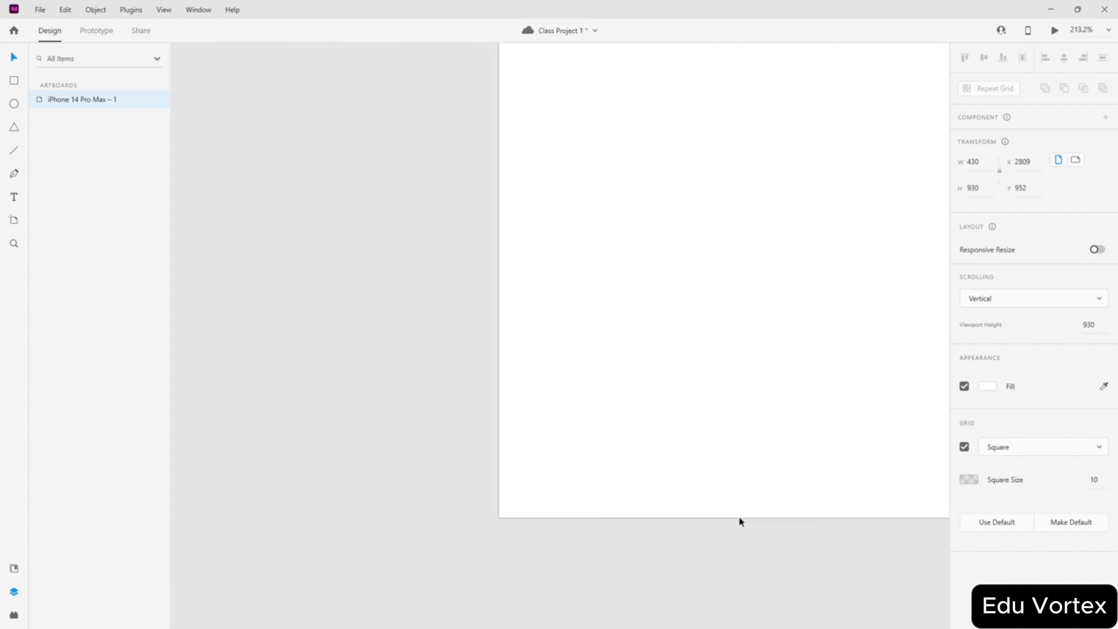
{"action": "scroll", "coordinate": [715, 512], "scroll_direction": "down", "scroll_amount": 3}
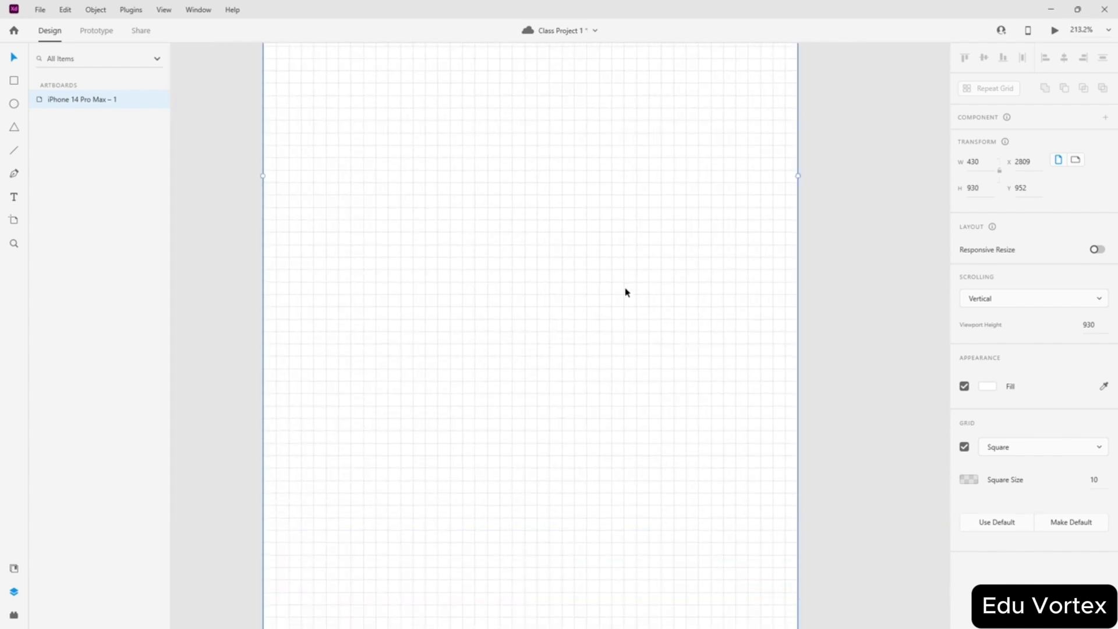
{"action": "scroll", "coordinate": [740, 382], "scroll_direction": "up", "scroll_amount": 5}
{"action": "scroll", "coordinate": [739, 407], "scroll_direction": "down", "scroll_amount": 10}
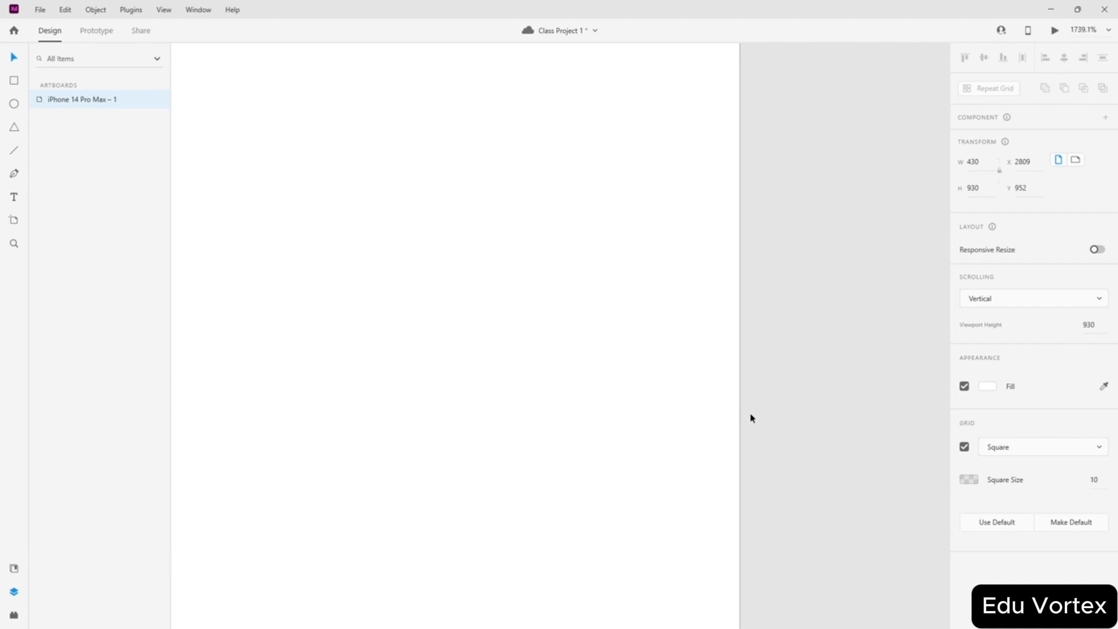
{"action": "scroll", "coordinate": [704, 291], "scroll_direction": "up", "scroll_amount": 6}
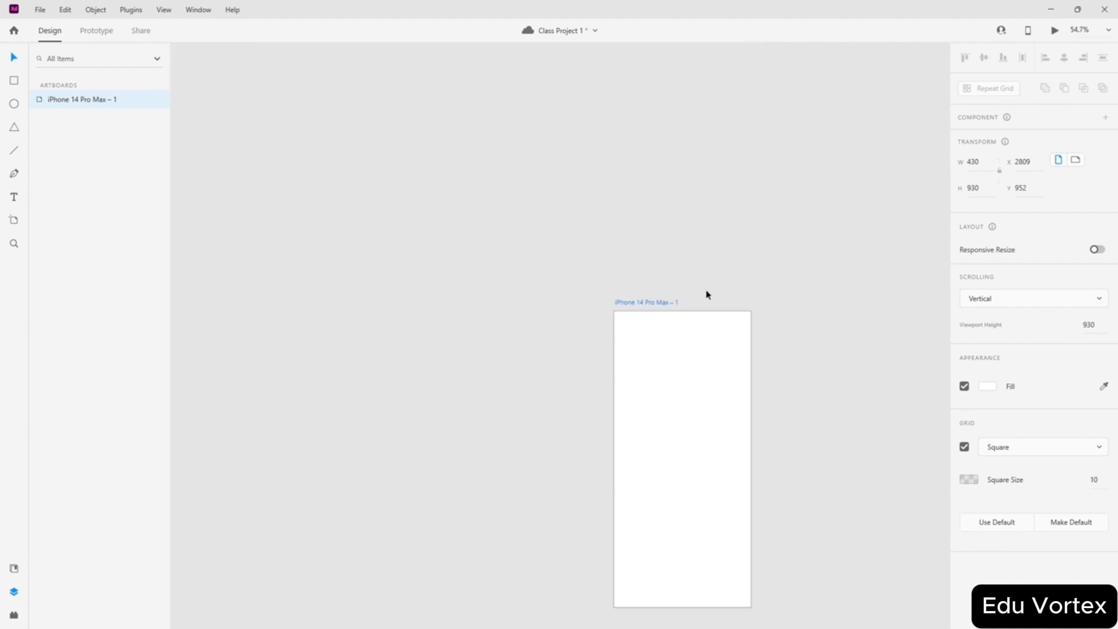
{"action": "scroll", "coordinate": [720, 333], "scroll_direction": "down", "scroll_amount": 4}
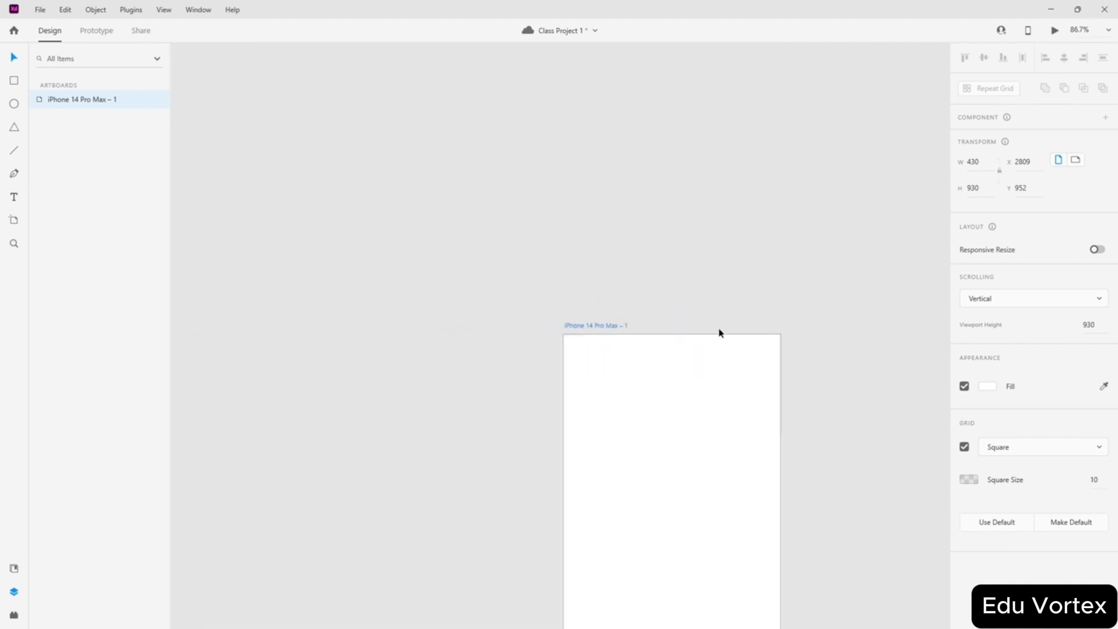
{"action": "scroll", "coordinate": [614, 306], "scroll_direction": "down", "scroll_amount": 3}
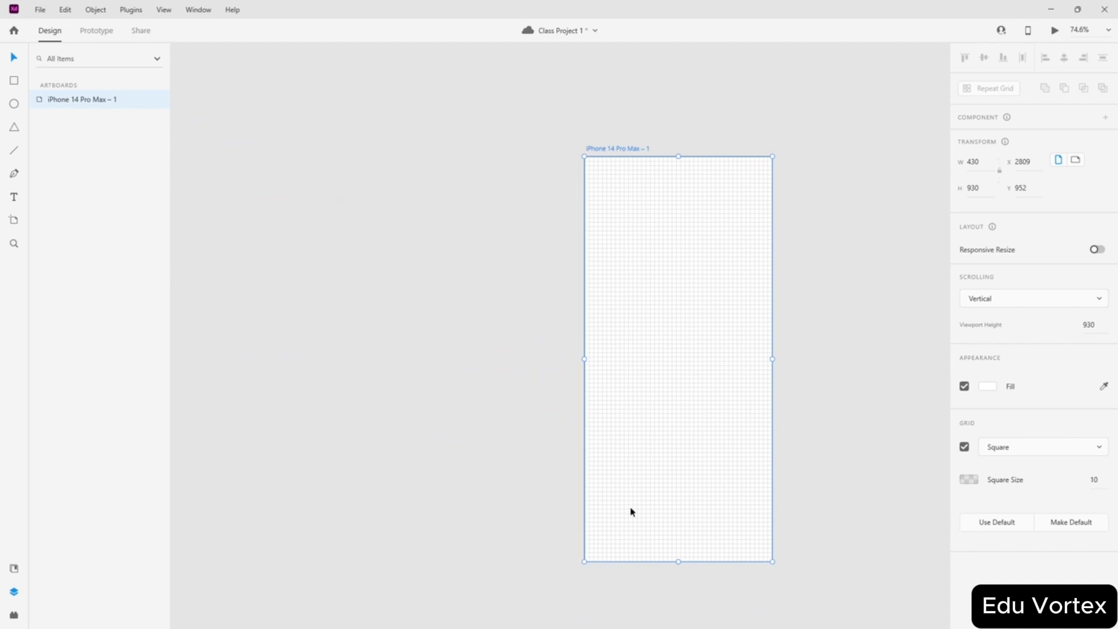
{"action": "scroll", "coordinate": [709, 157], "scroll_direction": "up", "scroll_amount": 3}
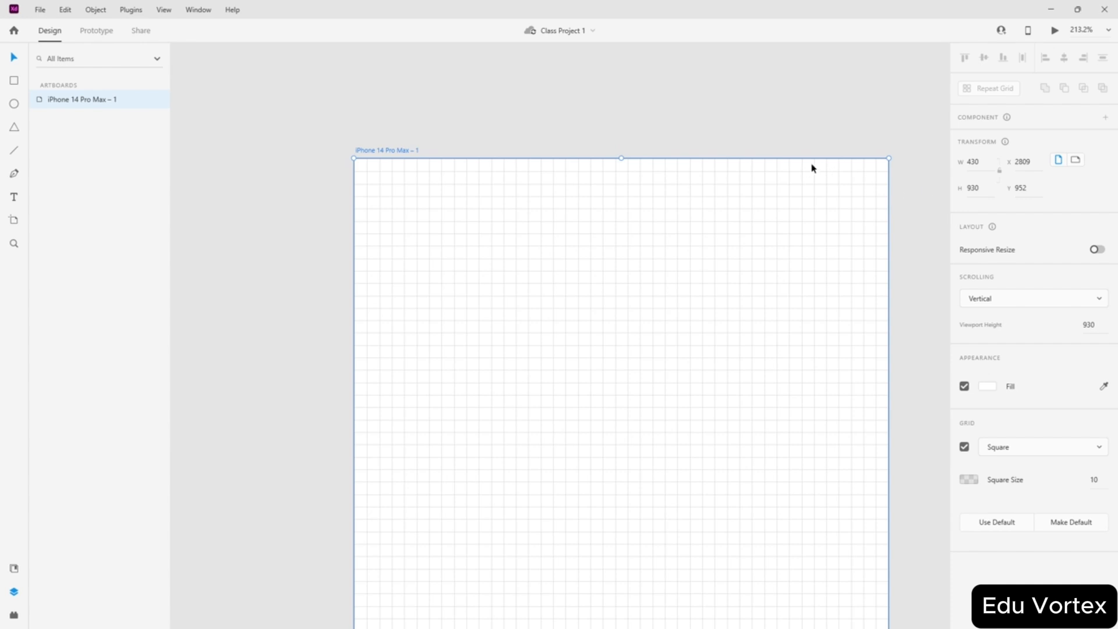
{"action": "scroll", "coordinate": [429, 187], "scroll_direction": "down", "scroll_amount": 5}
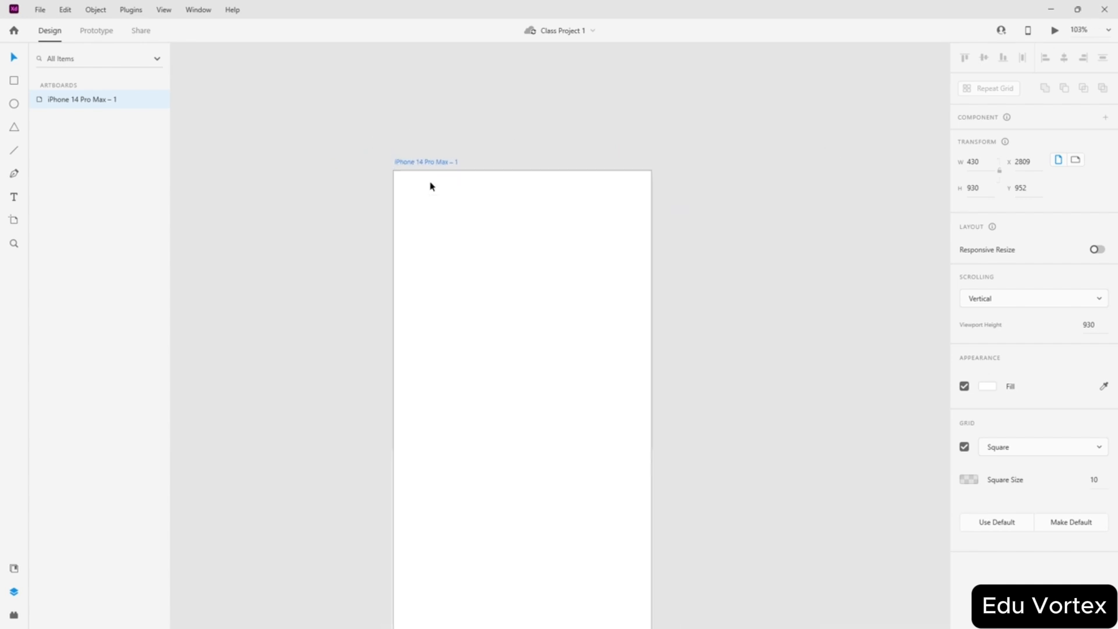
{"action": "scroll", "coordinate": [497, 244], "scroll_direction": "up", "scroll_amount": 2}
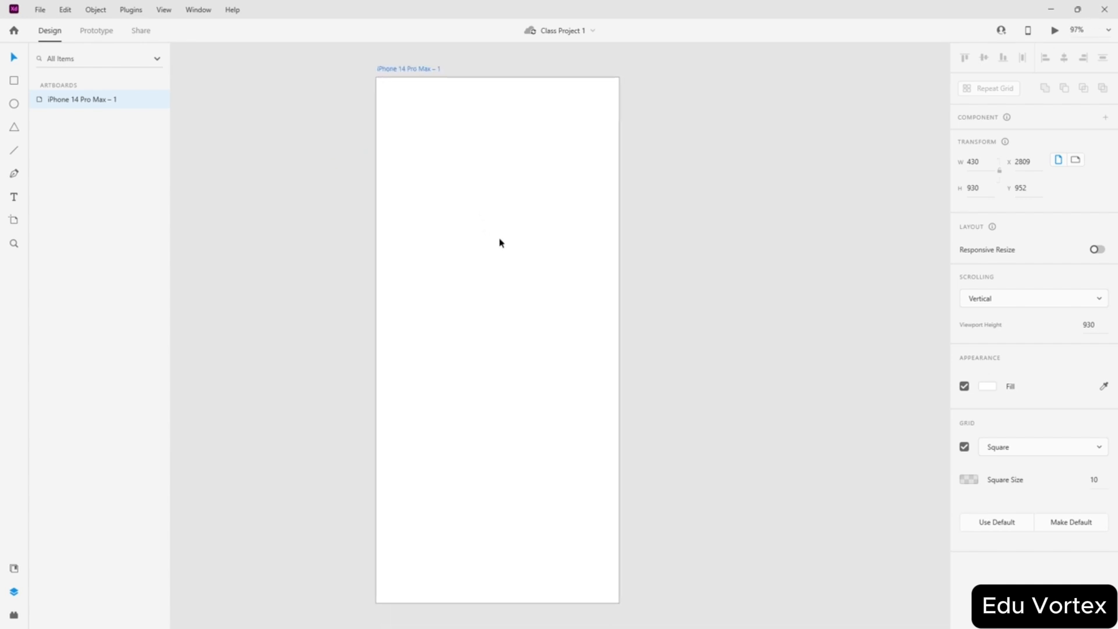
{"action": "scroll", "coordinate": [500, 242], "scroll_direction": "left", "scroll_amount": 2}
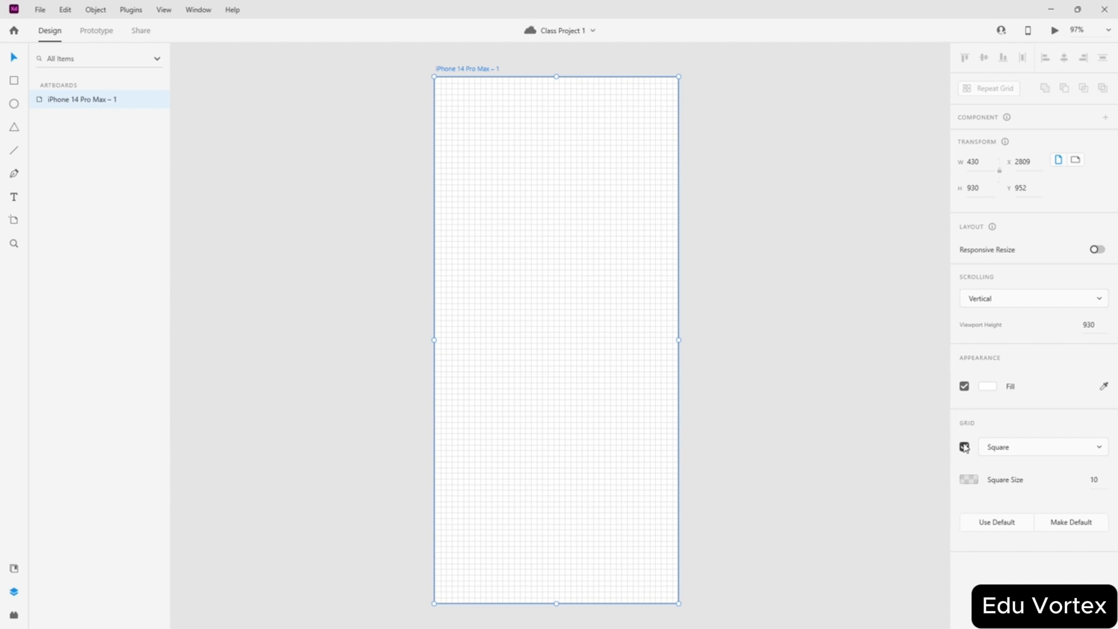
- Pick the Rectangle tool and zoom back in on the artboard
{"action": "left_click", "coordinate": [14, 82]}
{"action": "scroll", "coordinate": [534, 90], "scroll_direction": "up", "scroll_amount": 3}
{"action": "scroll", "coordinate": [535, 91], "scroll_direction": "up", "scroll_amount": 2}
{"action": "scroll", "coordinate": [535, 93], "scroll_direction": "up", "scroll_amount": 3}
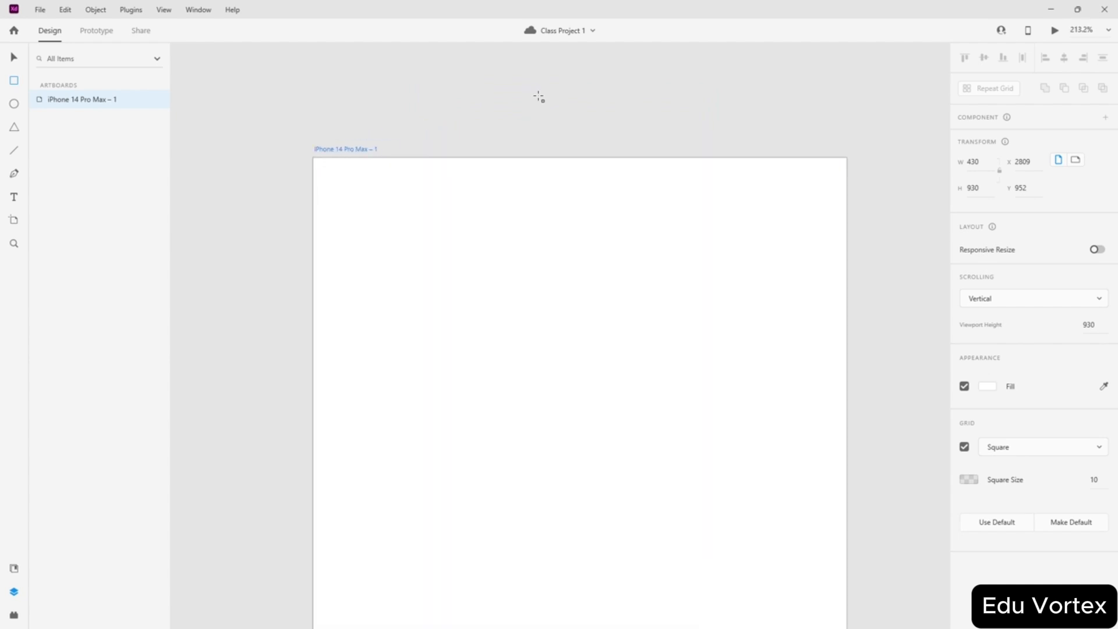
{"action": "scroll", "coordinate": [396, 181], "scroll_direction": "up", "scroll_amount": 2}
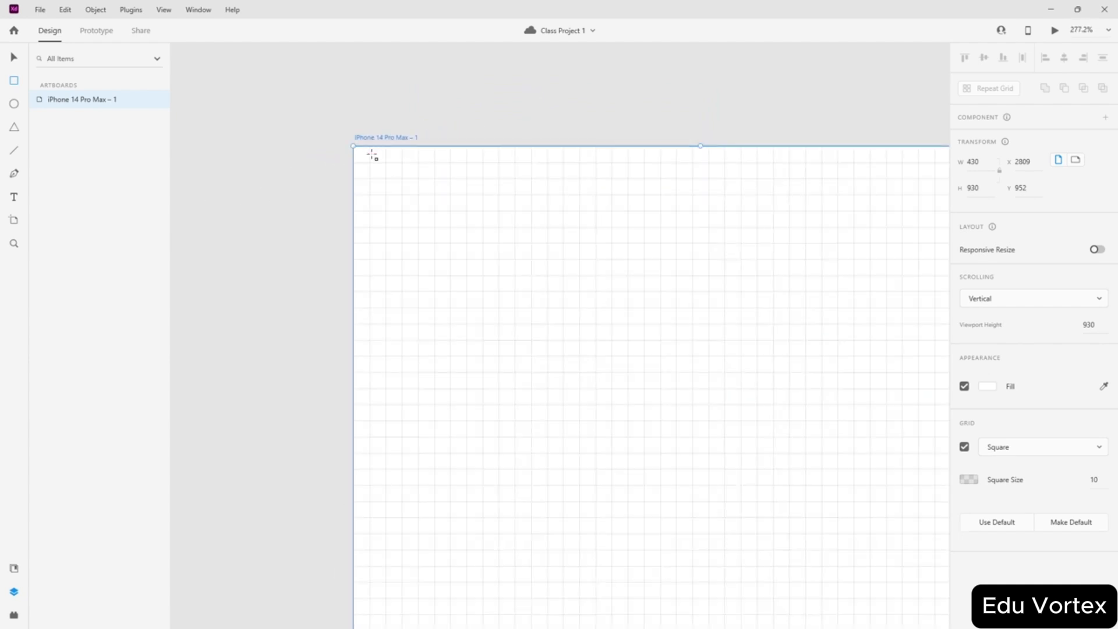
{"action": "scroll", "coordinate": [392, 167], "scroll_direction": "down", "scroll_amount": 3}
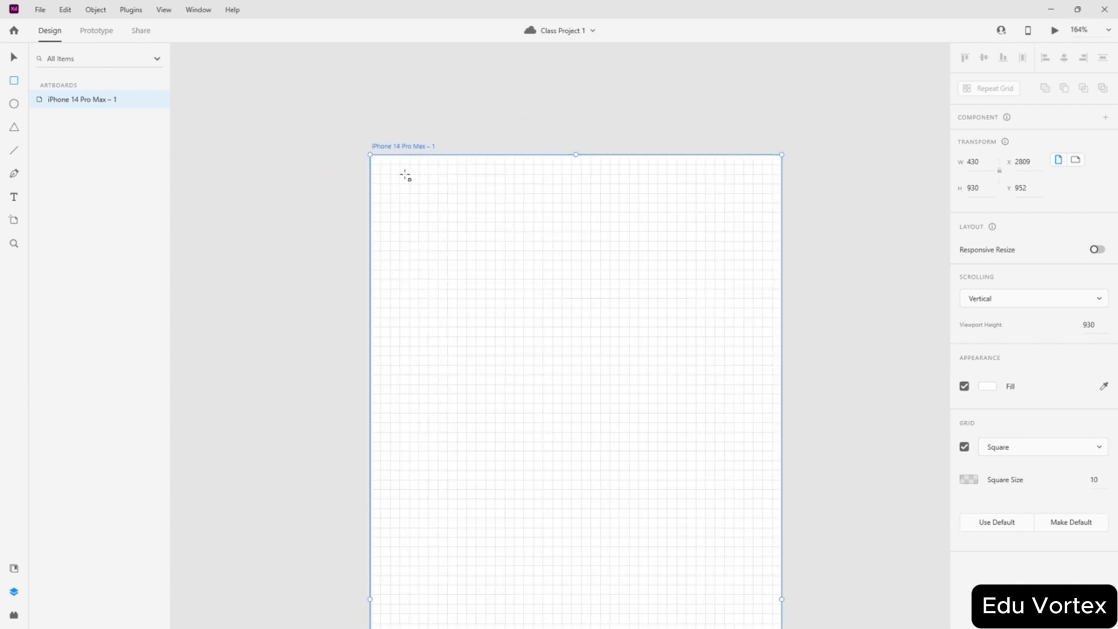
- Draw a rectangle, snap it to the artboard's top-left corner and narrow it to 40 wide
{"action": "left_click_drag", "start_coordinate": [418, 174], "coordinate": [571, 307]}
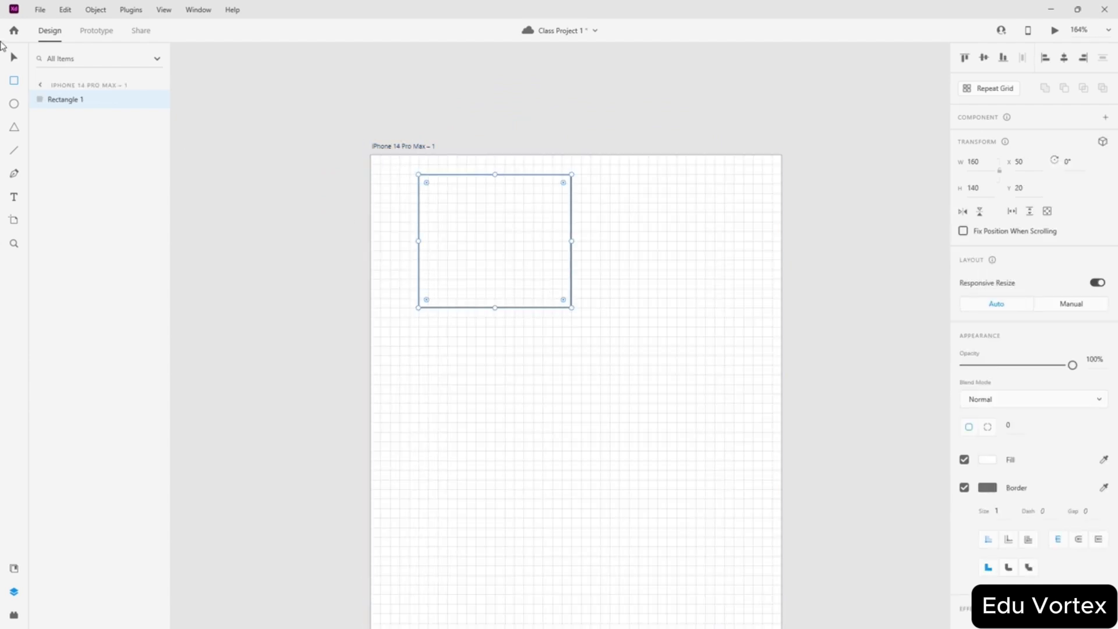
{"action": "left_click_drag", "start_coordinate": [464, 221], "coordinate": [429, 218]}
{"action": "scroll", "coordinate": [383, 176], "scroll_direction": "up", "scroll_amount": 1}
{"action": "scroll", "coordinate": [383, 175], "scroll_direction": "up", "scroll_amount": 4}
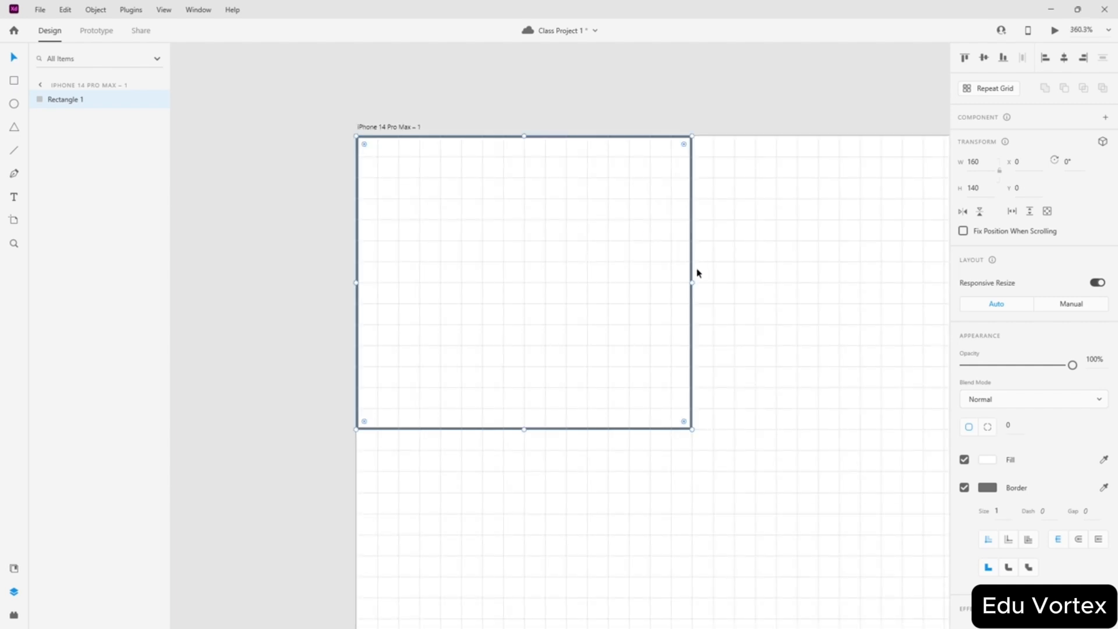
{"action": "left_click_drag", "start_coordinate": [692, 282], "coordinate": [439, 275]}
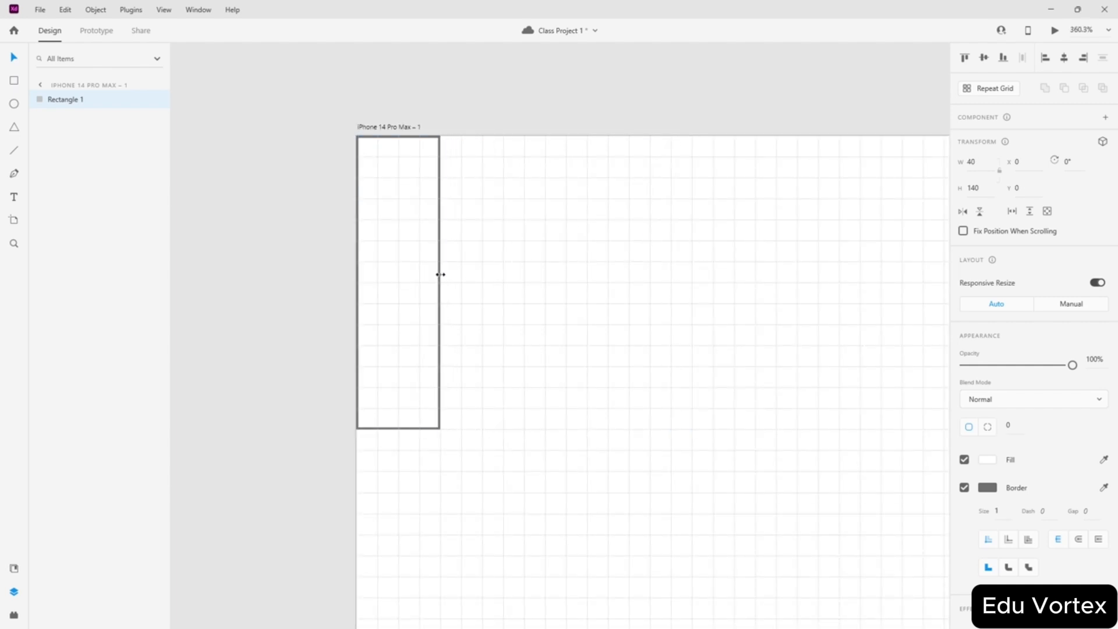
{"action": "scroll", "coordinate": [462, 262], "scroll_direction": "down", "scroll_amount": 5}
{"action": "scroll", "coordinate": [408, 151], "scroll_direction": "up", "scroll_amount": 6}
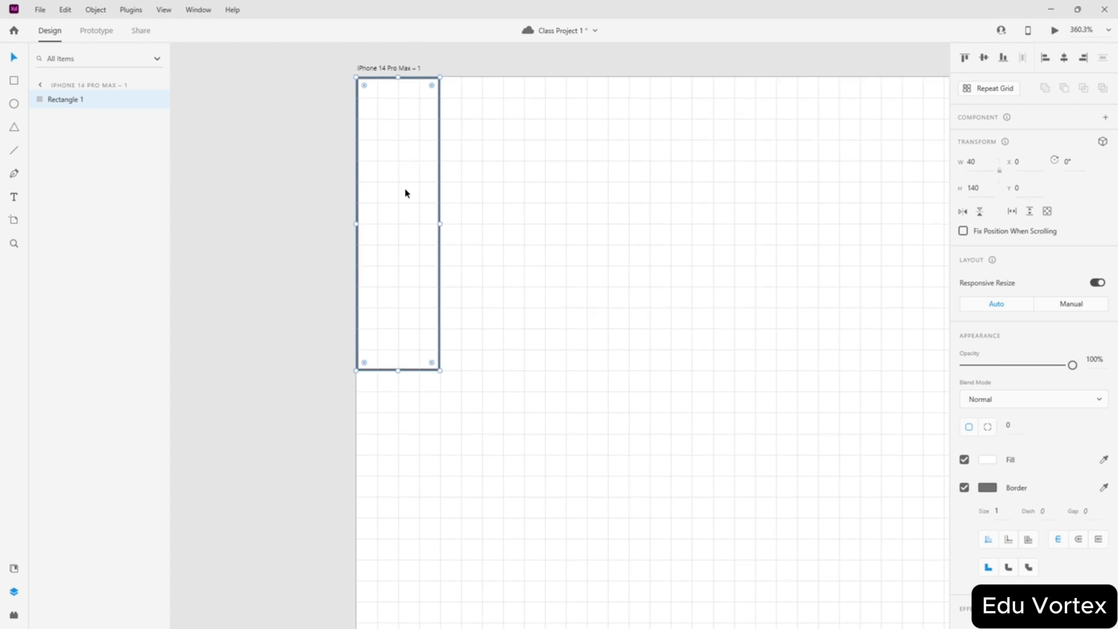
{"action": "scroll", "coordinate": [404, 192], "scroll_direction": "down", "scroll_amount": 4}
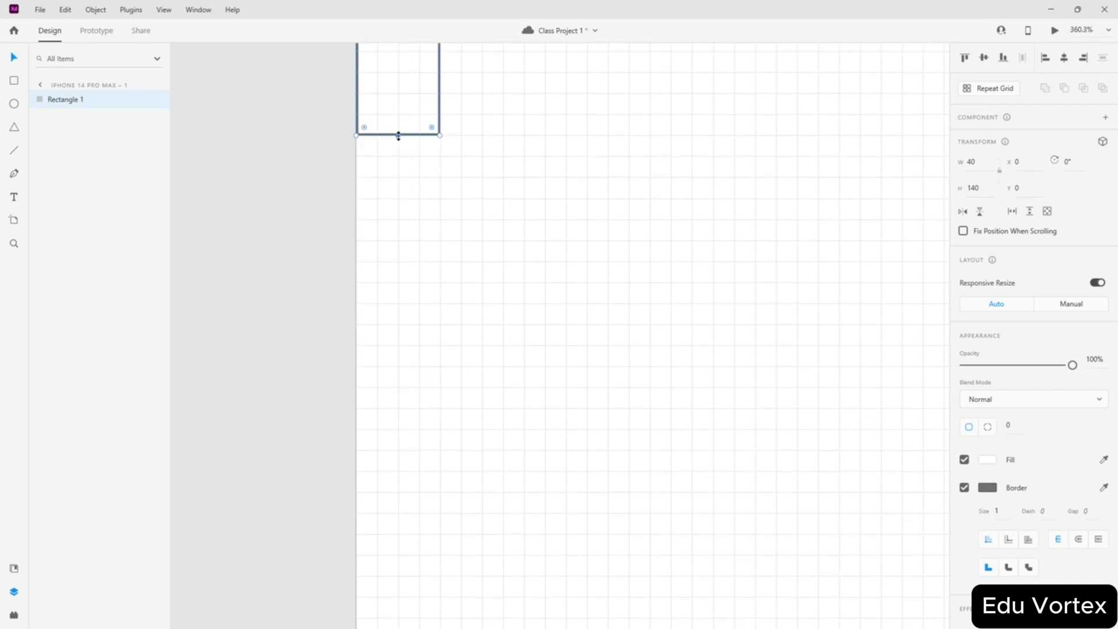
- Stretch the rectangle down until it is 930 tall, reaching the artboard's bottom edge
{"action": "left_click_drag", "start_coordinate": [399, 135], "coordinate": [411, 544]}
{"action": "scroll", "coordinate": [445, 458], "scroll_direction": "down", "scroll_amount": 5}
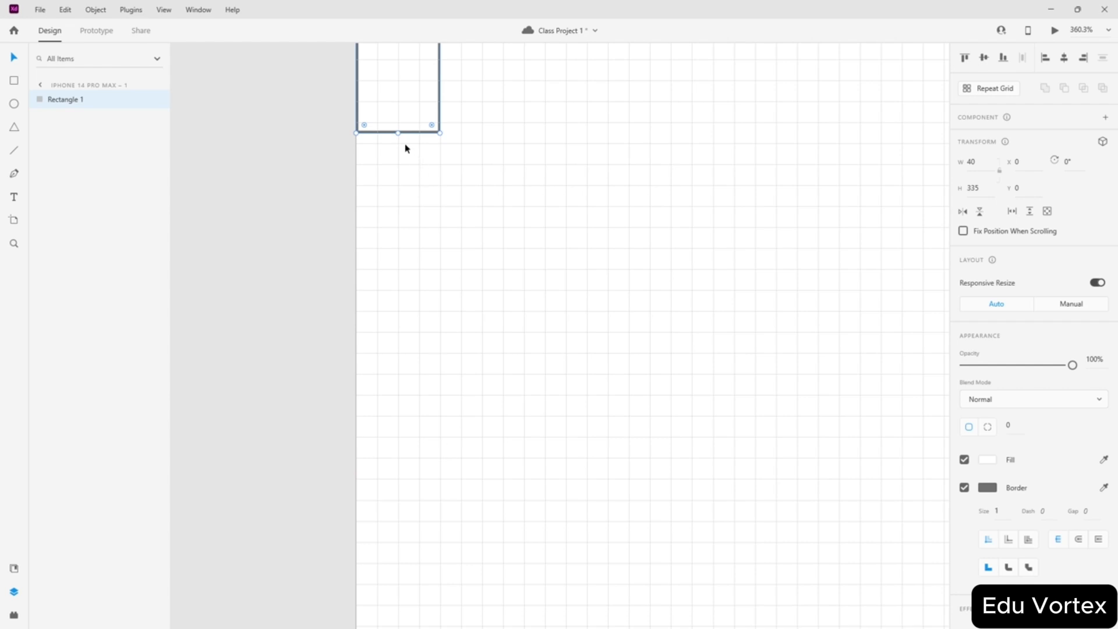
{"action": "left_click_drag", "start_coordinate": [399, 135], "coordinate": [416, 615]}
{"action": "scroll", "coordinate": [490, 418], "scroll_direction": "down", "scroll_amount": 7}
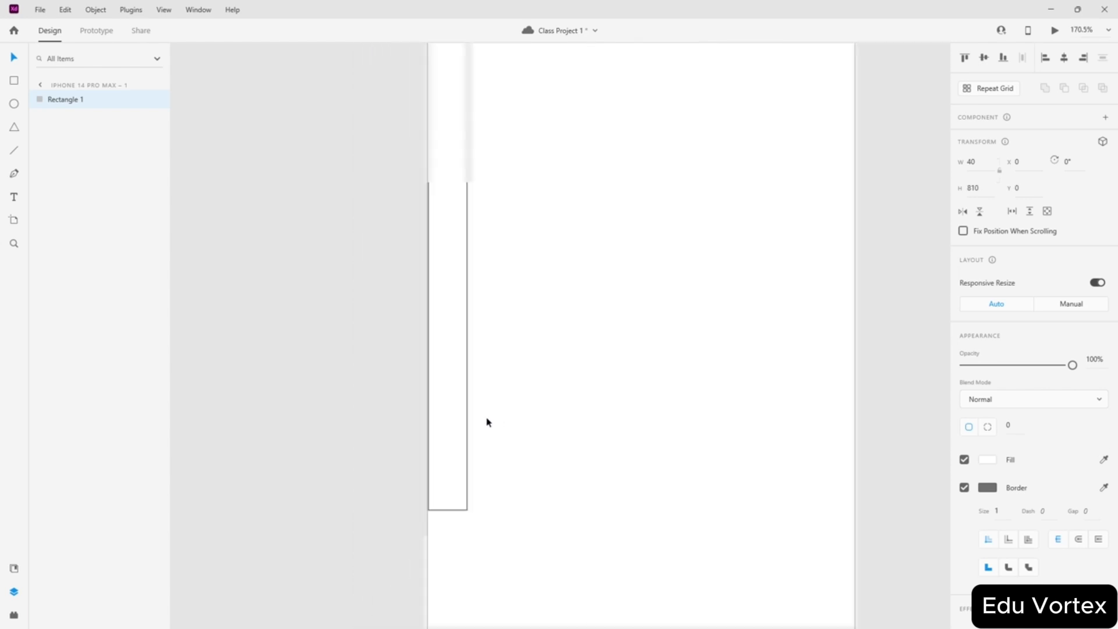
{"action": "scroll", "coordinate": [482, 469], "scroll_direction": "up", "scroll_amount": 3}
{"action": "scroll", "coordinate": [482, 469], "scroll_direction": "up", "scroll_amount": 2}
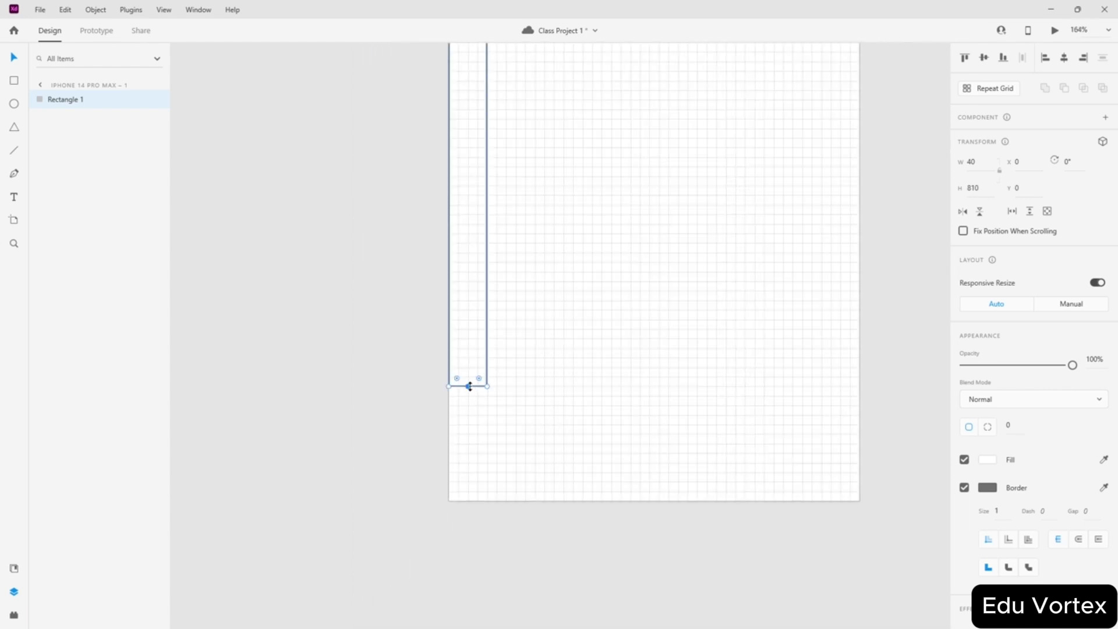
{"action": "left_click_drag", "start_coordinate": [468, 386], "coordinate": [471, 498]}
{"action": "scroll", "coordinate": [437, 477], "scroll_direction": "up", "scroll_amount": 4}
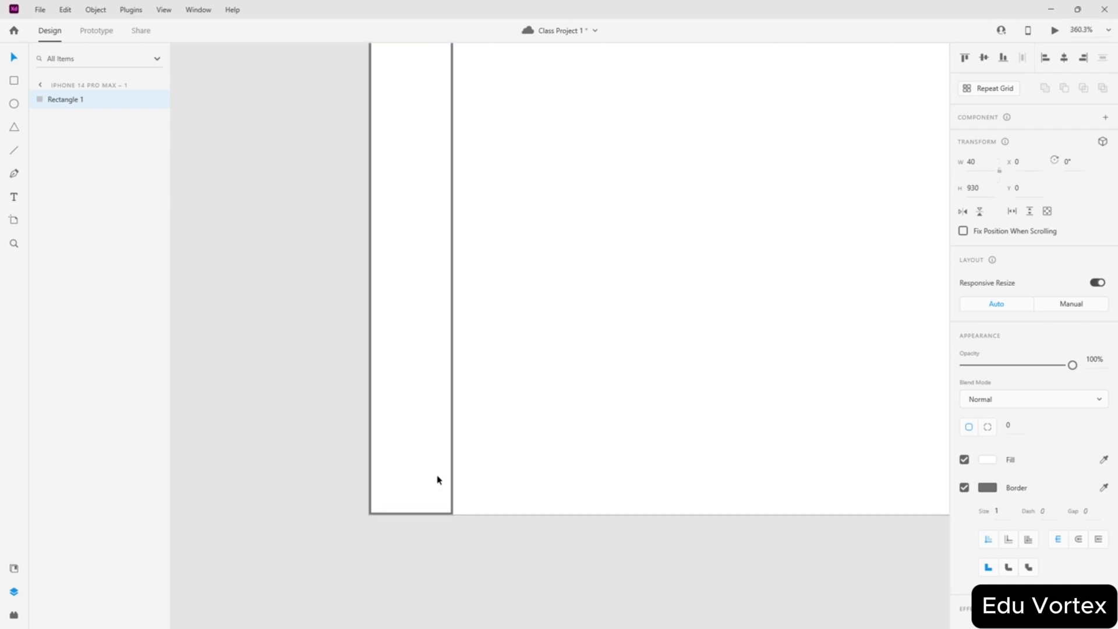
- Convert the rectangle to a path and move its bottom point to the artboard's bottom-right corner
{"action": "double_click", "coordinate": [451, 460]}
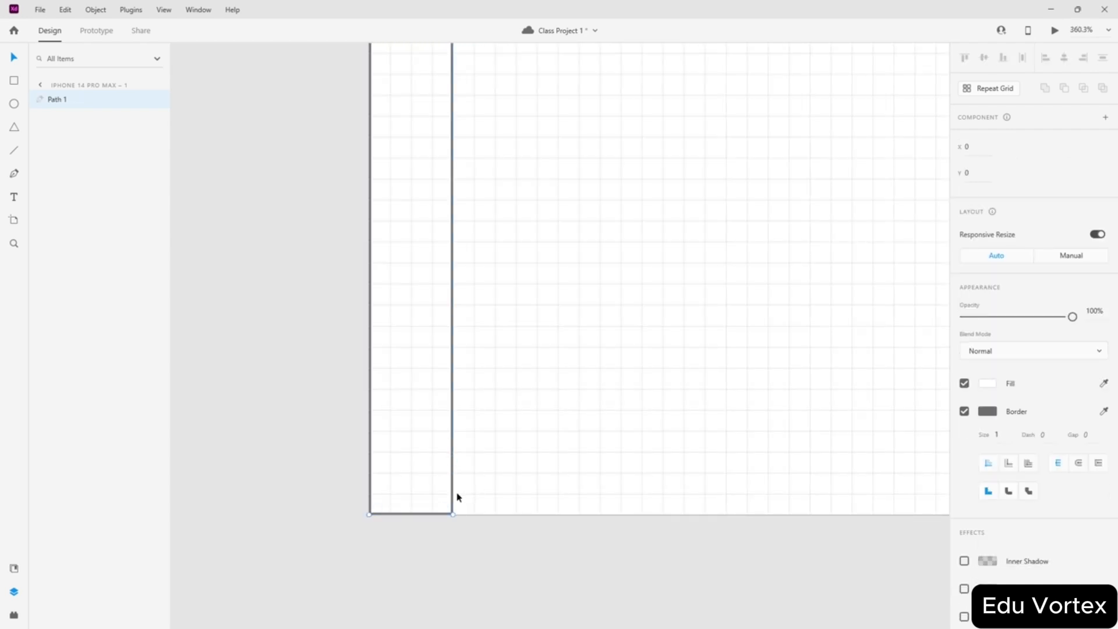
{"action": "left_click", "coordinate": [454, 435]}
{"action": "left_click_drag", "start_coordinate": [455, 516], "coordinate": [809, 515]}
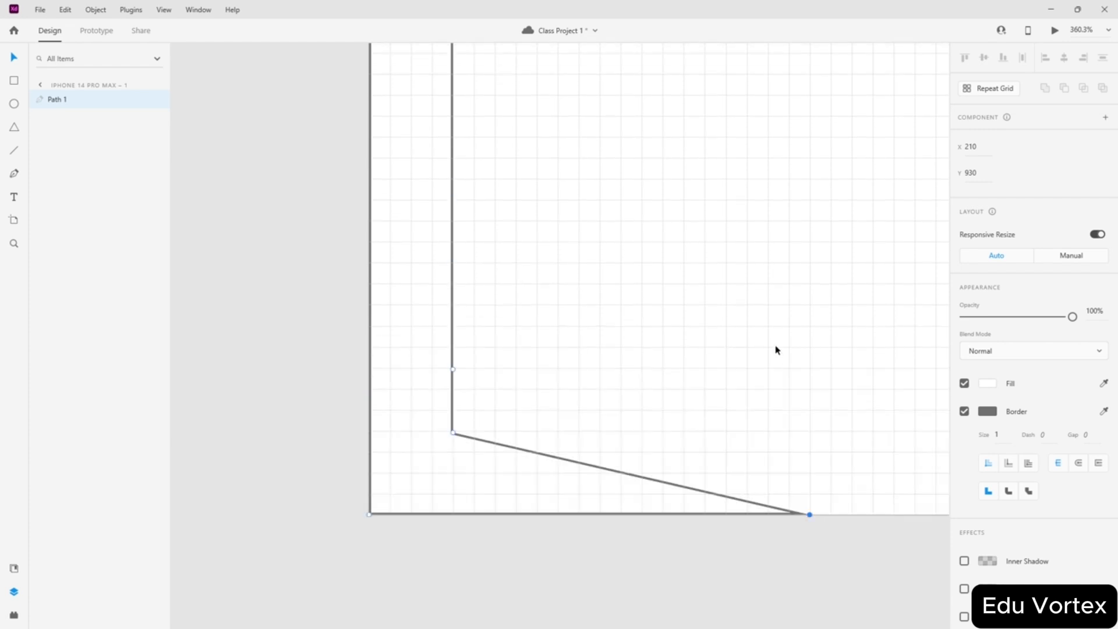
{"action": "scroll", "coordinate": [776, 349], "scroll_direction": "up", "scroll_amount": 2}
{"action": "scroll", "coordinate": [776, 349], "scroll_direction": "right", "scroll_amount": 7}
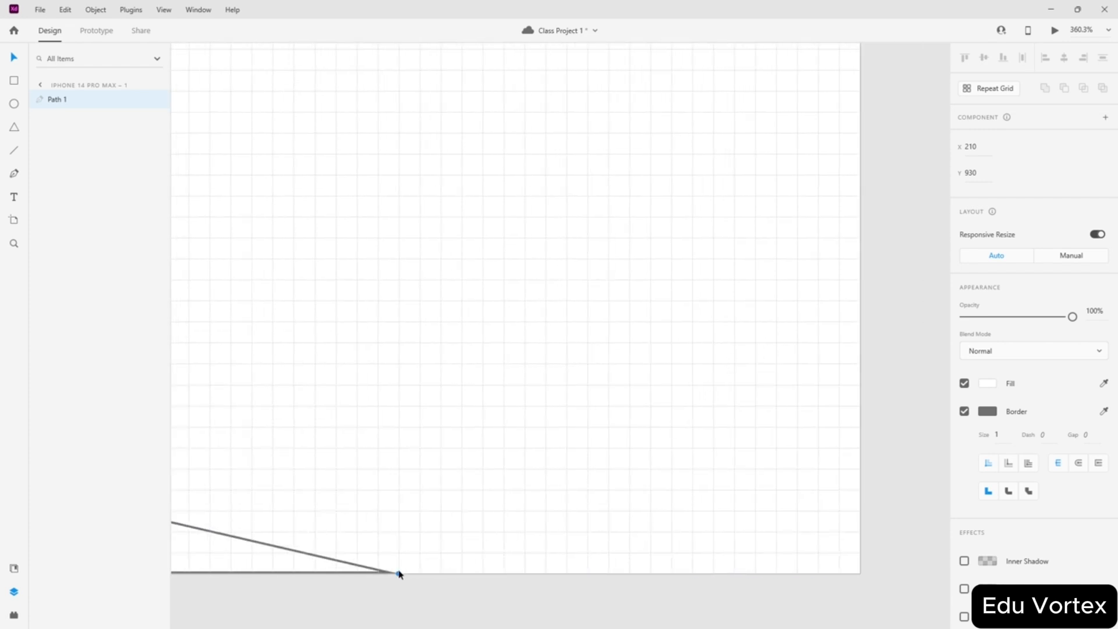
{"action": "left_click_drag", "start_coordinate": [400, 574], "coordinate": [859, 575]}
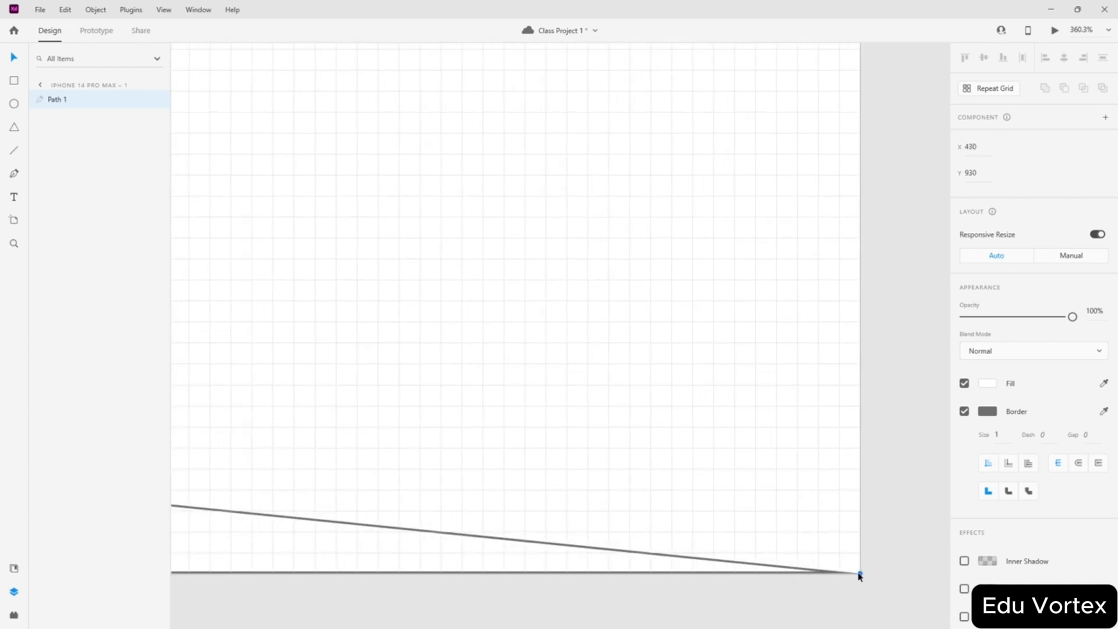
{"action": "scroll", "coordinate": [412, 429], "scroll_direction": "down", "scroll_amount": 2}
{"action": "scroll", "coordinate": [449, 429], "scroll_direction": "left", "scroll_amount": 4}
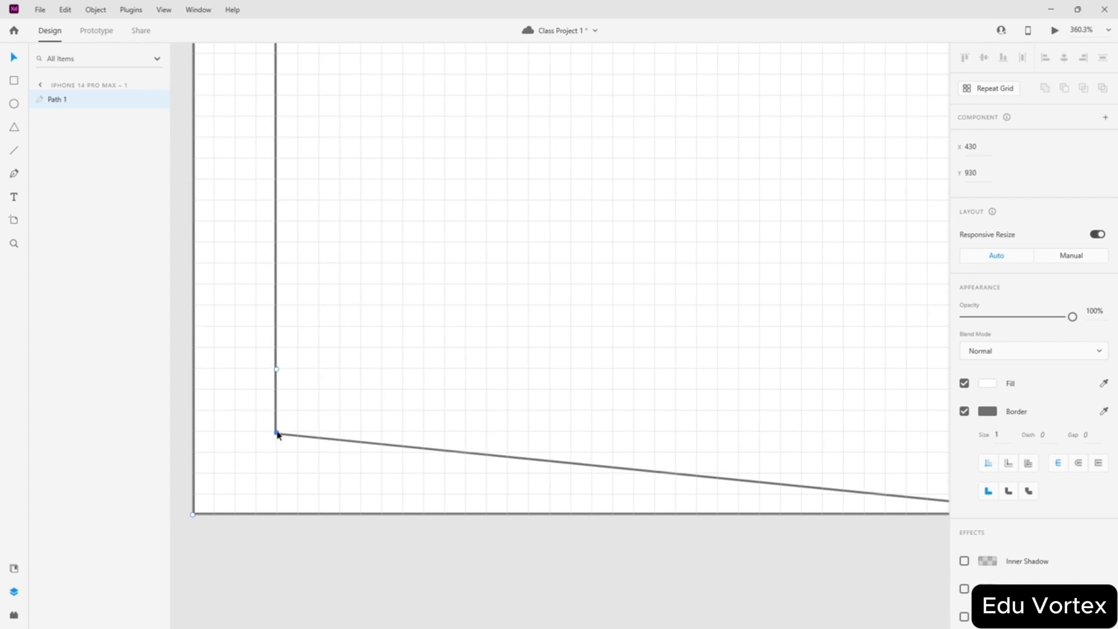
- Form a horizontal bottom band reaching the right side and add two anchor points on it
{"action": "left_click_drag", "start_coordinate": [277, 434], "coordinate": [343, 437]}
{"action": "left_click_drag", "start_coordinate": [272, 371], "coordinate": [884, 434]}
{"action": "scroll", "coordinate": [692, 392], "scroll_direction": "right", "scroll_amount": 5}
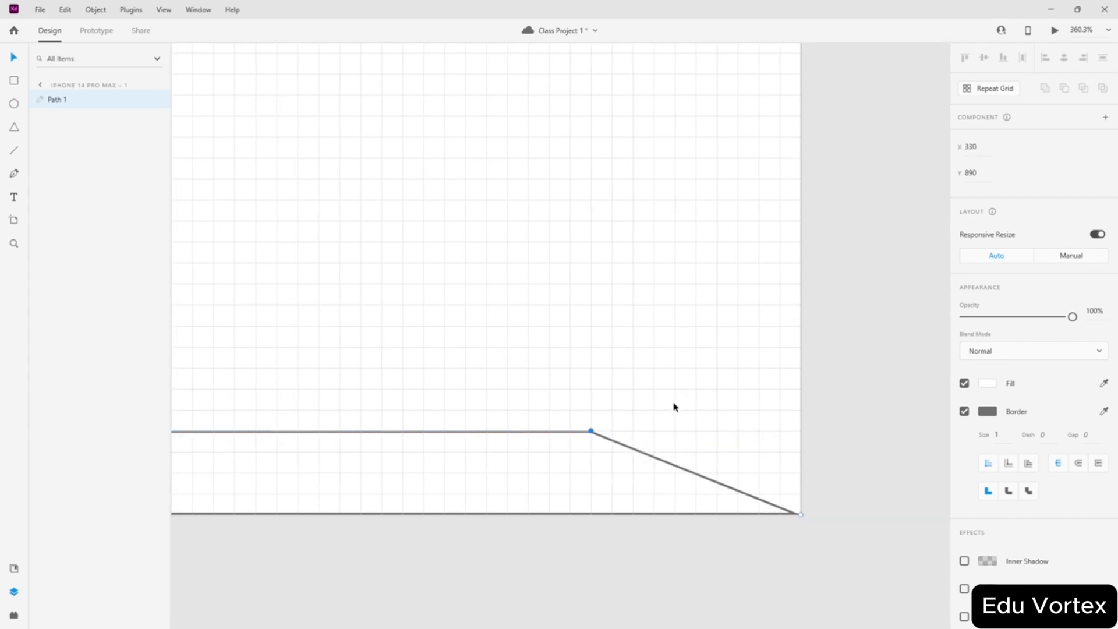
{"action": "left_click_drag", "start_coordinate": [589, 434], "coordinate": [799, 434]}
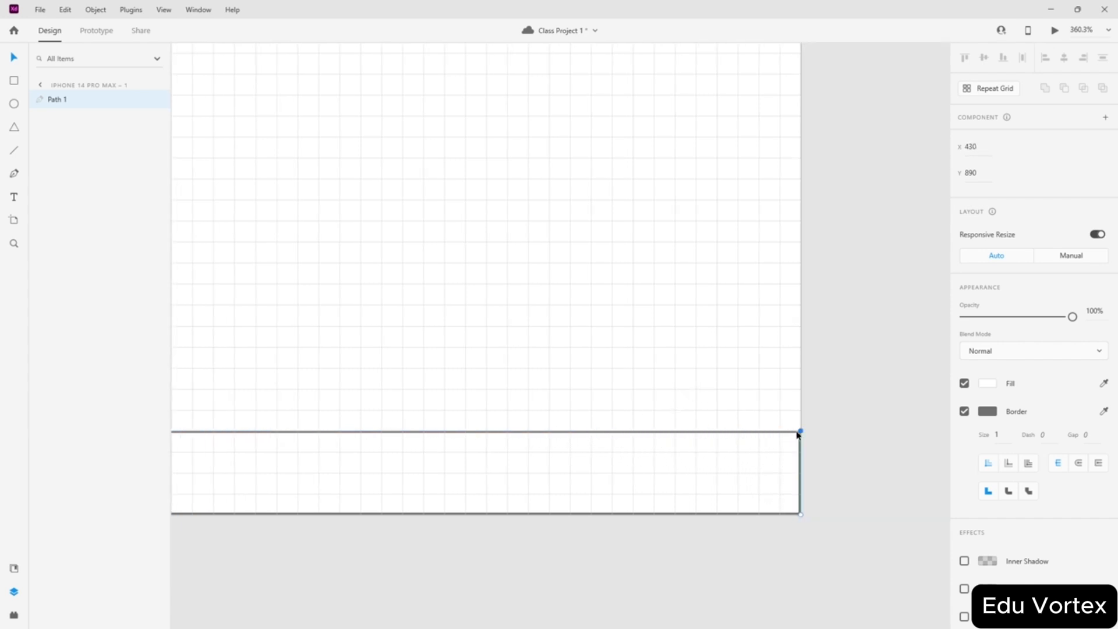
{"action": "left_click", "coordinate": [698, 431]}
{"action": "left_click", "coordinate": [716, 431]}
- Raise the right corner and inner point up the artboard to form the right band
{"action": "left_click_drag", "start_coordinate": [801, 431], "coordinate": [800, 165]}
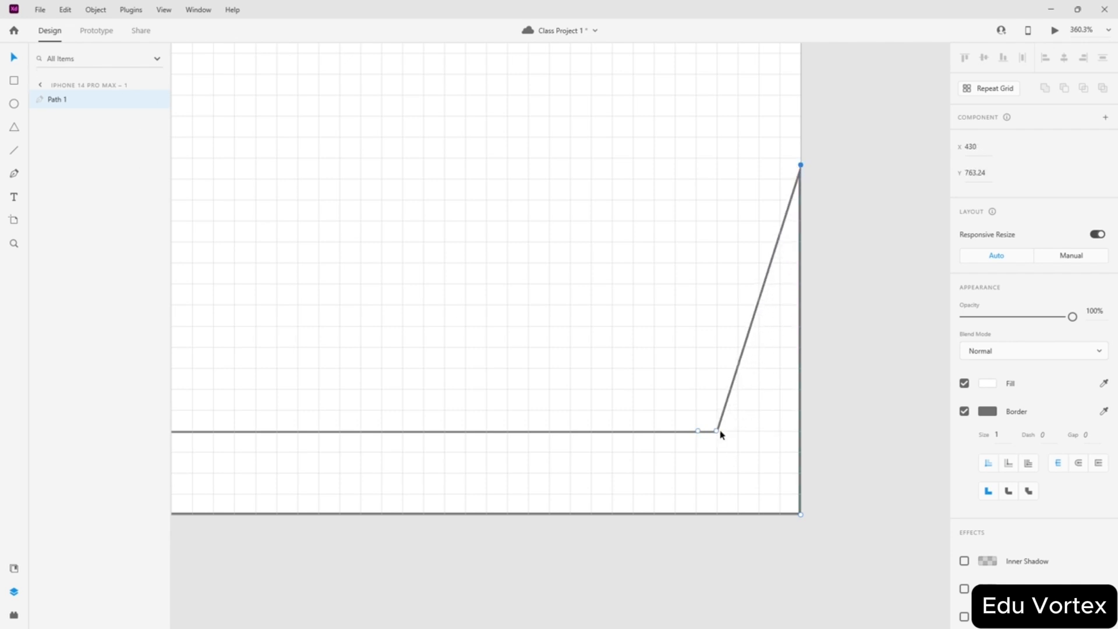
{"action": "left_click_drag", "start_coordinate": [717, 432], "coordinate": [719, 166]}
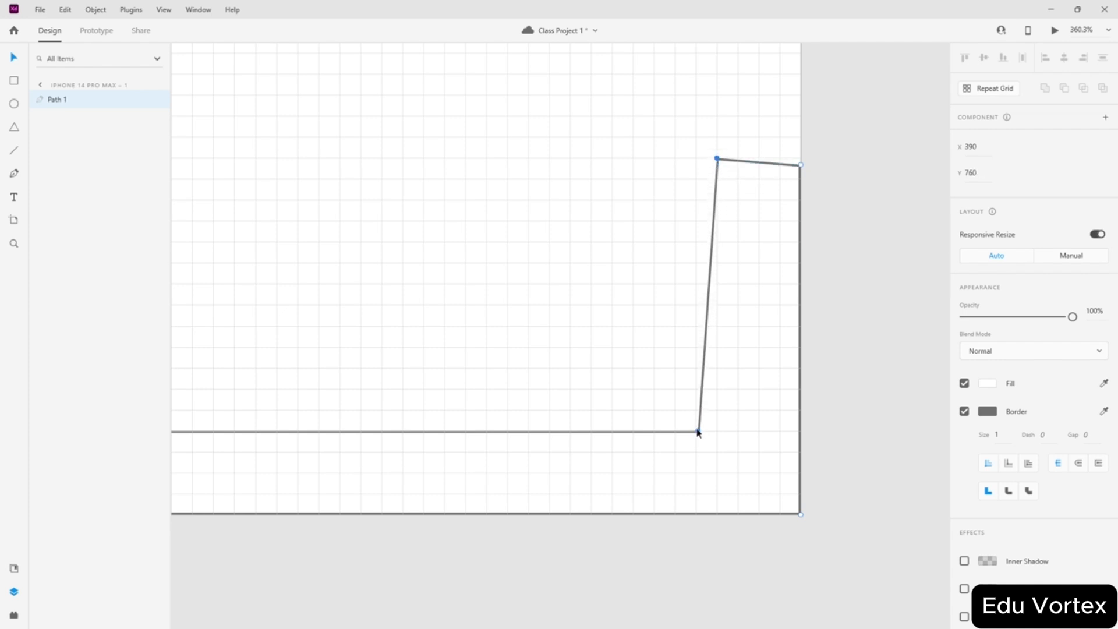
{"action": "left_click_drag", "start_coordinate": [698, 432], "coordinate": [718, 431]}
{"action": "scroll", "coordinate": [791, 206], "scroll_direction": "up", "scroll_amount": 4}
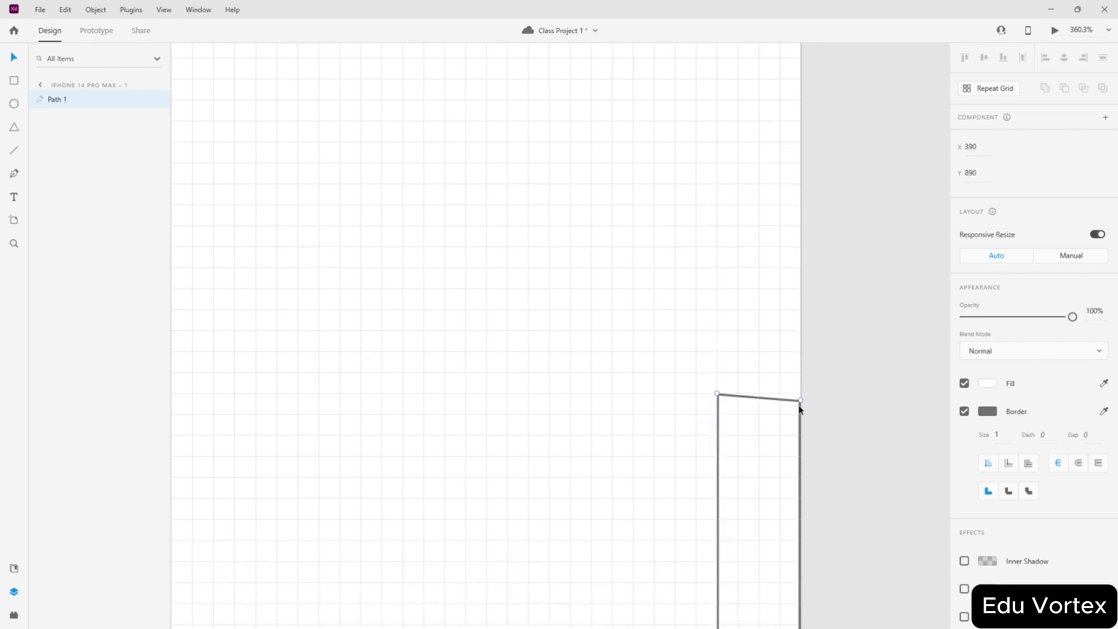
{"action": "left_click_drag", "start_coordinate": [800, 405], "coordinate": [802, 44]}
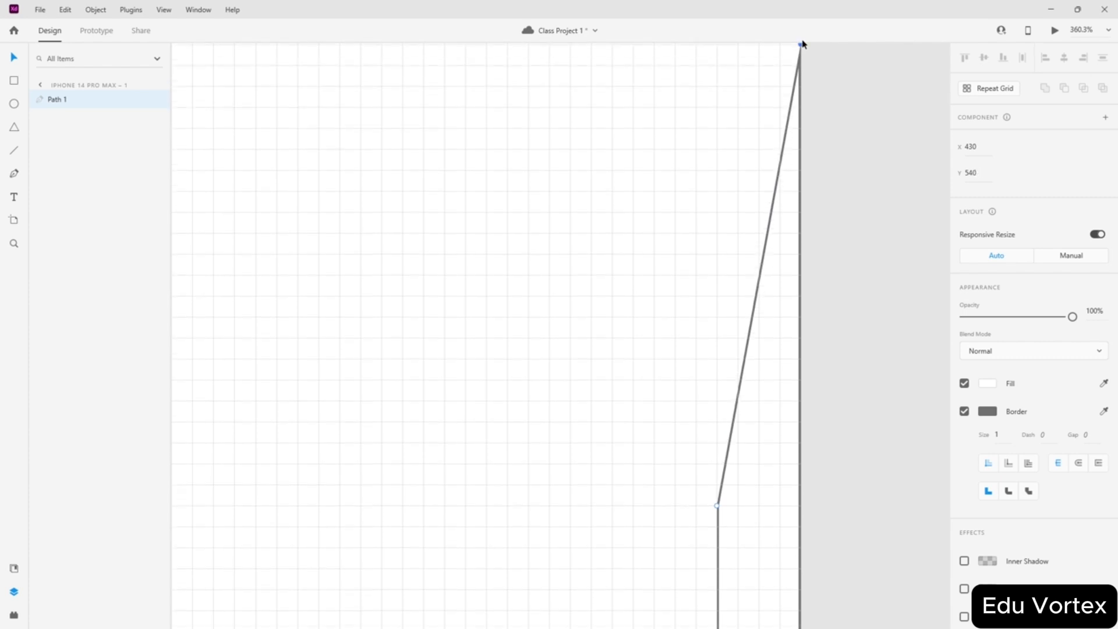
{"action": "scroll", "coordinate": [767, 224], "scroll_direction": "down", "scroll_amount": 5}
{"action": "scroll", "coordinate": [800, 232], "scroll_direction": "up", "scroll_amount": 3}
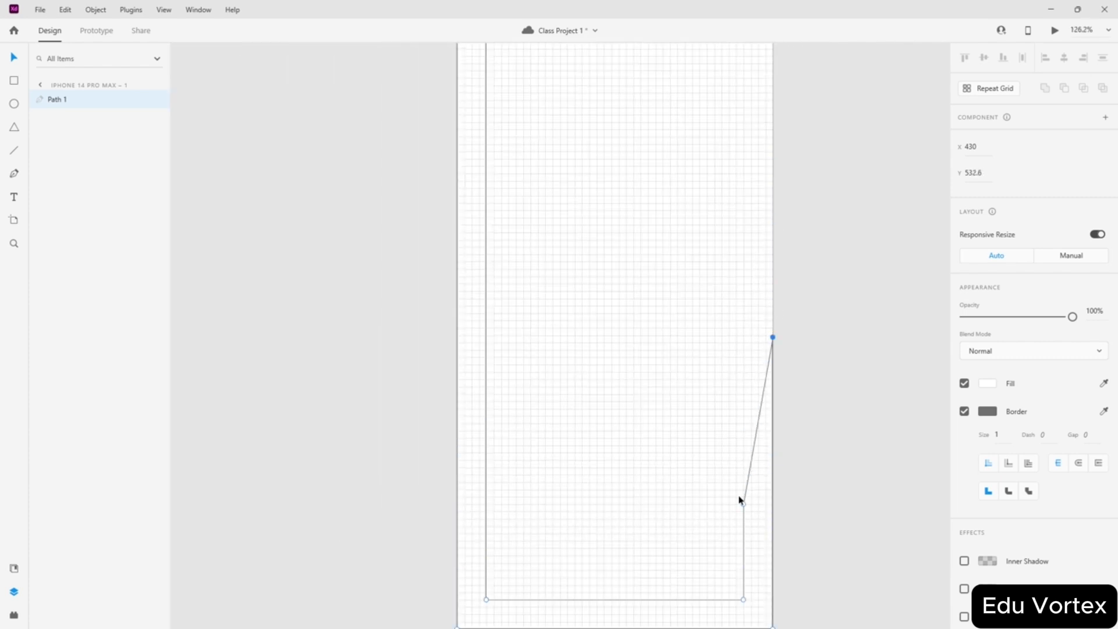
{"action": "left_click_drag", "start_coordinate": [744, 504], "coordinate": [743, 106]}
- Bring the outer corner to the artboard's top-right corner and the inner point to the top
{"action": "scroll", "coordinate": [772, 124], "scroll_direction": "up", "scroll_amount": 5}
{"action": "scroll", "coordinate": [743, 401], "scroll_direction": "up", "scroll_amount": 6}
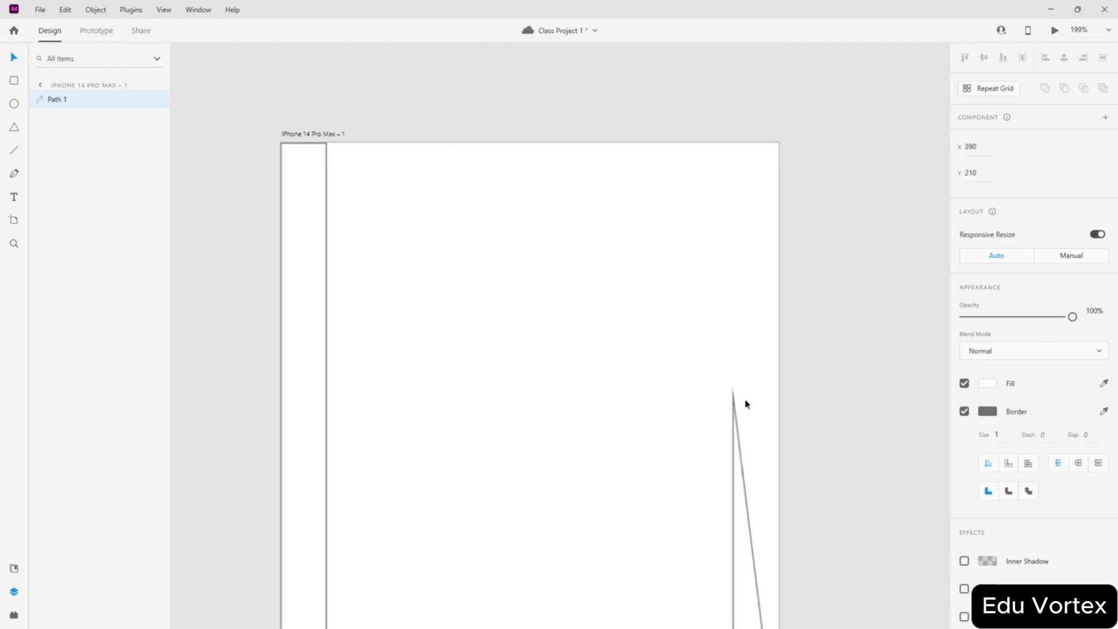
{"action": "left_click_drag", "start_coordinate": [711, 368], "coordinate": [712, 93]}
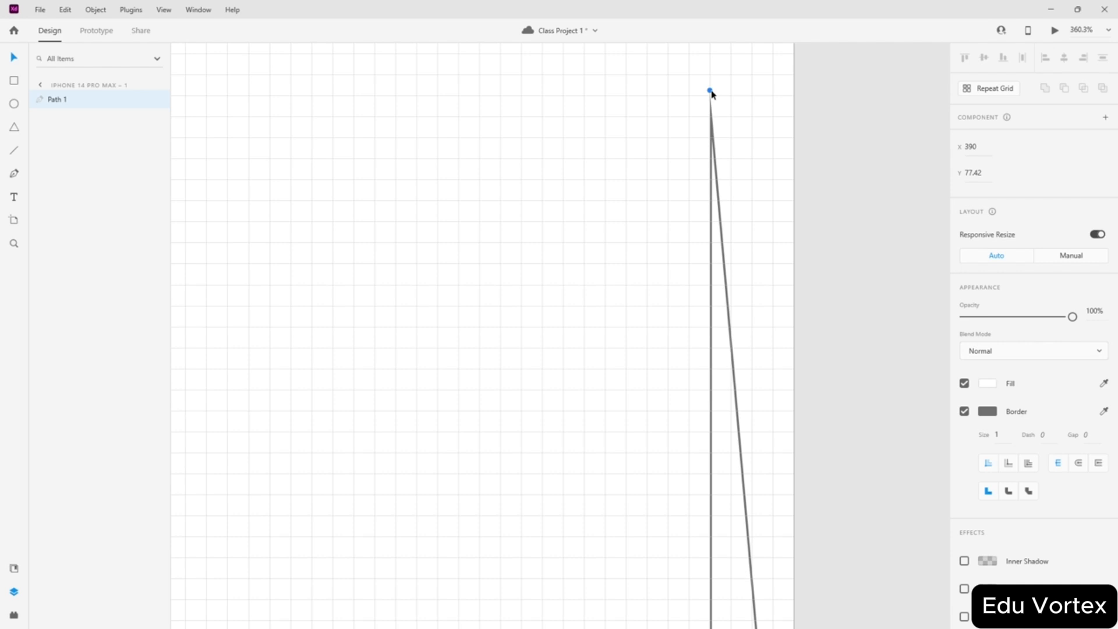
{"action": "scroll", "coordinate": [731, 386], "scroll_direction": "down", "scroll_amount": 3}
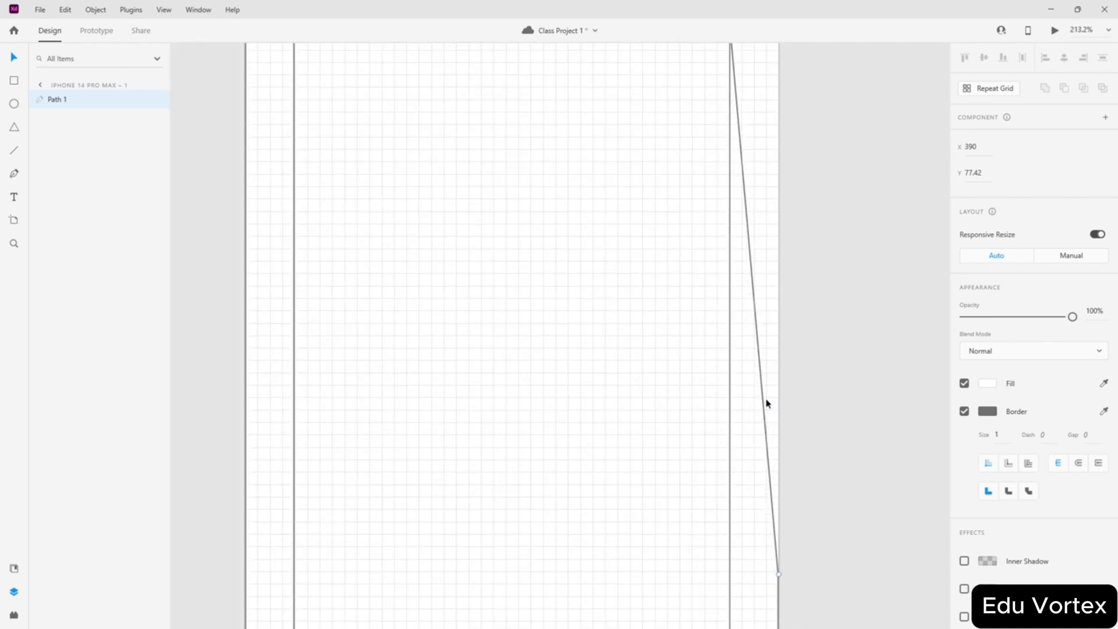
{"action": "scroll", "coordinate": [778, 522], "scroll_direction": "down", "scroll_amount": 2}
{"action": "left_click_drag", "start_coordinate": [775, 536], "coordinate": [774, 145]}
{"action": "scroll", "coordinate": [743, 165], "scroll_direction": "up", "scroll_amount": 5}
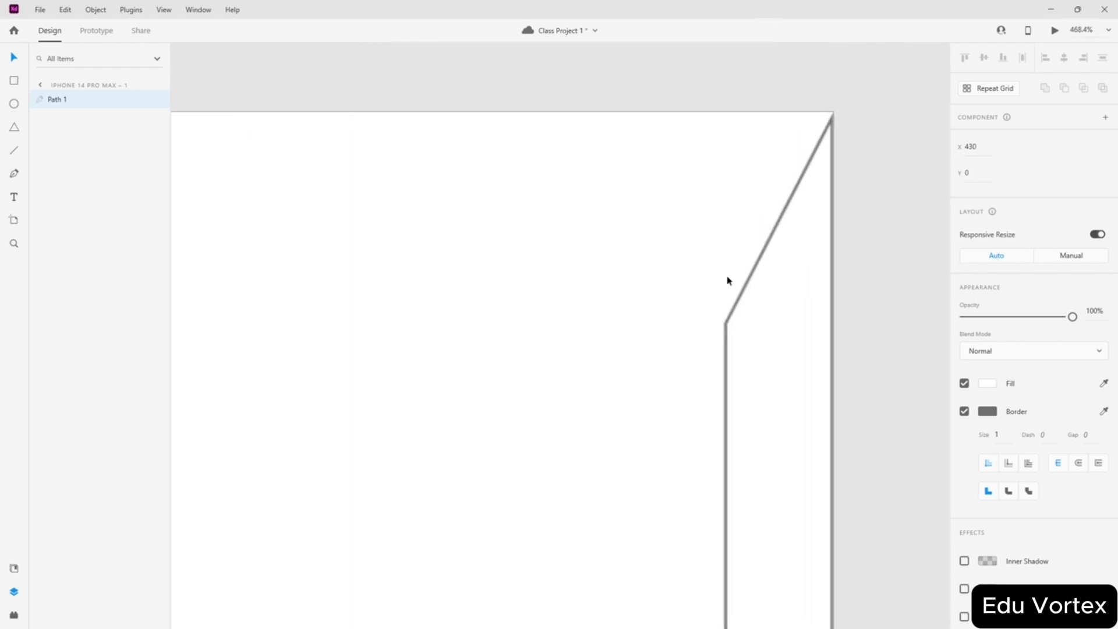
{"action": "left_click_drag", "start_coordinate": [726, 325], "coordinate": [723, 116]}
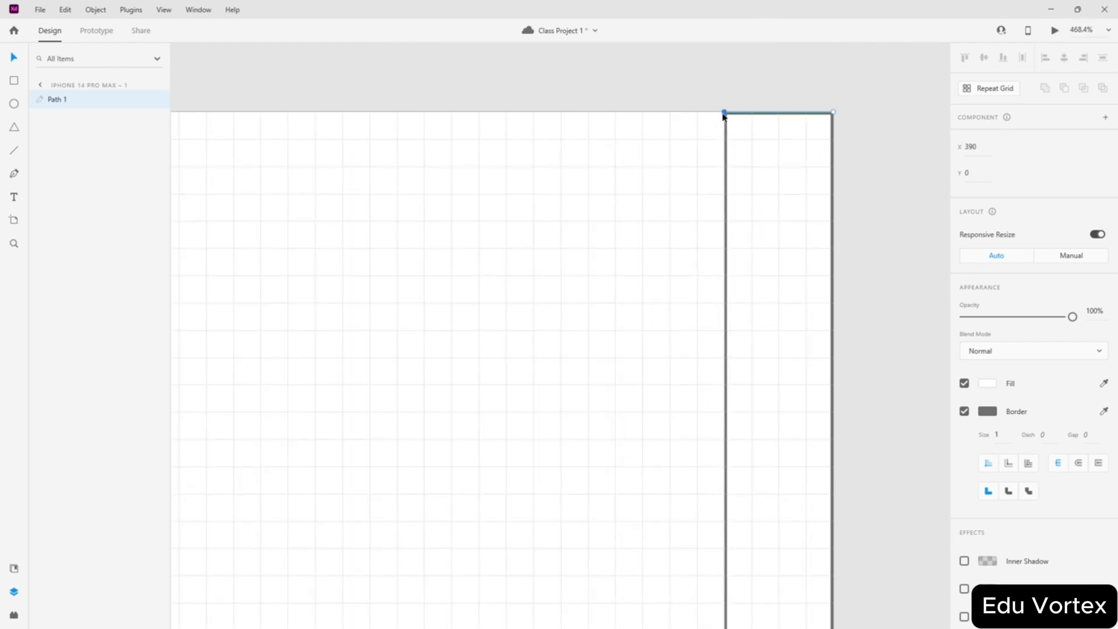
- Slide the top points left along the top edge to start the top band
{"action": "left_click", "coordinate": [725, 223]}
{"action": "left_click_drag", "start_coordinate": [725, 113], "coordinate": [429, 112]}
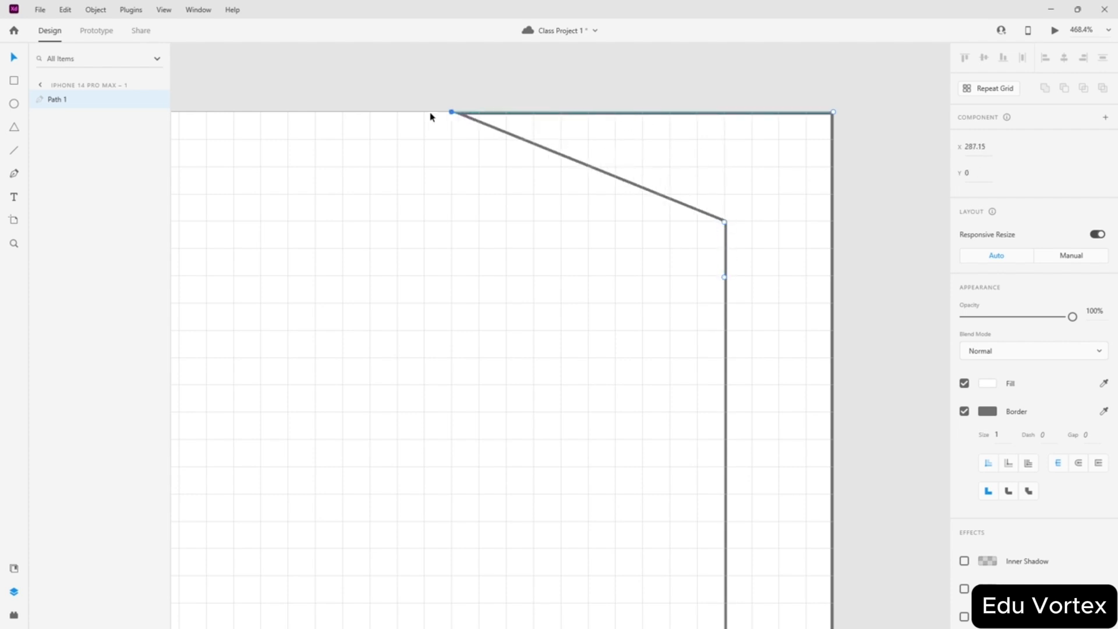
{"action": "left_click_drag", "start_coordinate": [726, 225], "coordinate": [429, 225]}
{"action": "left_click_drag", "start_coordinate": [725, 282], "coordinate": [725, 249]}
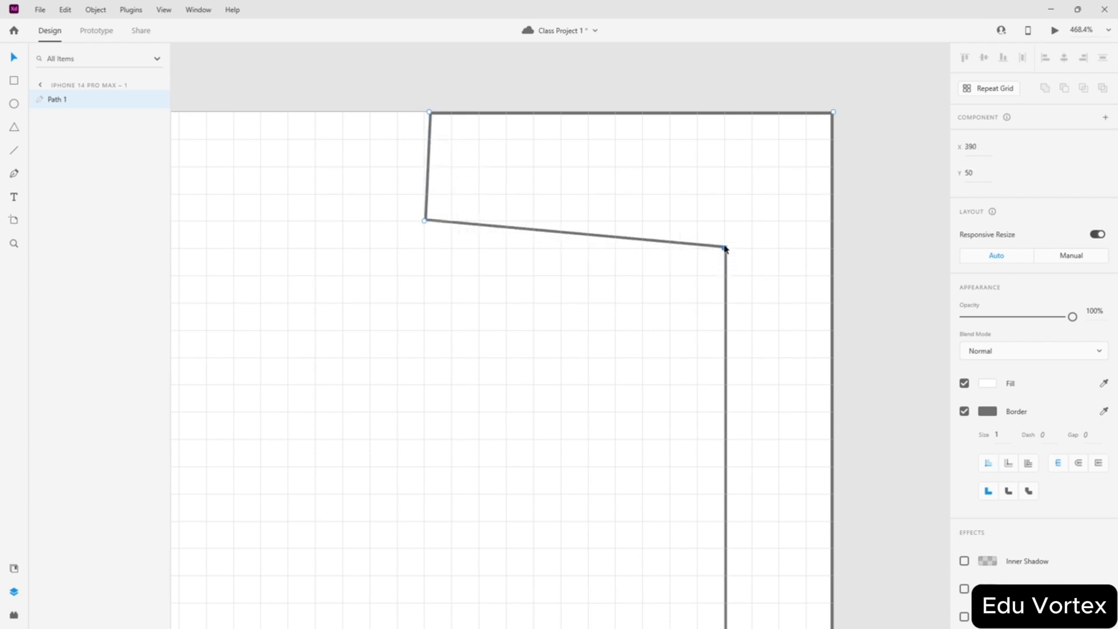
{"action": "scroll", "coordinate": [472, 198], "scroll_direction": "left", "scroll_amount": 5}
{"action": "scroll", "coordinate": [484, 194], "scroll_direction": "down", "scroll_amount": 3}
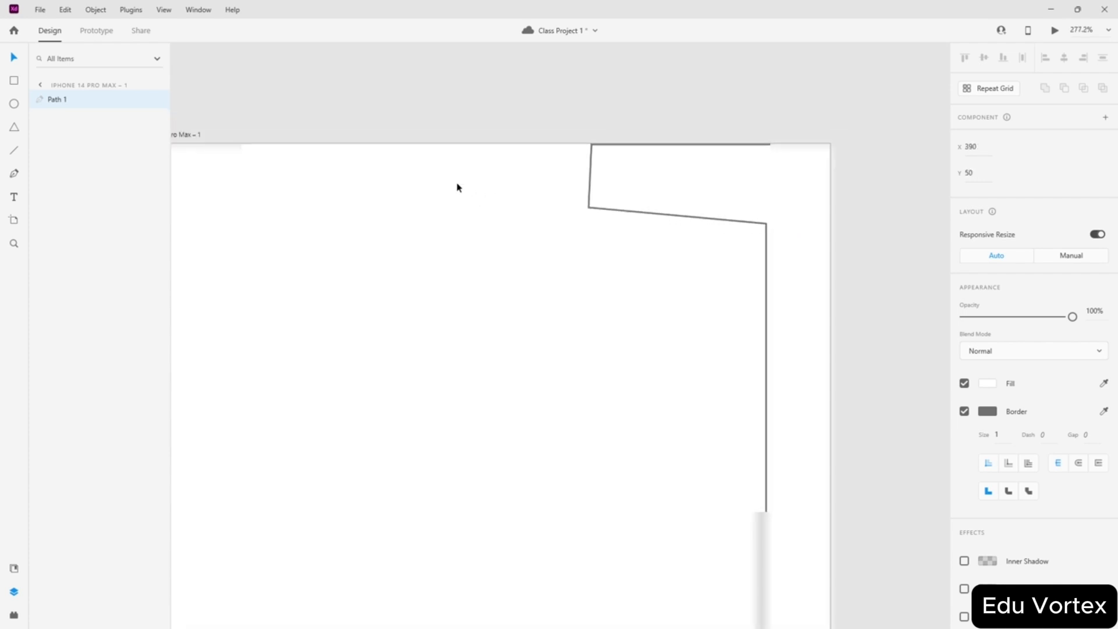
- Move the top band's points to the top-left, level its lower edge and align them with the left bar
{"action": "left_click_drag", "start_coordinate": [706, 144], "coordinate": [303, 146]}
{"action": "left_click_drag", "start_coordinate": [706, 210], "coordinate": [307, 208]}
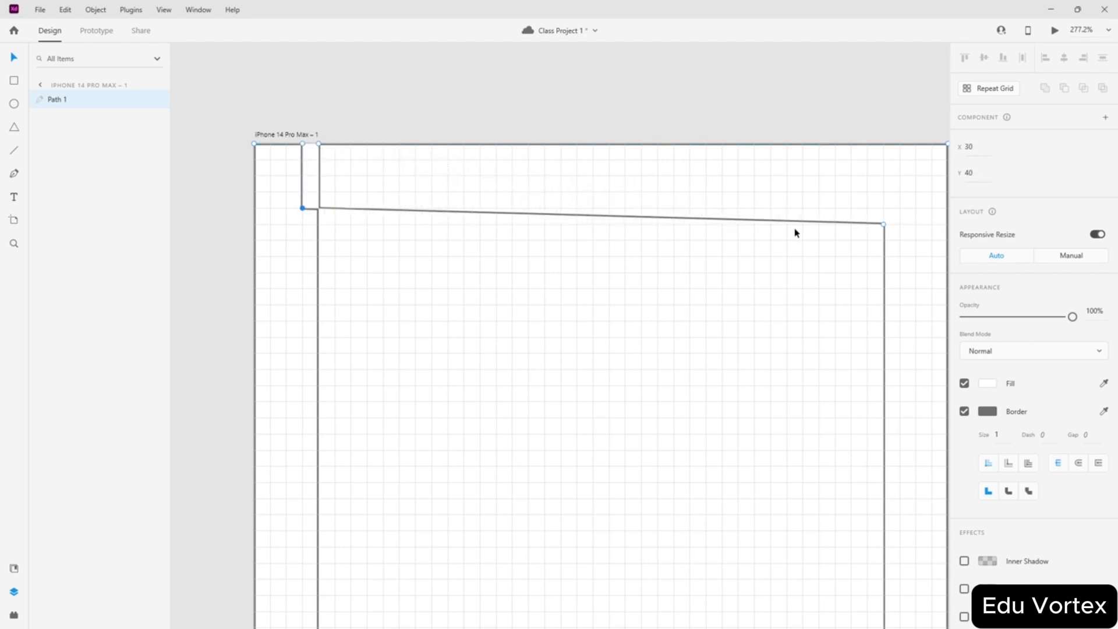
{"action": "left_click_drag", "start_coordinate": [886, 231], "coordinate": [884, 214]}
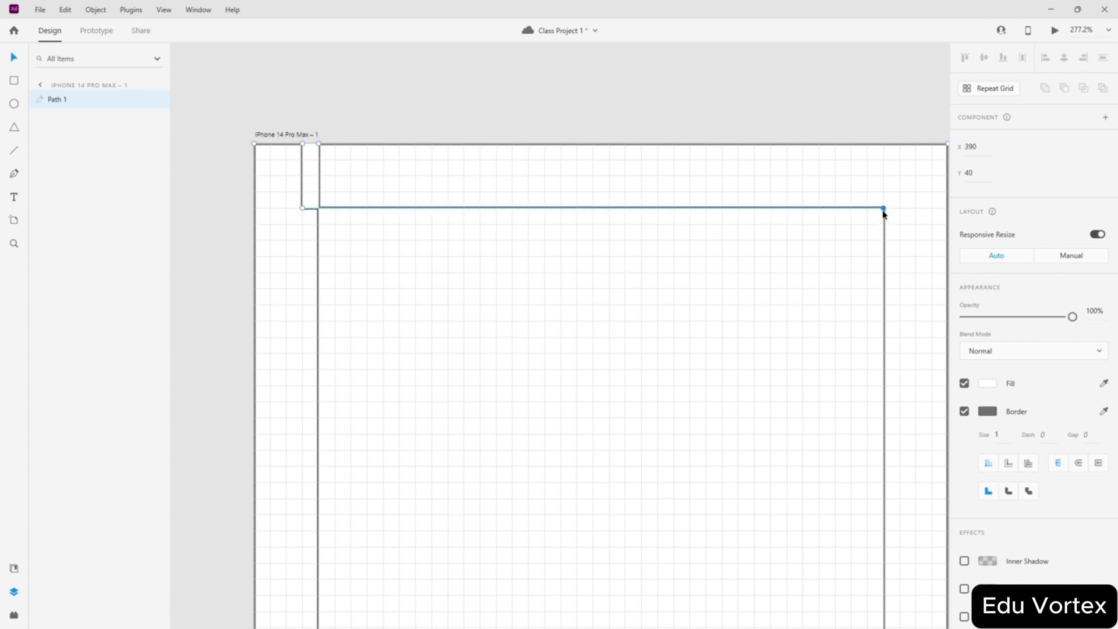
{"action": "scroll", "coordinate": [305, 165], "scroll_direction": "up", "scroll_amount": 5}
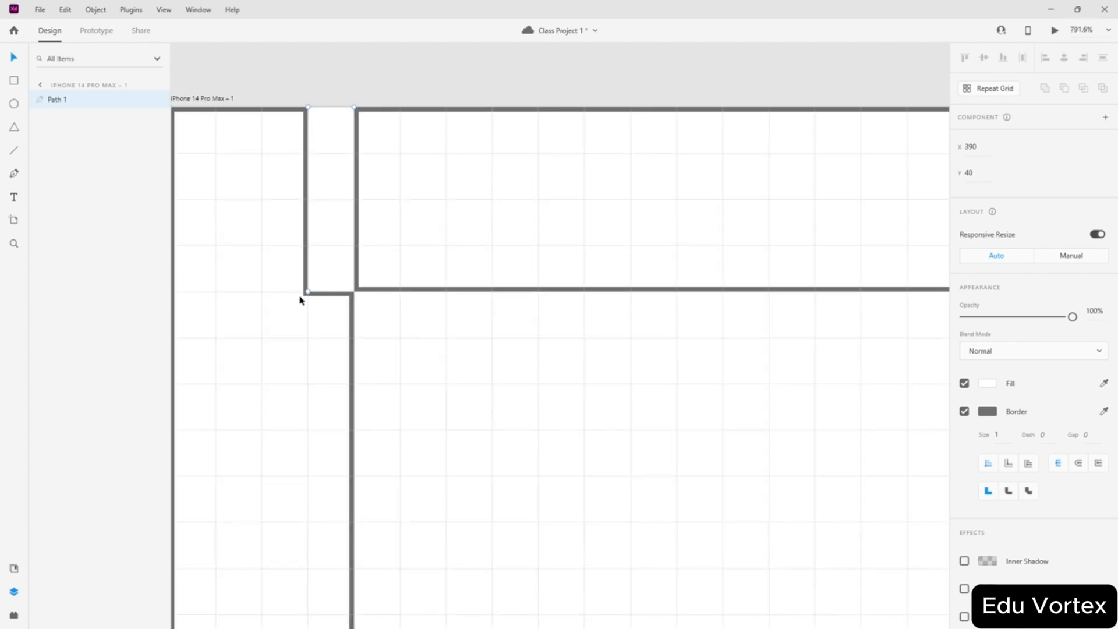
{"action": "left_click_drag", "start_coordinate": [309, 294], "coordinate": [355, 293]}
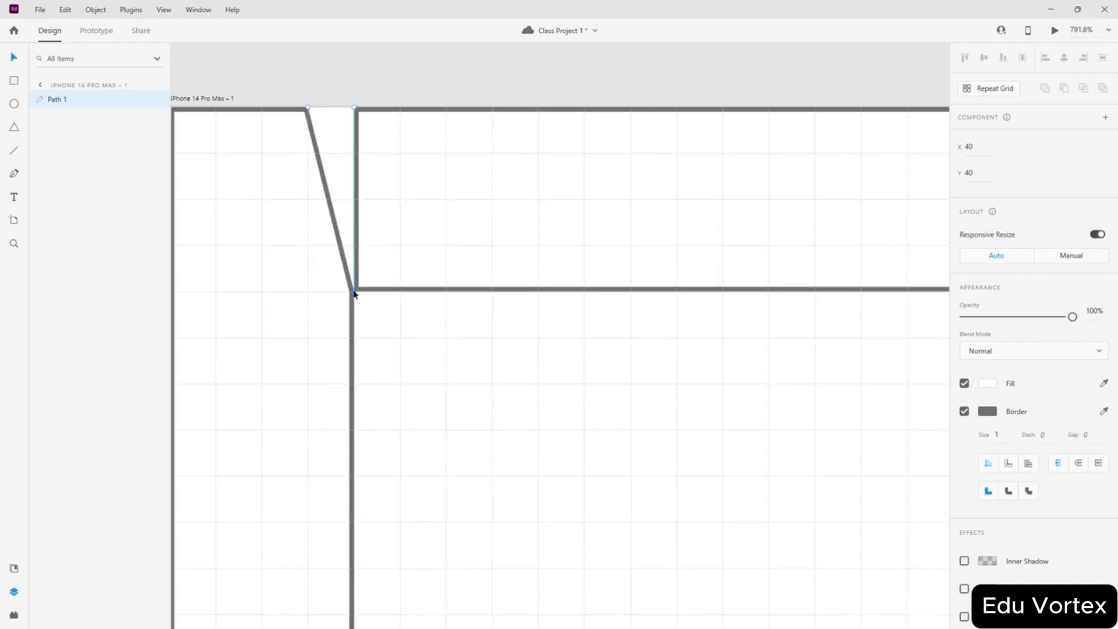
{"action": "left_click_drag", "start_coordinate": [309, 109], "coordinate": [373, 111]}
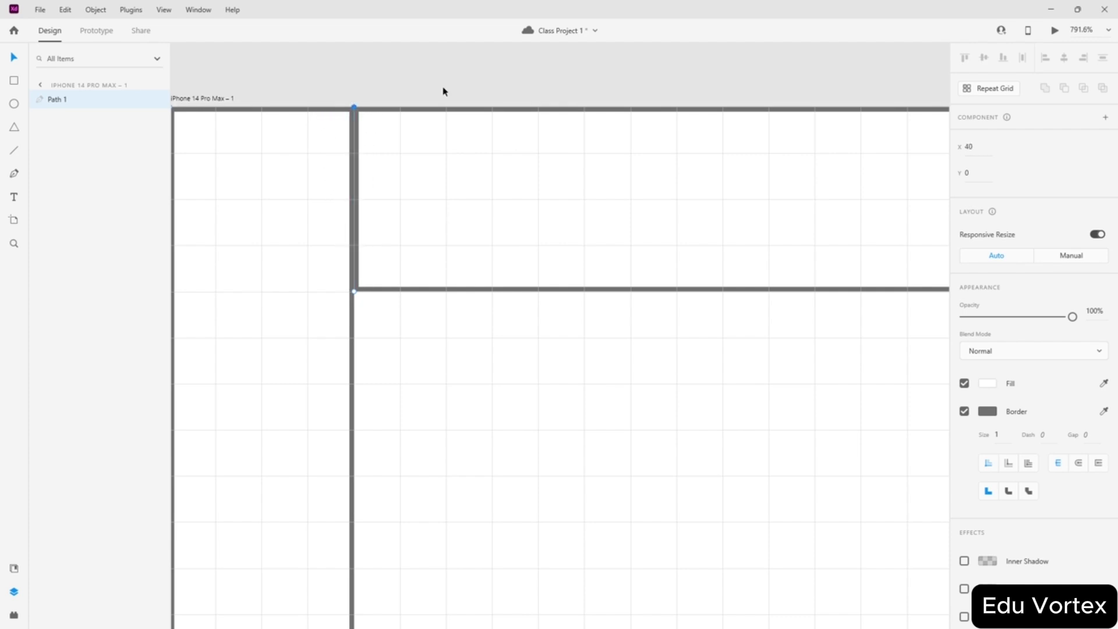
{"action": "scroll", "coordinate": [446, 78], "scroll_direction": "down", "scroll_amount": 5}
{"action": "scroll", "coordinate": [236, 115], "scroll_direction": "down", "scroll_amount": 5}
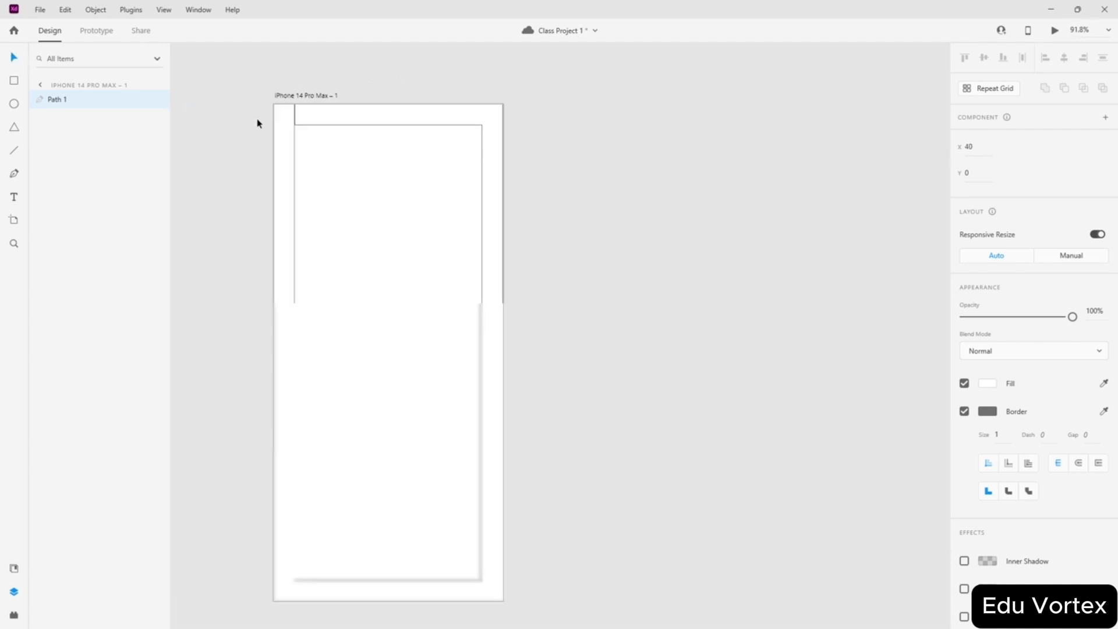
- Remove the frame path's border and give it a black fill
{"action": "left_click", "coordinate": [328, 186]}
{"action": "scroll", "coordinate": [314, 208], "scroll_direction": "up", "scroll_amount": 2}
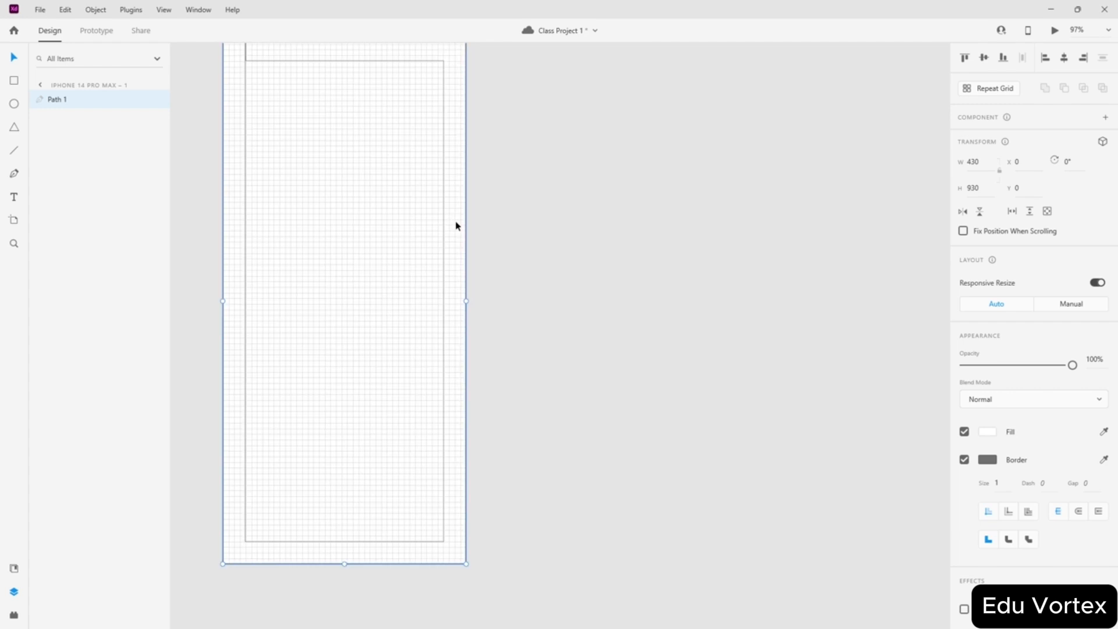
{"action": "left_click", "coordinate": [964, 432]}
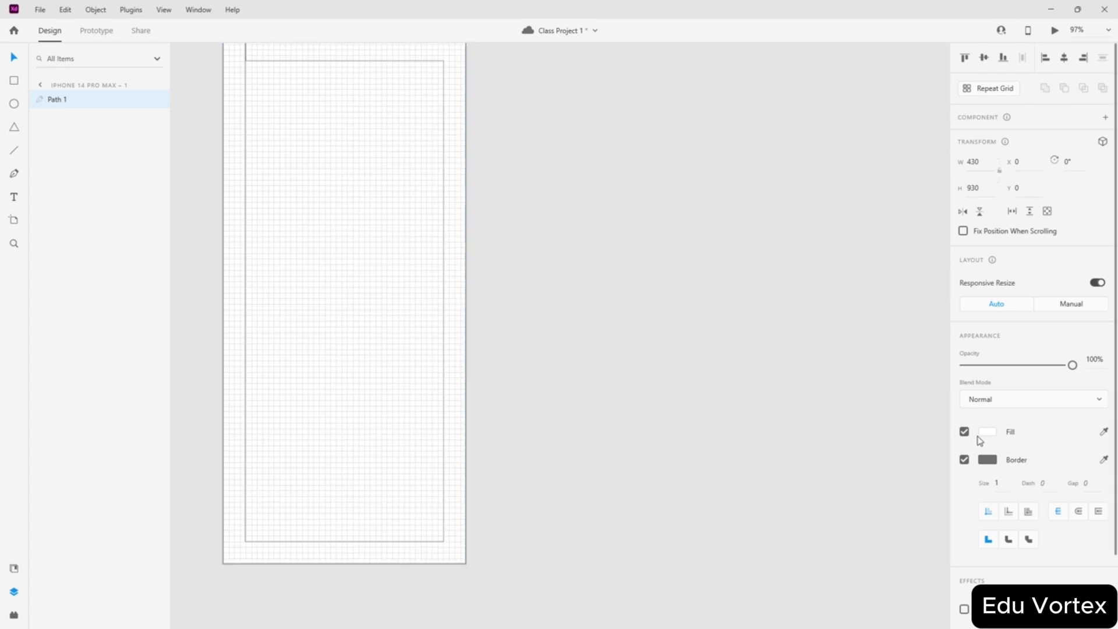
{"action": "left_click", "coordinate": [964, 459]}
{"action": "left_click", "coordinate": [988, 432]}
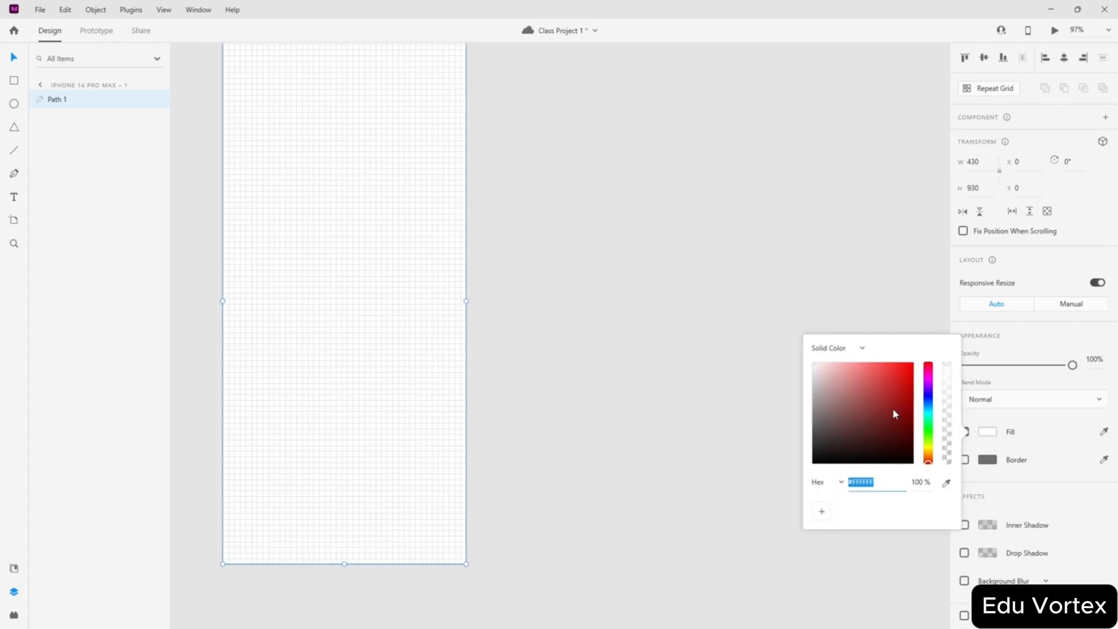
{"action": "mouse_move", "coordinate": [893, 412]}
{"action": "left_mouse_down"}
{"action": "mouse_move", "coordinate": [912, 356]}
{"action": "mouse_move", "coordinate": [932, 476]}
{"action": "left_mouse_up"}
{"action": "left_click", "coordinate": [498, 303]}
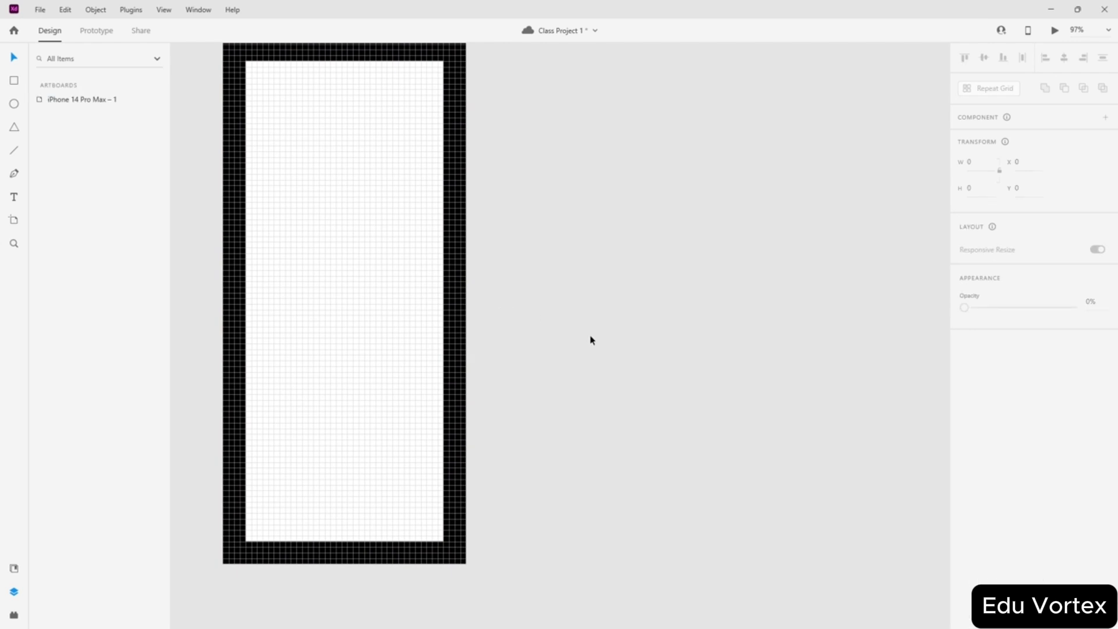
- Lower the frame path's opacity to 10% and deselect it
{"action": "left_click", "coordinate": [456, 294]}
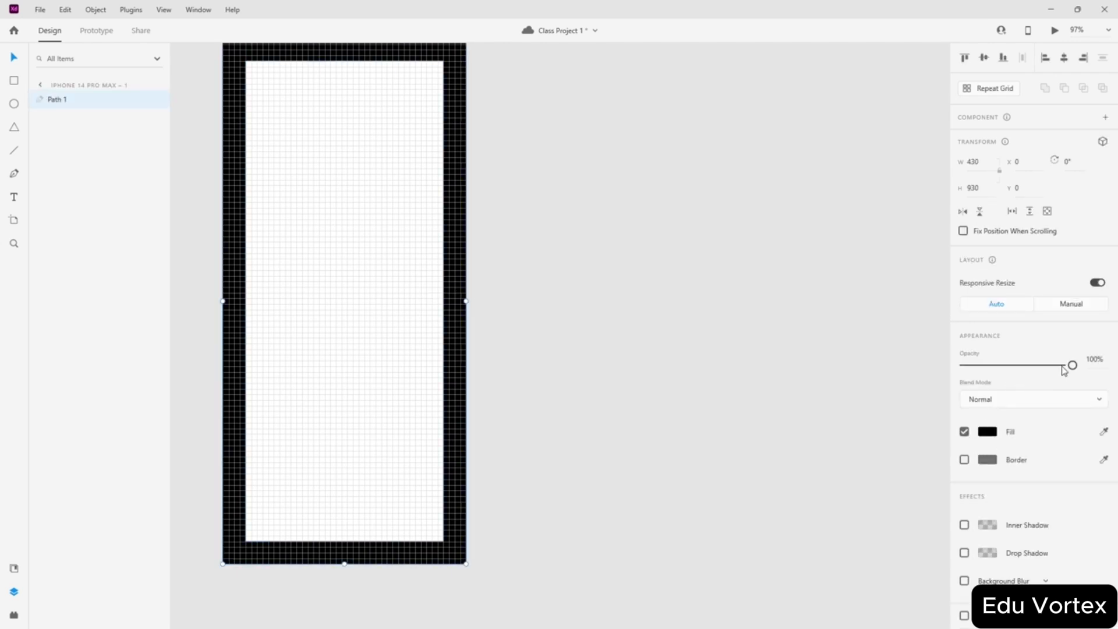
{"action": "left_click_drag", "start_coordinate": [1070, 366], "coordinate": [974, 367]}
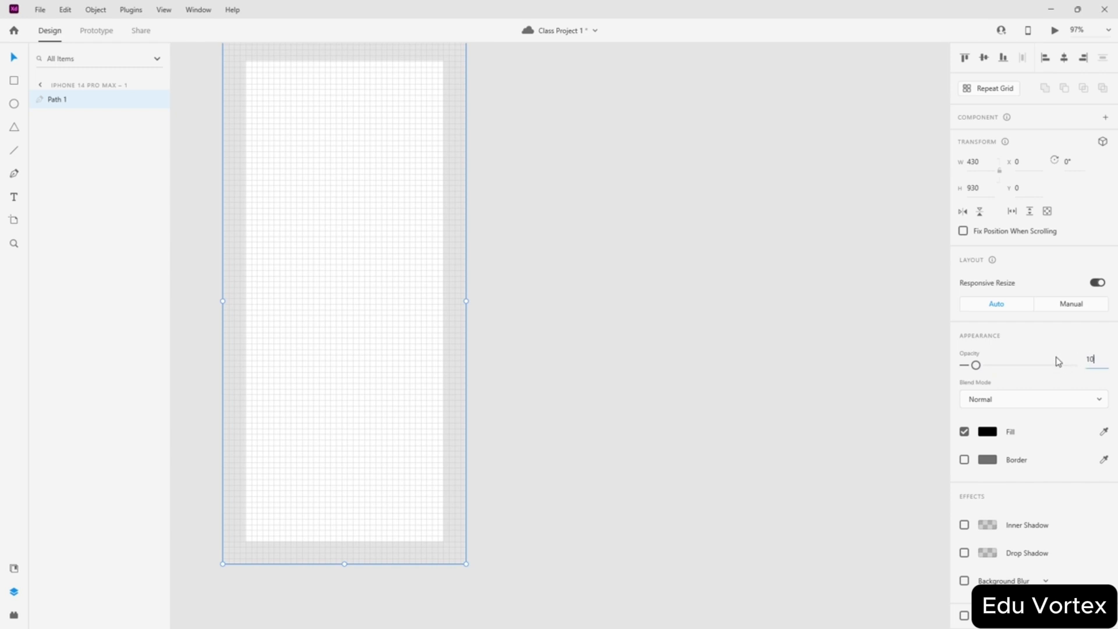
{"action": "left_click", "coordinate": [611, 292]}
{"action": "scroll", "coordinate": [576, 288], "scroll_direction": "up", "scroll_amount": 3}
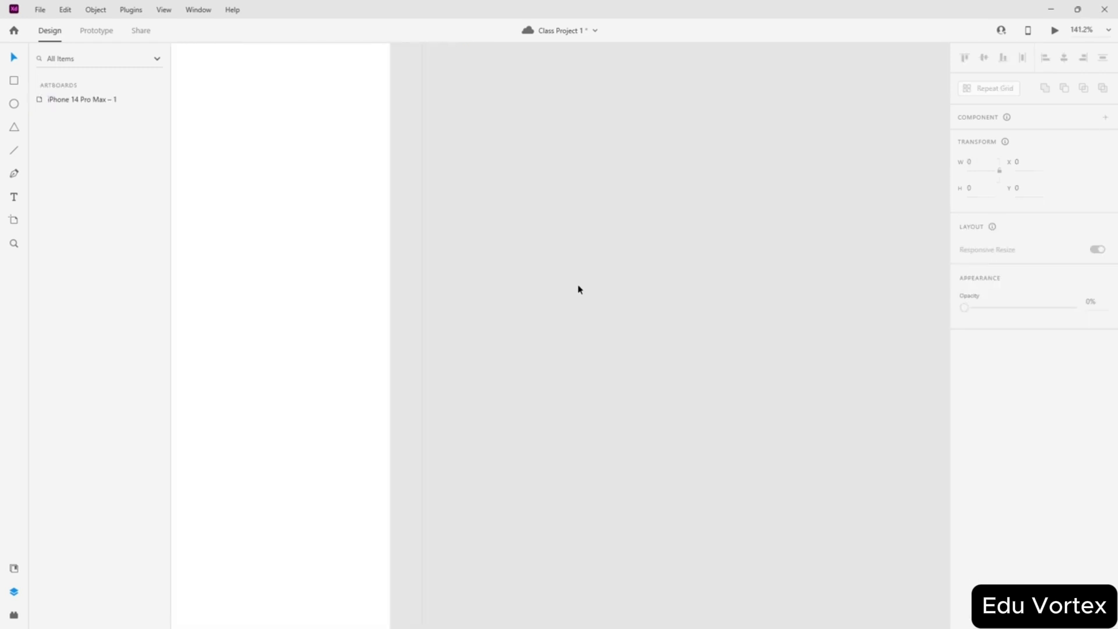
{"action": "scroll", "coordinate": [578, 286], "scroll_direction": "down", "scroll_amount": 3}
{"action": "scroll", "coordinate": [581, 285], "scroll_direction": "left", "scroll_amount": 2}
{"action": "scroll", "coordinate": [354, 229], "scroll_direction": "up", "scroll_amount": 2}
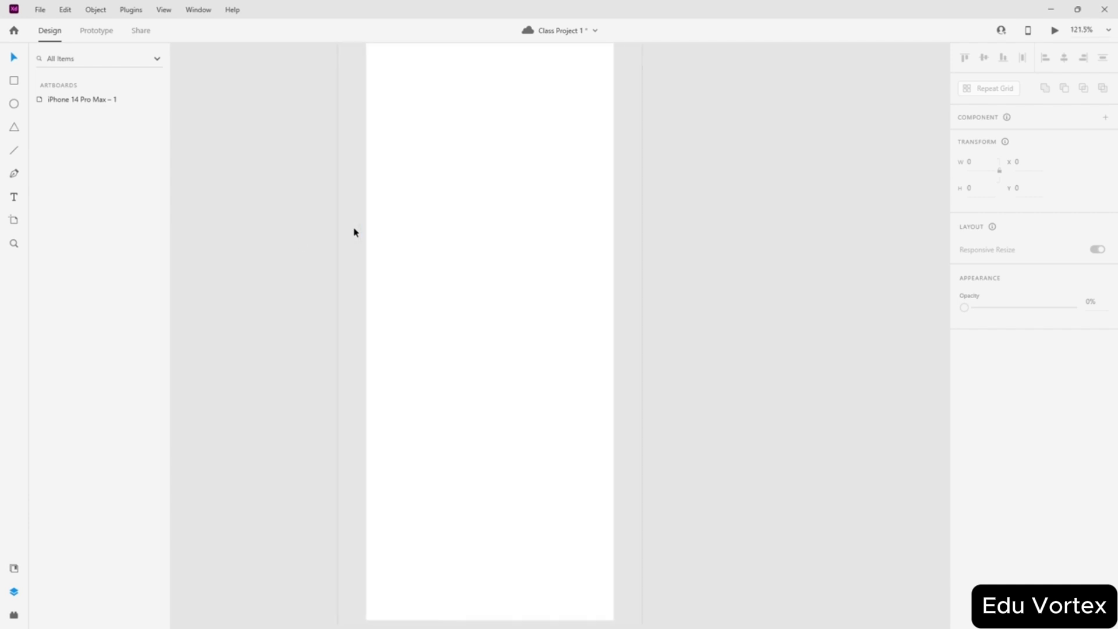
{"action": "scroll", "coordinate": [384, 238], "scroll_direction": "up", "scroll_amount": 1}
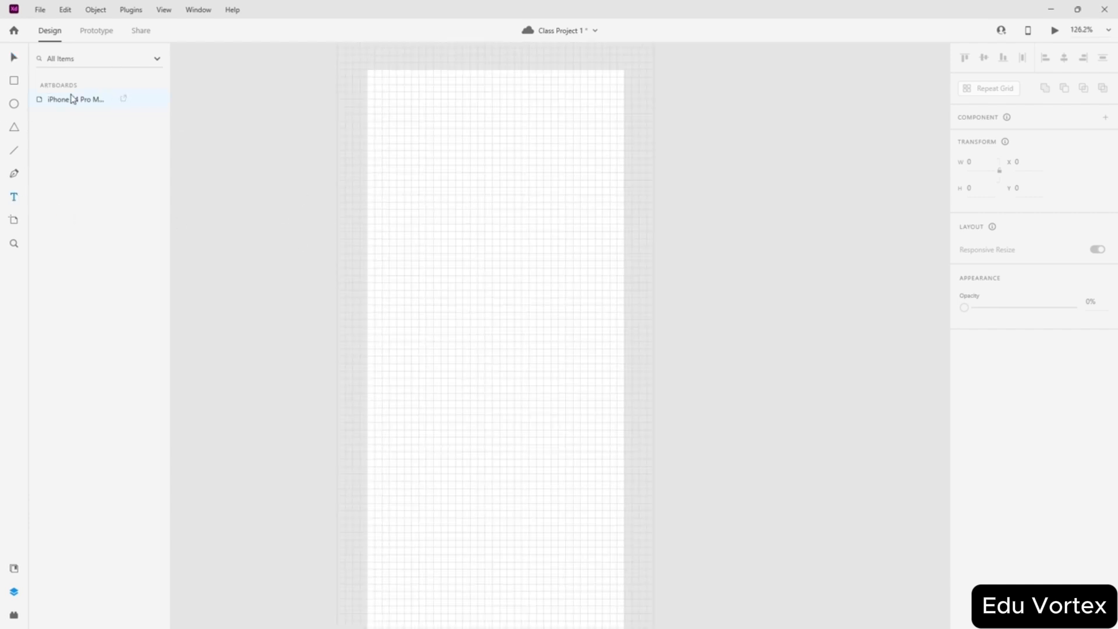
- Lock the grey frame Path 1 on the iPhone 14 Pro Max artboard
{"action": "left_click", "coordinate": [72, 99]}
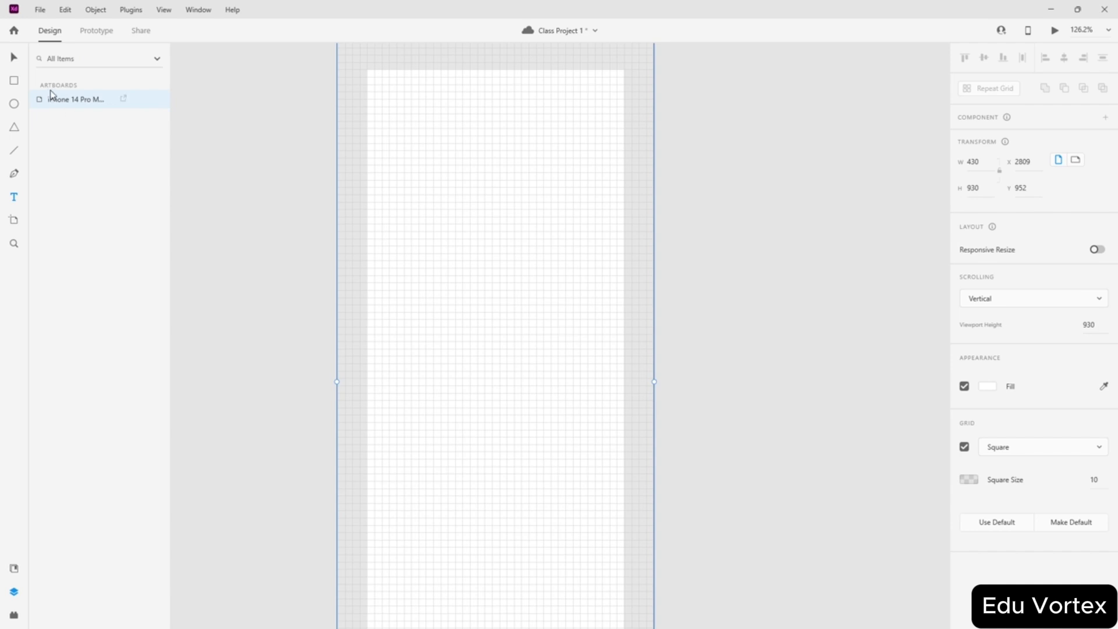
{"action": "left_click", "coordinate": [349, 168]}
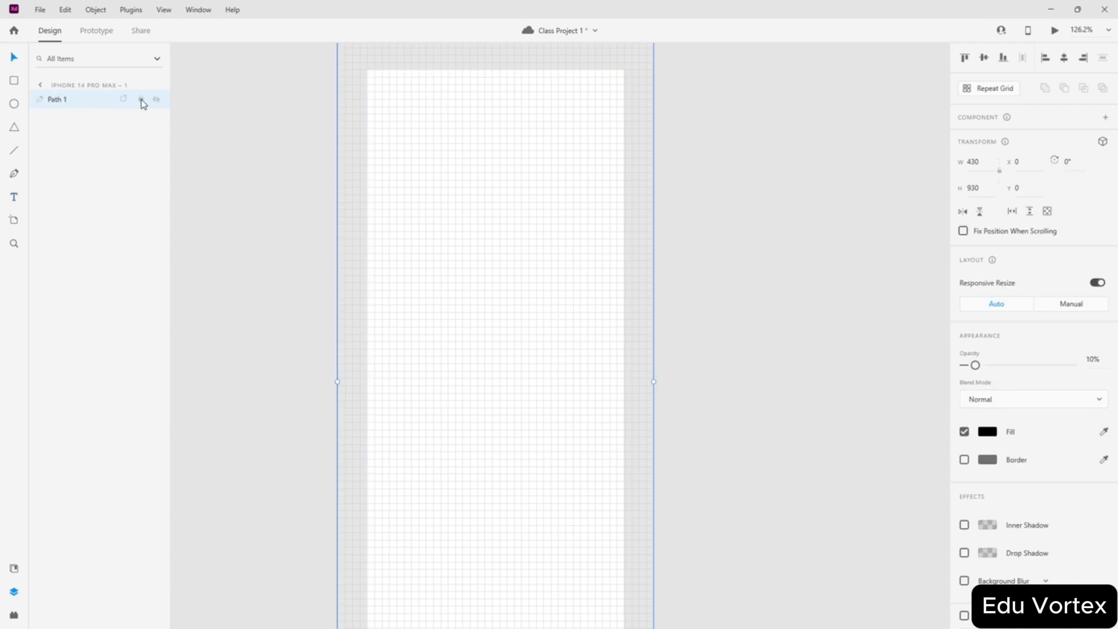
{"action": "left_click", "coordinate": [140, 99]}
{"action": "left_click", "coordinate": [240, 148]}
- Draw a test rectangle and move it to the top of the artboard
{"action": "scroll", "coordinate": [351, 211], "scroll_direction": "up", "scroll_amount": 2}
{"action": "scroll", "coordinate": [371, 188], "scroll_direction": "up", "scroll_amount": 2}
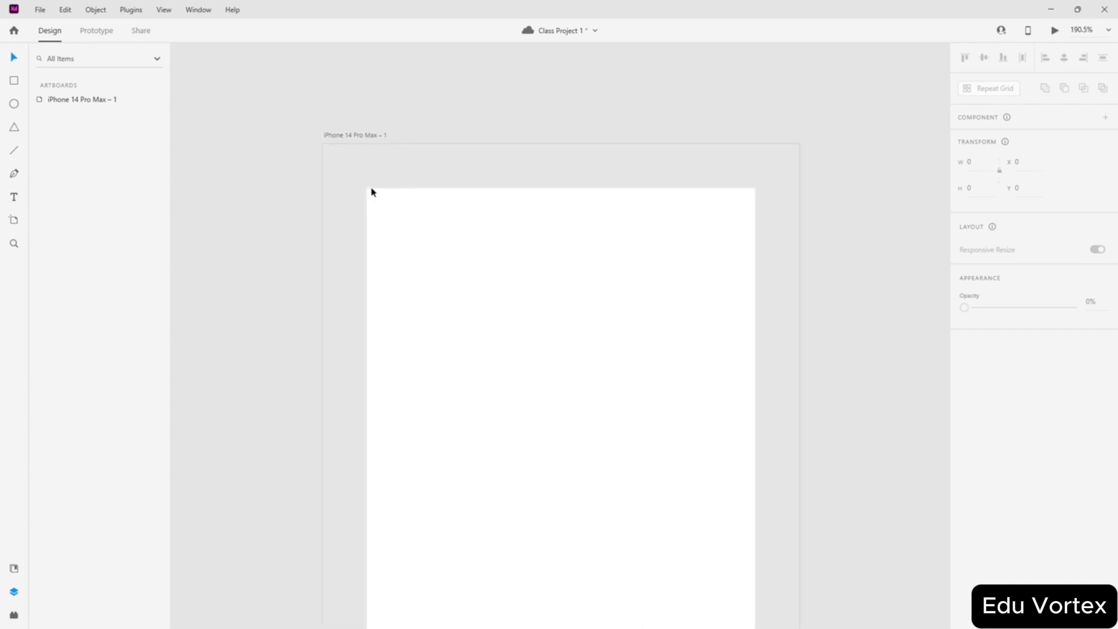
{"action": "scroll", "coordinate": [514, 249], "scroll_direction": "down", "scroll_amount": 3}
{"action": "scroll", "coordinate": [520, 238], "scroll_direction": "down", "scroll_amount": 5}
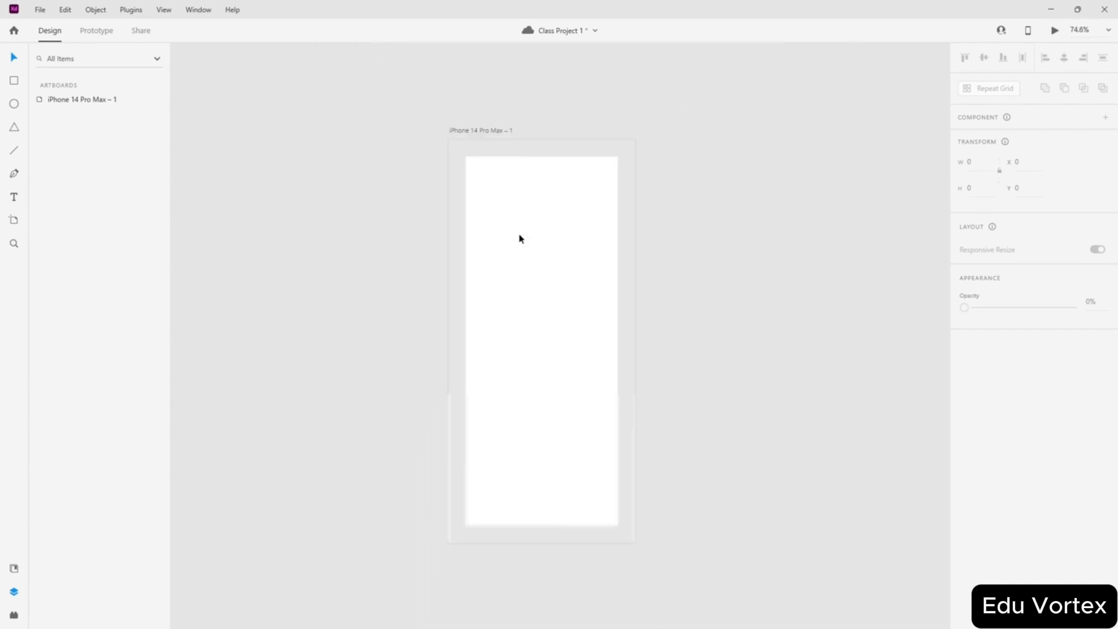
{"action": "scroll", "coordinate": [516, 243], "scroll_direction": "up", "scroll_amount": 4}
{"action": "scroll", "coordinate": [517, 243], "scroll_direction": "down", "scroll_amount": 2}
{"action": "key", "text": "ctrl+apostrophe"}
{"action": "scroll", "coordinate": [537, 226], "scroll_direction": "down", "scroll_amount": 1}
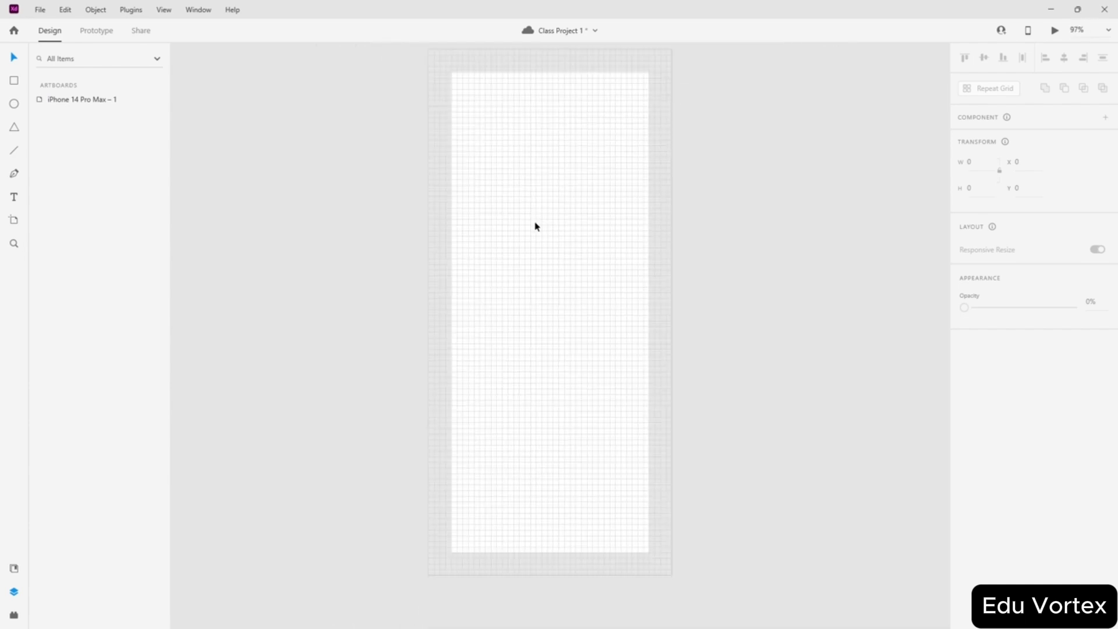
{"action": "left_click_drag", "start_coordinate": [536, 213], "coordinate": [604, 275]}
{"action": "left_click_drag", "start_coordinate": [568, 242], "coordinate": [550, 71]}
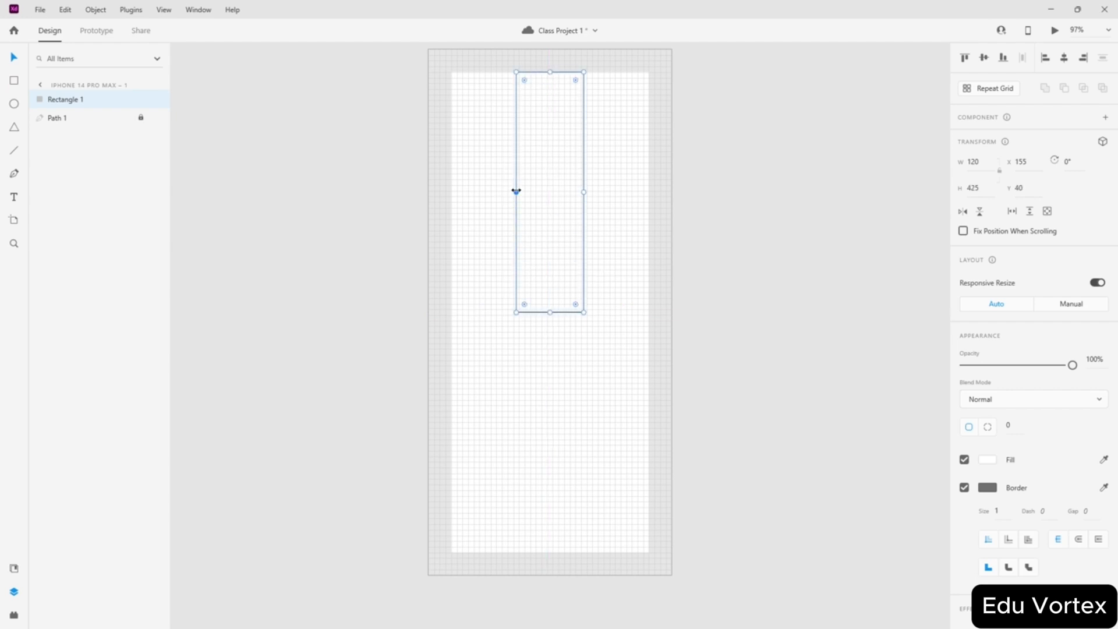
- Widen Rectangle 1 to 350 px and duplicate it below as Rectangle 2
{"action": "left_click_drag", "start_coordinate": [516, 192], "coordinate": [451, 192]}
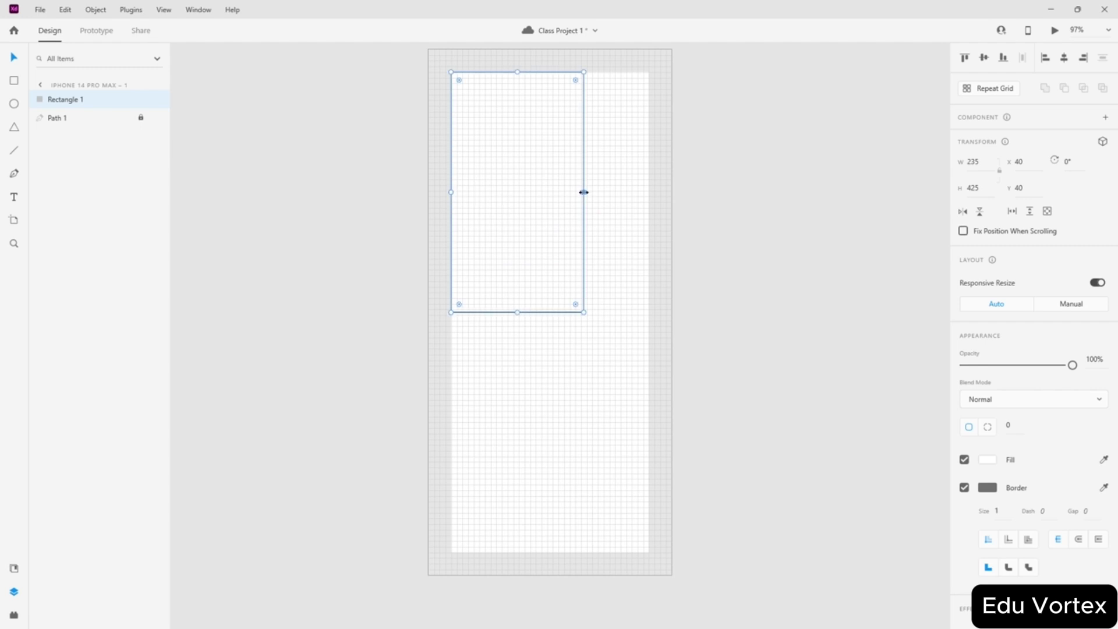
{"action": "left_click_drag", "start_coordinate": [584, 193], "coordinate": [648, 186]}
{"action": "left_click_drag", "start_coordinate": [564, 190], "coordinate": [561, 431]}
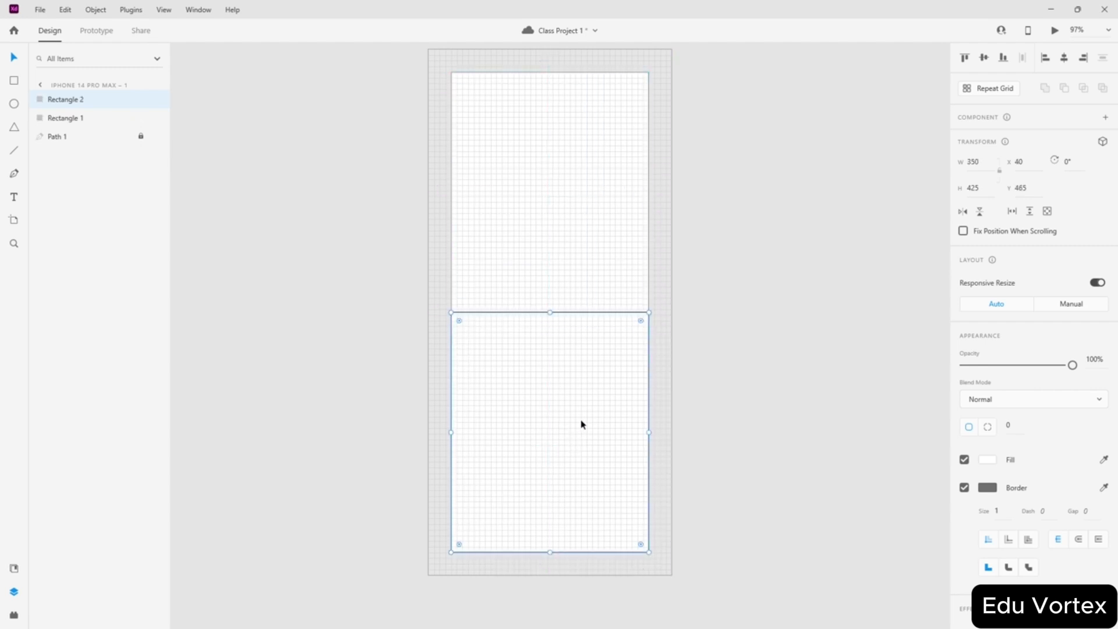
{"action": "left_click", "coordinate": [741, 339]}
- Delete both test rectangles, leaving only Path 1
{"action": "scroll", "coordinate": [526, 252], "scroll_direction": "up", "scroll_amount": 3}
{"action": "scroll", "coordinate": [529, 304], "scroll_direction": "up", "scroll_amount": 2}
{"action": "scroll", "coordinate": [529, 305], "scroll_direction": "down", "scroll_amount": 5}
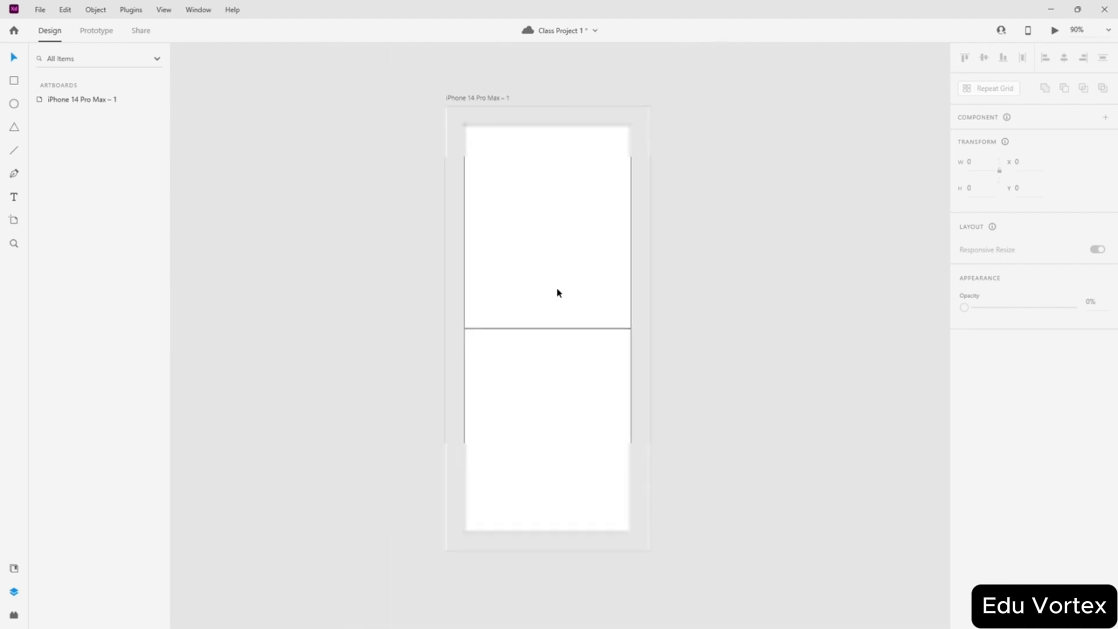
{"action": "scroll", "coordinate": [556, 291], "scroll_direction": "up", "scroll_amount": 3}
{"action": "scroll", "coordinate": [549, 287], "scroll_direction": "down", "scroll_amount": 3}
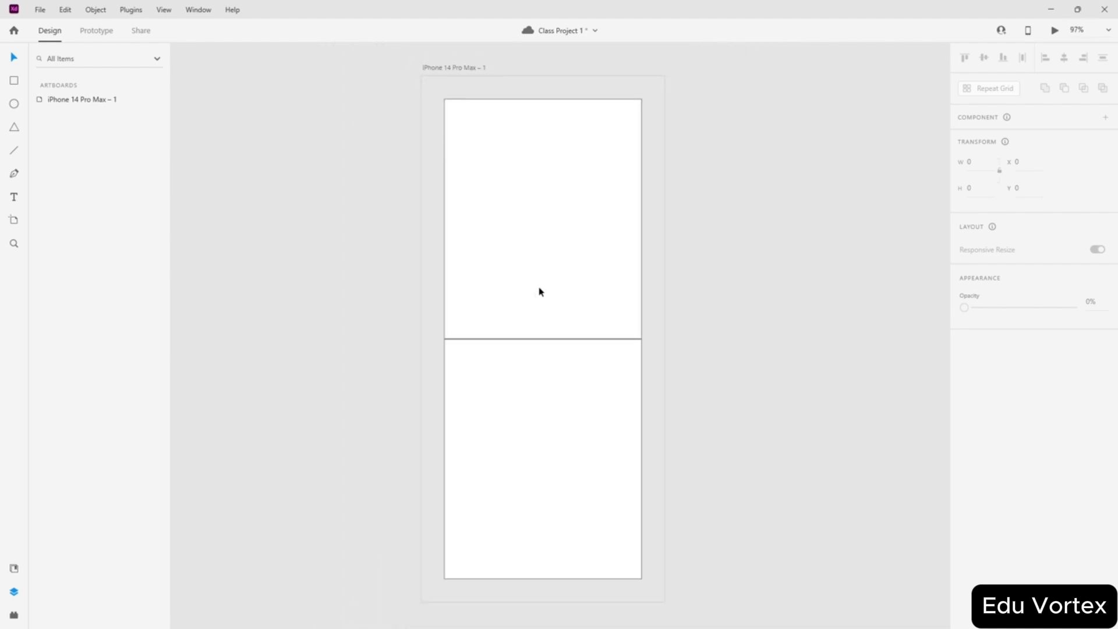
{"action": "left_click", "coordinate": [553, 315]}
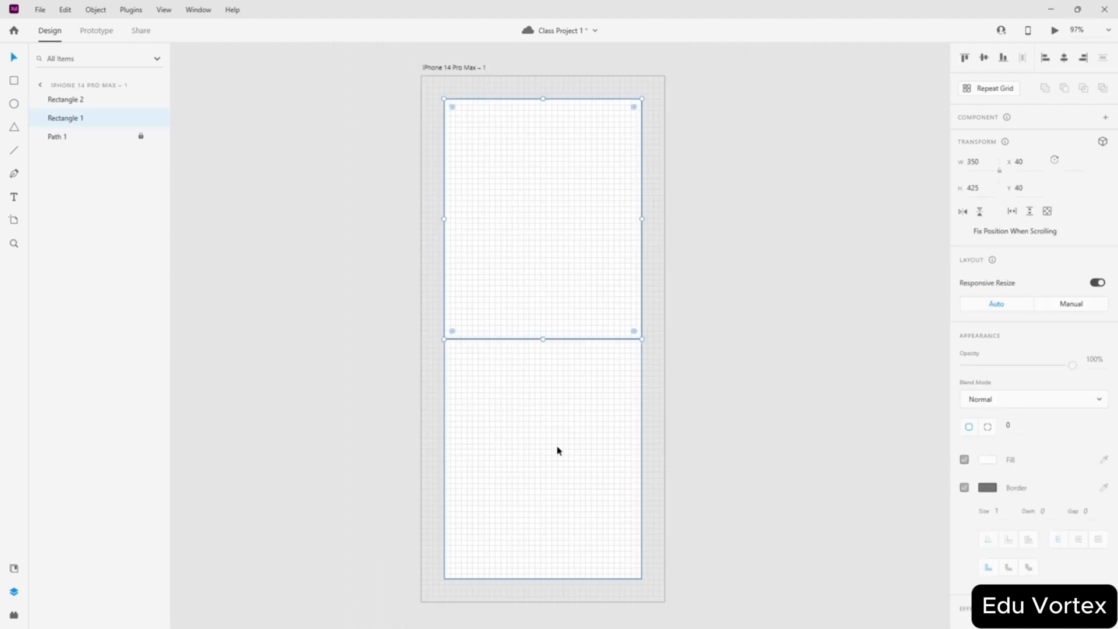
{"action": "left_click", "coordinate": [557, 447], "text": "shift"}
{"action": "key", "text": "Delete"}
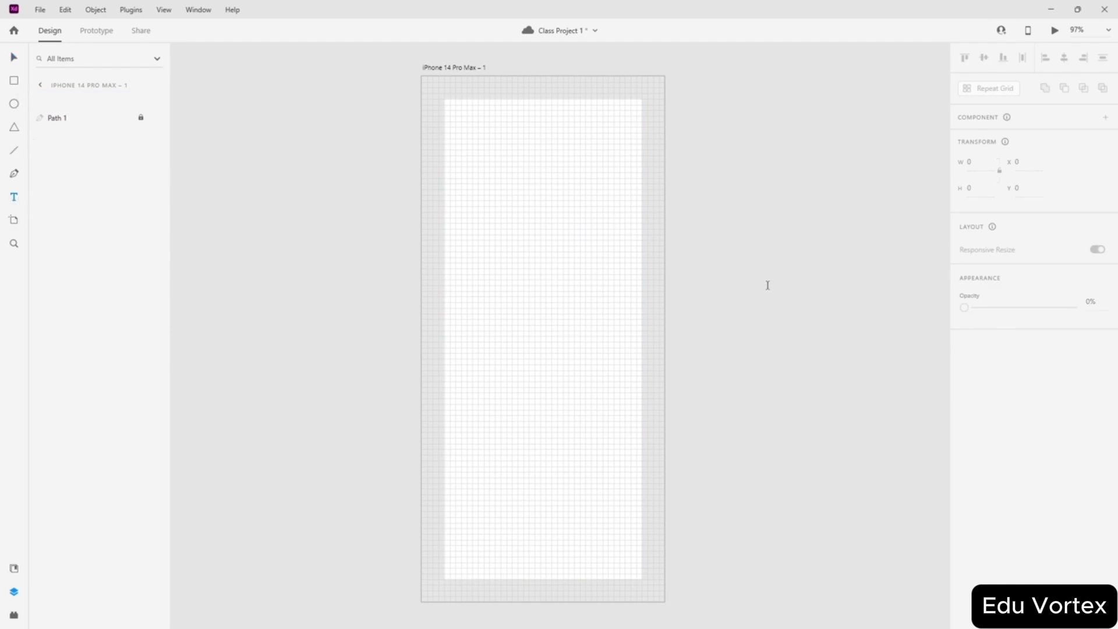
- Add an 'Email Address' text label centred on the artboard
{"action": "left_click", "coordinate": [528, 263]}
{"action": "type", "text": "Em"}
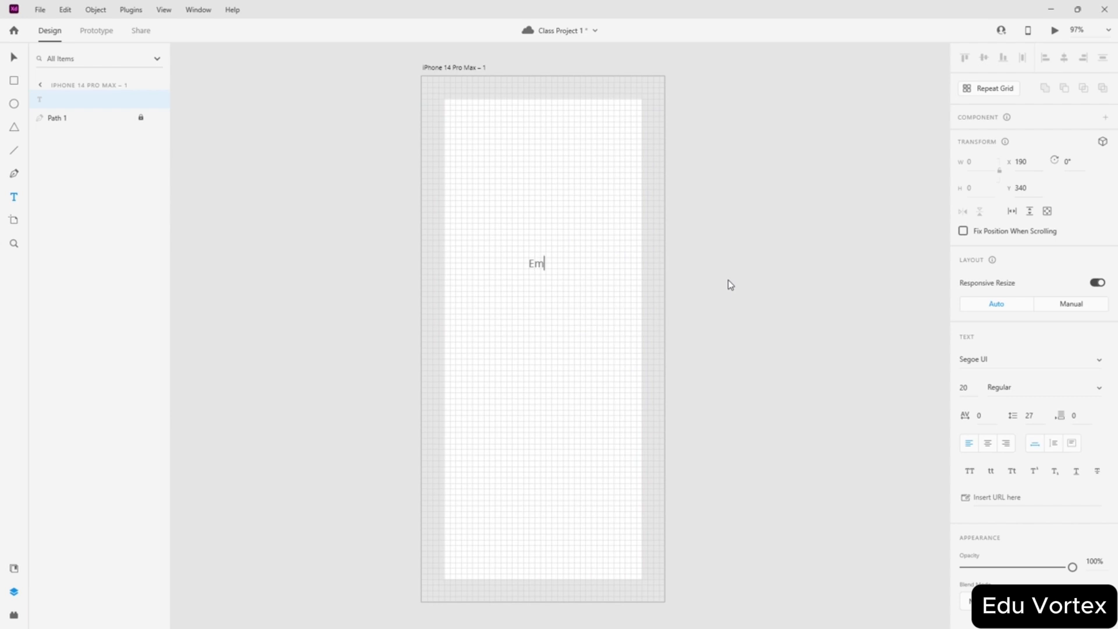
{"action": "type", "text": "ail Address"}
{"action": "key", "text": "Escape"}
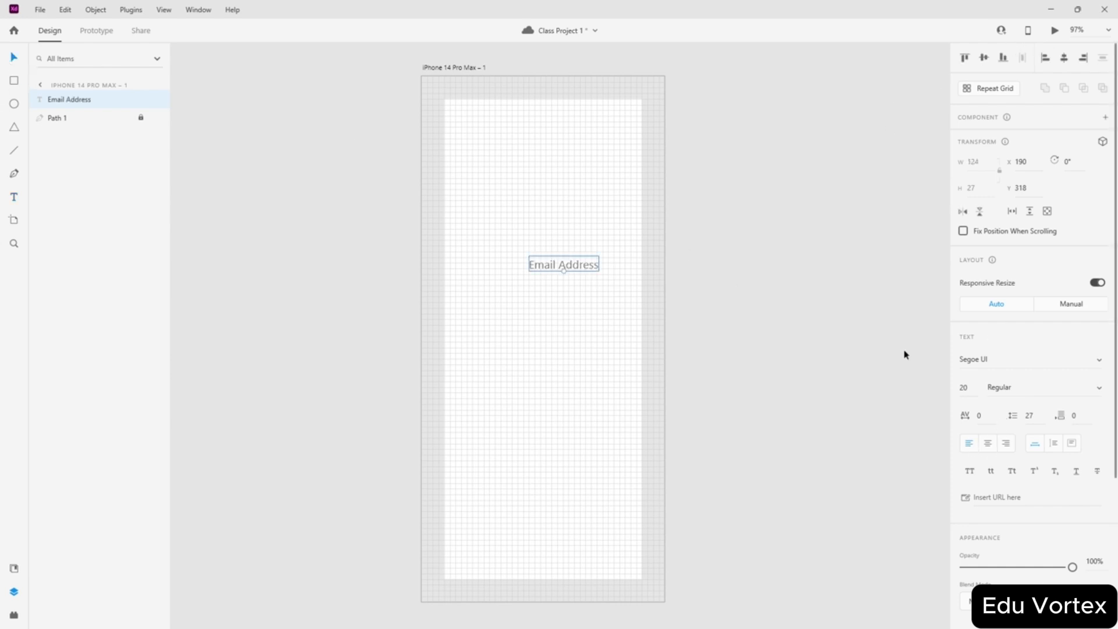
{"action": "left_click", "coordinate": [984, 58]}
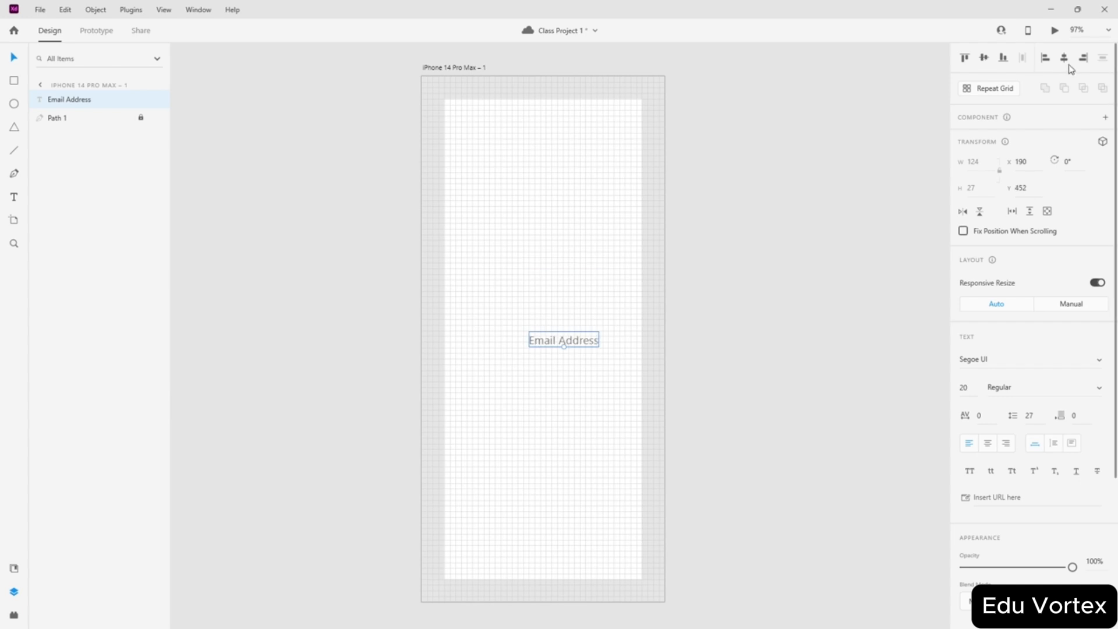
{"action": "left_click", "coordinate": [1064, 59]}
{"action": "left_click", "coordinate": [732, 292]}
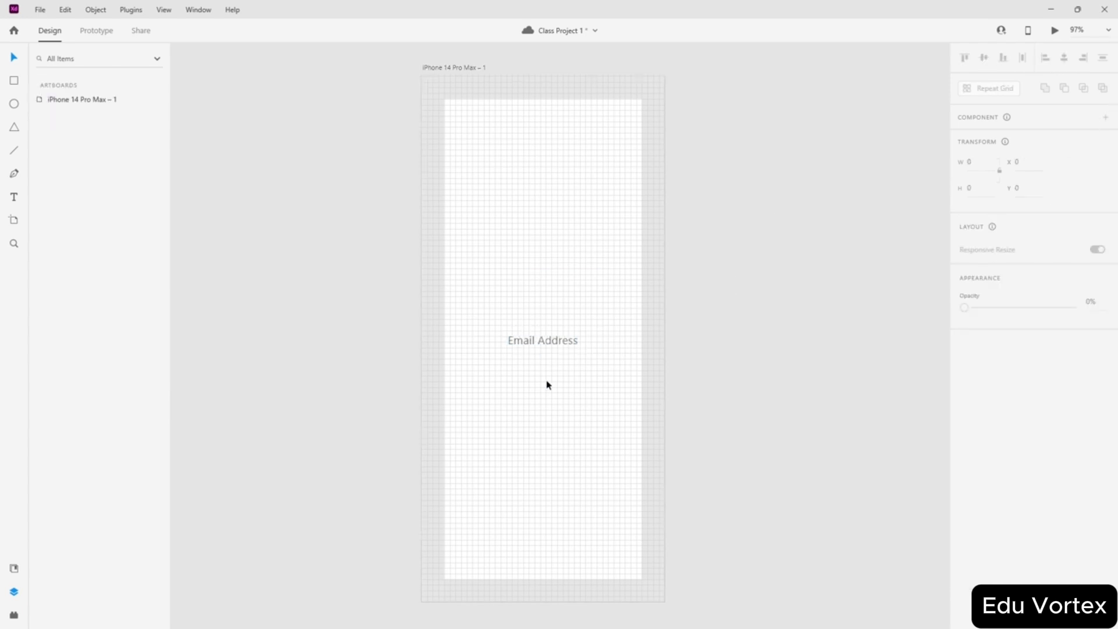
- Duplicate the Email Address label twice to make three stacked copies
{"action": "scroll", "coordinate": [547, 380], "scroll_direction": "up", "scroll_amount": 8}
{"action": "left_click_drag", "start_coordinate": [550, 297], "coordinate": [515, 349]}
{"action": "scroll", "coordinate": [606, 294], "scroll_direction": "up", "scroll_amount": 3}
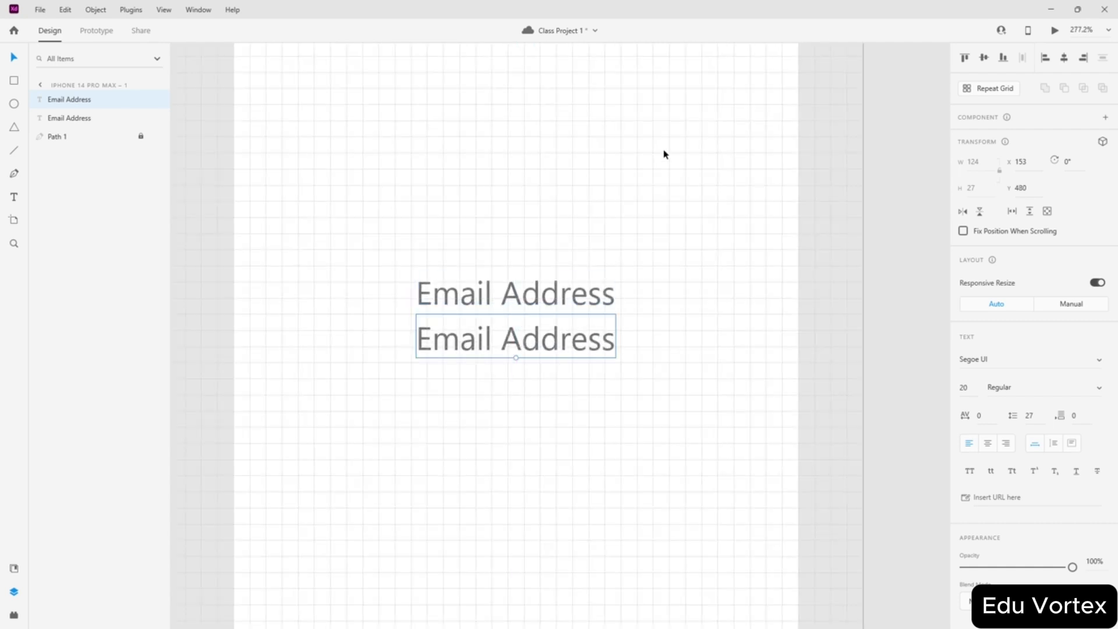
{"action": "key", "text": "Up"}
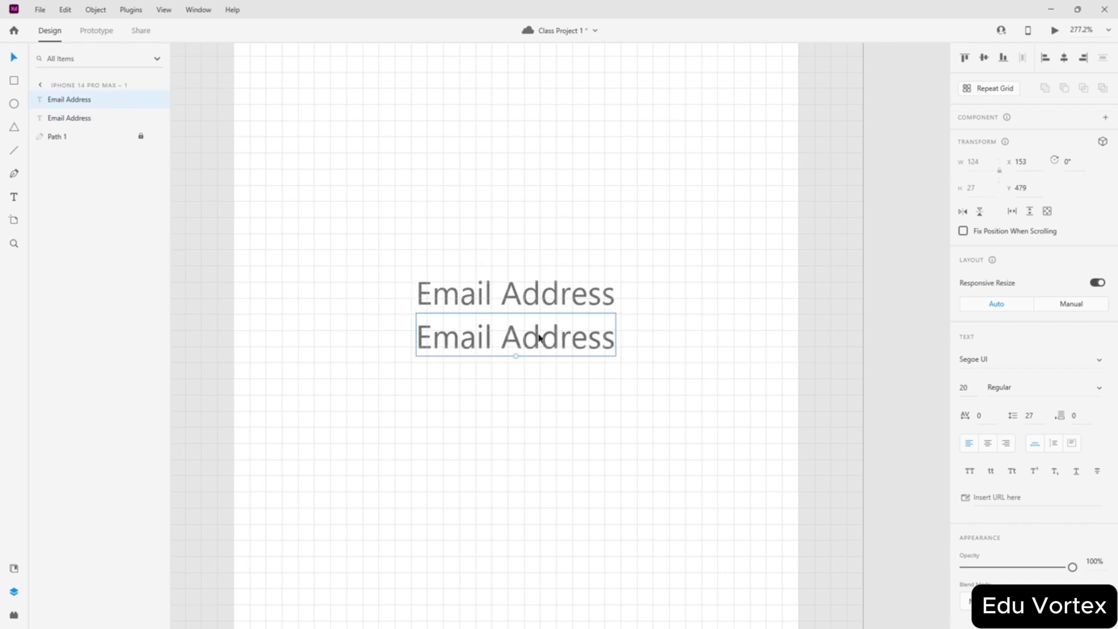
{"action": "left_click_drag", "start_coordinate": [539, 338], "coordinate": [534, 379]}
{"action": "key", "text": "Up"}
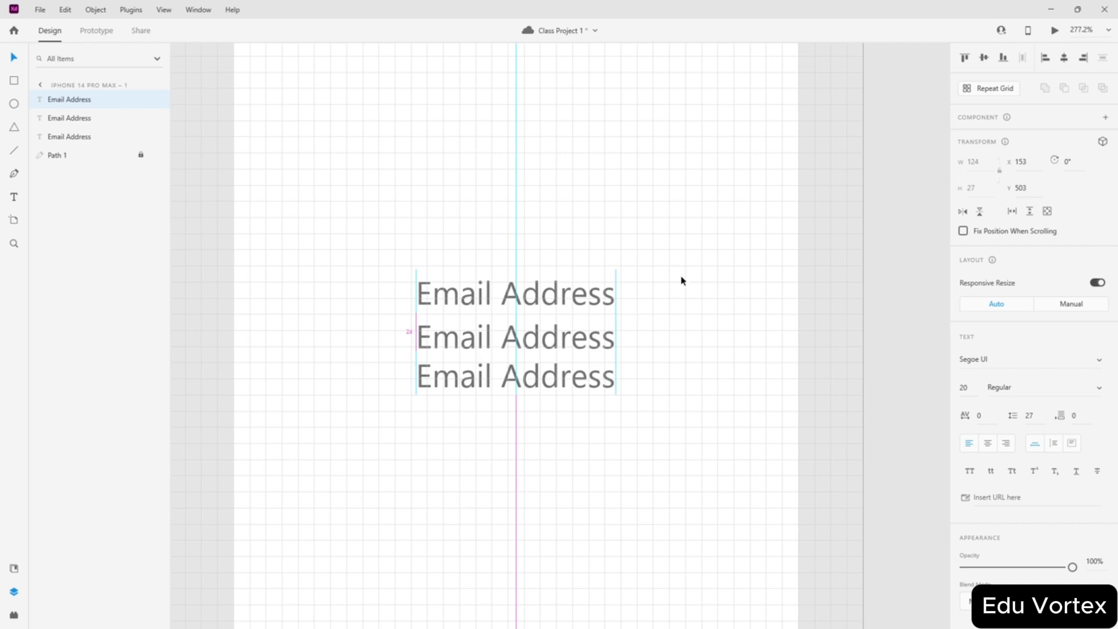
- Reposition the three Email Address labels into a vertical stack
{"action": "left_click", "coordinate": [492, 337]}
{"action": "left_click_drag", "start_coordinate": [516, 367], "coordinate": [513, 329]}
{"action": "left_click_drag", "start_coordinate": [514, 289], "coordinate": [512, 237]}
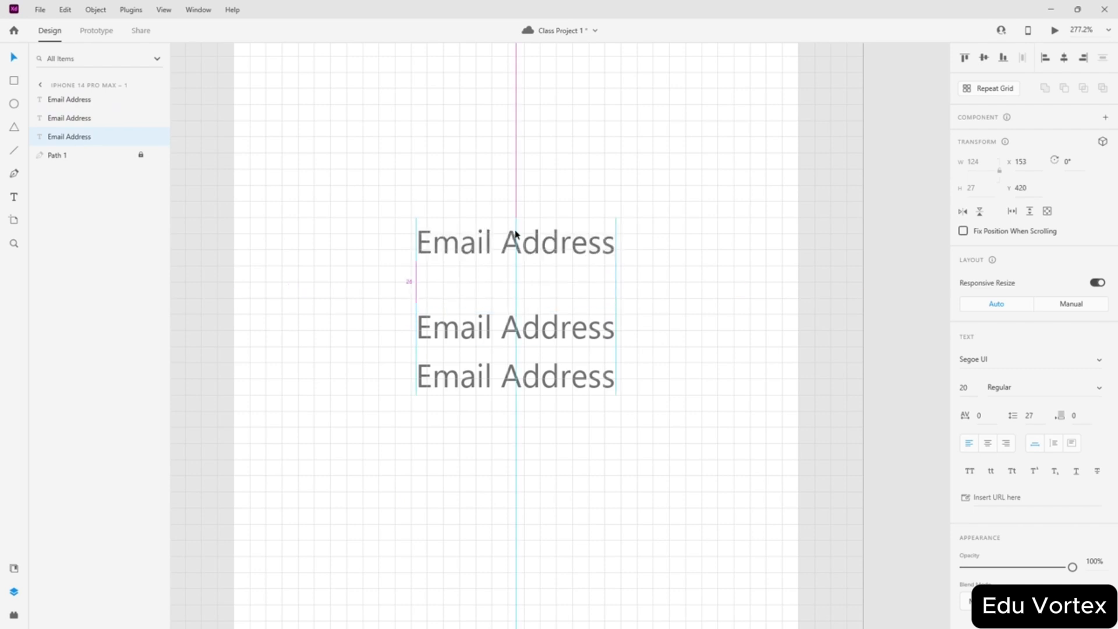
{"action": "left_click_drag", "start_coordinate": [506, 319], "coordinate": [504, 283]}
{"action": "left_click_drag", "start_coordinate": [497, 372], "coordinate": [501, 329]}
- Nudge the bottom label down 1 px so the three labels are evenly spaced
{"action": "left_click", "coordinate": [578, 282]}
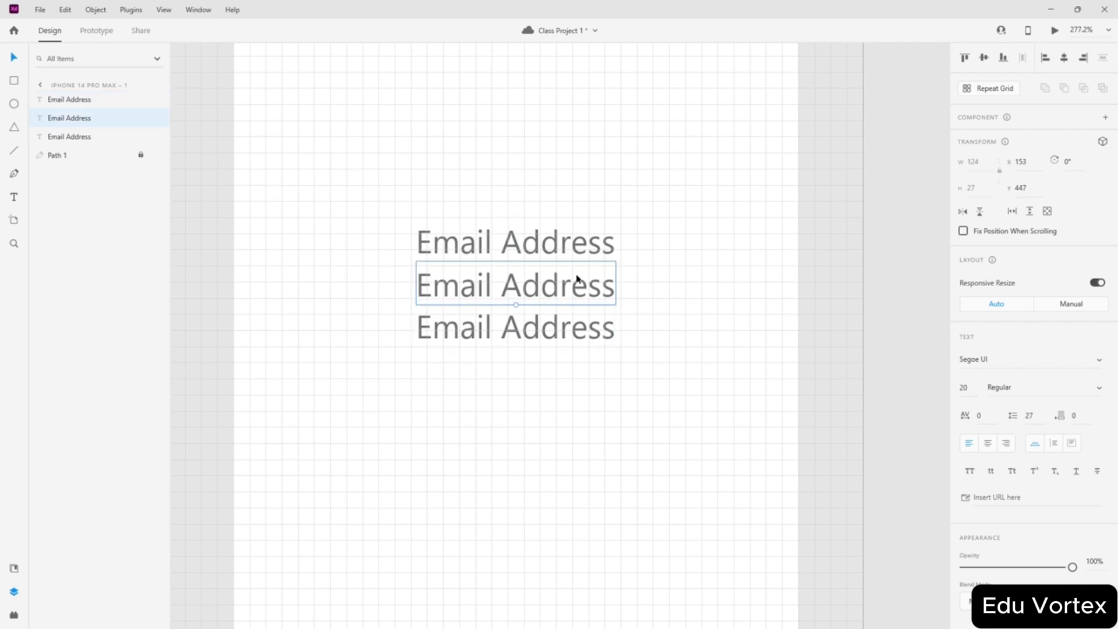
{"action": "left_click", "coordinate": [561, 244]}
{"action": "left_click", "coordinate": [553, 281]}
{"action": "left_click", "coordinate": [560, 245]}
{"action": "left_click", "coordinate": [552, 327]}
{"action": "left_click_drag", "start_coordinate": [550, 329], "coordinate": [553, 330]}
{"action": "left_click", "coordinate": [552, 291]}
{"action": "key", "text": "Down"}
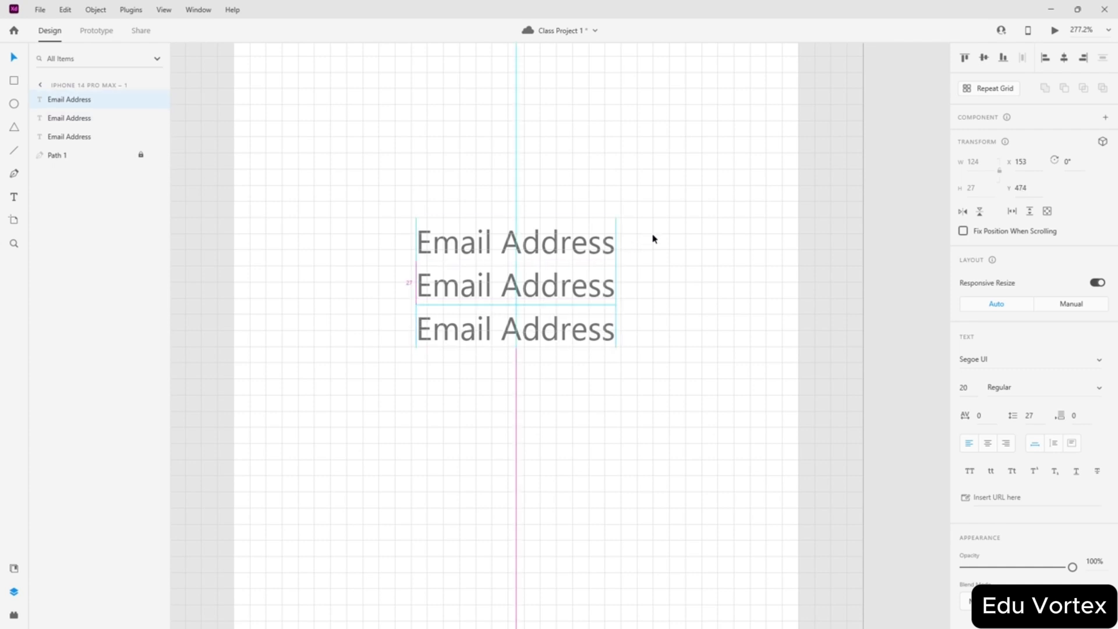
{"action": "left_click", "coordinate": [676, 285]}
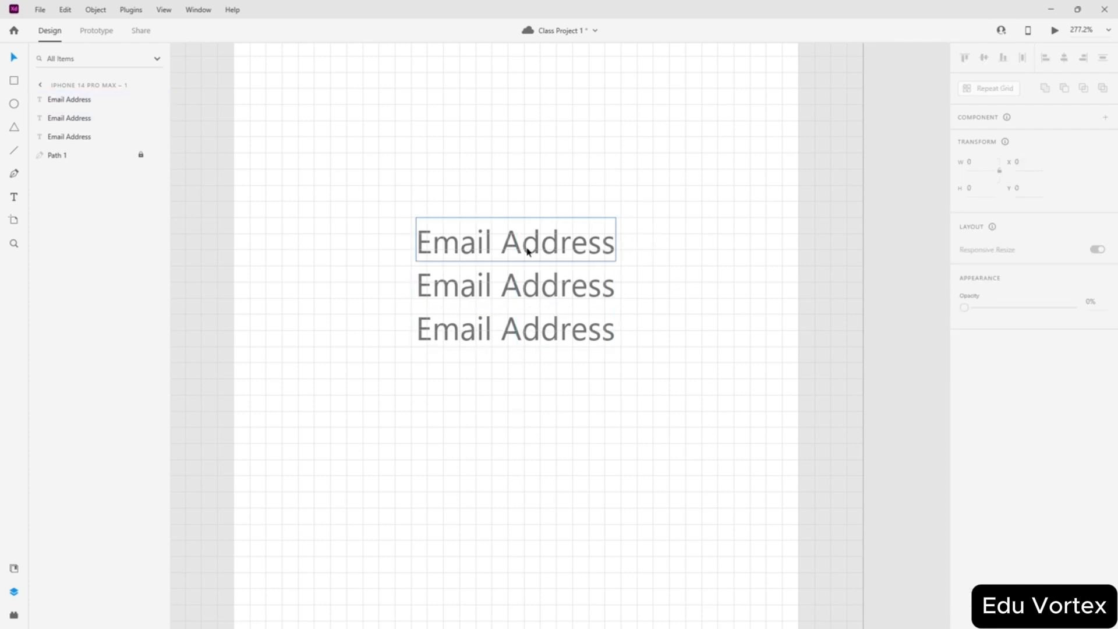
- Retype the middle label as 'Password' and the bottom as 'Confirm Password'
{"action": "double_click", "coordinate": [531, 296]}
{"action": "left_click", "coordinate": [541, 284]}
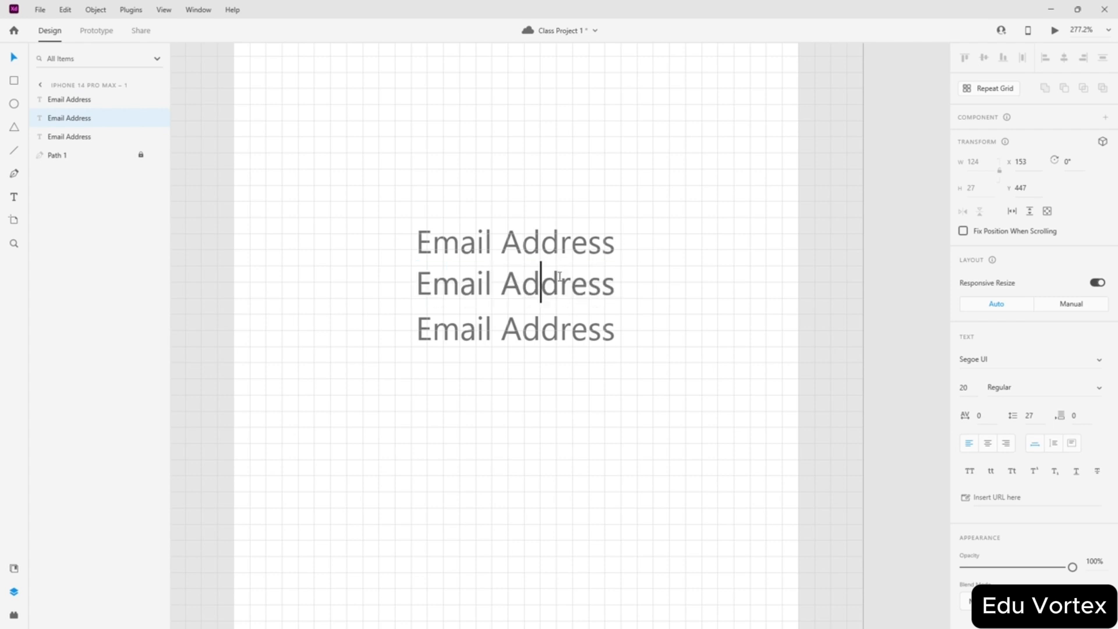
{"action": "key", "text": "ctrl+a"}
{"action": "type", "text": "Pass"}
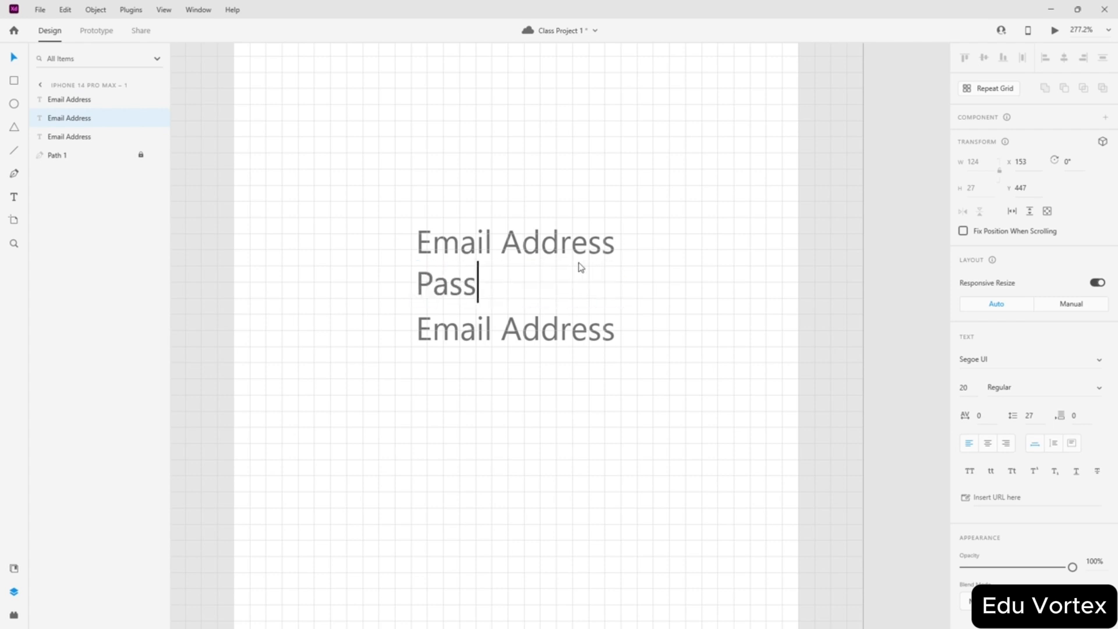
{"action": "type", "text": "word"}
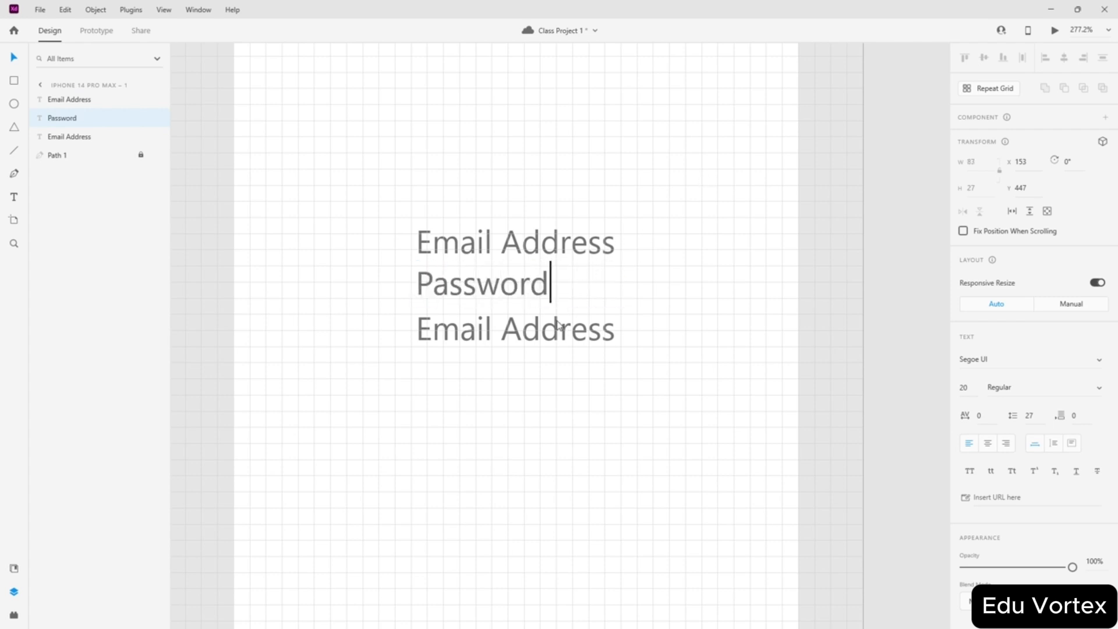
{"action": "left_click", "coordinate": [532, 327]}
{"action": "double_click", "coordinate": [533, 327]}
{"action": "type", "text": "C"}
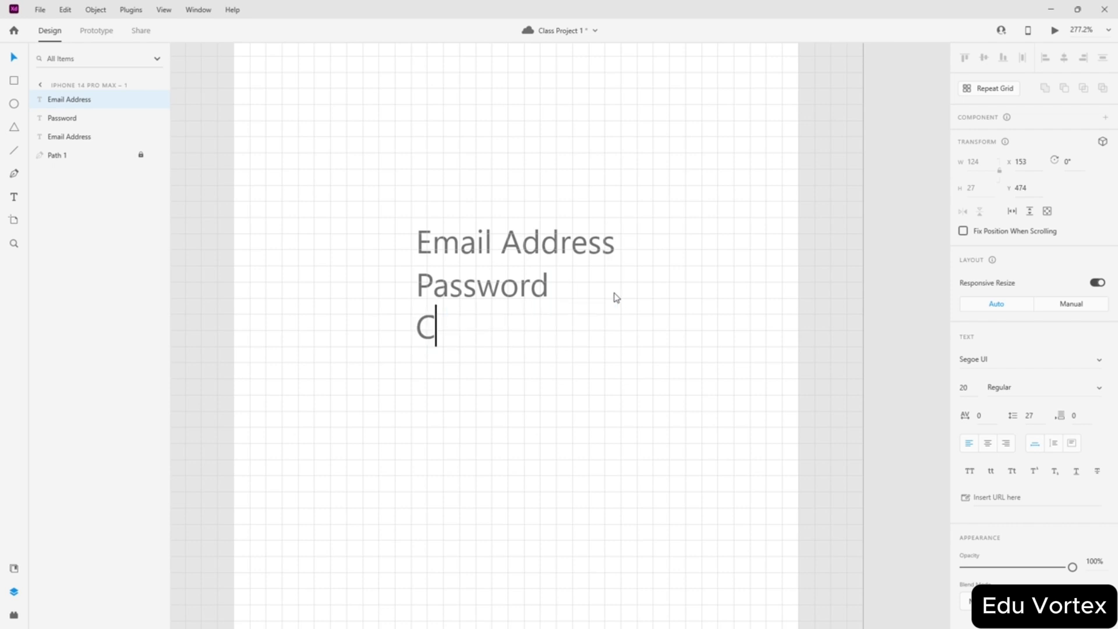
{"action": "type", "text": "onfirm"}
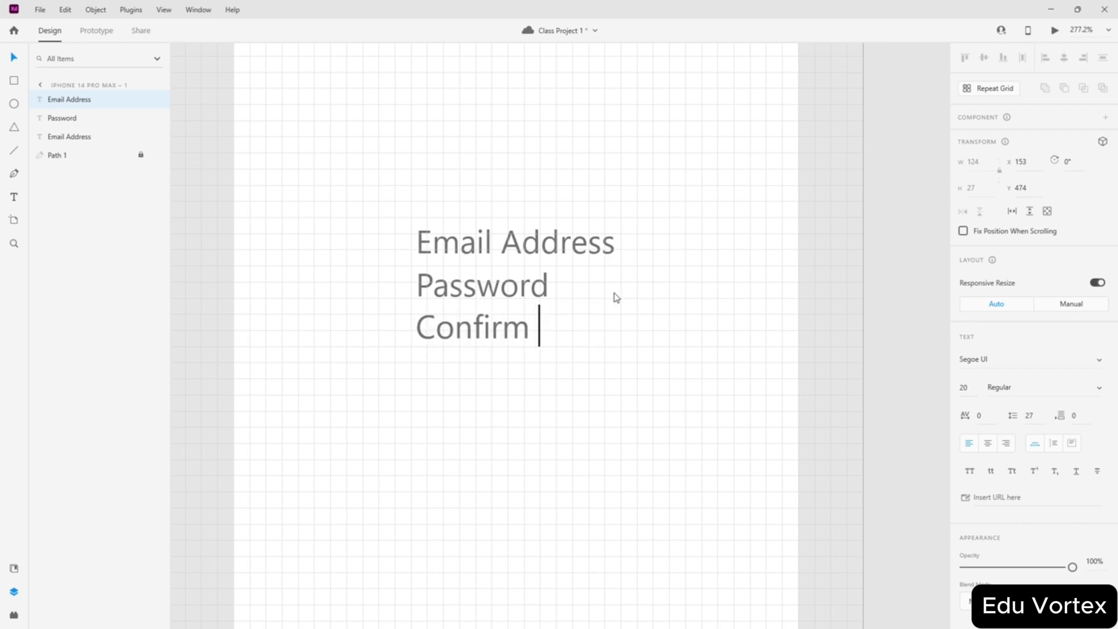
{"action": "type", "text": " Password"}
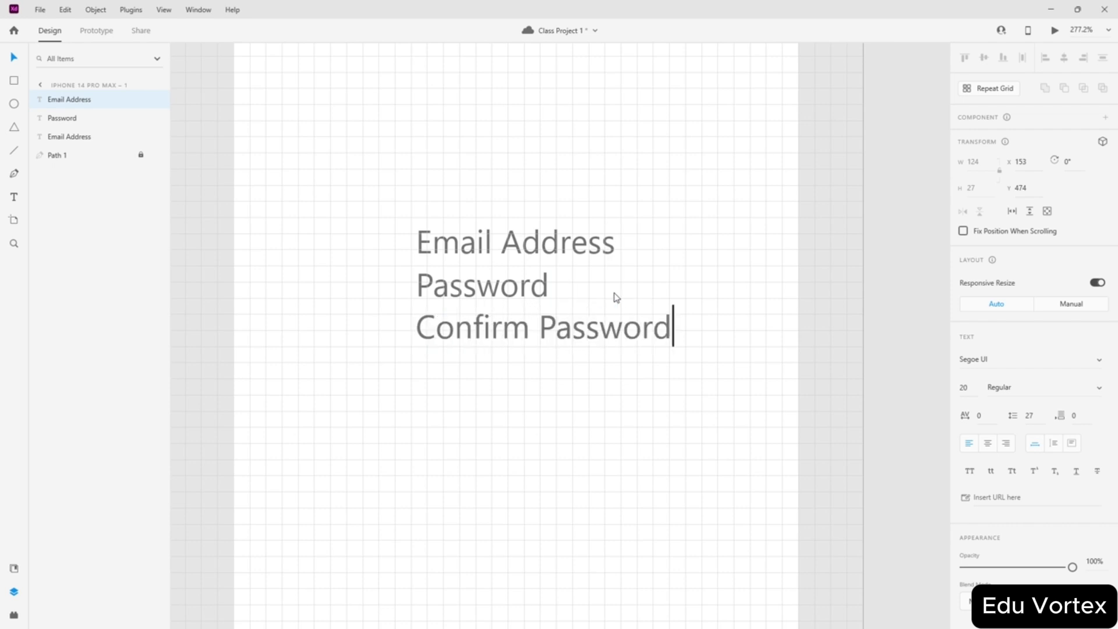
{"action": "key", "text": "Escape"}
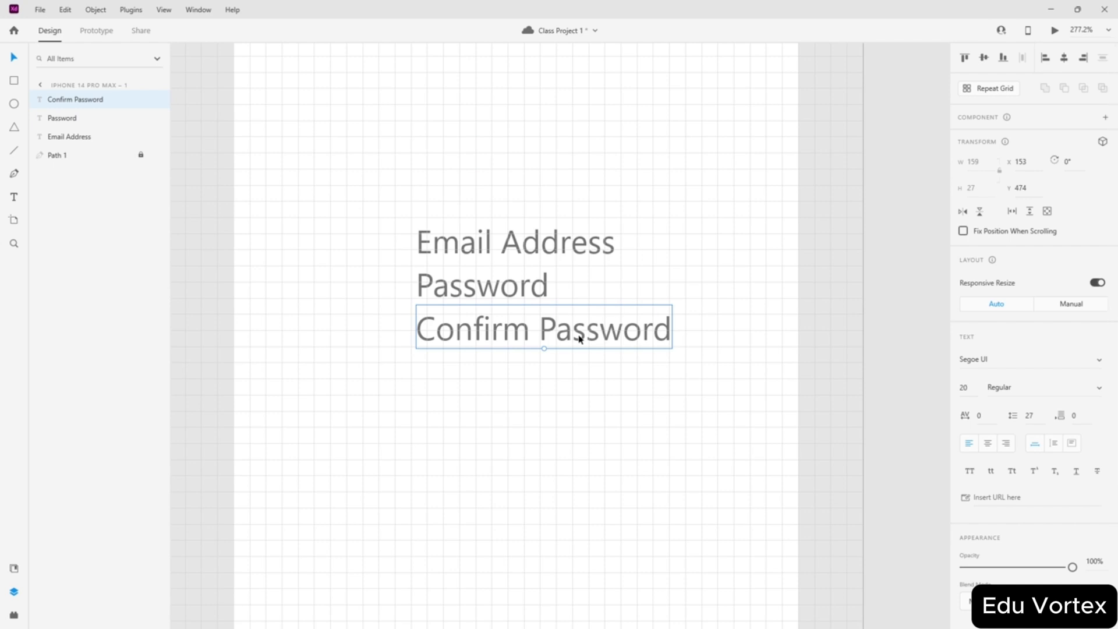
- Add a copy below Confirm Password and retype it as 'Phone Number'
{"action": "left_click_drag", "start_coordinate": [575, 330], "coordinate": [557, 366]}
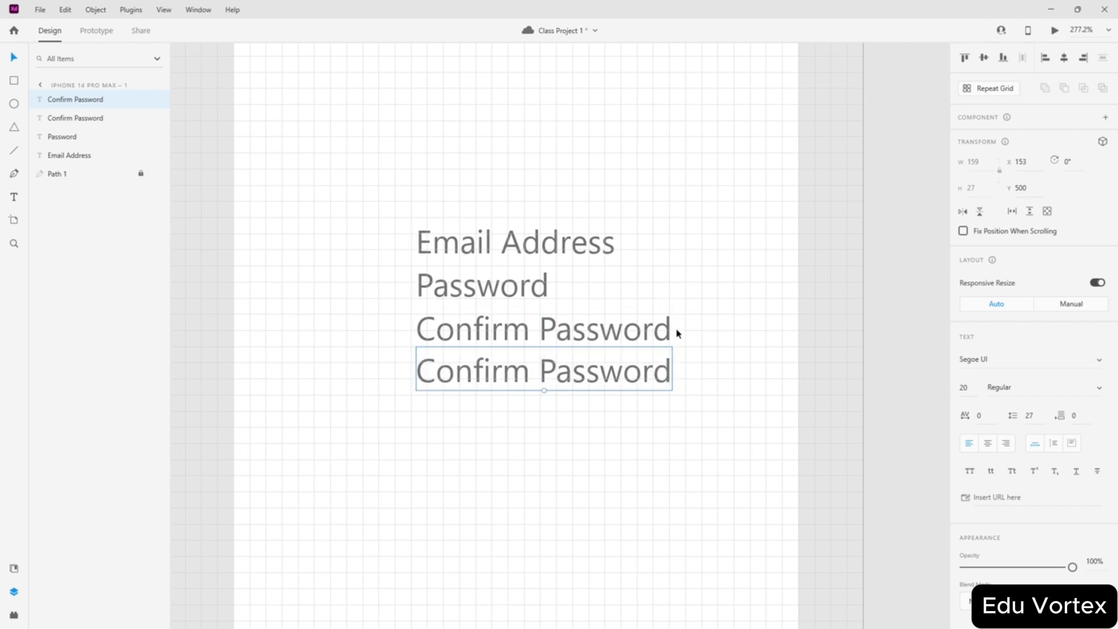
{"action": "double_click", "coordinate": [564, 369]}
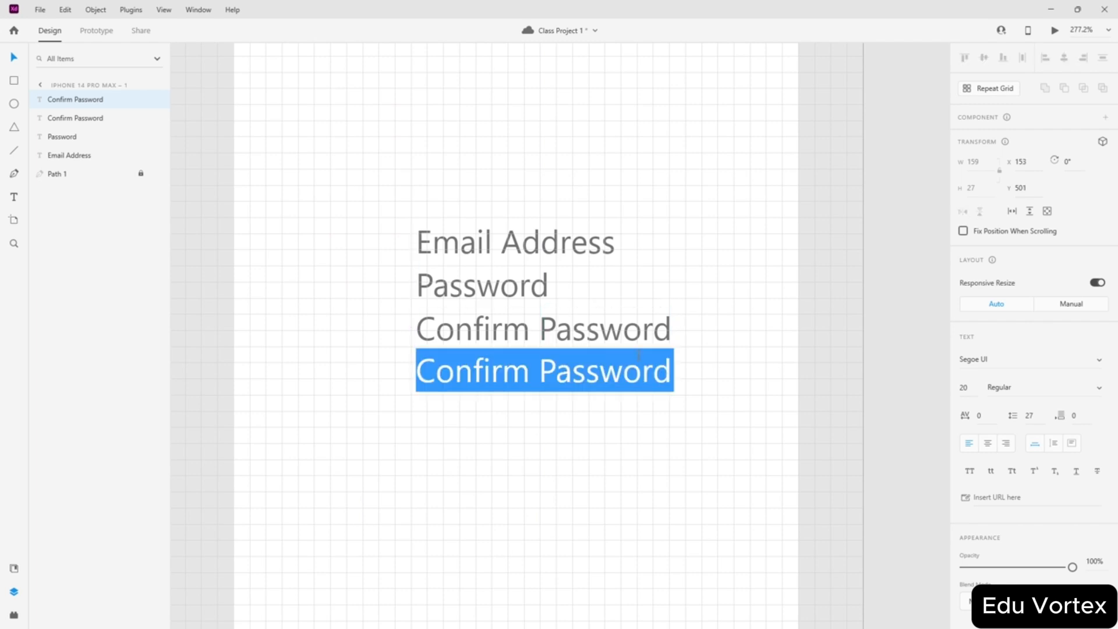
{"action": "type", "text": "Phone"}
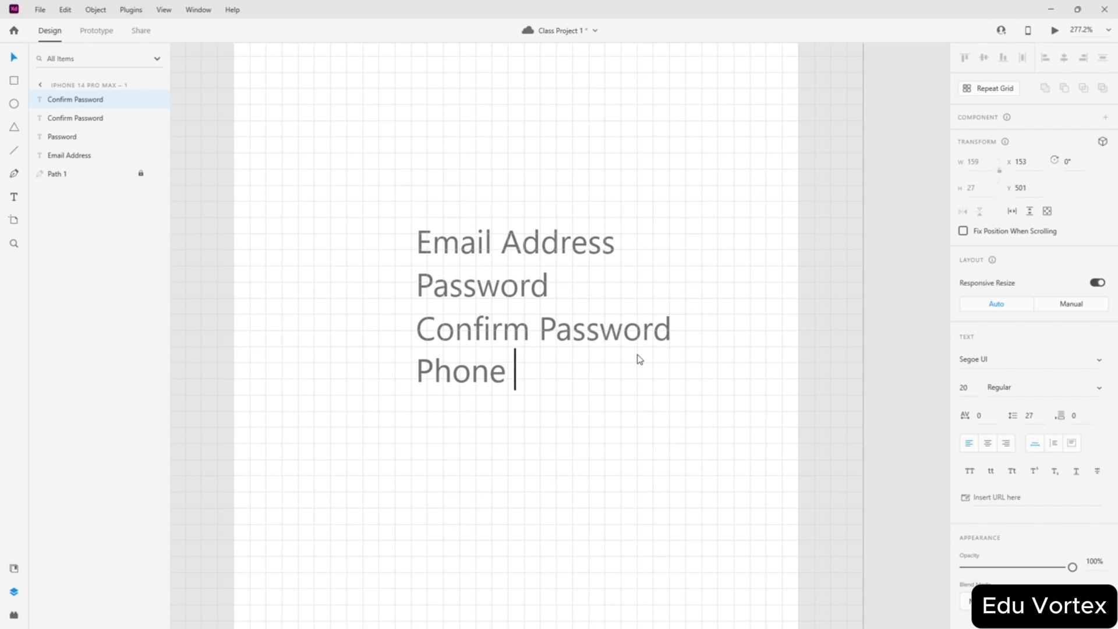
{"action": "type", "text": " P"}
{"action": "key", "text": "BackSpace"}
{"action": "type", "text": "Number"}
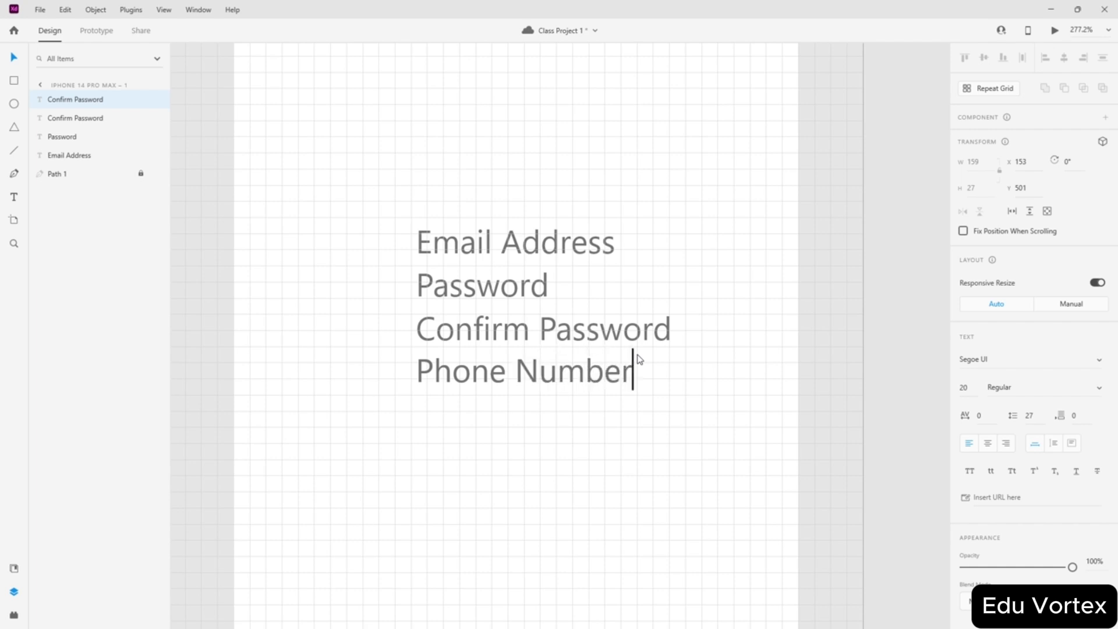
{"action": "key", "text": "Escape"}
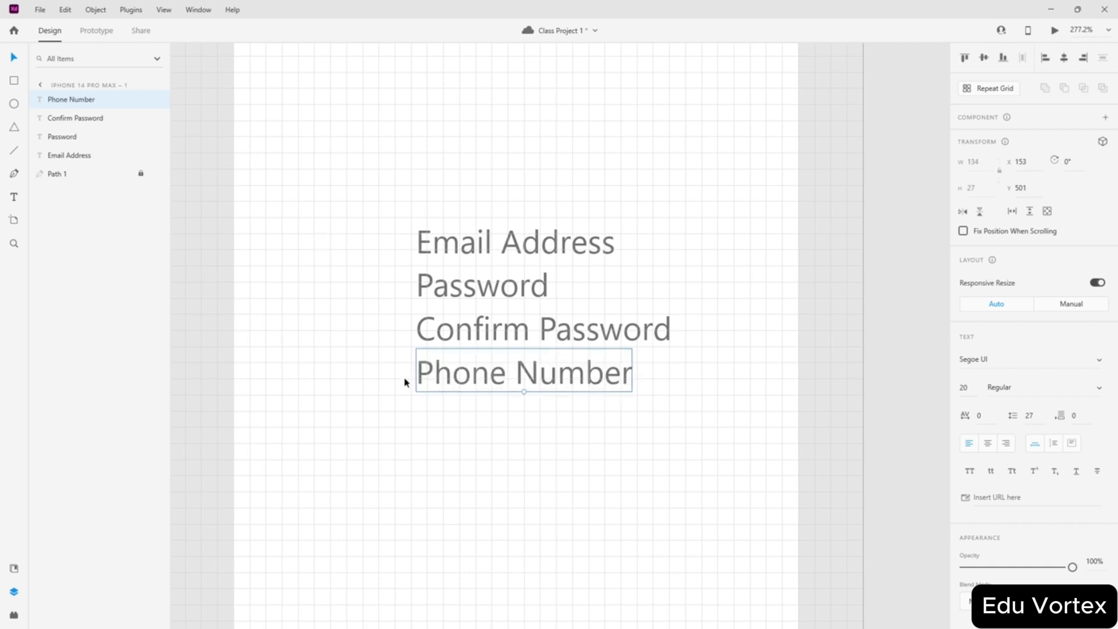
{"action": "key", "text": "Escape"}
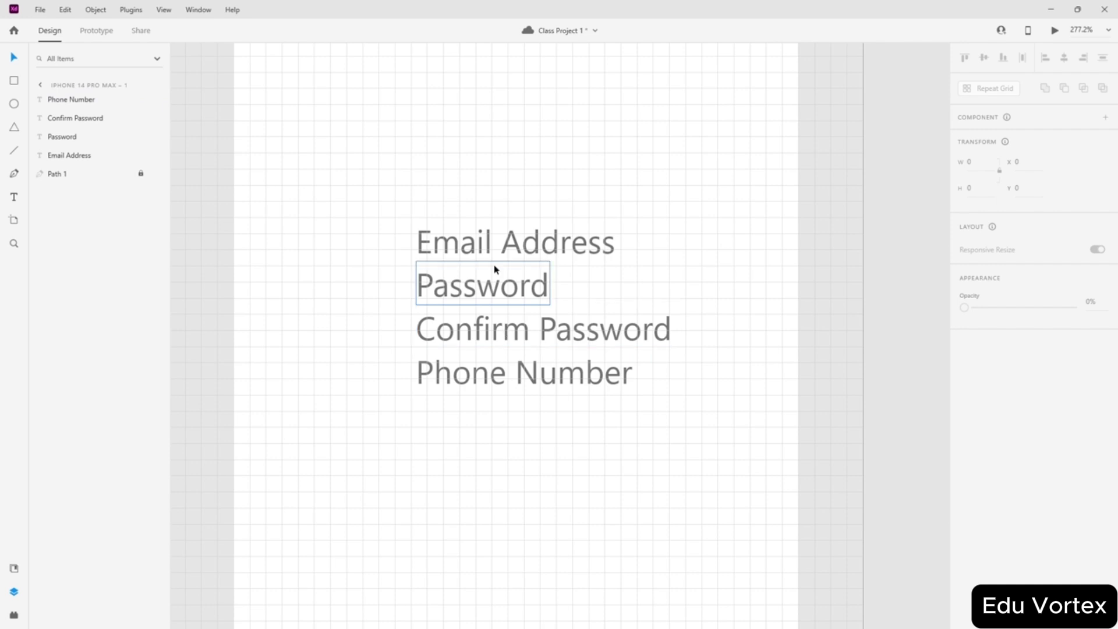
- Draw a wide input box and copy it down into a stack of four
{"action": "scroll", "coordinate": [631, 240], "scroll_direction": "down", "scroll_amount": 5}
{"action": "scroll", "coordinate": [656, 224], "scroll_direction": "up", "scroll_amount": 3}
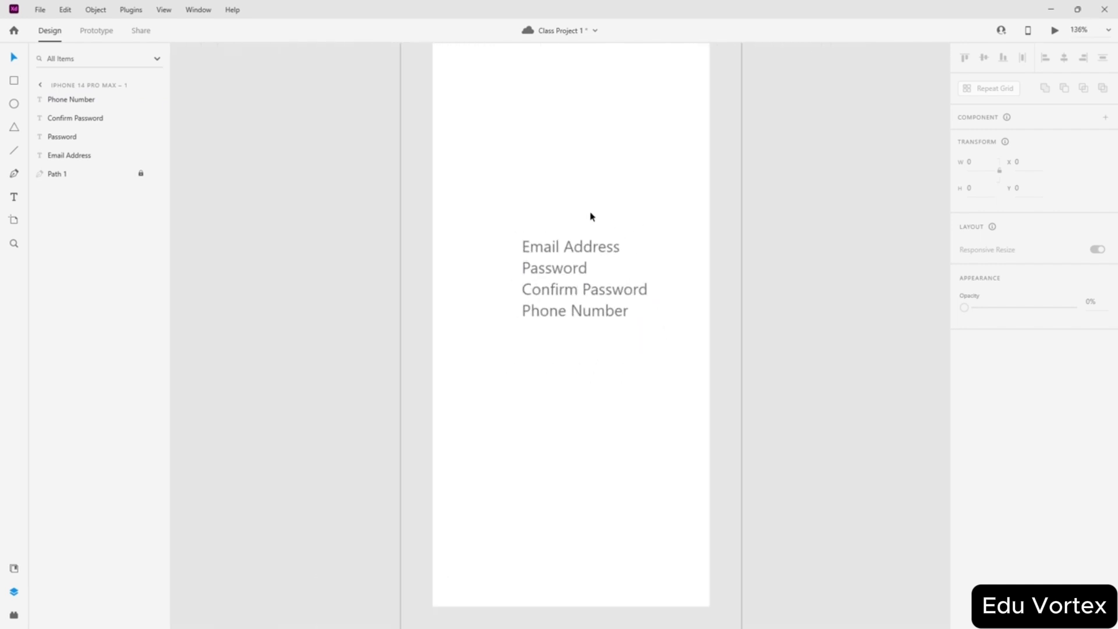
{"action": "scroll", "coordinate": [578, 313], "scroll_direction": "up", "scroll_amount": 2}
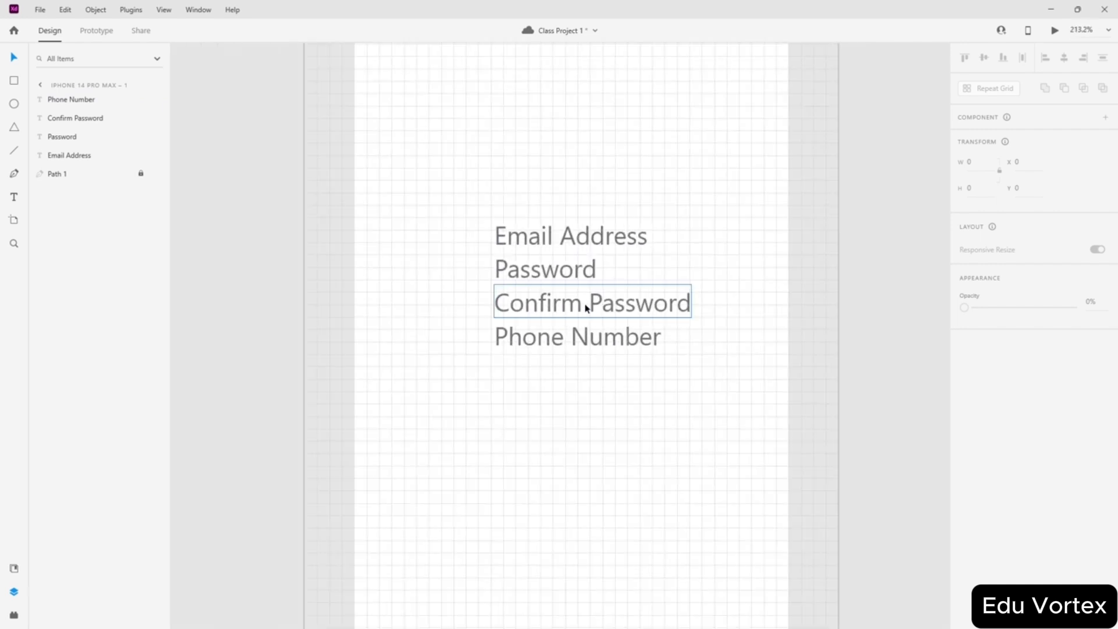
{"action": "scroll", "coordinate": [592, 208], "scroll_direction": "up", "scroll_amount": 3}
{"action": "scroll", "coordinate": [592, 208], "scroll_direction": "down", "scroll_amount": 3}
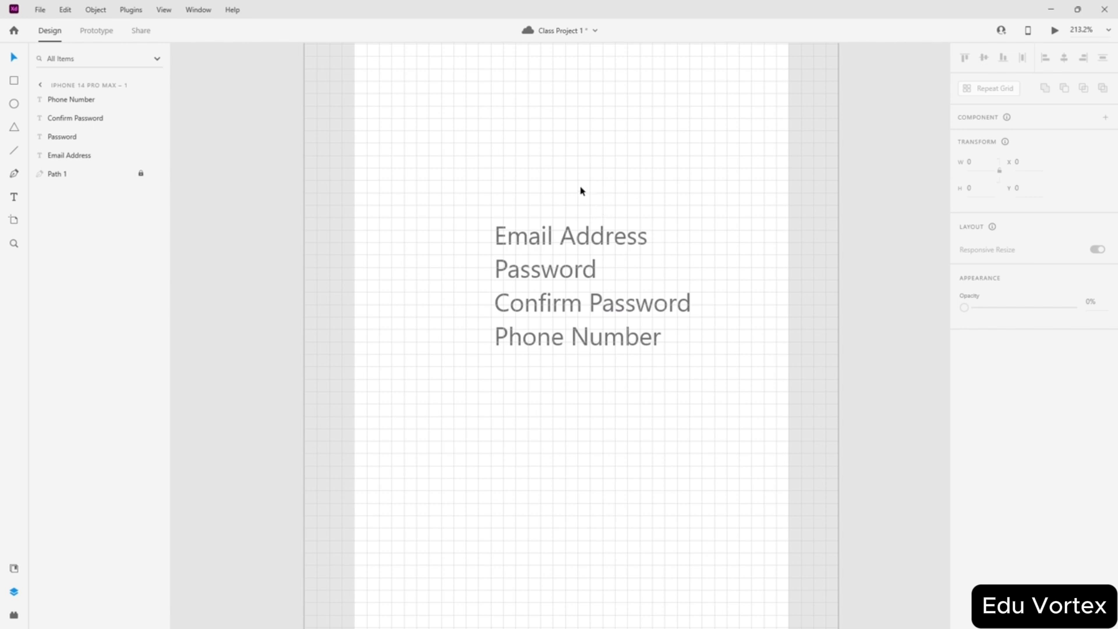
{"action": "scroll", "coordinate": [581, 191], "scroll_direction": "up", "scroll_amount": 4}
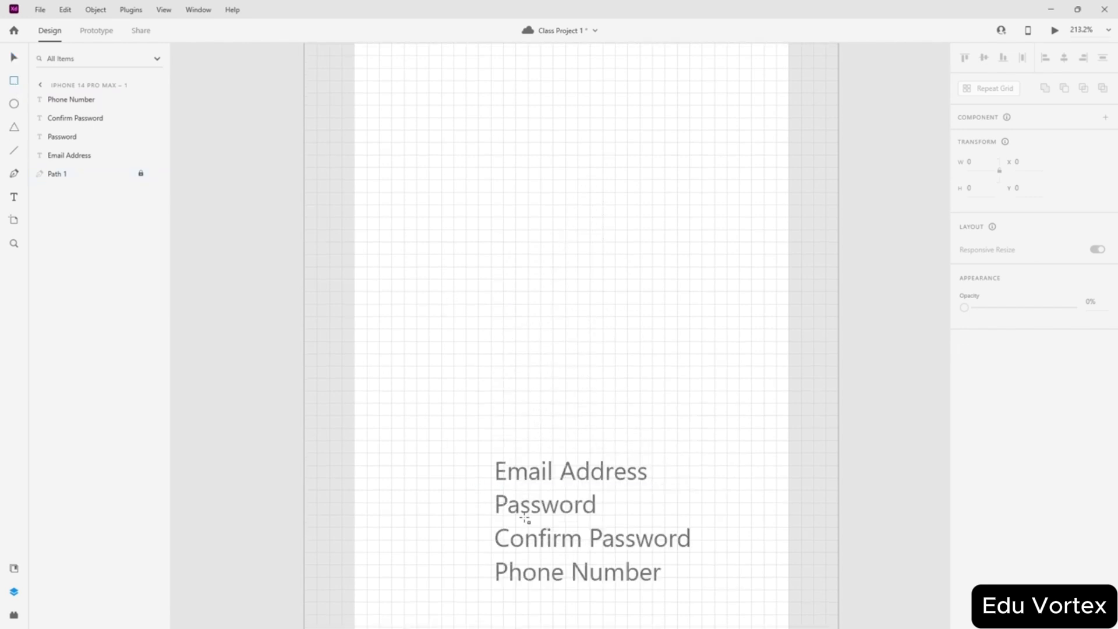
{"action": "scroll", "coordinate": [525, 517], "scroll_direction": "up", "scroll_amount": 3}
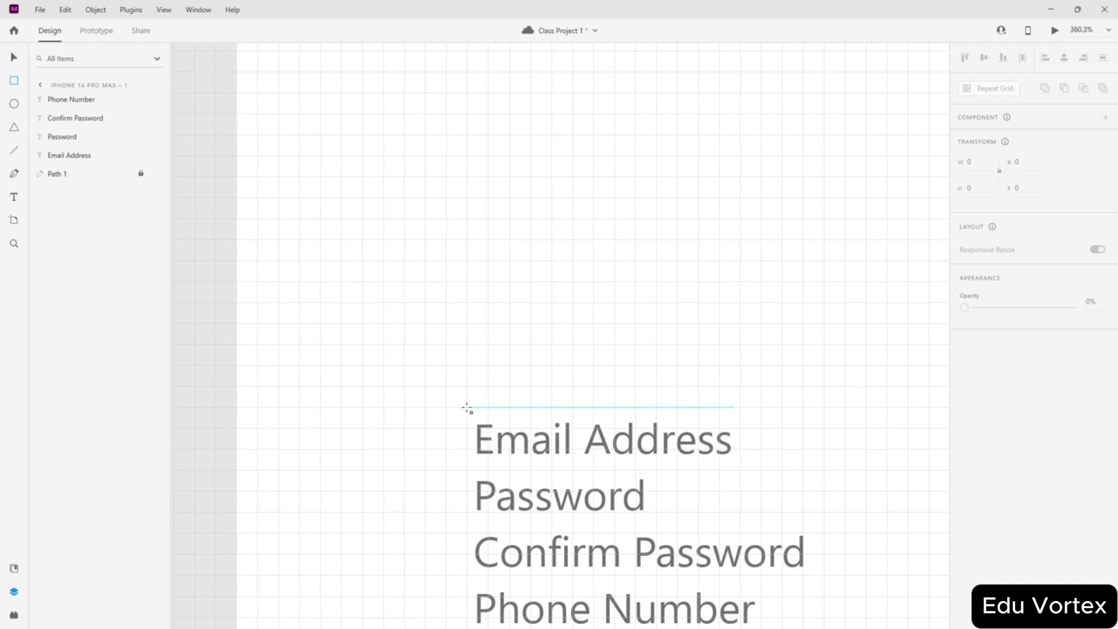
{"action": "mouse_move", "coordinate": [467, 408]}
{"action": "left_mouse_down"}
{"action": "mouse_move", "coordinate": [509, 436]}
{"action": "mouse_move", "coordinate": [676, 469]}
{"action": "mouse_move", "coordinate": [824, 469]}
{"action": "left_mouse_up"}
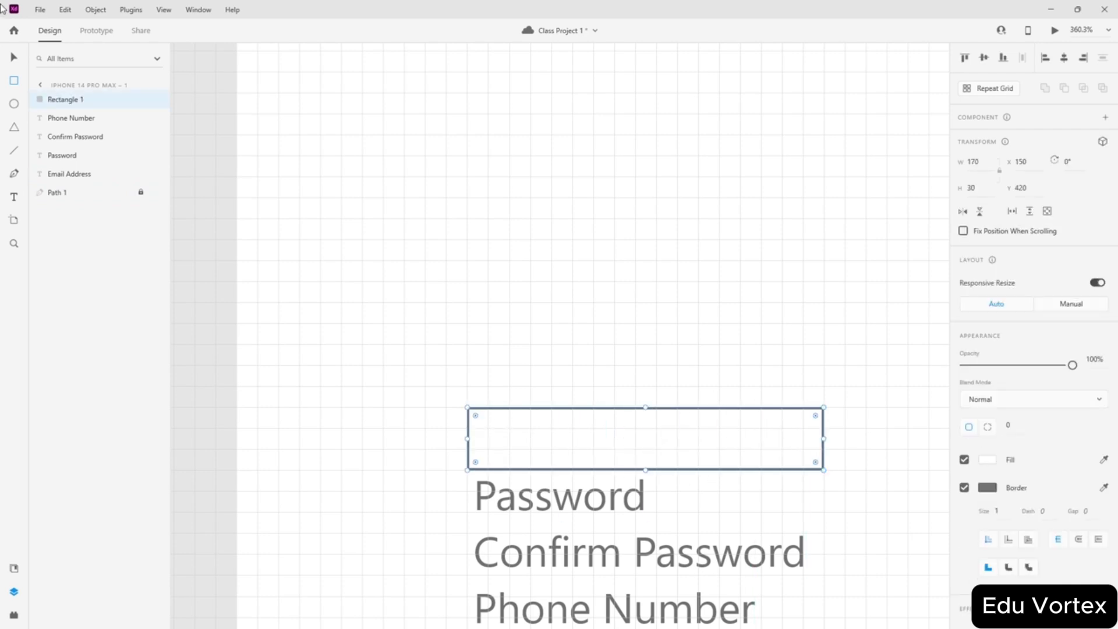
{"action": "left_click", "coordinate": [668, 262]}
{"action": "scroll", "coordinate": [668, 262], "scroll_direction": "down", "scroll_amount": 3}
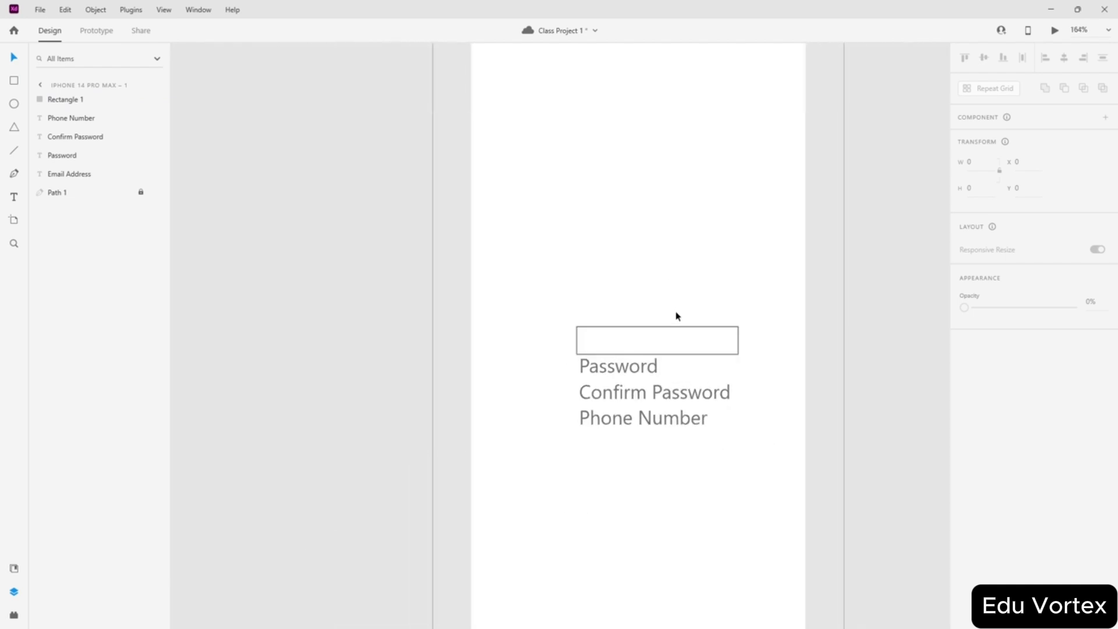
{"action": "left_click_drag", "start_coordinate": [658, 344], "coordinate": [671, 428]}
{"action": "left_click", "coordinate": [696, 460]}
- Move all four stacked input boxes below the field labels
{"action": "scroll", "coordinate": [696, 460], "scroll_direction": "up", "scroll_amount": 3}
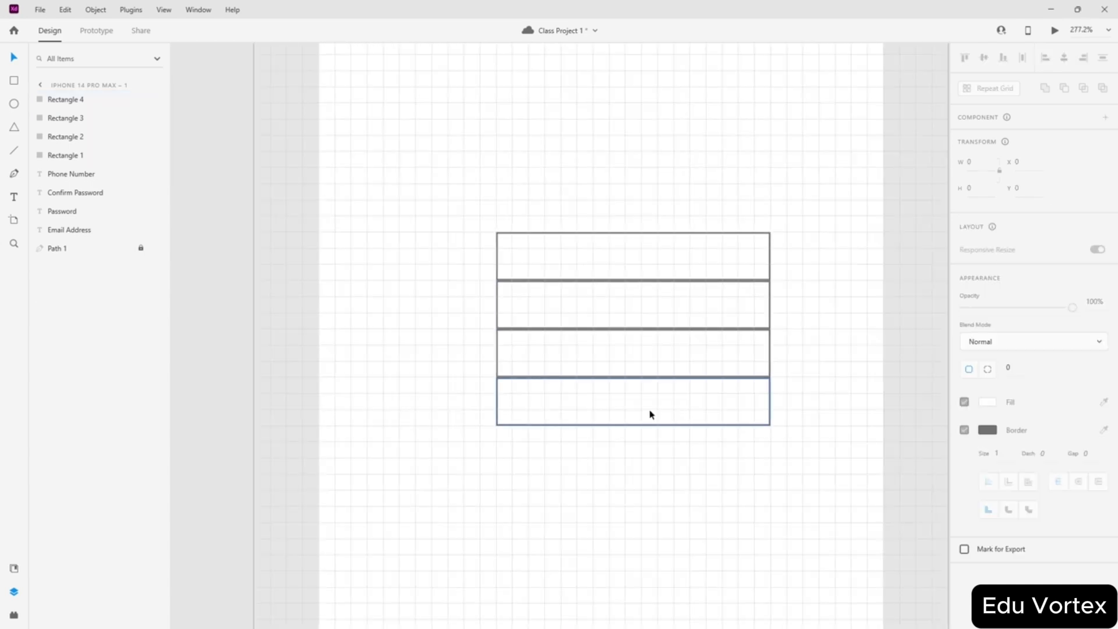
{"action": "left_click", "coordinate": [651, 414]}
{"action": "left_click", "coordinate": [641, 352], "text": "shift"}
{"action": "left_click", "coordinate": [639, 305], "text": "shift"}
{"action": "left_click", "coordinate": [636, 257], "text": "shift"}
{"action": "left_click_drag", "start_coordinate": [639, 307], "coordinate": [512, 569]}
{"action": "scroll", "coordinate": [614, 352], "scroll_direction": "down", "scroll_amount": 1}
{"action": "scroll", "coordinate": [666, 417], "scroll_direction": "up", "scroll_amount": 1}
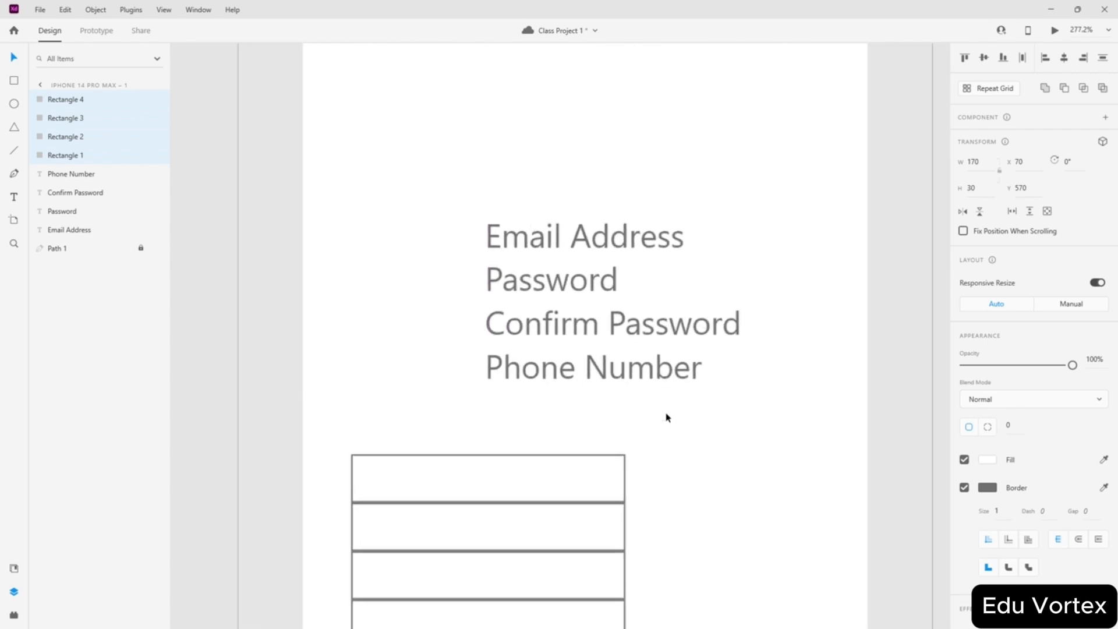
{"action": "left_click", "coordinate": [669, 398]}
{"action": "scroll", "coordinate": [669, 383], "scroll_direction": "down", "scroll_amount": 2}
{"action": "scroll", "coordinate": [615, 247], "scroll_direction": "up", "scroll_amount": 1}
{"action": "scroll", "coordinate": [615, 247], "scroll_direction": "down", "scroll_amount": 3}
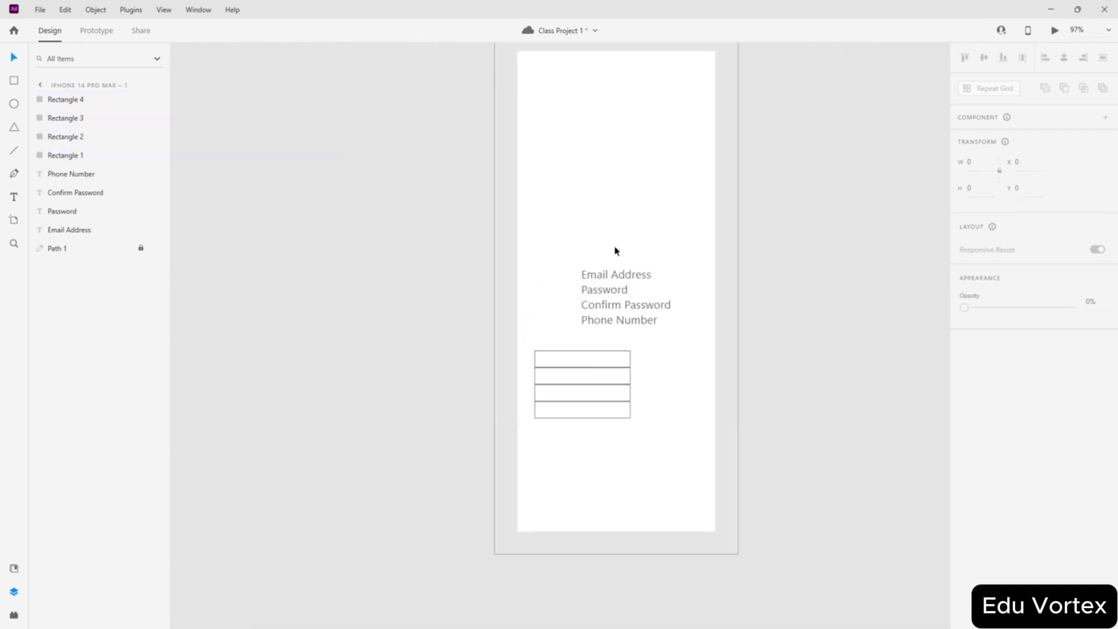
{"action": "scroll", "coordinate": [614, 247], "scroll_direction": "up", "scroll_amount": 1}
{"action": "scroll", "coordinate": [616, 245], "scroll_direction": "up", "scroll_amount": 1}
- Place the top input box under Email Address and align the label with it
{"action": "left_click_drag", "start_coordinate": [608, 342], "coordinate": [561, 251]}
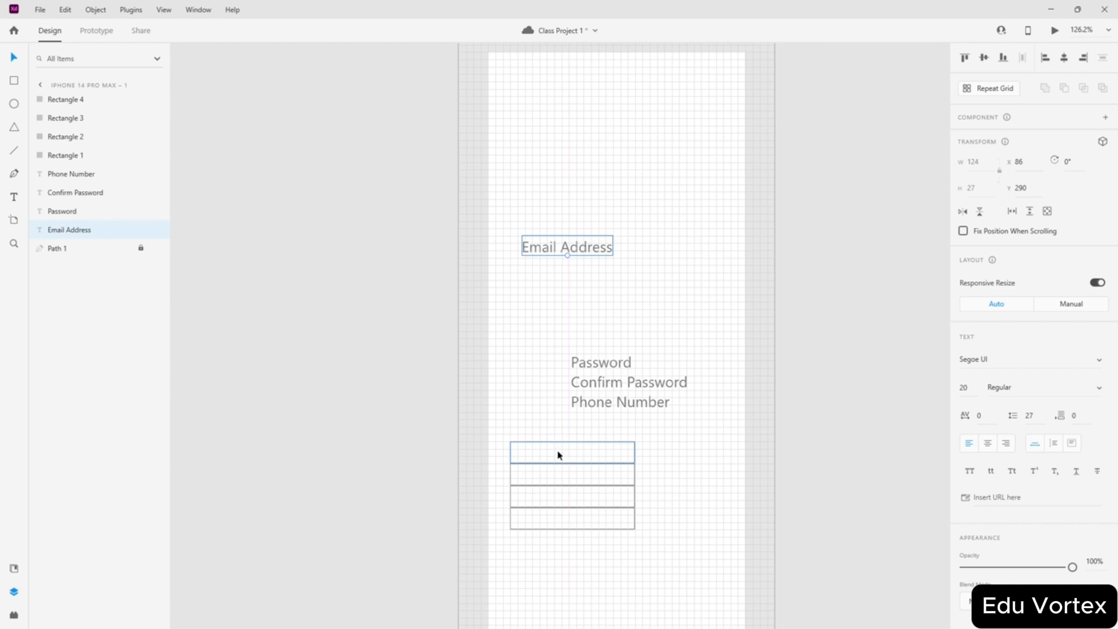
{"action": "left_click_drag", "start_coordinate": [557, 454], "coordinate": [569, 273]}
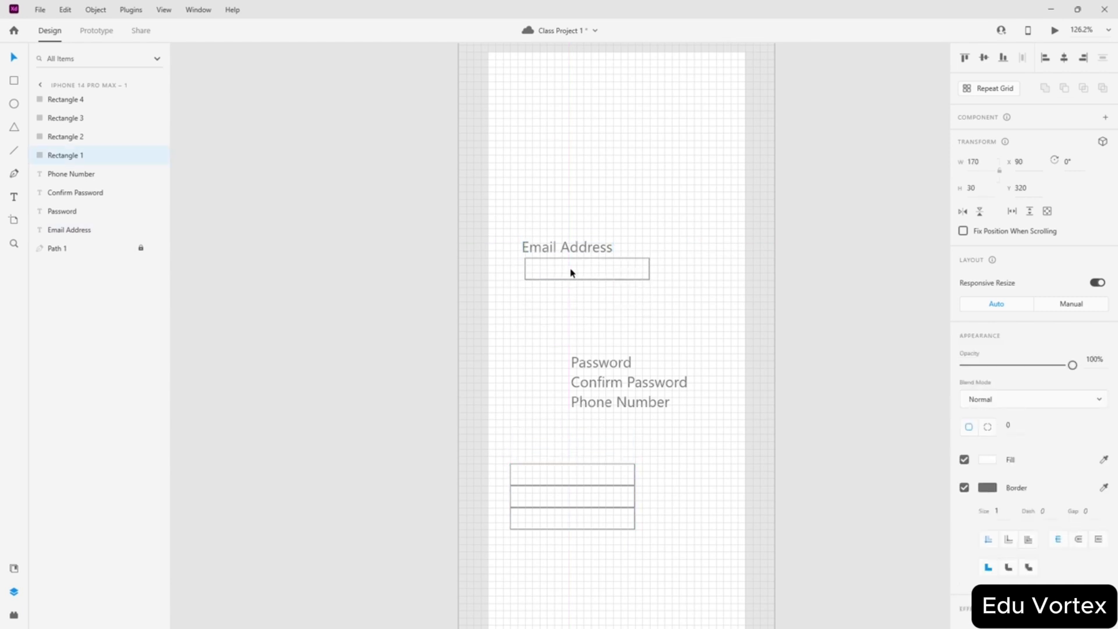
{"action": "scroll", "coordinate": [571, 273], "scroll_direction": "up", "scroll_amount": 3}
{"action": "left_click_drag", "start_coordinate": [572, 413], "coordinate": [582, 418]}
{"action": "left_click", "coordinate": [626, 301]}
{"action": "scroll", "coordinate": [626, 301], "scroll_direction": "down", "scroll_amount": 4}
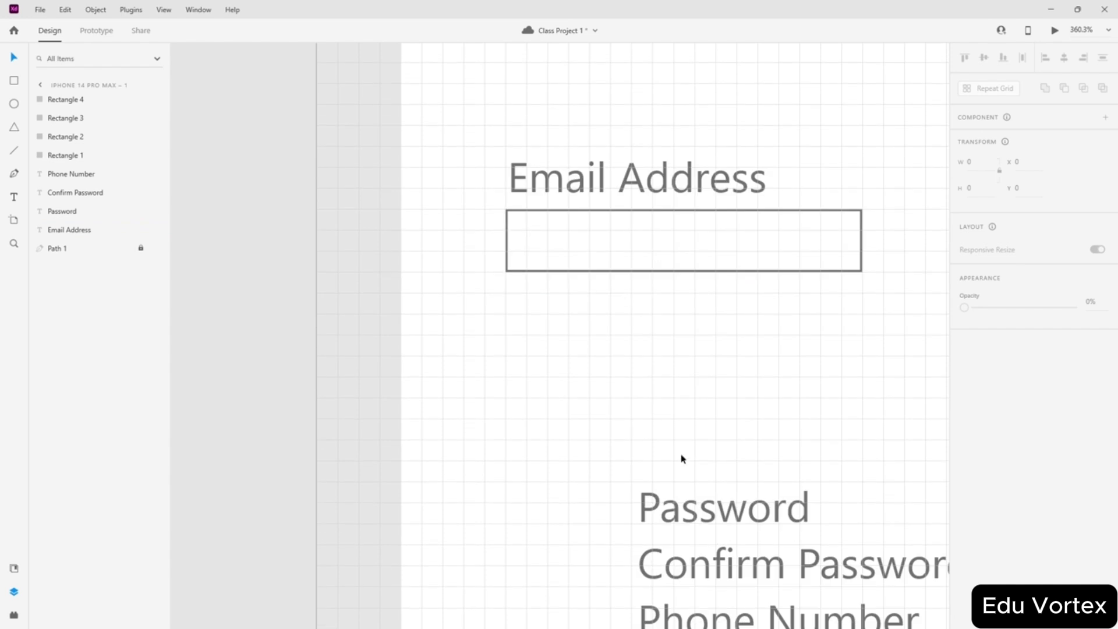
- Move the Password label below the email box and a second box below Password
{"action": "left_click_drag", "start_coordinate": [686, 512], "coordinate": [554, 315]}
{"action": "scroll", "coordinate": [639, 337], "scroll_direction": "down", "scroll_amount": 4}
{"action": "left_click_drag", "start_coordinate": [579, 585], "coordinate": [607, 132]}
{"action": "left_click", "coordinate": [593, 235]}
{"action": "scroll", "coordinate": [592, 235], "scroll_direction": "up", "scroll_amount": 3}
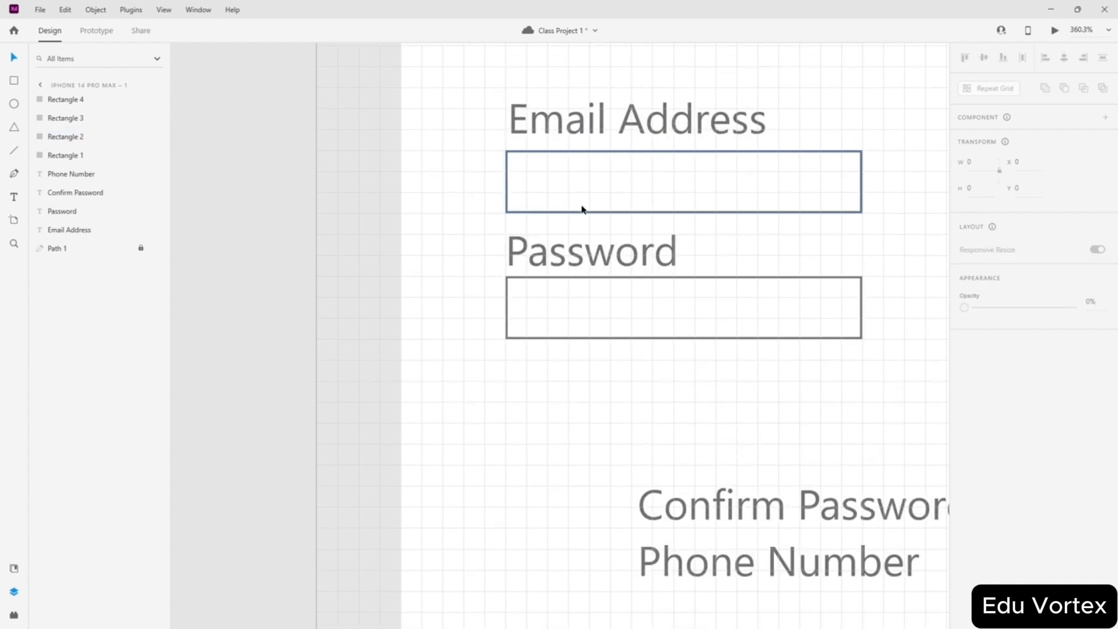
{"action": "scroll", "coordinate": [555, 338], "scroll_direction": "down", "scroll_amount": 1}
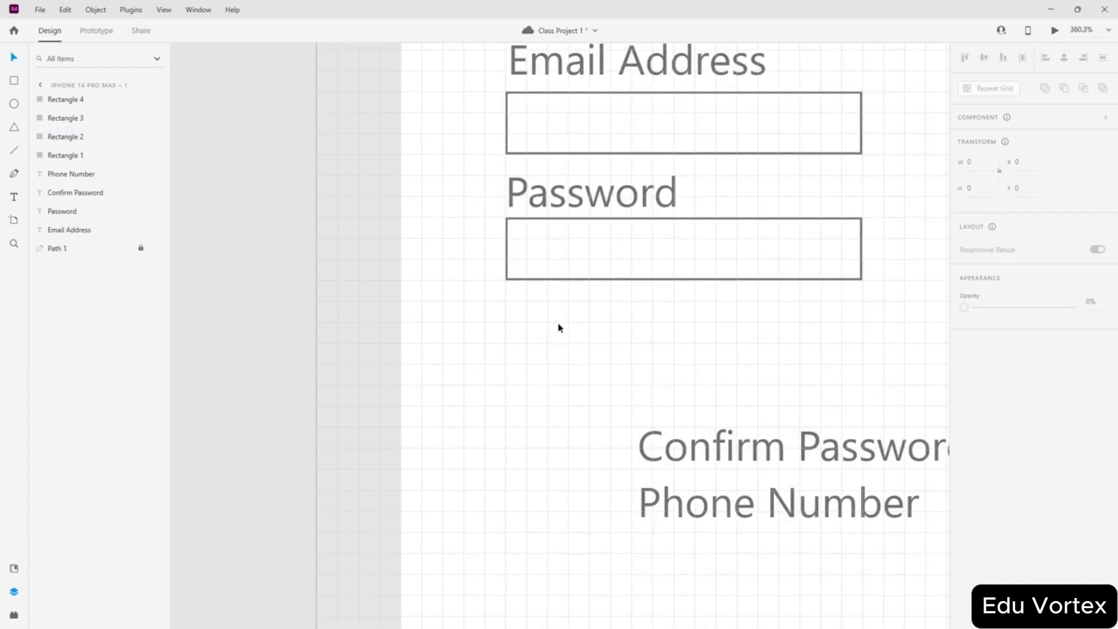
{"action": "scroll", "coordinate": [557, 327], "scroll_direction": "up", "scroll_amount": 3}
- Nudge the Email Address label upward, then undo the recent box rearranging
{"action": "mouse_move", "coordinate": [568, 298]}
{"action": "left_mouse_down"}
{"action": "mouse_move", "coordinate": [569, 287]}
{"action": "mouse_move", "coordinate": [568, 298]}
{"action": "left_mouse_up"}
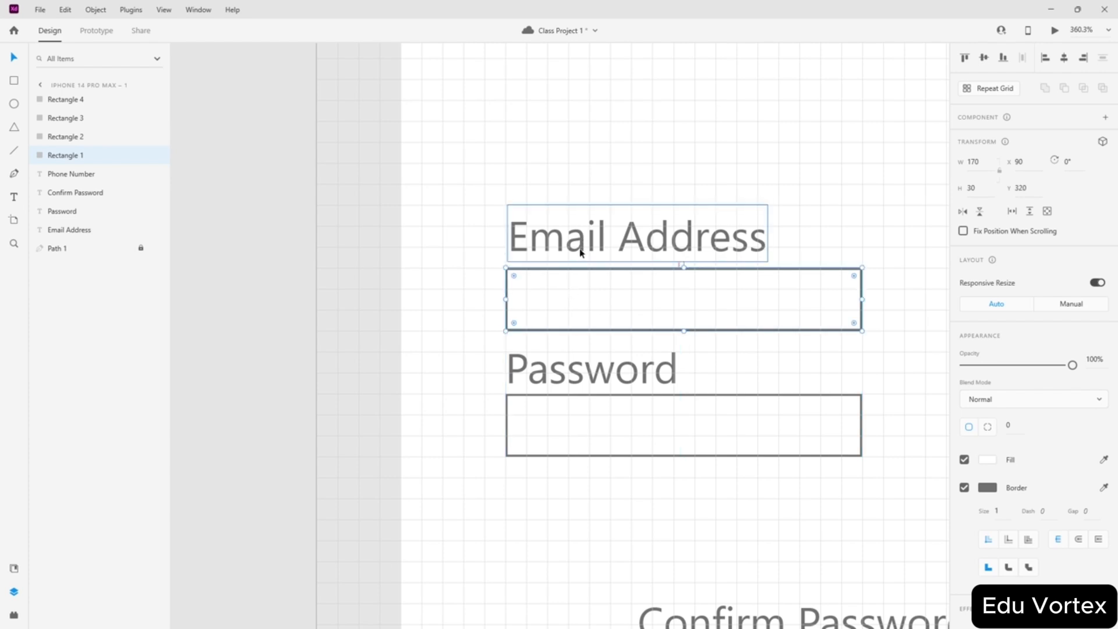
{"action": "scroll", "coordinate": [580, 252], "scroll_direction": "up", "scroll_amount": 5}
{"action": "left_click", "coordinate": [524, 262]}
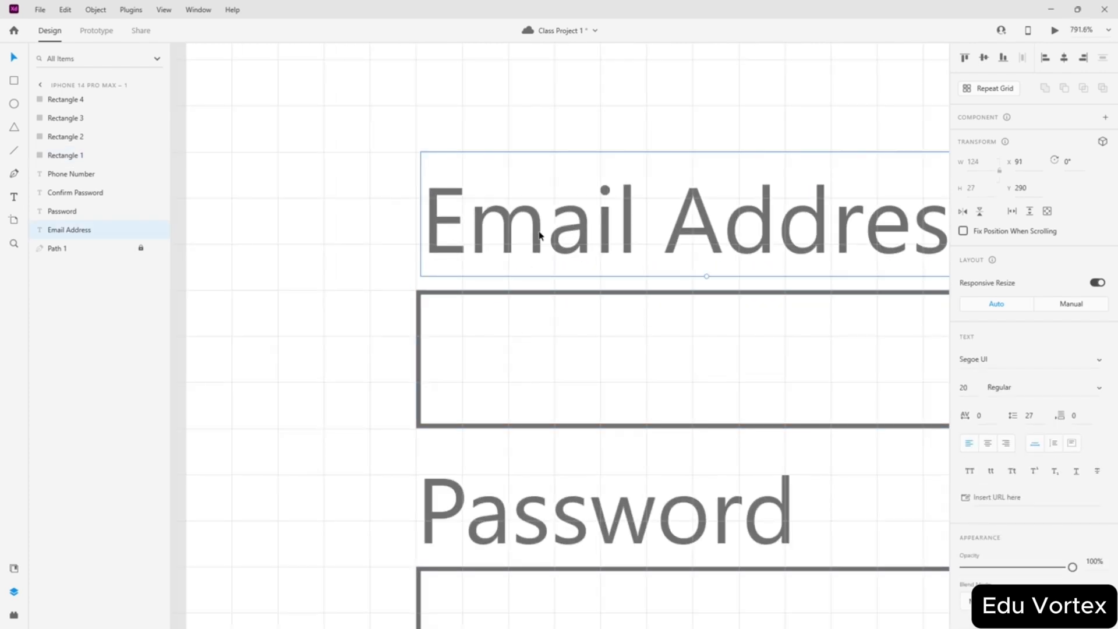
{"action": "left_click_drag", "start_coordinate": [539, 234], "coordinate": [540, 213]}
{"action": "scroll", "coordinate": [630, 188], "scroll_direction": "down", "scroll_amount": 2}
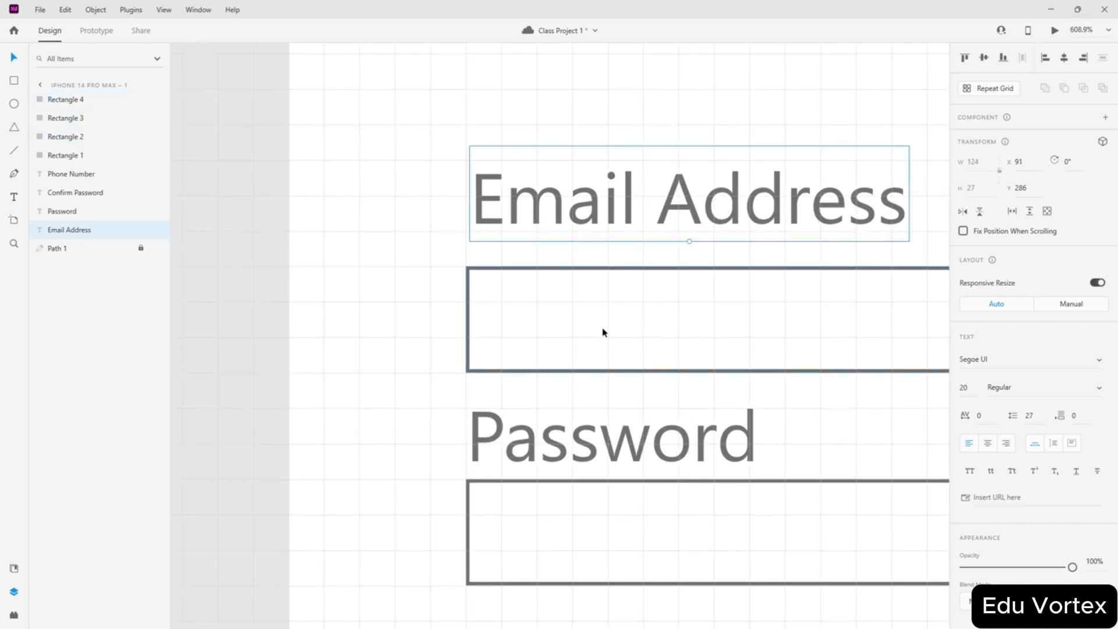
{"action": "left_click", "coordinate": [618, 315]}
{"action": "scroll", "coordinate": [662, 253], "scroll_direction": "down", "scroll_amount": 3}
{"action": "left_click", "coordinate": [703, 387], "text": "shift"}
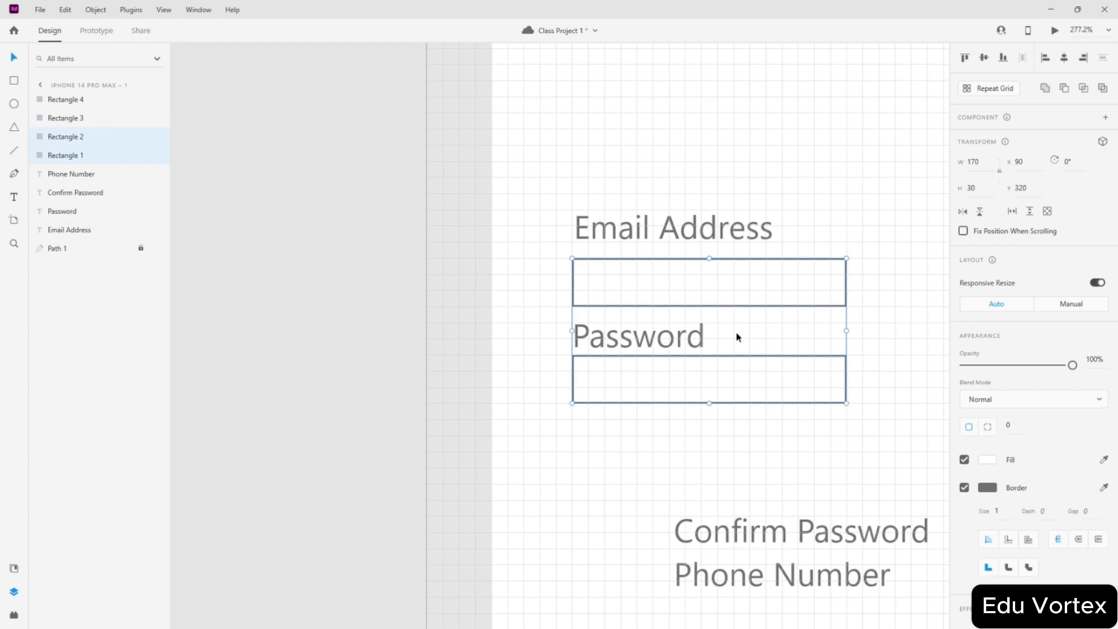
{"action": "scroll", "coordinate": [736, 334], "scroll_direction": "down", "scroll_amount": 3}
{"action": "key", "text": "ctrl+z"}
{"action": "key", "text": "ctrl+z"}
{"action": "key", "text": "ctrl+z"}
{"action": "key", "text": "ctrl+z"}
{"action": "key", "text": "ctrl+z"}
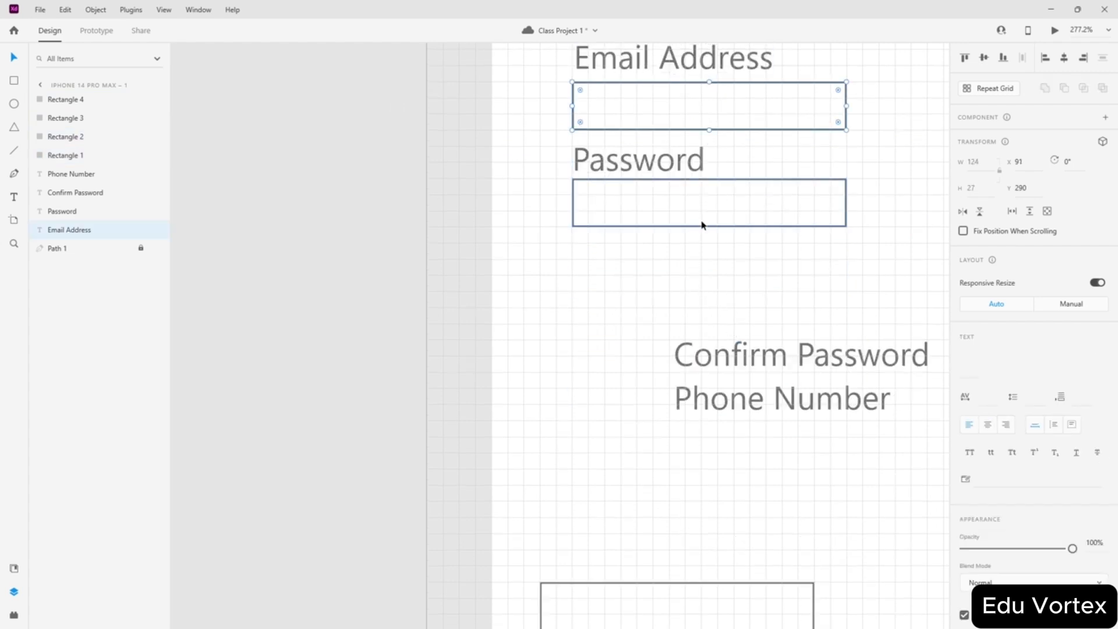
{"action": "key", "text": "ctrl+z"}
{"action": "key", "text": "ctrl+z"}
{"action": "key", "text": "ctrl+z"}
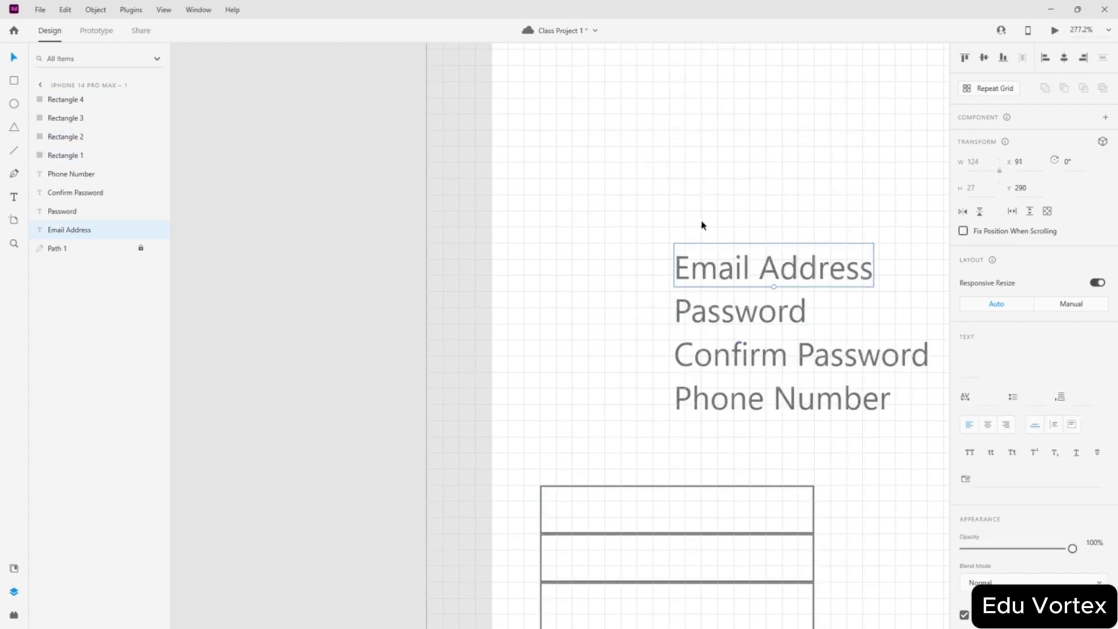
- Move the four input boxes down clear of the labels and raise the Email Address label slightly
{"action": "left_click_drag", "start_coordinate": [726, 270], "coordinate": [671, 509]}
{"action": "left_click", "coordinate": [611, 289]}
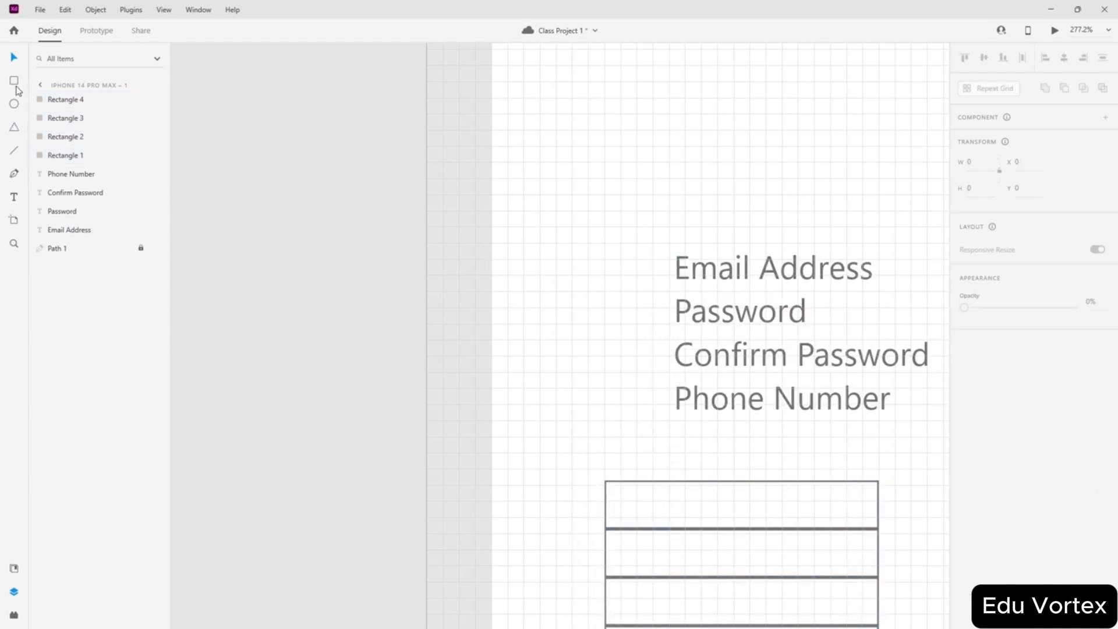
{"action": "scroll", "coordinate": [803, 257], "scroll_direction": "up", "scroll_amount": 5}
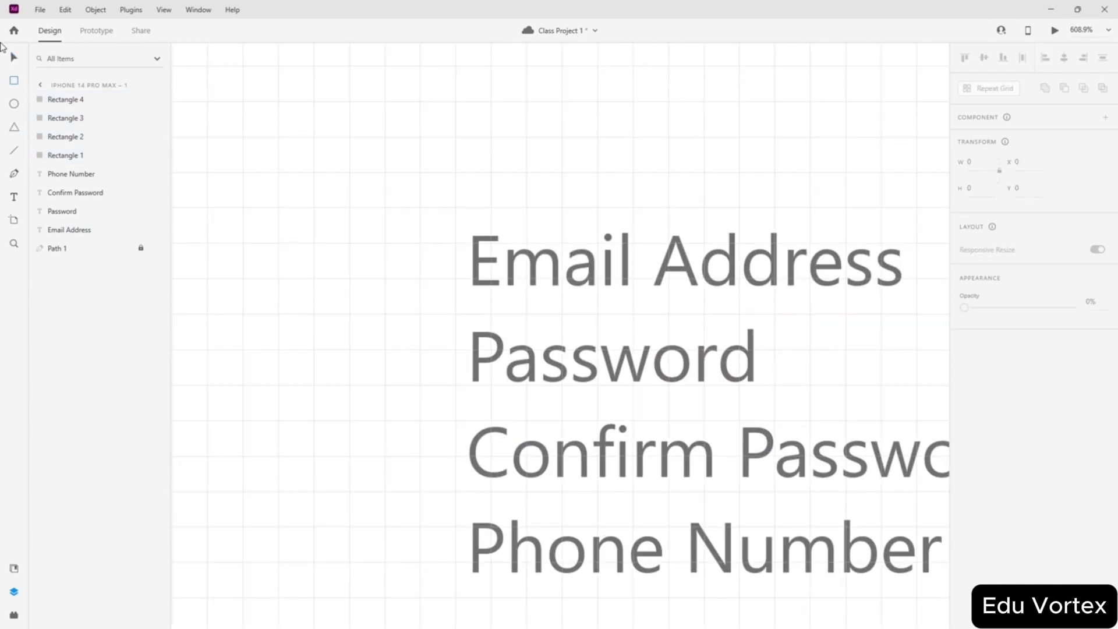
{"action": "left_click_drag", "start_coordinate": [541, 272], "coordinate": [531, 258]}
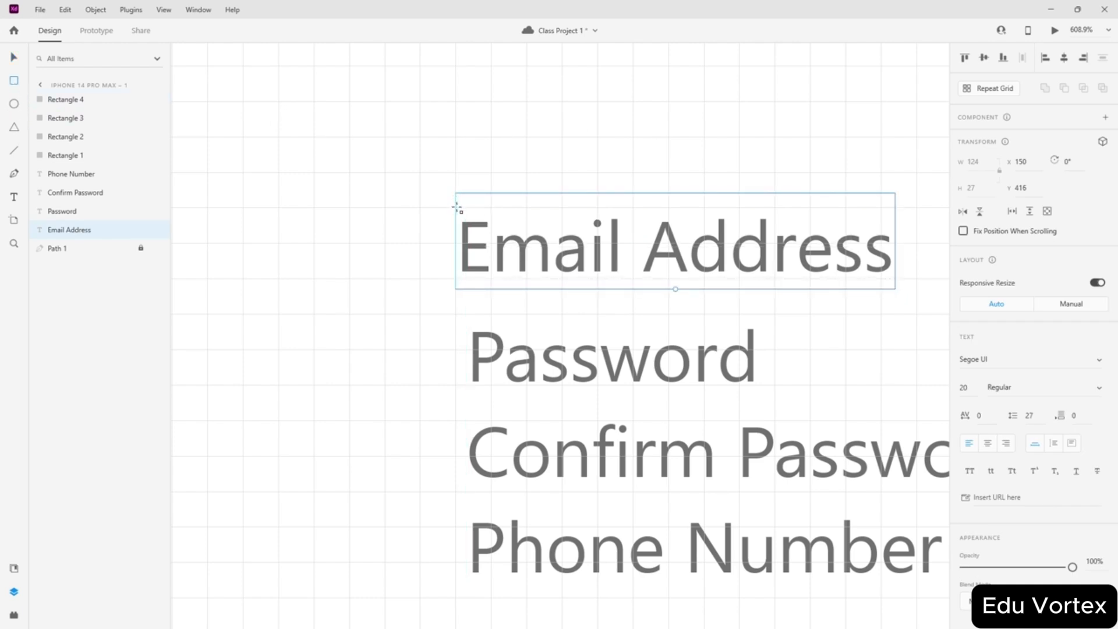
- Draw a thin 130×20 box, put the first input box under it, and set Email Address on it
{"action": "mouse_move", "coordinate": [457, 207]}
{"action": "left_mouse_down"}
{"action": "mouse_move", "coordinate": [592, 269]}
{"action": "mouse_move", "coordinate": [672, 287]}
{"action": "mouse_move", "coordinate": [918, 278]}
{"action": "left_mouse_up"}
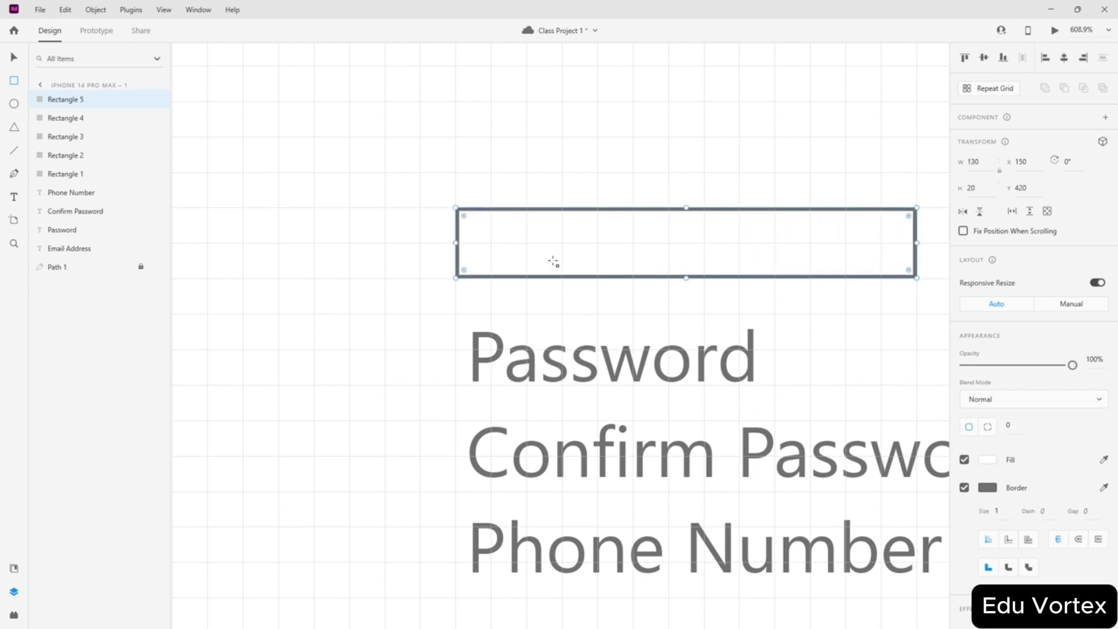
{"action": "scroll", "coordinate": [534, 218], "scroll_direction": "down", "scroll_amount": 4}
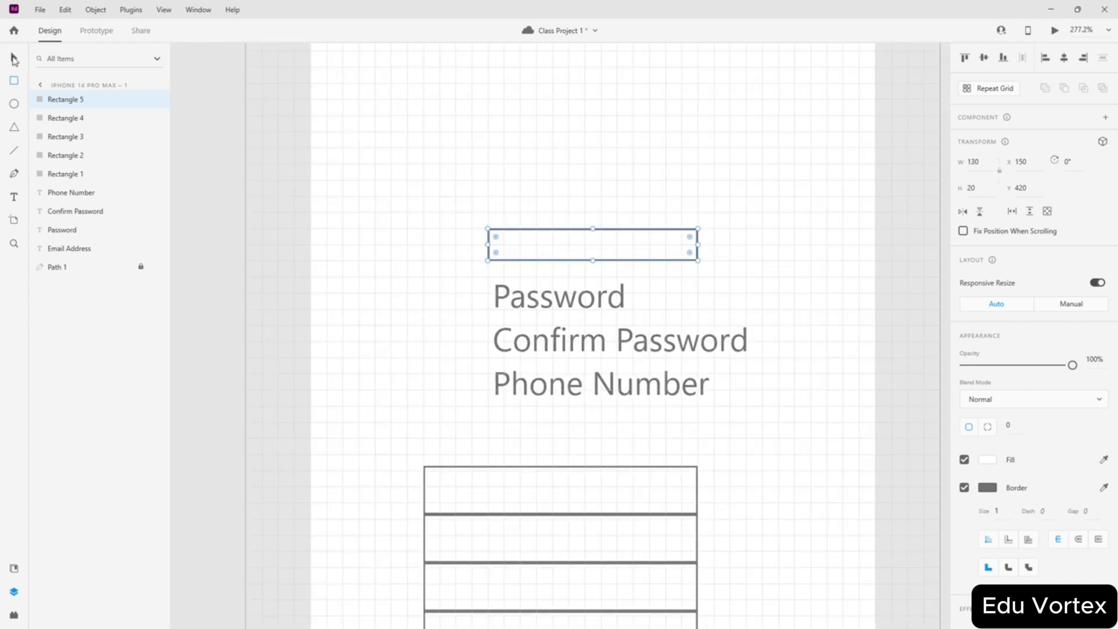
{"action": "scroll", "coordinate": [613, 163], "scroll_direction": "up", "scroll_amount": 2}
{"action": "left_click_drag", "start_coordinate": [571, 347], "coordinate": [464, 140]}
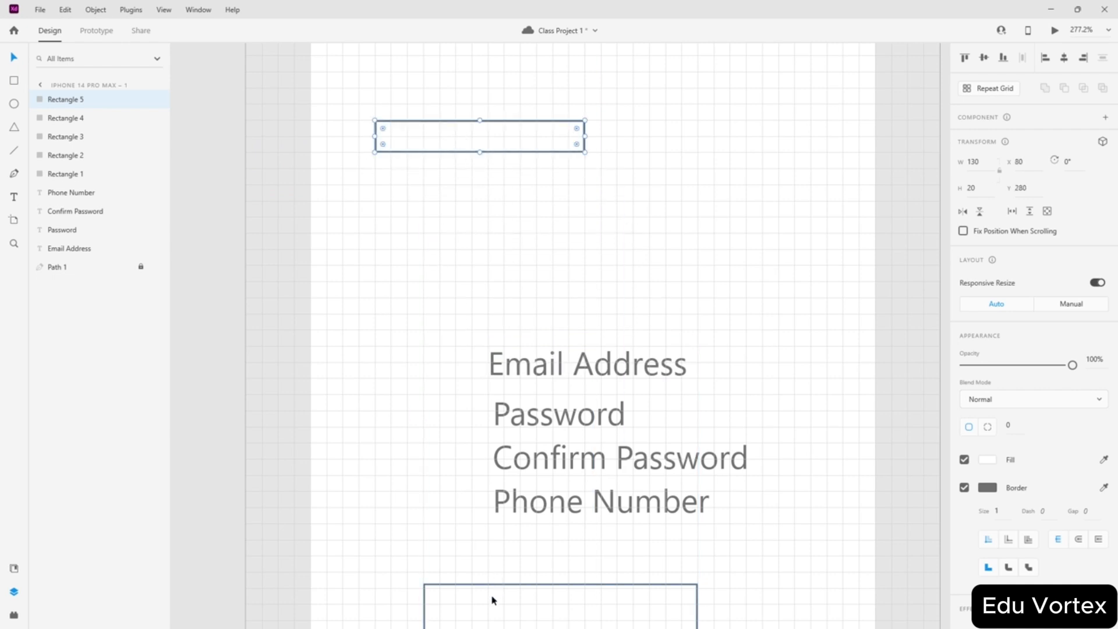
{"action": "left_click_drag", "start_coordinate": [492, 599], "coordinate": [444, 190]}
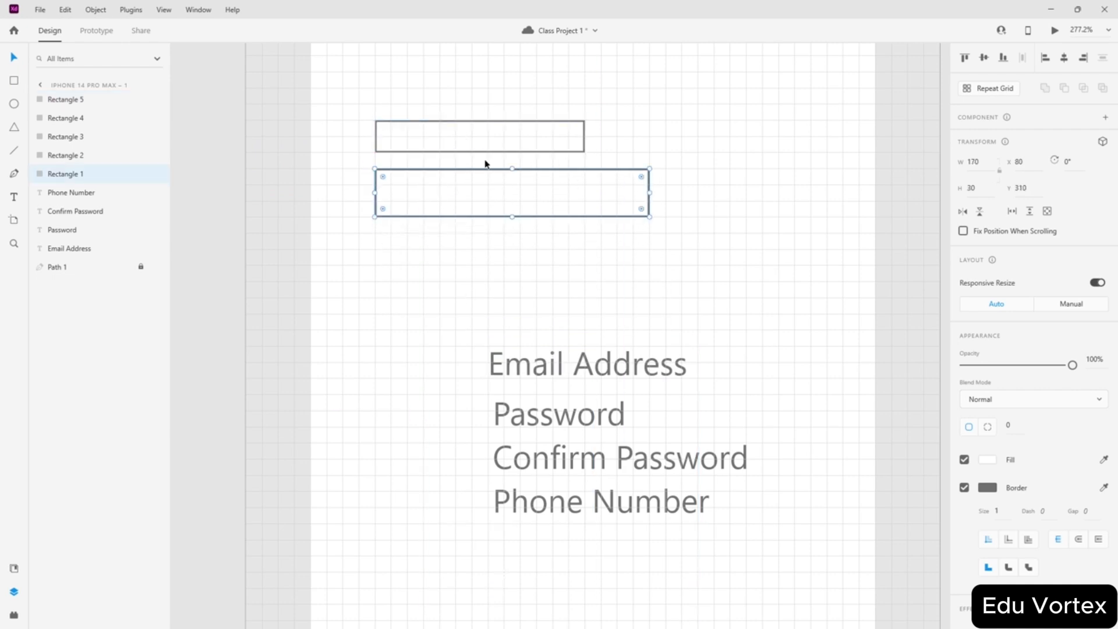
{"action": "left_click", "coordinate": [431, 262]}
{"action": "left_click_drag", "start_coordinate": [711, 312], "coordinate": [490, 529]}
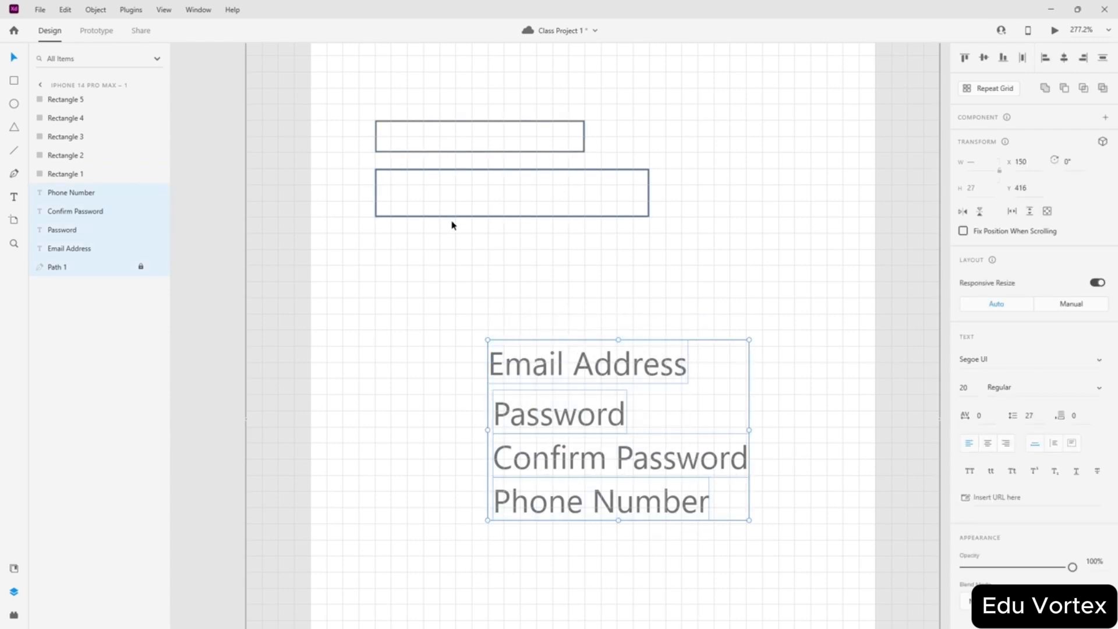
{"action": "left_click", "coordinate": [559, 362]}
{"action": "mouse_move", "coordinate": [559, 361]}
{"action": "left_mouse_down"}
{"action": "mouse_move", "coordinate": [467, 137]}
{"action": "mouse_move", "coordinate": [442, 135]}
{"action": "mouse_move", "coordinate": [455, 142]}
{"action": "left_mouse_up"}
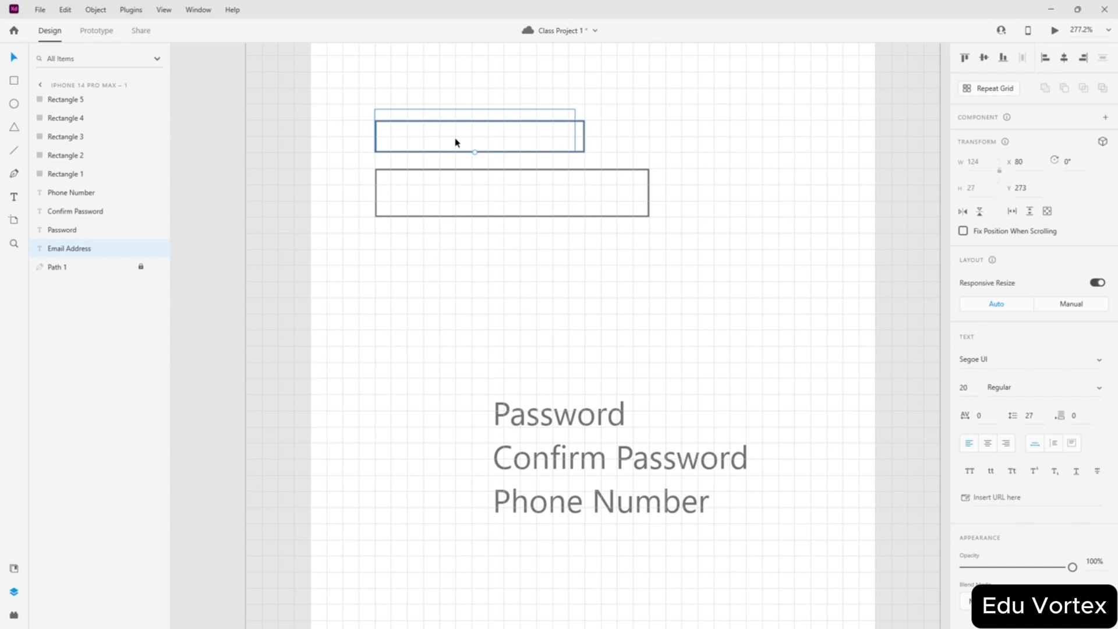
- Alt-drag two thin-box copies, placing them below the first and second input boxes
{"action": "left_click", "coordinate": [420, 332]}
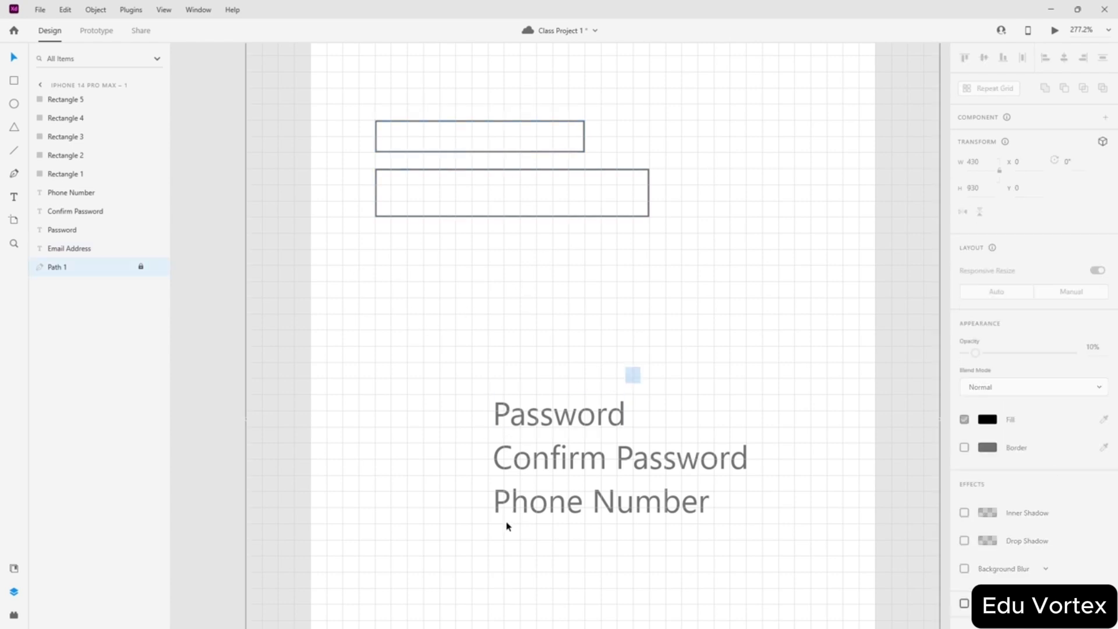
{"action": "left_click", "coordinate": [482, 137]}
{"action": "left_click_drag", "start_coordinate": [482, 136], "coordinate": [518, 252]}
{"action": "scroll", "coordinate": [579, 298], "scroll_direction": "down", "scroll_amount": 3}
{"action": "left_click_drag", "start_coordinate": [544, 494], "coordinate": [496, 144]}
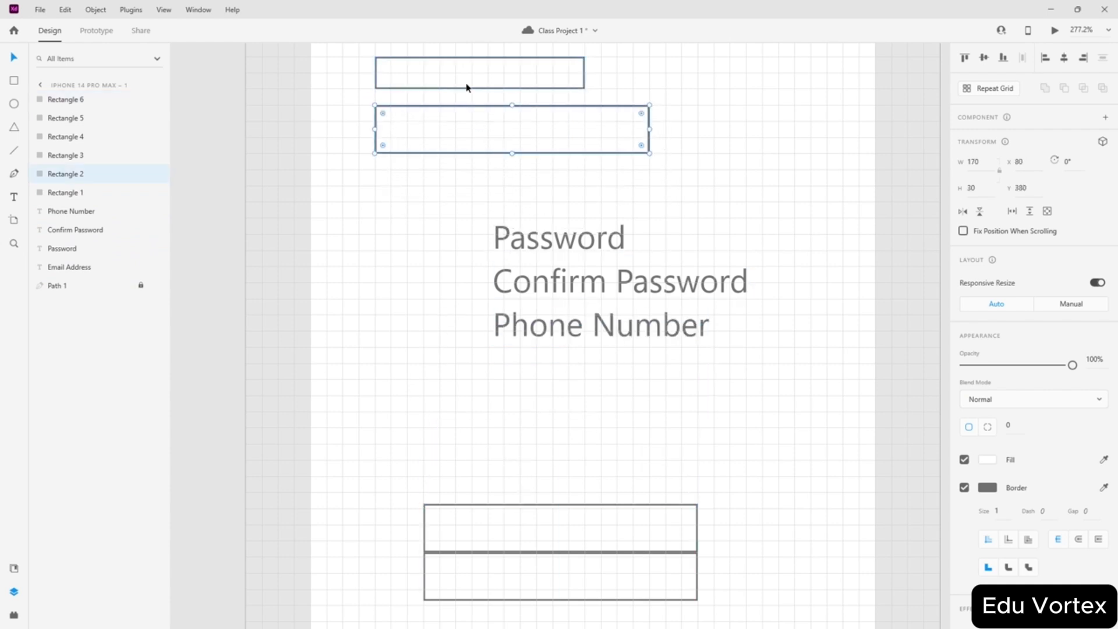
{"action": "left_click_drag", "start_coordinate": [466, 87], "coordinate": [466, 193]}
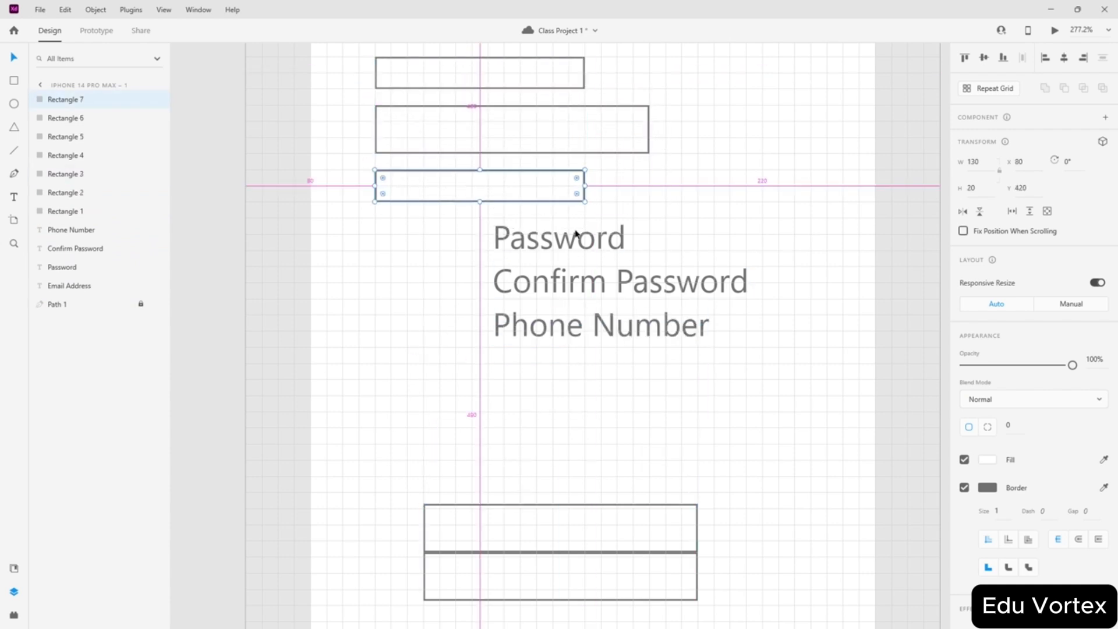
{"action": "left_click_drag", "start_coordinate": [673, 219], "coordinate": [552, 348]}
- Move the remaining labels to the right and stack the third input box, a fourth thin box, and the last input box
{"action": "left_click_drag", "start_coordinate": [580, 289], "coordinate": [832, 270]}
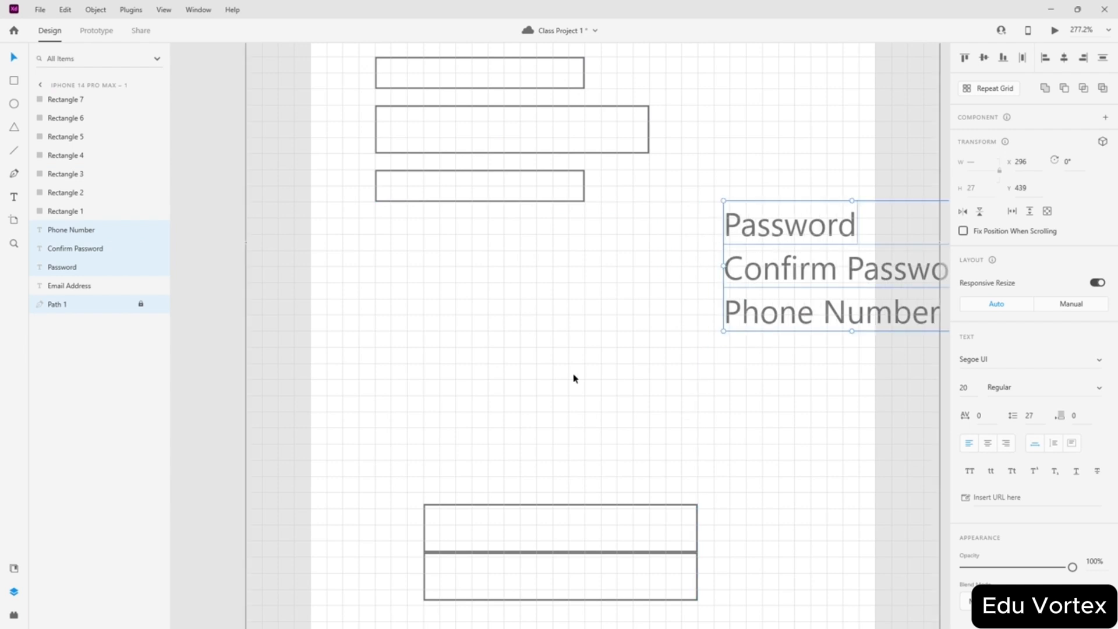
{"action": "left_click", "coordinate": [575, 378]}
{"action": "left_click_drag", "start_coordinate": [559, 532], "coordinate": [512, 243]}
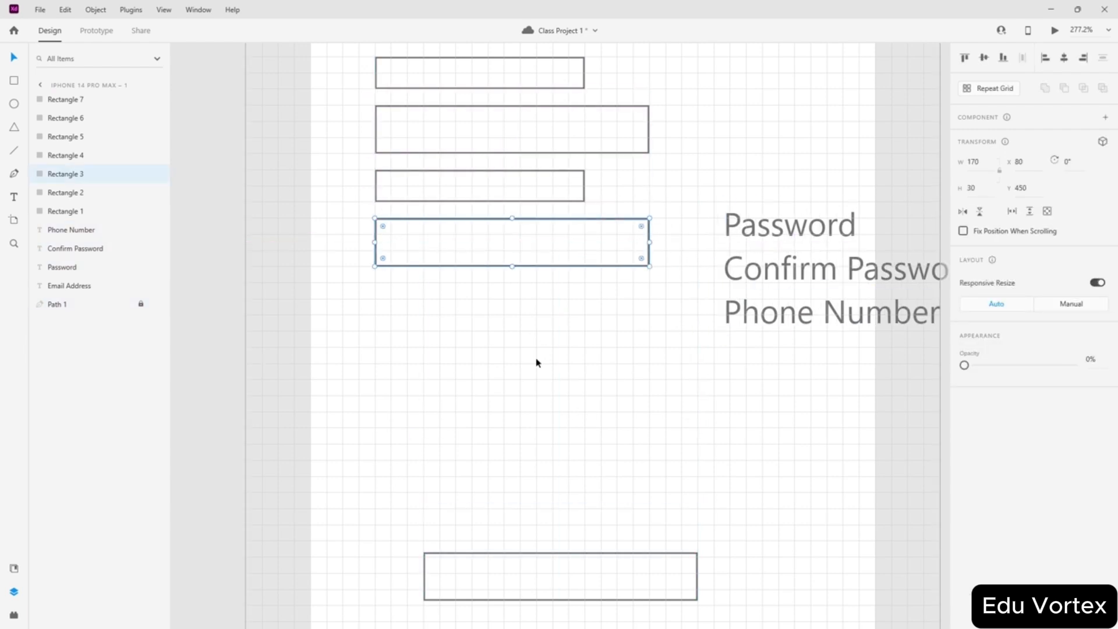
{"action": "left_click", "coordinate": [536, 361]}
{"action": "left_click_drag", "start_coordinate": [462, 190], "coordinate": [464, 297]}
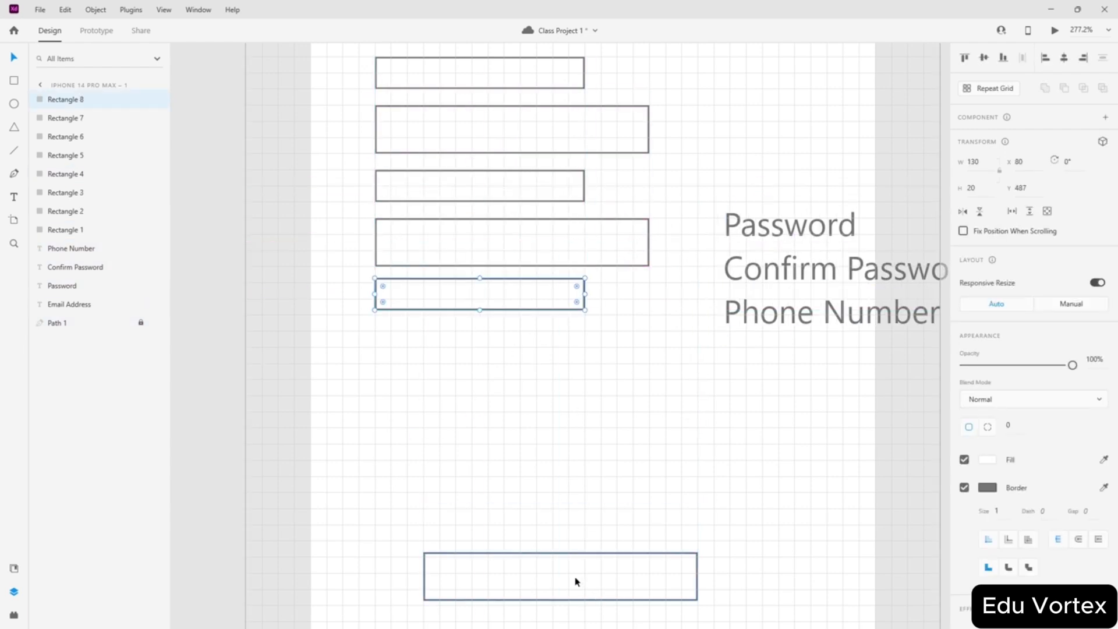
{"action": "left_click_drag", "start_coordinate": [577, 581], "coordinate": [526, 352]}
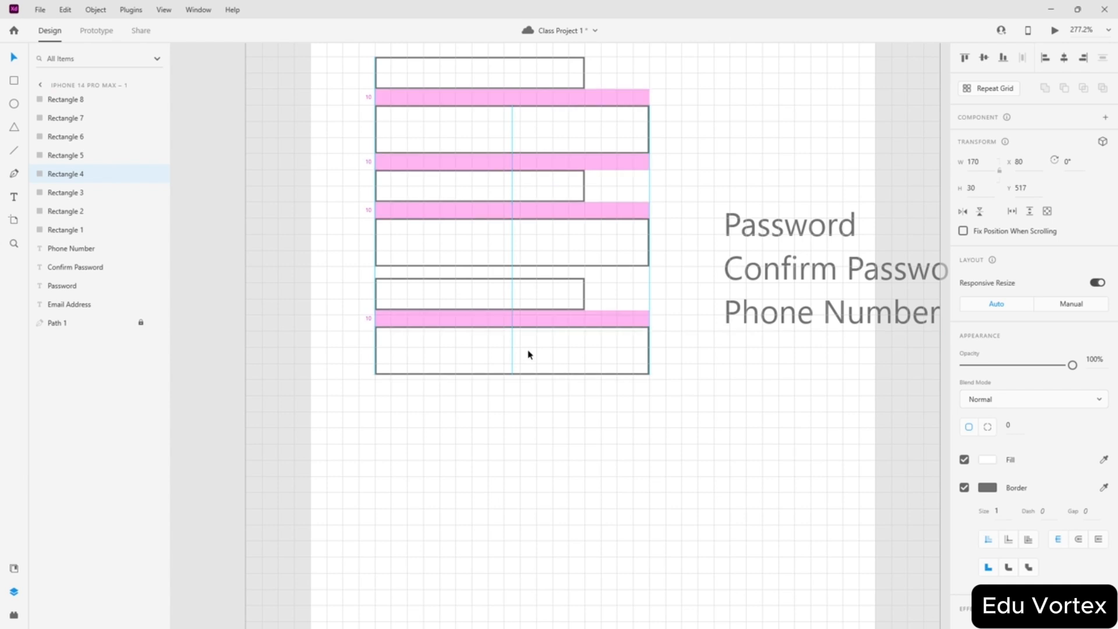
- Nudge the bottom thin box down so the boxes are evenly spaced 10 apart
{"action": "left_click", "coordinate": [484, 426]}
{"action": "scroll", "coordinate": [456, 255], "scroll_direction": "up", "scroll_amount": 3}
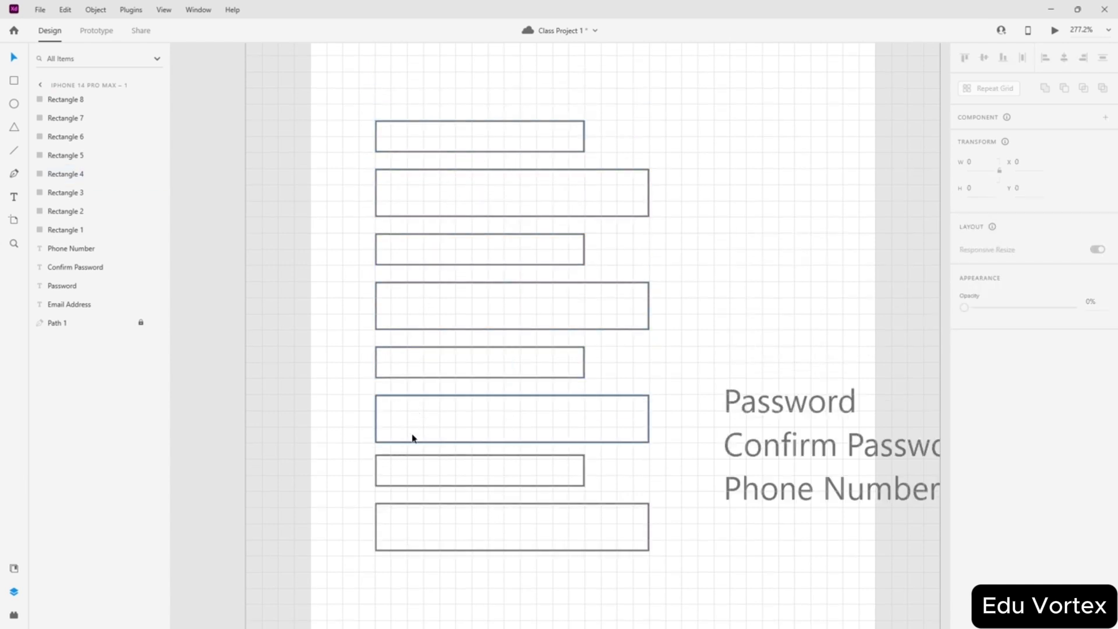
{"action": "scroll", "coordinate": [395, 544], "scroll_direction": "up", "scroll_amount": 3}
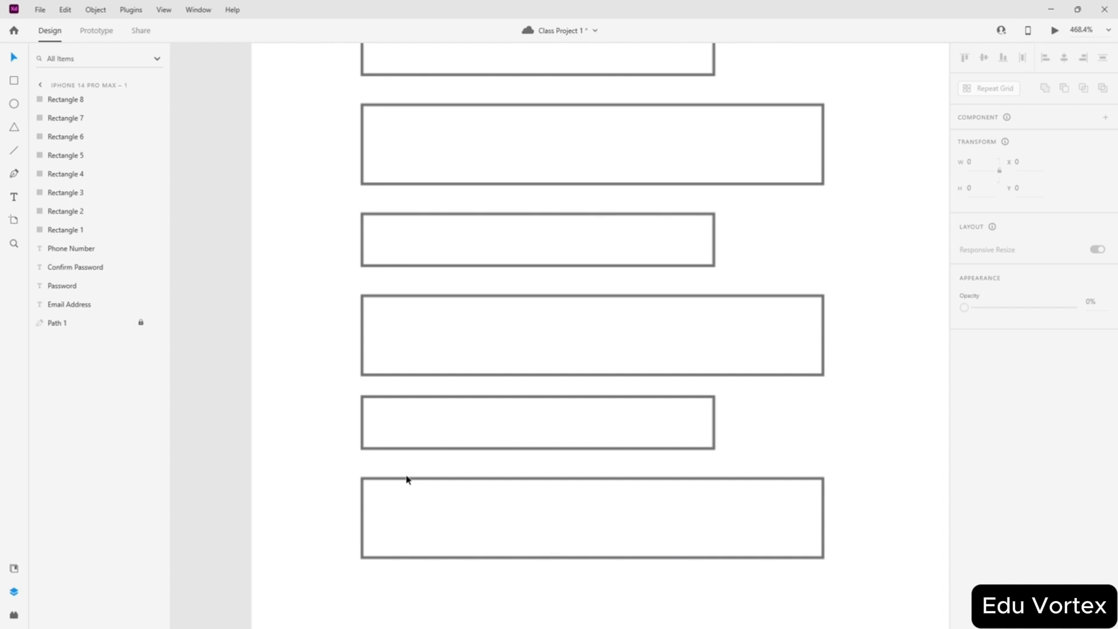
{"action": "left_click", "coordinate": [421, 431]}
{"action": "left_click_drag", "start_coordinate": [434, 517], "coordinate": [435, 522]}
{"action": "left_click", "coordinate": [319, 537]}
{"action": "scroll", "coordinate": [360, 483], "scroll_direction": "down", "scroll_amount": 1}
{"action": "scroll", "coordinate": [360, 483], "scroll_direction": "down", "scroll_amount": 4}
{"action": "scroll", "coordinate": [466, 314], "scroll_direction": "up", "scroll_amount": 1}
{"action": "scroll", "coordinate": [429, 404], "scroll_direction": "up", "scroll_amount": 1}
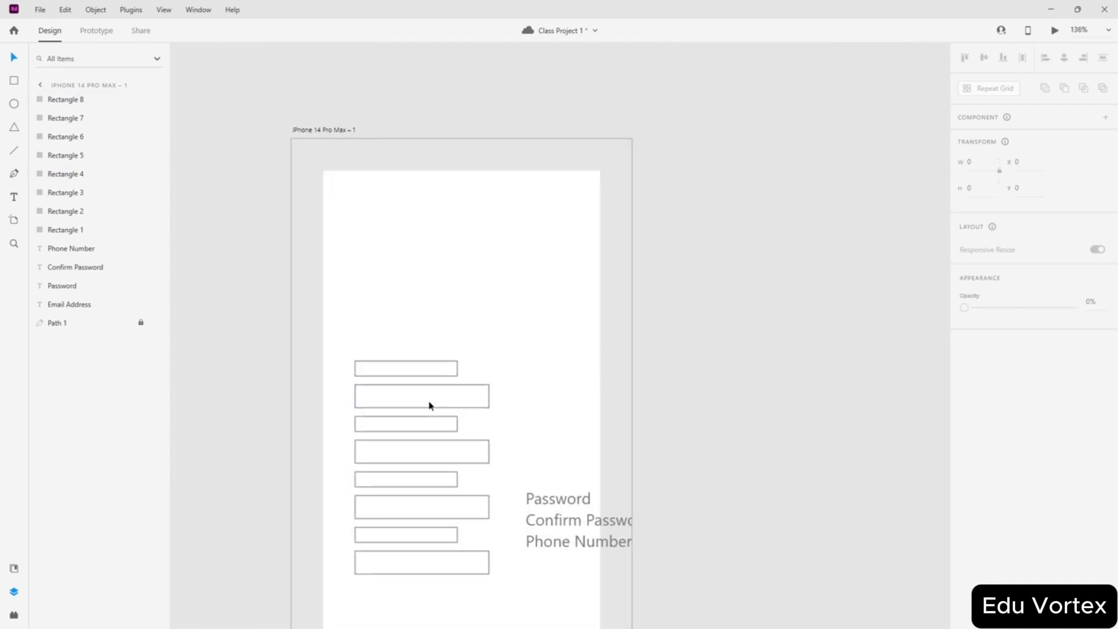
- Move the Password and Phone Number labels into place and delete the leftover thin boxes
{"action": "left_click_drag", "start_coordinate": [559, 522], "coordinate": [371, 496]}
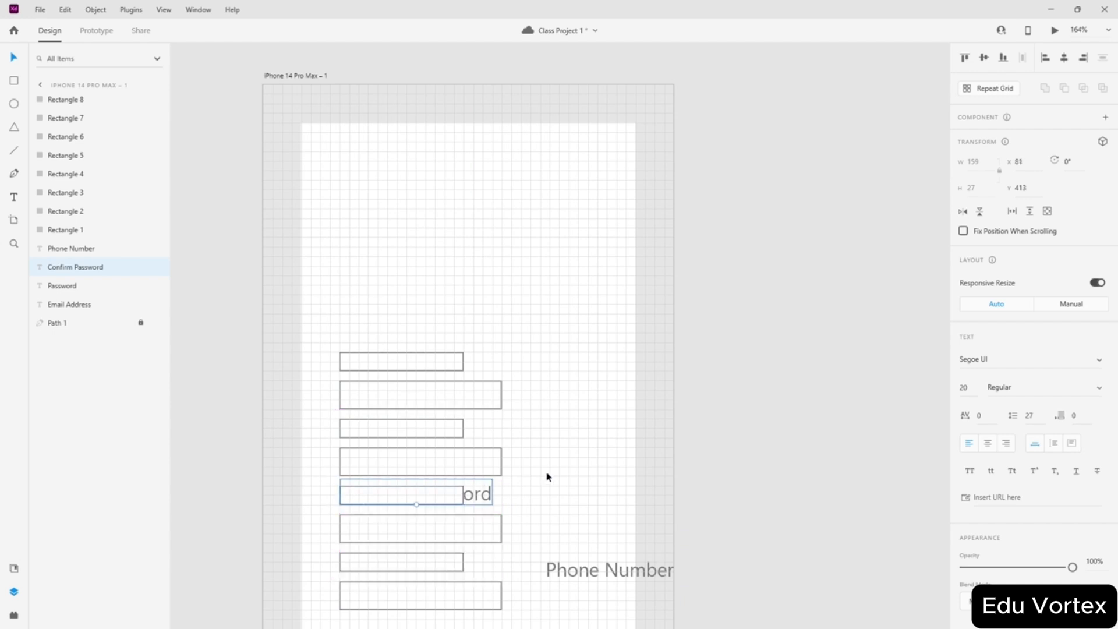
{"action": "left_click_drag", "start_coordinate": [582, 571], "coordinate": [367, 567]}
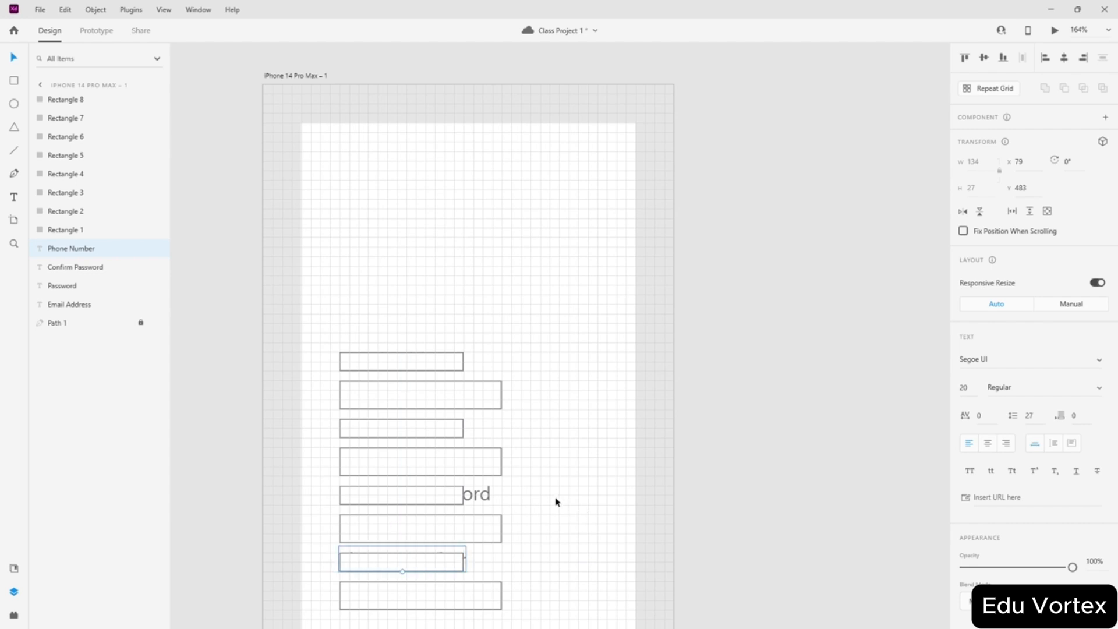
{"action": "left_click", "coordinate": [439, 555]}
{"action": "left_click", "coordinate": [419, 494], "text": "shift"}
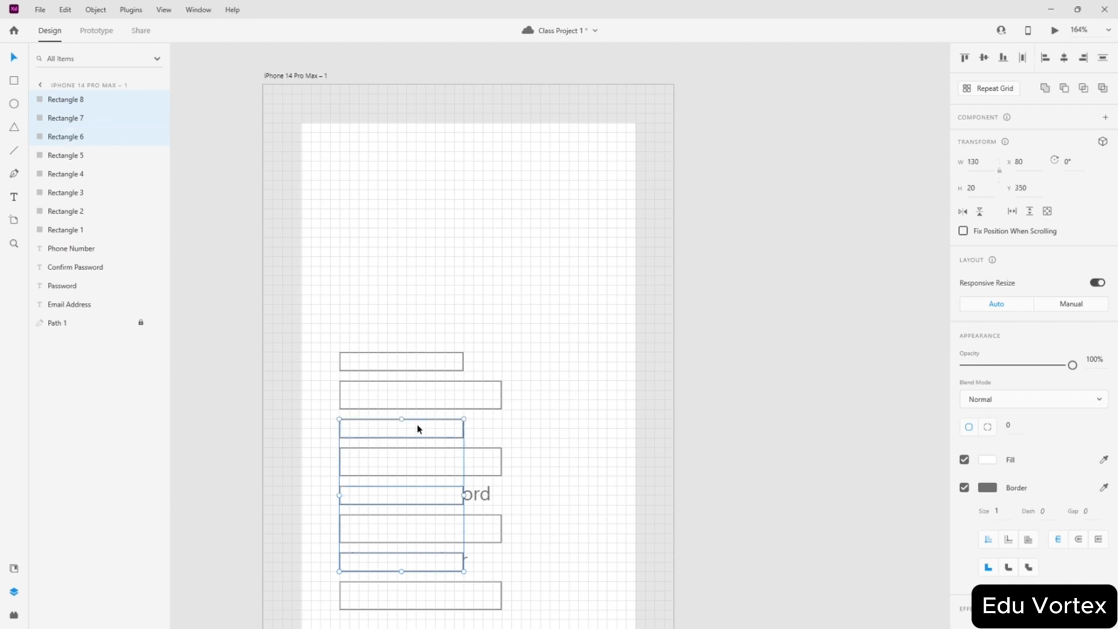
{"action": "key", "text": "Delete"}
{"action": "scroll", "coordinate": [507, 302], "scroll_direction": "down", "scroll_amount": 5}
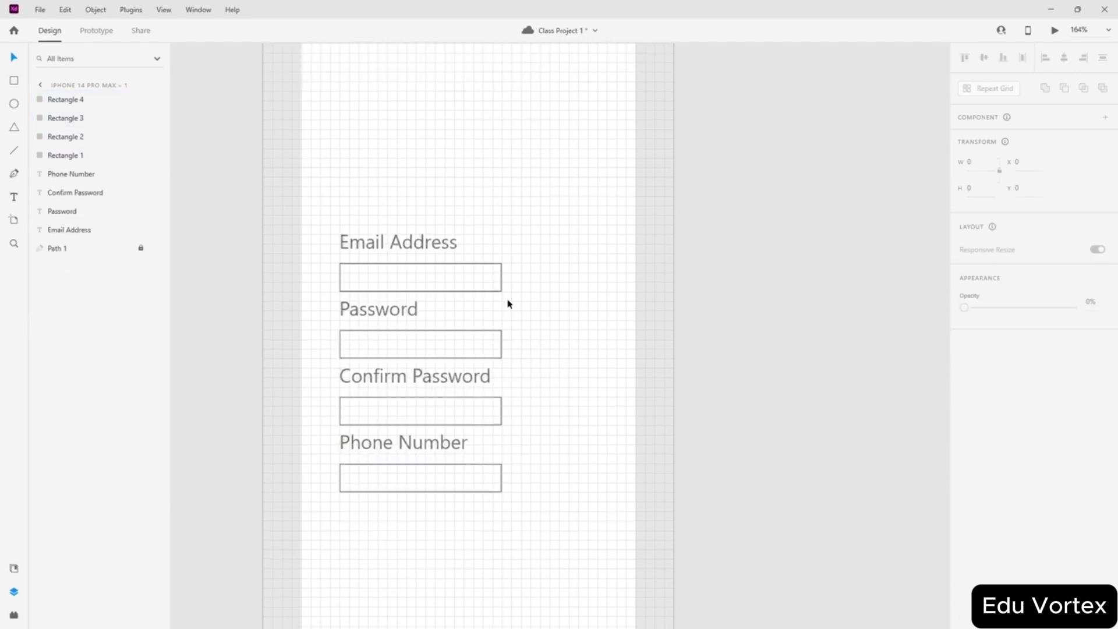
{"action": "scroll", "coordinate": [466, 488], "scroll_direction": "down", "scroll_amount": 3}
{"action": "scroll", "coordinate": [426, 460], "scroll_direction": "up", "scroll_amount": 3}
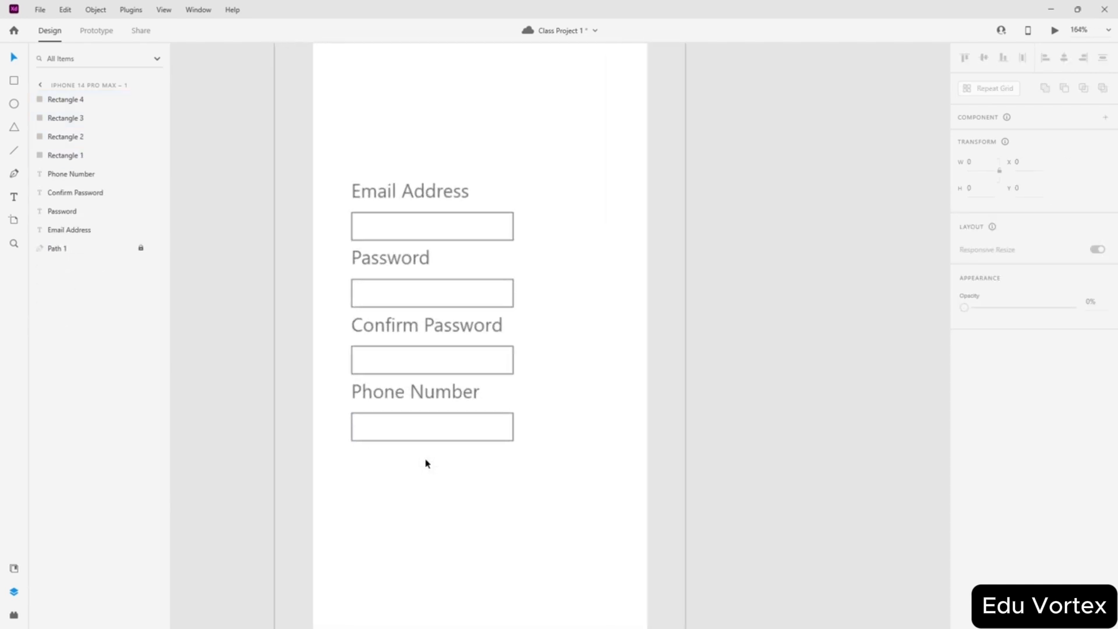
- Group all labels and input boxes as Group 1 and align it middle and center on the artboard
{"action": "left_click_drag", "start_coordinate": [510, 127], "coordinate": [345, 472]}
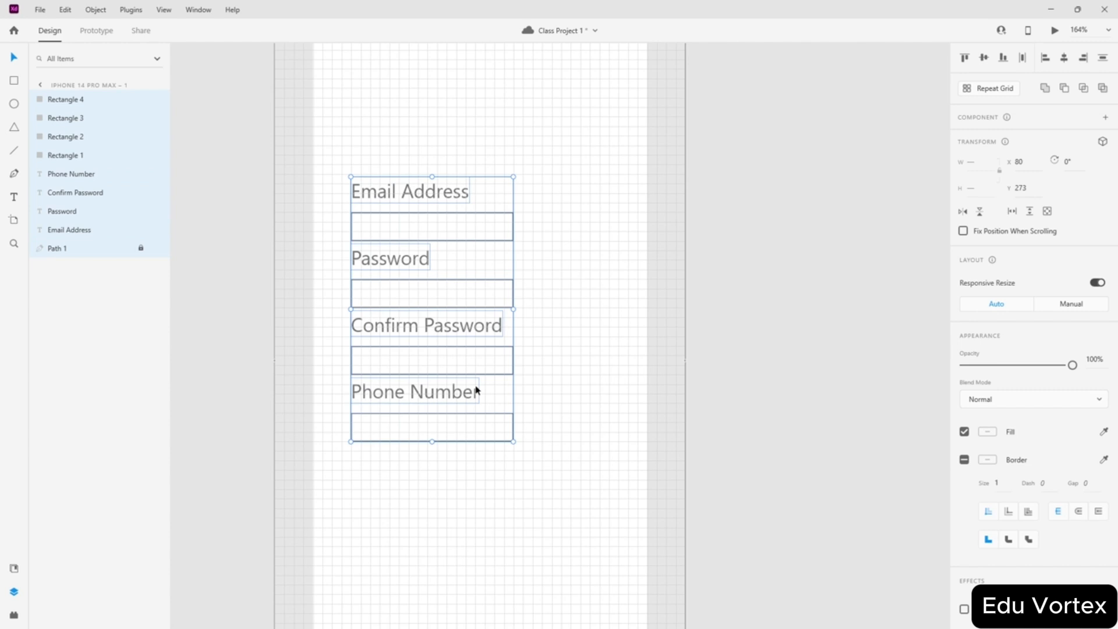
{"action": "key", "text": "ctrl+g"}
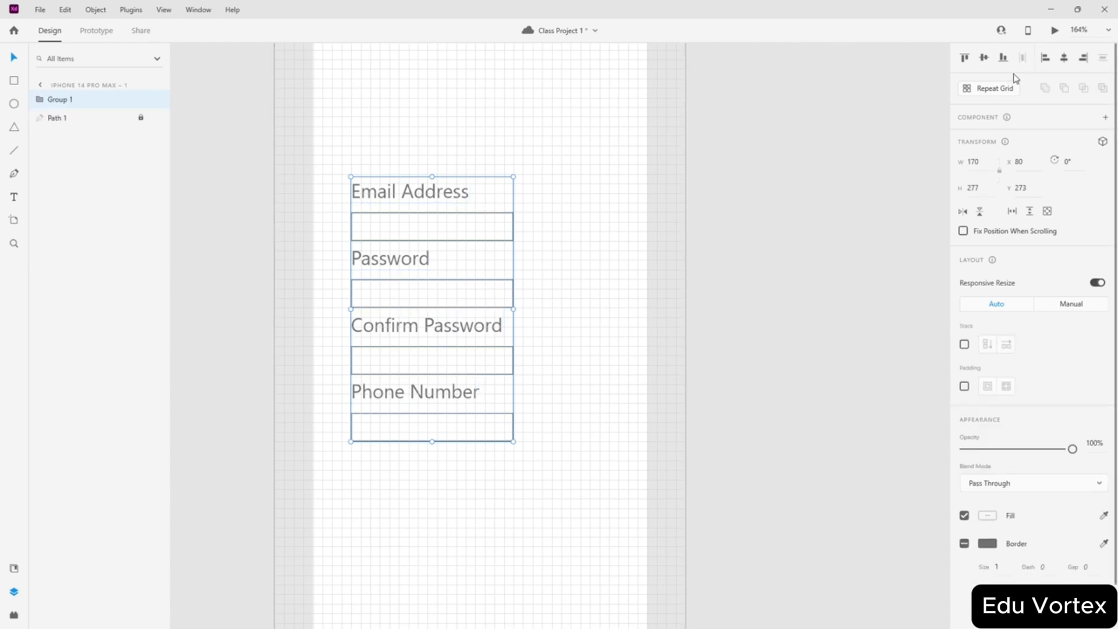
{"action": "left_click", "coordinate": [983, 58]}
{"action": "left_click", "coordinate": [1064, 61]}
{"action": "left_click", "coordinate": [661, 185]}
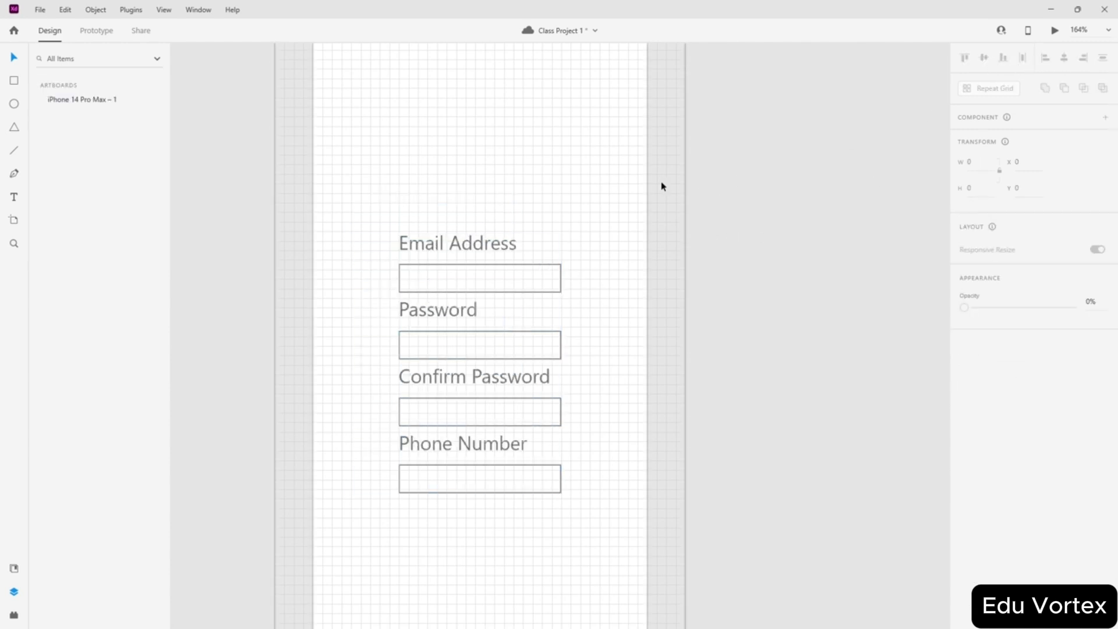
{"action": "scroll", "coordinate": [574, 192], "scroll_direction": "down", "scroll_amount": 3}
{"action": "scroll", "coordinate": [586, 190], "scroll_direction": "down", "scroll_amount": 3}
{"action": "scroll", "coordinate": [569, 192], "scroll_direction": "up", "scroll_amount": 3}
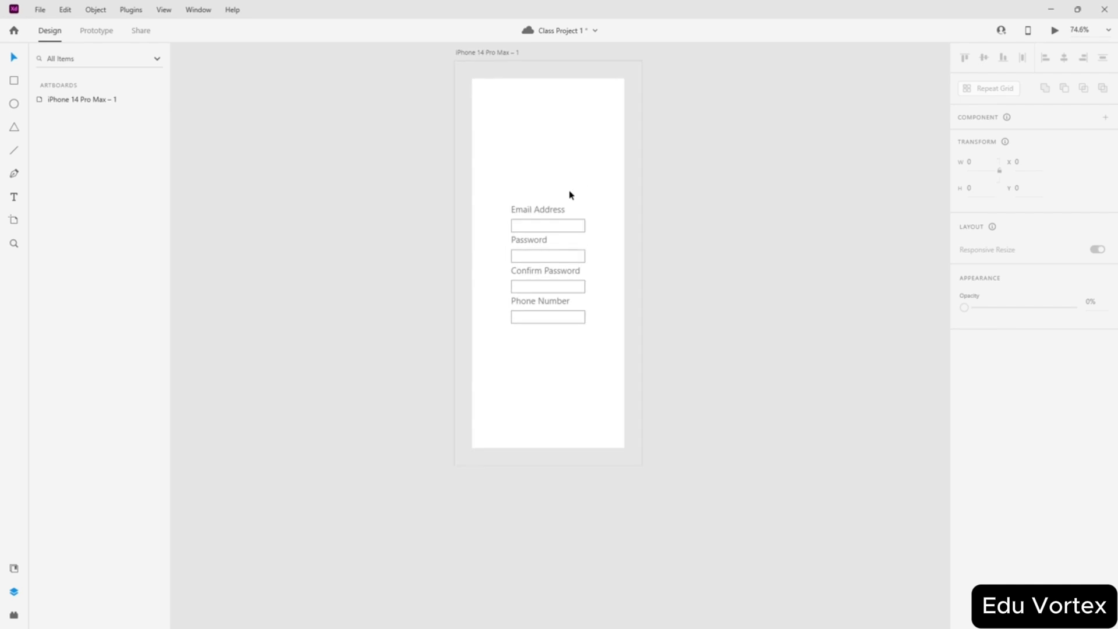
- Show the square grid and add 'Already have an account?' text below the form at font size 10
{"action": "key", "text": "ctrl+'"}
{"action": "scroll", "coordinate": [527, 271], "scroll_direction": "up", "scroll_amount": 5}
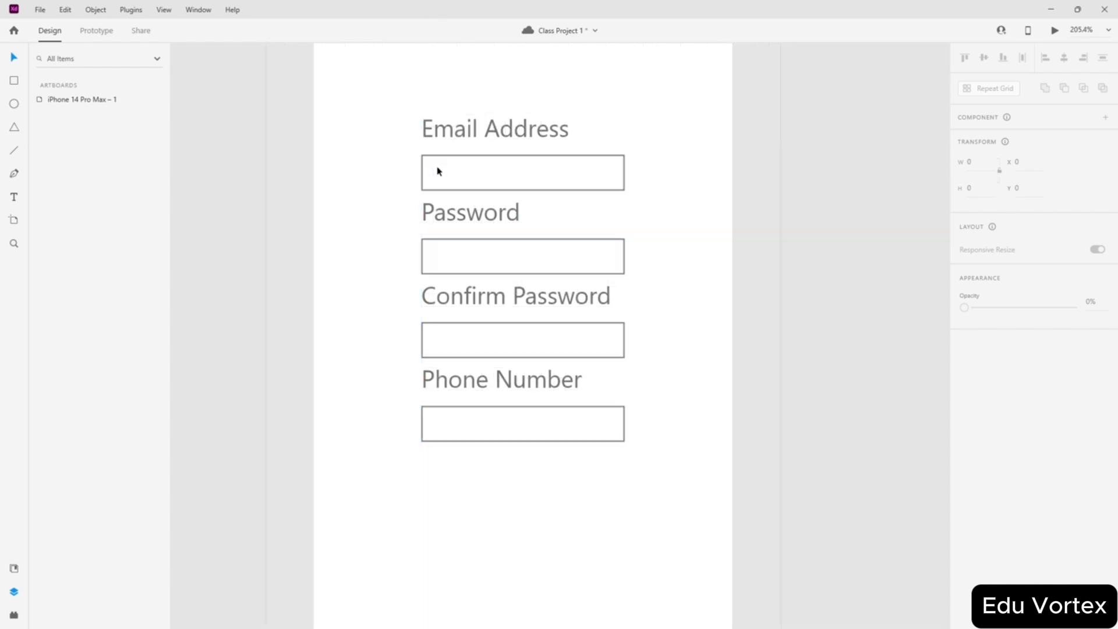
{"action": "scroll", "coordinate": [494, 179], "scroll_direction": "down", "scroll_amount": 5}
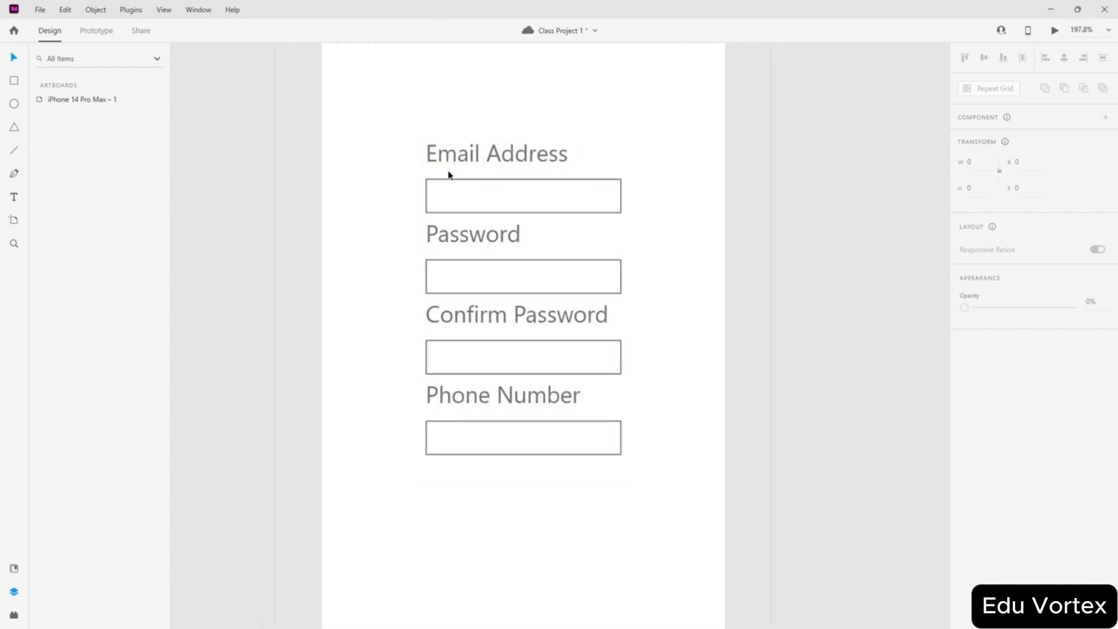
{"action": "scroll", "coordinate": [410, 202], "scroll_direction": "up", "scroll_amount": 3}
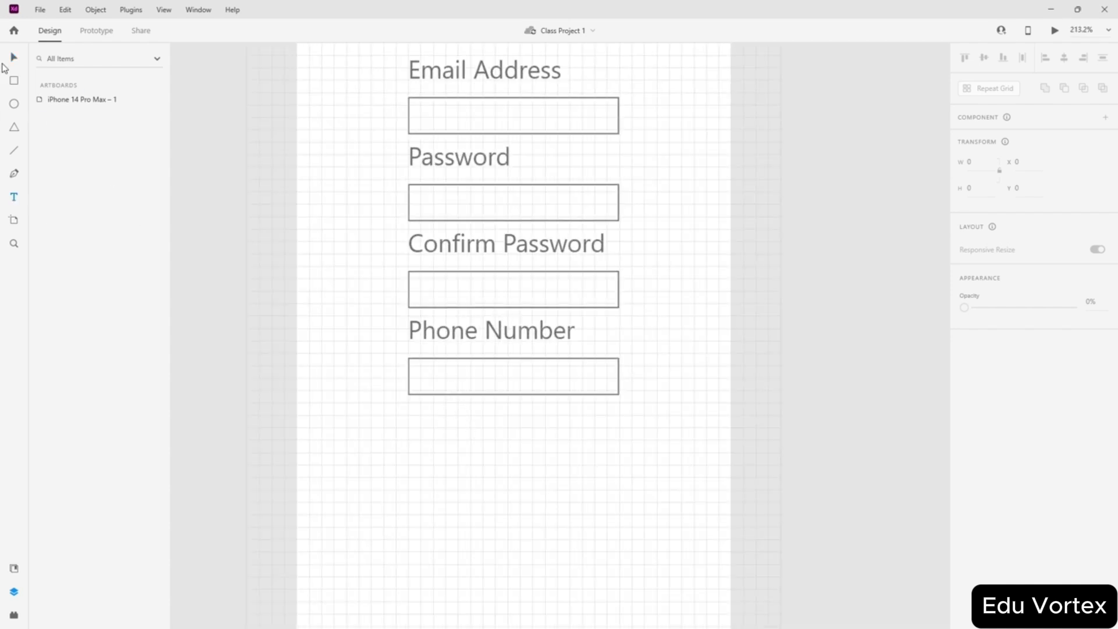
{"action": "double_click", "coordinate": [444, 331]}
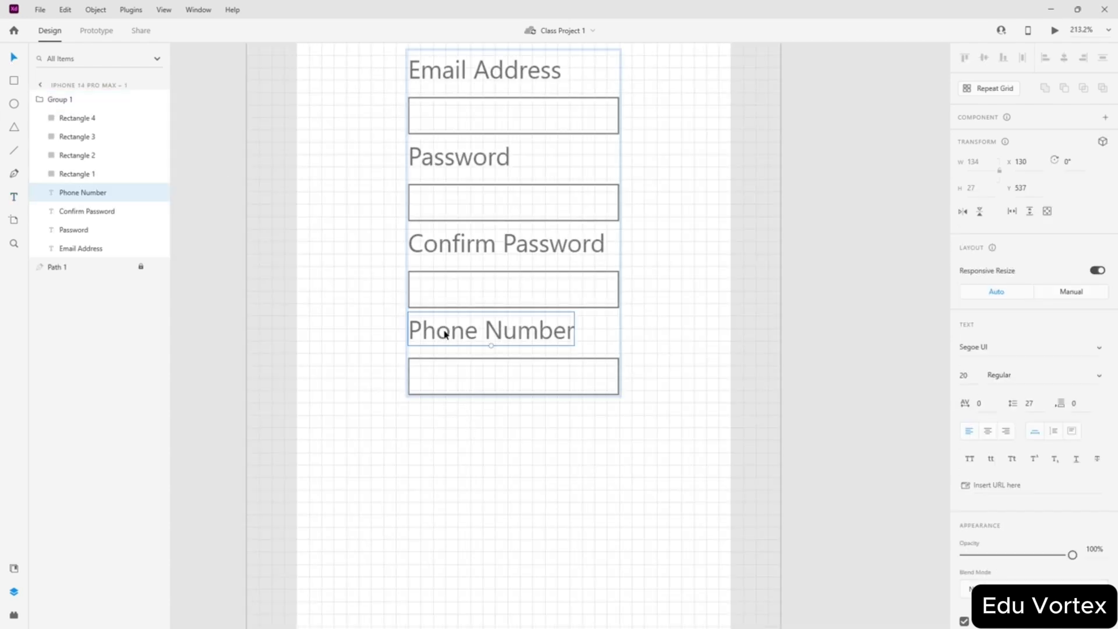
{"action": "left_click", "coordinate": [515, 469]}
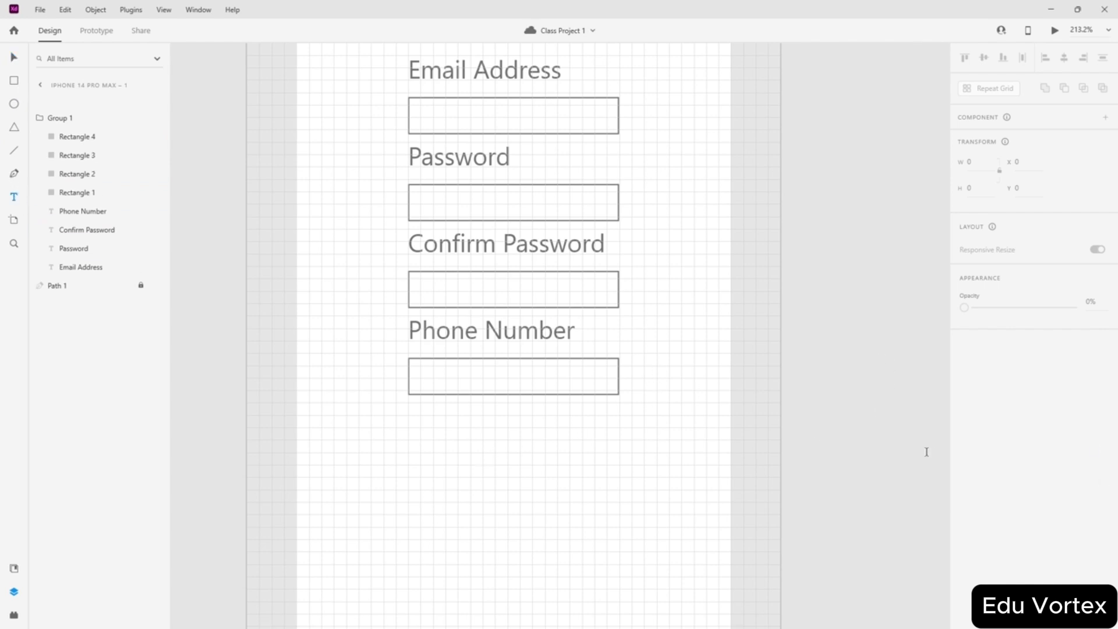
{"action": "left_click", "coordinate": [495, 437]}
{"action": "type", "text": "1"}
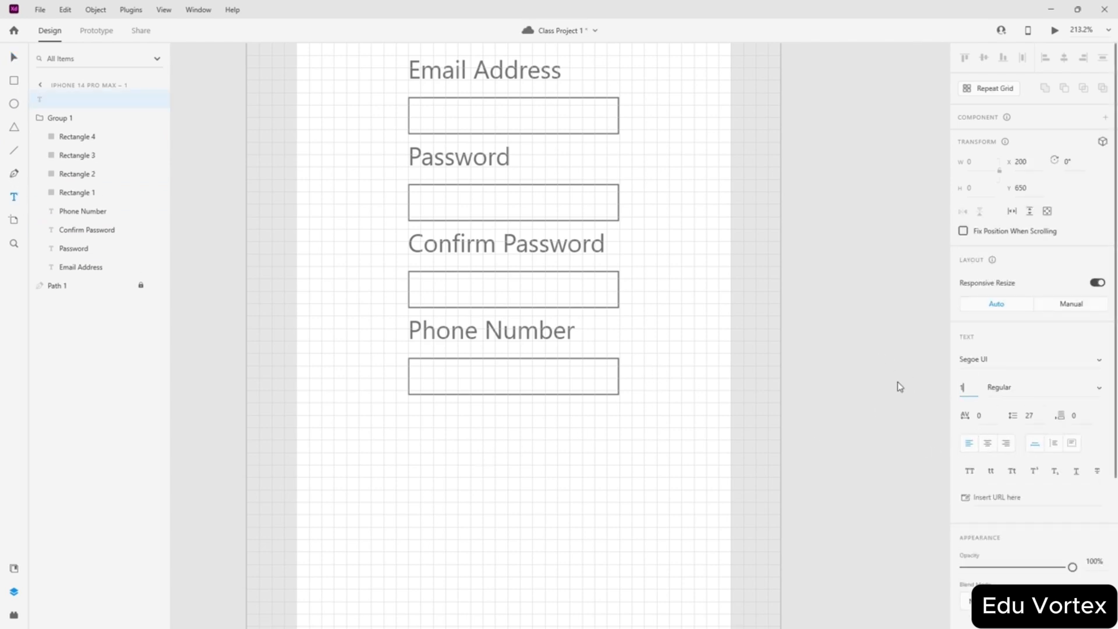
{"action": "type", "text": "5"}
{"action": "key", "text": "Return"}
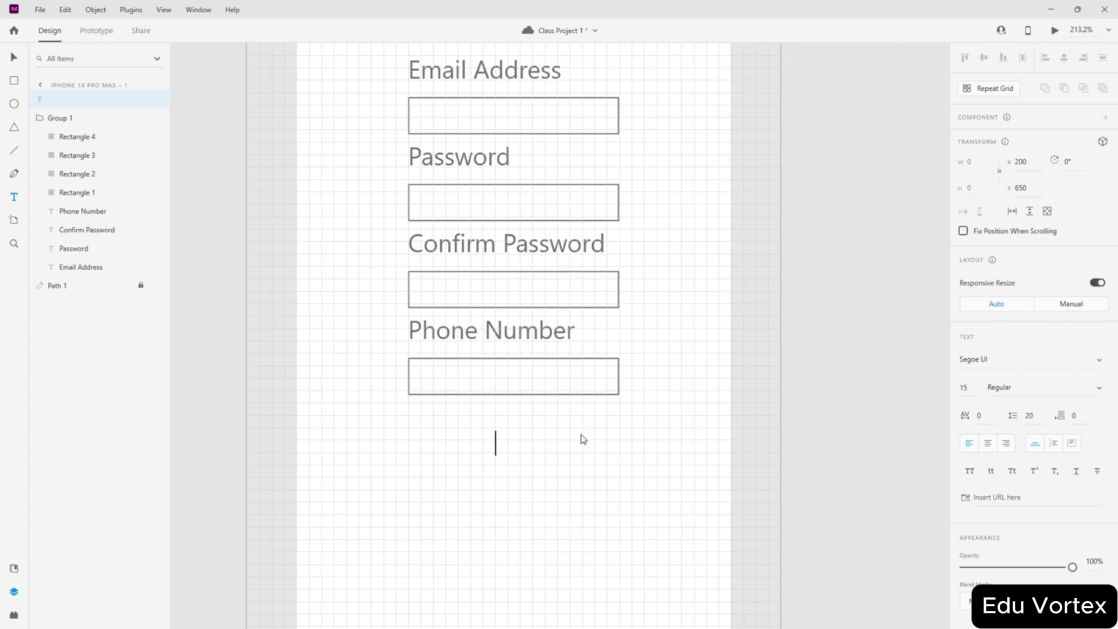
{"action": "type", "text": "1"}
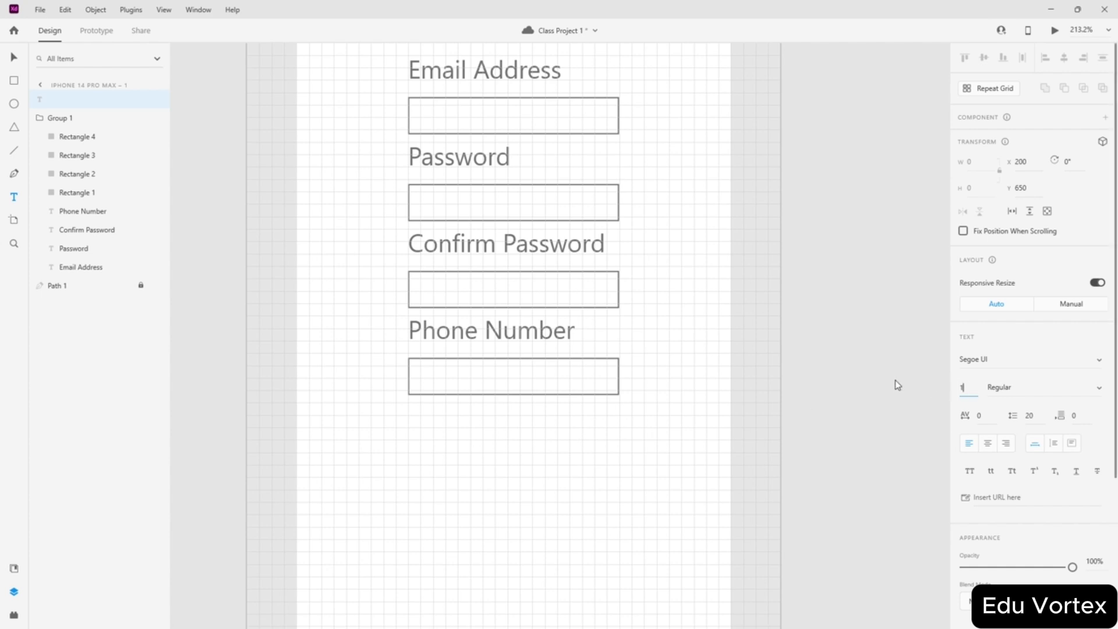
{"action": "type", "text": "0"}
{"action": "key", "text": "Return"}
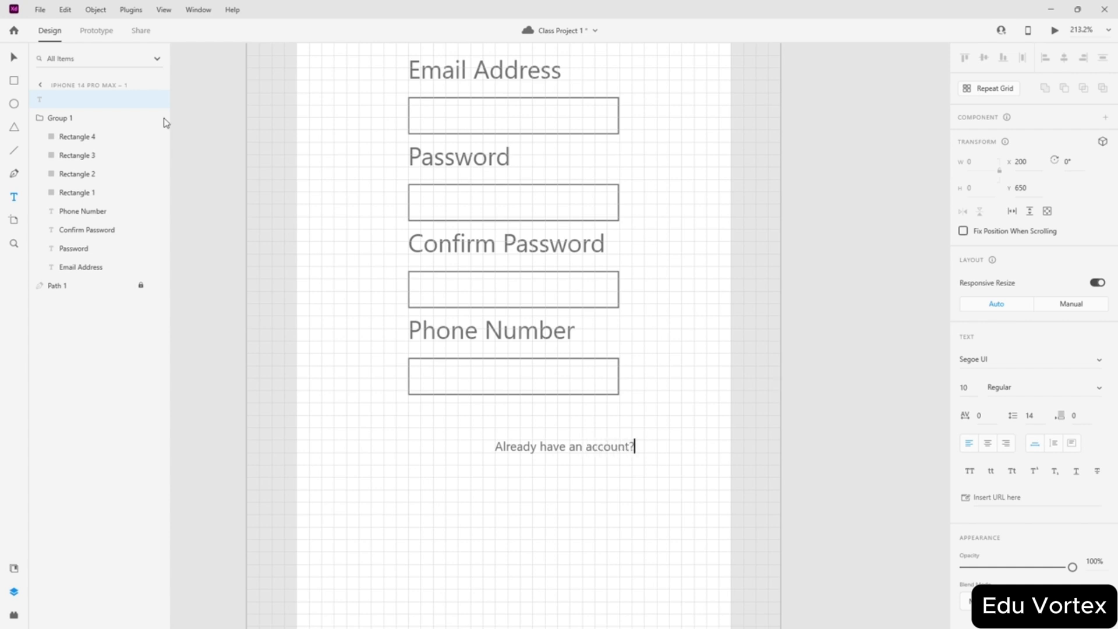
{"action": "left_click", "coordinate": [3, 55]}
- Position the text centred just beneath the Phone Number box
{"action": "left_click_drag", "start_coordinate": [521, 454], "coordinate": [436, 412]}
{"action": "scroll", "coordinate": [436, 416], "scroll_direction": "up", "scroll_amount": 6}
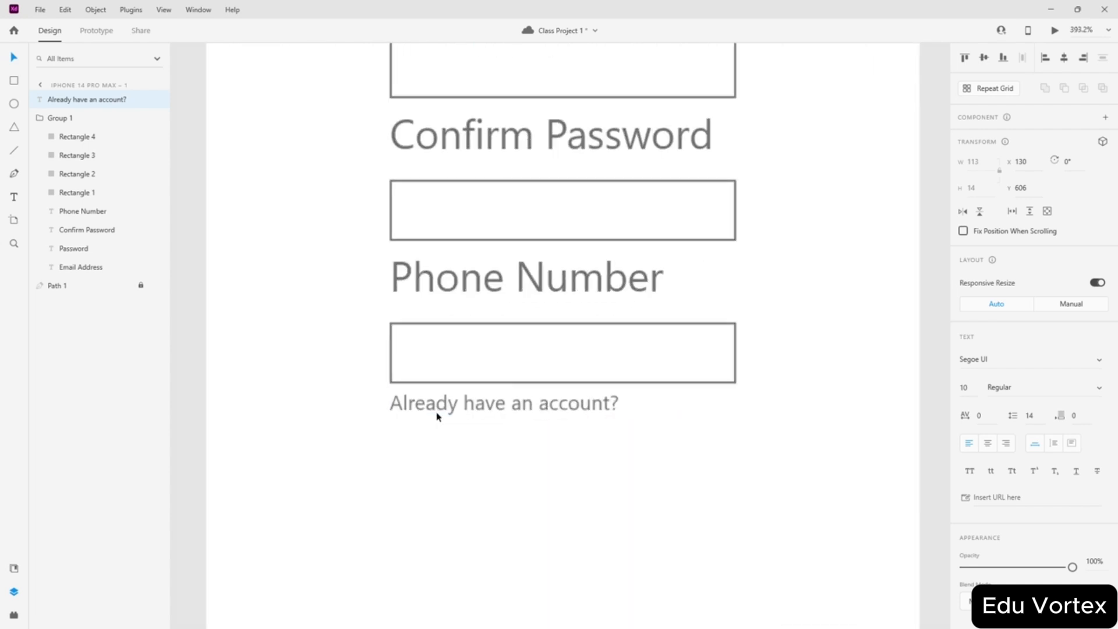
{"action": "left_click_drag", "start_coordinate": [524, 397], "coordinate": [524, 406]}
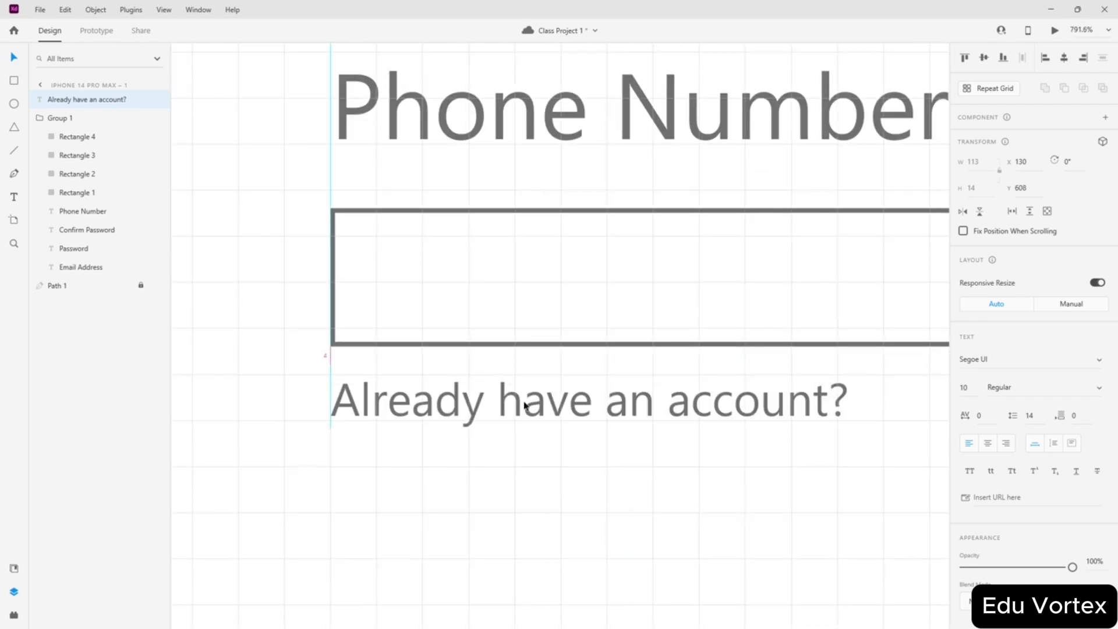
{"action": "scroll", "coordinate": [582, 414], "scroll_direction": "down", "scroll_amount": 4}
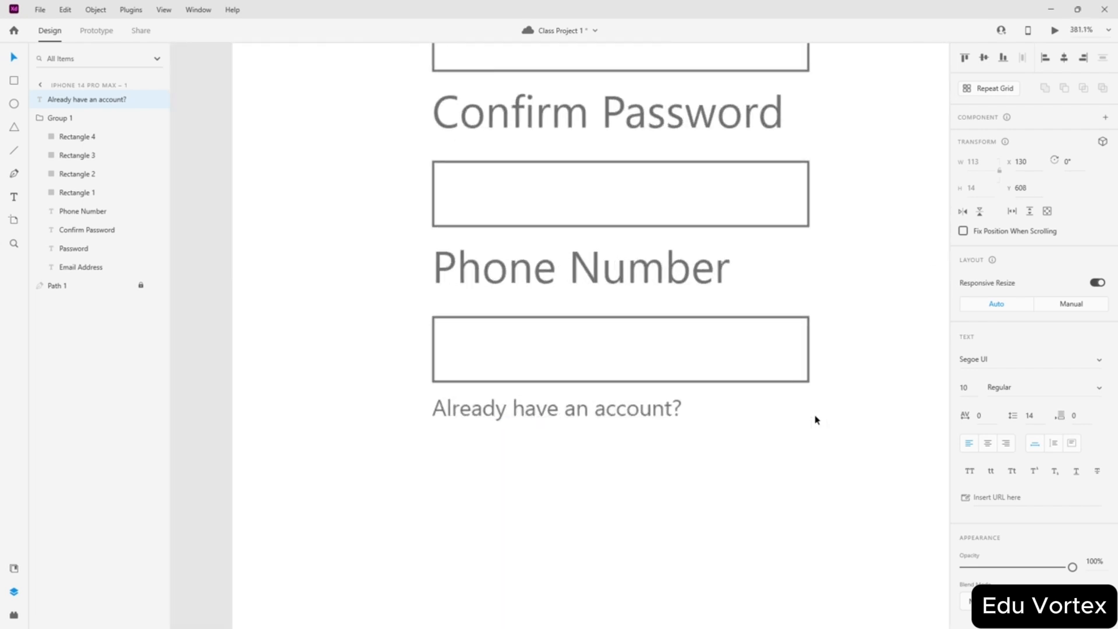
{"action": "scroll", "coordinate": [789, 414], "scroll_direction": "down", "scroll_amount": 3}
{"action": "scroll", "coordinate": [789, 415], "scroll_direction": "up", "scroll_amount": 3}
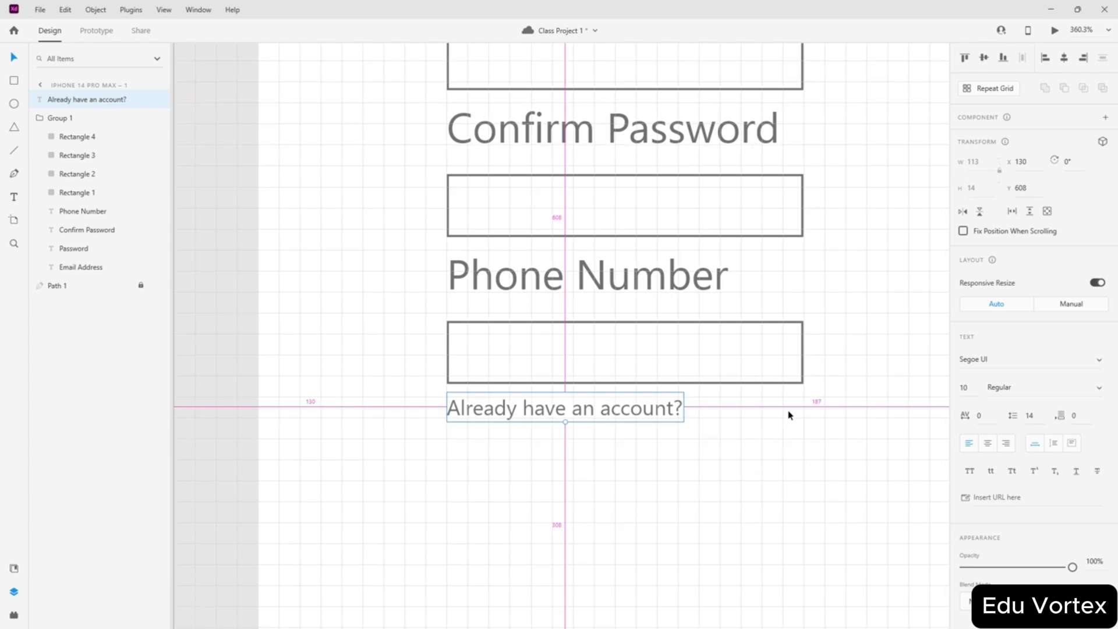
{"action": "left_click_drag", "start_coordinate": [556, 407], "coordinate": [616, 558]}
- Ungroup the form and place a copy of the Phone Number box above 'Already have an account?'
{"action": "scroll", "coordinate": [677, 478], "scroll_direction": "down", "scroll_amount": 4}
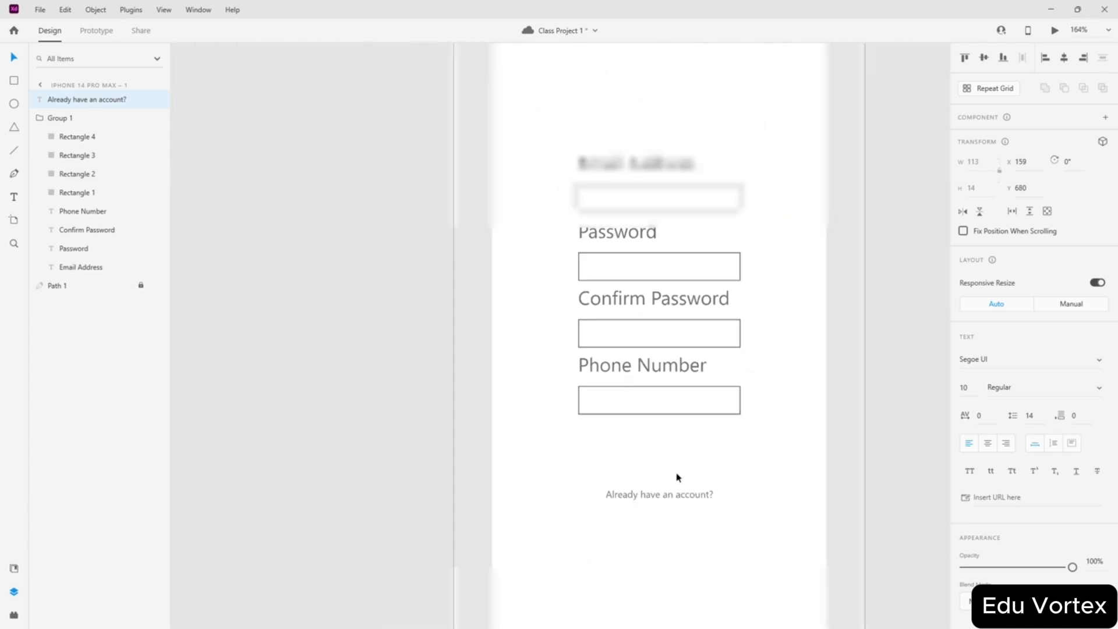
{"action": "left_click_drag", "start_coordinate": [664, 497], "coordinate": [664, 550]}
{"action": "double_click", "coordinate": [689, 406]}
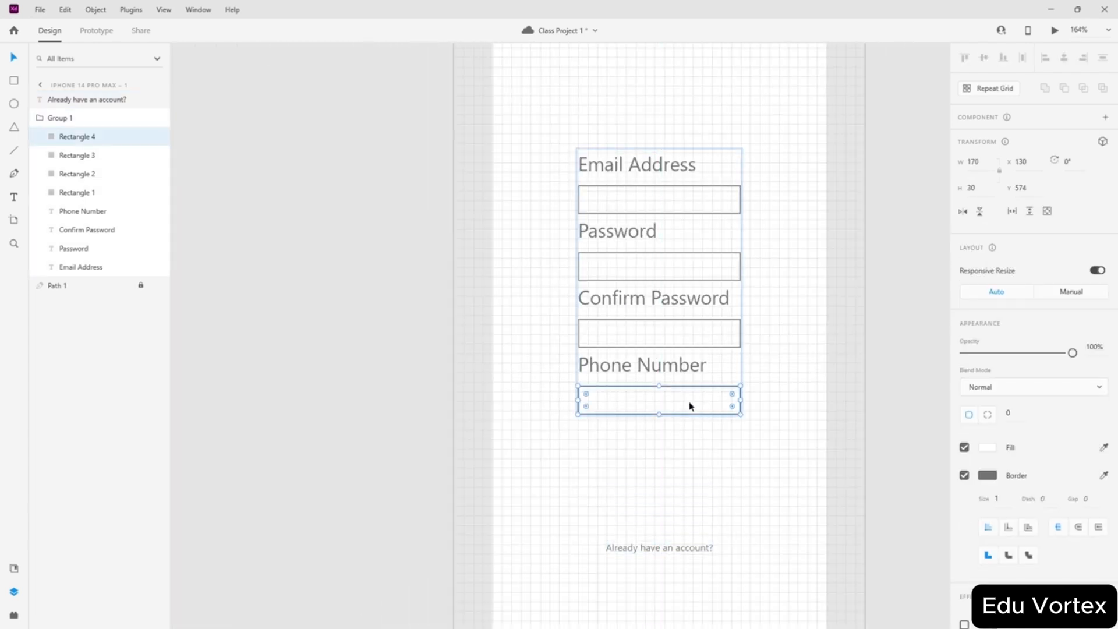
{"action": "left_click_drag", "start_coordinate": [689, 406], "coordinate": [667, 485]}
{"action": "key", "text": "Escape"}
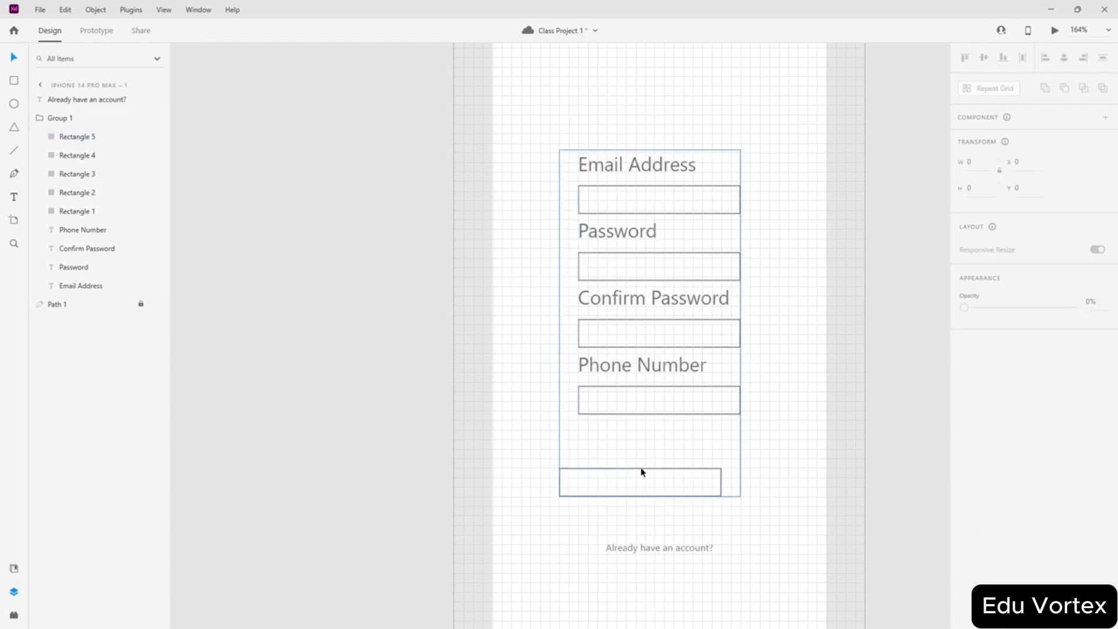
{"action": "key", "text": "ctrl+shift+g"}
{"action": "left_click", "coordinate": [802, 444]}
{"action": "left_click_drag", "start_coordinate": [670, 493], "coordinate": [707, 530]}
{"action": "left_click", "coordinate": [740, 462]}
- Group each label with its box: Email Address, Password, Confirm Password and Phone Number
{"action": "left_click_drag", "start_coordinate": [739, 132], "coordinate": [596, 416]}
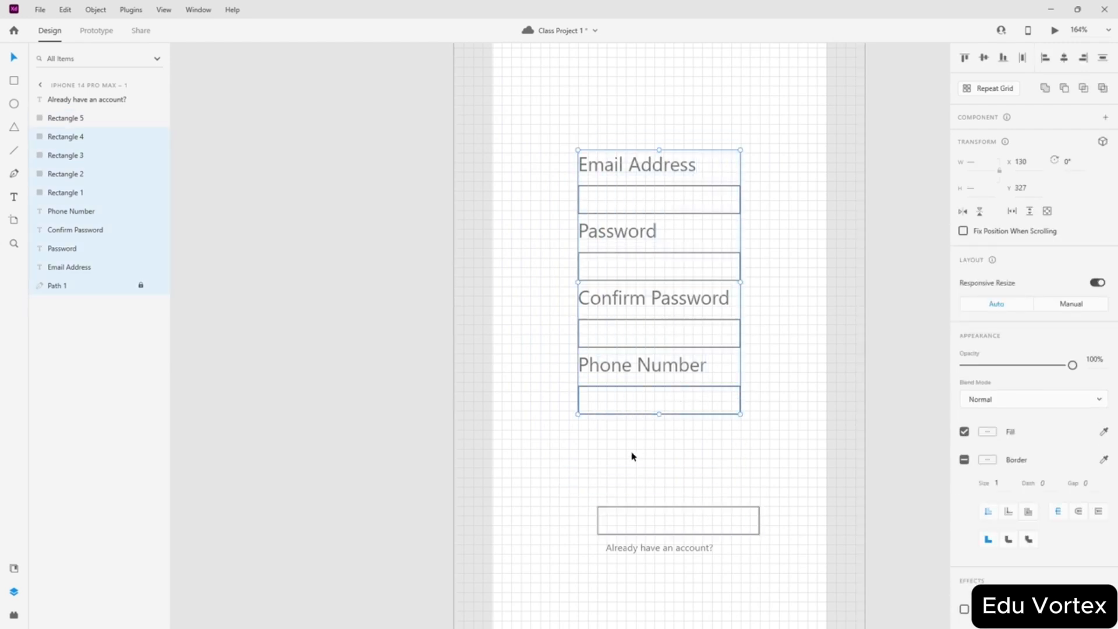
{"action": "key", "text": "ctrl+g"}
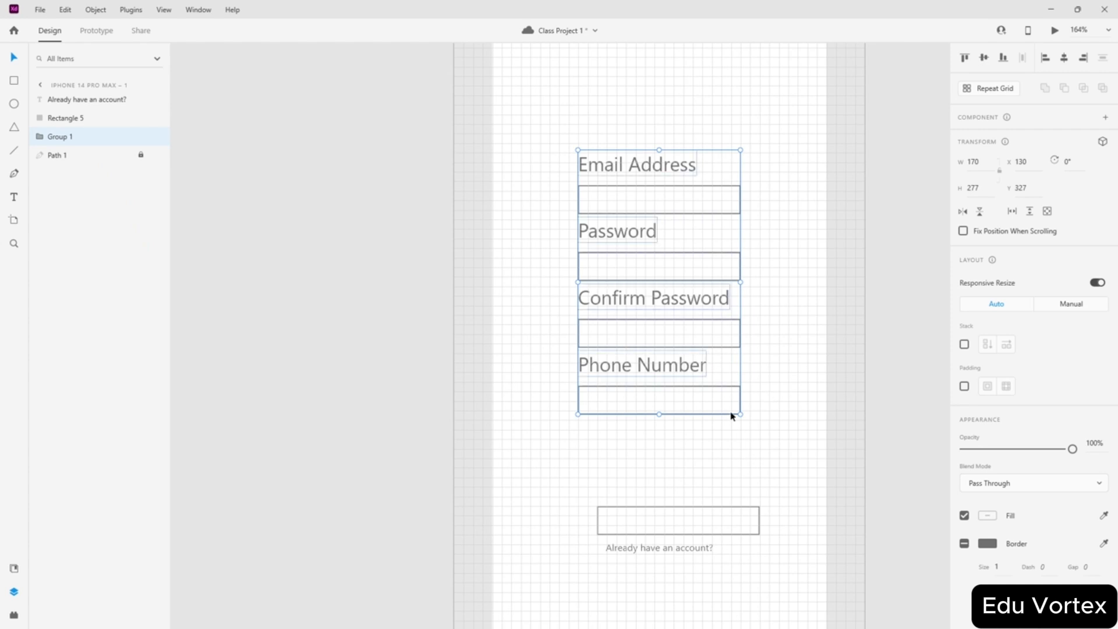
{"action": "key", "text": "ctrl+shift+g"}
{"action": "left_click", "coordinate": [644, 461]}
{"action": "left_click_drag", "start_coordinate": [680, 134], "coordinate": [605, 201]}
{"action": "key", "text": "ctrl+g"}
{"action": "left_click", "coordinate": [751, 241]}
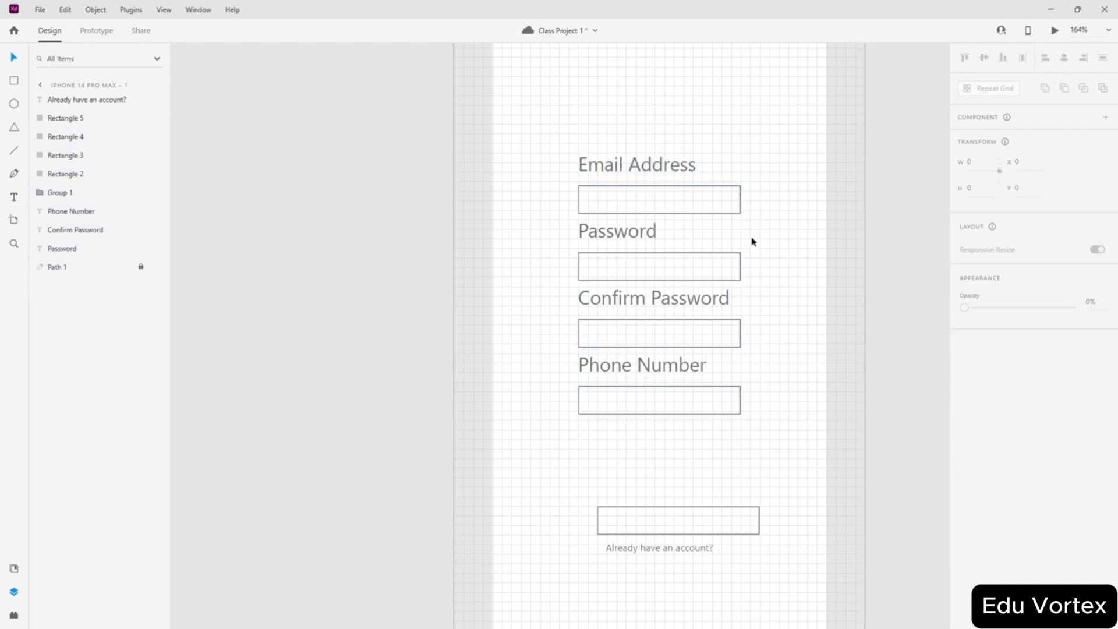
{"action": "left_click_drag", "start_coordinate": [751, 240], "coordinate": [588, 268]}
{"action": "key", "text": "ctrl+g"}
{"action": "left_click_drag", "start_coordinate": [770, 285], "coordinate": [680, 332]}
{"action": "key", "text": "ctrl+g"}
{"action": "left_click_drag", "start_coordinate": [740, 361], "coordinate": [647, 413]}
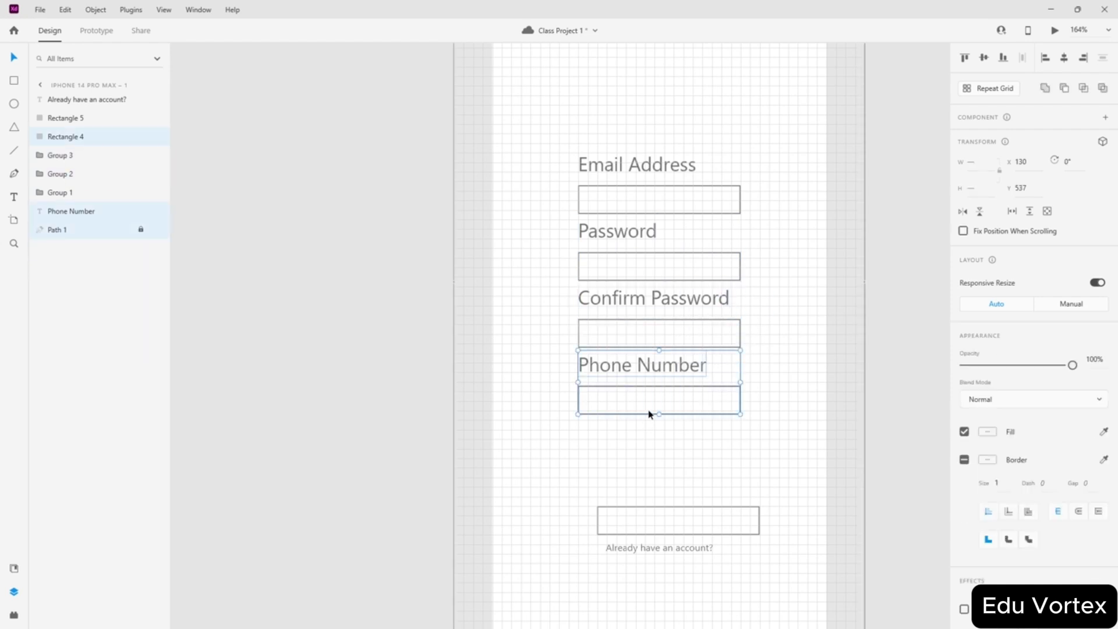
{"action": "key", "text": "ctrl+g"}
{"action": "left_click", "coordinate": [698, 431]}
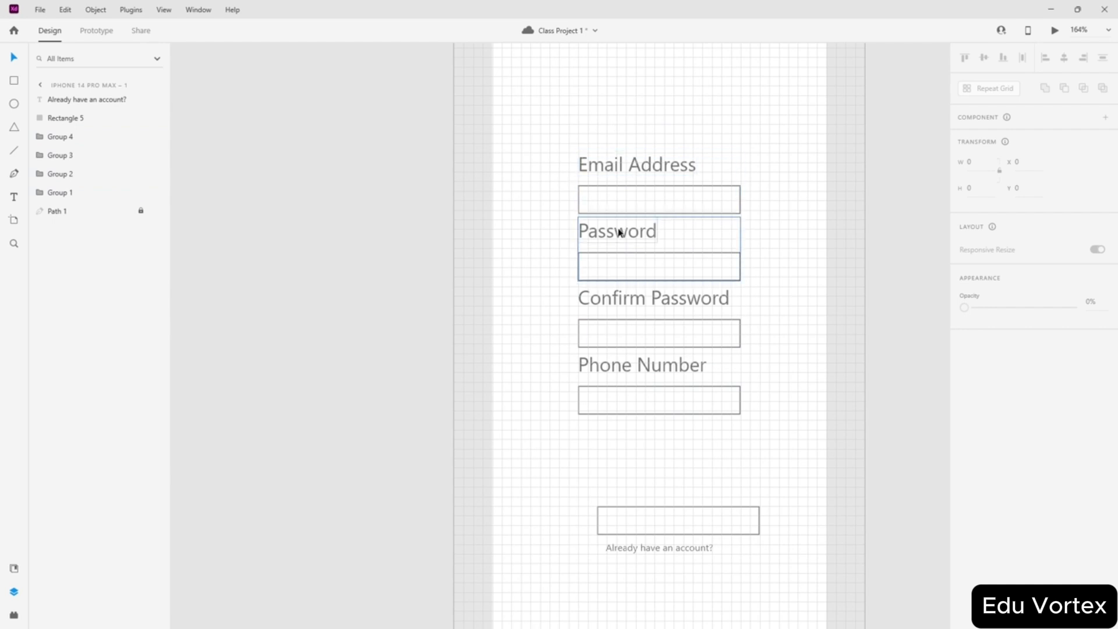
- Alt-drag an Email Address field copy to the pasteboard and make it main component Component 1 – 1
{"action": "scroll", "coordinate": [491, 169], "scroll_direction": "up", "scroll_amount": 2}
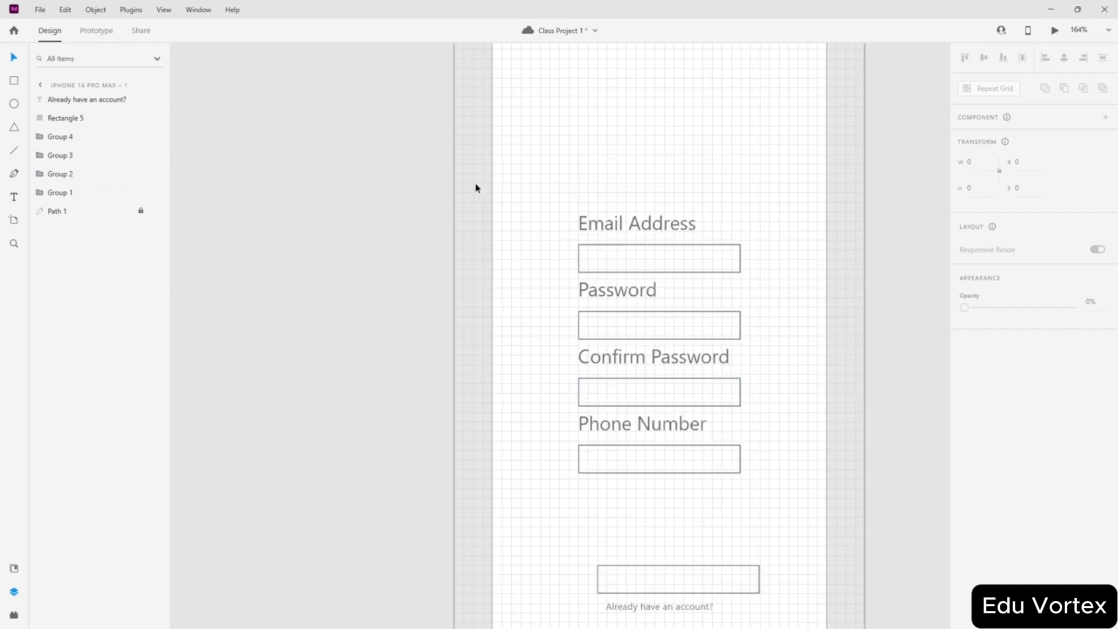
{"action": "left_click_drag", "start_coordinate": [626, 257], "coordinate": [362, 220]}
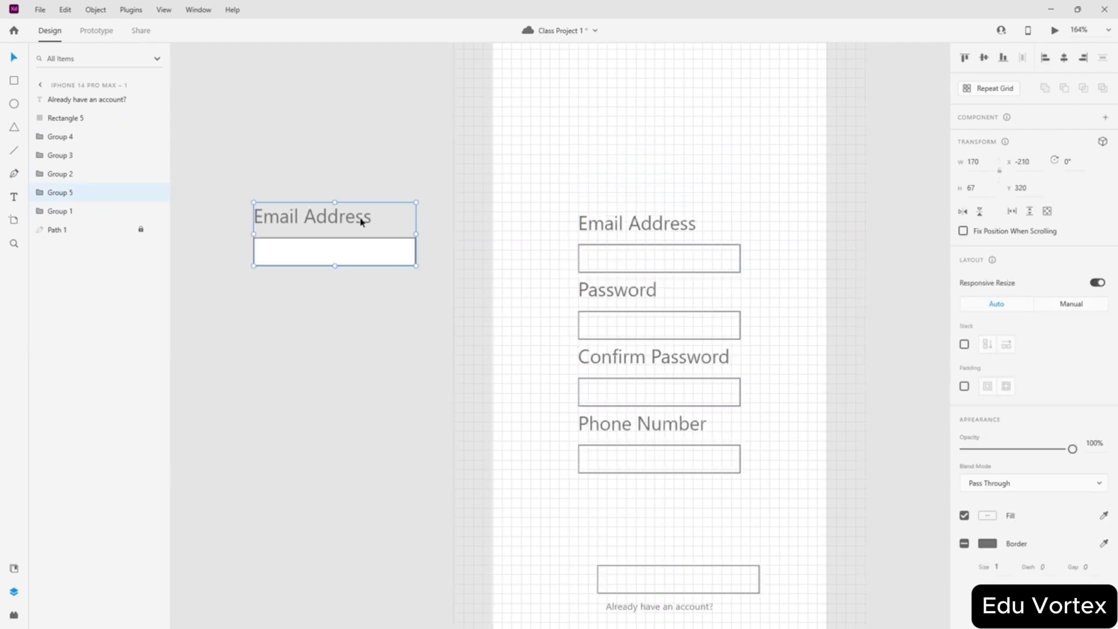
{"action": "left_click", "coordinate": [319, 140]}
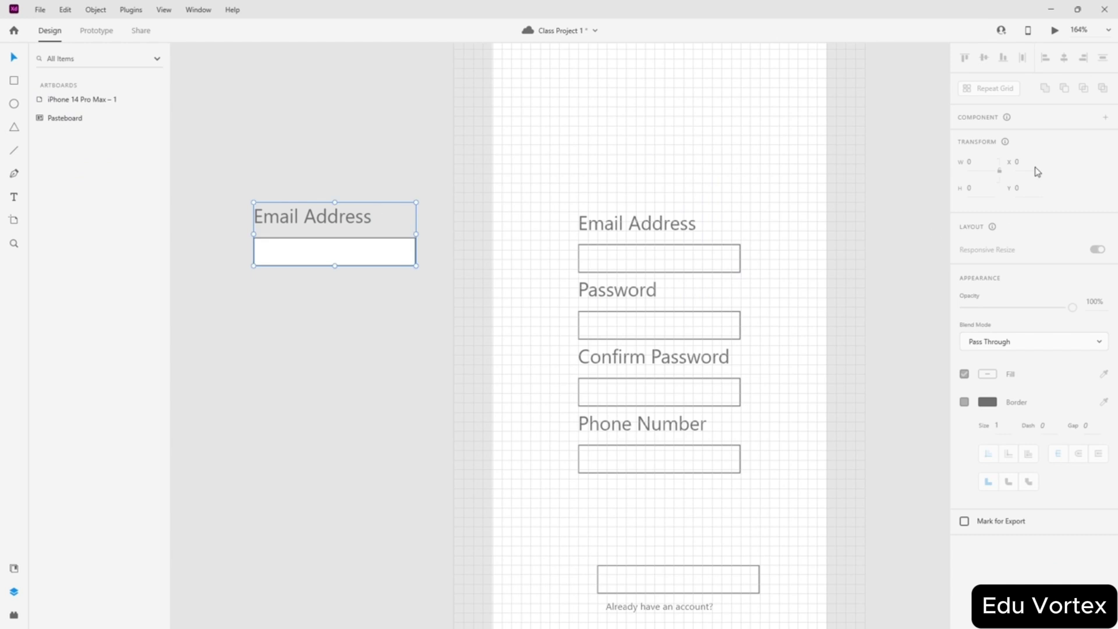
{"action": "left_click", "coordinate": [1105, 117]}
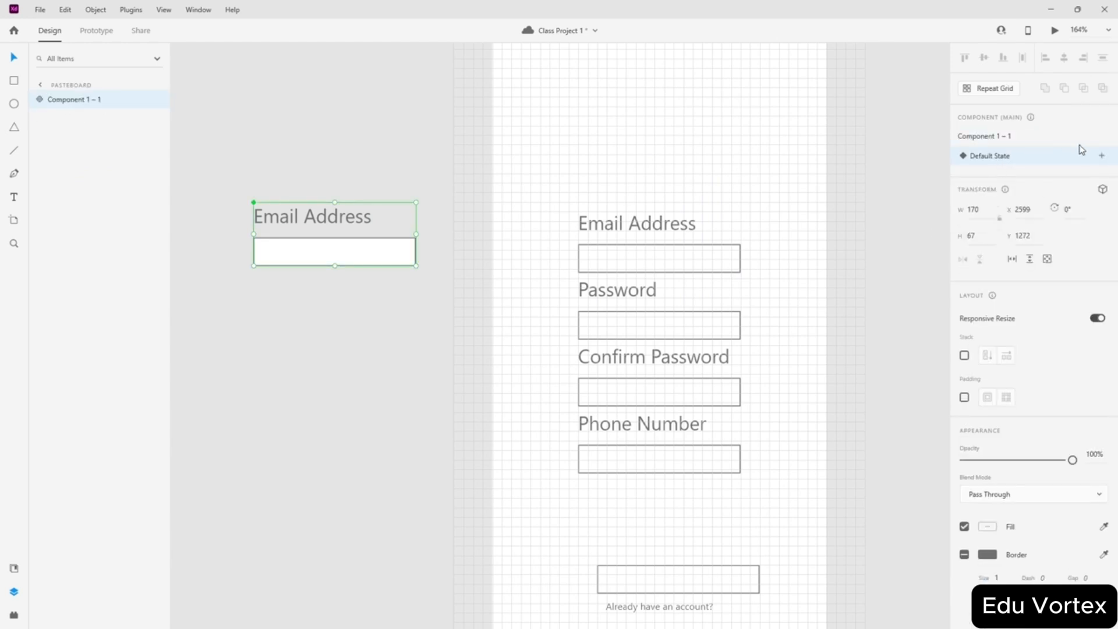
{"action": "left_click", "coordinate": [1102, 156]}
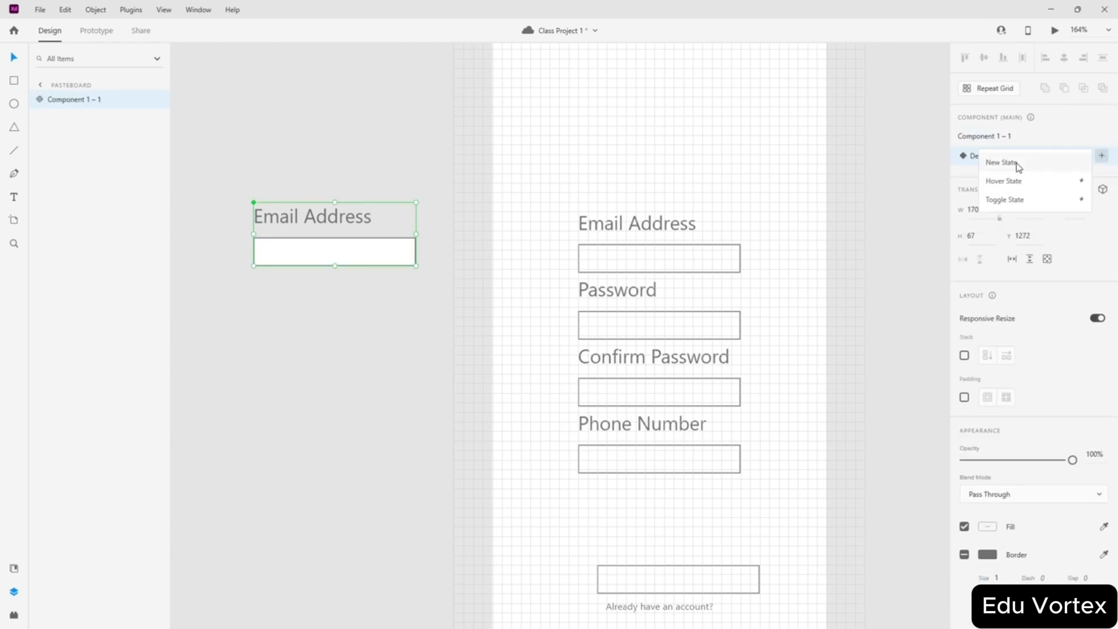
- Add a new state to the Email Address component, keeping the name State 2
{"action": "left_click", "coordinate": [1015, 163]}
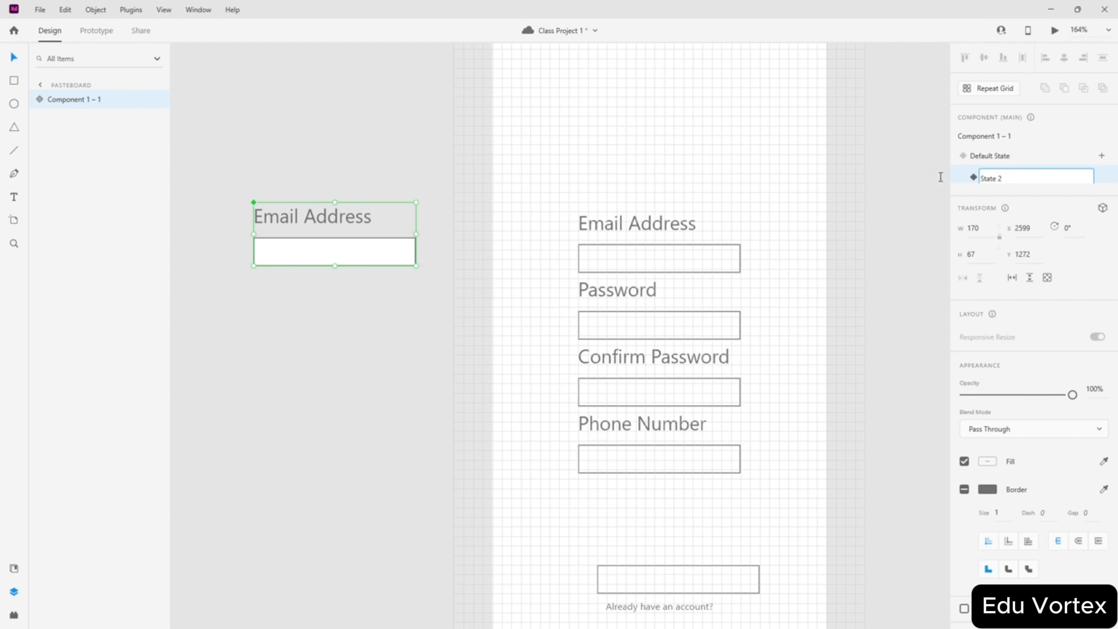
{"action": "double_click", "coordinate": [1008, 179]}
{"action": "left_click", "coordinate": [1016, 174]}
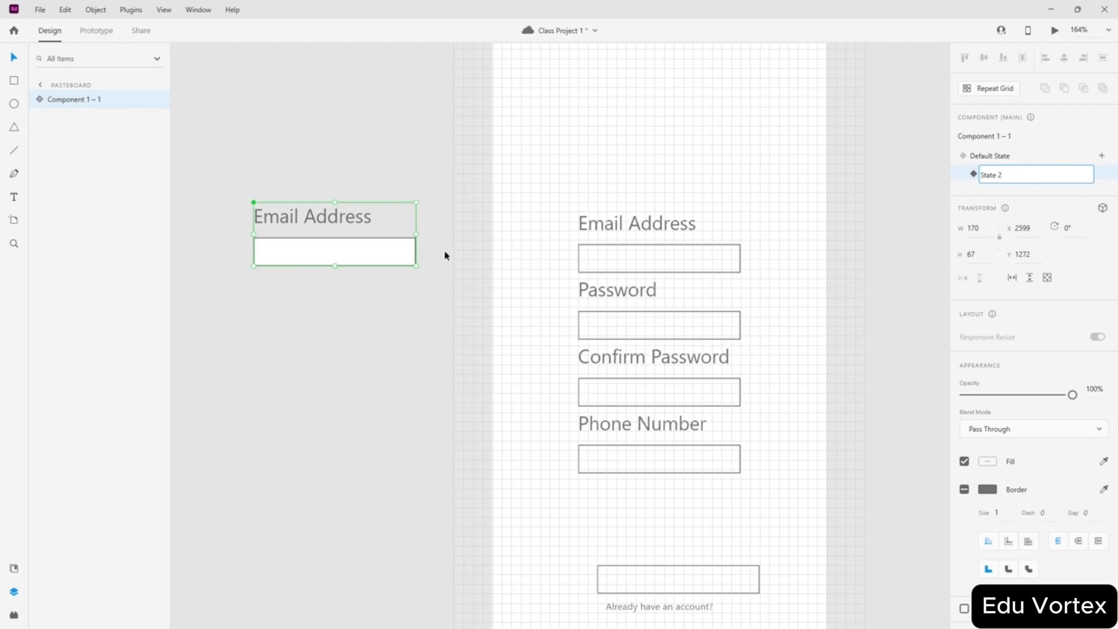
{"action": "left_click", "coordinate": [410, 307]}
{"action": "left_click", "coordinate": [365, 242]}
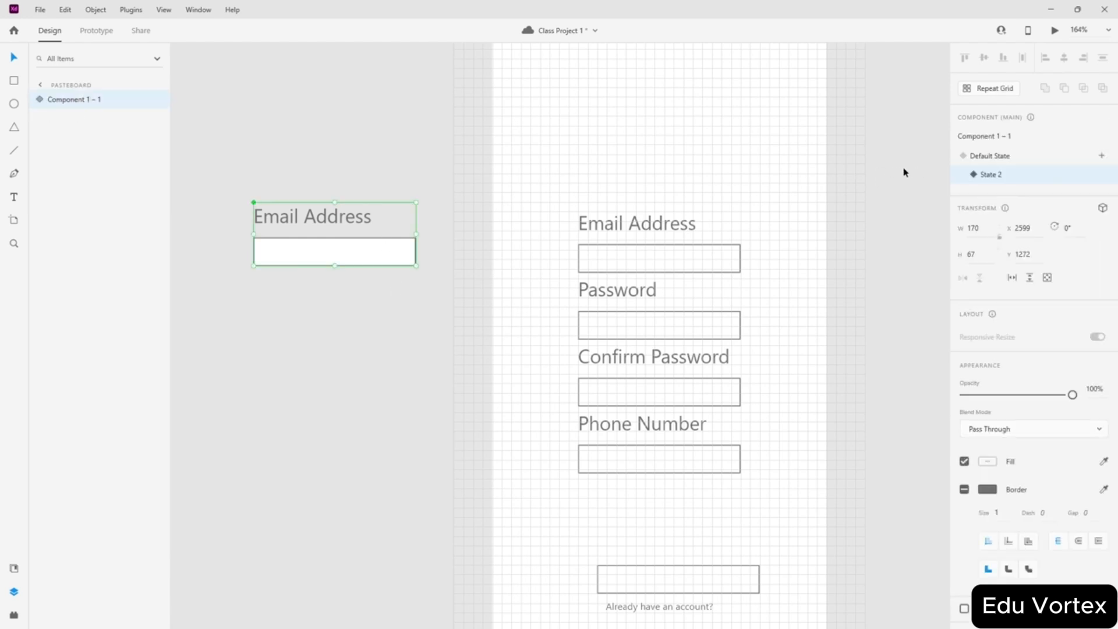
{"action": "double_click", "coordinate": [987, 177]}
{"action": "left_click", "coordinate": [999, 175]}
{"action": "double_click", "coordinate": [1000, 175]}
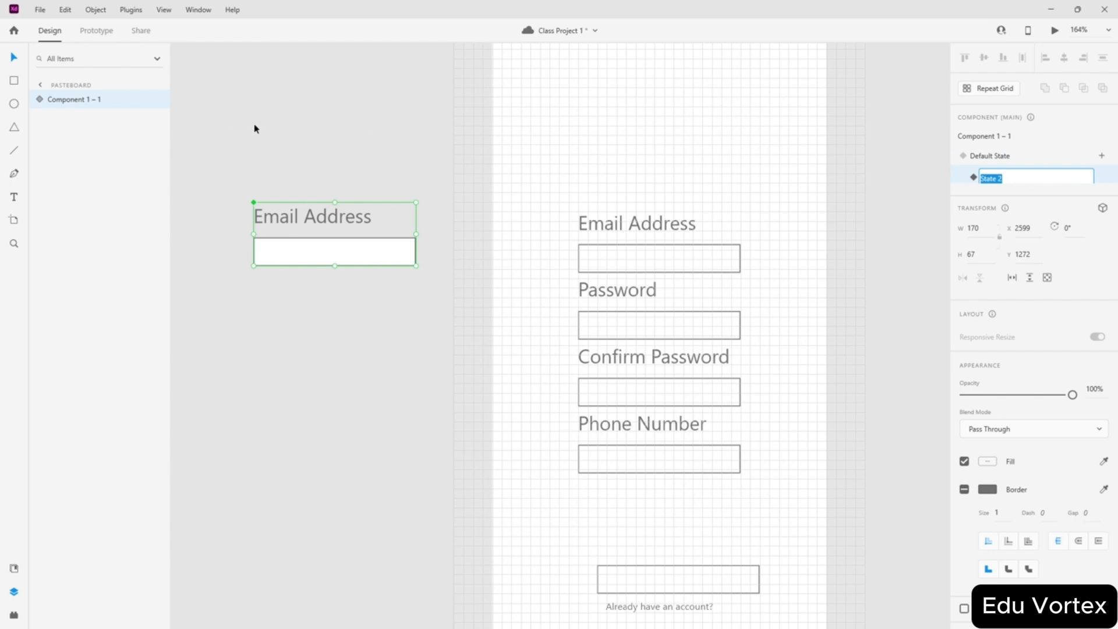
{"action": "left_click", "coordinate": [307, 114]}
- With State 2 selected, drag the component onto the iPhone sign-up artboard at x 80
{"action": "left_click", "coordinate": [324, 229]}
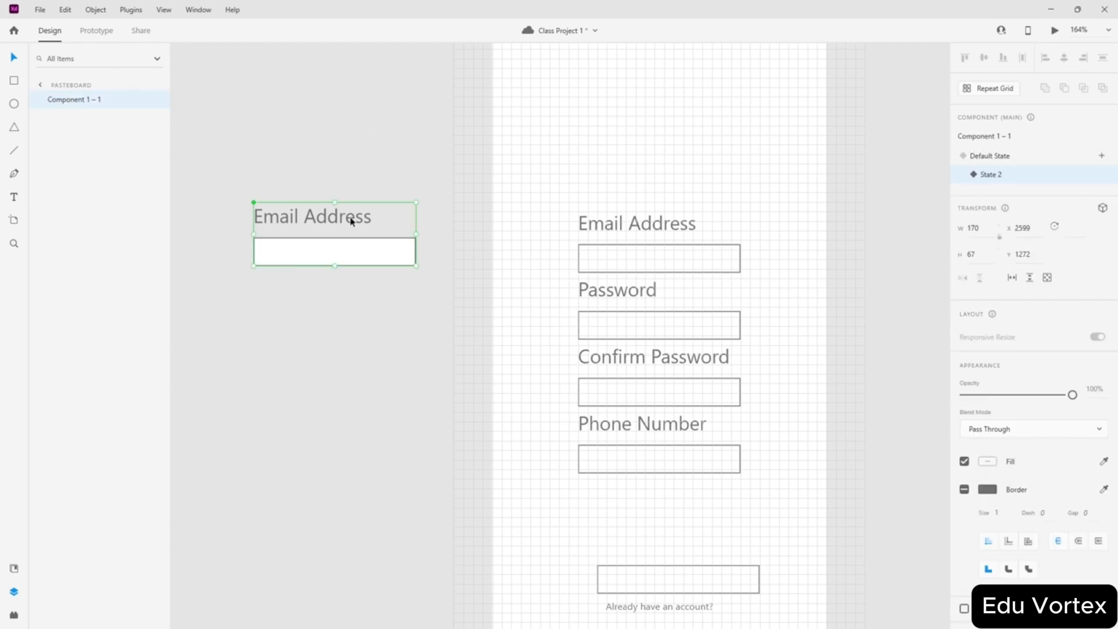
{"action": "left_click", "coordinate": [999, 158]}
{"action": "left_click", "coordinate": [999, 175]}
{"action": "scroll", "coordinate": [305, 190], "scroll_direction": "up", "scroll_amount": 5}
{"action": "left_click_drag", "start_coordinate": [349, 309], "coordinate": [815, 164]}
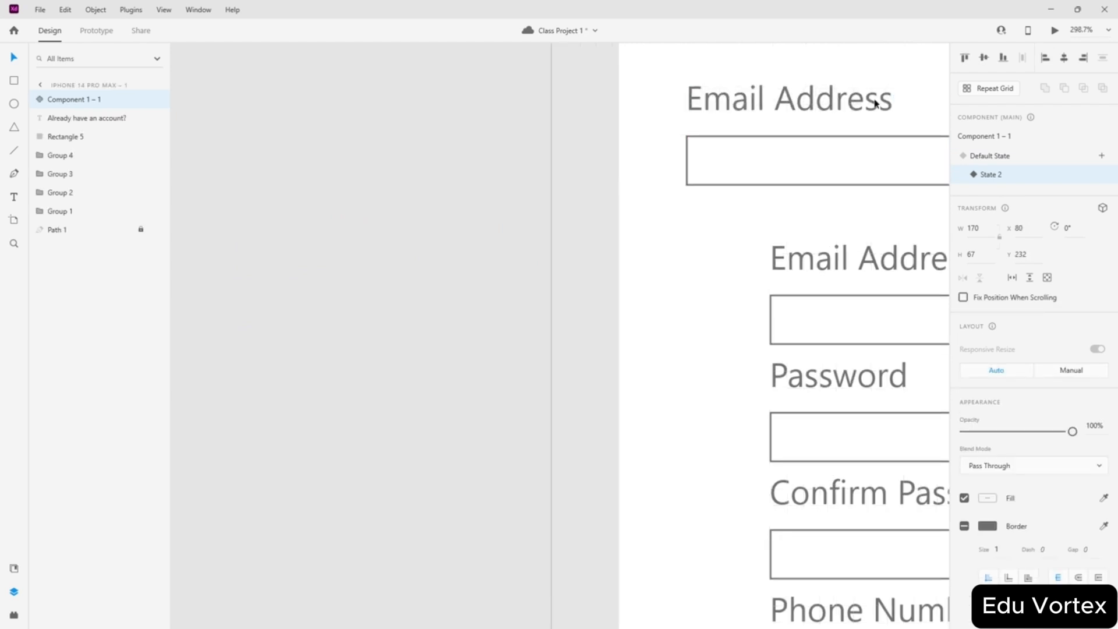
- In the component, make the input box taller and move the label layer above it
{"action": "scroll", "coordinate": [838, 116], "scroll_direction": "up", "scroll_amount": 4}
{"action": "scroll", "coordinate": [833, 125], "scroll_direction": "up", "scroll_amount": 2}
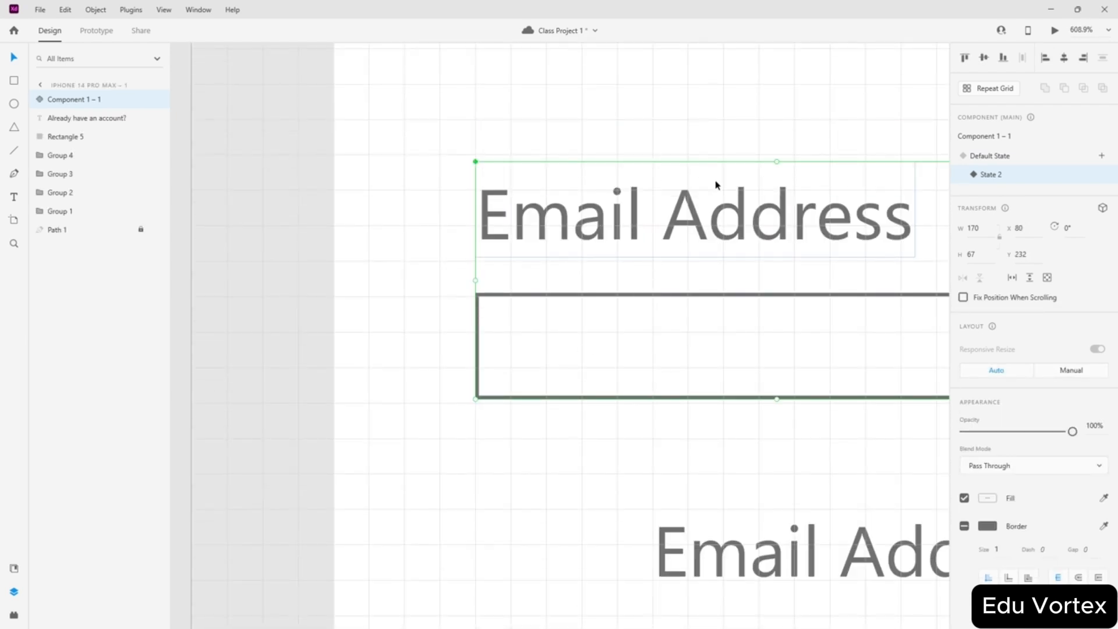
{"action": "scroll", "coordinate": [728, 175], "scroll_direction": "down", "scroll_amount": 2}
{"action": "scroll", "coordinate": [727, 195], "scroll_direction": "right", "scroll_amount": 3}
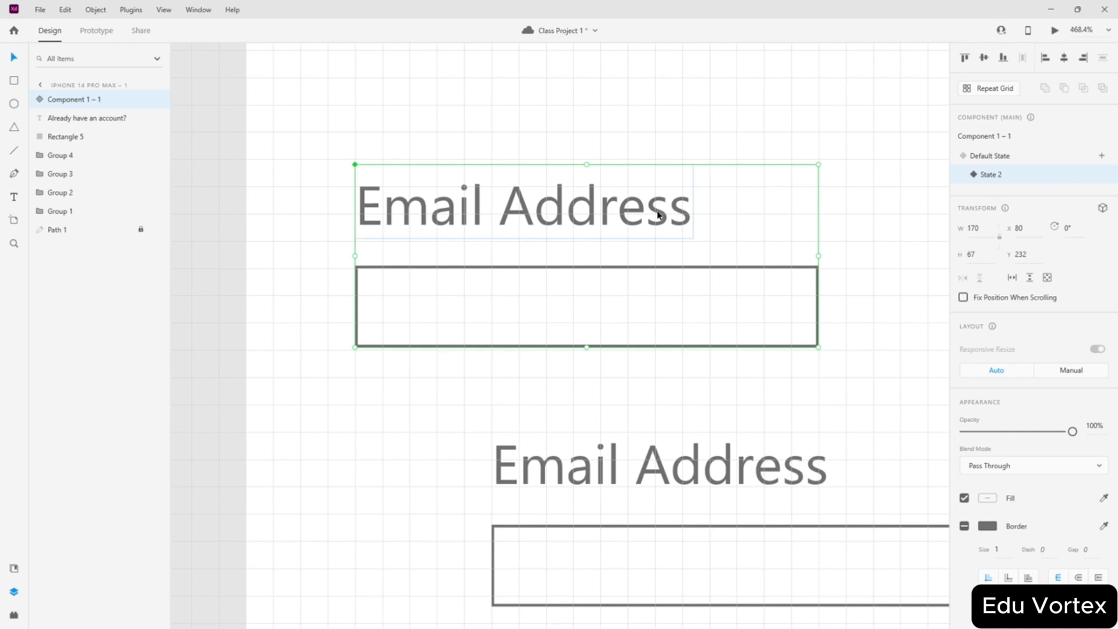
{"action": "double_click", "coordinate": [546, 314]}
{"action": "left_click_drag", "start_coordinate": [587, 265], "coordinate": [586, 236]}
{"action": "left_click", "coordinate": [574, 196]}
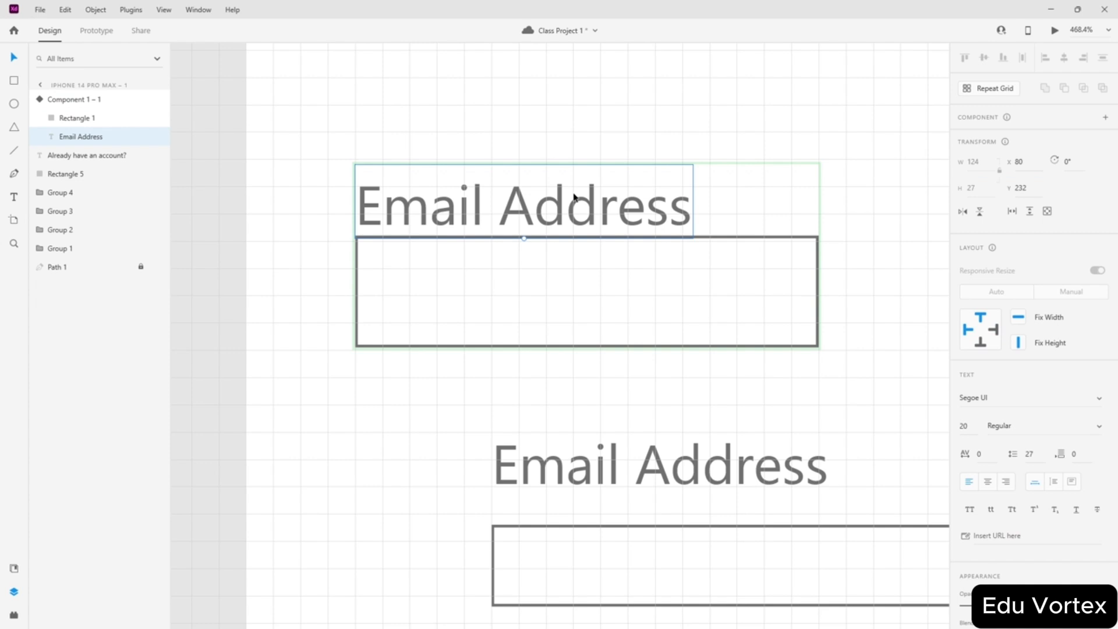
{"action": "left_click_drag", "start_coordinate": [73, 136], "coordinate": [68, 112]}
- Set the Email Address label to size 15 and sit it on the box's top edge
{"action": "scroll", "coordinate": [504, 143], "scroll_direction": "up", "scroll_amount": 3}
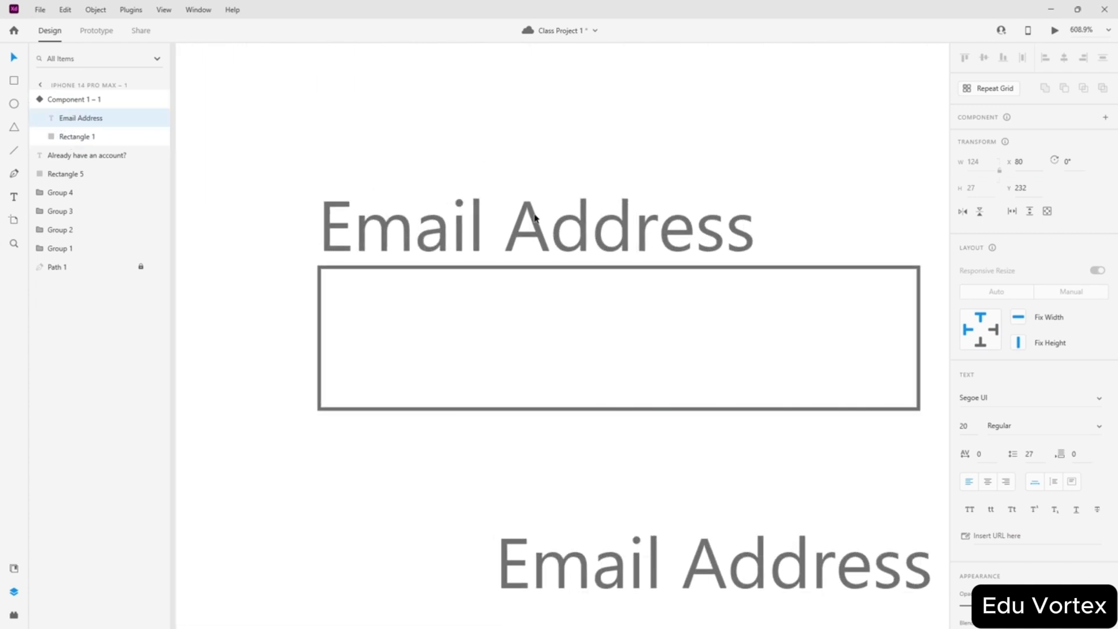
{"action": "left_click_drag", "start_coordinate": [534, 219], "coordinate": [535, 256]}
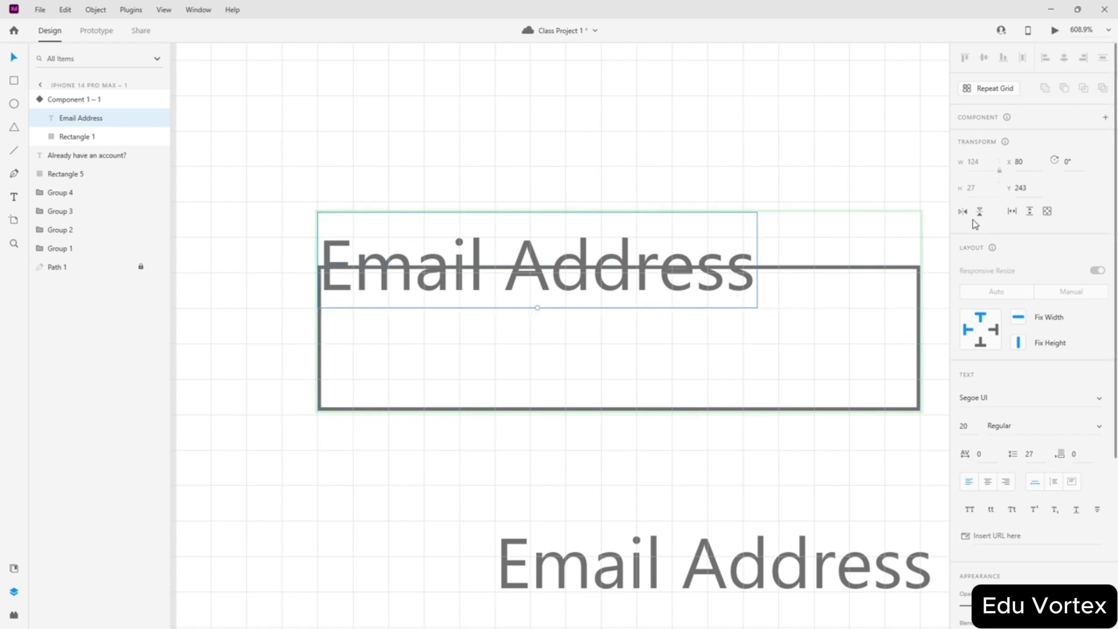
{"action": "left_click_drag", "start_coordinate": [969, 426], "coordinate": [927, 426]}
{"action": "type", "text": "1"}
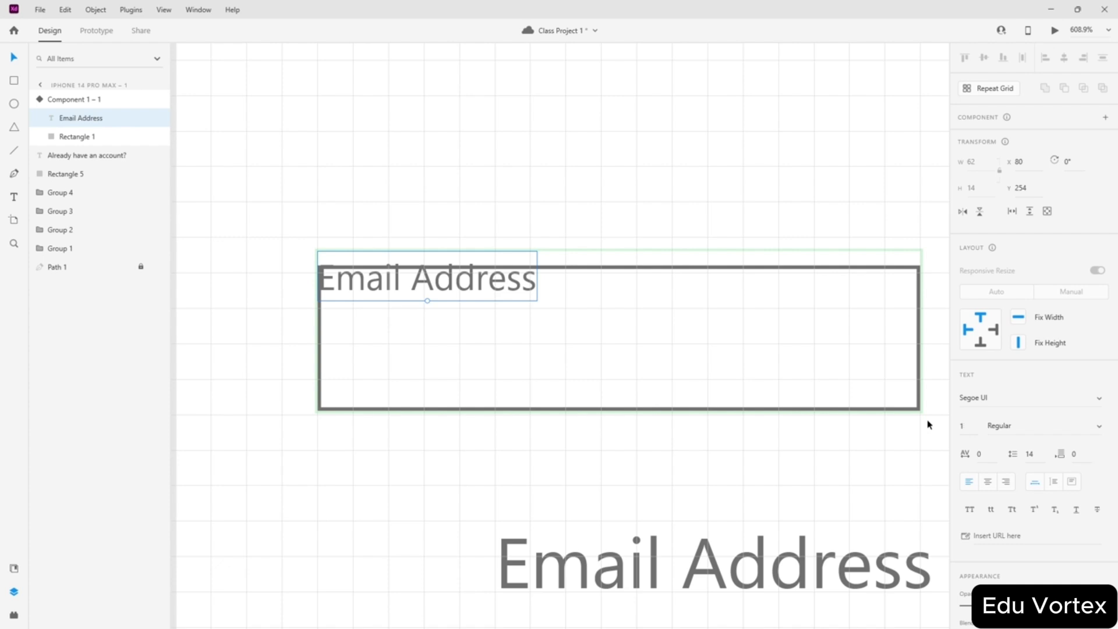
{"action": "type", "text": "05"}
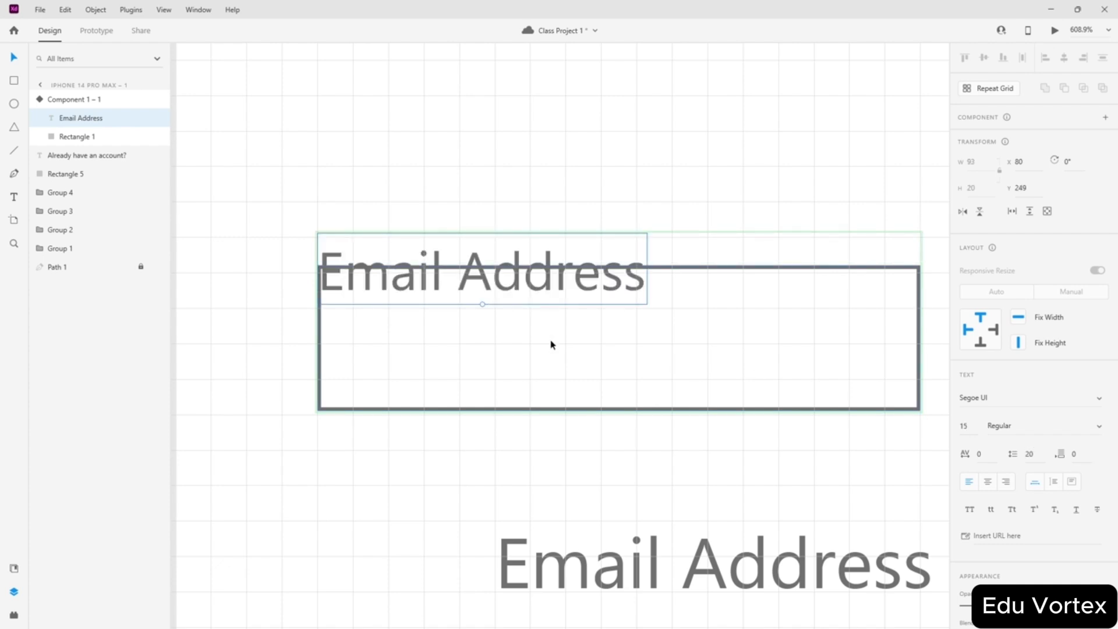
{"action": "left_click_drag", "start_coordinate": [471, 271], "coordinate": [501, 266]}
- Give the label a white 0.2 outline and draw a rectangle over the Email Address label
{"action": "scroll", "coordinate": [1024, 350], "scroll_direction": "down", "scroll_amount": 4}
{"action": "left_click", "coordinate": [964, 459]}
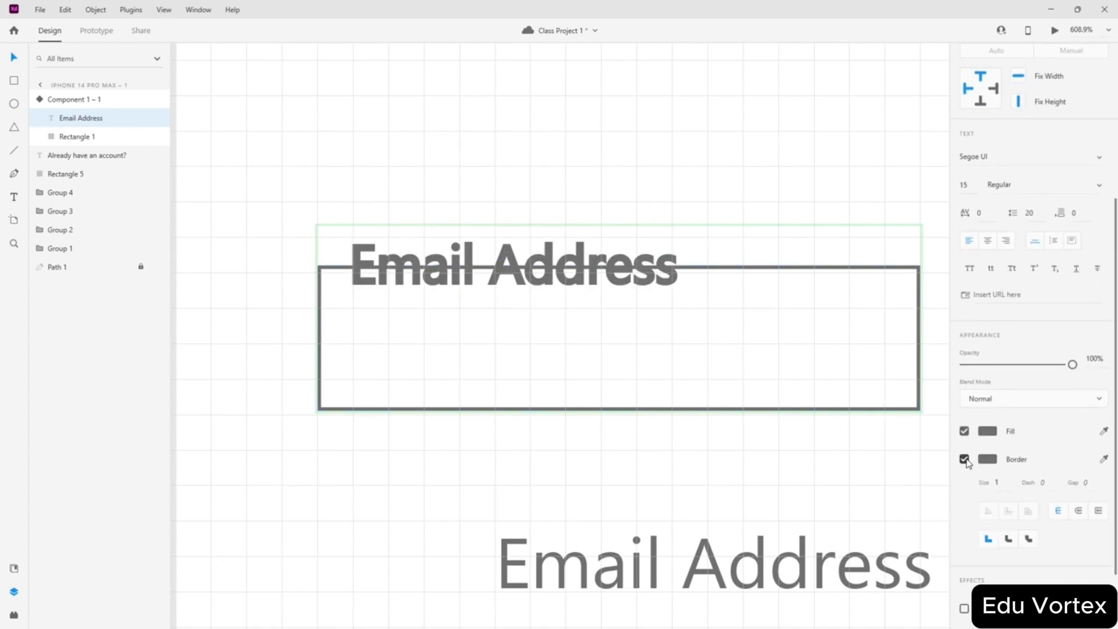
{"action": "left_click", "coordinate": [987, 459]}
{"action": "left_click", "coordinate": [814, 382]}
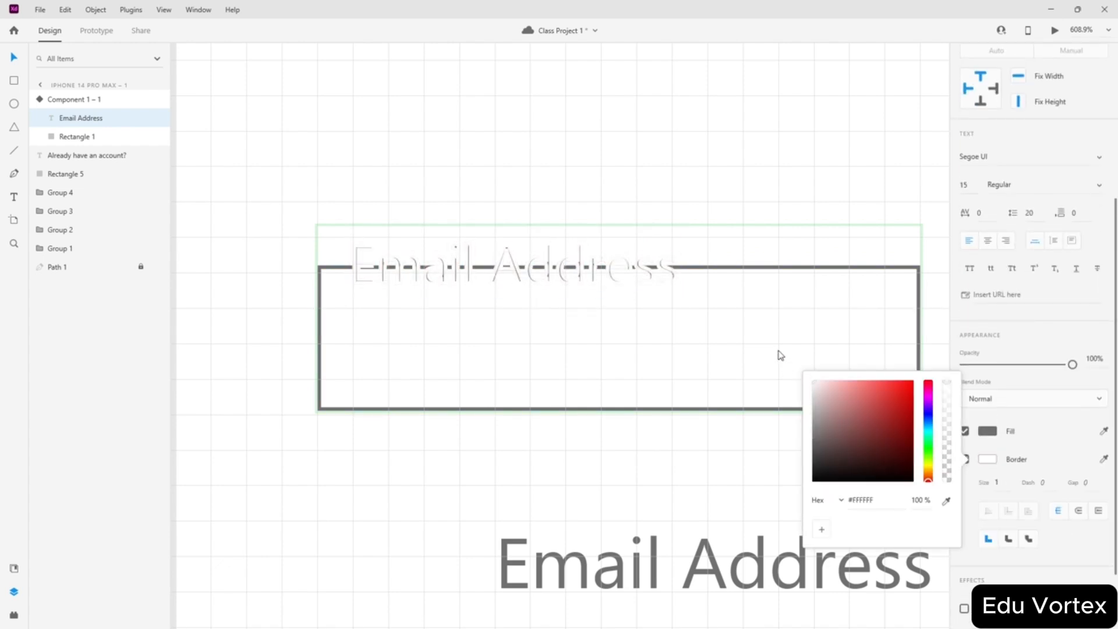
{"action": "left_click", "coordinate": [1005, 482]}
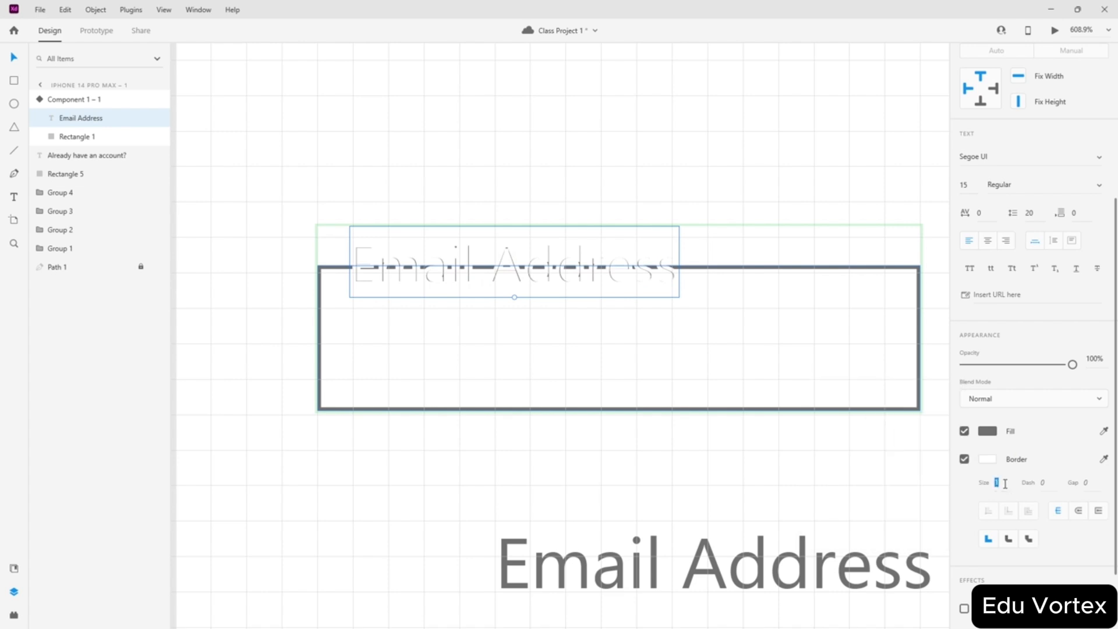
{"action": "type", "text": "0.2"}
{"action": "key", "text": "Return"}
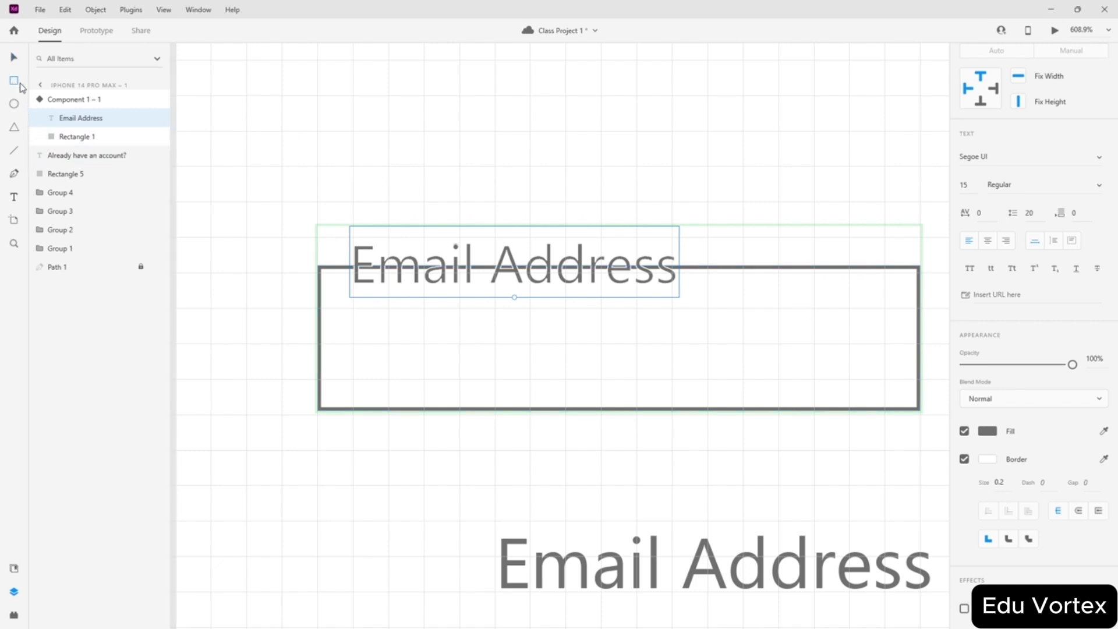
{"action": "mouse_move", "coordinate": [353, 227]}
{"action": "left_mouse_down"}
{"action": "mouse_move", "coordinate": [499, 274]}
{"action": "mouse_move", "coordinate": [678, 295]}
{"action": "mouse_move", "coordinate": [666, 270]}
{"action": "mouse_move", "coordinate": [682, 288]}
{"action": "left_mouse_up"}
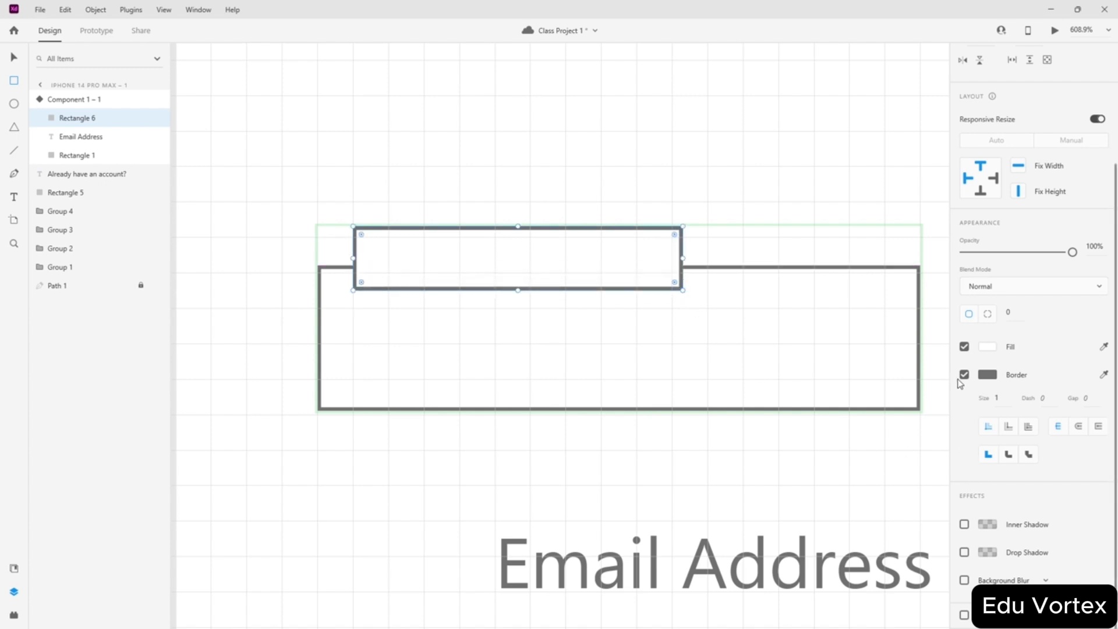
- Remove the new rectangle's outline, stack it under the label, and thin the white masking rectangle
{"action": "left_click", "coordinate": [964, 375]}
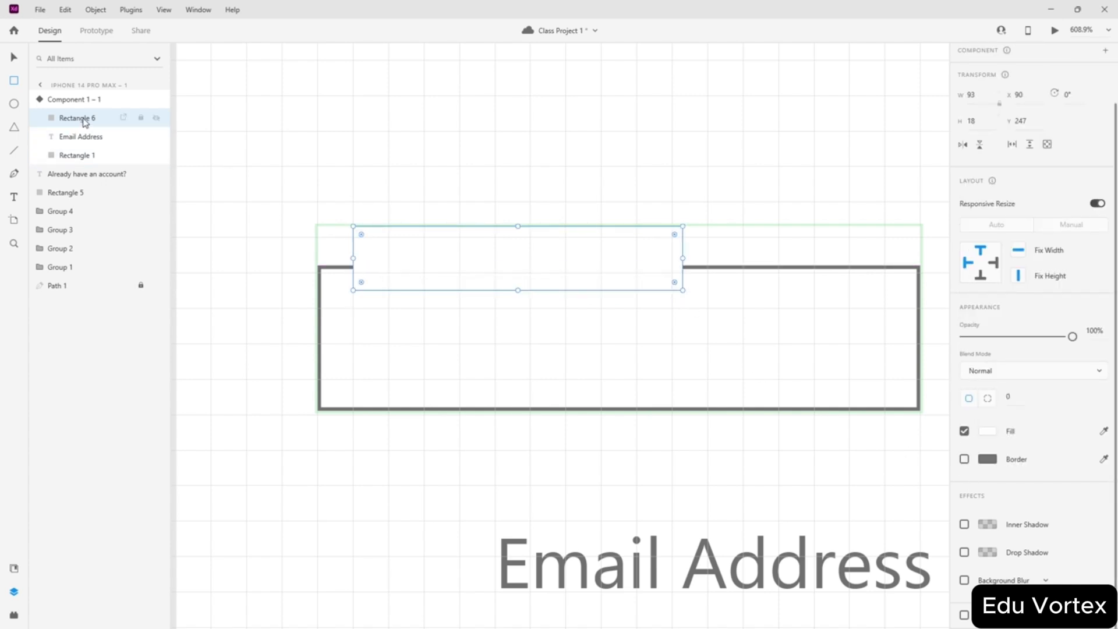
{"action": "left_click_drag", "start_coordinate": [81, 136], "coordinate": [82, 115]}
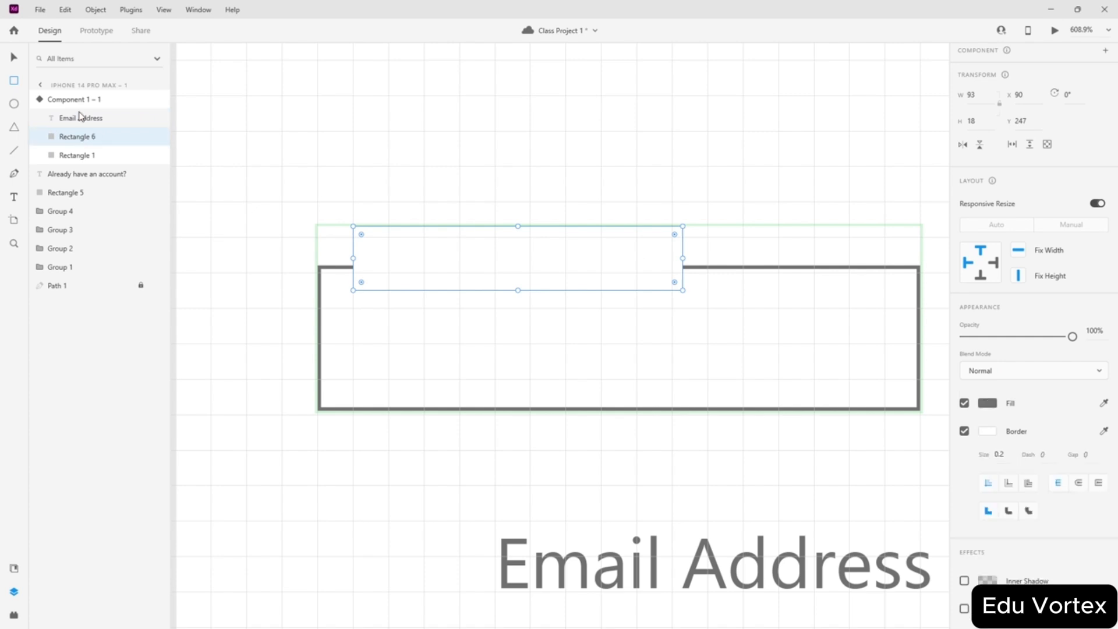
{"action": "left_click", "coordinate": [73, 137]}
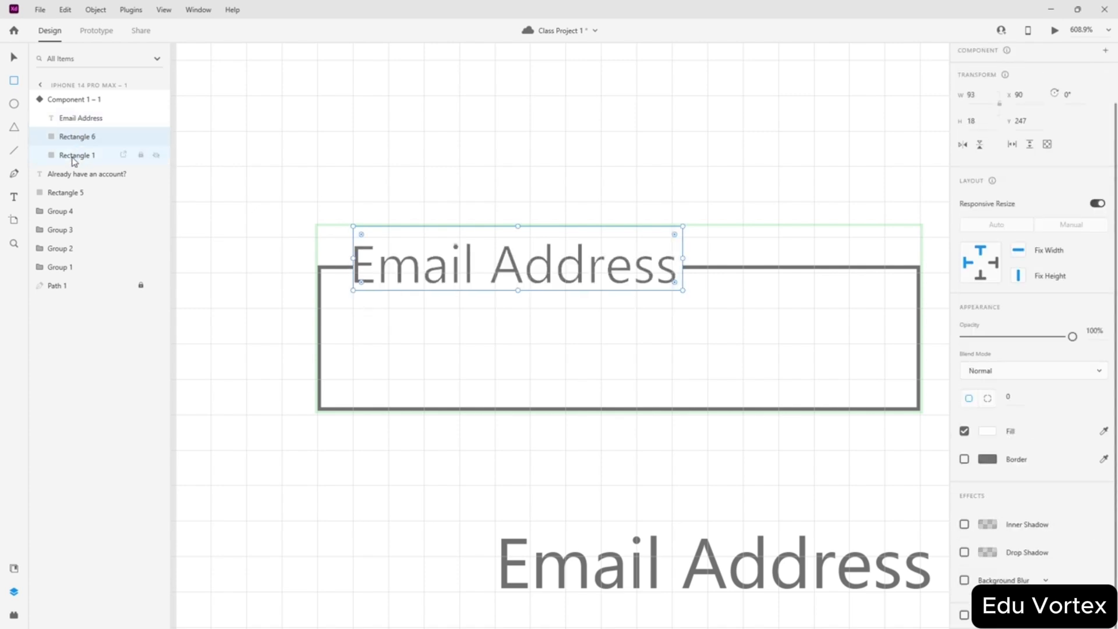
{"action": "mouse_move", "coordinate": [71, 155]}
{"action": "left_mouse_down"}
{"action": "mouse_move", "coordinate": [74, 133]}
{"action": "mouse_move", "coordinate": [73, 163]}
{"action": "left_mouse_up"}
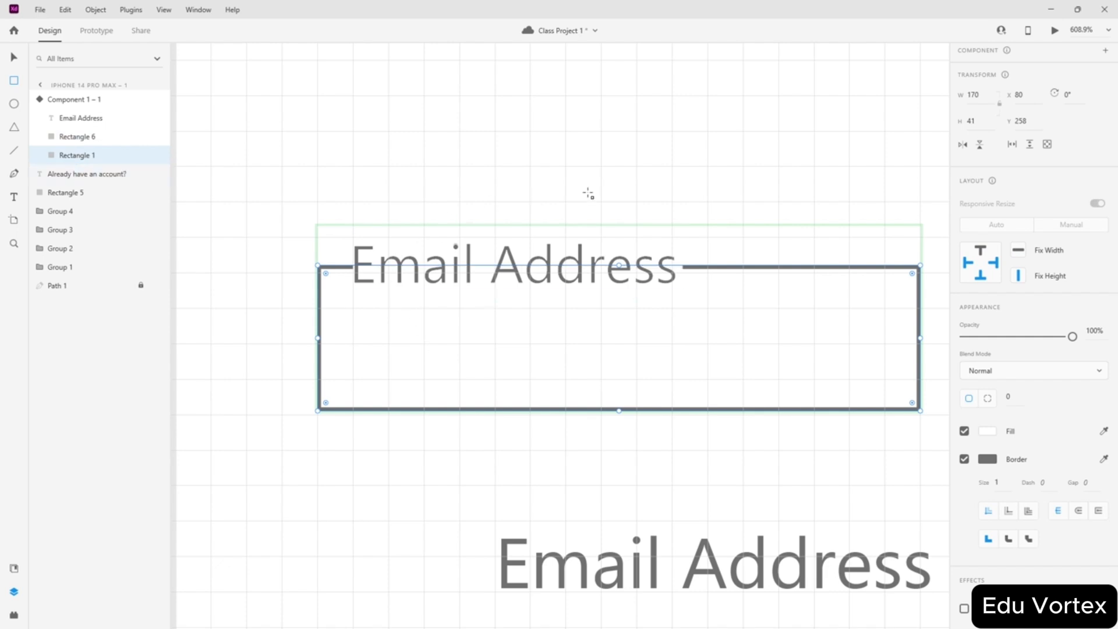
{"action": "scroll", "coordinate": [590, 194], "scroll_direction": "down", "scroll_amount": 3}
{"action": "scroll", "coordinate": [590, 193], "scroll_direction": "up", "scroll_amount": 3}
{"action": "left_click", "coordinate": [71, 137]}
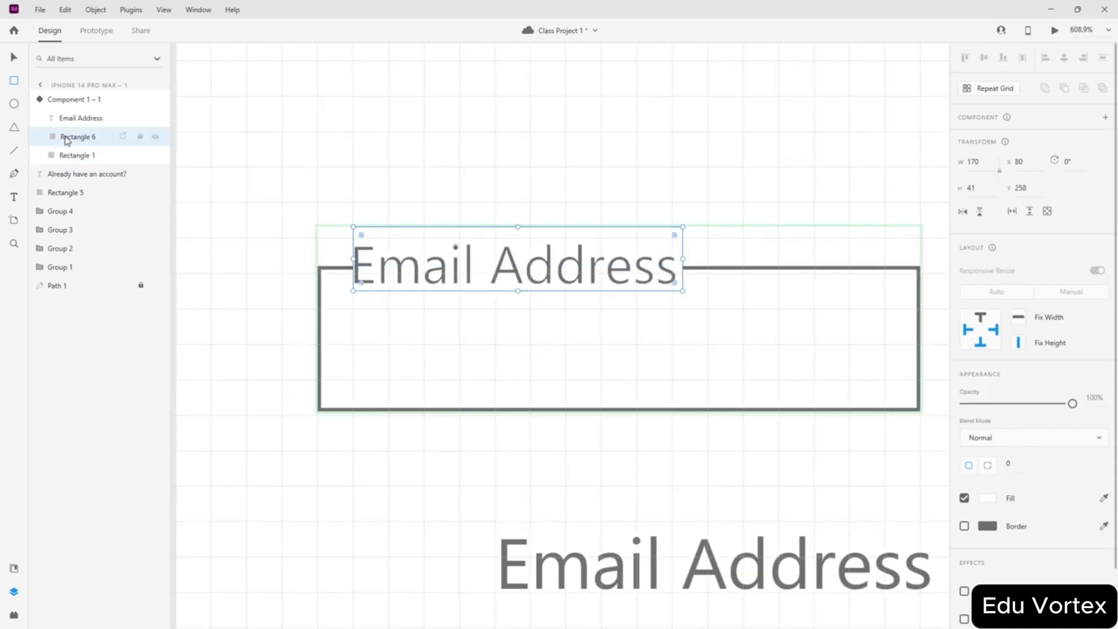
{"action": "left_click_drag", "start_coordinate": [517, 291], "coordinate": [517, 286]}
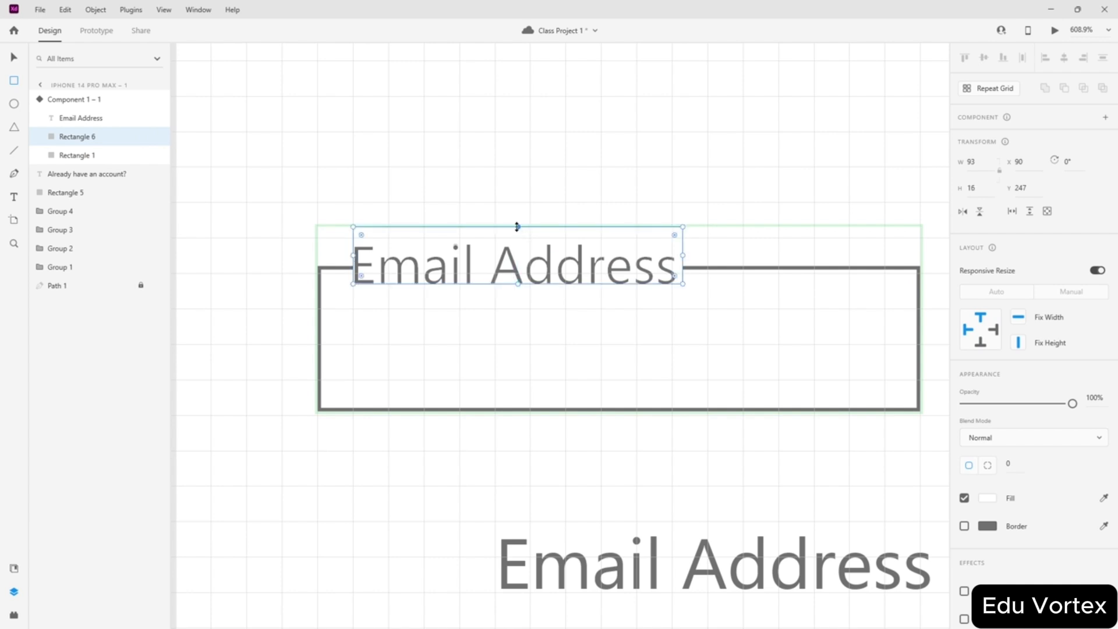
{"action": "left_click_drag", "start_coordinate": [516, 226], "coordinate": [518, 246]}
- Undo the stray rectangle, clear the label's outline, and widen the white mask slightly left
{"action": "key", "text": "ctrl+z"}
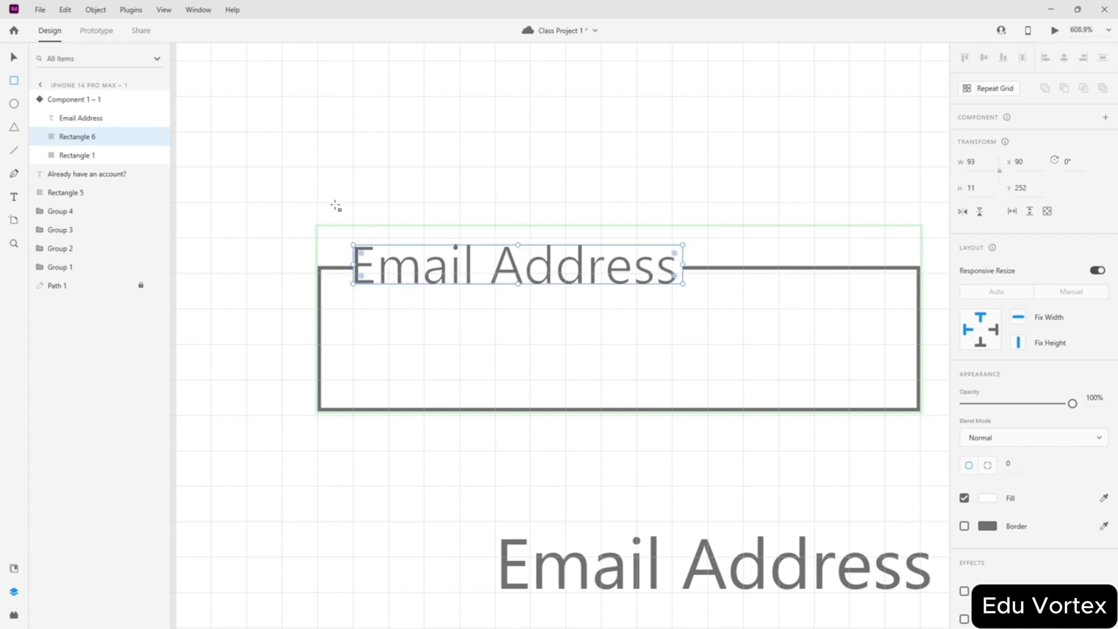
{"action": "left_click", "coordinate": [14, 57]}
{"action": "left_click", "coordinate": [71, 119]}
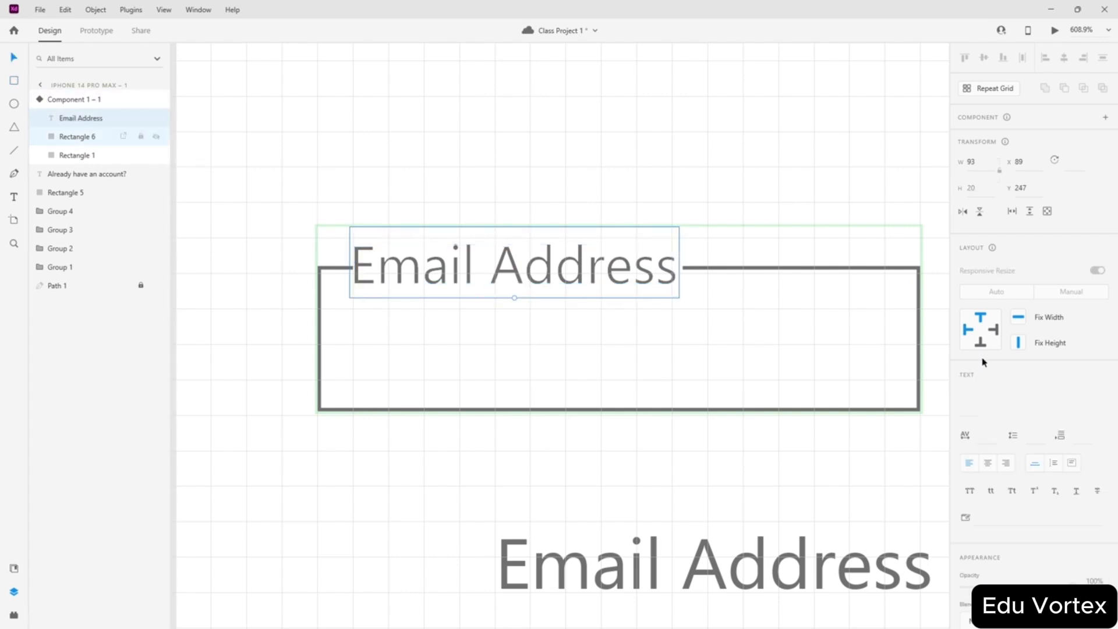
{"action": "scroll", "coordinate": [971, 459], "scroll_direction": "down", "scroll_amount": 5}
{"action": "left_click", "coordinate": [965, 374]}
{"action": "left_click", "coordinate": [964, 374]}
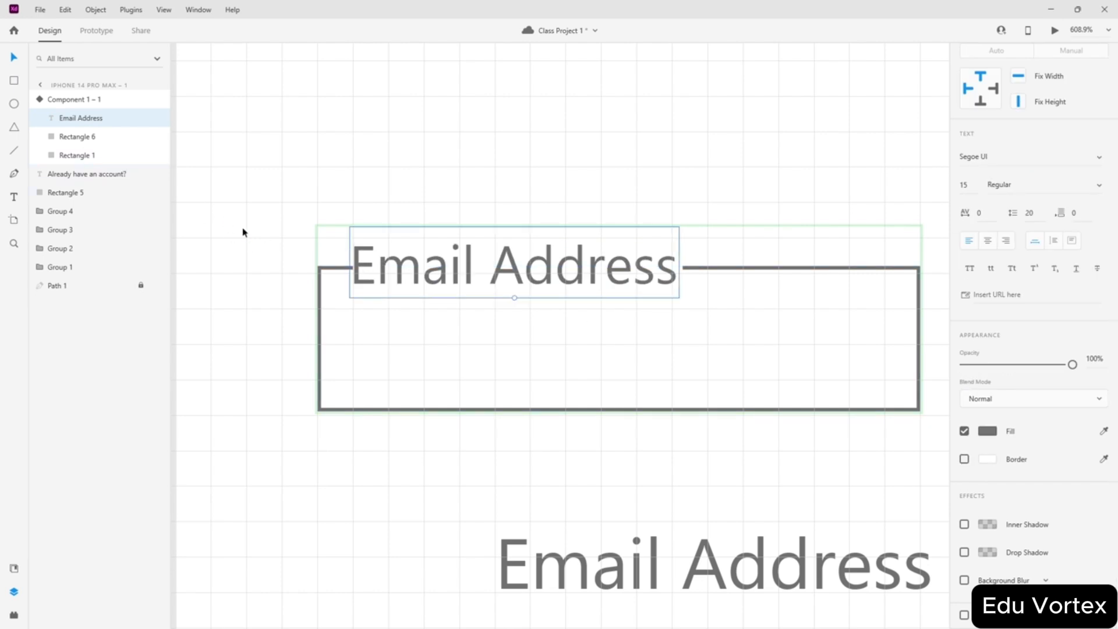
{"action": "left_click", "coordinate": [82, 137]}
{"action": "left_click_drag", "start_coordinate": [355, 266], "coordinate": [346, 267]}
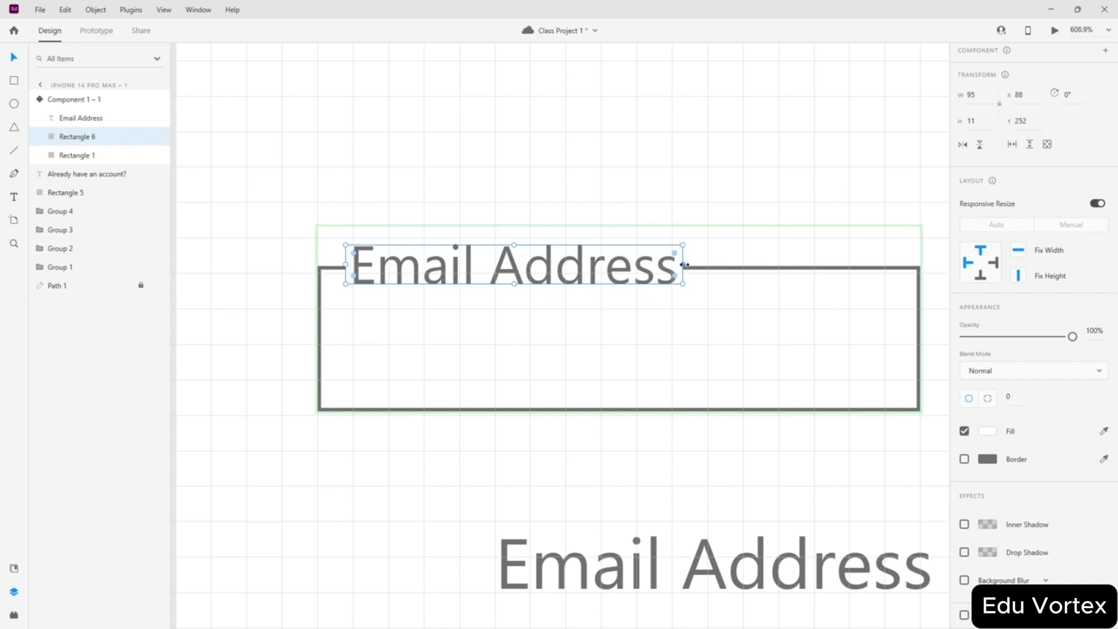
{"action": "scroll", "coordinate": [404, 201], "scroll_direction": "down", "scroll_amount": 5}
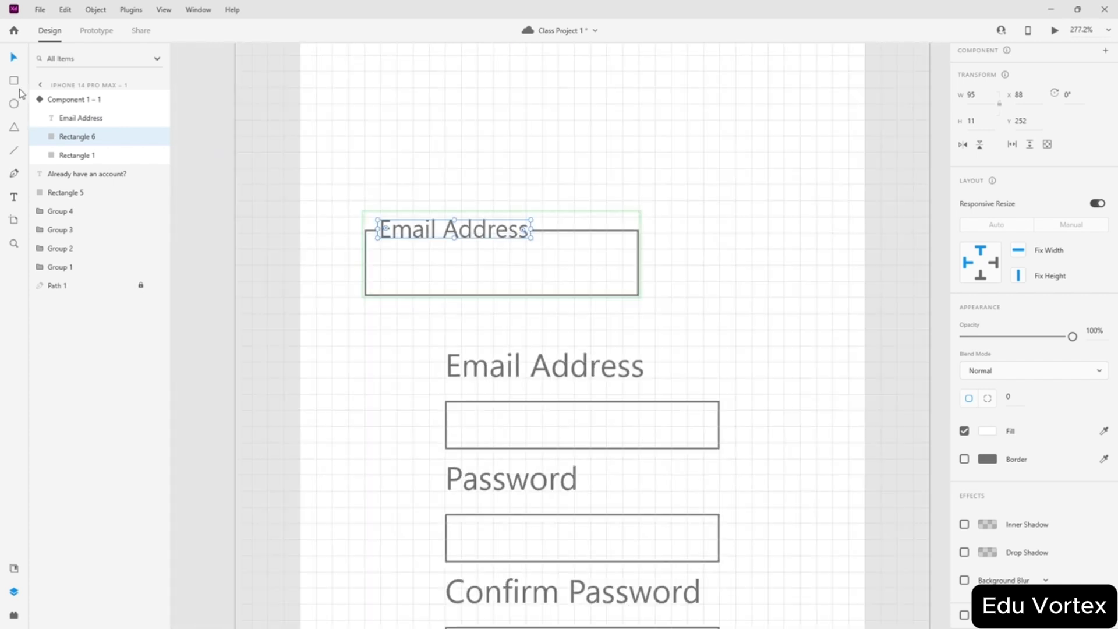
{"action": "left_click", "coordinate": [64, 117]}
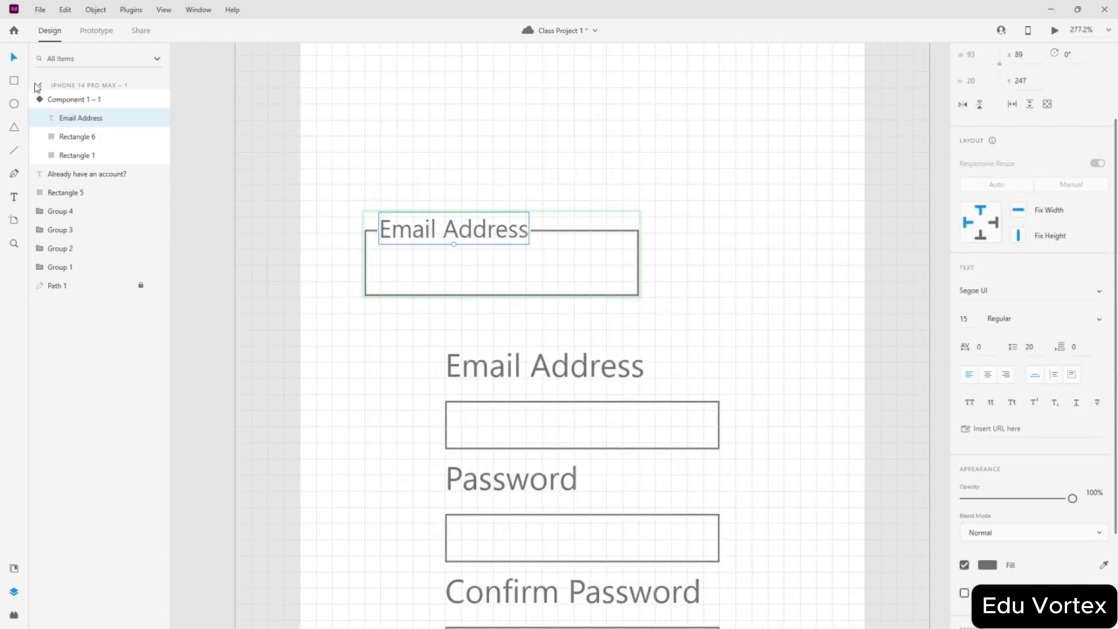
{"action": "left_click", "coordinate": [60, 103]}
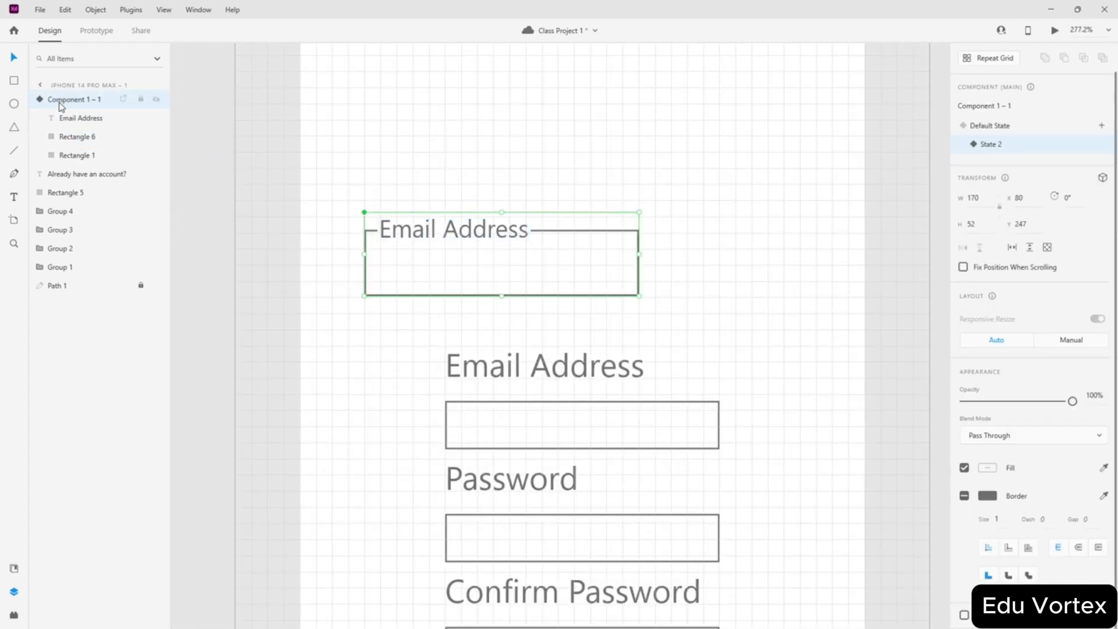
- Toggle between Default State and State 2 to compare, leaving the default state active
{"action": "left_click", "coordinate": [984, 127]}
{"action": "left_click", "coordinate": [992, 144]}
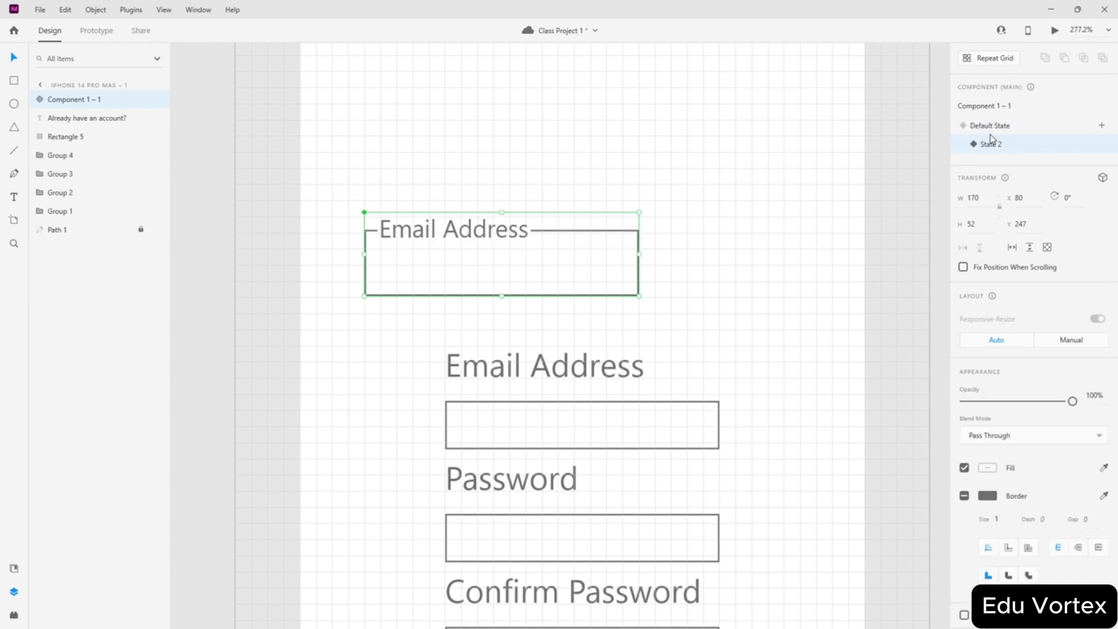
{"action": "left_click", "coordinate": [991, 126]}
{"action": "left_click", "coordinate": [991, 142]}
{"action": "left_click", "coordinate": [994, 129]}
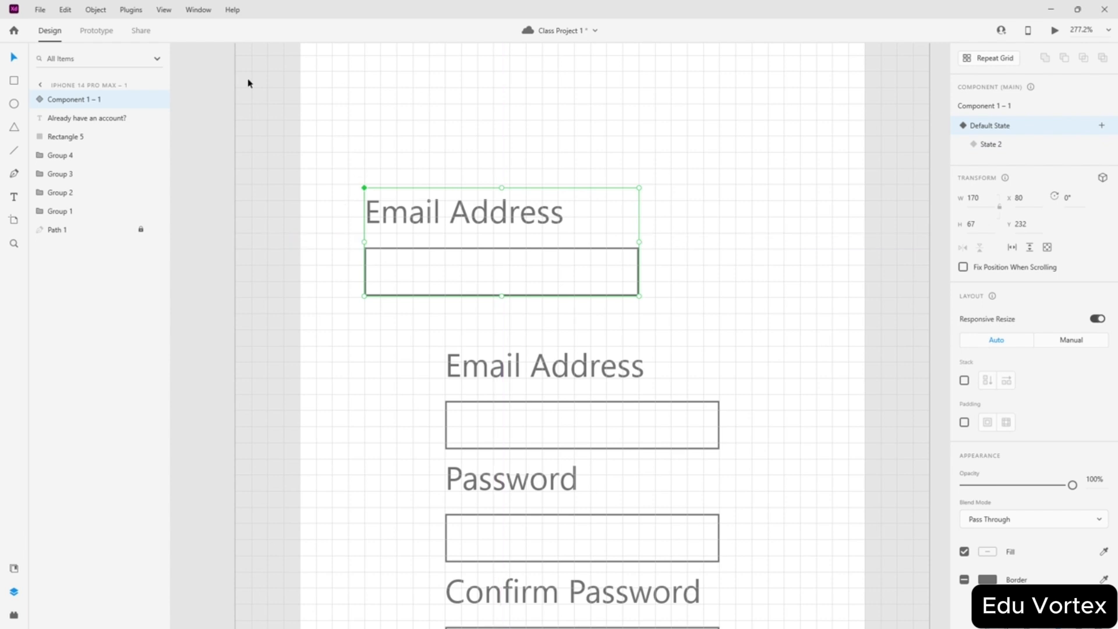
- Drag the email-field component off the phone screen onto the pasteboard
{"action": "left_click", "coordinate": [95, 31]}
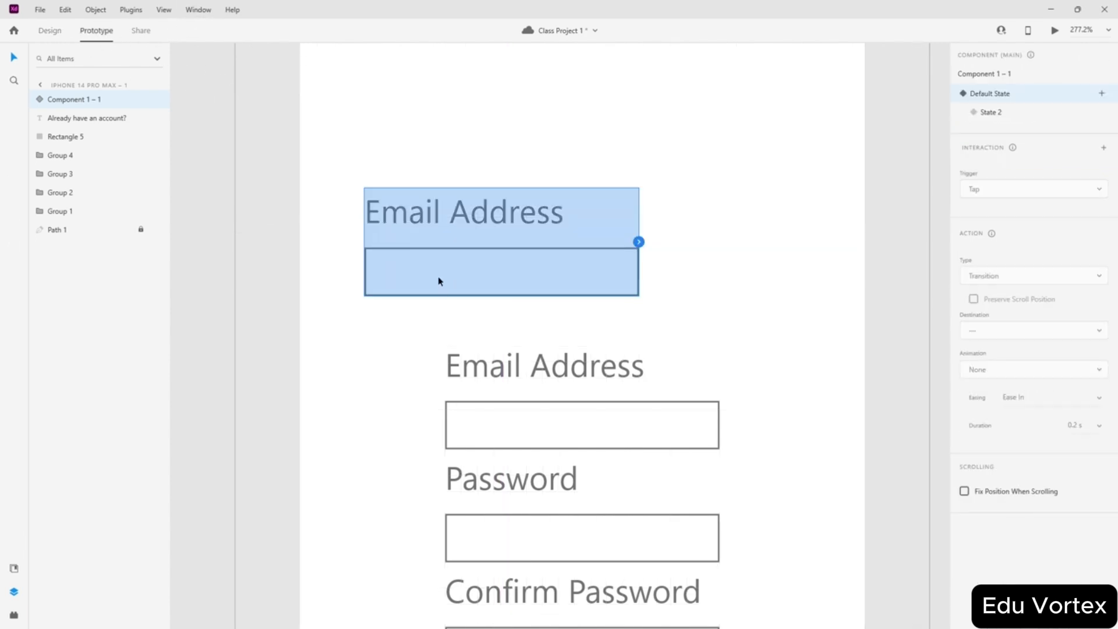
{"action": "left_click", "coordinate": [531, 242]}
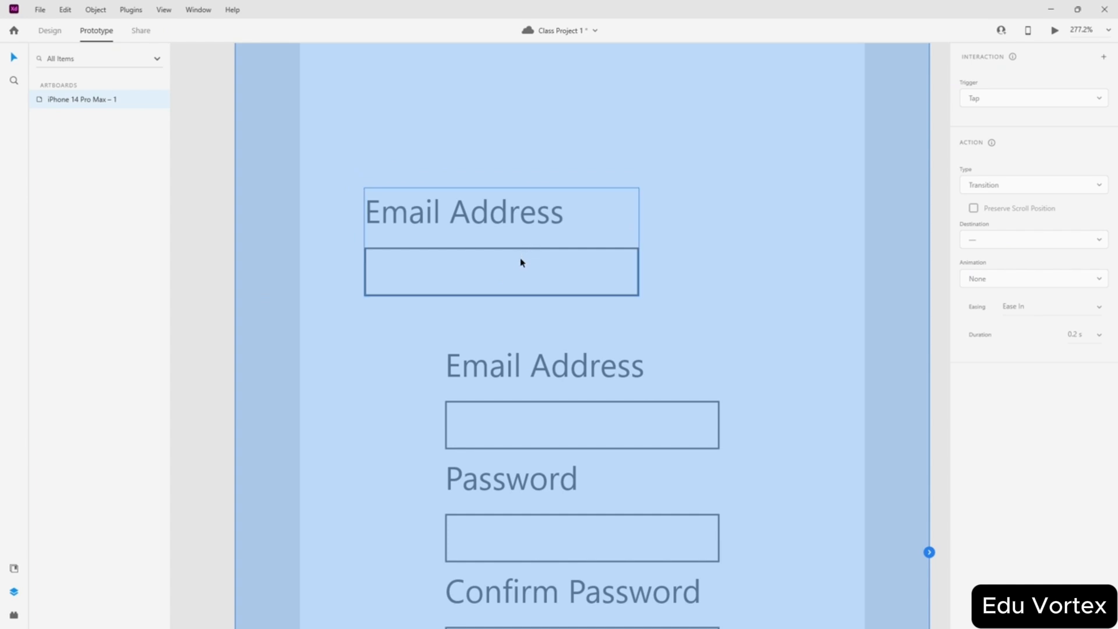
{"action": "left_click", "coordinate": [224, 128]}
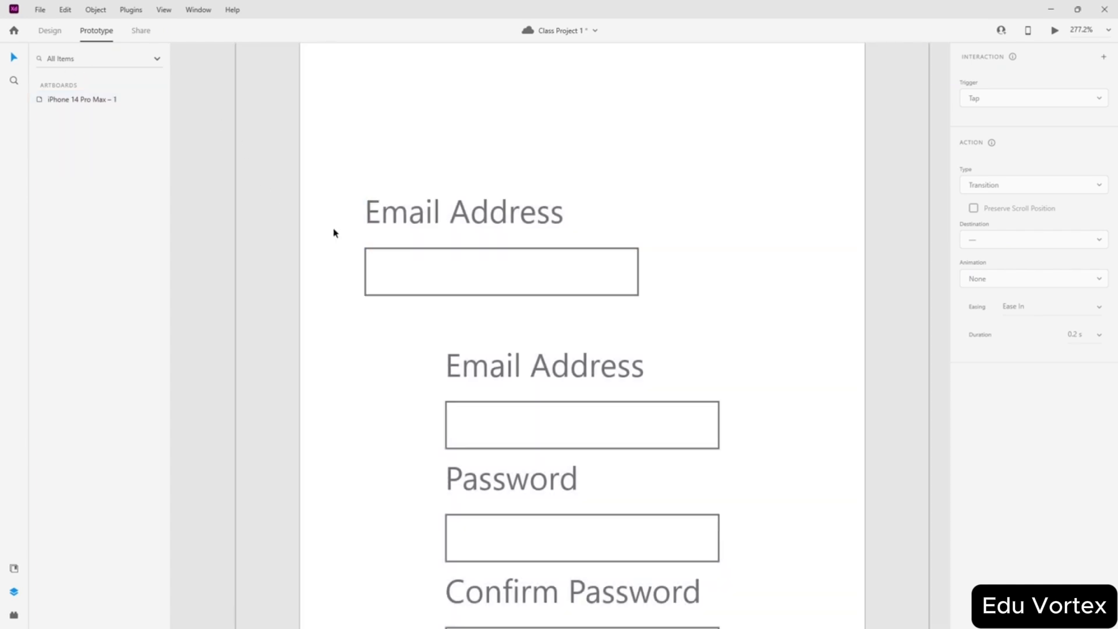
{"action": "left_click", "coordinate": [52, 32]}
{"action": "left_click", "coordinate": [436, 267]}
{"action": "scroll", "coordinate": [268, 257], "scroll_direction": "down", "scroll_amount": 1}
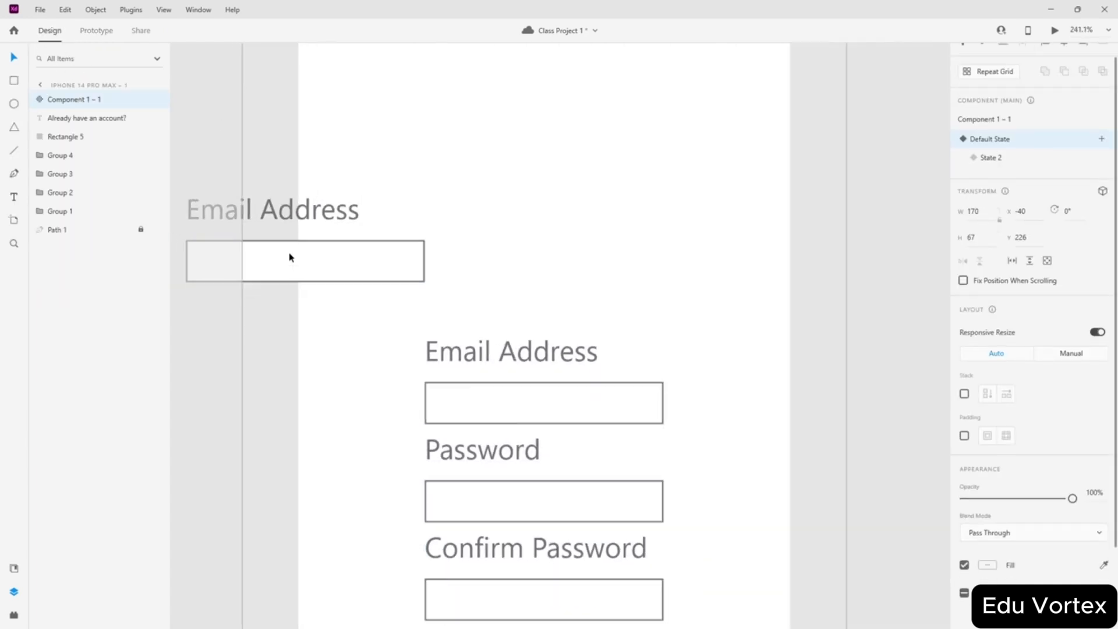
{"action": "scroll", "coordinate": [262, 244], "scroll_direction": "down", "scroll_amount": 5}
{"action": "scroll", "coordinate": [340, 295], "scroll_direction": "up", "scroll_amount": 4}
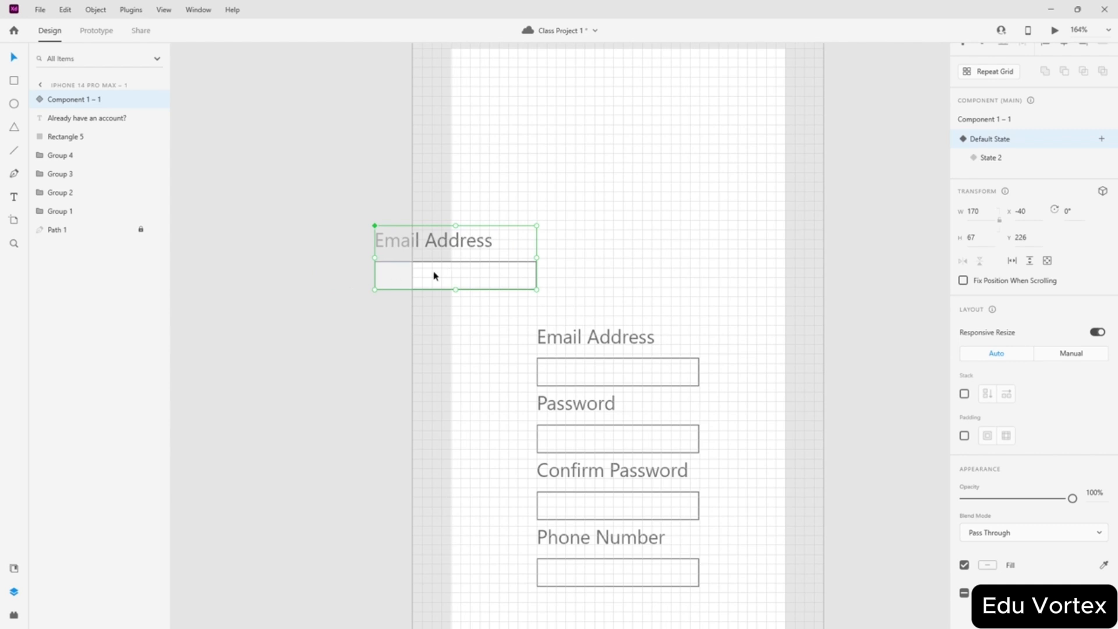
{"action": "left_click_drag", "start_coordinate": [434, 276], "coordinate": [281, 282]}
{"action": "scroll", "coordinate": [242, 296], "scroll_direction": "up", "scroll_amount": 3}
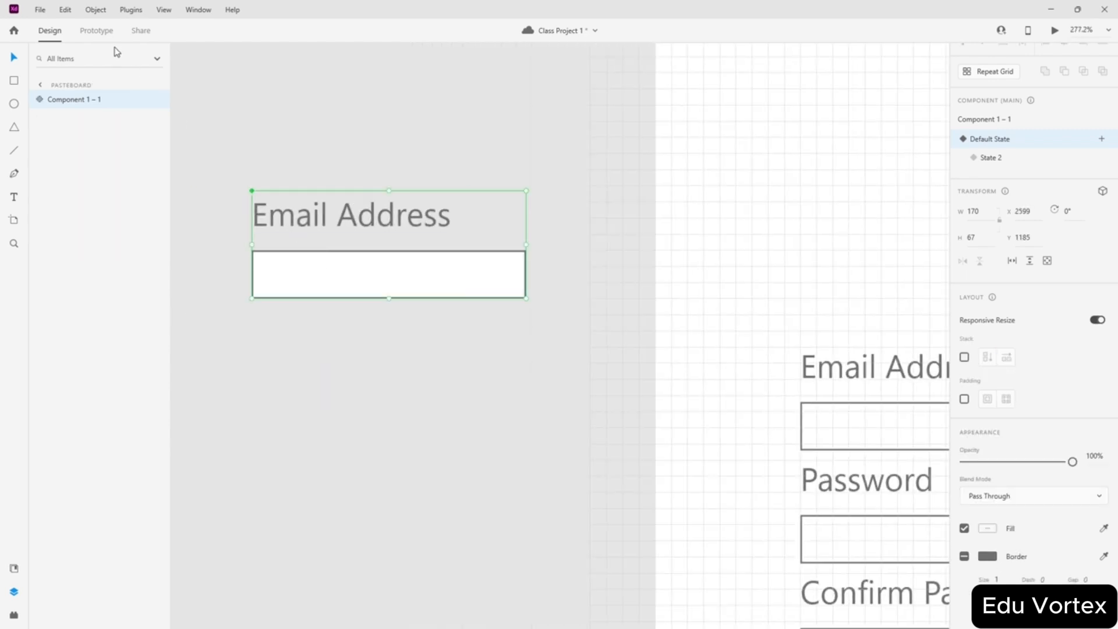
{"action": "left_click", "coordinate": [97, 32]}
- Give the box rectangle a Tap interaction: Auto-Animate to State 2, Ease In-Out, 0.3 s
{"action": "double_click", "coordinate": [383, 279]}
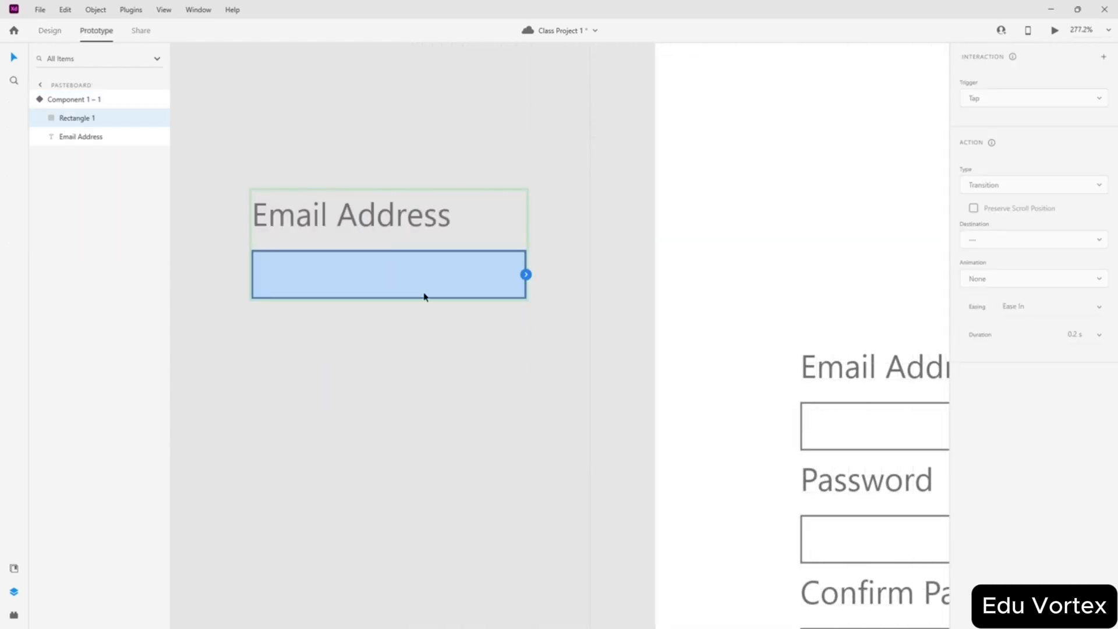
{"action": "left_click", "coordinate": [526, 275]}
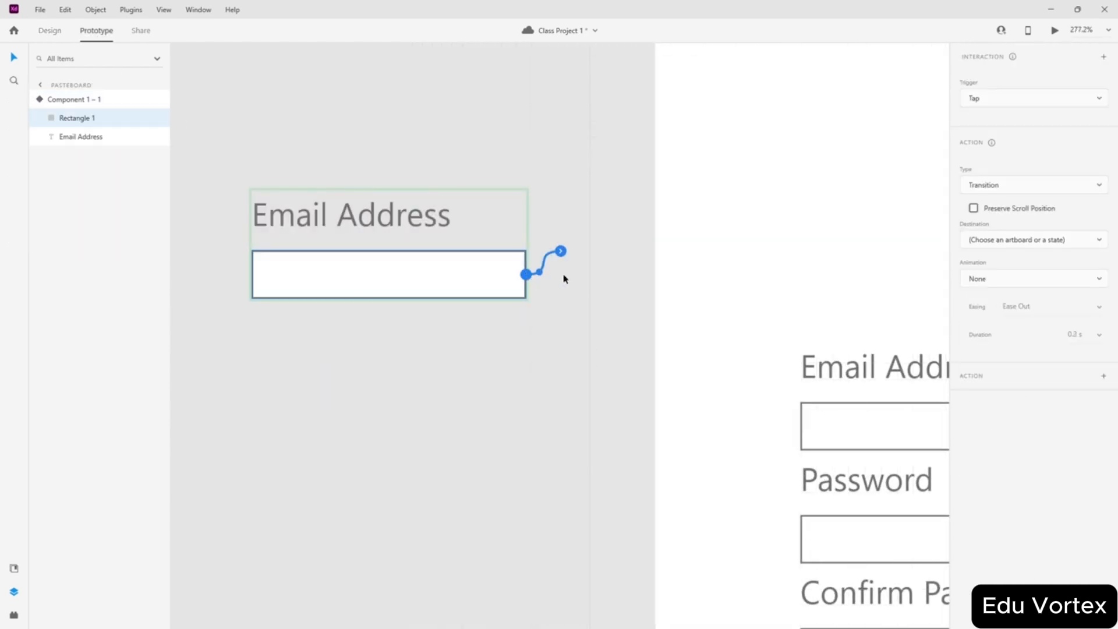
{"action": "left_click", "coordinate": [1015, 284]}
{"action": "left_click", "coordinate": [999, 178]}
{"action": "left_click", "coordinate": [1012, 188]}
{"action": "left_click", "coordinate": [991, 169]}
{"action": "left_click", "coordinate": [1027, 227]}
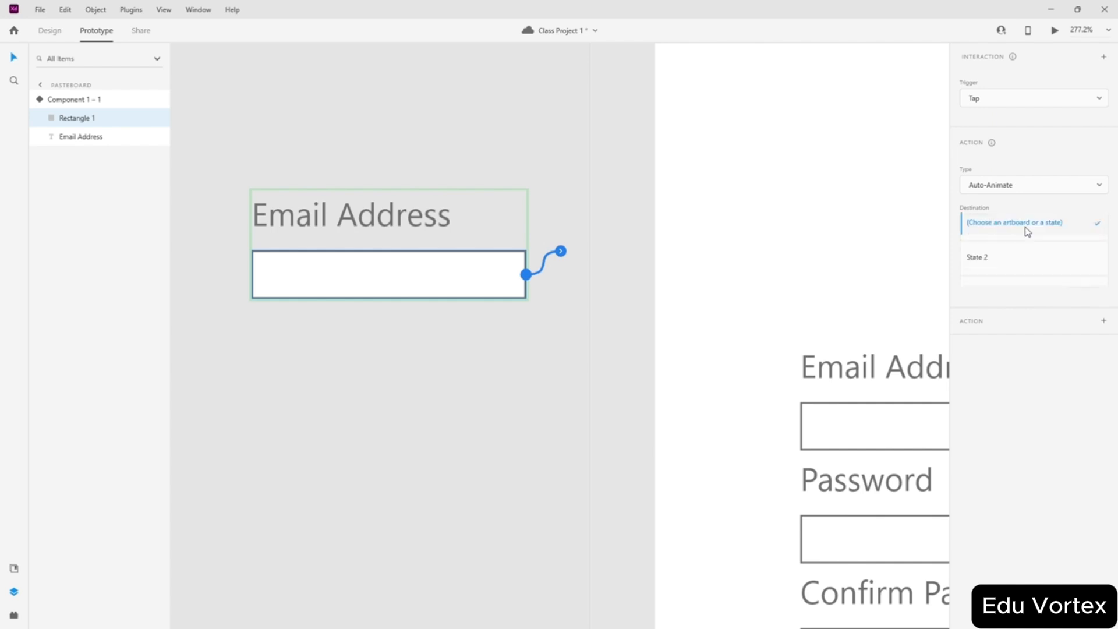
{"action": "left_click", "coordinate": [994, 266]}
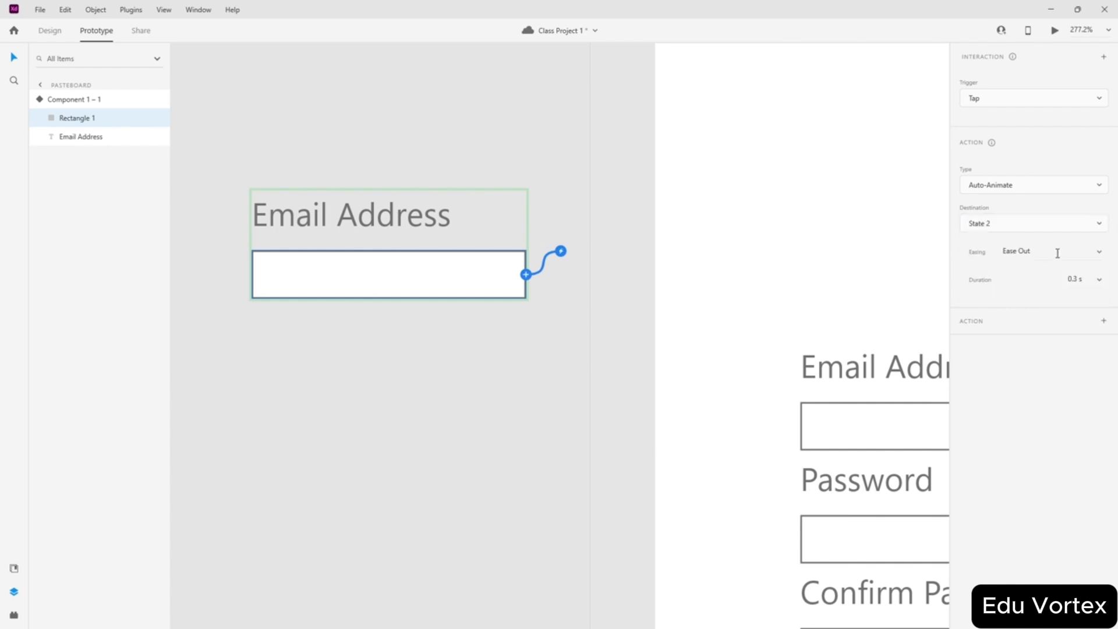
{"action": "left_click", "coordinate": [1100, 255]}
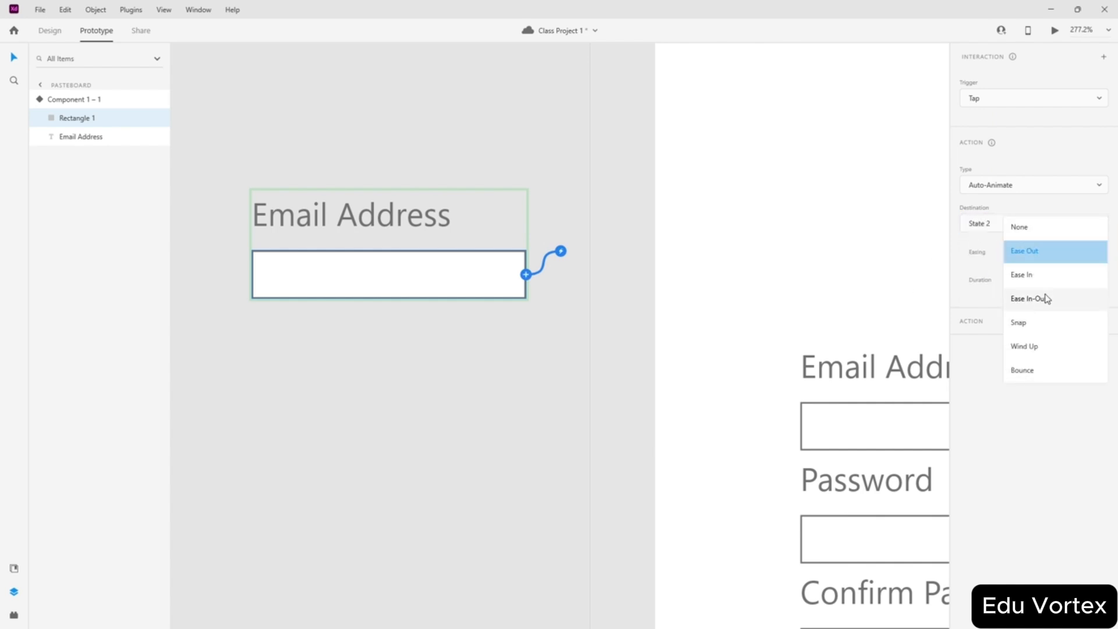
{"action": "left_click", "coordinate": [1045, 299]}
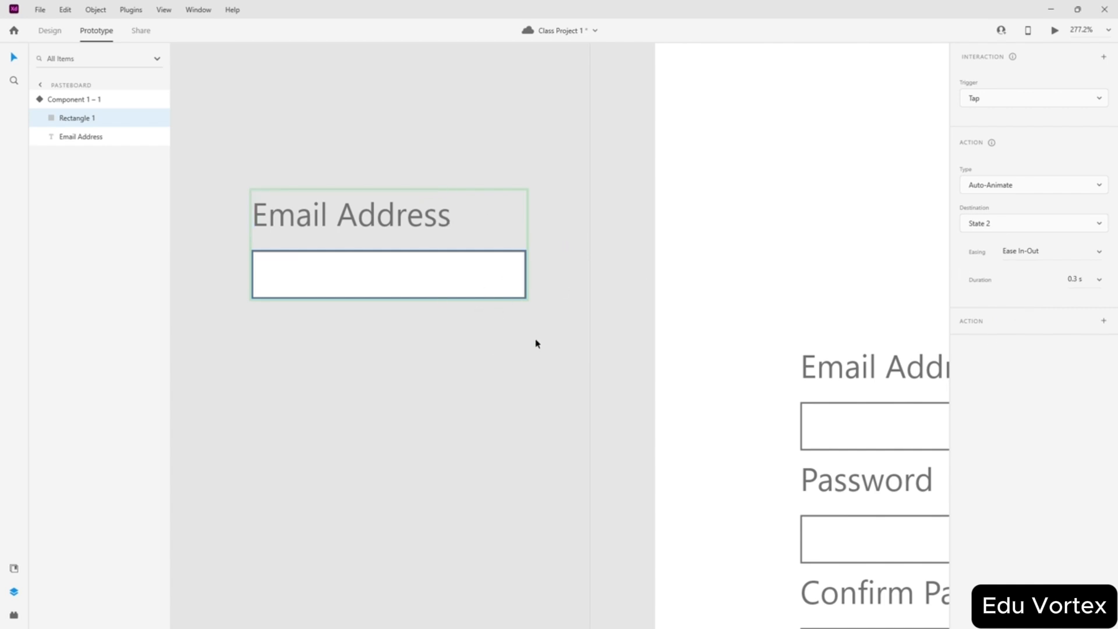
{"action": "scroll", "coordinate": [536, 343], "scroll_direction": "down", "scroll_amount": 5, "text": "ctrl"}
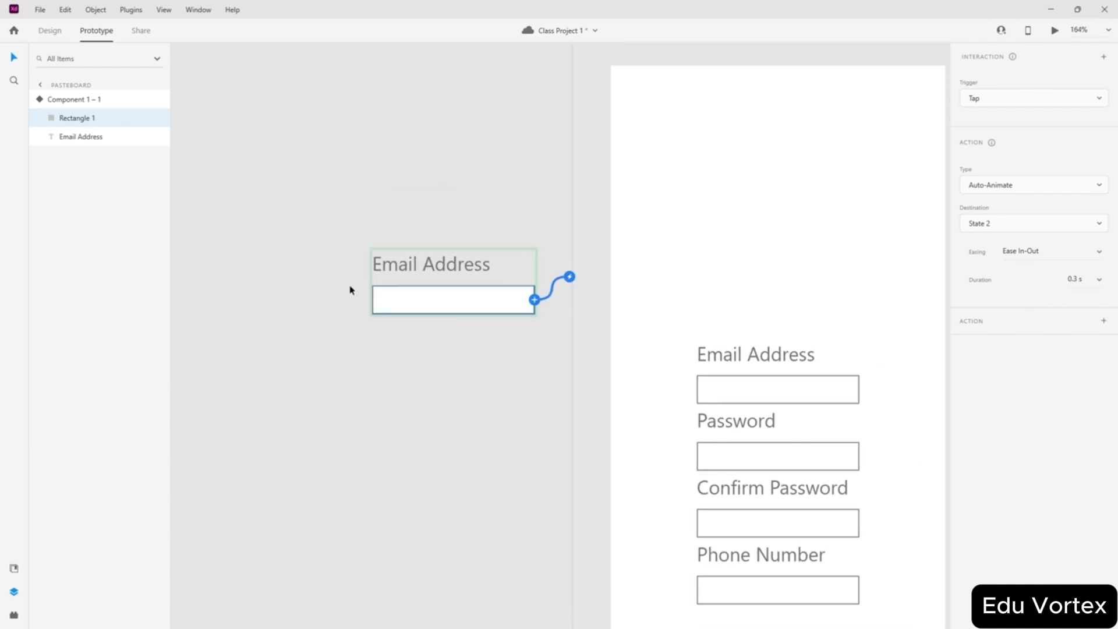
{"action": "left_click", "coordinate": [443, 188]}
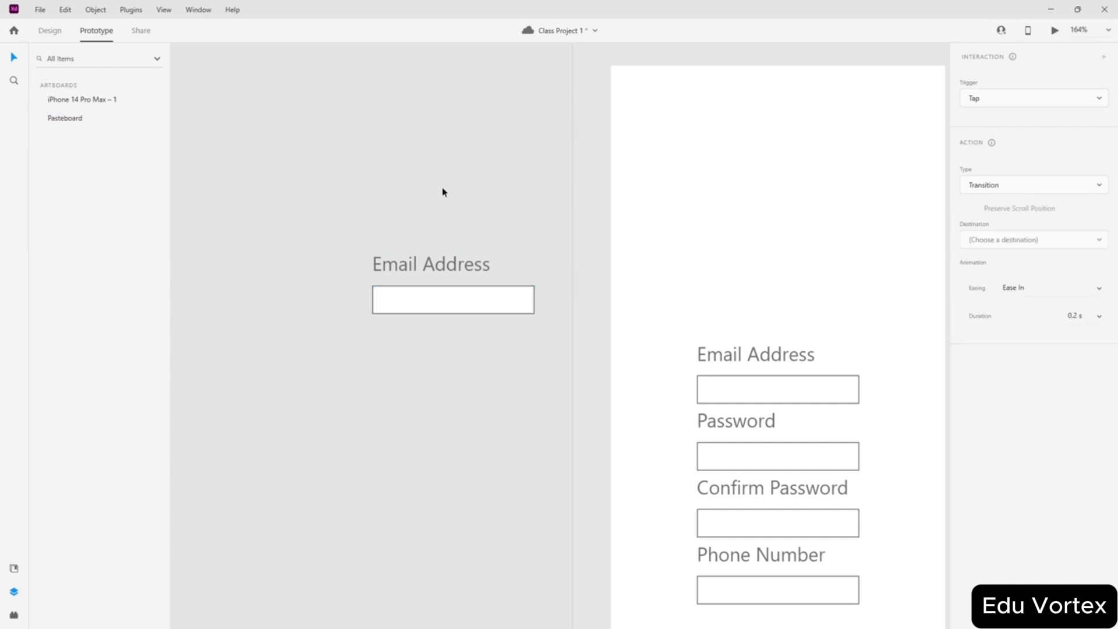
- Place a new Component 1 instance from Assets on the phone screen and preview its tap animation
{"action": "left_click", "coordinate": [49, 32]}
{"action": "left_click", "coordinate": [163, 10]}
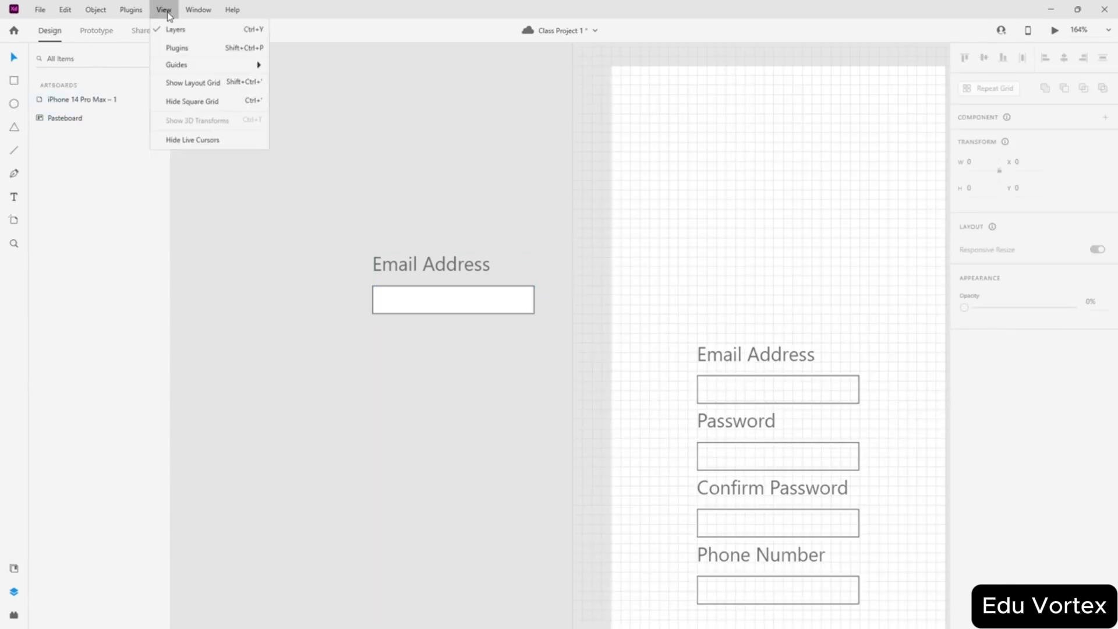
{"action": "left_click", "coordinate": [172, 149]}
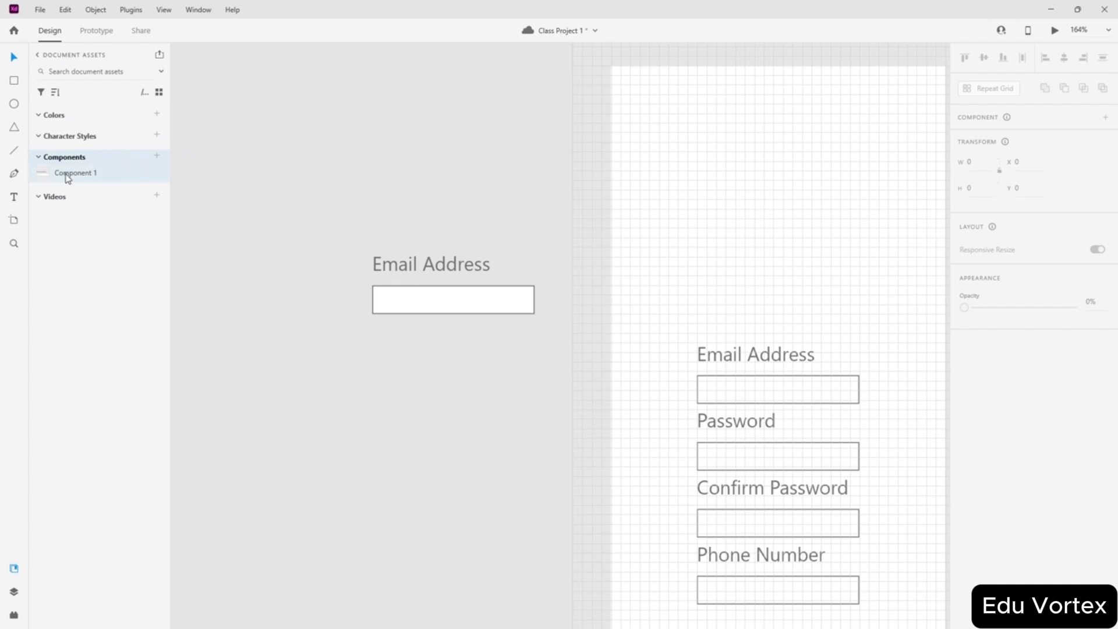
{"action": "left_click_drag", "start_coordinate": [68, 178], "coordinate": [377, 177]}
{"action": "left_click_drag", "start_coordinate": [439, 227], "coordinate": [741, 392]}
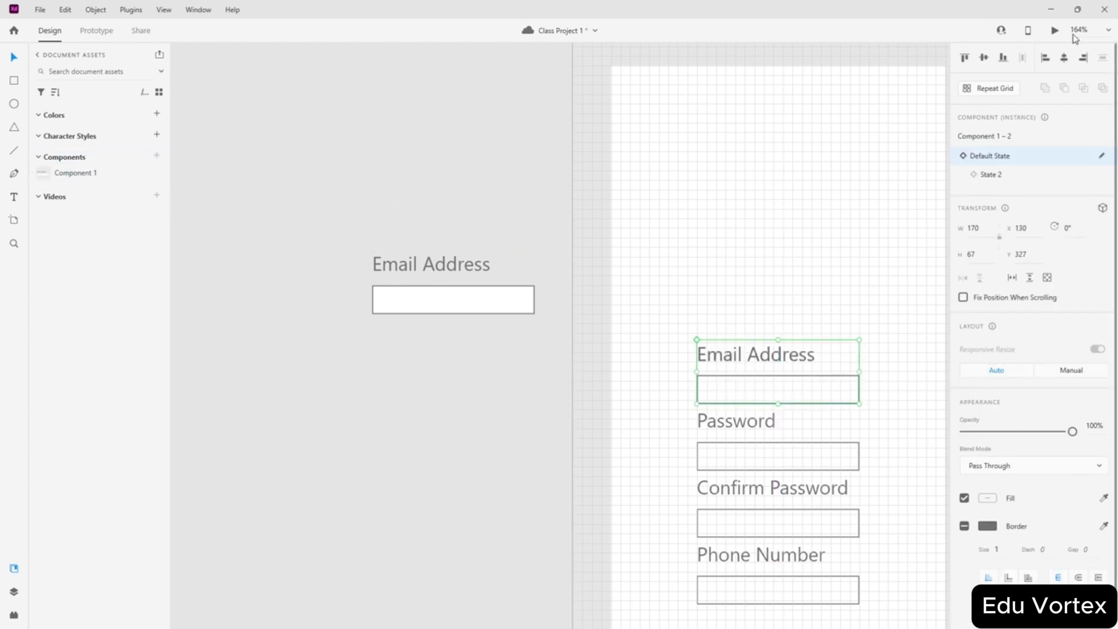
{"action": "left_click", "coordinate": [1053, 31]}
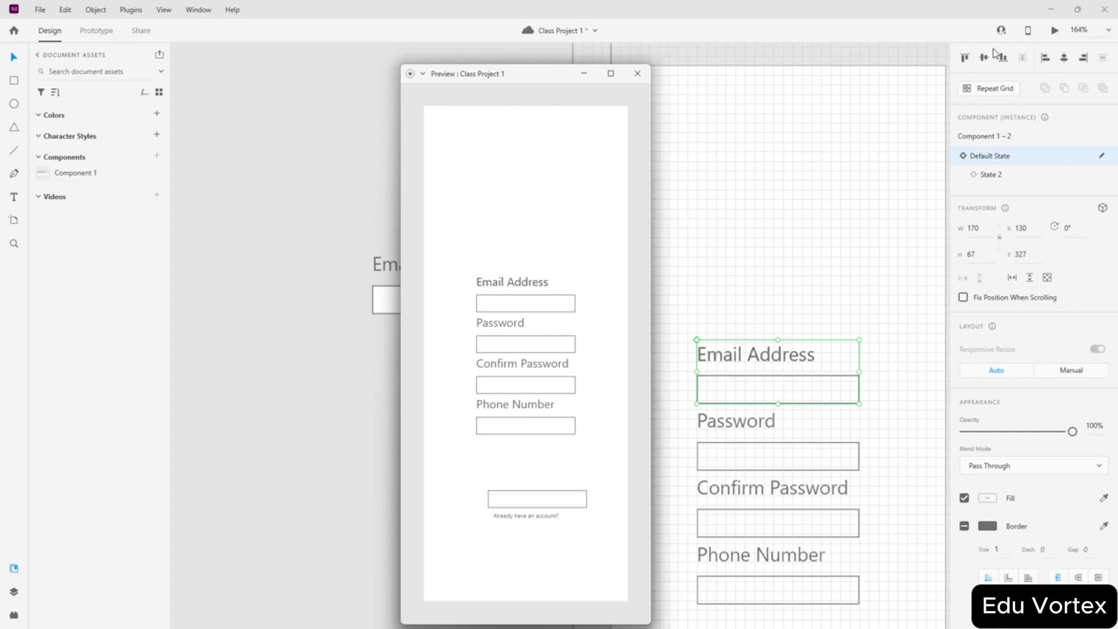
{"action": "left_click", "coordinate": [513, 307]}
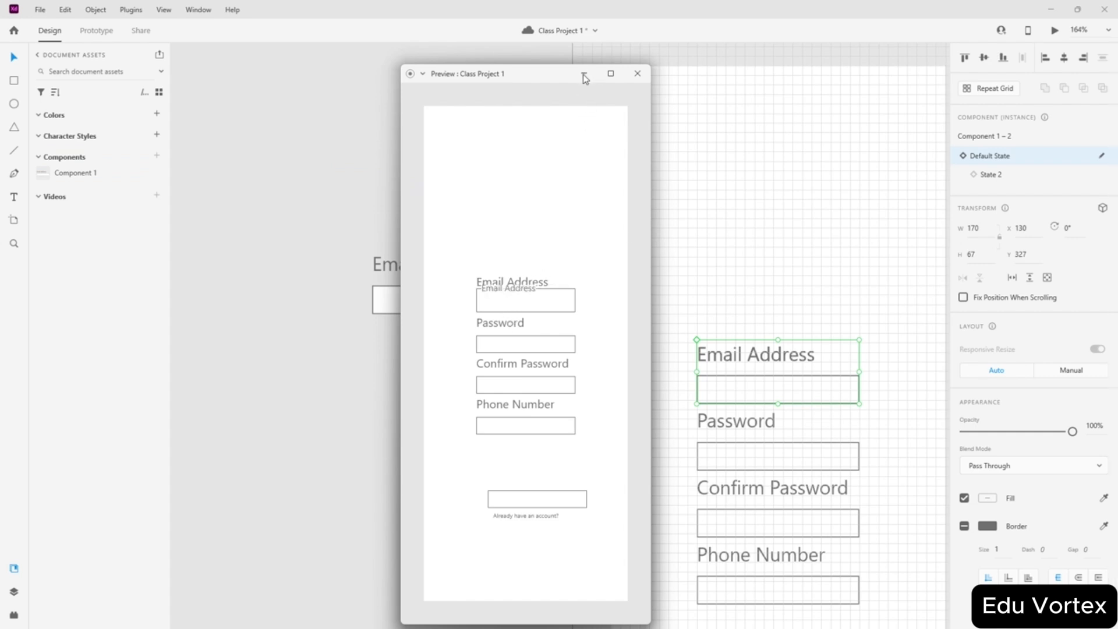
{"action": "left_click", "coordinate": [637, 74]}
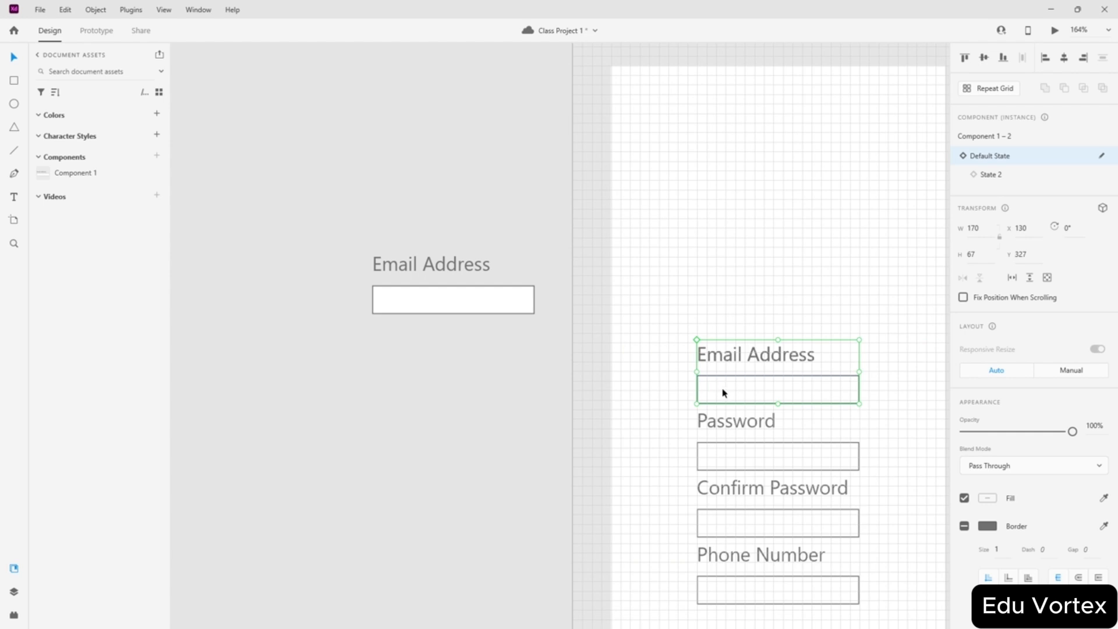
- Duplicate the email field and move the top copy down into position
{"action": "left_click_drag", "start_coordinate": [725, 393], "coordinate": [728, 297]}
{"action": "left_click_drag", "start_coordinate": [748, 392], "coordinate": [407, 395]}
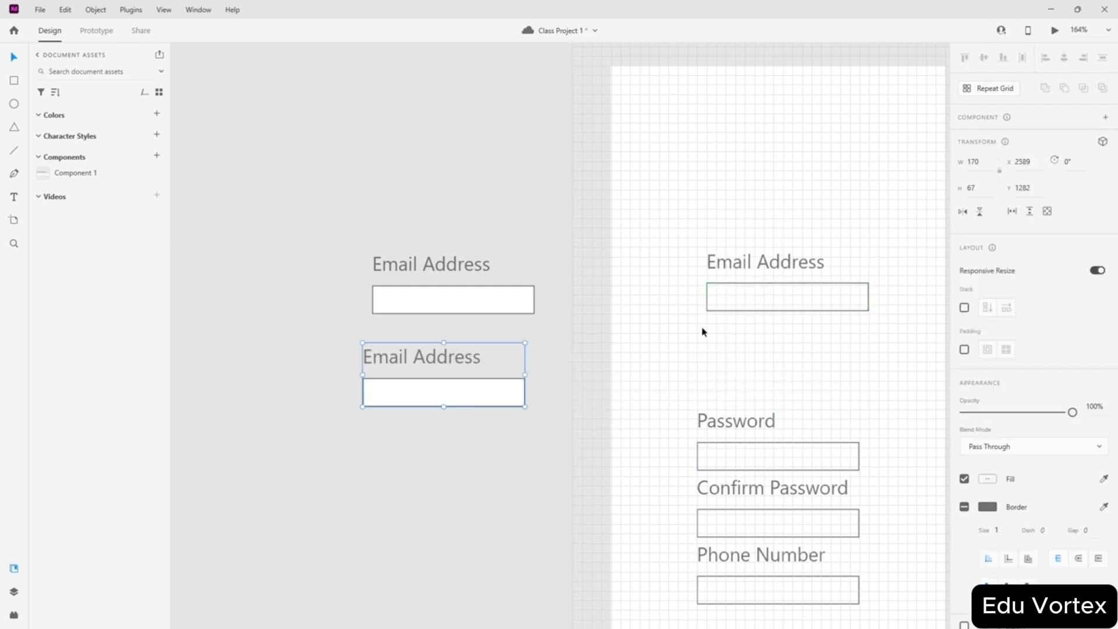
{"action": "key", "text": "ctrl+z"}
{"action": "left_click_drag", "start_coordinate": [749, 304], "coordinate": [716, 357]}
{"action": "scroll", "coordinate": [818, 387], "scroll_direction": "up", "scroll_amount": 5}
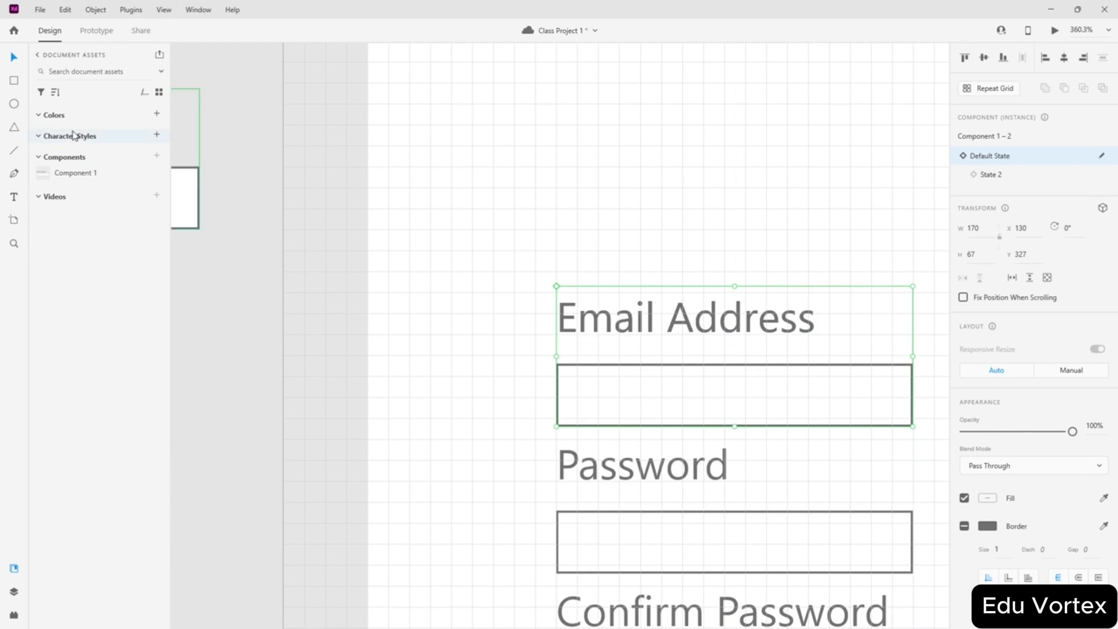
- In Layers, check the Email Address and Group 1 layers, then select the Component 1 – 2 instance
{"action": "left_click", "coordinate": [168, 12]}
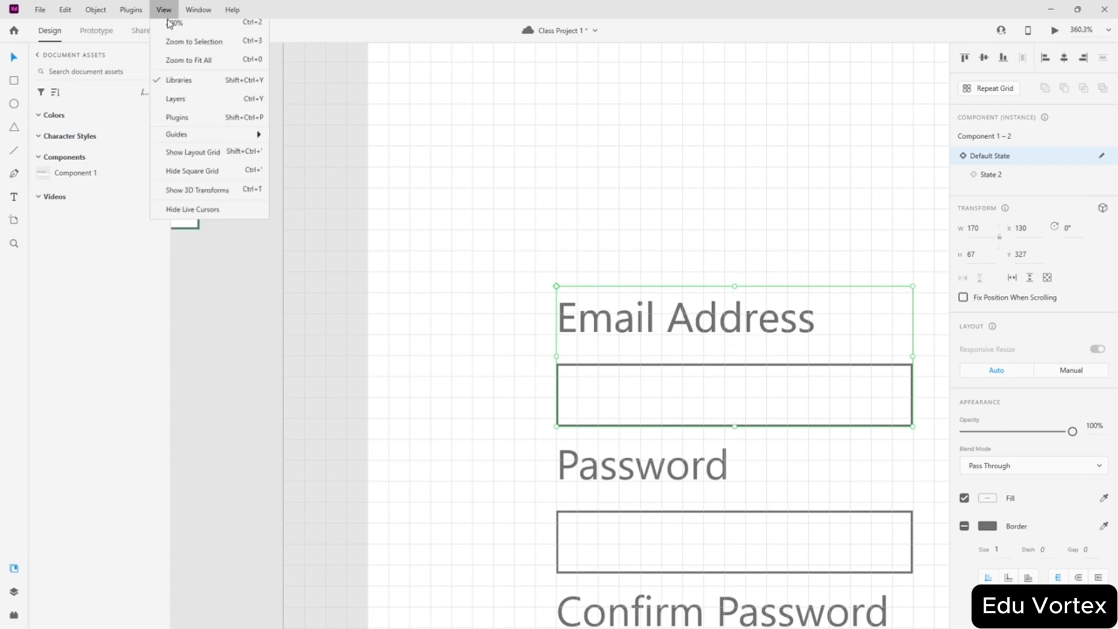
{"action": "left_click", "coordinate": [213, 163]}
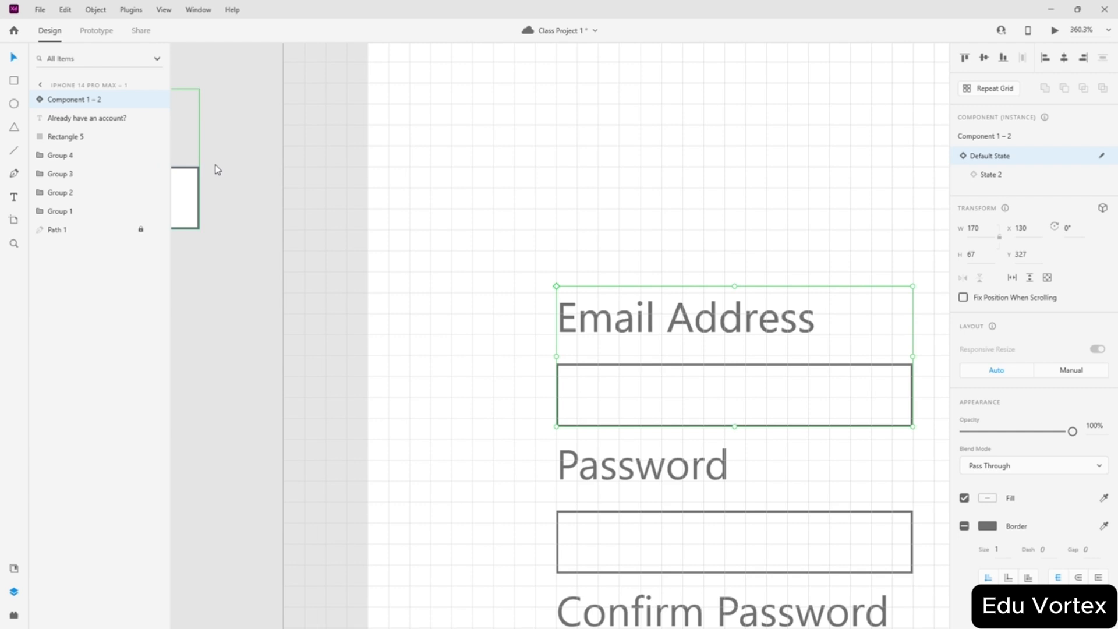
{"action": "left_click", "coordinate": [71, 163]}
{"action": "left_click", "coordinate": [71, 198]}
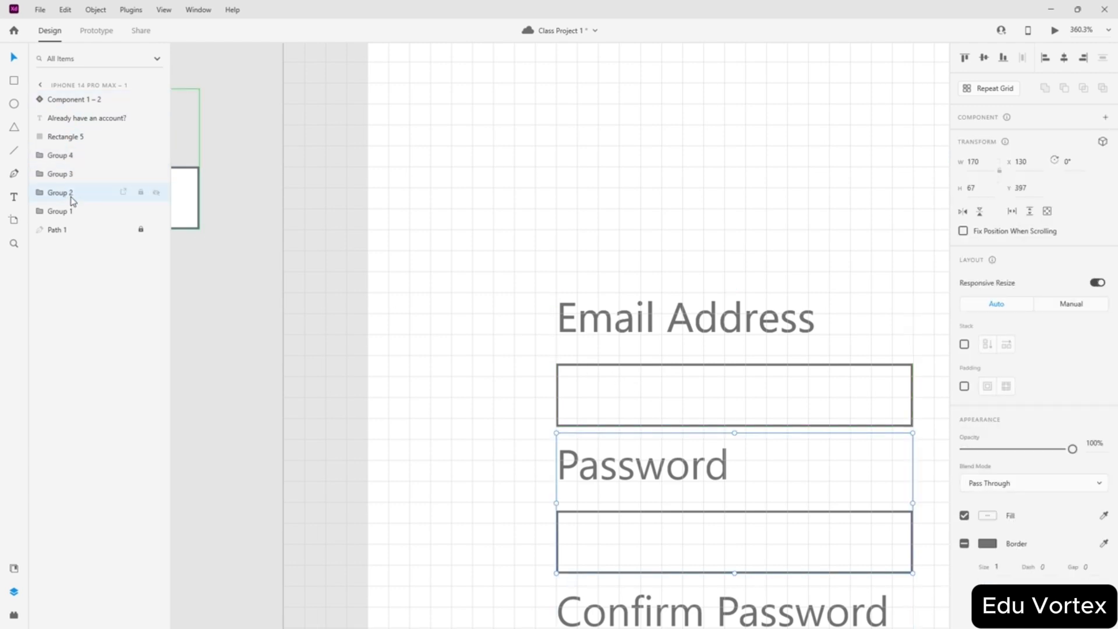
{"action": "left_click", "coordinate": [72, 216]}
{"action": "scroll", "coordinate": [232, 262], "scroll_direction": "down", "scroll_amount": 3}
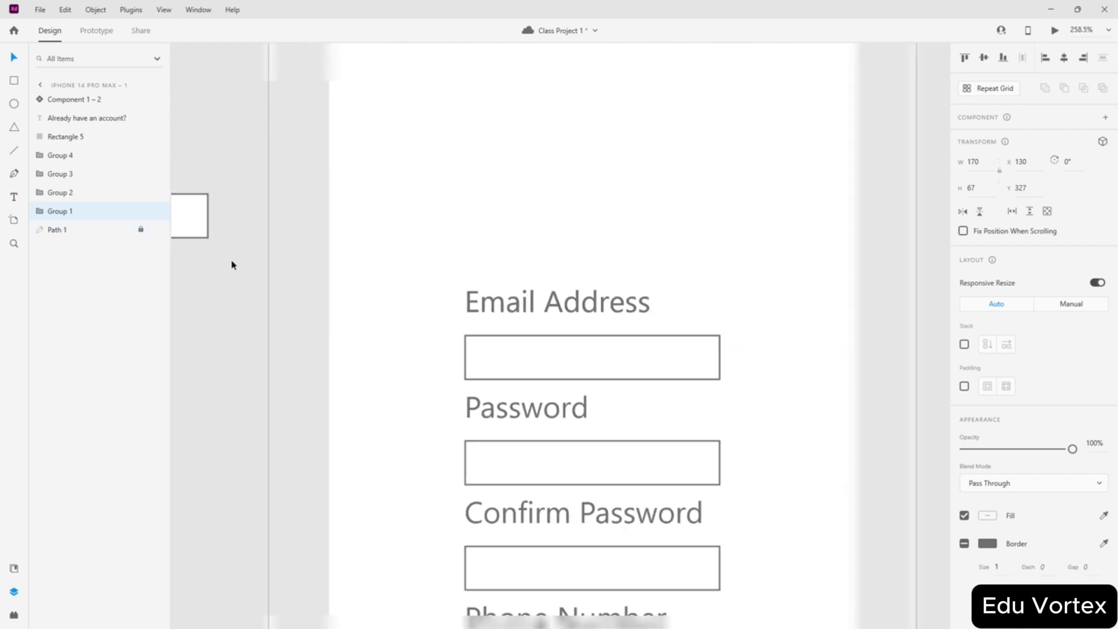
{"action": "left_click_drag", "start_coordinate": [486, 342], "coordinate": [304, 344]}
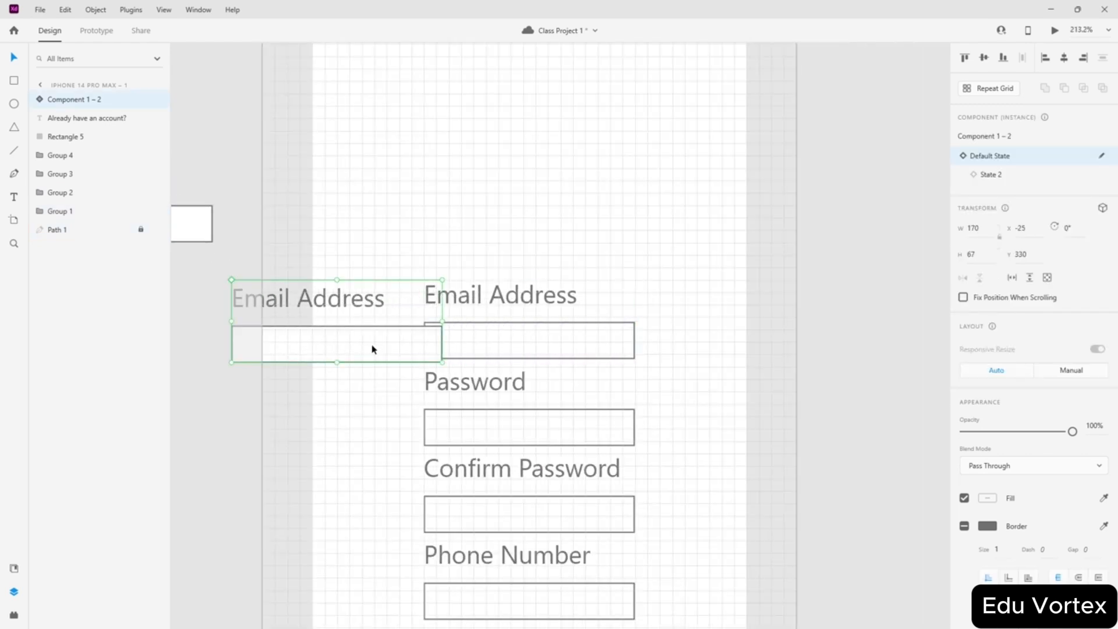
{"action": "key", "text": "ctrl+z"}
{"action": "left_click", "coordinate": [76, 212]}
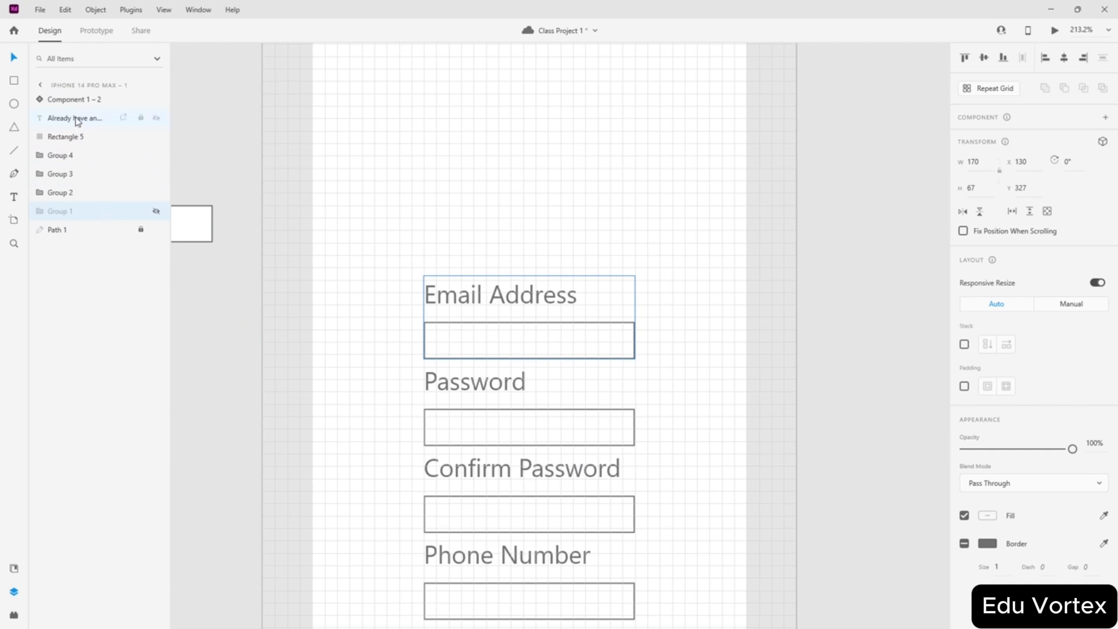
{"action": "left_click", "coordinate": [93, 100]}
{"action": "scroll", "coordinate": [407, 296], "scroll_direction": "down", "scroll_amount": 3}
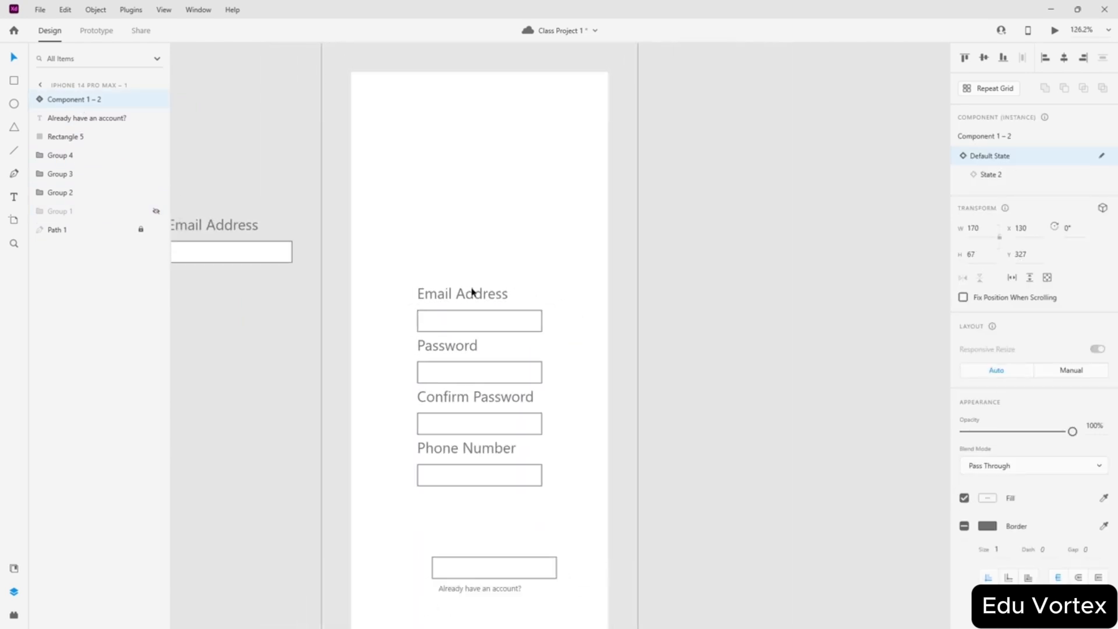
- Preview the screen again and confirm the email field animates to its floating-label state
{"action": "left_click", "coordinate": [1055, 31]}
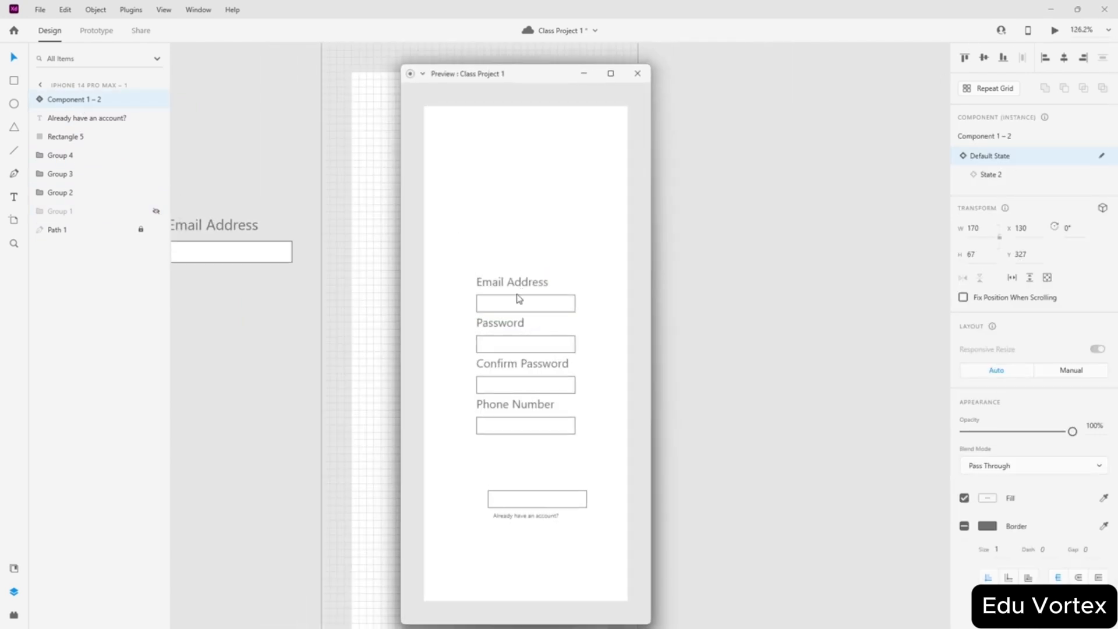
{"action": "left_click", "coordinate": [507, 303]}
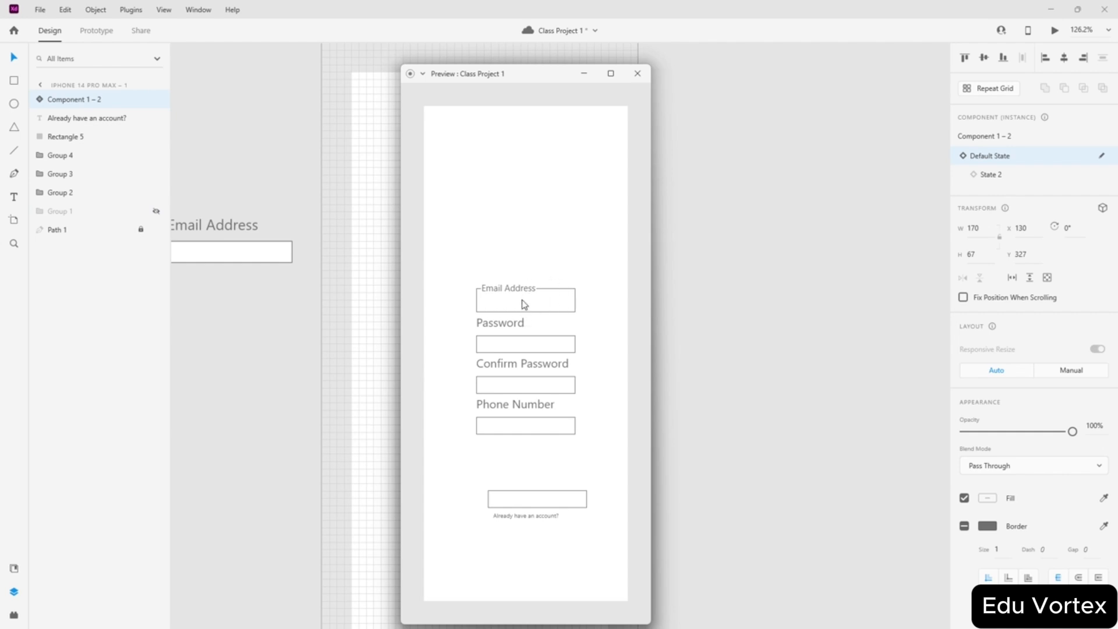
{"action": "left_click", "coordinate": [637, 73]}
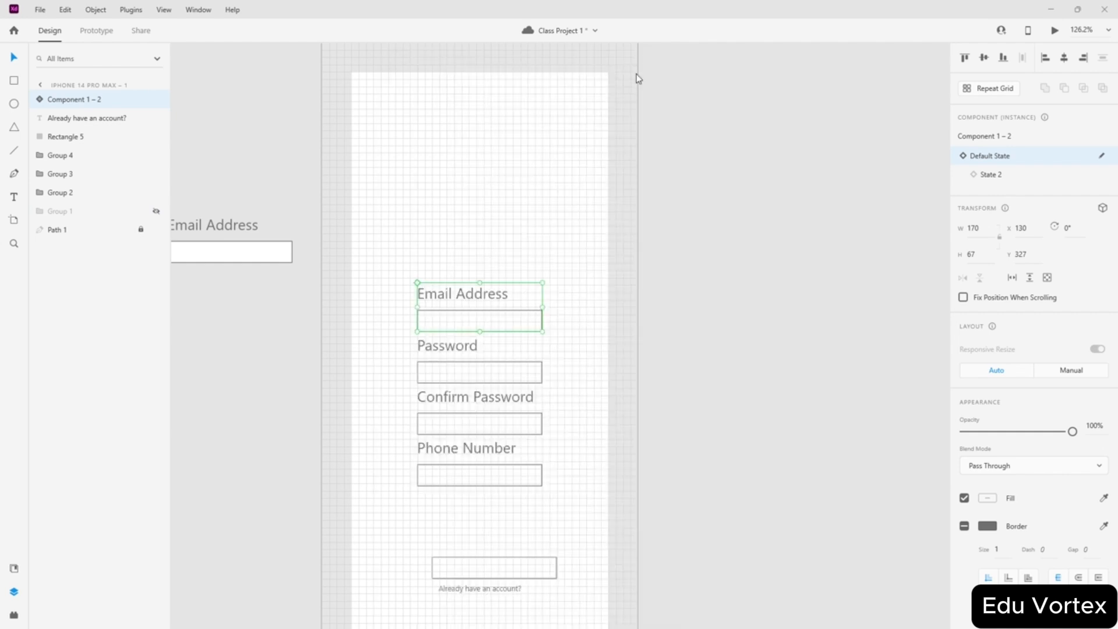
{"action": "scroll", "coordinate": [549, 337], "scroll_direction": "up", "scroll_amount": 3}
{"action": "scroll", "coordinate": [579, 307], "scroll_direction": "down", "scroll_amount": 3}
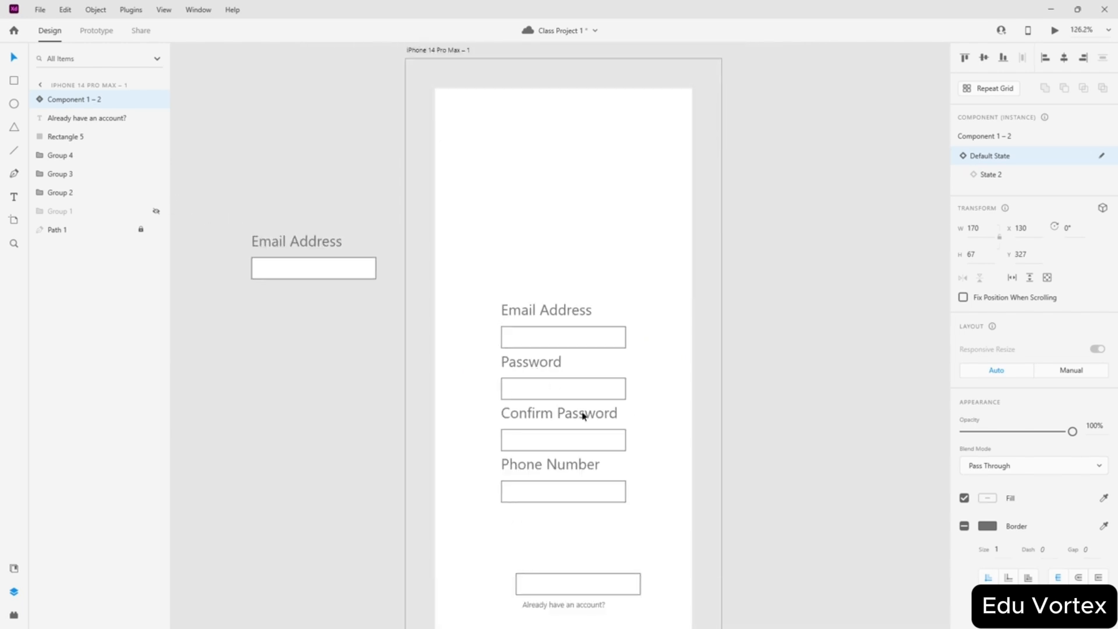
{"action": "scroll", "coordinate": [586, 414], "scroll_direction": "left", "scroll_amount": 1}
{"action": "scroll", "coordinate": [809, 413], "scroll_direction": "up", "scroll_amount": 2}
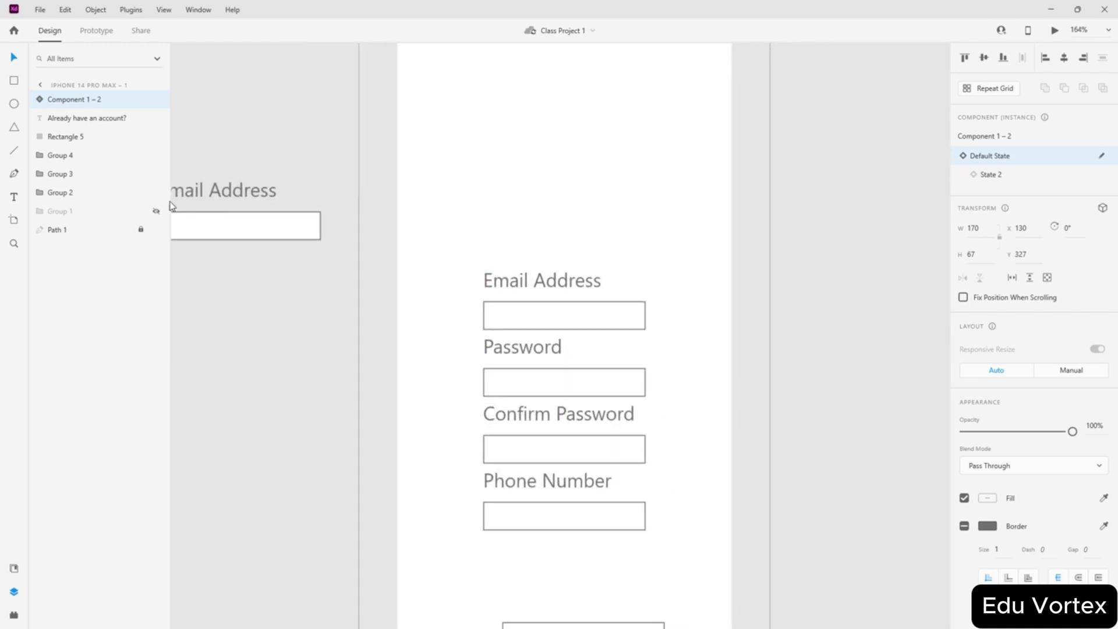
{"action": "scroll", "coordinate": [490, 345], "scroll_direction": "down", "scroll_amount": 2}
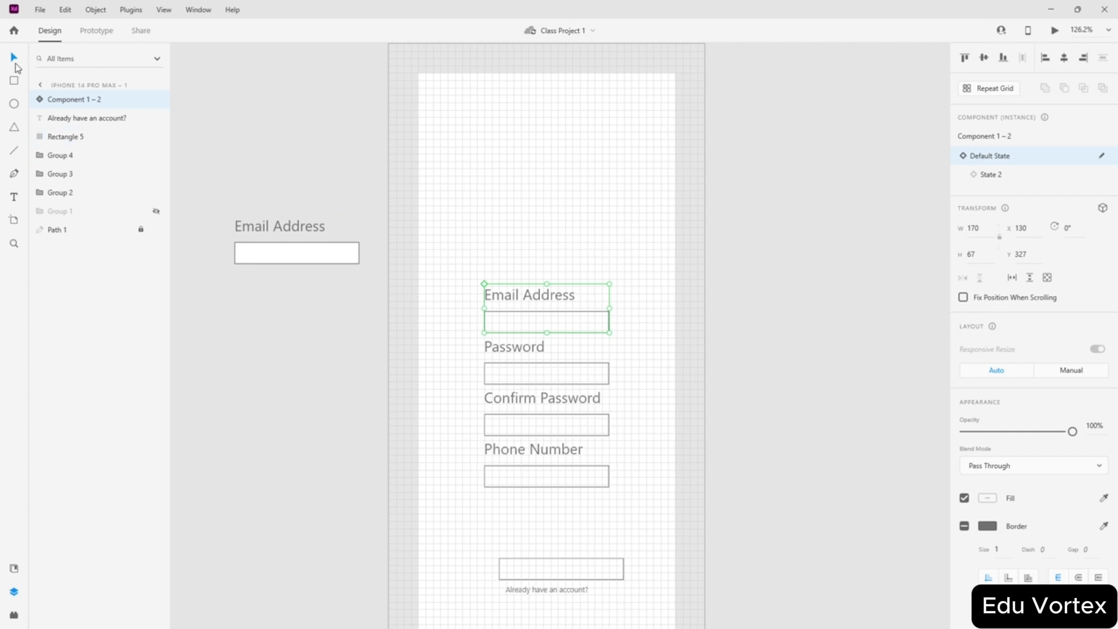
- Move the spare Email Address component off to the side of the artboard
{"action": "left_click", "coordinate": [335, 173]}
{"action": "left_click_drag", "start_coordinate": [305, 258], "coordinate": [426, 122]}
{"action": "scroll", "coordinate": [442, 123], "scroll_direction": "up", "scroll_amount": 4}
{"action": "left_click_drag", "start_coordinate": [361, 358], "coordinate": [347, 131]}
{"action": "left_click", "coordinate": [547, 133]}
{"action": "scroll", "coordinate": [569, 138], "scroll_direction": "down", "scroll_amount": 5}
- Show the document assets and trial-move the bottom box up under Phone Number
{"action": "scroll", "coordinate": [406, 130], "scroll_direction": "up", "scroll_amount": 2}
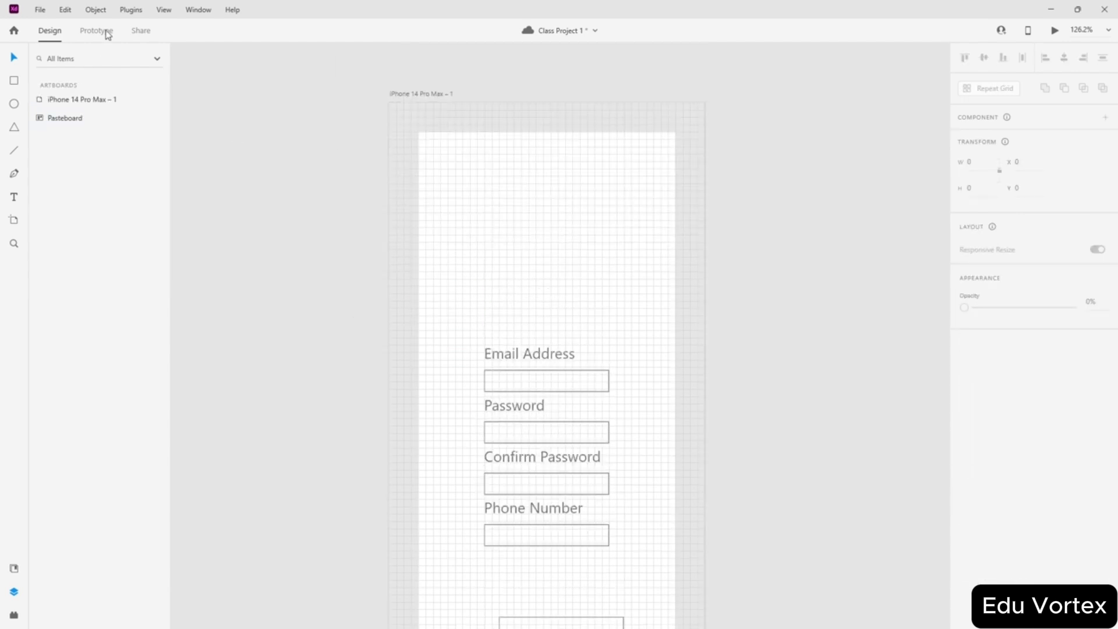
{"action": "left_click", "coordinate": [163, 10]}
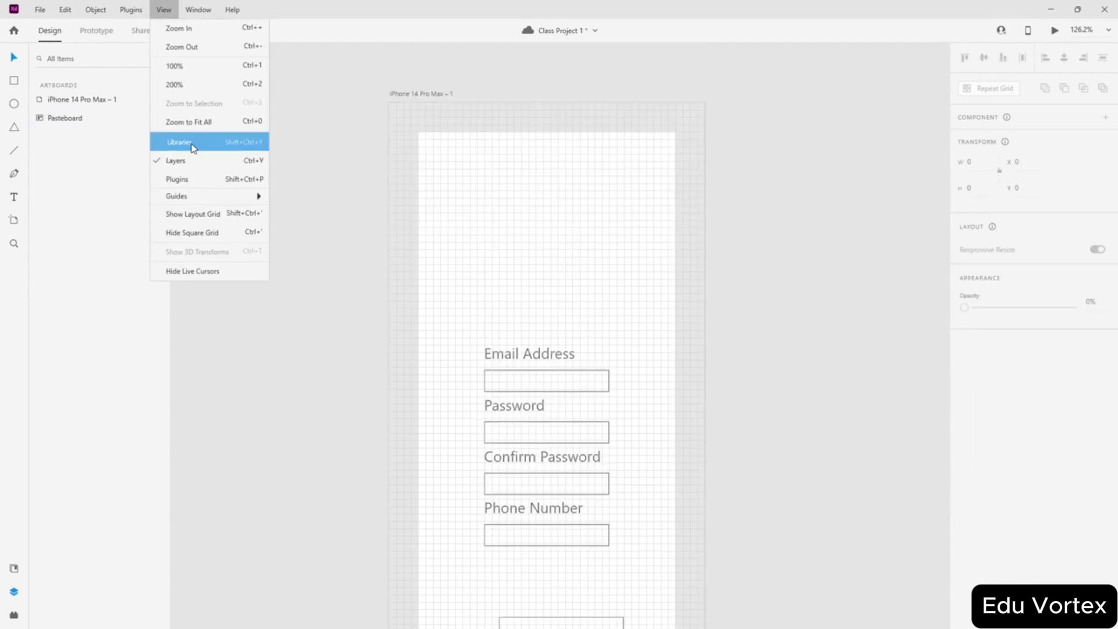
{"action": "left_click", "coordinate": [191, 142]}
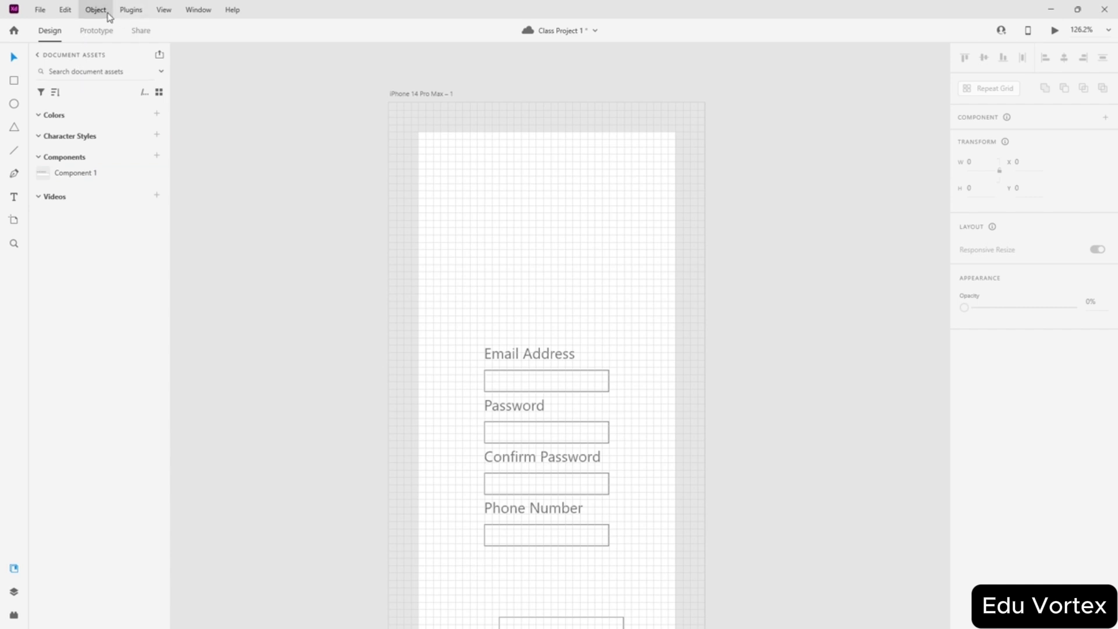
{"action": "scroll", "coordinate": [374, 297], "scroll_direction": "down", "scroll_amount": 3}
{"action": "scroll", "coordinate": [524, 454], "scroll_direction": "up", "scroll_amount": 5}
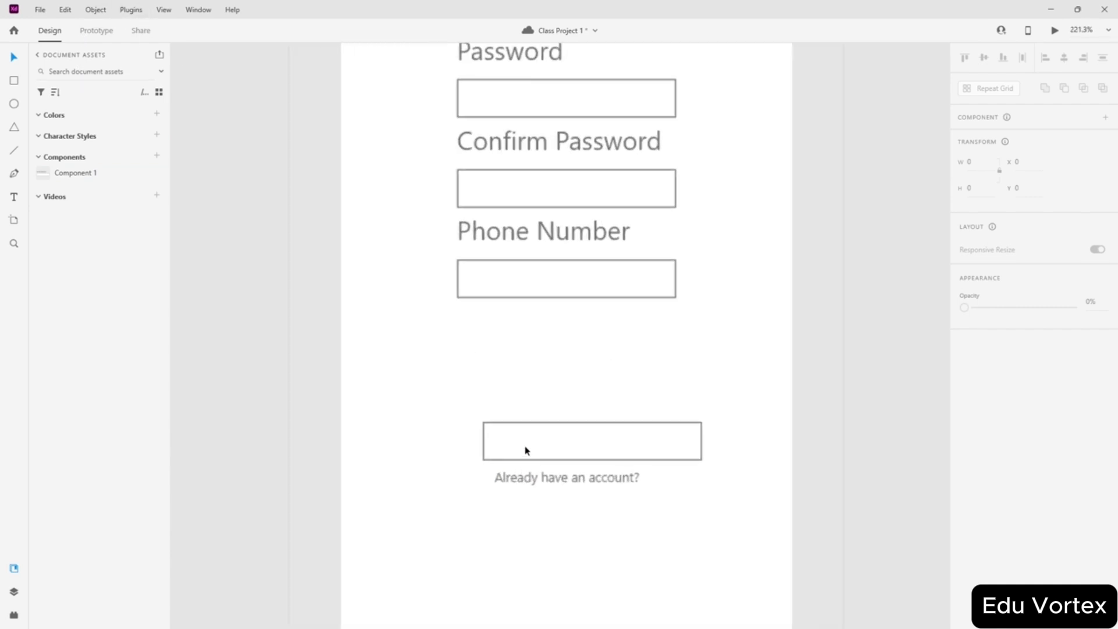
{"action": "left_click_drag", "start_coordinate": [567, 444], "coordinate": [538, 319]}
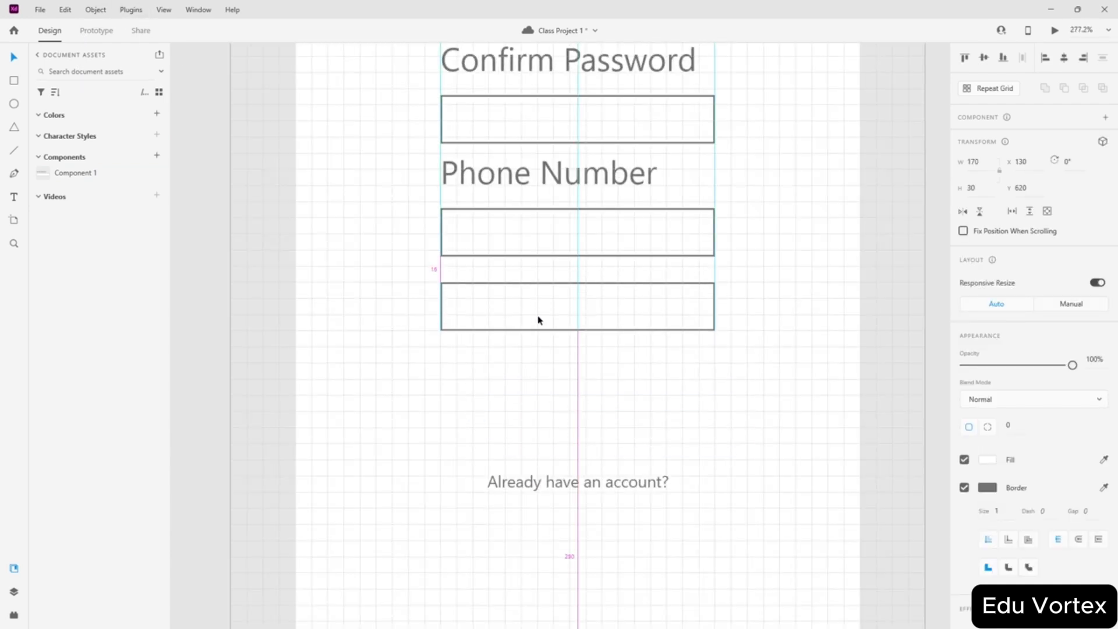
{"action": "scroll", "coordinate": [502, 269], "scroll_direction": "up", "scroll_amount": 2}
{"action": "scroll", "coordinate": [519, 347], "scroll_direction": "up", "scroll_amount": 5}
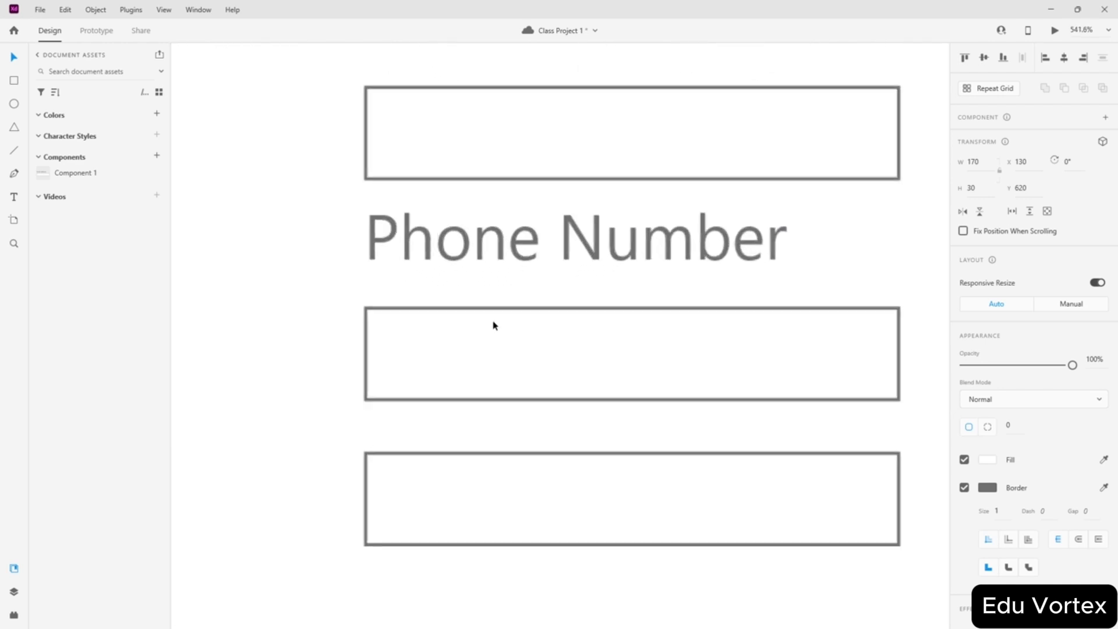
{"action": "left_click_drag", "start_coordinate": [444, 354], "coordinate": [444, 343]}
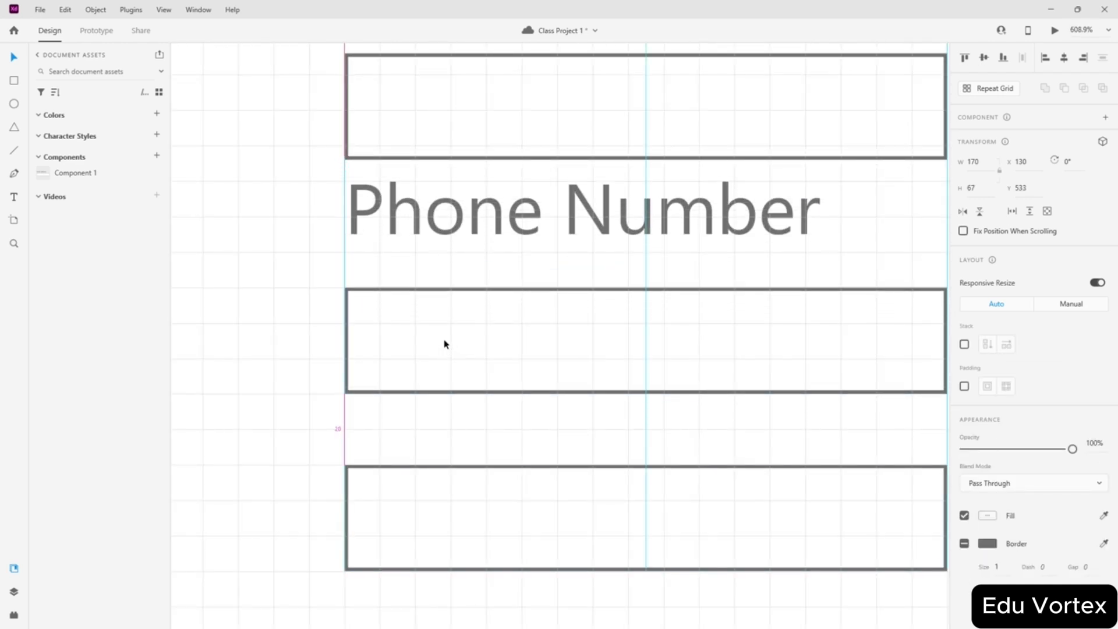
{"action": "scroll", "coordinate": [449, 324], "scroll_direction": "up", "scroll_amount": 3}
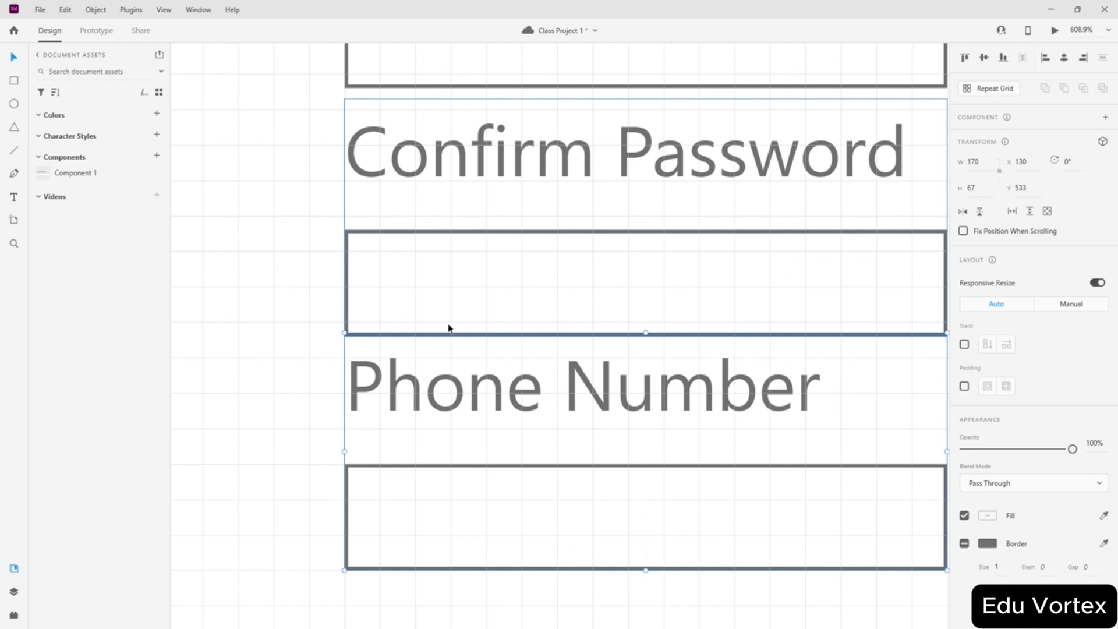
{"action": "scroll", "coordinate": [449, 328], "scroll_direction": "down", "scroll_amount": 5}
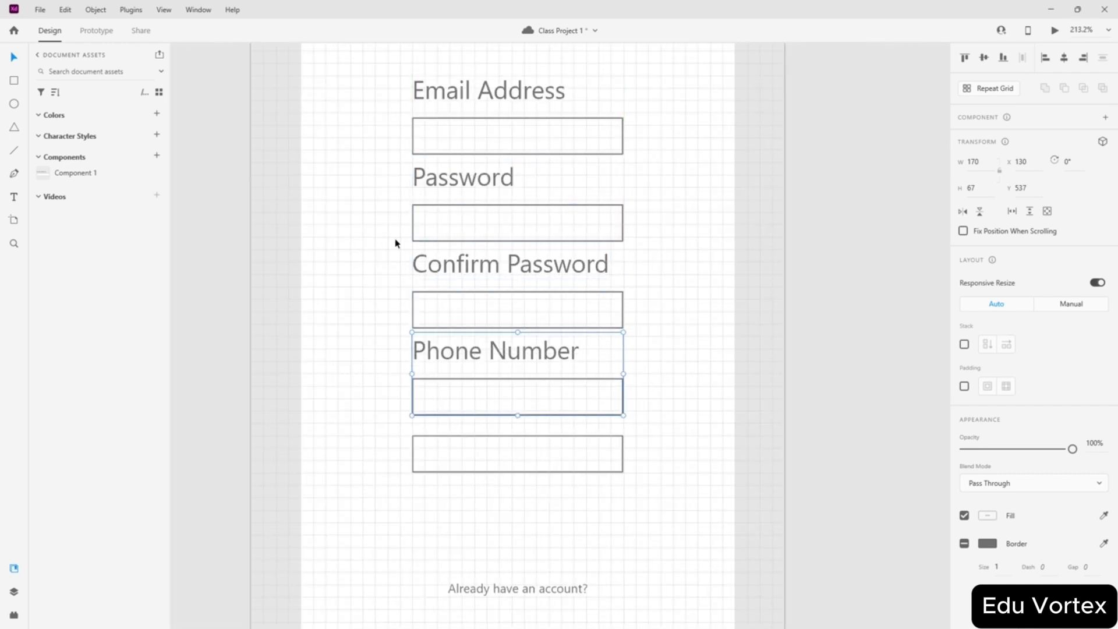
{"action": "key", "text": "ctrl+z"}
- Nudge the Email Address and Password fields up to tighten the form spacing
{"action": "scroll", "coordinate": [379, 222], "scroll_direction": "up", "scroll_amount": 3}
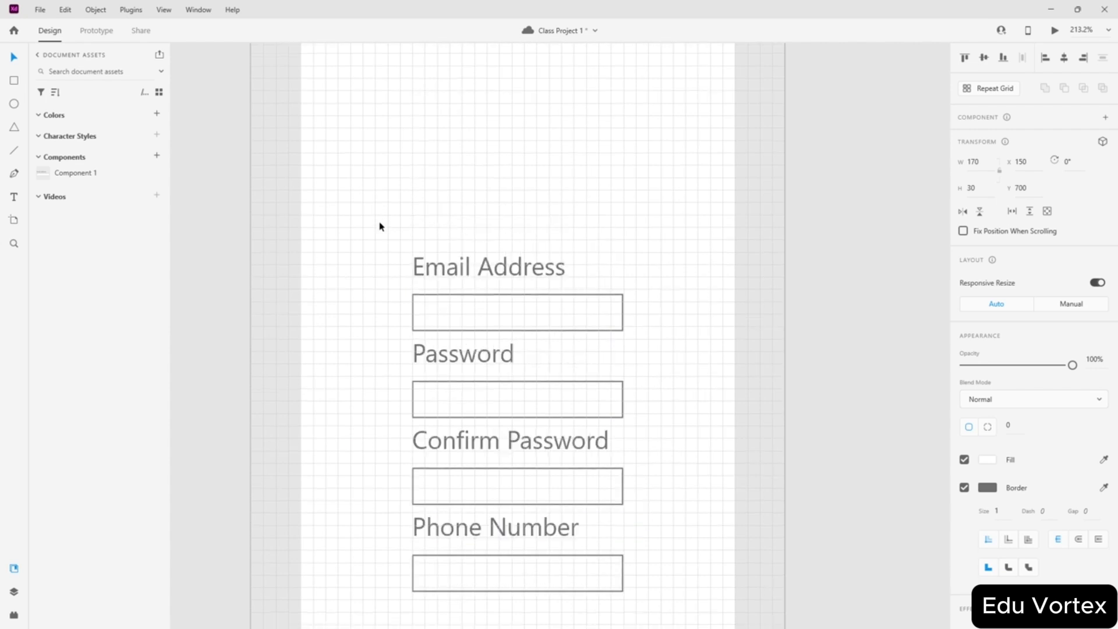
{"action": "left_click", "coordinate": [444, 304]}
{"action": "scroll", "coordinate": [451, 299], "scroll_direction": "up", "scroll_amount": 3}
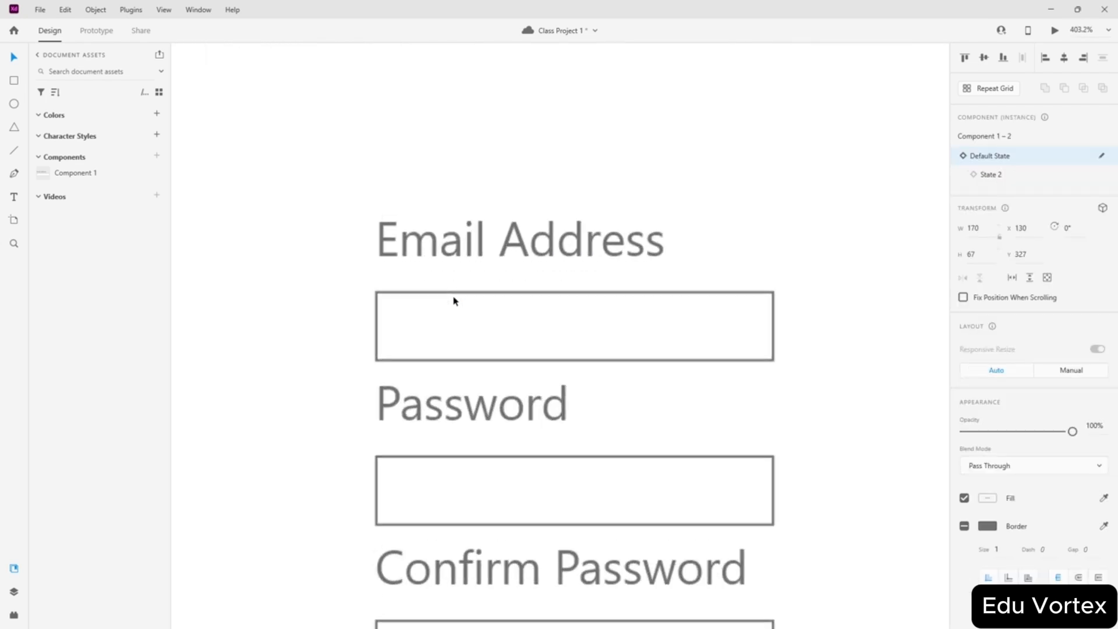
{"action": "left_click_drag", "start_coordinate": [475, 343], "coordinate": [472, 332]}
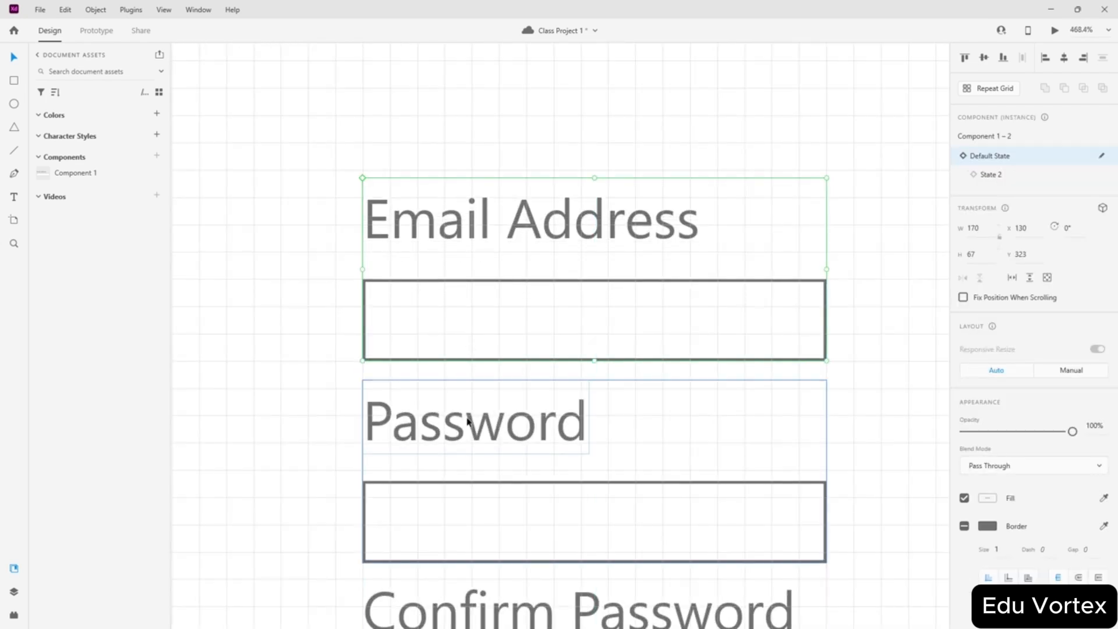
{"action": "left_click_drag", "start_coordinate": [454, 503], "coordinate": [457, 489]}
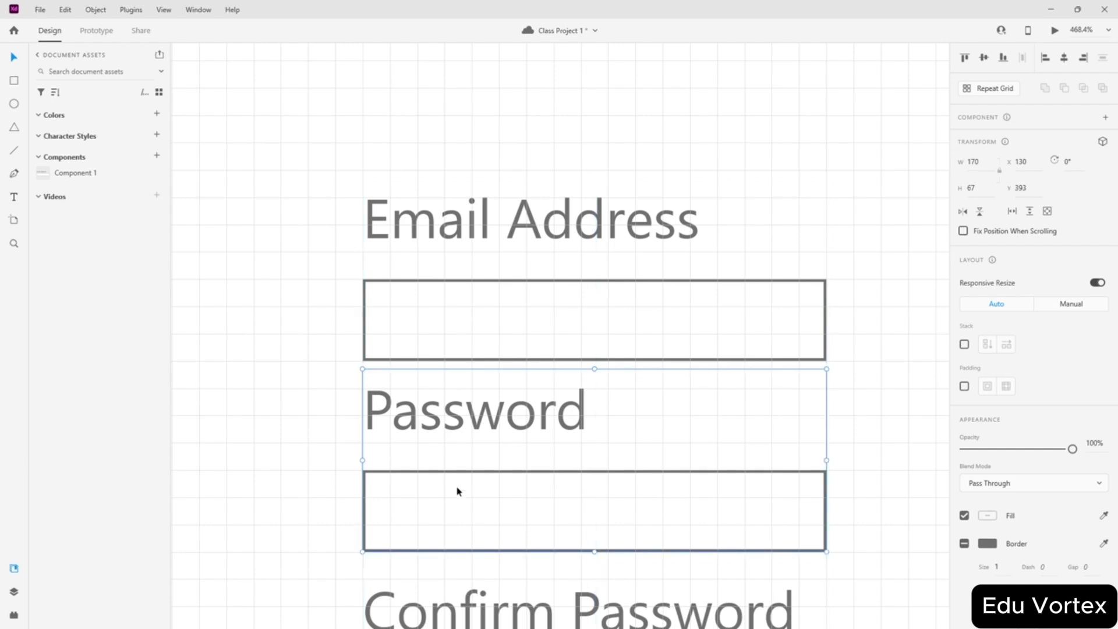
{"action": "scroll", "coordinate": [507, 407], "scroll_direction": "down", "scroll_amount": 3}
{"action": "left_click_drag", "start_coordinate": [481, 440], "coordinate": [457, 449]}
{"action": "scroll", "coordinate": [481, 438], "scroll_direction": "down", "scroll_amount": 3}
{"action": "scroll", "coordinate": [483, 402], "scroll_direction": "down", "scroll_amount": 7}
- Move the box under Phone Number, round its corners to radius 15 and widen it to 230
{"action": "left_click_drag", "start_coordinate": [556, 471], "coordinate": [501, 252]}
{"action": "scroll", "coordinate": [537, 228], "scroll_direction": "down", "scroll_amount": 1}
{"action": "scroll", "coordinate": [537, 228], "scroll_direction": "down", "scroll_amount": 8}
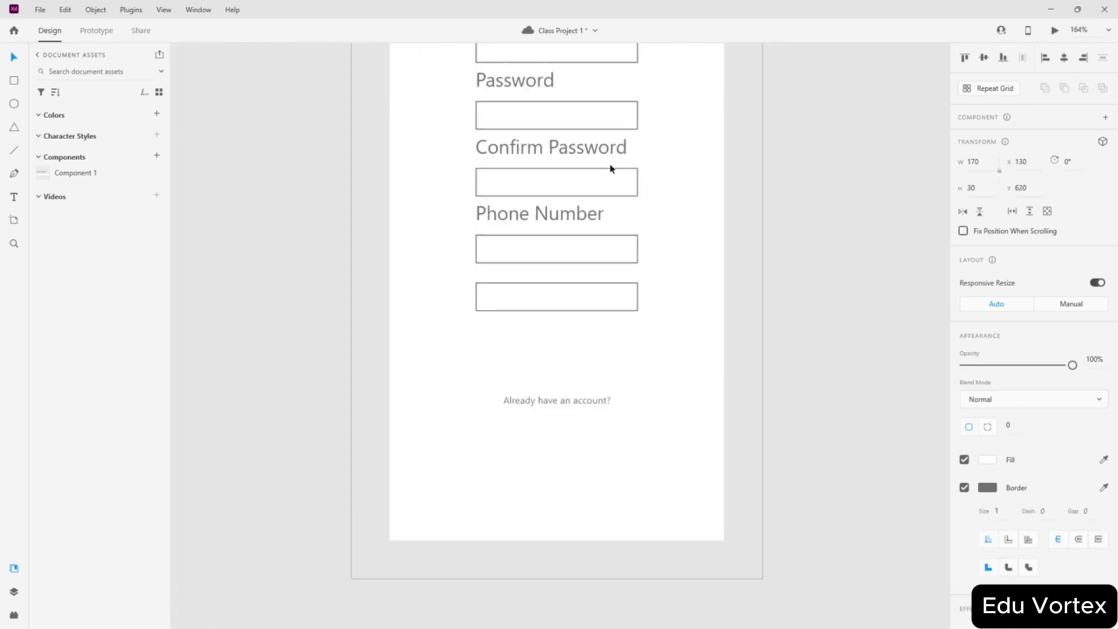
{"action": "left_click_drag", "start_coordinate": [627, 354], "coordinate": [598, 376]}
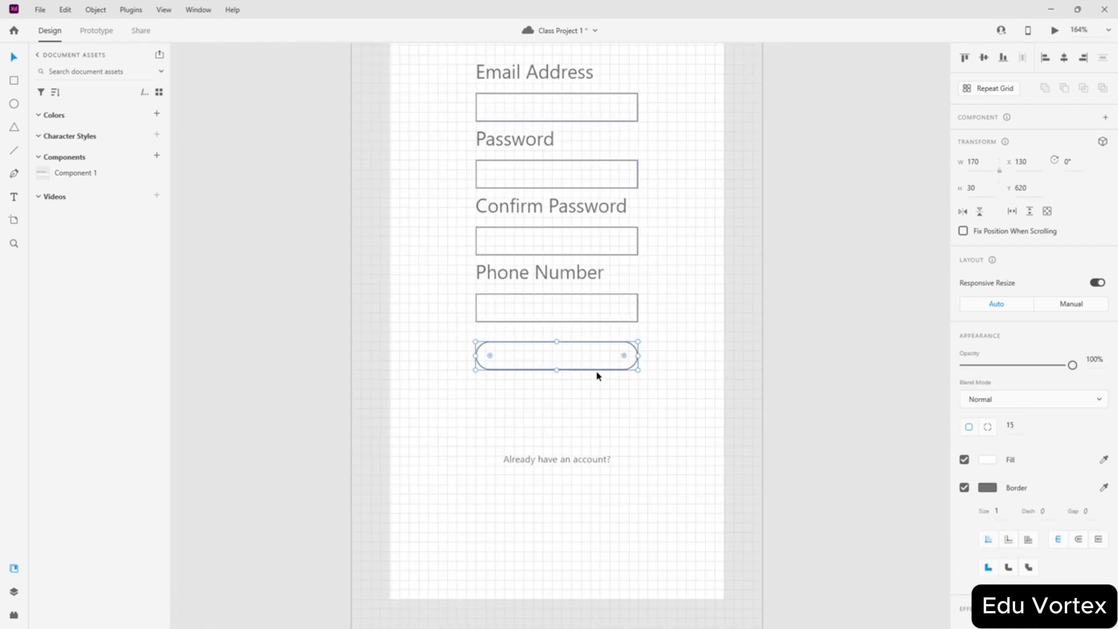
{"action": "left_click_drag", "start_coordinate": [474, 354], "coordinate": [449, 355]}
- Place a copy of the 'Already have an account?' line beside it and start retyping it as LOGIN
{"action": "scroll", "coordinate": [586, 401], "scroll_direction": "up", "scroll_amount": 3}
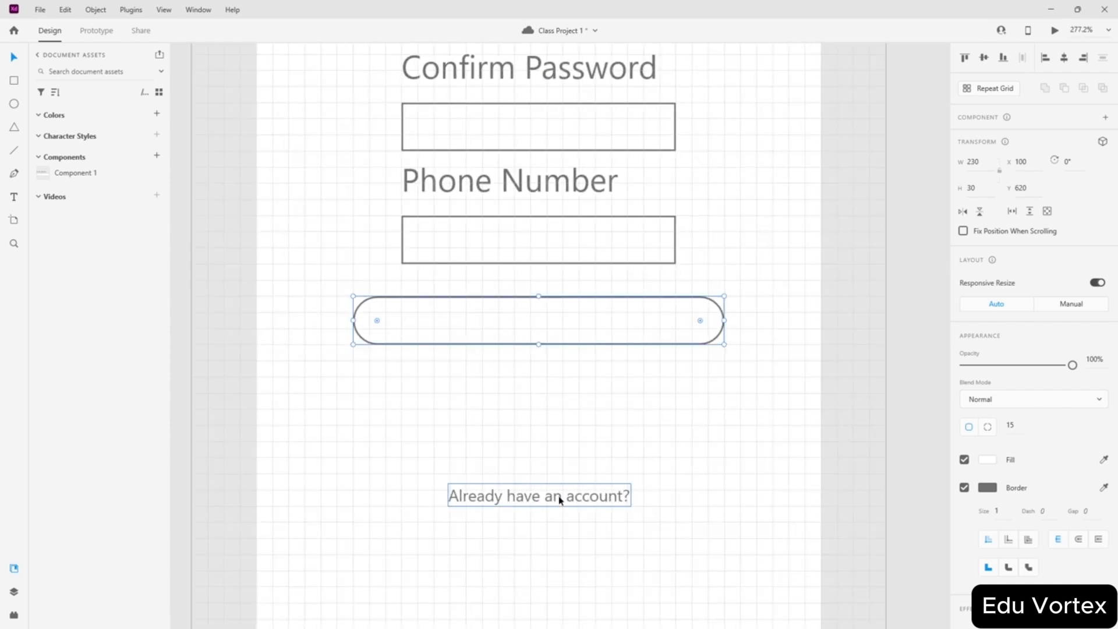
{"action": "left_click_drag", "start_coordinate": [559, 496], "coordinate": [666, 371]}
{"action": "double_click", "coordinate": [665, 371]}
{"action": "type", "text": "LOGIN"}
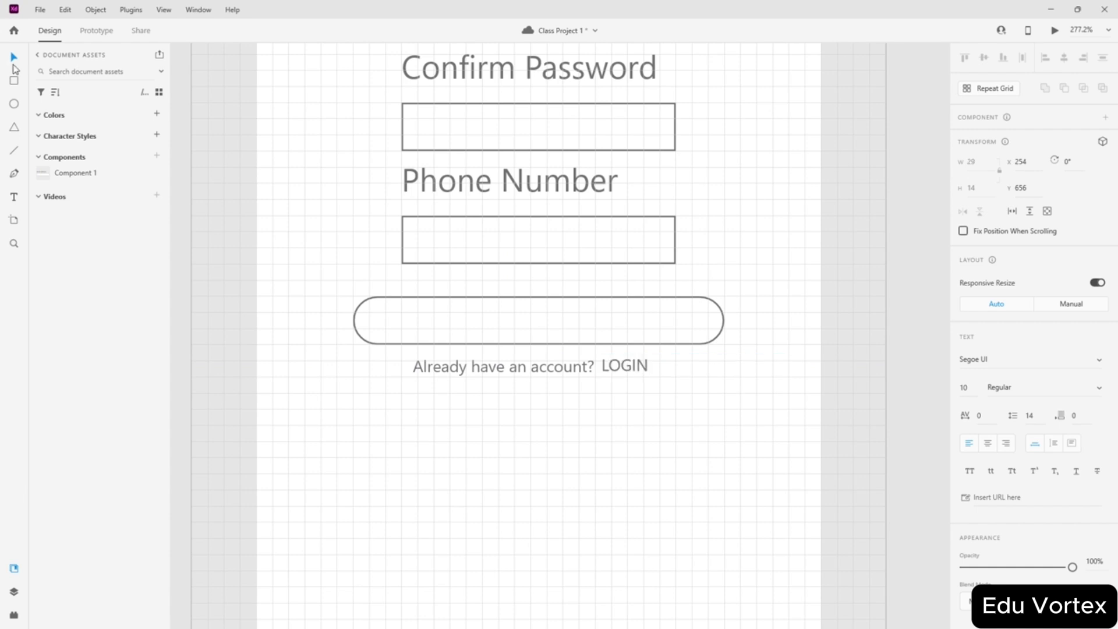
- Nudge the footer LOGIN text slightly right and try the Black font weight
{"action": "left_click_drag", "start_coordinate": [639, 369], "coordinate": [651, 371]}
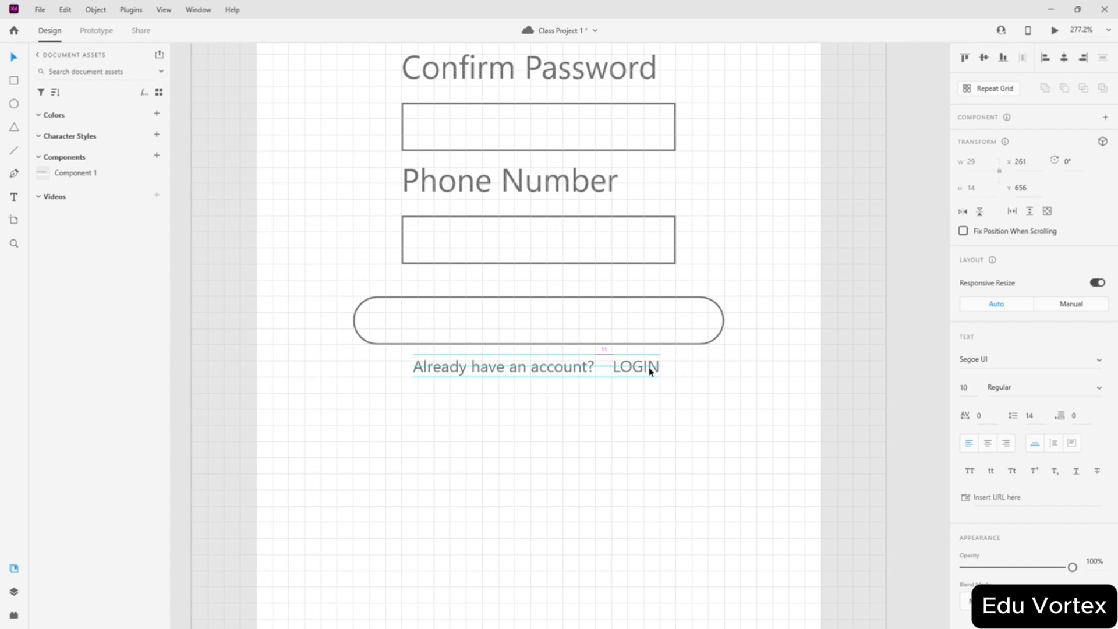
{"action": "scroll", "coordinate": [1030, 463], "scroll_direction": "down", "scroll_amount": 3}
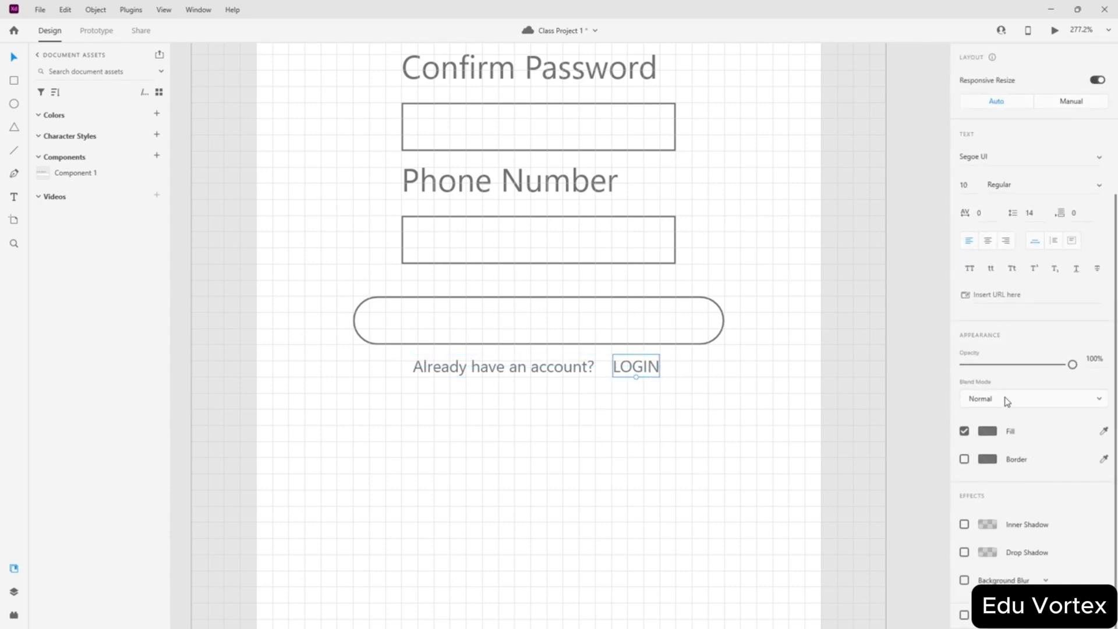
{"action": "scroll", "coordinate": [1006, 401], "scroll_direction": "up", "scroll_amount": 3}
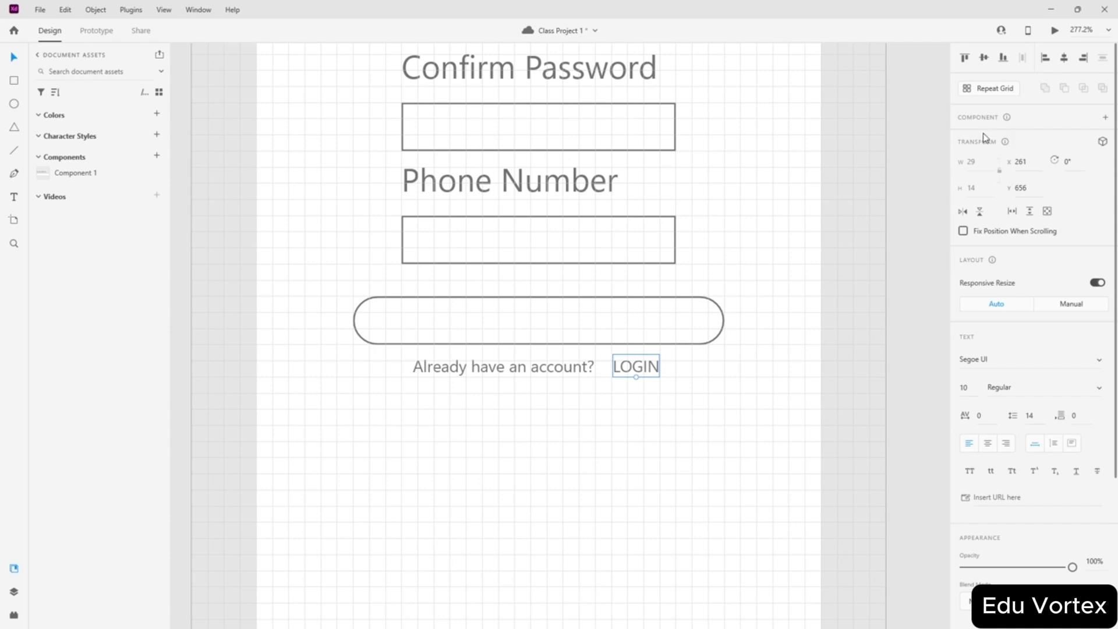
{"action": "left_click", "coordinate": [1036, 389]}
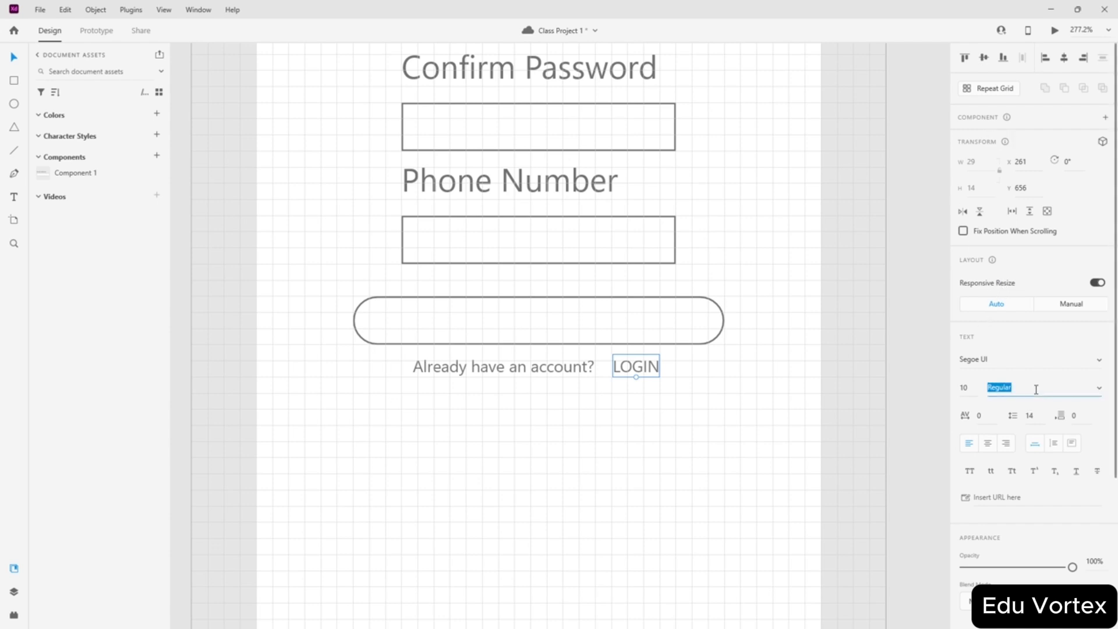
{"action": "left_click", "coordinate": [1099, 391]}
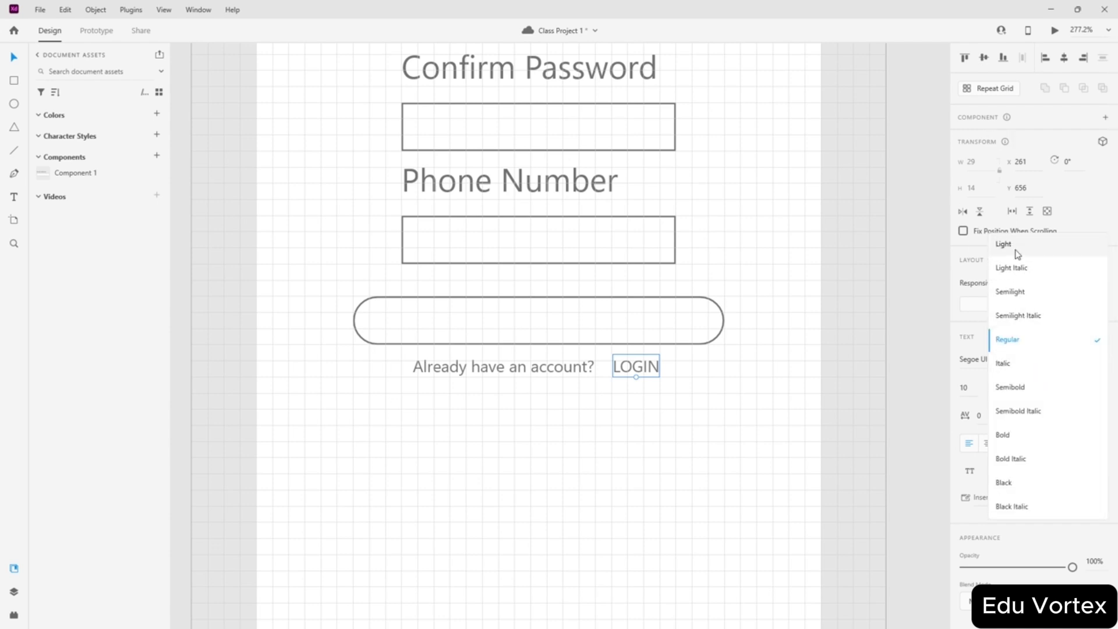
{"action": "left_click", "coordinate": [1023, 482]}
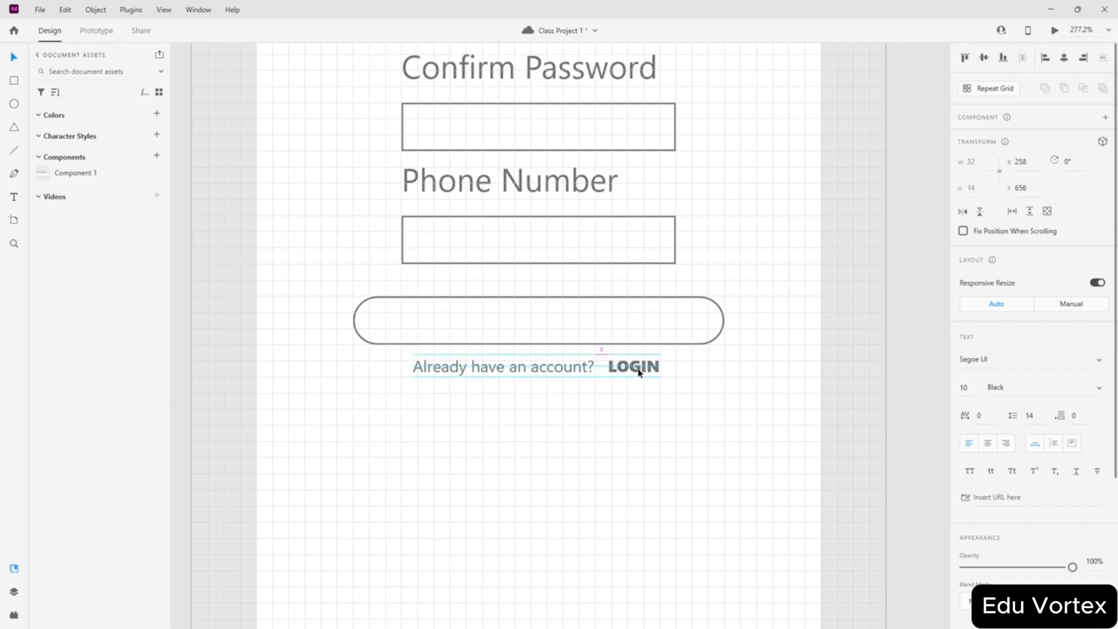
{"action": "scroll", "coordinate": [1030, 349], "scroll_direction": "down", "scroll_amount": 5}
- Colour the LOGIN text cyan #00F6FF
{"action": "left_click", "coordinate": [988, 431]}
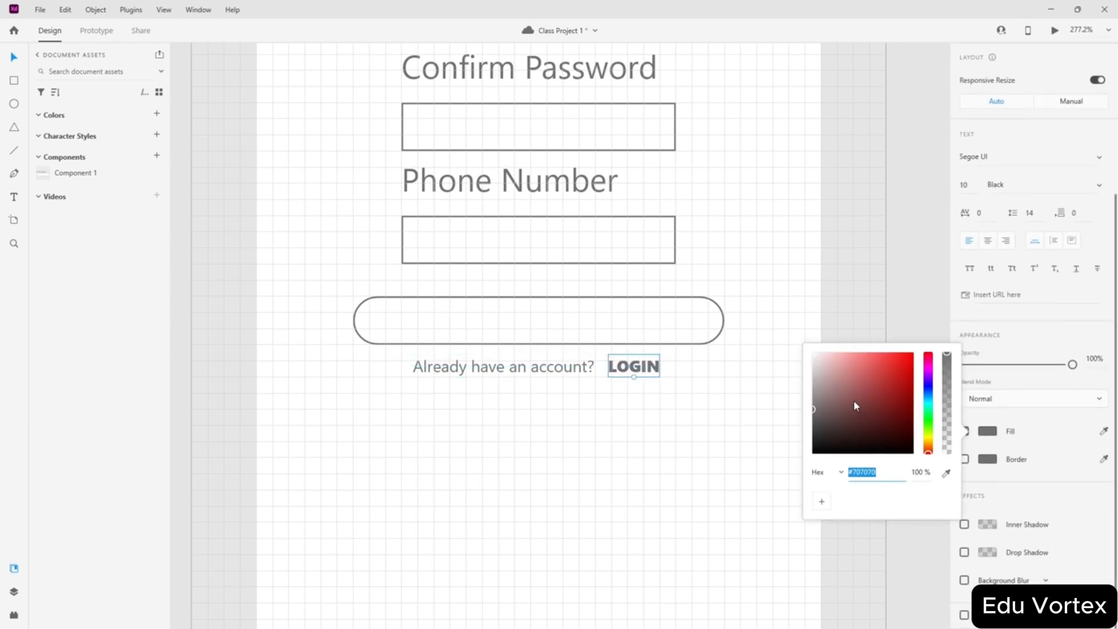
{"action": "left_click_drag", "start_coordinate": [923, 432], "coordinate": [898, 394]}
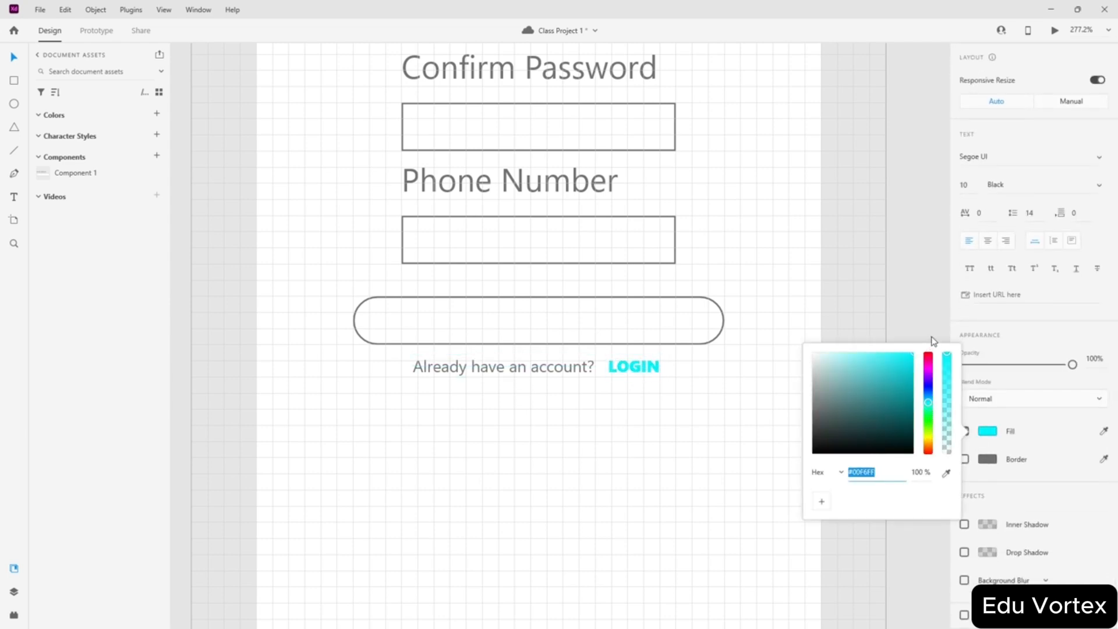
{"action": "left_click", "coordinate": [1051, 389]}
{"action": "scroll", "coordinate": [1043, 505], "scroll_direction": "up", "scroll_amount": 5}
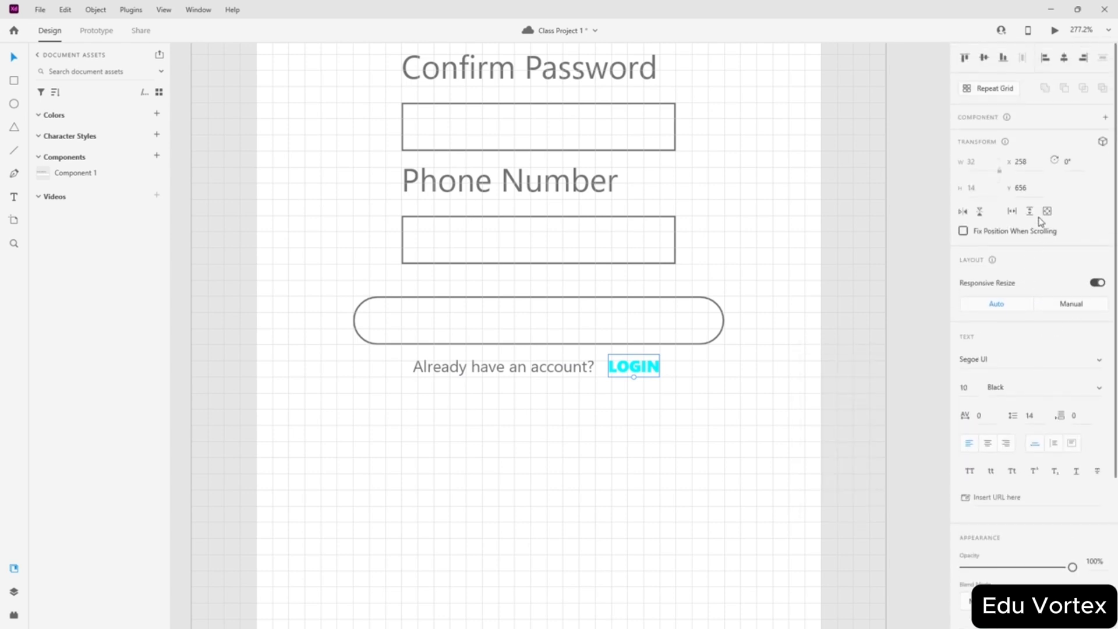
- Change the LOGIN text's weight to Bold and deselect it
{"action": "left_click", "coordinate": [1097, 388]}
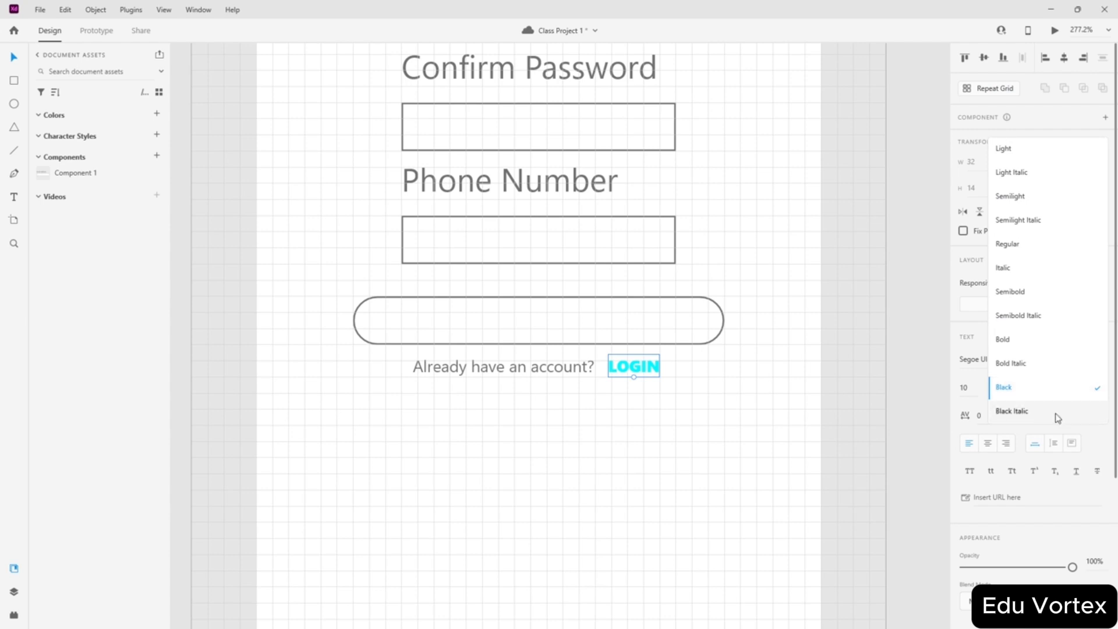
{"action": "left_click", "coordinate": [1026, 342]}
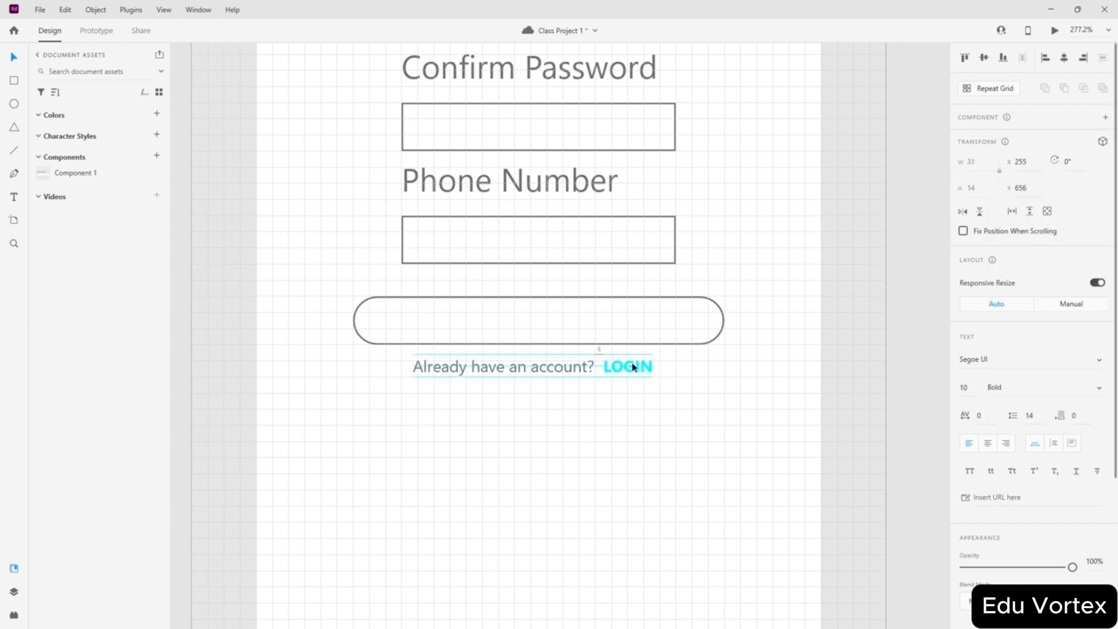
{"action": "left_click", "coordinate": [901, 354]}
{"action": "scroll", "coordinate": [610, 331], "scroll_direction": "down", "scroll_amount": 5}
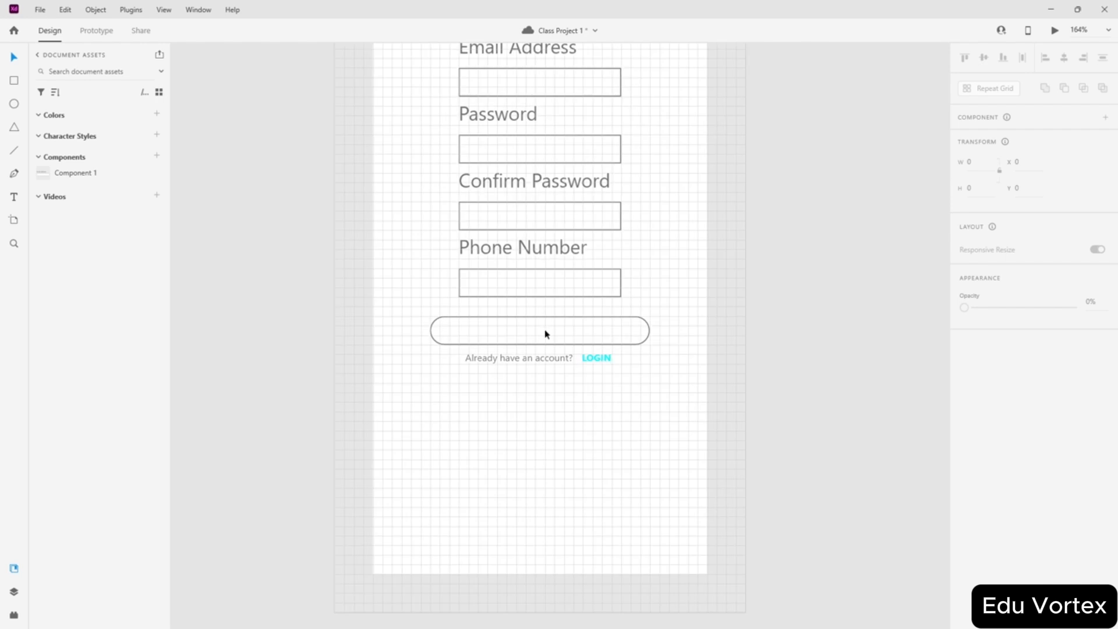
- Check the LOGIN link in Prototype mode, then return to Design mode
{"action": "left_click", "coordinate": [96, 31]}
{"action": "left_click", "coordinate": [595, 358]}
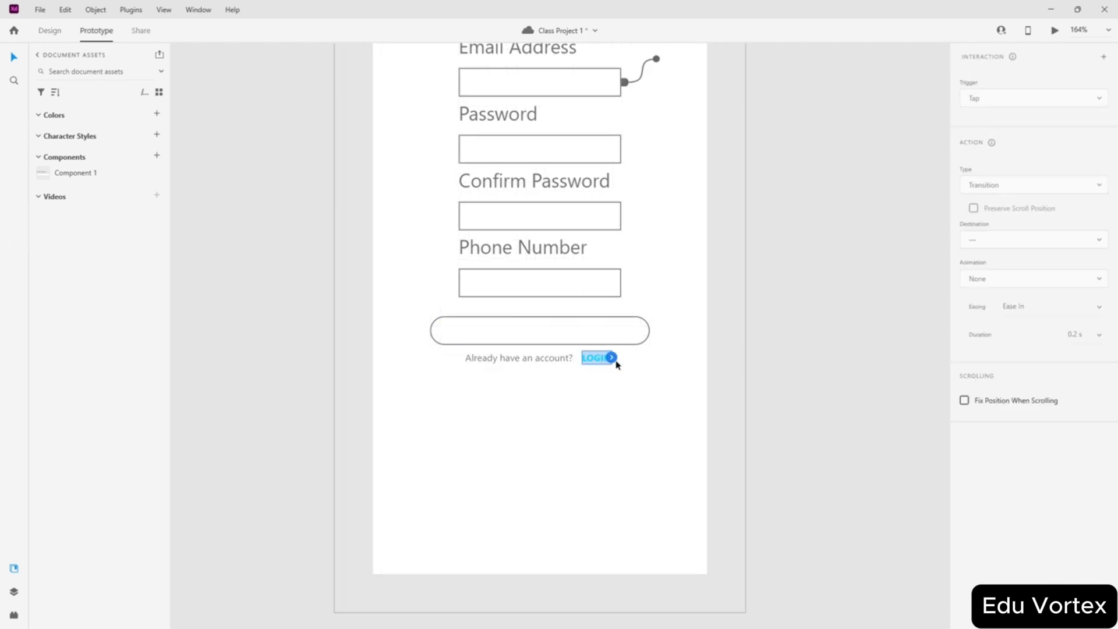
{"action": "left_click", "coordinate": [782, 211]}
{"action": "scroll", "coordinate": [764, 195], "scroll_direction": "up", "scroll_amount": 3}
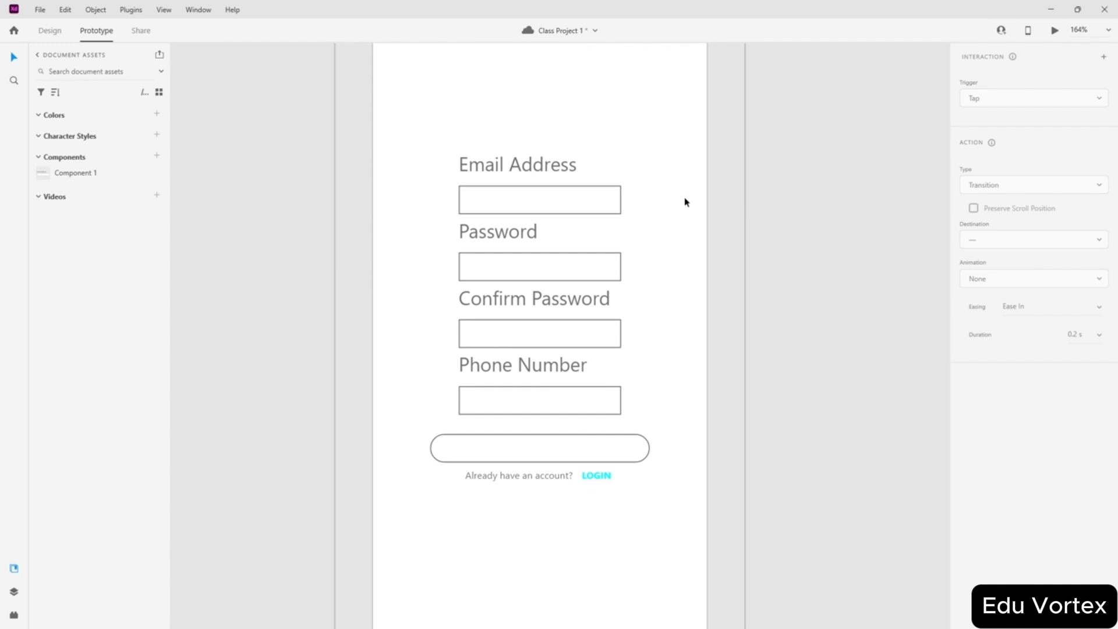
{"action": "left_click", "coordinate": [49, 30]}
{"action": "scroll", "coordinate": [559, 294], "scroll_direction": "down", "scroll_amount": 2}
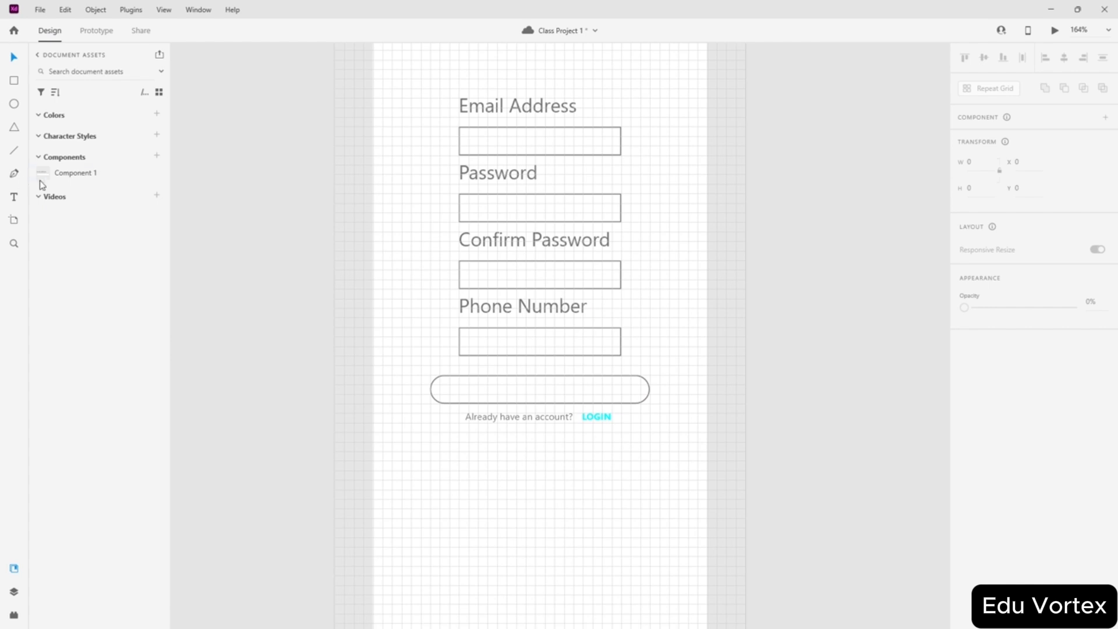
- Fill the rounded button with bright aqua #00FFCB, keeping its outline
{"action": "left_click", "coordinate": [535, 390]}
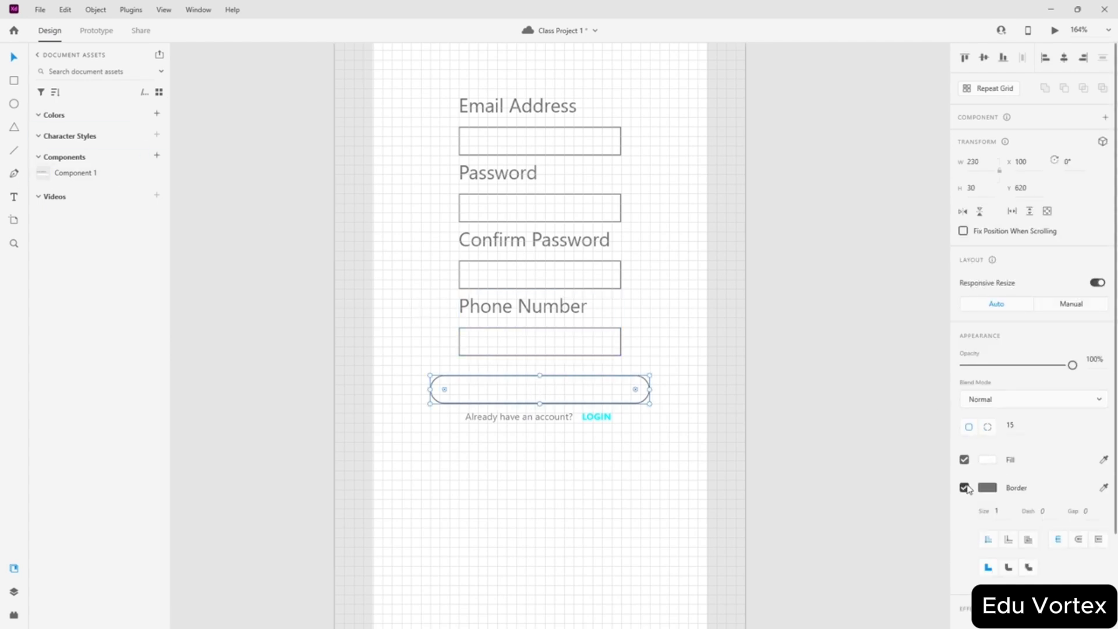
{"action": "left_click", "coordinate": [964, 487]}
{"action": "left_click", "coordinate": [964, 487]}
{"action": "left_click", "coordinate": [987, 459]}
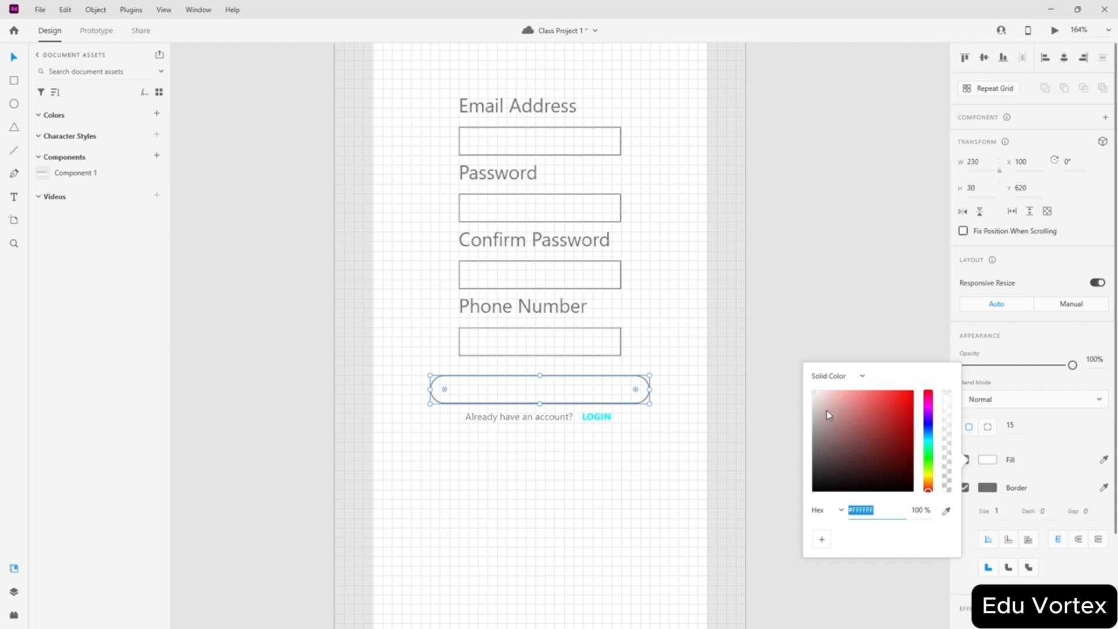
{"action": "left_click", "coordinate": [928, 447]}
{"action": "left_click_drag", "start_coordinate": [891, 429], "coordinate": [936, 365]}
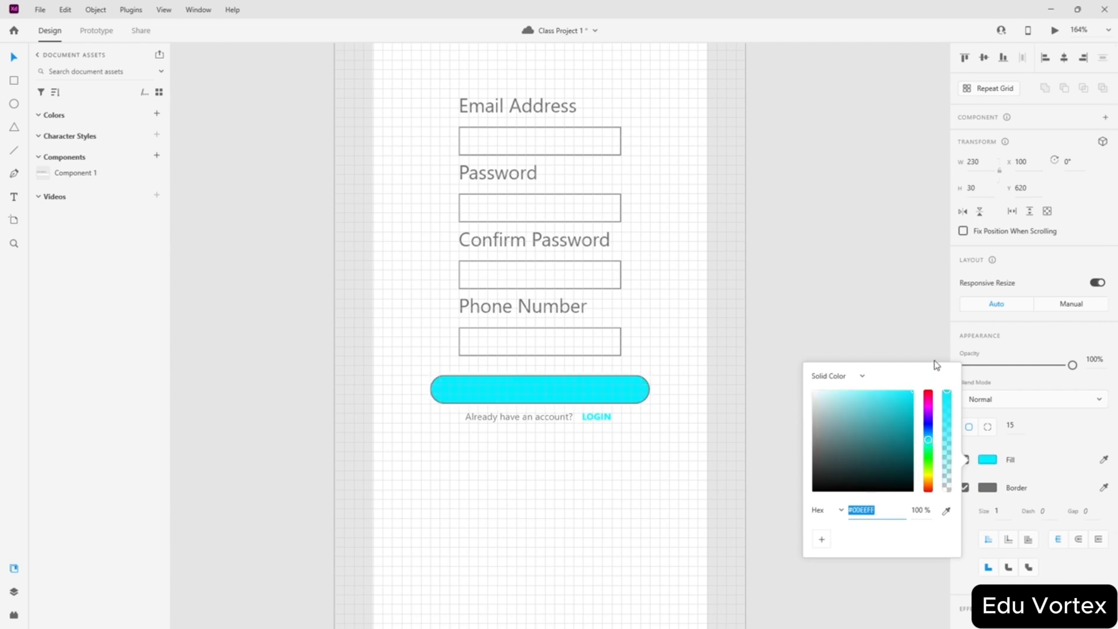
{"action": "left_click_drag", "start_coordinate": [931, 456], "coordinate": [930, 449]}
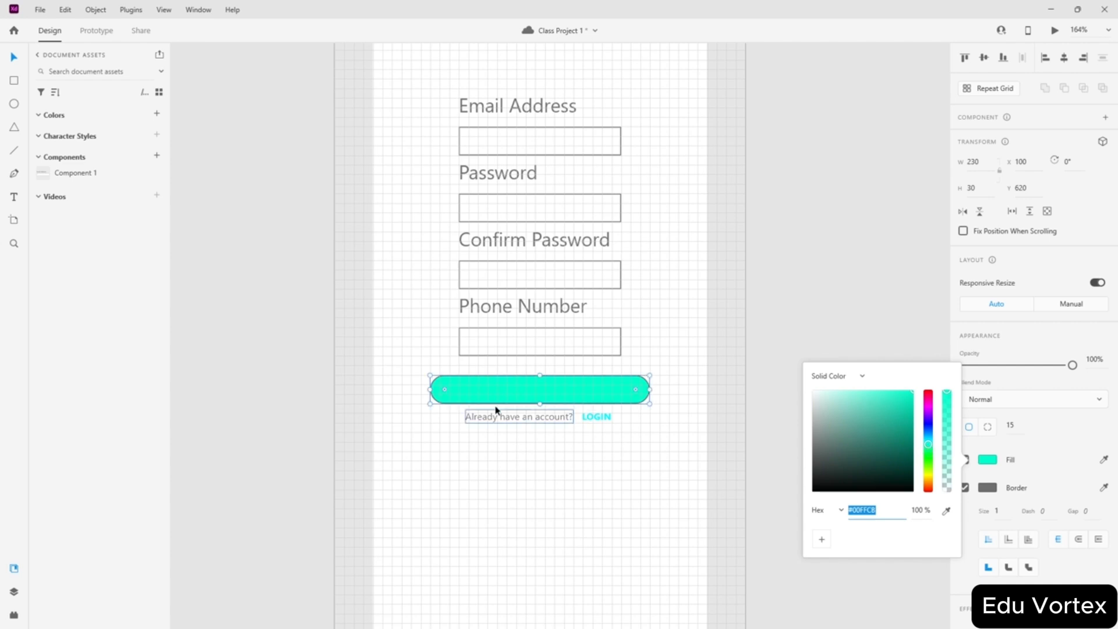
- Add a LOGIN text object inside the button
{"action": "left_click", "coordinate": [14, 197]}
{"action": "left_click", "coordinate": [516, 379]}
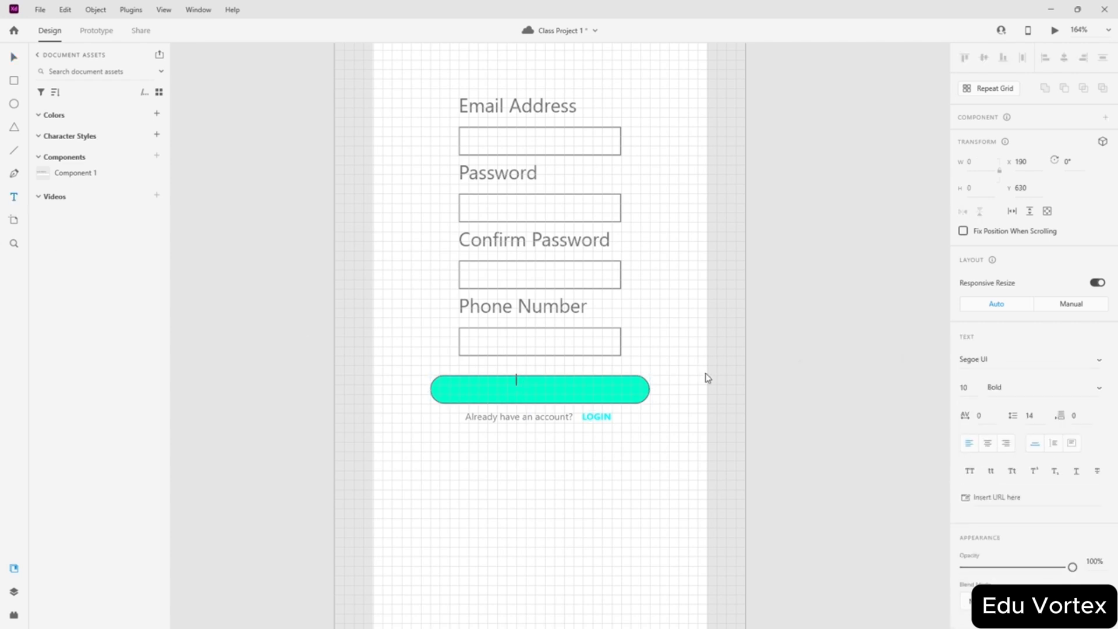
{"action": "type", "text": "LOGIN"}
{"action": "key", "text": "ctrl+a"}
{"action": "scroll", "coordinate": [1016, 505], "scroll_direction": "down", "scroll_amount": 1}
{"action": "scroll", "coordinate": [1015, 505], "scroll_direction": "down", "scroll_amount": 3}
- Give the button's LOGIN label a black fill and the Black weight
{"action": "left_click", "coordinate": [984, 432]}
{"action": "left_click_drag", "start_coordinate": [880, 400], "coordinate": [941, 485]}
{"action": "left_click", "coordinate": [1008, 481]}
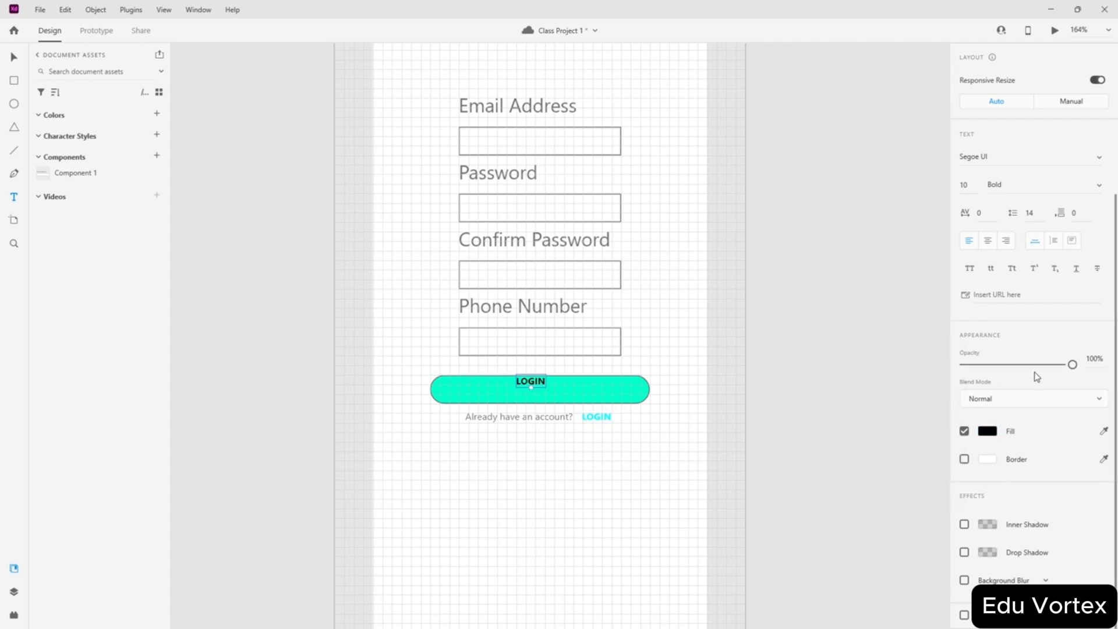
{"action": "scroll", "coordinate": [1025, 274], "scroll_direction": "up", "scroll_amount": 4}
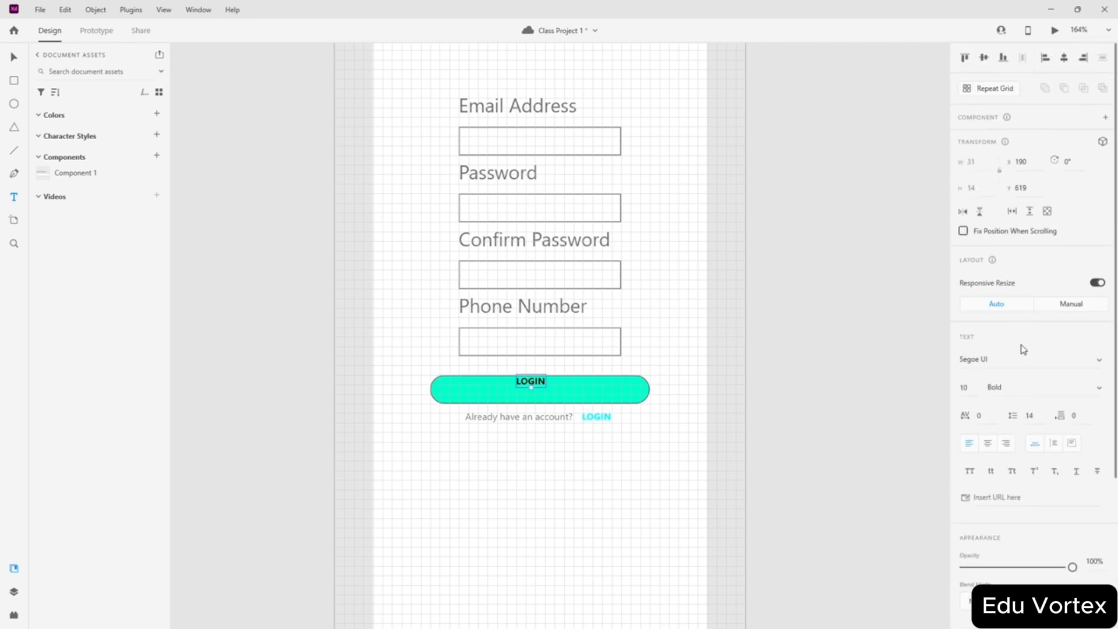
{"action": "scroll", "coordinate": [1020, 343], "scroll_direction": "down", "scroll_amount": 4}
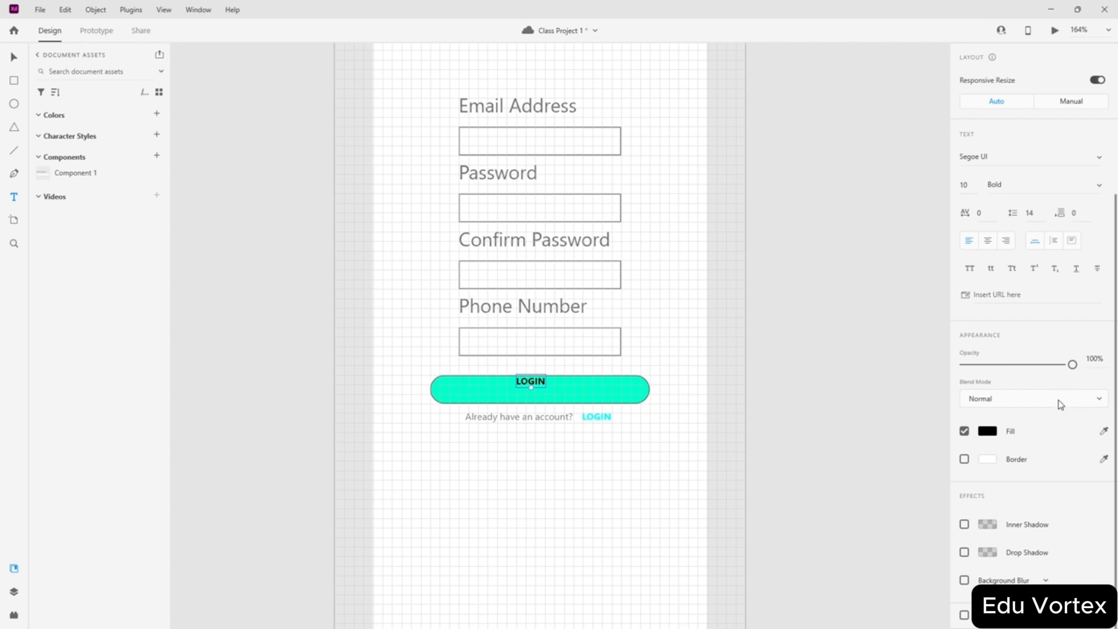
{"action": "scroll", "coordinate": [1054, 395], "scroll_direction": "up", "scroll_amount": 4}
{"action": "left_click", "coordinate": [1095, 394]}
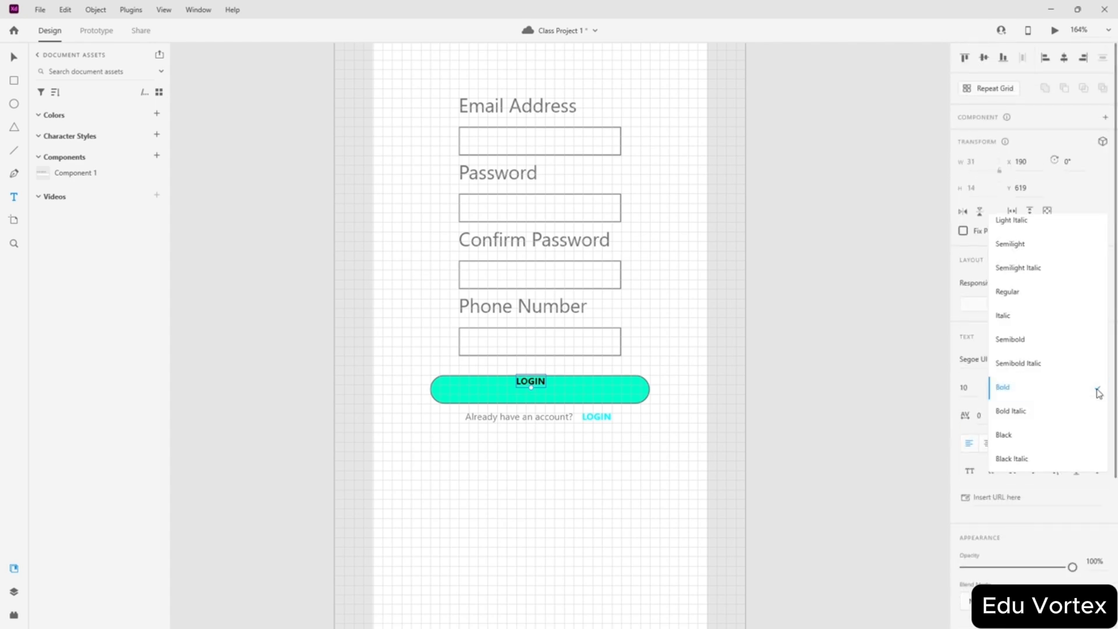
{"action": "left_click", "coordinate": [1041, 433]}
{"action": "key", "text": "Escape"}
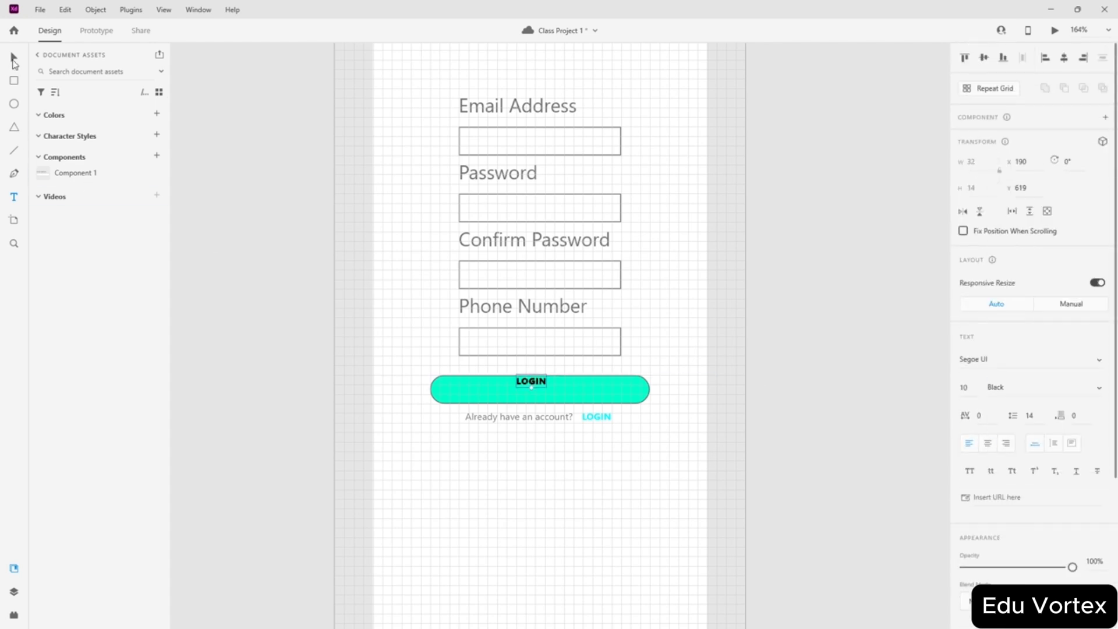
{"action": "scroll", "coordinate": [551, 439], "scroll_direction": "up", "scroll_amount": 5}
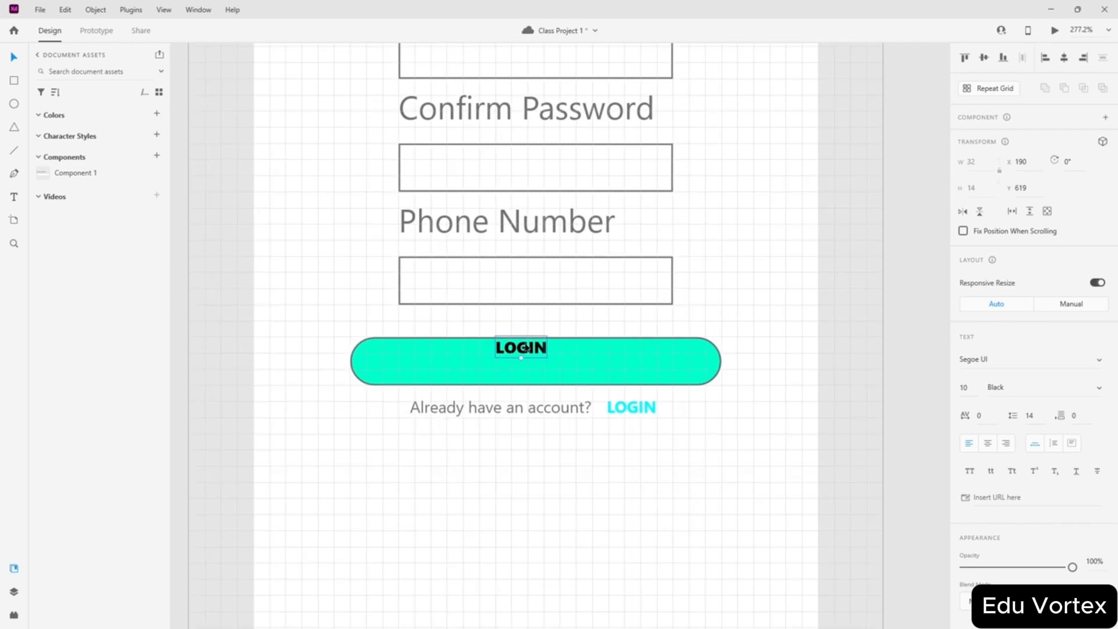
- Move the LOGIN label into the button and set its size to 20
{"action": "left_click_drag", "start_coordinate": [528, 348], "coordinate": [533, 374]}
{"action": "scroll", "coordinate": [546, 359], "scroll_direction": "up", "scroll_amount": 5}
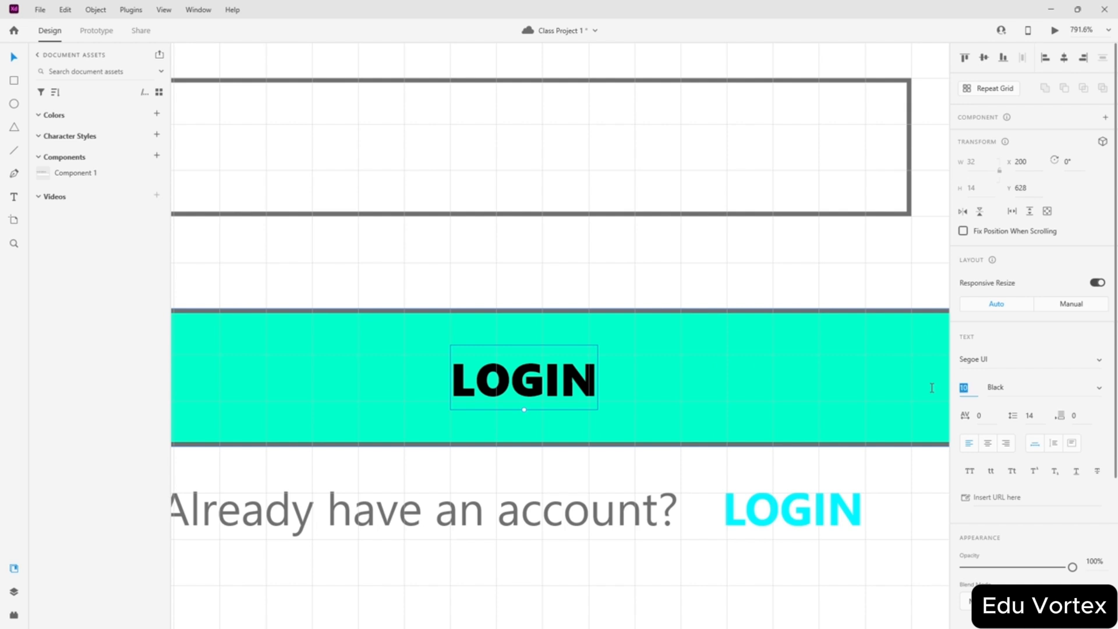
{"action": "type", "text": "20"}
{"action": "key", "text": "Return"}
{"action": "scroll", "coordinate": [704, 335], "scroll_direction": "down", "scroll_amount": 2}
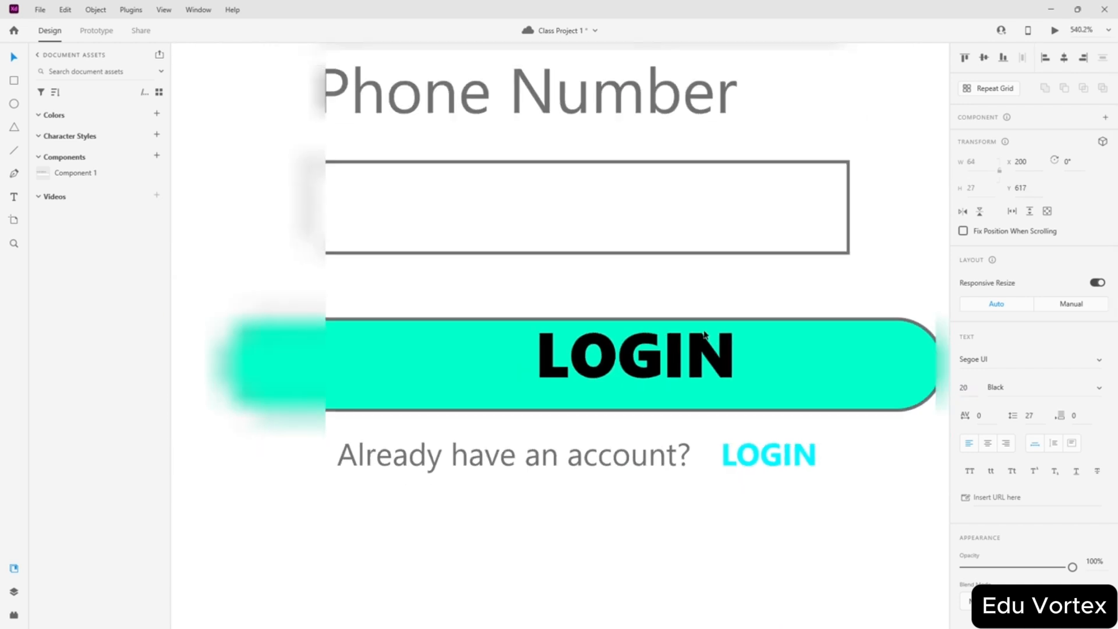
{"action": "scroll", "coordinate": [704, 334], "scroll_direction": "down", "scroll_amount": 1}
- Stretch the LOGIN button's bottom edge down to a height of 40
{"action": "left_click", "coordinate": [586, 174]}
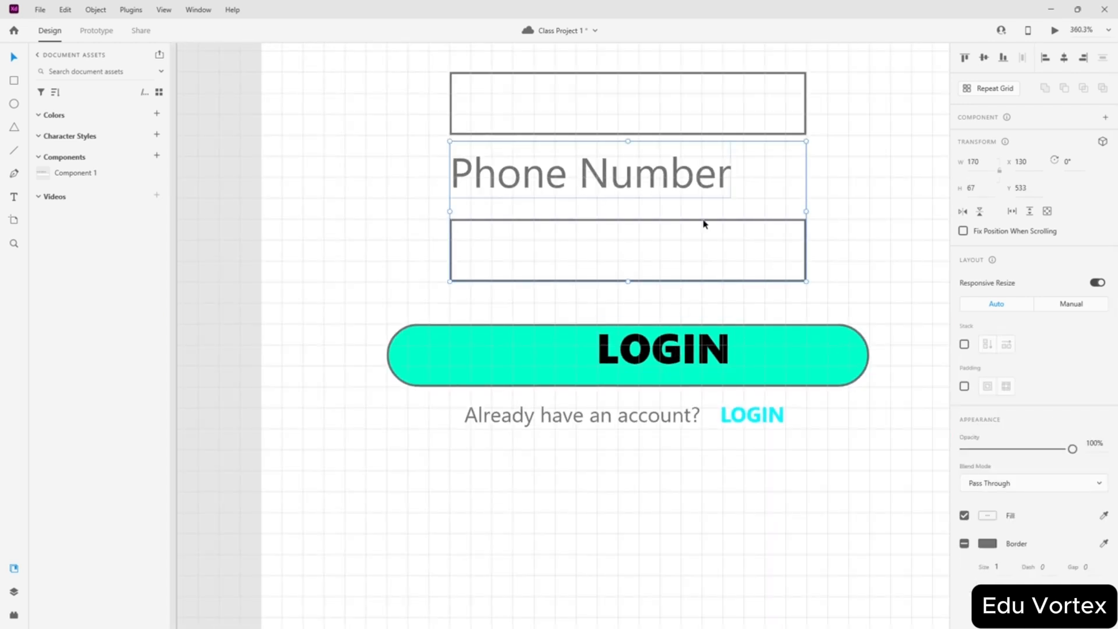
{"action": "scroll", "coordinate": [681, 303], "scroll_direction": "up", "scroll_amount": 3}
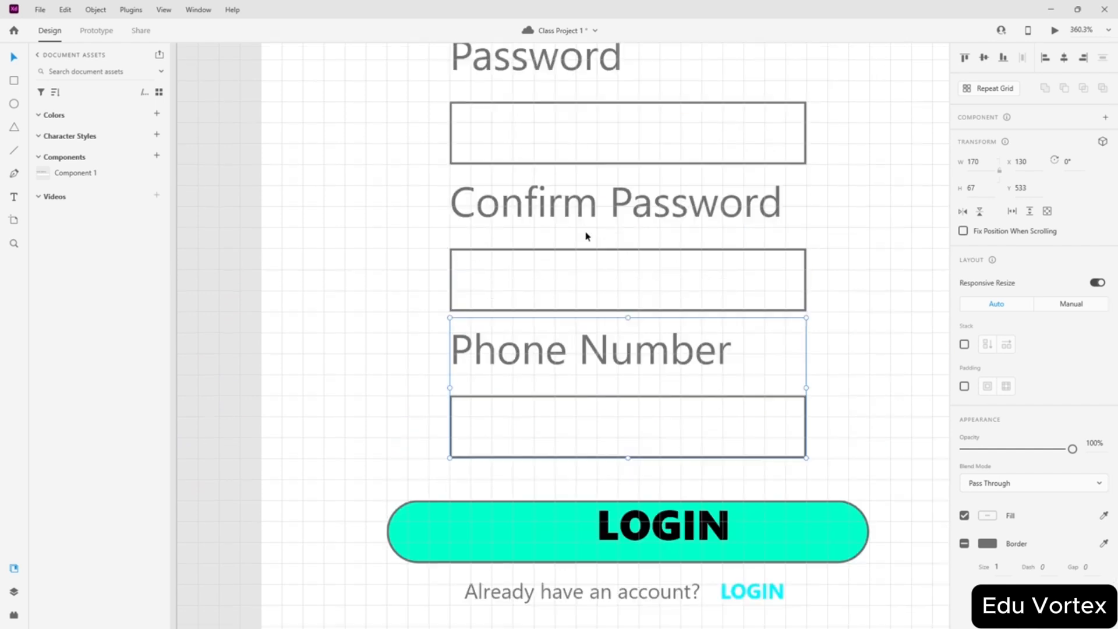
{"action": "double_click", "coordinate": [662, 319]}
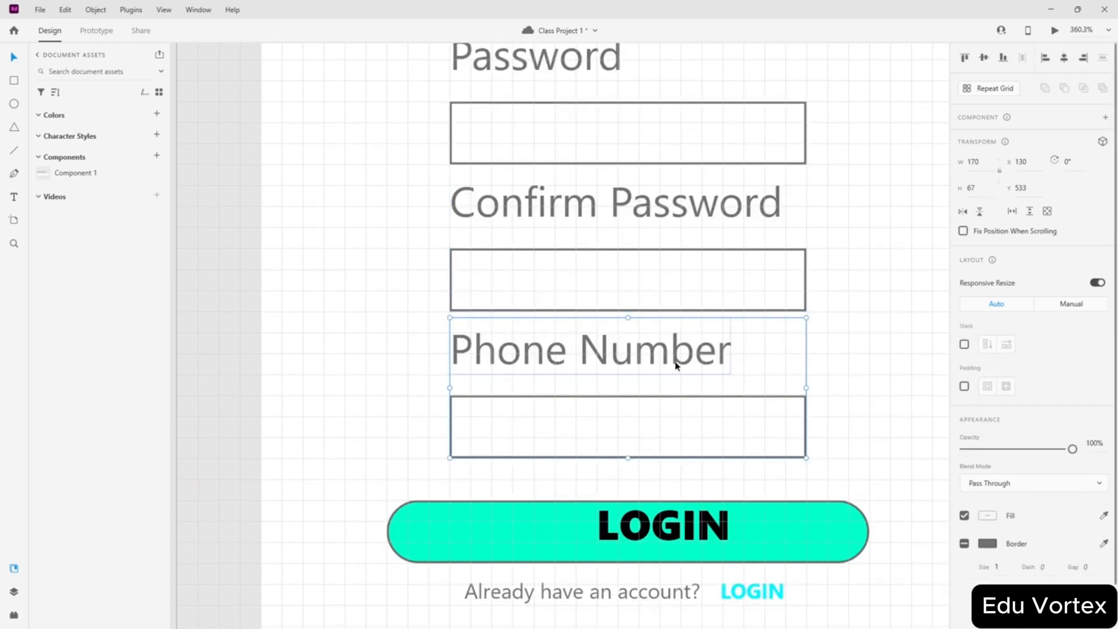
{"action": "scroll", "coordinate": [673, 357], "scroll_direction": "down", "scroll_amount": 1}
{"action": "left_click", "coordinate": [543, 493]}
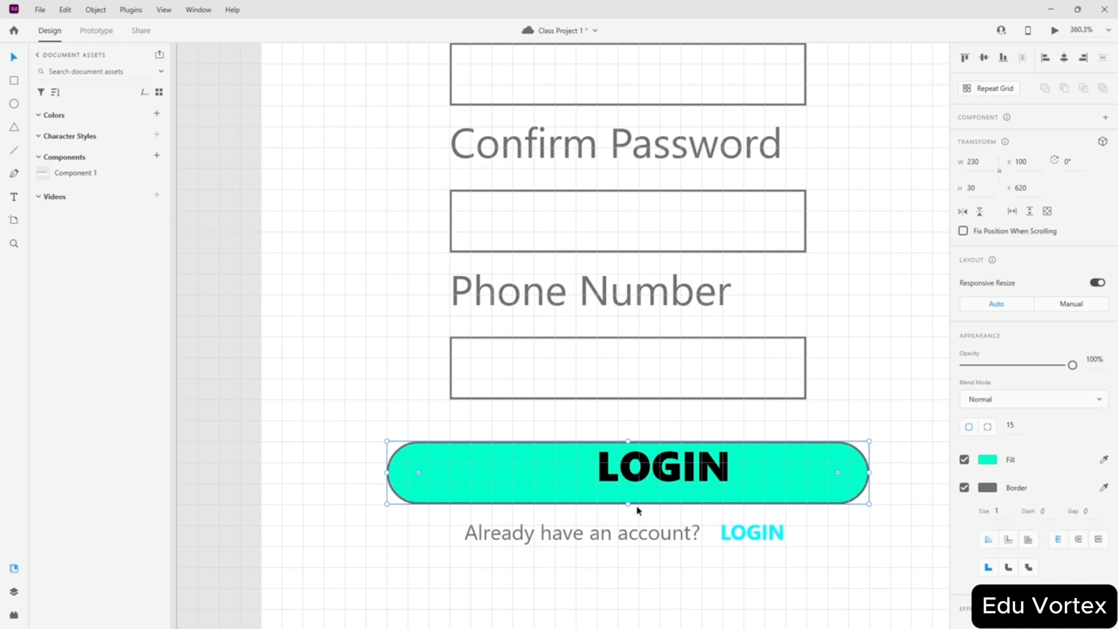
{"action": "left_click_drag", "start_coordinate": [628, 502], "coordinate": [639, 524]}
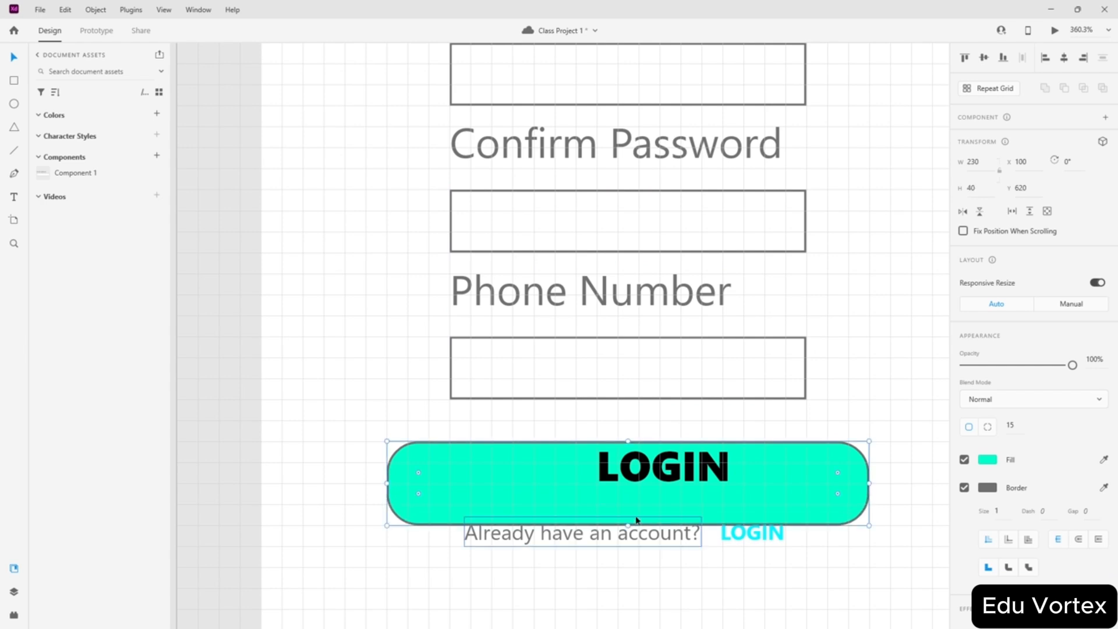
{"action": "scroll", "coordinate": [650, 464], "scroll_direction": "down", "scroll_amount": 3}
- Move the 'Already have an account?' line and LOGIN link lower and align them
{"action": "left_click_drag", "start_coordinate": [612, 359], "coordinate": [612, 385]}
{"action": "left_click_drag", "start_coordinate": [756, 360], "coordinate": [758, 390]}
{"action": "scroll", "coordinate": [691, 249], "scroll_direction": "up", "scroll_amount": 1}
{"action": "scroll", "coordinate": [684, 489], "scroll_direction": "up", "scroll_amount": 5}
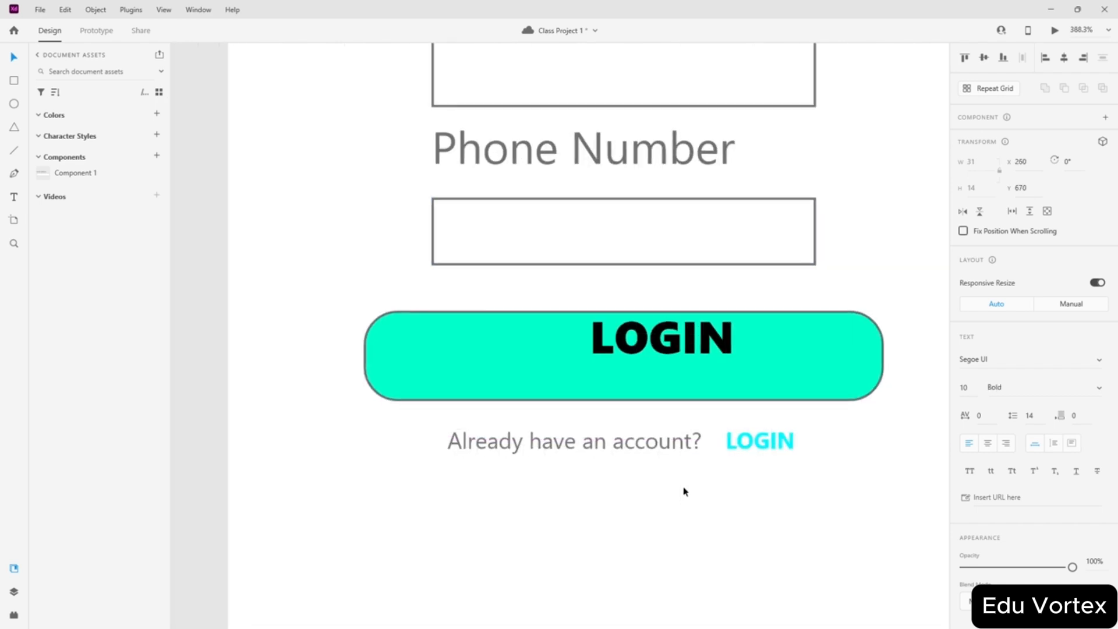
{"action": "left_click", "coordinate": [549, 421]}
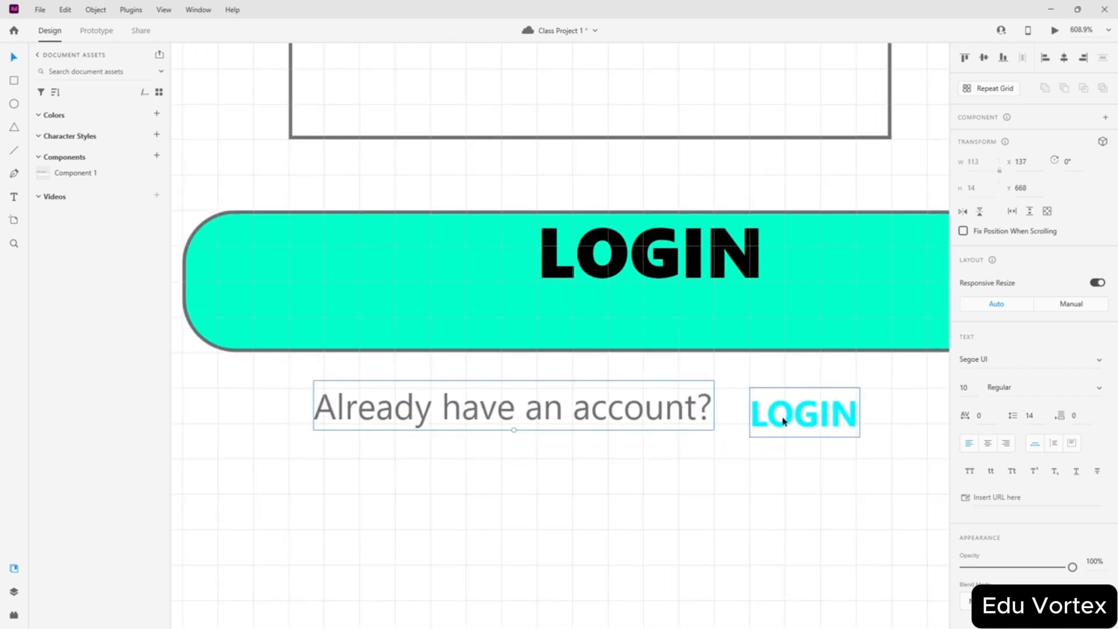
{"action": "left_click_drag", "start_coordinate": [780, 417], "coordinate": [785, 411]}
{"action": "scroll", "coordinate": [791, 362], "scroll_direction": "down", "scroll_amount": 5}
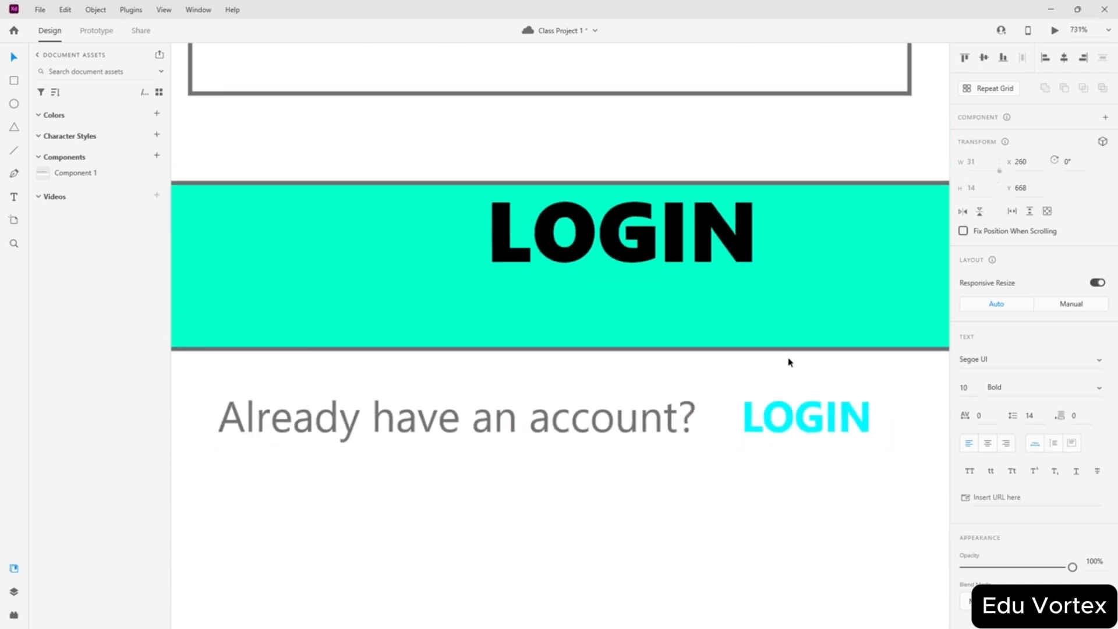
- Centre-align the button's LOGIN label at size 22 and centre it within the button
{"action": "left_click_drag", "start_coordinate": [719, 406], "coordinate": [696, 428]}
{"action": "left_click", "coordinate": [988, 447]}
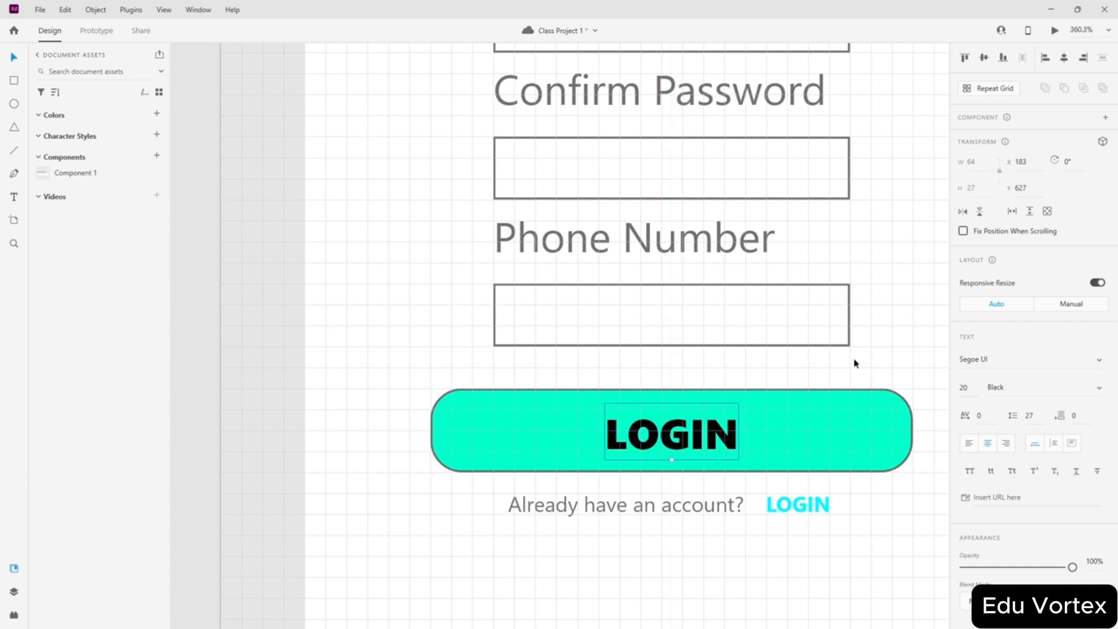
{"action": "double_click", "coordinate": [968, 387]}
{"action": "type", "text": "30"}
{"action": "key", "text": "Return"}
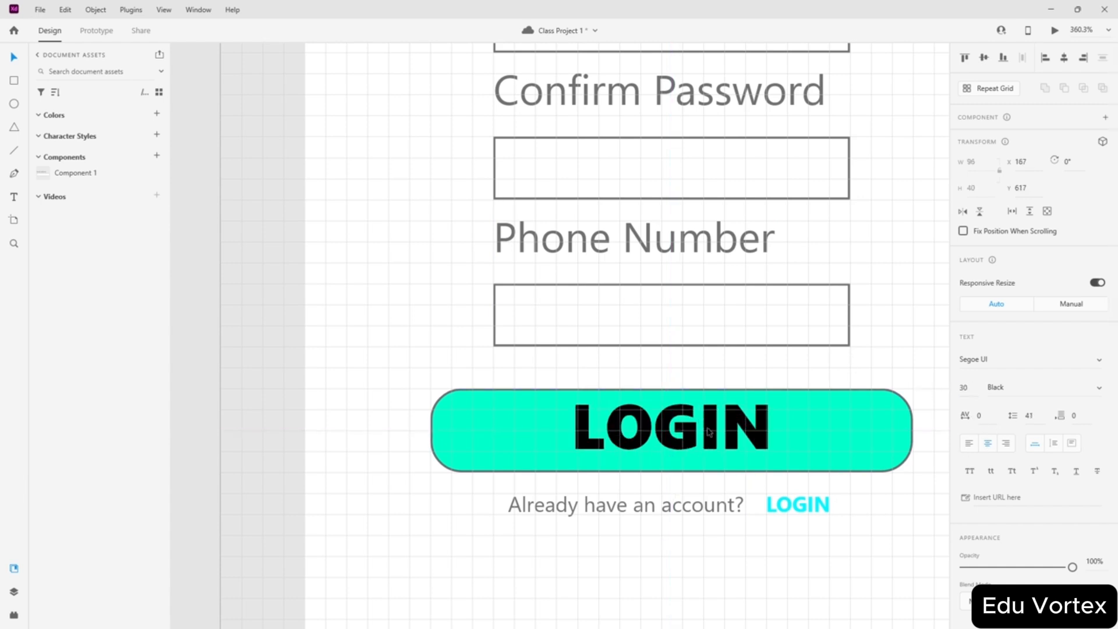
{"action": "left_click_drag", "start_coordinate": [709, 431], "coordinate": [710, 440]}
{"action": "double_click", "coordinate": [968, 387]}
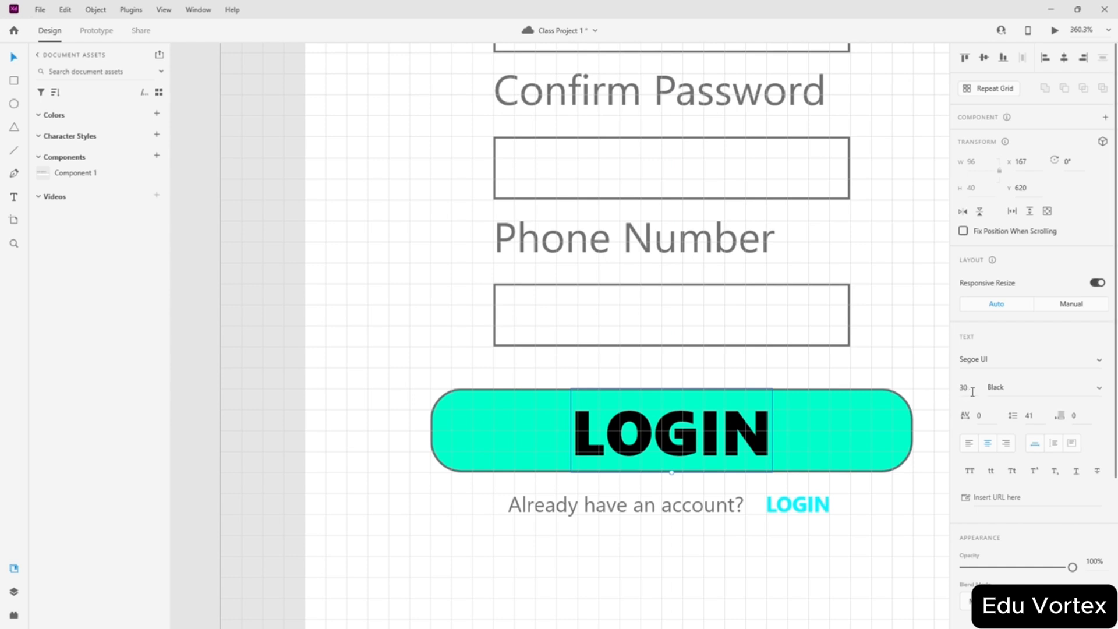
{"action": "type", "text": "22"}
{"action": "key", "text": "Return"}
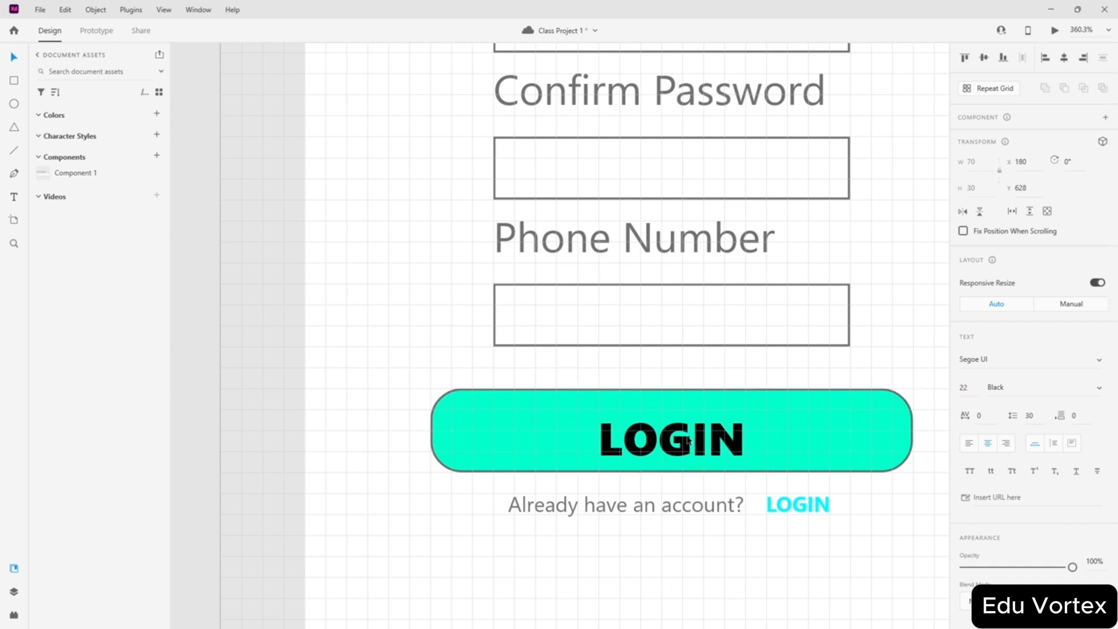
{"action": "left_click_drag", "start_coordinate": [689, 440], "coordinate": [704, 433]}
- Turn off the artboard's square grid
{"action": "scroll", "coordinate": [703, 434], "scroll_direction": "down", "scroll_amount": 5}
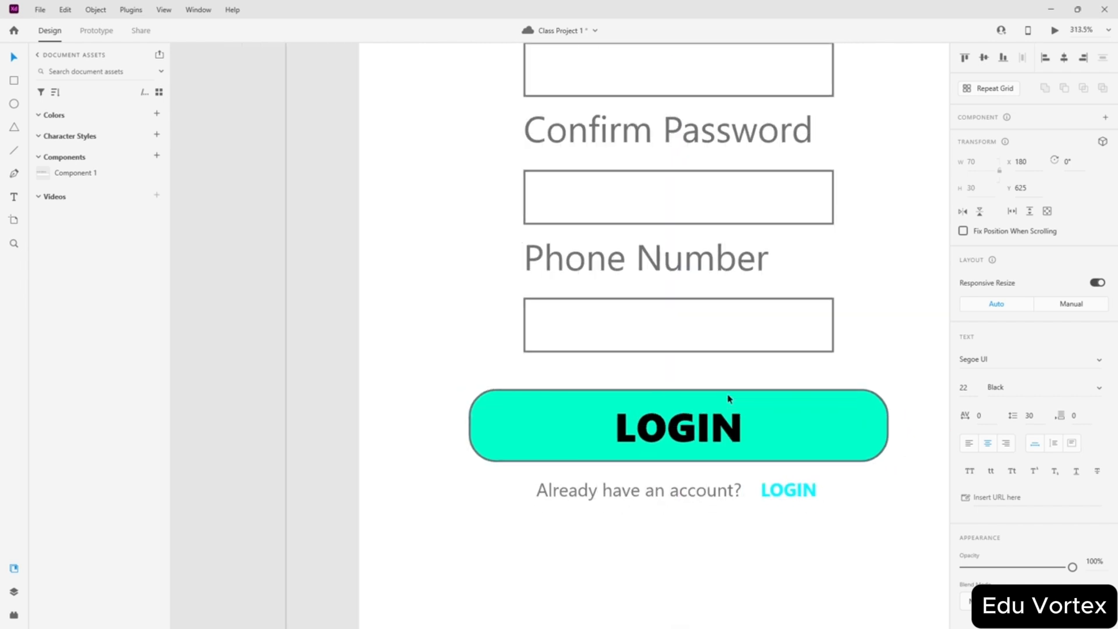
{"action": "left_click", "coordinate": [519, 355]}
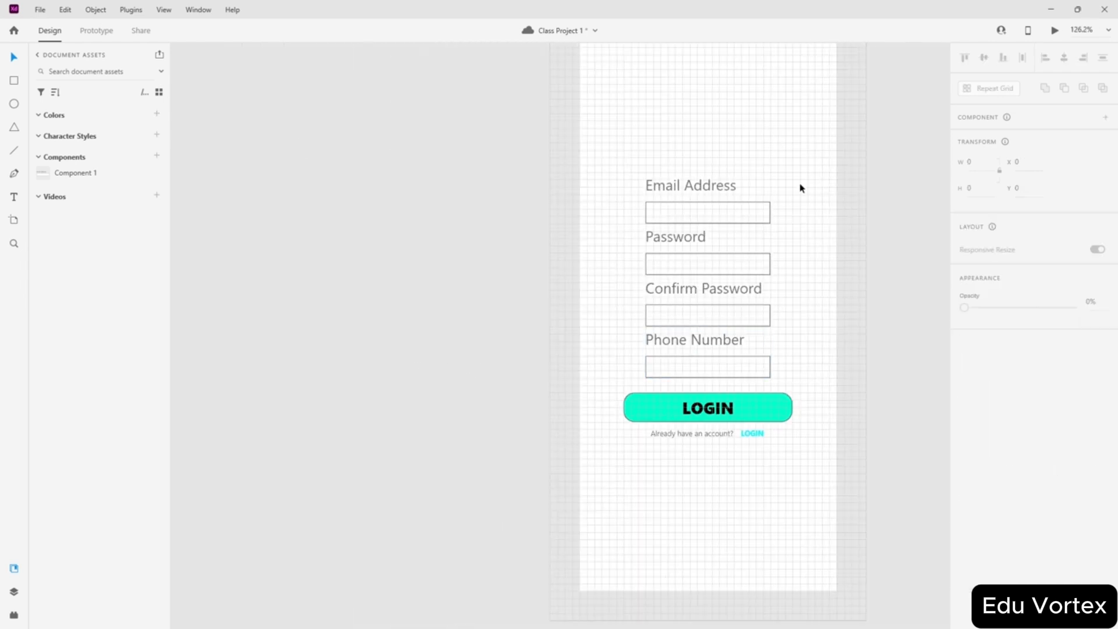
{"action": "scroll", "coordinate": [665, 171], "scroll_direction": "up", "scroll_amount": 3}
{"action": "left_click", "coordinate": [574, 164]}
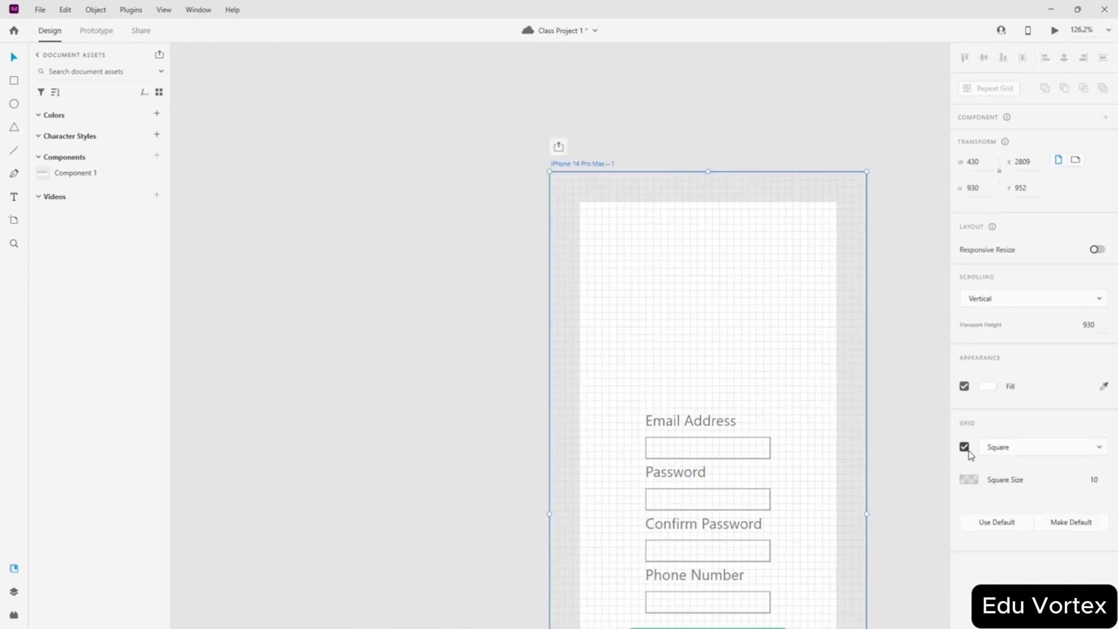
{"action": "left_click", "coordinate": [965, 447]}
{"action": "left_click", "coordinate": [575, 207]}
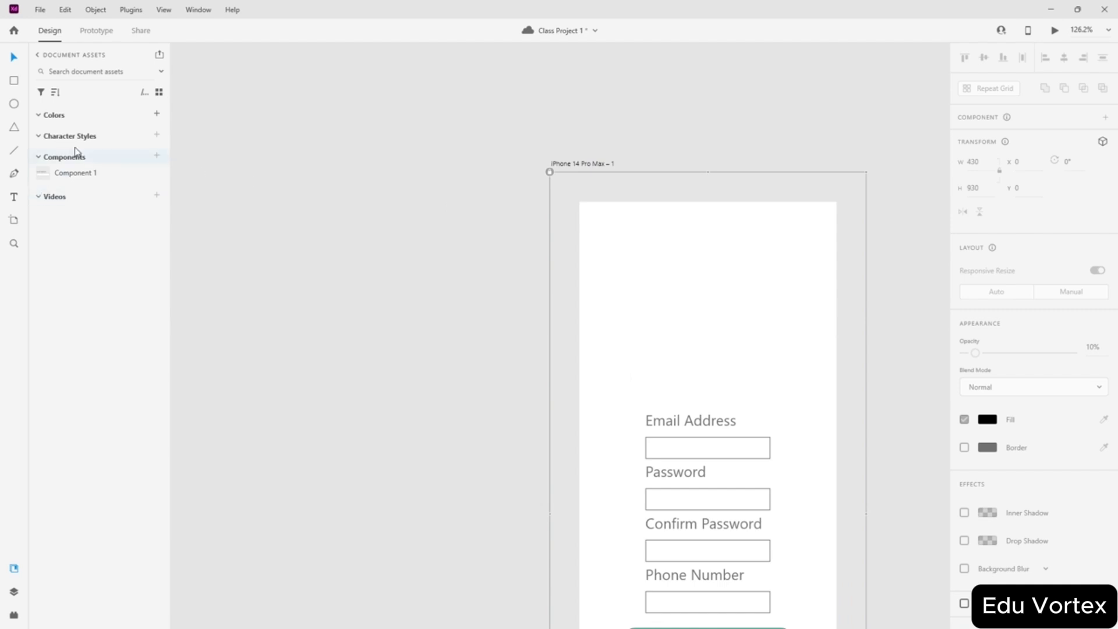
- Hide the grey overlay path using the Layers panel
{"action": "left_click", "coordinate": [164, 10]}
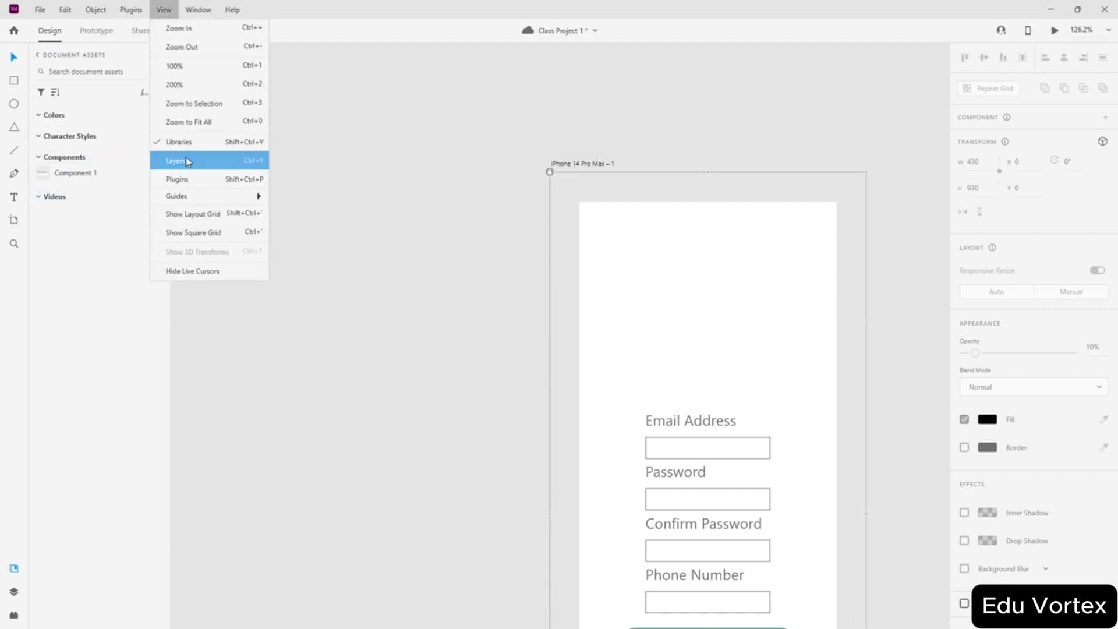
{"action": "left_click", "coordinate": [190, 161]}
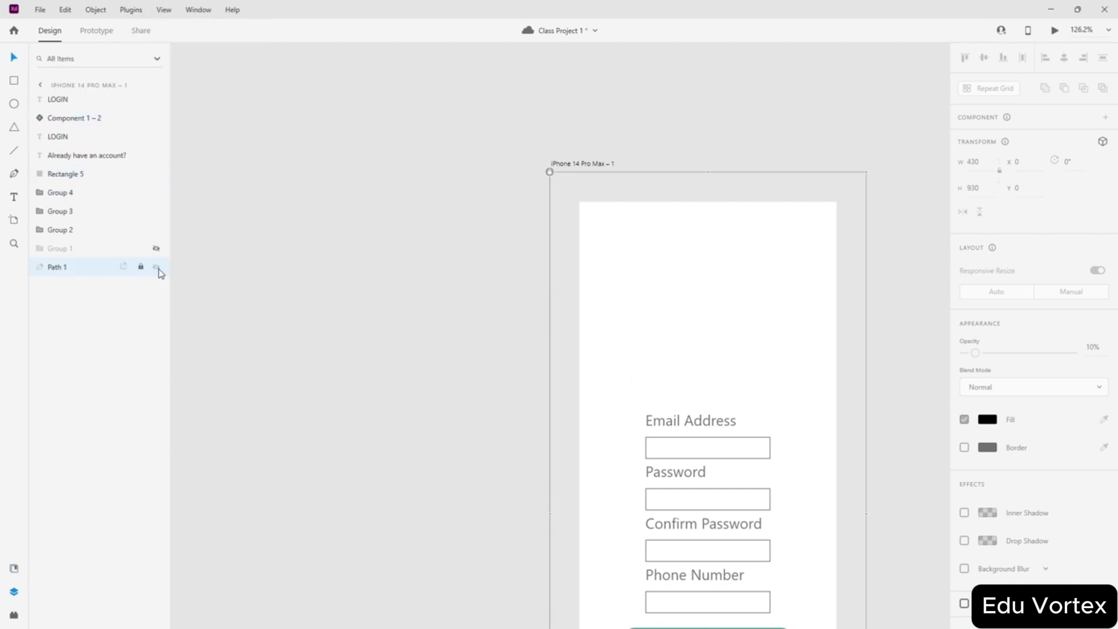
{"action": "left_click", "coordinate": [156, 267]}
{"action": "left_click", "coordinate": [482, 265]}
{"action": "scroll", "coordinate": [482, 266], "scroll_direction": "down", "scroll_amount": 5}
{"action": "scroll", "coordinate": [478, 265], "scroll_direction": "up", "scroll_amount": 3}
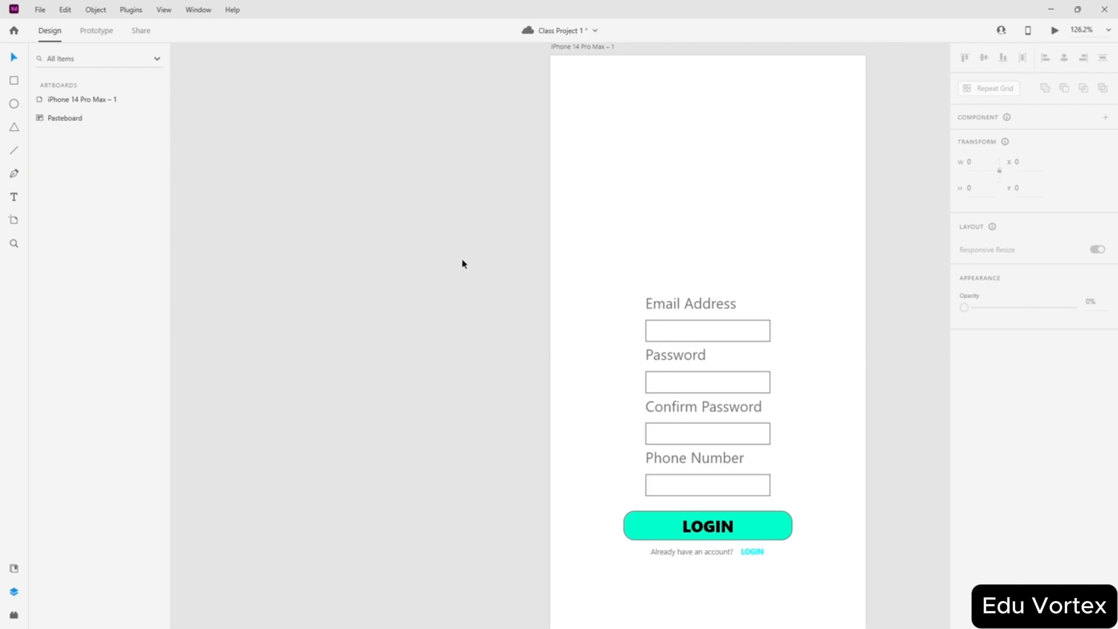
{"action": "scroll", "coordinate": [464, 264], "scroll_direction": "down", "scroll_amount": 5}
{"action": "scroll", "coordinate": [564, 312], "scroll_direction": "up", "scroll_amount": 5}
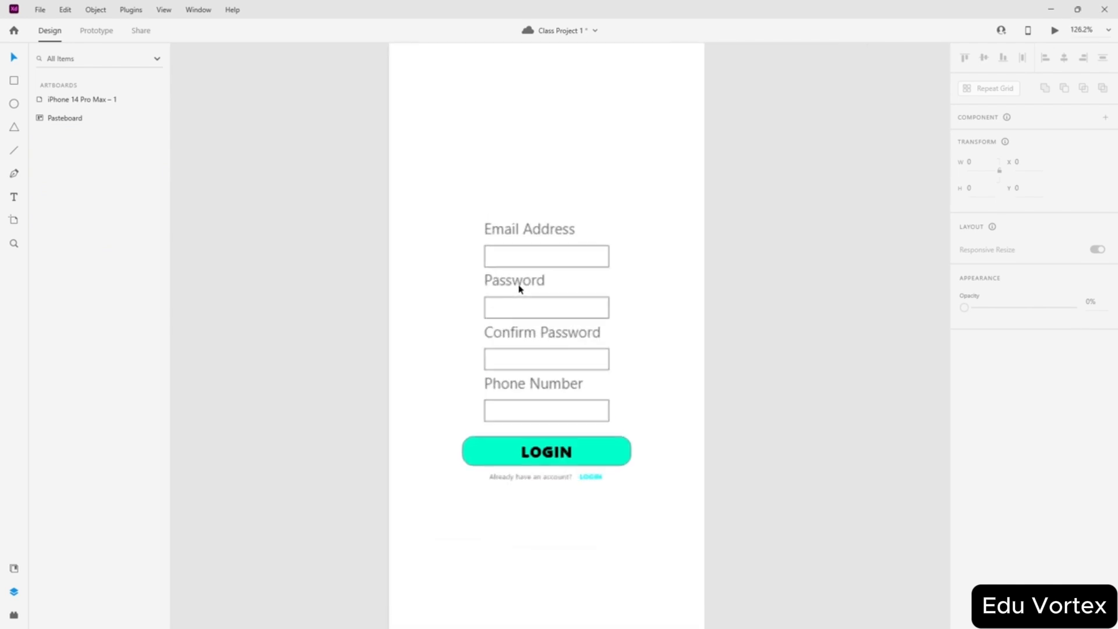
{"action": "scroll", "coordinate": [641, 255], "scroll_direction": "up", "scroll_amount": 3}
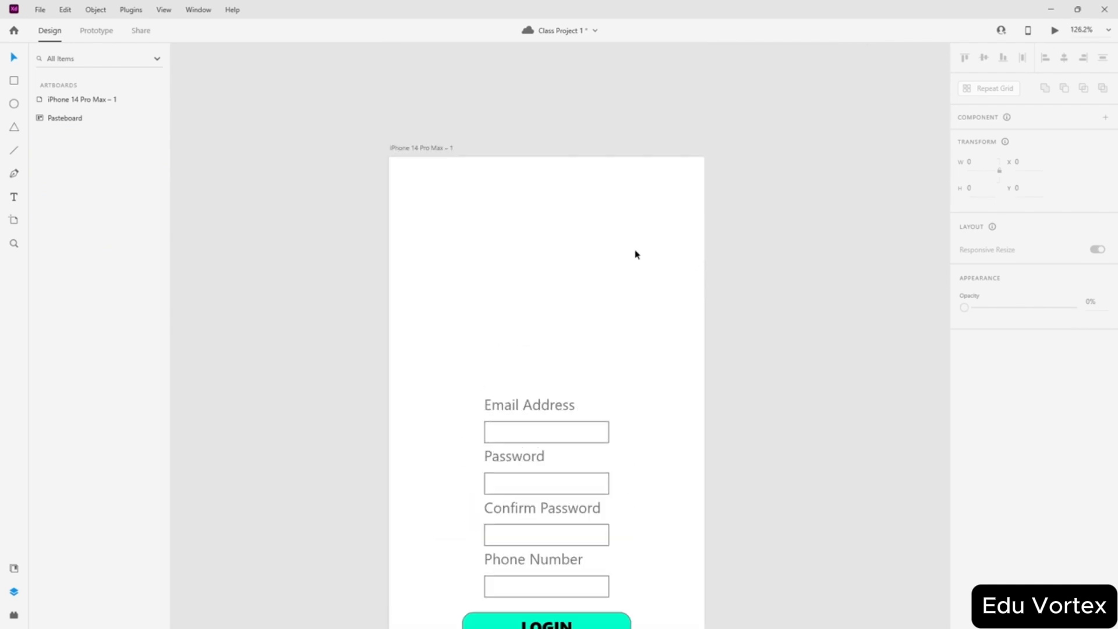
- Add the heading 'THE GRAMMY SITE' near the top of the artboard
{"action": "left_click", "coordinate": [19, 195]}
{"action": "left_click", "coordinate": [484, 255]}
{"action": "type", "text": "T"}
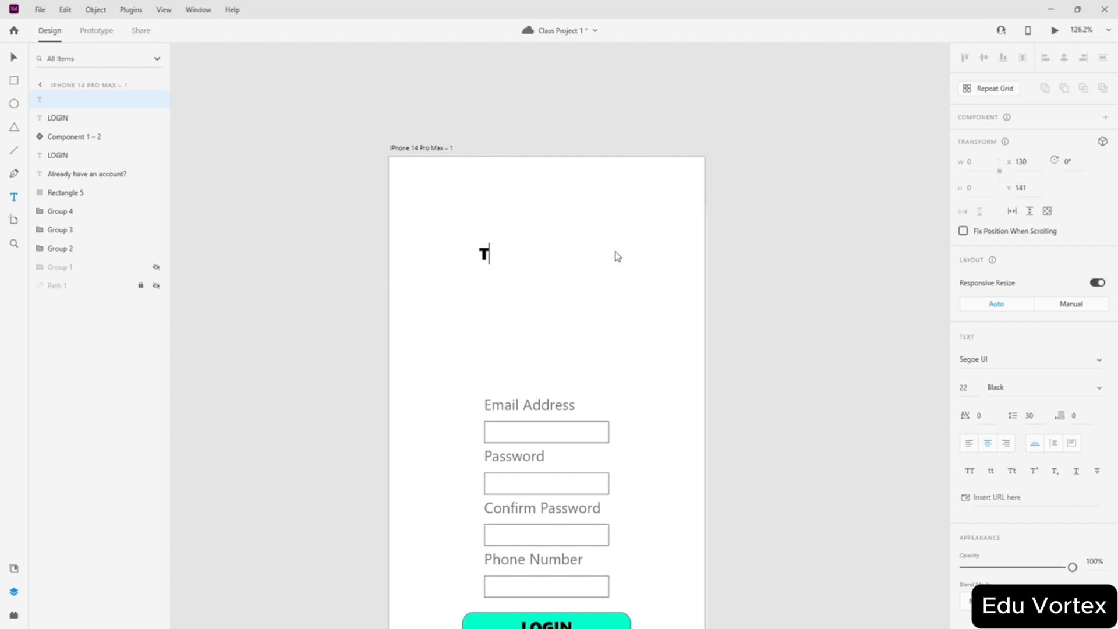
{"action": "type", "text": "HE GRAM"}
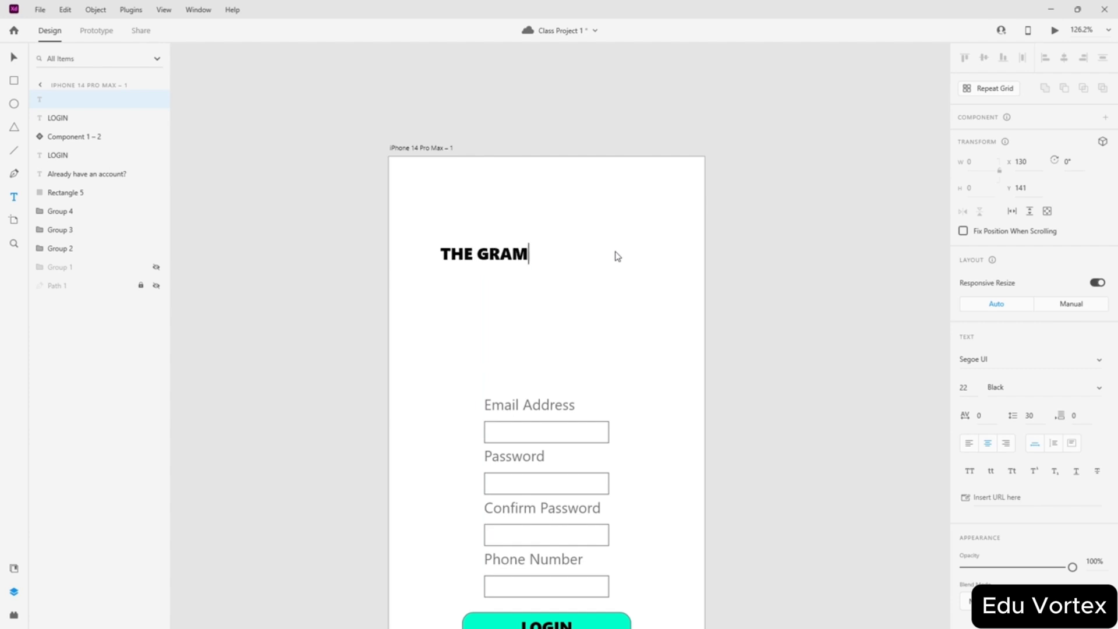
{"action": "type", "text": "MY SITE"}
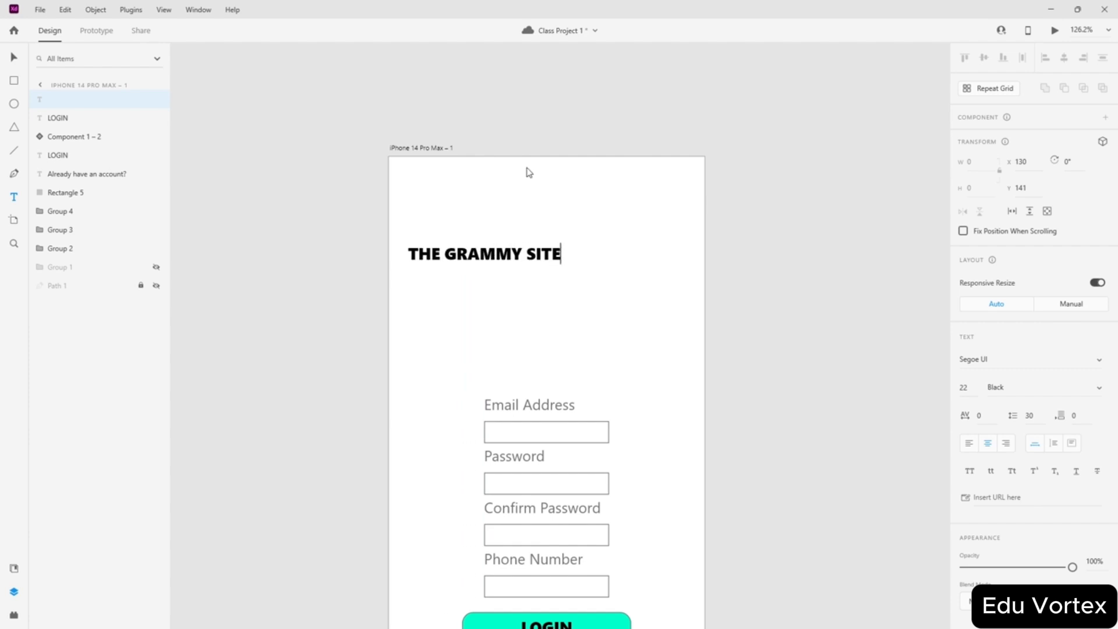
{"action": "left_click", "coordinate": [14, 57]}
{"action": "left_click_drag", "start_coordinate": [519, 259], "coordinate": [600, 247]}
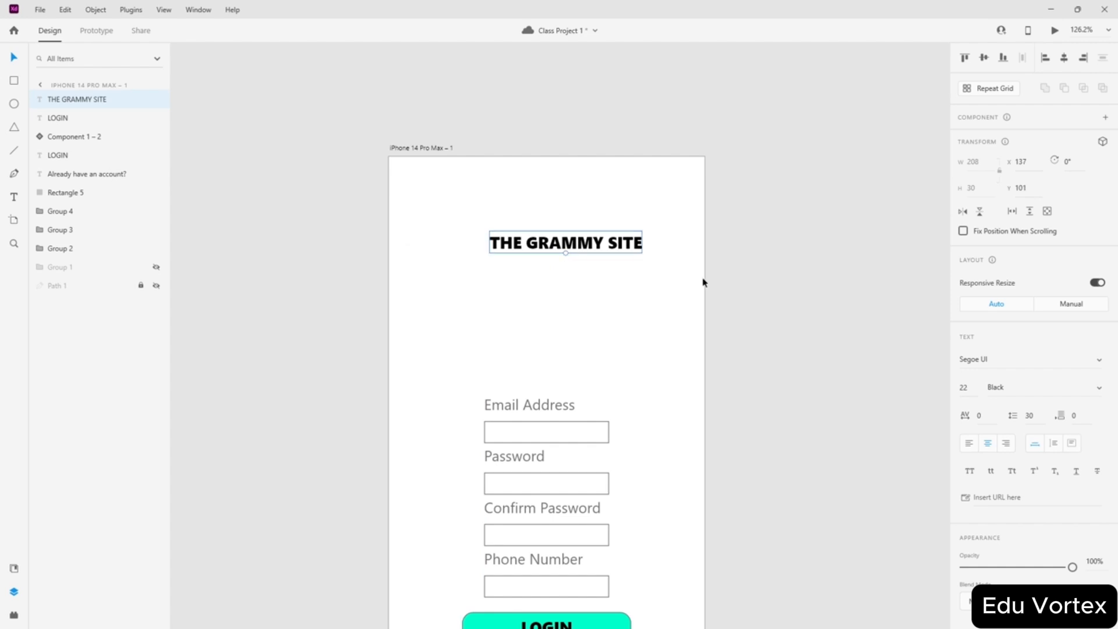
- Set the heading size to 40 and centre it across the artboard
{"action": "left_click", "coordinate": [975, 388]}
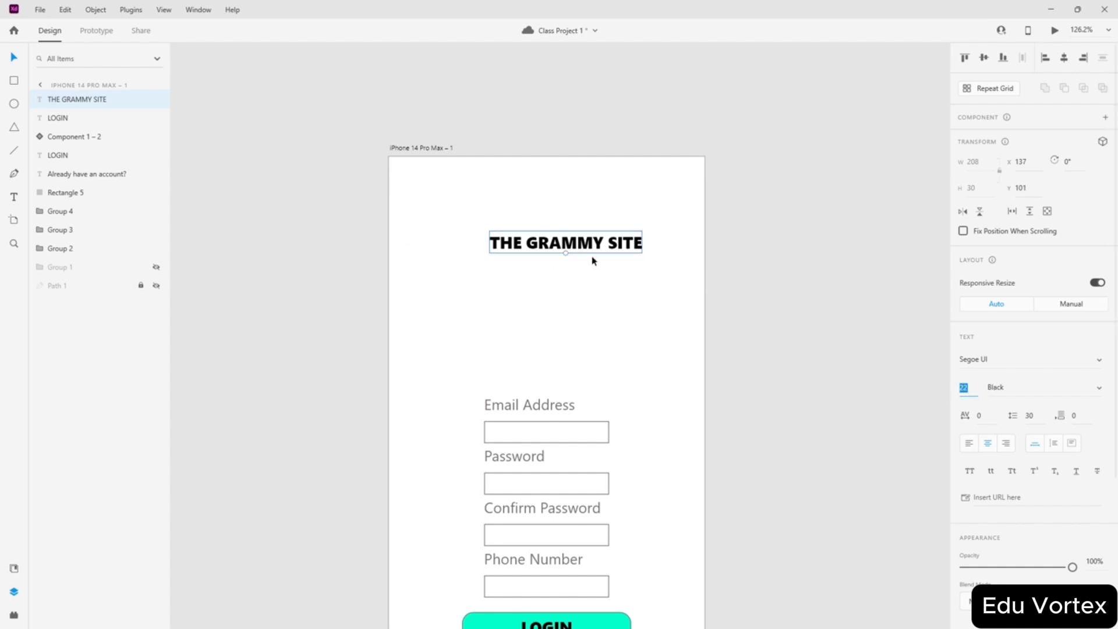
{"action": "type", "text": "40"}
{"action": "key", "text": "Return"}
{"action": "left_click_drag", "start_coordinate": [611, 242], "coordinate": [592, 262]}
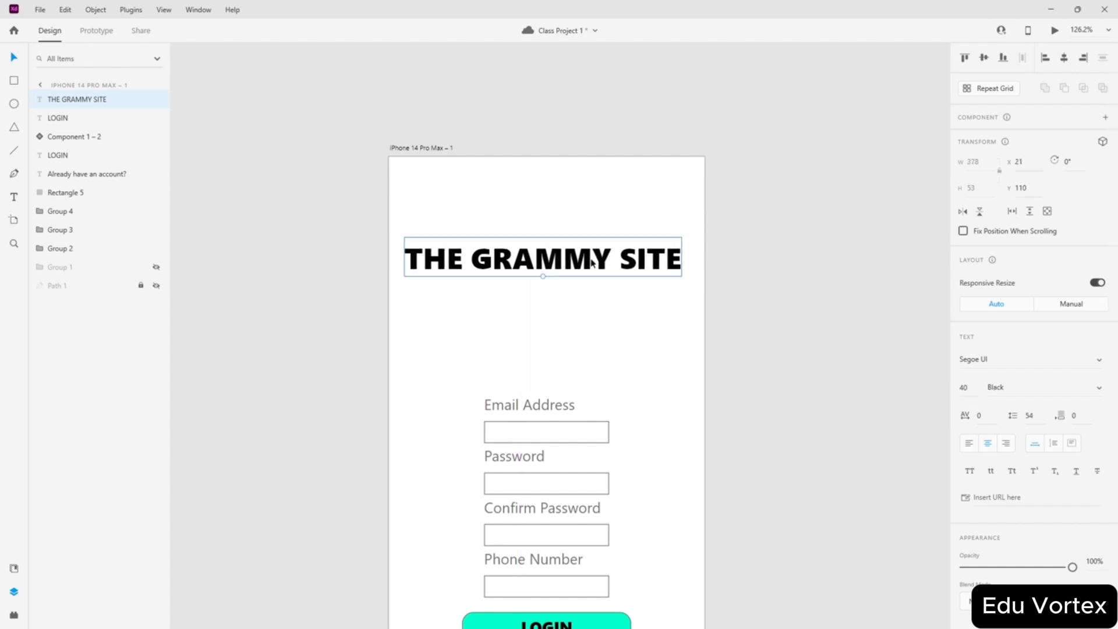
- Break the heading onto two lines after GRAMMY
{"action": "double_click", "coordinate": [615, 258]}
{"action": "key", "text": "Delete"}
{"action": "key", "text": "Return"}
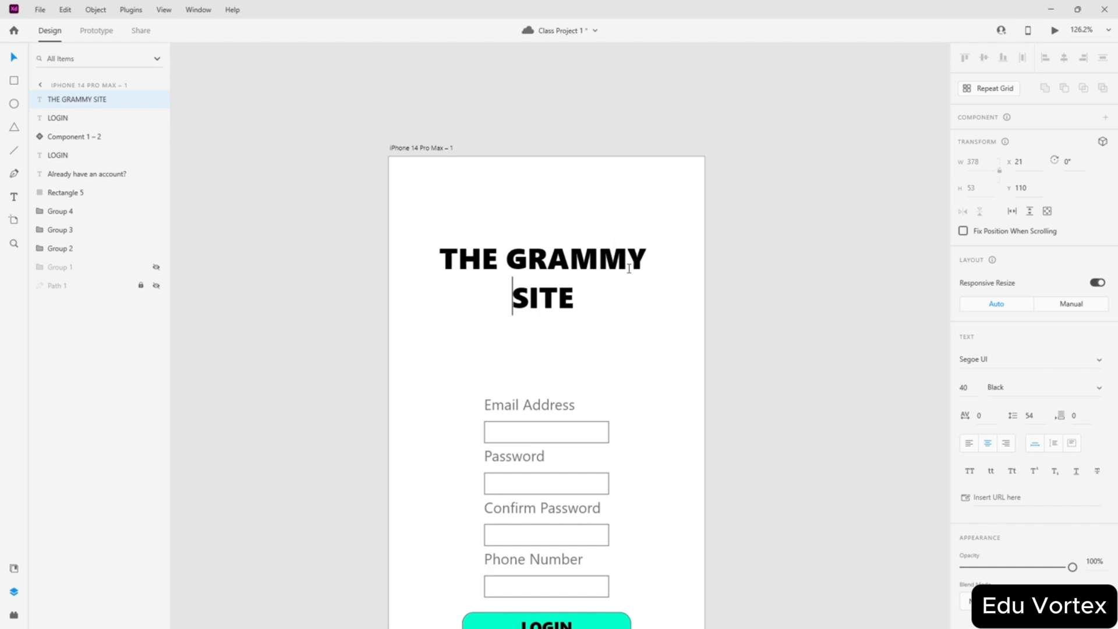
{"action": "left_click", "coordinate": [577, 301]}
{"action": "left_click_drag", "start_coordinate": [576, 293], "coordinate": [560, 295]}
{"action": "key", "text": "ctrl+a"}
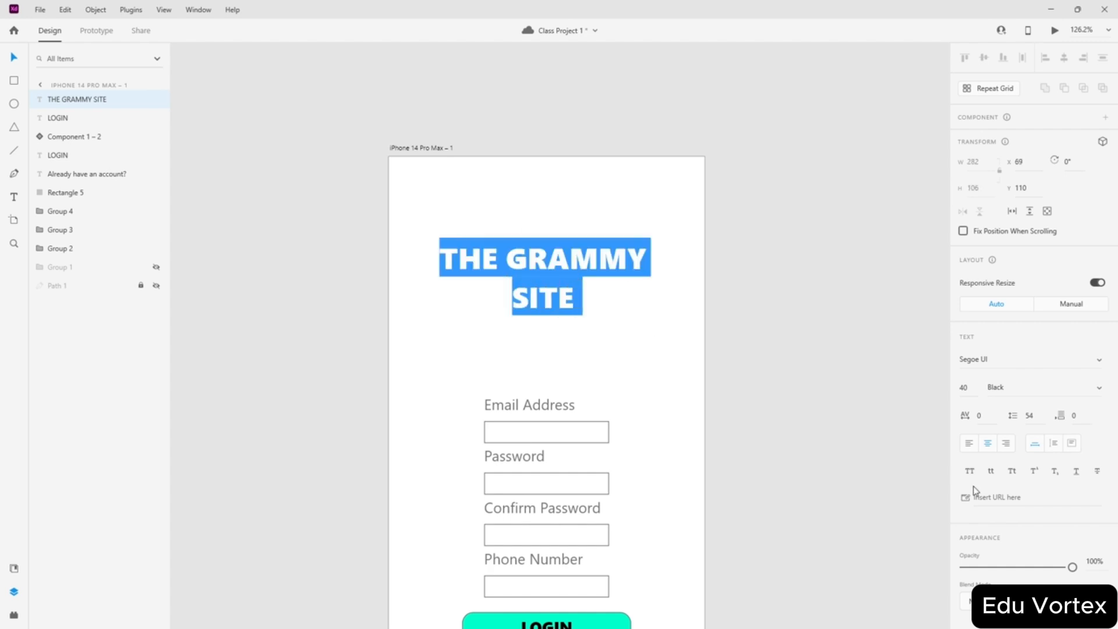
{"action": "key", "text": "Escape"}
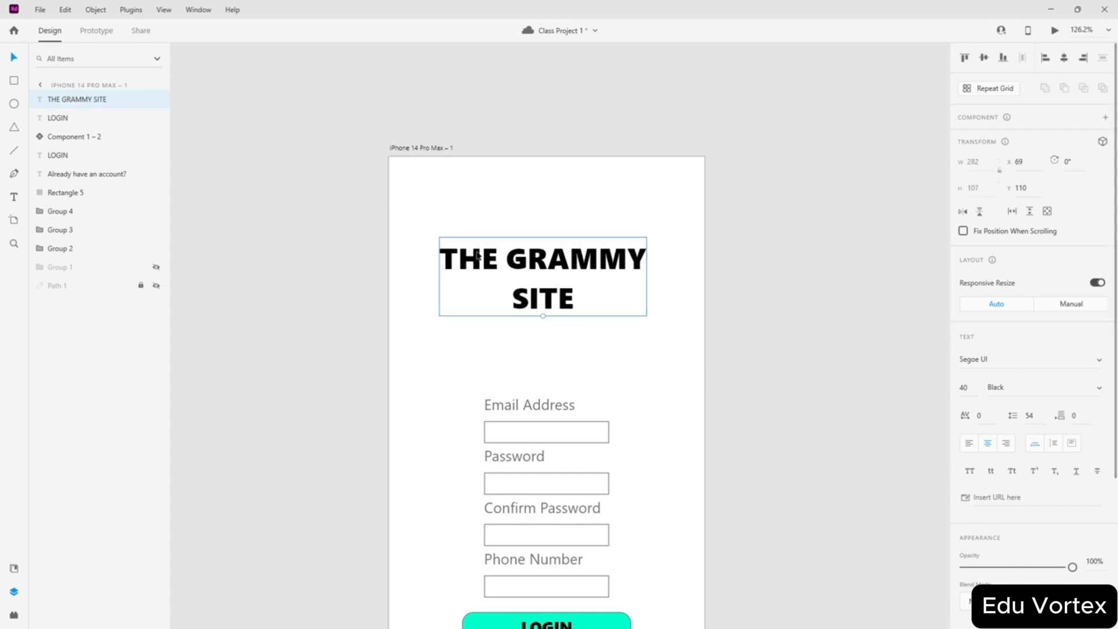
- Move the heading slightly down and right, then reselect it
{"action": "mouse_move", "coordinate": [559, 275]}
{"action": "left_mouse_down"}
{"action": "mouse_move", "coordinate": [562, 330]}
{"action": "mouse_move", "coordinate": [563, 285]}
{"action": "left_mouse_up"}
{"action": "left_click", "coordinate": [491, 186]}
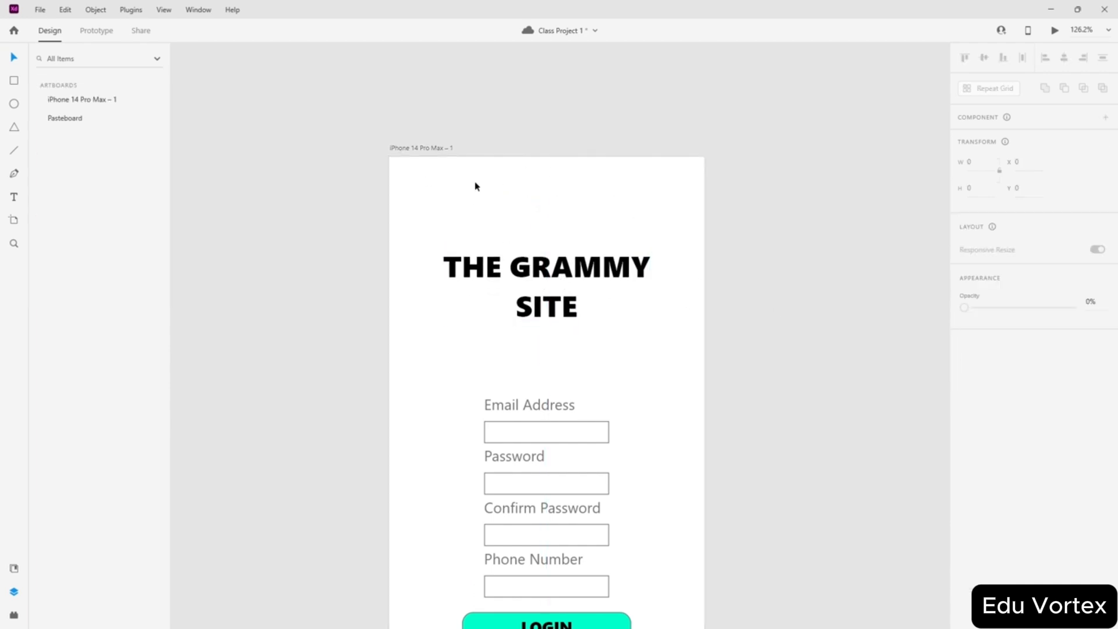
{"action": "left_click", "coordinate": [540, 256]}
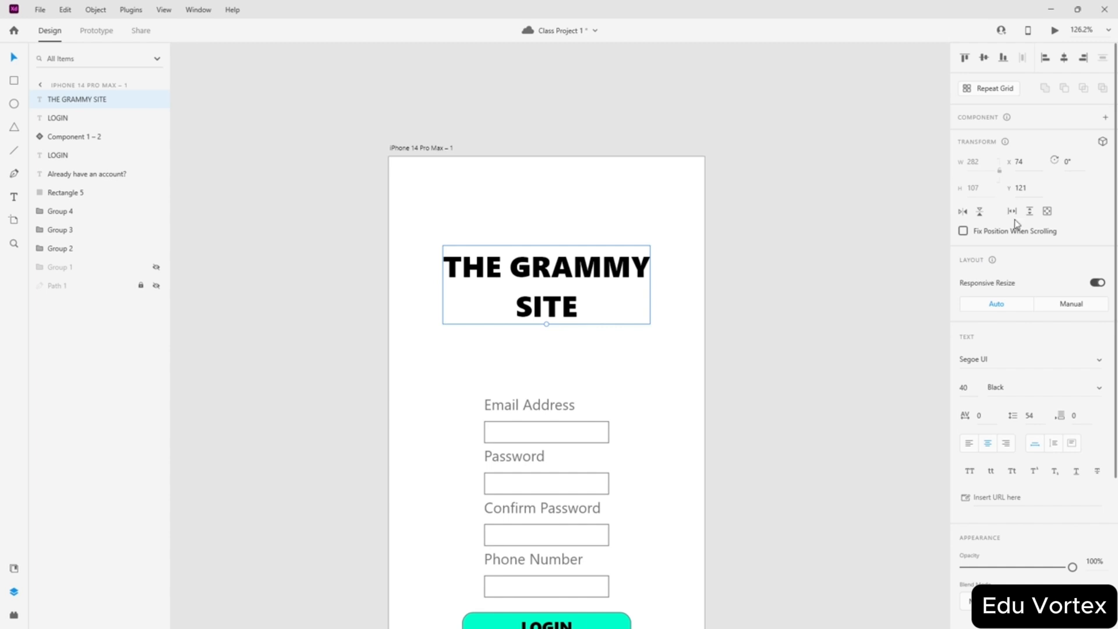
{"action": "scroll", "coordinate": [1014, 219], "scroll_direction": "down", "scroll_amount": 4}
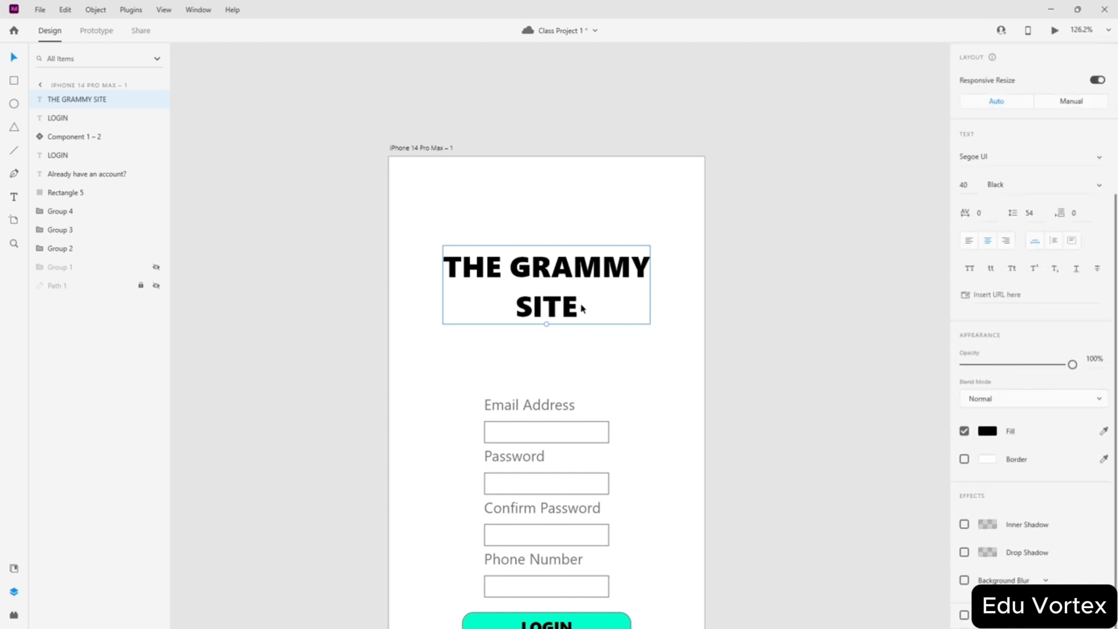
{"action": "scroll", "coordinate": [994, 343], "scroll_direction": "up", "scroll_amount": 4}
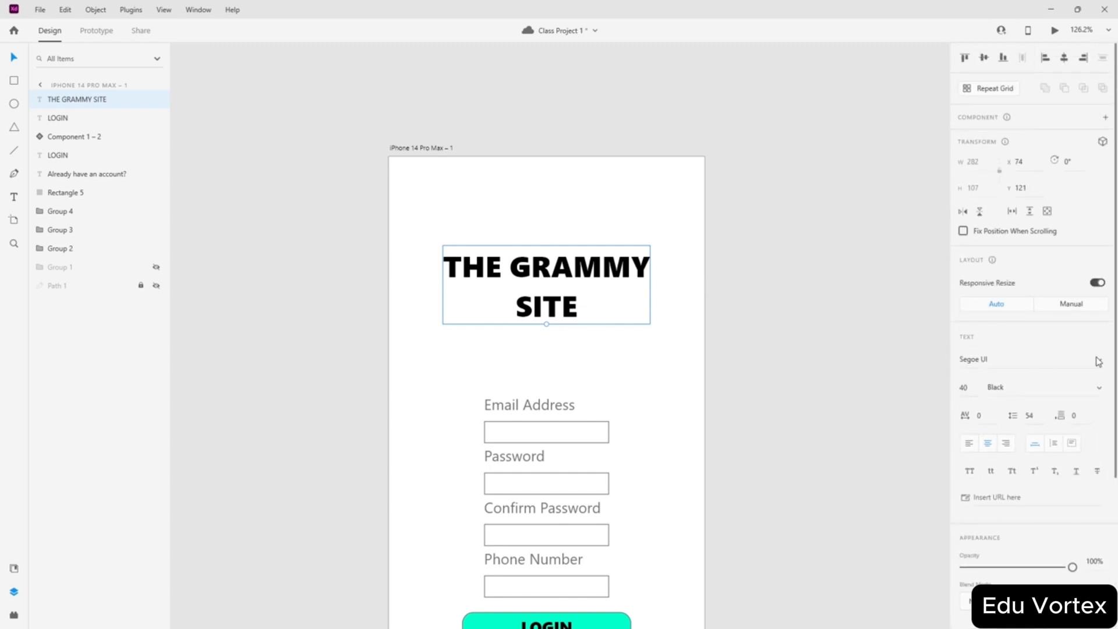
- Set the heading font to Ink Free and move it a little lower
{"action": "left_click", "coordinate": [1100, 363]}
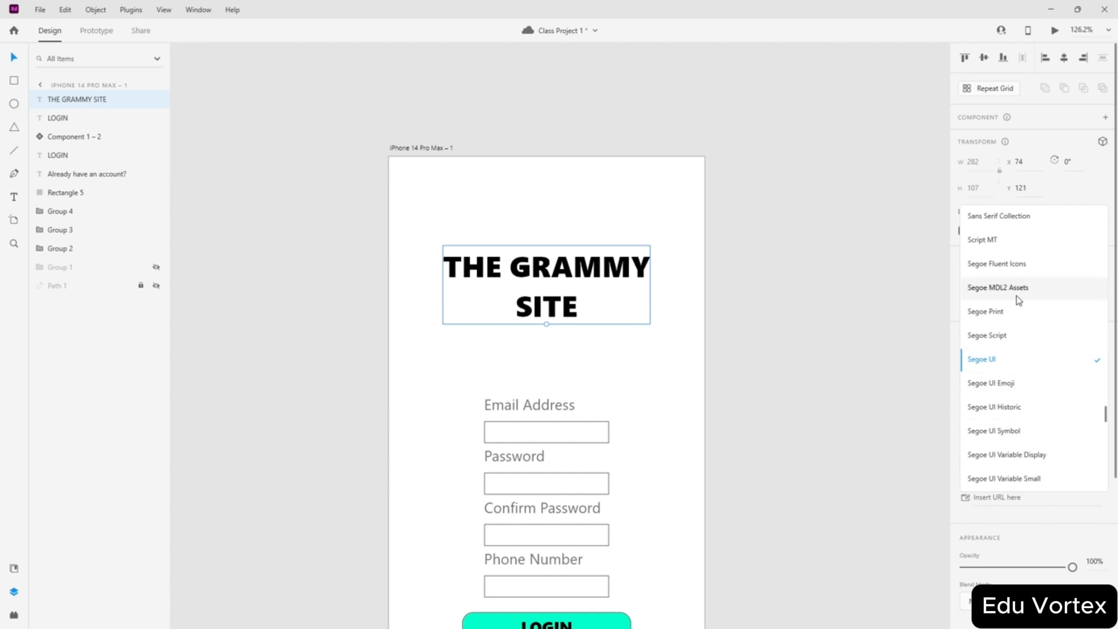
{"action": "scroll", "coordinate": [1018, 300], "scroll_direction": "down", "scroll_amount": 2}
{"action": "key", "text": "i"}
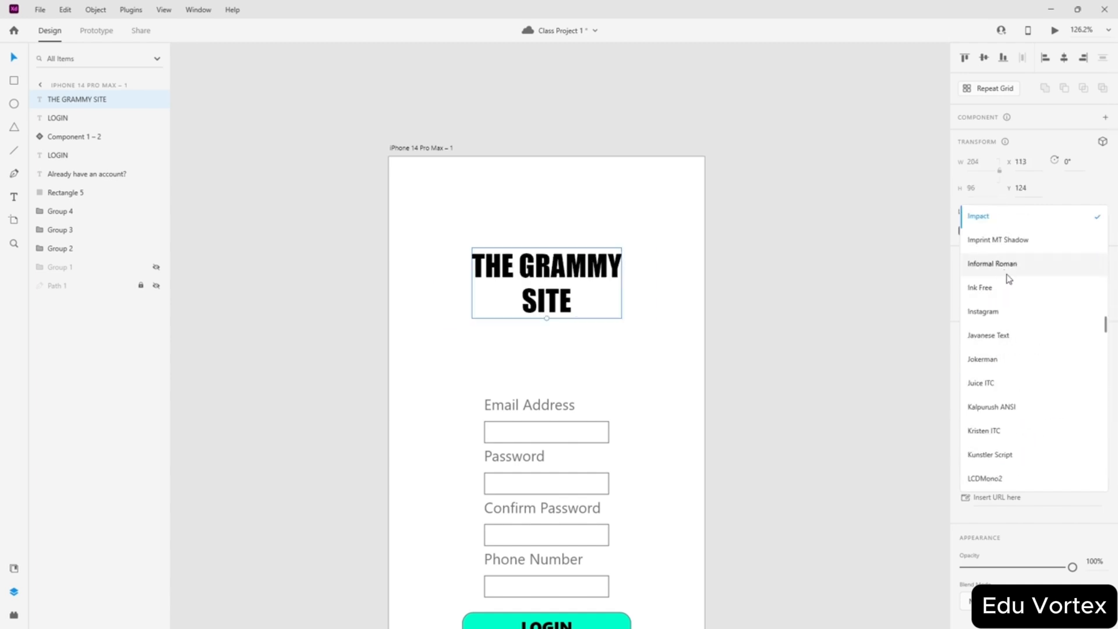
{"action": "left_click", "coordinate": [1007, 295]}
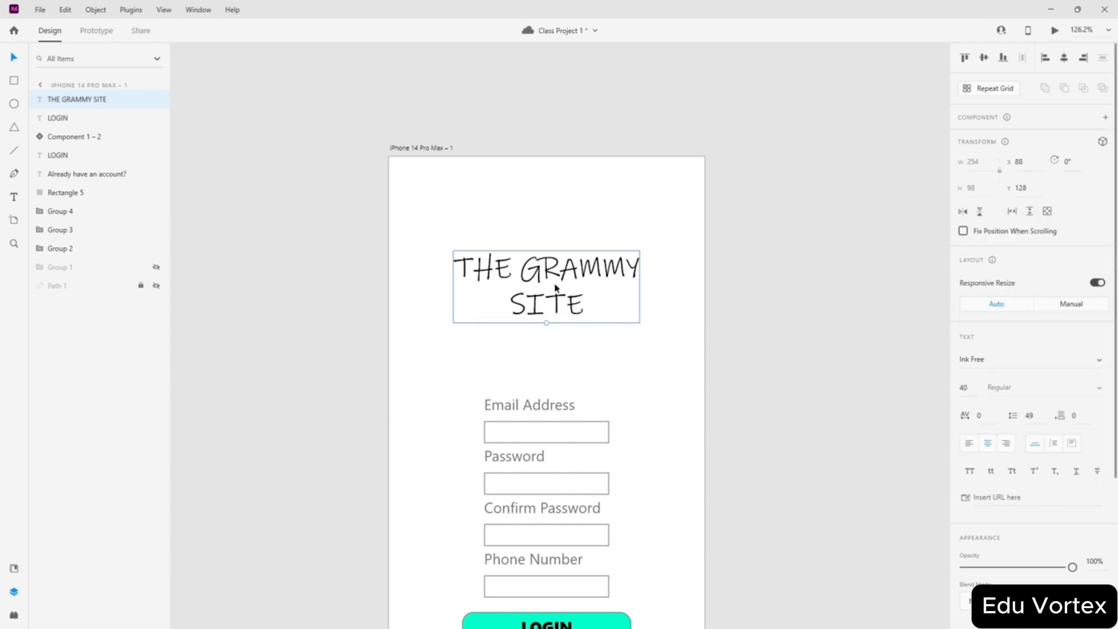
{"action": "left_click_drag", "start_coordinate": [554, 283], "coordinate": [557, 298]}
- Turn on a black border for the heading, keeping the Normal blend mode
{"action": "scroll", "coordinate": [1009, 435], "scroll_direction": "down", "scroll_amount": 3}
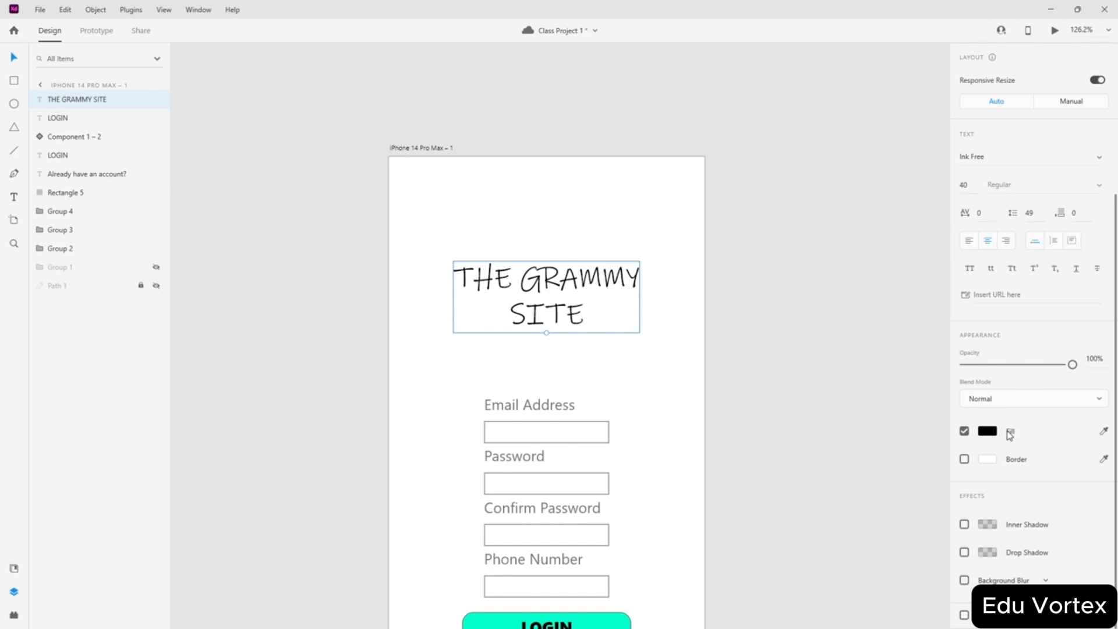
{"action": "left_click", "coordinate": [964, 459]}
{"action": "left_click", "coordinate": [988, 459]}
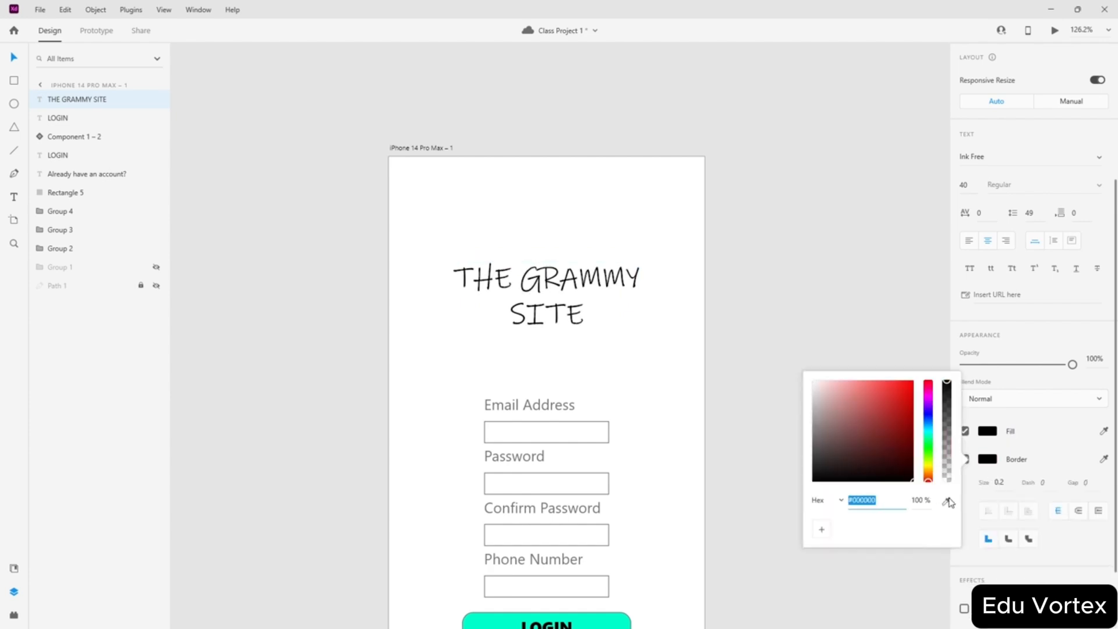
{"action": "left_click", "coordinate": [1023, 404]}
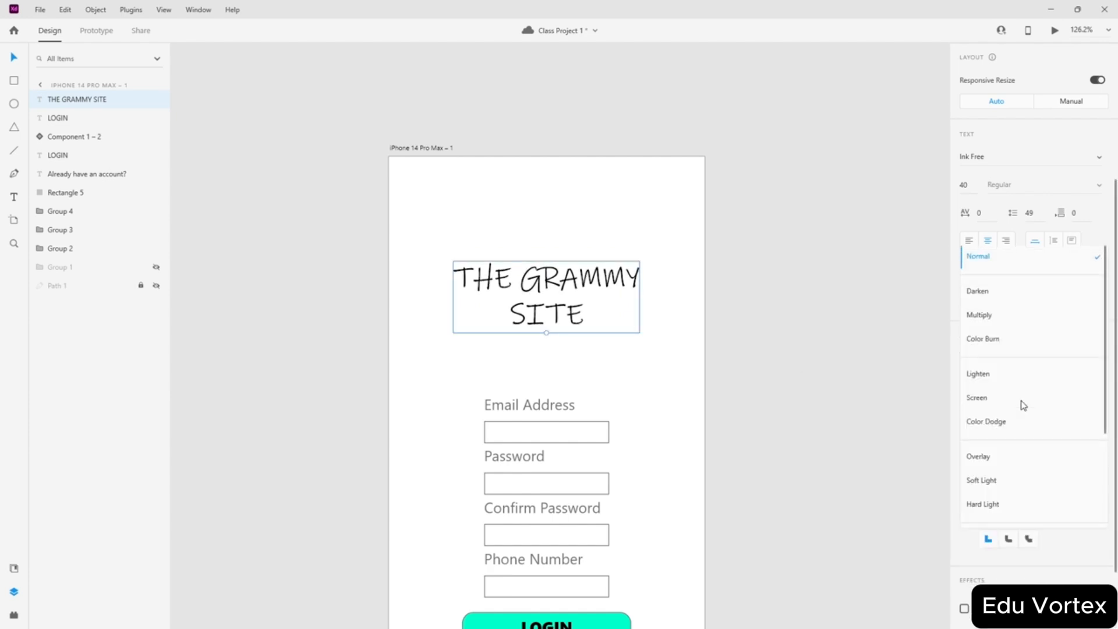
{"action": "left_click", "coordinate": [926, 438]}
{"action": "left_click", "coordinate": [999, 482]}
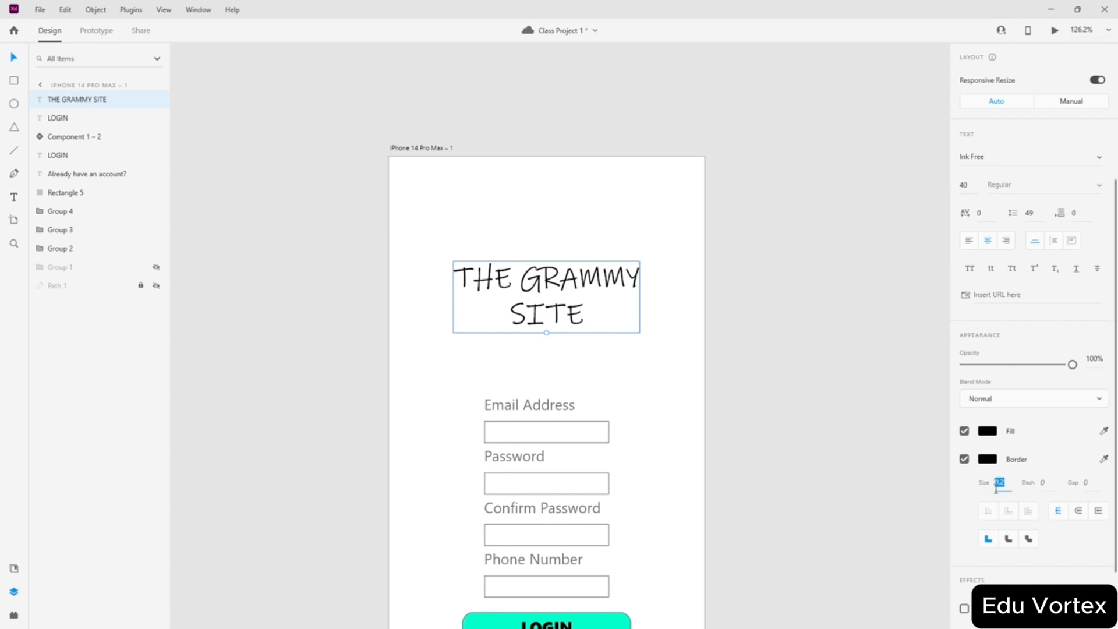
{"action": "key", "text": "BackSpace"}
{"action": "key", "text": "BackSpace"}
{"action": "key", "text": "BackSpace"}
{"action": "key", "text": "Return"}
{"action": "key", "text": "Return"}
- Set the heading's border size to 5
{"action": "left_click", "coordinate": [1006, 484]}
{"action": "left_click", "coordinate": [1007, 483]}
{"action": "key", "text": "BackSpace"}
{"action": "type", "text": "nh"}
{"action": "key", "text": "BackSpace"}
{"action": "key", "text": "BackSpace"}
{"action": "key", "text": "BackSpace"}
{"action": "key", "text": "BackSpace"}
{"action": "type", "text": "1"}
{"action": "key", "text": "Return"}
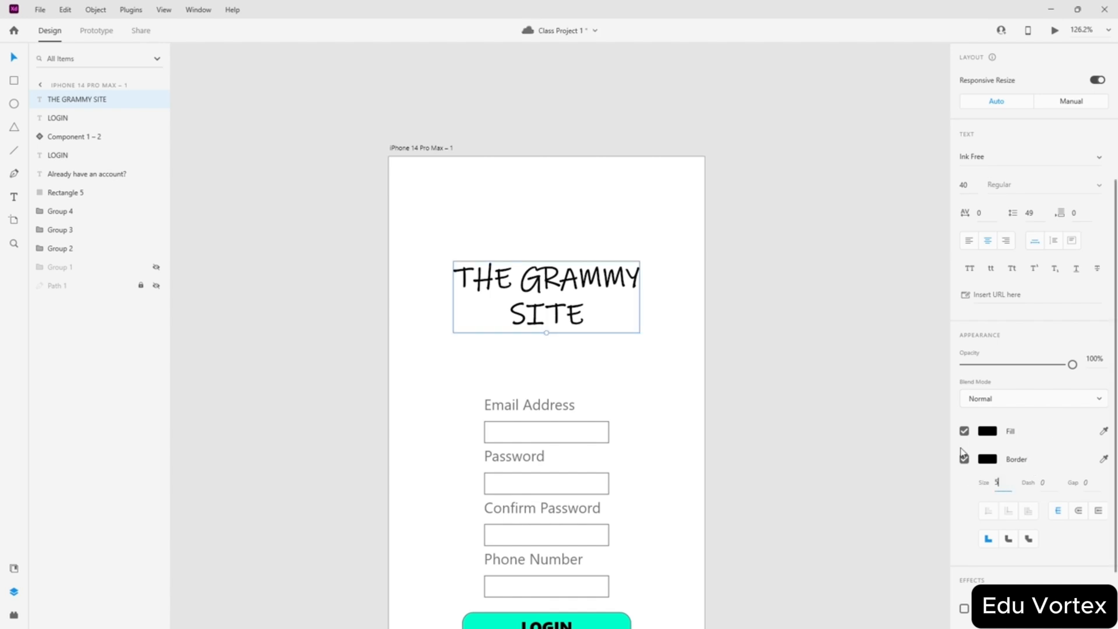
{"action": "type", "text": "5"}
{"action": "key", "text": "Return"}
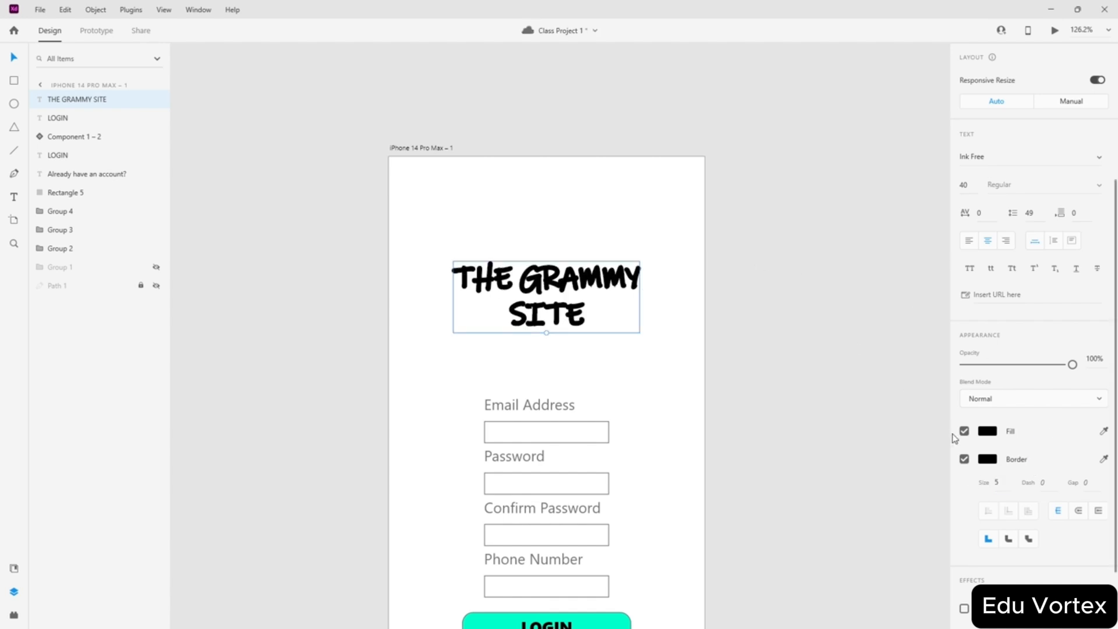
- Fill the THE GRAMMY SITE heading red and move it further down the artboard
{"action": "left_click", "coordinate": [982, 430]}
{"action": "left_click_drag", "start_coordinate": [853, 386], "coordinate": [988, 313]}
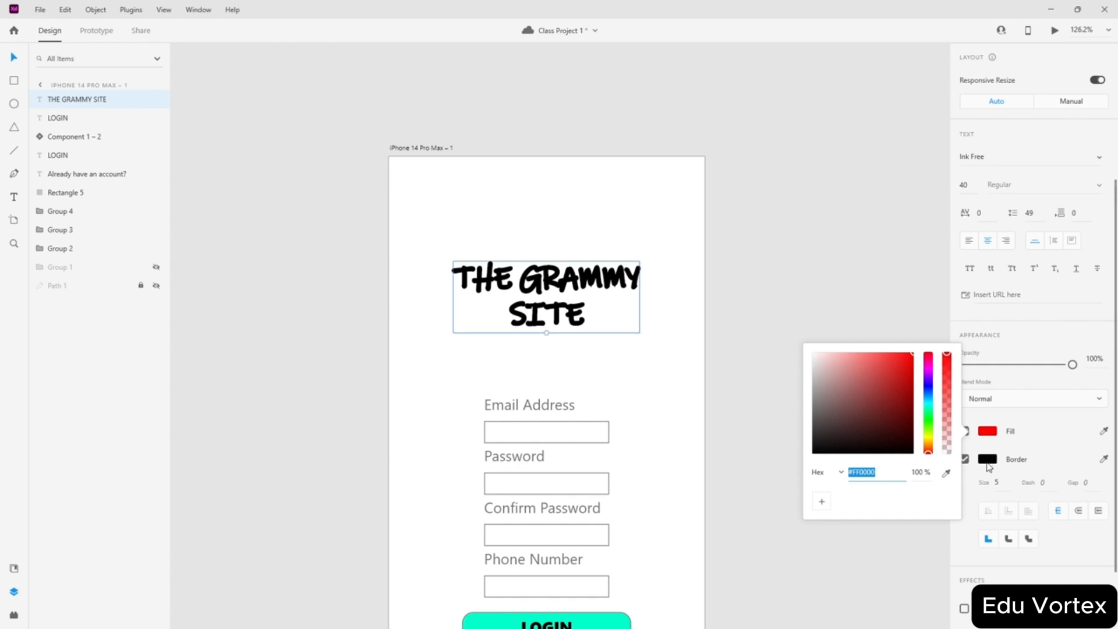
{"action": "left_click", "coordinate": [761, 299]}
{"action": "left_click_drag", "start_coordinate": [568, 295], "coordinate": [568, 325]}
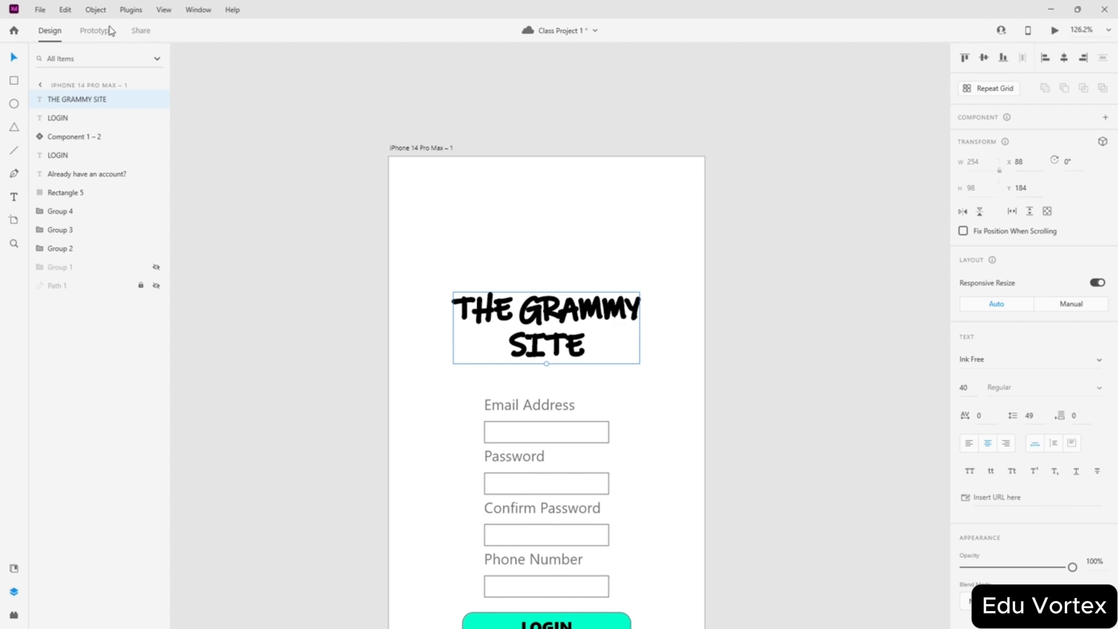
- Convert the heading text into a path
{"action": "left_click", "coordinate": [96, 9]}
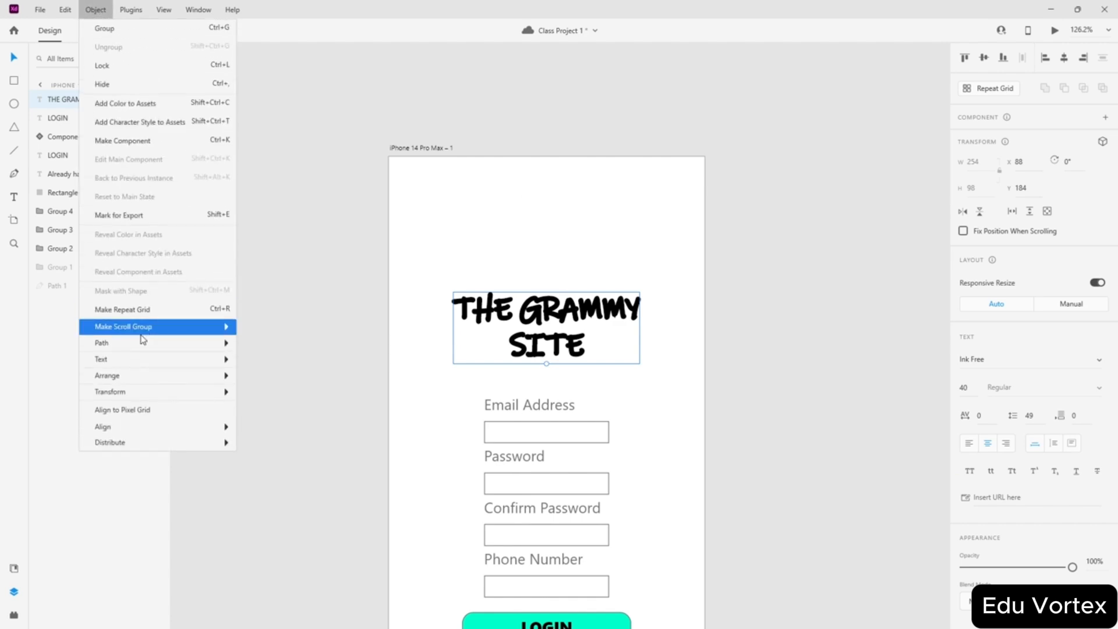
{"action": "mouse_move", "coordinate": [152, 344]}
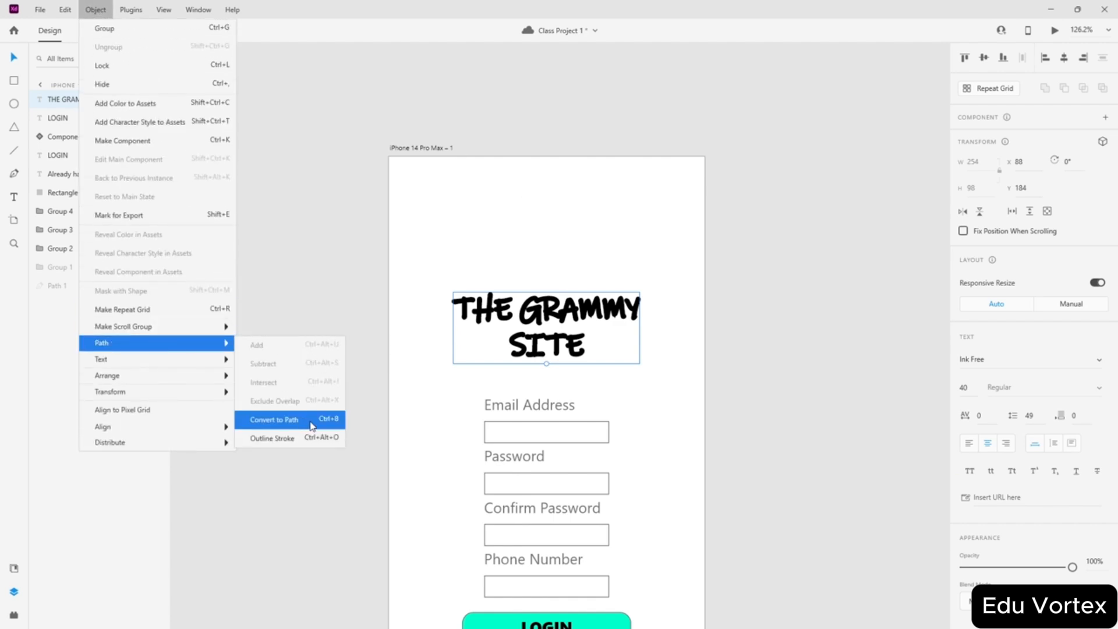
{"action": "left_click", "coordinate": [311, 426]}
{"action": "scroll", "coordinate": [555, 333], "scroll_direction": "up", "scroll_amount": 5}
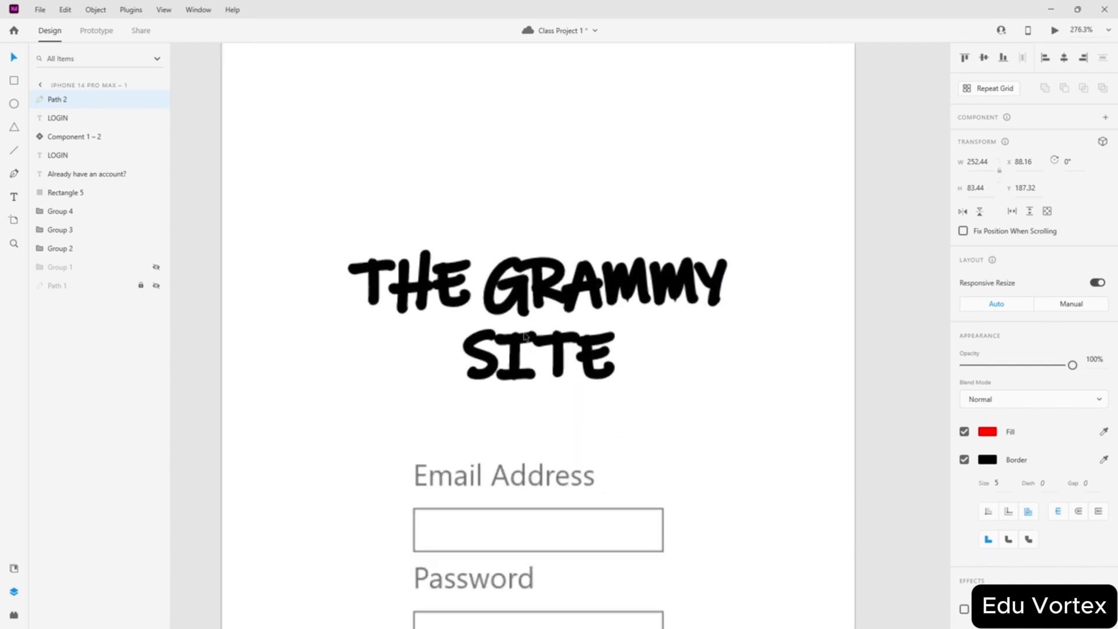
{"action": "scroll", "coordinate": [519, 341], "scroll_direction": "down", "scroll_amount": 3}
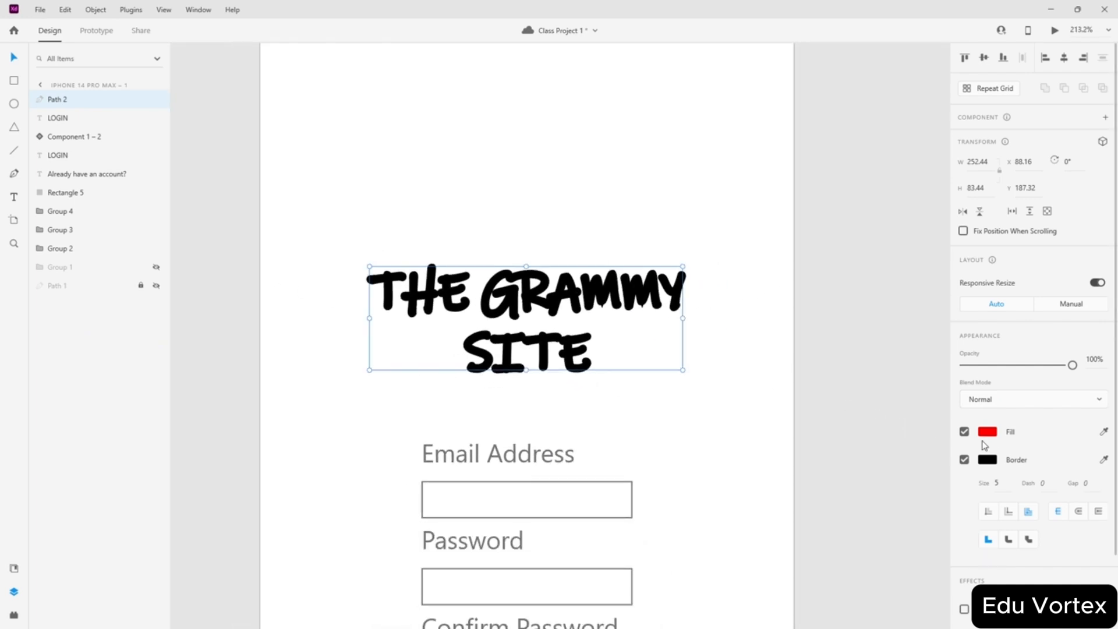
- Try removing the heading's outline, then restore the thick outline
{"action": "left_click", "coordinate": [986, 432]}
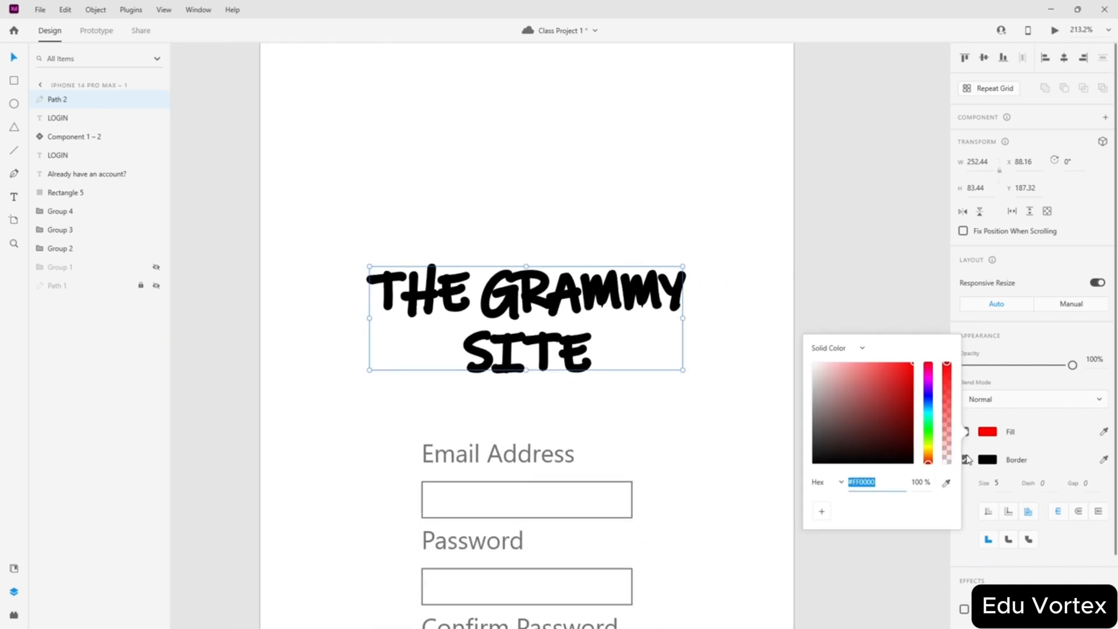
{"action": "left_click", "coordinate": [991, 438]}
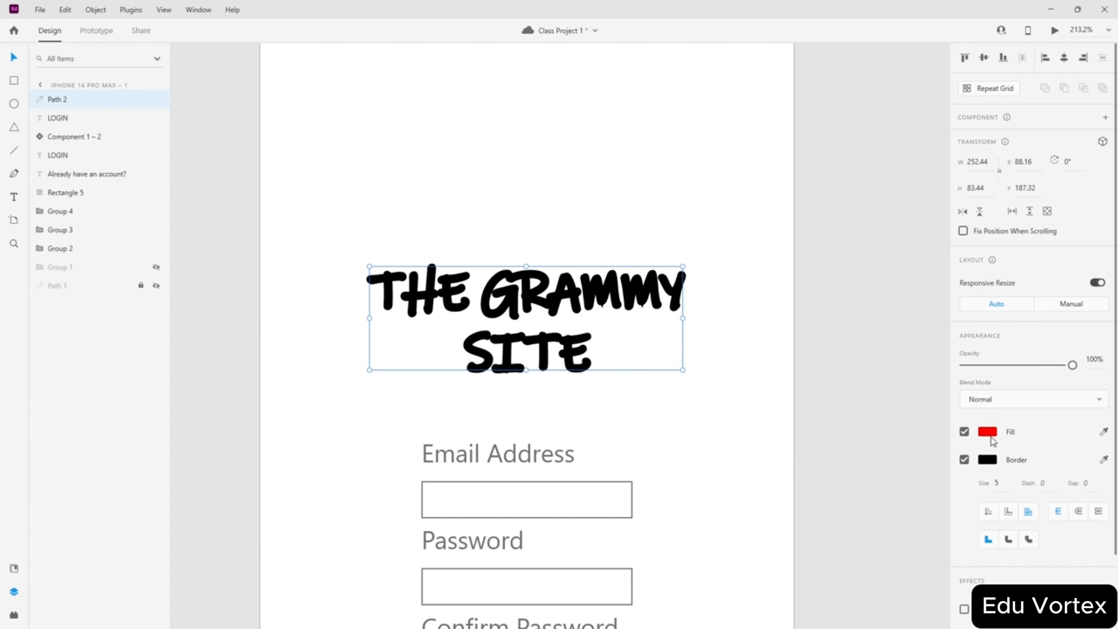
{"action": "left_click", "coordinate": [963, 460]}
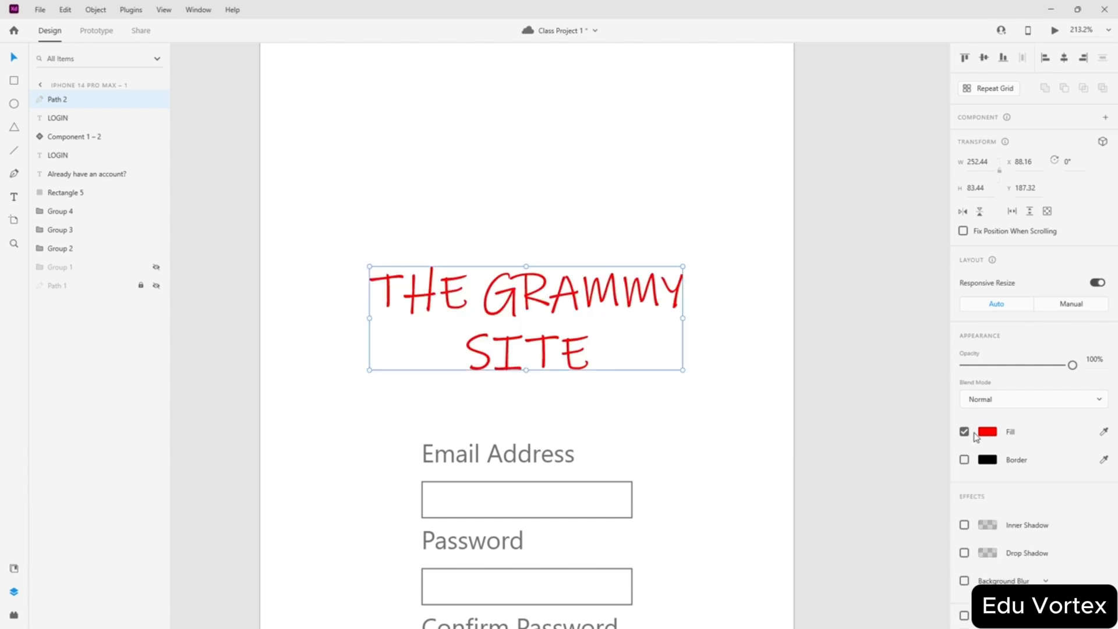
{"action": "key", "text": "ctrl+z"}
{"action": "key", "text": "ctrl+z"}
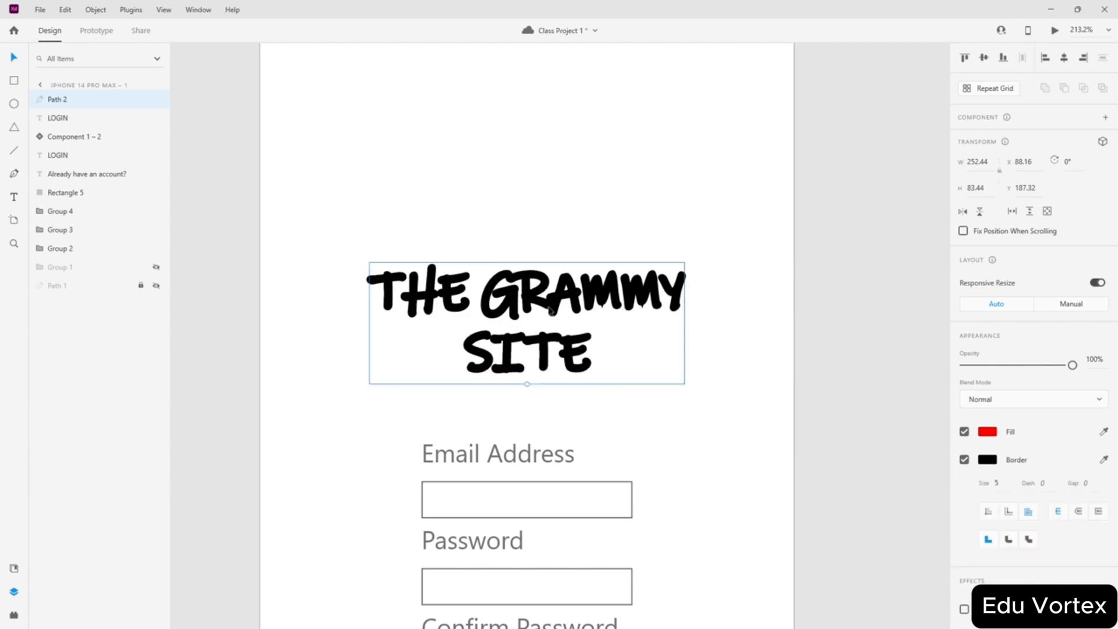
{"action": "scroll", "coordinate": [990, 408], "scroll_direction": "down", "scroll_amount": 5}
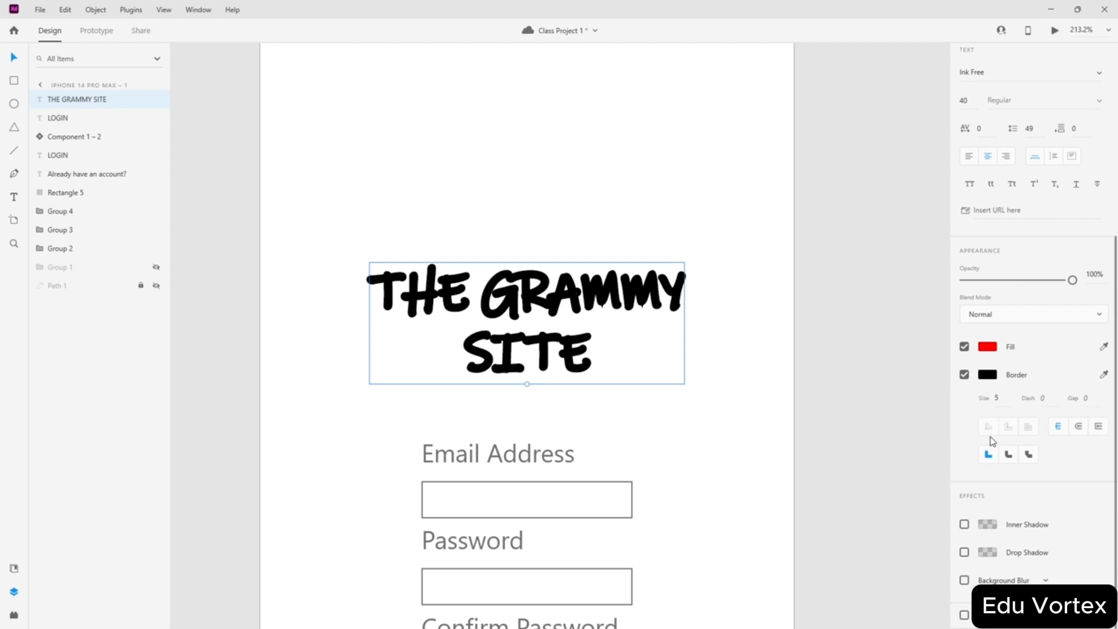
{"action": "left_click", "coordinate": [963, 375]}
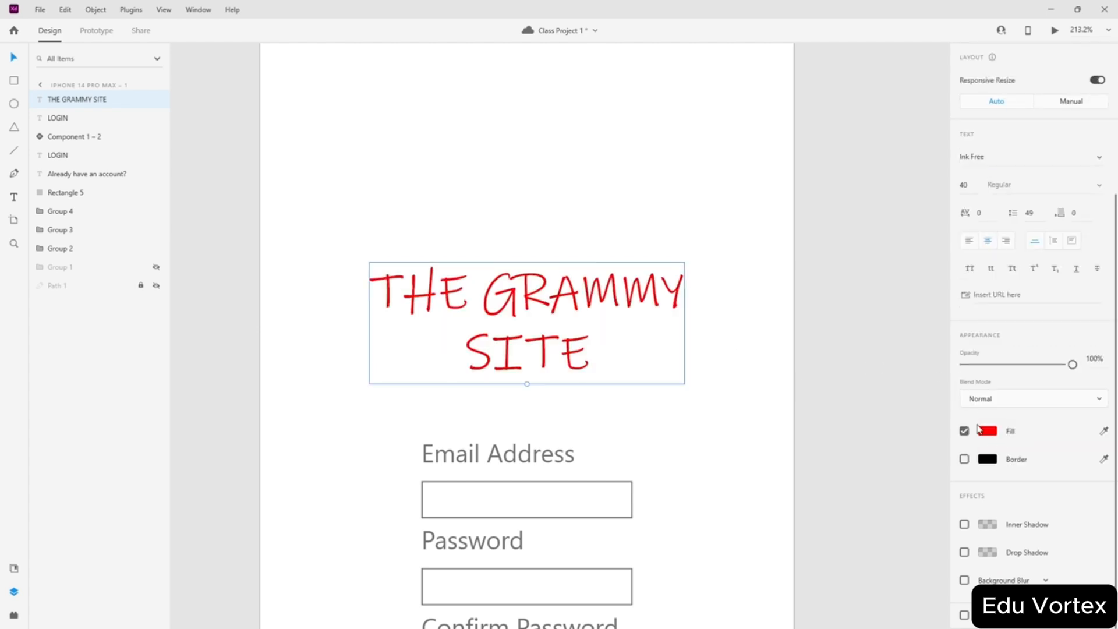
{"action": "scroll", "coordinate": [968, 417], "scroll_direction": "up", "scroll_amount": 5}
{"action": "scroll", "coordinate": [918, 400], "scroll_direction": "down", "scroll_amount": 3}
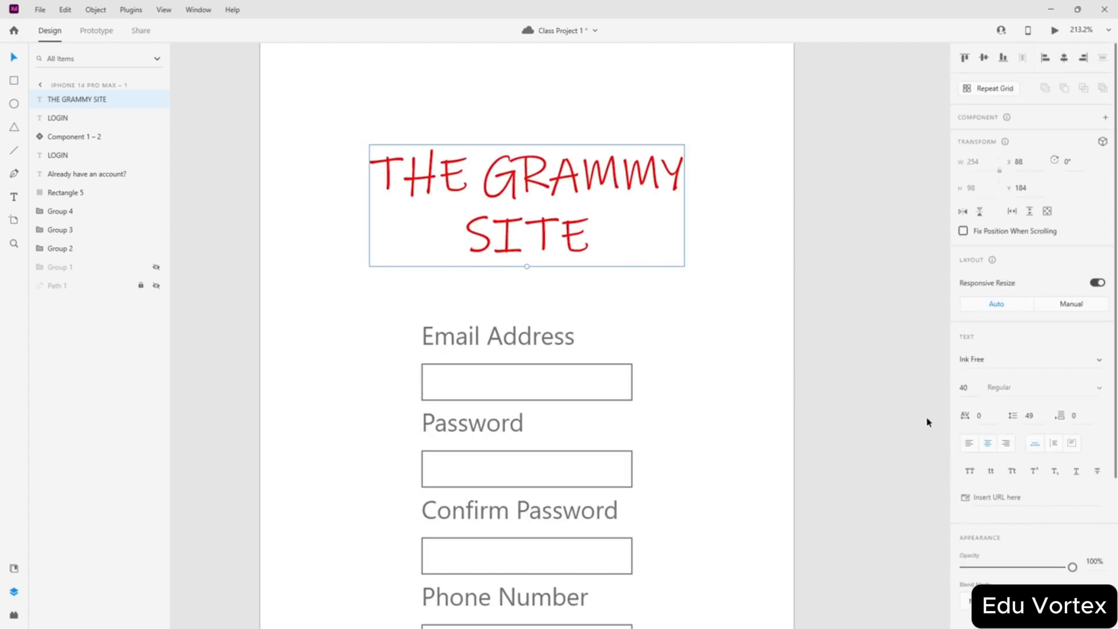
{"action": "scroll", "coordinate": [967, 431], "scroll_direction": "down", "scroll_amount": 5}
{"action": "left_click", "coordinate": [963, 459]}
{"action": "scroll", "coordinate": [757, 350], "scroll_direction": "up", "scroll_amount": 1}
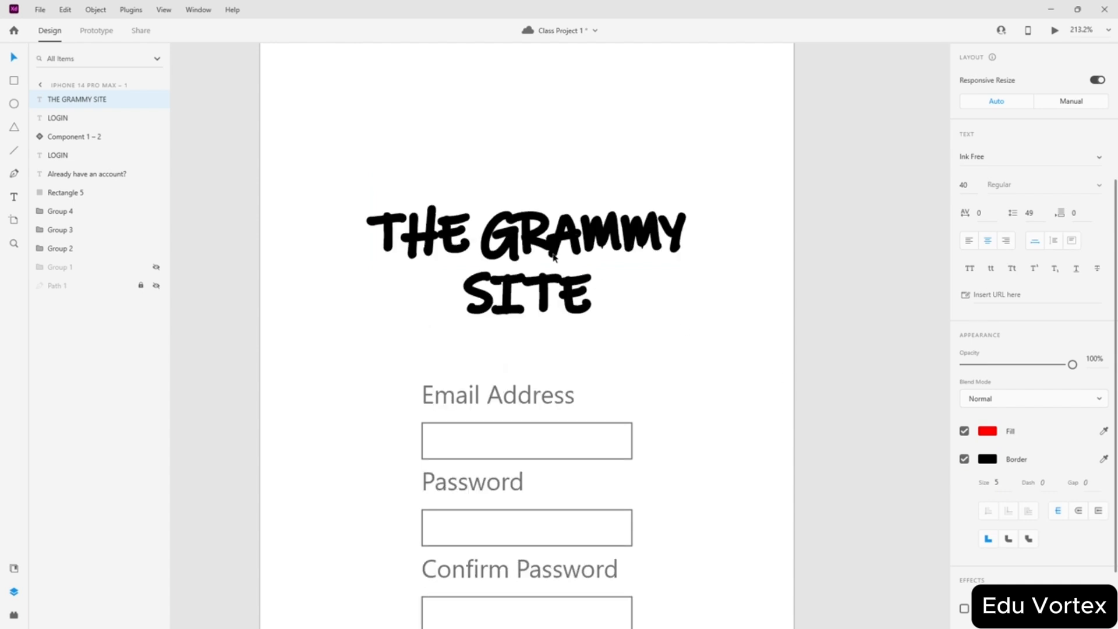
- Convert the title to a path and outline its stroke into filled shapes
{"action": "left_click", "coordinate": [97, 10]}
{"action": "left_click", "coordinate": [96, 10]}
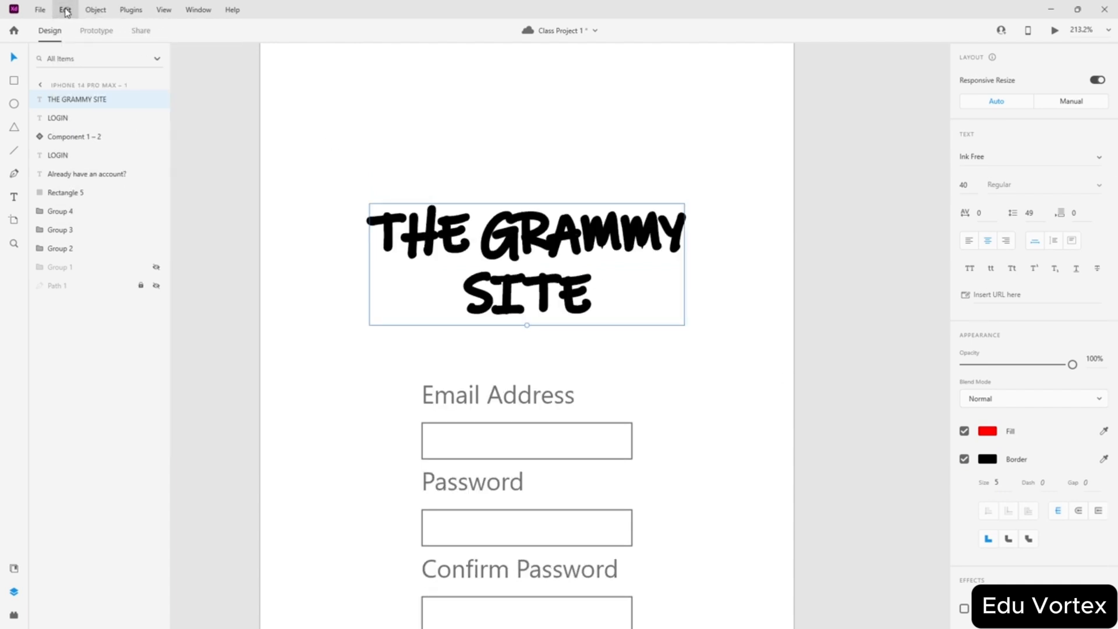
{"action": "left_click", "coordinate": [96, 10]}
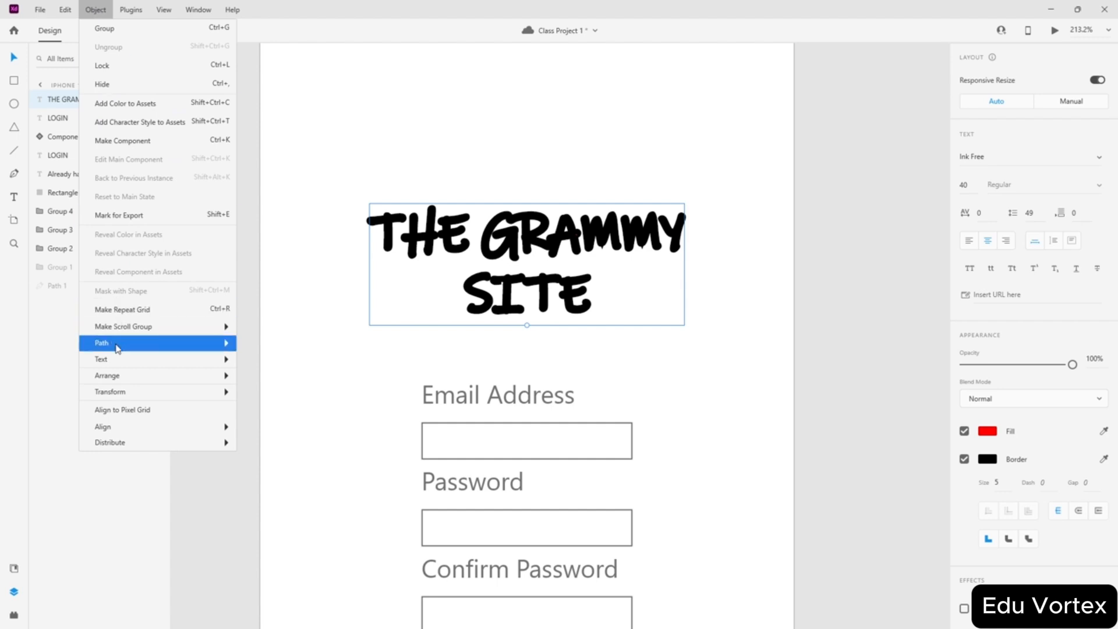
{"action": "mouse_move", "coordinate": [113, 343]}
{"action": "left_click", "coordinate": [293, 420]}
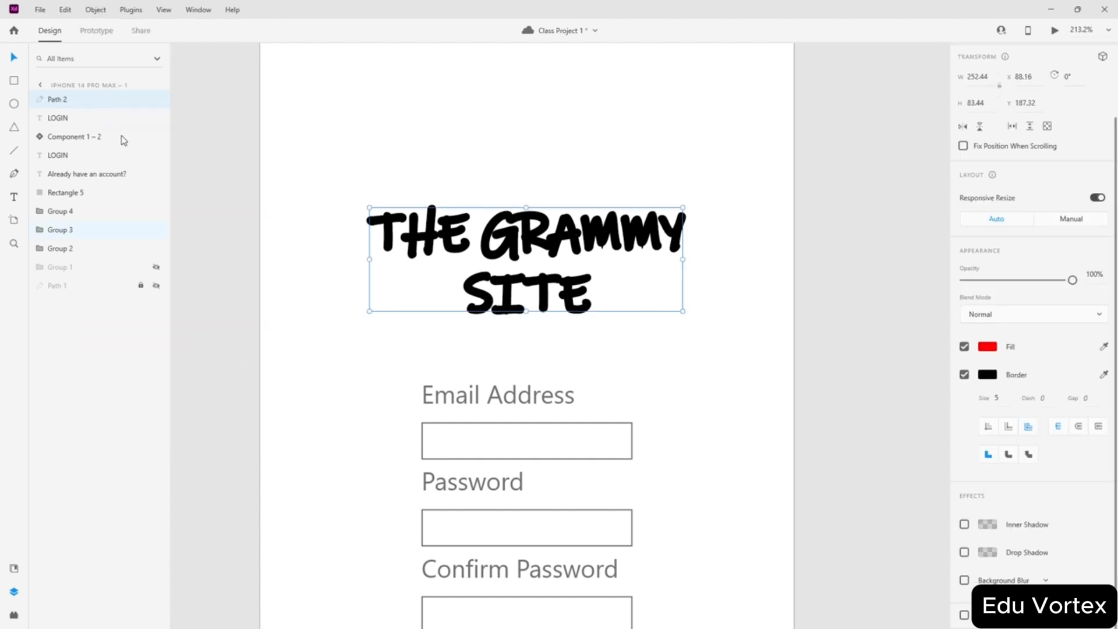
{"action": "left_click", "coordinate": [103, 17]}
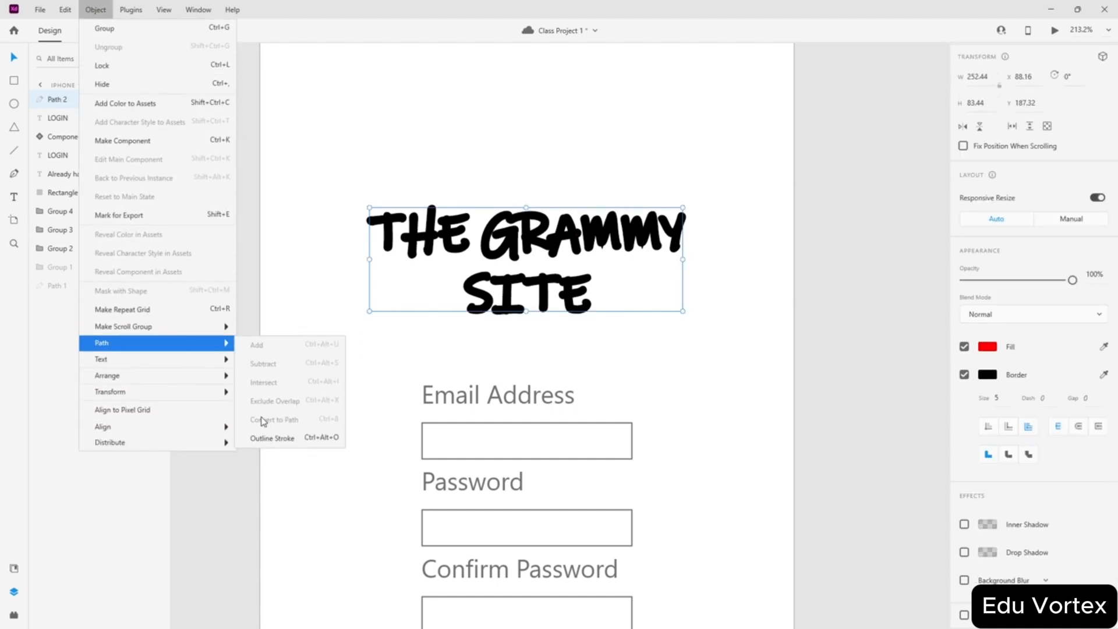
{"action": "left_click", "coordinate": [271, 438]}
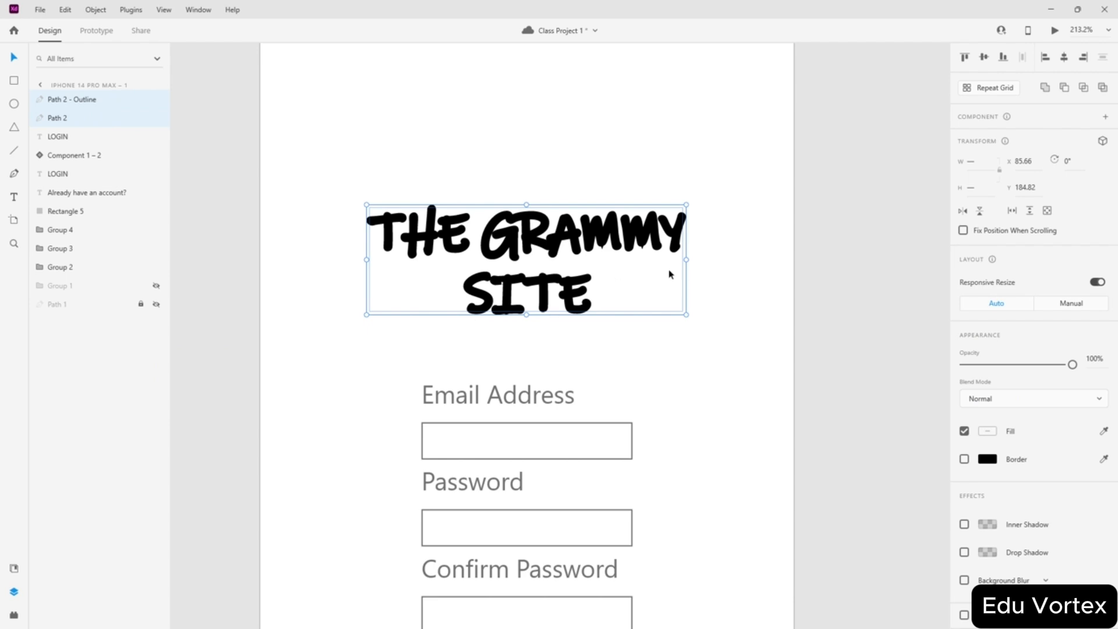
{"action": "scroll", "coordinate": [689, 270], "scroll_direction": "up", "scroll_amount": 3}
{"action": "left_click", "coordinate": [964, 459]}
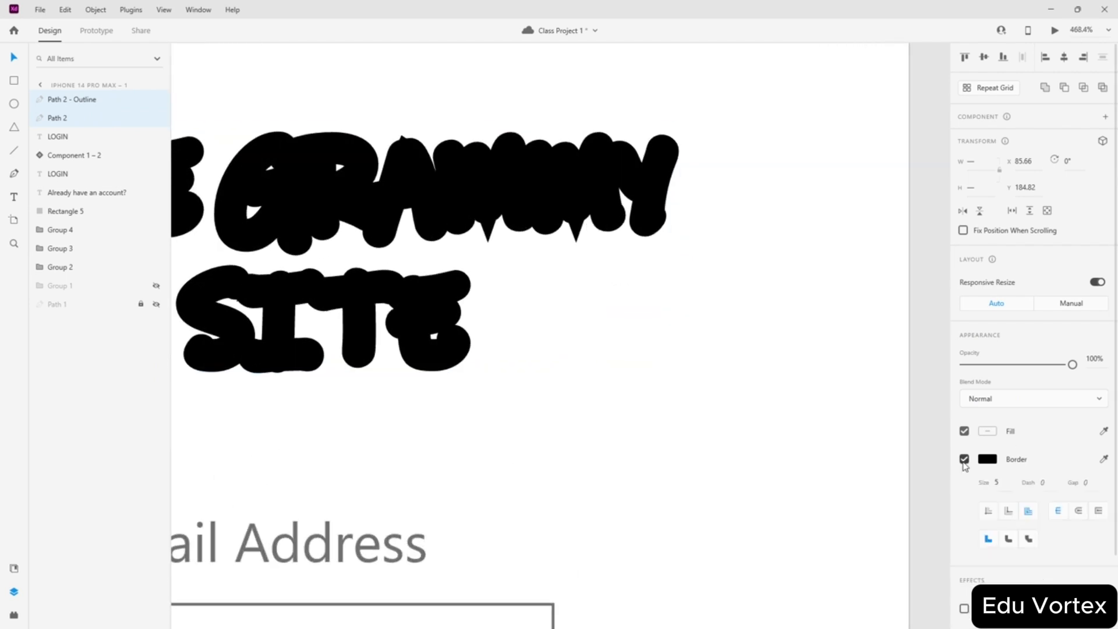
{"action": "left_click", "coordinate": [964, 458]}
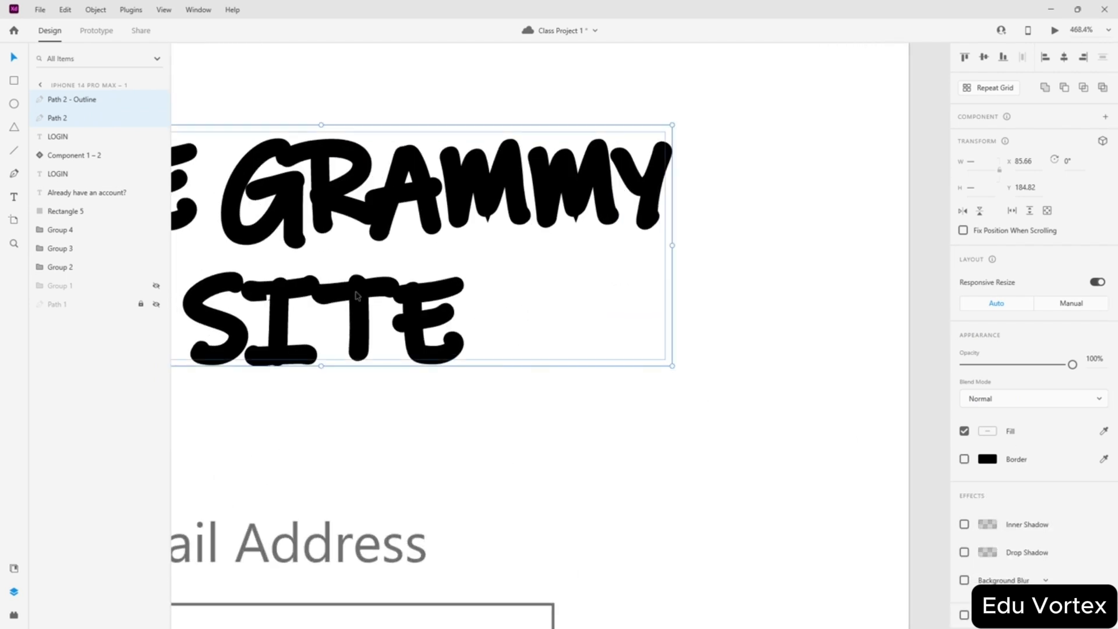
- Switch the title fill to a linear gradient with a blue #0025DF end stop
{"action": "left_click", "coordinate": [986, 435]}
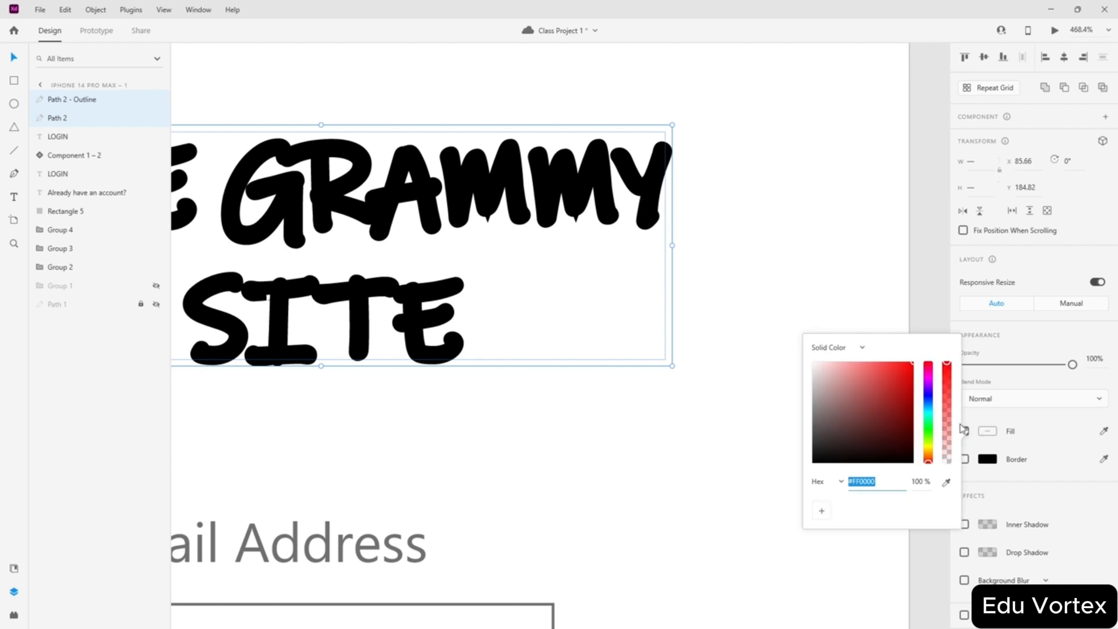
{"action": "left_click", "coordinate": [845, 348]}
{"action": "left_click", "coordinate": [842, 368]}
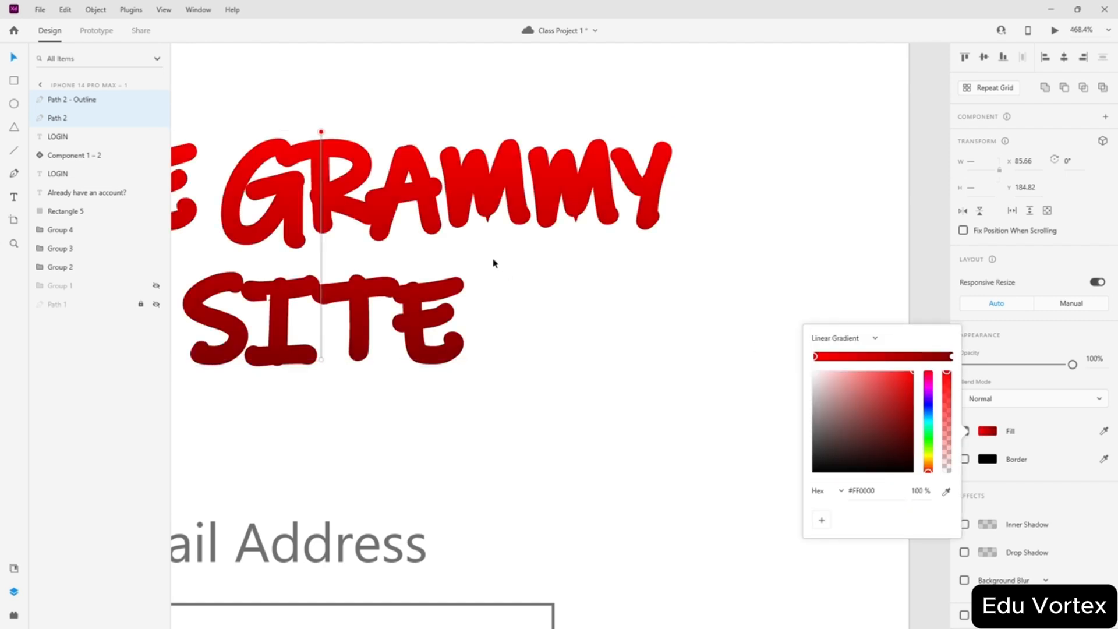
{"action": "scroll", "coordinate": [493, 263], "scroll_direction": "down", "scroll_amount": 3}
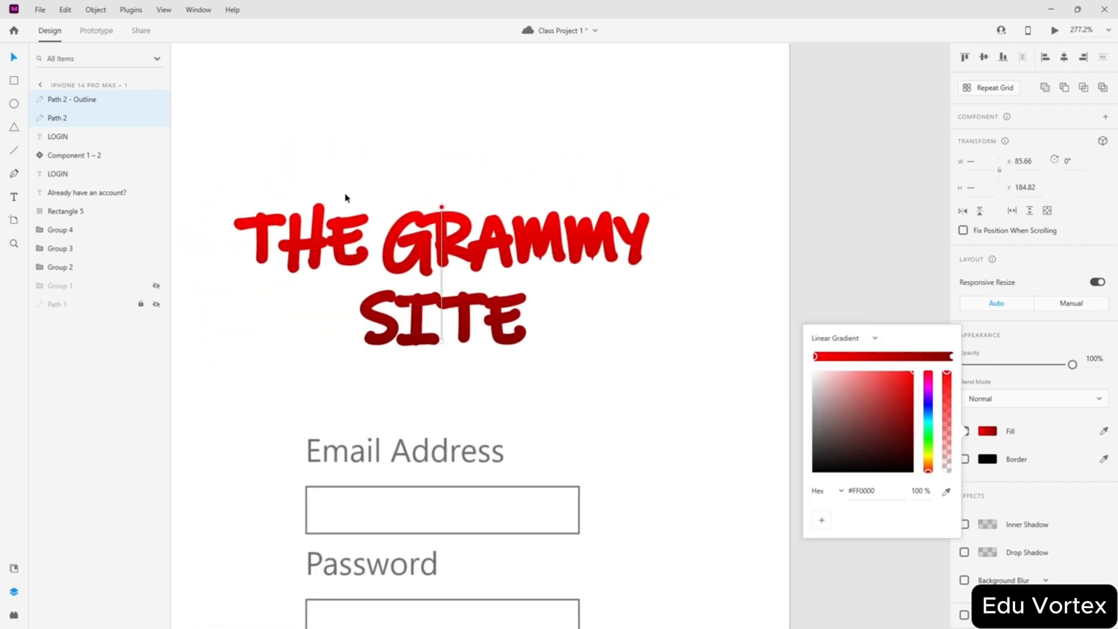
{"action": "left_click_drag", "start_coordinate": [438, 214], "coordinate": [337, 247]}
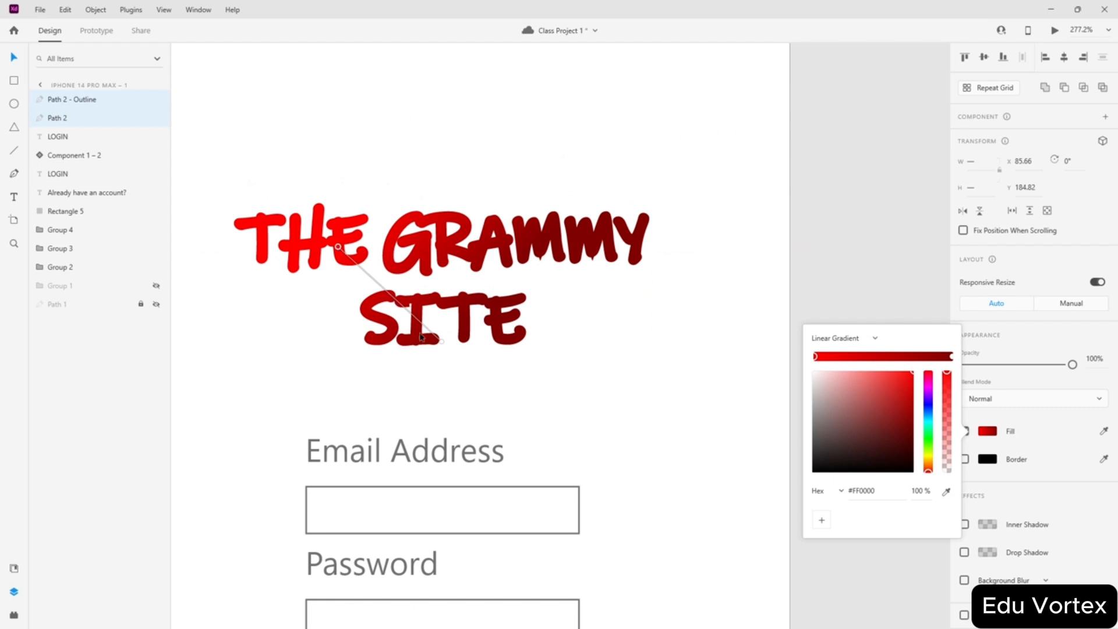
{"action": "left_click_drag", "start_coordinate": [443, 344], "coordinate": [511, 316]}
{"action": "key", "text": "ctrl+z"}
{"action": "key", "text": "ctrl+z"}
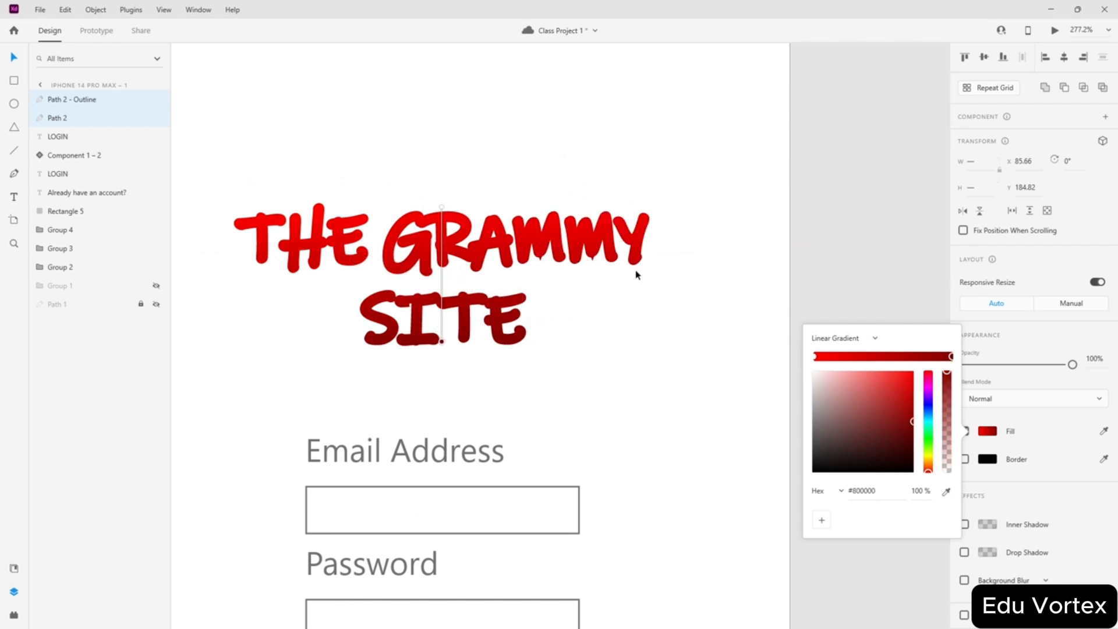
{"action": "left_click_drag", "start_coordinate": [928, 411], "coordinate": [916, 383]}
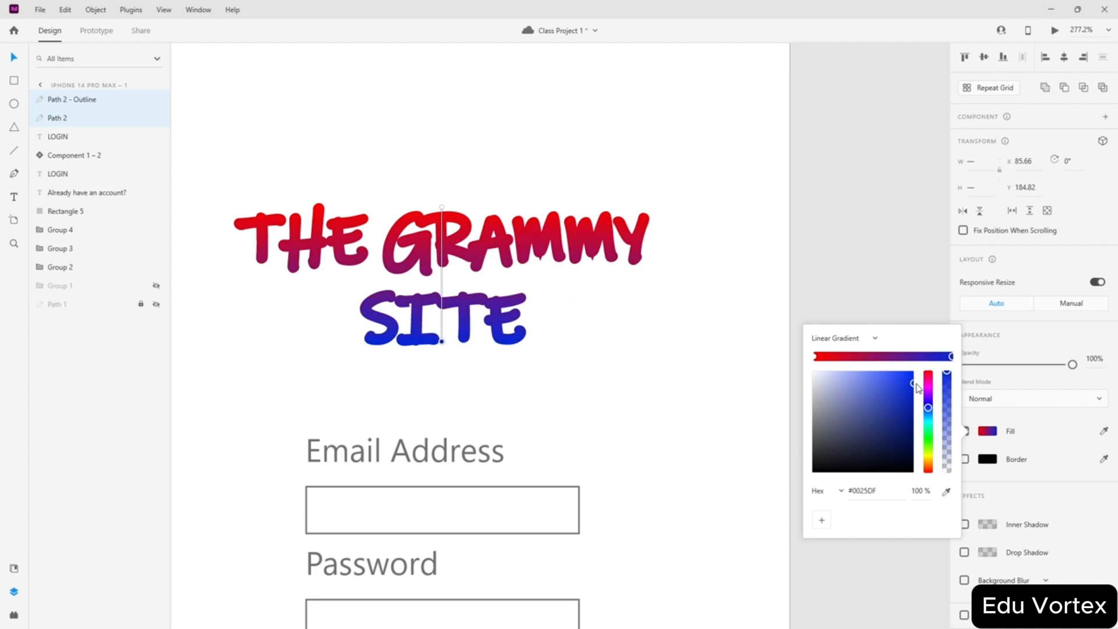
{"action": "left_click", "coordinate": [818, 260]}
- Duplicate the 'Already have an account?' text lower down and center-align the copy
{"action": "scroll", "coordinate": [746, 252], "scroll_direction": "down", "scroll_amount": 6}
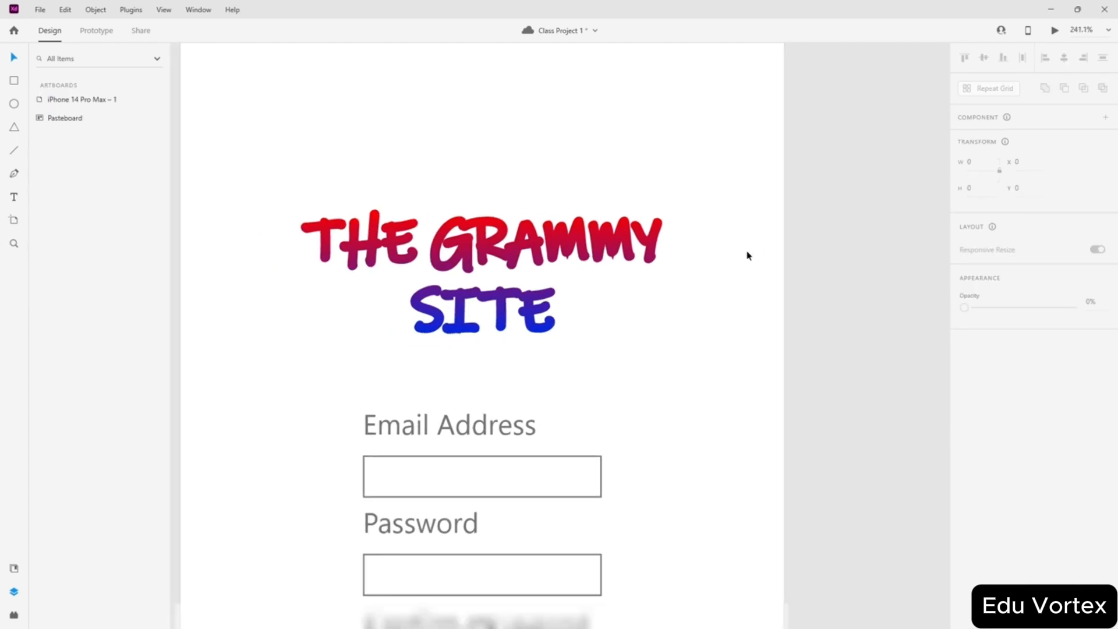
{"action": "scroll", "coordinate": [760, 255], "scroll_direction": "down", "scroll_amount": 2}
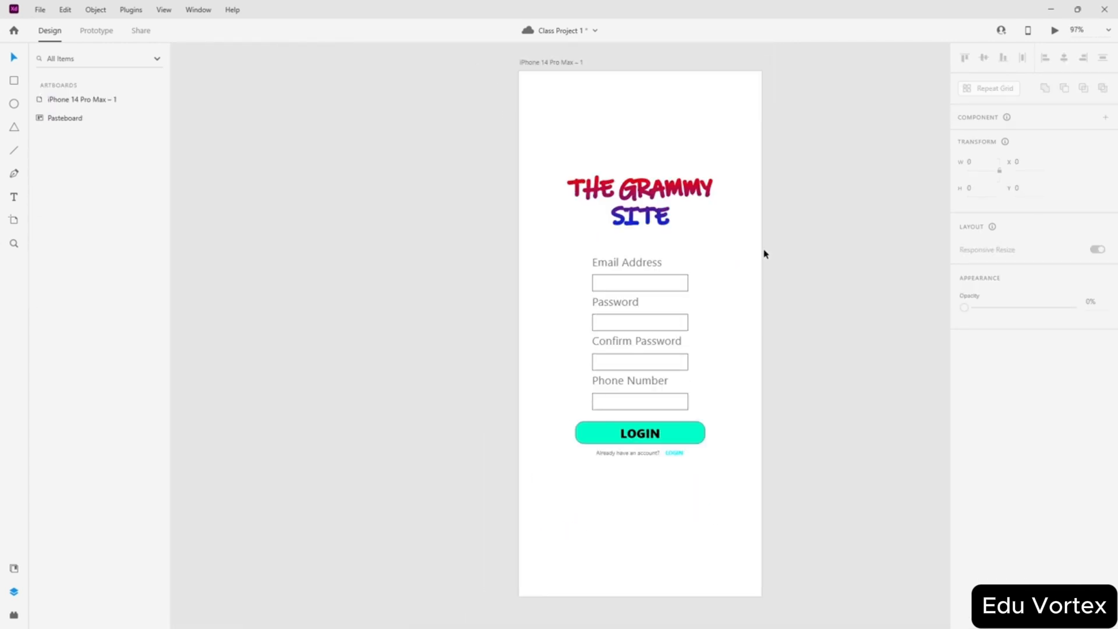
{"action": "scroll", "coordinate": [763, 250], "scroll_direction": "down", "scroll_amount": 1}
{"action": "scroll", "coordinate": [764, 250], "scroll_direction": "up", "scroll_amount": 1}
{"action": "scroll", "coordinate": [717, 491], "scroll_direction": "up", "scroll_amount": 2}
{"action": "scroll", "coordinate": [743, 433], "scroll_direction": "down", "scroll_amount": 2}
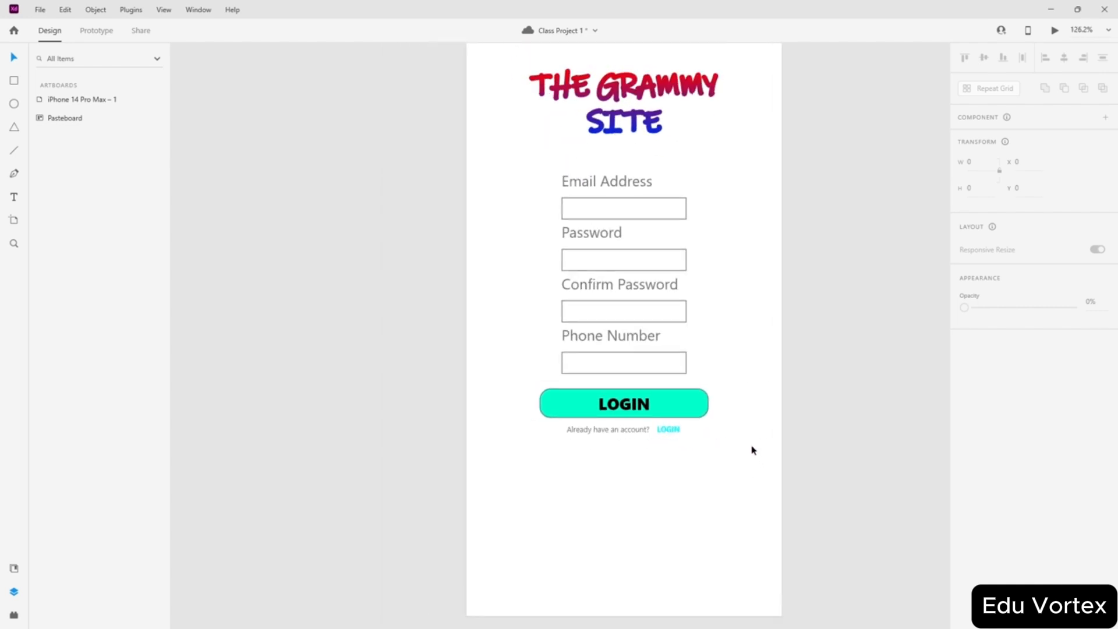
{"action": "scroll", "coordinate": [752, 450], "scroll_direction": "down", "scroll_amount": 4}
{"action": "scroll", "coordinate": [774, 429], "scroll_direction": "up", "scroll_amount": 2}
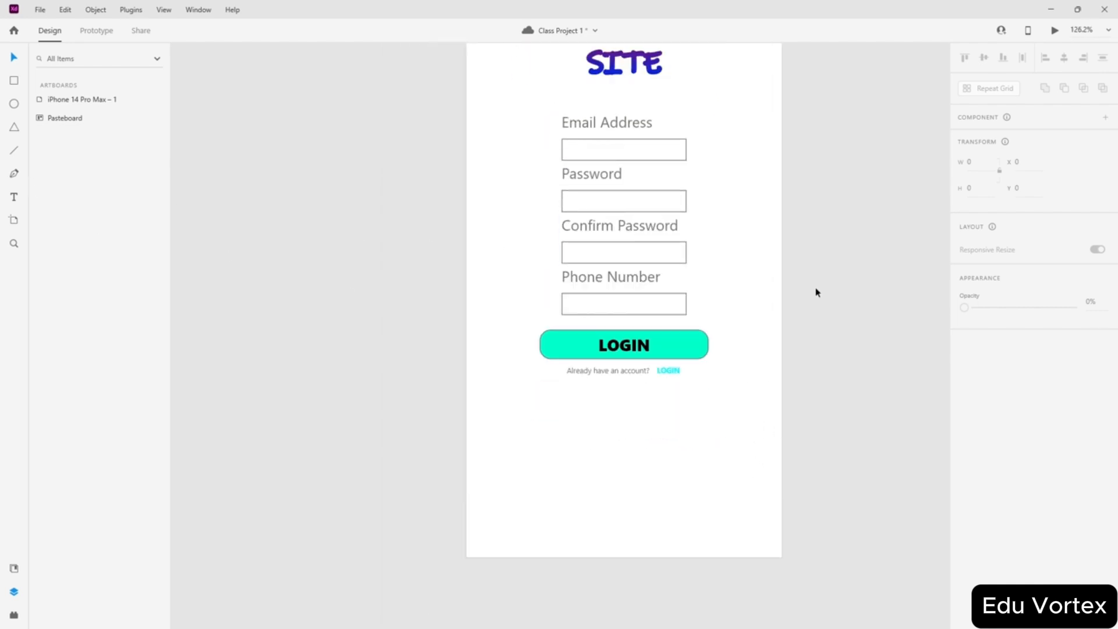
{"action": "scroll", "coordinate": [815, 294], "scroll_direction": "down", "scroll_amount": 2}
{"action": "scroll", "coordinate": [669, 337], "scroll_direction": "up", "scroll_amount": 3}
{"action": "scroll", "coordinate": [554, 301], "scroll_direction": "up", "scroll_amount": 2}
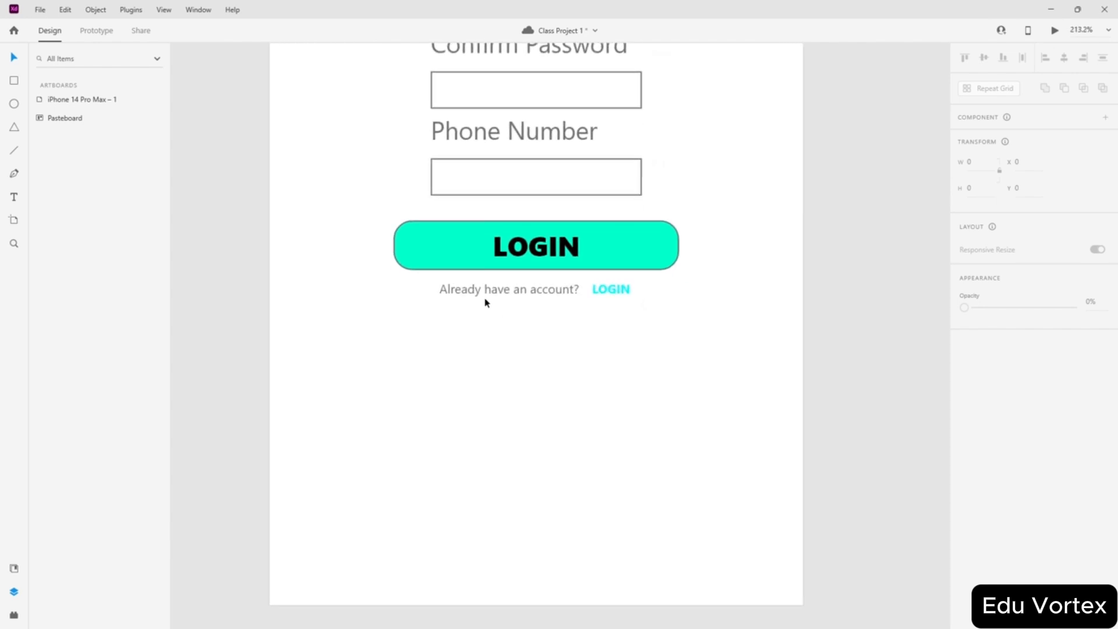
{"action": "left_click", "coordinate": [502, 294]}
{"action": "left_click_drag", "start_coordinate": [503, 296], "coordinate": [544, 517]}
{"action": "left_click", "coordinate": [989, 443]}
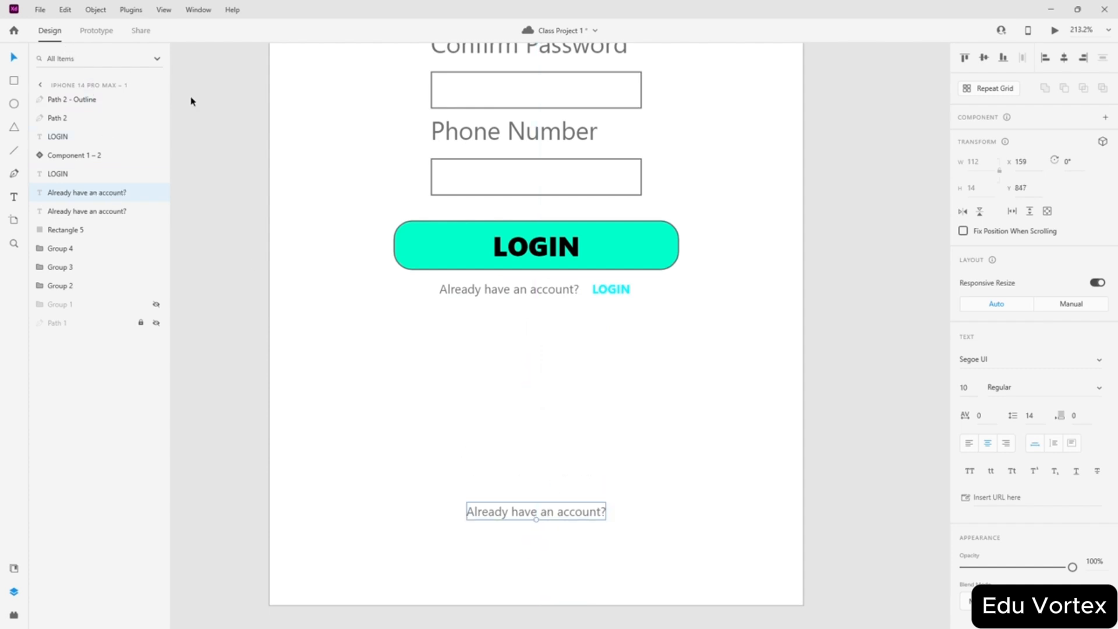
{"action": "left_click", "coordinate": [41, 85]}
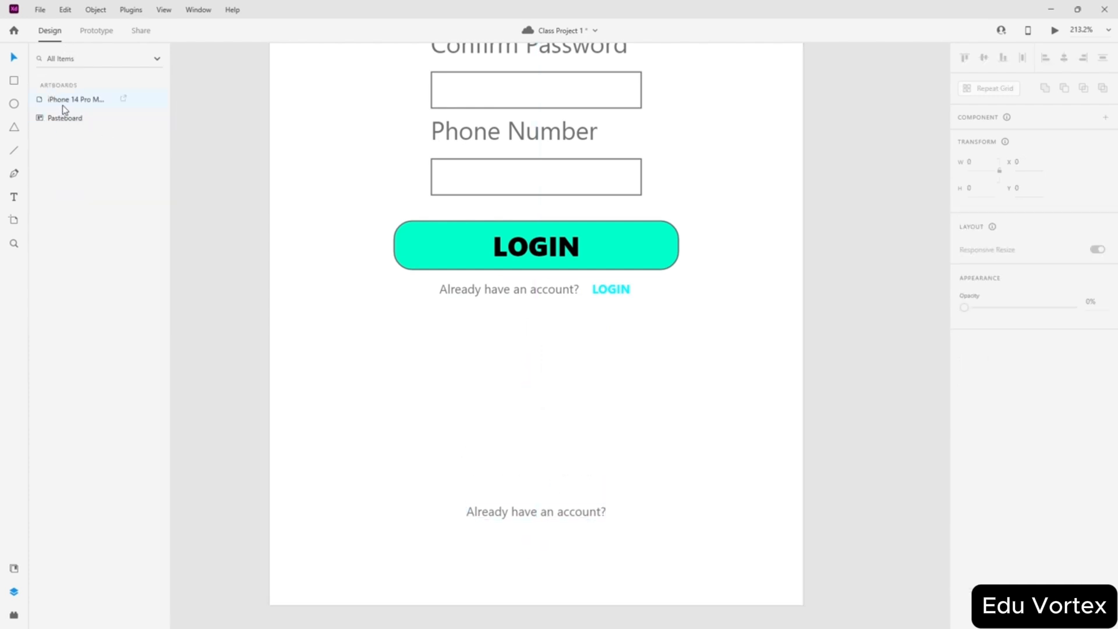
- In the iPhone 14 Pro Max artboard layers, unlock and show Path 1 and unhide Group 1
{"action": "left_click", "coordinate": [63, 104]}
{"action": "double_click", "coordinate": [98, 102]}
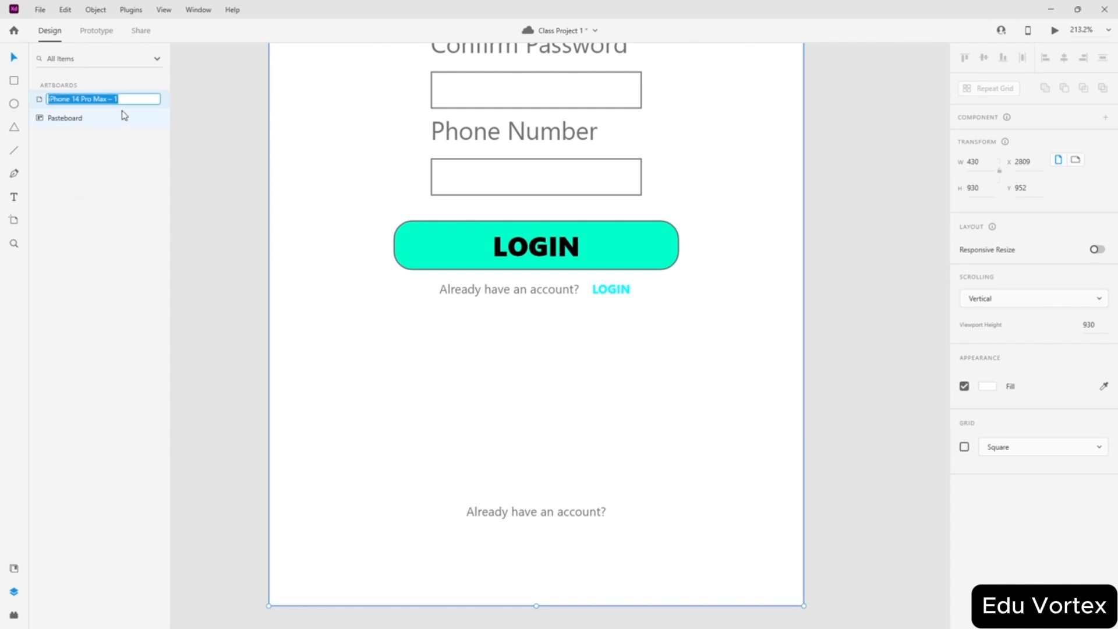
{"action": "left_click", "coordinate": [124, 141]}
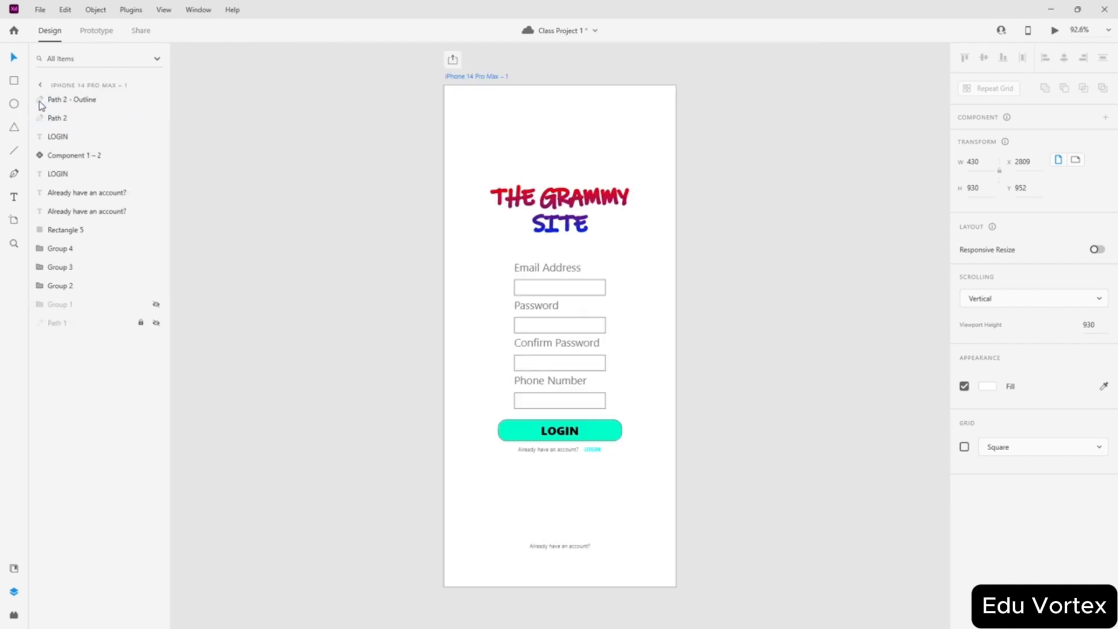
{"action": "double_click", "coordinate": [39, 100]}
{"action": "left_click", "coordinate": [125, 323]}
{"action": "left_click", "coordinate": [140, 323]}
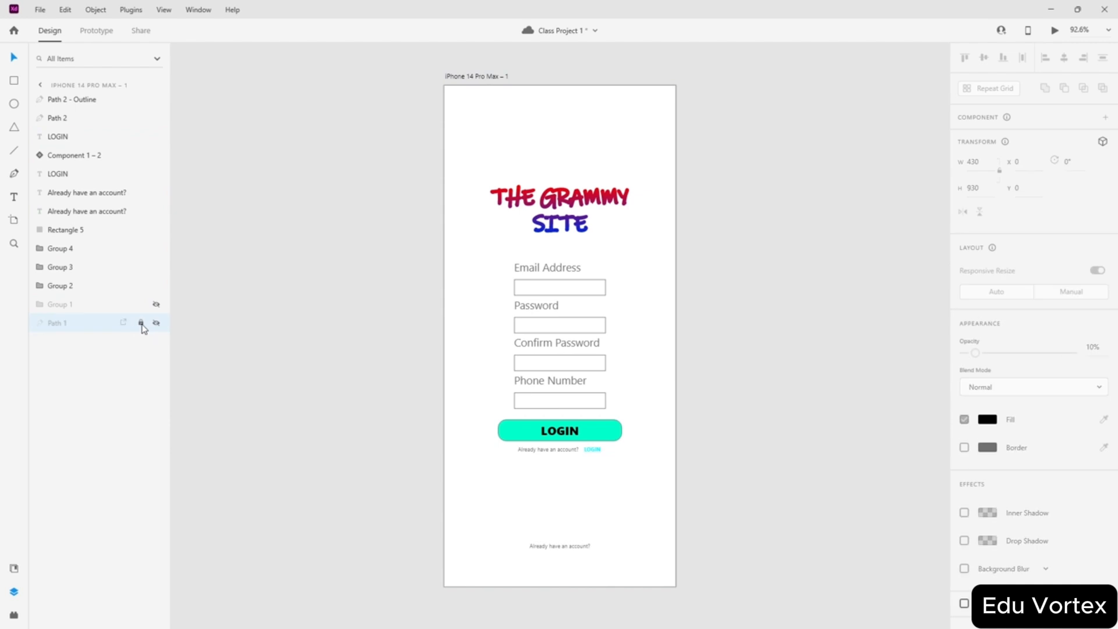
{"action": "left_click", "coordinate": [156, 324]}
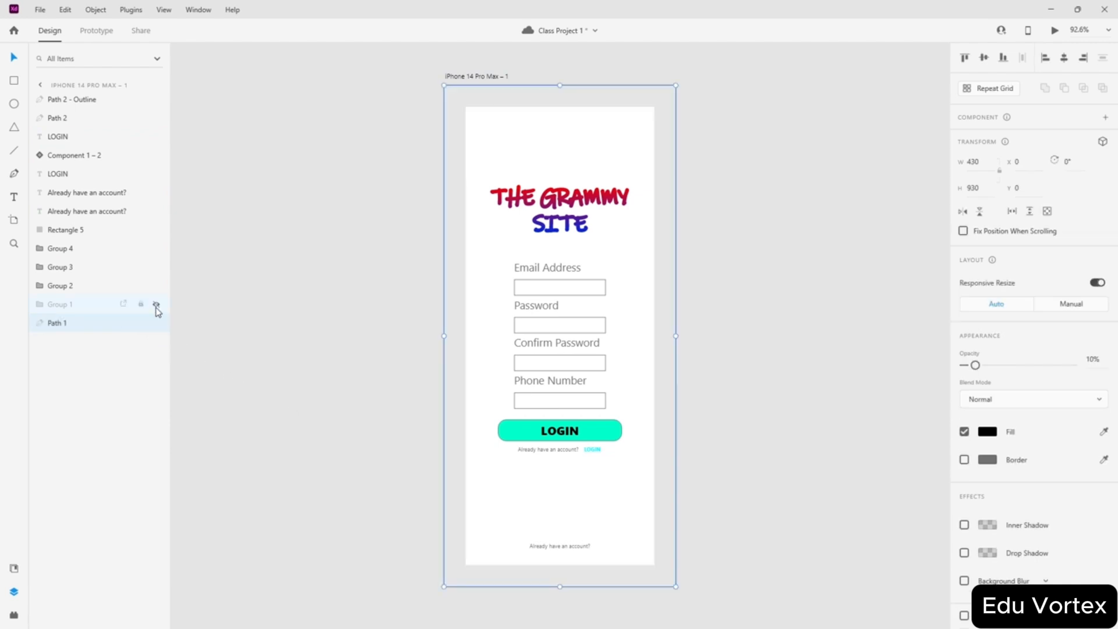
{"action": "left_click", "coordinate": [156, 305]}
{"action": "left_click", "coordinate": [155, 308]}
{"action": "left_click", "coordinate": [155, 308]}
{"action": "scroll", "coordinate": [574, 583], "scroll_direction": "up", "scroll_amount": 4}
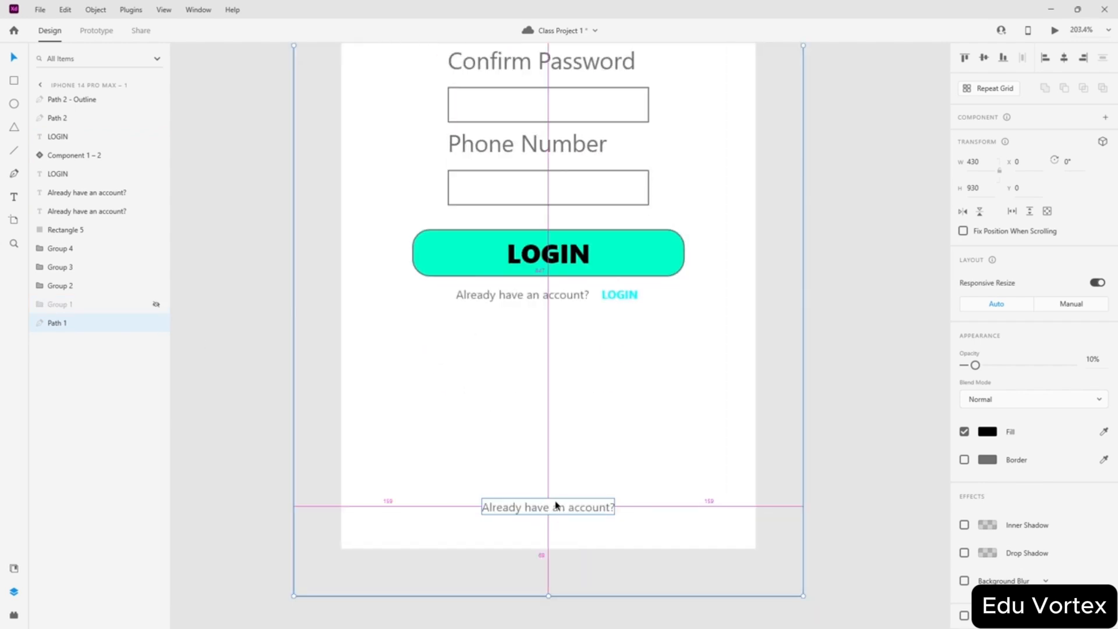
{"action": "left_click", "coordinate": [156, 304]}
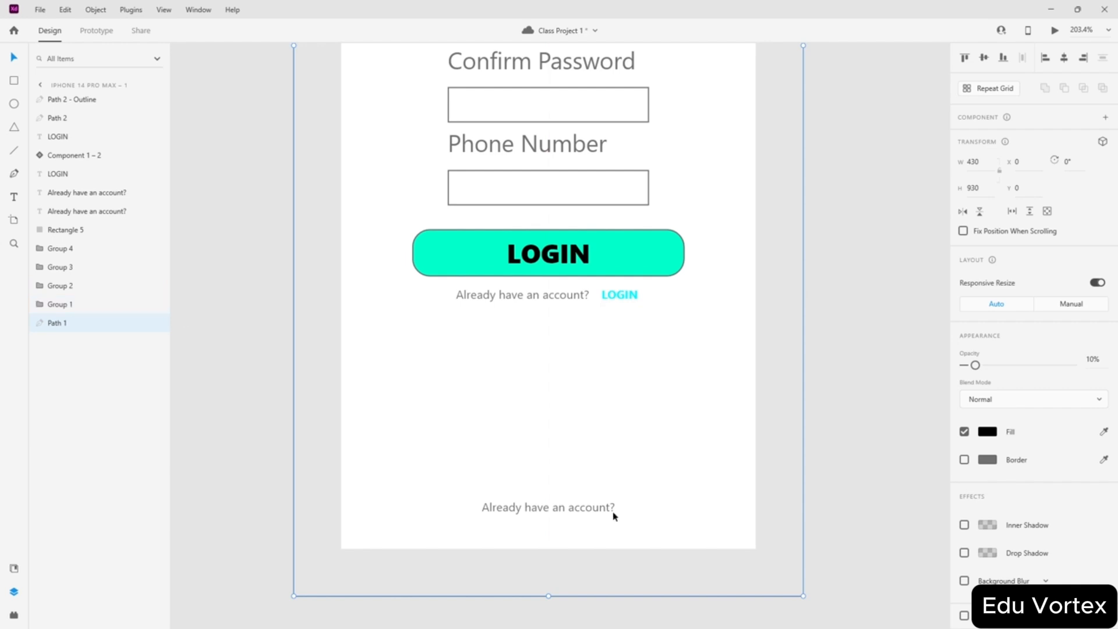
- Replace the bottom text with 'Terms & Conditions Apply'
{"action": "double_click", "coordinate": [563, 511]}
{"action": "key", "text": "BackSpace"}
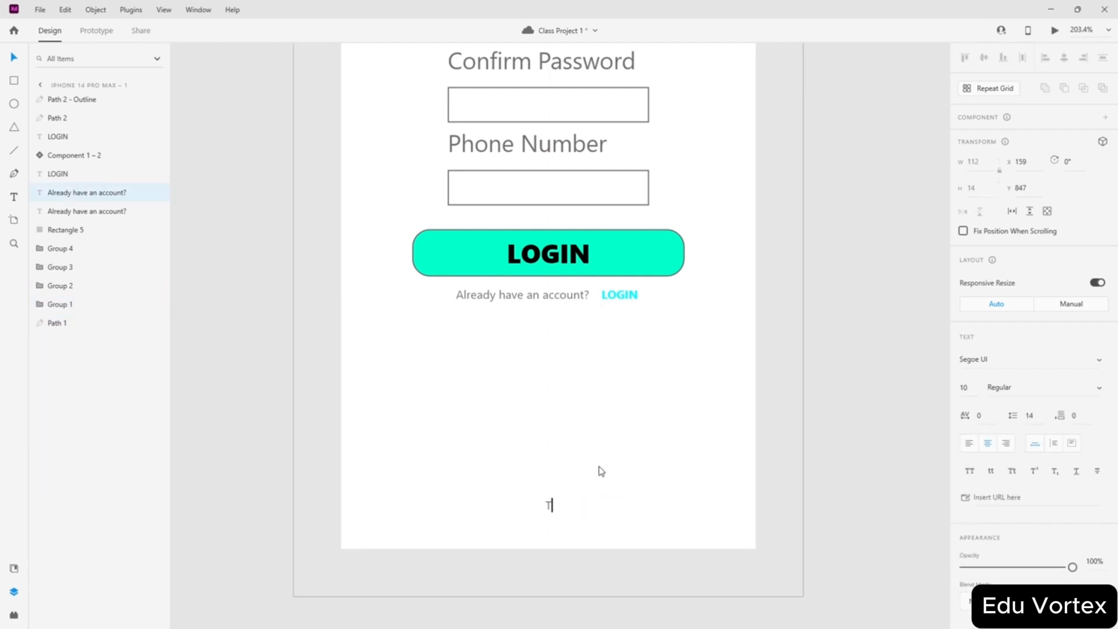
{"action": "type", "text": "Terms & Condition"}
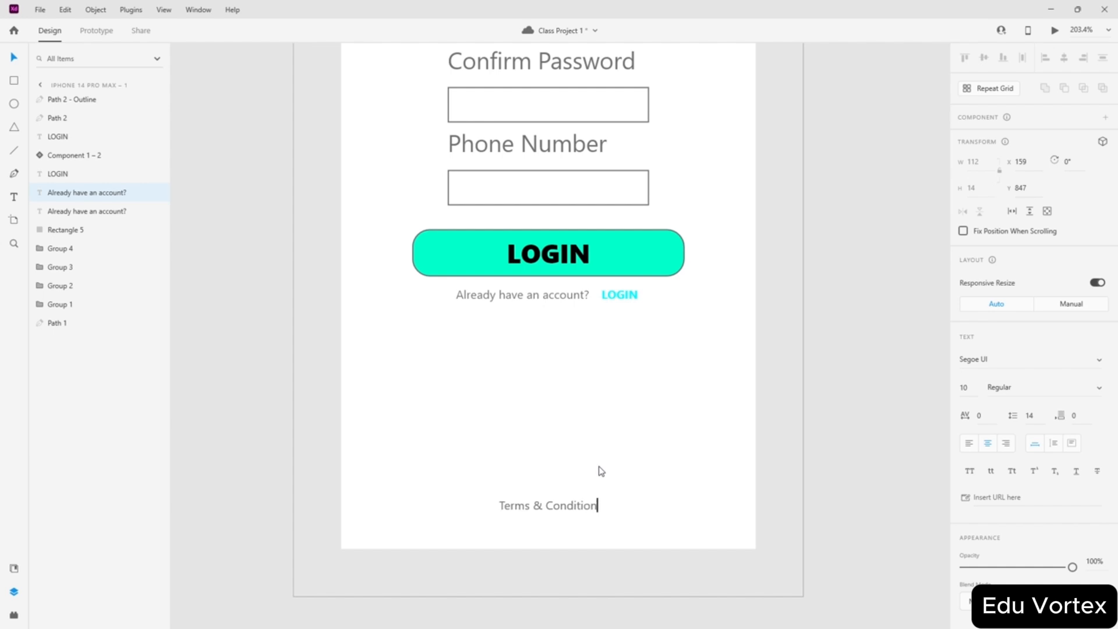
{"action": "type", "text": "s Apply"}
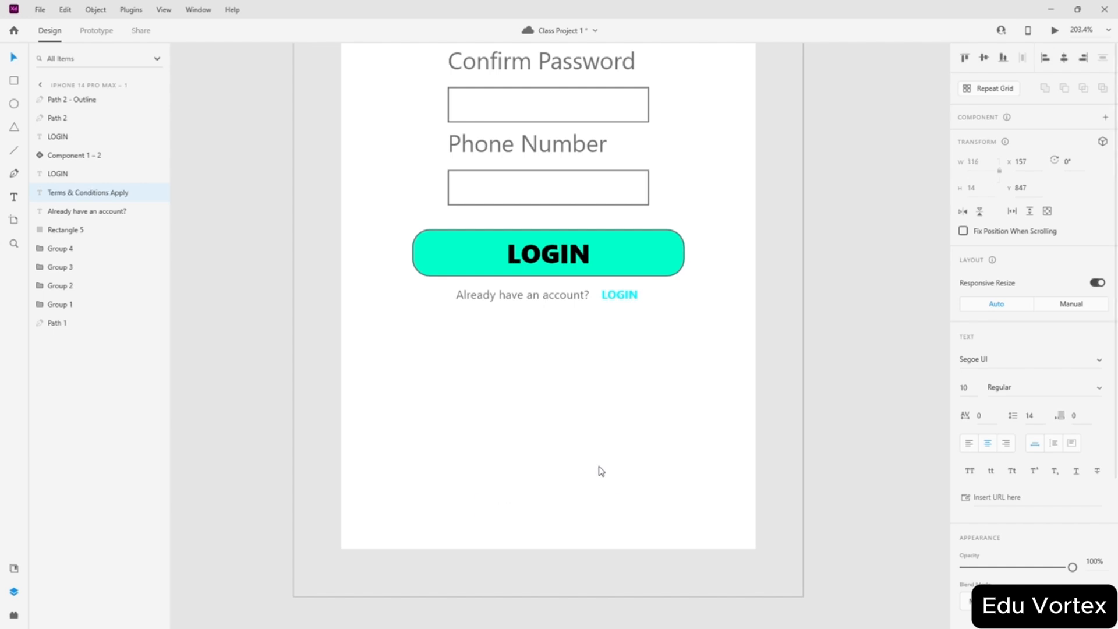
{"action": "key", "text": "Escape"}
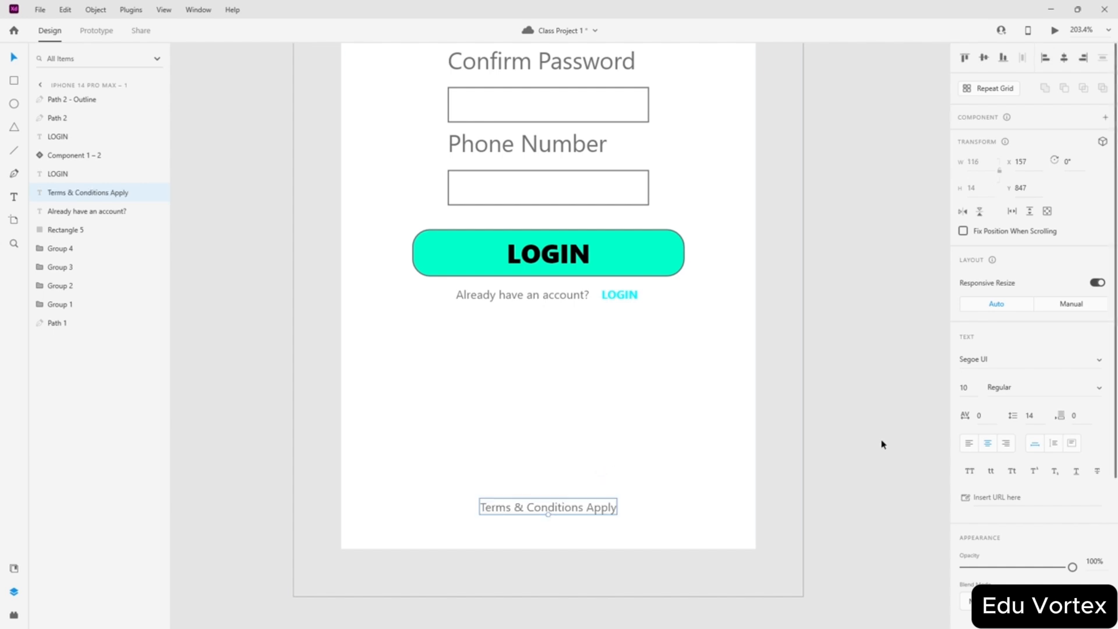
{"action": "key", "text": "Escape"}
{"action": "scroll", "coordinate": [475, 480], "scroll_direction": "down", "scroll_amount": 2}
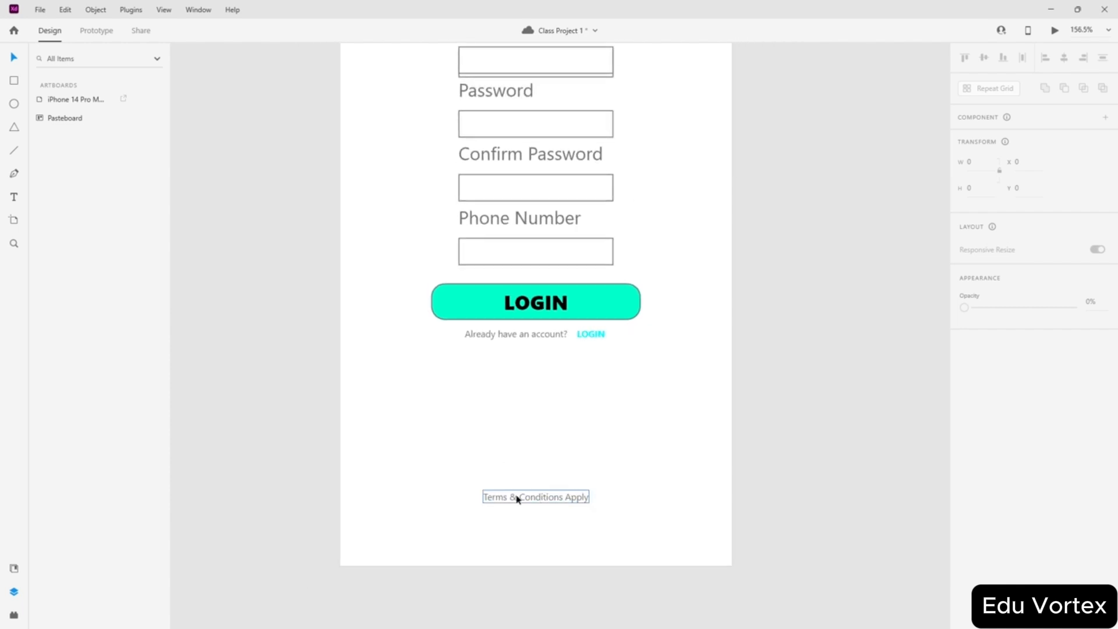
{"action": "scroll", "coordinate": [470, 497], "scroll_direction": "up", "scroll_amount": 3}
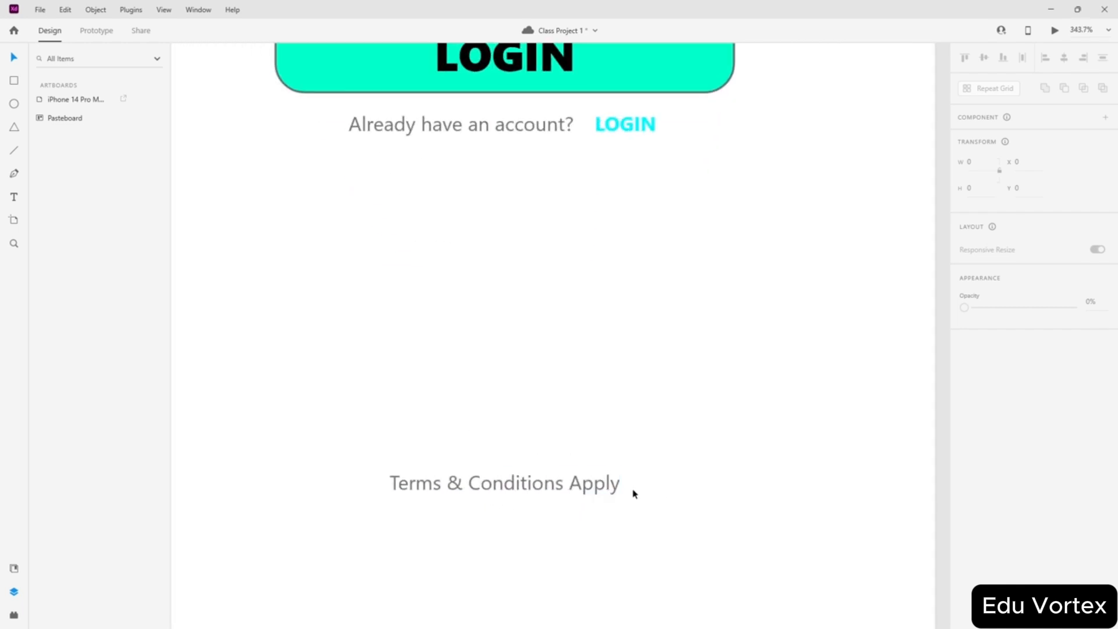
- Apply Underline to the Terms & Conditions Apply line
{"action": "left_click", "coordinate": [545, 481]}
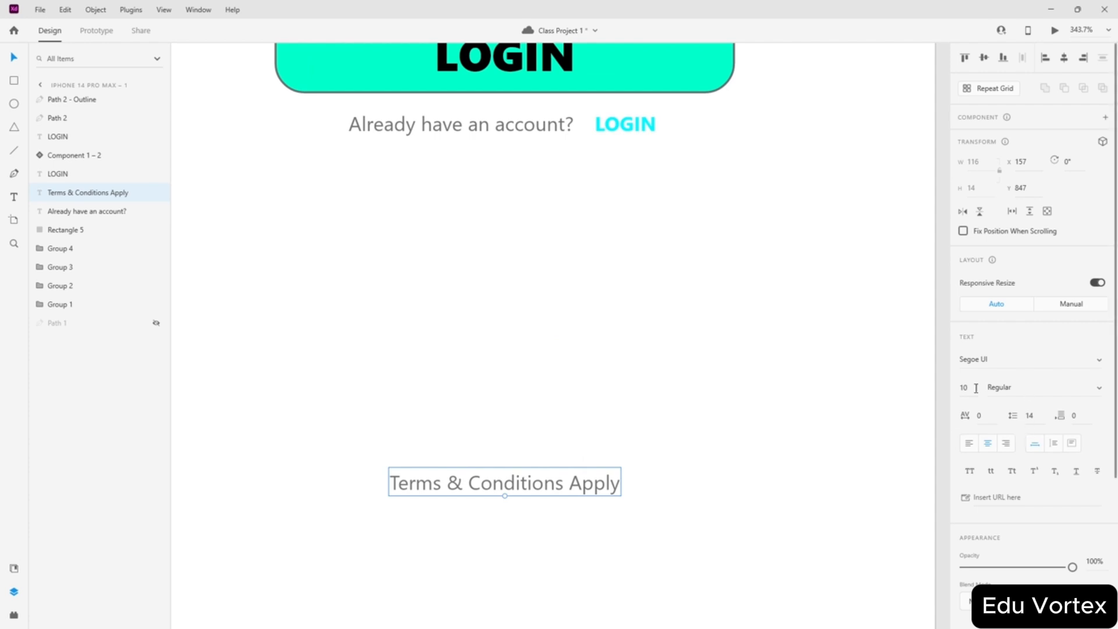
{"action": "left_click", "coordinate": [1075, 473]}
{"action": "left_click", "coordinate": [722, 377]}
{"action": "scroll", "coordinate": [722, 377], "scroll_direction": "down", "scroll_amount": 3}
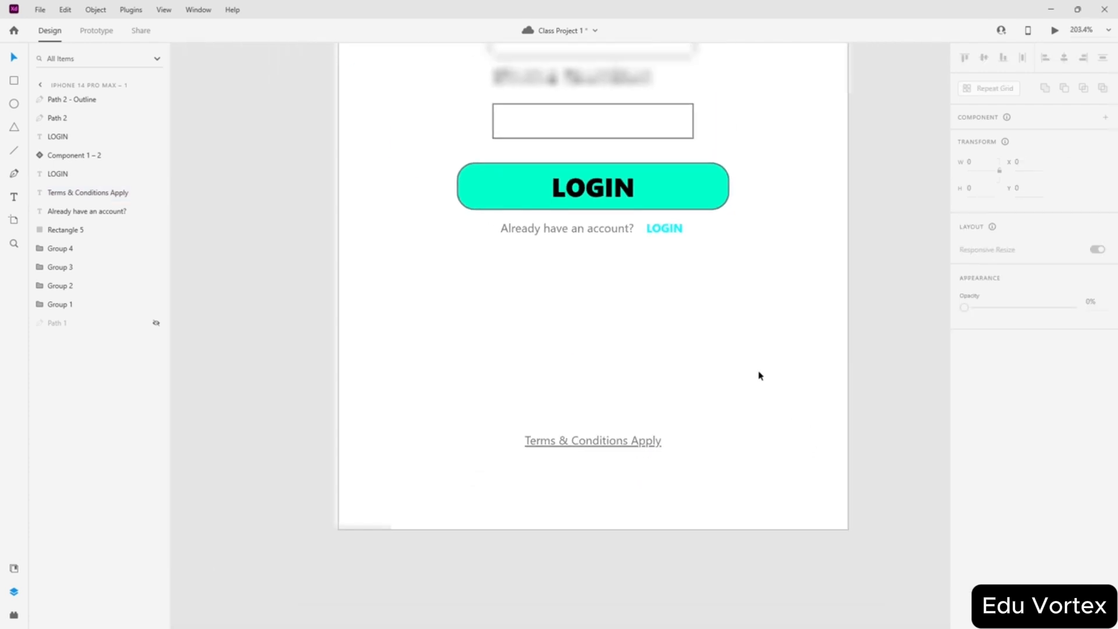
- Hide Group 1 to remove the doubled email field and save the document
{"action": "left_click", "coordinate": [872, 376]}
{"action": "scroll", "coordinate": [867, 368], "scroll_direction": "down", "scroll_amount": 4}
{"action": "scroll", "coordinate": [868, 342], "scroll_direction": "right", "scroll_amount": 2}
{"action": "scroll", "coordinate": [782, 324], "scroll_direction": "up", "scroll_amount": 1}
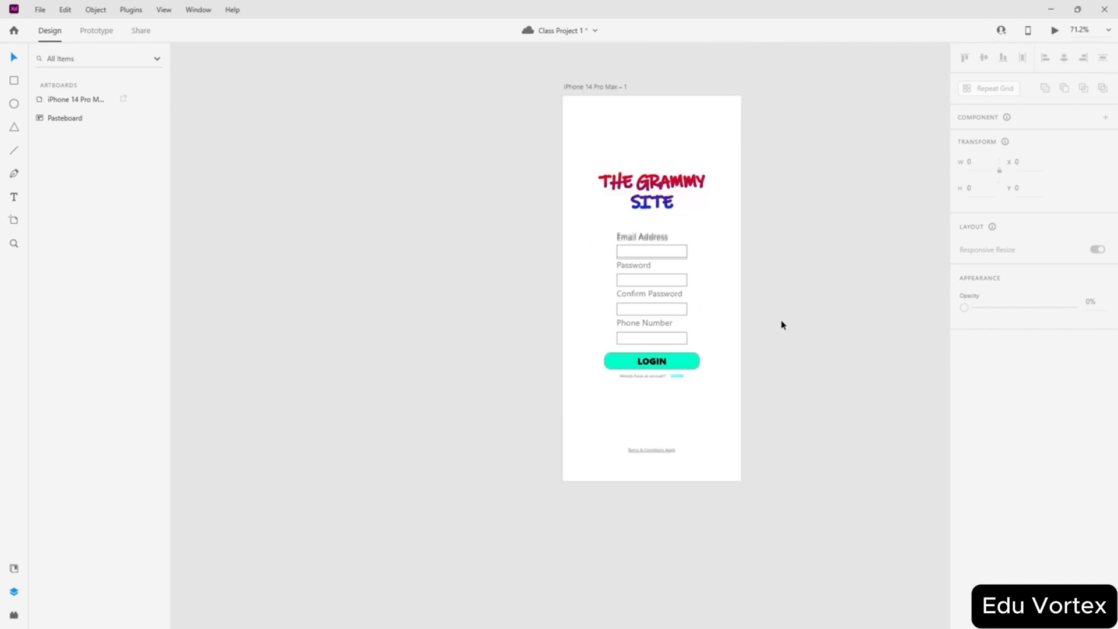
{"action": "scroll", "coordinate": [782, 325], "scroll_direction": "up", "scroll_amount": 2}
{"action": "scroll", "coordinate": [738, 332], "scroll_direction": "up", "scroll_amount": 1}
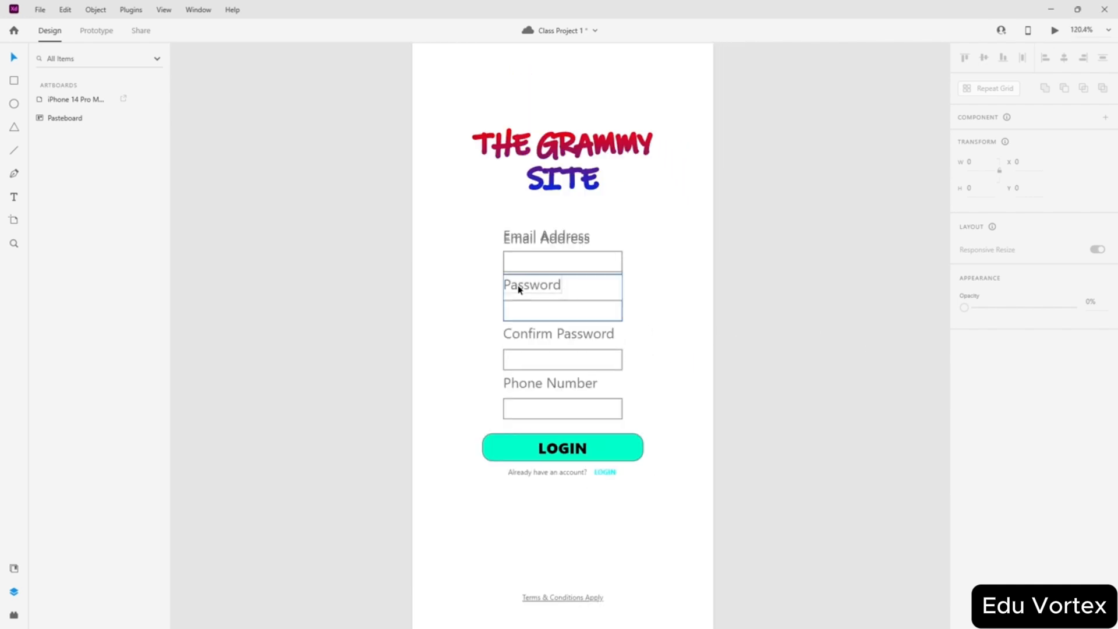
{"action": "double_click", "coordinate": [39, 99]}
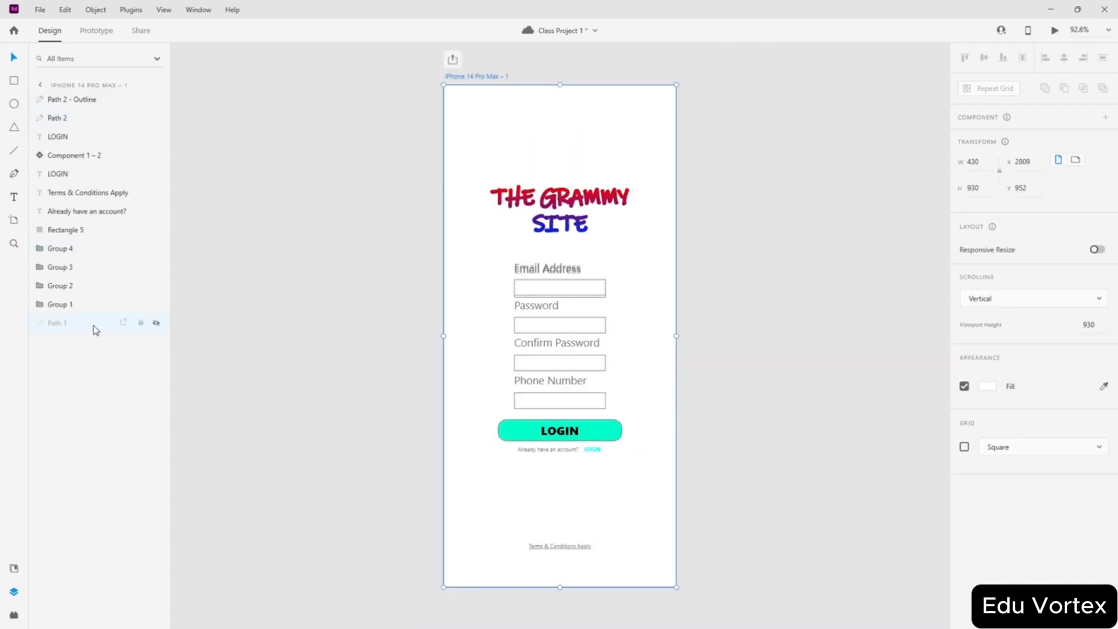
{"action": "left_click", "coordinate": [156, 305]}
{"action": "left_click", "coordinate": [294, 304]}
{"action": "scroll", "coordinate": [535, 265], "scroll_direction": "up", "scroll_amount": 3}
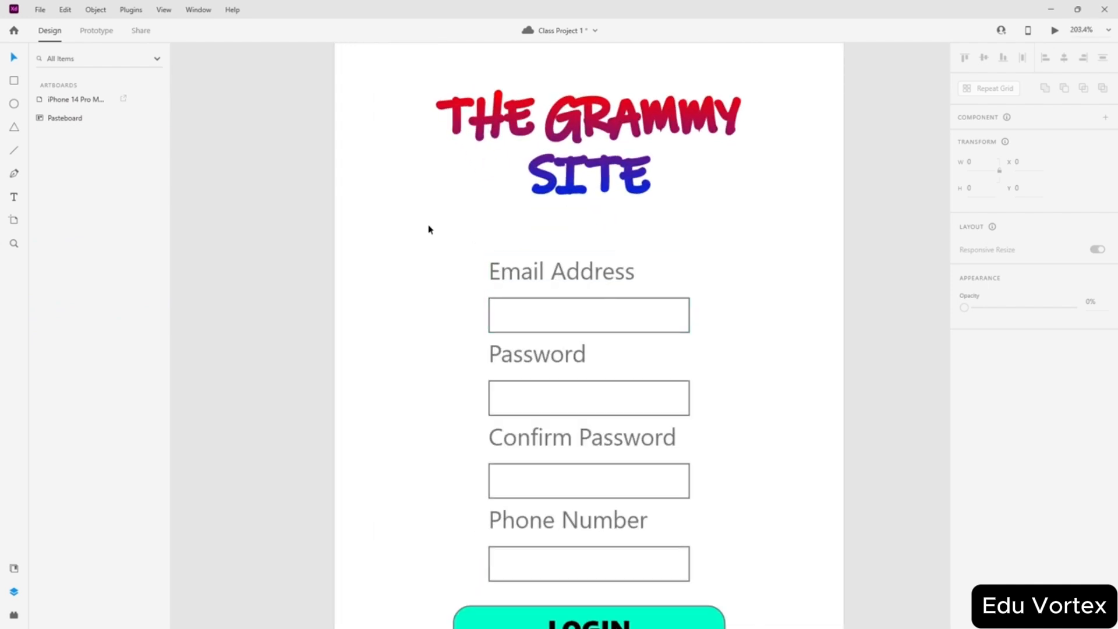
{"action": "scroll", "coordinate": [465, 232], "scroll_direction": "down", "scroll_amount": 3}
{"action": "scroll", "coordinate": [482, 282], "scroll_direction": "up", "scroll_amount": 1}
{"action": "scroll", "coordinate": [516, 522], "scroll_direction": "up", "scroll_amount": 2}
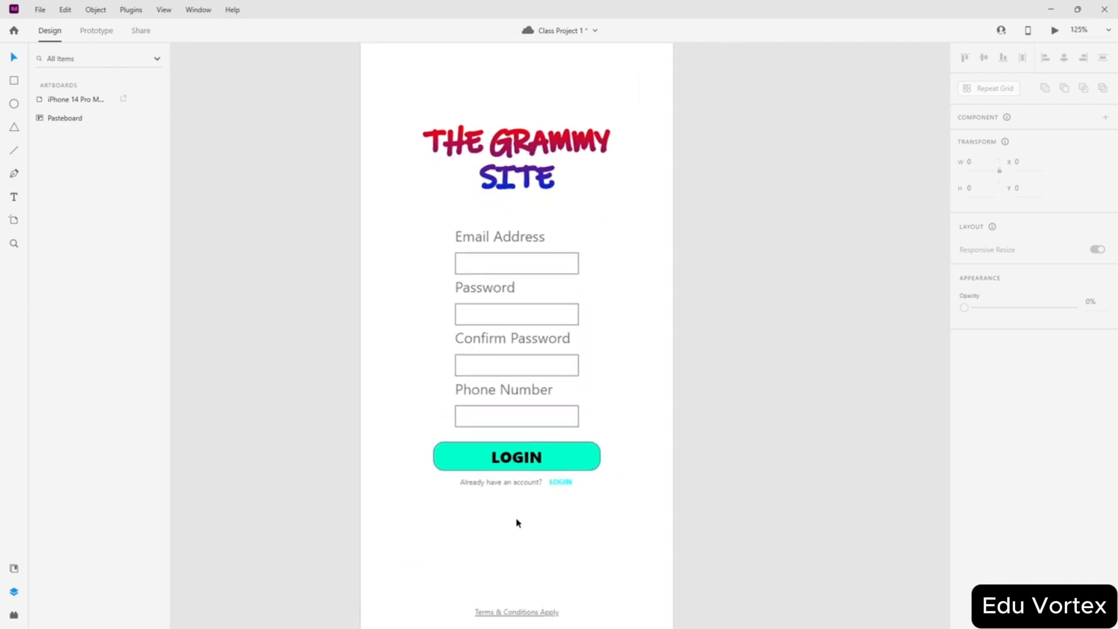
{"action": "scroll", "coordinate": [516, 509], "scroll_direction": "down", "scroll_amount": 4}
{"action": "scroll", "coordinate": [494, 491], "scroll_direction": "up", "scroll_amount": 2}
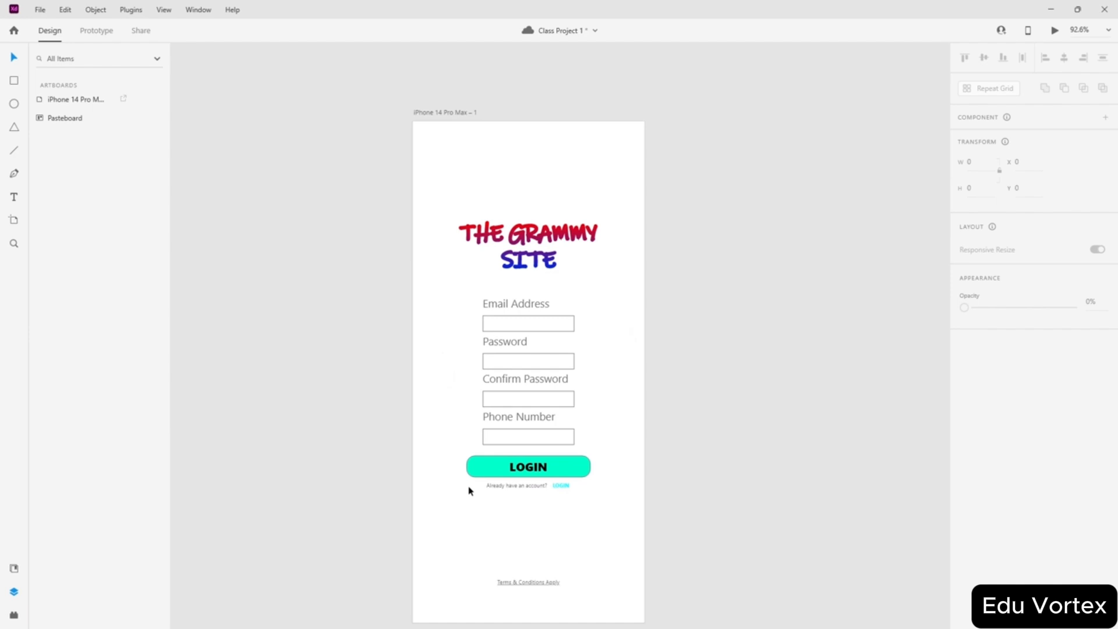
{"action": "scroll", "coordinate": [589, 291], "scroll_direction": "down", "scroll_amount": 1}
{"action": "scroll", "coordinate": [673, 339], "scroll_direction": "down", "scroll_amount": 2}
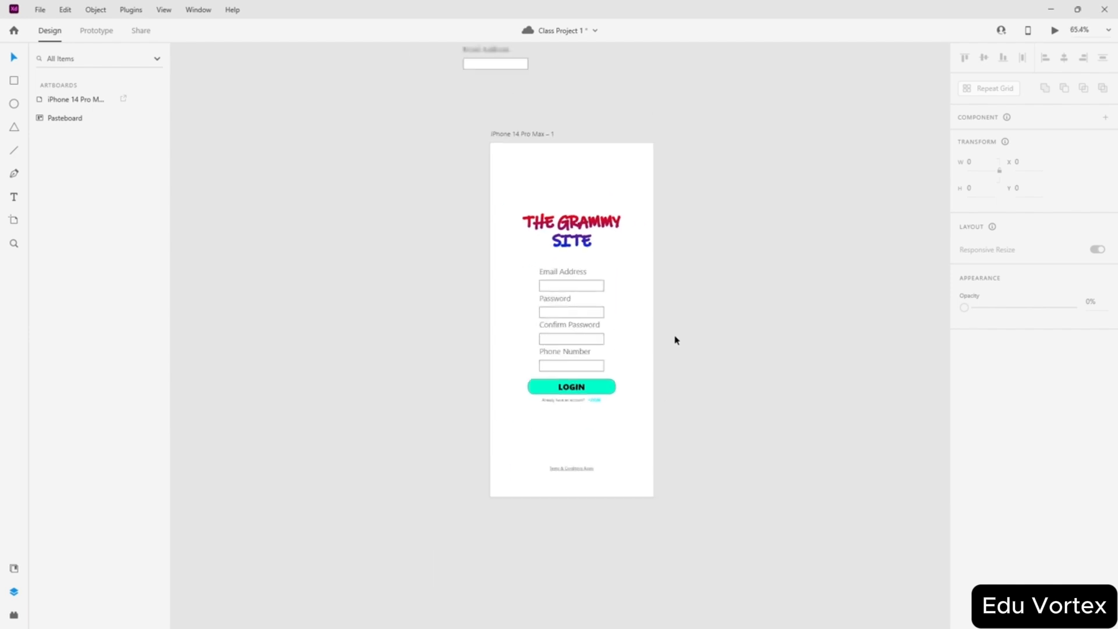
{"action": "scroll", "coordinate": [691, 333], "scroll_direction": "up", "scroll_amount": 1}
{"action": "scroll", "coordinate": [691, 333], "scroll_direction": "down", "scroll_amount": 2}
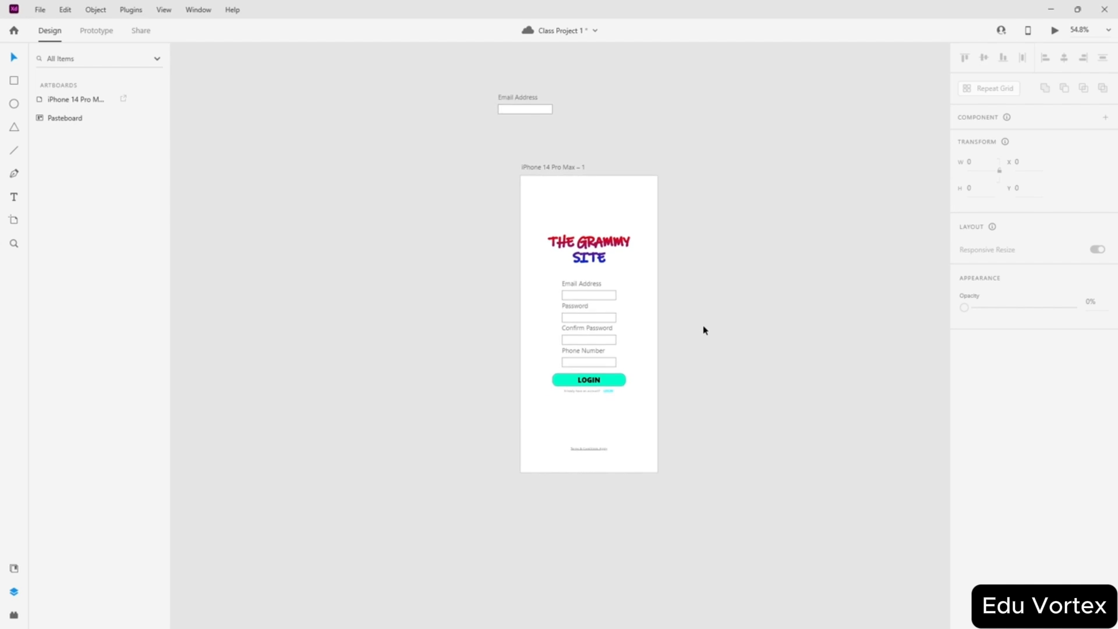
{"action": "scroll", "coordinate": [703, 328], "scroll_direction": "up", "scroll_amount": 2}
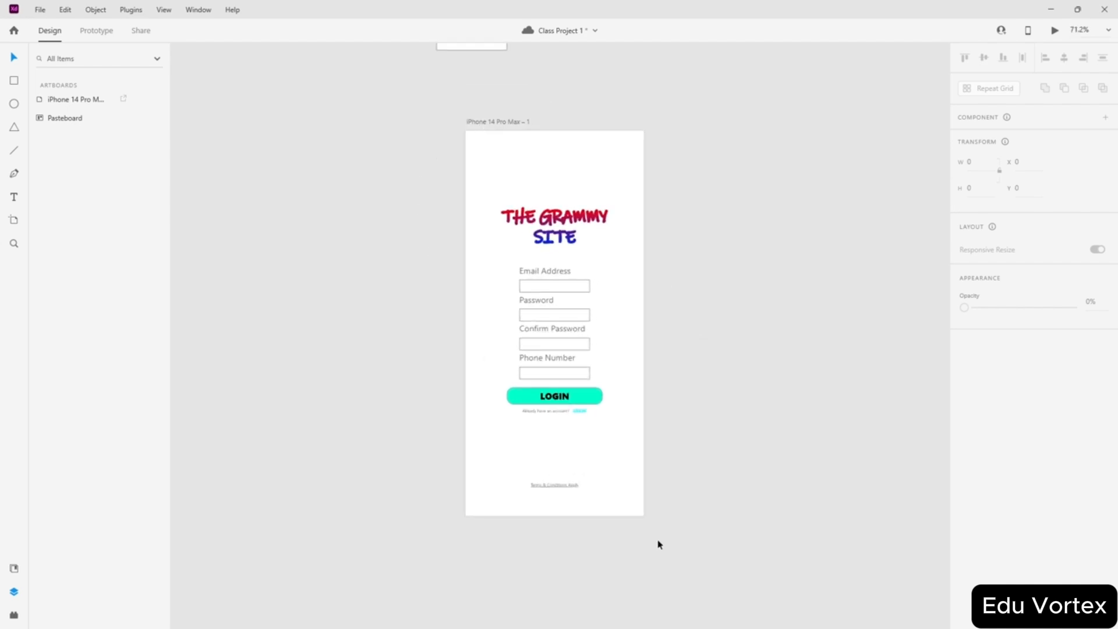
{"action": "key", "text": "ctrl+s"}
- Draw a new white rectangle beside the artboard
{"action": "scroll", "coordinate": [393, 417], "scroll_direction": "left", "scroll_amount": 5}
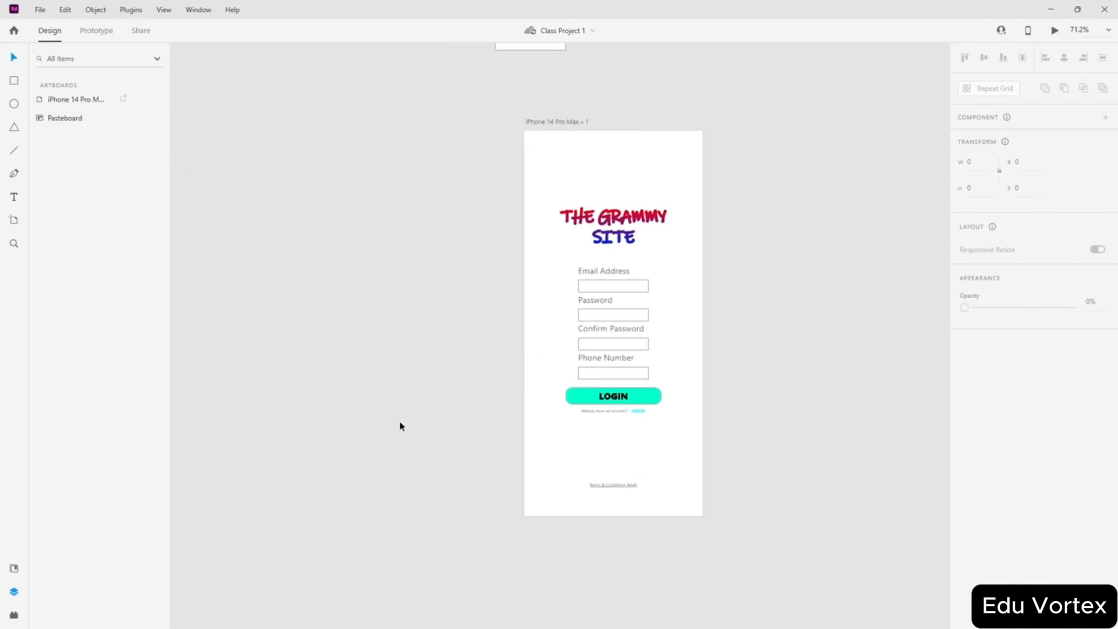
{"action": "left_click", "coordinate": [14, 81]}
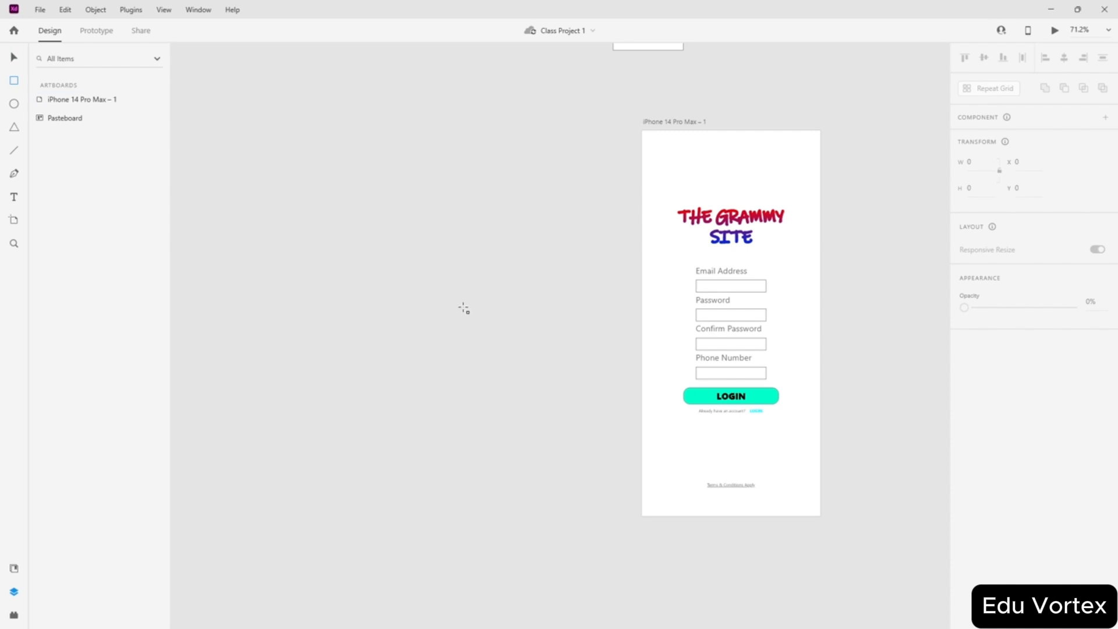
{"action": "scroll", "coordinate": [464, 309], "scroll_direction": "up", "scroll_amount": 4}
{"action": "mouse_move", "coordinate": [396, 282]}
{"action": "left_mouse_down"}
{"action": "mouse_move", "coordinate": [551, 334]}
{"action": "mouse_move", "coordinate": [601, 335]}
{"action": "left_mouse_up"}
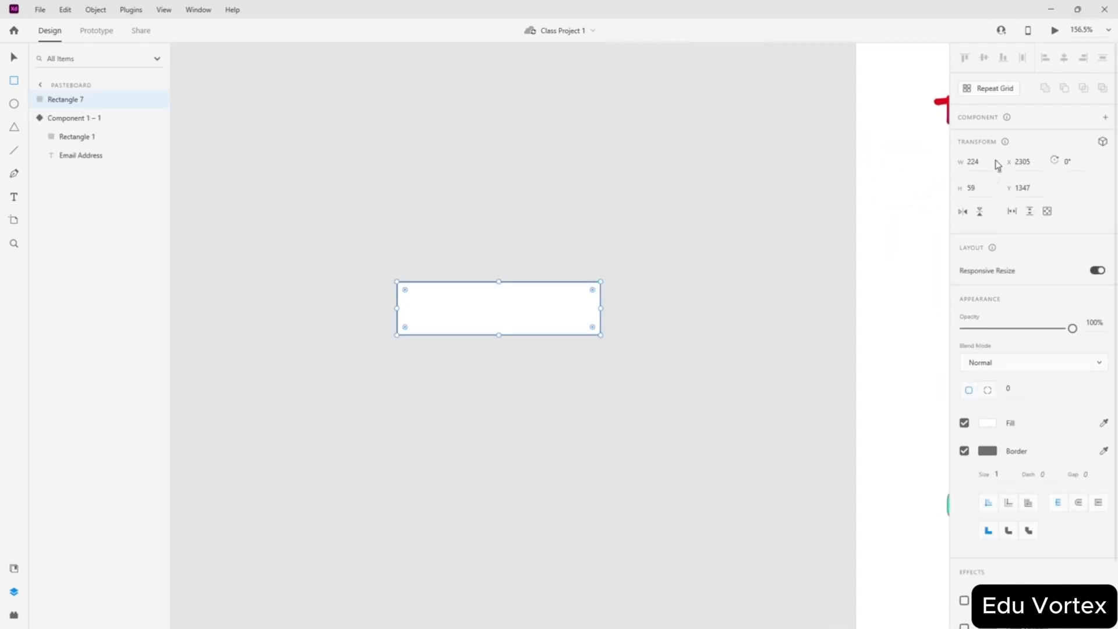
{"action": "scroll", "coordinate": [663, 260], "scroll_direction": "down", "scroll_amount": 4}
{"action": "scroll", "coordinate": [574, 229], "scroll_direction": "up", "scroll_amount": 3}
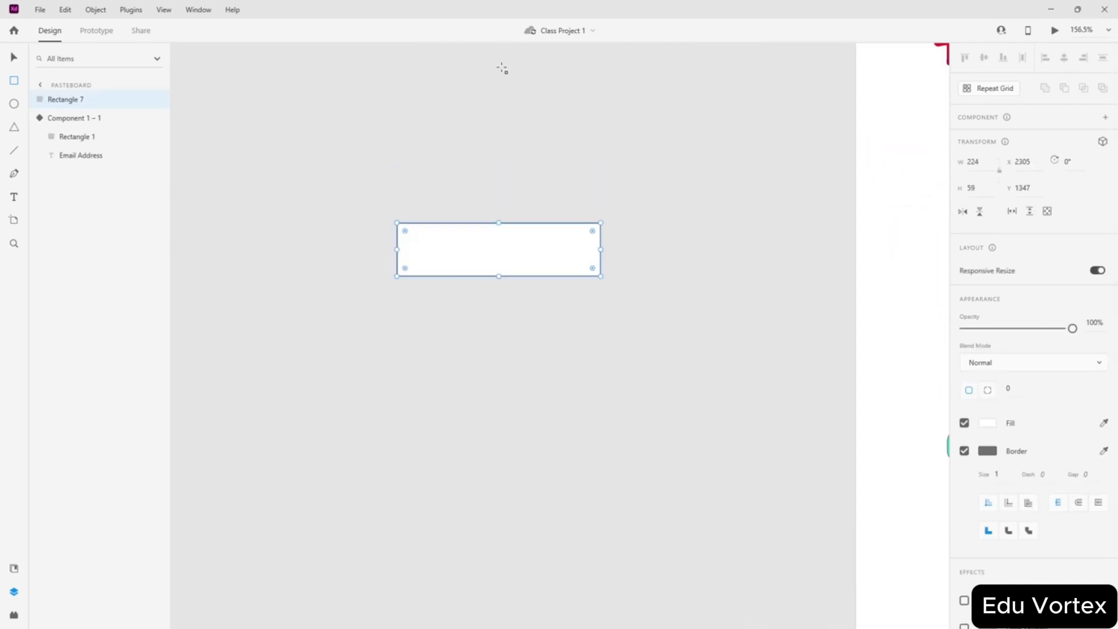
{"action": "left_click", "coordinate": [9, 57]}
{"action": "scroll", "coordinate": [529, 120], "scroll_direction": "down", "scroll_amount": 4}
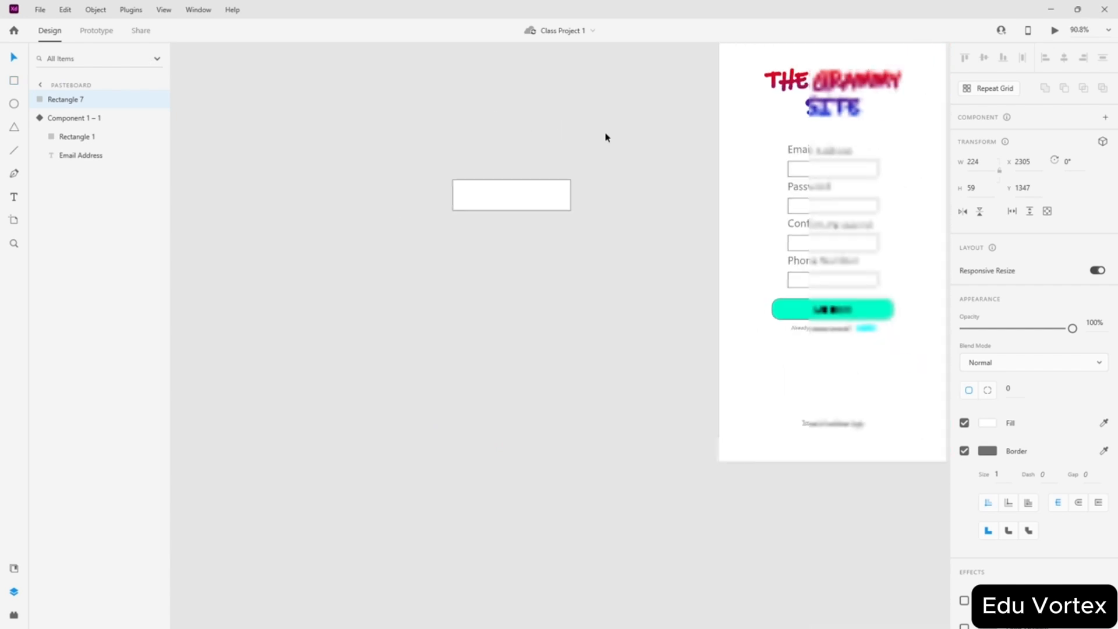
{"action": "left_click", "coordinate": [705, 142]}
- Turn on the square grid and place the rectangle just above the Terms text
{"action": "scroll", "coordinate": [826, 212], "scroll_direction": "up", "scroll_amount": 3}
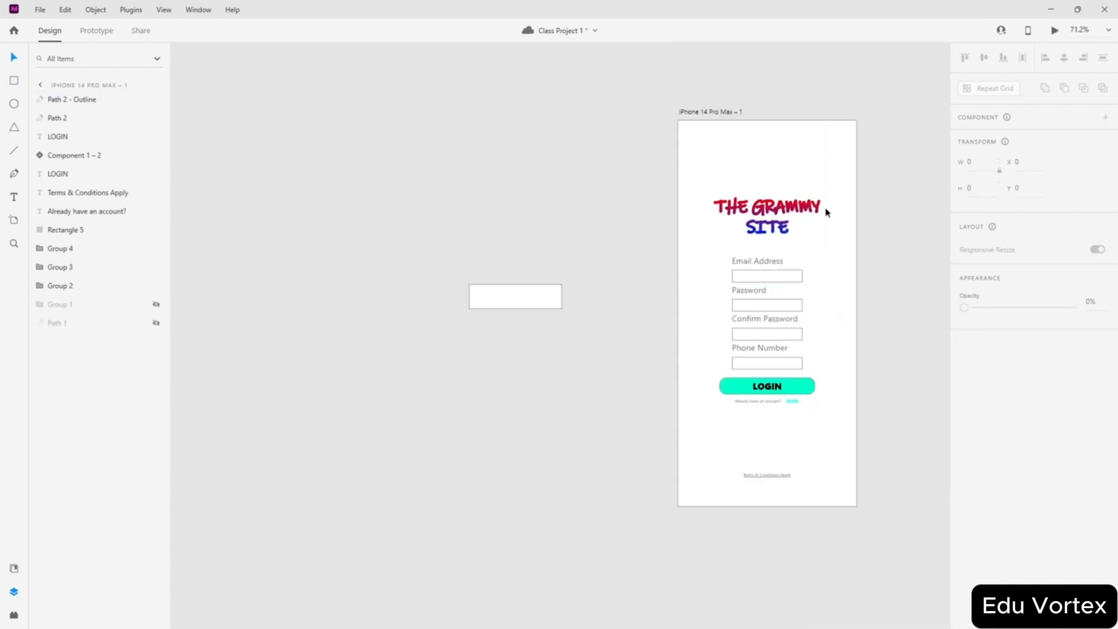
{"action": "left_click", "coordinate": [698, 111]}
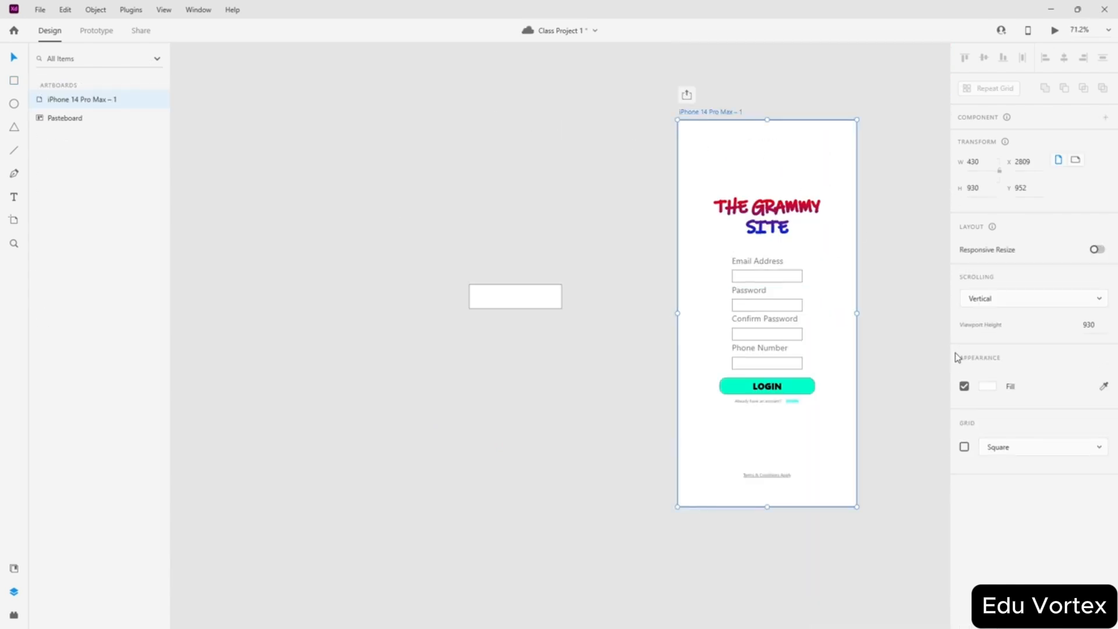
{"action": "left_click", "coordinate": [964, 447]}
{"action": "left_click_drag", "start_coordinate": [510, 304], "coordinate": [761, 445]}
{"action": "scroll", "coordinate": [878, 530], "scroll_direction": "up", "scroll_amount": 8}
{"action": "scroll", "coordinate": [492, 283], "scroll_direction": "down", "scroll_amount": 5}
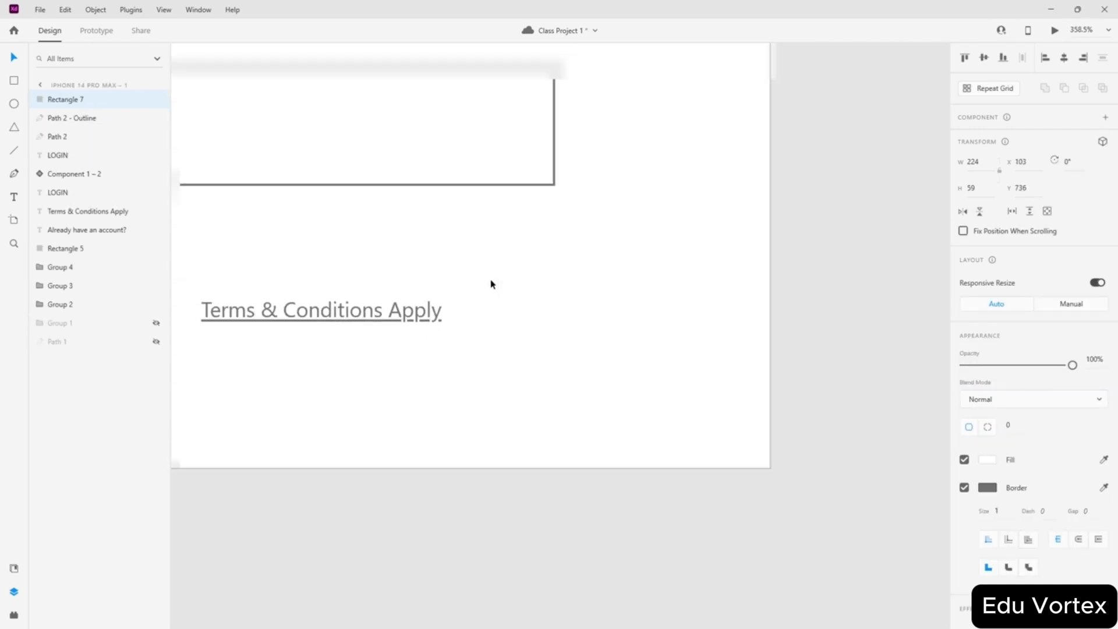
{"action": "left_click_drag", "start_coordinate": [410, 229], "coordinate": [417, 270]}
{"action": "scroll", "coordinate": [416, 270], "scroll_direction": "up", "scroll_amount": 4}
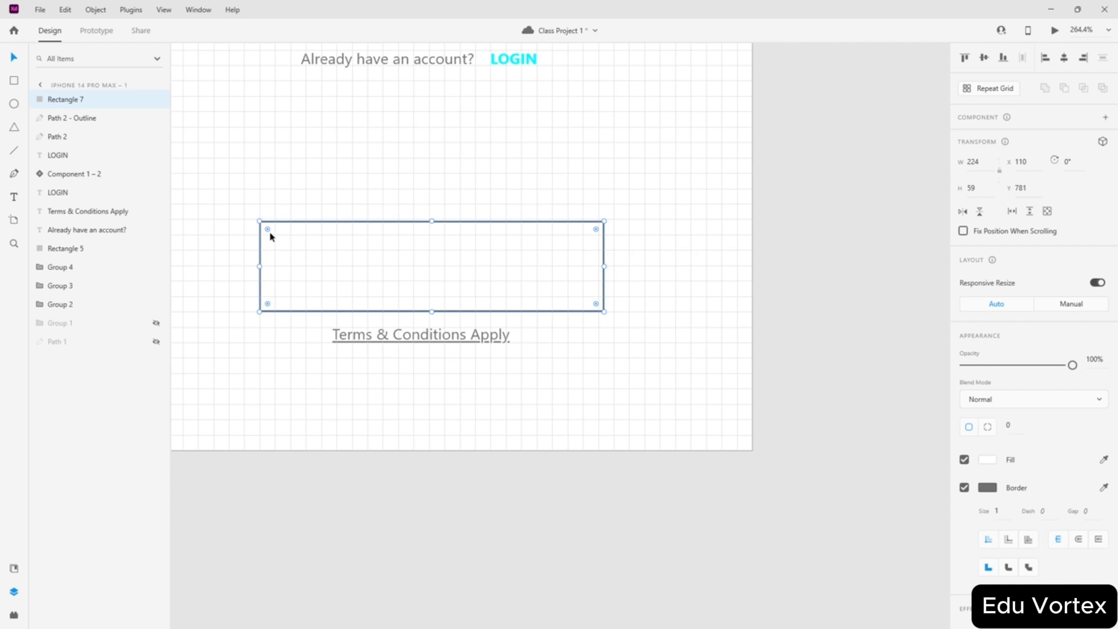
- Shape the rectangle into a 70×30 pill-shaped toggle track with rounded corners
{"action": "left_click_drag", "start_coordinate": [270, 236], "coordinate": [422, 247]}
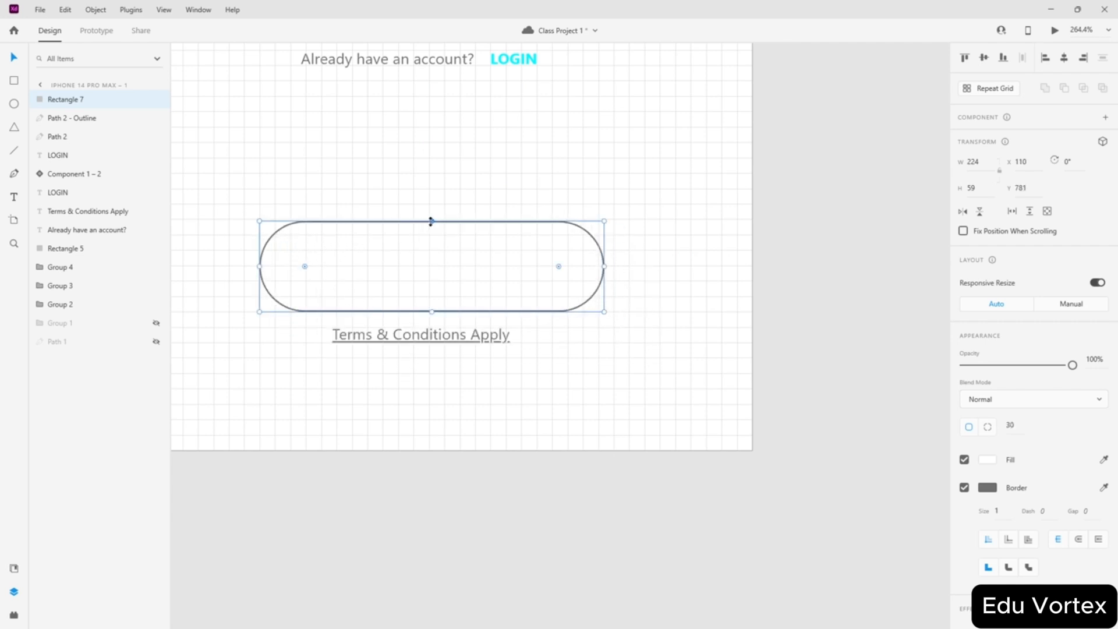
{"action": "scroll", "coordinate": [437, 225], "scroll_direction": "up", "scroll_amount": 3}
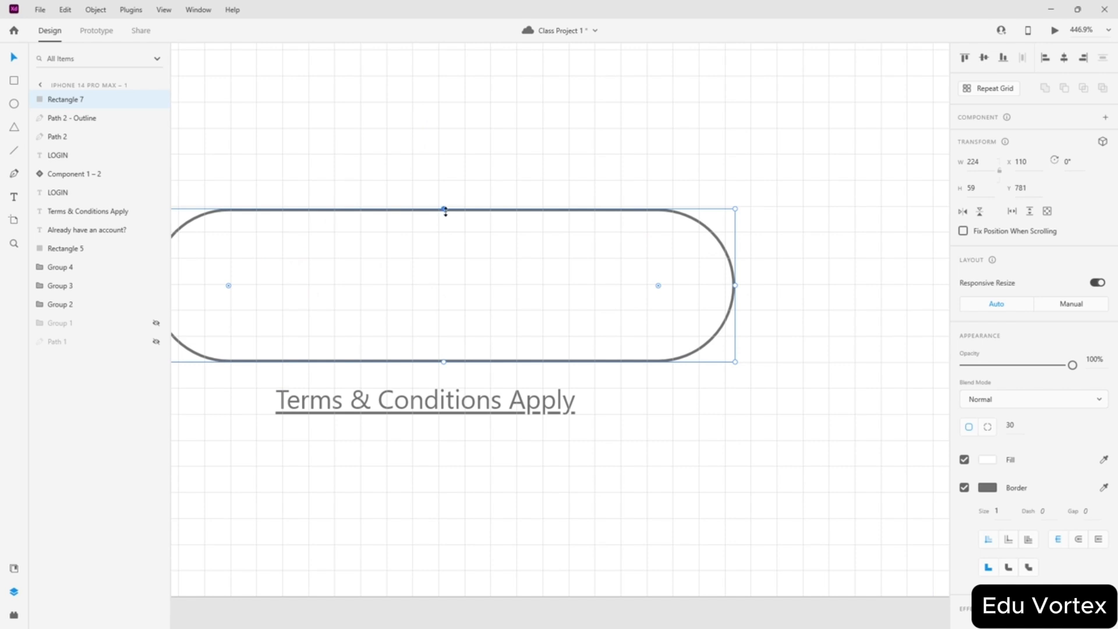
{"action": "left_click_drag", "start_coordinate": [444, 210], "coordinate": [452, 285]}
{"action": "scroll", "coordinate": [464, 266], "scroll_direction": "down", "scroll_amount": 2}
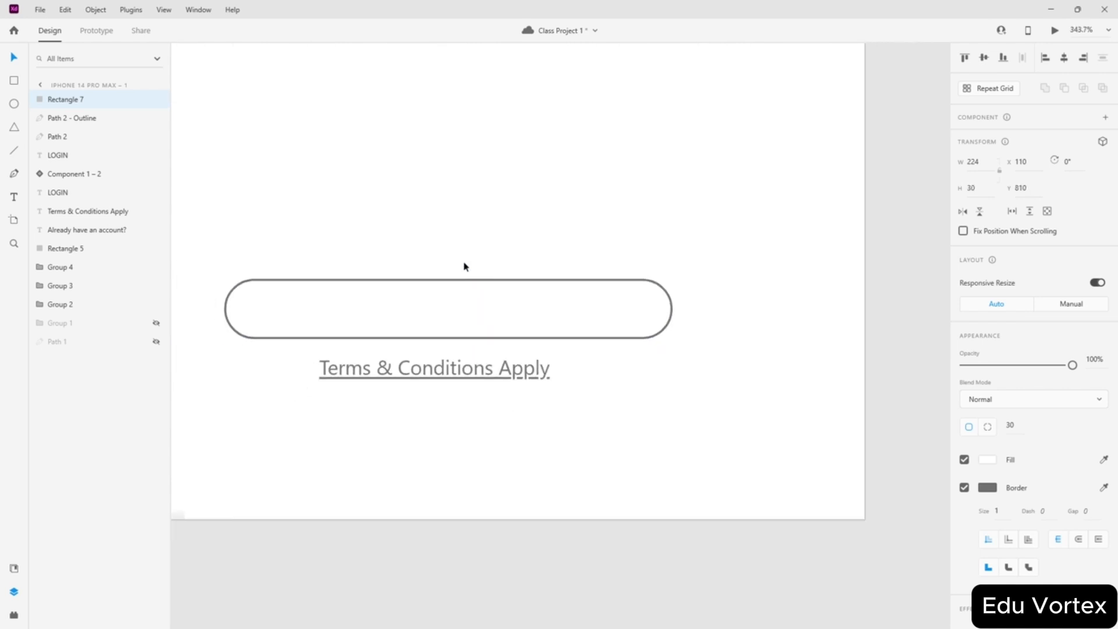
{"action": "mouse_move", "coordinate": [466, 322]}
{"action": "left_mouse_down"}
{"action": "mouse_move", "coordinate": [456, 319]}
{"action": "mouse_move", "coordinate": [499, 319]}
{"action": "mouse_move", "coordinate": [452, 320]}
{"action": "left_mouse_up"}
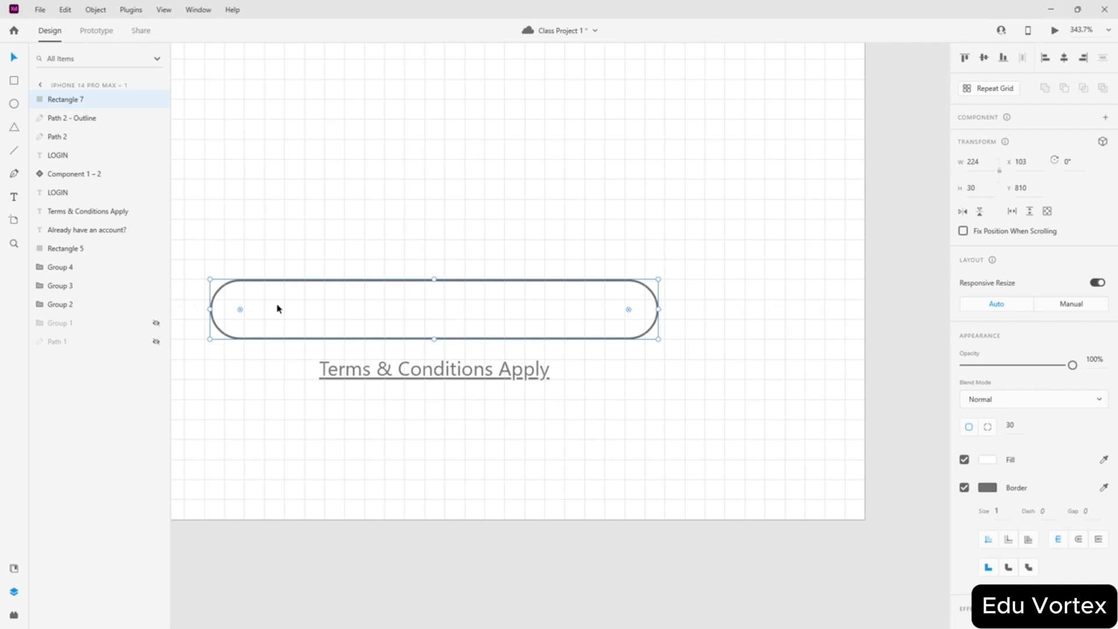
{"action": "key", "text": "alt"}
{"action": "left_click_drag", "start_coordinate": [212, 308], "coordinate": [363, 312]}
{"action": "scroll", "coordinate": [384, 290], "scroll_direction": "up", "scroll_amount": 3}
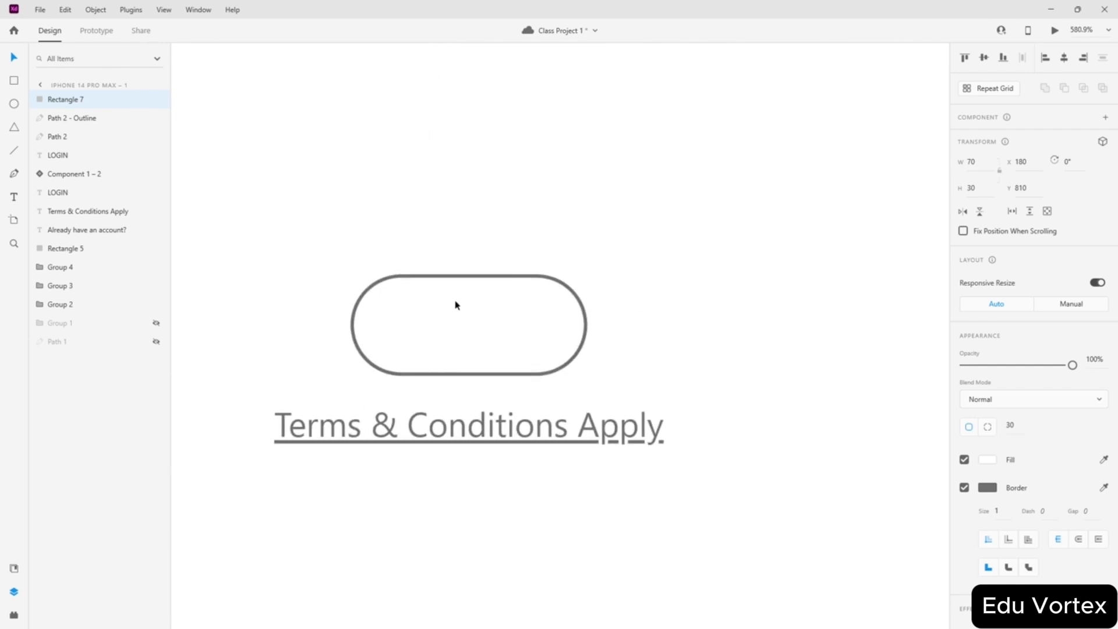
- Add a 24-px circle knob and move the grouped toggle onto the pasteboard
{"action": "left_click", "coordinate": [15, 105]}
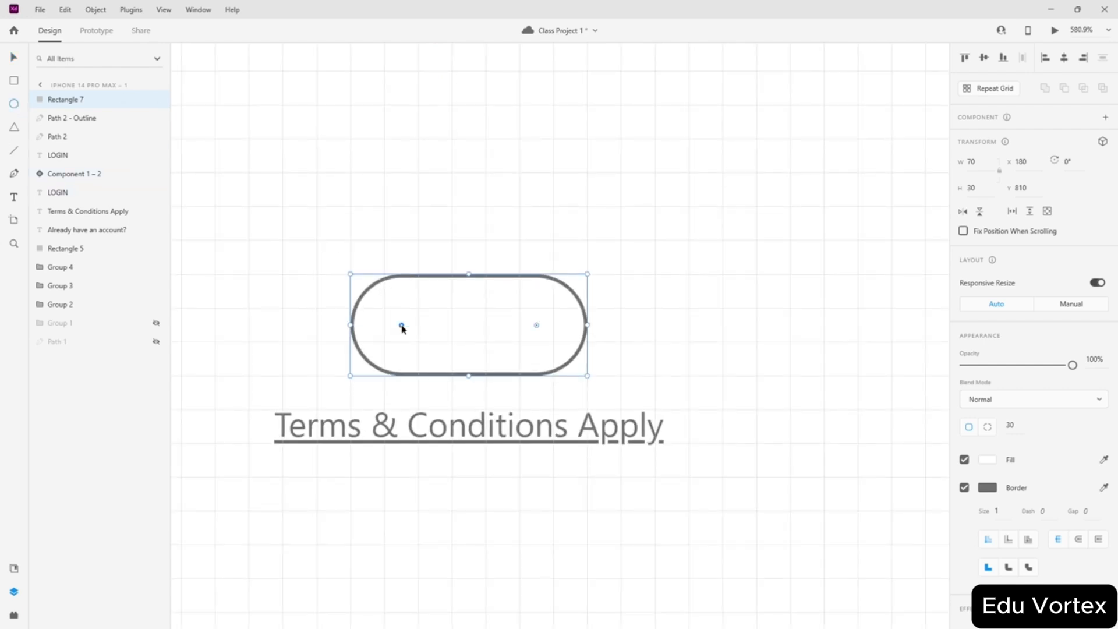
{"action": "mouse_move", "coordinate": [418, 325]}
{"action": "left_mouse_down"}
{"action": "mouse_move", "coordinate": [462, 365]}
{"action": "mouse_move", "coordinate": [421, 335]}
{"action": "left_mouse_up"}
{"action": "left_click", "coordinate": [510, 282], "text": "shift"}
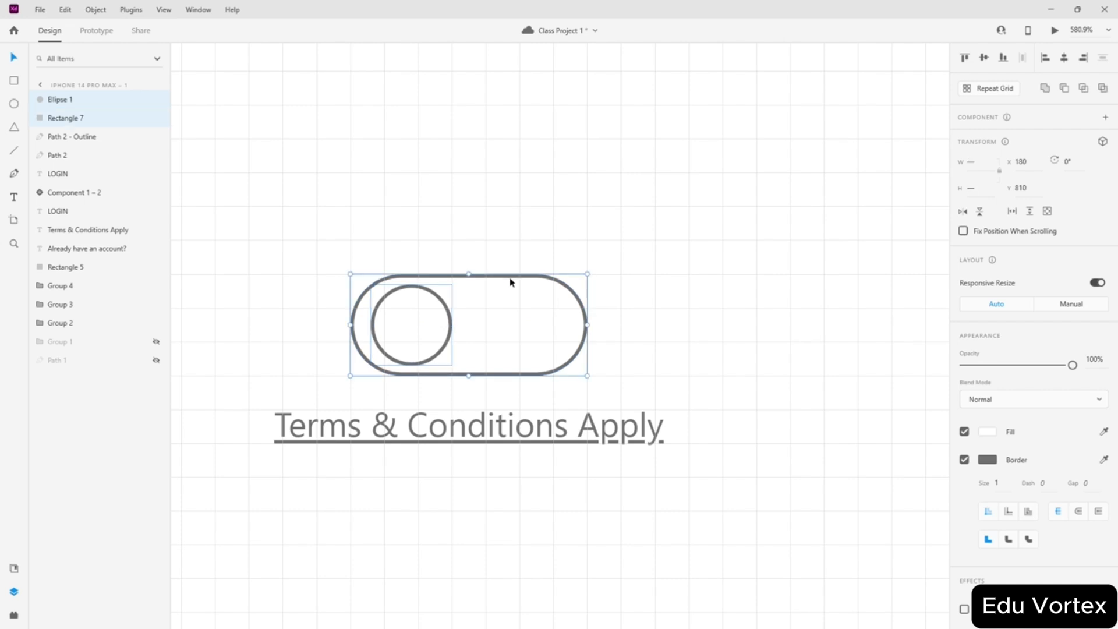
{"action": "key", "text": "ctrl+g"}
{"action": "scroll", "coordinate": [467, 232], "scroll_direction": "down", "scroll_amount": 5}
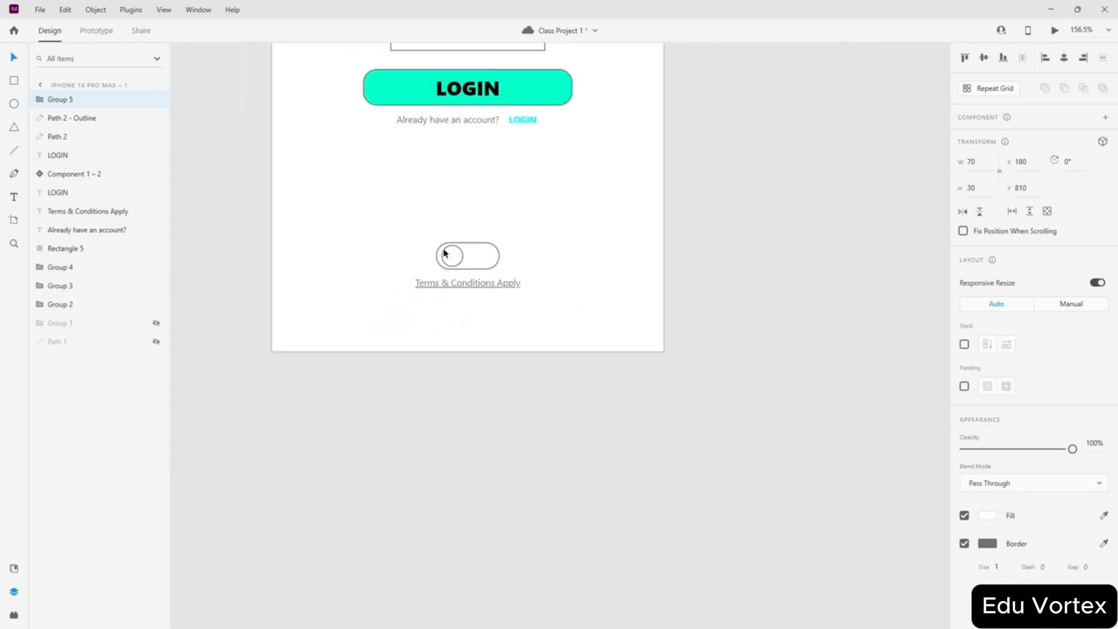
{"action": "left_click_drag", "start_coordinate": [444, 249], "coordinate": [735, 342]}
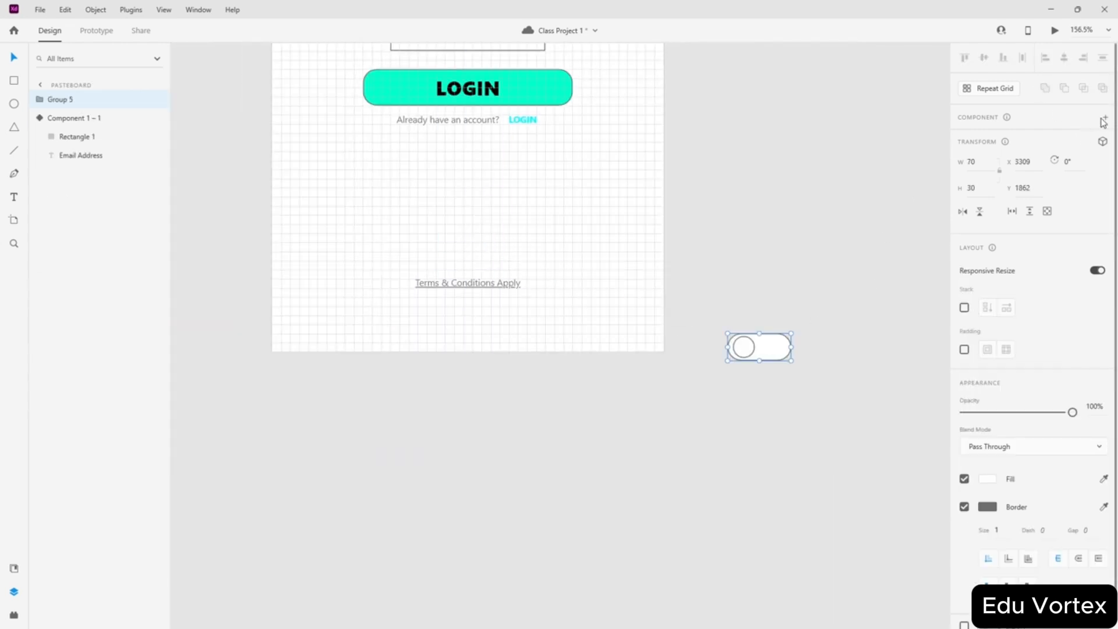
- Make the grouped toggle a component and add a new state named Dark Theme
{"action": "left_click", "coordinate": [1105, 117]}
{"action": "scroll", "coordinate": [822, 331], "scroll_direction": "up", "scroll_amount": 5}
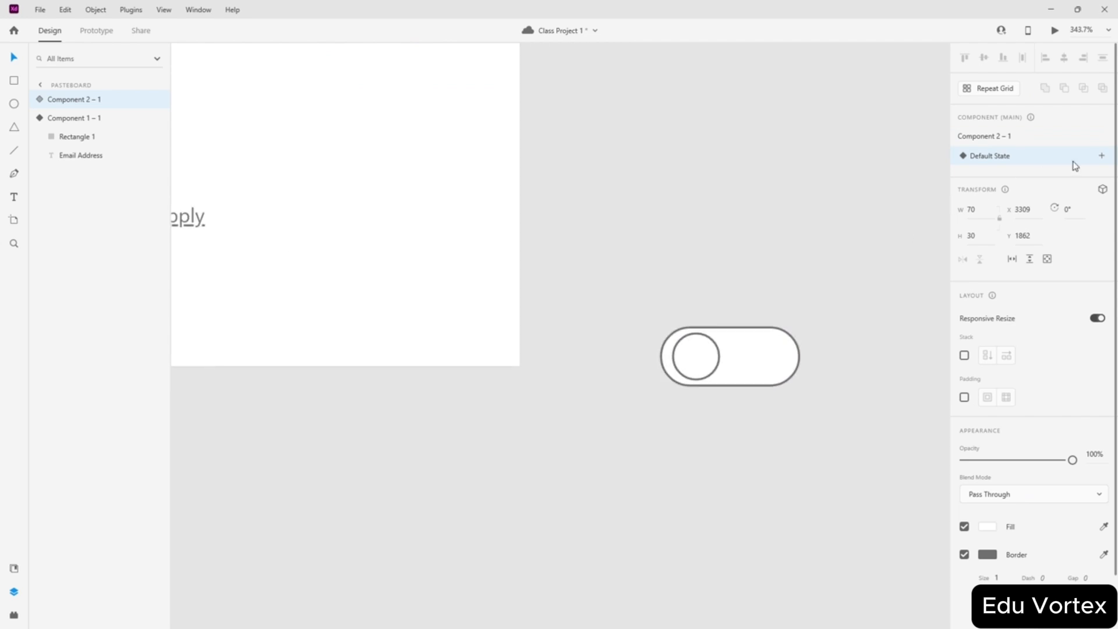
{"action": "left_click", "coordinate": [1101, 155]}
{"action": "left_click", "coordinate": [1001, 162]}
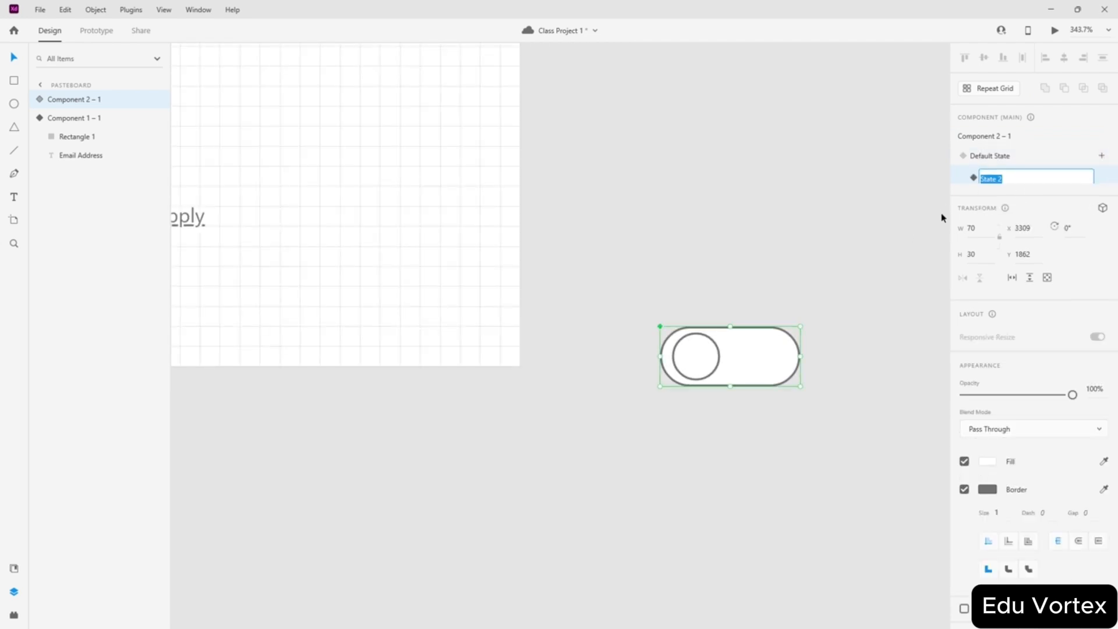
{"action": "type", "text": "t"}
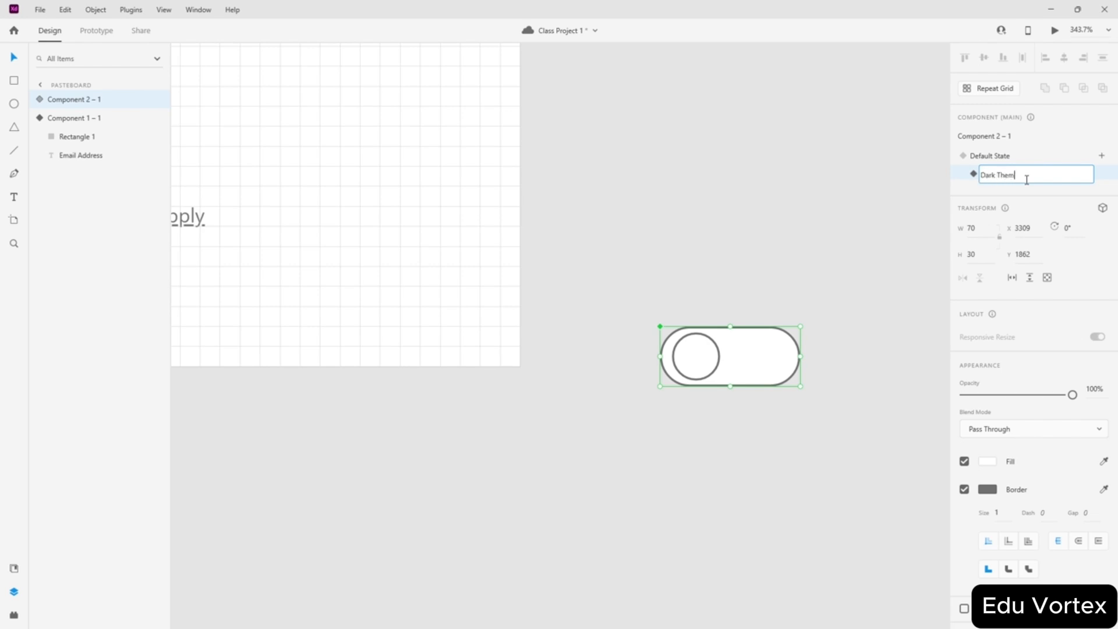
{"action": "key", "text": "Return"}
- In the Dark Theme state, drag the knob to the right end of the toggle
{"action": "left_click", "coordinate": [1003, 156]}
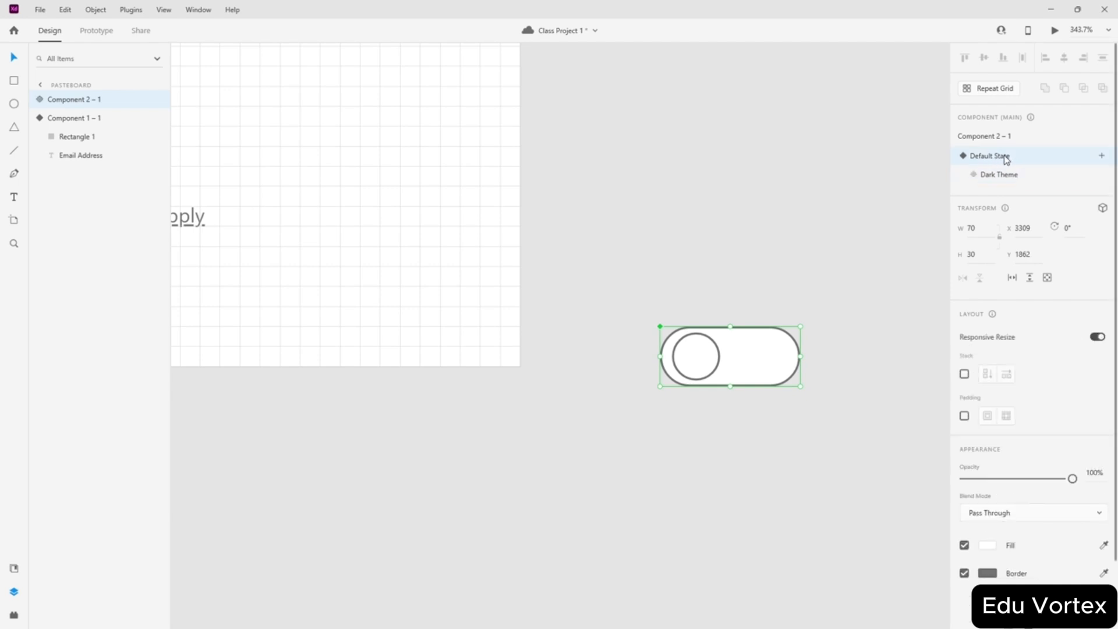
{"action": "left_click", "coordinate": [814, 293]}
{"action": "left_click", "coordinate": [742, 346]}
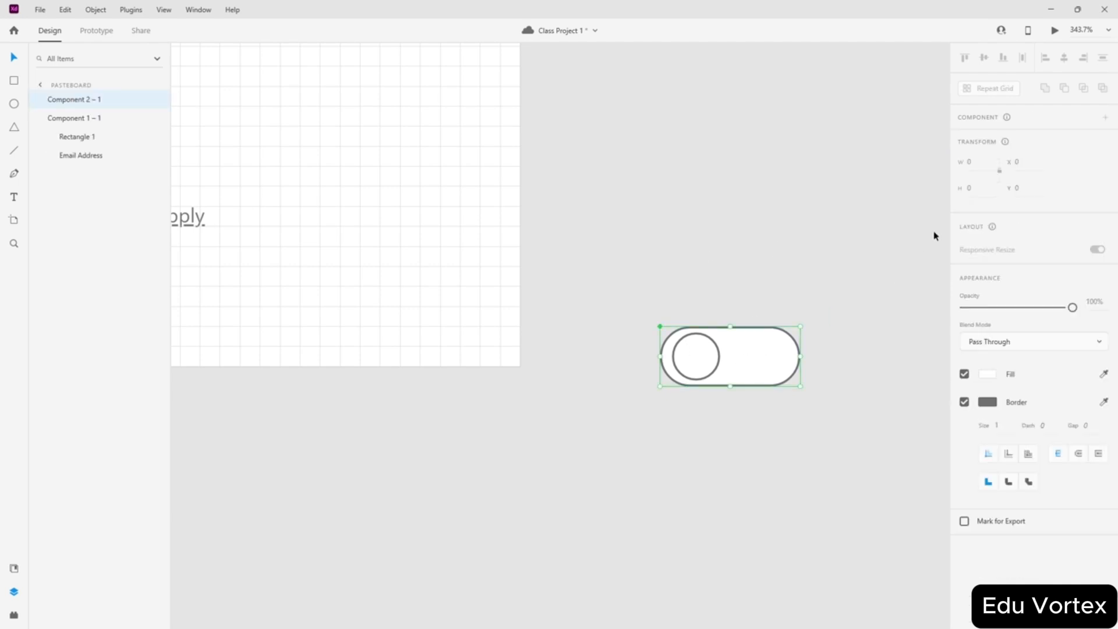
{"action": "left_click", "coordinate": [988, 176]}
{"action": "scroll", "coordinate": [850, 373], "scroll_direction": "up", "scroll_amount": 4}
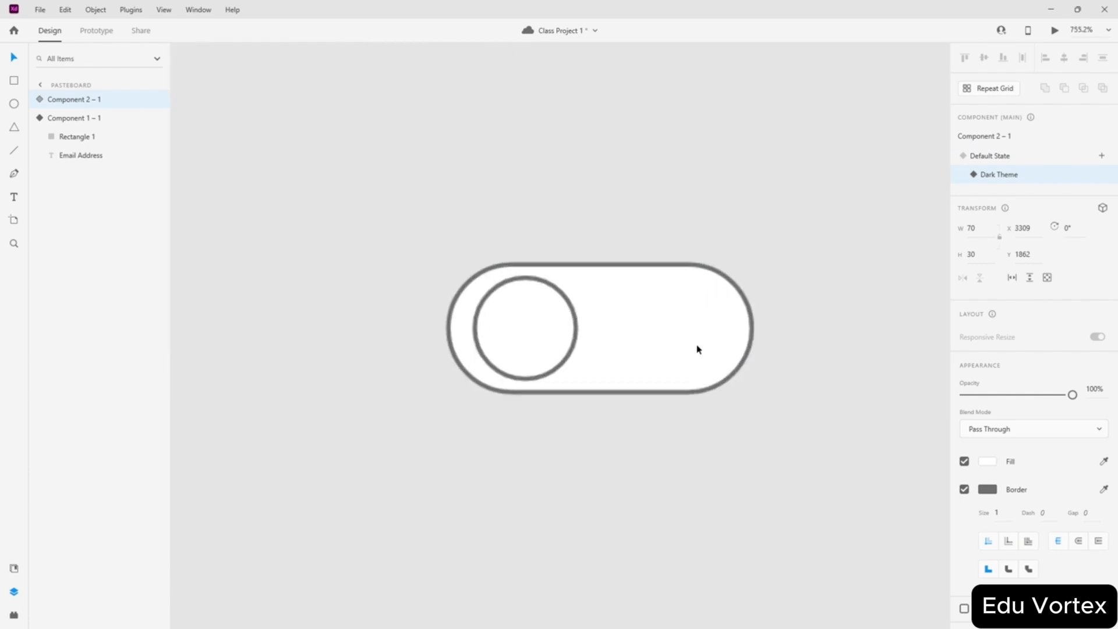
{"action": "double_click", "coordinate": [516, 329]}
{"action": "left_click_drag", "start_coordinate": [516, 329], "coordinate": [685, 327]}
- Compare the default and Dark Theme states, then return to editing Dark Theme
{"action": "left_click", "coordinate": [536, 307]}
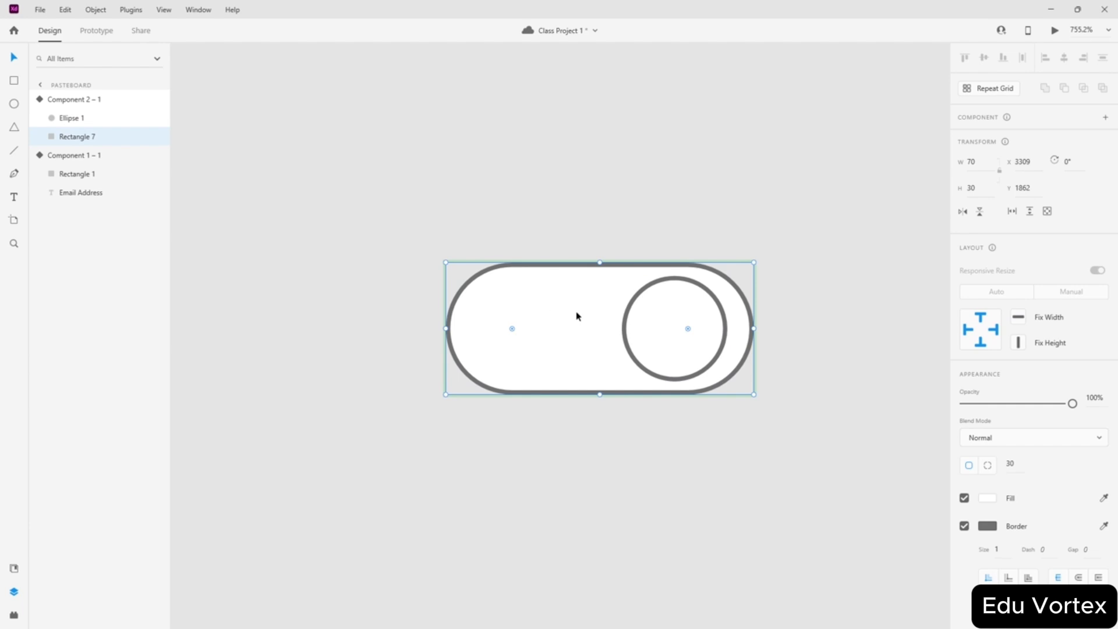
{"action": "scroll", "coordinate": [738, 276], "scroll_direction": "up", "scroll_amount": 4}
{"action": "scroll", "coordinate": [1019, 226], "scroll_direction": "down", "scroll_amount": 3}
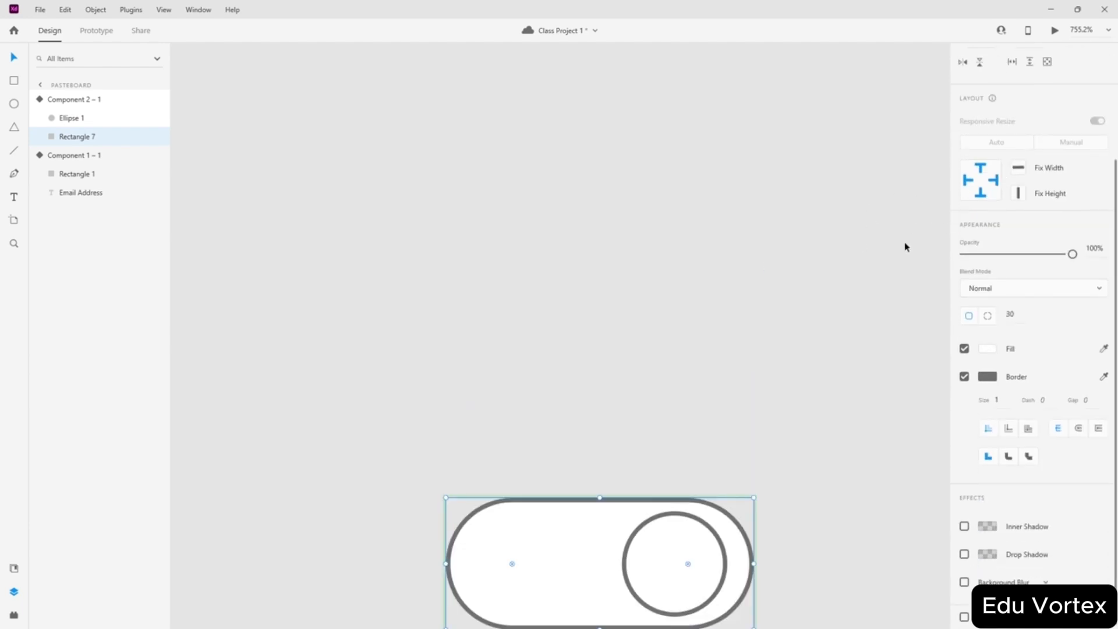
{"action": "scroll", "coordinate": [711, 253], "scroll_direction": "down", "scroll_amount": 3}
{"action": "left_click", "coordinate": [702, 213]}
{"action": "left_click", "coordinate": [621, 381]}
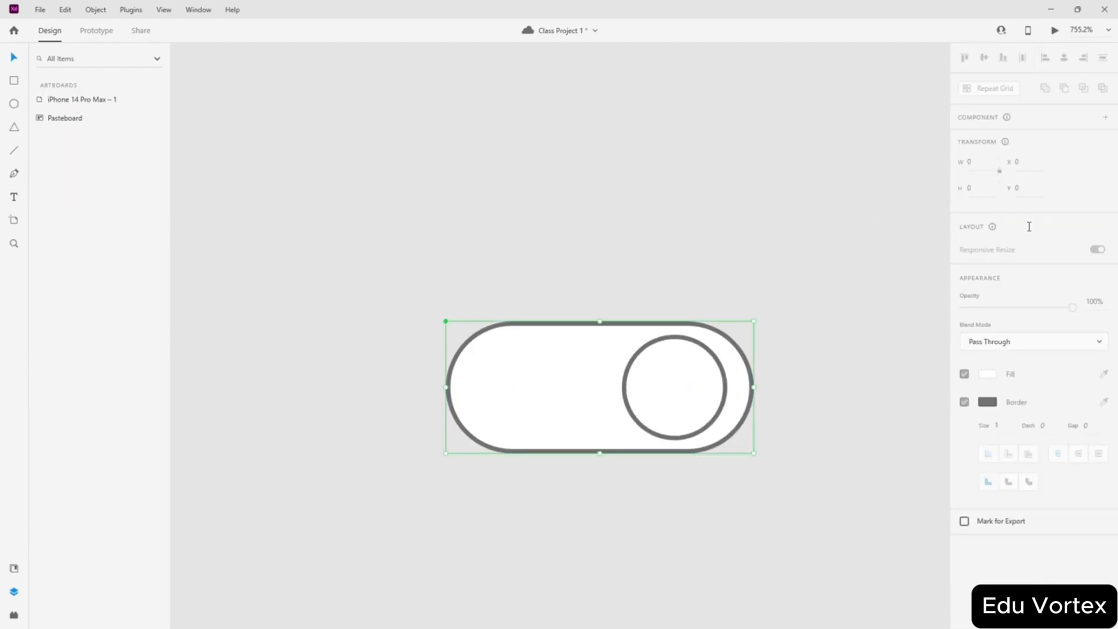
{"action": "left_click", "coordinate": [993, 162]}
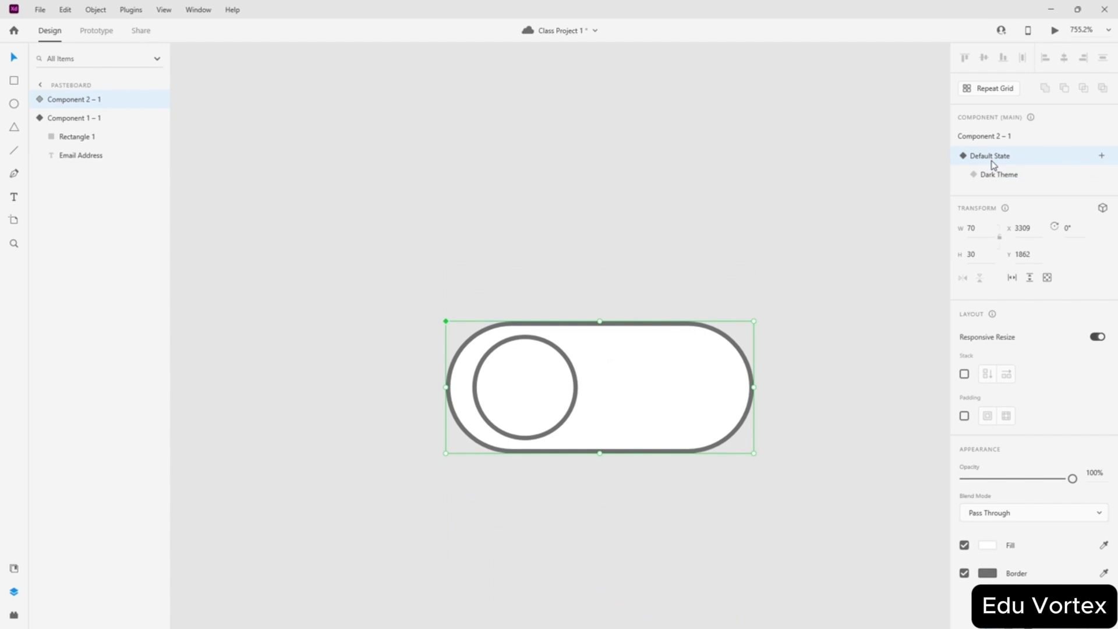
{"action": "left_click", "coordinate": [1000, 175]}
{"action": "left_click", "coordinate": [1001, 161]}
{"action": "left_click", "coordinate": [998, 178]}
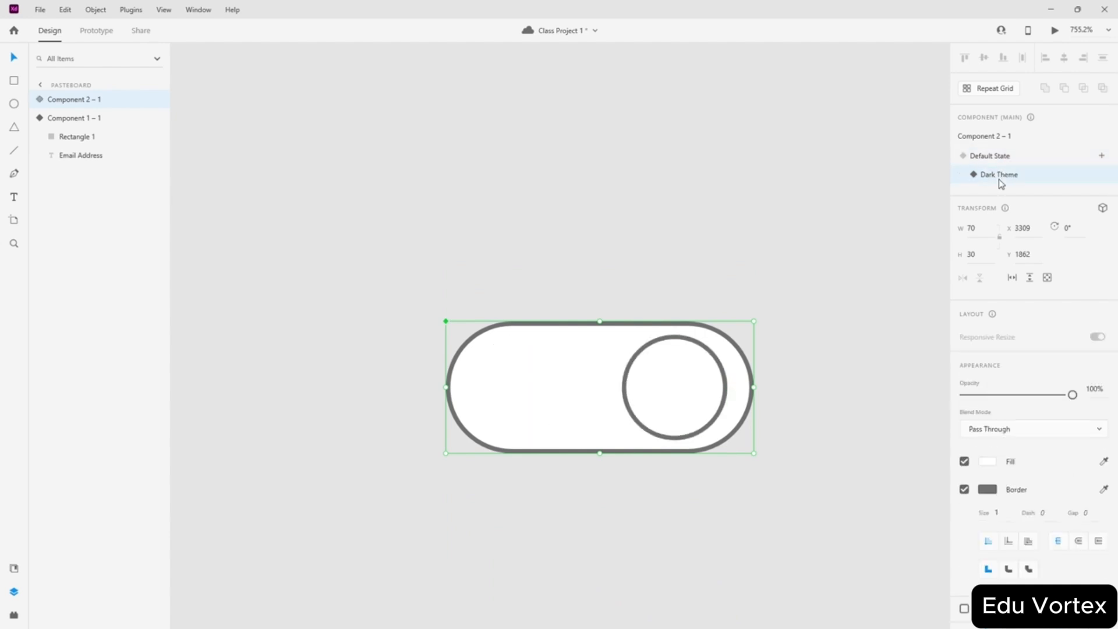
- Give the Dark Theme toggle a white #FFFFFF border and black #000000 fill
{"action": "scroll", "coordinate": [551, 298], "scroll_direction": "down", "scroll_amount": 3}
{"action": "scroll", "coordinate": [634, 329], "scroll_direction": "up", "scroll_amount": 3}
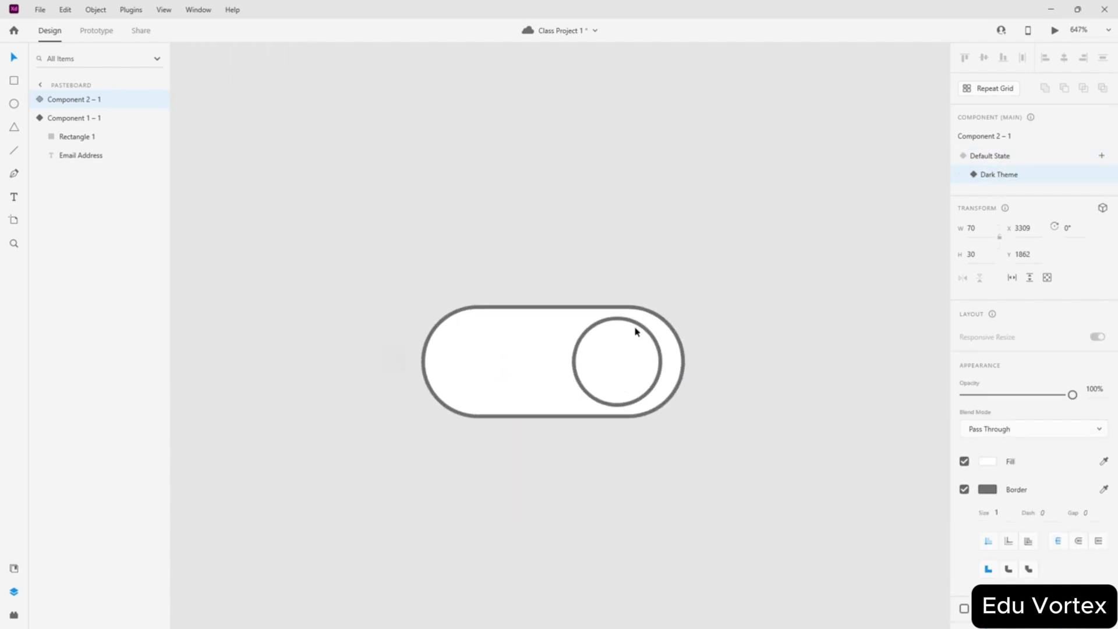
{"action": "scroll", "coordinate": [556, 387], "scroll_direction": "up", "scroll_amount": 3}
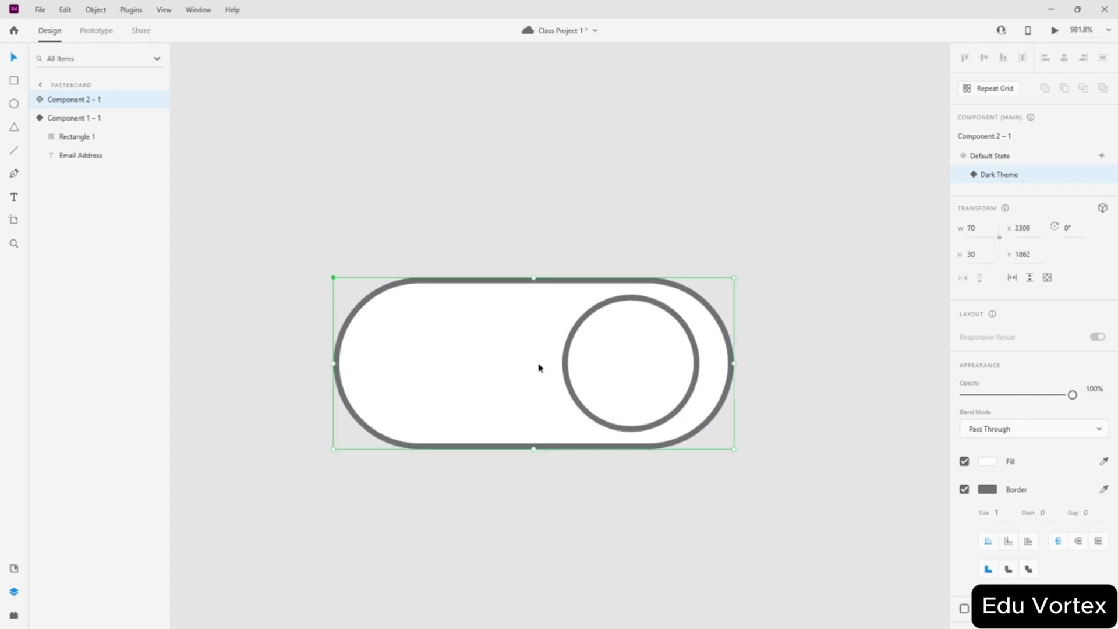
{"action": "left_click", "coordinate": [987, 489]}
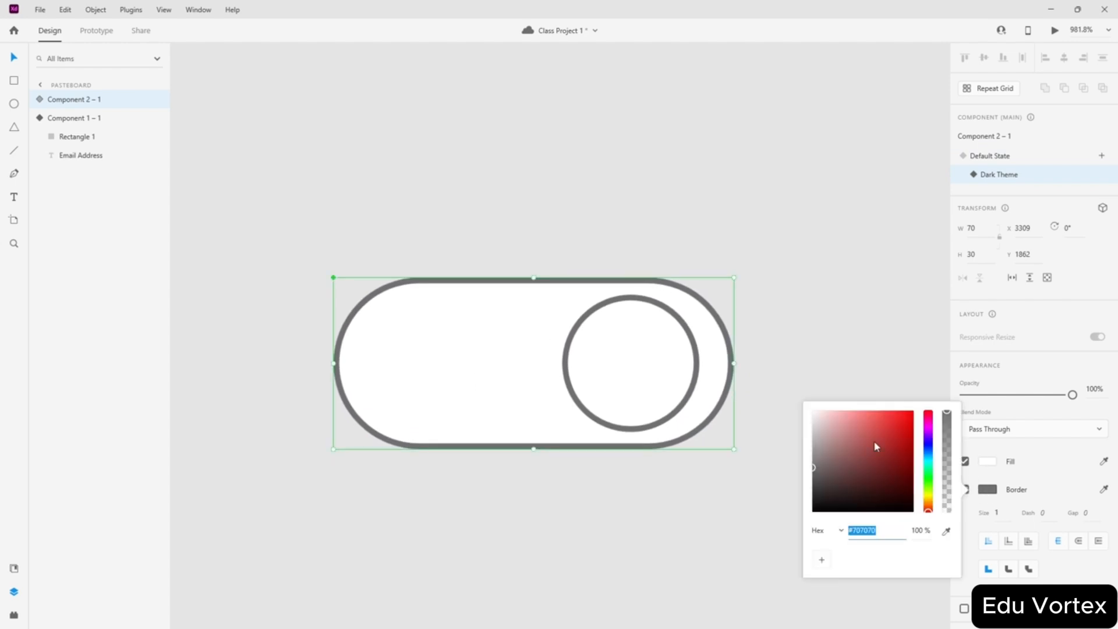
{"action": "left_click_drag", "start_coordinate": [873, 440], "coordinate": [774, 399]}
{"action": "left_click", "coordinate": [987, 461]}
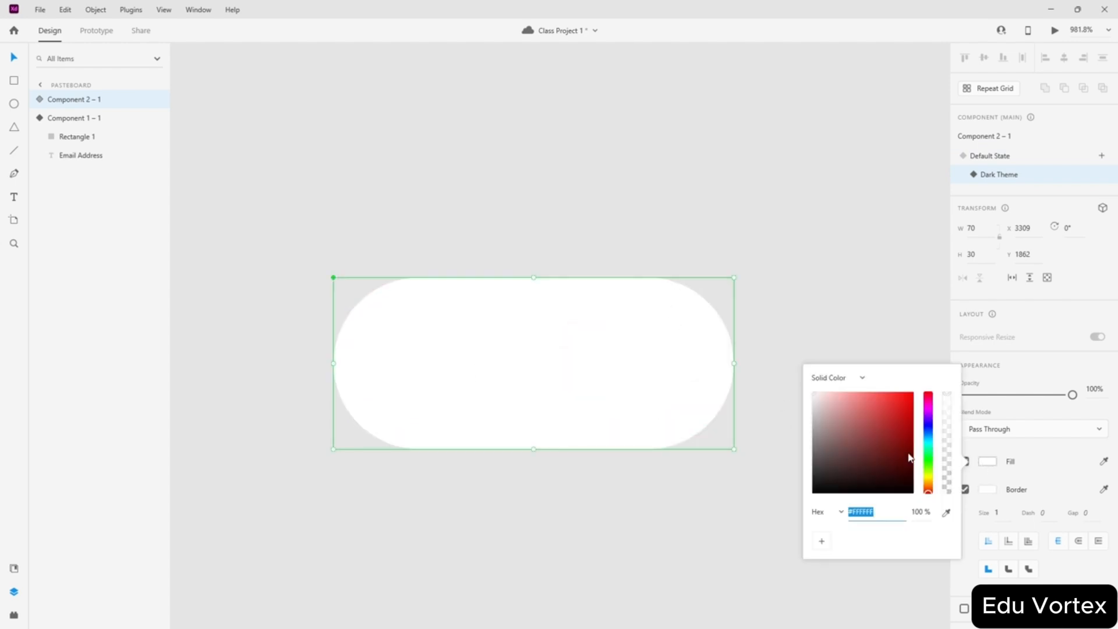
{"action": "left_click_drag", "start_coordinate": [899, 431], "coordinate": [943, 516]}
- Reselect the toggle component and view its default state
{"action": "left_click", "coordinate": [779, 258]}
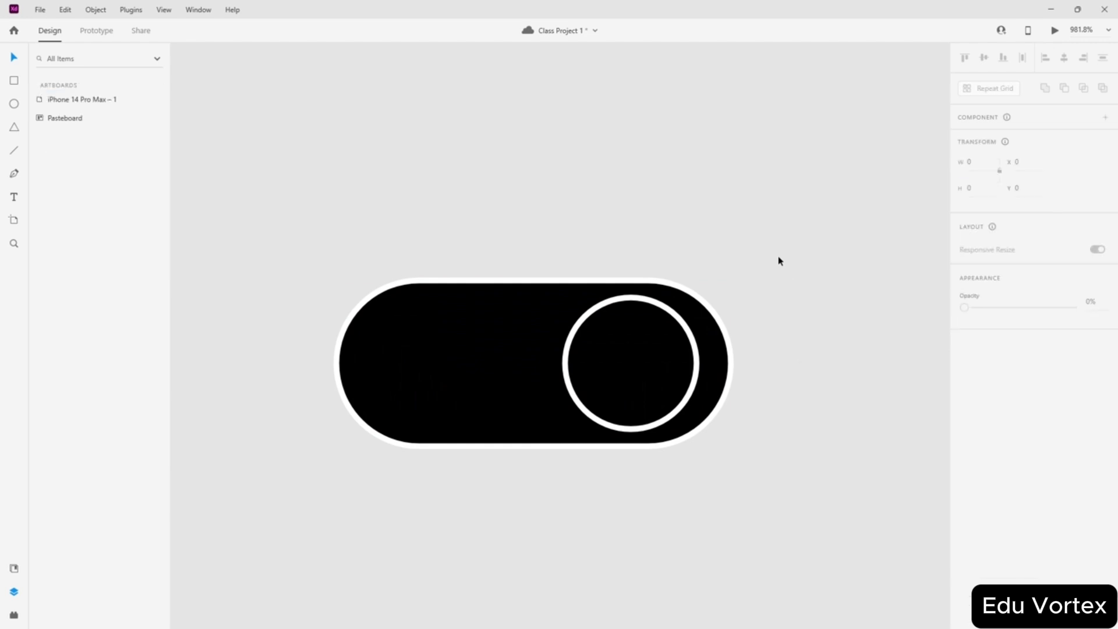
{"action": "scroll", "coordinate": [644, 235], "scroll_direction": "down", "scroll_amount": 4}
{"action": "scroll", "coordinate": [741, 254], "scroll_direction": "up", "scroll_amount": 2}
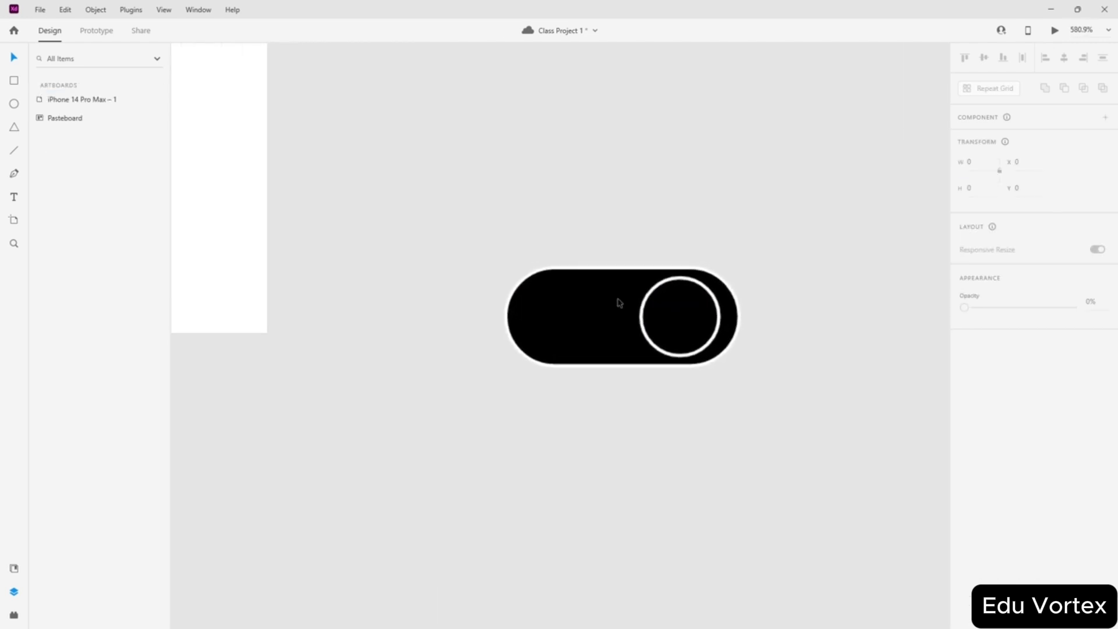
{"action": "left_click", "coordinate": [619, 300]}
{"action": "left_click", "coordinate": [984, 155]}
{"action": "scroll", "coordinate": [622, 206], "scroll_direction": "down", "scroll_amount": 4}
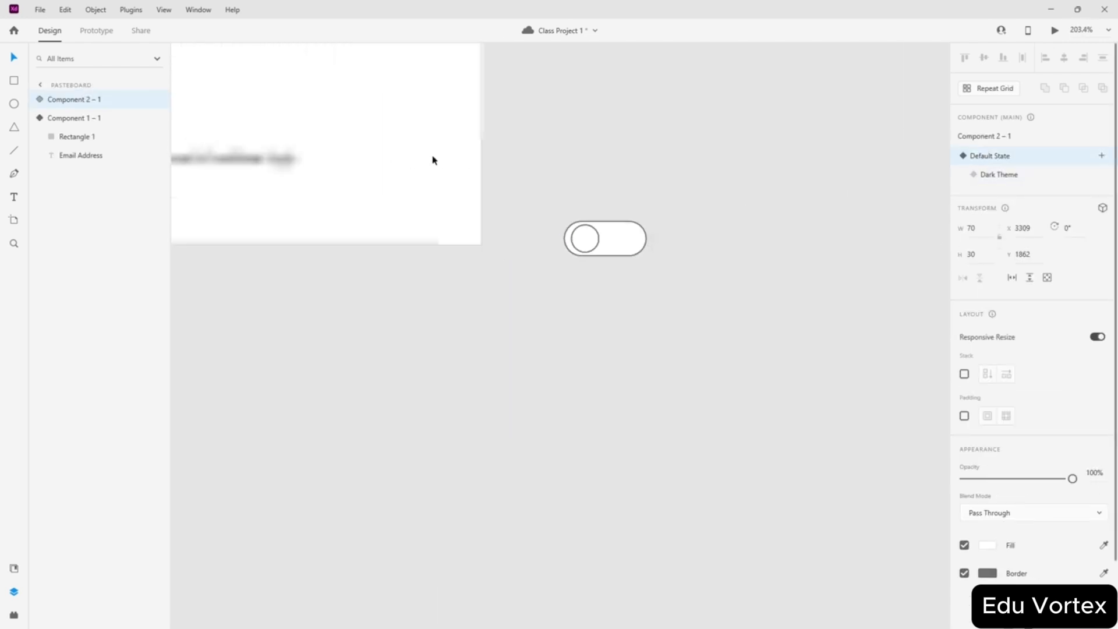
{"action": "scroll", "coordinate": [613, 365], "scroll_direction": "up", "scroll_amount": 2}
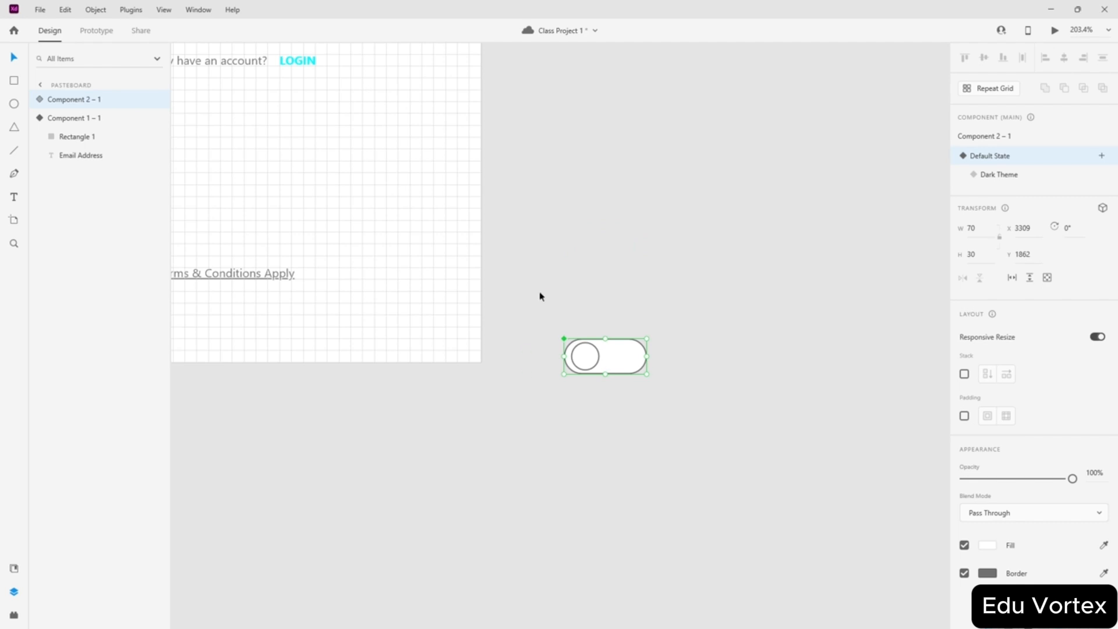
- In Prototype mode, select the toggle's knob and start a new interaction from it
{"action": "left_click", "coordinate": [79, 31]}
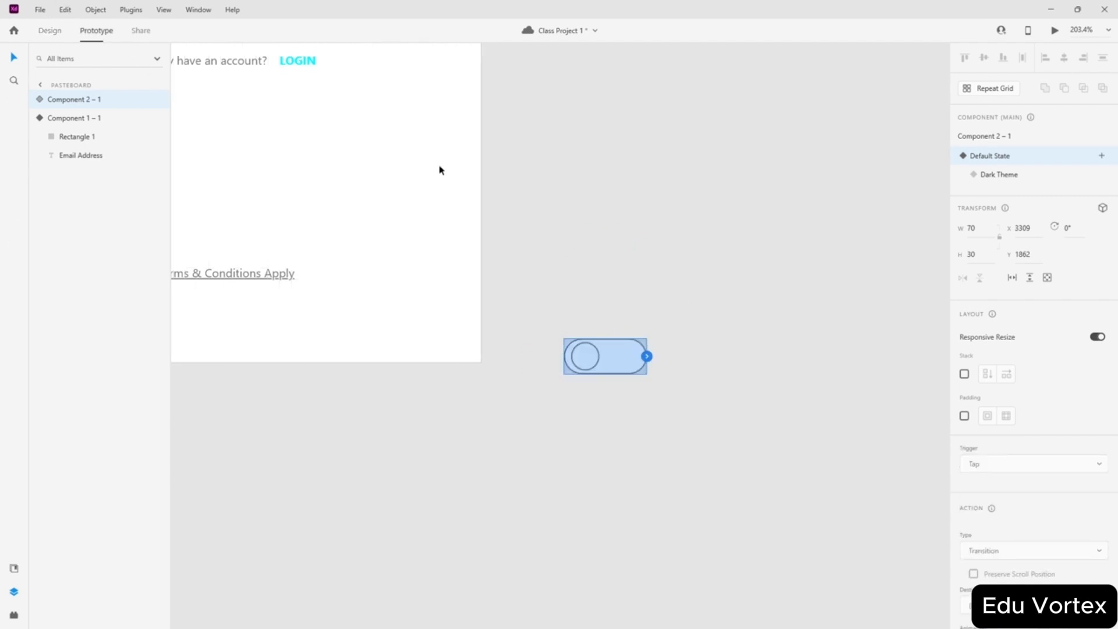
{"action": "scroll", "coordinate": [696, 344], "scroll_direction": "up", "scroll_amount": 2}
{"action": "scroll", "coordinate": [629, 502], "scroll_direction": "up", "scroll_amount": 2}
{"action": "double_click", "coordinate": [551, 457]}
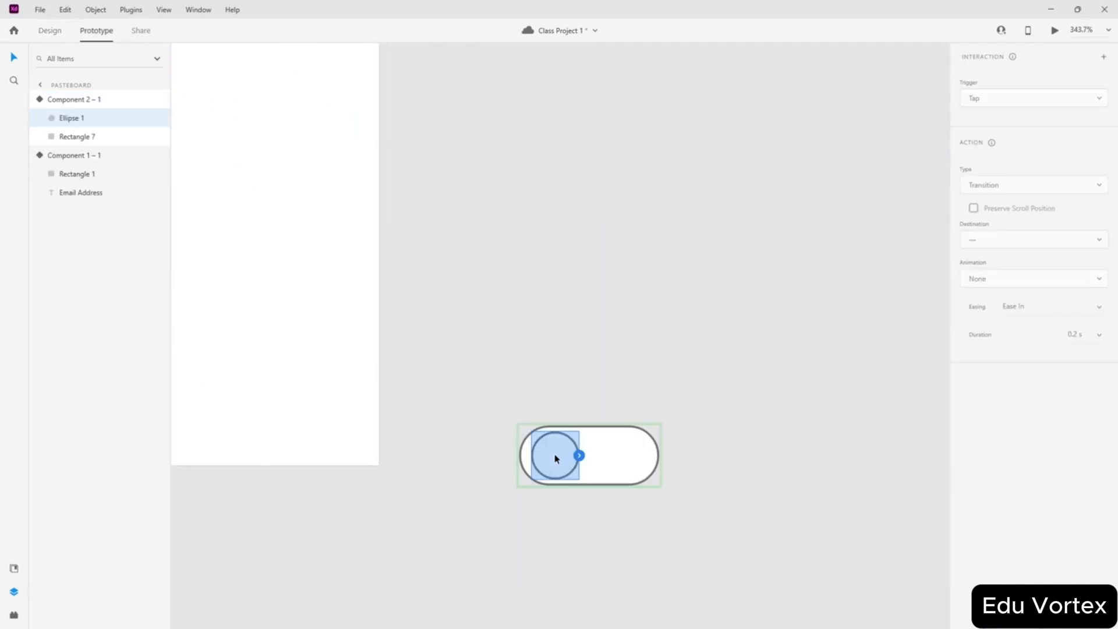
{"action": "left_click_drag", "start_coordinate": [583, 460], "coordinate": [623, 474]}
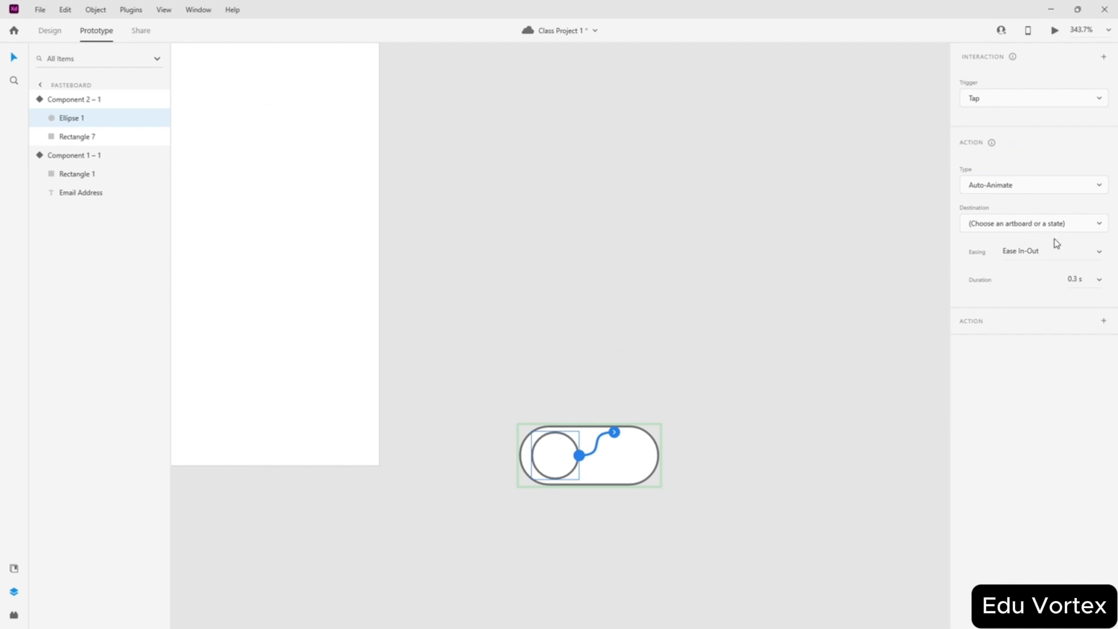
- Set the interaction trigger to Tap with an Auto-Animate action
{"action": "left_click", "coordinate": [999, 100]}
{"action": "left_click", "coordinate": [997, 99]}
{"action": "left_click", "coordinate": [984, 104]}
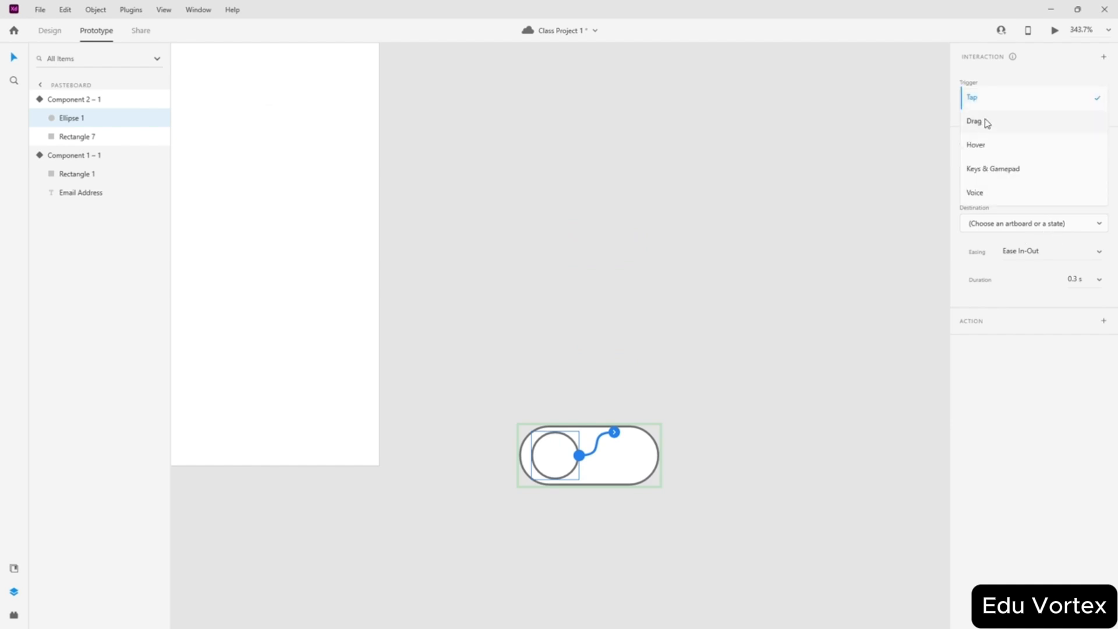
{"action": "left_click", "coordinate": [986, 123]}
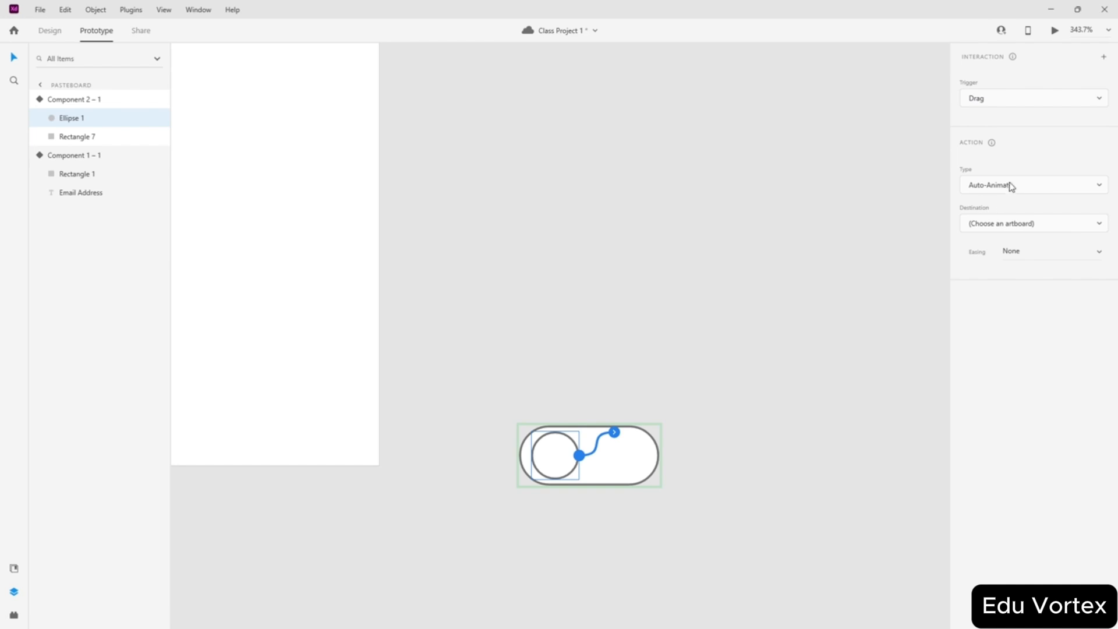
{"action": "left_click", "coordinate": [1011, 186]}
{"action": "left_click", "coordinate": [1005, 169]}
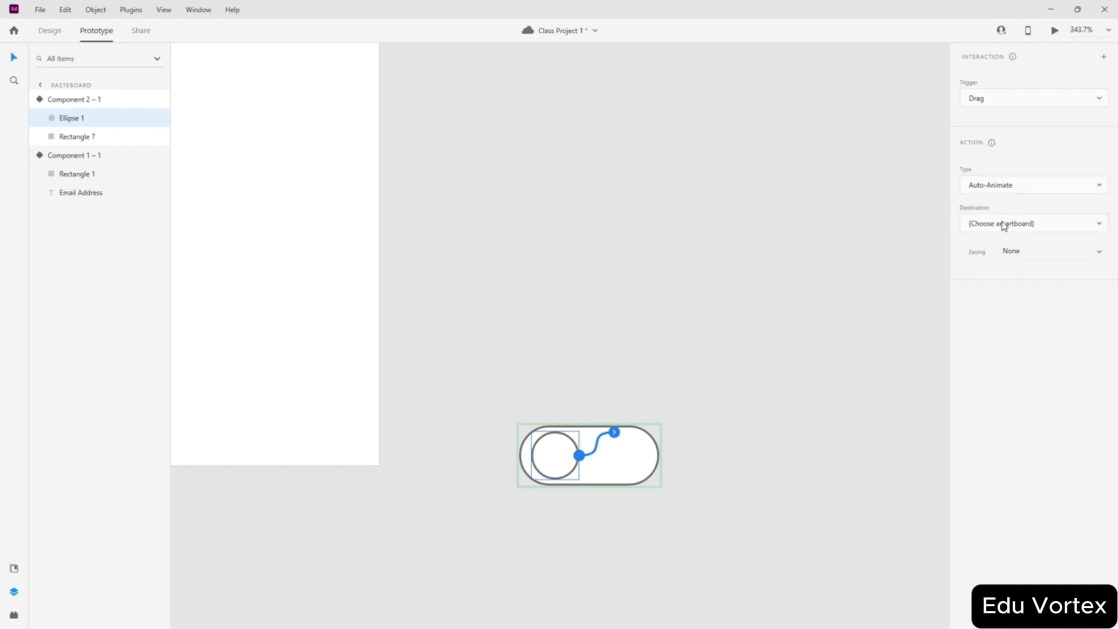
{"action": "left_click", "coordinate": [1034, 230]}
{"action": "left_click", "coordinate": [1009, 278]}
{"action": "left_click", "coordinate": [1024, 225]}
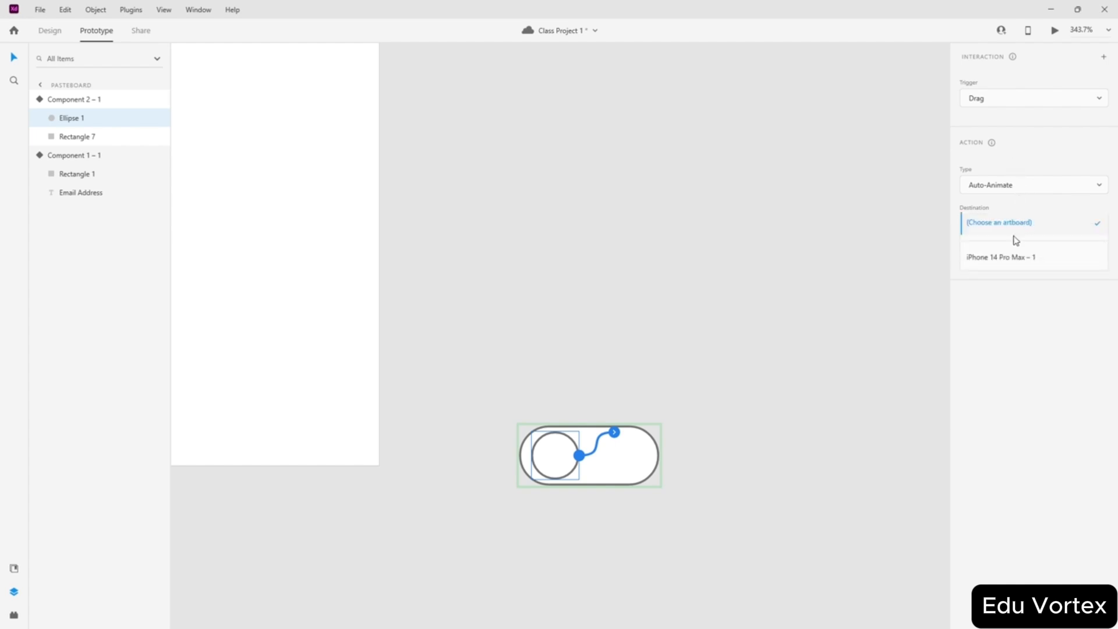
{"action": "left_click", "coordinate": [999, 100]}
{"action": "left_click", "coordinate": [1001, 102]}
{"action": "left_click", "coordinate": [993, 79]}
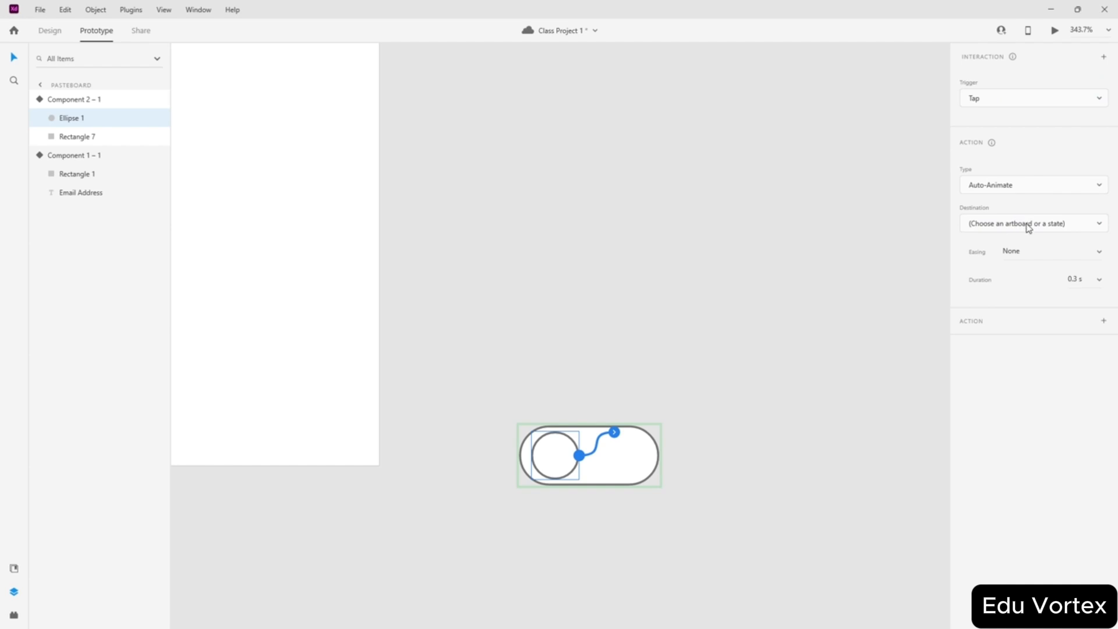
- Target the Dark Theme state with Ease In-Out easing over 0.3 s
{"action": "left_click", "coordinate": [1028, 228]}
{"action": "left_click", "coordinate": [1010, 259]}
{"action": "left_click", "coordinate": [1097, 252]}
{"action": "left_click", "coordinate": [1048, 297]}
{"action": "left_click", "coordinate": [635, 224]}
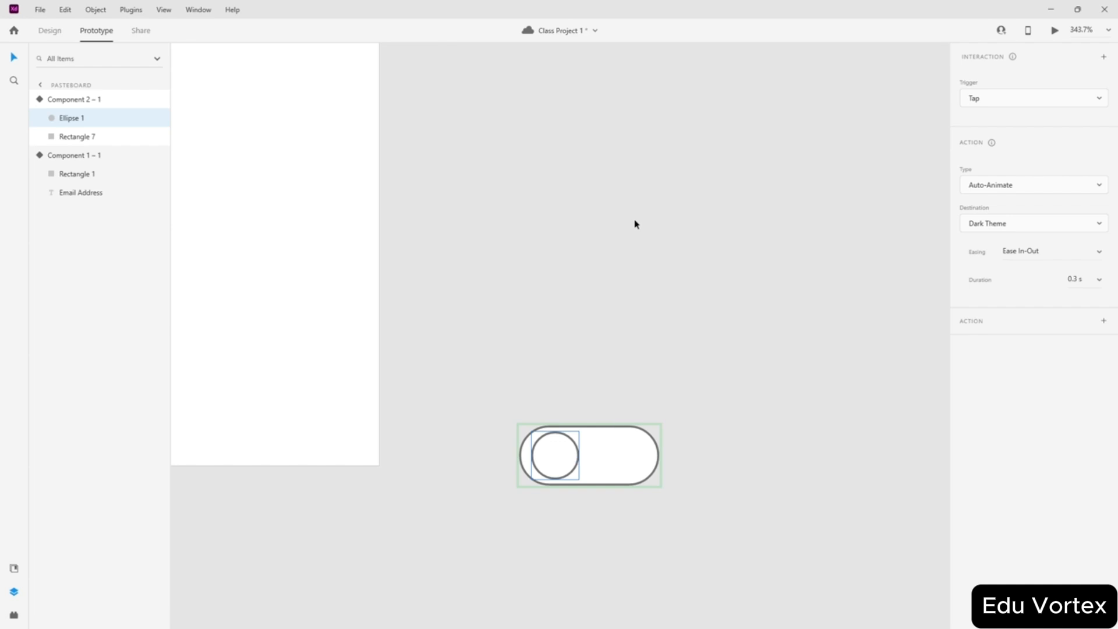
- Select the pill-shaped base of the toggle
{"action": "scroll", "coordinate": [635, 224], "scroll_direction": "down", "scroll_amount": 2}
{"action": "scroll", "coordinate": [635, 224], "scroll_direction": "down", "scroll_amount": 4}
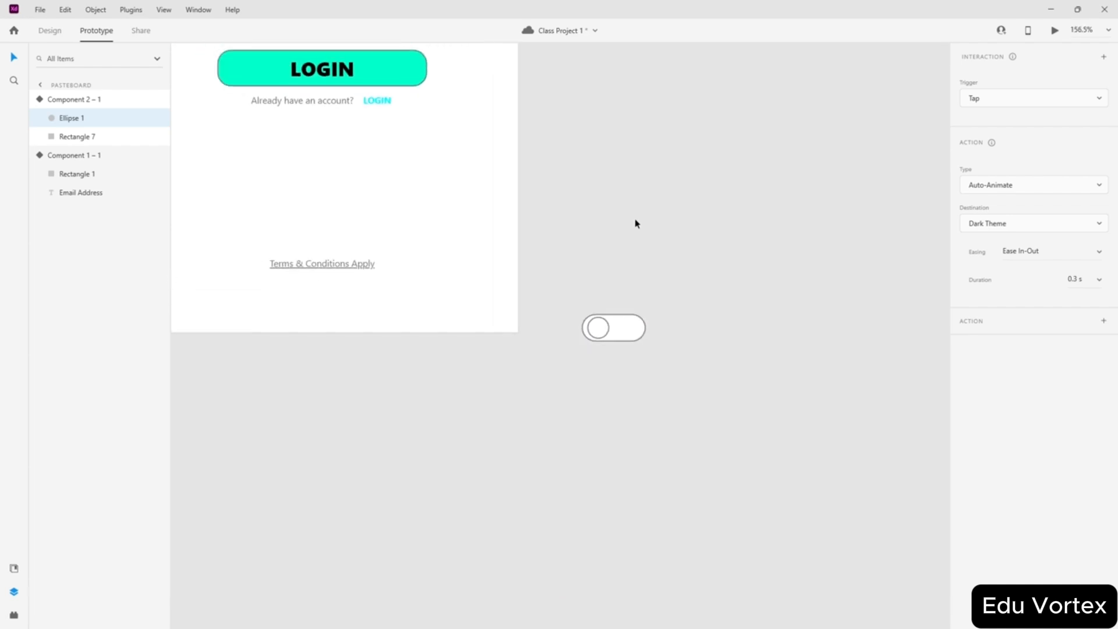
{"action": "scroll", "coordinate": [616, 227], "scroll_direction": "down", "scroll_amount": 1}
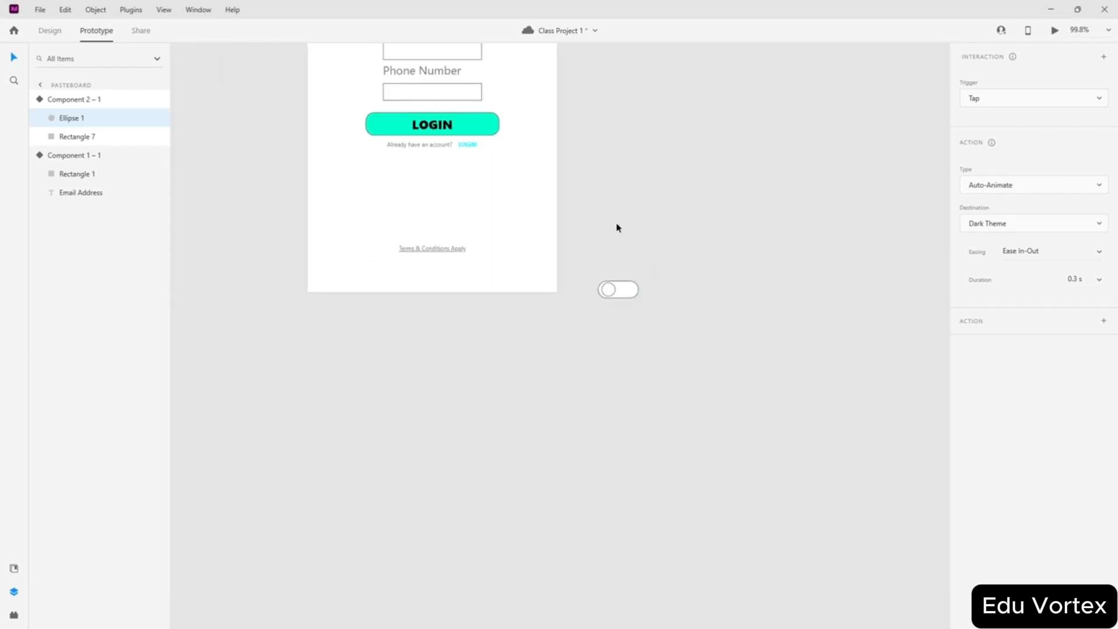
{"action": "scroll", "coordinate": [616, 228], "scroll_direction": "up", "scroll_amount": 4}
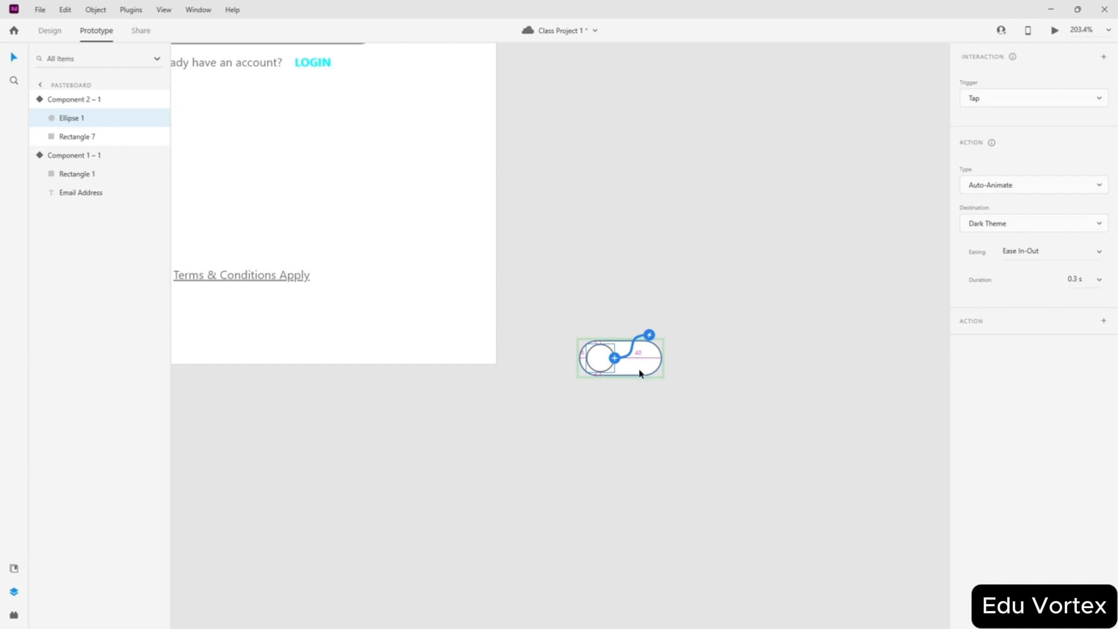
{"action": "scroll", "coordinate": [639, 374], "scroll_direction": "up", "scroll_amount": 5}
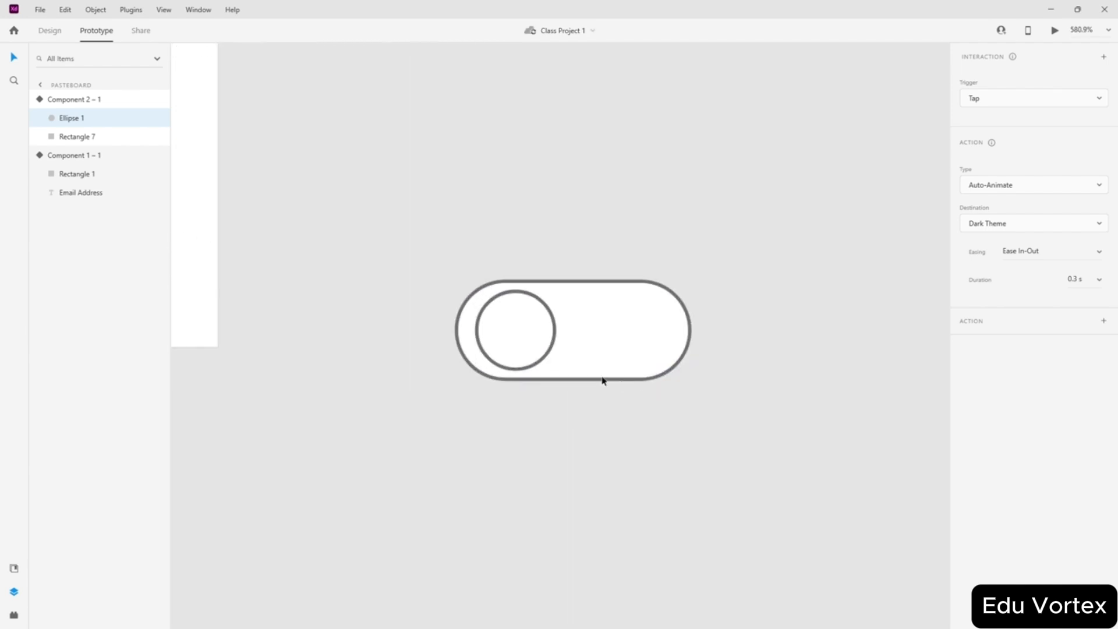
{"action": "scroll", "coordinate": [666, 257], "scroll_direction": "down", "scroll_amount": 6}
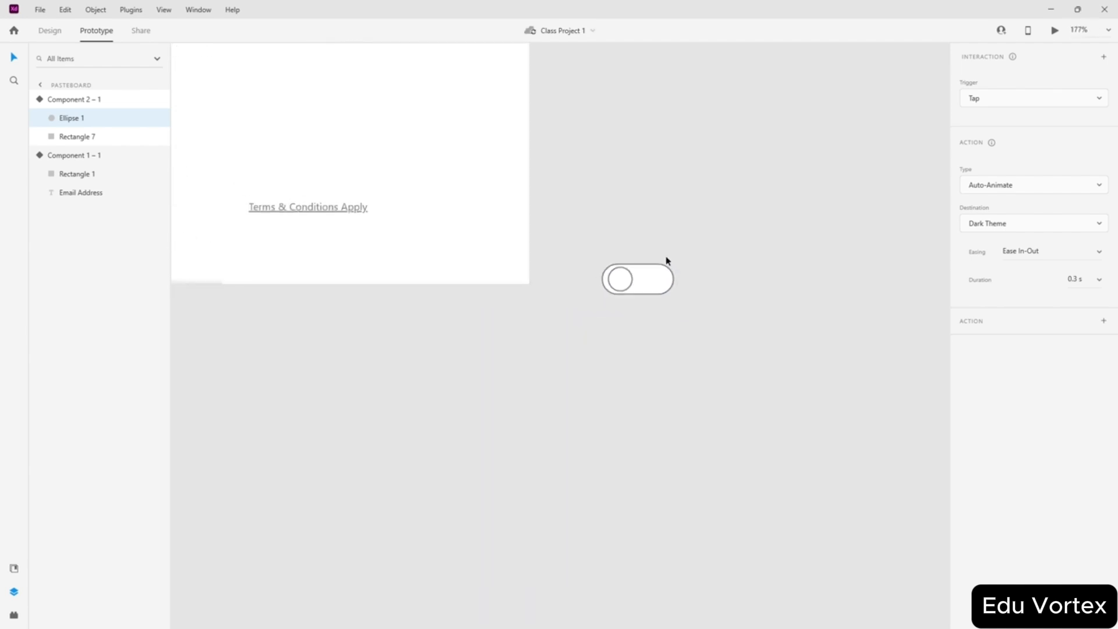
{"action": "scroll", "coordinate": [501, 186], "scroll_direction": "up", "scroll_amount": 6}
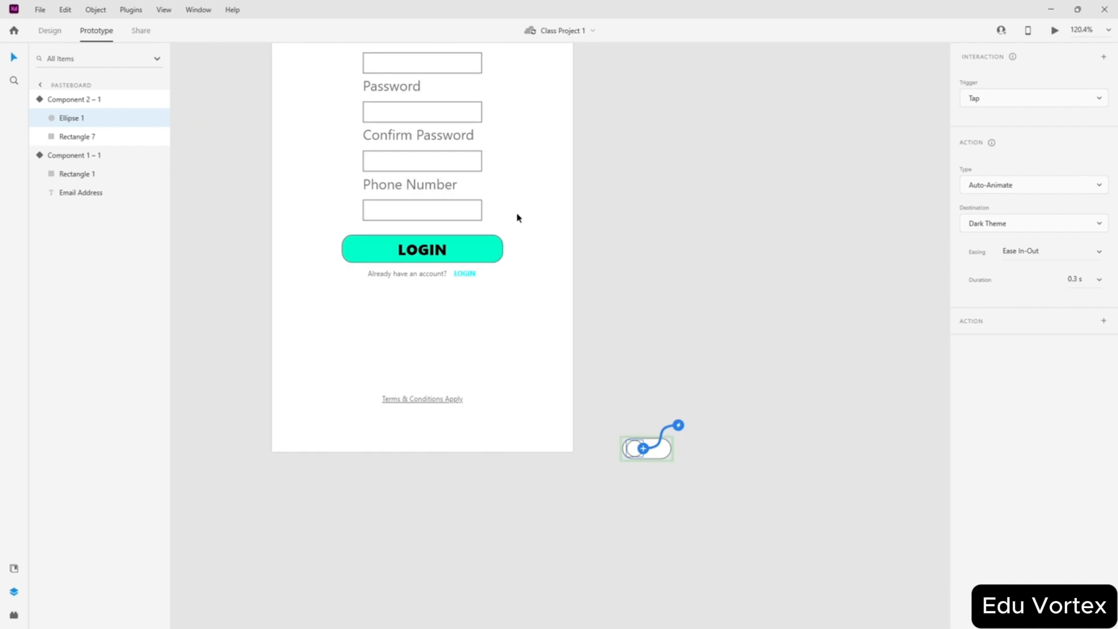
{"action": "scroll", "coordinate": [491, 254], "scroll_direction": "down", "scroll_amount": 4}
{"action": "scroll", "coordinate": [561, 487], "scroll_direction": "up", "scroll_amount": 7}
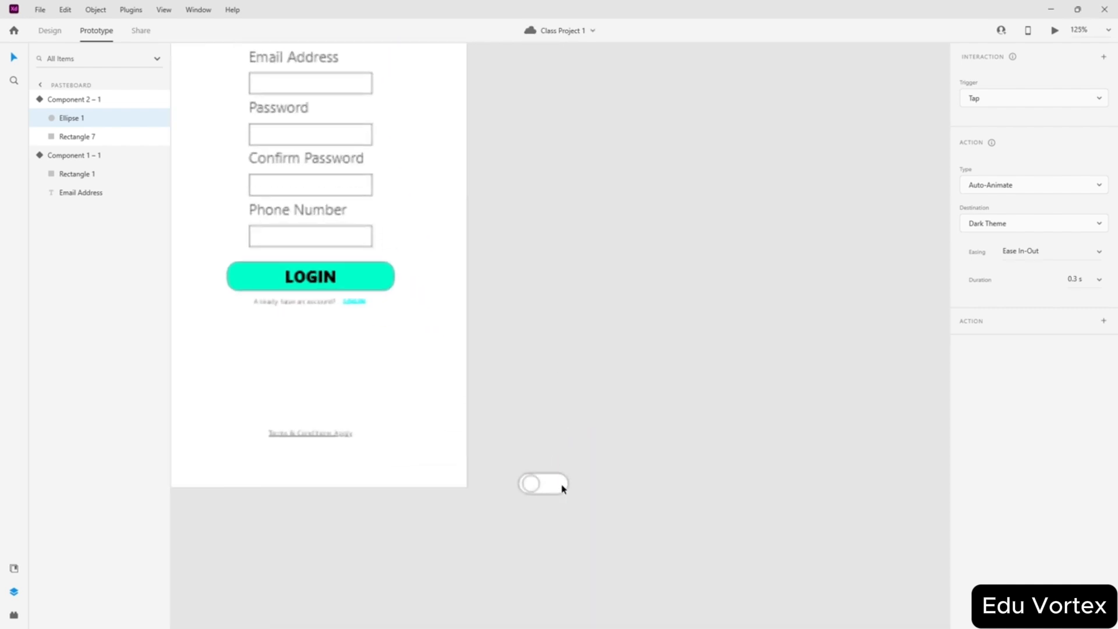
{"action": "left_click", "coordinate": [540, 487]}
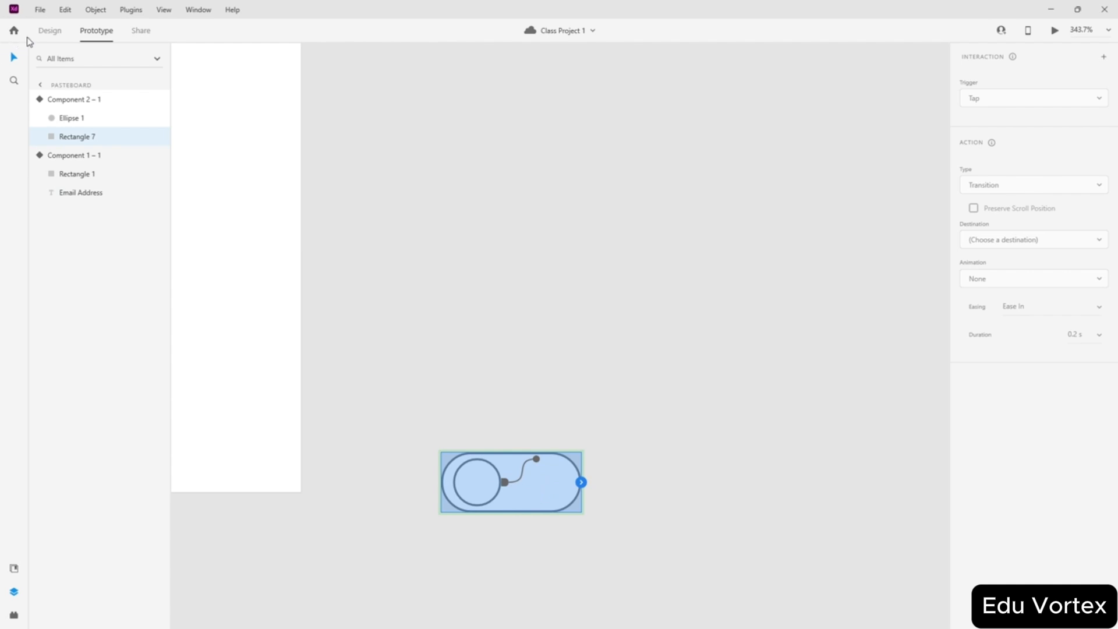
- In Design mode, delete the toggle's pill base and its circle knob
{"action": "left_click", "coordinate": [51, 35]}
{"action": "key", "text": "Delete"}
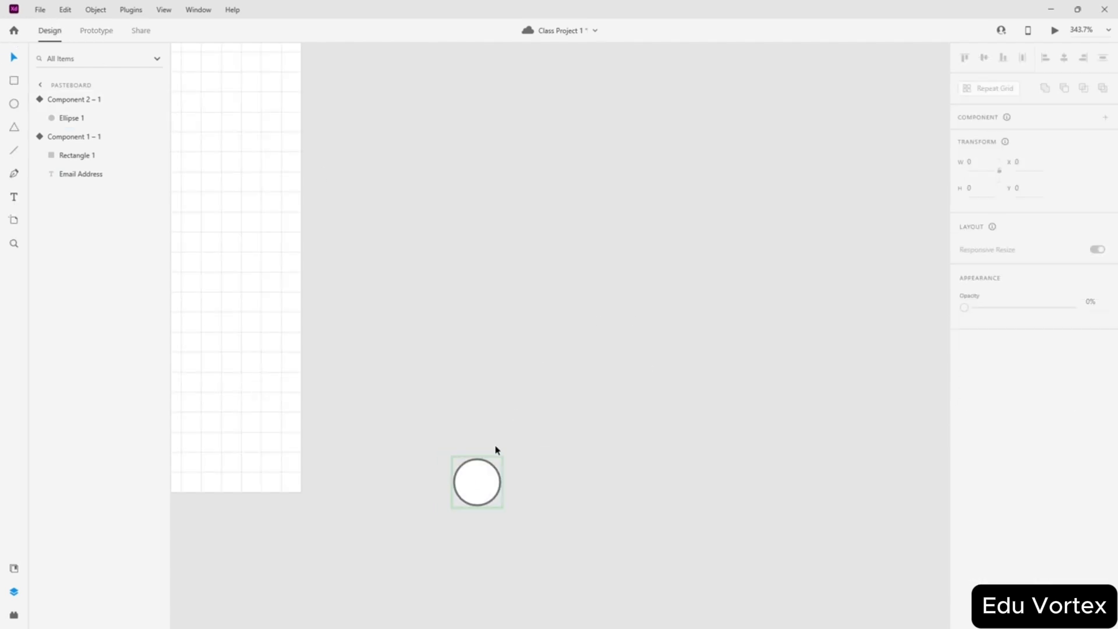
{"action": "left_click", "coordinate": [496, 466]}
{"action": "key", "text": "Delete"}
- Undo six times until Ellipse 1 and Rectangle 7 are loose layers again
{"action": "key", "text": "ctrl+z"}
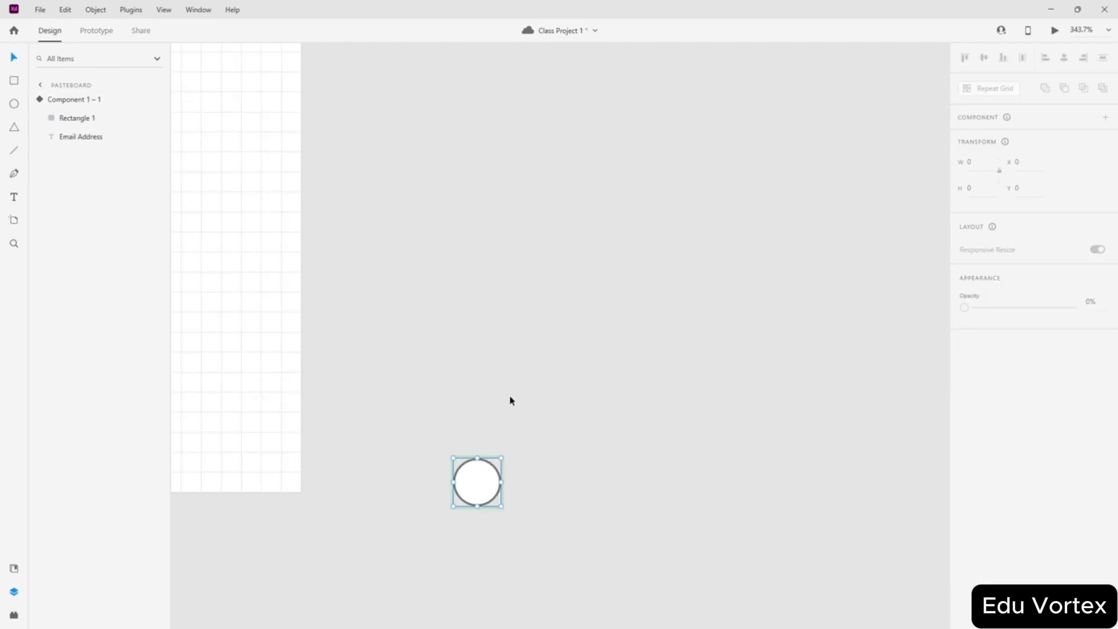
{"action": "key", "text": "ctrl+z"}
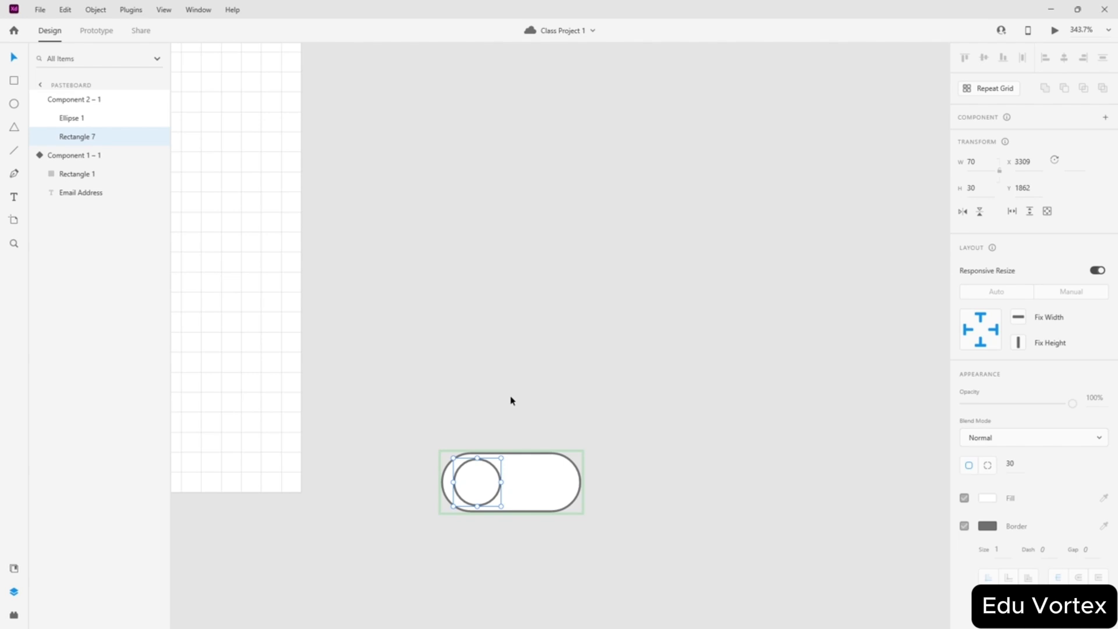
{"action": "key", "text": "ctrl+z"}
{"action": "key", "text": "ctrl+z"}
{"action": "key", "text": "ctrl+z"}
{"action": "key", "text": "ctrl+z"}
{"action": "key", "text": "ctrl+z"}
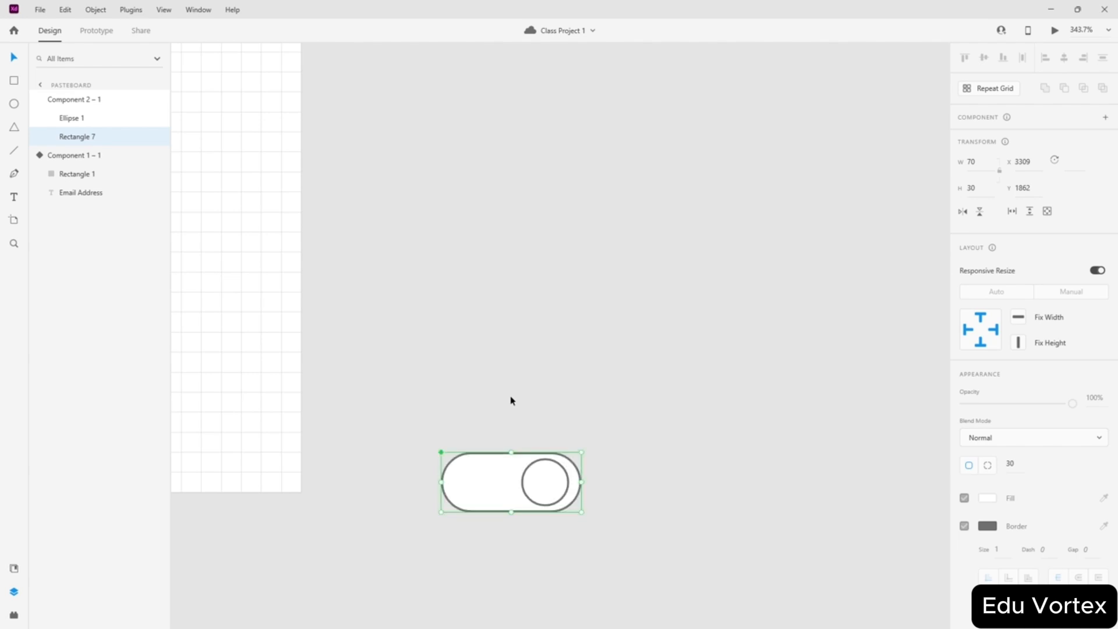
{"action": "key", "text": "ctrl+z"}
{"action": "key", "text": "ctrl+z"}
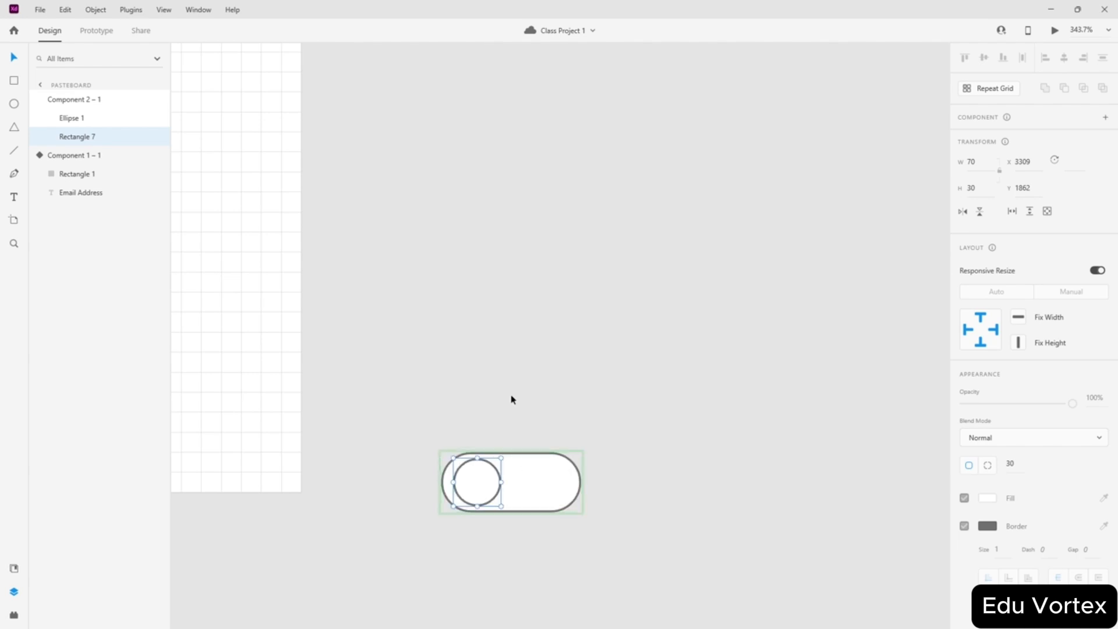
{"action": "key", "text": "ctrl+z"}
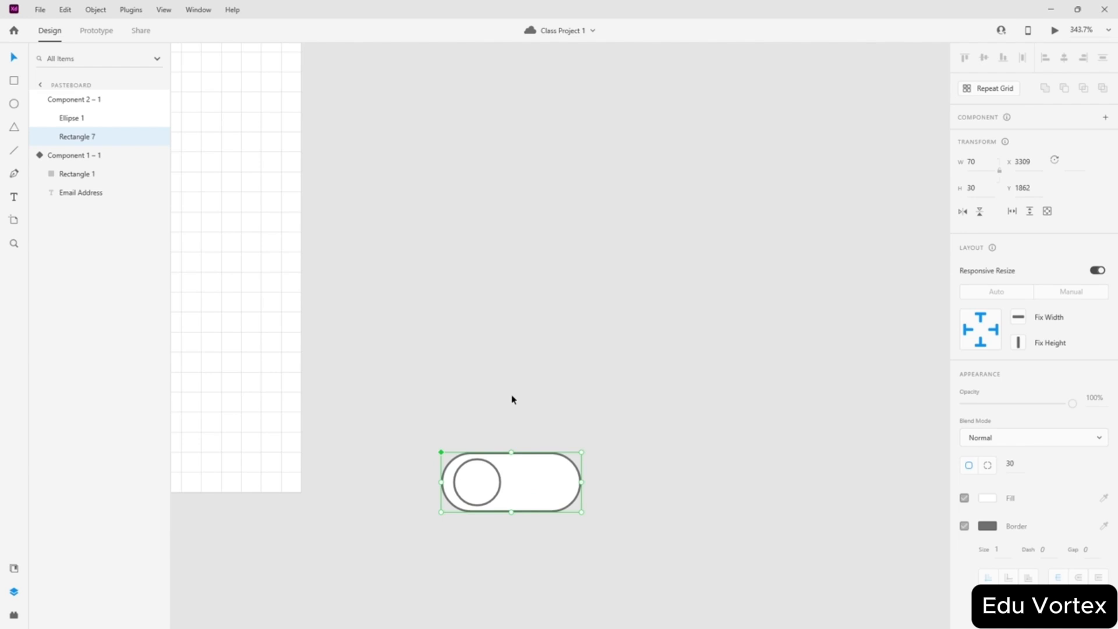
{"action": "key", "text": "ctrl+z"}
{"action": "key", "text": "ctrl+z"}
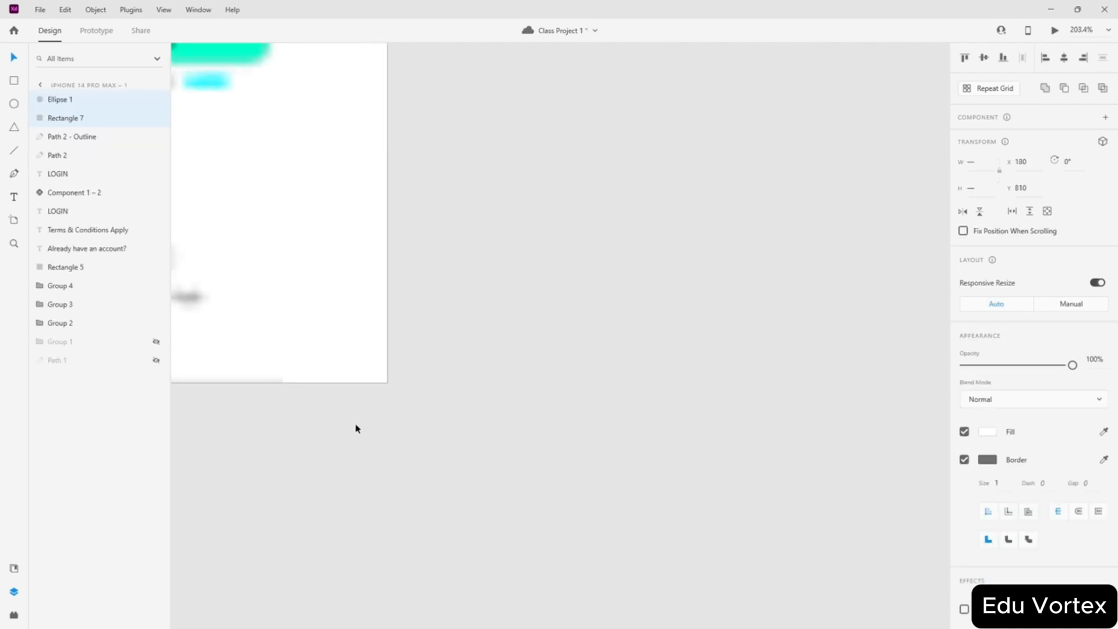
- Nudge the toggle's circle knob slightly right inside the pill
{"action": "scroll", "coordinate": [447, 343], "scroll_direction": "up", "scroll_amount": 5}
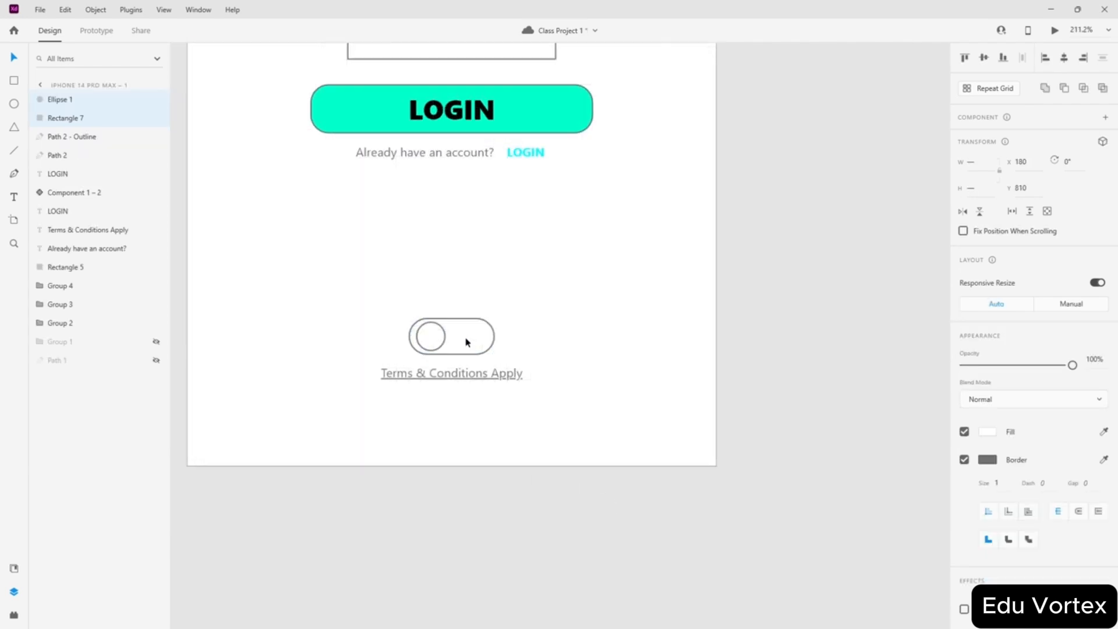
{"action": "left_click", "coordinate": [671, 378]}
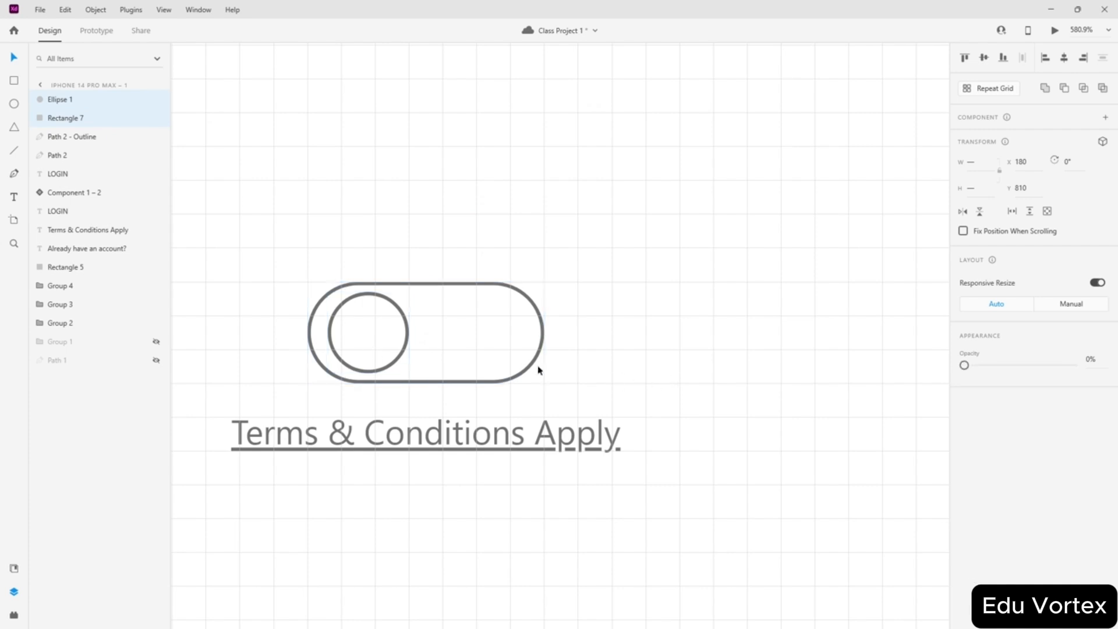
{"action": "left_click", "coordinate": [375, 343]}
{"action": "left_click", "coordinate": [462, 344]}
{"action": "left_click", "coordinate": [375, 334]}
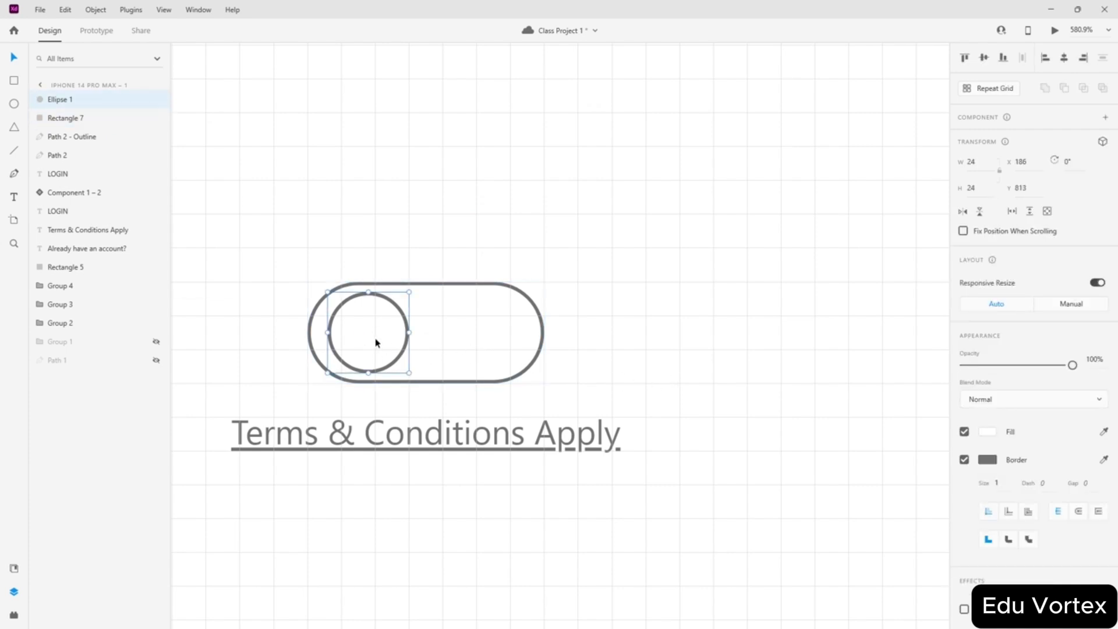
{"action": "left_click_drag", "start_coordinate": [375, 342], "coordinate": [435, 345]}
- Alt-drag the knob and pill together to copy the toggle below the artboard
{"action": "scroll", "coordinate": [503, 343], "scroll_direction": "down", "scroll_amount": 5}
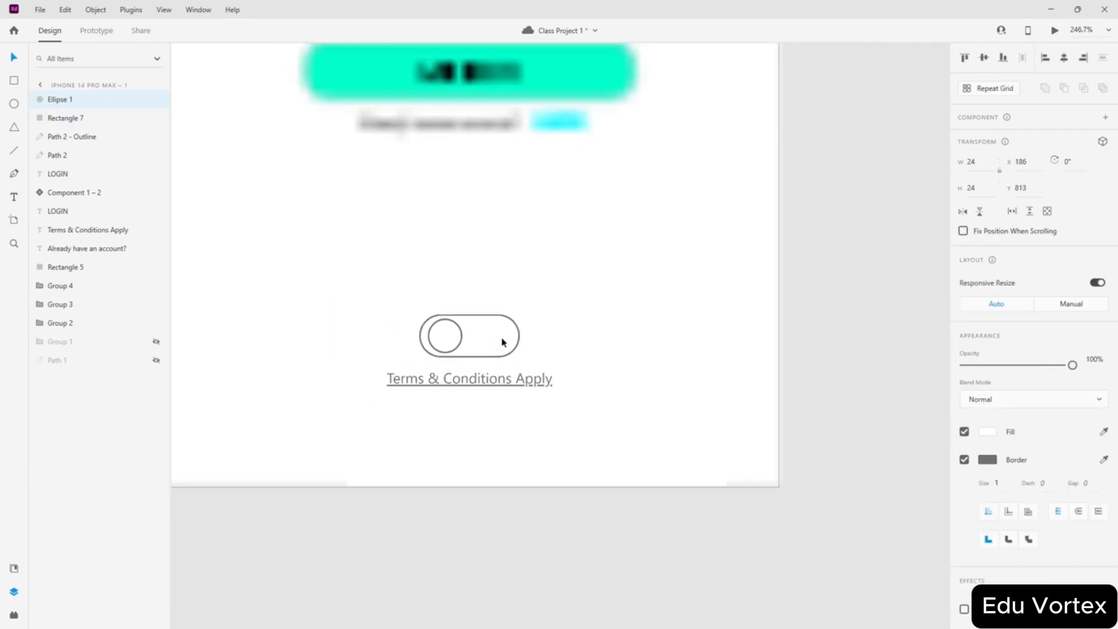
{"action": "left_click", "coordinate": [483, 328], "text": "shift"}
{"action": "left_click_drag", "start_coordinate": [483, 326], "coordinate": [398, 546]}
{"action": "left_click", "coordinate": [600, 505]}
- Give the copied toggle a white #FFFFFF border and black #000000 fill
{"action": "left_click", "coordinate": [964, 423]}
{"action": "left_click", "coordinate": [988, 423]}
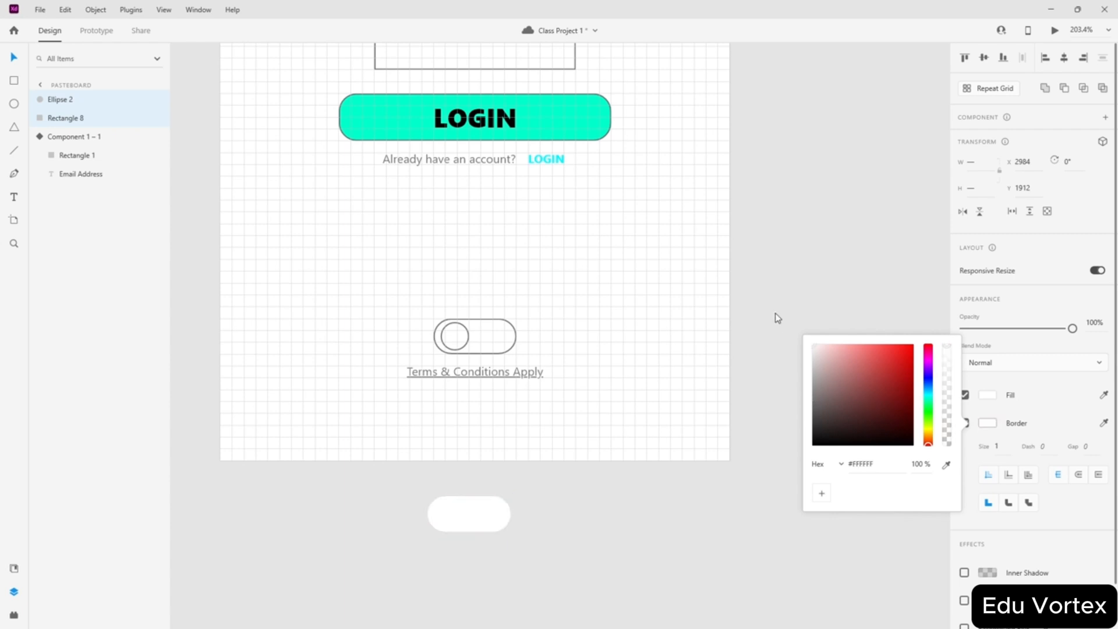
{"action": "left_click", "coordinate": [985, 396]}
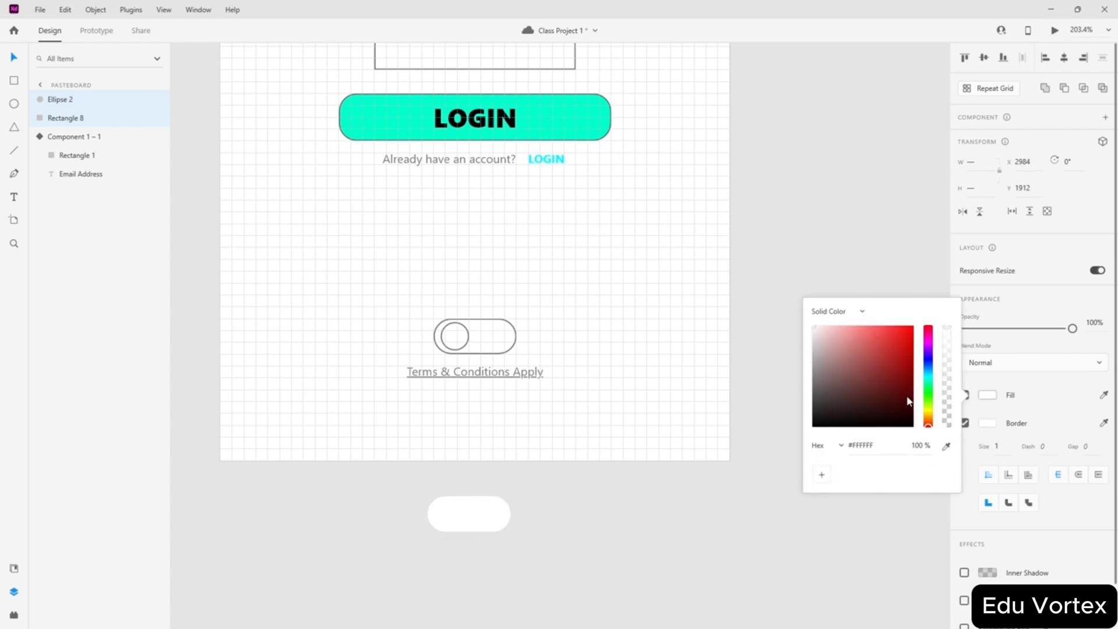
{"action": "left_click", "coordinate": [680, 528]}
- Move the black toggle's knob to the right end and drag the toggle onto the pasteboard
{"action": "scroll", "coordinate": [455, 547], "scroll_direction": "up", "scroll_amount": 5}
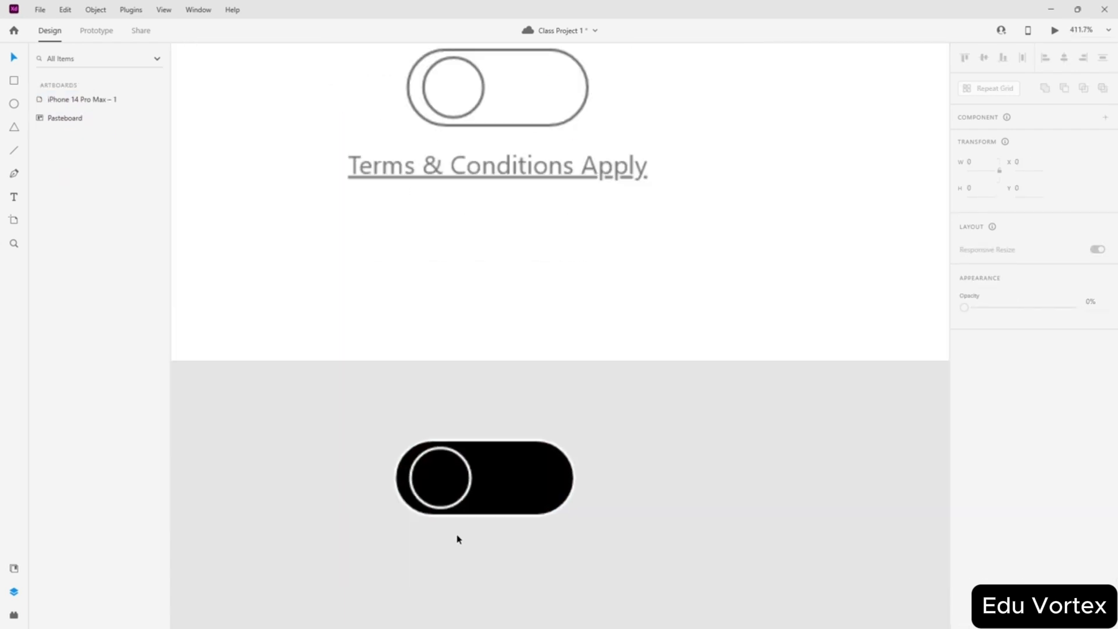
{"action": "left_click_drag", "start_coordinate": [400, 526], "coordinate": [553, 123]}
{"action": "double_click", "coordinate": [460, 124]}
{"action": "left_click_drag", "start_coordinate": [590, 82], "coordinate": [399, 147]}
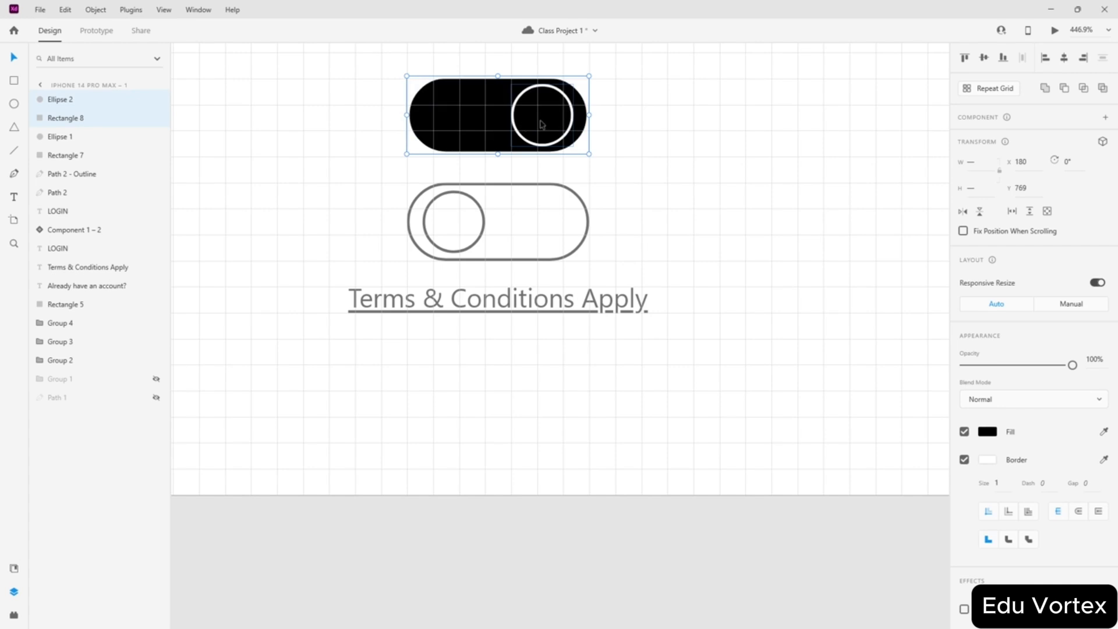
{"action": "left_click_drag", "start_coordinate": [541, 123], "coordinate": [536, 565]}
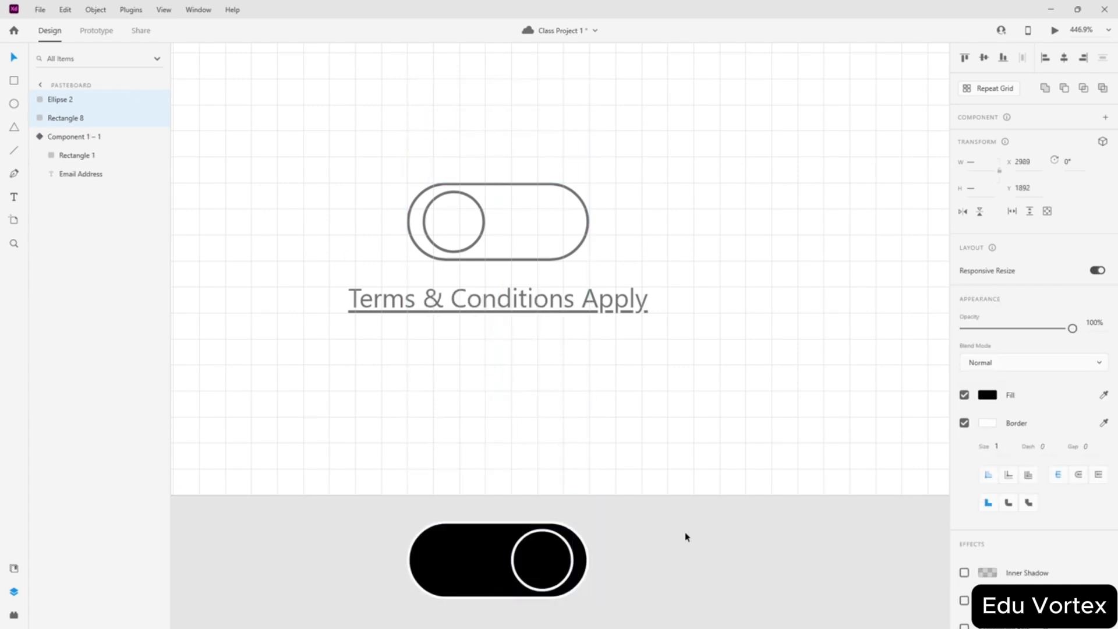
- Duplicate the login artboard below the original
{"action": "left_click", "coordinate": [685, 536]}
{"action": "scroll", "coordinate": [633, 430], "scroll_direction": "down", "scroll_amount": 4}
{"action": "scroll", "coordinate": [705, 288], "scroll_direction": "up", "scroll_amount": 3}
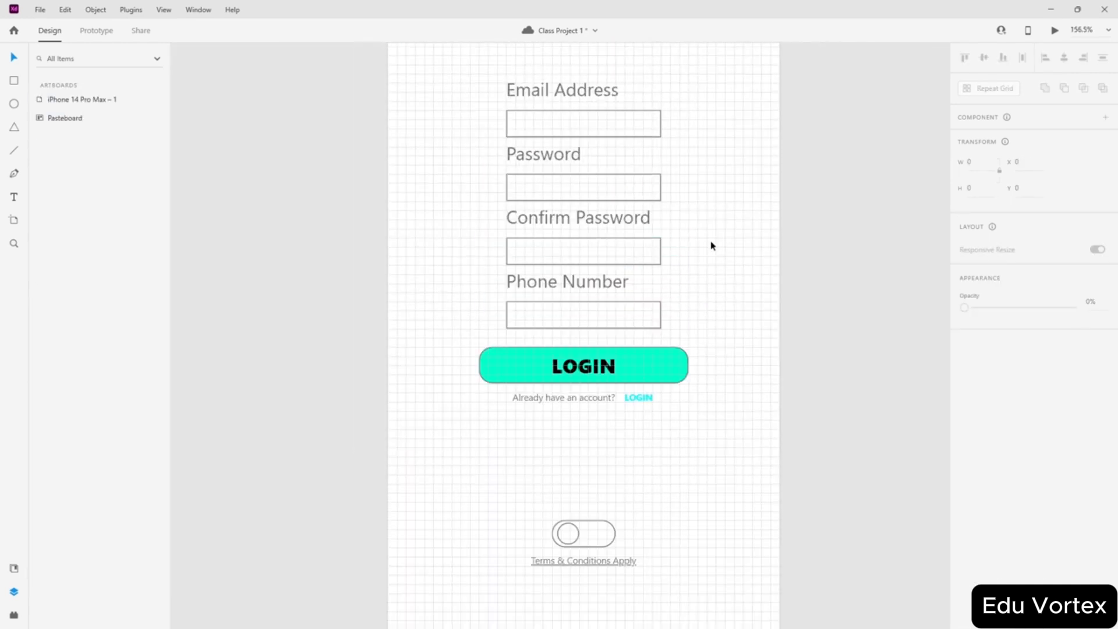
{"action": "scroll", "coordinate": [711, 245], "scroll_direction": "down", "scroll_amount": 3}
{"action": "scroll", "coordinate": [766, 182], "scroll_direction": "up", "scroll_amount": 1}
{"action": "scroll", "coordinate": [766, 183], "scroll_direction": "down", "scroll_amount": 2}
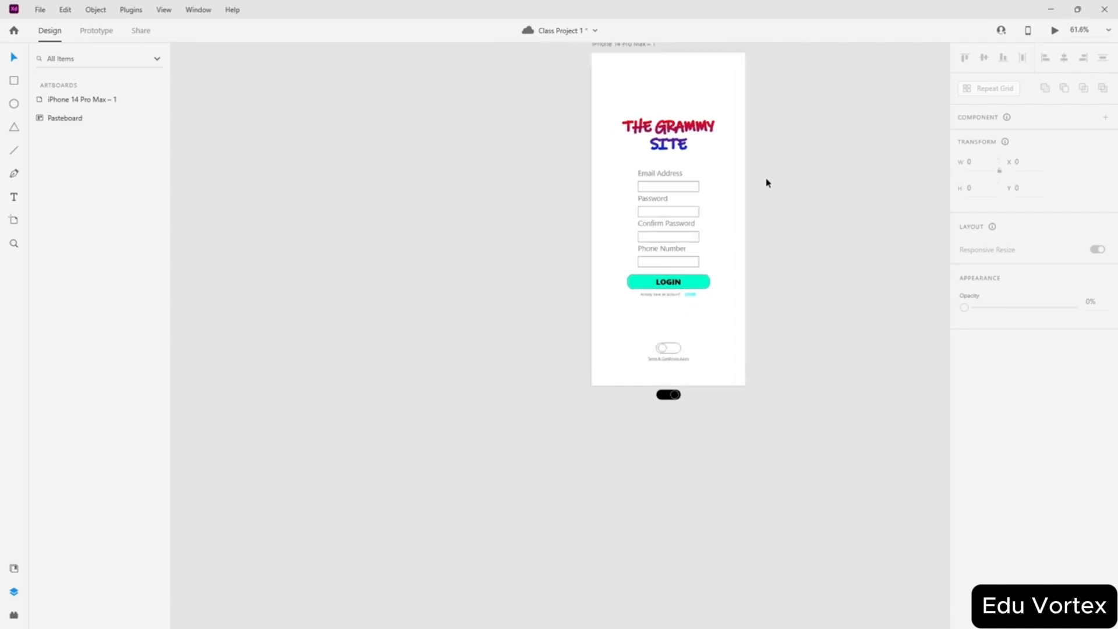
{"action": "scroll", "coordinate": [766, 183], "scroll_direction": "down", "scroll_amount": 1}
{"action": "scroll", "coordinate": [773, 178], "scroll_direction": "up", "scroll_amount": 2}
{"action": "left_click_drag", "start_coordinate": [631, 172], "coordinate": [623, 496]}
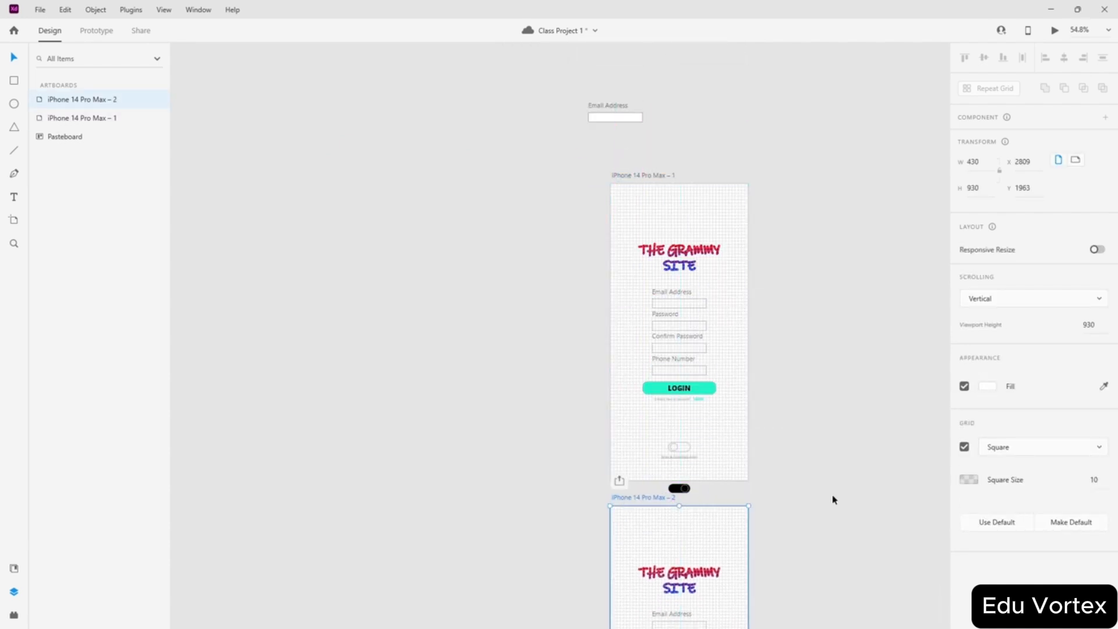
- Rename the first artboard to 'Login page Light Theme'
{"action": "scroll", "coordinate": [796, 389], "scroll_direction": "down", "scroll_amount": 3}
{"action": "scroll", "coordinate": [778, 359], "scroll_direction": "up", "scroll_amount": 4}
{"action": "double_click", "coordinate": [649, 236]}
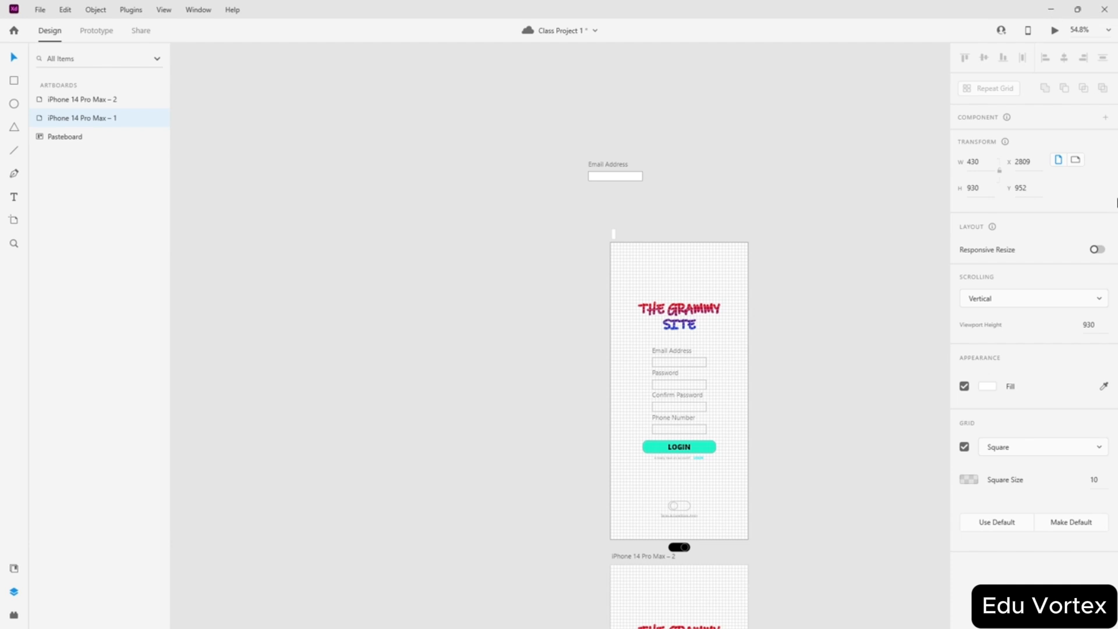
{"action": "key", "text": "Escape"}
{"action": "double_click", "coordinate": [654, 233]}
{"action": "type", "text": "Login page Light Theme"}
{"action": "key", "text": "Return"}
{"action": "left_click", "coordinate": [751, 175]}
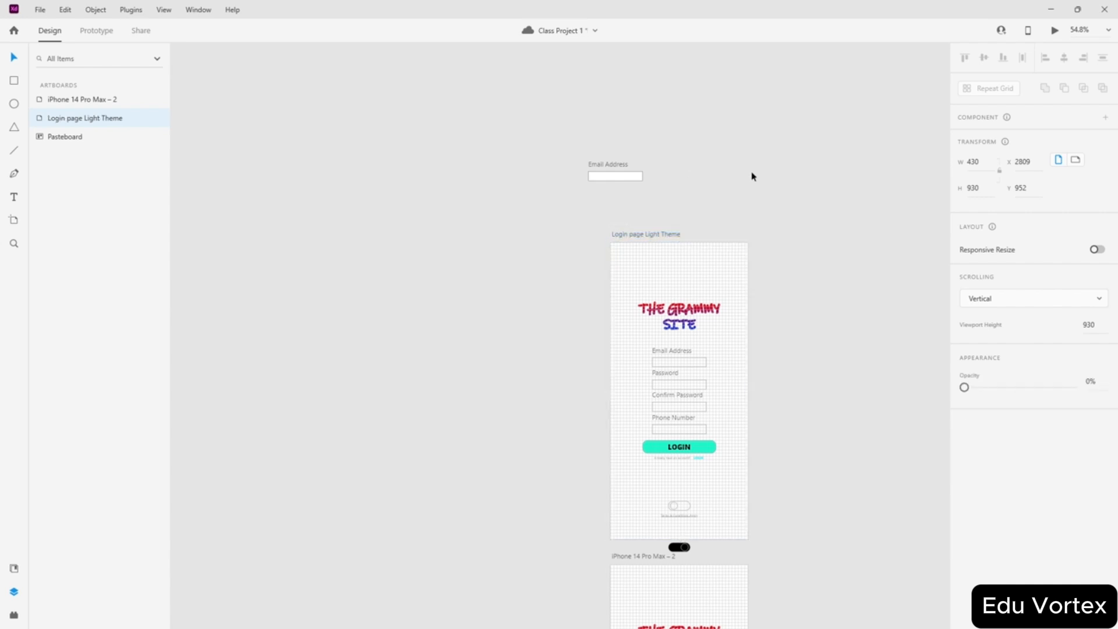
- Name the copied iPhone 14 Pro Max – 2 artboard 'Login page dark Theme'
{"action": "scroll", "coordinate": [732, 213], "scroll_direction": "down", "scroll_amount": 3}
{"action": "left_click", "coordinate": [640, 439]}
{"action": "left_click", "coordinate": [664, 82]}
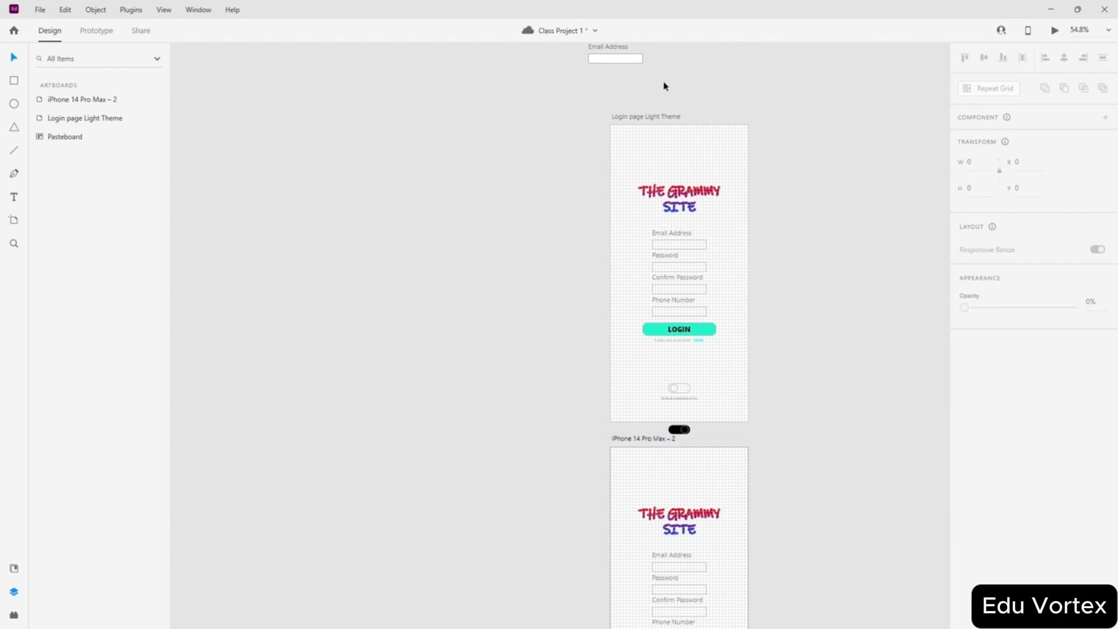
{"action": "left_click", "coordinate": [645, 116]}
{"action": "left_click", "coordinate": [644, 116]}
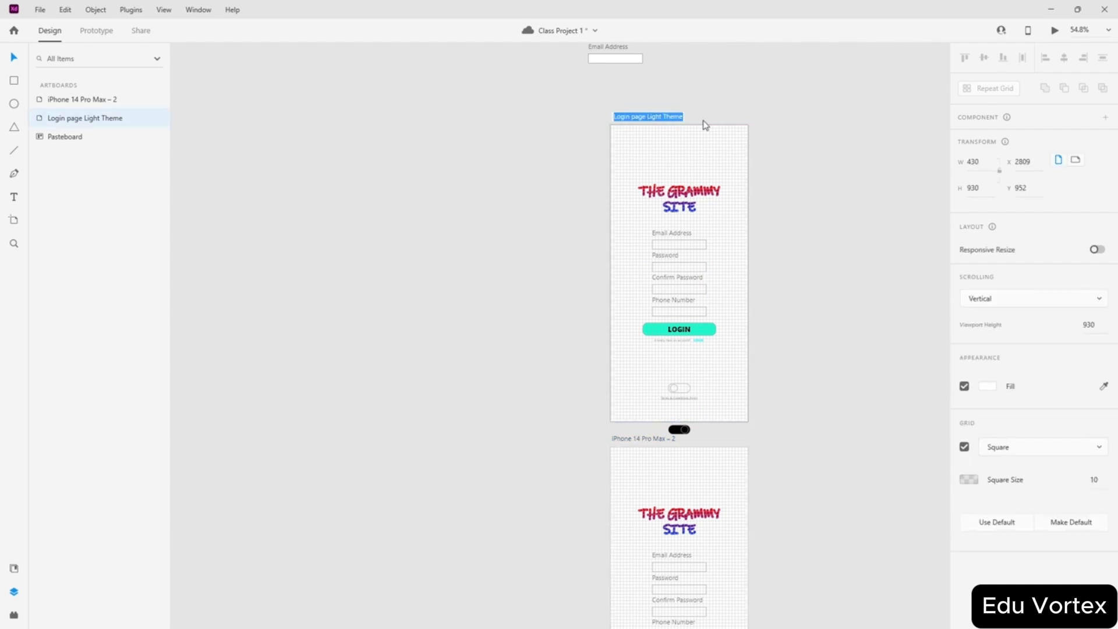
{"action": "left_click", "coordinate": [632, 437]}
{"action": "left_click", "coordinate": [633, 438]}
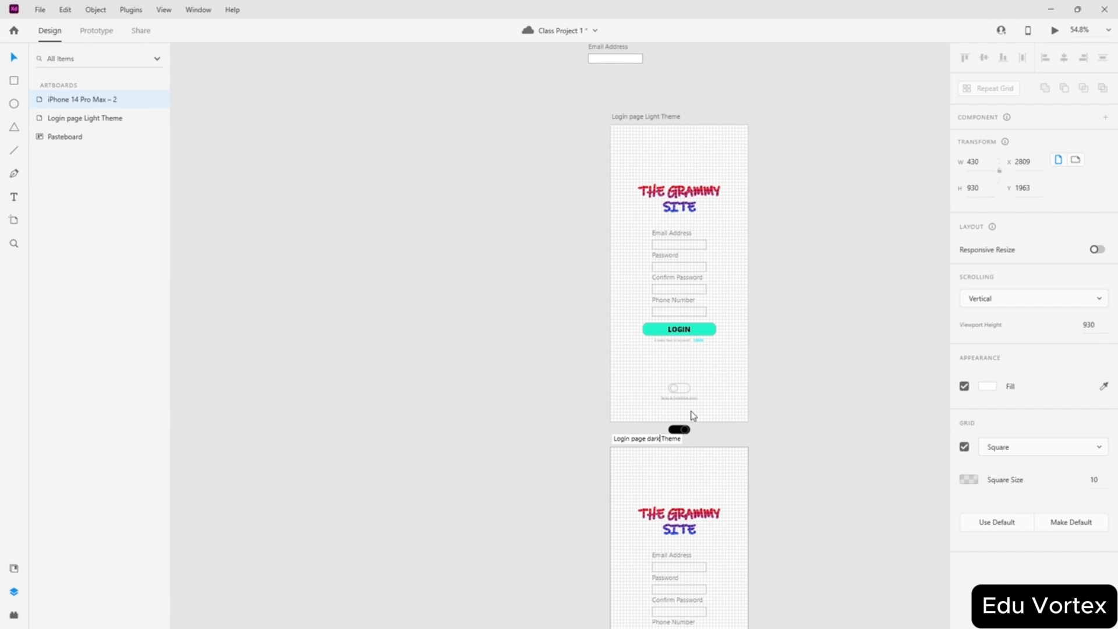
{"action": "key", "text": "Return"}
{"action": "scroll", "coordinate": [722, 417], "scroll_direction": "down", "scroll_amount": 2}
{"action": "left_click", "coordinate": [798, 382]}
{"action": "scroll", "coordinate": [743, 415], "scroll_direction": "up", "scroll_amount": 4}
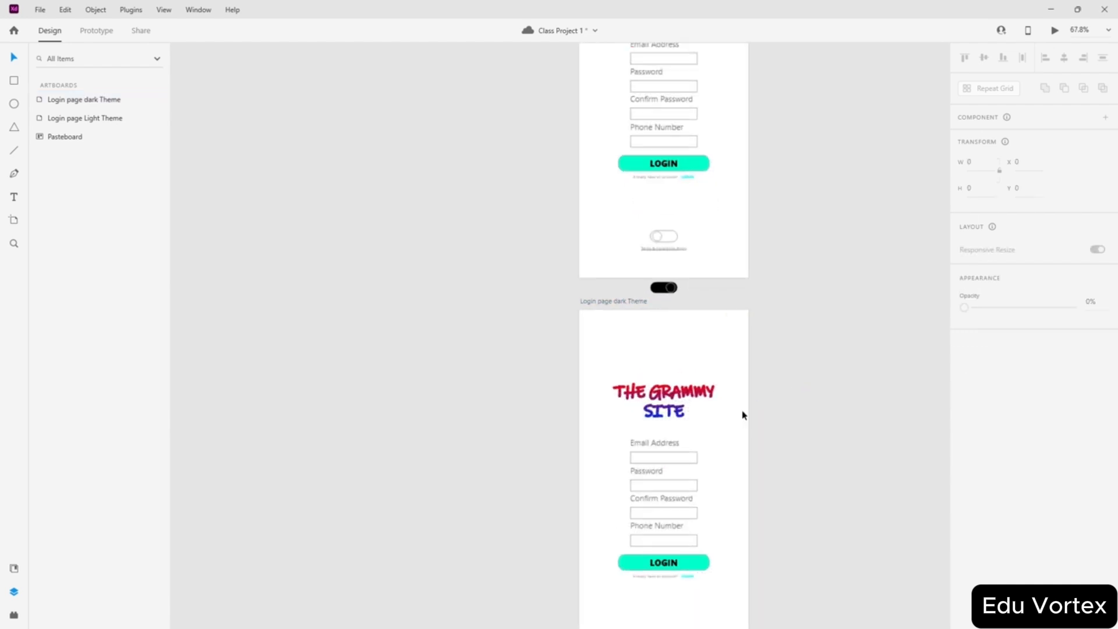
{"action": "scroll", "coordinate": [580, 272], "scroll_direction": "down", "scroll_amount": 2}
- Turn off the dark-theme artboard's grid and set its background fill to black #000000
{"action": "left_click", "coordinate": [468, 105]}
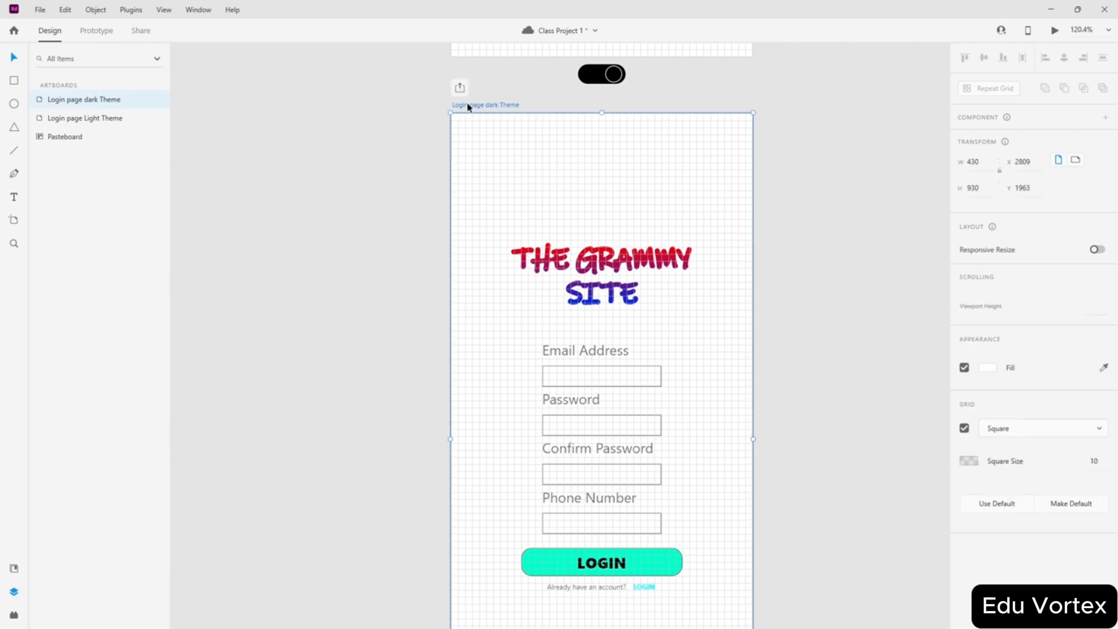
{"action": "left_click", "coordinate": [964, 446]}
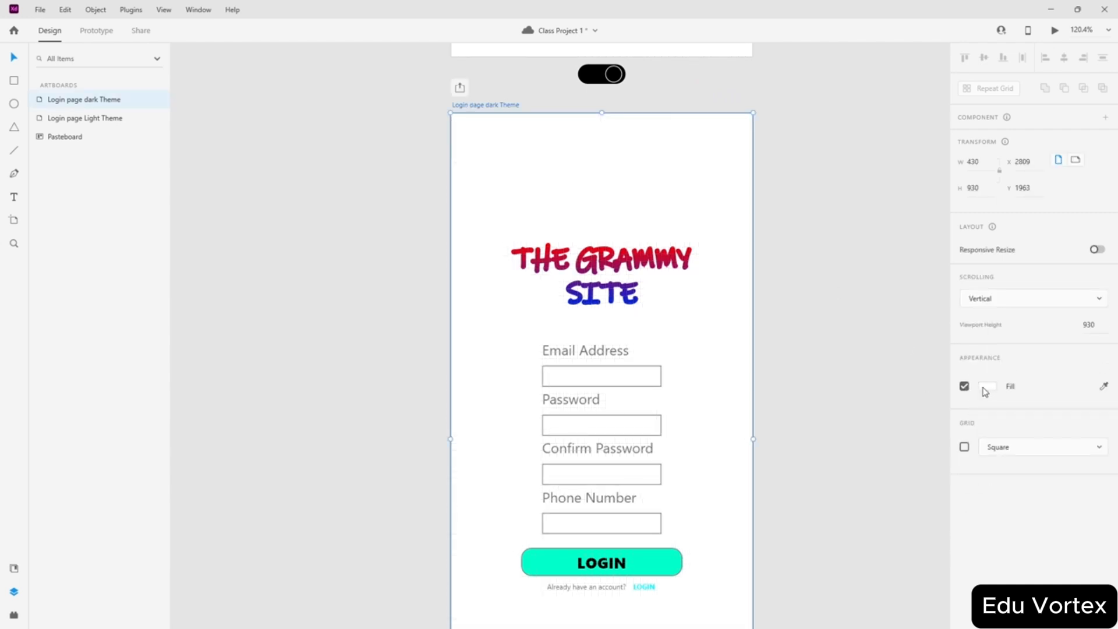
{"action": "left_click", "coordinate": [987, 386]}
{"action": "left_click_drag", "start_coordinate": [848, 388], "coordinate": [838, 416]}
{"action": "left_click", "coordinate": [878, 578]}
{"action": "scroll", "coordinate": [811, 391], "scroll_direction": "down", "scroll_amount": 2}
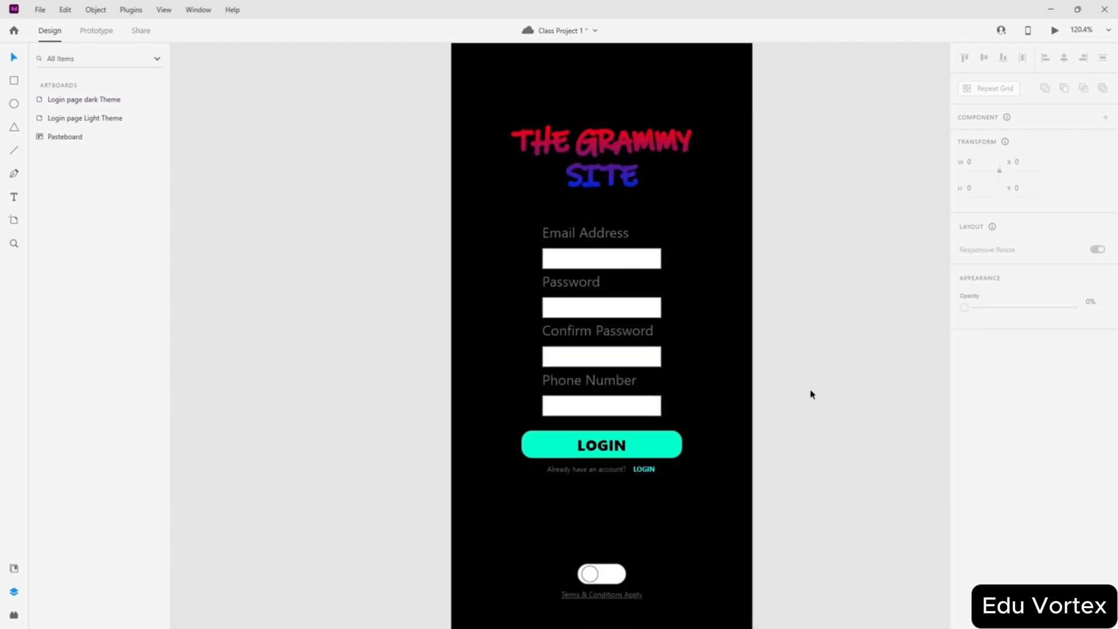
{"action": "scroll", "coordinate": [809, 376], "scroll_direction": "up", "scroll_amount": 1}
- Select the Email Address component and preview its State 2 and default states
{"action": "left_click", "coordinate": [598, 294]}
{"action": "double_click", "coordinate": [598, 294]}
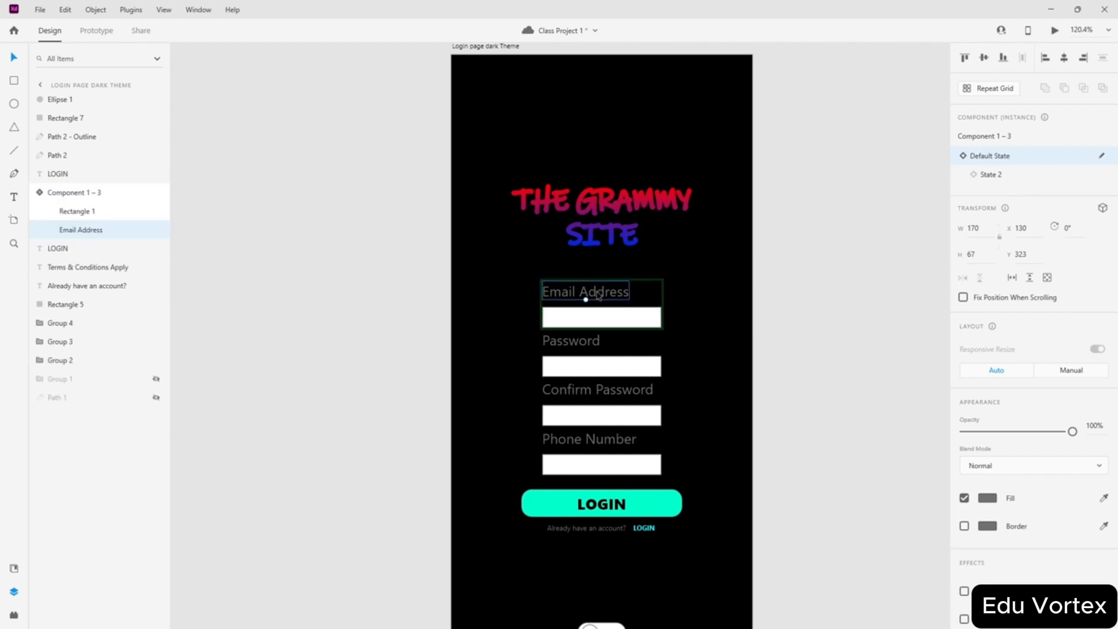
{"action": "key", "text": "Escape"}
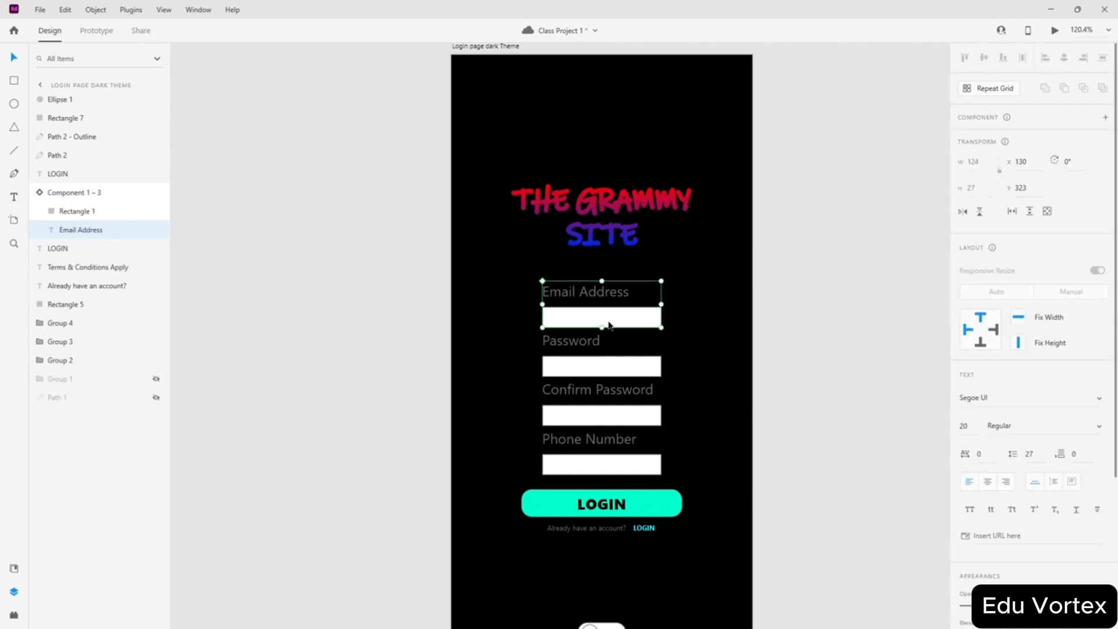
{"action": "left_click", "coordinate": [990, 175]}
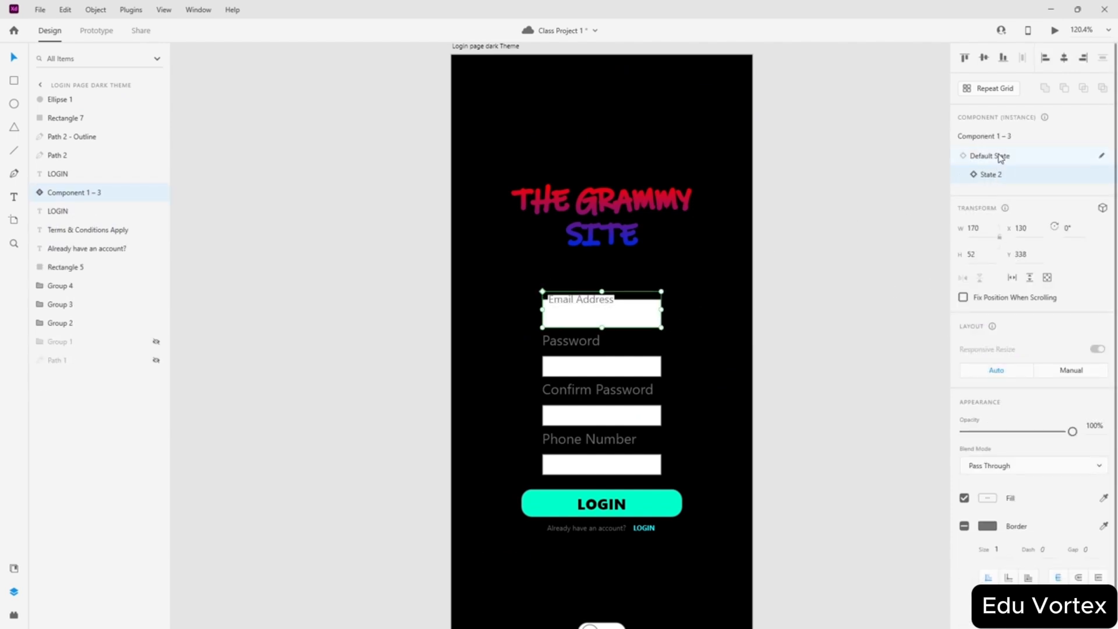
{"action": "left_click", "coordinate": [1000, 158]}
{"action": "scroll", "coordinate": [592, 280], "scroll_direction": "up", "scroll_amount": 5}
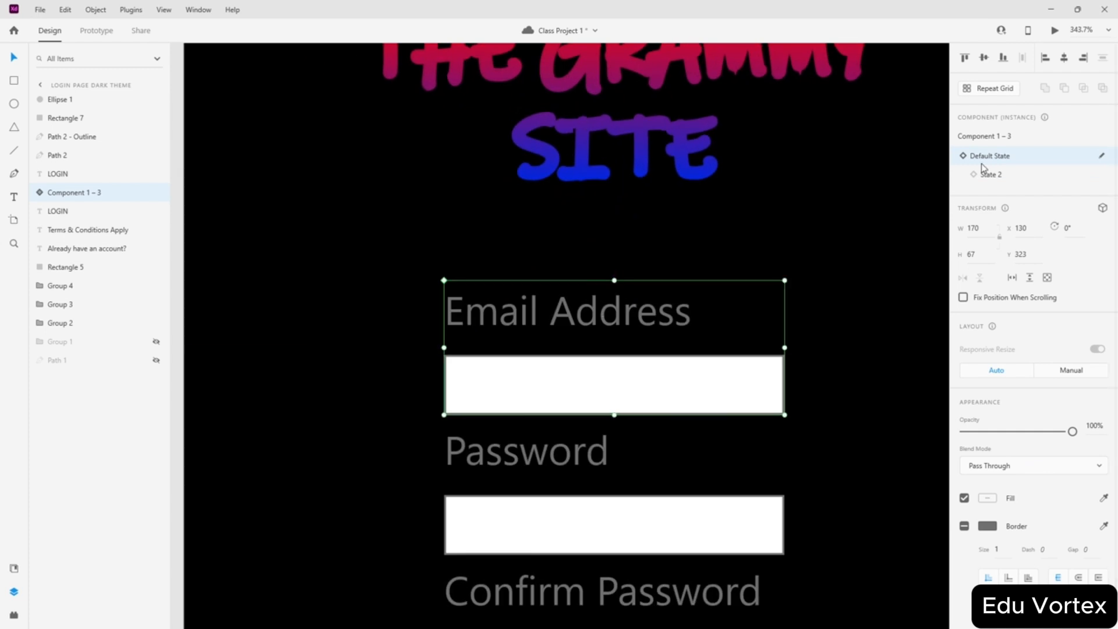
- Make the Email Address label white in the default state
{"action": "double_click", "coordinate": [539, 311]}
{"action": "scroll", "coordinate": [984, 396], "scroll_direction": "down", "scroll_amount": 3}
{"action": "left_click", "coordinate": [993, 435]}
{"action": "left_click_drag", "start_coordinate": [866, 404], "coordinate": [733, 294]}
{"action": "left_click_drag", "start_coordinate": [566, 371], "coordinate": [603, 359]}
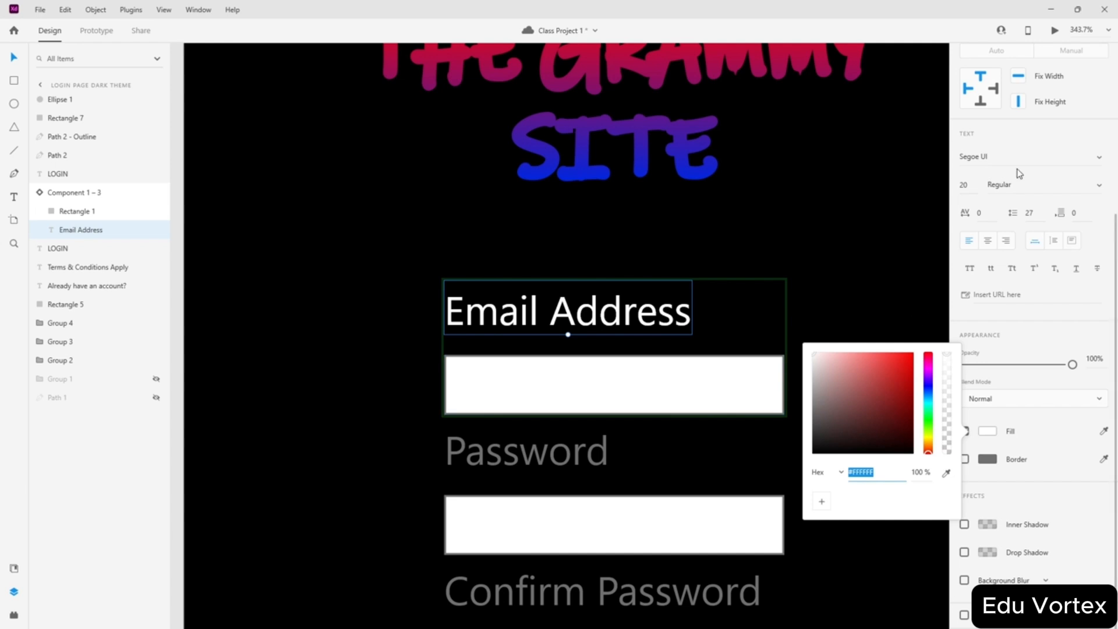
{"action": "left_click", "coordinate": [939, 287]}
{"action": "left_click", "coordinate": [793, 346]}
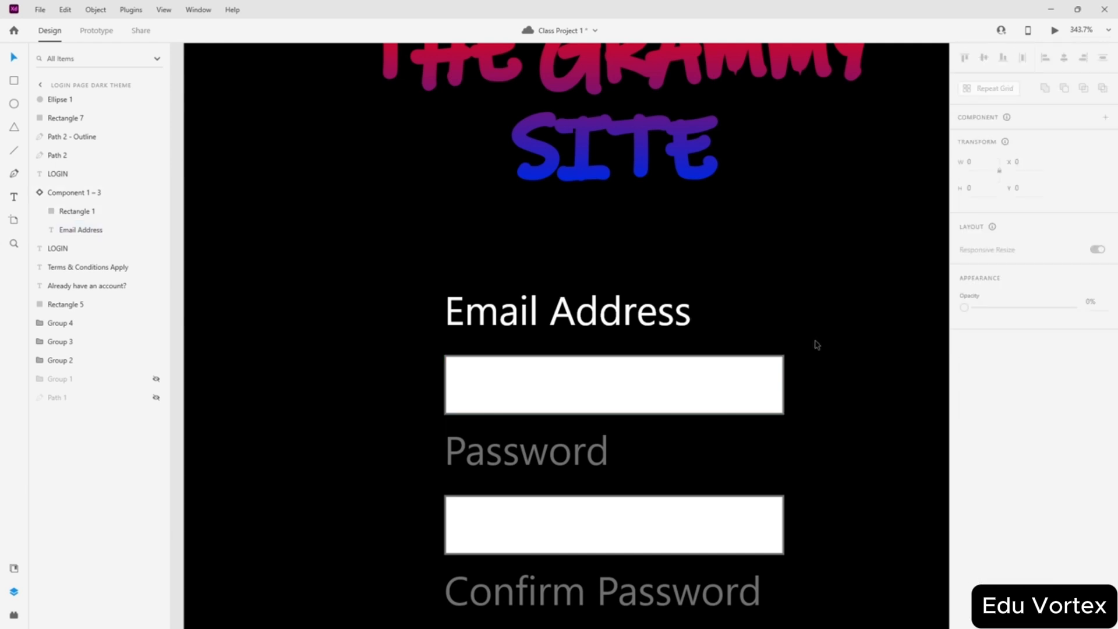
- In State 2, give the Email Address box a white border and black fill
{"action": "left_click", "coordinate": [635, 320]}
{"action": "left_click", "coordinate": [988, 174]}
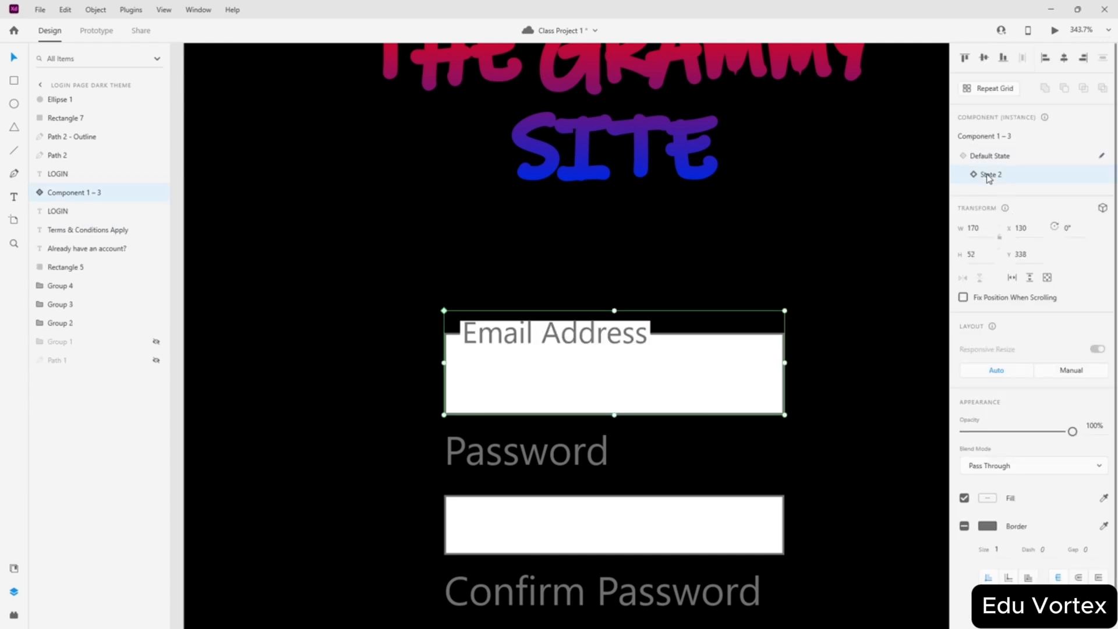
{"action": "scroll", "coordinate": [623, 351], "scroll_direction": "up", "scroll_amount": 3}
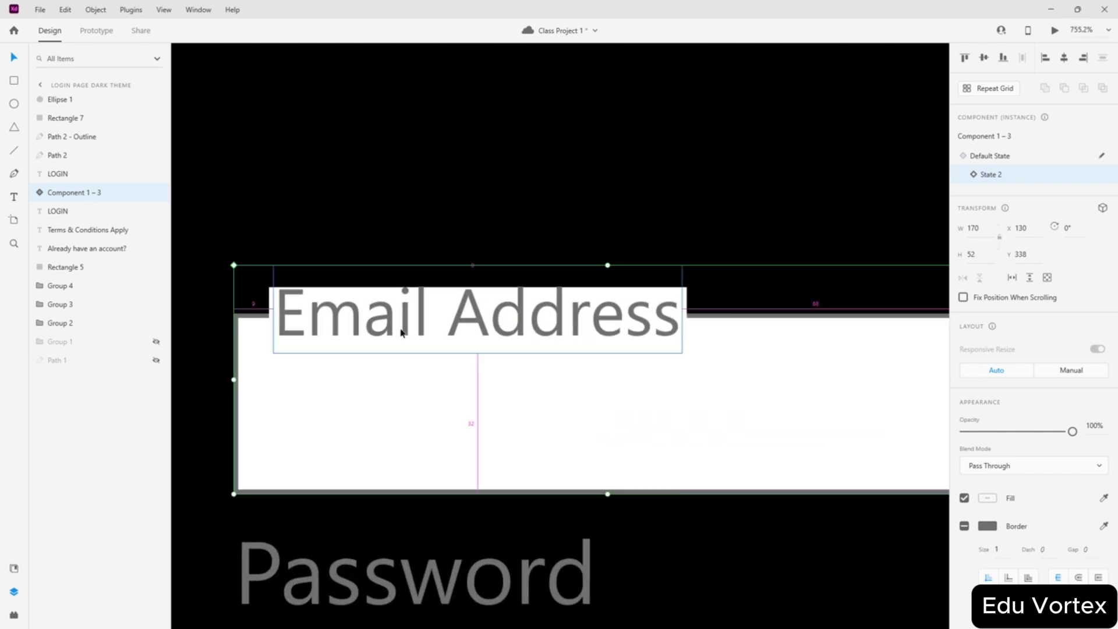
{"action": "scroll", "coordinate": [394, 349], "scroll_direction": "down", "scroll_amount": 2}
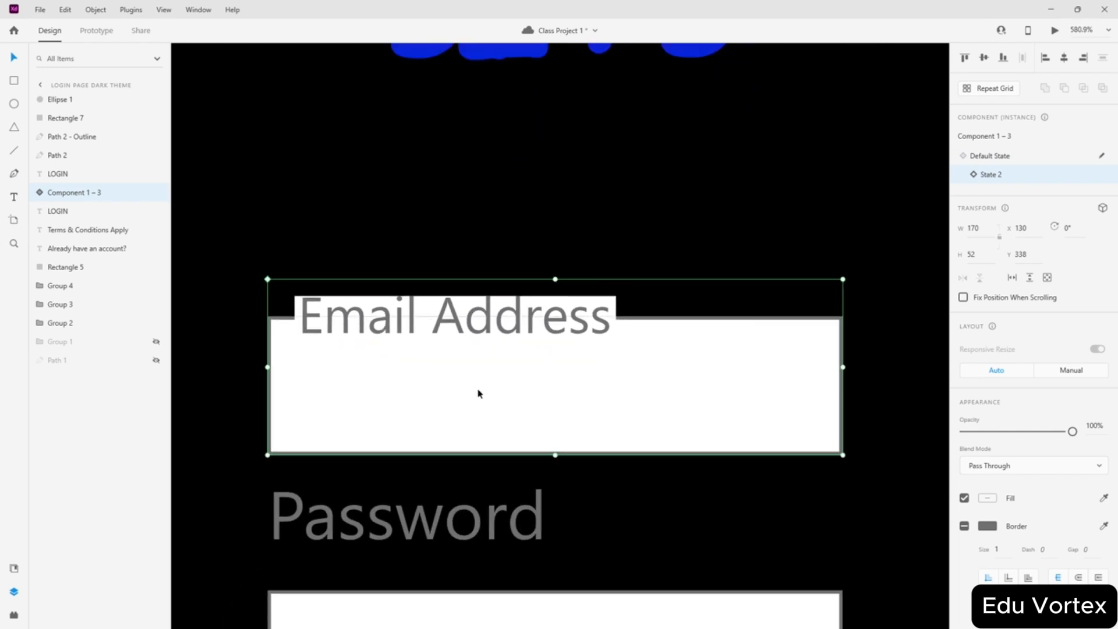
{"action": "scroll", "coordinate": [519, 374], "scroll_direction": "down", "scroll_amount": 3}
{"action": "scroll", "coordinate": [489, 379], "scroll_direction": "up", "scroll_amount": 3}
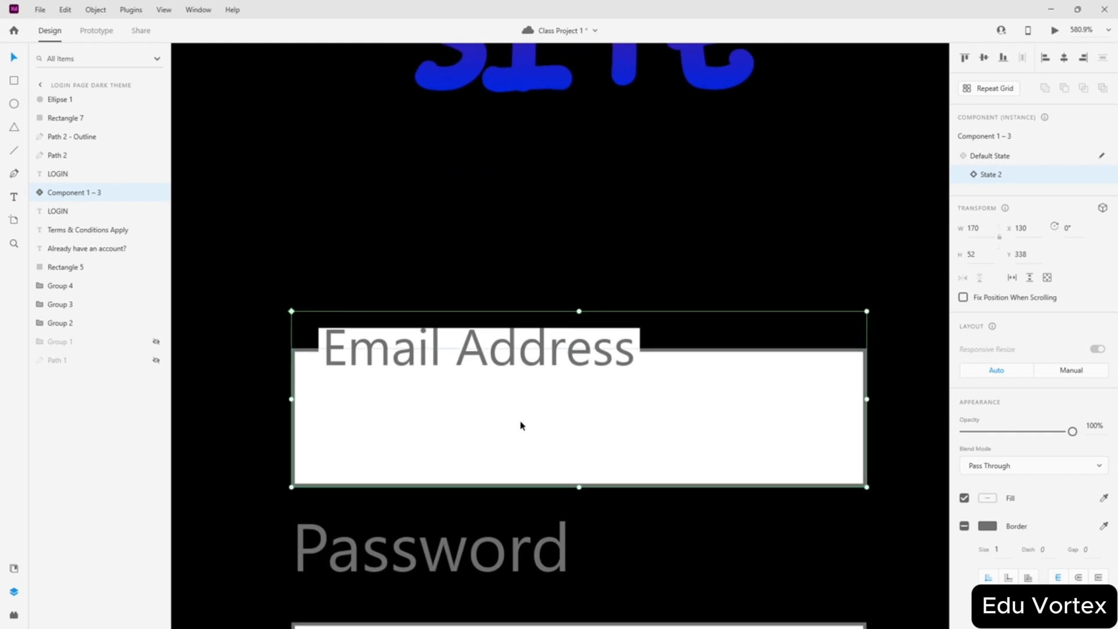
{"action": "left_click", "coordinate": [984, 528]}
{"action": "left_click_drag", "start_coordinate": [903, 471], "coordinate": [764, 418]}
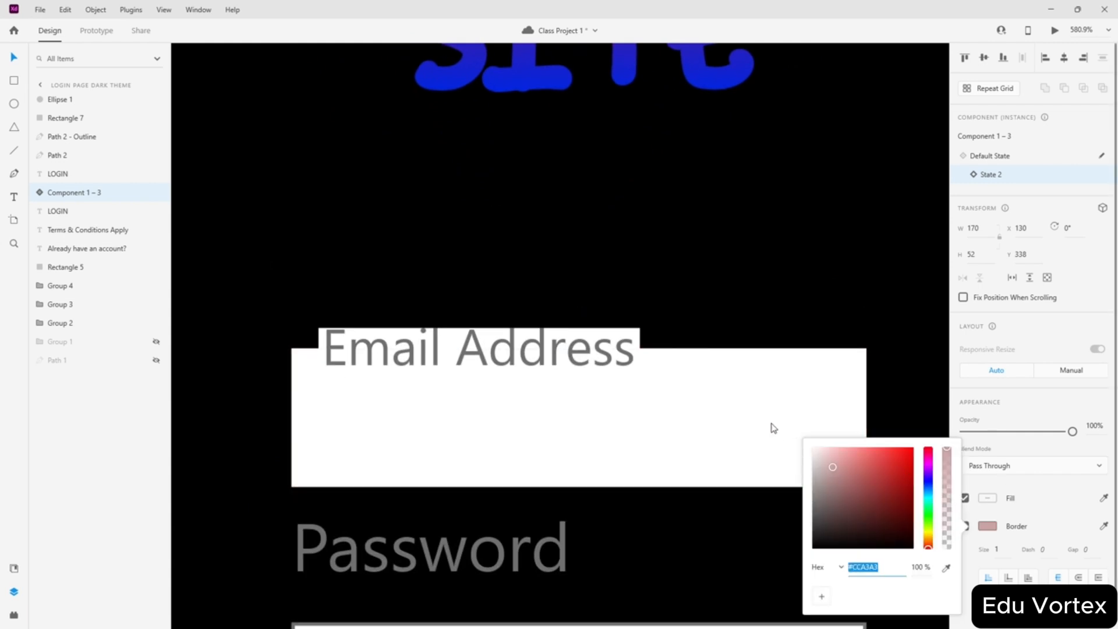
{"action": "left_click", "coordinate": [994, 502]}
{"action": "left_click_drag", "start_coordinate": [875, 465], "coordinate": [943, 548]}
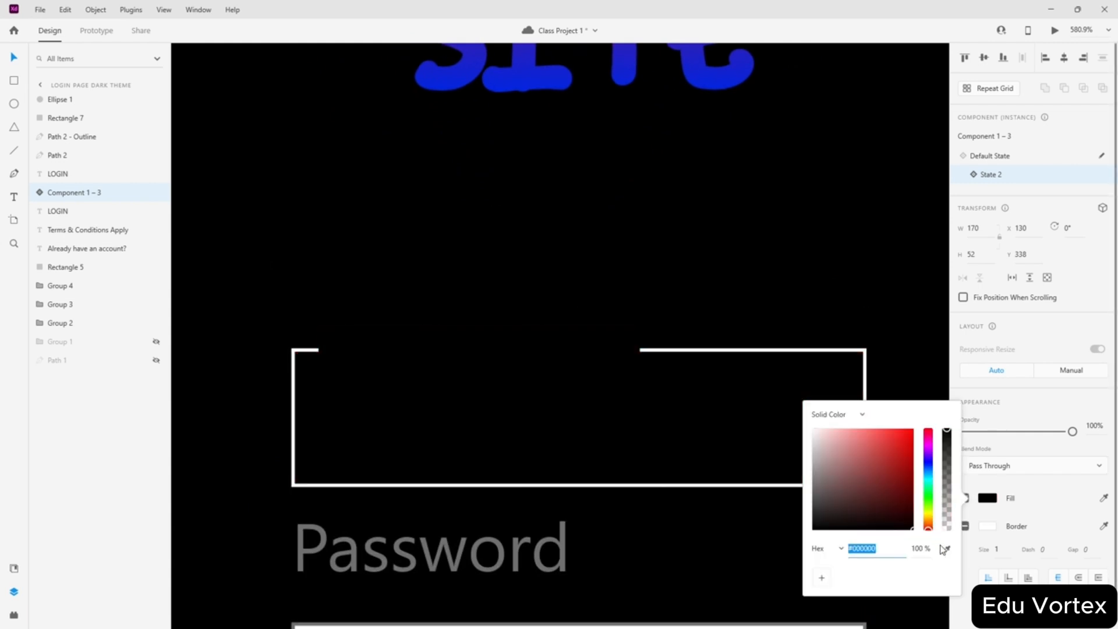
{"action": "left_click", "coordinate": [534, 361]}
- Make the Email Address label white in State 2
{"action": "double_click", "coordinate": [522, 350]}
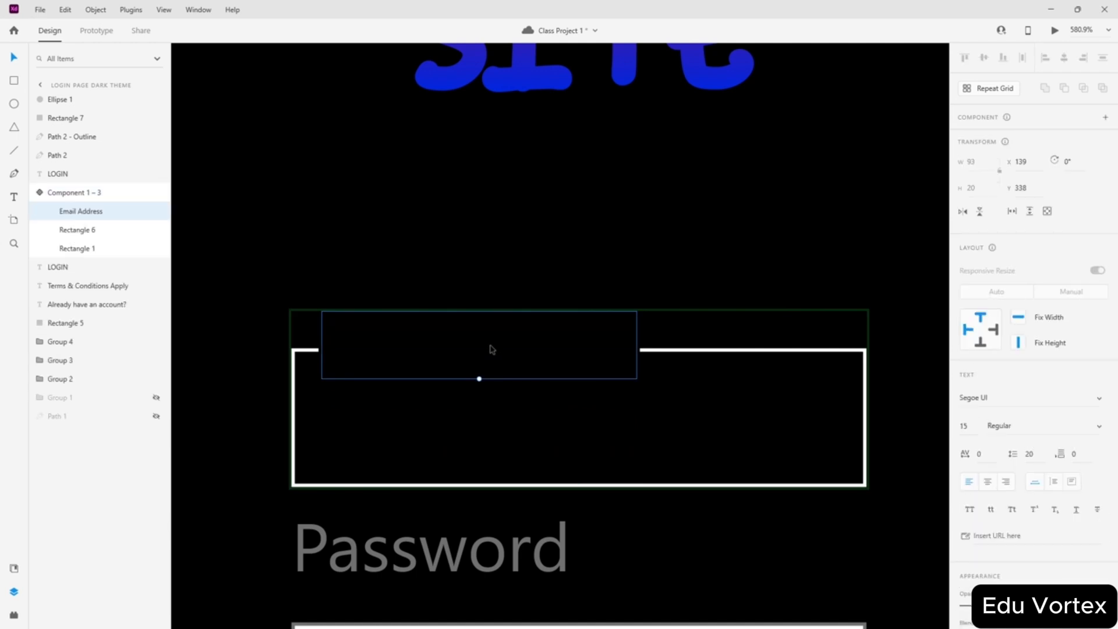
{"action": "scroll", "coordinate": [986, 483], "scroll_direction": "down", "scroll_amount": 3}
{"action": "left_click", "coordinate": [989, 435]}
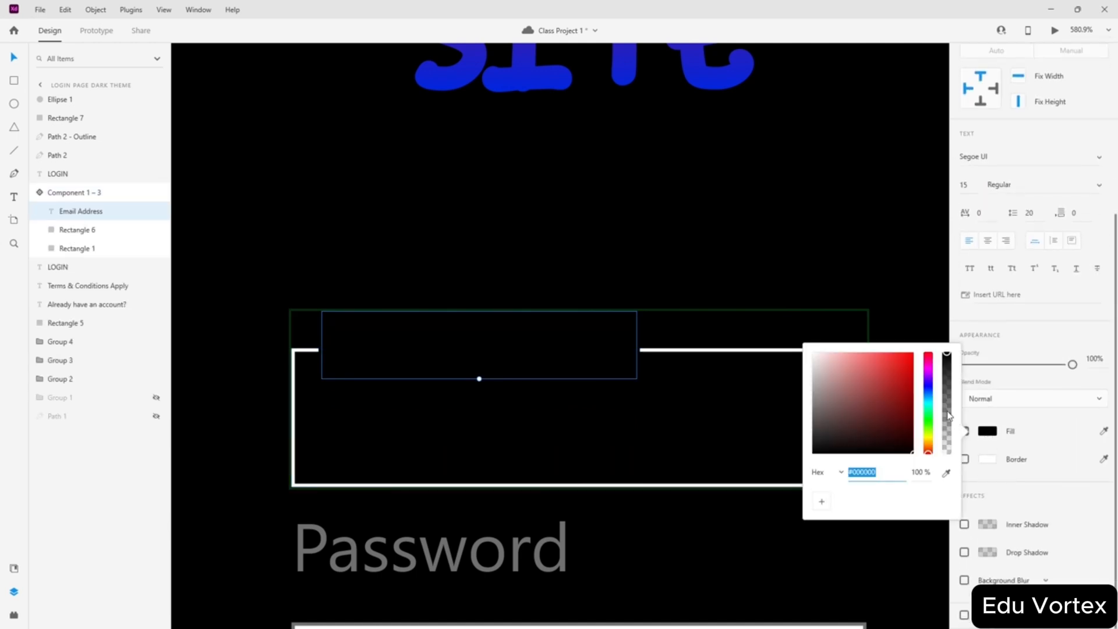
{"action": "left_click_drag", "start_coordinate": [869, 382], "coordinate": [774, 322]}
{"action": "left_click", "coordinate": [688, 422]}
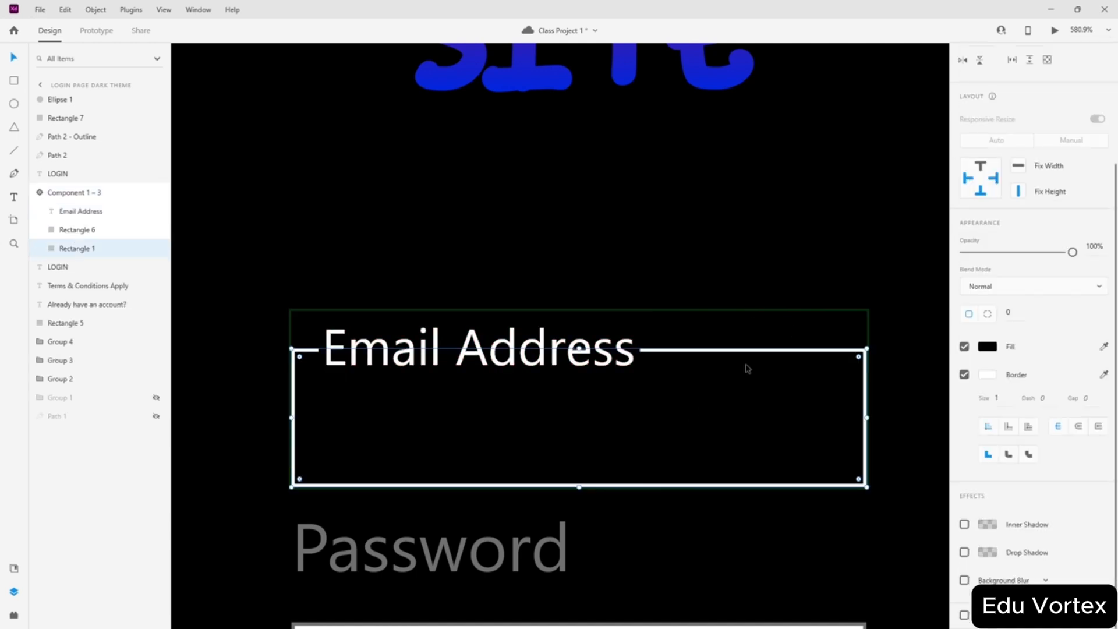
{"action": "scroll", "coordinate": [739, 355], "scroll_direction": "down", "scroll_amount": 5}
{"action": "scroll", "coordinate": [748, 331], "scroll_direction": "up", "scroll_amount": 2}
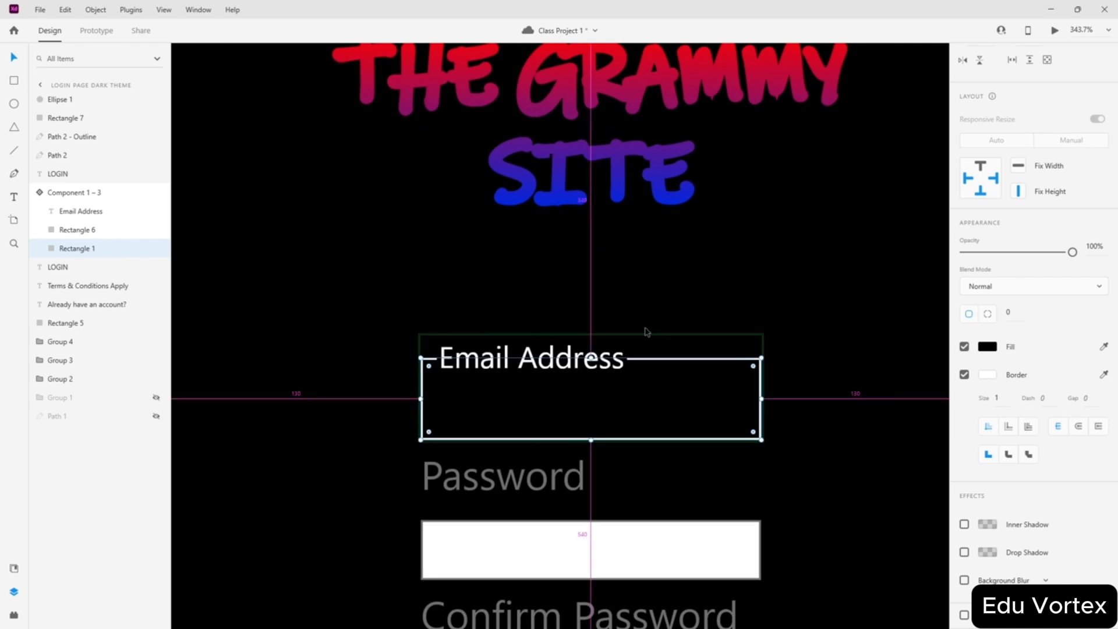
{"action": "left_click", "coordinate": [791, 305]}
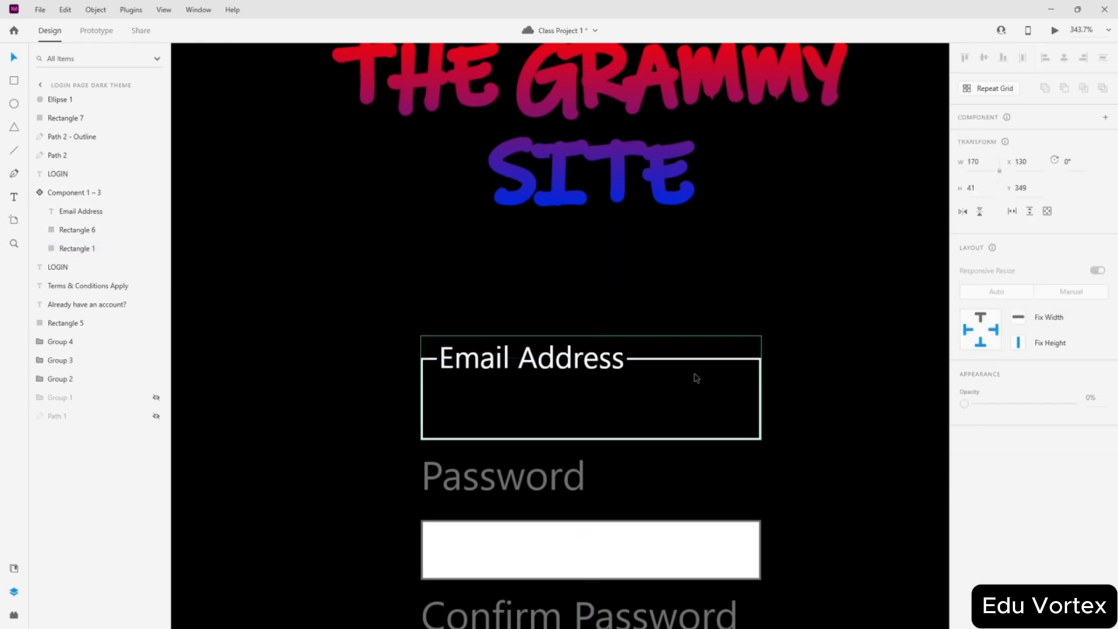
- In the default state, give the Email Address box a white border and black fill
{"action": "left_click", "coordinate": [693, 377]}
{"action": "left_click", "coordinate": [989, 157]}
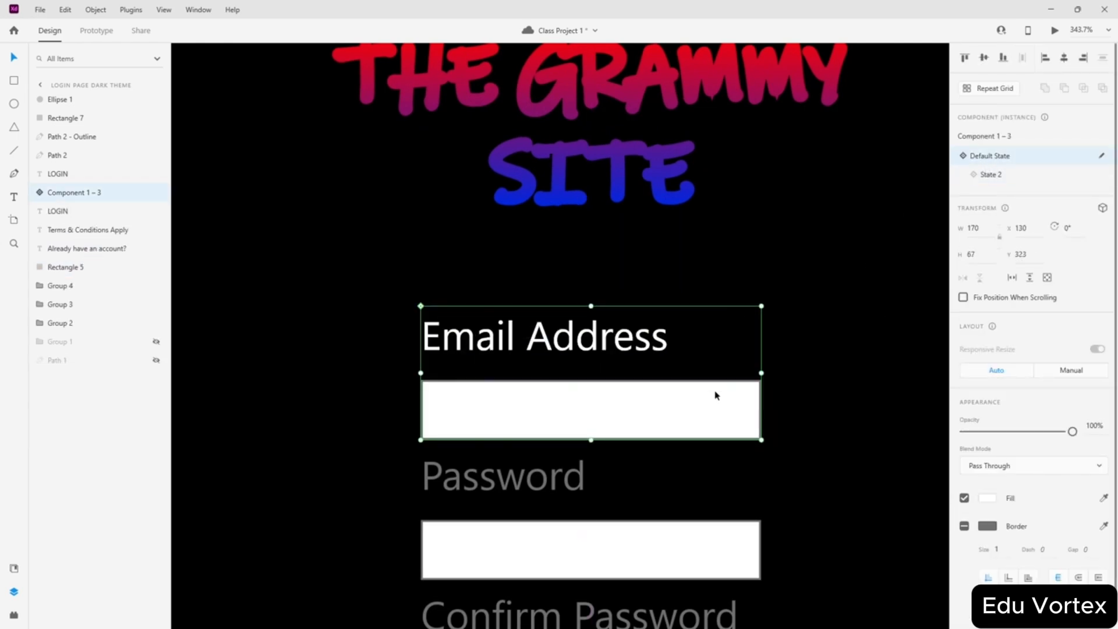
{"action": "double_click", "coordinate": [712, 399]}
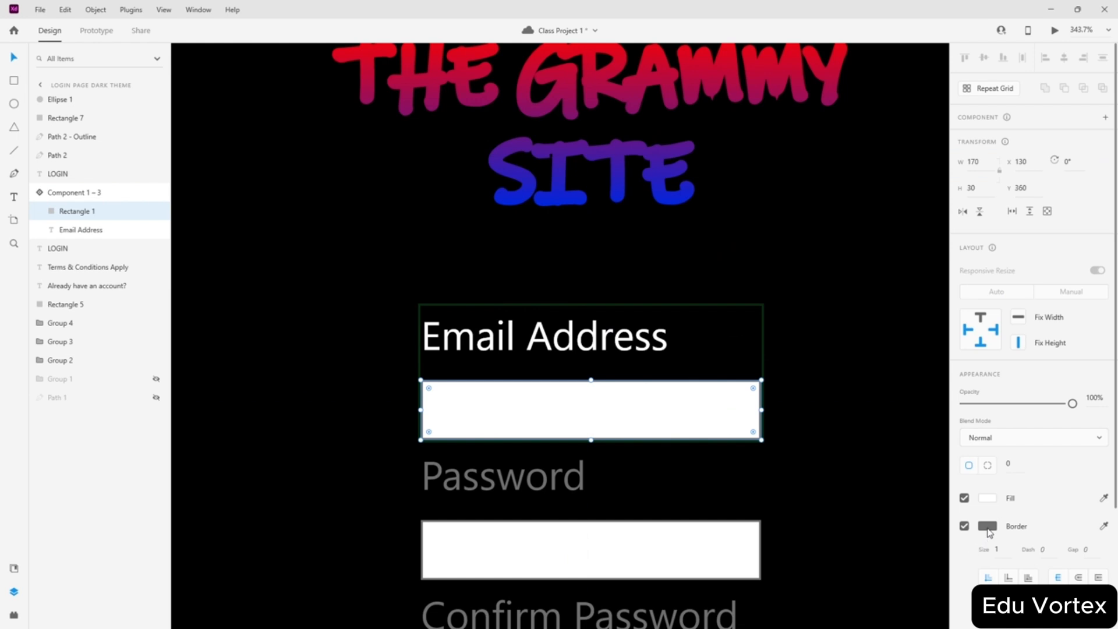
{"action": "left_click", "coordinate": [987, 528]}
{"action": "left_click_drag", "start_coordinate": [893, 503], "coordinate": [765, 406]}
{"action": "left_click", "coordinate": [987, 498]}
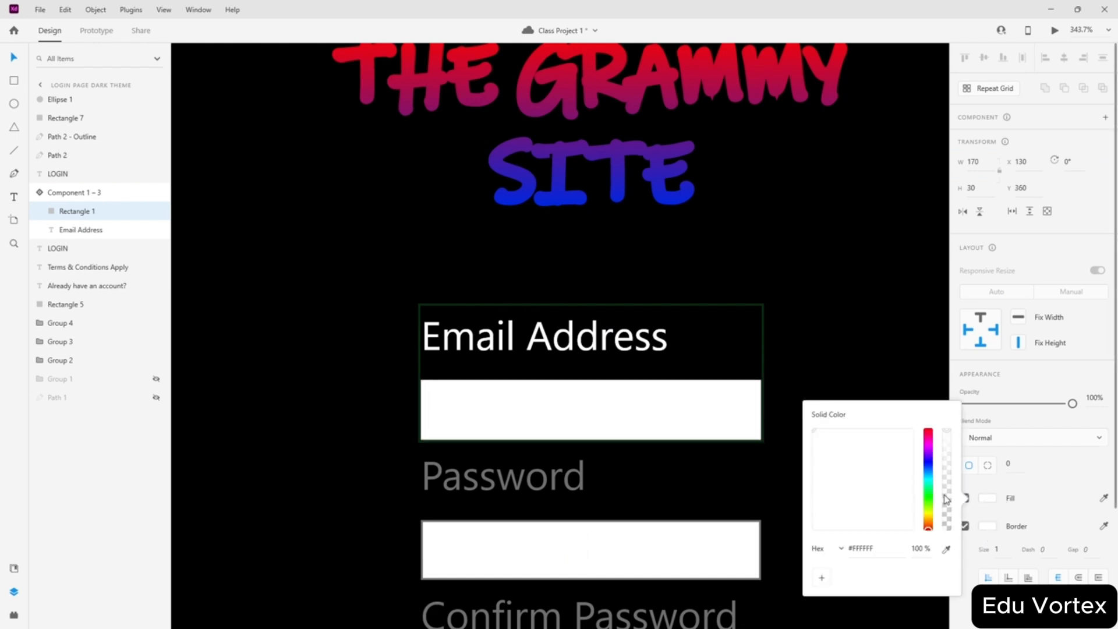
{"action": "left_click_drag", "start_coordinate": [856, 477], "coordinate": [945, 559]}
{"action": "left_click", "coordinate": [802, 333]}
{"action": "scroll", "coordinate": [794, 323], "scroll_direction": "down", "scroll_amount": 5}
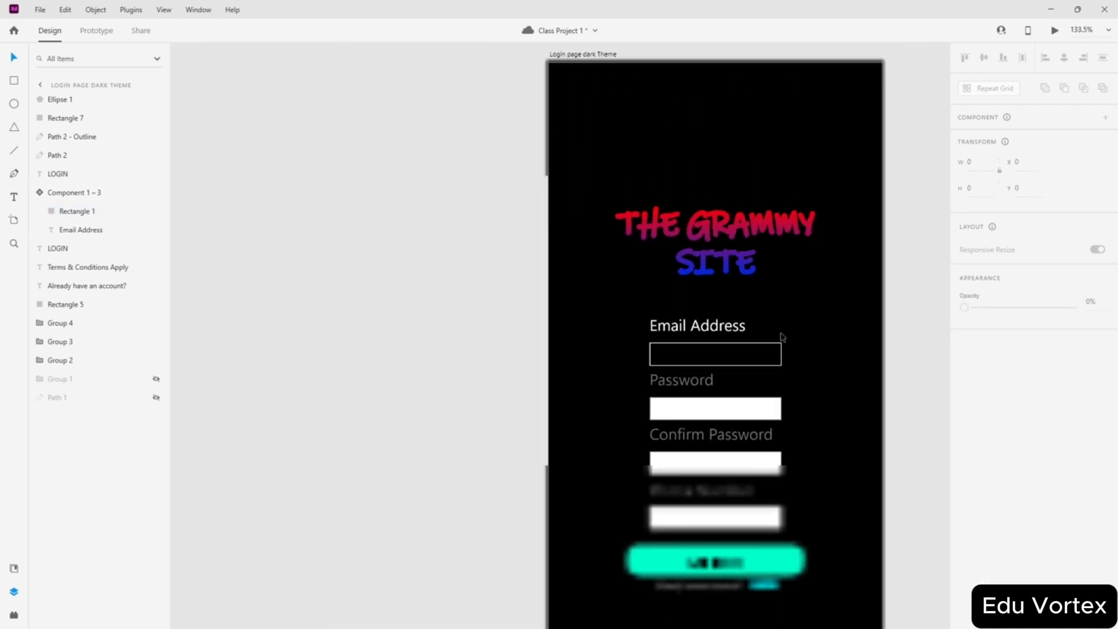
{"action": "scroll", "coordinate": [782, 337], "scroll_direction": "down", "scroll_amount": 2}
{"action": "scroll", "coordinate": [791, 369], "scroll_direction": "up", "scroll_amount": 4}
{"action": "scroll", "coordinate": [761, 362], "scroll_direction": "down", "scroll_amount": 3}
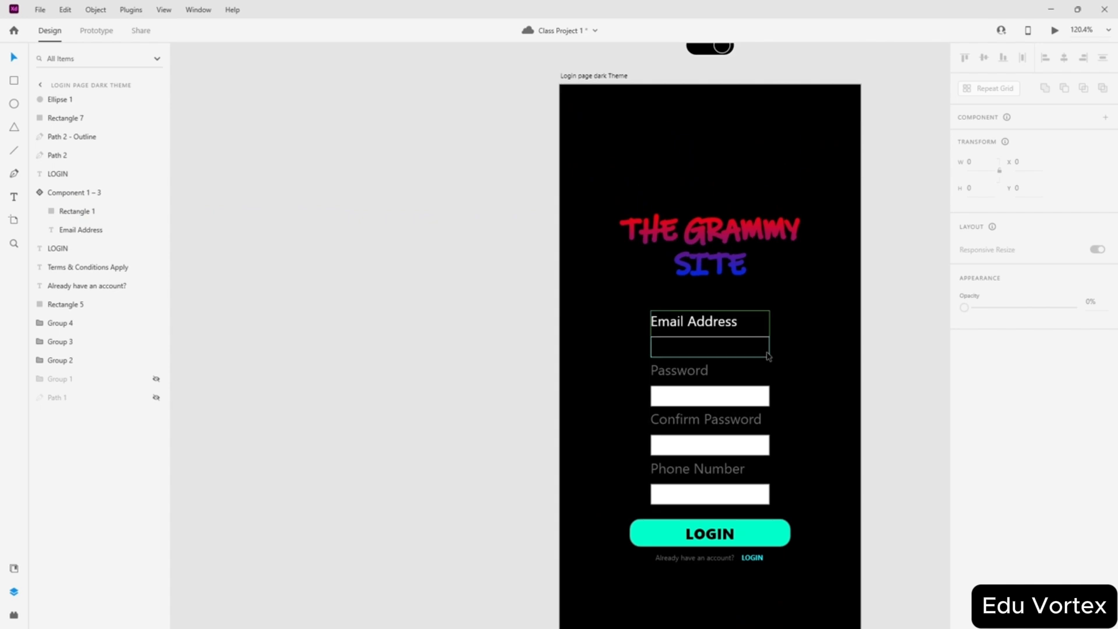
- Make the Password label white and give its field a white outline
{"action": "left_click", "coordinate": [691, 396]}
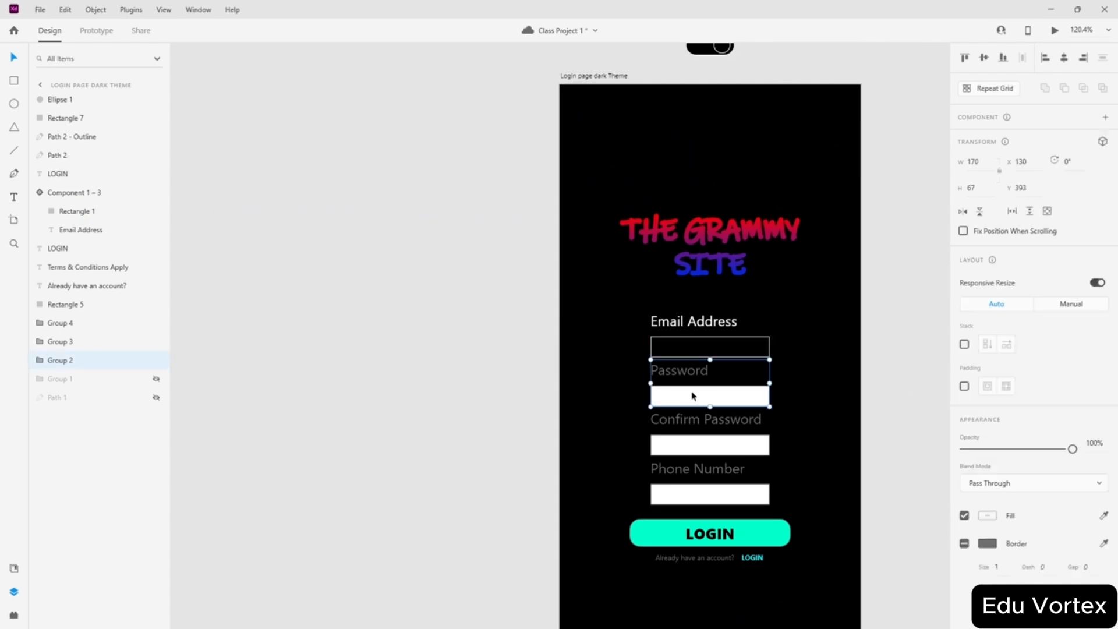
{"action": "scroll", "coordinate": [716, 388], "scroll_direction": "up", "scroll_amount": 4}
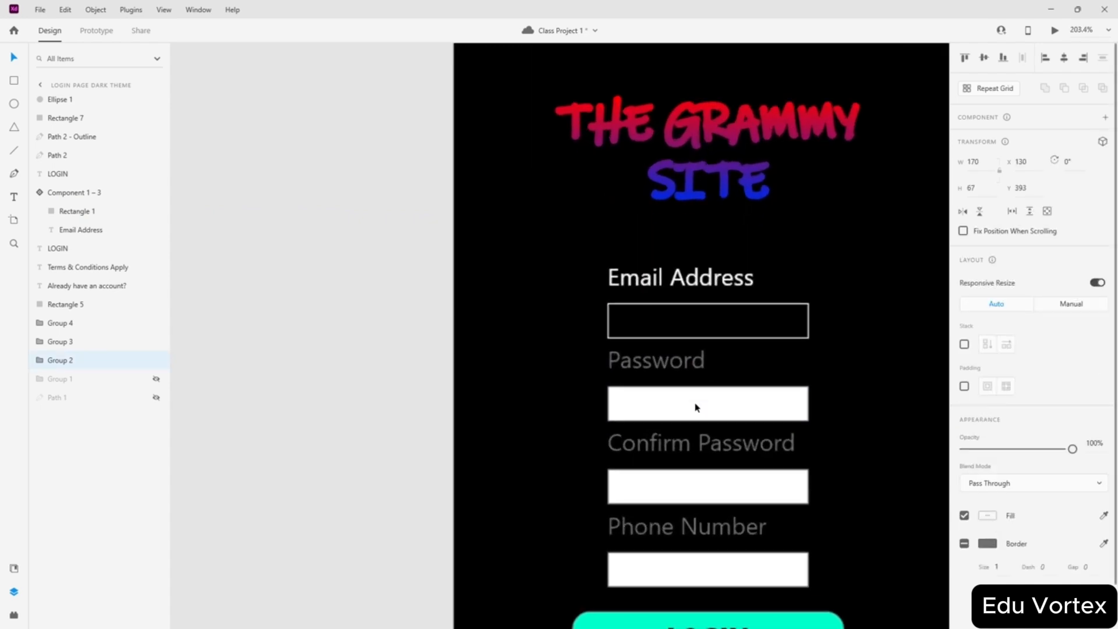
{"action": "double_click", "coordinate": [656, 367]}
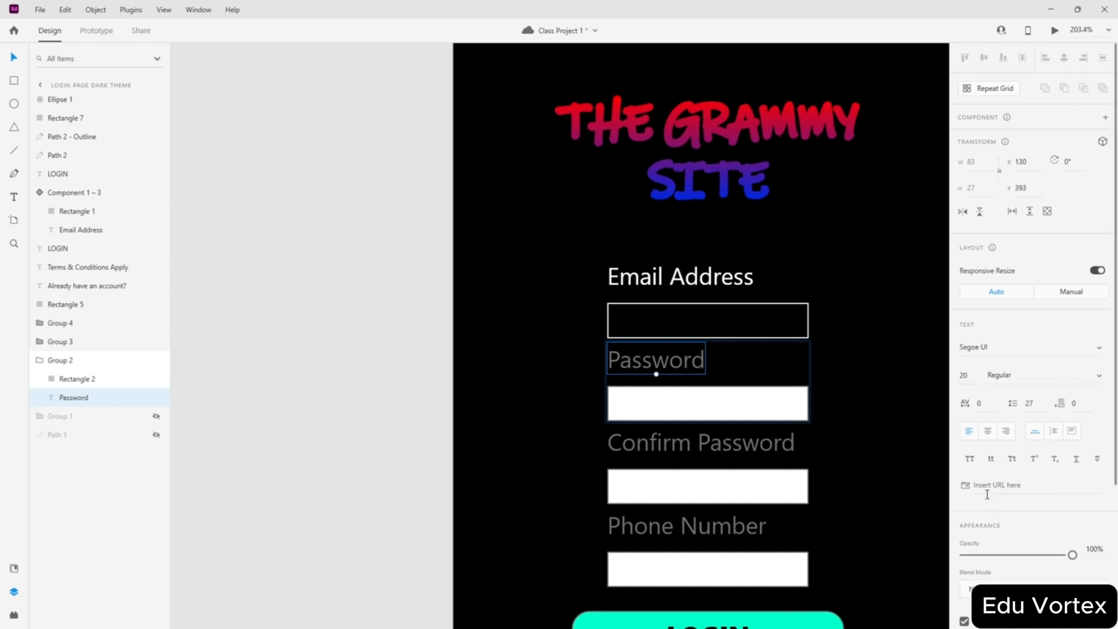
{"action": "scroll", "coordinate": [988, 462], "scroll_direction": "down", "scroll_amount": 3}
{"action": "left_click", "coordinate": [988, 435]}
{"action": "left_click_drag", "start_coordinate": [882, 406], "coordinate": [744, 305]}
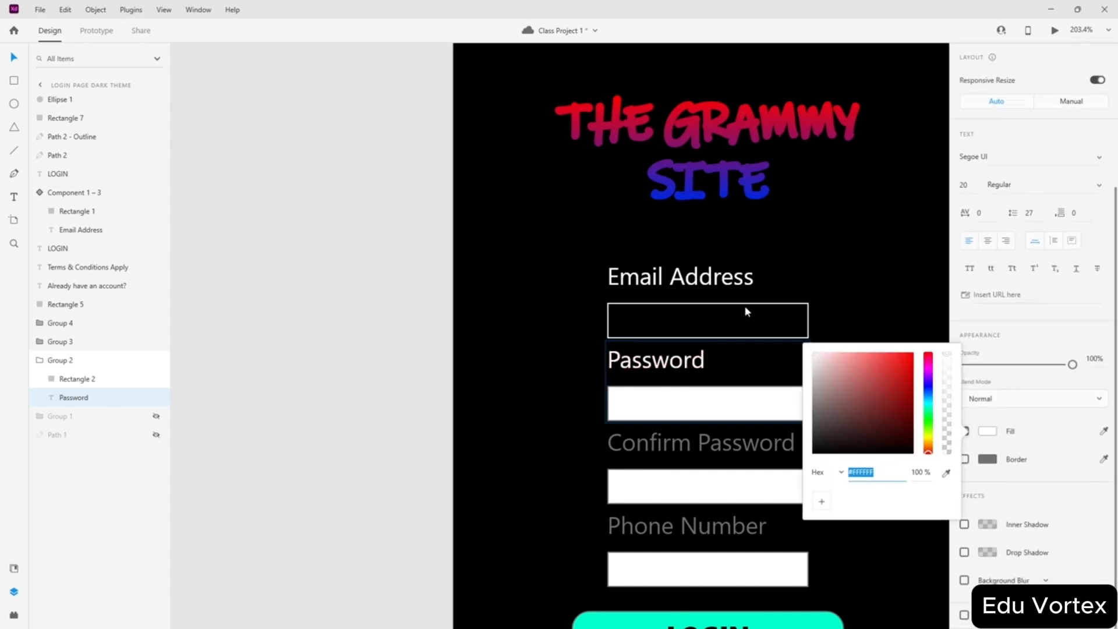
{"action": "left_click", "coordinate": [985, 463]}
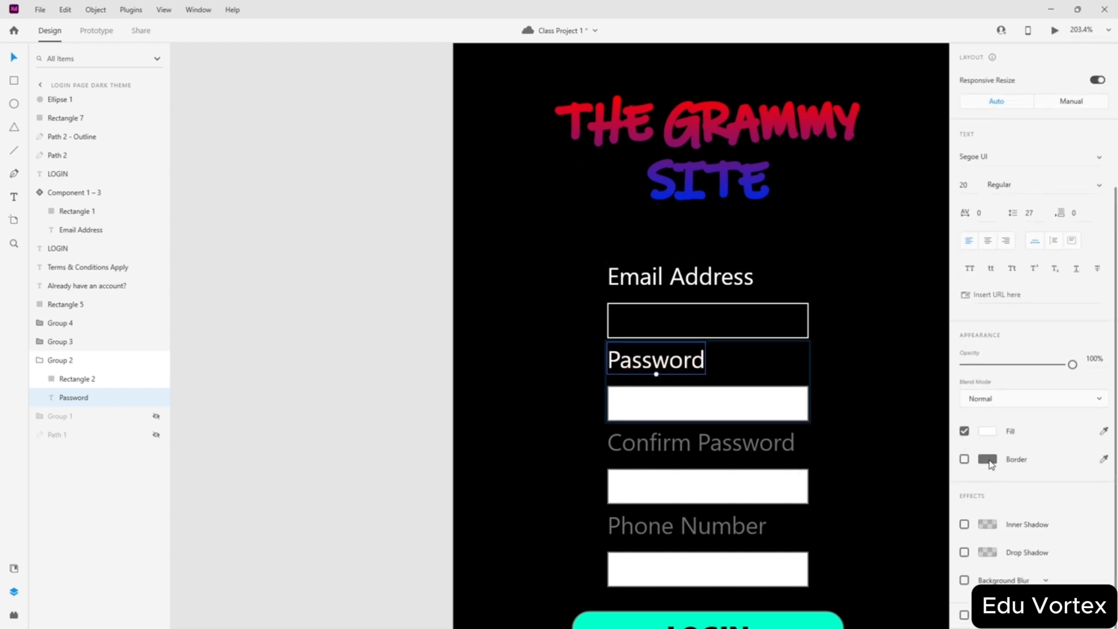
{"action": "left_click", "coordinate": [705, 409]}
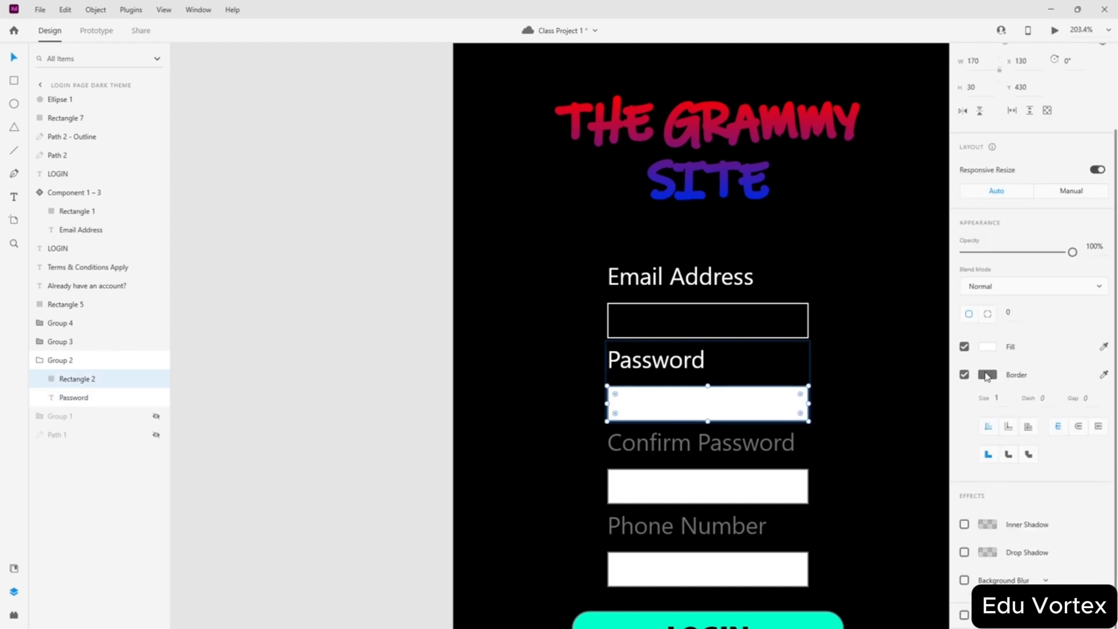
{"action": "left_click", "coordinate": [985, 376]}
{"action": "left_click_drag", "start_coordinate": [862, 346], "coordinate": [759, 250]}
{"action": "scroll", "coordinate": [593, 273], "scroll_direction": "up", "scroll_amount": 5}
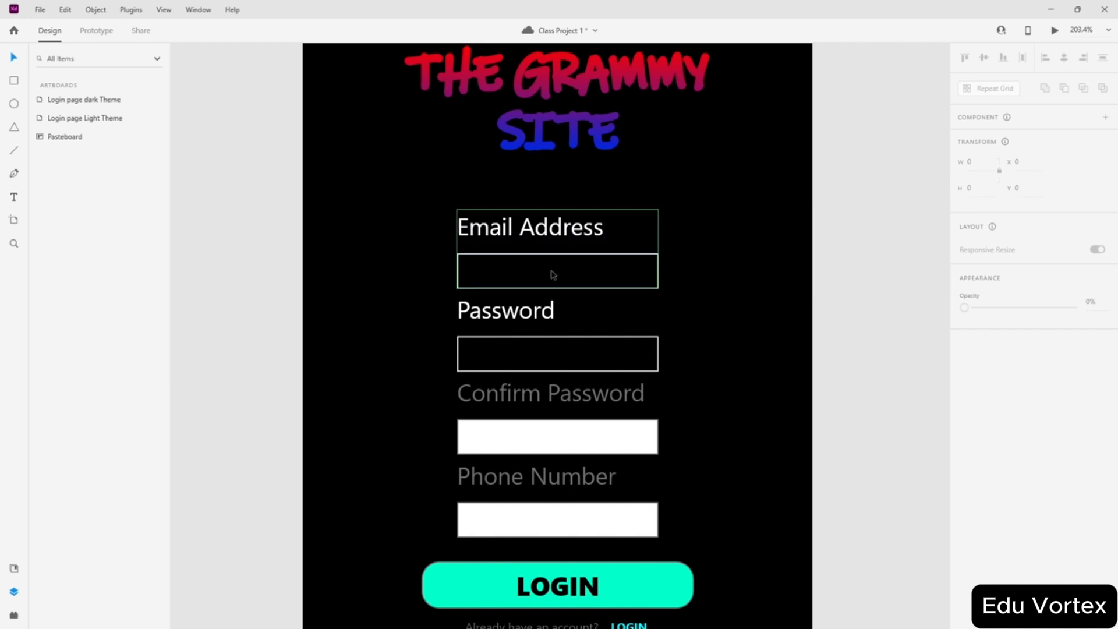
{"action": "scroll", "coordinate": [553, 275], "scroll_direction": "up", "scroll_amount": 5}
- Fill the Confirm Password field black and make its label white
{"action": "left_click", "coordinate": [559, 506]}
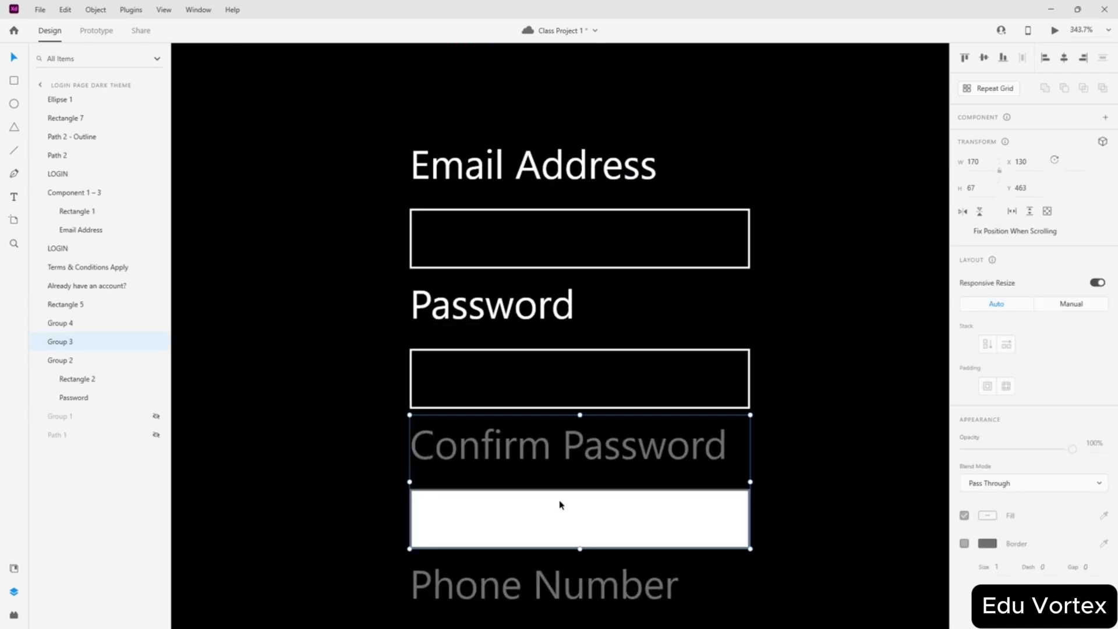
{"action": "double_click", "coordinate": [560, 505]}
{"action": "left_click", "coordinate": [987, 448]}
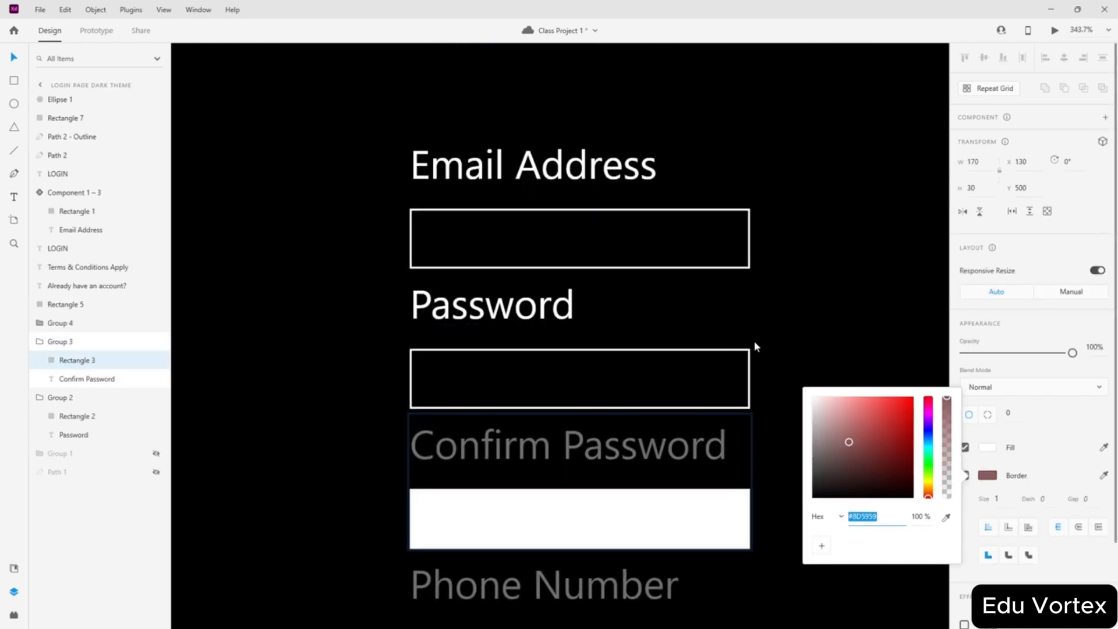
{"action": "left_click", "coordinate": [884, 426]}
{"action": "left_click_drag", "start_coordinate": [884, 425], "coordinate": [878, 487]}
{"action": "double_click", "coordinate": [687, 449]}
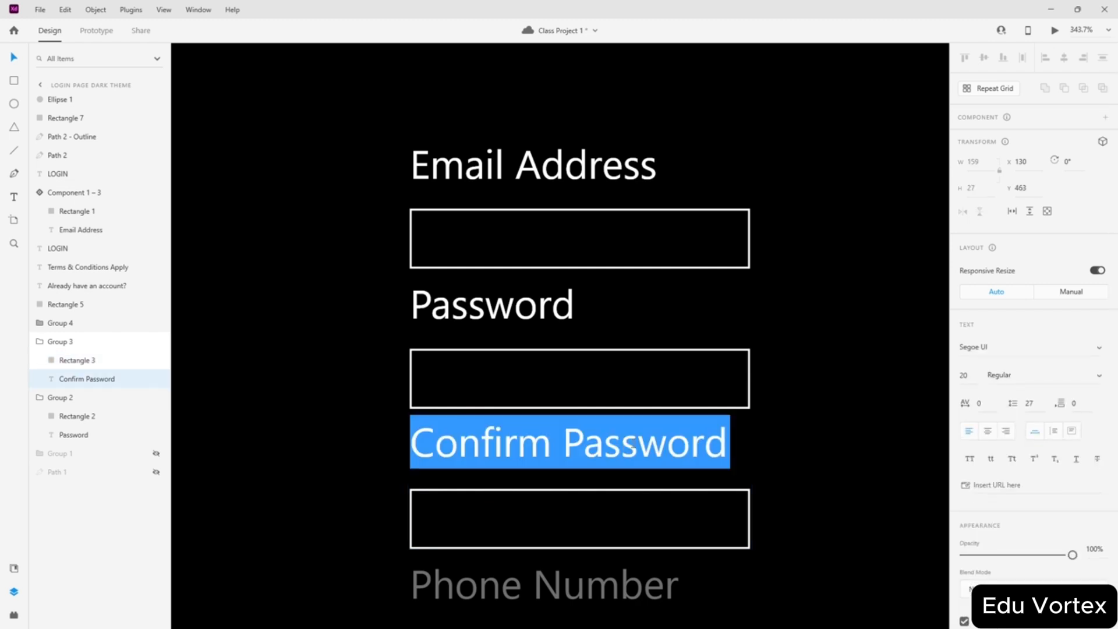
{"action": "left_click", "coordinate": [741, 468]}
{"action": "scroll", "coordinate": [993, 440], "scroll_direction": "down", "scroll_amount": 4}
{"action": "left_click", "coordinate": [992, 434]}
{"action": "left_click_drag", "start_coordinate": [865, 405], "coordinate": [756, 301]}
{"action": "left_click", "coordinate": [1023, 484]}
{"action": "scroll", "coordinate": [704, 492], "scroll_direction": "down", "scroll_amount": 3}
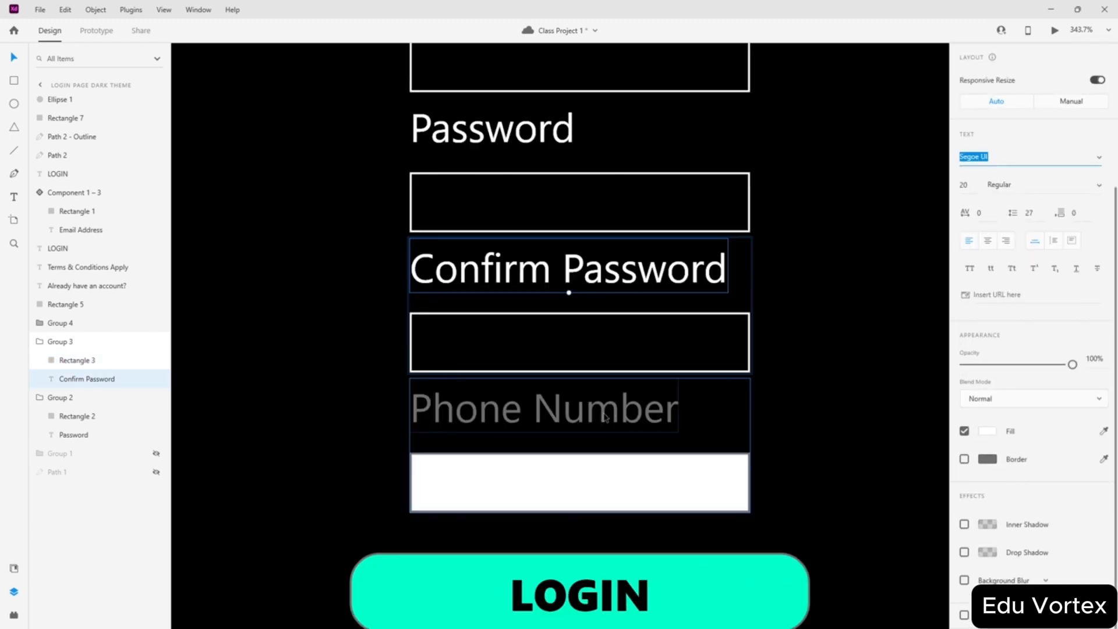
- Make the Phone Number label white and give its field a white outline and black fill
{"action": "double_click", "coordinate": [544, 407]}
{"action": "left_click", "coordinate": [987, 574]}
{"action": "left_click_drag", "start_coordinate": [843, 509], "coordinate": [658, 464]}
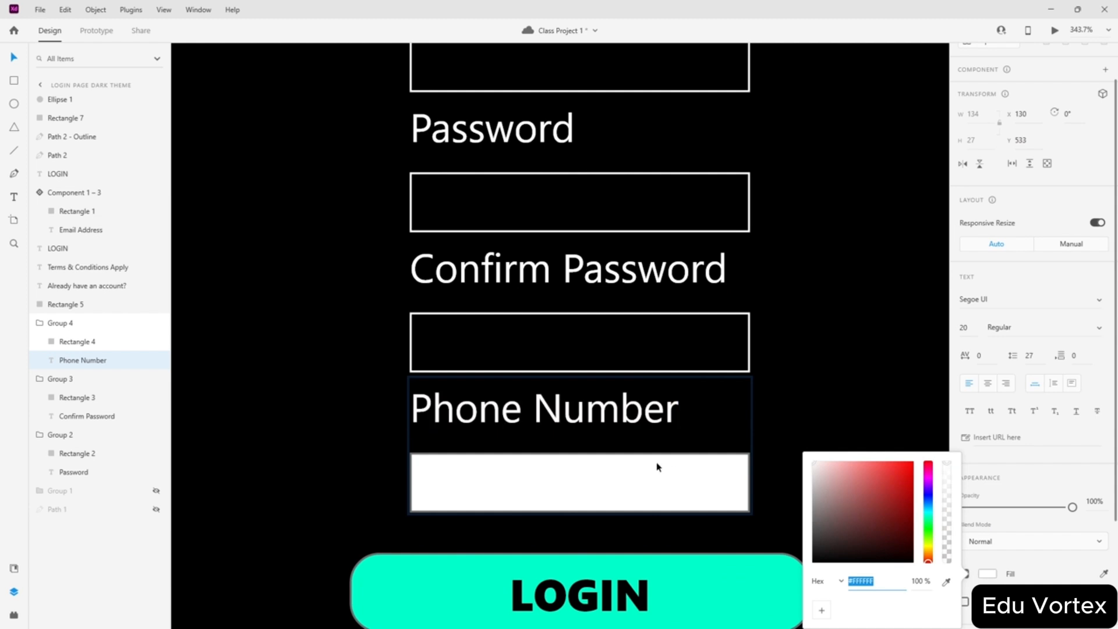
{"action": "left_click", "coordinate": [658, 464]}
{"action": "scroll", "coordinate": [987, 530], "scroll_direction": "down", "scroll_amount": 2}
{"action": "left_click", "coordinate": [988, 376]}
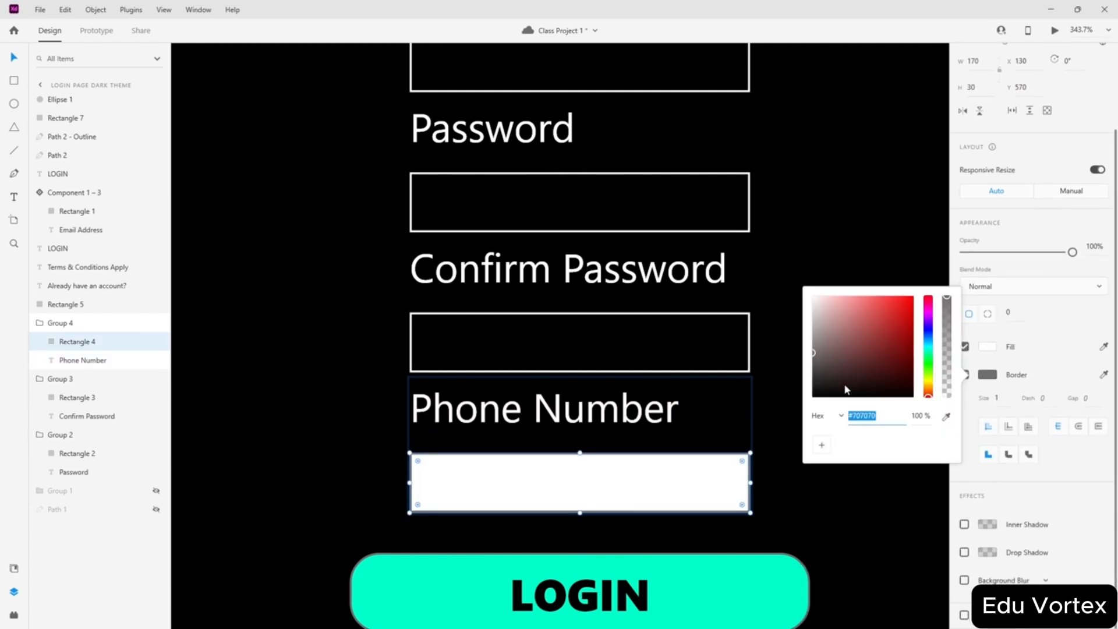
{"action": "left_click_drag", "start_coordinate": [844, 383], "coordinate": [880, 371]}
{"action": "left_click", "coordinate": [987, 347]}
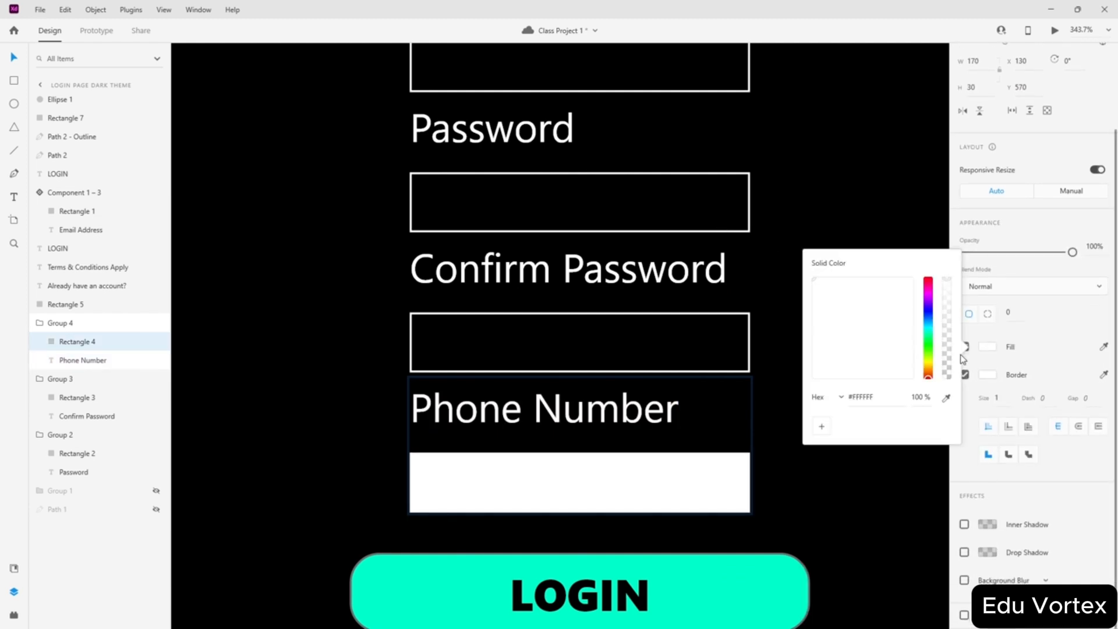
{"action": "left_click_drag", "start_coordinate": [888, 350], "coordinate": [973, 414]}
{"action": "left_click", "coordinate": [800, 478]}
{"action": "scroll", "coordinate": [834, 416], "scroll_direction": "down", "scroll_amount": 5}
- Move the old toggle's track and knob off the dark artboard and delete them
{"action": "scroll", "coordinate": [834, 416], "scroll_direction": "down", "scroll_amount": 3}
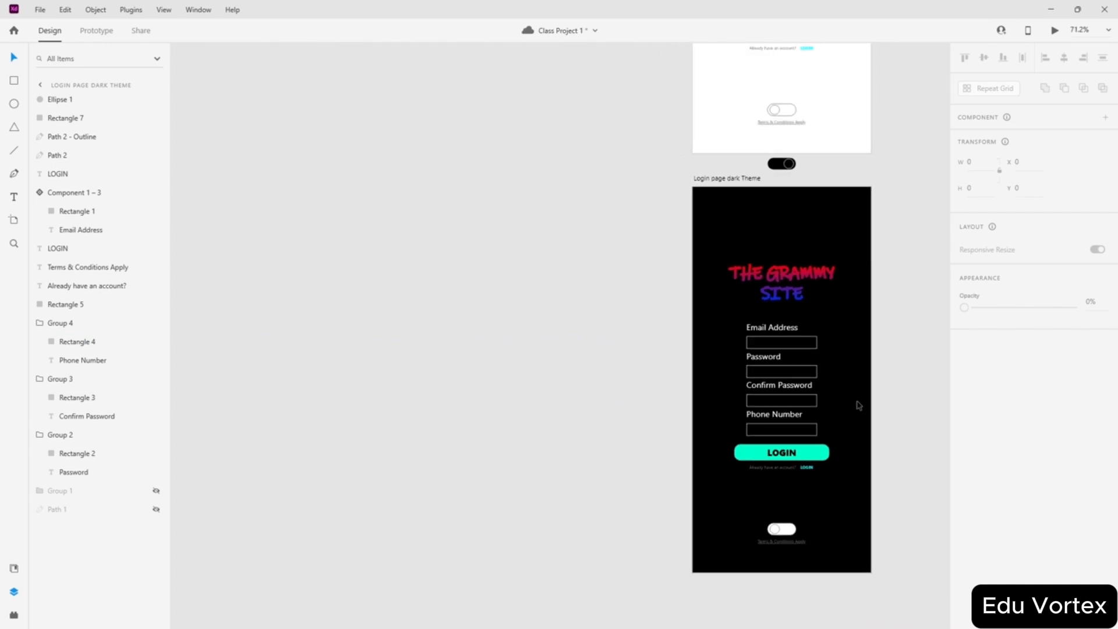
{"action": "scroll", "coordinate": [902, 557], "scroll_direction": "up", "scroll_amount": 5}
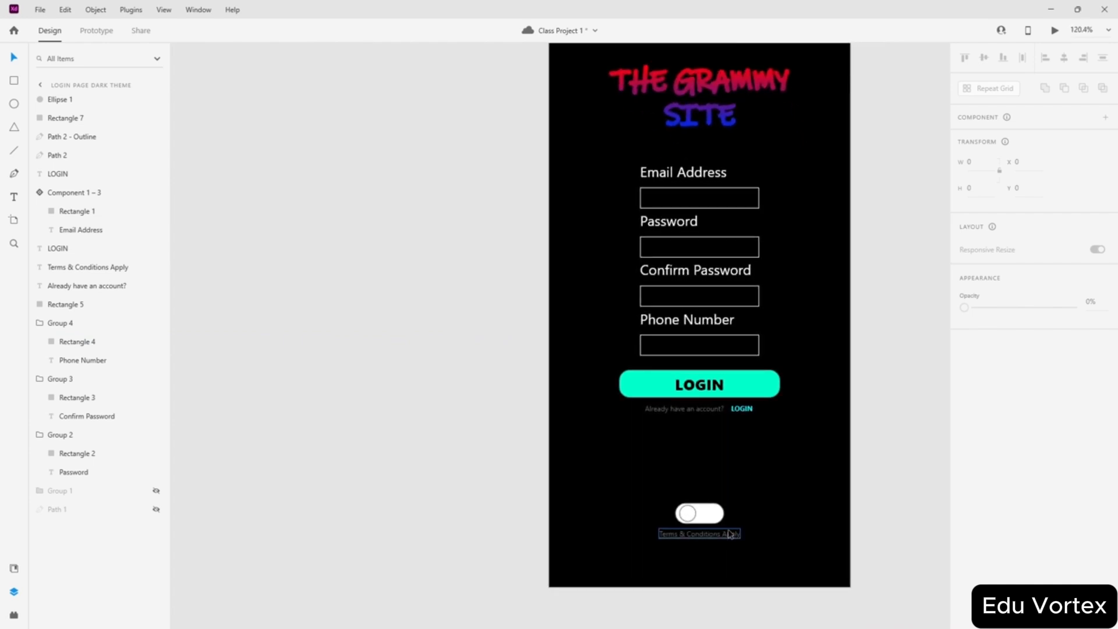
{"action": "left_click", "coordinate": [683, 516]}
{"action": "left_click_drag", "start_coordinate": [704, 518], "coordinate": [455, 457]}
{"action": "left_click", "coordinate": [686, 512]}
{"action": "left_click_drag", "start_coordinate": [687, 512], "coordinate": [389, 493]}
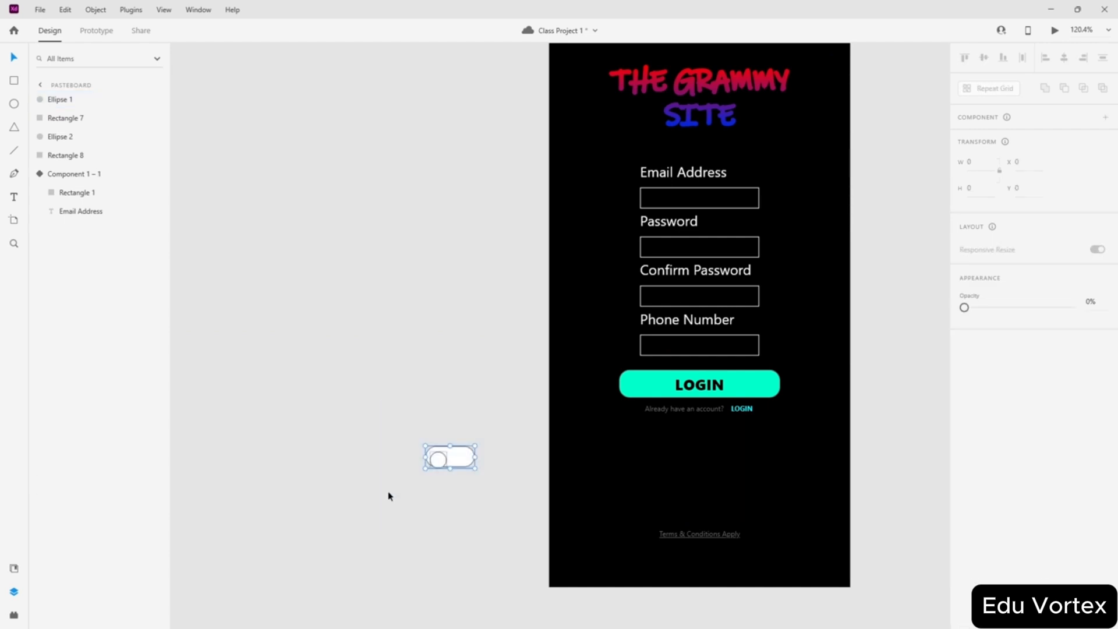
{"action": "key", "text": "Delete"}
- Make the 'Terms & Conditions Apply' text white
{"action": "scroll", "coordinate": [674, 487], "scroll_direction": "up", "scroll_amount": 2}
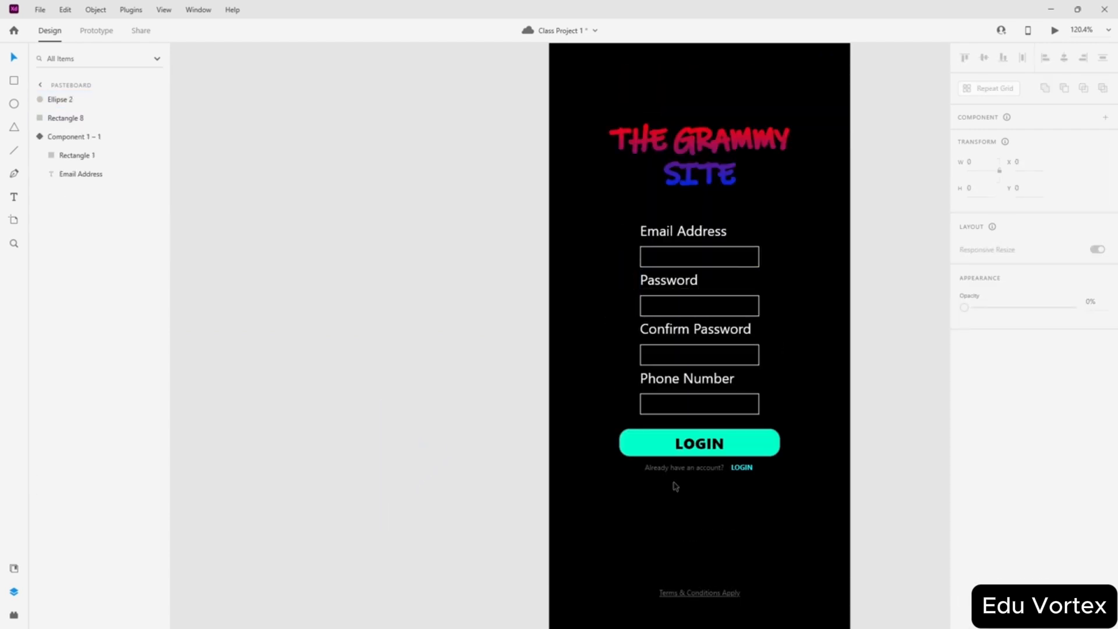
{"action": "scroll", "coordinate": [938, 422], "scroll_direction": "down", "scroll_amount": 2}
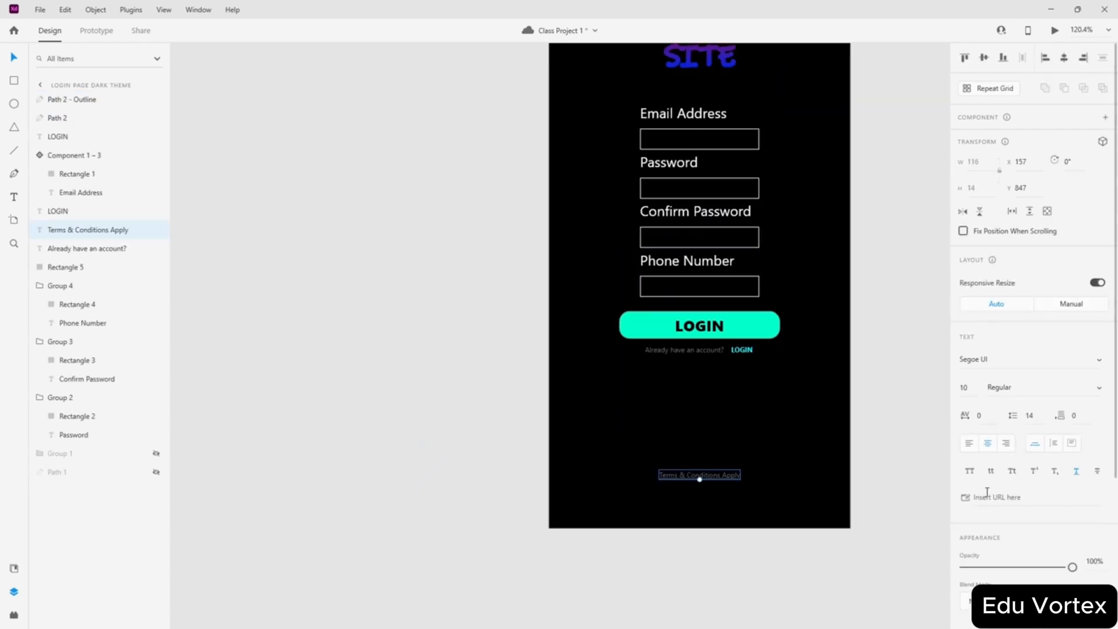
{"action": "scroll", "coordinate": [995, 517], "scroll_direction": "down", "scroll_amount": 3}
{"action": "left_click", "coordinate": [985, 431]}
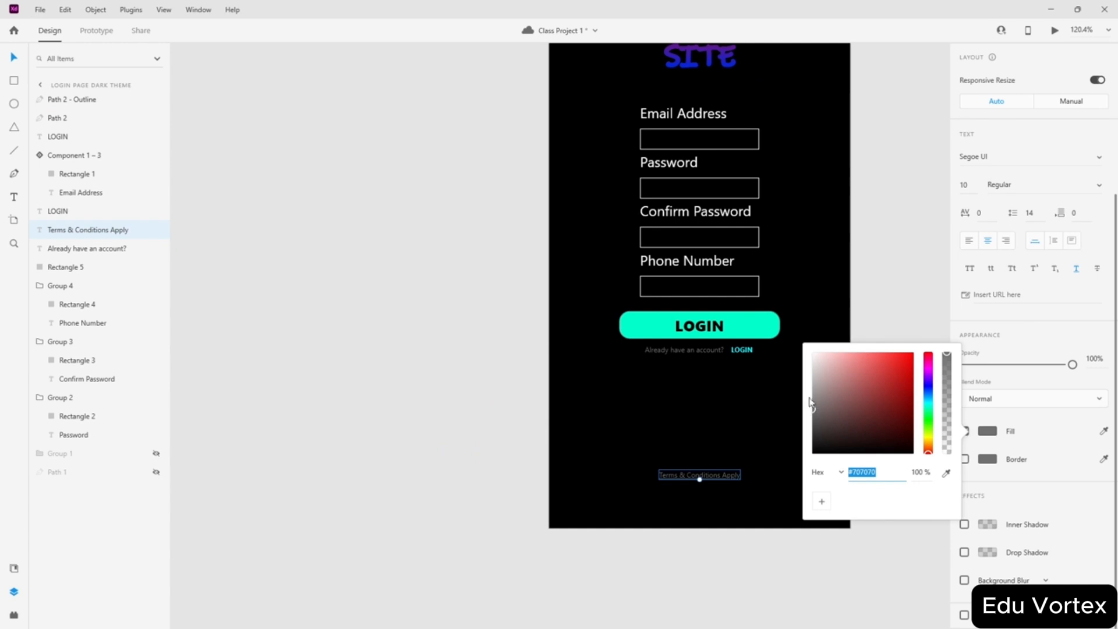
{"action": "left_click", "coordinate": [441, 248]}
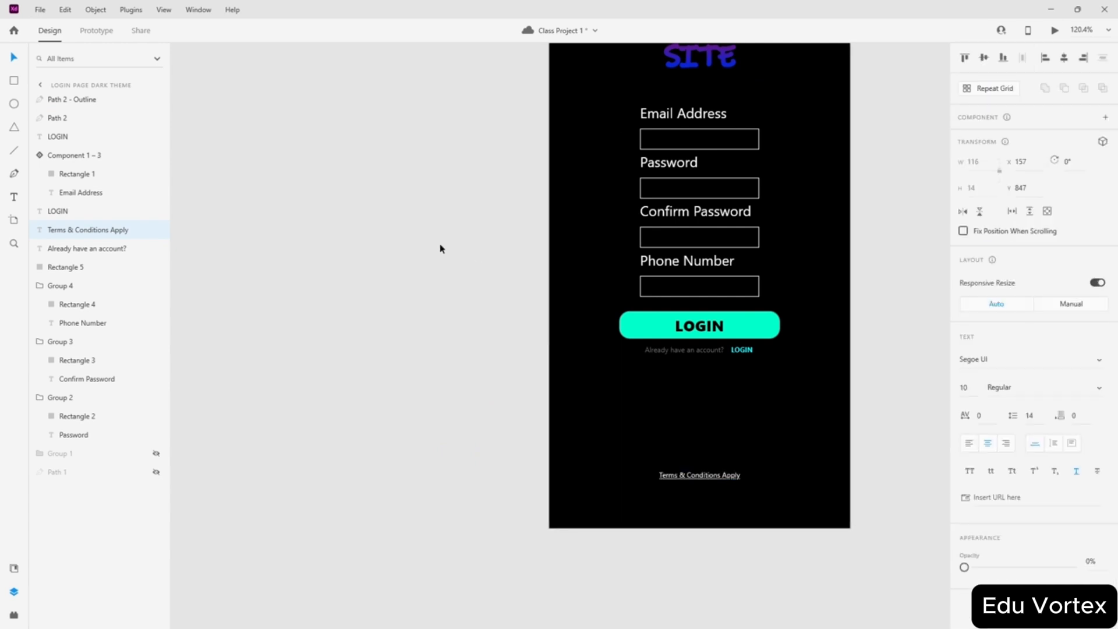
- Make the 'Already have an account?' text white
{"action": "left_click", "coordinate": [670, 350]}
{"action": "scroll", "coordinate": [998, 504], "scroll_direction": "down", "scroll_amount": 3}
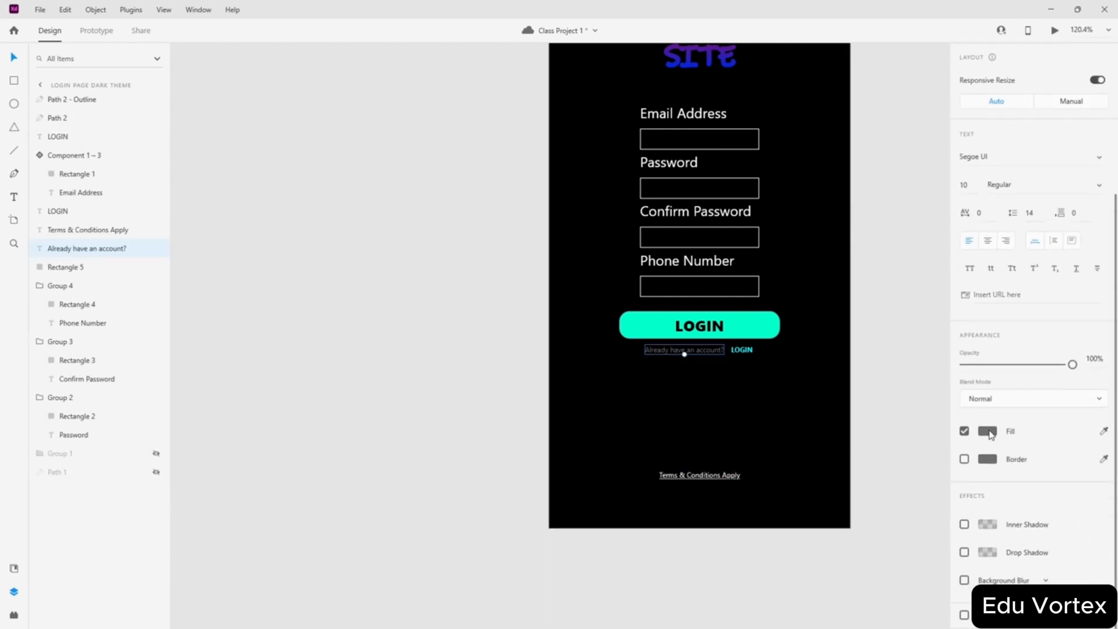
{"action": "left_click", "coordinate": [991, 434]}
{"action": "left_click_drag", "start_coordinate": [897, 408], "coordinate": [374, 226]}
{"action": "left_click", "coordinate": [375, 226]}
{"action": "scroll", "coordinate": [671, 217], "scroll_direction": "up", "scroll_amount": 1}
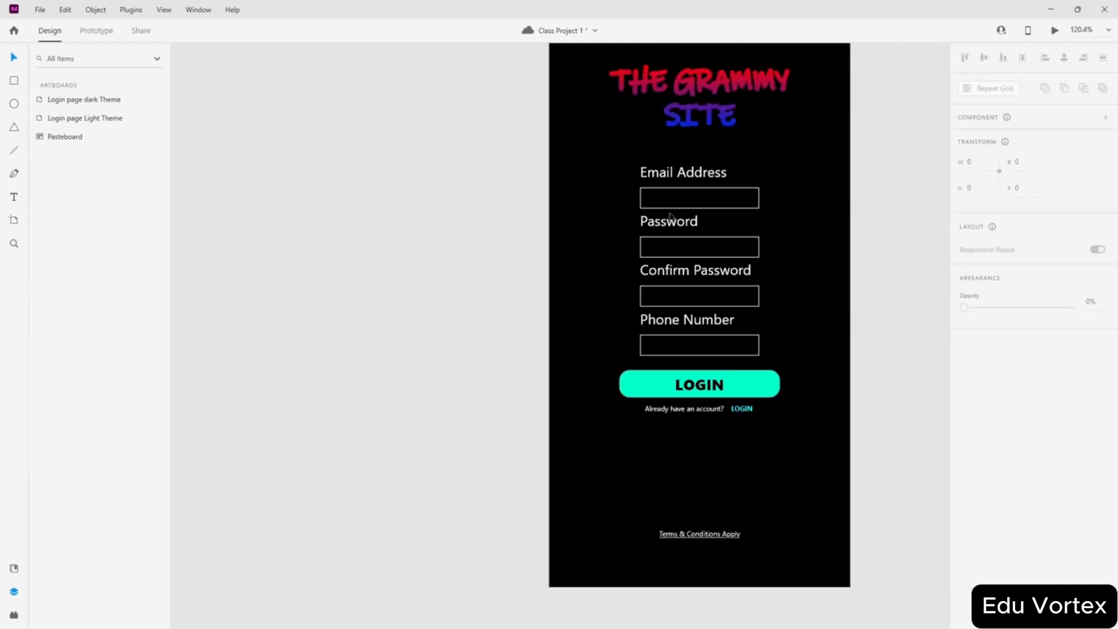
{"action": "scroll", "coordinate": [670, 217], "scroll_direction": "up", "scroll_amount": 1}
{"action": "scroll", "coordinate": [844, 164], "scroll_direction": "down", "scroll_amount": 5}
{"action": "scroll", "coordinate": [717, 205], "scroll_direction": "up", "scroll_amount": 3}
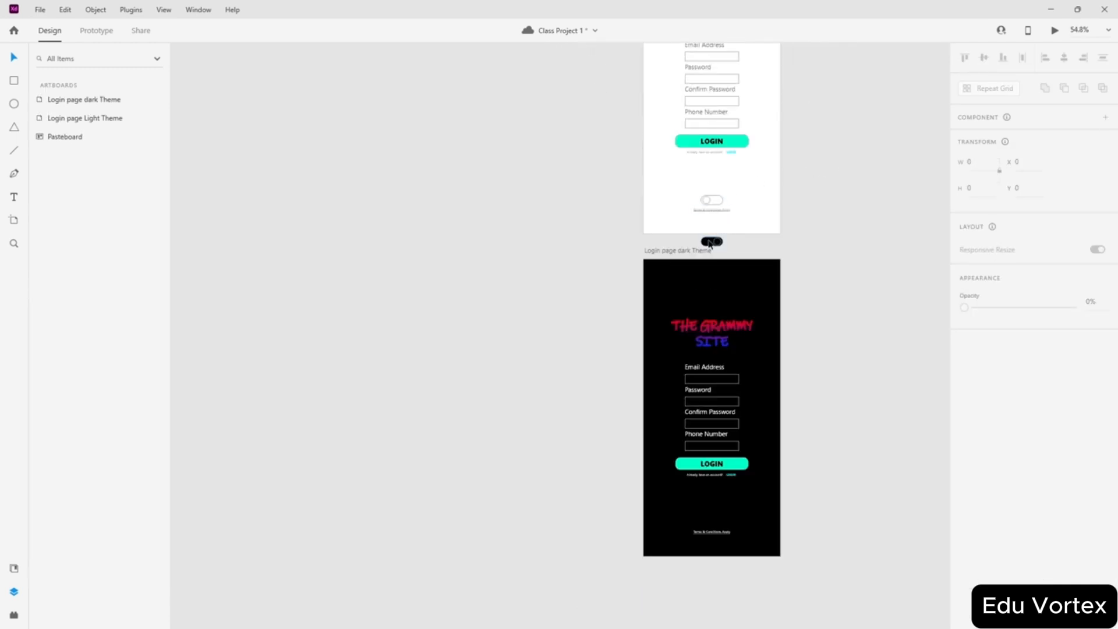
- Bring both parts of the new black toggle onto the dark artboard
{"action": "left_click_drag", "start_coordinate": [726, 241], "coordinate": [718, 526]}
{"action": "scroll", "coordinate": [733, 546], "scroll_direction": "up", "scroll_amount": 5}
{"action": "scroll", "coordinate": [728, 455], "scroll_direction": "down", "scroll_amount": 3}
{"action": "scroll", "coordinate": [665, 349], "scroll_direction": "down", "scroll_amount": 5}
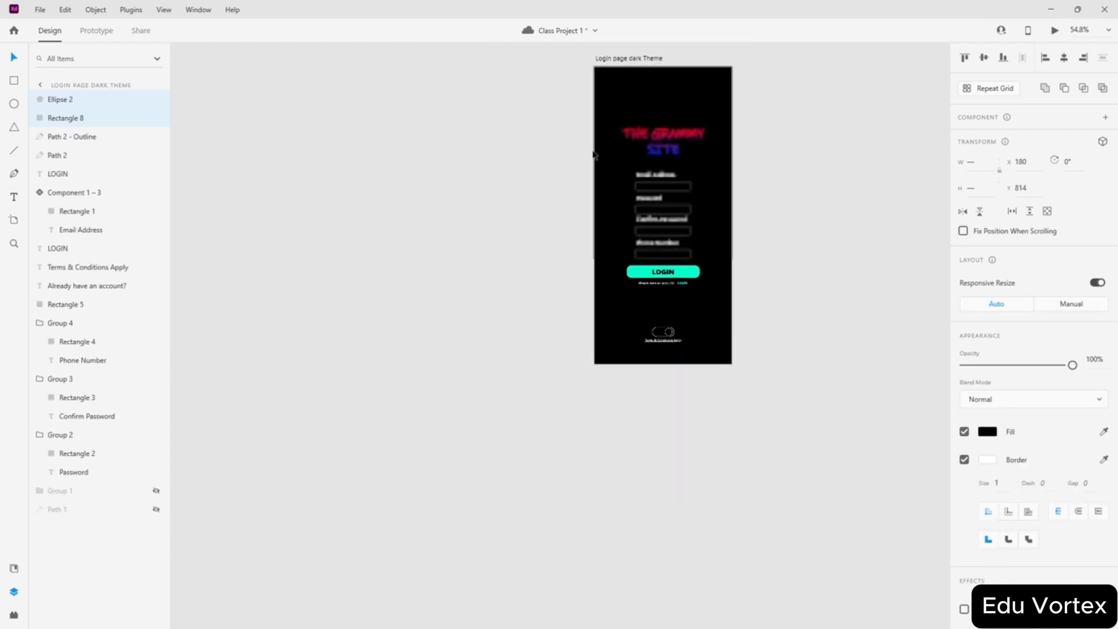
{"action": "scroll", "coordinate": [594, 155], "scroll_direction": "up", "scroll_amount": 3}
- Turn on a square grid for the dark-theme artboard
{"action": "left_click", "coordinate": [603, 176]}
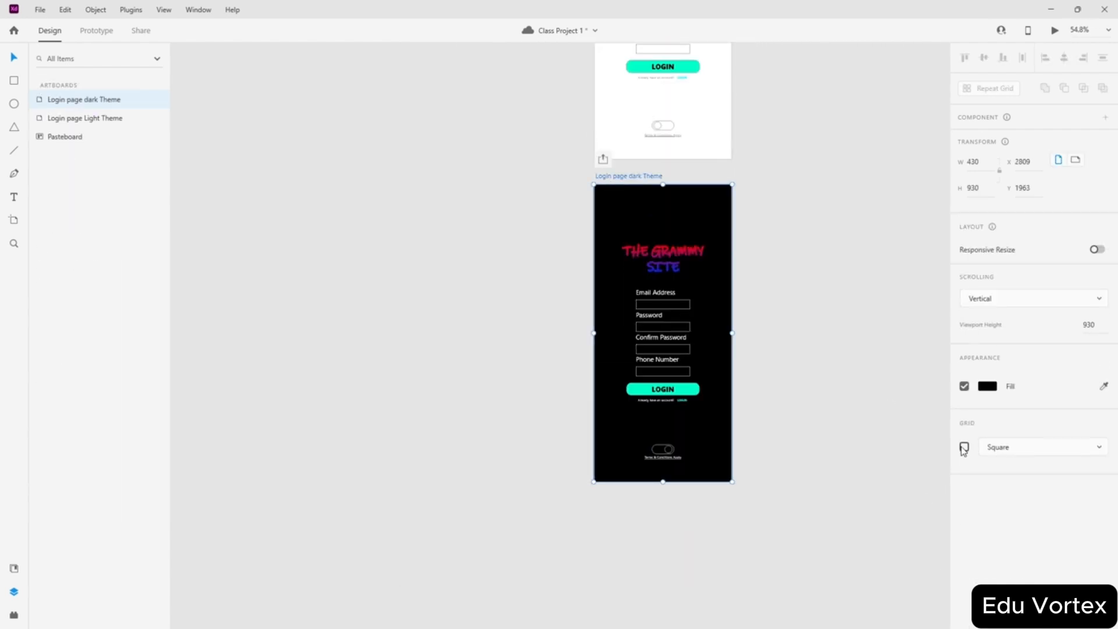
{"action": "left_click", "coordinate": [964, 447]}
{"action": "left_click", "coordinate": [703, 567]}
{"action": "scroll", "coordinate": [701, 501], "scroll_direction": "up", "scroll_amount": 8}
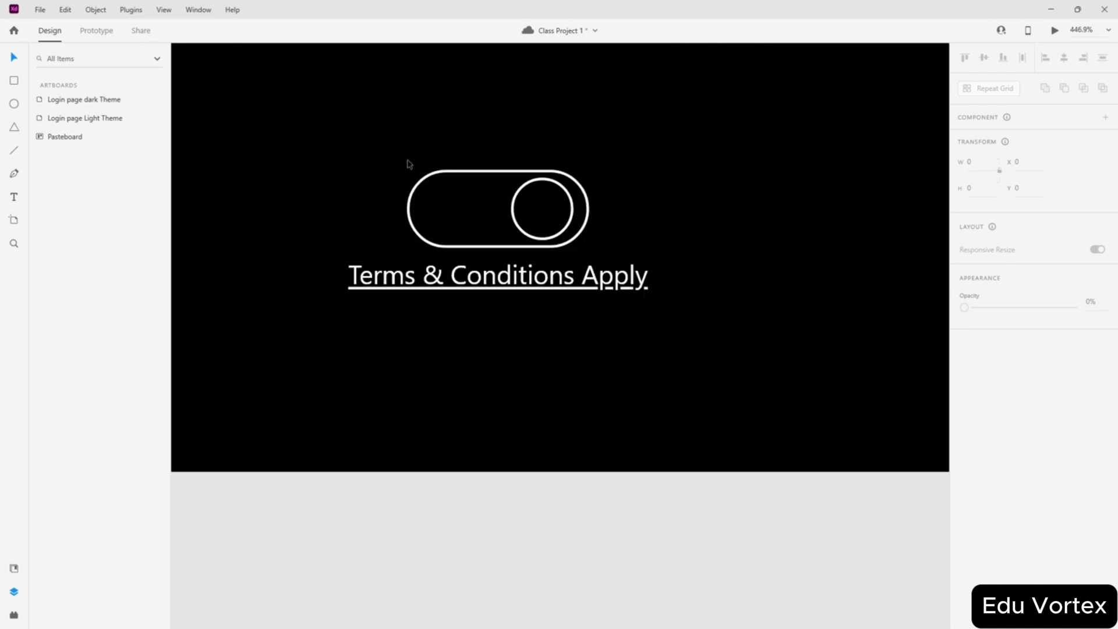
{"action": "scroll", "coordinate": [479, 309], "scroll_direction": "up", "scroll_amount": 2}
- Nudge the toggle's track and knob up to sit just above 'Terms & Conditions Apply'
{"action": "left_click", "coordinate": [482, 320]}
{"action": "scroll", "coordinate": [462, 303], "scroll_direction": "up", "scroll_amount": 3}
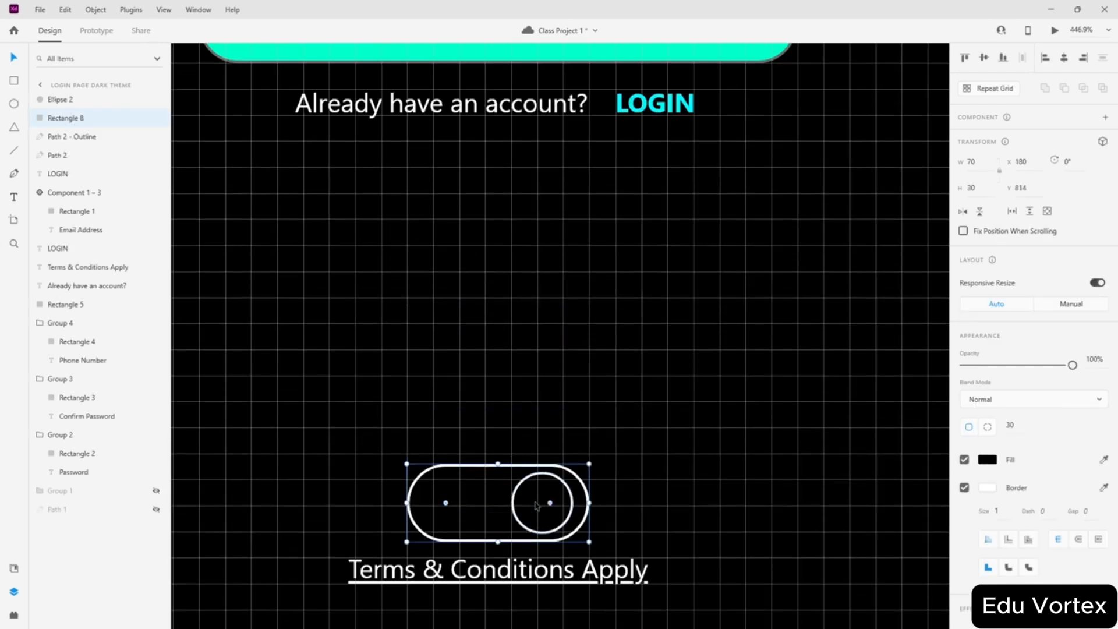
{"action": "left_click", "coordinate": [535, 506], "text": "shift"}
{"action": "left_click_drag", "start_coordinate": [487, 511], "coordinate": [488, 504]}
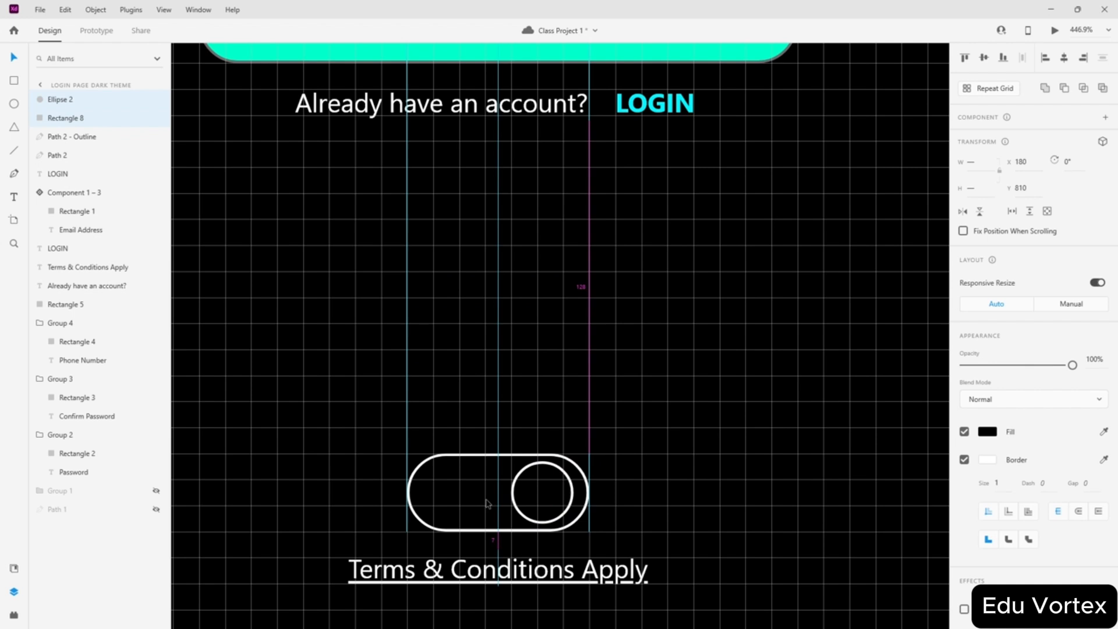
- Uncheck Grid on the Login page dark Theme artboard so its background is plain black
{"action": "scroll", "coordinate": [681, 492], "scroll_direction": "down", "scroll_amount": 5}
{"action": "scroll", "coordinate": [632, 510], "scroll_direction": "up", "scroll_amount": 5}
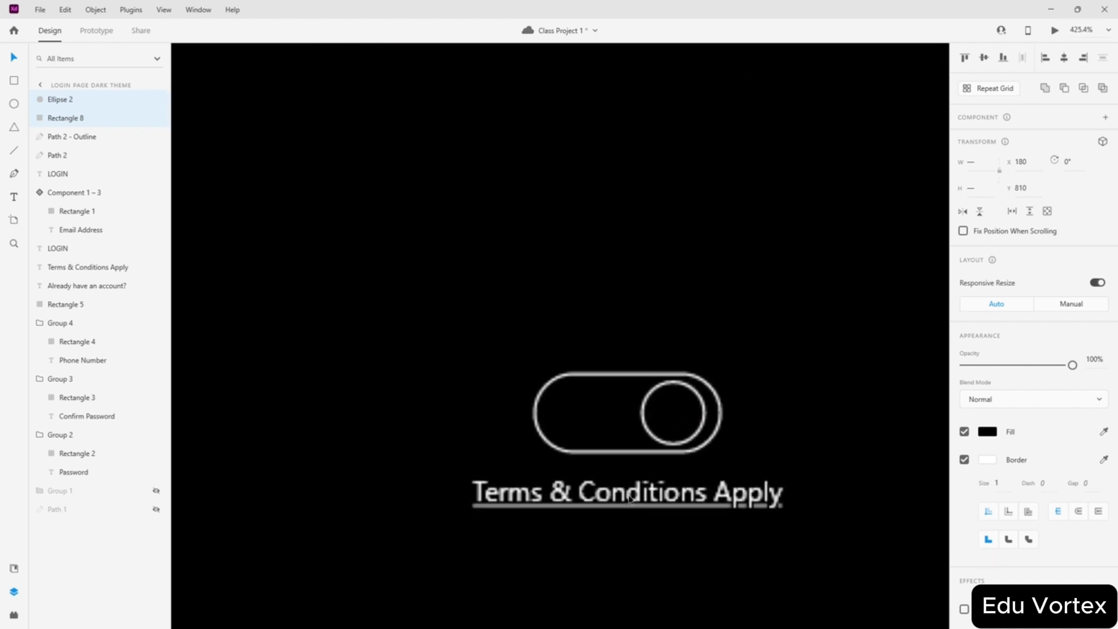
{"action": "scroll", "coordinate": [630, 500], "scroll_direction": "up", "scroll_amount": 4}
{"action": "scroll", "coordinate": [592, 353], "scroll_direction": "down", "scroll_amount": 7}
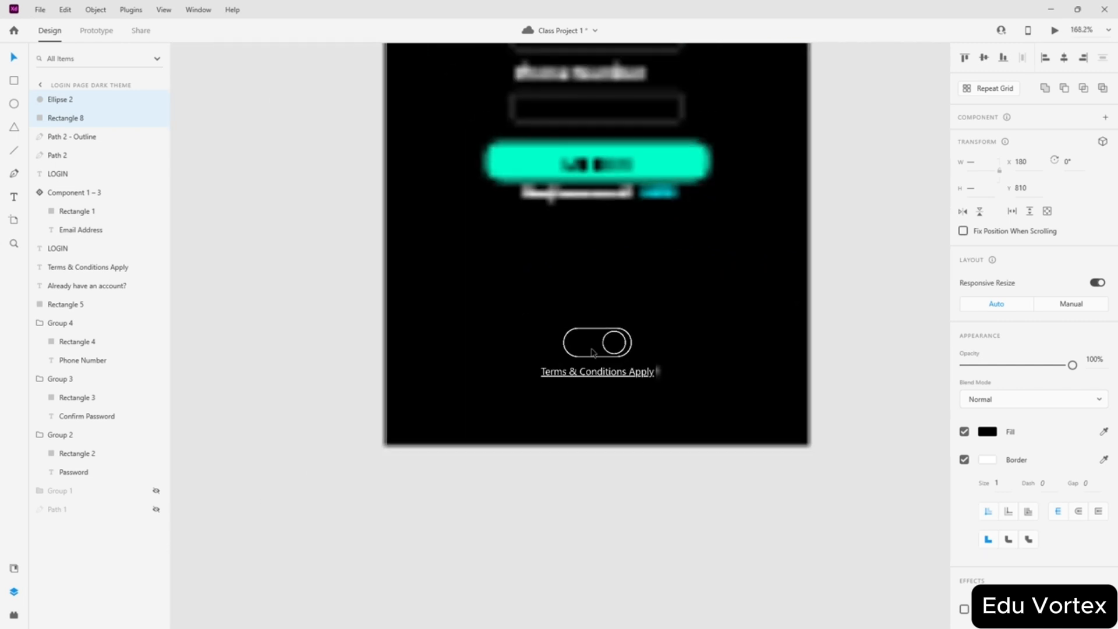
{"action": "scroll", "coordinate": [592, 353], "scroll_direction": "down", "scroll_amount": 4}
{"action": "left_click", "coordinate": [857, 458]}
{"action": "scroll", "coordinate": [850, 448], "scroll_direction": "up", "scroll_amount": 4}
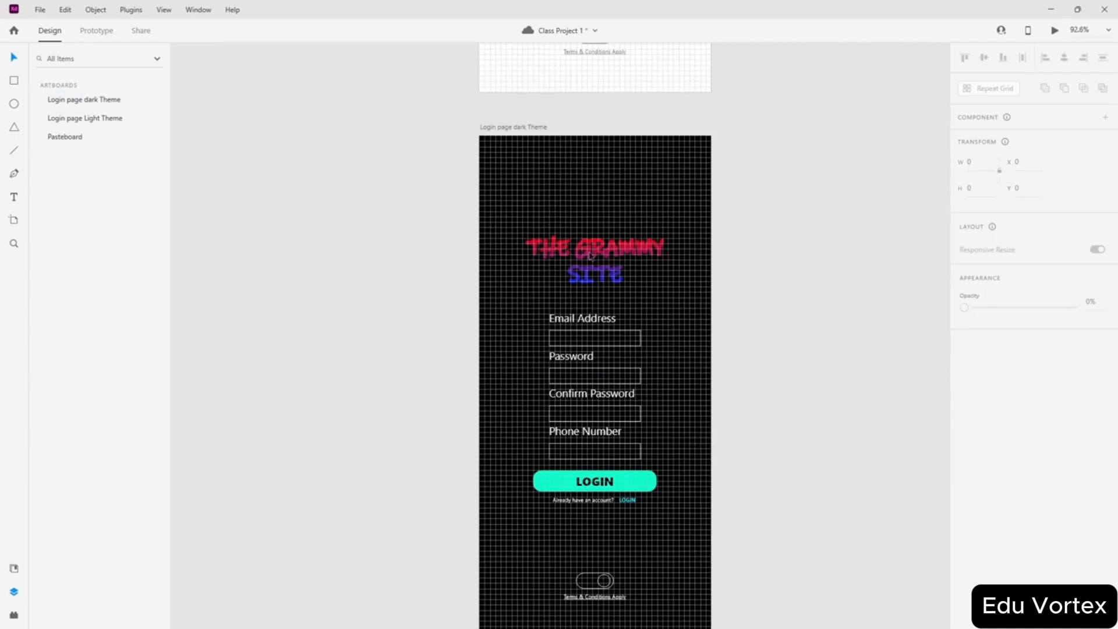
{"action": "left_click", "coordinate": [507, 128]}
{"action": "left_click", "coordinate": [964, 446]}
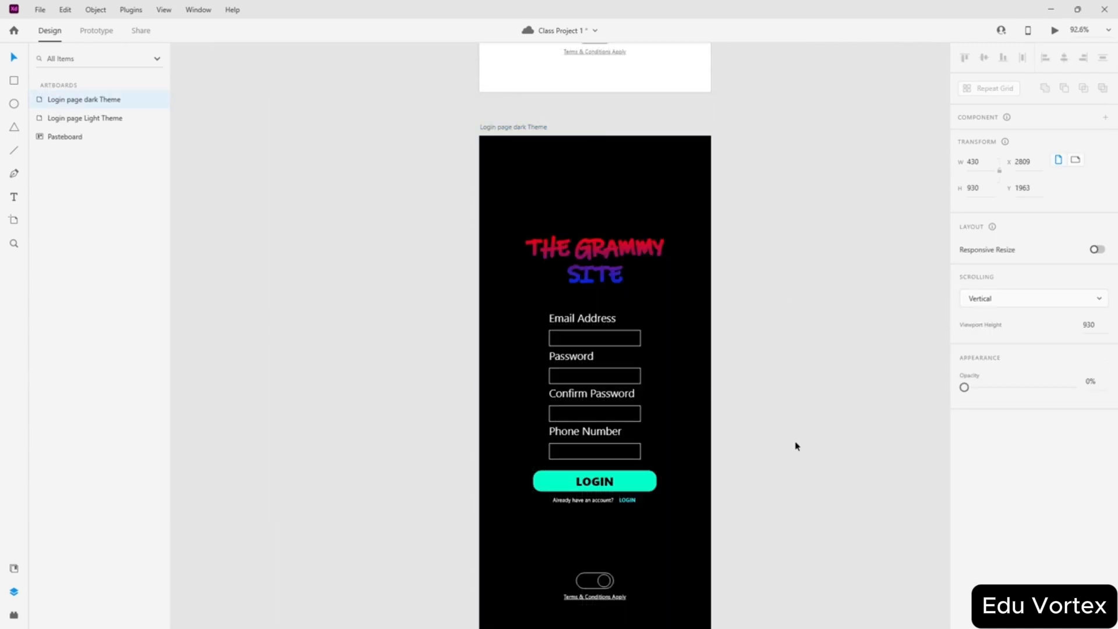
{"action": "left_click", "coordinate": [796, 447]}
{"action": "scroll", "coordinate": [788, 425], "scroll_direction": "down", "scroll_amount": 3}
{"action": "scroll", "coordinate": [790, 424], "scroll_direction": "up", "scroll_amount": 3}
{"action": "scroll", "coordinate": [780, 302], "scroll_direction": "down", "scroll_amount": 3}
{"action": "scroll", "coordinate": [781, 319], "scroll_direction": "up", "scroll_amount": 1}
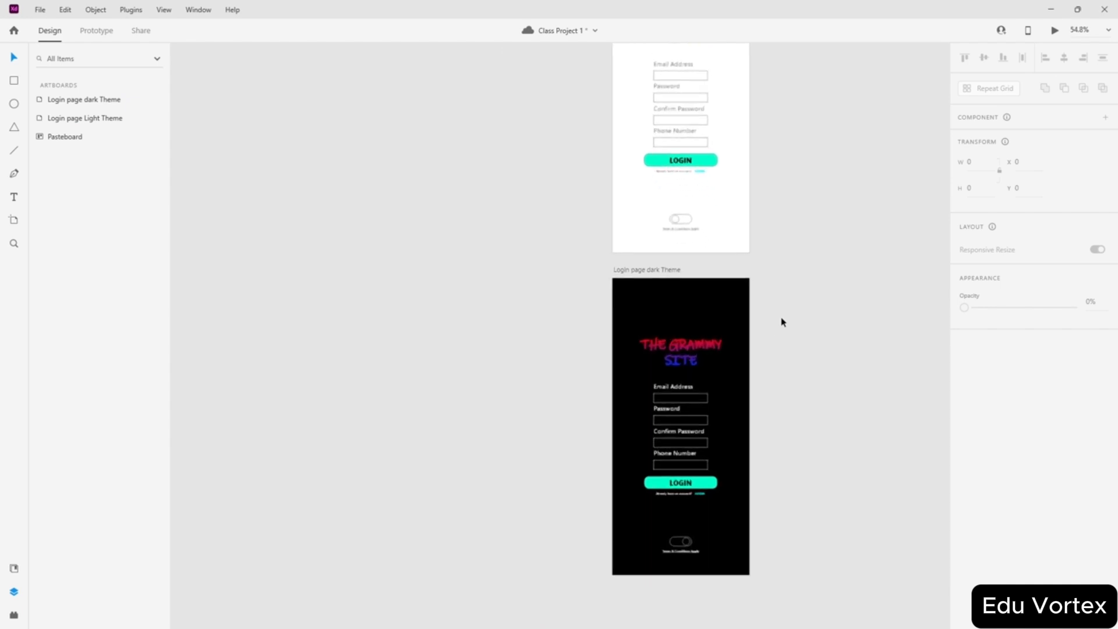
- In Prototype mode, wire the light-theme toggle knob to the dark artboard with Auto-Animate, Ease In-Out, 0.3 s
{"action": "left_click", "coordinate": [93, 31]}
{"action": "scroll", "coordinate": [739, 236], "scroll_direction": "up", "scroll_amount": 1}
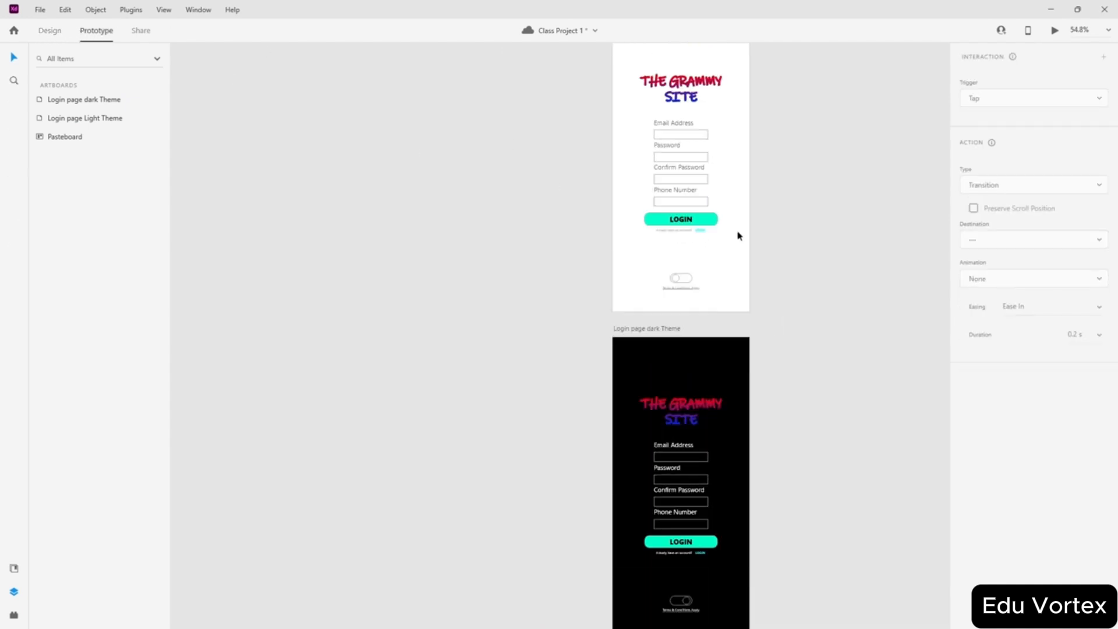
{"action": "left_click", "coordinate": [677, 284]}
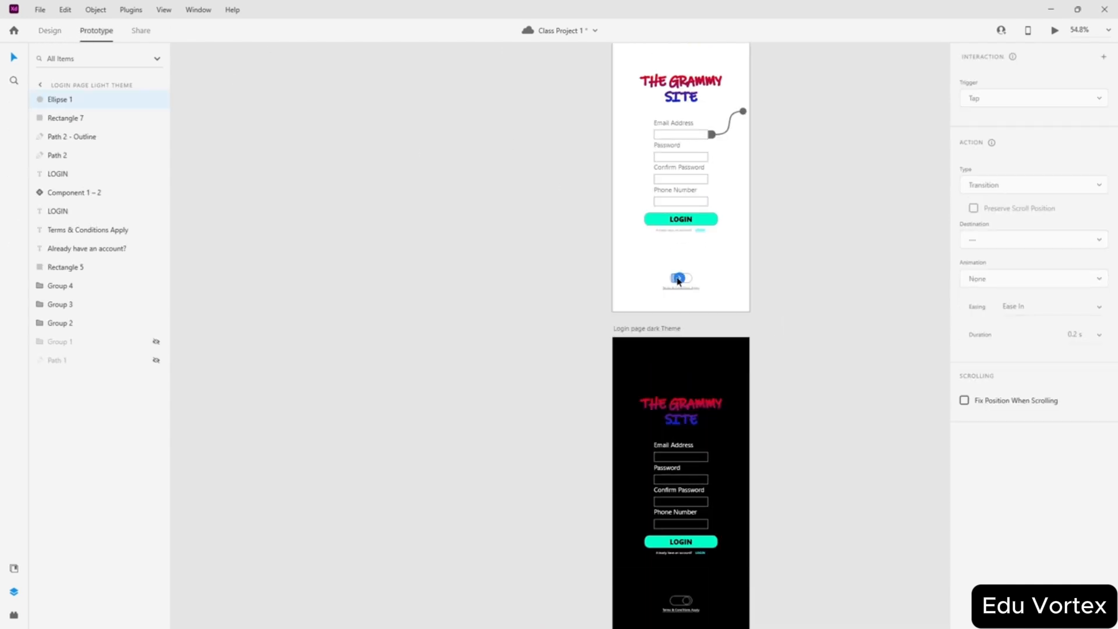
{"action": "left_click_drag", "start_coordinate": [679, 279], "coordinate": [715, 367]}
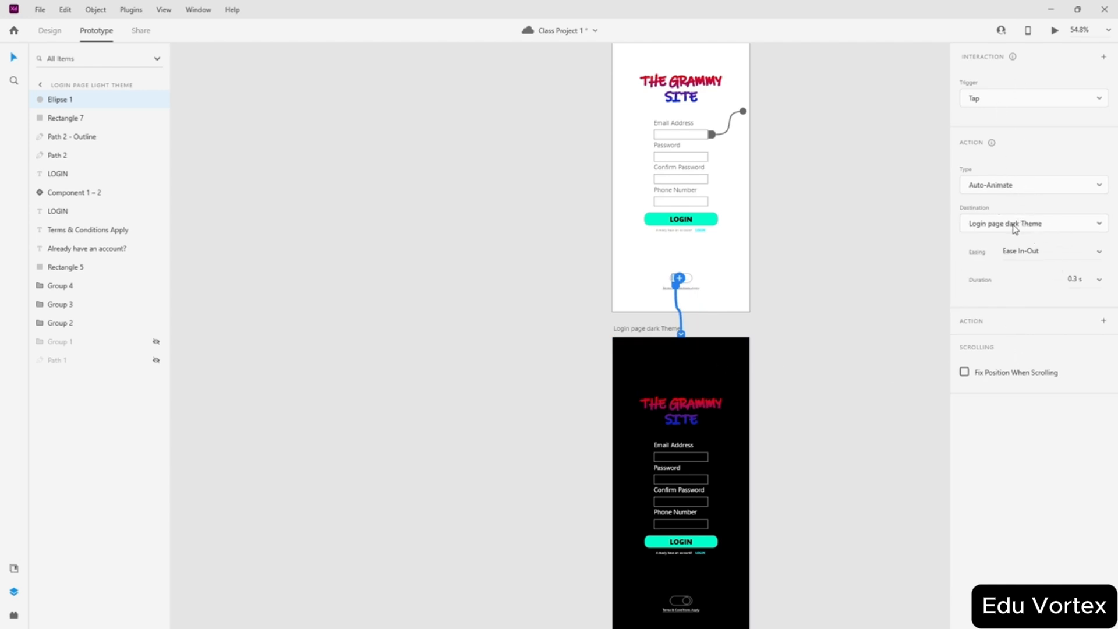
{"action": "left_click", "coordinate": [815, 385]}
- Wire the dark-theme toggle knob back to the light artboard with the same Auto-Animate settings
{"action": "left_click", "coordinate": [688, 600]}
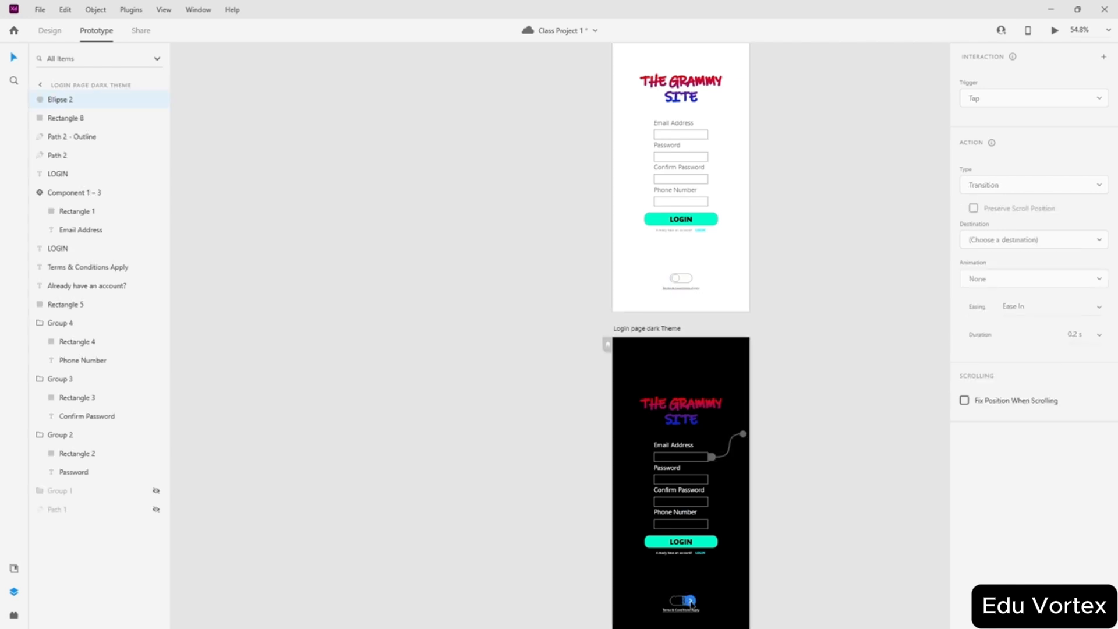
{"action": "left_click_drag", "start_coordinate": [690, 600], "coordinate": [724, 262]}
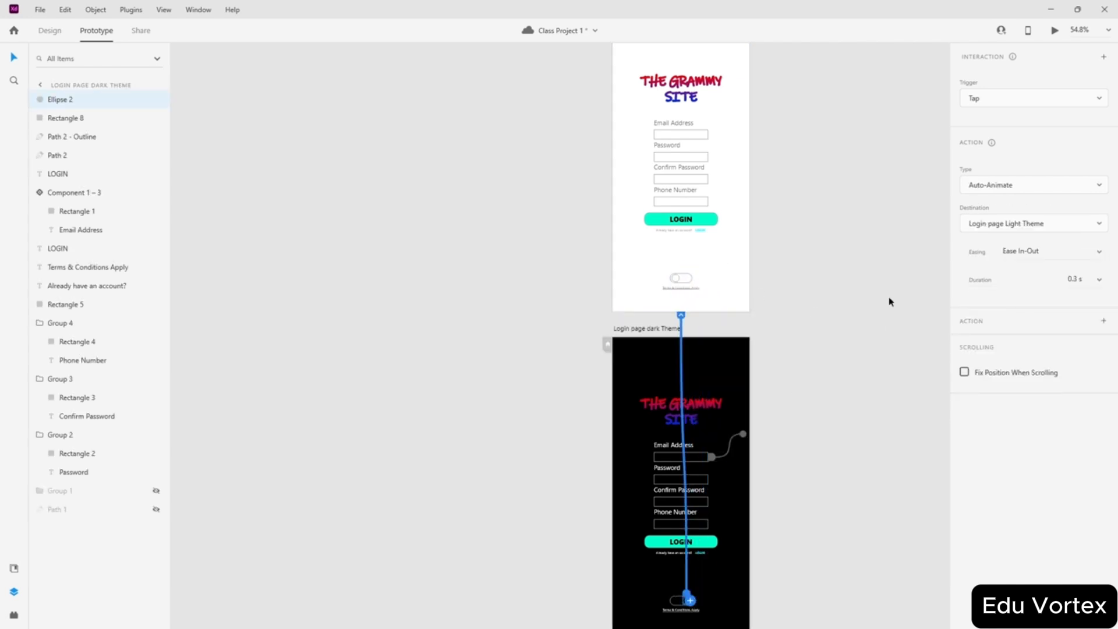
{"action": "left_click", "coordinate": [855, 314]}
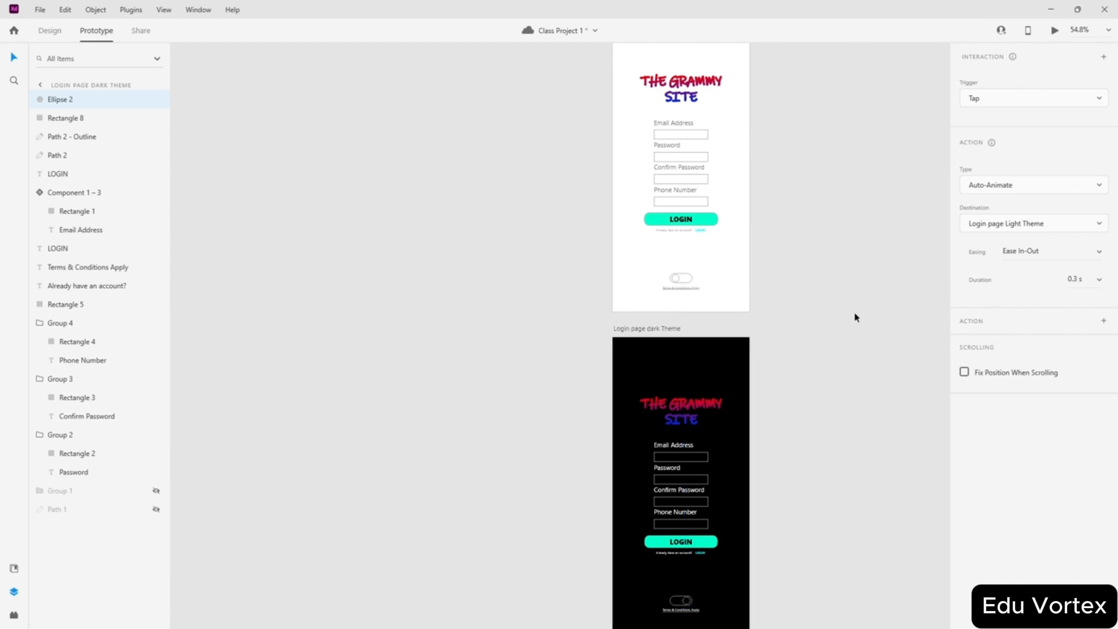
{"action": "key", "text": "ctrl+Return"}
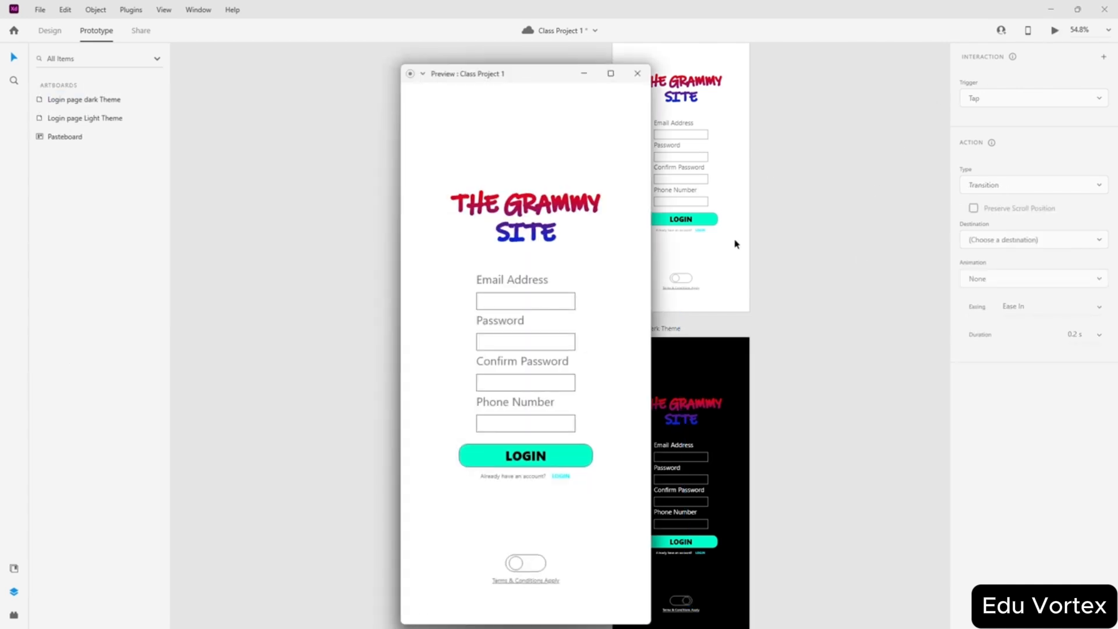
{"action": "left_click", "coordinate": [517, 566]}
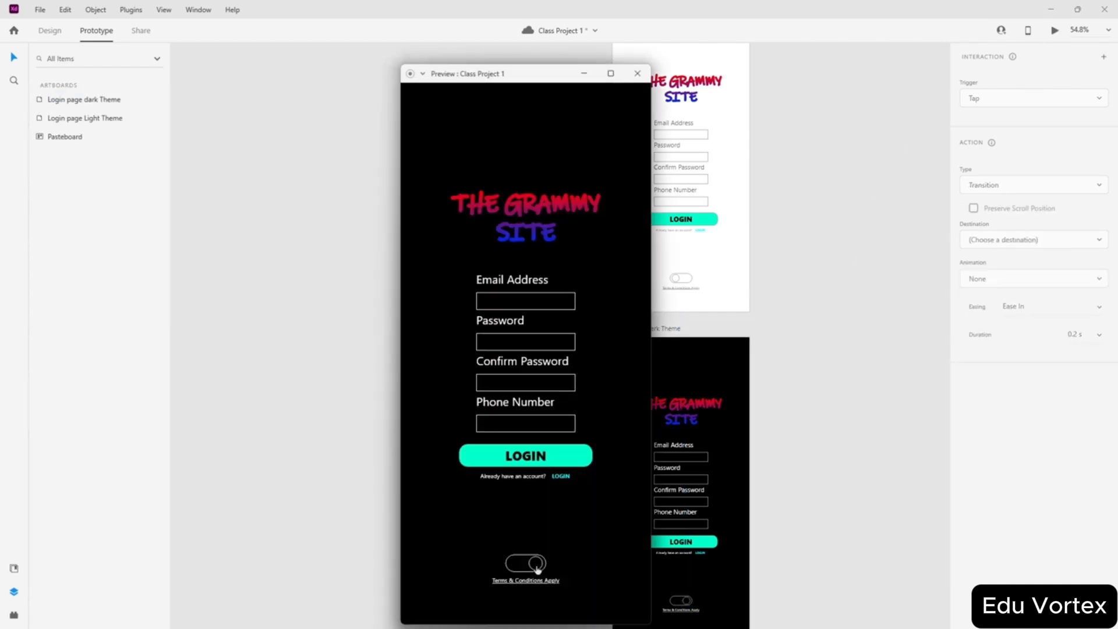
{"action": "left_click", "coordinate": [538, 567]}
{"action": "left_click", "coordinate": [522, 565]}
{"action": "left_click", "coordinate": [538, 563]}
{"action": "left_click", "coordinate": [514, 565]}
{"action": "left_click", "coordinate": [536, 563]}
{"action": "left_click", "coordinate": [536, 563]}
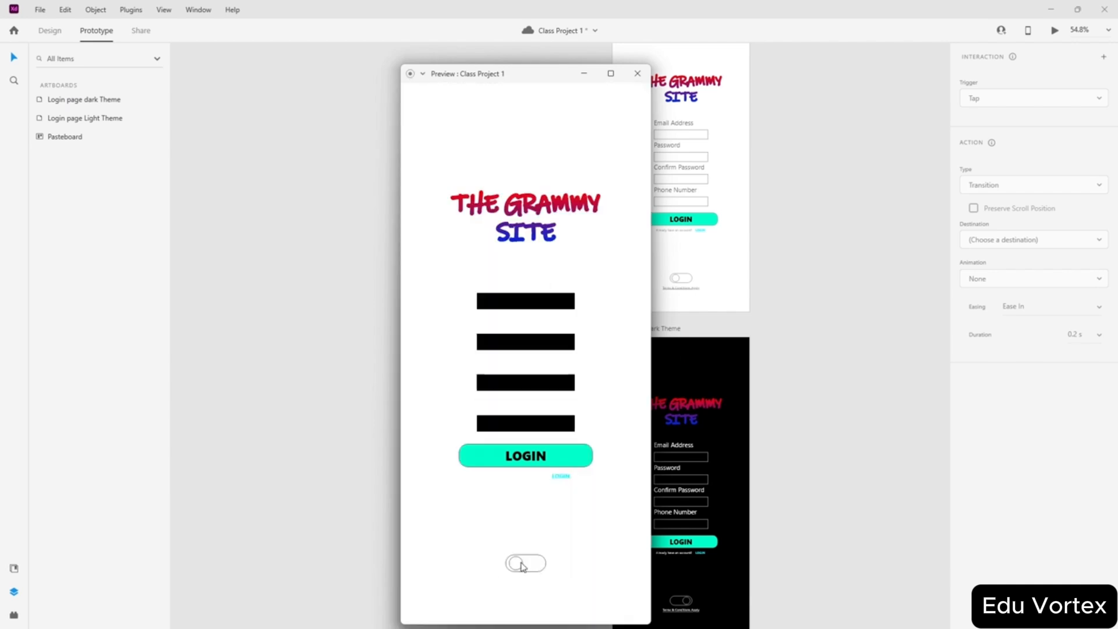
{"action": "left_click", "coordinate": [536, 564]}
{"action": "left_click", "coordinate": [536, 563]}
{"action": "left_click", "coordinate": [536, 563]}
{"action": "left_click", "coordinate": [527, 565]}
{"action": "left_click", "coordinate": [517, 567]}
{"action": "left_click", "coordinate": [530, 565]}
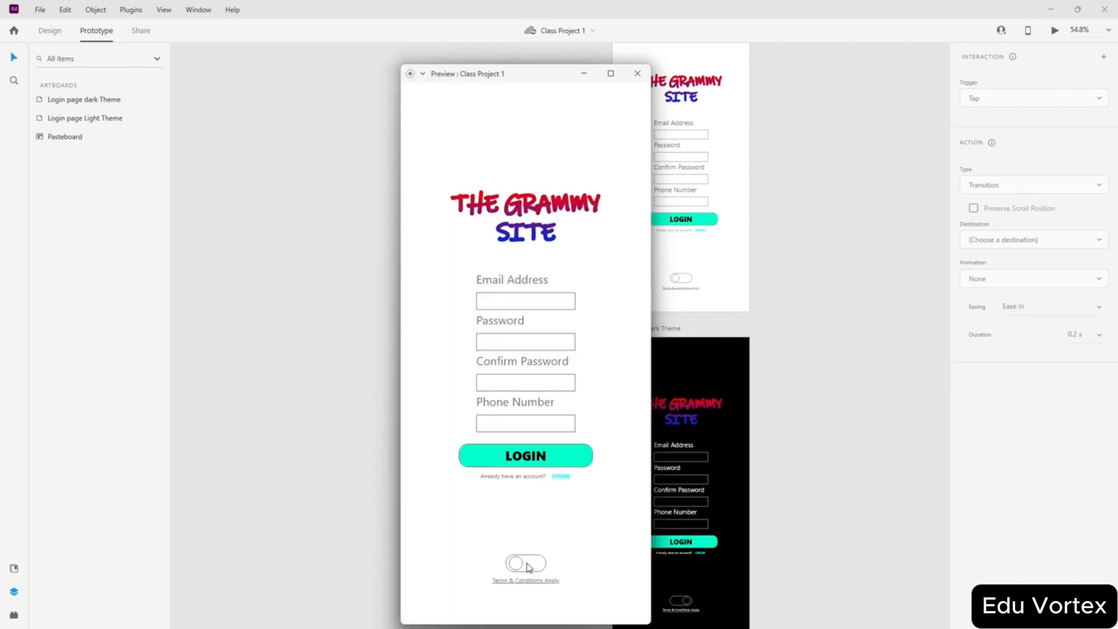
{"action": "left_click", "coordinate": [516, 568]}
{"action": "left_click", "coordinate": [637, 73]}
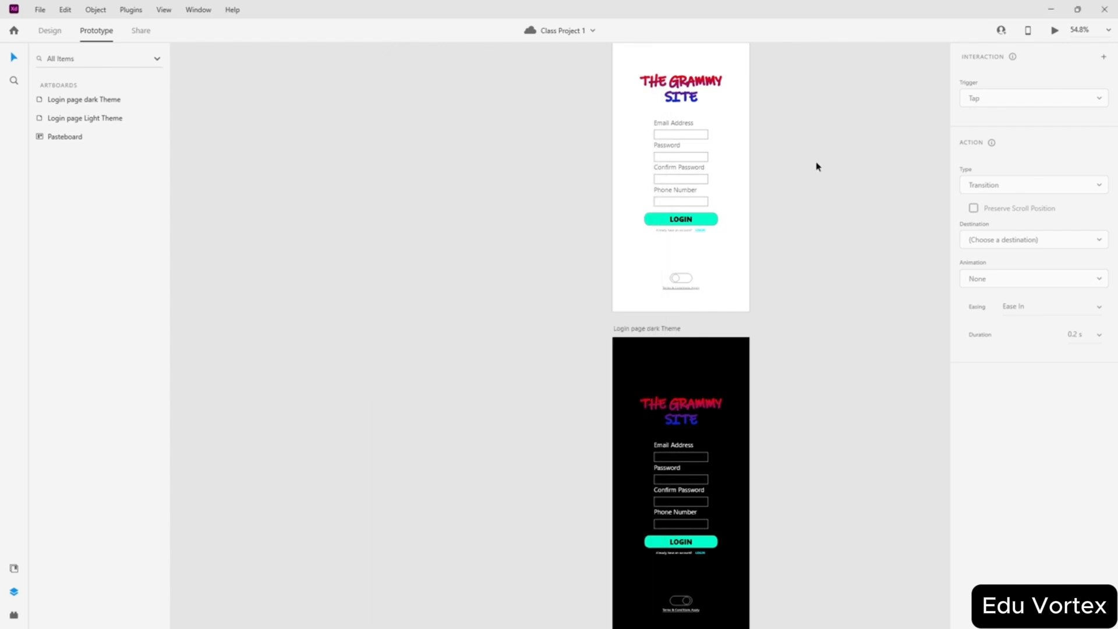
{"action": "scroll", "coordinate": [815, 175], "scroll_direction": "up", "scroll_amount": 5}
{"action": "scroll", "coordinate": [776, 220], "scroll_direction": "up", "scroll_amount": 6}
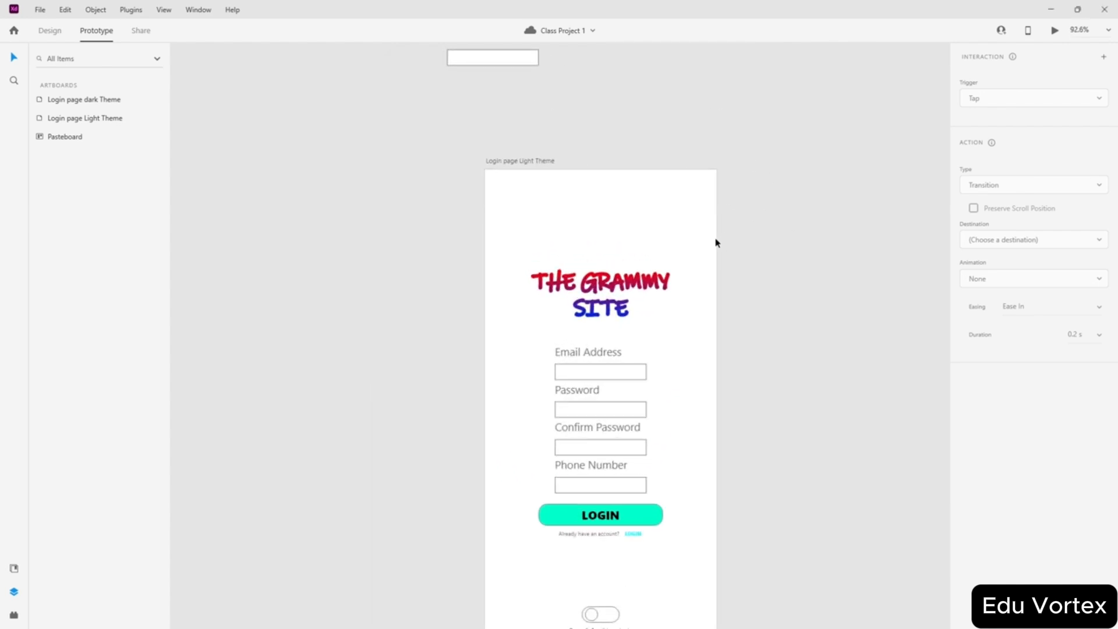
{"action": "scroll", "coordinate": [716, 242], "scroll_direction": "down", "scroll_amount": 6}
{"action": "scroll", "coordinate": [764, 289], "scroll_direction": "down", "scroll_amount": 3}
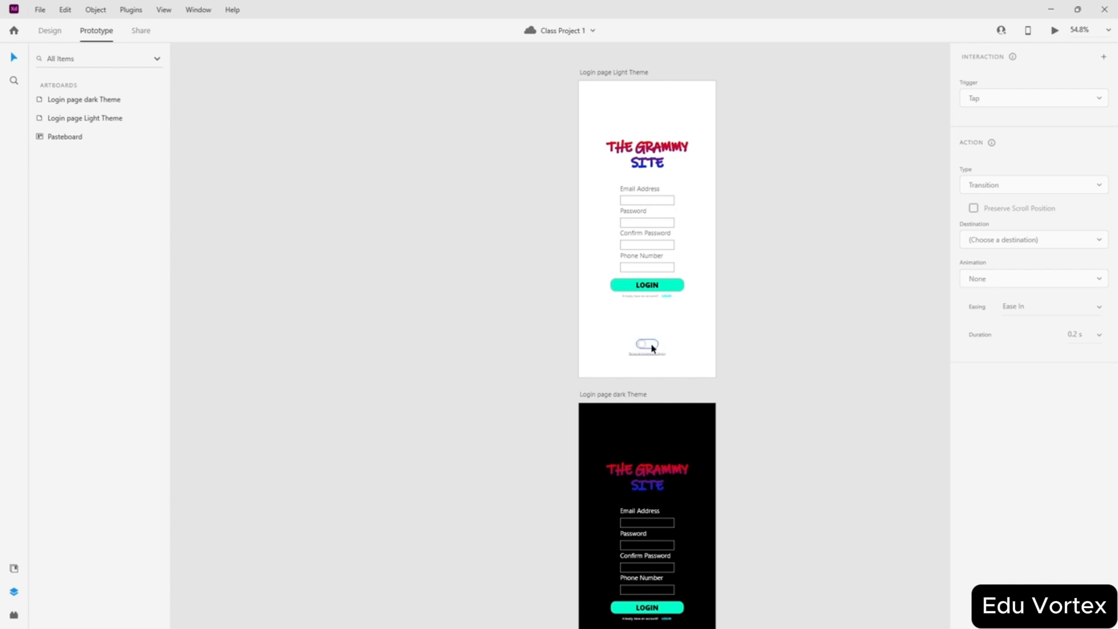
{"action": "scroll", "coordinate": [645, 412], "scroll_direction": "down", "scroll_amount": 3}
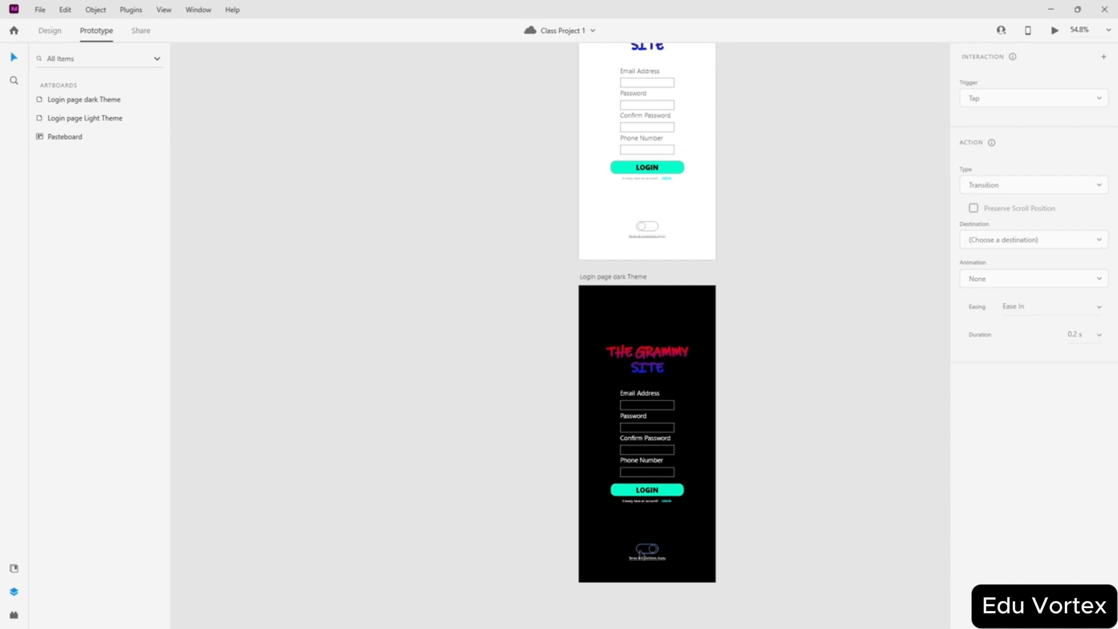
{"action": "scroll", "coordinate": [592, 317], "scroll_direction": "up", "scroll_amount": 2}
{"action": "scroll", "coordinate": [646, 324], "scroll_direction": "down", "scroll_amount": 3}
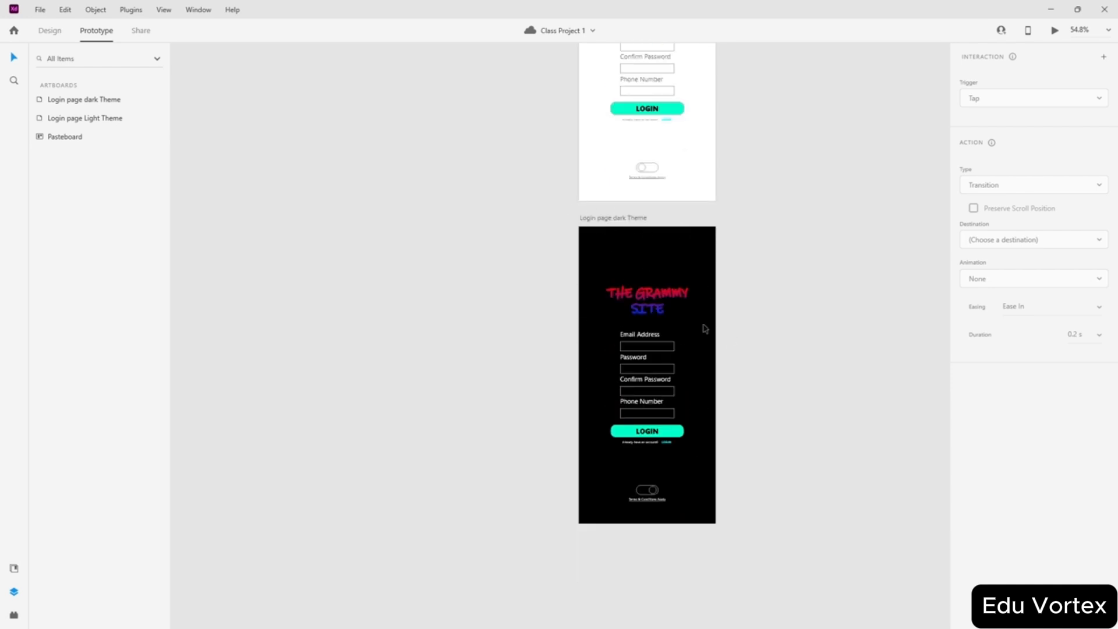
{"action": "scroll", "coordinate": [706, 449], "scroll_direction": "up", "scroll_amount": 4}
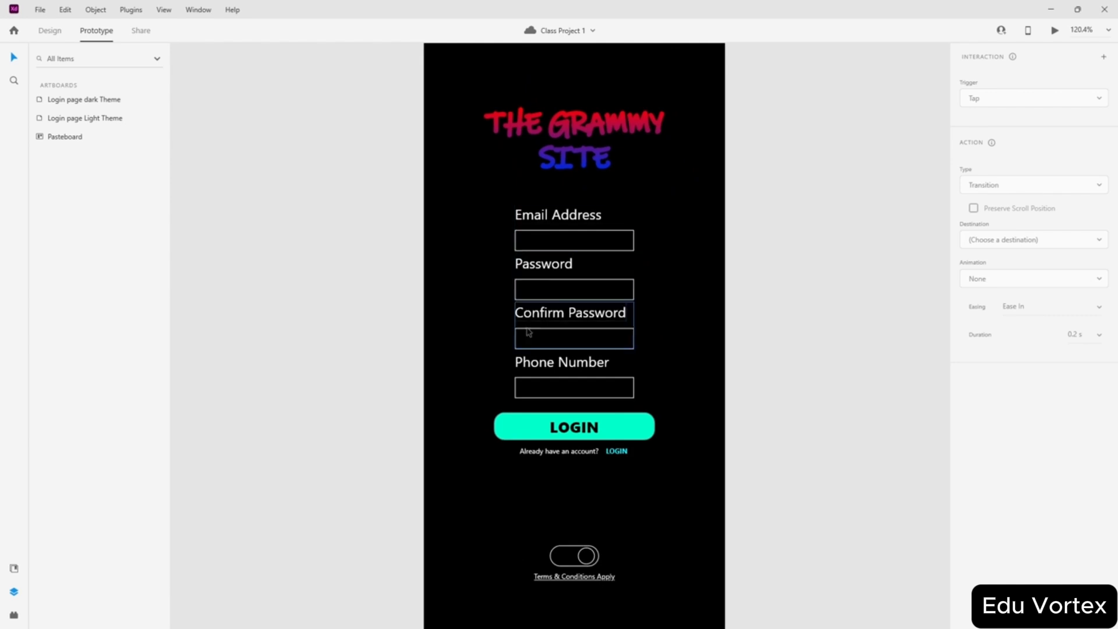
{"action": "scroll", "coordinate": [663, 330], "scroll_direction": "up", "scroll_amount": 2}
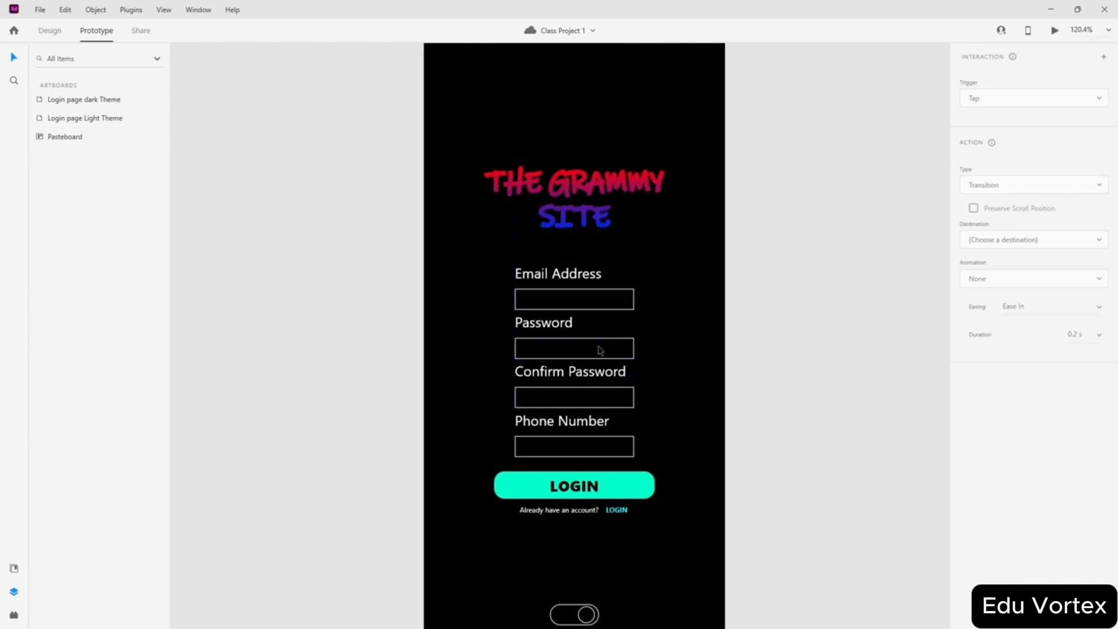
- Preview the prototype, flip the login page between light and dark themes several times, then close it
{"action": "key", "text": "ctrl+Return"}
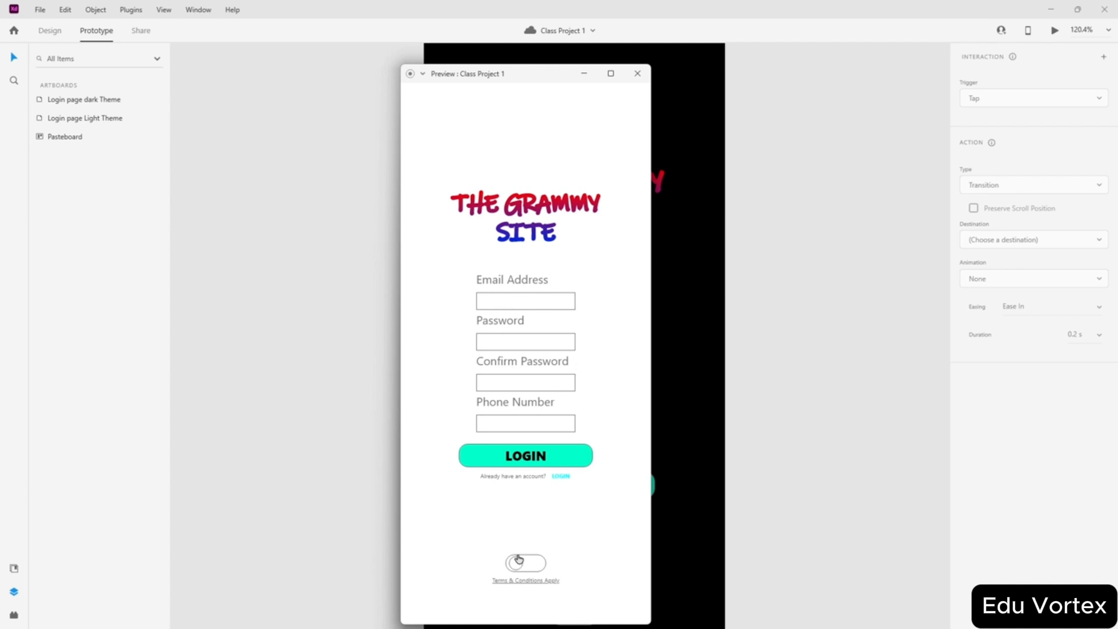
{"action": "left_click", "coordinate": [519, 568]}
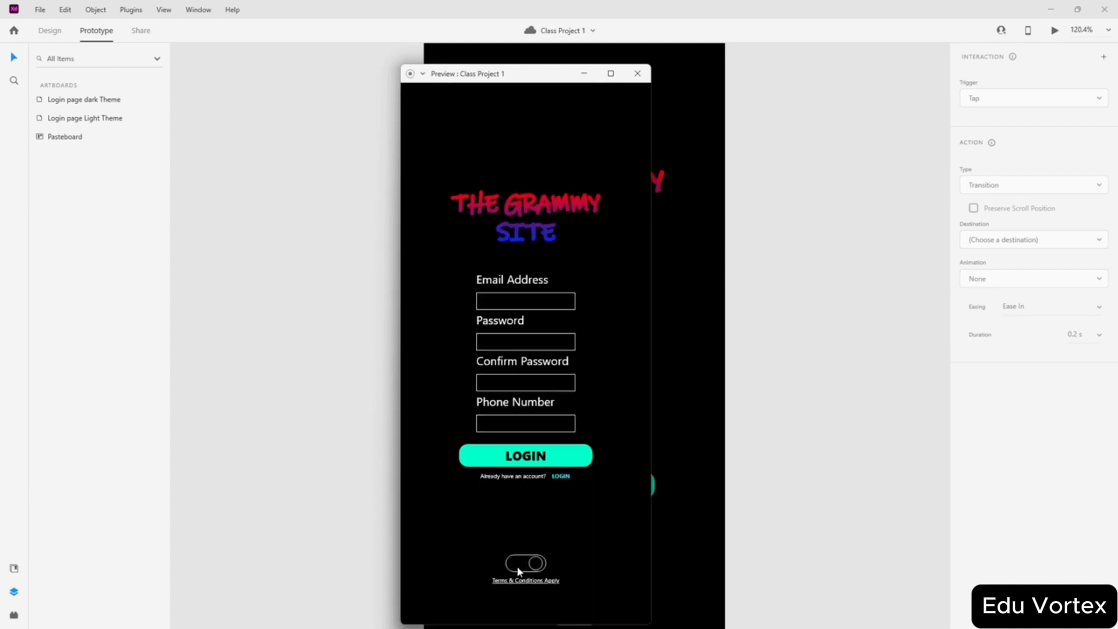
{"action": "left_click", "coordinate": [492, 302]}
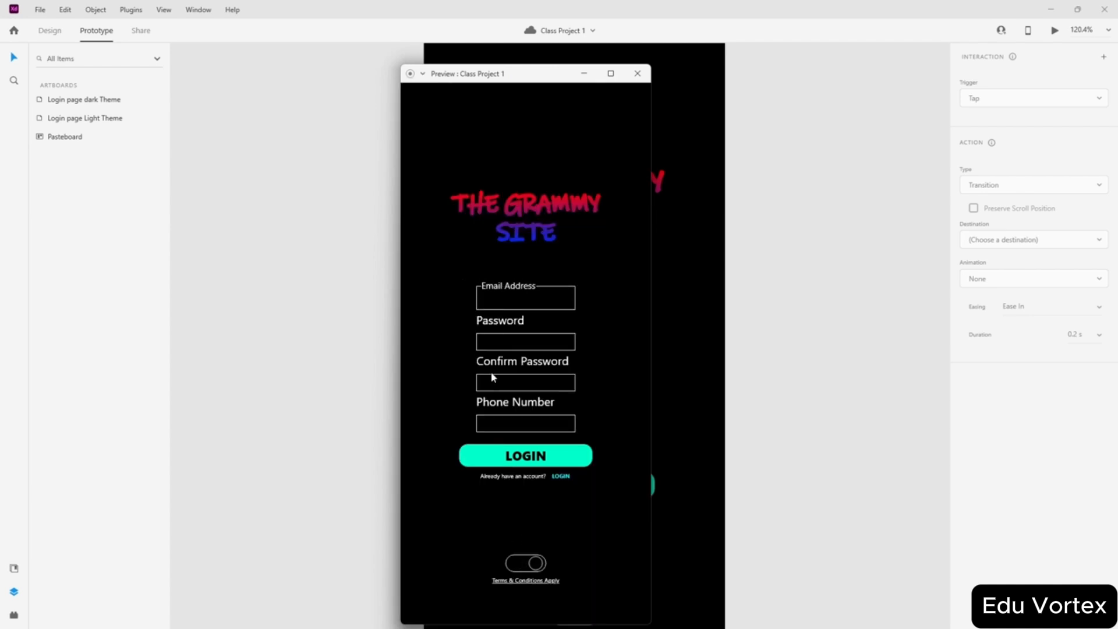
{"action": "left_click", "coordinate": [533, 564]}
{"action": "left_click", "coordinate": [527, 565]}
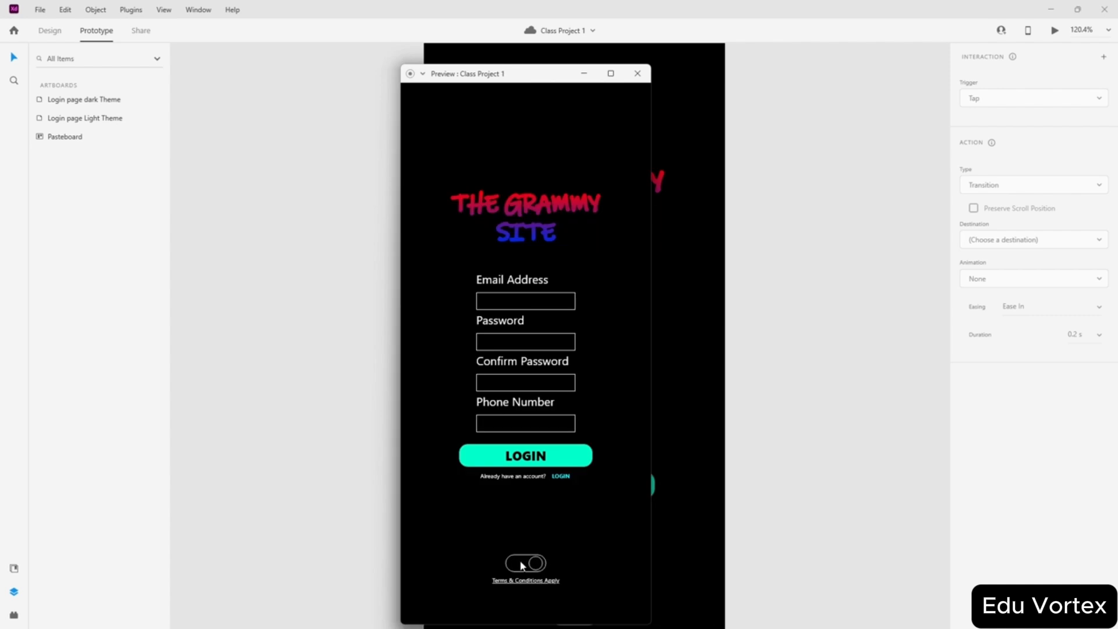
{"action": "left_click", "coordinate": [534, 564]}
{"action": "left_click", "coordinate": [531, 564]}
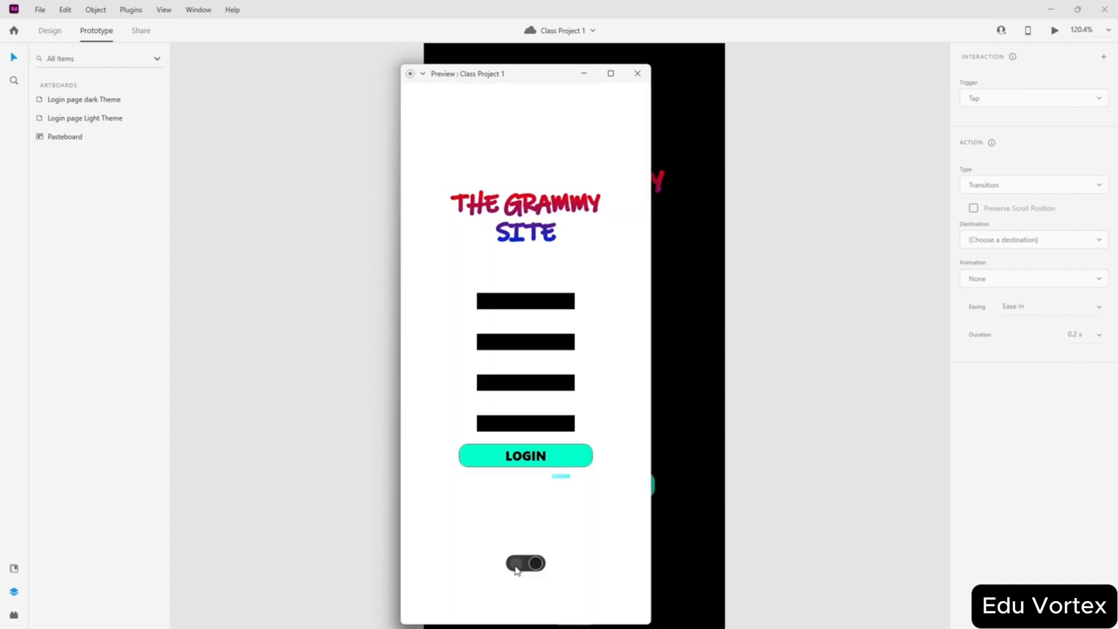
{"action": "left_click", "coordinate": [536, 565]}
{"action": "left_click", "coordinate": [521, 565]}
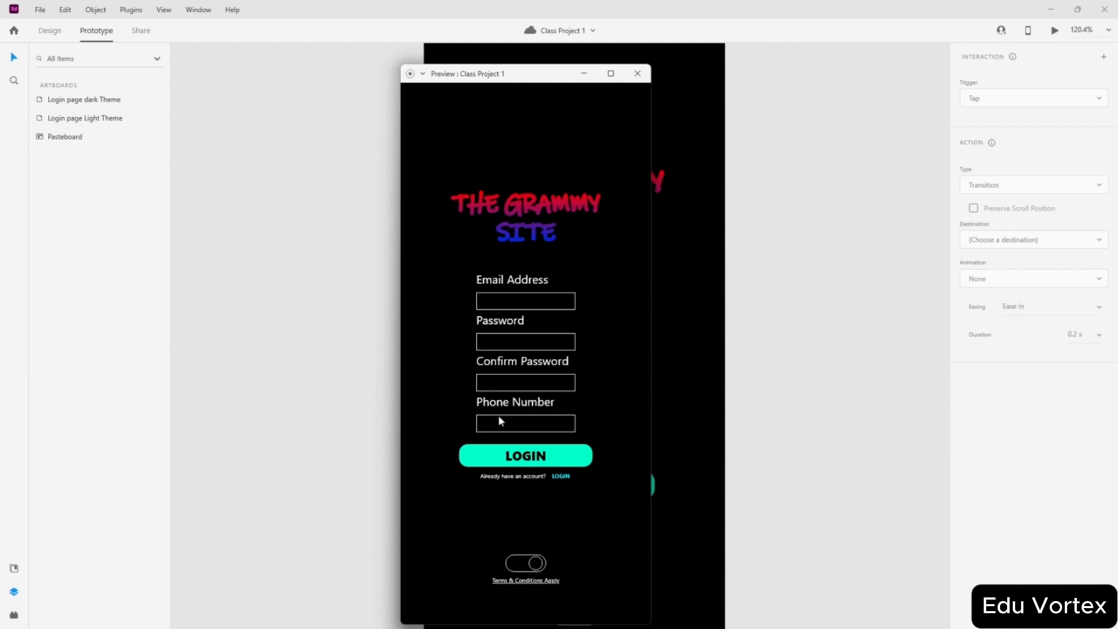
{"action": "left_click", "coordinate": [536, 564]}
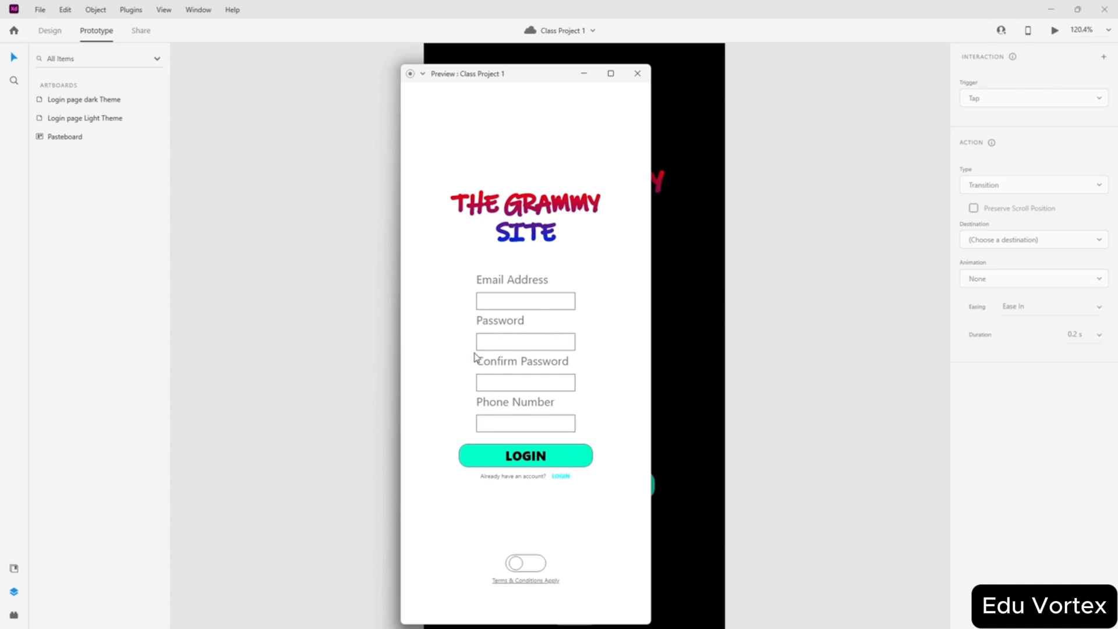
{"action": "left_click", "coordinate": [517, 562]}
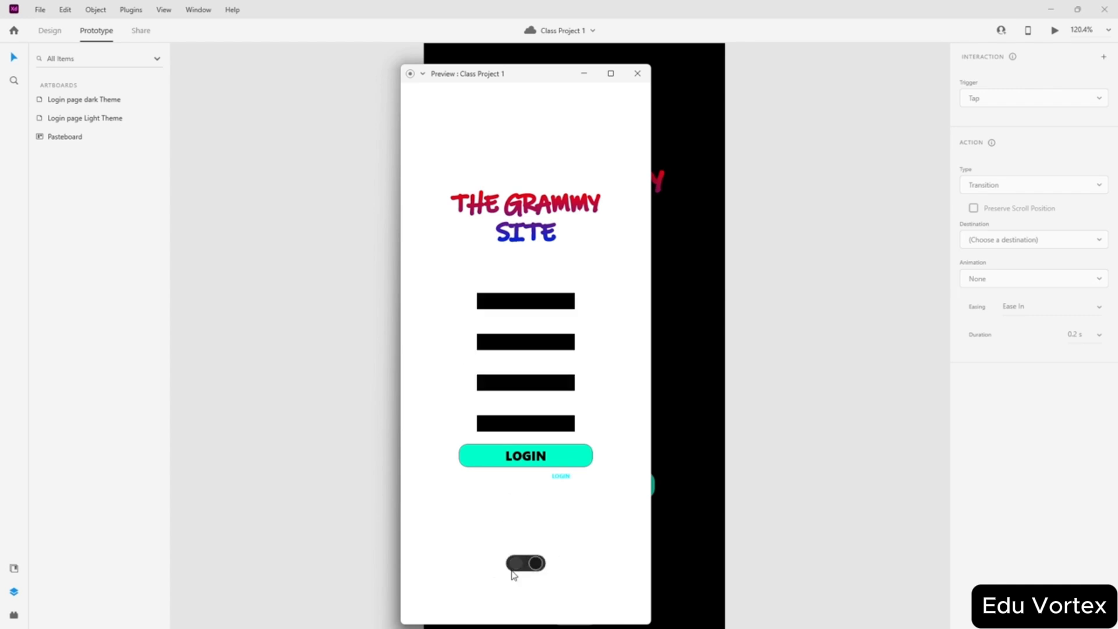
{"action": "left_click", "coordinate": [637, 74]}
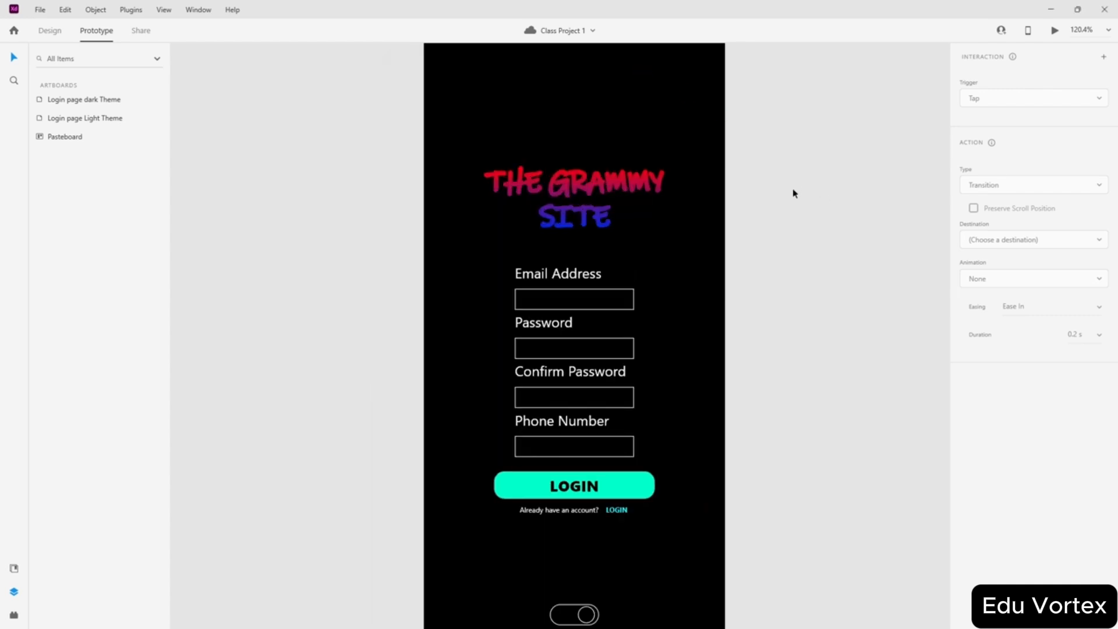
{"action": "scroll", "coordinate": [792, 191], "scroll_direction": "down", "scroll_amount": 4}
- Alt-drag the Login page Light Theme artboard to the right, undoing and redoing the copy
{"action": "scroll", "coordinate": [789, 187], "scroll_direction": "up", "scroll_amount": 9}
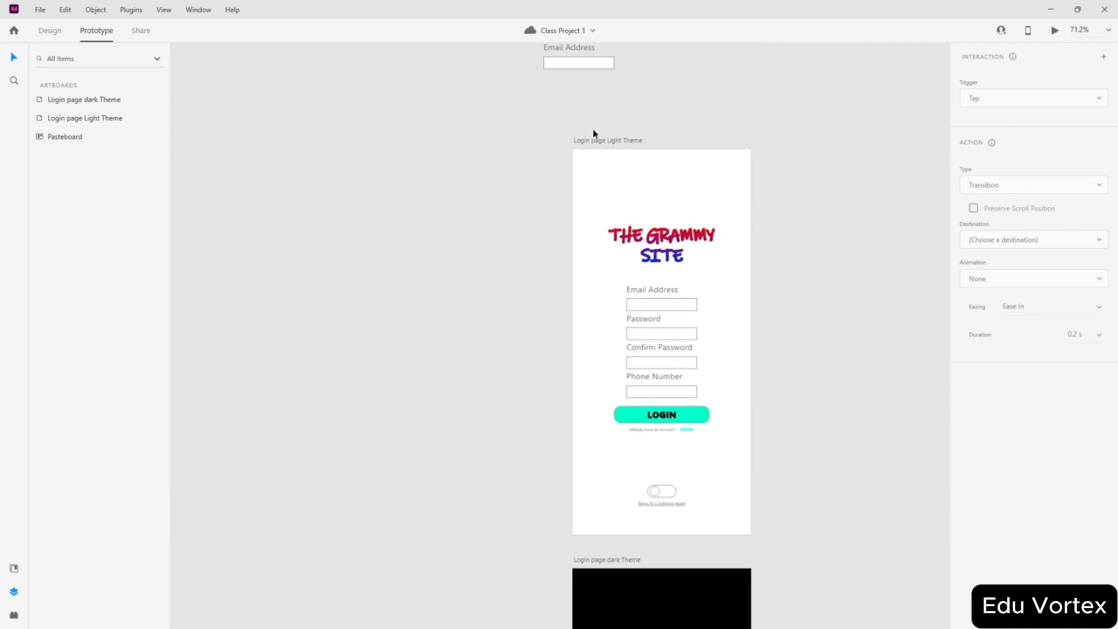
{"action": "left_click_drag", "start_coordinate": [593, 139], "coordinate": [789, 142]}
{"action": "scroll", "coordinate": [549, 165], "scroll_direction": "down", "scroll_amount": 3}
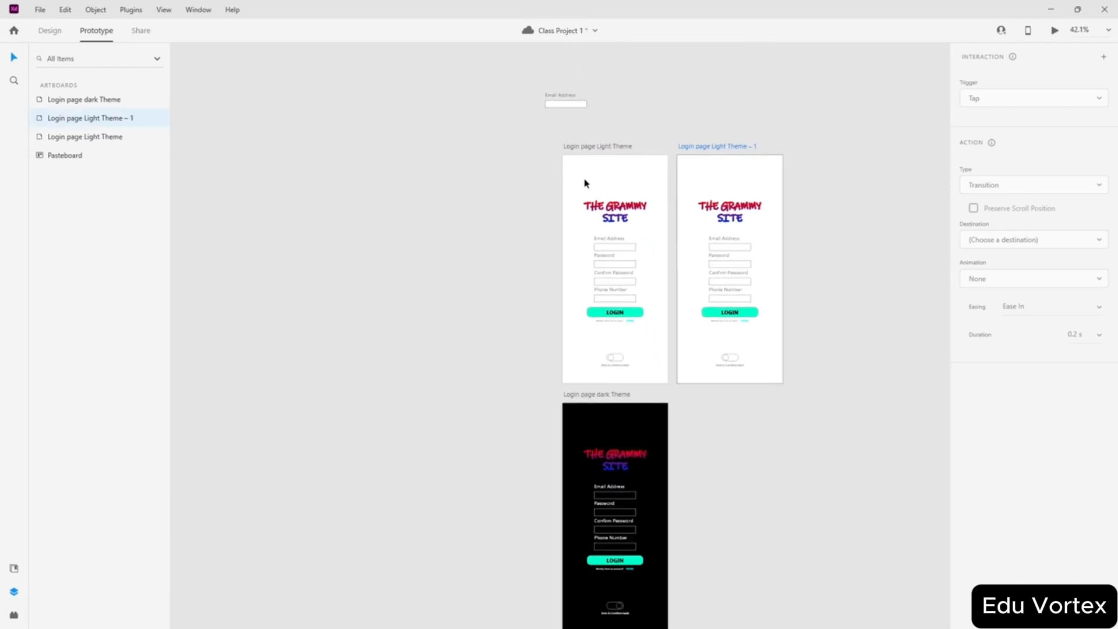
{"action": "key", "text": "ctrl+z"}
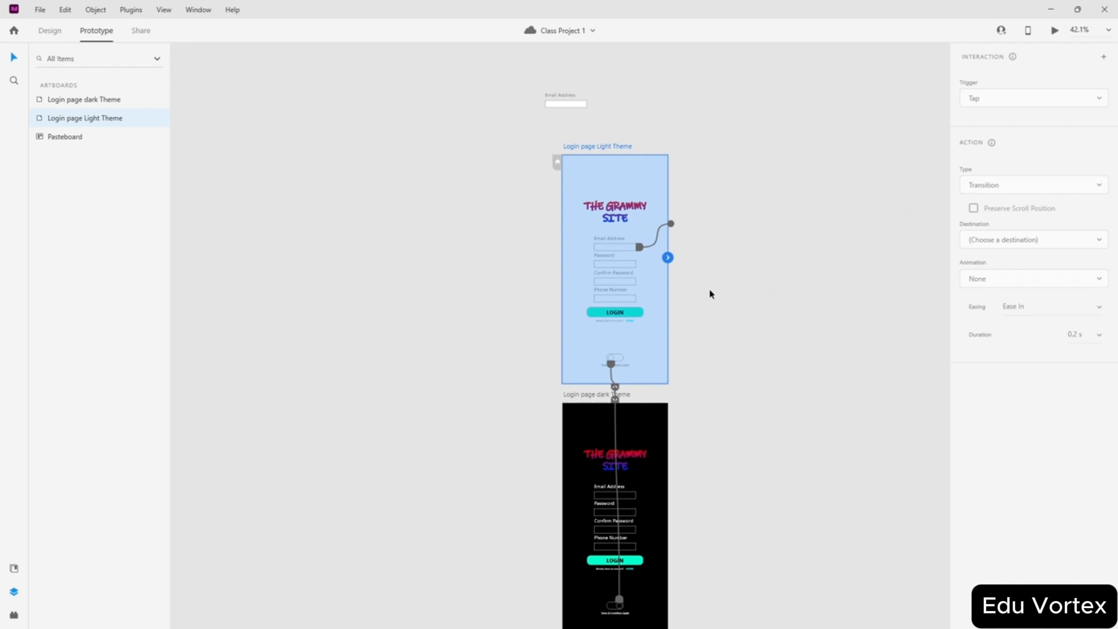
{"action": "left_click", "coordinate": [56, 33]}
{"action": "scroll", "coordinate": [796, 279], "scroll_direction": "up", "scroll_amount": 3}
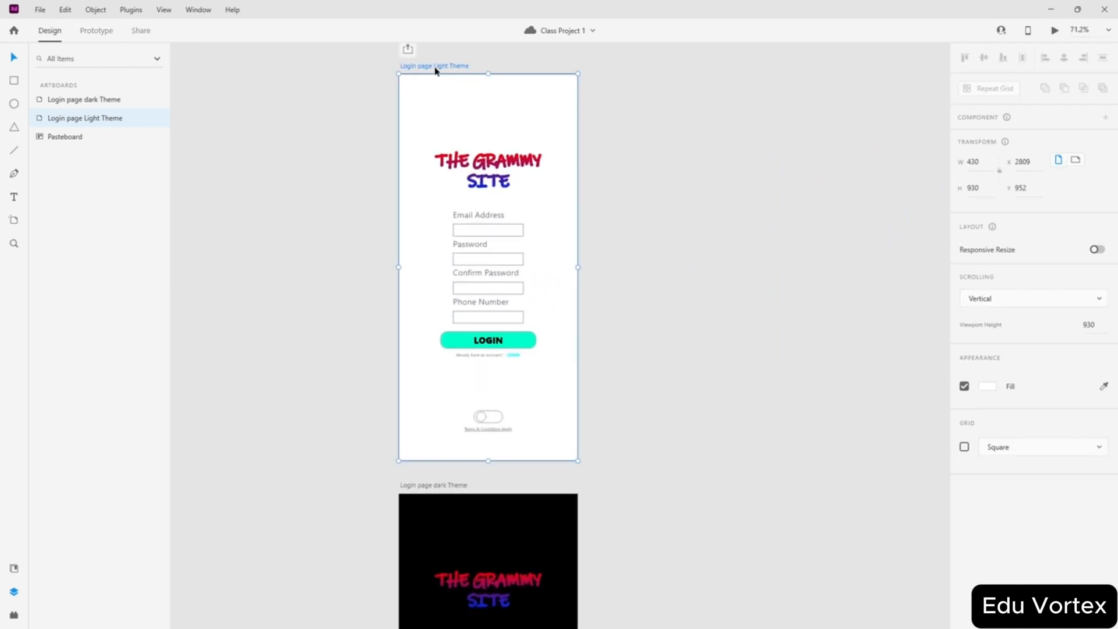
{"action": "left_click_drag", "start_coordinate": [432, 70], "coordinate": [629, 70]}
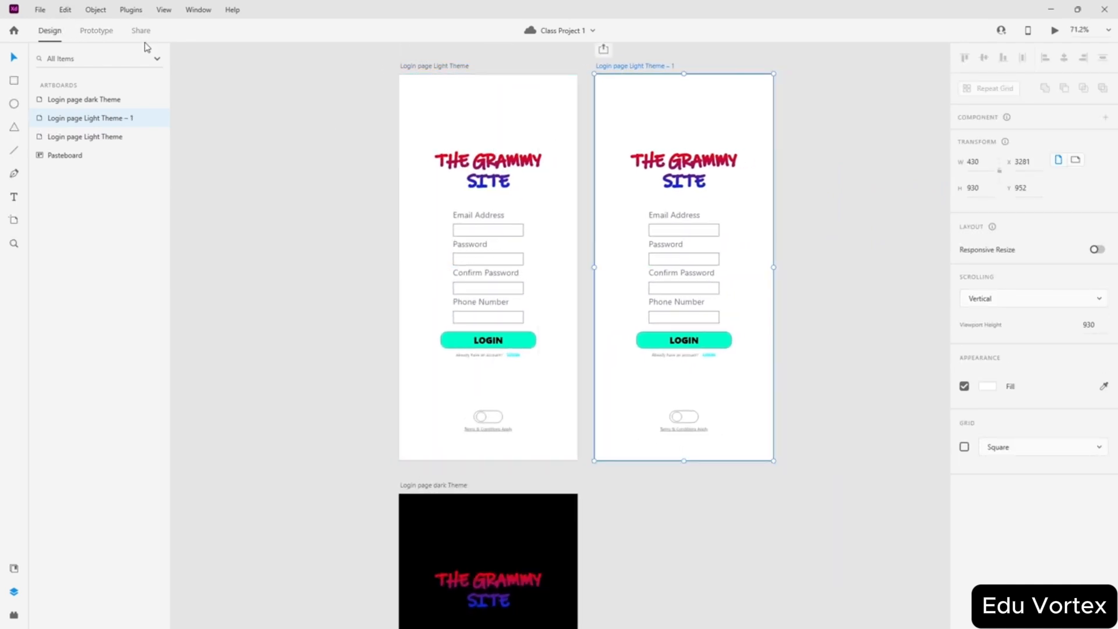
- Check the light and dark artboards' prototype wiring, then return to Design mode
{"action": "left_click", "coordinate": [105, 37]}
{"action": "left_click", "coordinate": [406, 312]}
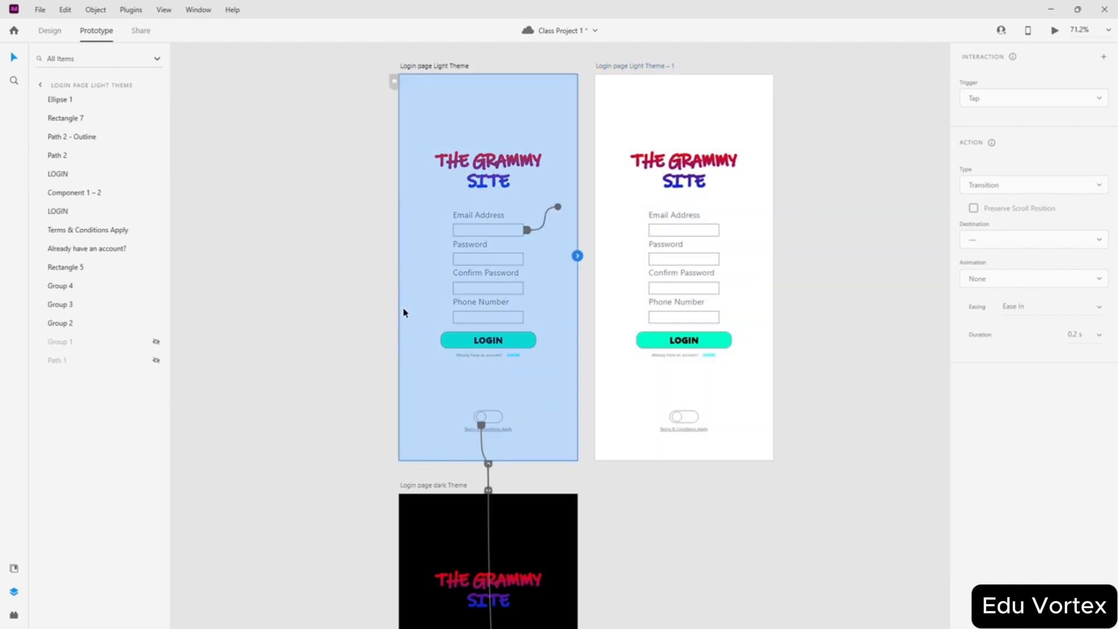
{"action": "left_click", "coordinate": [557, 544]}
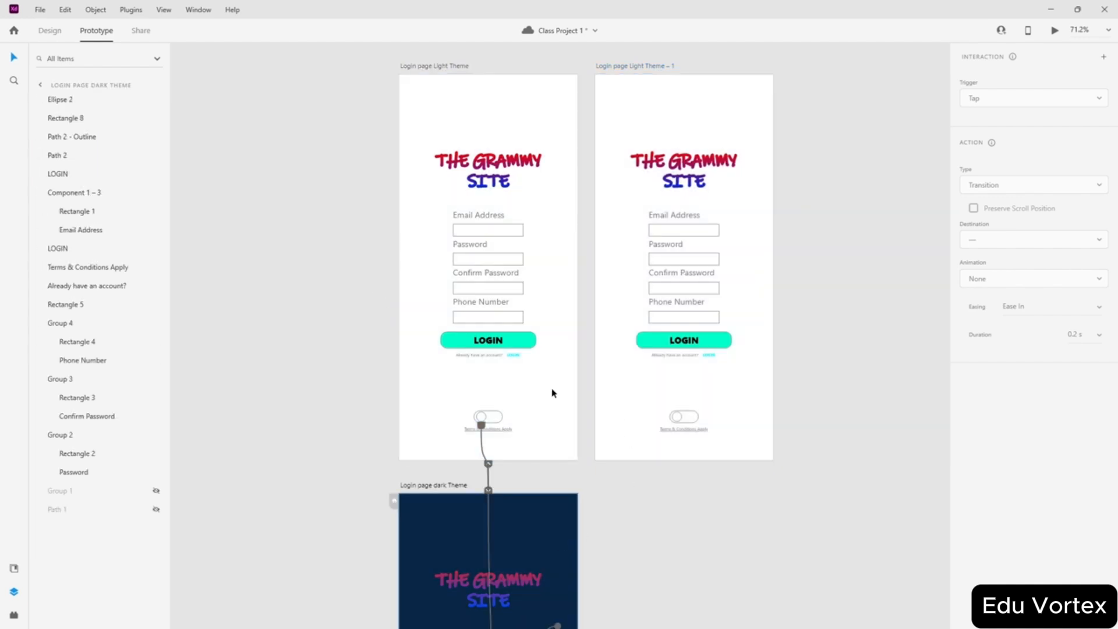
{"action": "left_click", "coordinate": [52, 33]}
{"action": "left_click", "coordinate": [219, 180]}
{"action": "scroll", "coordinate": [637, 163], "scroll_direction": "up", "scroll_amount": 2}
{"action": "scroll", "coordinate": [702, 337], "scroll_direction": "up", "scroll_amount": 3}
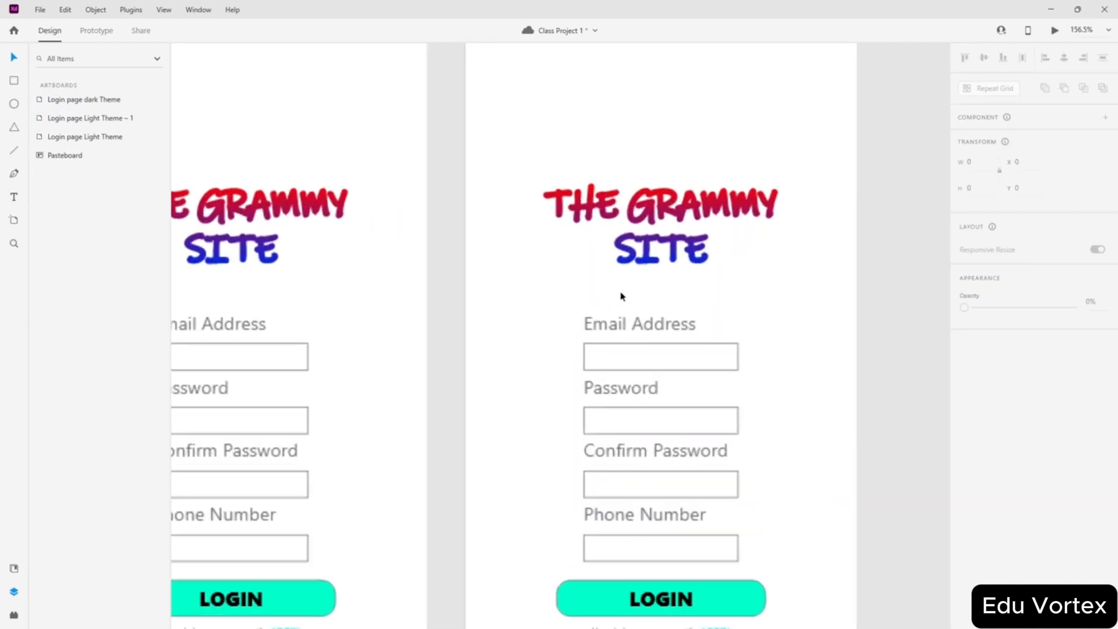
{"action": "scroll", "coordinate": [621, 296], "scroll_direction": "down", "scroll_amount": 3}
{"action": "scroll", "coordinate": [613, 431], "scroll_direction": "up", "scroll_amount": 2}
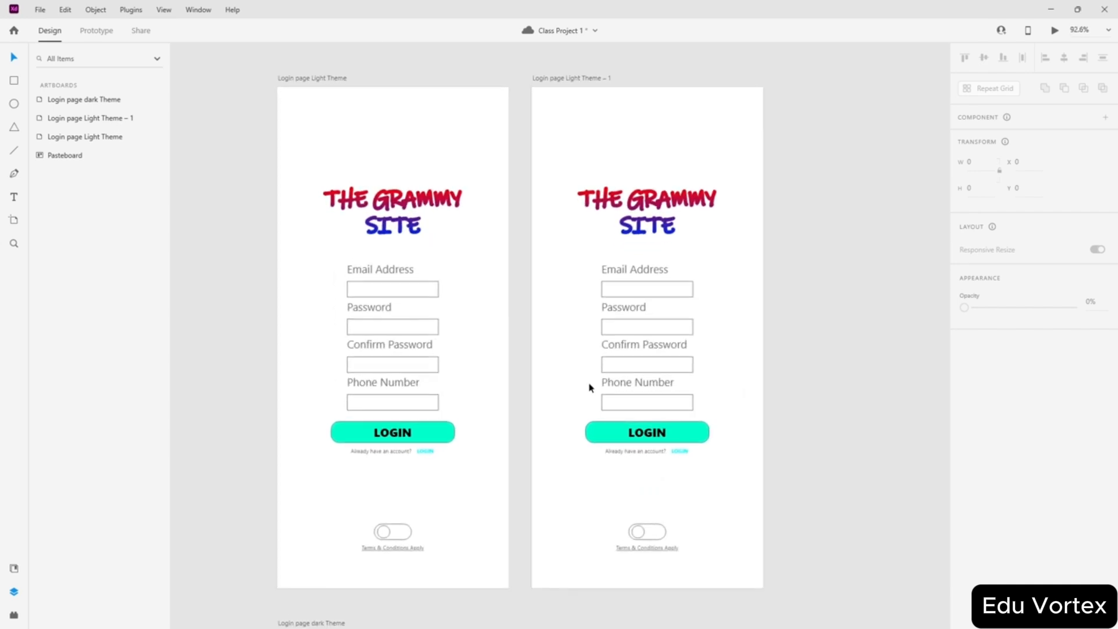
{"action": "scroll", "coordinate": [590, 387], "scroll_direction": "up", "scroll_amount": 1}
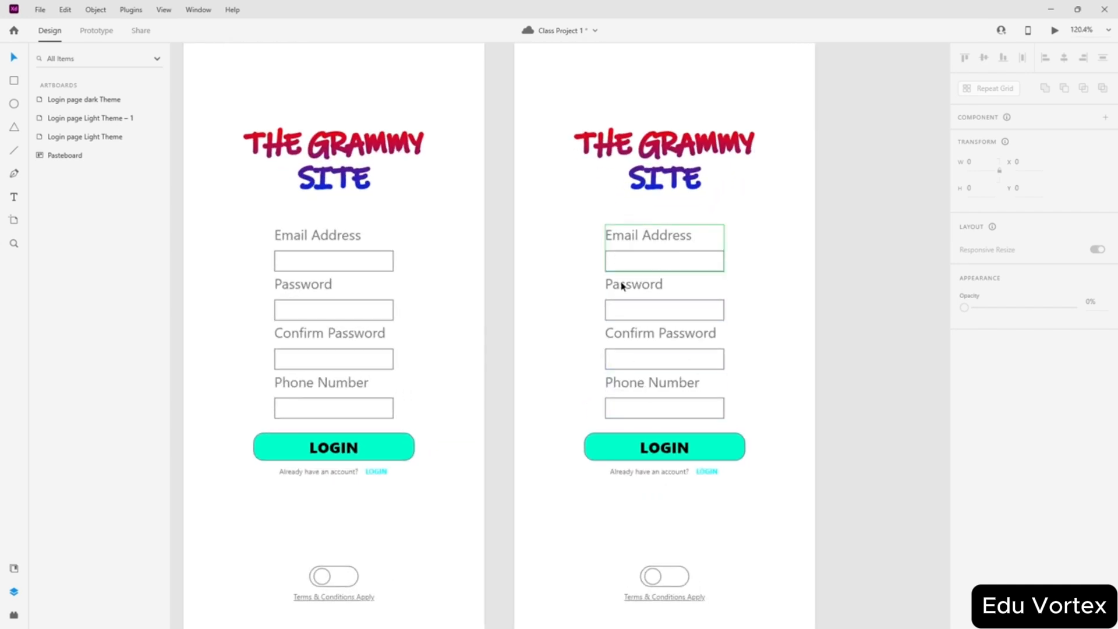
- Delete the Confirm Password and Phone Number fields from the copied artboard
{"action": "left_click", "coordinate": [687, 239]}
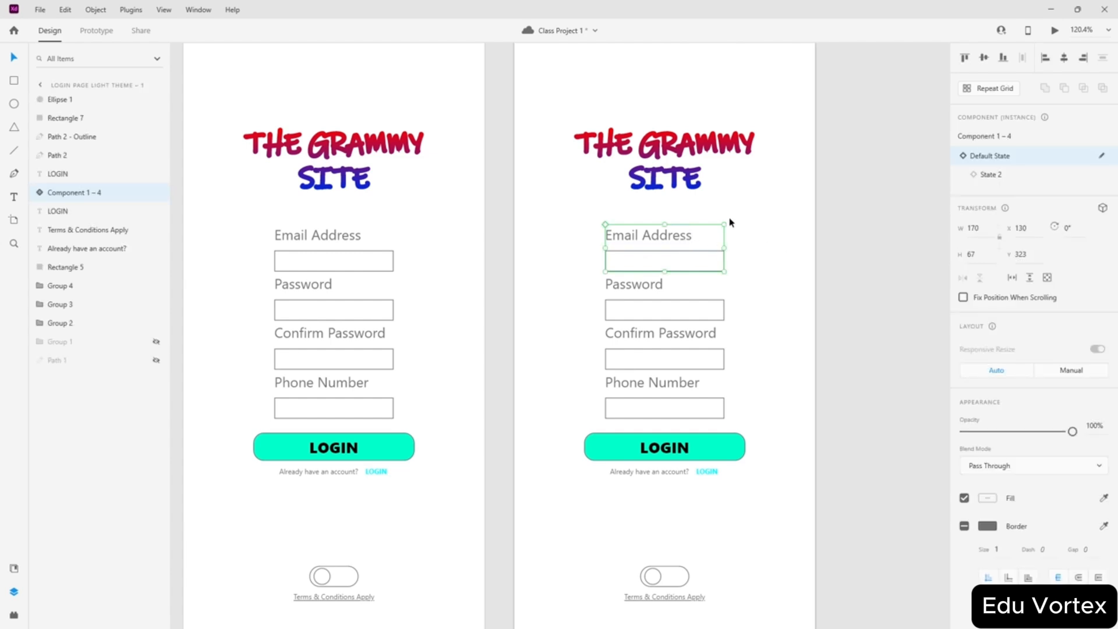
{"action": "scroll", "coordinate": [726, 219], "scroll_direction": "up", "scroll_amount": 2}
{"action": "scroll", "coordinate": [690, 235], "scroll_direction": "down", "scroll_amount": 2}
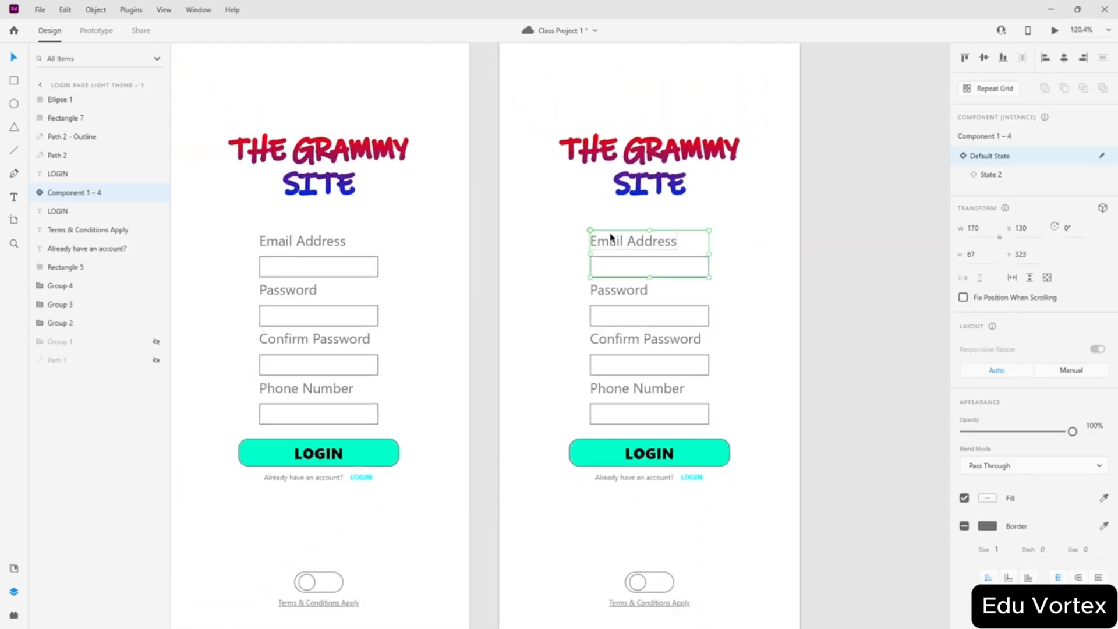
{"action": "scroll", "coordinate": [619, 245], "scroll_direction": "down", "scroll_amount": 2}
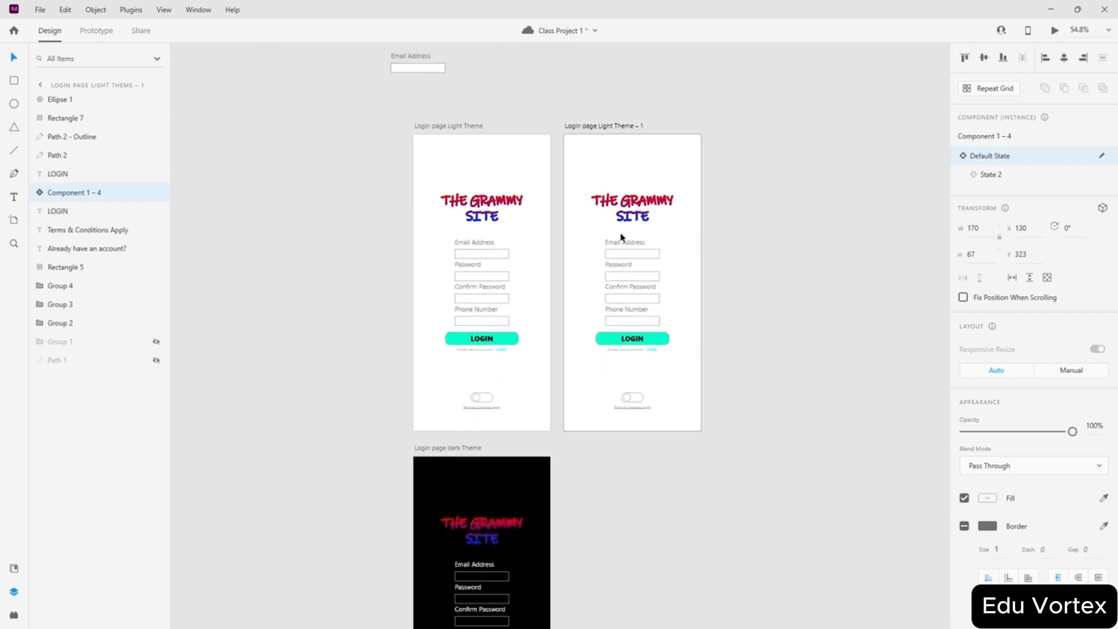
{"action": "scroll", "coordinate": [640, 250], "scroll_direction": "up", "scroll_amount": 2}
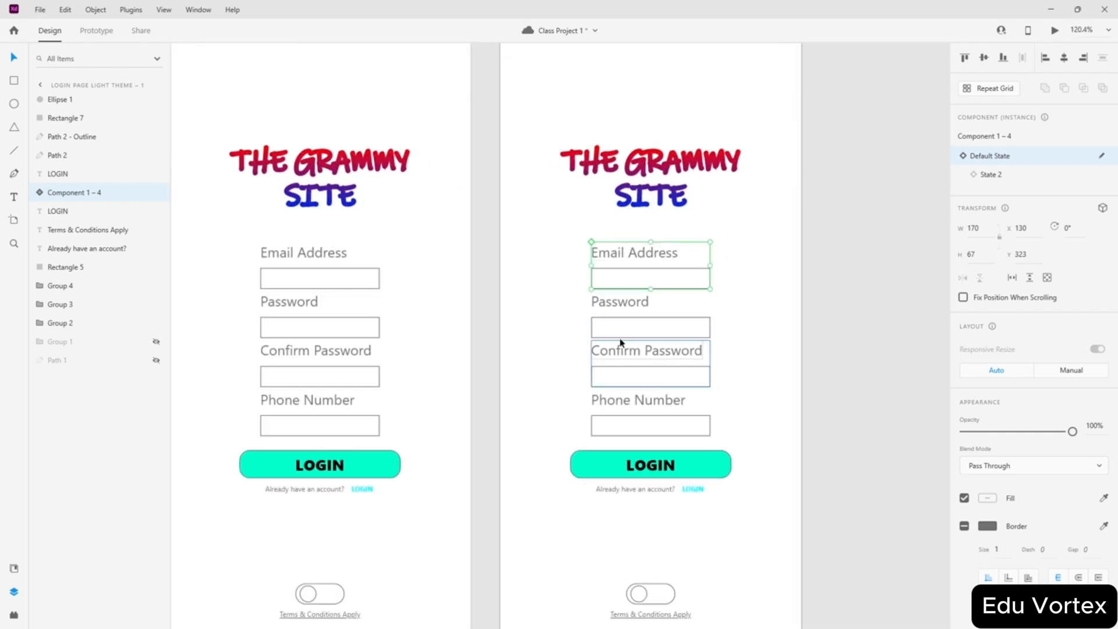
{"action": "left_click", "coordinate": [632, 325]}
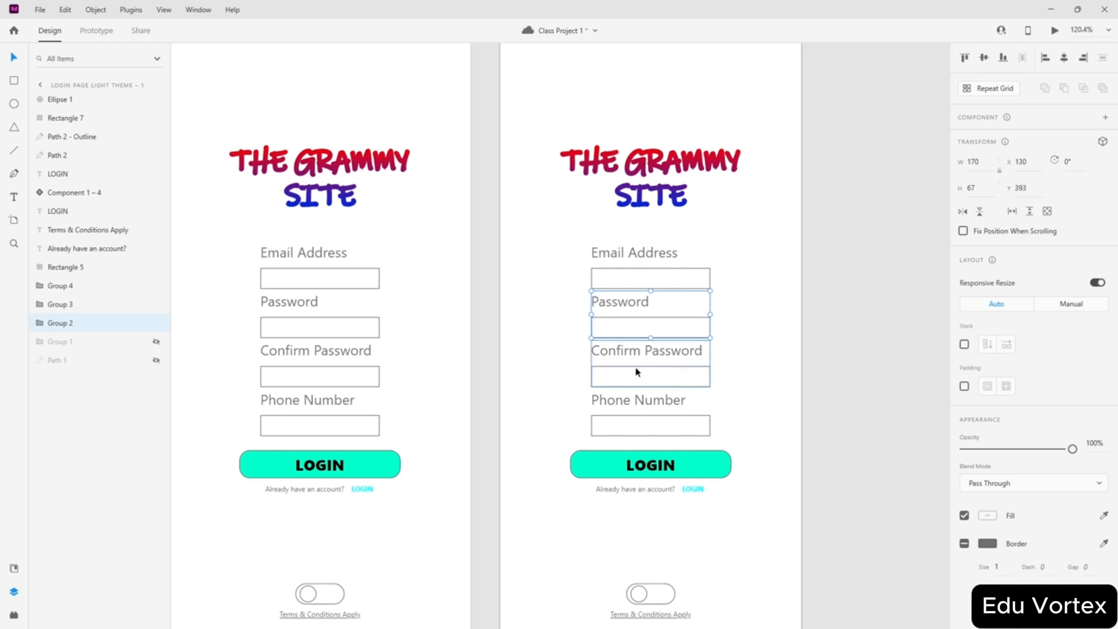
{"action": "left_click", "coordinate": [670, 373]}
{"action": "key", "text": "Delete"}
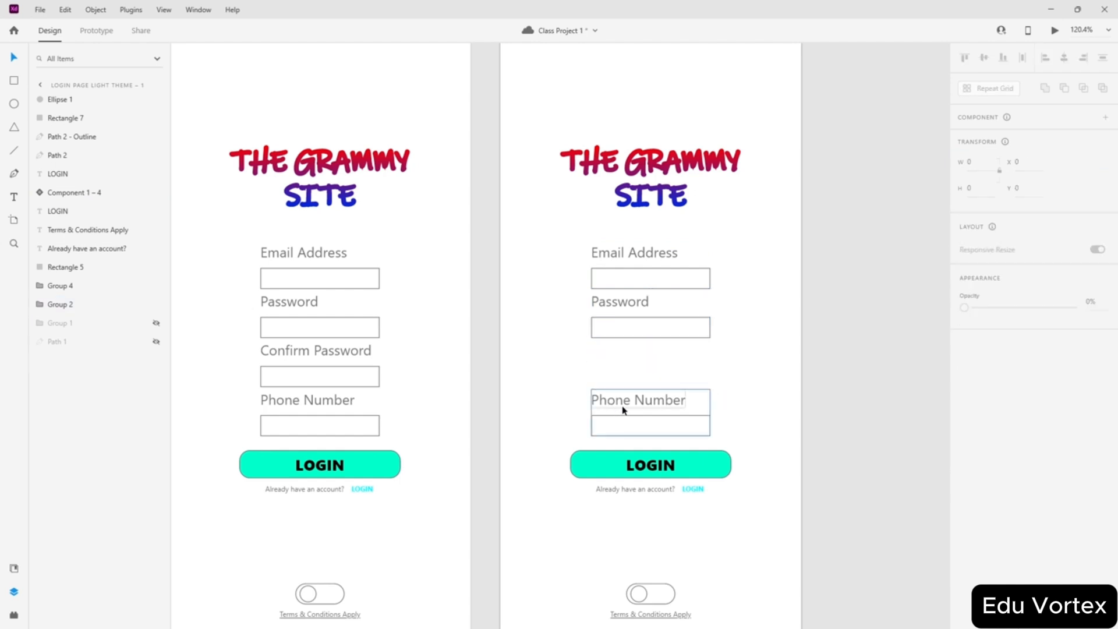
{"action": "left_click", "coordinate": [623, 410]}
{"action": "key", "text": "Delete"}
- Move the Email Address and Password fields down to sit above the LOGIN button
{"action": "left_click_drag", "start_coordinate": [721, 248], "coordinate": [585, 349]}
{"action": "left_click_drag", "start_coordinate": [639, 281], "coordinate": [642, 384]}
{"action": "left_click", "coordinate": [750, 327]}
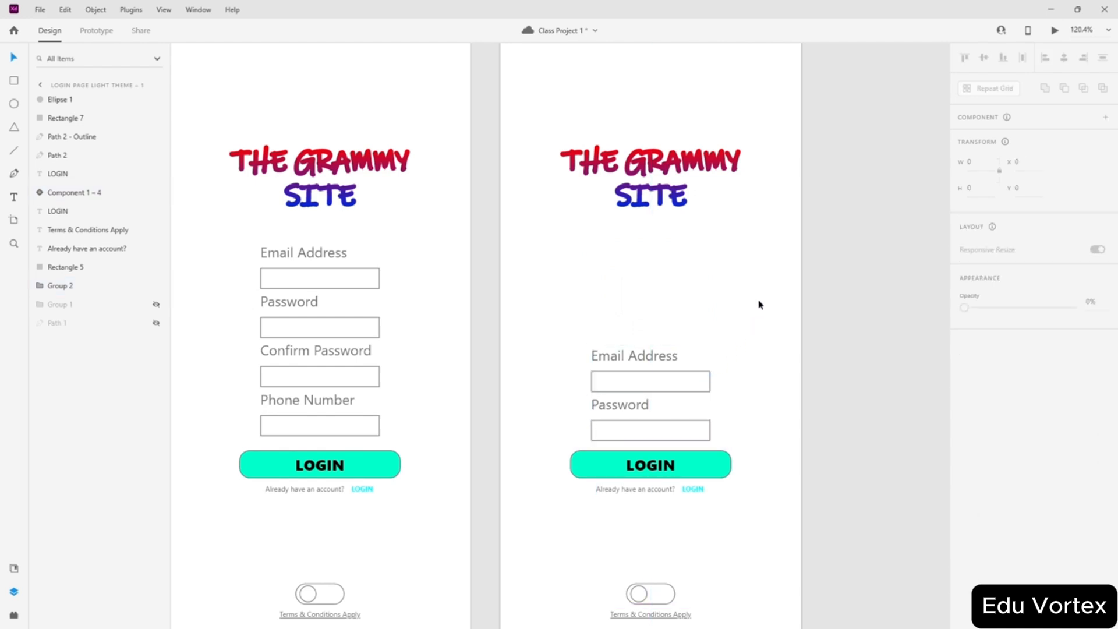
- Group the fields, LOGIN button and account line, centre them vertically, then ungroup
{"action": "left_click_drag", "start_coordinate": [759, 301], "coordinate": [594, 492]}
{"action": "key", "text": "ctrl+g"}
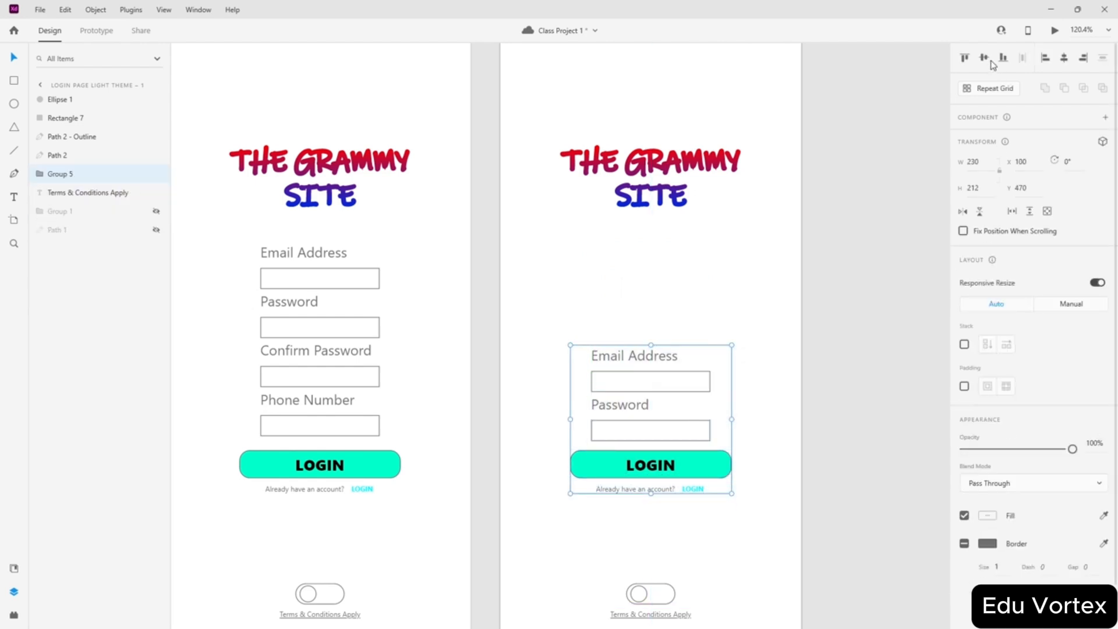
{"action": "left_click", "coordinate": [983, 58]}
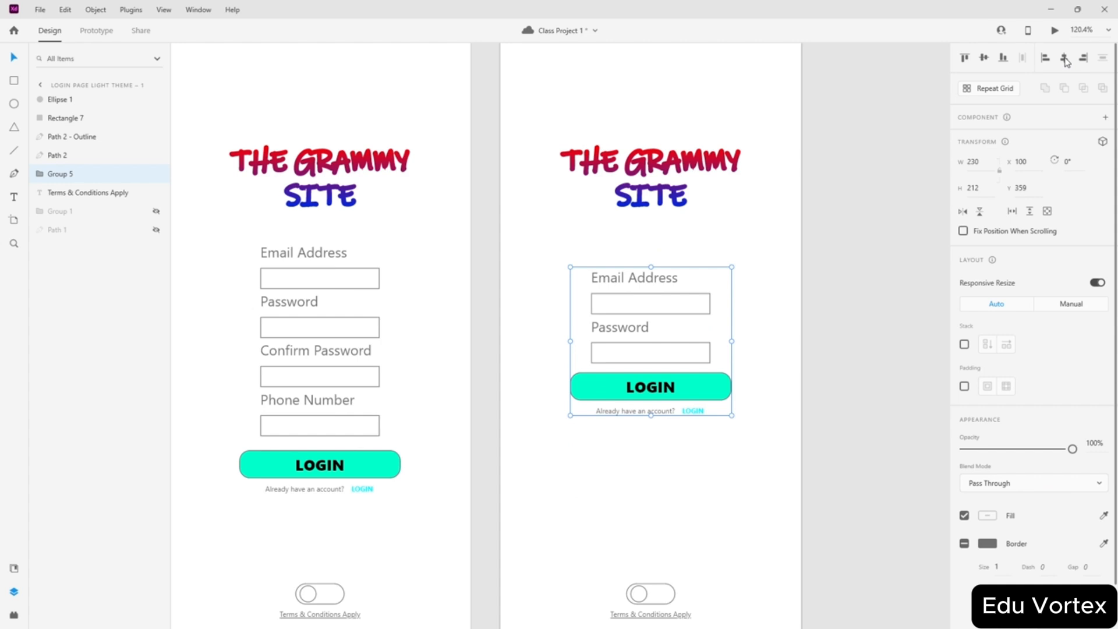
{"action": "key", "text": "ctrl+shift+g"}
{"action": "left_click", "coordinate": [769, 312]}
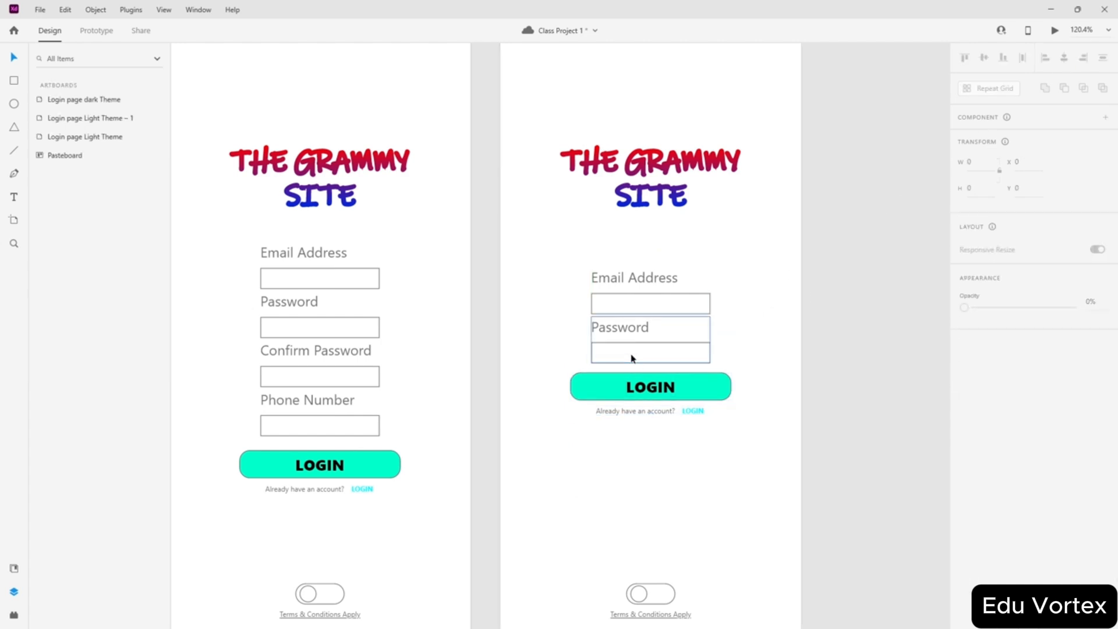
{"action": "left_click", "coordinate": [661, 304]}
{"action": "left_click", "coordinate": [813, 317]}
{"action": "scroll", "coordinate": [683, 397], "scroll_direction": "down", "scroll_amount": 3}
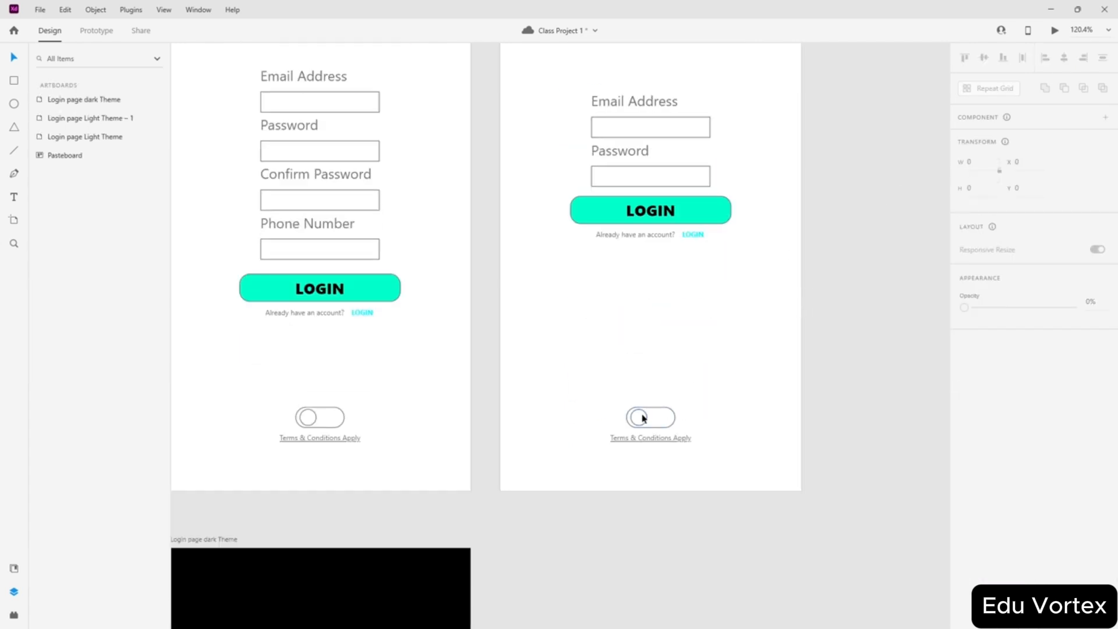
{"action": "scroll", "coordinate": [725, 170], "scroll_direction": "up", "scroll_amount": 5}
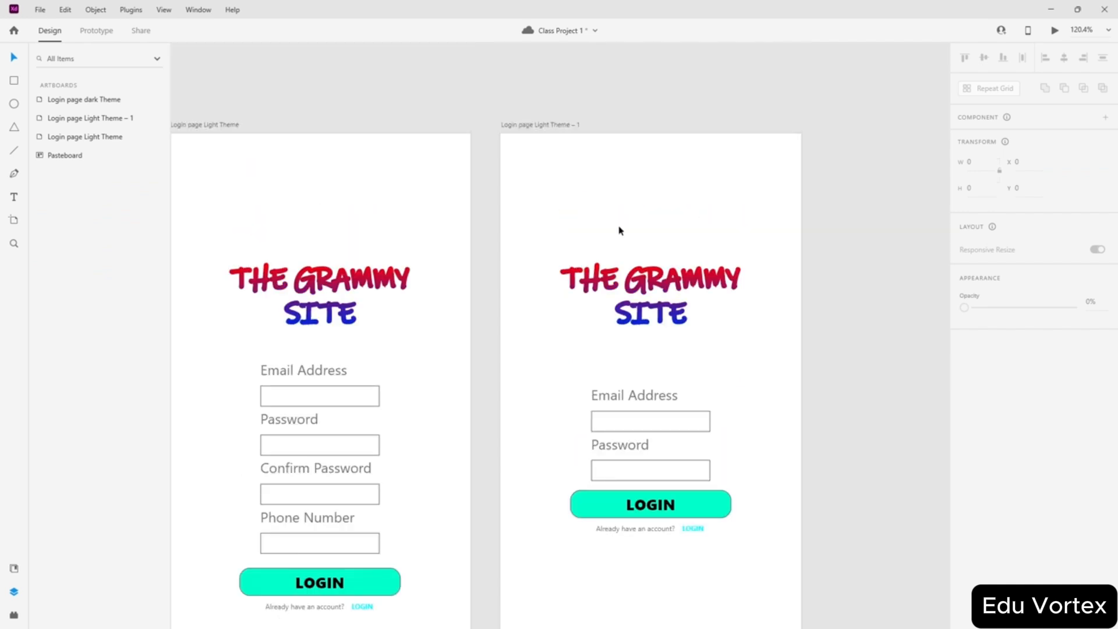
{"action": "scroll", "coordinate": [641, 235], "scroll_direction": "down", "scroll_amount": 3}
{"action": "scroll", "coordinate": [727, 260], "scroll_direction": "down", "scroll_amount": 2}
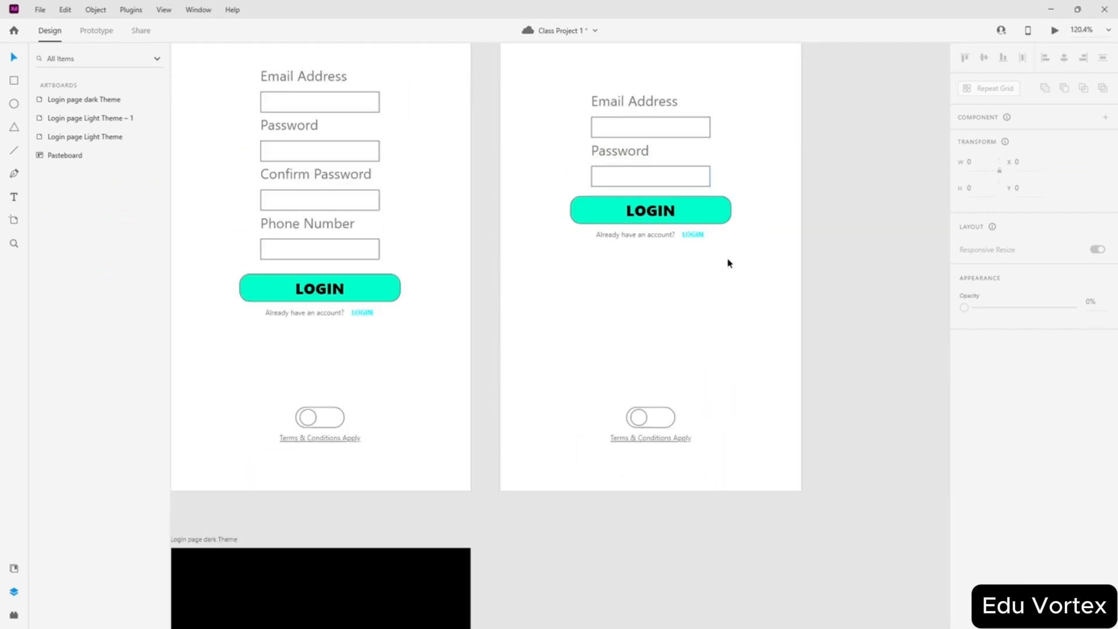
{"action": "scroll", "coordinate": [684, 249], "scroll_direction": "up", "scroll_amount": 3}
{"action": "scroll", "coordinate": [669, 412], "scroll_direction": "up", "scroll_amount": 5}
- Change the link text under the login page's button to SIGN UP
{"action": "left_click", "coordinate": [732, 415]}
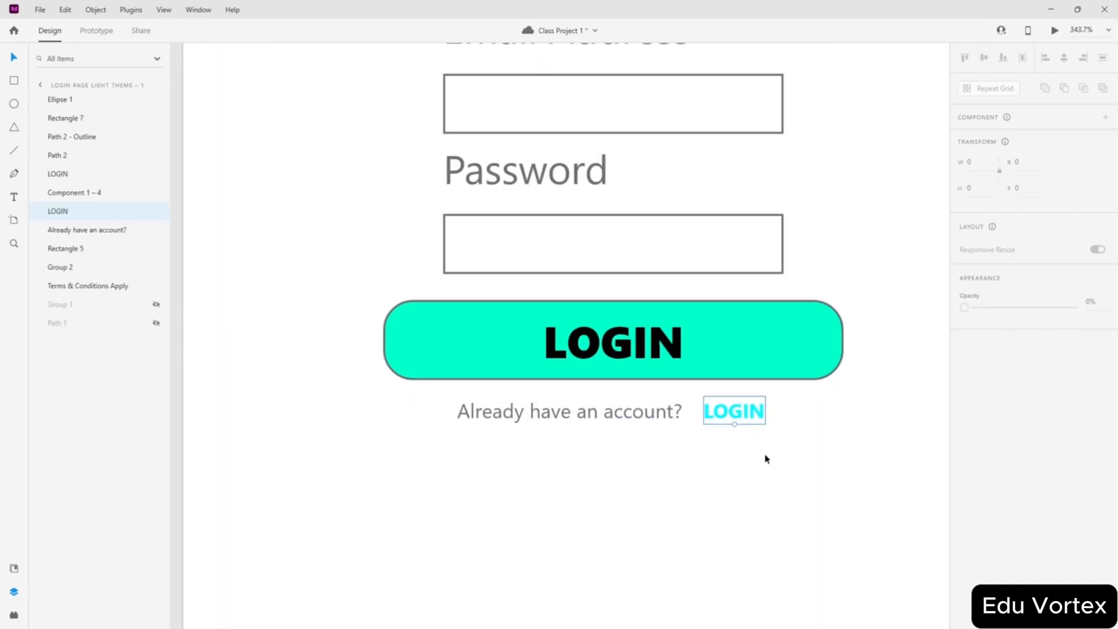
{"action": "double_click", "coordinate": [751, 411]}
{"action": "type", "text": "Sign"}
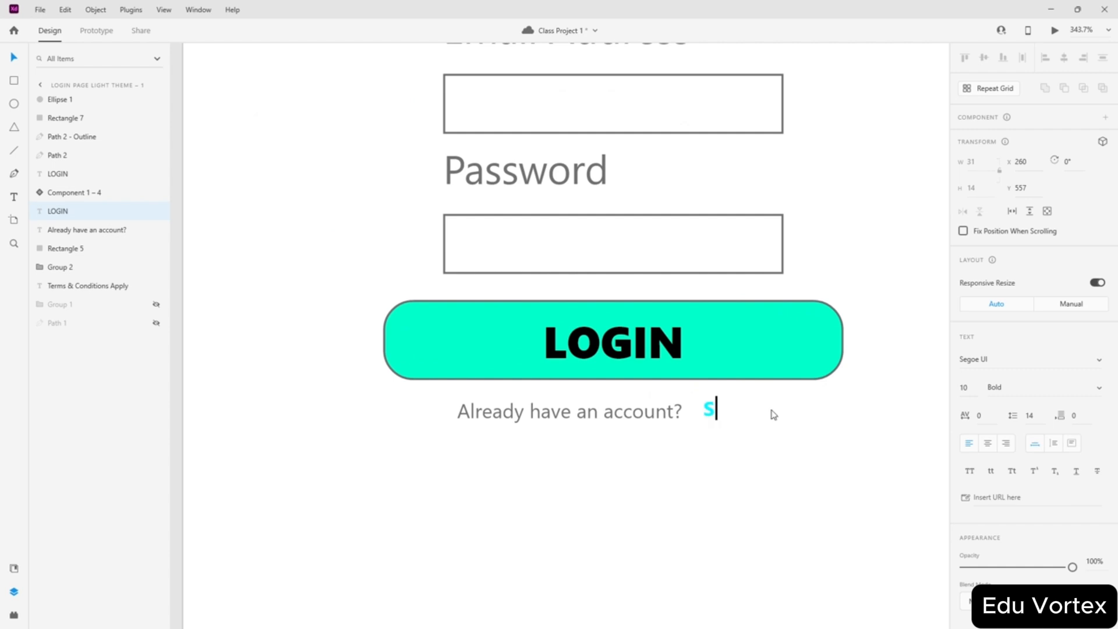
{"action": "key", "text": "BackSpace"}
{"action": "key", "text": "BackSpace"}
{"action": "key", "text": "BackSpace"}
{"action": "type", "text": "IGN UP"}
{"action": "key", "text": "Escape"}
- Relabel the light sign-up artboard's LOGIN button as SIGN UP
{"action": "scroll", "coordinate": [581, 382], "scroll_direction": "down", "scroll_amount": 6}
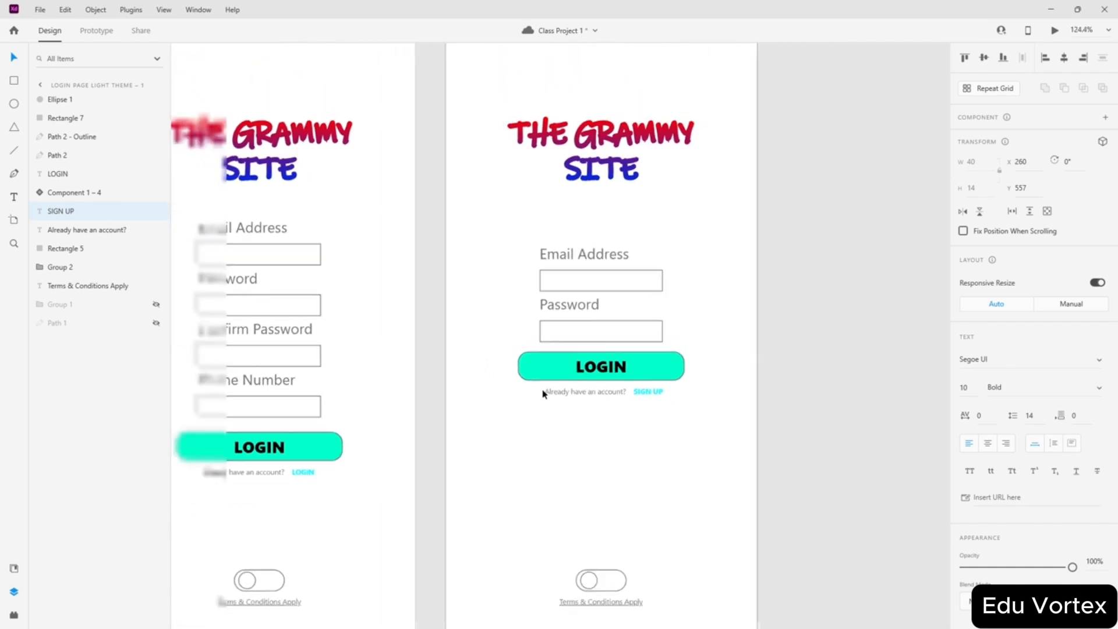
{"action": "scroll", "coordinate": [462, 478], "scroll_direction": "left", "scroll_amount": 3}
{"action": "scroll", "coordinate": [603, 452], "scroll_direction": "up", "scroll_amount": 5}
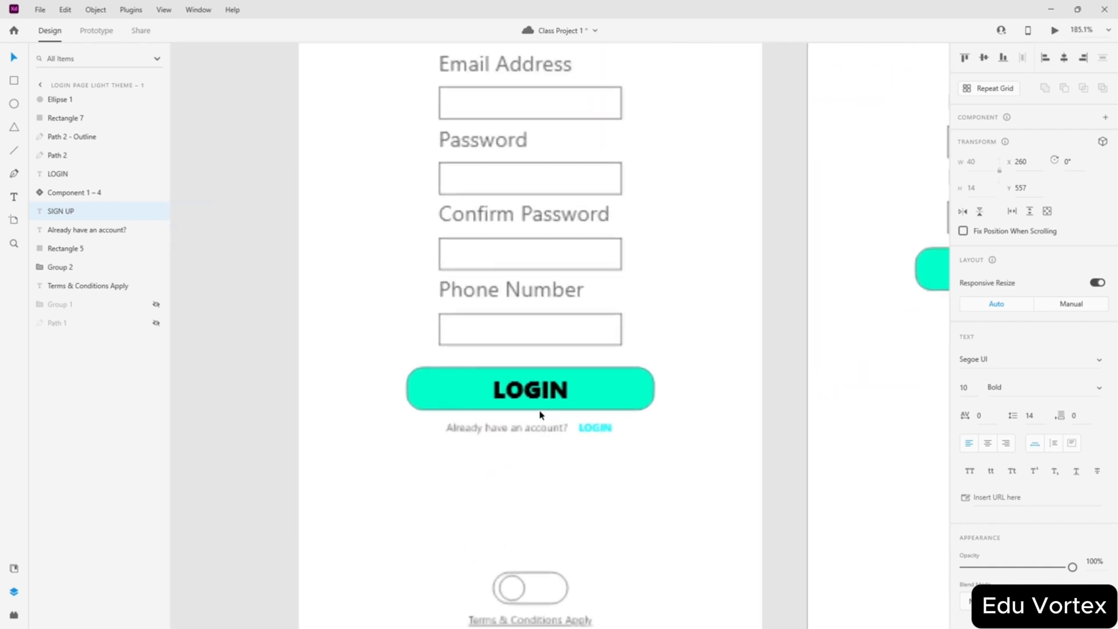
{"action": "double_click", "coordinate": [581, 381]}
{"action": "type", "text": "SIGN UP"}
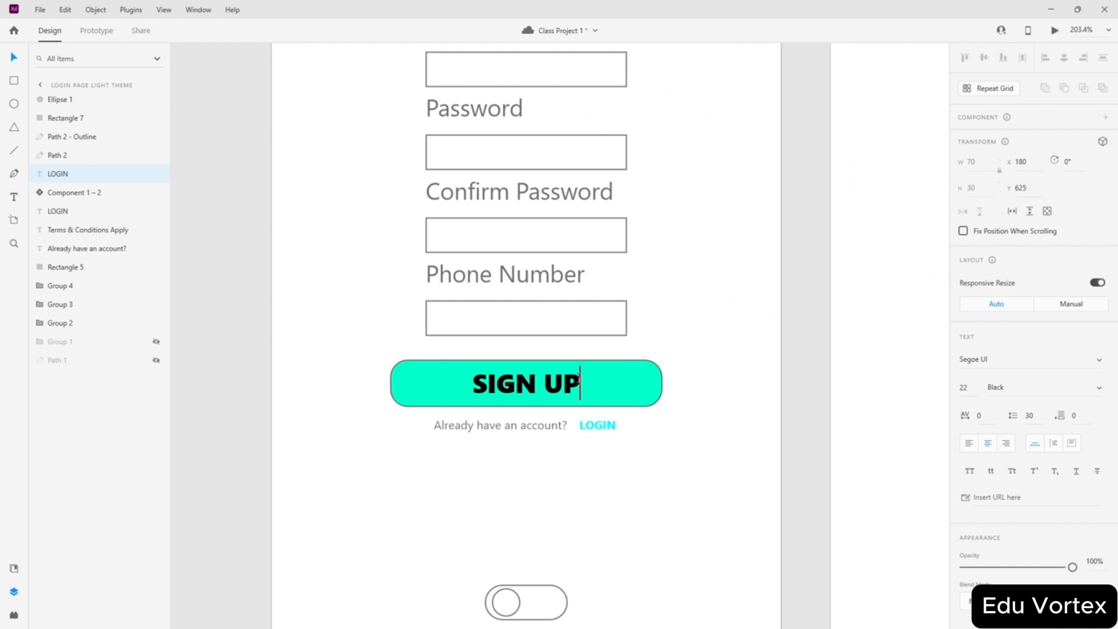
{"action": "key", "text": "Escape"}
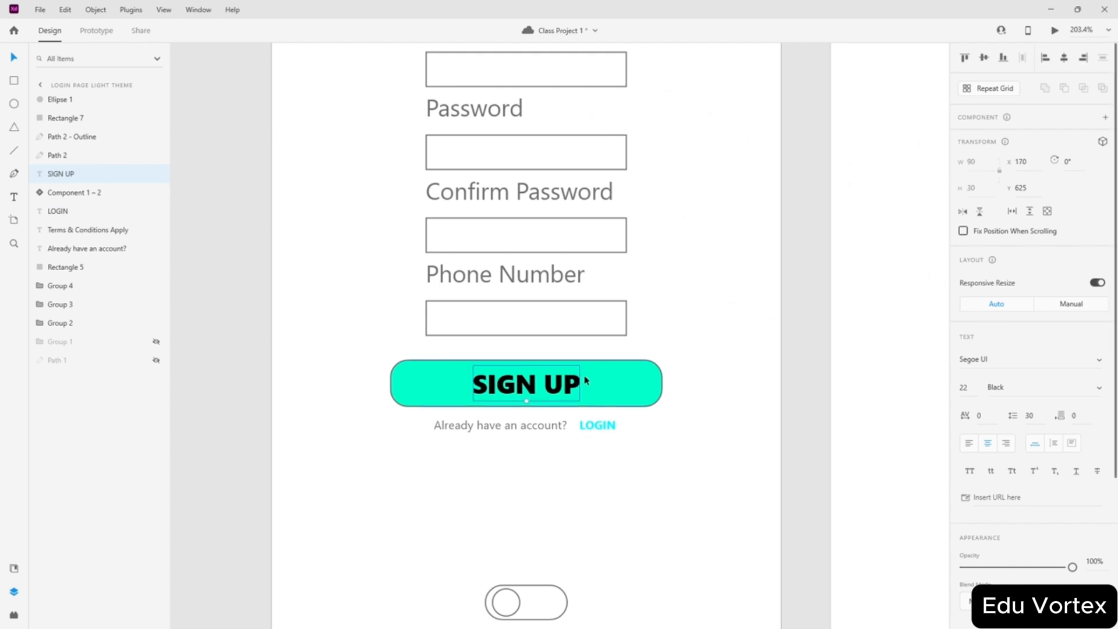
- Relabel the dark sign-up artboard's button as SIGN UP
{"action": "scroll", "coordinate": [580, 381], "scroll_direction": "down", "scroll_amount": 15}
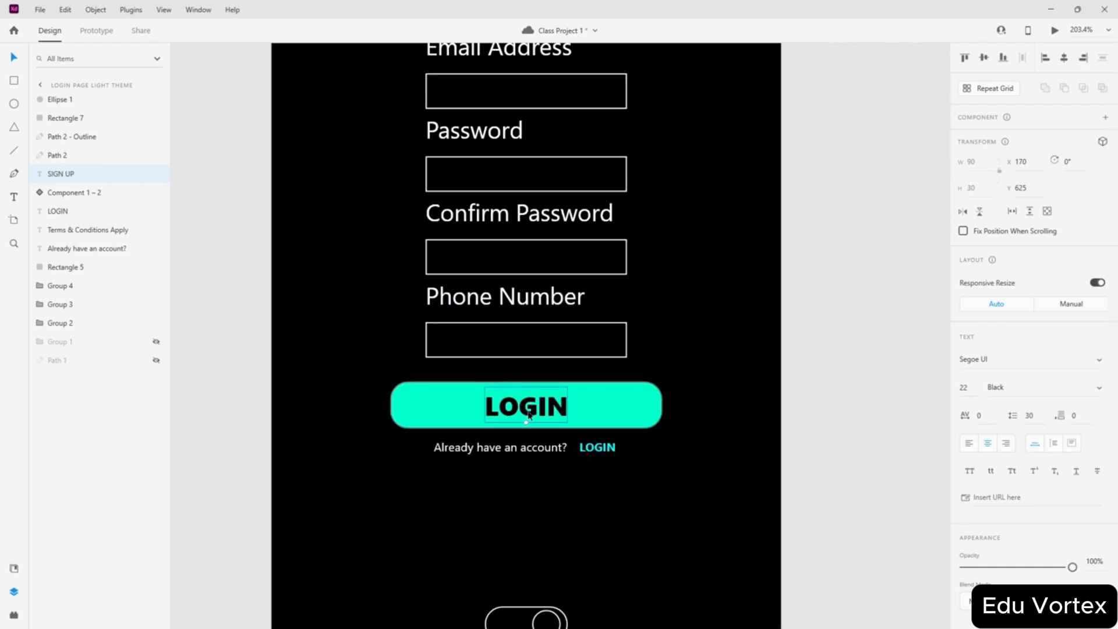
{"action": "double_click", "coordinate": [523, 406]}
{"action": "type", "text": "SIGN UP"}
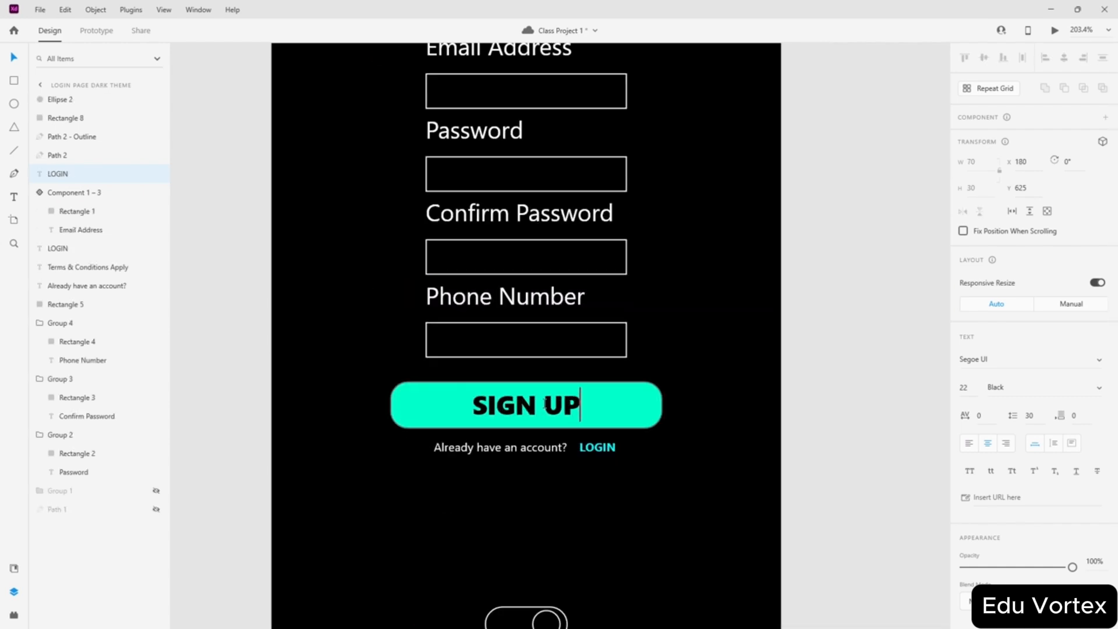
{"action": "key", "text": "Escape"}
{"action": "scroll", "coordinate": [756, 285], "scroll_direction": "down", "scroll_amount": 6}
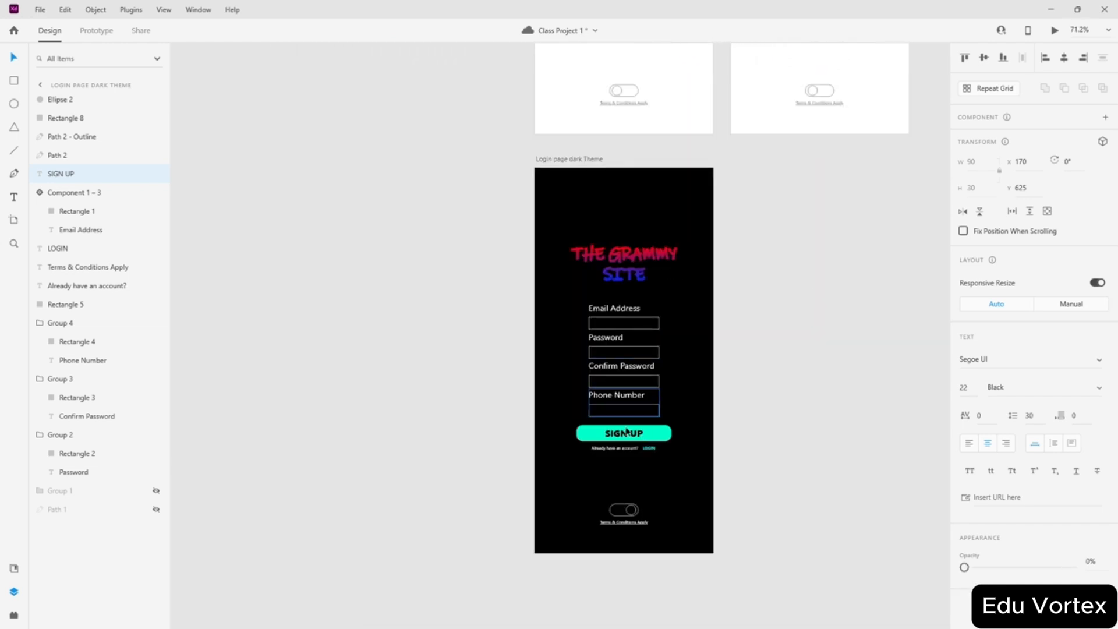
{"action": "left_click", "coordinate": [794, 314]}
{"action": "scroll", "coordinate": [796, 317], "scroll_direction": "up", "scroll_amount": 4}
{"action": "scroll", "coordinate": [669, 315], "scroll_direction": "down", "scroll_amount": 4}
{"action": "scroll", "coordinate": [630, 313], "scroll_direction": "down", "scroll_amount": 1}
{"action": "scroll", "coordinate": [630, 314], "scroll_direction": "down", "scroll_amount": 1}
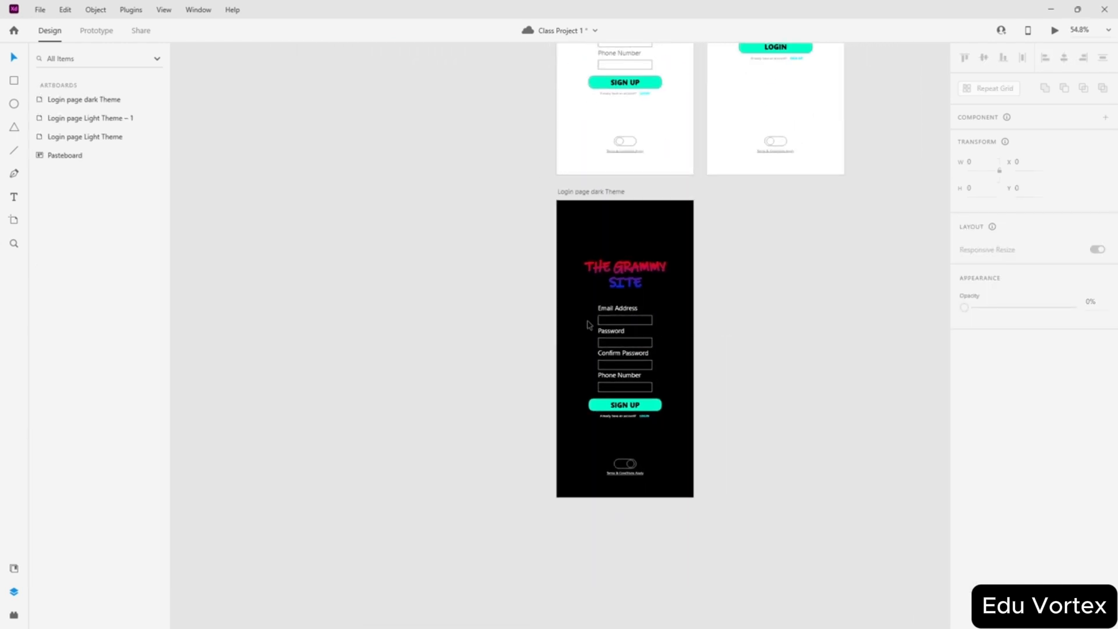
{"action": "scroll", "coordinate": [760, 310], "scroll_direction": "right", "scroll_amount": 2}
{"action": "scroll", "coordinate": [714, 299], "scroll_direction": "up", "scroll_amount": 2}
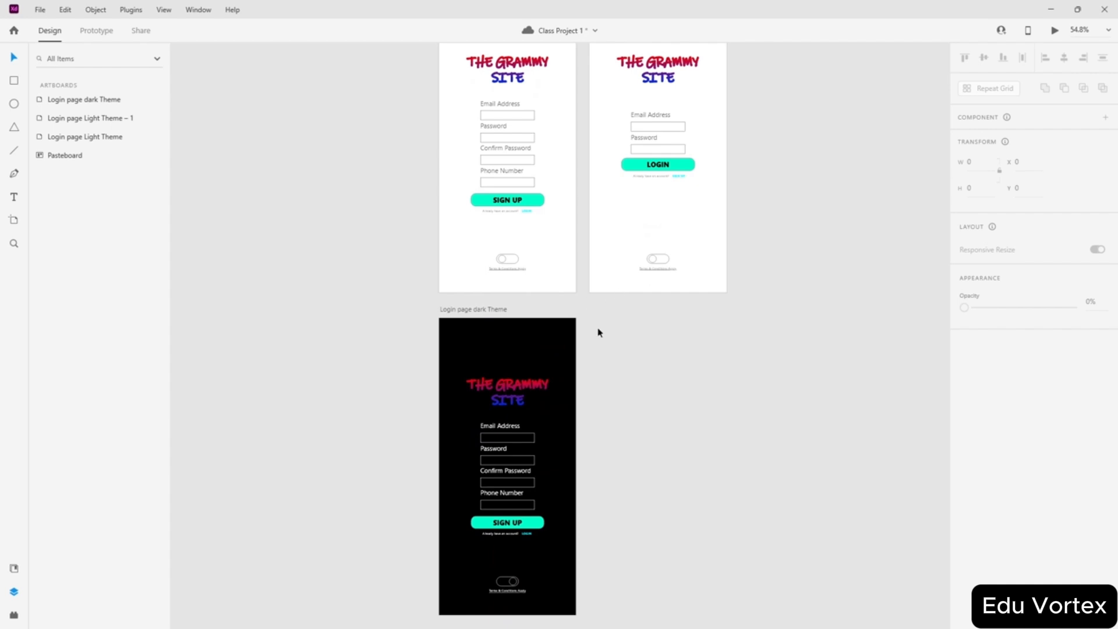
{"action": "scroll", "coordinate": [532, 370], "scroll_direction": "up", "scroll_amount": 2}
{"action": "scroll", "coordinate": [500, 351], "scroll_direction": "down", "scroll_amount": 4}
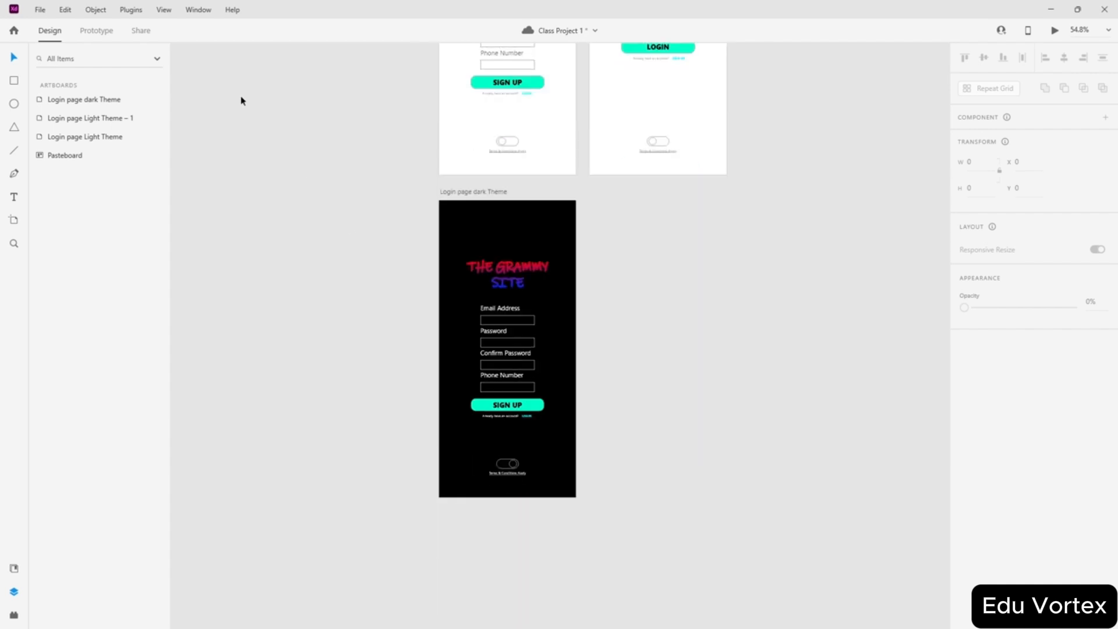
{"action": "scroll", "coordinate": [517, 140], "scroll_direction": "up", "scroll_amount": 2}
- In Prototype mode, wire the sign-up page's LOGIN link to Login page Light Theme – 1
{"action": "left_click", "coordinate": [457, 245]}
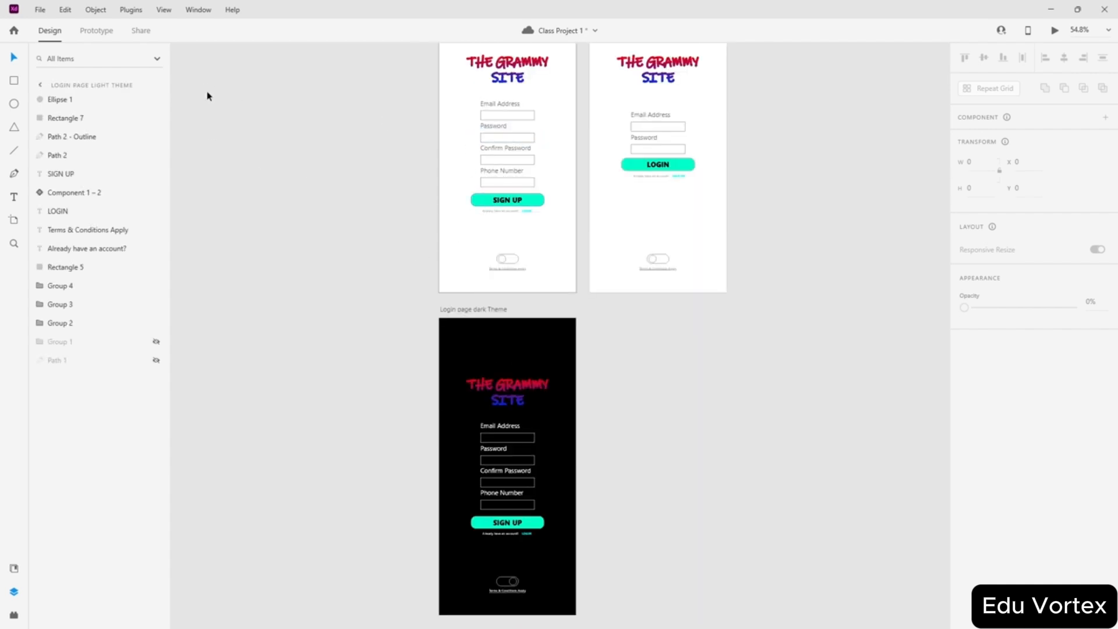
{"action": "left_click", "coordinate": [90, 32]}
{"action": "scroll", "coordinate": [543, 181], "scroll_direction": "up", "scroll_amount": 4}
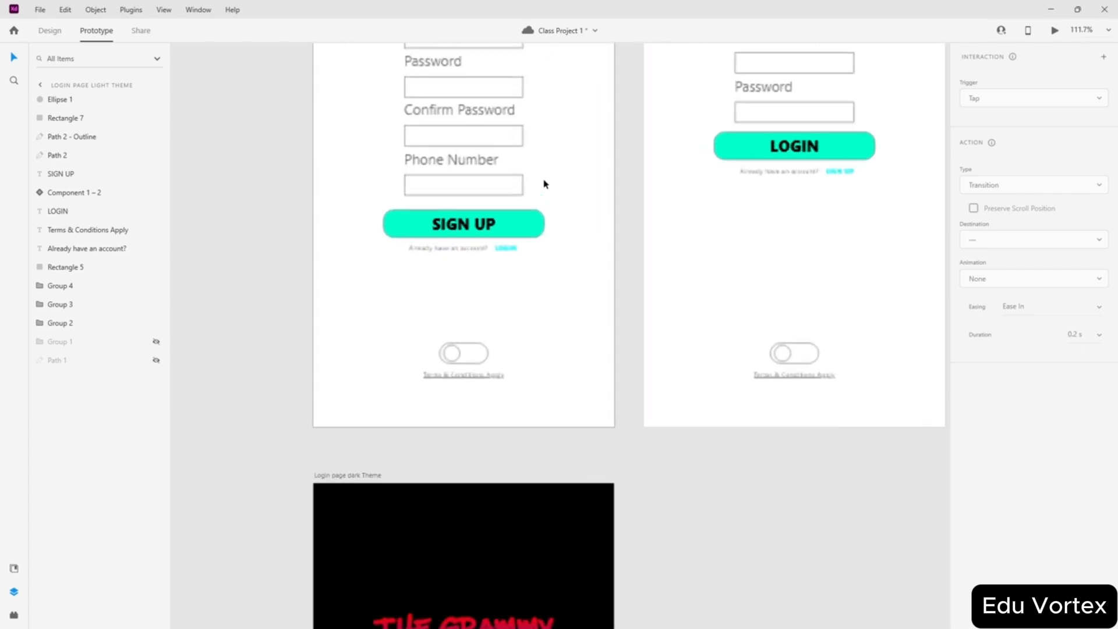
{"action": "scroll", "coordinate": [634, 167], "scroll_direction": "up", "scroll_amount": 2}
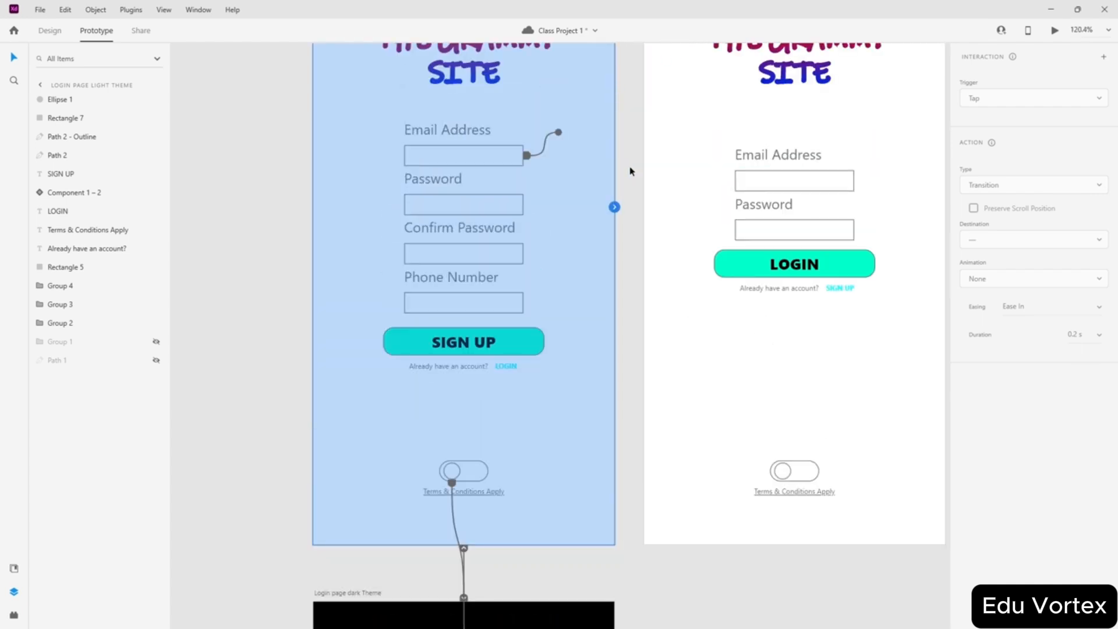
{"action": "left_click", "coordinate": [505, 368]}
{"action": "left_click_drag", "start_coordinate": [518, 366], "coordinate": [717, 380]}
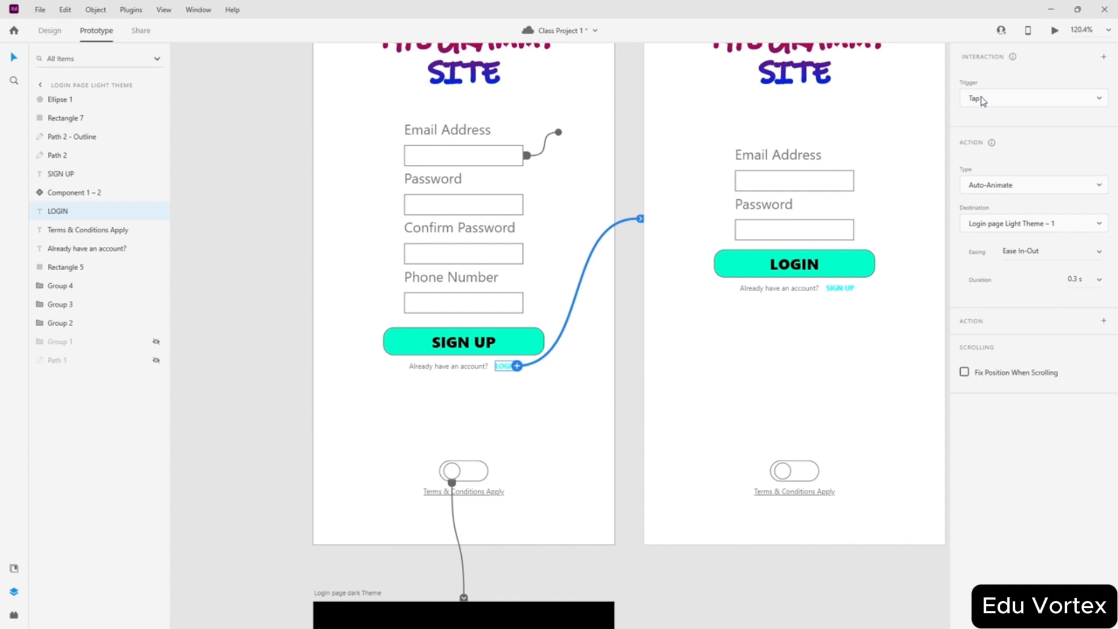
- Set the link's interaction type to Transition with Animation None
{"action": "left_click", "coordinate": [1027, 184]}
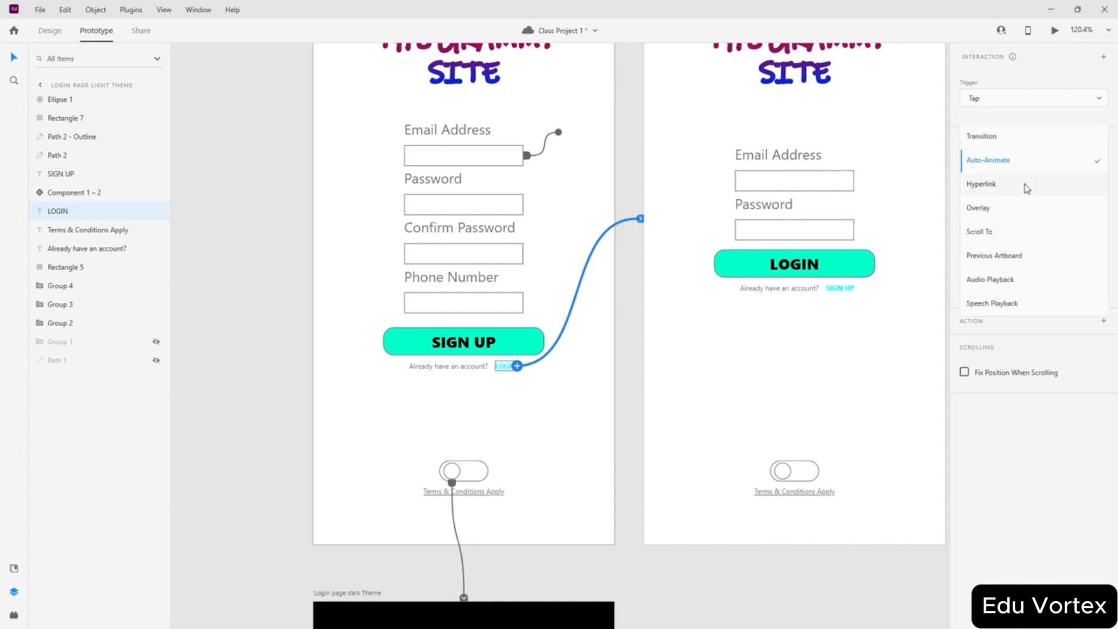
{"action": "left_click", "coordinate": [993, 138]}
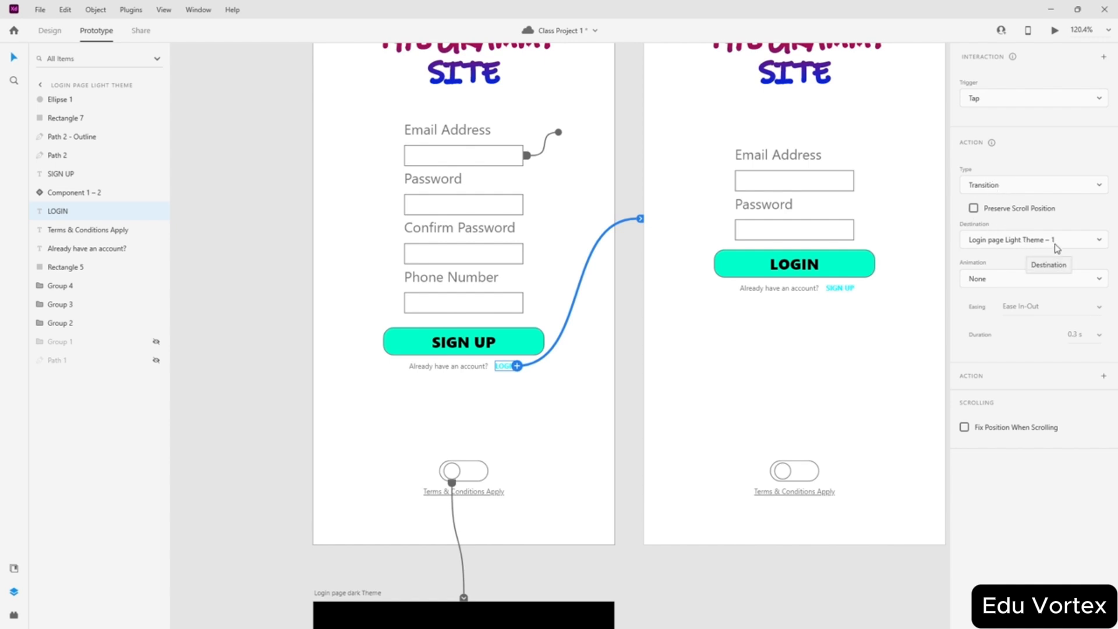
{"action": "left_click", "coordinate": [1023, 281]}
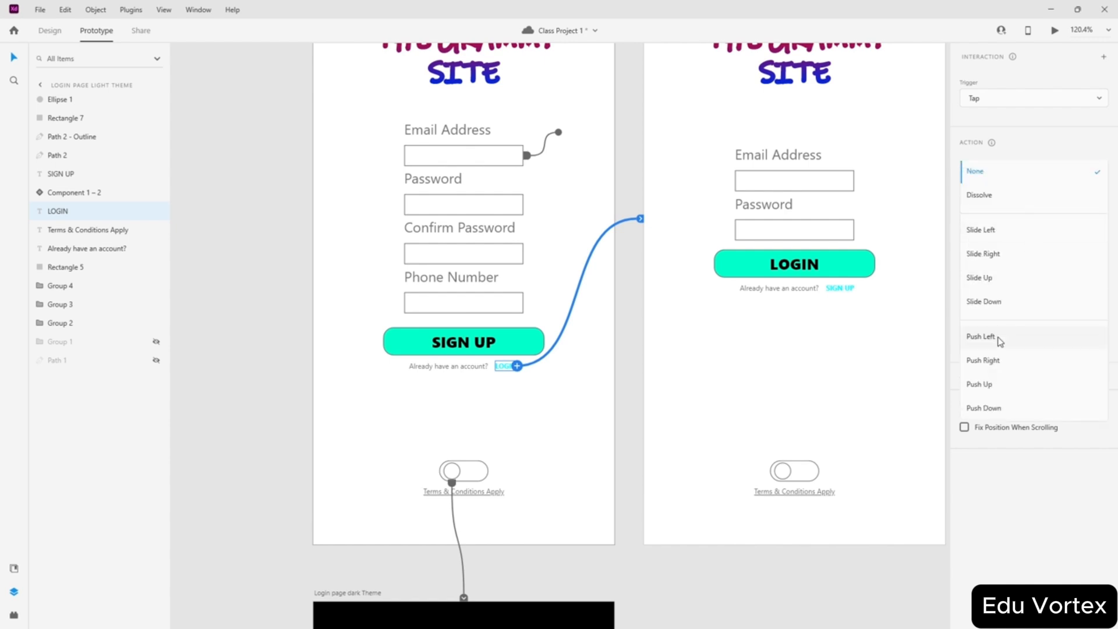
{"action": "left_click", "coordinate": [990, 193]}
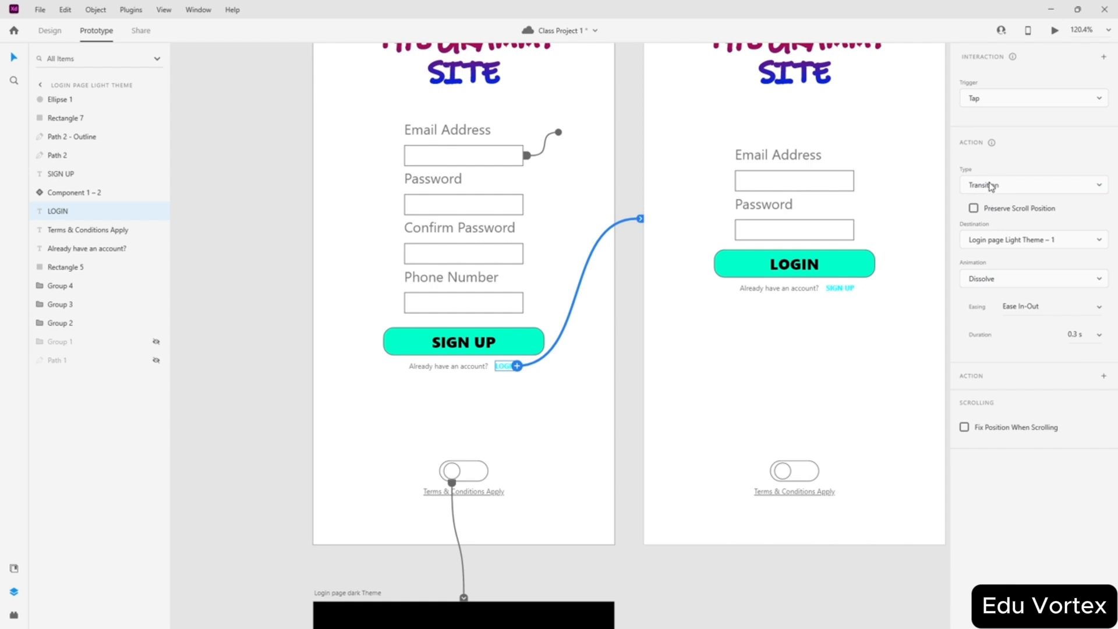
{"action": "left_click", "coordinate": [990, 185]}
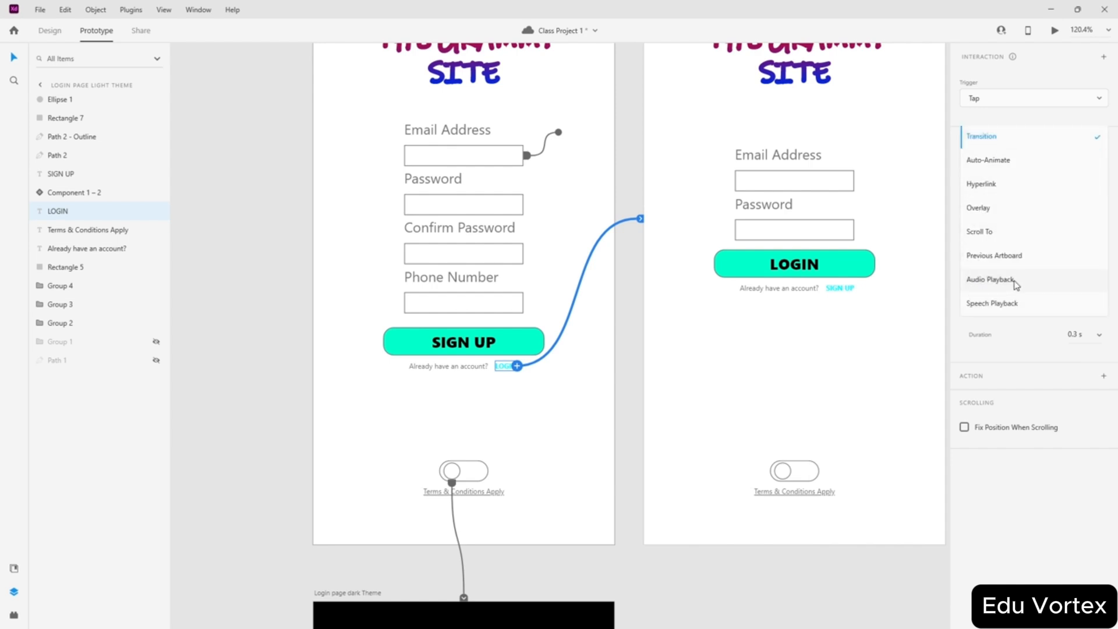
{"action": "left_click", "coordinate": [951, 130]}
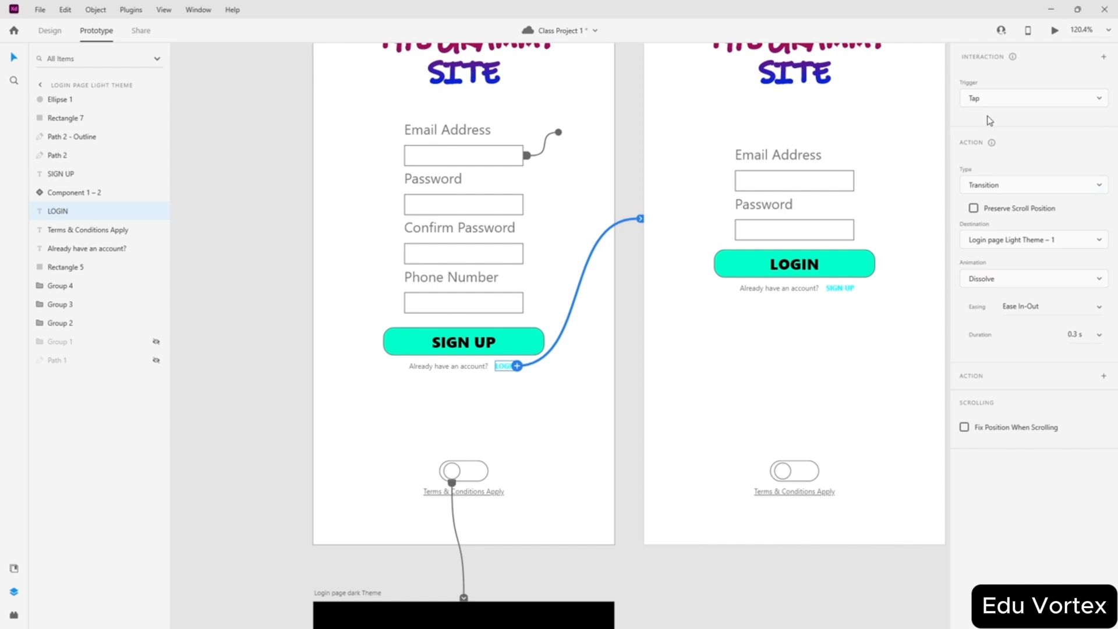
{"action": "left_click", "coordinate": [997, 187]}
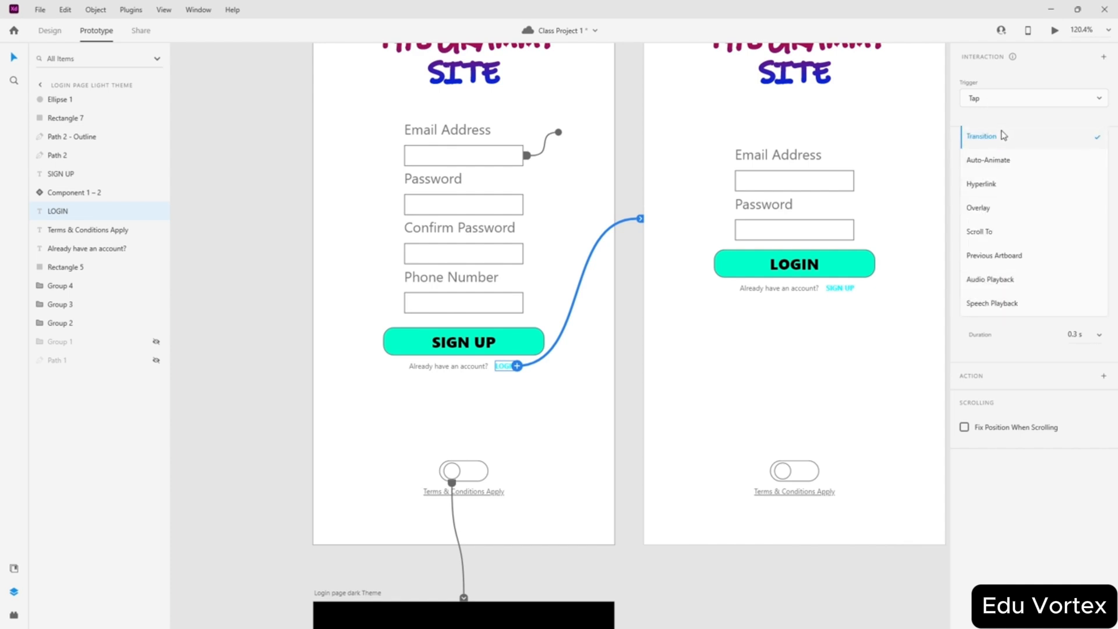
{"action": "left_click", "coordinate": [981, 137]}
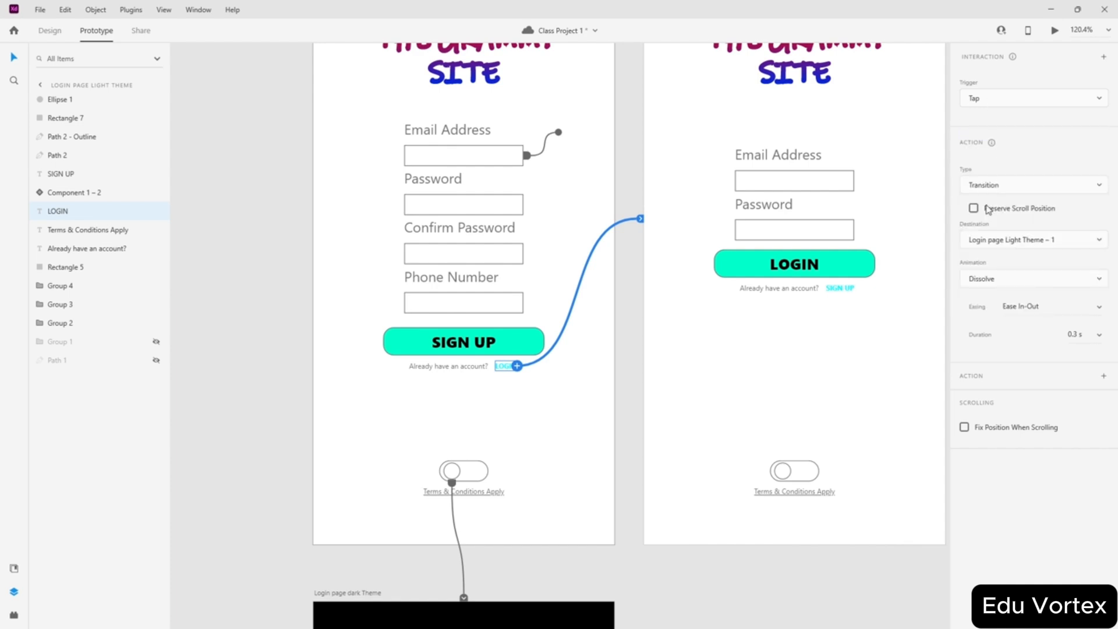
{"action": "left_click", "coordinate": [1010, 287]}
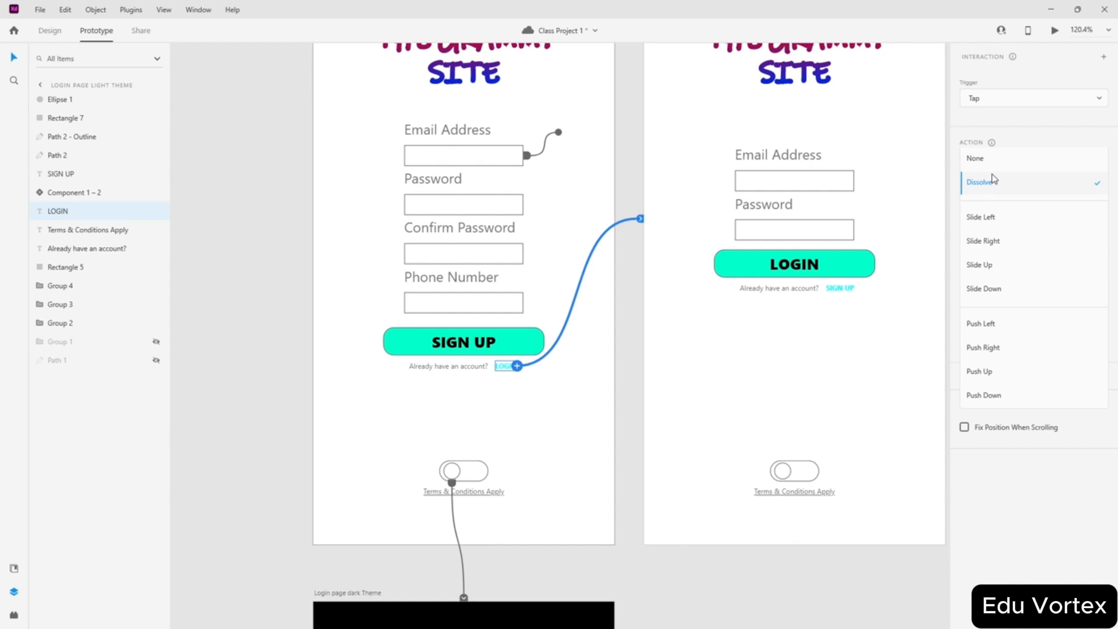
{"action": "left_click", "coordinate": [984, 158]}
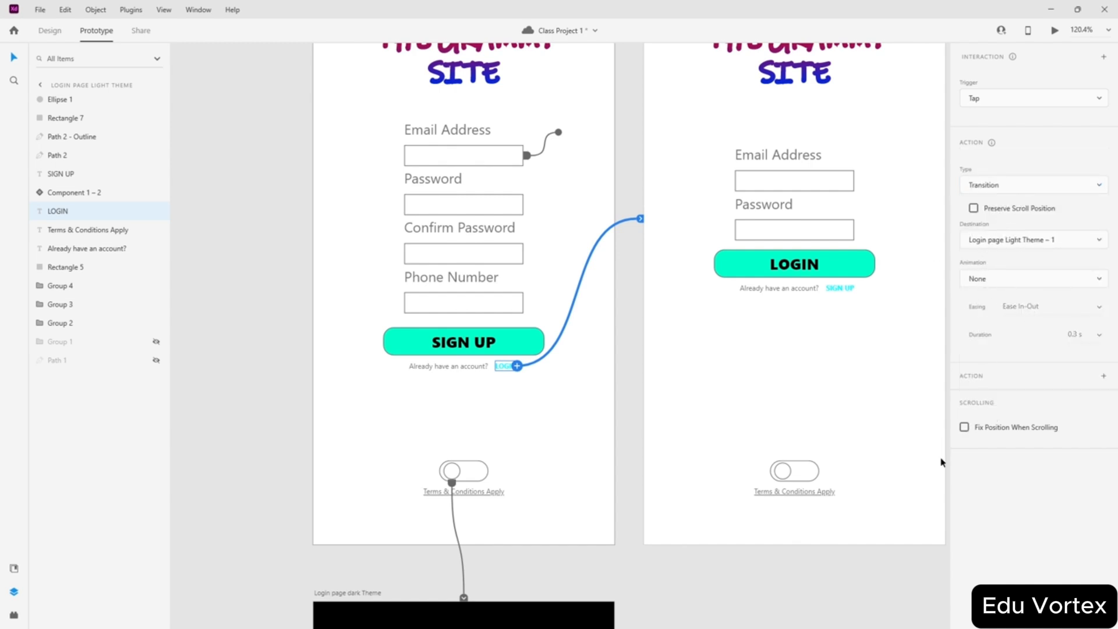
{"action": "left_click", "coordinate": [899, 547]}
- Preview the prototype, toggling the light/dark theme switch and following the LOGIN link
{"action": "scroll", "coordinate": [766, 131], "scroll_direction": "up", "scroll_amount": 3}
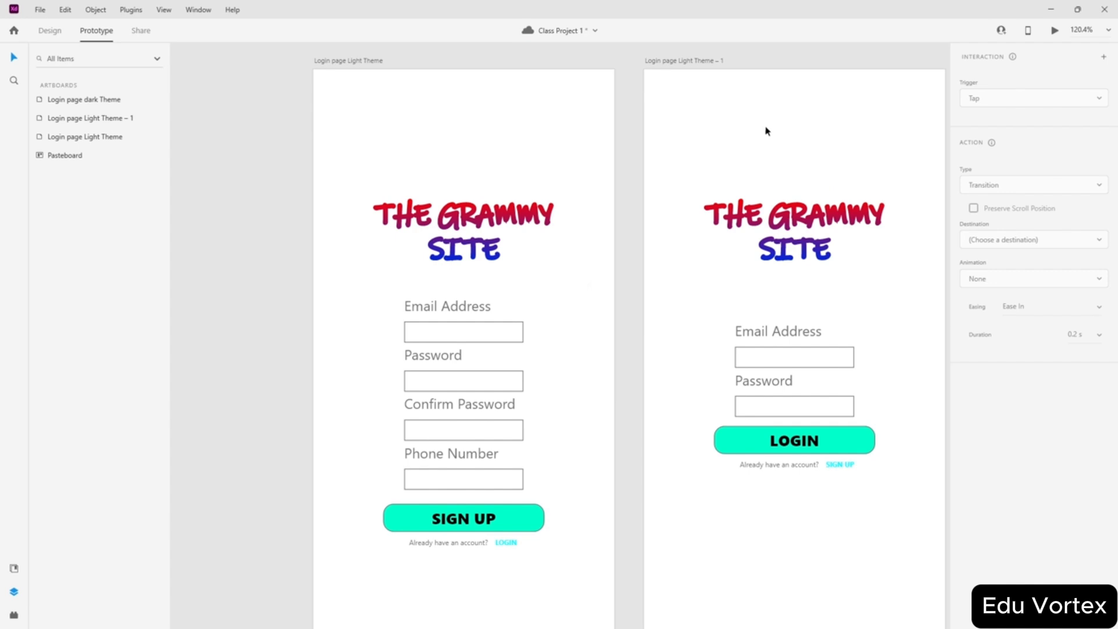
{"action": "left_click", "coordinate": [1054, 30]}
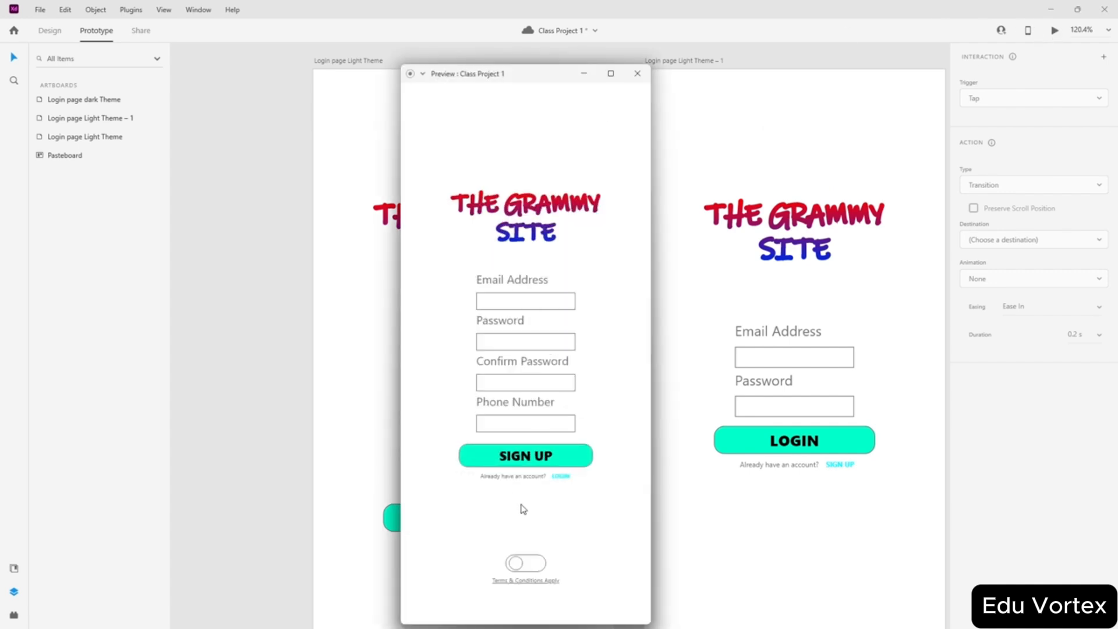
{"action": "left_click", "coordinate": [524, 563]}
{"action": "left_click", "coordinate": [524, 564]}
{"action": "left_click", "coordinate": [532, 562]}
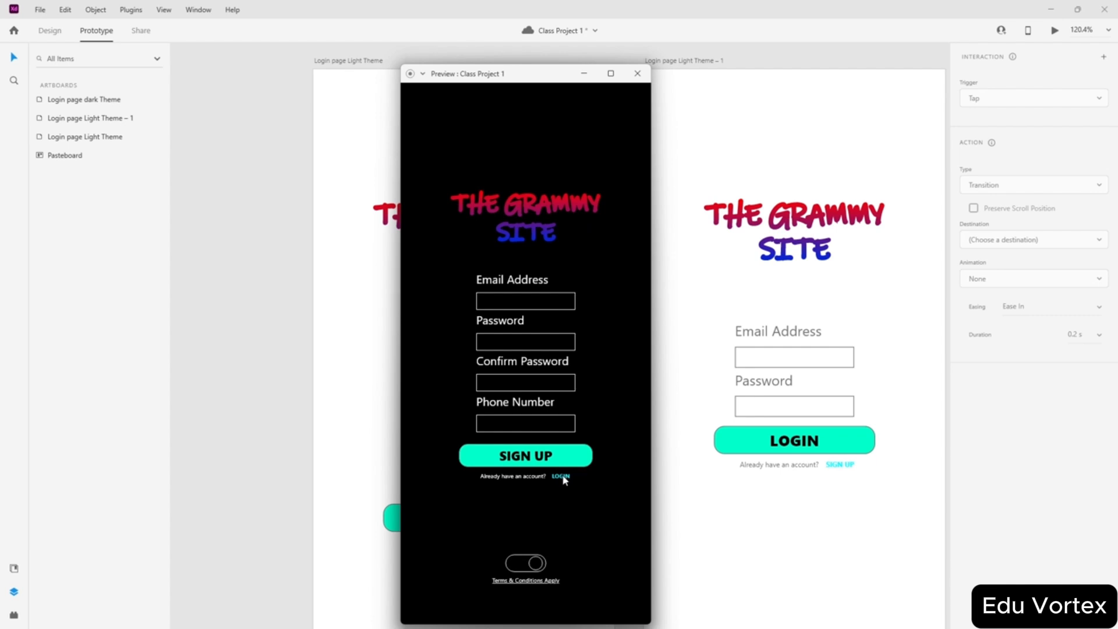
{"action": "left_click", "coordinate": [532, 562]}
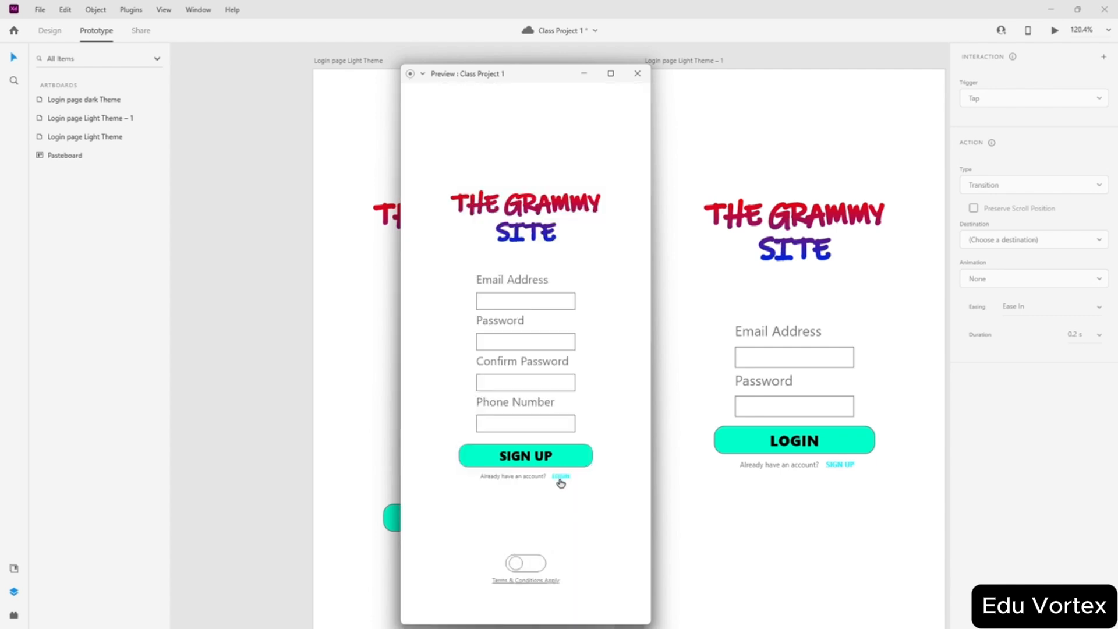
{"action": "left_click", "coordinate": [560, 476]}
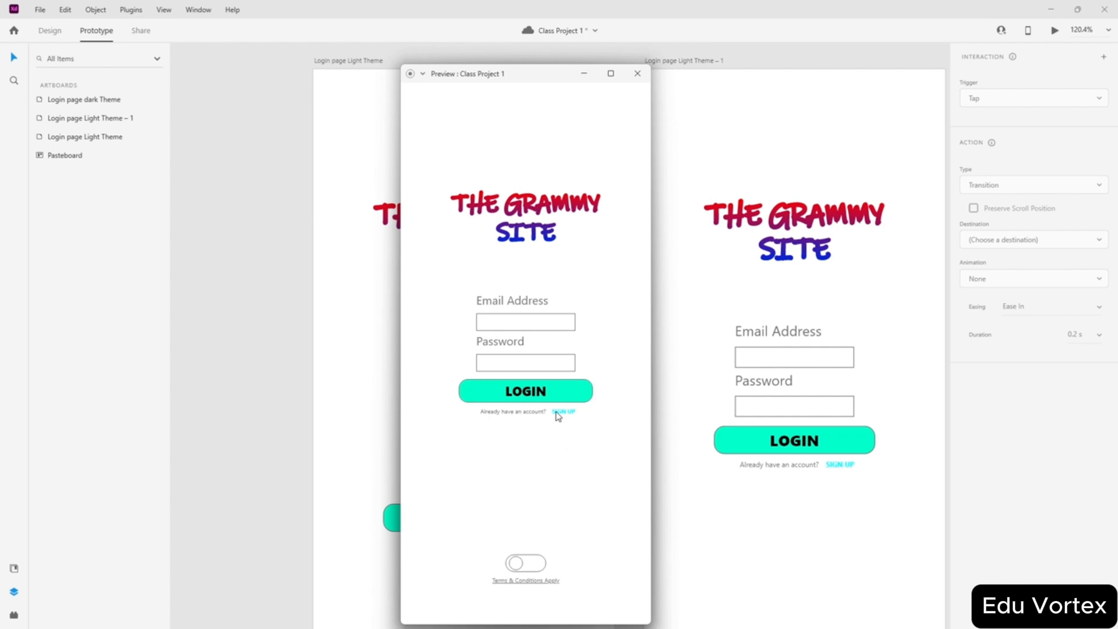
{"action": "left_click", "coordinate": [637, 73]}
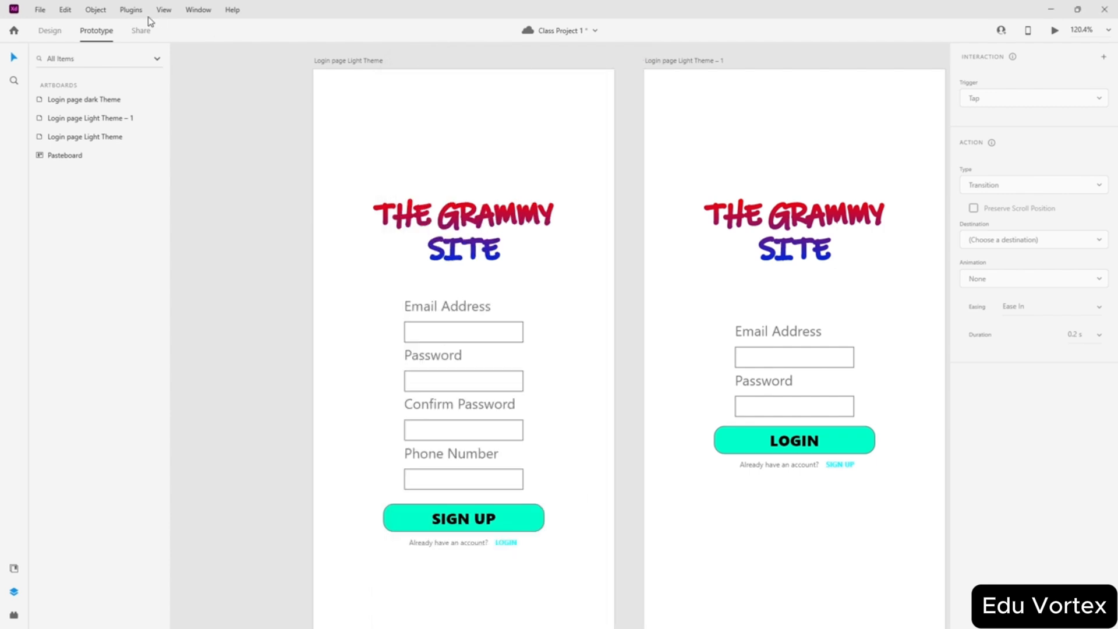
- Wire the login screen's SIGN UP text to Login page Light Theme, then retest links and theme toggle
{"action": "left_click", "coordinate": [846, 464]}
{"action": "left_click_drag", "start_coordinate": [853, 464], "coordinate": [589, 451]}
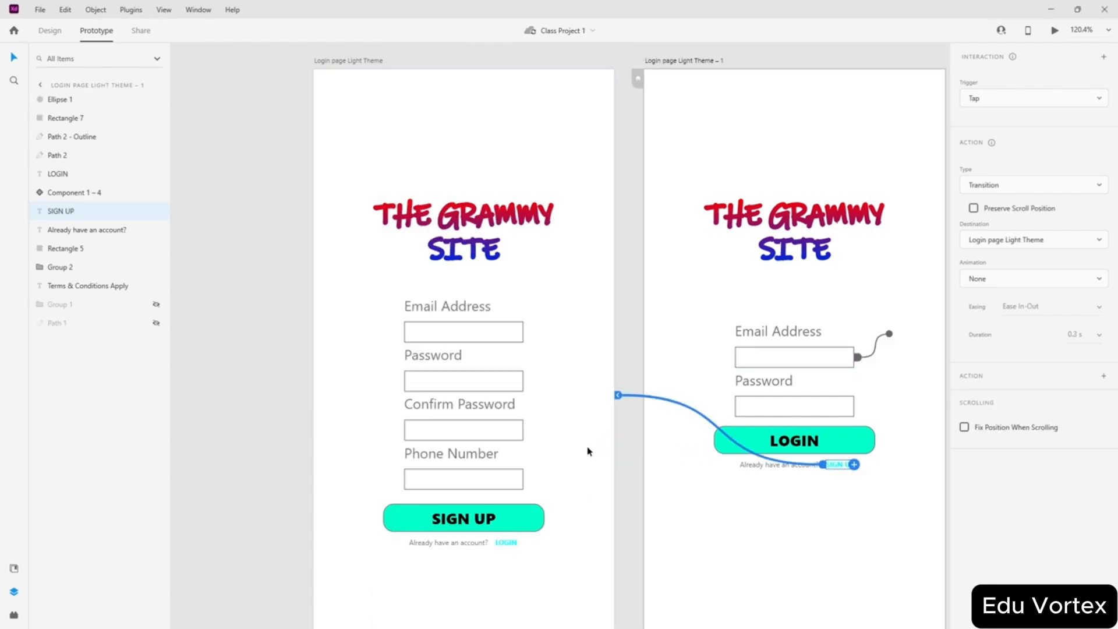
{"action": "left_click", "coordinate": [1054, 31]}
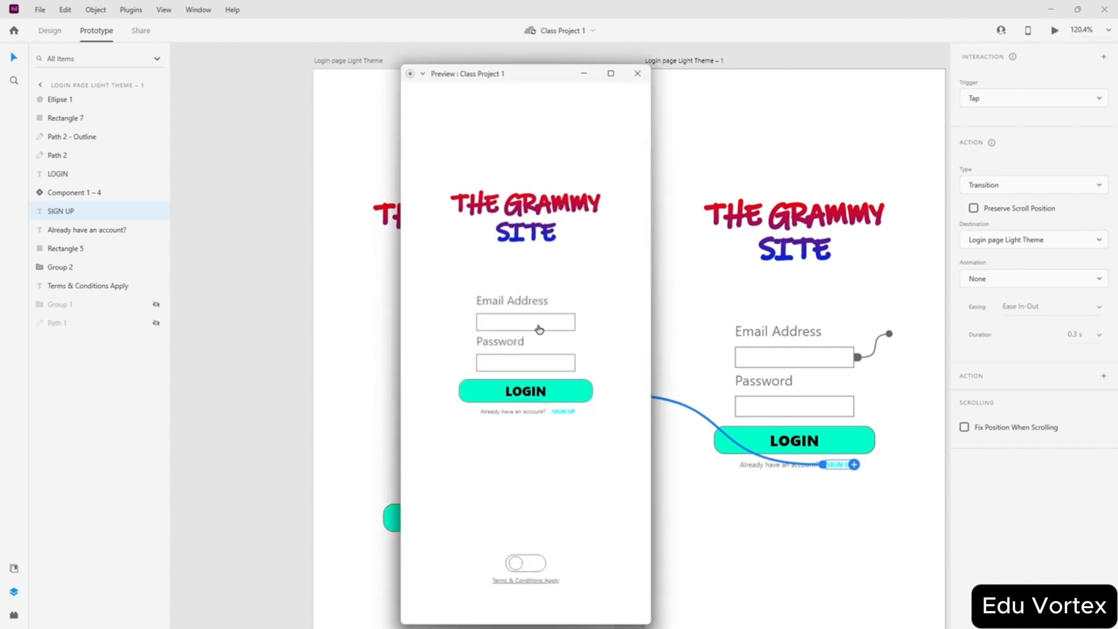
{"action": "left_click", "coordinate": [570, 412]}
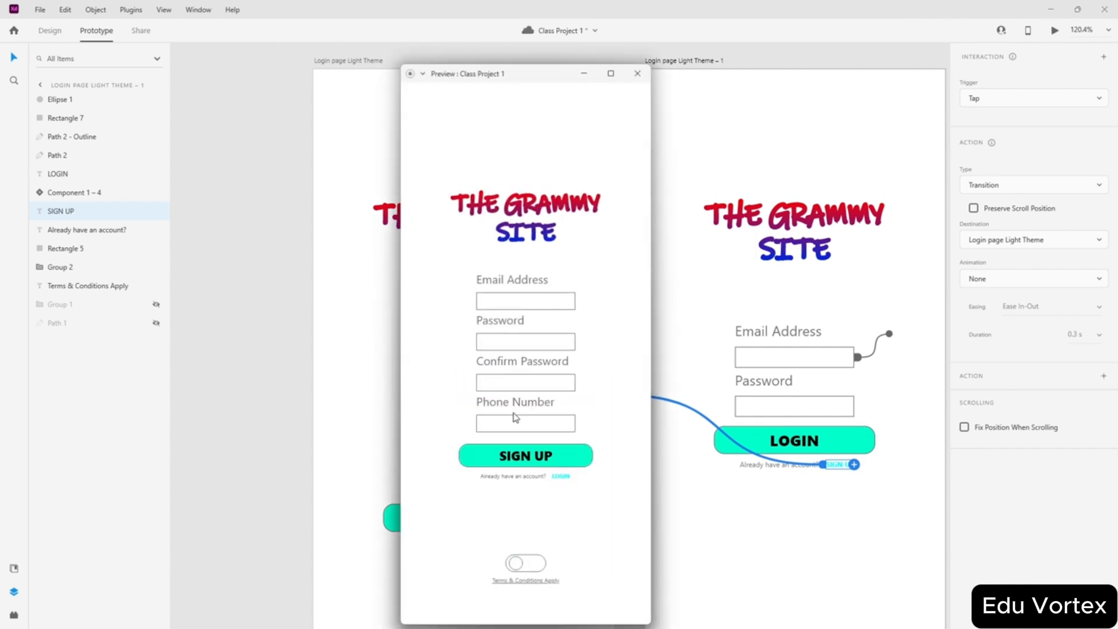
{"action": "left_click", "coordinate": [492, 301]}
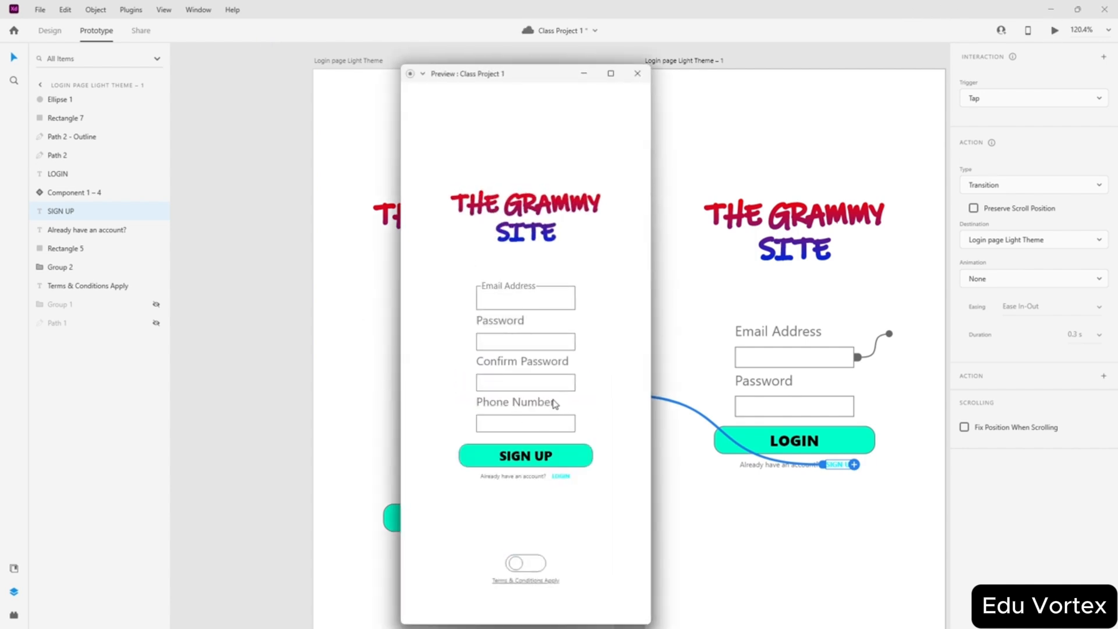
{"action": "left_click", "coordinate": [560, 477]}
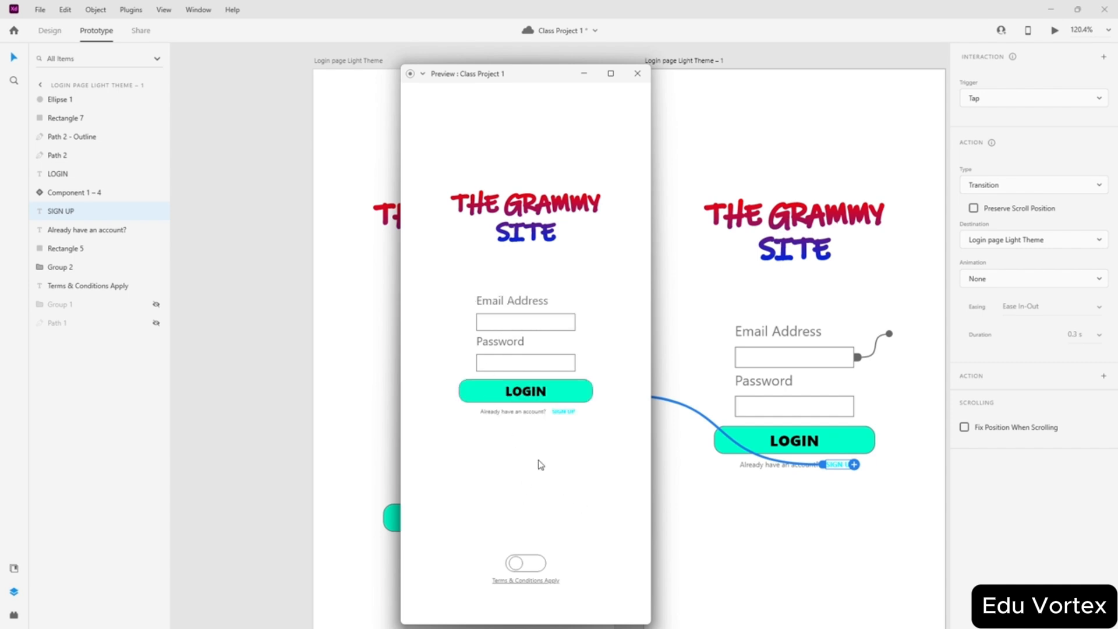
{"action": "left_click", "coordinate": [569, 412]}
{"action": "left_click", "coordinate": [522, 563]}
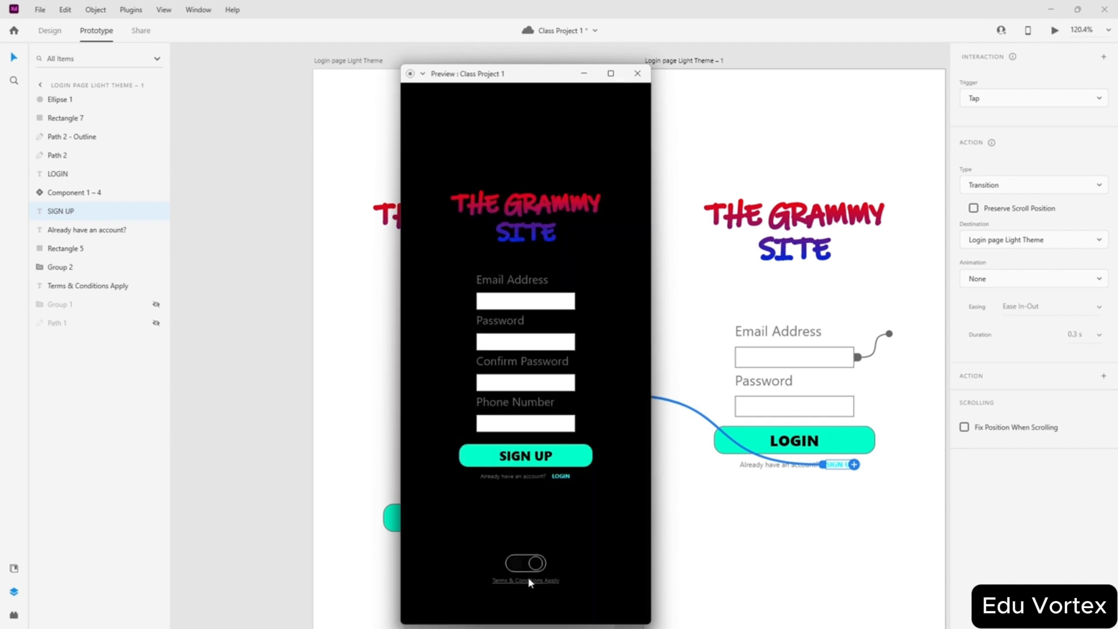
{"action": "left_click", "coordinate": [527, 564]}
{"action": "left_click", "coordinate": [531, 564]}
{"action": "left_click", "coordinate": [531, 563]}
{"action": "left_click", "coordinate": [638, 74]}
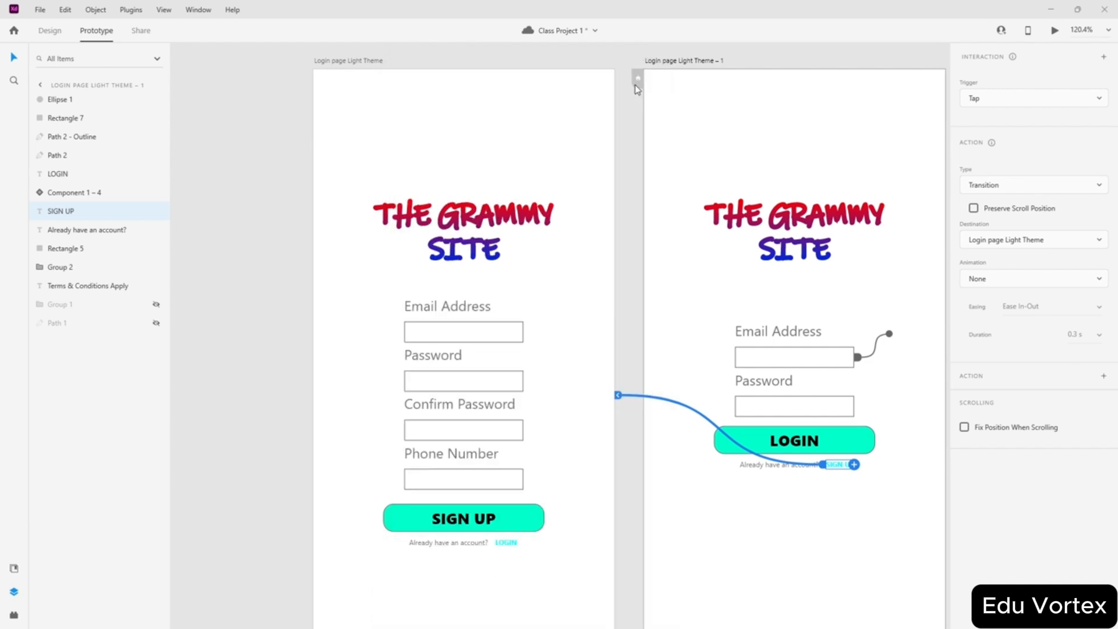
- In Design mode, Alt-drag Login page Light Theme to create 'Login page Light Theme – 2', zooming into its fields
{"action": "scroll", "coordinate": [705, 239], "scroll_direction": "down", "scroll_amount": 5}
{"action": "scroll", "coordinate": [724, 292], "scroll_direction": "up", "scroll_amount": 3}
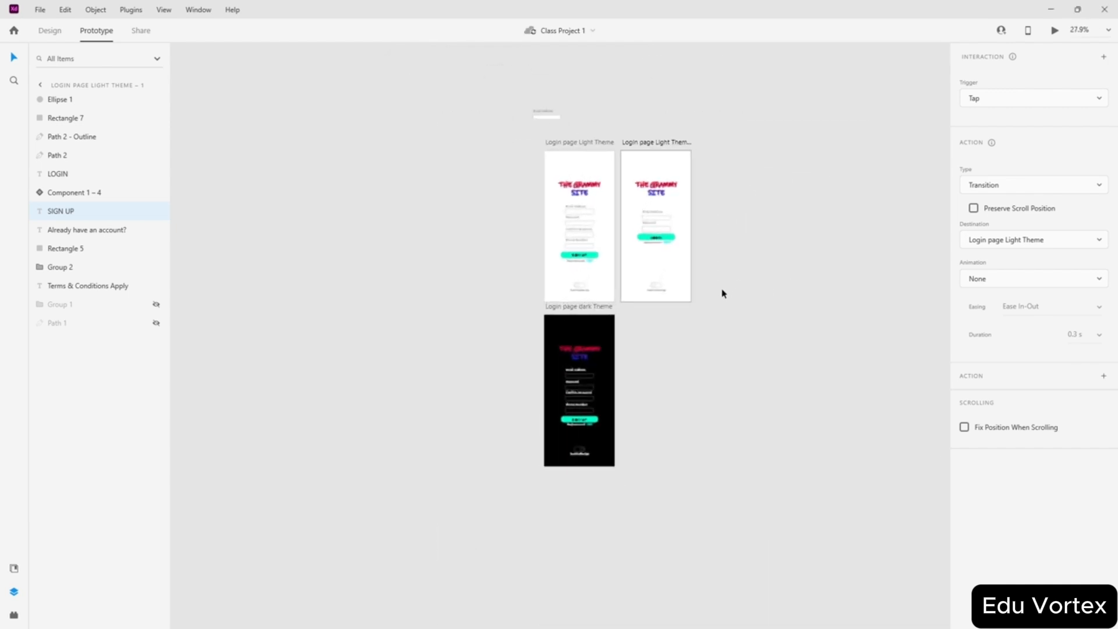
{"action": "left_click", "coordinate": [50, 30]}
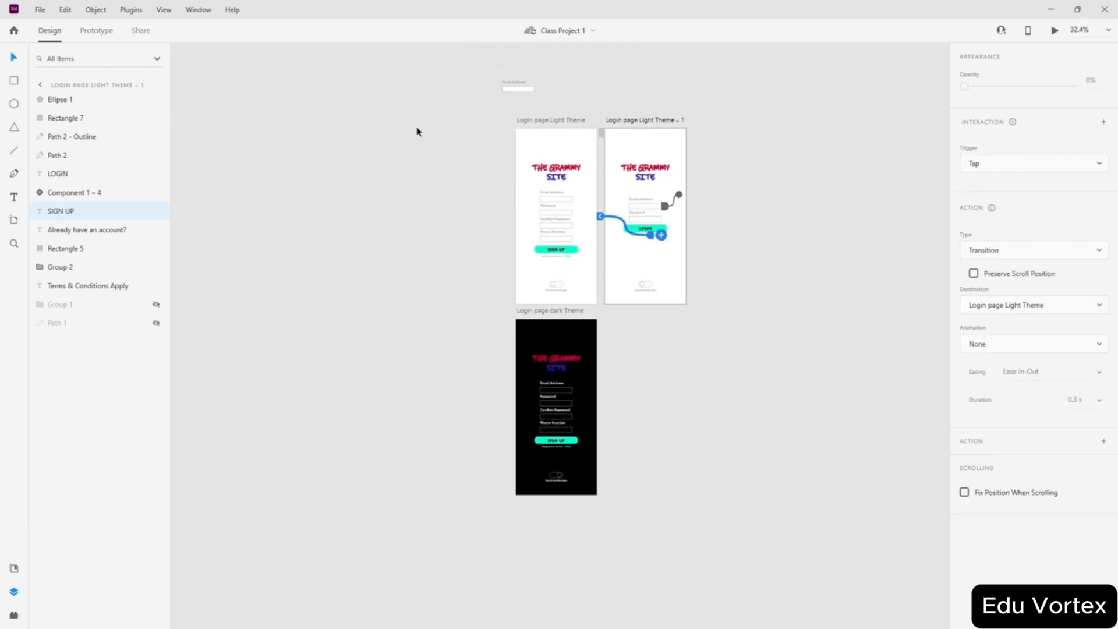
{"action": "scroll", "coordinate": [415, 181], "scroll_direction": "up", "scroll_amount": 2}
{"action": "left_click", "coordinate": [415, 181]}
{"action": "scroll", "coordinate": [559, 174], "scroll_direction": "up", "scroll_amount": 3}
{"action": "scroll", "coordinate": [506, 232], "scroll_direction": "down", "scroll_amount": 1}
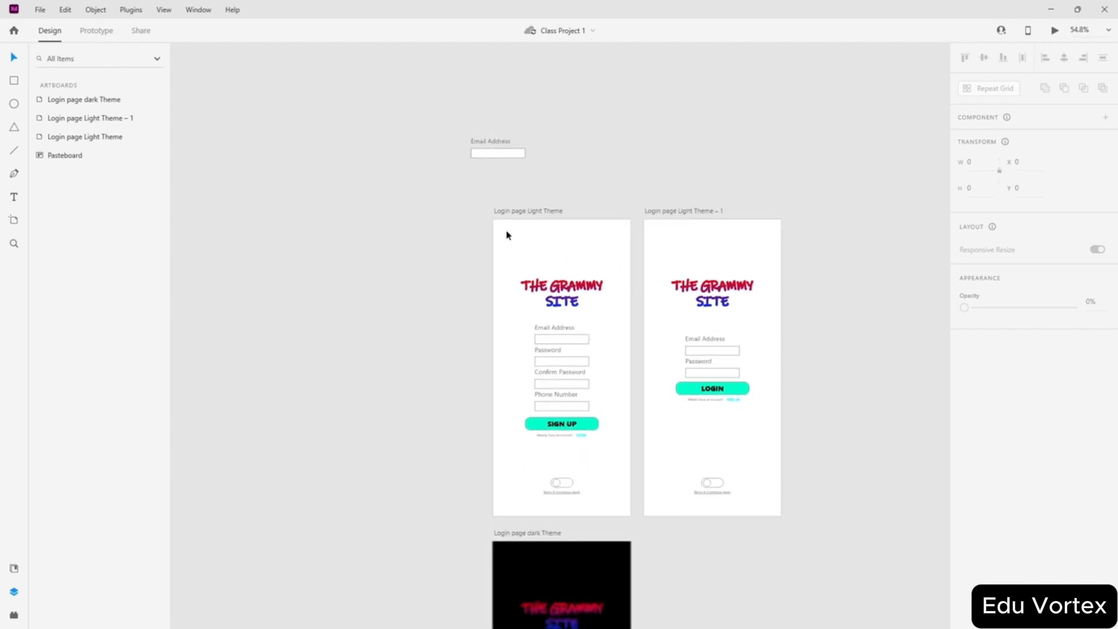
{"action": "scroll", "coordinate": [518, 201], "scroll_direction": "up", "scroll_amount": 1}
{"action": "left_click_drag", "start_coordinate": [517, 201], "coordinate": [325, 208], "text": "alt"}
{"action": "scroll", "coordinate": [357, 411], "scroll_direction": "up", "scroll_amount": 5}
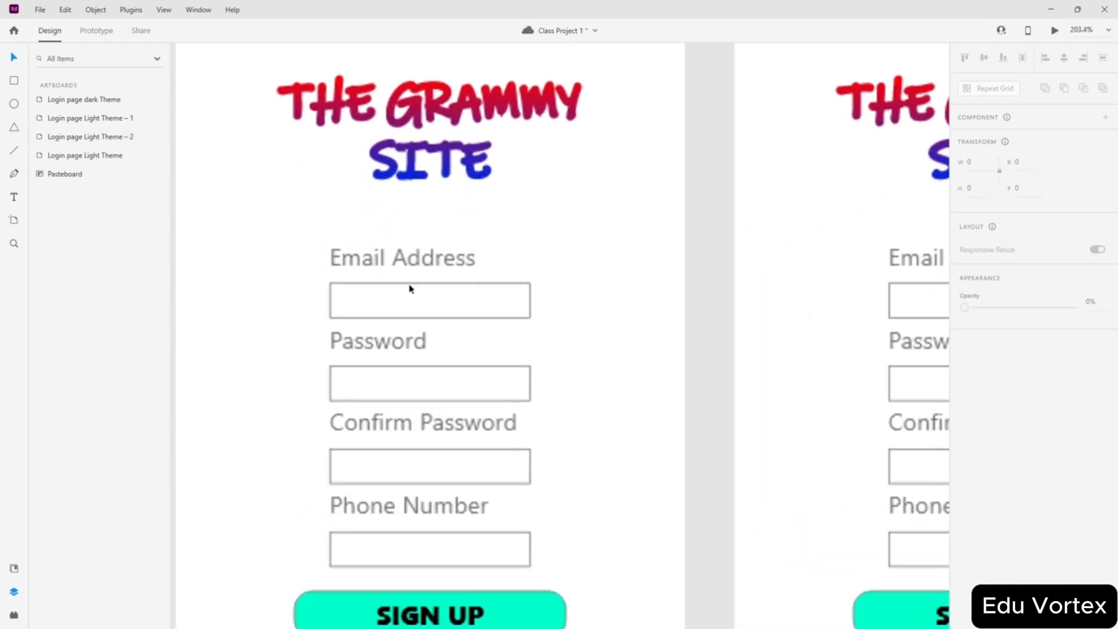
{"action": "scroll", "coordinate": [466, 256], "scroll_direction": "down", "scroll_amount": 2}
{"action": "scroll", "coordinate": [519, 289], "scroll_direction": "up", "scroll_amount": 4}
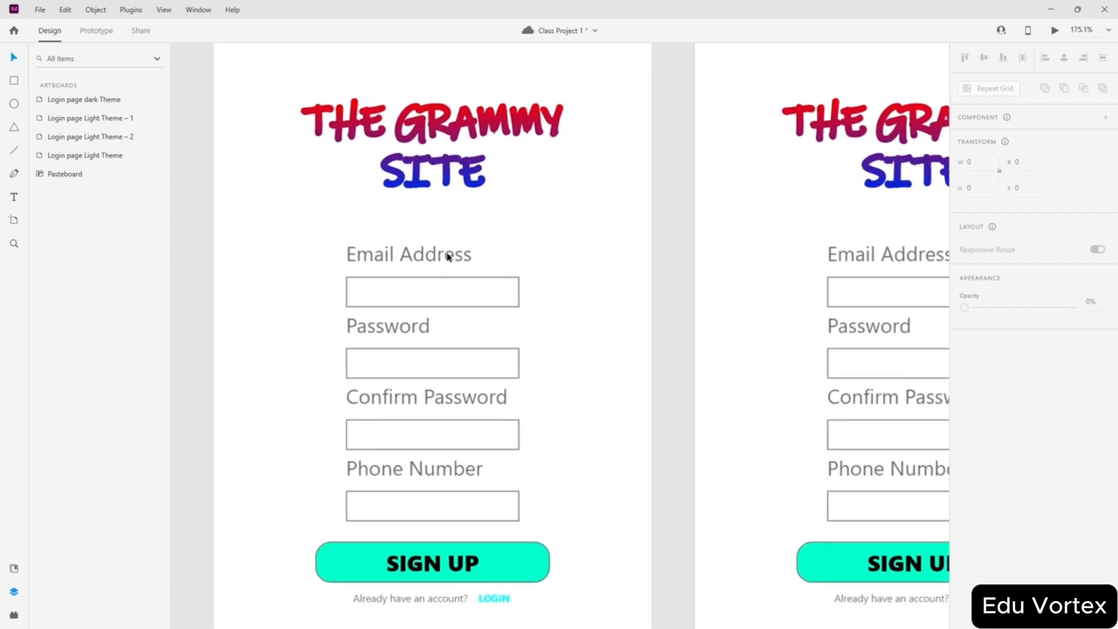
{"action": "scroll", "coordinate": [442, 271], "scroll_direction": "down", "scroll_amount": 3}
{"action": "scroll", "coordinate": [412, 262], "scroll_direction": "up", "scroll_amount": 3}
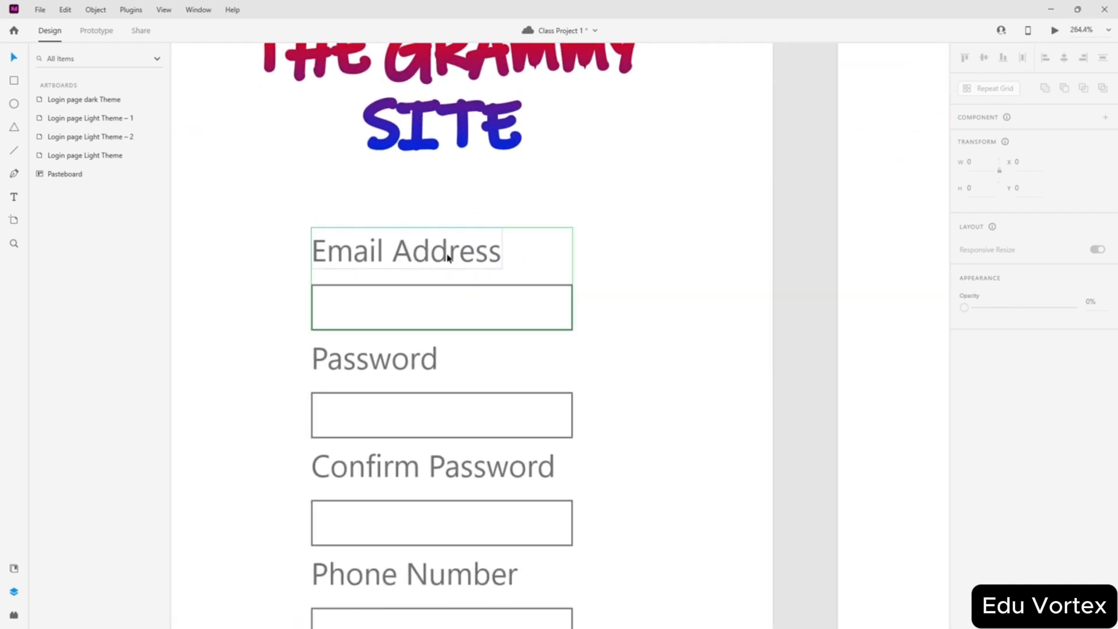
{"action": "scroll", "coordinate": [448, 258], "scroll_direction": "down", "scroll_amount": 2}
{"action": "scroll", "coordinate": [449, 254], "scroll_direction": "up", "scroll_amount": 1}
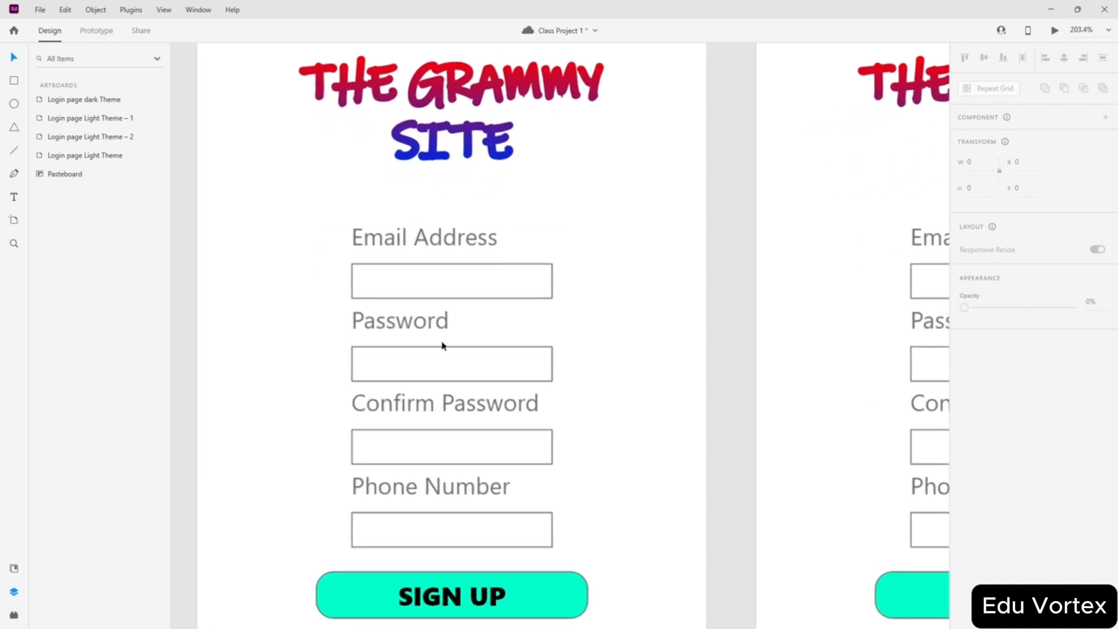
- Ungroup the Password label and place a size-10 copy of it to the right
{"action": "left_click", "coordinate": [416, 324]}
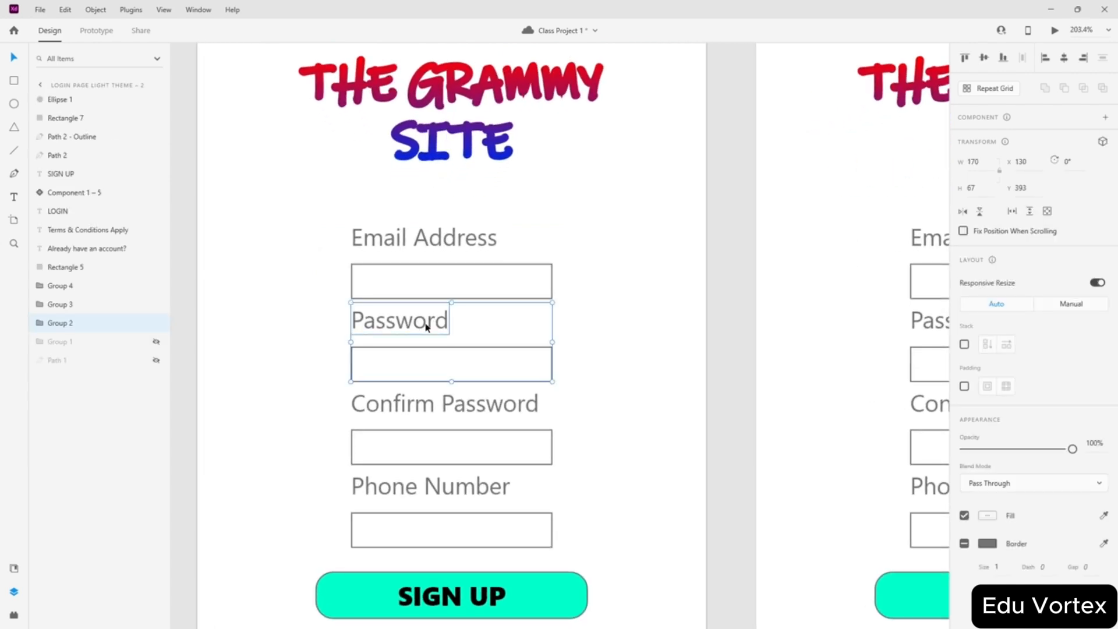
{"action": "key", "text": "ctrl+shift+g"}
{"action": "left_click", "coordinate": [291, 322]}
{"action": "left_click", "coordinate": [420, 332]}
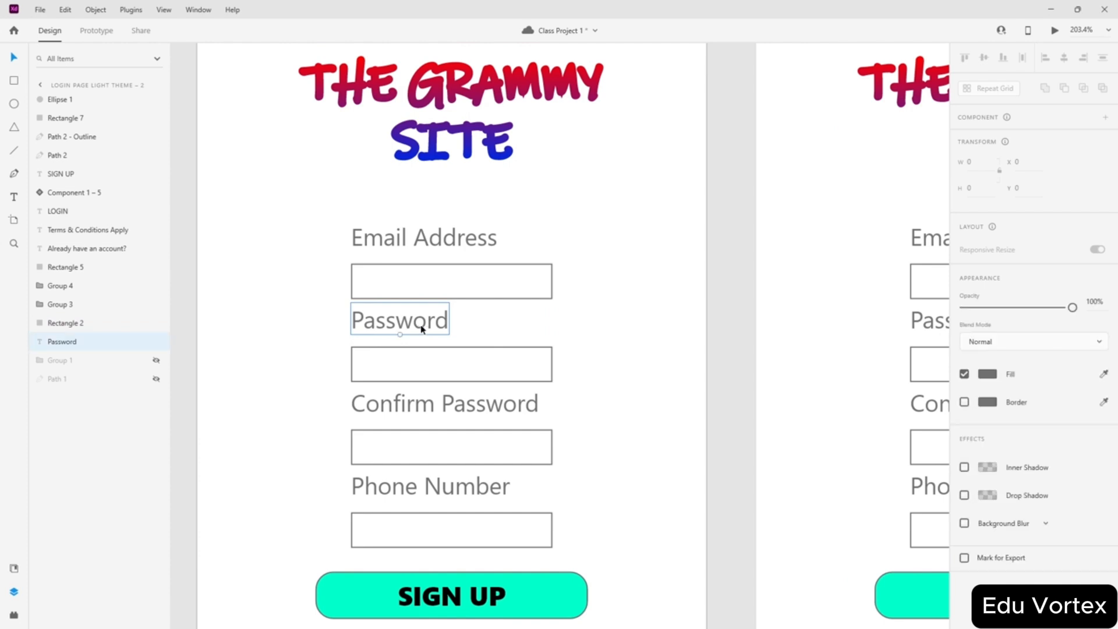
{"action": "left_click_drag", "start_coordinate": [420, 332], "coordinate": [514, 328]}
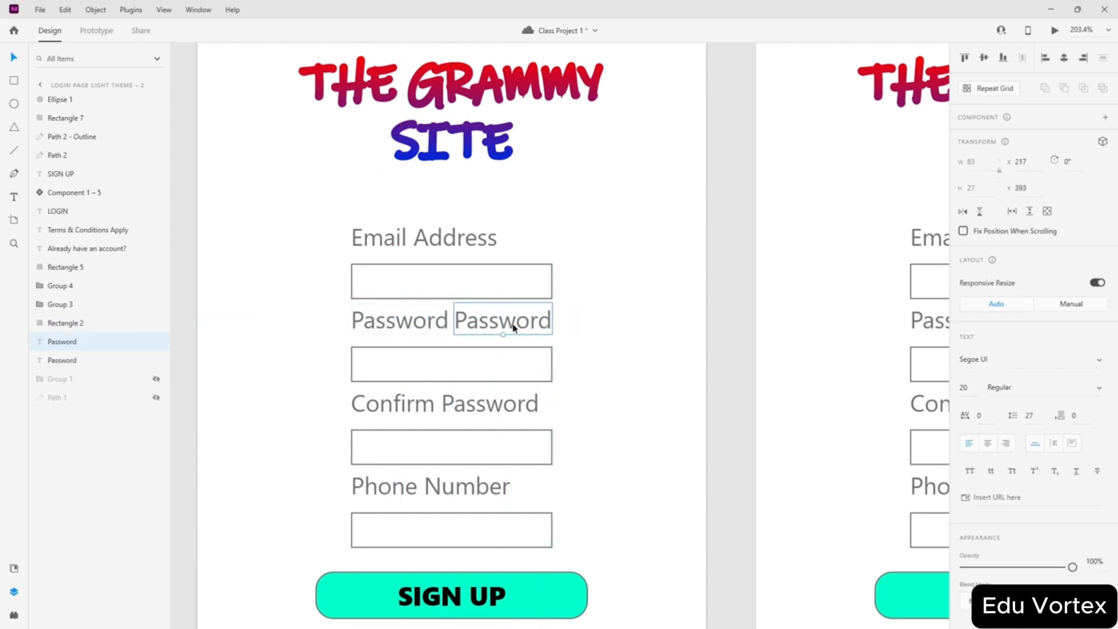
{"action": "left_click", "coordinate": [958, 387]}
{"action": "key", "text": "Return"}
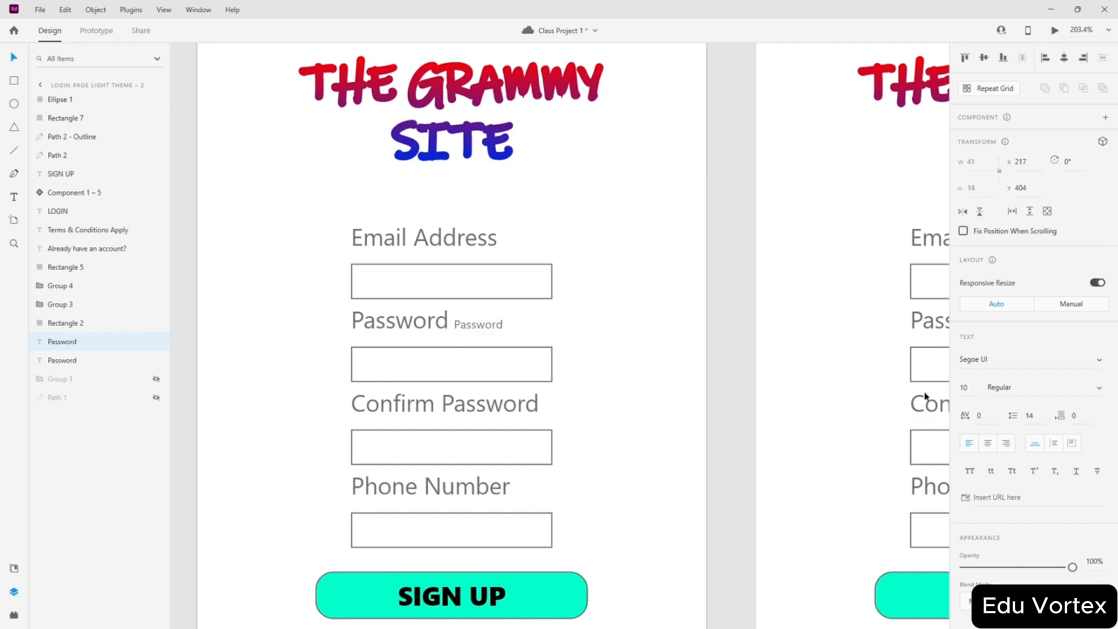
- Change the copied text to 'Passwords Don't Match' at font size 10
{"action": "scroll", "coordinate": [489, 311], "scroll_direction": "up", "scroll_amount": 5}
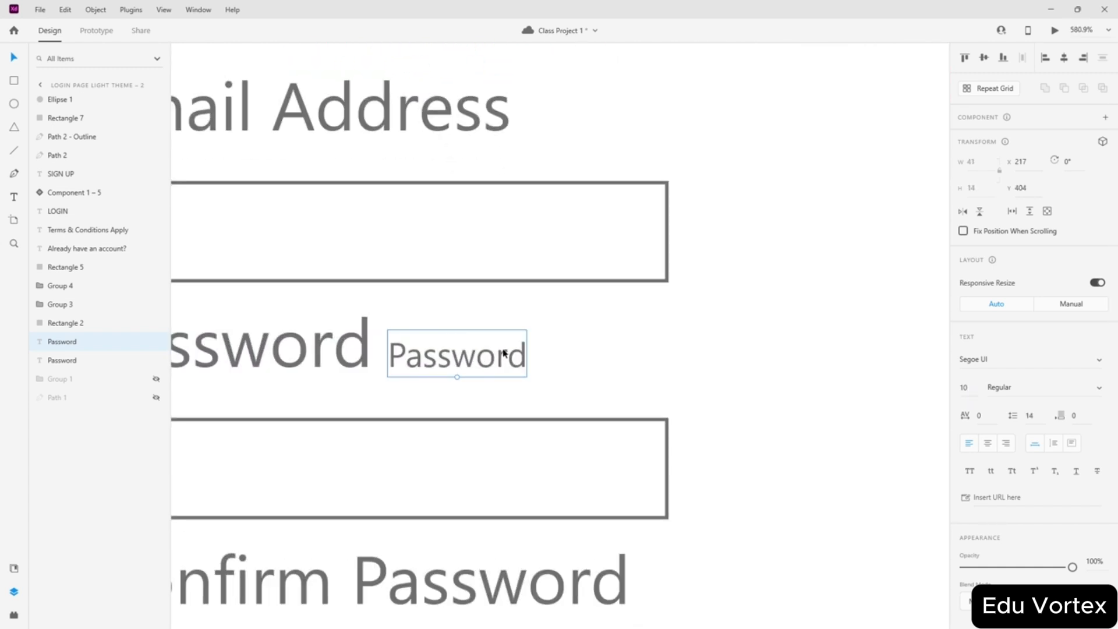
{"action": "scroll", "coordinate": [559, 341], "scroll_direction": "down", "scroll_amount": 3}
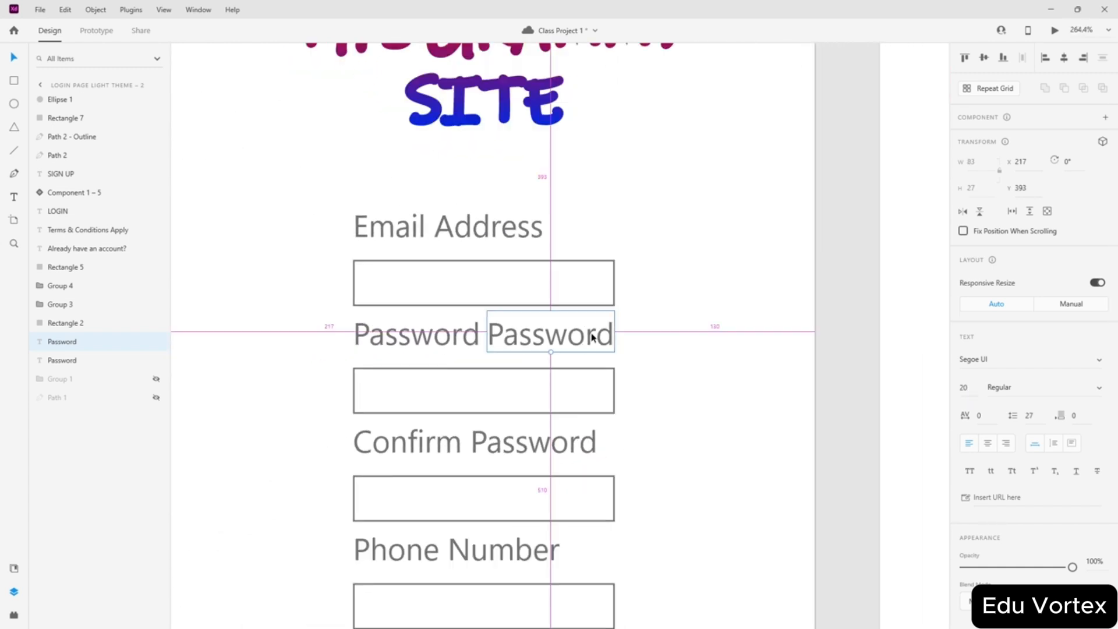
{"action": "scroll", "coordinate": [601, 333], "scroll_direction": "up", "scroll_amount": 1}
{"action": "double_click", "coordinate": [532, 337]}
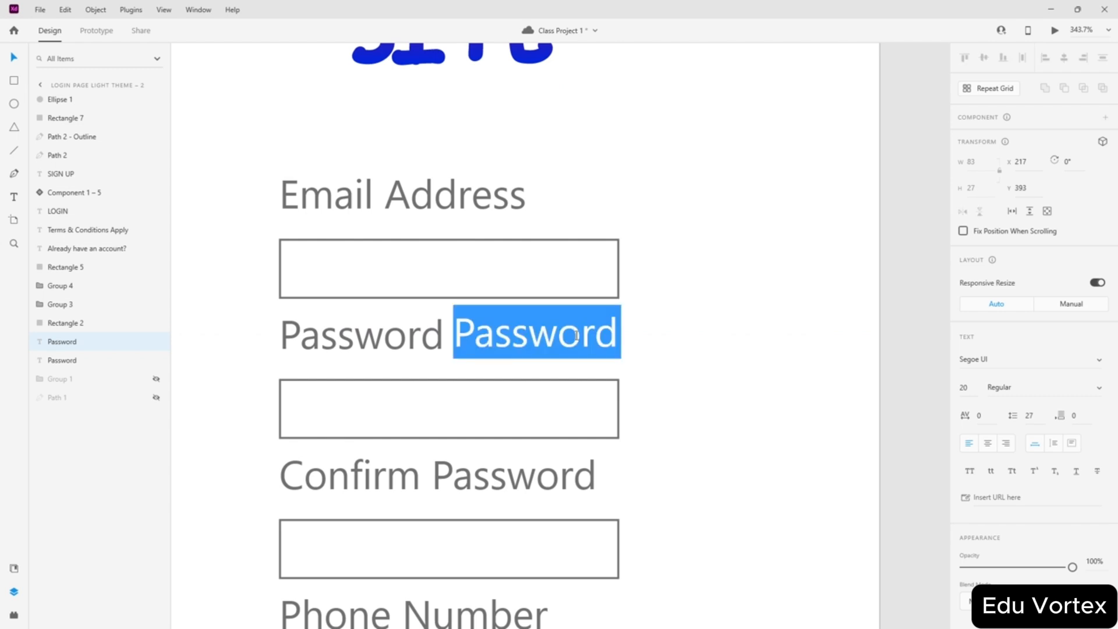
{"action": "type", "text": "Wrong P"}
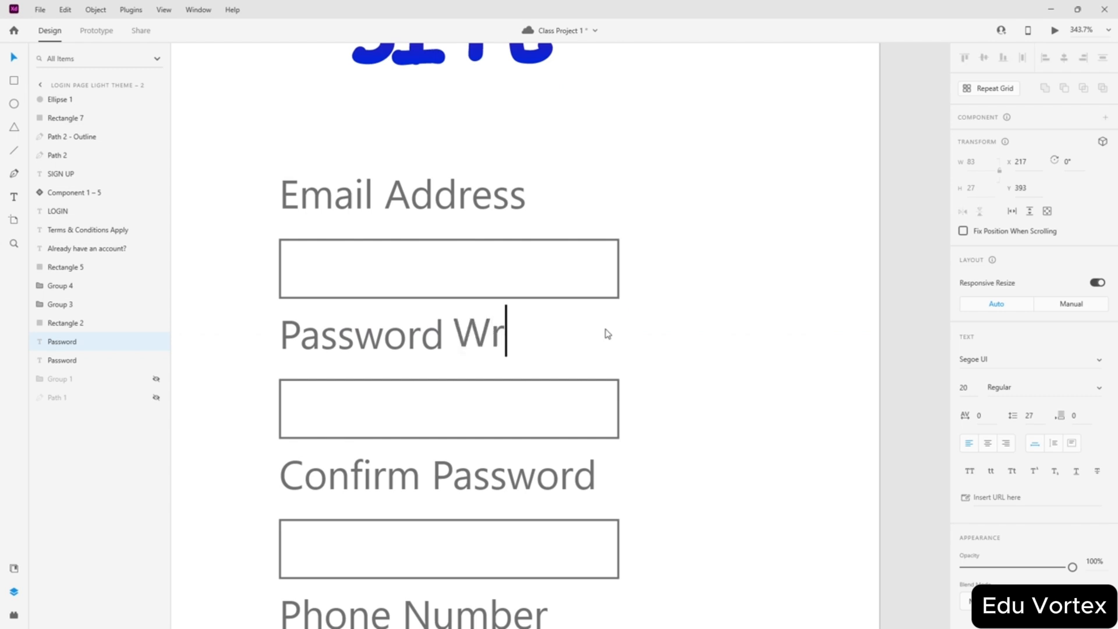
{"action": "type", "text": "assword"}
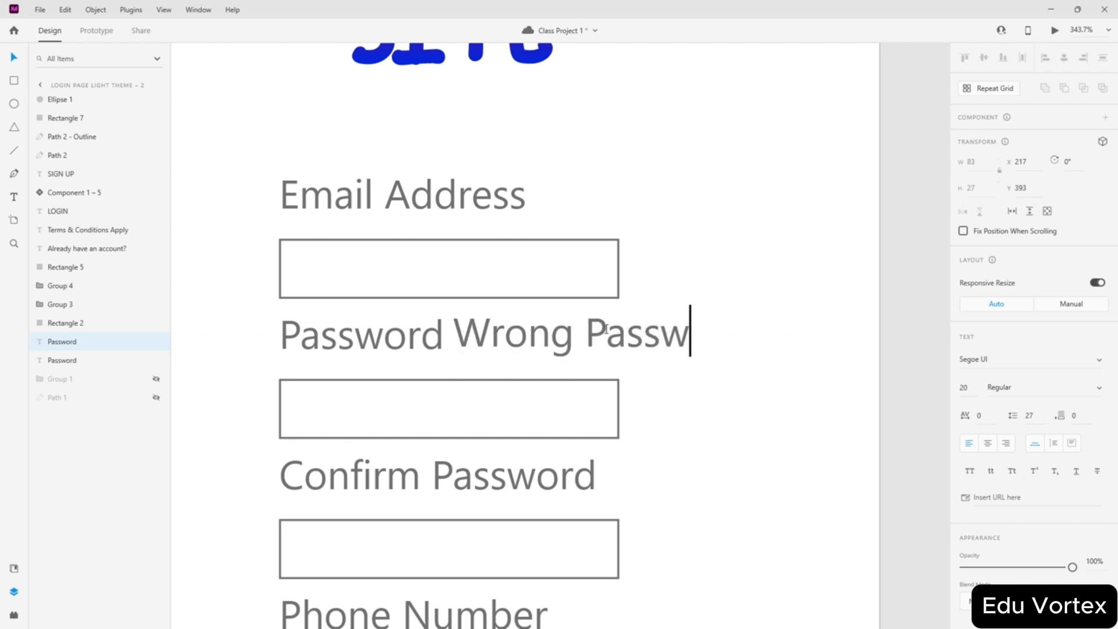
{"action": "key", "text": "BackSpace"}
{"action": "key", "text": "BackSpace"}
{"action": "key", "text": "BackSpace"}
{"action": "key", "text": "BackSpace"}
{"action": "key", "text": "BackSpace"}
{"action": "key", "text": "BackSpace"}
{"action": "key", "text": "BackSpace"}
{"action": "key", "text": "BackSpace"}
{"action": "key", "text": "BackSpace"}
{"action": "key", "text": "BackSpace"}
{"action": "key", "text": "BackSpace"}
{"action": "key", "text": "BackSpace"}
{"action": "key", "text": "BackSpace"}
{"action": "key", "text": "BackSpace"}
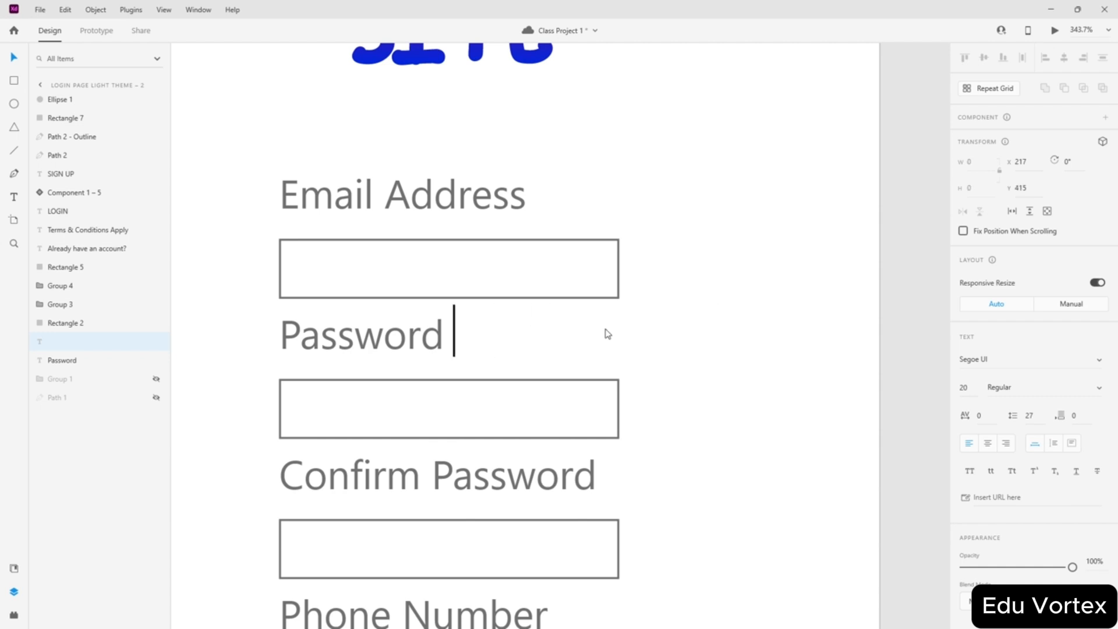
{"action": "type", "text": "Passw"}
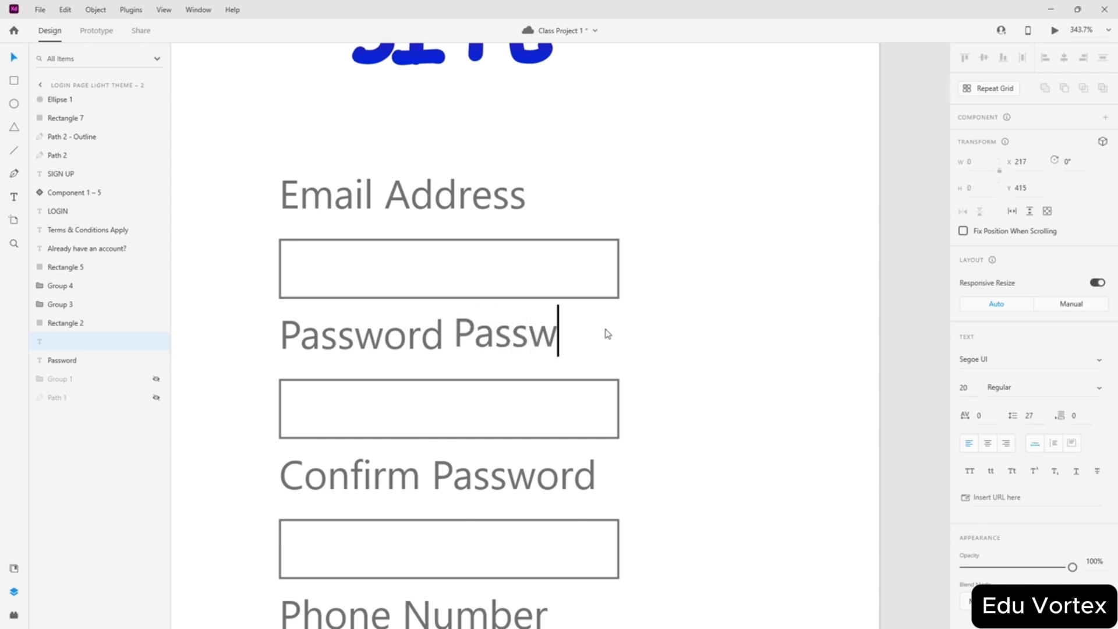
{"action": "type", "text": "ords Don"}
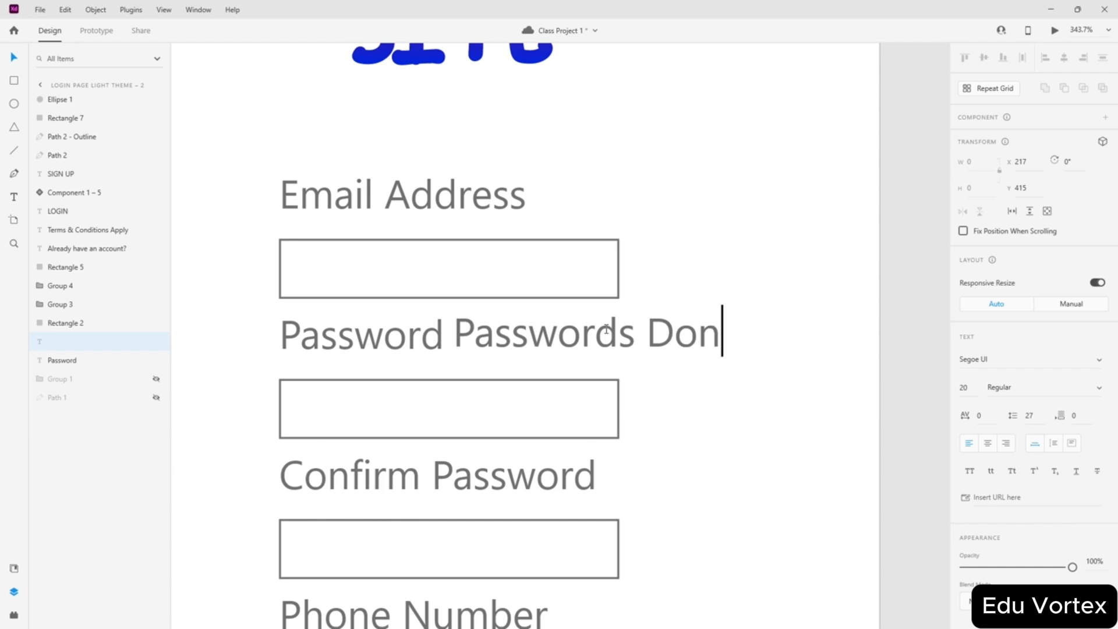
{"action": "type", "text": "'t <M"}
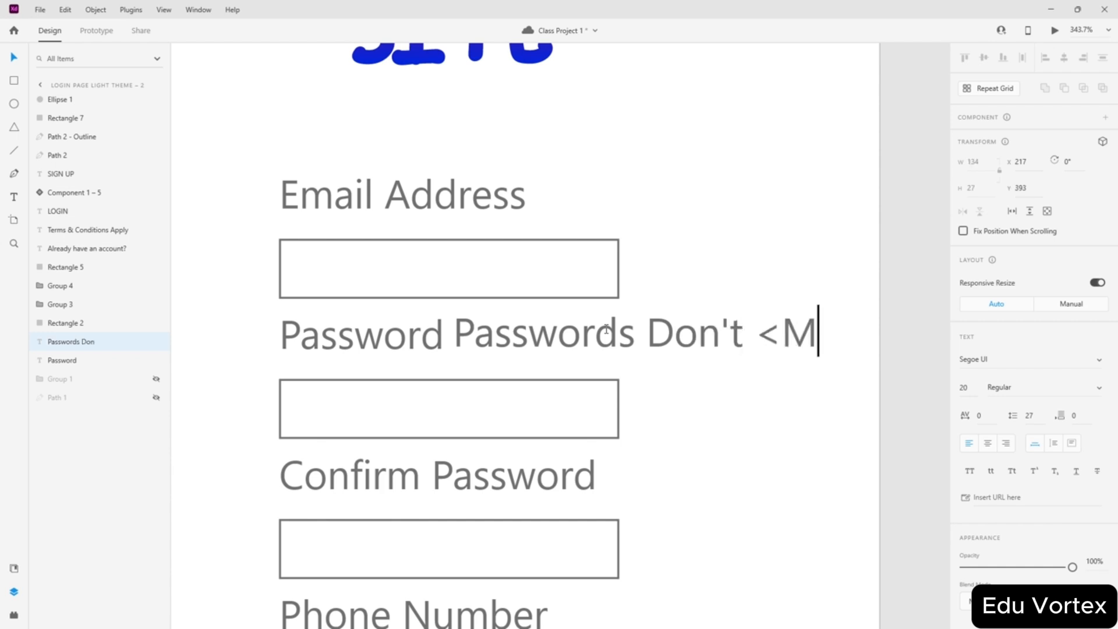
{"action": "key", "text": "BackSpace"}
{"action": "key", "text": "BackSpace"}
{"action": "type", "text": "Match"}
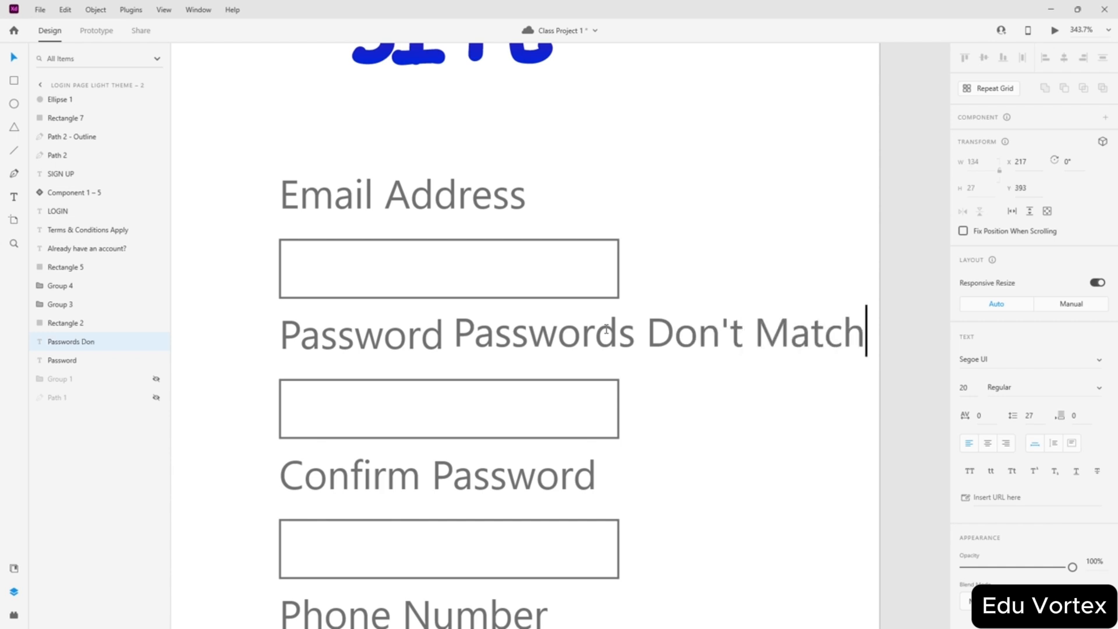
{"action": "key", "text": "ctrl+a"}
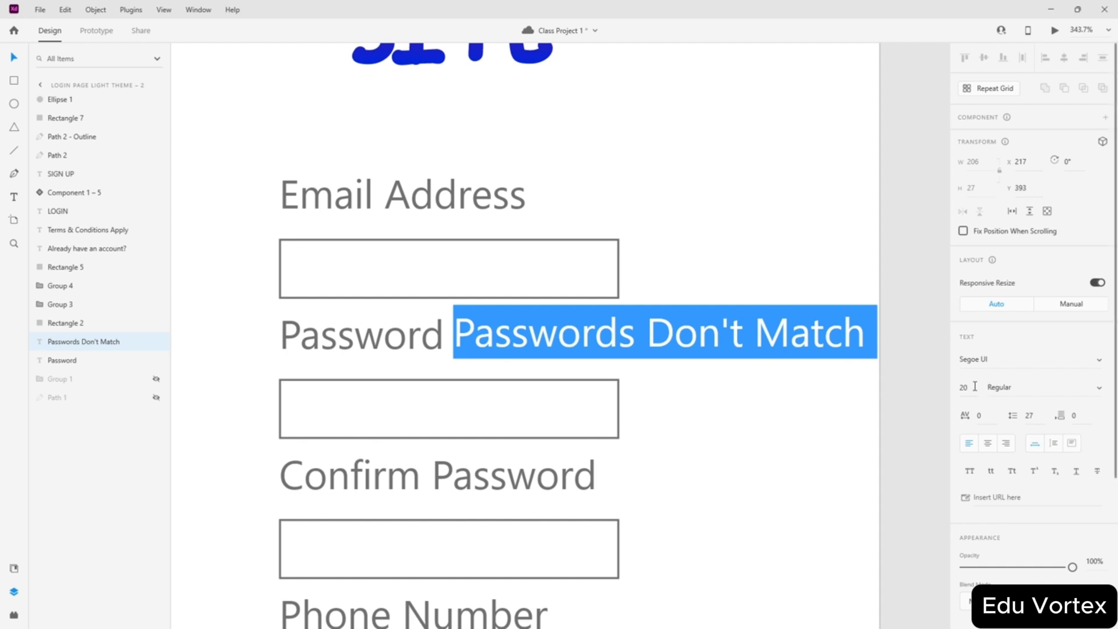
{"action": "left_click_drag", "start_coordinate": [973, 387], "coordinate": [927, 387]}
{"action": "type", "text": "10"}
{"action": "key", "text": "Return"}
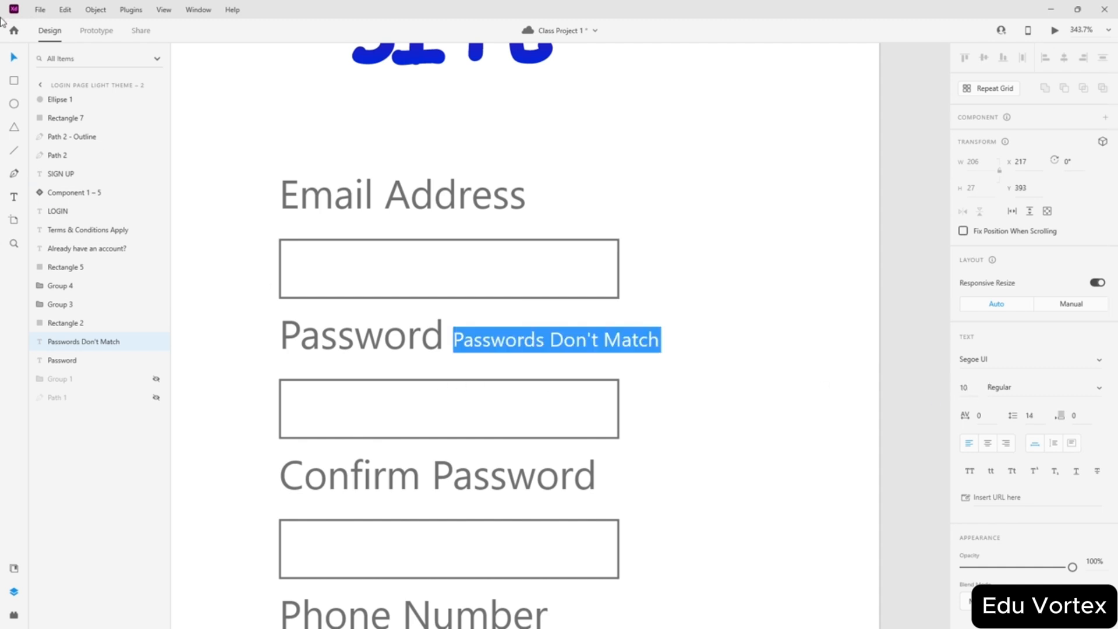
- Prefix the message with '*' and position it beside the Password field
{"action": "double_click", "coordinate": [514, 336]}
{"action": "left_click", "coordinate": [547, 337]}
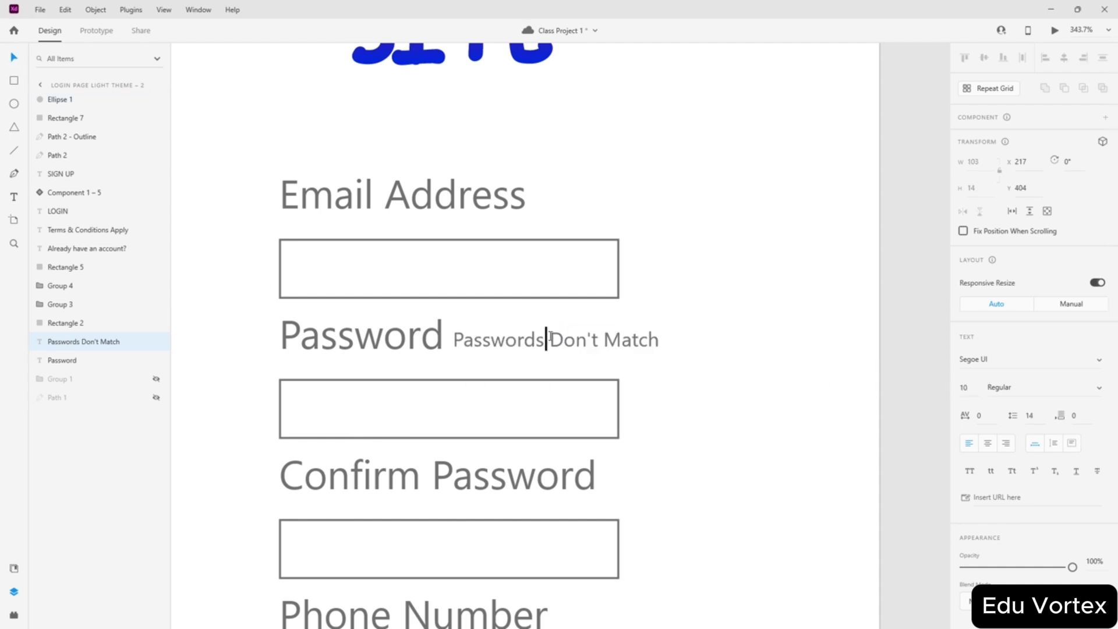
{"action": "key", "text": "Home"}
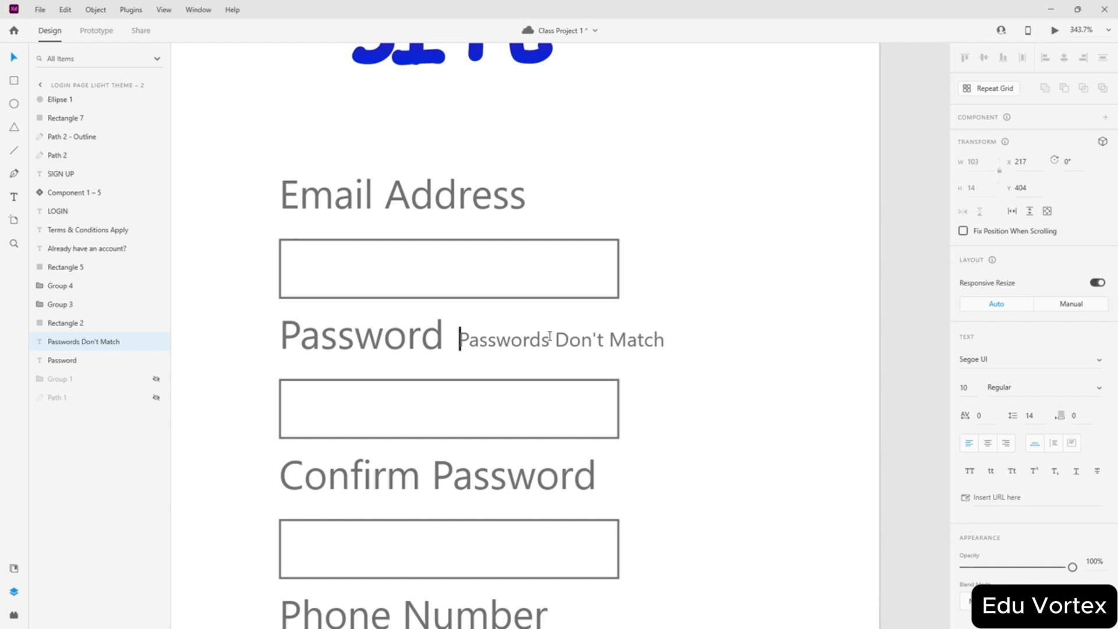
{"action": "type", "text": "*"}
{"action": "key", "text": "Escape"}
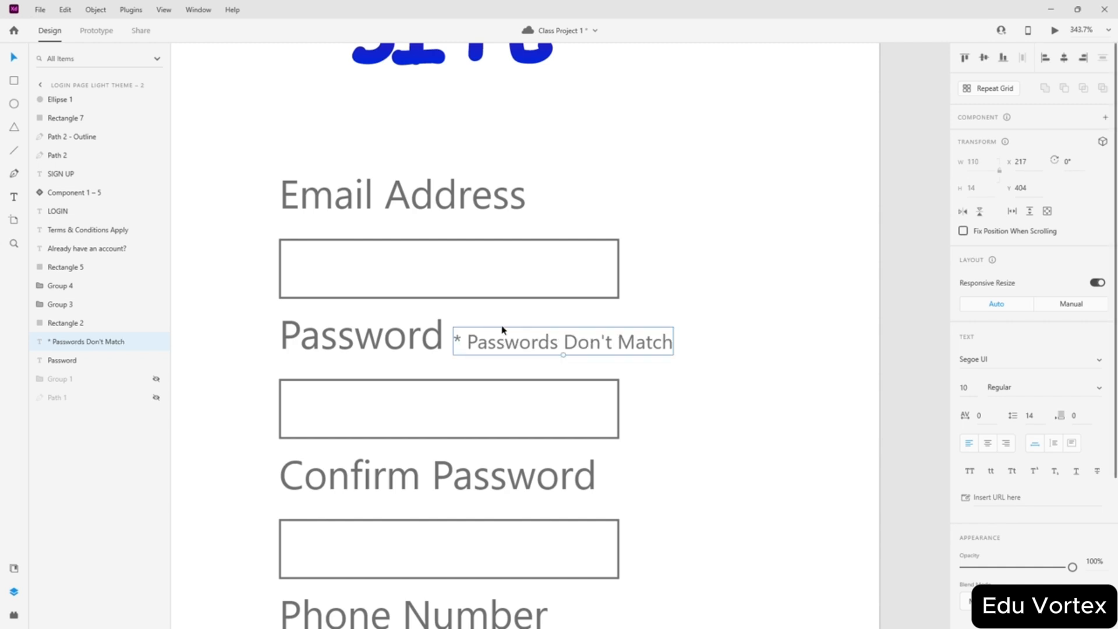
{"action": "left_click_drag", "start_coordinate": [501, 326], "coordinate": [708, 553]}
- Fill both Passwords Don't Match messages with red #FF0000
{"action": "scroll", "coordinate": [706, 392], "scroll_direction": "down", "scroll_amount": 5}
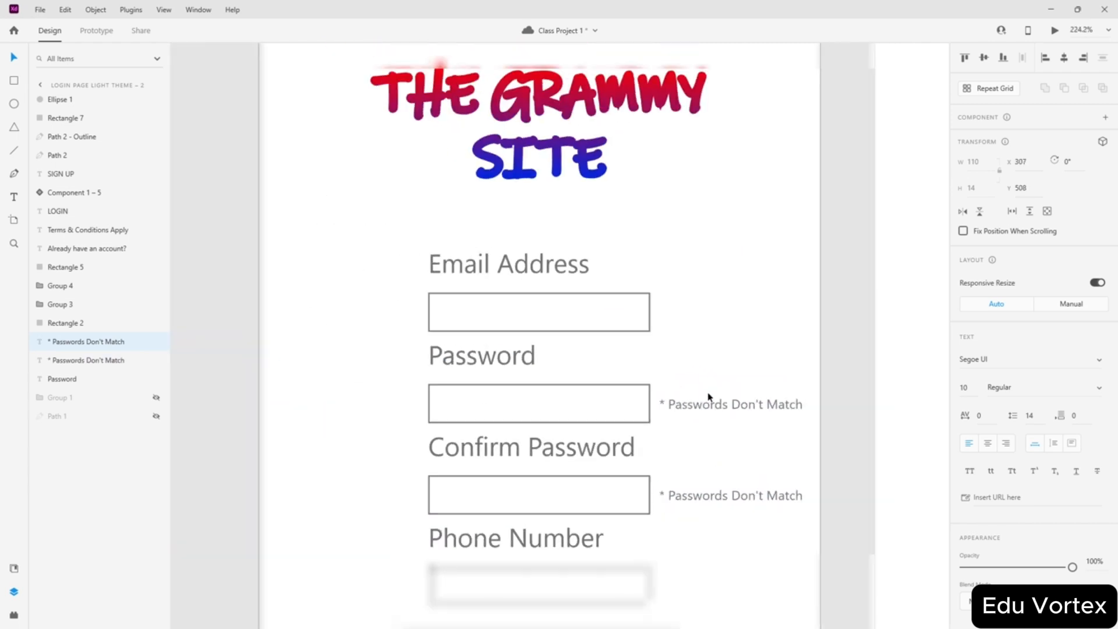
{"action": "left_click", "coordinate": [736, 429]}
{"action": "scroll", "coordinate": [736, 429], "scroll_direction": "up", "scroll_amount": 4}
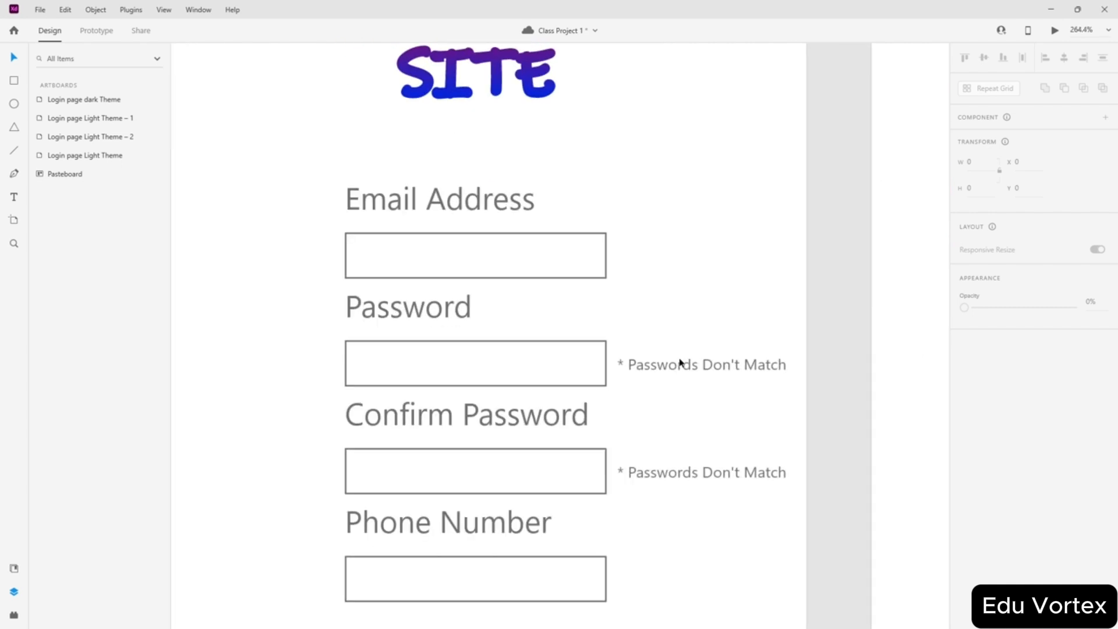
{"action": "left_click", "coordinate": [687, 366]}
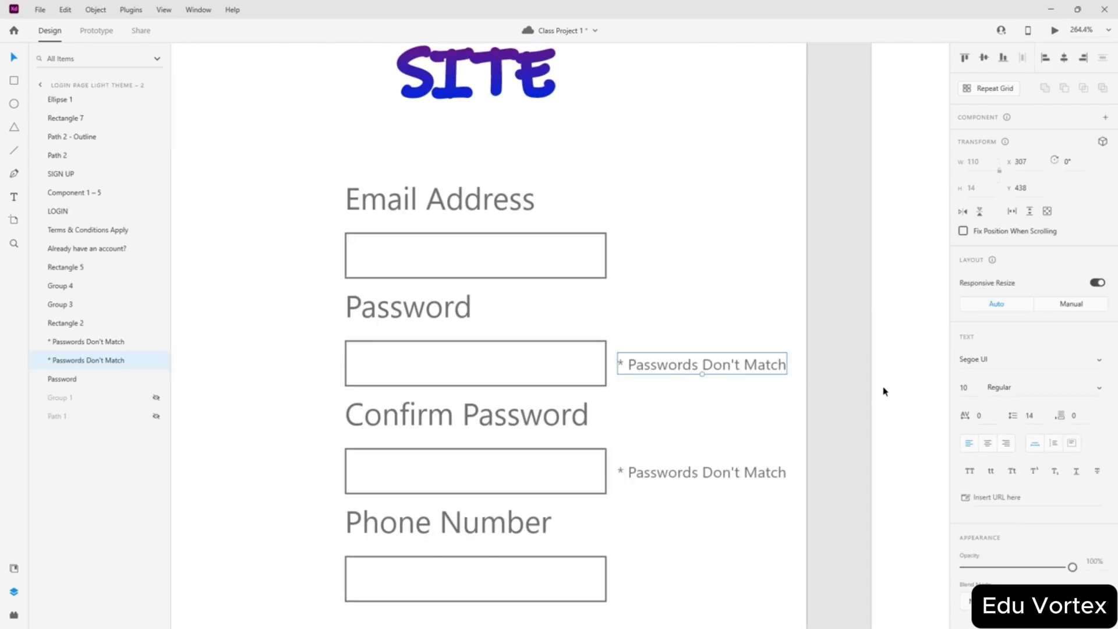
{"action": "left_click", "coordinate": [706, 474], "text": "shift"}
{"action": "scroll", "coordinate": [1030, 349], "scroll_direction": "down", "scroll_amount": 5}
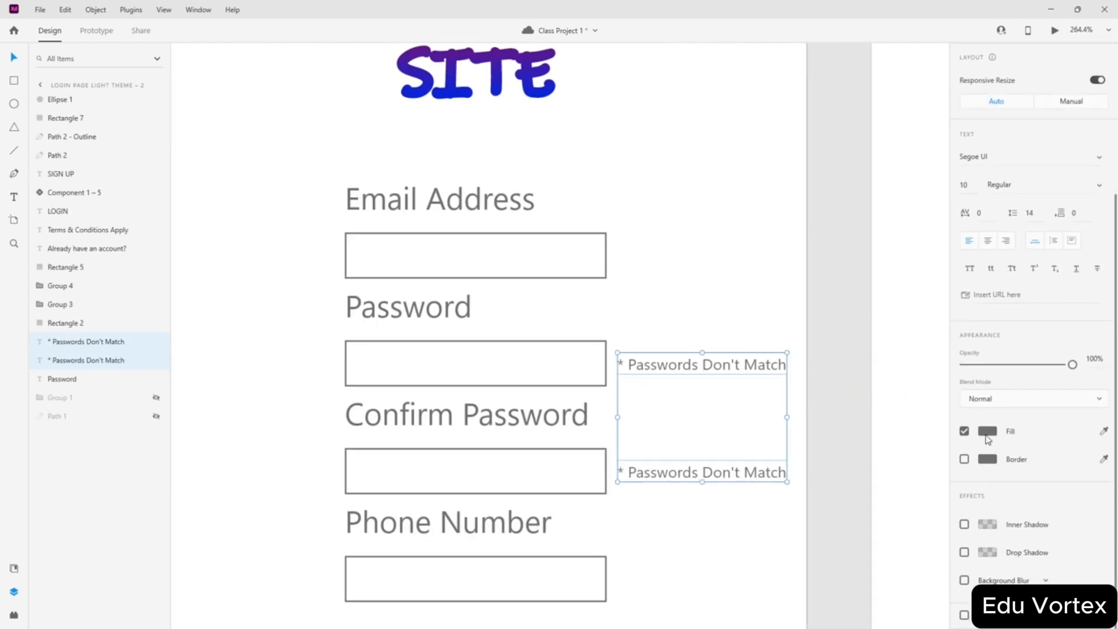
{"action": "left_click", "coordinate": [987, 431]}
{"action": "left_click_drag", "start_coordinate": [906, 431], "coordinate": [941, 321]}
{"action": "left_click", "coordinate": [847, 262]}
{"action": "scroll", "coordinate": [754, 303], "scroll_direction": "down", "scroll_amount": 5}
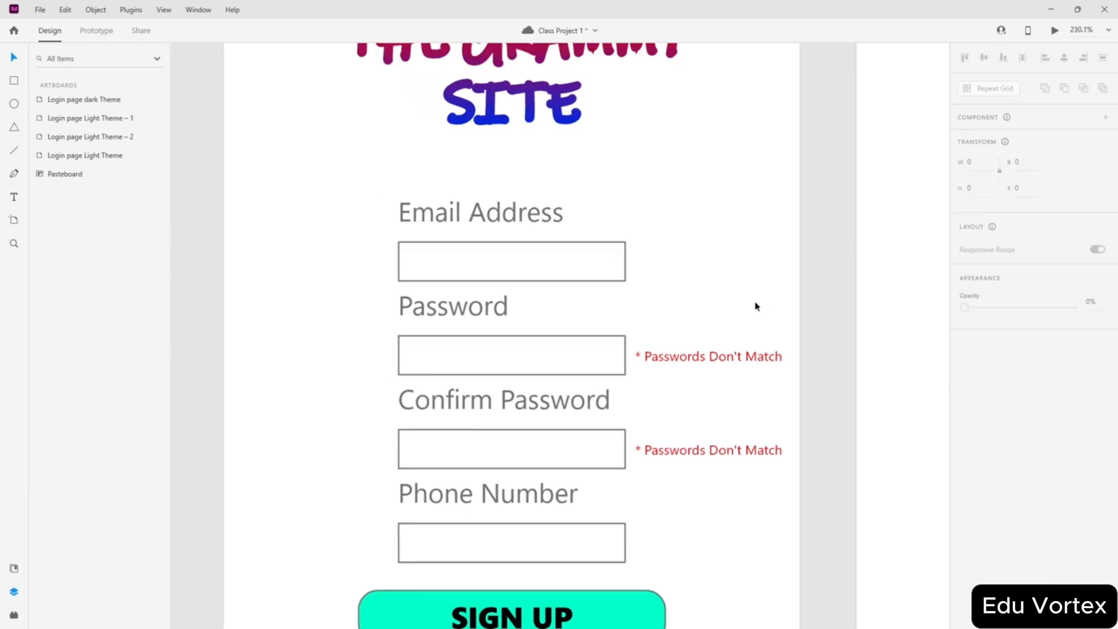
{"action": "scroll", "coordinate": [763, 273], "scroll_direction": "up", "scroll_amount": 2}
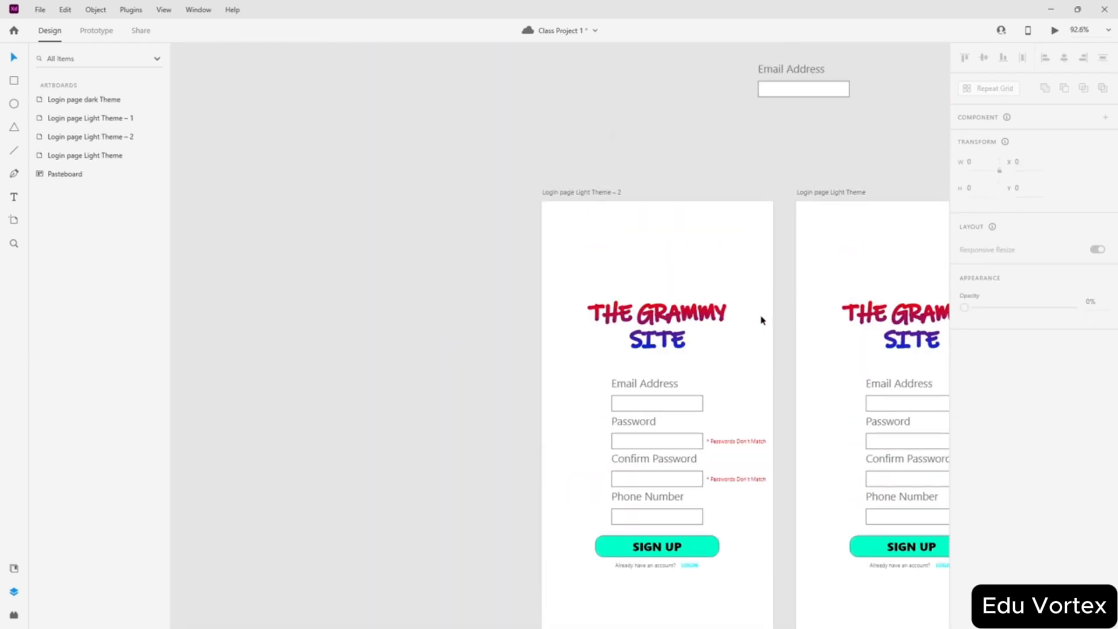
{"action": "scroll", "coordinate": [654, 388], "scroll_direction": "up", "scroll_amount": 5}
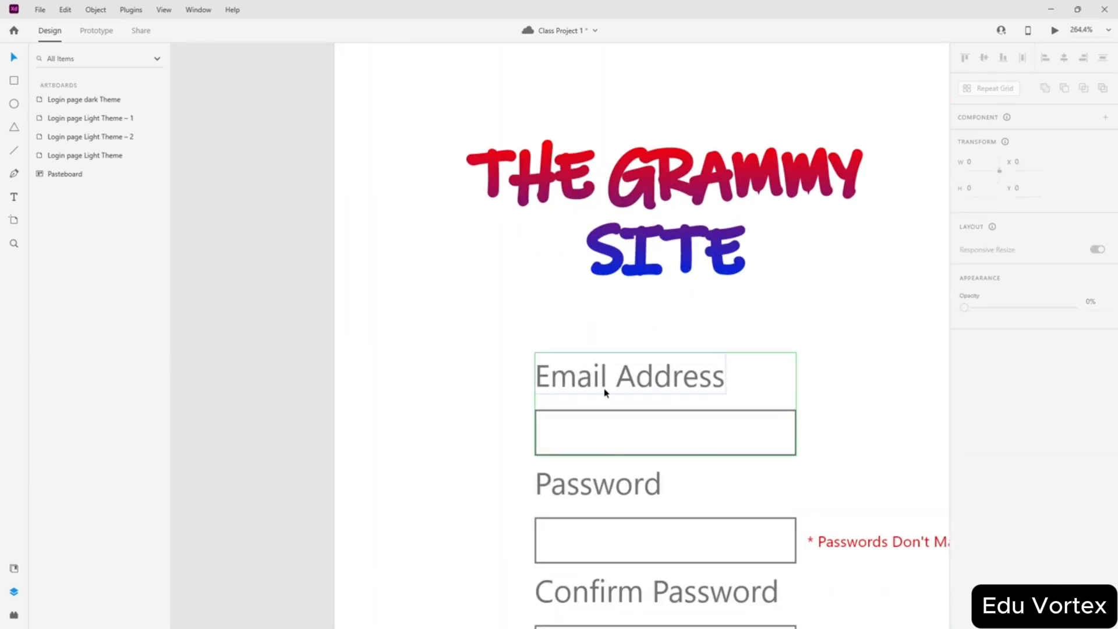
{"action": "scroll", "coordinate": [605, 390], "scroll_direction": "down", "scroll_amount": 4}
{"action": "scroll", "coordinate": [610, 363], "scroll_direction": "down", "scroll_amount": 5}
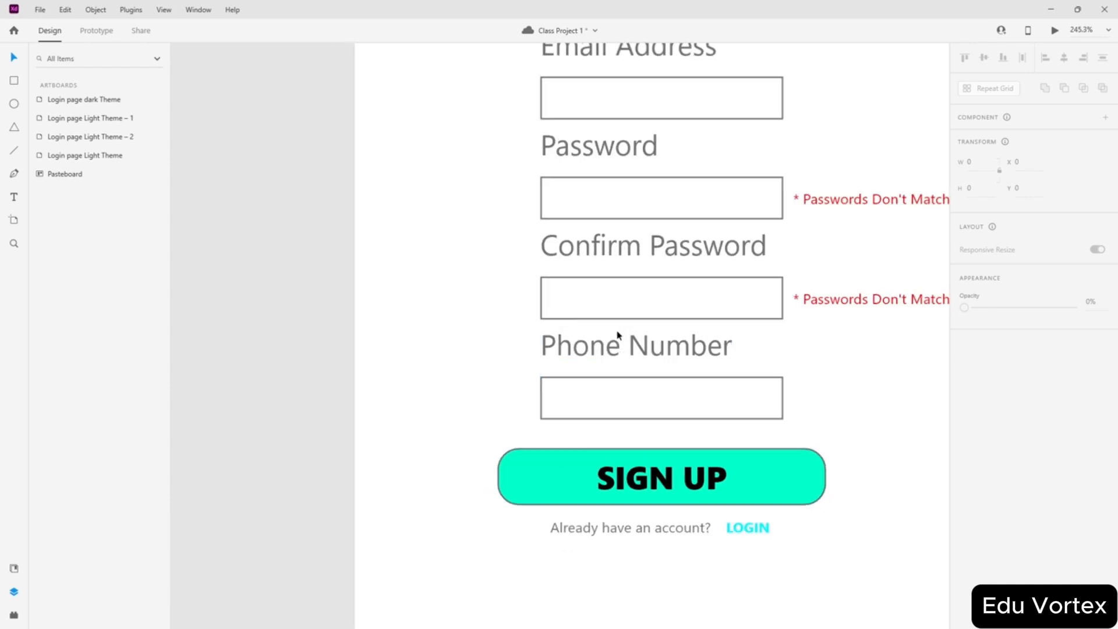
{"action": "scroll", "coordinate": [675, 297], "scroll_direction": "up", "scroll_amount": 5}
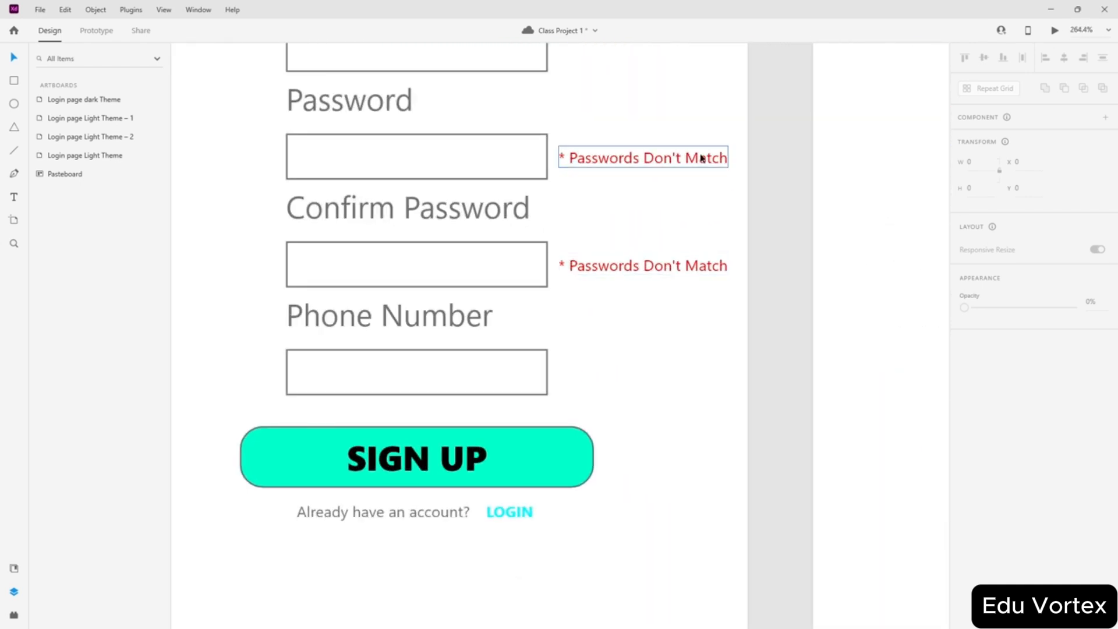
- Pan and zoom around Login page Light Theme – 2 to review the red password-mismatch warnings
{"action": "scroll", "coordinate": [682, 163], "scroll_direction": "down", "scroll_amount": 5}
{"action": "scroll", "coordinate": [679, 172], "scroll_direction": "down", "scroll_amount": 3}
{"action": "scroll", "coordinate": [721, 153], "scroll_direction": "up", "scroll_amount": 2}
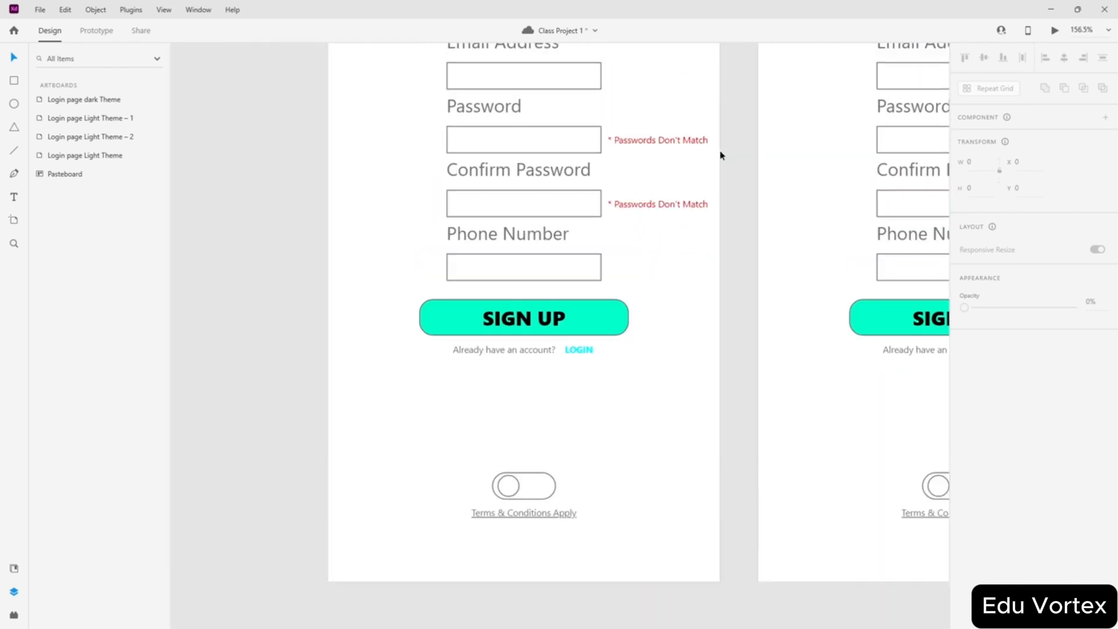
{"action": "scroll", "coordinate": [723, 161], "scroll_direction": "down", "scroll_amount": 1}
{"action": "scroll", "coordinate": [897, 139], "scroll_direction": "up", "scroll_amount": 2}
{"action": "scroll", "coordinate": [769, 227], "scroll_direction": "right", "scroll_amount": 1}
{"action": "scroll", "coordinate": [769, 226], "scroll_direction": "right", "scroll_amount": 2}
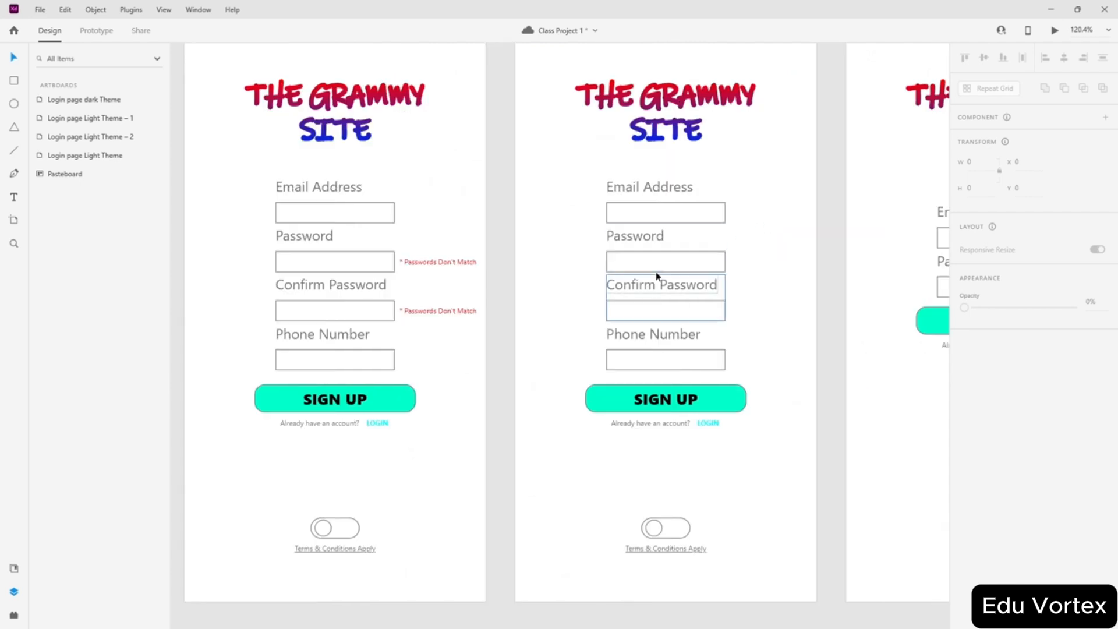
{"action": "scroll", "coordinate": [657, 277], "scroll_direction": "up", "scroll_amount": 5}
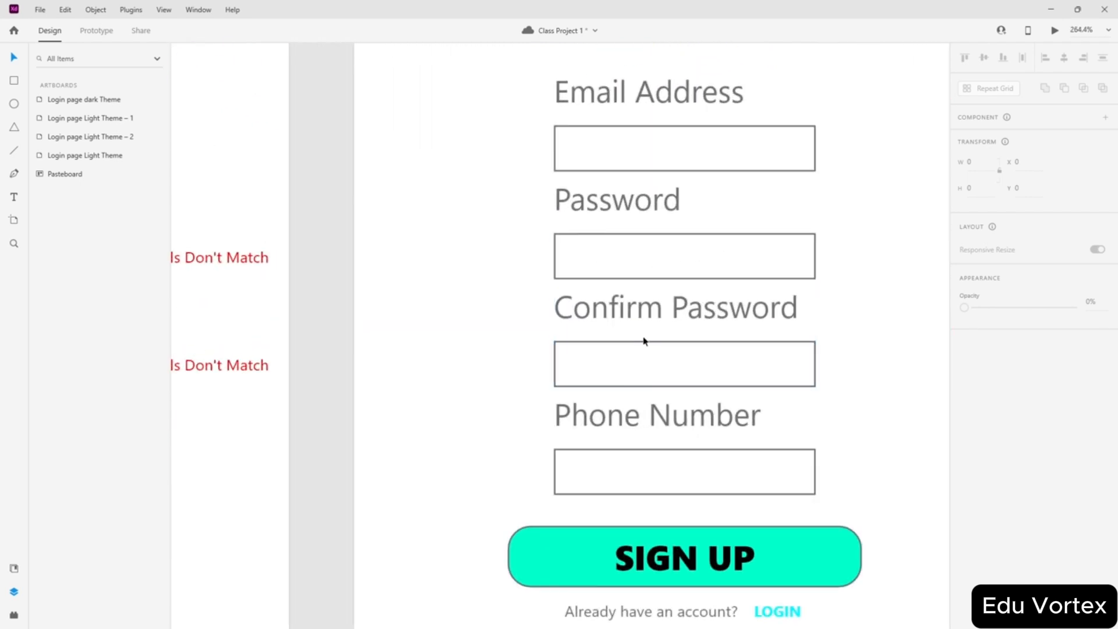
{"action": "scroll", "coordinate": [666, 344], "scroll_direction": "down", "scroll_amount": 5}
{"action": "scroll", "coordinate": [625, 326], "scroll_direction": "up", "scroll_amount": 3}
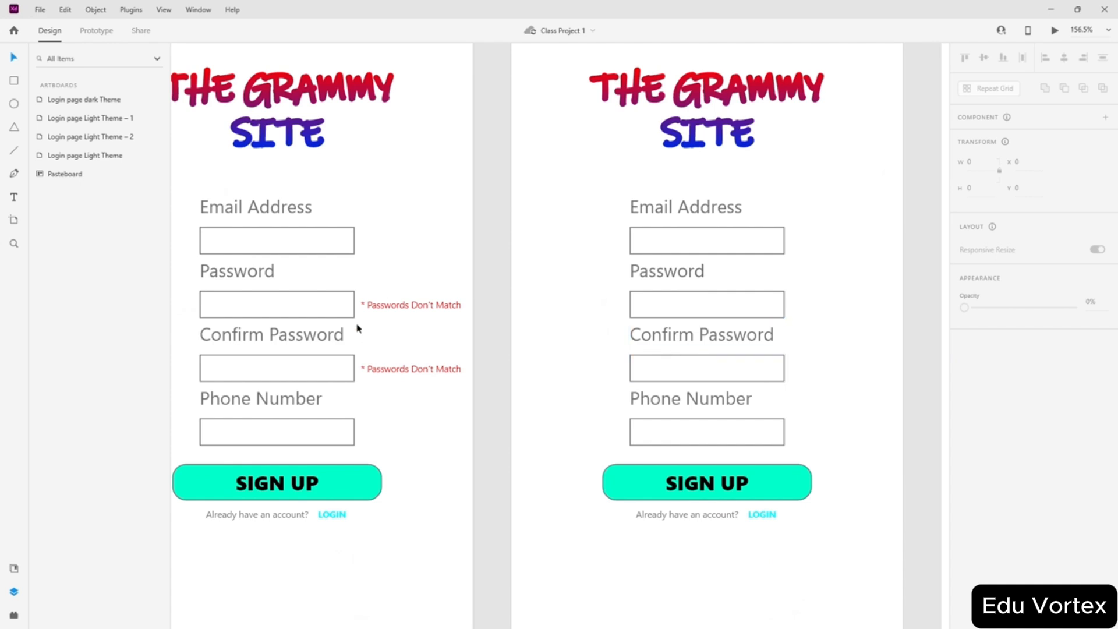
{"action": "scroll", "coordinate": [459, 326], "scroll_direction": "down", "scroll_amount": 5}
{"action": "scroll", "coordinate": [459, 452], "scroll_direction": "up", "scroll_amount": 3}
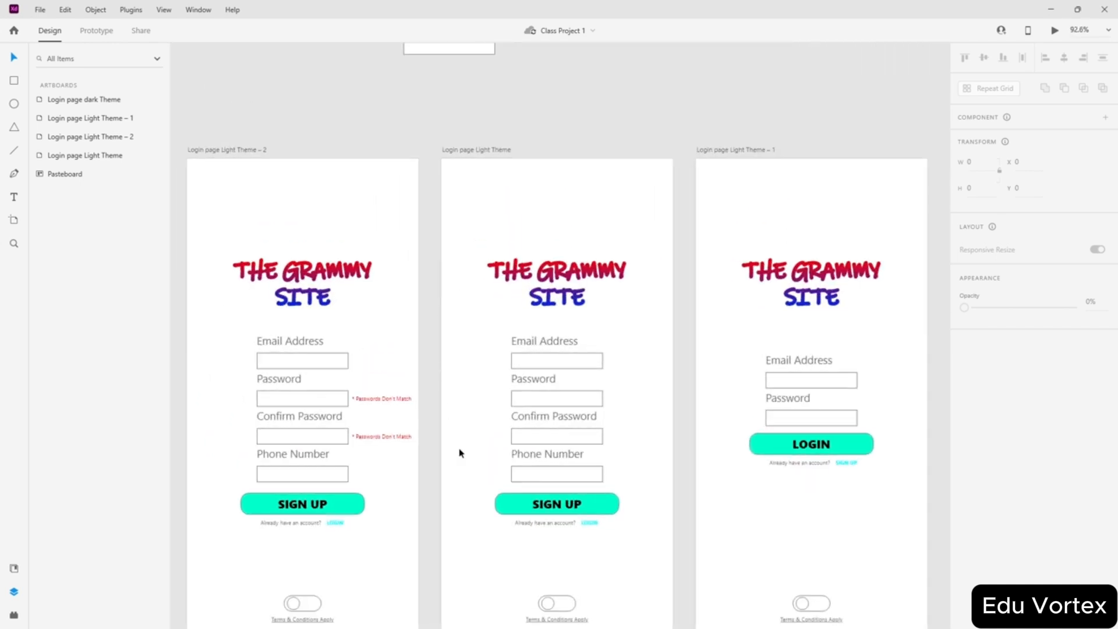
{"action": "scroll", "coordinate": [466, 437], "scroll_direction": "down", "scroll_amount": 3}
{"action": "scroll", "coordinate": [473, 429], "scroll_direction": "up", "scroll_amount": 1}
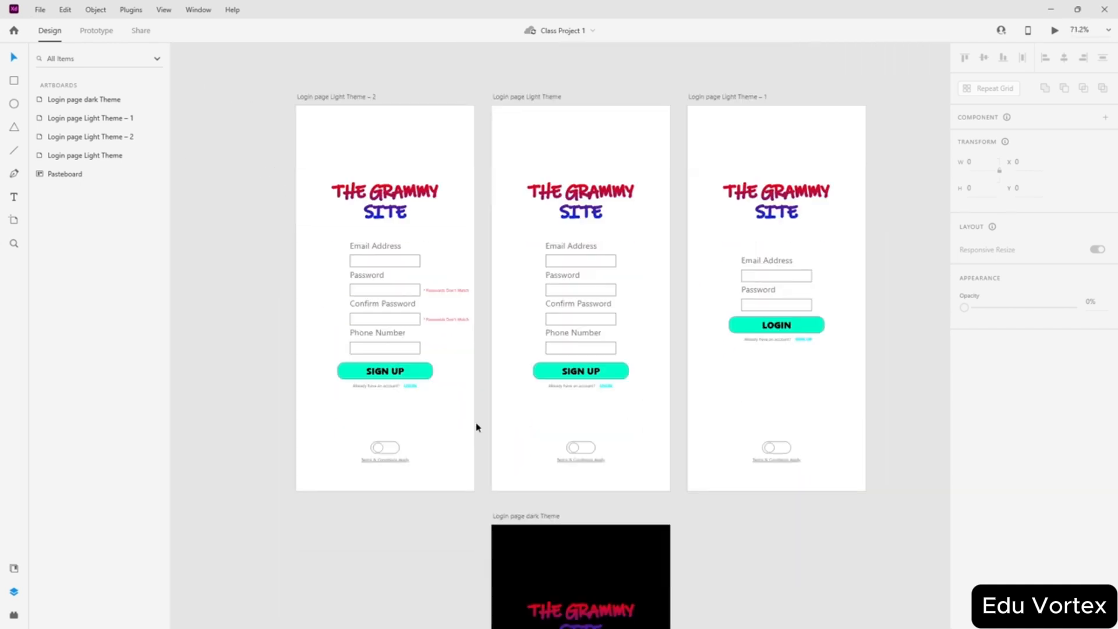
{"action": "scroll", "coordinate": [484, 418], "scroll_direction": "up", "scroll_amount": 2}
{"action": "scroll", "coordinate": [484, 414], "scroll_direction": "up", "scroll_amount": 1}
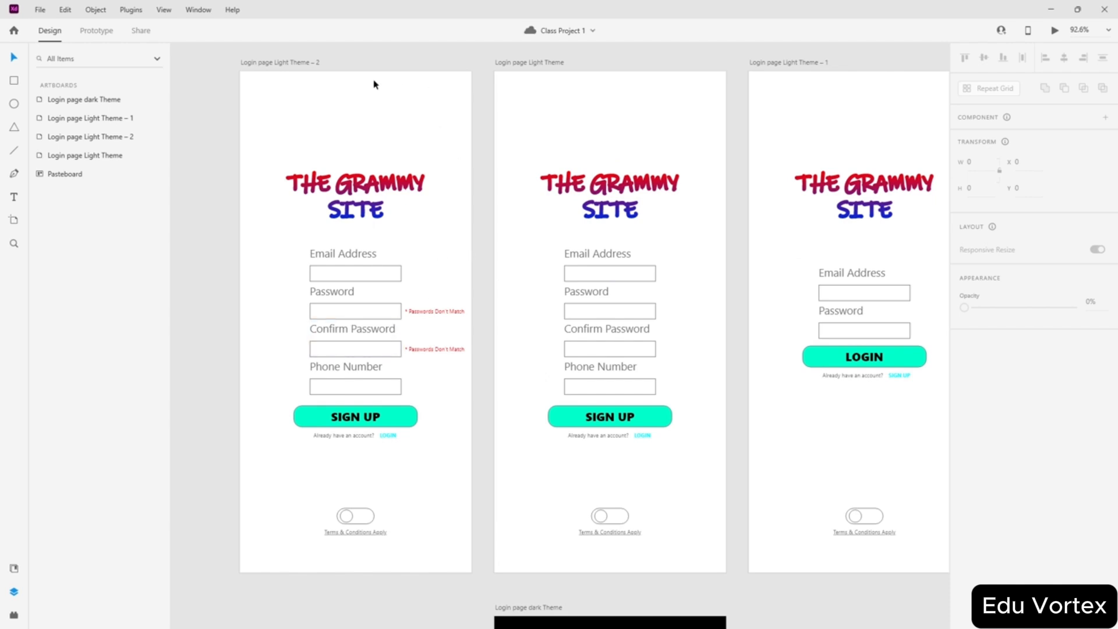
{"action": "scroll", "coordinate": [448, 384], "scroll_direction": "up", "scroll_amount": 4}
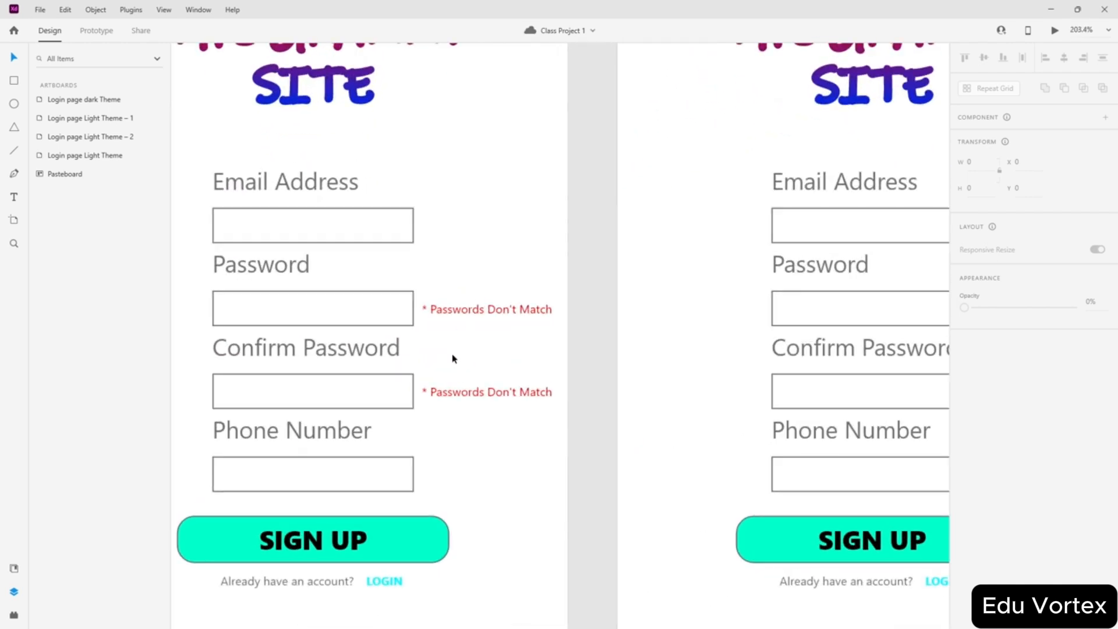
{"action": "scroll", "coordinate": [489, 362], "scroll_direction": "down", "scroll_amount": 1}
{"action": "scroll", "coordinate": [495, 356], "scroll_direction": "down", "scroll_amount": 3}
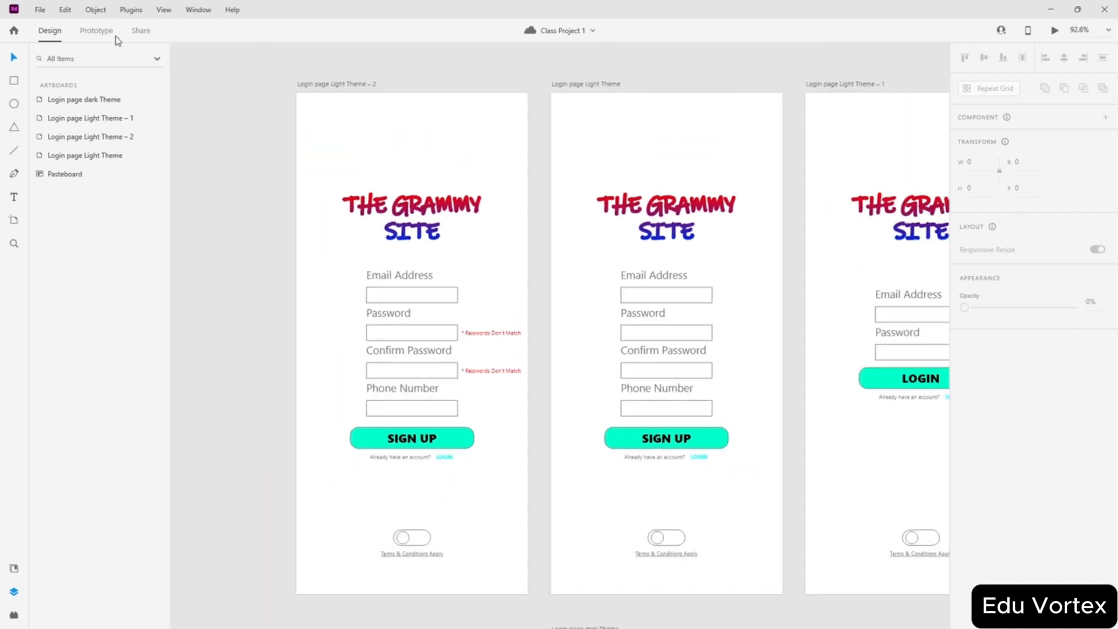
{"action": "scroll", "coordinate": [522, 347], "scroll_direction": "up", "scroll_amount": 2}
{"action": "scroll", "coordinate": [588, 426], "scroll_direction": "up", "scroll_amount": 1}
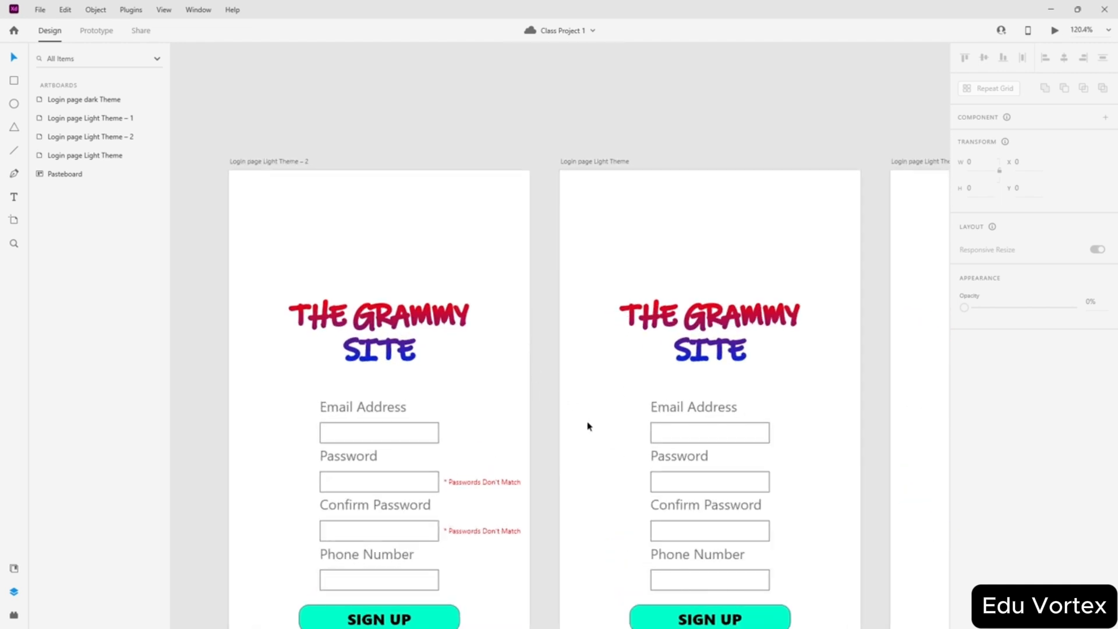
{"action": "scroll", "coordinate": [493, 396], "scroll_direction": "down", "scroll_amount": 2}
{"action": "scroll", "coordinate": [488, 361], "scroll_direction": "down", "scroll_amount": 3}
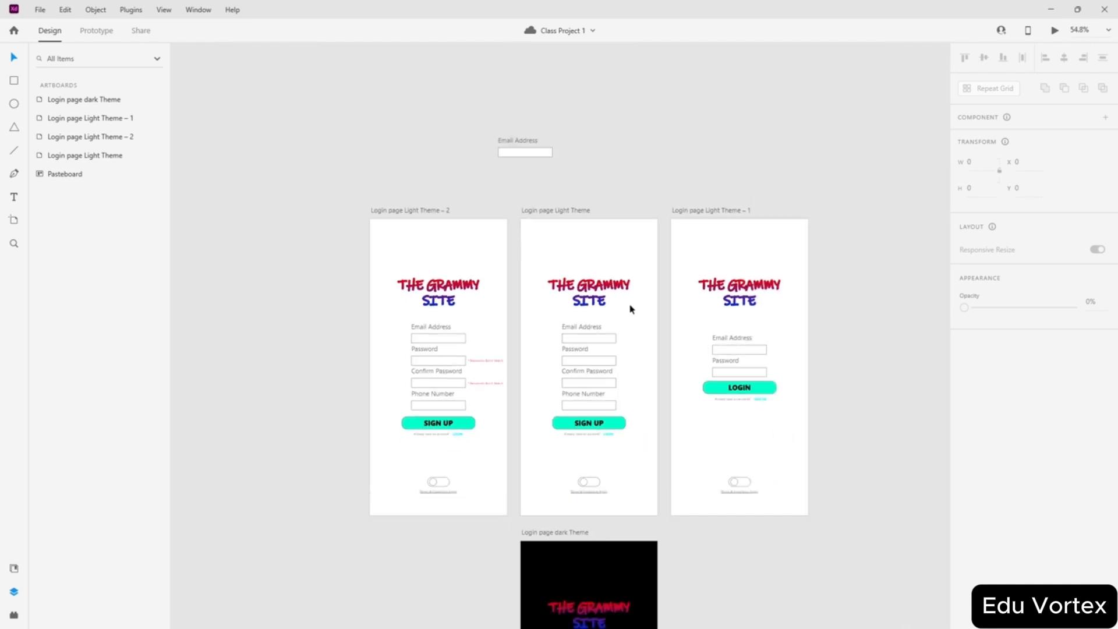
{"action": "scroll", "coordinate": [461, 396], "scroll_direction": "up", "scroll_amount": 4}
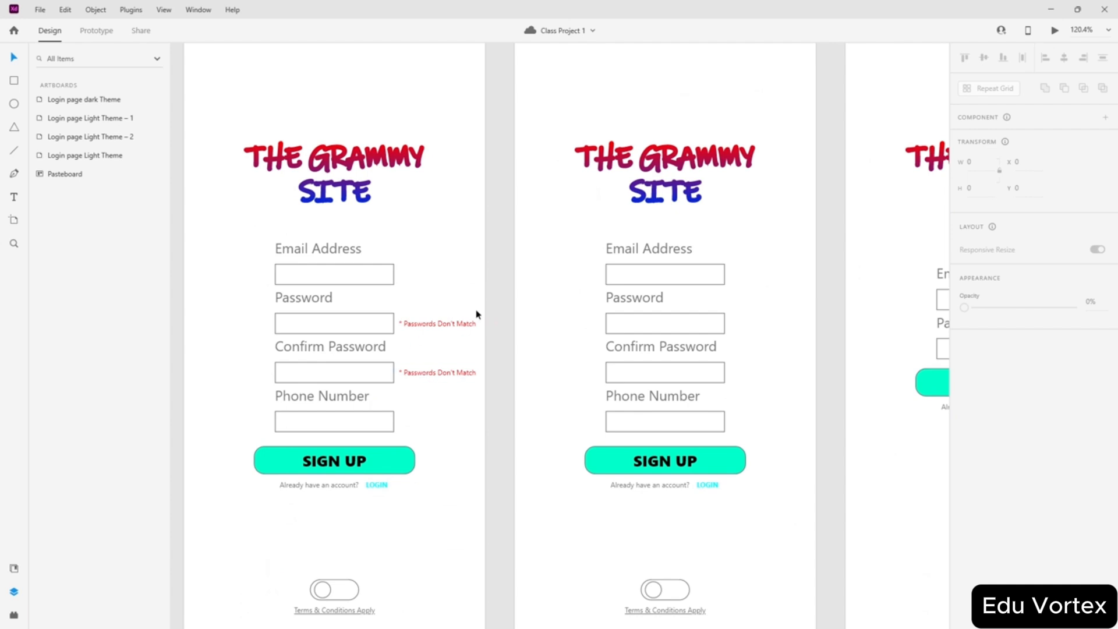
{"action": "scroll", "coordinate": [492, 362], "scroll_direction": "down", "scroll_amount": 1}
{"action": "scroll", "coordinate": [536, 357], "scroll_direction": "down", "scroll_amount": 2}
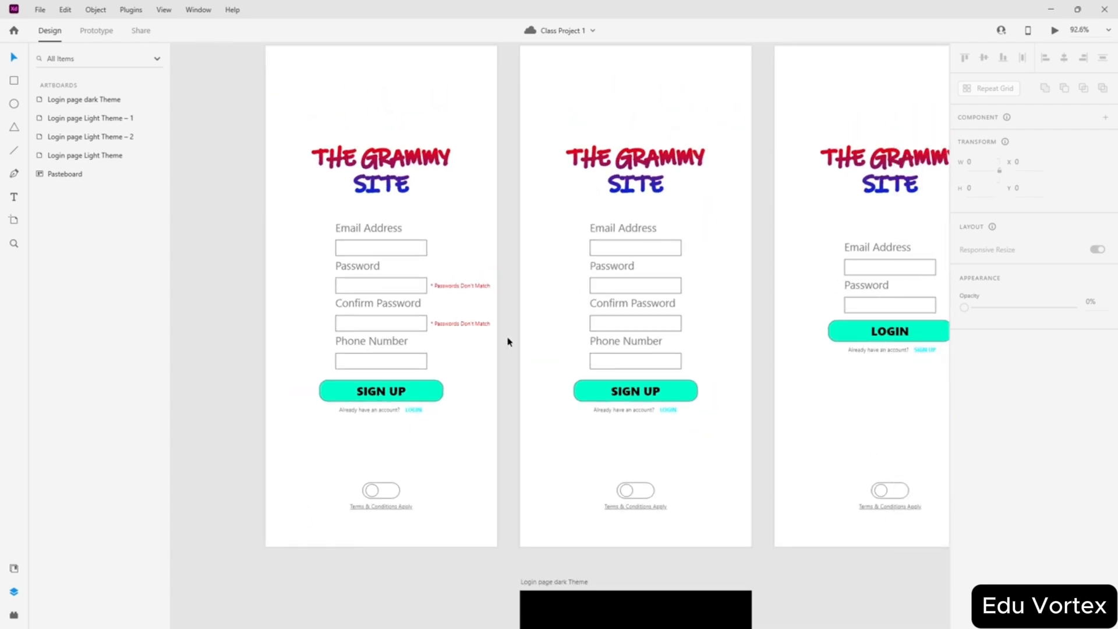
{"action": "scroll", "coordinate": [429, 309], "scroll_direction": "up", "scroll_amount": 2}
{"action": "scroll", "coordinate": [446, 222], "scroll_direction": "up", "scroll_amount": 2}
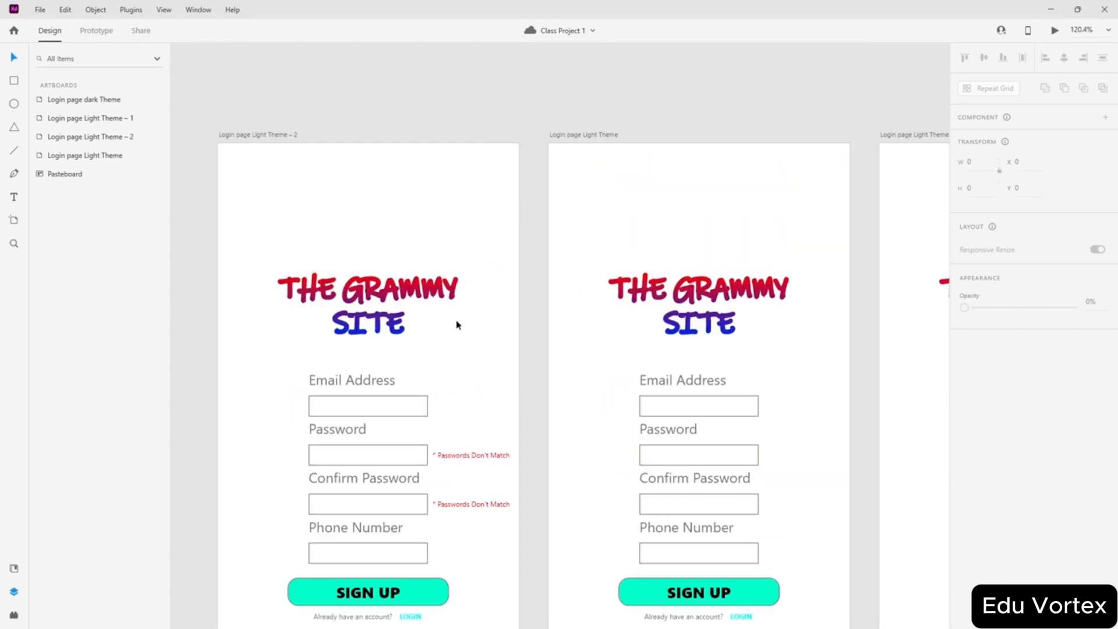
{"action": "scroll", "coordinate": [466, 349], "scroll_direction": "down", "scroll_amount": 5}
- Duplicate the error artboard, copy an error label to the Email row, and delete both password errors
{"action": "left_click_drag", "start_coordinate": [400, 263], "coordinate": [286, 264]}
{"action": "scroll", "coordinate": [320, 392], "scroll_direction": "up", "scroll_amount": 4}
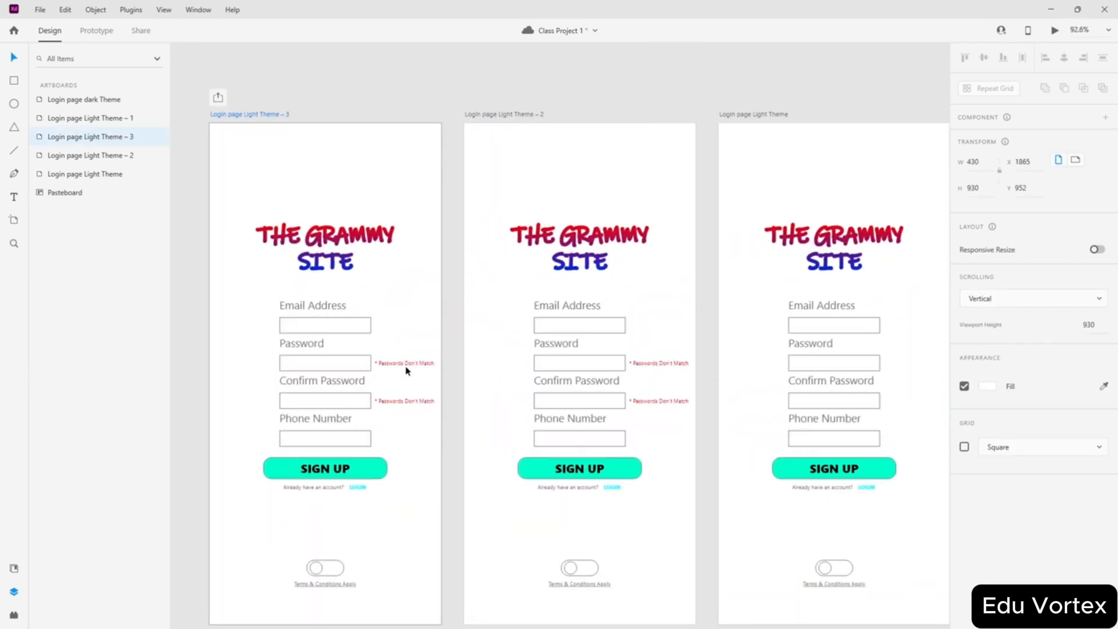
{"action": "left_click_drag", "start_coordinate": [407, 365], "coordinate": [406, 322]}
{"action": "scroll", "coordinate": [355, 327], "scroll_direction": "up", "scroll_amount": 5}
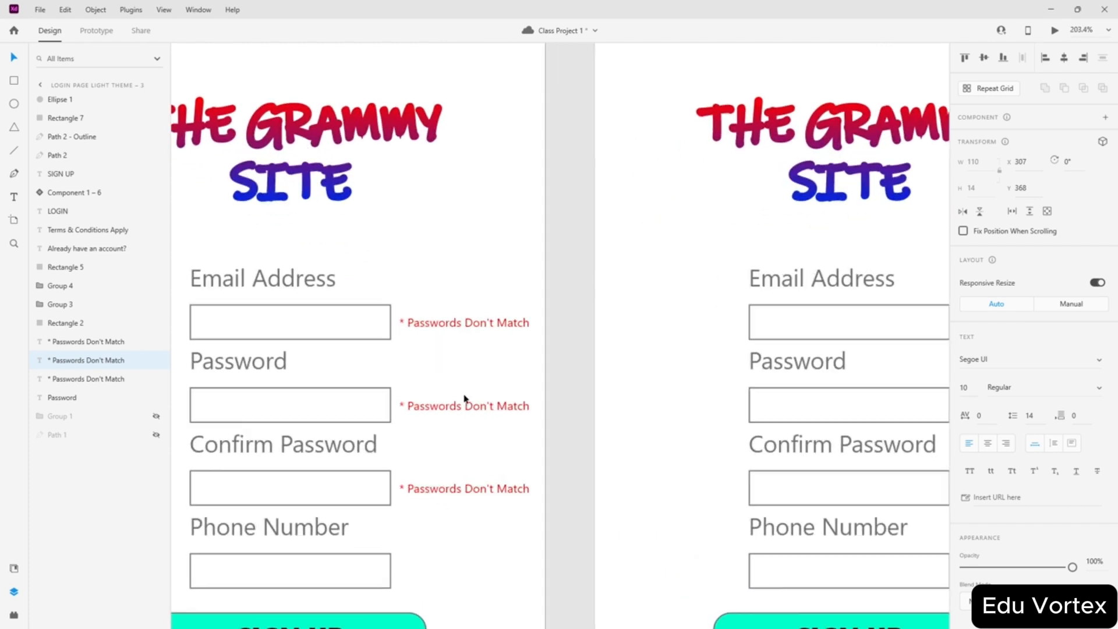
{"action": "left_click", "coordinate": [403, 363]}
{"action": "left_click", "coordinate": [457, 490], "text": "shift"}
{"action": "key", "text": "Delete"}
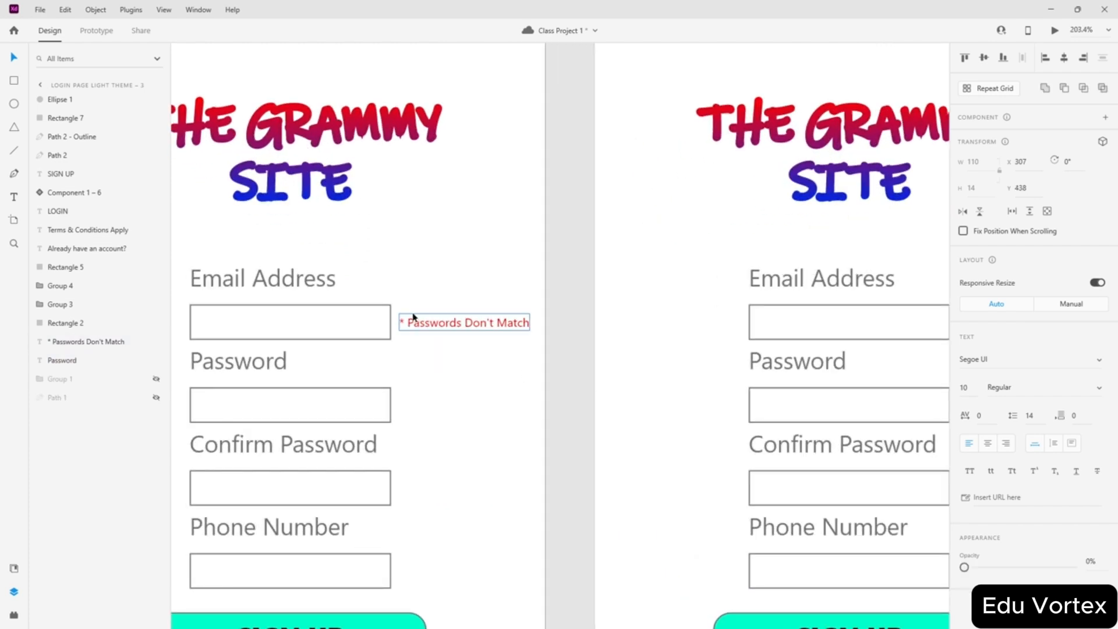
- Retype the Email-row warning as '* Invalid Email' and align it beside the field
{"action": "double_click", "coordinate": [467, 325]}
{"action": "left_click", "coordinate": [465, 324]}
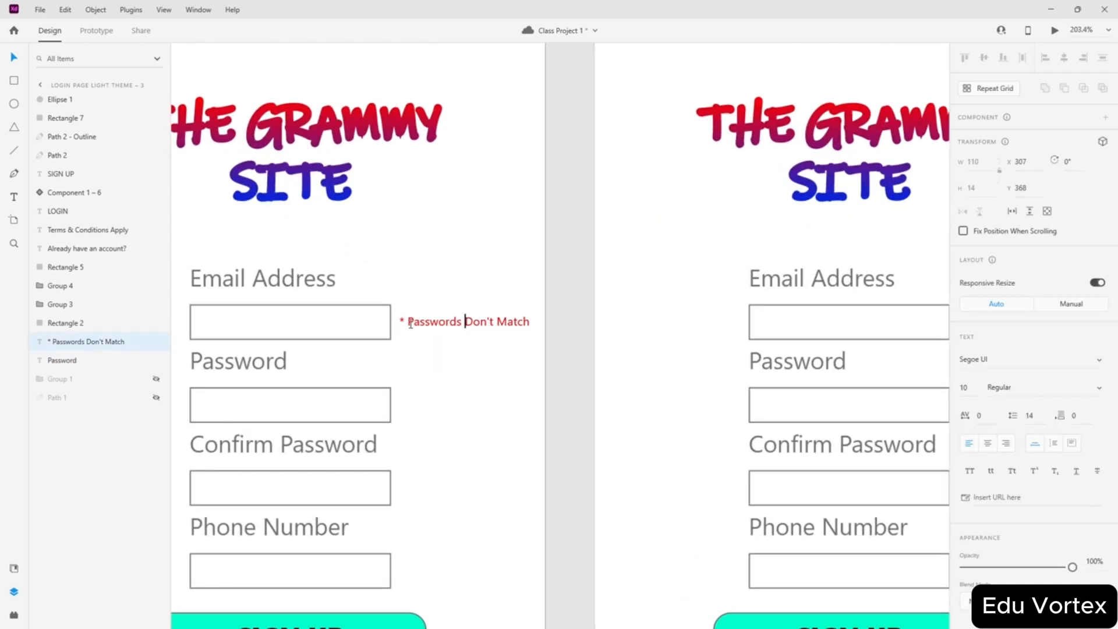
{"action": "left_click_drag", "start_coordinate": [411, 323], "coordinate": [538, 322]}
{"action": "type", "text": "Invali"}
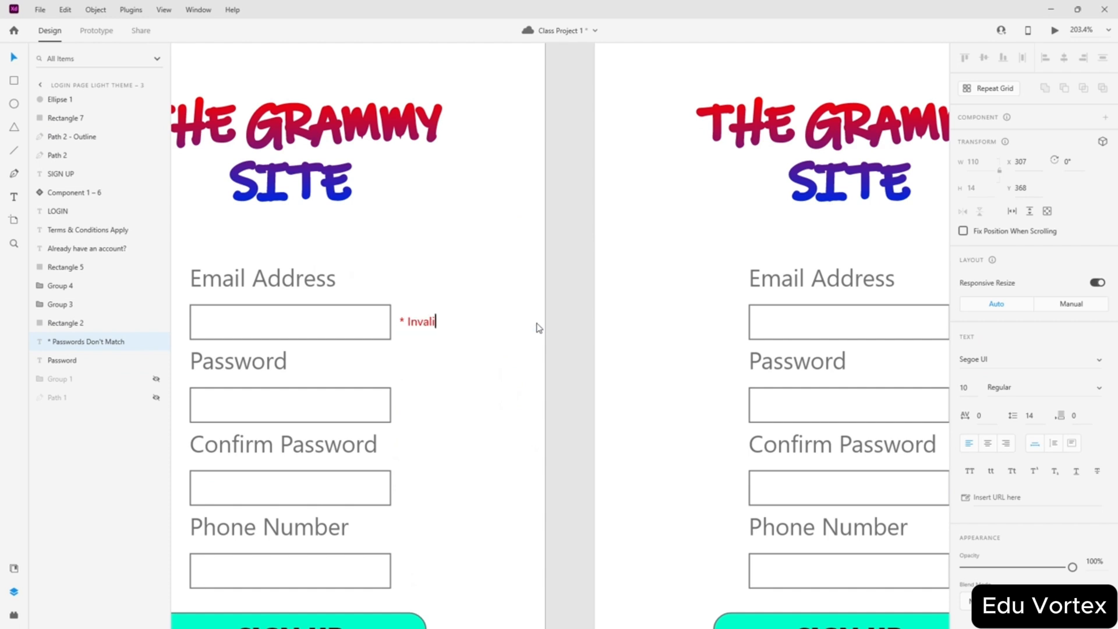
{"action": "type", "text": "d Email"}
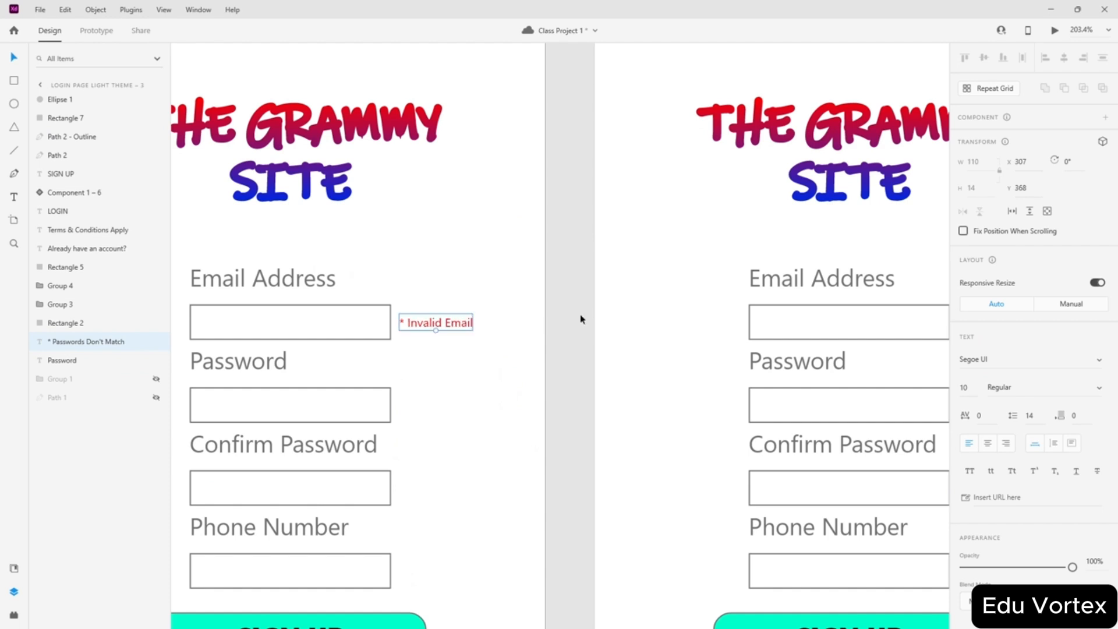
{"action": "key", "text": "Escape"}
{"action": "left_click_drag", "start_coordinate": [429, 319], "coordinate": [456, 321]}
{"action": "left_click", "coordinate": [599, 288]}
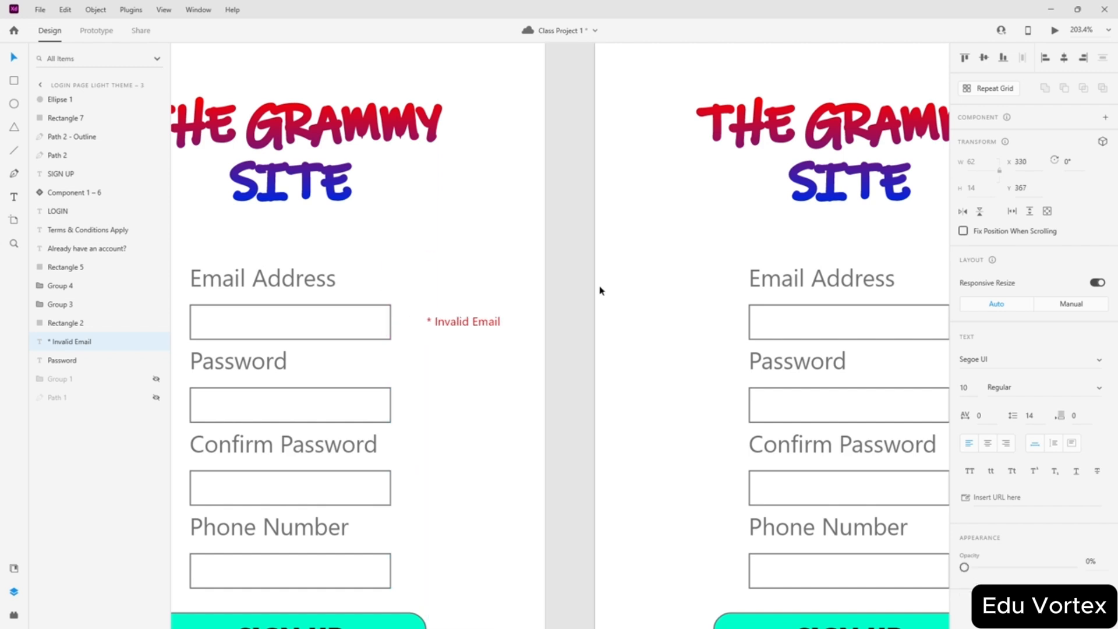
{"action": "scroll", "coordinate": [559, 284], "scroll_direction": "down", "scroll_amount": 5}
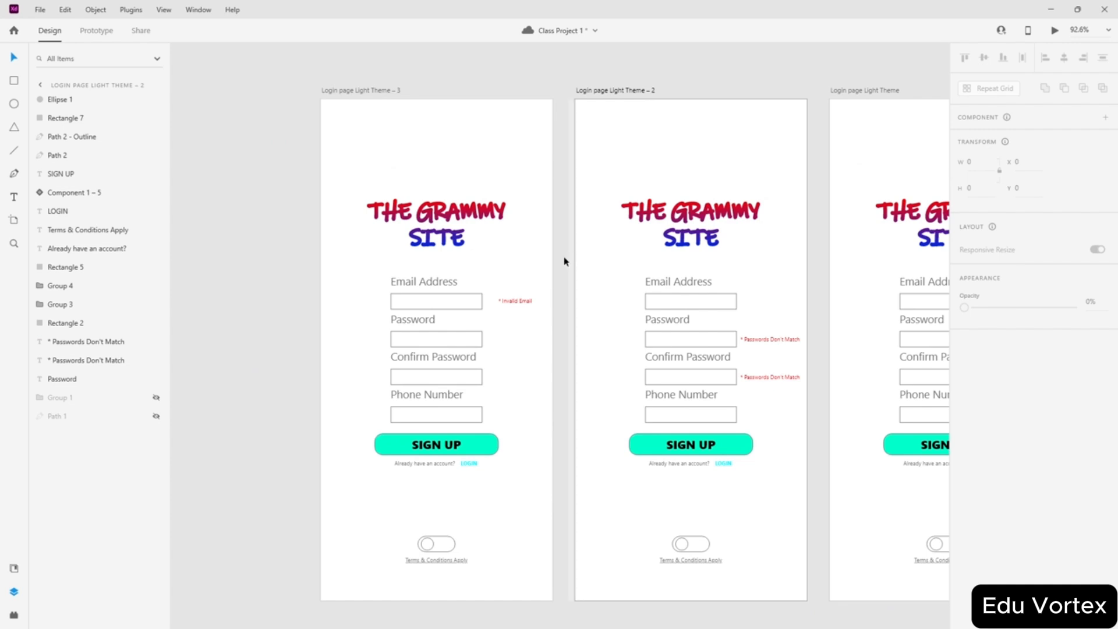
{"action": "scroll", "coordinate": [552, 322], "scroll_direction": "down", "scroll_amount": 2}
{"action": "scroll", "coordinate": [506, 424], "scroll_direction": "up", "scroll_amount": 4}
{"action": "scroll", "coordinate": [486, 406], "scroll_direction": "down", "scroll_amount": 3}
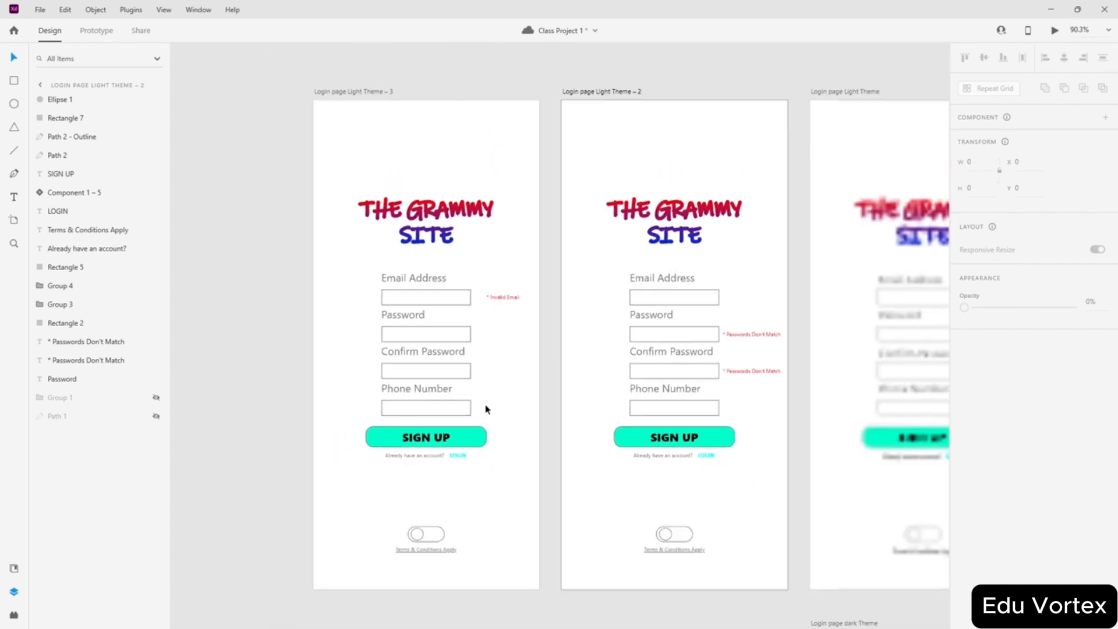
{"action": "scroll", "coordinate": [469, 407], "scroll_direction": "up", "scroll_amount": 4}
{"action": "scroll", "coordinate": [448, 389], "scroll_direction": "up", "scroll_amount": 1}
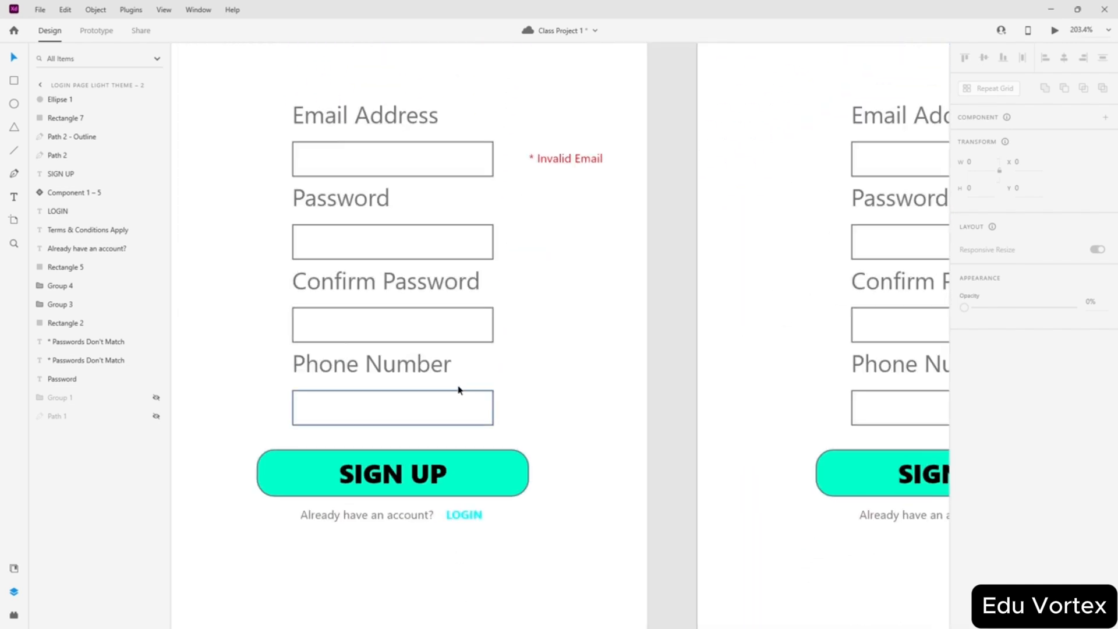
{"action": "scroll", "coordinate": [571, 392], "scroll_direction": "down", "scroll_amount": 4}
{"action": "scroll", "coordinate": [571, 392], "scroll_direction": "down", "scroll_amount": 1}
{"action": "left_click", "coordinate": [342, 387]}
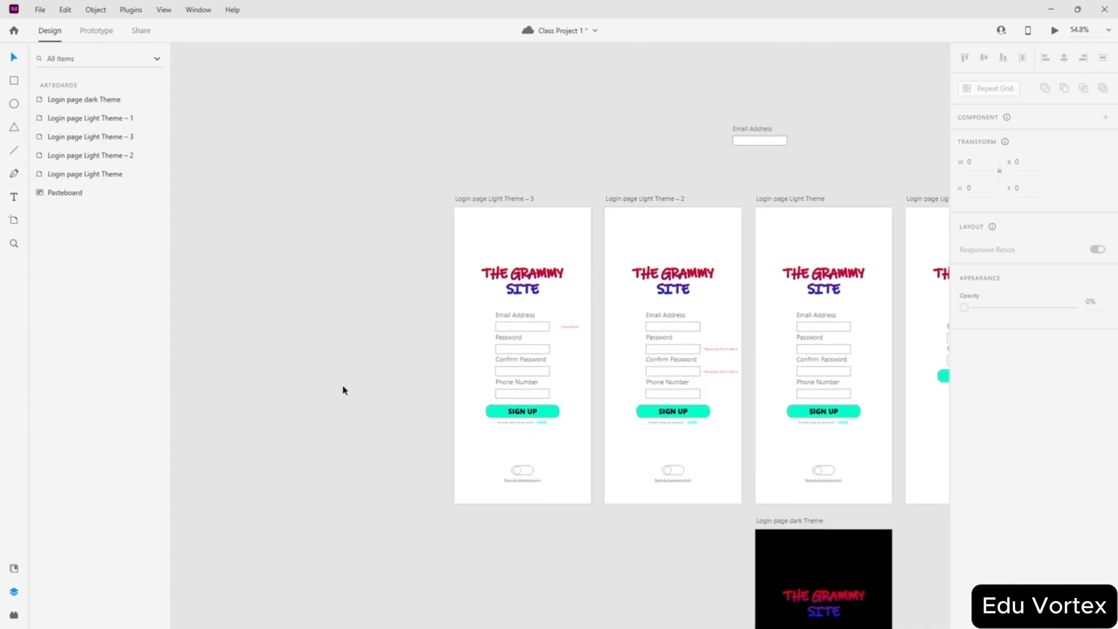
{"action": "scroll", "coordinate": [463, 336], "scroll_direction": "down", "scroll_amount": 3}
{"action": "scroll", "coordinate": [475, 326], "scroll_direction": "down", "scroll_amount": 2}
{"action": "scroll", "coordinate": [600, 284], "scroll_direction": "up", "scroll_amount": 2}
{"action": "scroll", "coordinate": [602, 284], "scroll_direction": "up", "scroll_amount": 1}
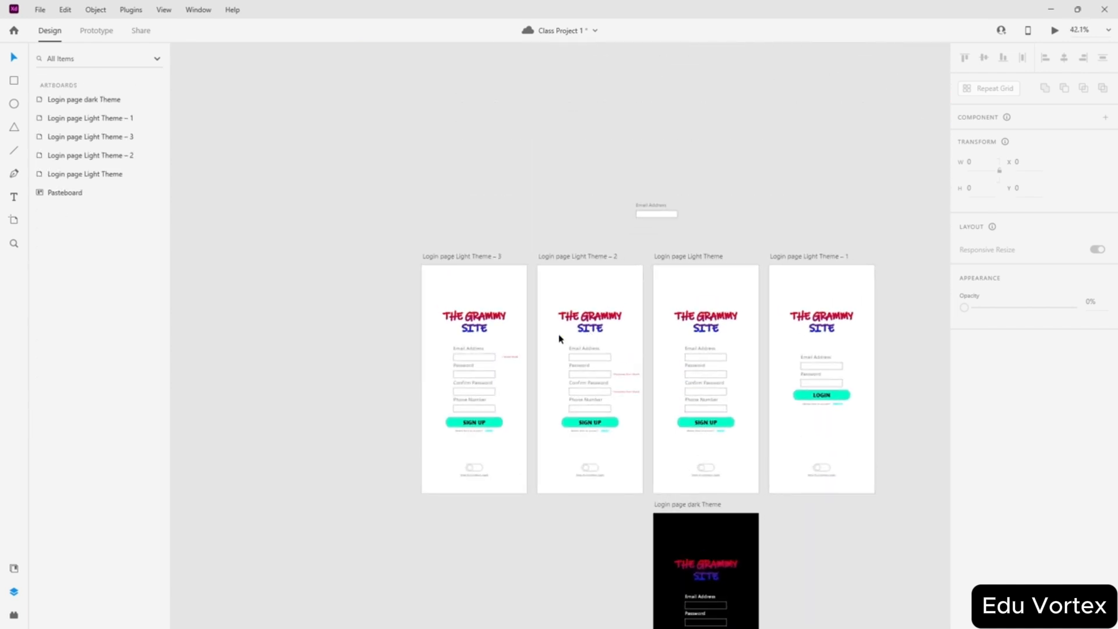
{"action": "scroll", "coordinate": [586, 429], "scroll_direction": "down", "scroll_amount": 3}
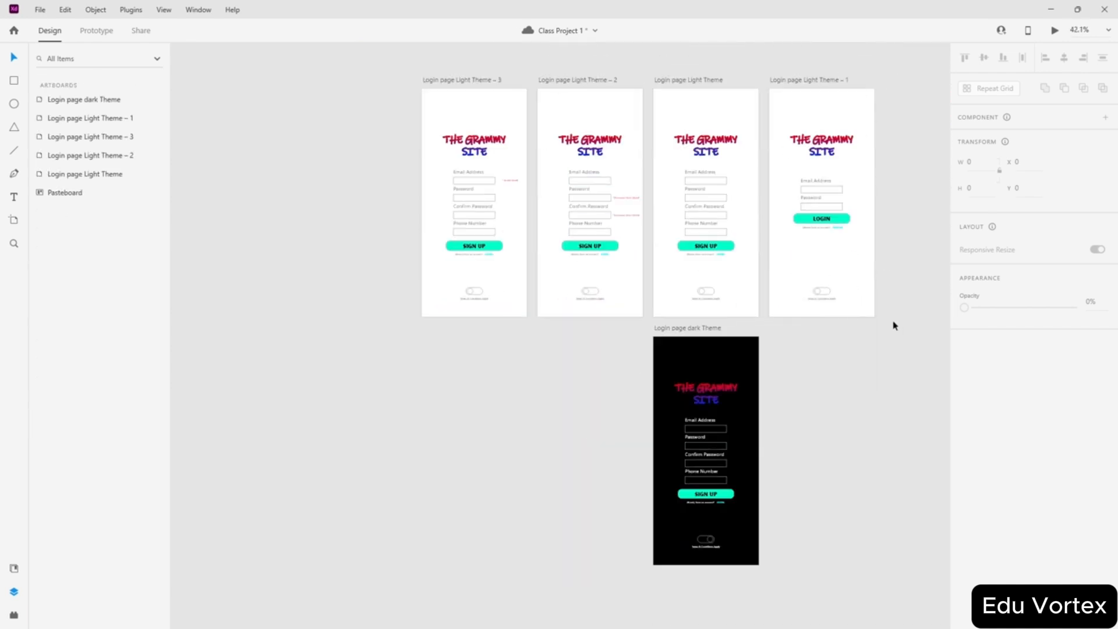
{"action": "scroll", "coordinate": [803, 481], "scroll_direction": "up", "scroll_amount": 3}
{"action": "scroll", "coordinate": [626, 341], "scroll_direction": "down", "scroll_amount": 2}
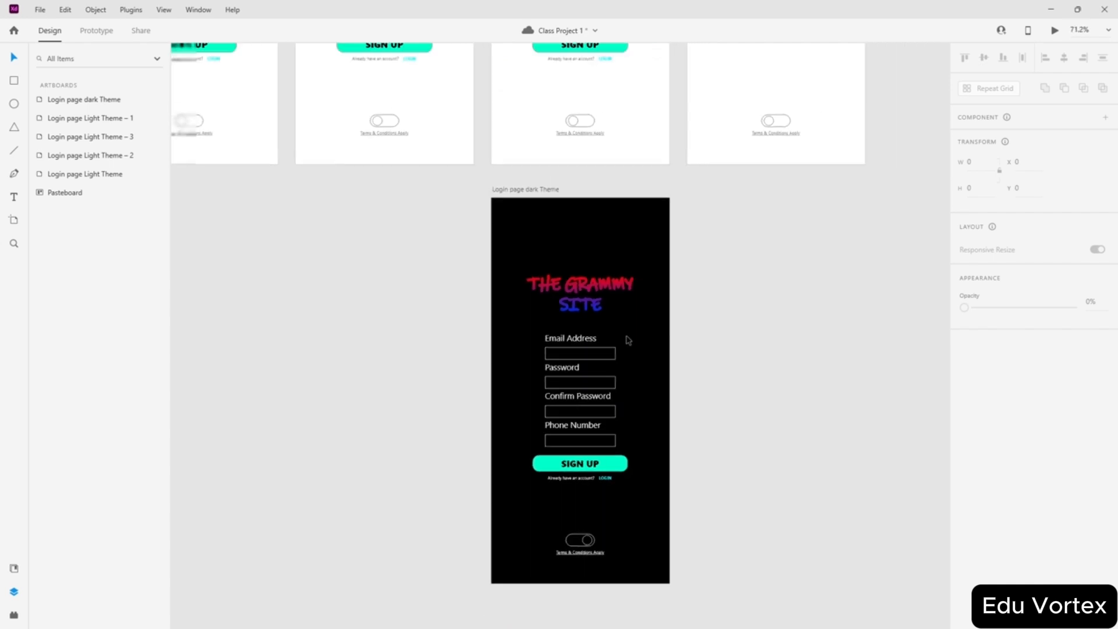
{"action": "scroll", "coordinate": [634, 240], "scroll_direction": "down", "scroll_amount": 3}
{"action": "scroll", "coordinate": [706, 303], "scroll_direction": "up", "scroll_amount": 2}
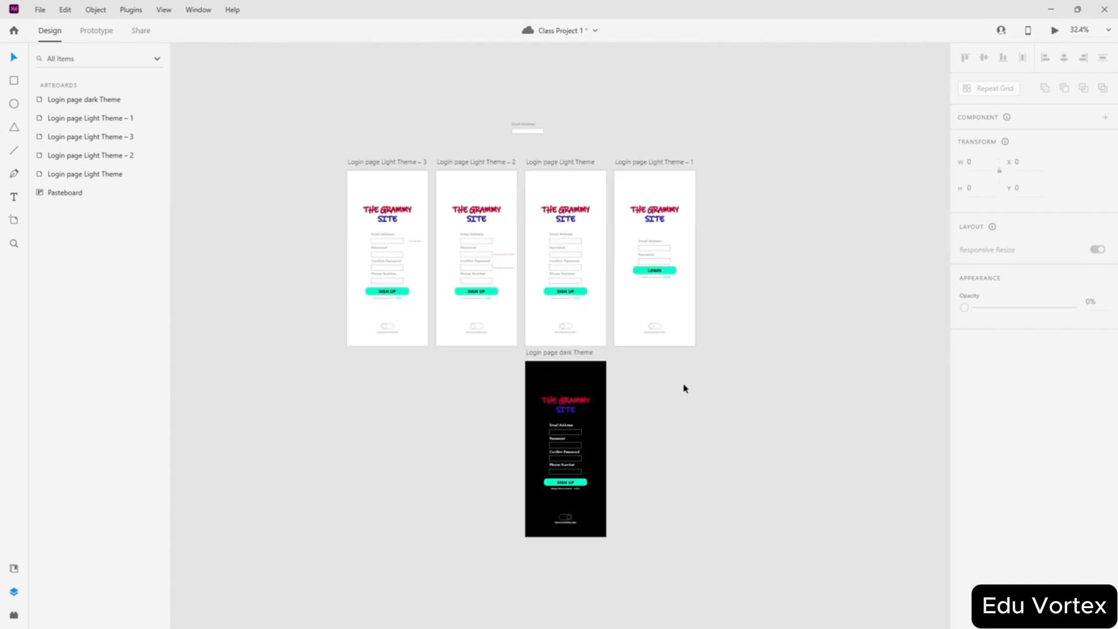
{"action": "scroll", "coordinate": [604, 337], "scroll_direction": "up", "scroll_amount": 2}
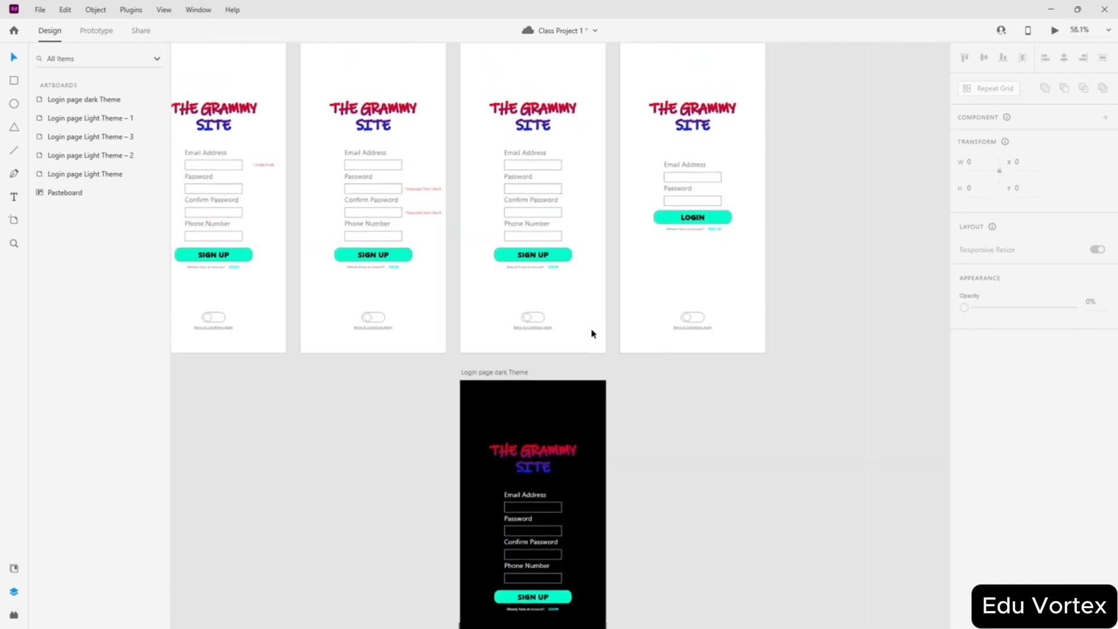
{"action": "scroll", "coordinate": [544, 341], "scroll_direction": "down", "scroll_amount": 1}
{"action": "scroll", "coordinate": [624, 365], "scroll_direction": "up", "scroll_amount": 3}
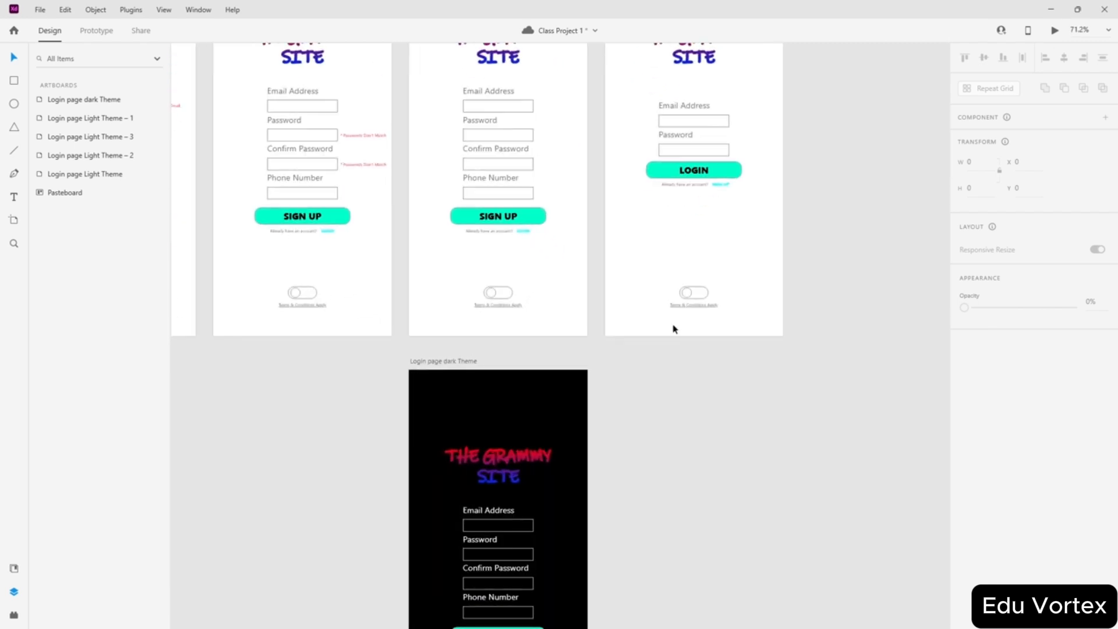
{"action": "scroll", "coordinate": [787, 329], "scroll_direction": "down", "scroll_amount": 1}
{"action": "scroll", "coordinate": [785, 322], "scroll_direction": "up", "scroll_amount": 3}
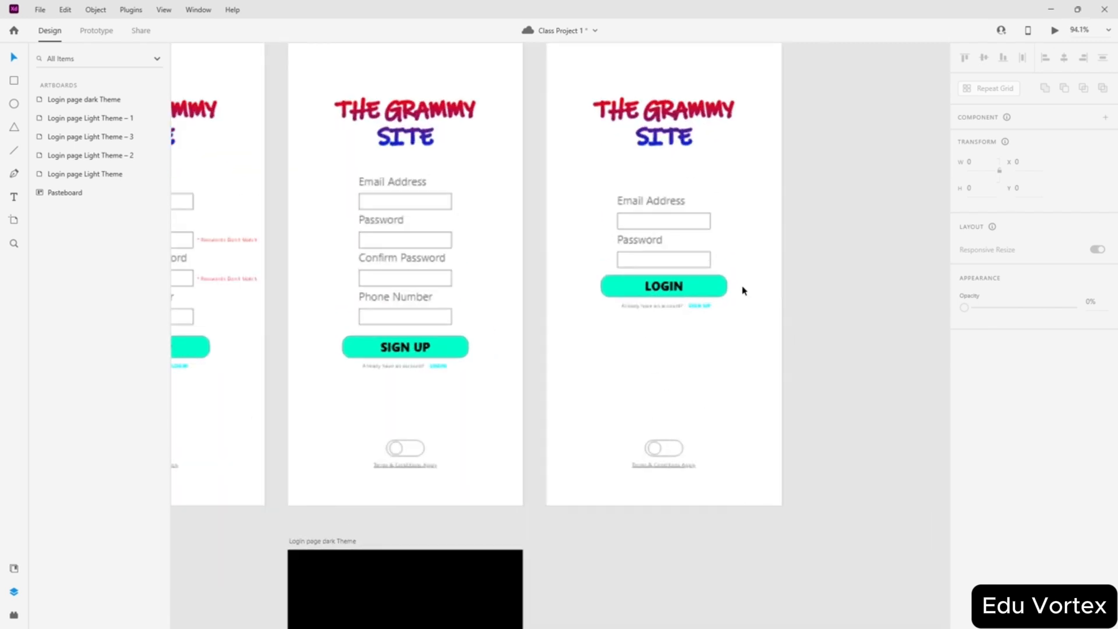
{"action": "scroll", "coordinate": [616, 156], "scroll_direction": "down", "scroll_amount": 3}
{"action": "scroll", "coordinate": [673, 144], "scroll_direction": "down", "scroll_amount": 4}
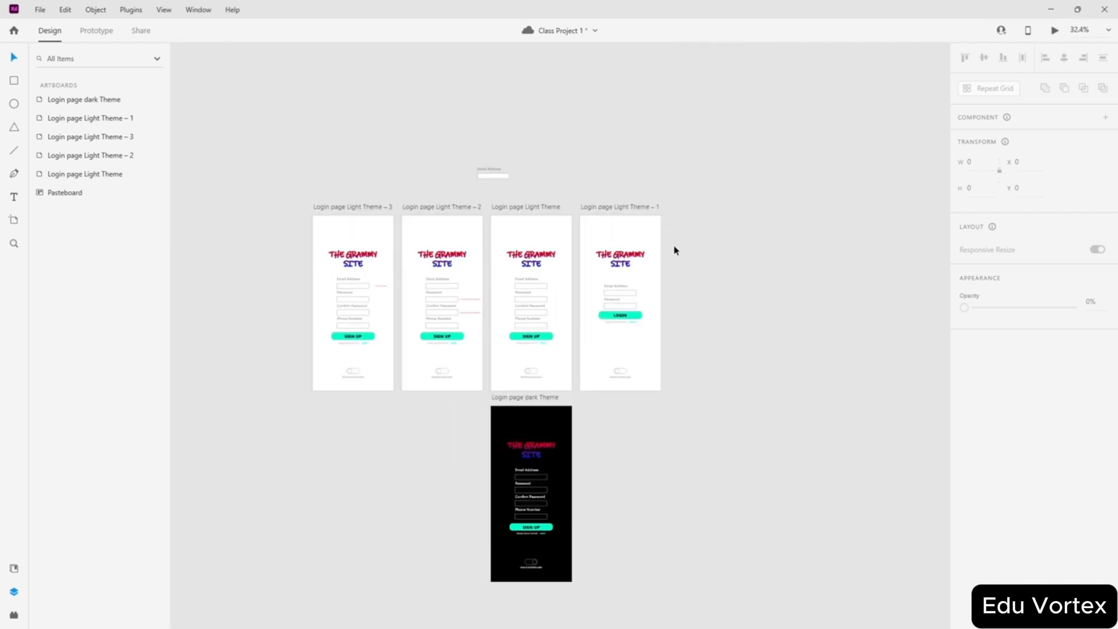
{"action": "scroll", "coordinate": [661, 262], "scroll_direction": "up", "scroll_amount": 4}
- Alt-drag 'Login page Light Theme – 1' to the right, creating 'Login page Light Theme – 4'
{"action": "left_click_drag", "start_coordinate": [400, 125], "coordinate": [653, 127]}
{"action": "scroll", "coordinate": [722, 342], "scroll_direction": "up", "scroll_amount": 4}
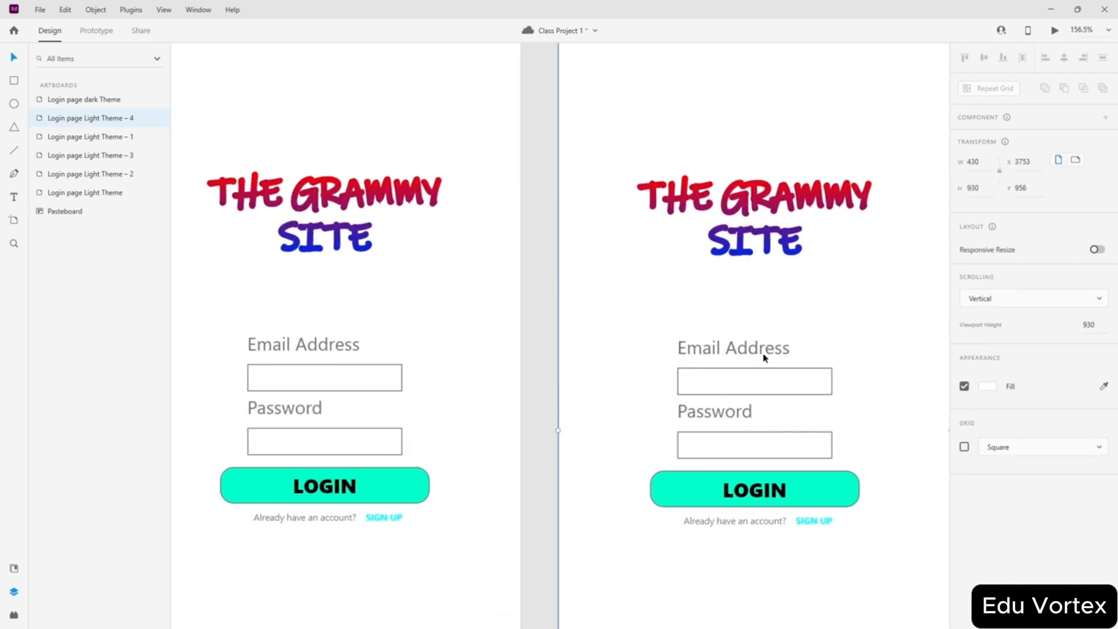
{"action": "scroll", "coordinate": [767, 355], "scroll_direction": "down", "scroll_amount": 2}
{"action": "scroll", "coordinate": [928, 392], "scroll_direction": "up", "scroll_amount": 6}
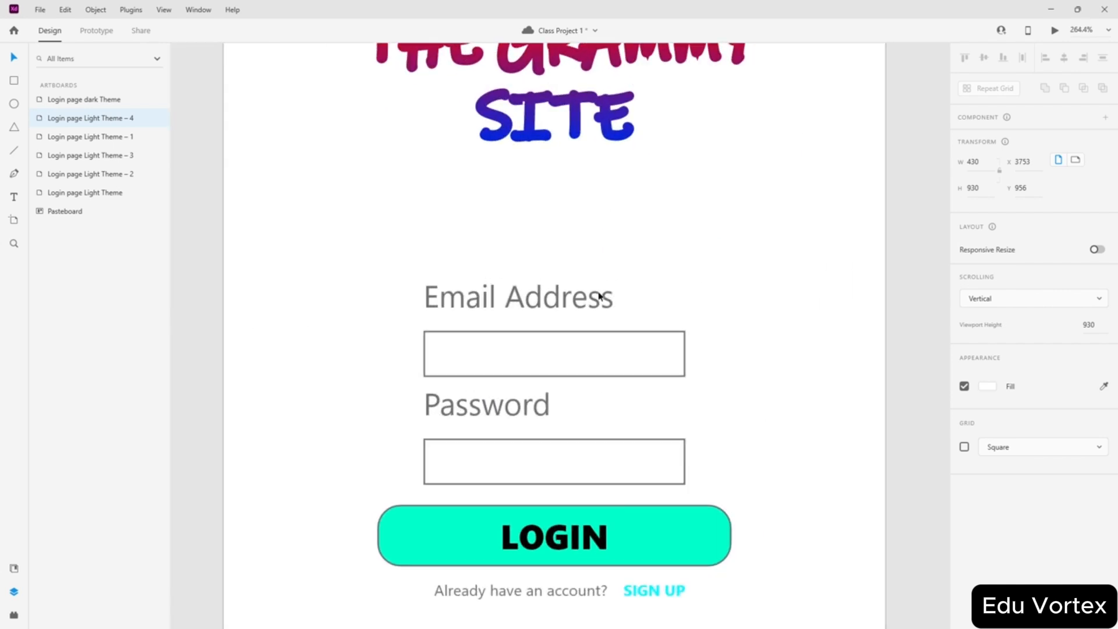
{"action": "scroll", "coordinate": [543, 295], "scroll_direction": "down", "scroll_amount": 3}
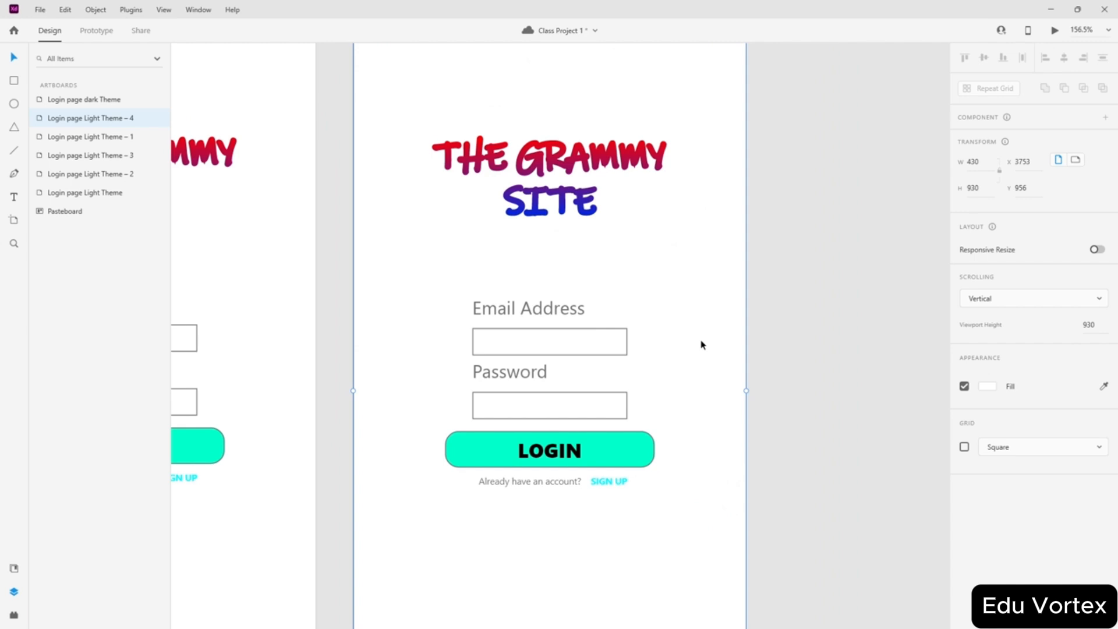
- Save Class Project 1 with Ctrl+S
{"action": "key", "text": "ctrl+s"}
{"action": "scroll", "coordinate": [716, 359], "scroll_direction": "down", "scroll_amount": 6}
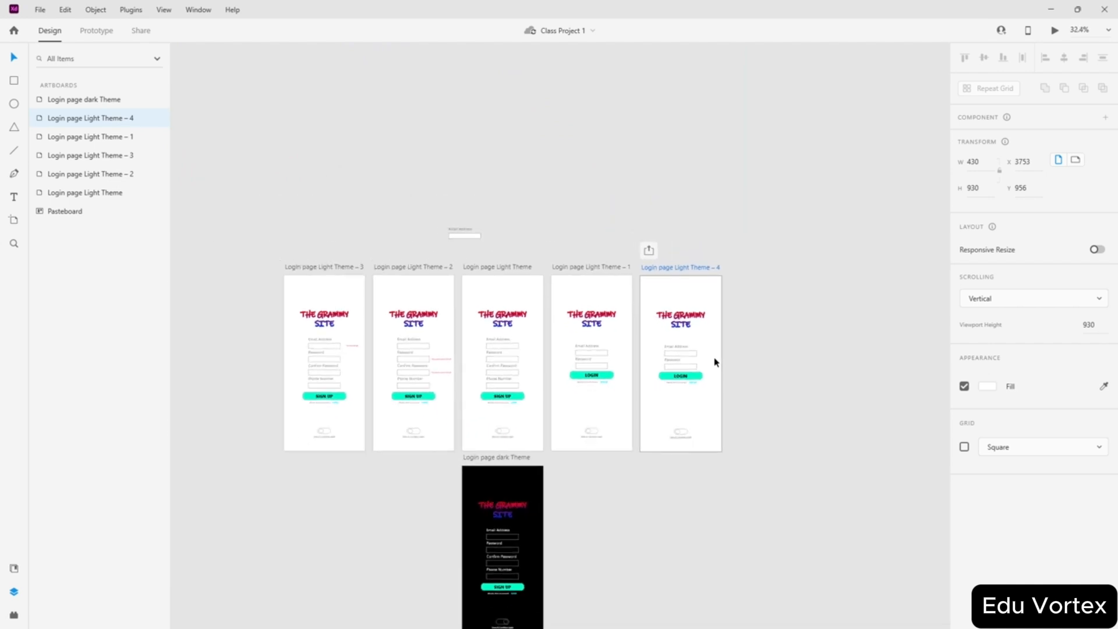
{"action": "scroll", "coordinate": [681, 497], "scroll_direction": "down", "scroll_amount": 2}
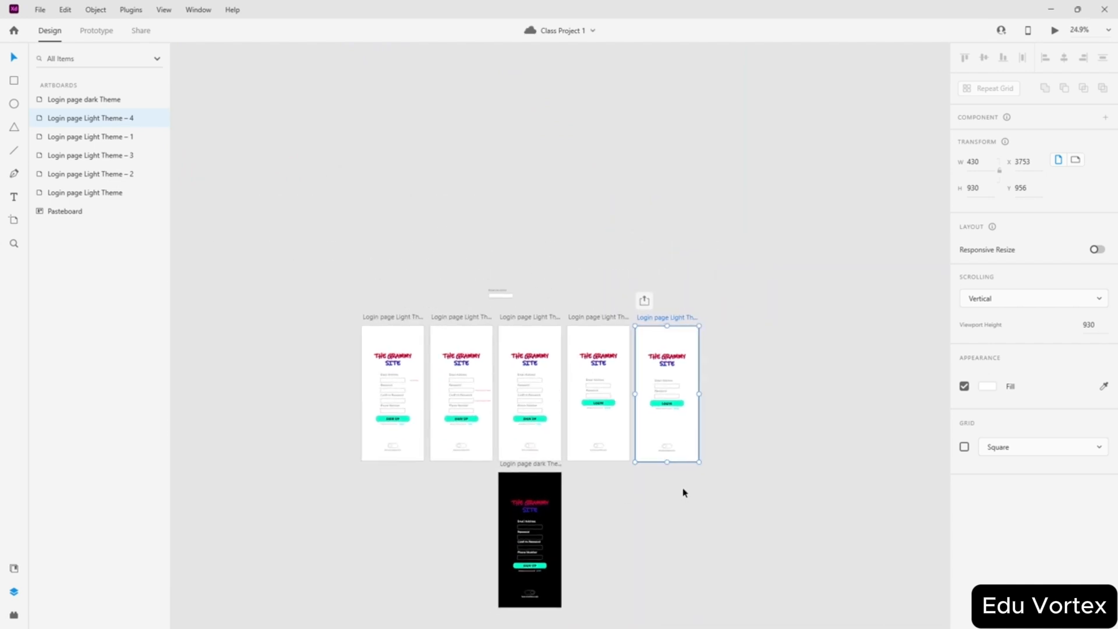
{"action": "left_click", "coordinate": [629, 468]}
{"action": "scroll", "coordinate": [600, 474], "scroll_direction": "up", "scroll_amount": 3}
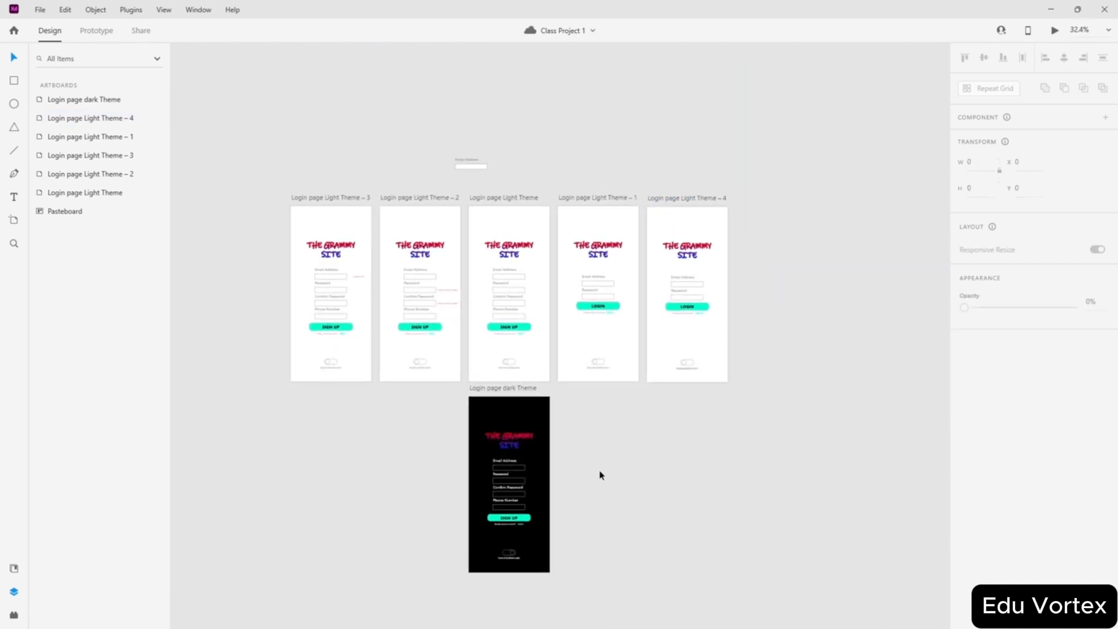